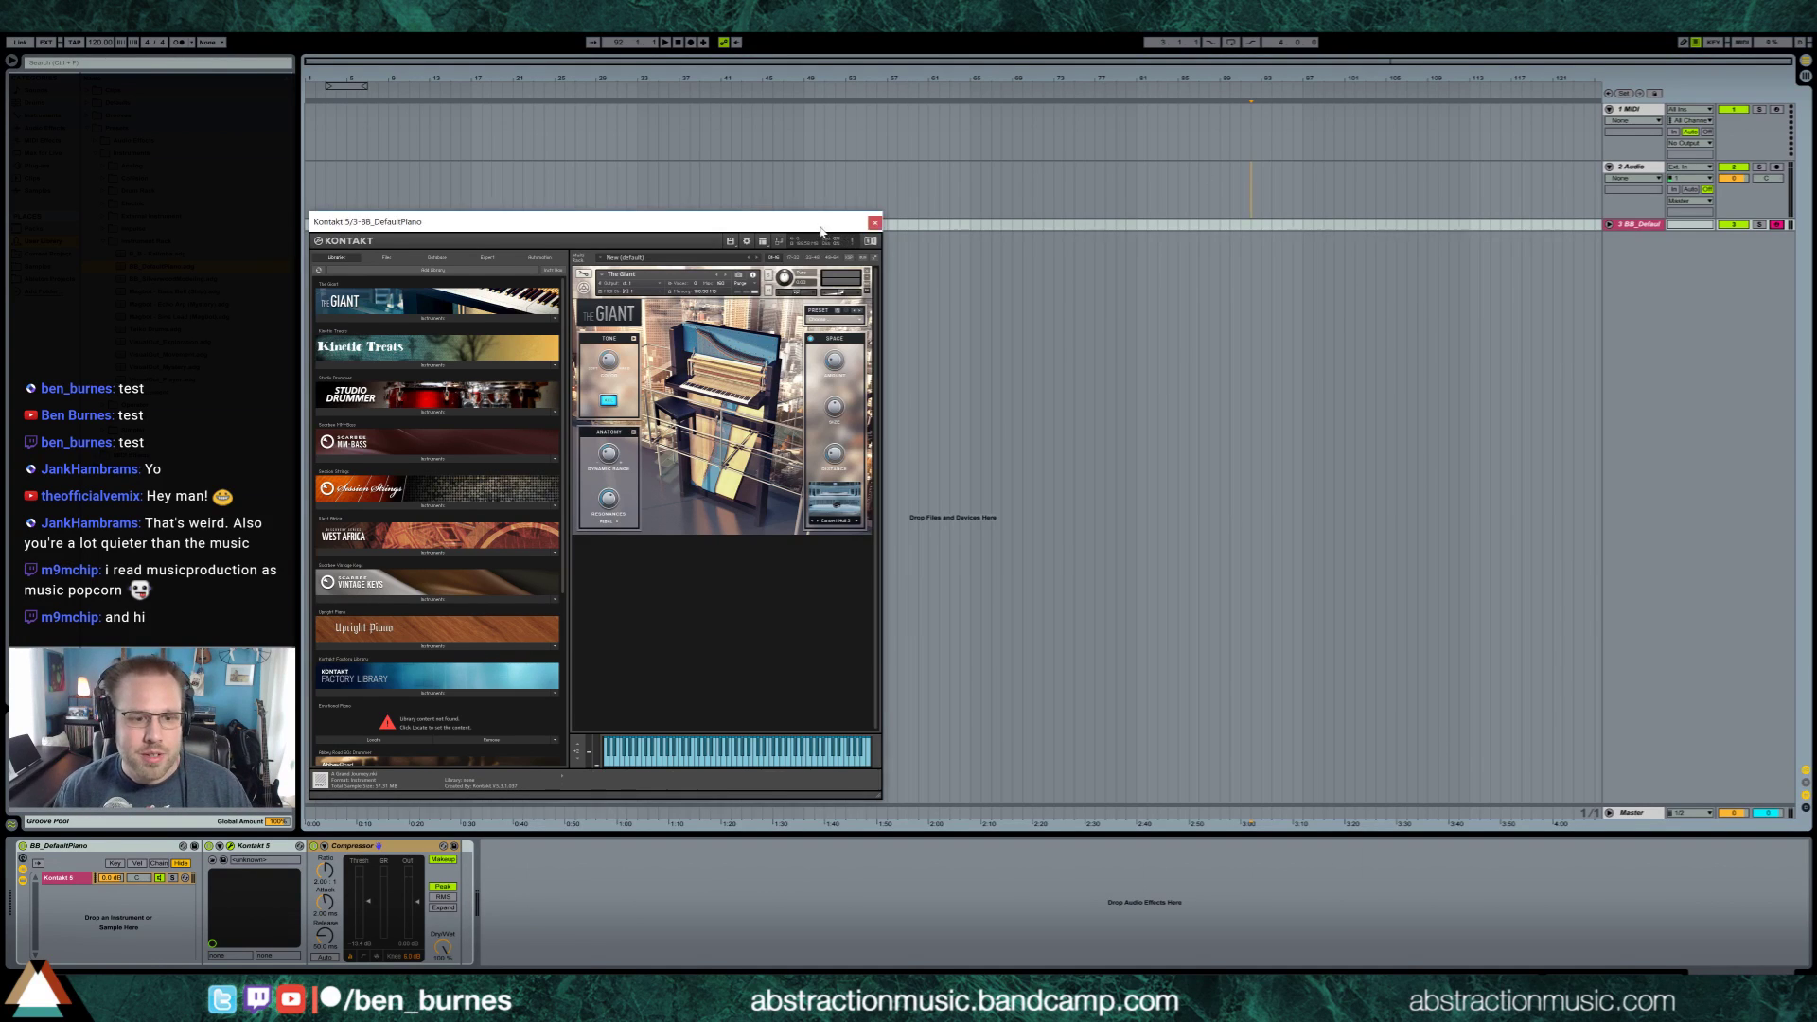
Switch to Firefox, open the bookmarked Google countdown timer, set it to 2h 00m 00s, and return to Ableton Live
mouse_move(820, 230)
mouse_down()
mouse_move(832, 242)
mouse_move(822, 230)
mouse_up()
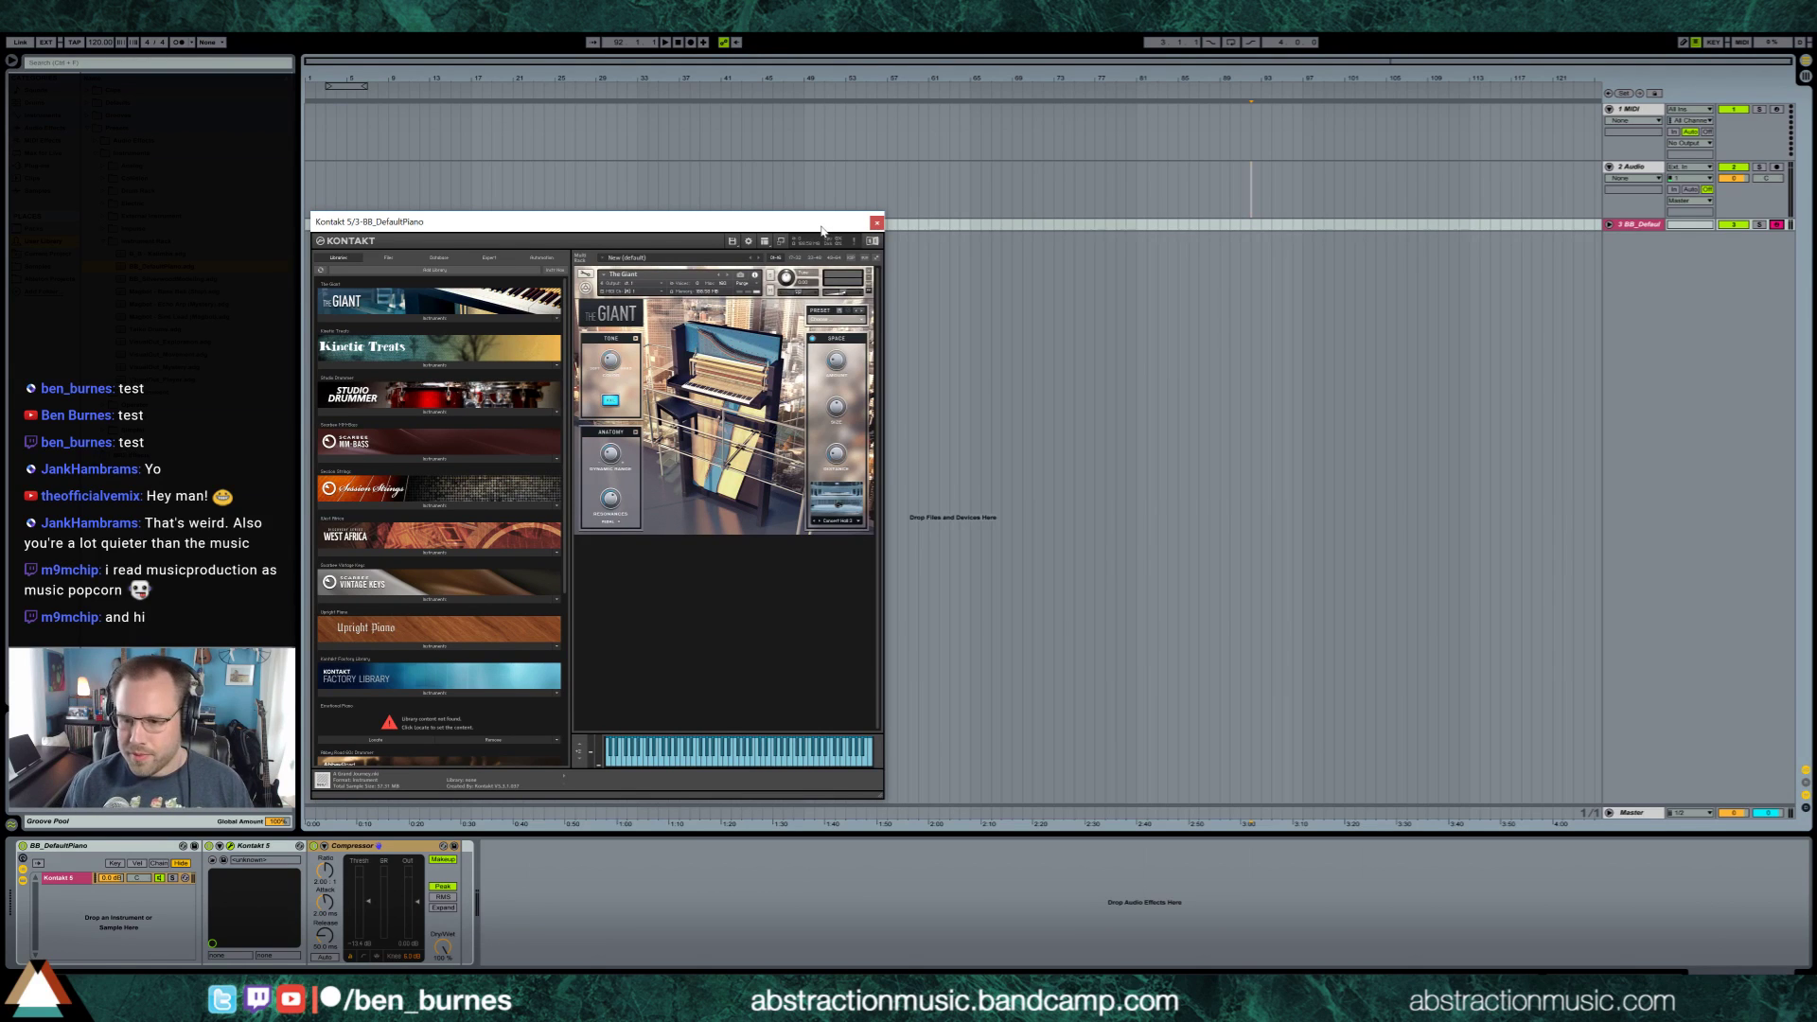
key(super)
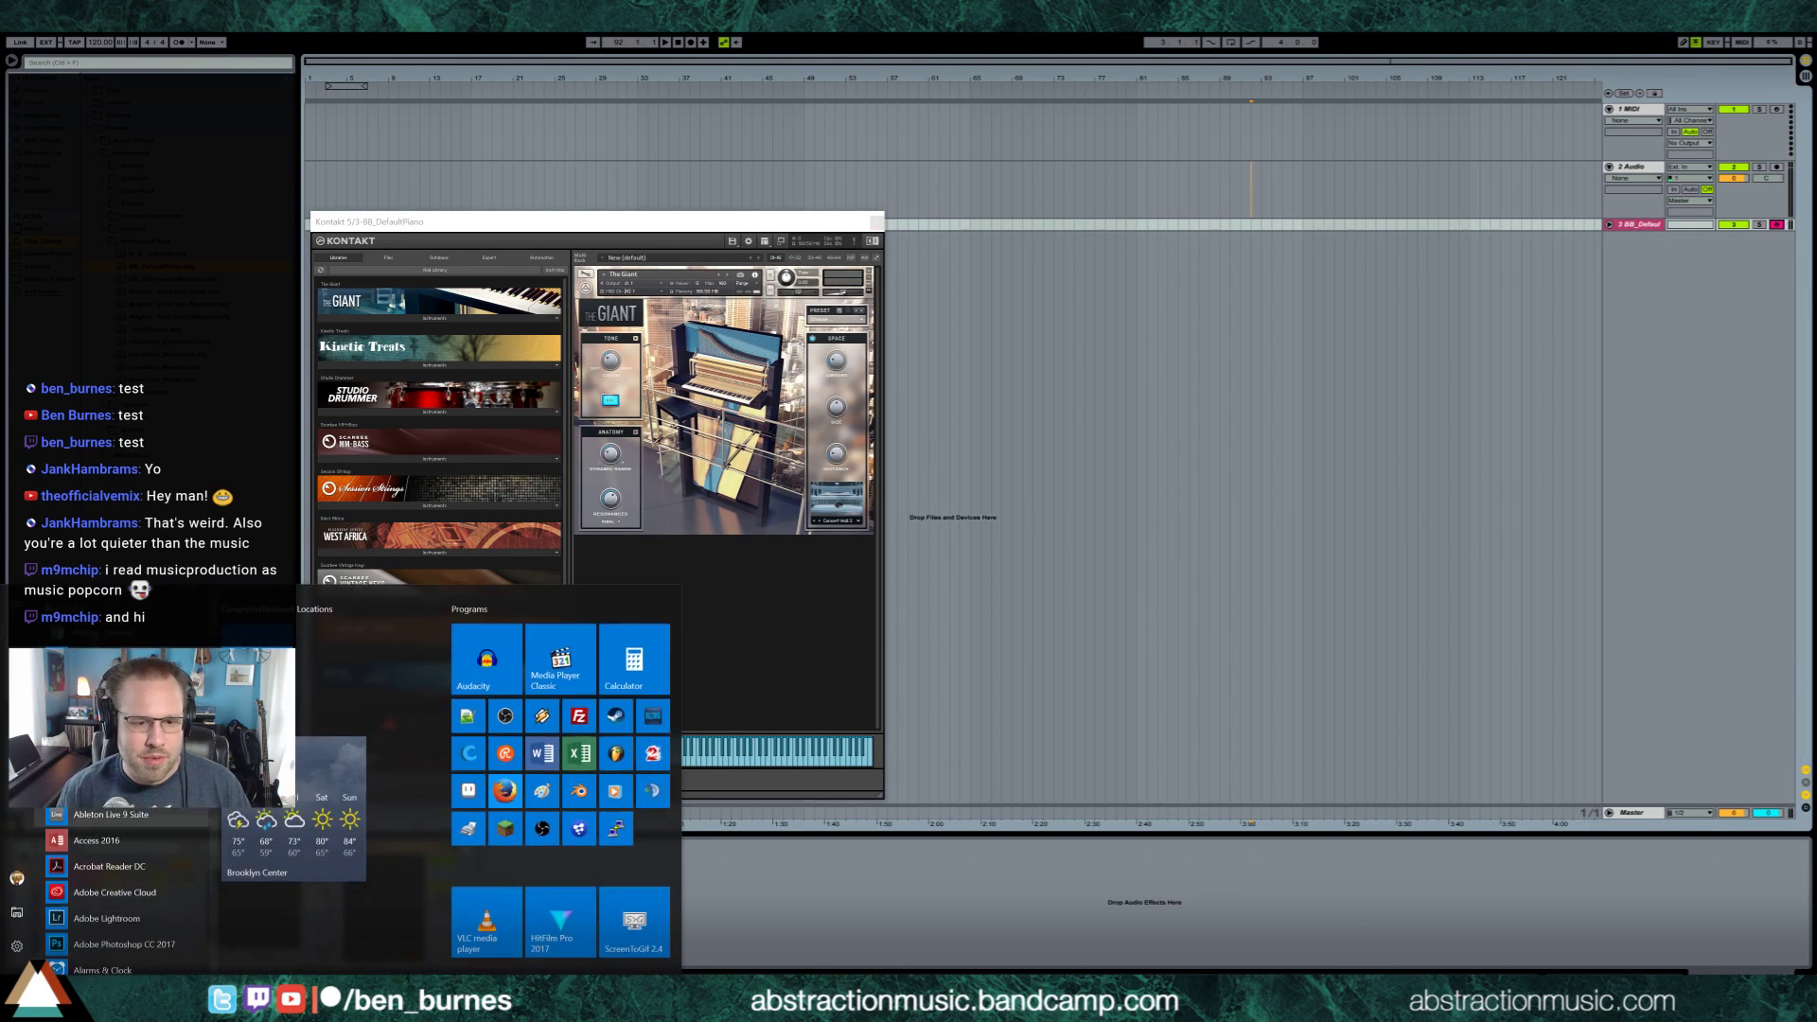
click(501, 782)
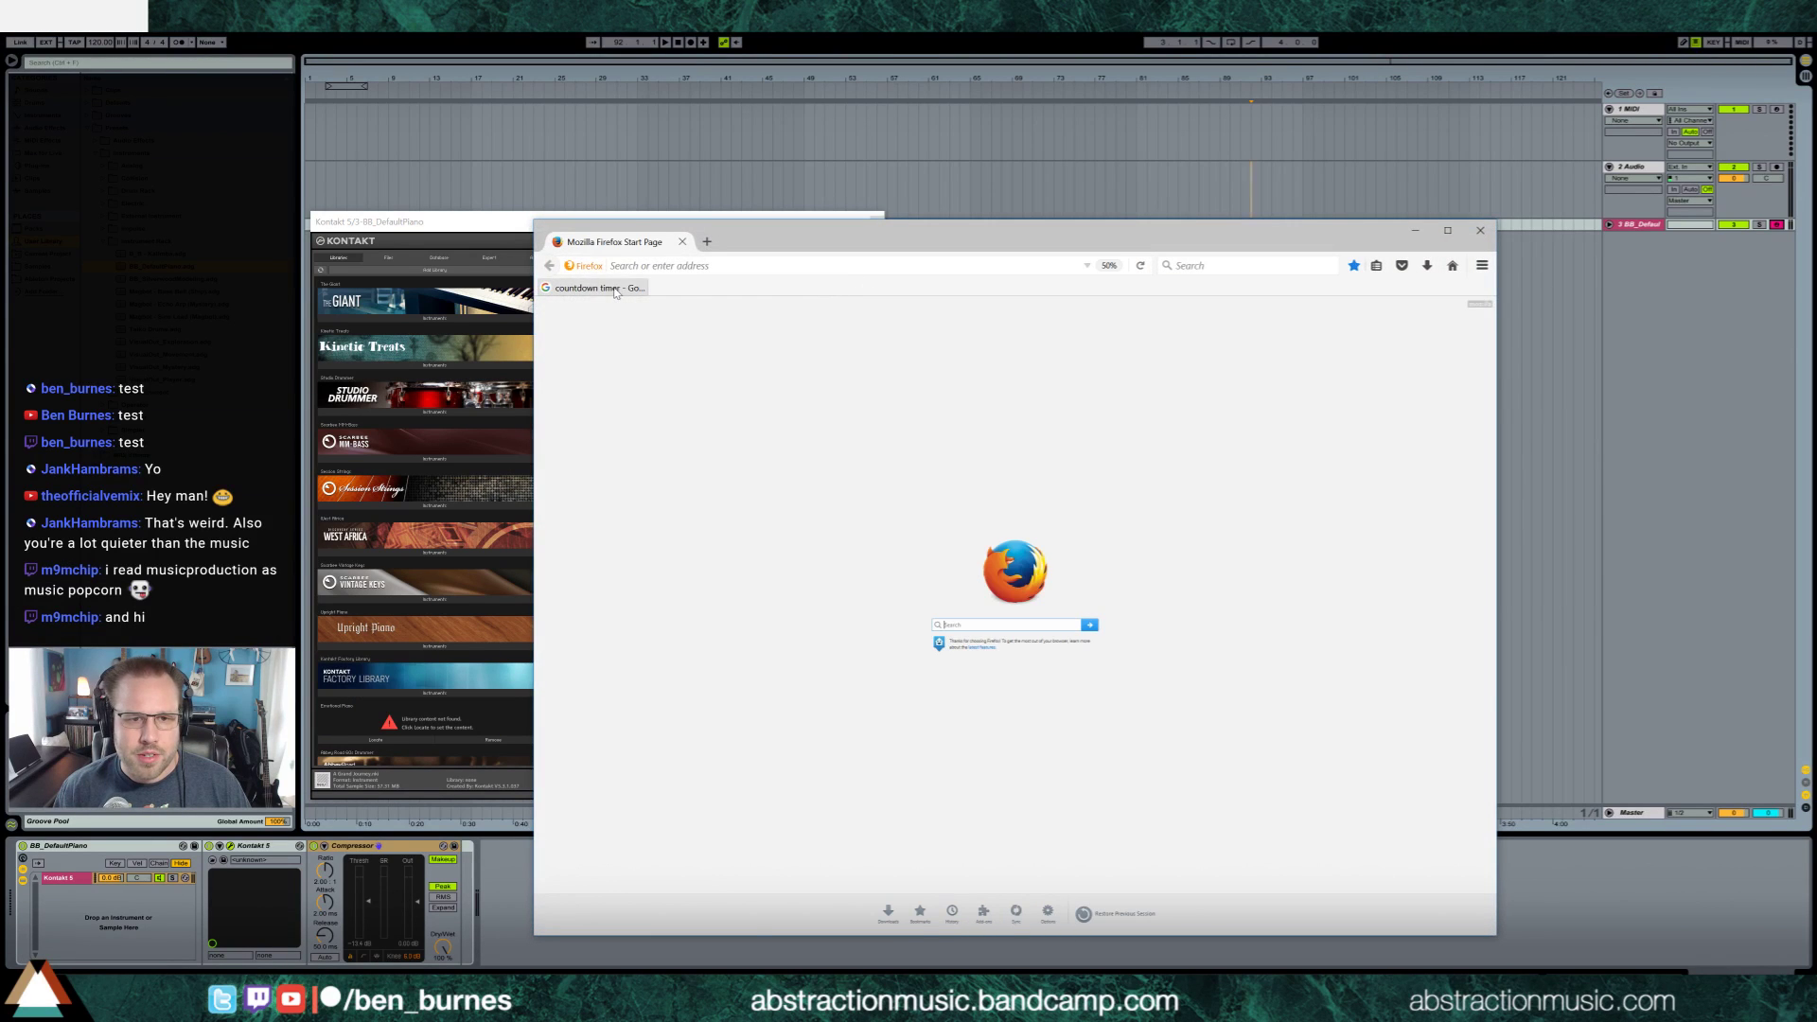
click(613, 287)
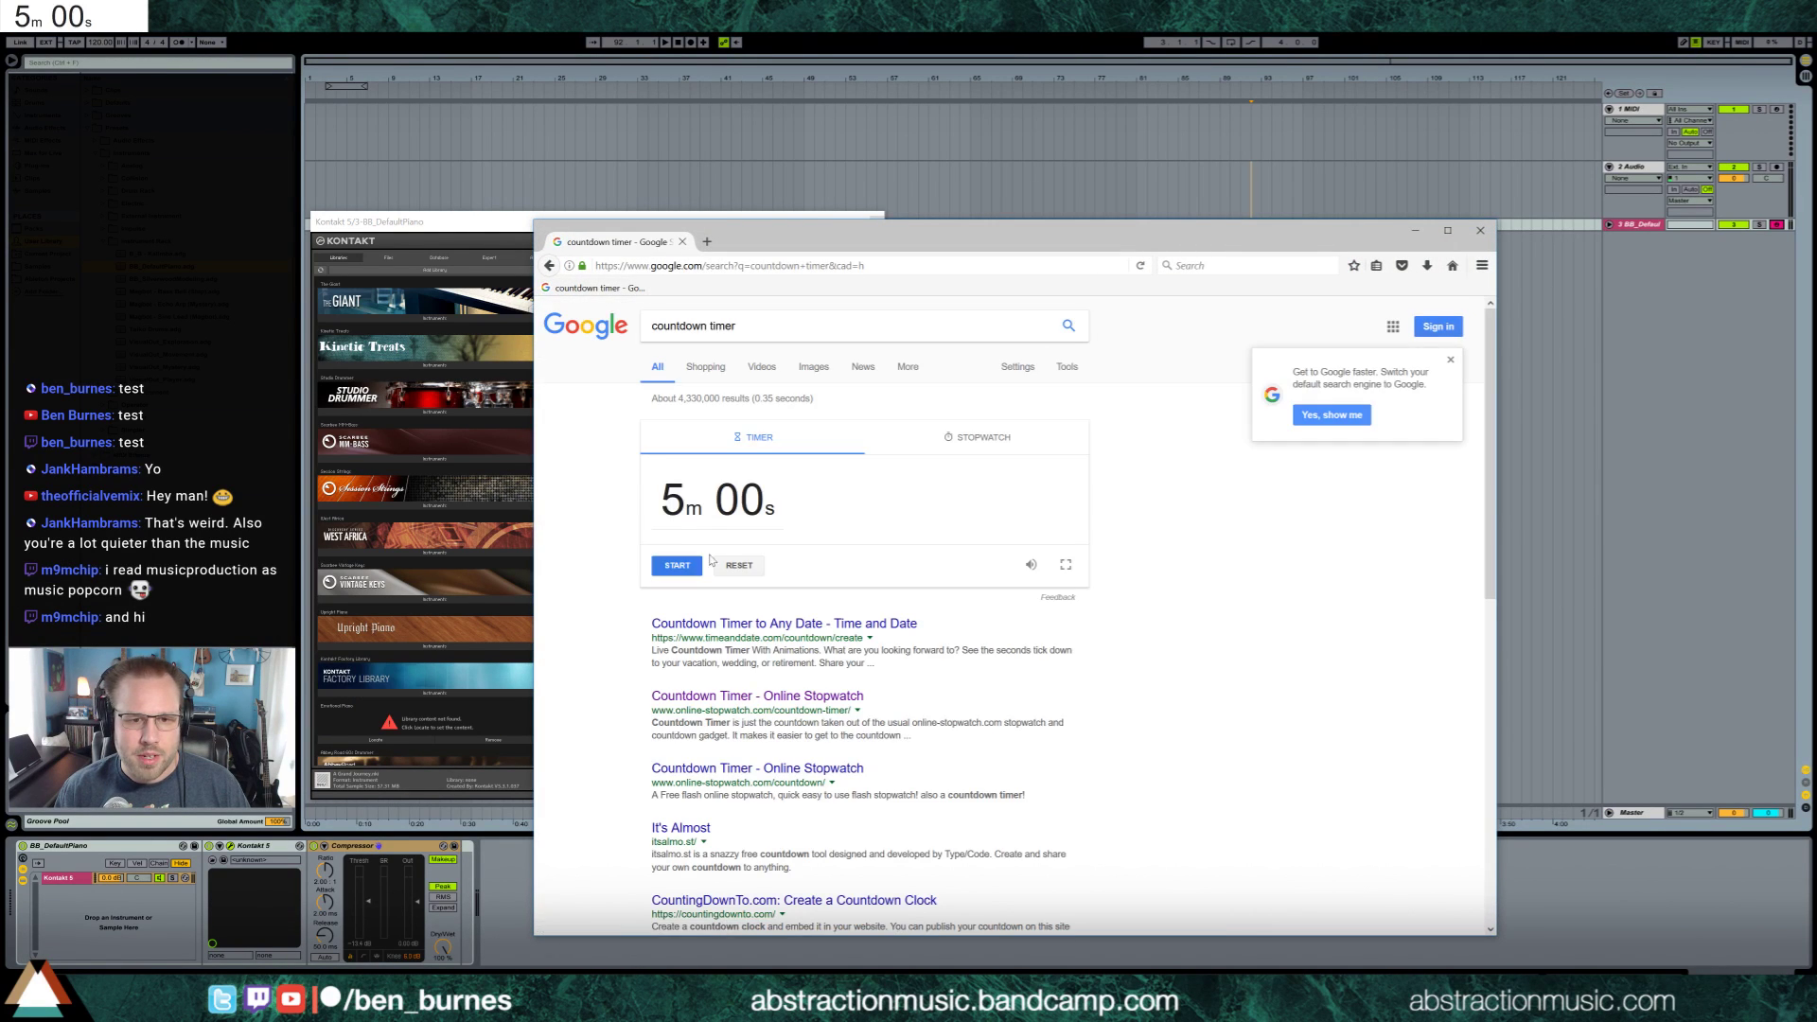
click(719, 509)
text(20000)
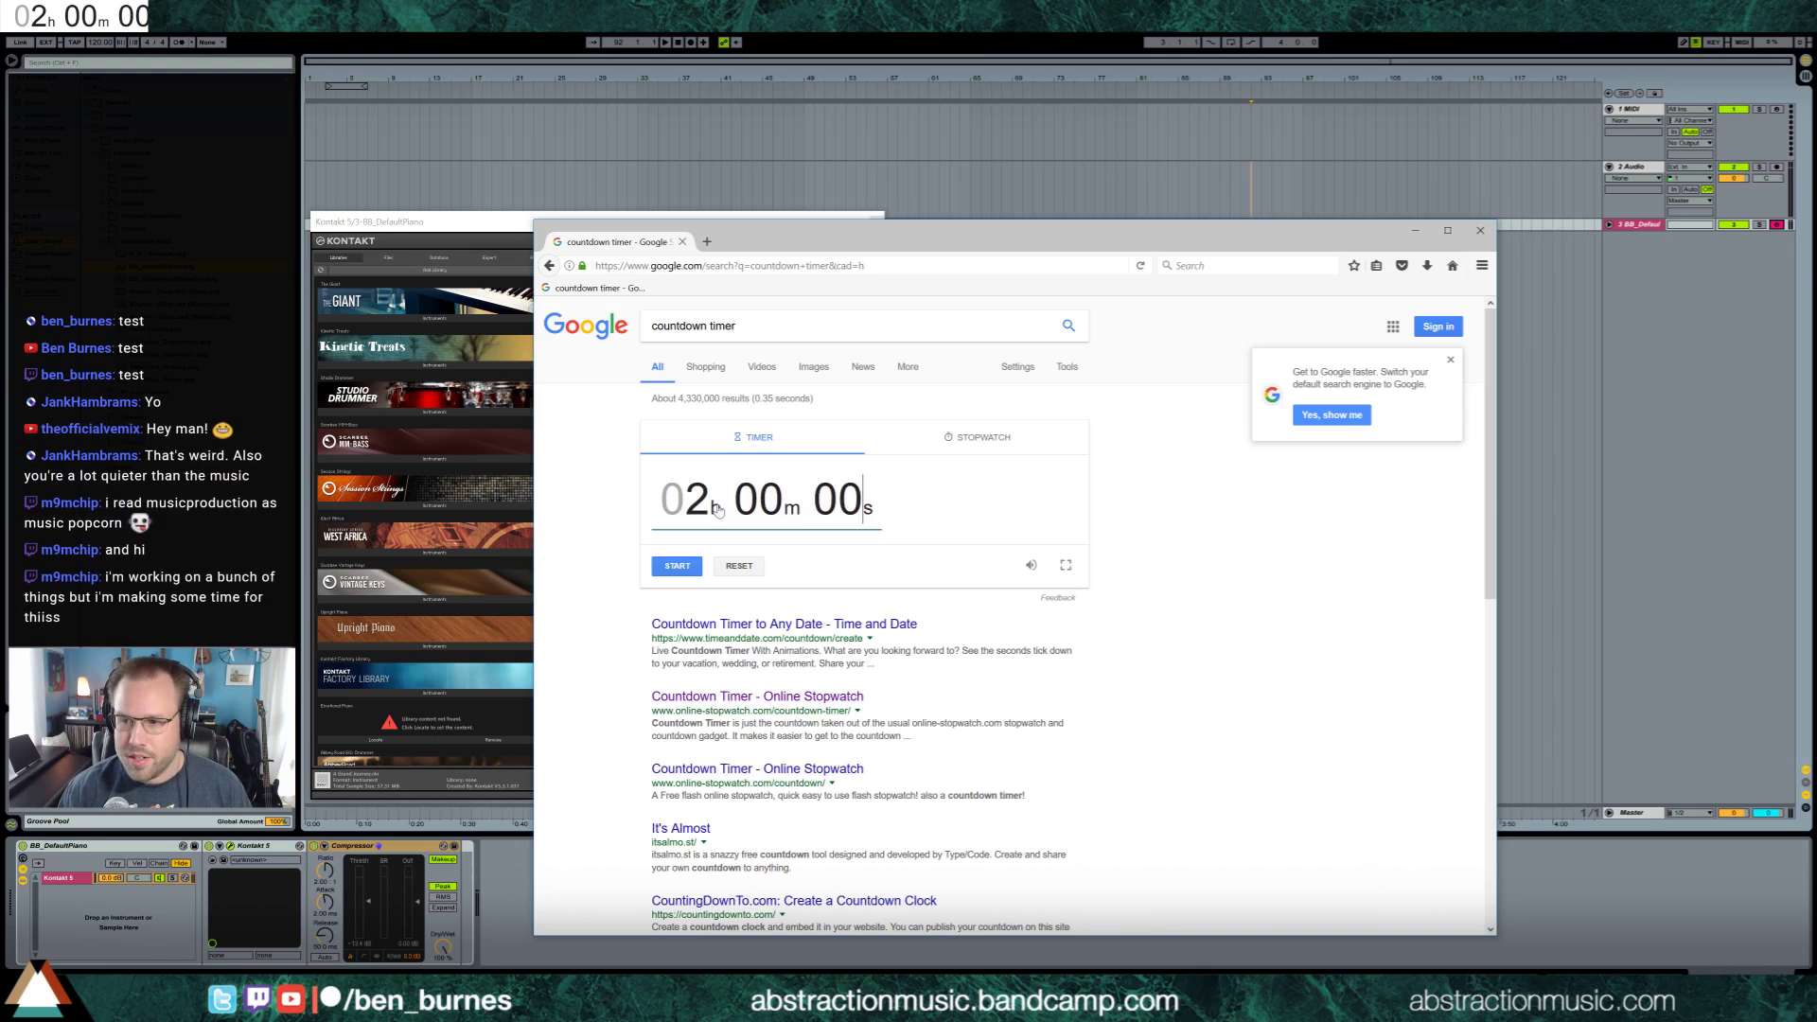
click(1280, 525)
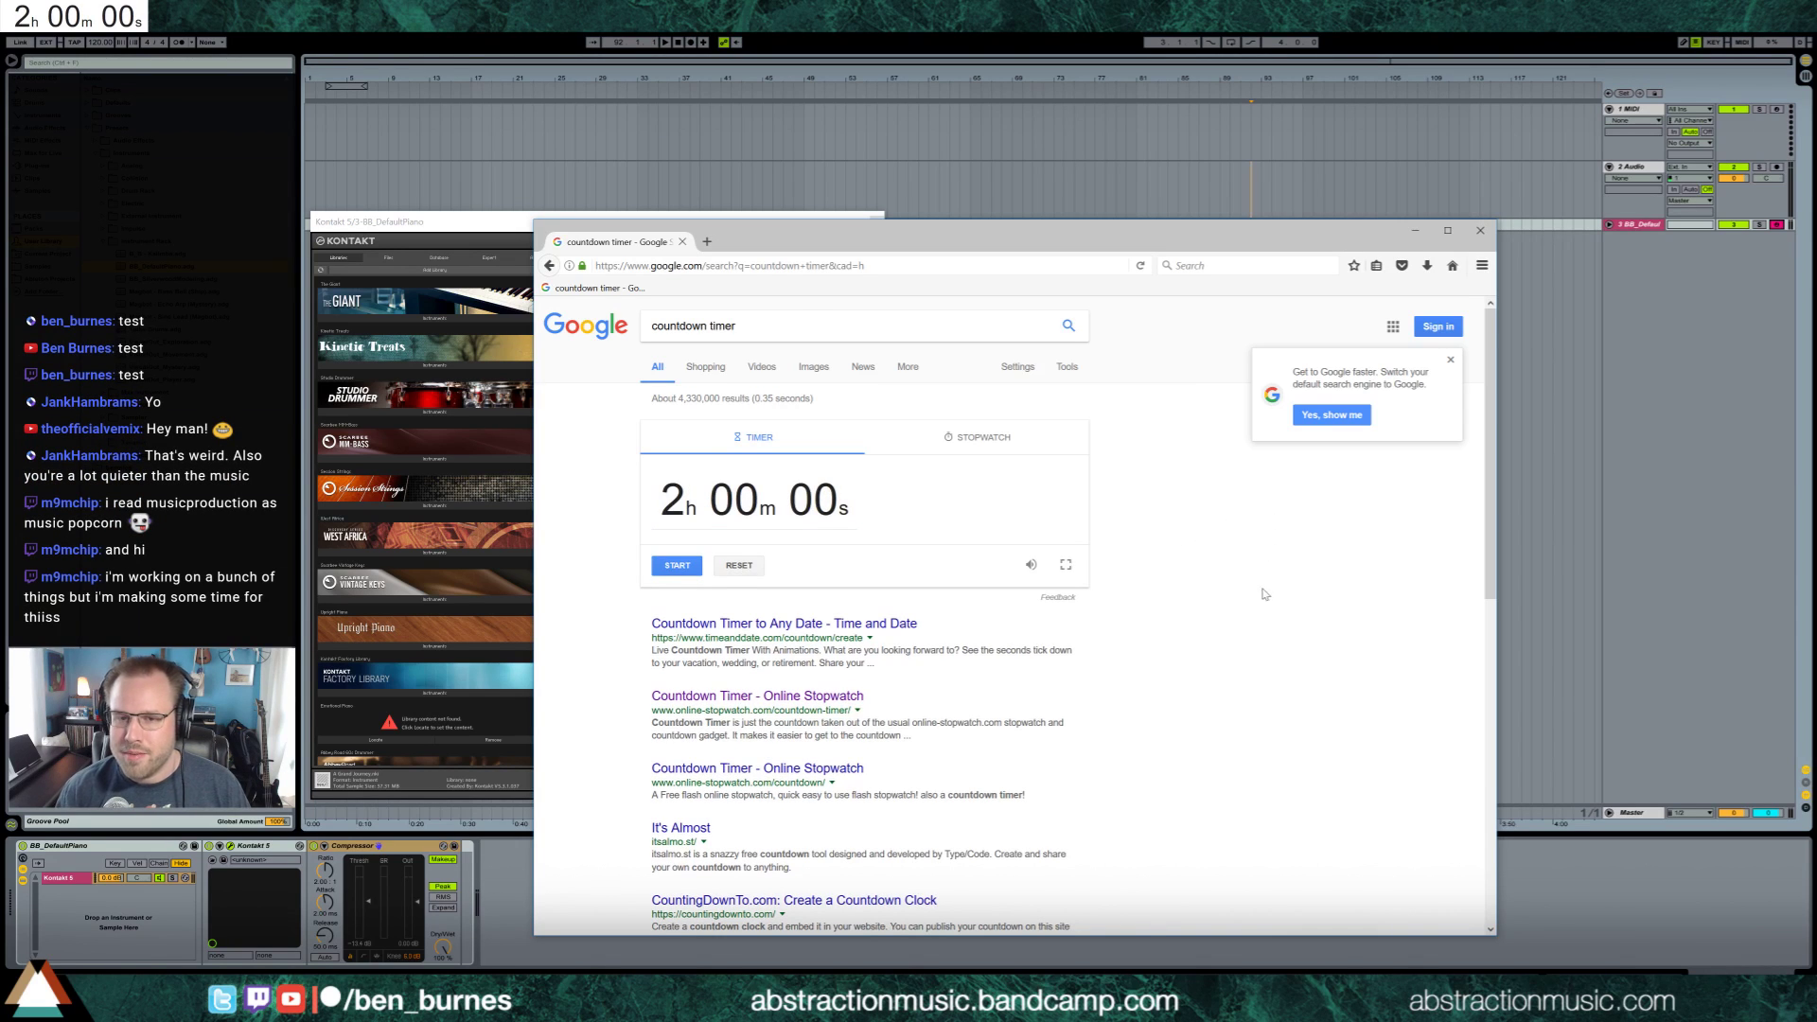
click(797, 170)
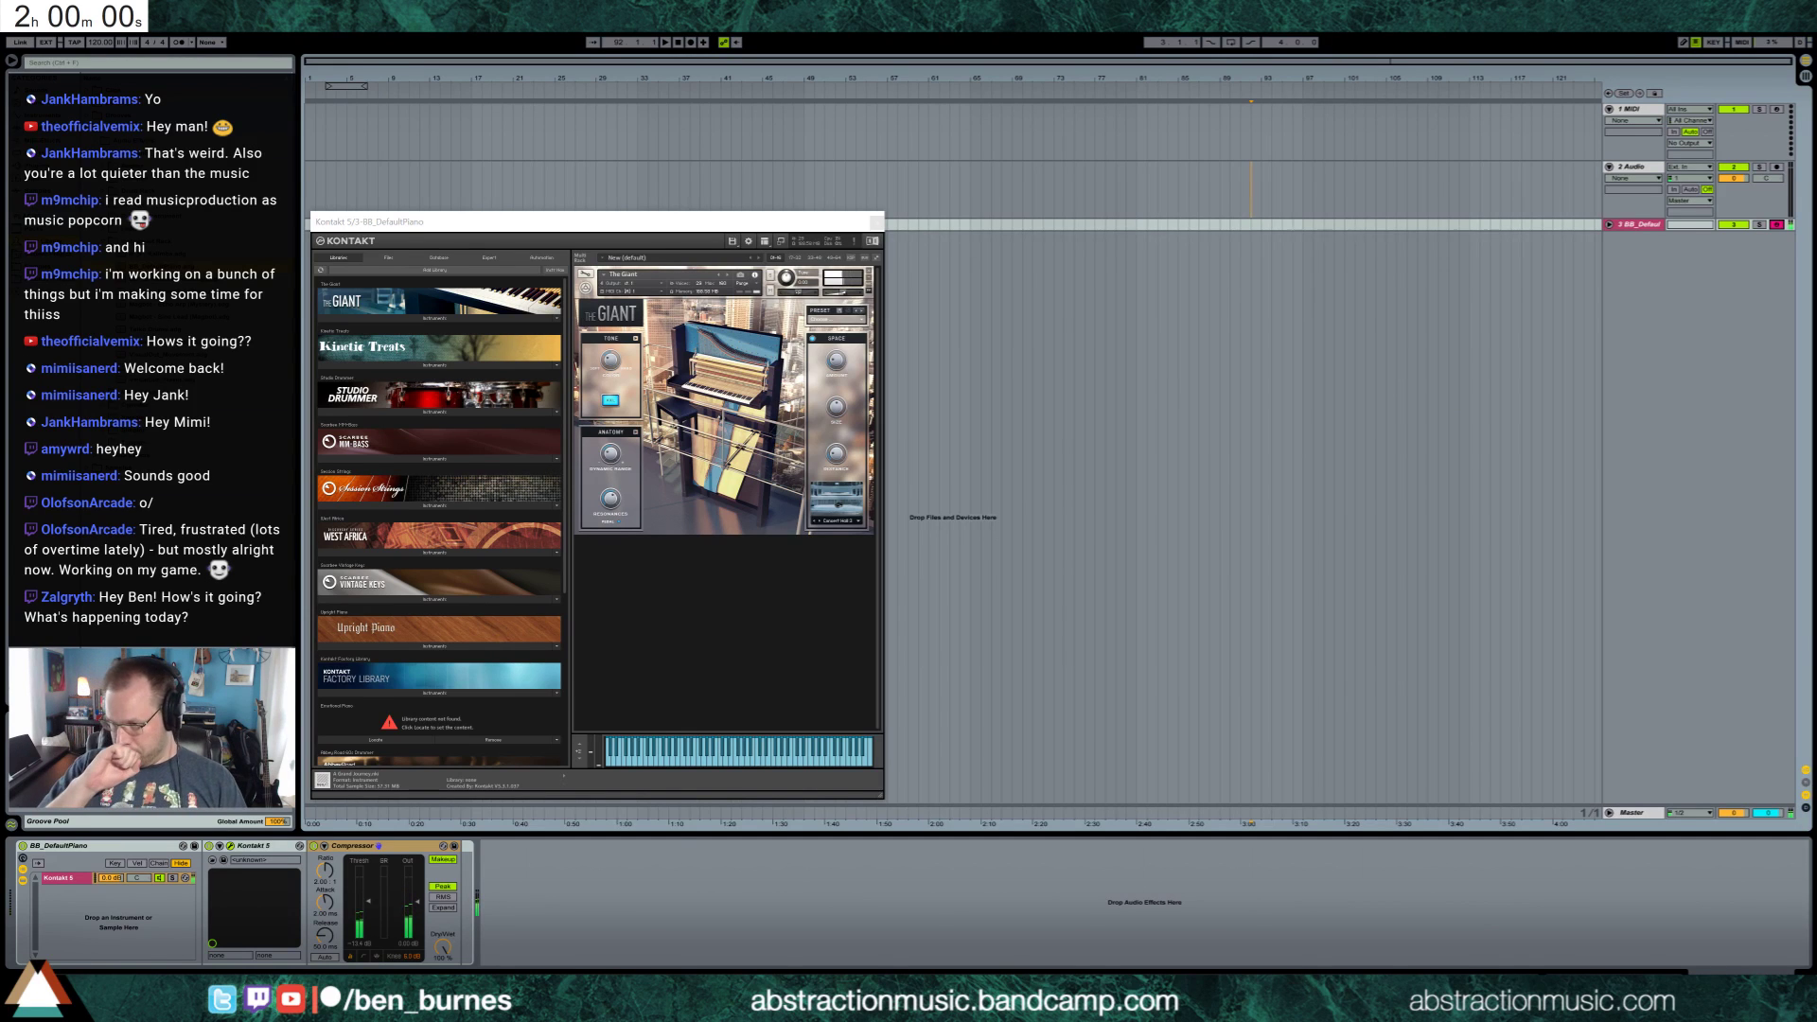
Close the Kontakt window, add ValhallaRoom after the piano track's Compressor, and set its mix to 48.8 %
click(877, 223)
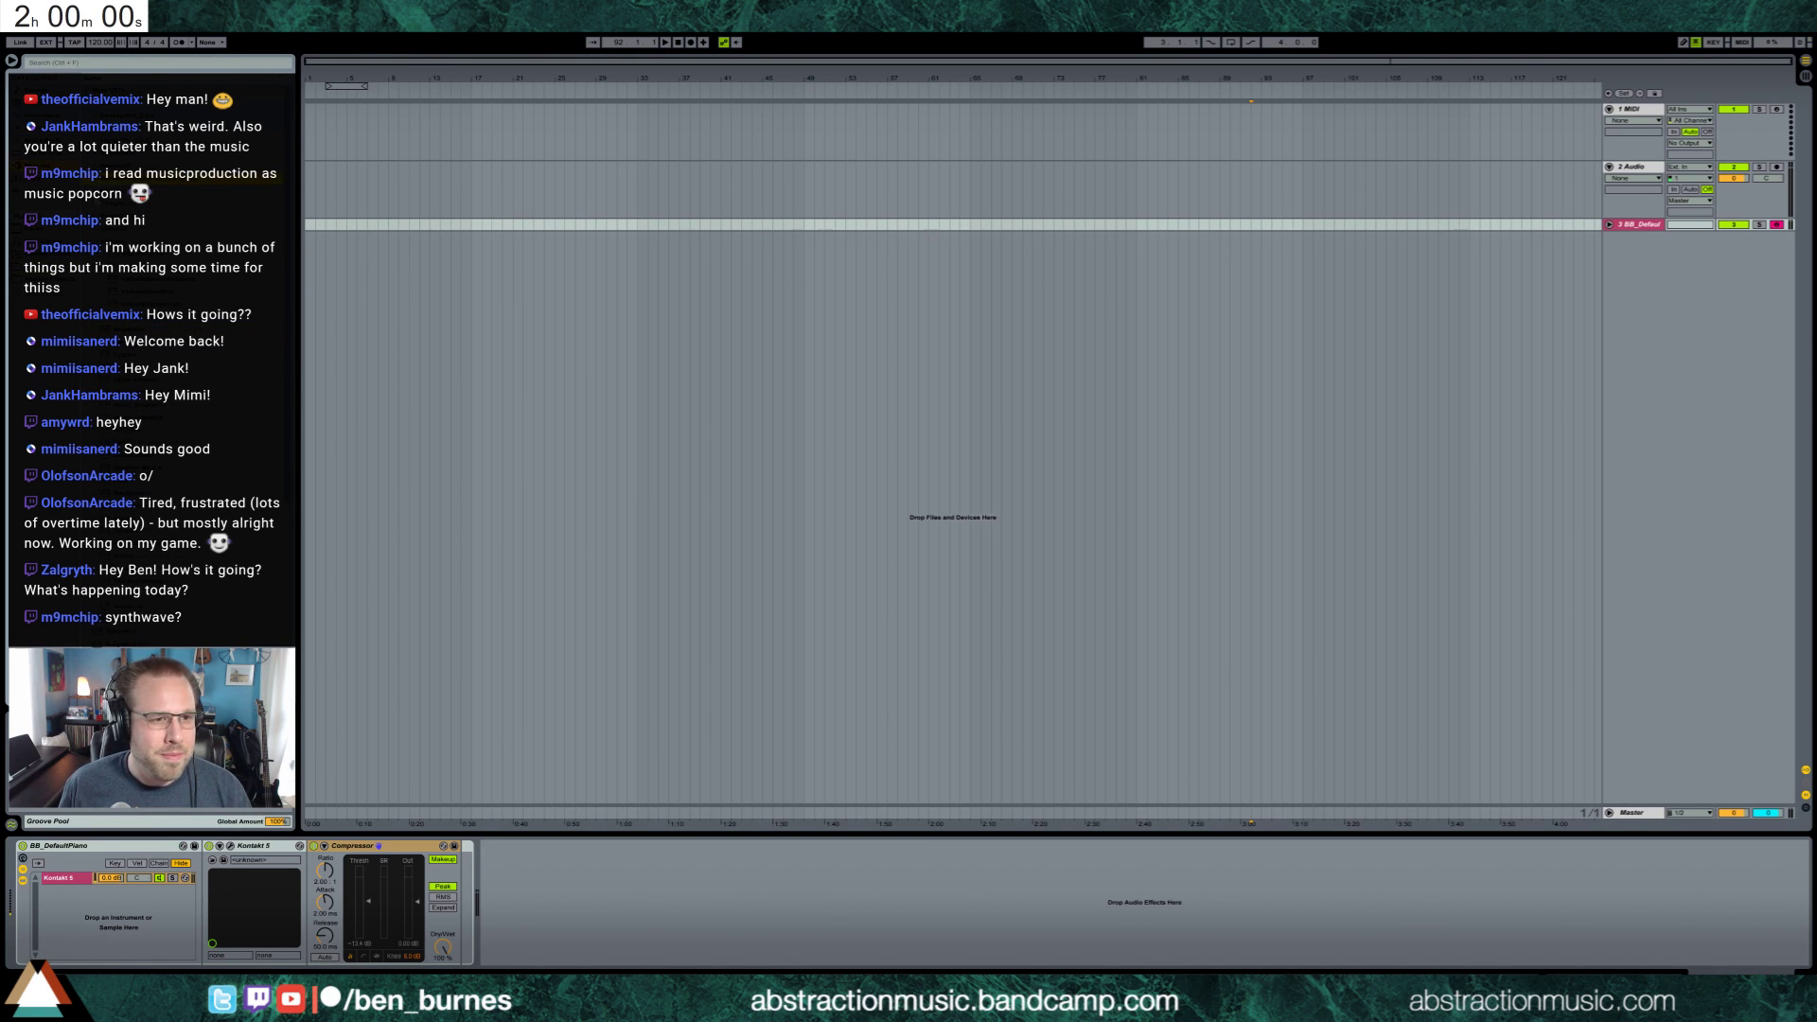
drag(968, 870, 679, 898)
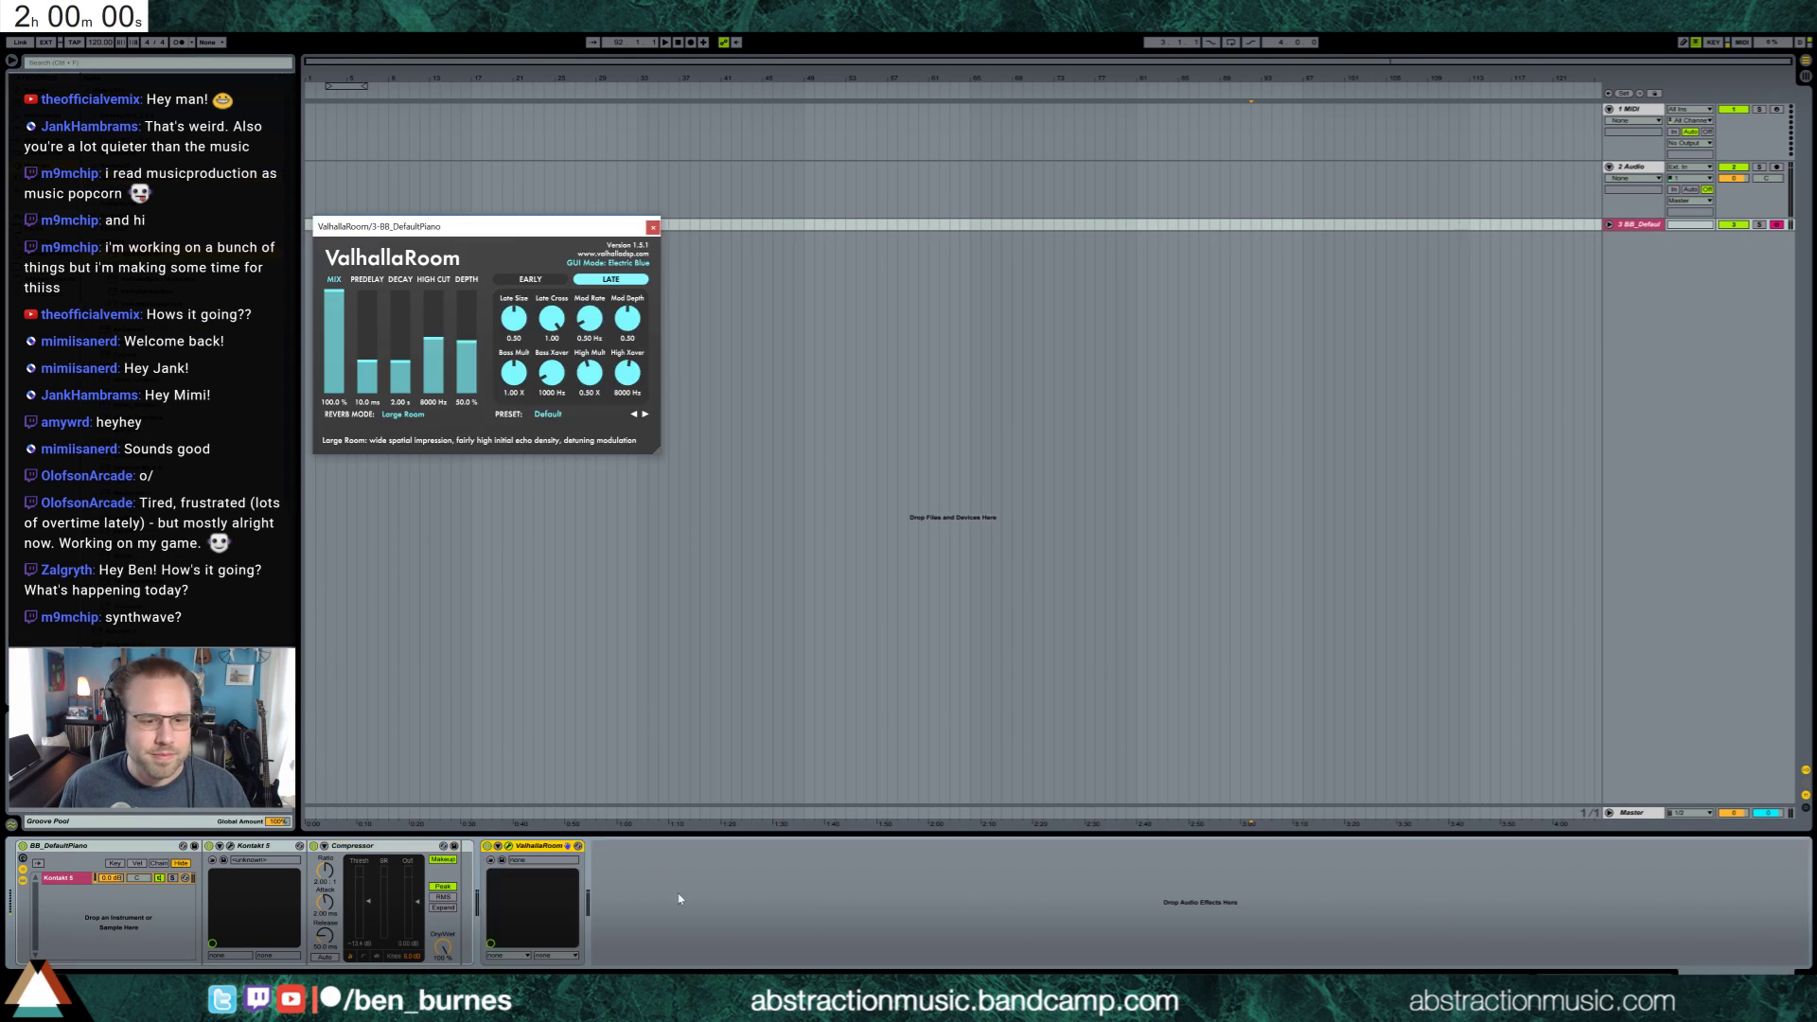
drag(396, 402, 402, 350)
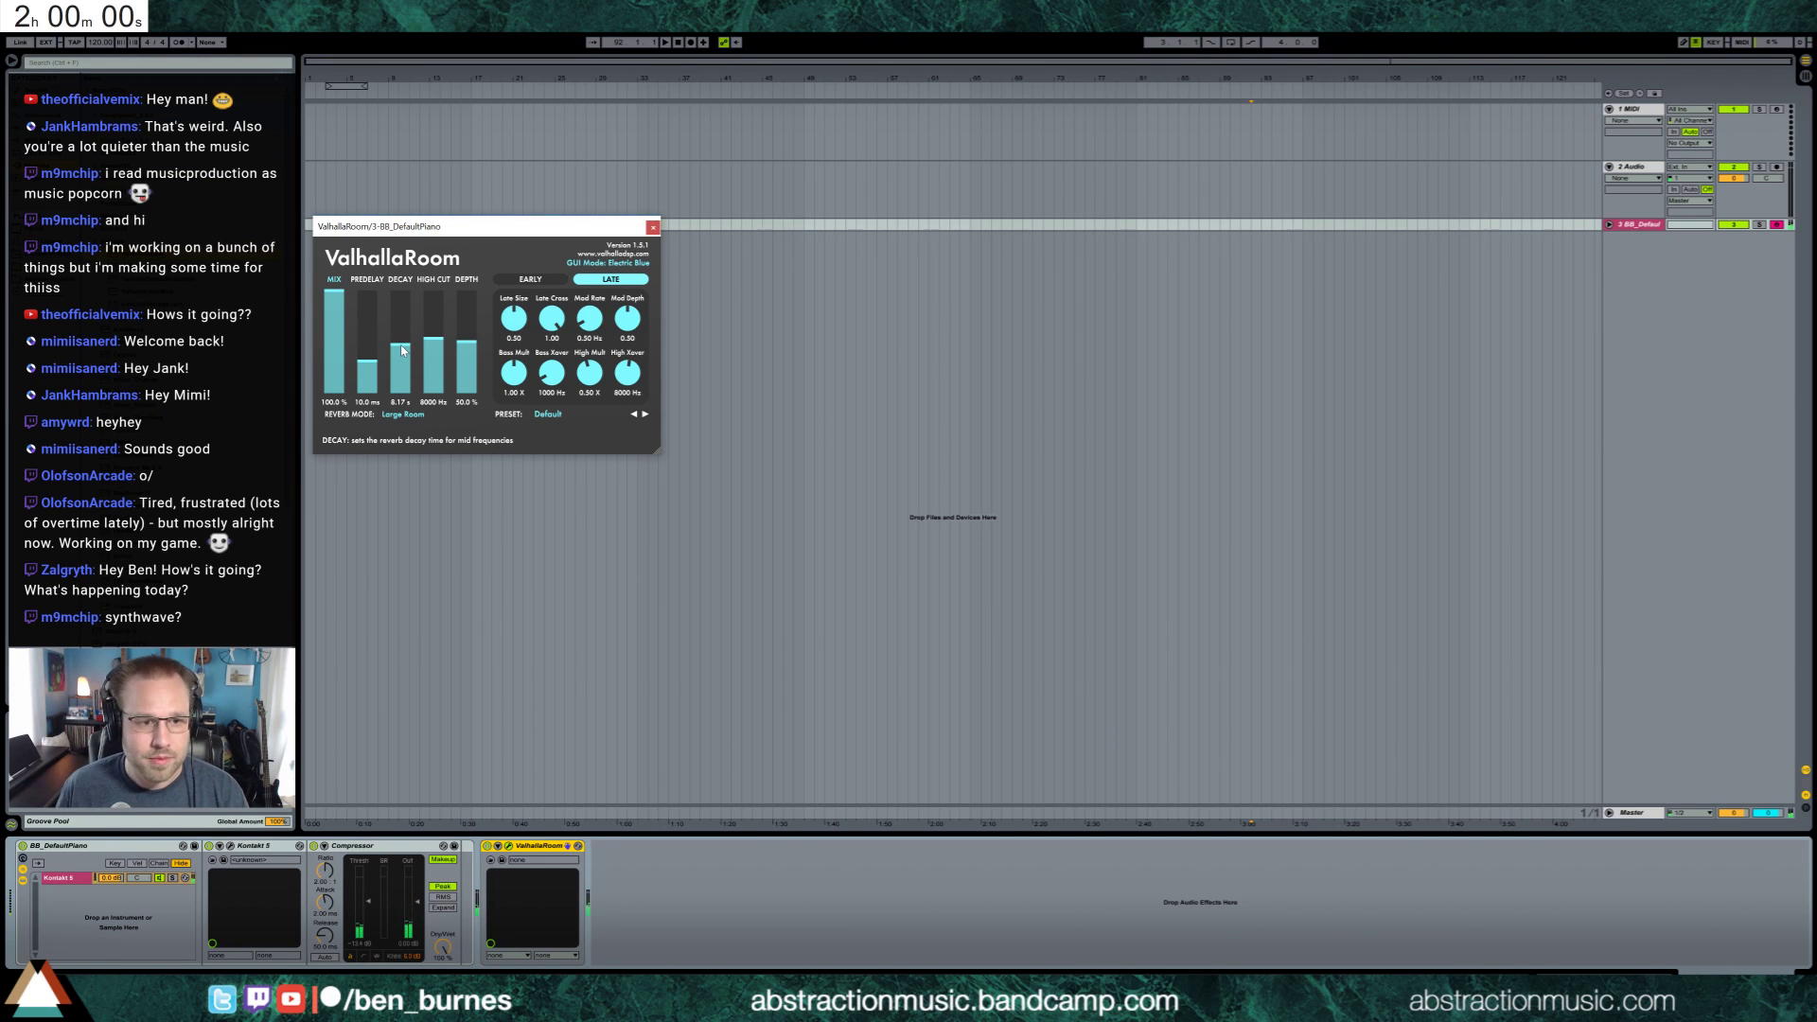
drag(334, 312, 401, 338)
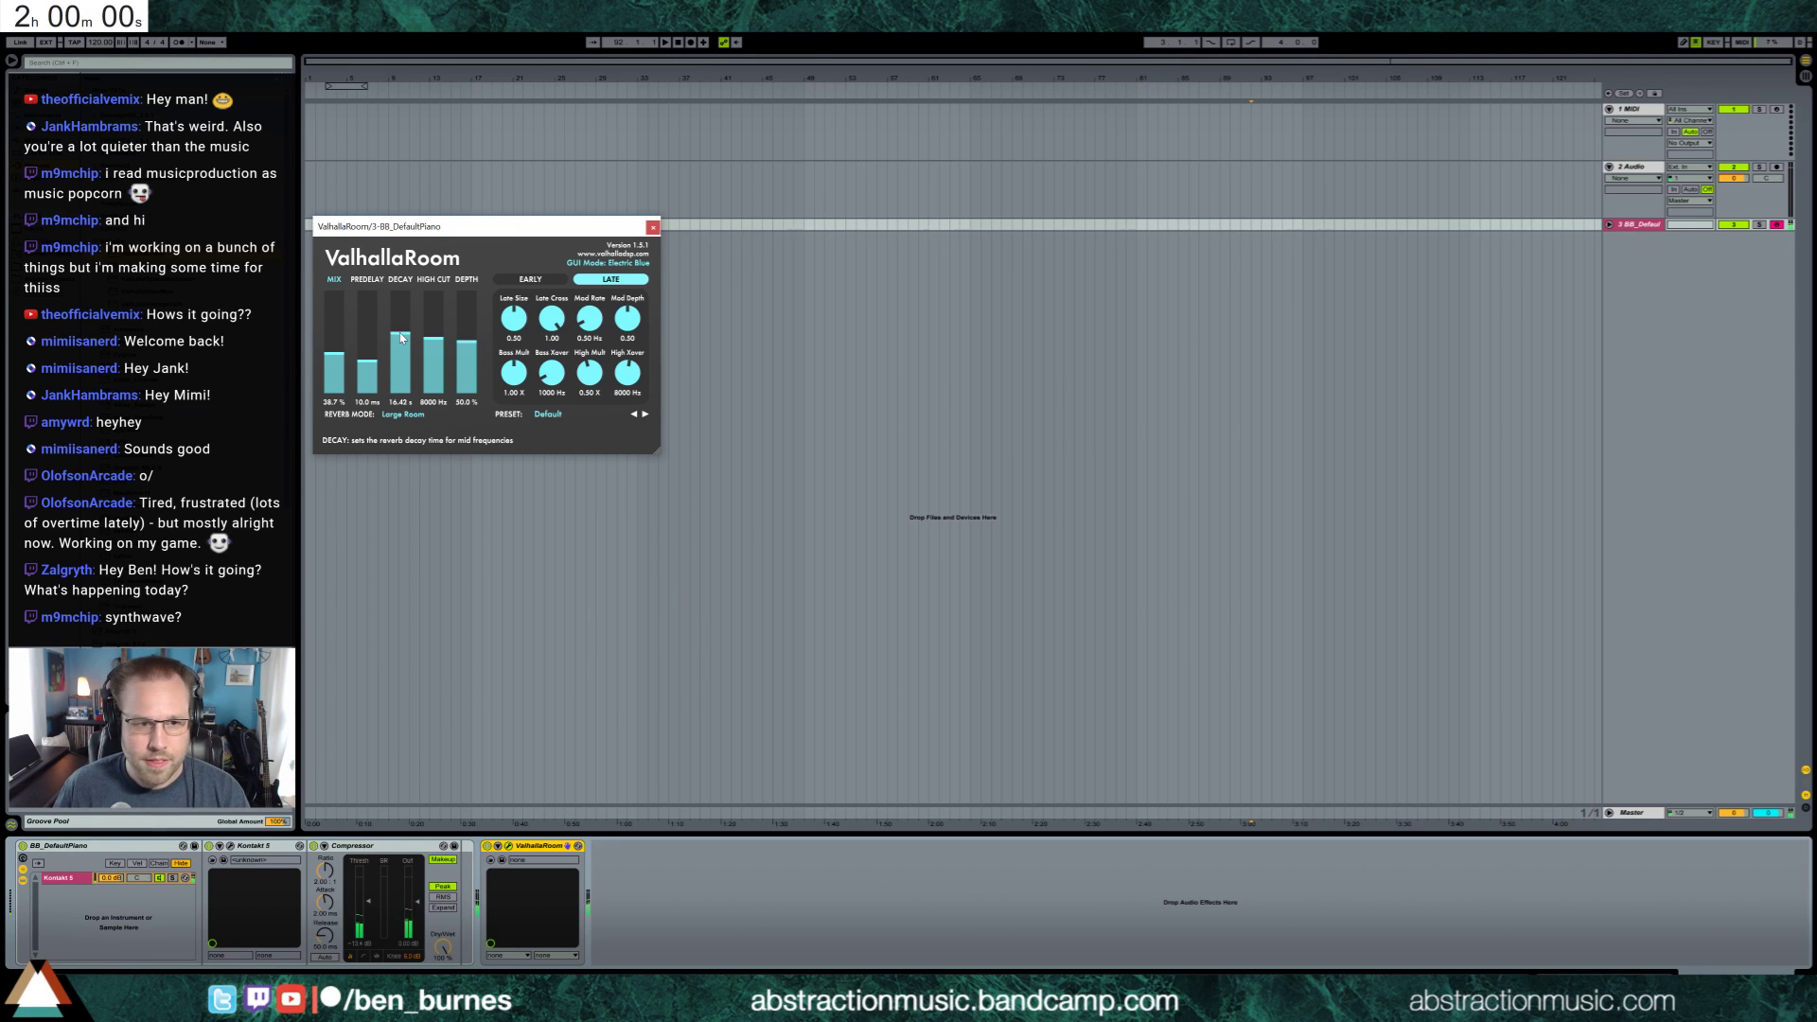
drag(337, 356, 338, 348)
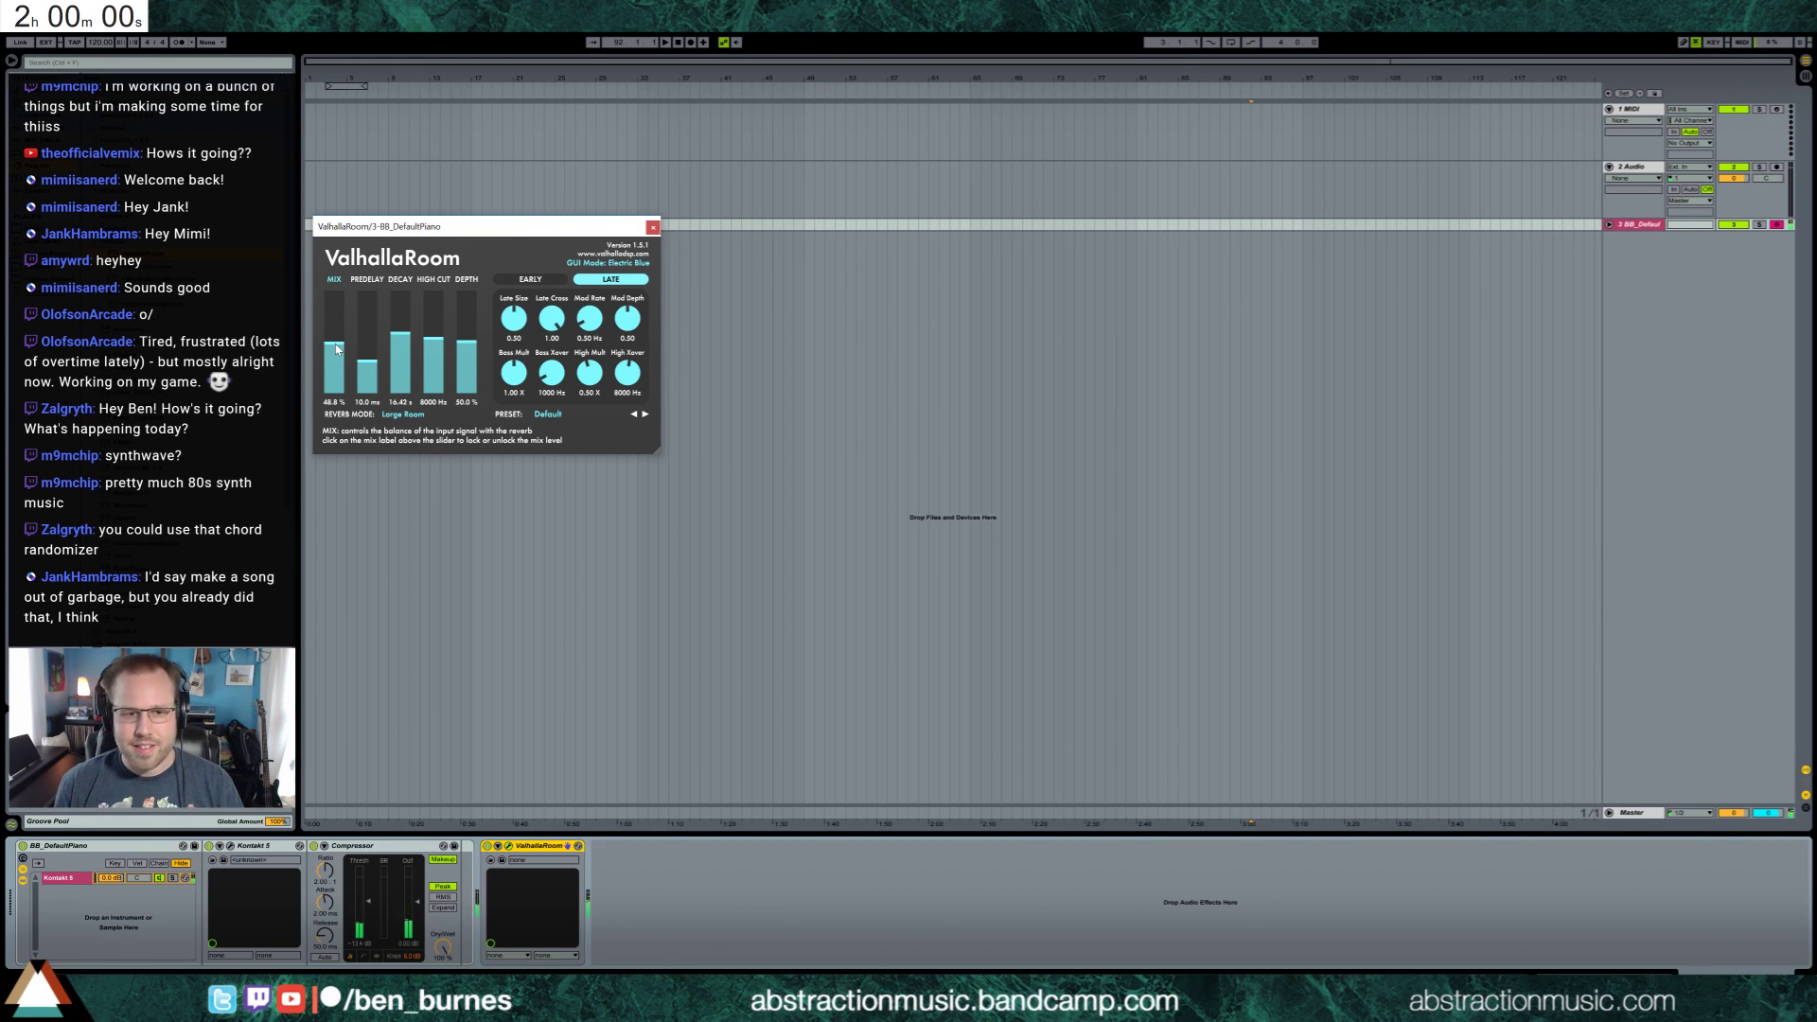
Shorten the ValhallaRoom decay to 1.33 s and slightly lower the piano Compressor's threshold
drag(401, 333, 403, 351)
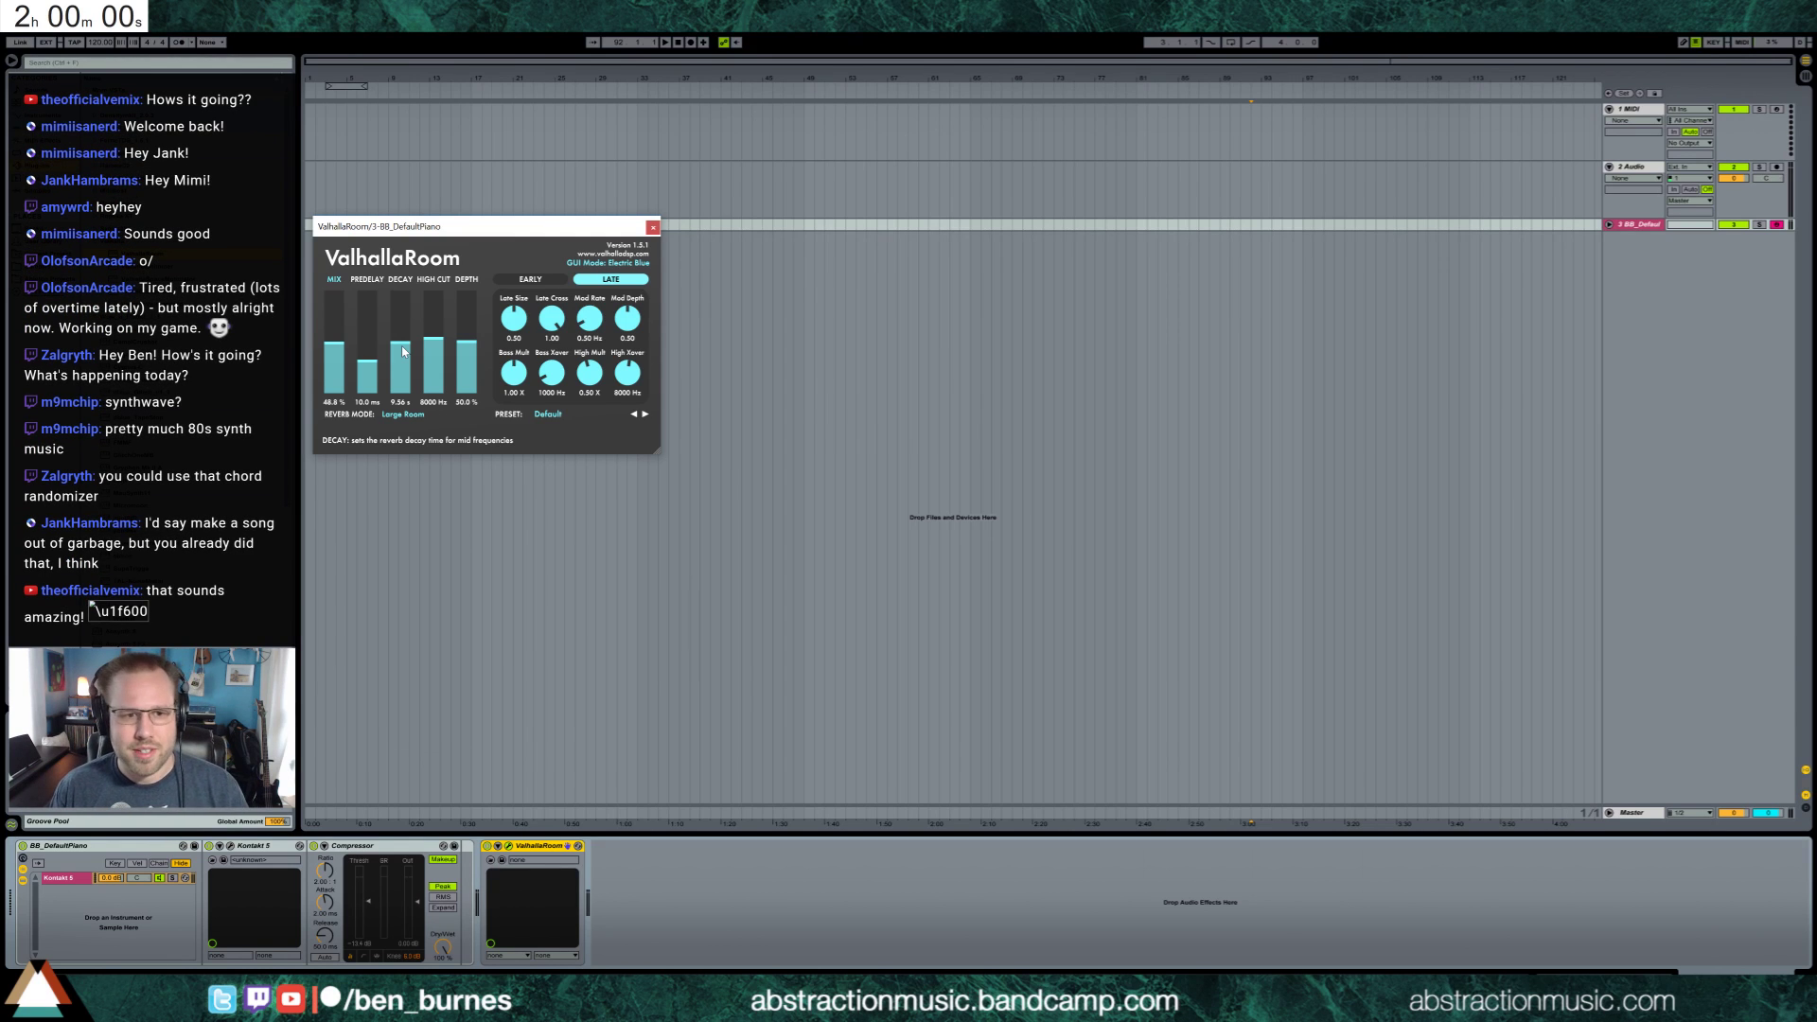
drag(403, 352, 403, 344)
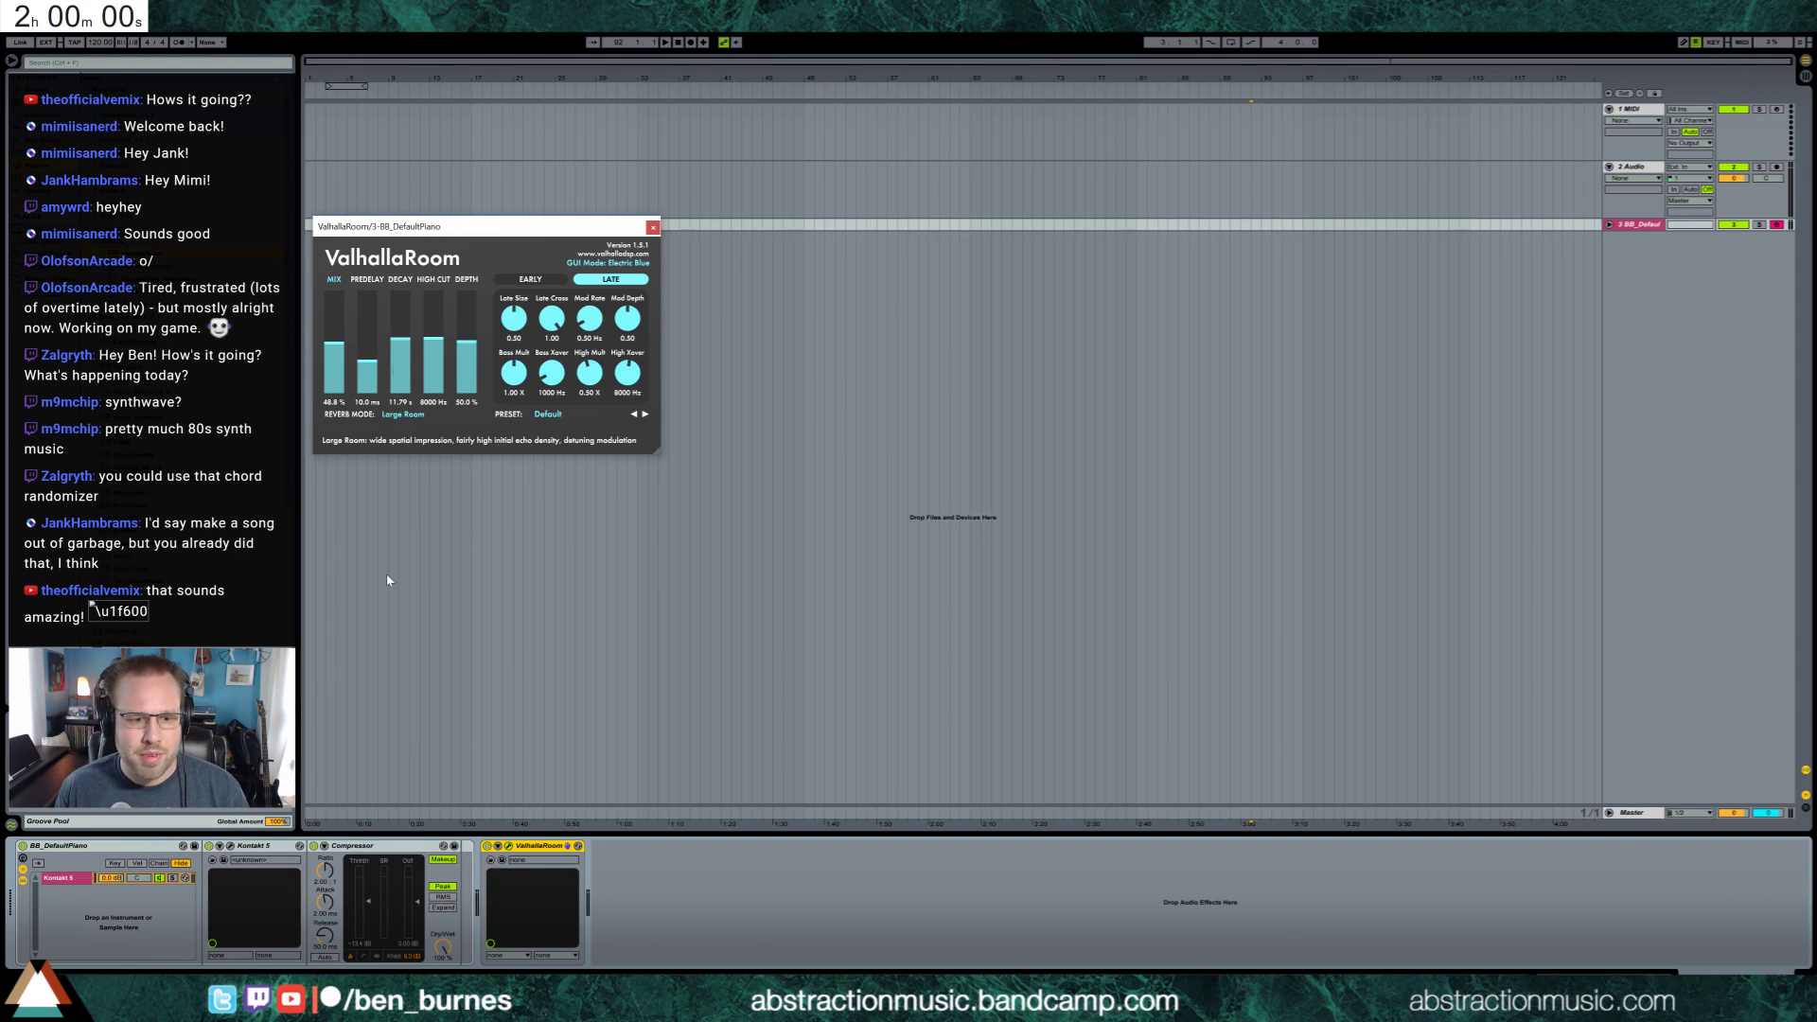
drag(361, 905, 361, 911)
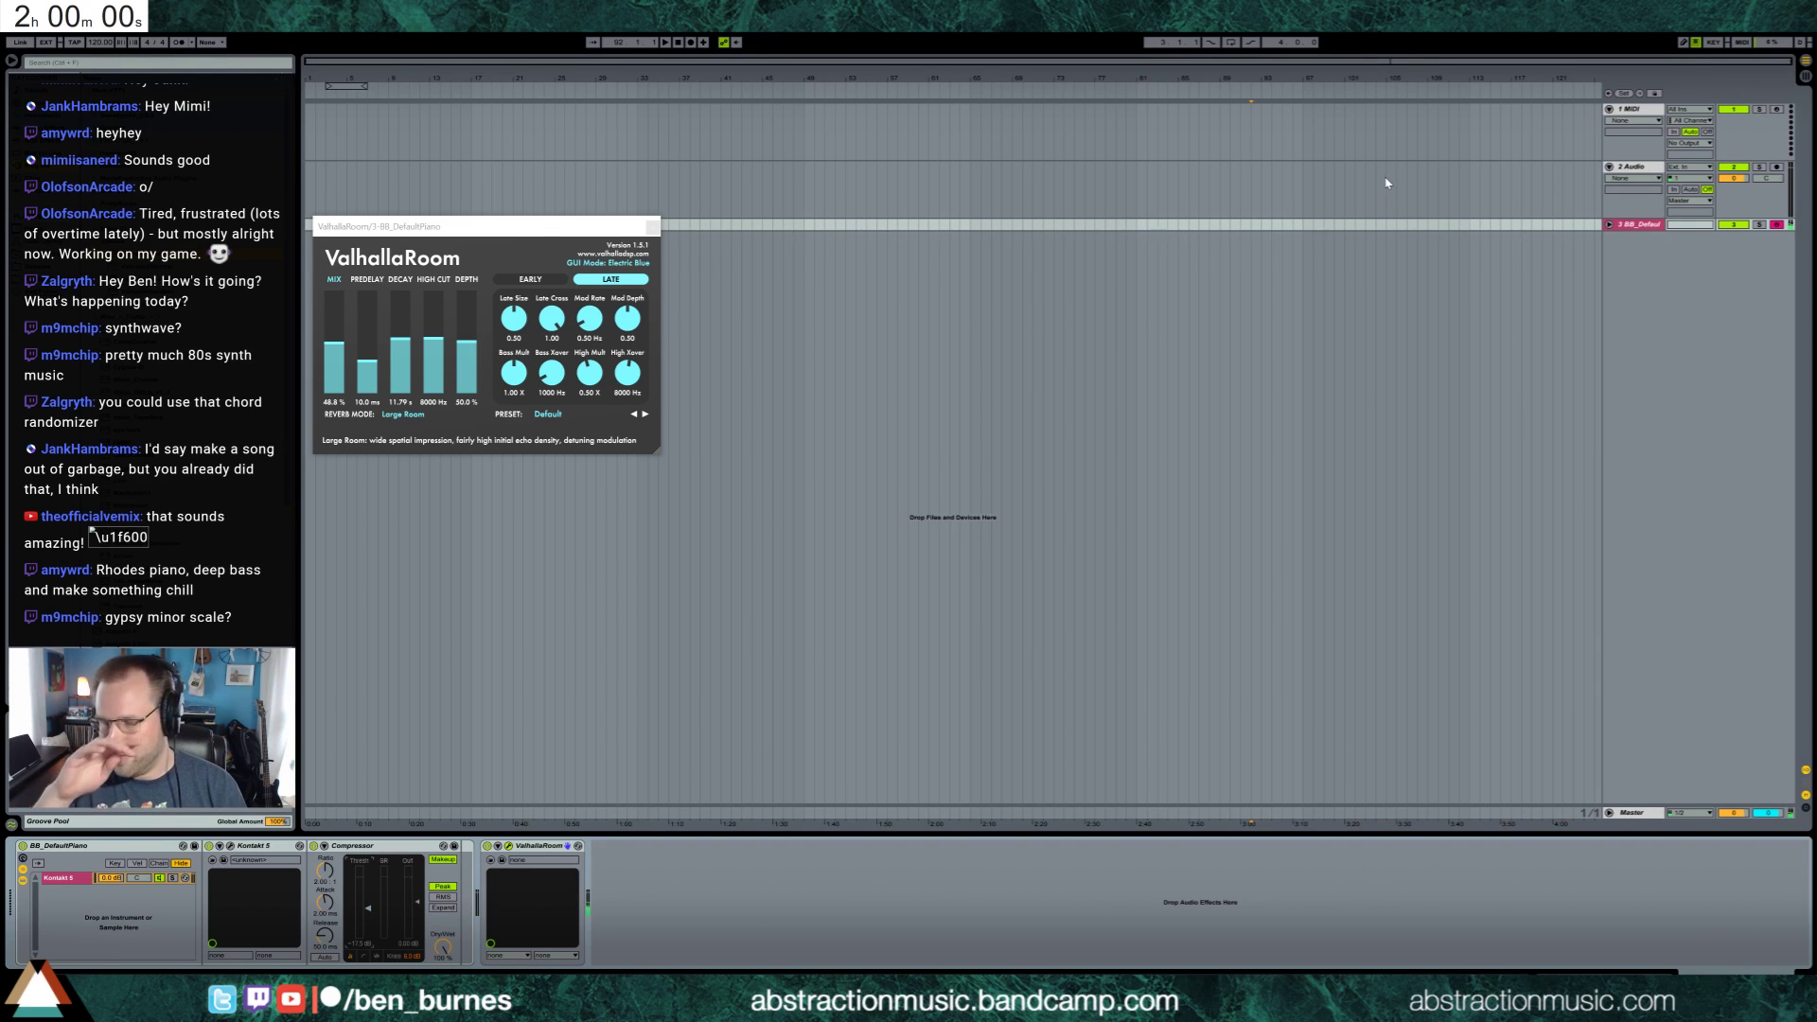
drag(400, 341, 409, 372)
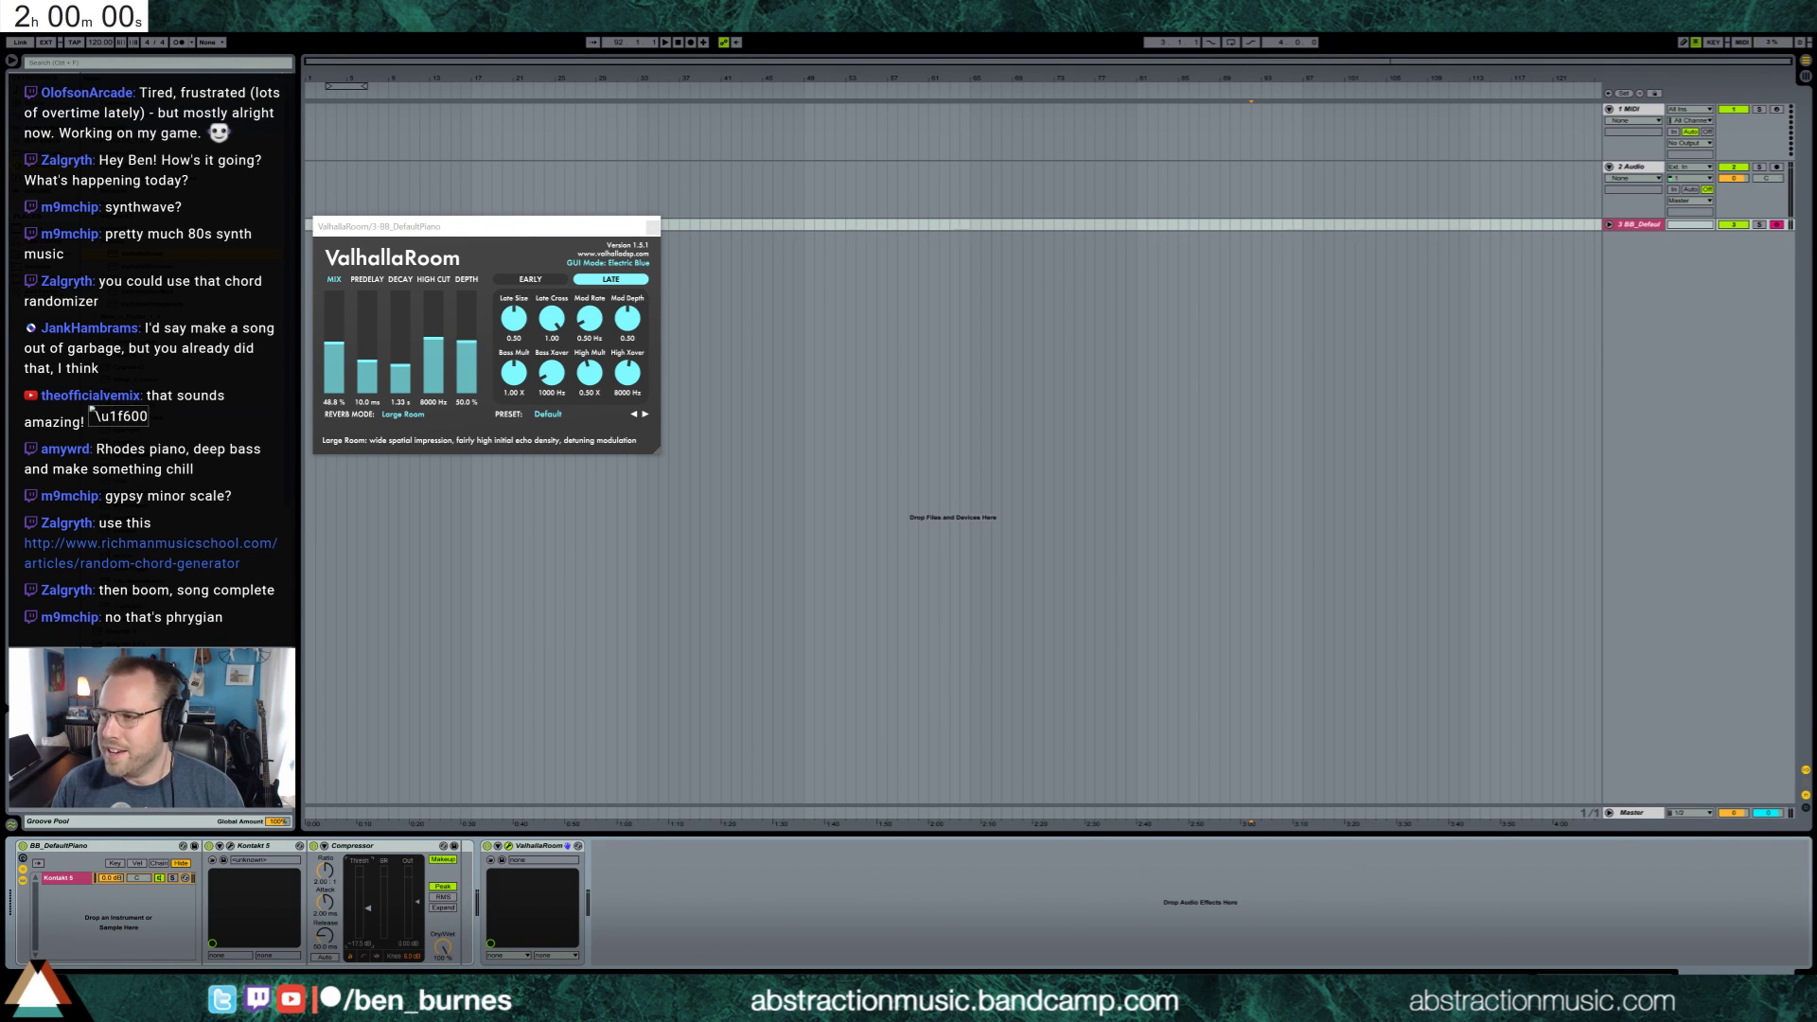
Look over the Random Chord Generator page in the browser, including its description and chord list, and return to Ableton Live
drag(1815, 189, 1041, 194)
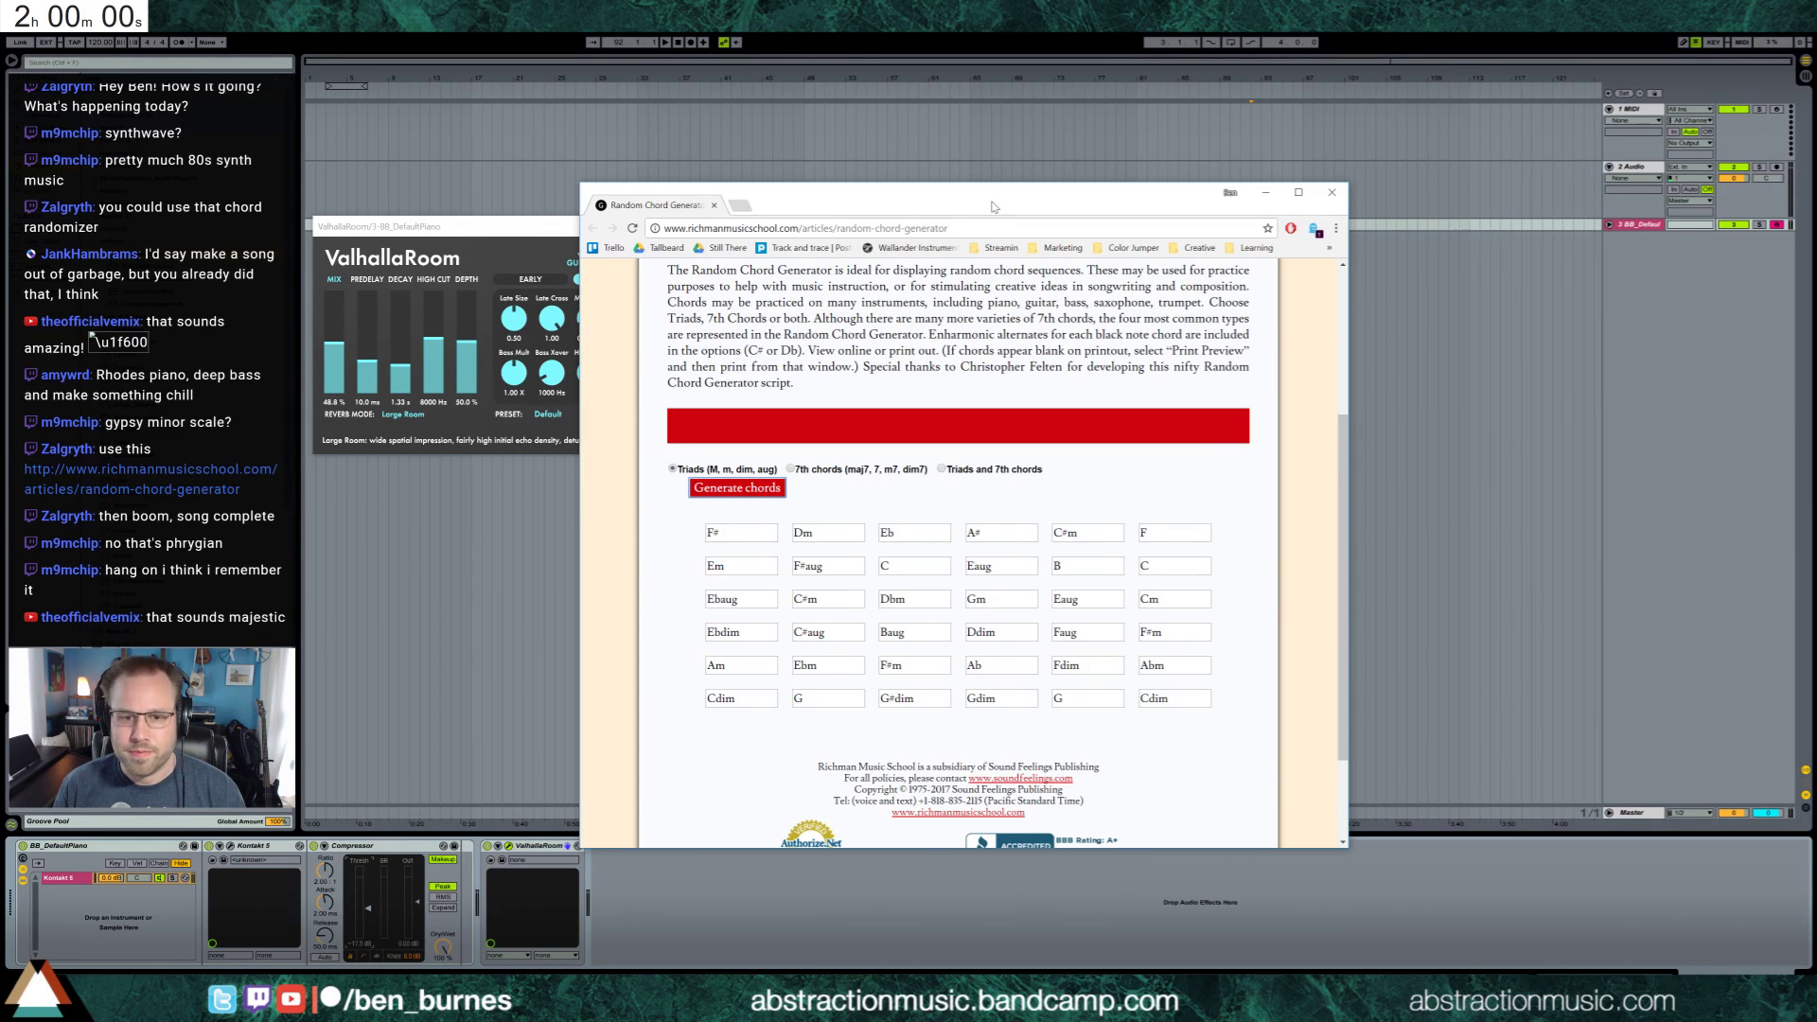
drag(991, 202, 940, 203)
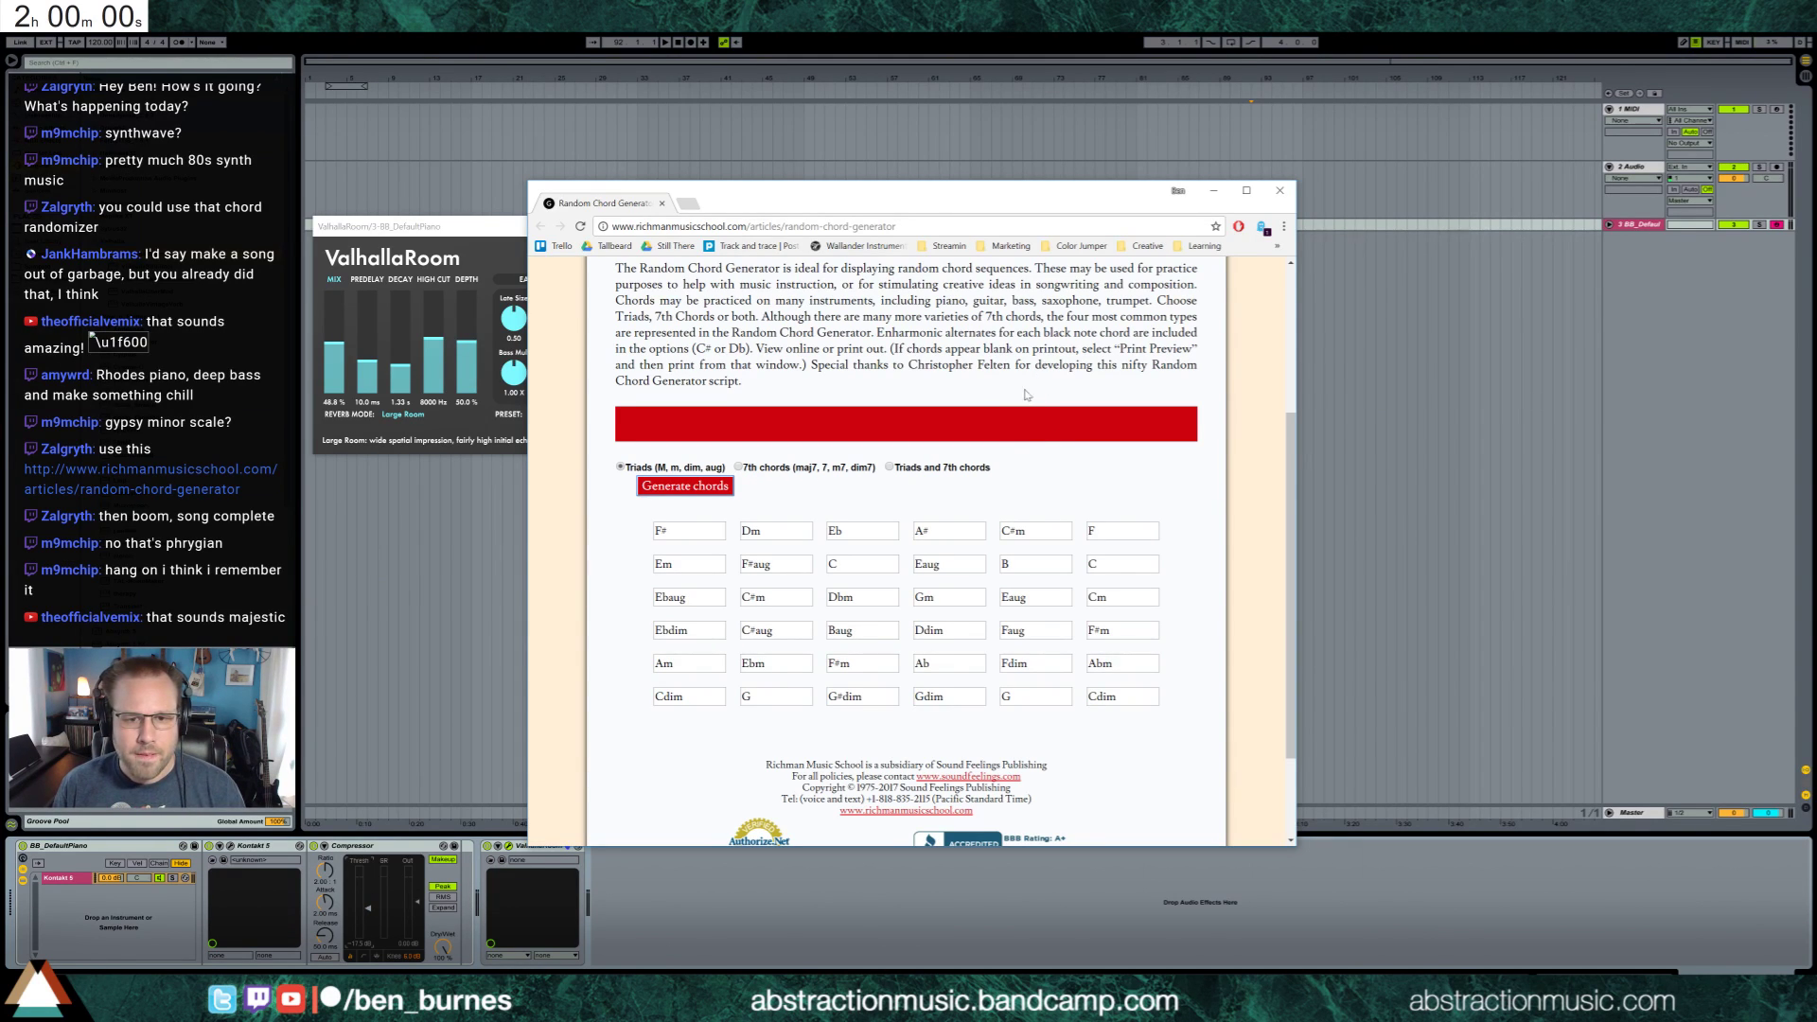
scroll(1022, 395, up, 3)
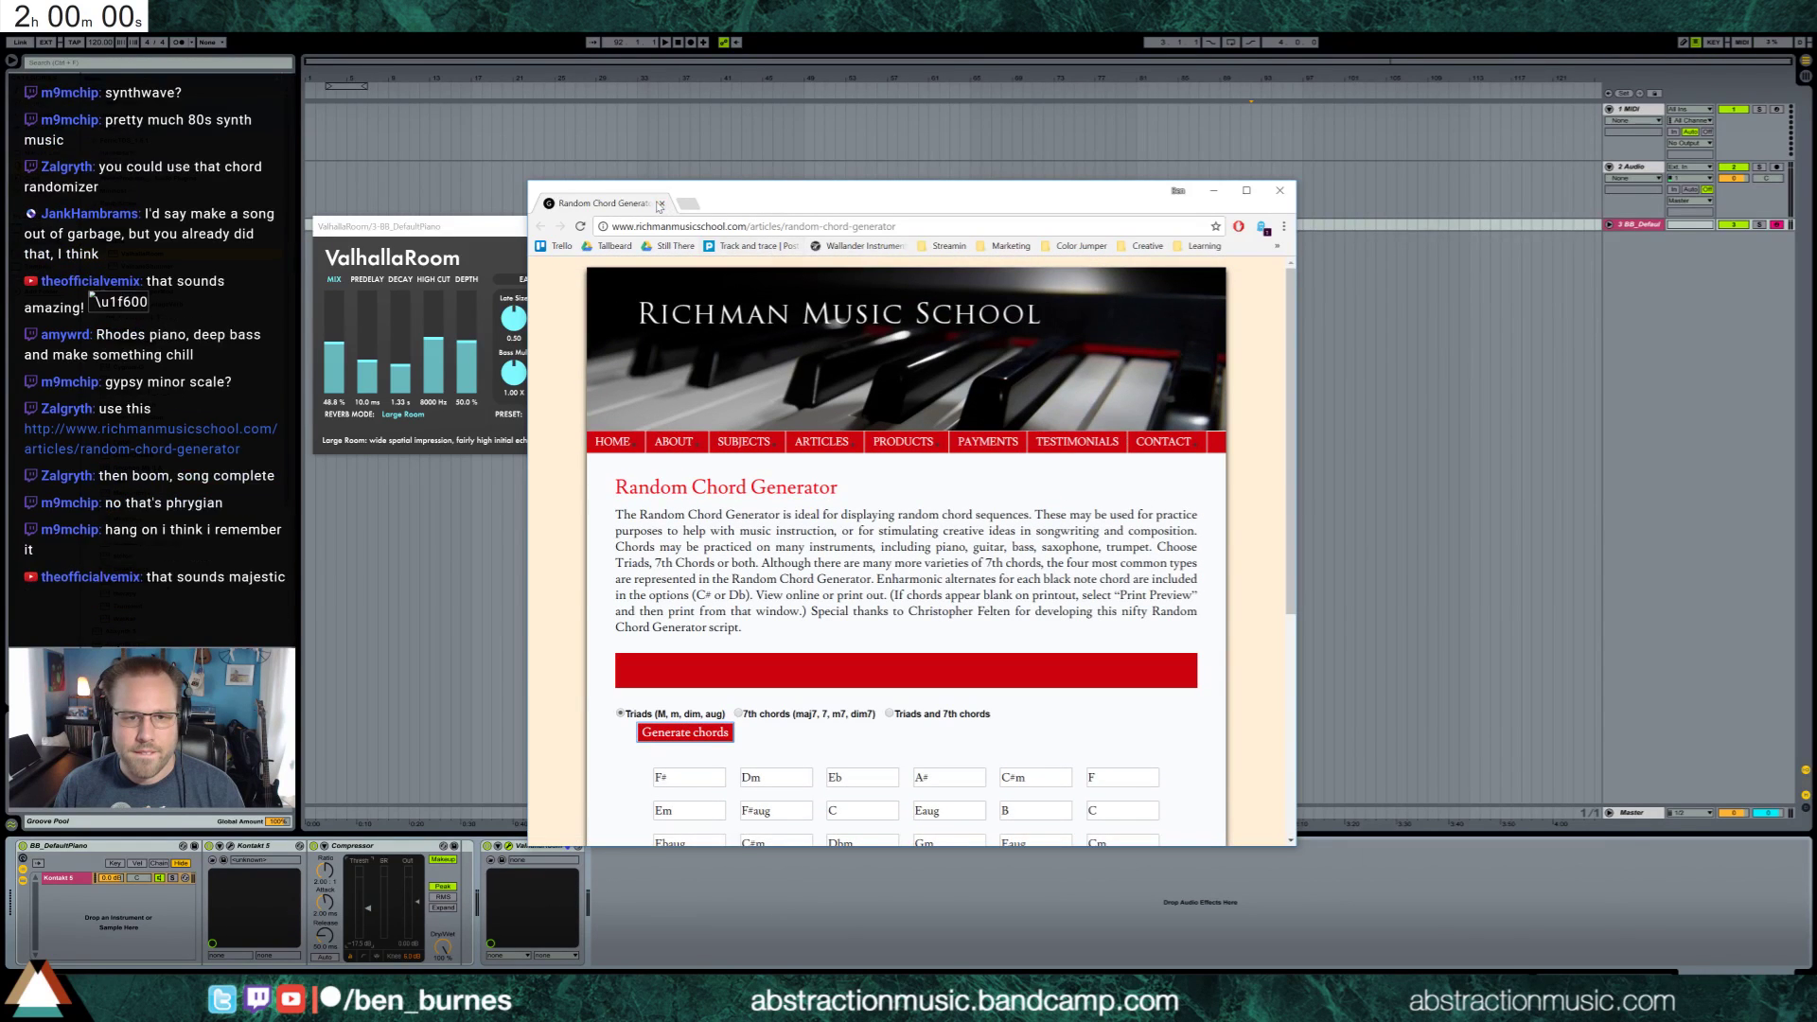
key(alt+Tab)
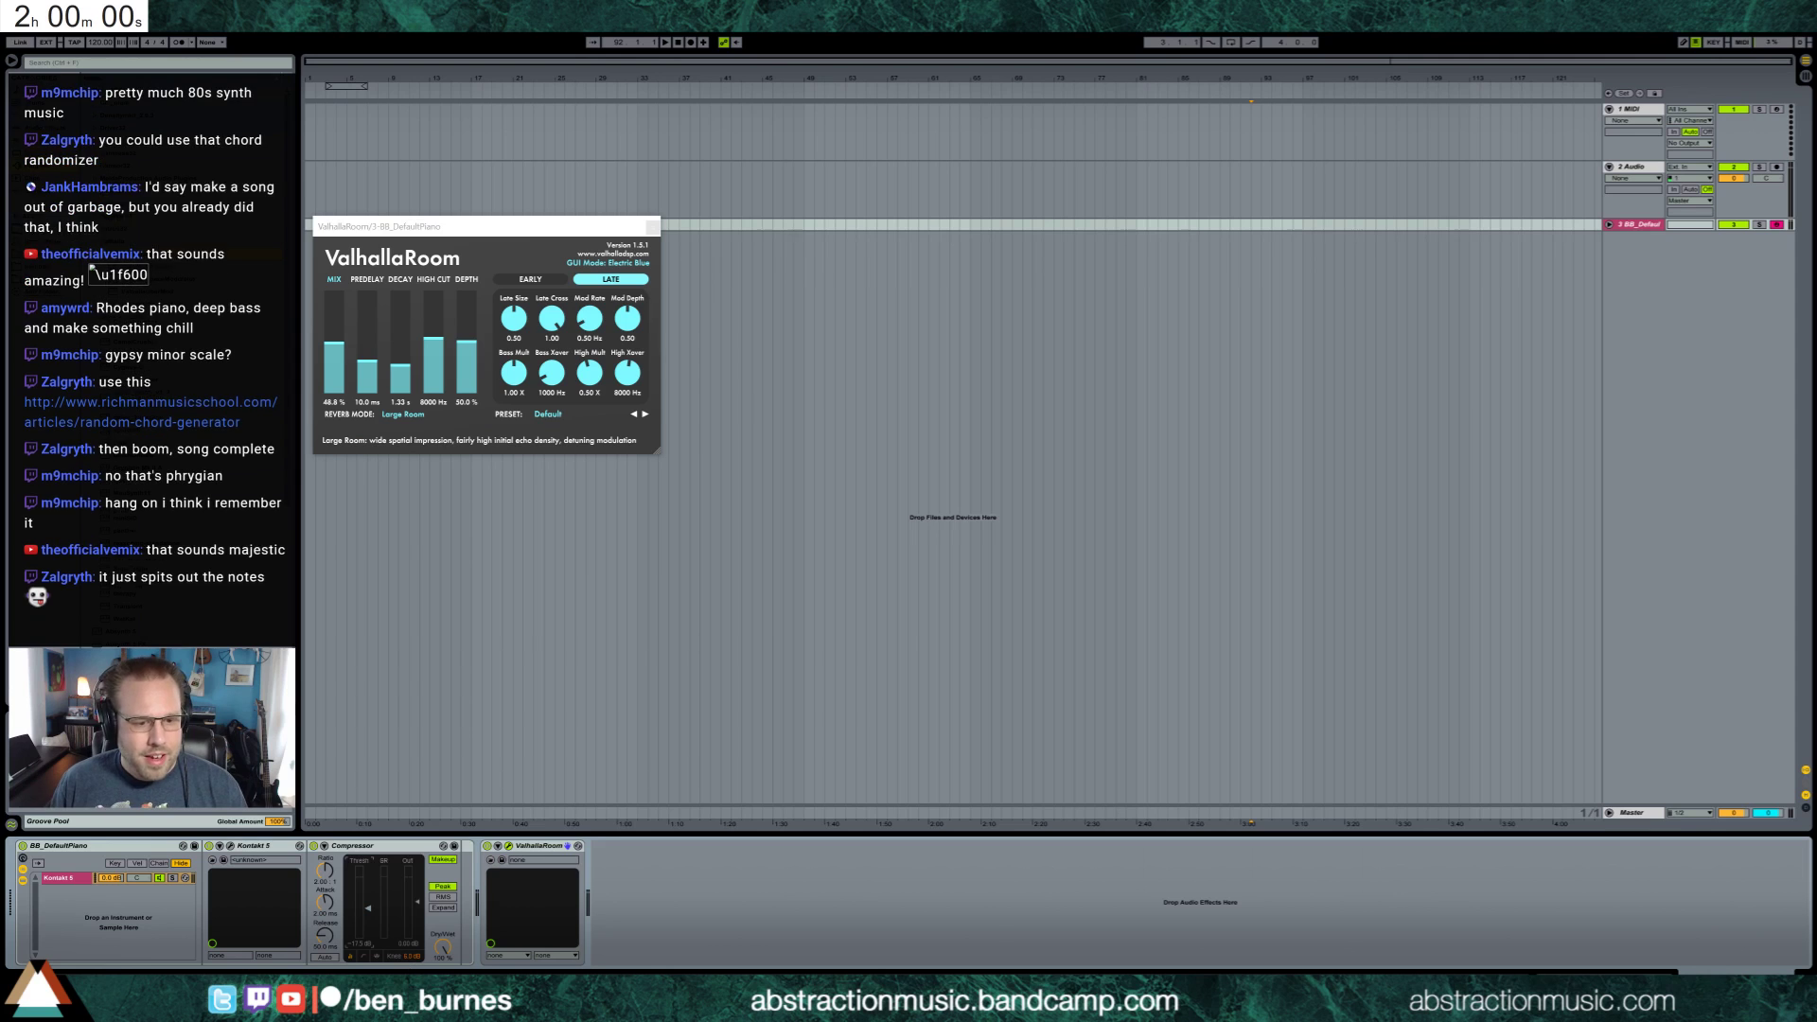
Switch to the Two Hour Track Challenge card in Trello and begin a comment with "Challenge suggestion" and the suggesting viewer's name in parentheses
mouse_move(442, 1008)
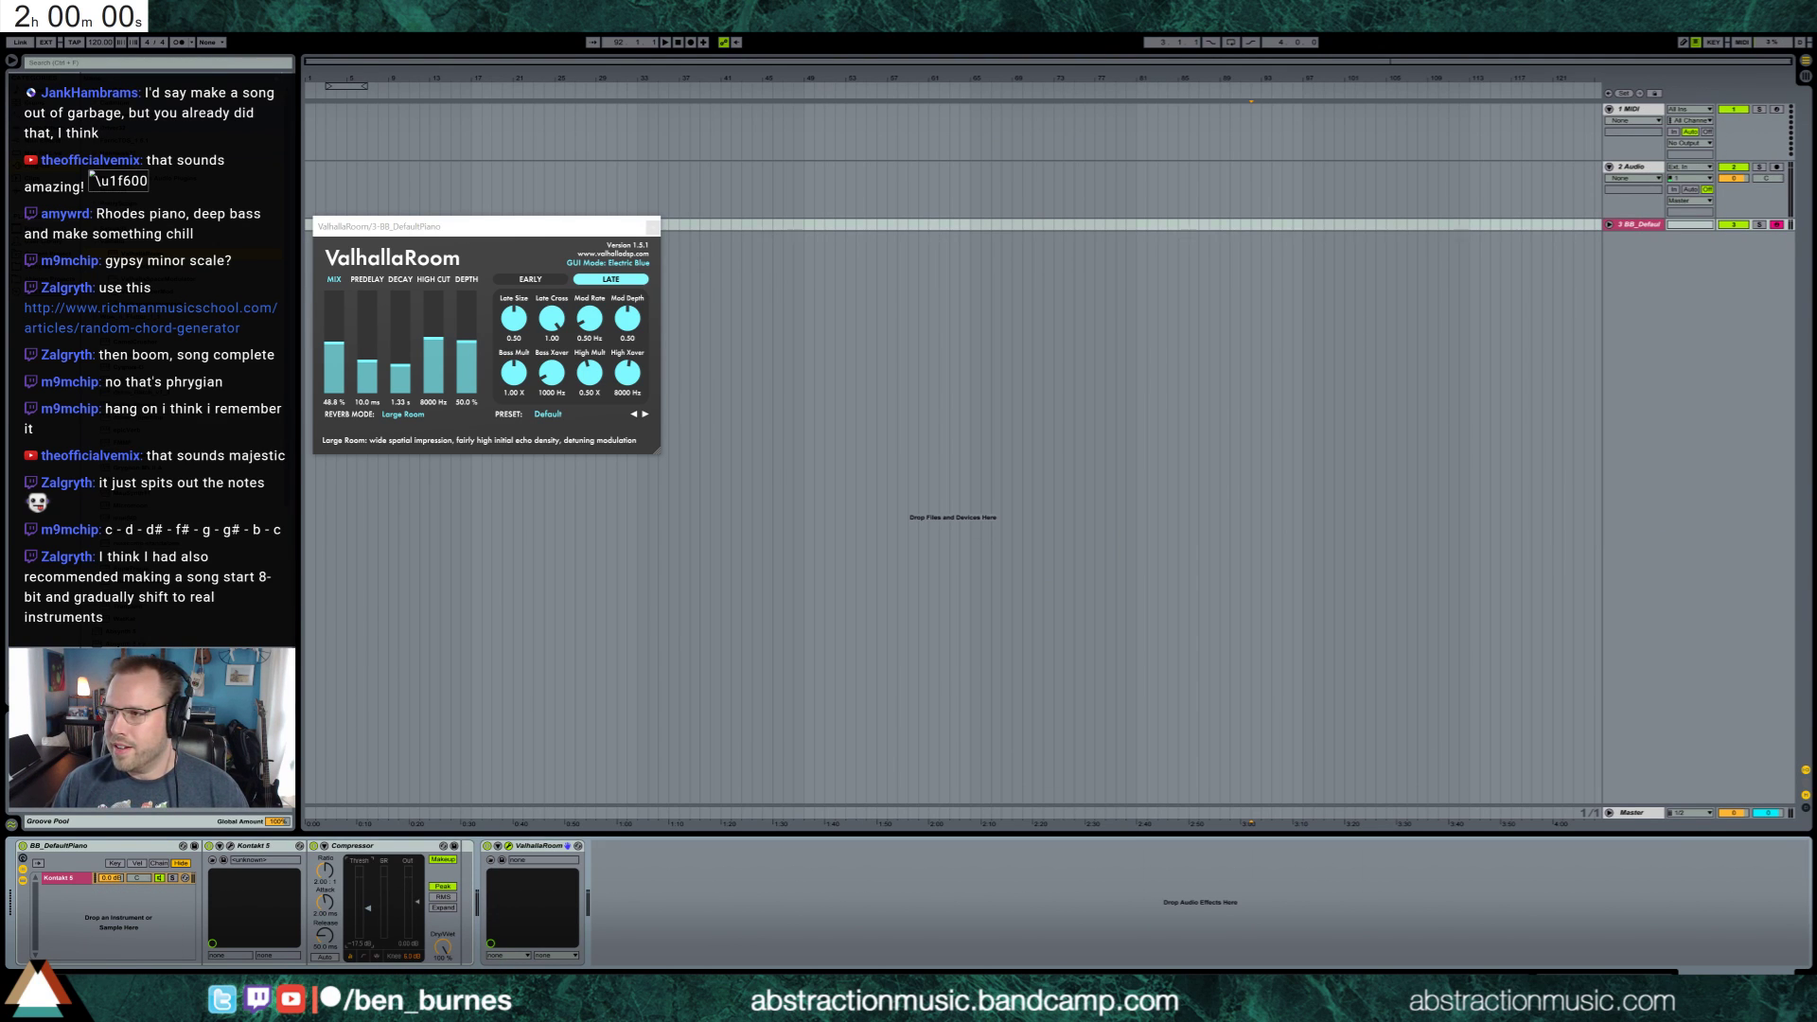
key(alt+Tab)
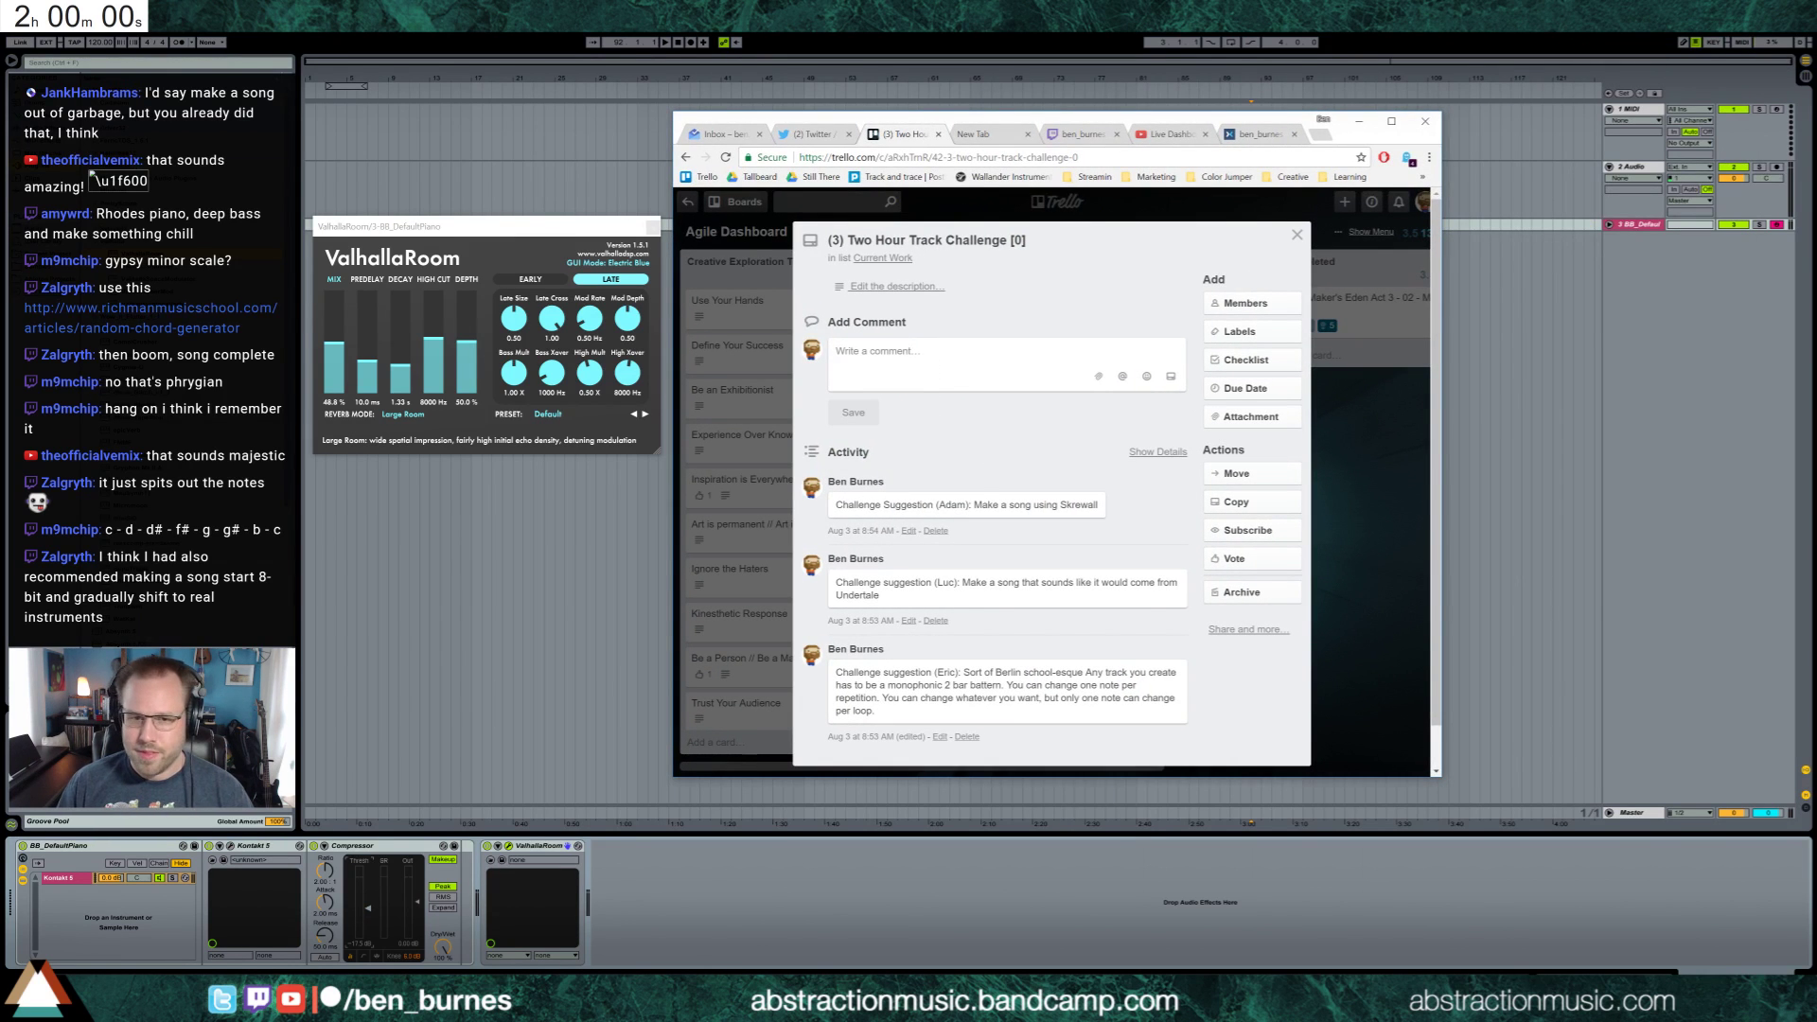
text(C)
text(nge suggest)
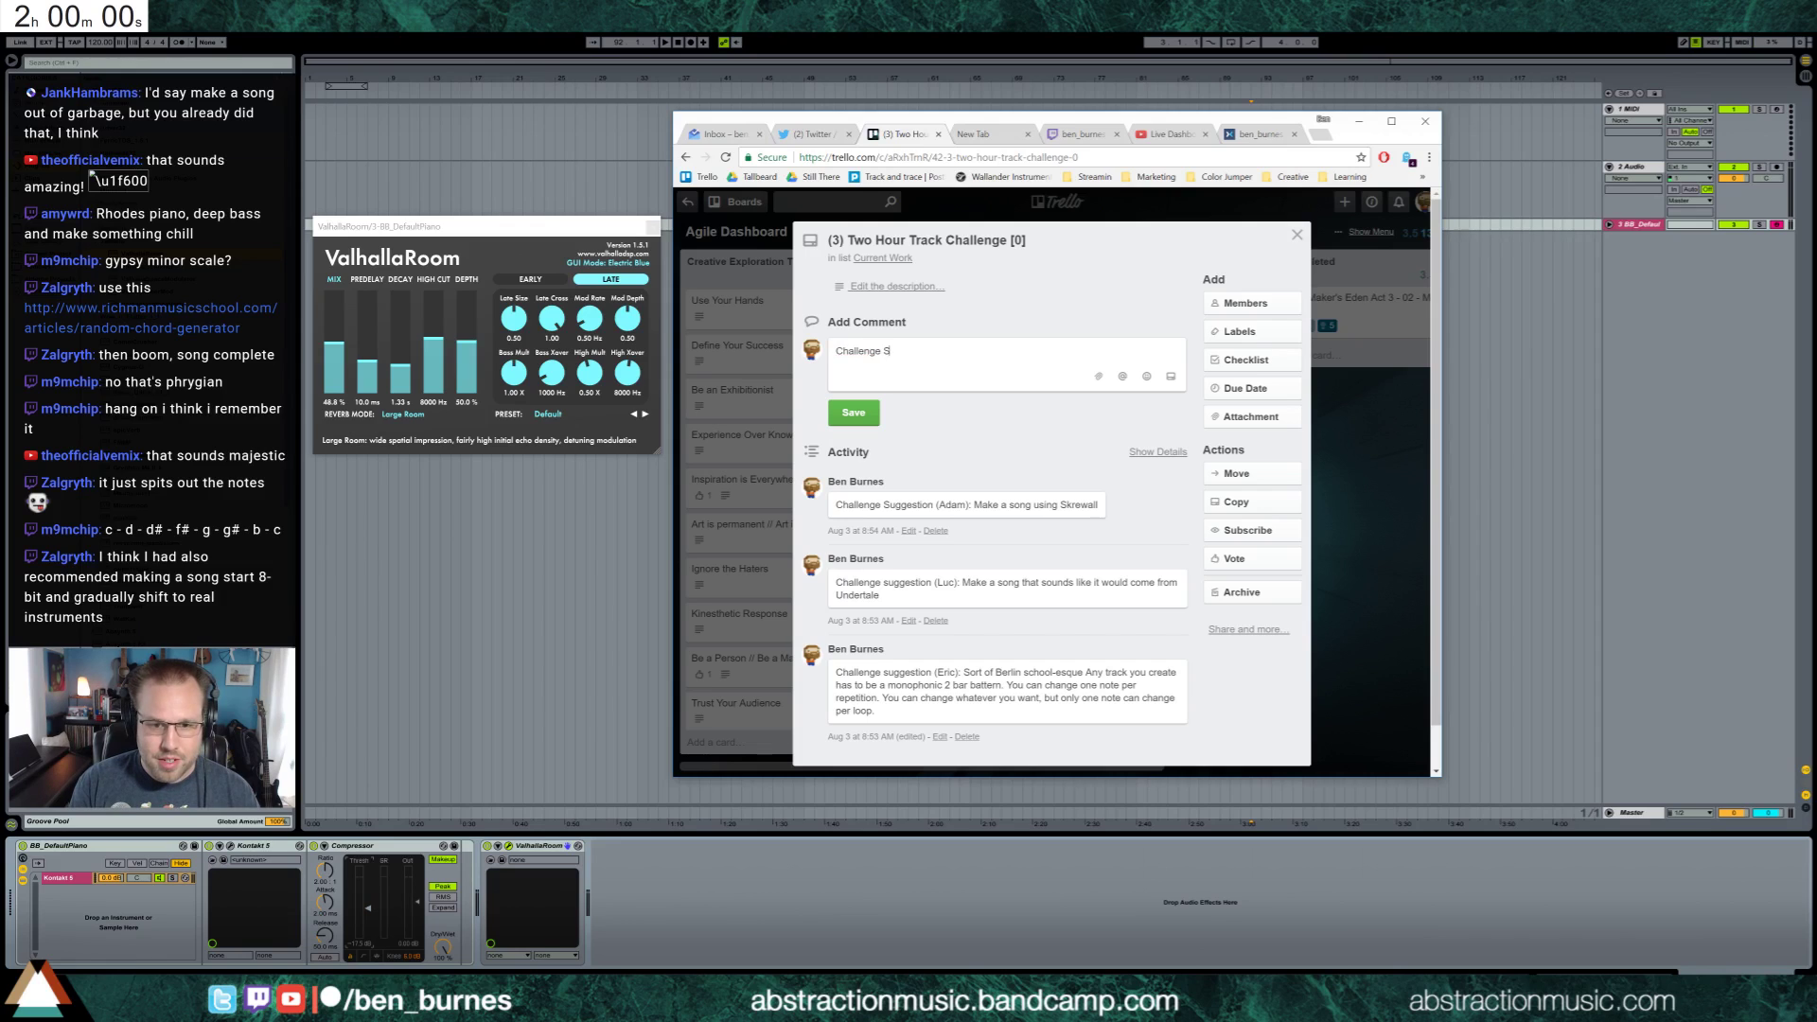
text(ion (A)
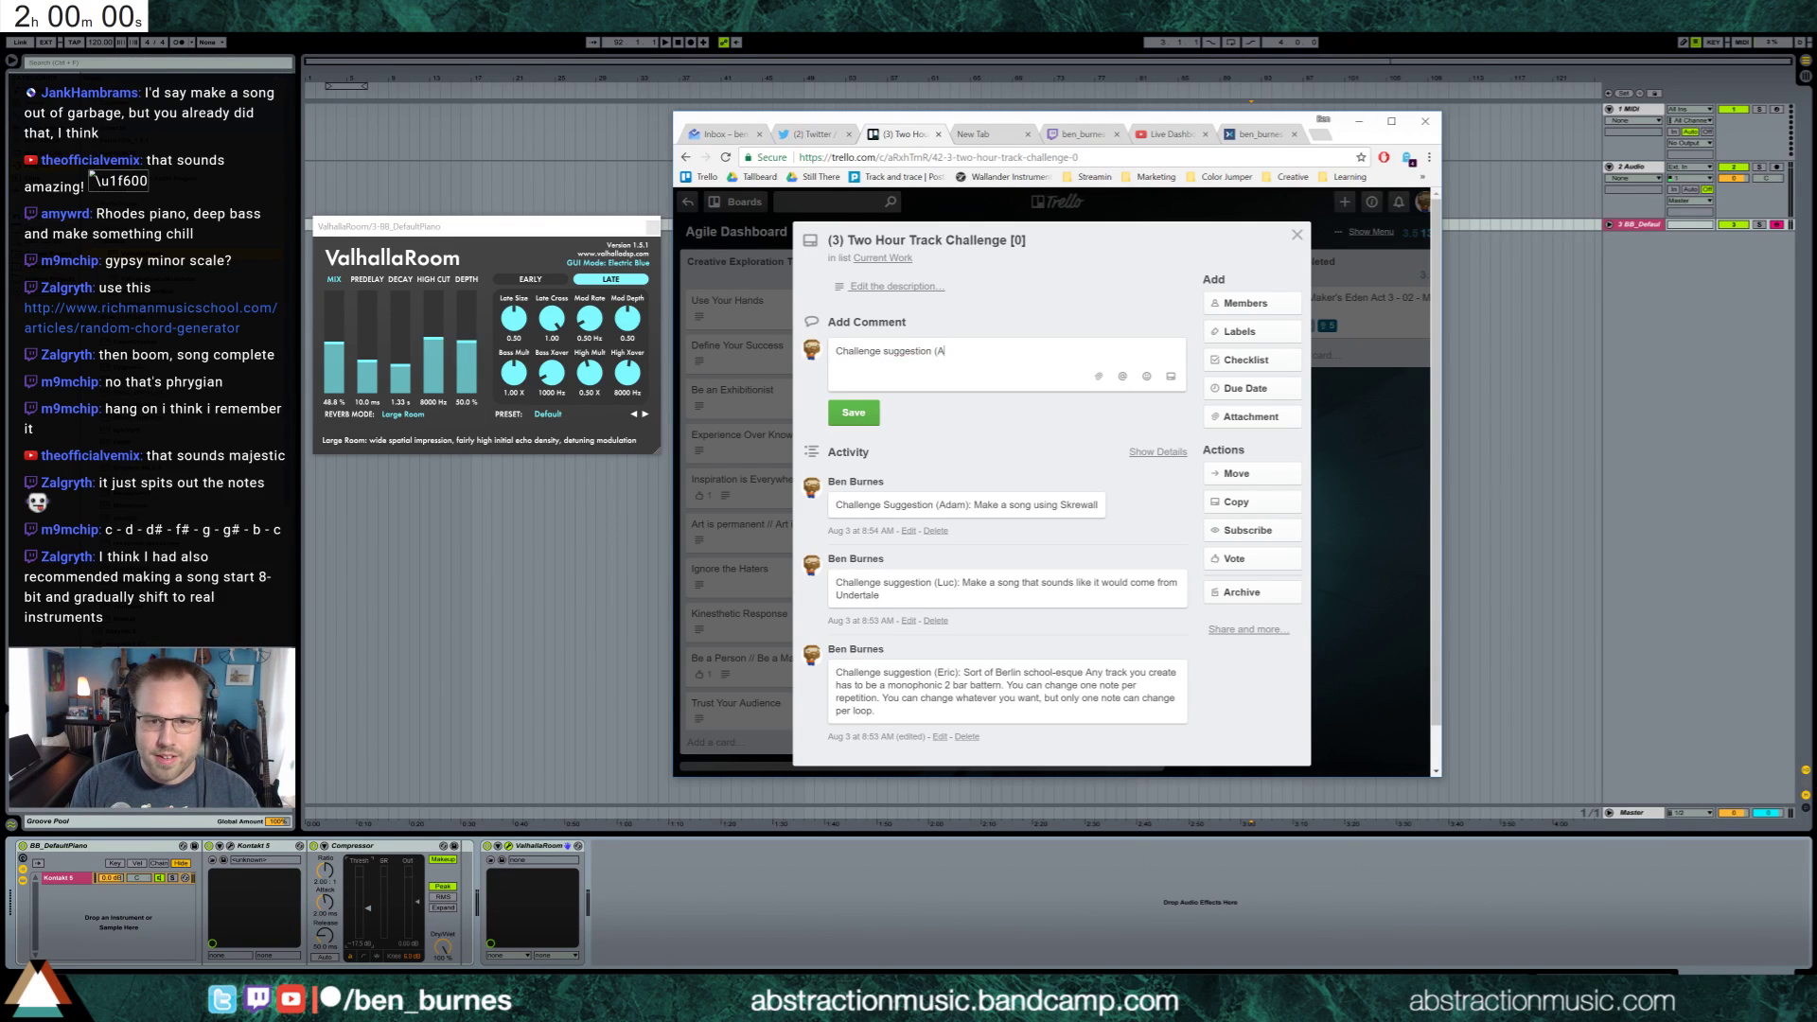
text(Zal)
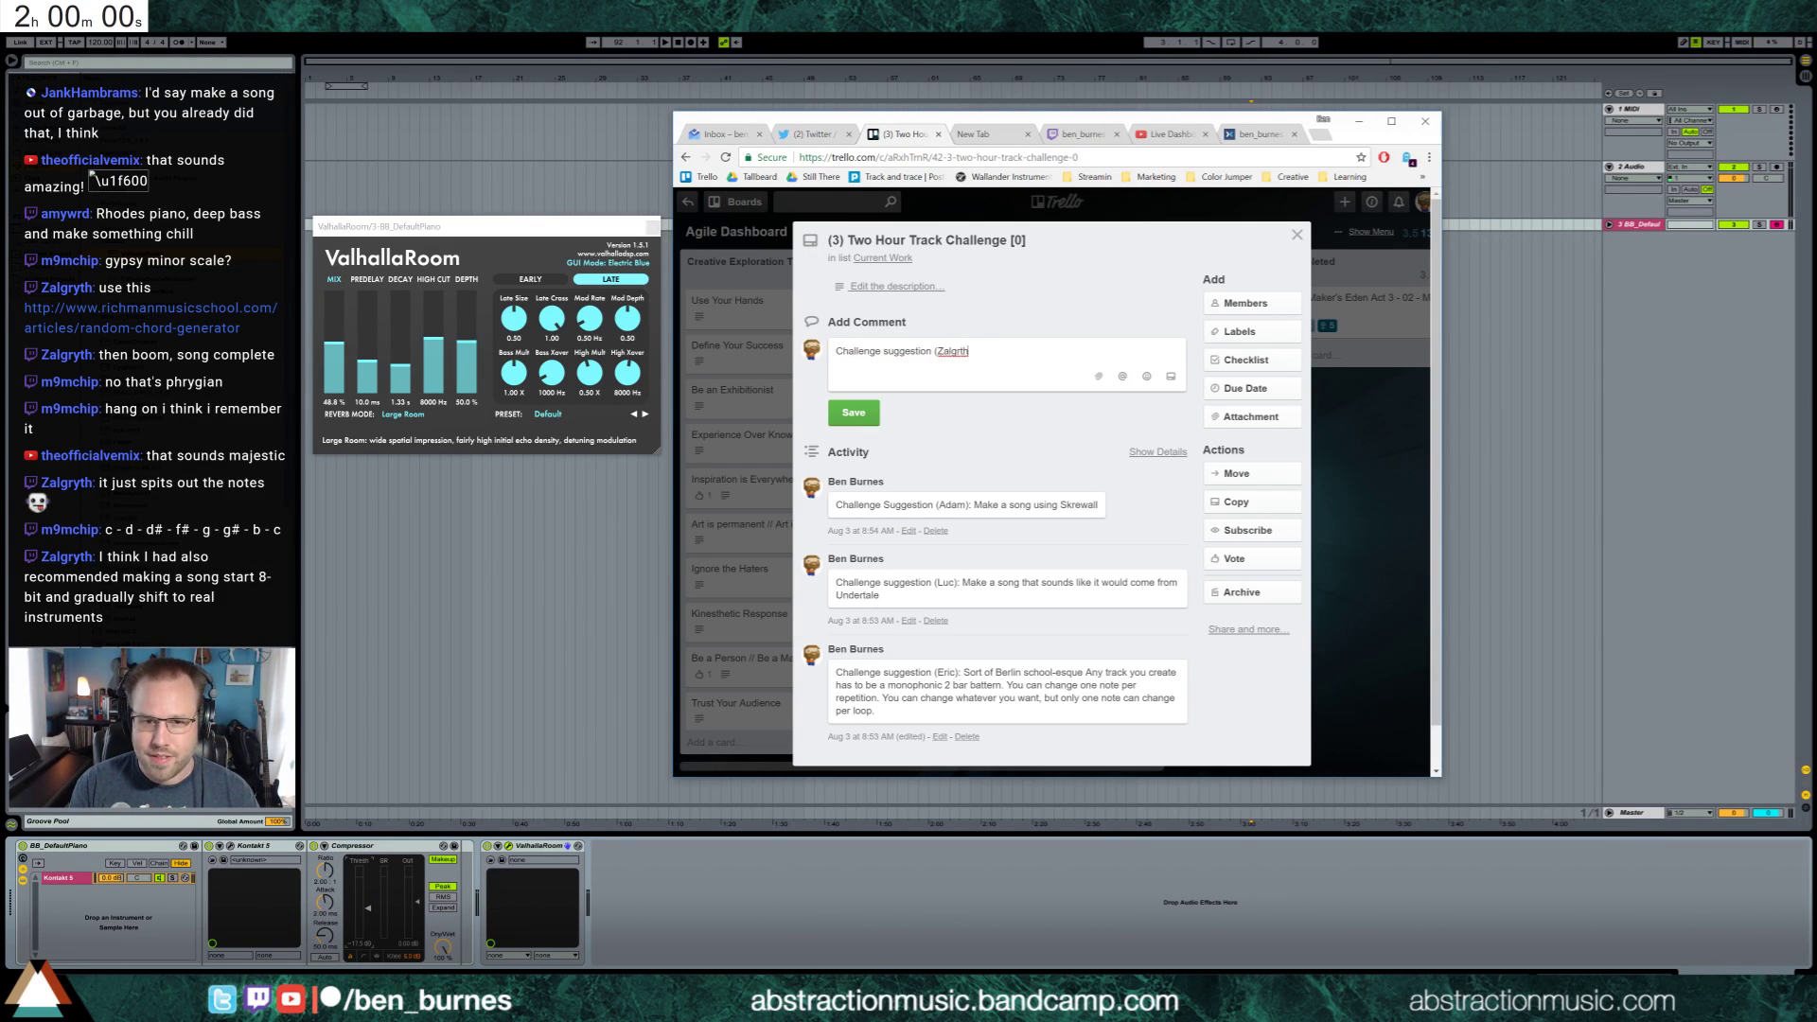
text(grth)
key(BackSpace)
key(BackSpace)
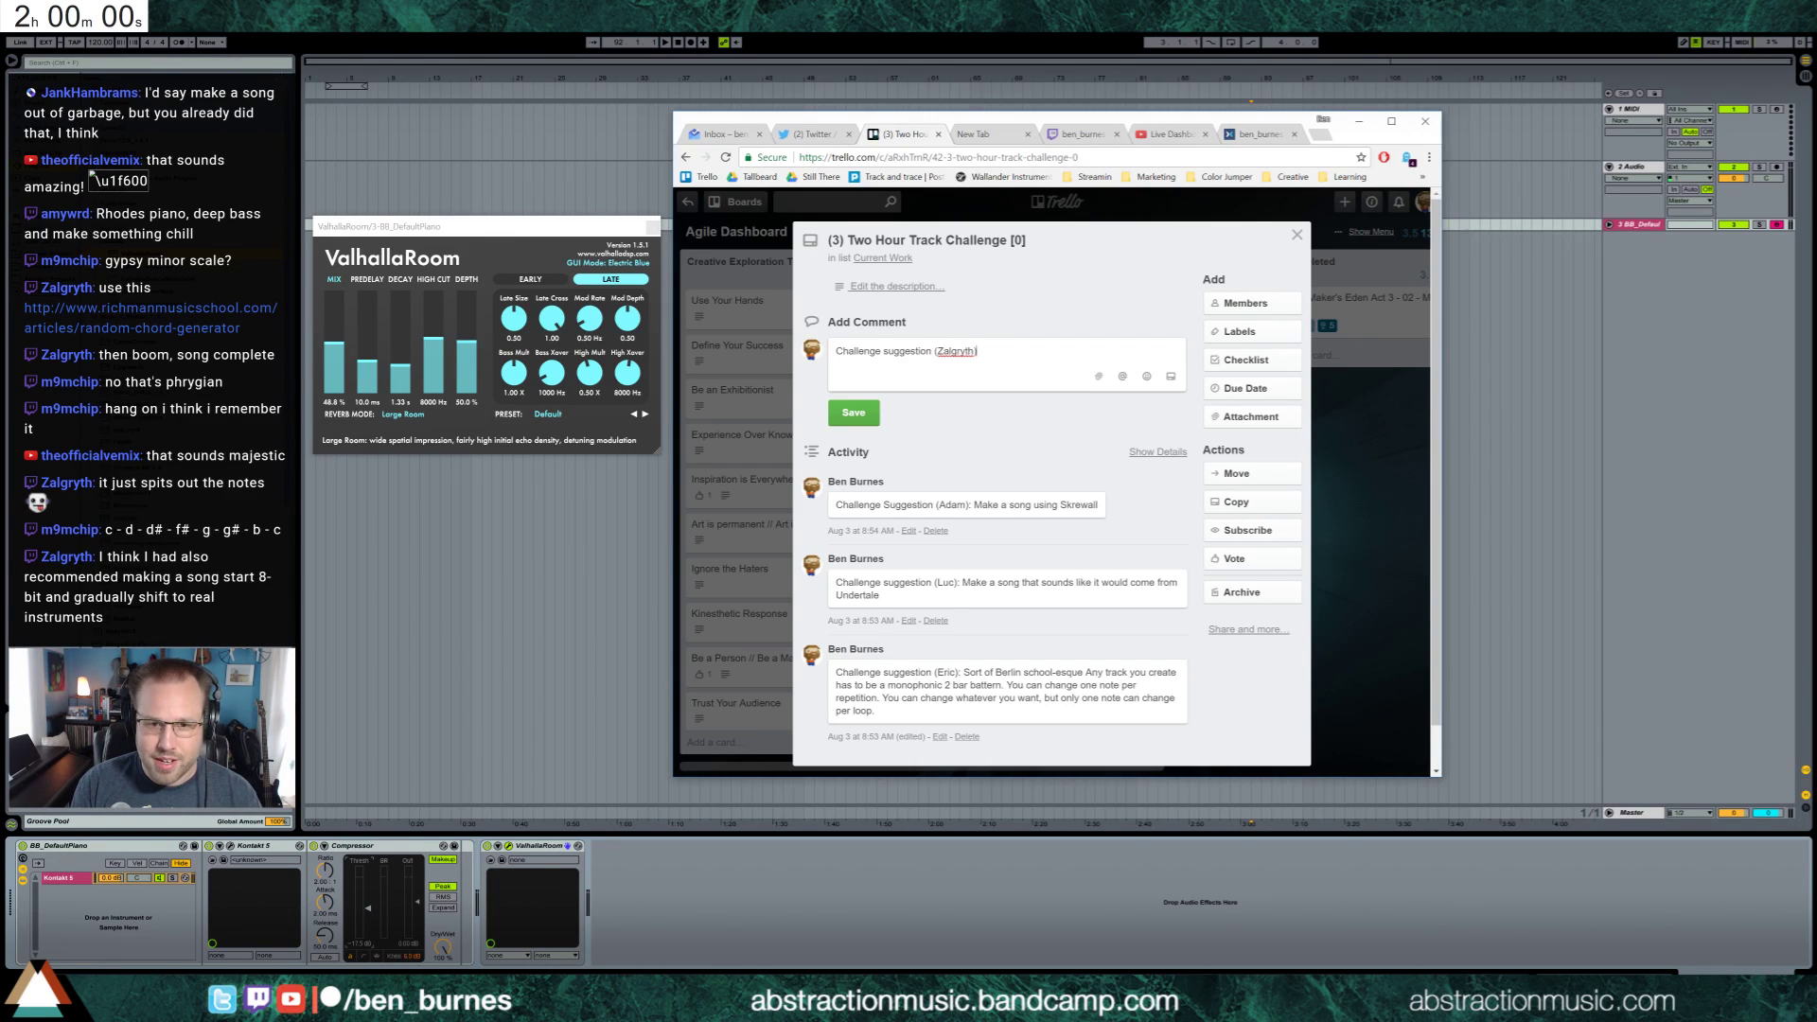
text(yth):)
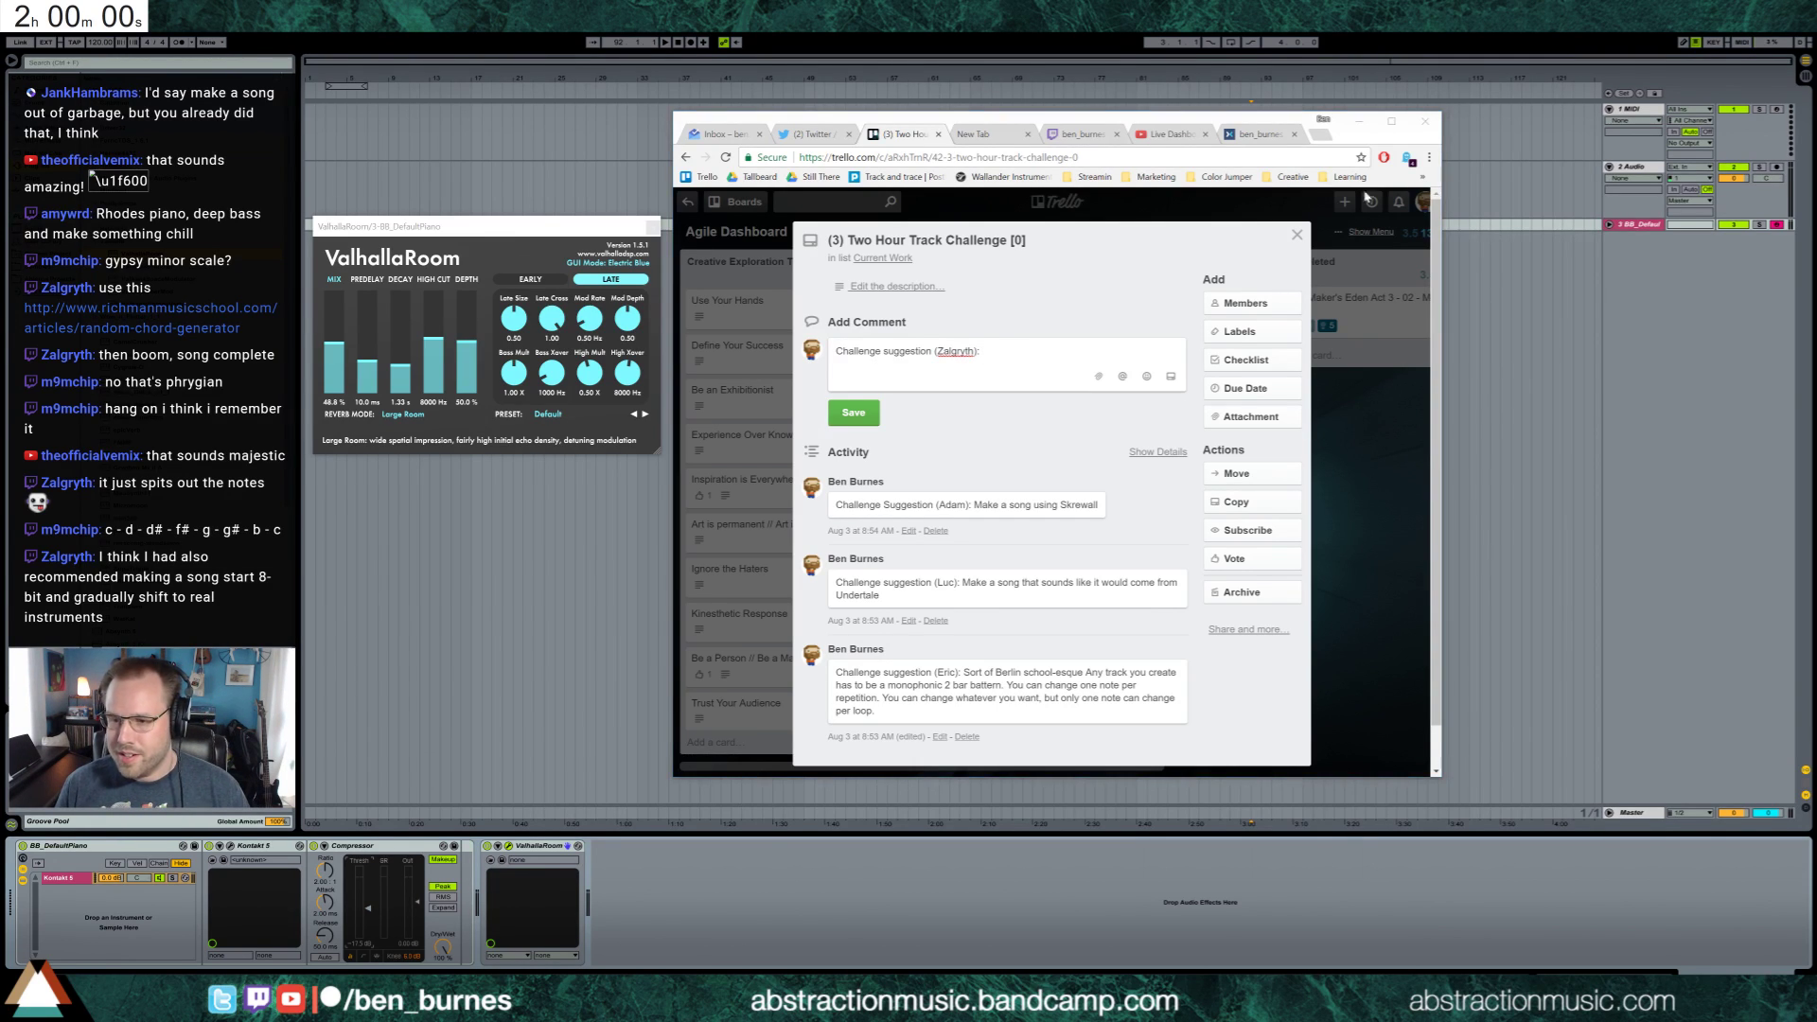
Add "making a song start 8-bit and gradually shift to real instruments" to the comment, save it, and return to Ableton Live
text(making a song start 8-bit and gradually shift to real instruments)
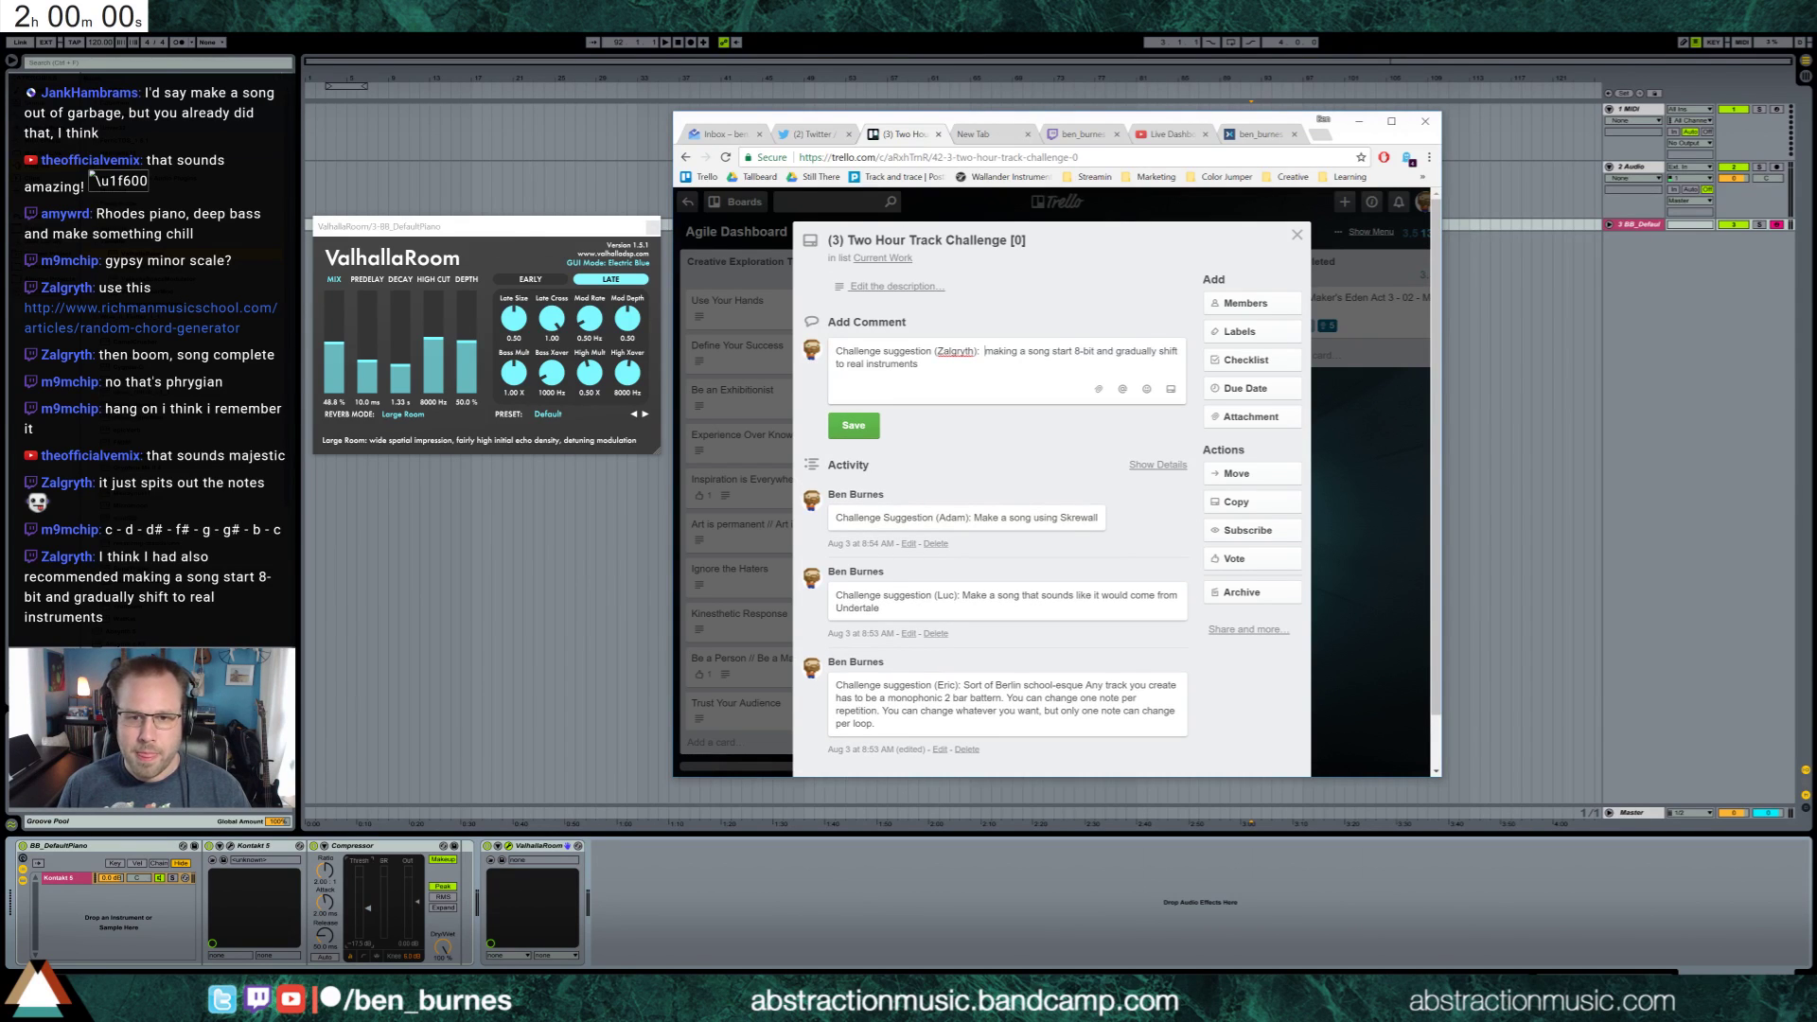
key(Return)
key(BackSpace)
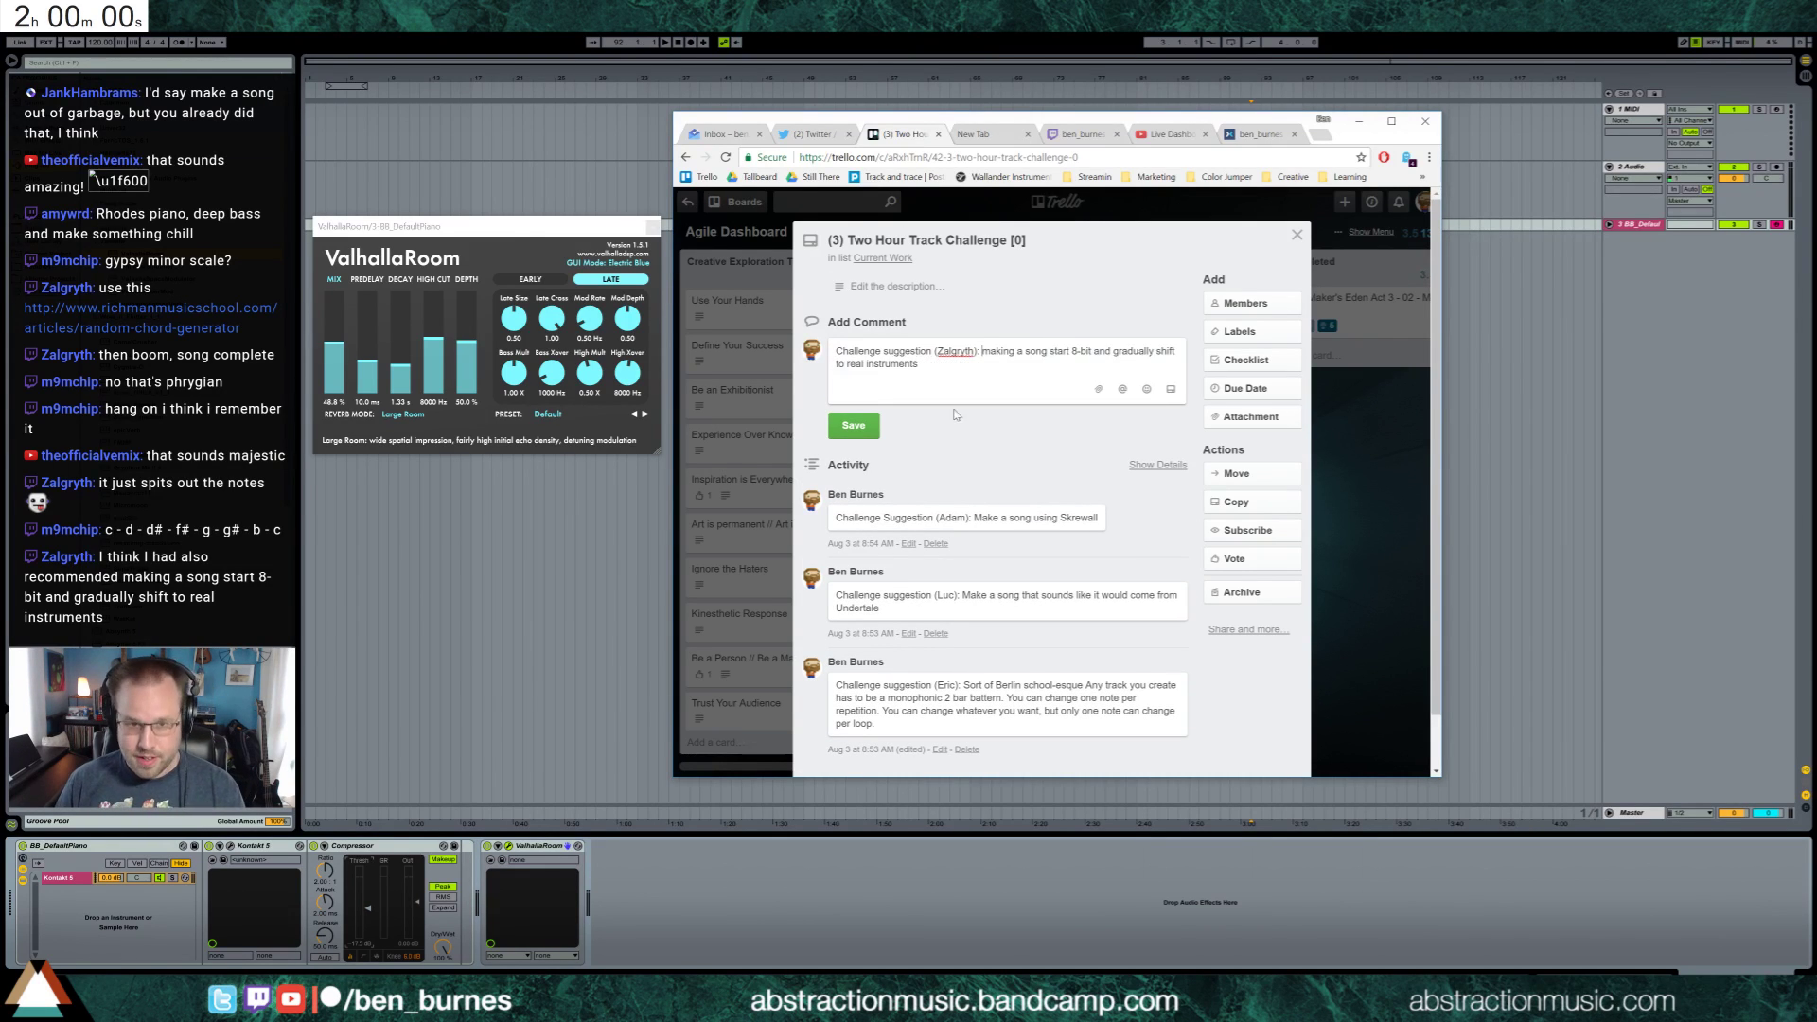
click(852, 425)
drag(1200, 122, 1220, 120)
key(alt+Tab)
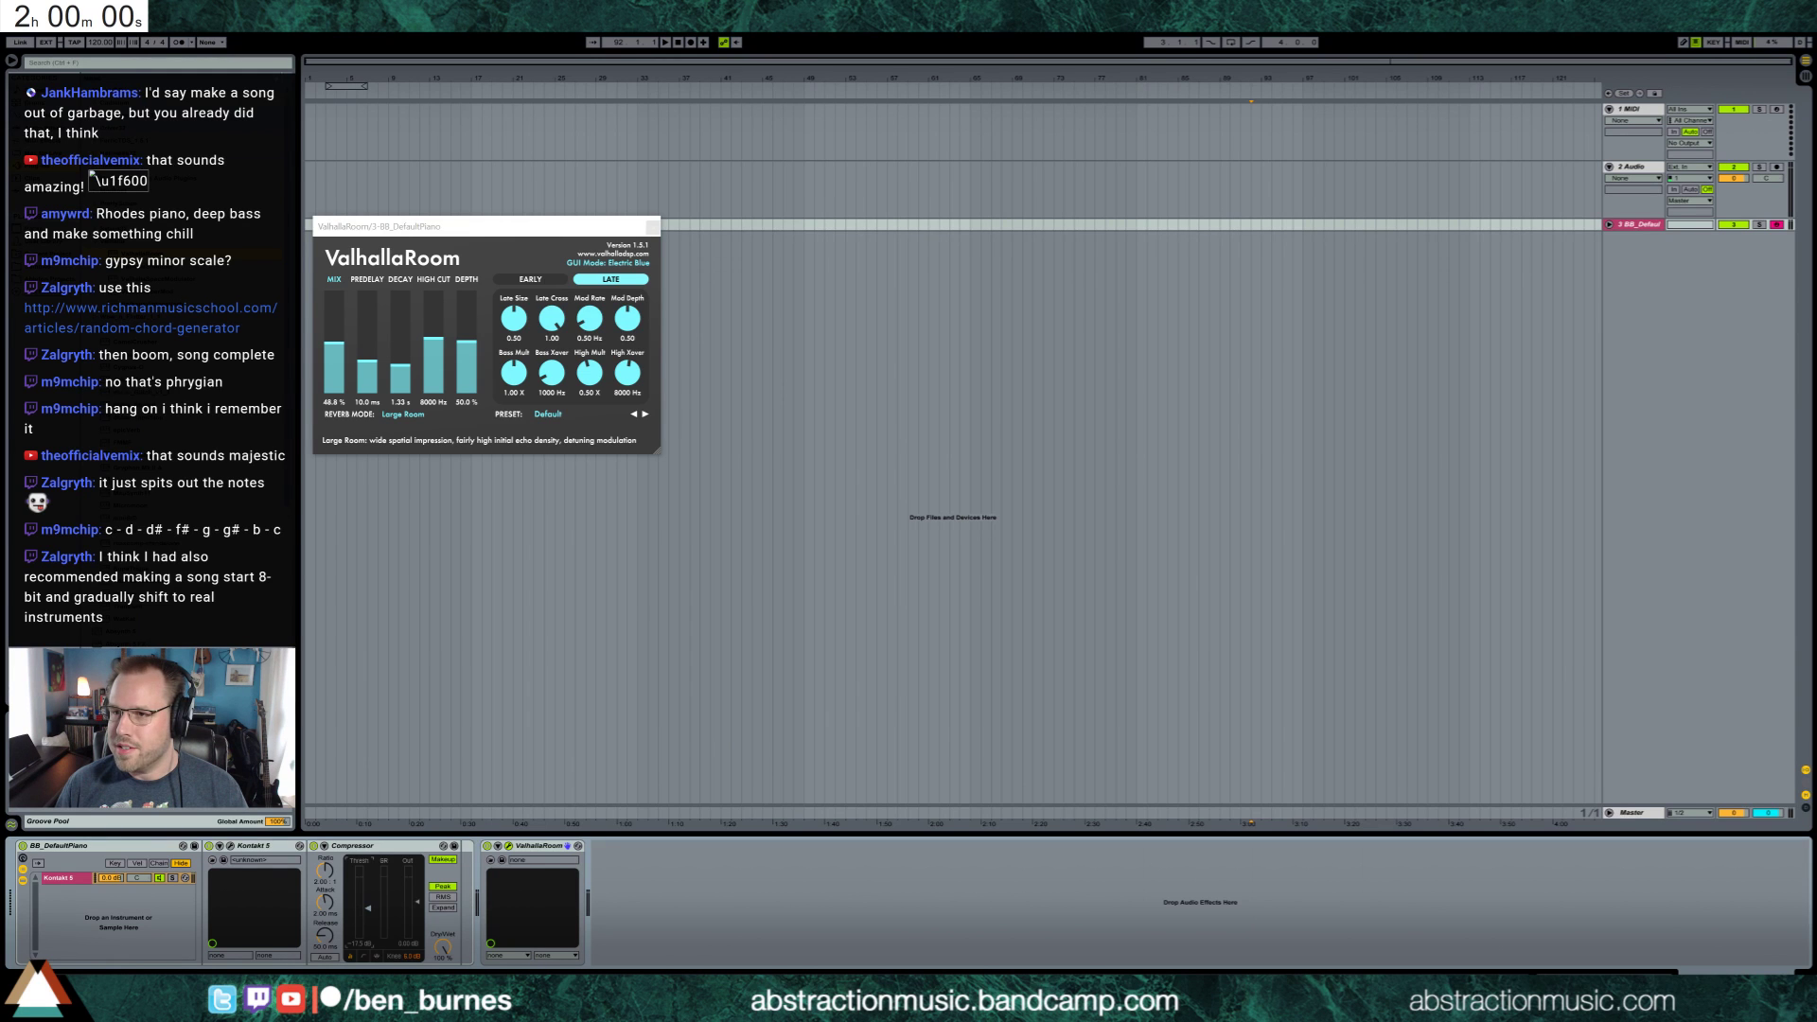
Switch to Firefox and start the two-hour countdown timer
click(575, 279)
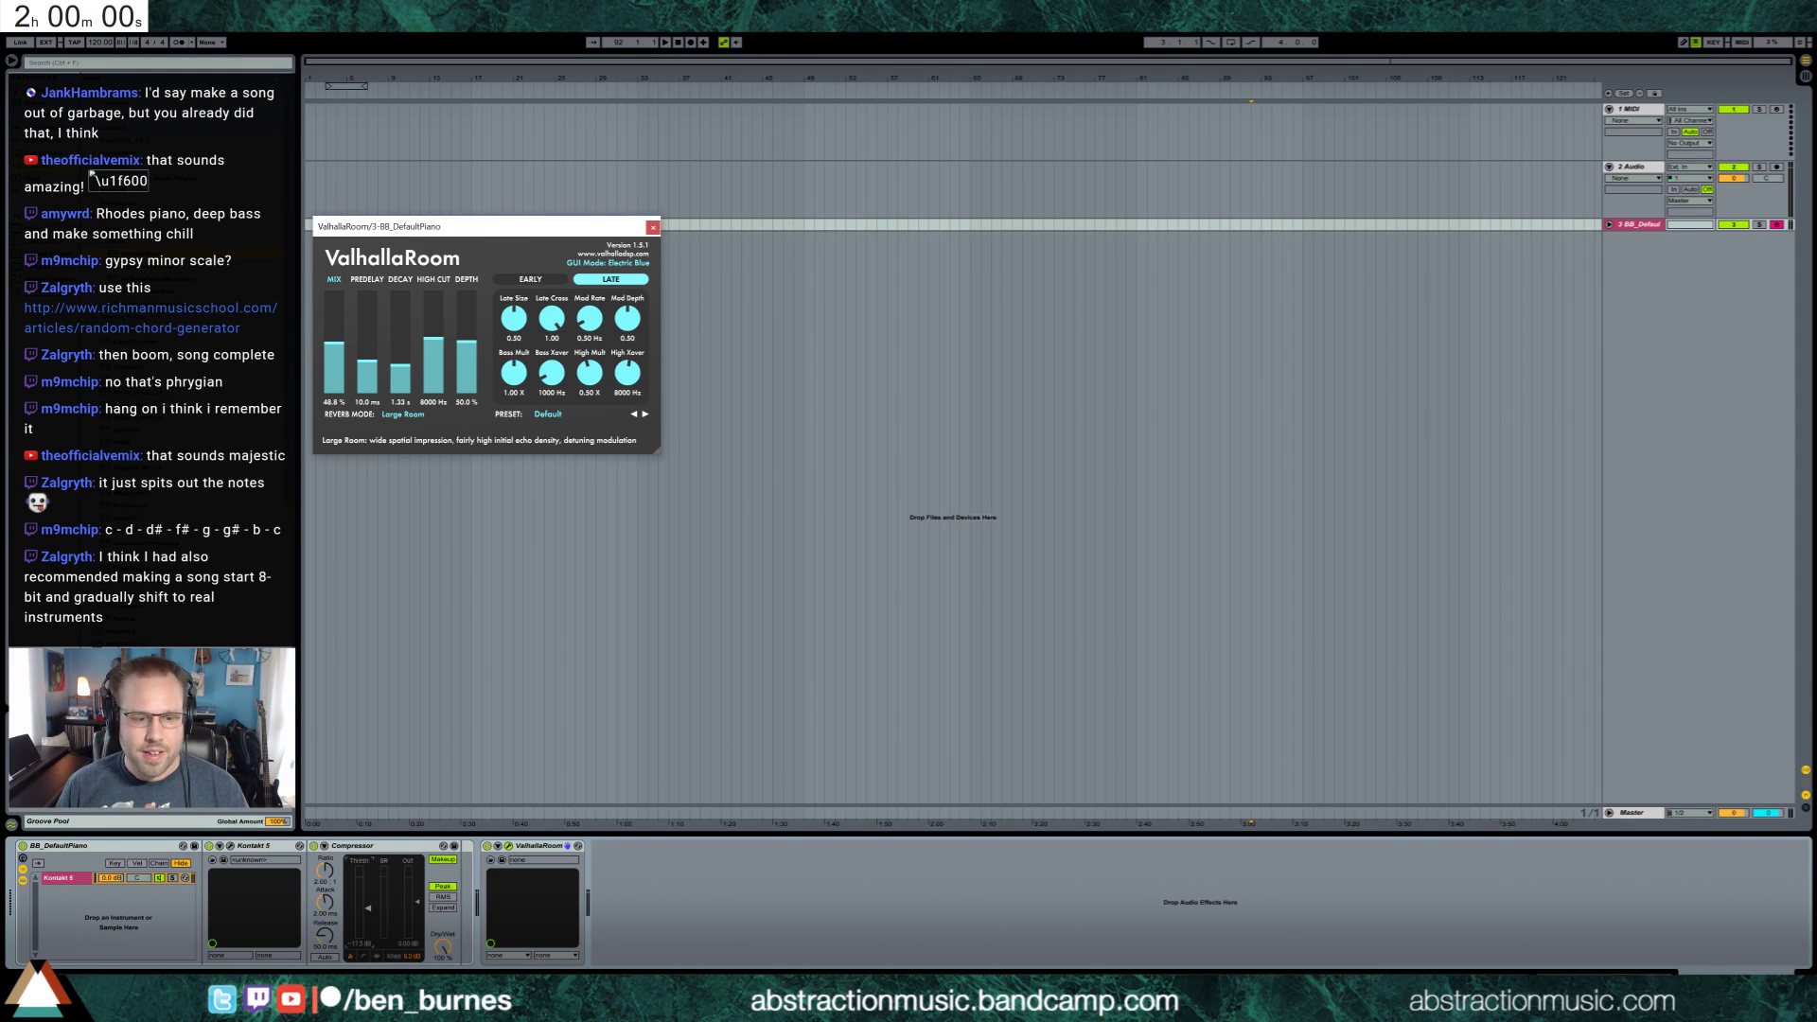
key(alt+Tab)
click(679, 566)
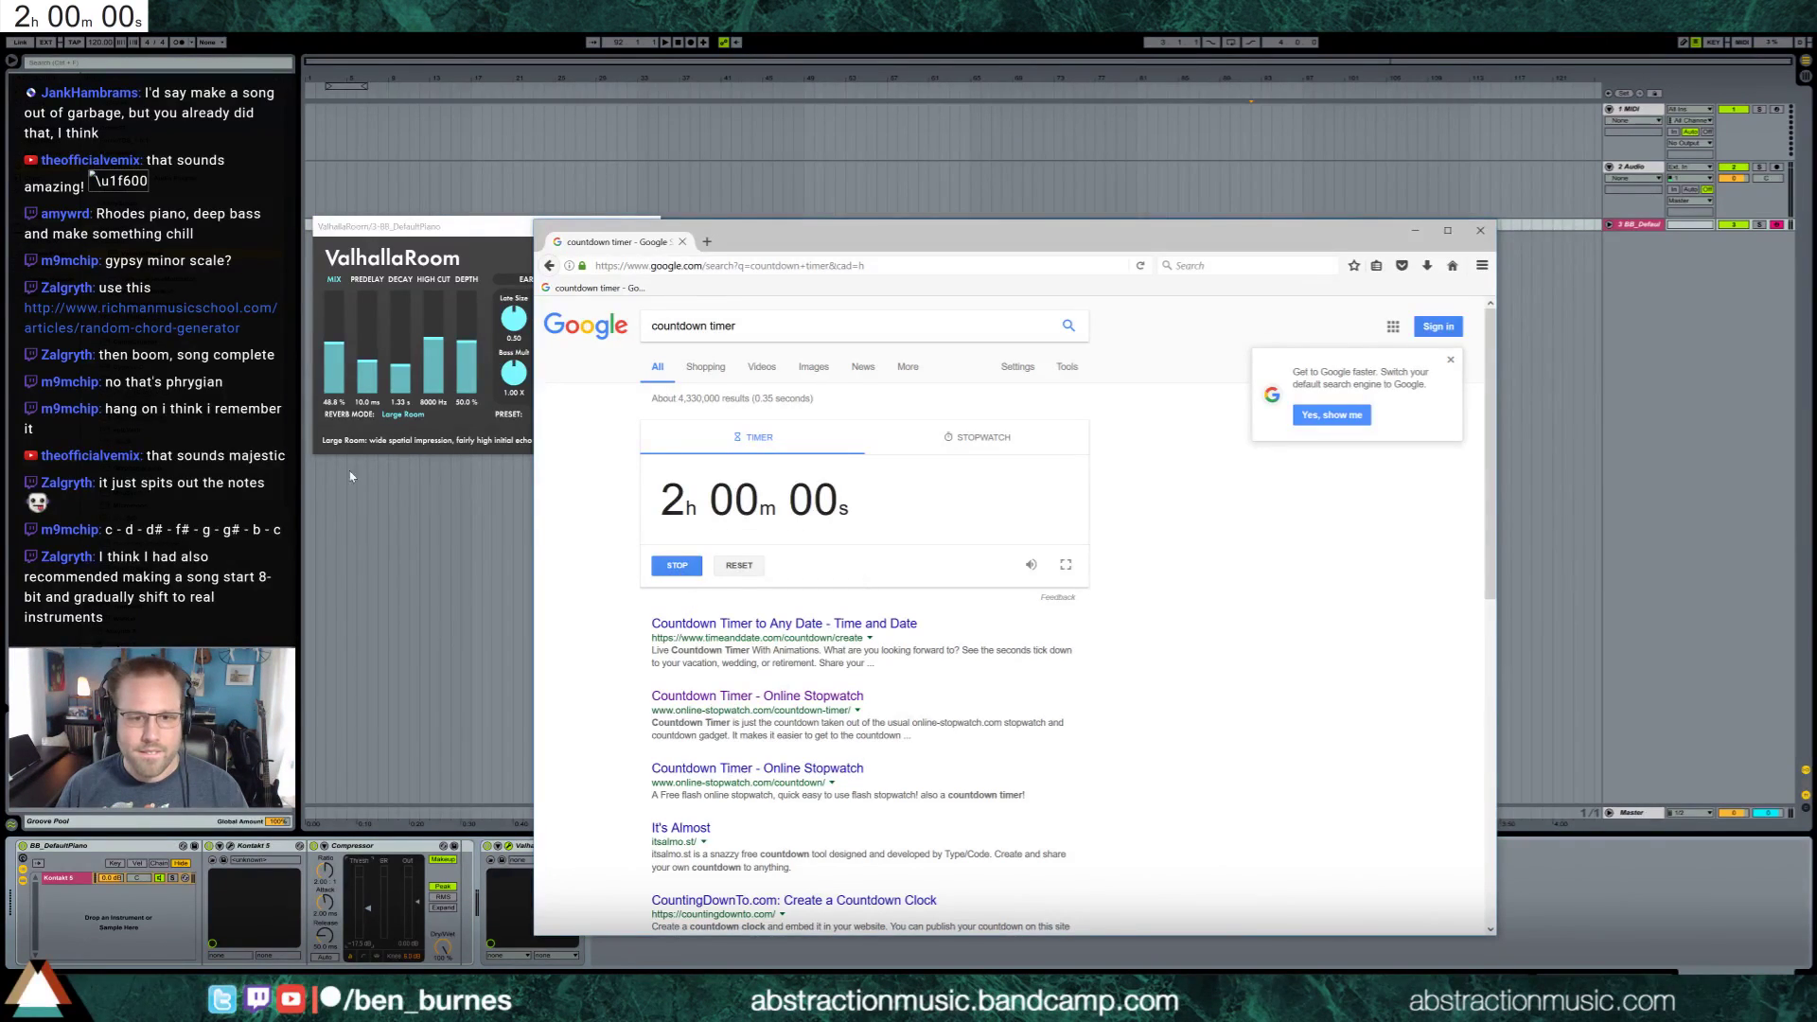
Return to Ableton Live and close the ValhallaRoom plug-in window
click(351, 475)
click(712, 400)
click(650, 226)
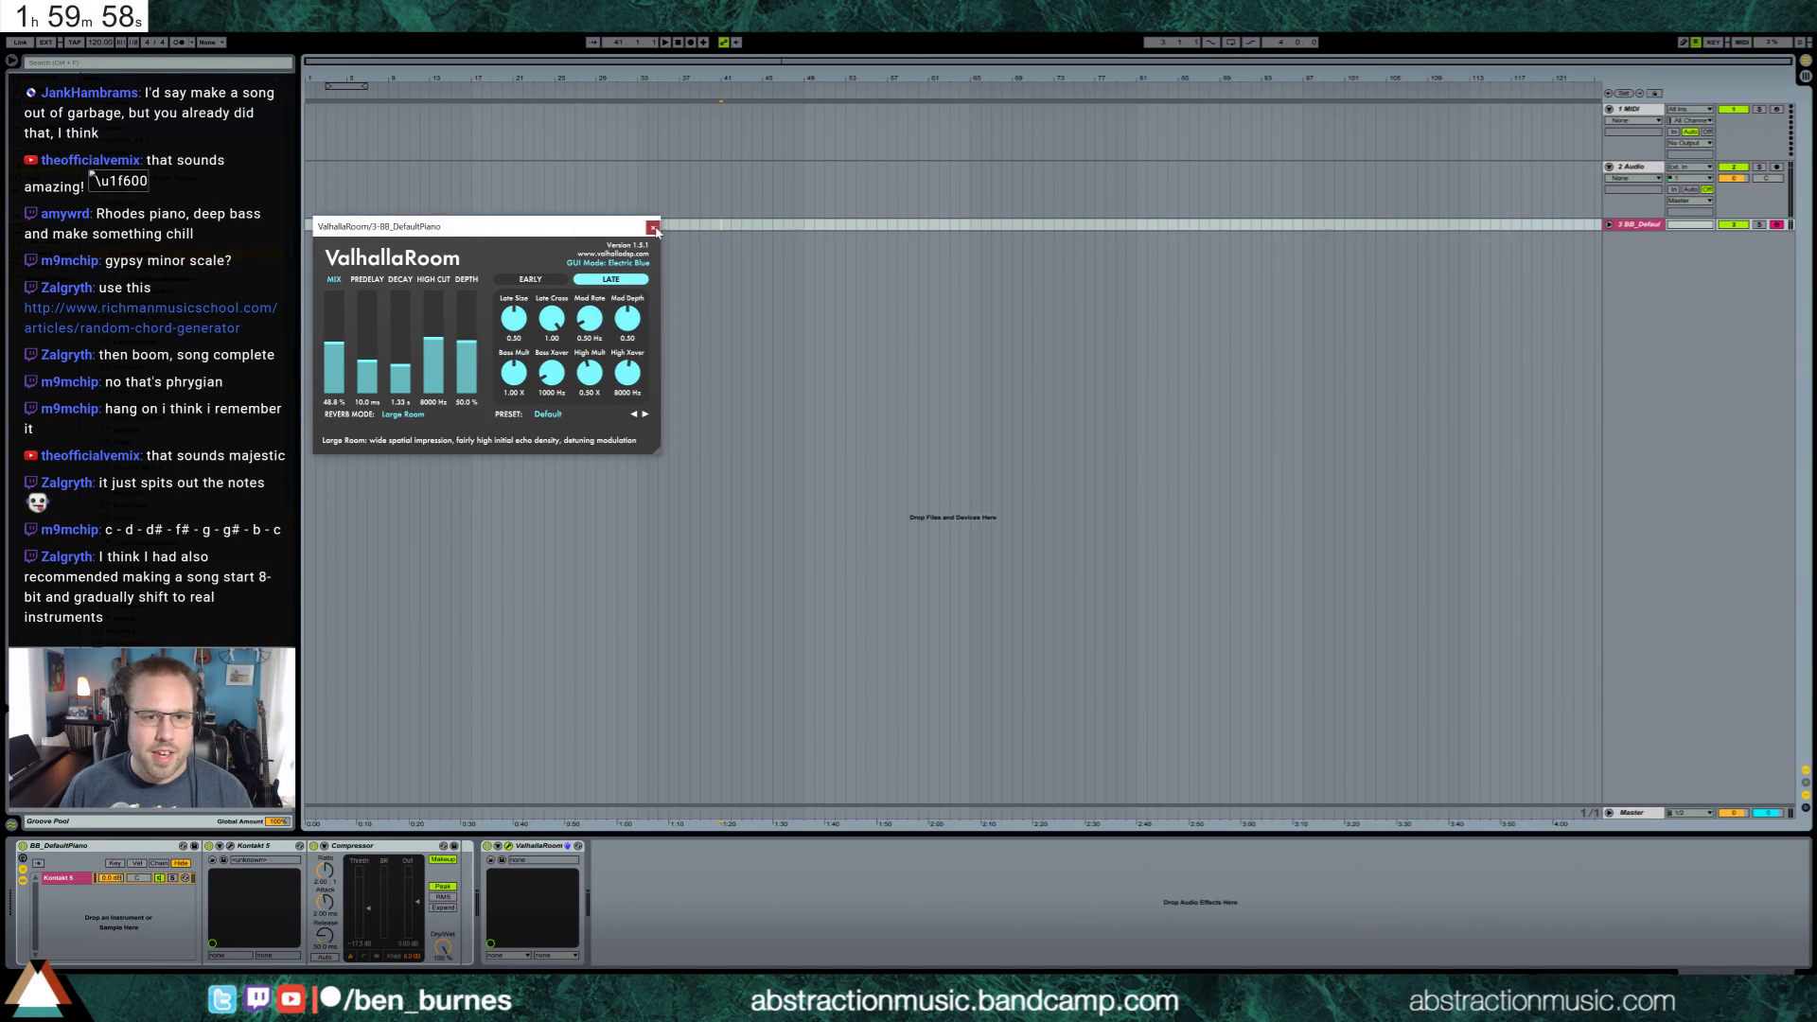
click(651, 226)
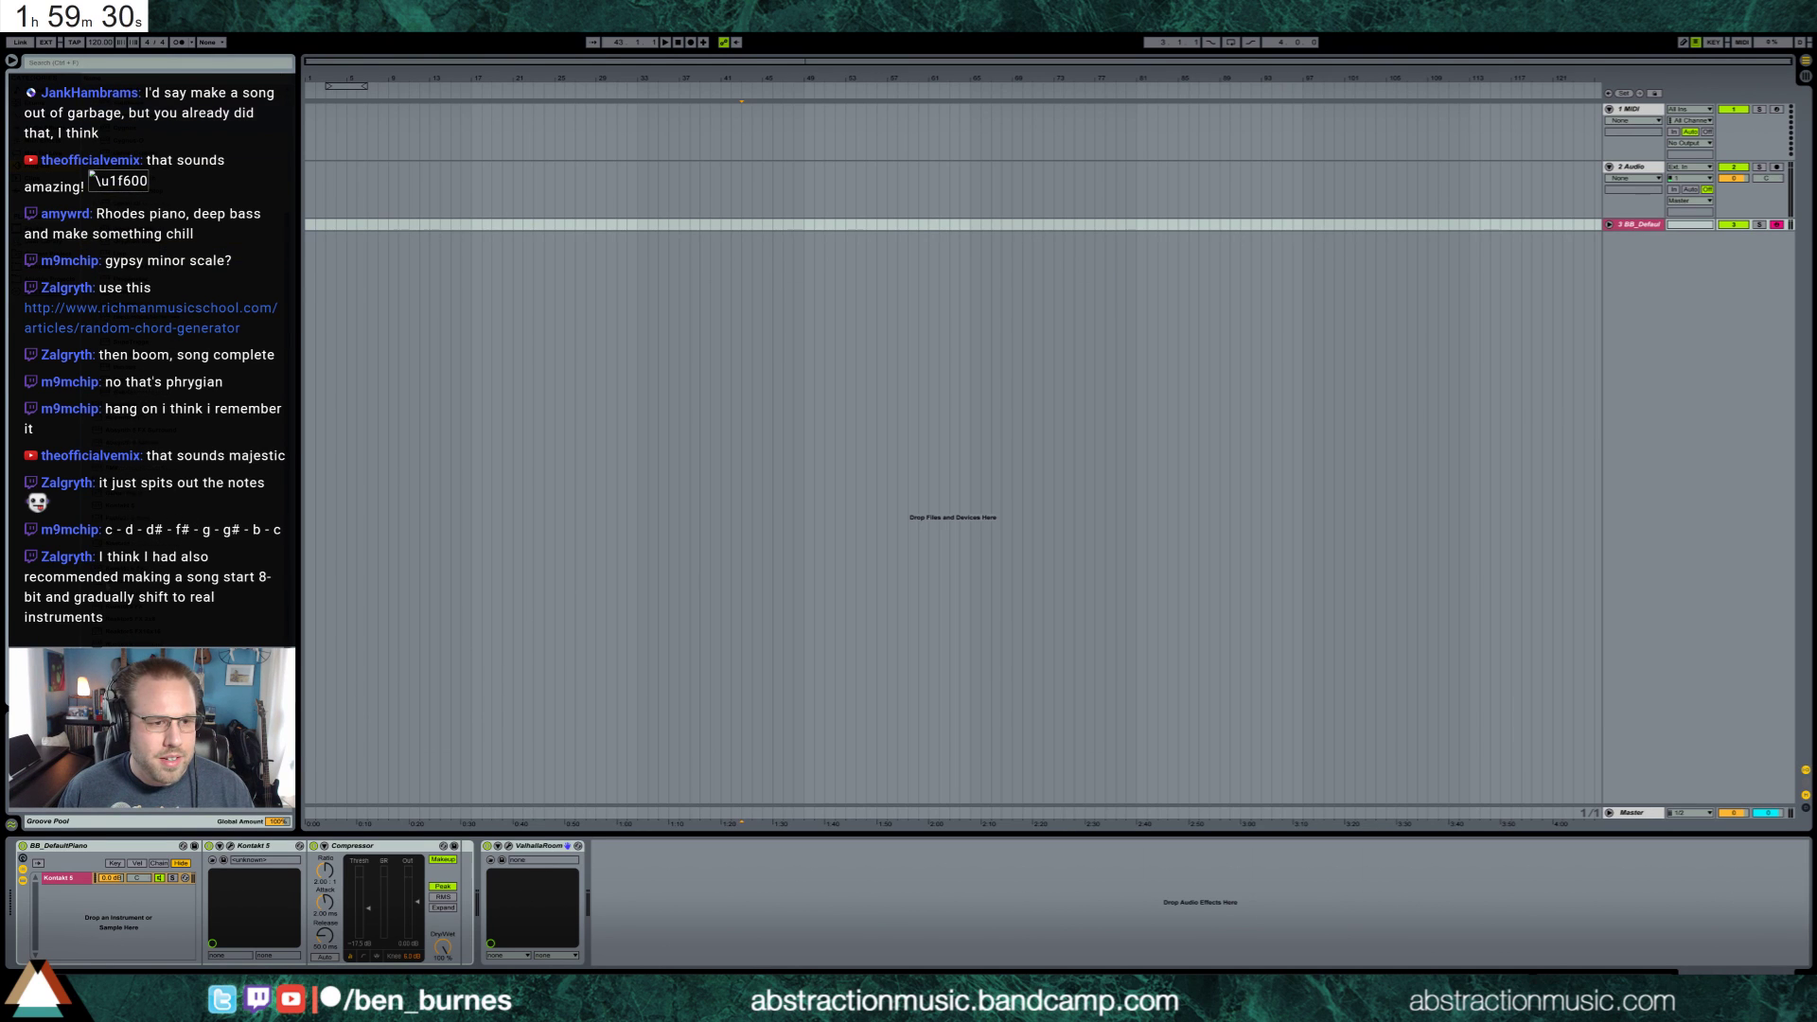
Add Kontakt 5 on a new track, load the Scarbee Mark I from the Scarbee Vintage Keys library, and reposition the Kontakt window
drag(100, 508, 600, 437)
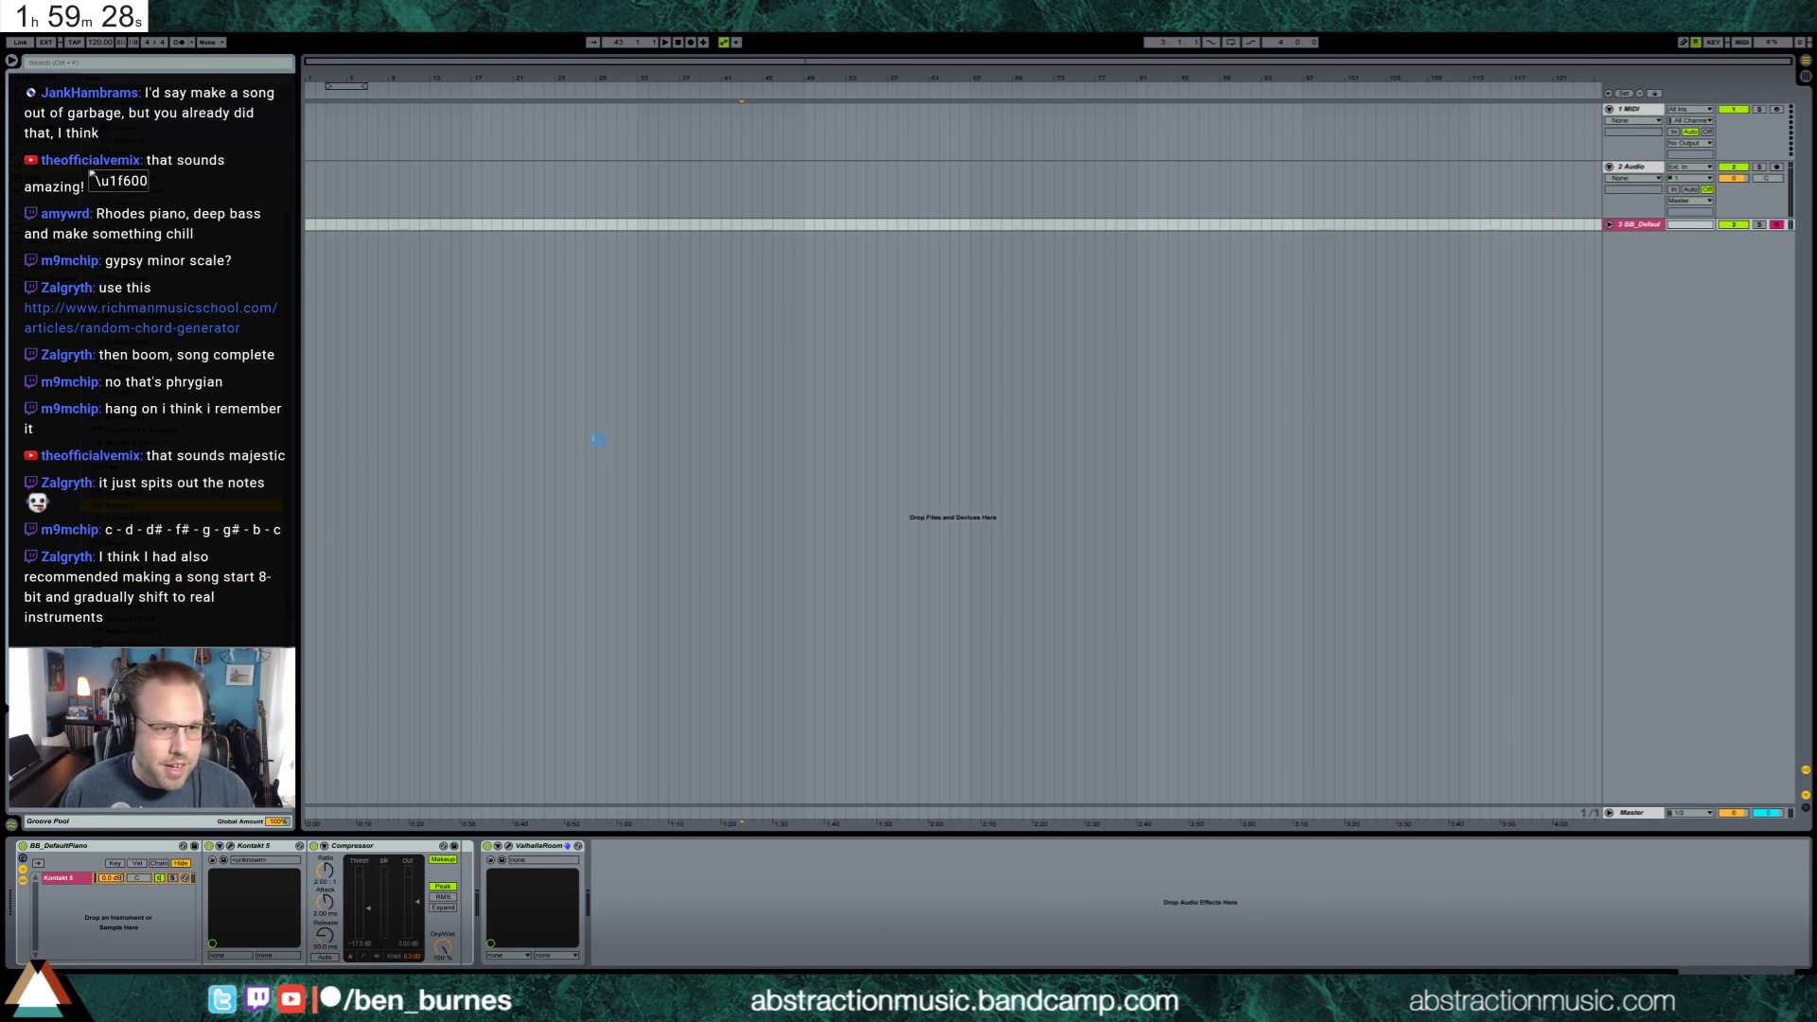
drag(637, 233, 991, 287)
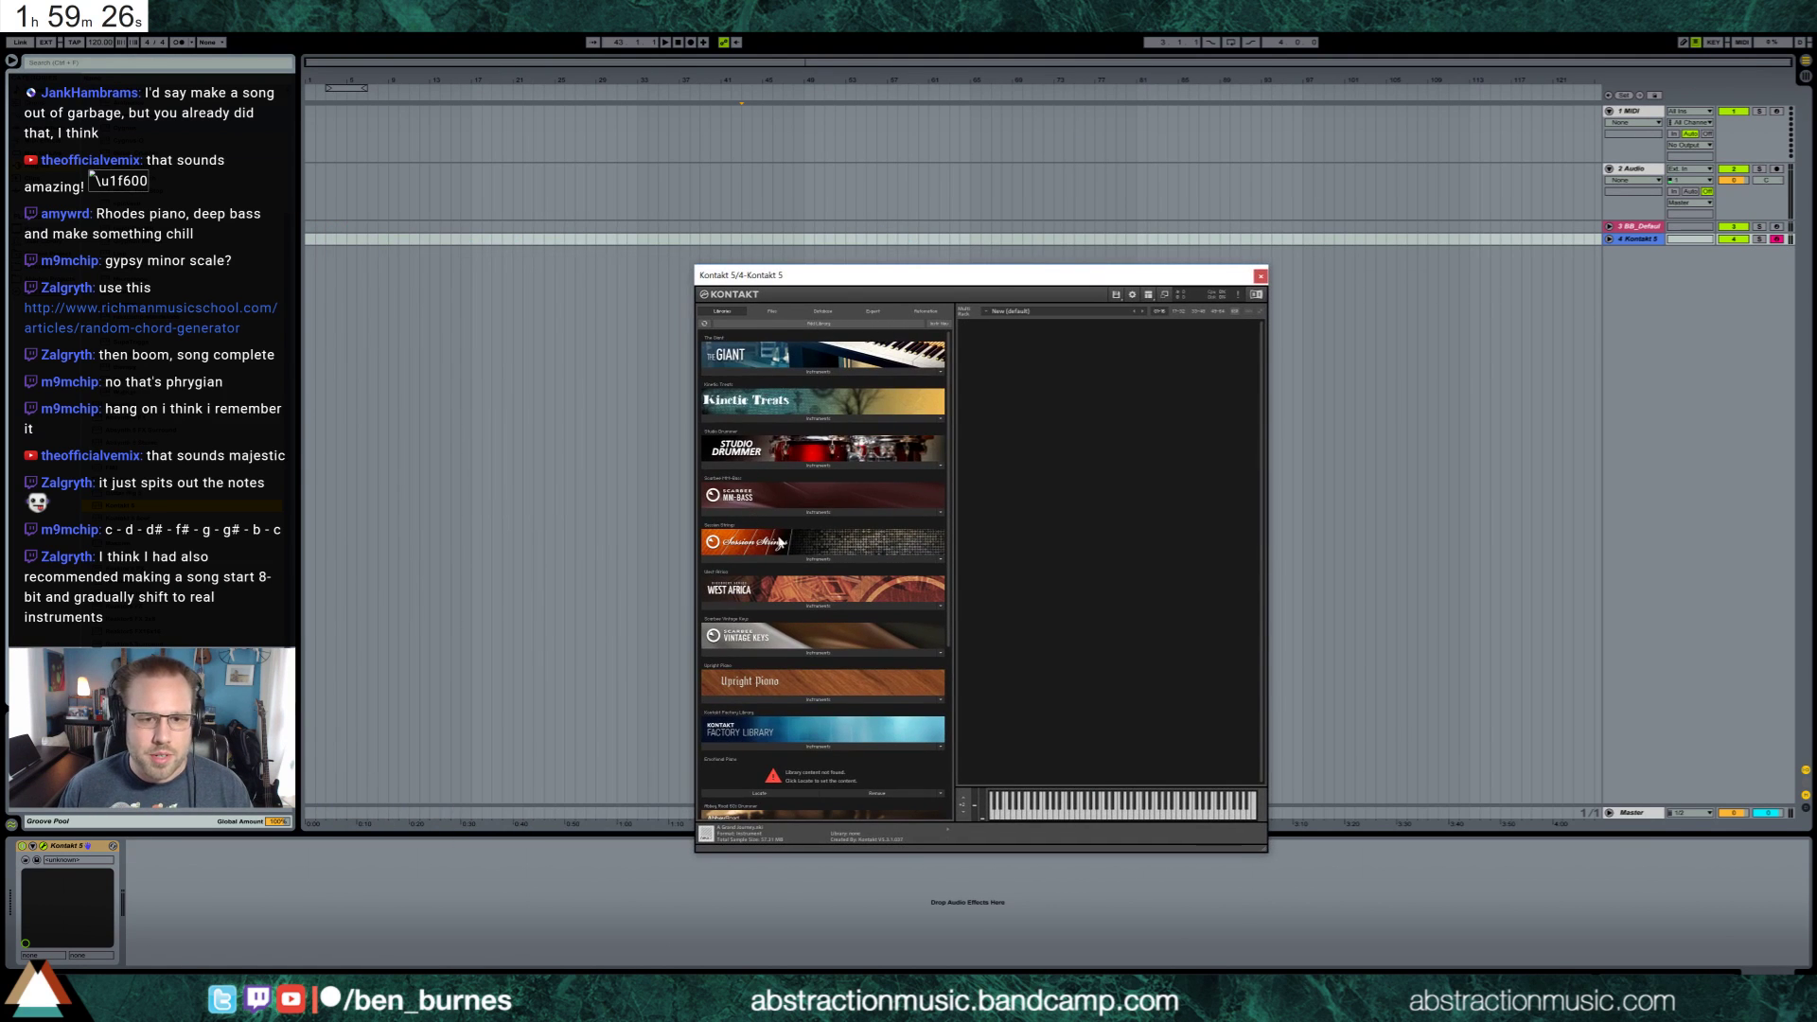
click(816, 652)
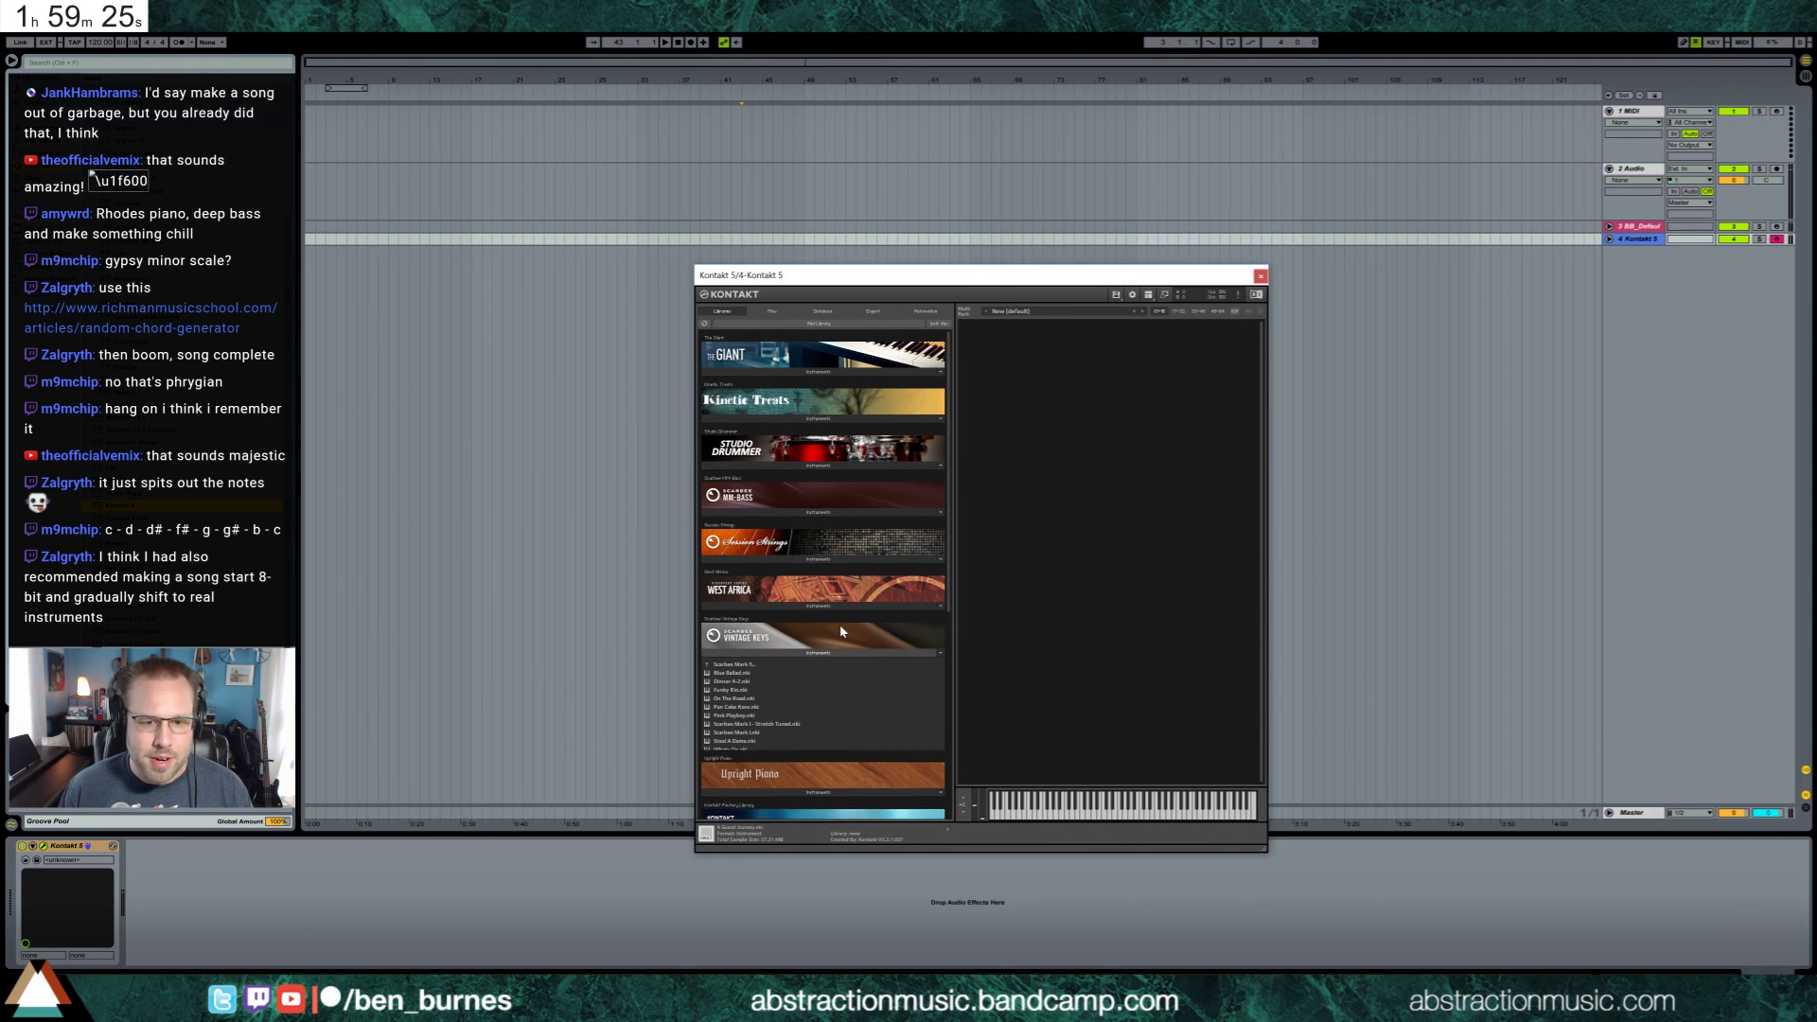
double_click(793, 733)
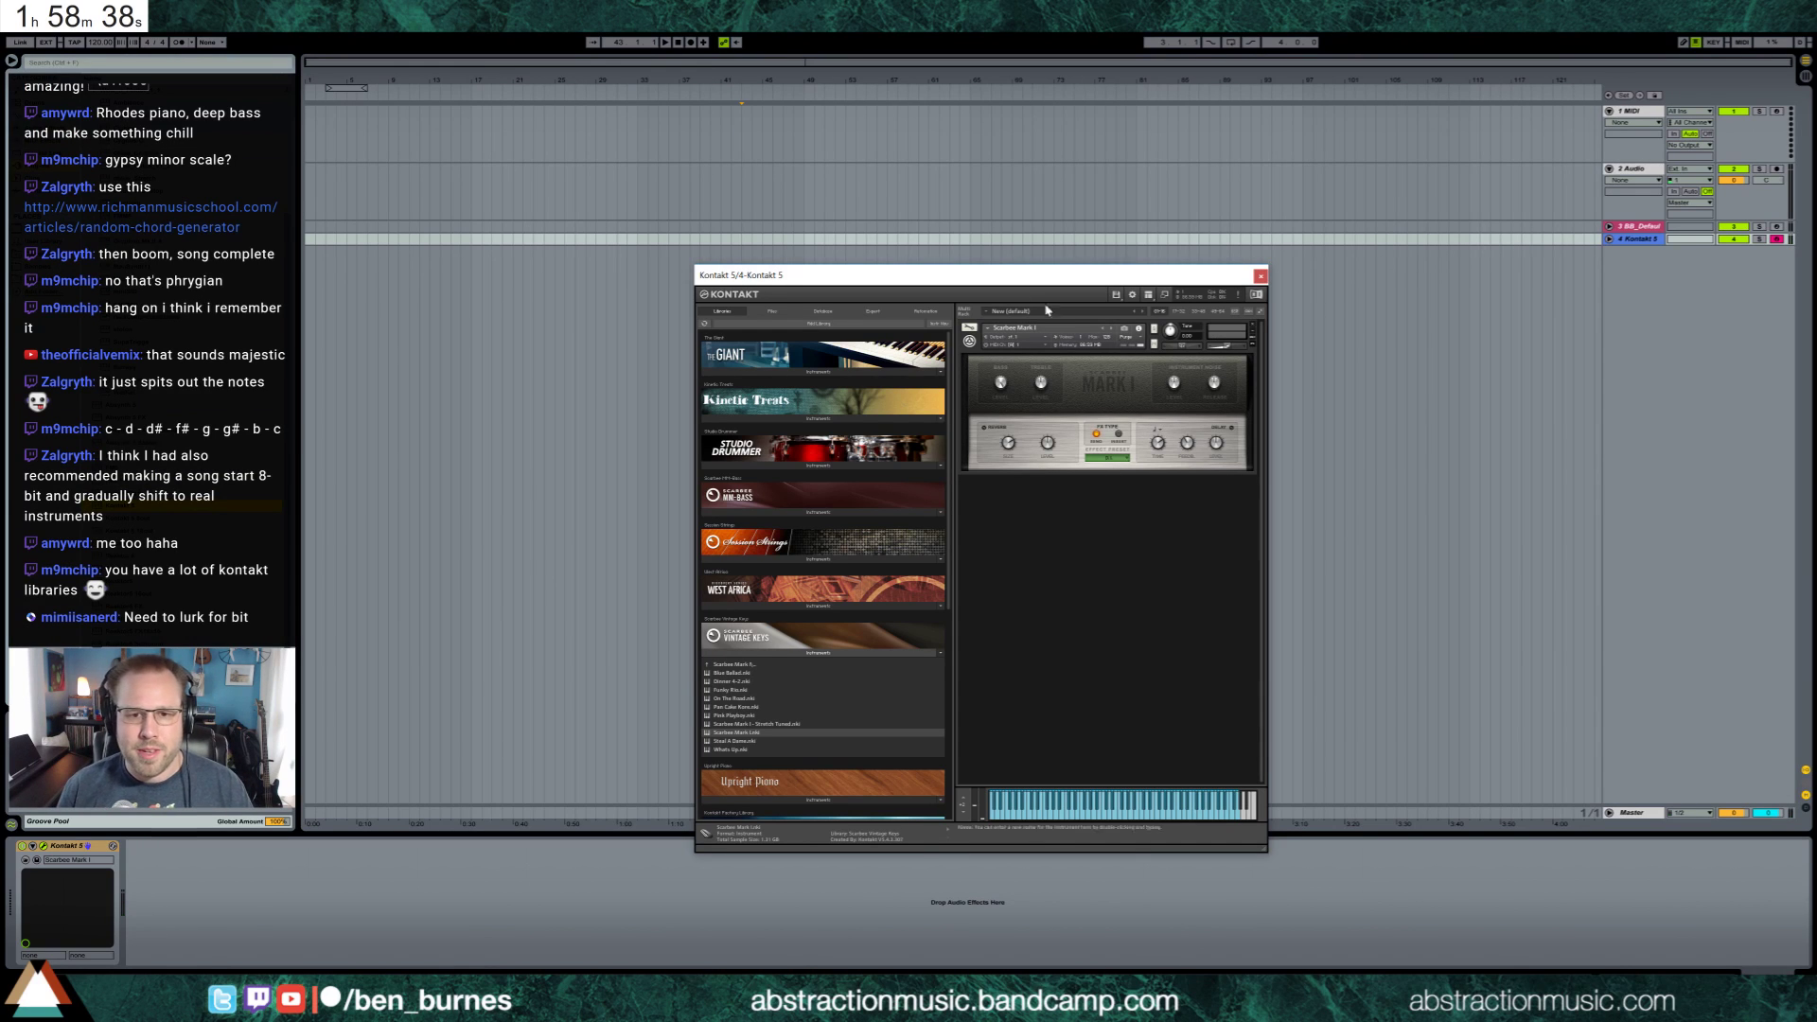
drag(1001, 281, 951, 257)
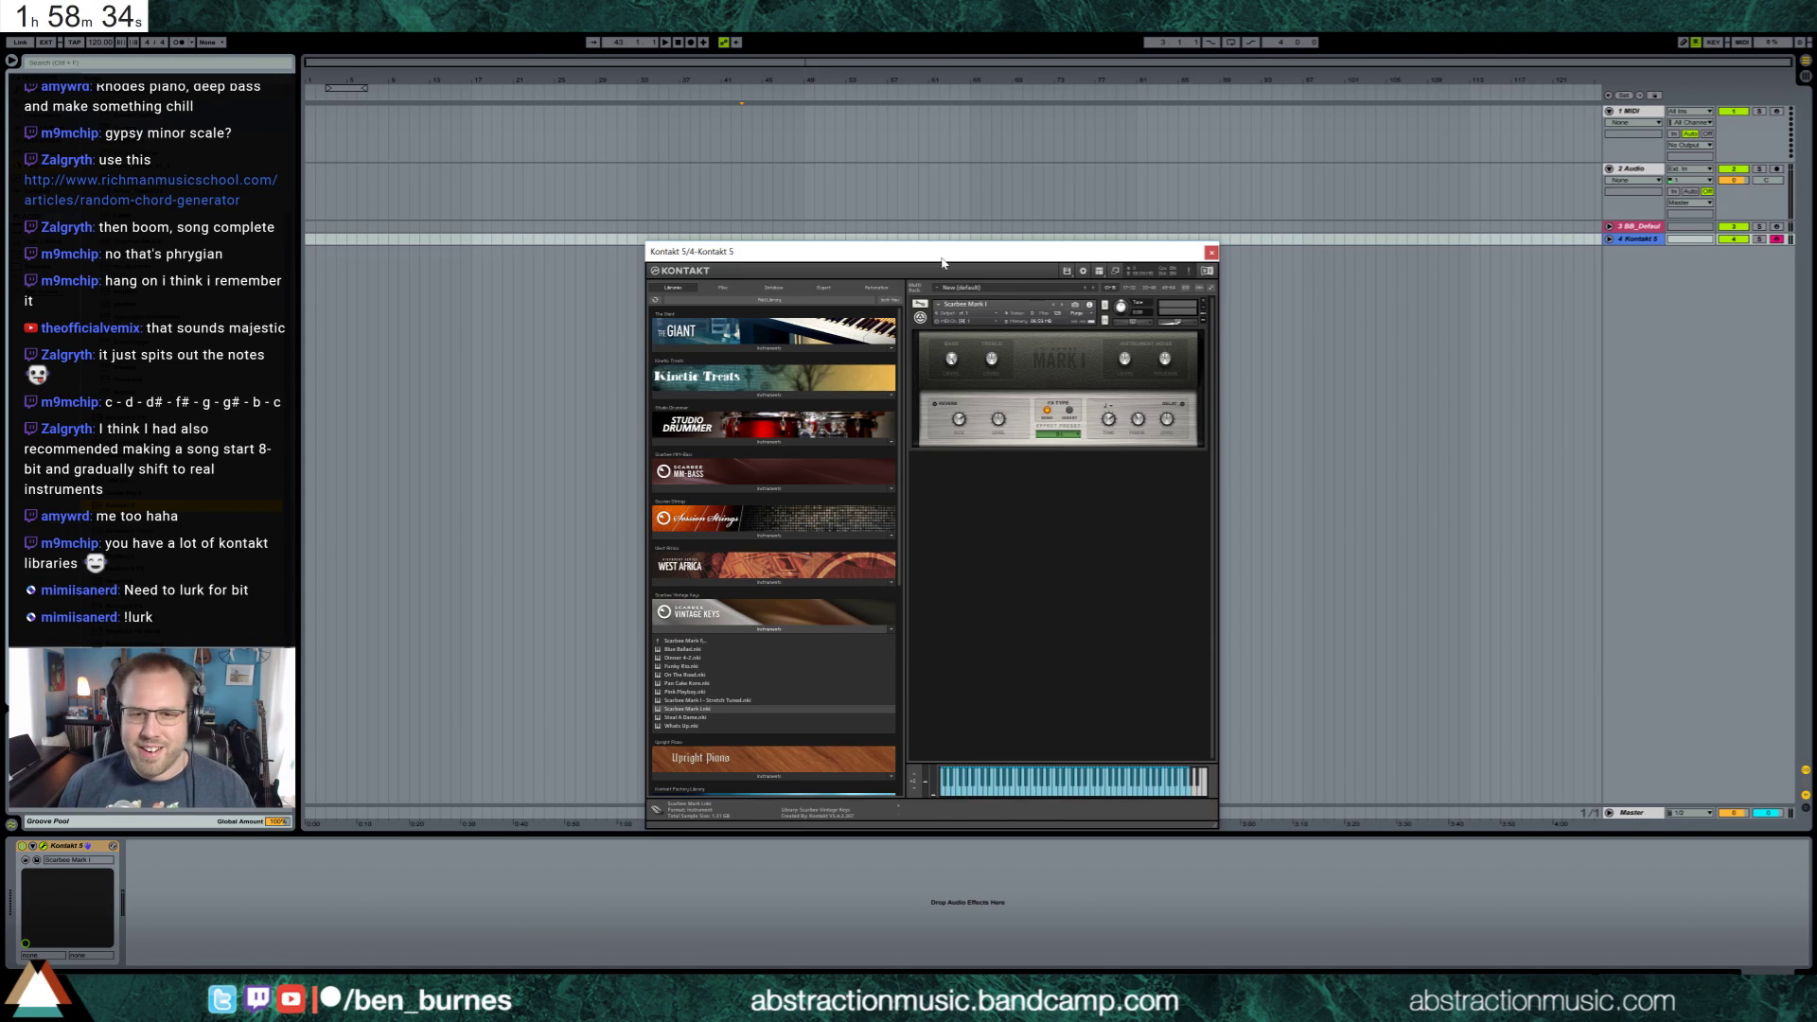
drag(944, 257, 916, 236)
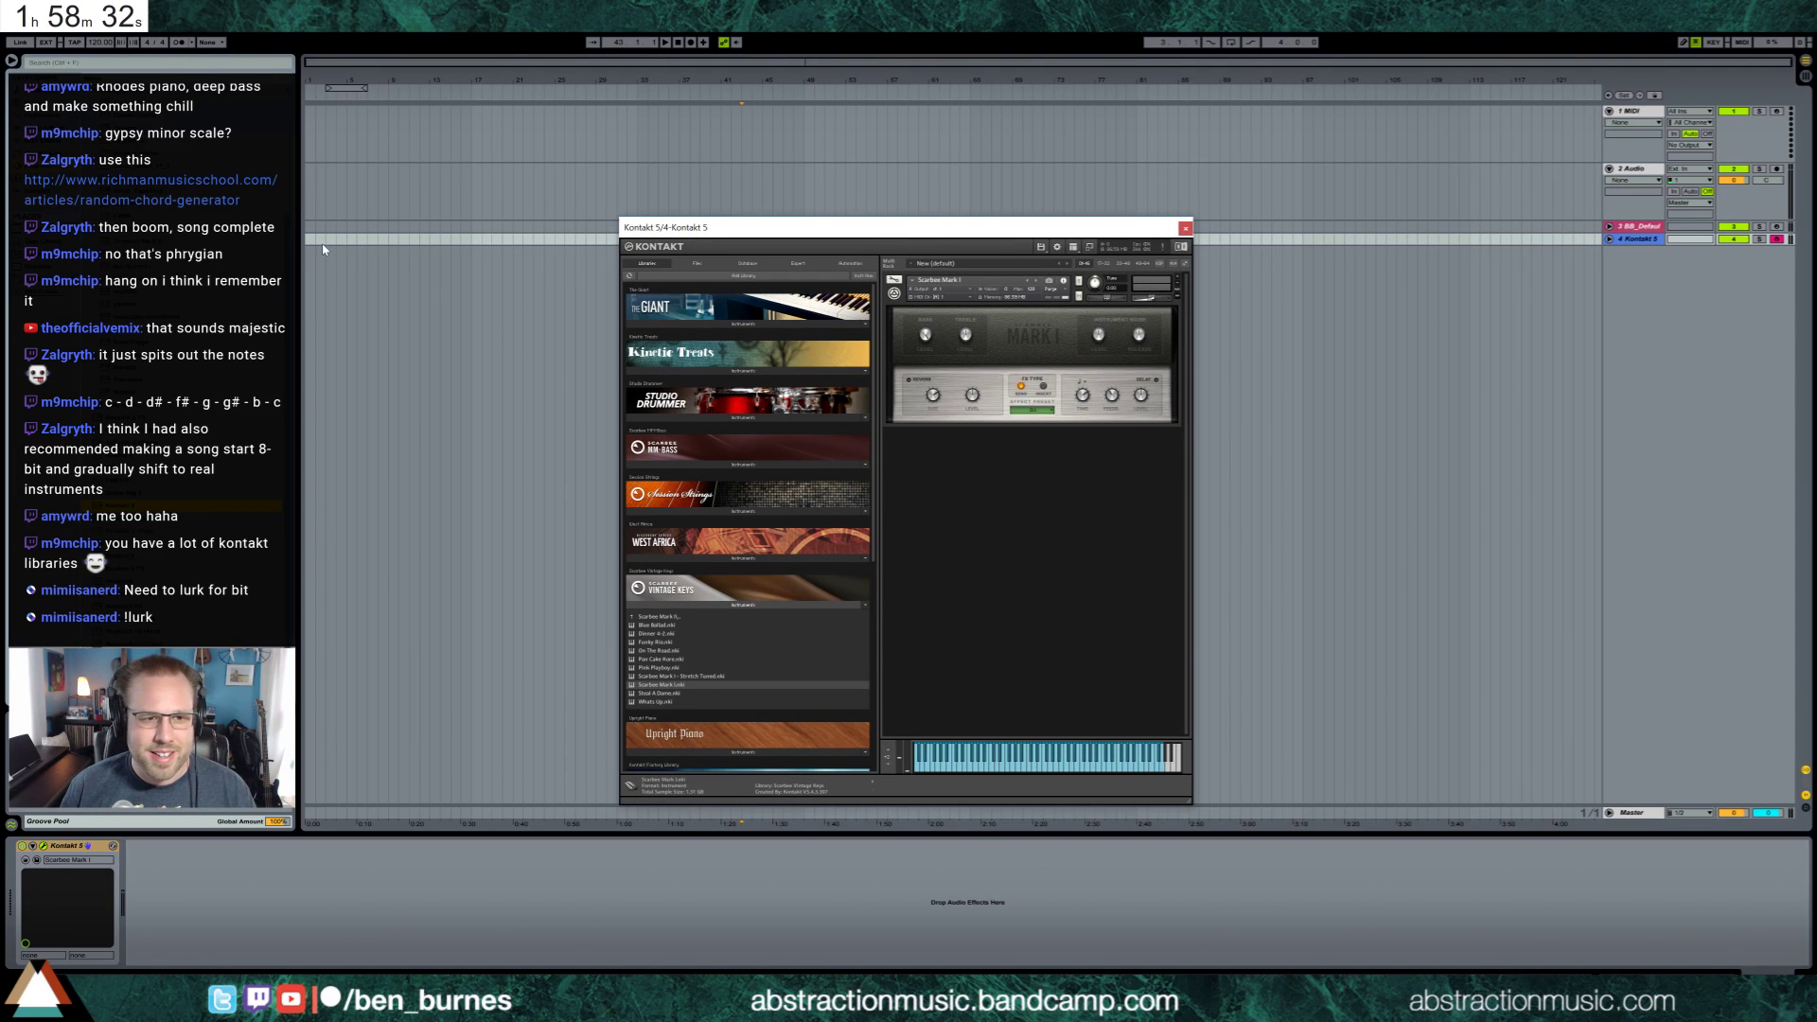
click(349, 245)
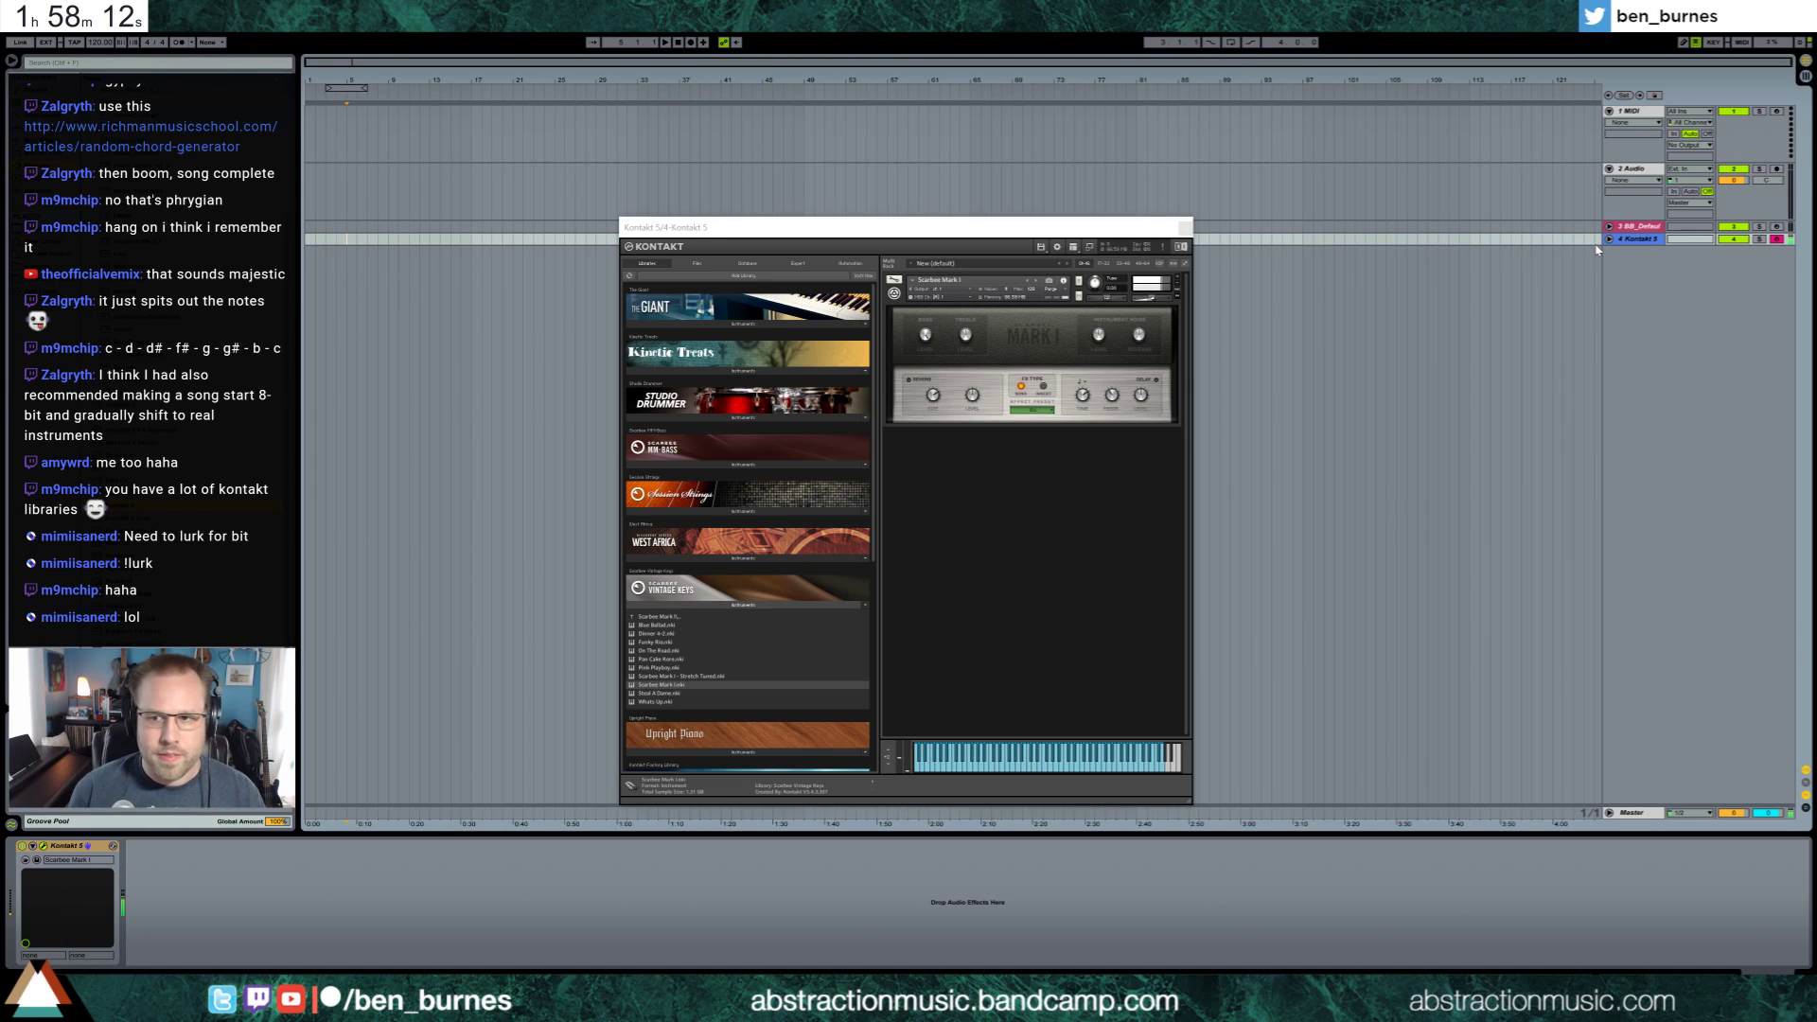
Put the piano track's ValhallaRoom reverb on a new return track
click(1642, 228)
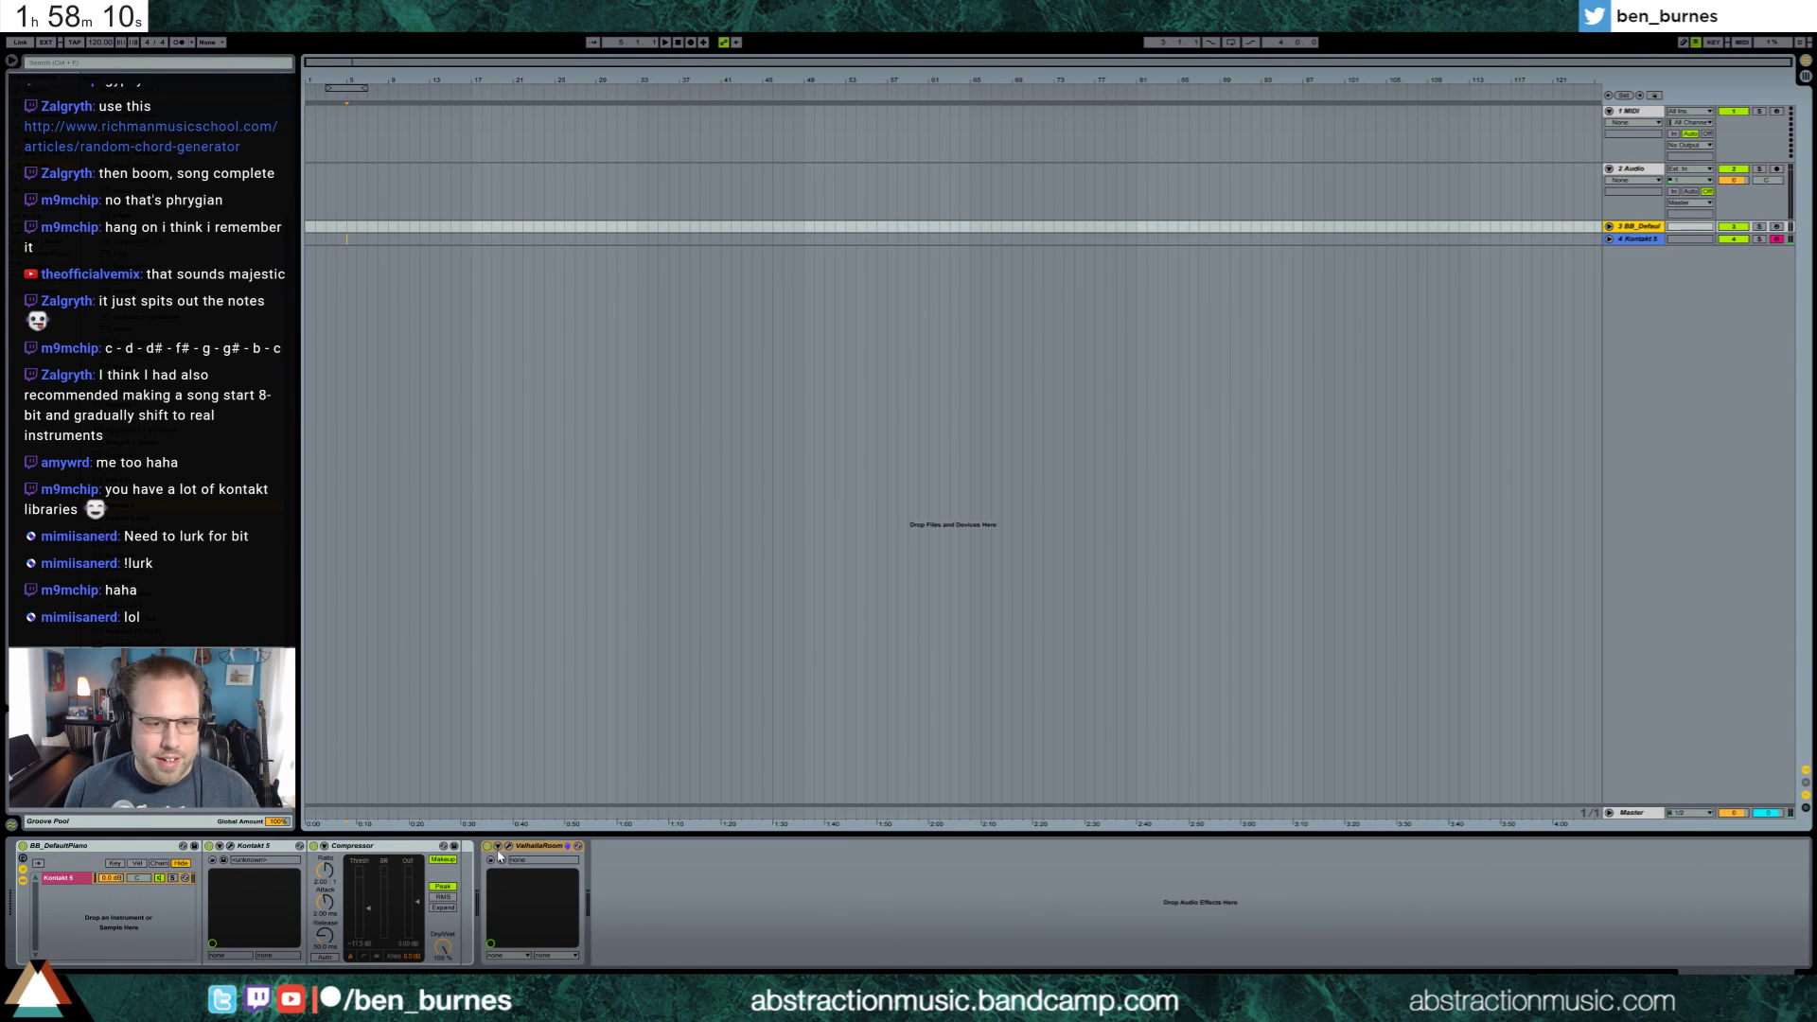
click(557, 845)
click(379, 812)
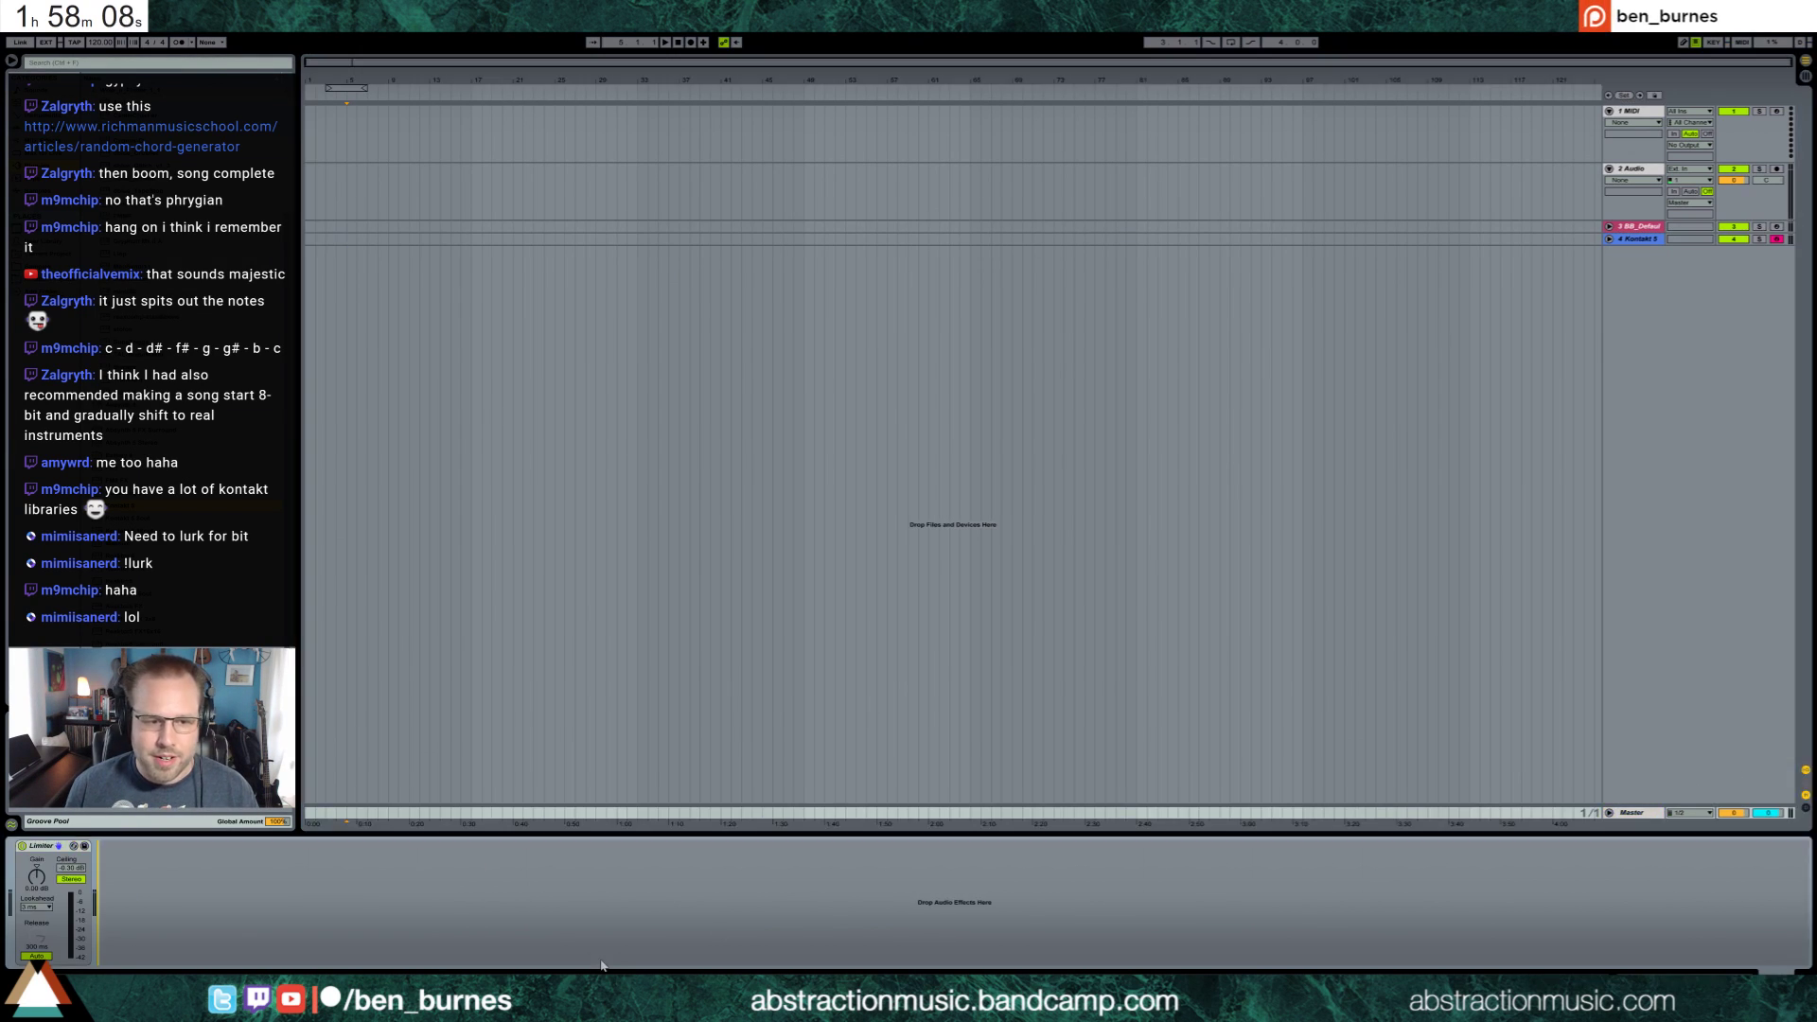
click(151, 850)
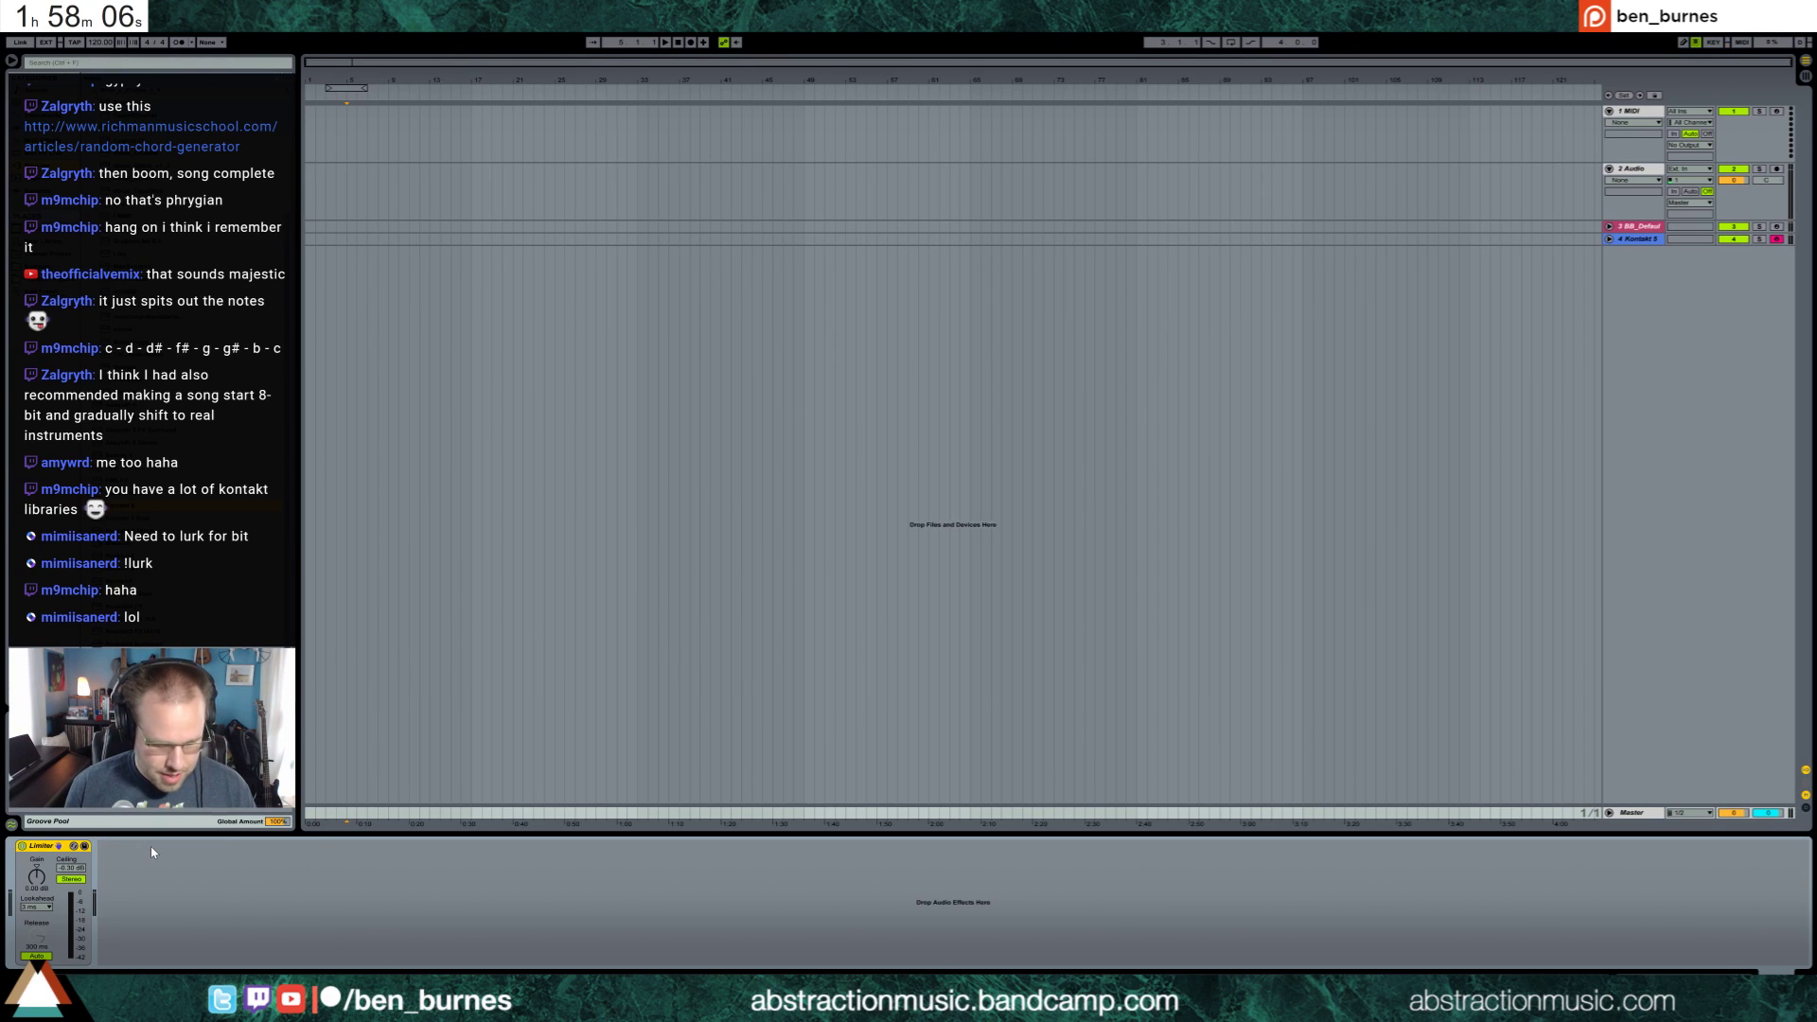
key(ctrl+alt+r)
click(1639, 799)
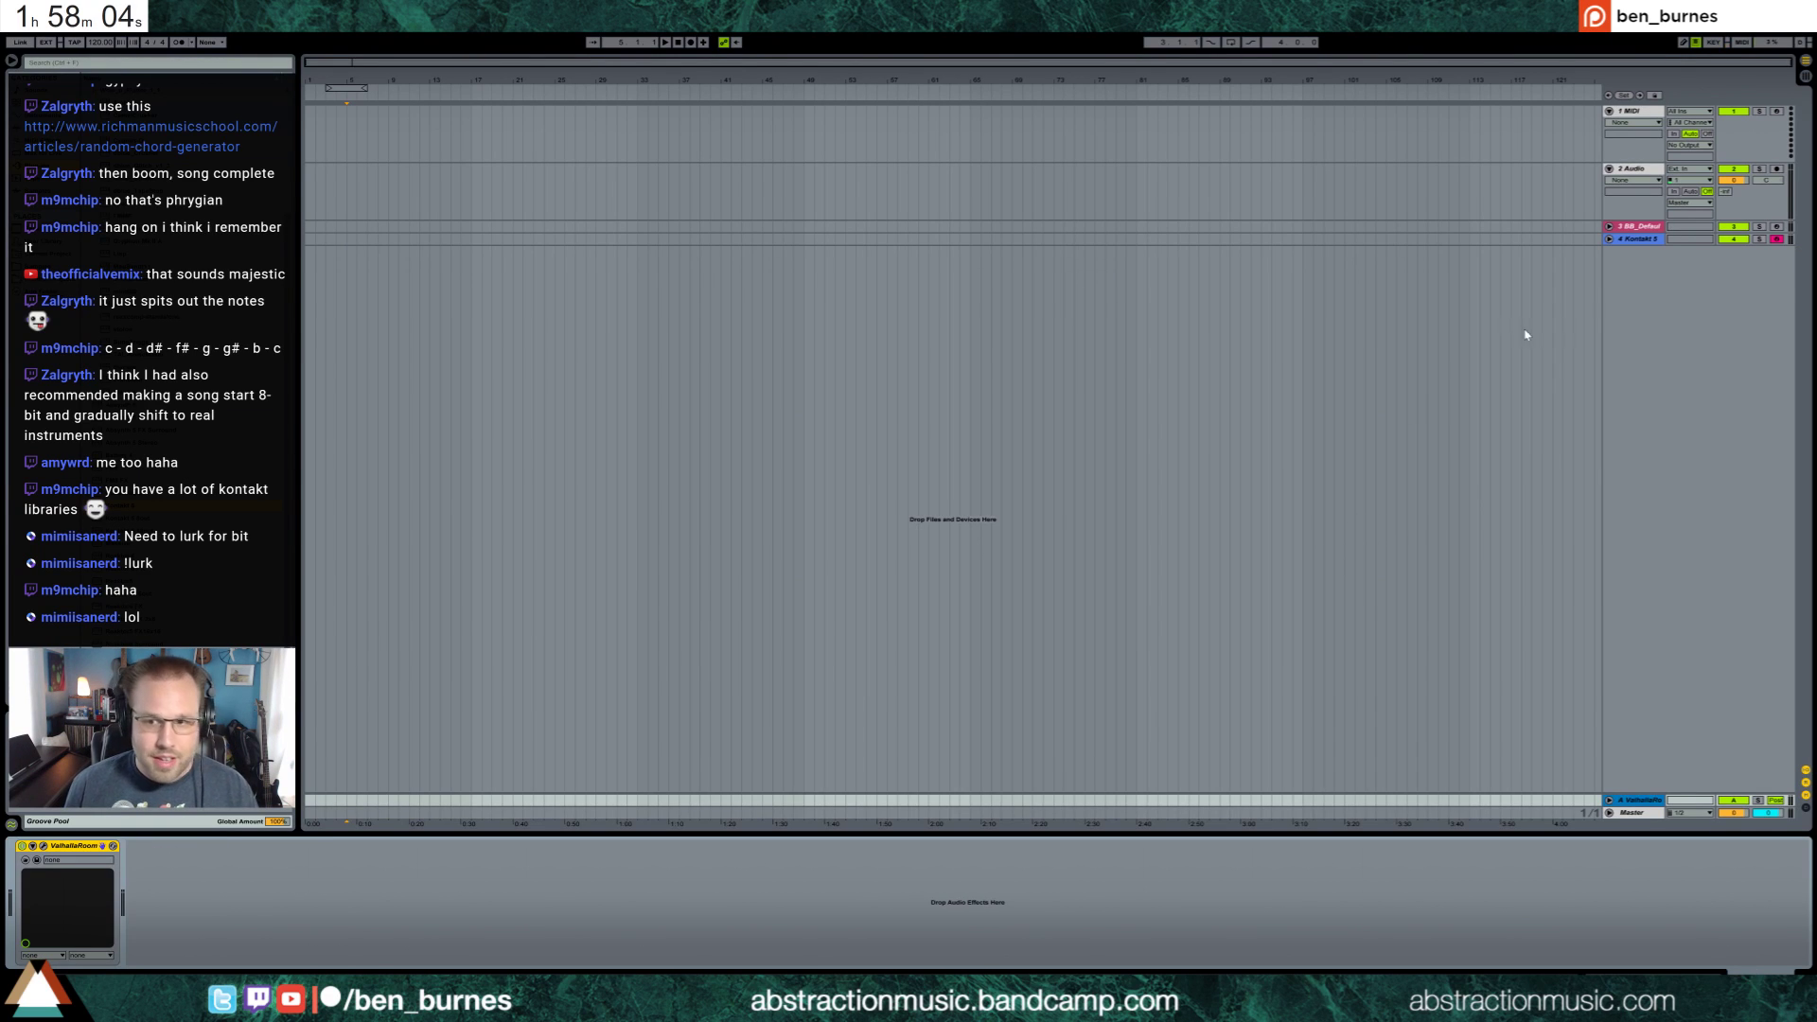
Unfold the Kontakt and return tracks and set the return's ValhallaRoom to 100% mix and 7.40 s decay
click(1608, 238)
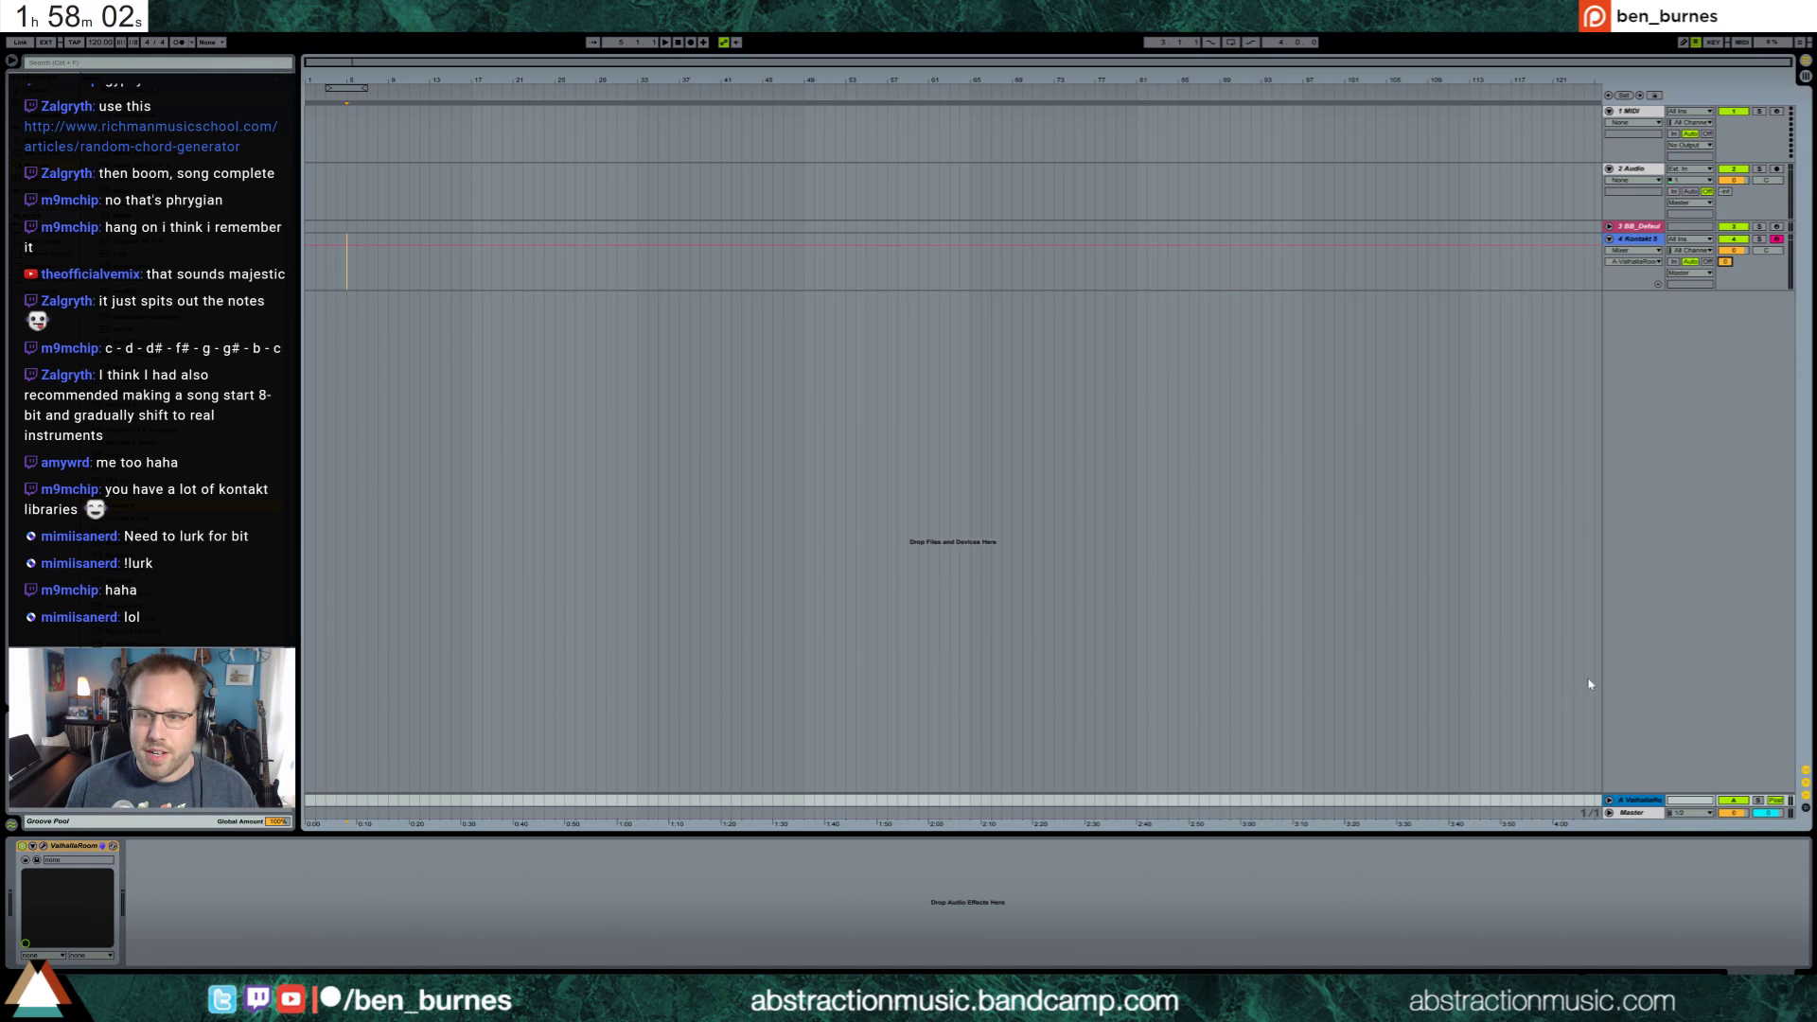
click(1608, 800)
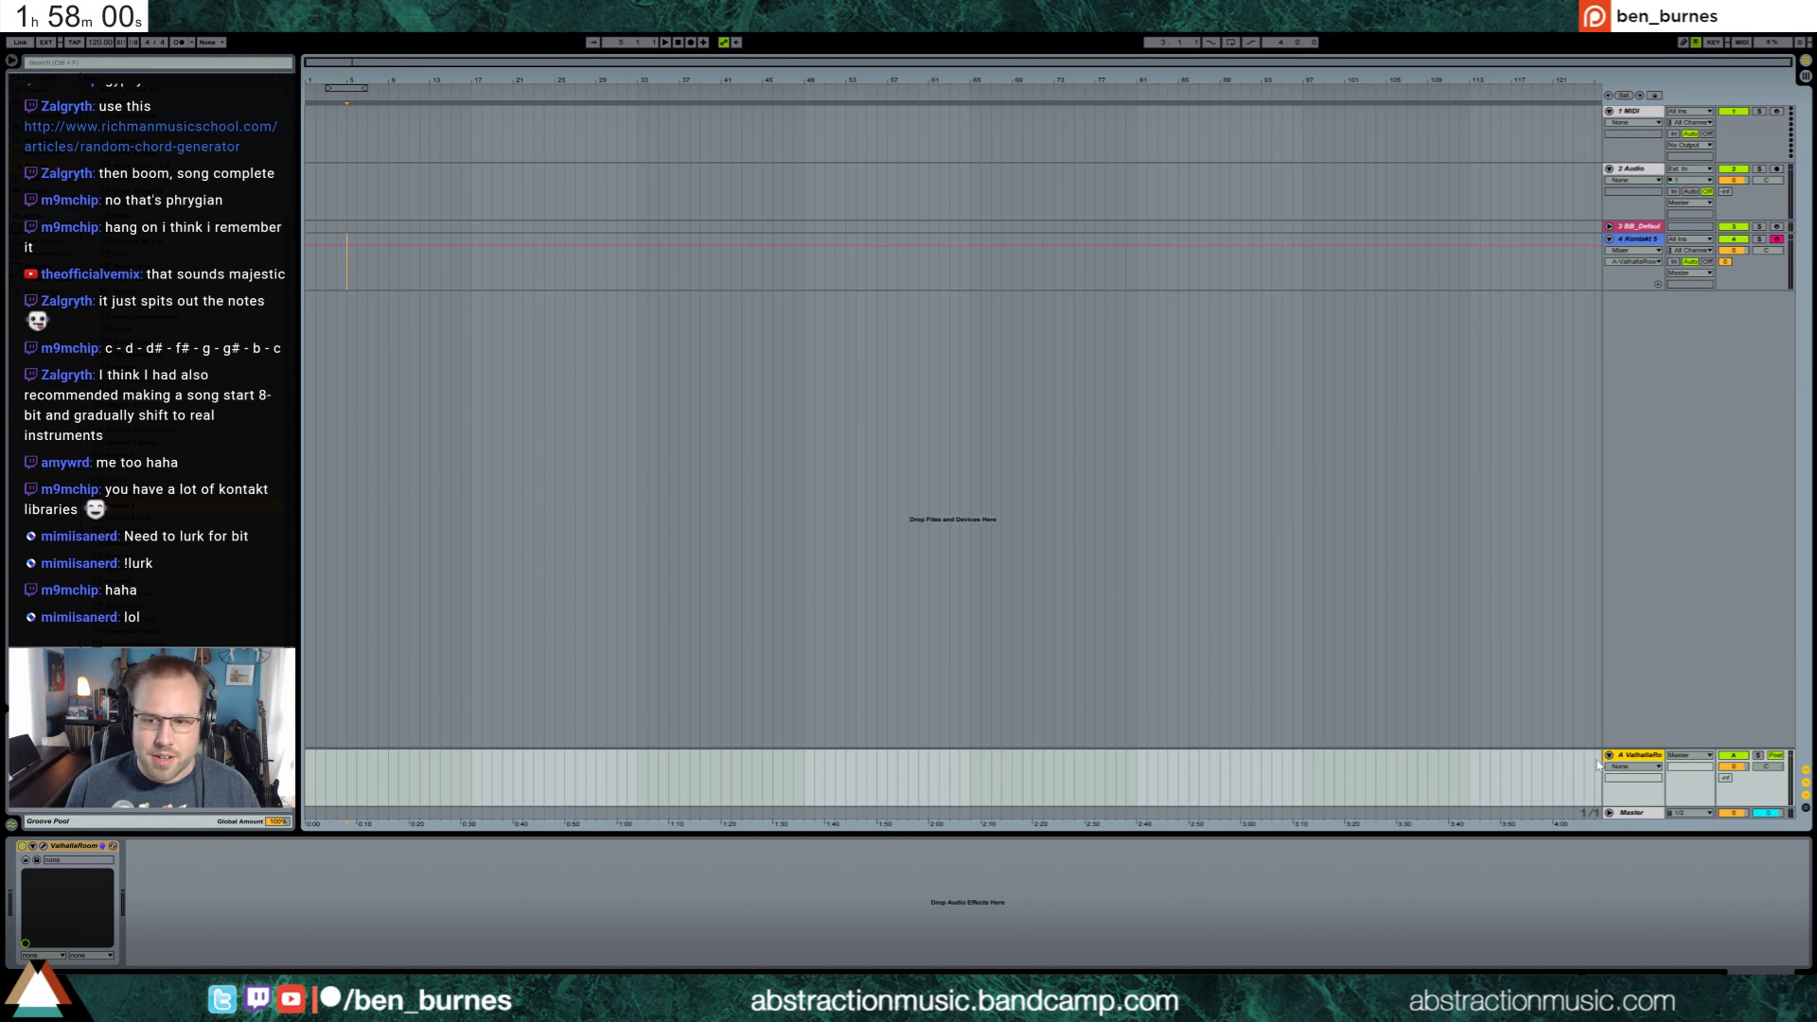
click(25, 859)
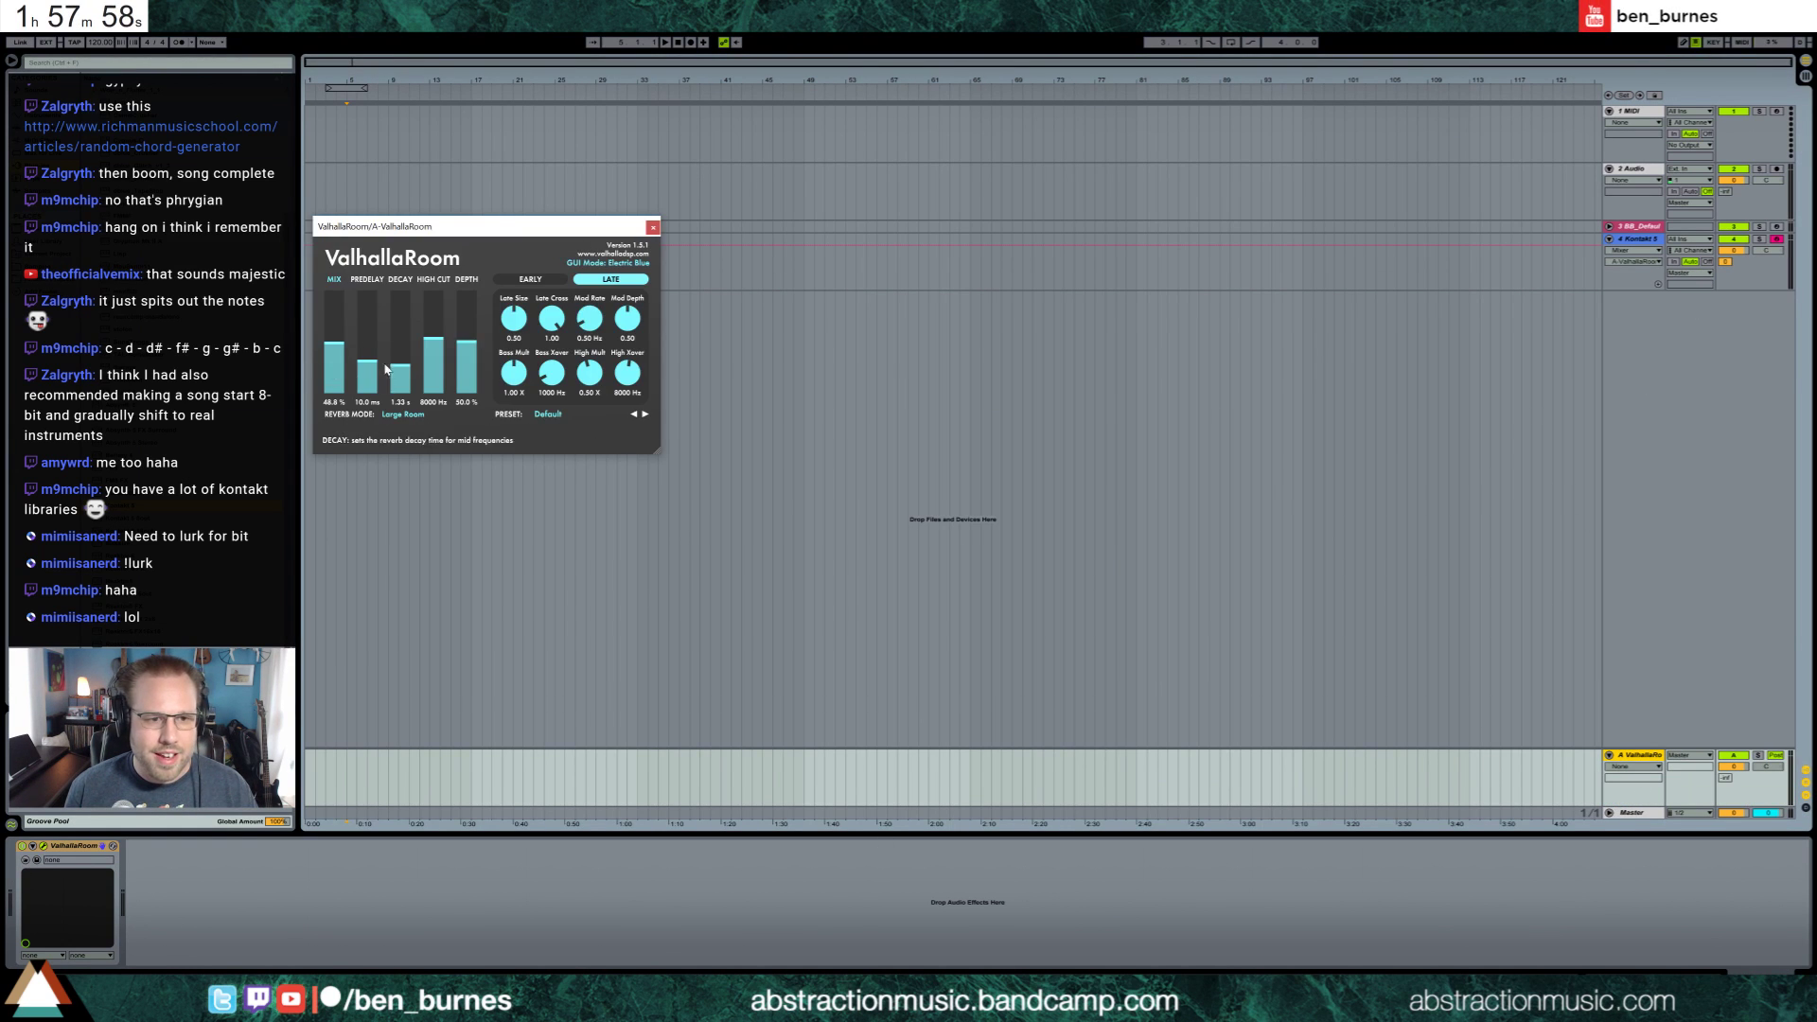
drag(400, 377, 400, 346)
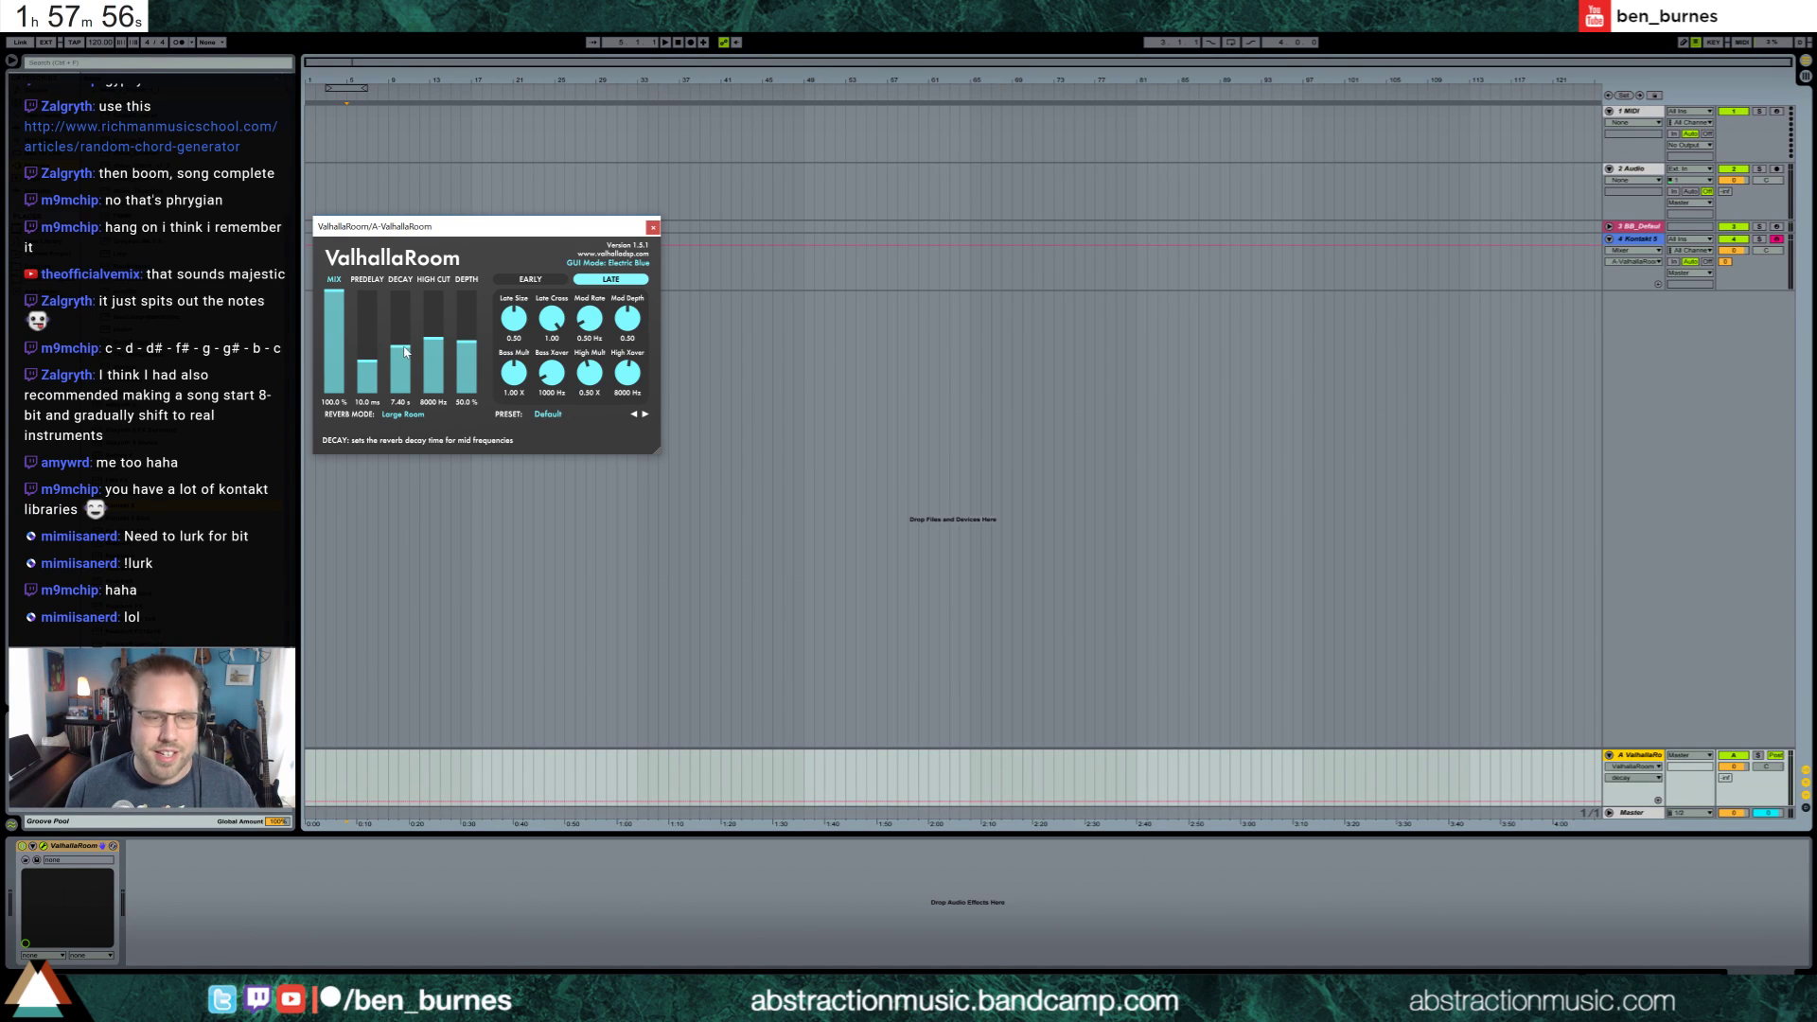
drag(490, 234, 668, 345)
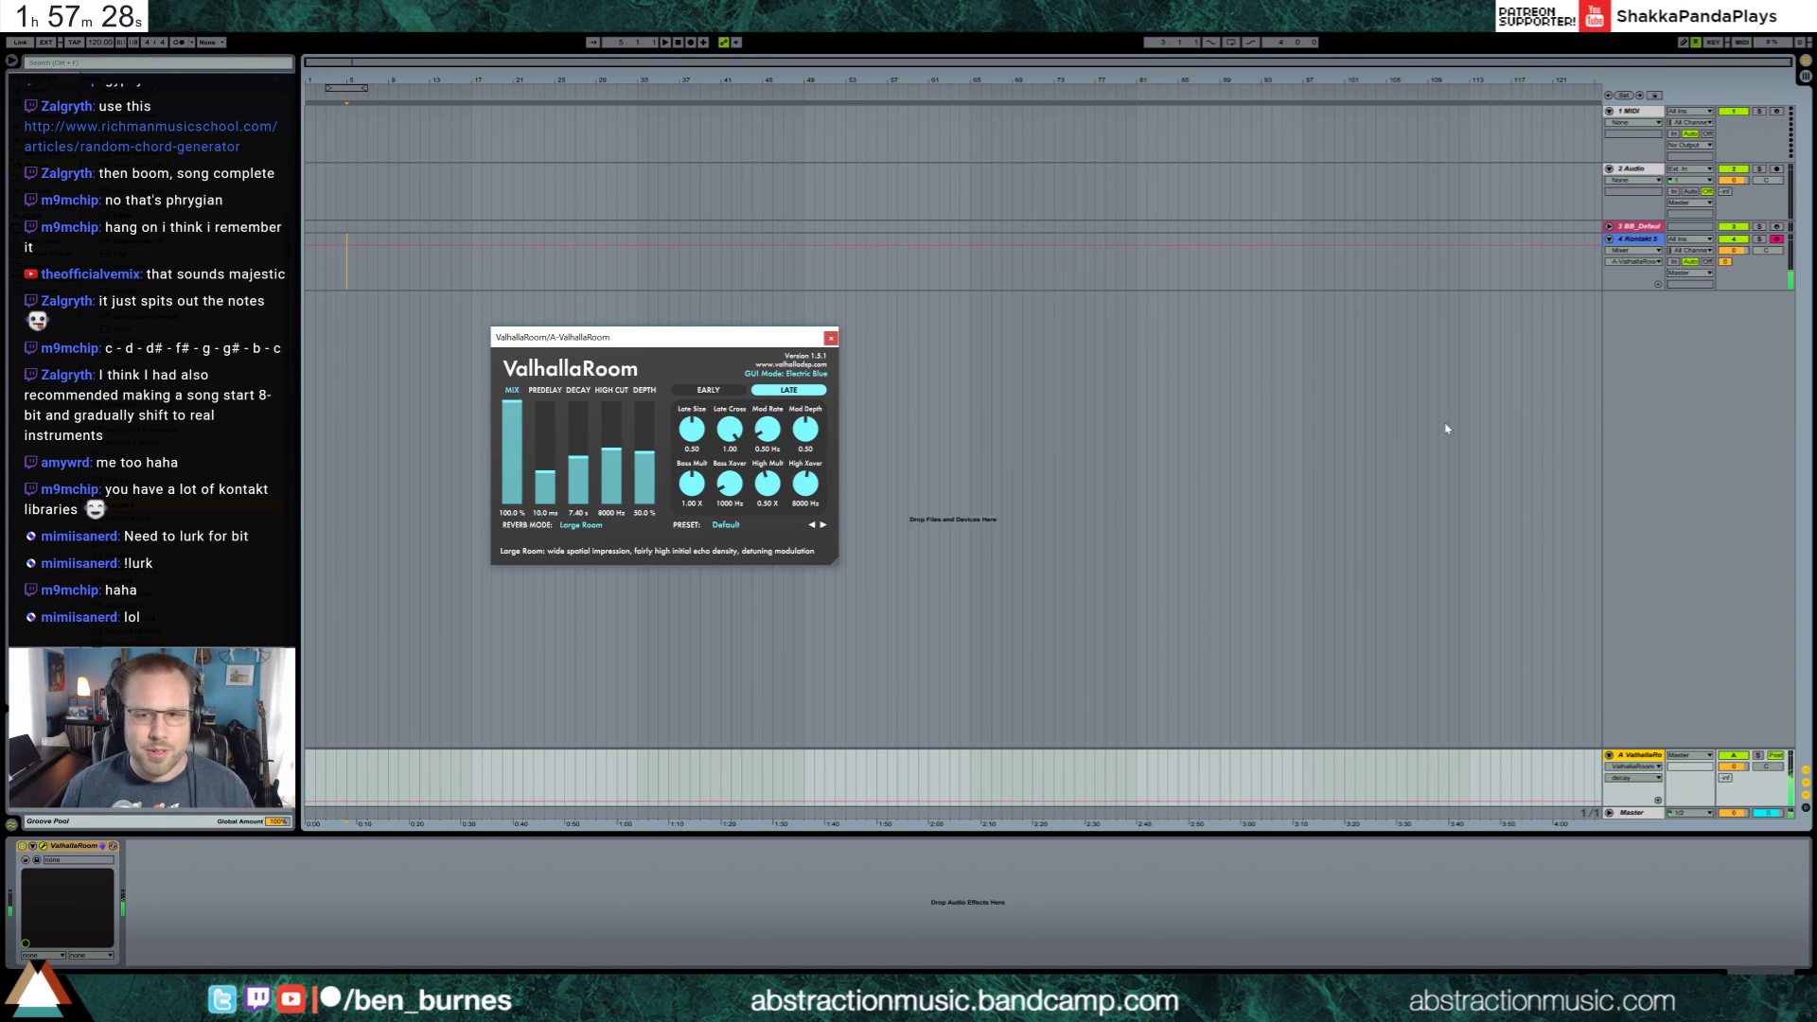
On the Kontakt track's Scarbee Mark I, switch to the other effects type and adjust the distortion amount and output
click(1634, 236)
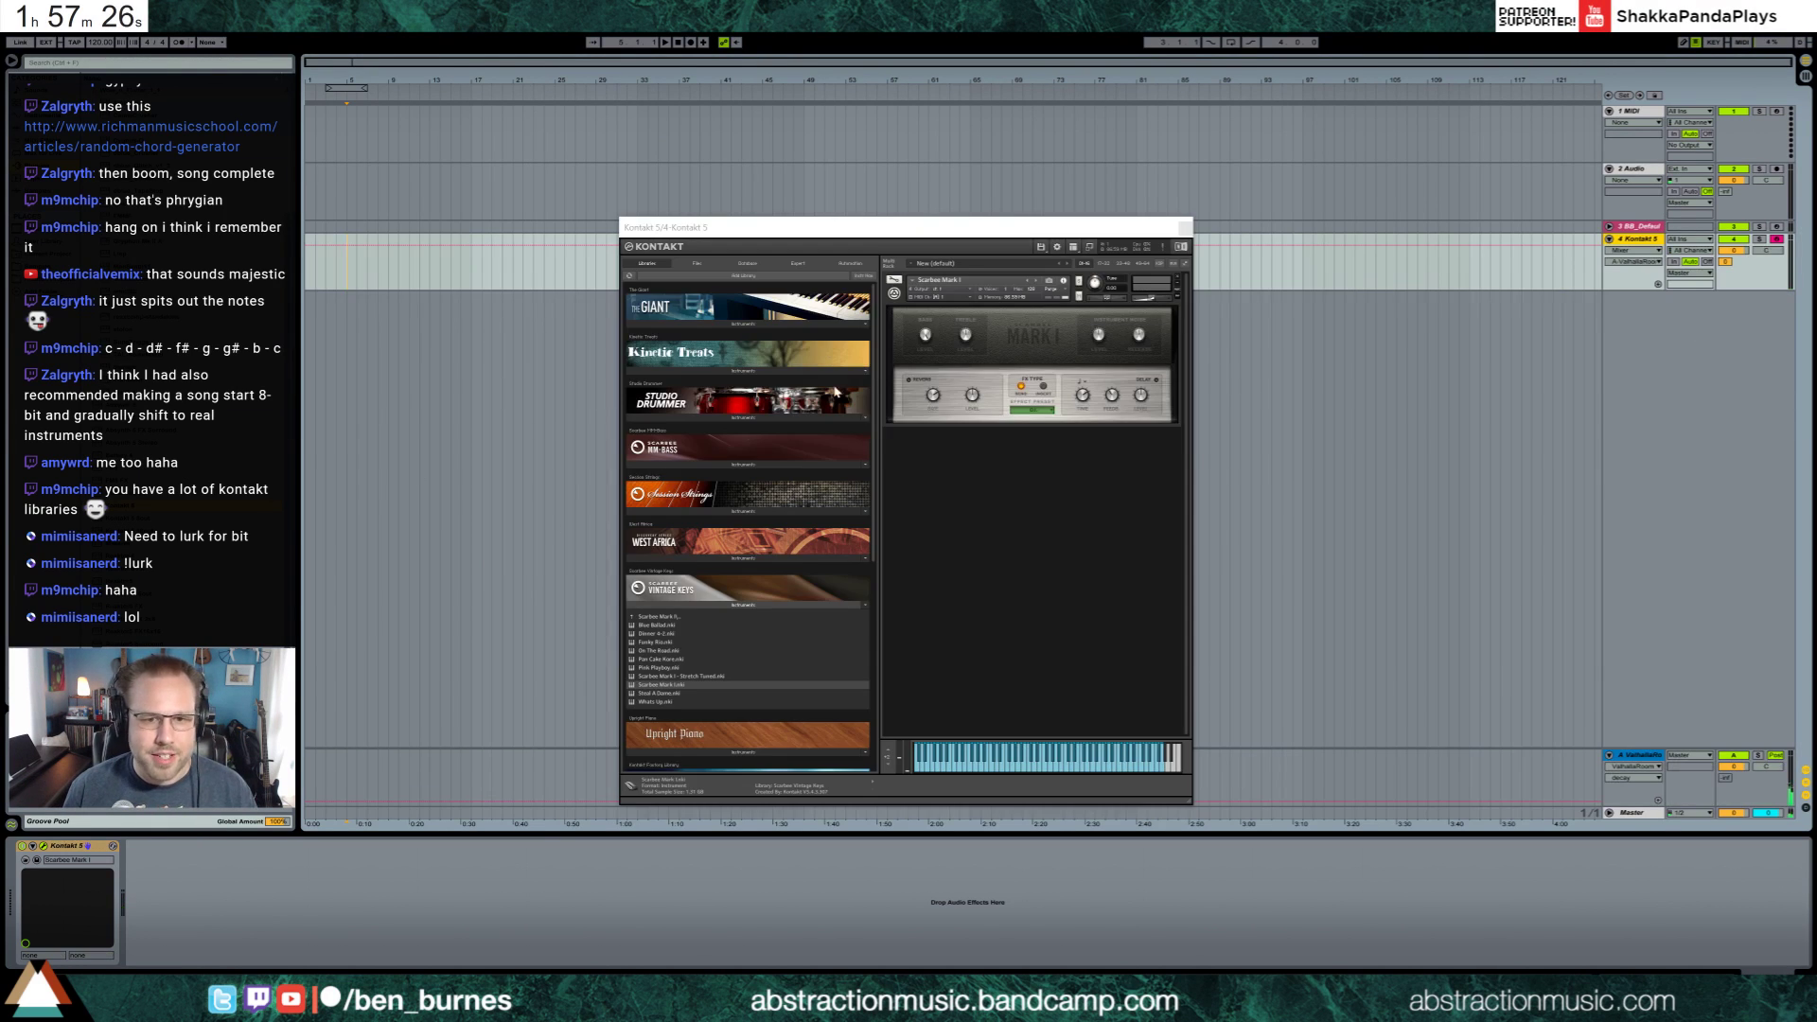
click(1042, 388)
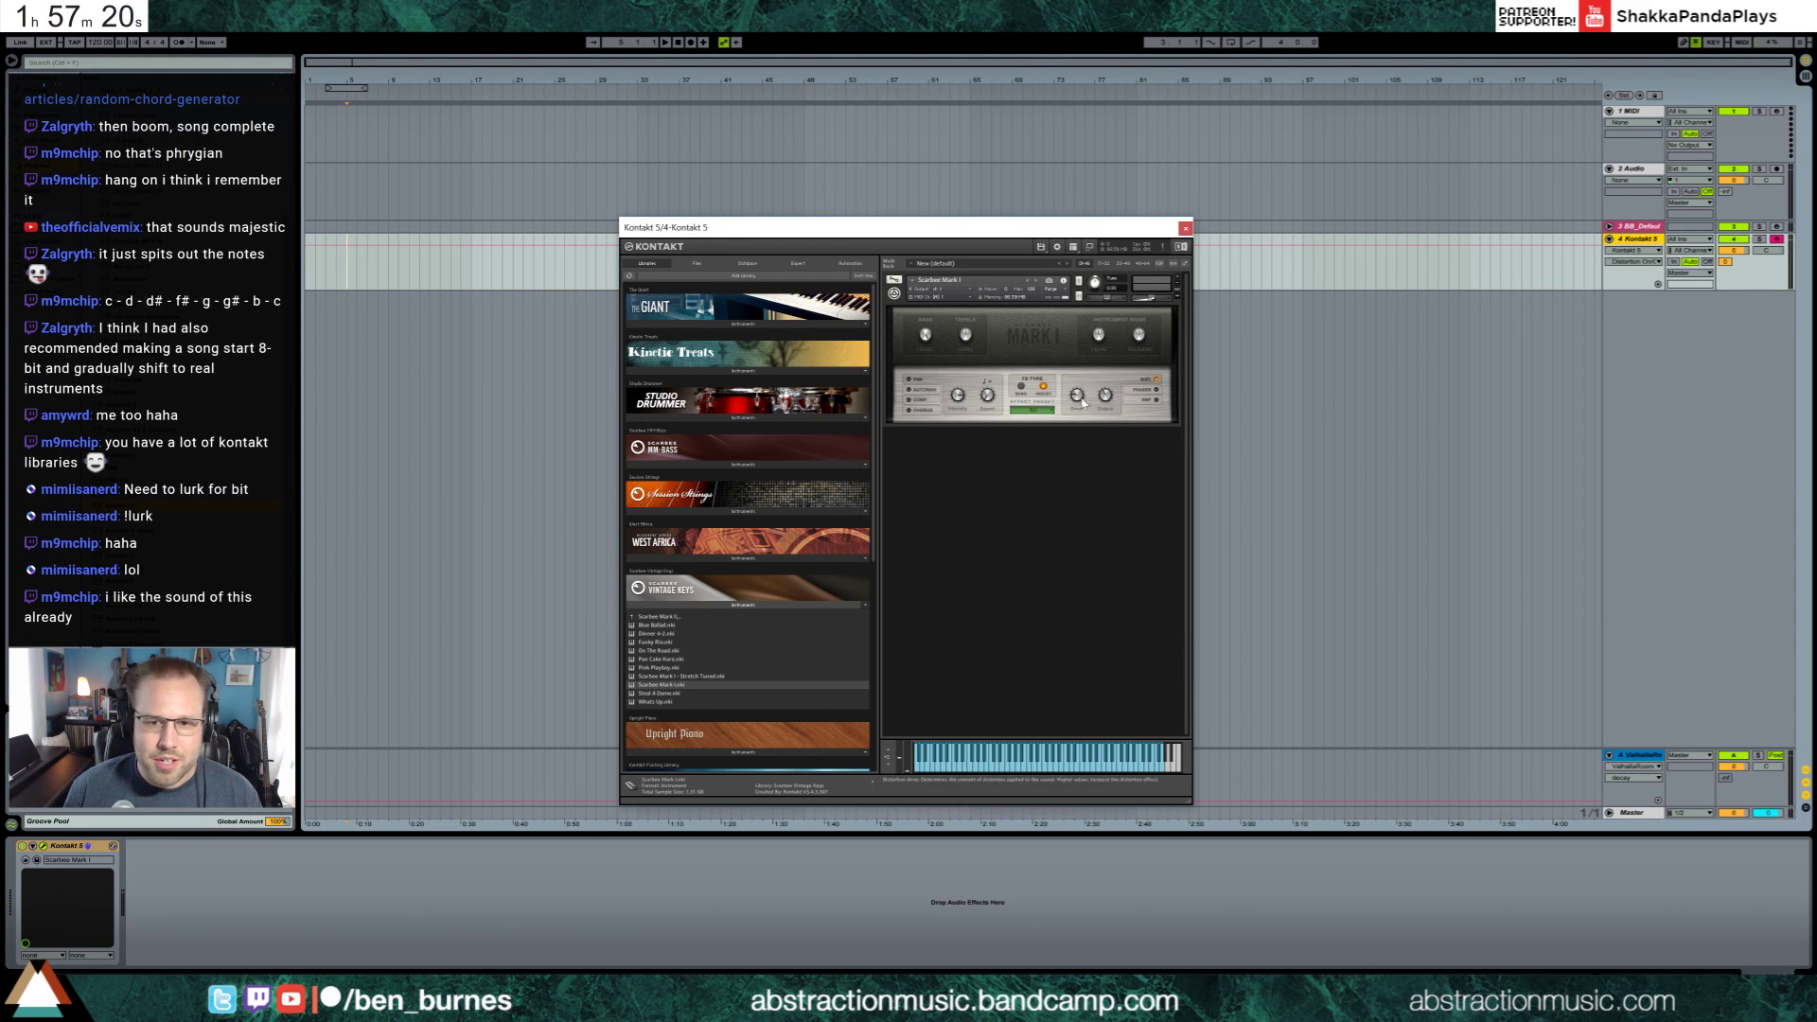
click(1079, 397)
click(1105, 397)
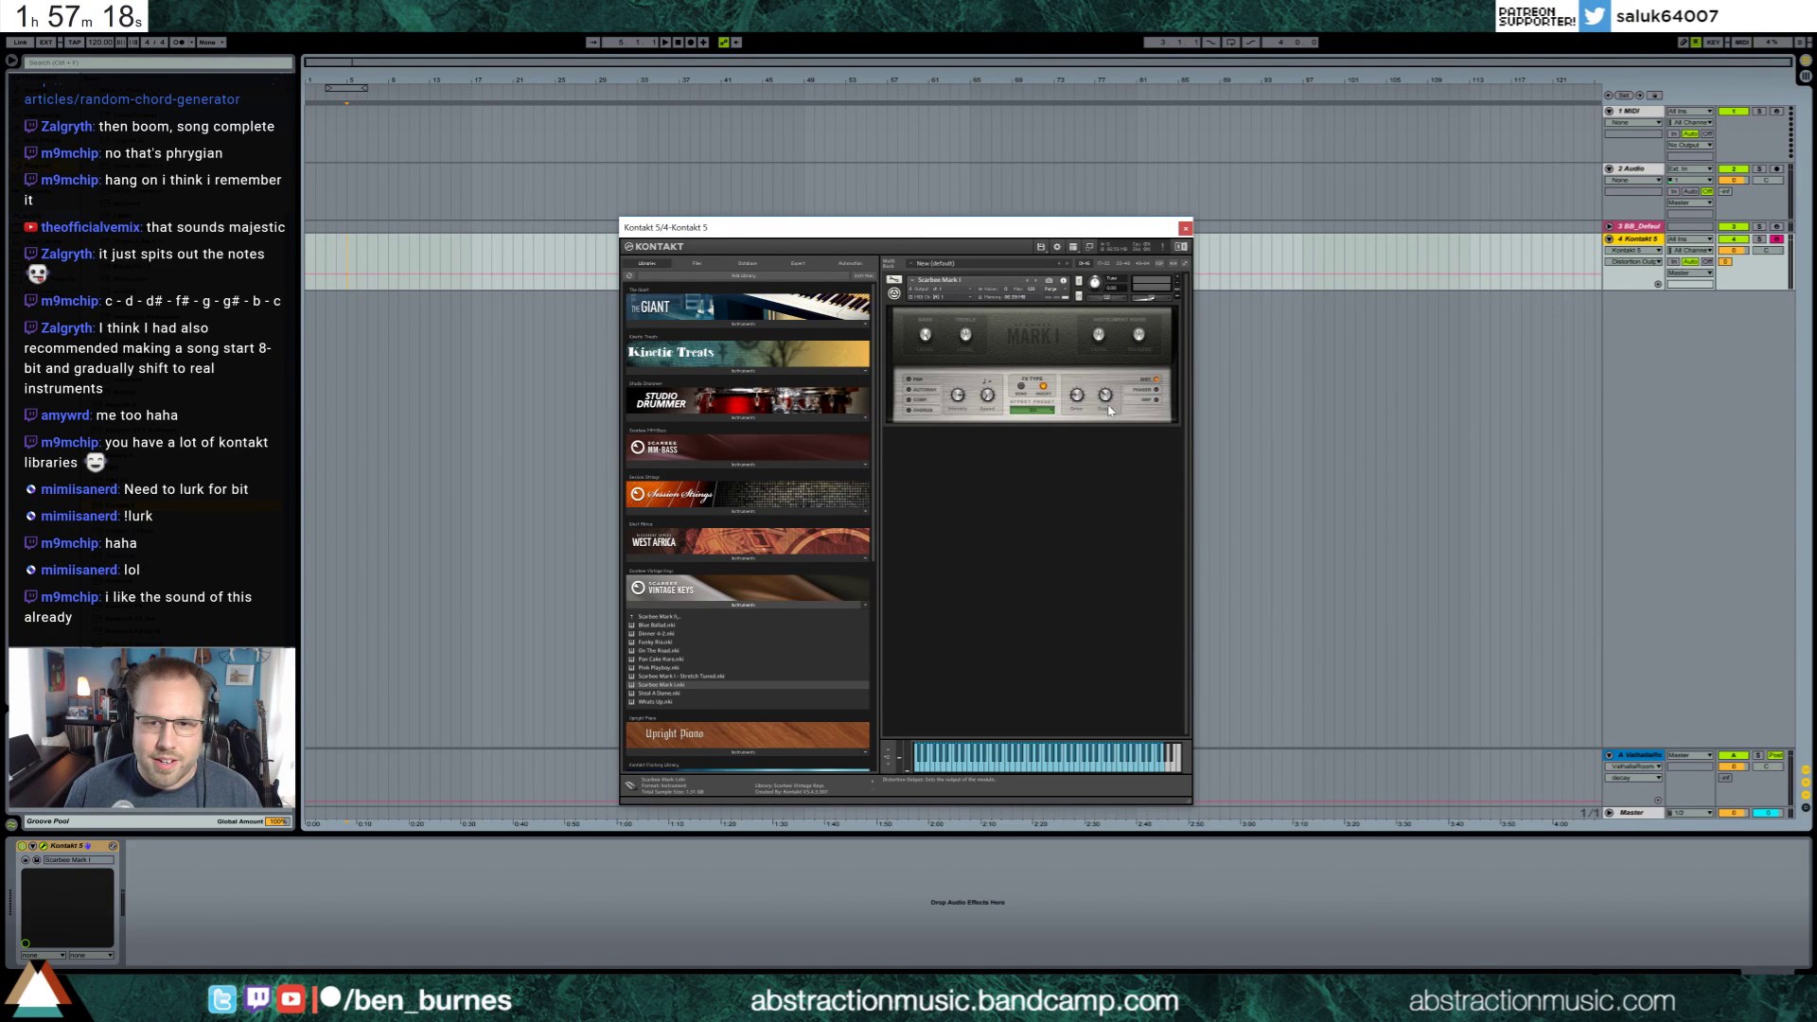
click(1076, 398)
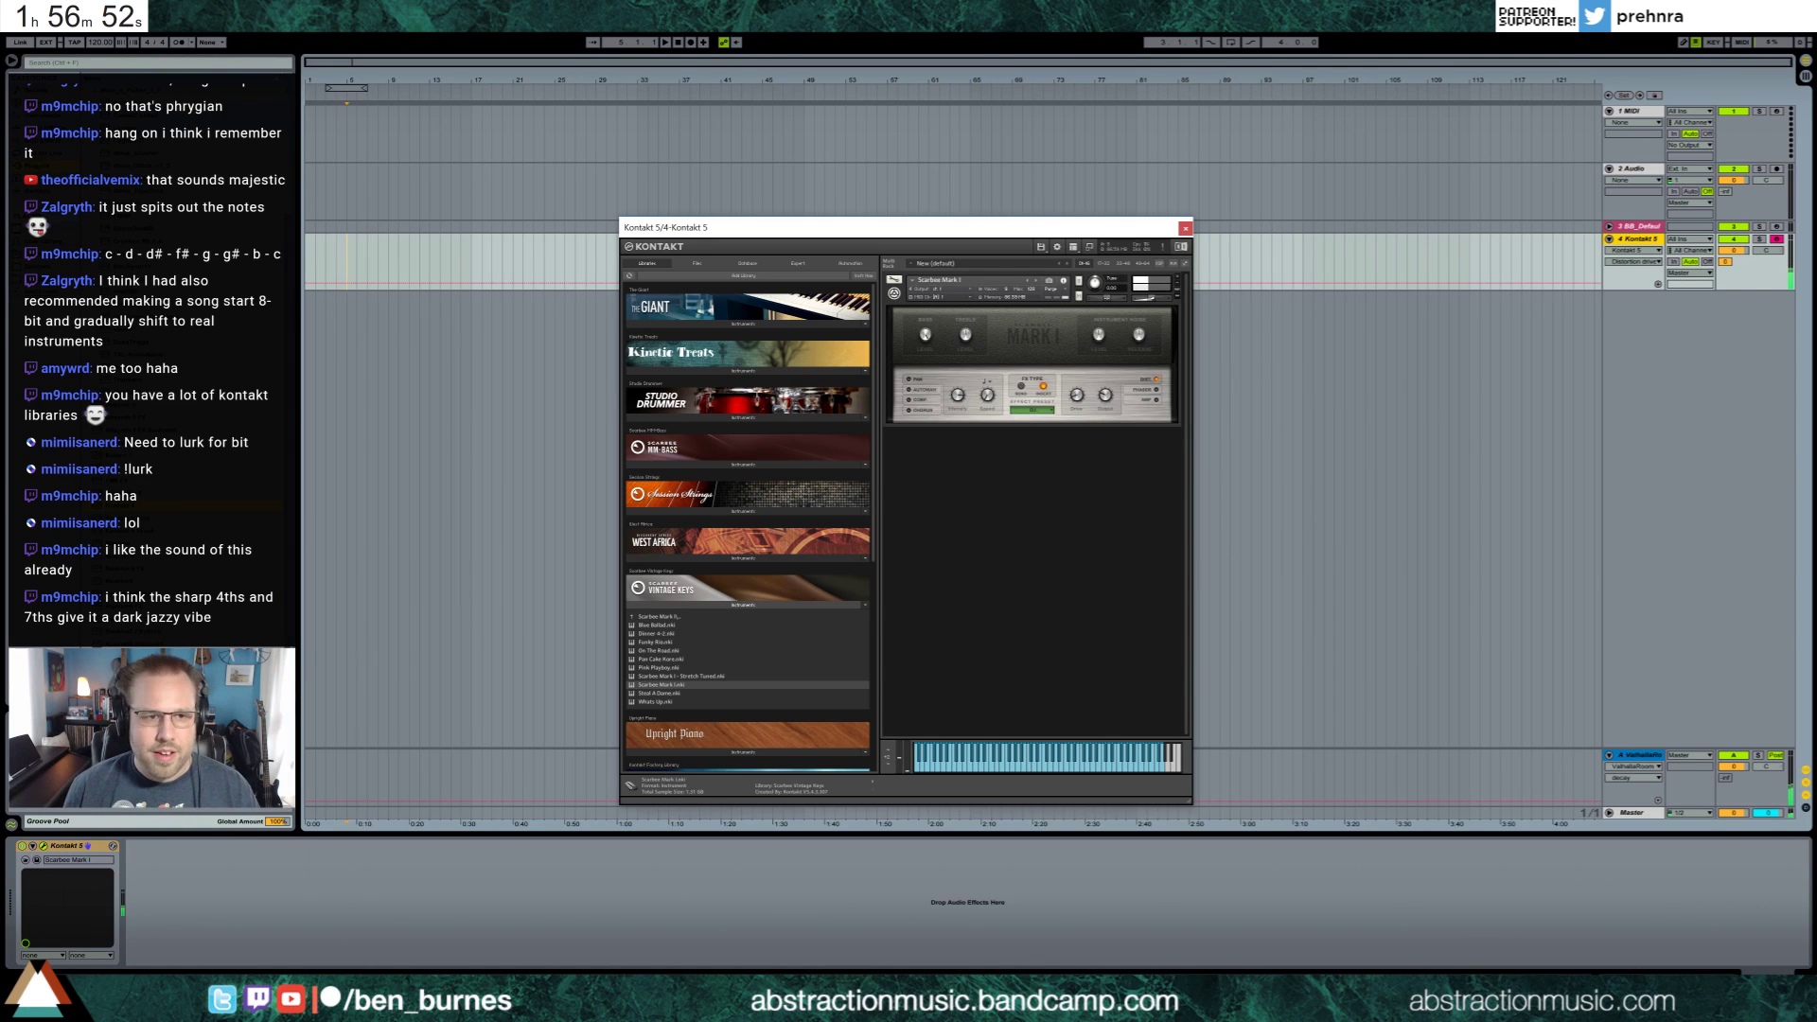
Set the song tempo to 70 BPM and change the time signature's numerator
click(99, 43)
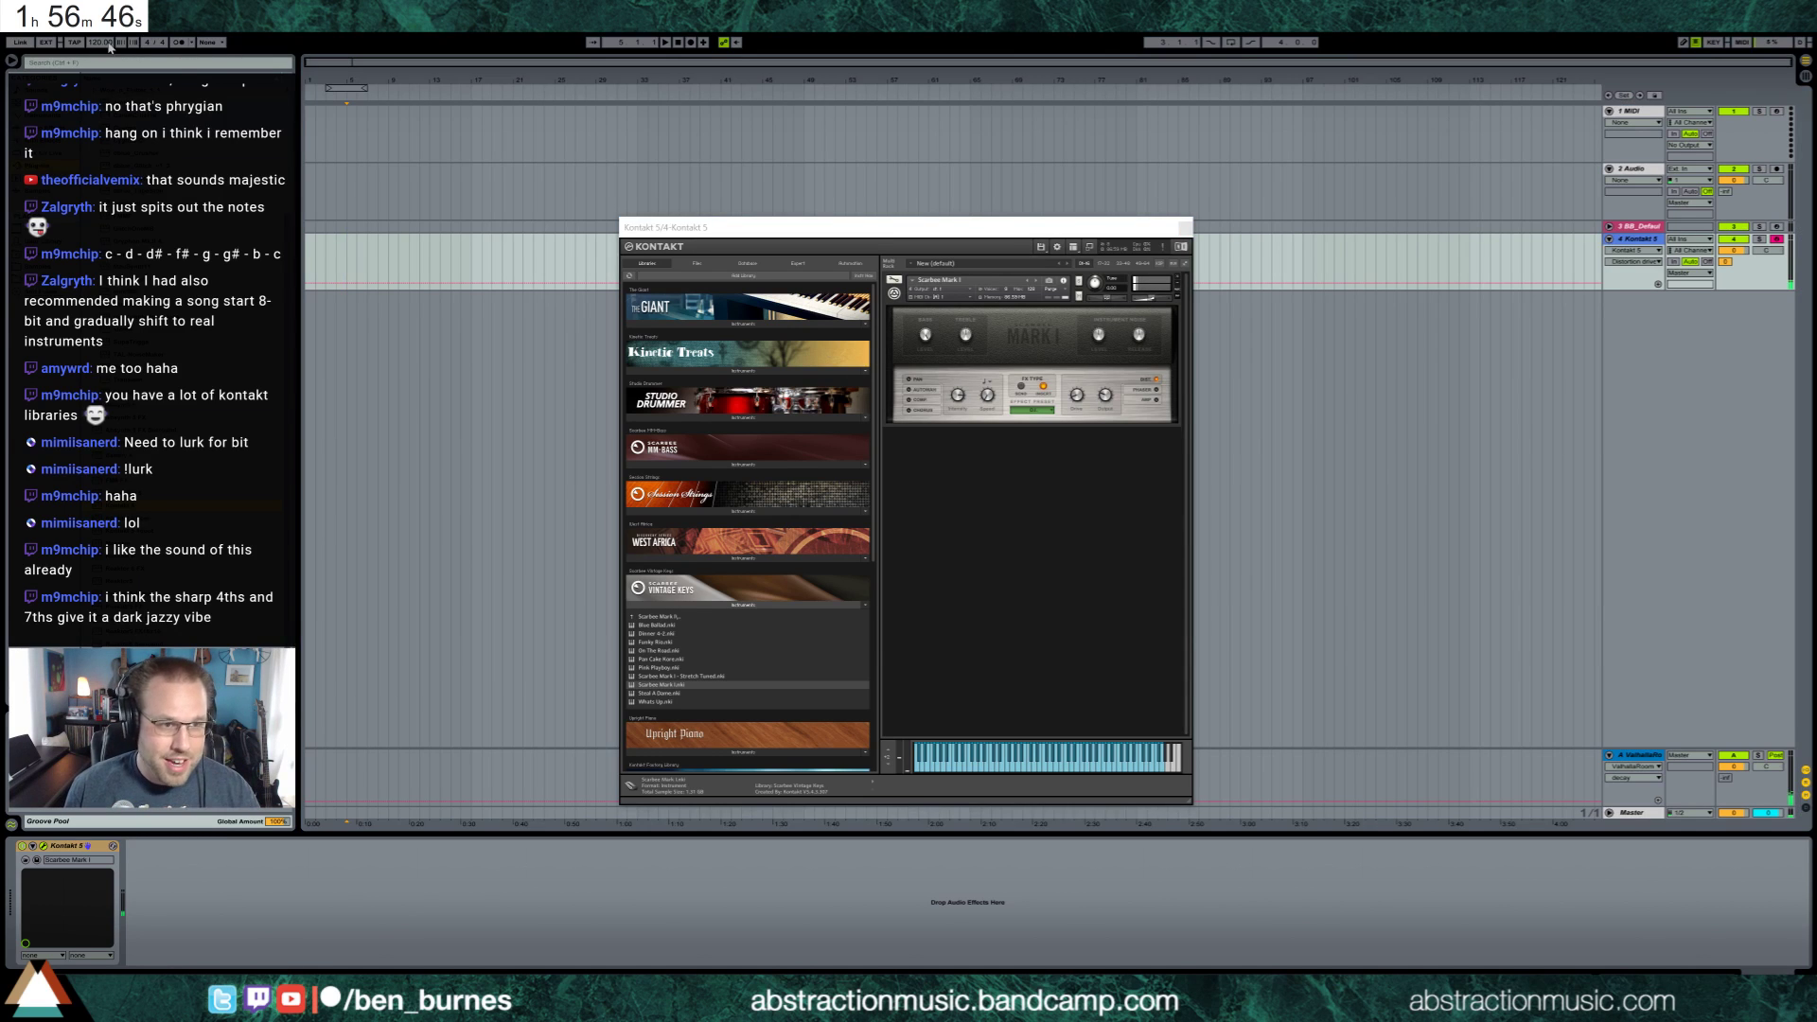
key(Return)
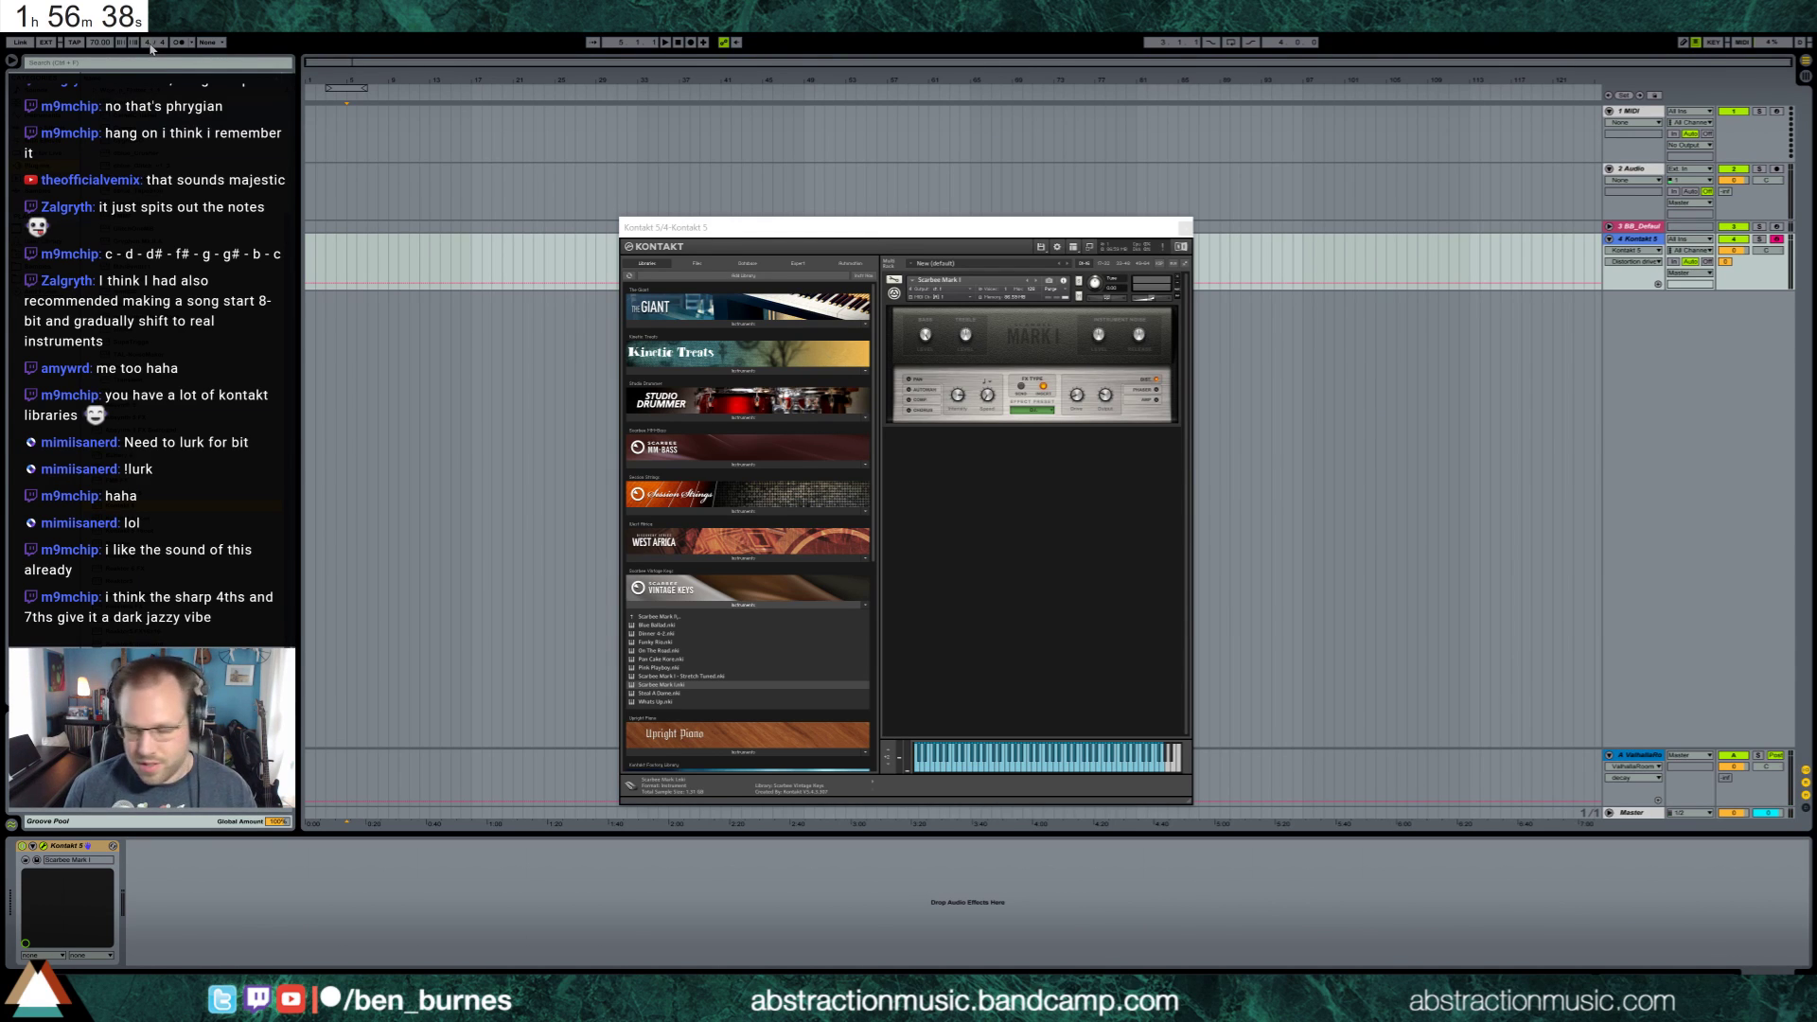
scroll(151, 47, up, 1)
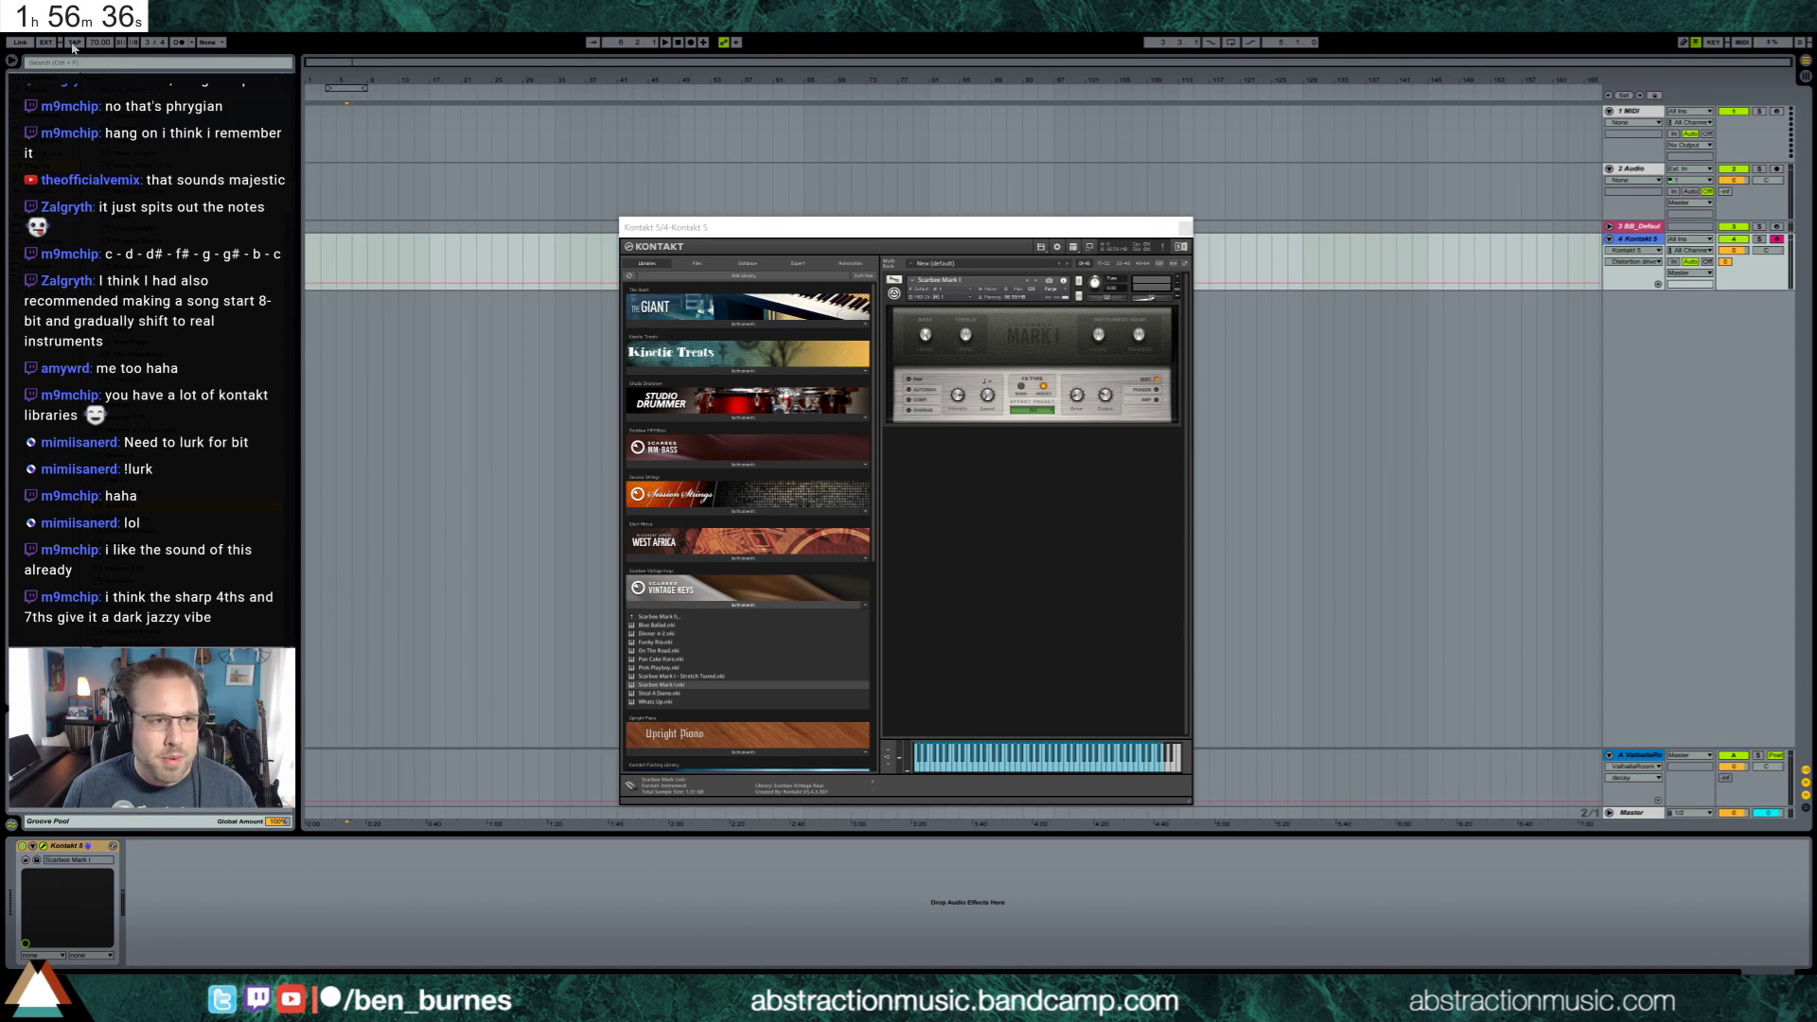
click(73, 44)
click(73, 44)
click(73, 44)
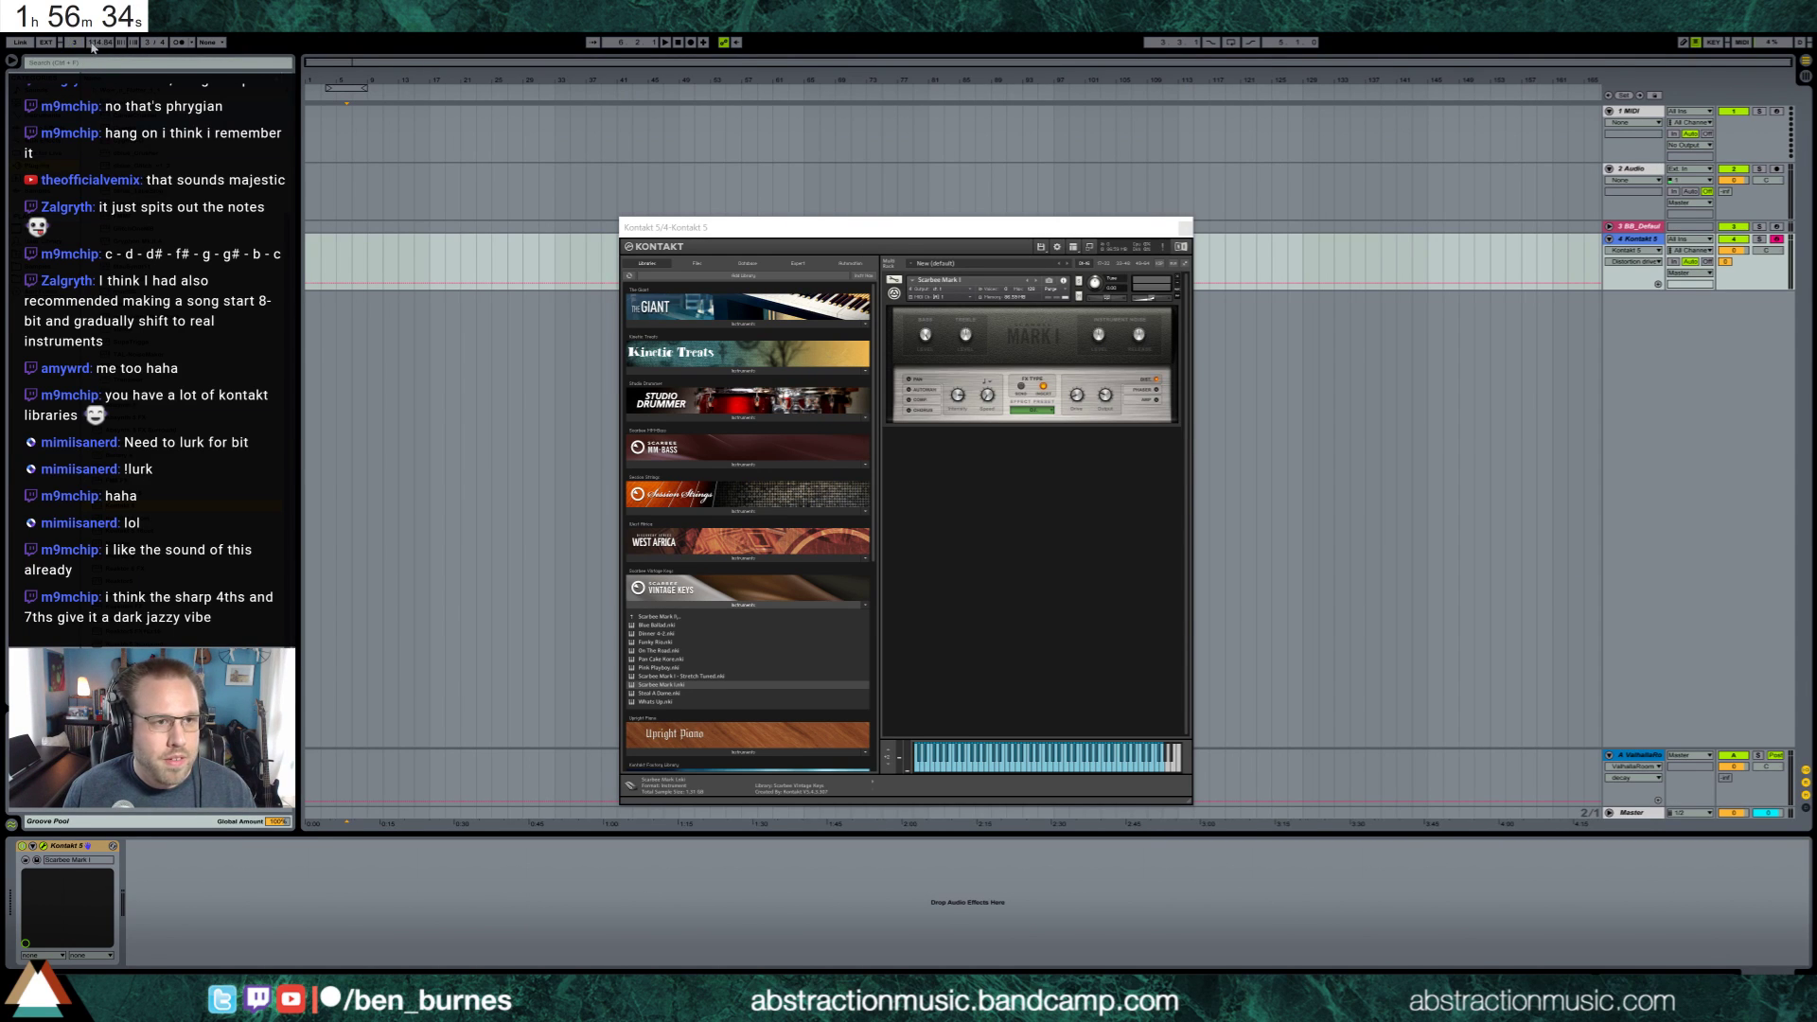
key(ctrl+z)
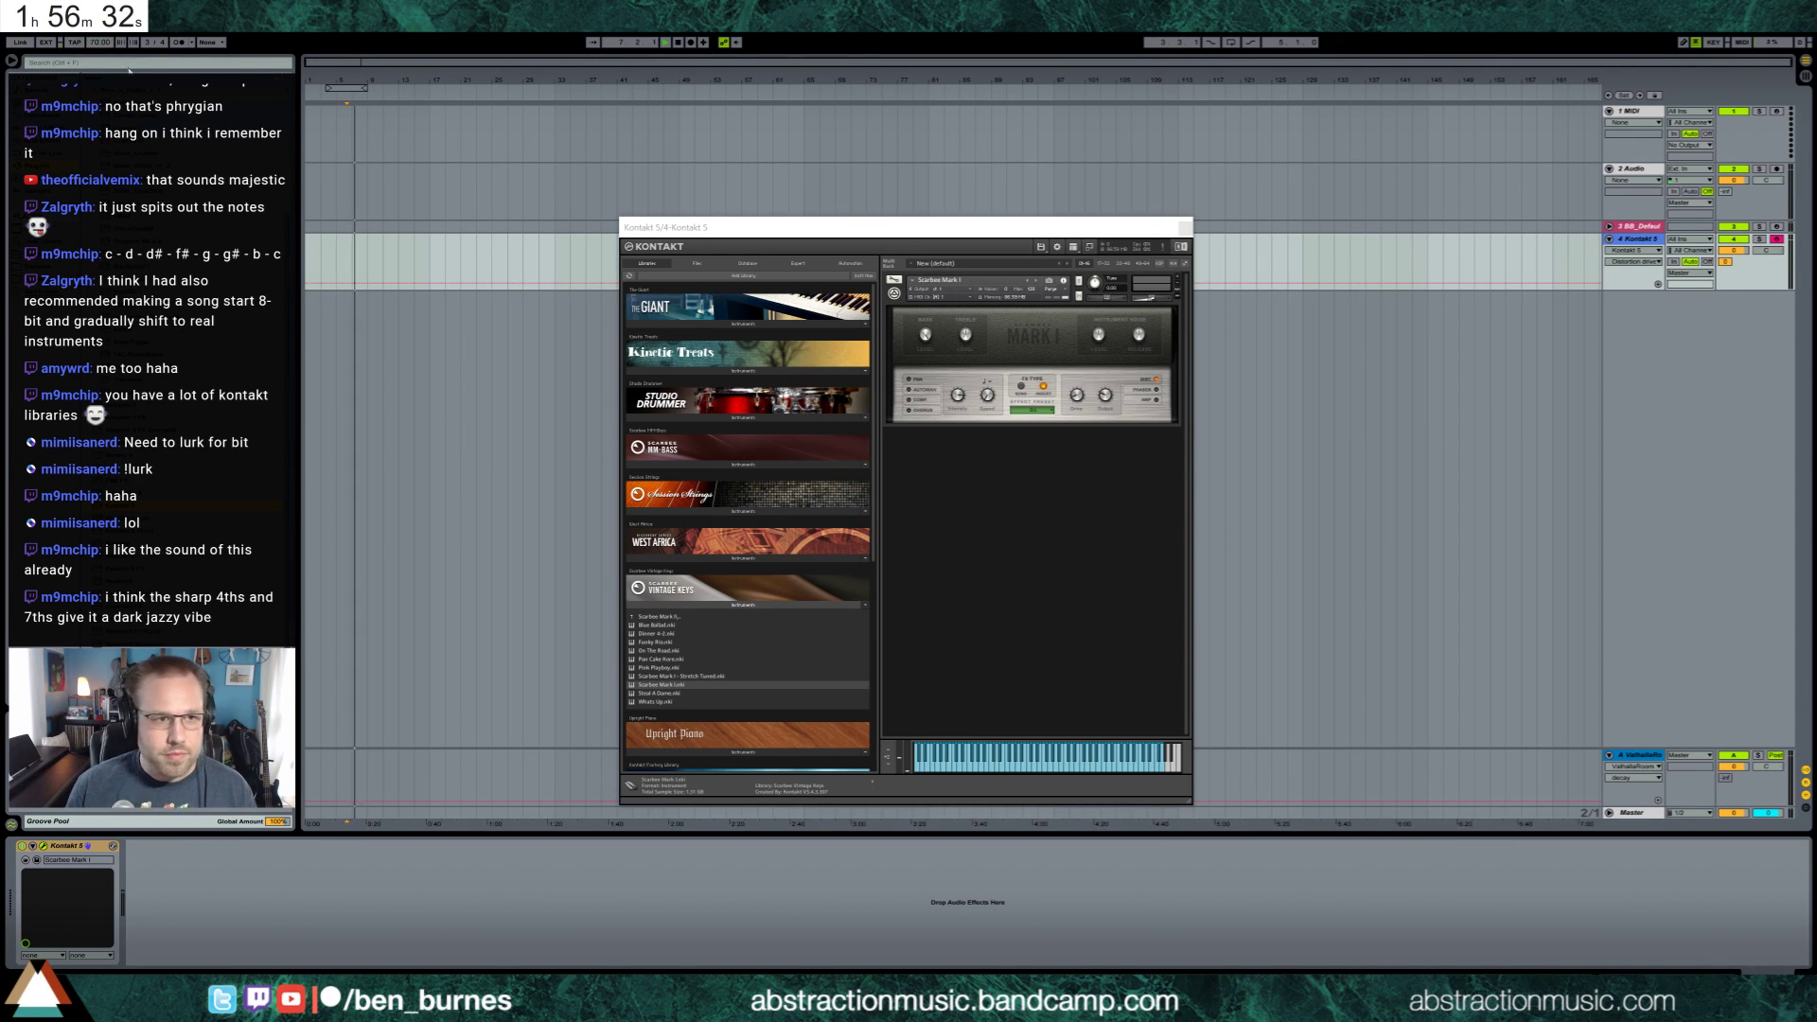
Turn on the metronome and change the time signature's numerator while auditioning playback from near the start of the Kontakt track
click(177, 42)
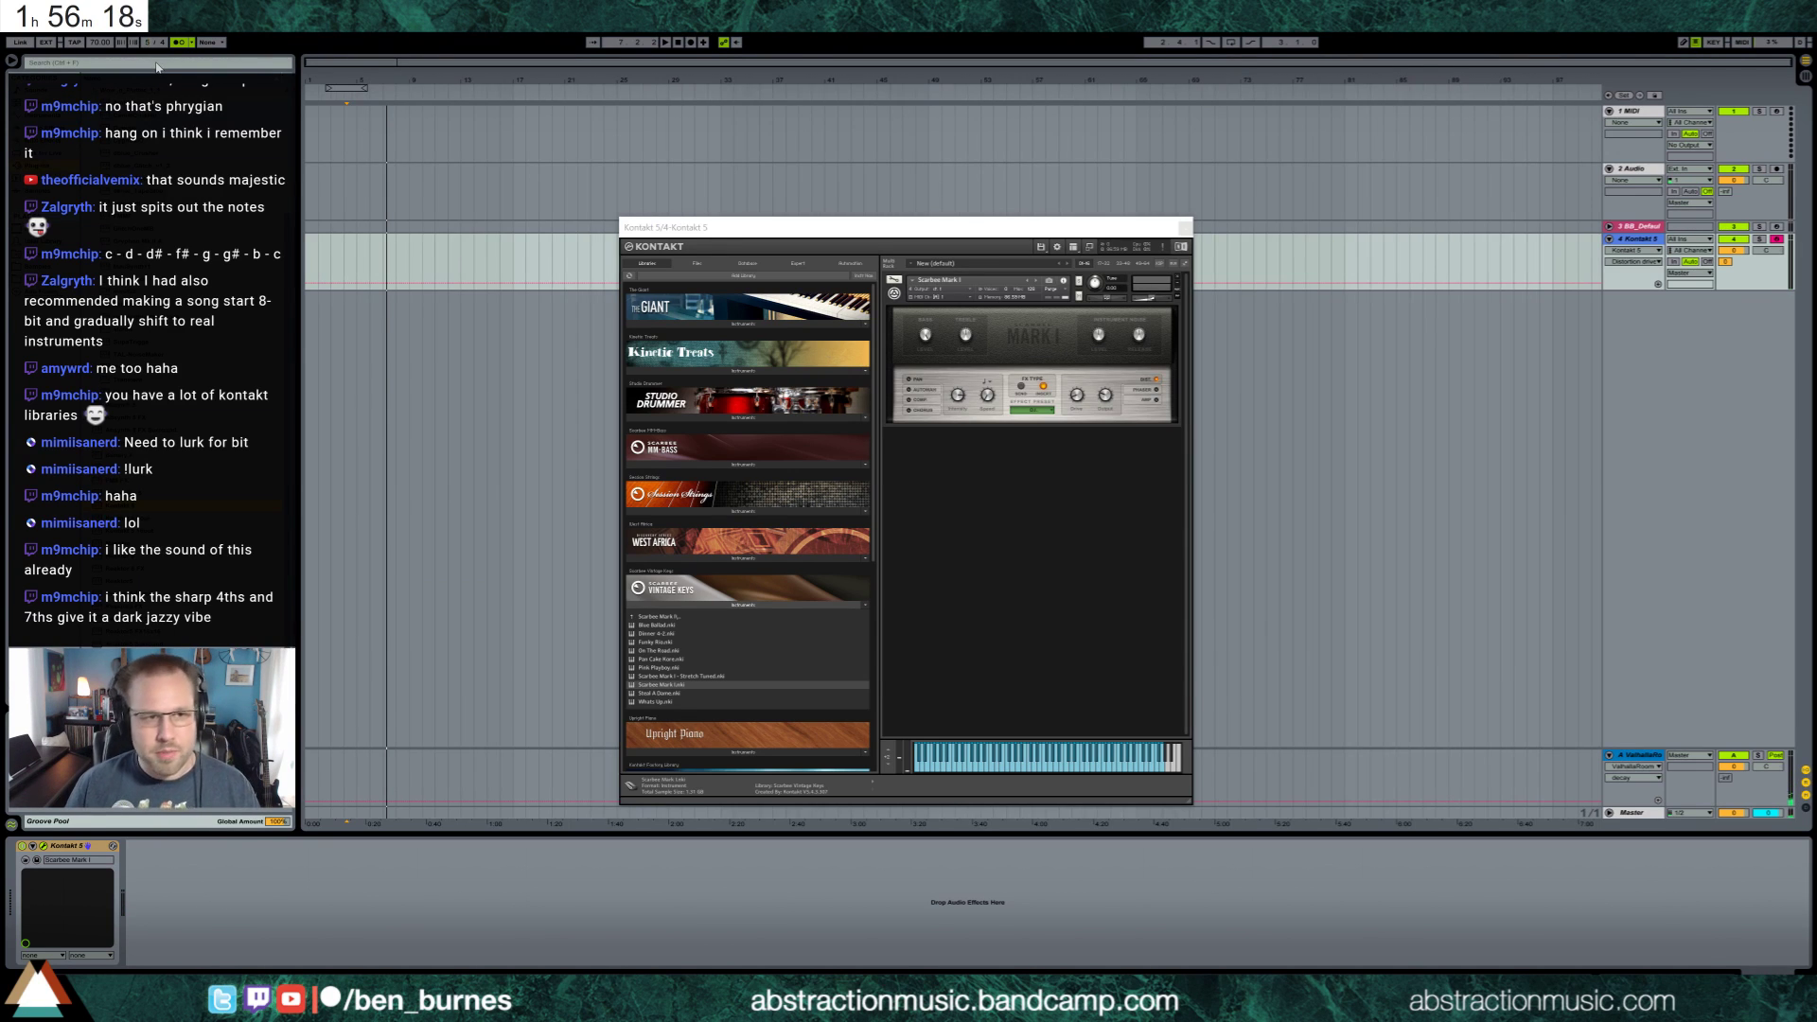
click(363, 271)
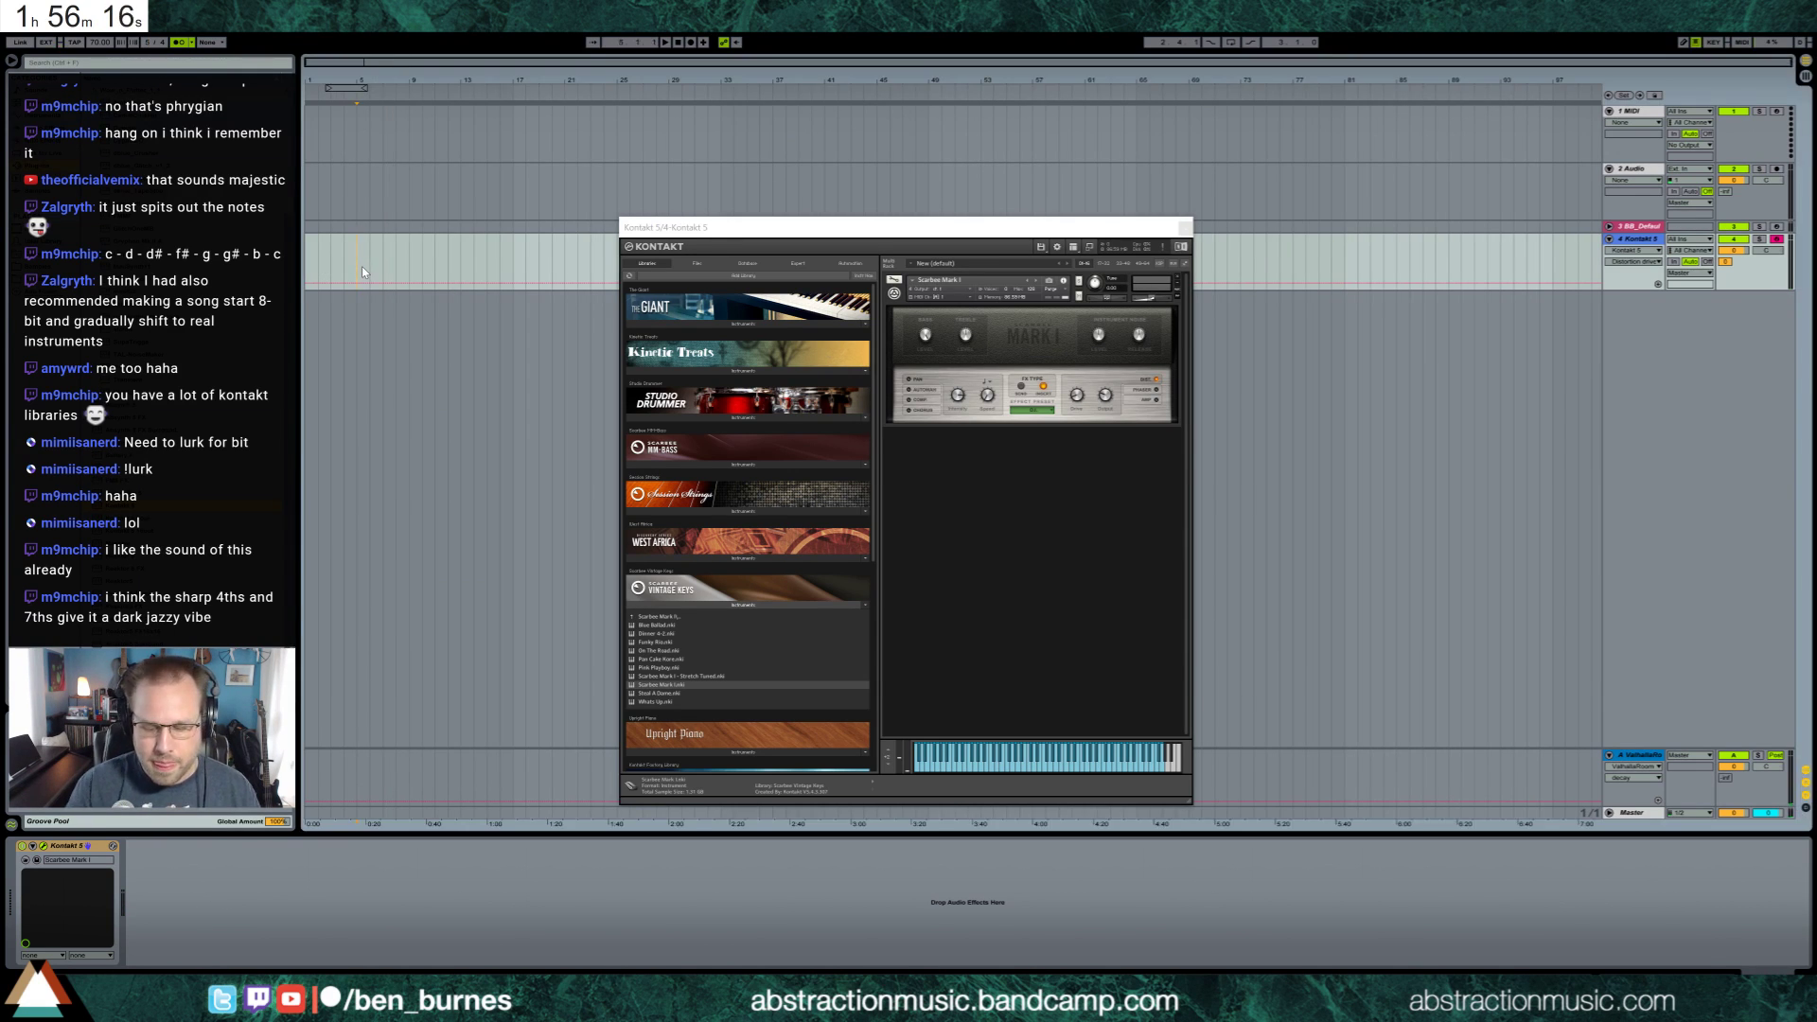
key(space)
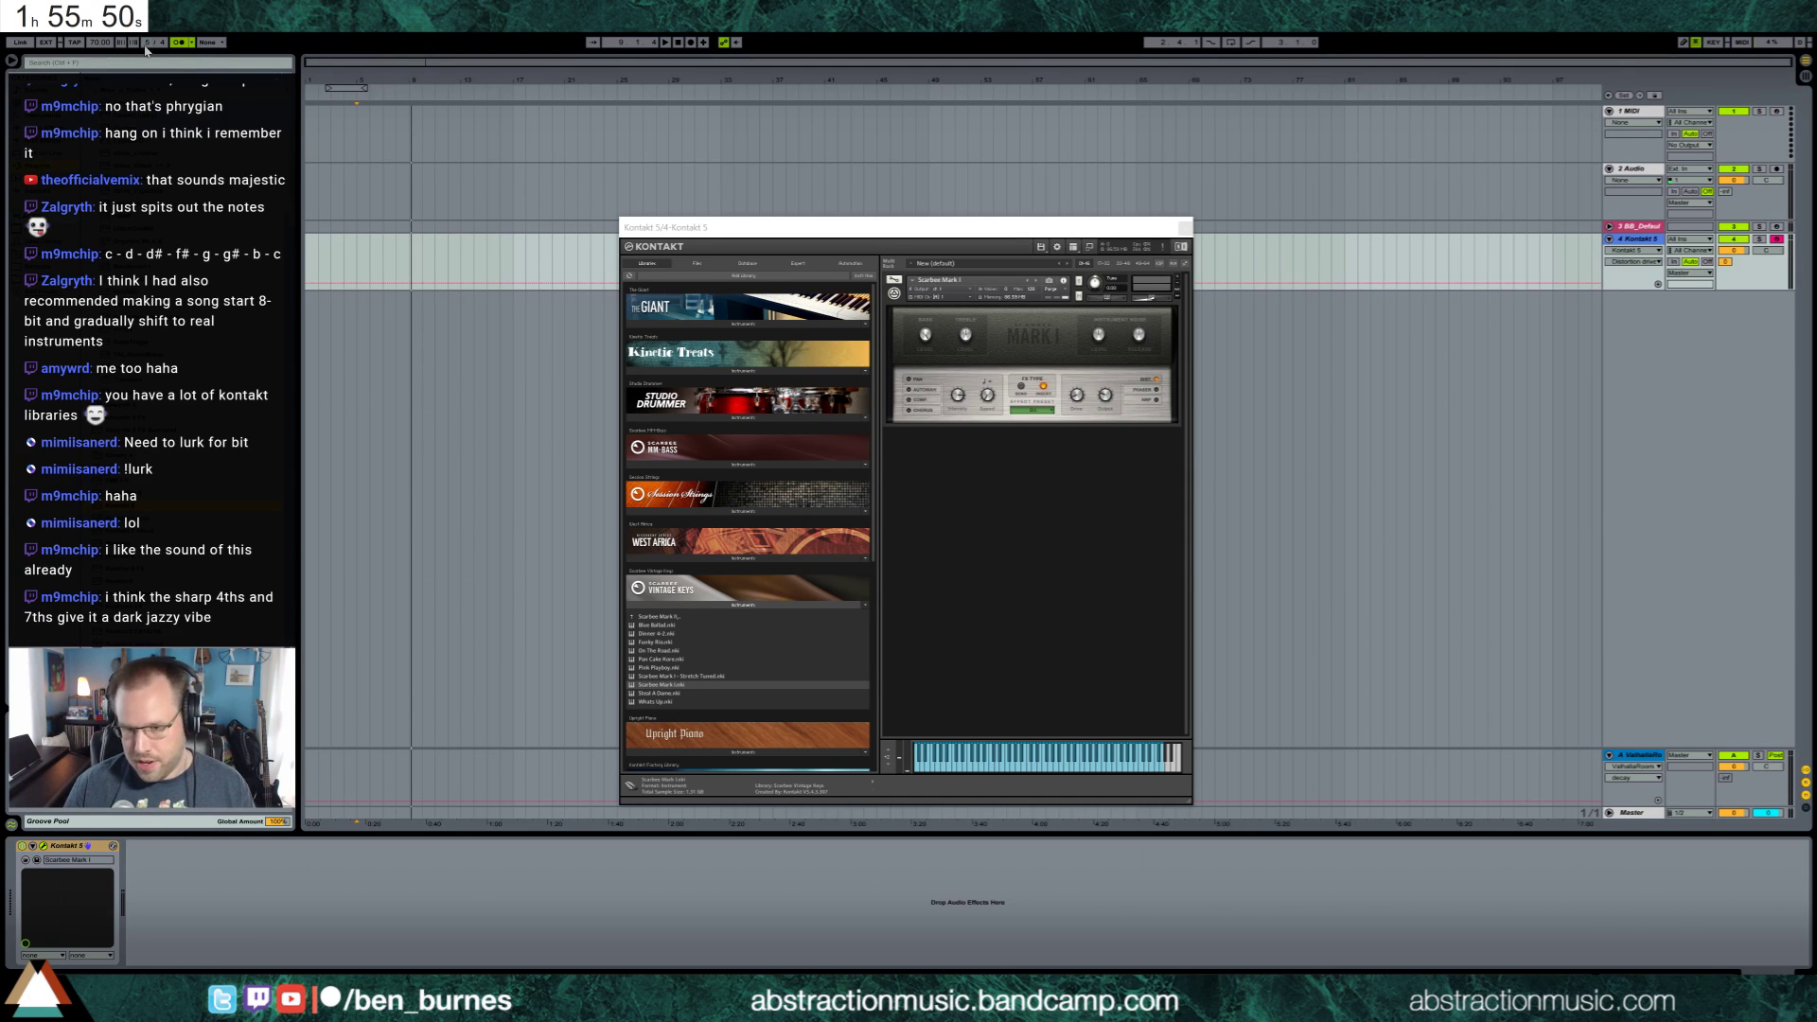
scroll(146, 47, up, 5)
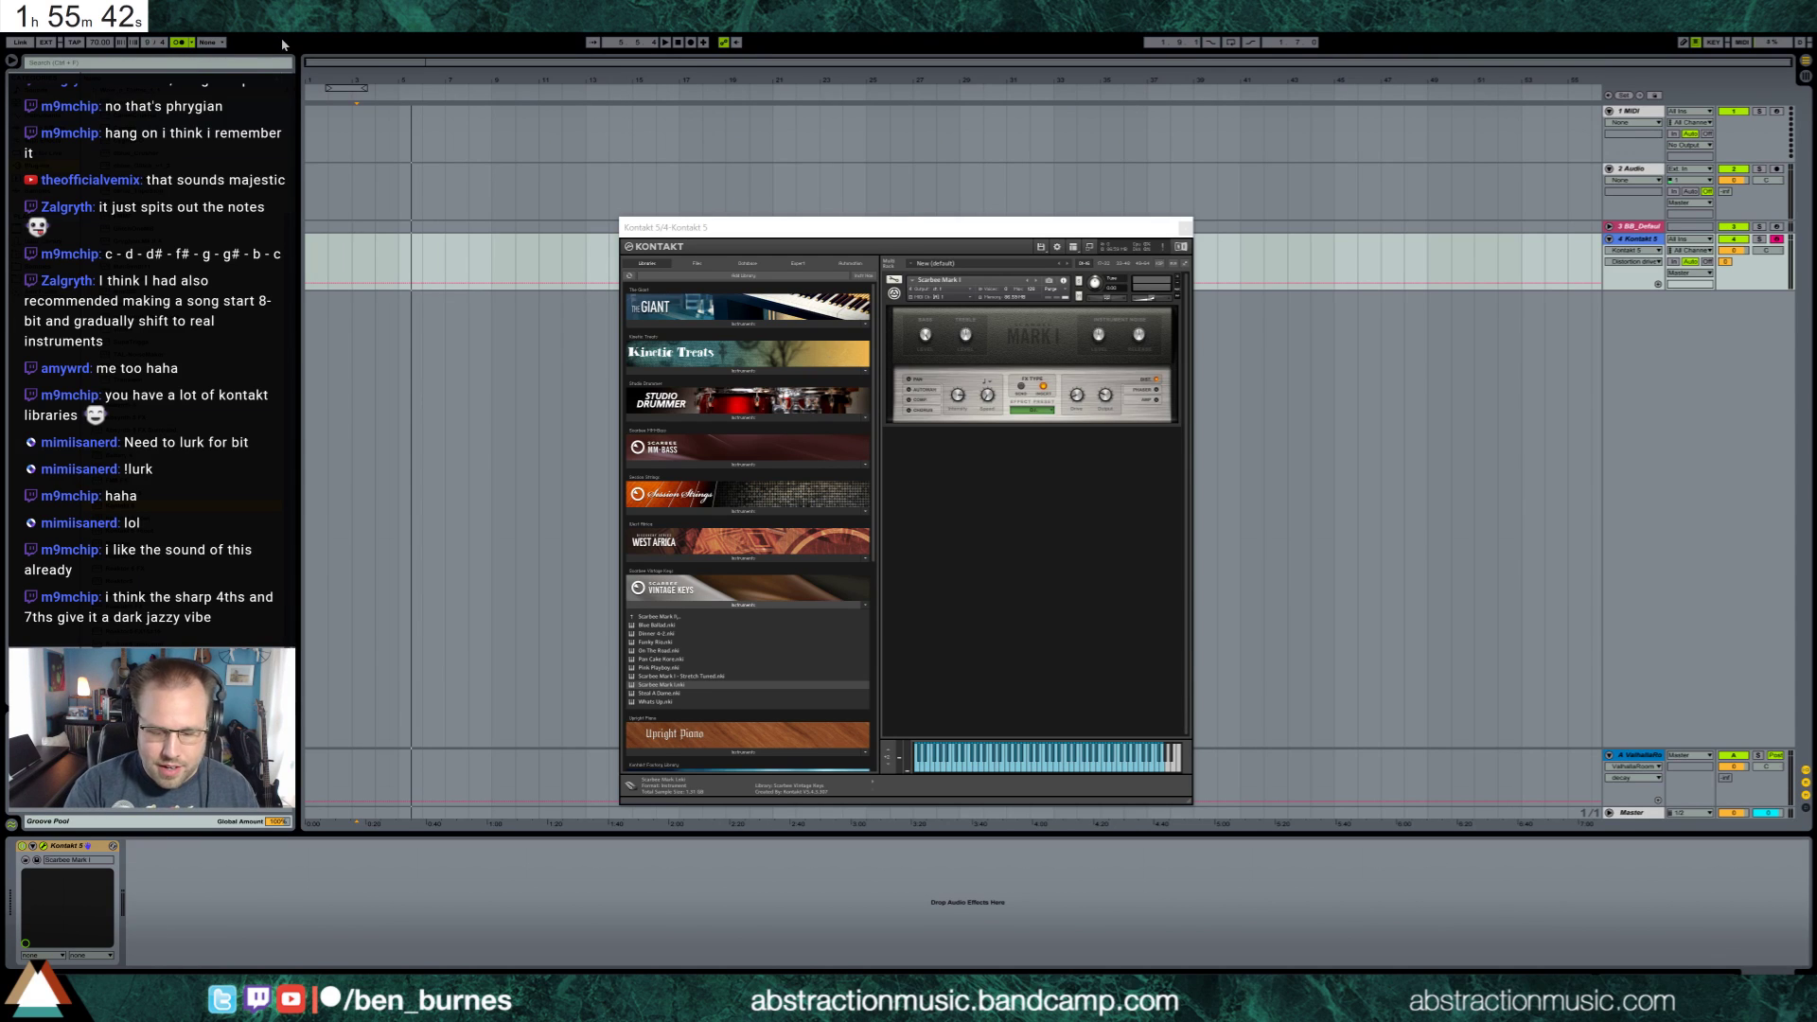
key(space)
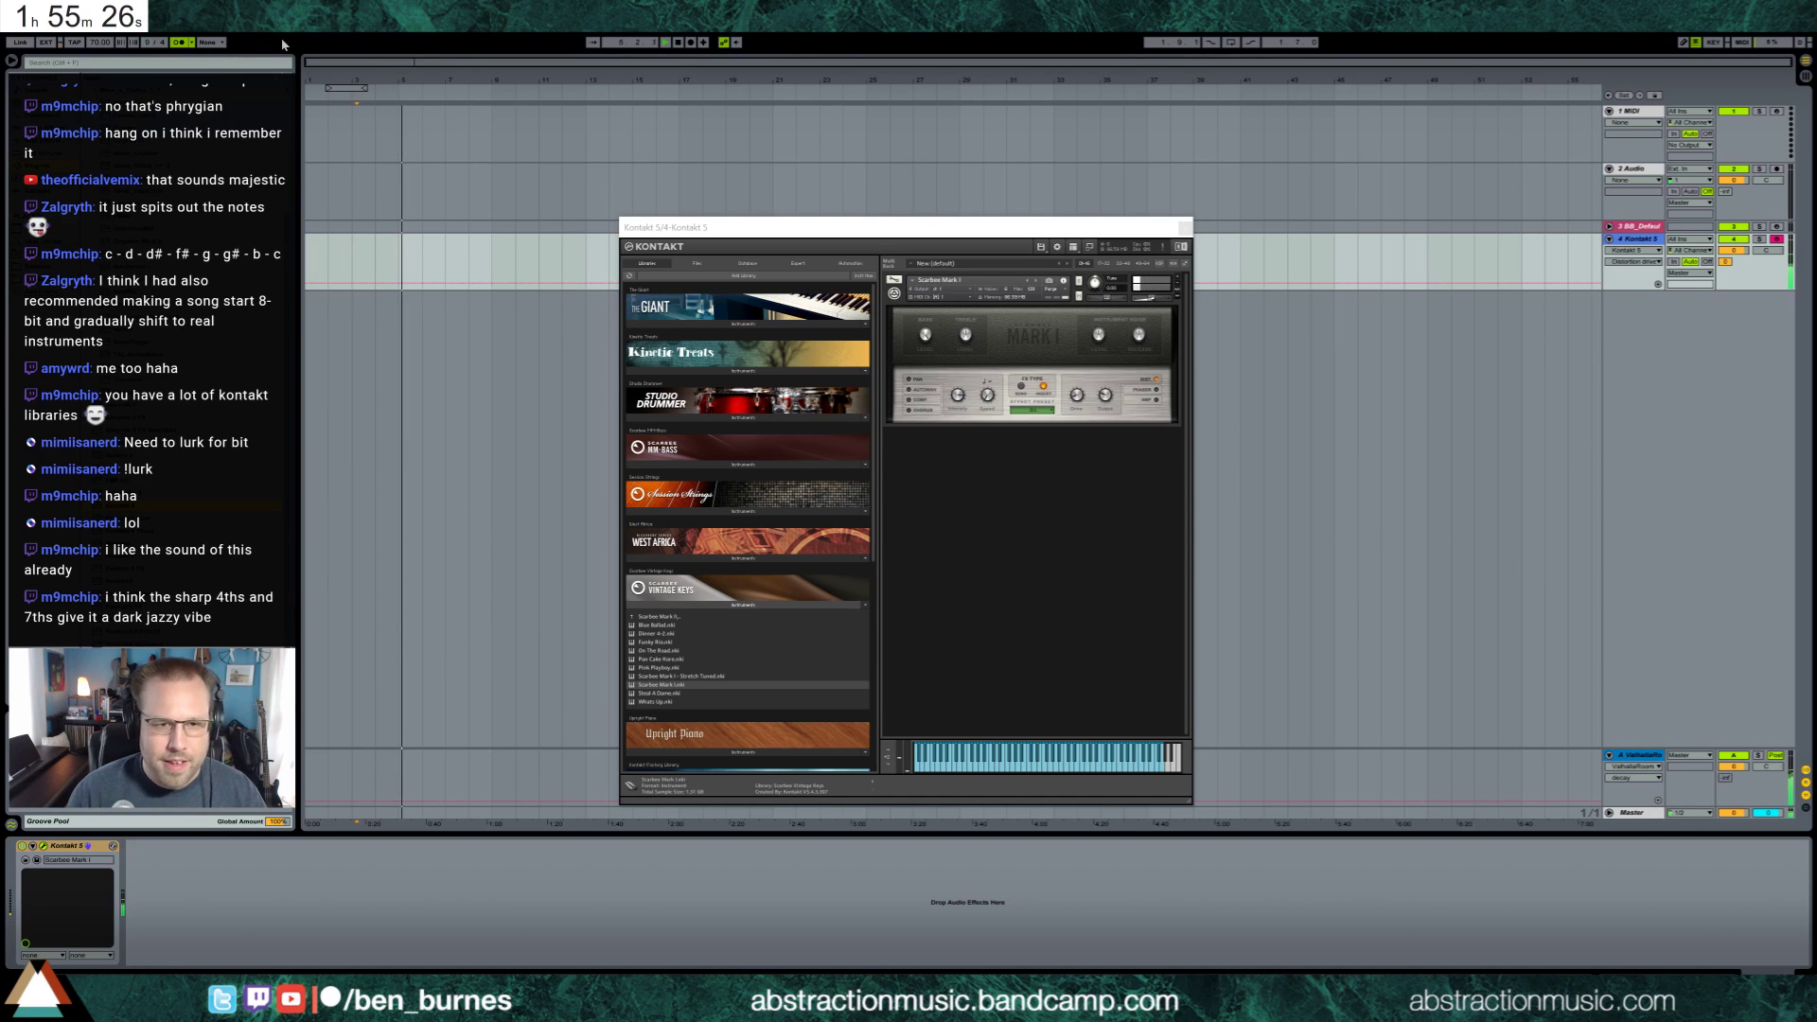
click(352, 264)
key(space)
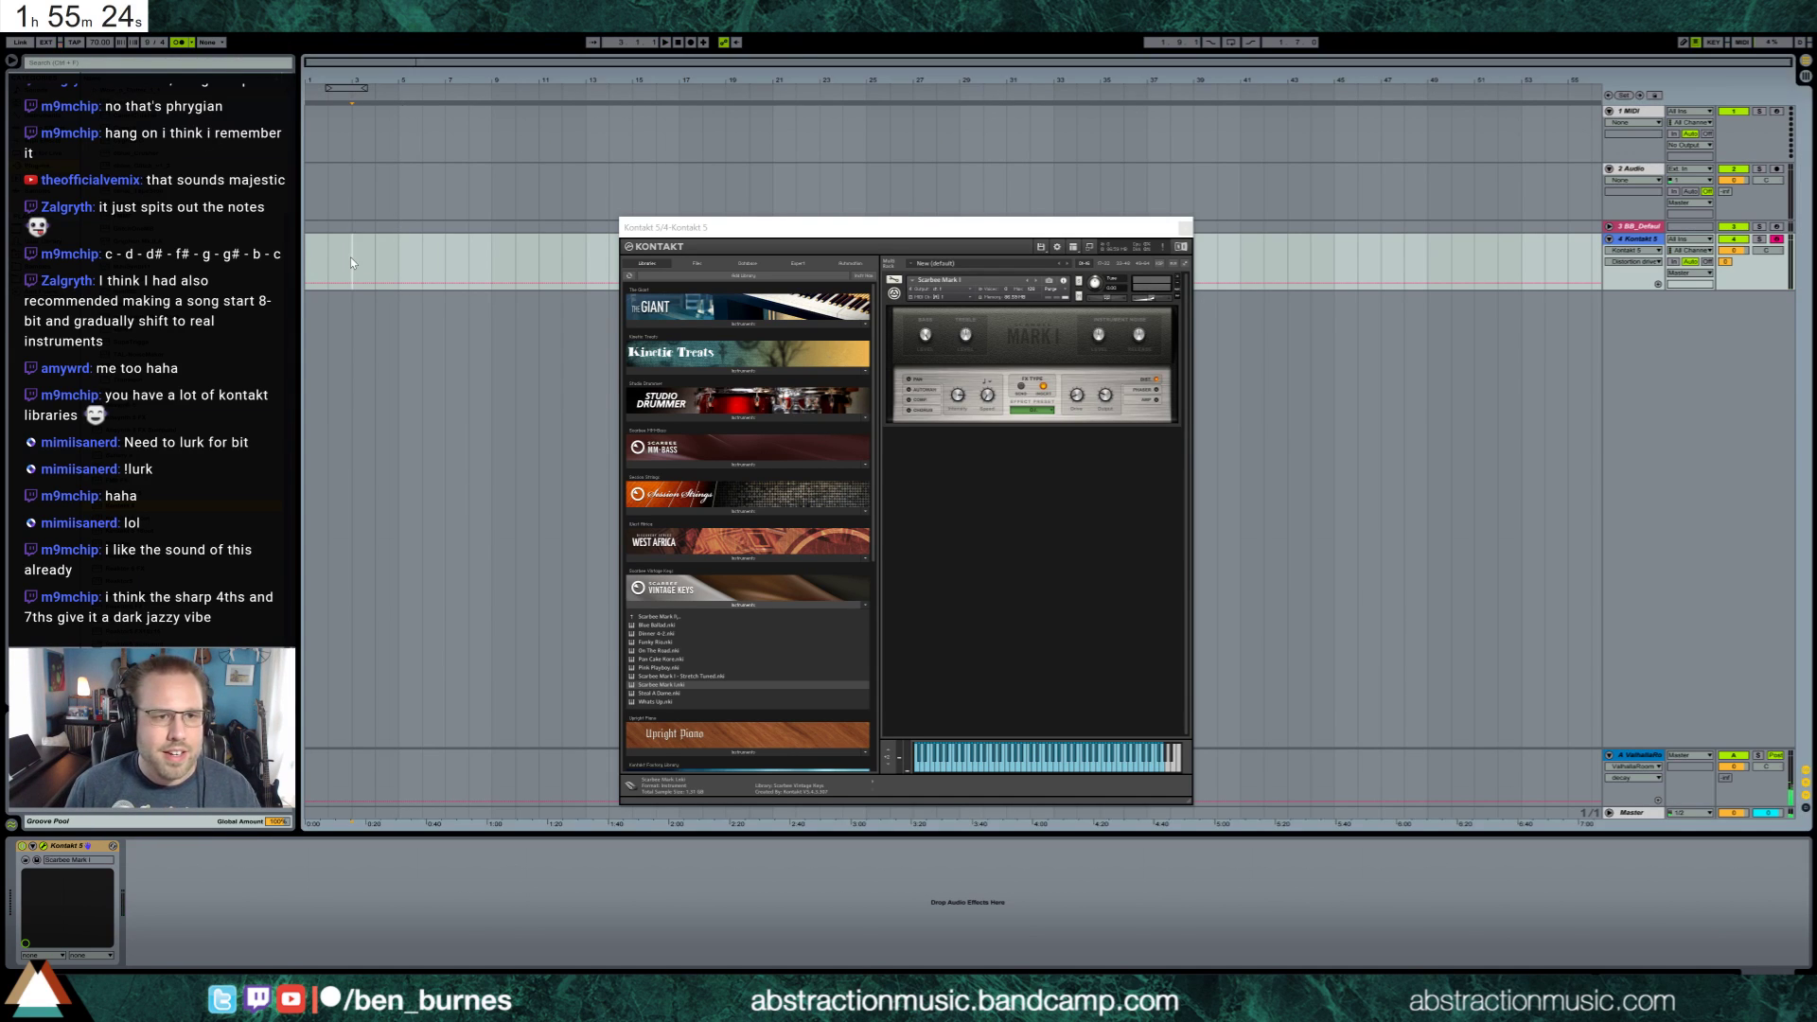
Set the loop to the selected range on the Kontakt track, extend it to two bars, and place the insert marker just before it
key(ctrl+l)
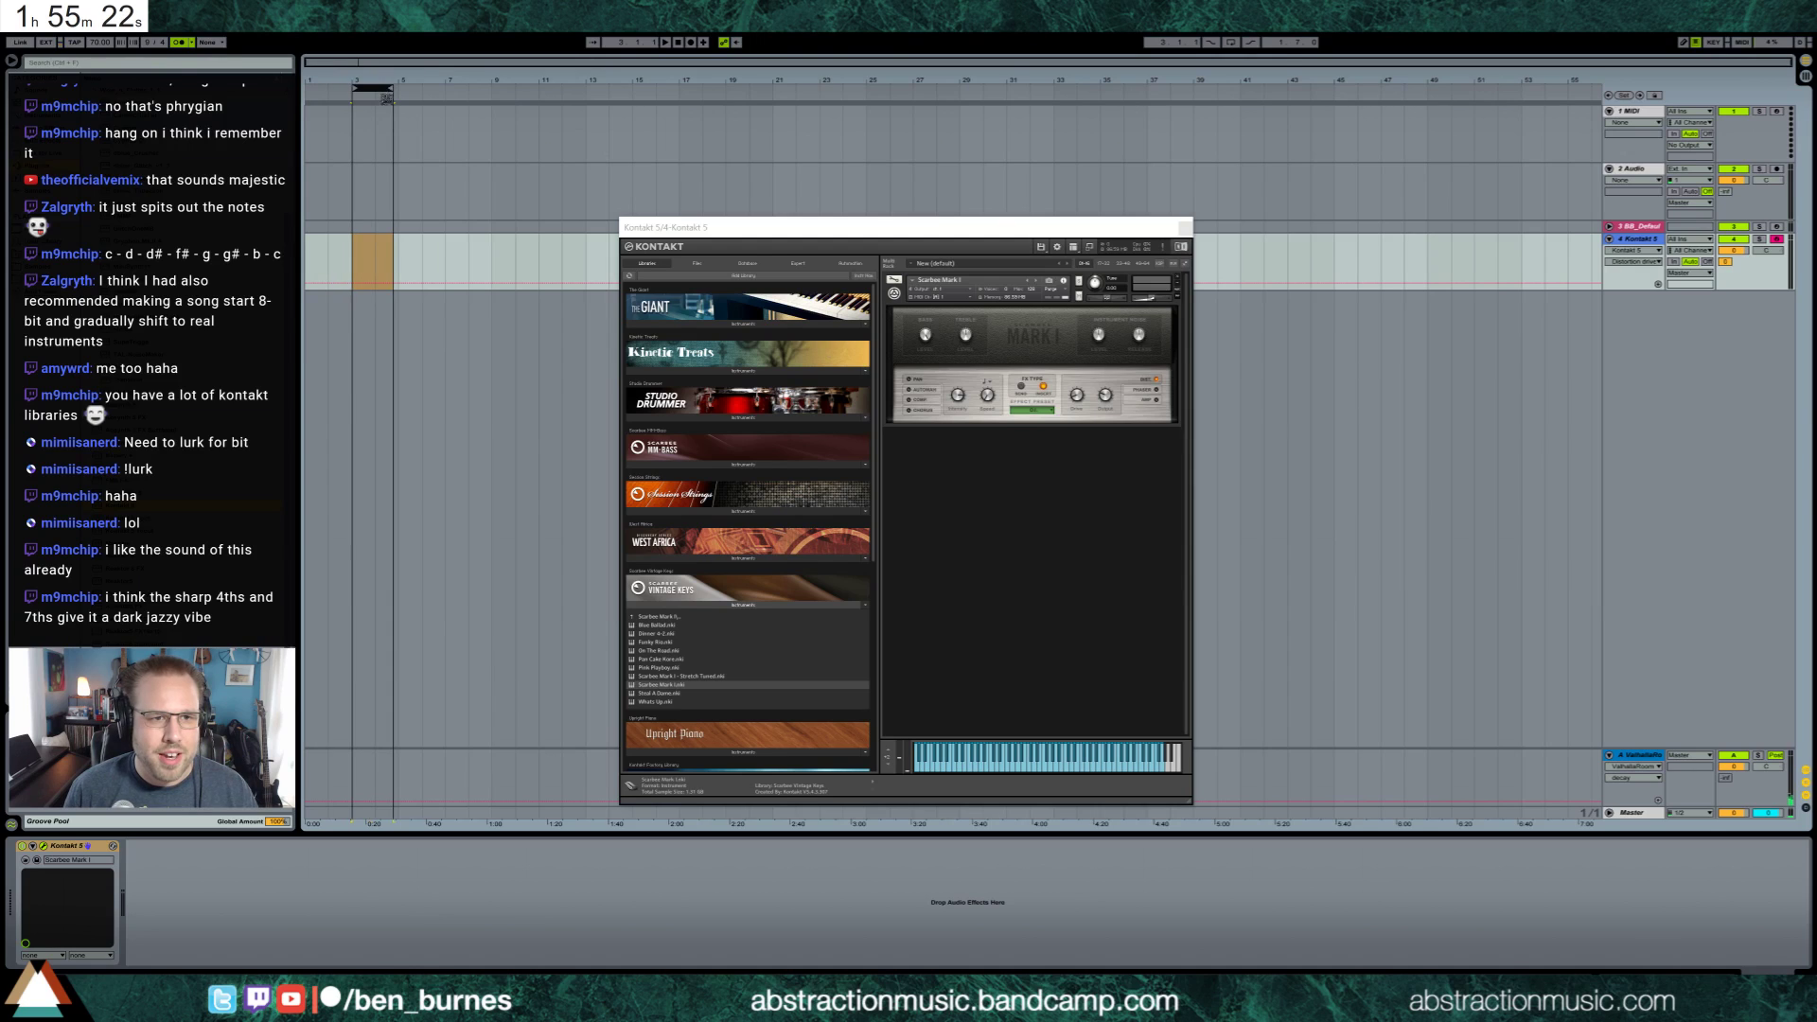
drag(390, 88, 397, 91)
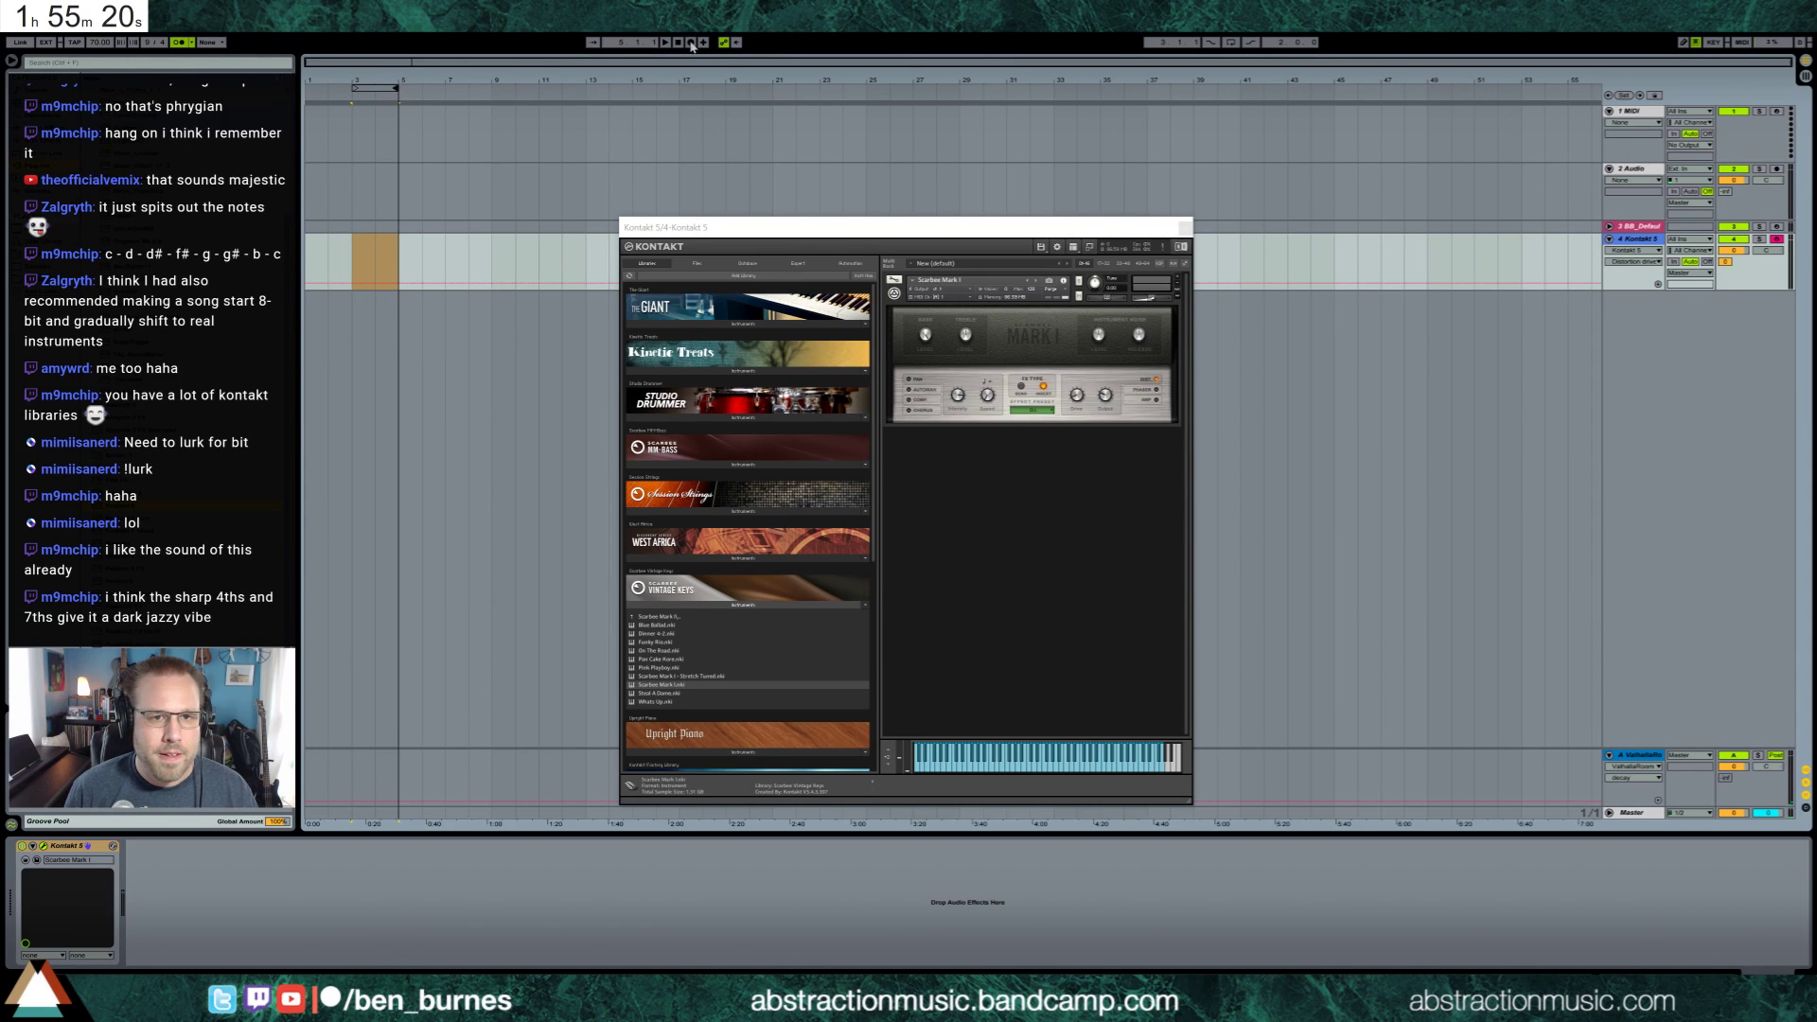
click(351, 254)
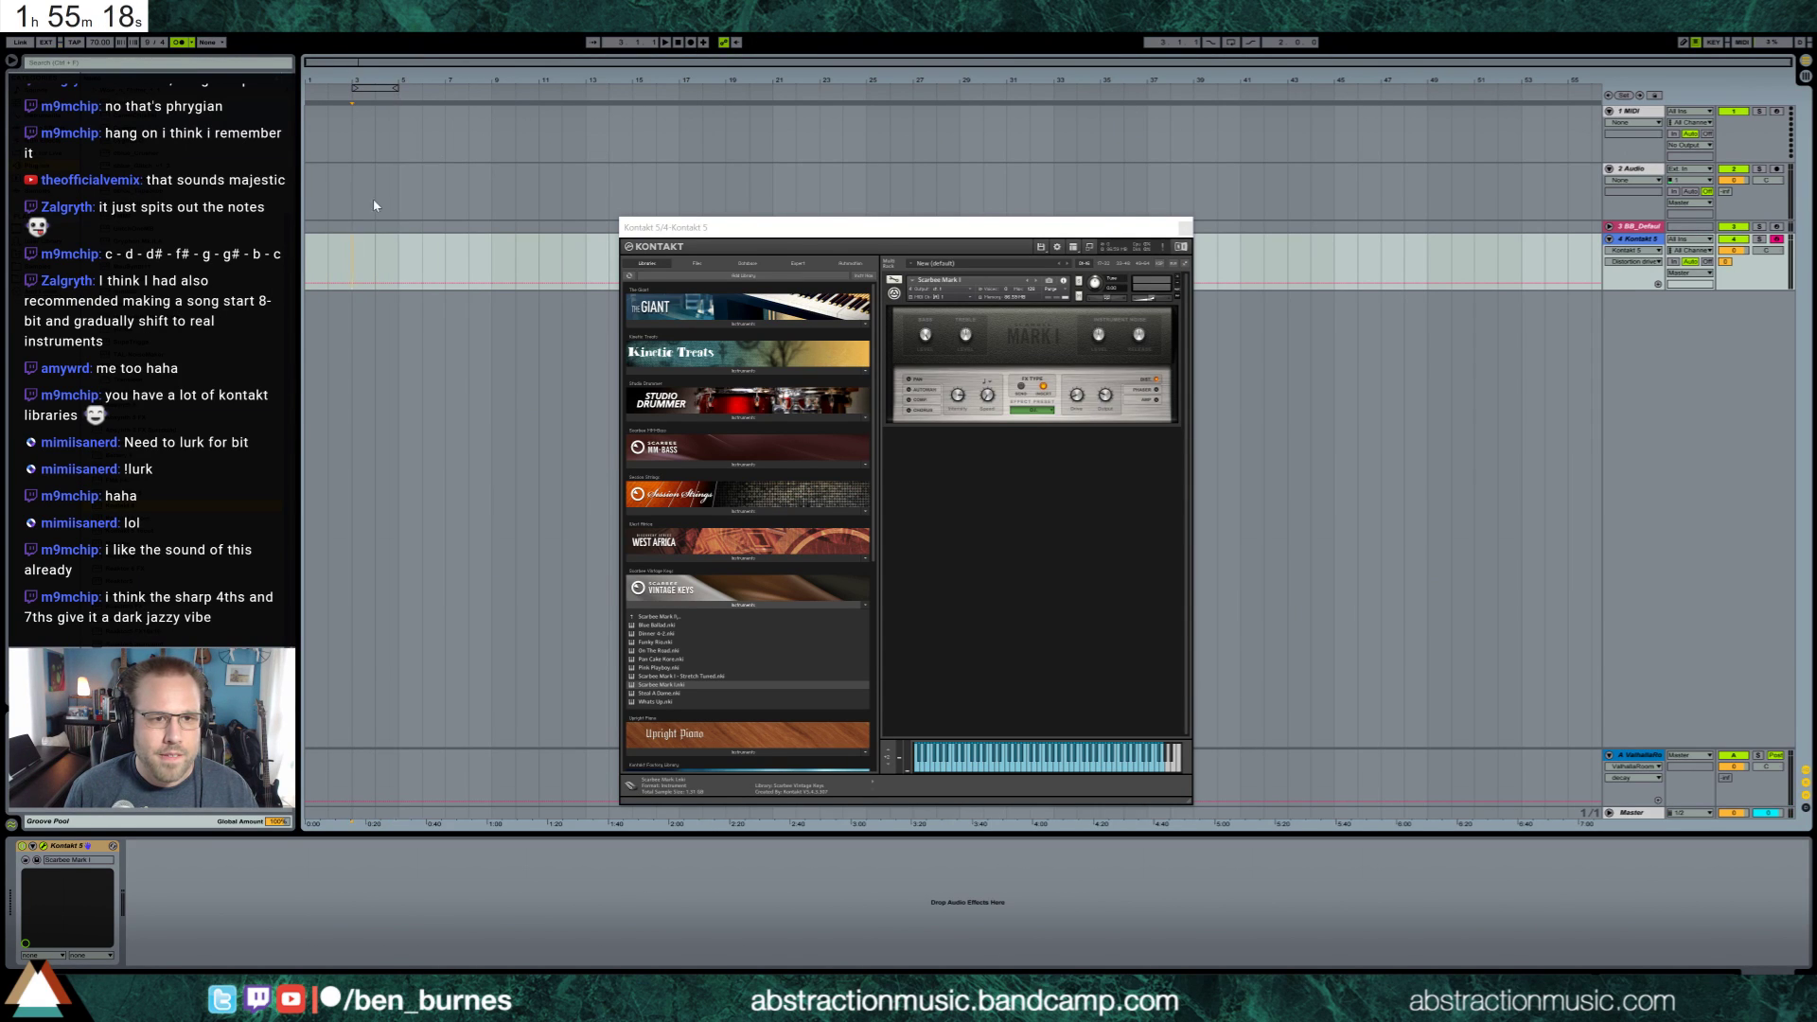
drag(386, 73, 411, 134)
click(329, 248)
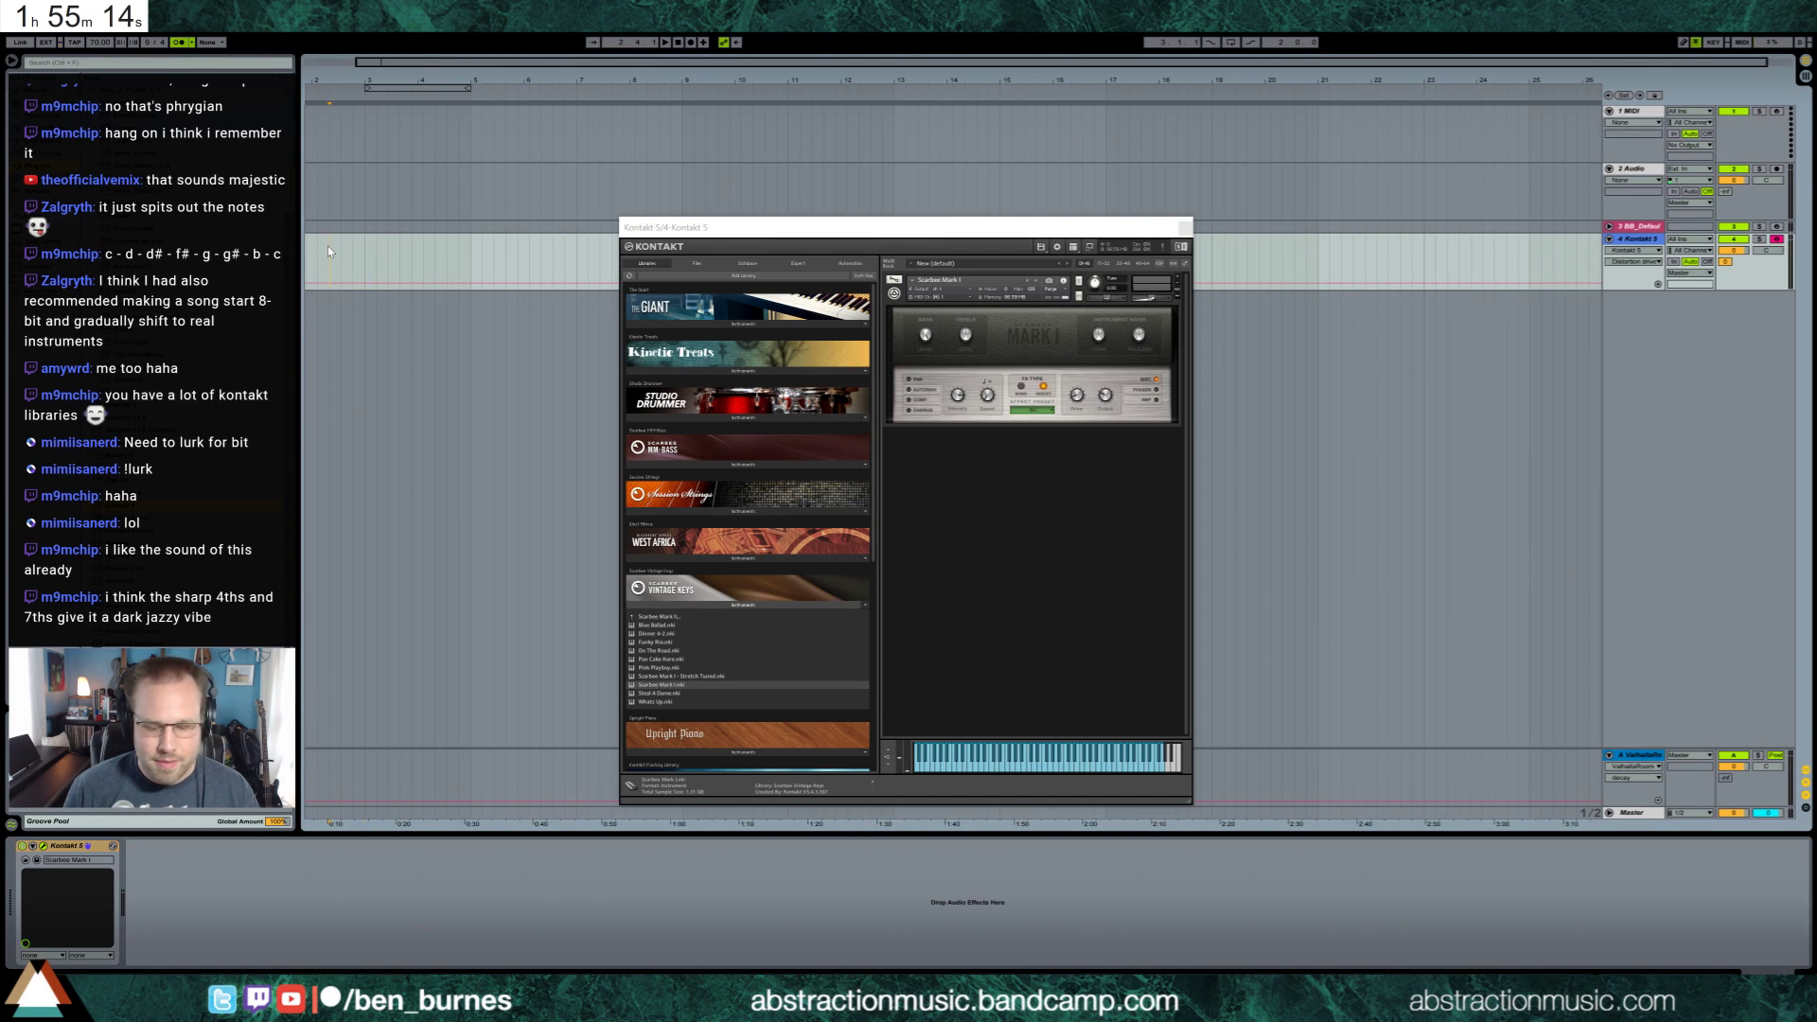
Record an electric piano take on the Kontakt track and trim it to a consolidated clip spanning the two looped bars
key(F9)
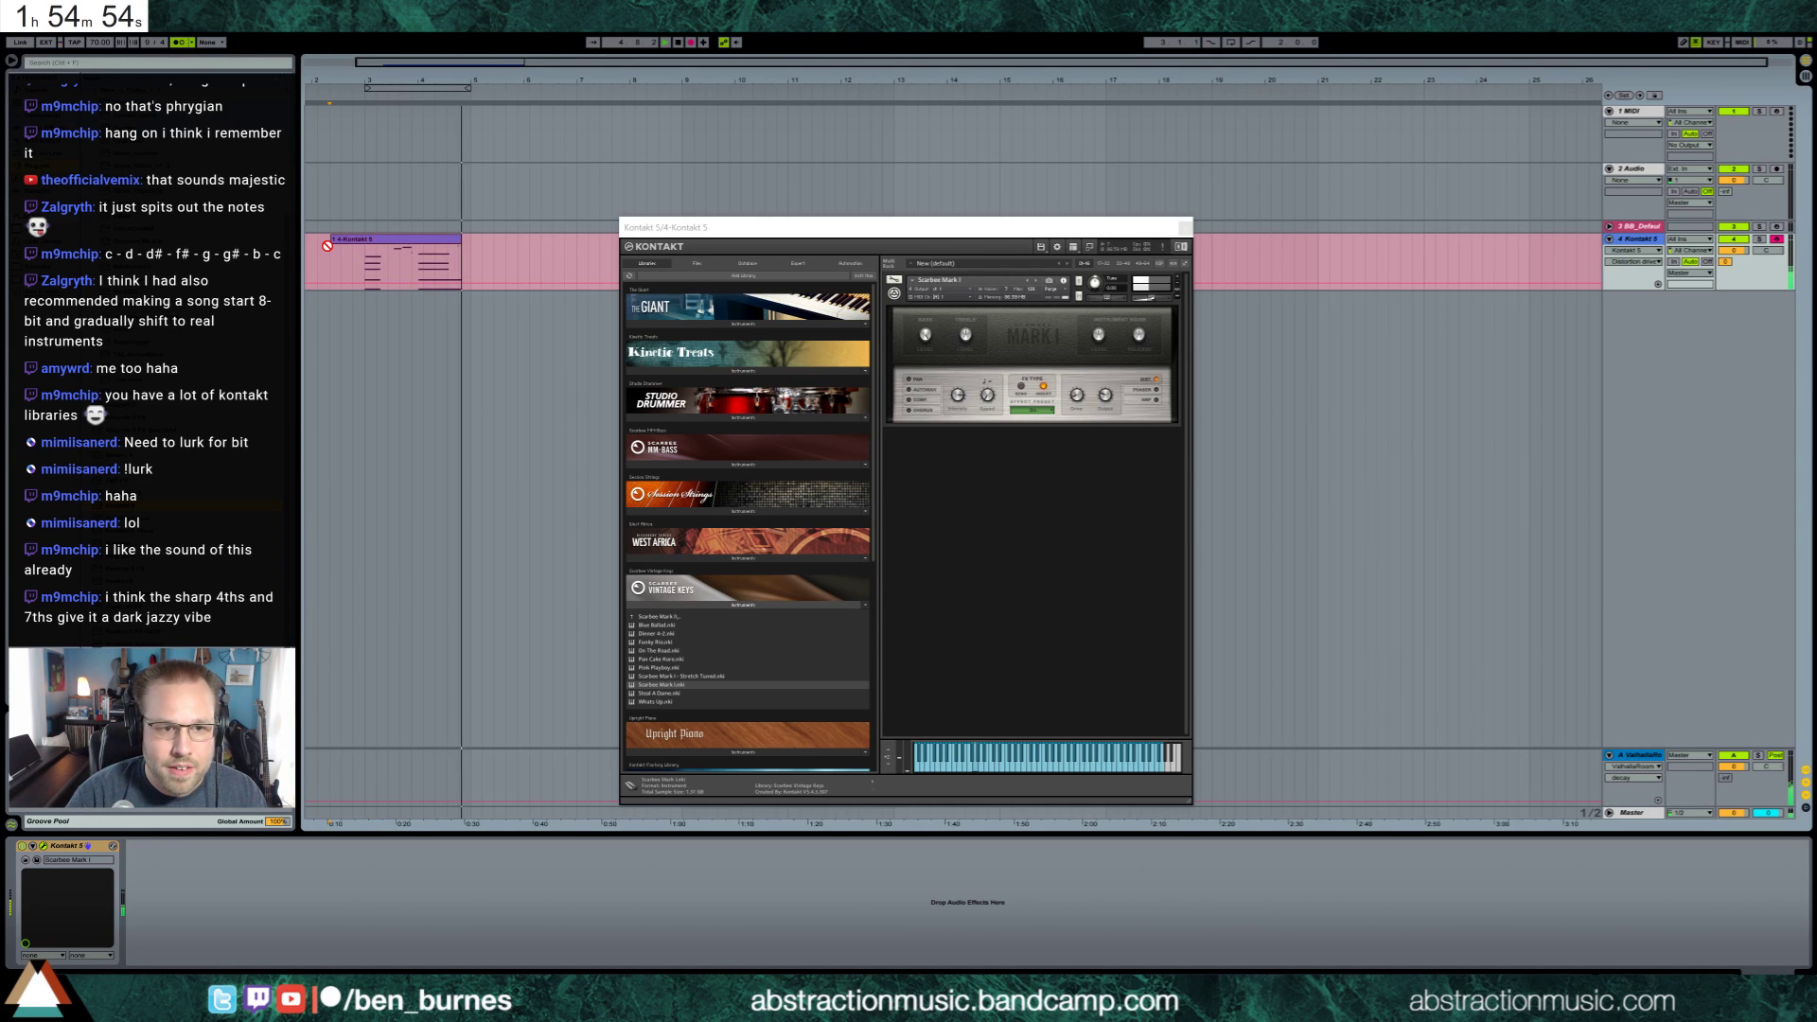
key(space)
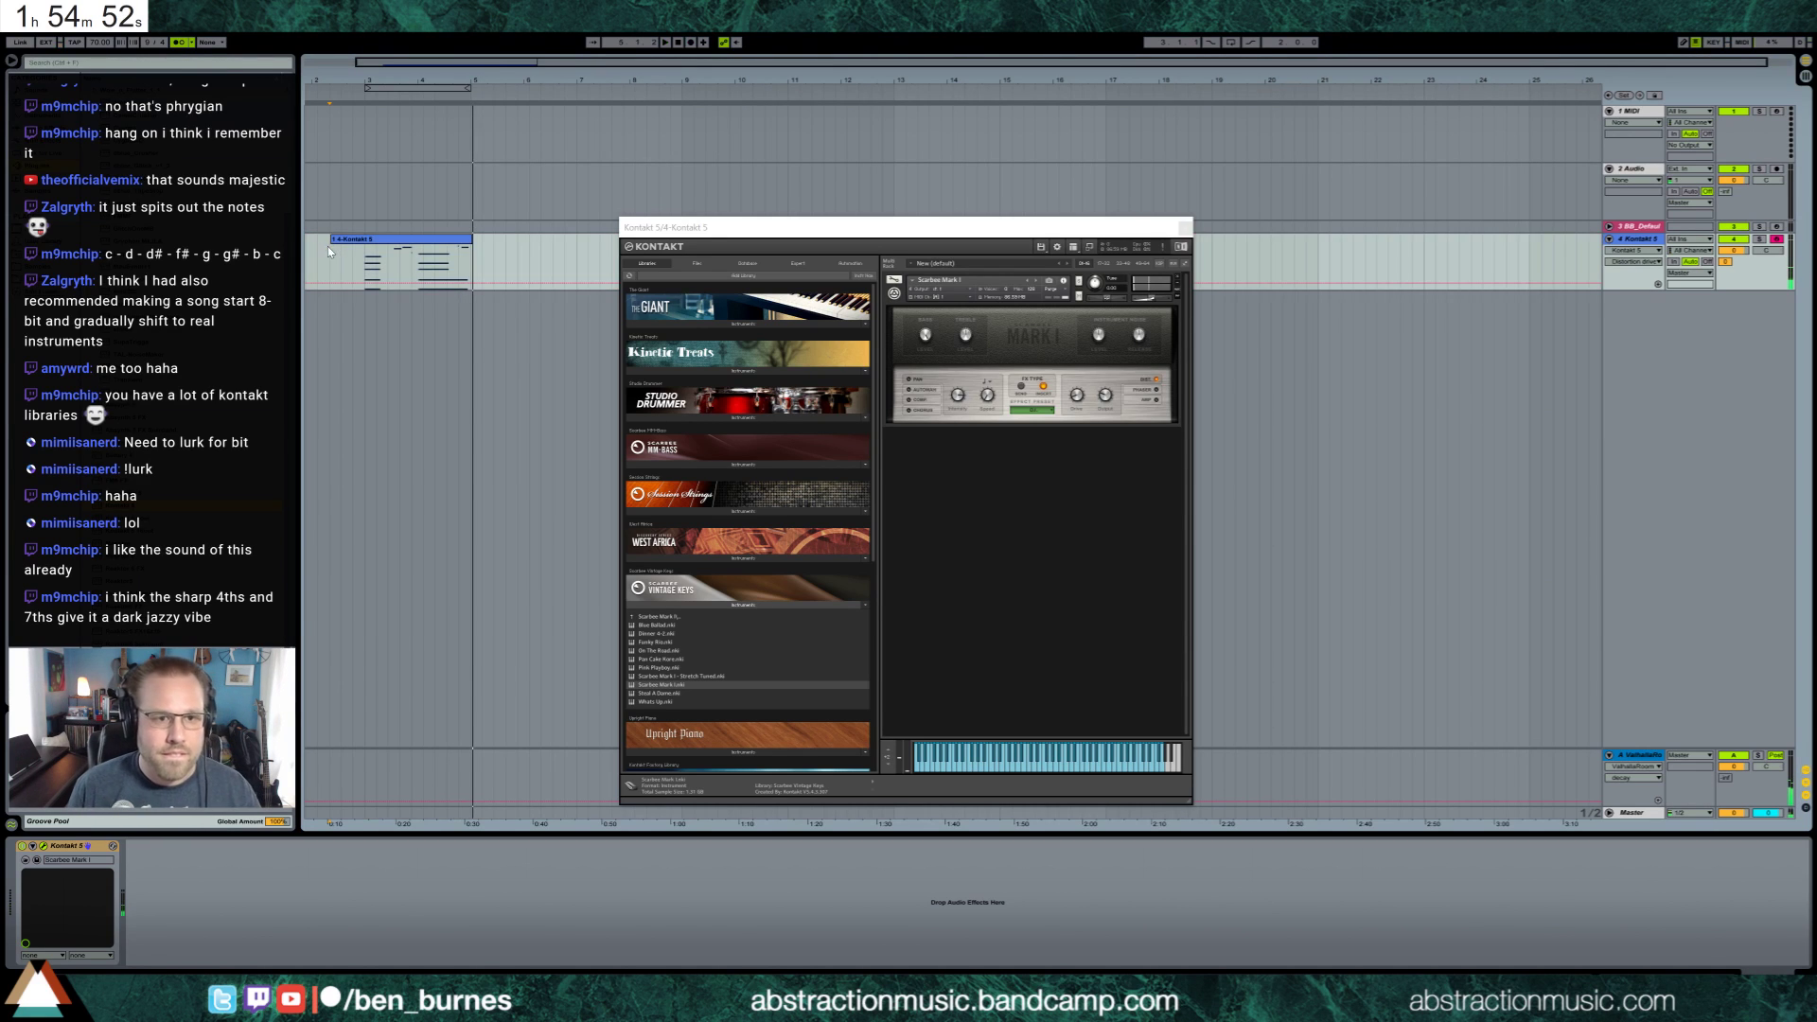
drag(370, 262, 473, 267)
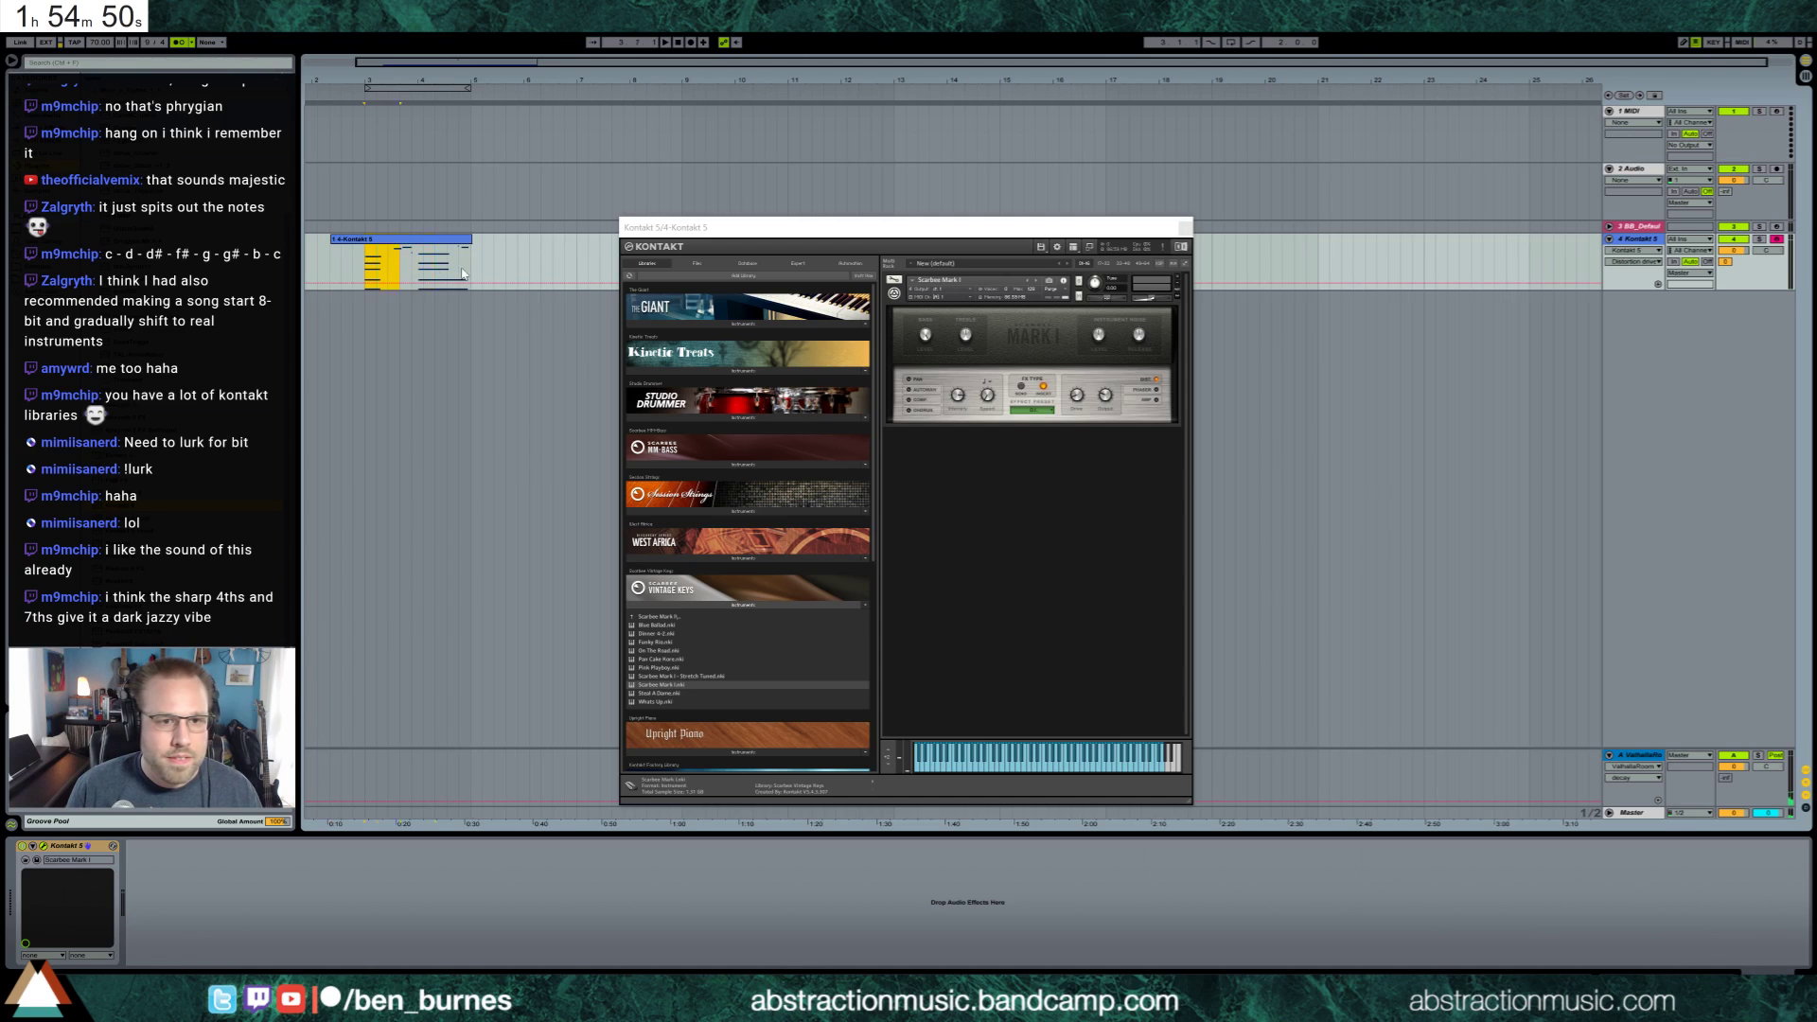
key(ctrl+l)
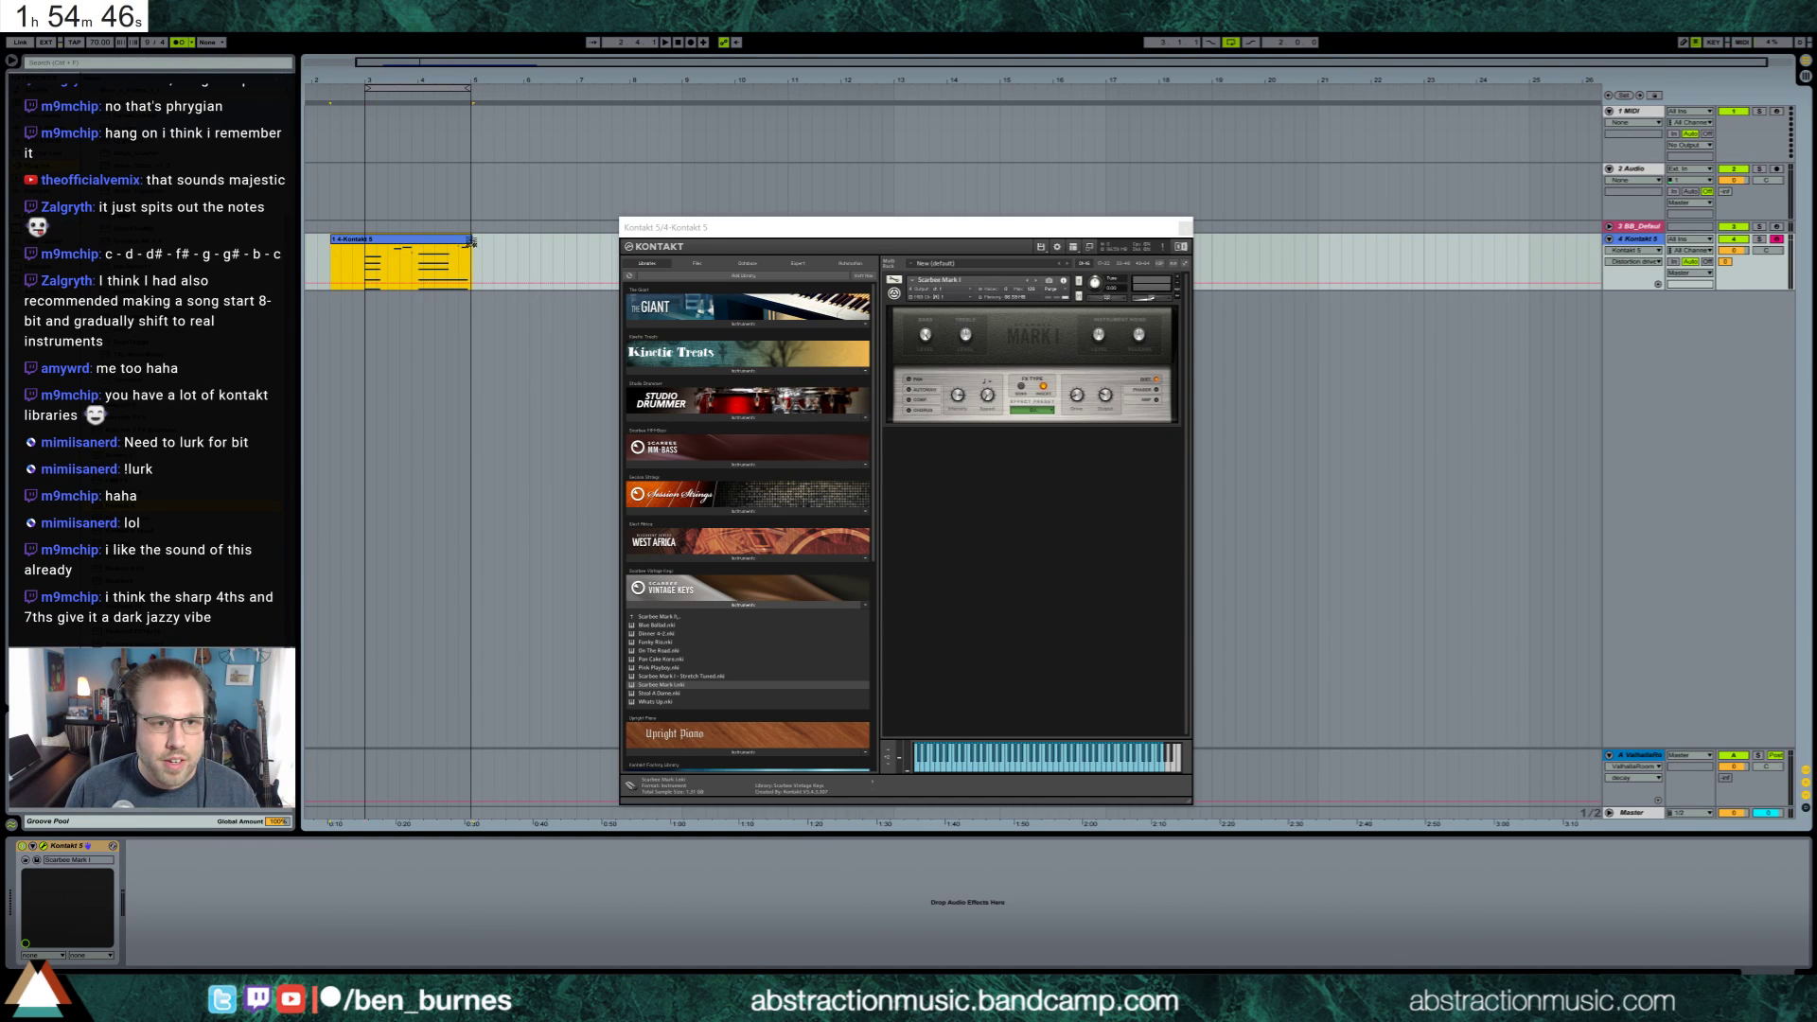
key(ctrl+j)
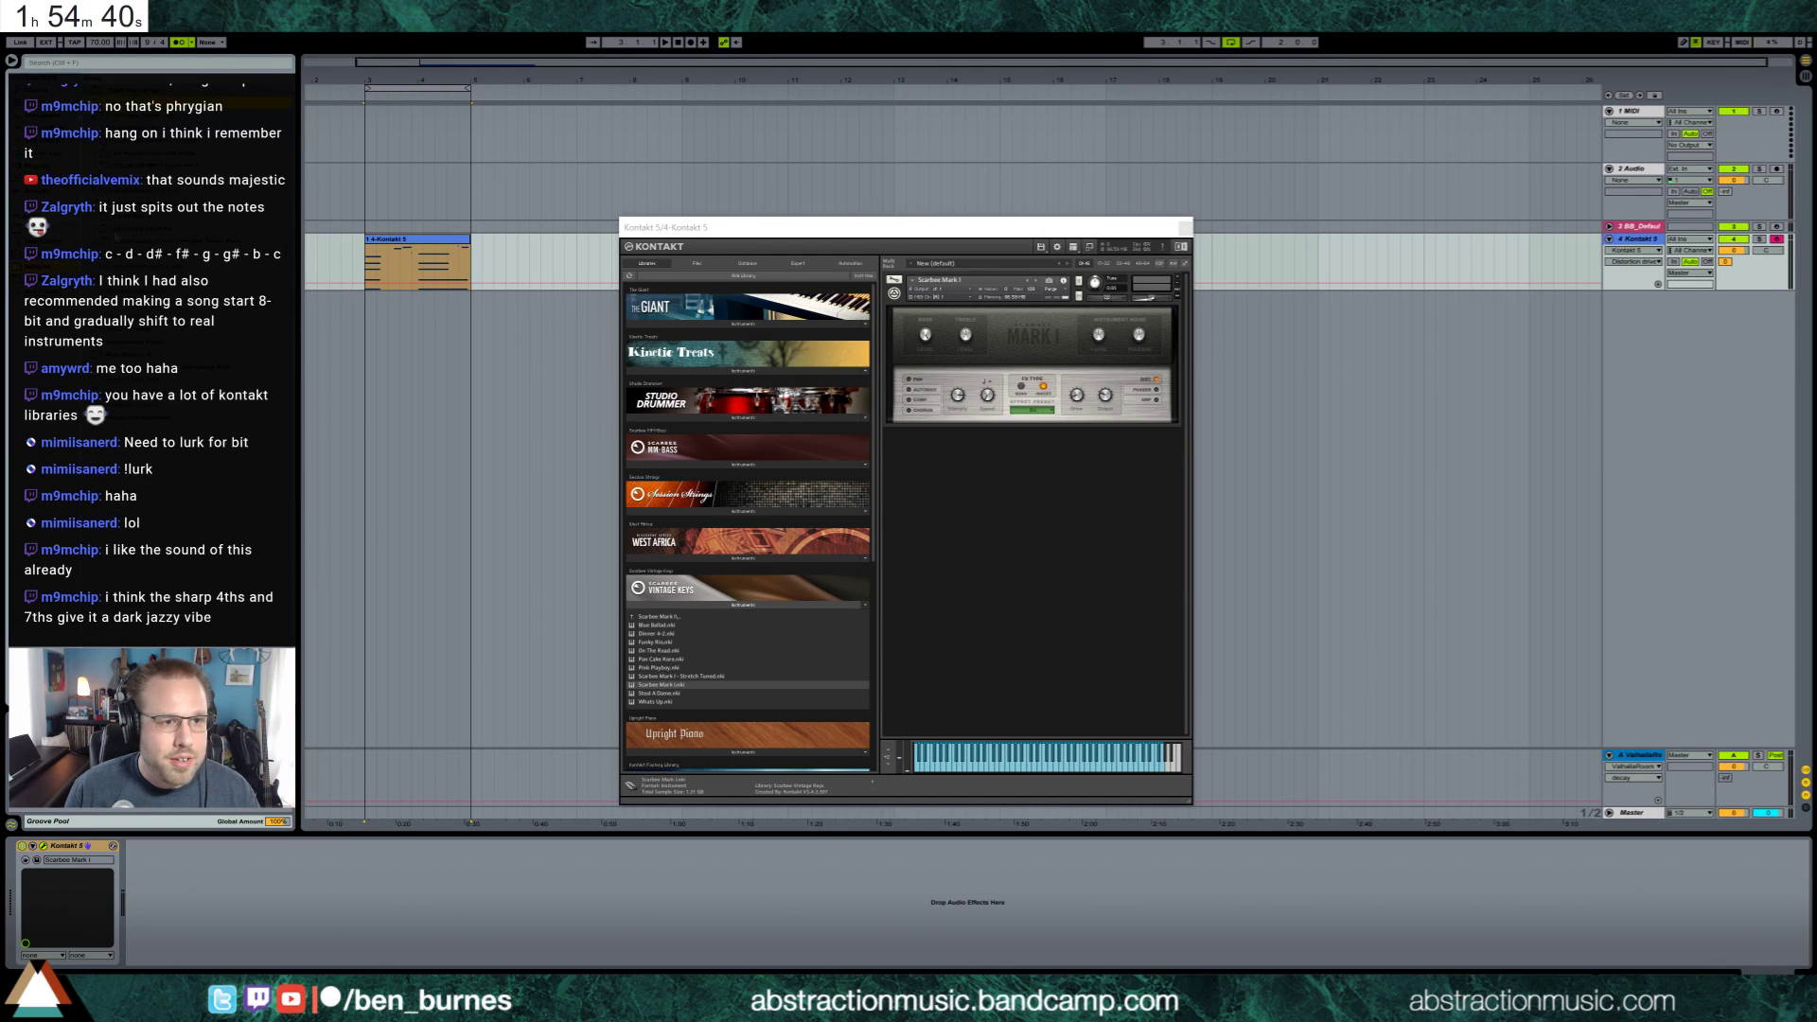
Place the stirredBrushSnare sample on a new audio track at the loop start, open its clip, and raise the track's reverb send
drag(424, 332, 366, 314)
drag(432, 65, 420, 232)
double_click(427, 308)
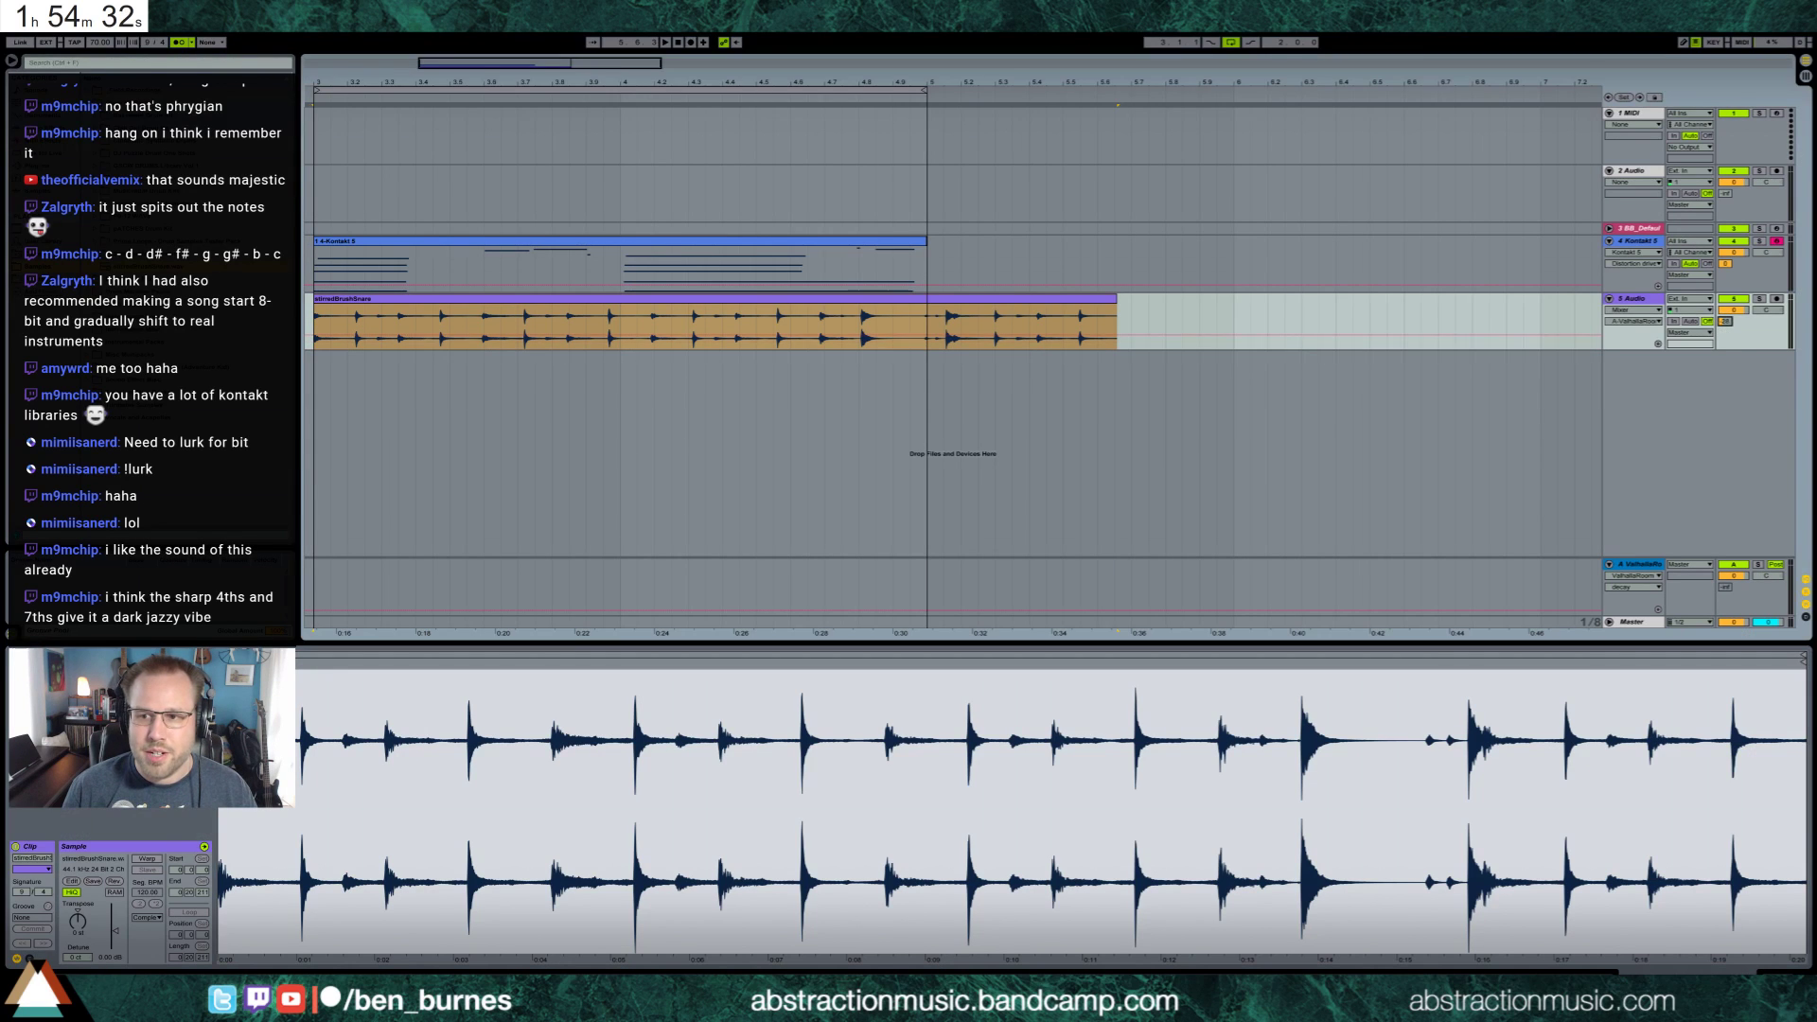
drag(1722, 327, 1722, 307)
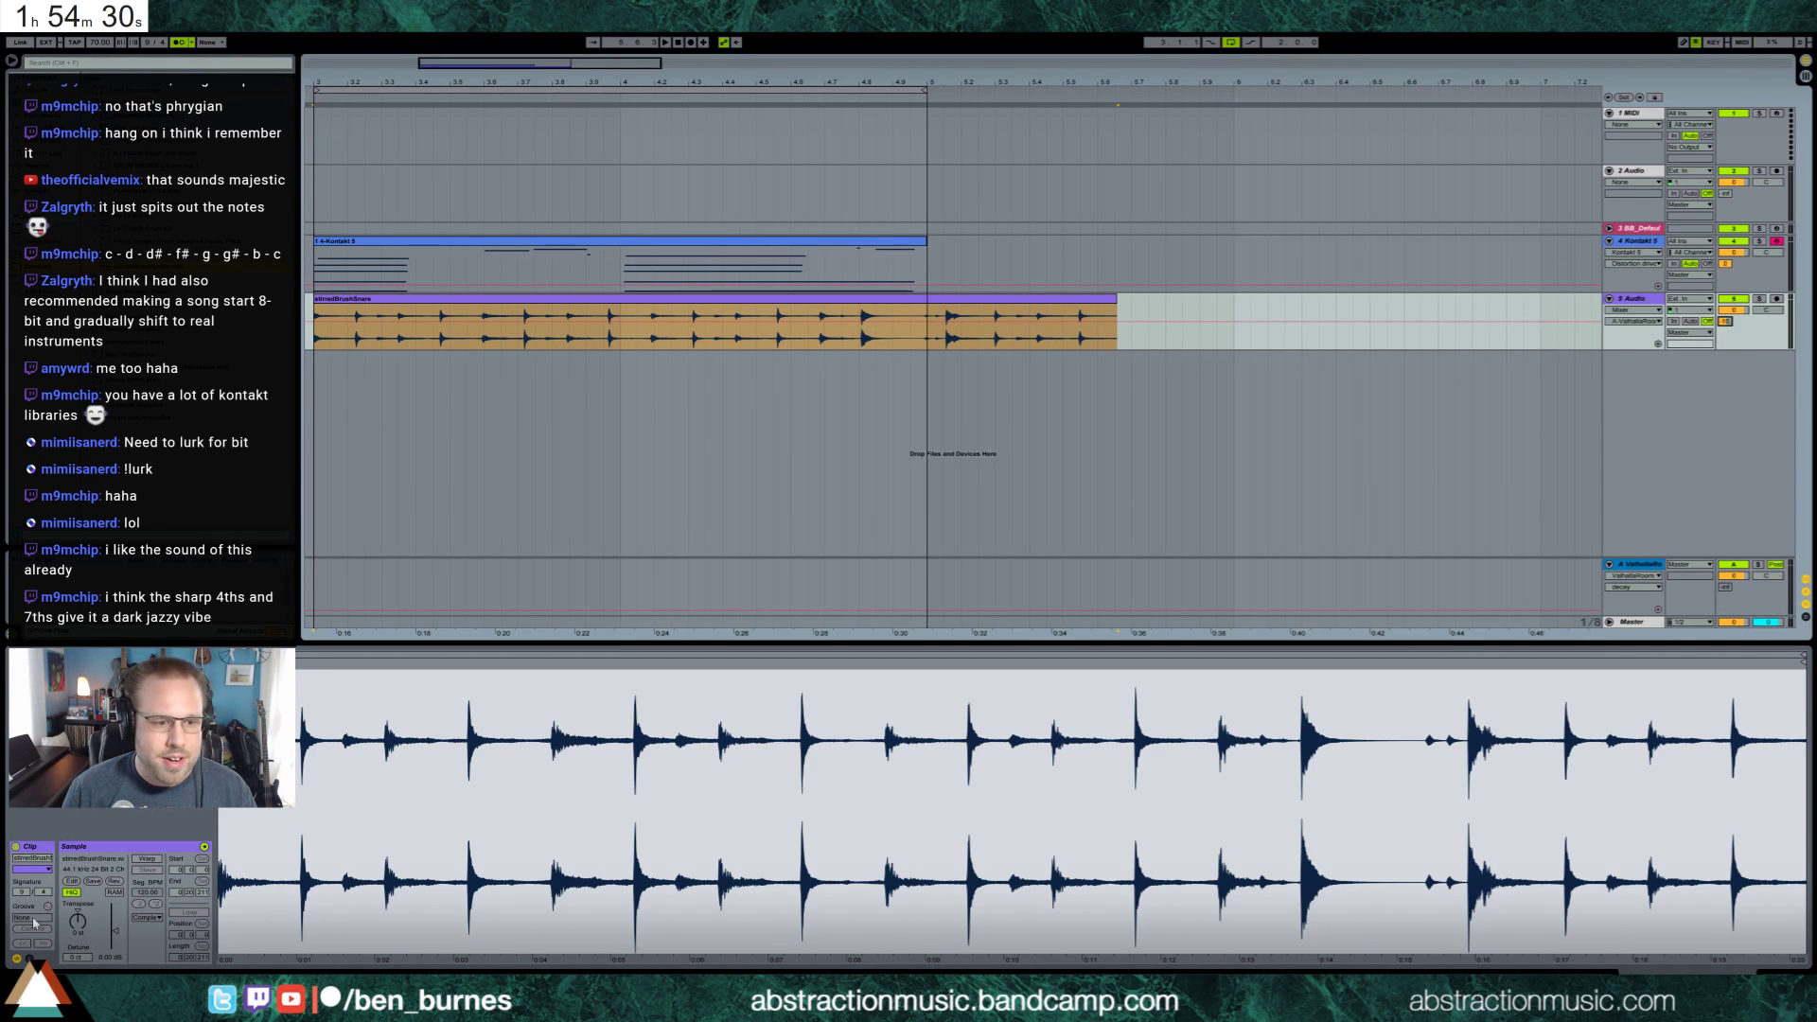
Turn on warping for the brush snare clip and move a warp marker onto the start of bar 2 in its waveform
click(145, 857)
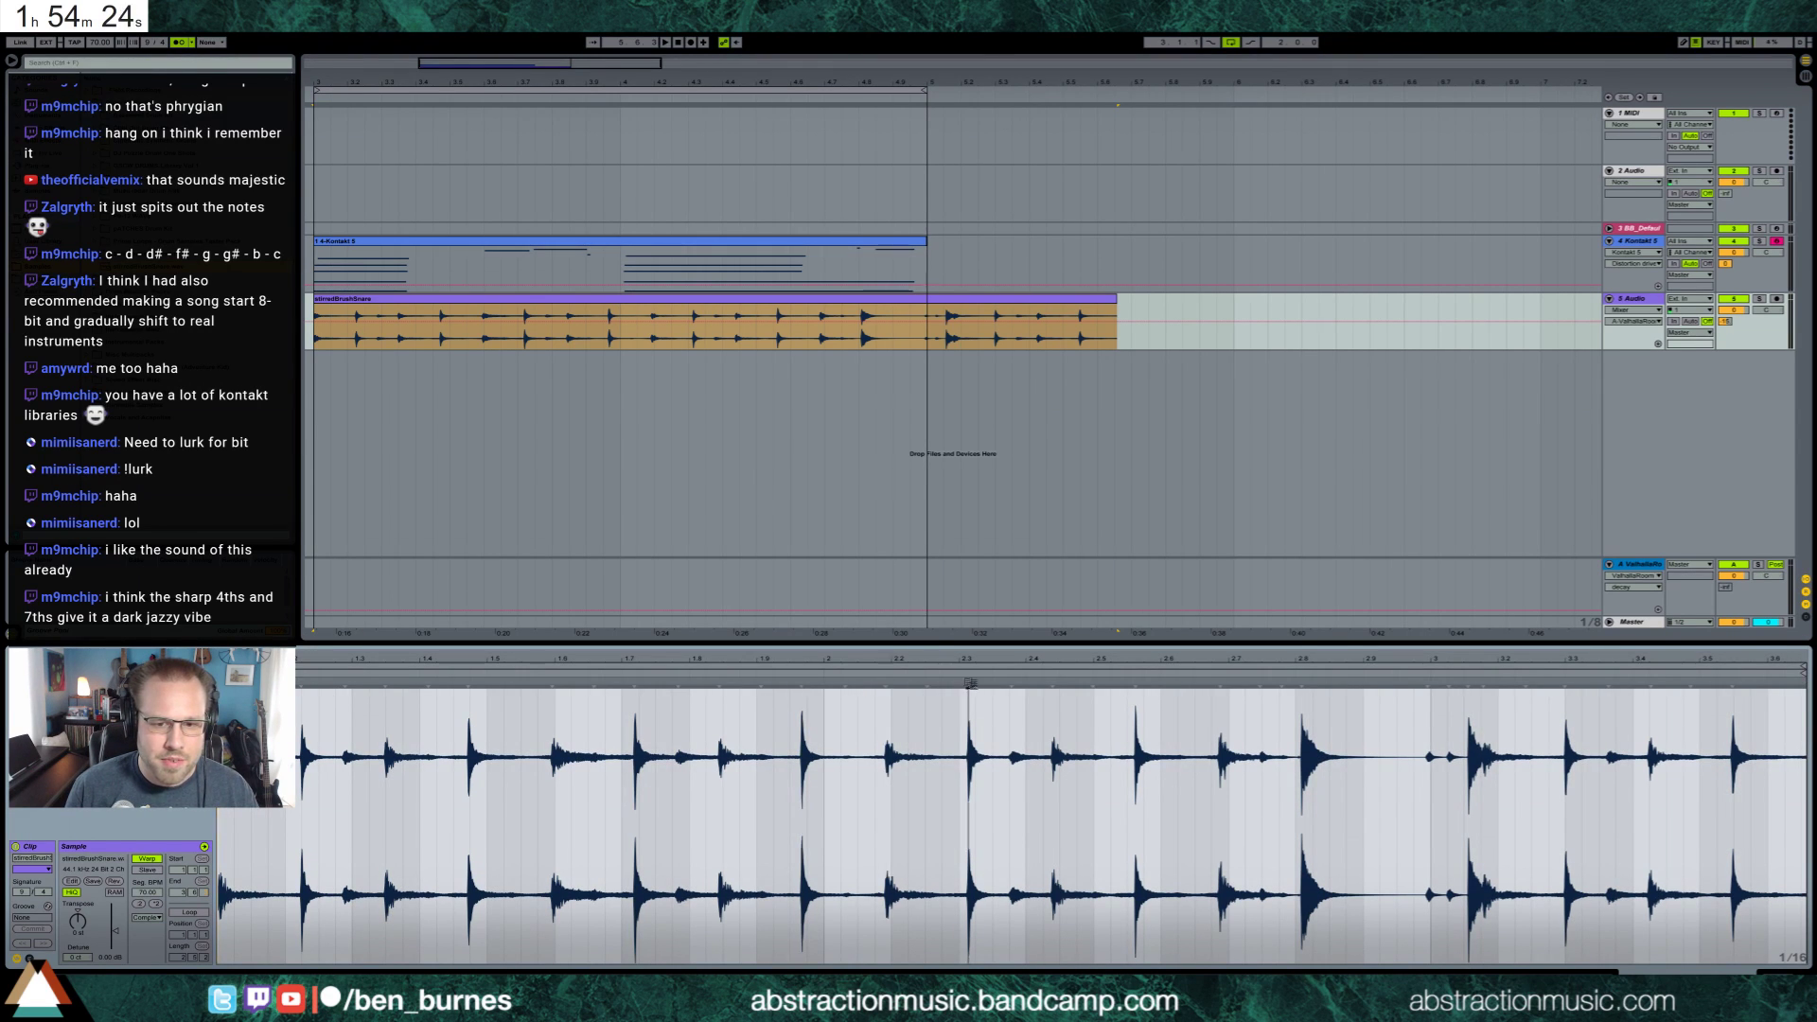
mouse_move(800, 681)
mouse_down()
mouse_move(872, 683)
mouse_move(825, 681)
mouse_up()
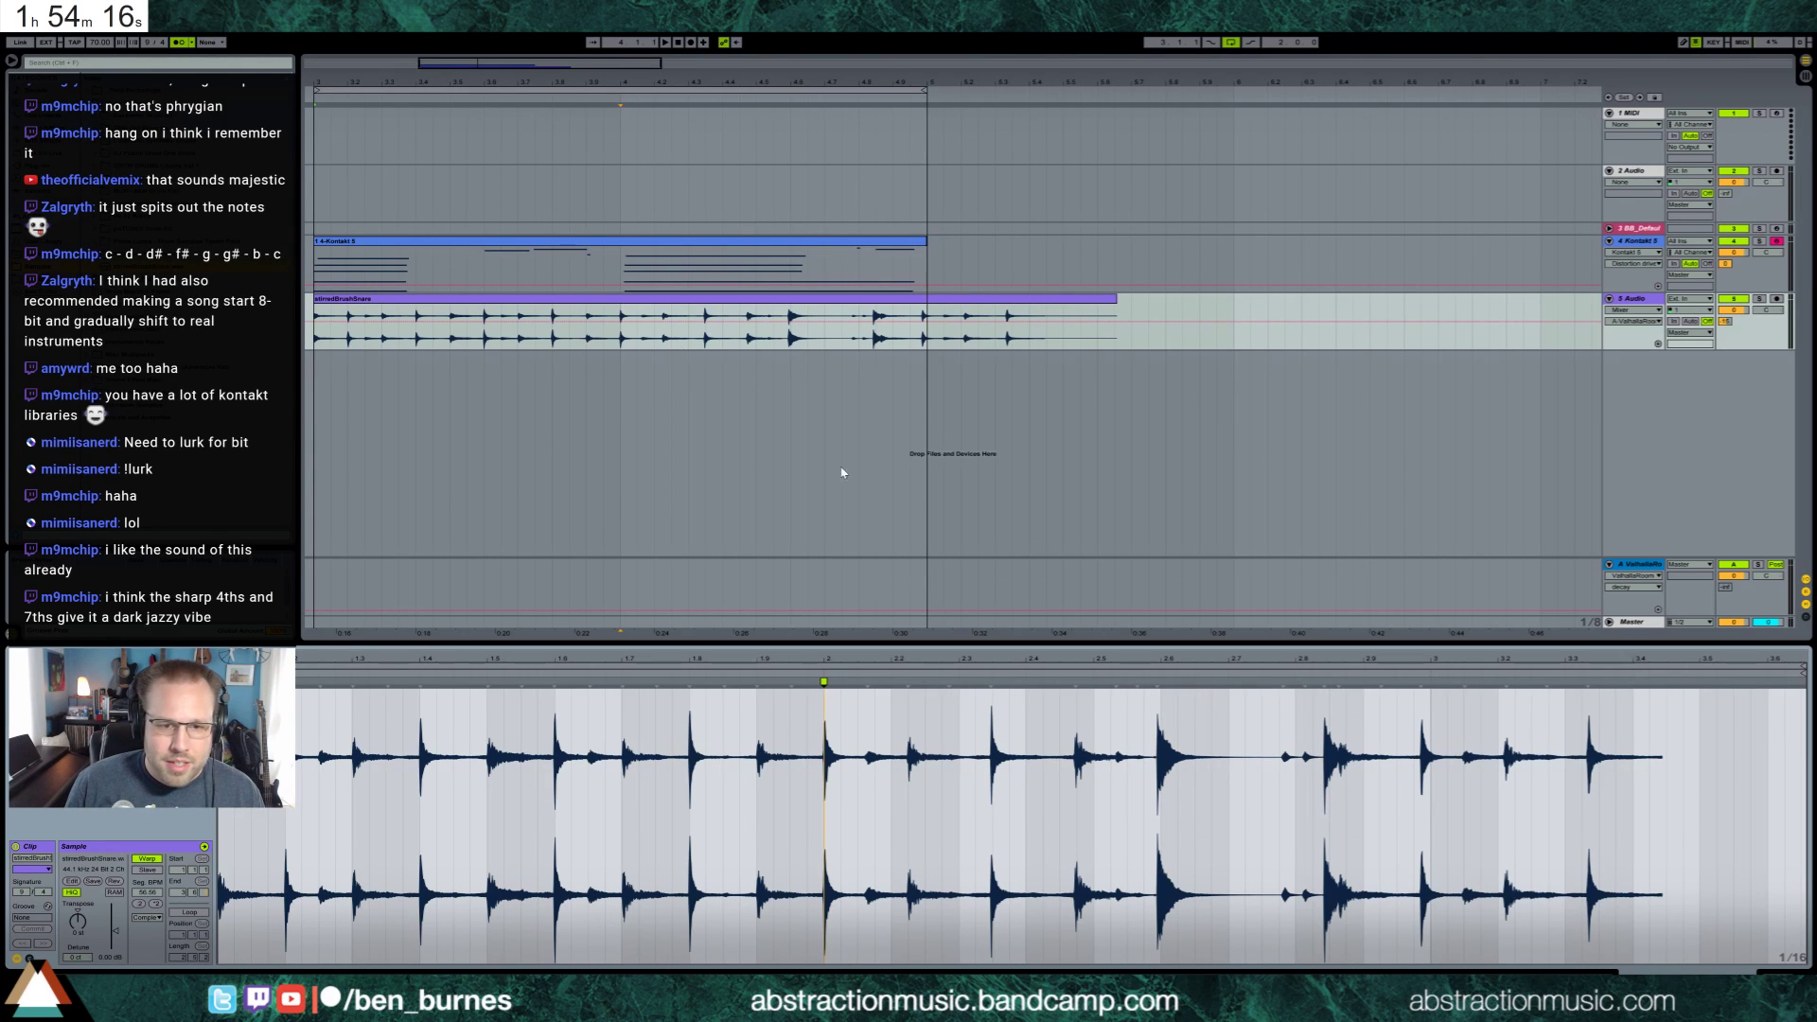
Duplicate the brush snare's first bar over the second, delete the part beyond the loop end, and audition from the loop start
drag(325, 311, 614, 330)
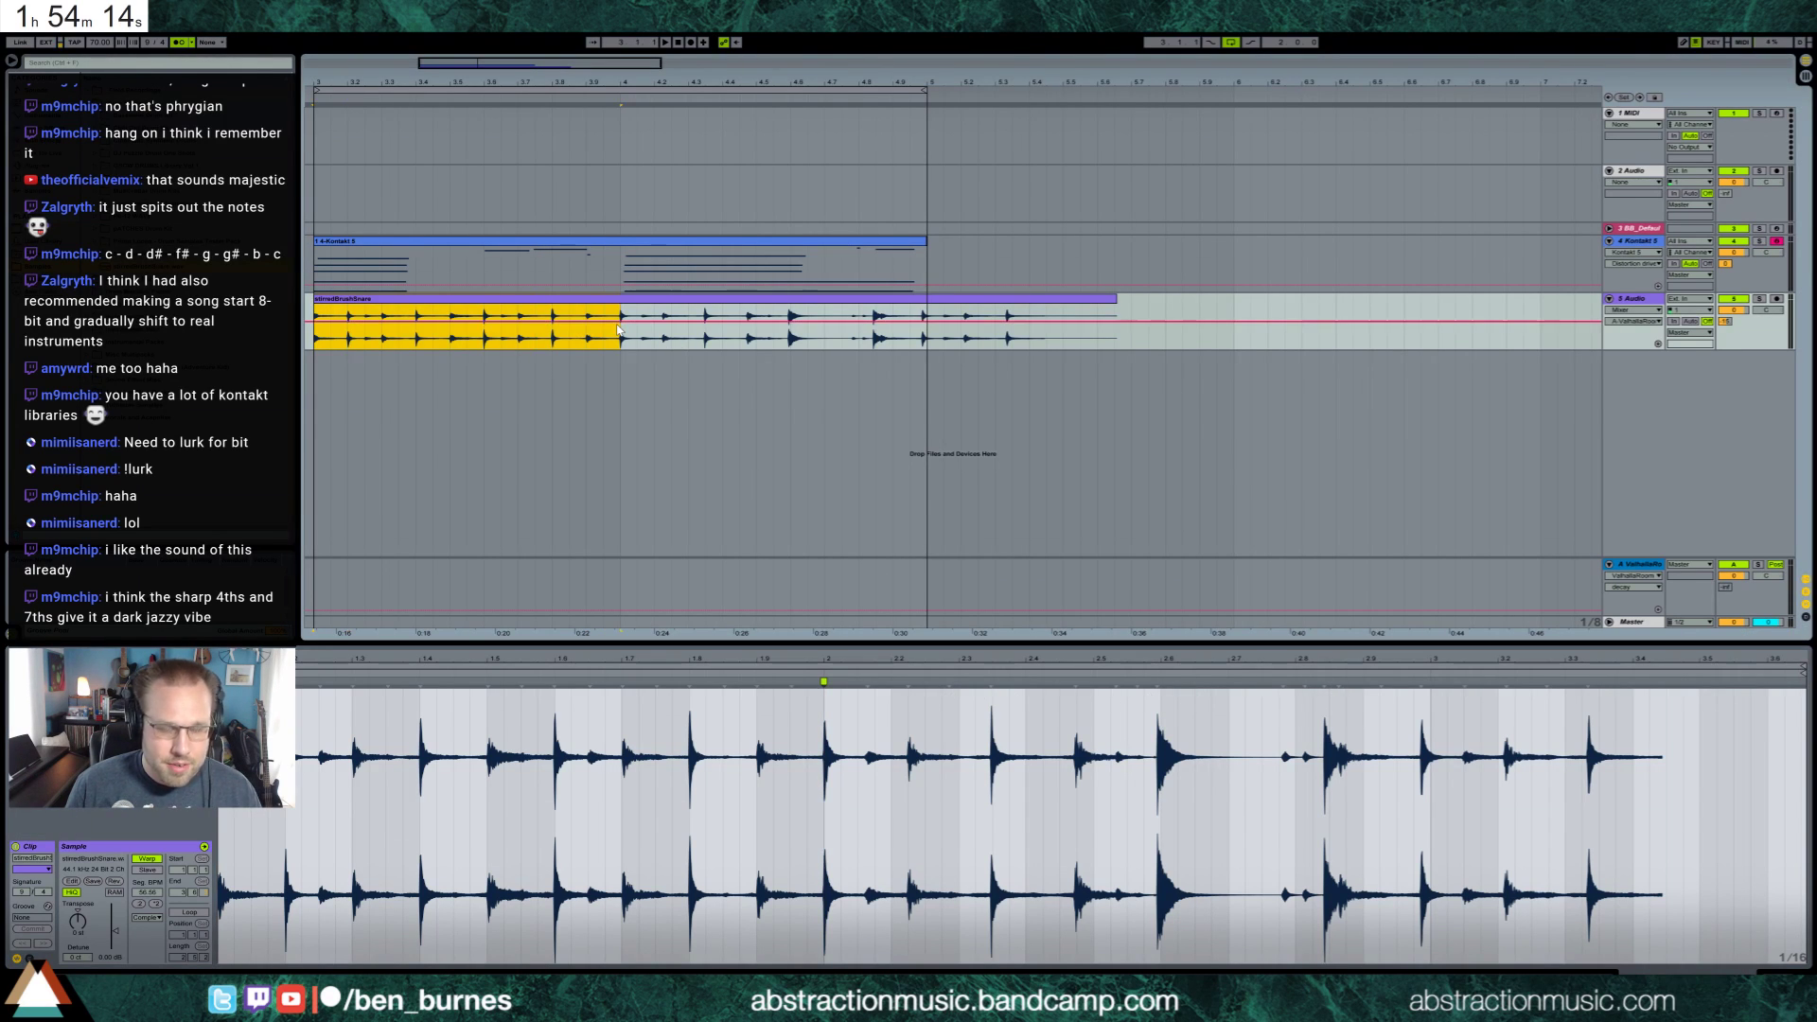
key(ctrl+e)
click(956, 299)
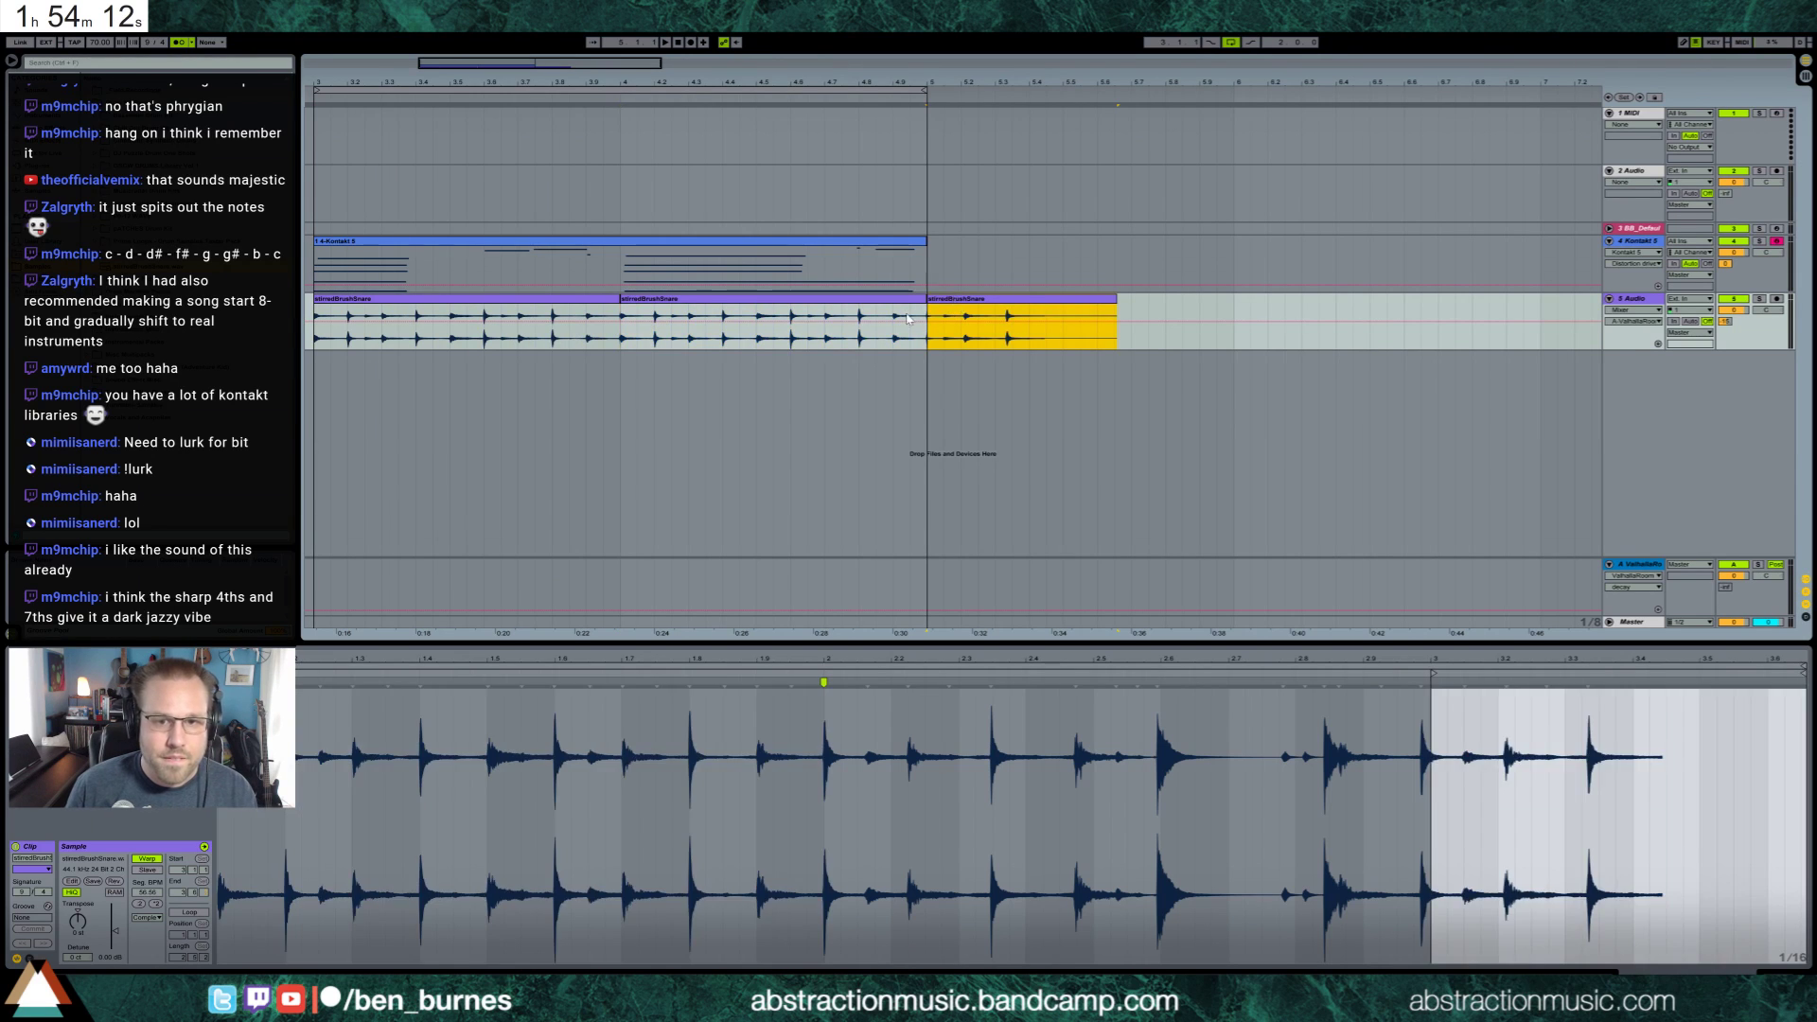
key(Delete)
click(317, 340)
key(space)
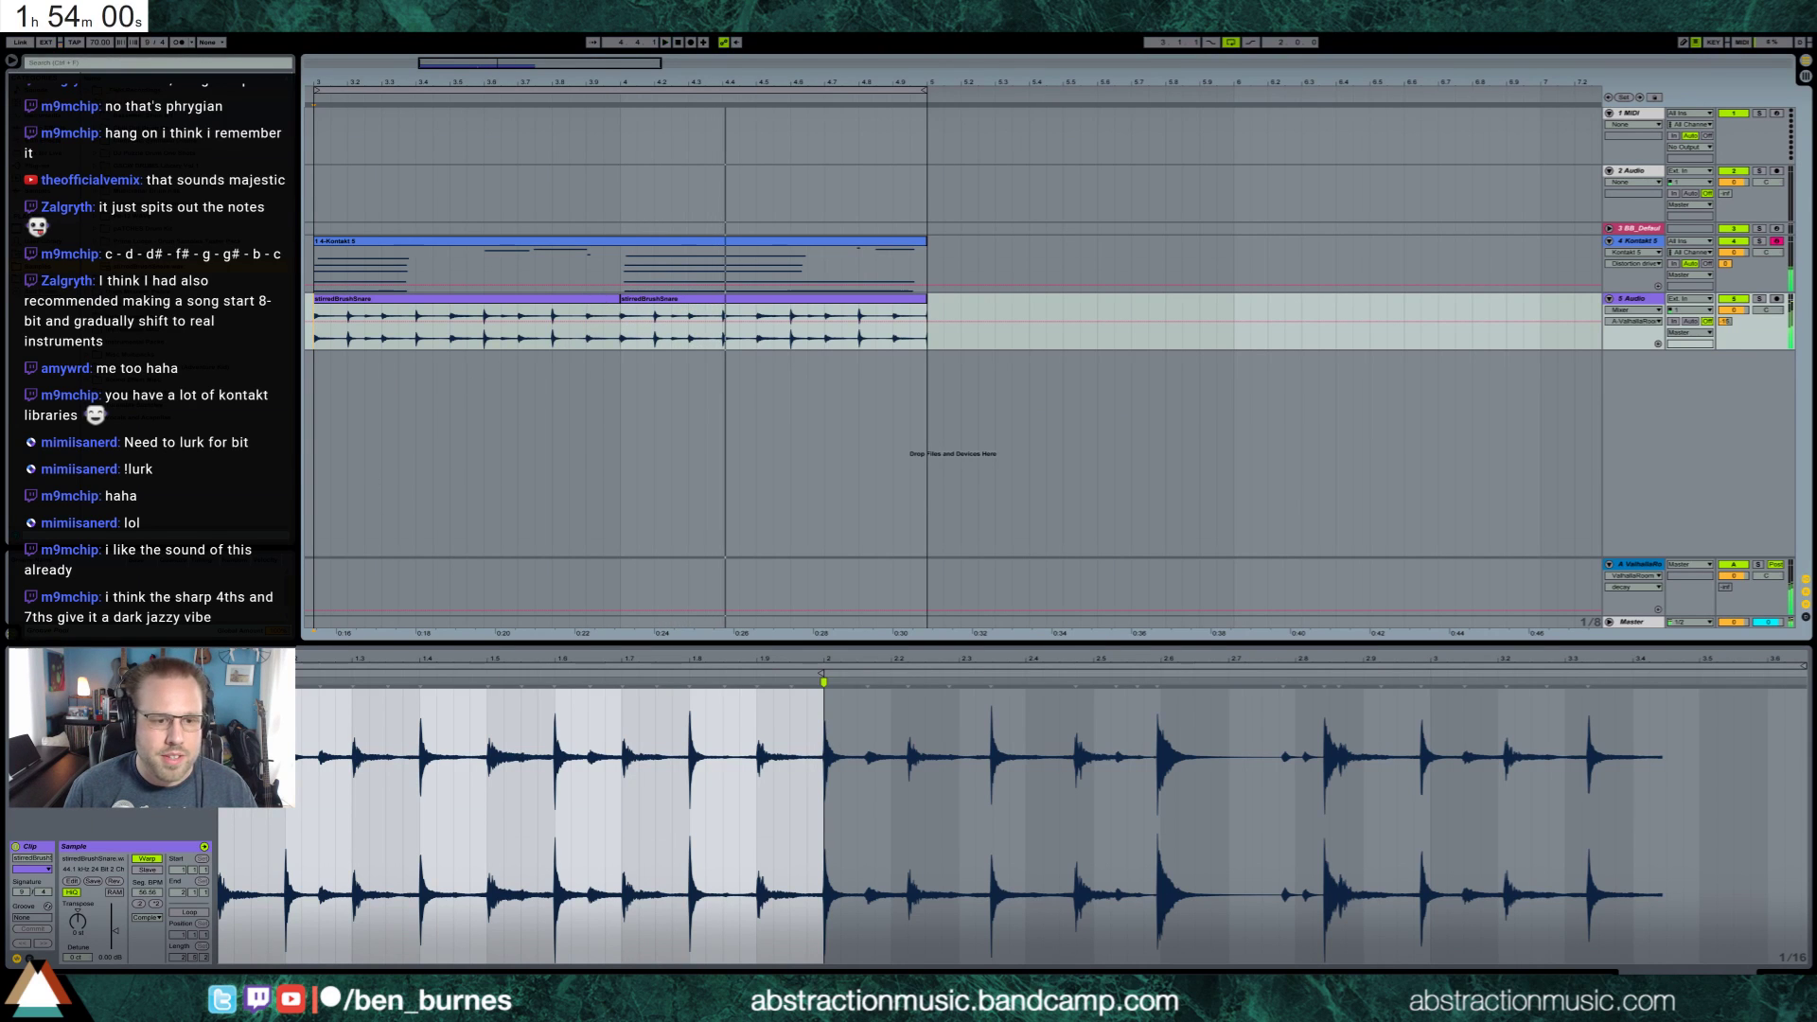
Try stretching the first brush snare clip by moving its warp marker to bar 3, and audition Complex Pro warping with lower formants
drag(413, 85, 413, 110)
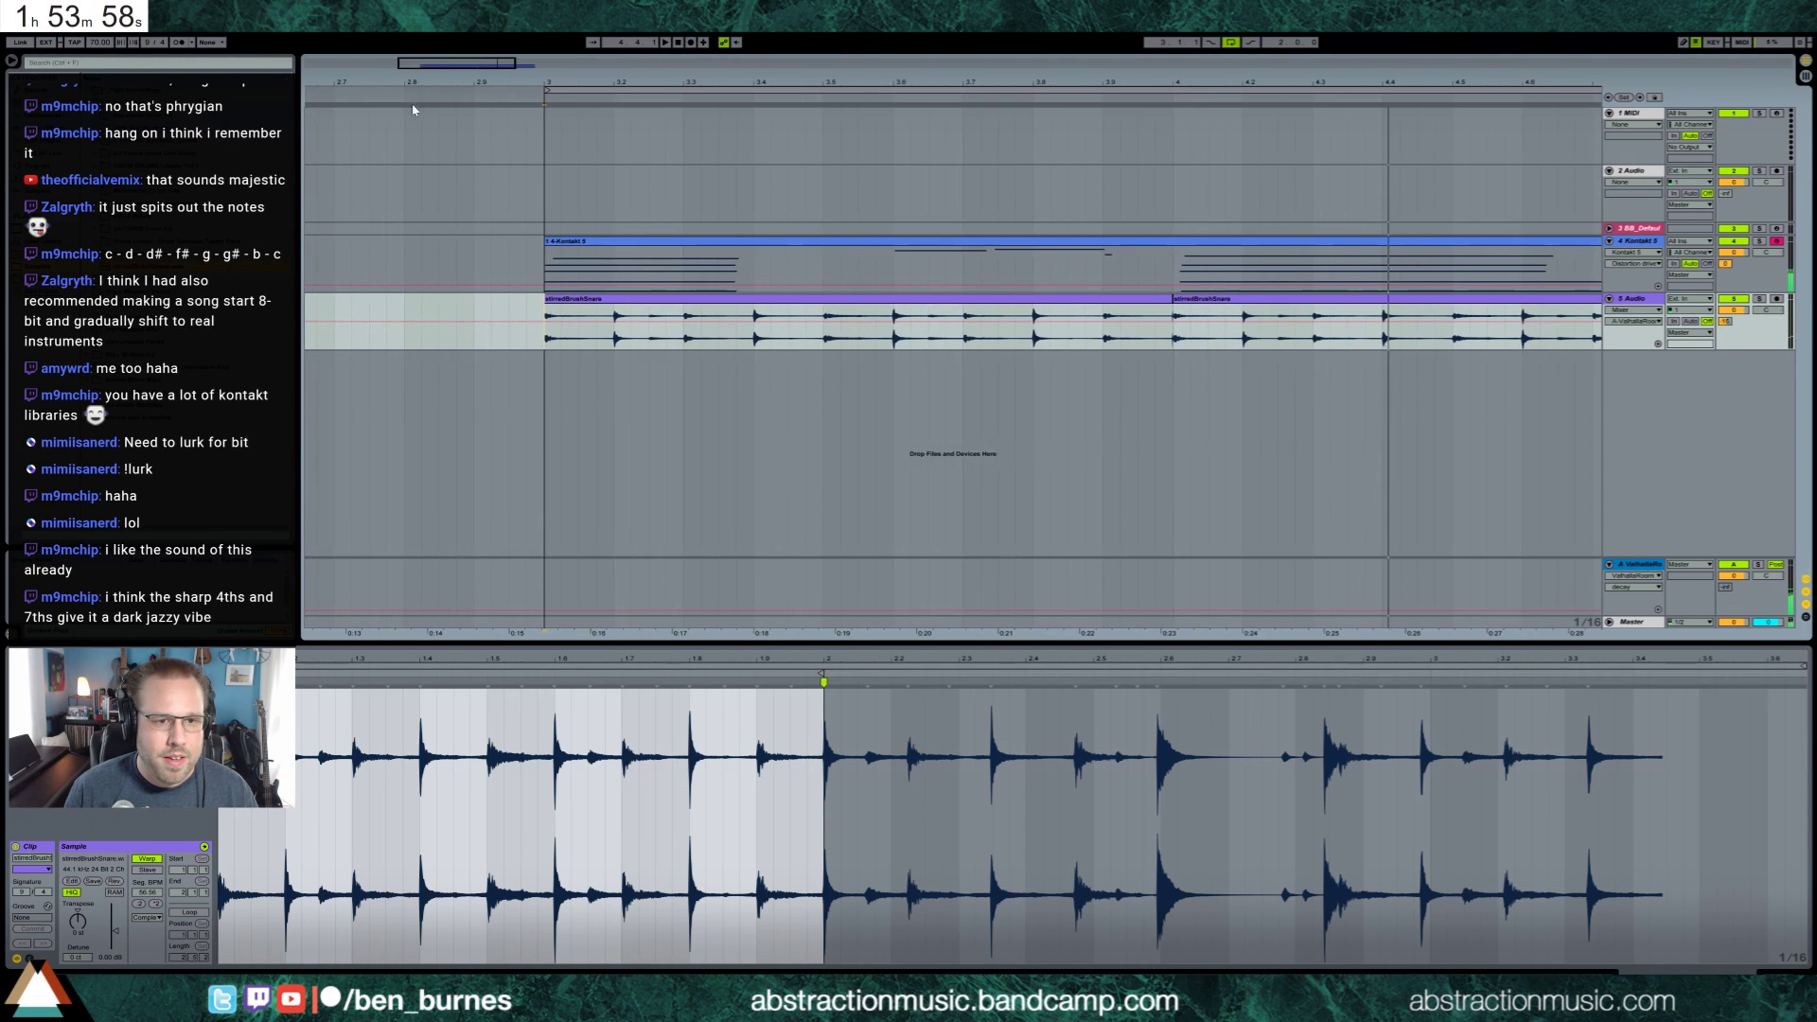
click(643, 301)
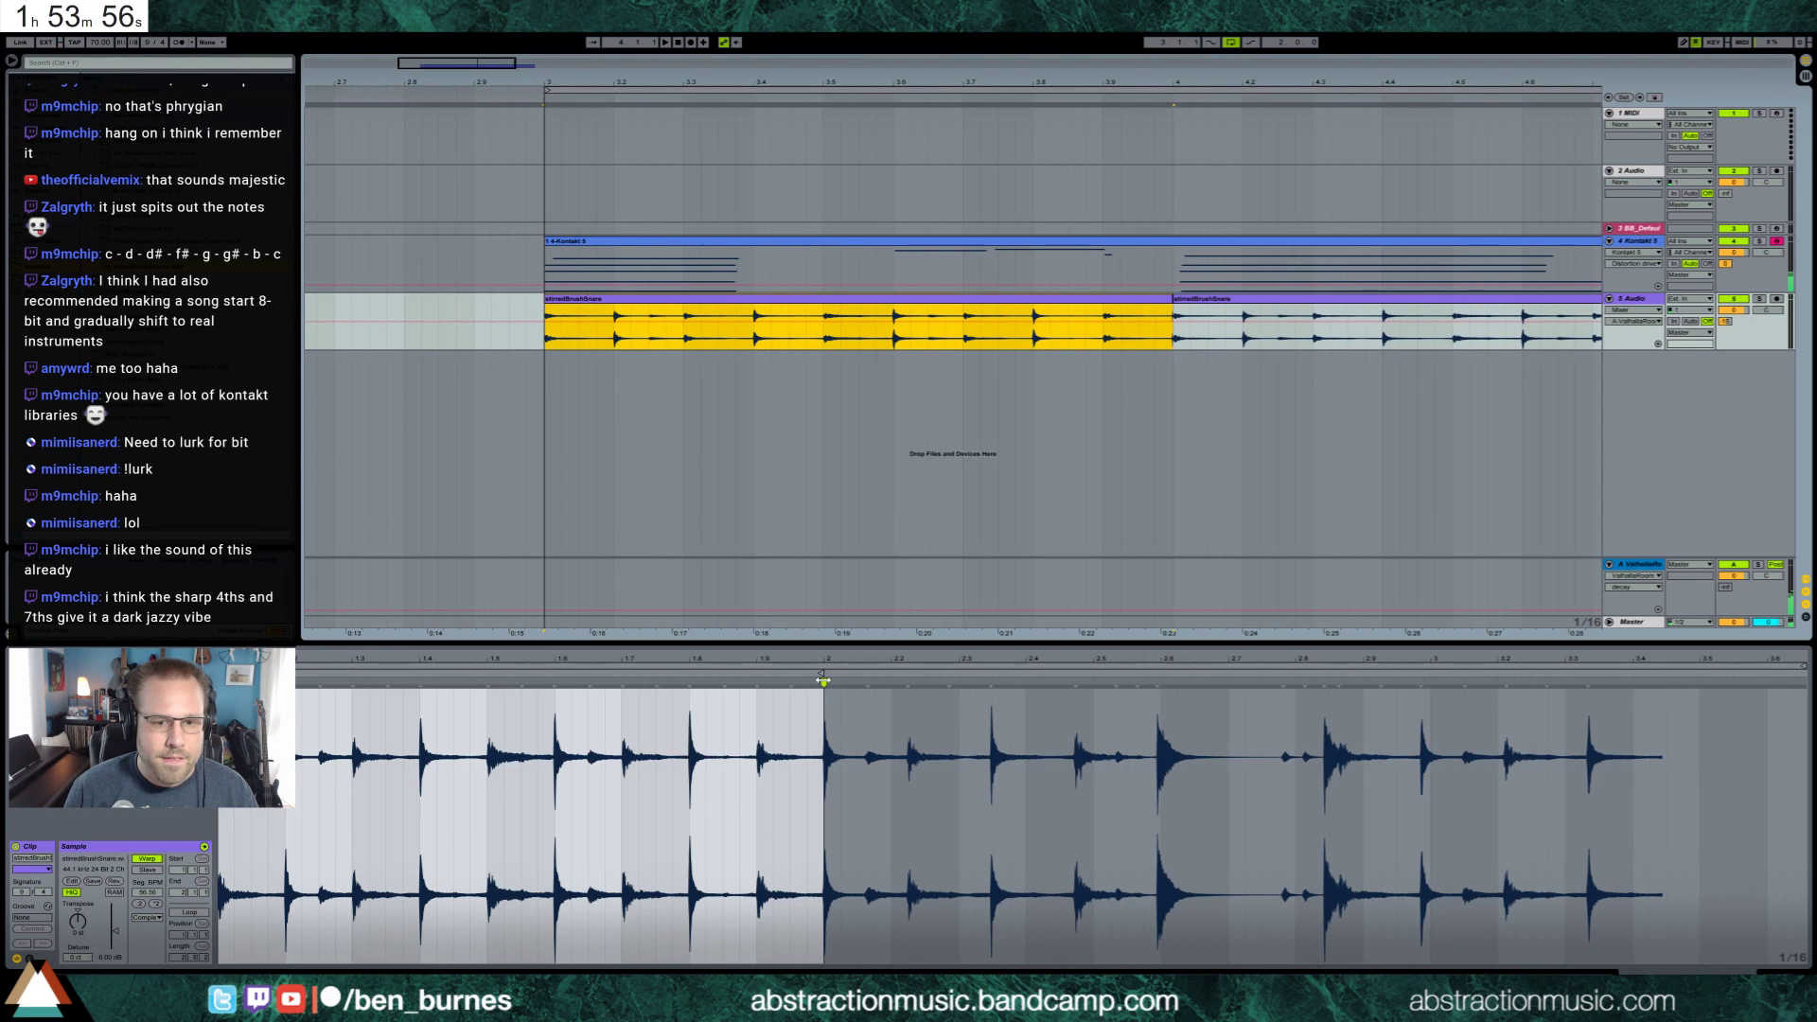
drag(823, 682, 1111, 681)
drag(1261, 682, 1432, 690)
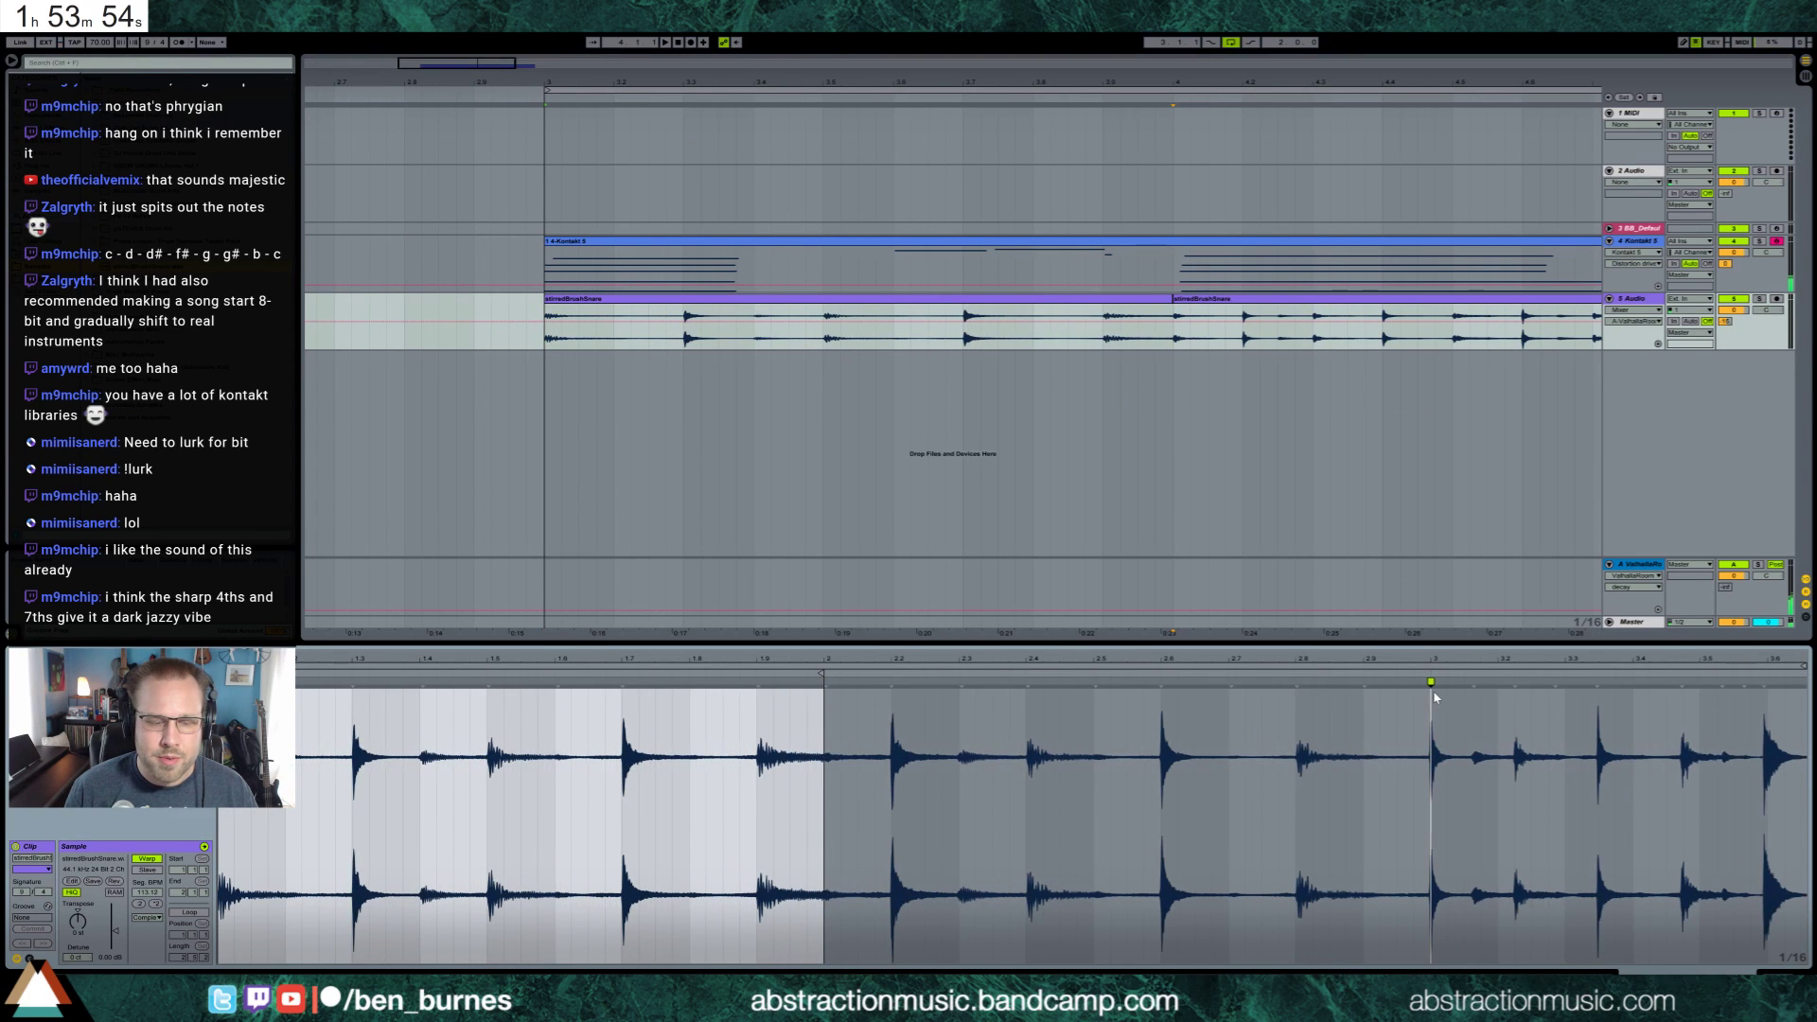
key(space)
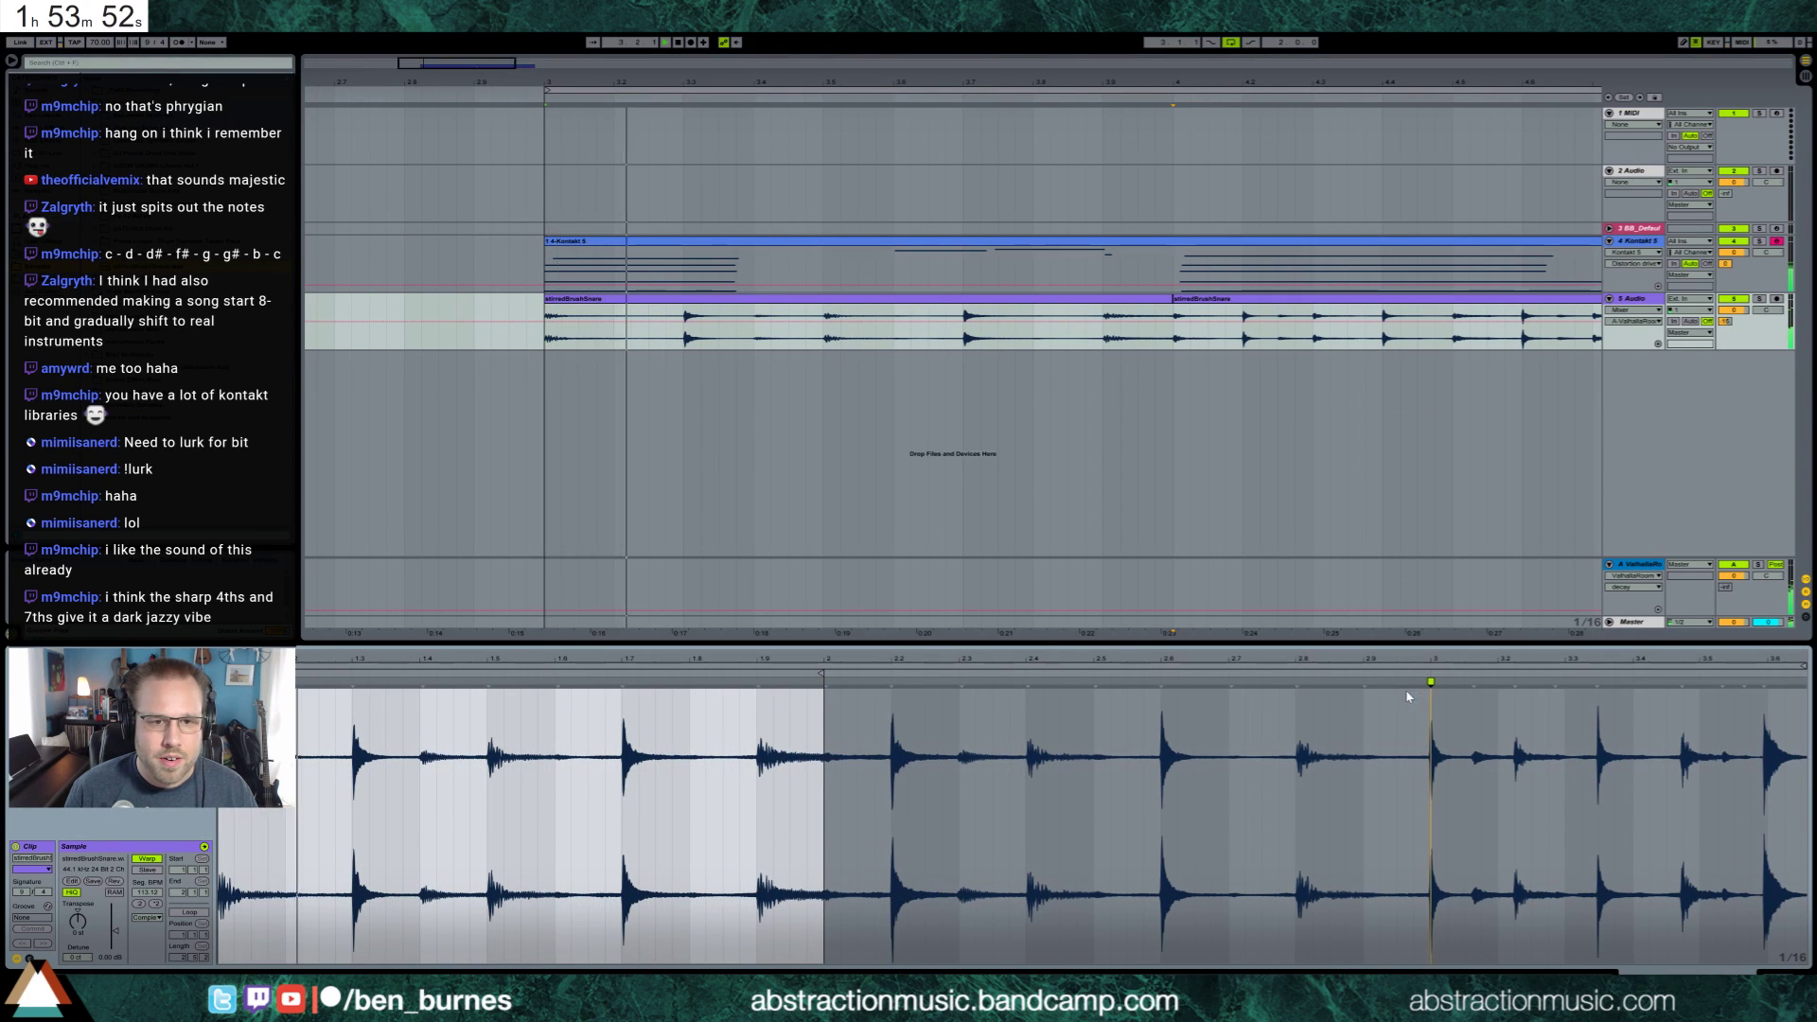
click(147, 917)
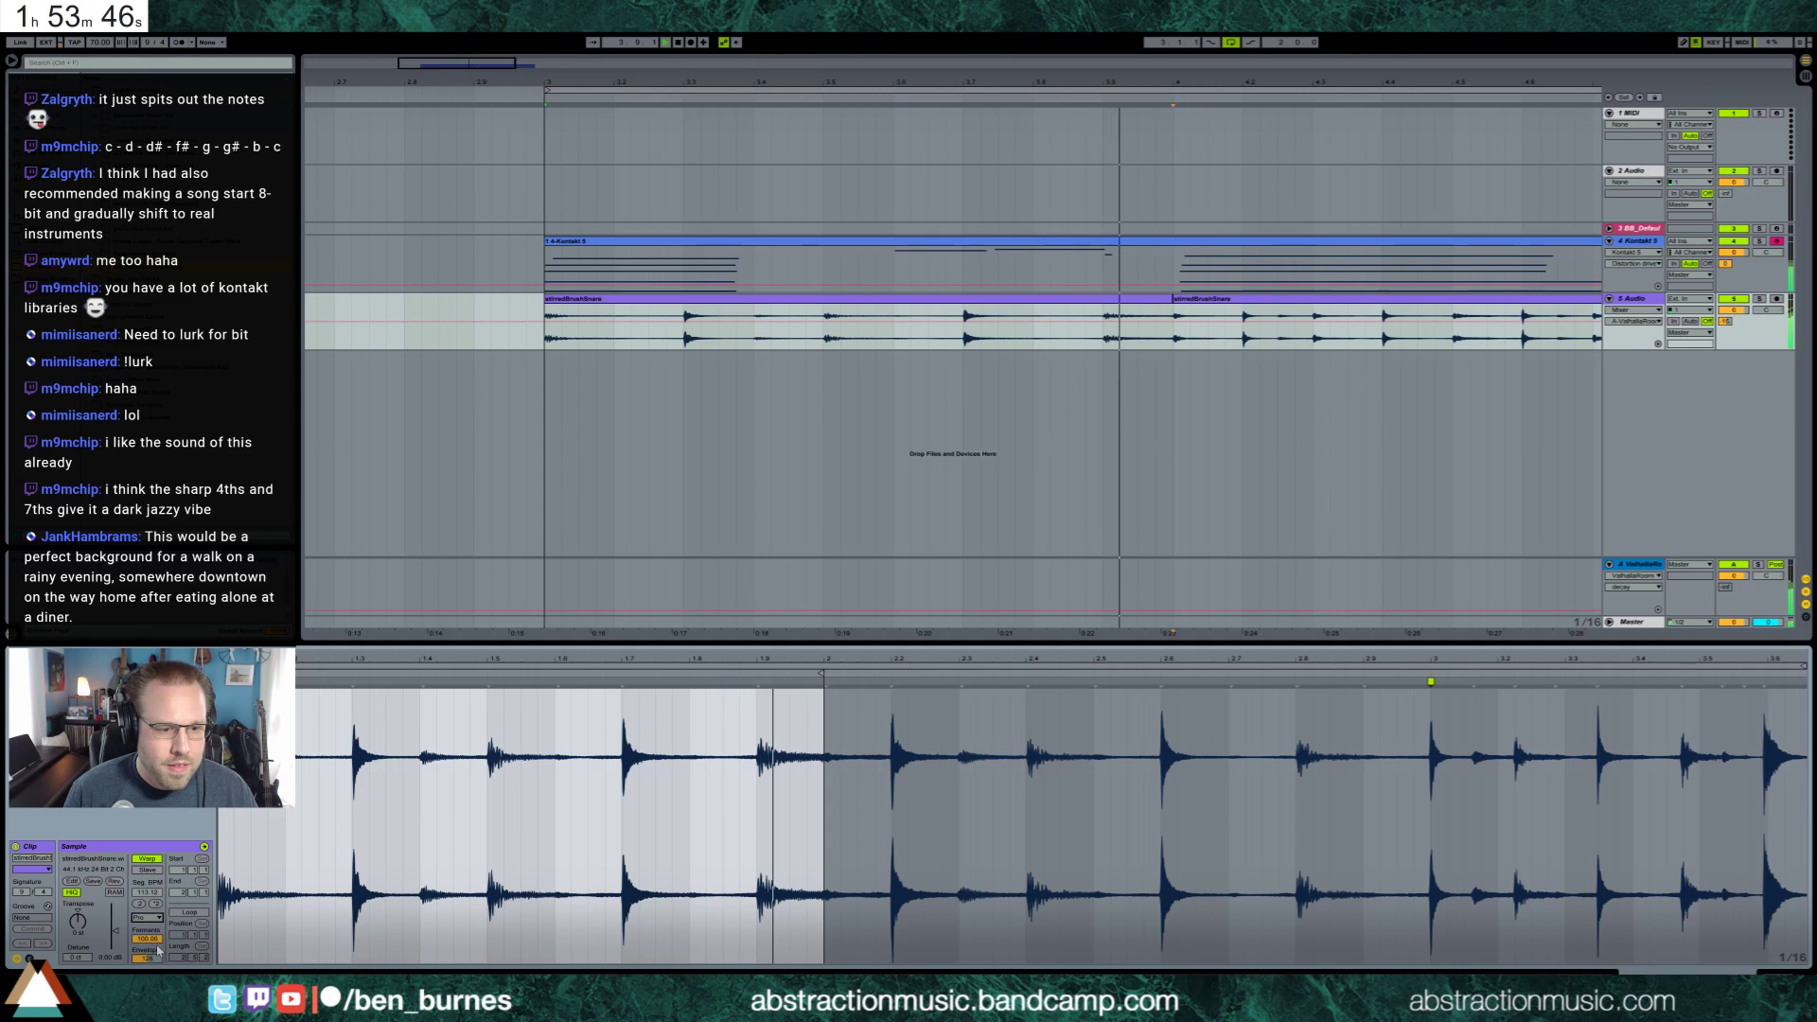
drag(149, 939, 156, 967)
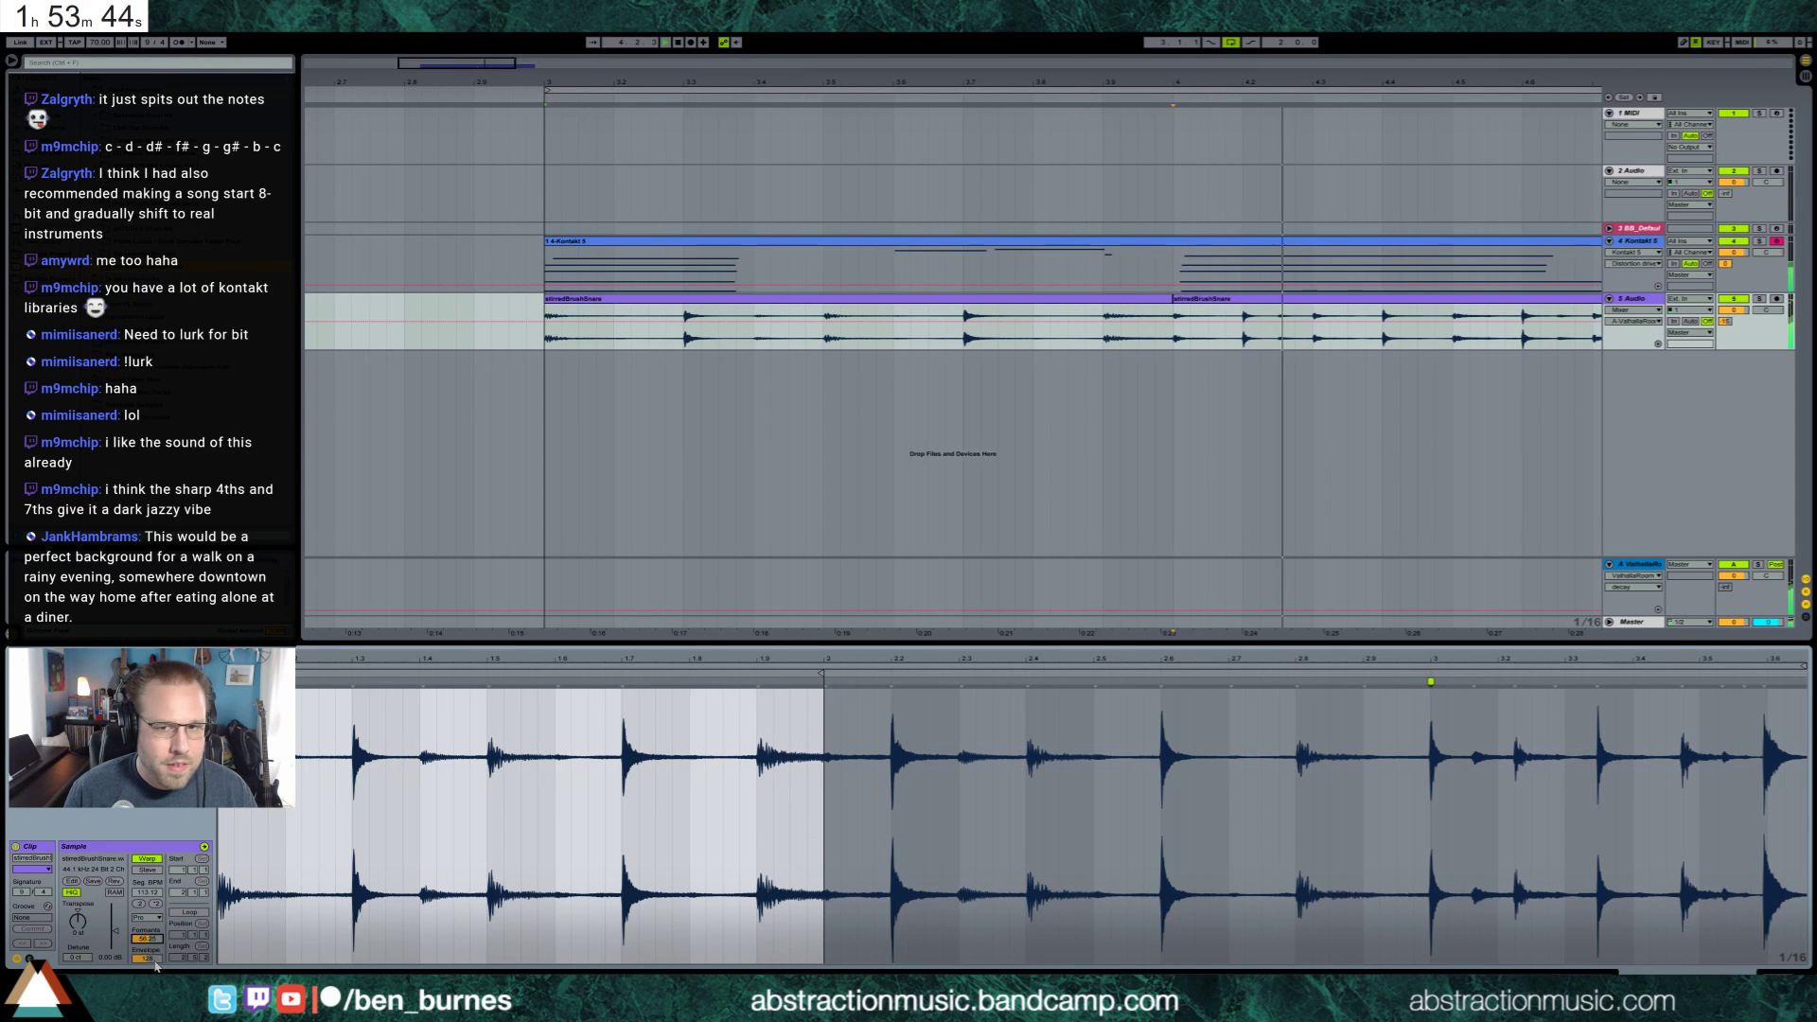
Extend the first brush snare clip over the second one to the end of the two-bar loop
drag(485, 64, 489, 85)
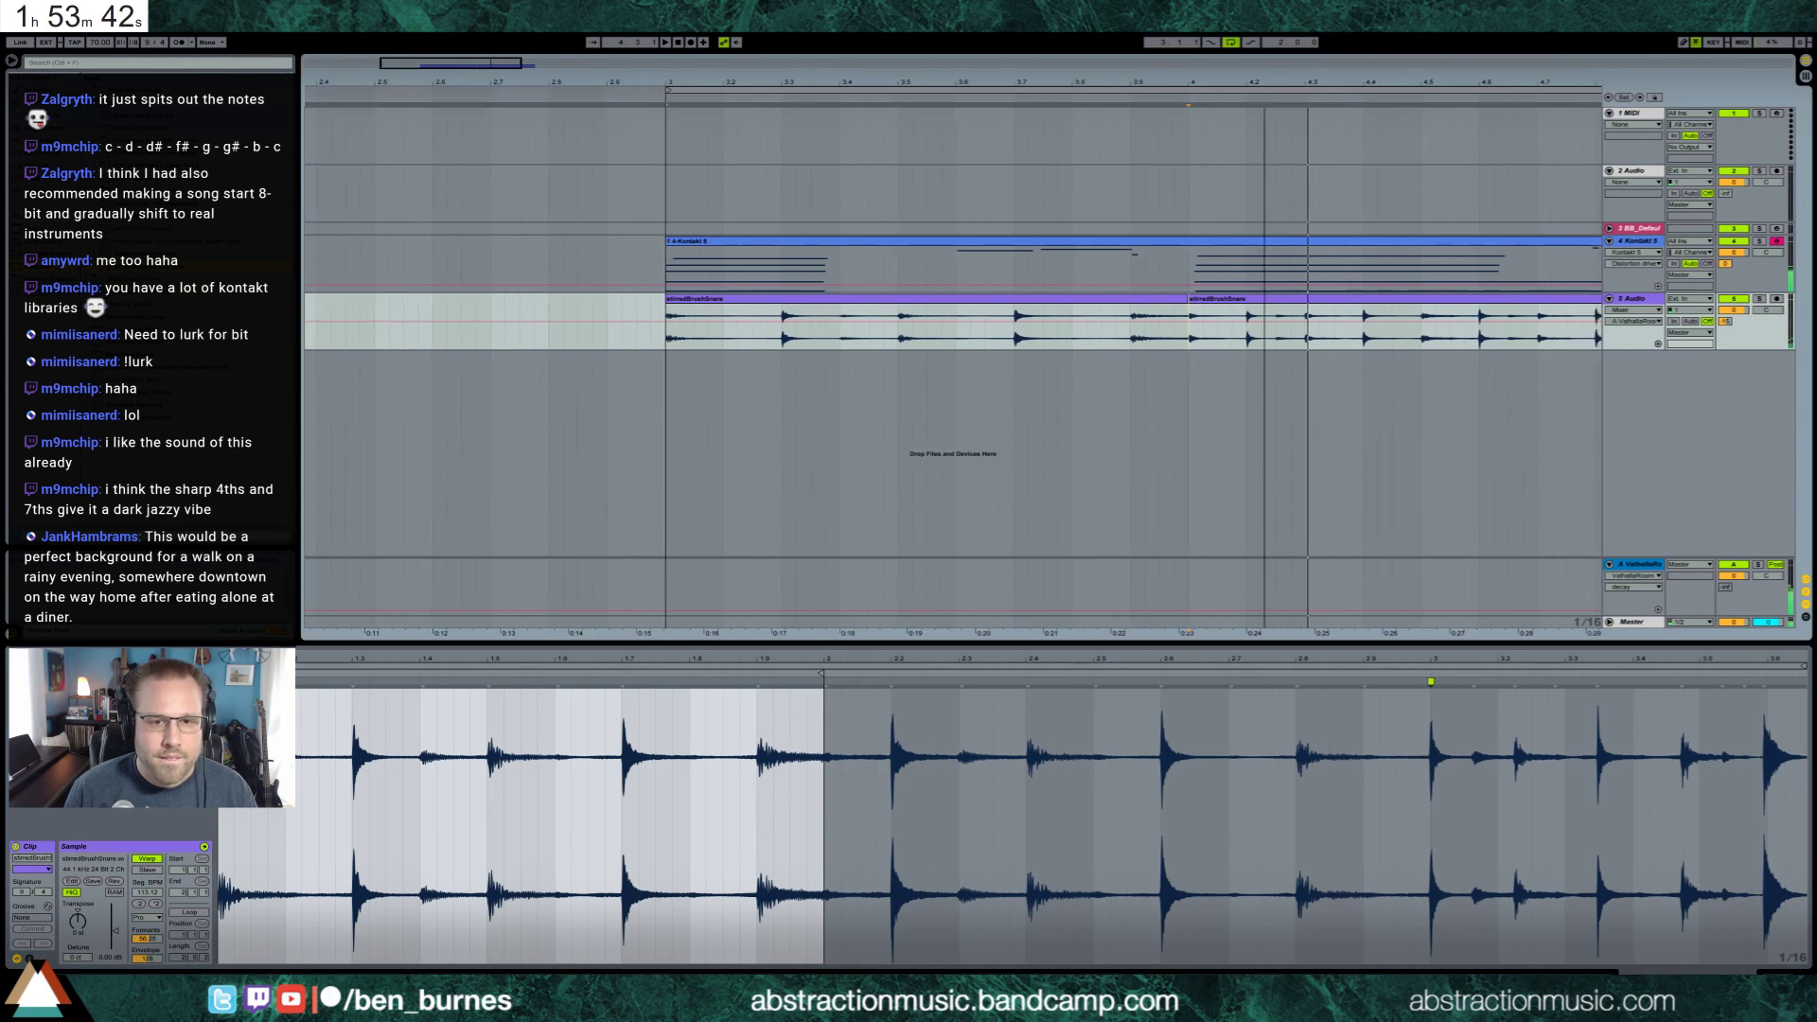
click(771, 306)
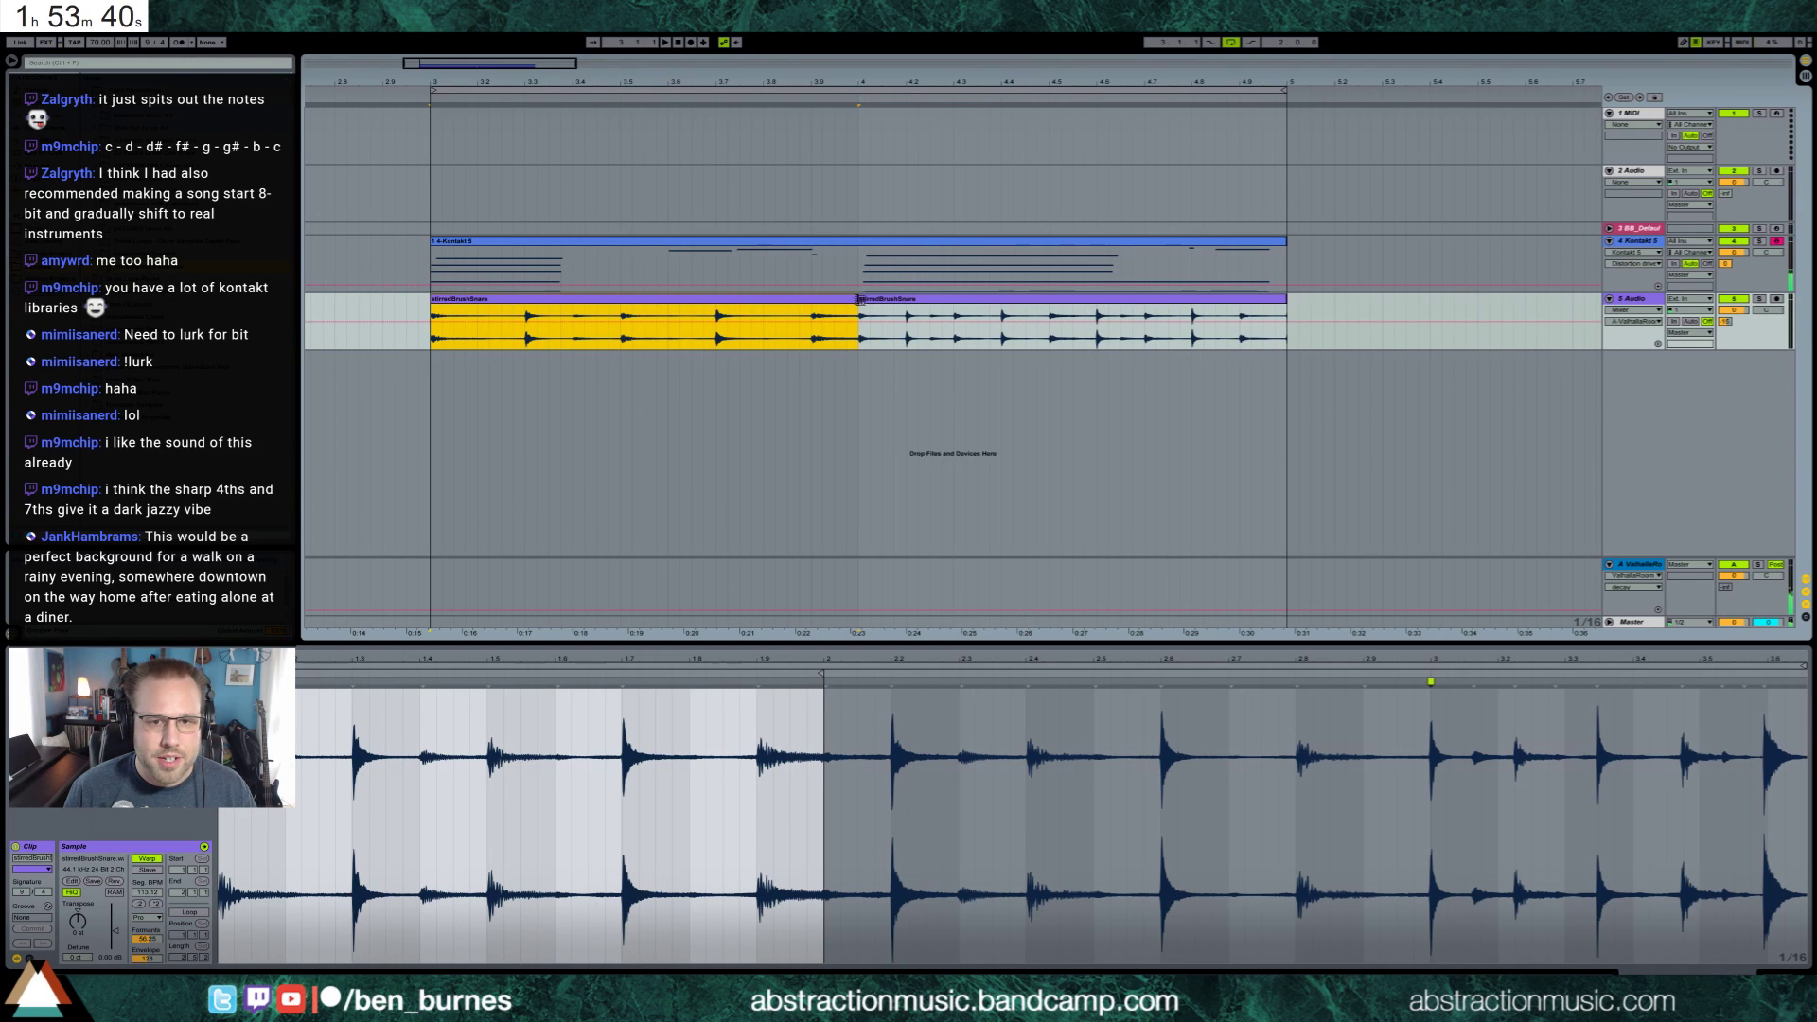
drag(857, 301, 1288, 308)
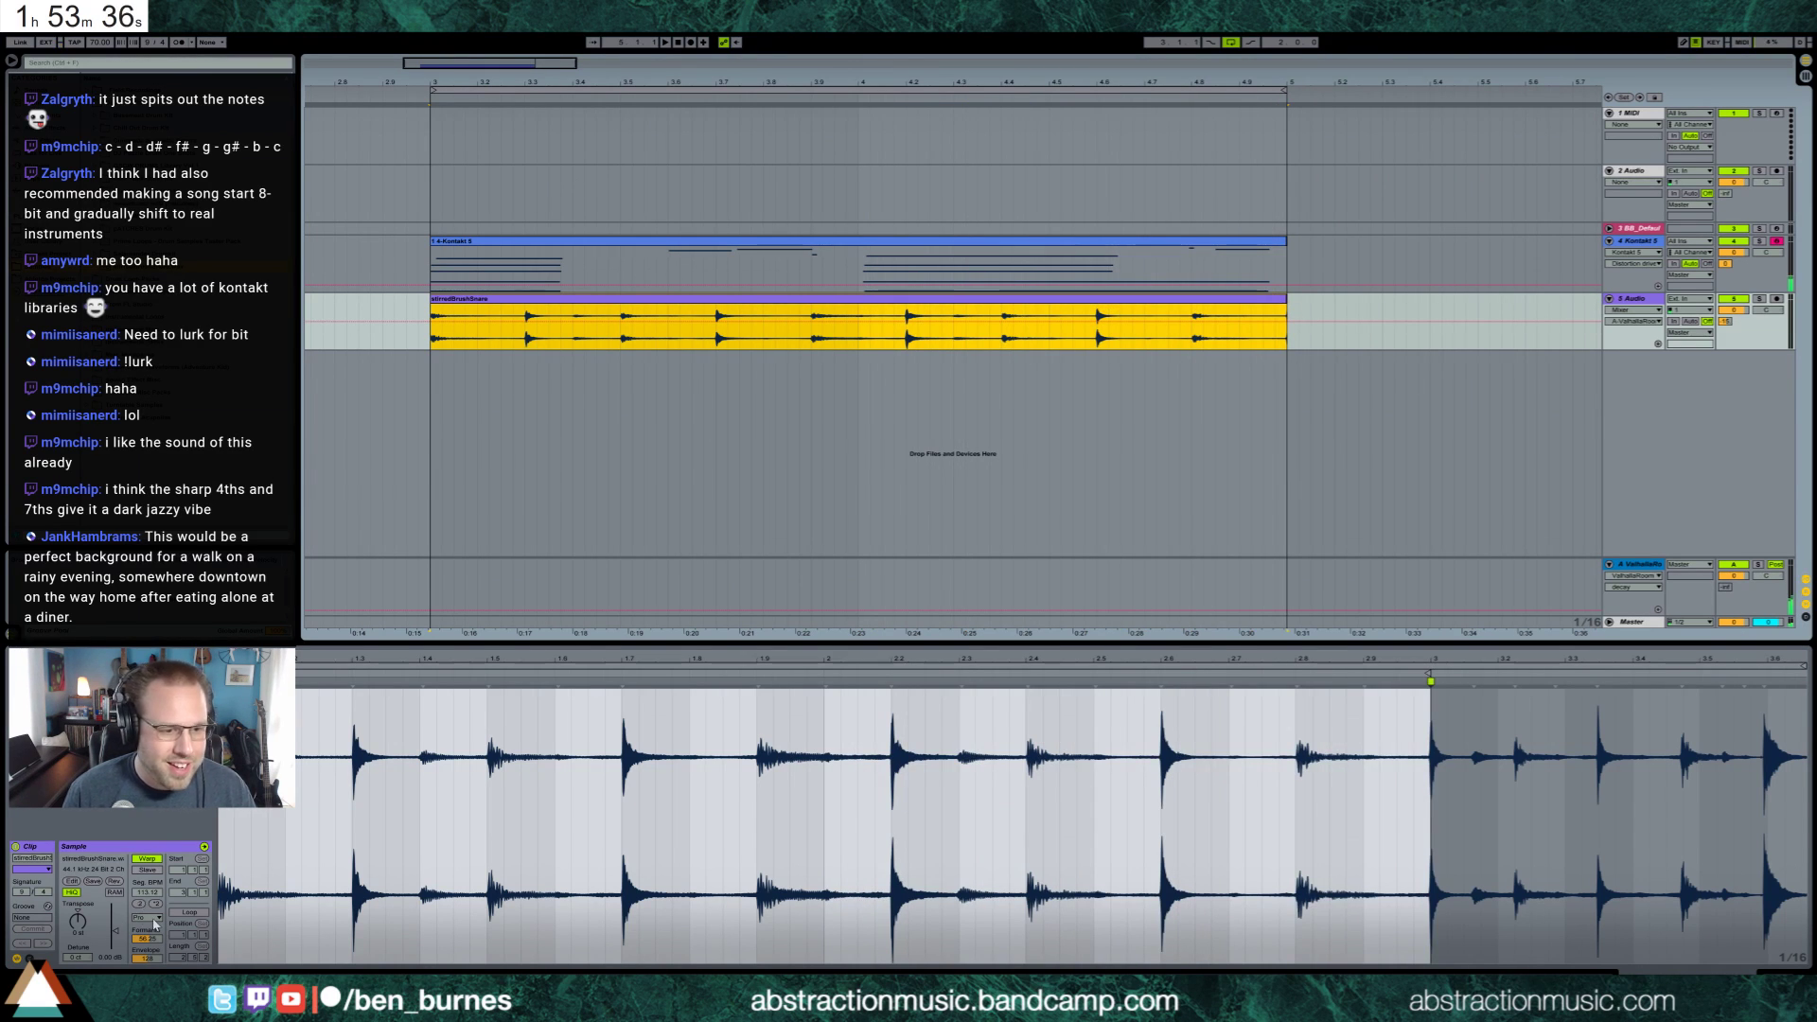
Audition other warp modes on the brush snare clip, settle on Texture, and lower its grain size
click(148, 917)
click(146, 937)
key(space)
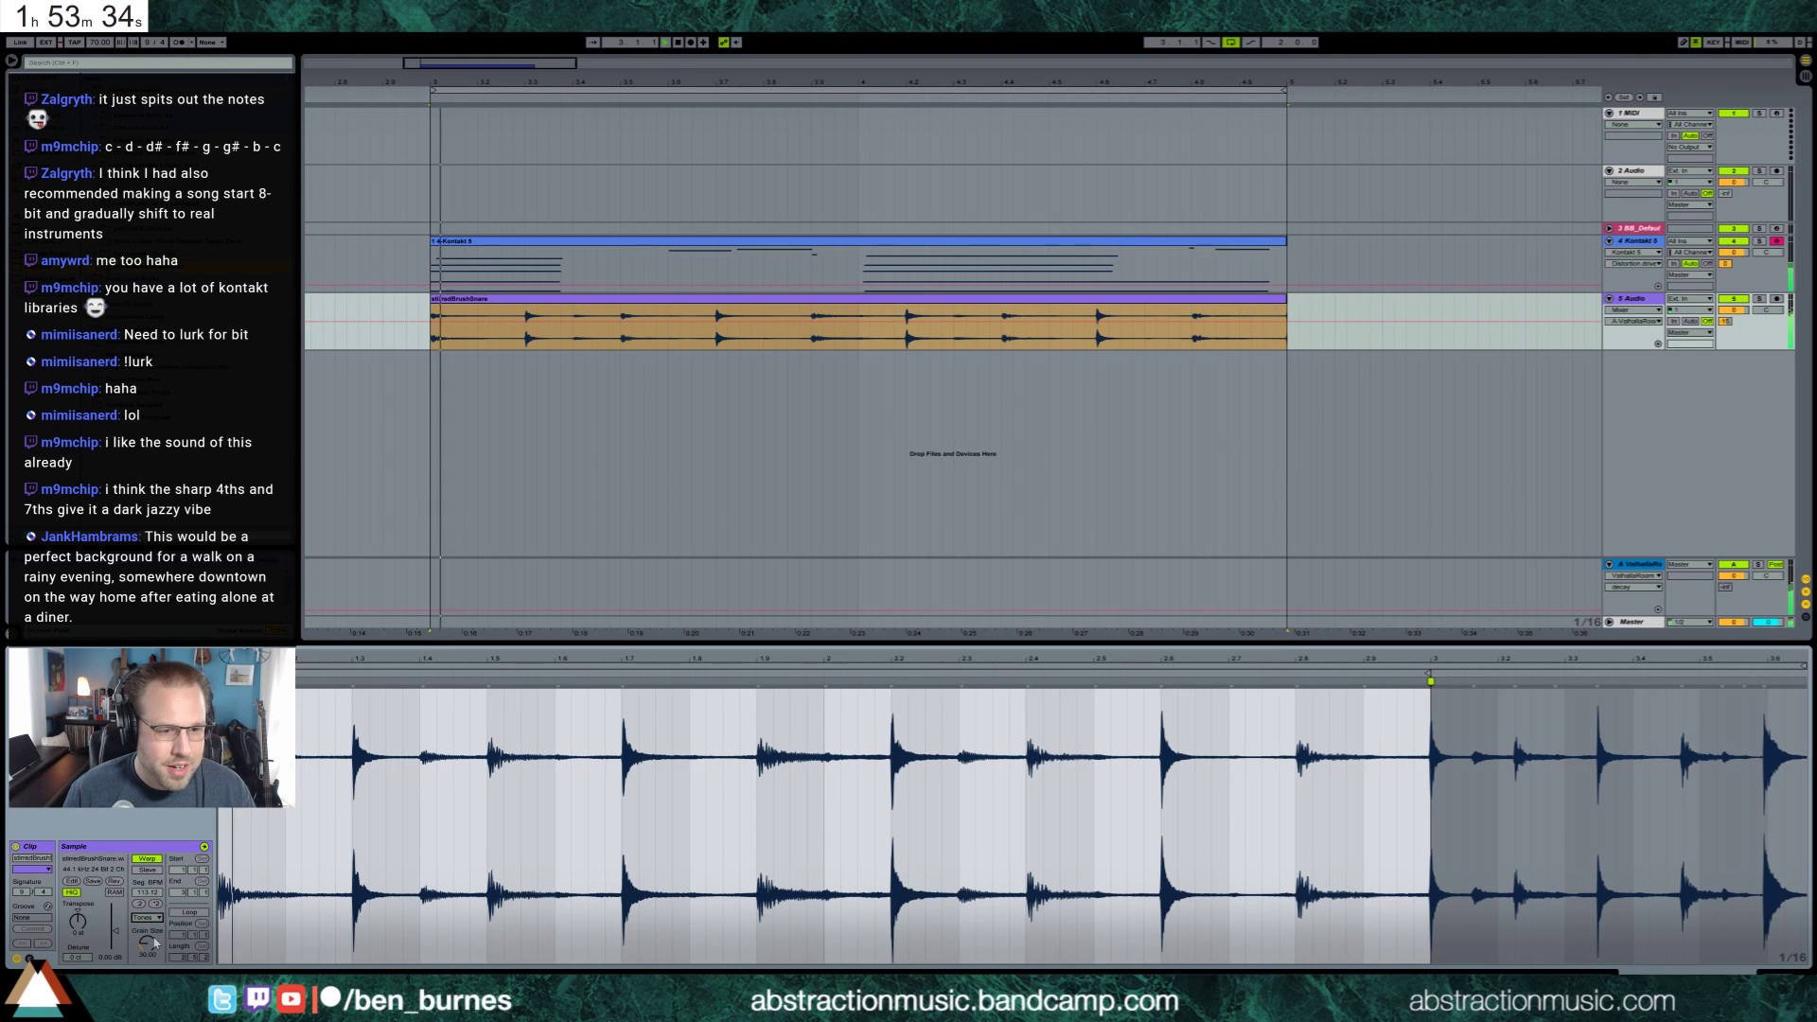
click(144, 918)
click(146, 947)
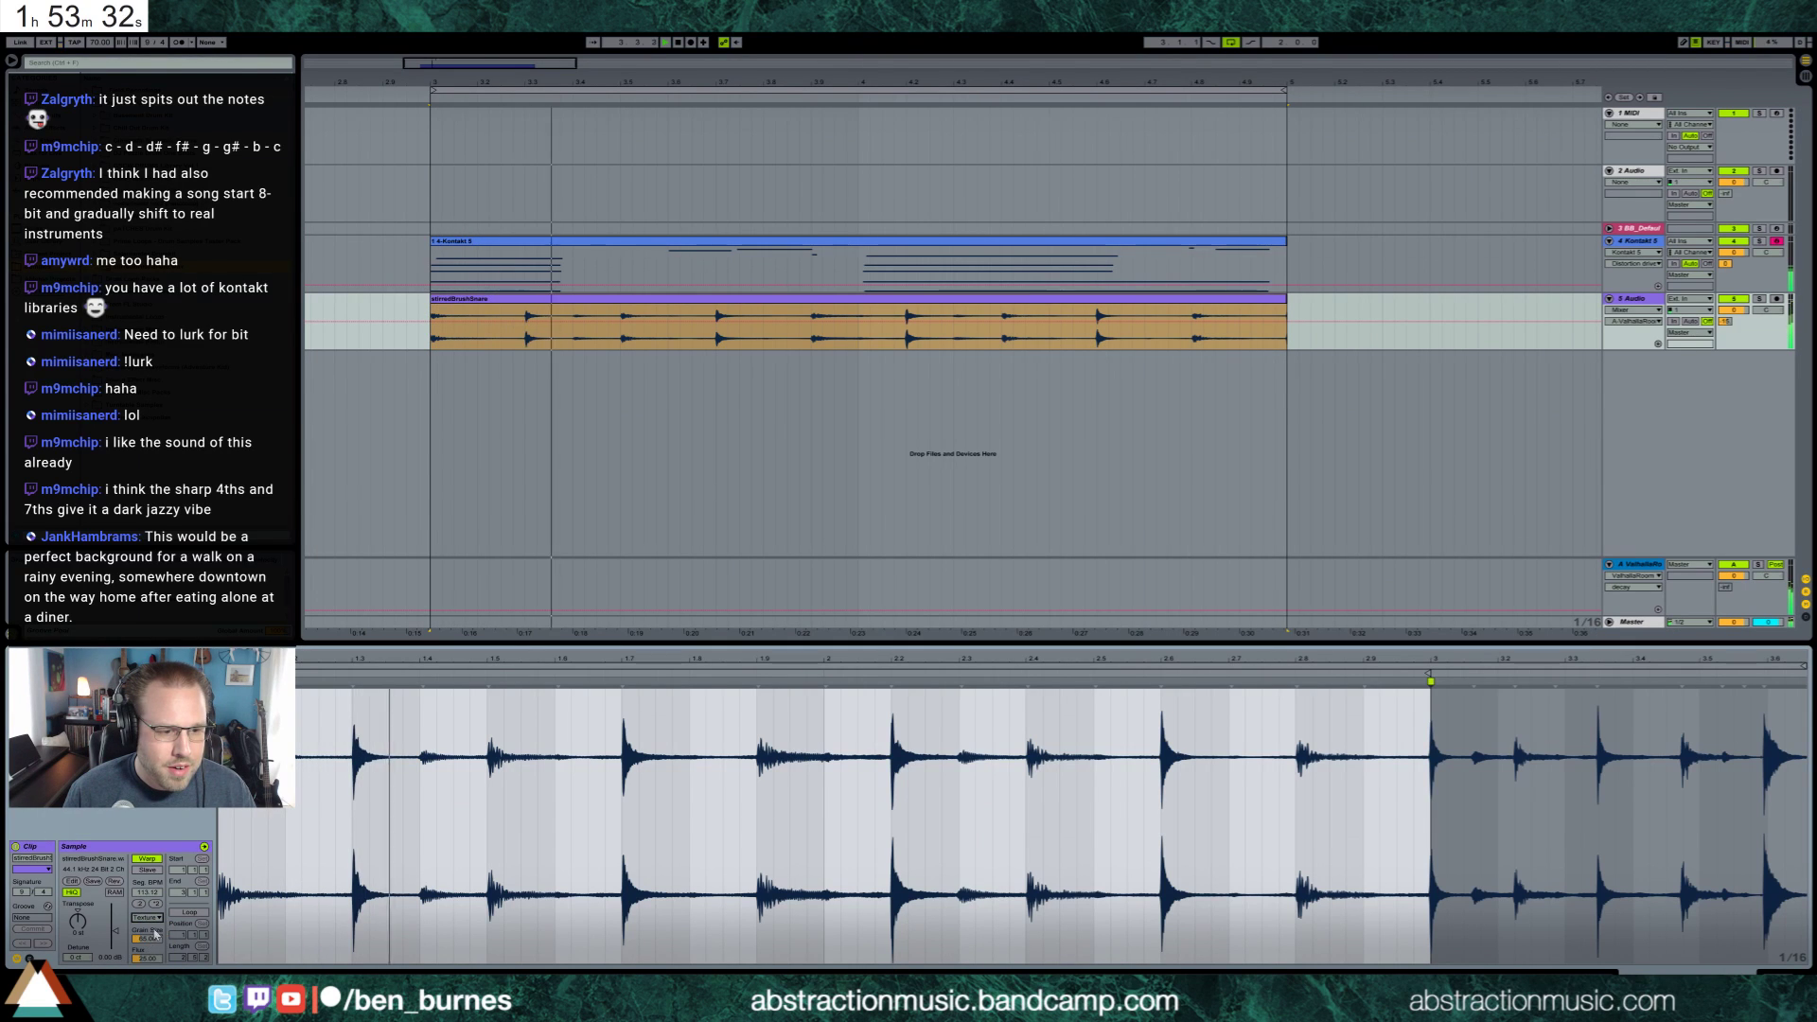
mouse_move(146, 939)
mouse_down()
mouse_move(146, 980)
mouse_move(147, 912)
mouse_move(147, 972)
mouse_up()
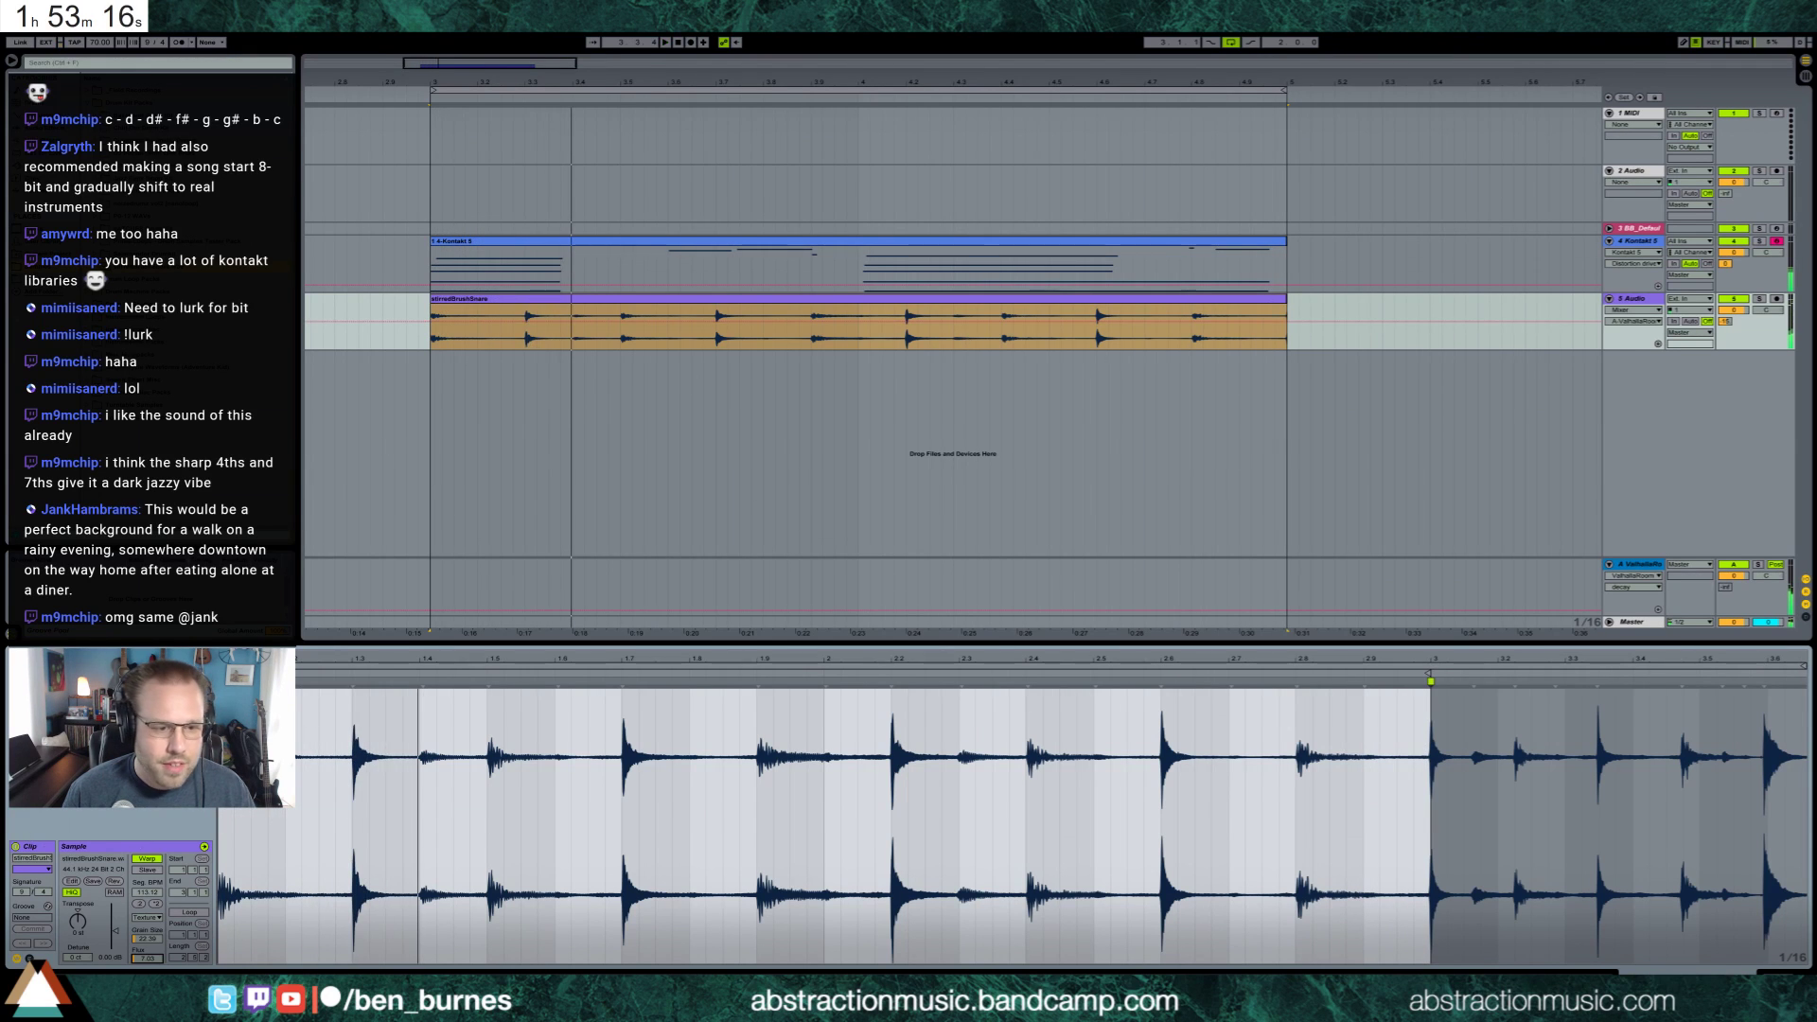
Move the brush snare clip's warp marker from bar 3 back to bar 2 and close the chat status window
click(658, 301)
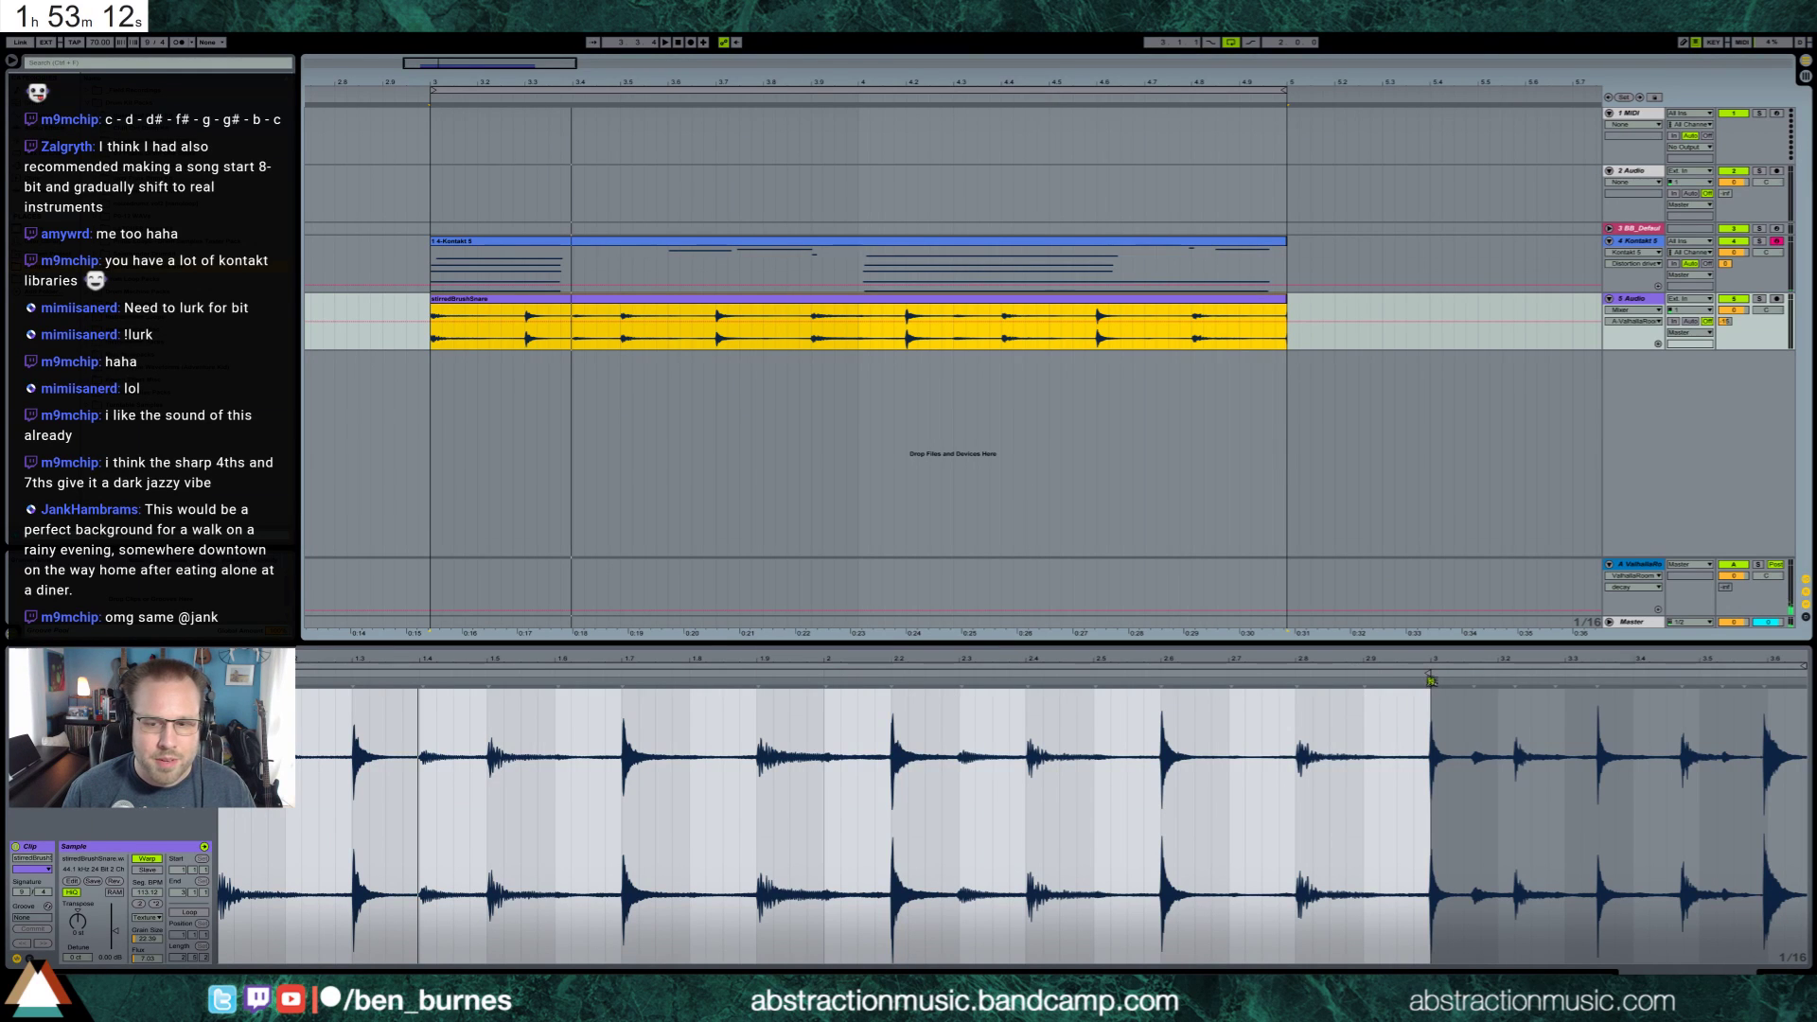
mouse_move(1431, 680)
mouse_down()
mouse_move(985, 713)
mouse_move(822, 683)
mouse_up()
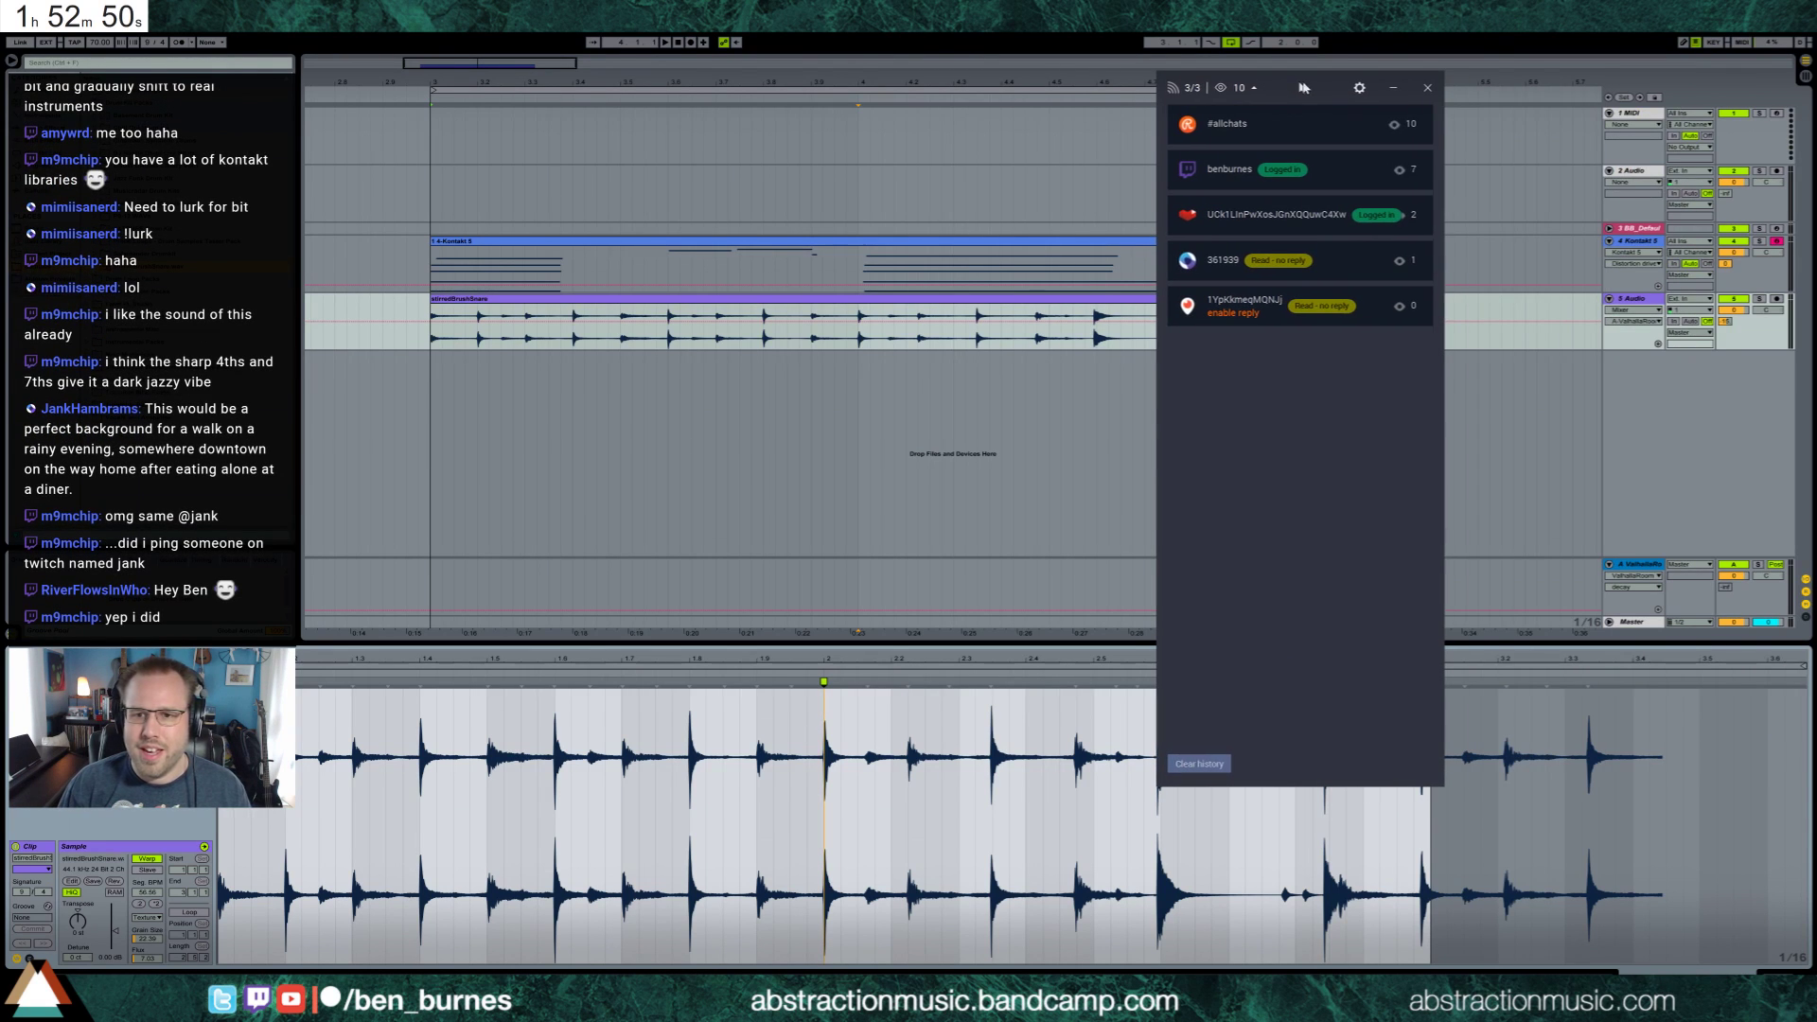
click(1427, 87)
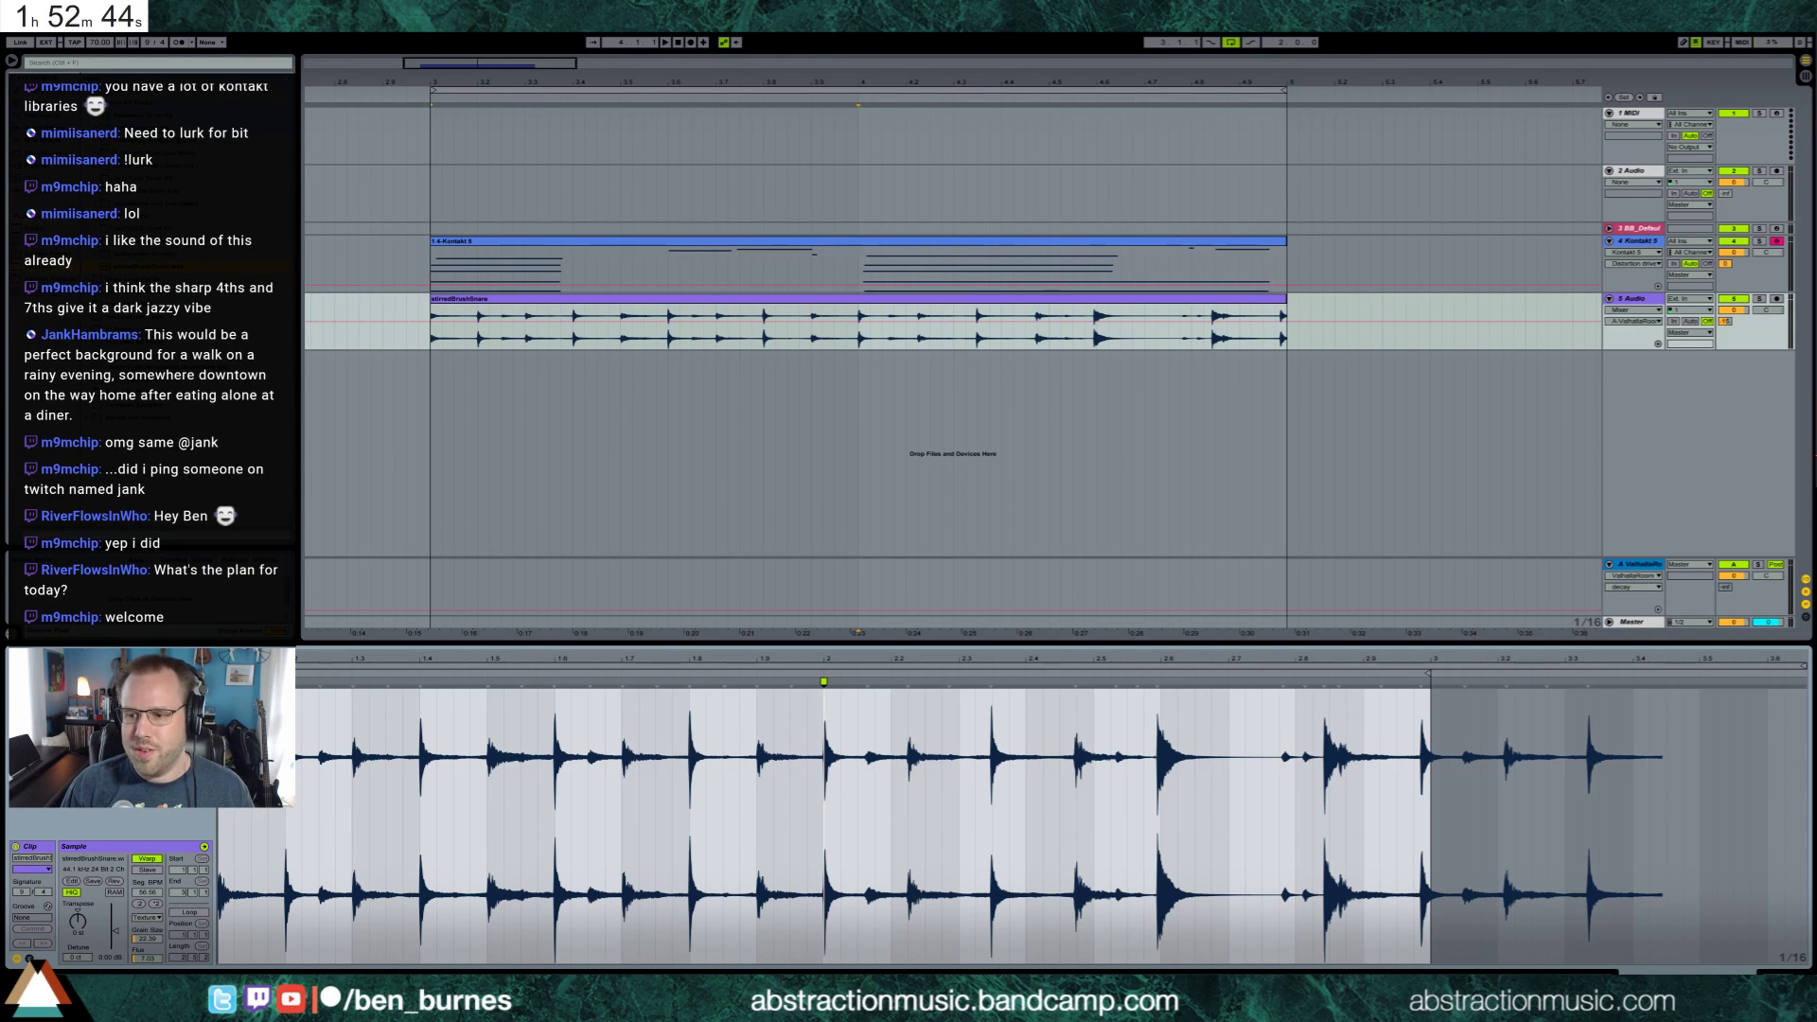
Split the brush snare clip after its first beat and move the remainder one beat later
click(429, 350)
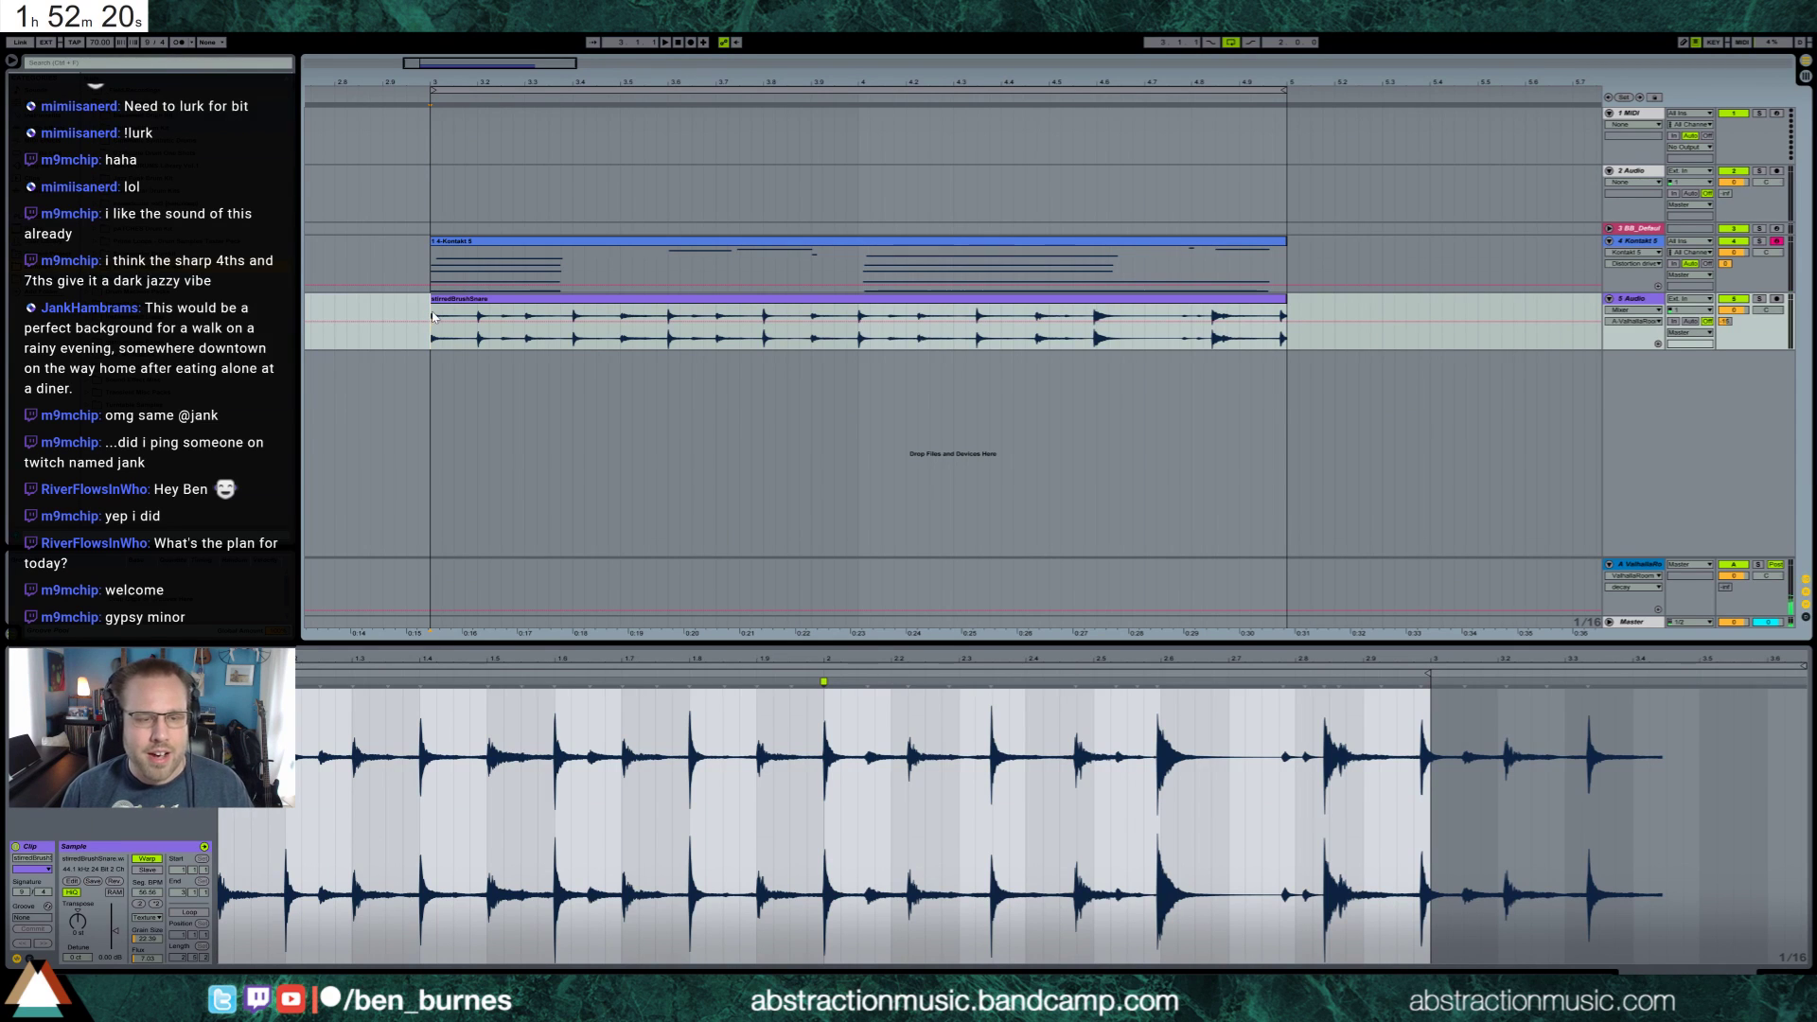
drag(463, 59, 464, 82)
drag(1419, 342, 622, 350)
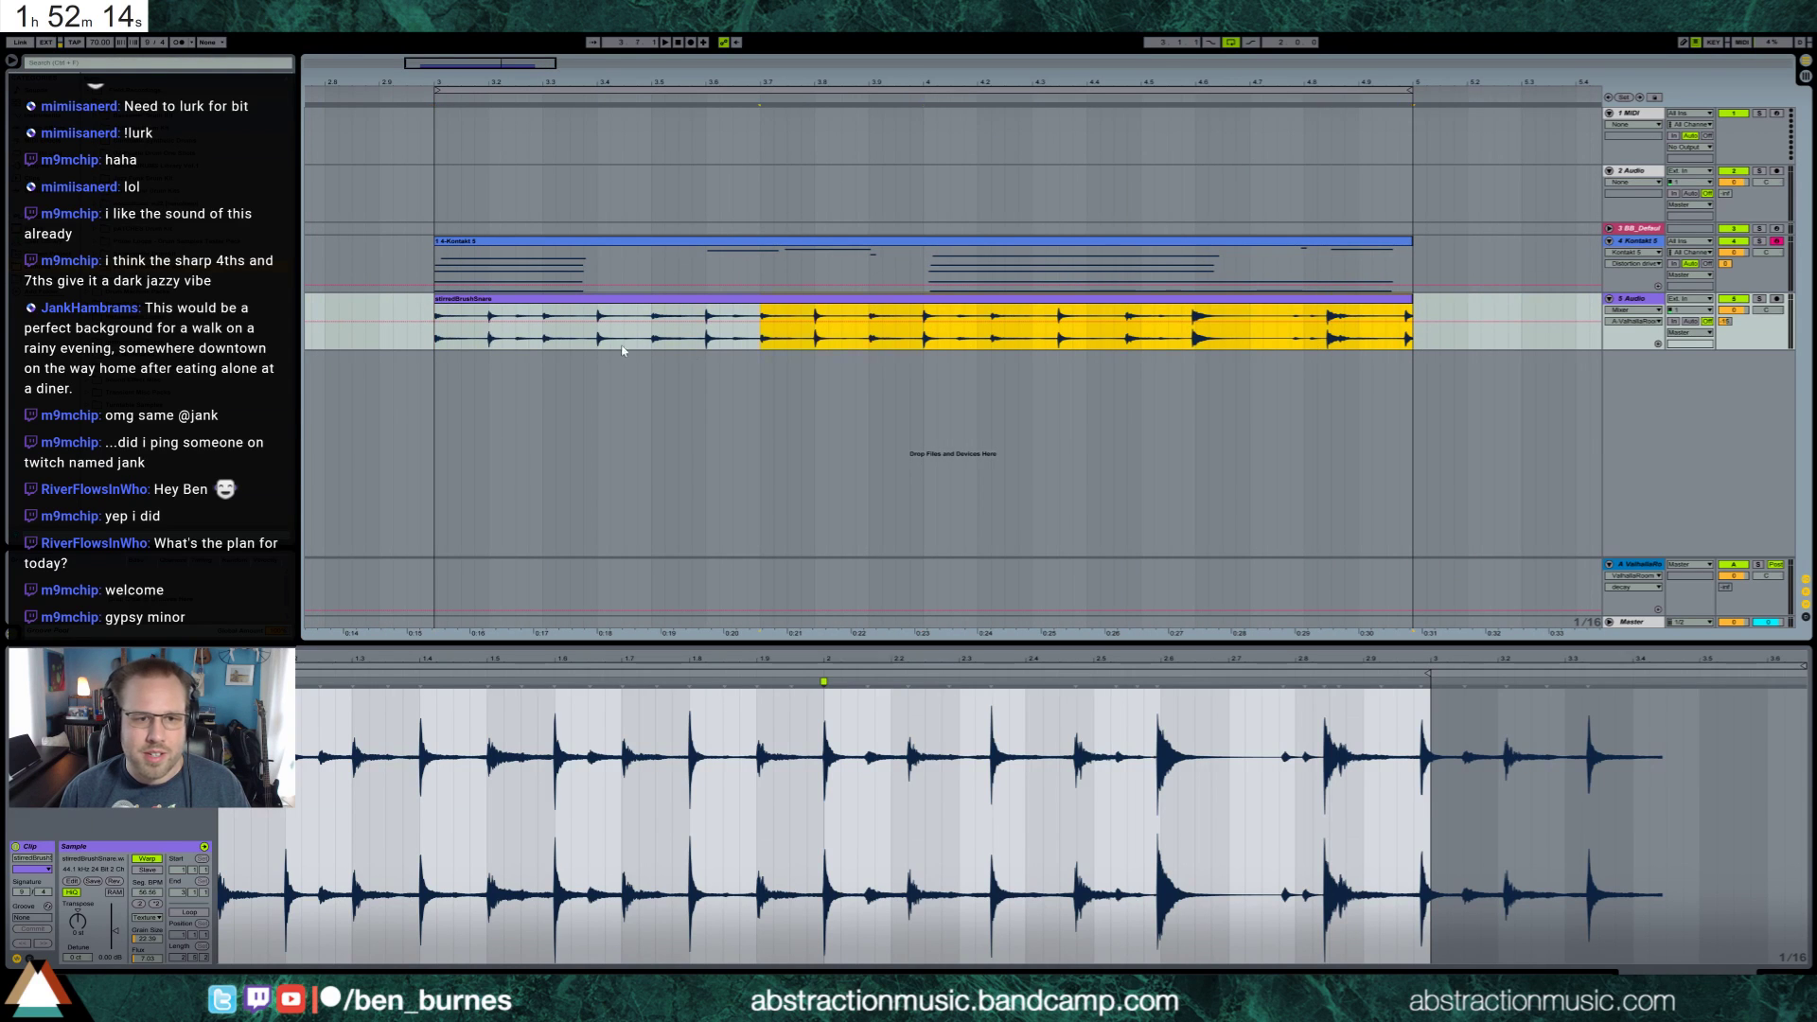
drag(518, 306, 573, 307)
click(515, 339)
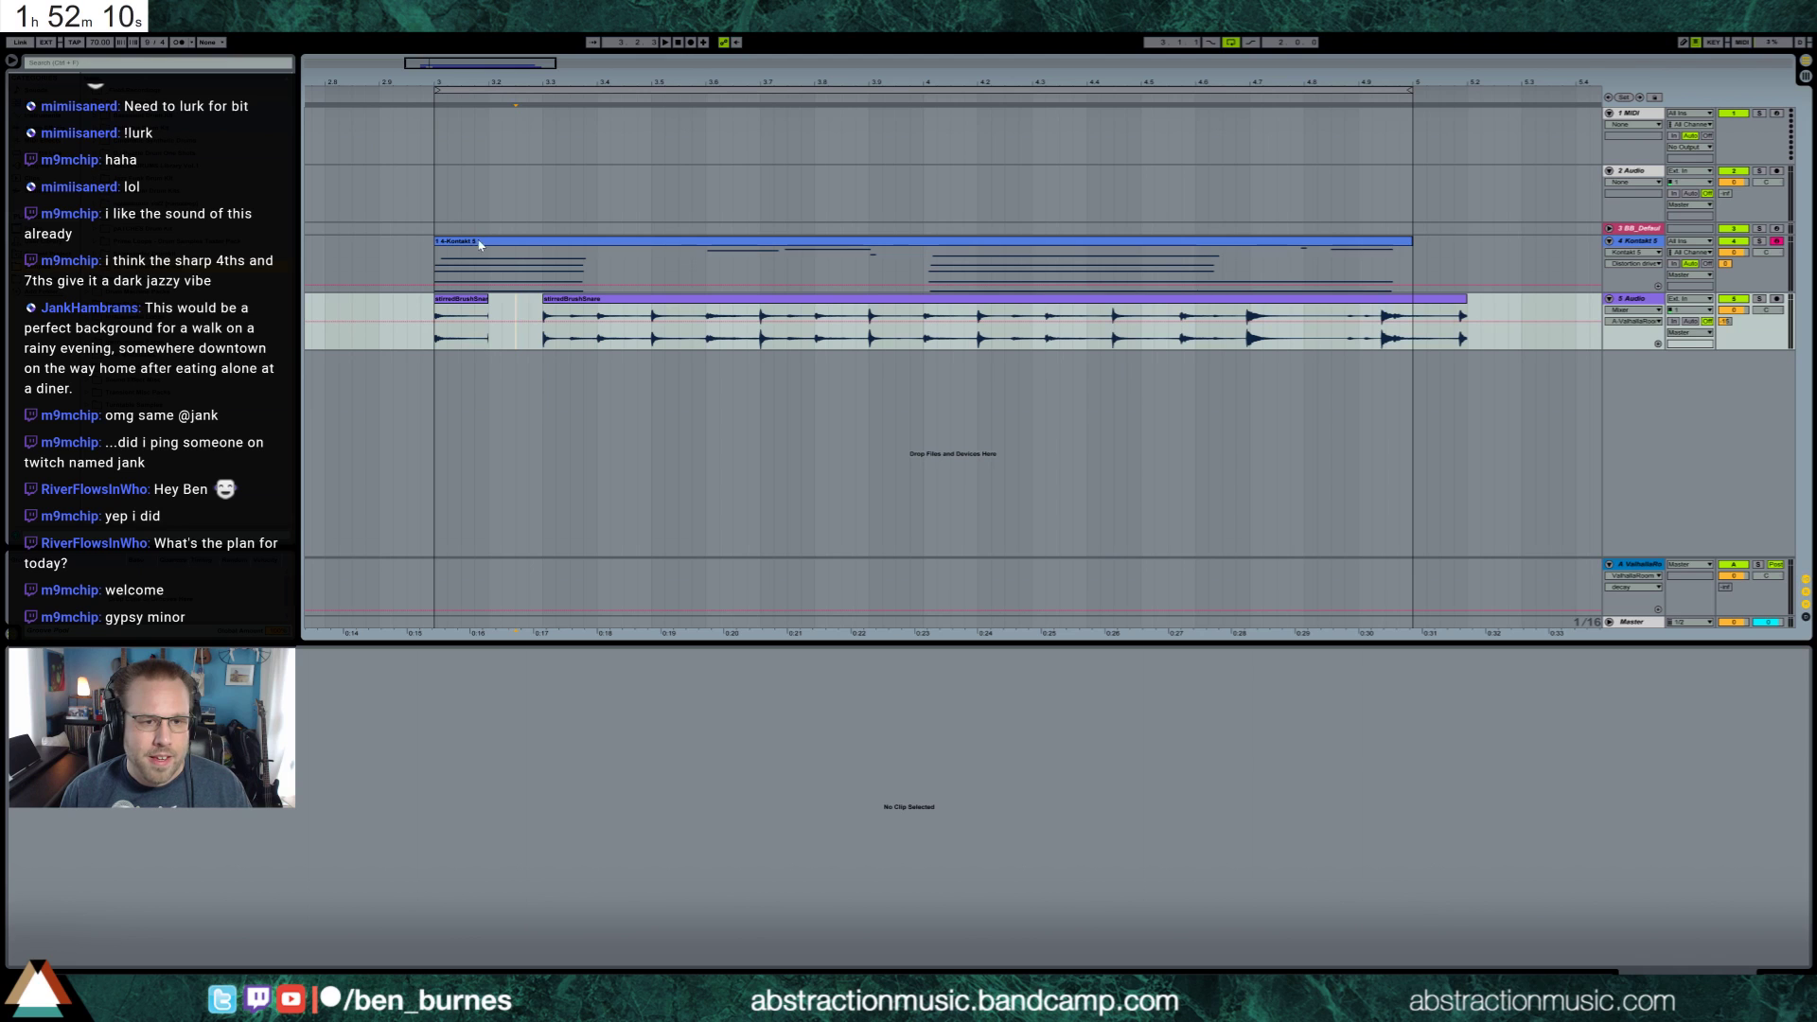
Fill the gap with two duplicates of the second half of the first brush snare beat, and audition from the loop start
drag(432, 66, 424, 76)
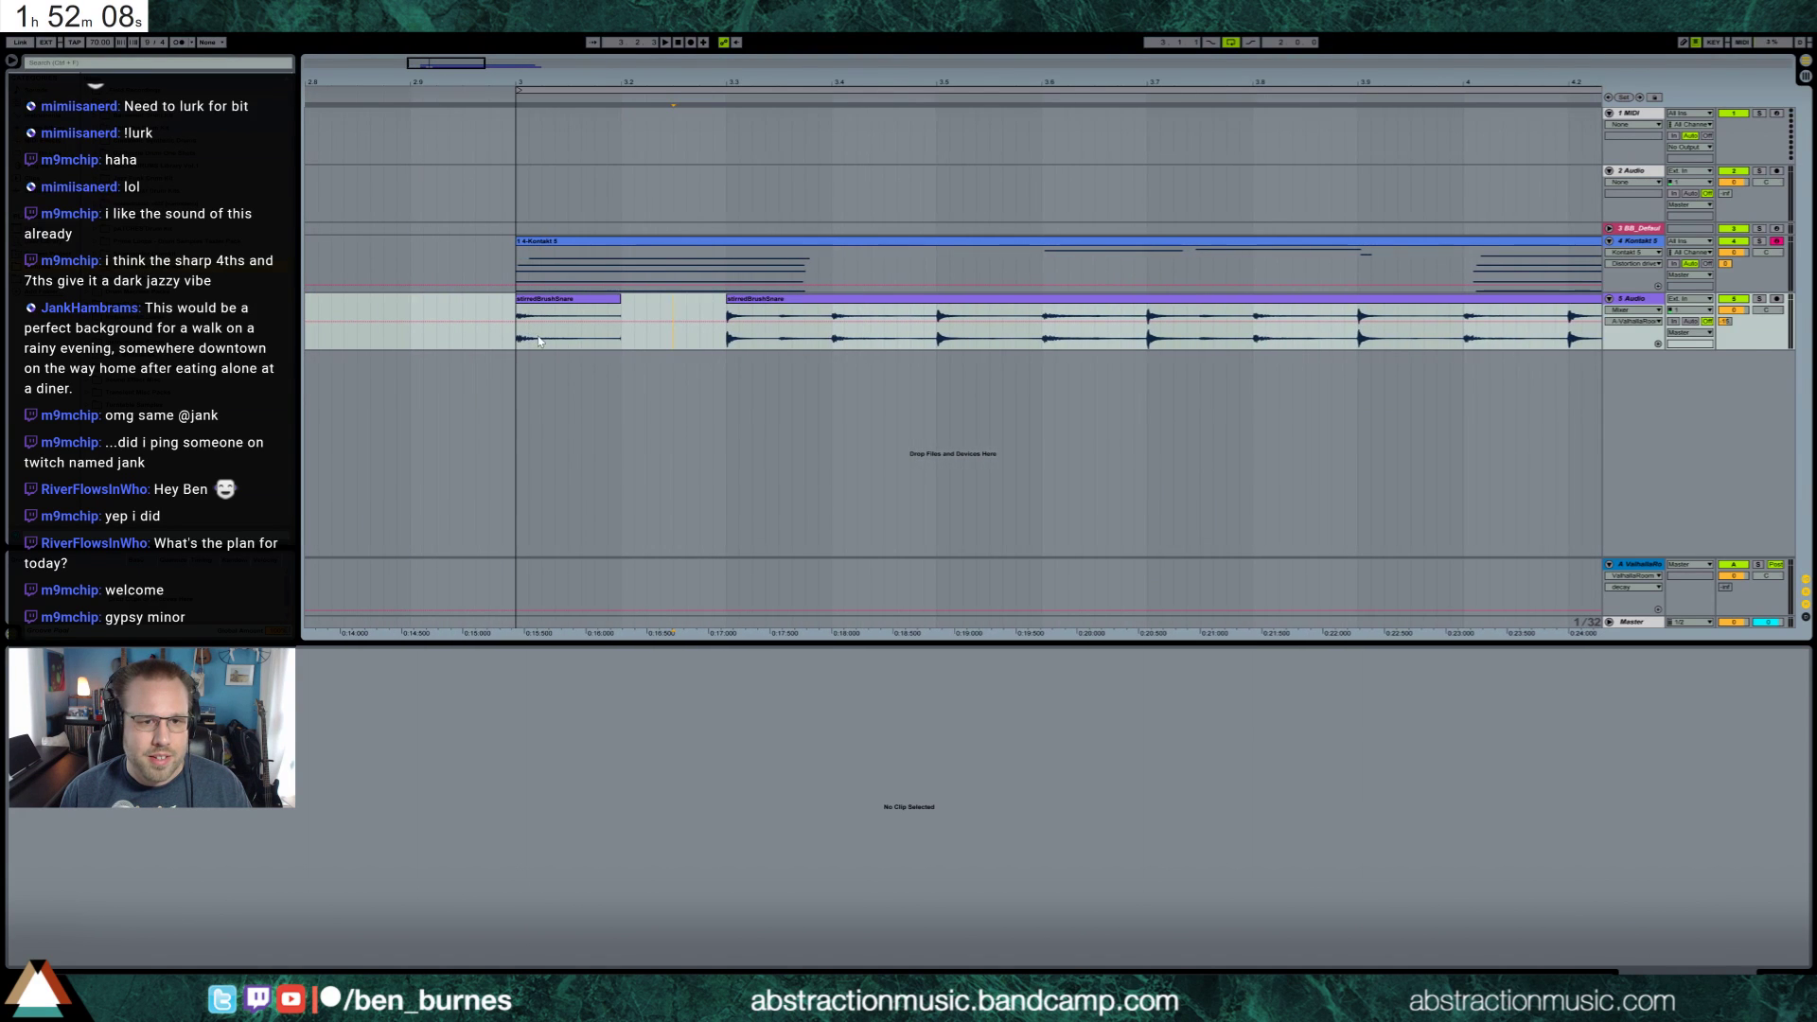
drag(567, 338, 614, 345)
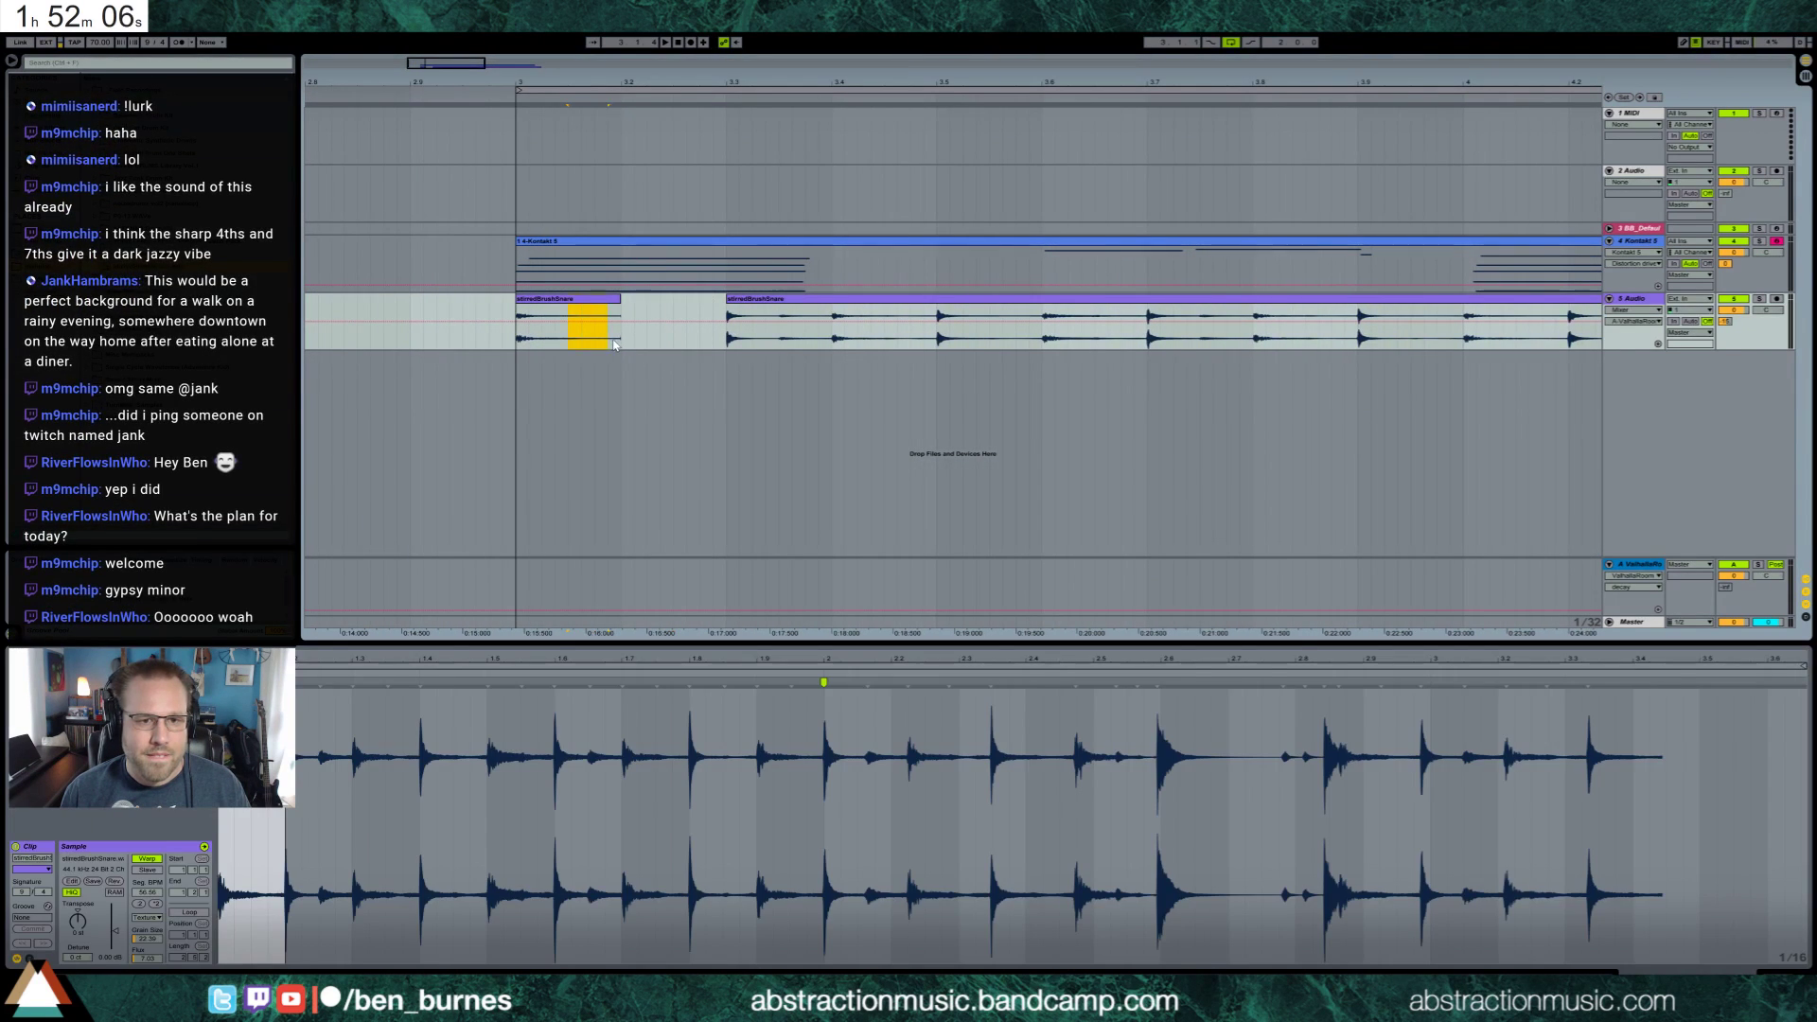
key(ctrl+d)
key(ctrl+d)
click(516, 338)
key(space)
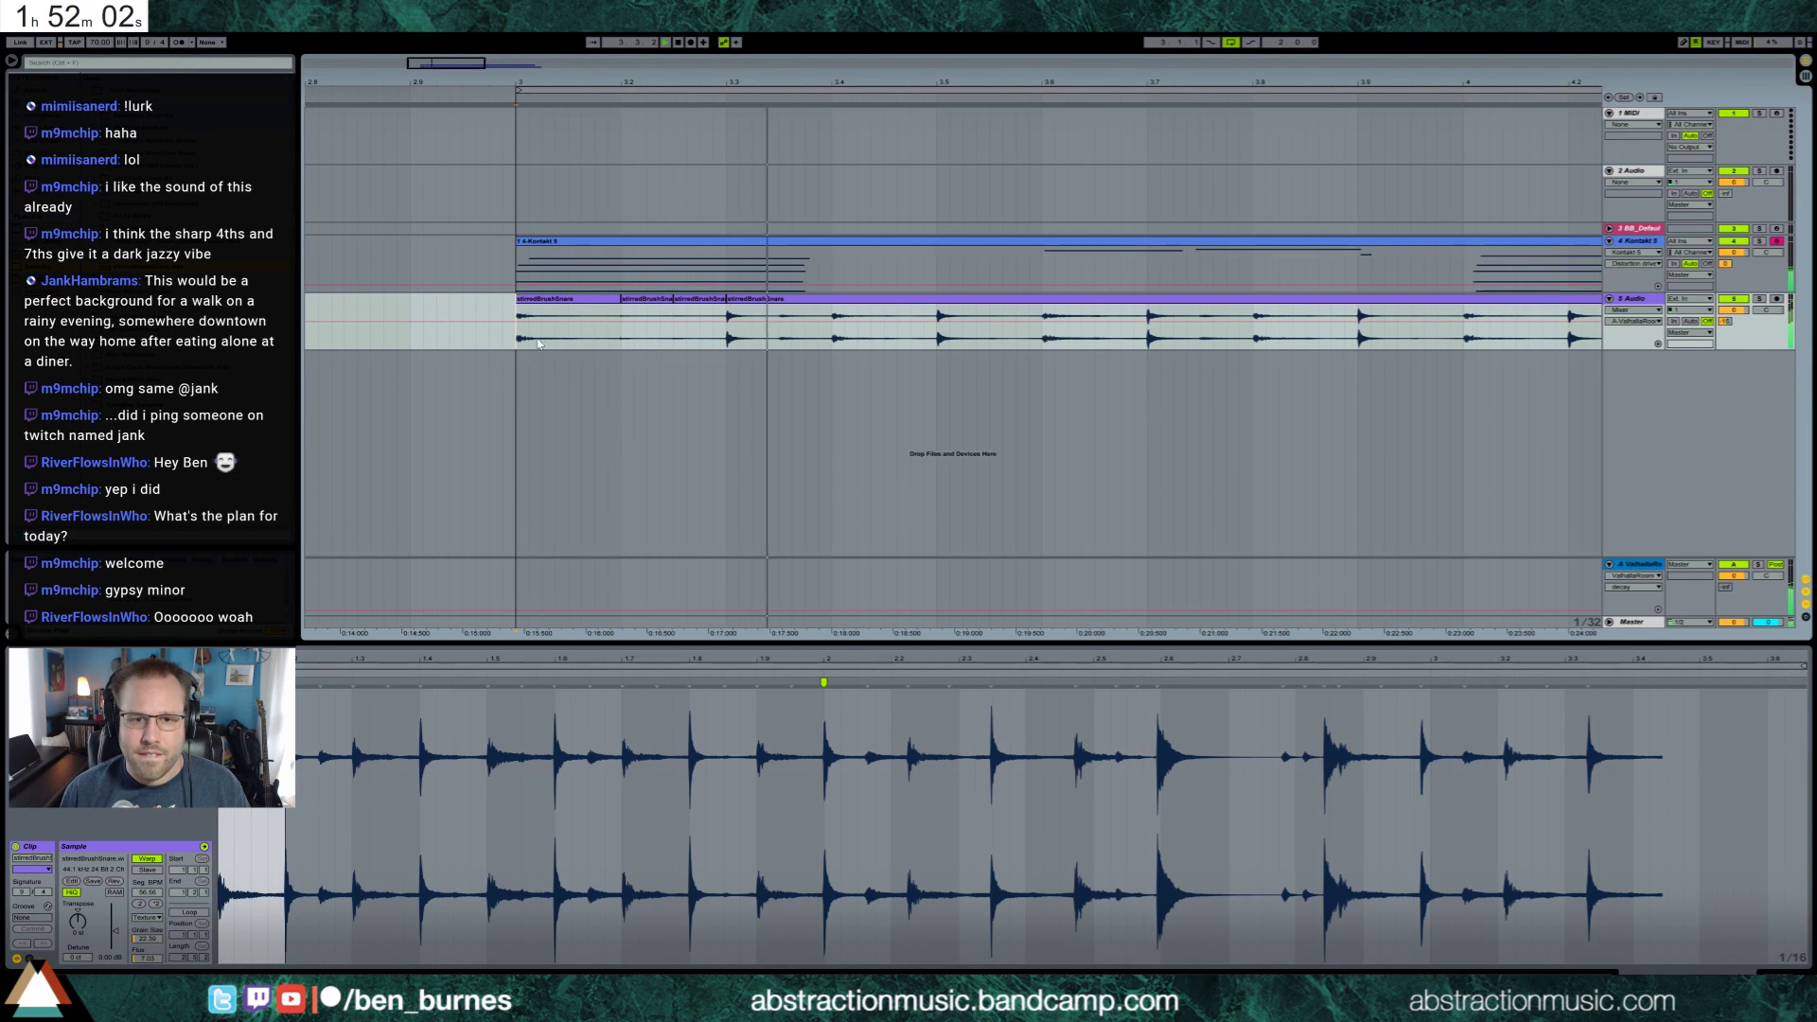
Copy the first two beats of the brush snare pattern and paste them at beat 4 of the same bar
key(space)
click(721, 343)
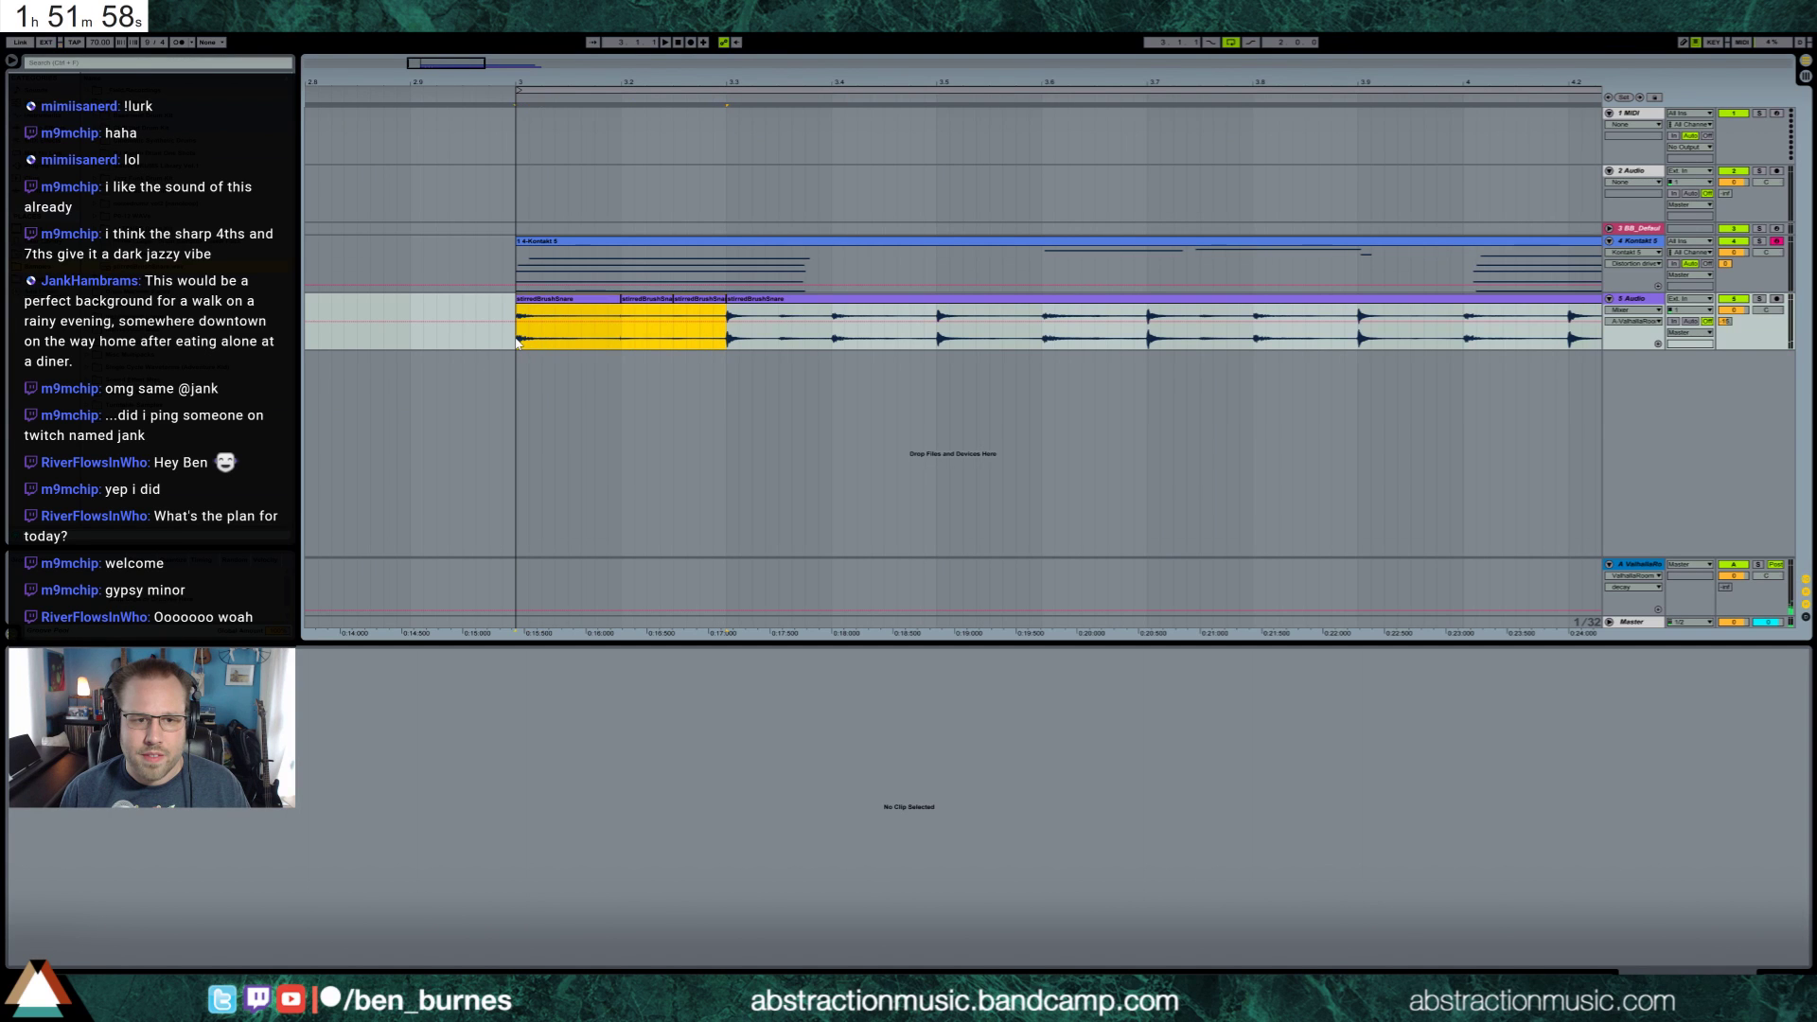
click(832, 342)
key(ctrl+v)
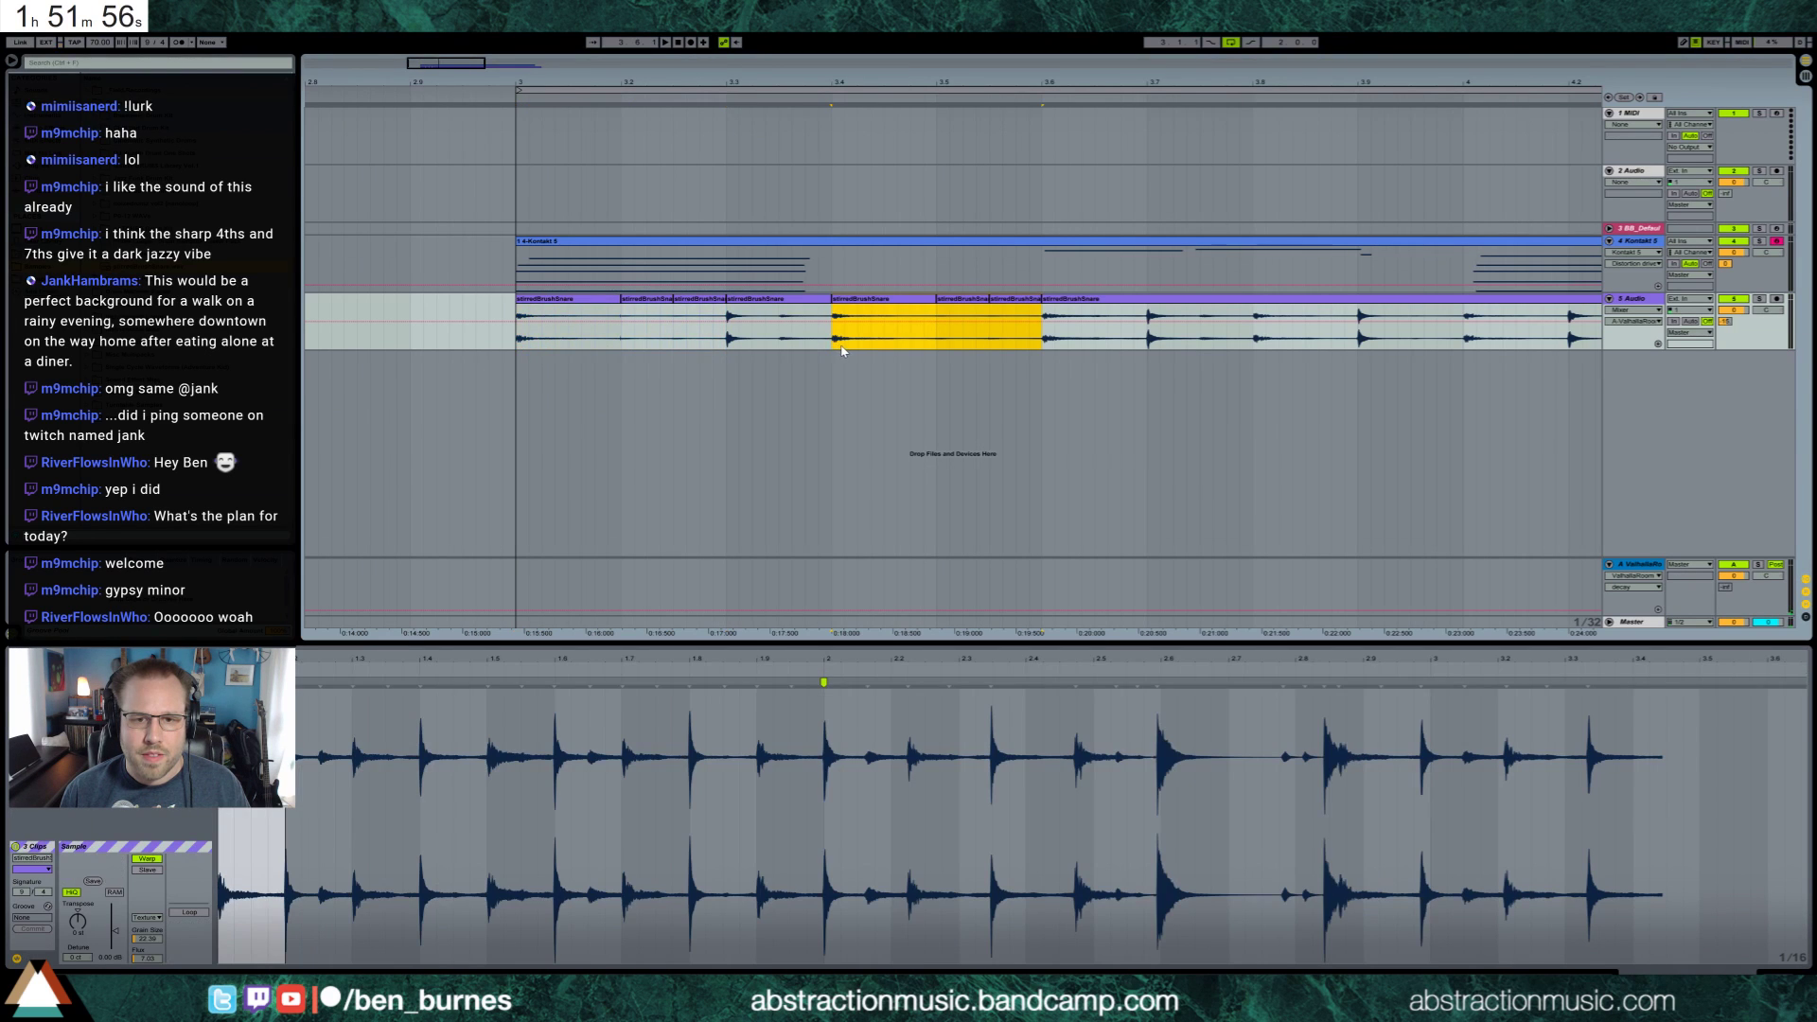
Copy the brush snare slice on beat 3 of bar 3 to beat 6 and audition from the loop start
drag(837, 342, 745, 341)
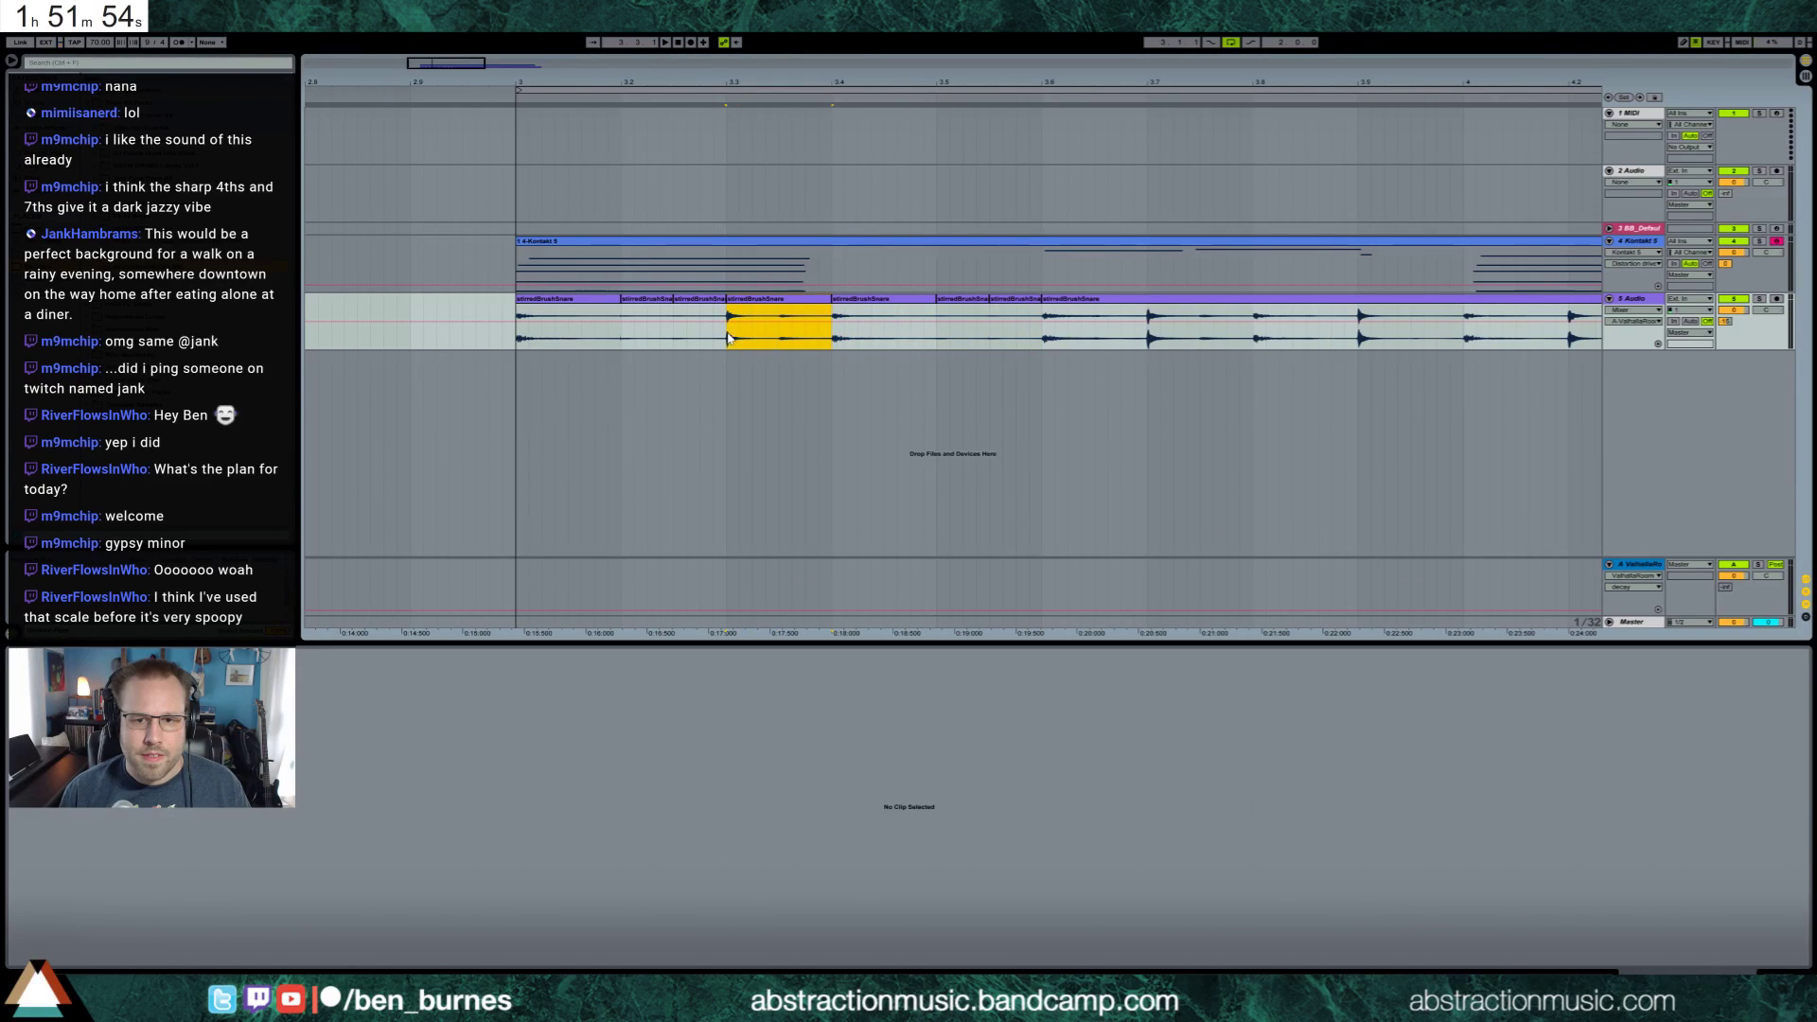
click(1043, 341)
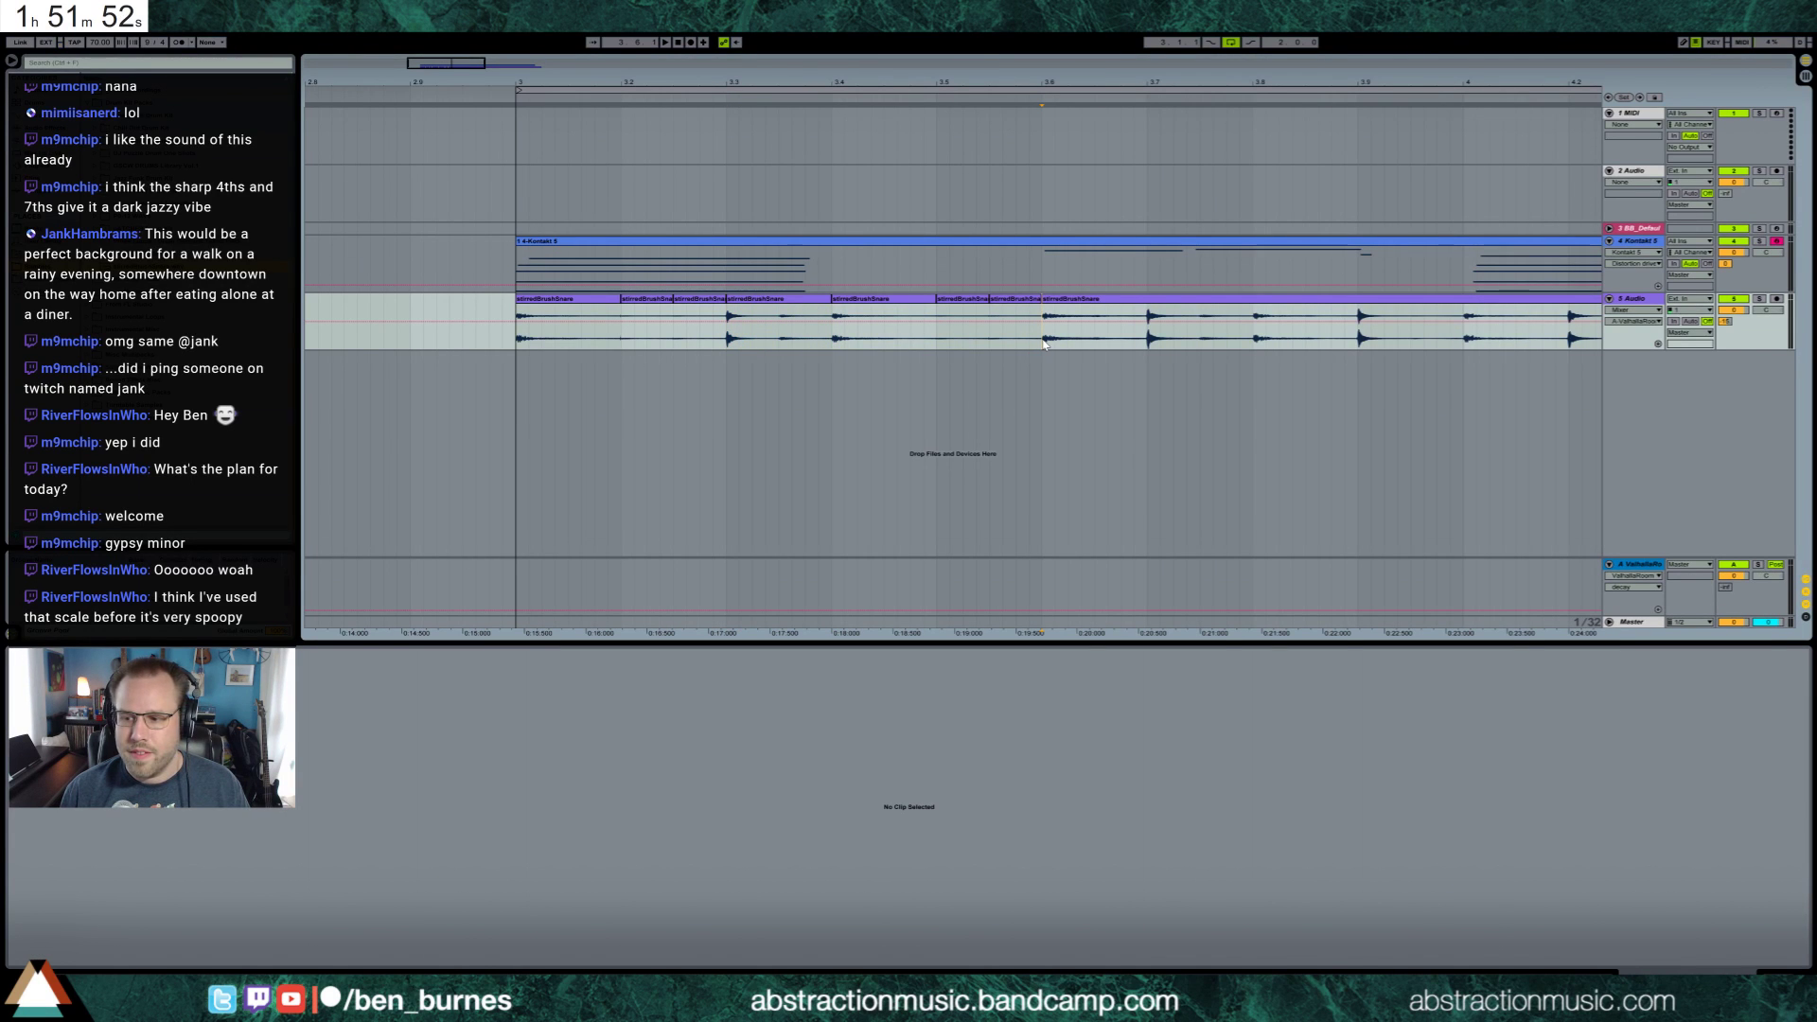
drag(1045, 343, 1146, 343)
key(space)
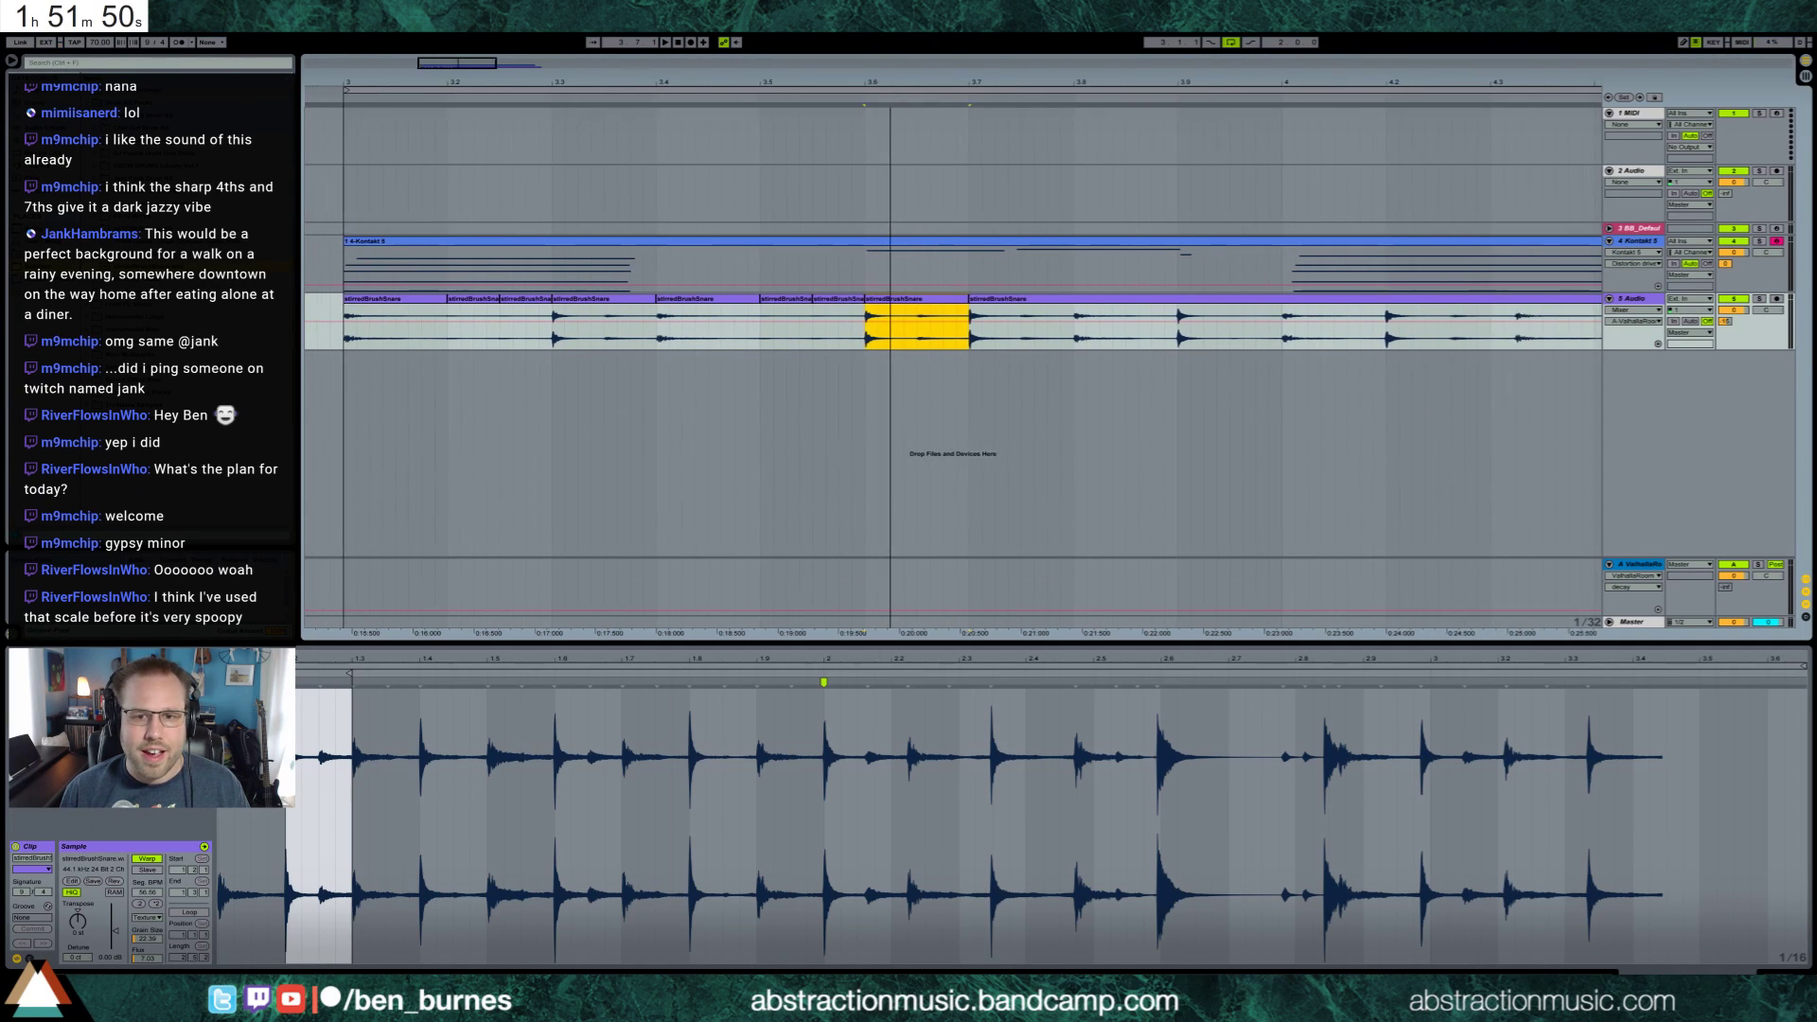
key(minus)
key(space)
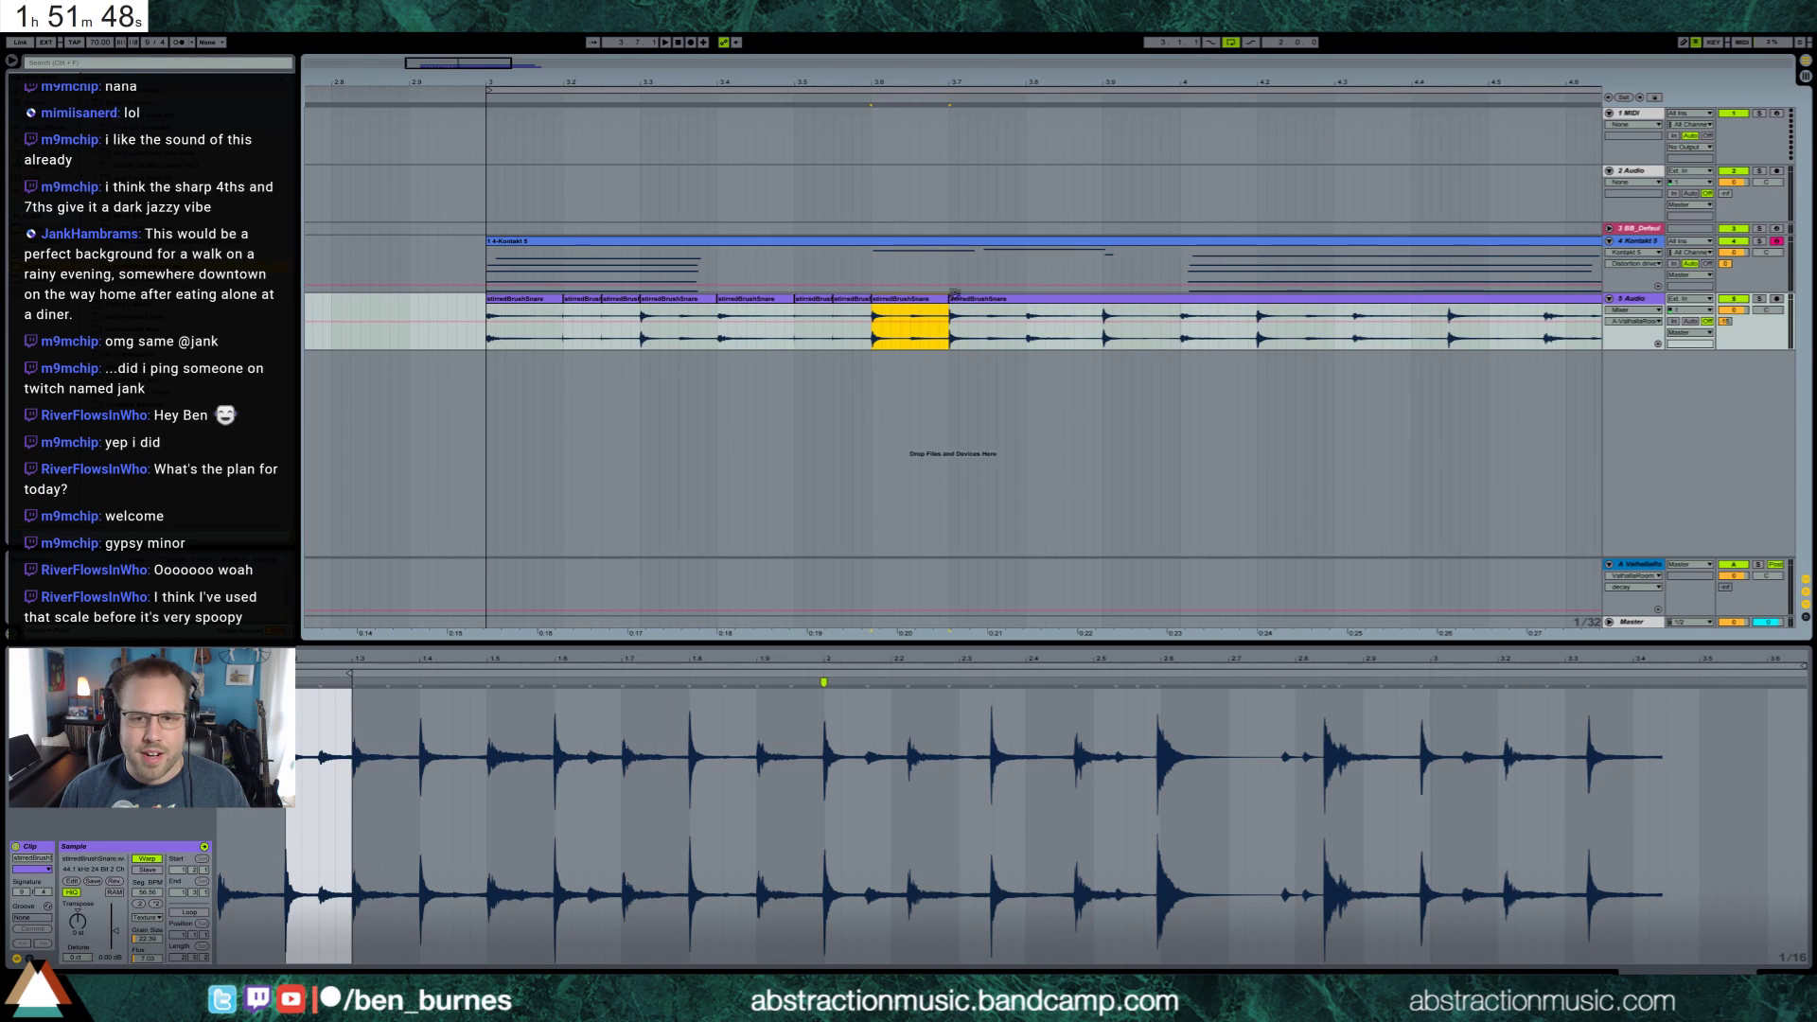
drag(603, 98, 397, 98)
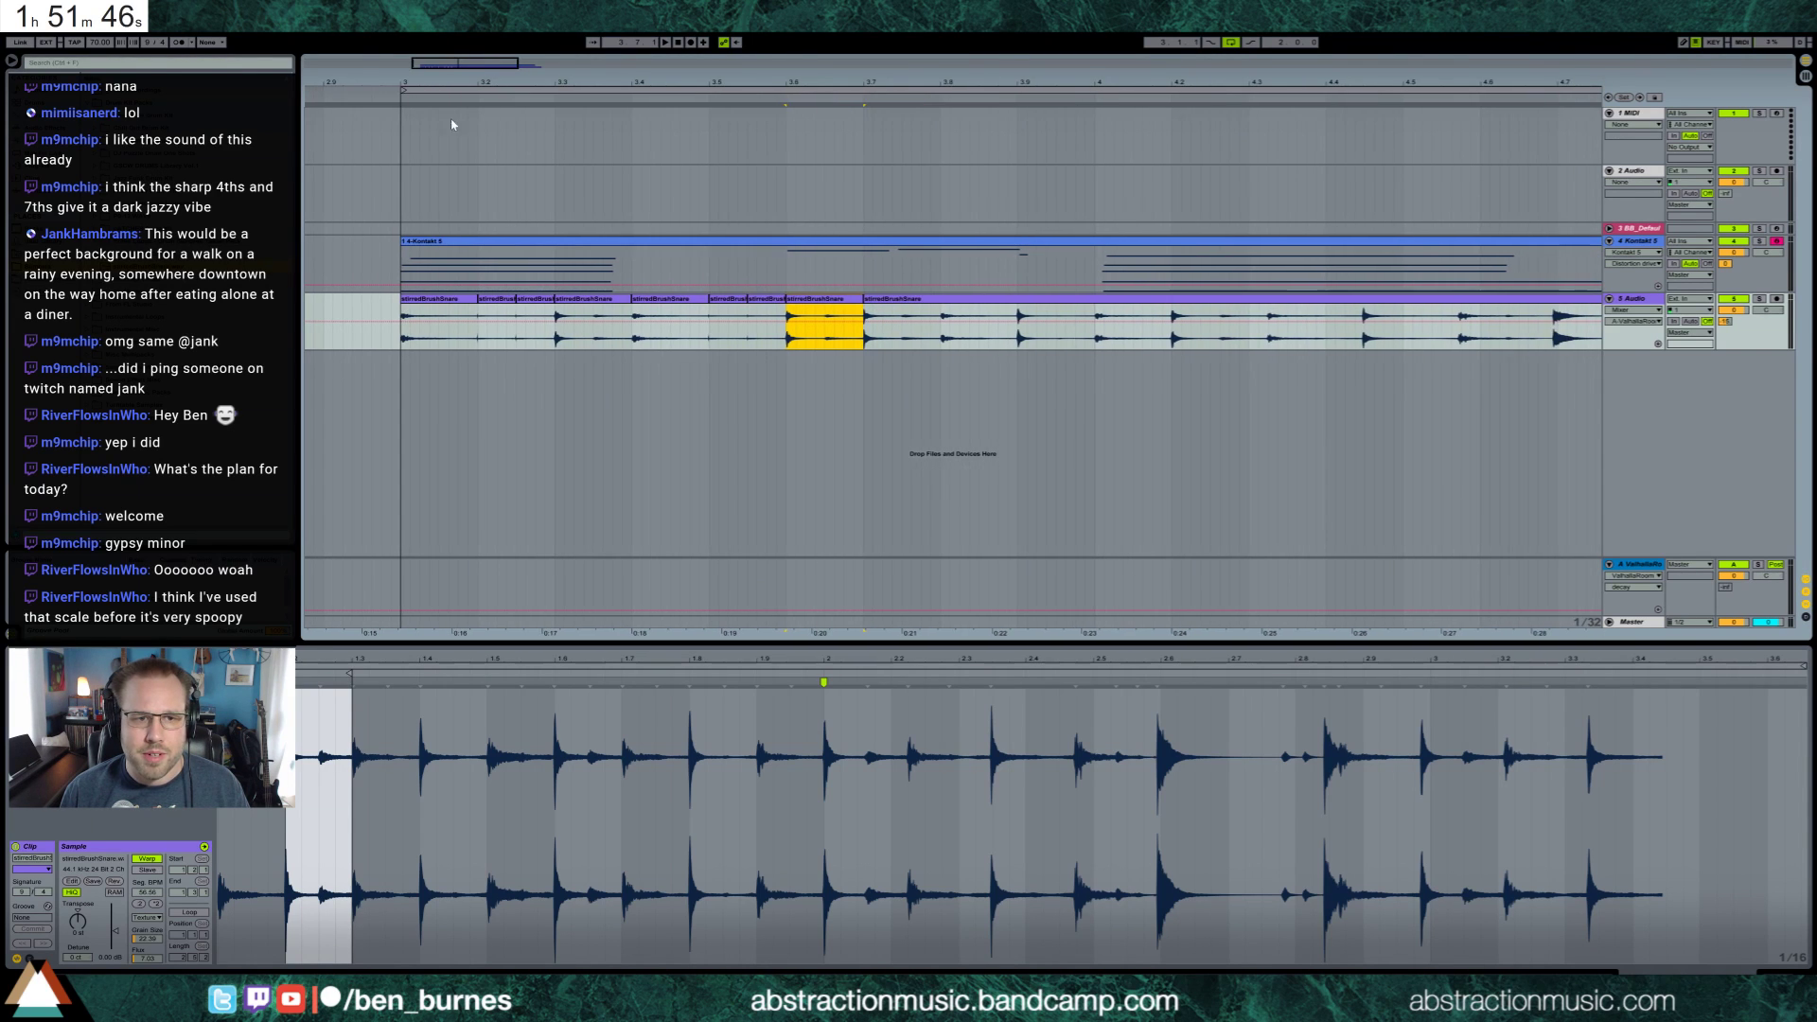
key(space)
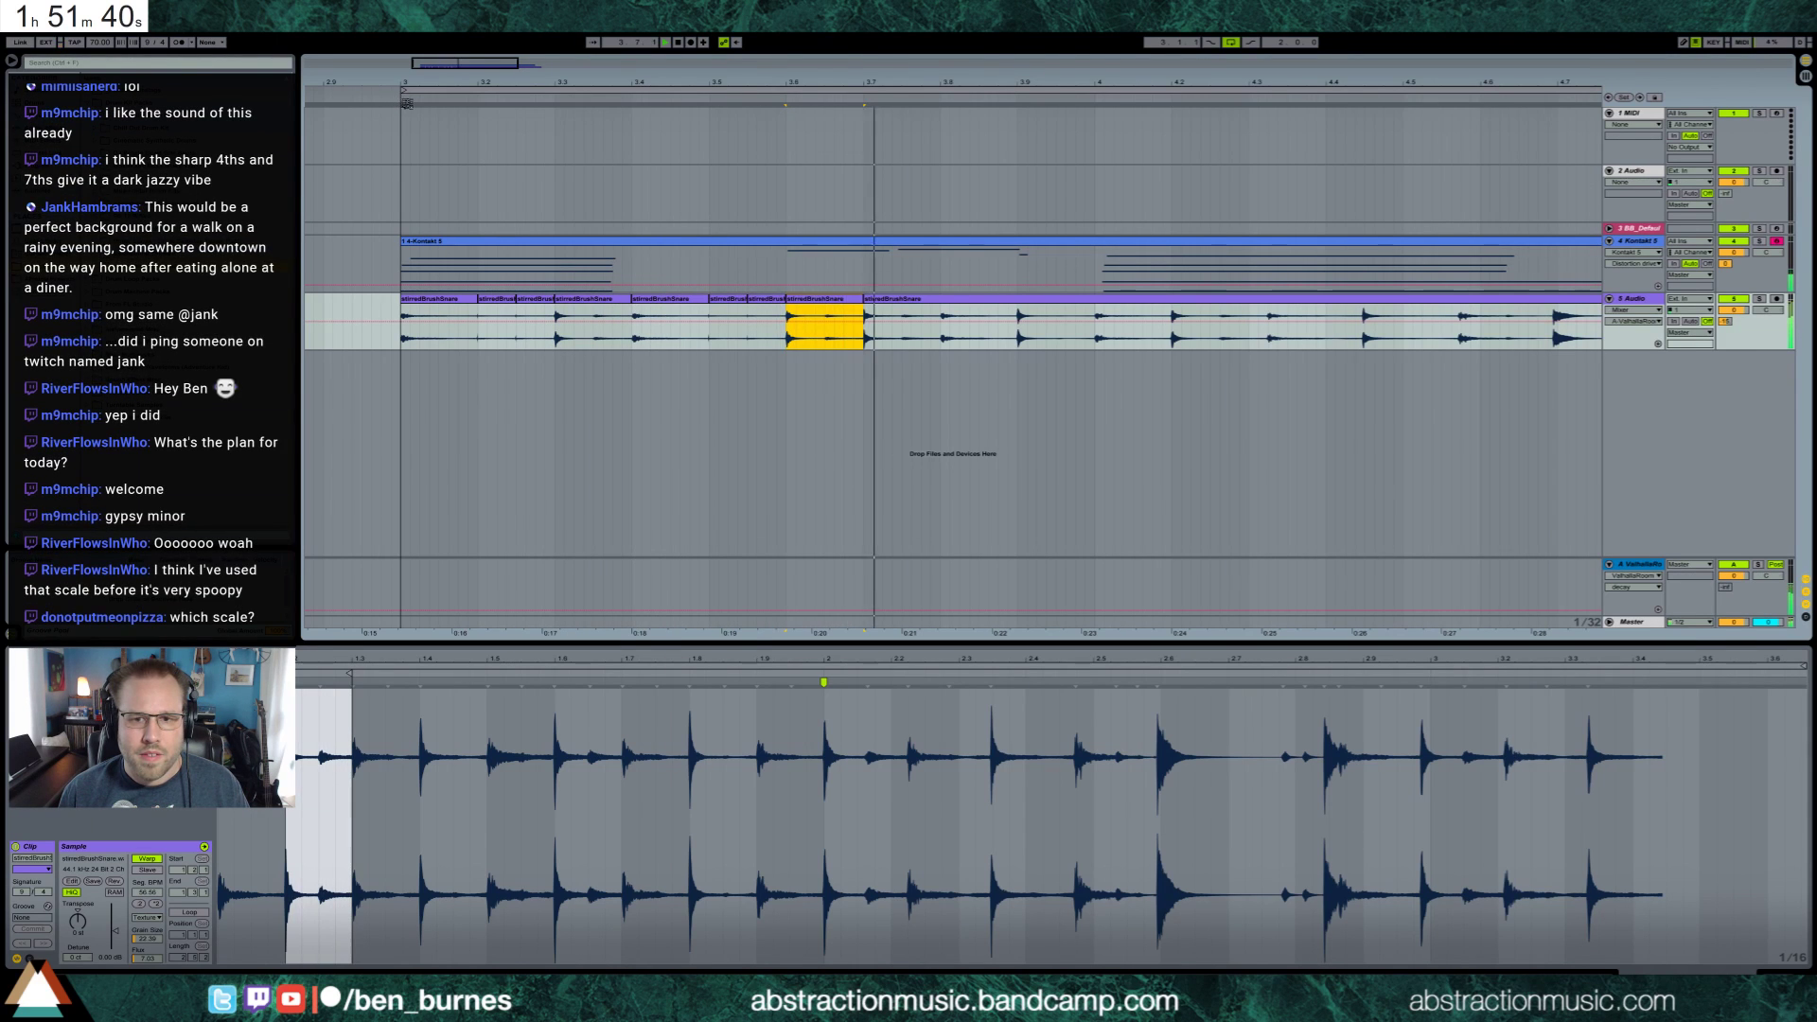
key(space)
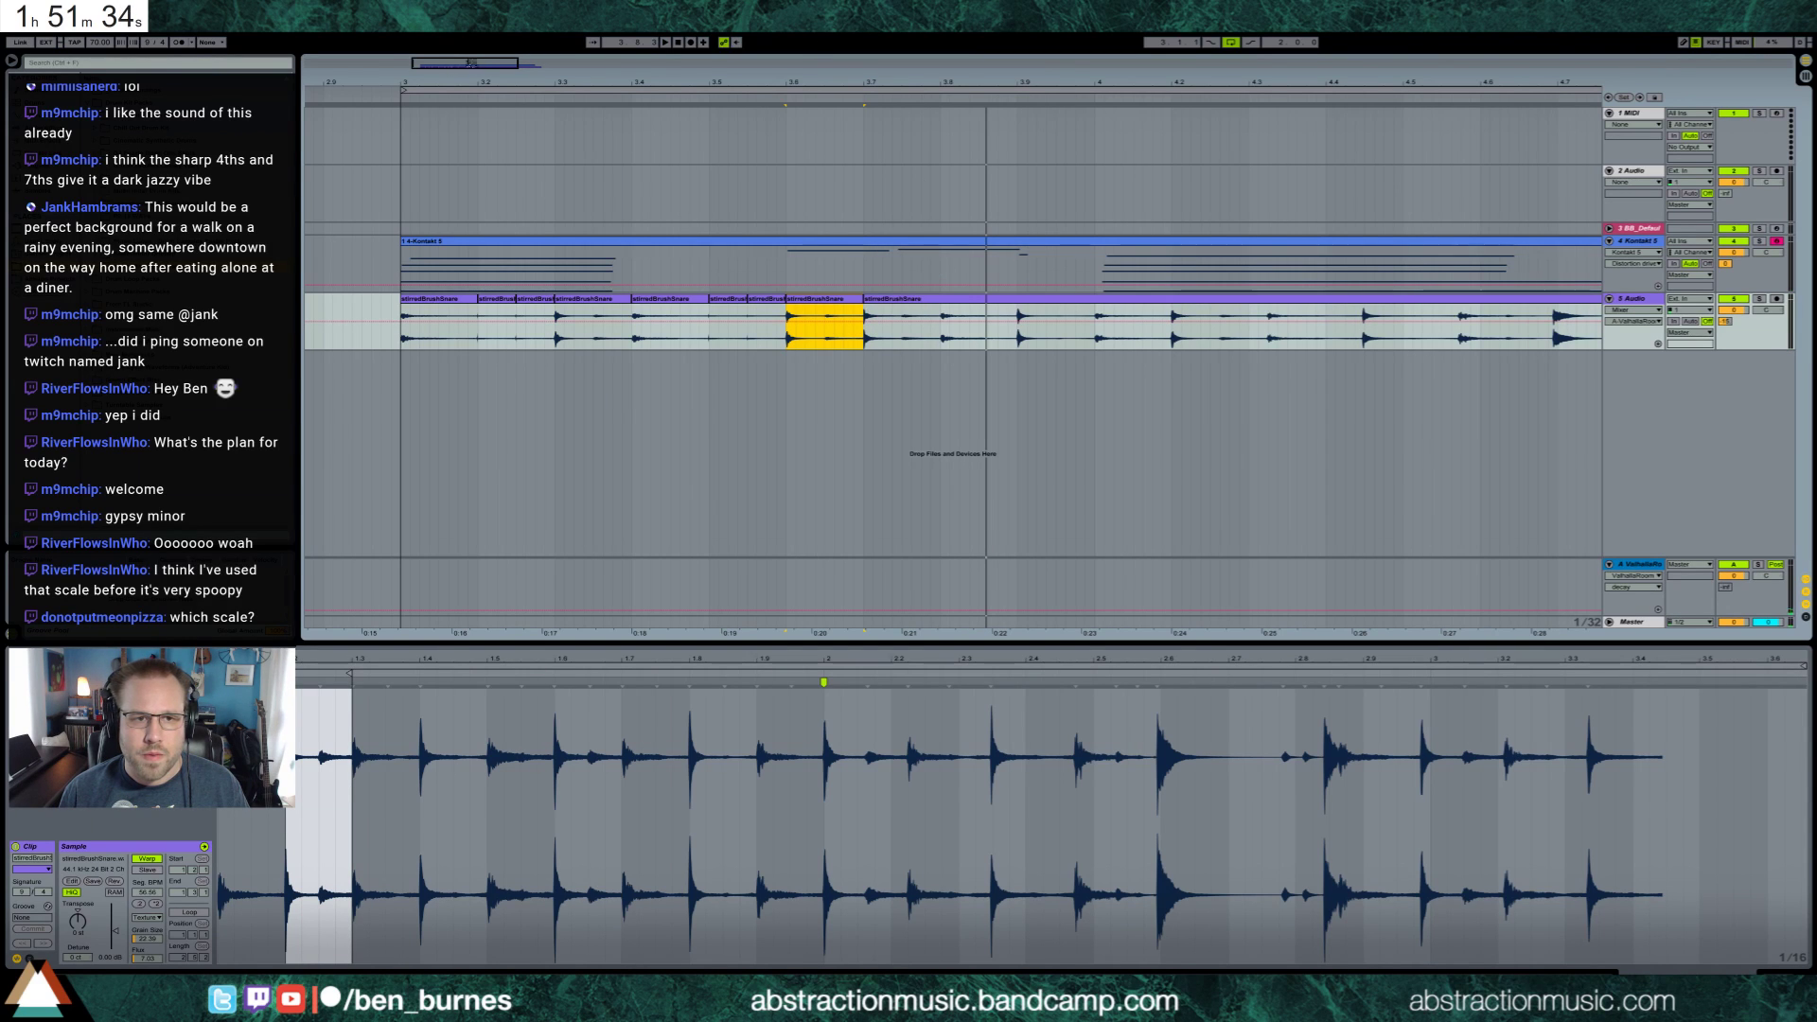
Fill the second half of beat 7 in bar 3 with two copied quarter-beat brush snare slices, and play the loop
key(plus)
key(plus)
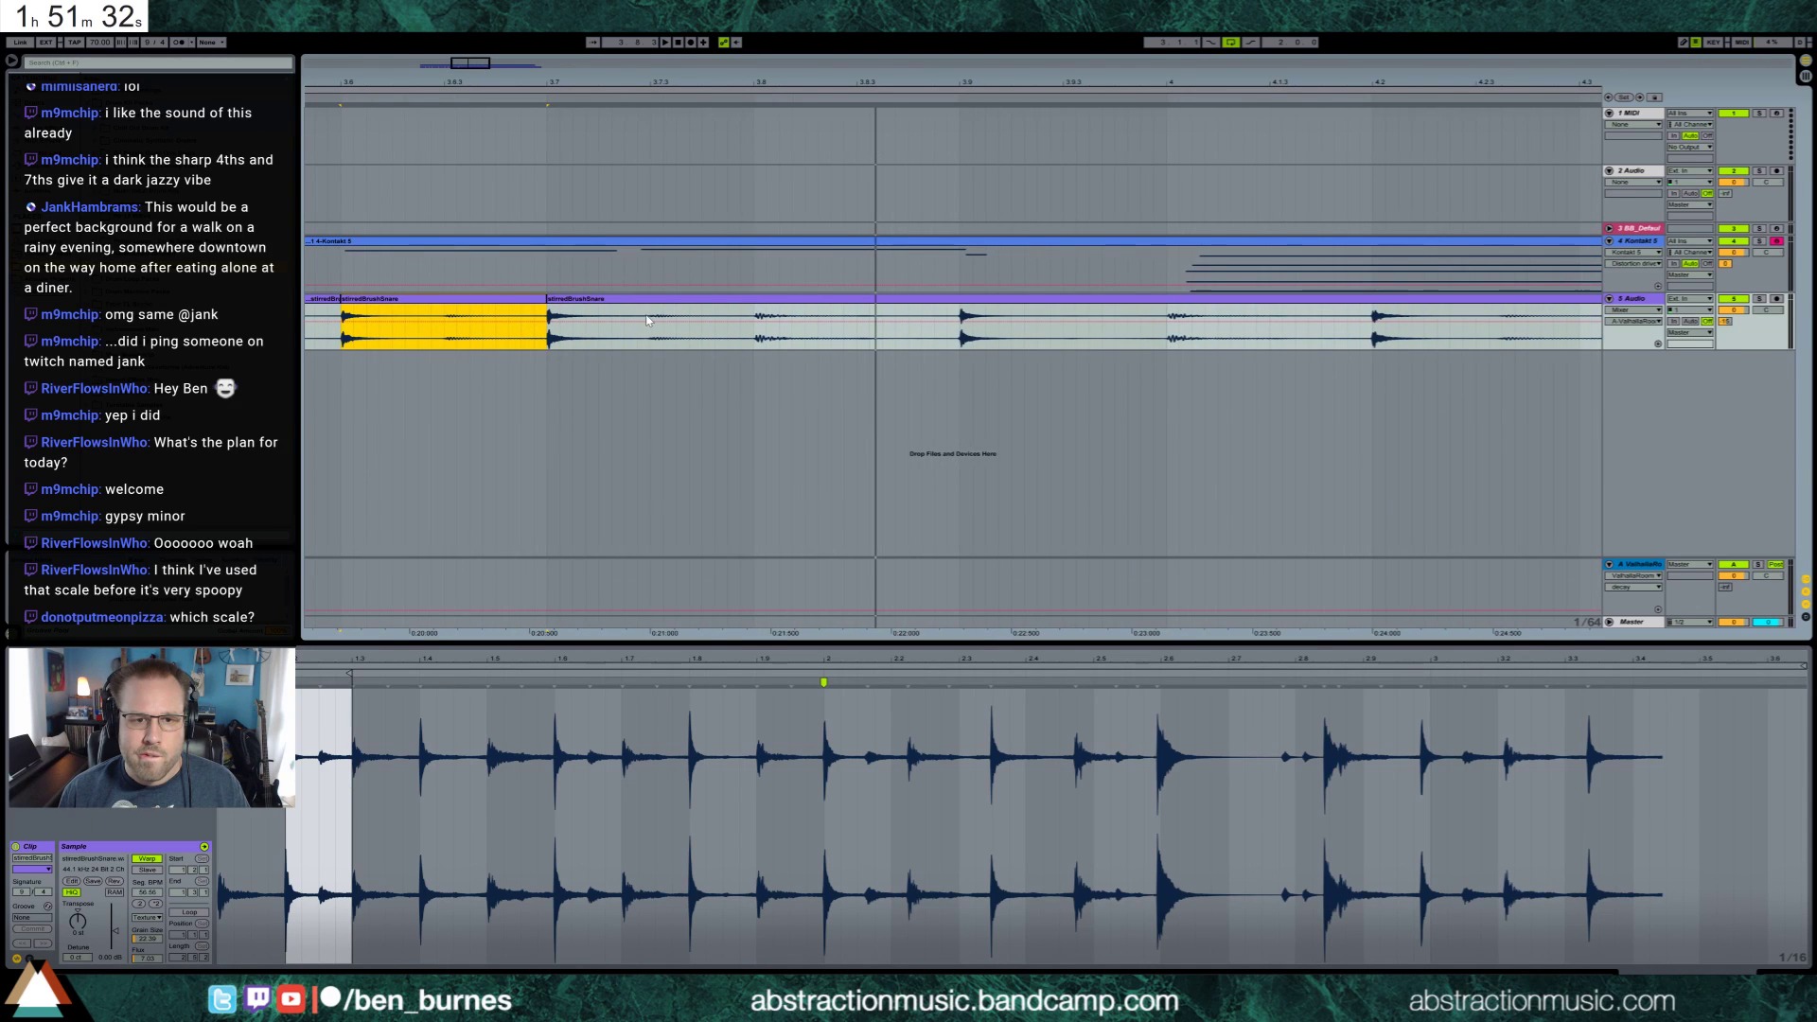
drag(649, 320, 716, 322)
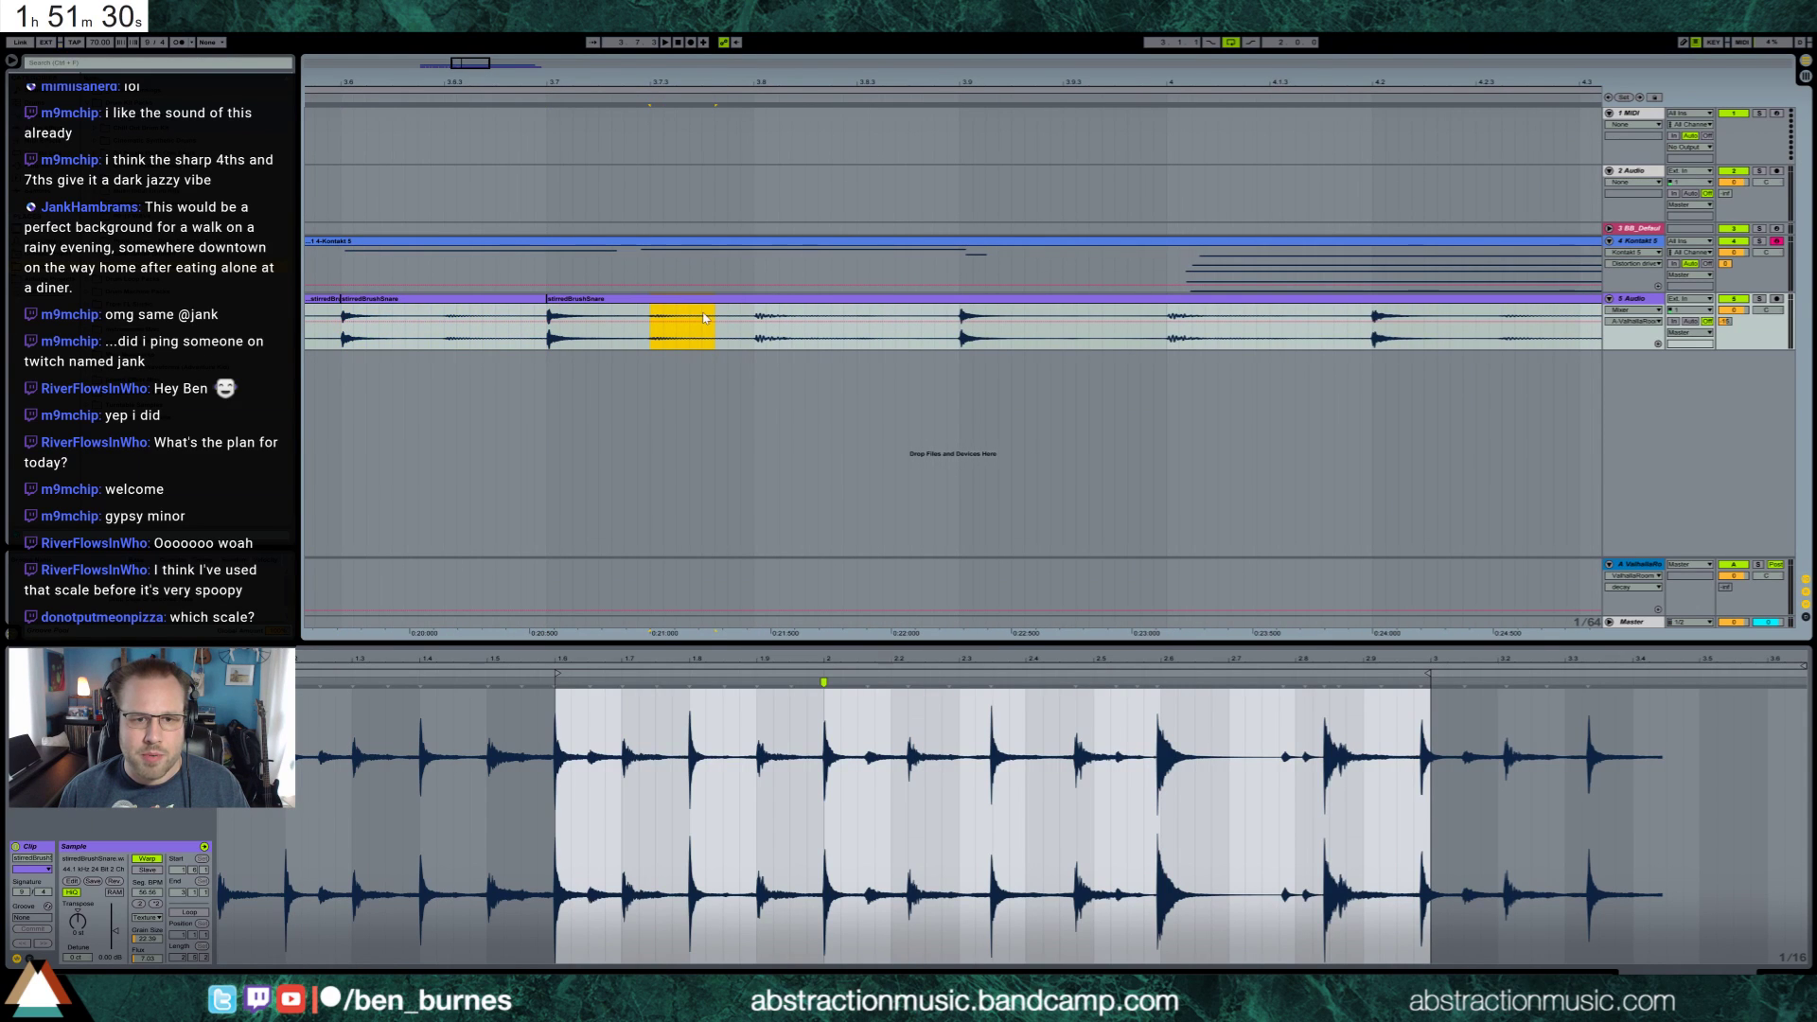
key(Right)
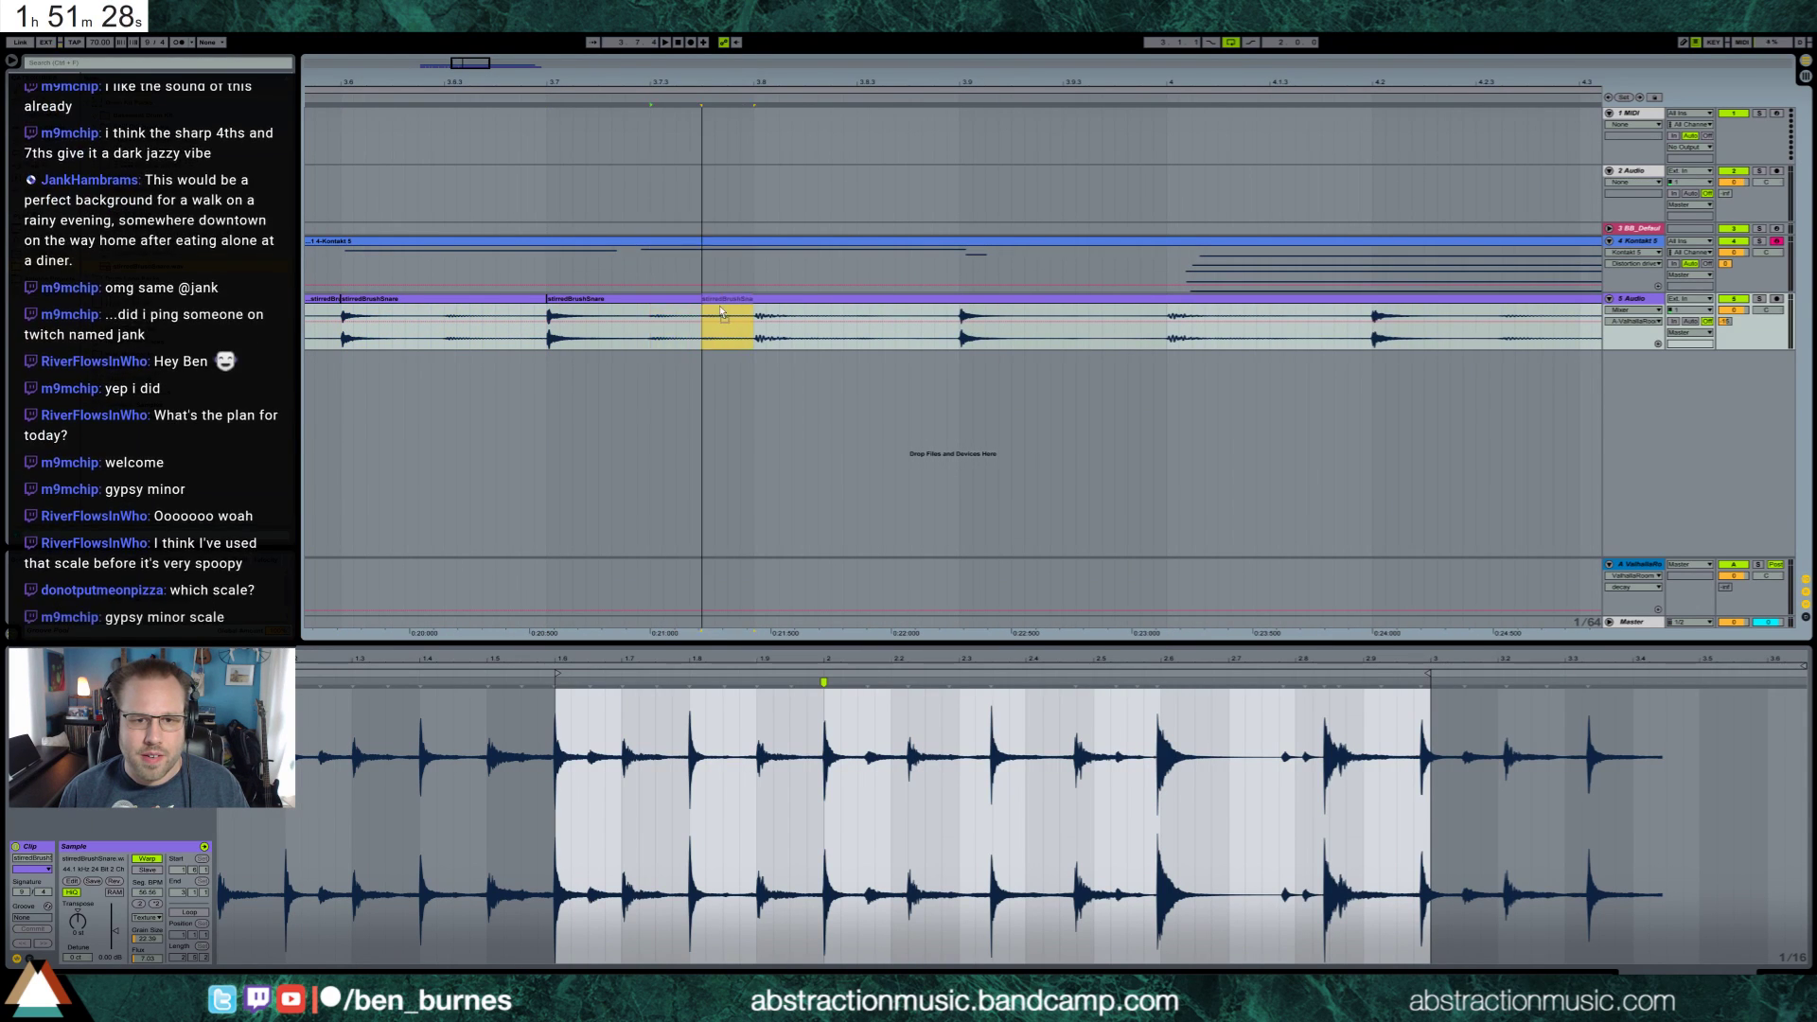
click(600, 322)
key(ctrl+d)
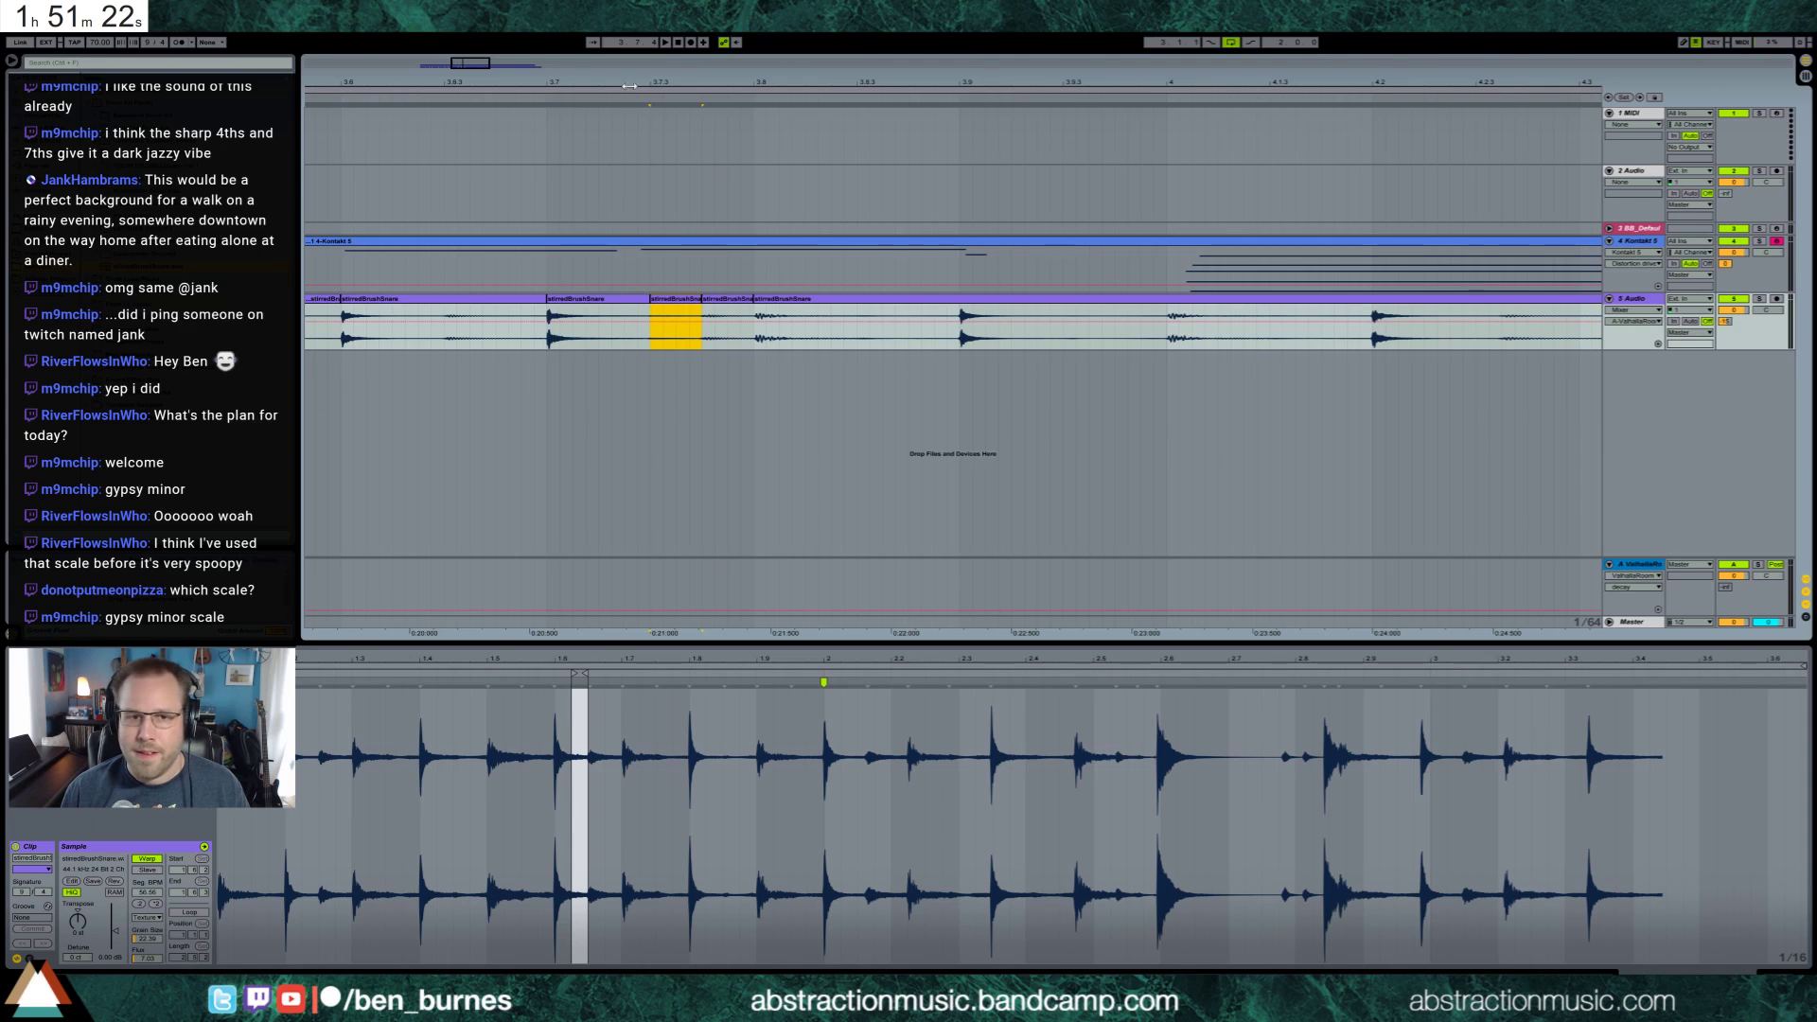
mouse_move(1050, 82)
mouse_down()
mouse_move(1236, 75)
mouse_move(1209, 66)
mouse_up()
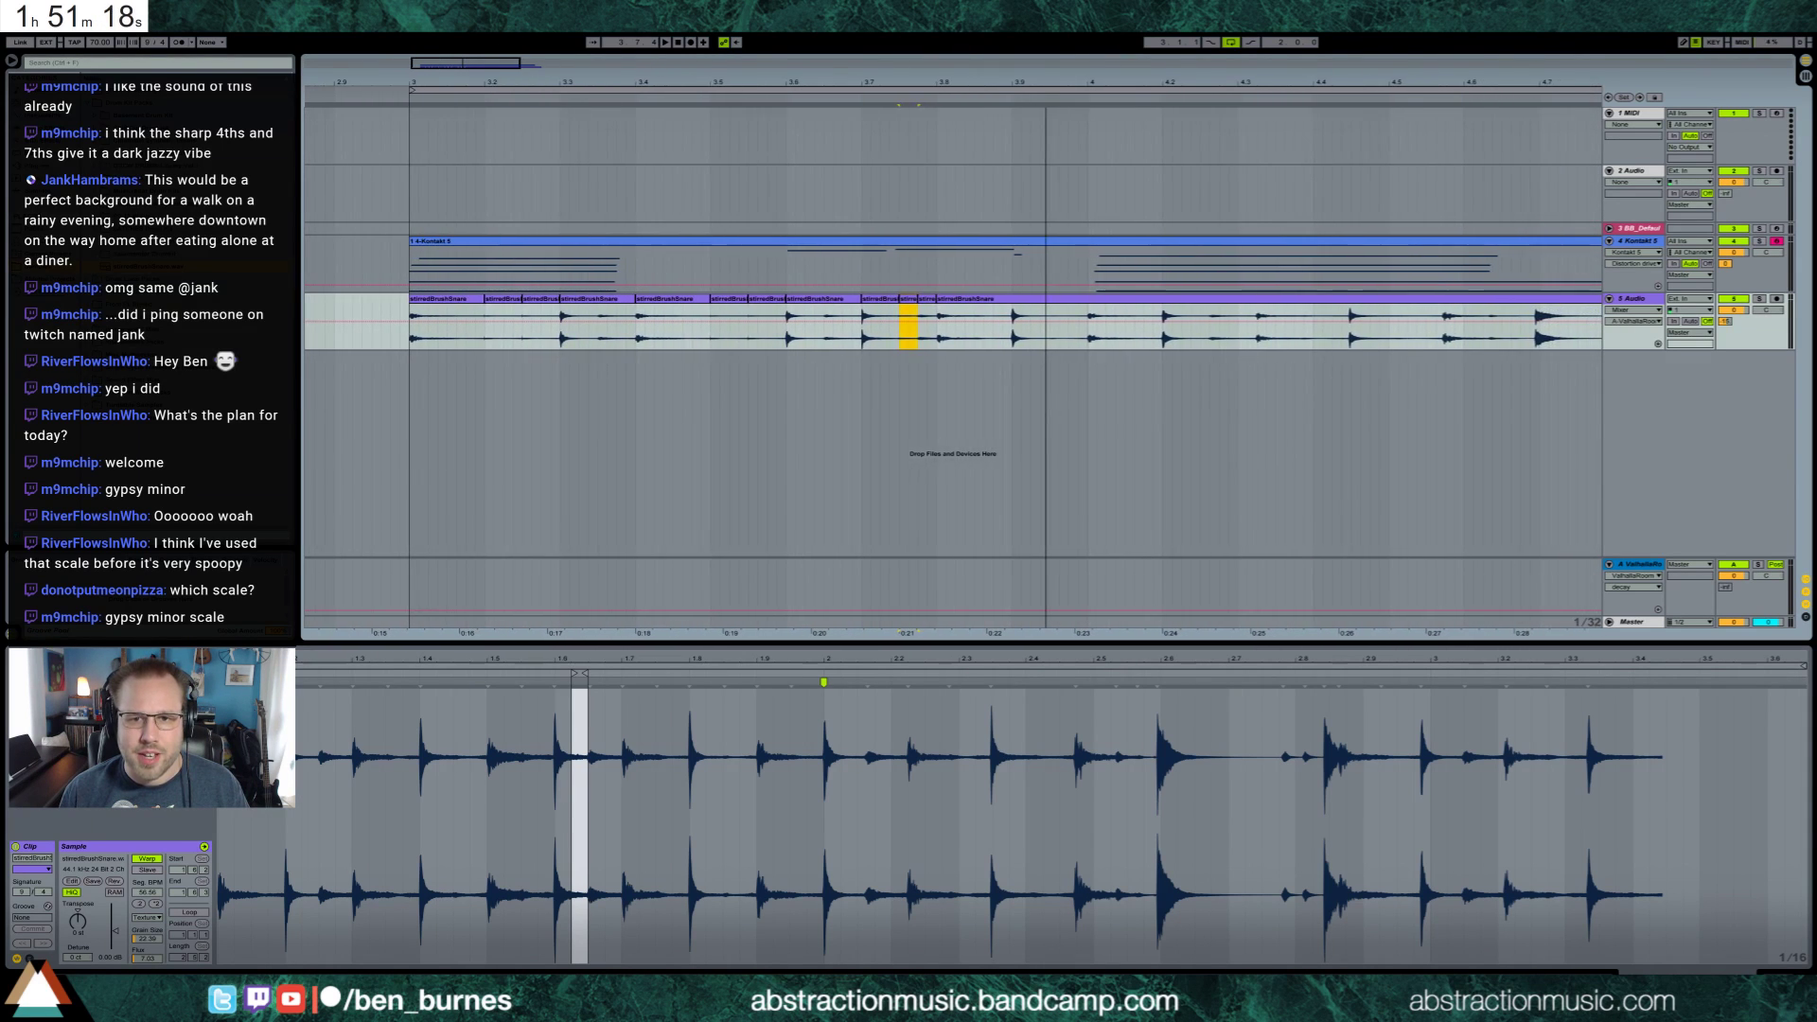
key(space)
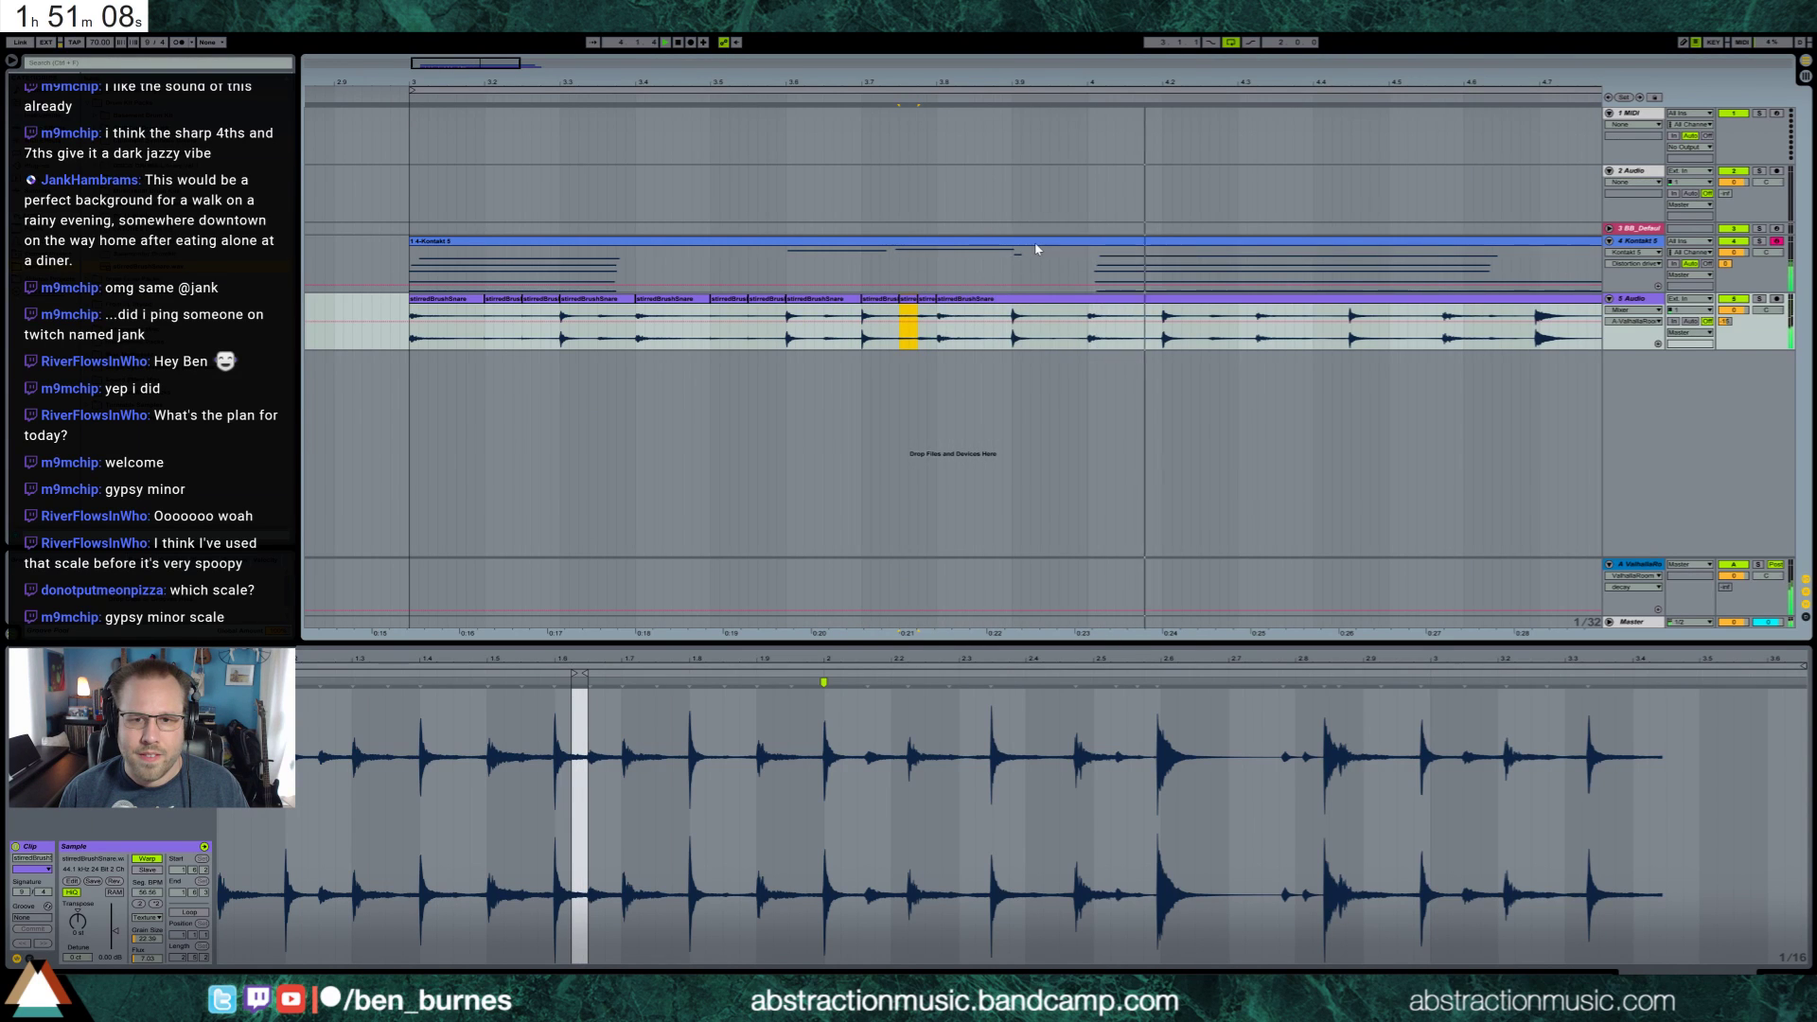
Close the Kontakt window and extend the short final piano note of bar 3 to just before the bar 4 chord
click(973, 283)
drag(1046, 222, 604, 232)
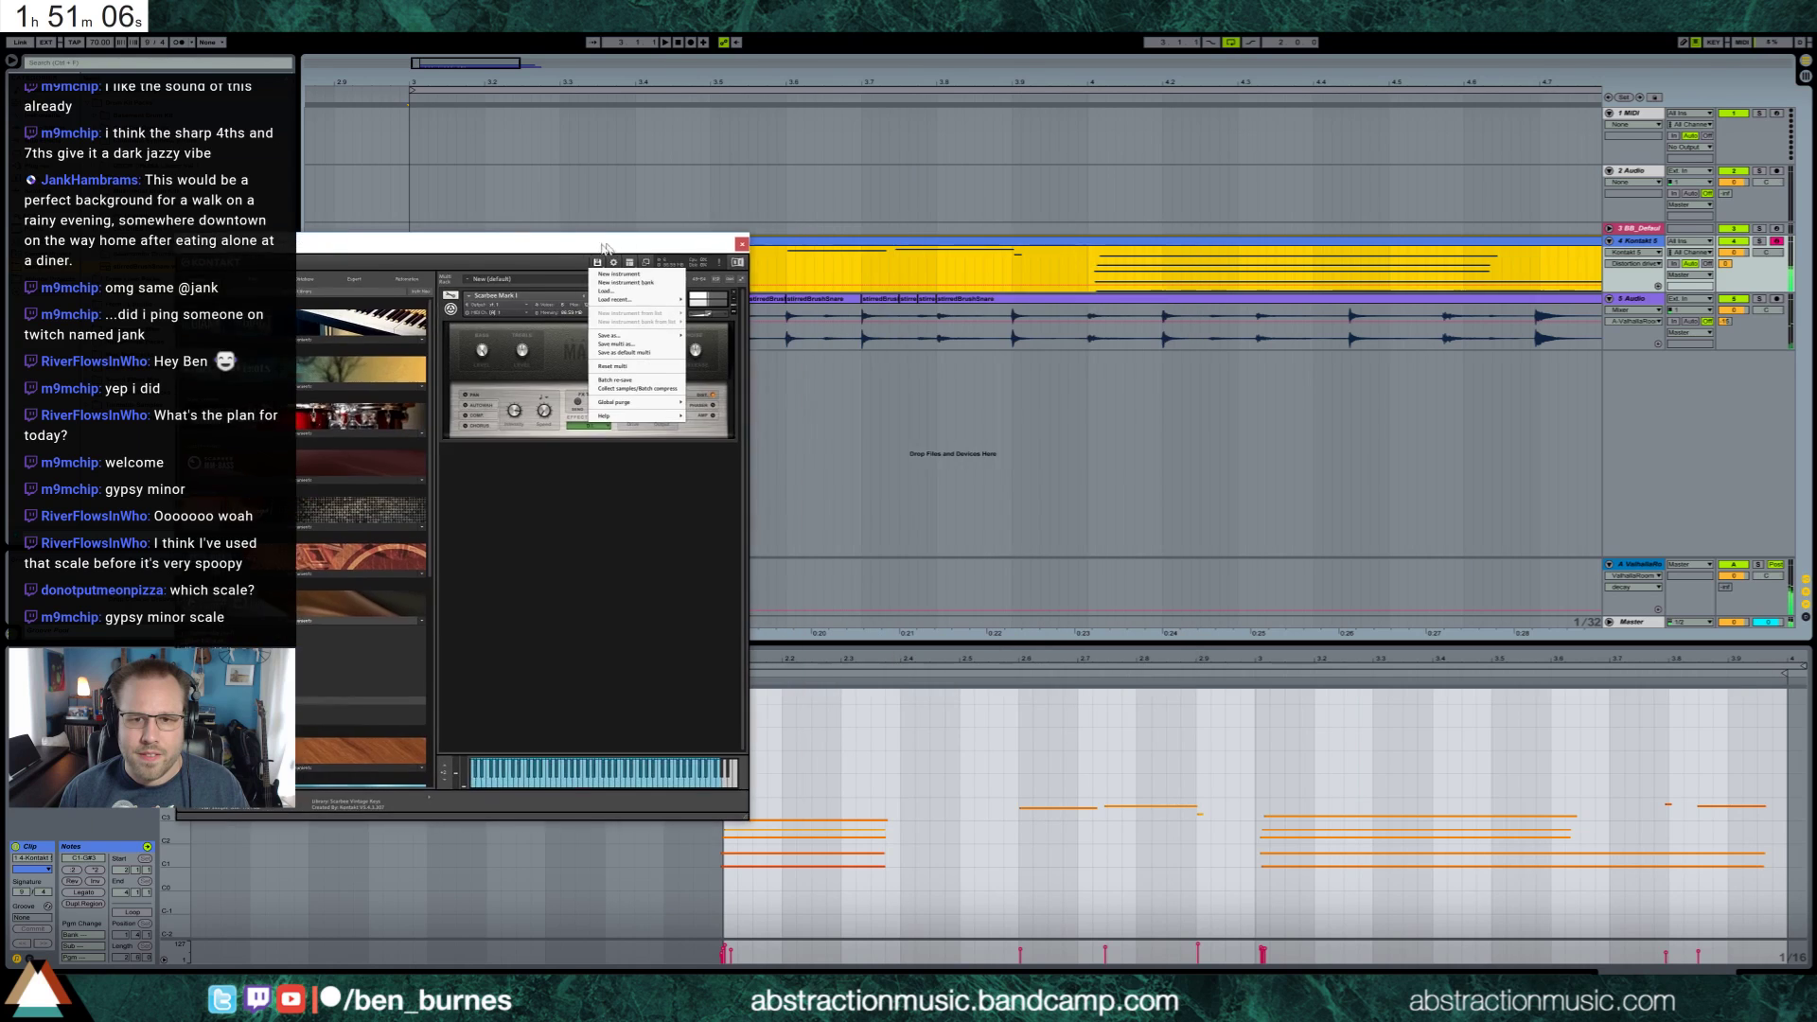
click(741, 245)
mouse_move(182, 830)
mouse_down()
mouse_move(1202, 707)
mouse_move(1248, 726)
mouse_up()
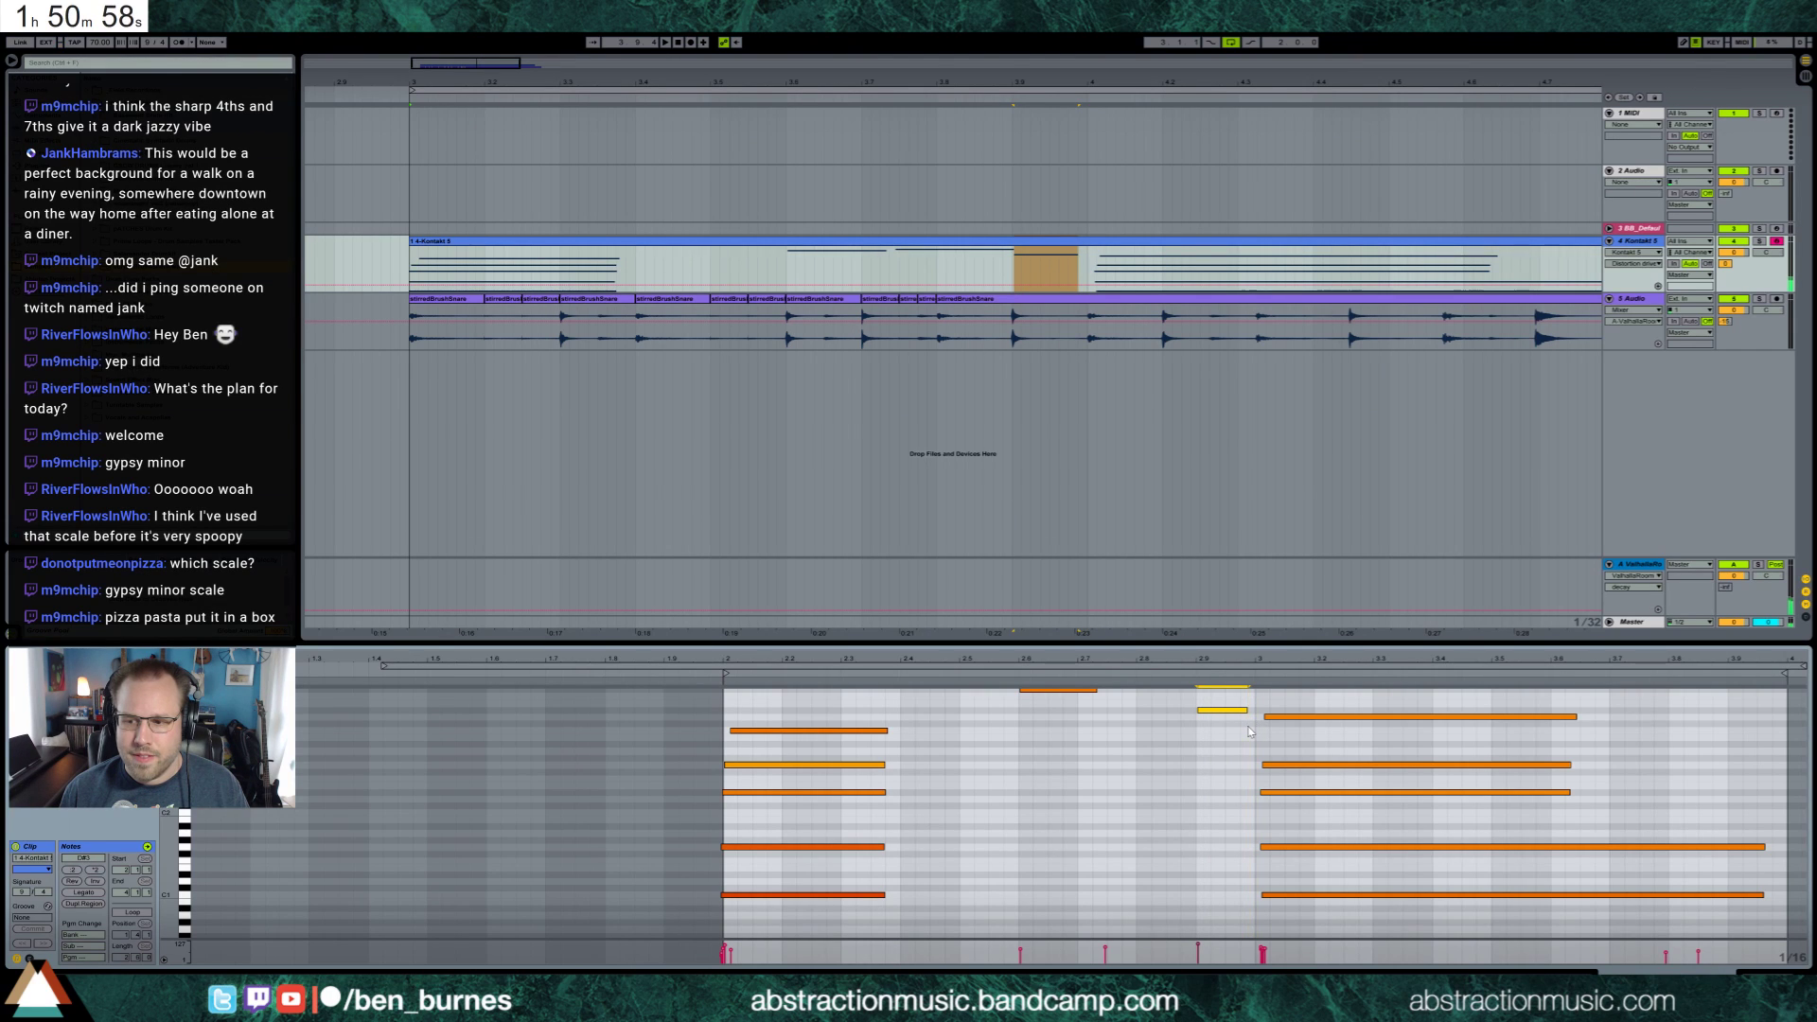
key(shift+Tab)
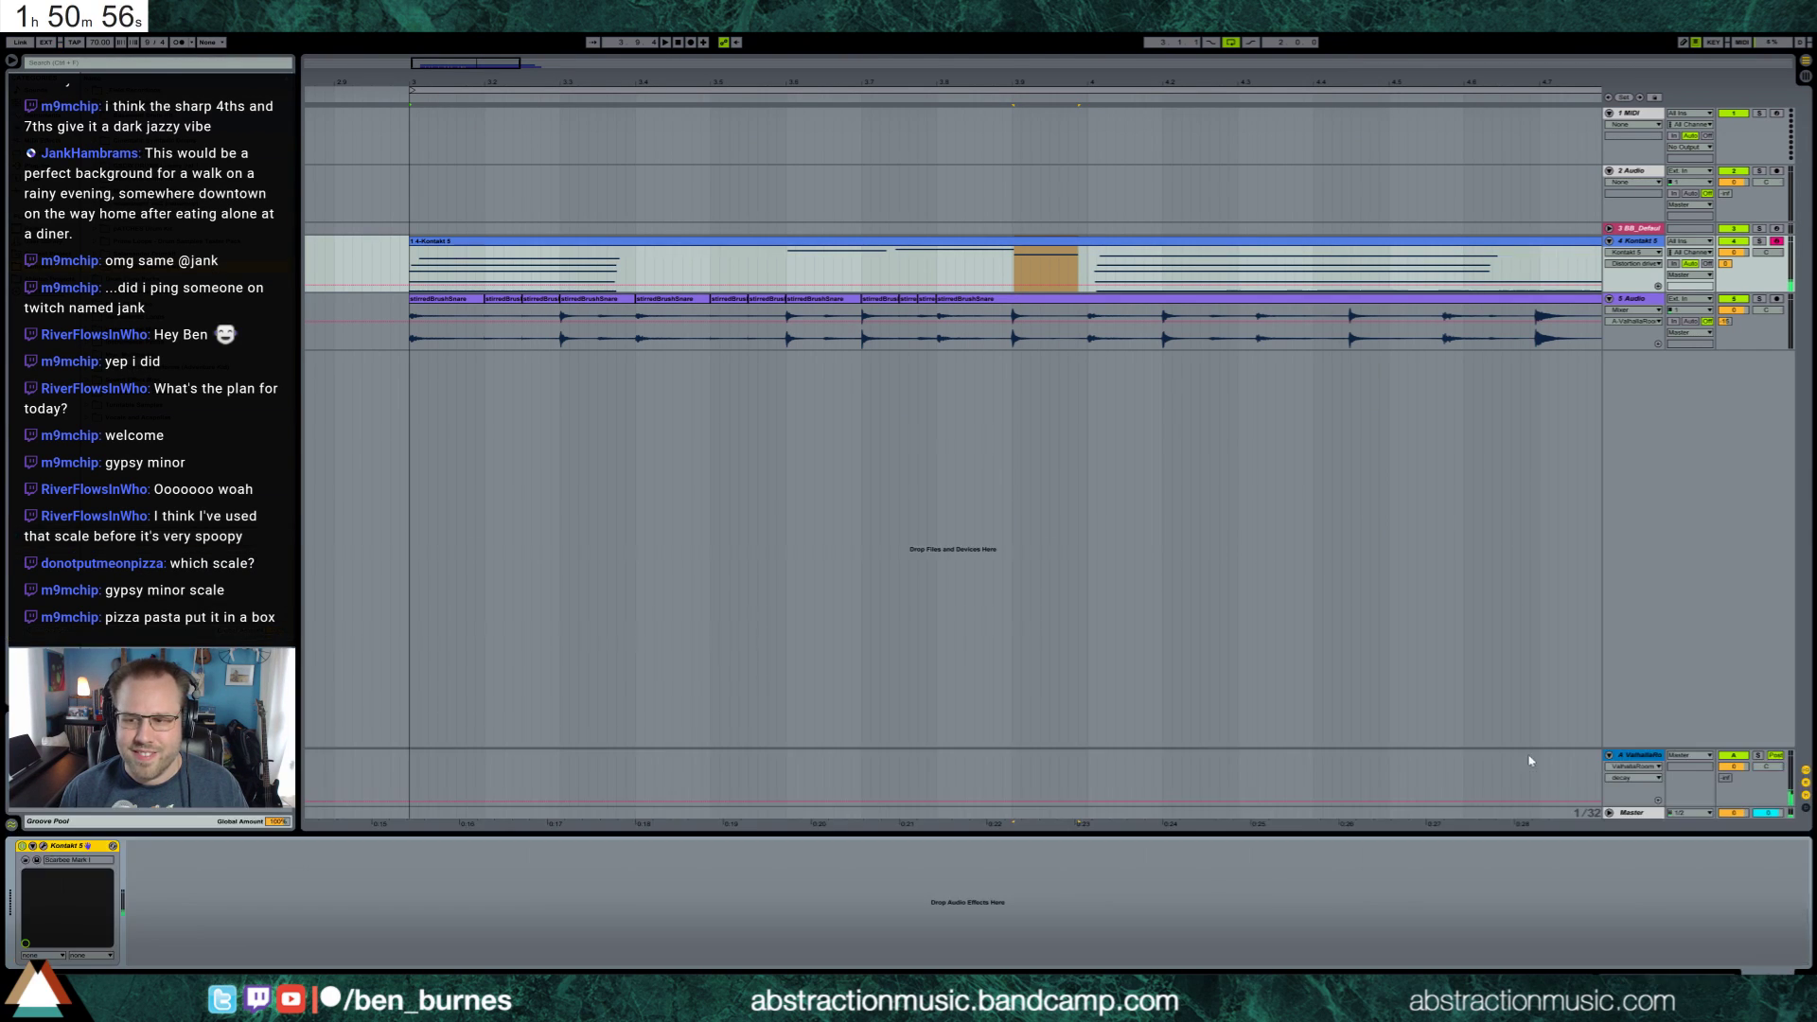
Duplicate the edited bar 3 brush snare pattern over bar 4 and delete the leftover audio after the loop end
drag(511, 66, 509, 72)
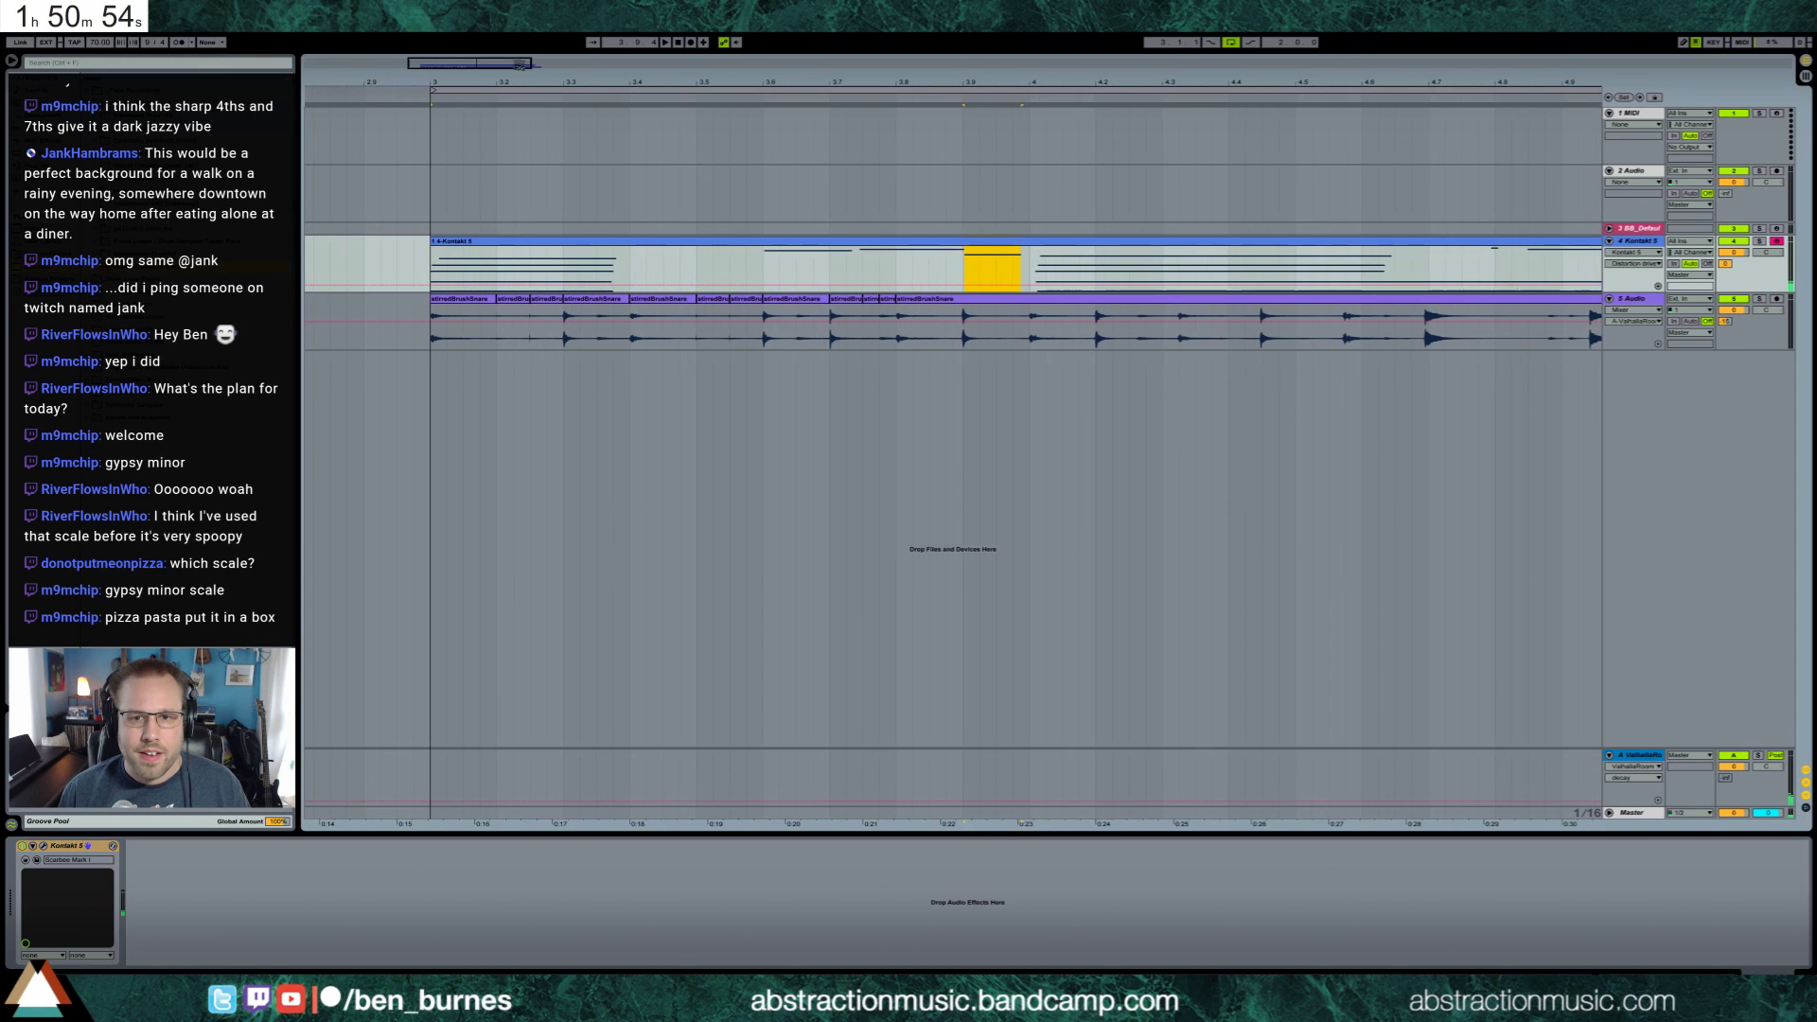
drag(1029, 321, 596, 322)
drag(461, 323, 450, 323)
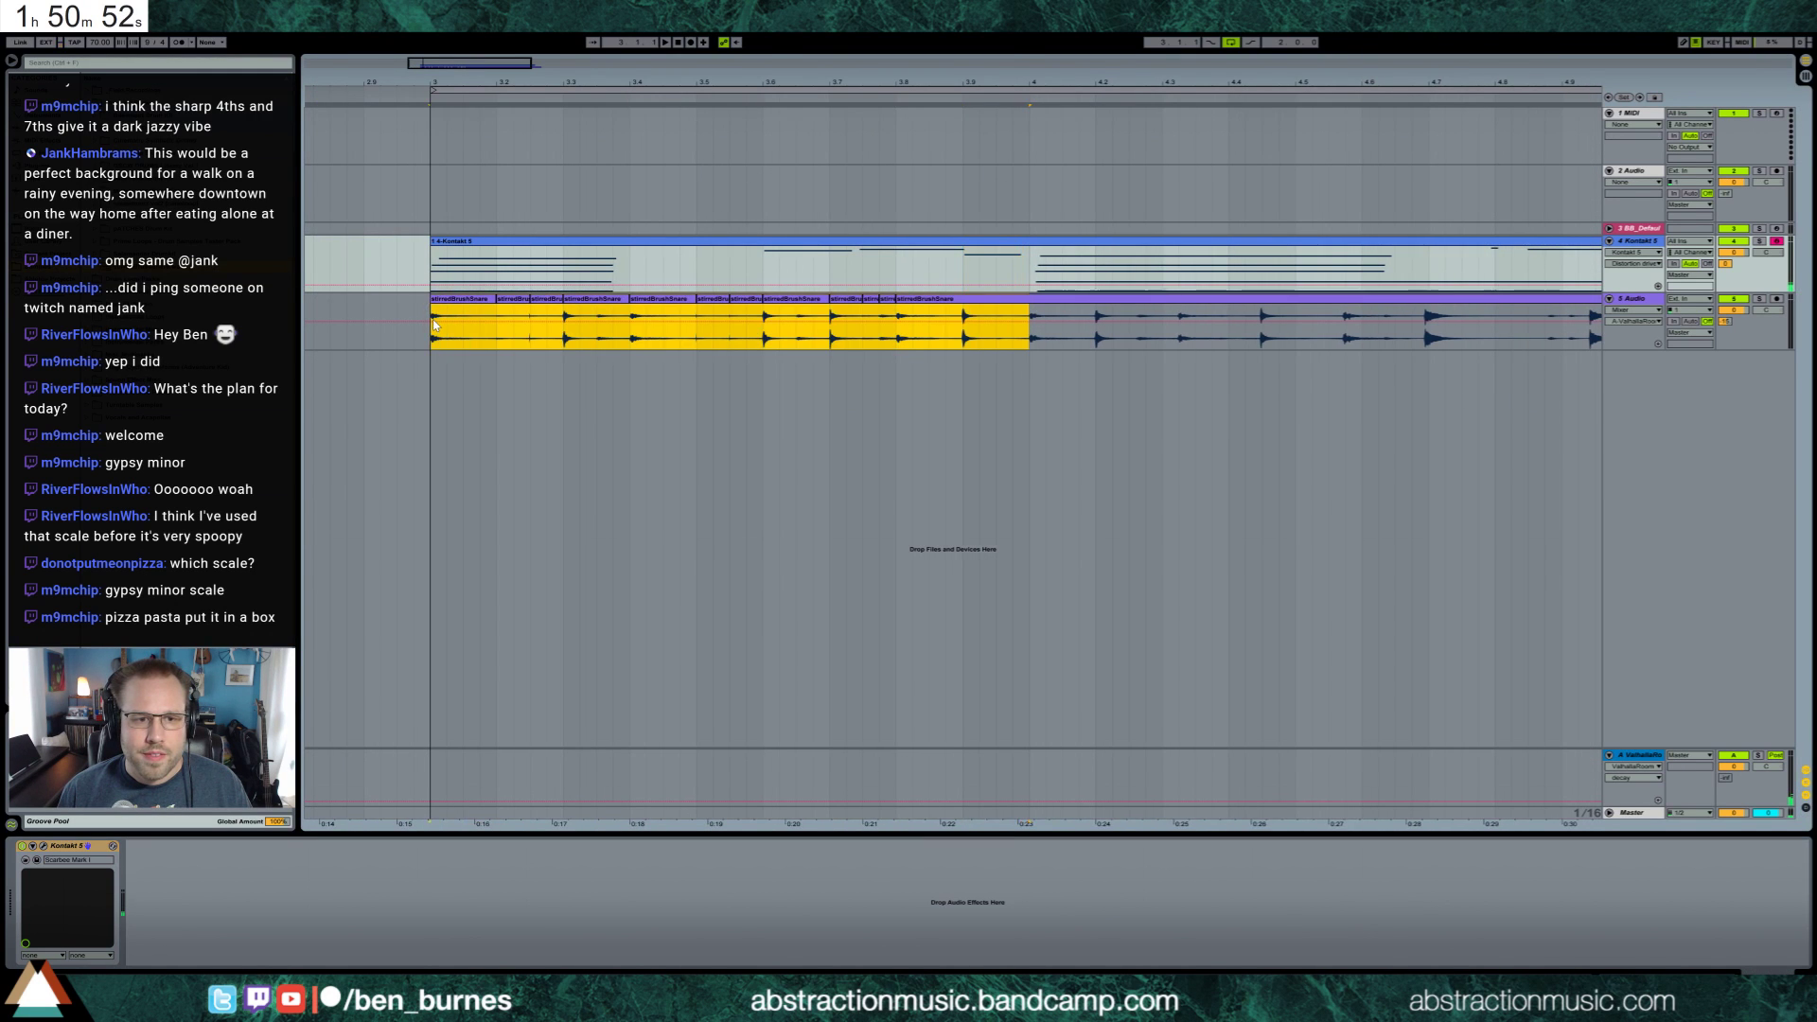
key(ctrl+d)
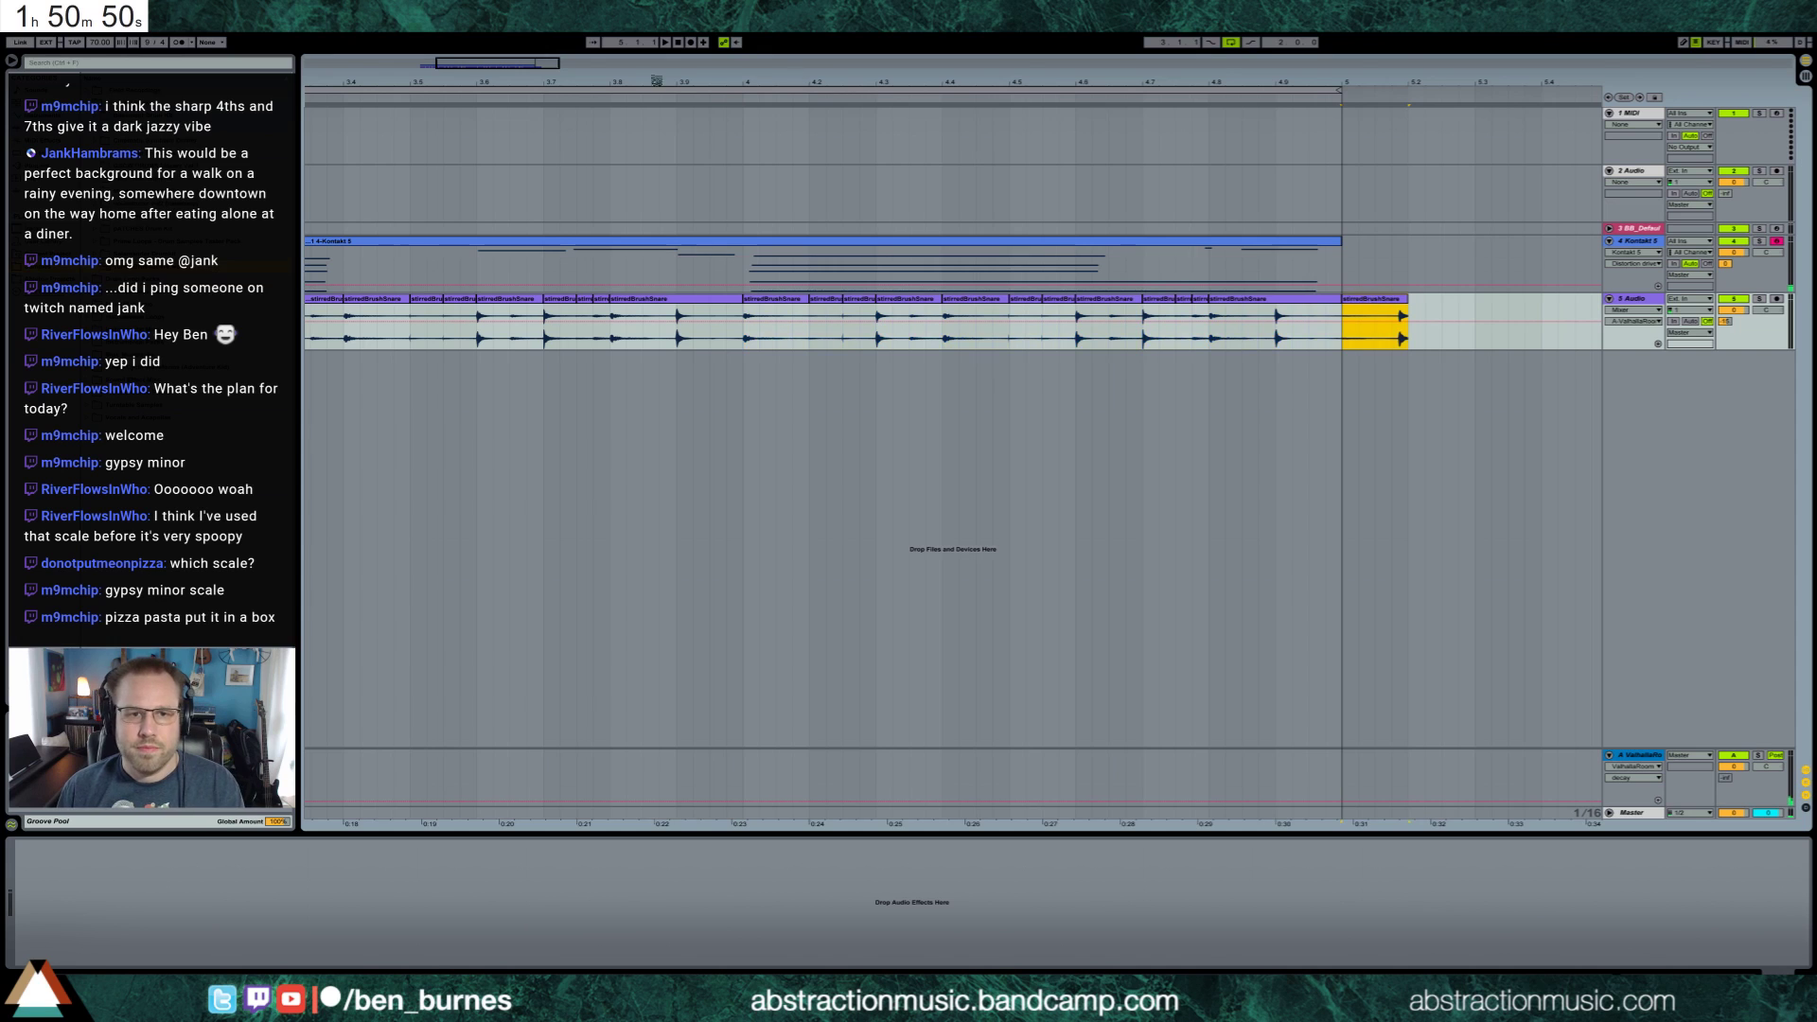
key(Delete)
key(minus)
key(plus)
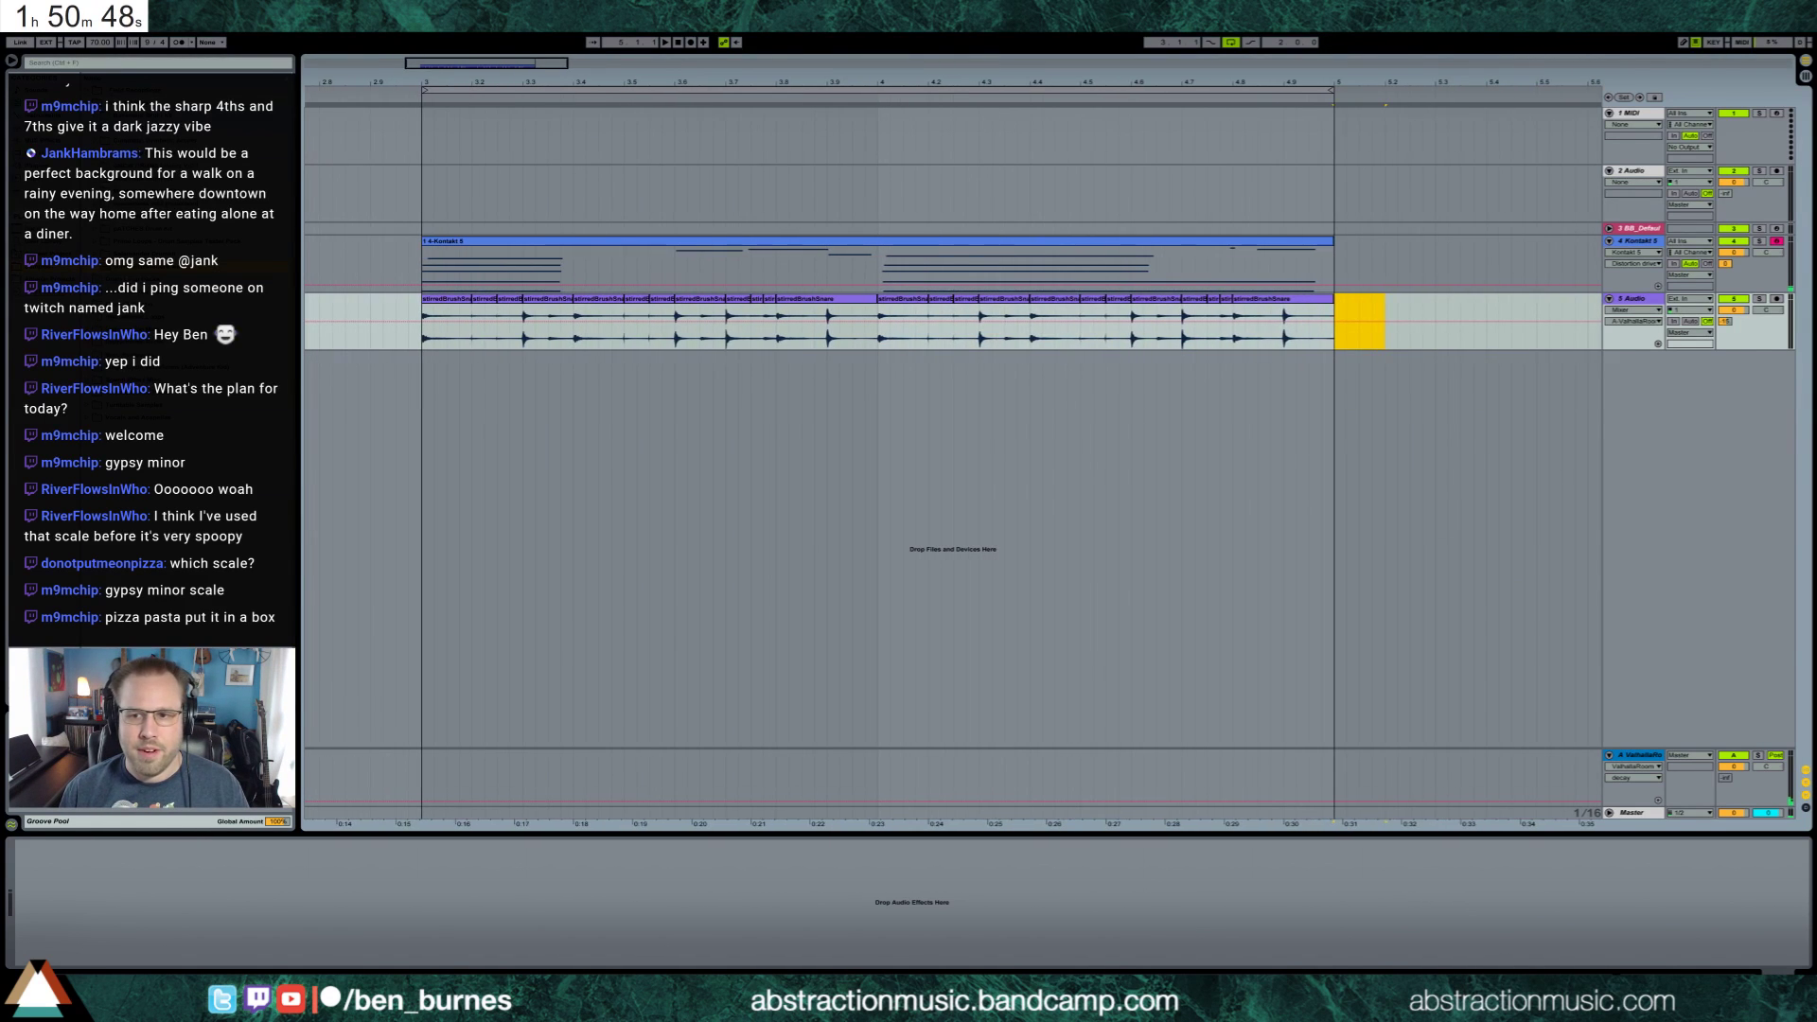
Add a new audio track below the brush snare track and delete its Auto Filter
click(1655, 300)
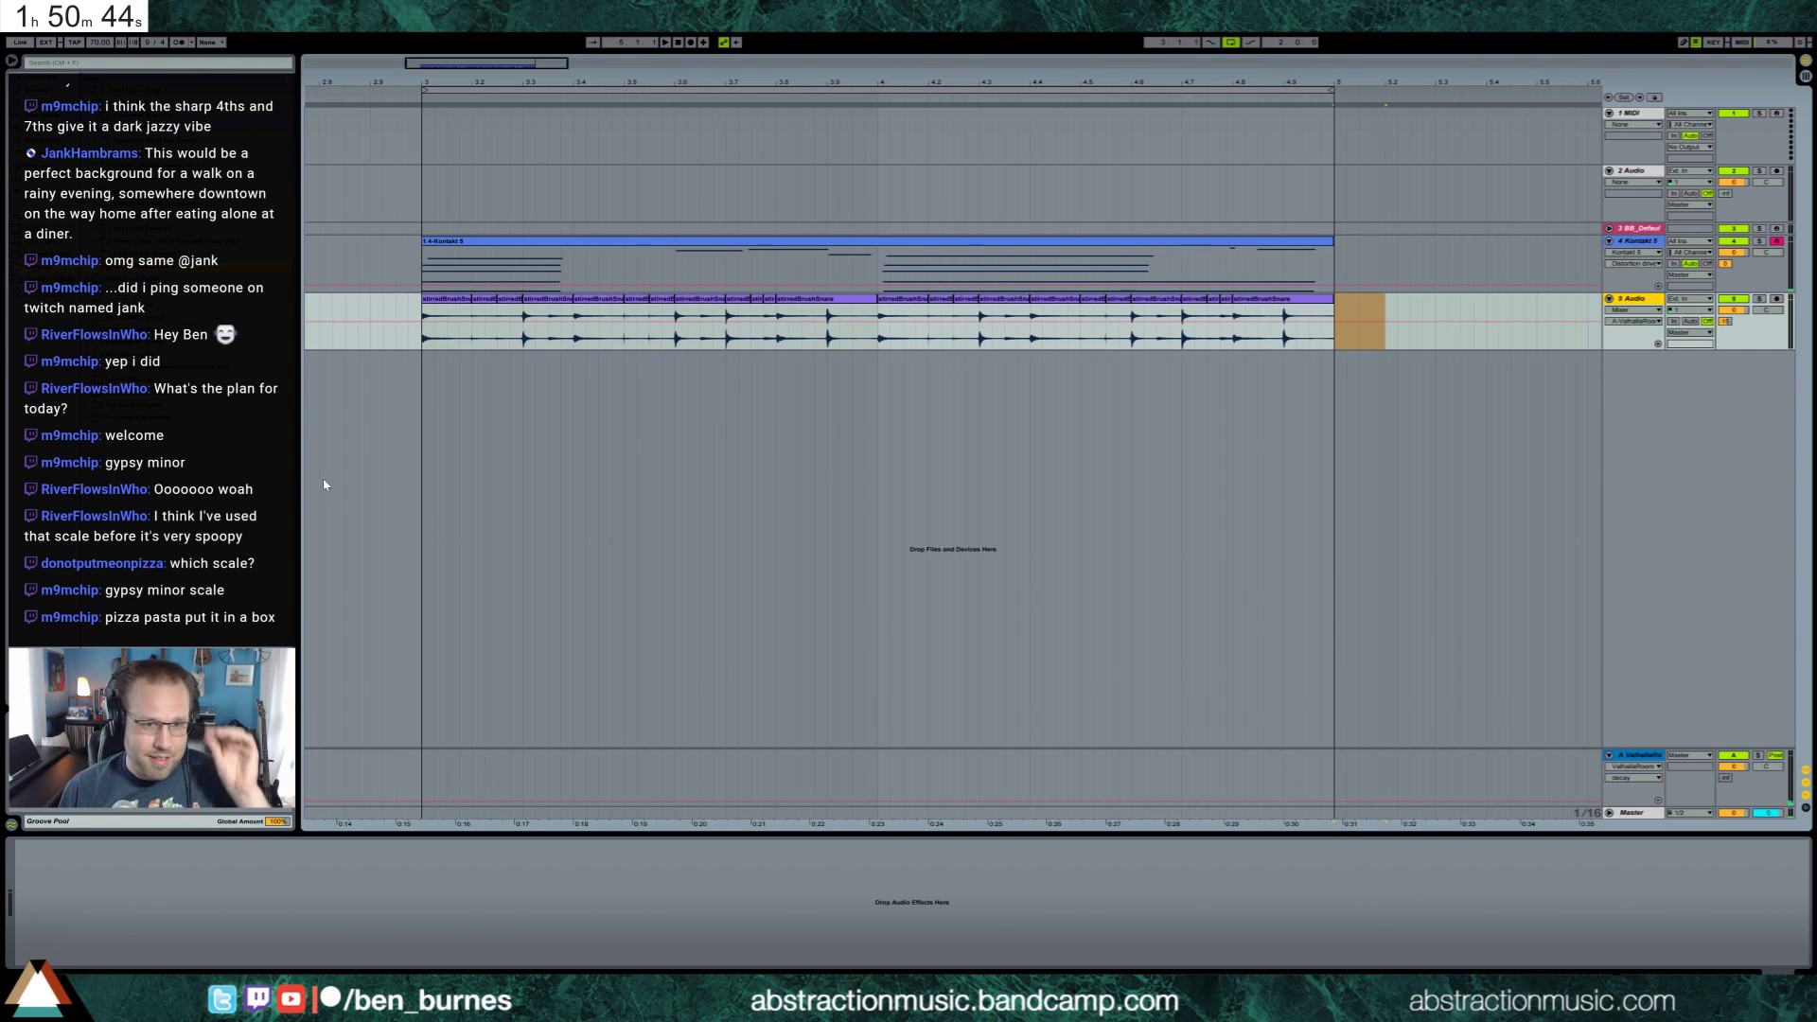
click(558, 249)
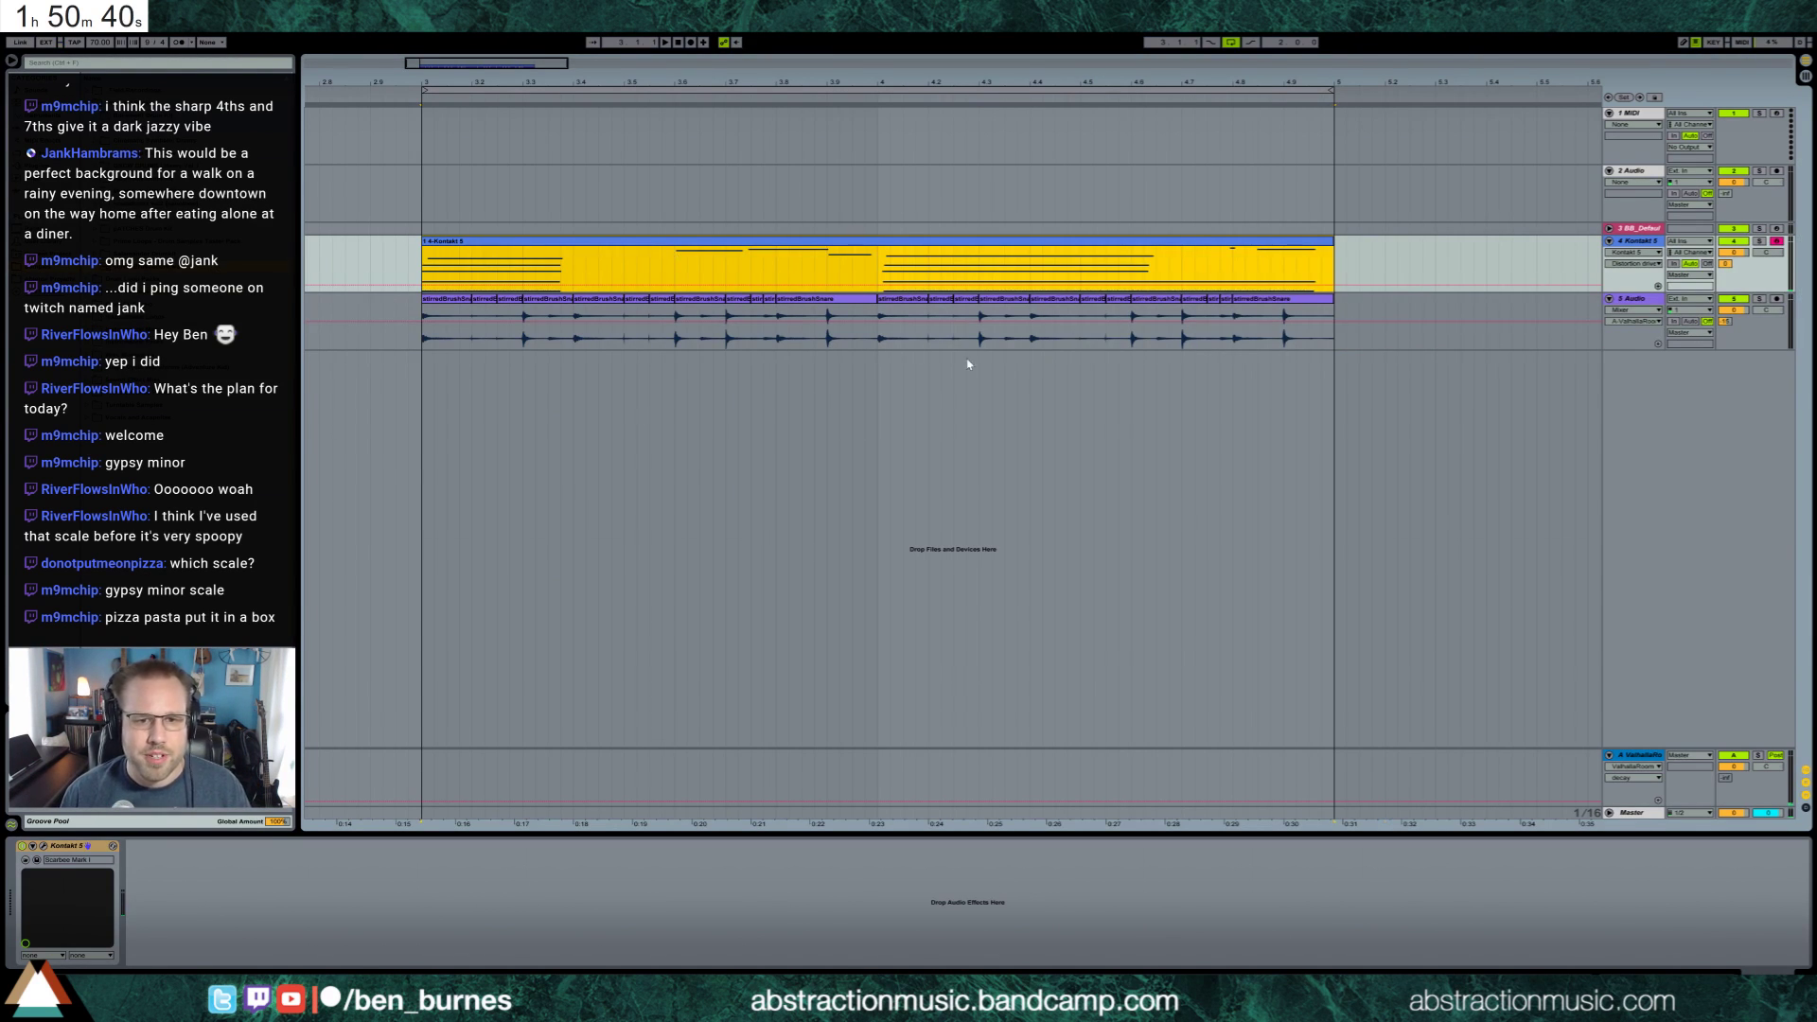
click(421, 315)
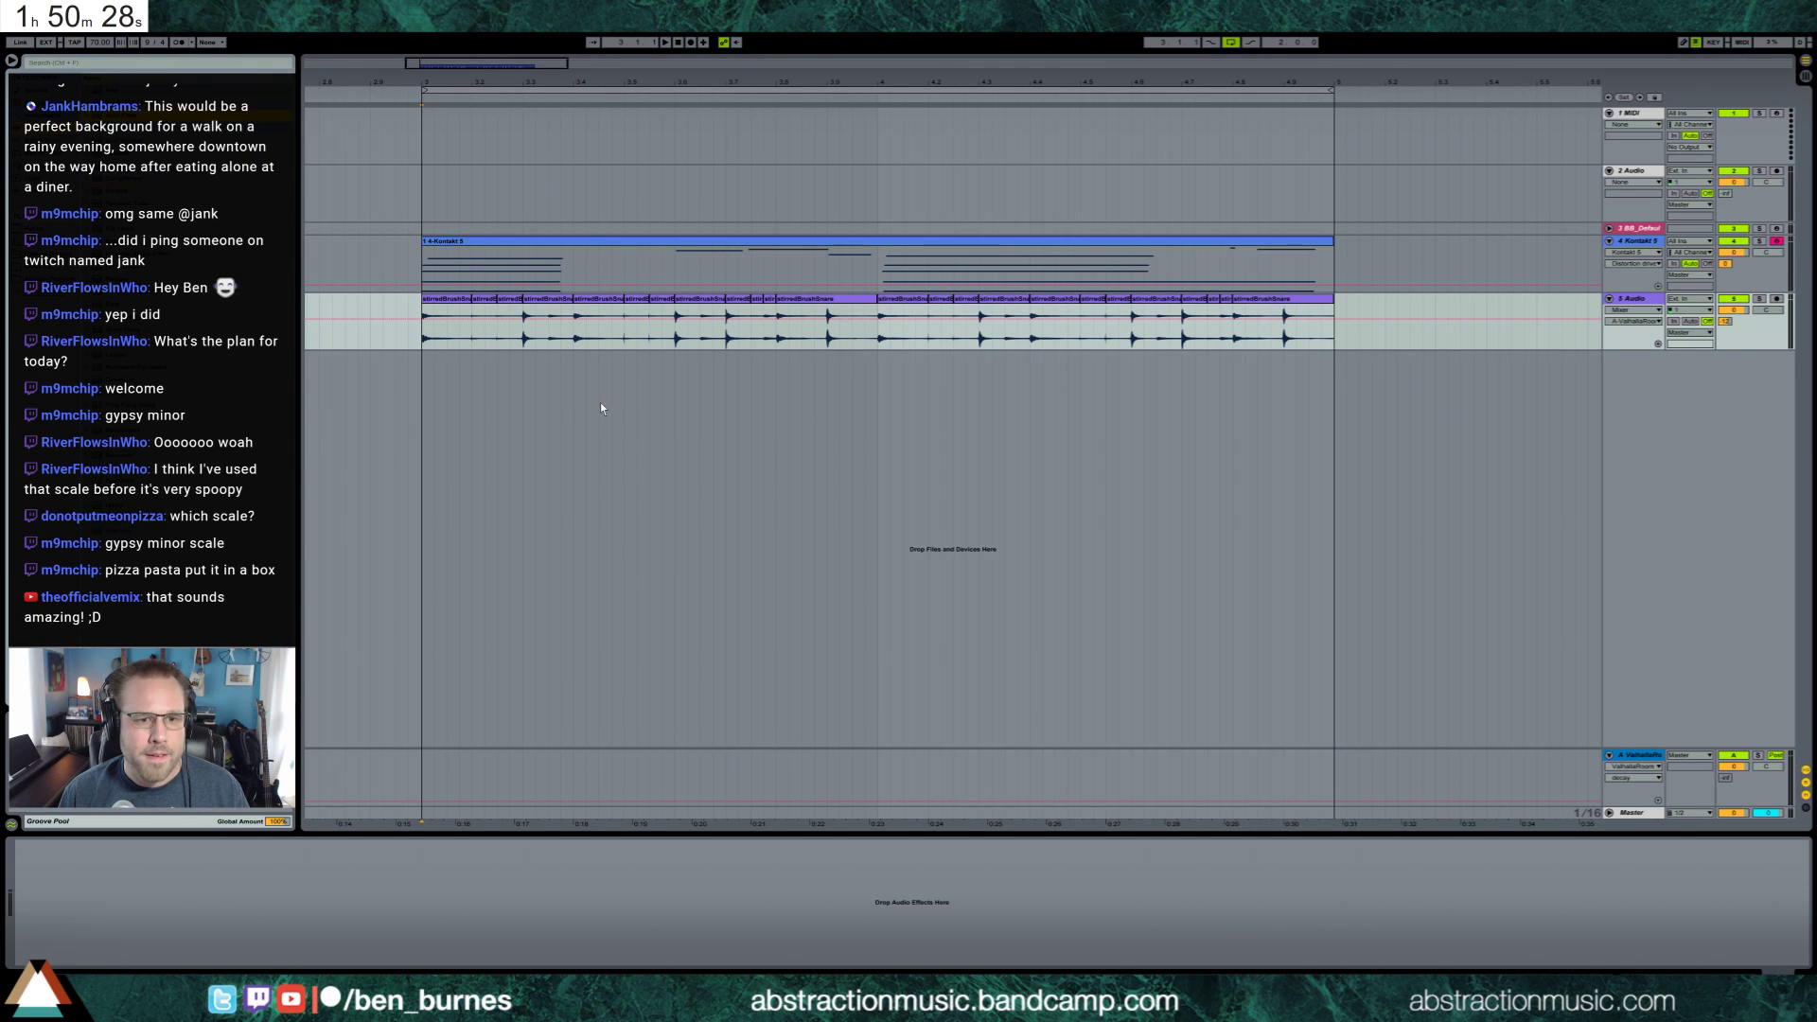
drag(600, 408, 612, 417)
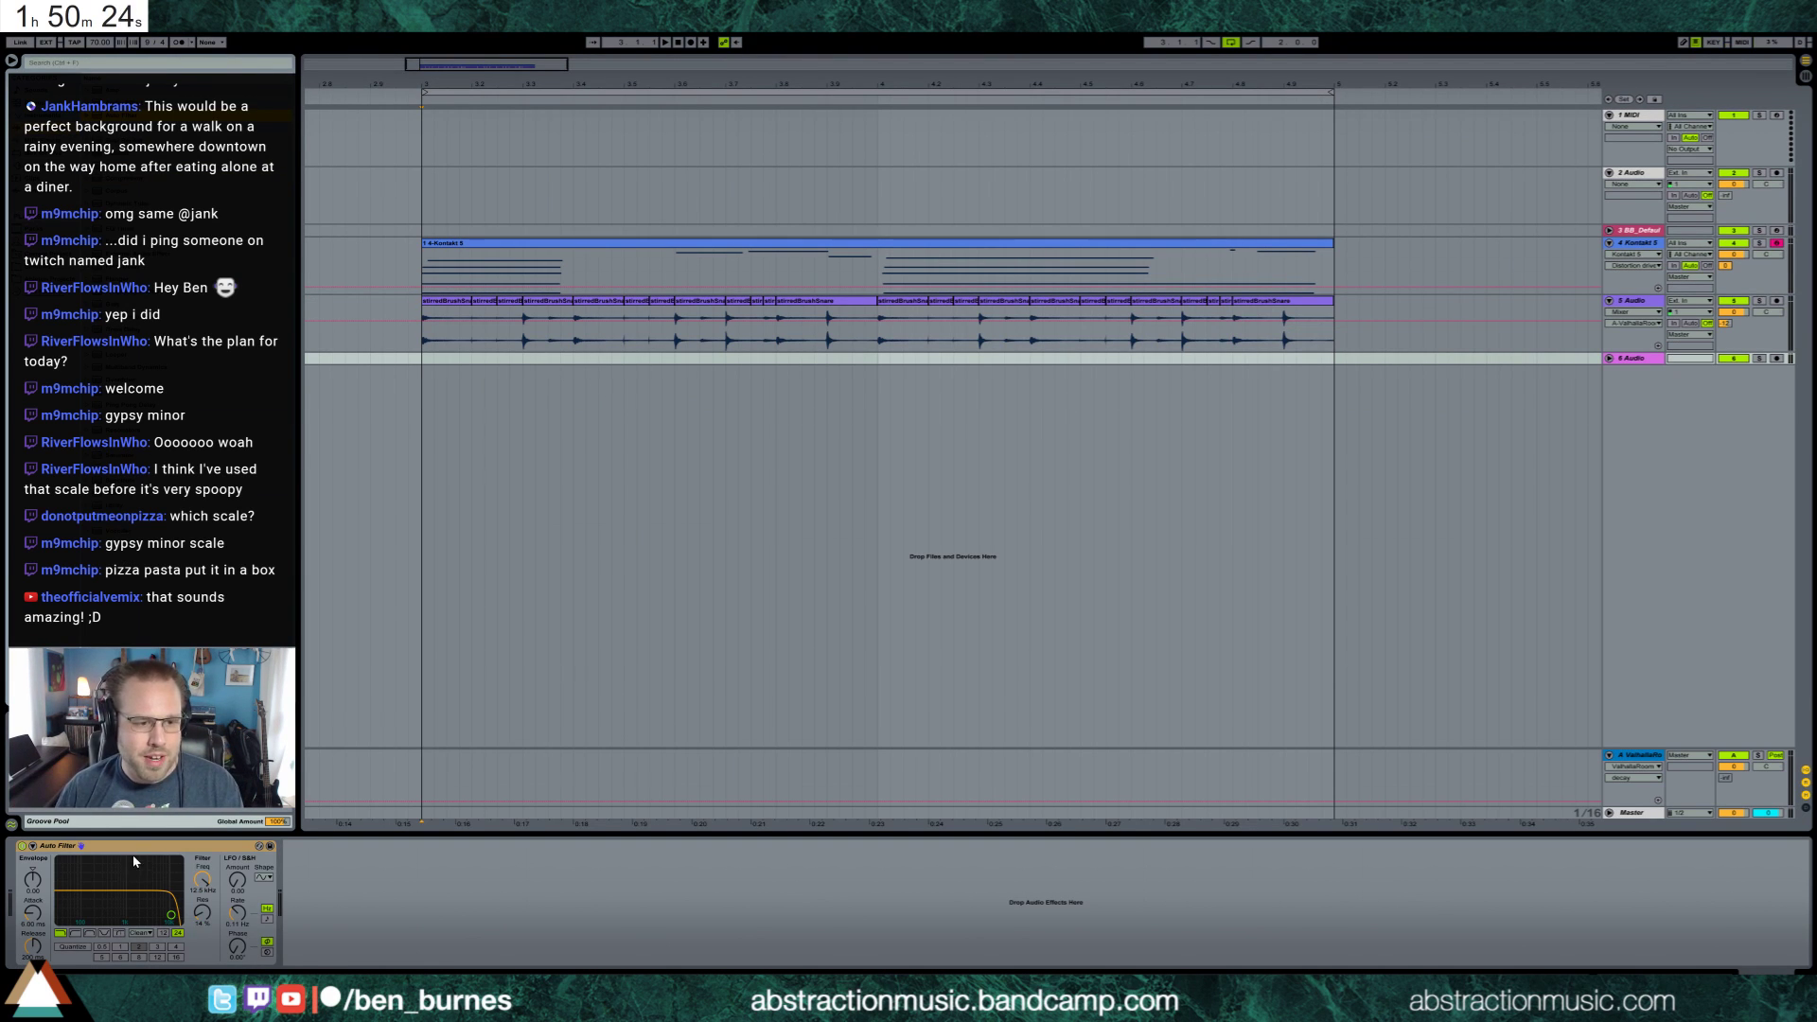
key(Delete)
Load an EQ Eight with a low cut and lowered highs, and move it from the new track to the brush snare track
click(805, 399)
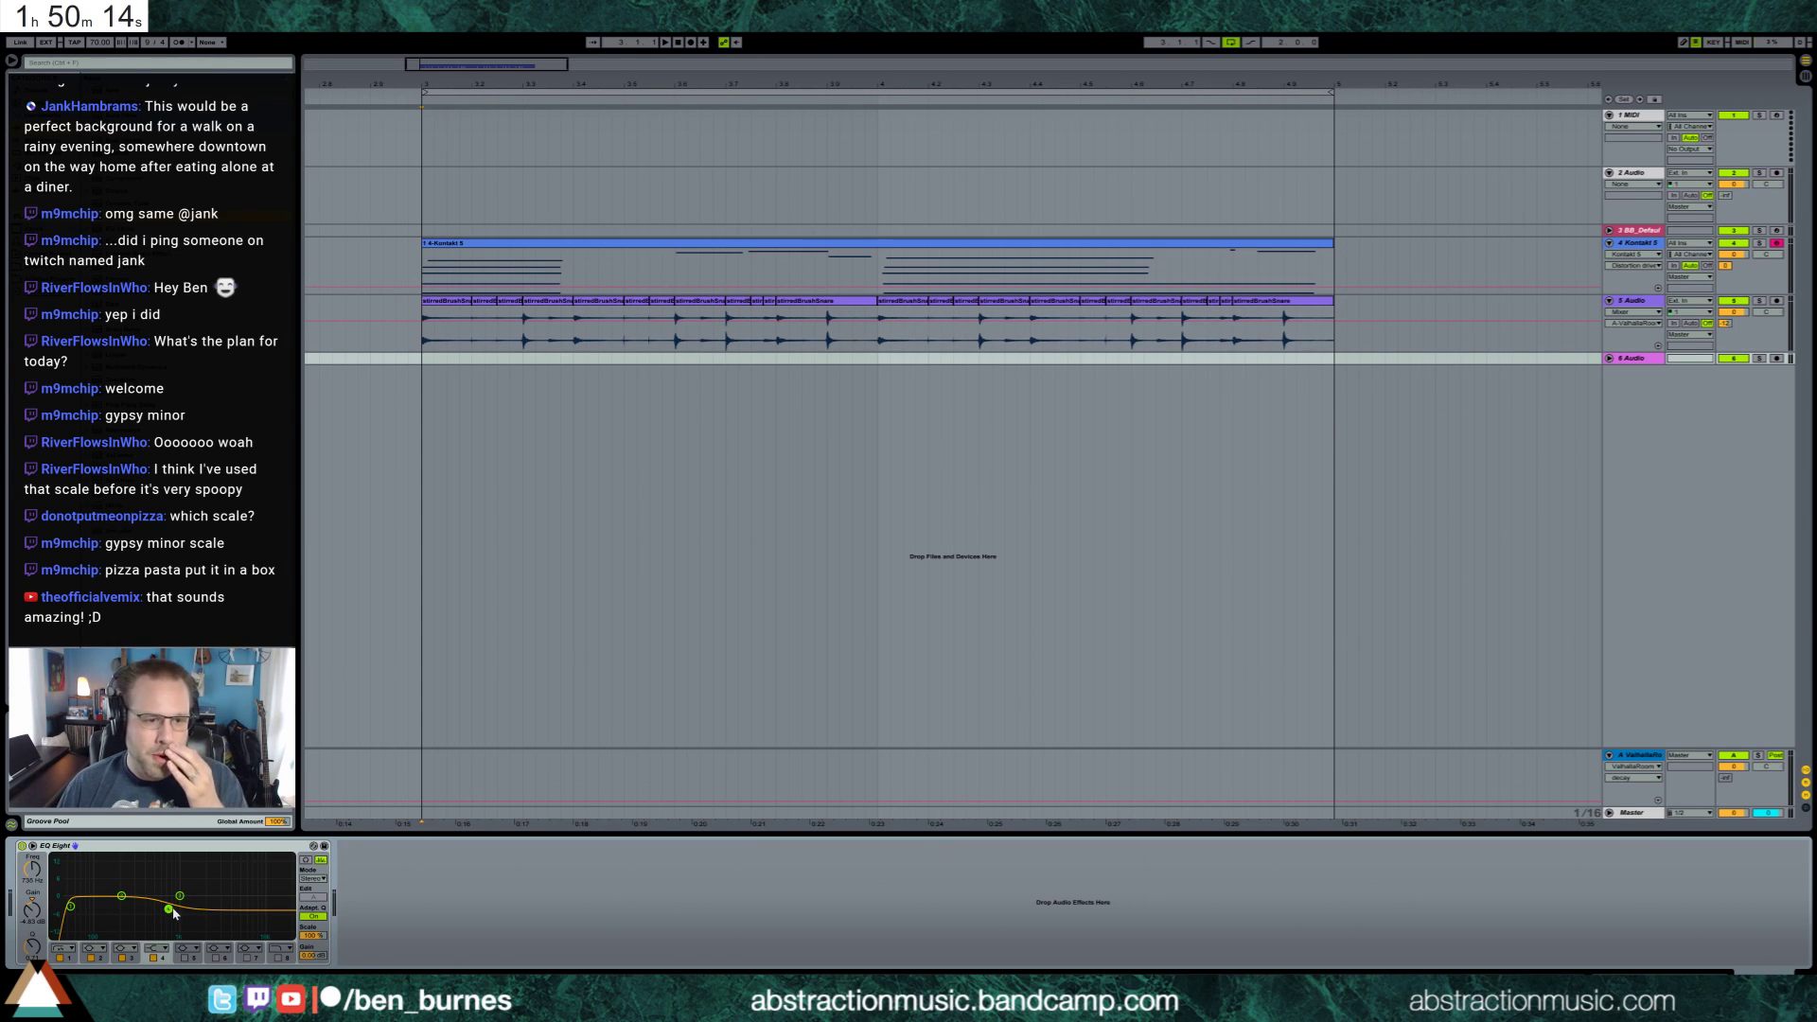
click(420, 361)
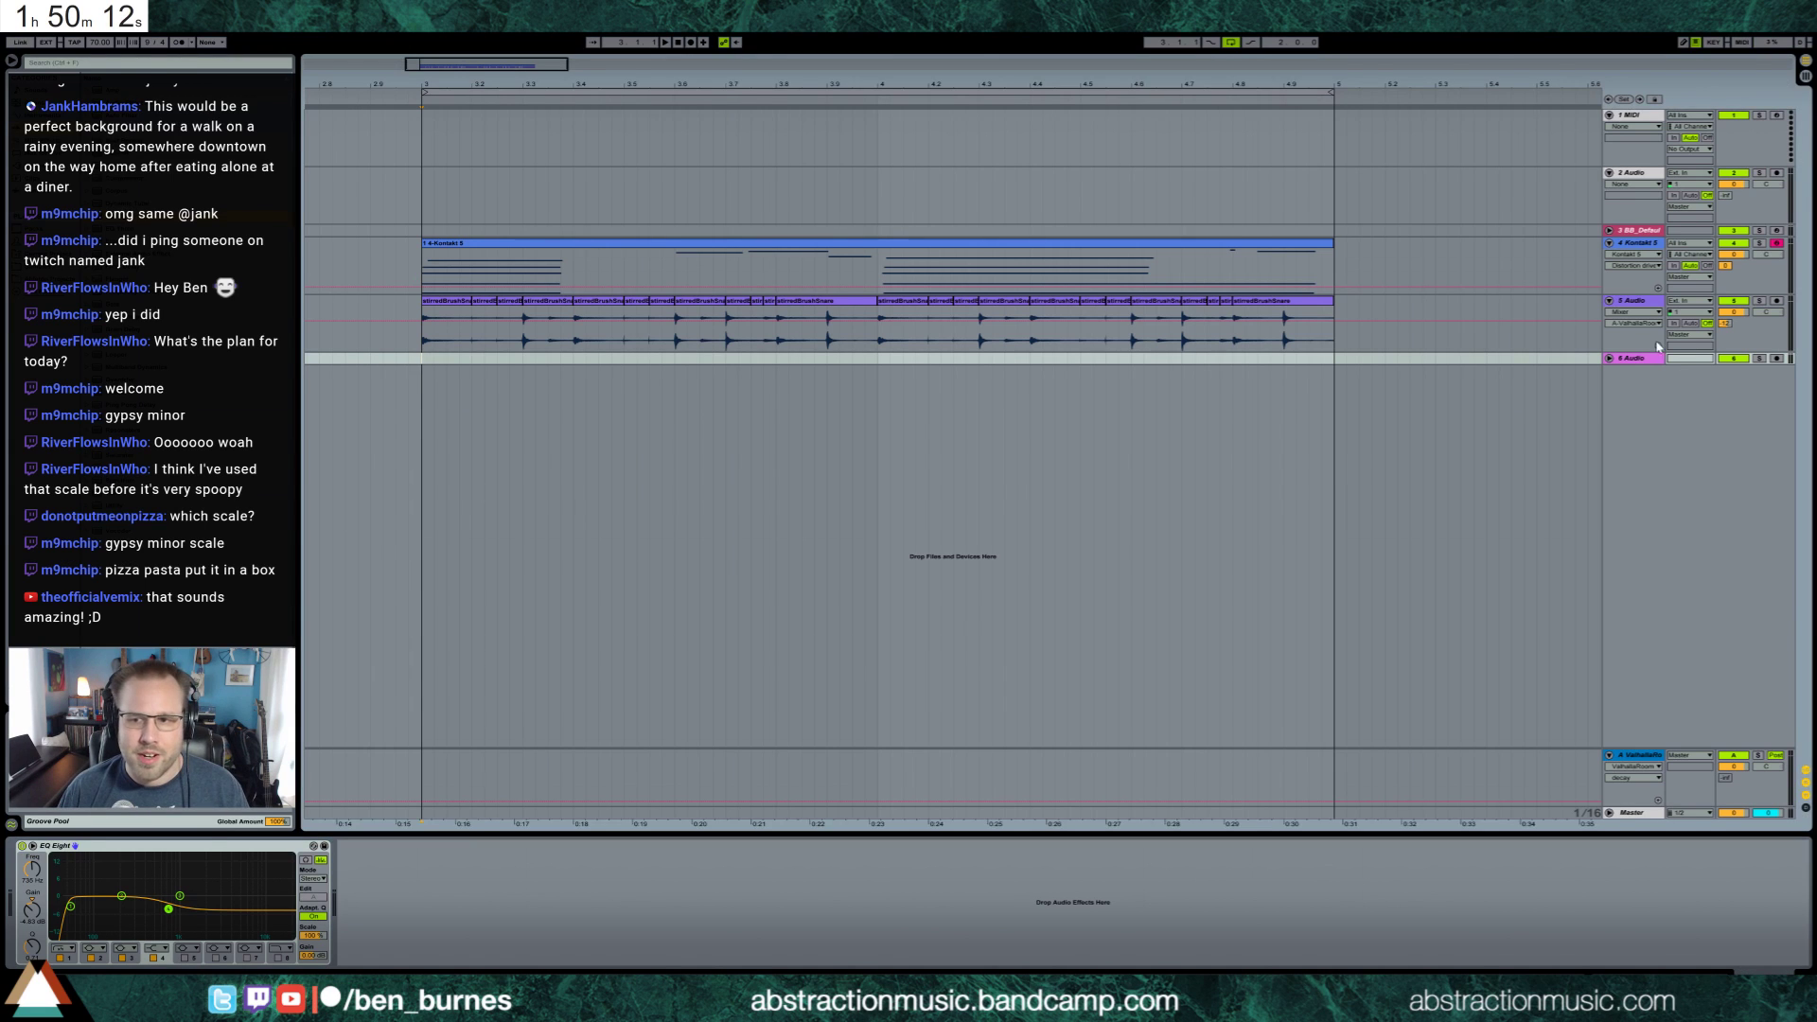
click(185, 849)
key(Delete)
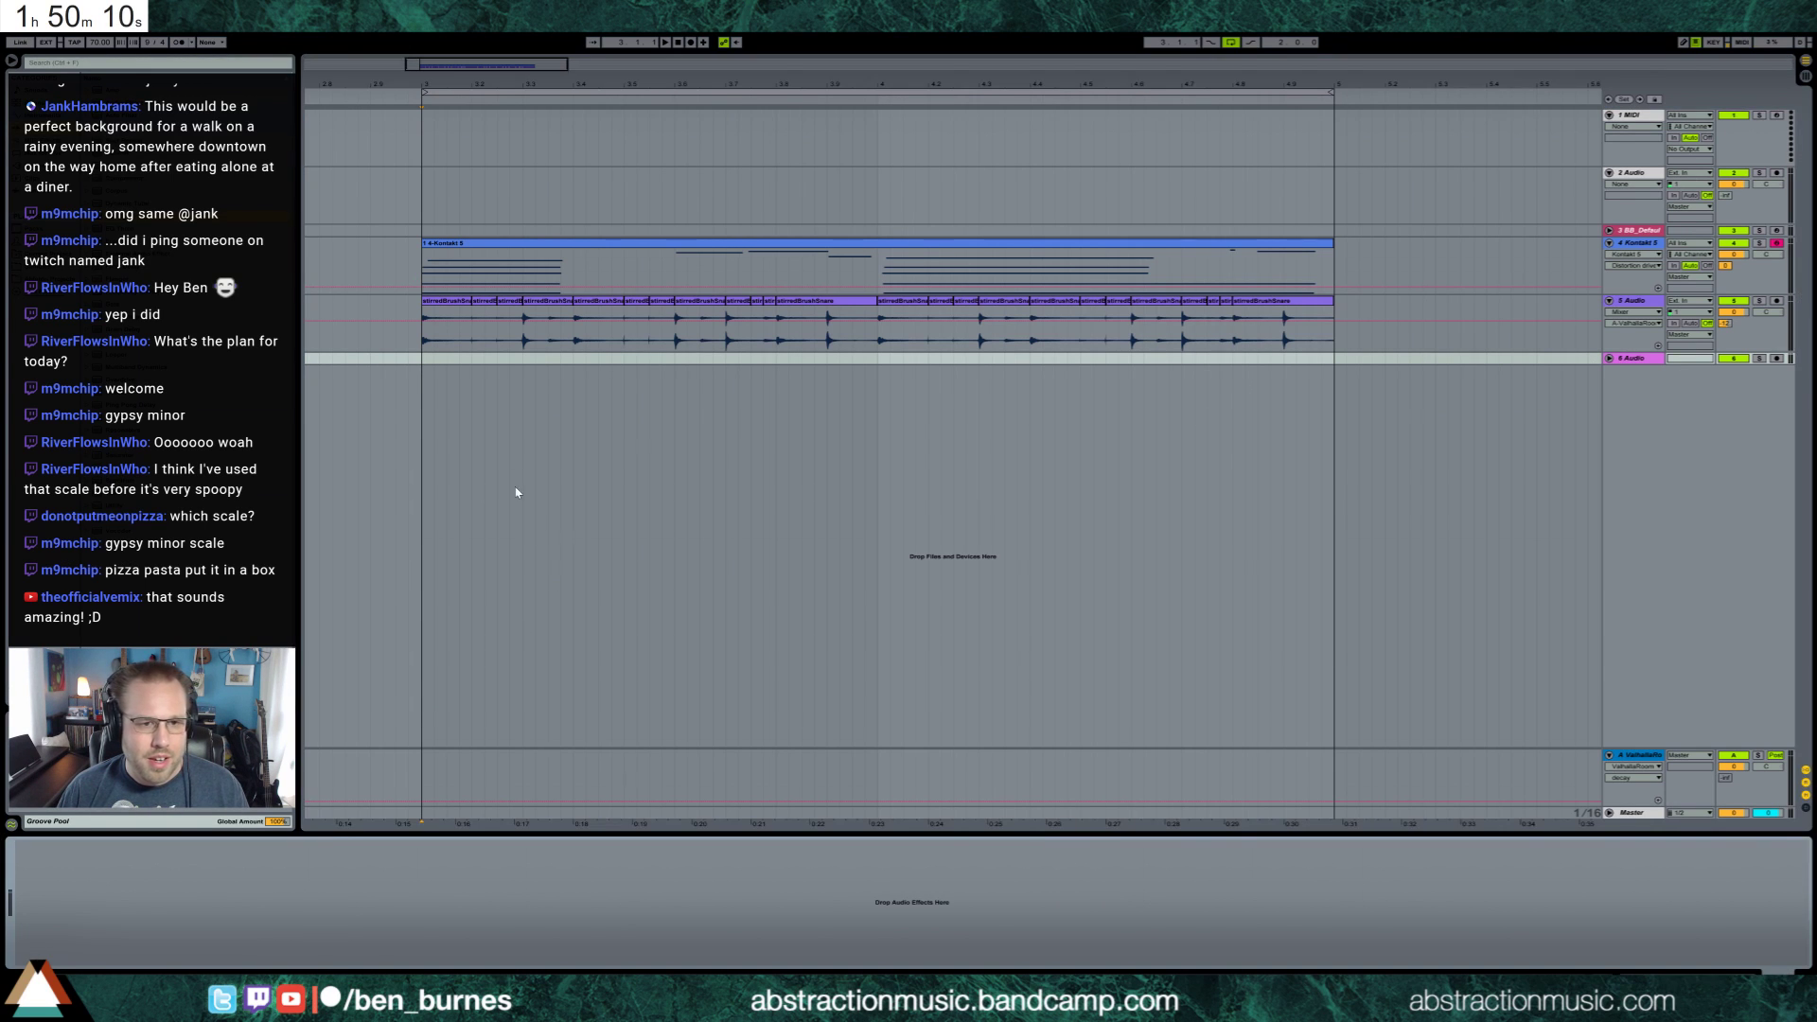
click(568, 340)
key(ctrl+z)
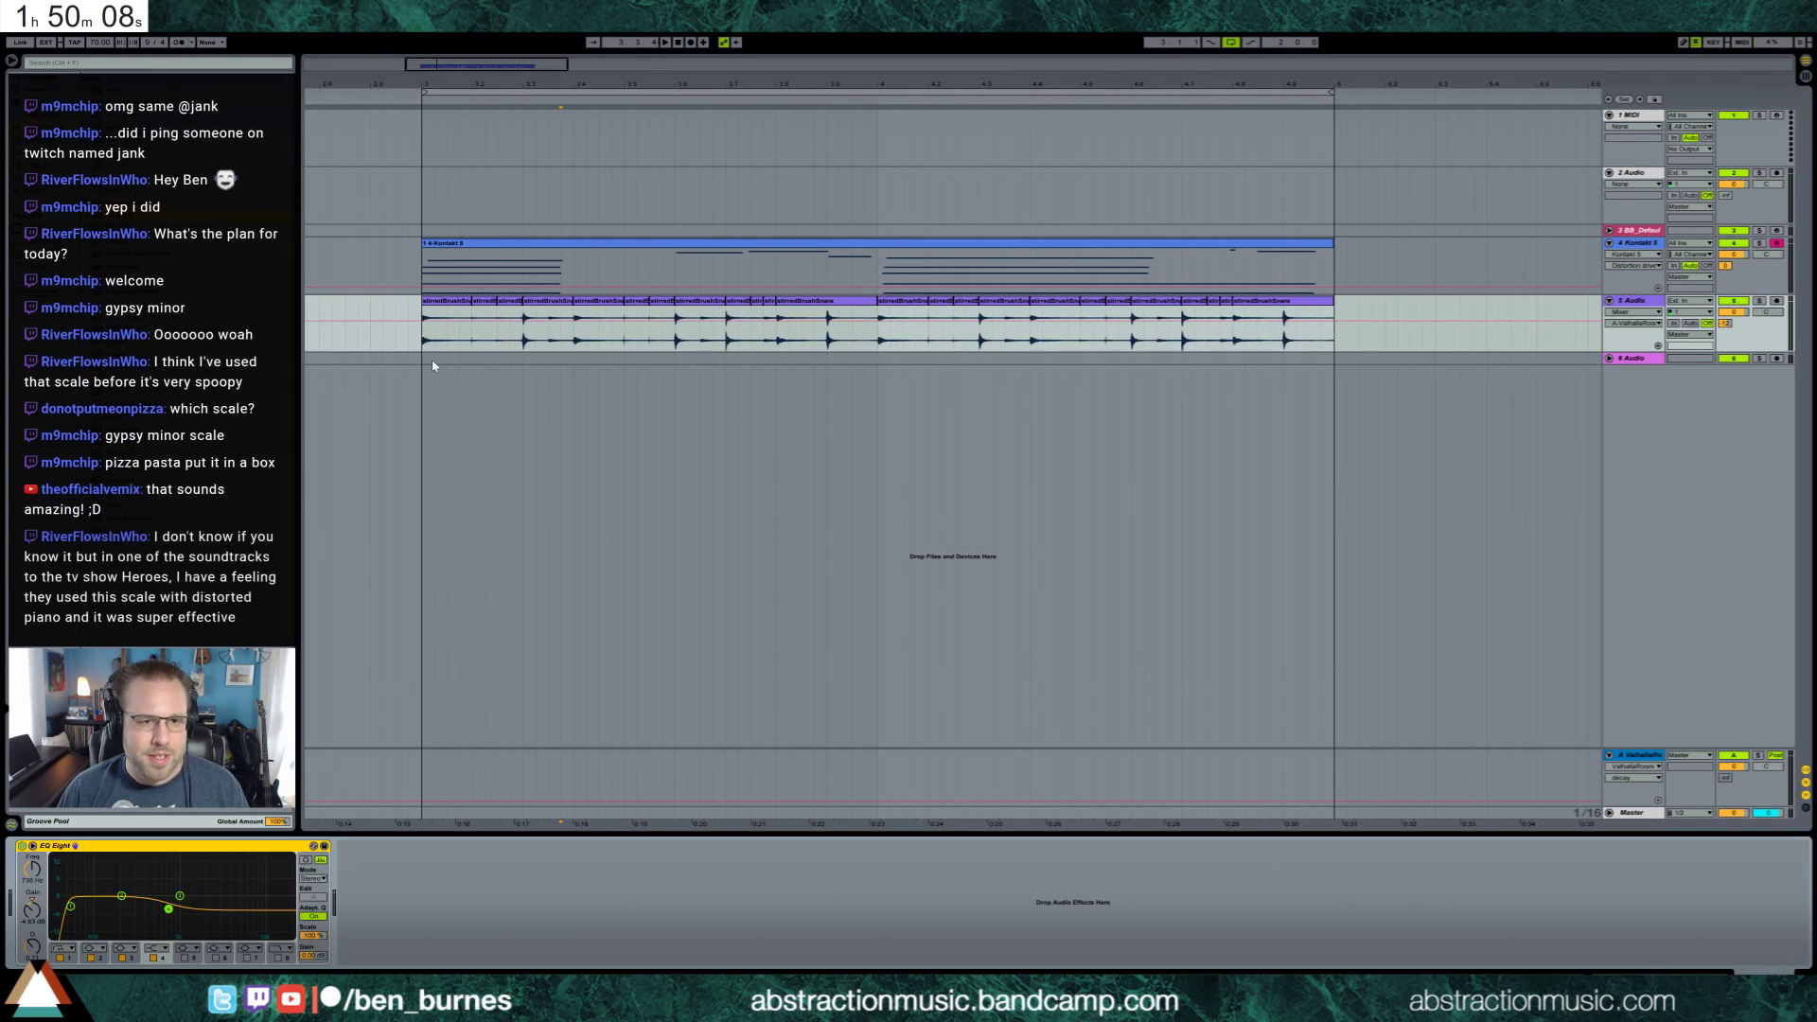
Play the loop and fill the last half beat of bars 3 and 4 with copied brush snare slices
key(space)
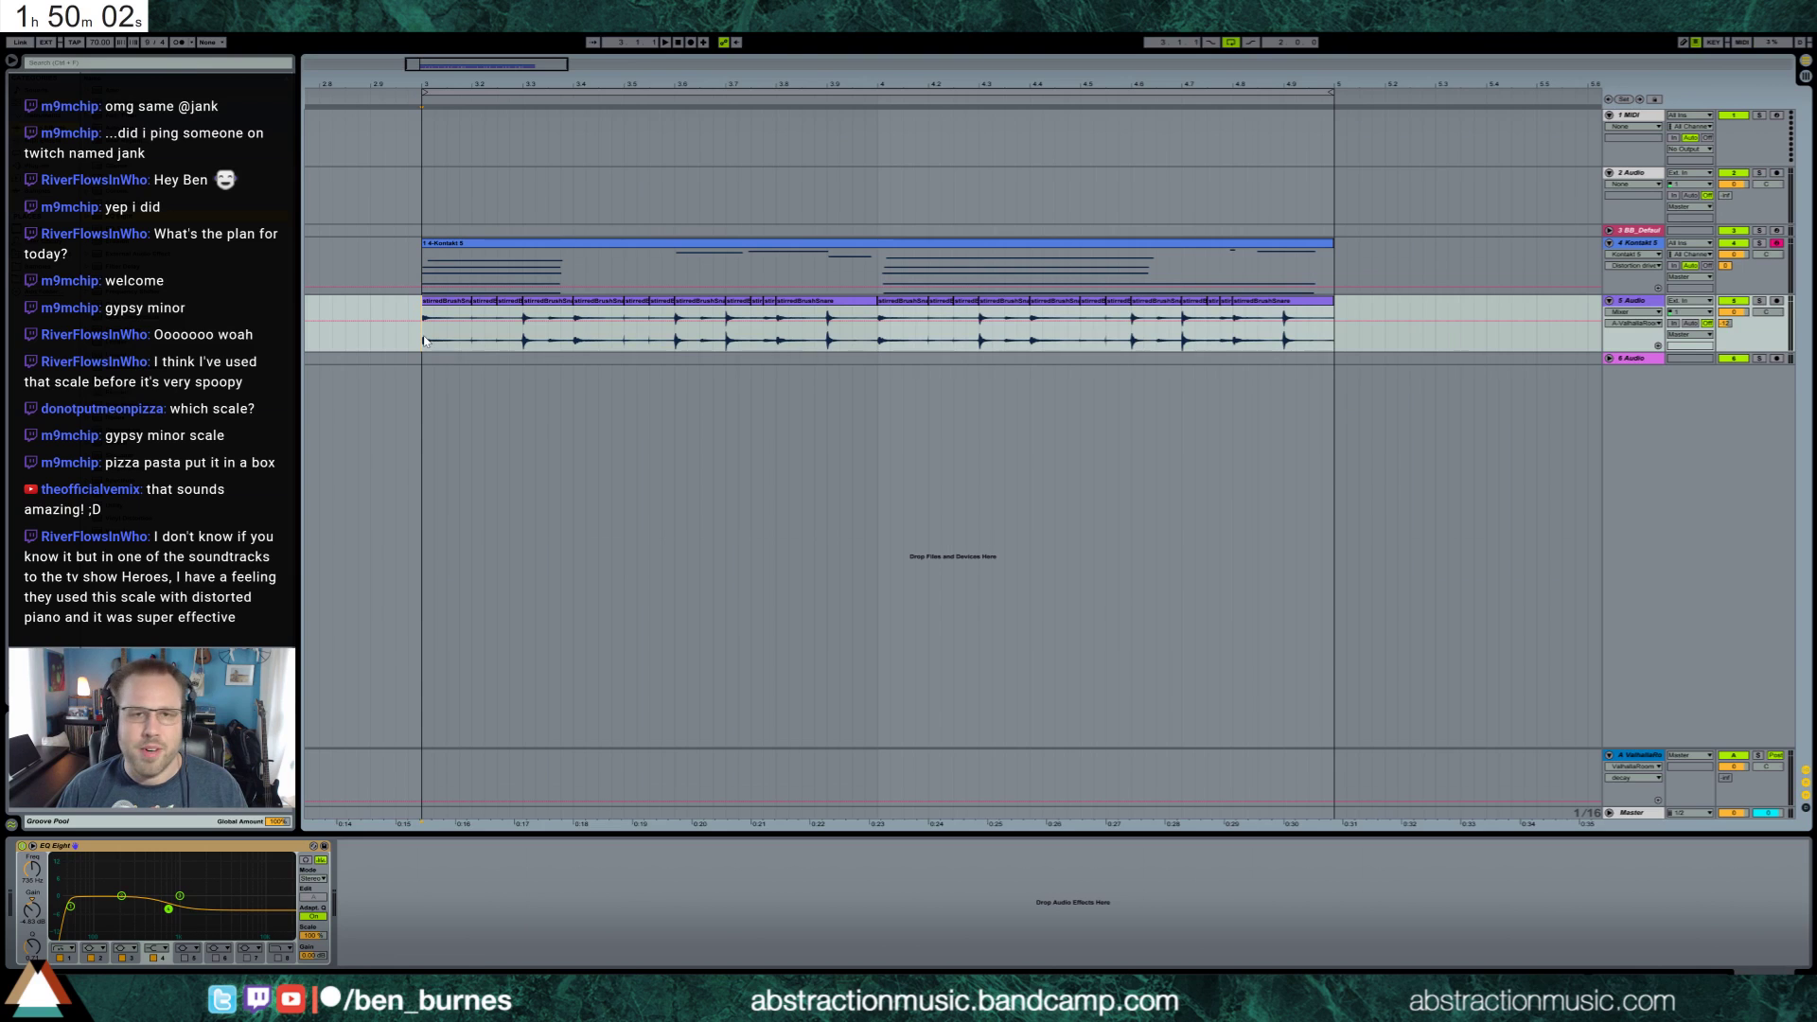
key(space)
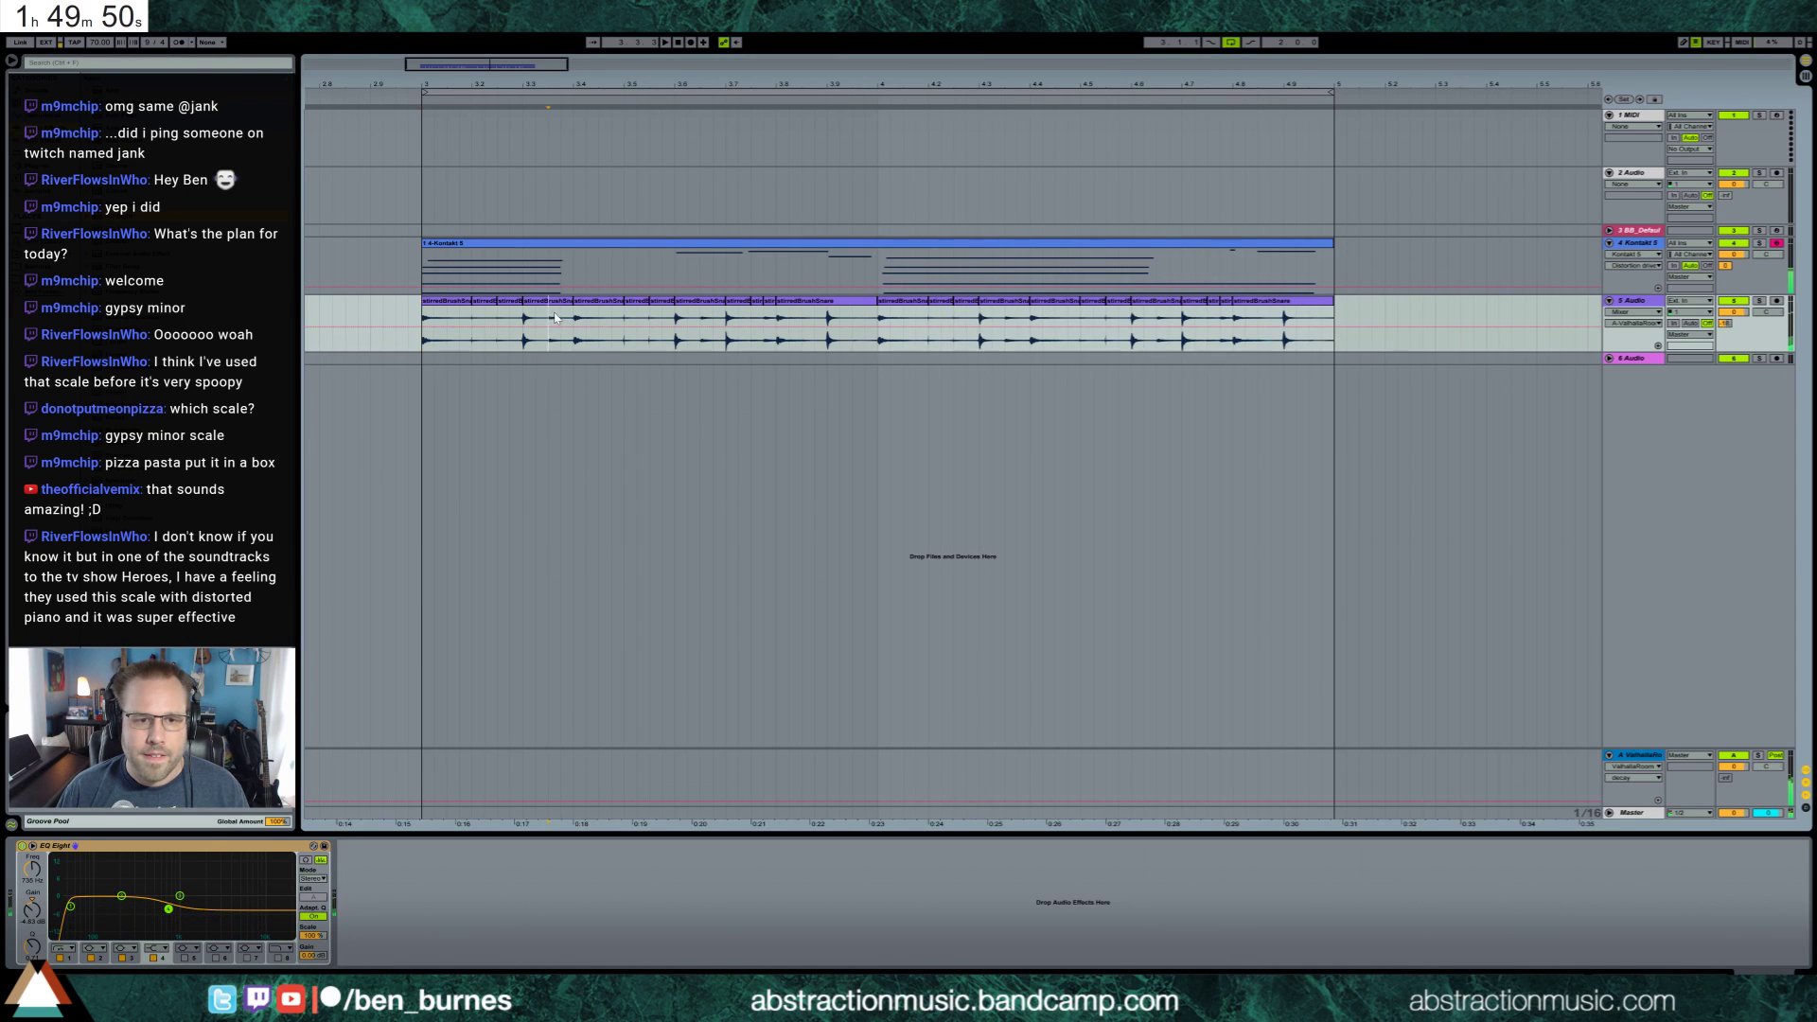
drag(857, 320, 876, 320)
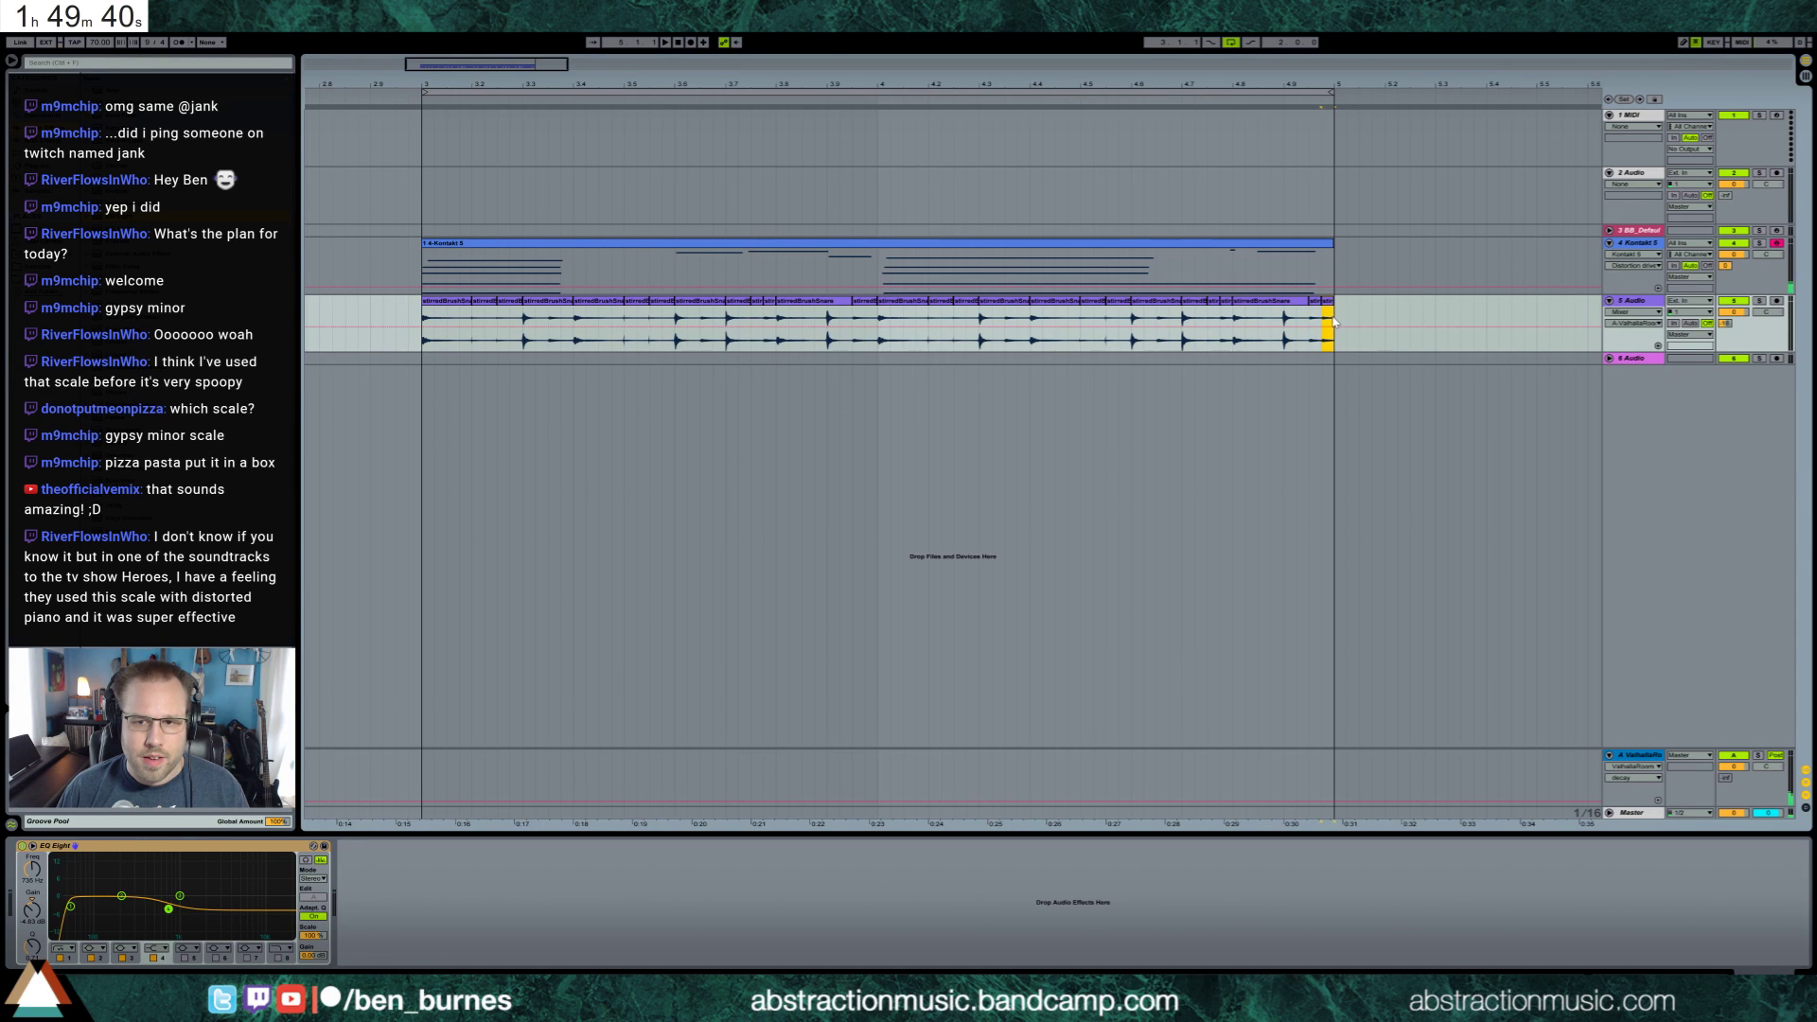
Duplicate the two-bar brush snare pattern, move the copy to bar 7, and consolidate the original in bars 3 and 4
key(ctrl+d)
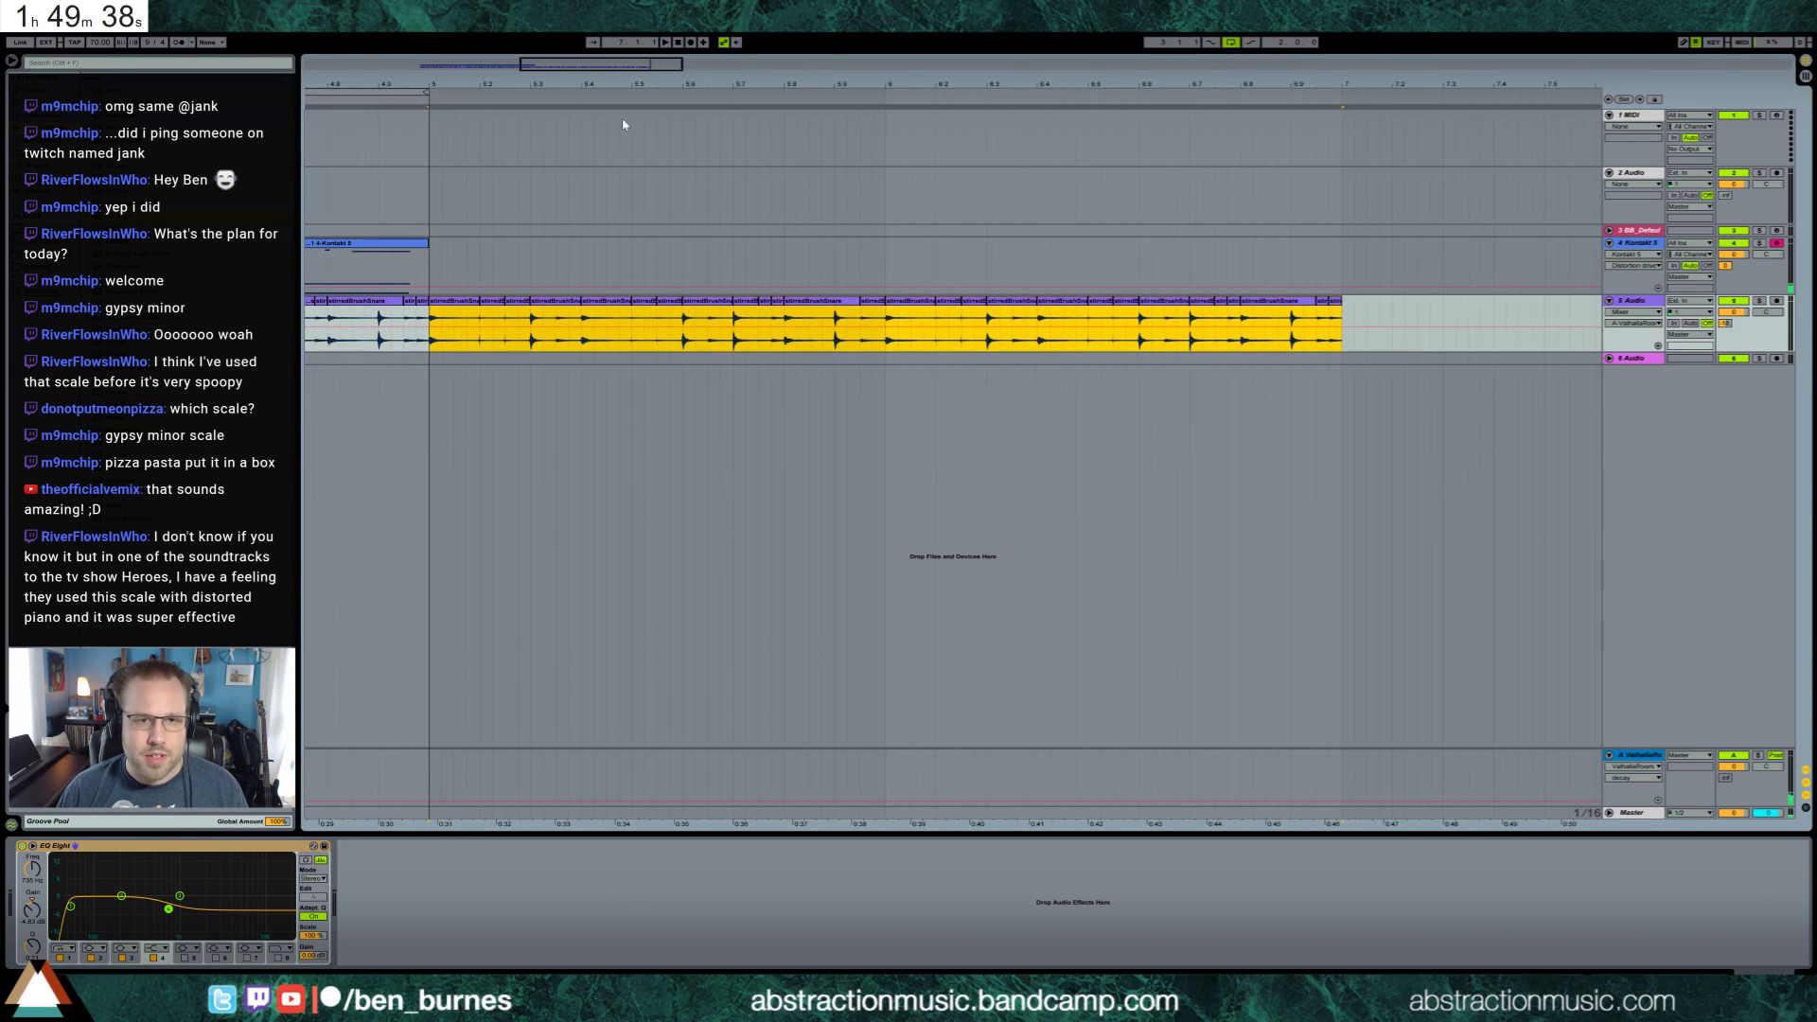
drag(626, 66, 626, 73)
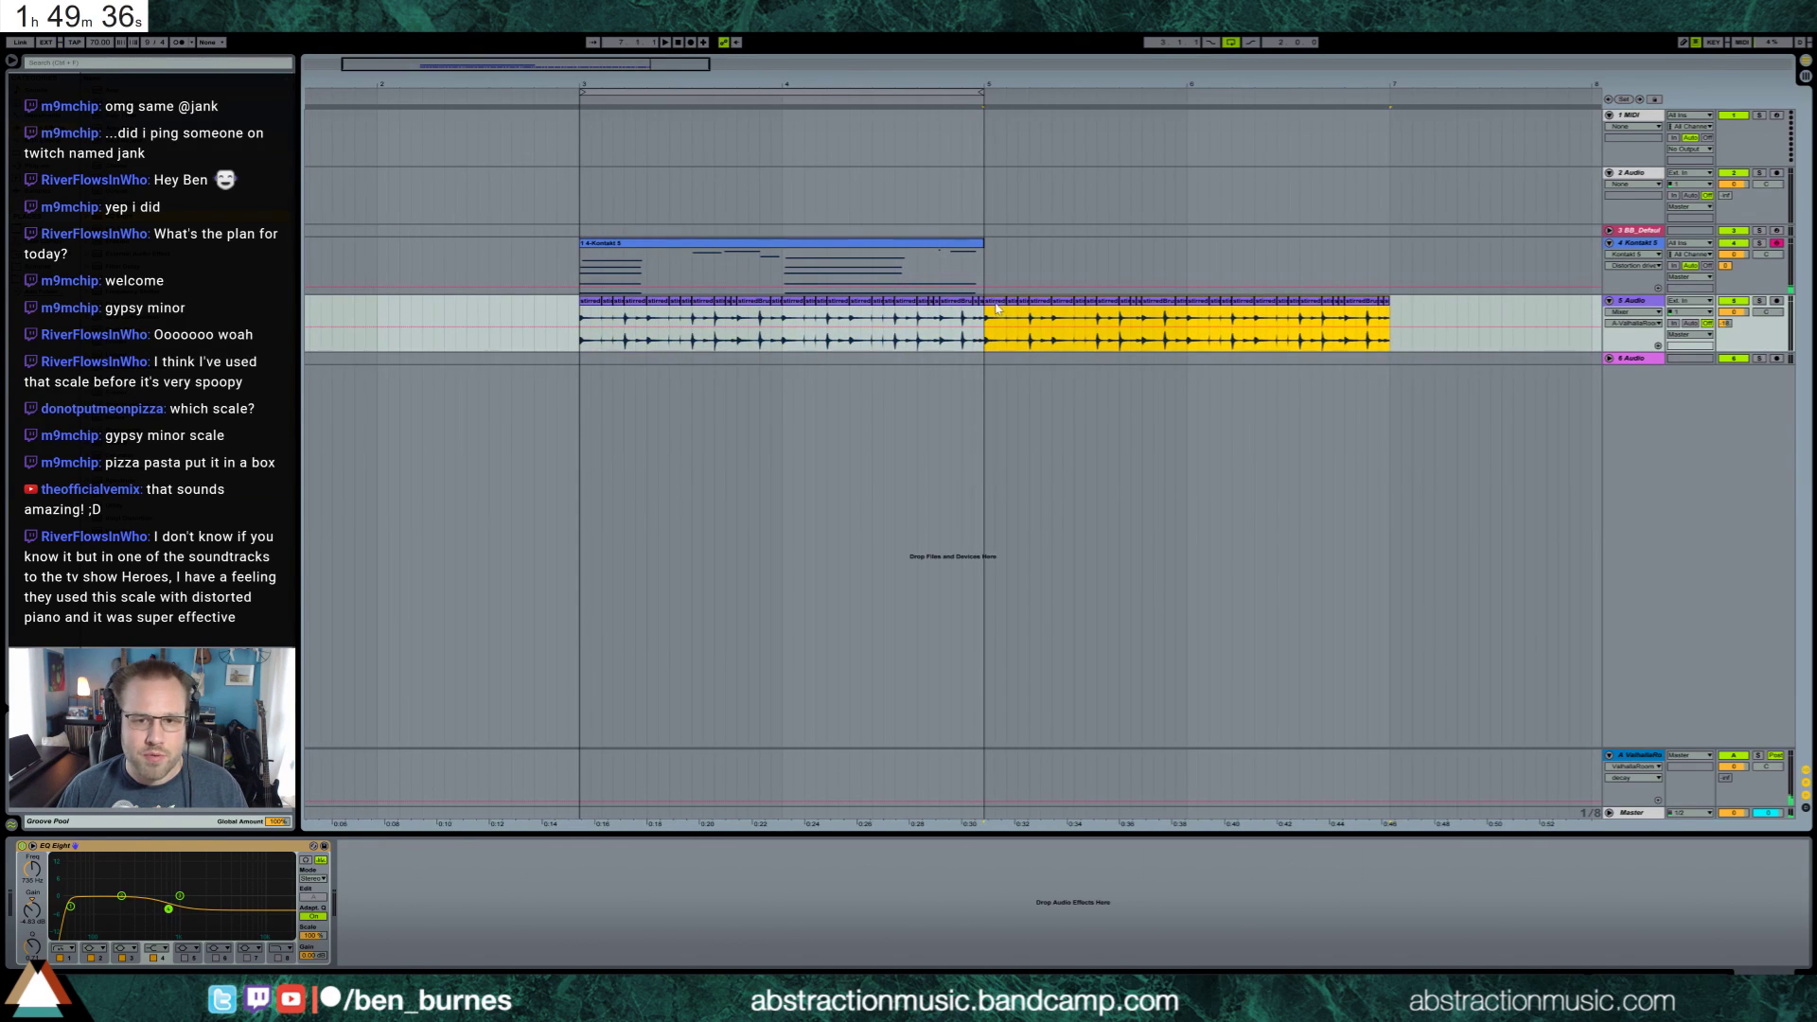
key(Right)
key(Right)
key(Right)
key(Right)
key(Right)
key(Right)
key(Right)
key(Right)
key(Right)
key(Right)
key(Right)
key(Right)
key(Right)
key(Right)
key(Right)
key(Right)
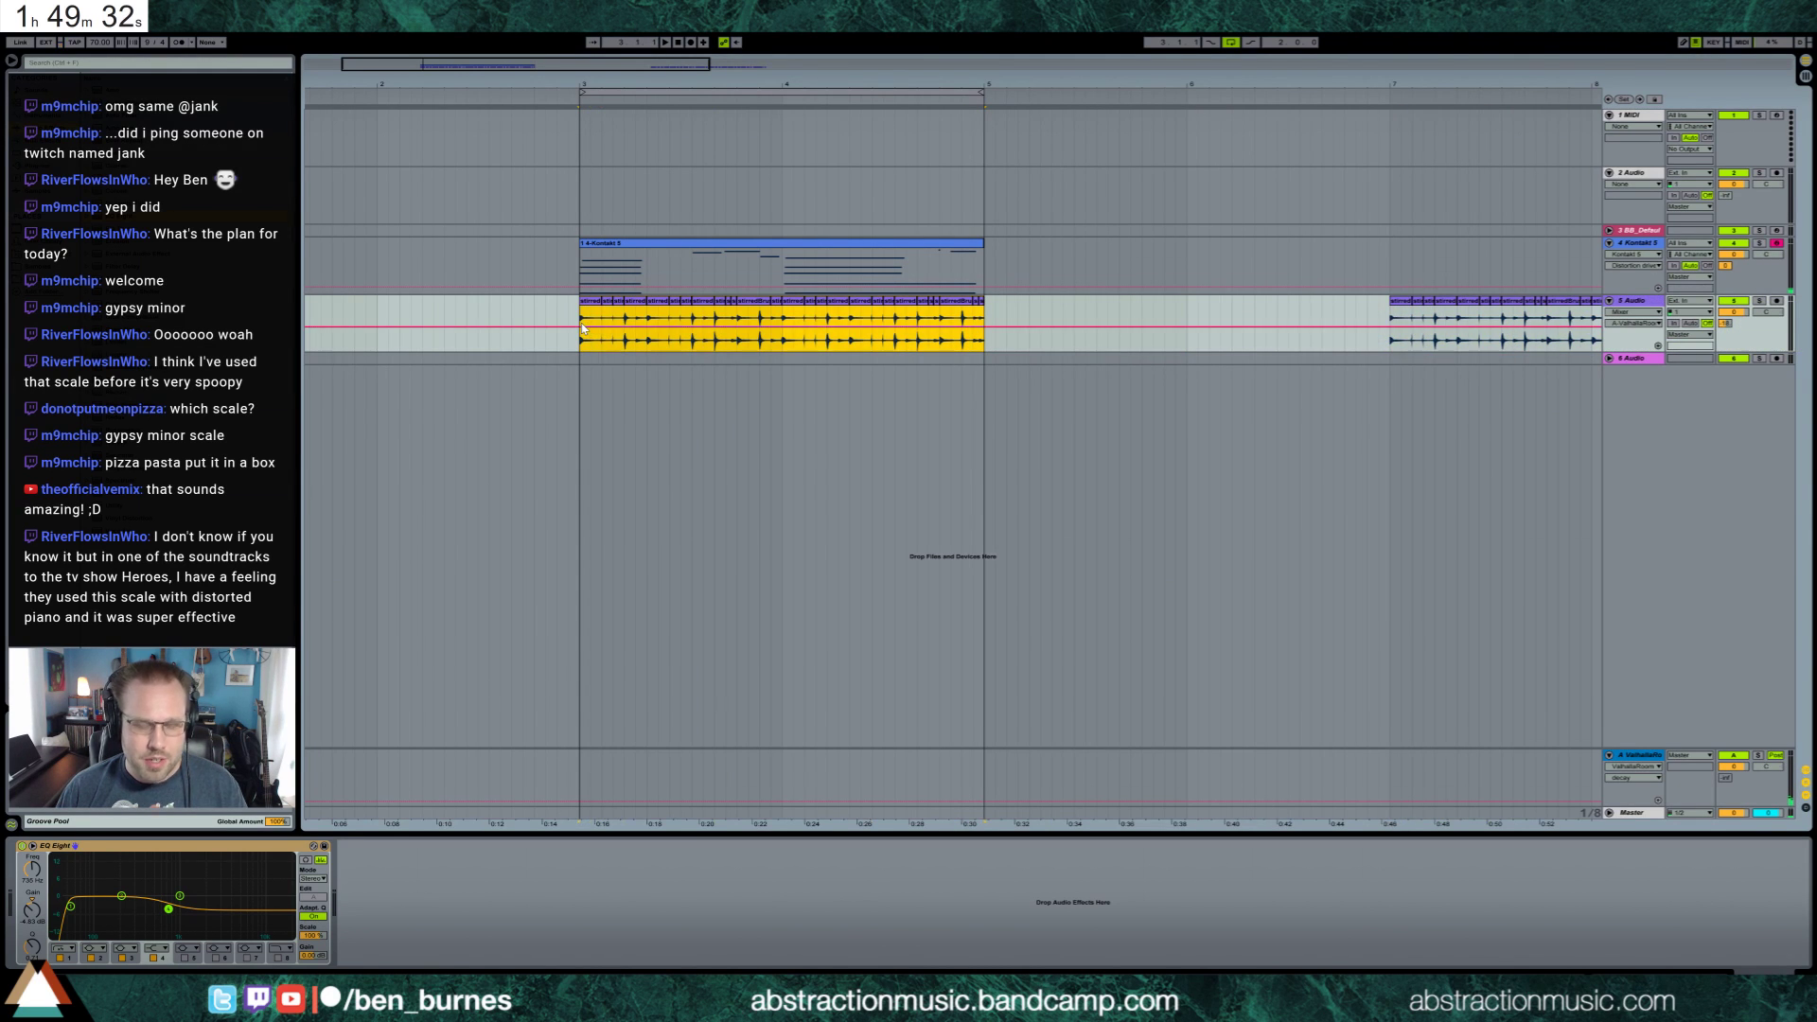
key(ctrl+j)
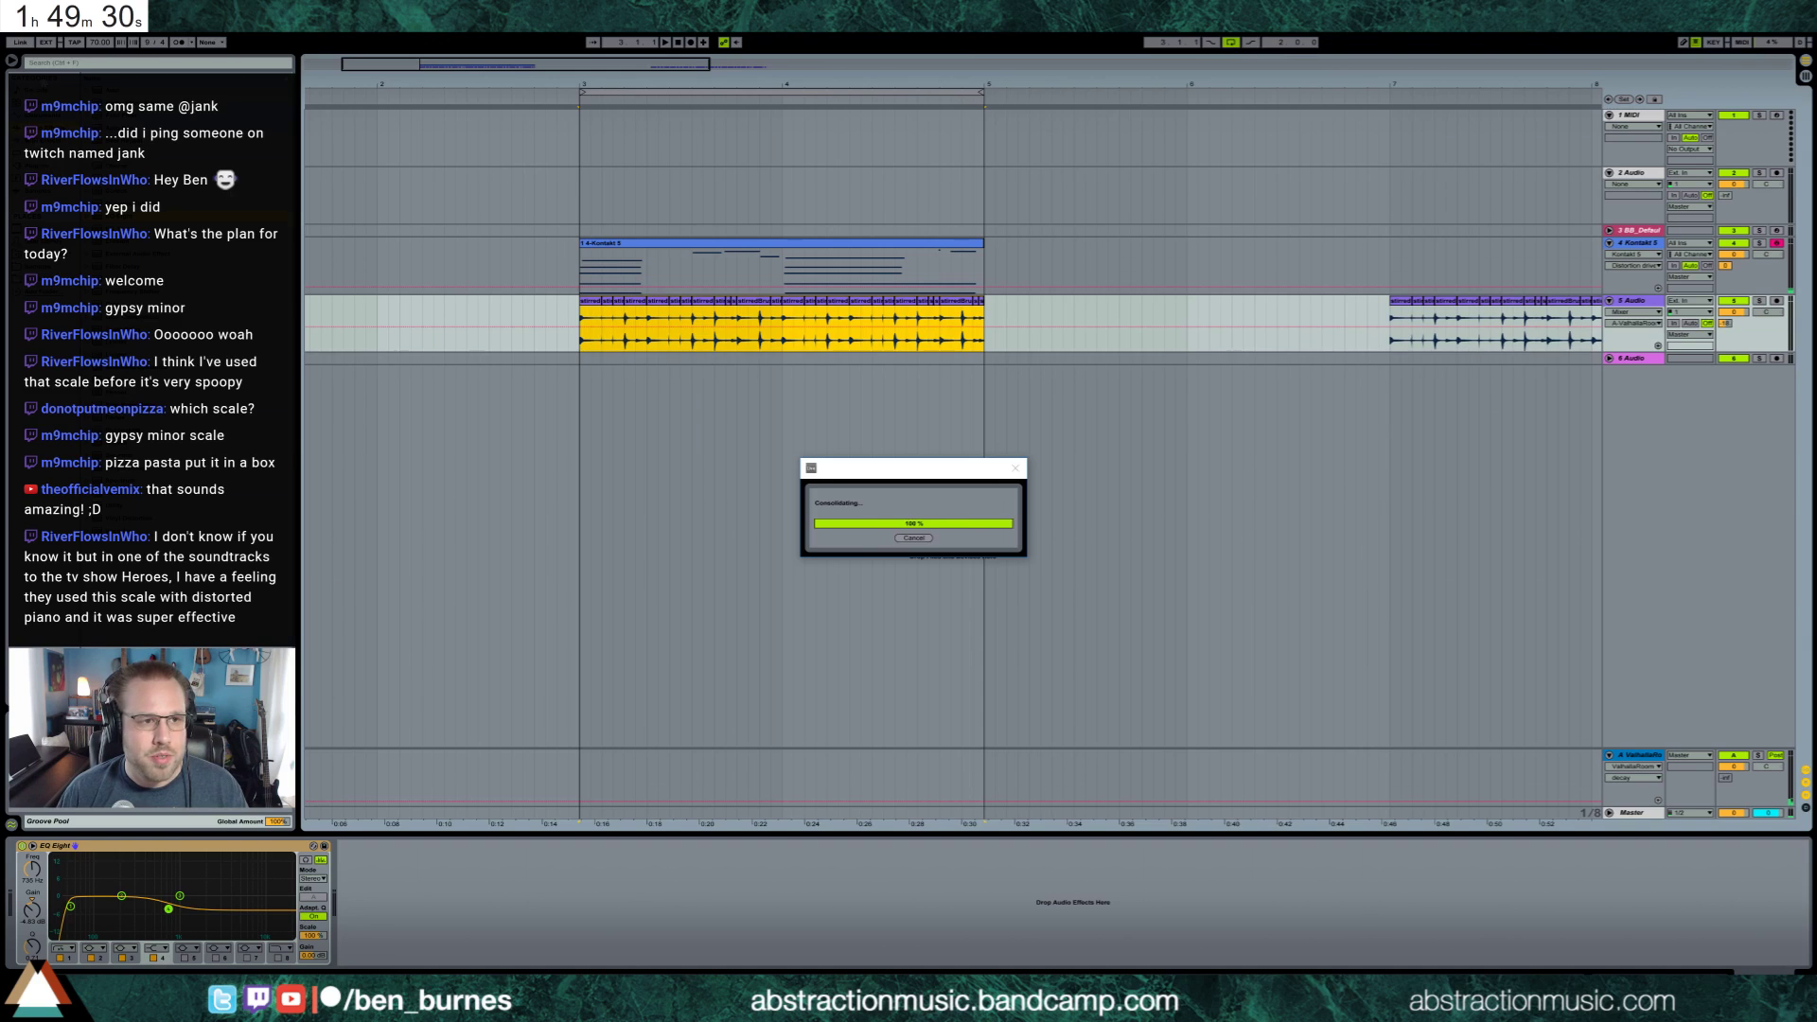
Search the browser for "swing" and inspect the consolidated brush snare clip's waveform and transients
click(65, 63)
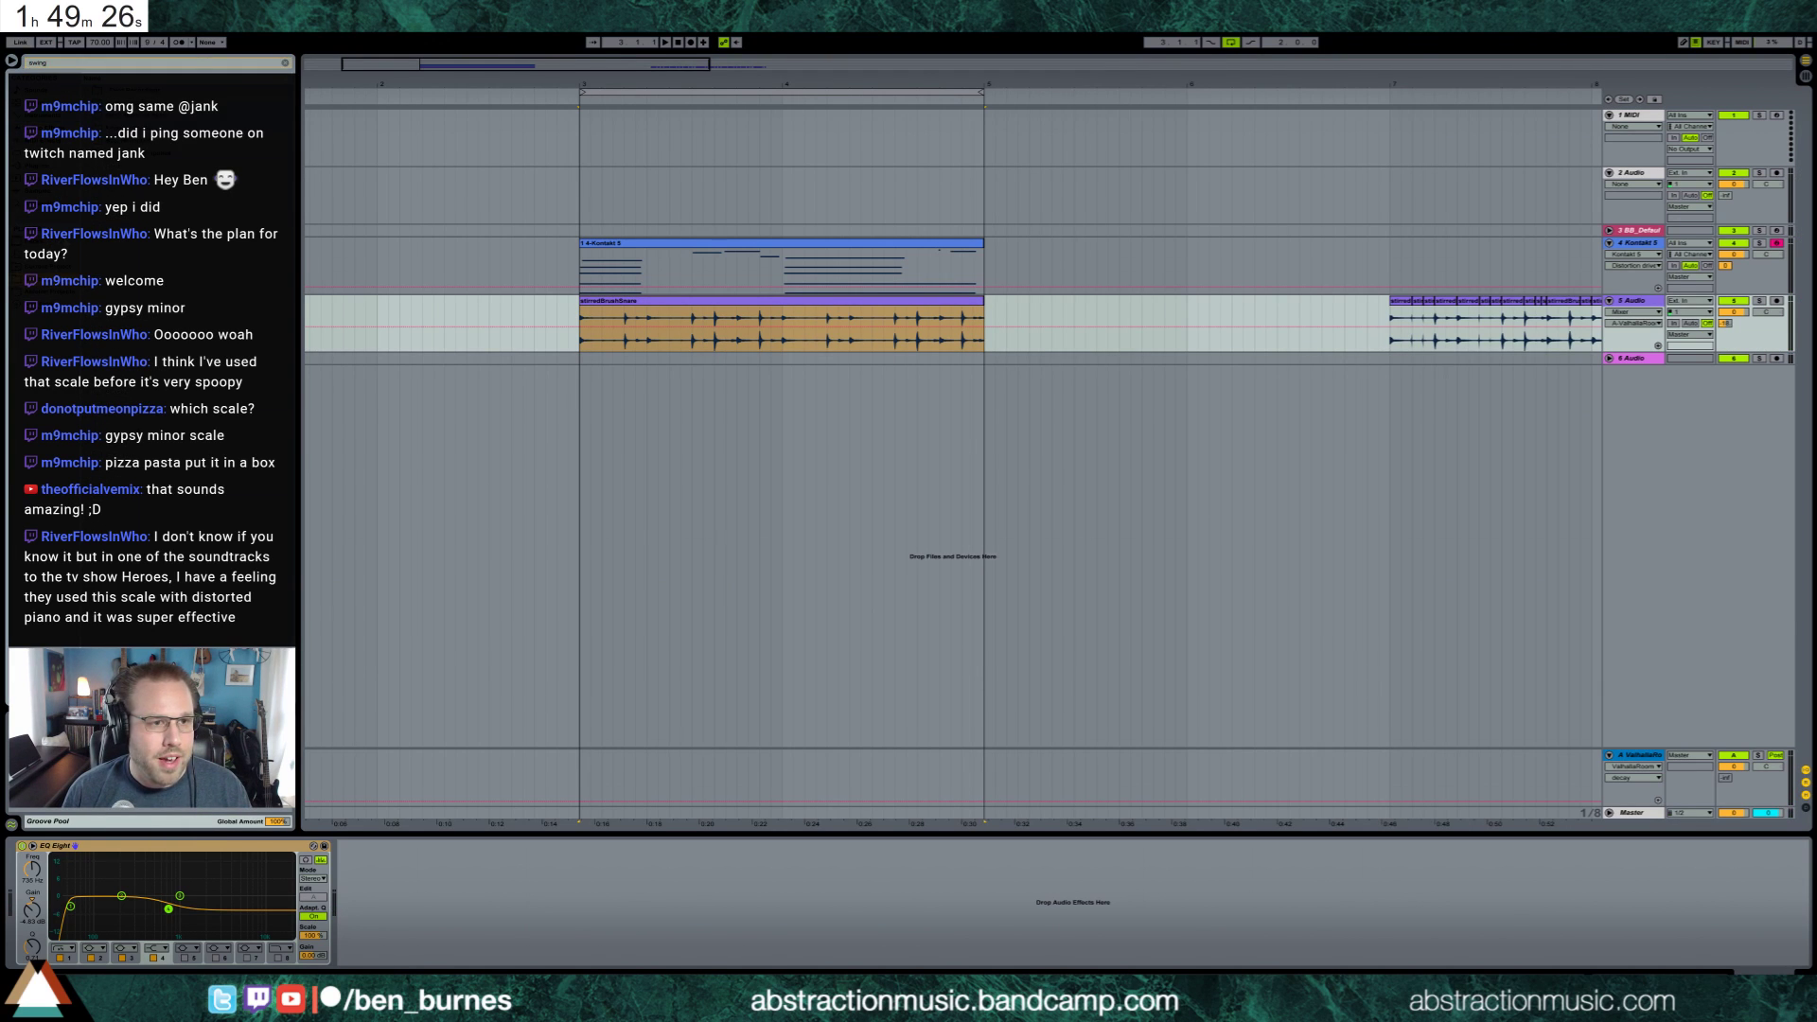
double_click(618, 303)
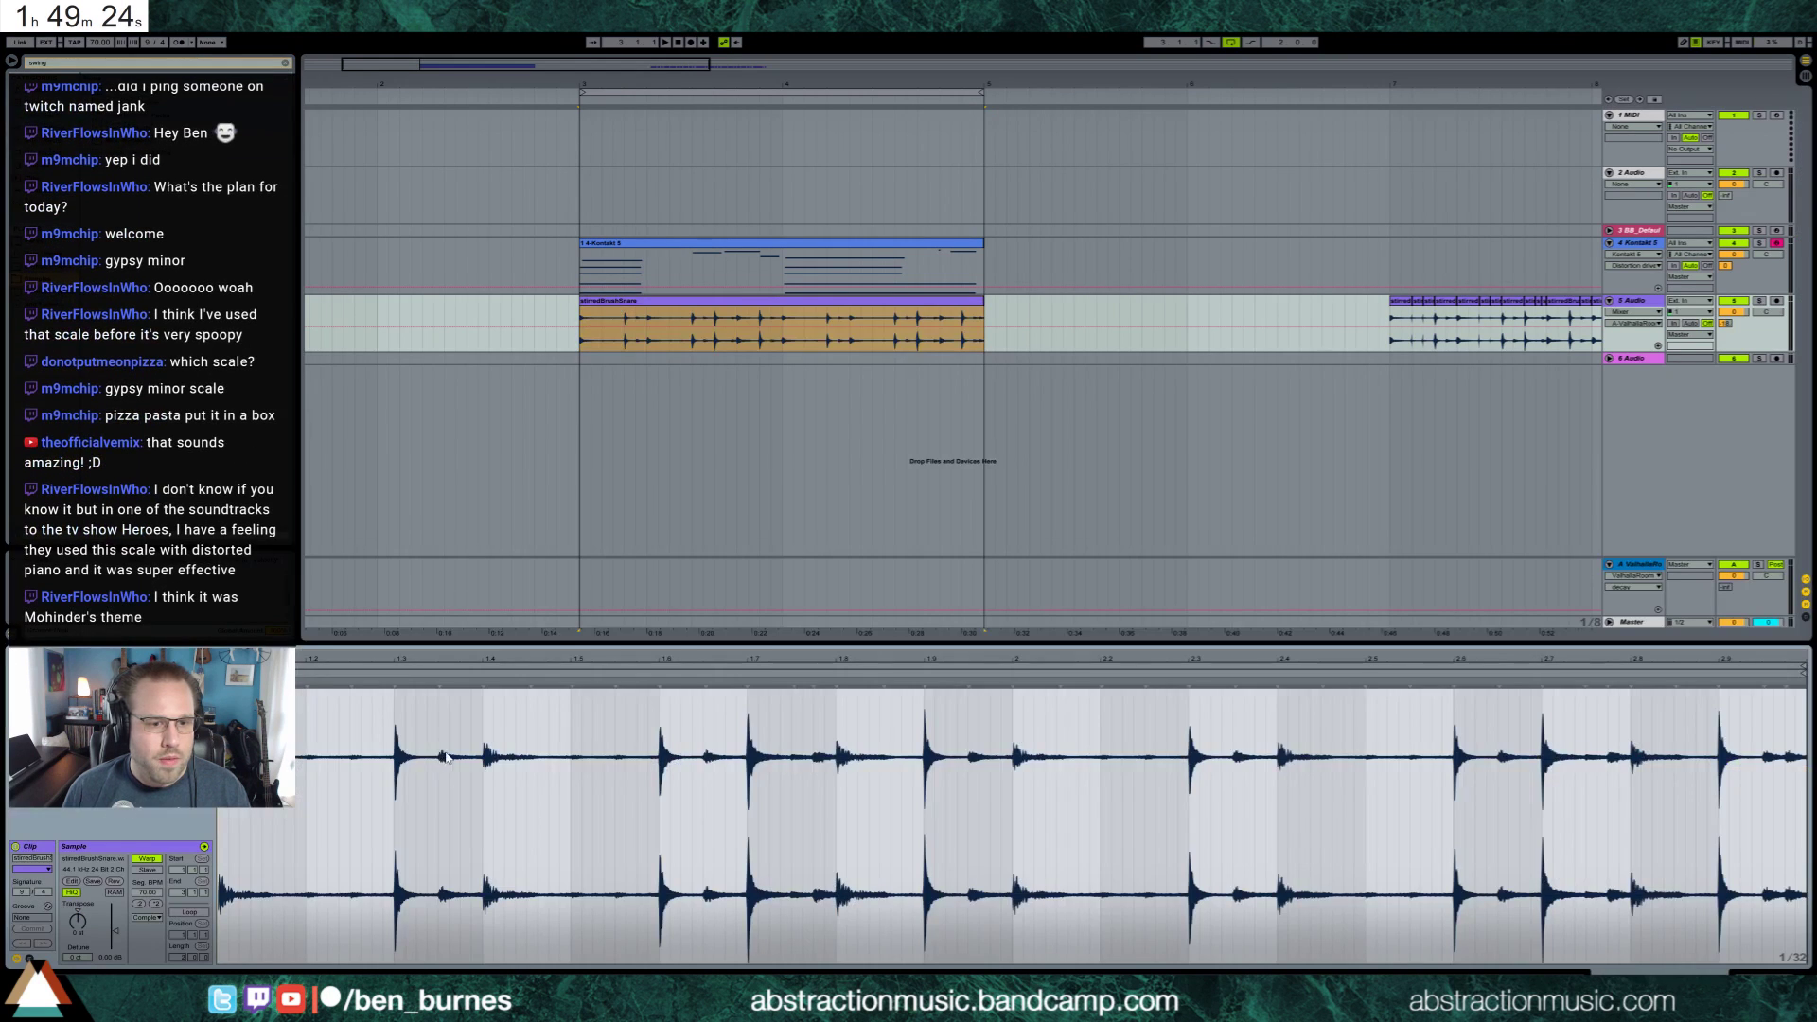
key(ctrl+a)
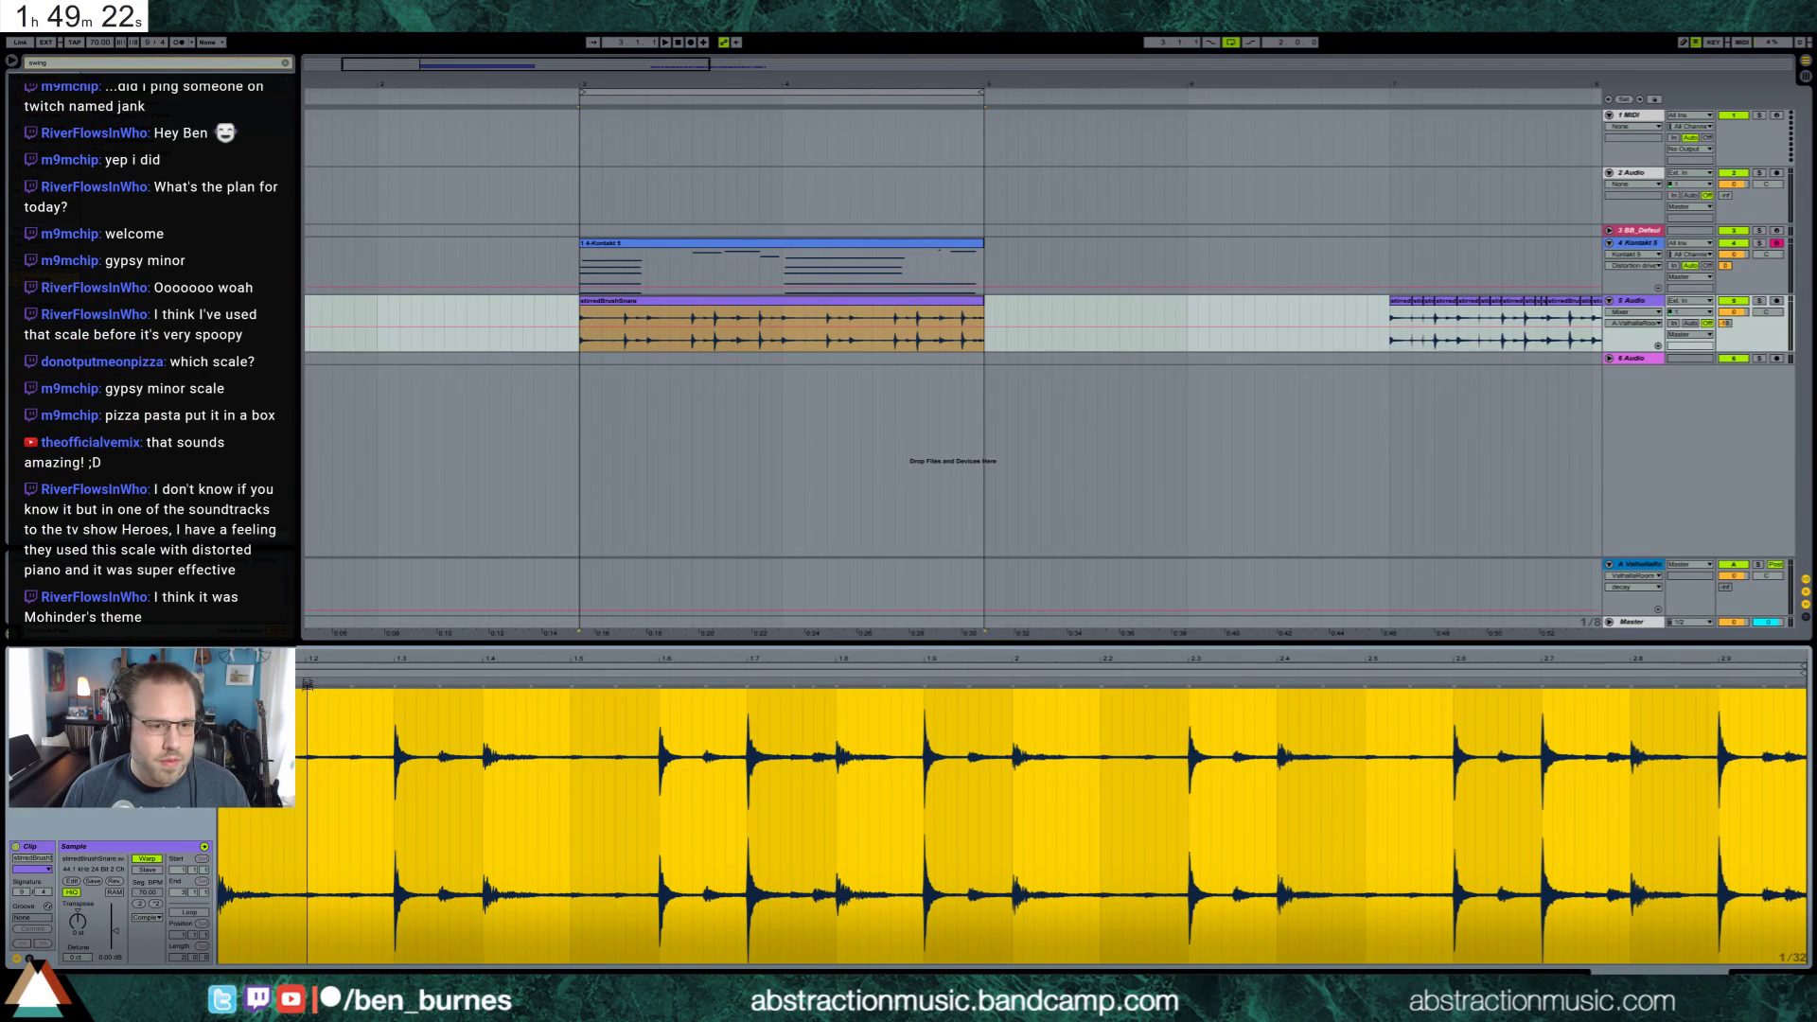
click(307, 684)
key(ctrl+a)
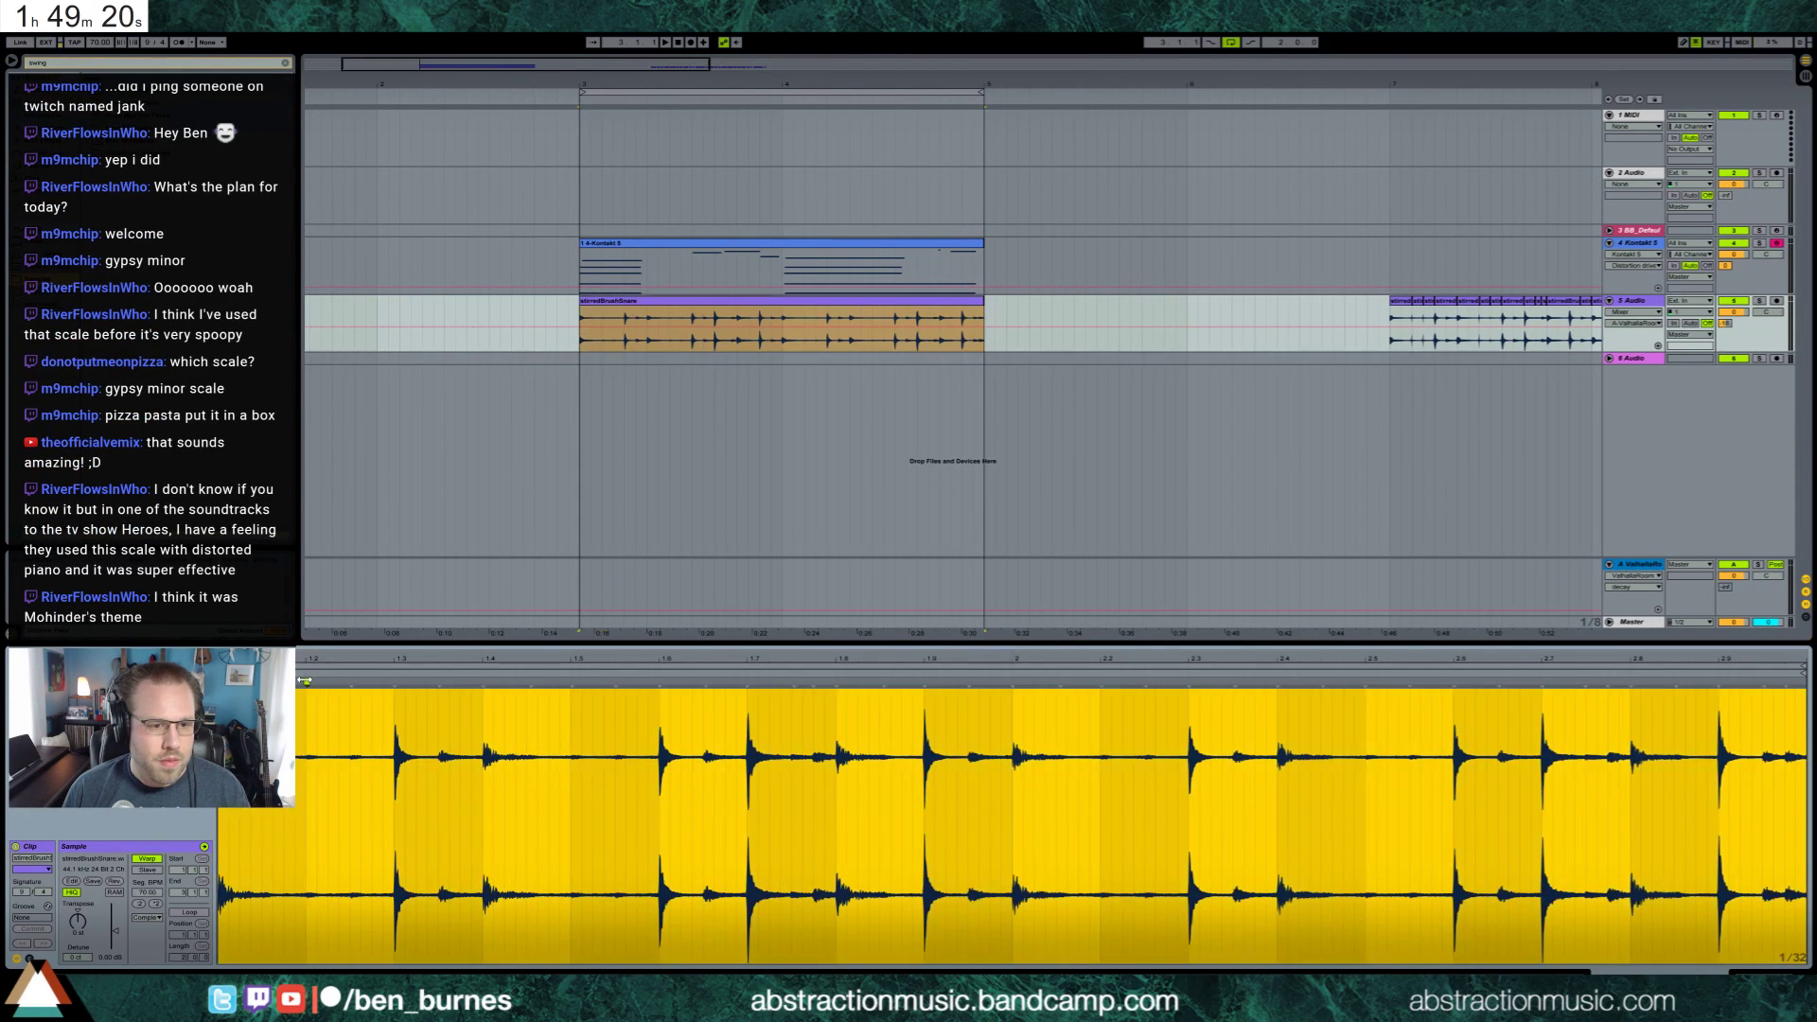
click(306, 681)
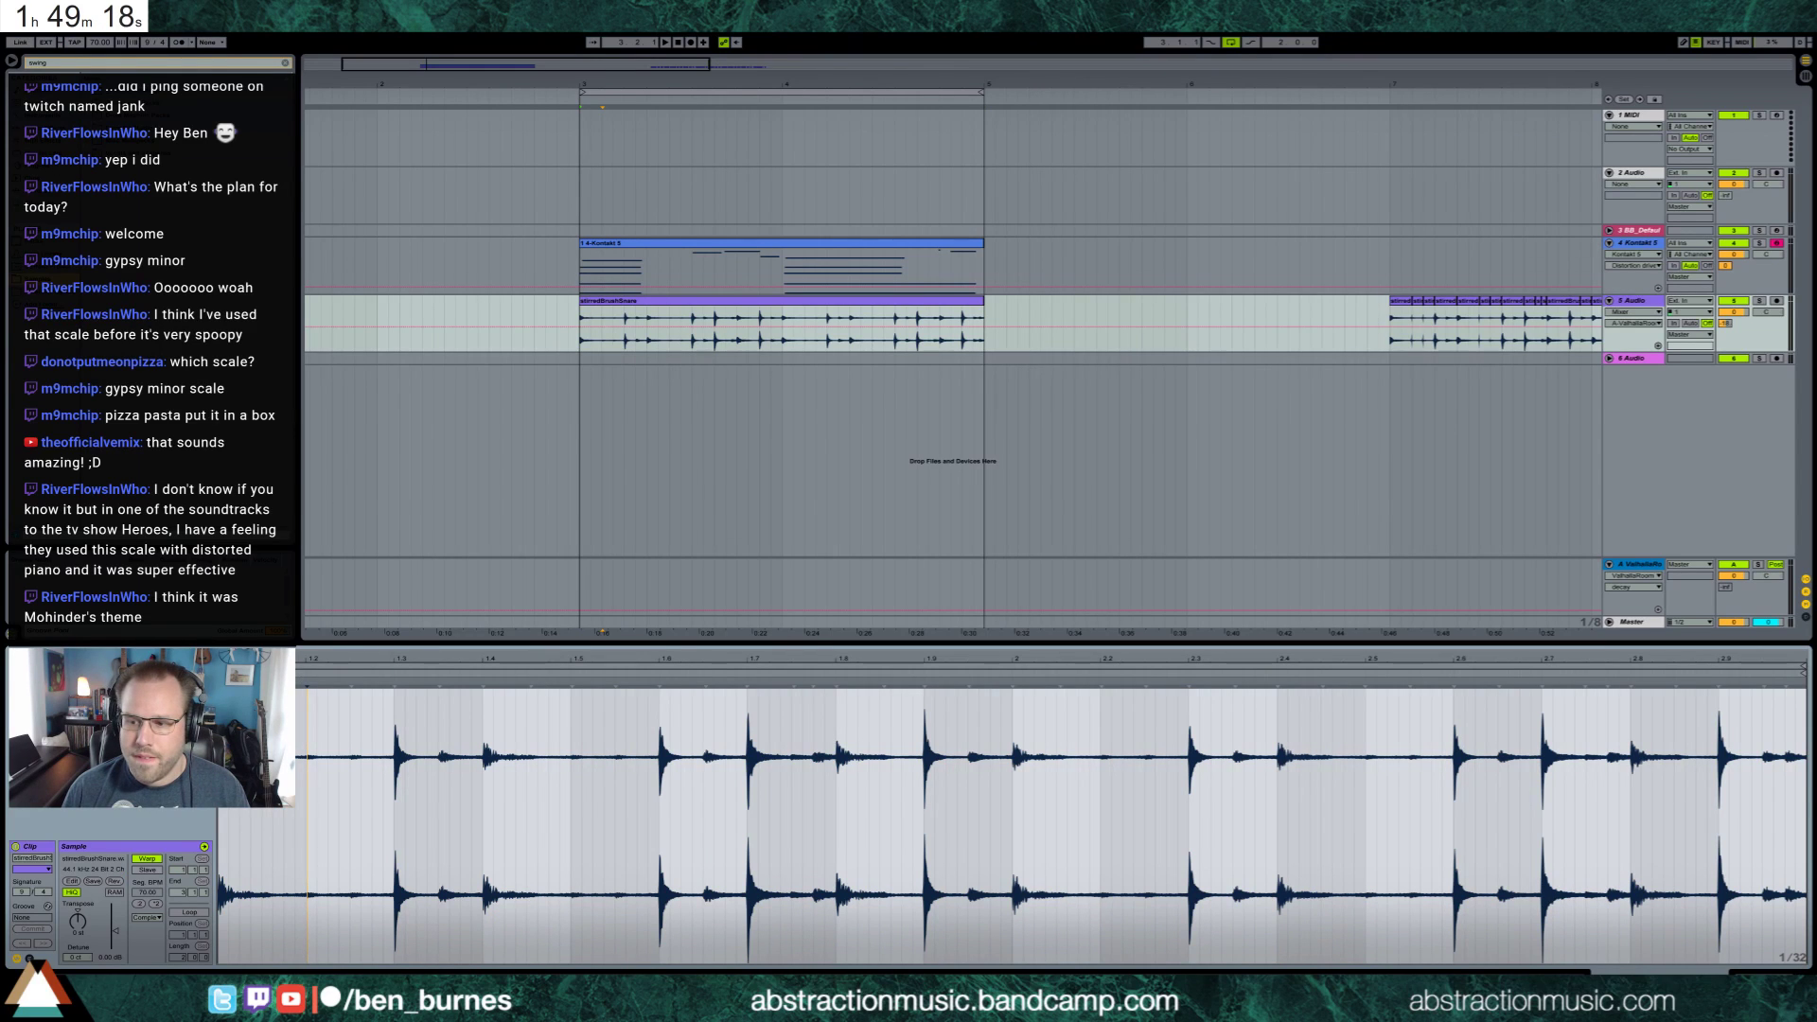
key(shift+Tab)
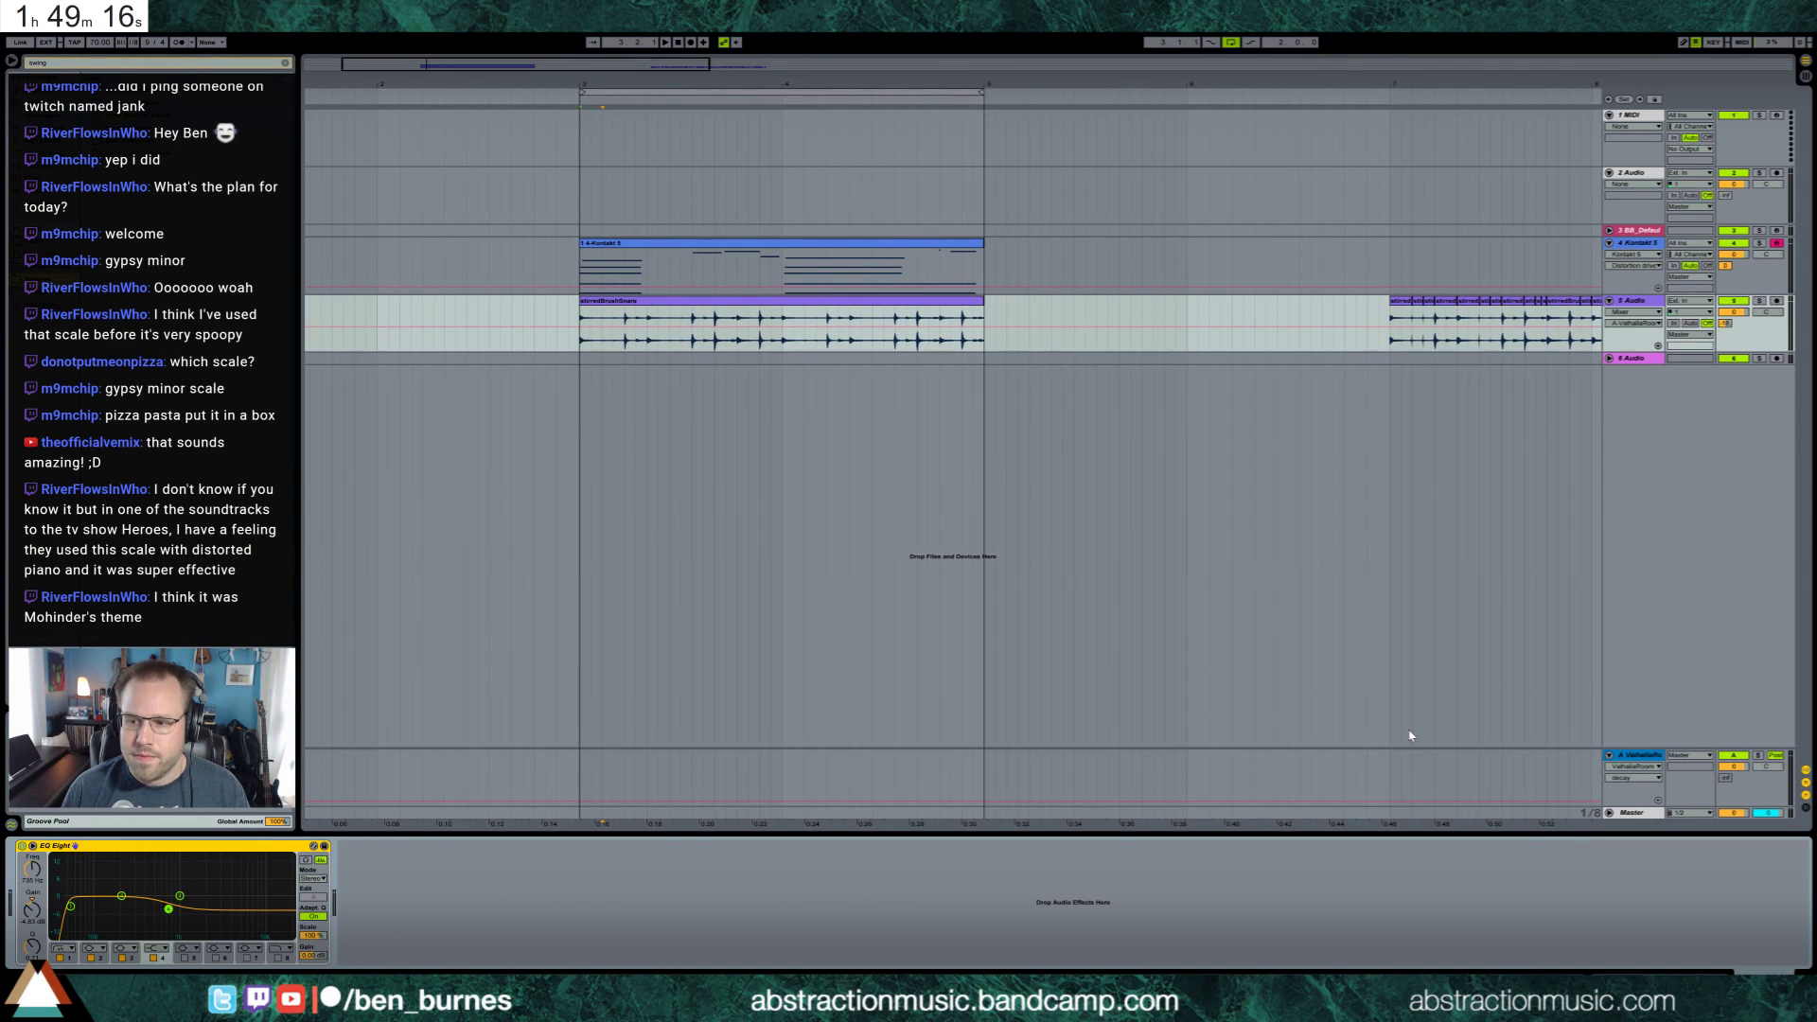
Apply a swing groove from the browser to the consolidated brush snare clip and play the loop
click(703, 303)
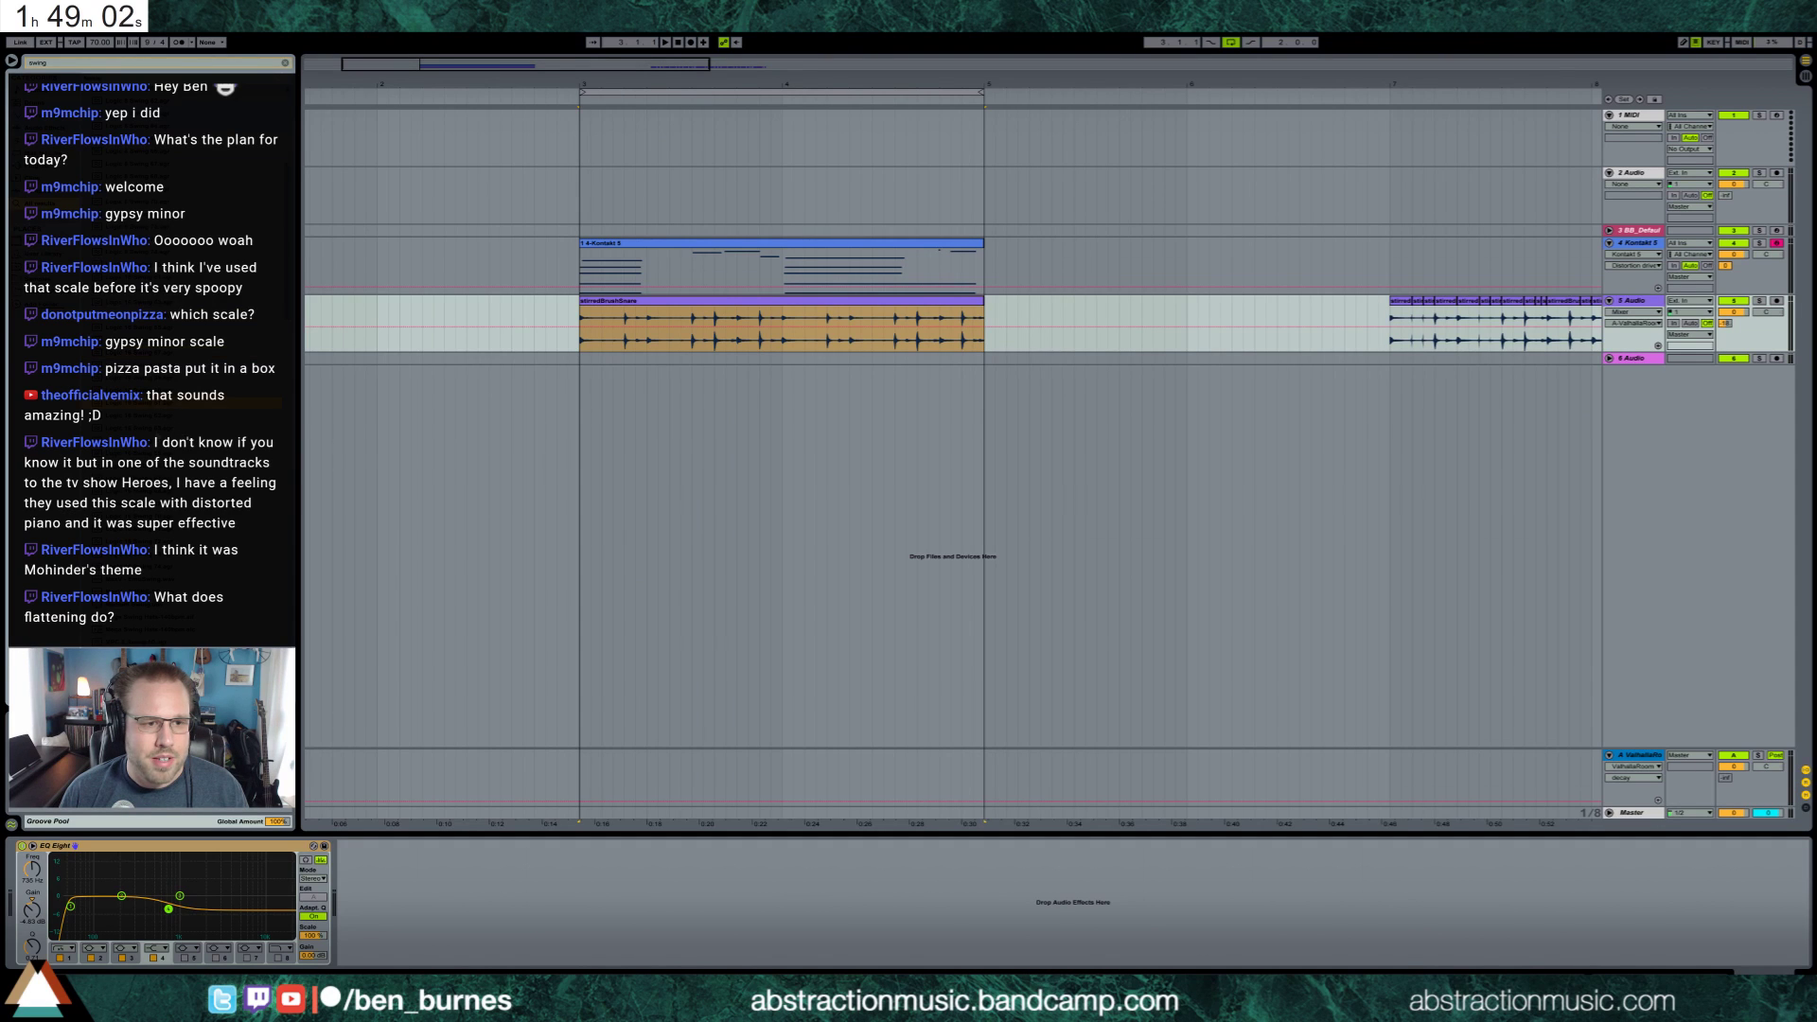
click(594, 326)
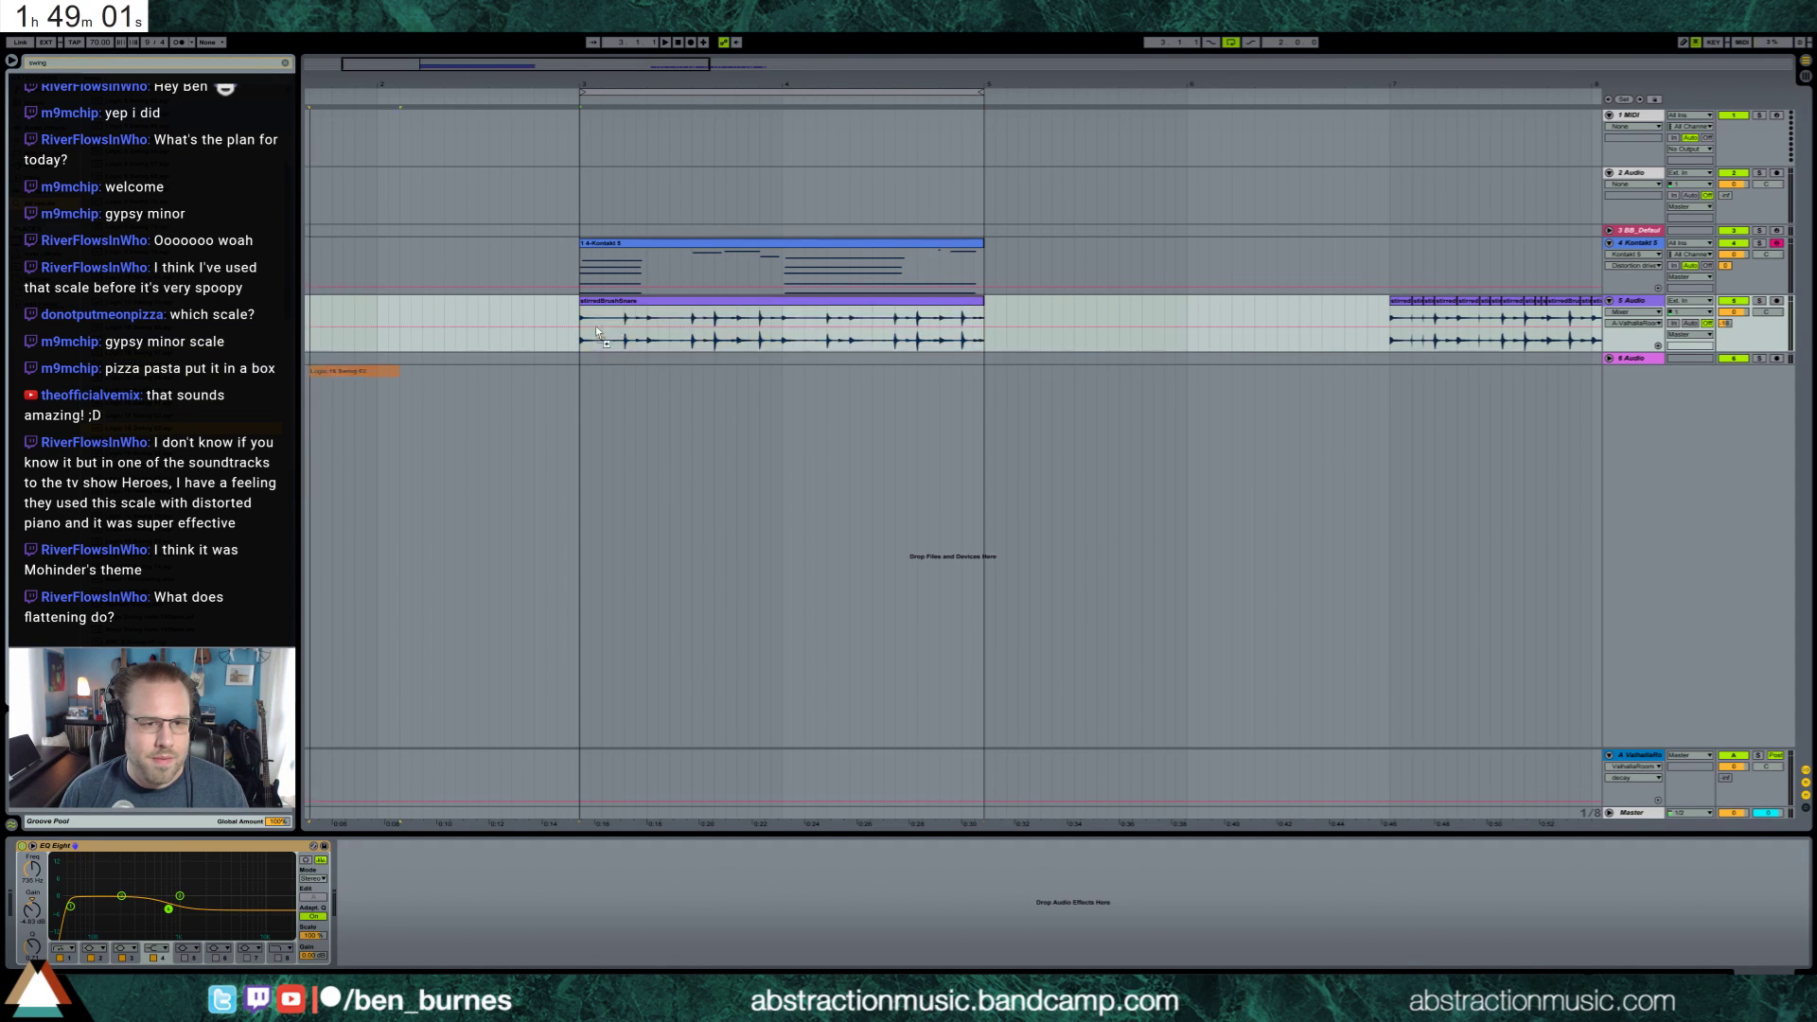
click(668, 301)
key(space)
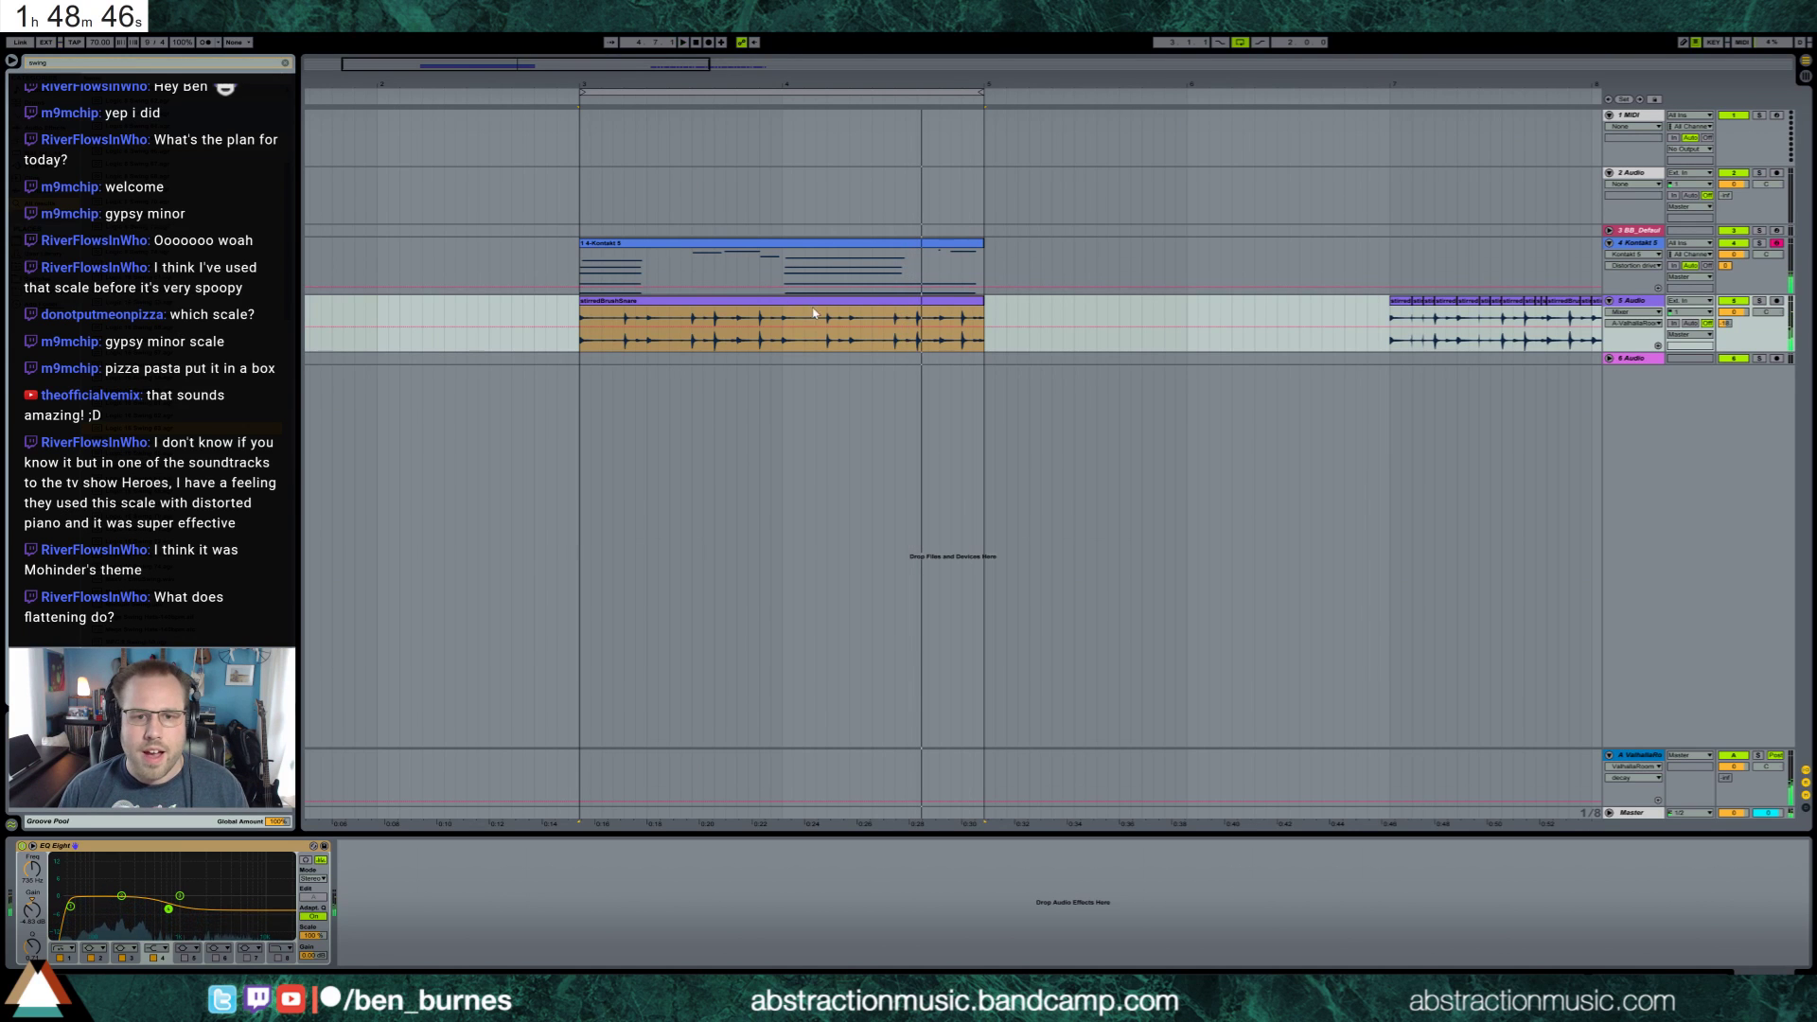
Inspect the sliced brush snare copy at bar 7, and reopen the consolidated clip in bars 3 and 4
click(816, 308)
drag(577, 68, 569, 278)
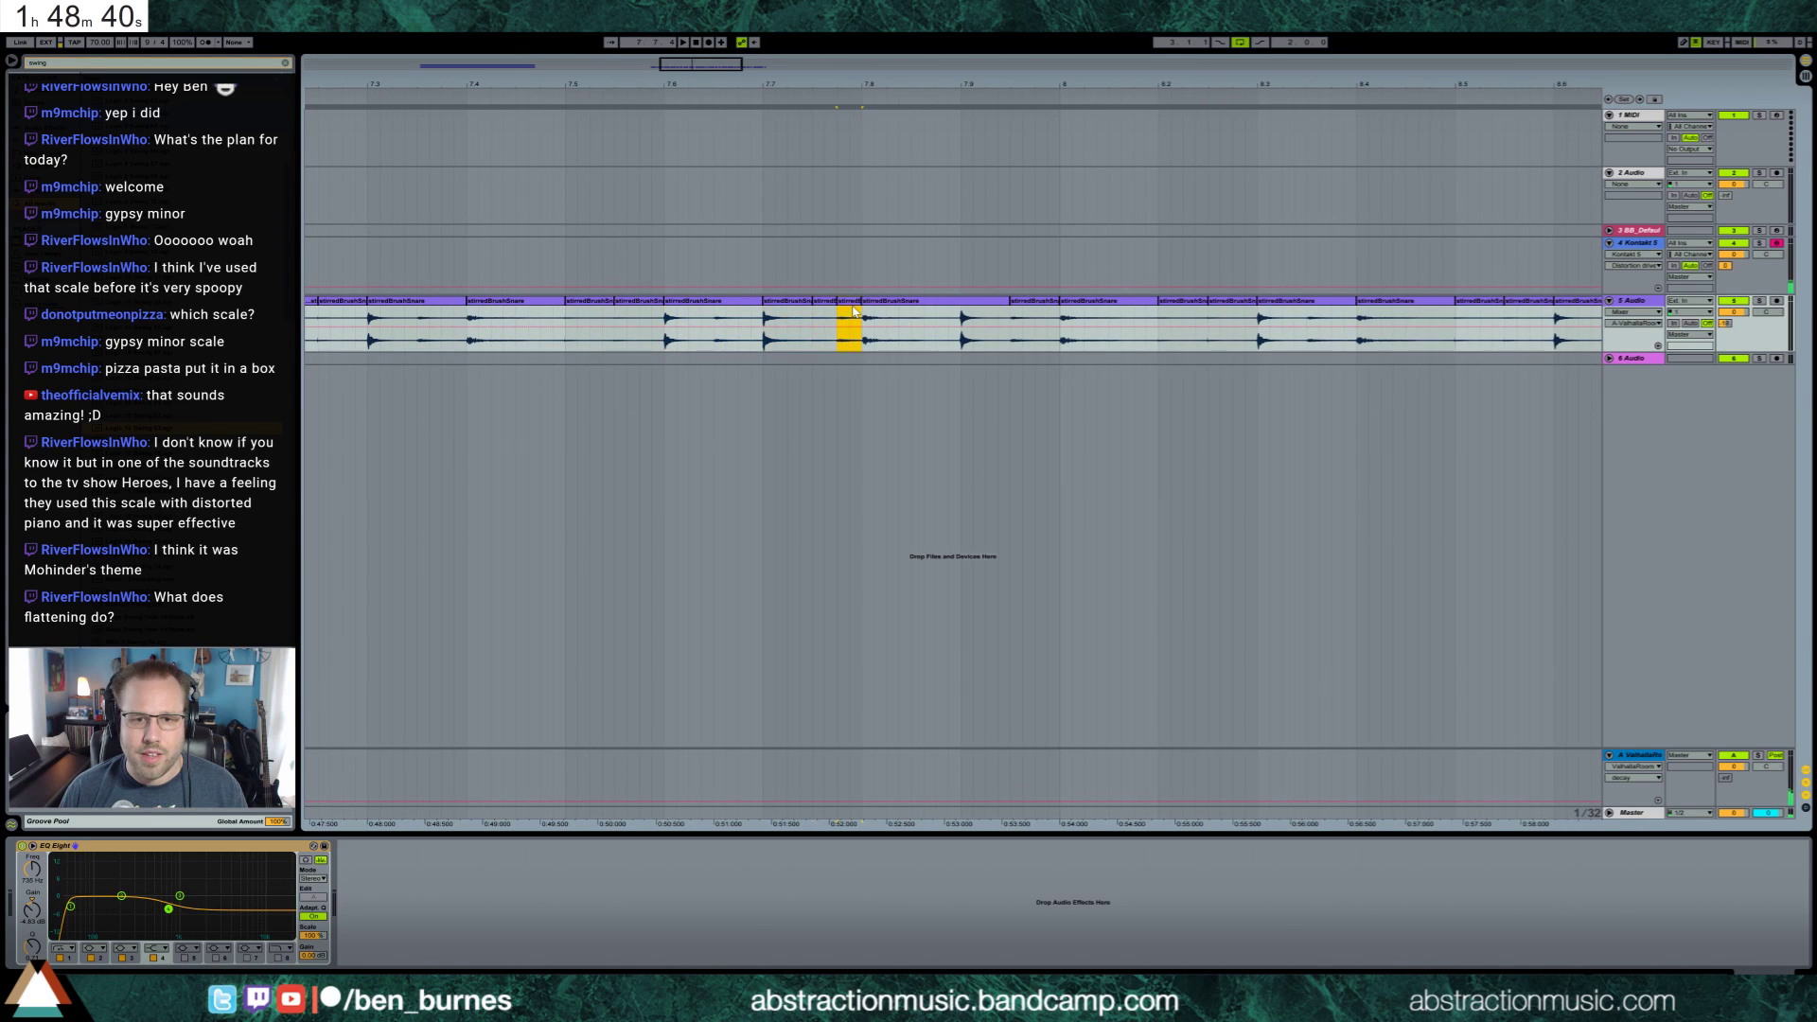
drag(488, 59, 849, 351)
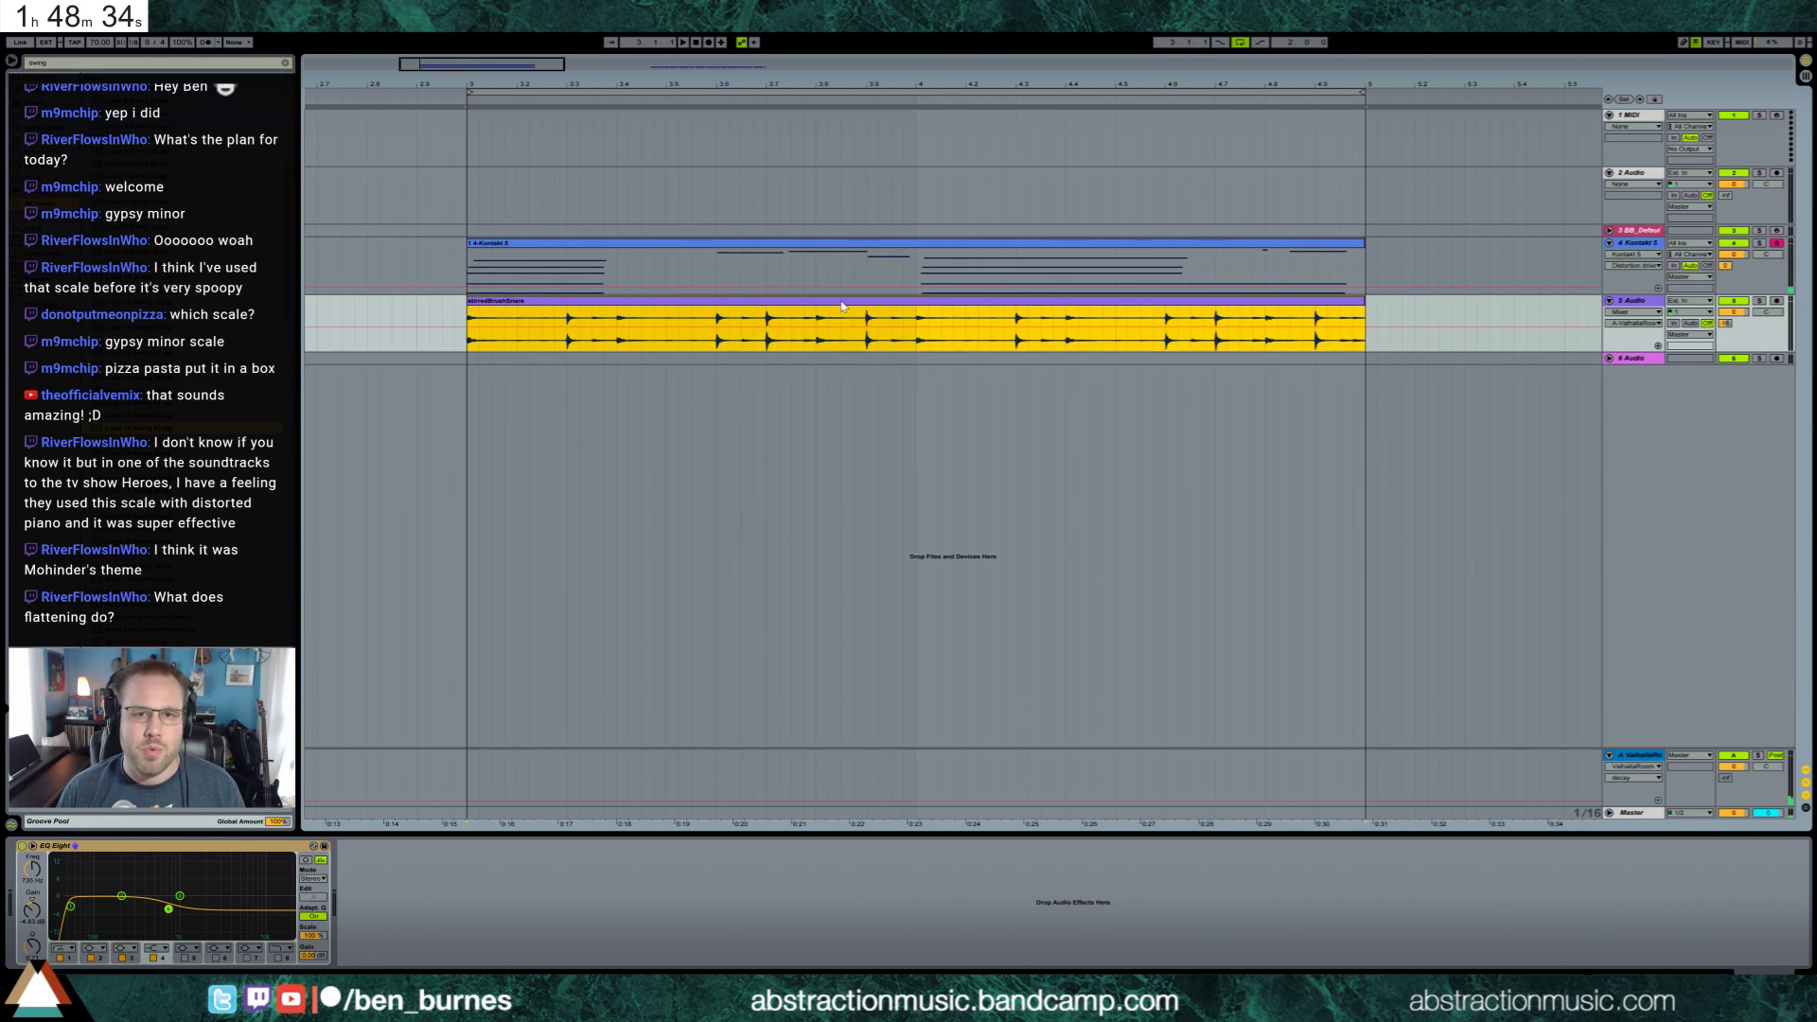
double_click(841, 306)
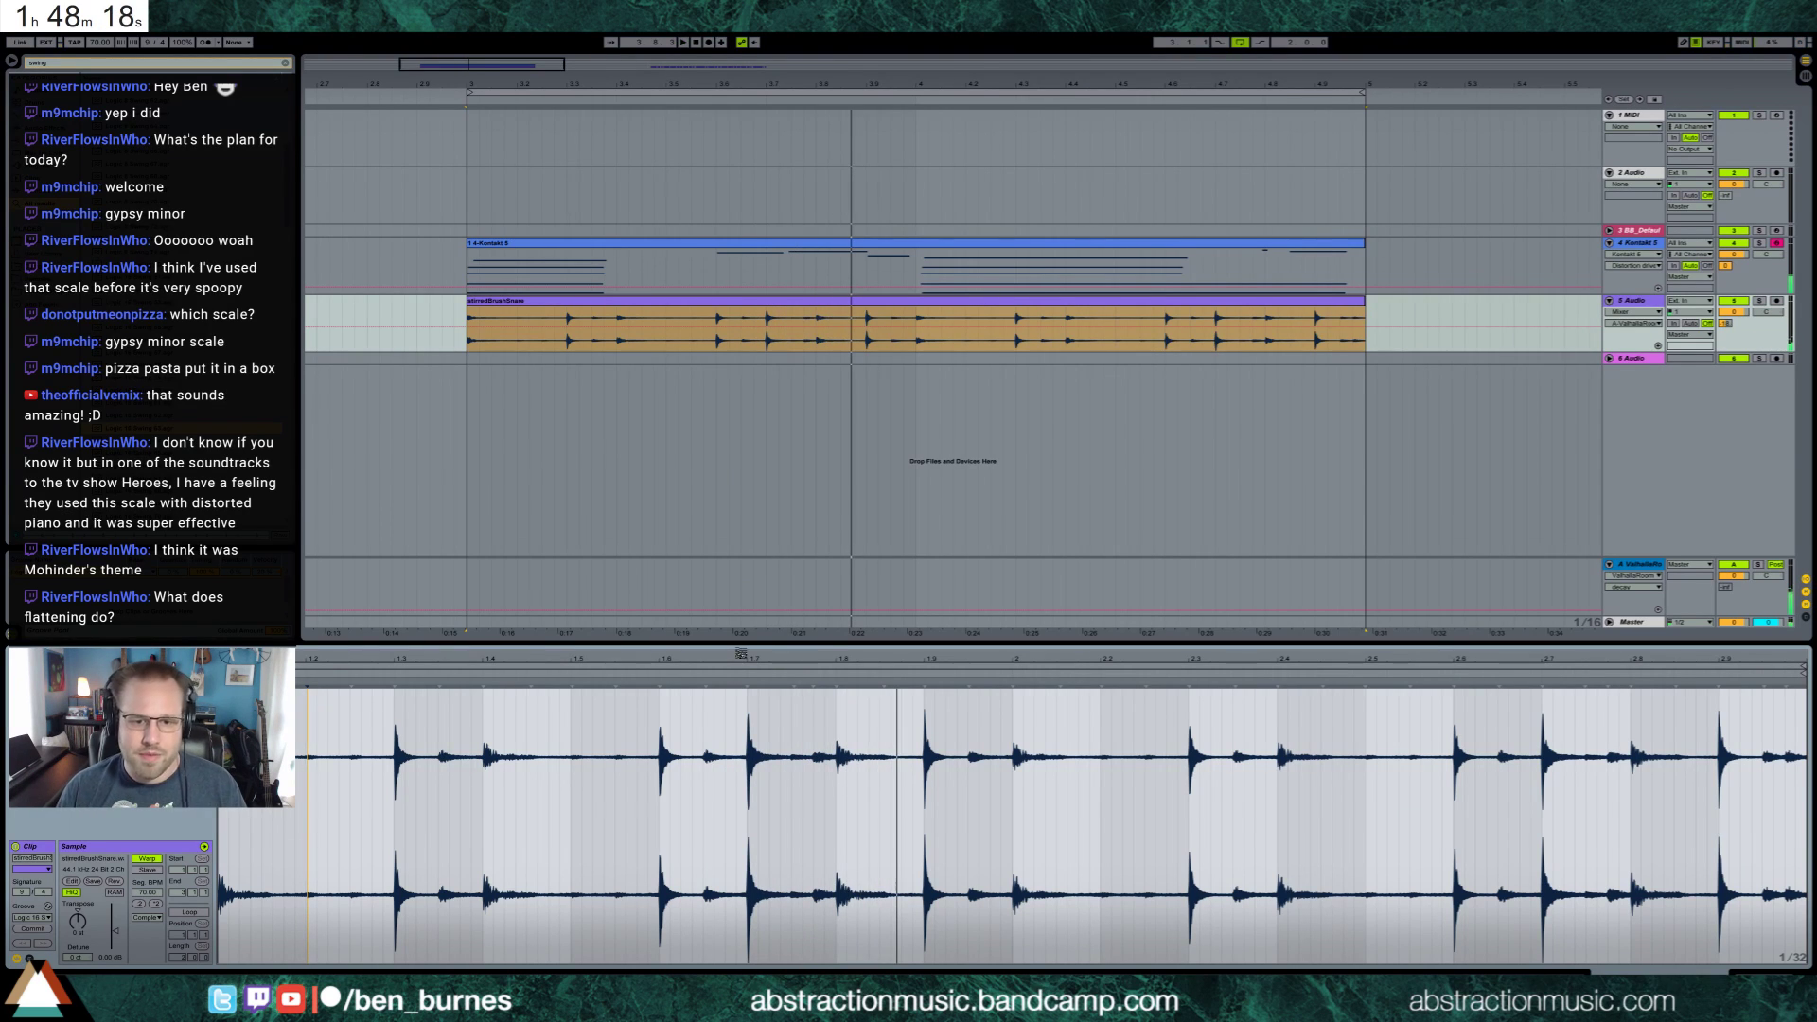
Open the electric piano clip and align its first chord with the start of bar 3 while the loop plays
click(465, 267)
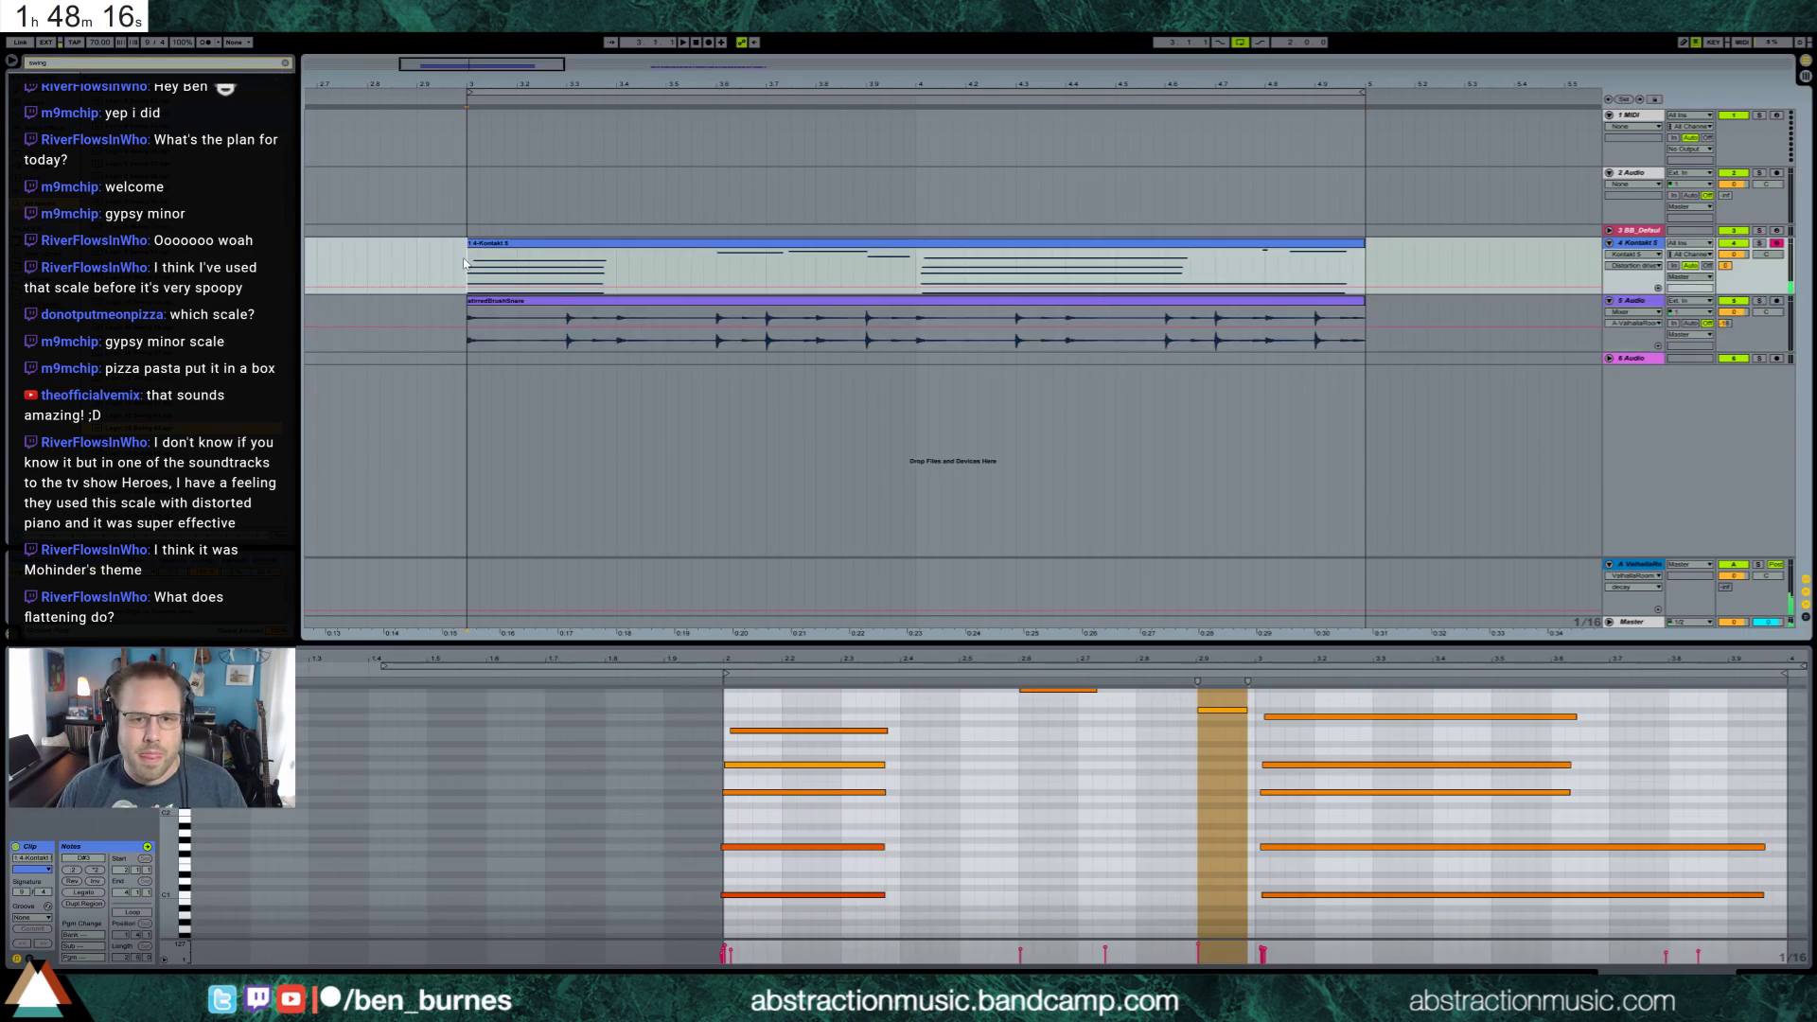
key(space)
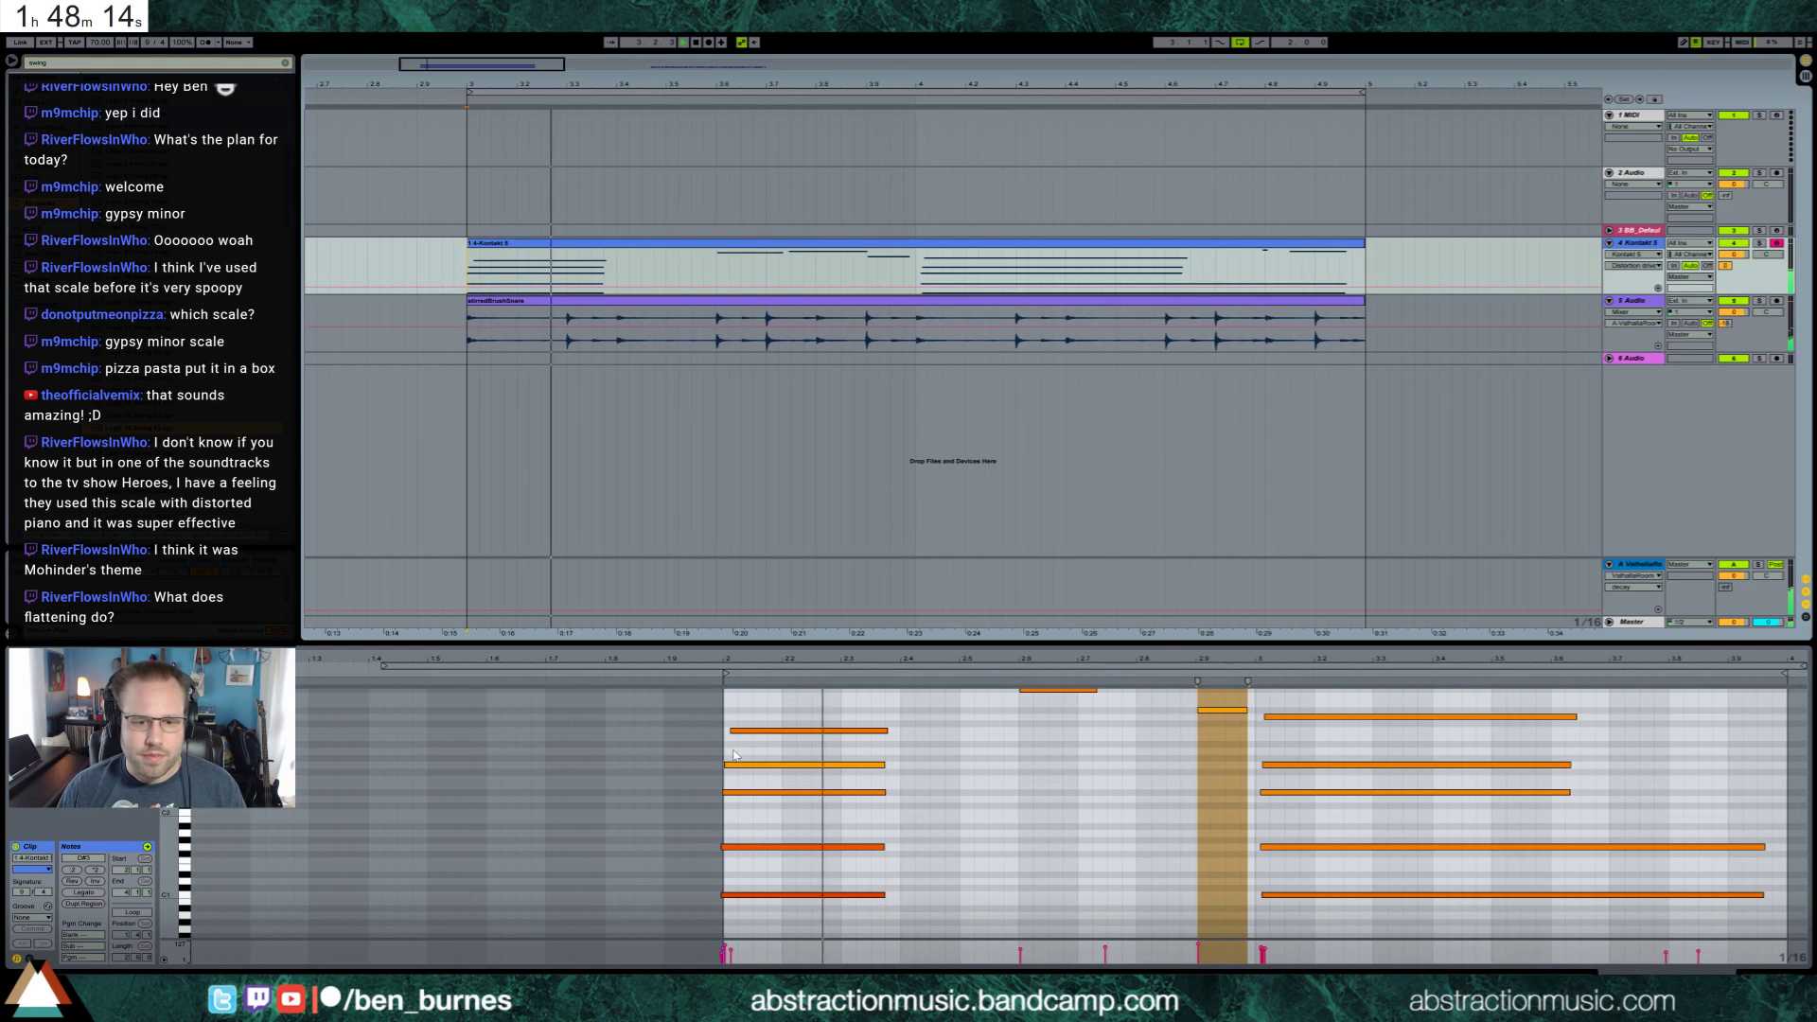
drag(743, 717, 775, 745)
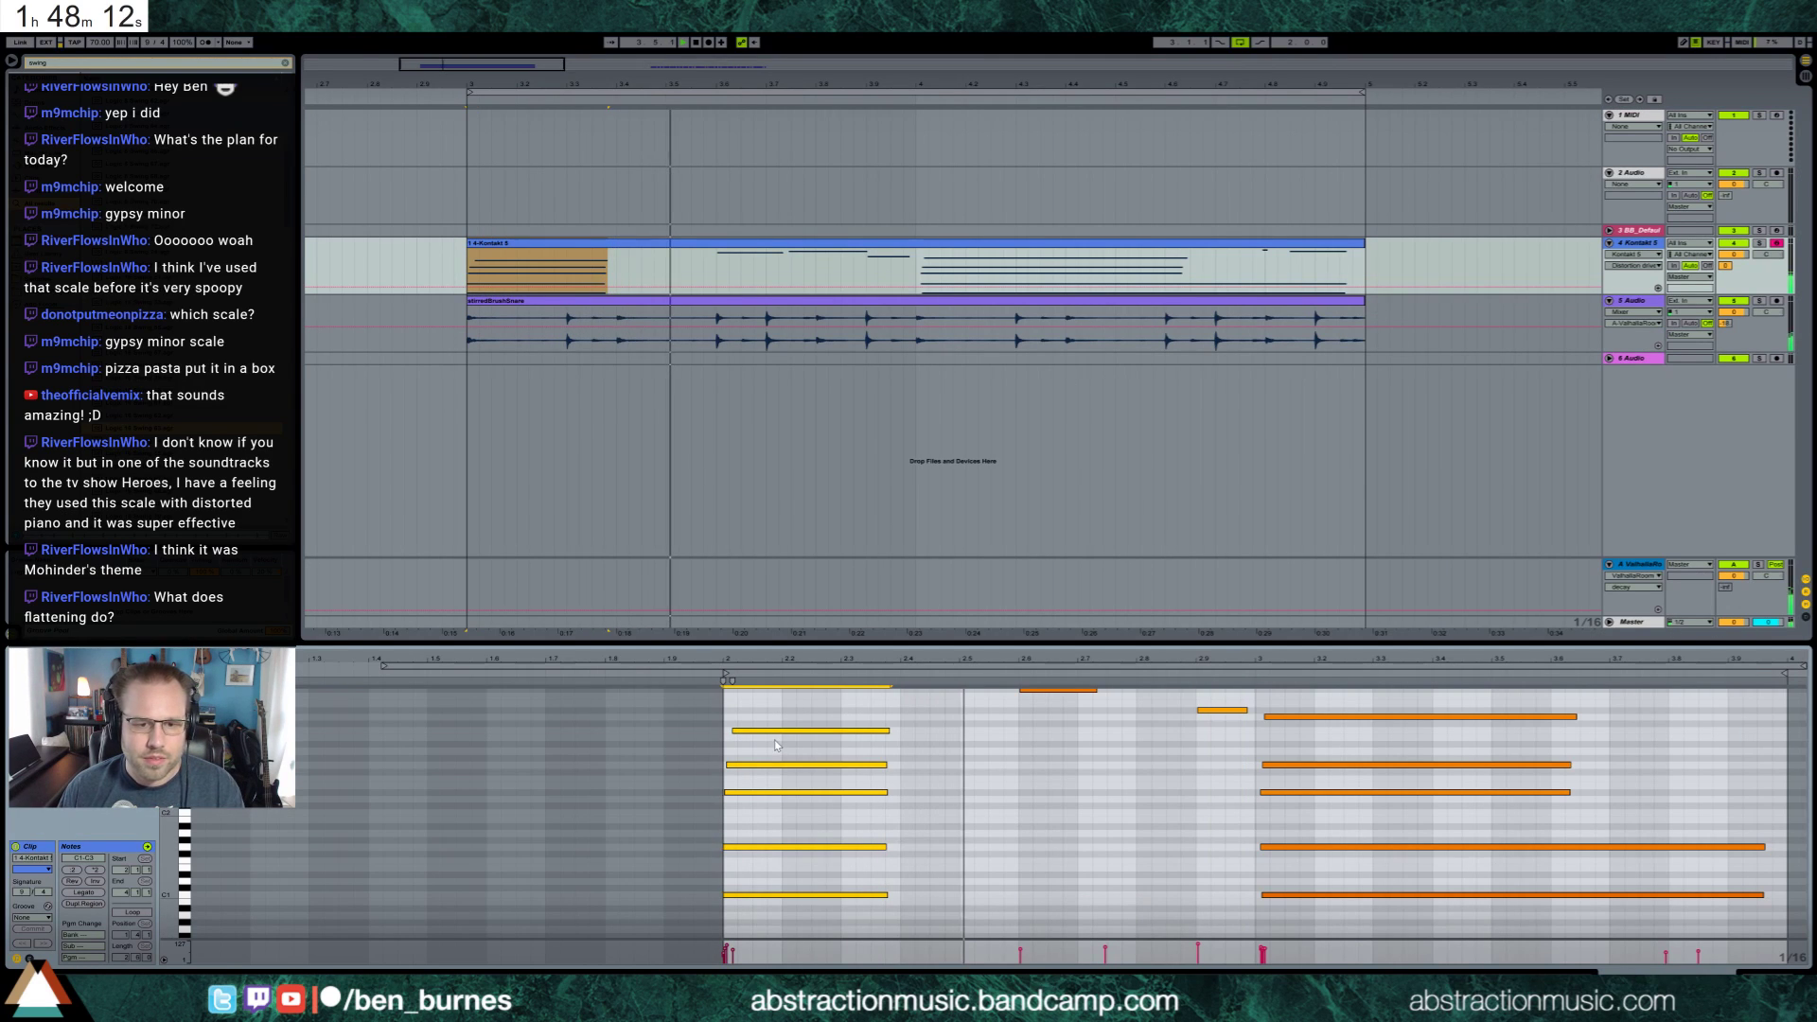
key(space)
key(space)
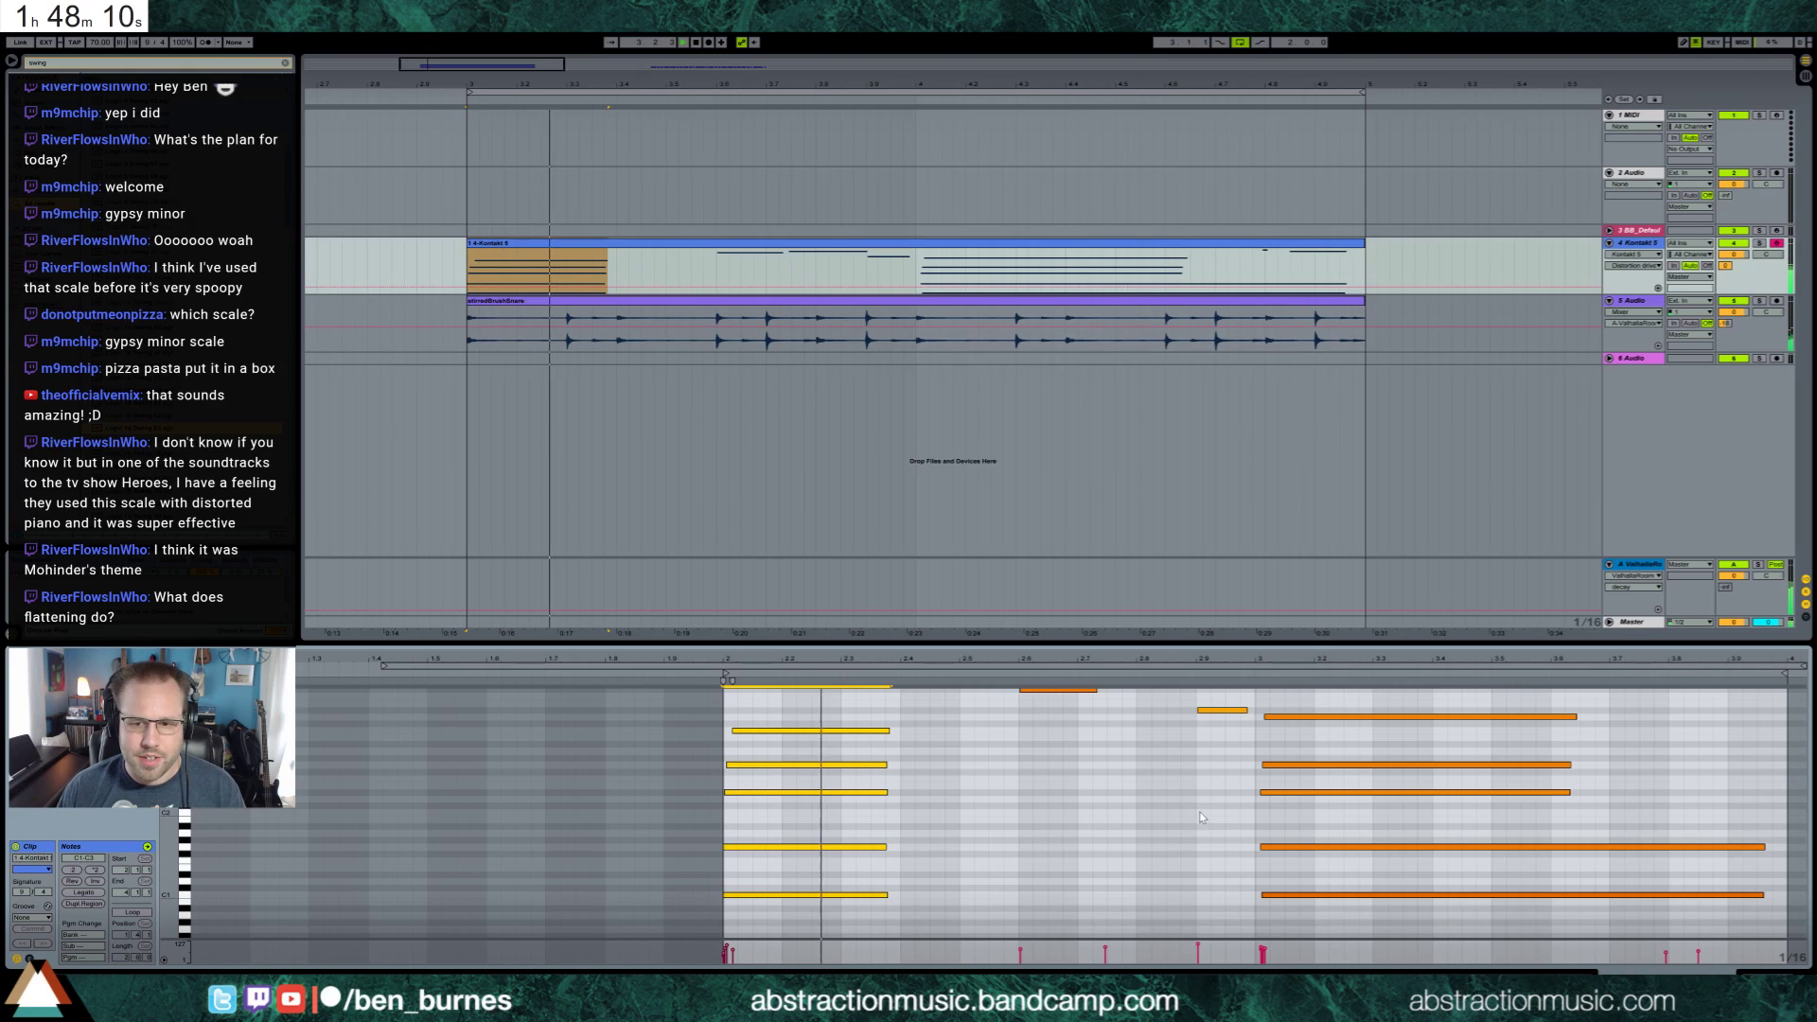
Tighten the timing of the electric piano's second chord at bar 4 and of individual melody notes
drag(1279, 705, 1351, 914)
key(ctrl+u)
scroll(1708, 781, up, 3)
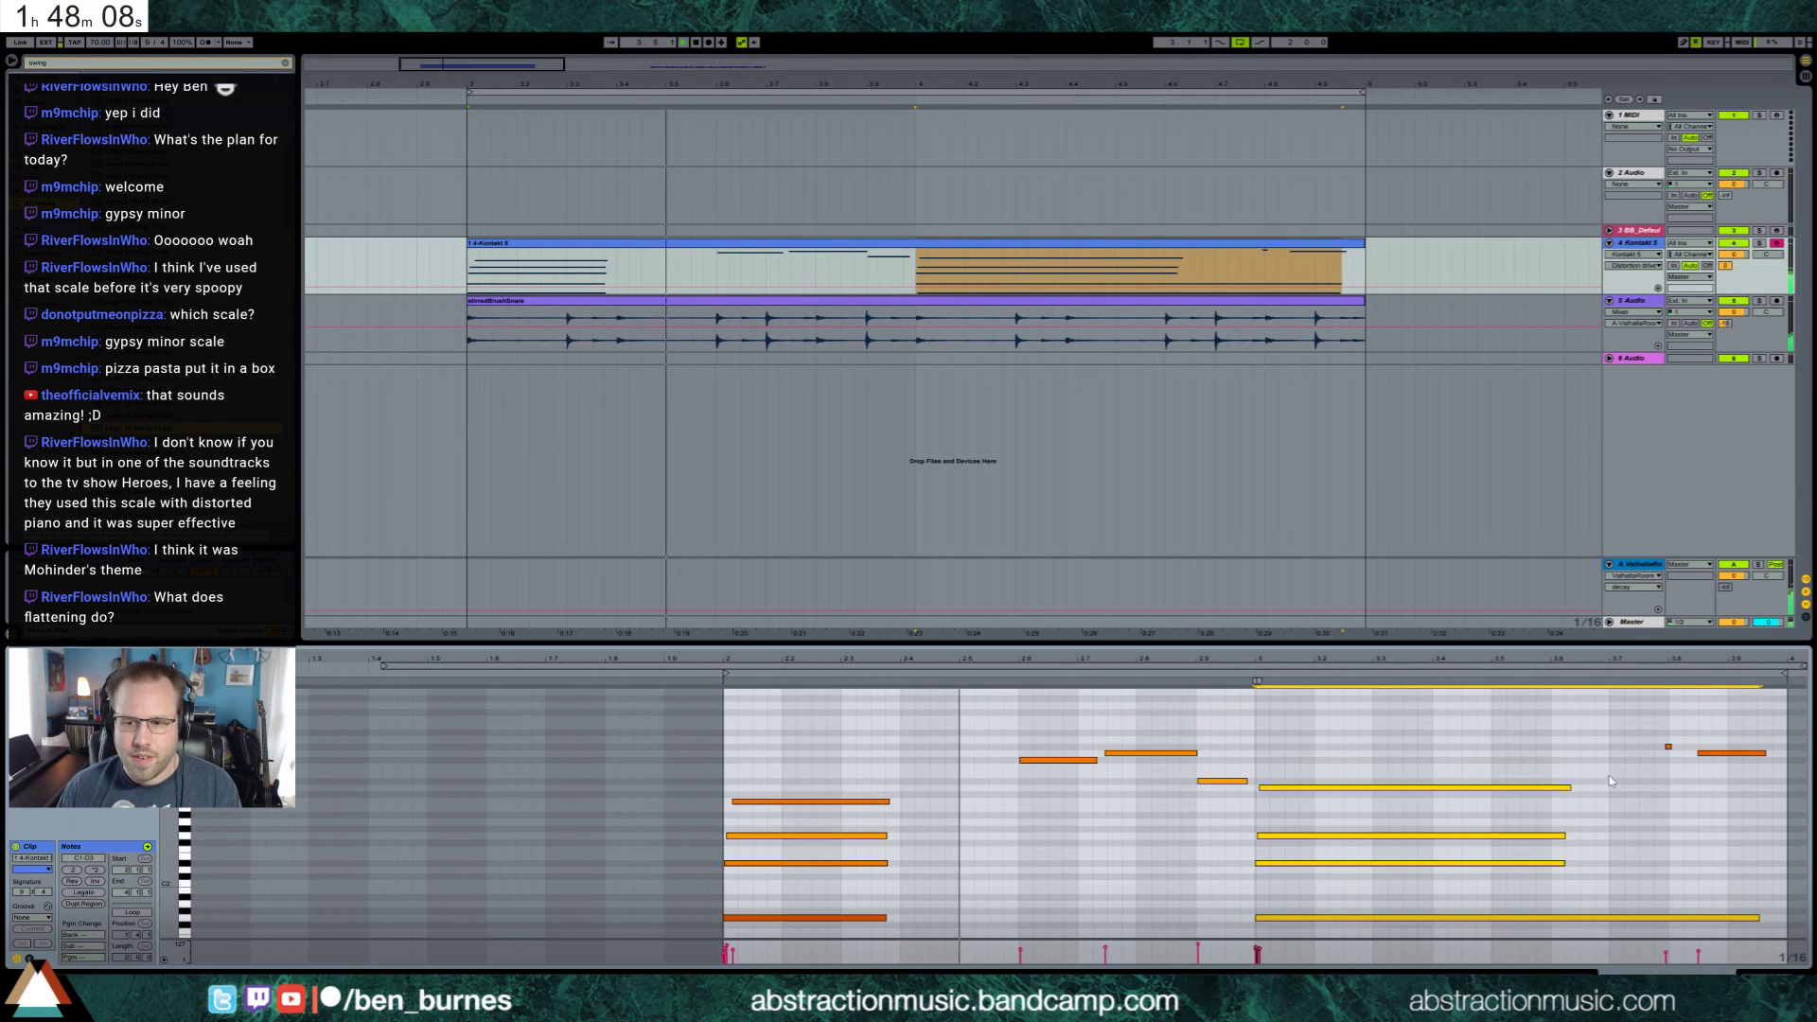
click(1709, 781)
click(1669, 747)
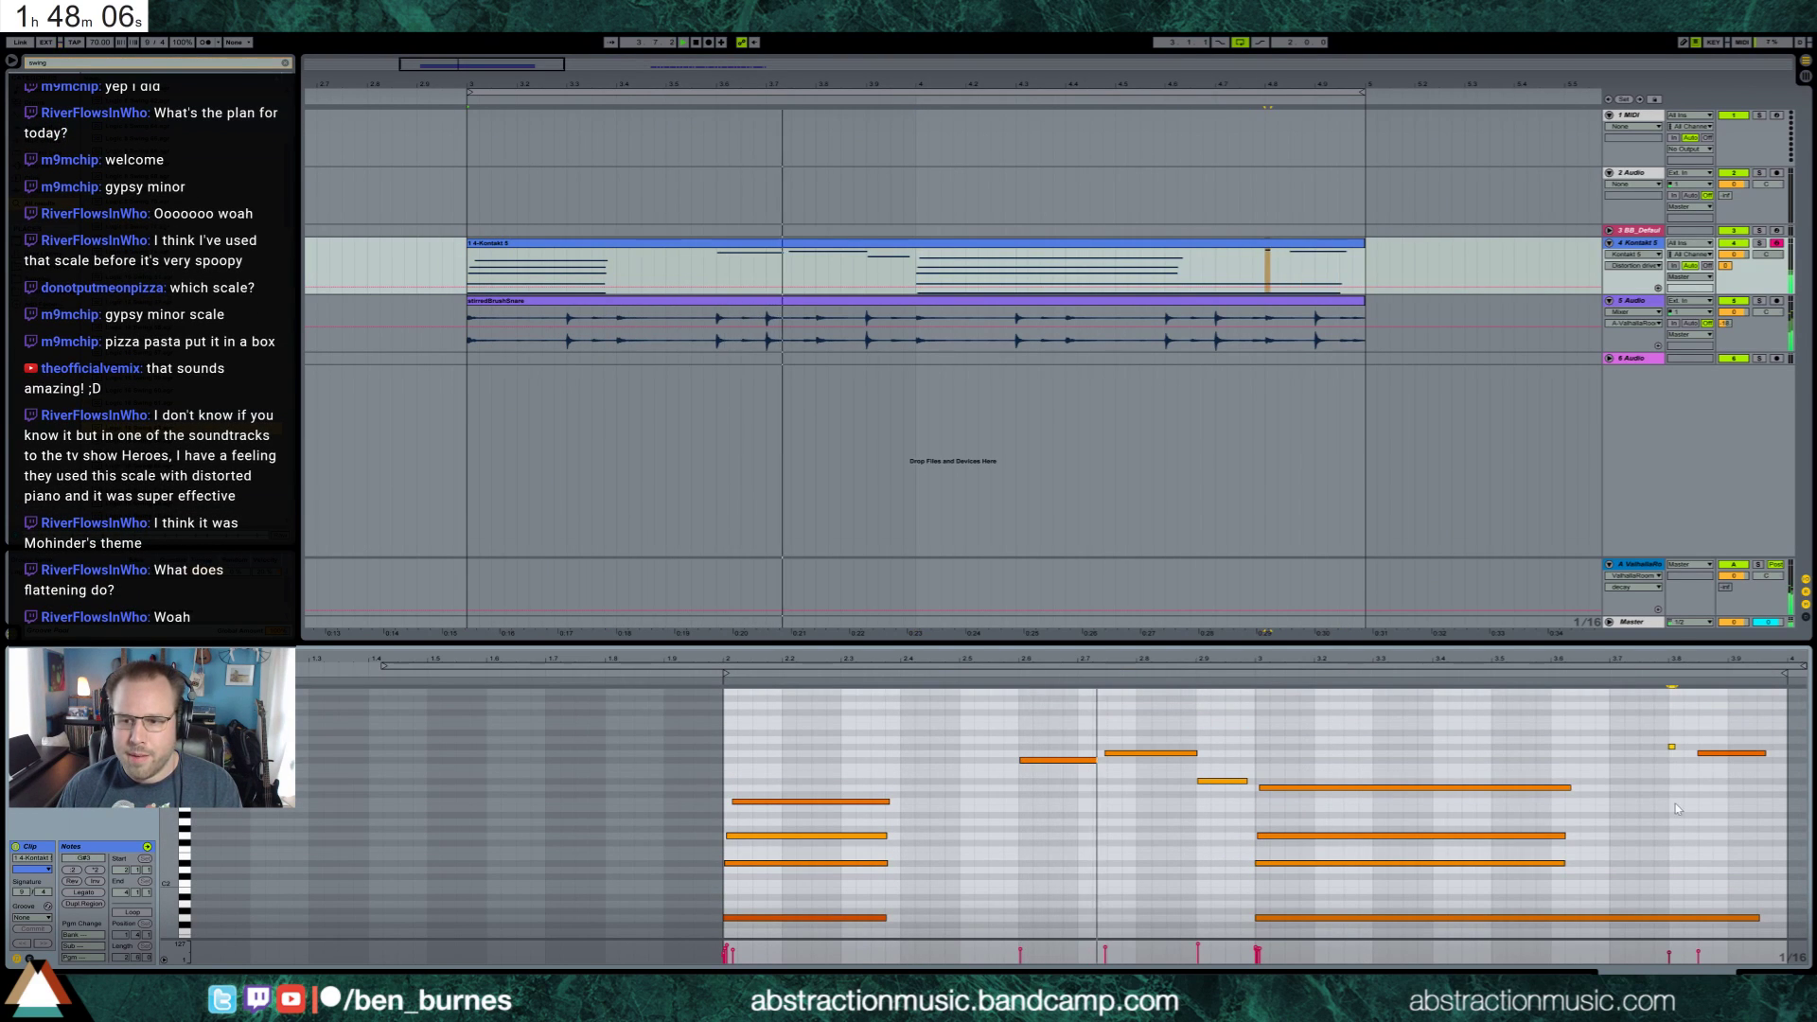
click(1135, 753)
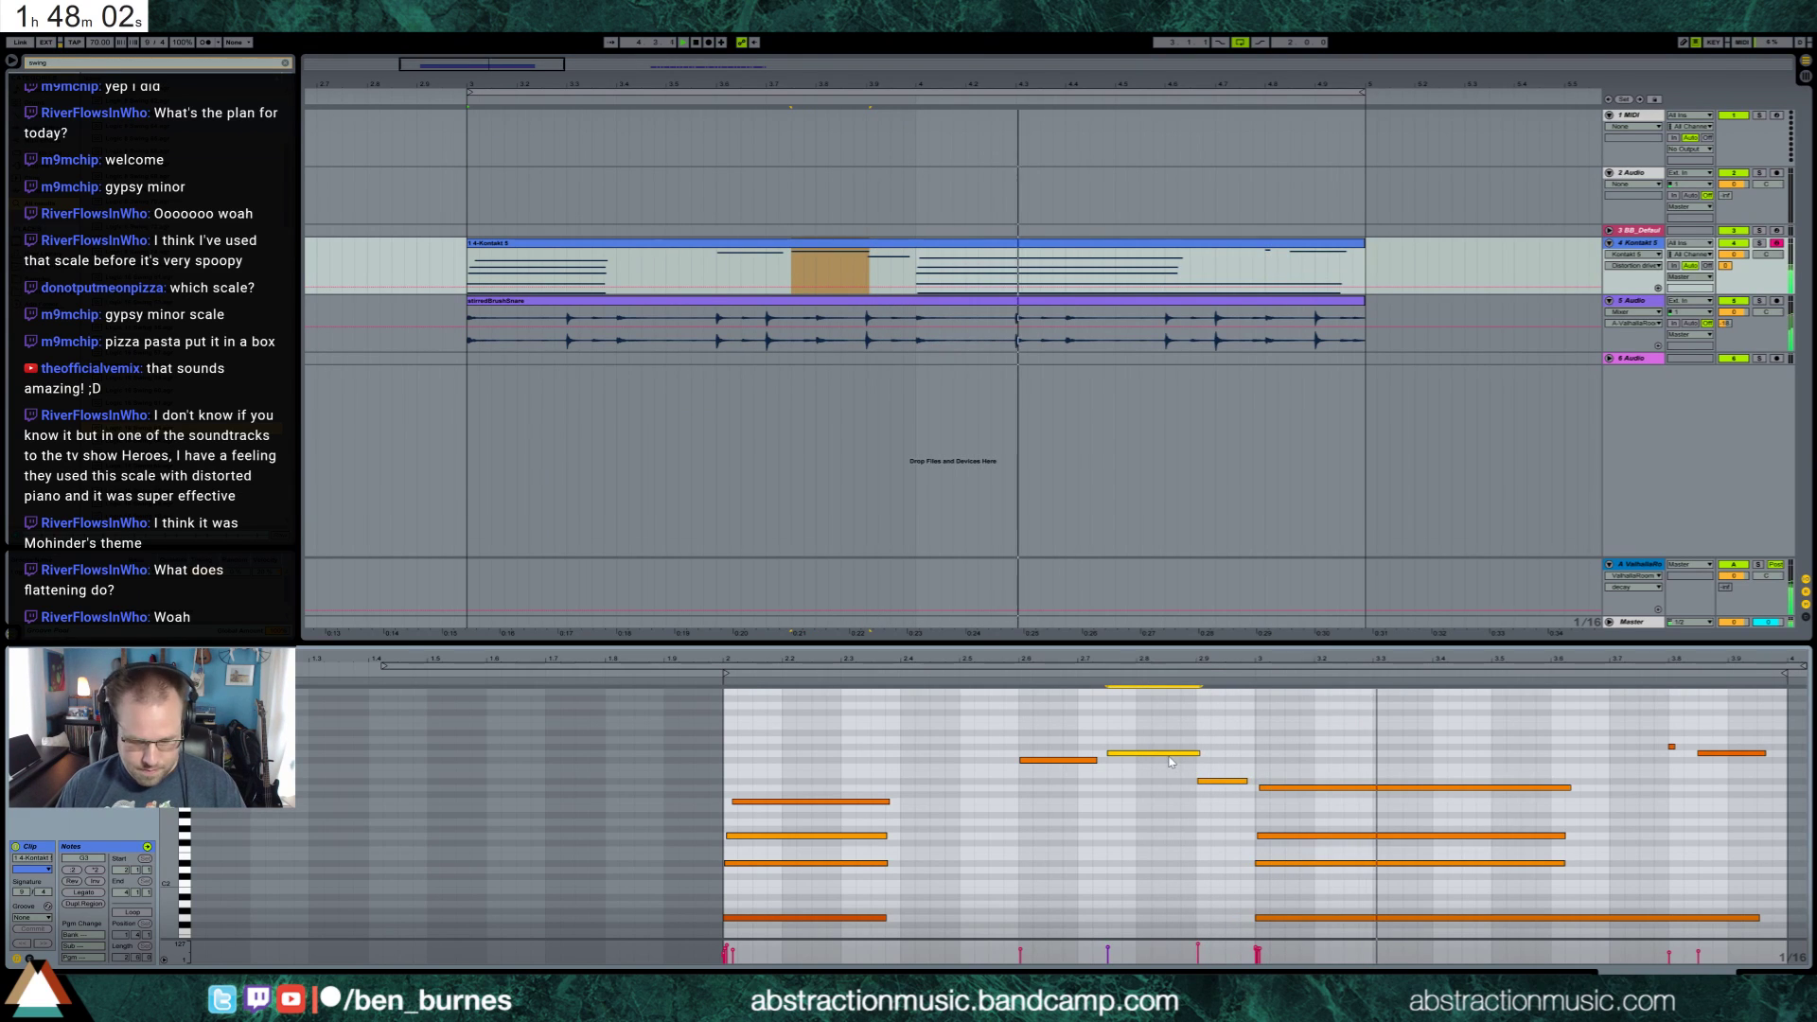
click(1221, 781)
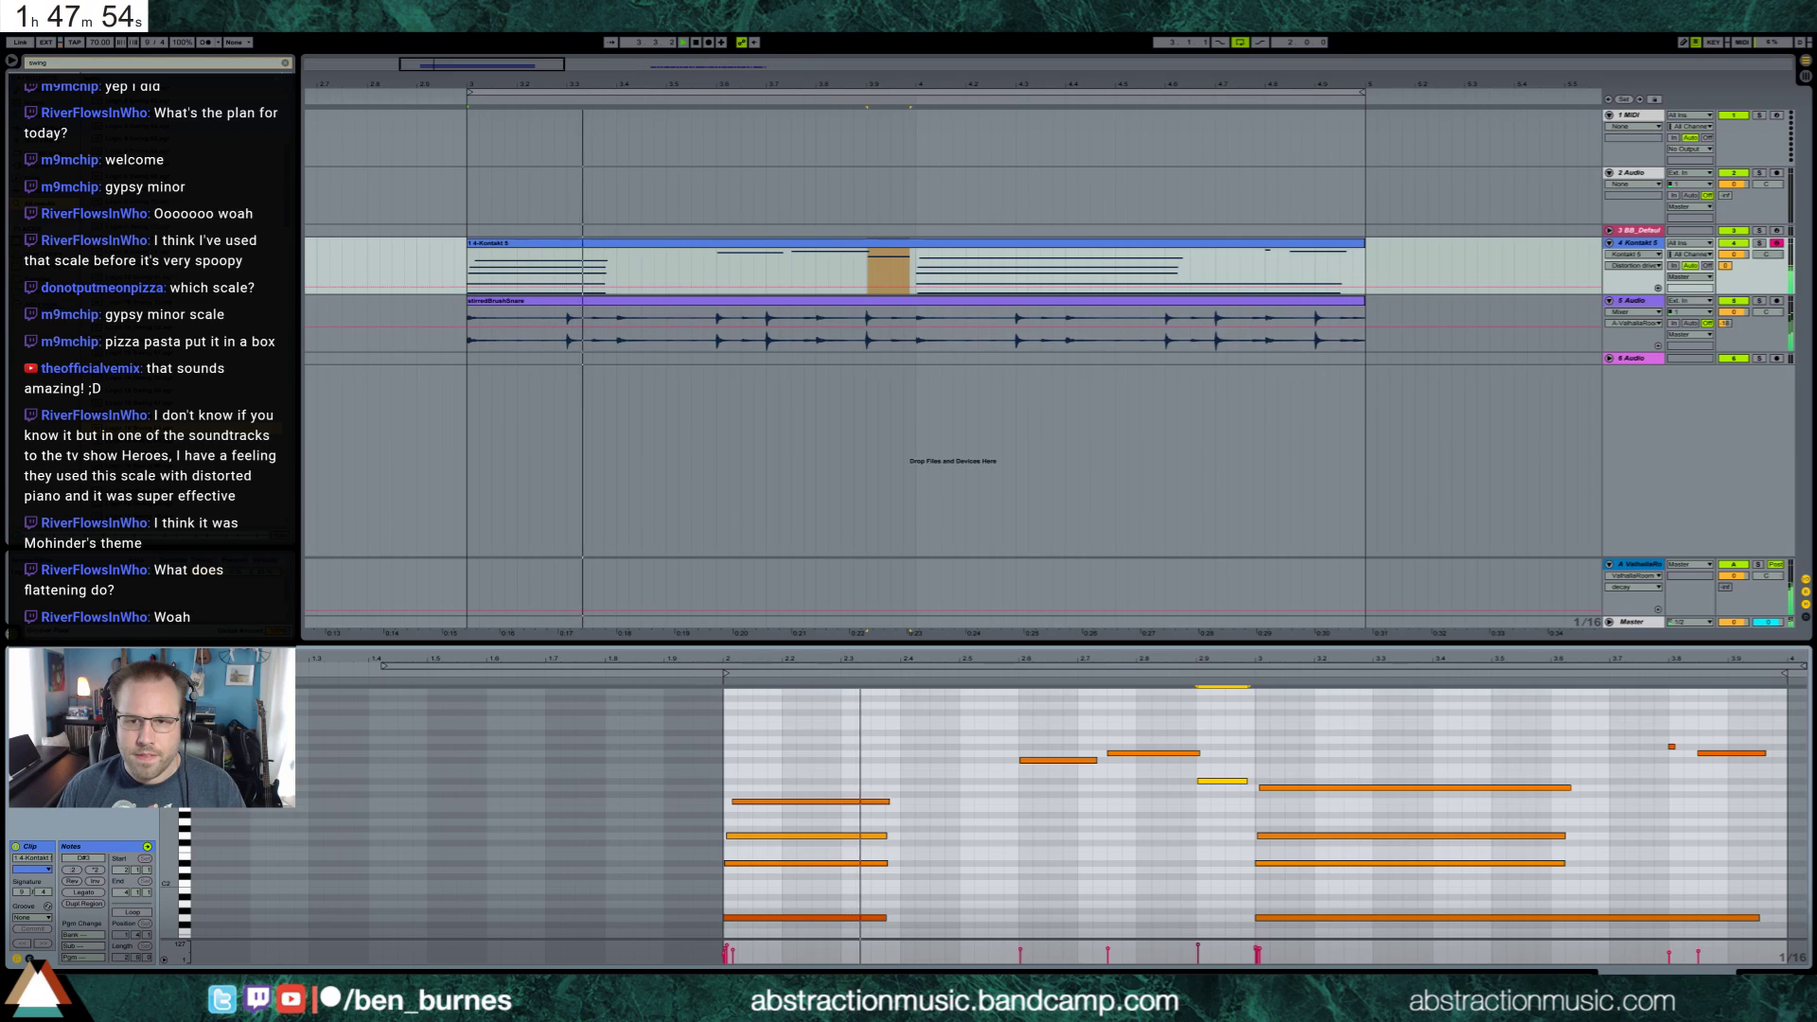
key(shift+Tab)
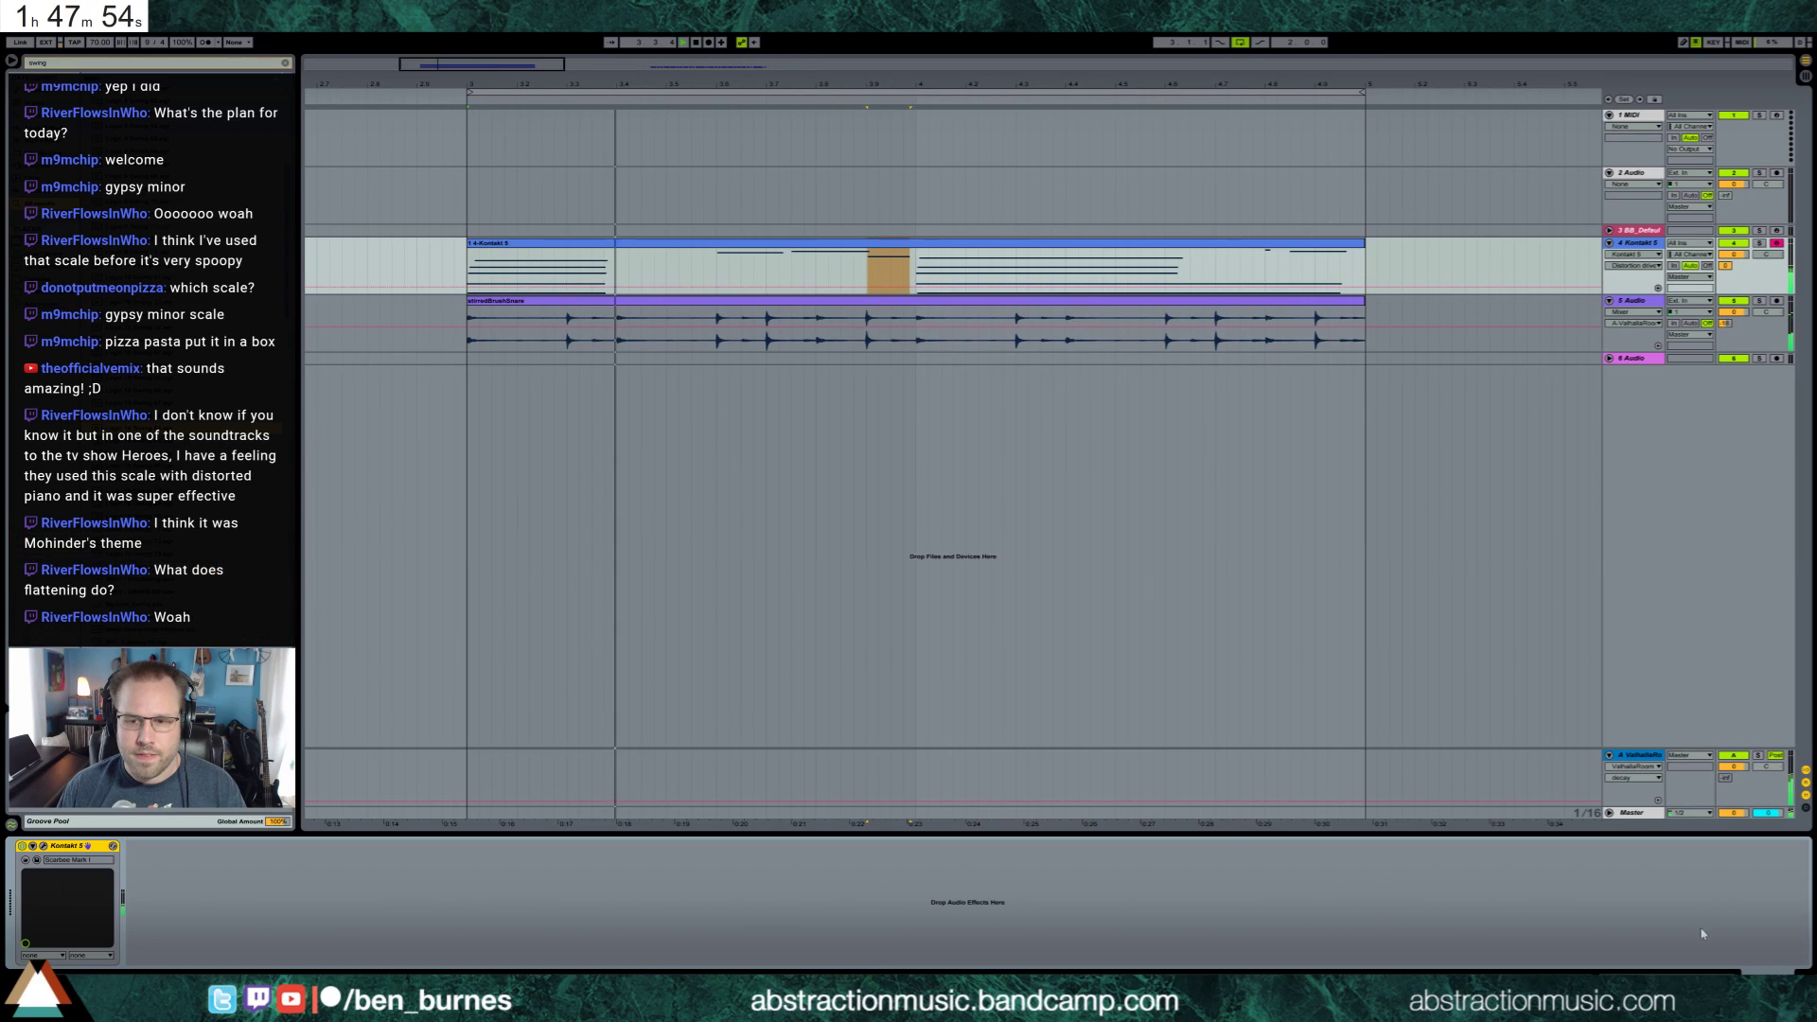
Unfold the 6 Audio track, and arm the 2 Audio track for recording with its monitoring set to Auto
click(1630, 360)
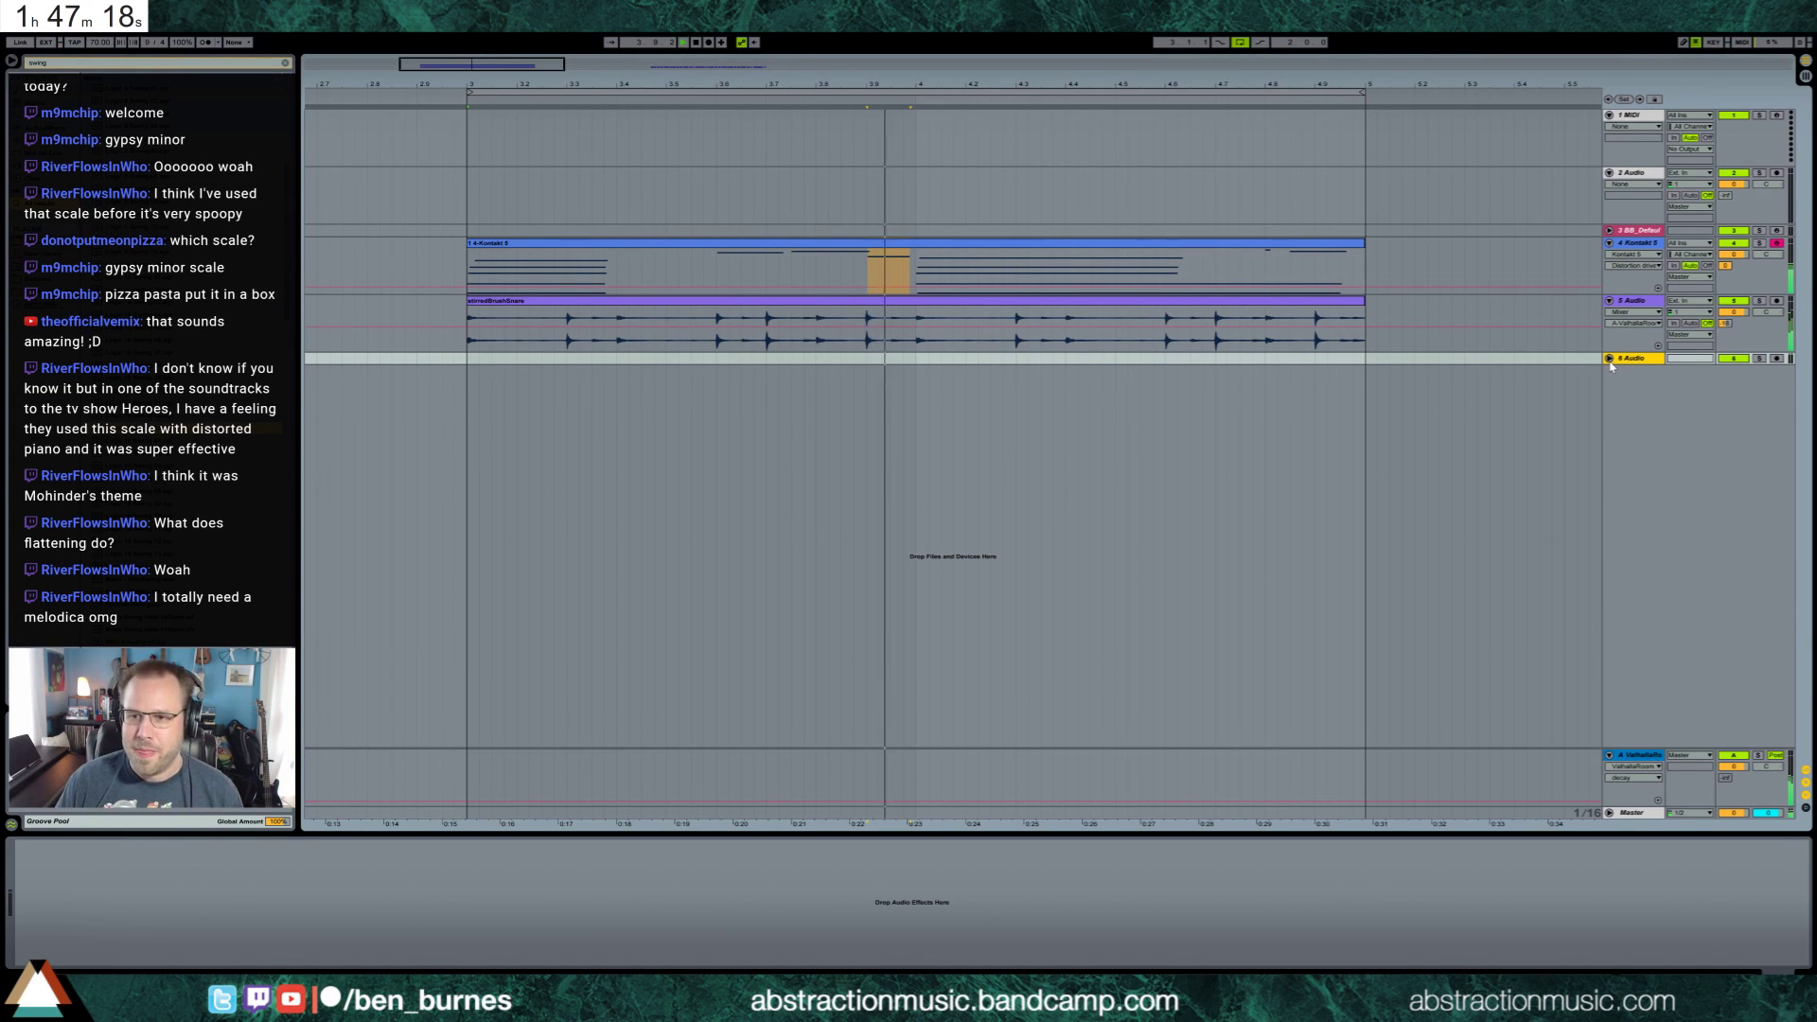
click(1608, 359)
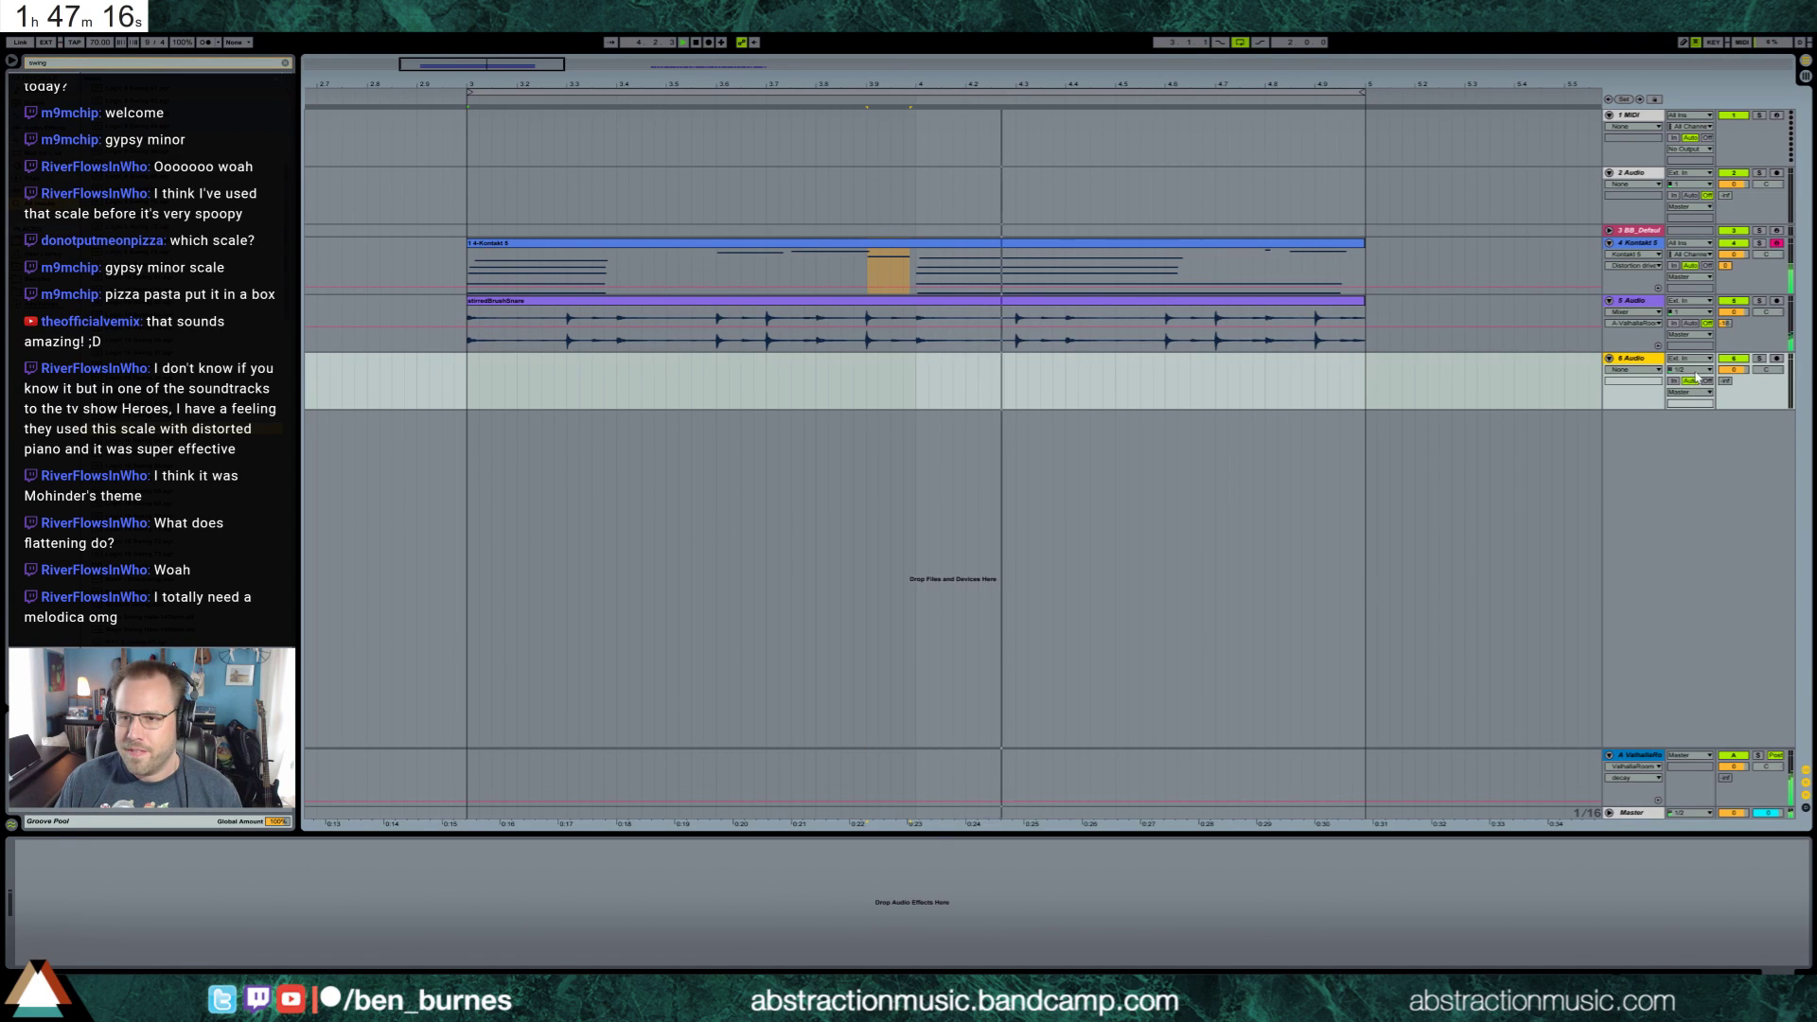
click(1691, 380)
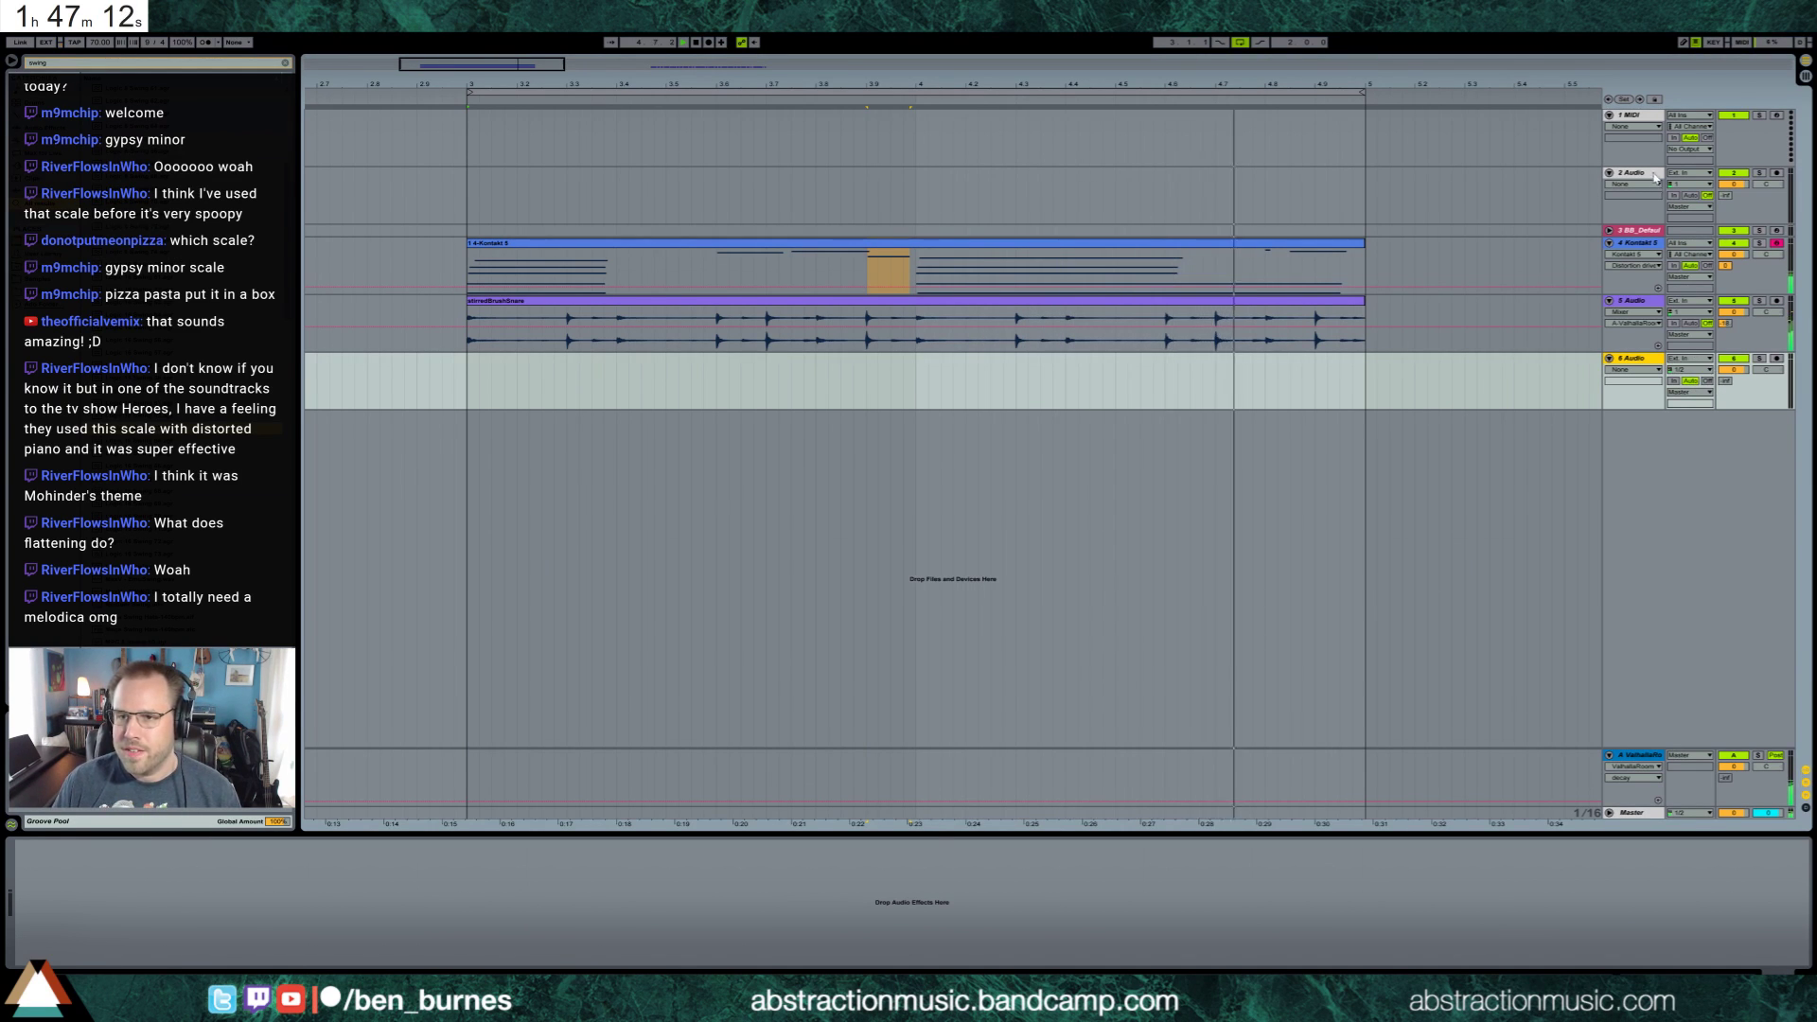
click(1793, 185)
click(1776, 172)
click(1689, 195)
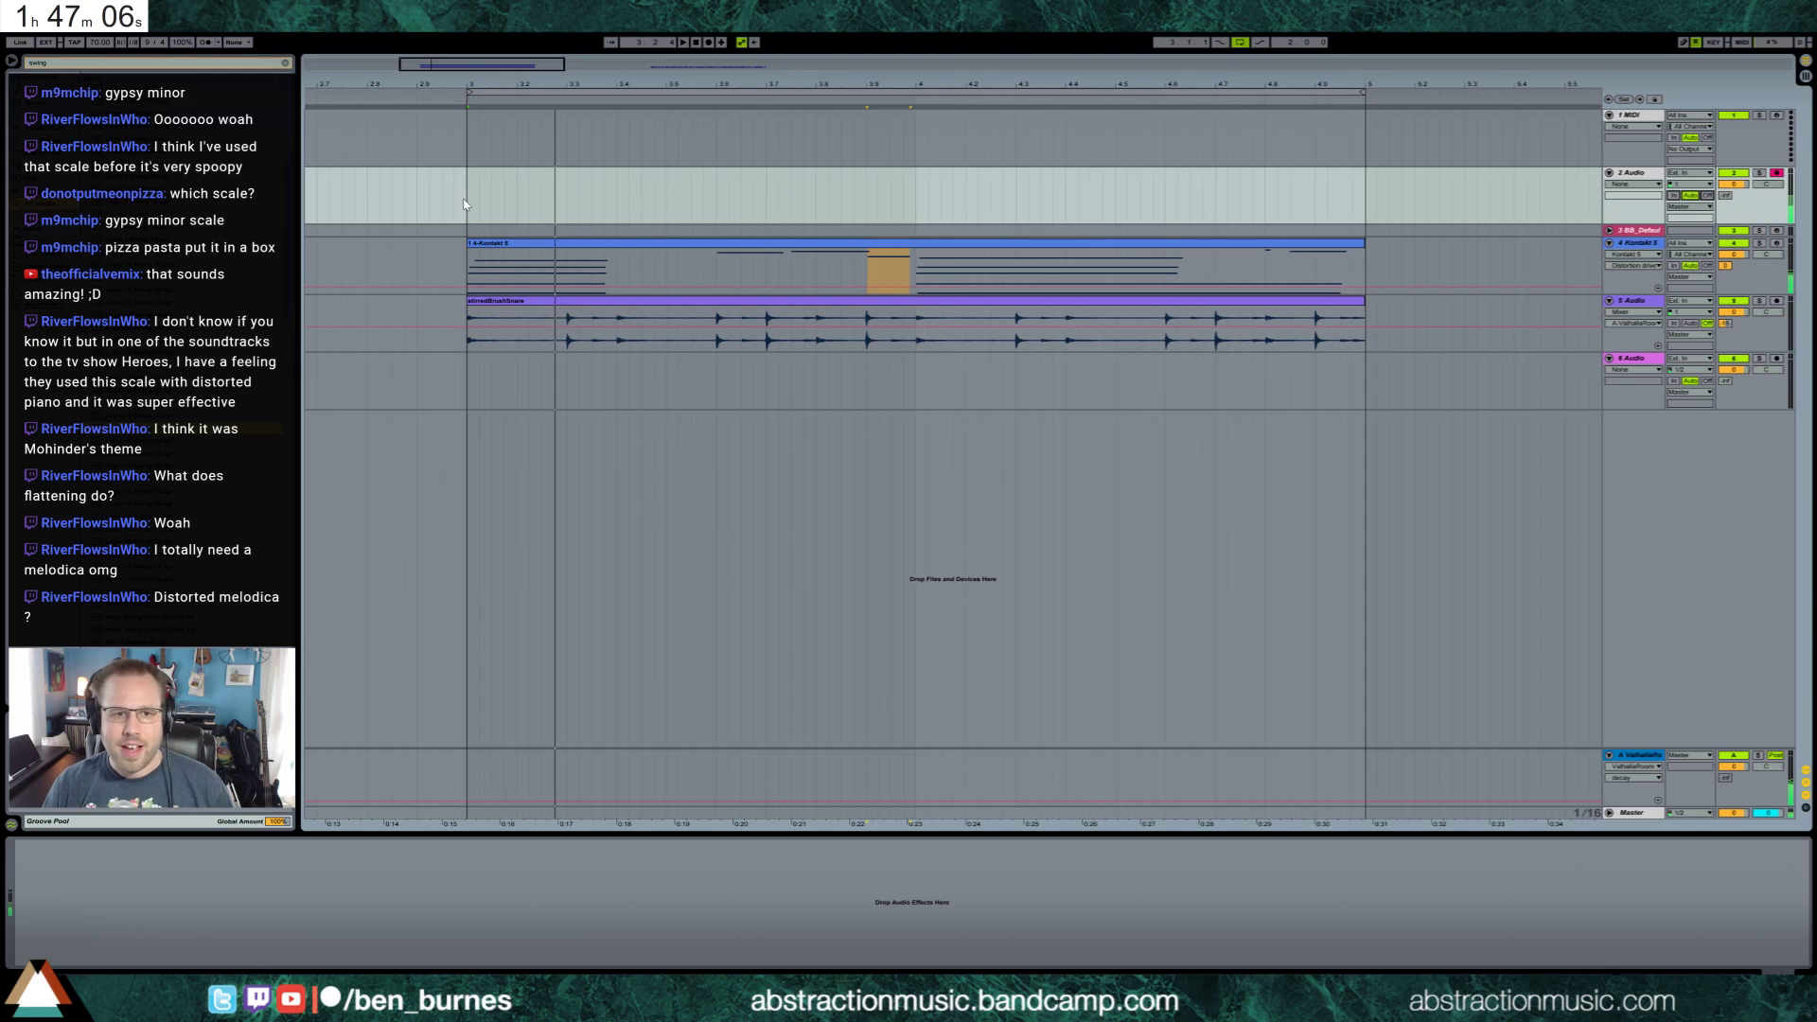
Record a melodica take on the 2 Audio track, starting from about 2.7 and running through the two-bar loop
key(space)
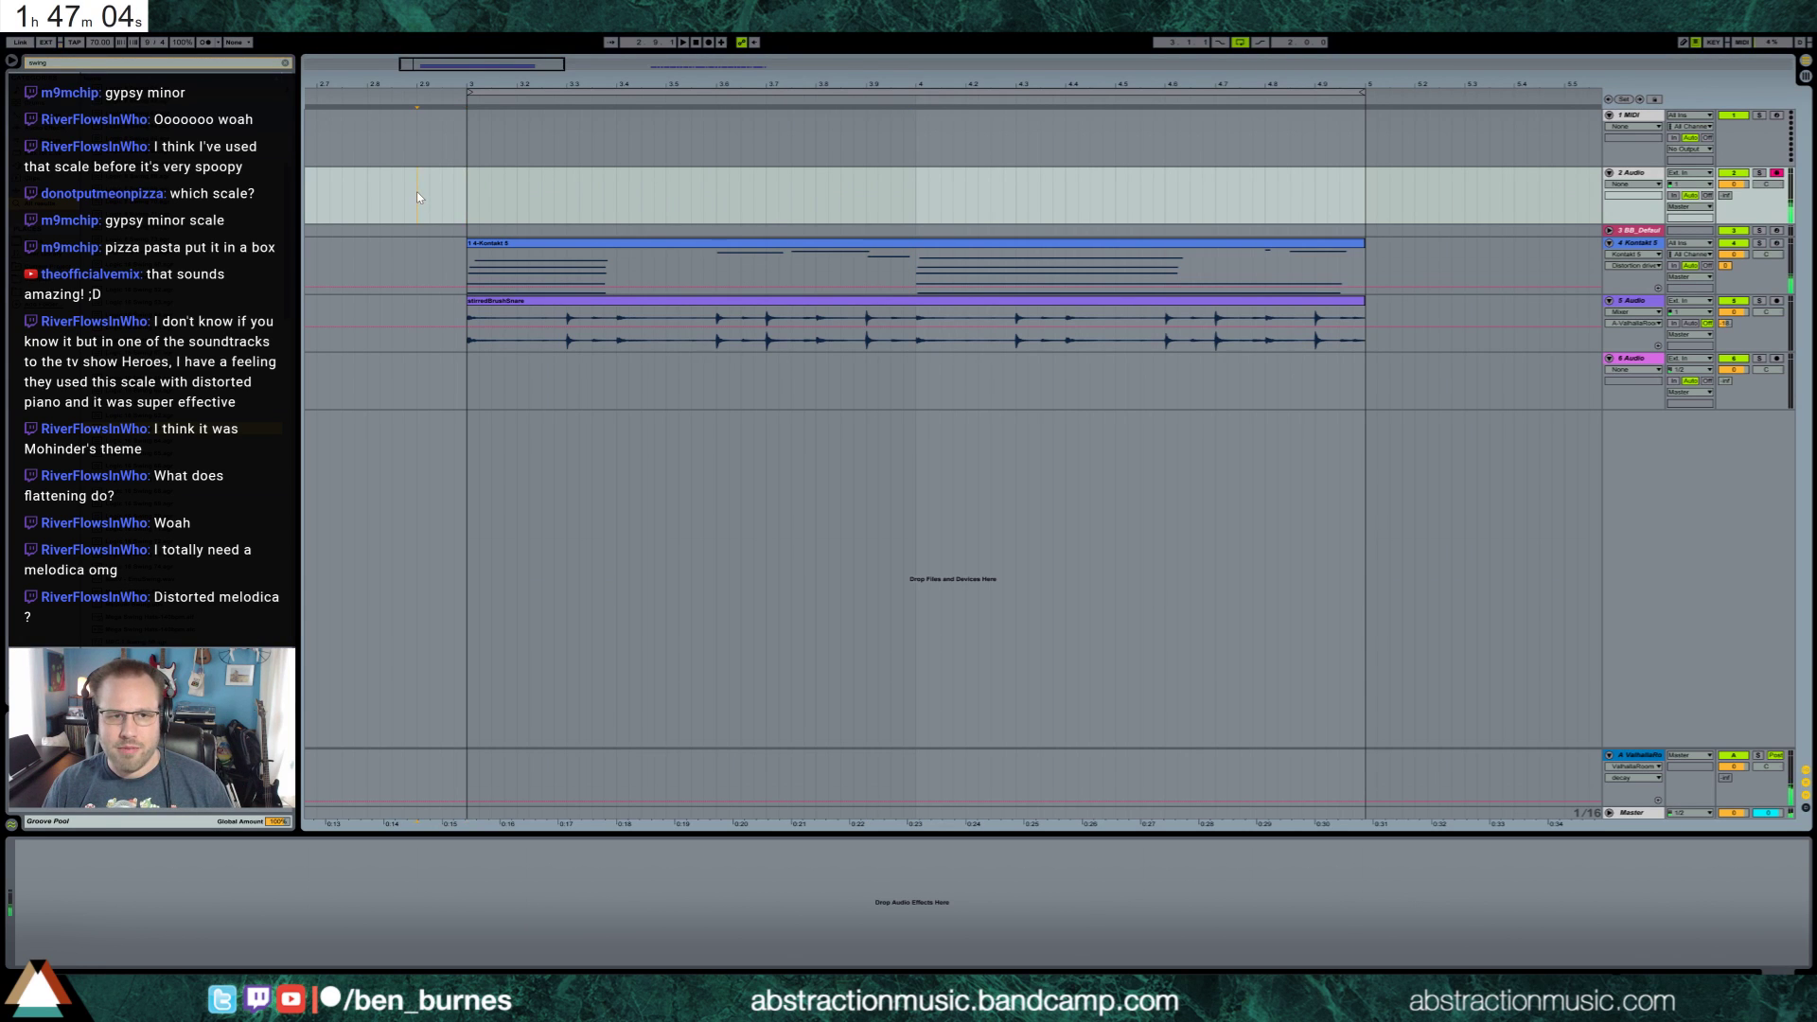
click(315, 185)
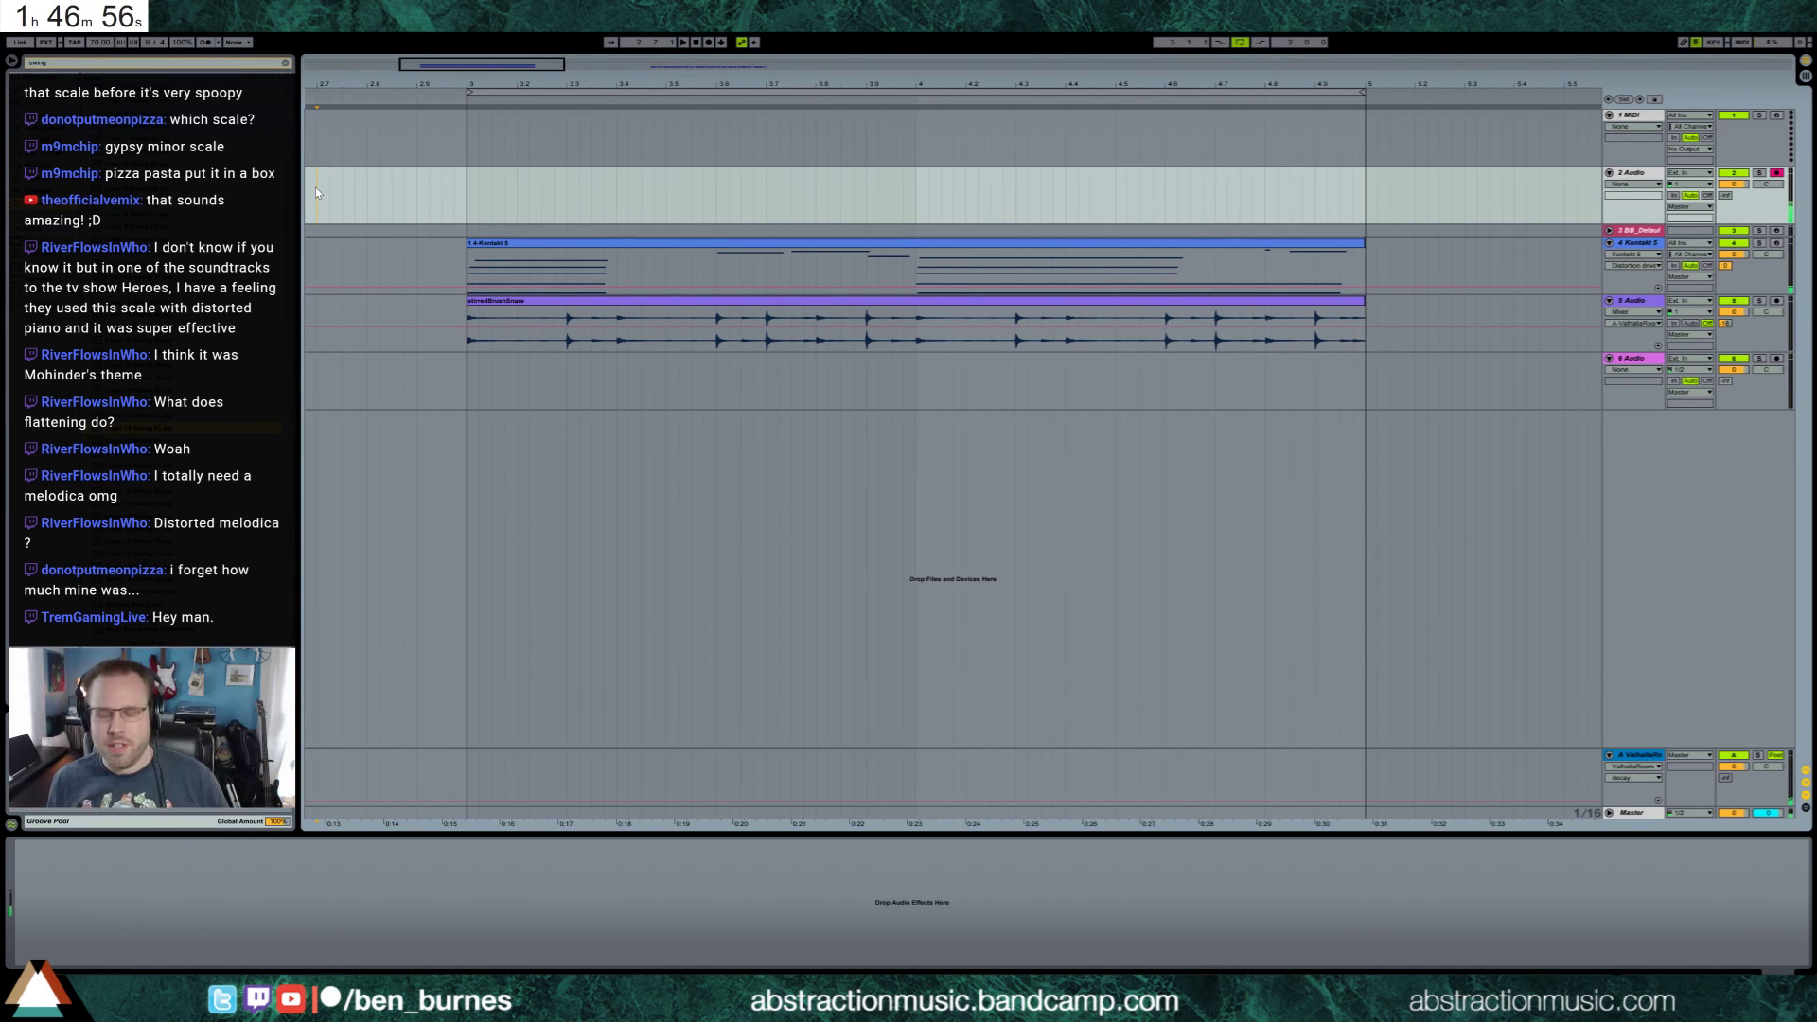
key(F9)
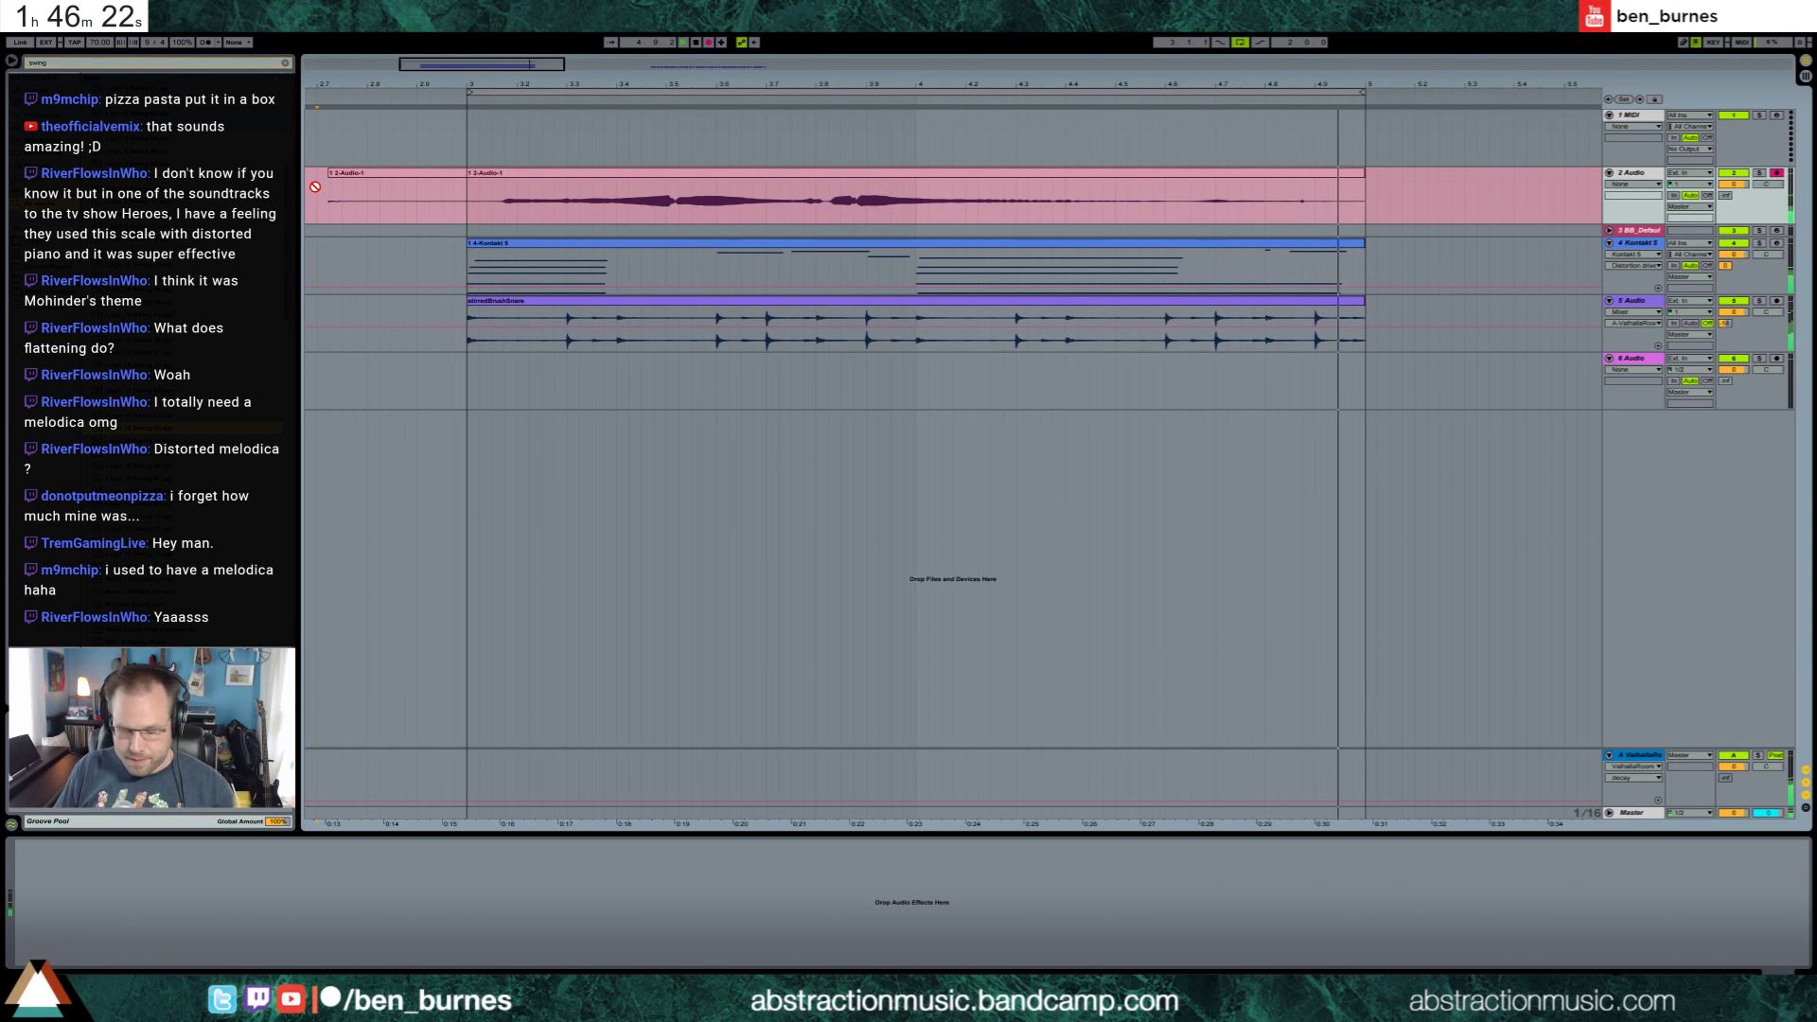
key(space)
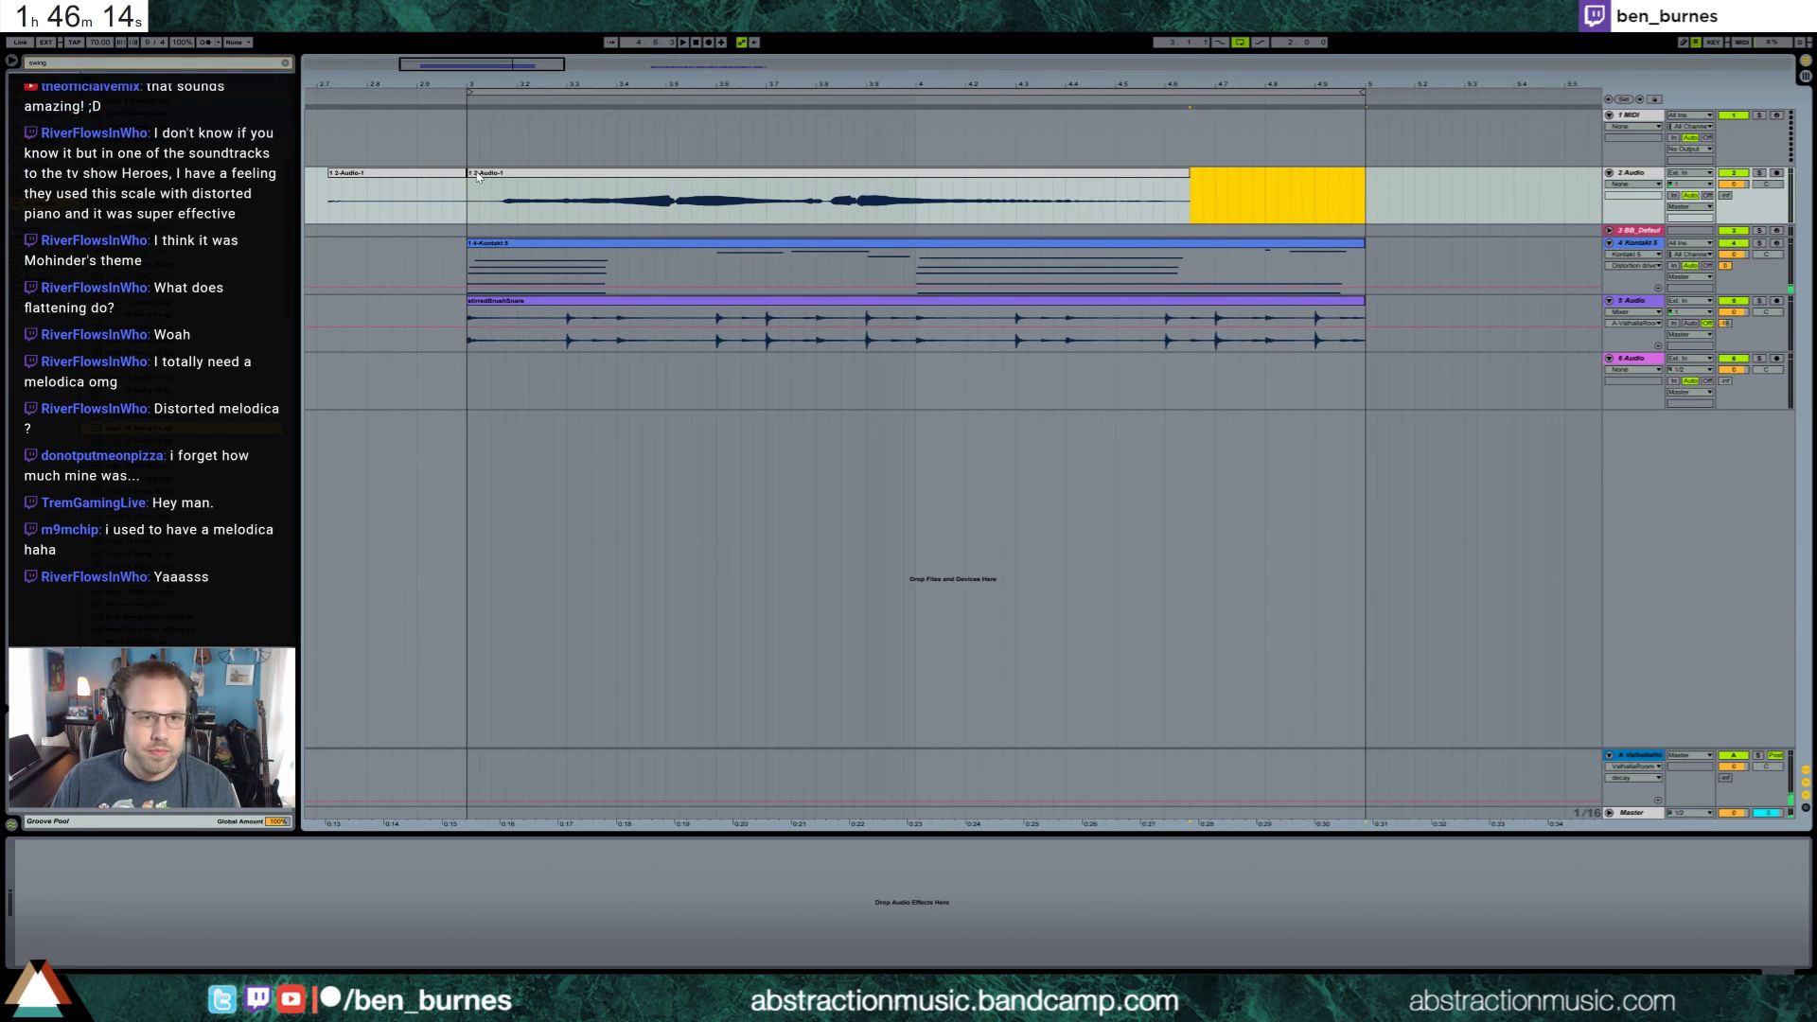
Trim and fade the melodica take, and adjust its track's Valhalla reverb send and volume
drag(467, 178, 492, 176)
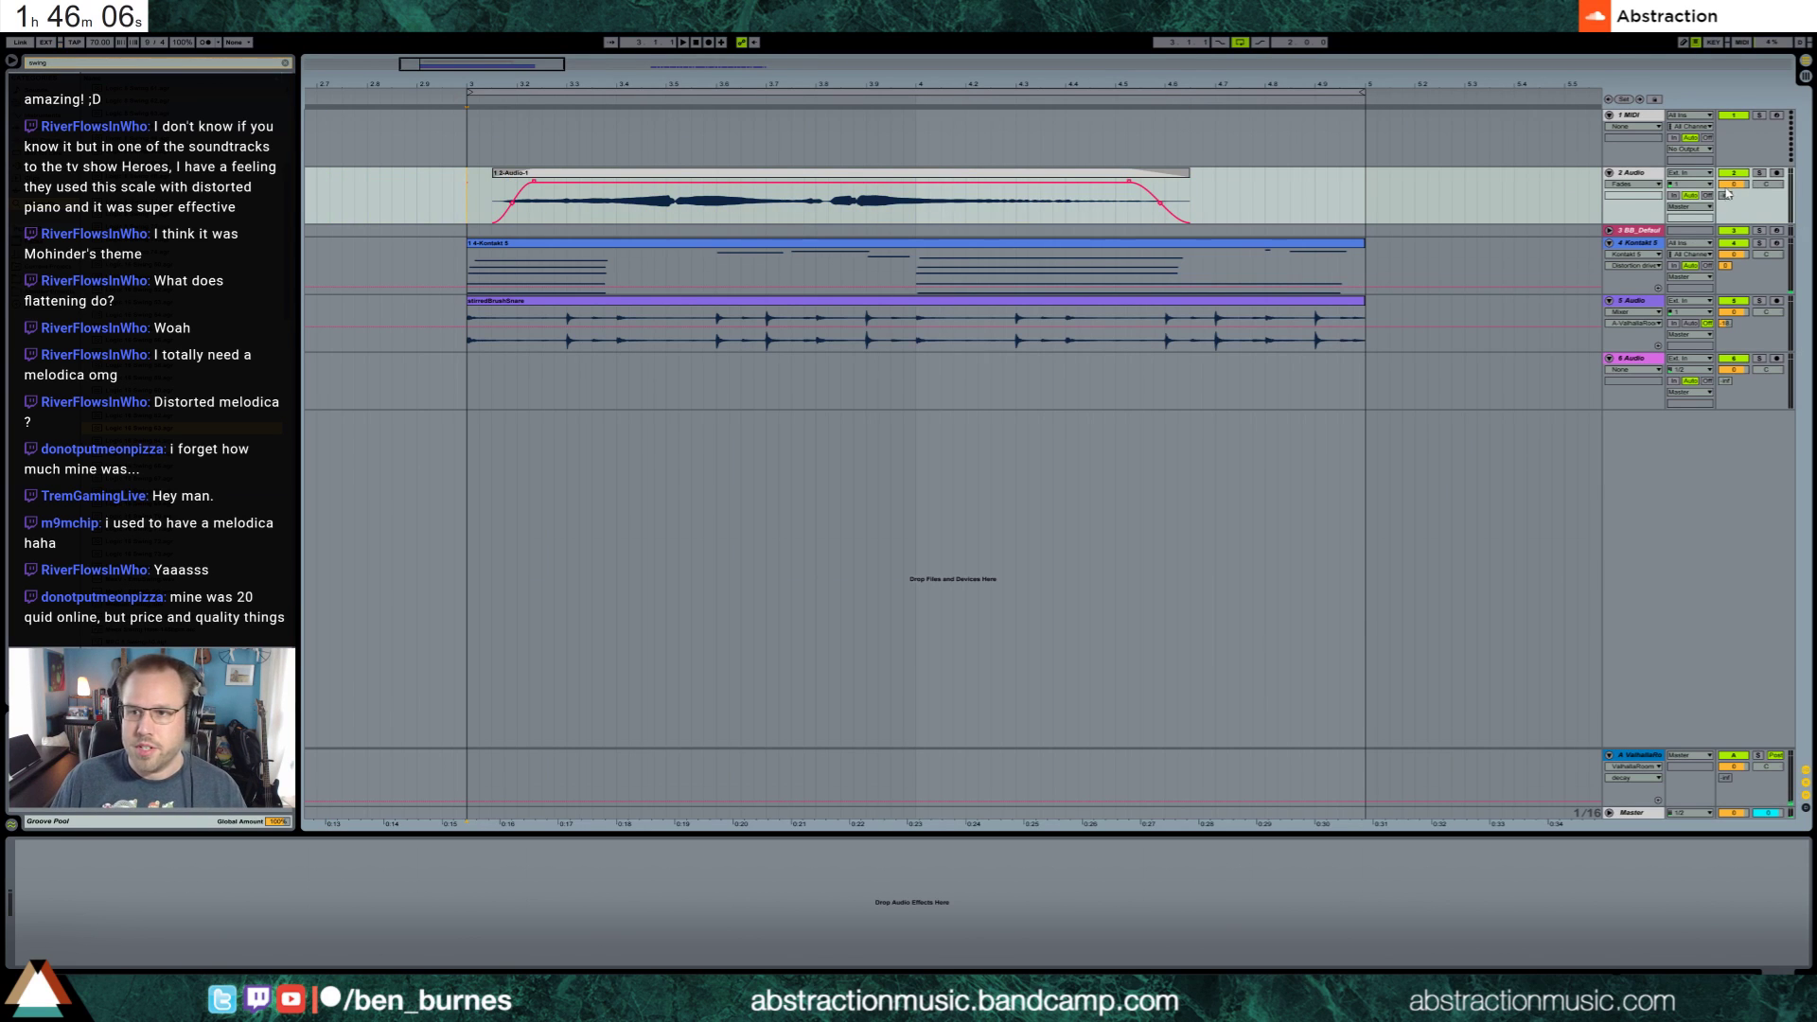
drag(1726, 194, 1729, 202)
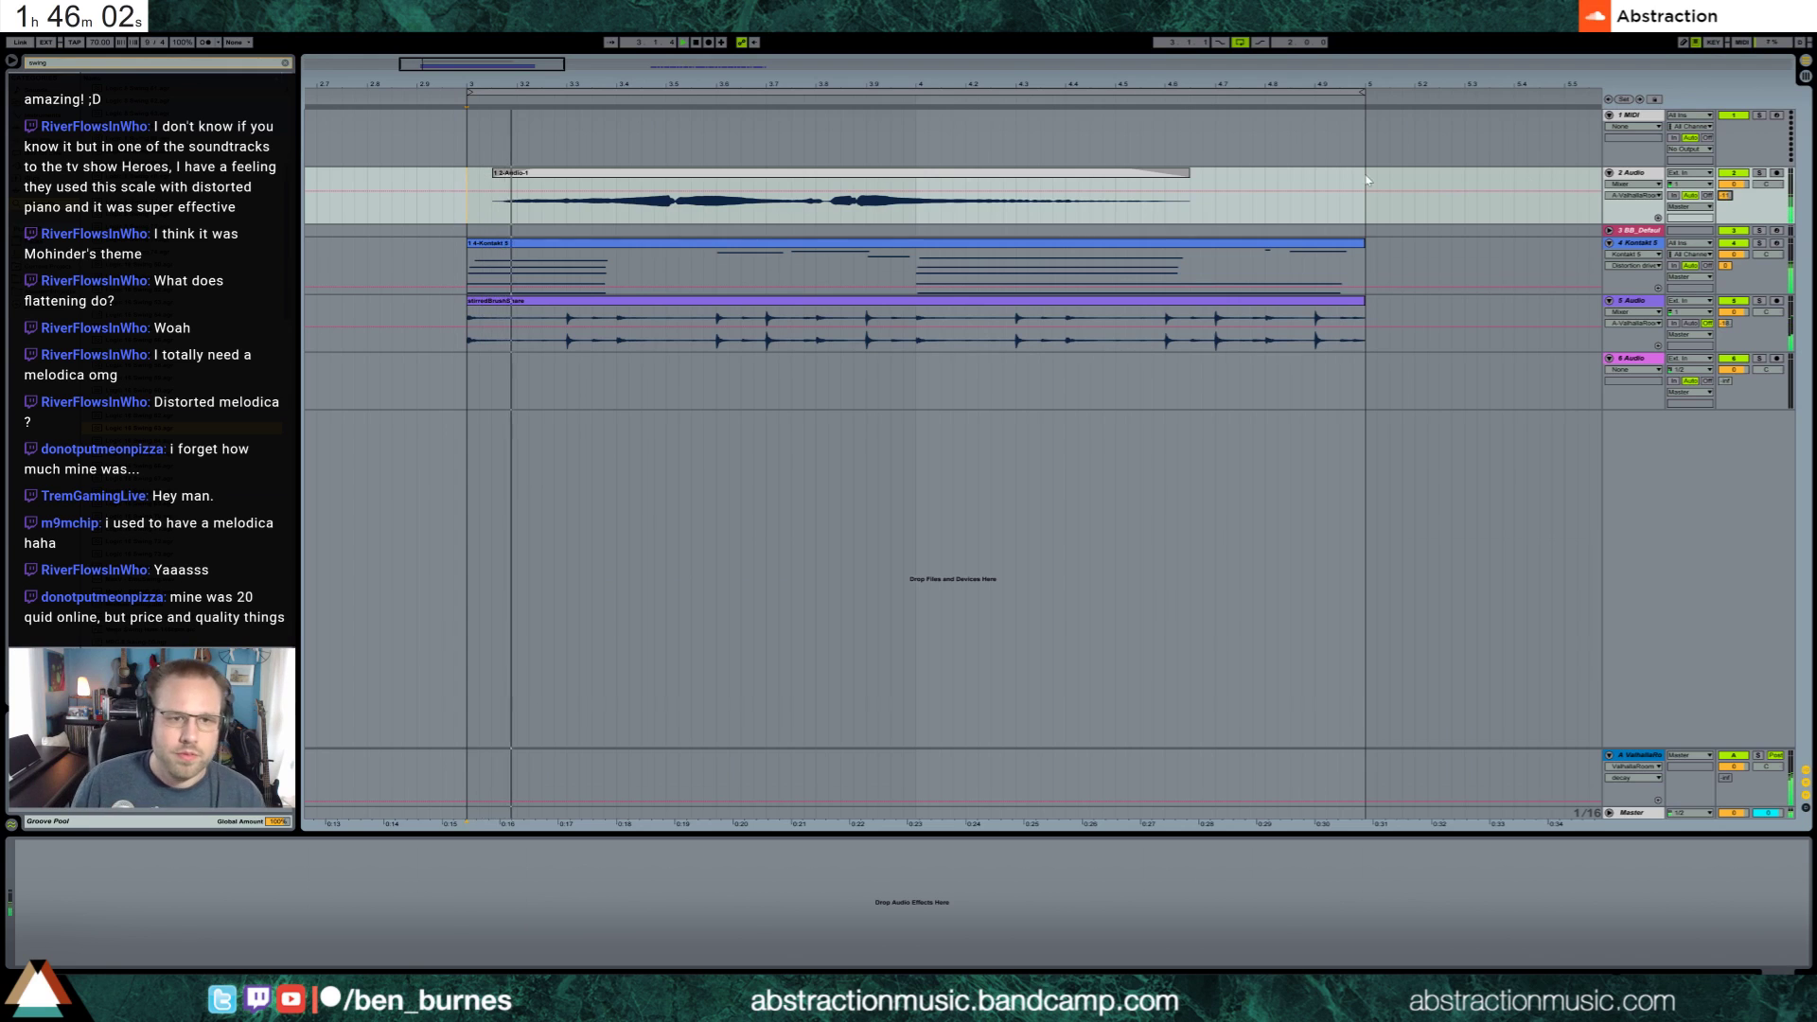
click(1733, 184)
drag(1733, 183, 1737, 189)
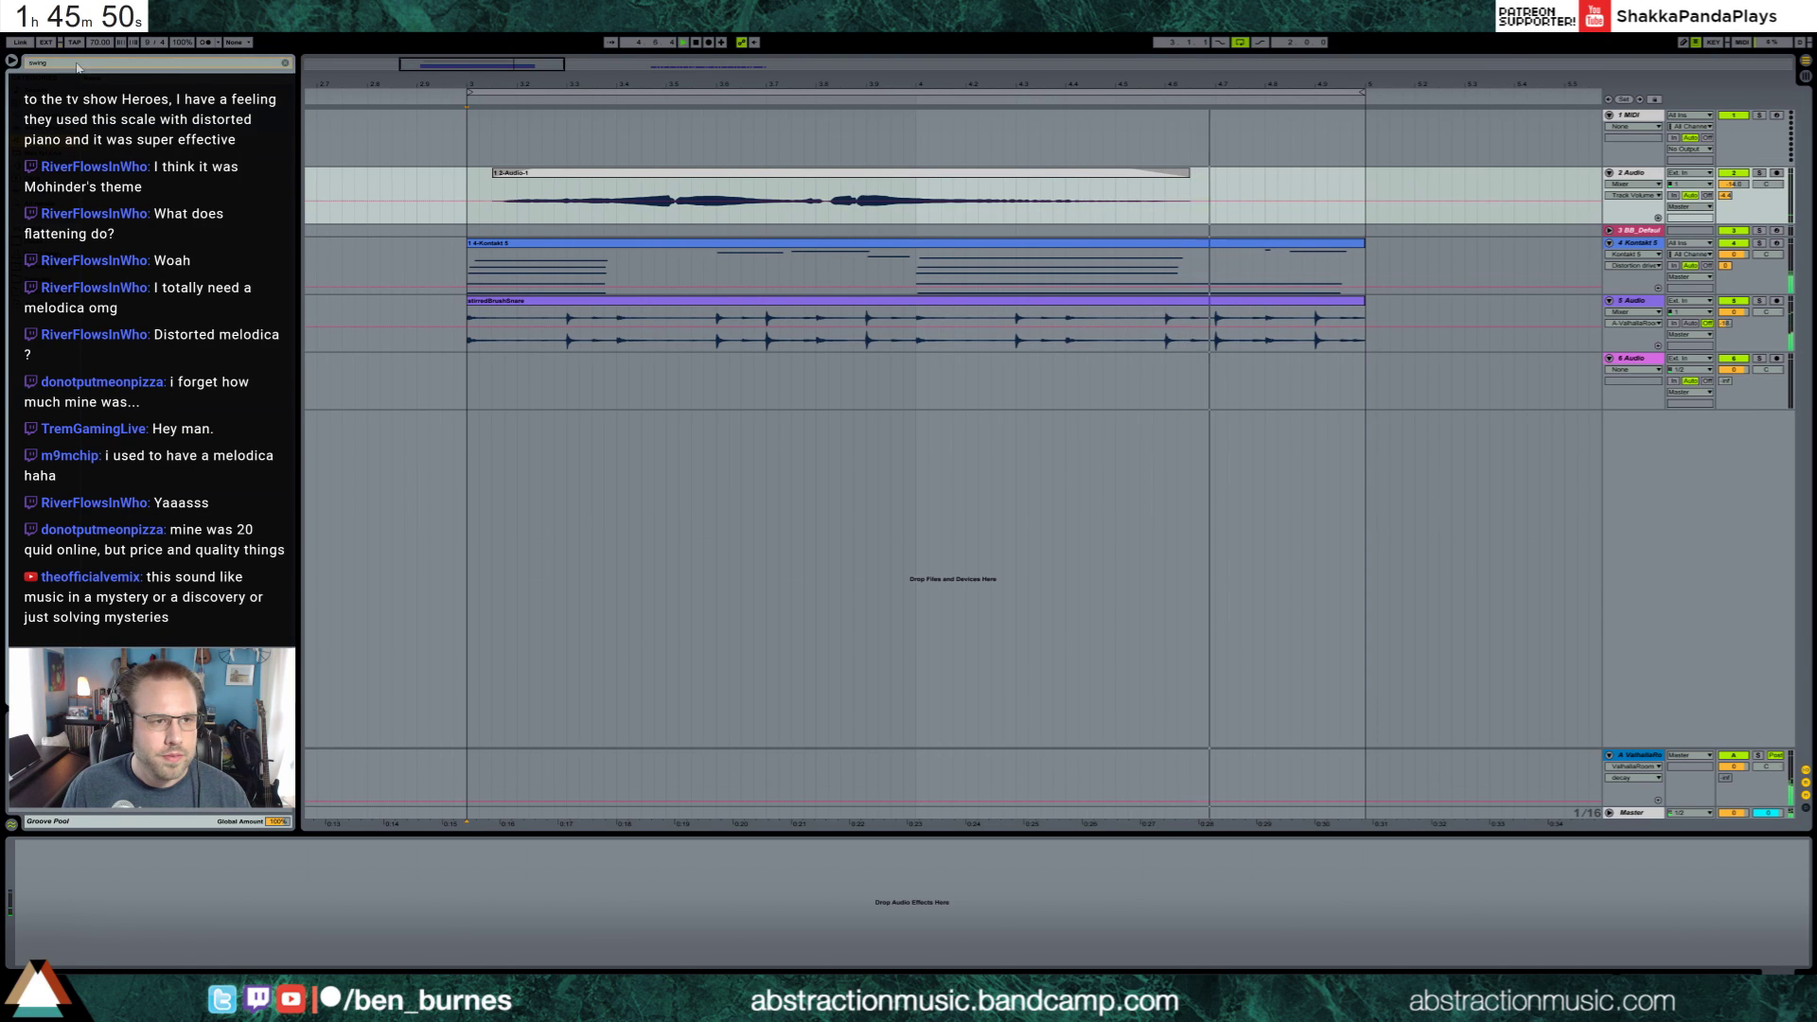
Duplicate the two-bar electric piano and brush snare clips from bar 5, and extend the loop to four bars, from bar 3 to 7
key(ctrl+f)
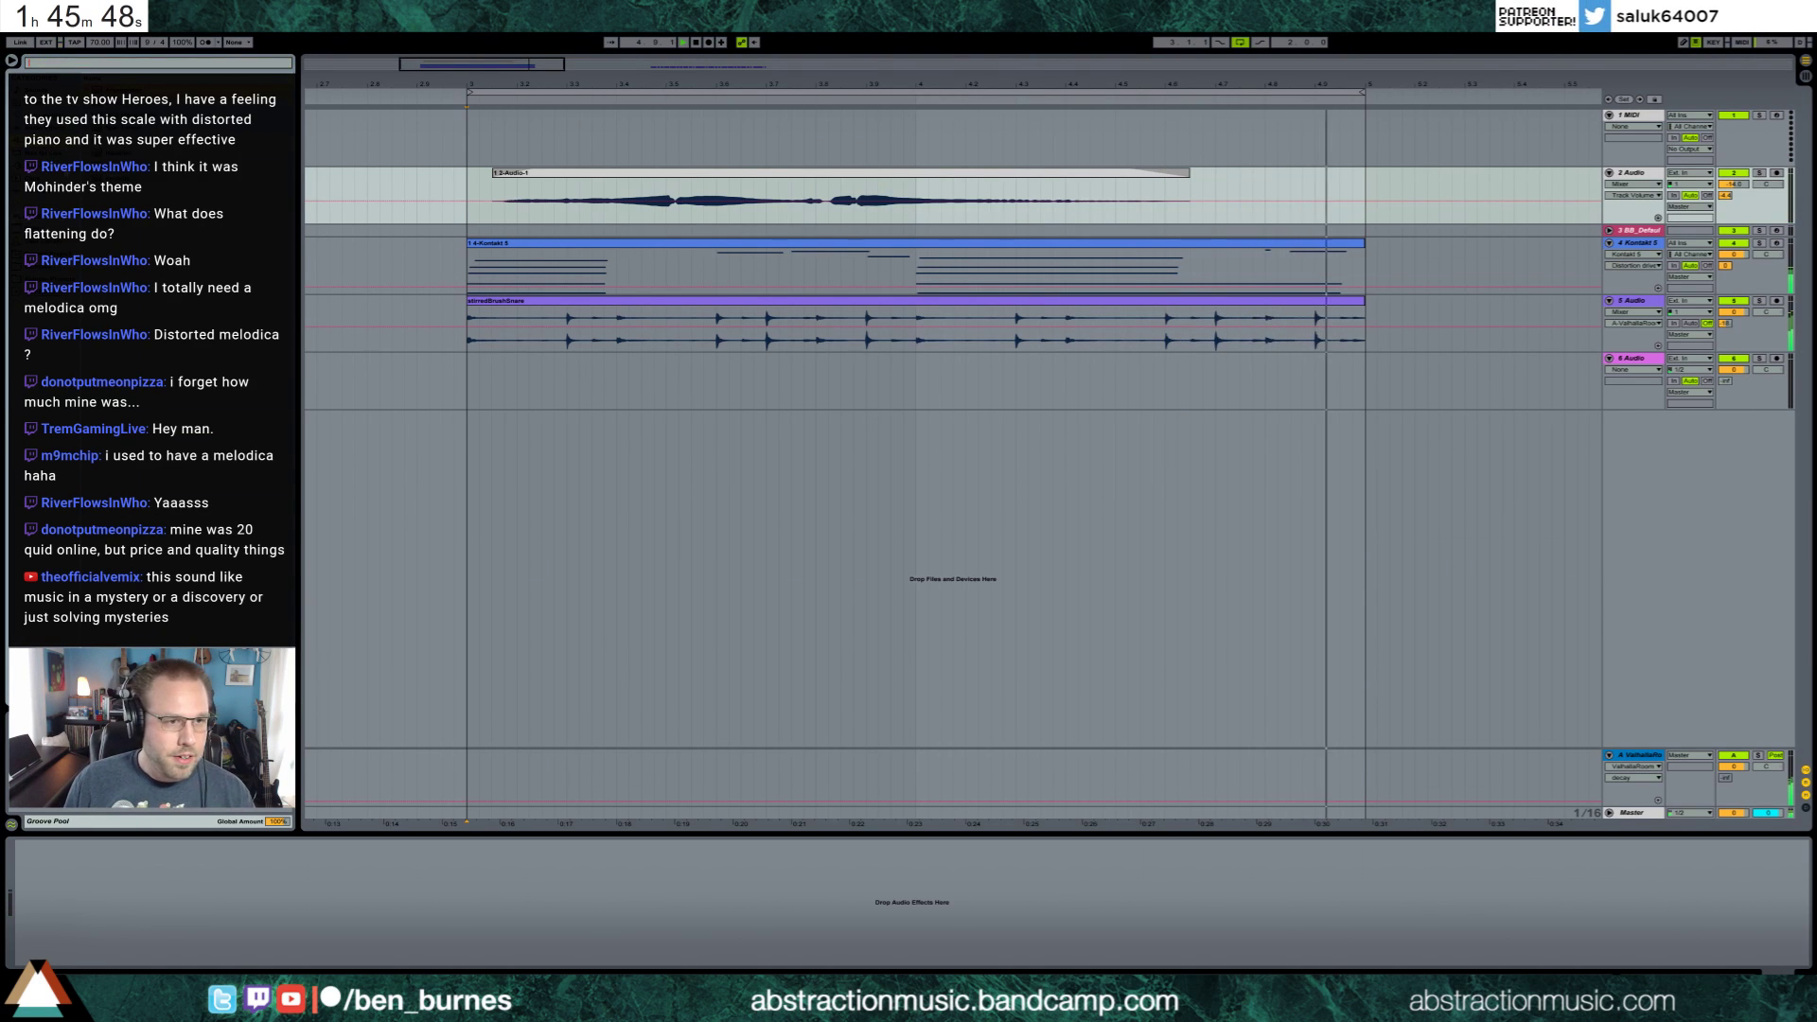
key(Escape)
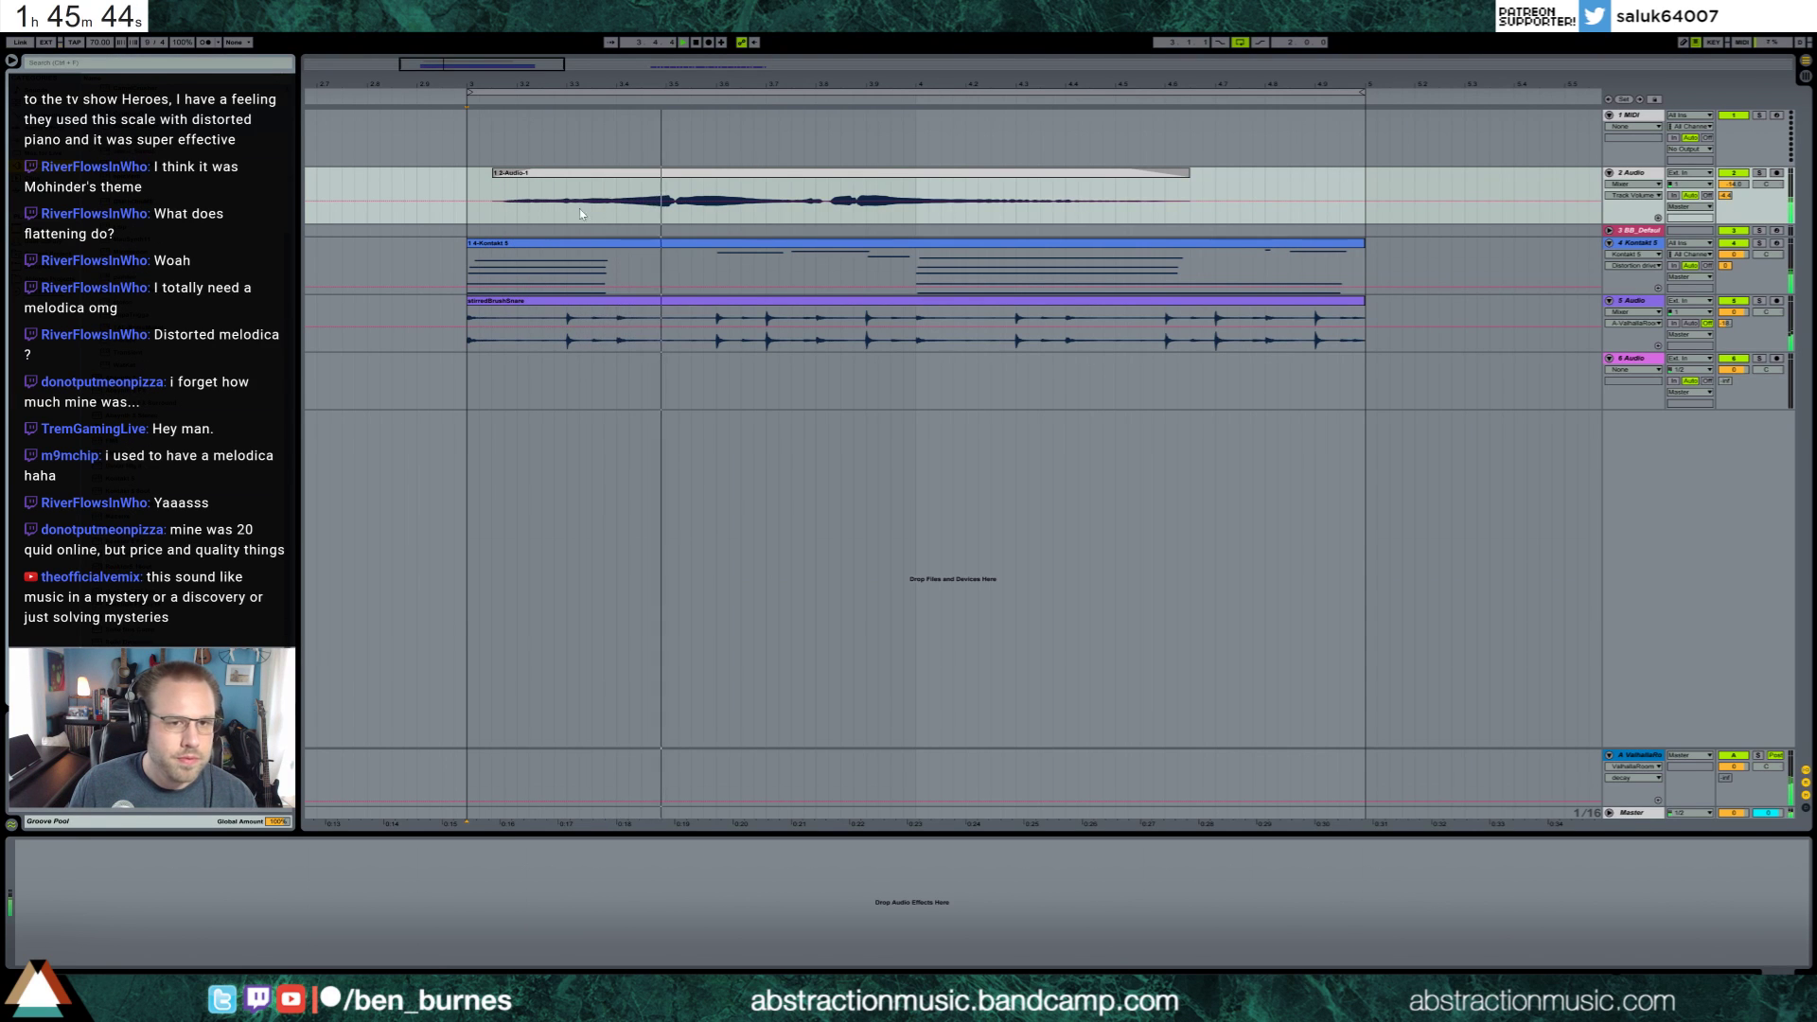
drag(468, 260, 1367, 331)
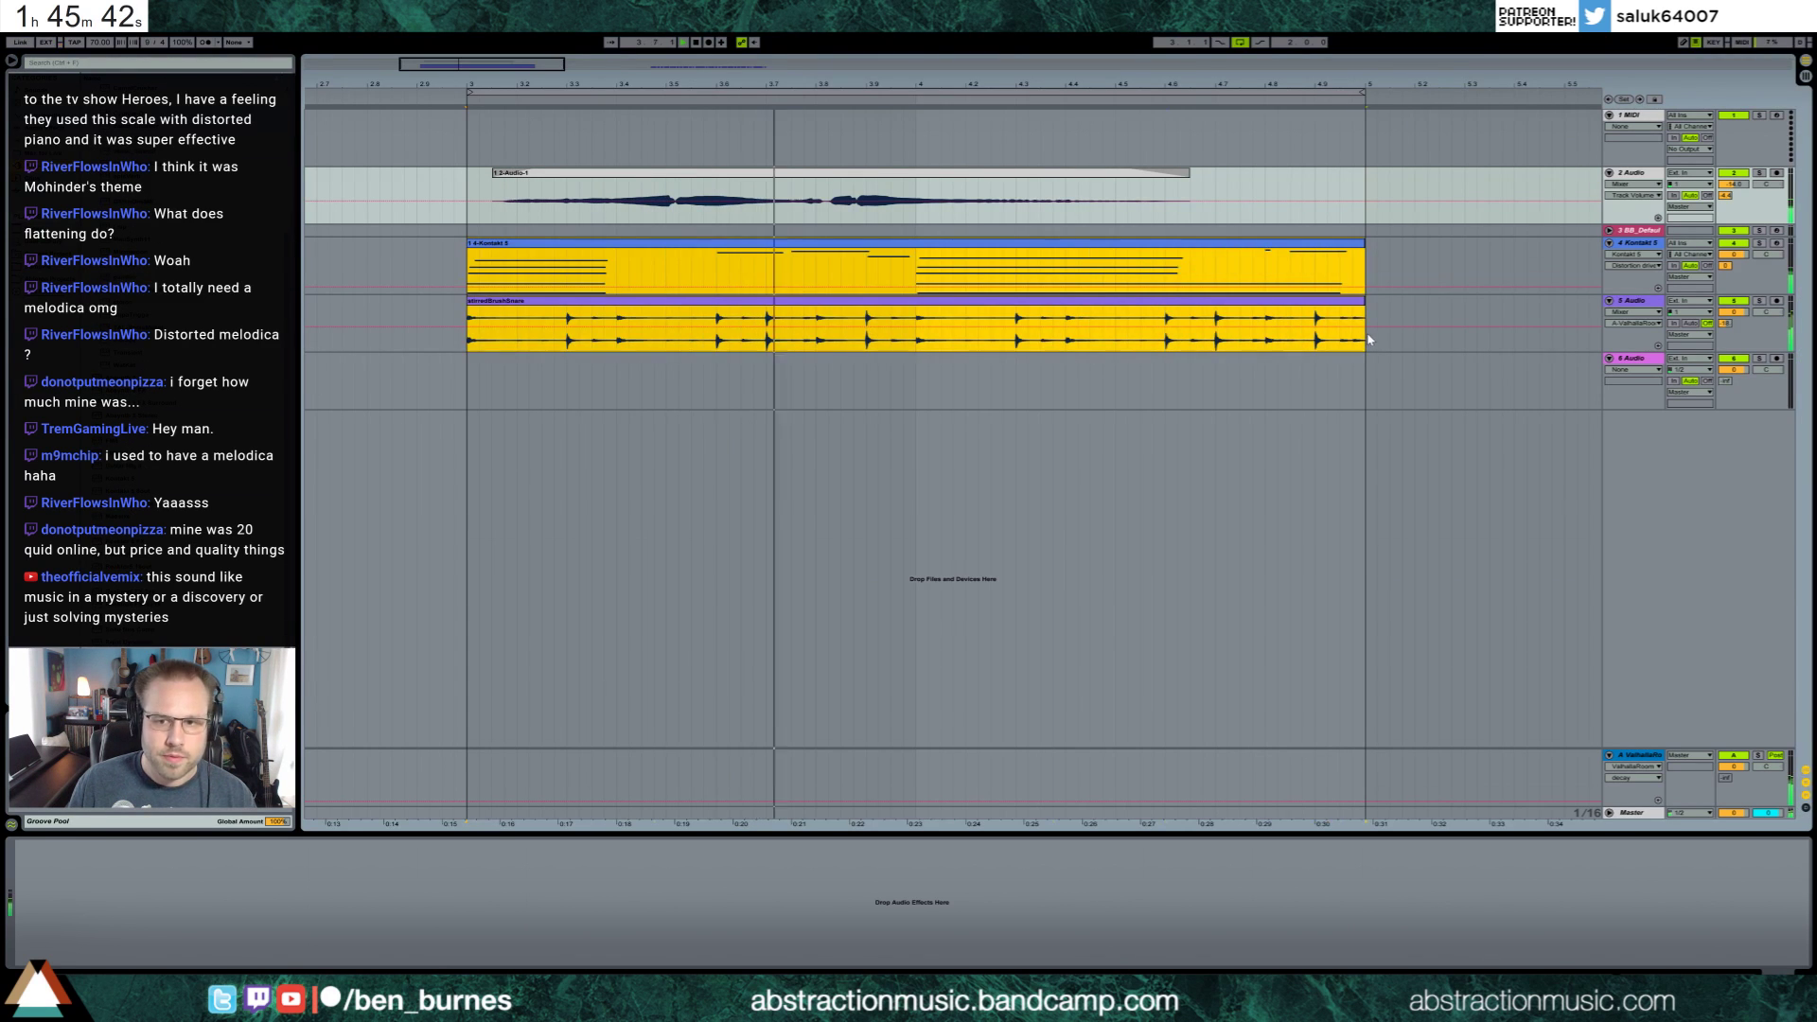
key(ctrl+d)
drag(563, 65, 568, 19)
key(space)
drag(734, 92, 1095, 129)
Move the leftover sliced snare clips after the loop on the 5 Audio track out to bar 17
click(1433, 351)
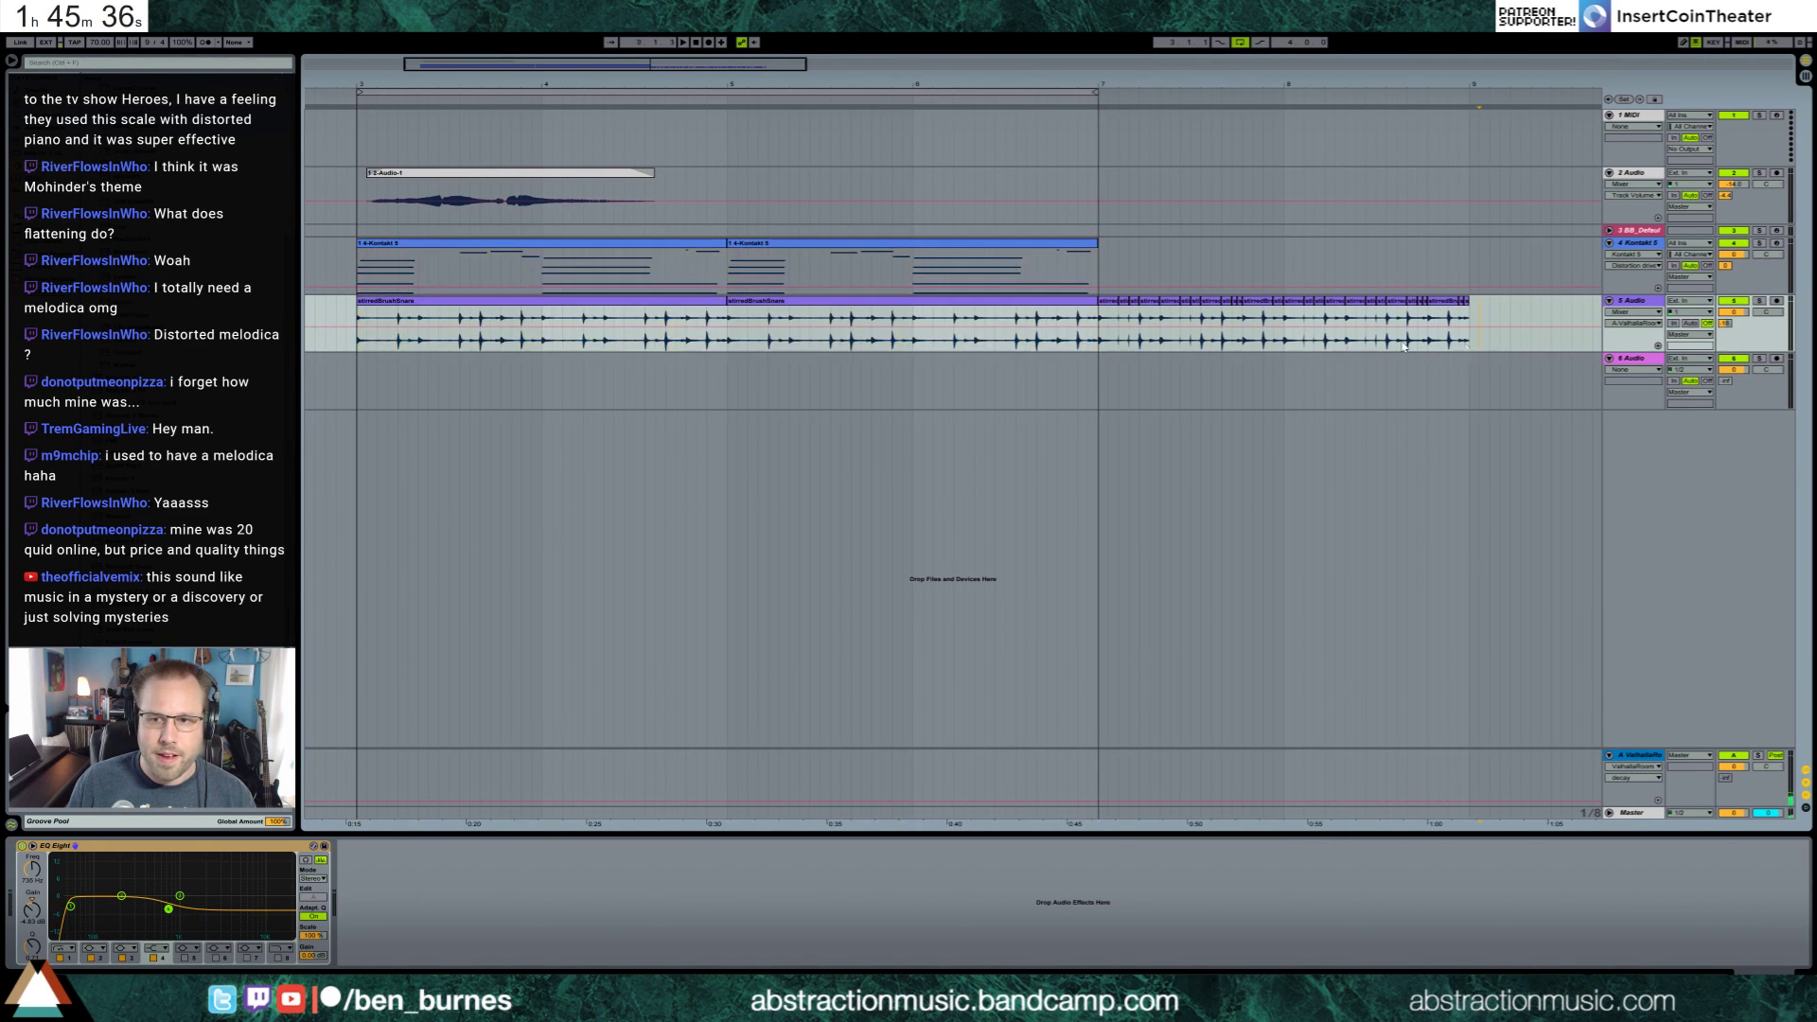
drag(1107, 308, 1477, 313)
drag(774, 74, 781, 18)
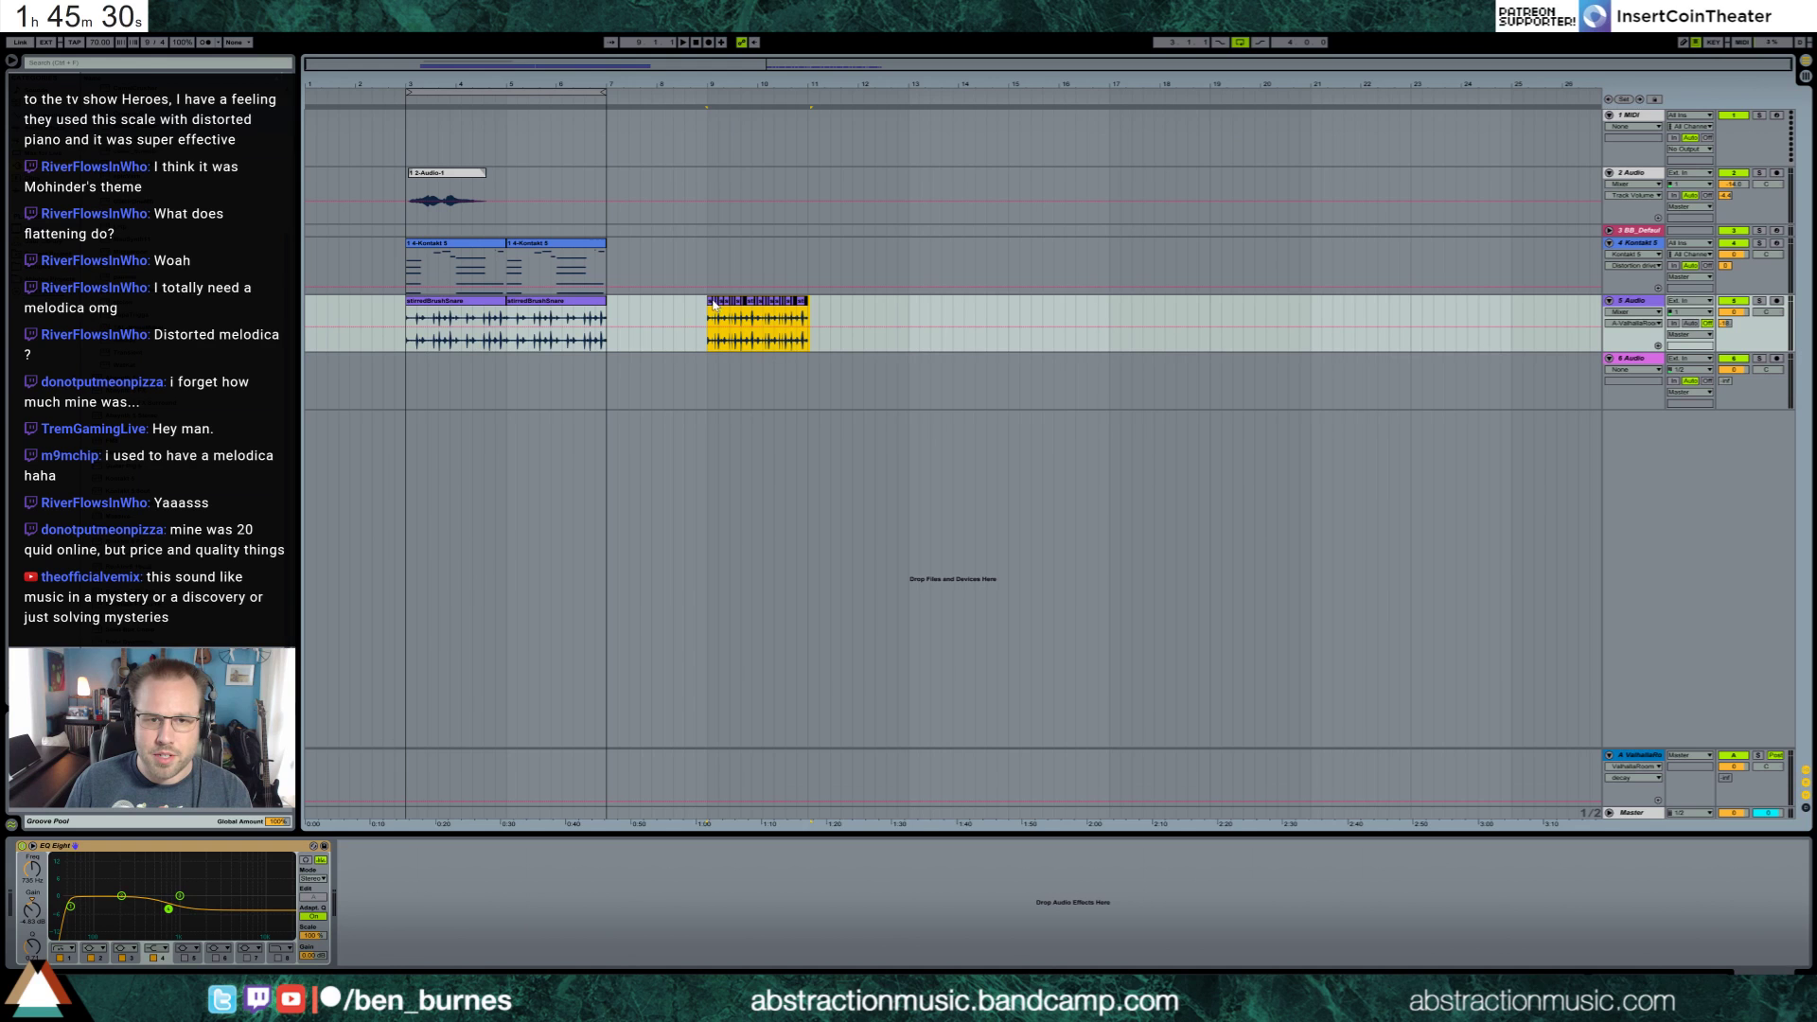
drag(712, 301, 1114, 301)
key(z)
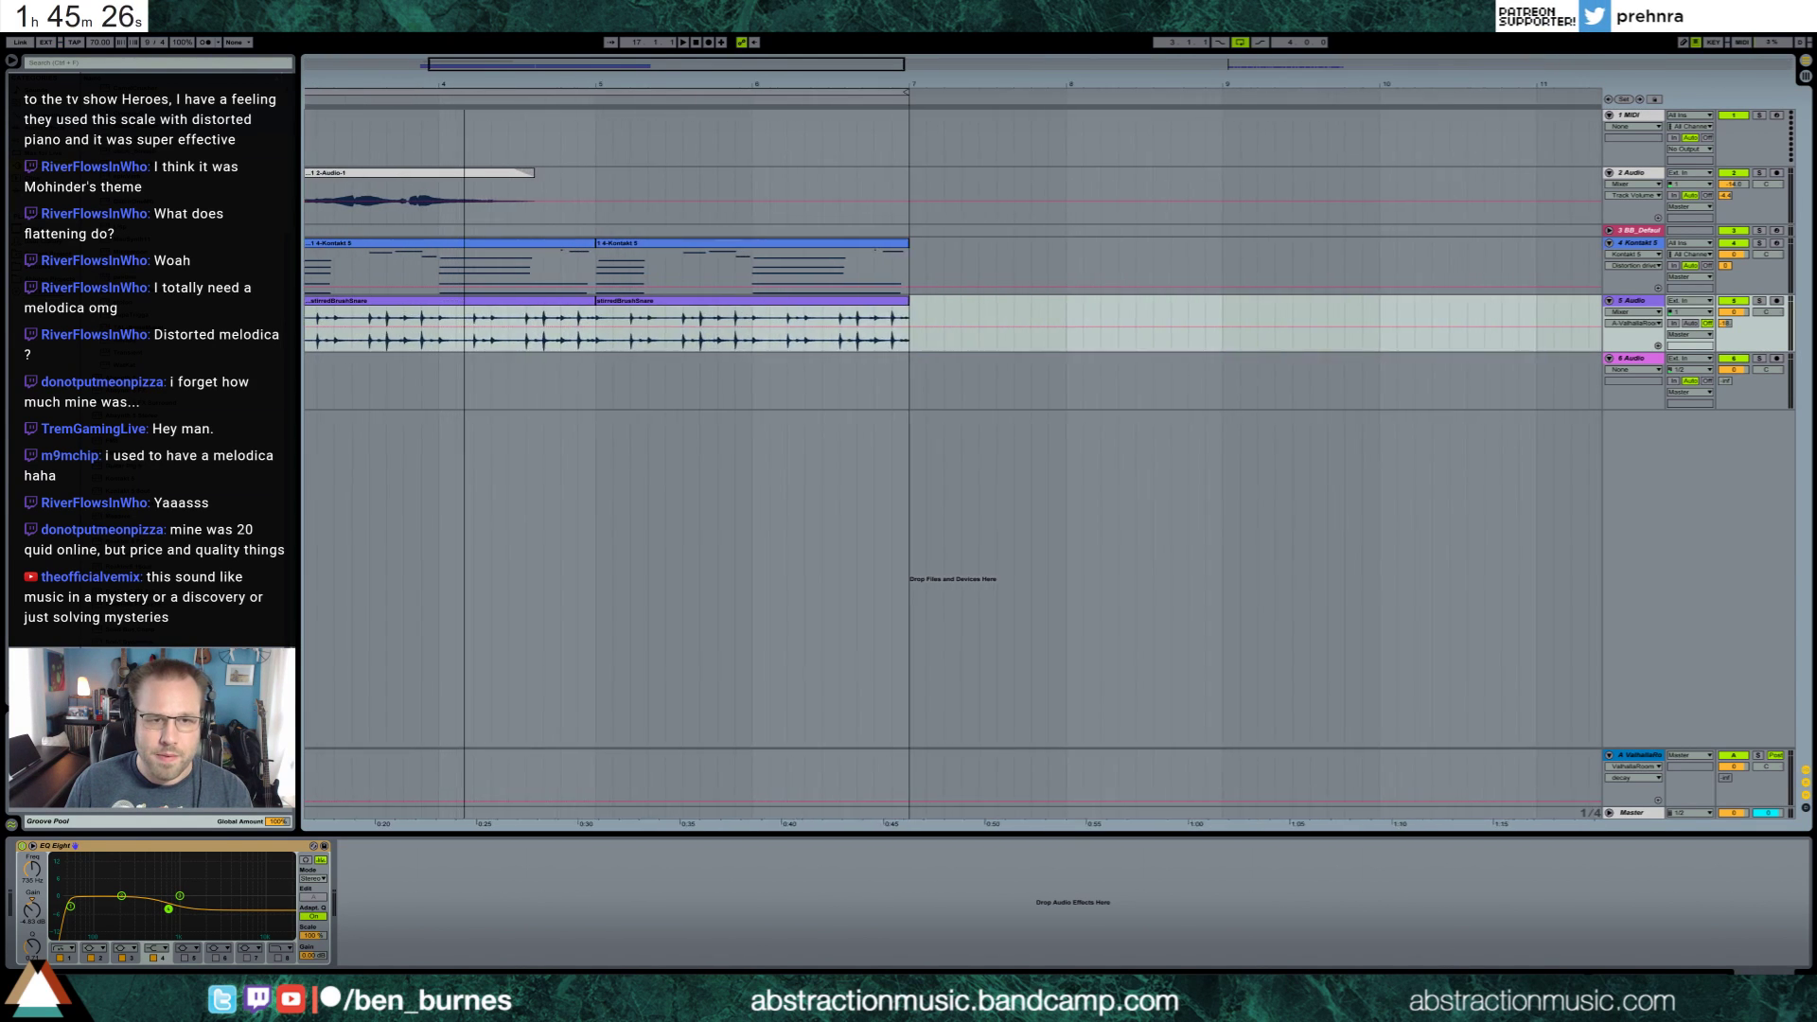
Arm the 2 Audio track and record a second melodica phrase following the first take
click(698, 190)
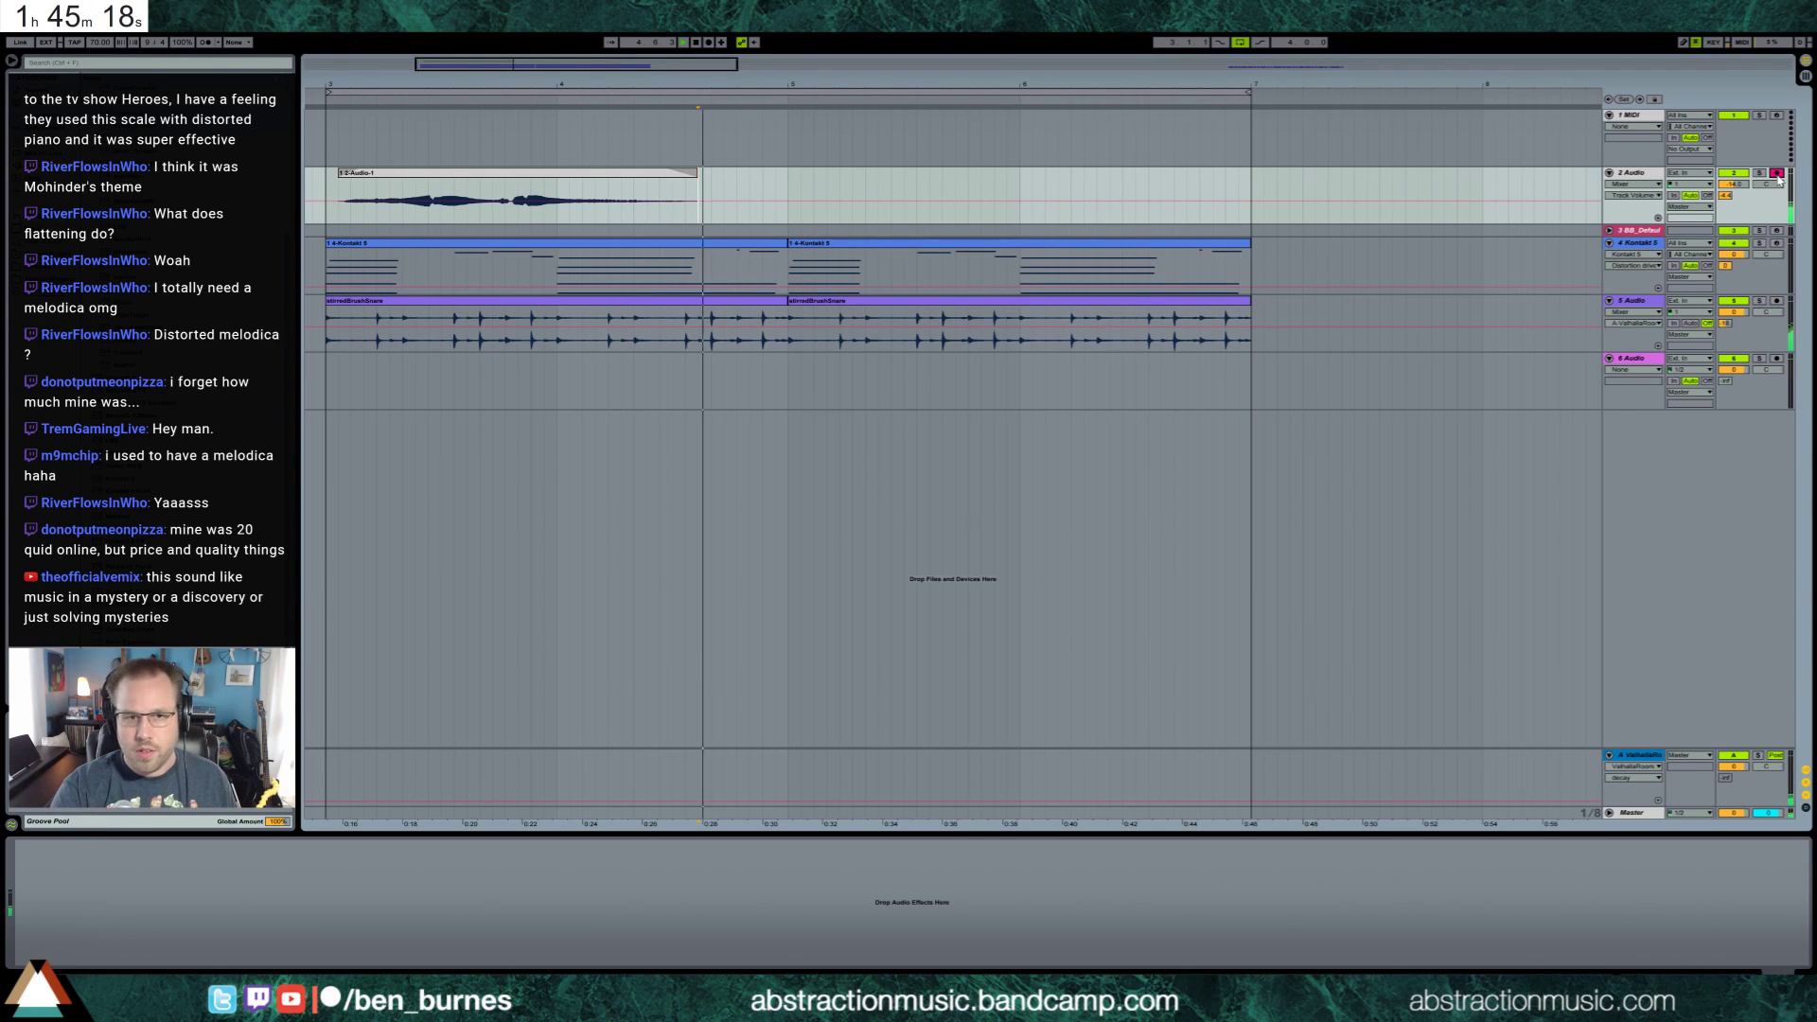
key(F9)
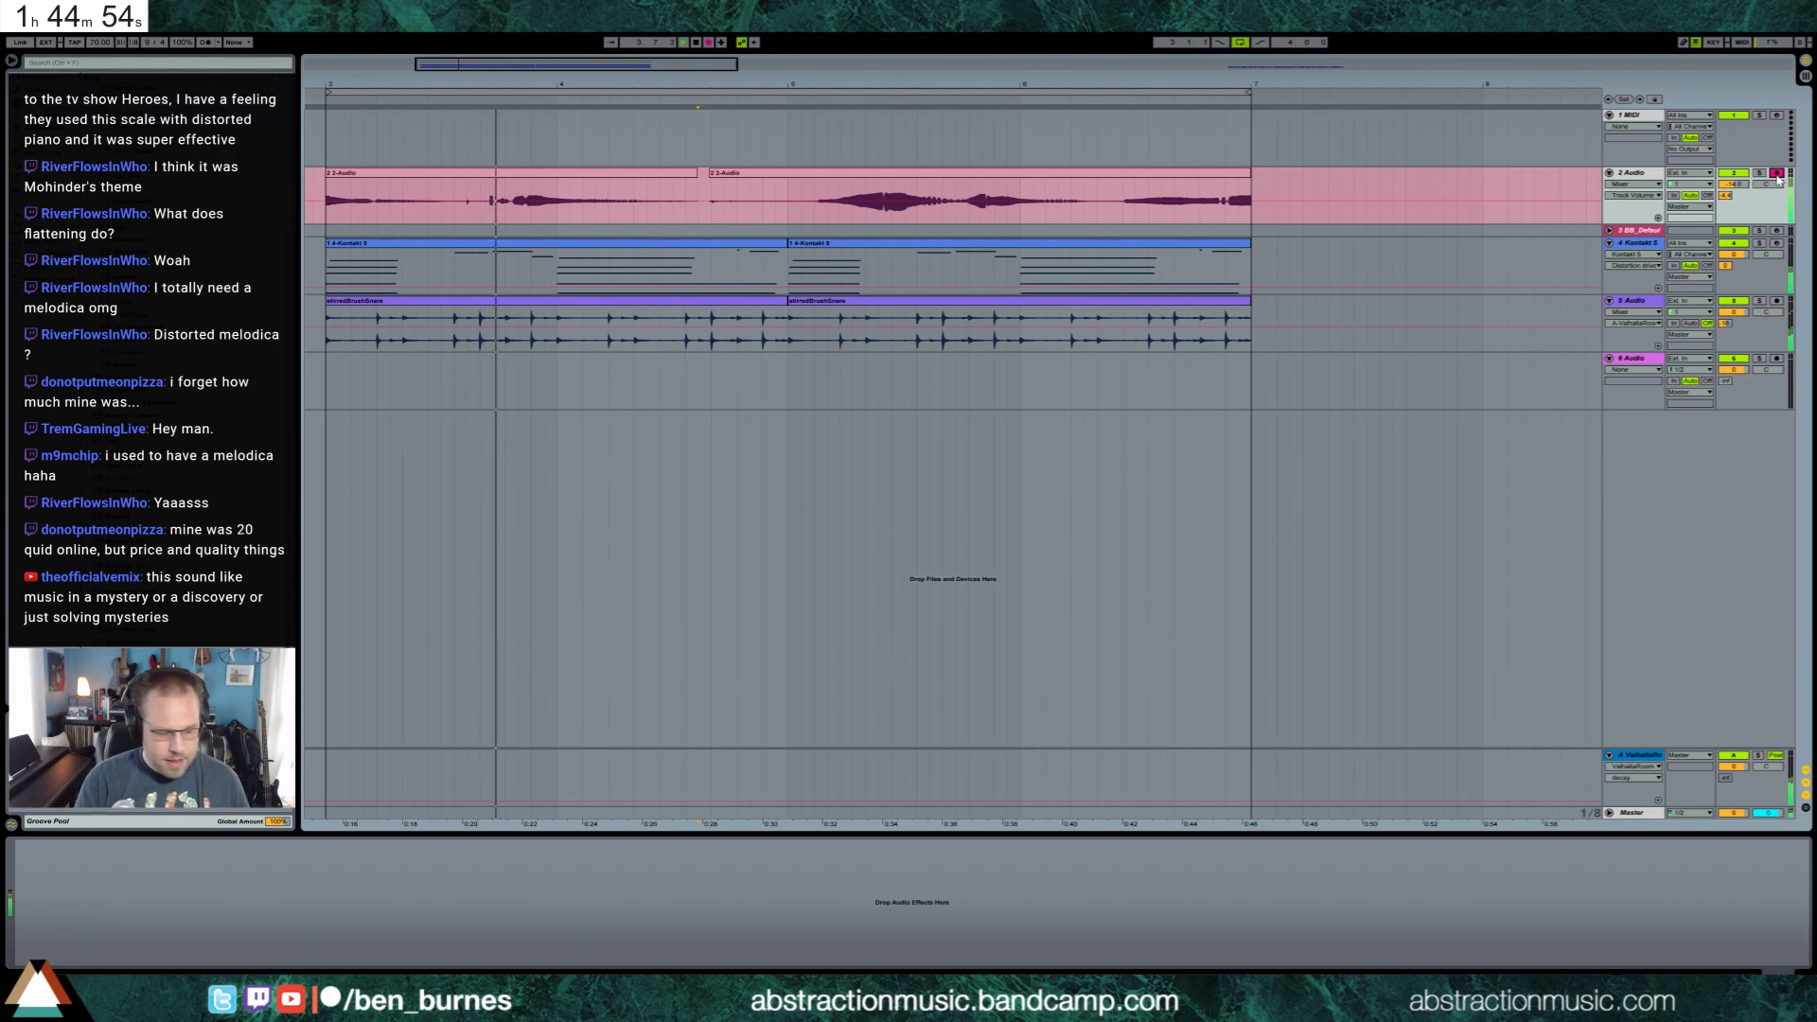
key(F9)
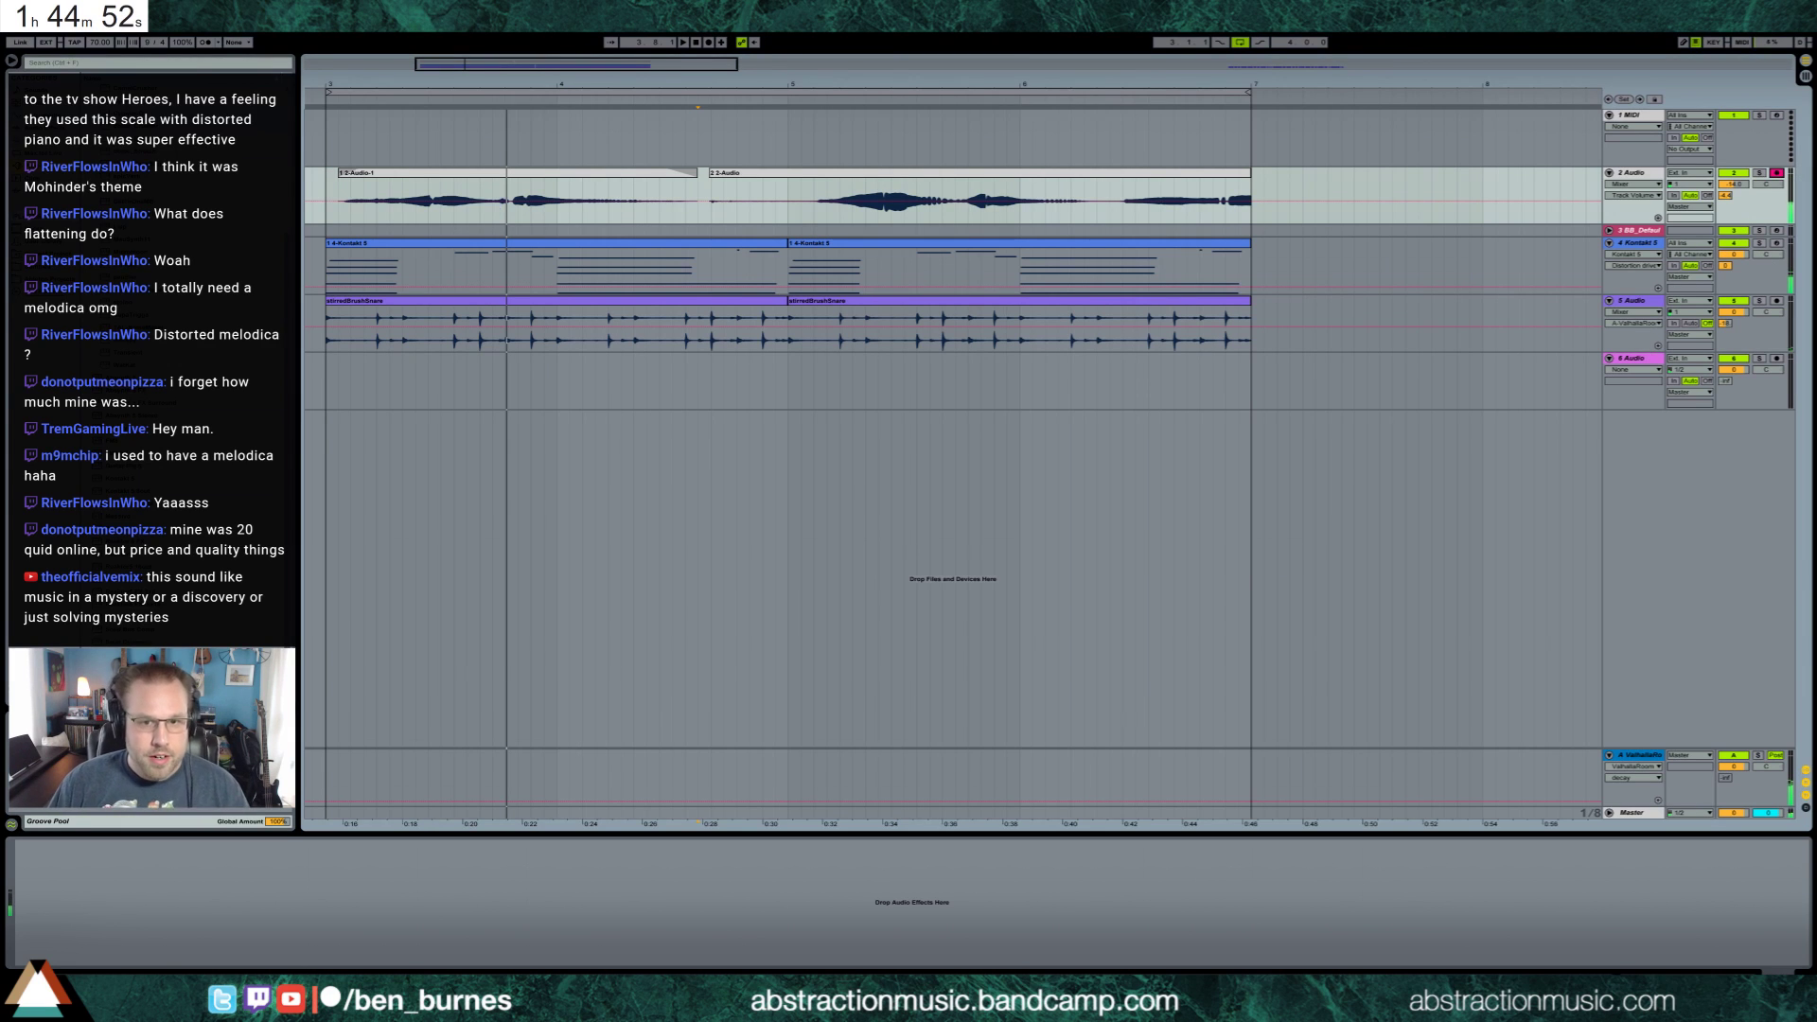
Extend the second melodica take past bar 7, trim the noise off its end, disarm the track and play back from bar 3
drag(1249, 169, 1564, 231)
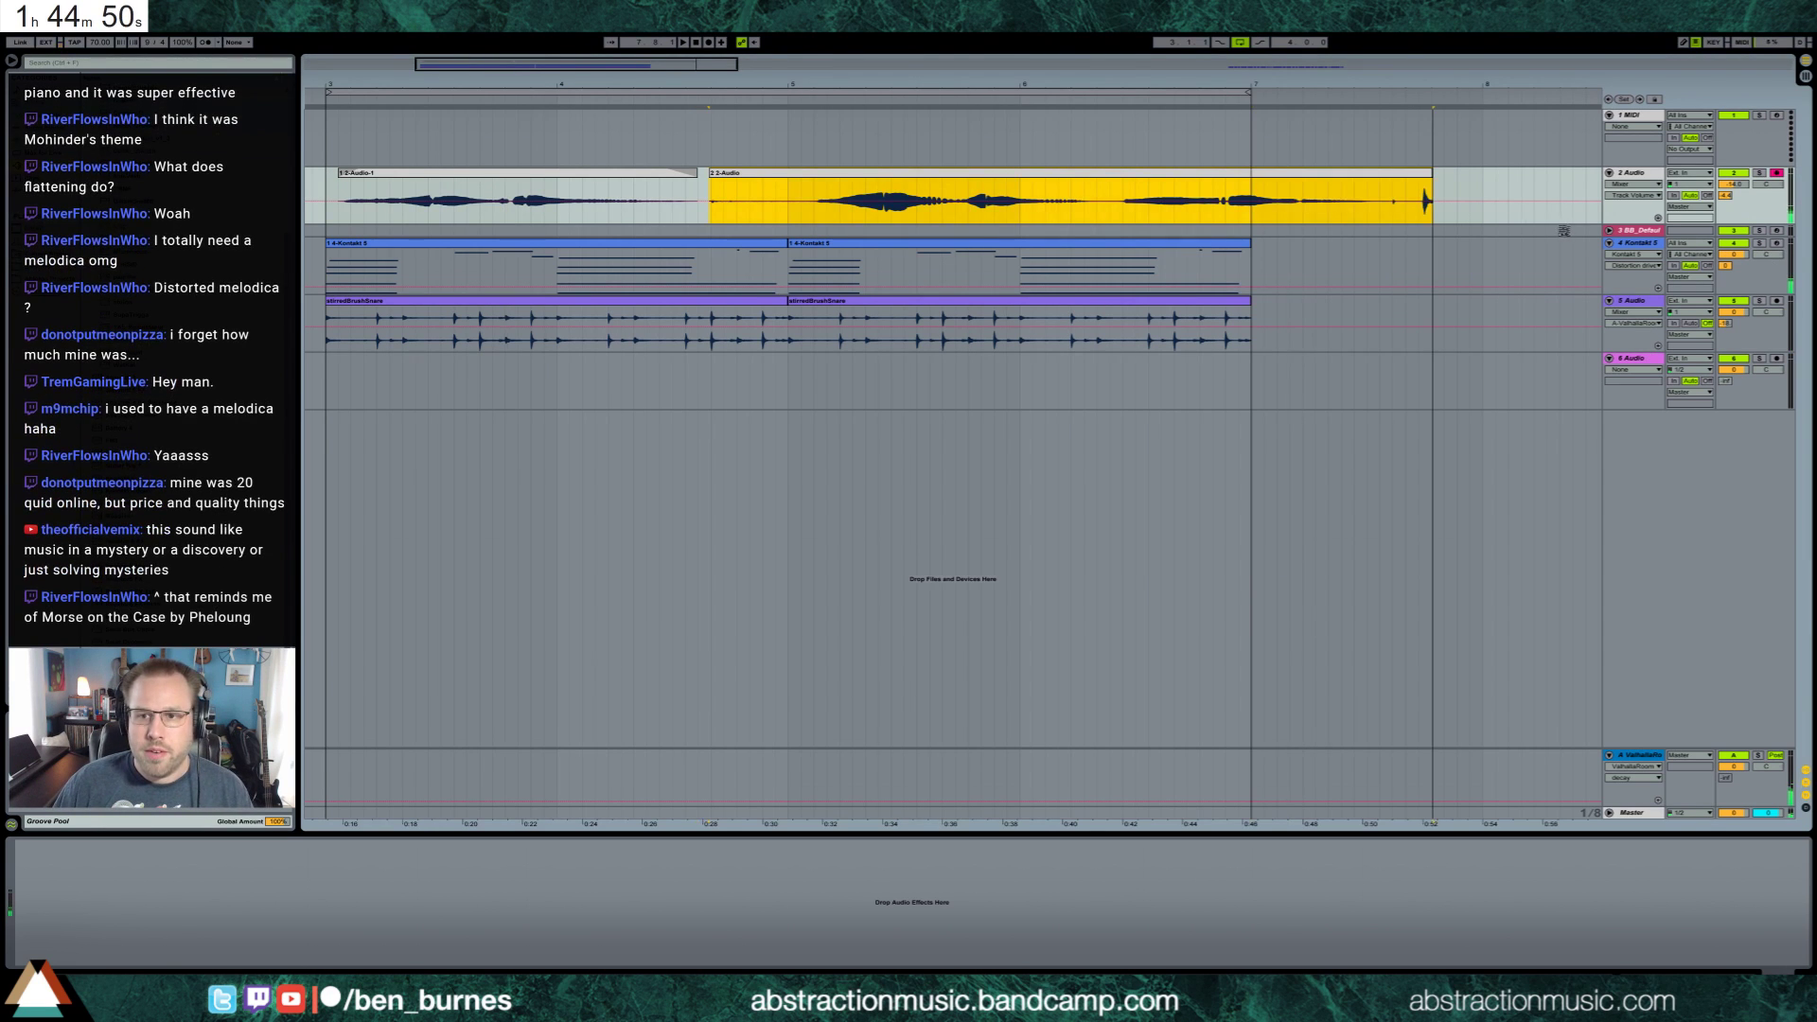
drag(1435, 206, 1418, 206)
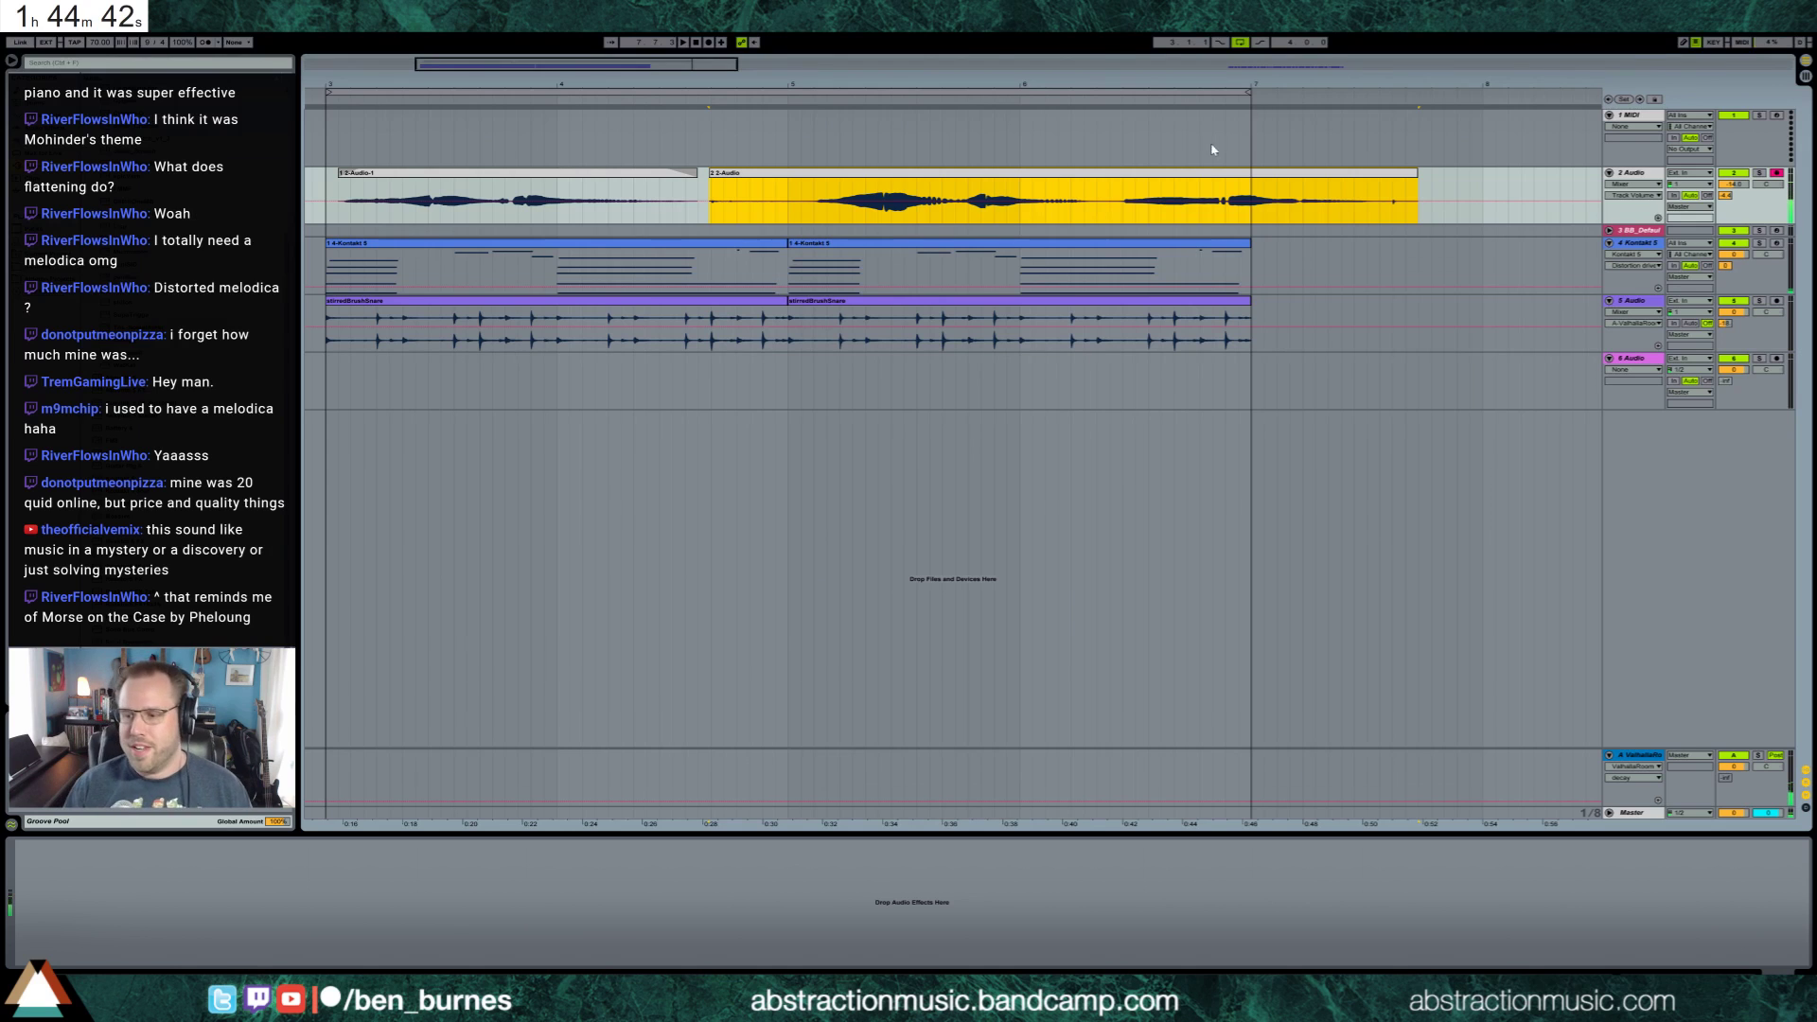
click(1774, 173)
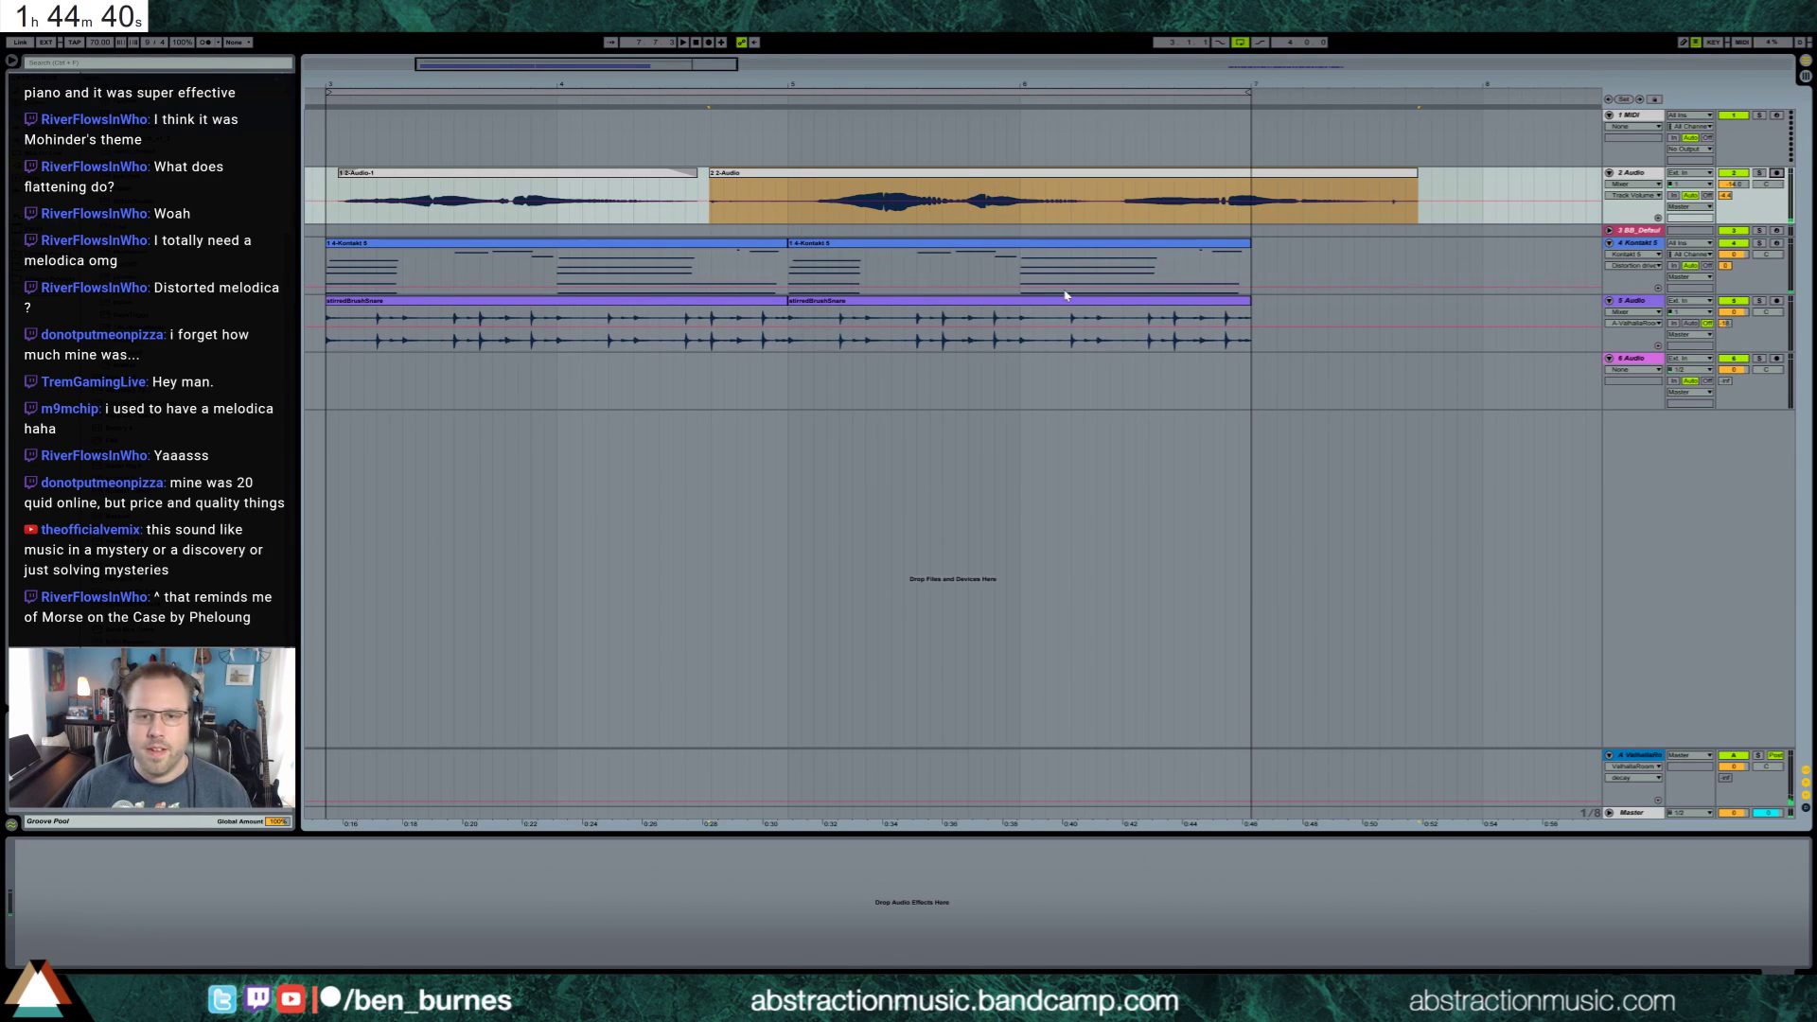
click(326, 187)
key(space)
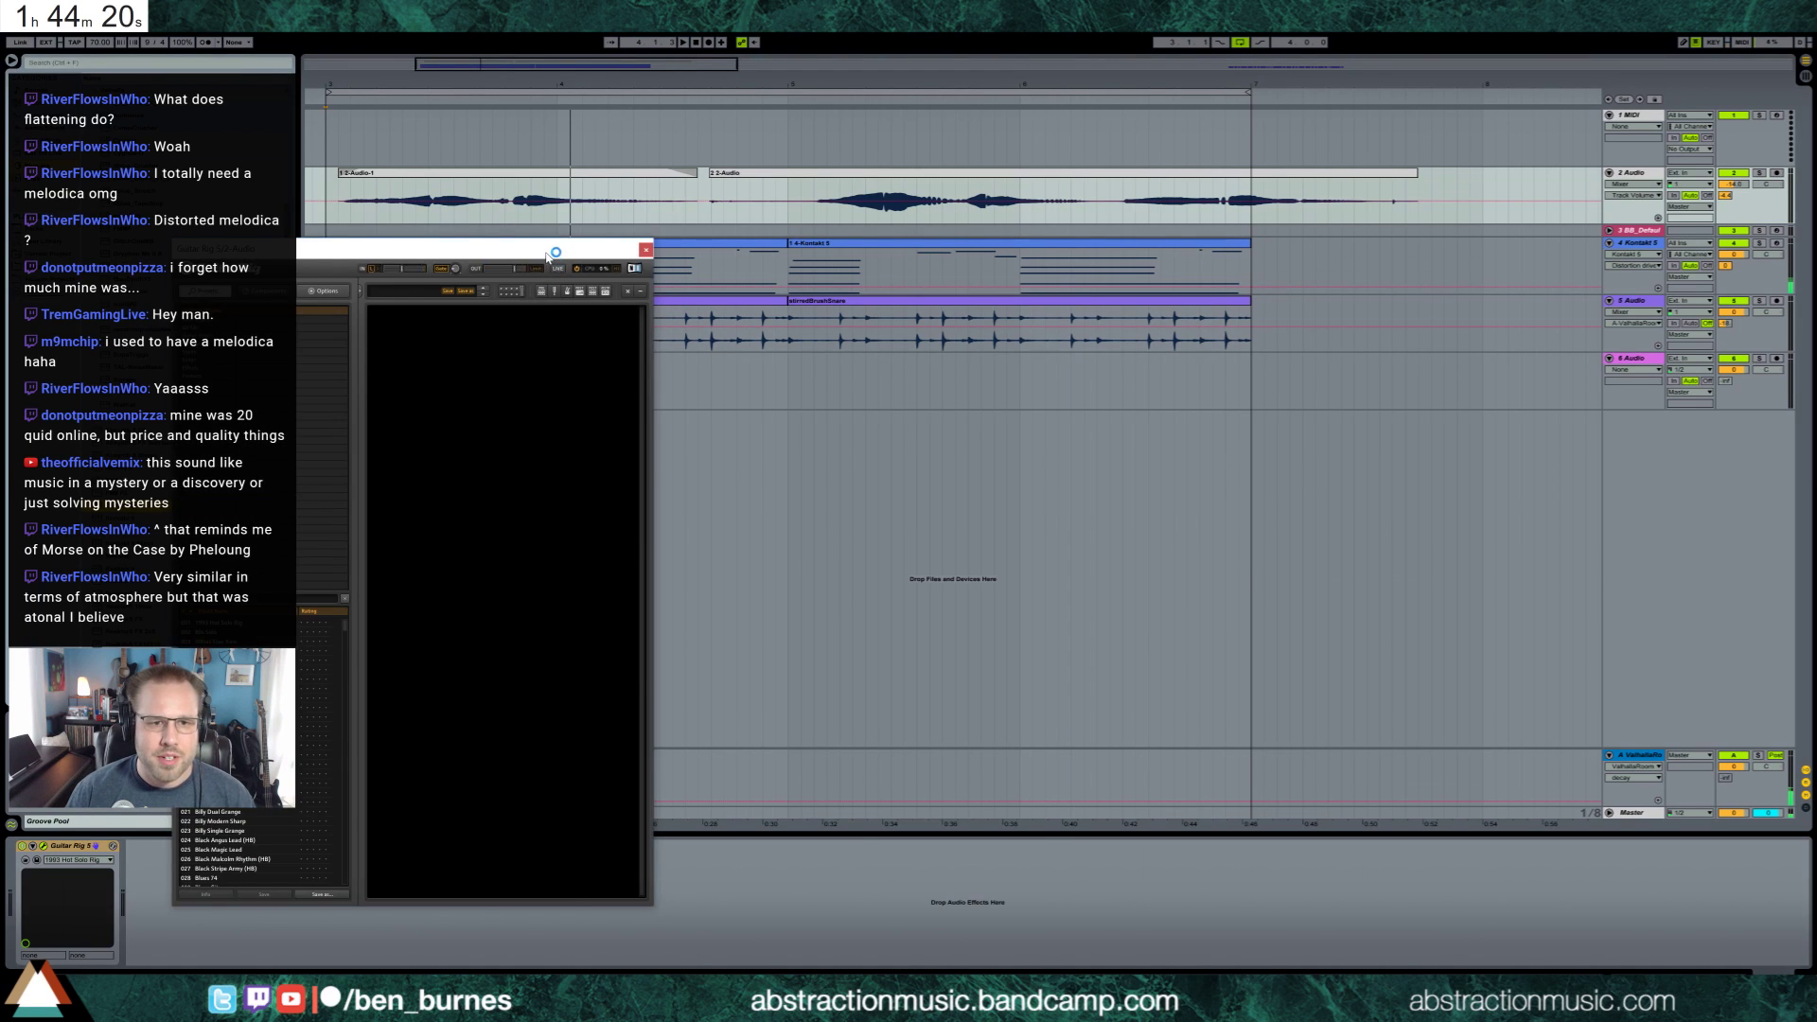
Filter the Guitar Rig 5 presets on the 2 Audio track to Effects, load Screaming Psyche and play the loop
drag(548, 255, 984, 274)
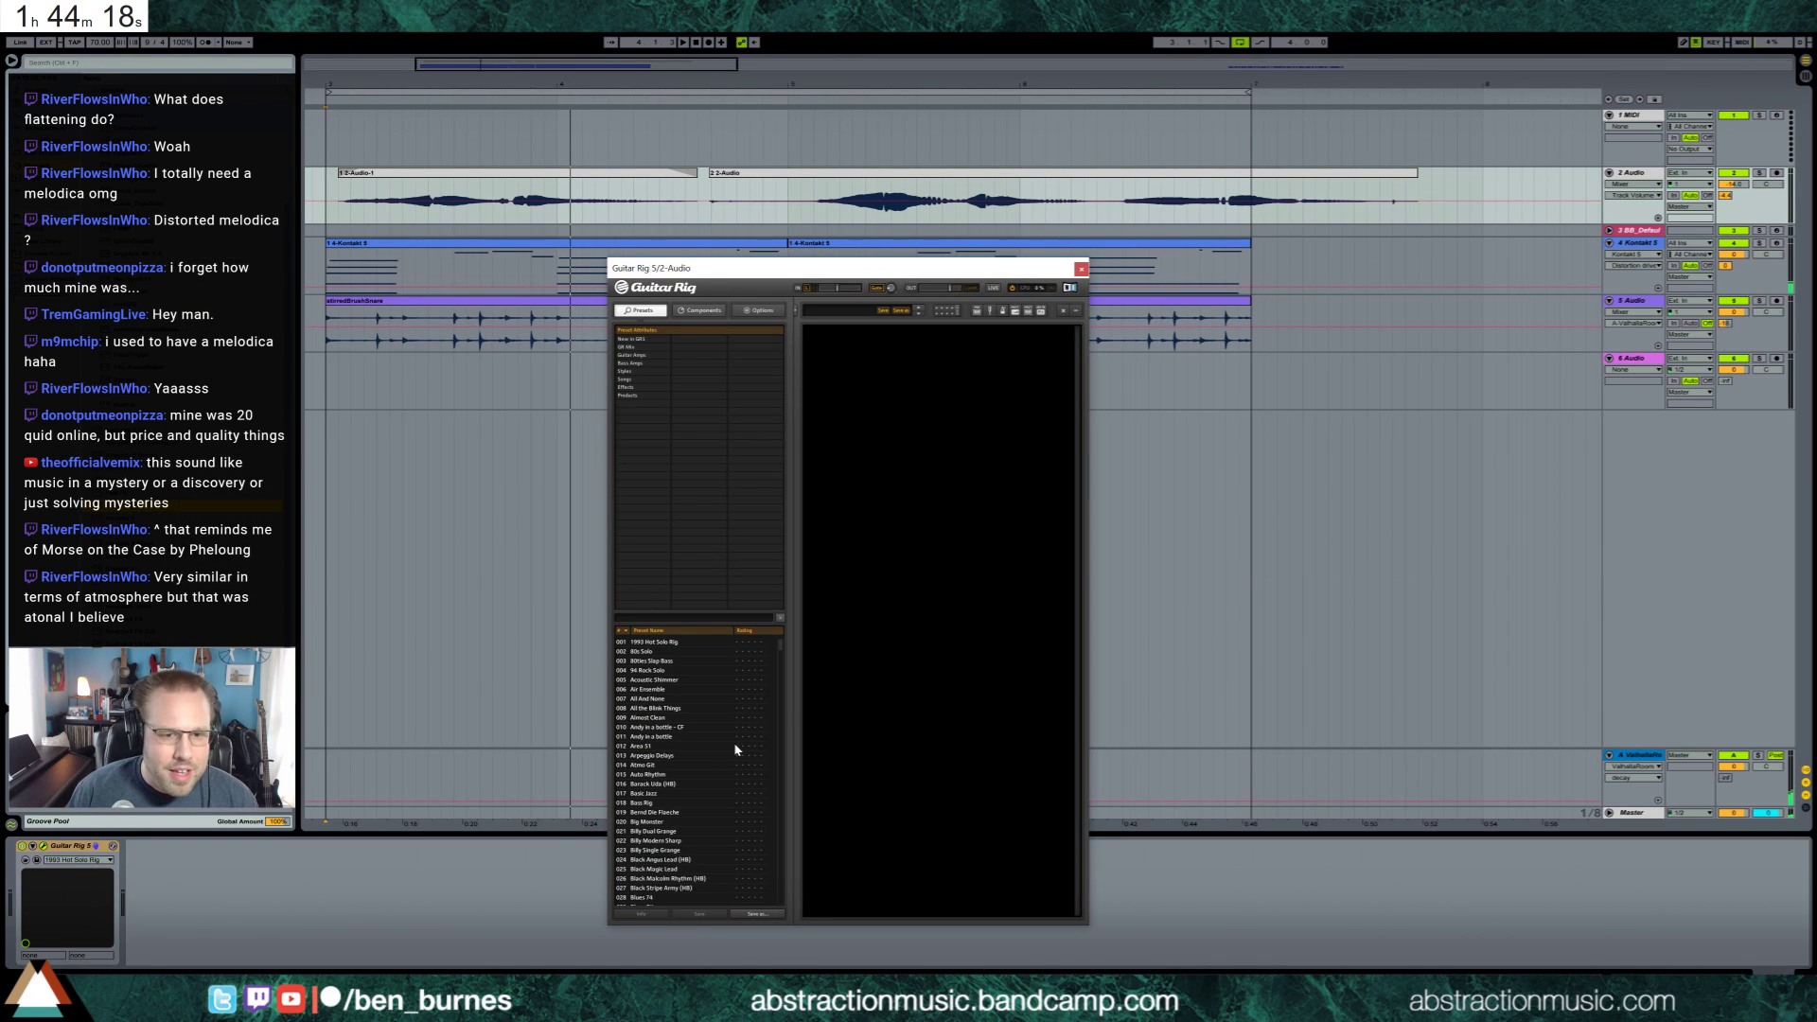
click(645, 388)
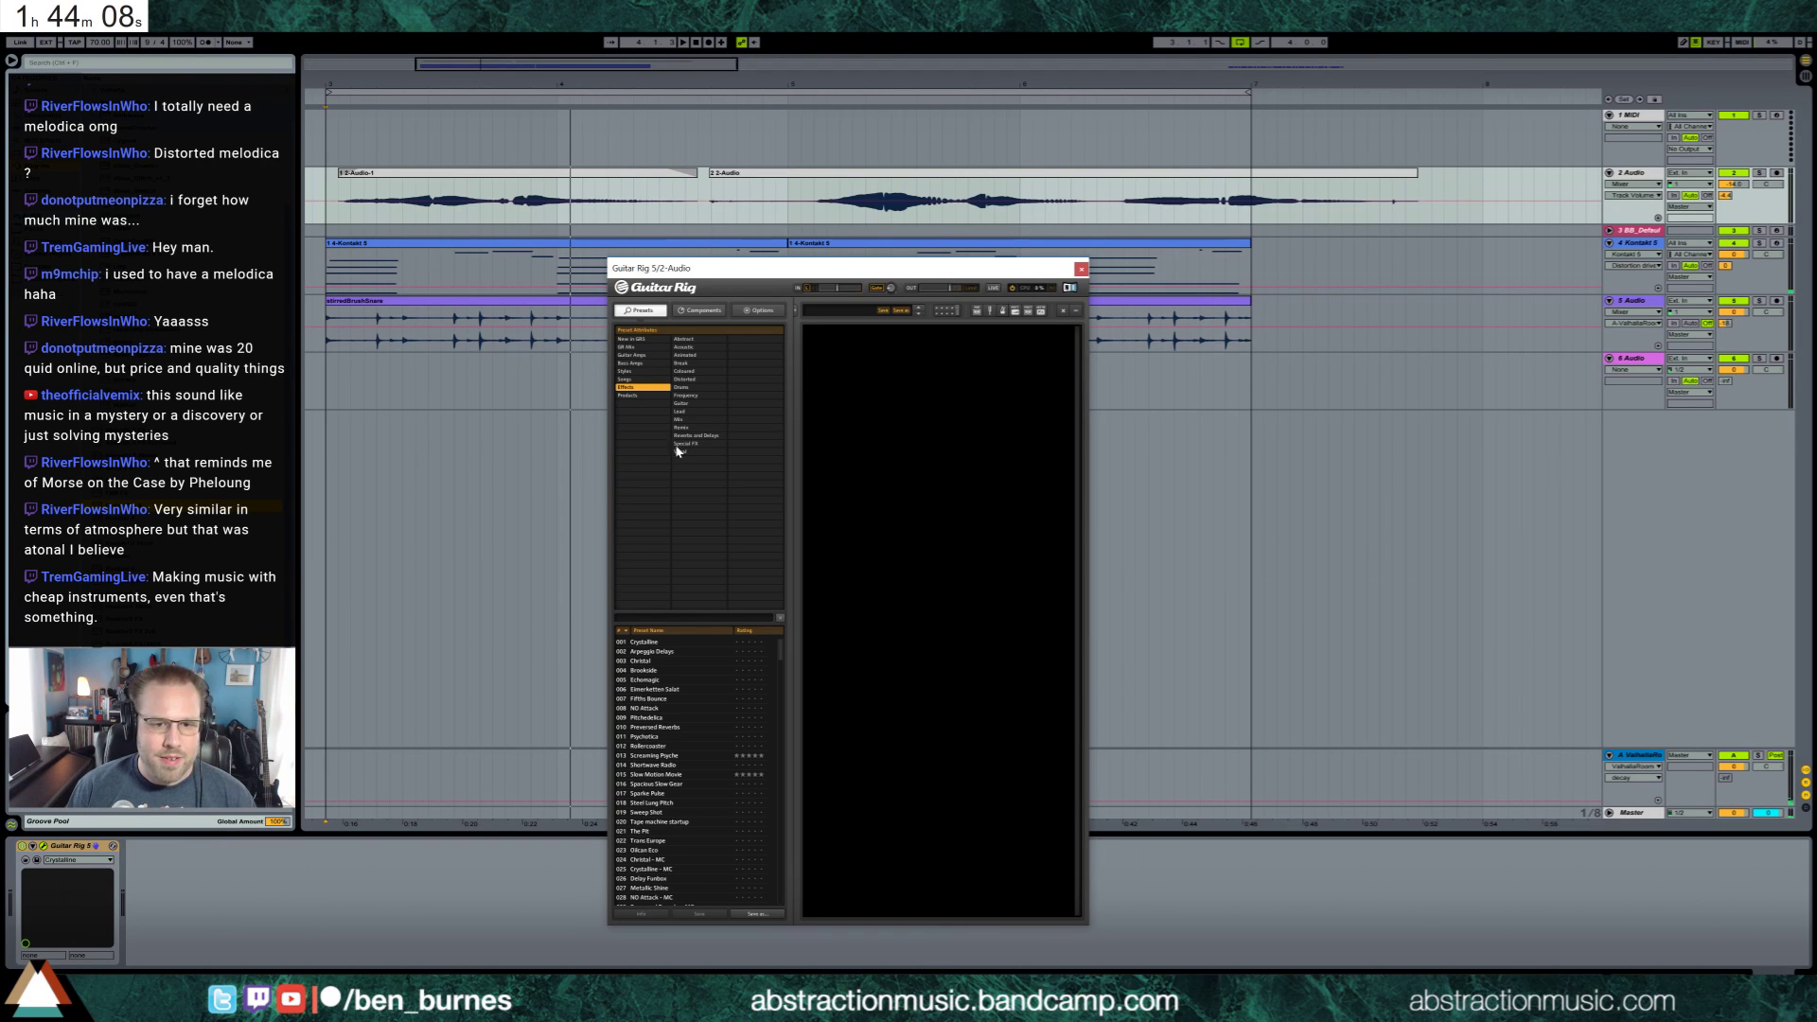
click(685, 754)
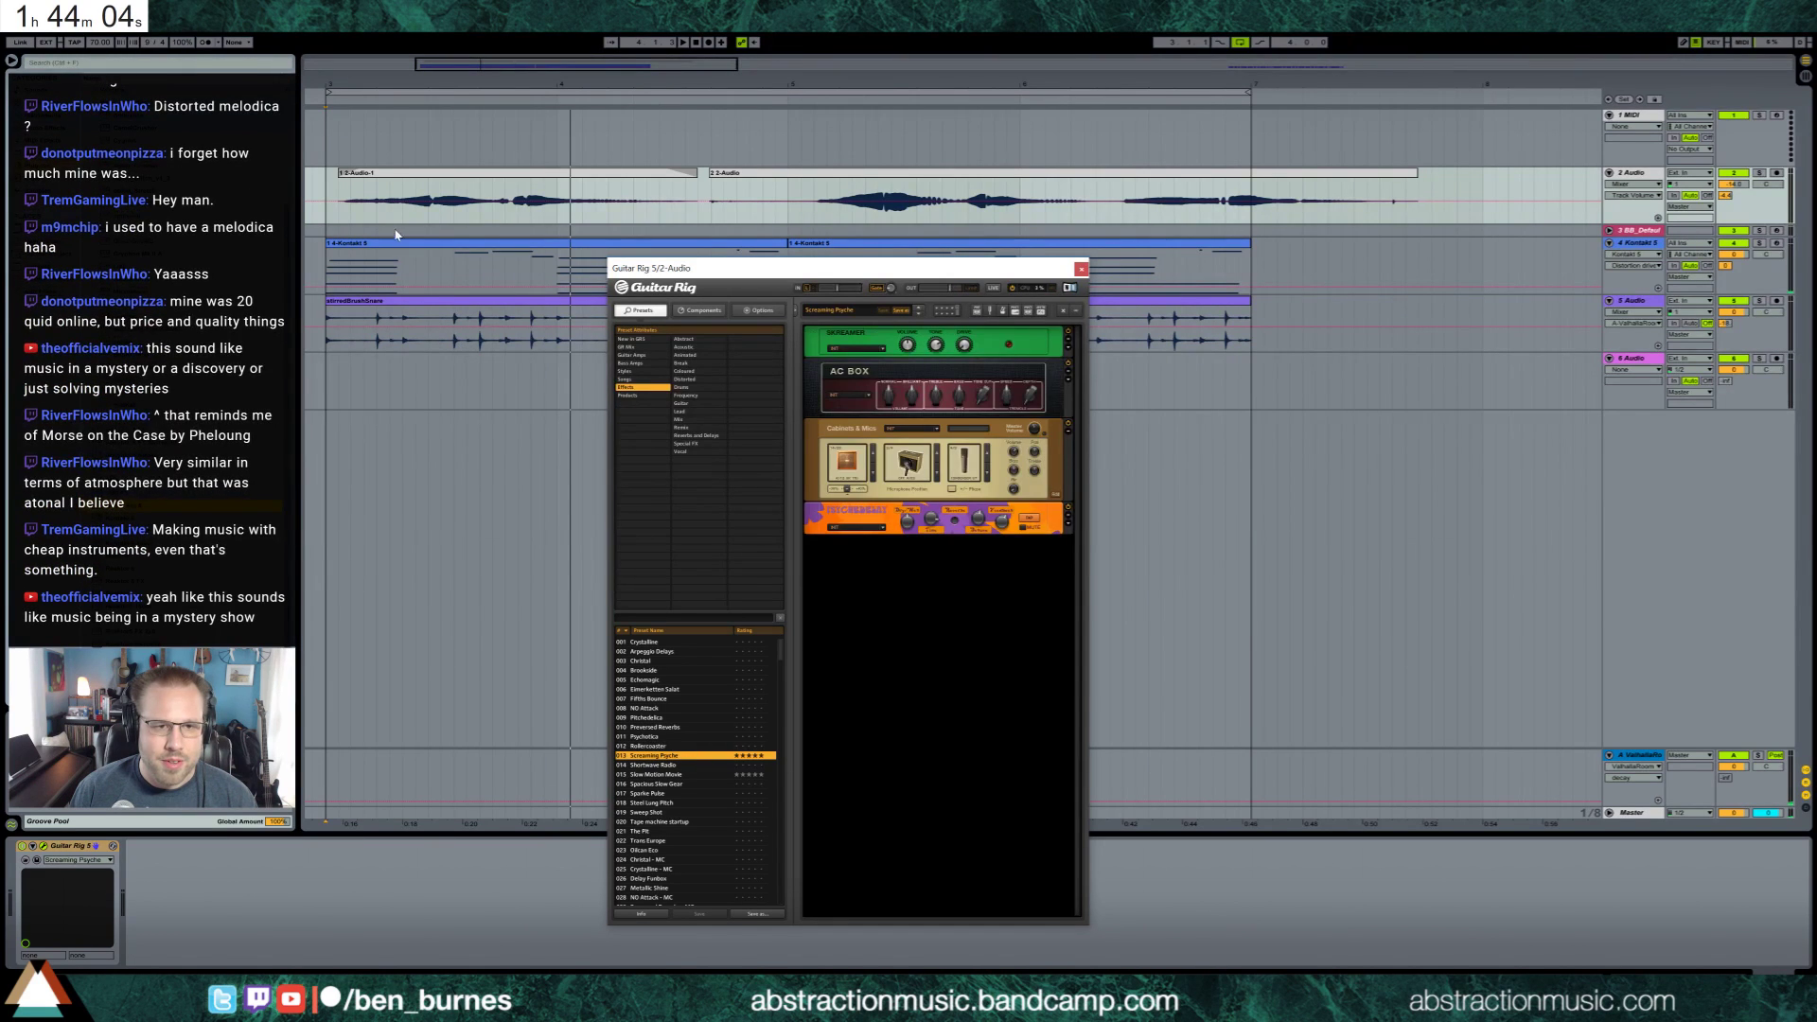
click(350, 218)
key(space)
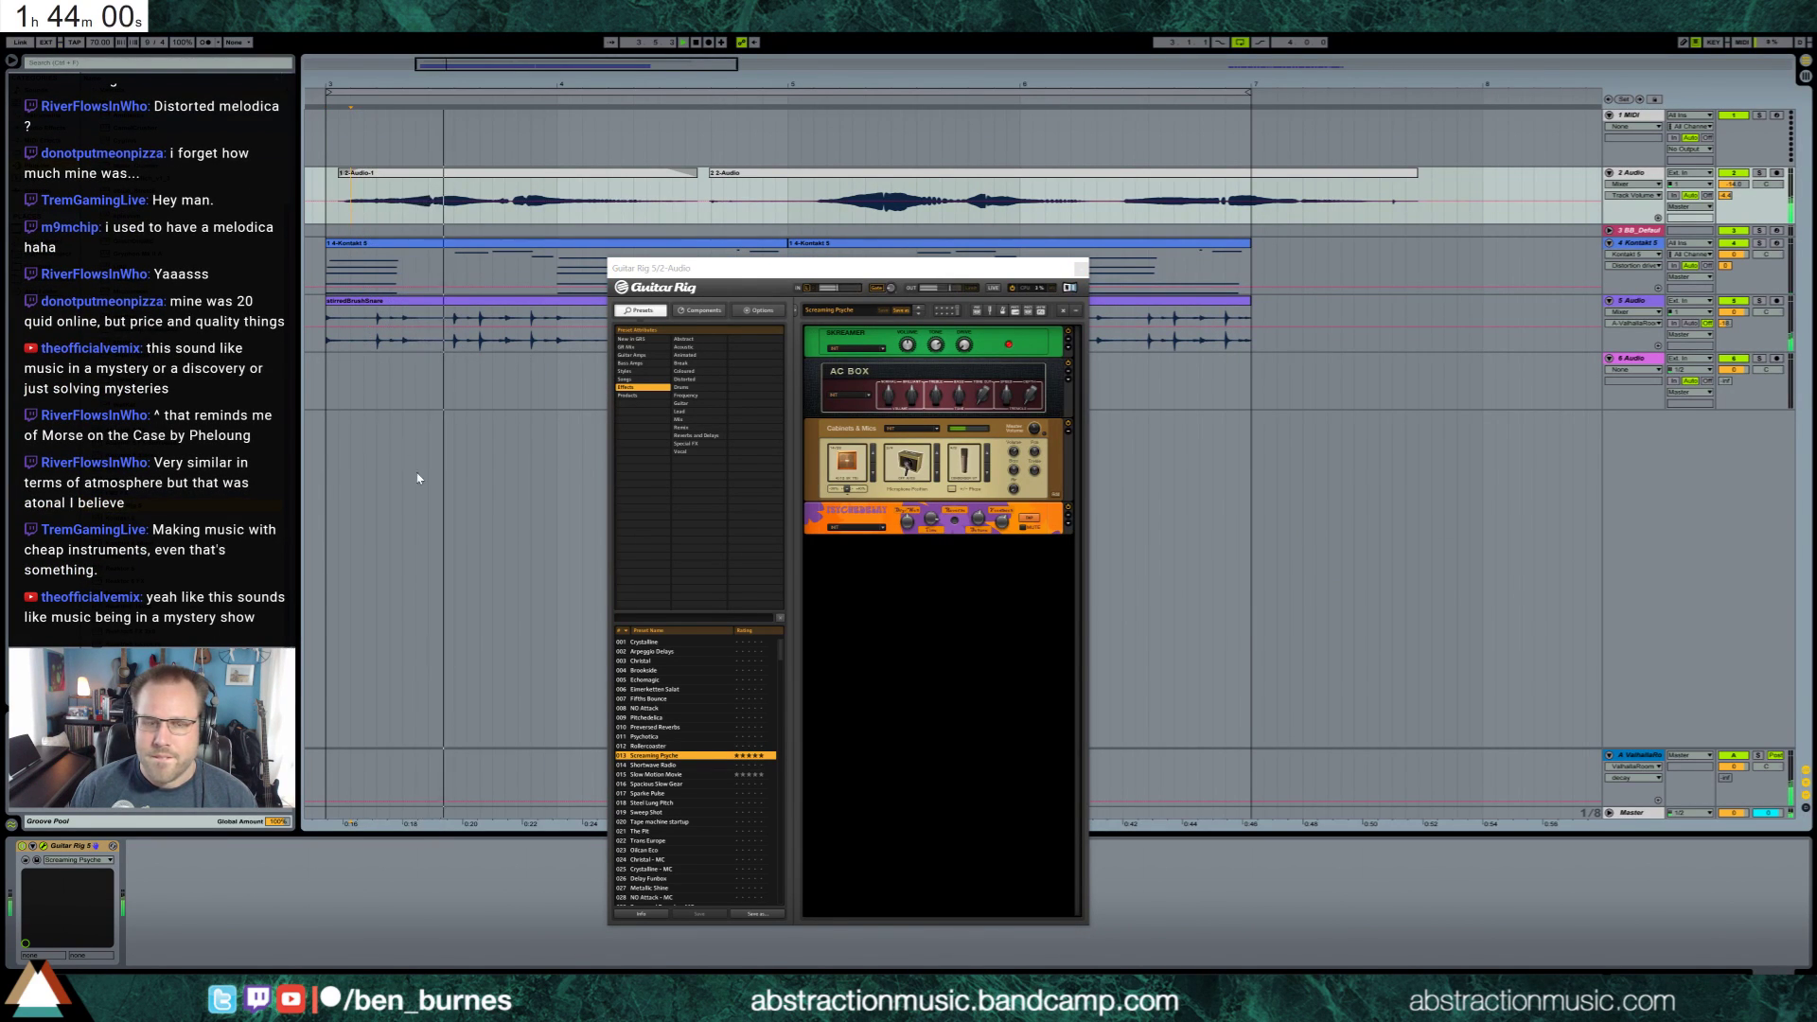
Audition further Guitar Rig effects presets, including Delay Funbox, and trim the second melodica take's start to bar 5
scroll(690, 816, down, 3)
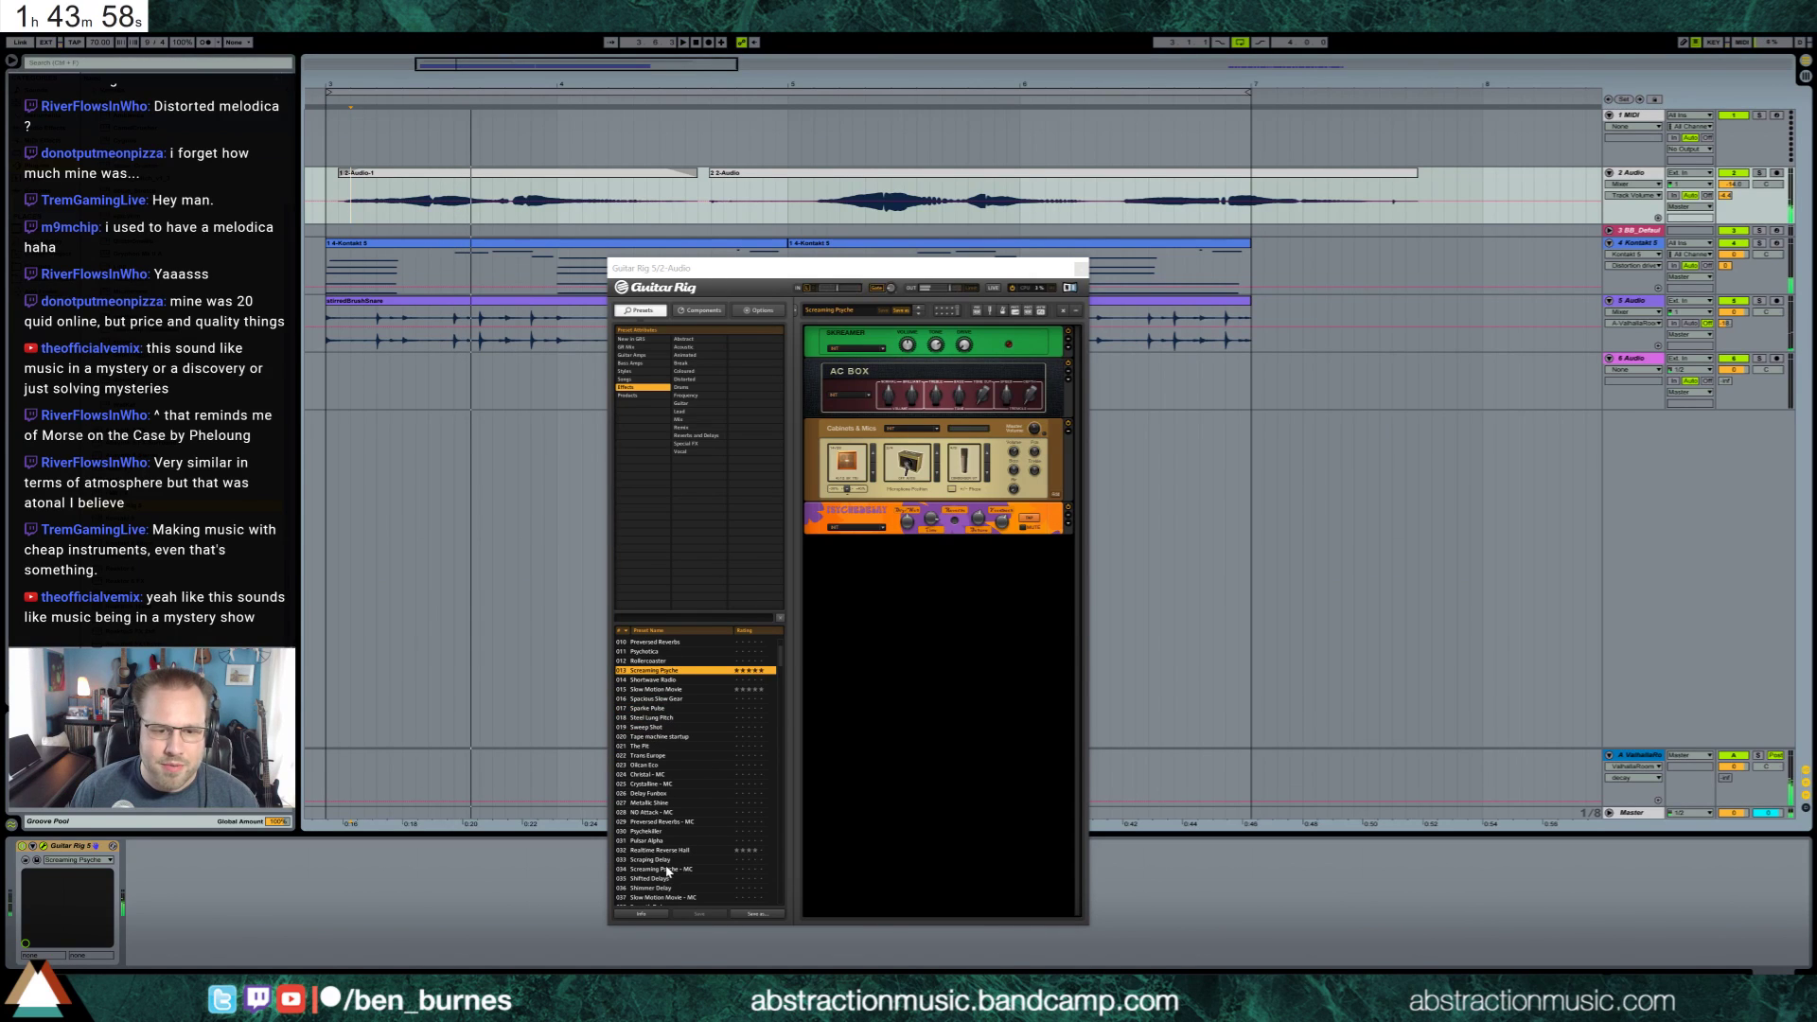
click(675, 851)
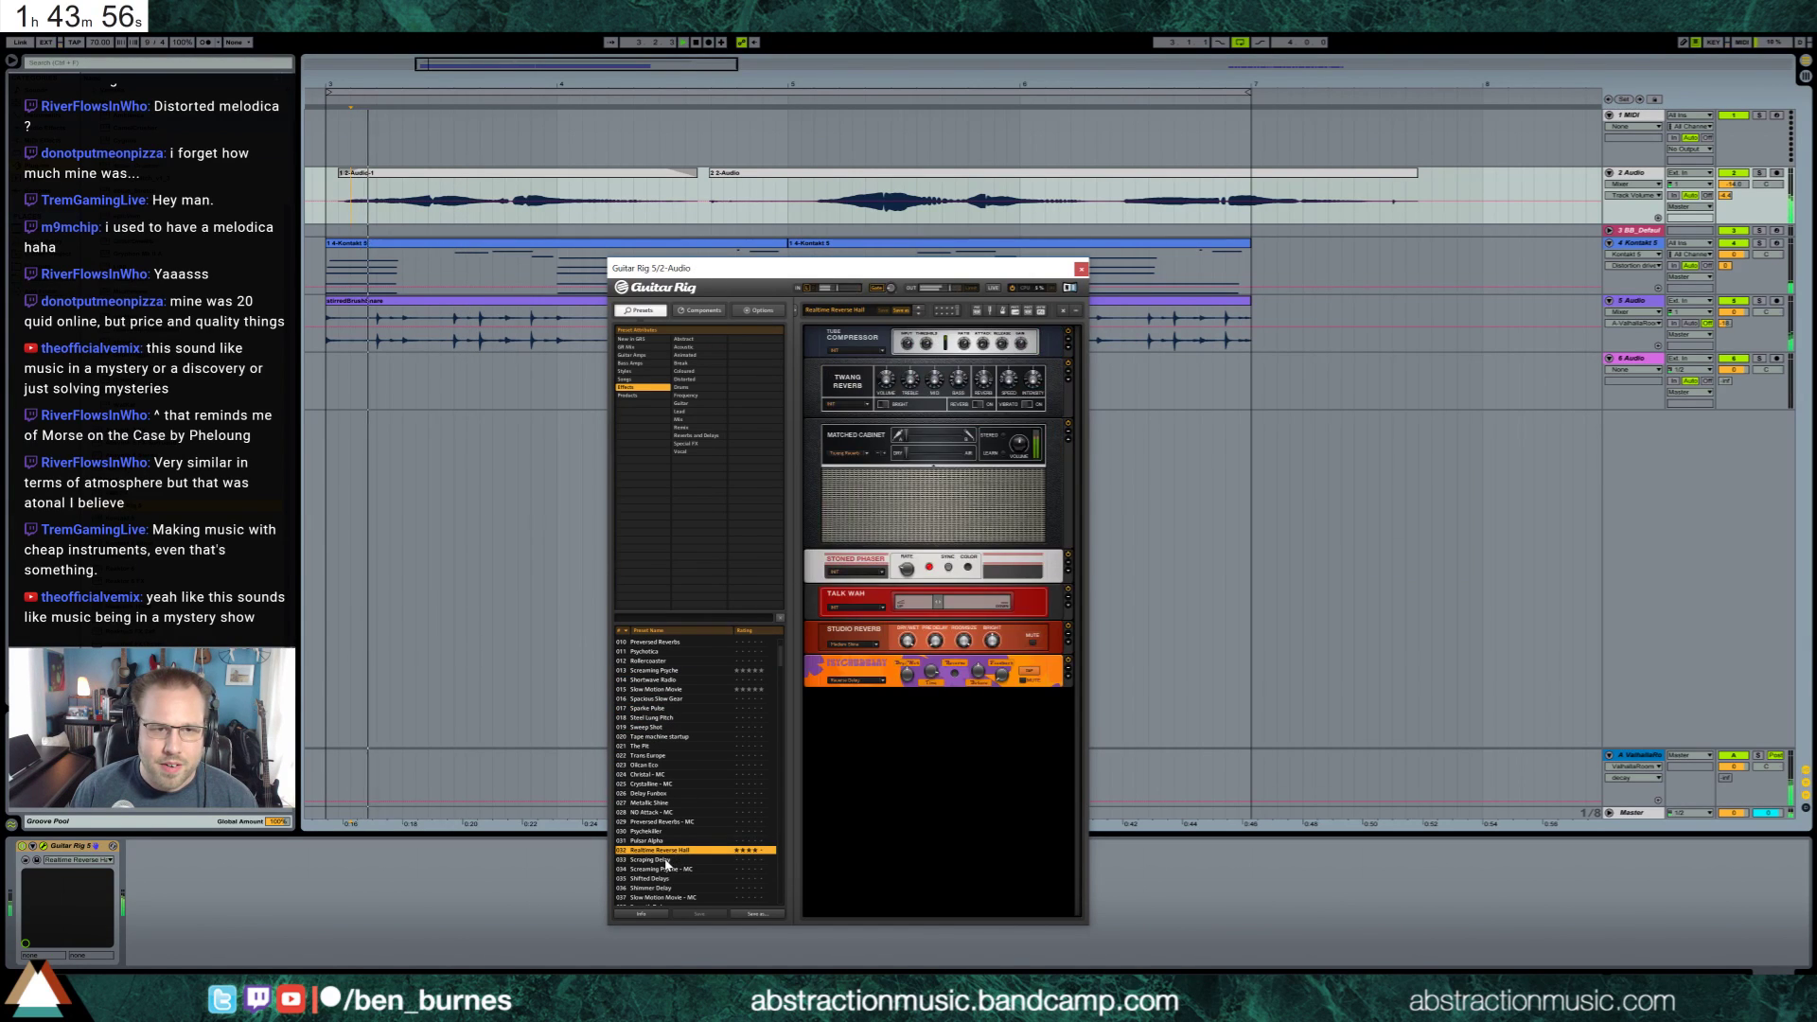
click(673, 793)
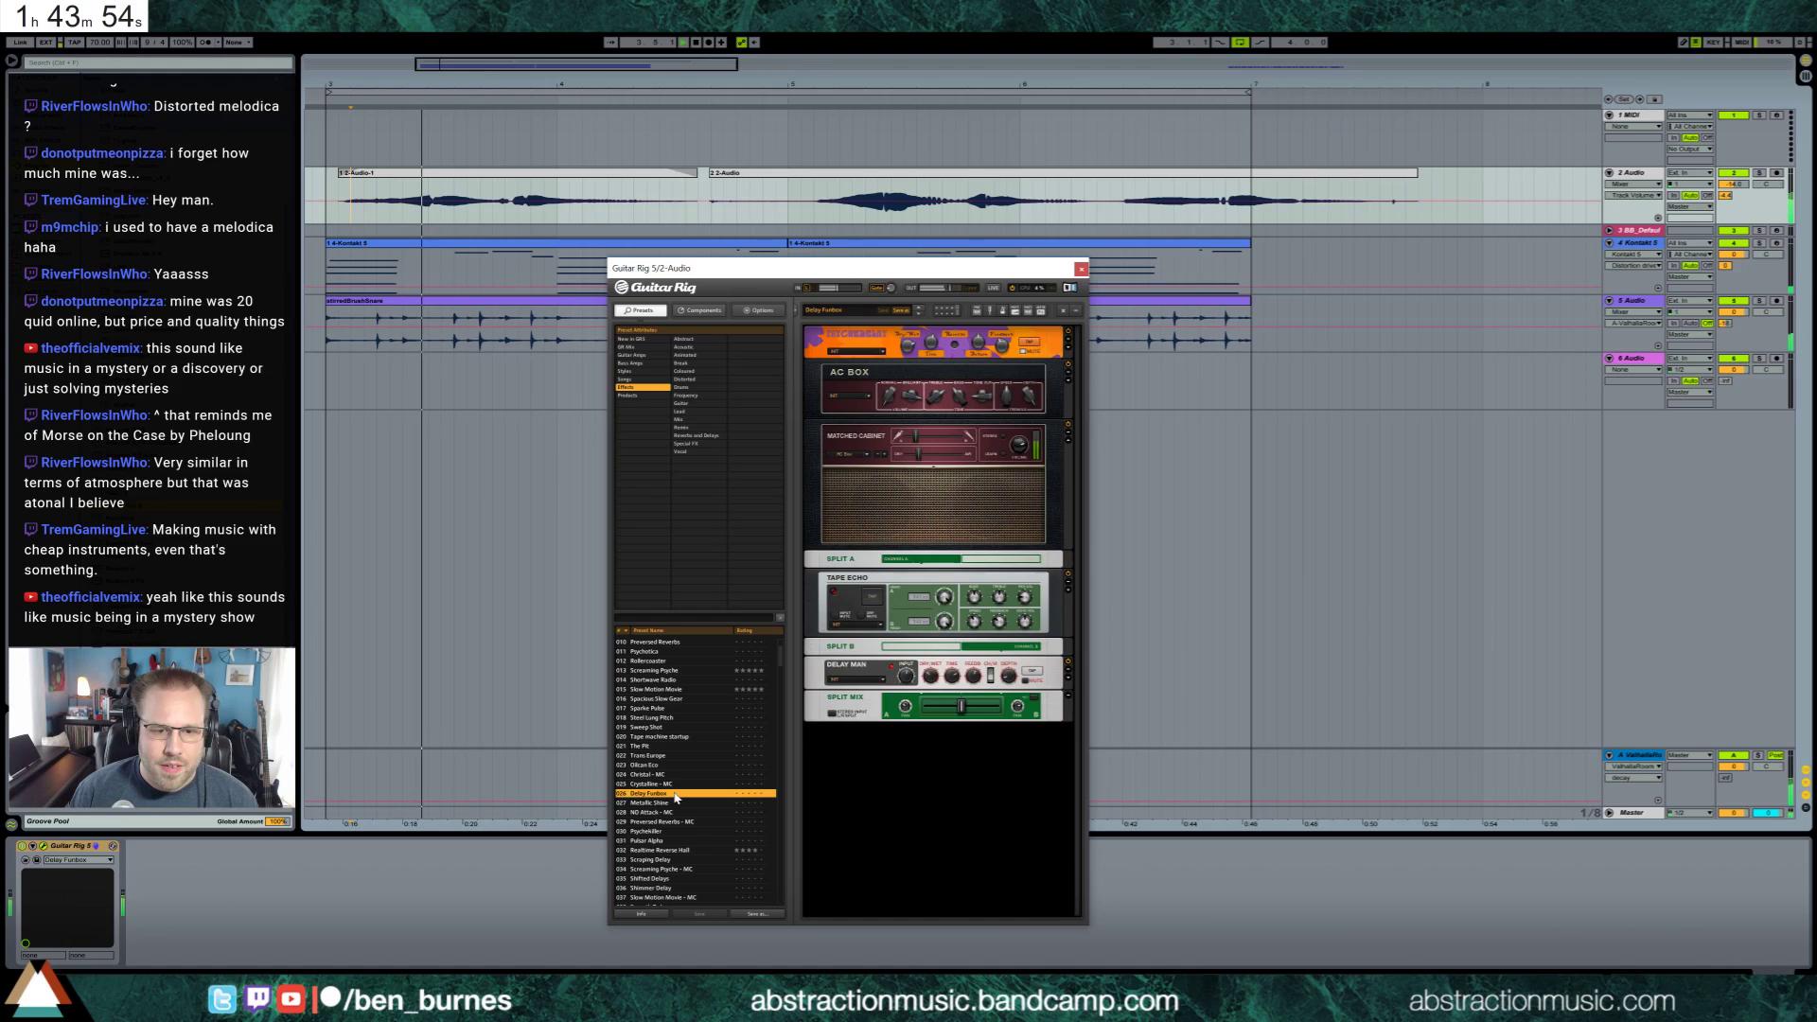
click(670, 747)
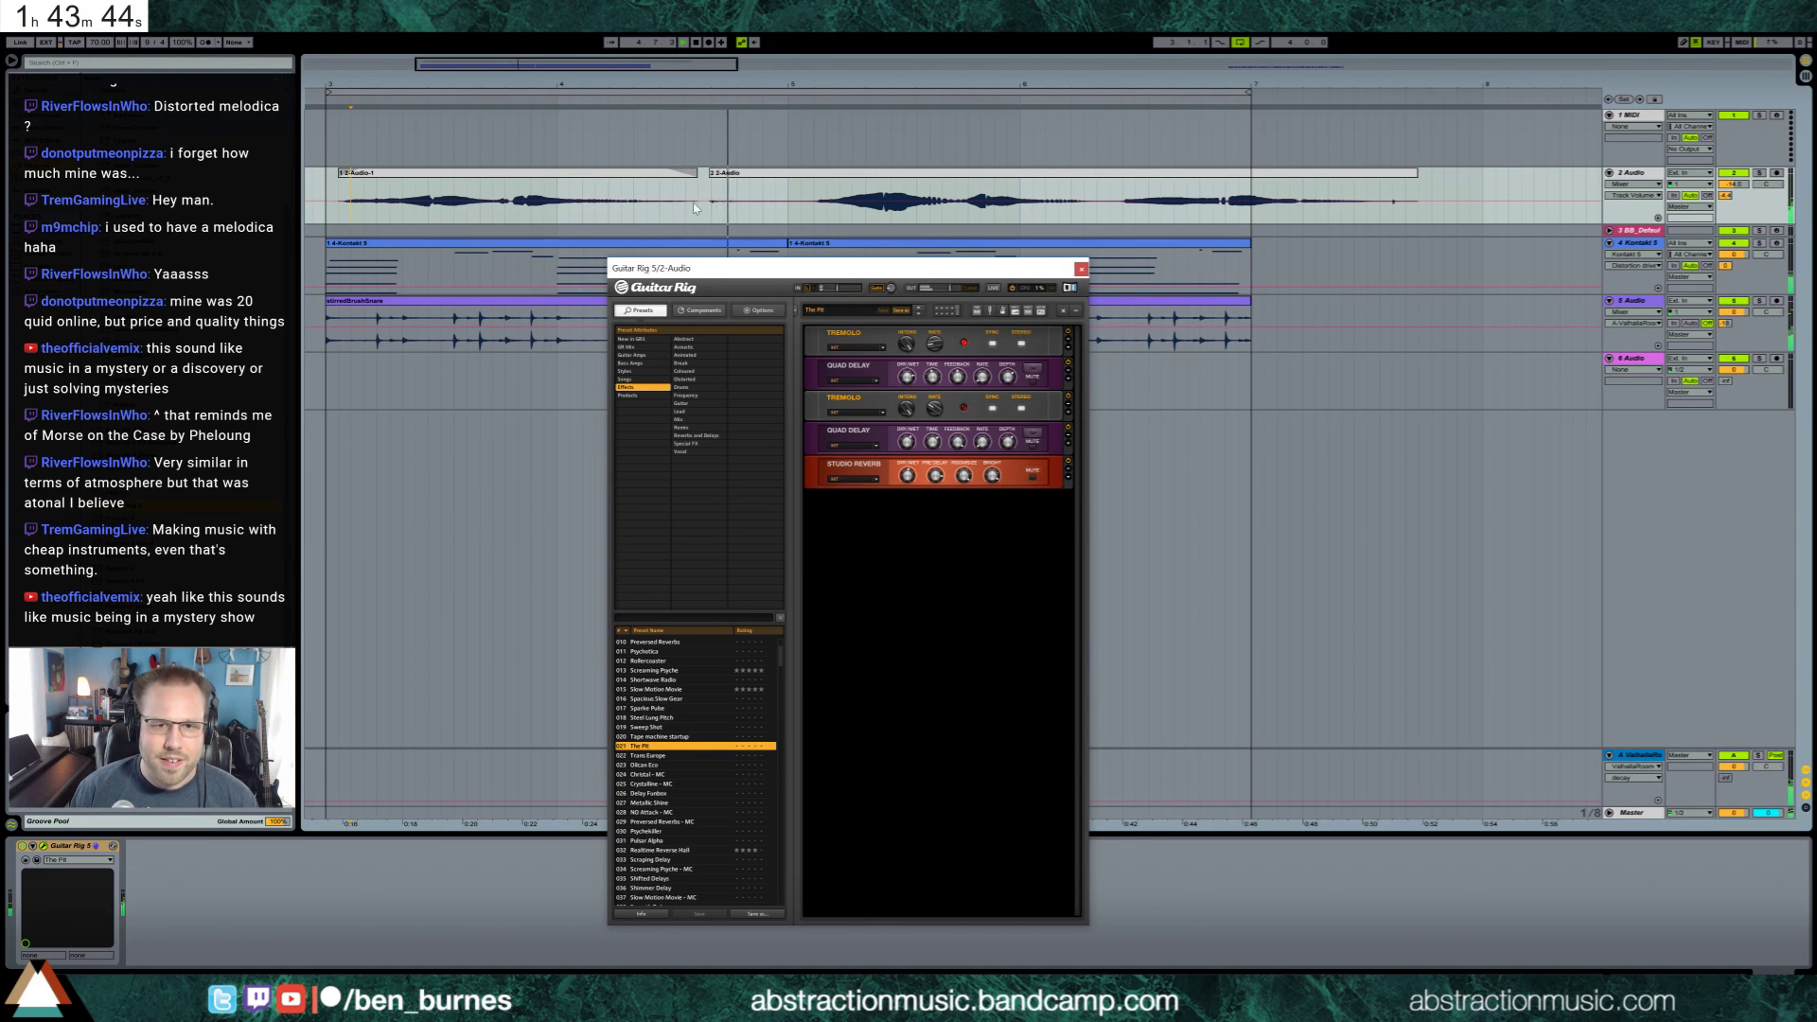
drag(714, 174, 779, 178)
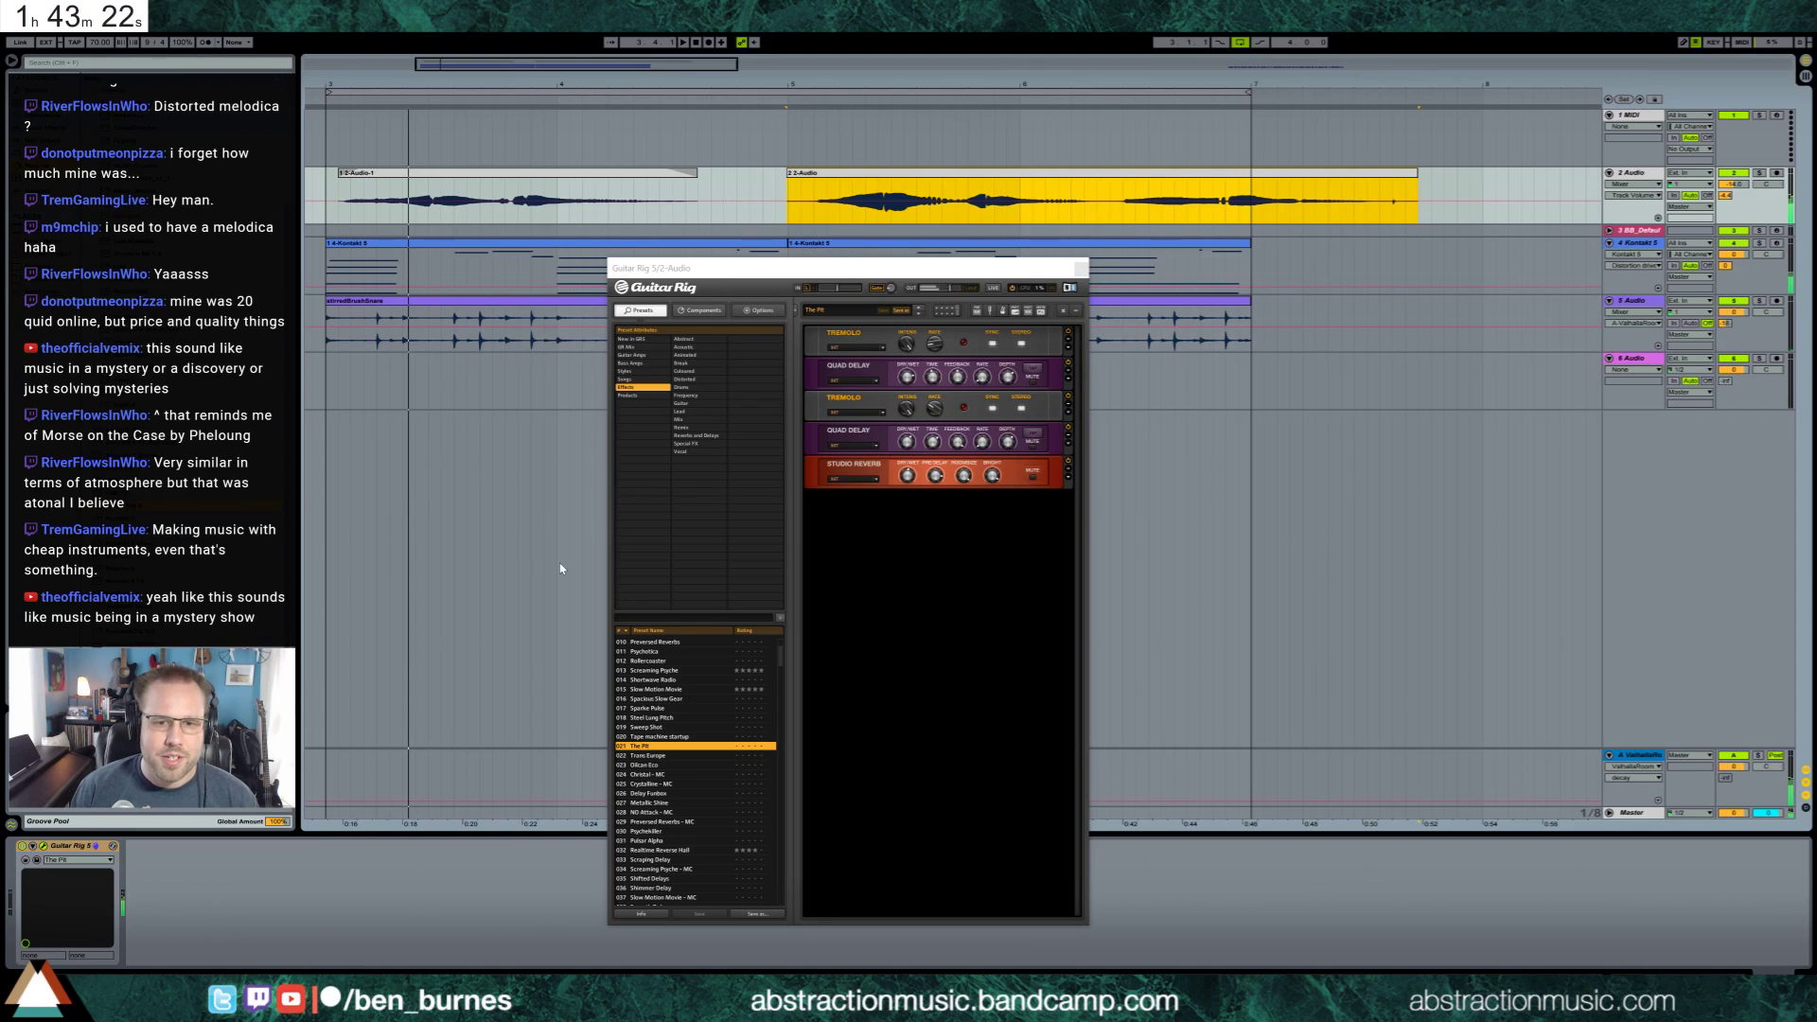
Audition more Guitar Rig effects presets on the melodica, from Slow Motion Movie through Sweep Shot and Tape machine startup
click(667, 699)
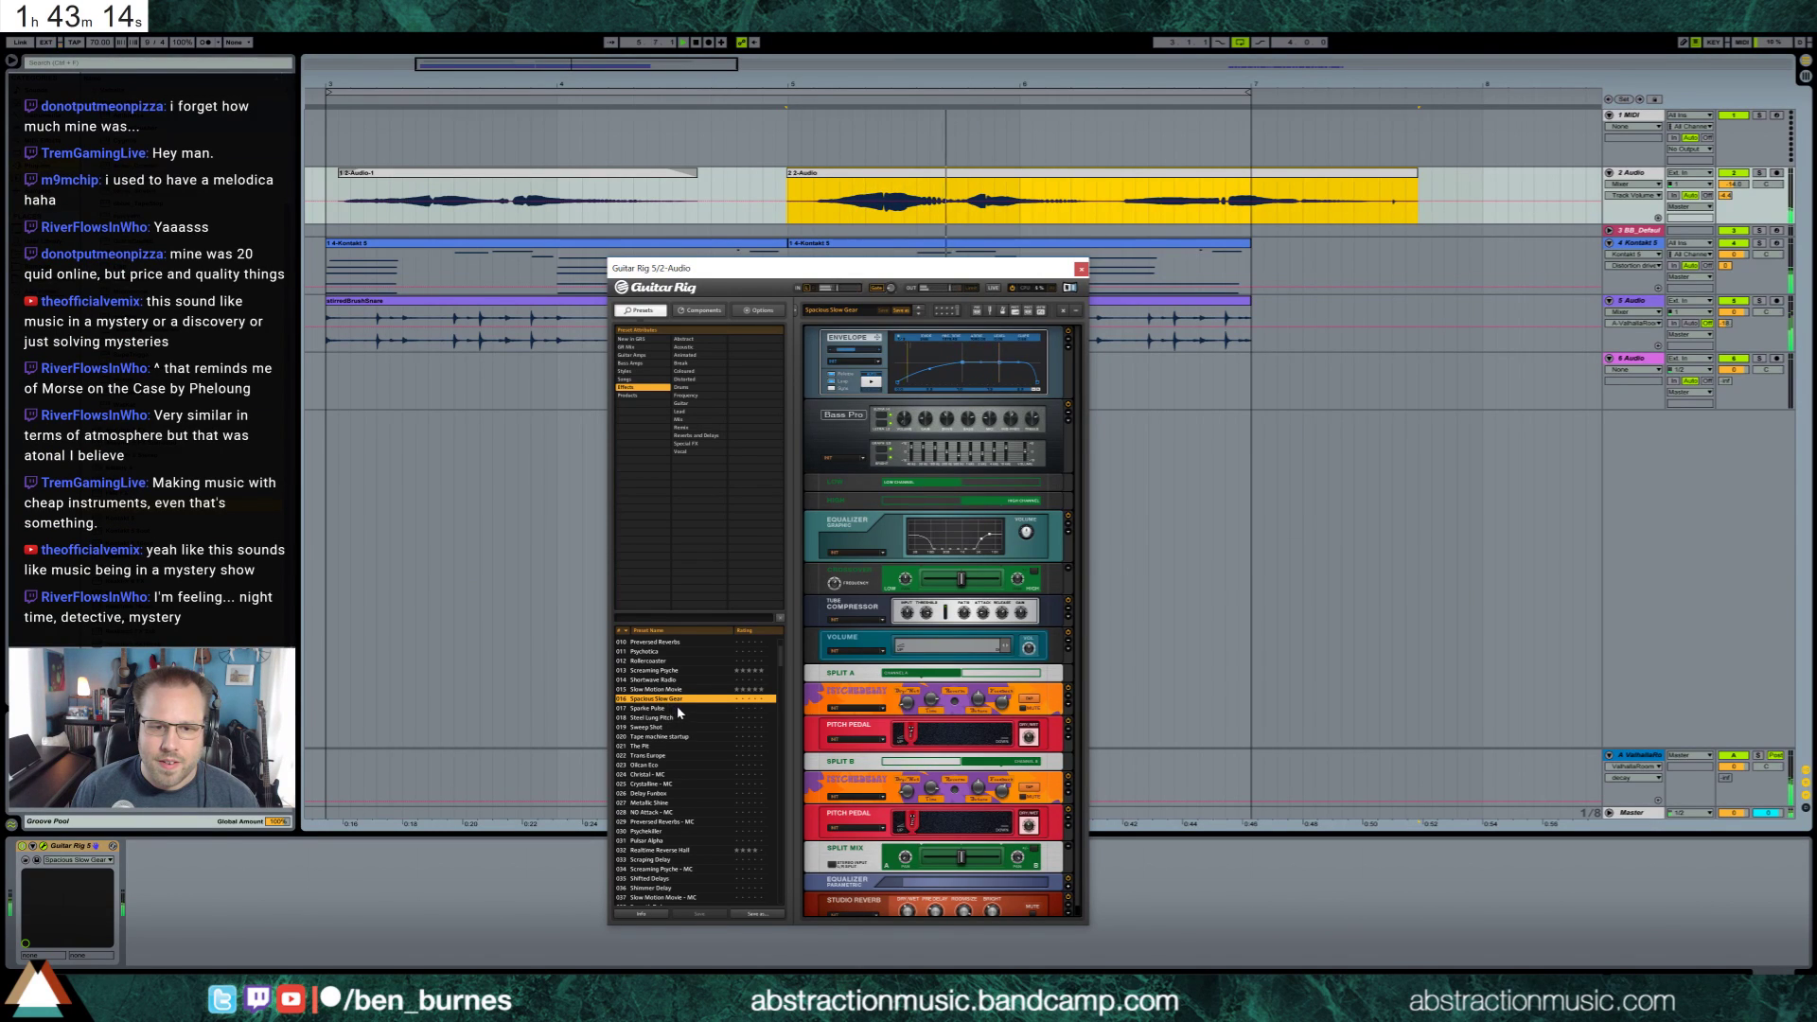
click(680, 689)
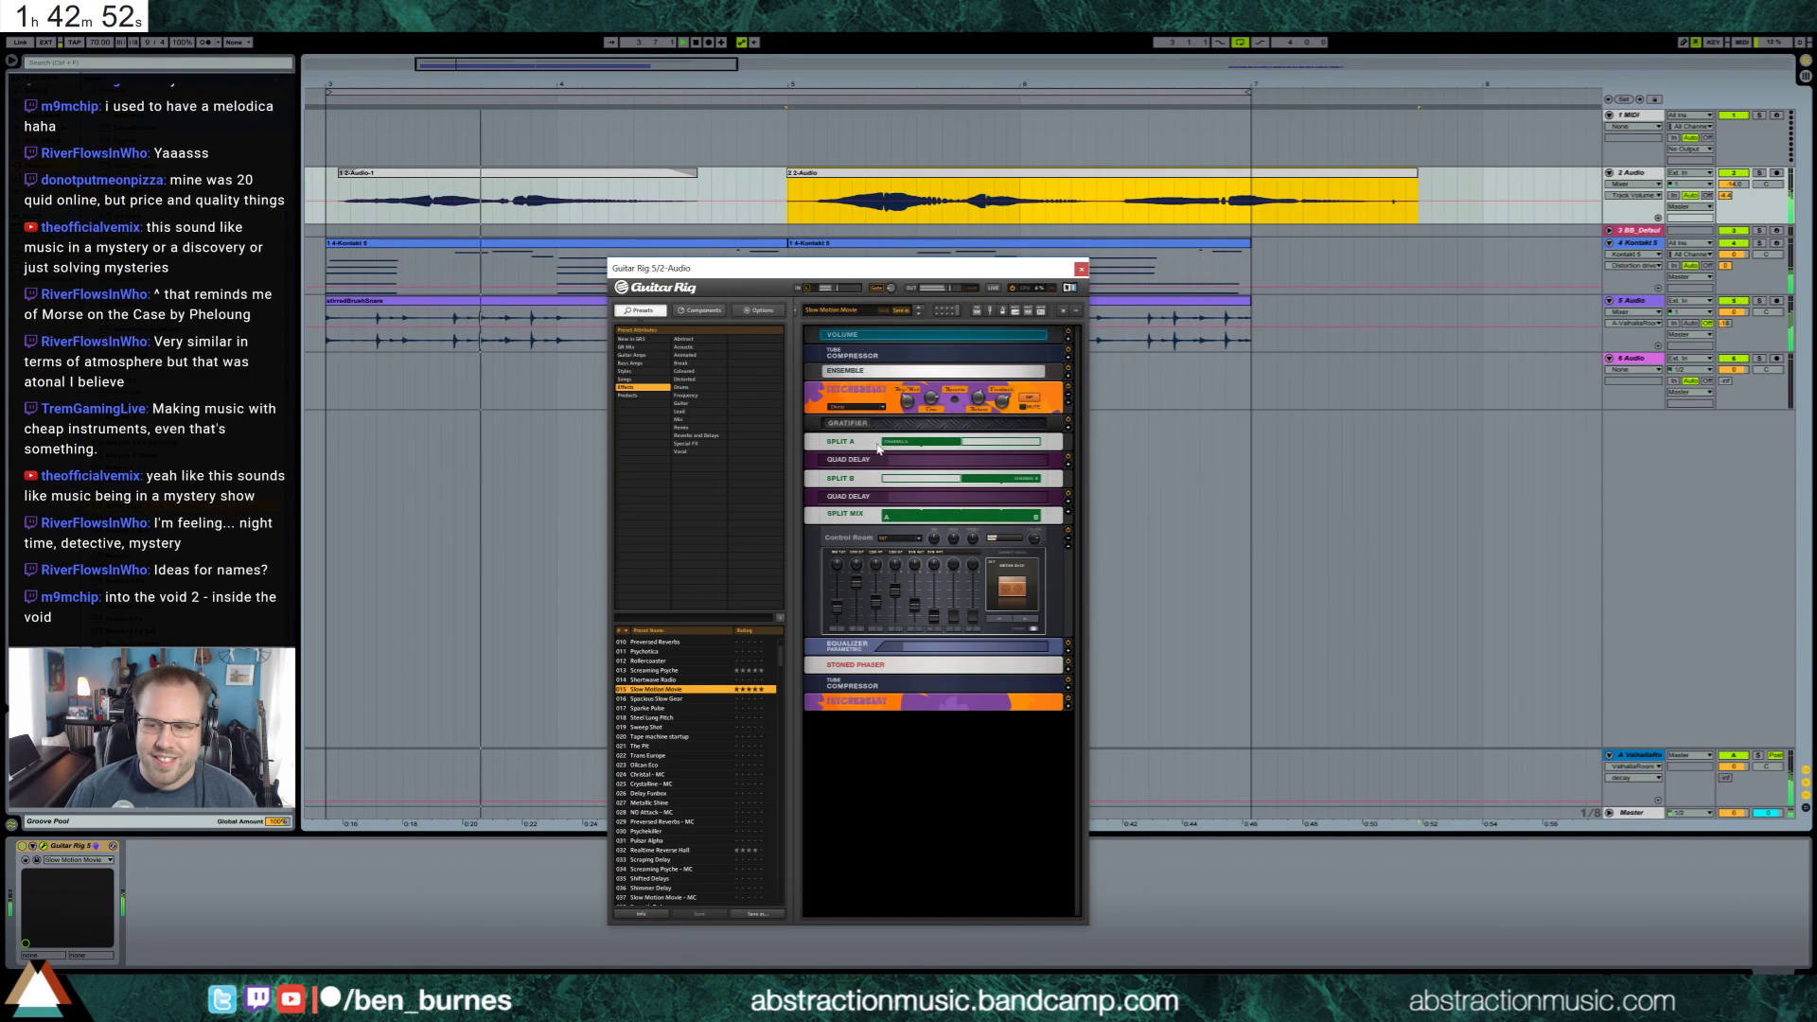
click(687, 711)
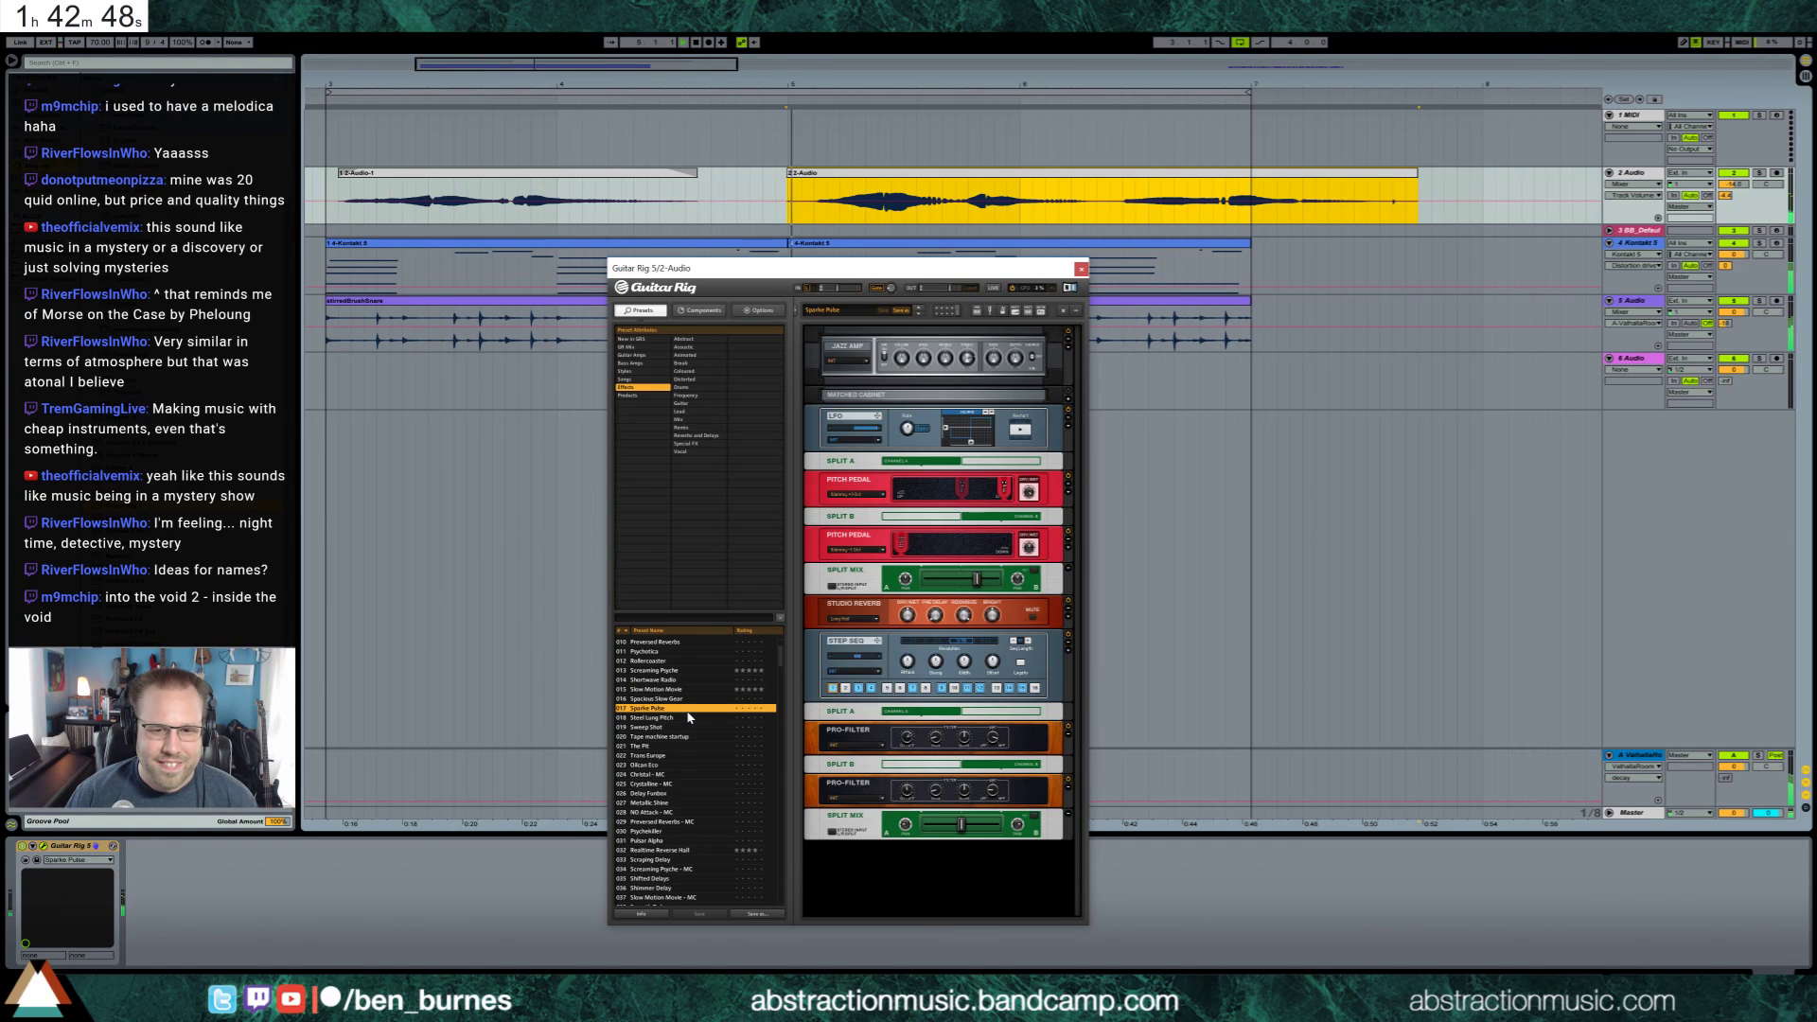
click(865, 192)
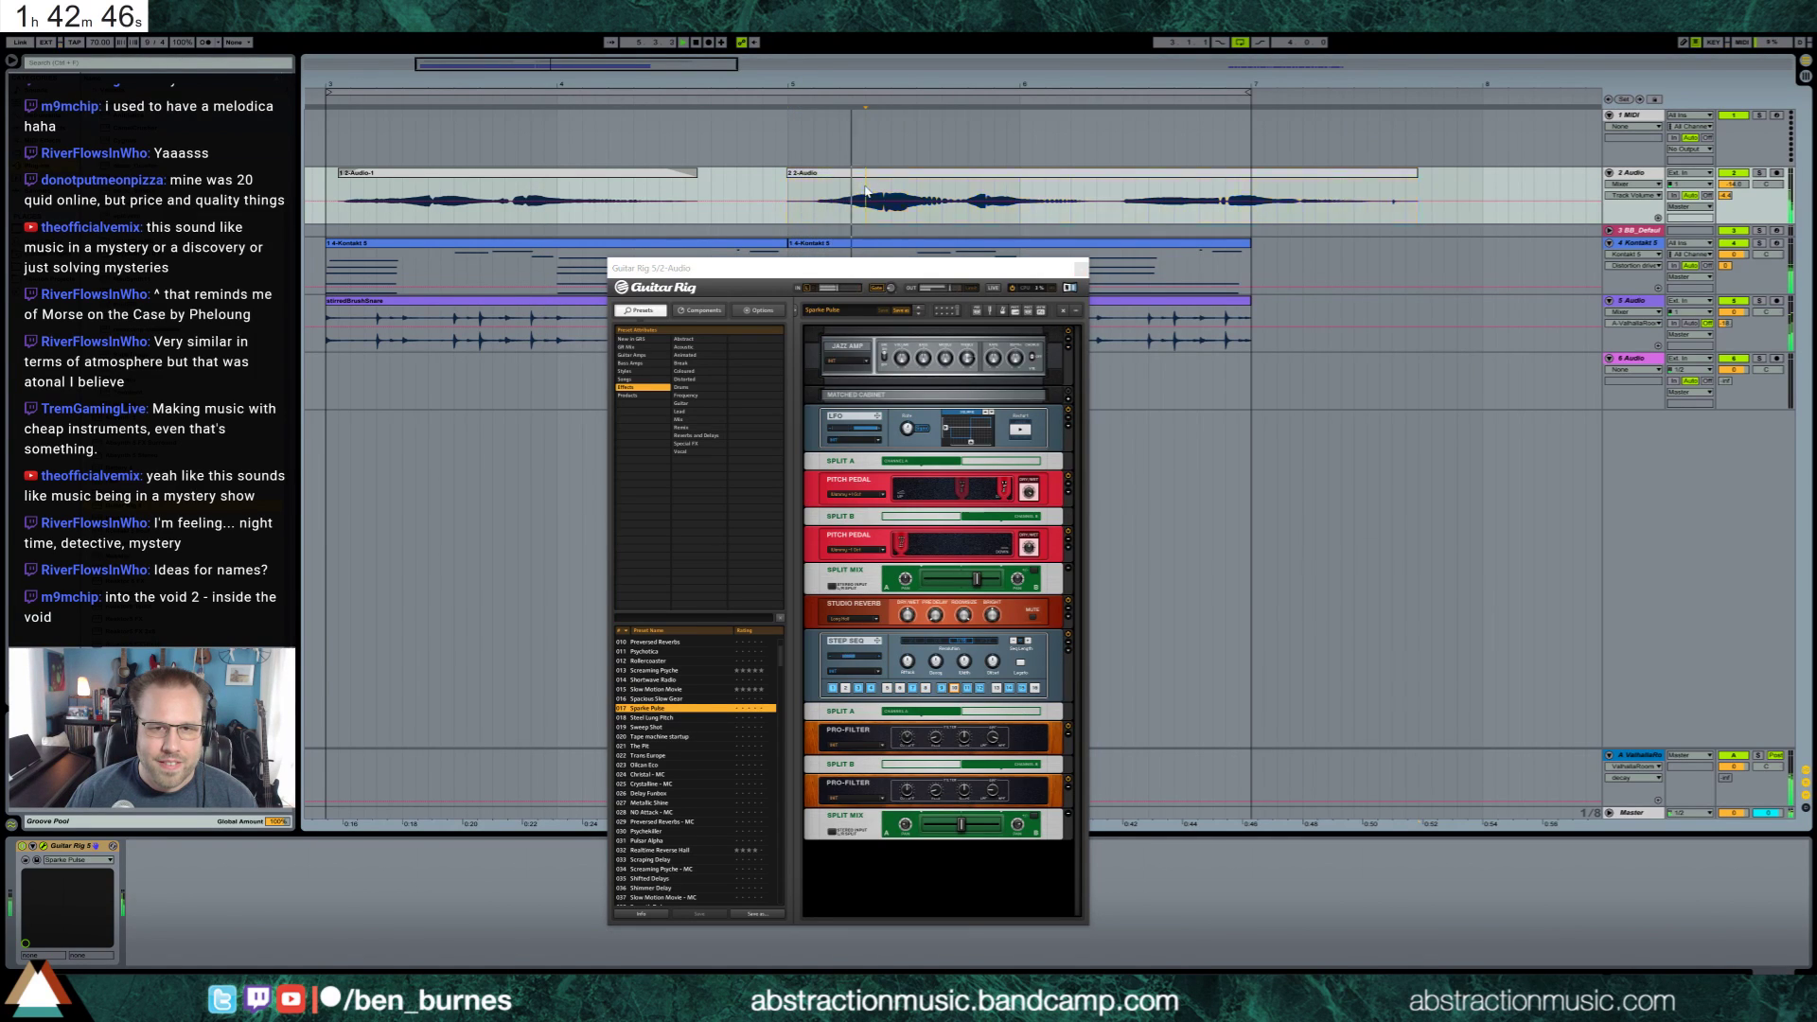
click(680, 718)
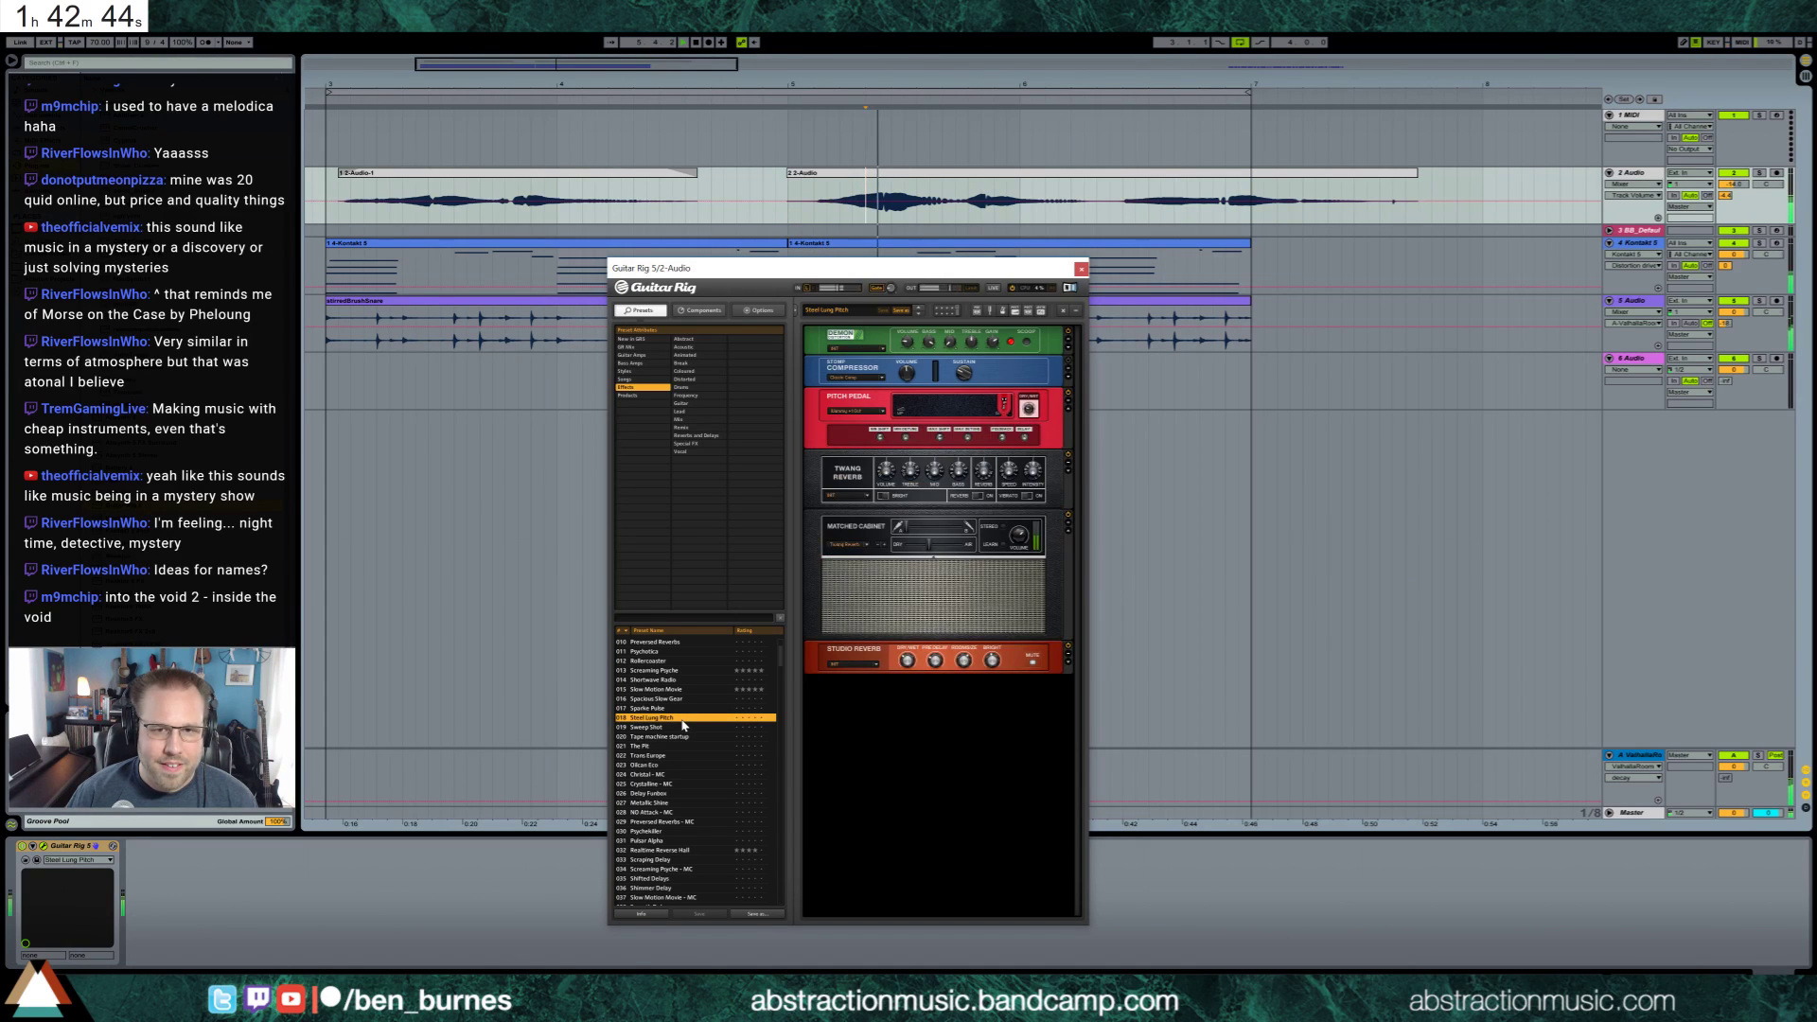
click(685, 727)
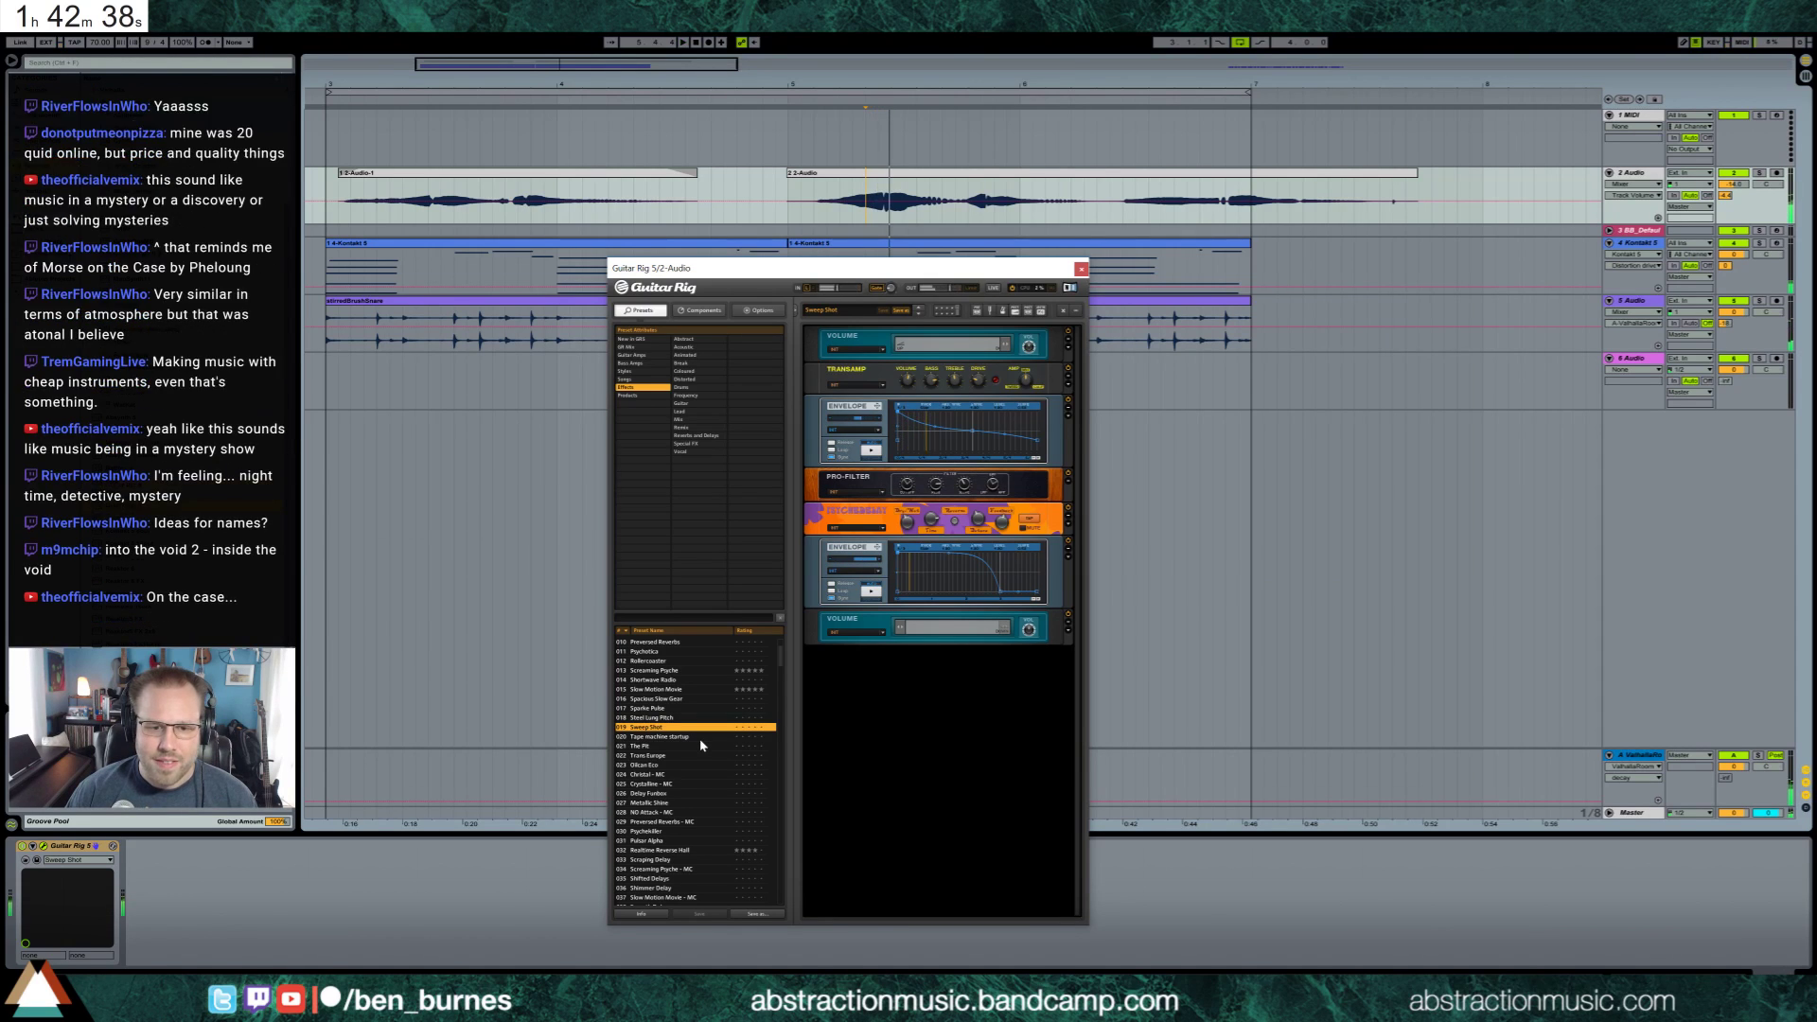
click(700, 739)
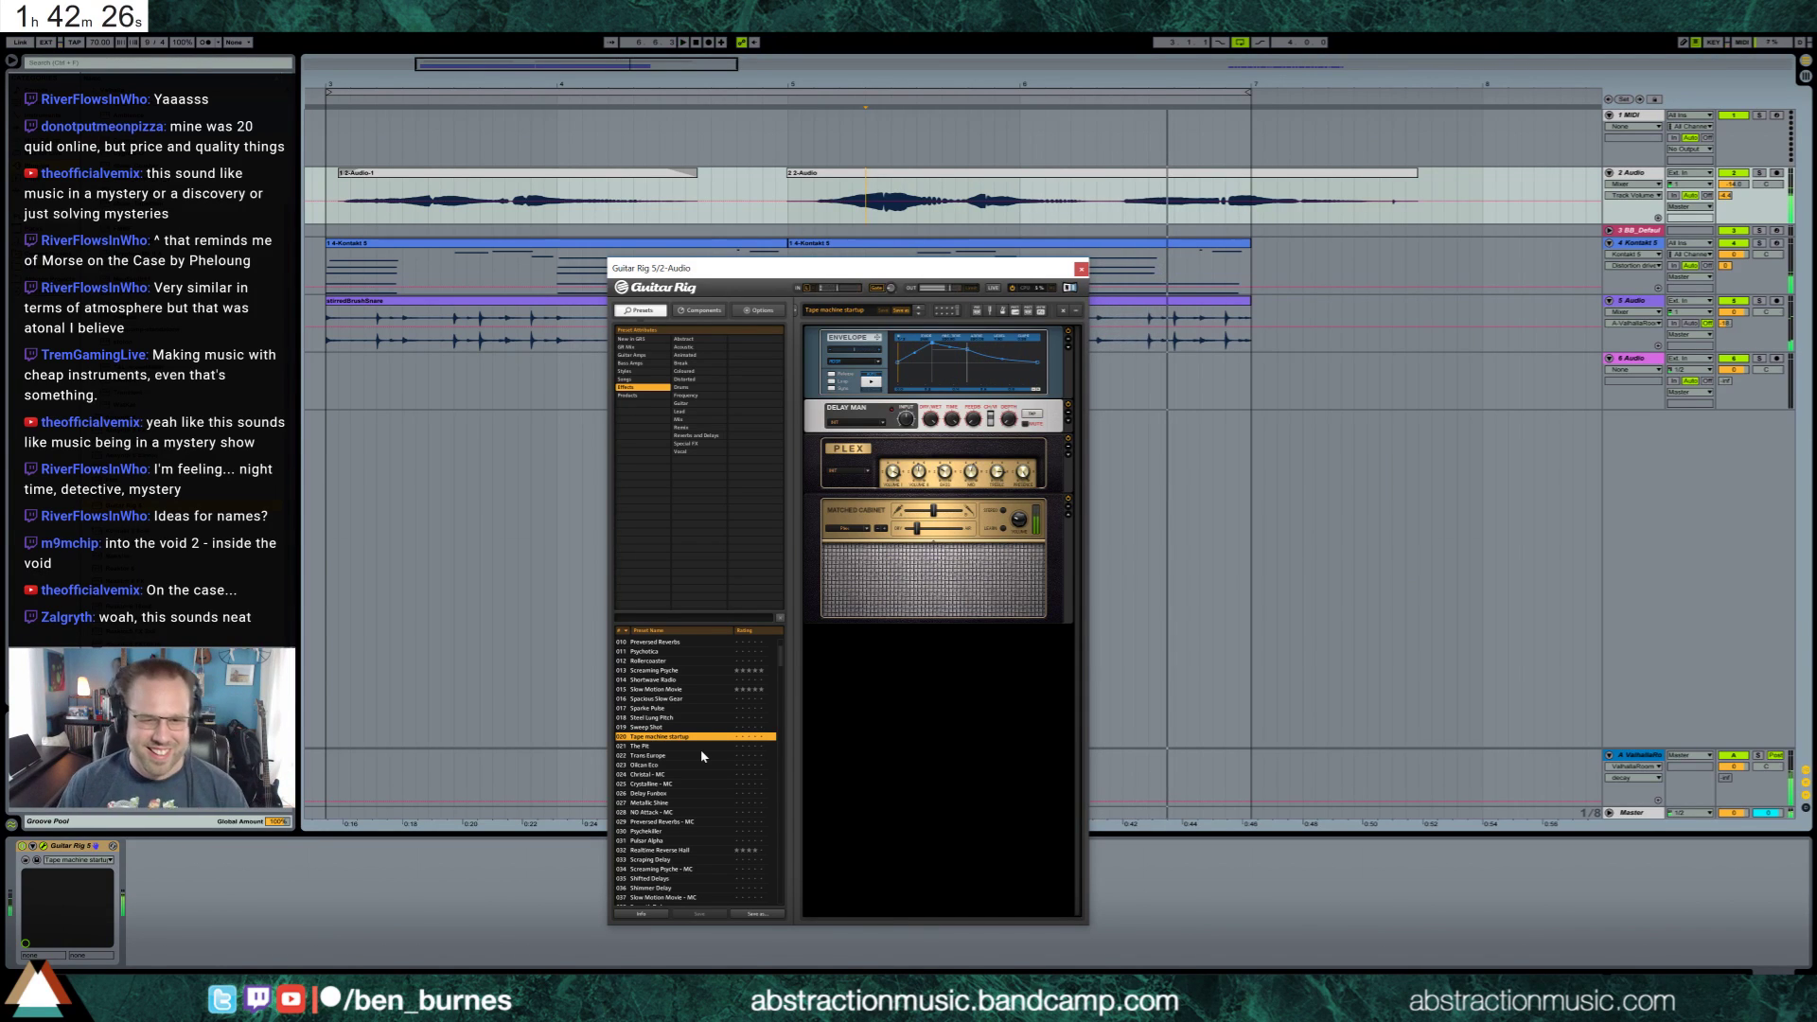
click(698, 746)
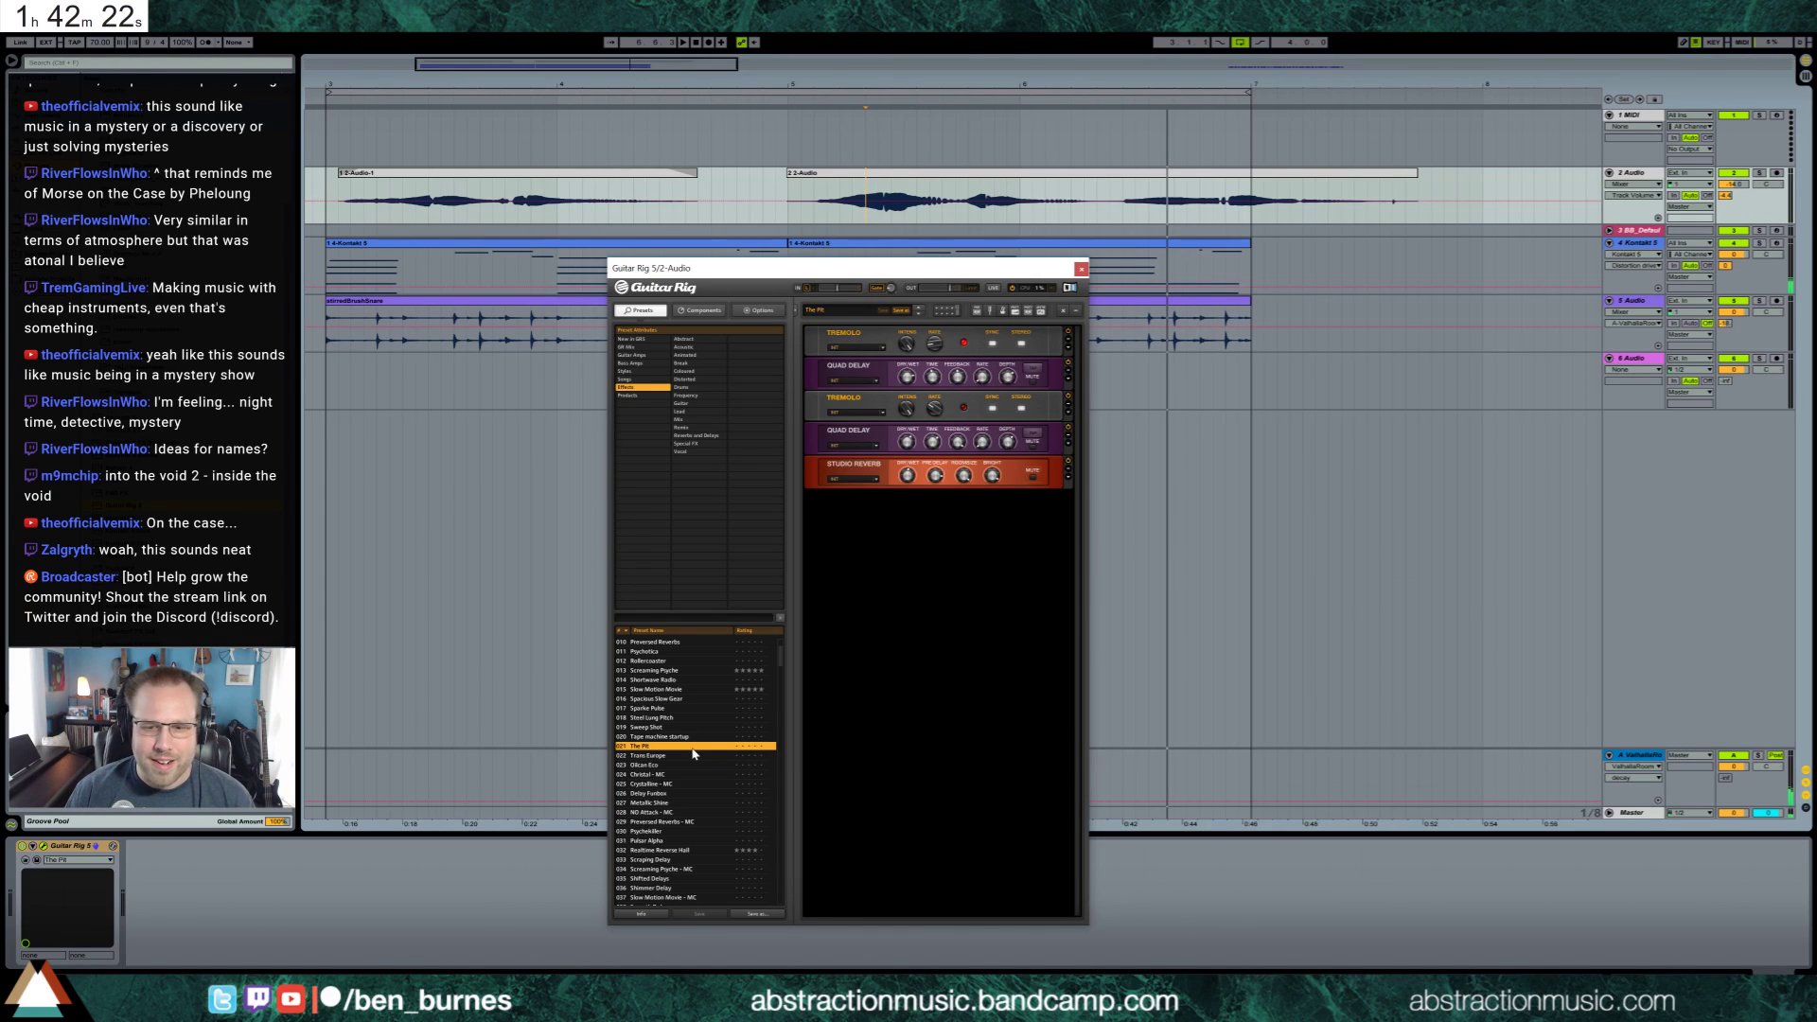
key(space)
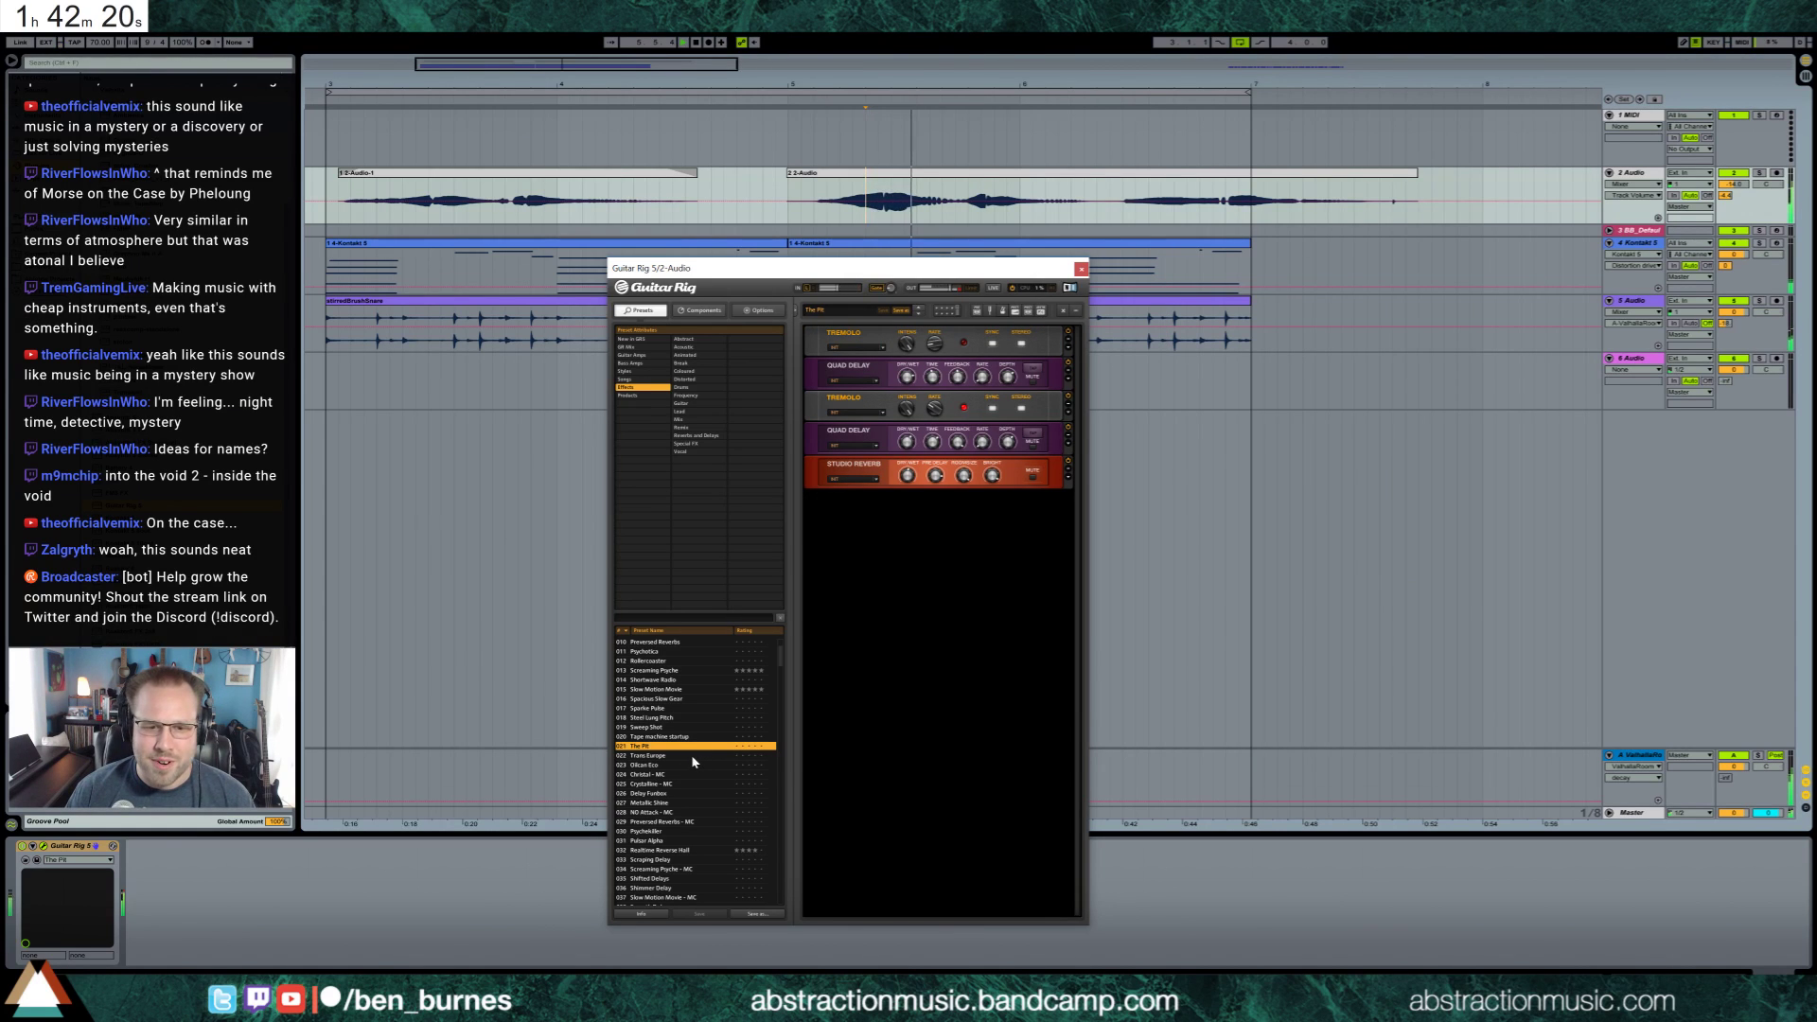
Audition the Trans Europe preset, load the Oilcan delay and reverb preset on the melodica, and close Guitar Rig
click(692, 755)
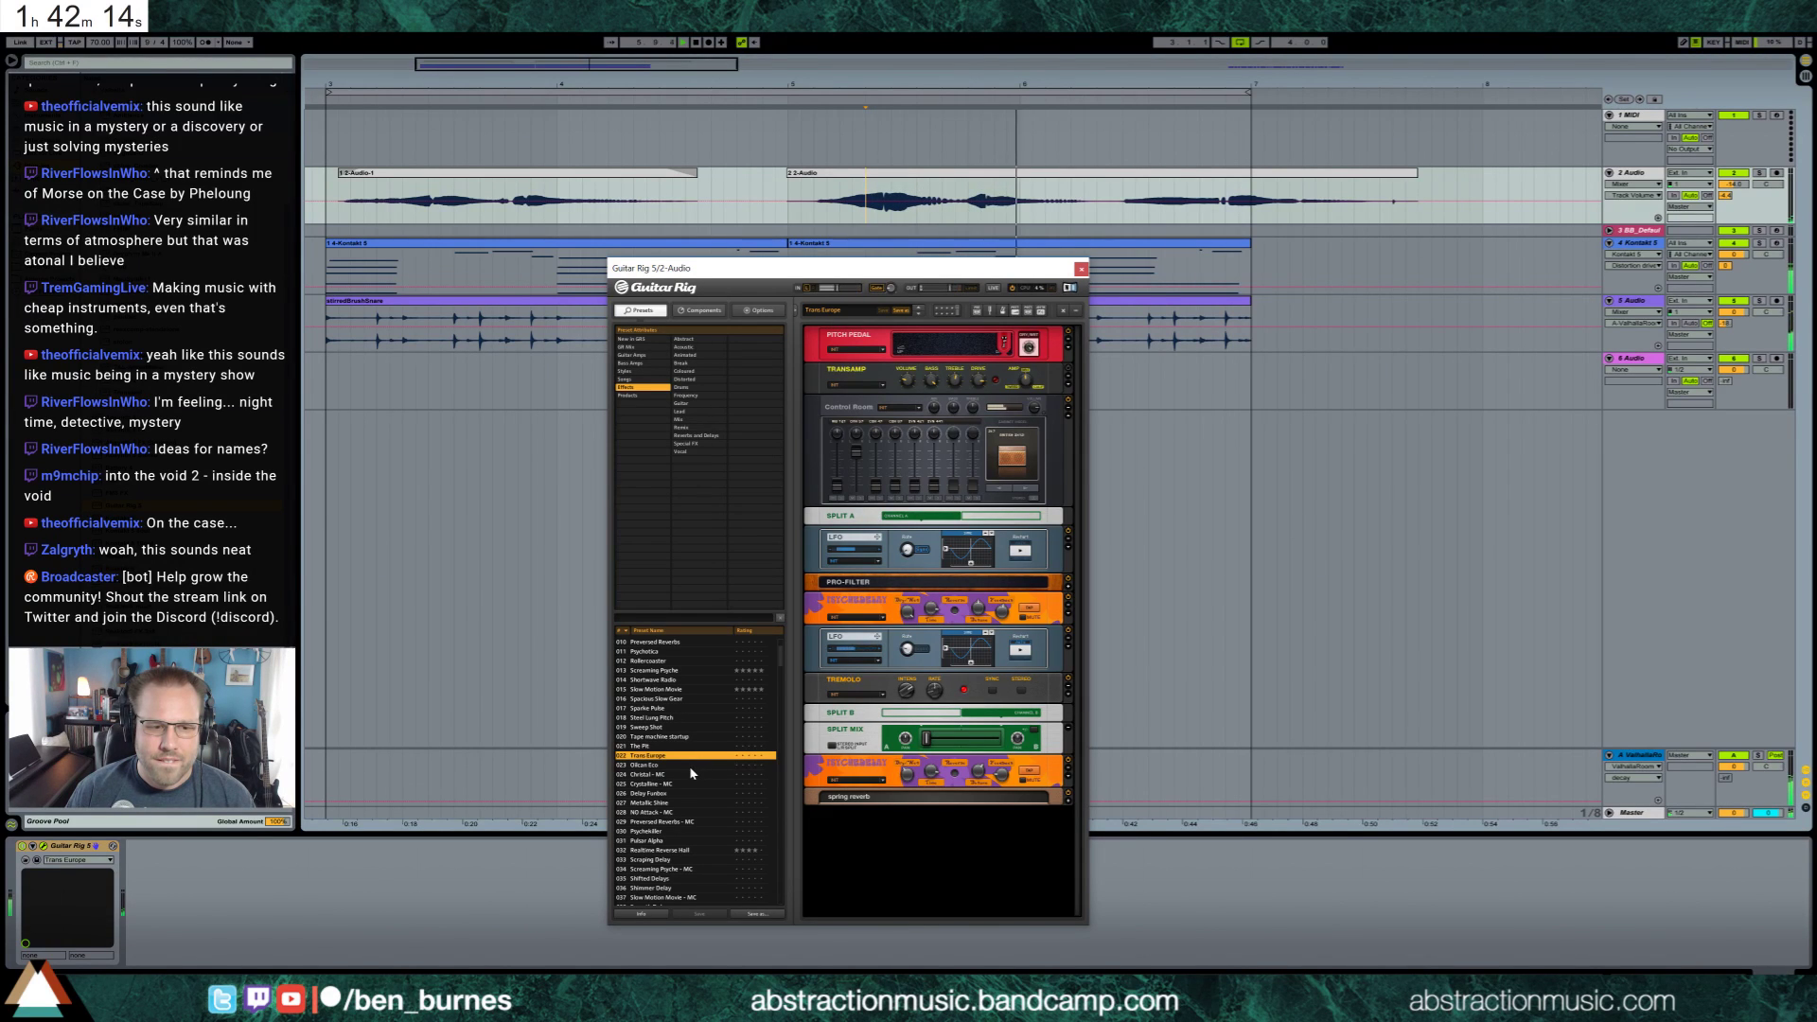
click(690, 765)
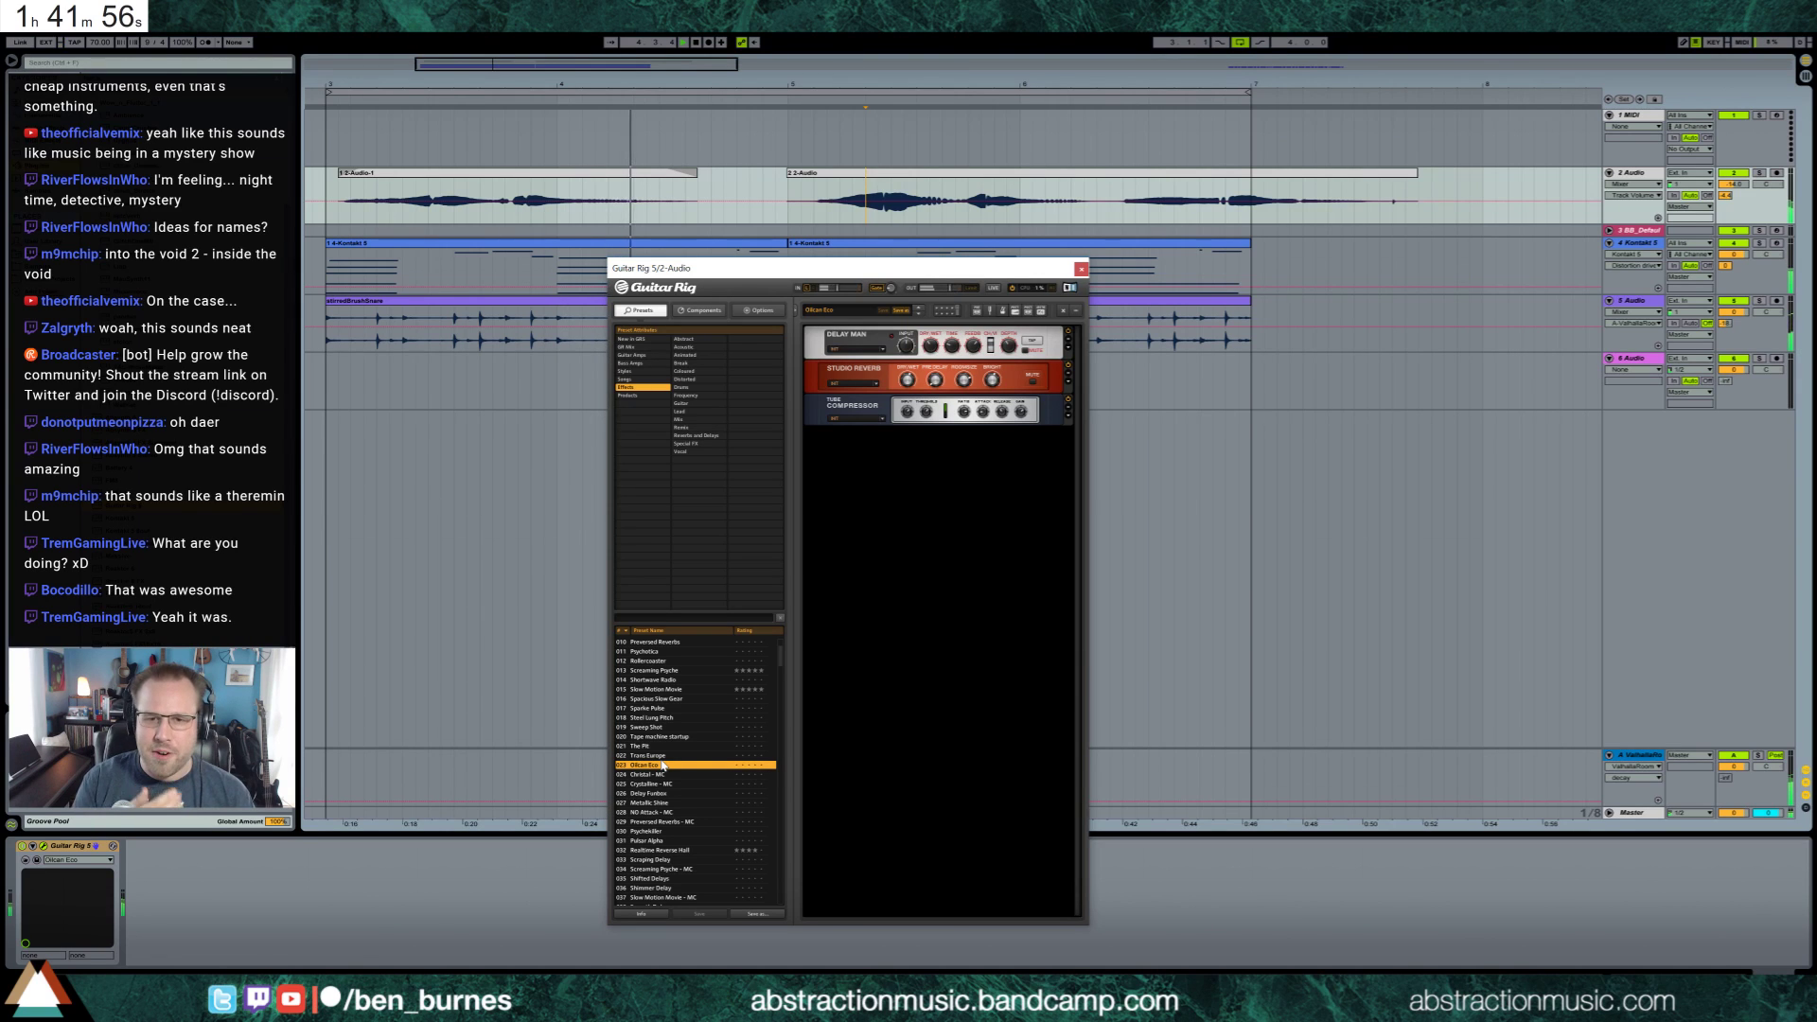
click(1082, 271)
Arm the 2 Audio track and record a new opening melodica phrase from bar 3 over the first take
click(870, 198)
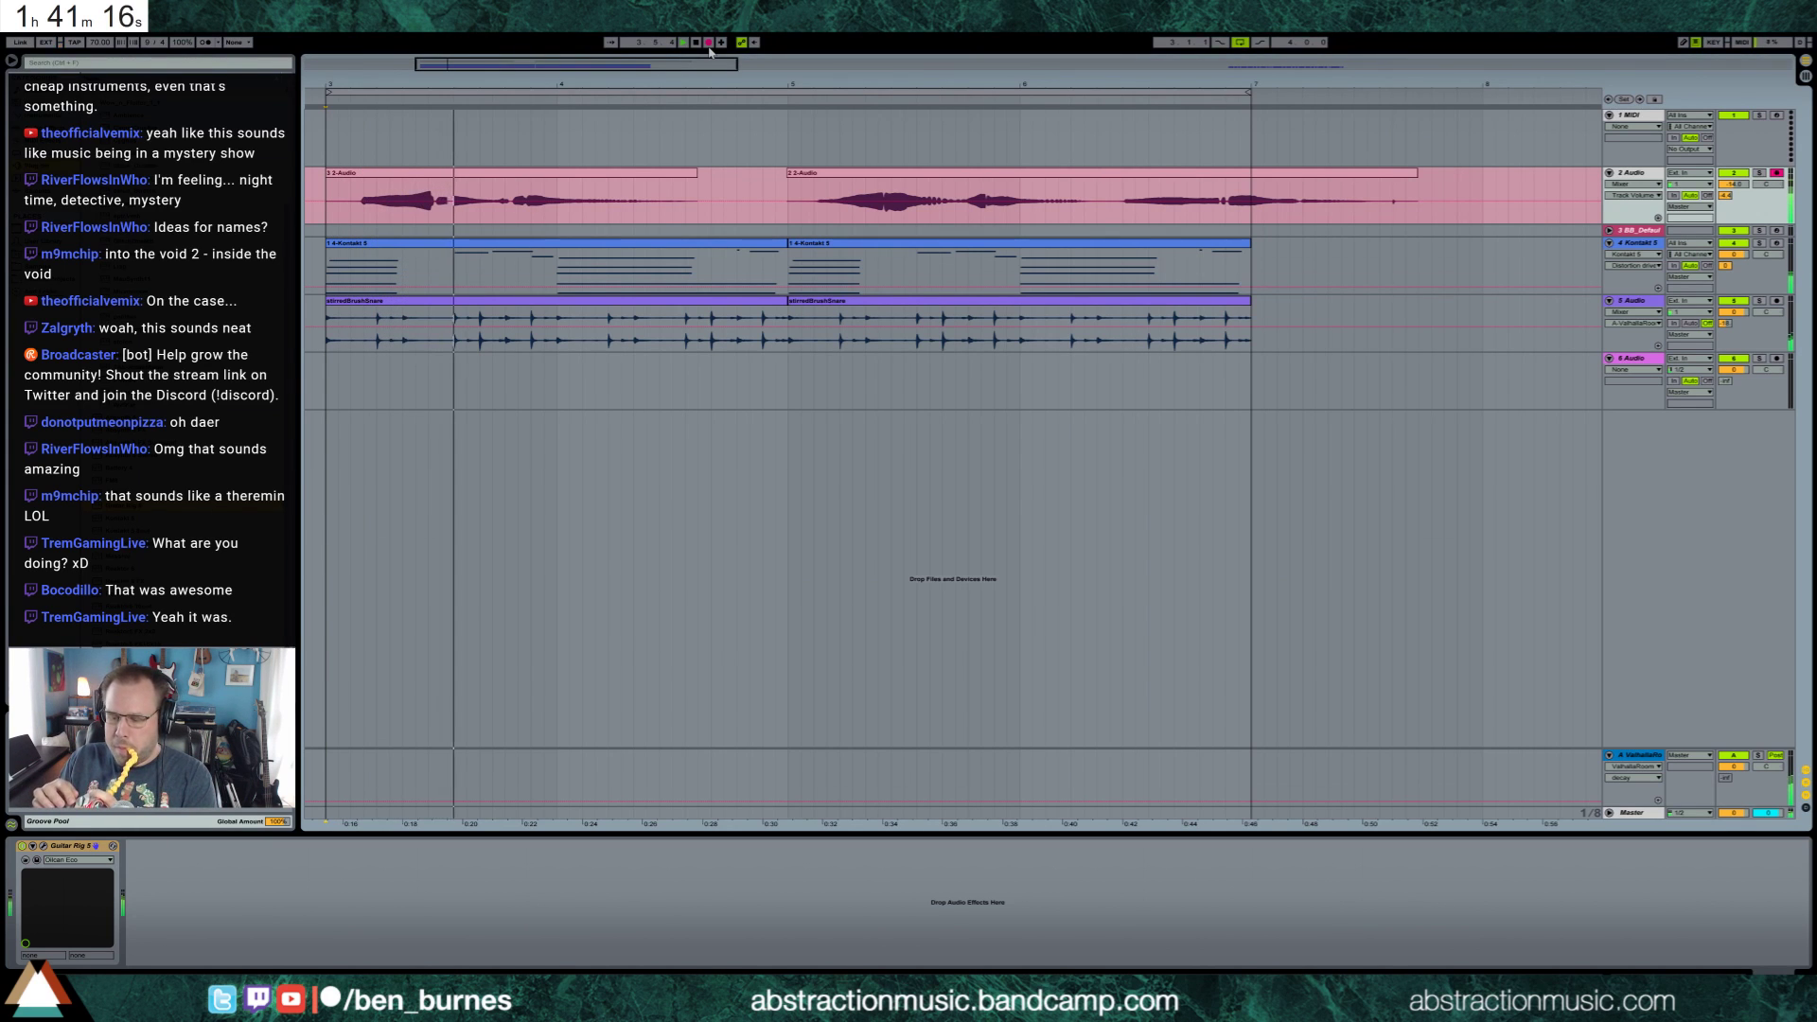
click(709, 48)
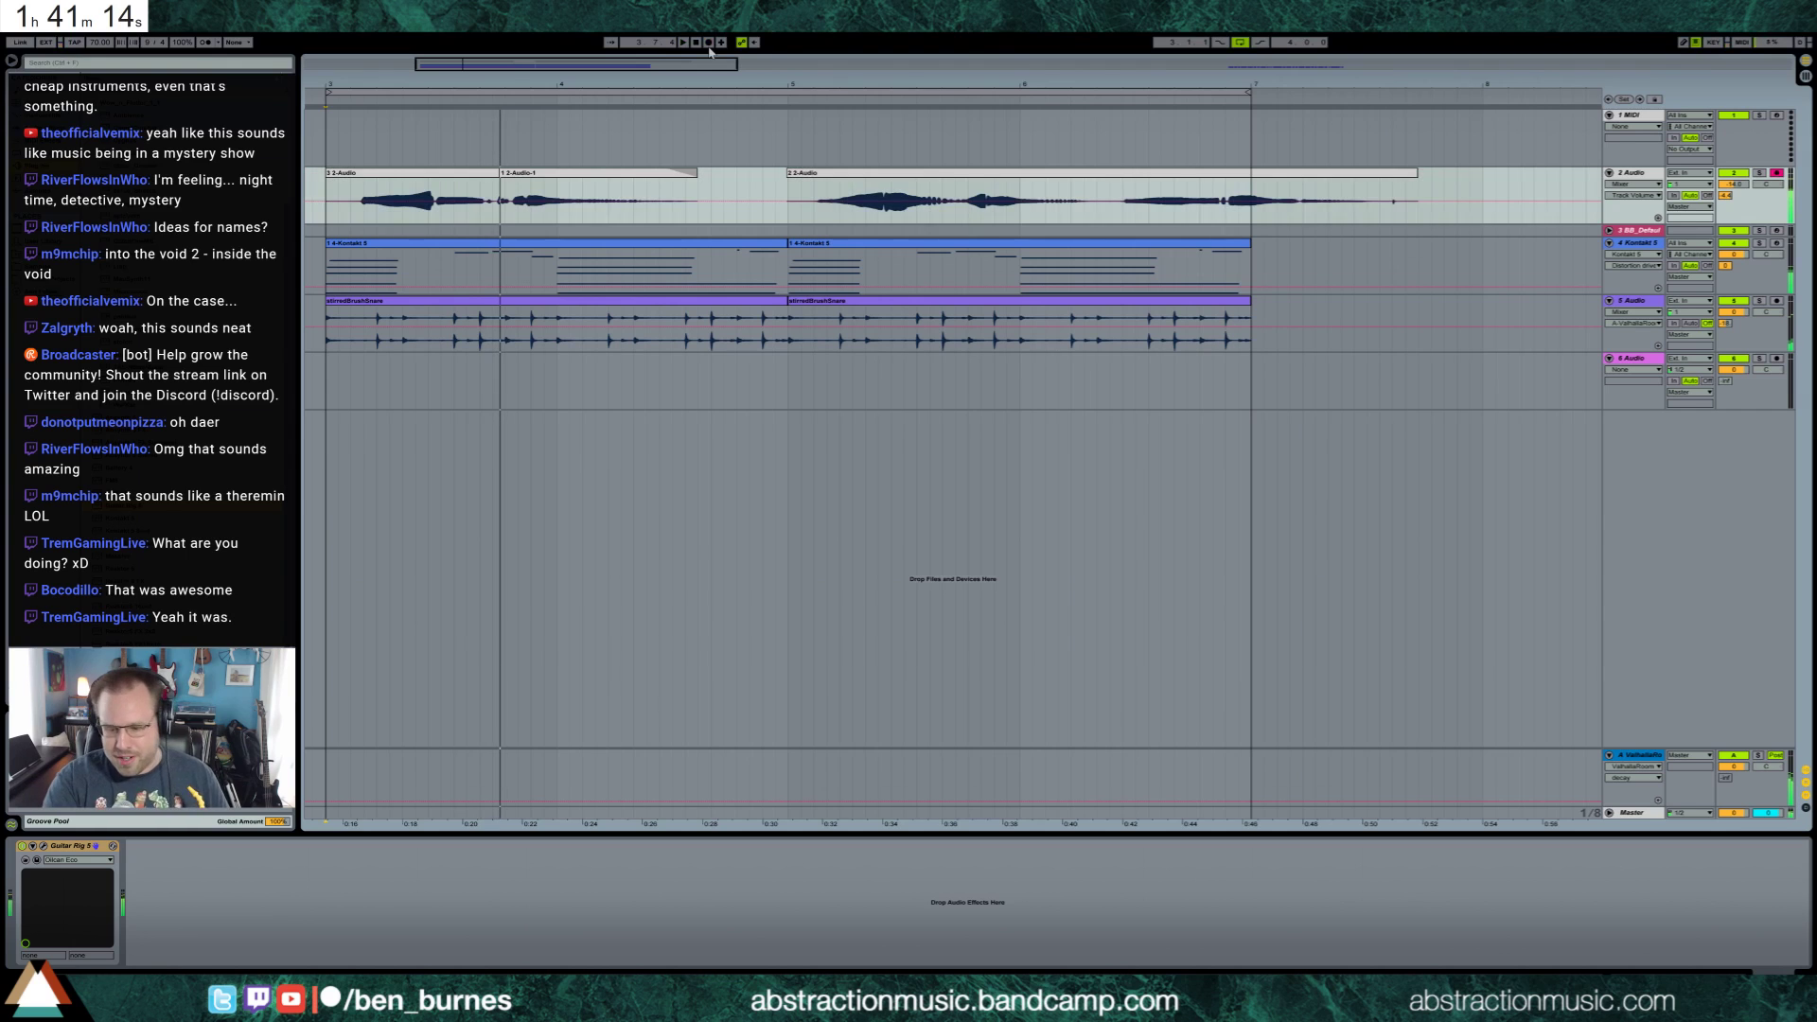
Record a longer melodica take over the looped bars on the 2 Audio track and disarm the track
key(space)
click(709, 43)
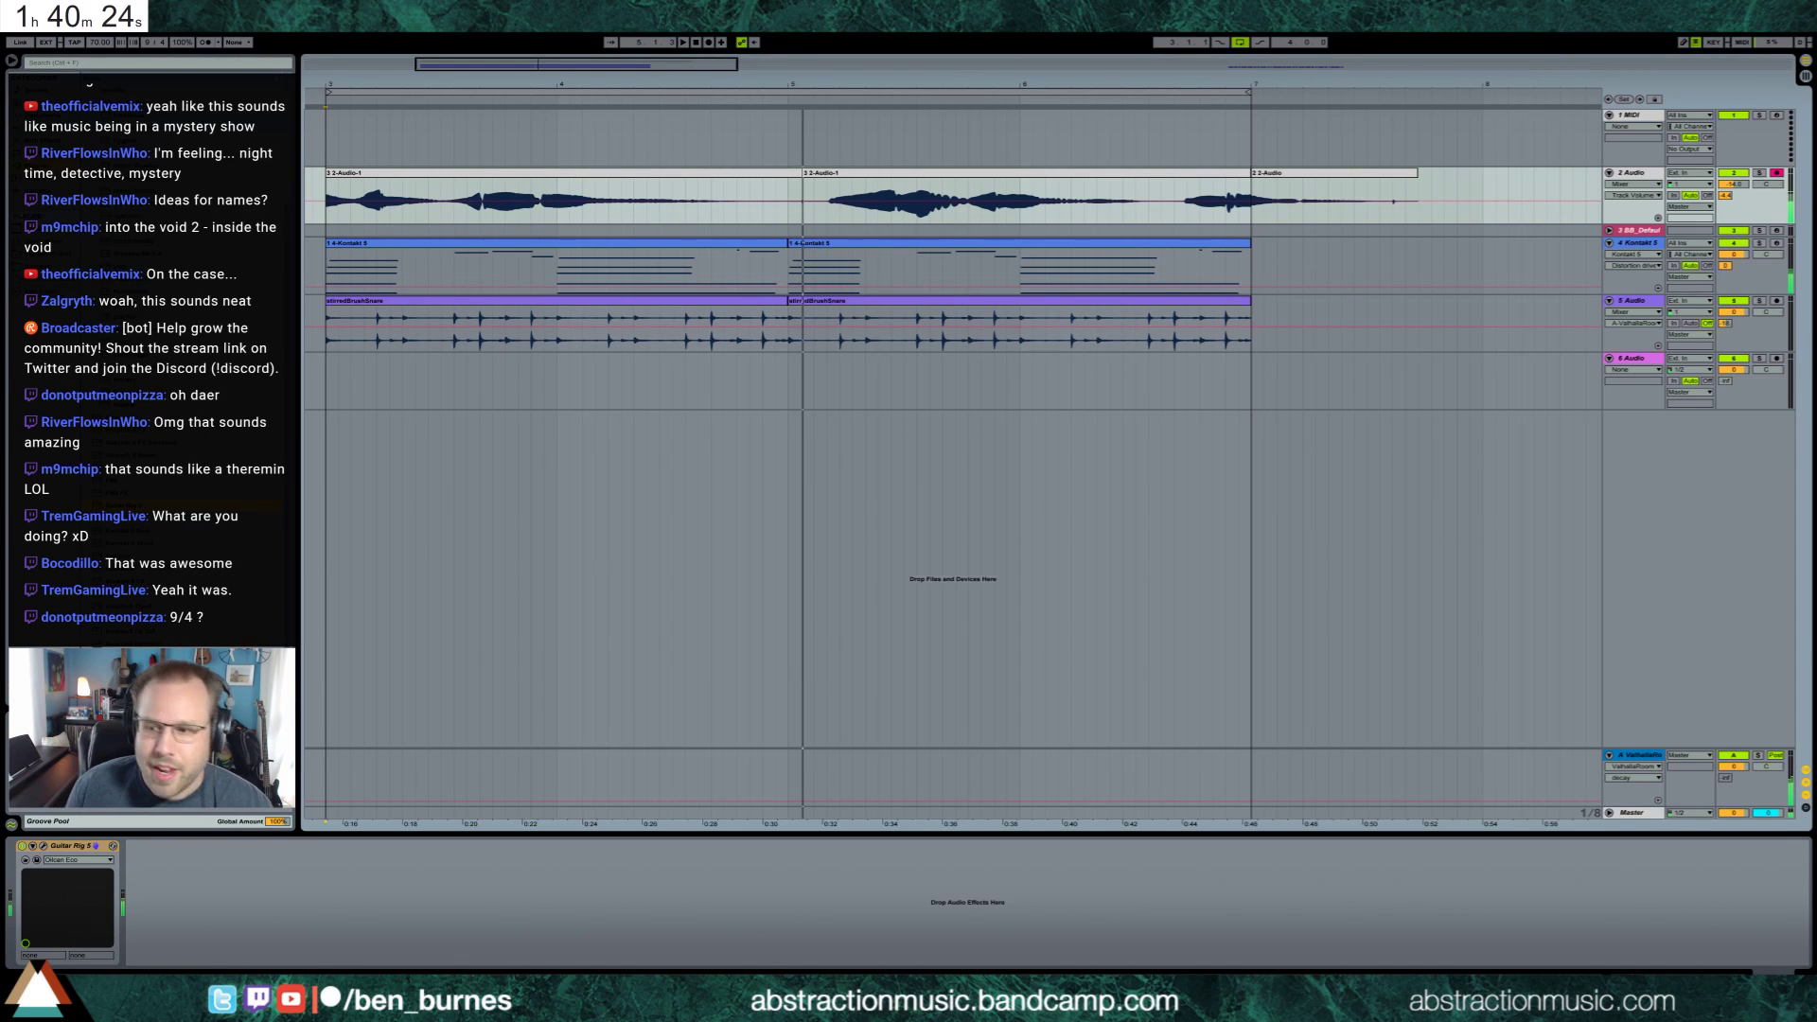
click(1776, 172)
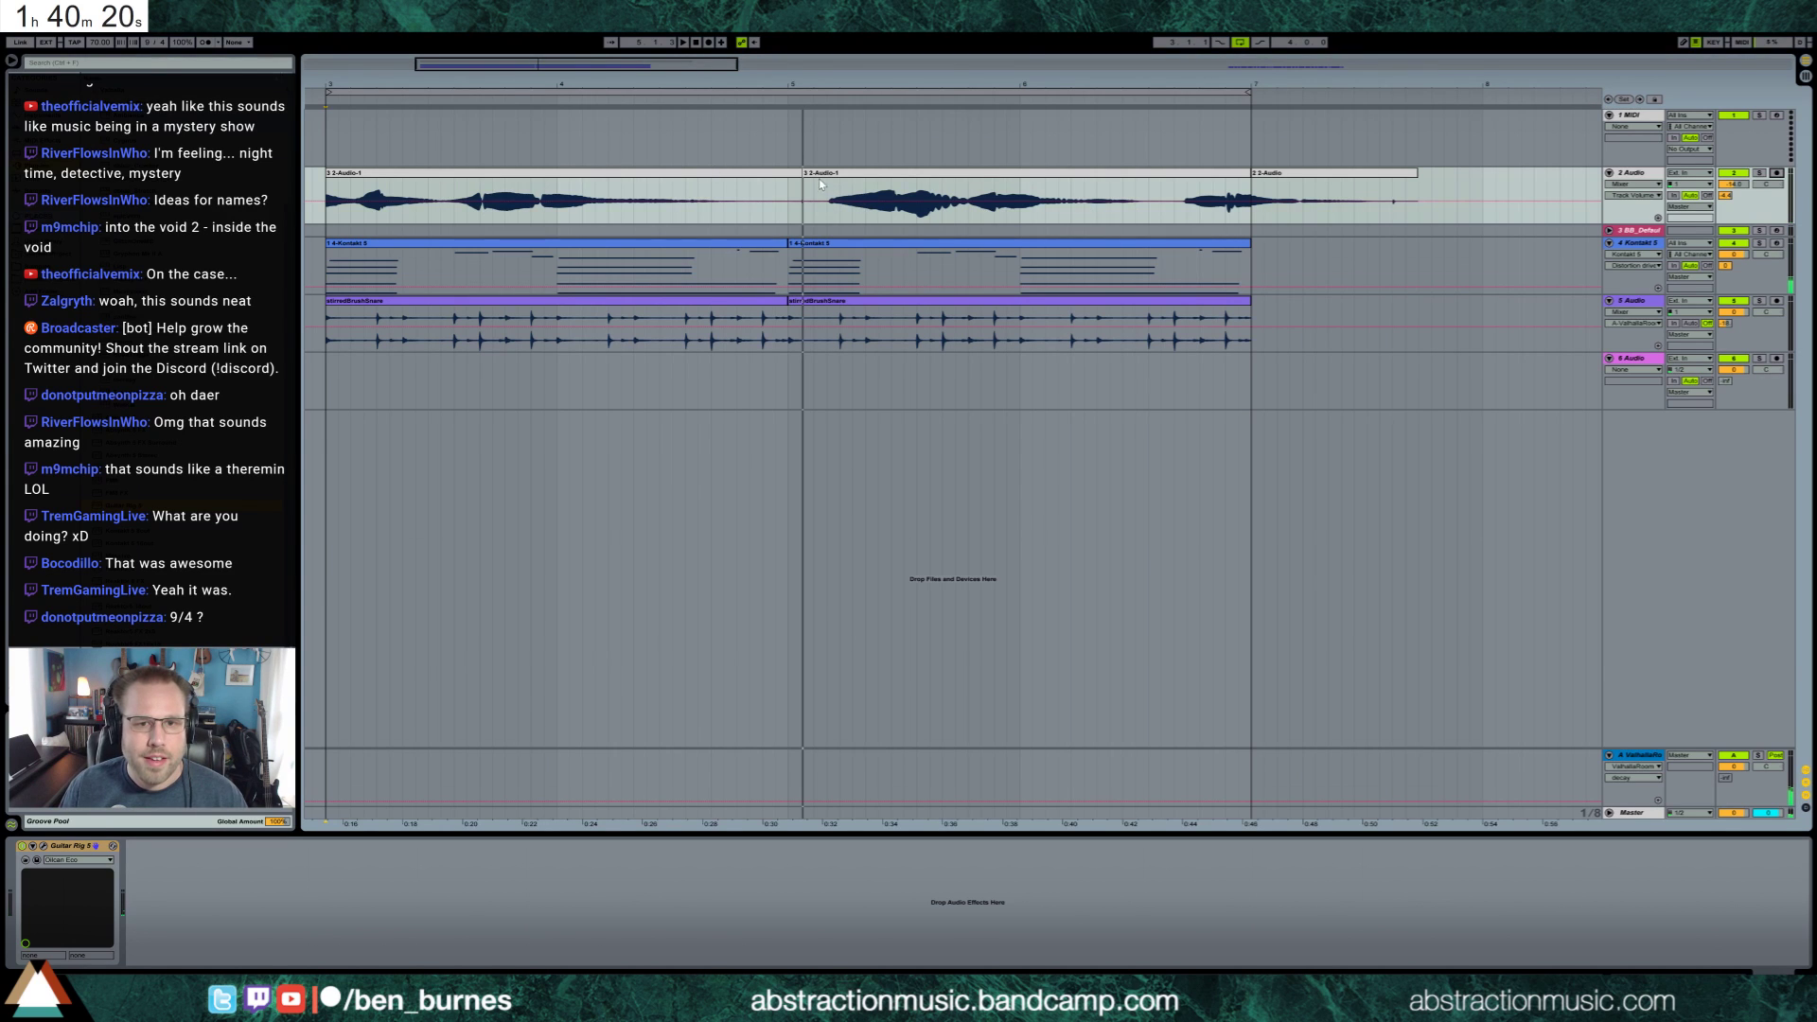
Extend the new melodica take over the older clips from bar 3 to near bar 9 and trim its silent start and end
drag(803, 189, 328, 176)
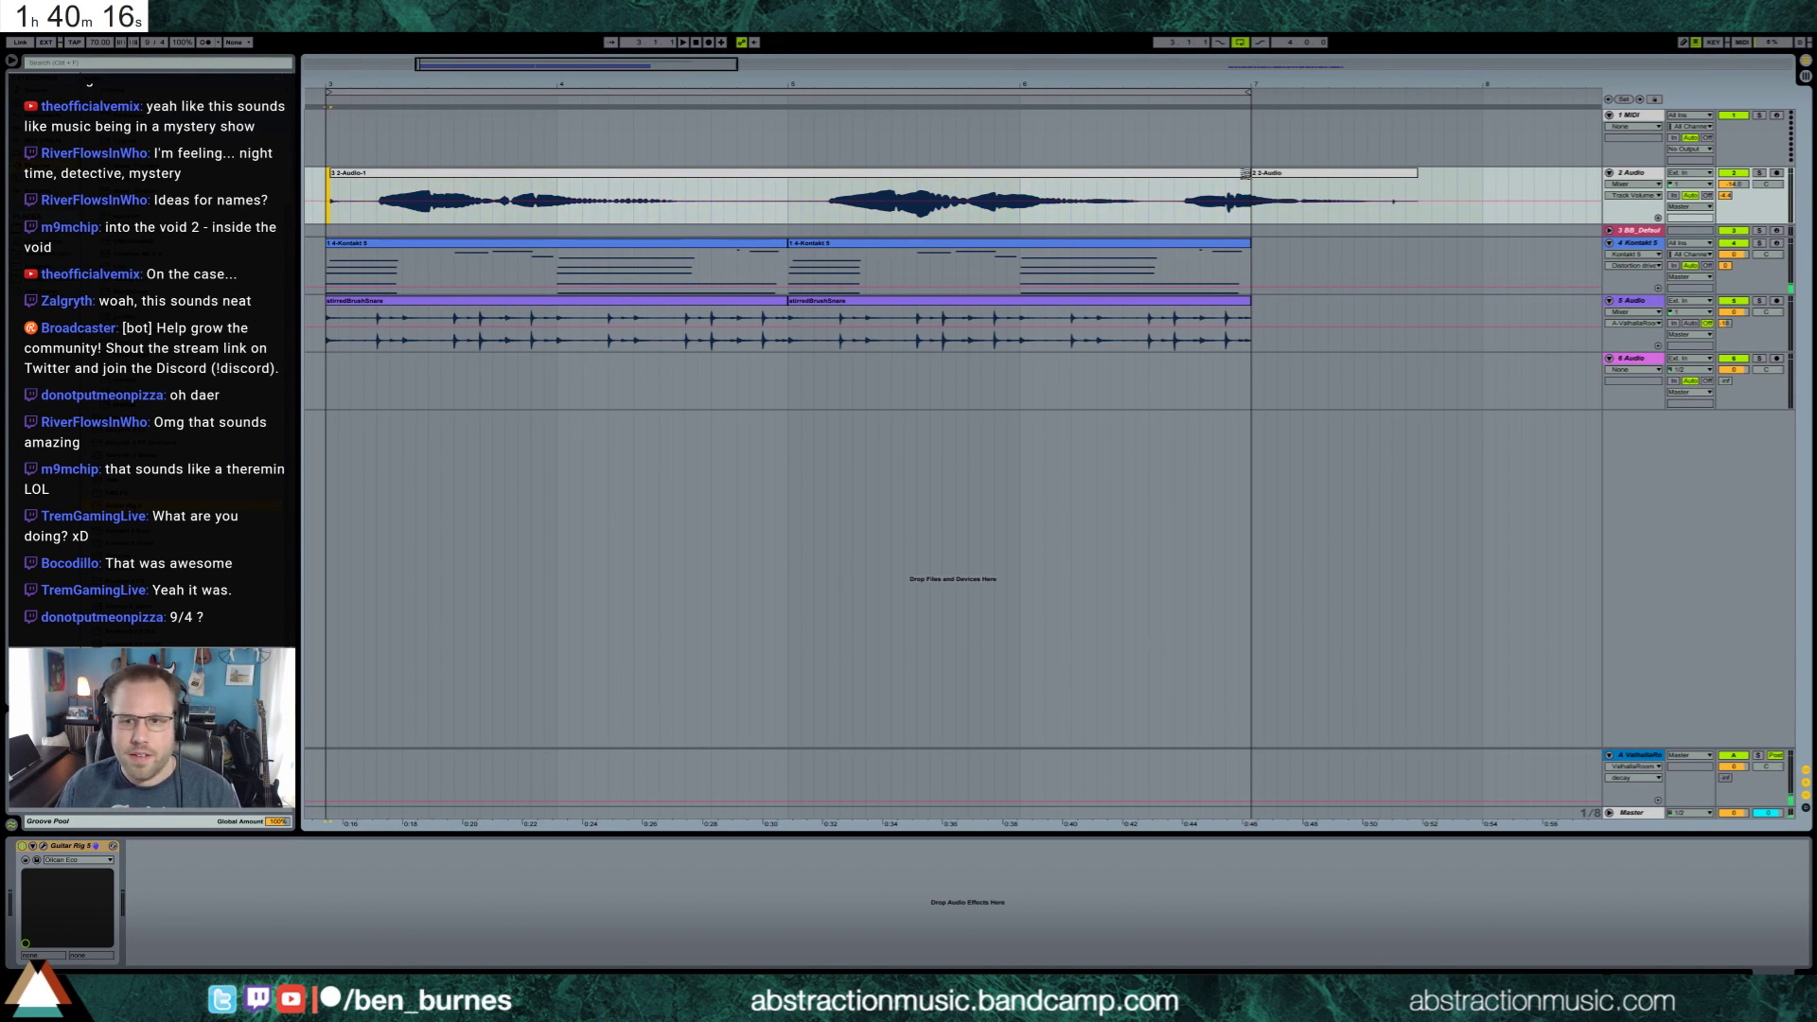
drag(1249, 176, 1599, 176)
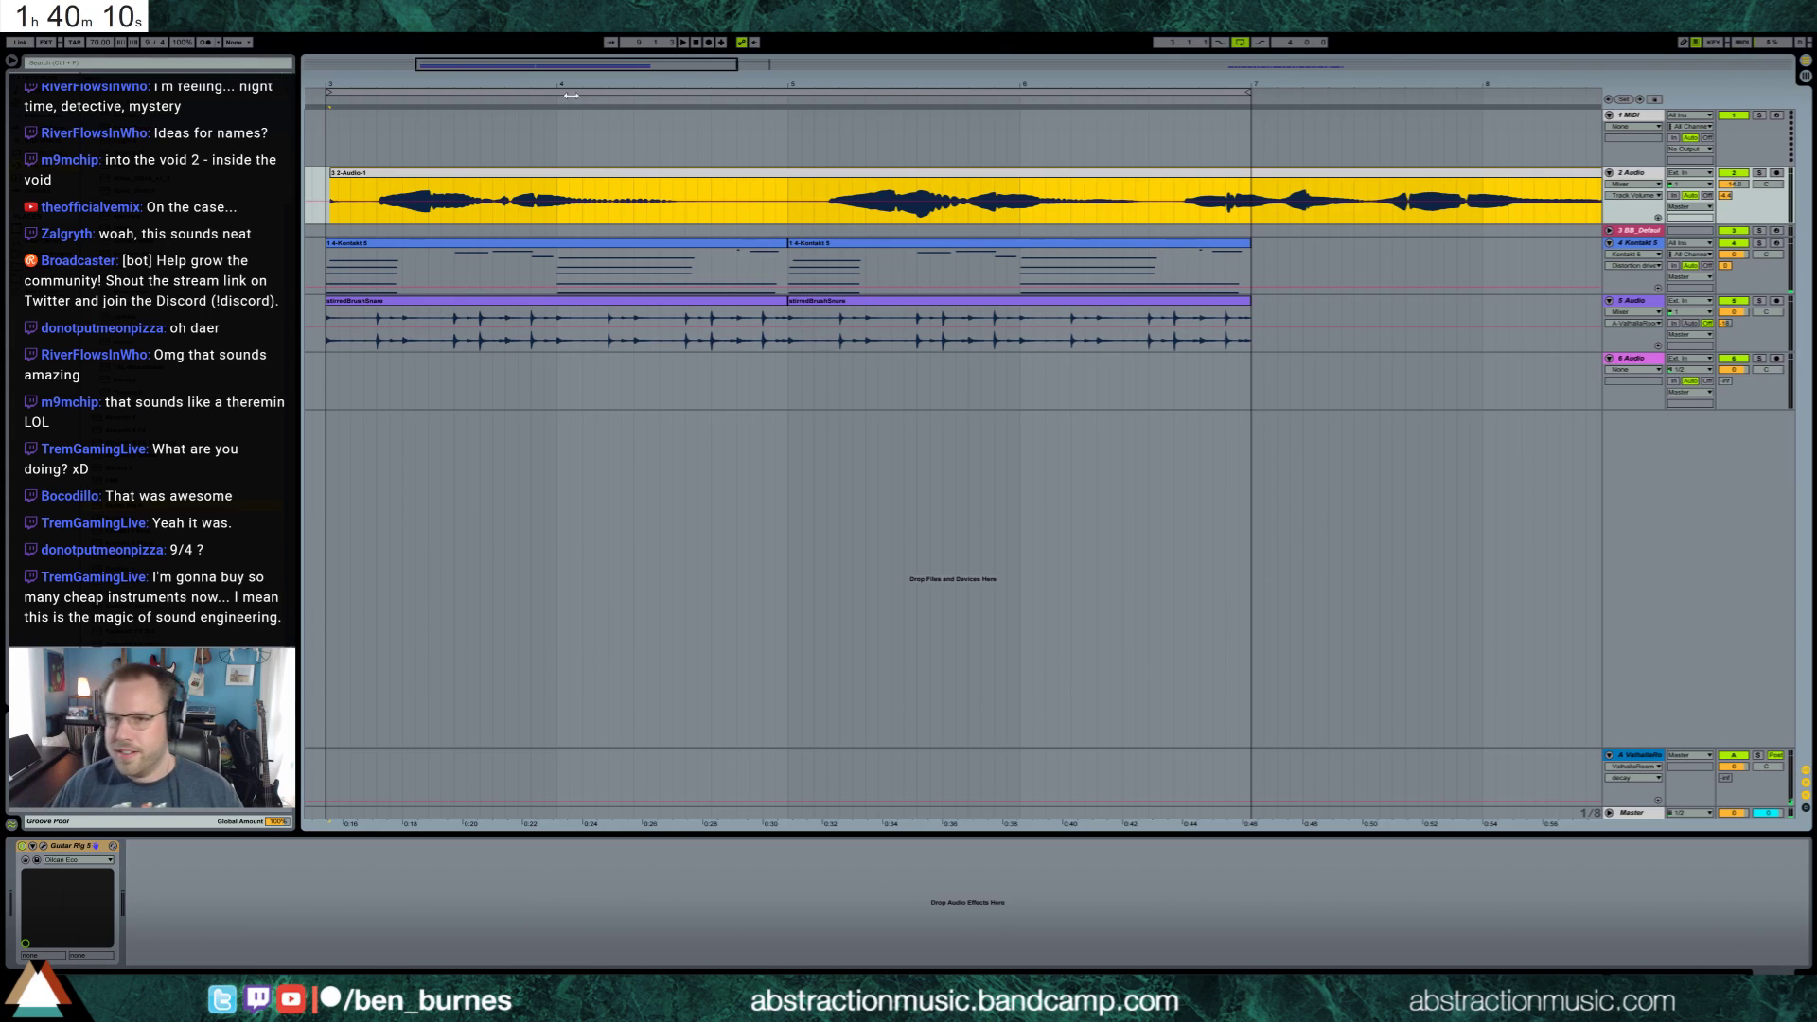
drag(569, 81, 569, 25)
scroll(1020, 192, up, 1)
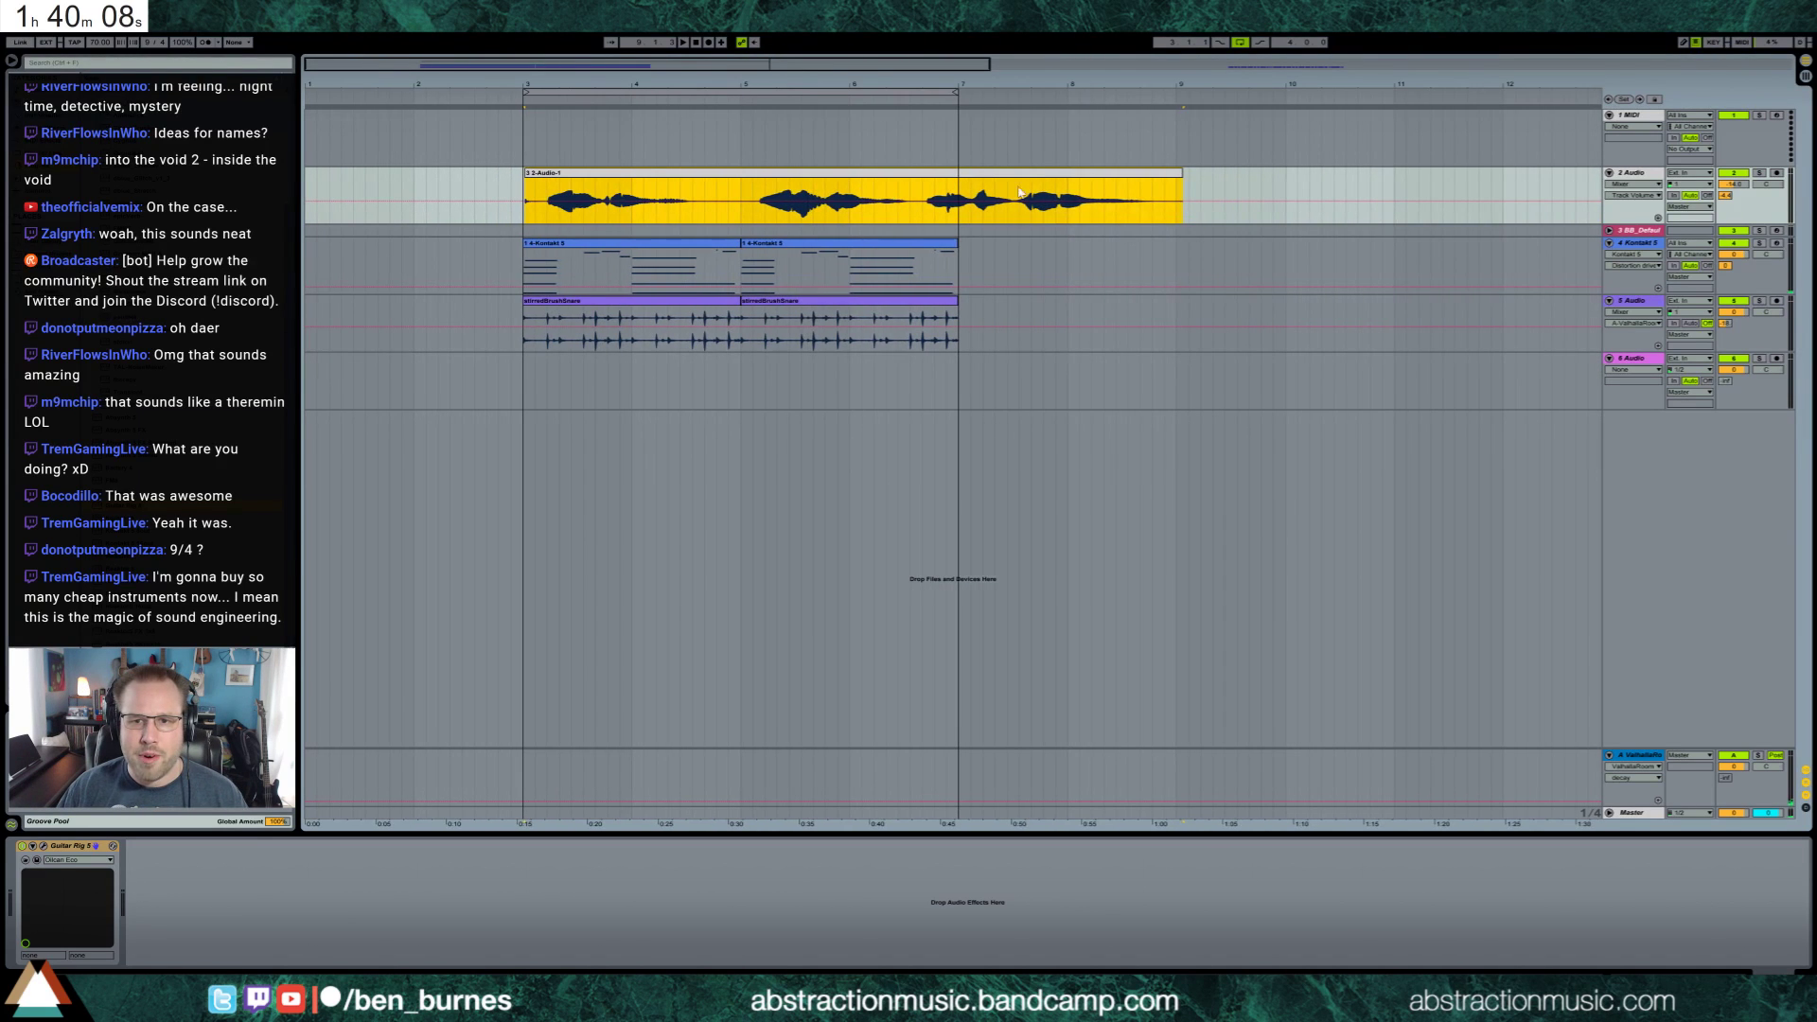
drag(1183, 175, 1167, 179)
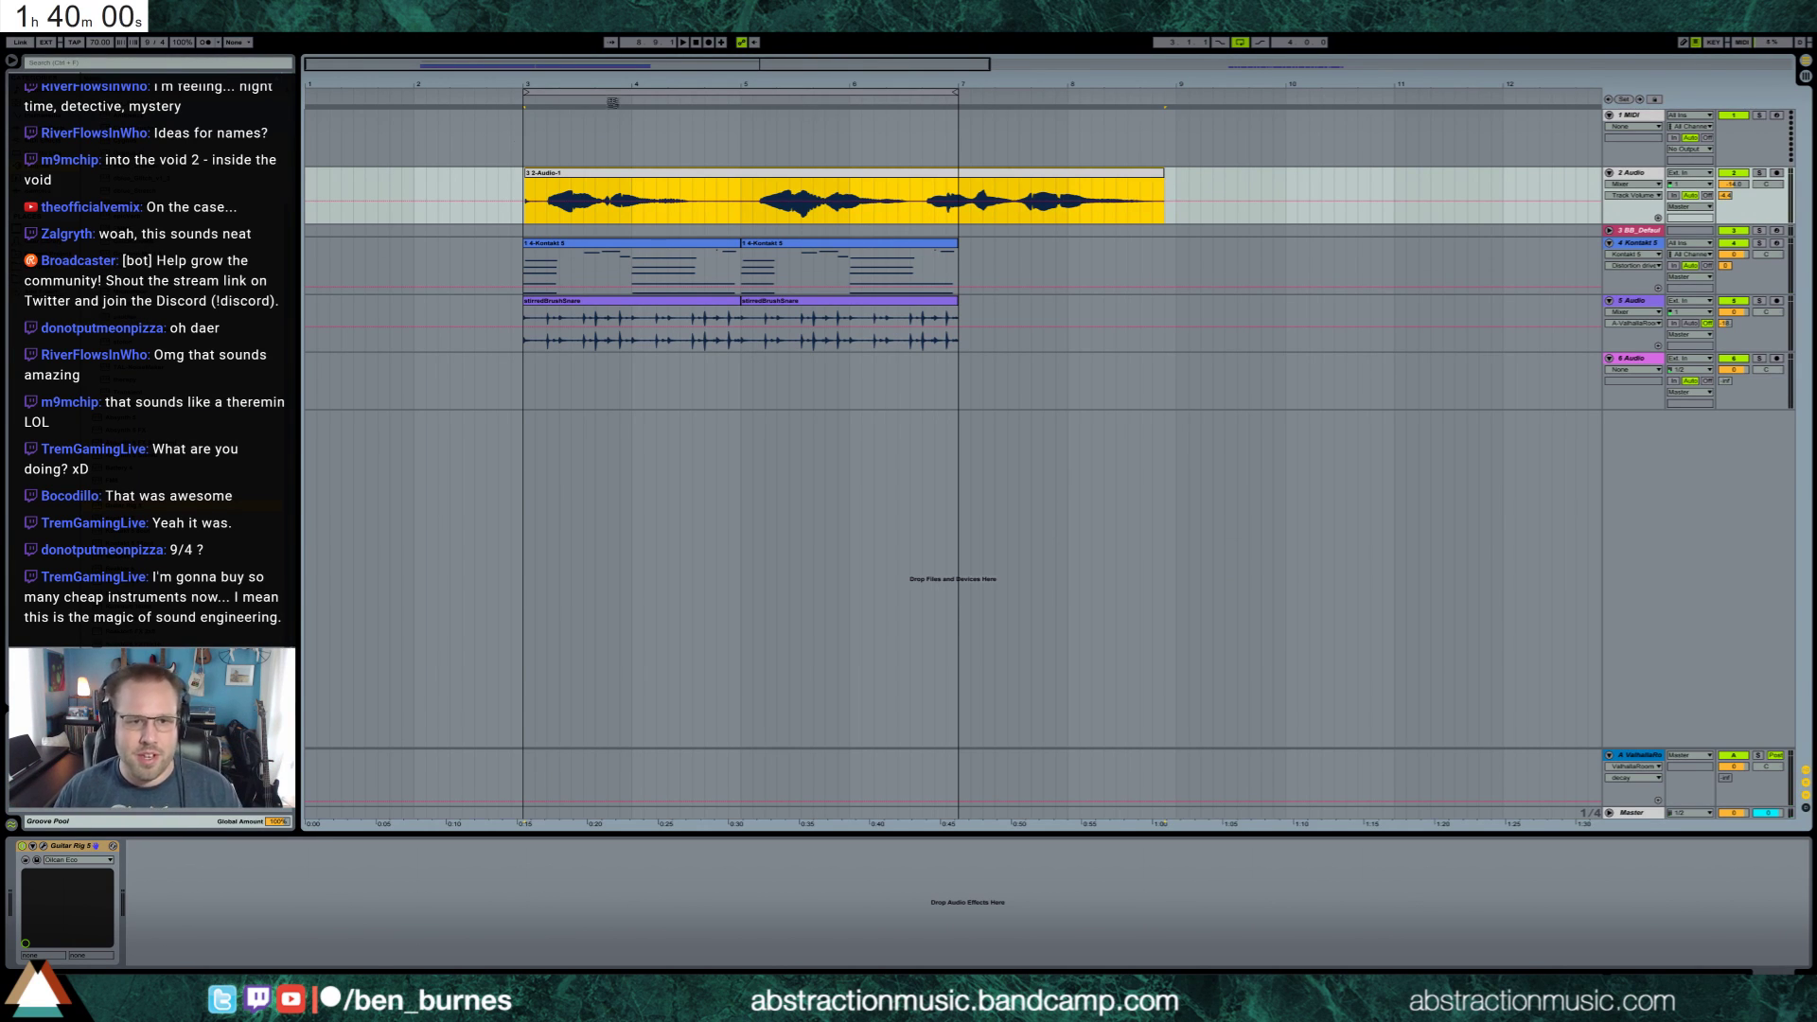
drag(525, 178, 538, 178)
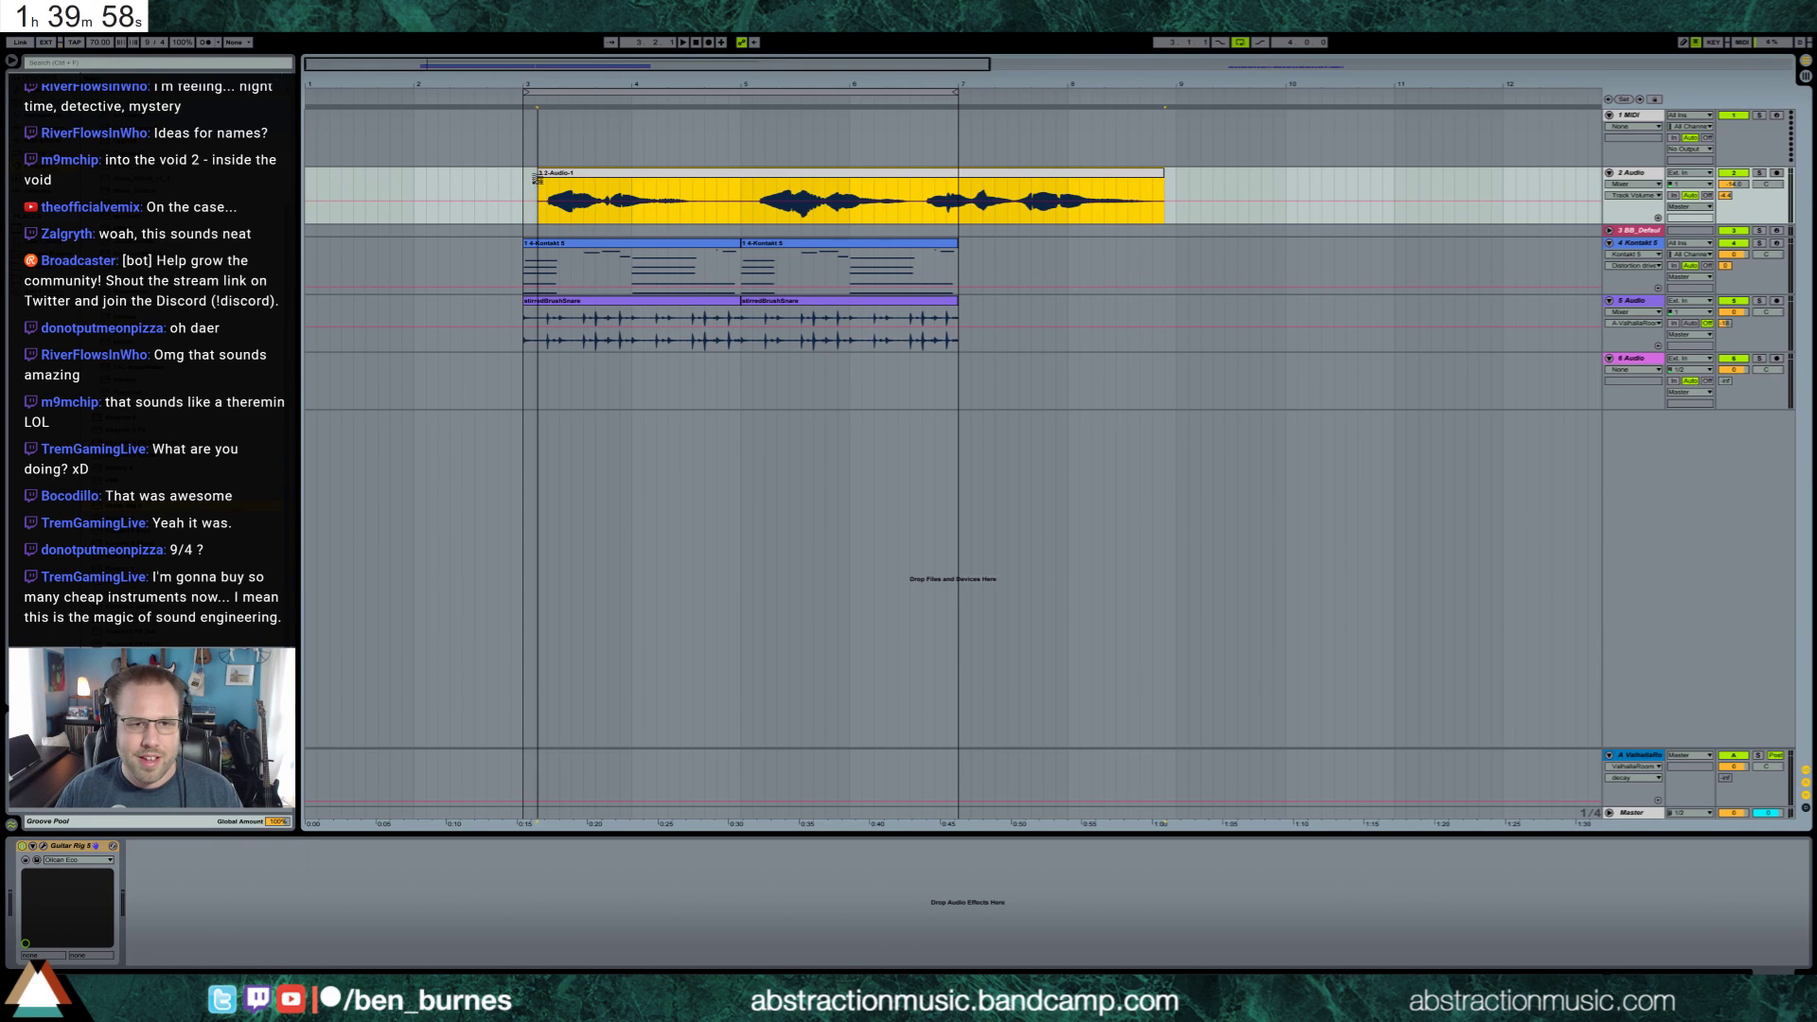
Delete the silent gaps between the melodica phrases, leaving three clips, and trim the last clip's end slightly
click(711, 215)
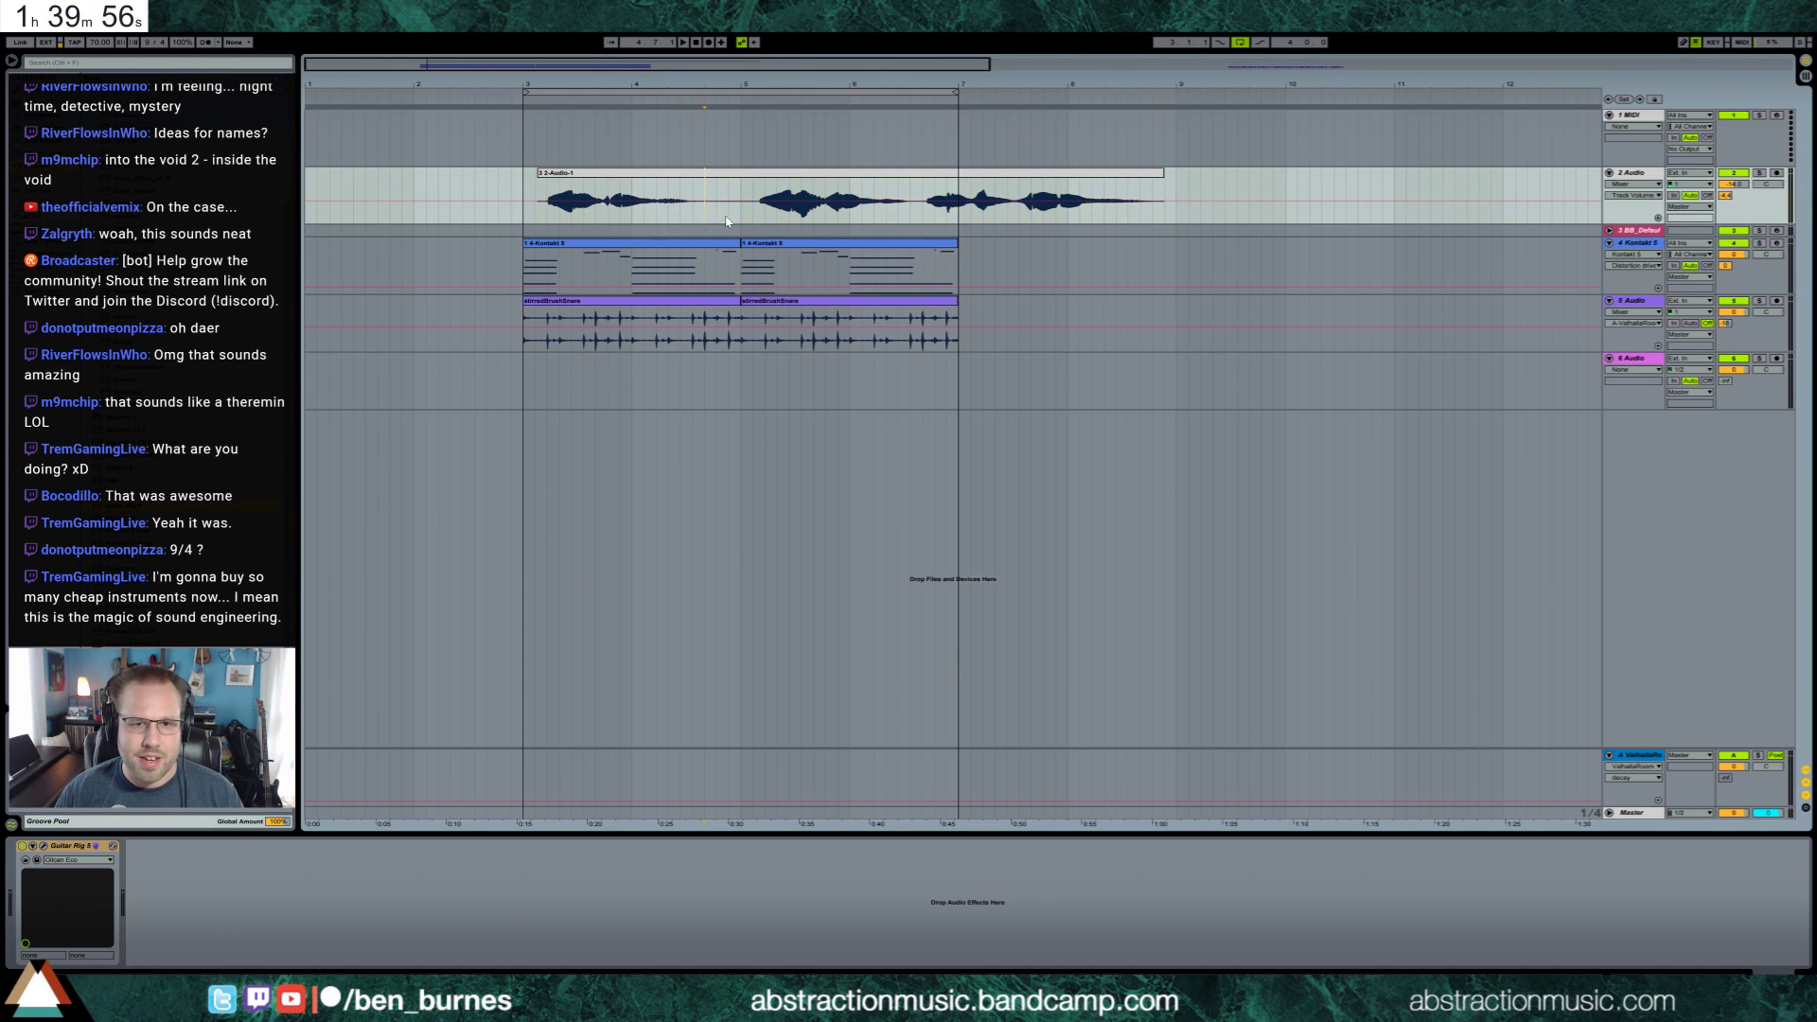
key(Delete)
drag(911, 215, 923, 216)
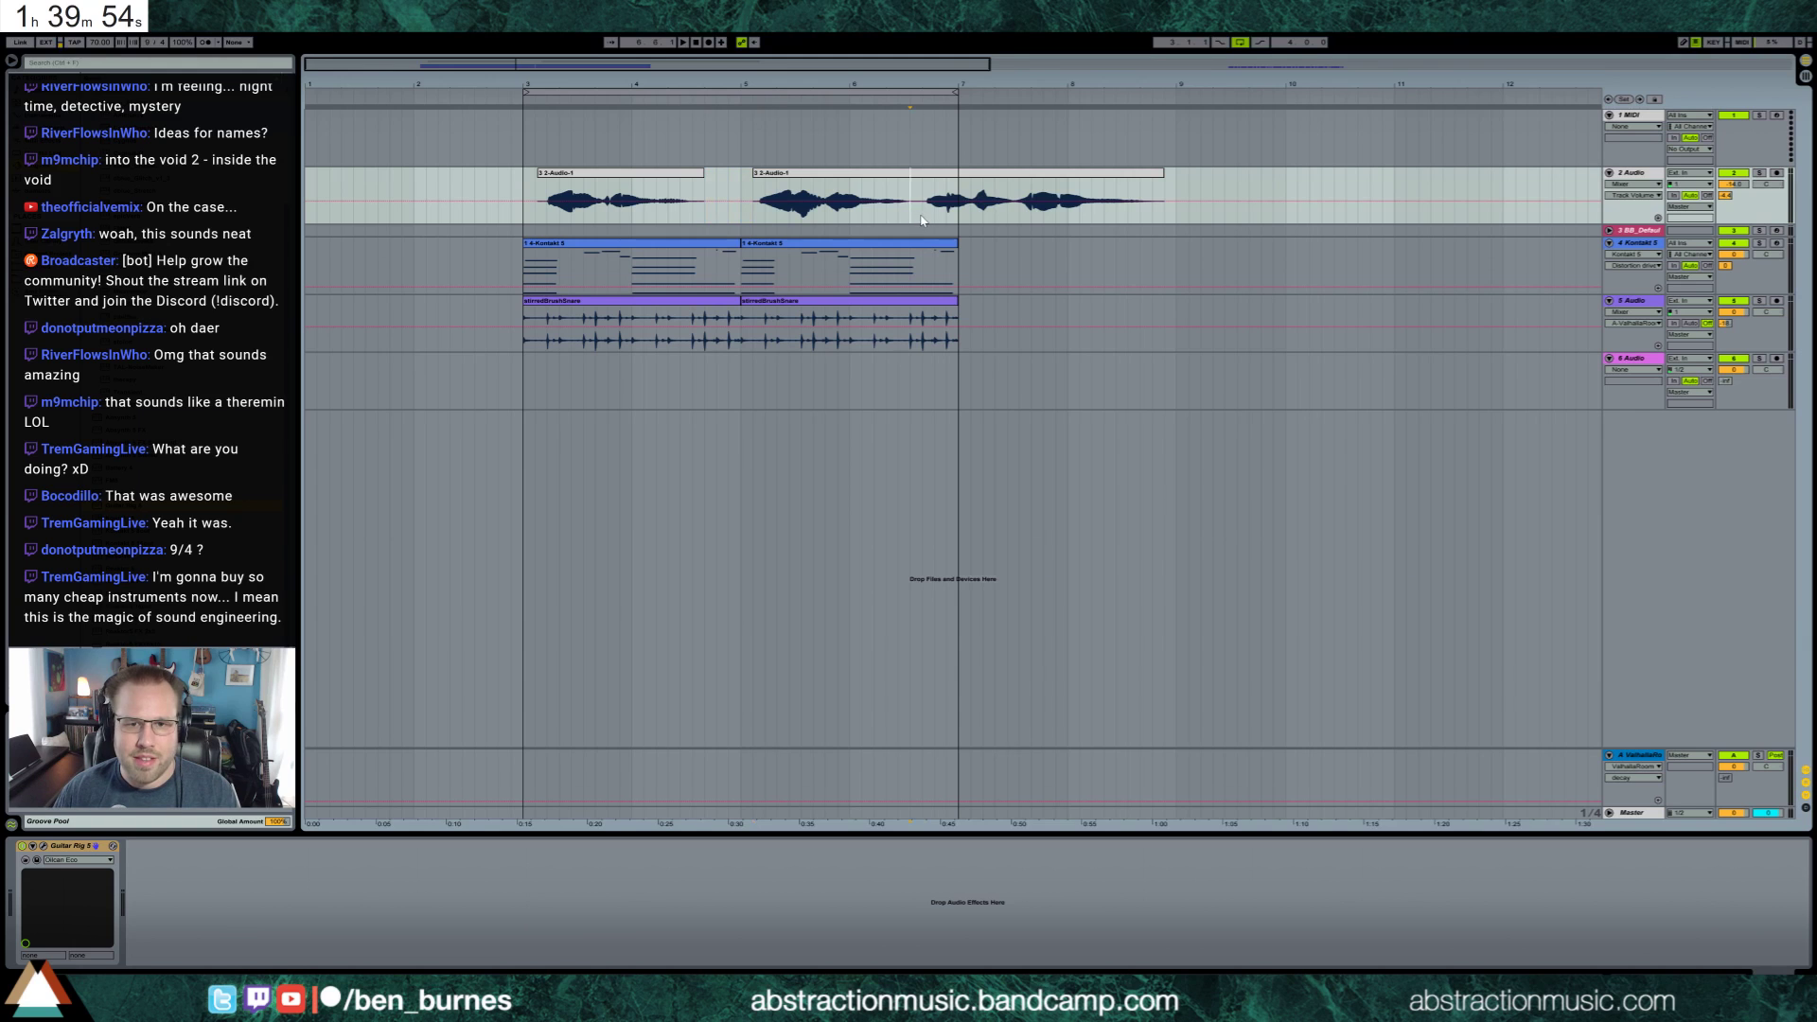
key(Delete)
click(1147, 174)
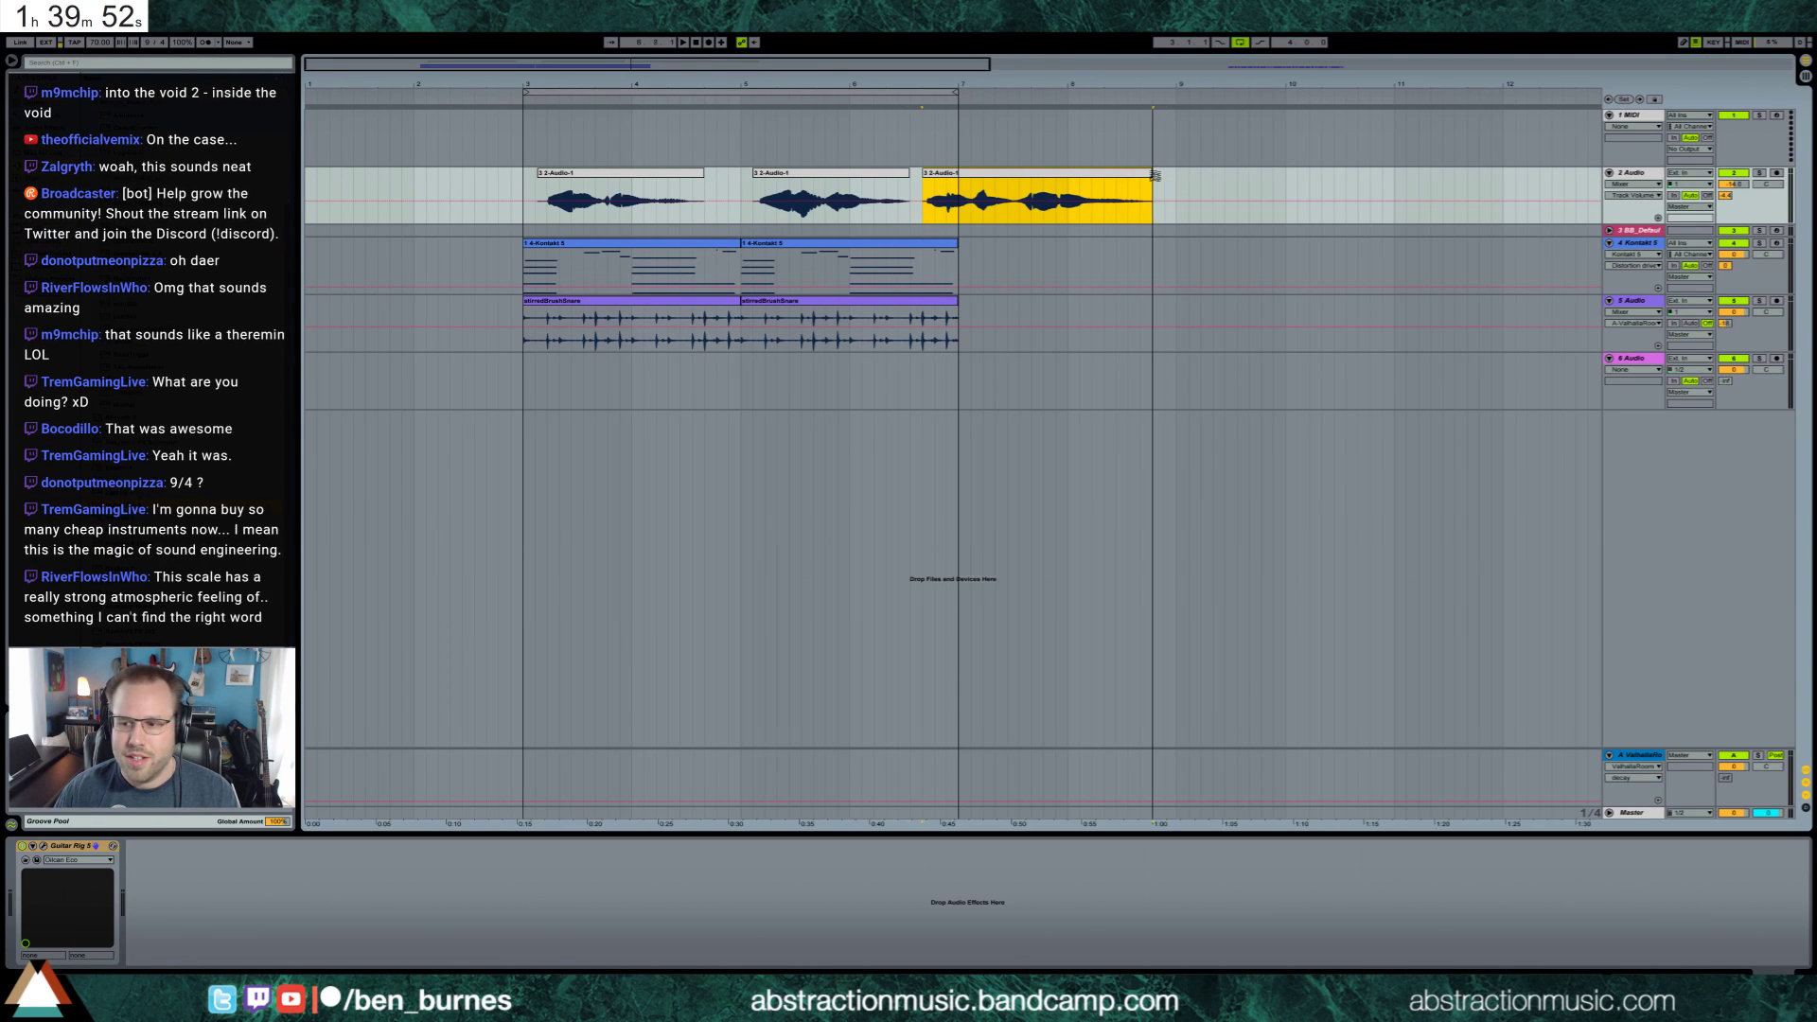
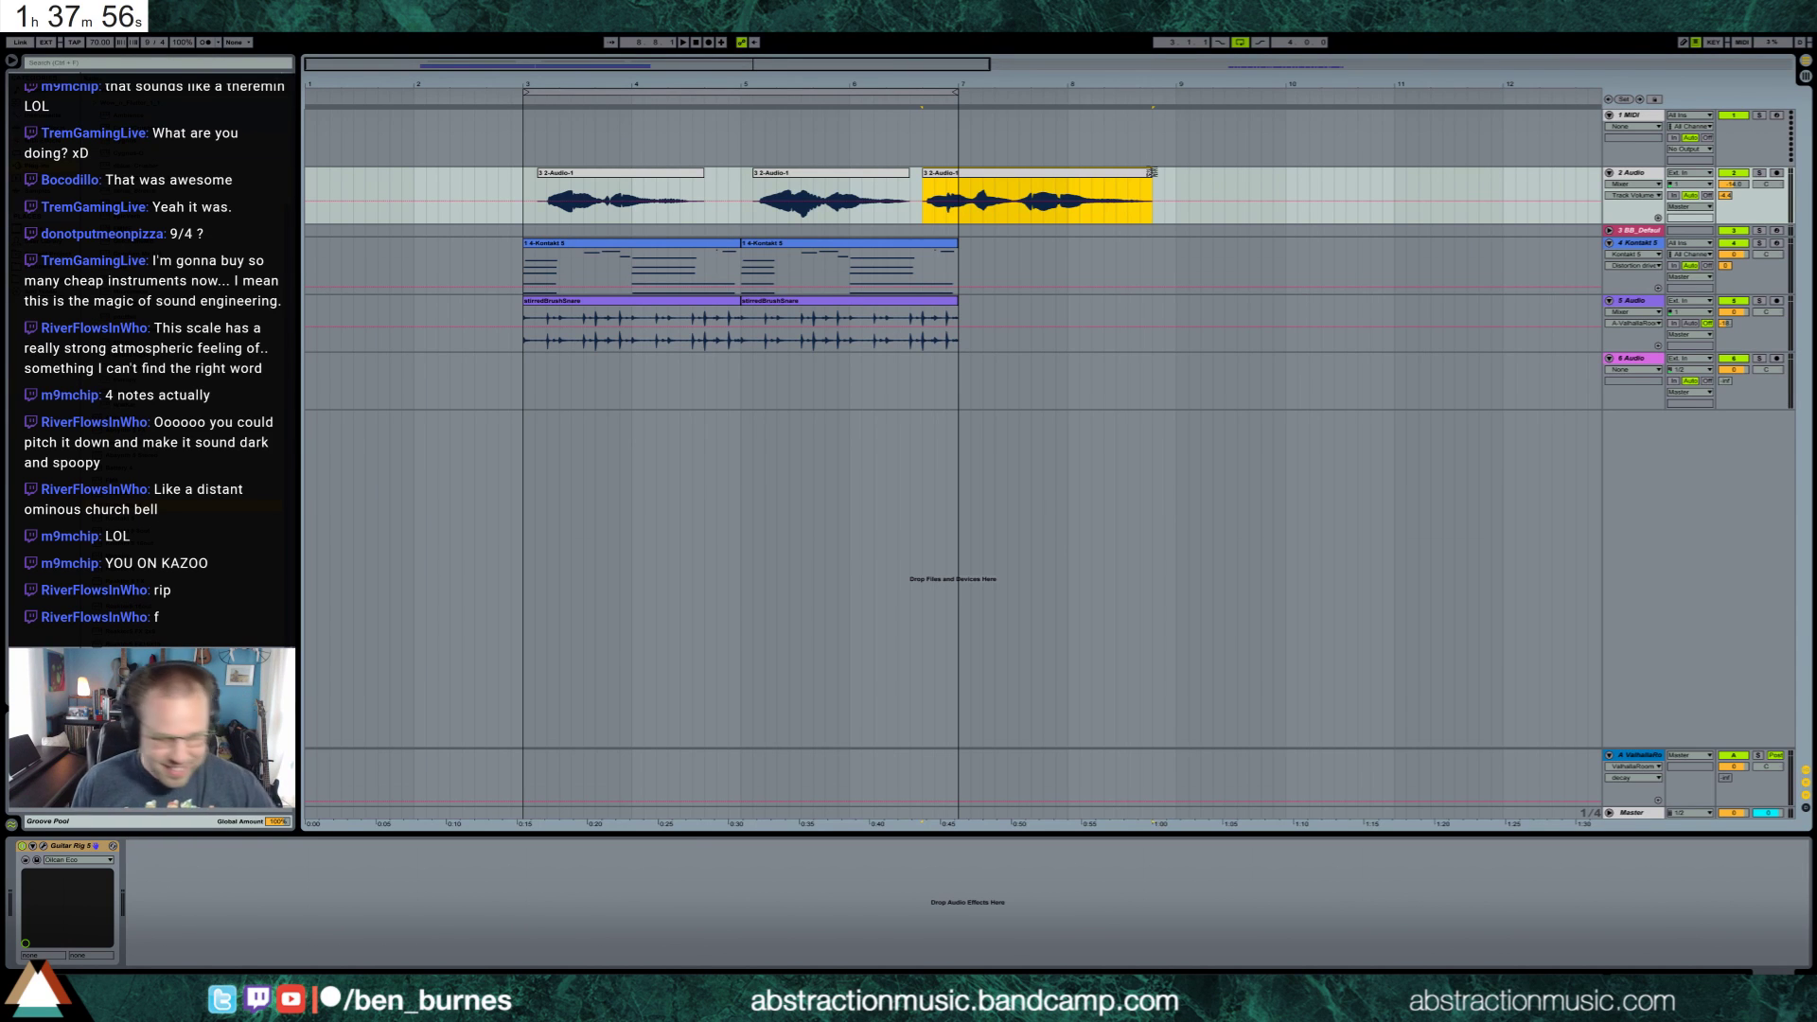
Insert a new audio track below the brush snare track and arm it for recording
click(1635, 301)
key(ctrl+t)
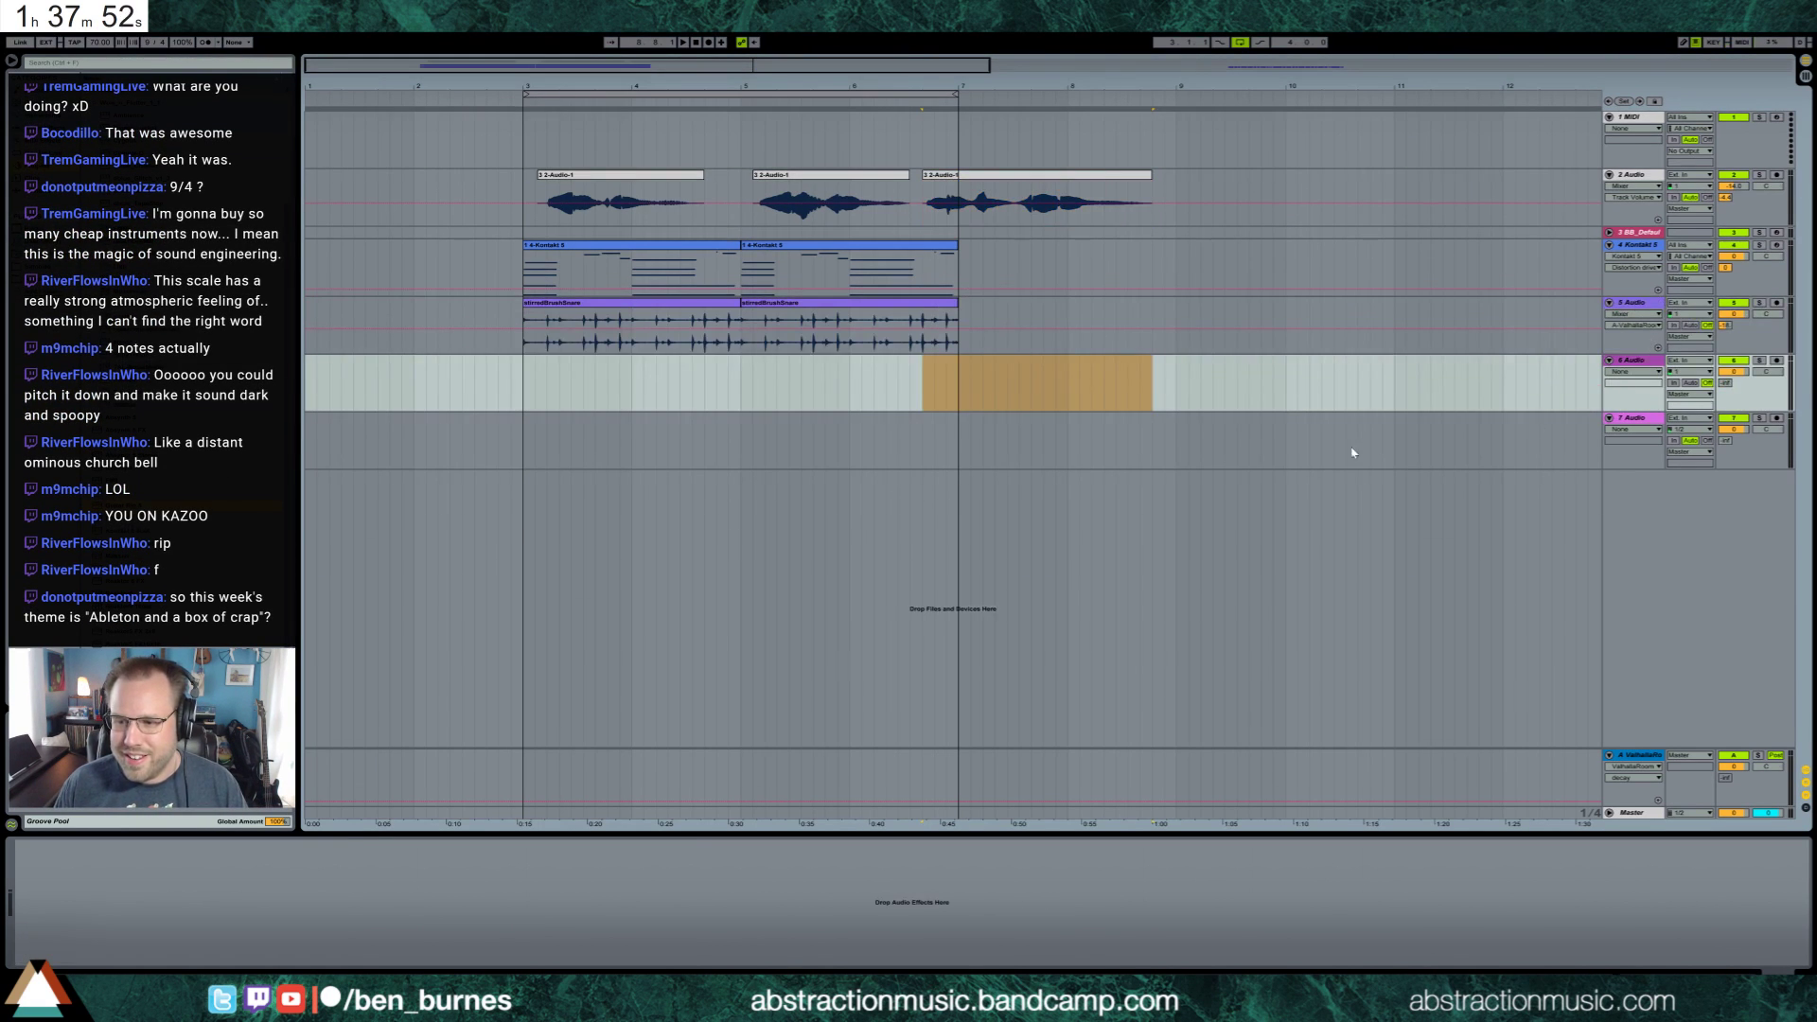
click(522, 390)
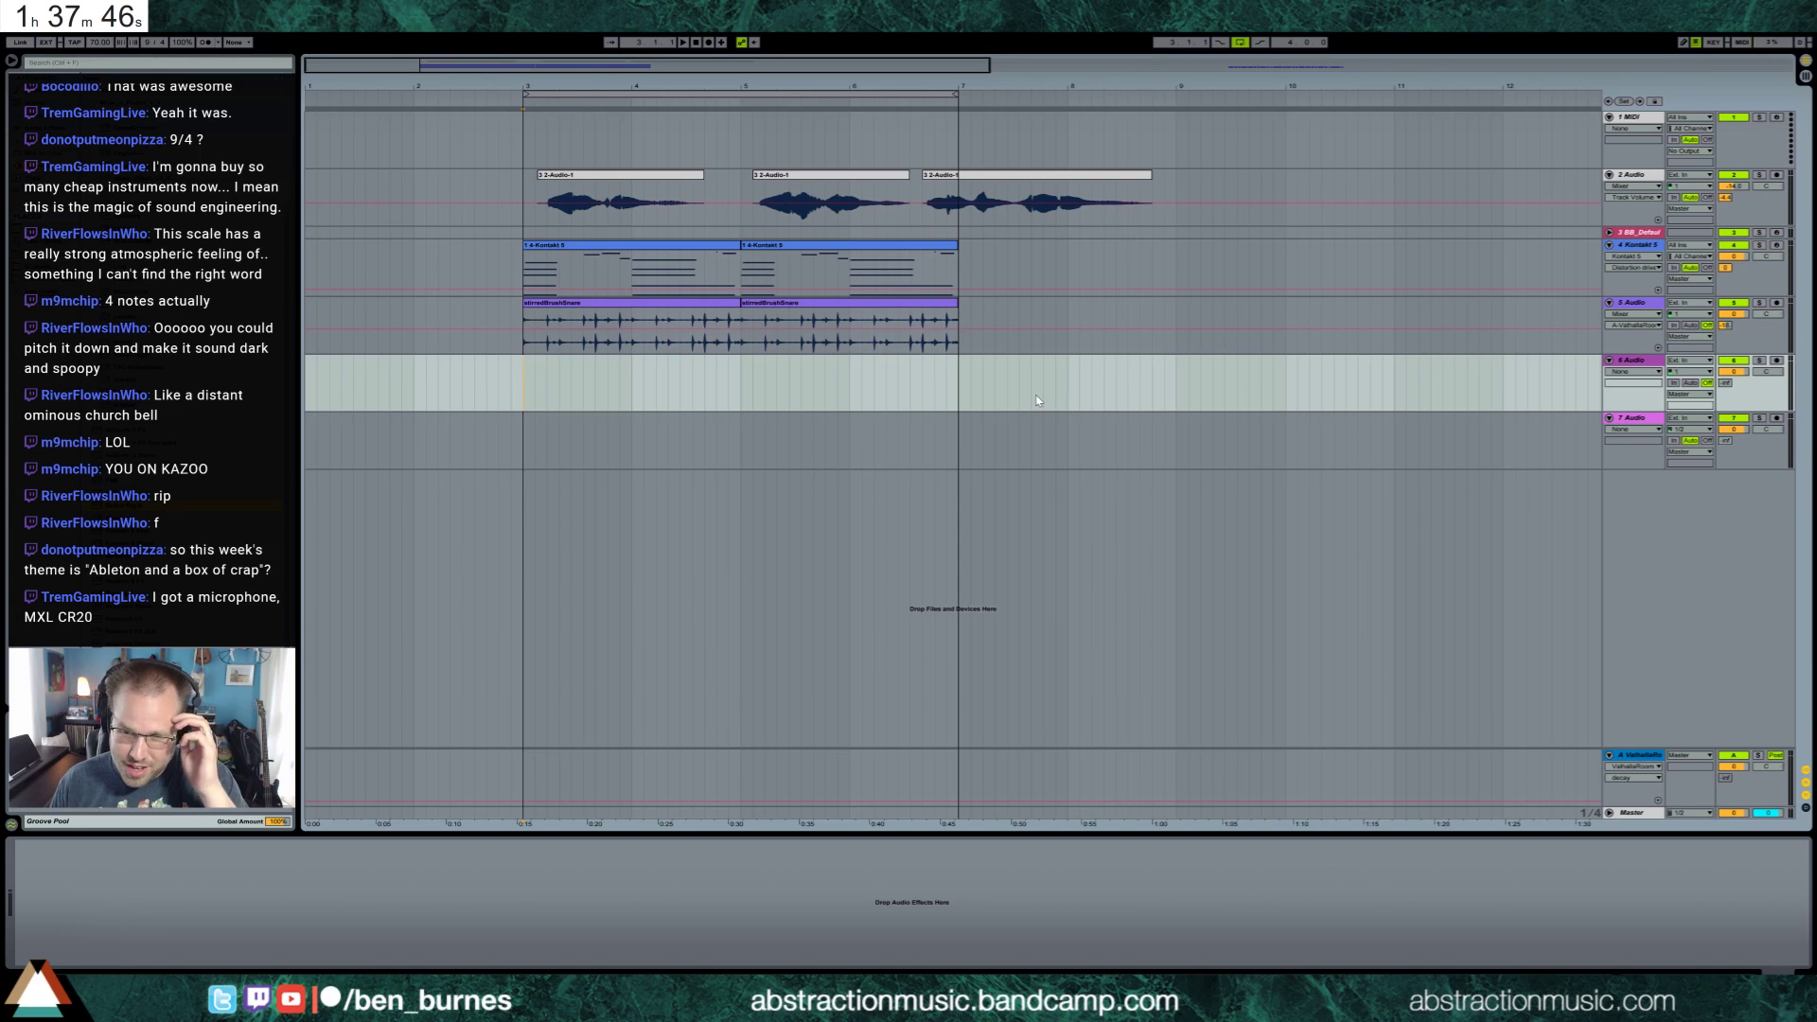
click(1776, 360)
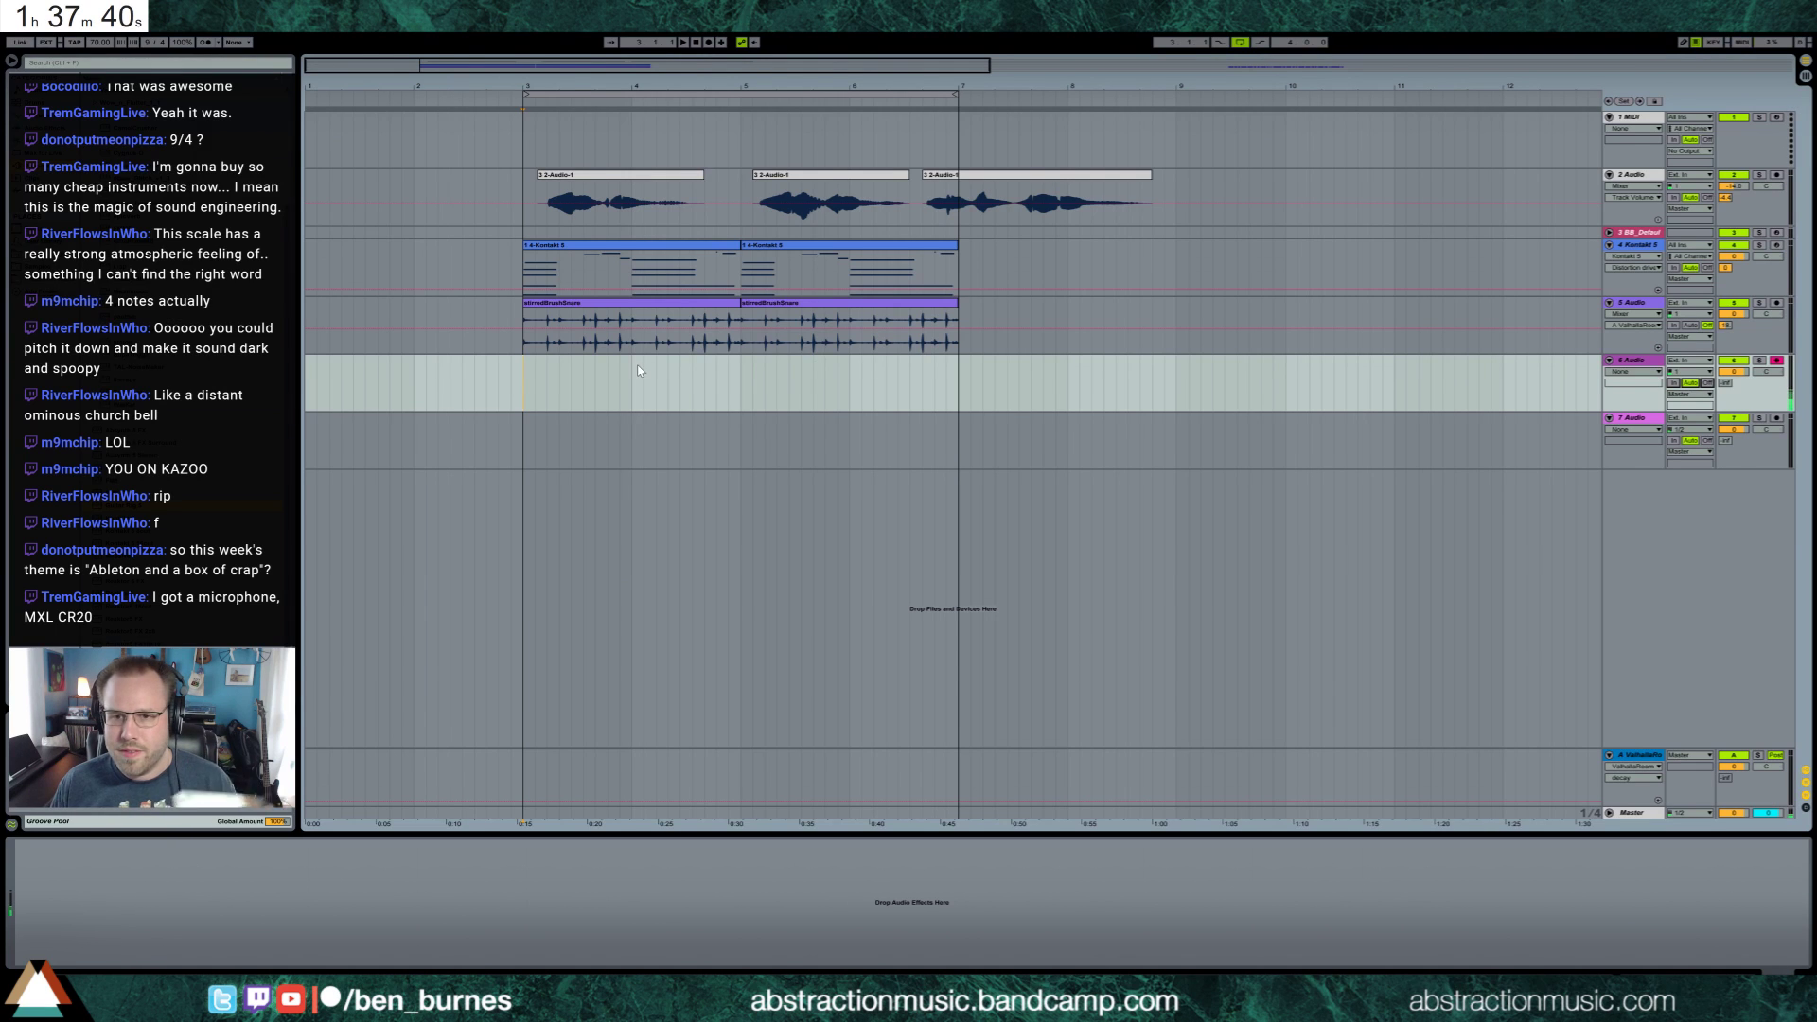
Record a pass from just before bar 3 to bar 7 on the 6 Audio track, trim its start to bar 3, and disarm the track
click(507, 371)
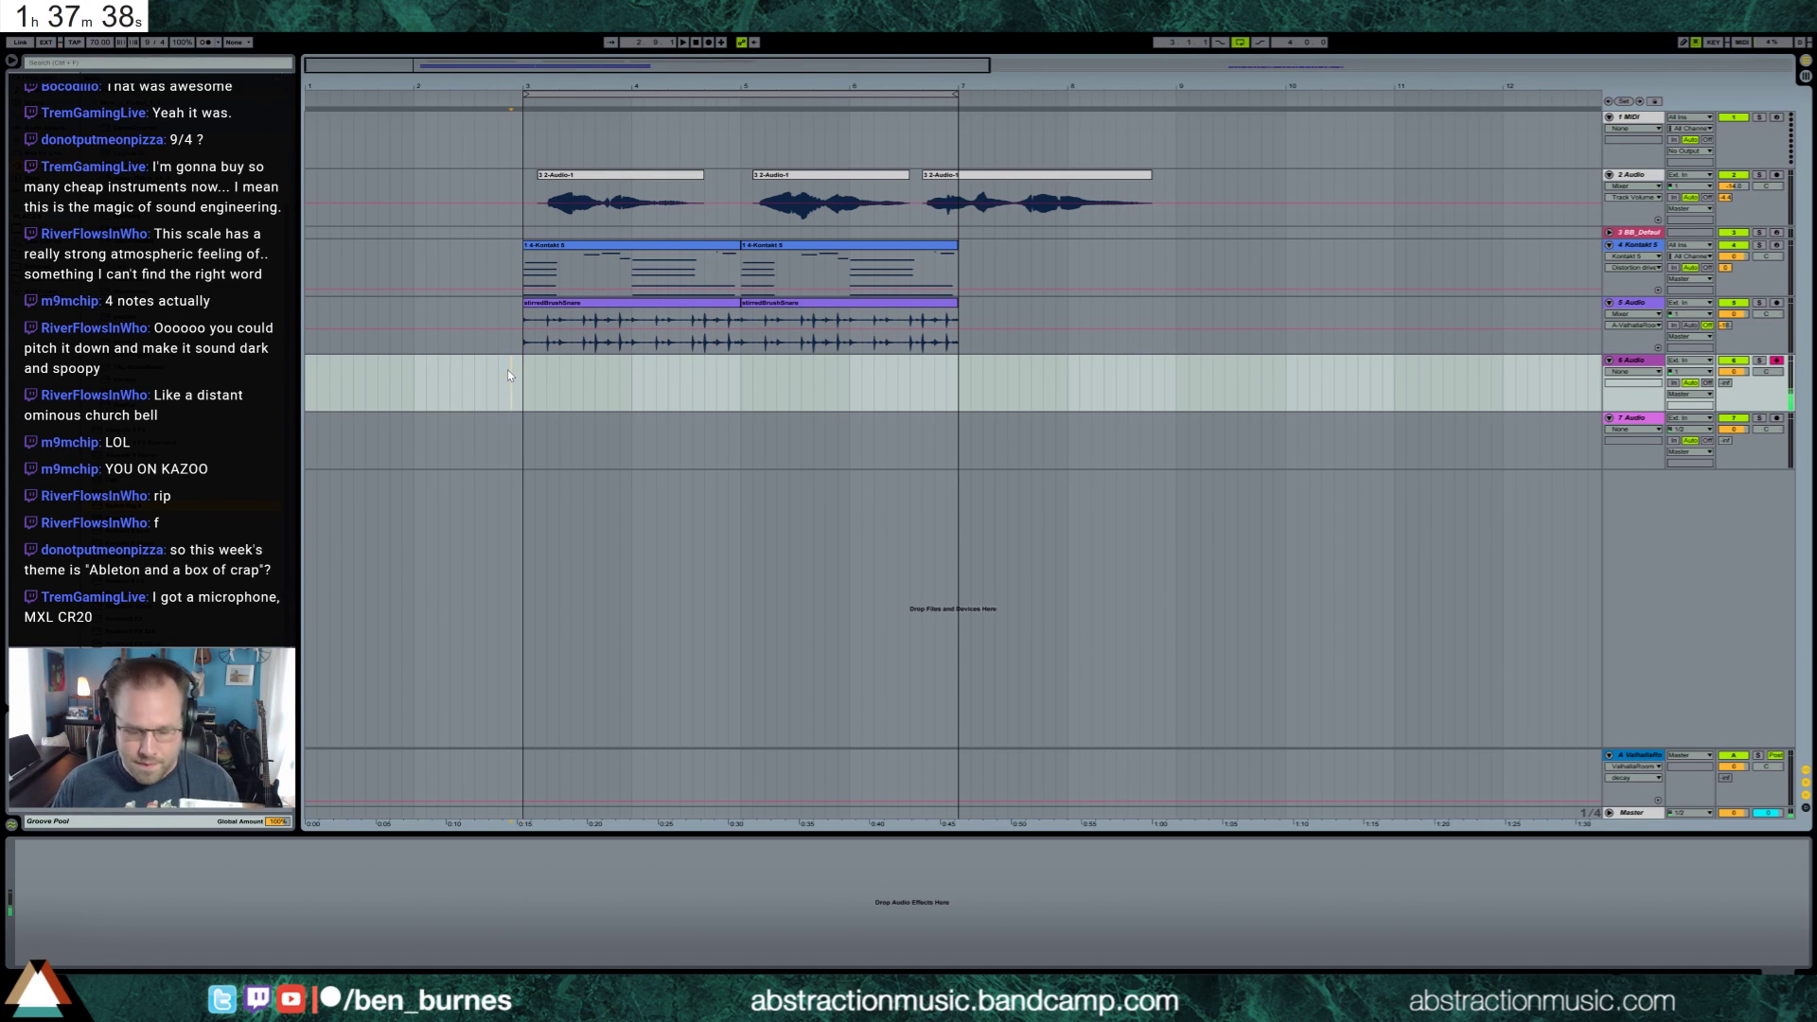
key(space)
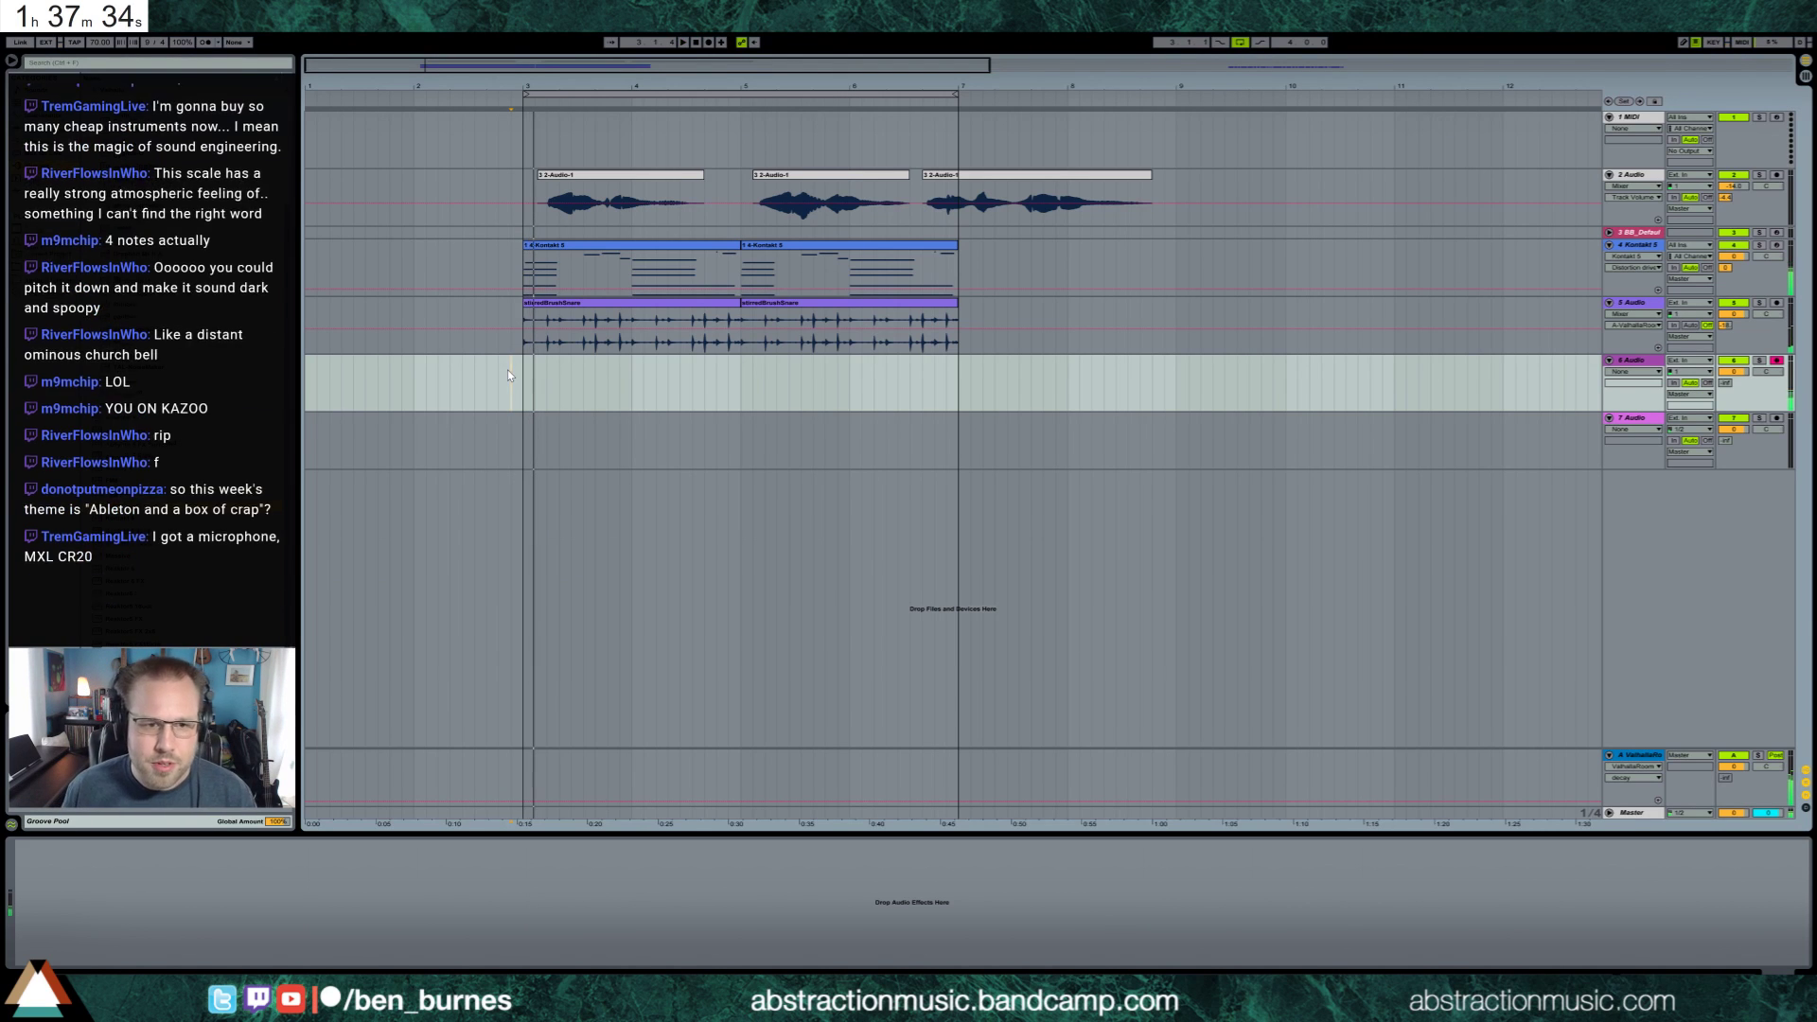
key(space)
click(503, 373)
key(F9)
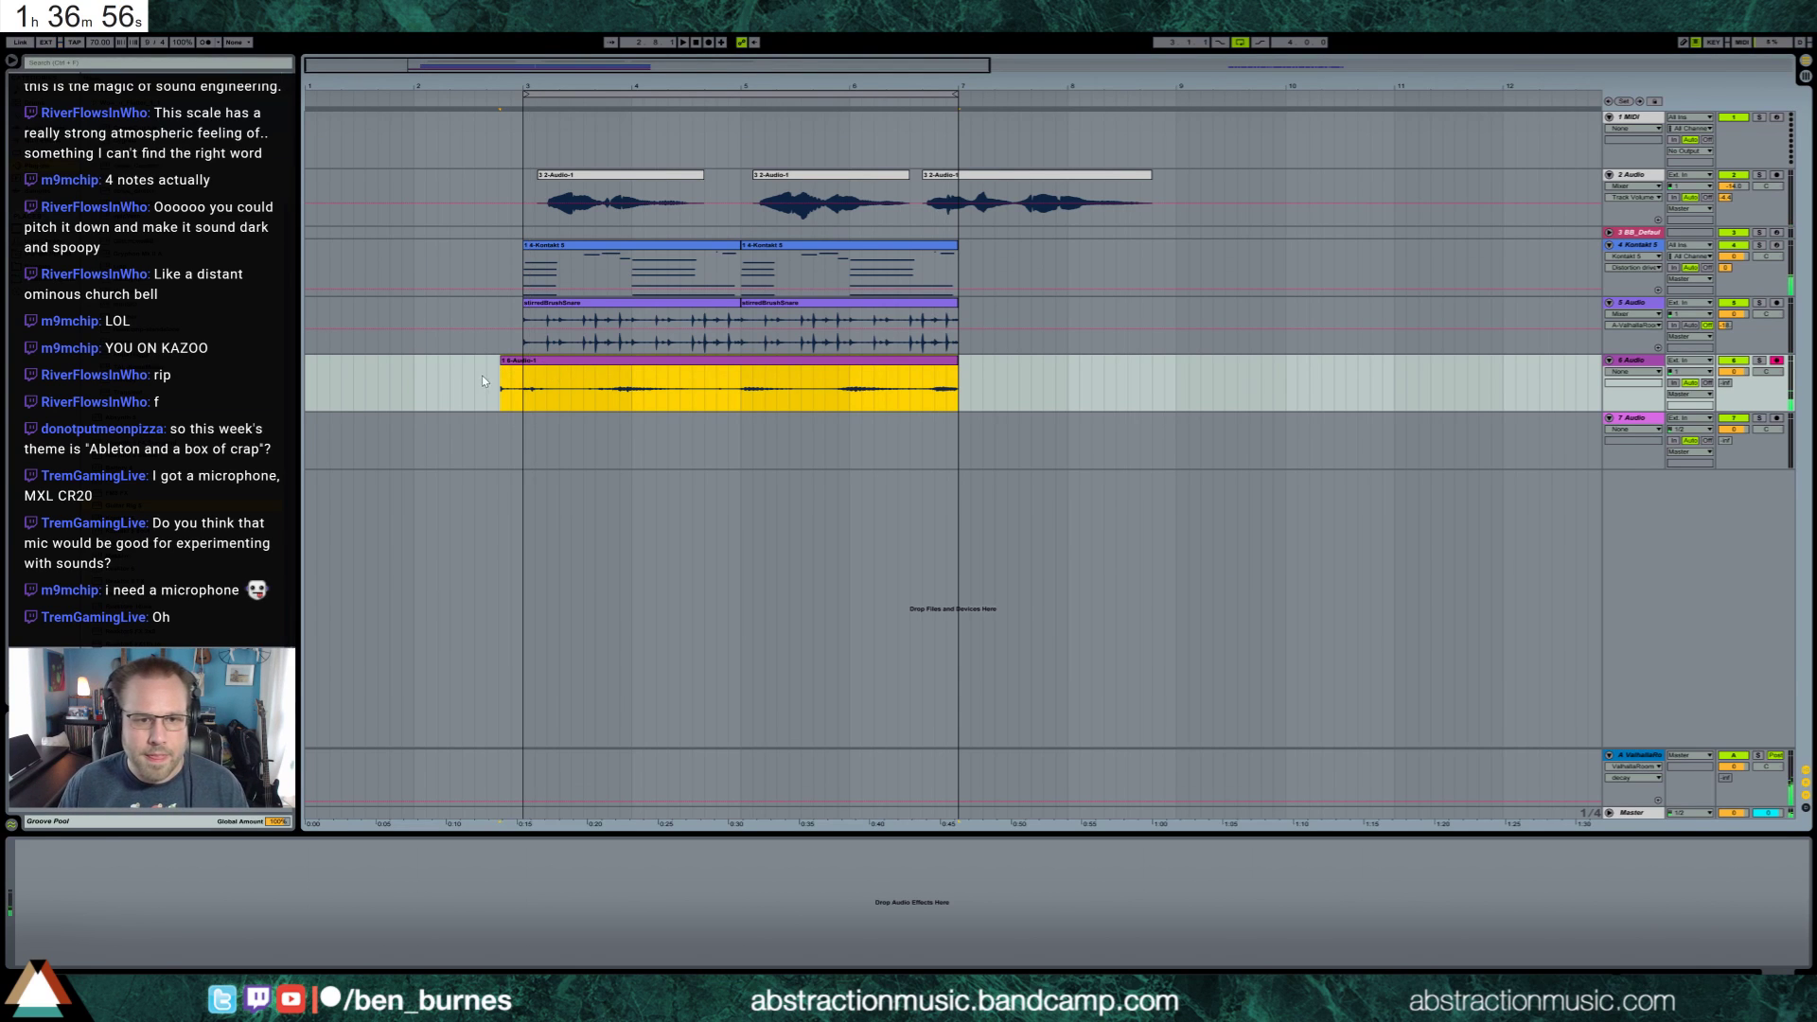
key(space)
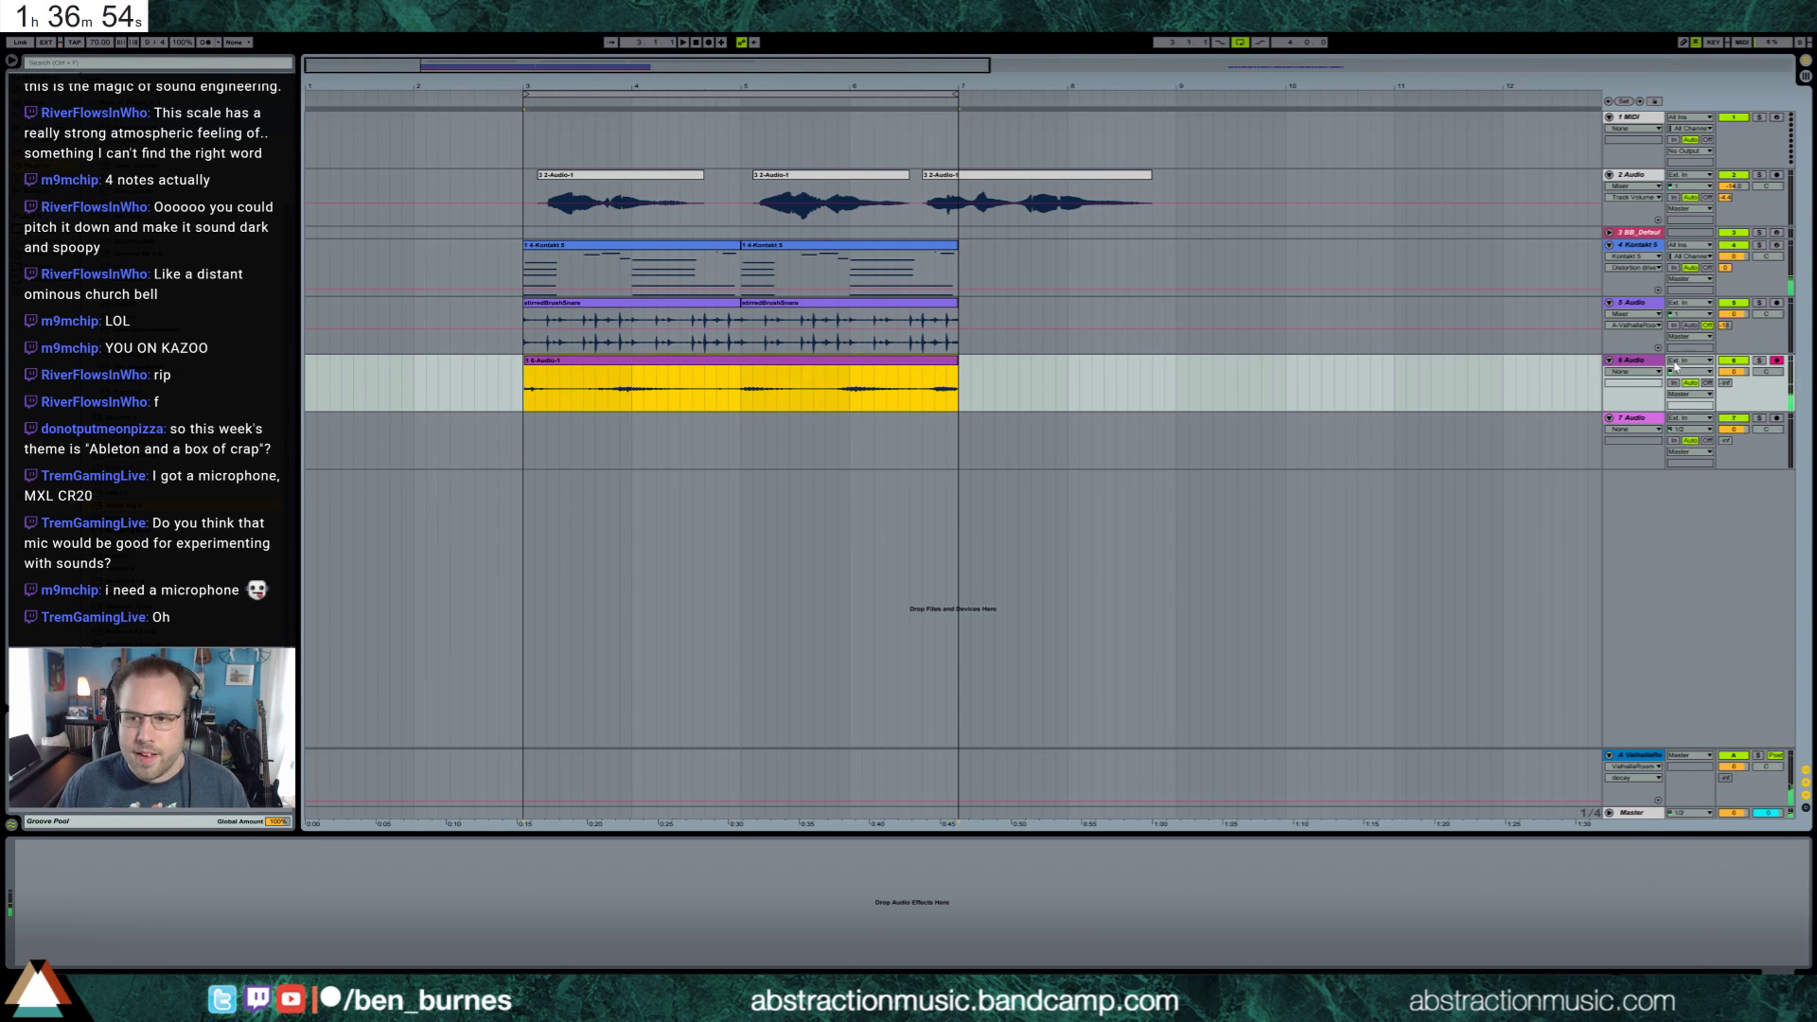
click(1776, 360)
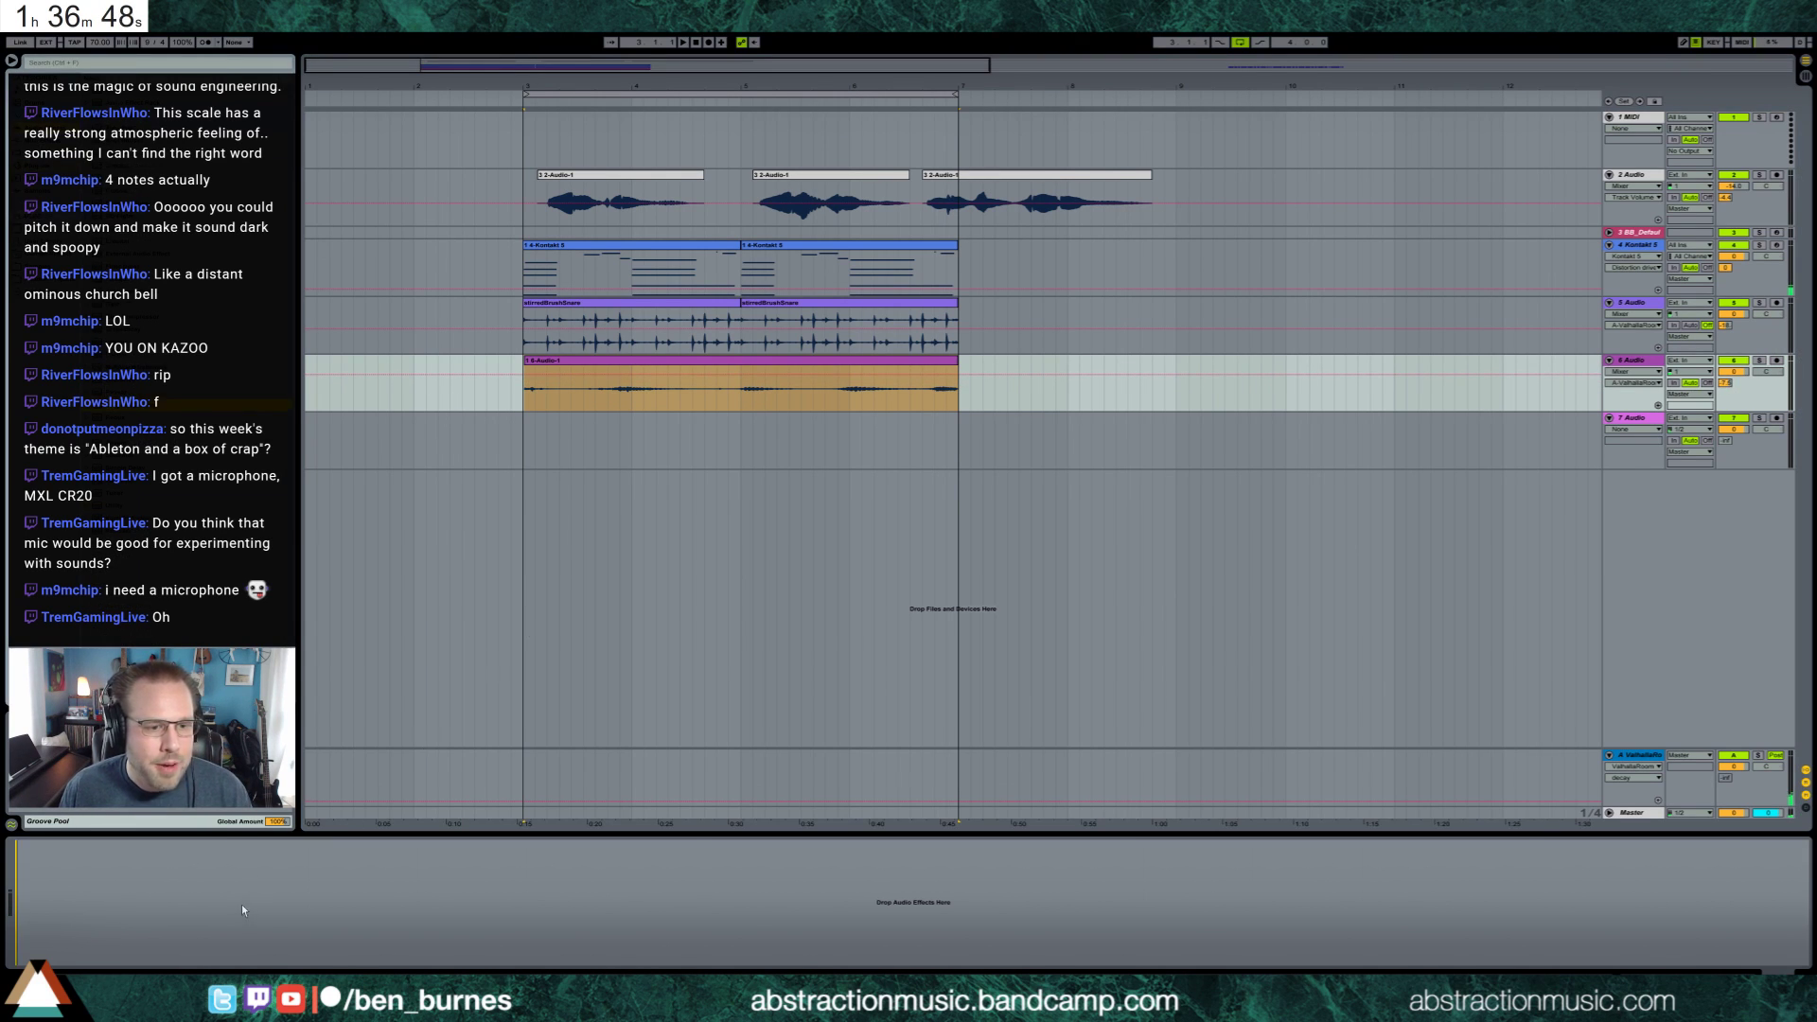
Add a Ping Pong Delay to the 6 Audio track and nudge the recorded clip's start marker slightly earlier
drag(243, 910, 243, 910)
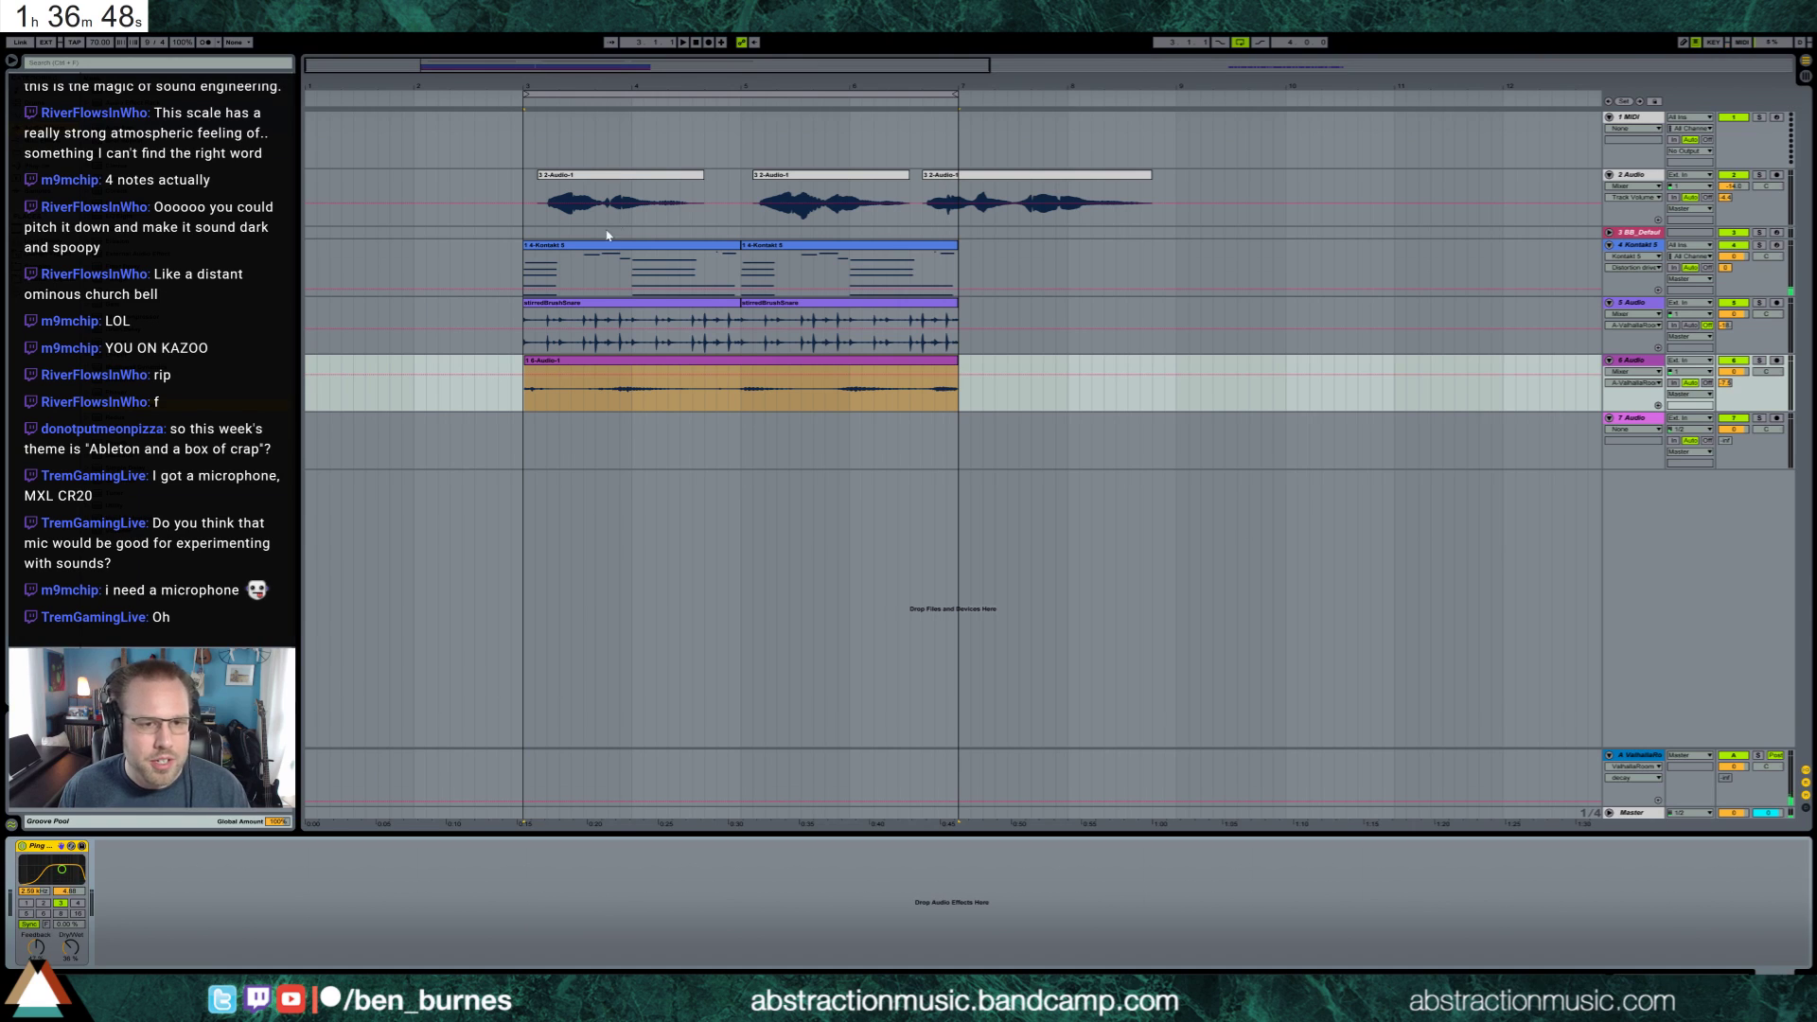
double_click(534, 364)
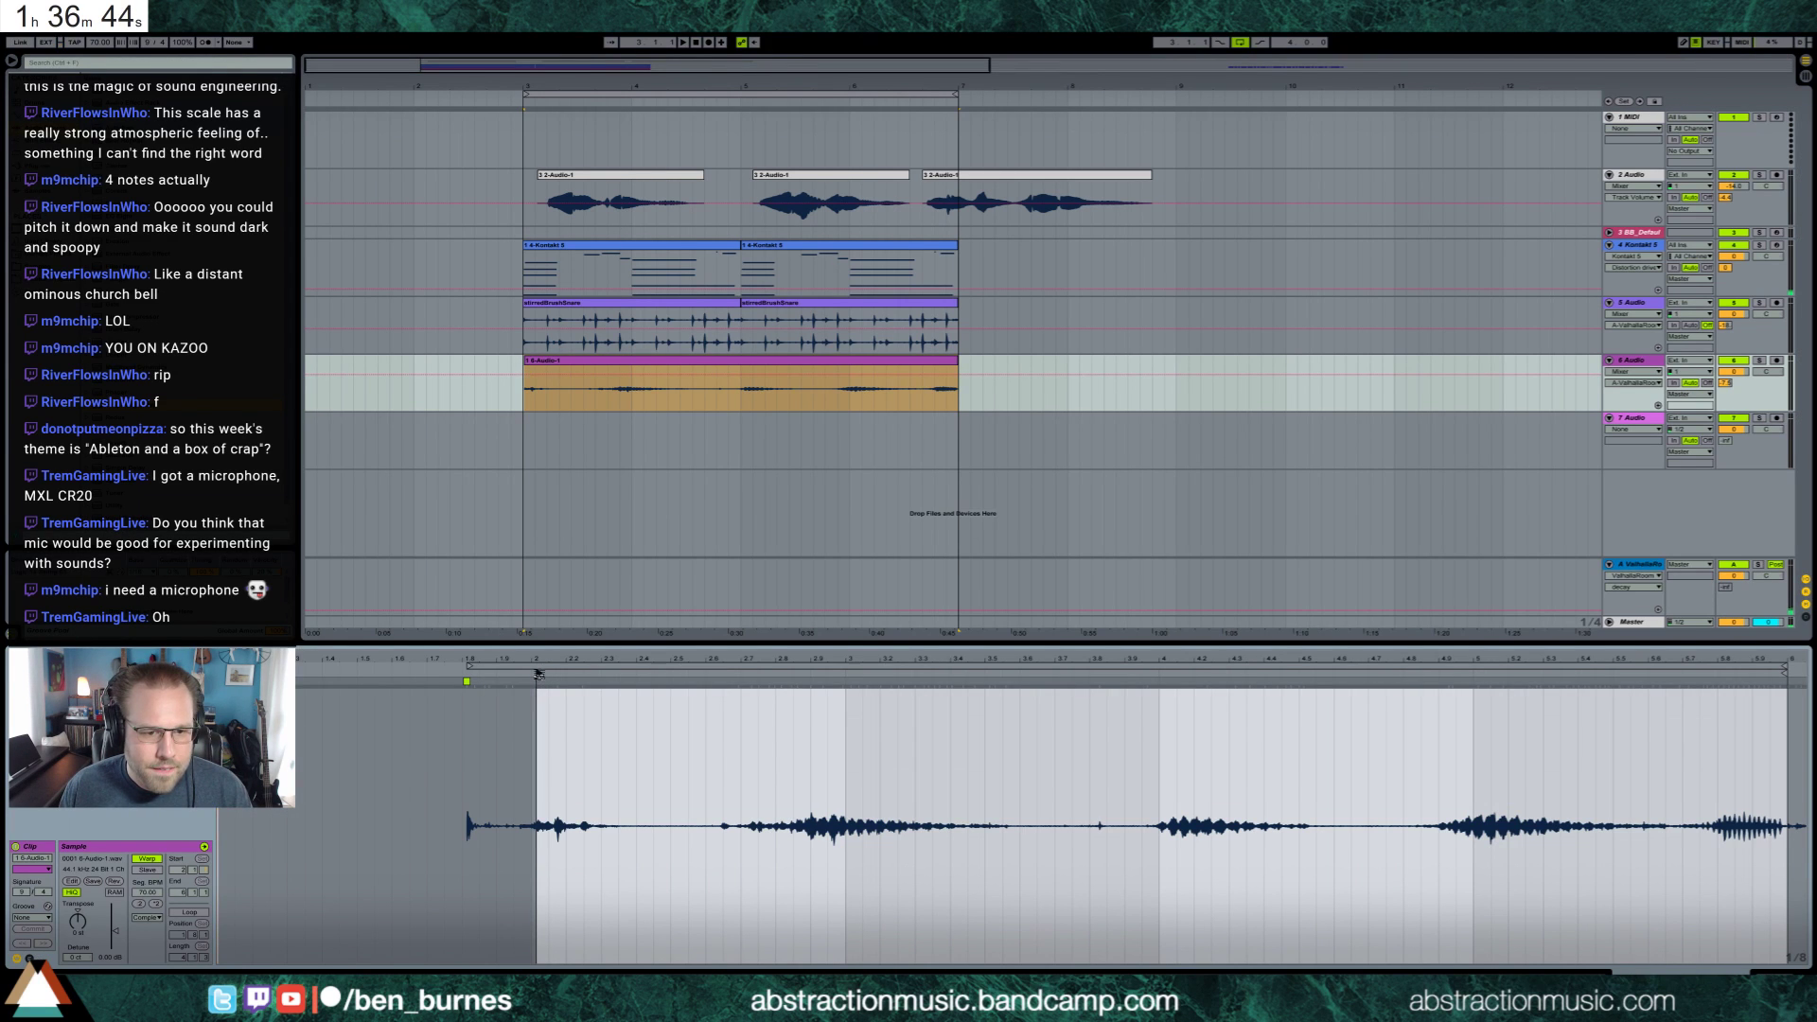
click(533, 678)
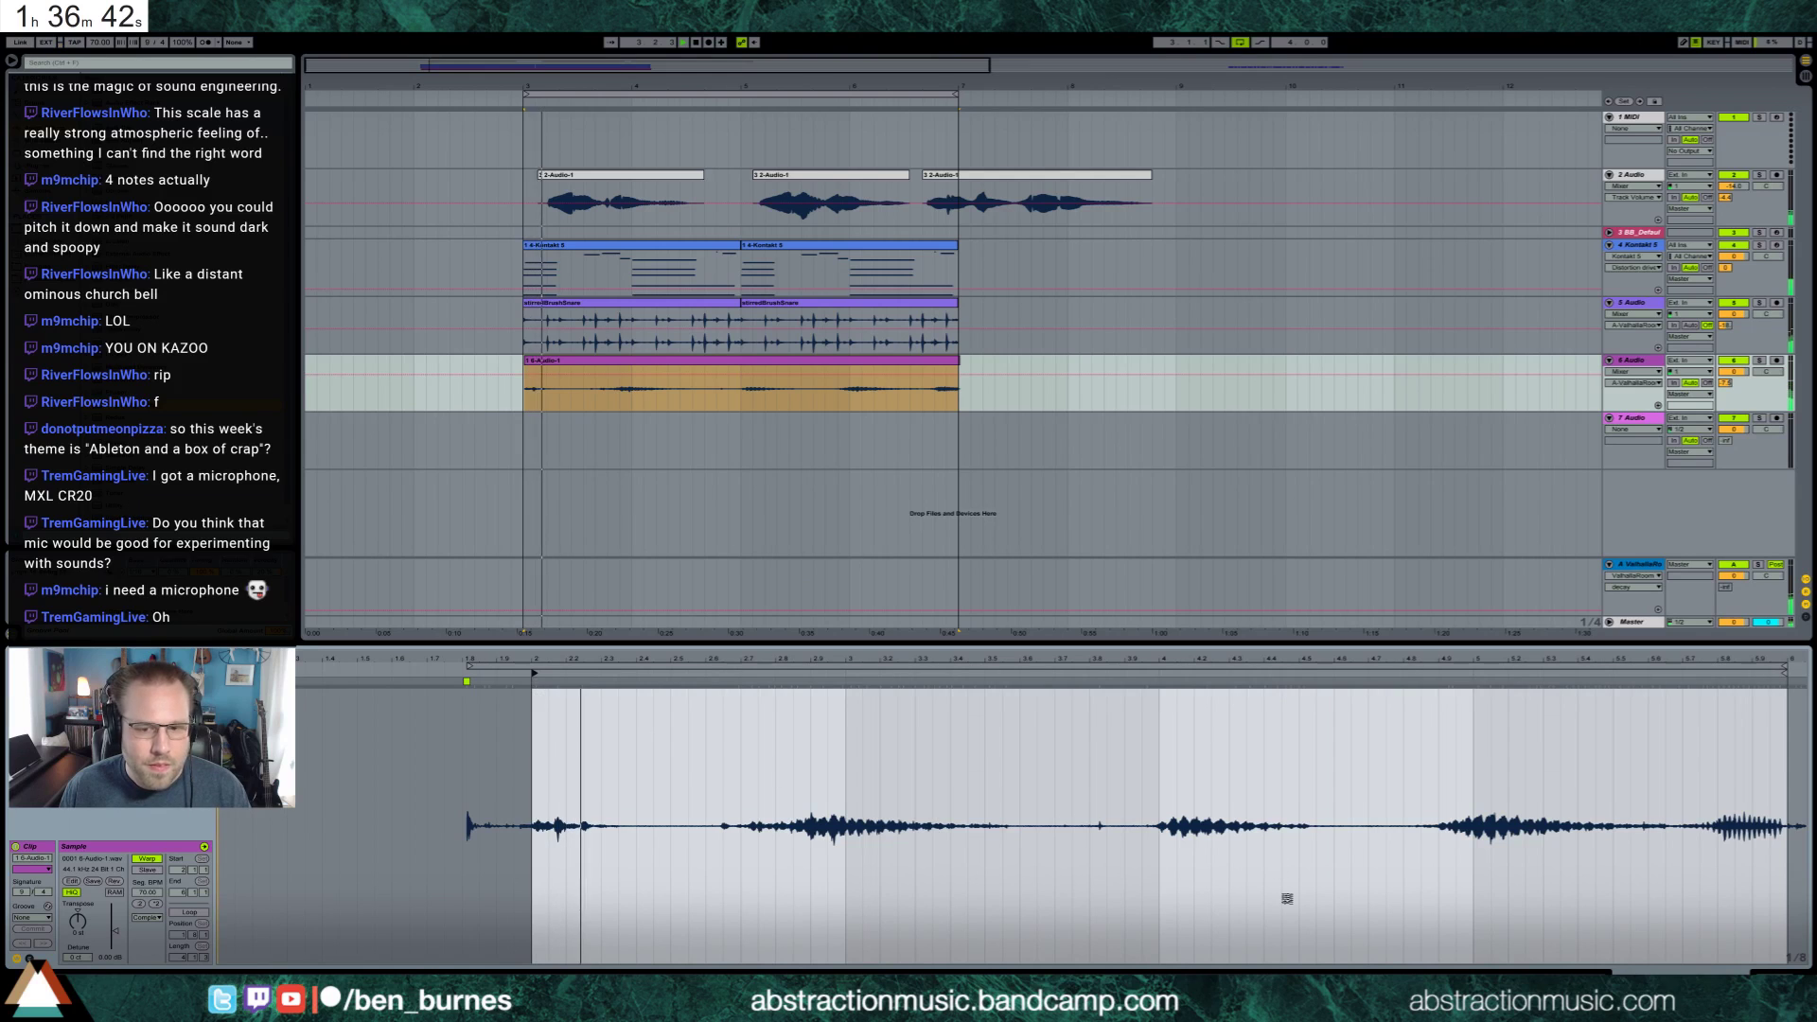
Raise the Ping Pong Delay's filter frequency, and adjust its dry/wet mix and the 6 Audio track's reverb send
key(shift+Tab)
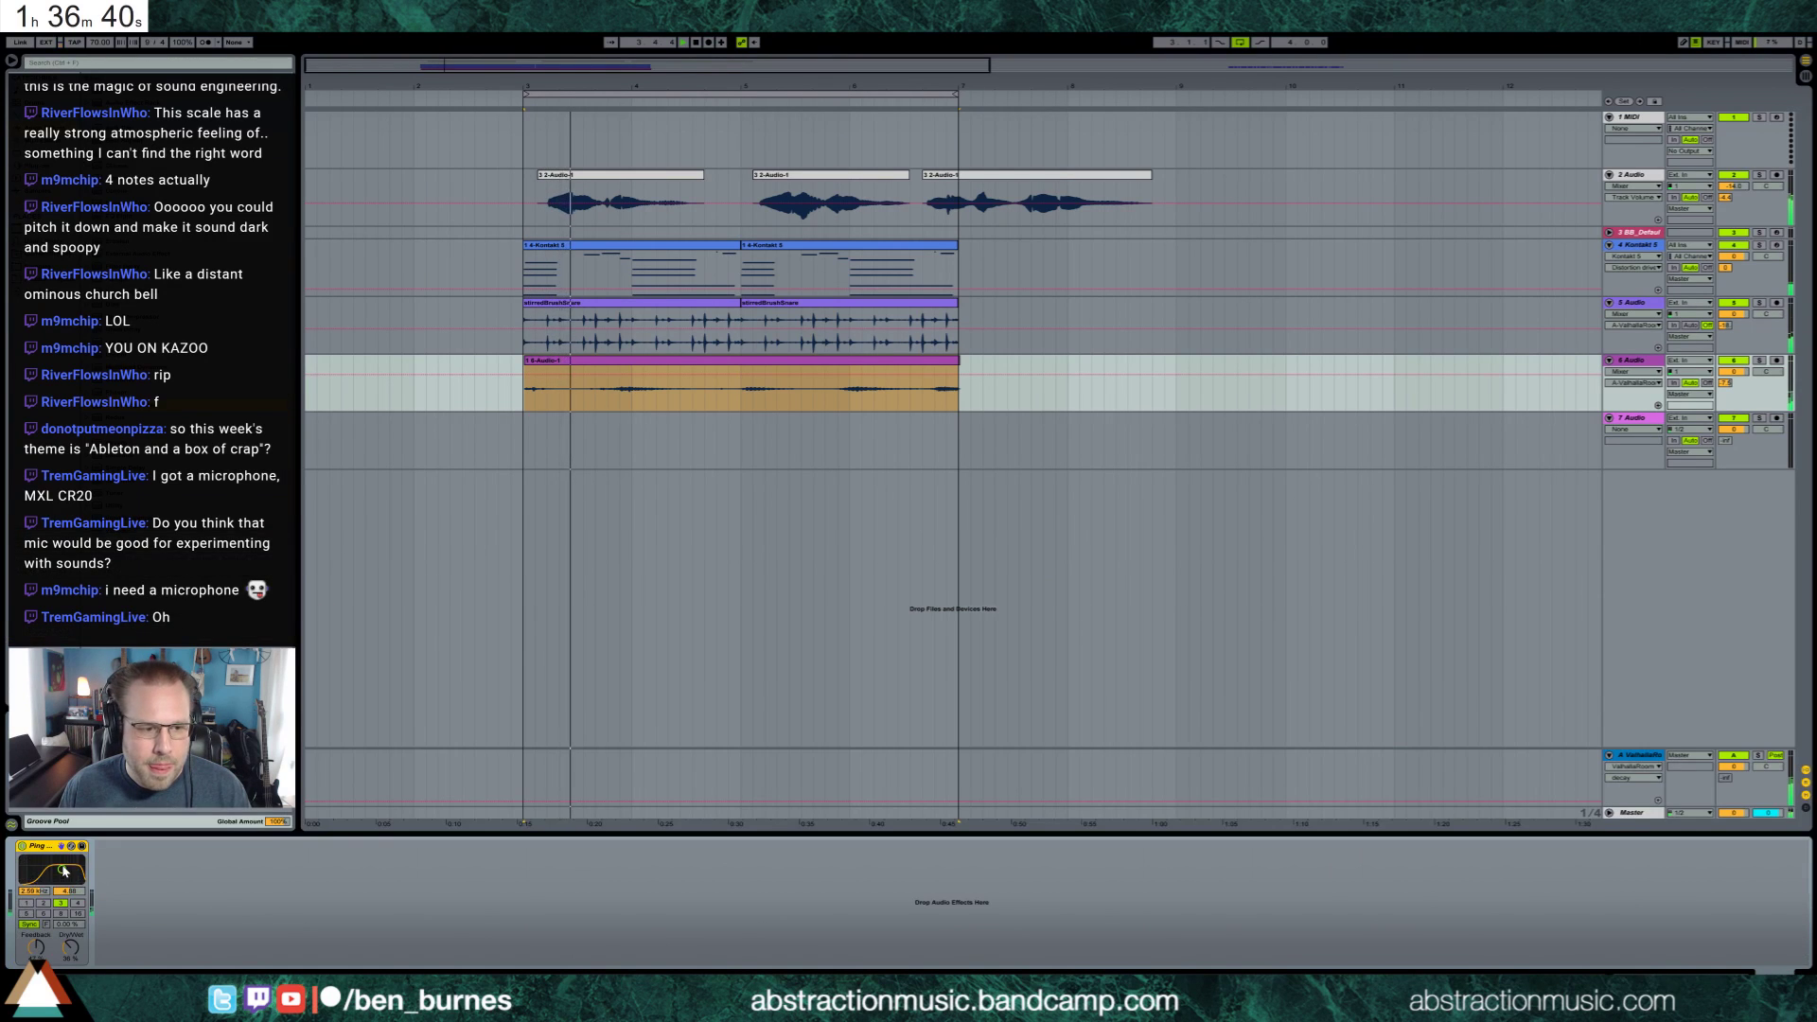
drag(69, 868, 70, 868)
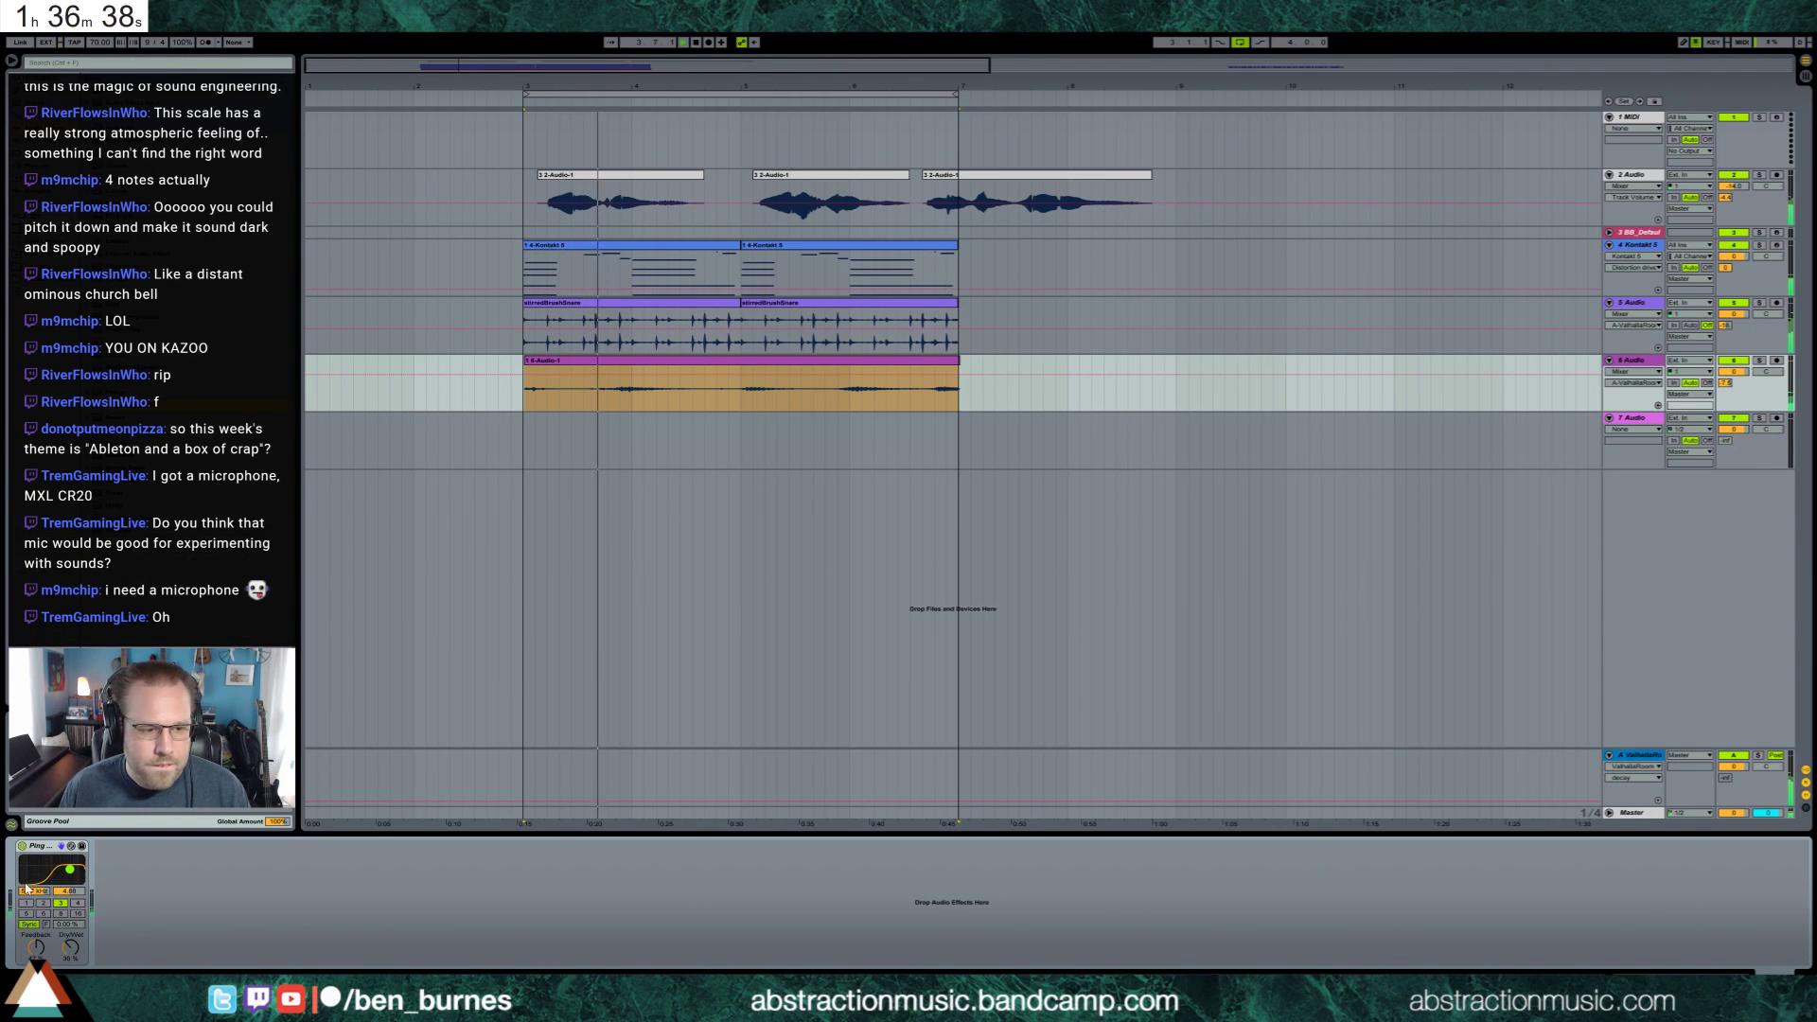
mouse_move(70, 947)
mouse_down()
mouse_move(70, 931)
mouse_move(36, 955)
mouse_move(66, 943)
mouse_up()
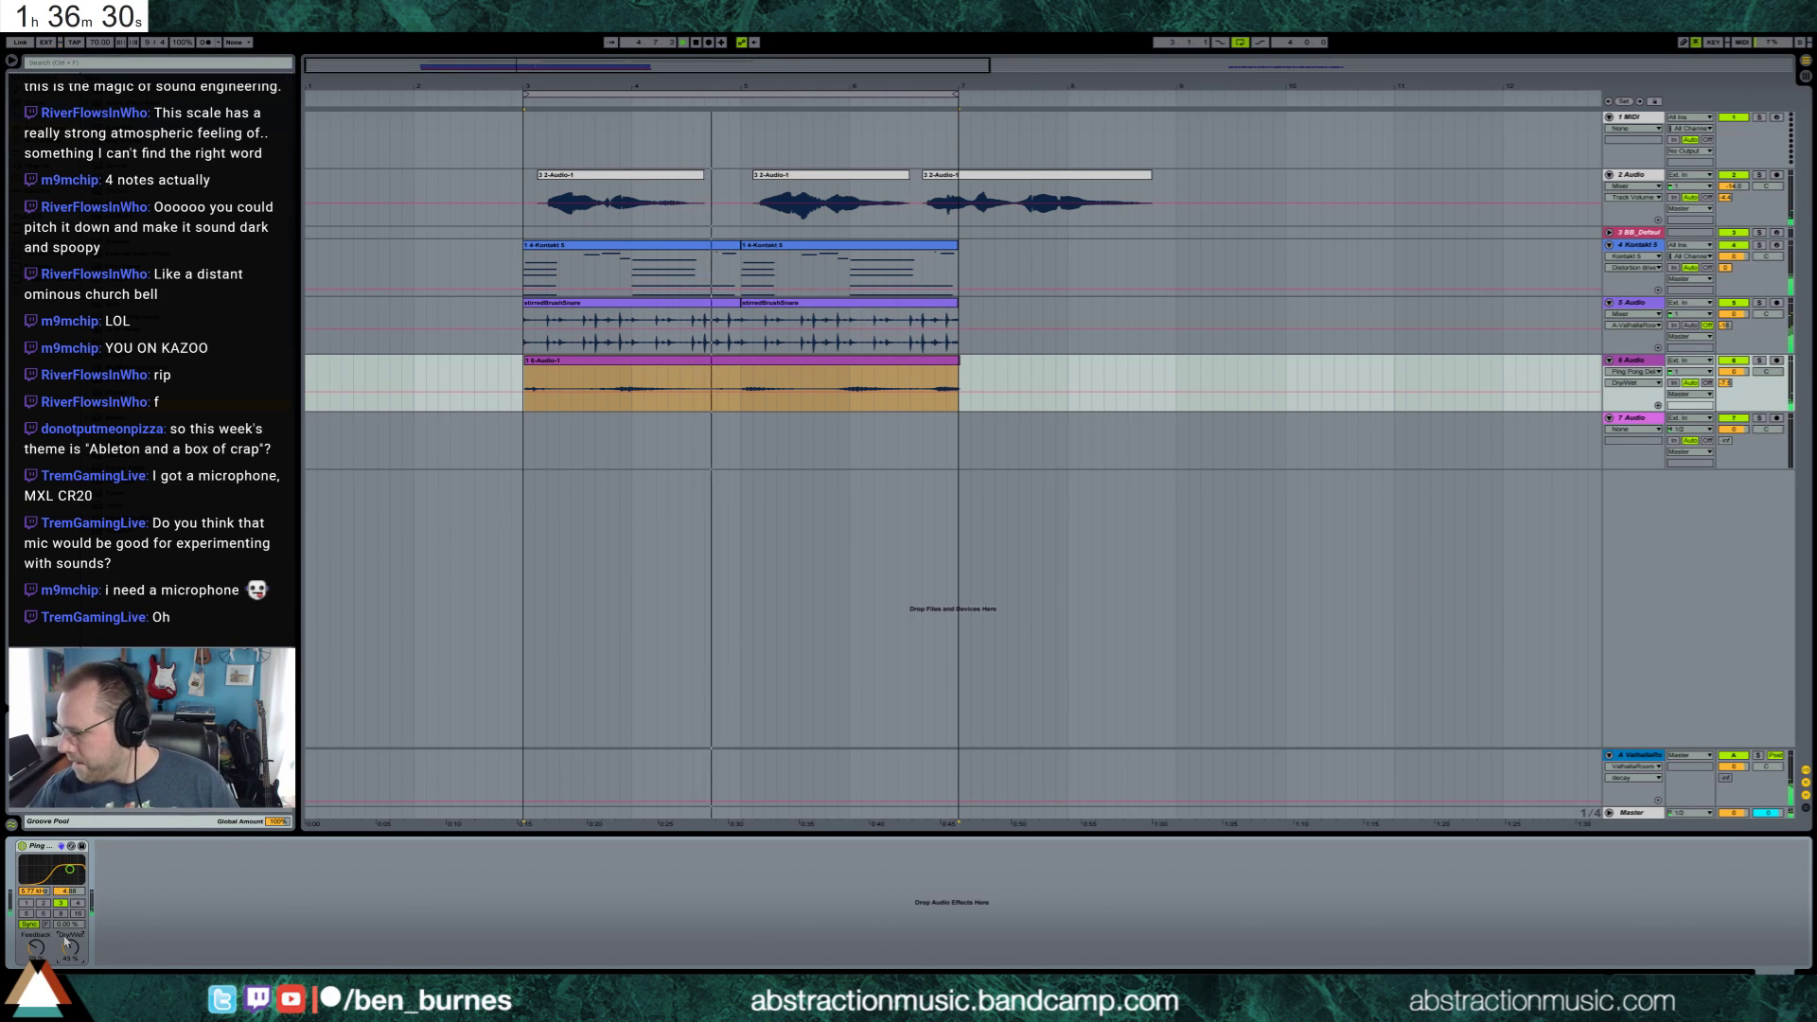
click(1723, 383)
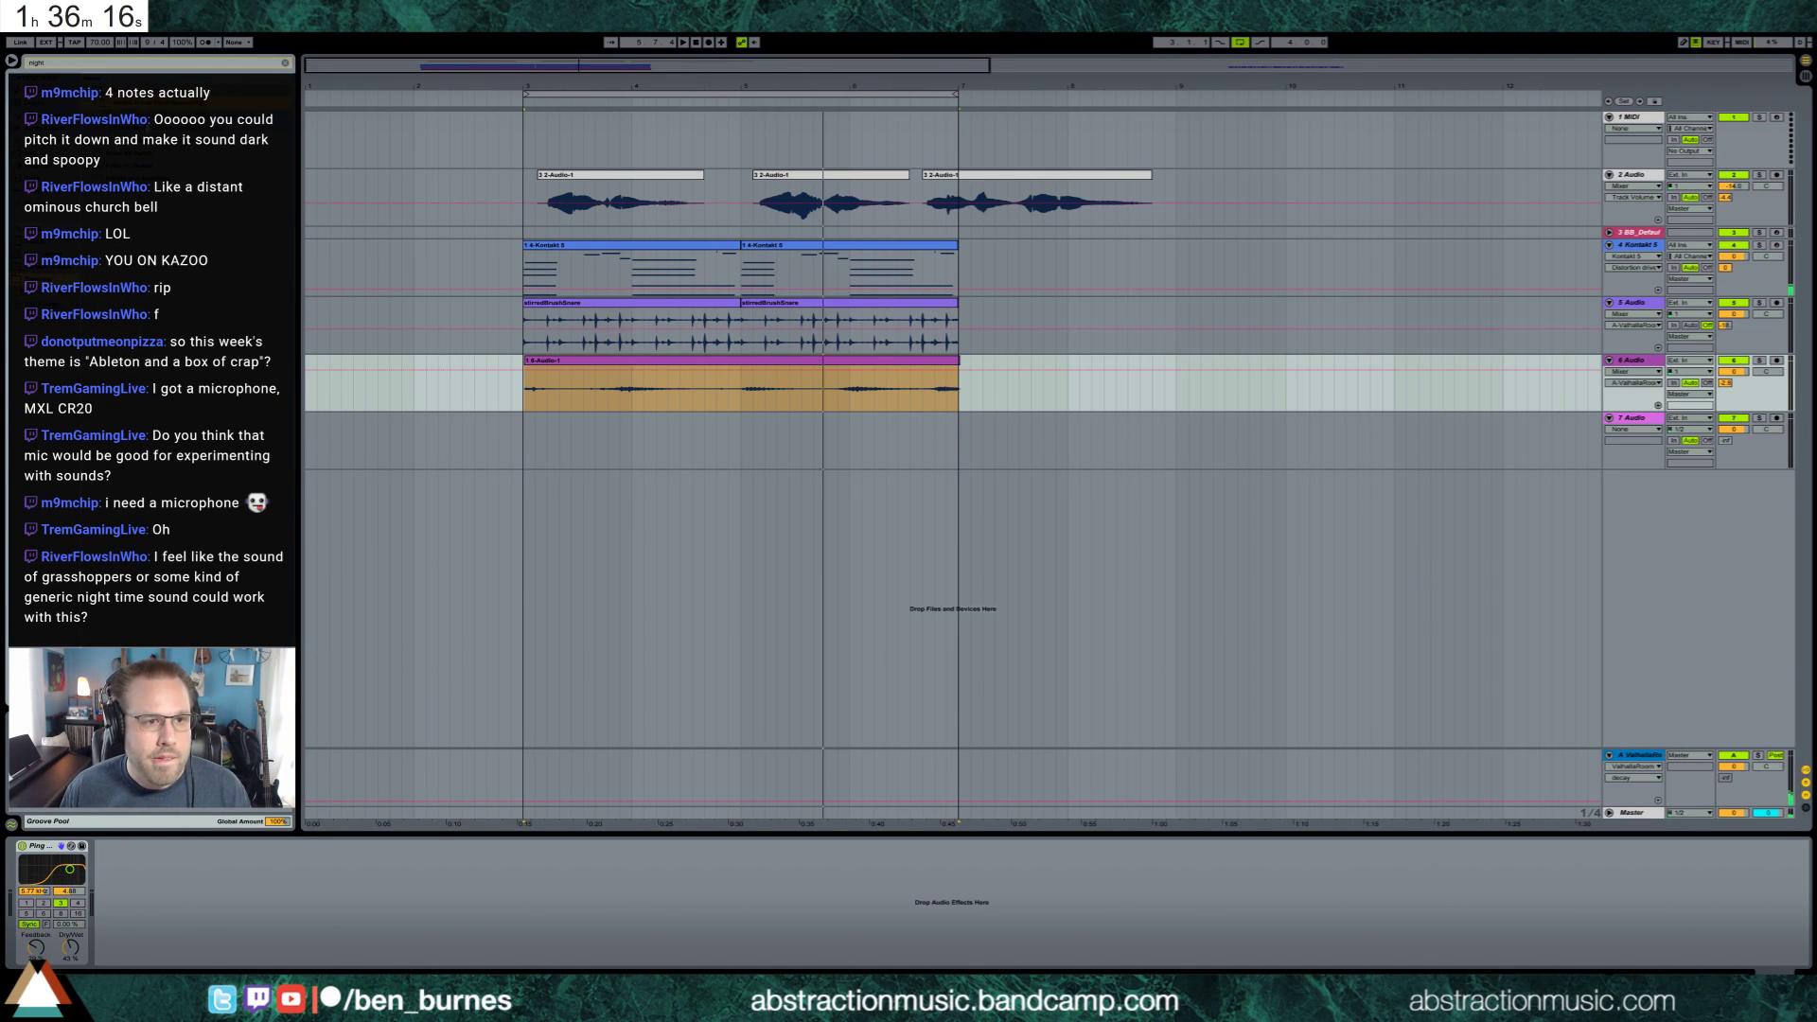
Place the Abstraction - Field Recording - Nighttime sample on the 7 Audio track at bar 3
drag(549, 403, 521, 437)
Duplicate the second piano and snare clips and the 6 Audio clip at bar 7, and extend the loop to bar 9
drag(955, 273, 742, 326)
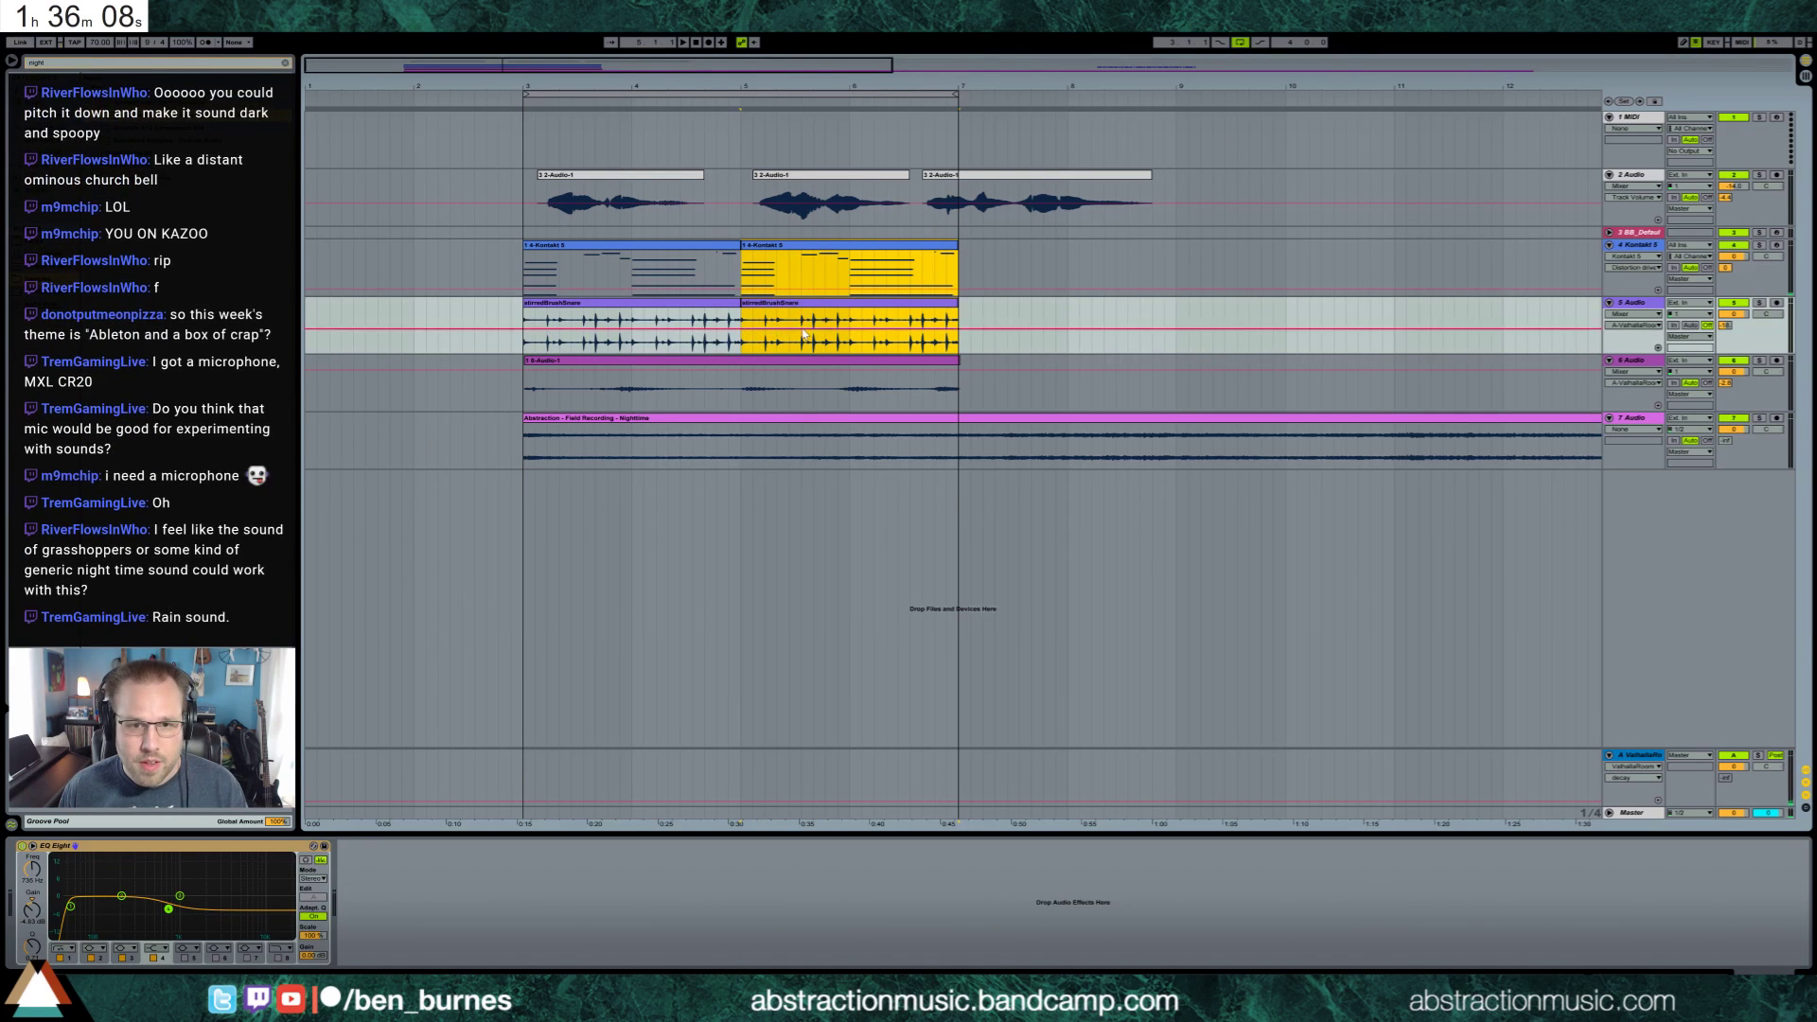
key(ctrl+d)
click(928, 364)
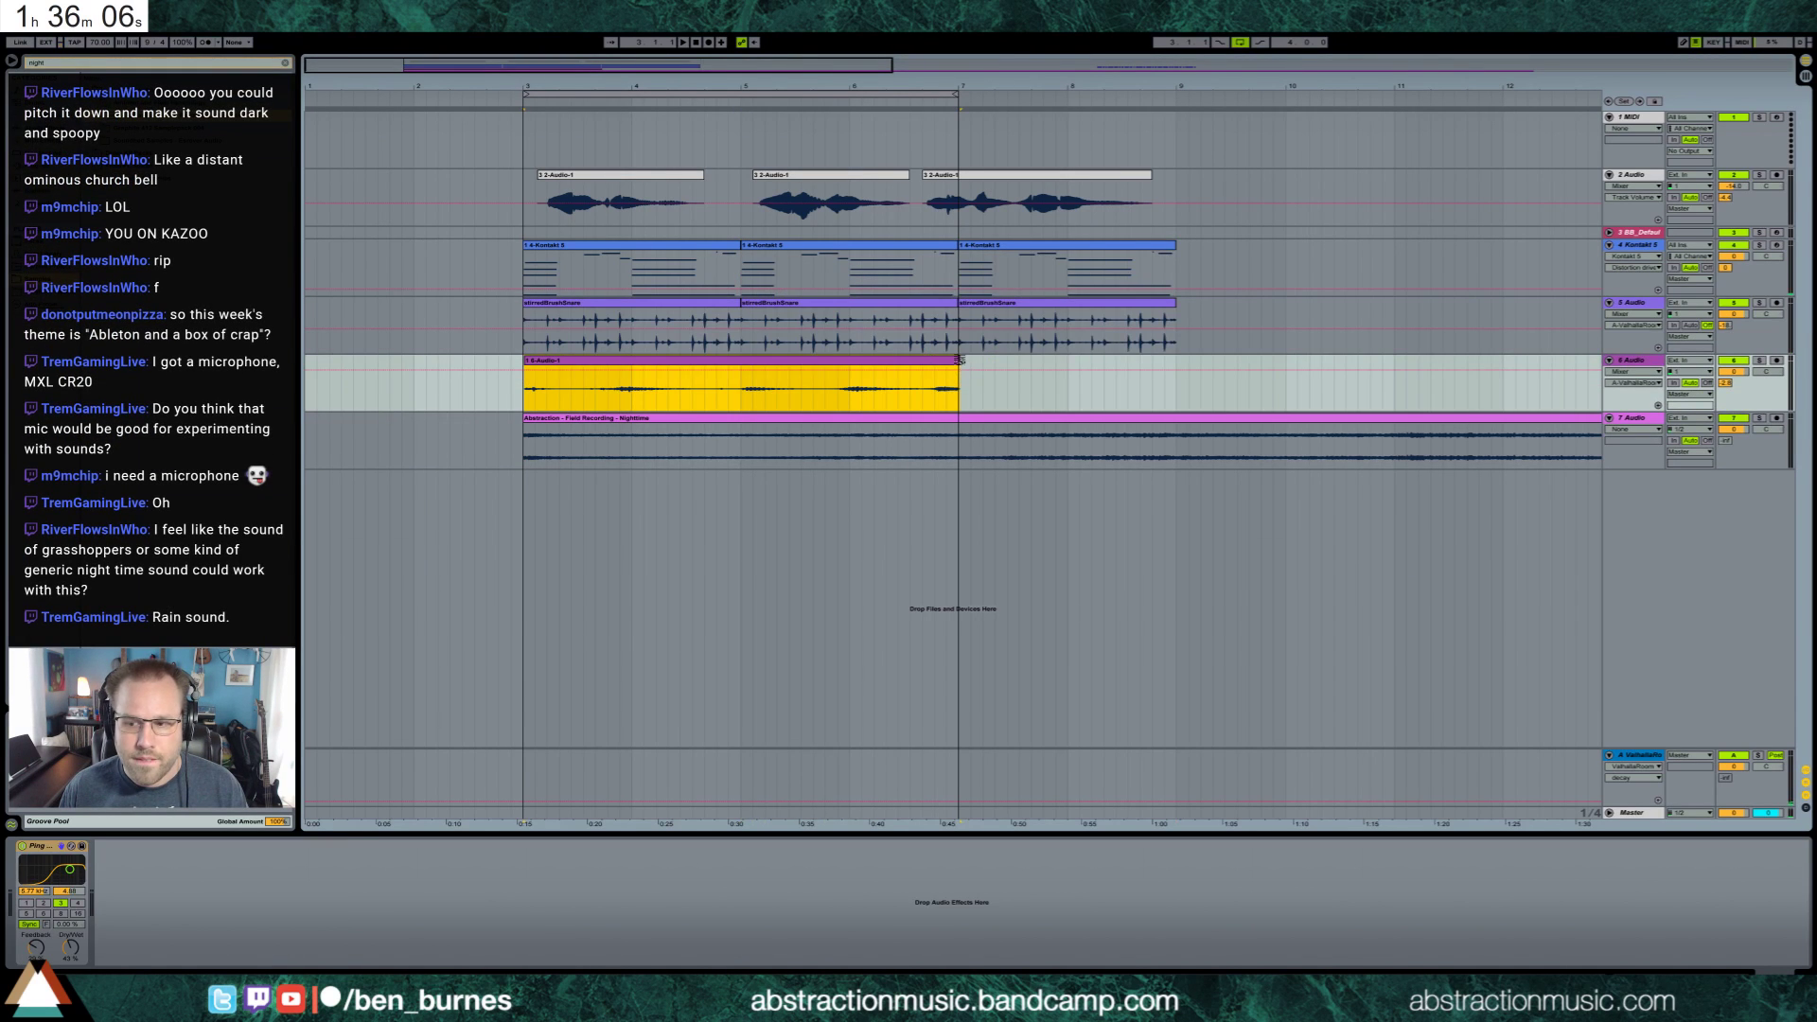
key(ctrl+d)
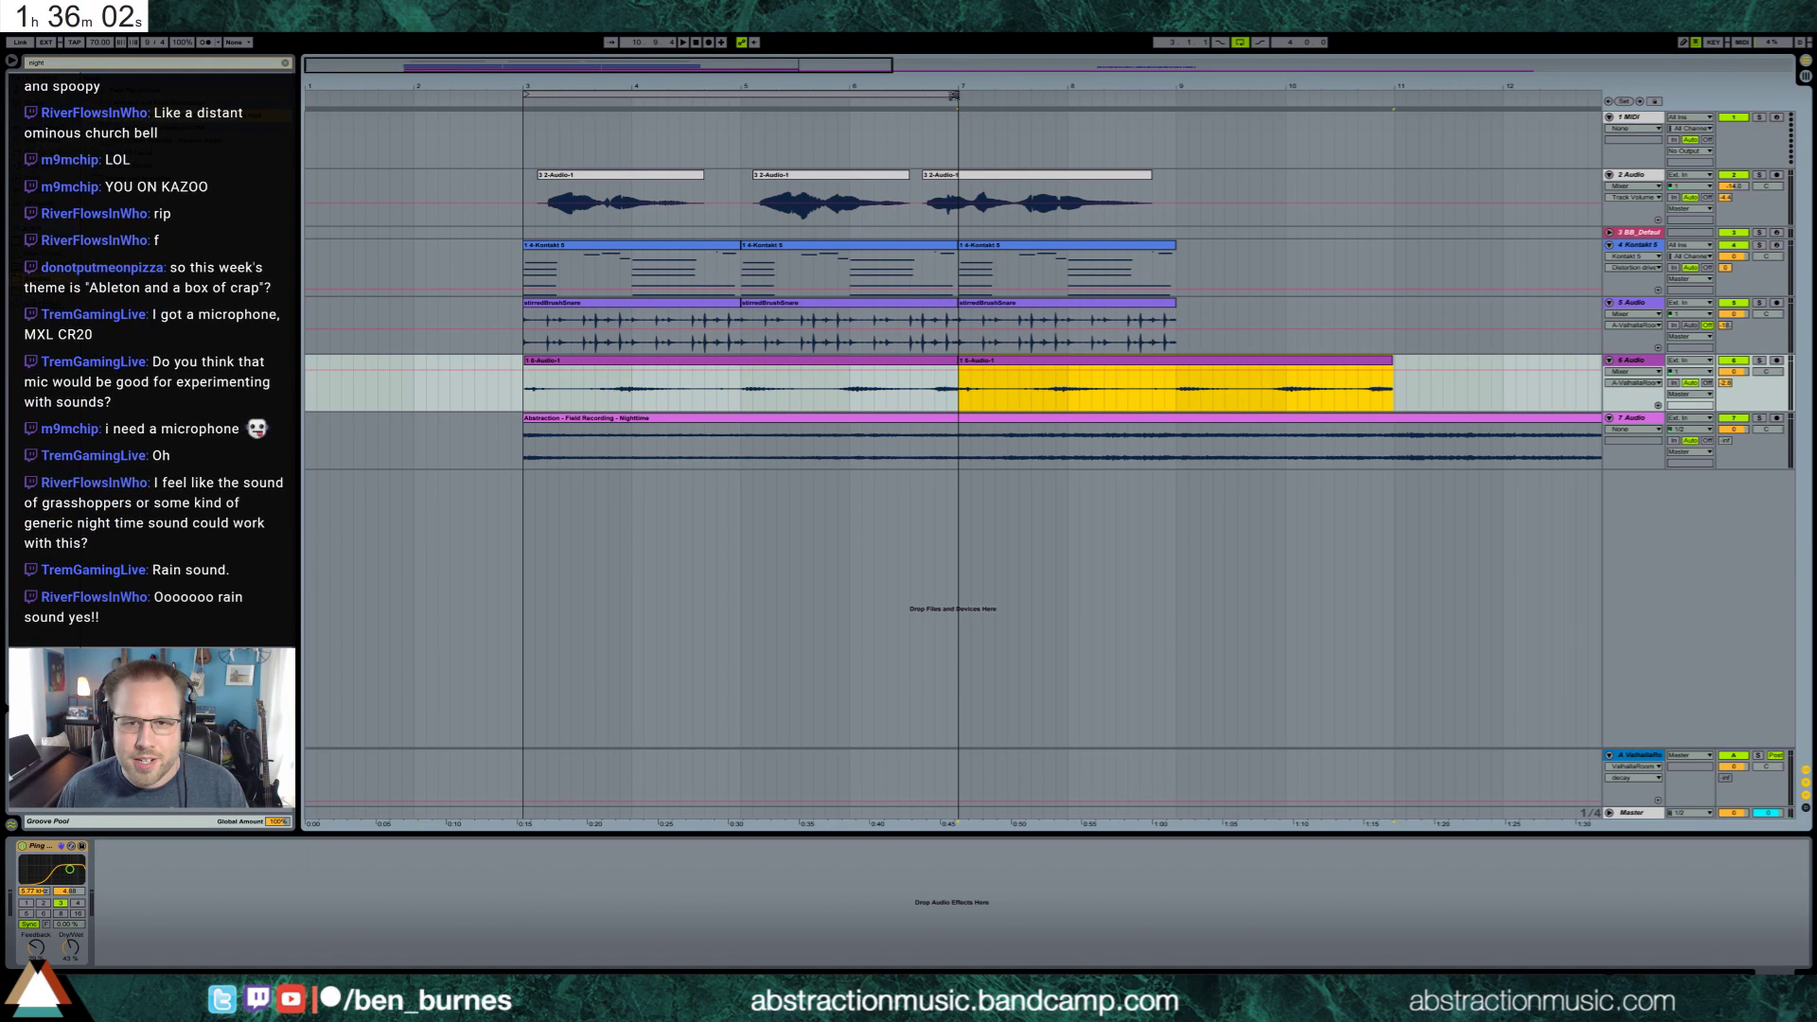
drag(985, 122, 1181, 140)
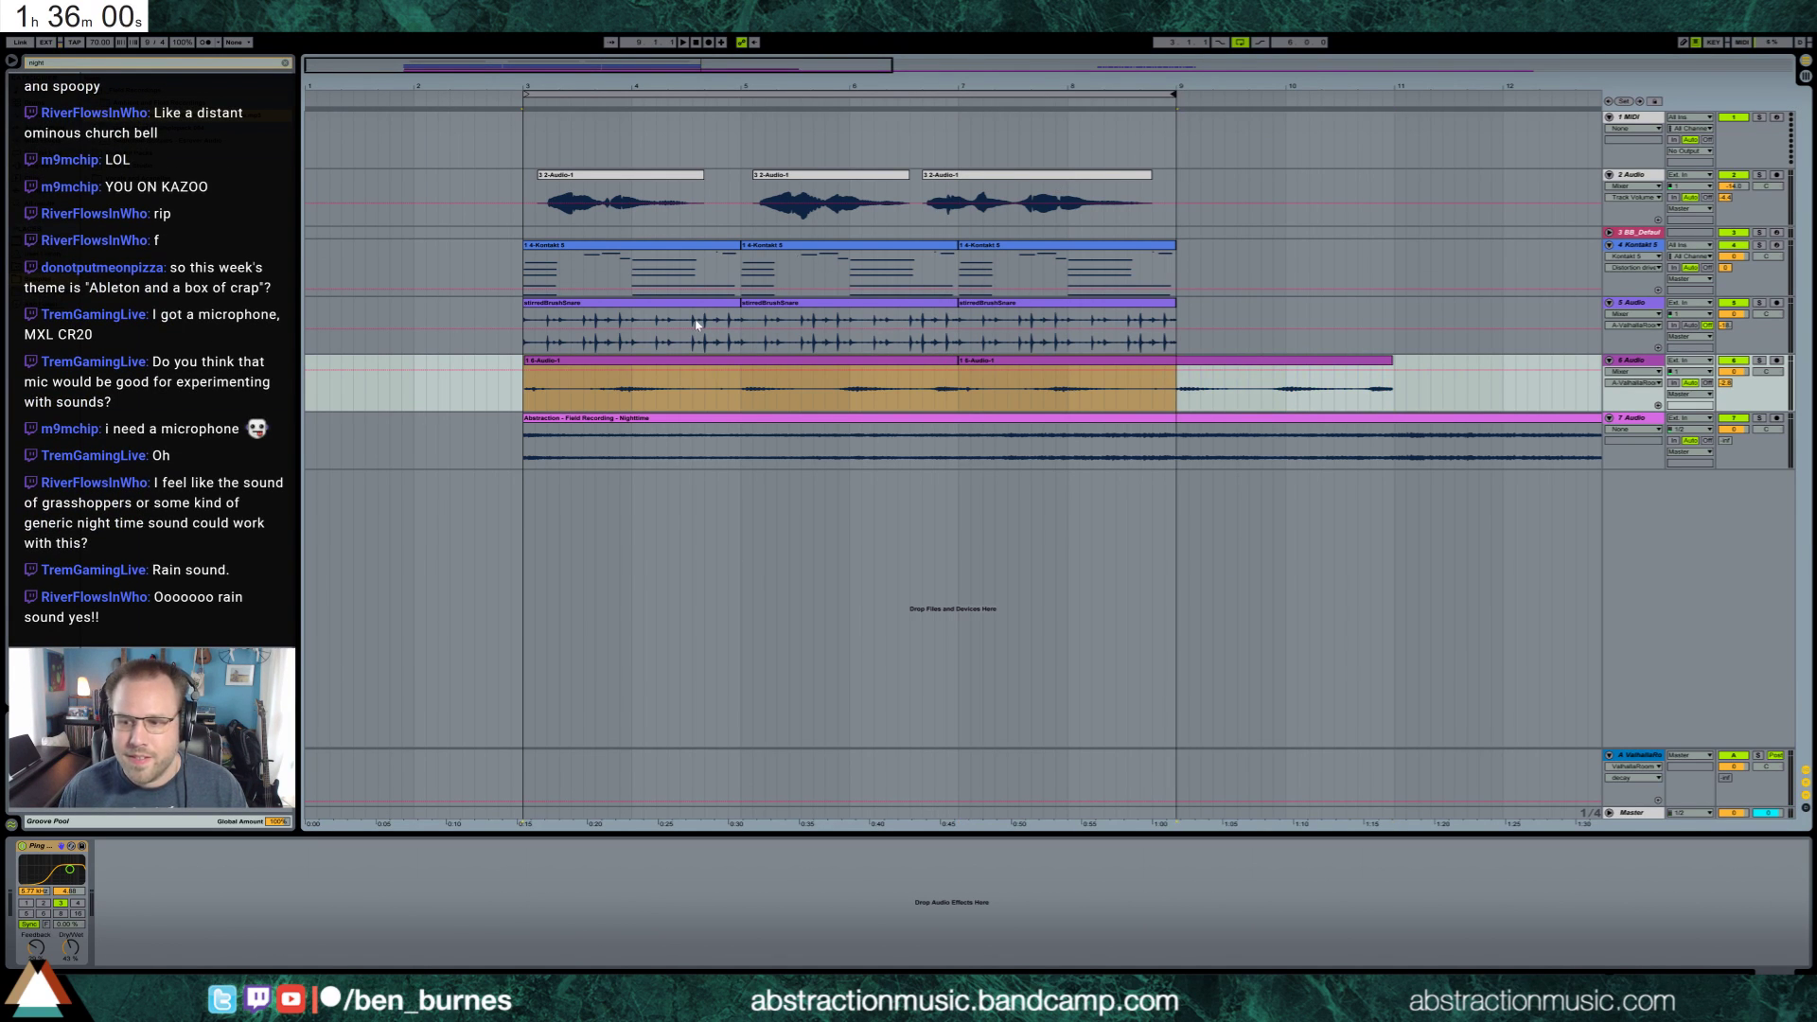
Add an Auto Filter in high-pass mode to the Nighttime field recording track and play the arrangement from bar 3
click(539, 424)
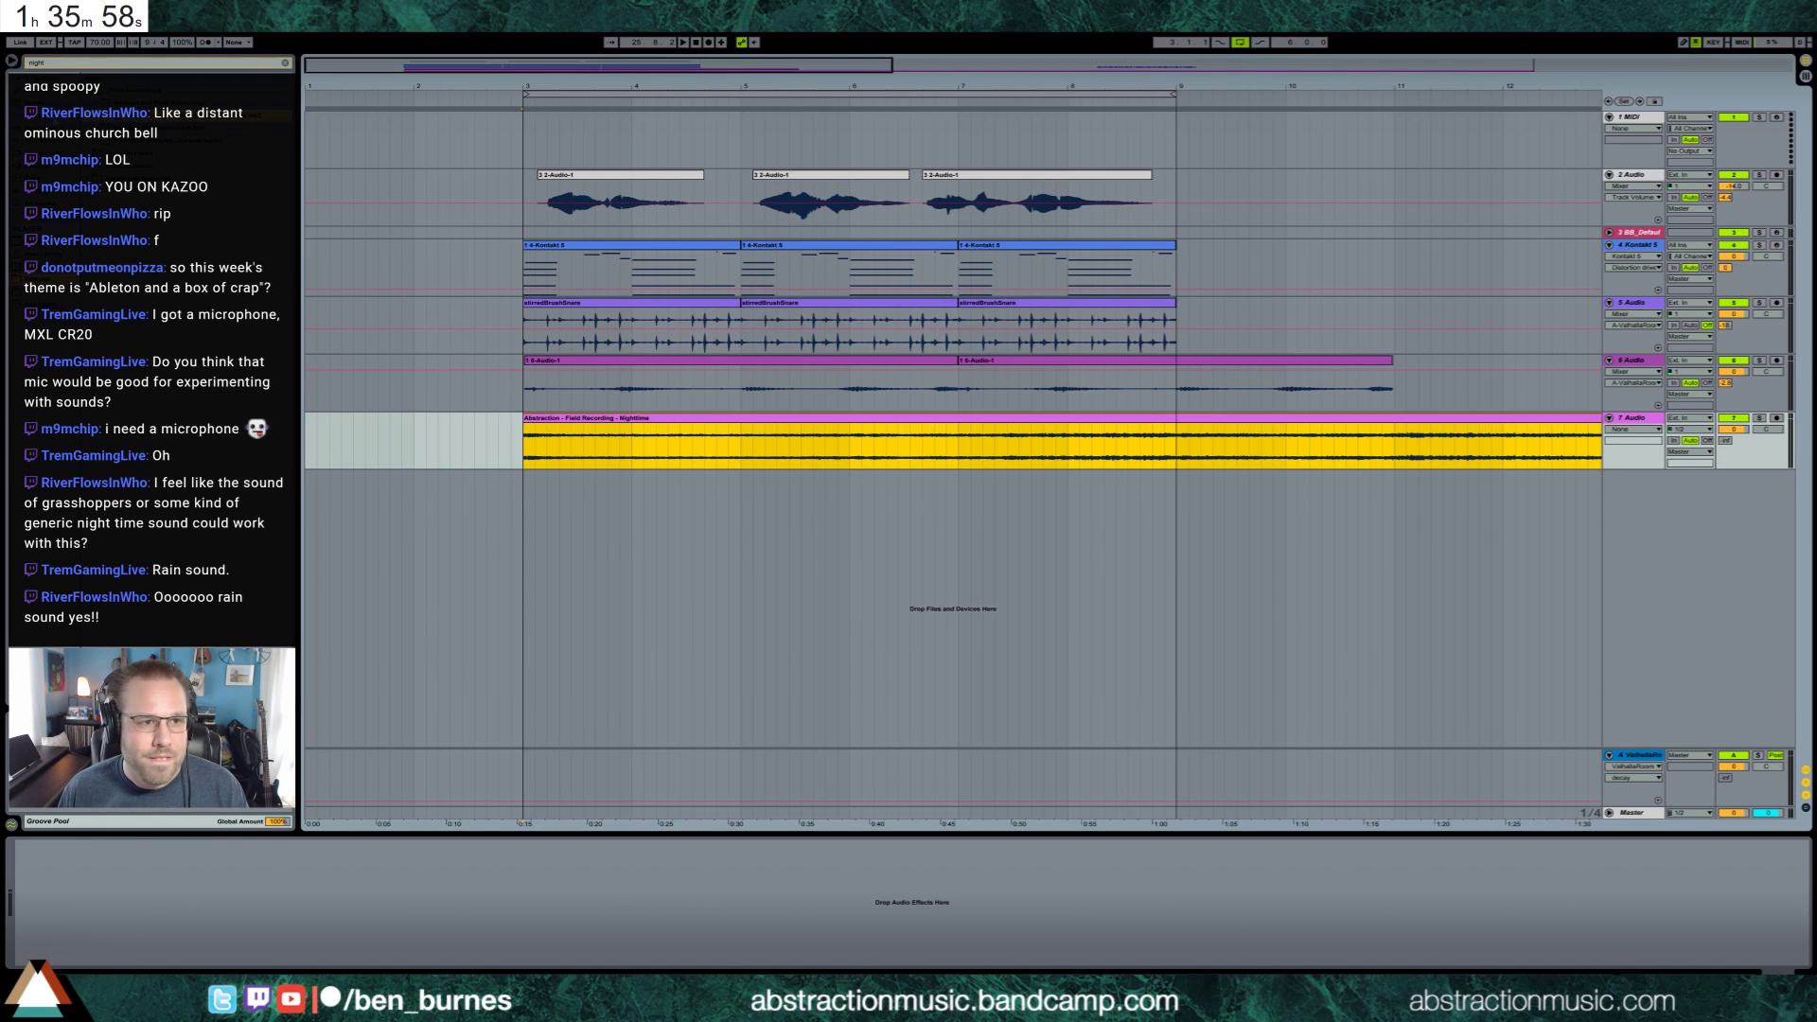
key(alt+Tab)
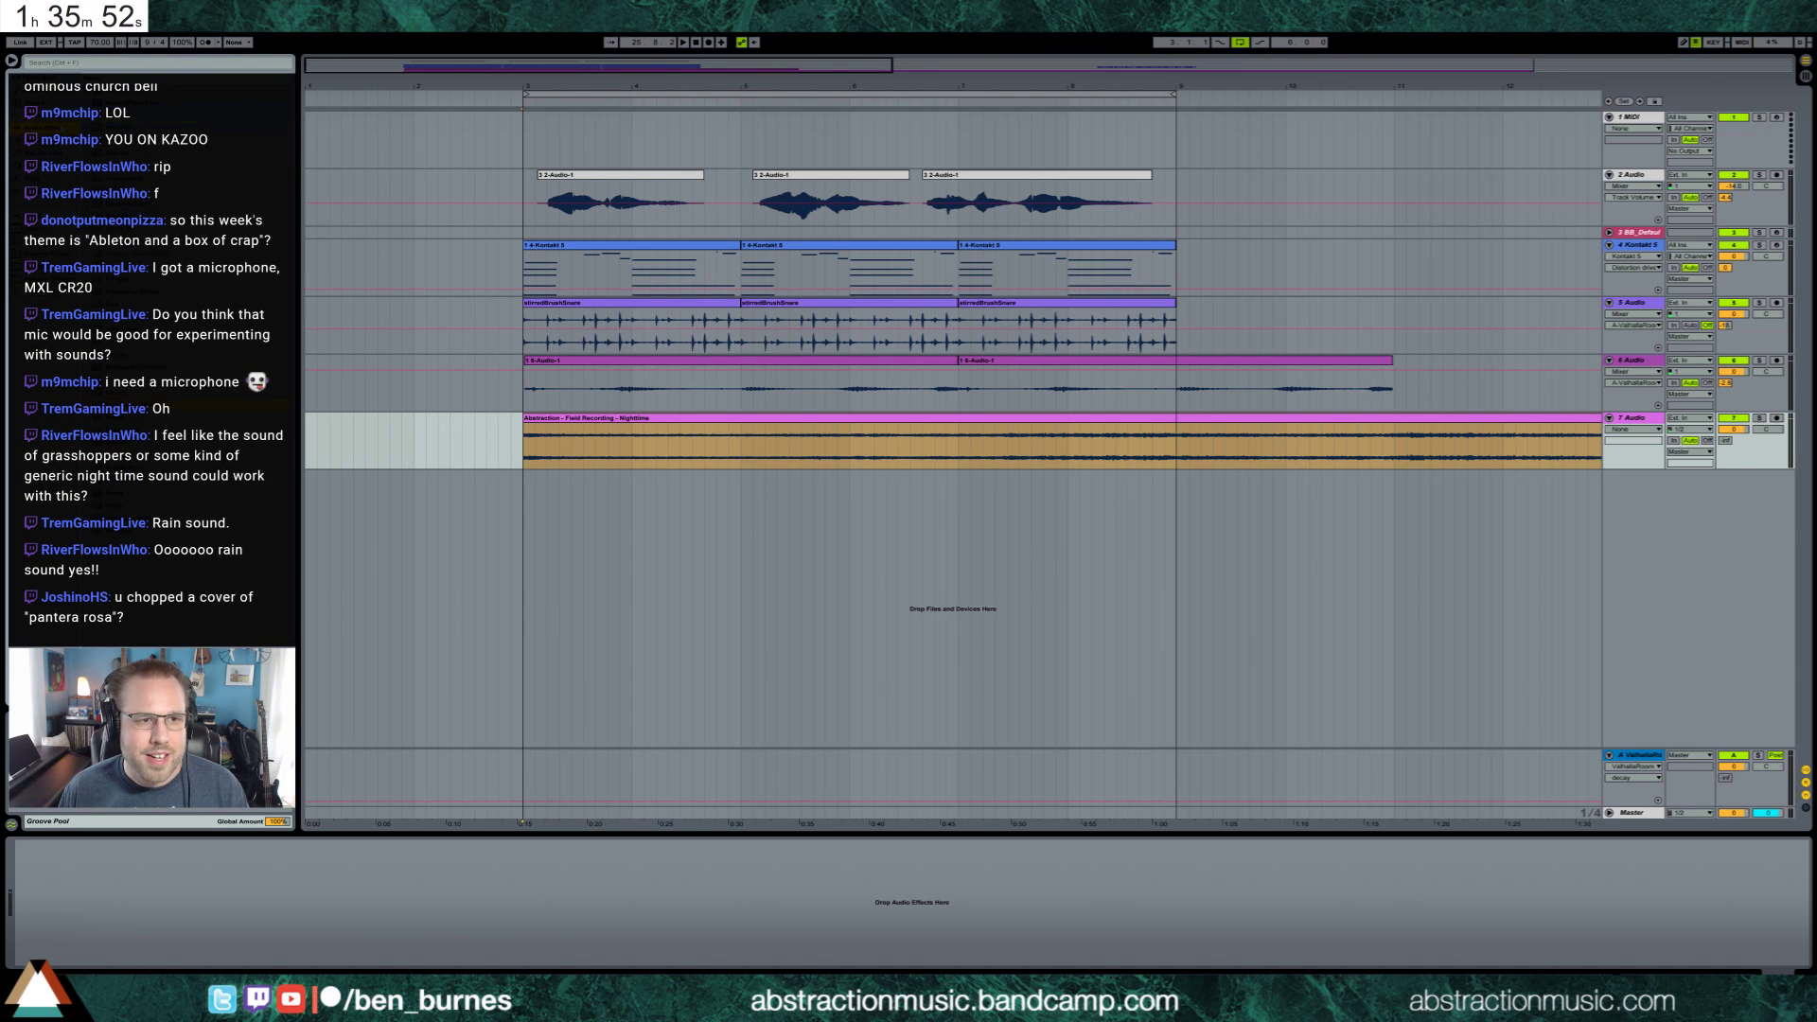
key(ctrl+z)
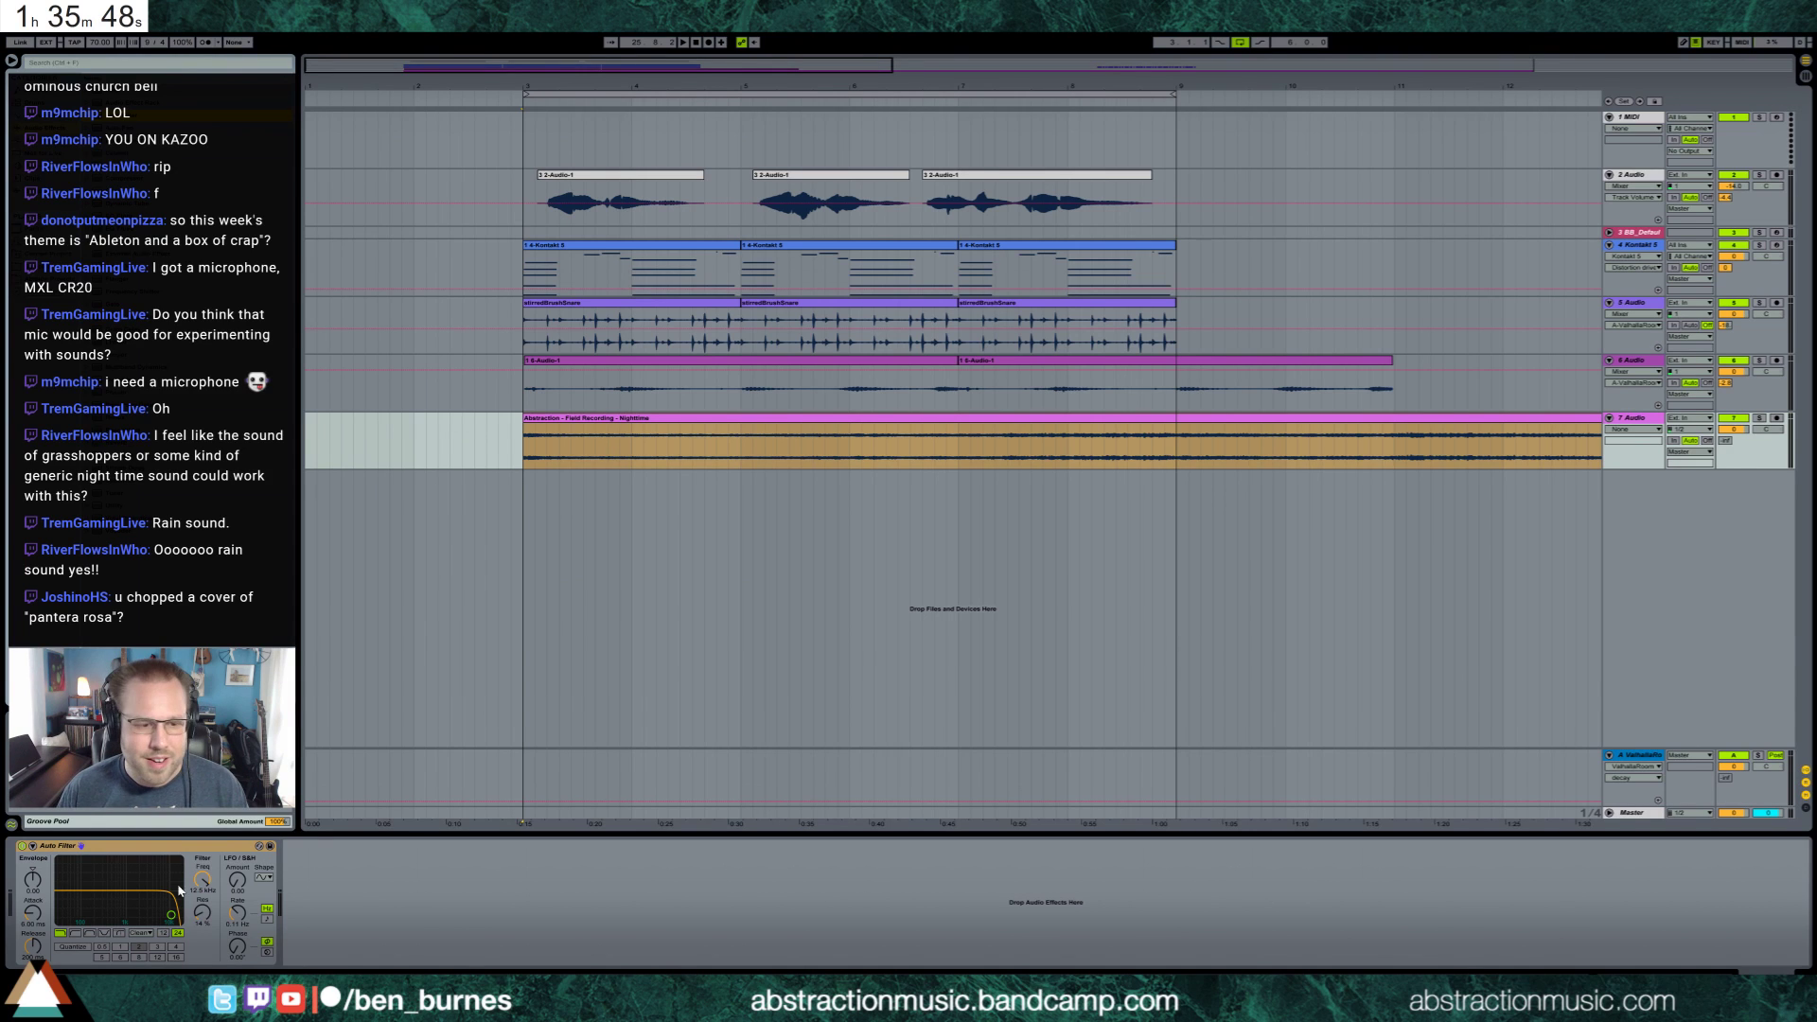
click(75, 934)
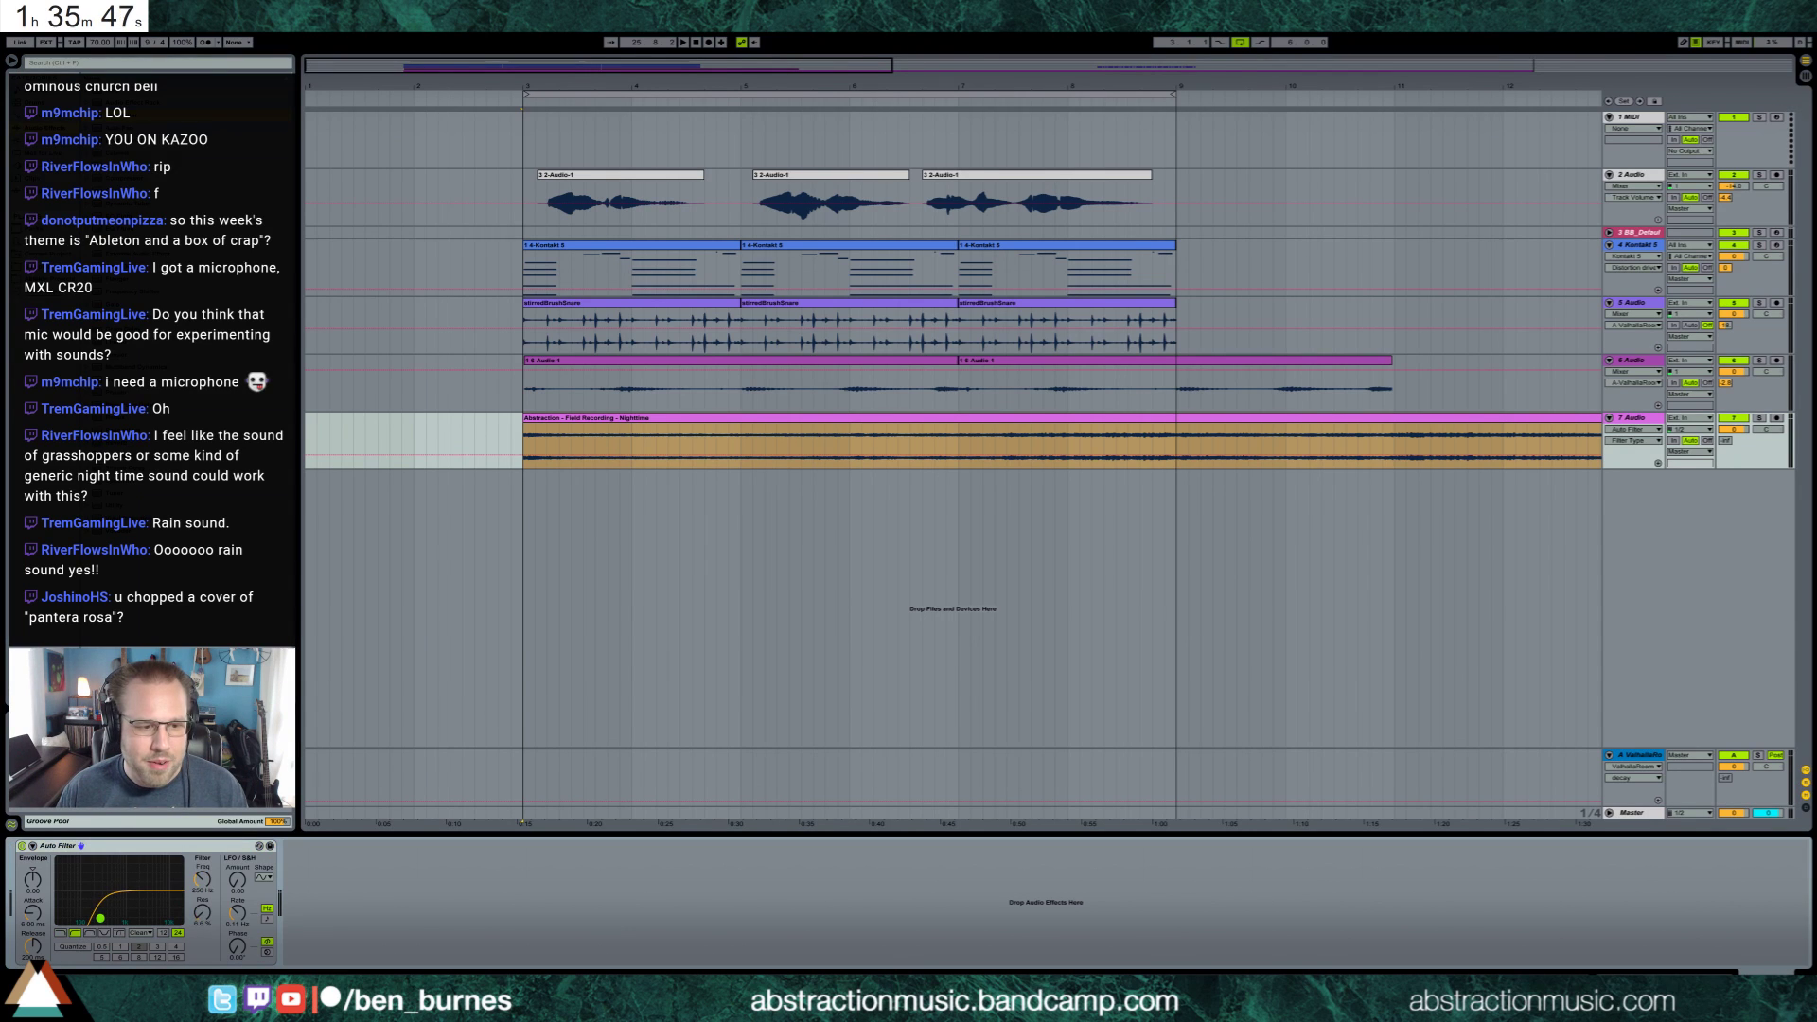
click(521, 438)
key(space)
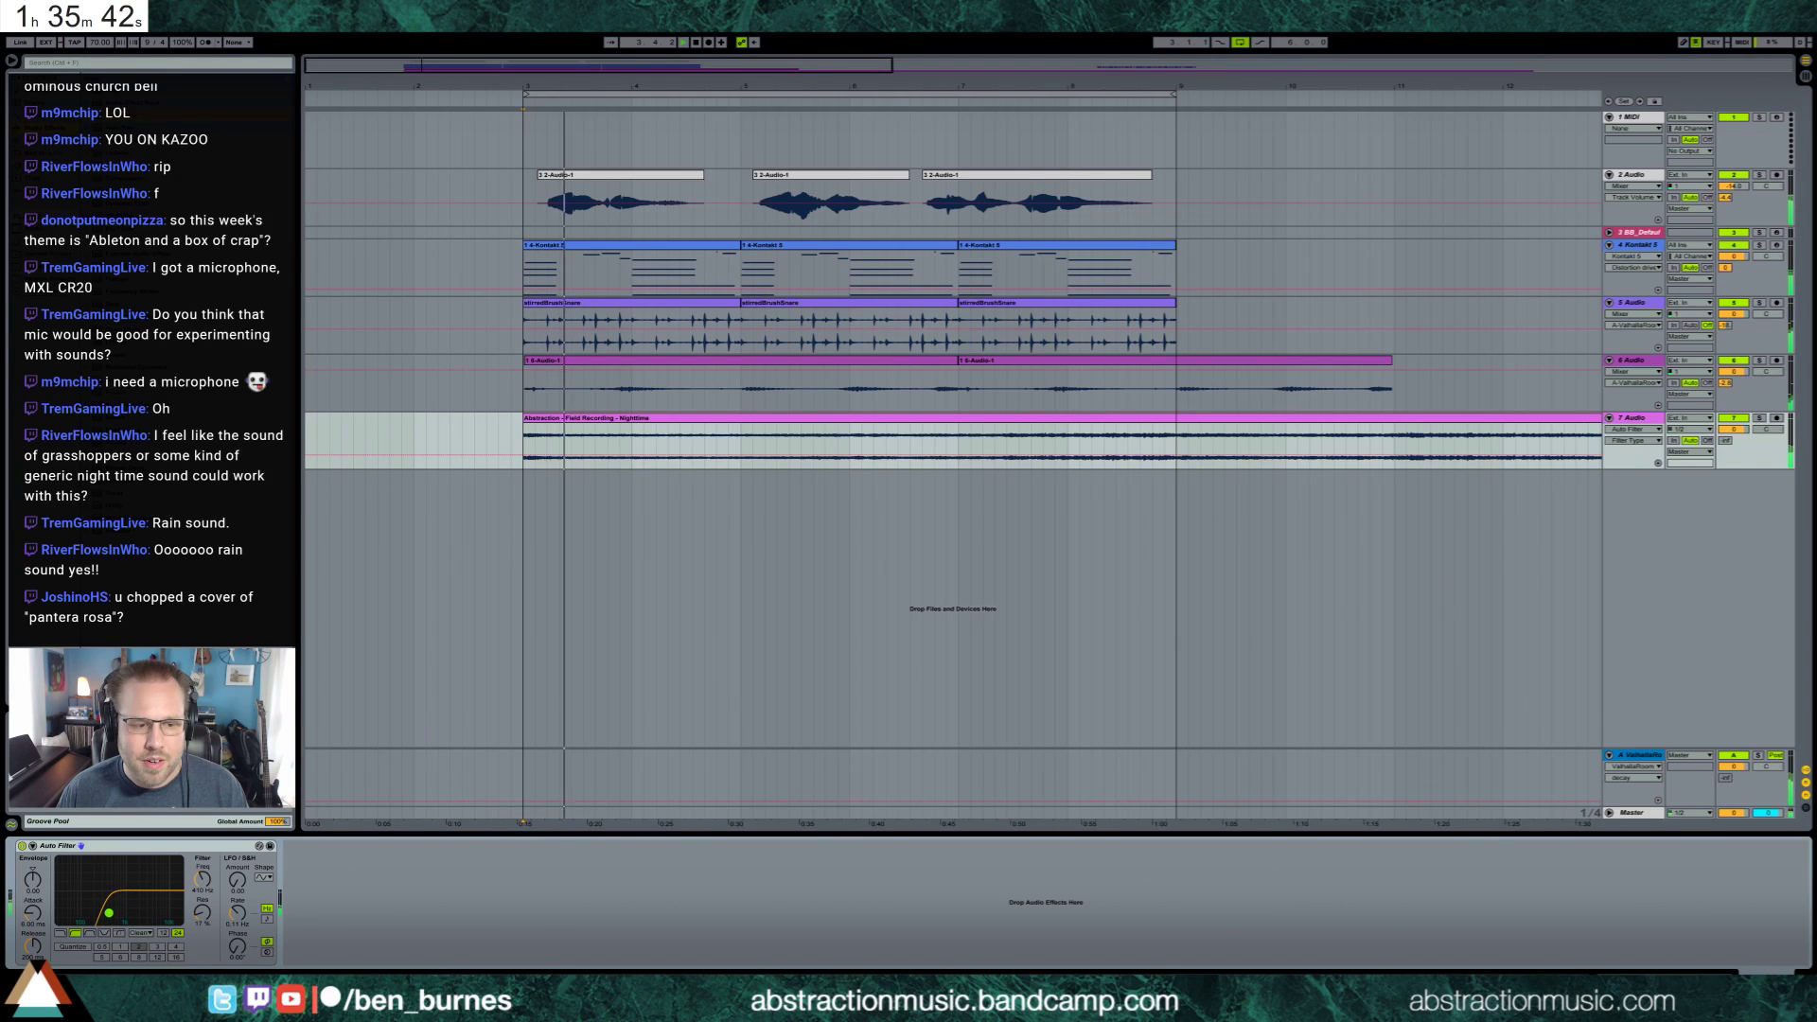
Raise the high-pass cutoff of the Auto Filter on the Nighttime field recording track
drag(99, 918, 111, 916)
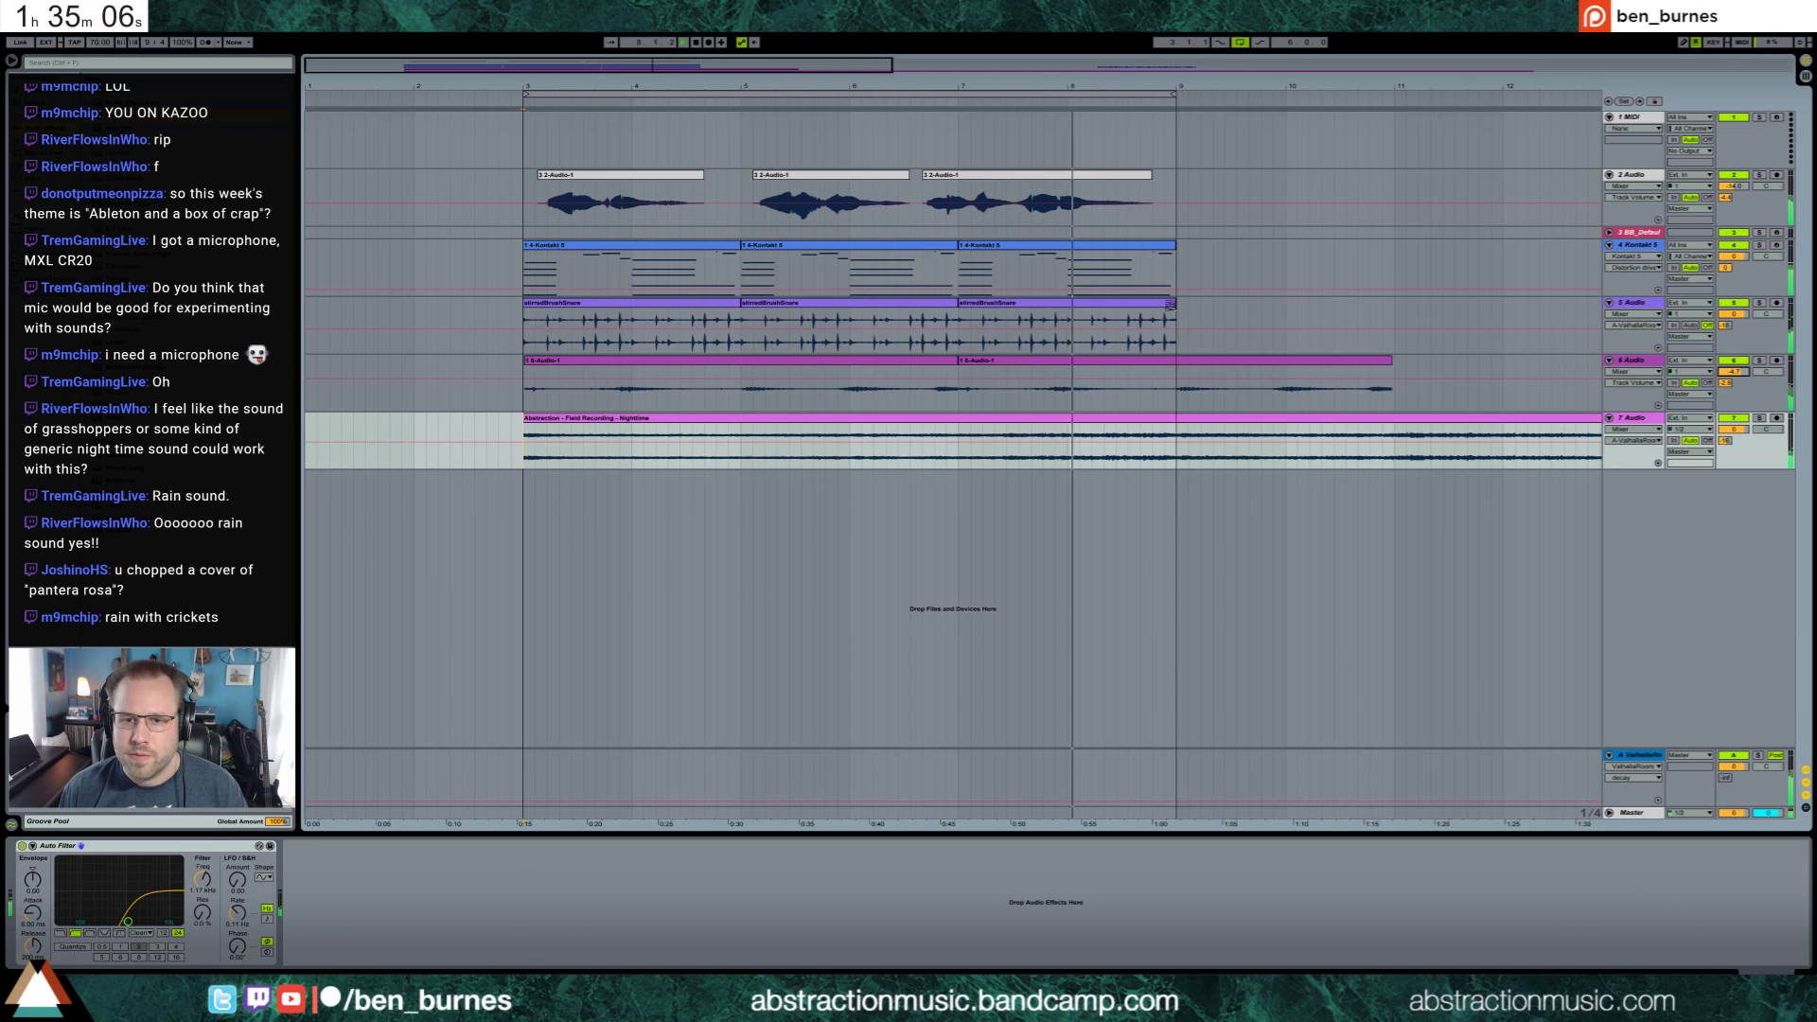
Duplicate the third piano and snare clips at bar 9 and extend the loop to bar 11
click(1093, 245)
shift+click(1093, 303)
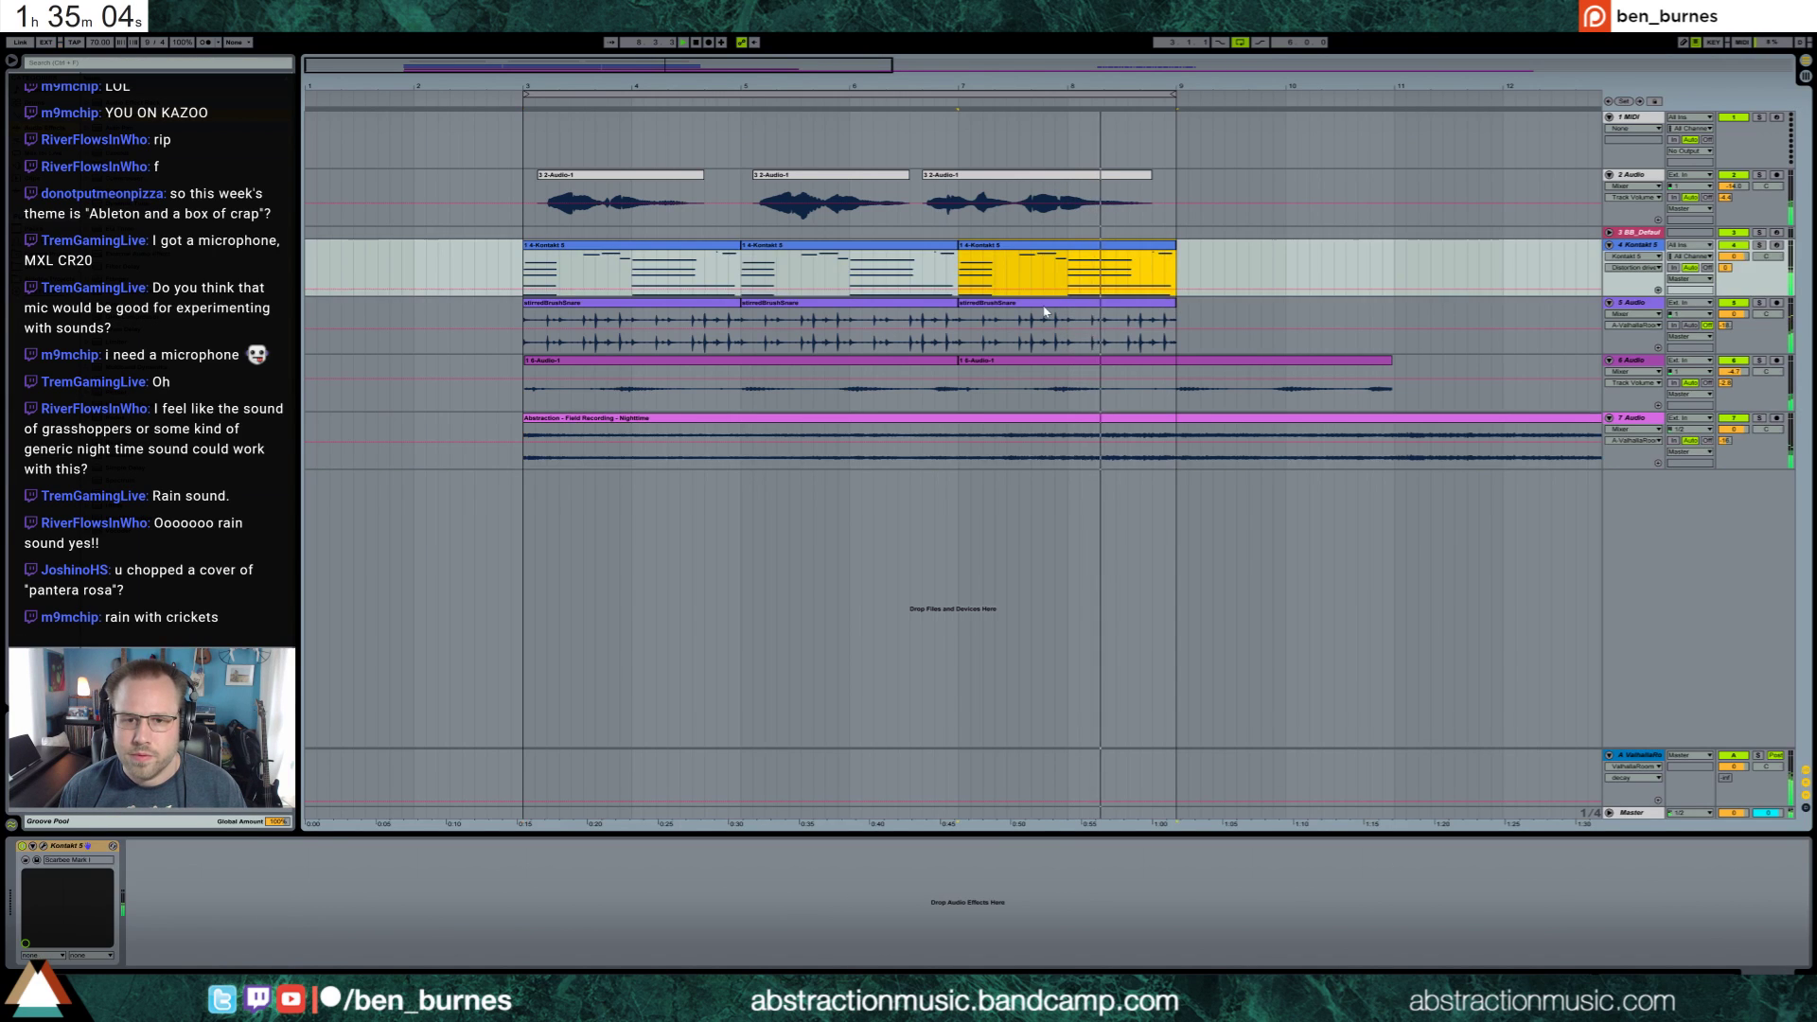
key(ctrl+d)
drag(1174, 95, 1390, 94)
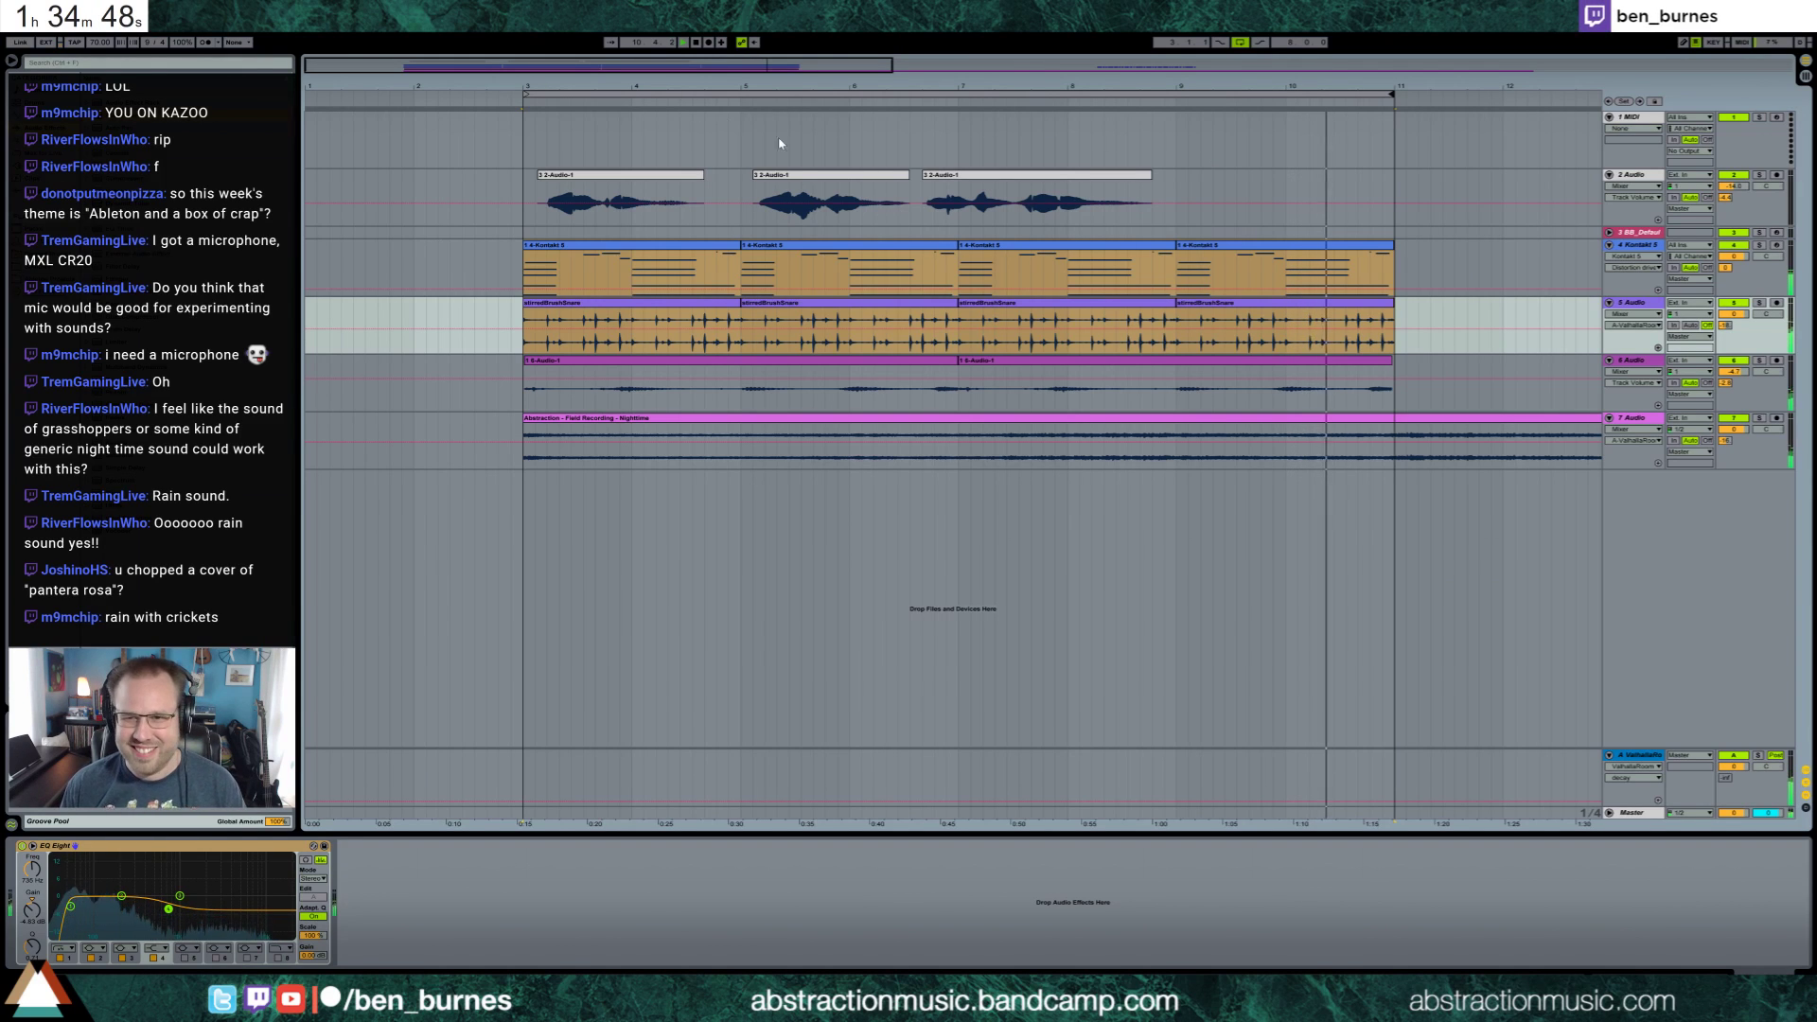
Move all three 2 Audio clips two bars later so the first one starts just after bar 5
click(591, 184)
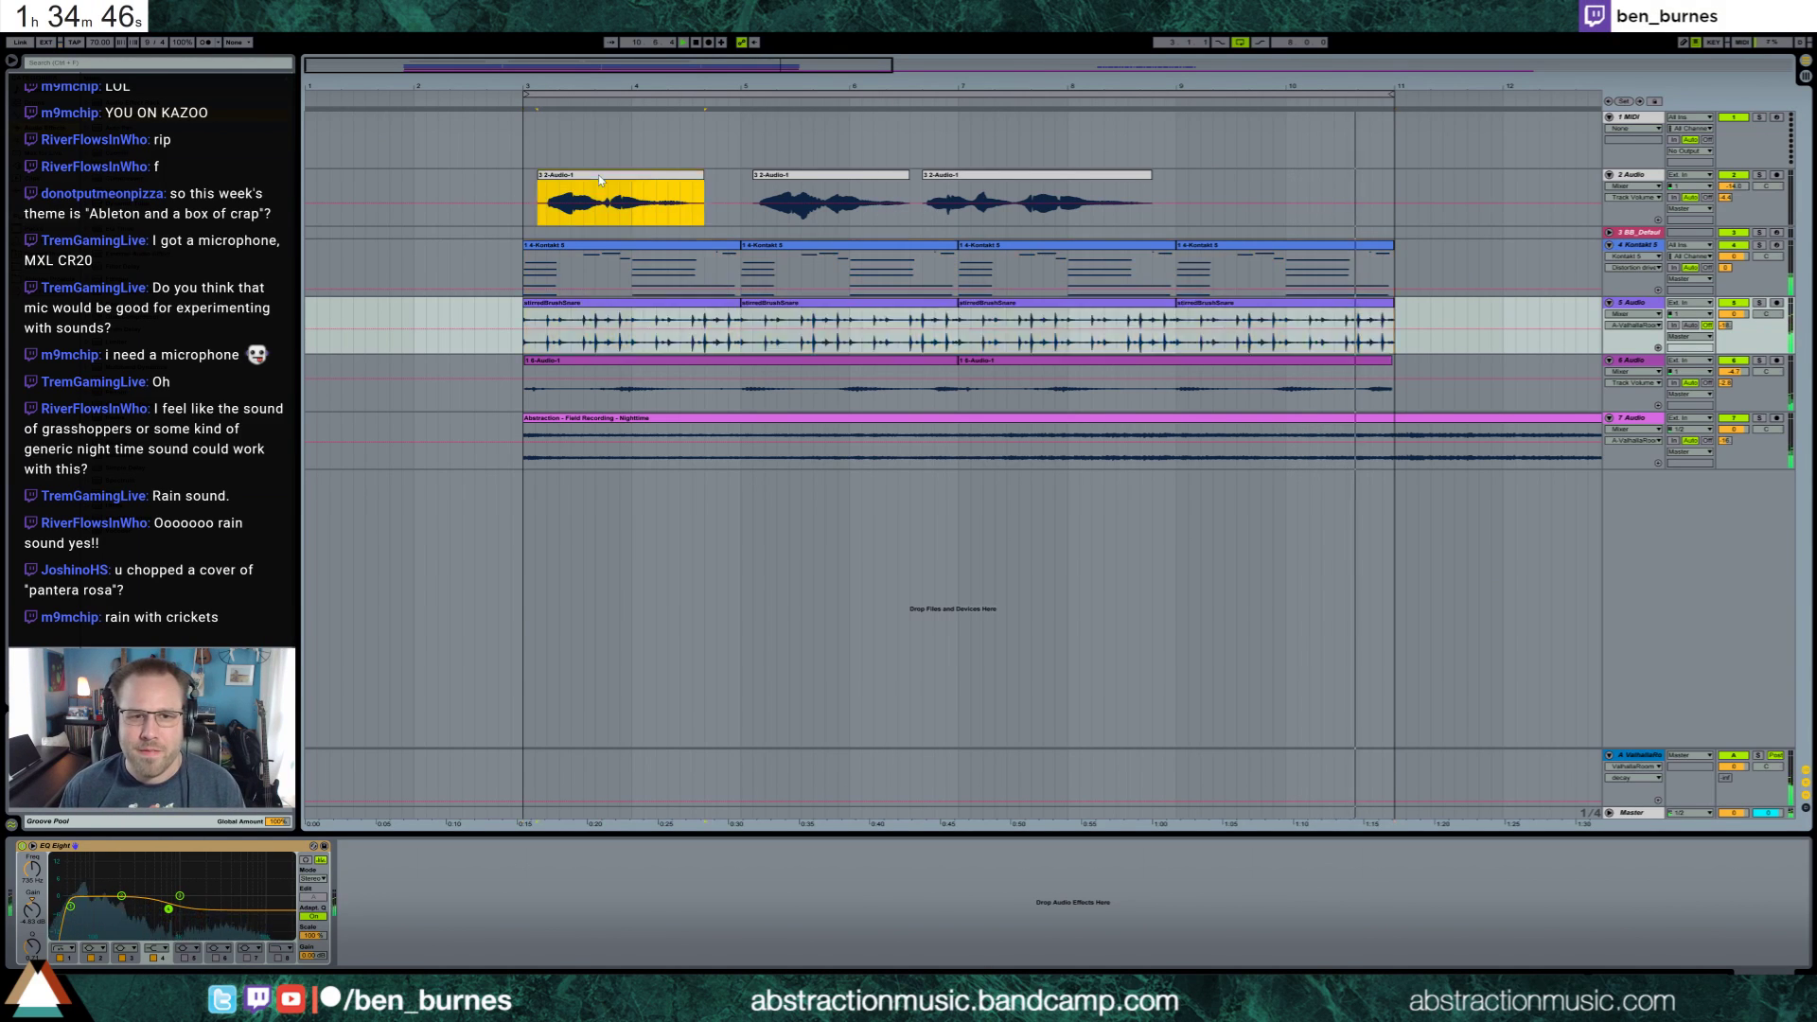
key(shift+Right)
key(shift+Right)
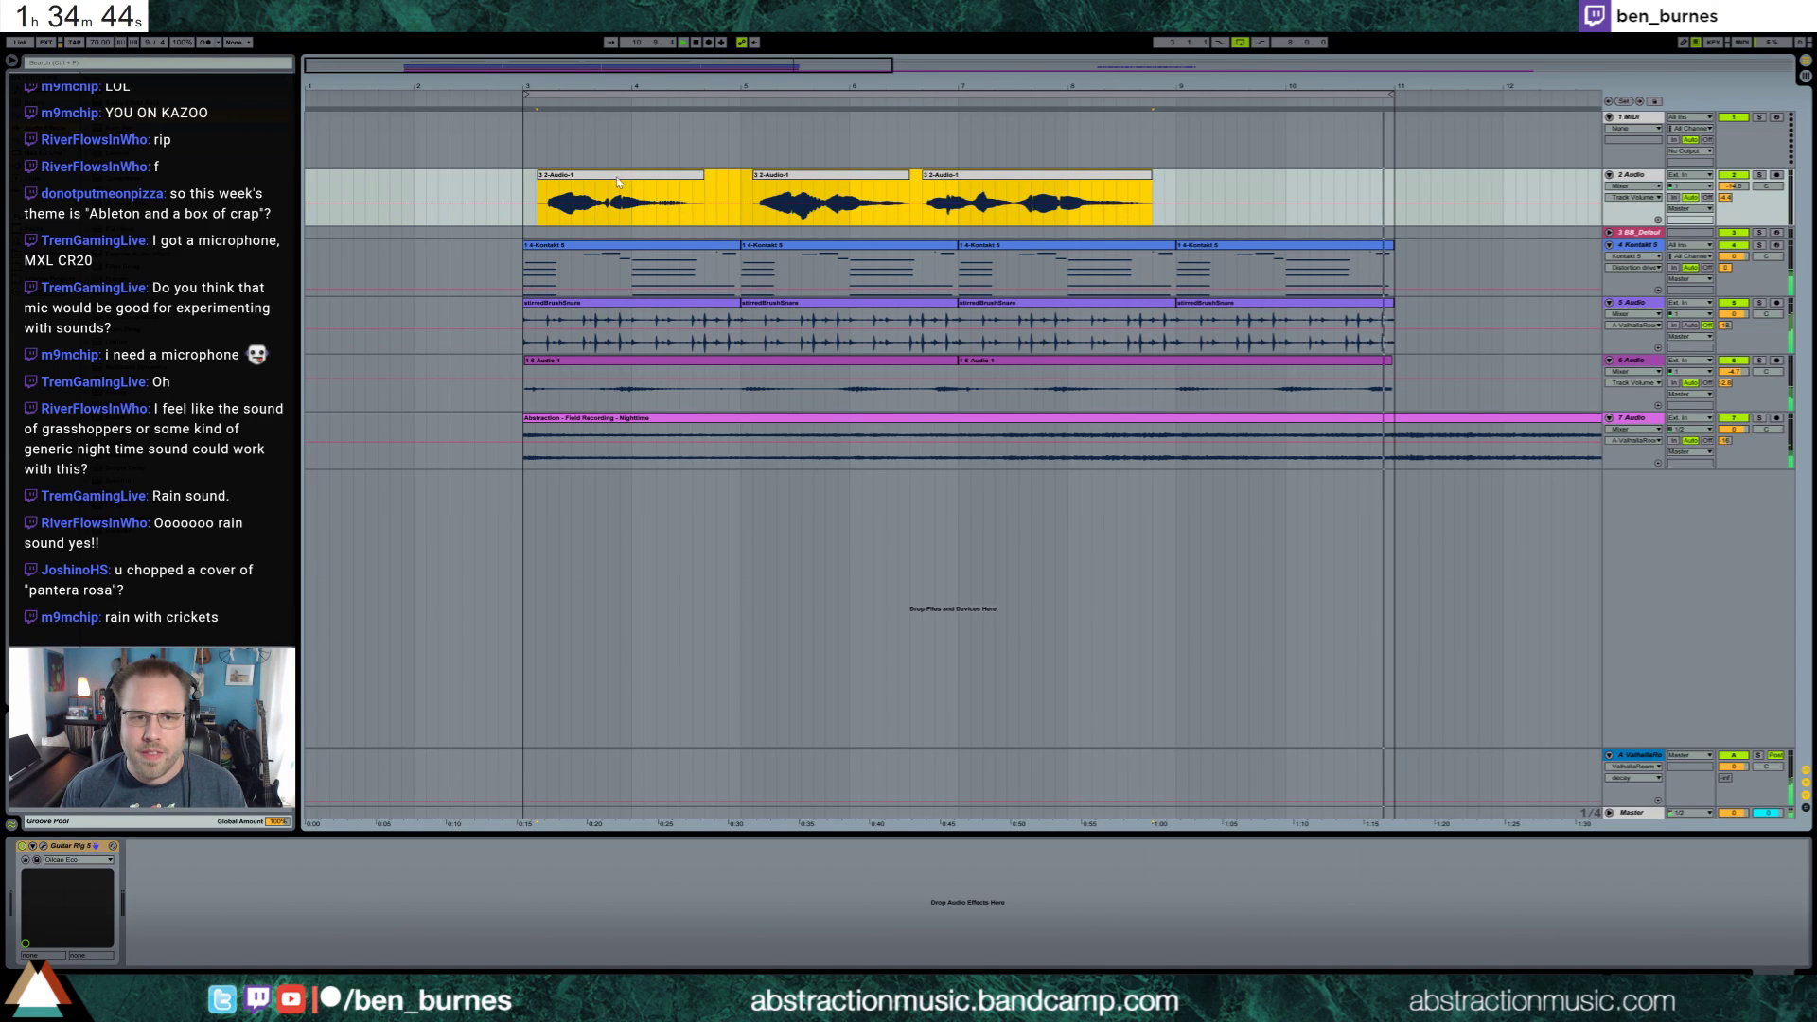
key(shift+Left)
key(shift+Right)
key(shift+Right)
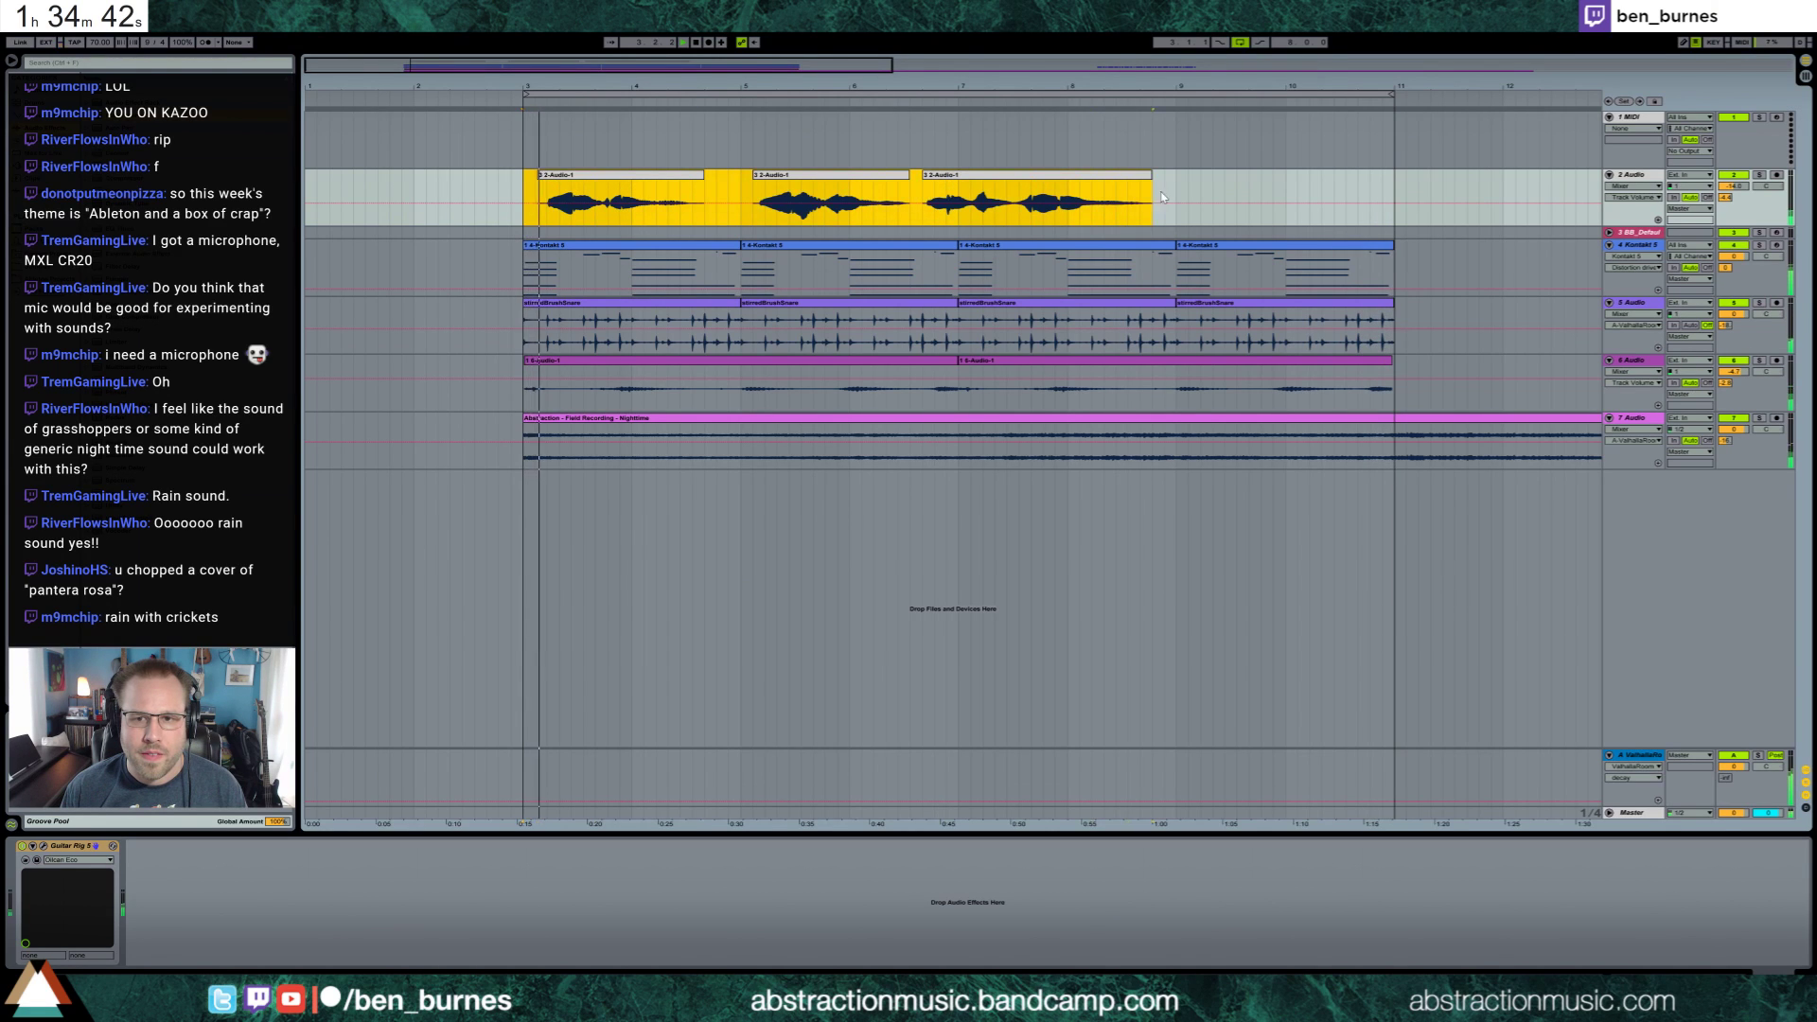
drag(608, 196, 826, 197)
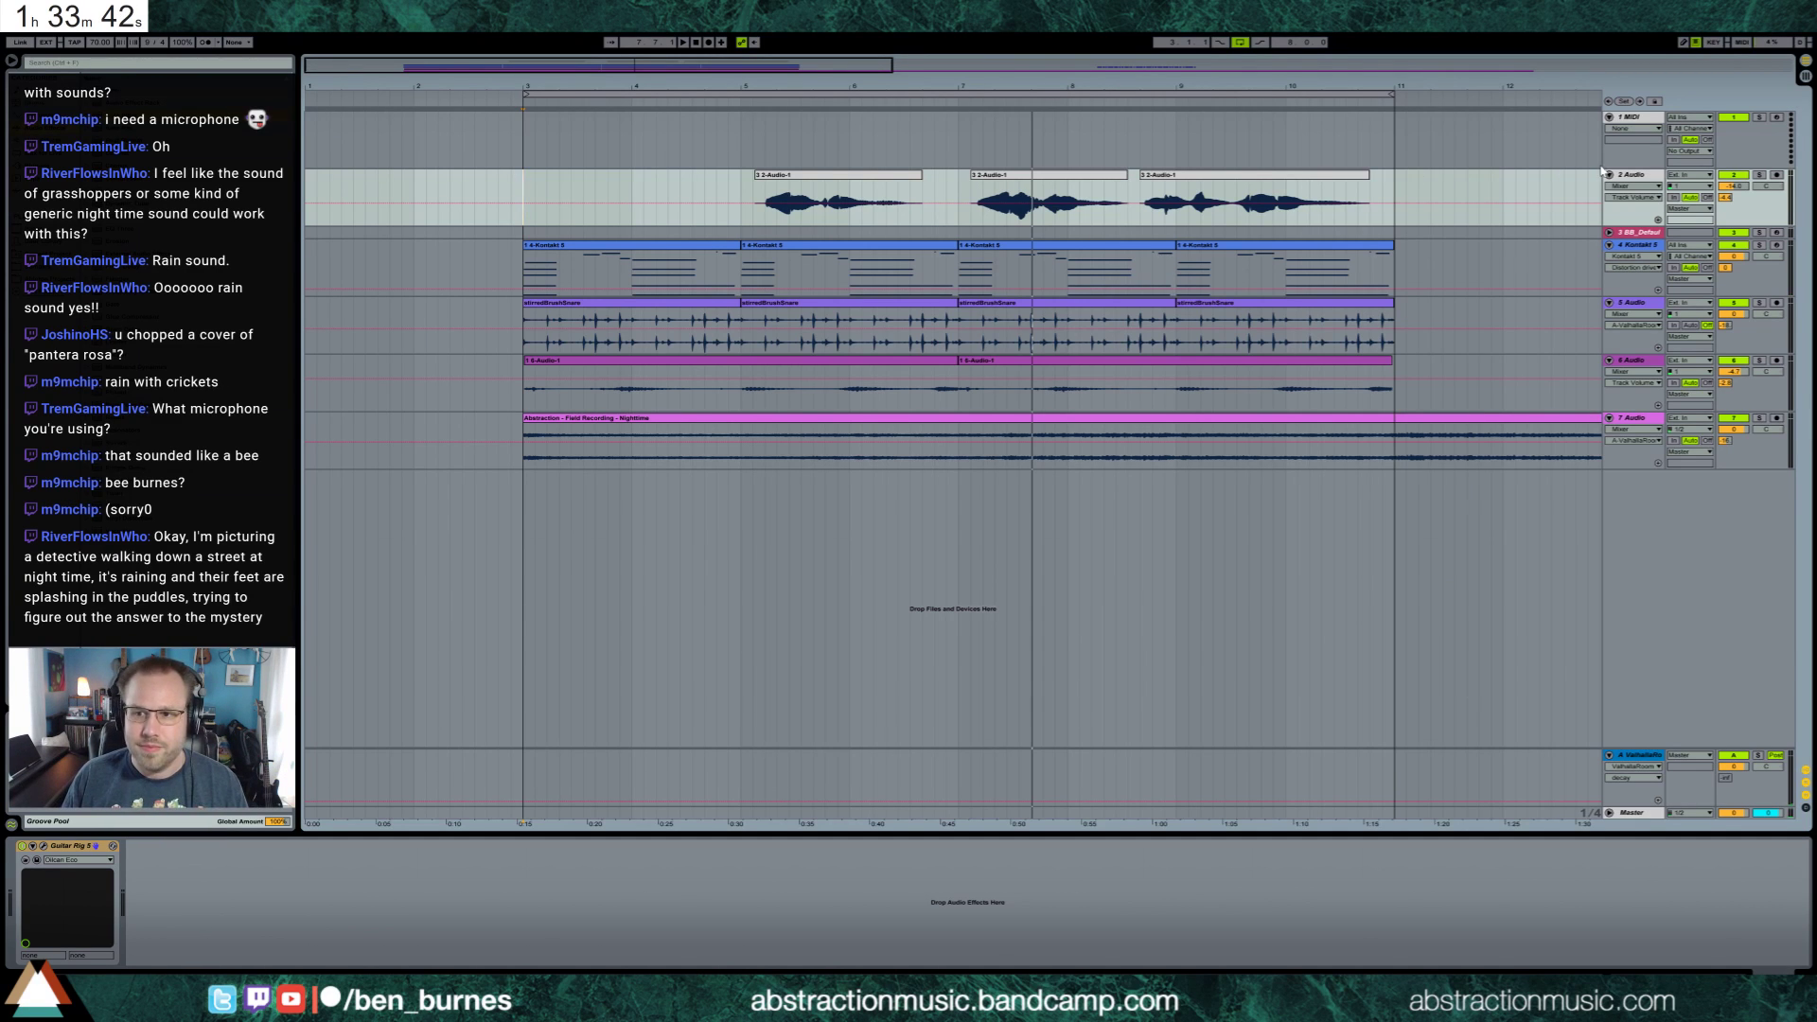
Insert a new audio track below 2 Audio, raise its reverb send, and record a take on it from bar 3
key(ctrl+t)
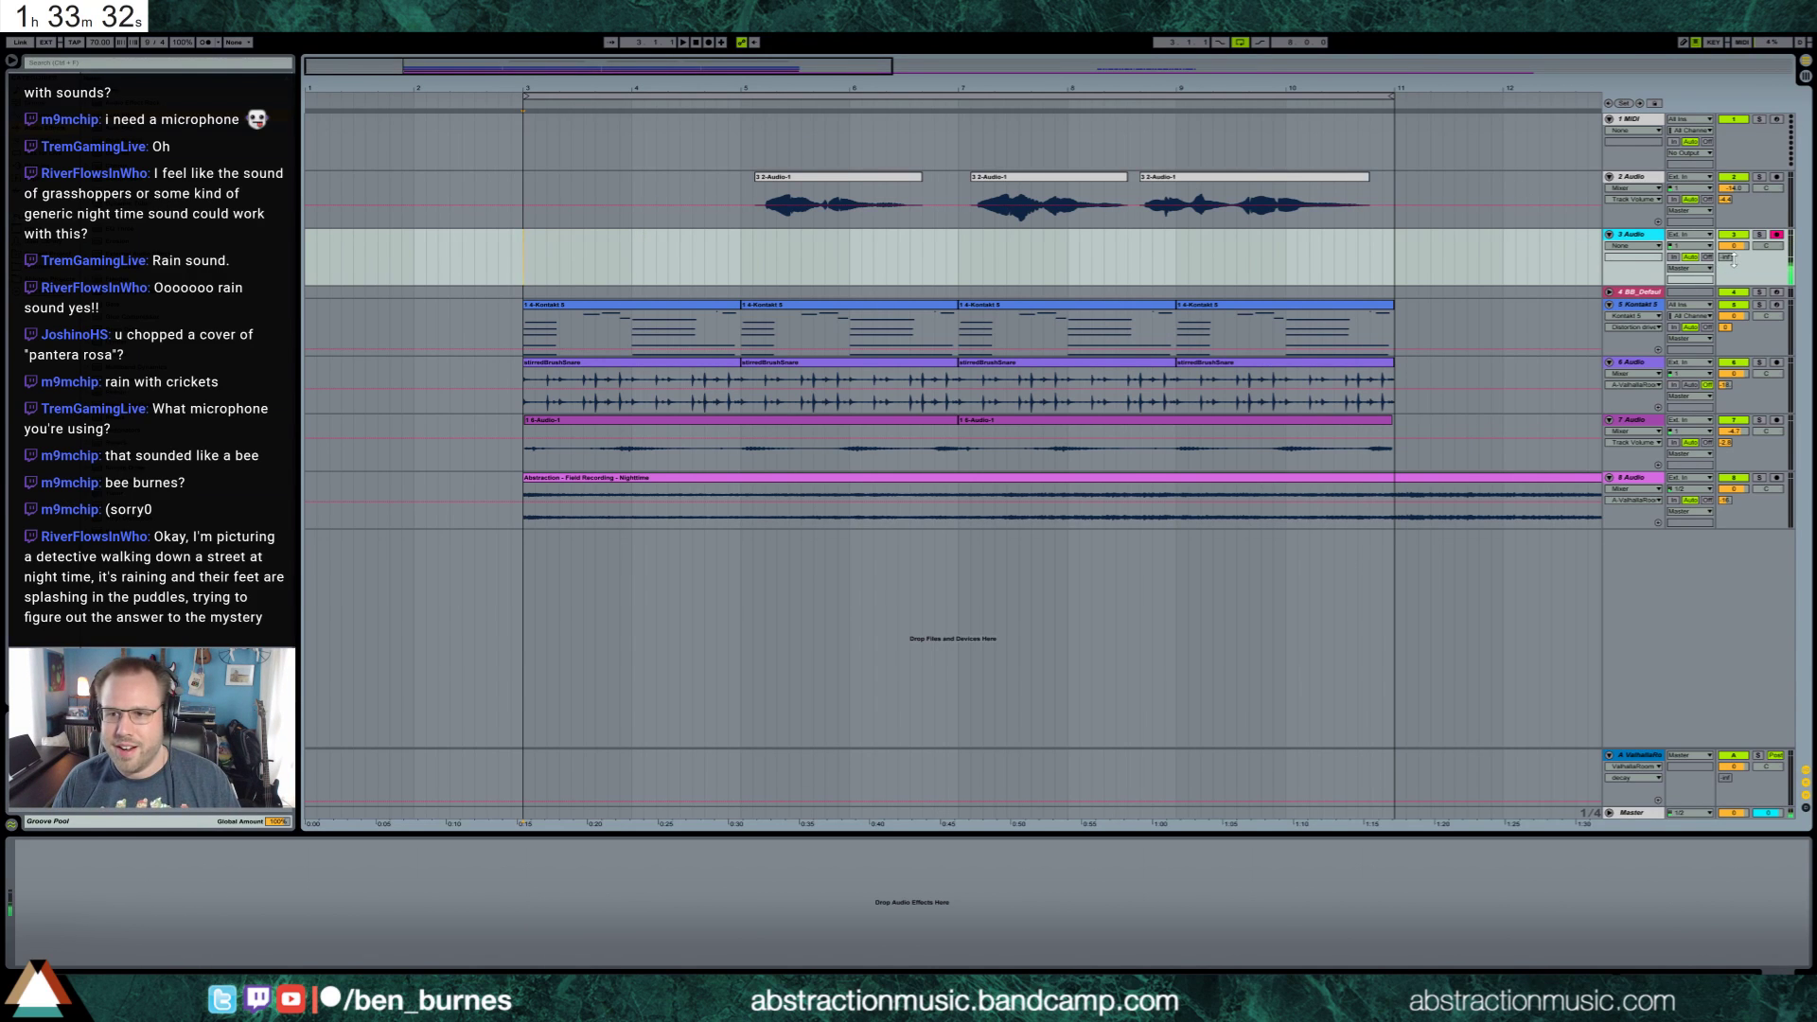
drag(1732, 260, 1731, 231)
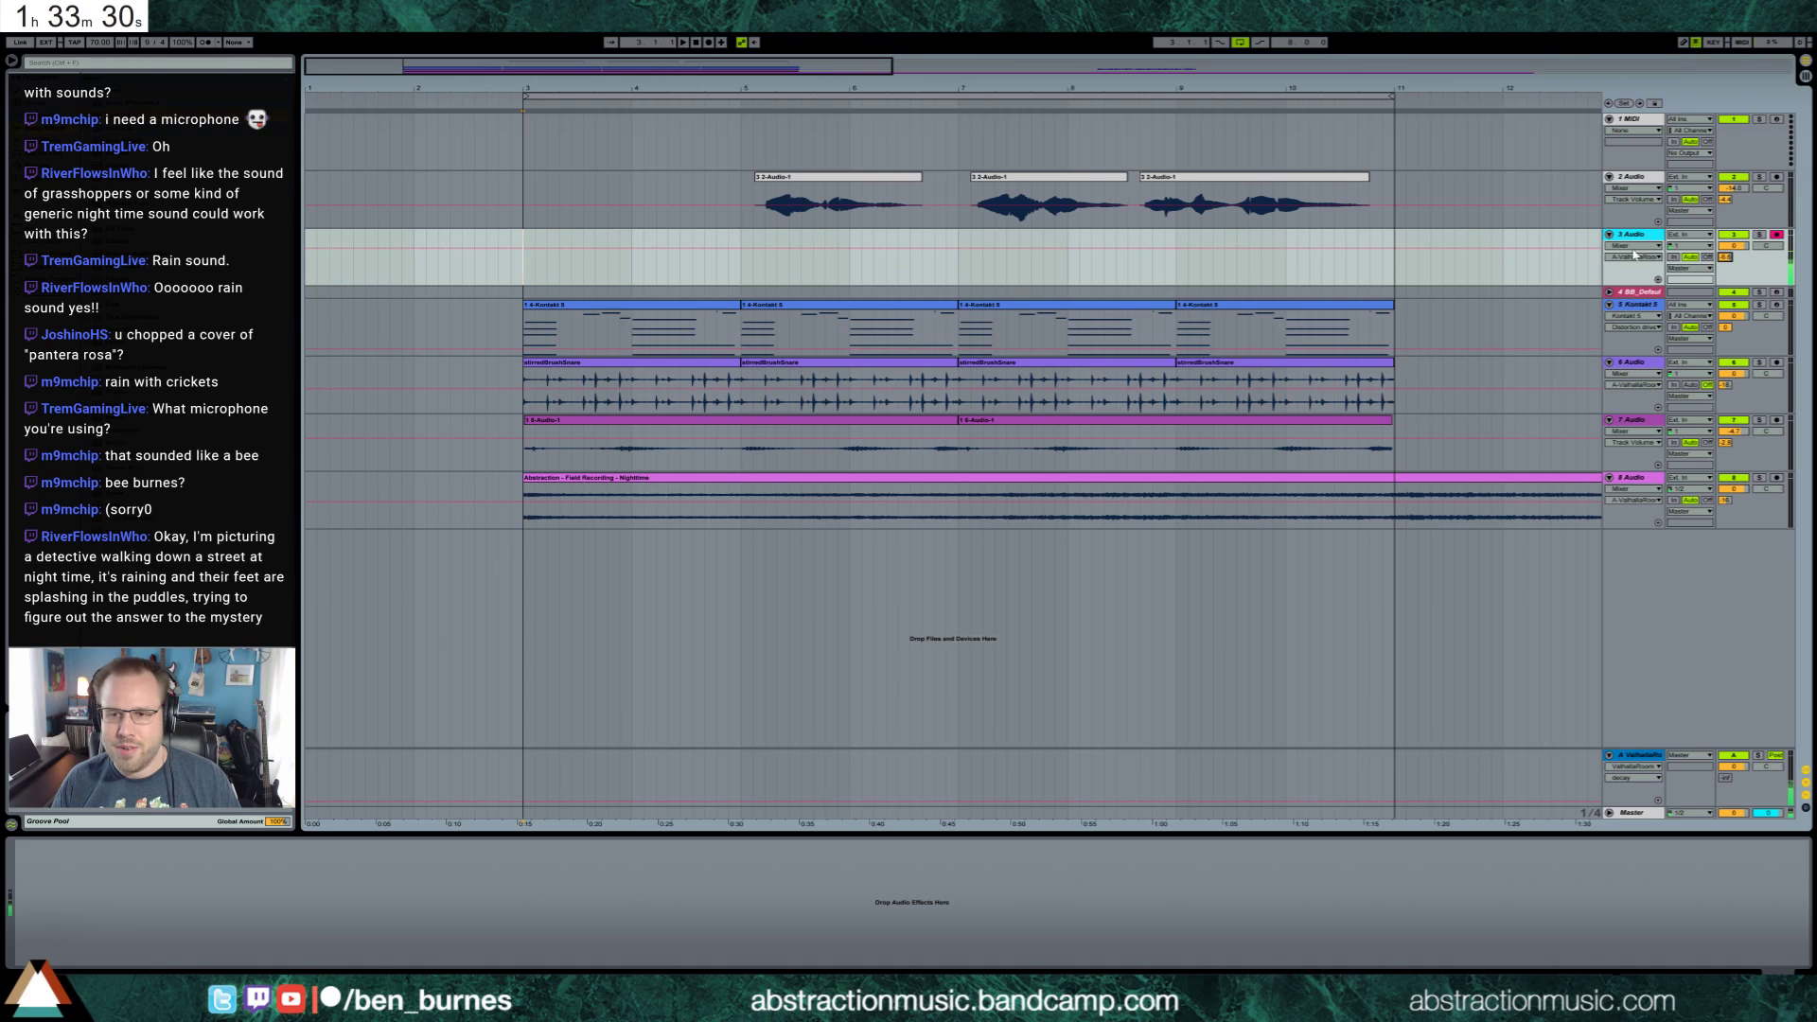
click(709, 43)
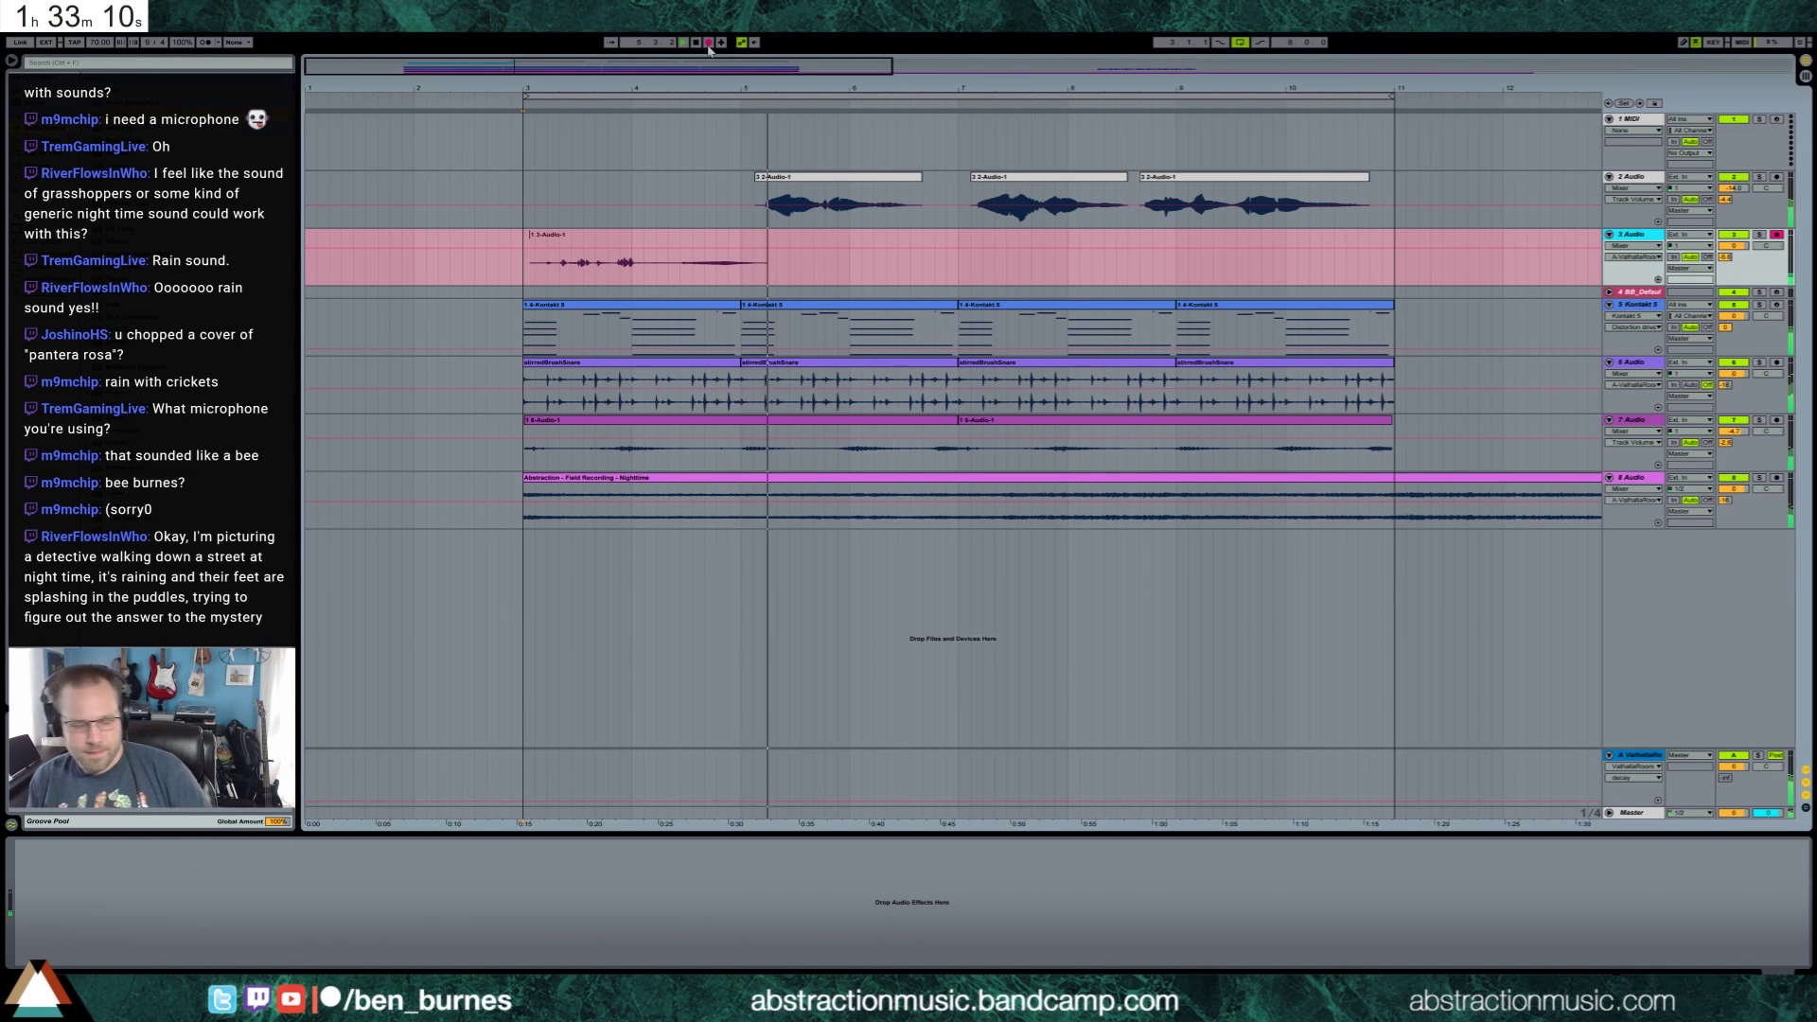
click(707, 44)
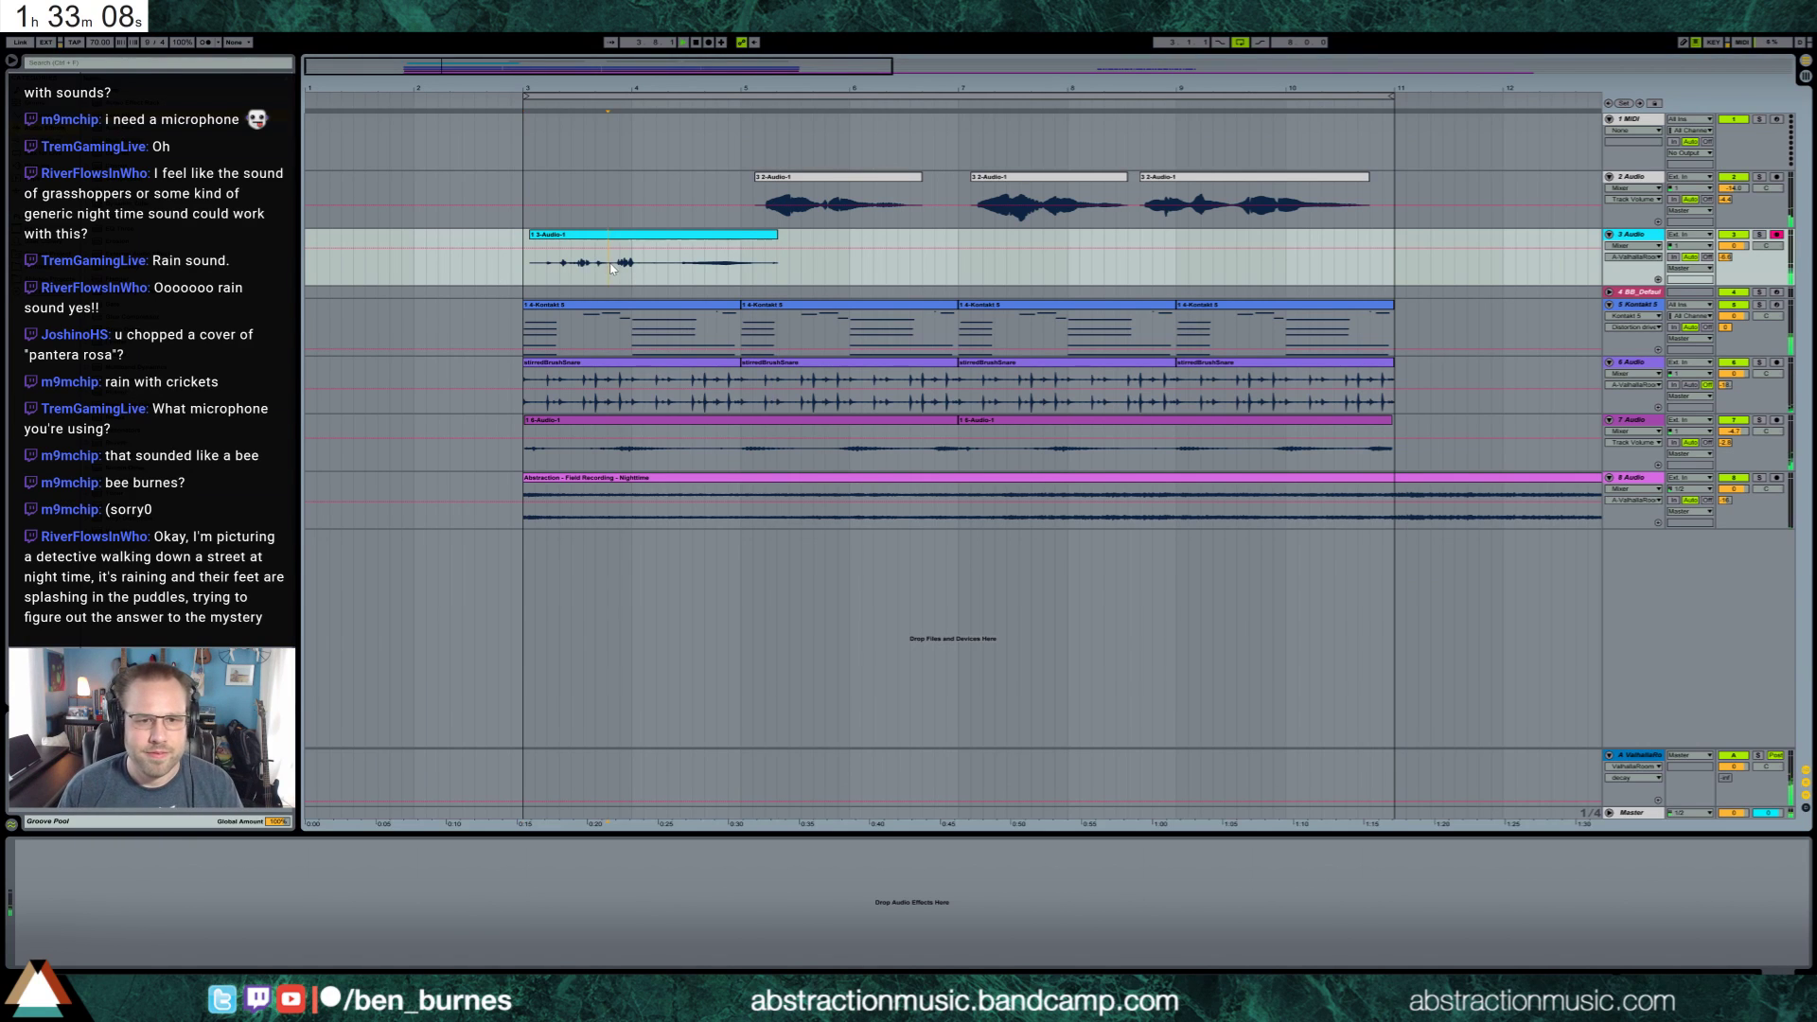
Trim the start of the new 3 Audio recording to its last phrase after bar 4 and disarm the track
drag(528, 261, 667, 253)
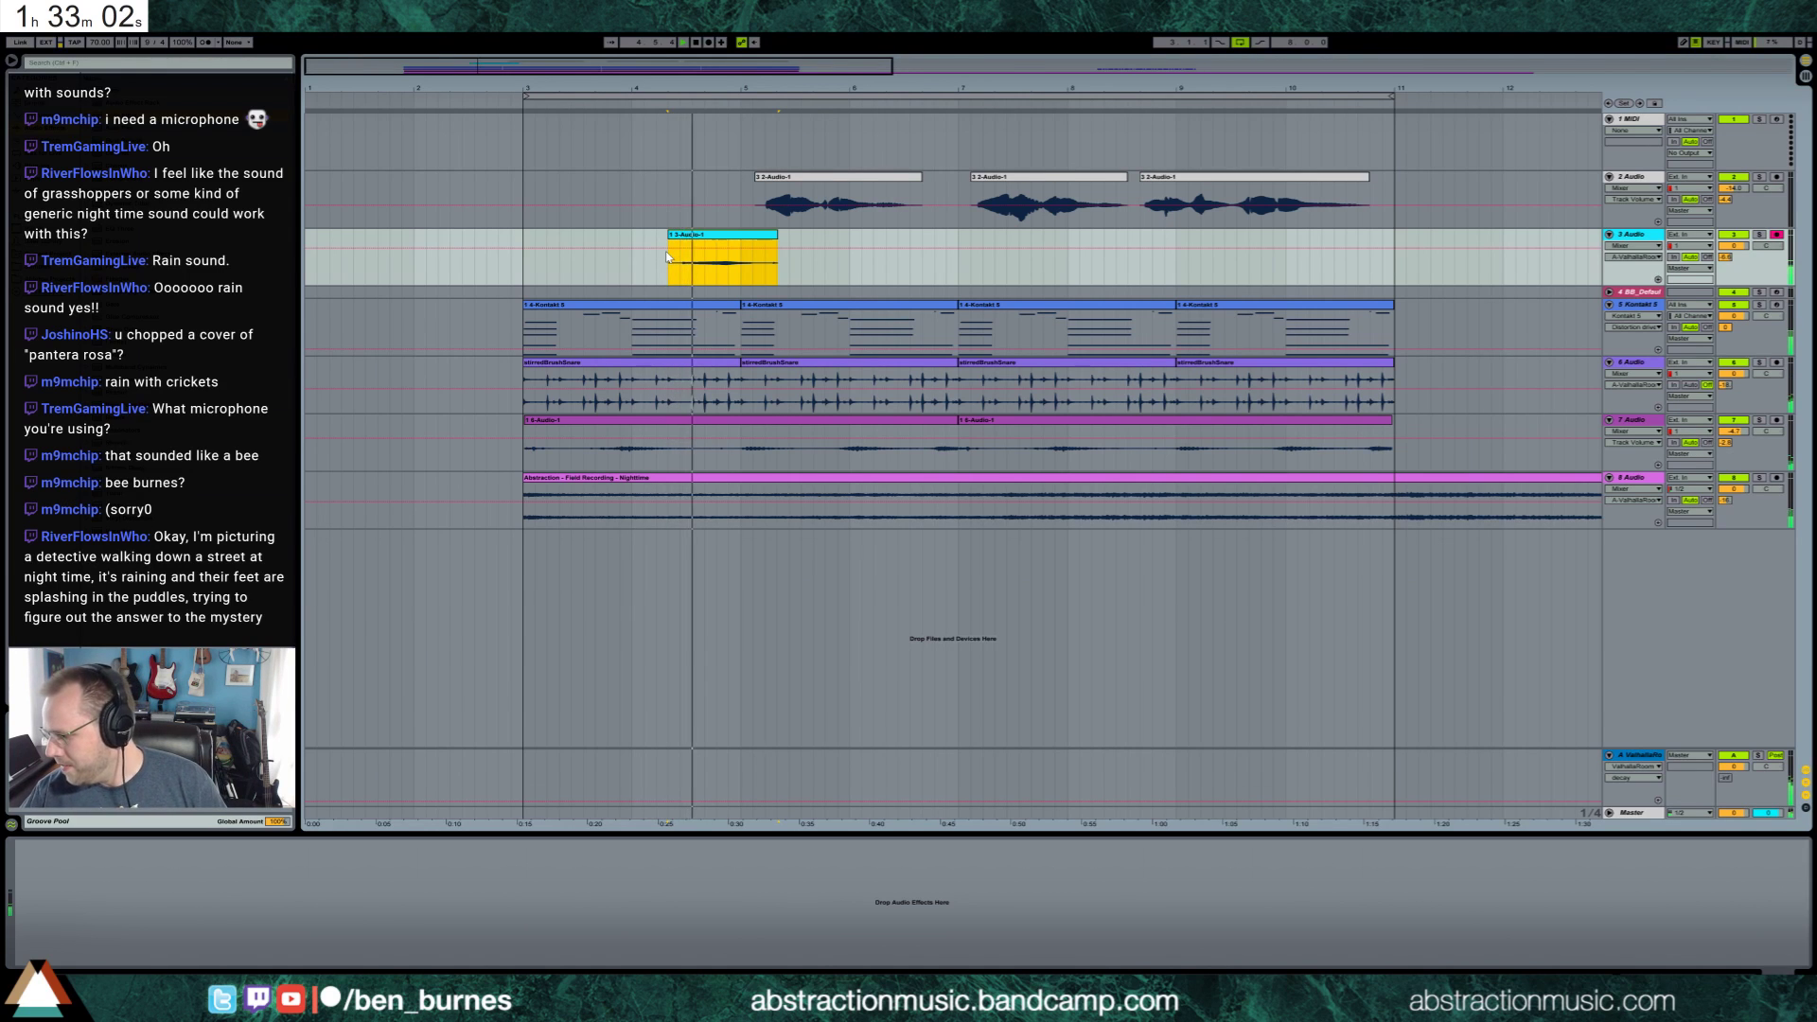
click(1775, 235)
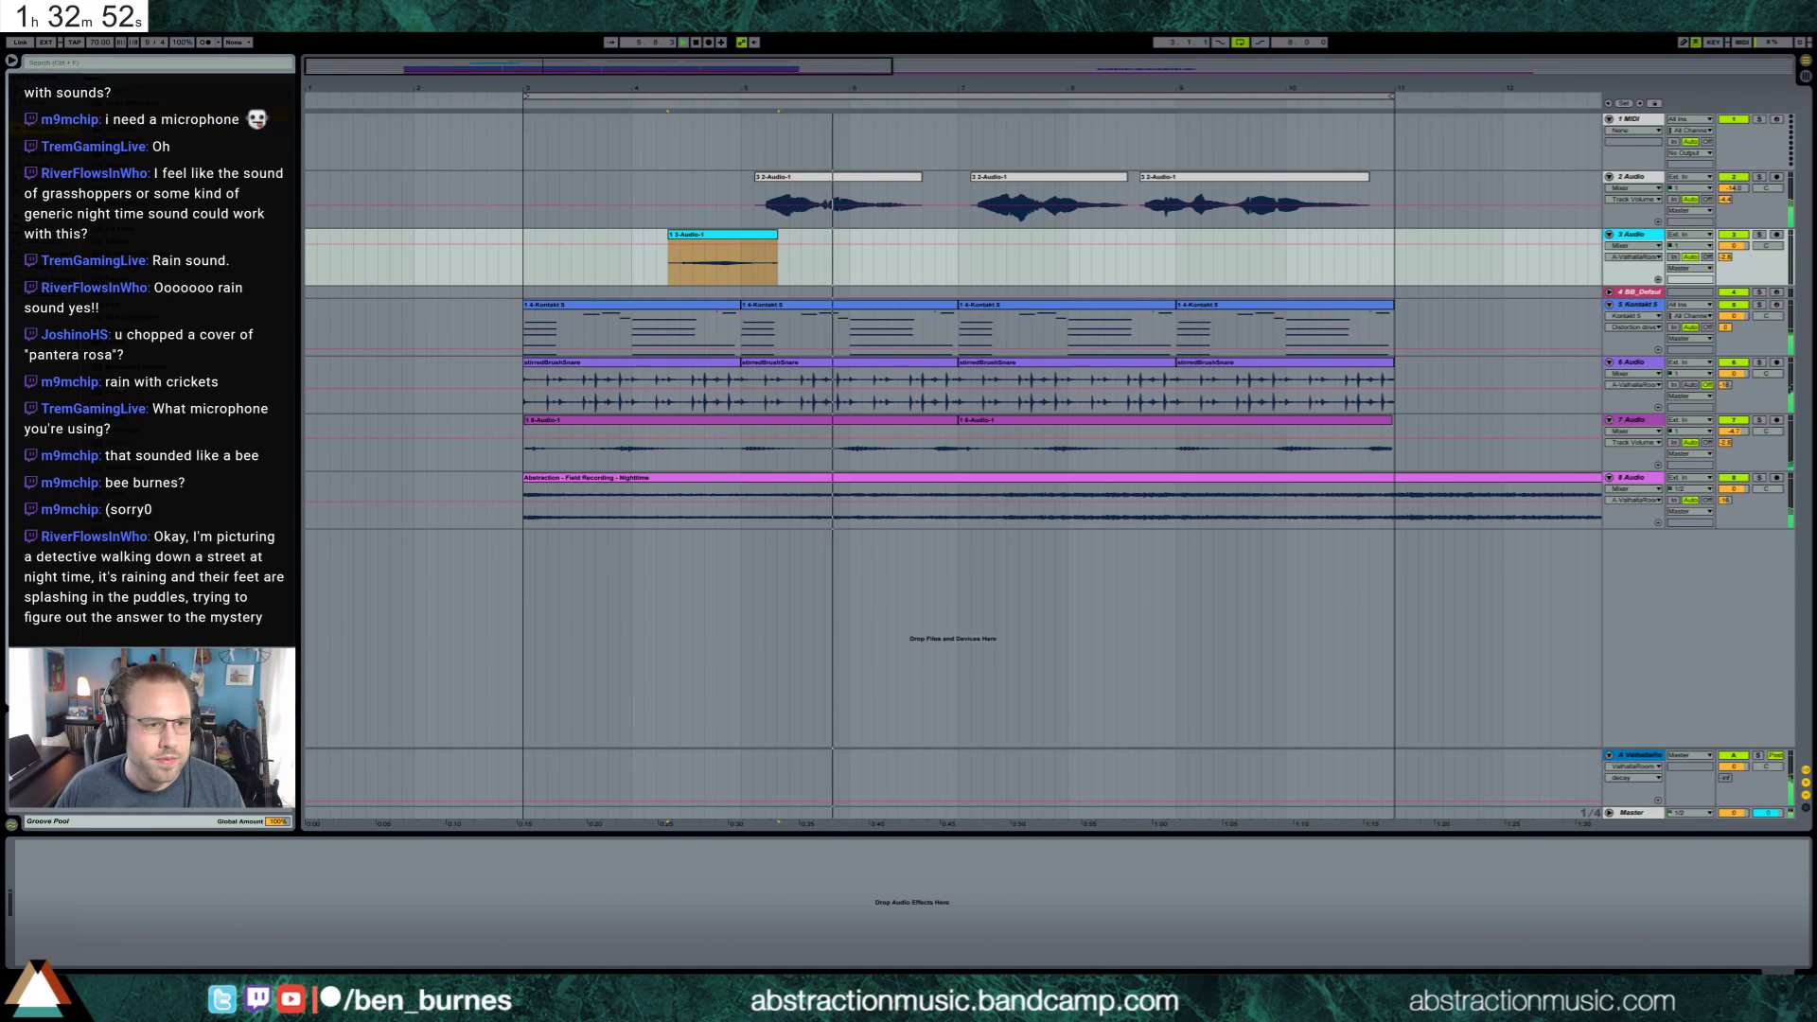
Add an Overdrive and a high-pass Auto Filter to the 3 Audio track and adjust the filter cutoff
drag(142, 378, 57, 880)
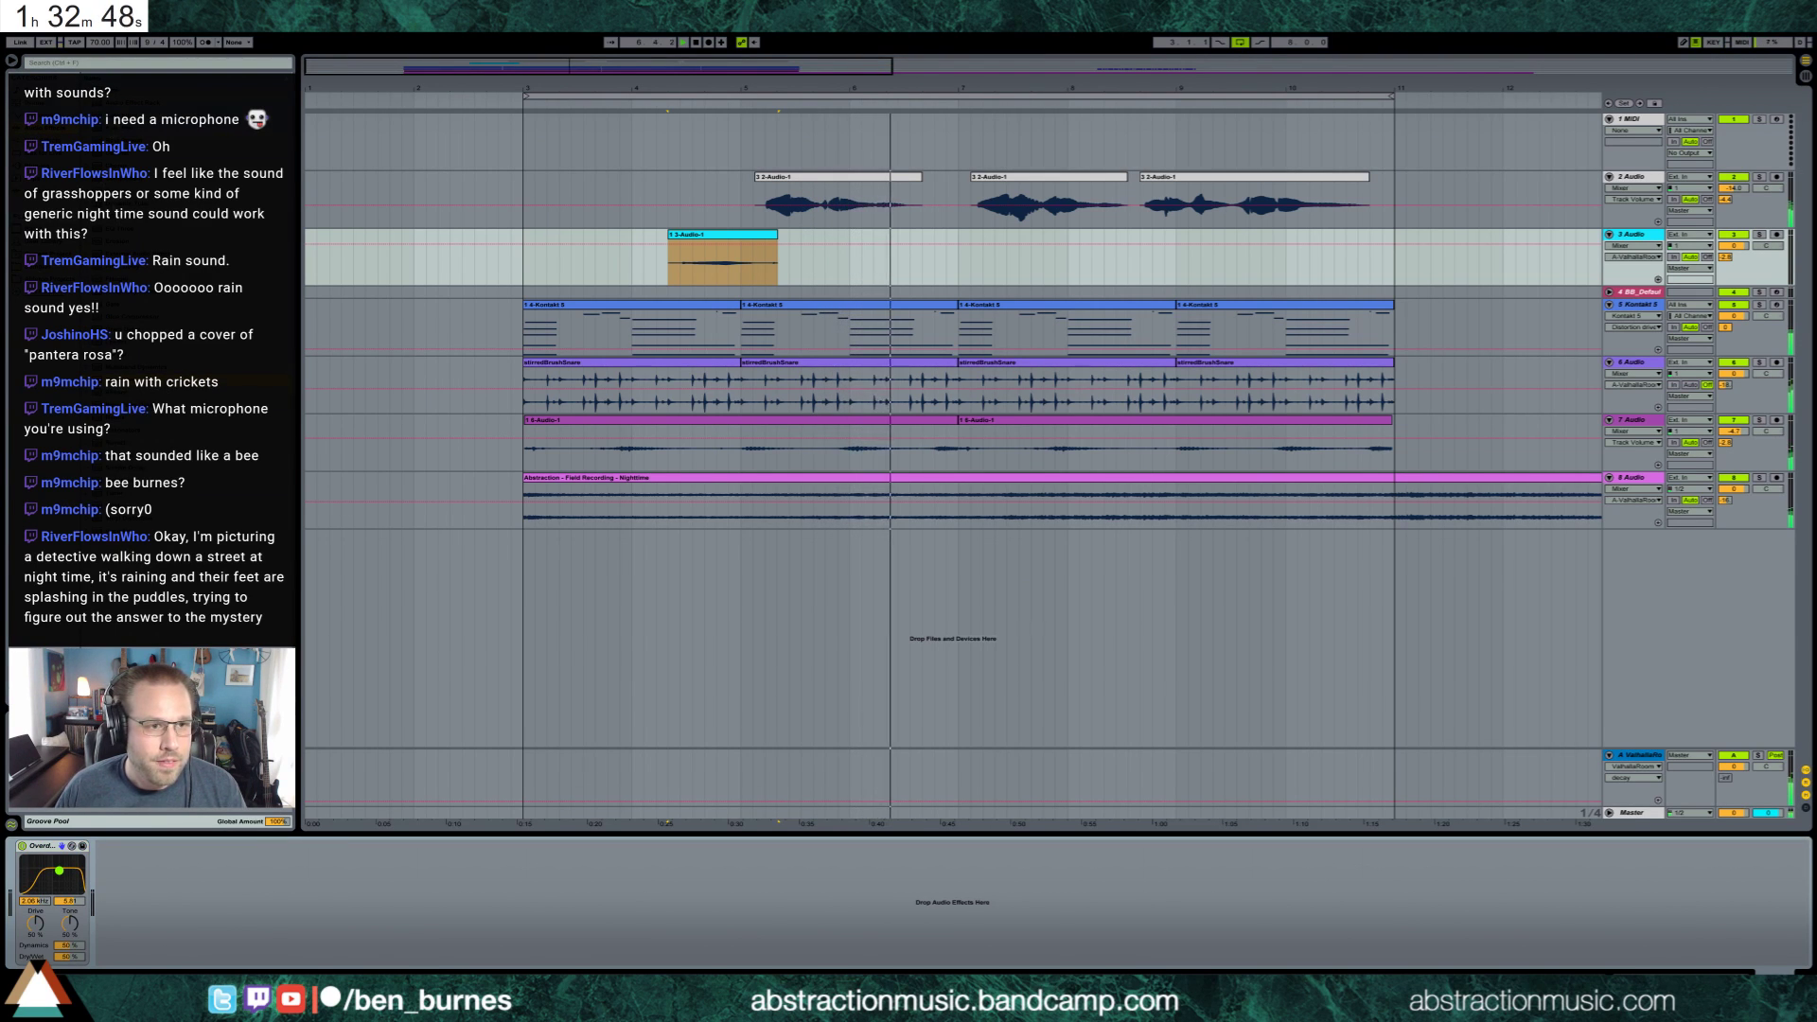
drag(142, 379, 154, 932)
click(155, 933)
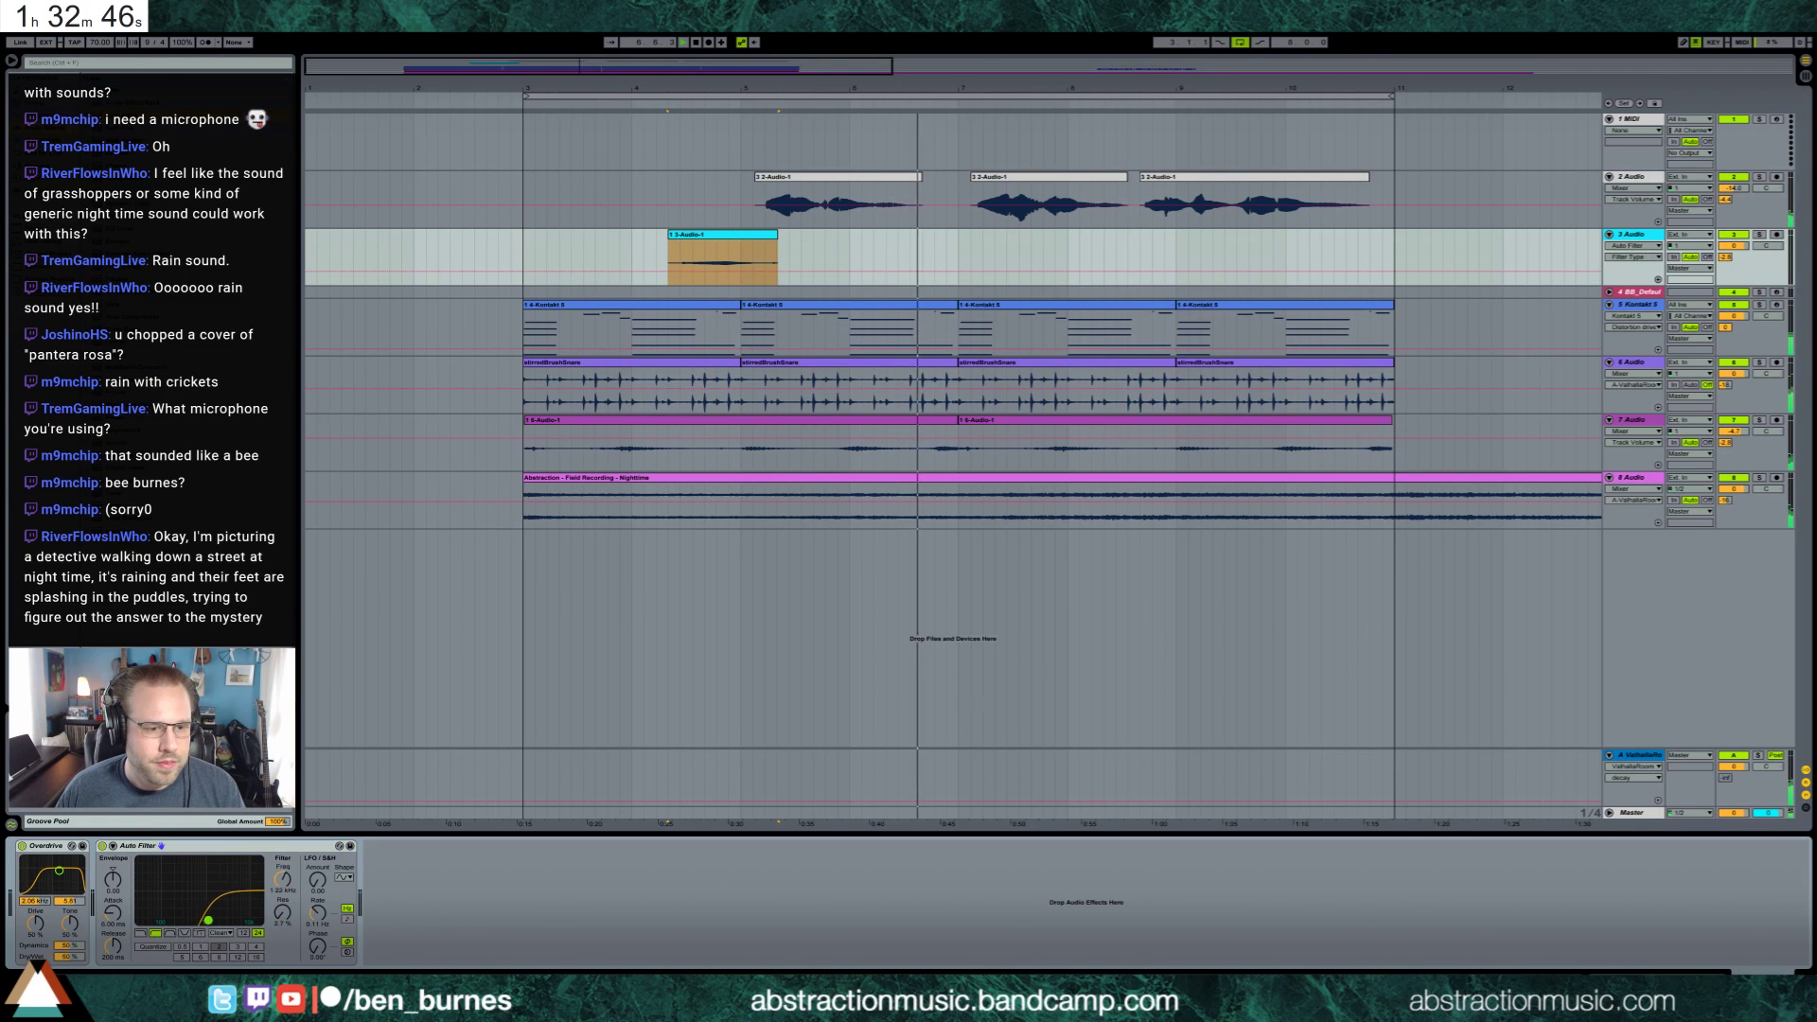
Duplicate the two-bar section around the 3 Audio clip three times so the phrase repeats every two bars
click(534, 242)
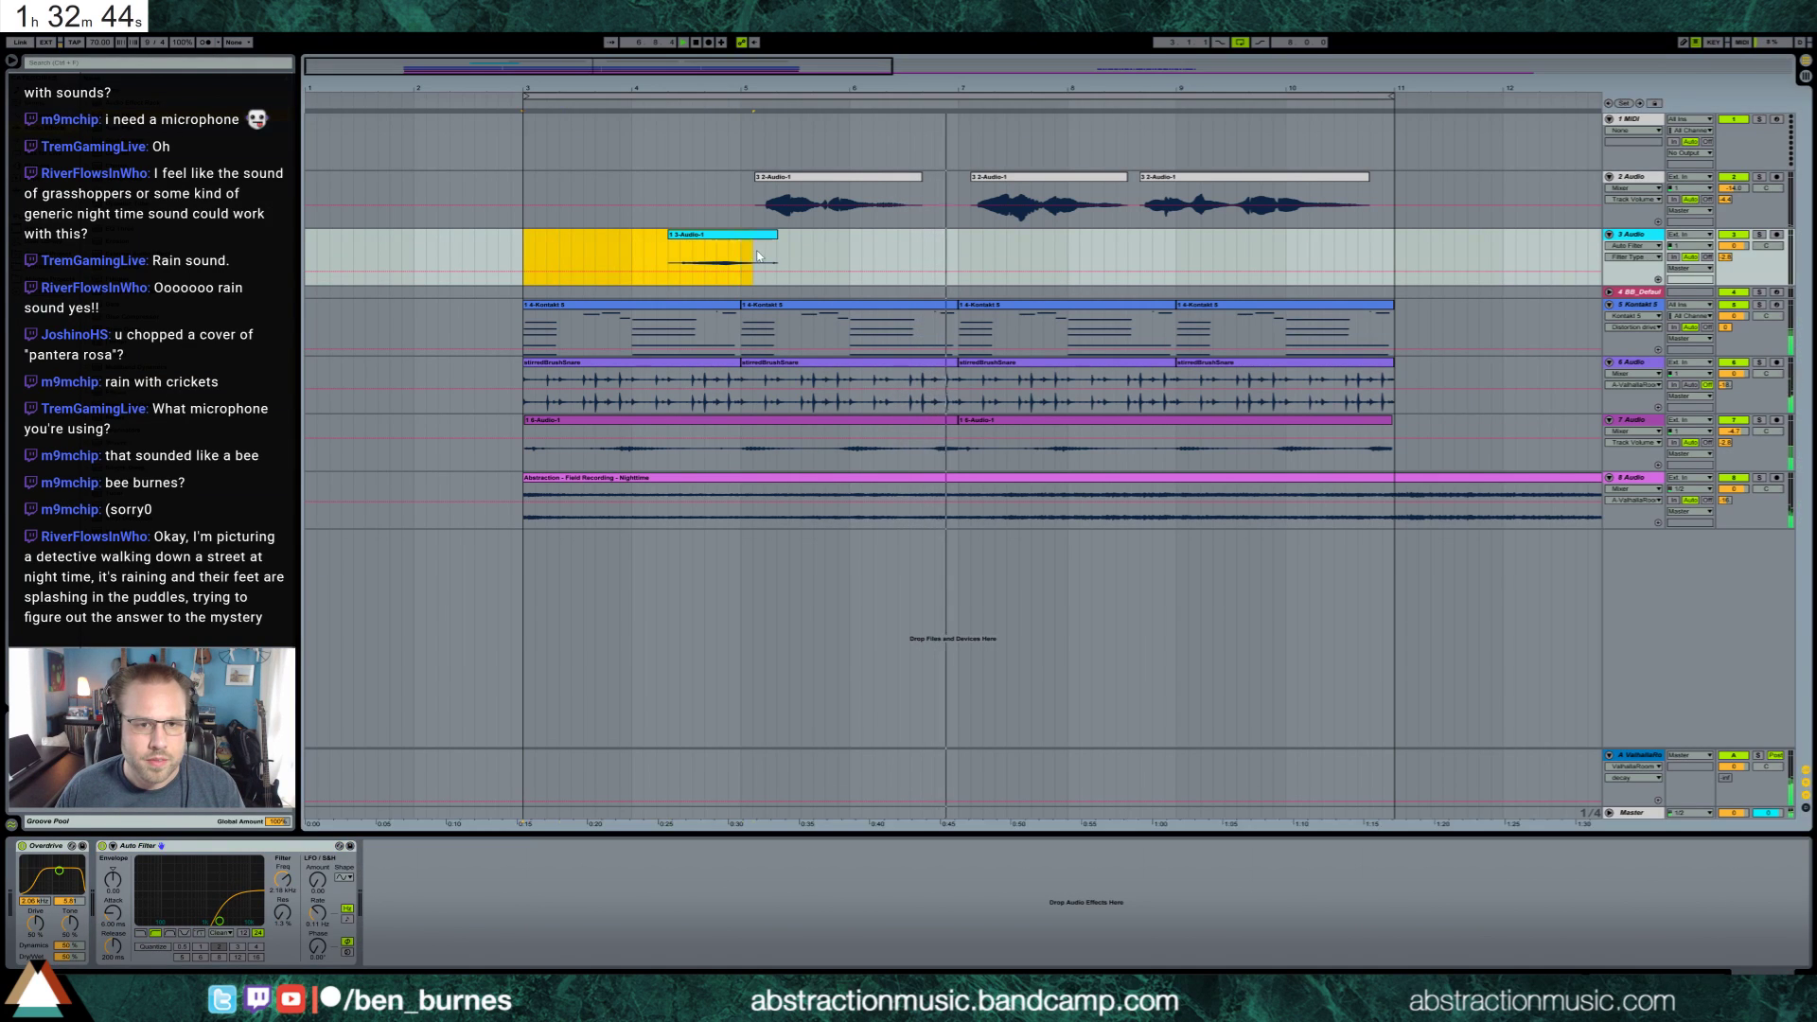
drag(632, 256, 849, 256)
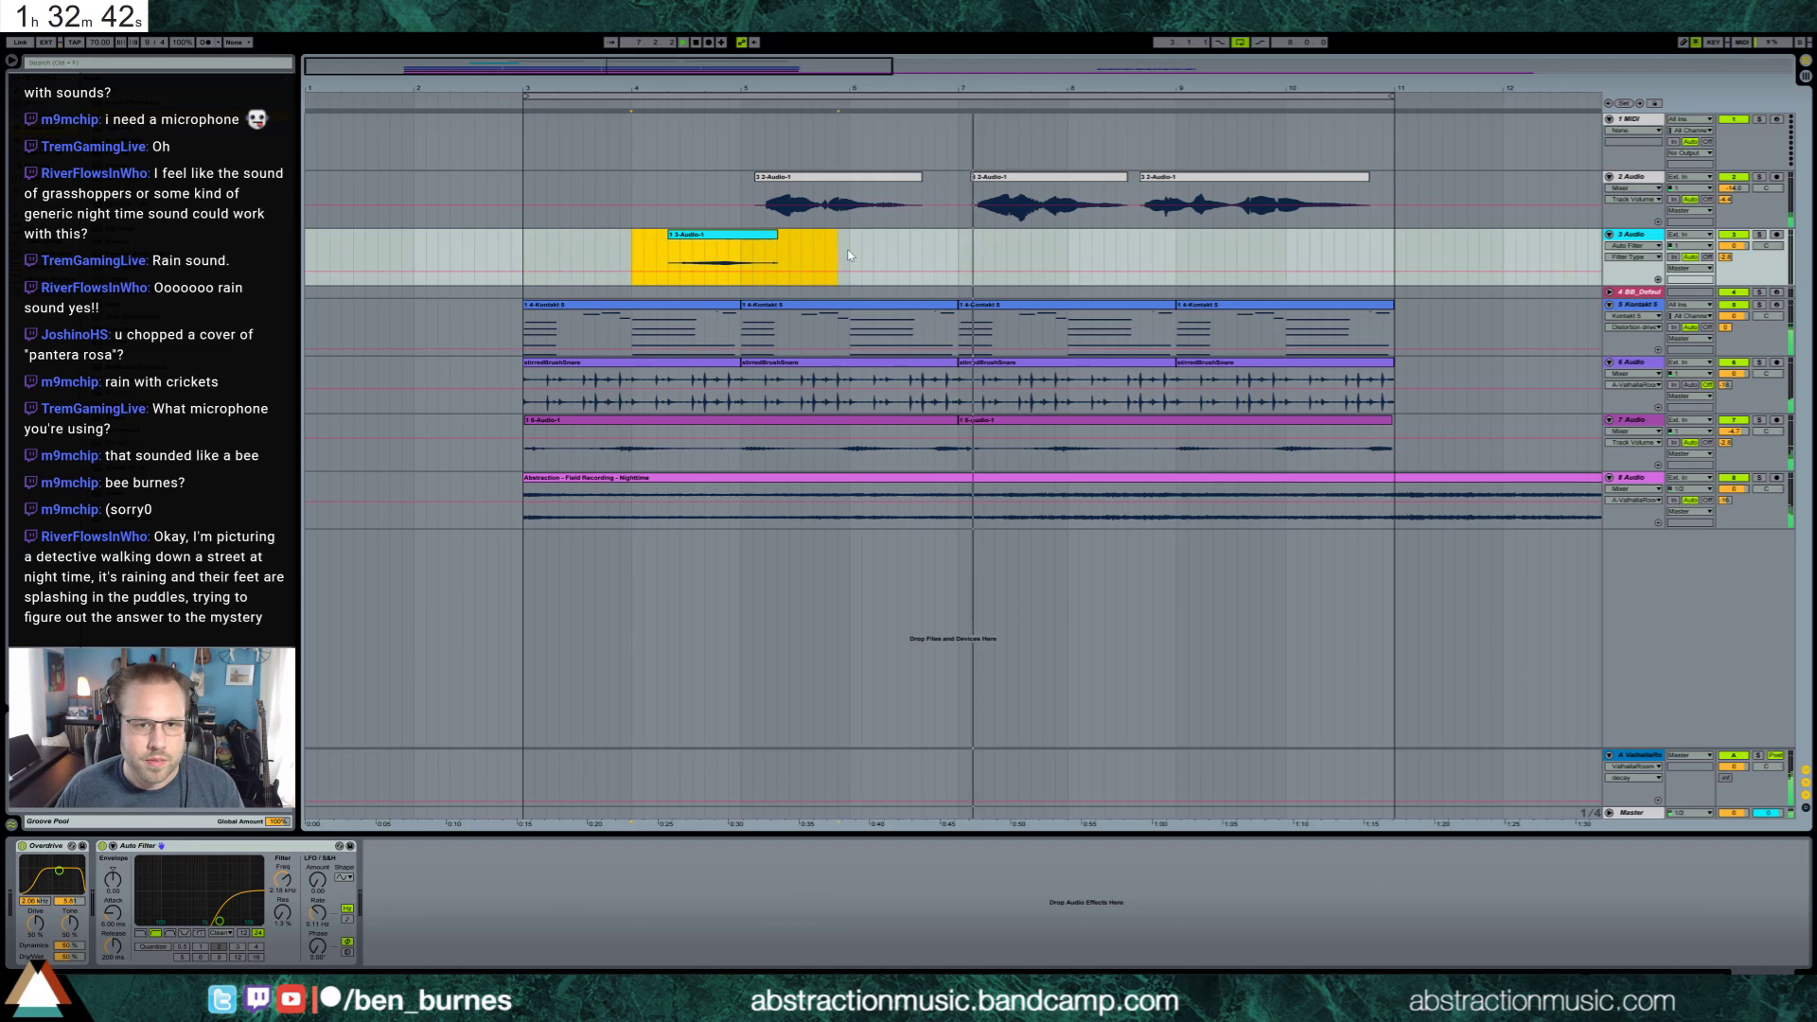
key(ctrl+d)
key(ctrl+d)
key(ctrl+d)
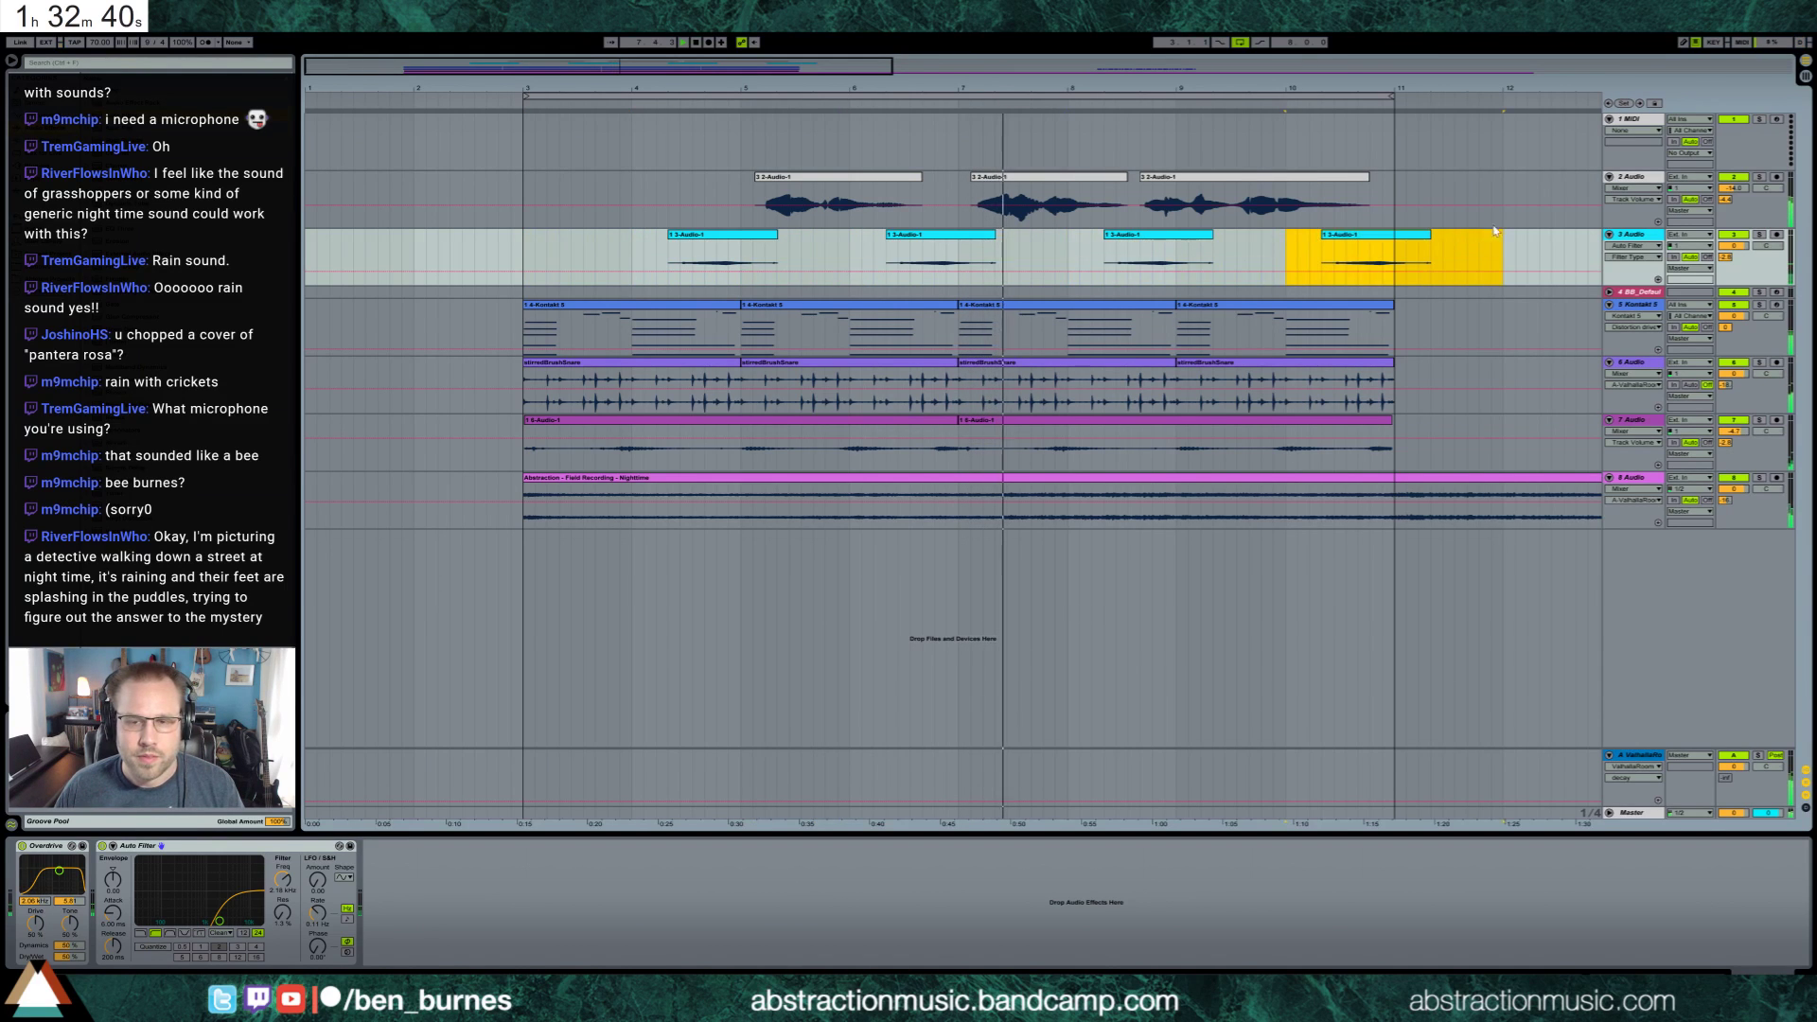
Shorten the ends of all four 3 Audio clips by the same small amount
drag(994, 256, 982, 256)
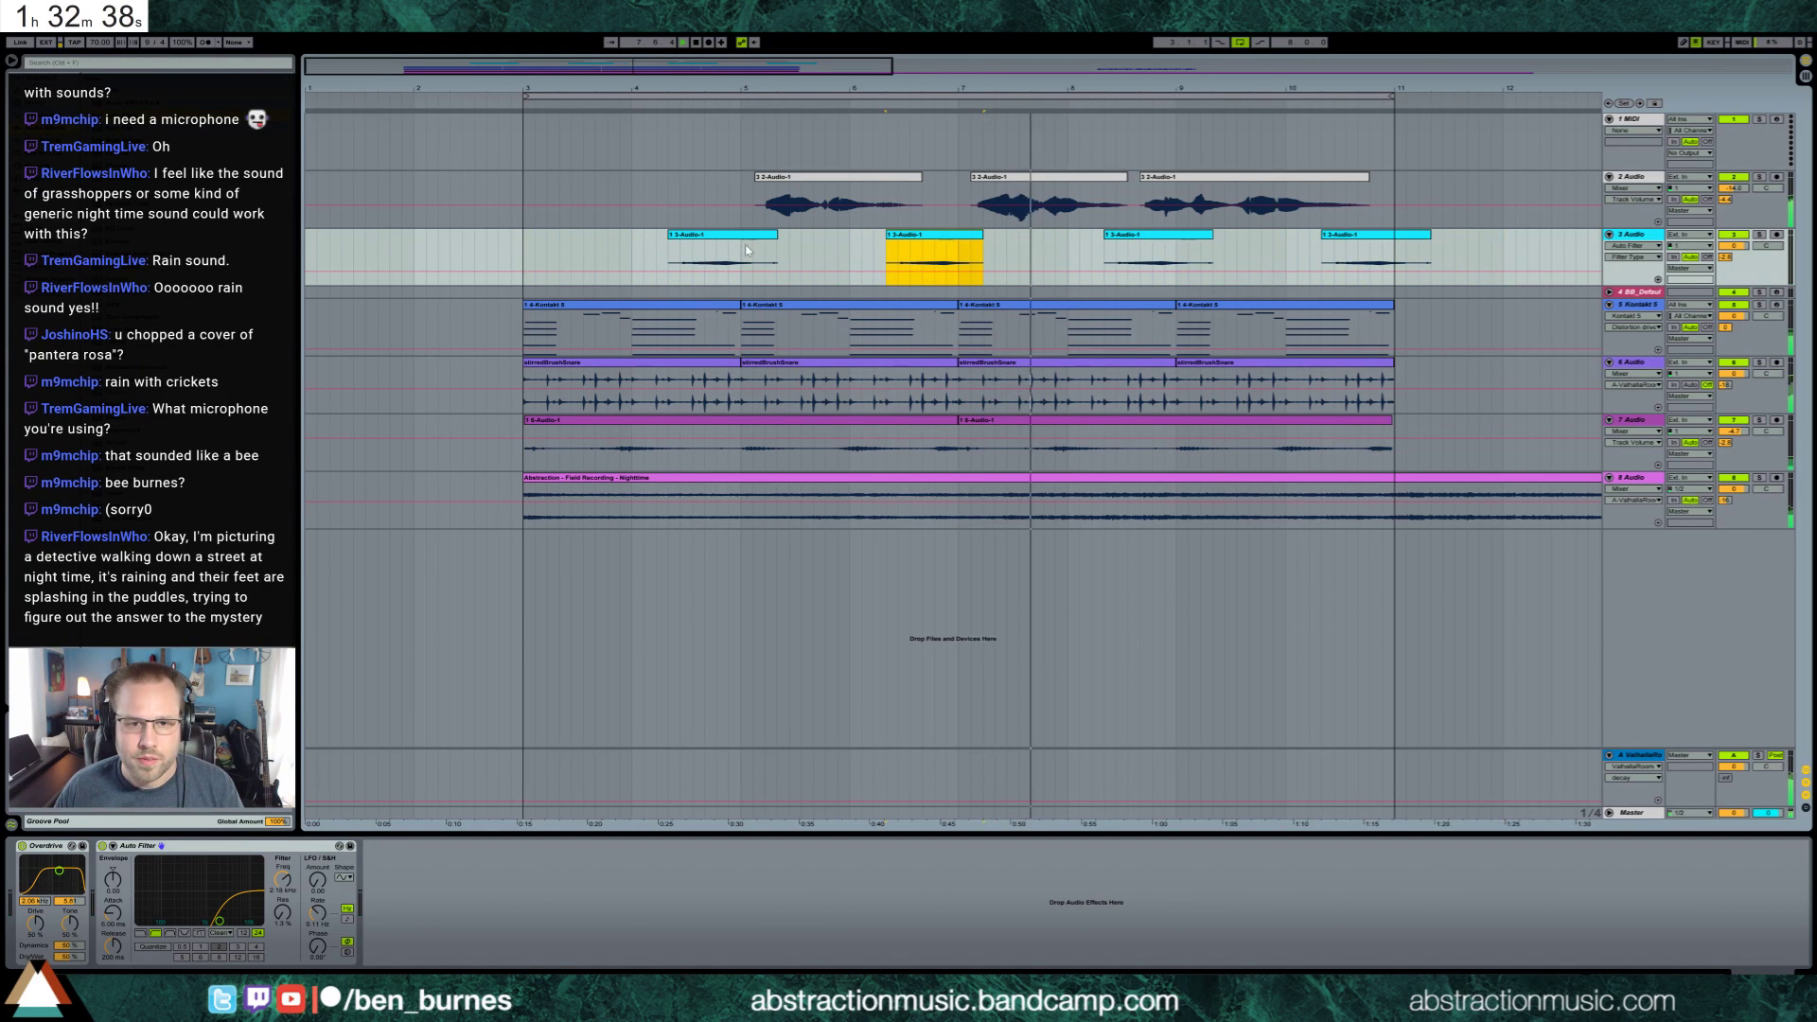
drag(780, 238, 765, 239)
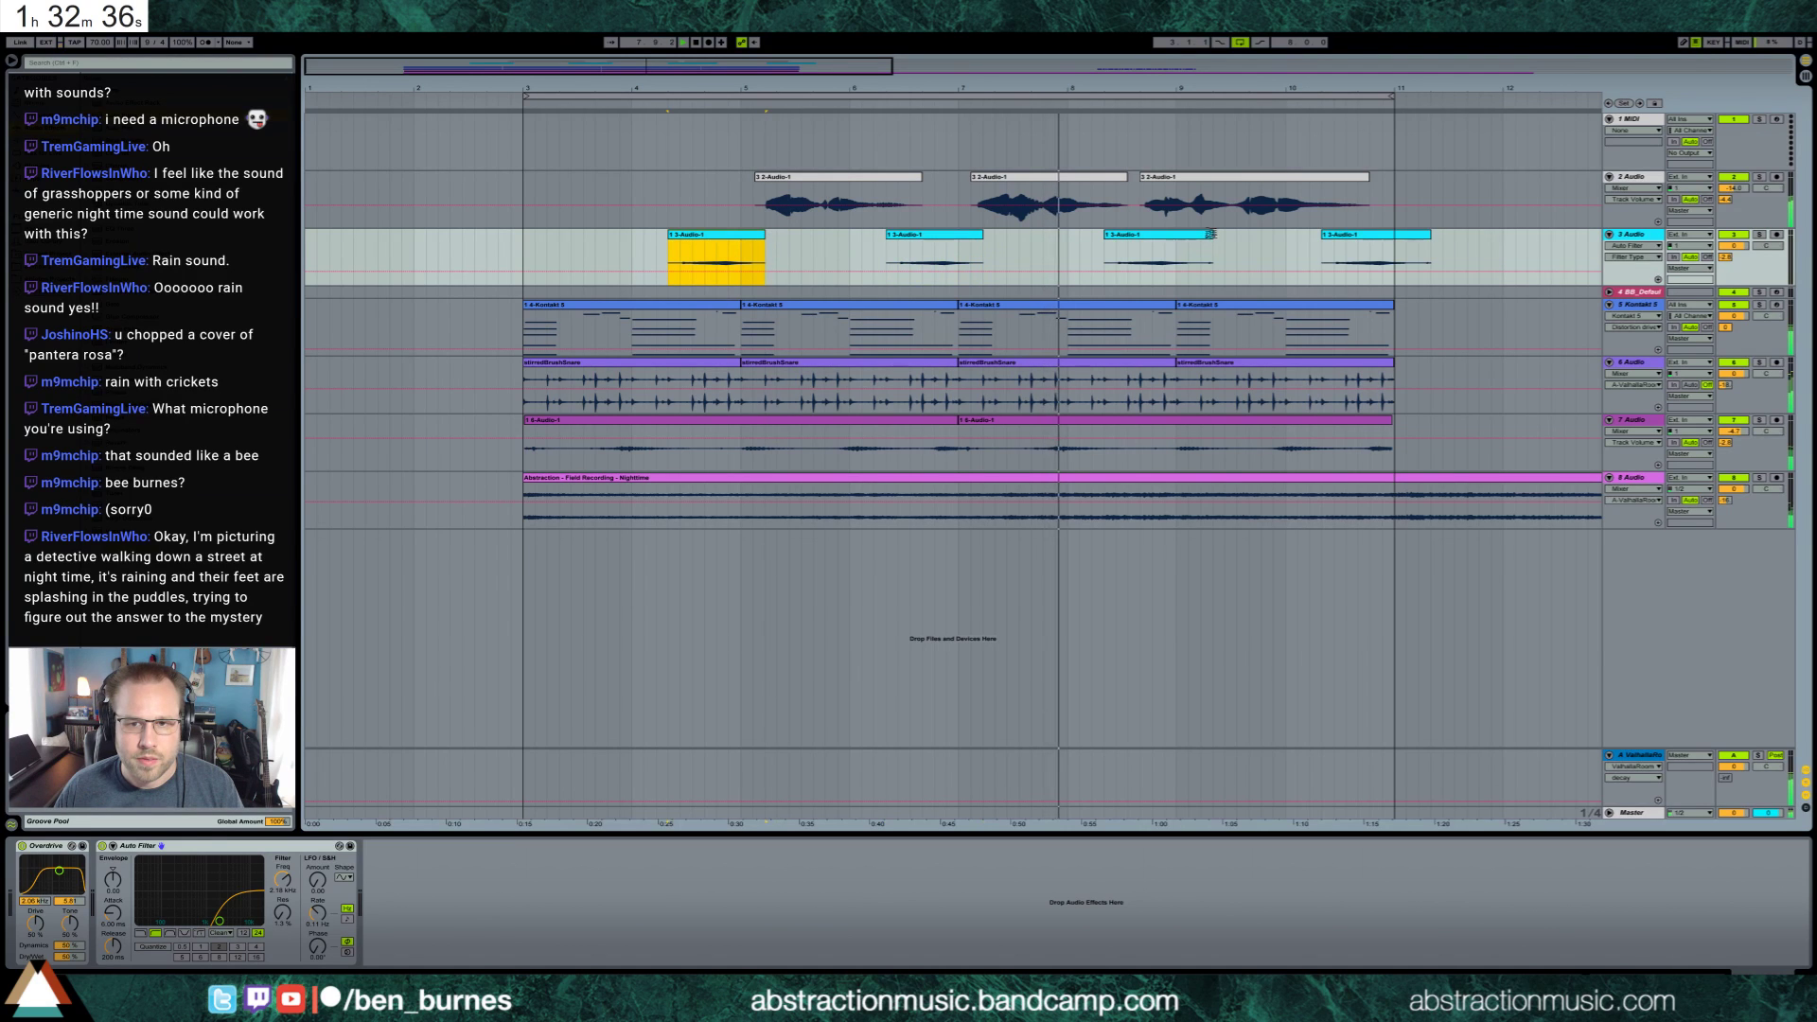
drag(1214, 239, 1202, 238)
drag(1431, 238, 1418, 238)
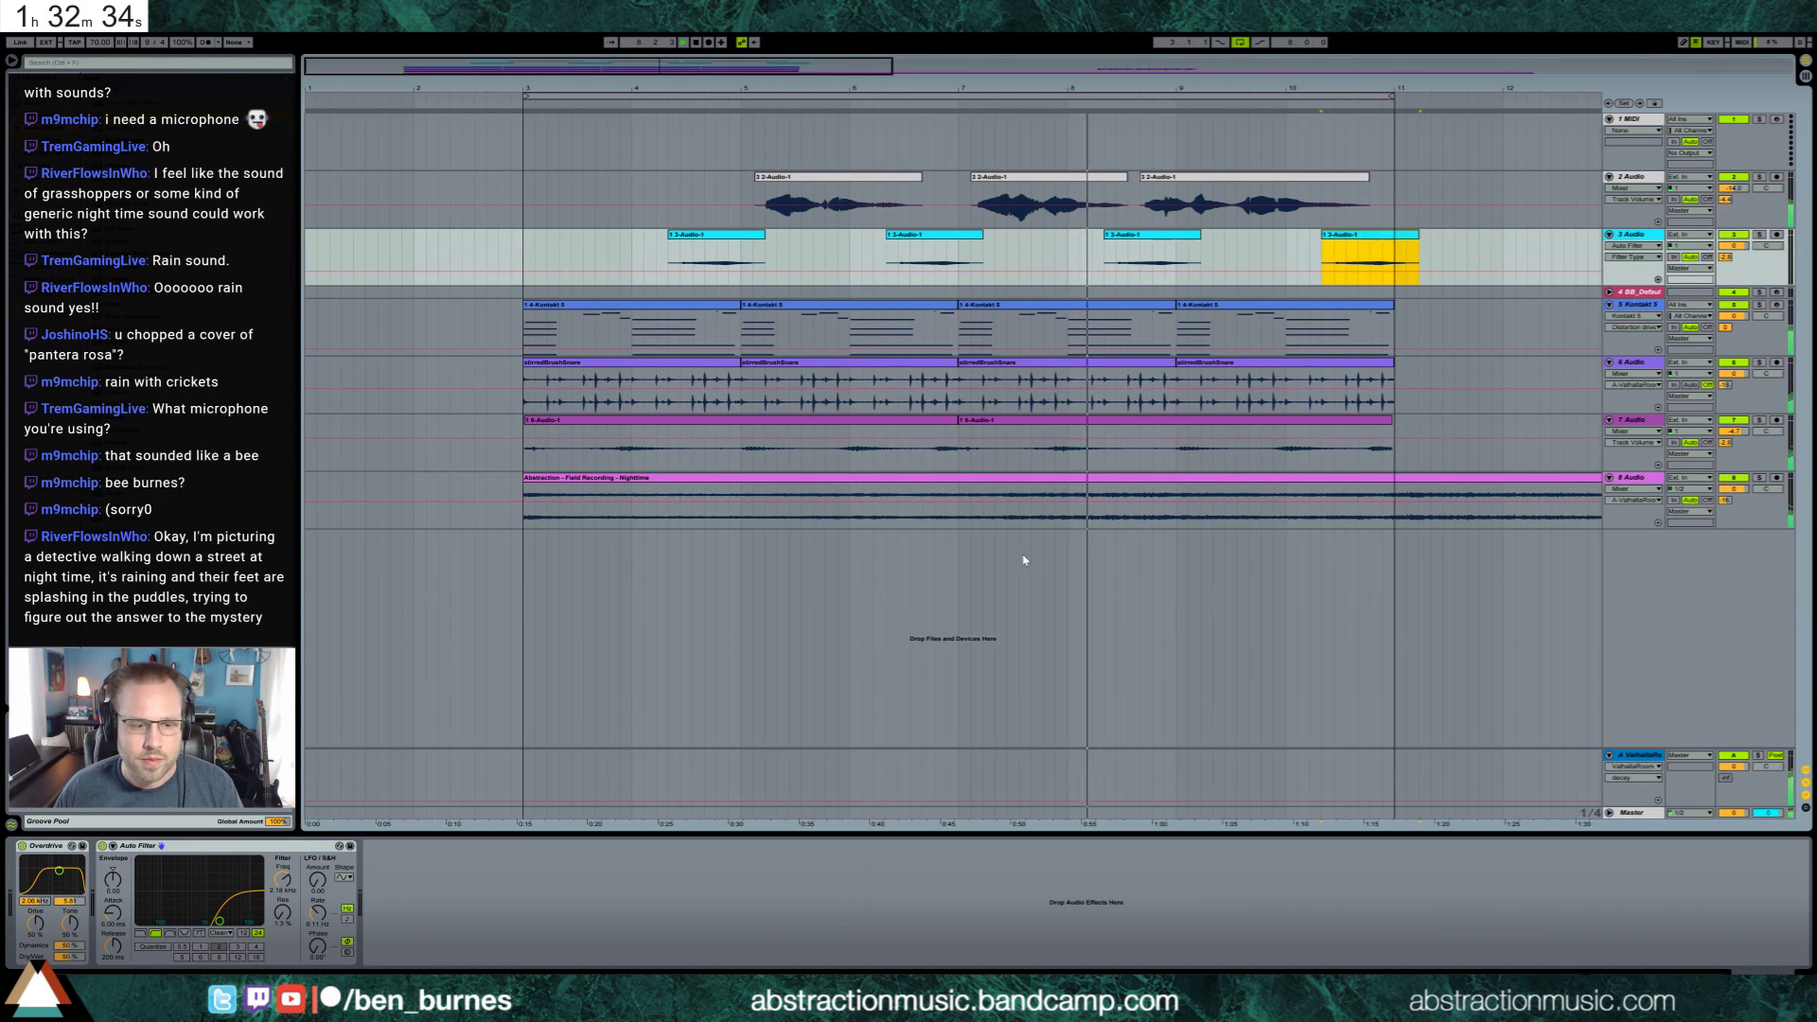
Lower the 3 Audio track's volume and reduce its Auto Filter high-pass cutoff
drag(1732, 245, 1732, 275)
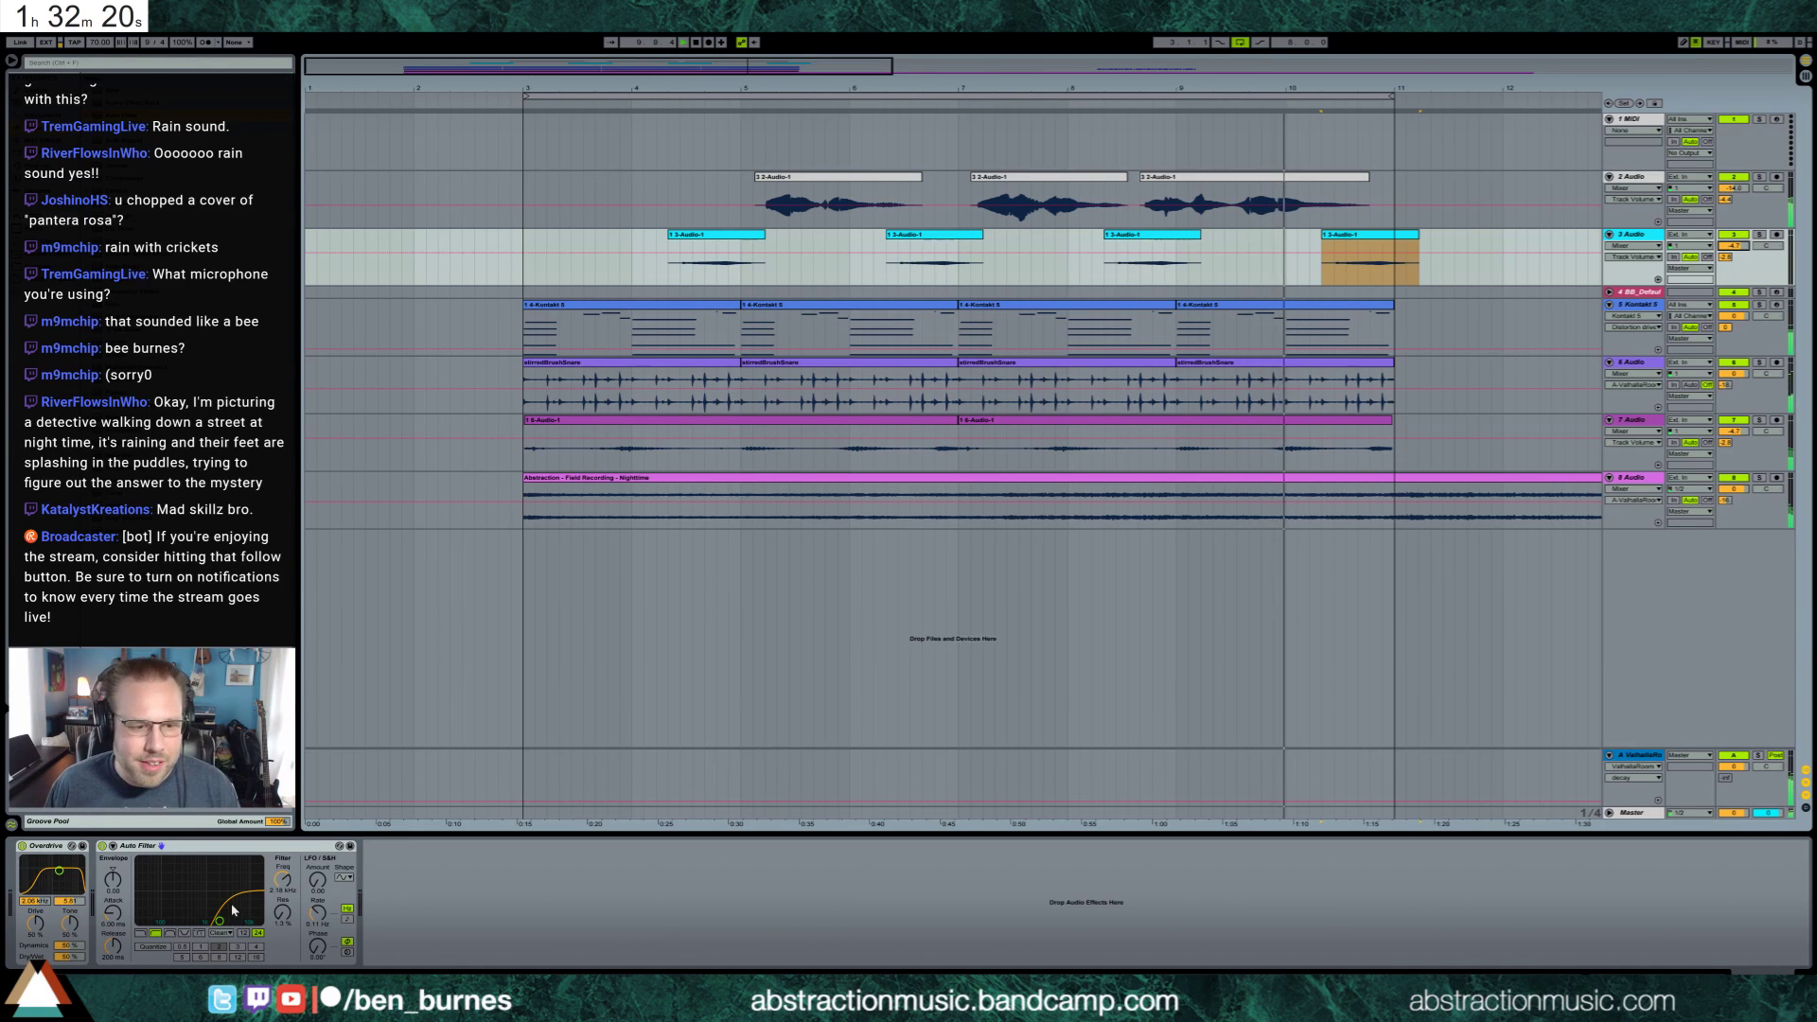
drag(219, 918, 203, 908)
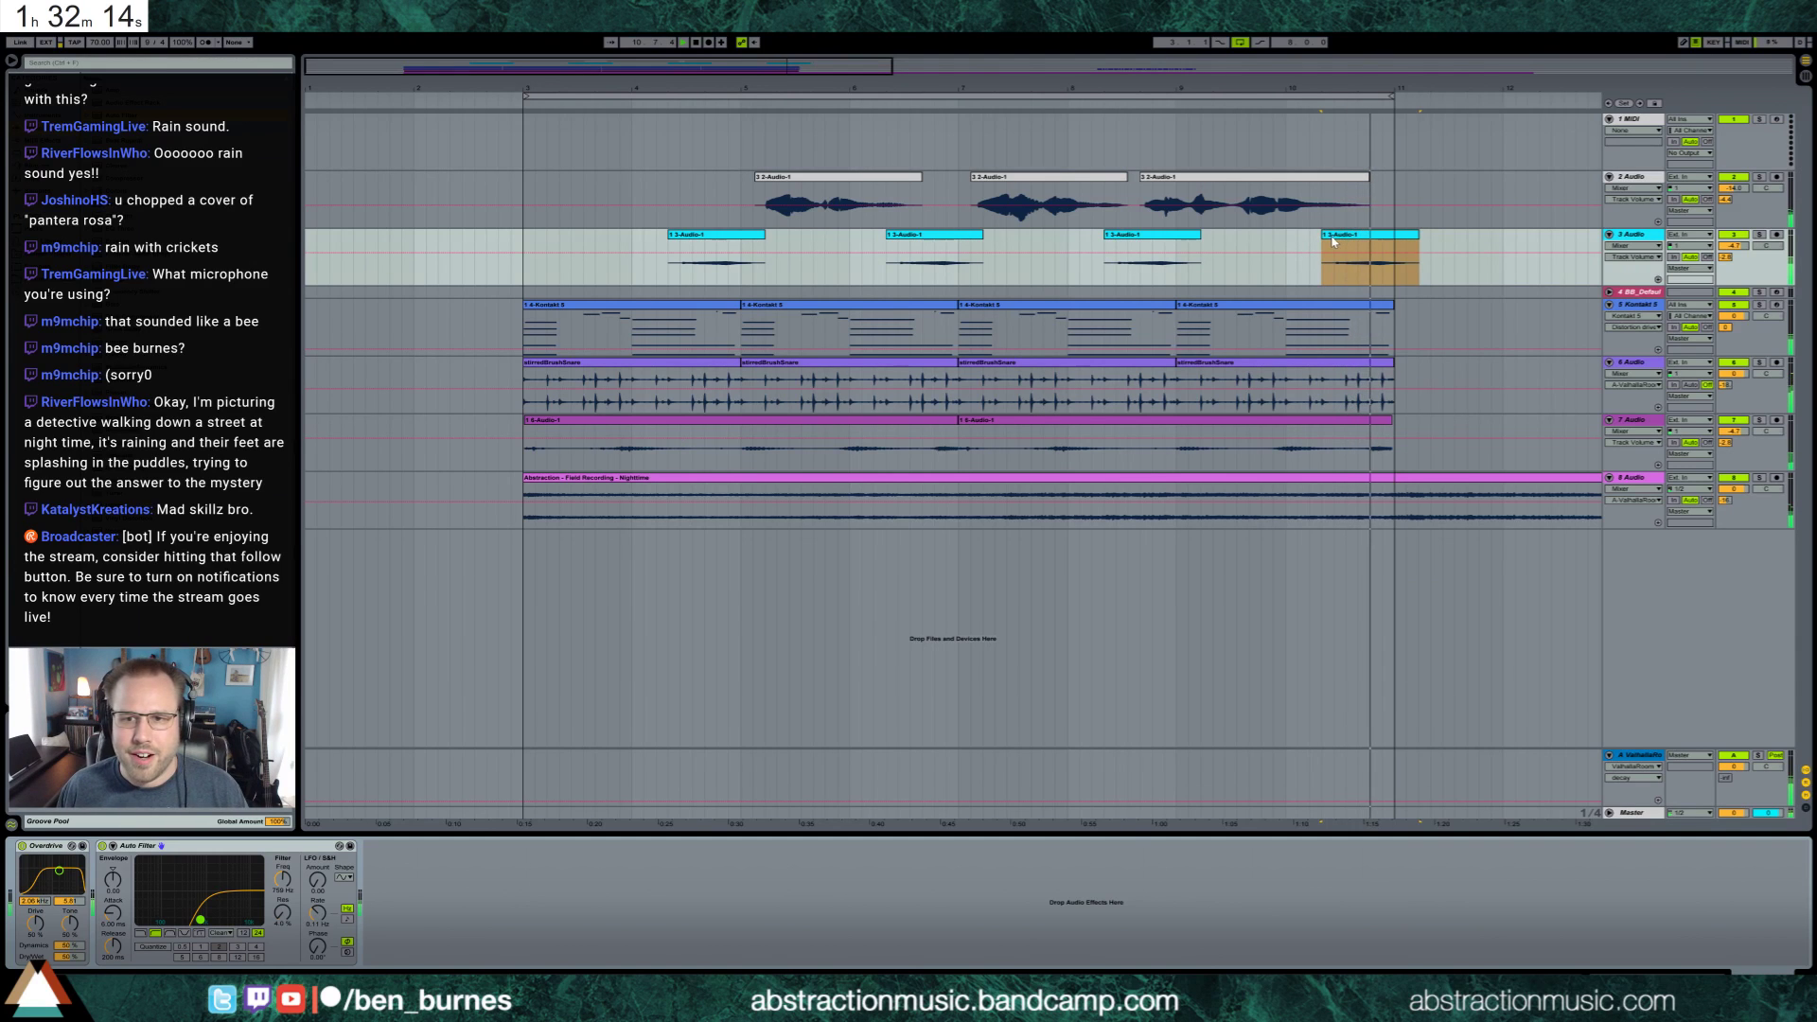
Trim the starts of the four 3 Audio clips slightly and give each one a fade-in and fade-out
double_click(716, 260)
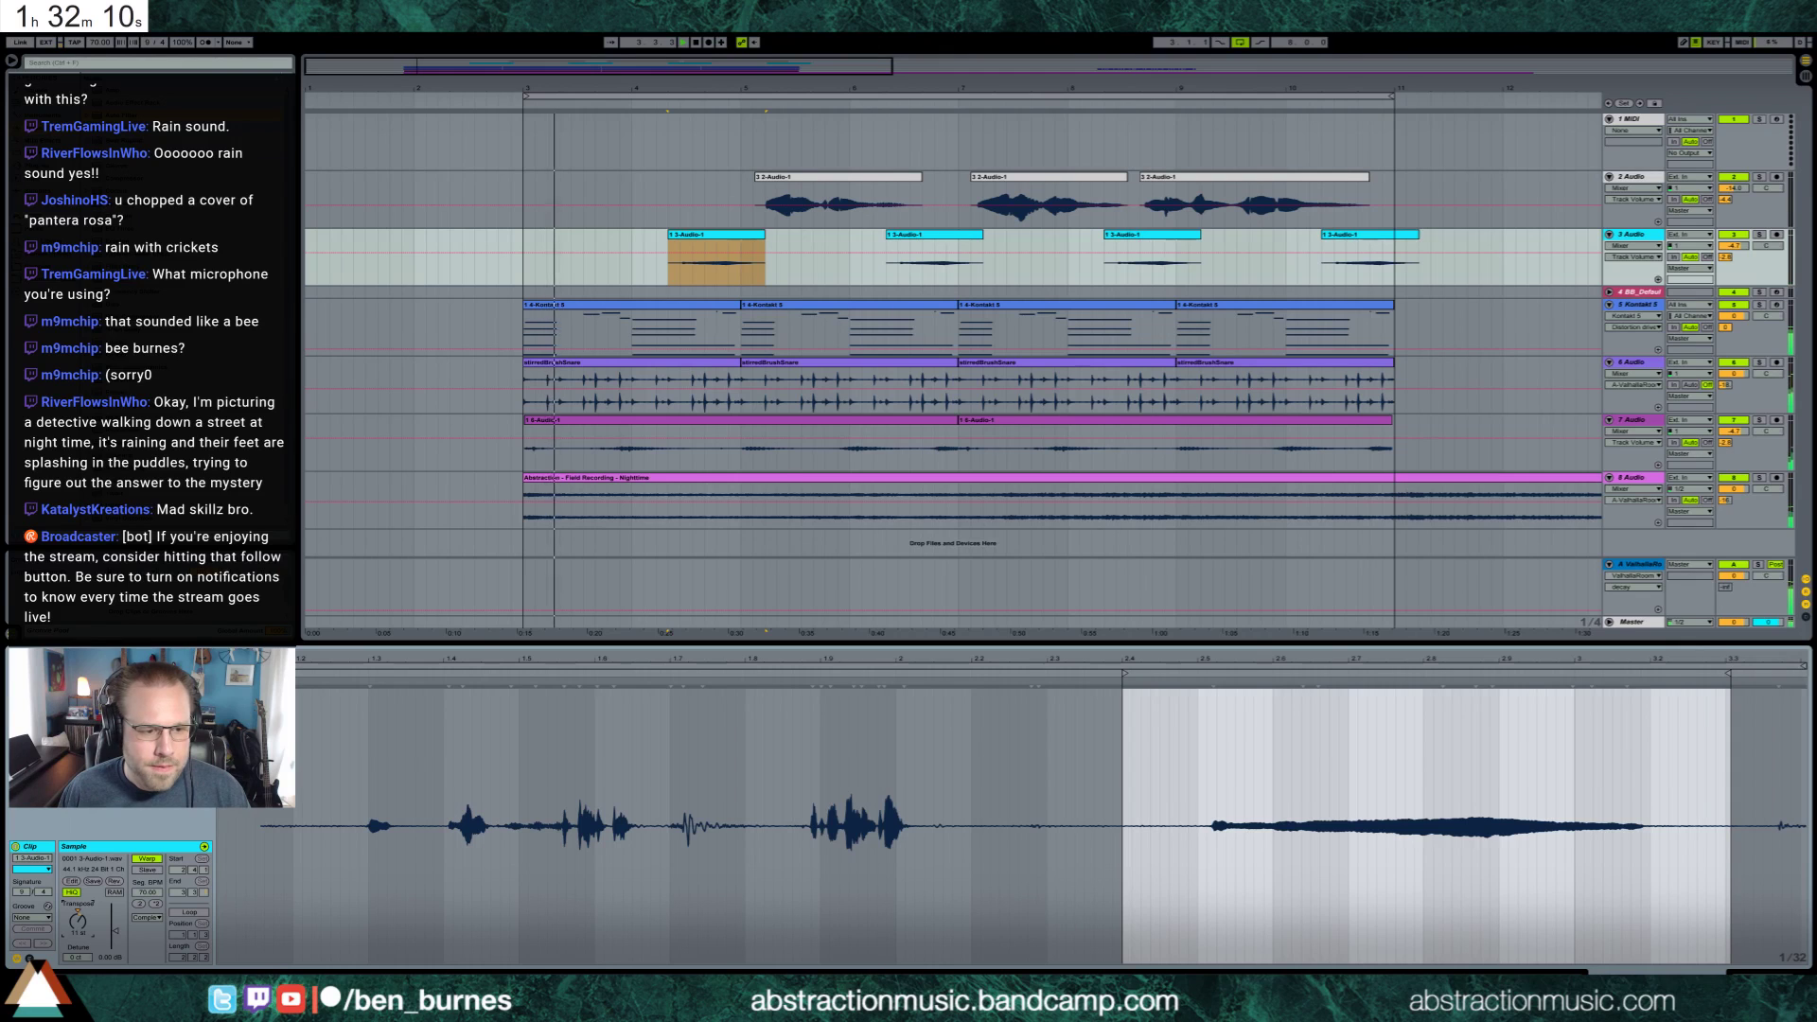
key(space)
key(space)
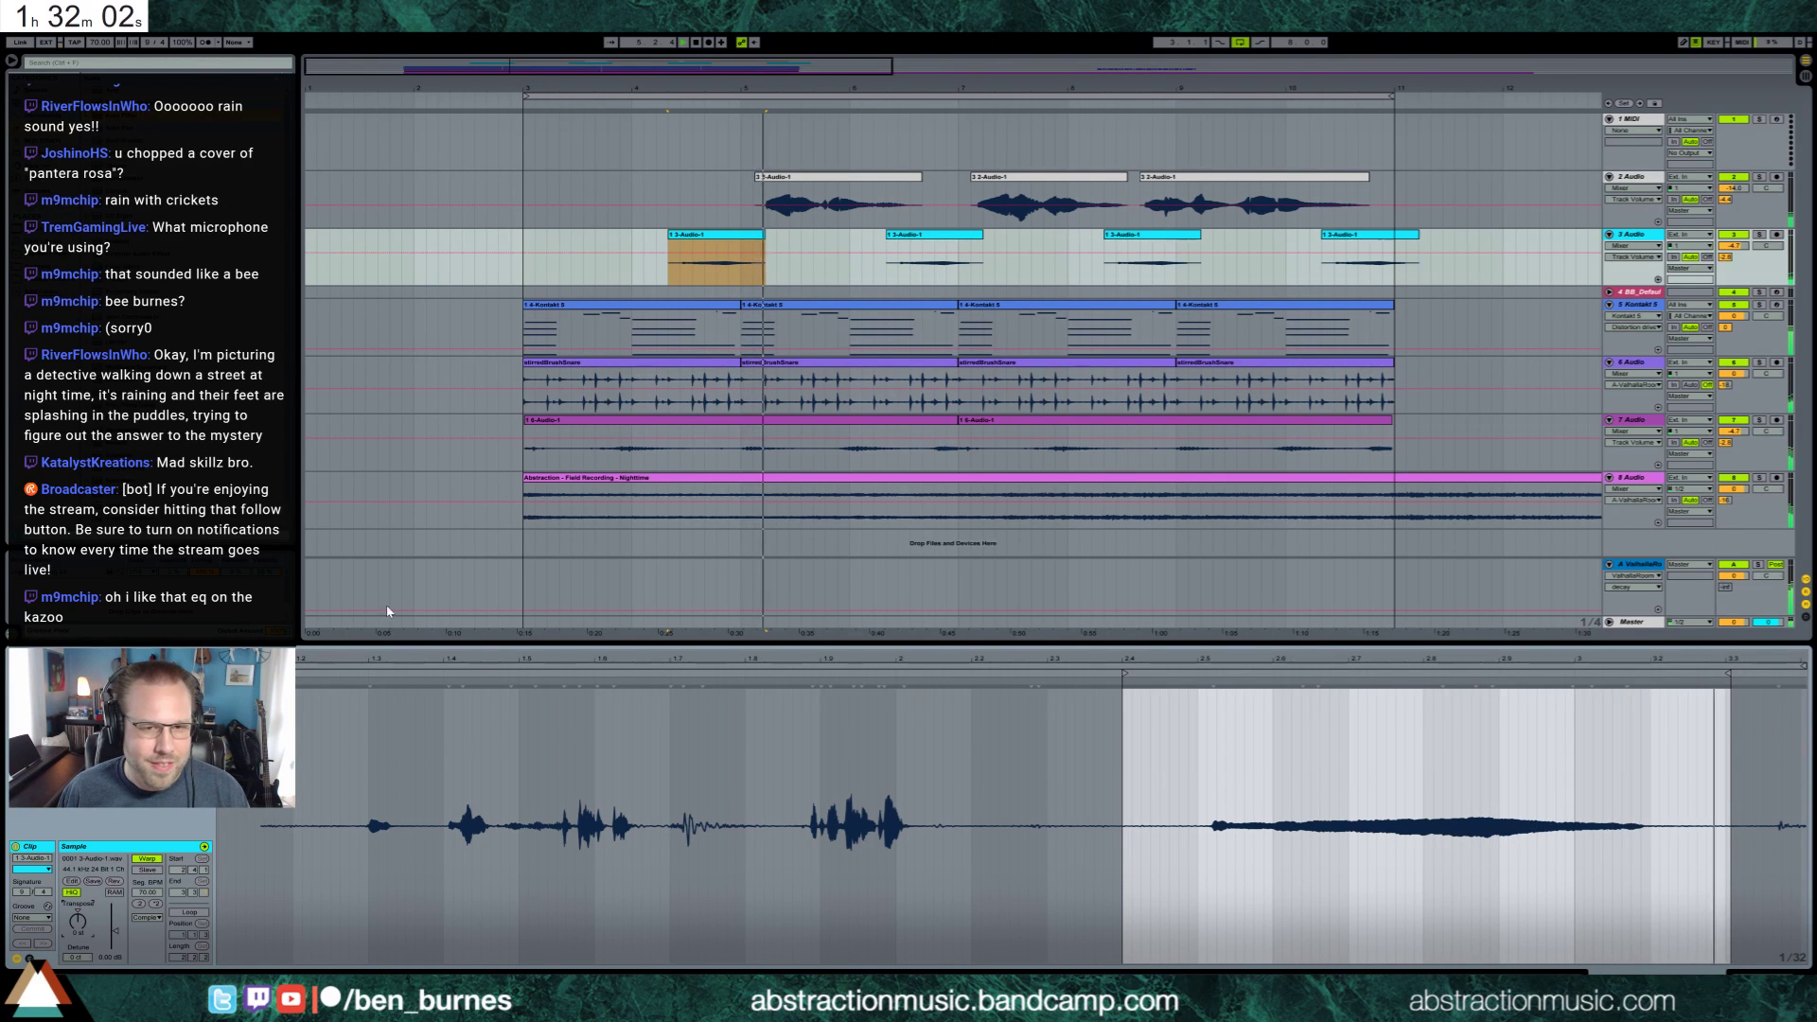
drag(668, 234, 680, 235)
mouse_move(683, 248)
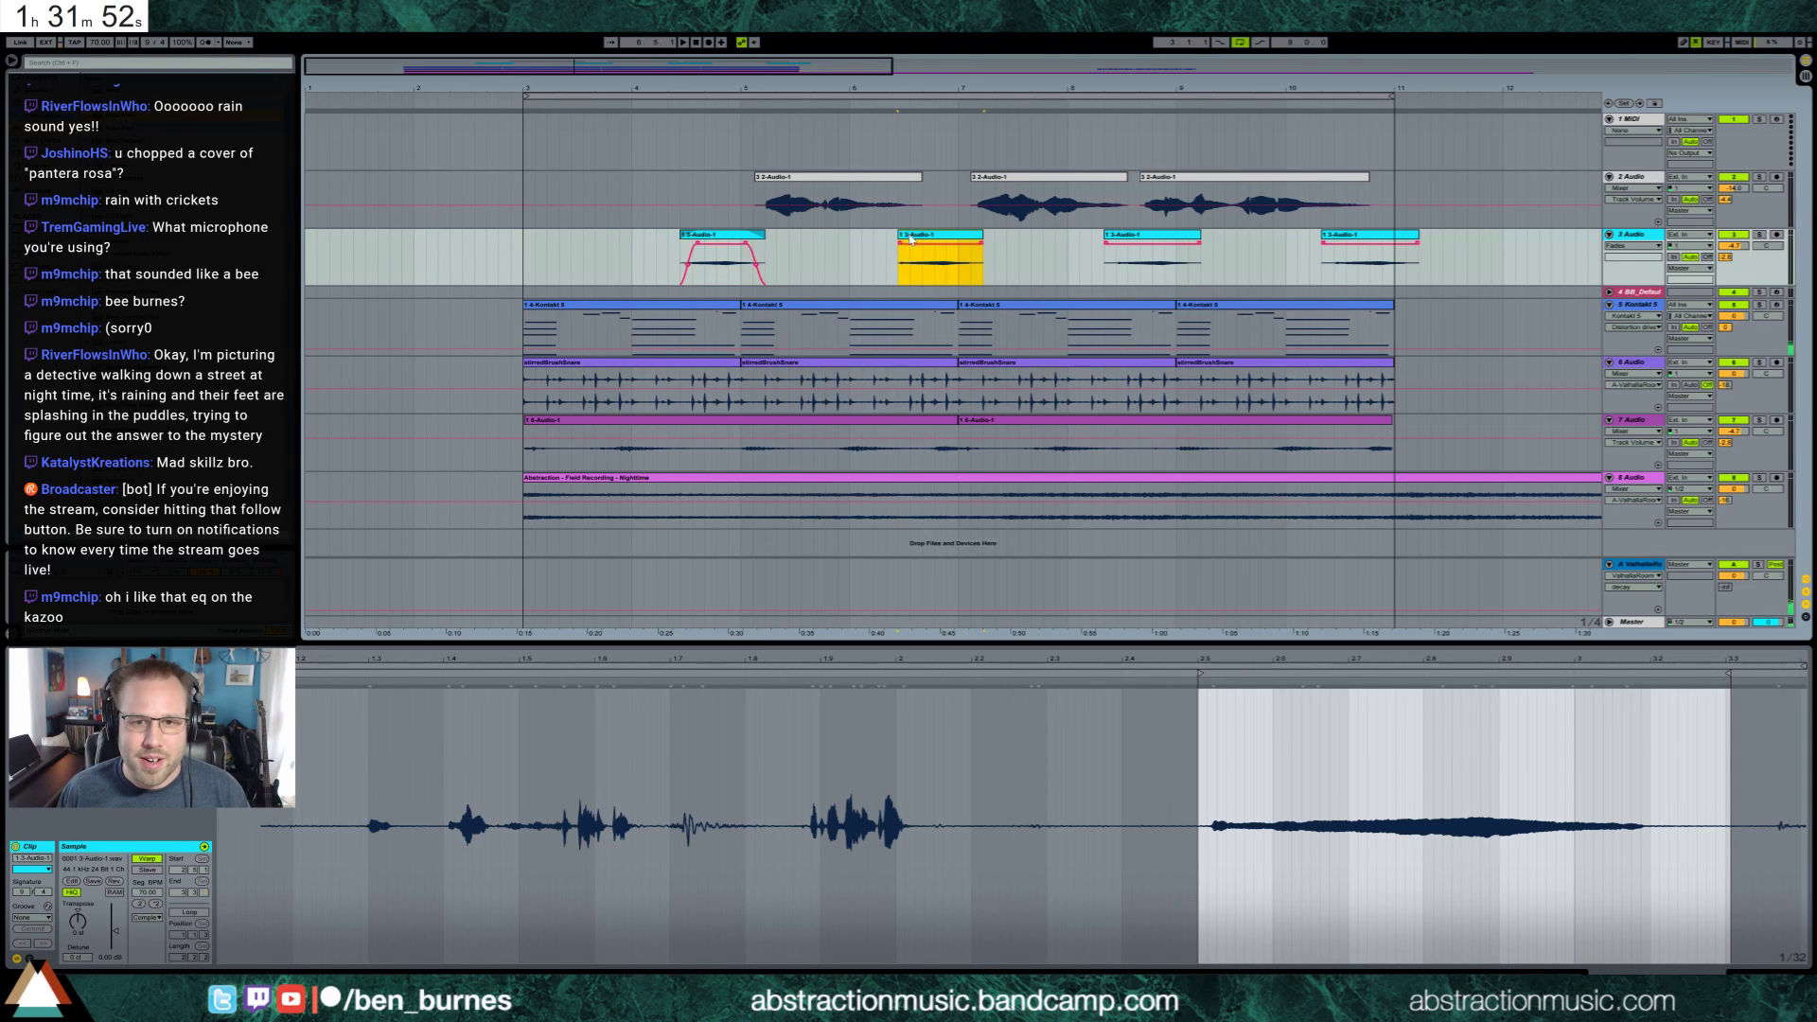
drag(1105, 248, 1116, 248)
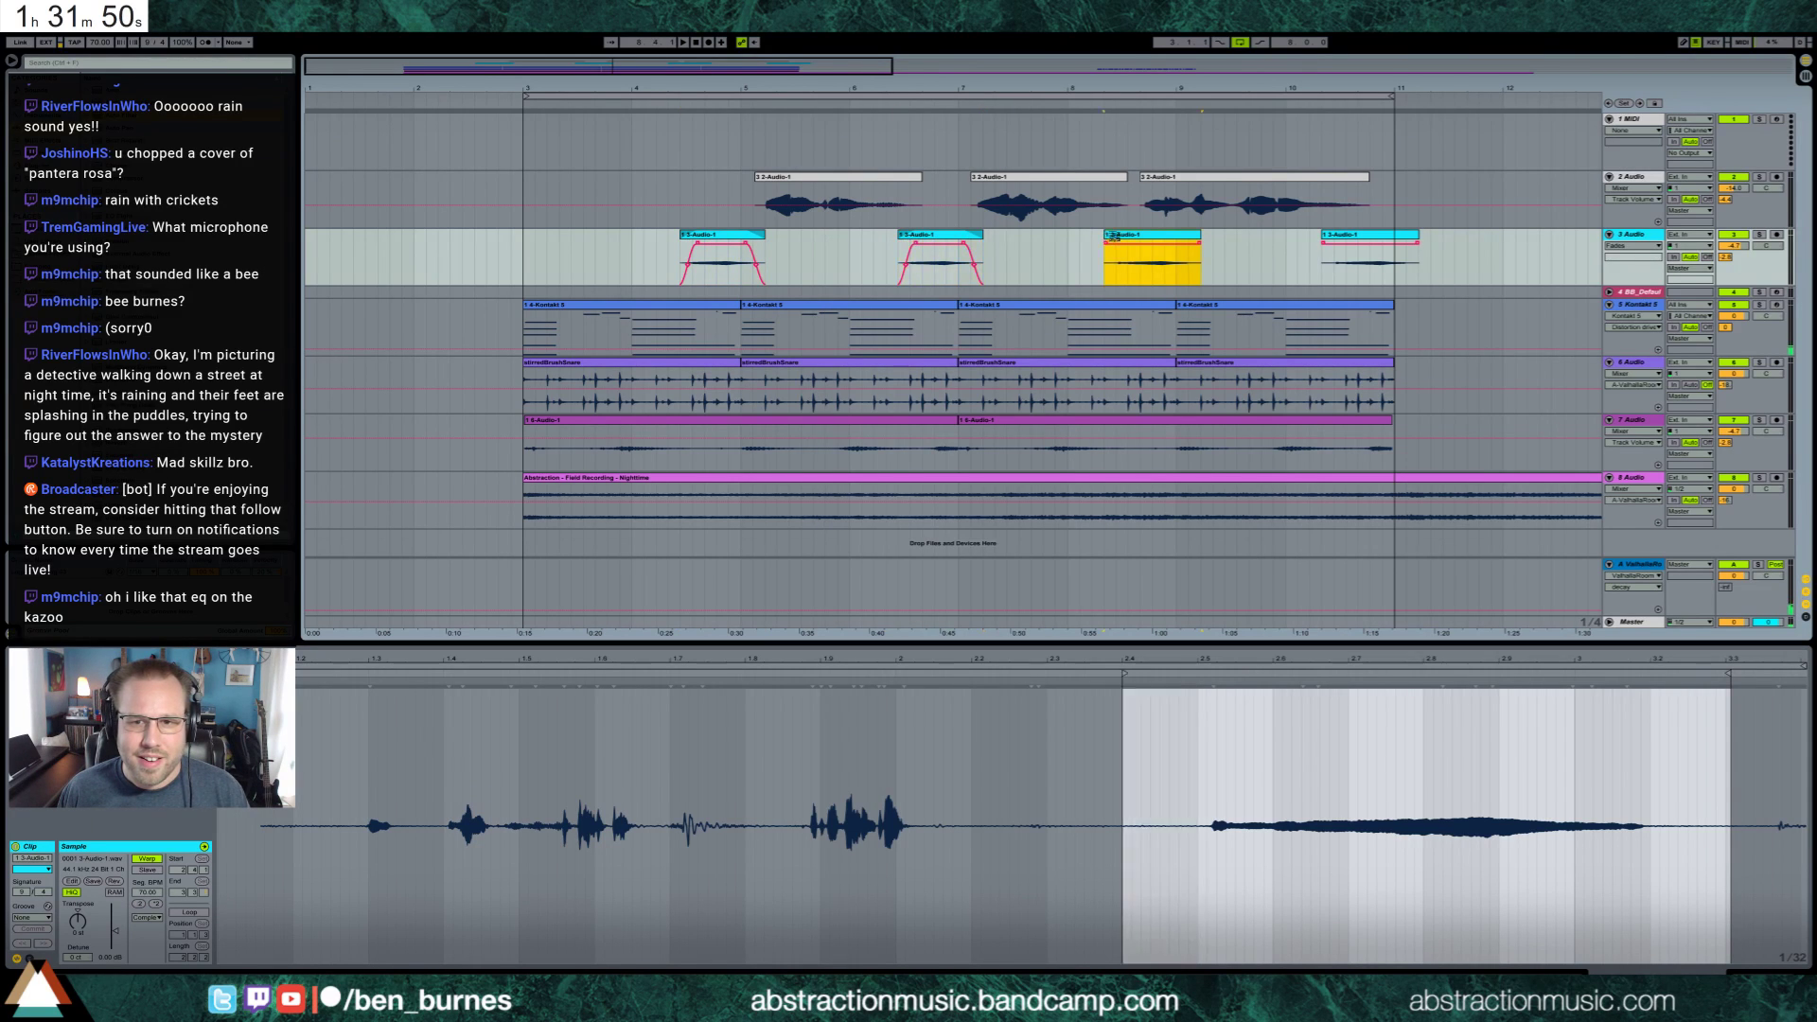
drag(1322, 236, 1335, 237)
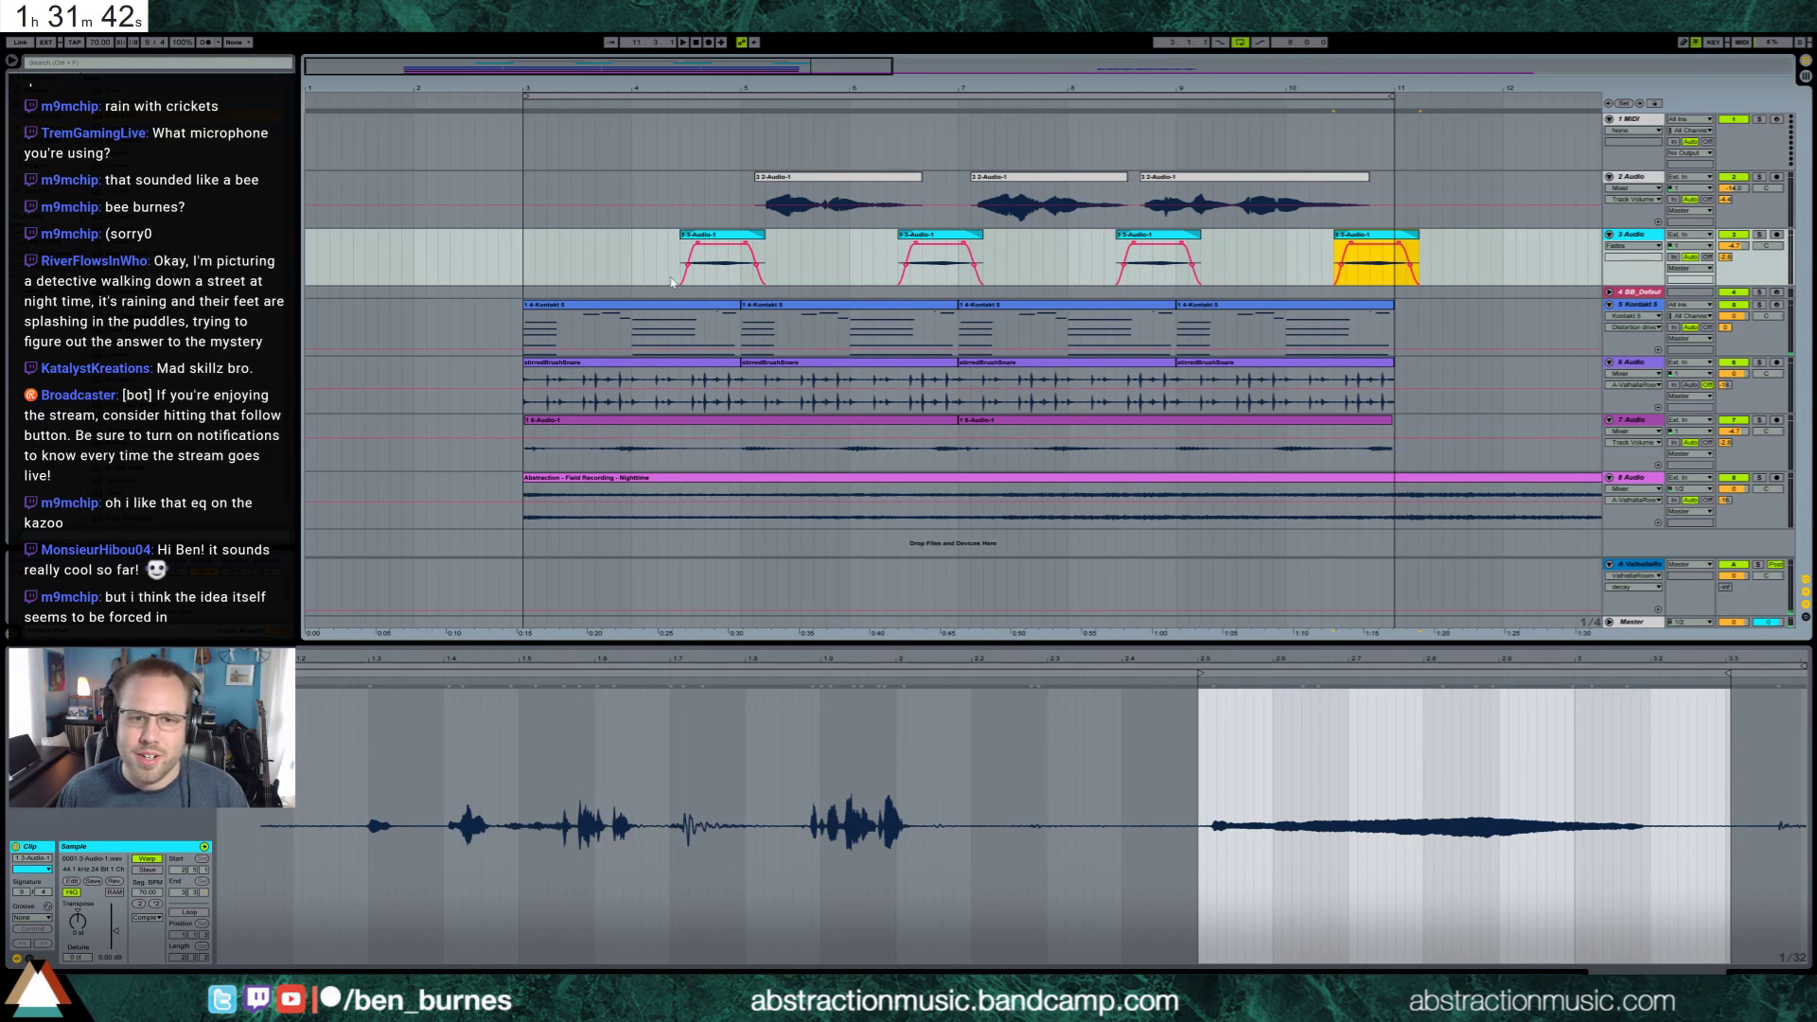
Audition the 3 Audio part, deactivate its track, move it above all other tracks, and fold it
key(space)
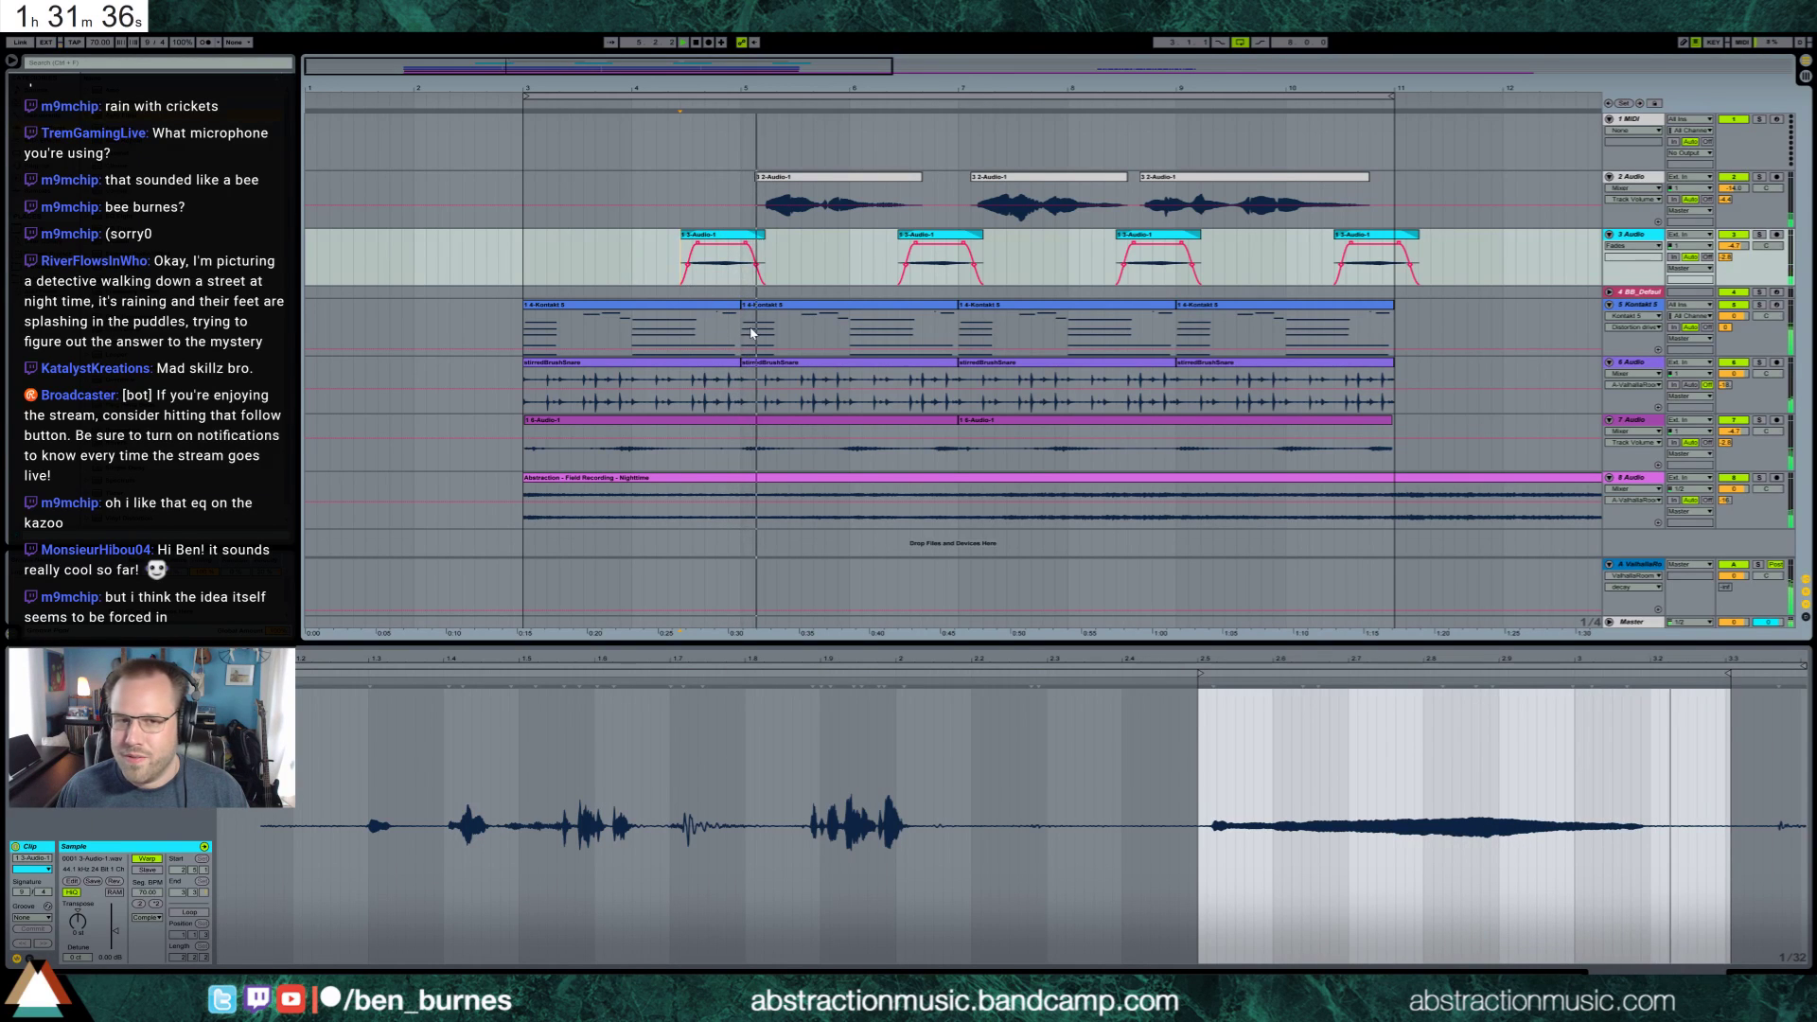
key(shift+Tab)
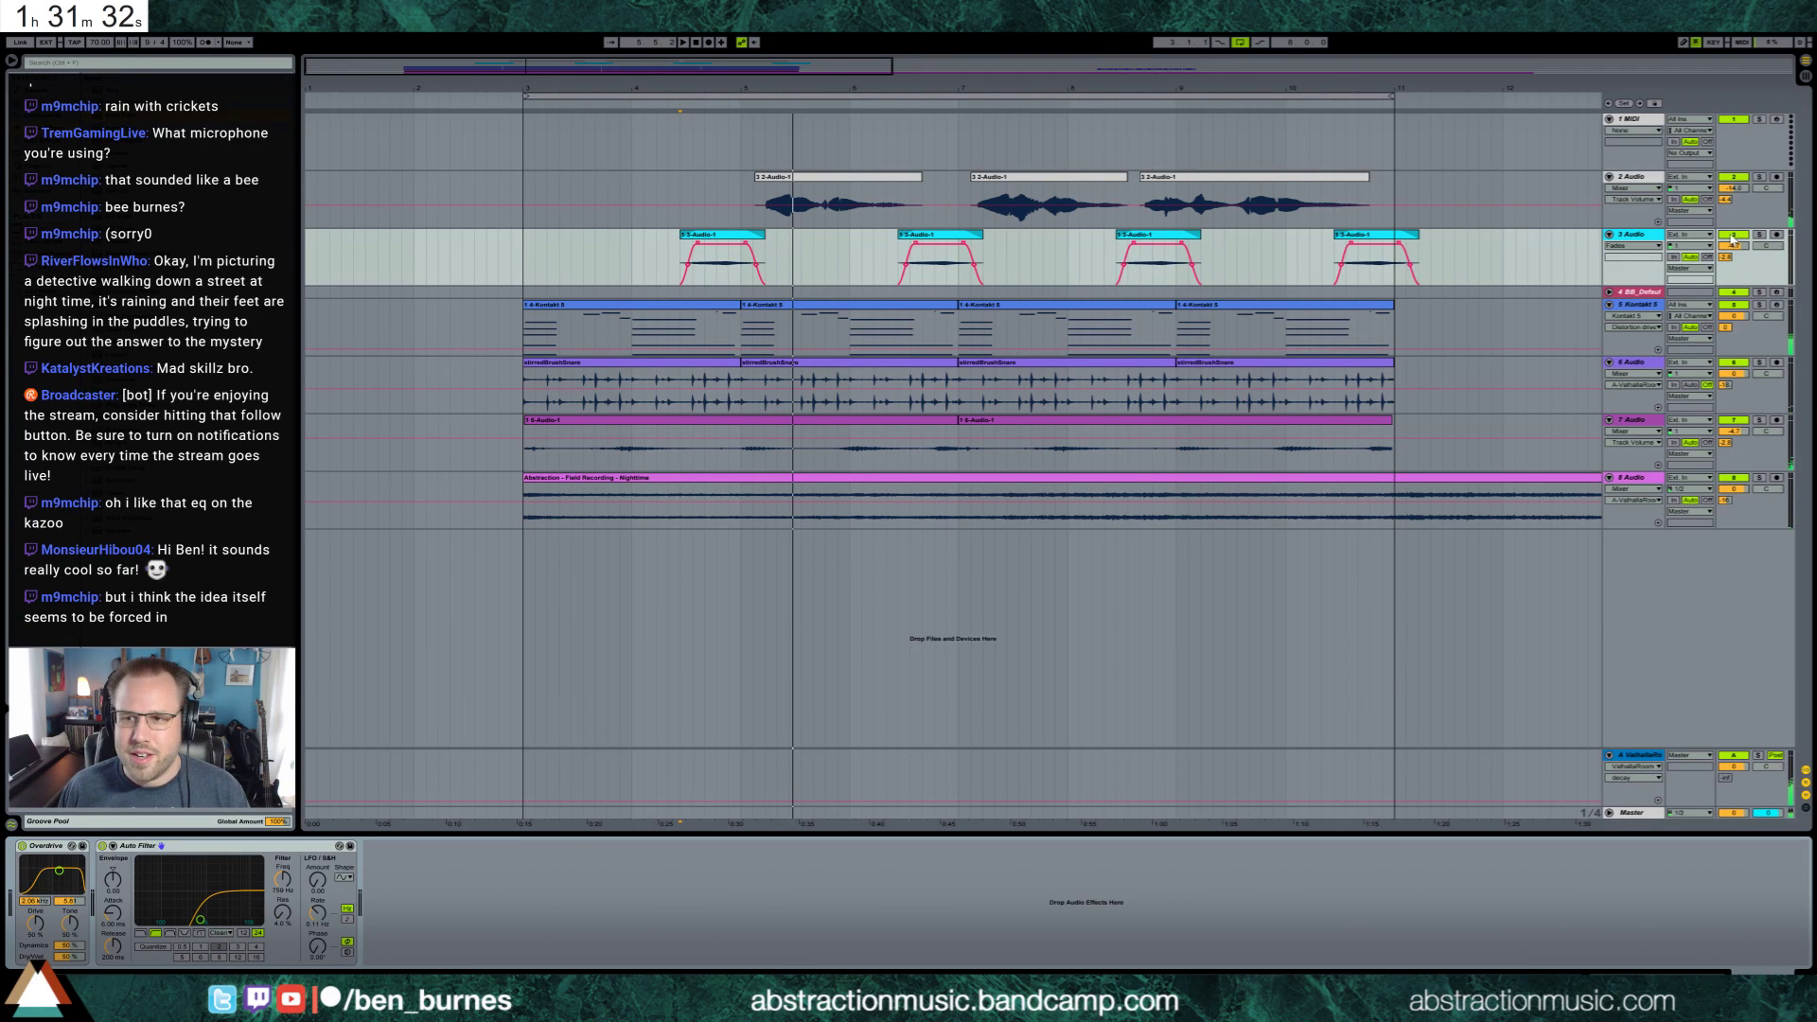
key(a)
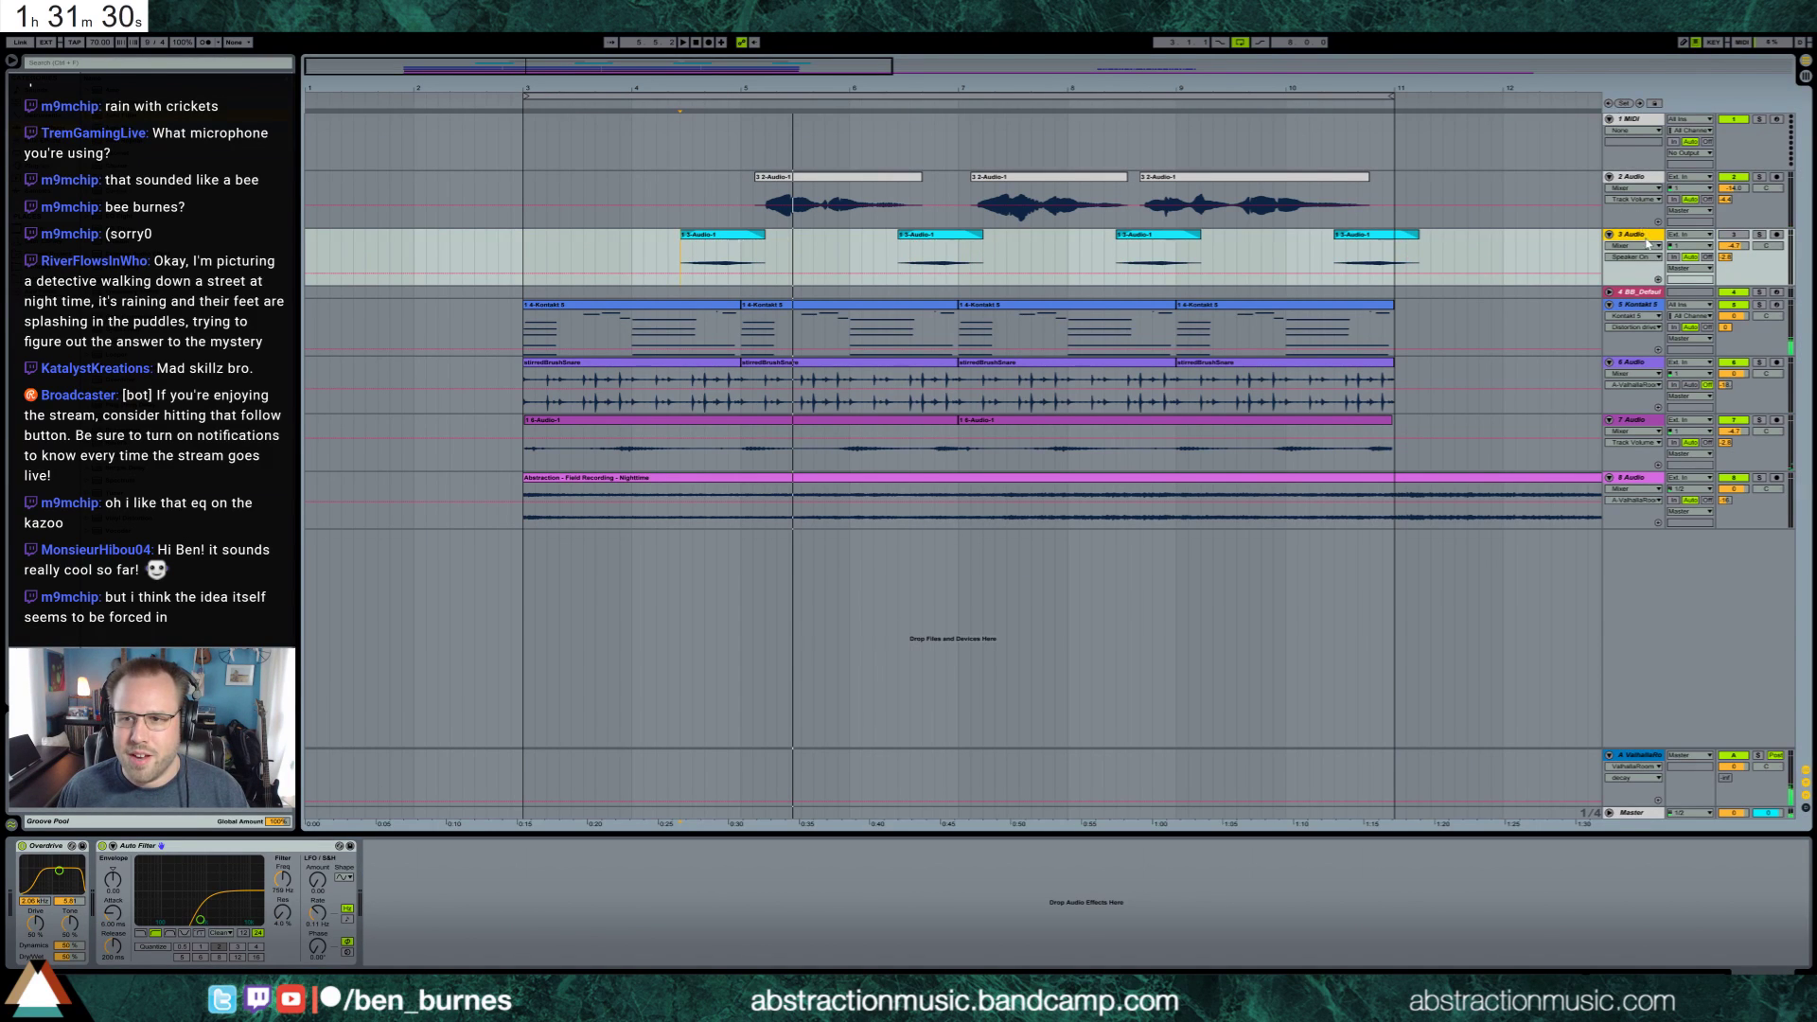
drag(1646, 243, 1604, 149)
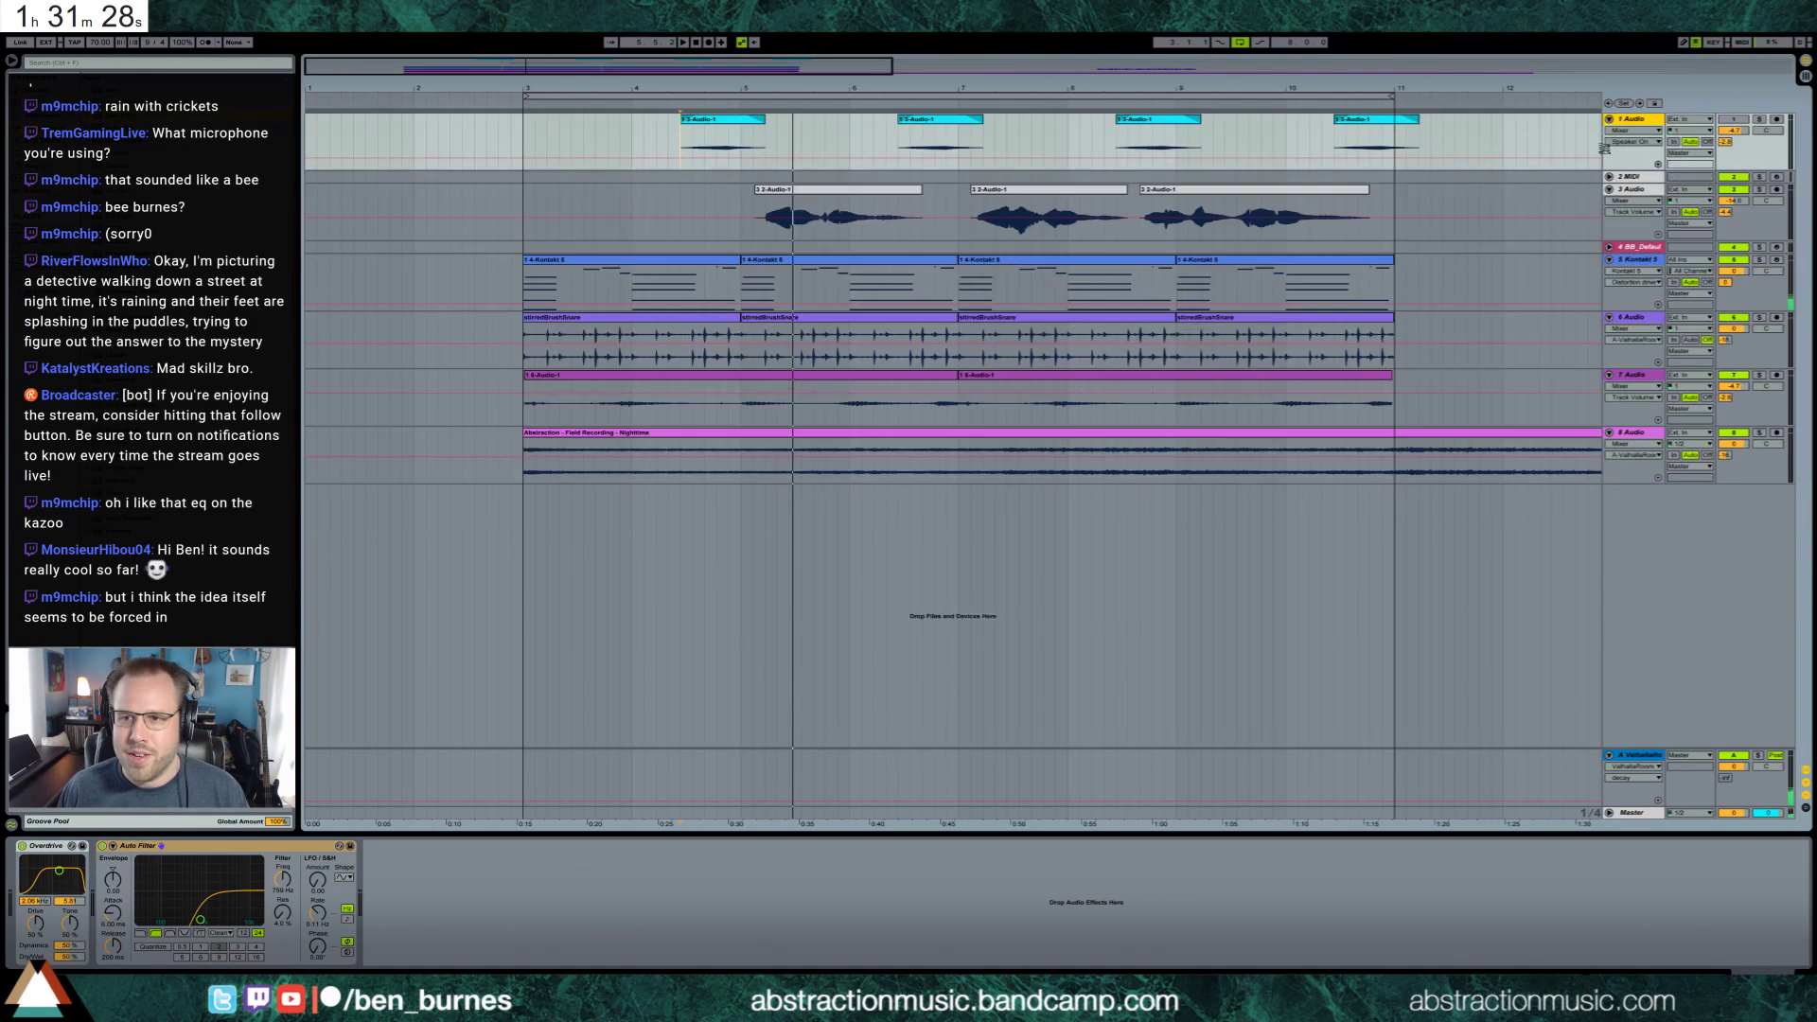
click(1608, 119)
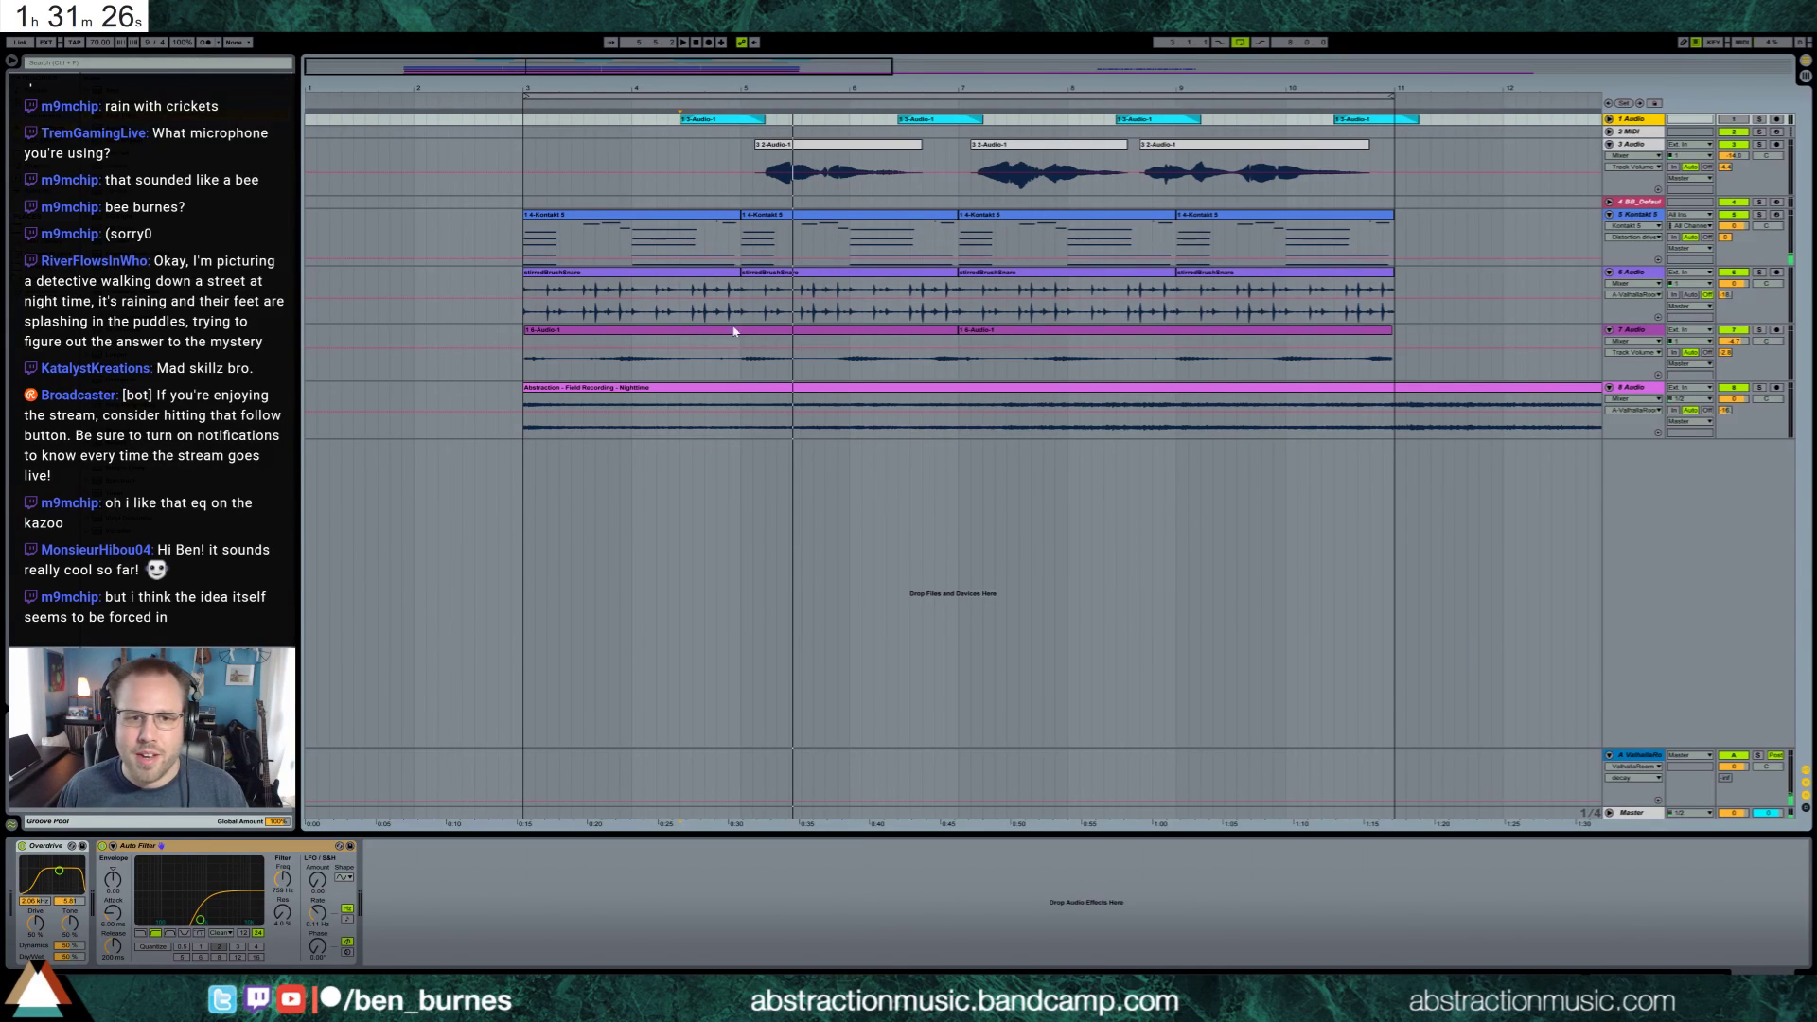
Play the arrangement from bar 3 with the top audio track muted, and select that track
click(525, 247)
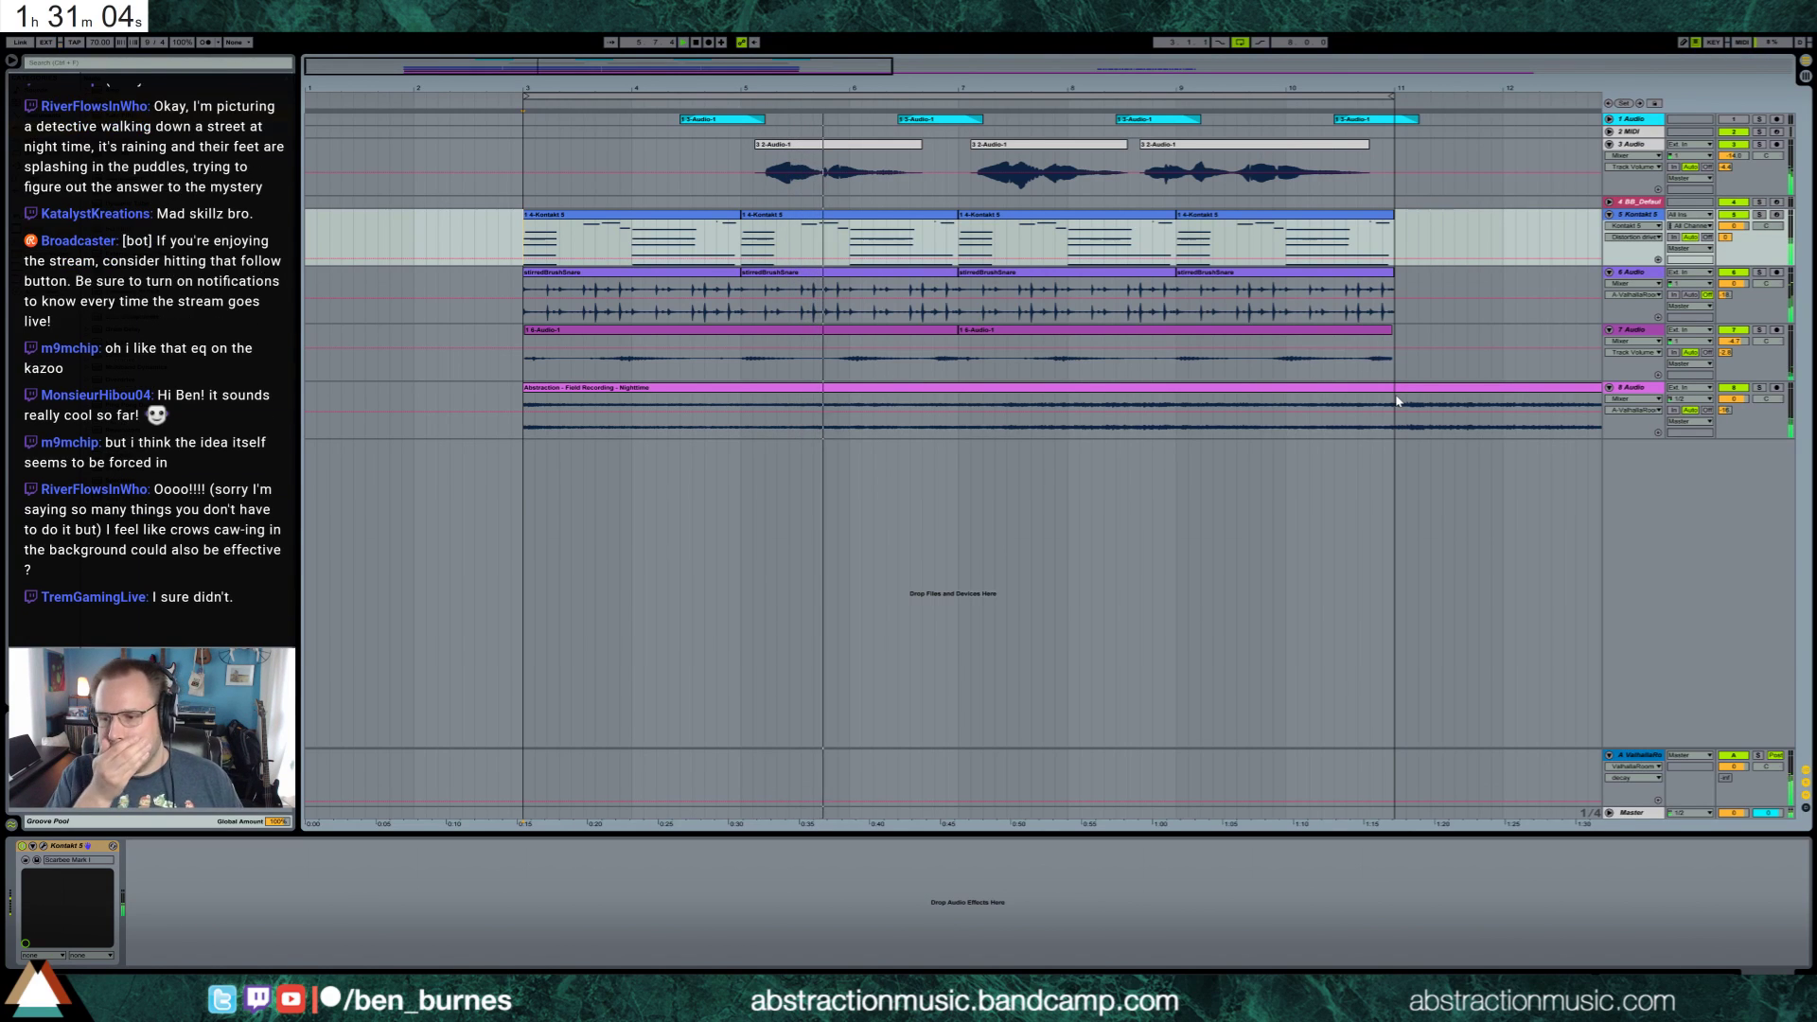
click(693, 122)
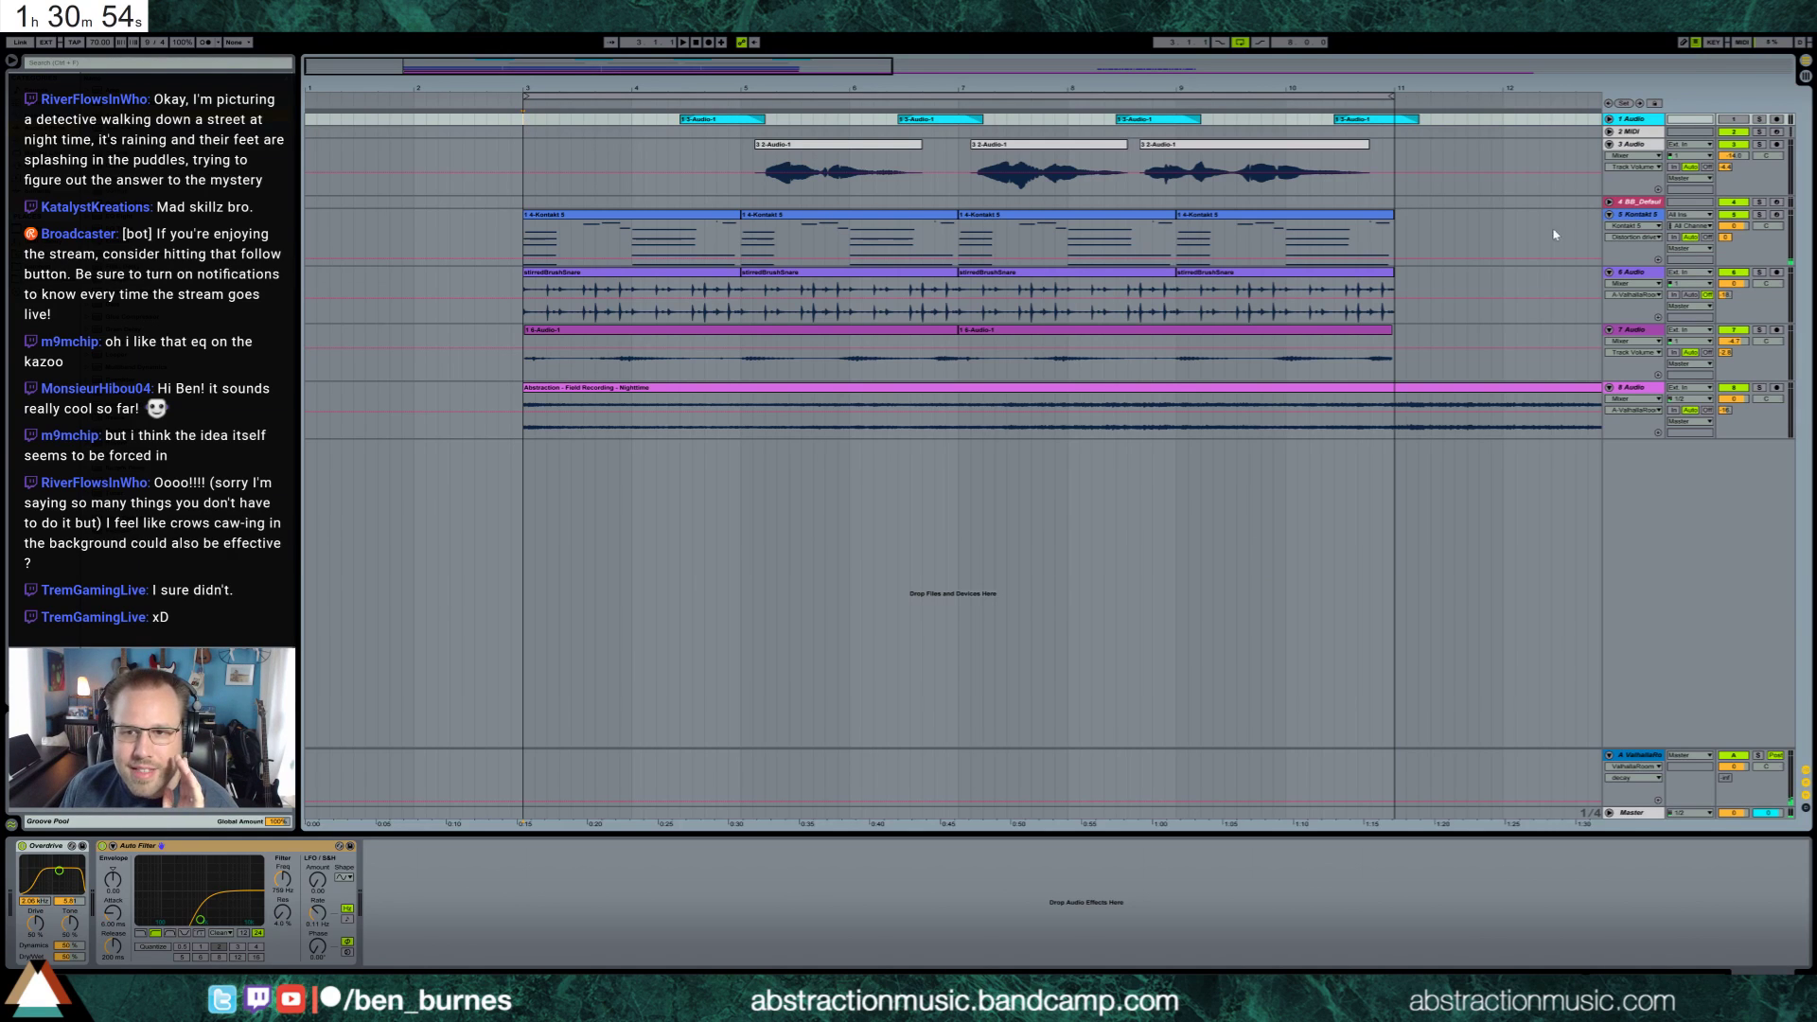
Move the BB_DefaultPiano track directly above the 3 Audio track
click(1630, 203)
drag(1649, 151, 1641, 157)
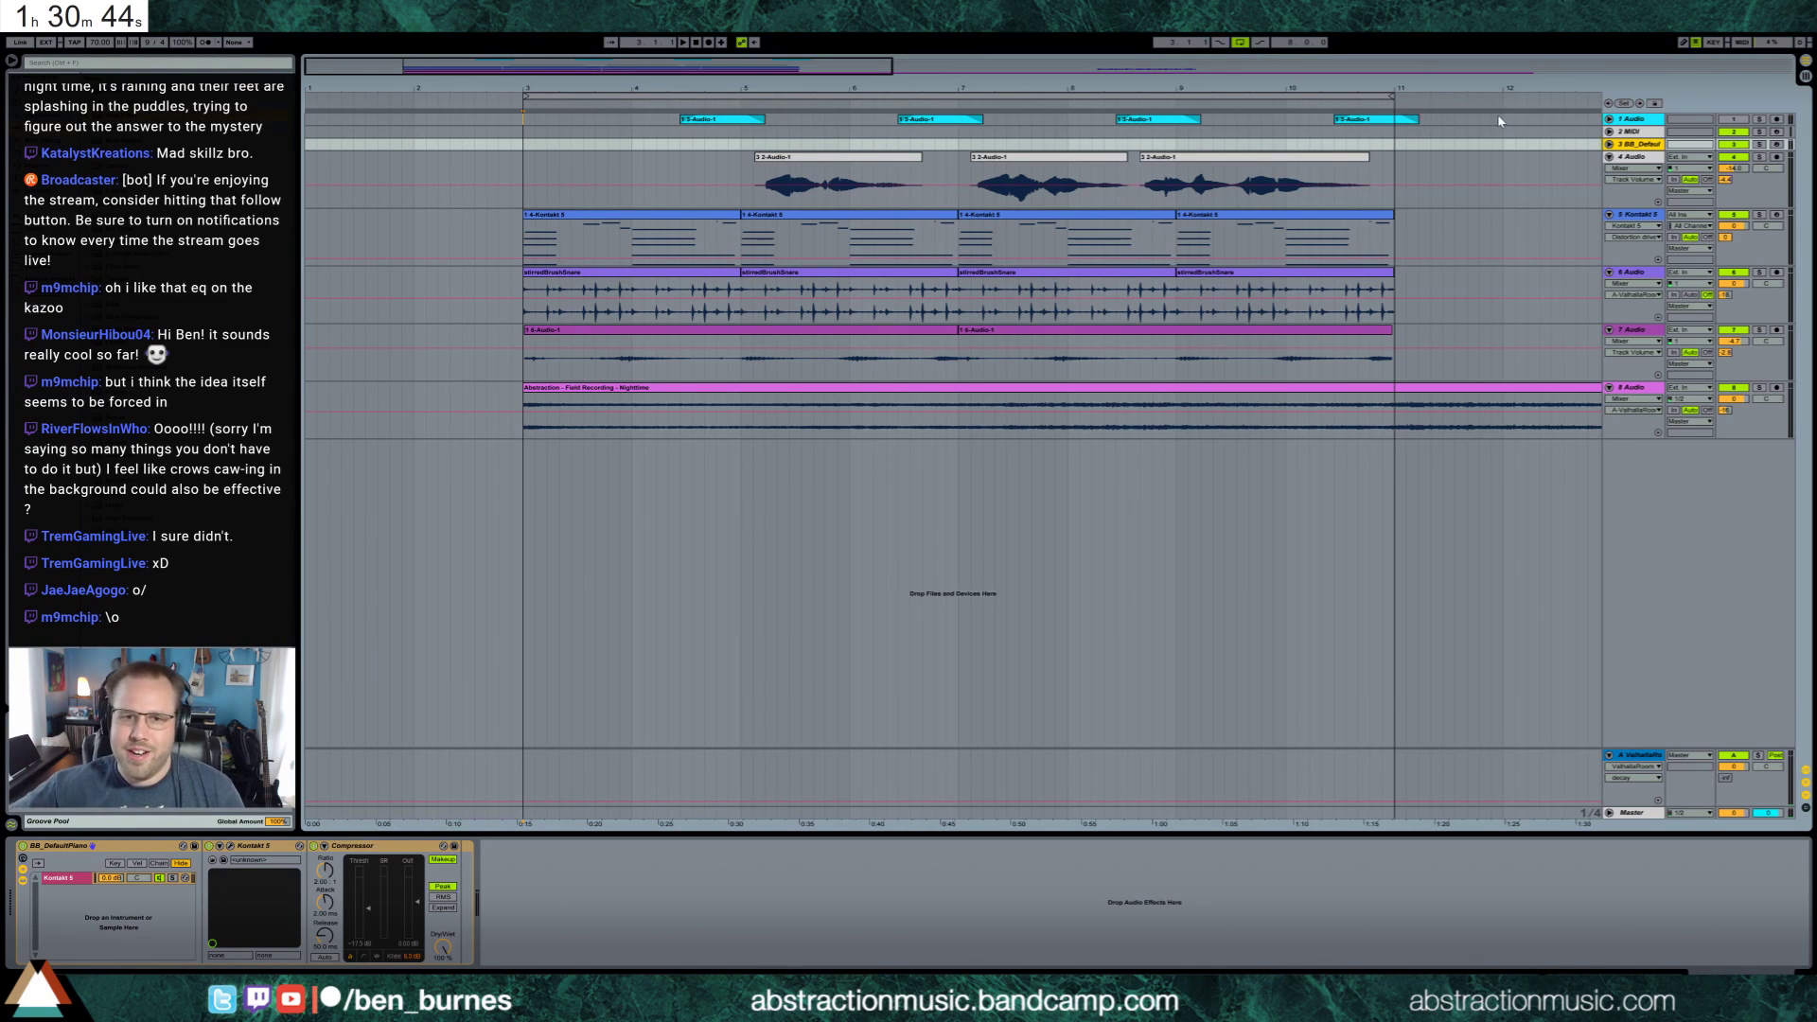
Lower the 4 Audio track's volume slightly while auditioning the arrangement with the top audio track temporarily active, leaving that track muted and folded
click(1624, 120)
click(1608, 120)
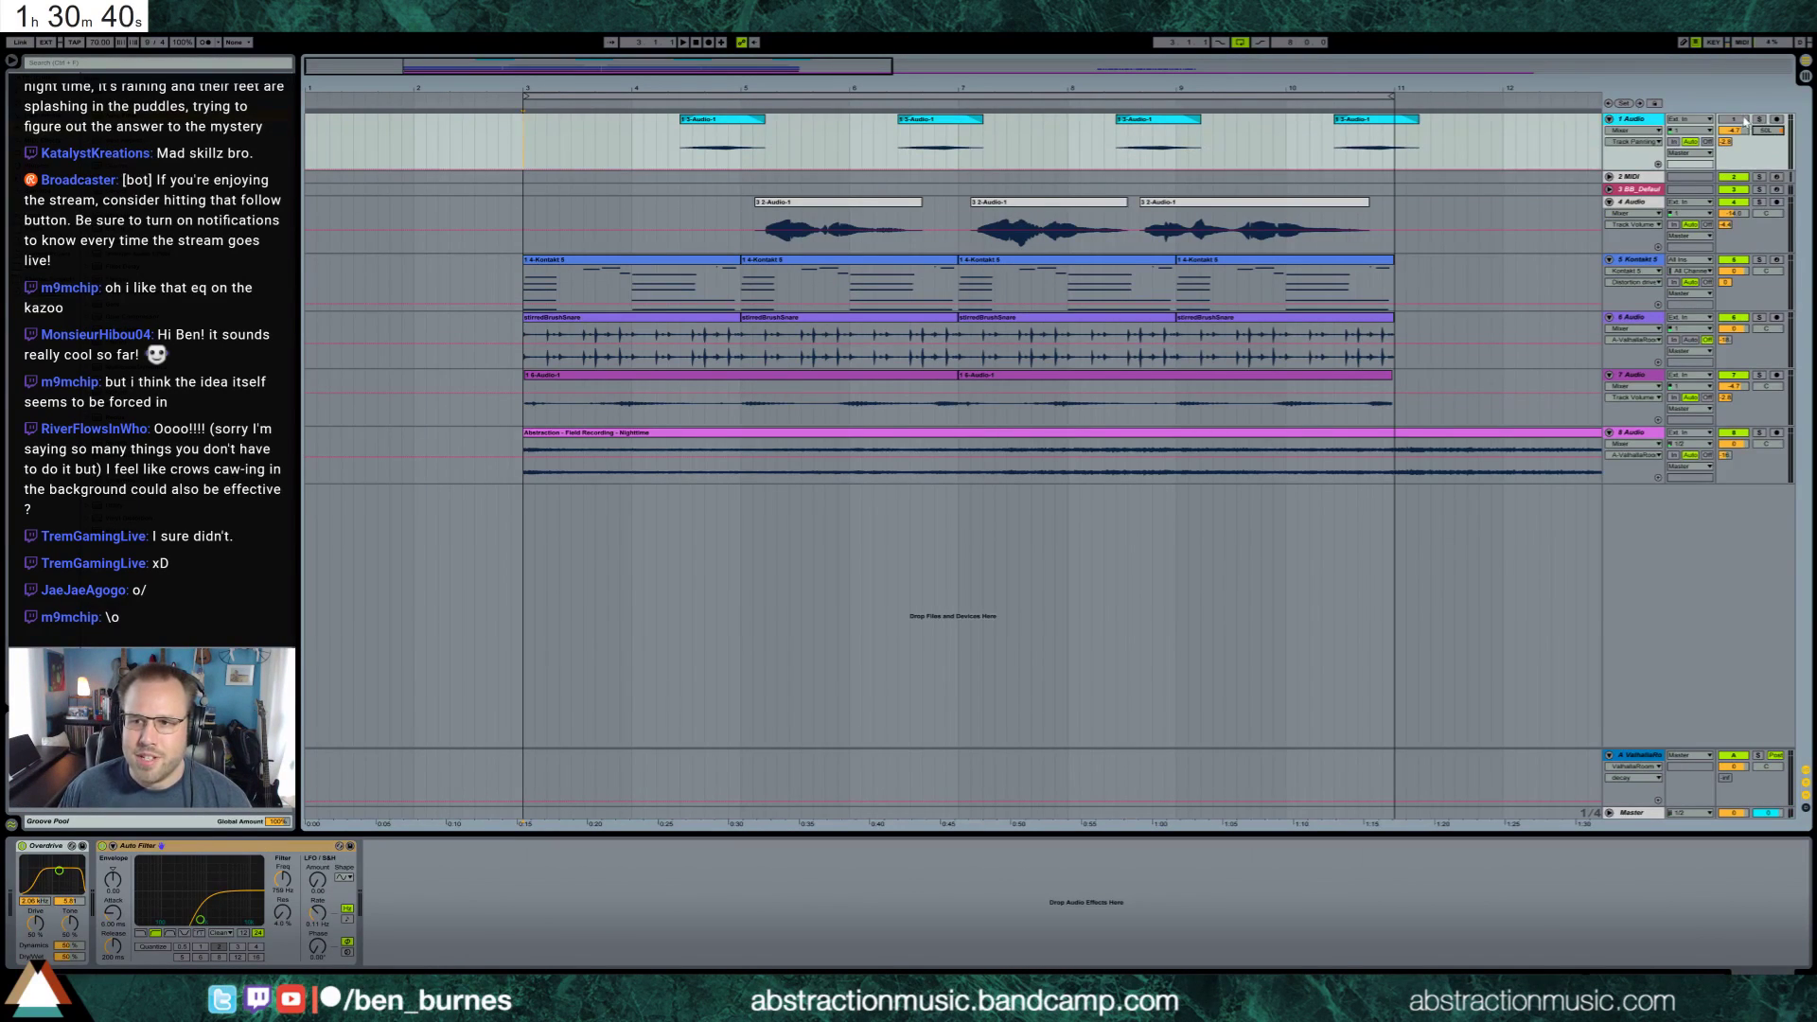
click(1733, 120)
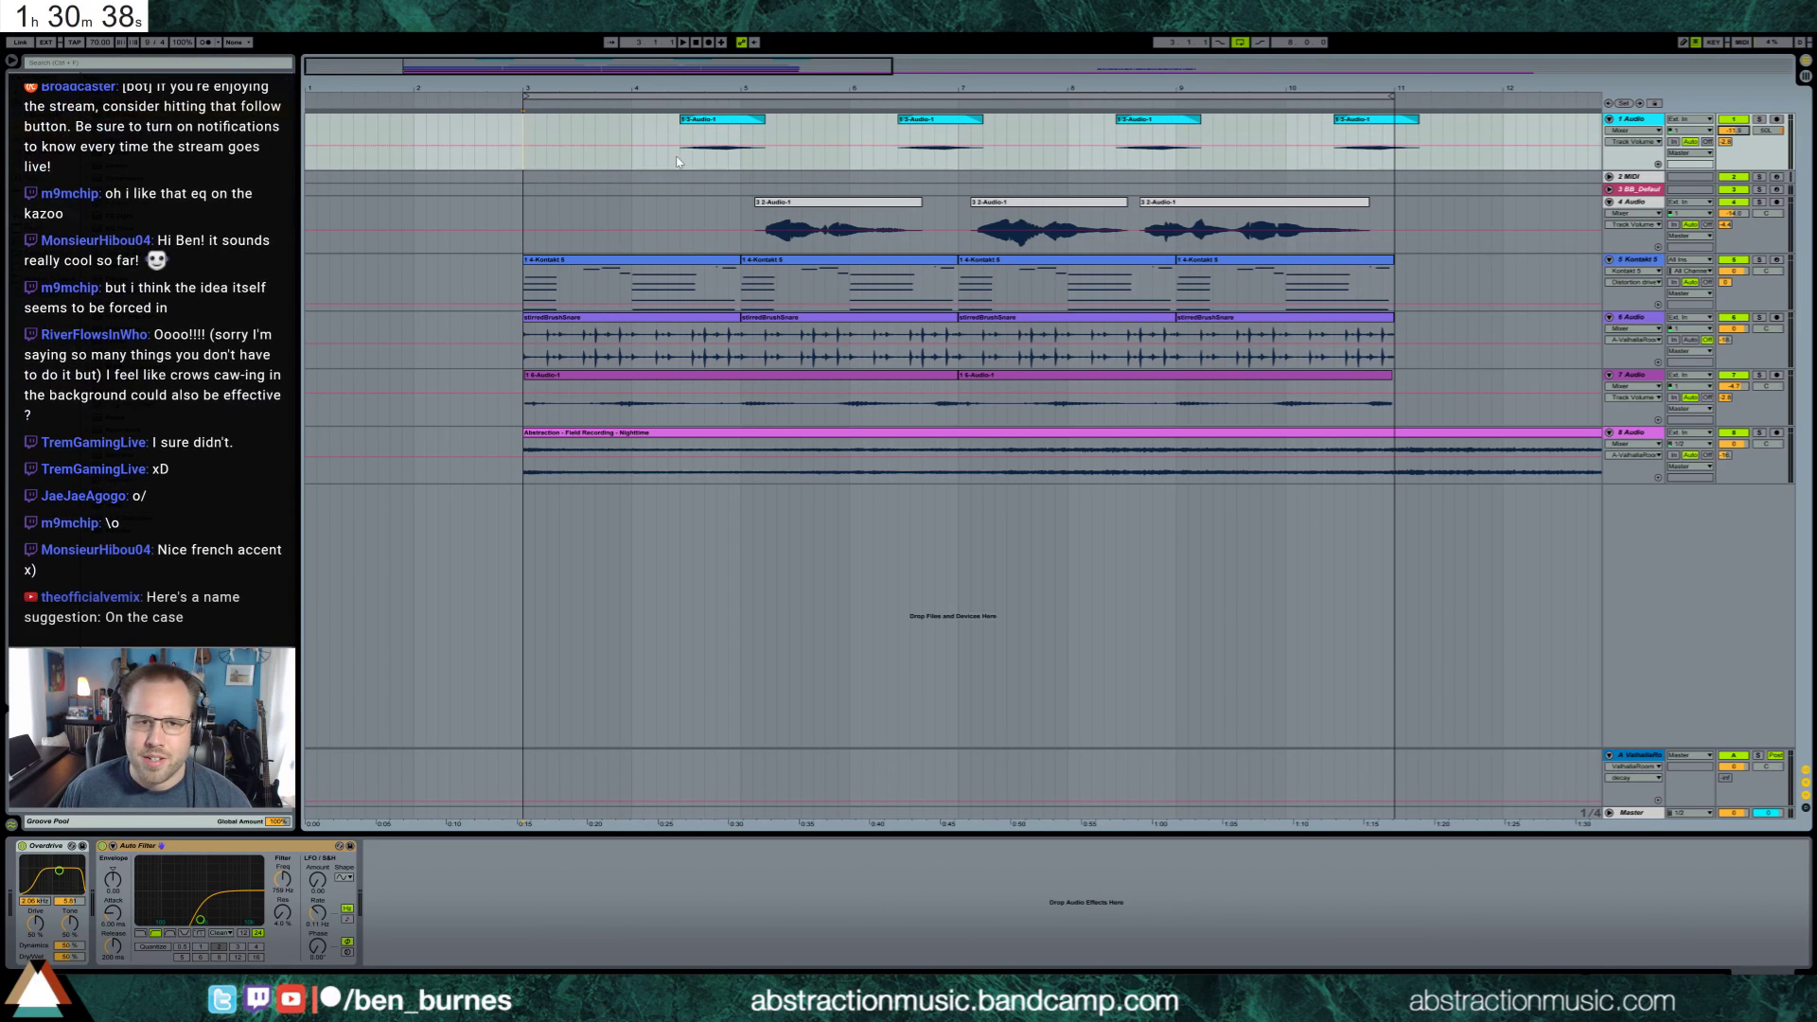
key(space)
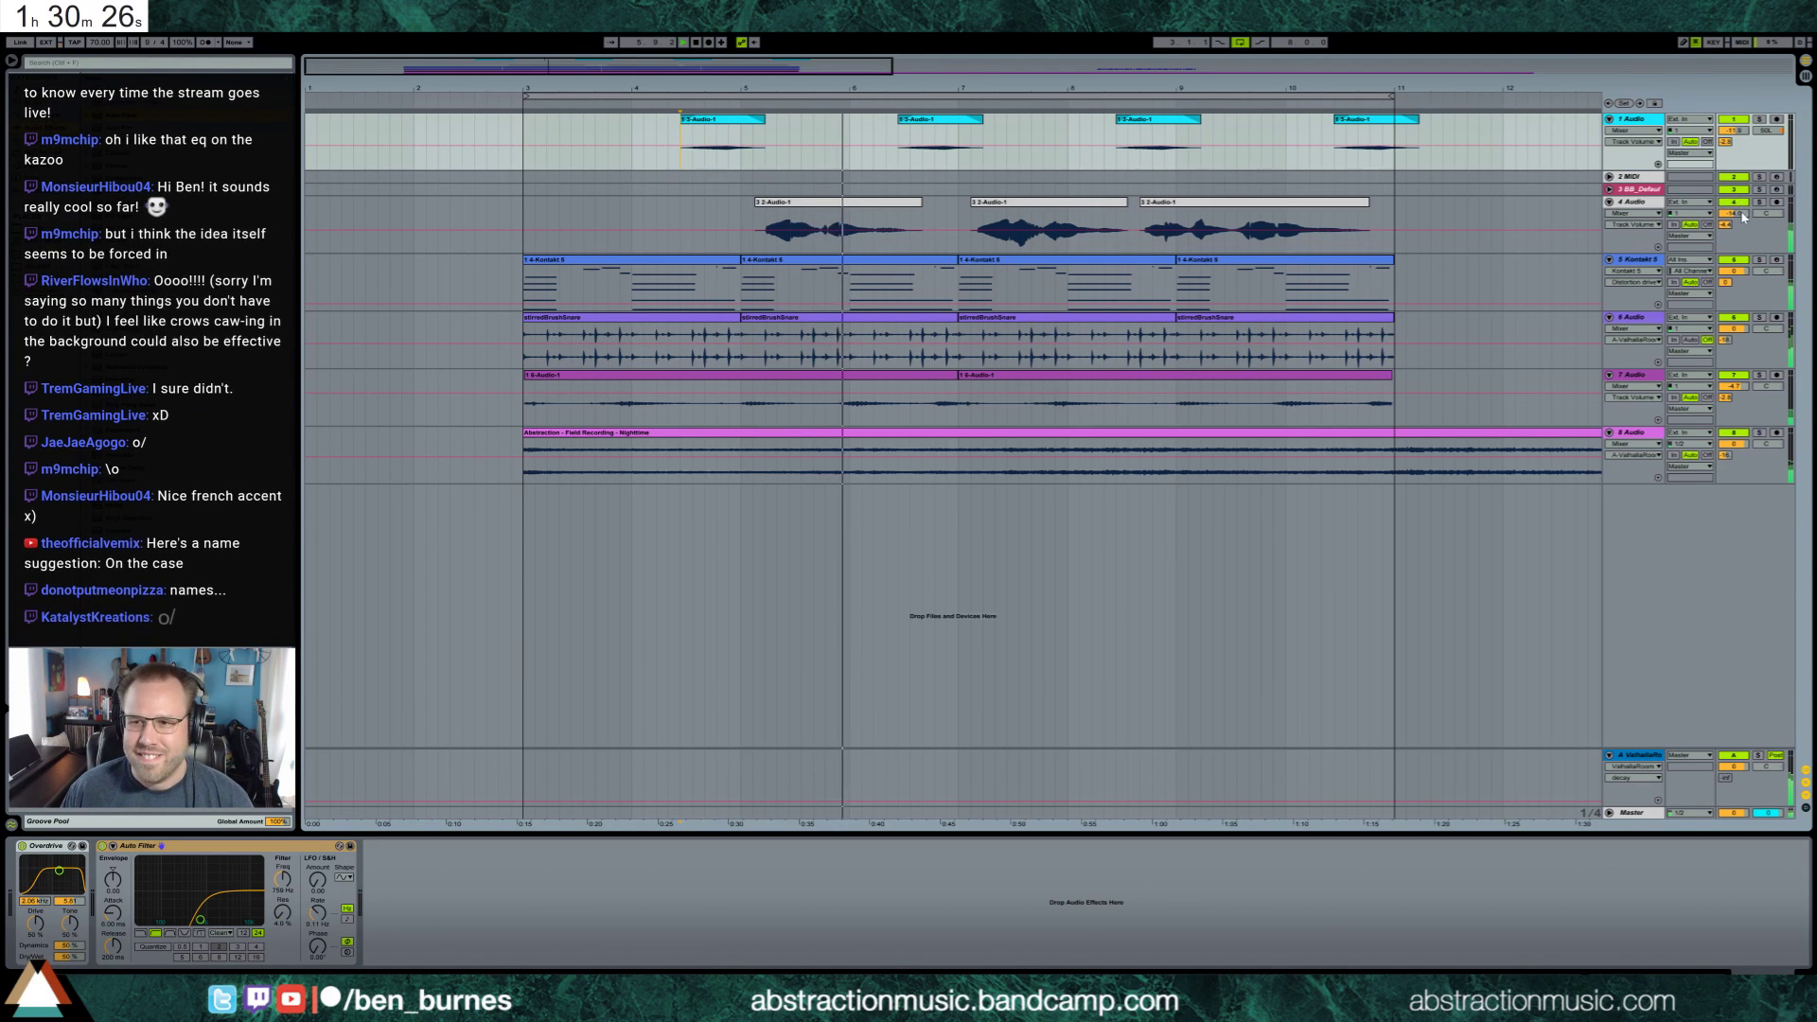
drag(1739, 213, 1742, 218)
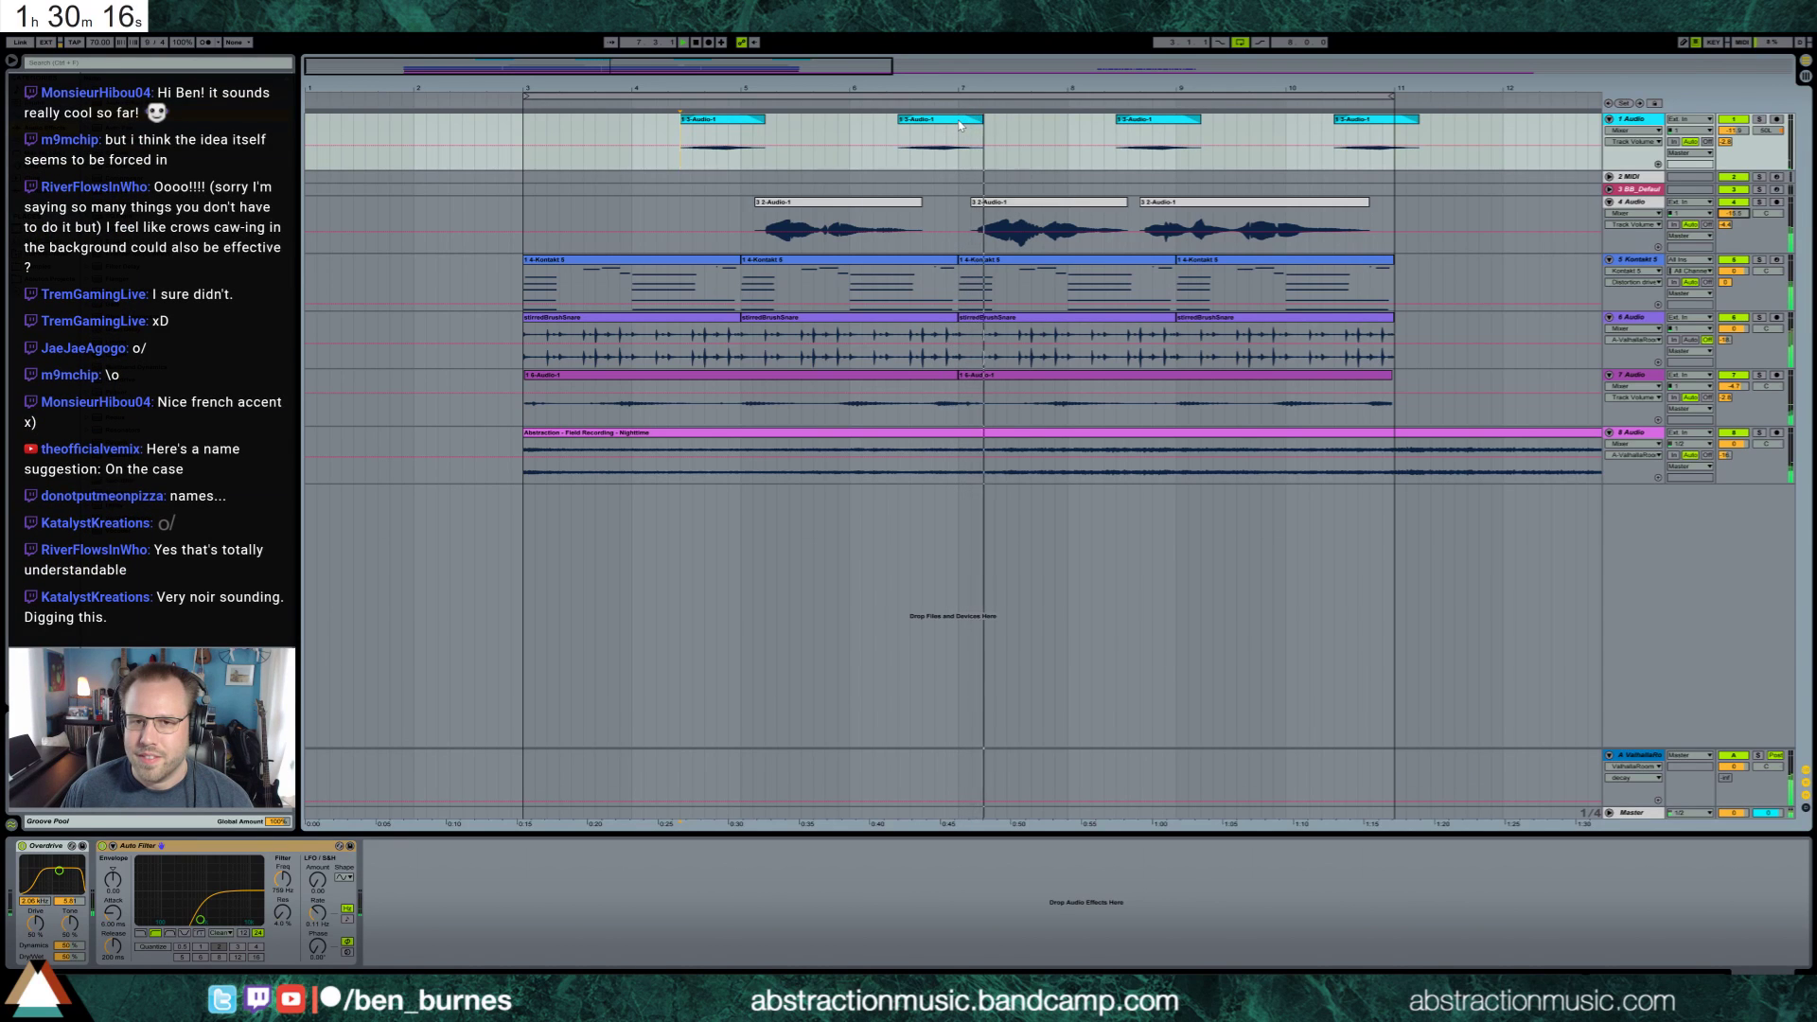
click(1727, 122)
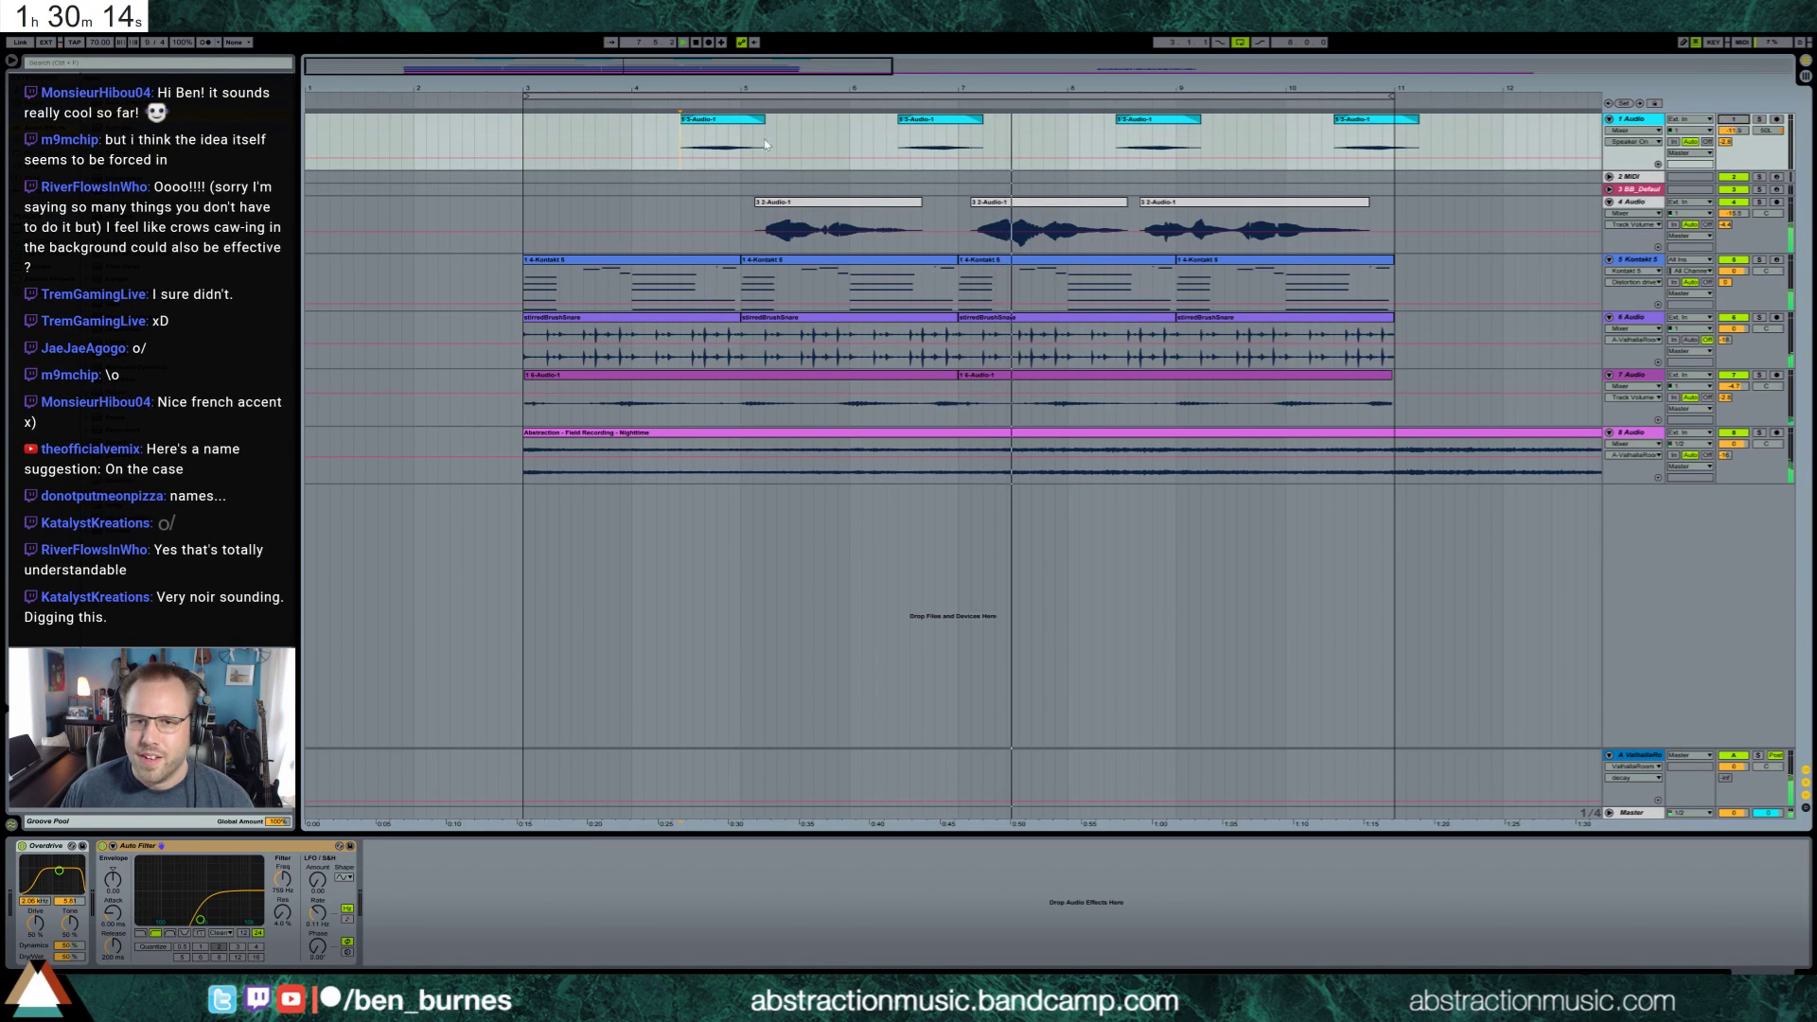
key(space)
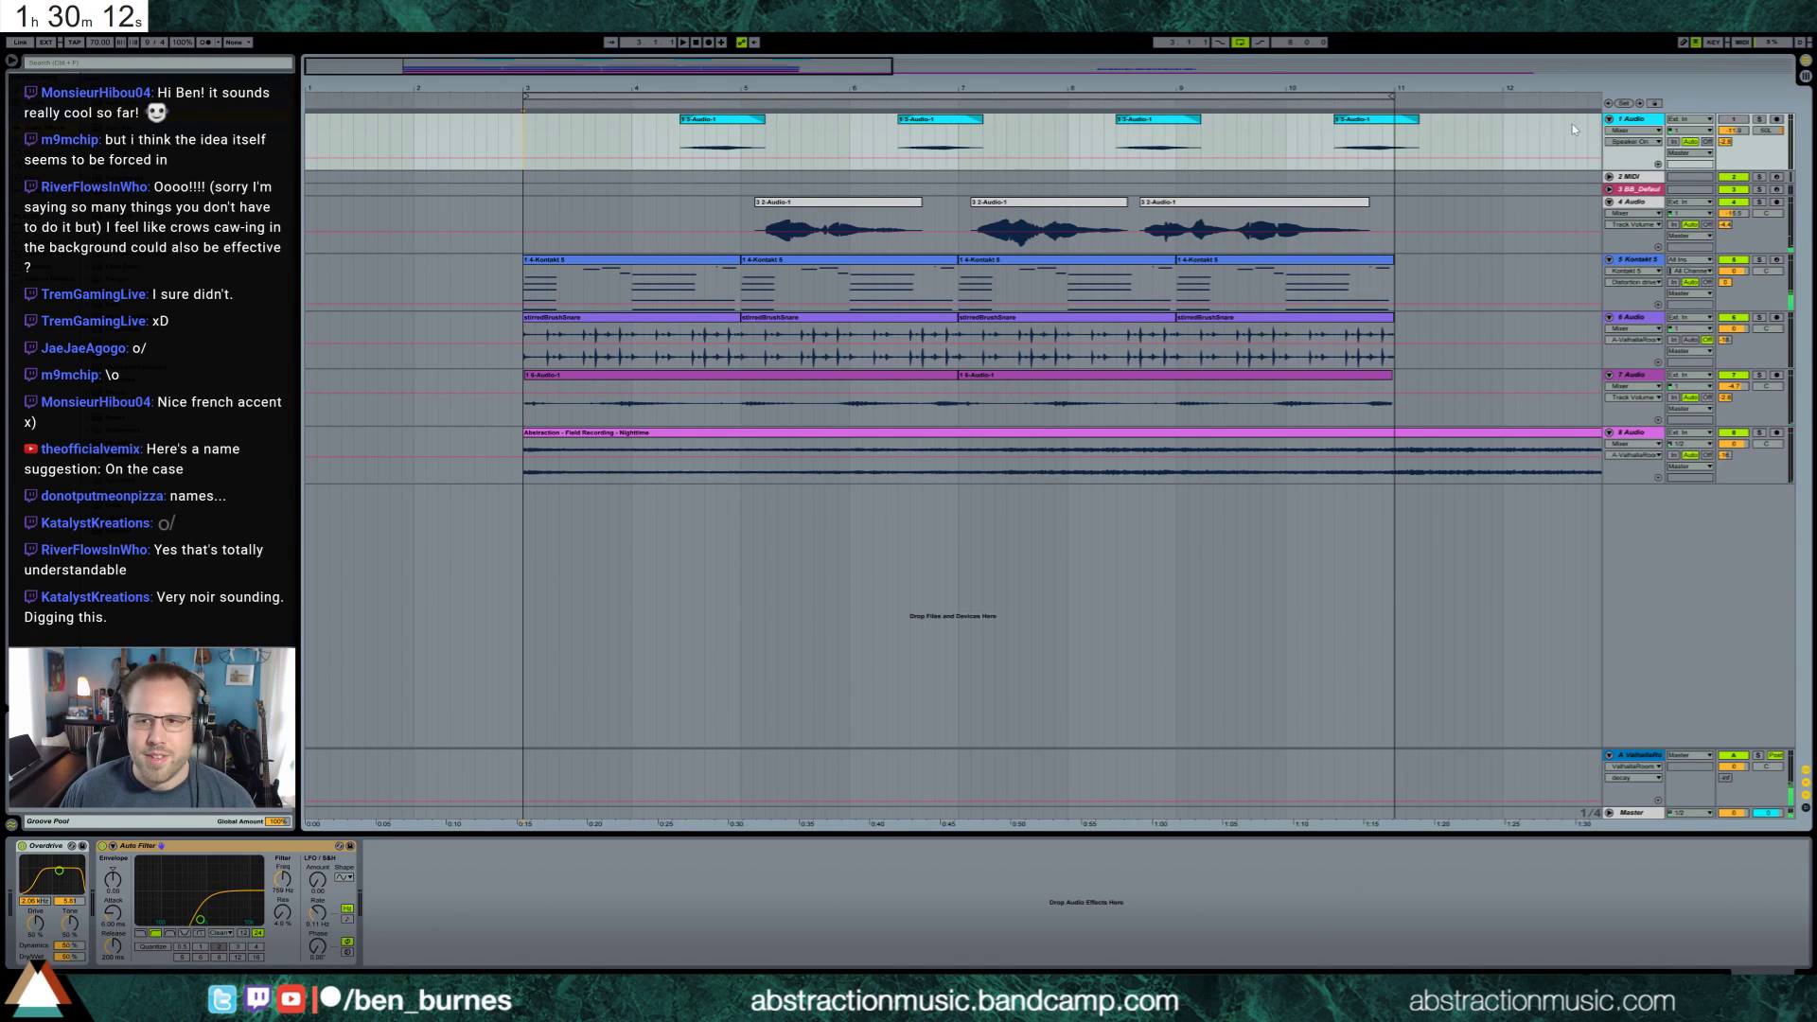
click(1608, 119)
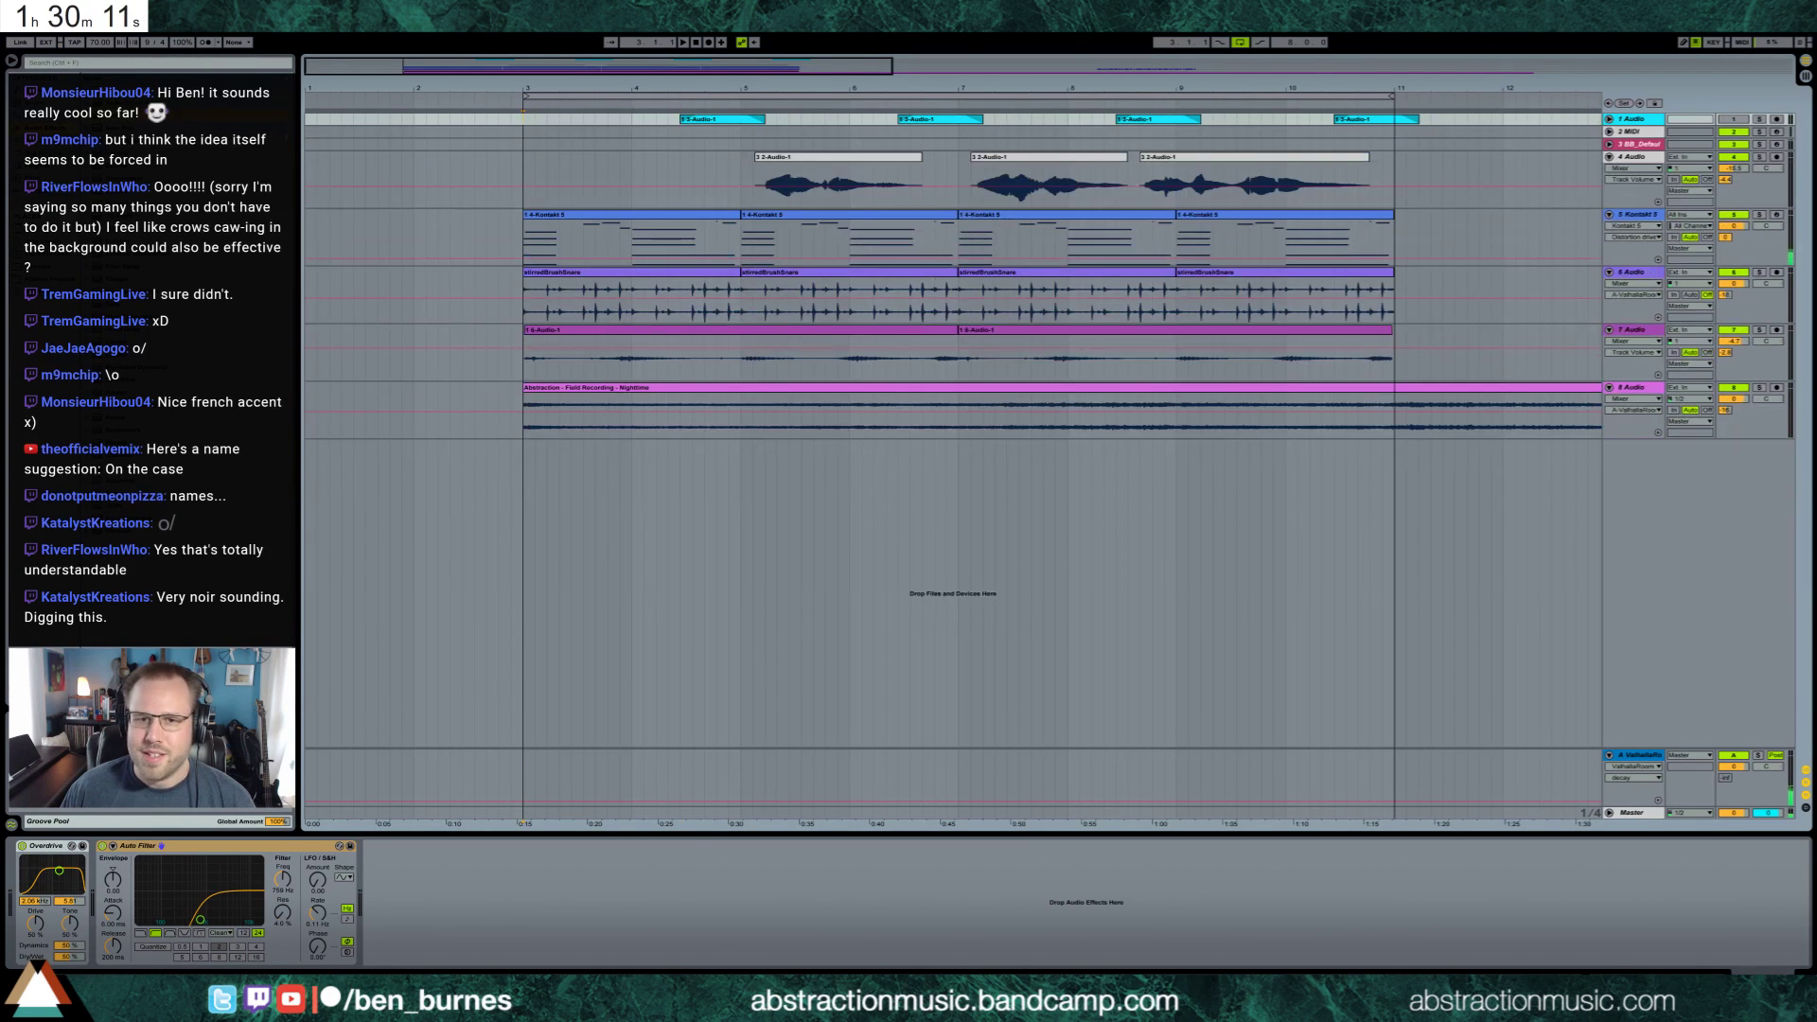
Play the arrangement from bar 3 and arm the unfolded BB_DefaultPiano track for recording
click(523, 170)
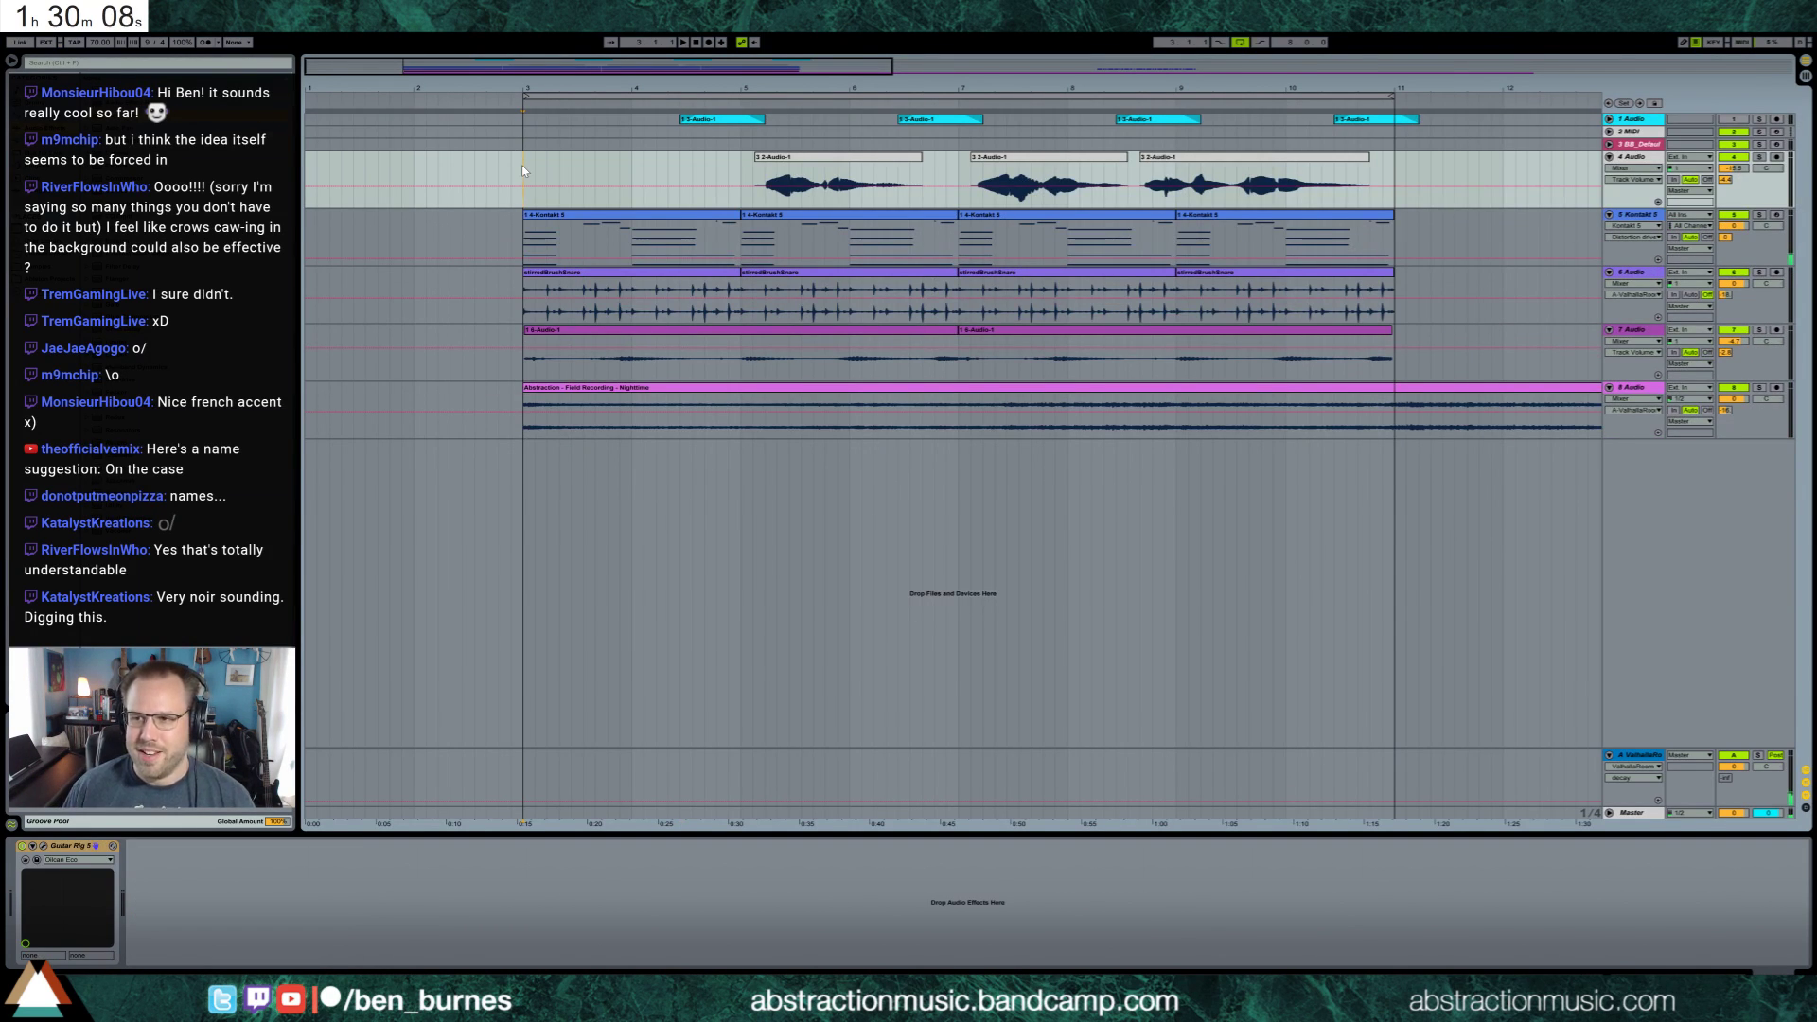
key(space)
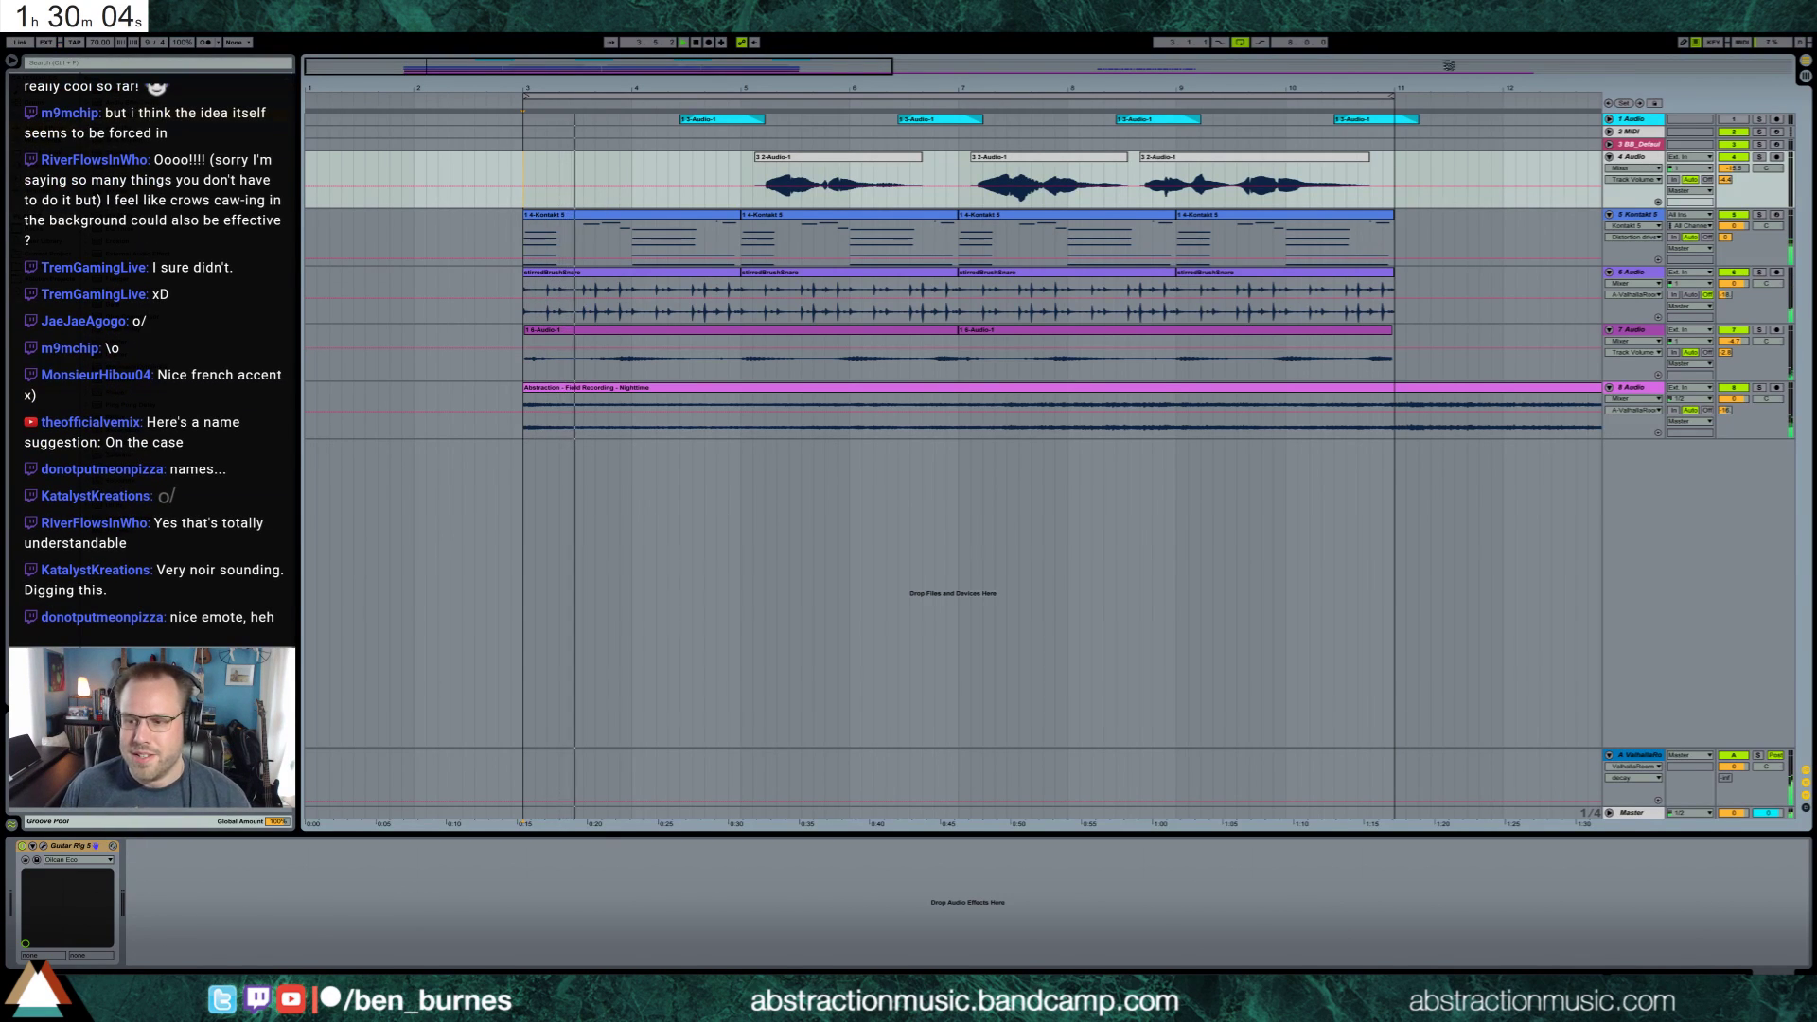
click(1779, 145)
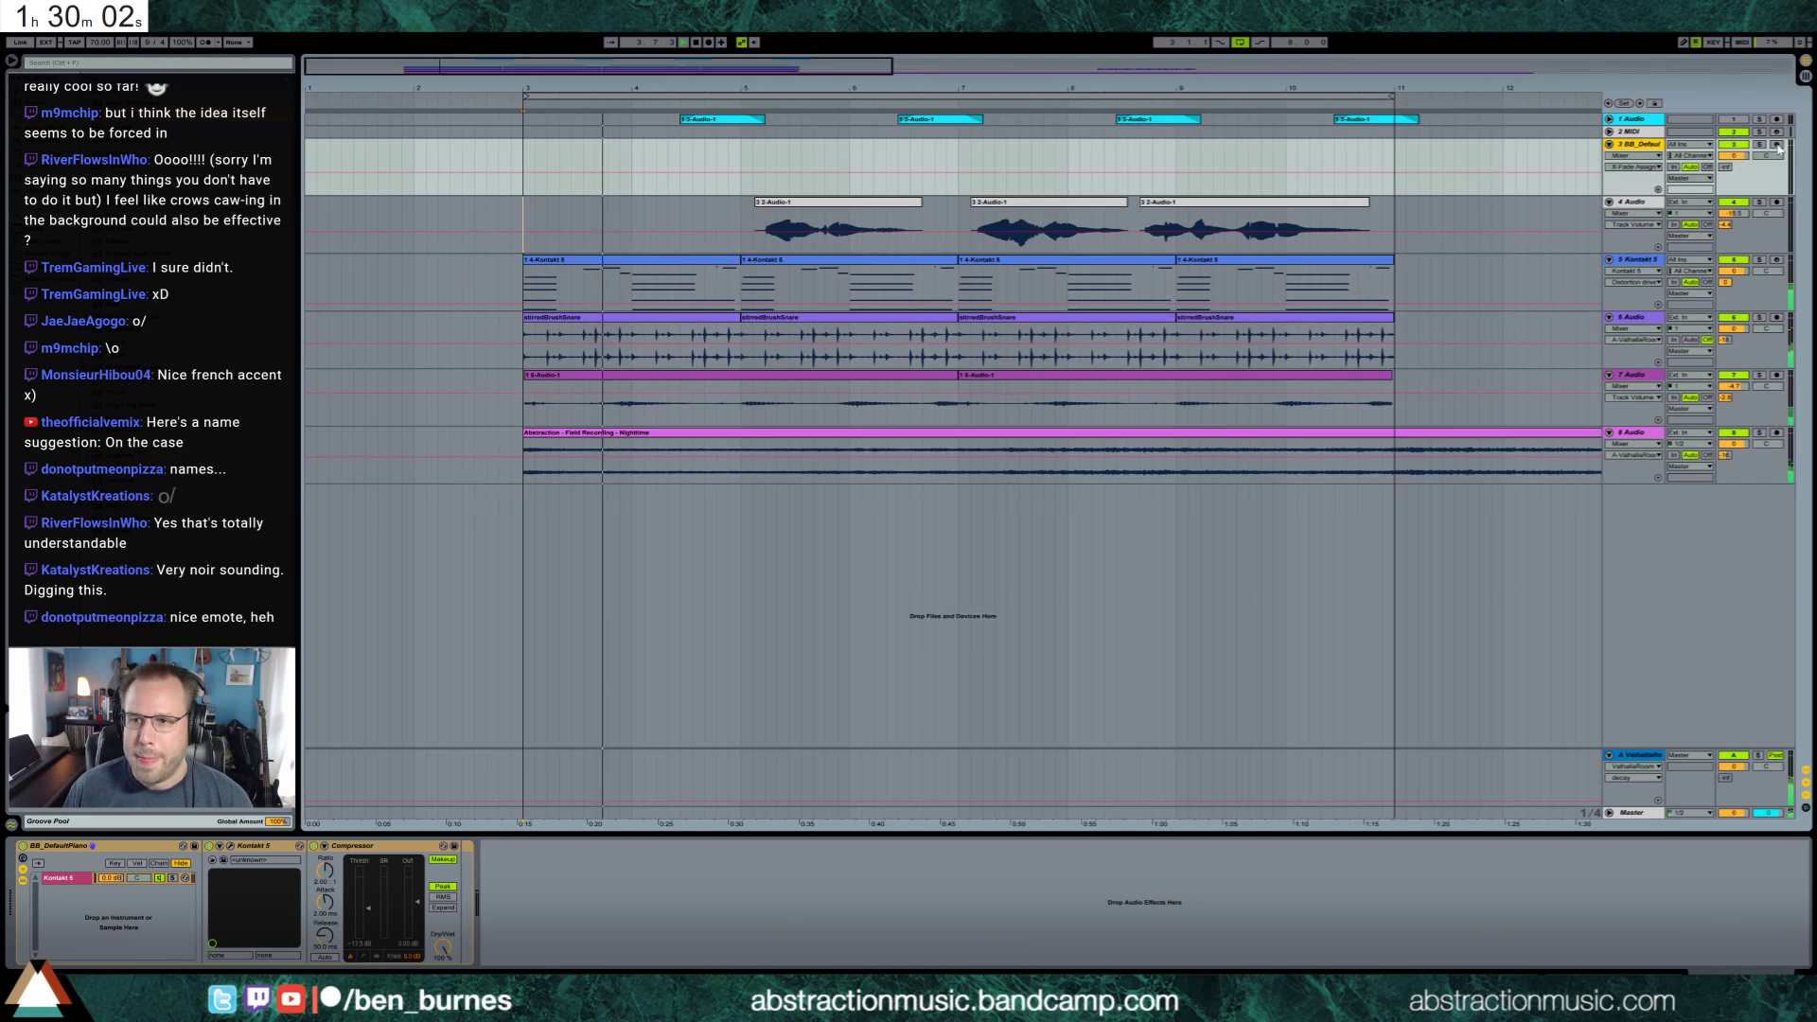
click(1777, 145)
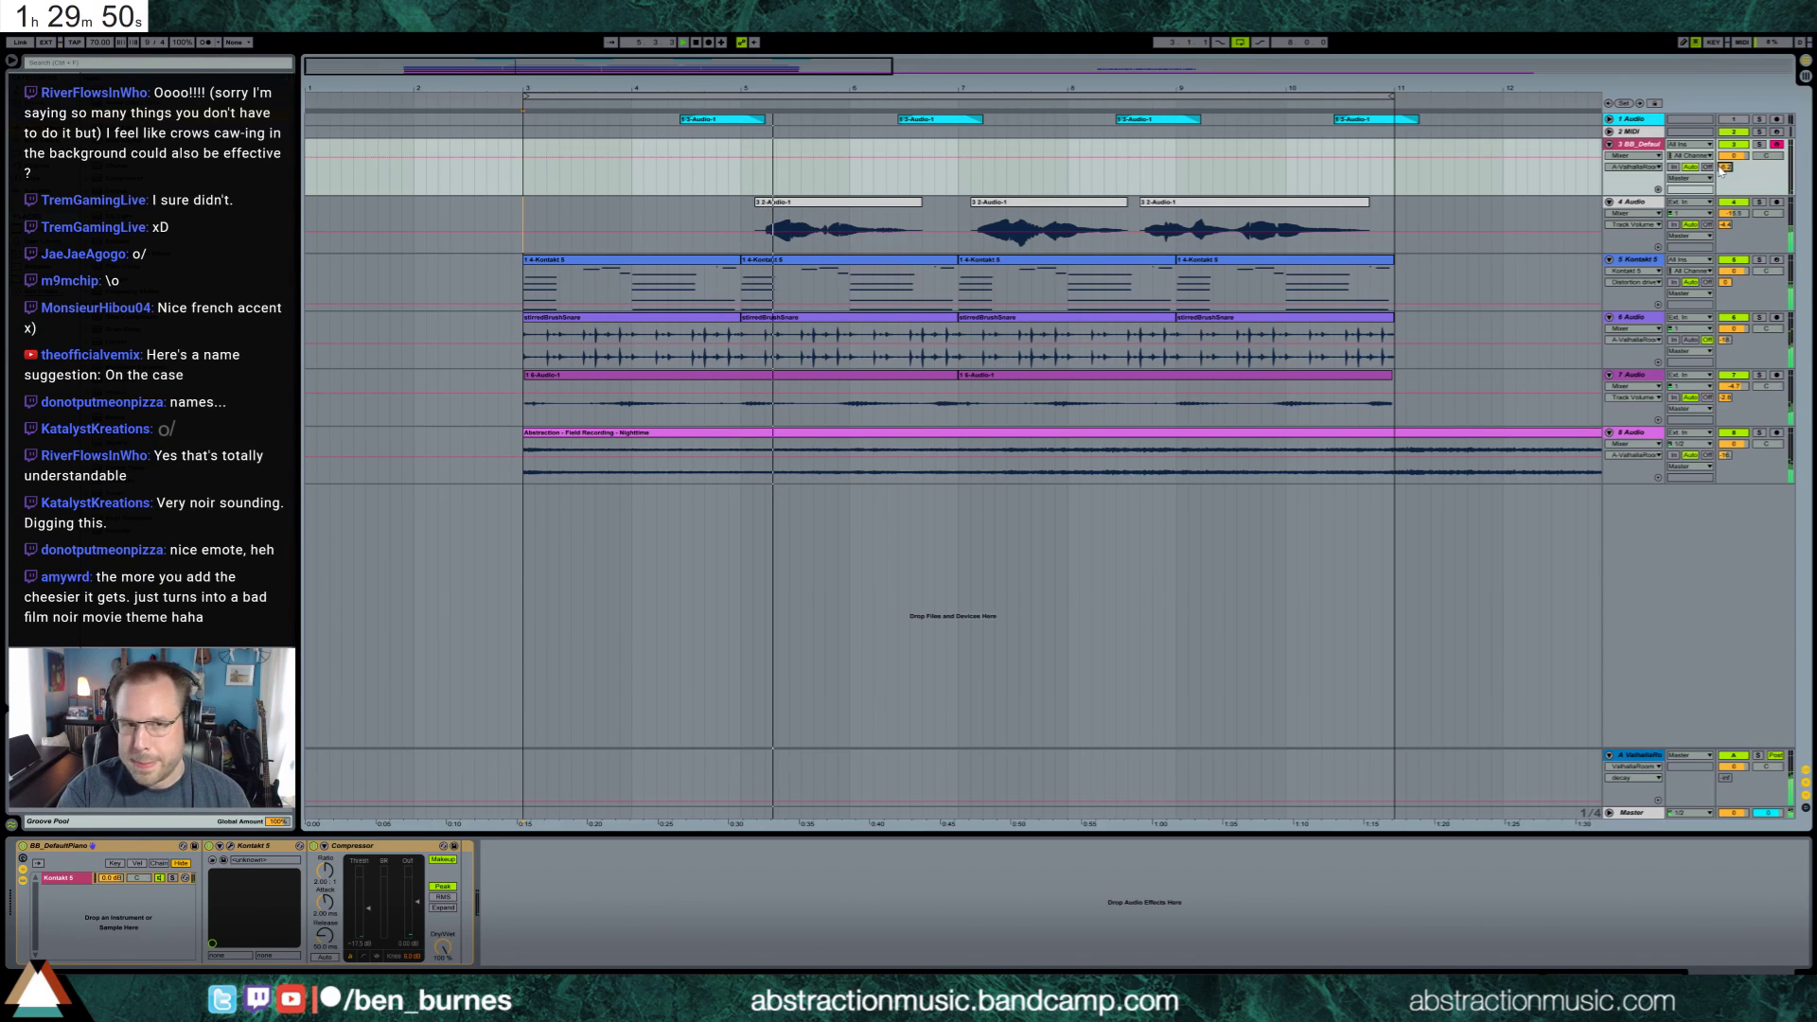
Try recording two improvised piano takes on the BB_DefaultPiano track from around bar 5, and delete both
key(F9)
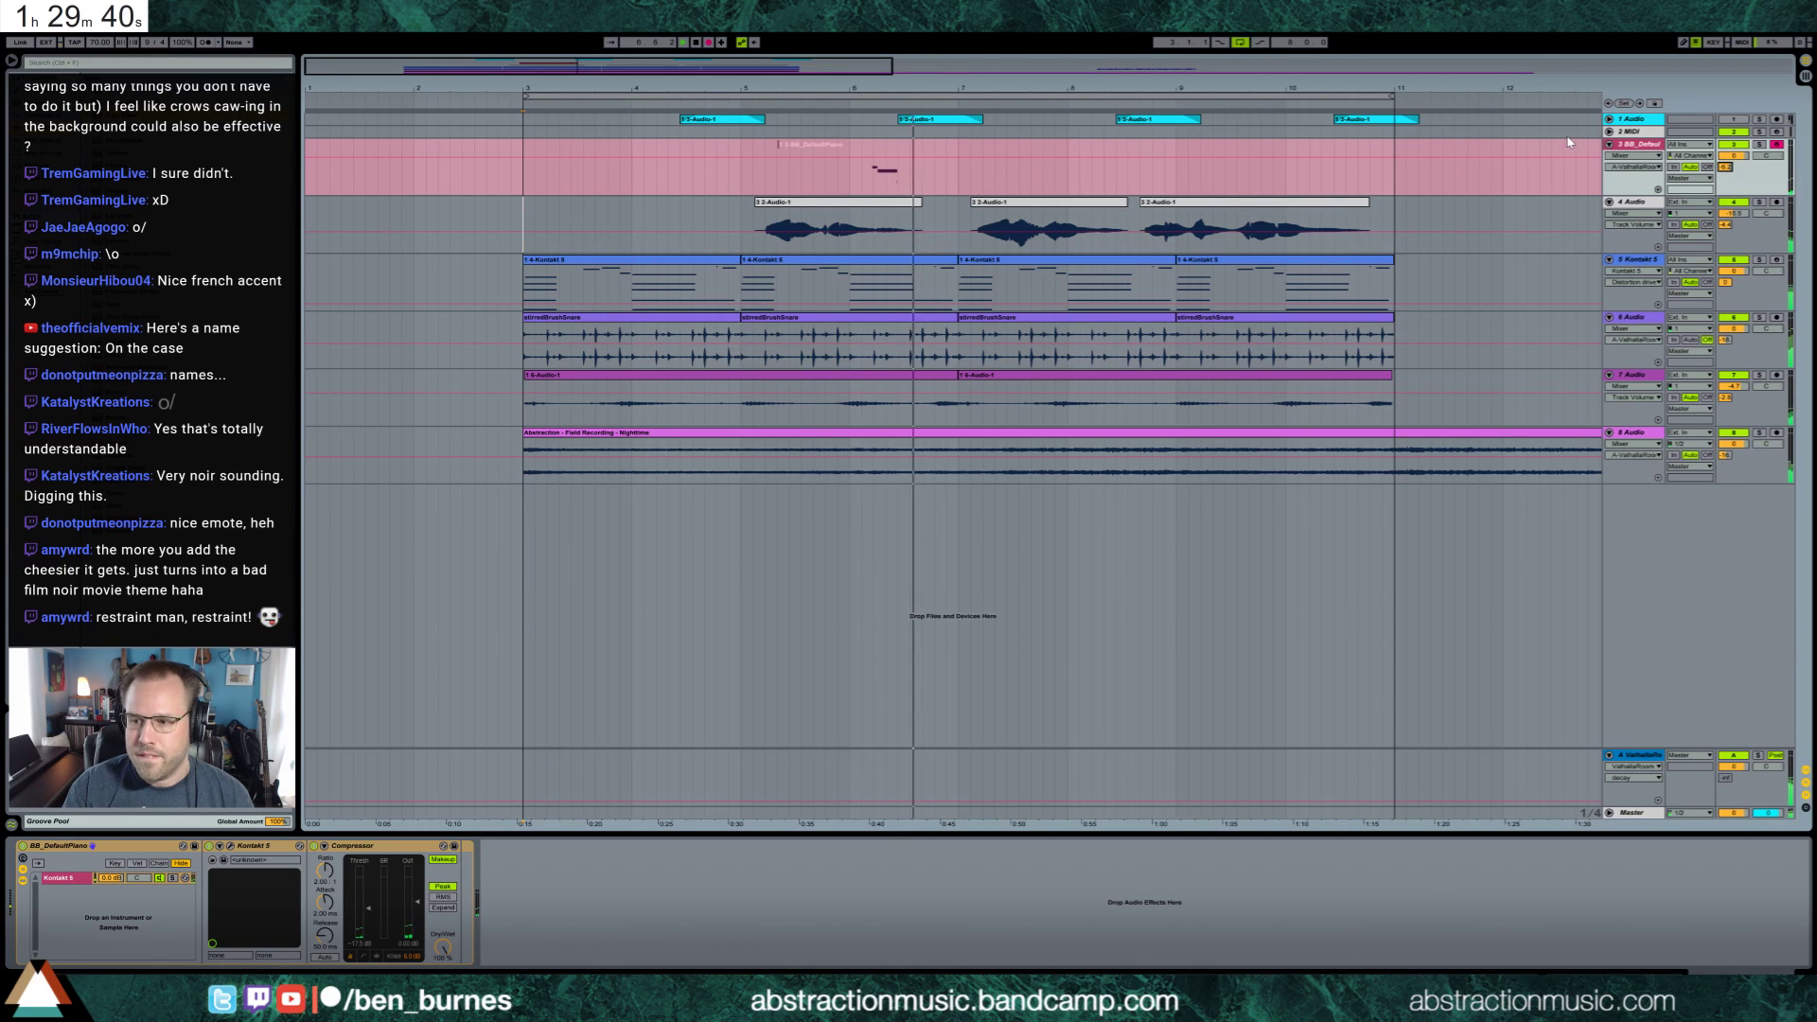
key(space)
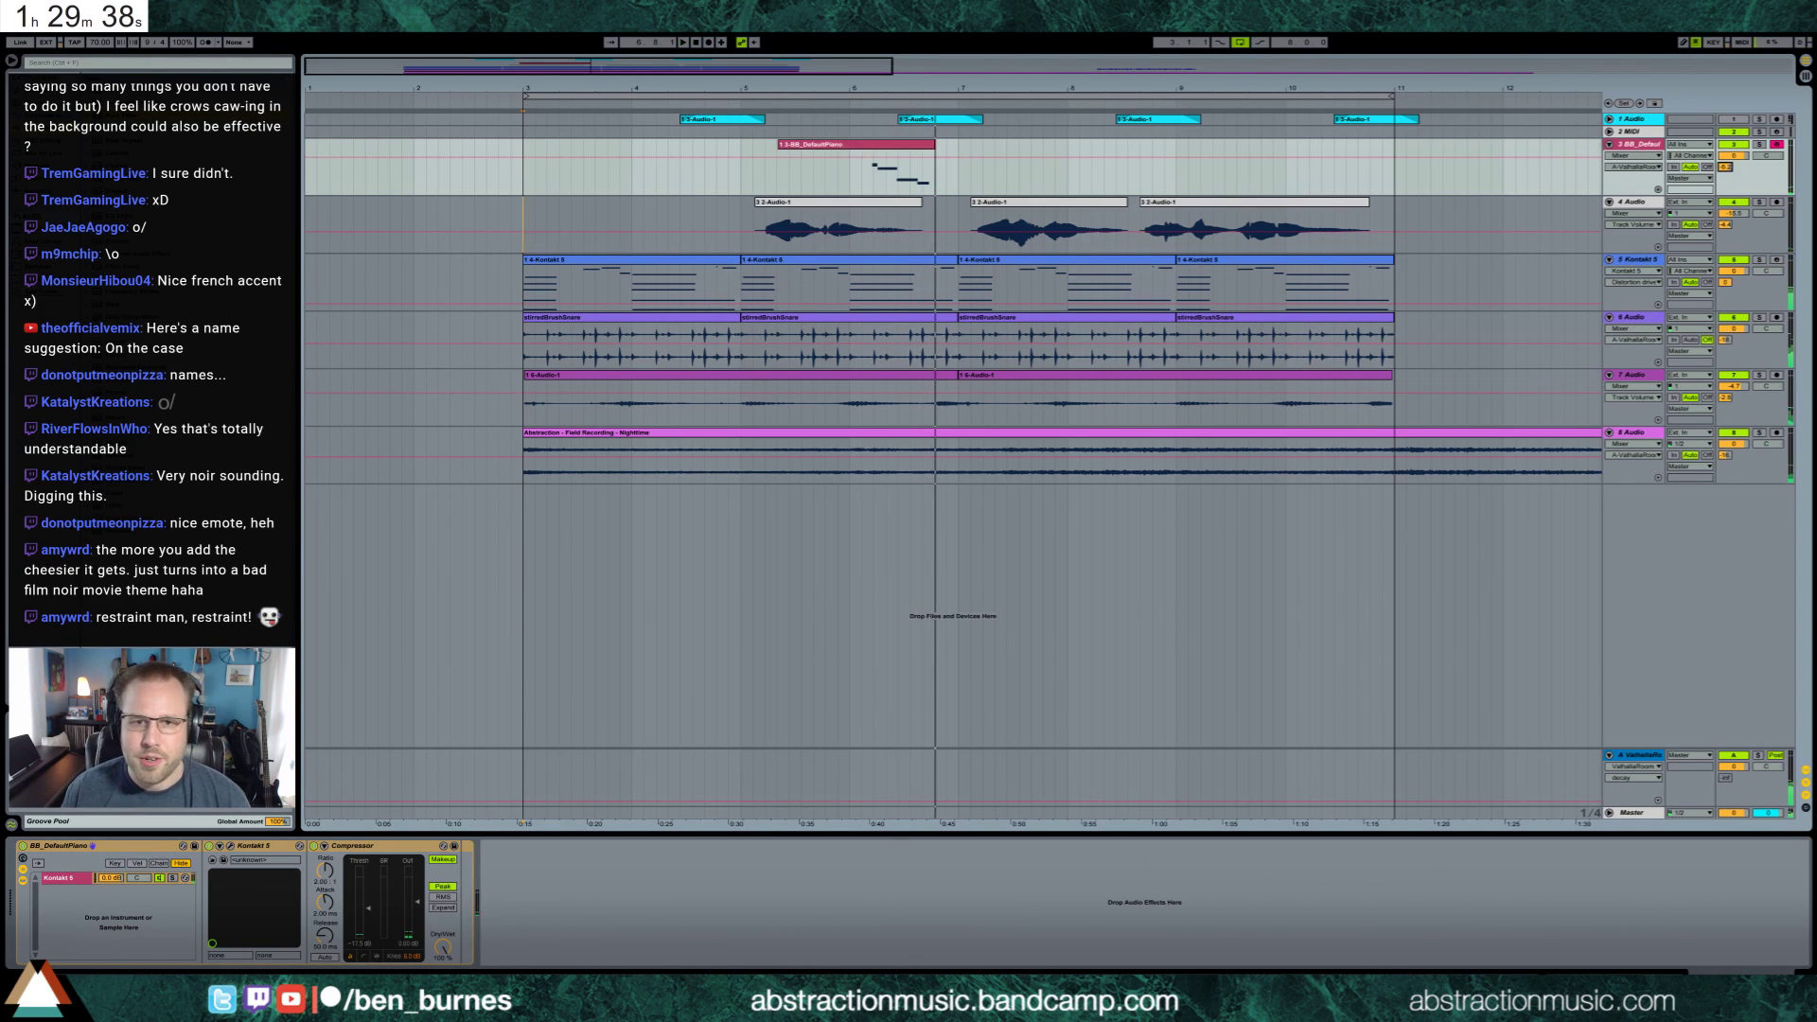
click(848, 159)
key(Delete)
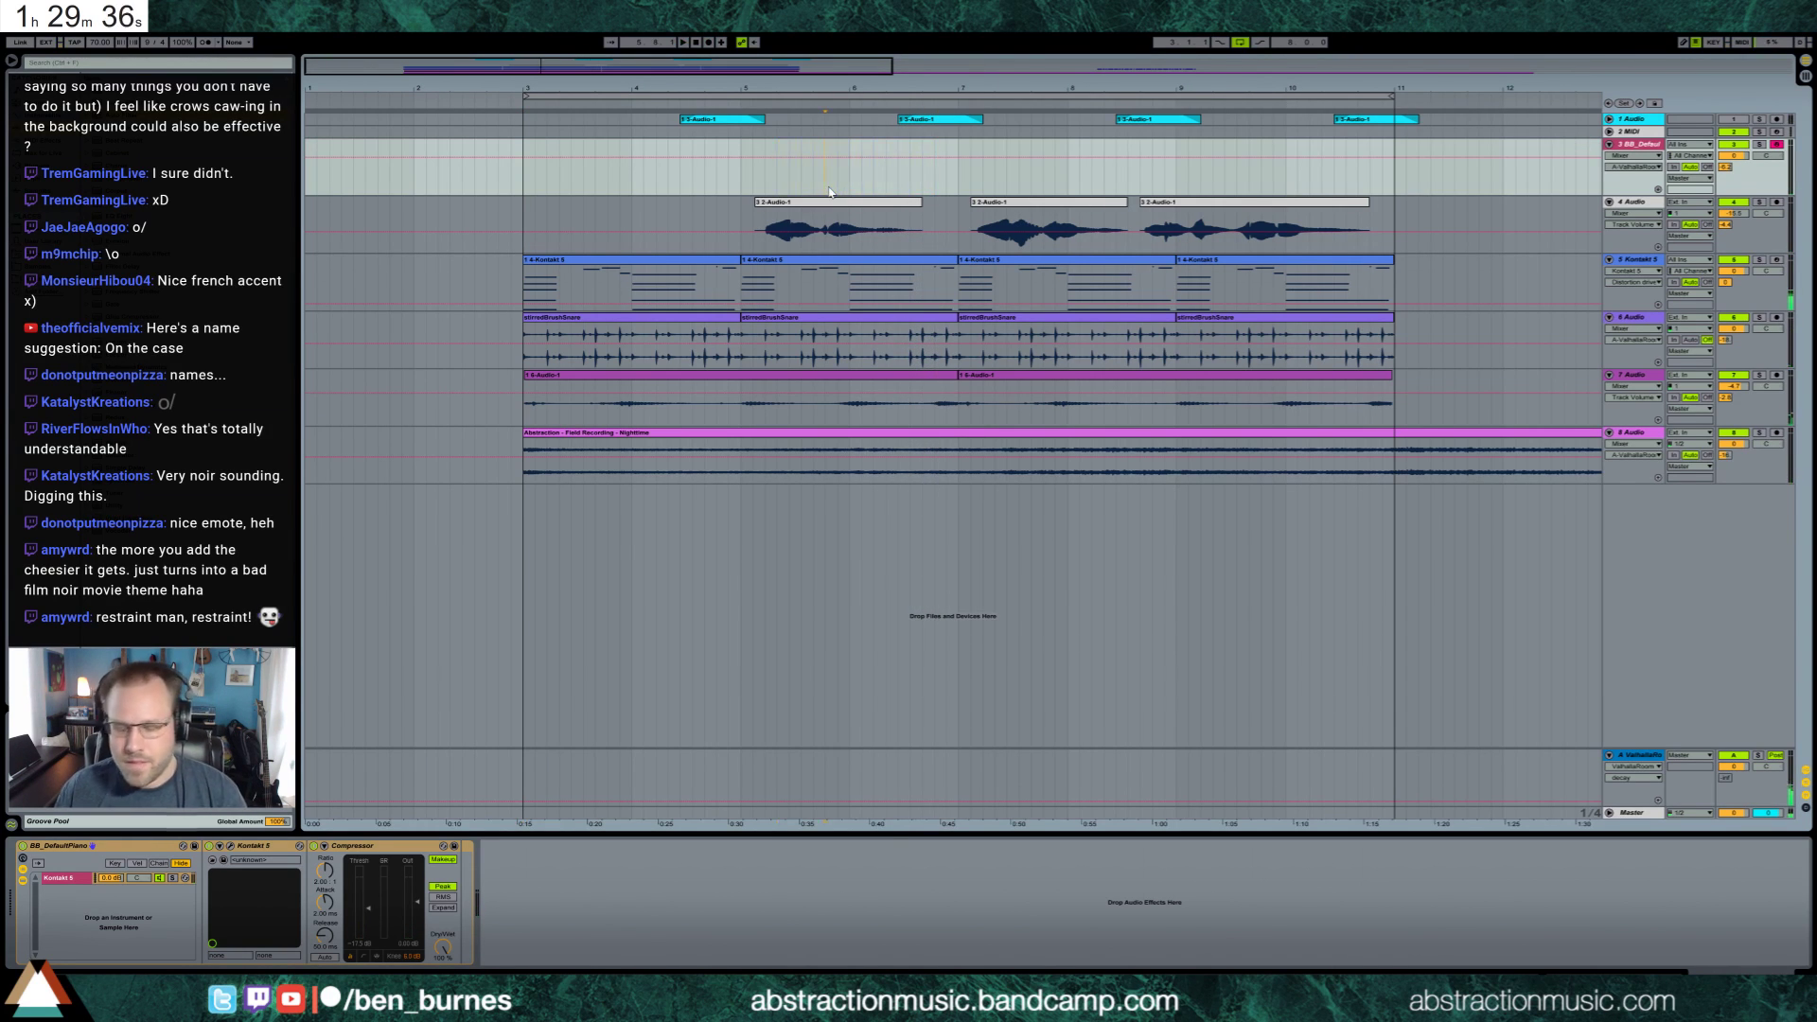
key(F9)
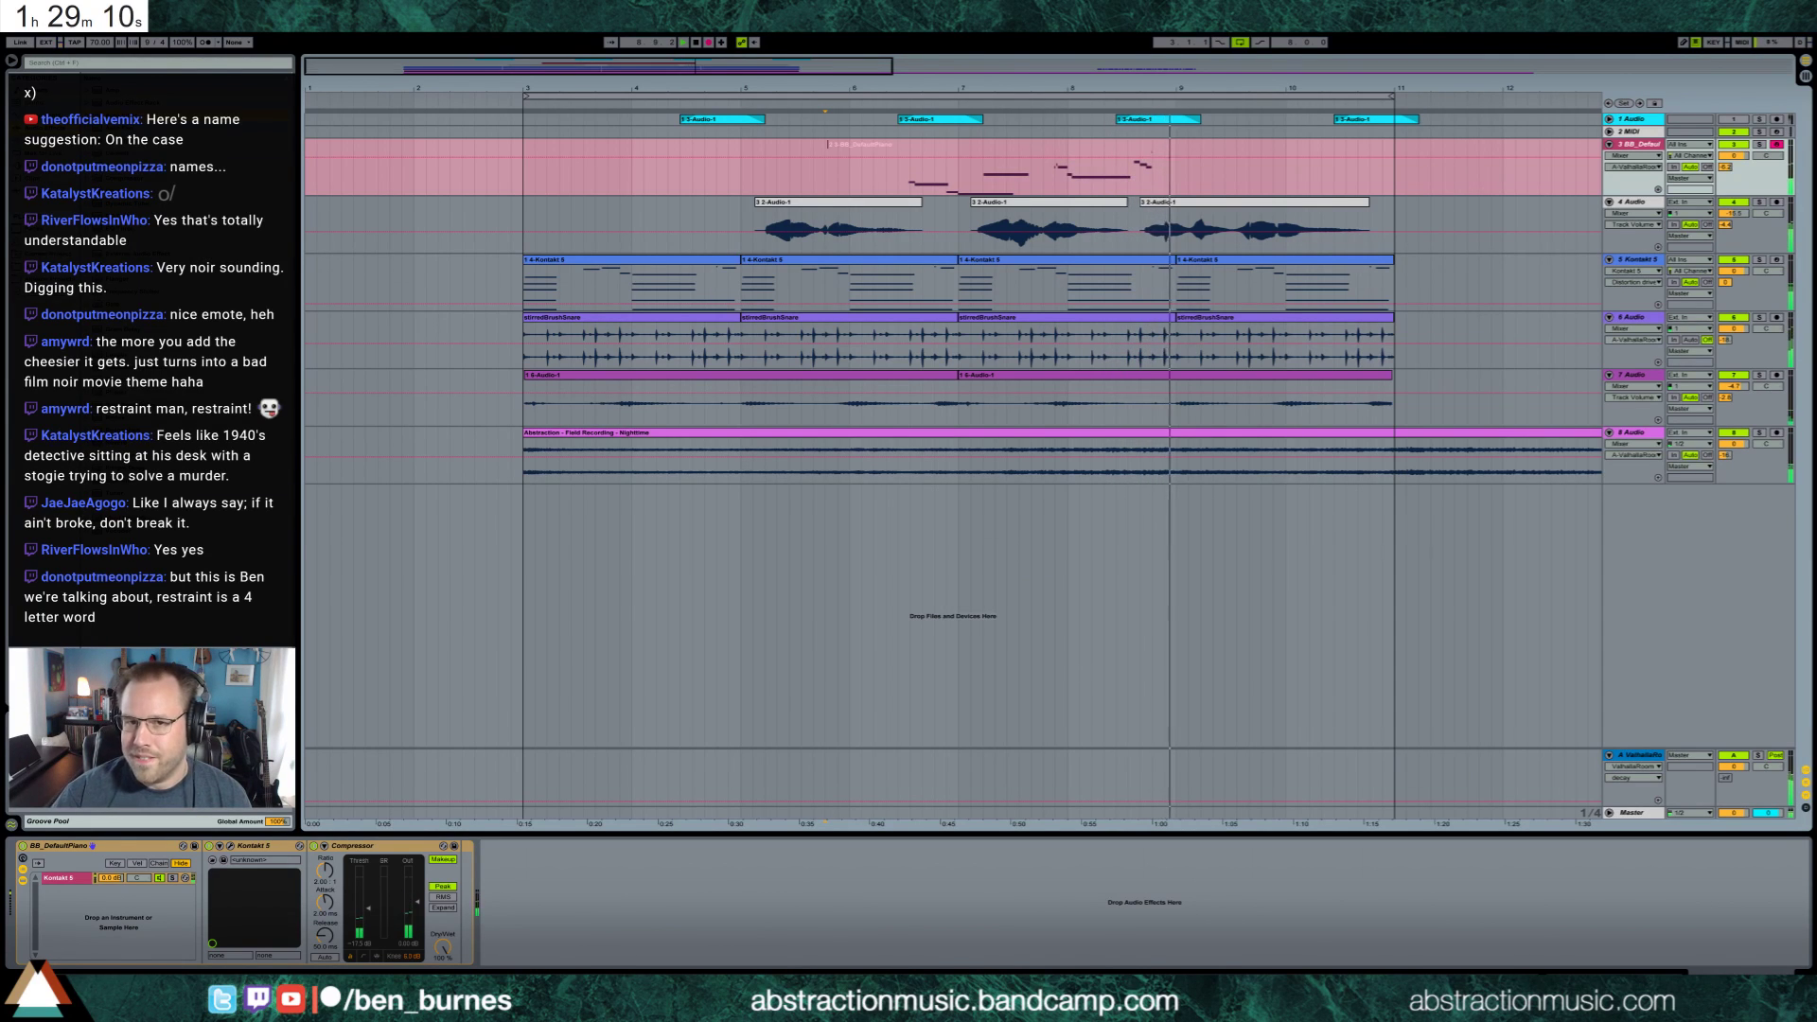
key(space)
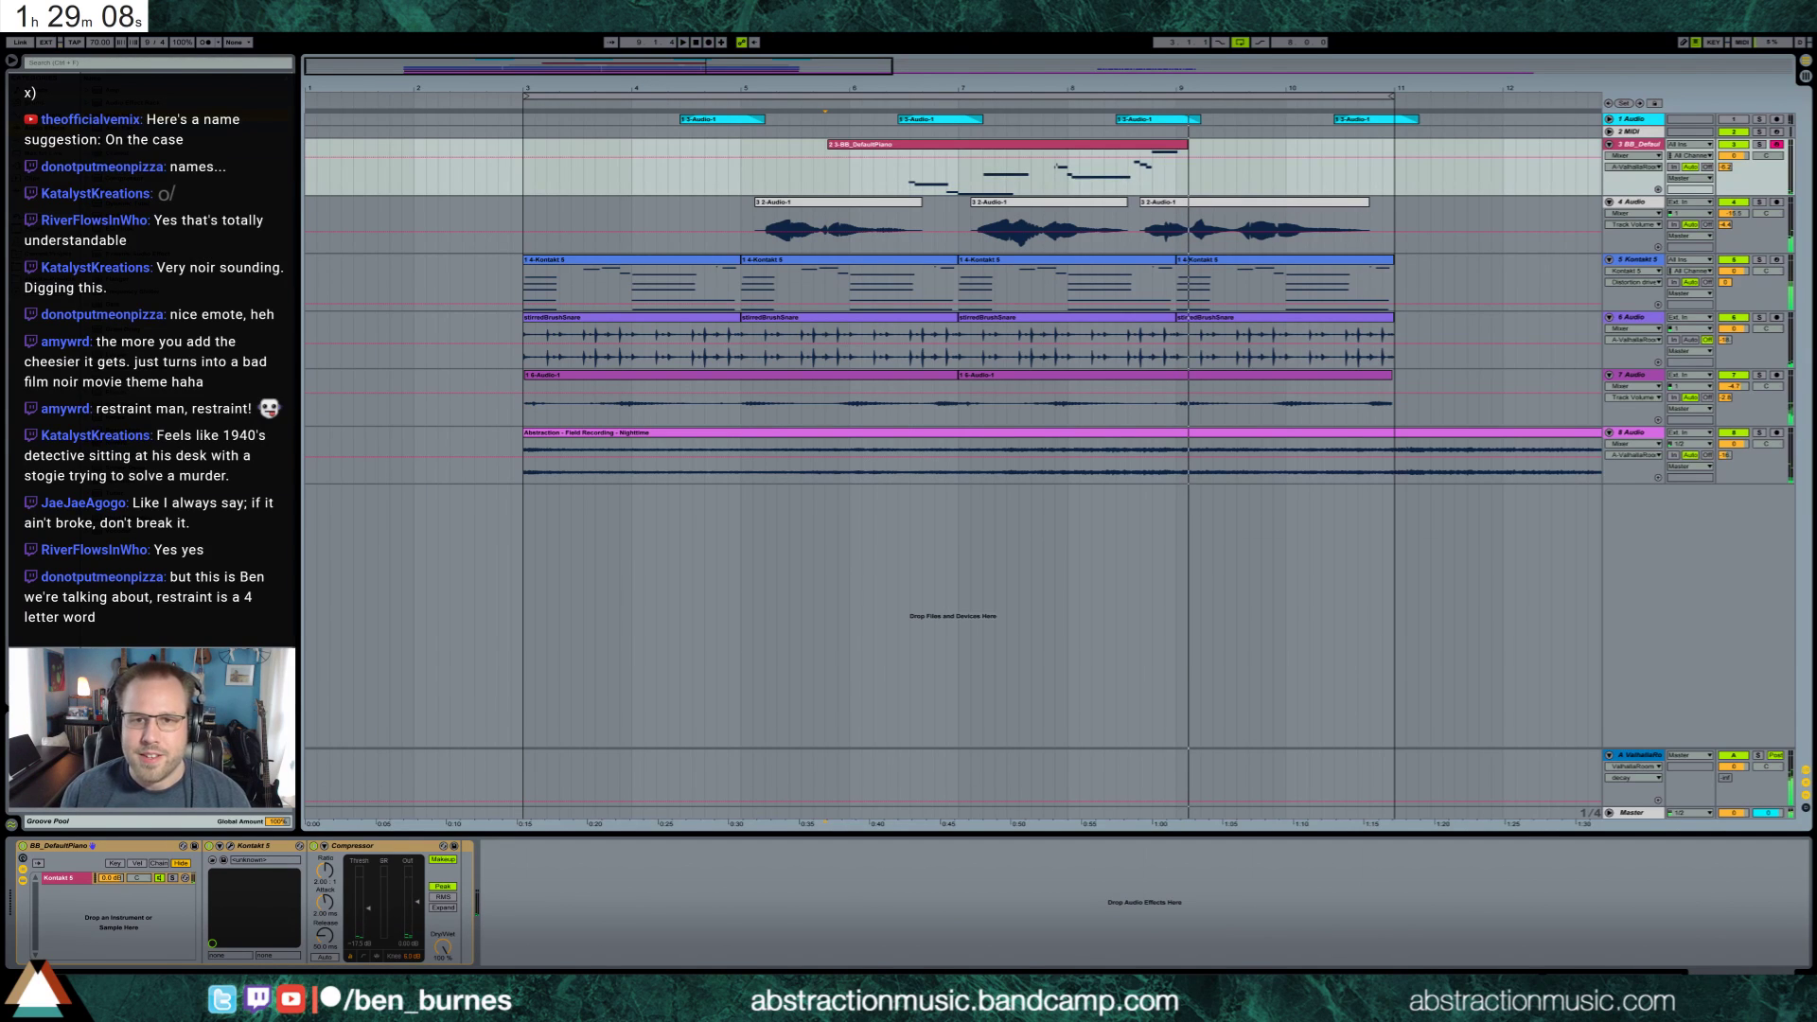
click(1017, 143)
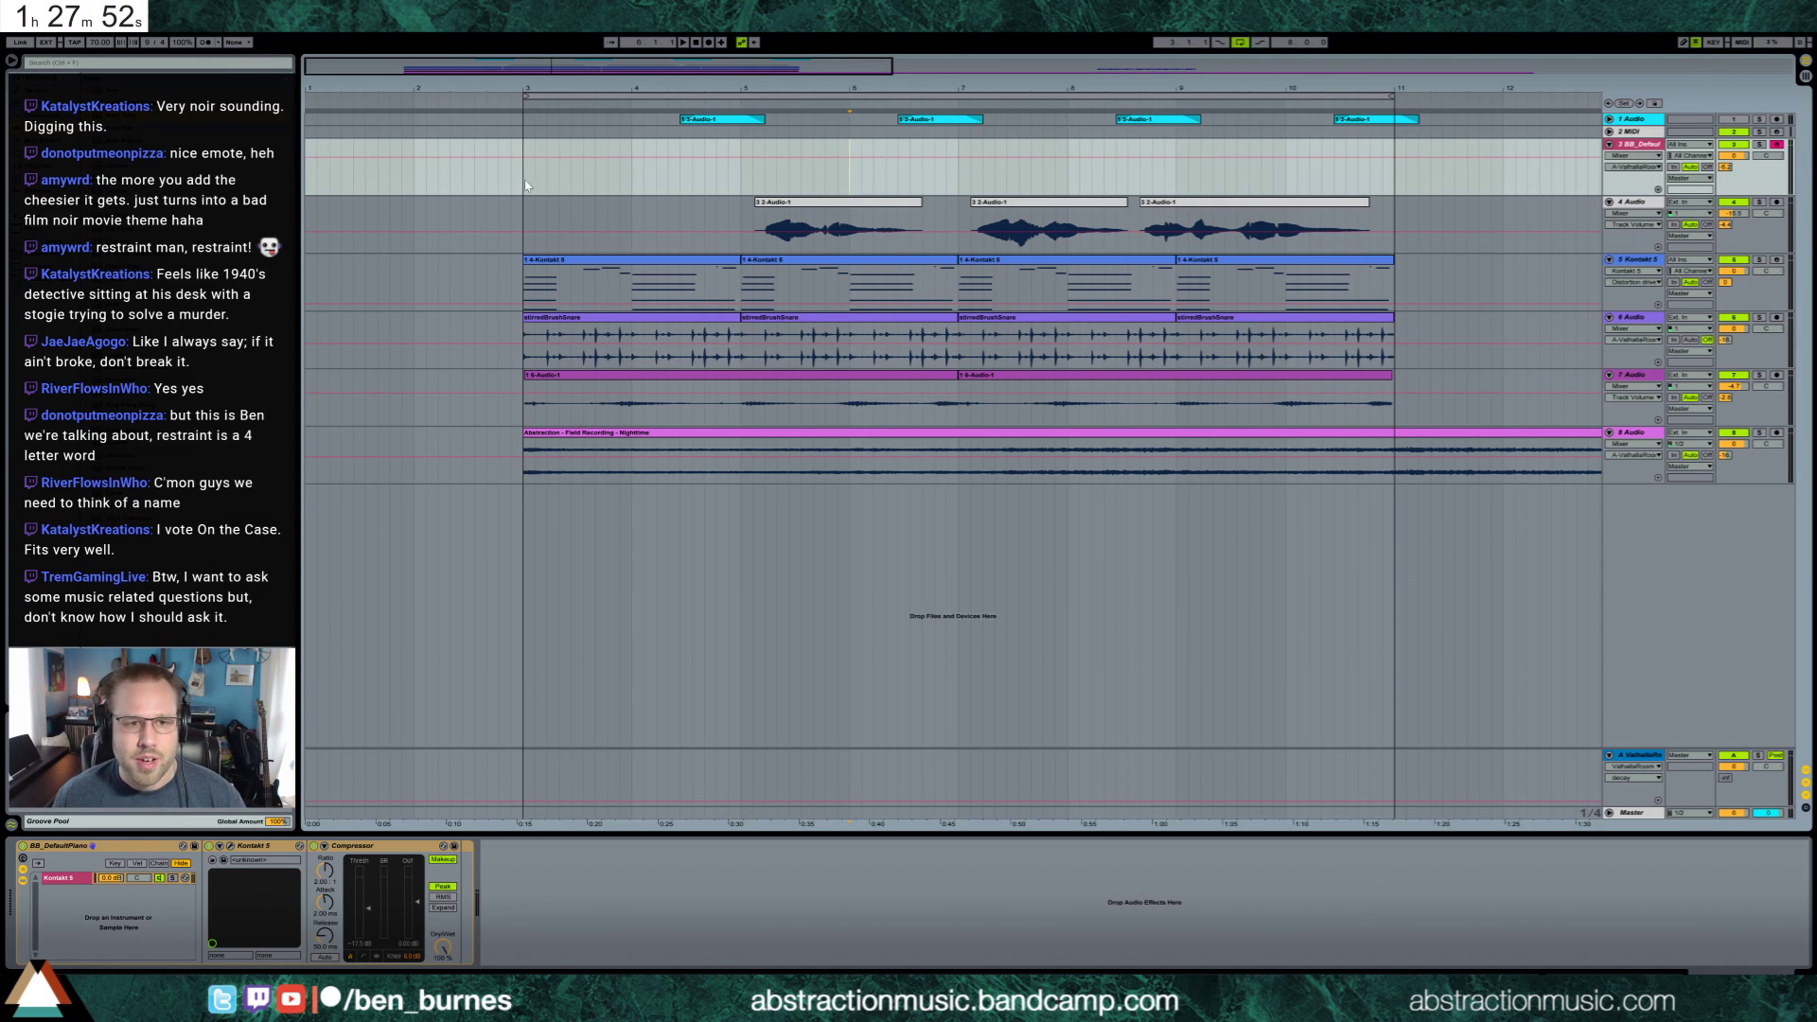
Copy the opening chord of the first Kontakt 5 clip at bar 3 and paste it at bar 11 as an ending
drag(594, 68, 594, 44)
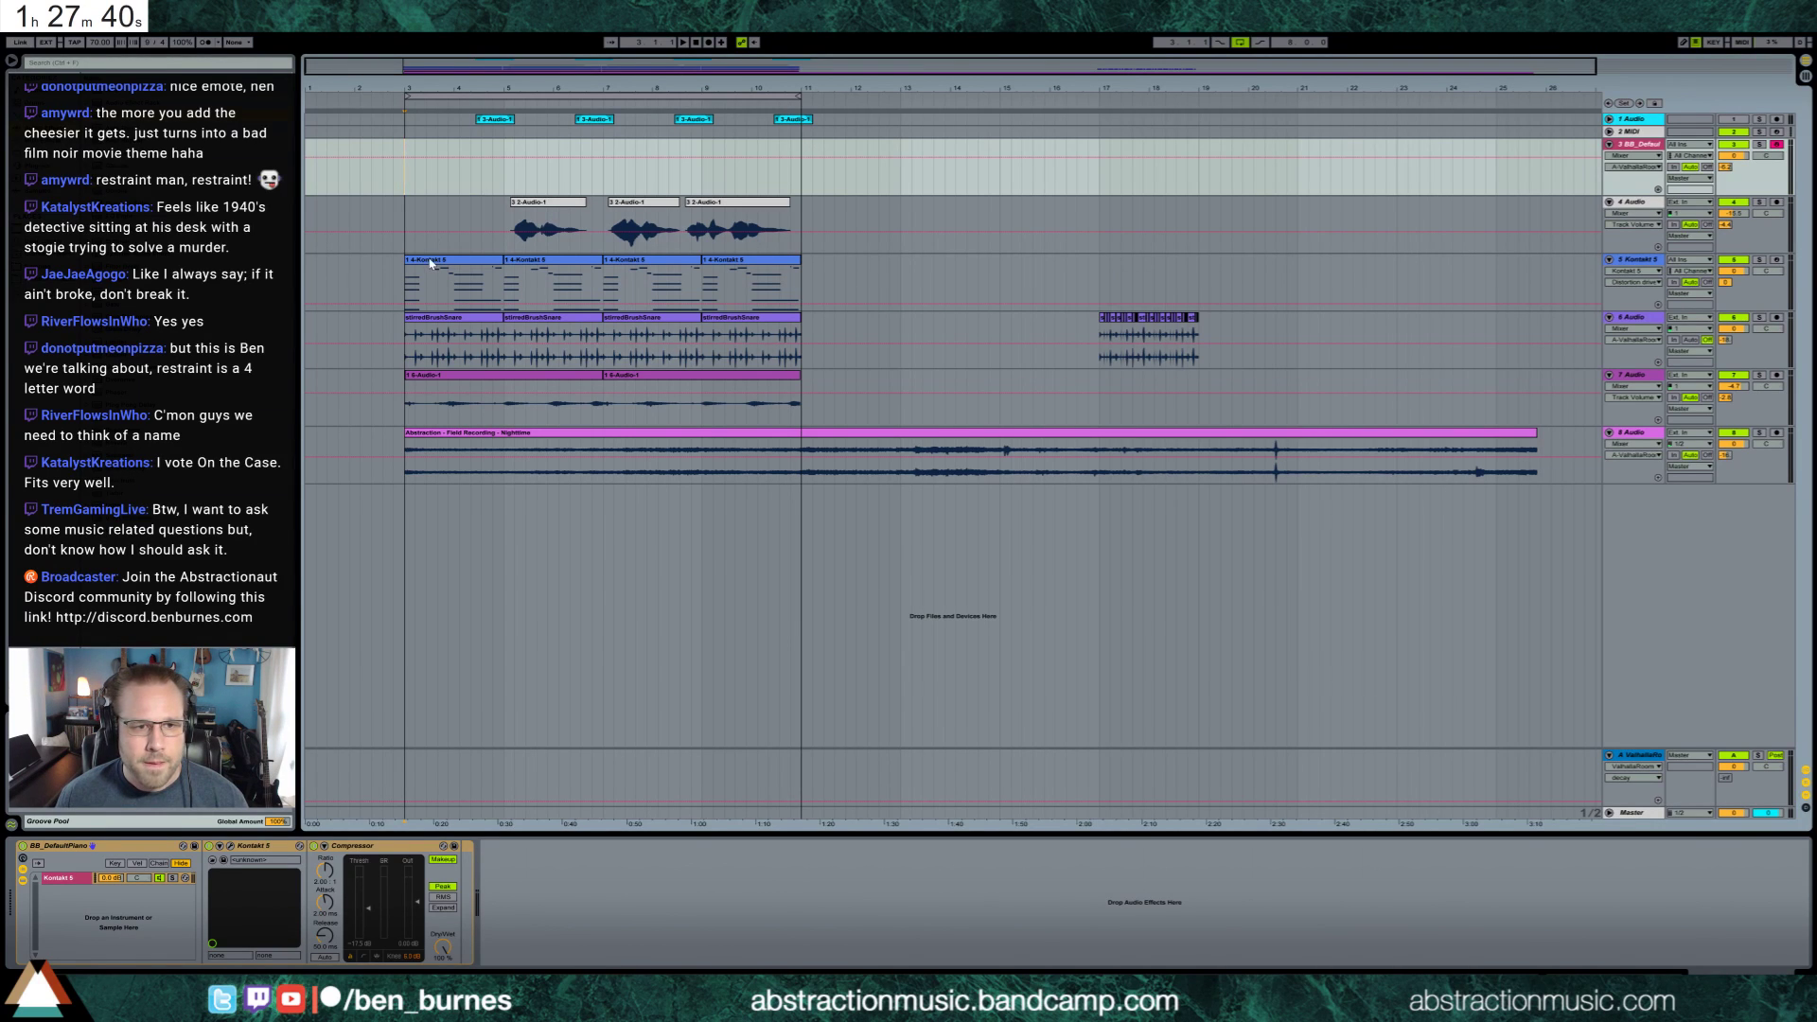
drag(406, 284, 428, 289)
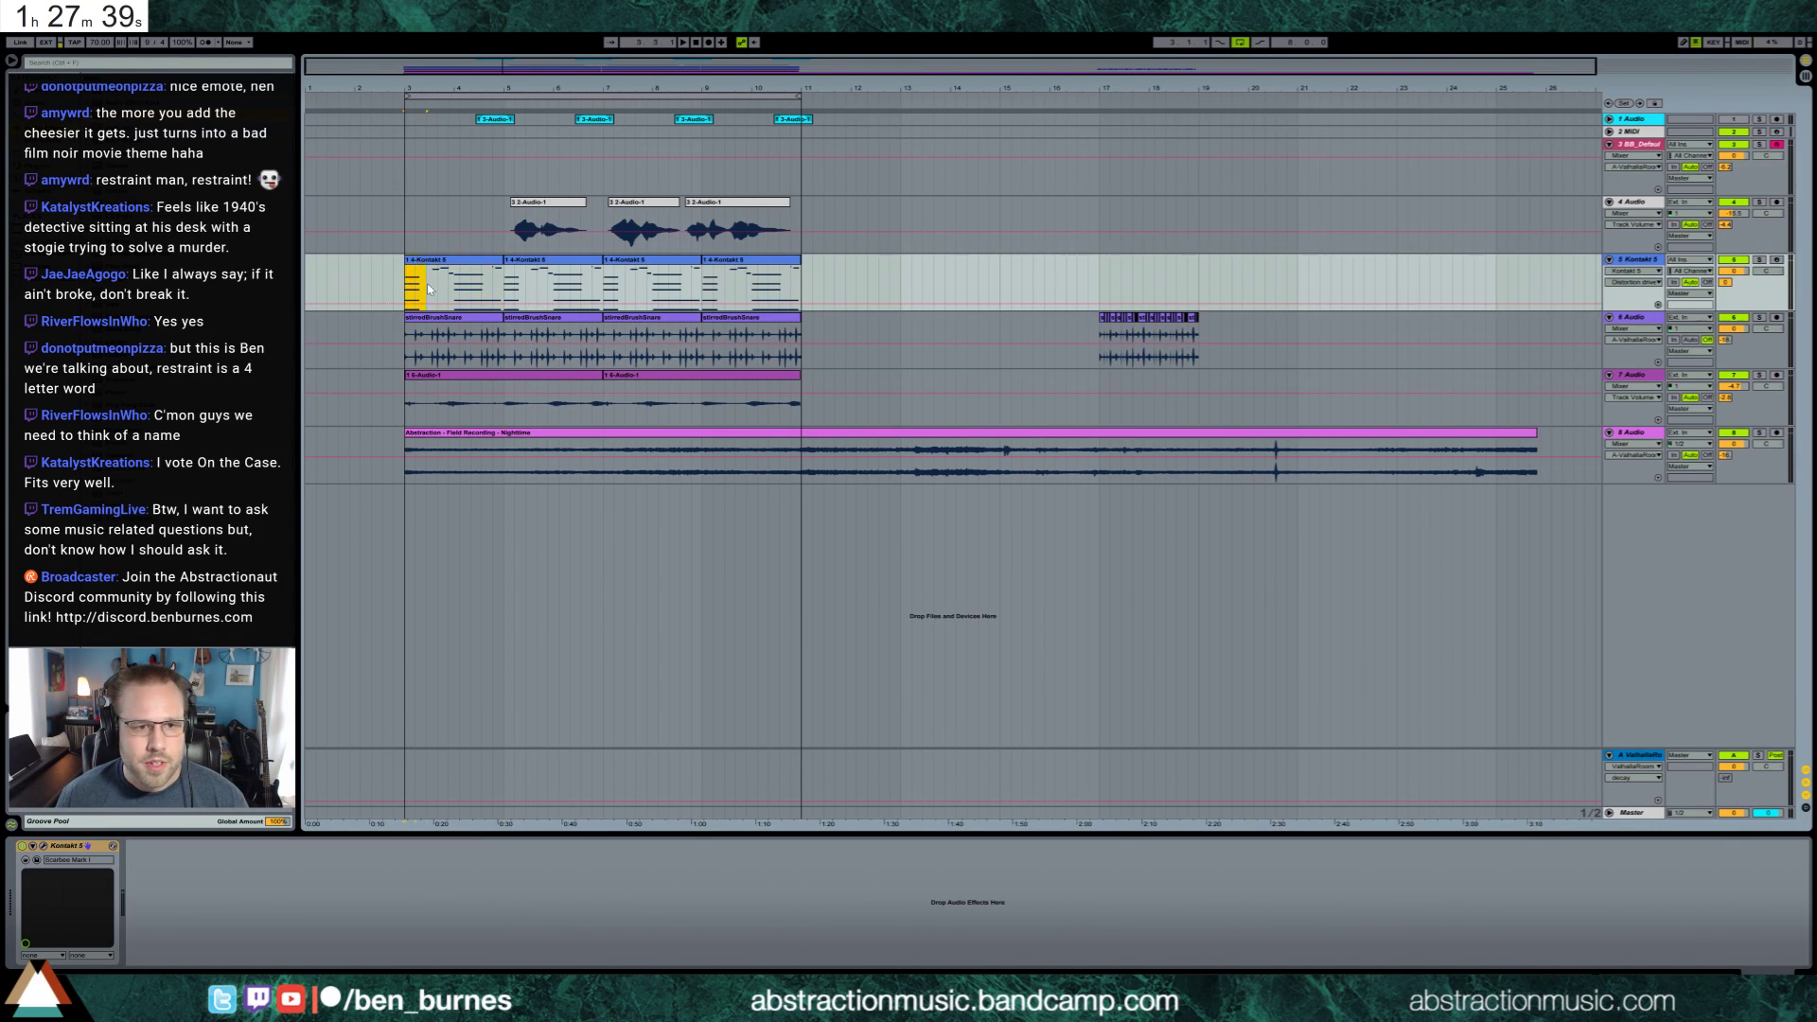
click(805, 289)
key(ctrl+v)
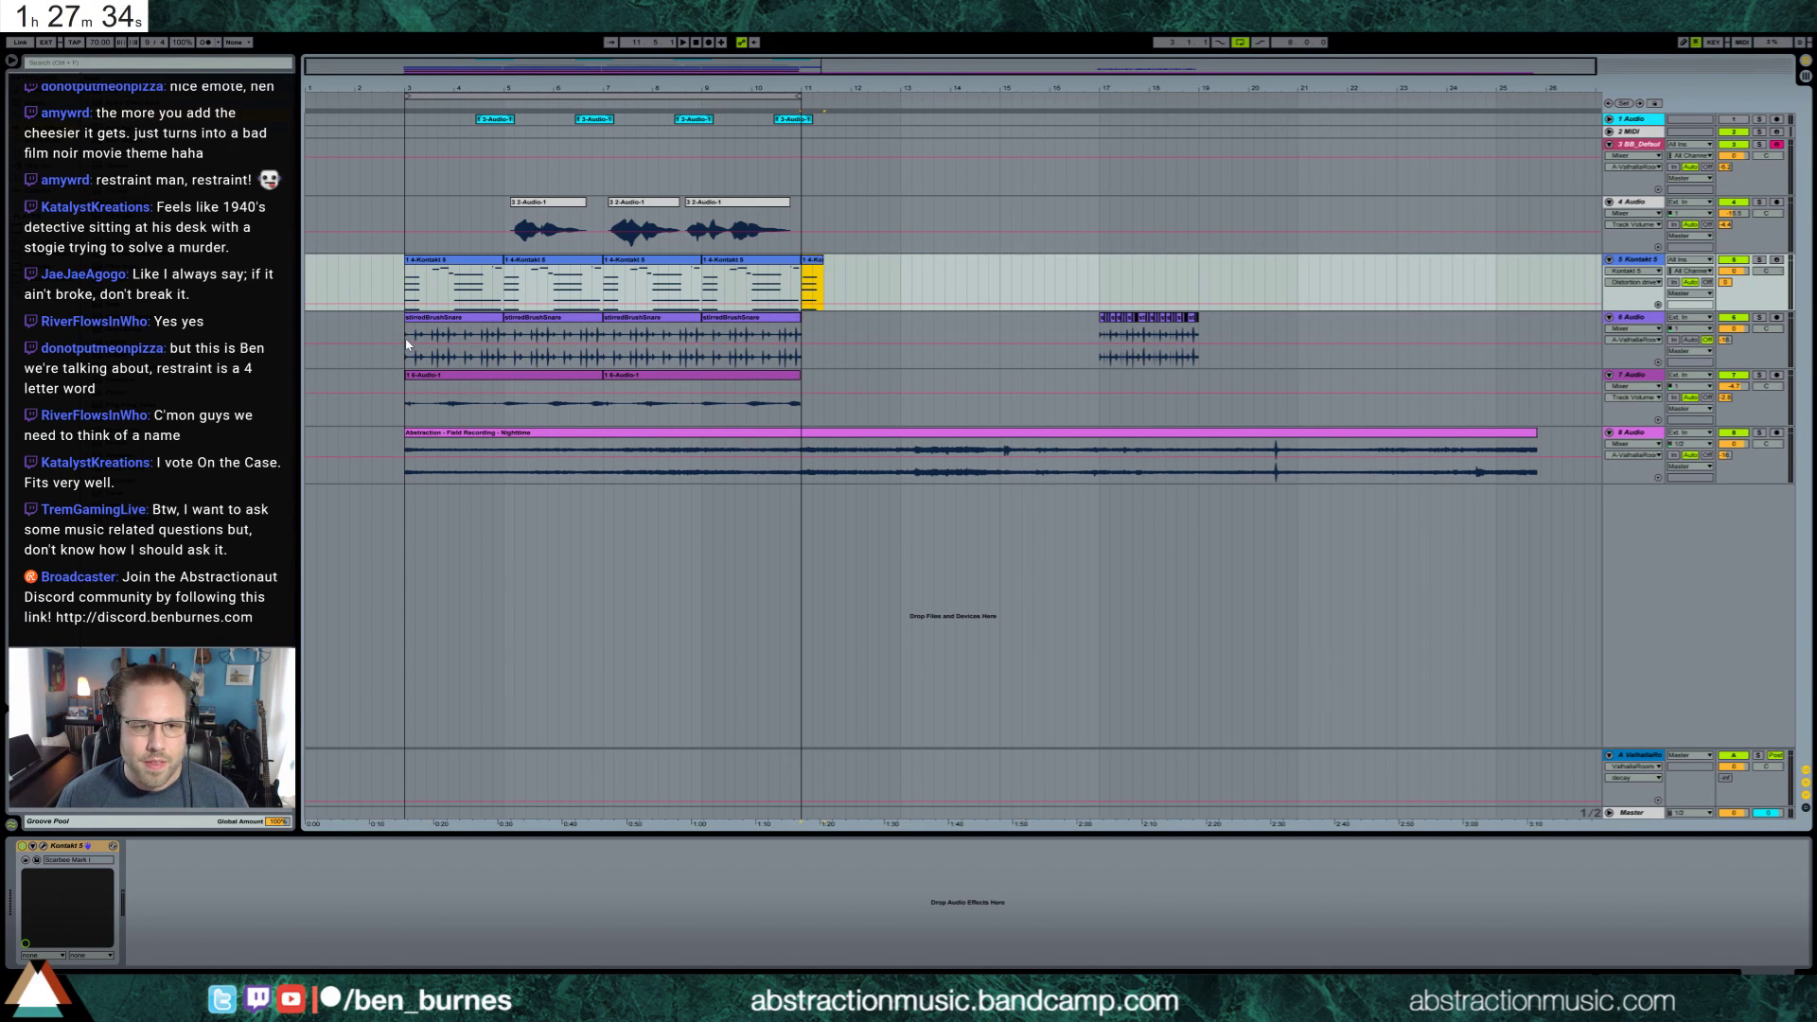
Copy the opening section of the brush snare clip at bar 3 and paste it at bar 11 beneath the ending chord
drag(407, 345, 431, 346)
key(ctrl+c)
click(803, 350)
key(ctrl+v)
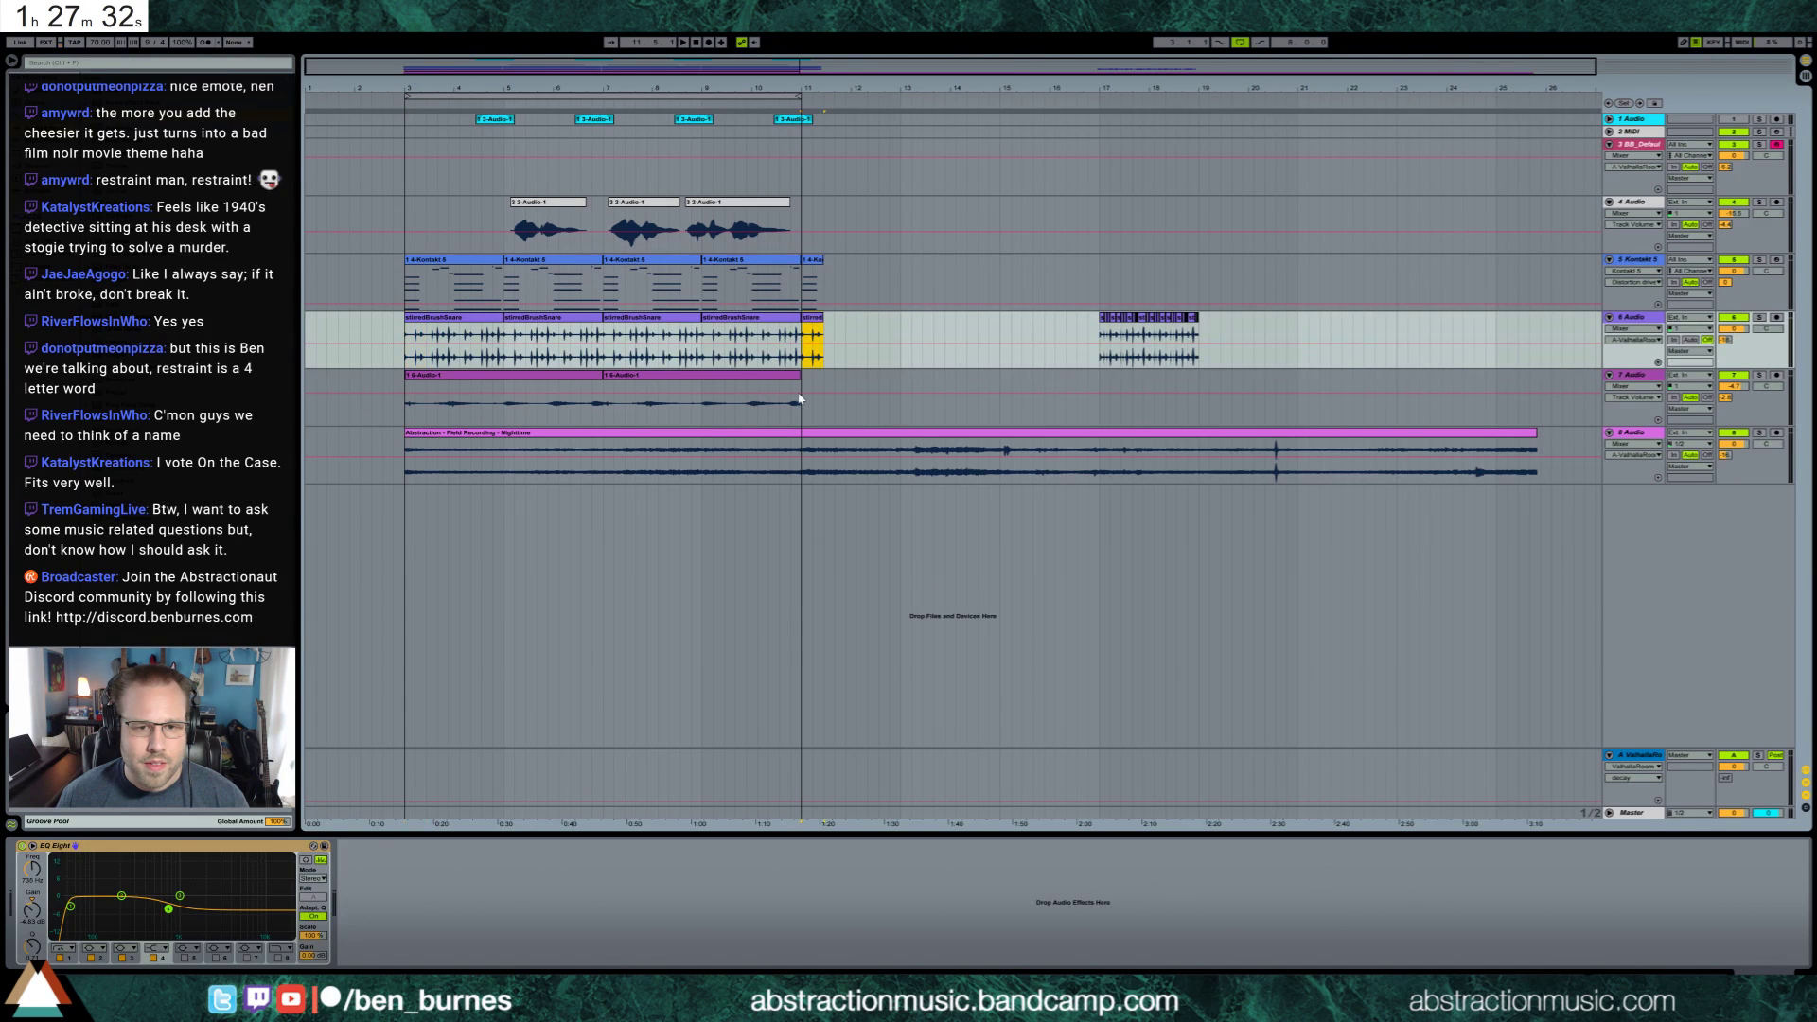
Extend the last 7 Audio clip slightly past bar 11 and play the ending from bar 11
click(801, 375)
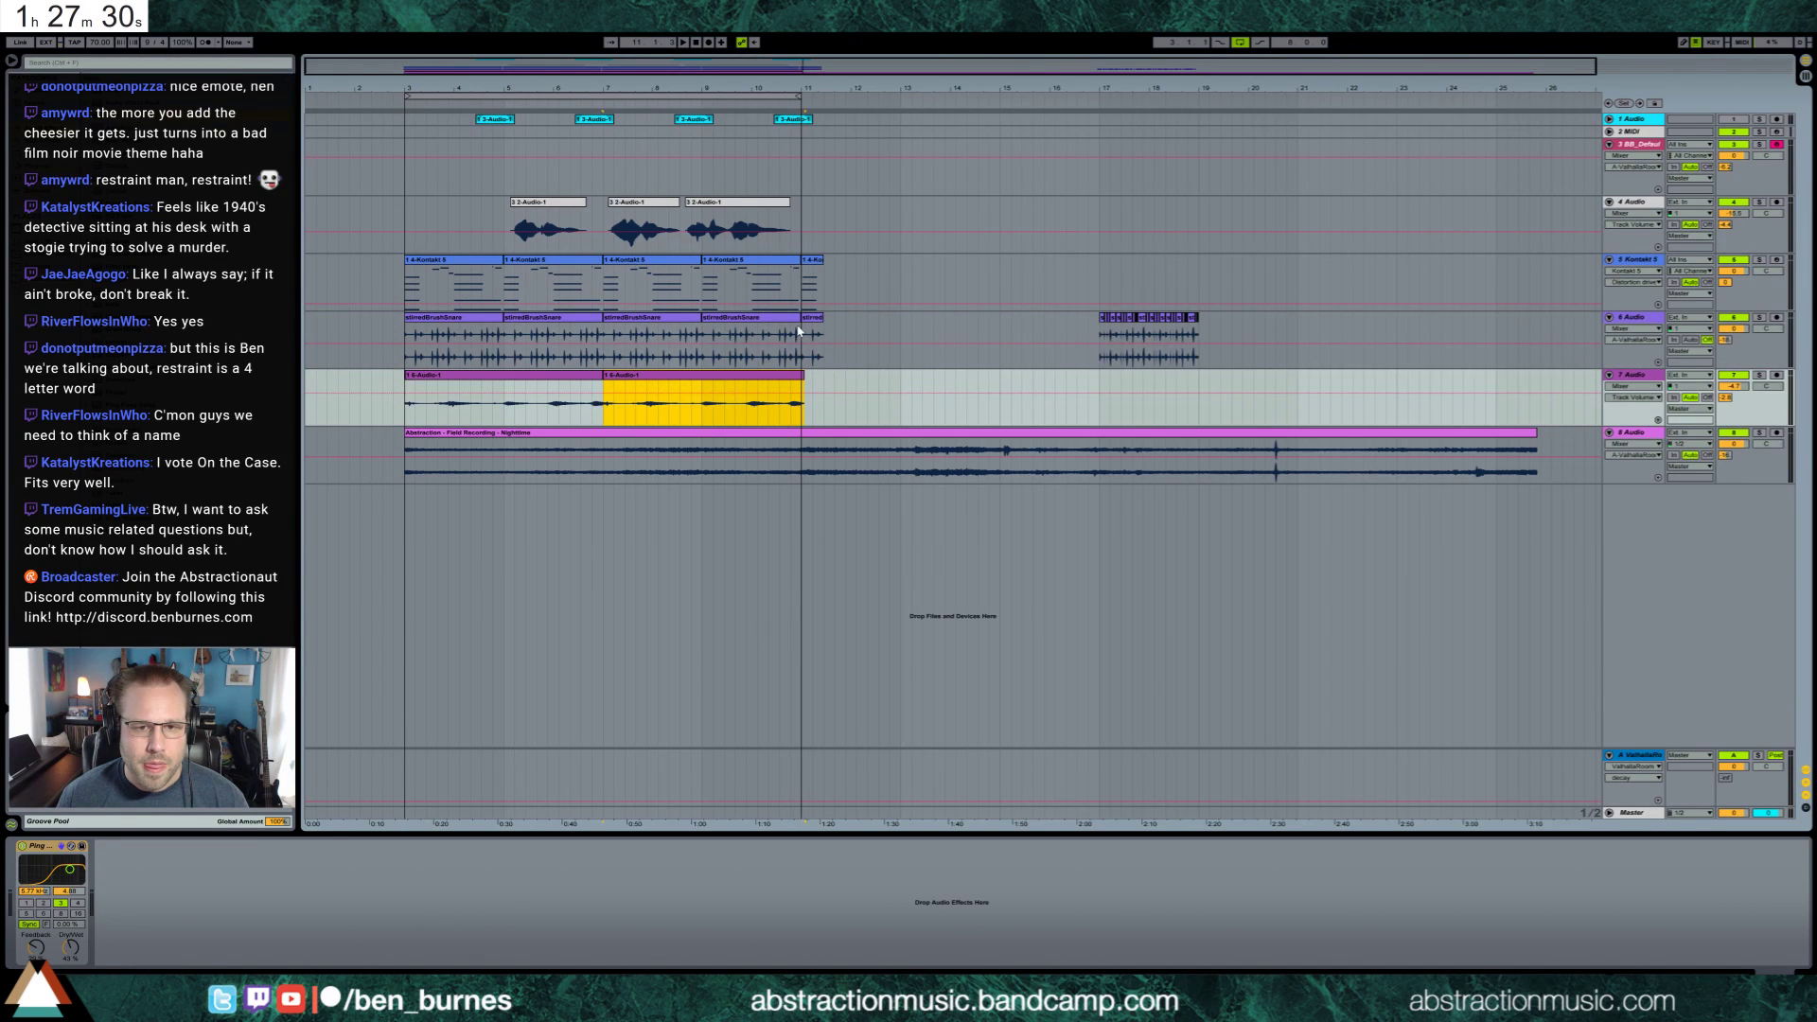
click(802, 332)
key(space)
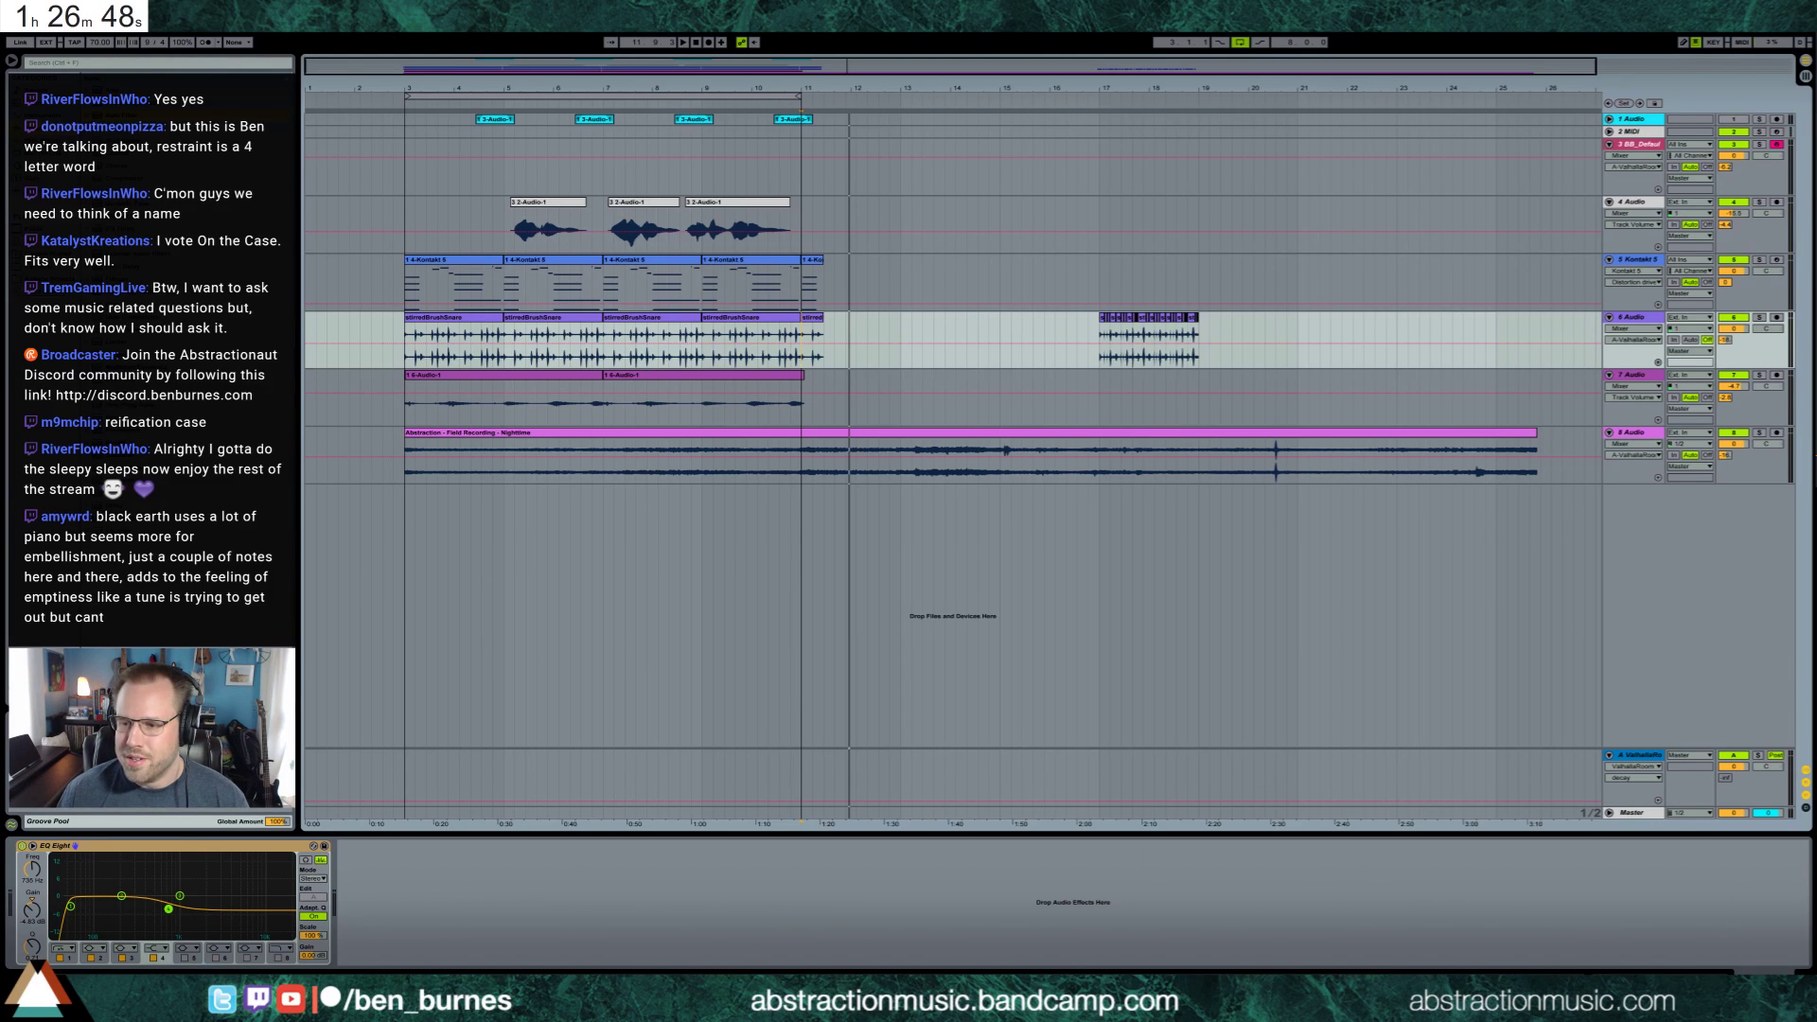
Record a sparse piano part on the BB_DefaultPiano track from about bar 6 to bar 11, and remove the extra clip recorded at bar 3
click(579, 177)
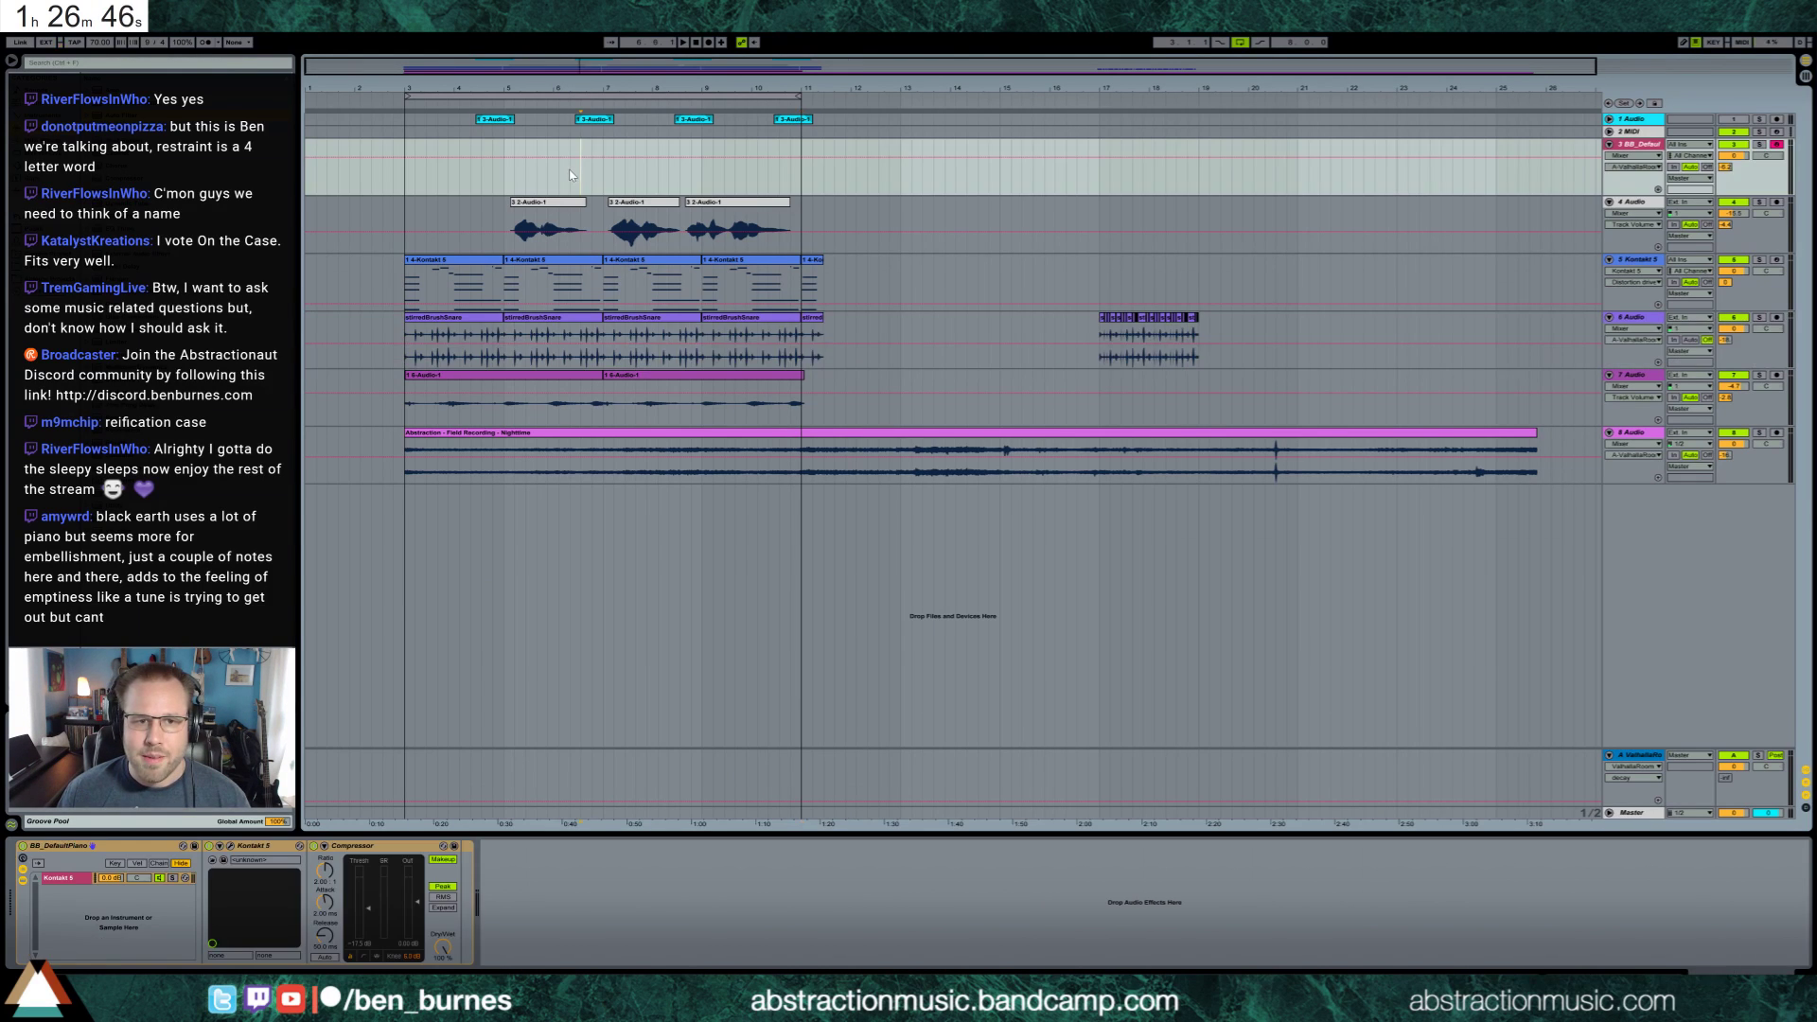
key(F9)
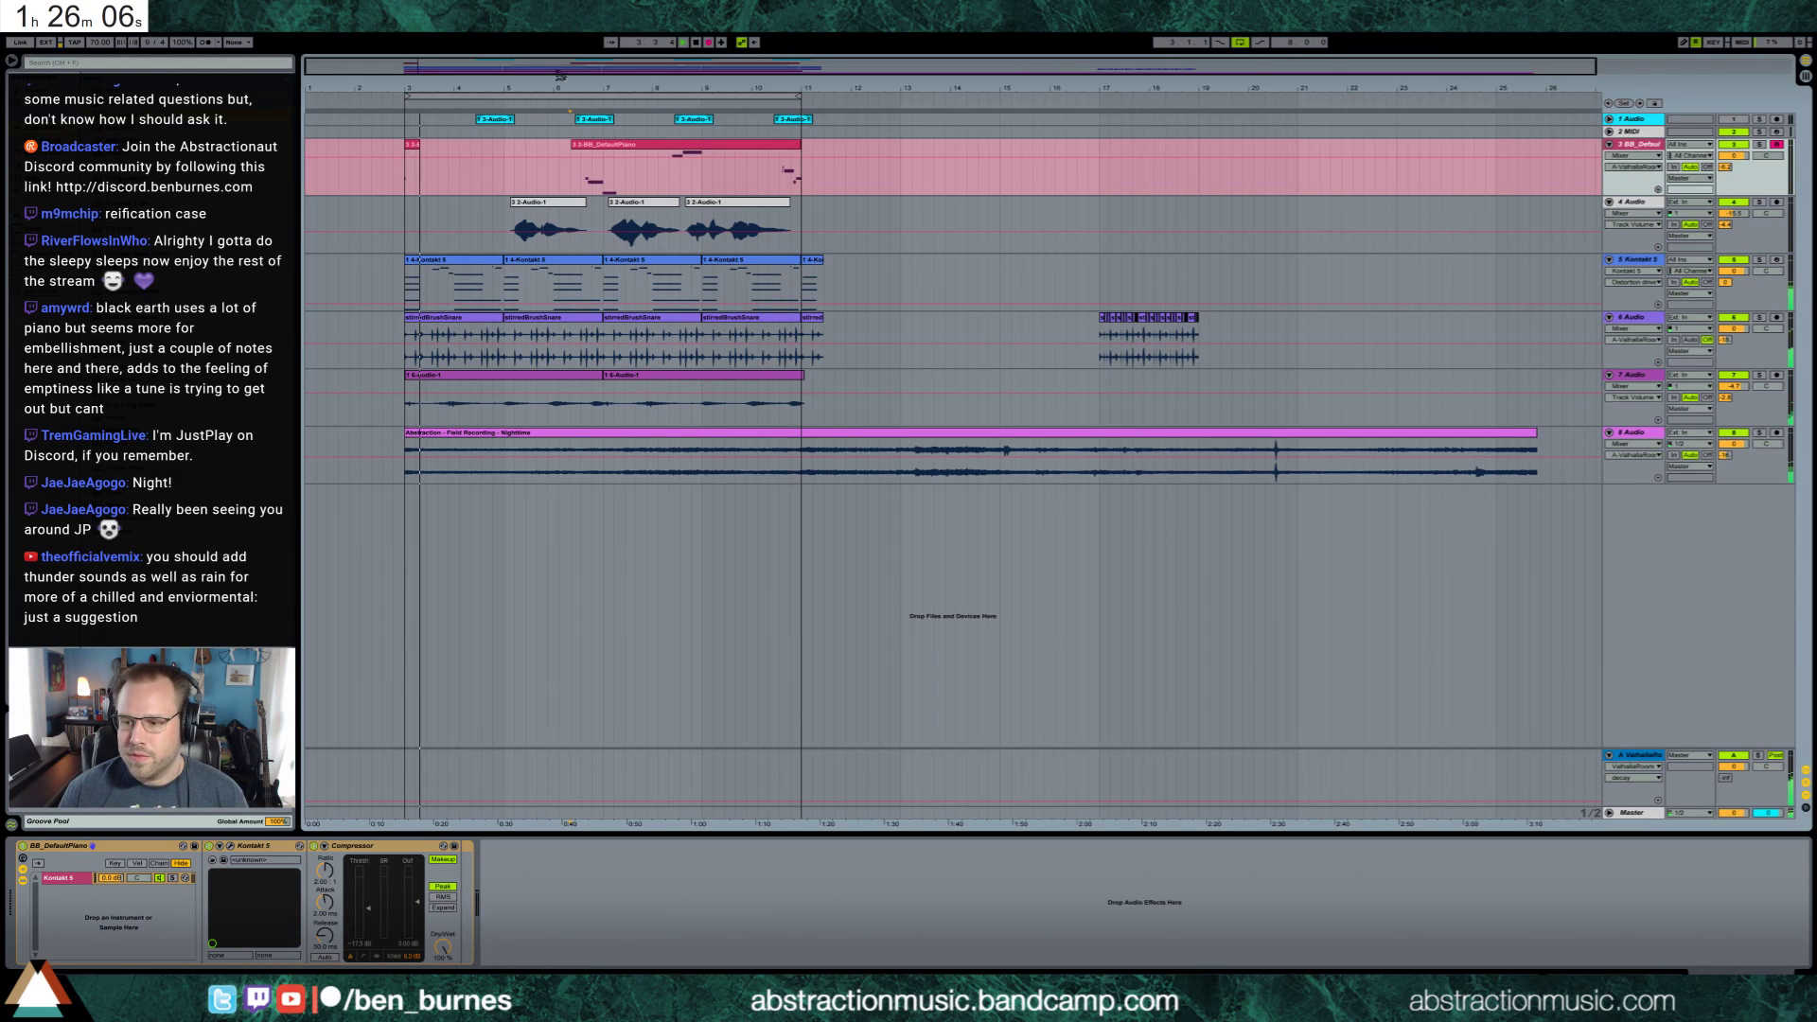
key(F9)
key(ctrl+z)
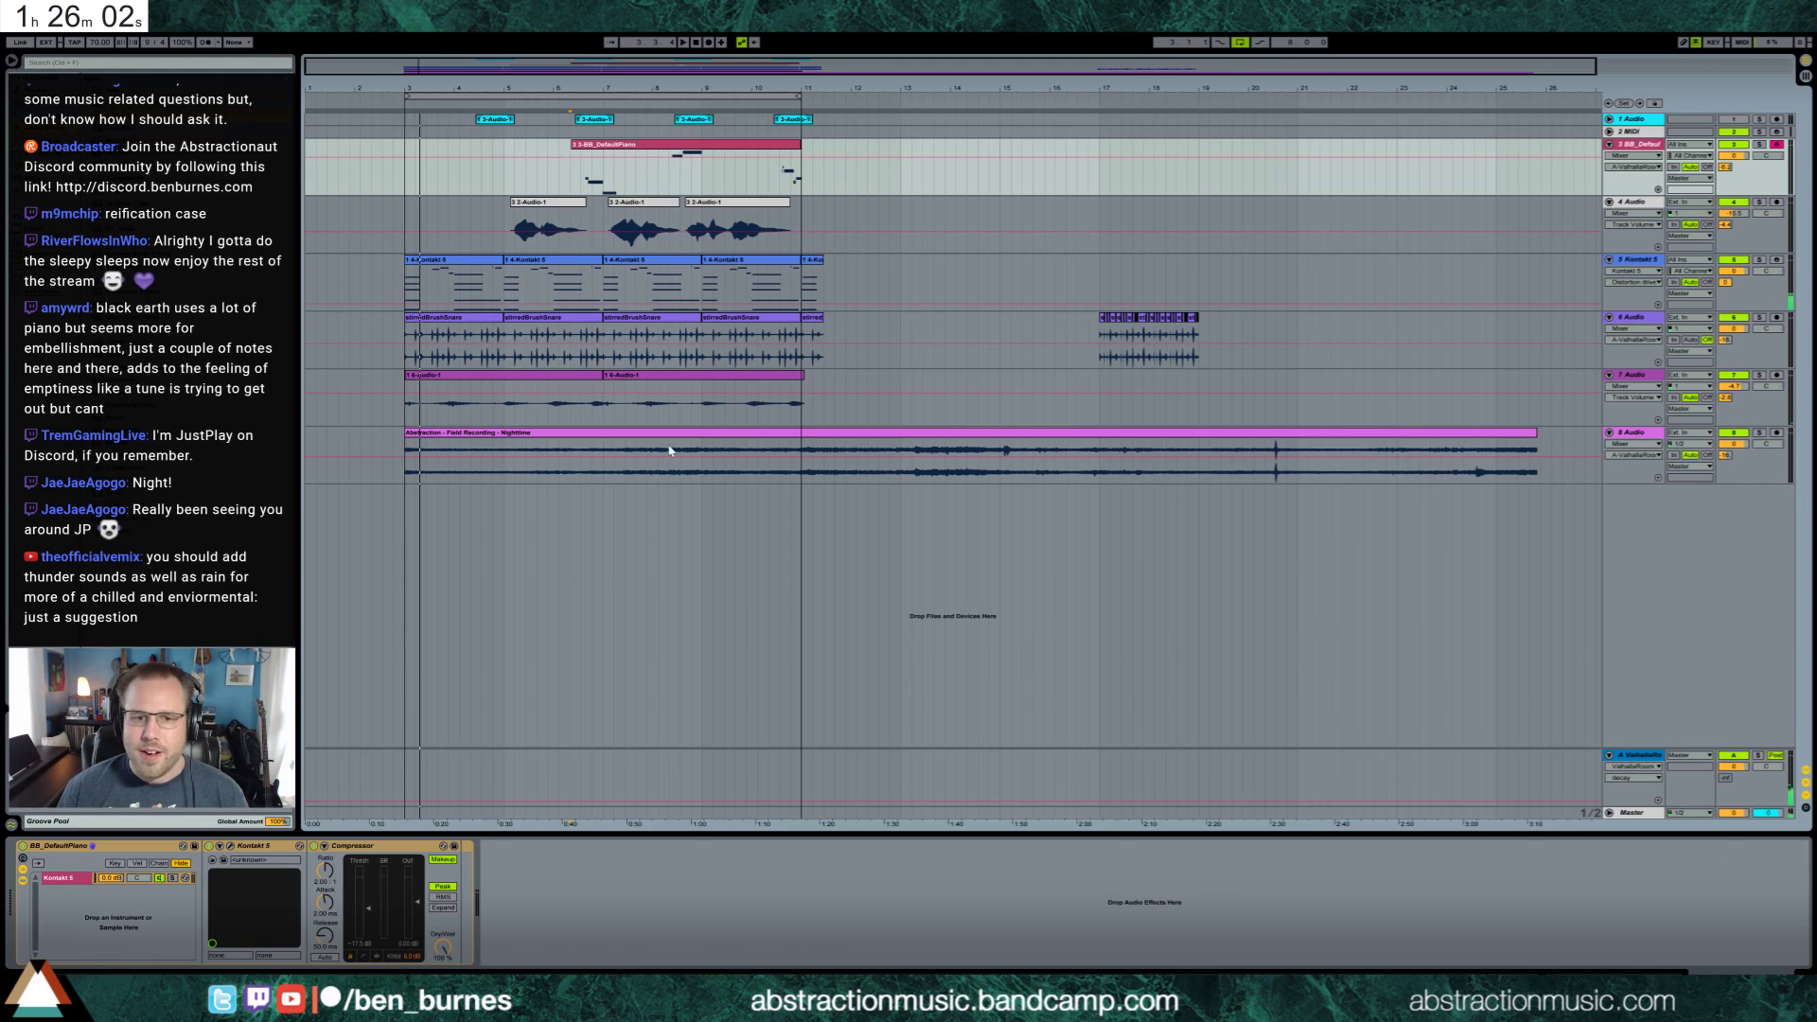
Deactivate the nighttime field recording clip and place a rain recording from a file search on a new audio track at bar 3
click(781, 438)
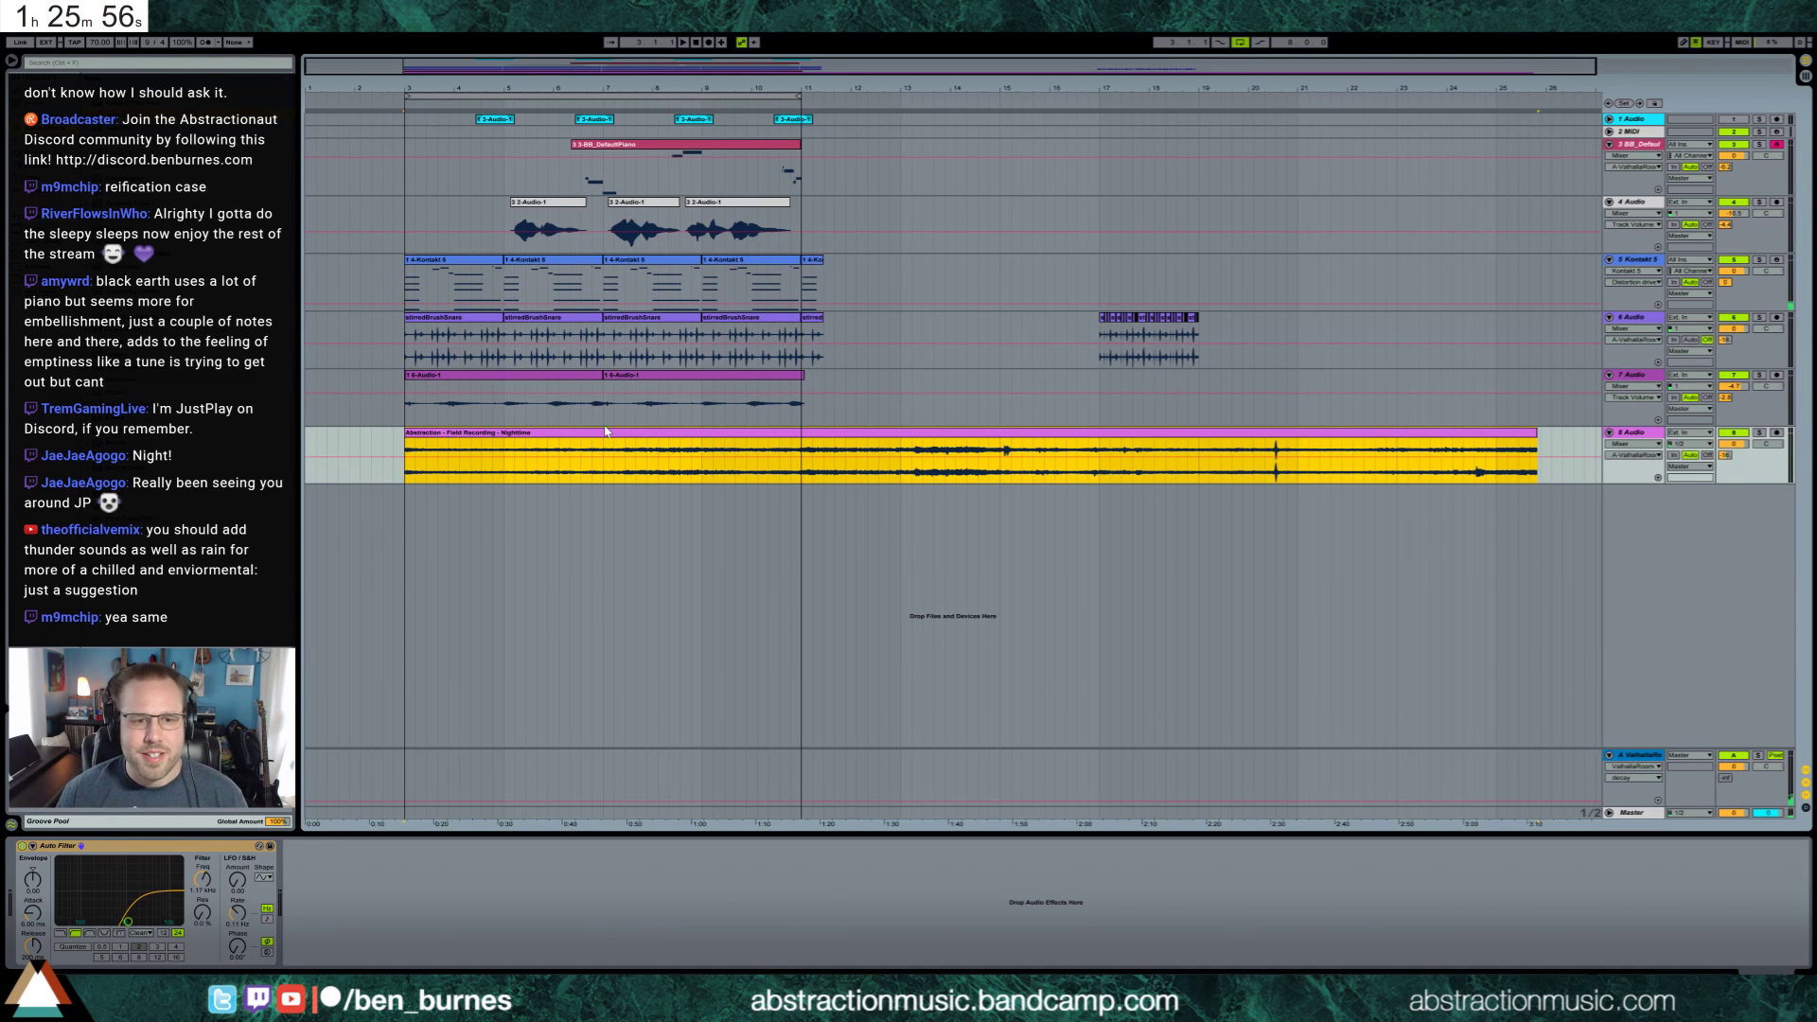
key(0)
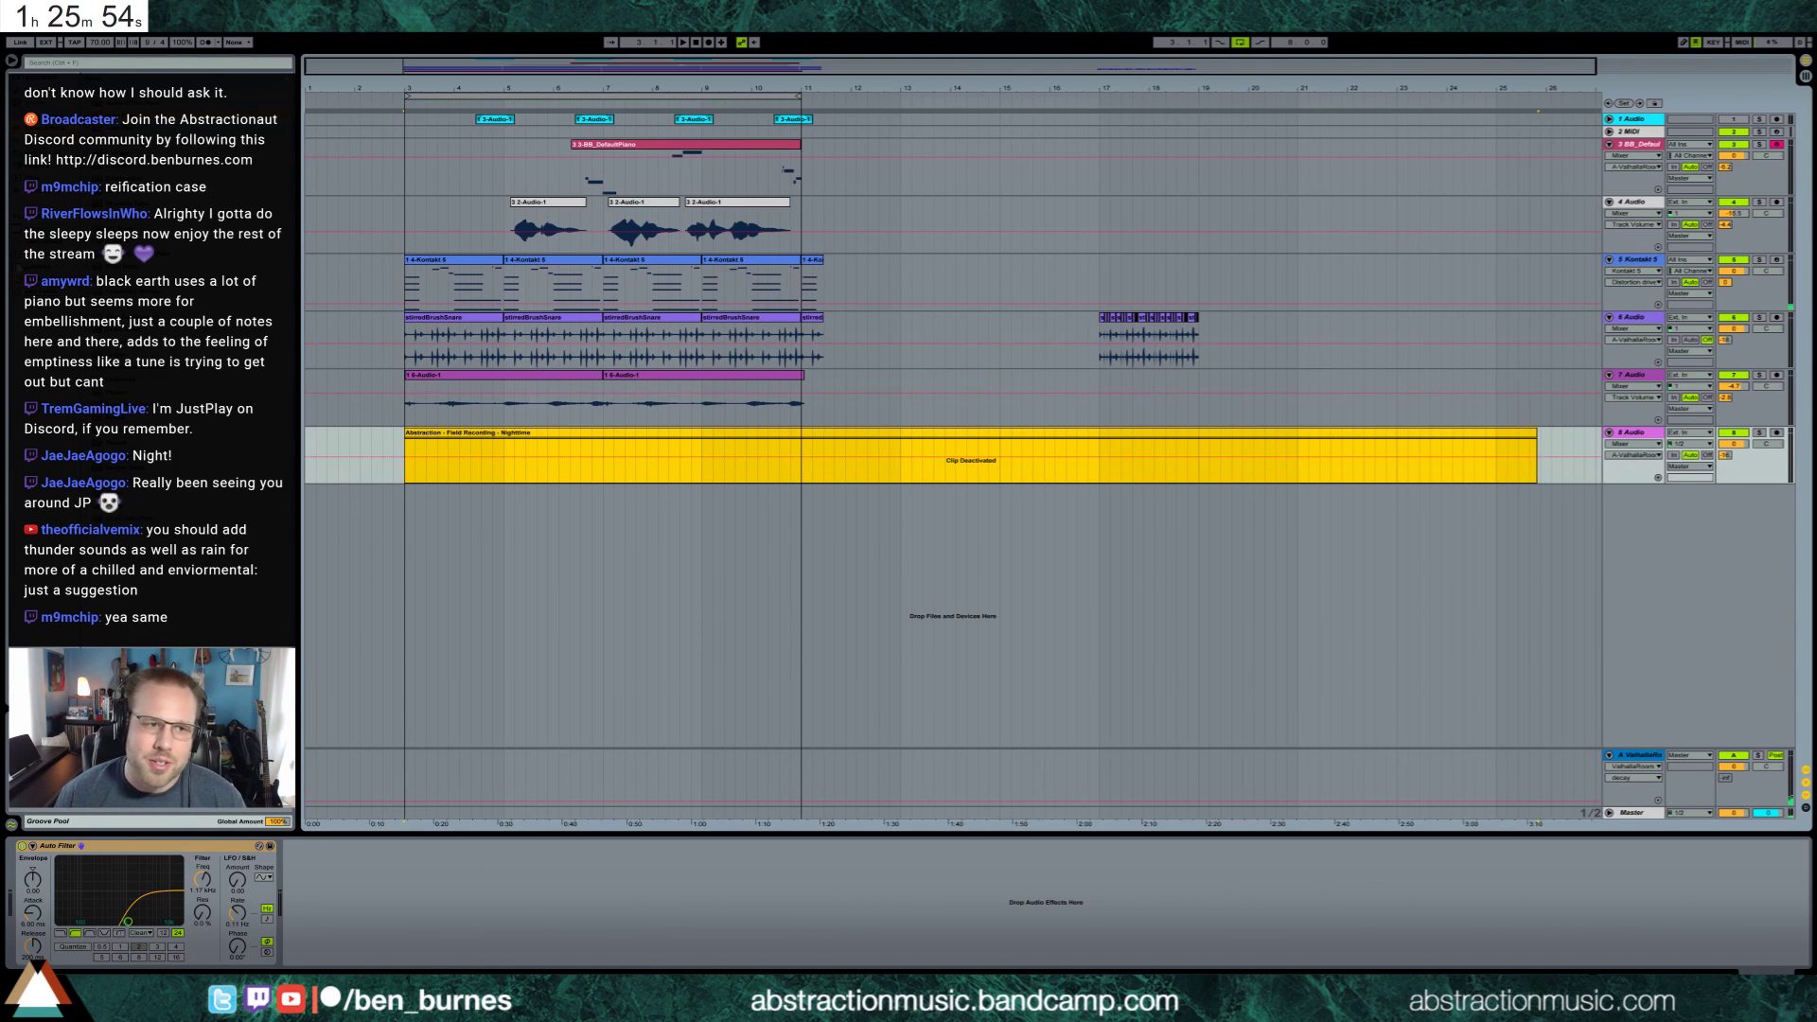
key(alt+Tab)
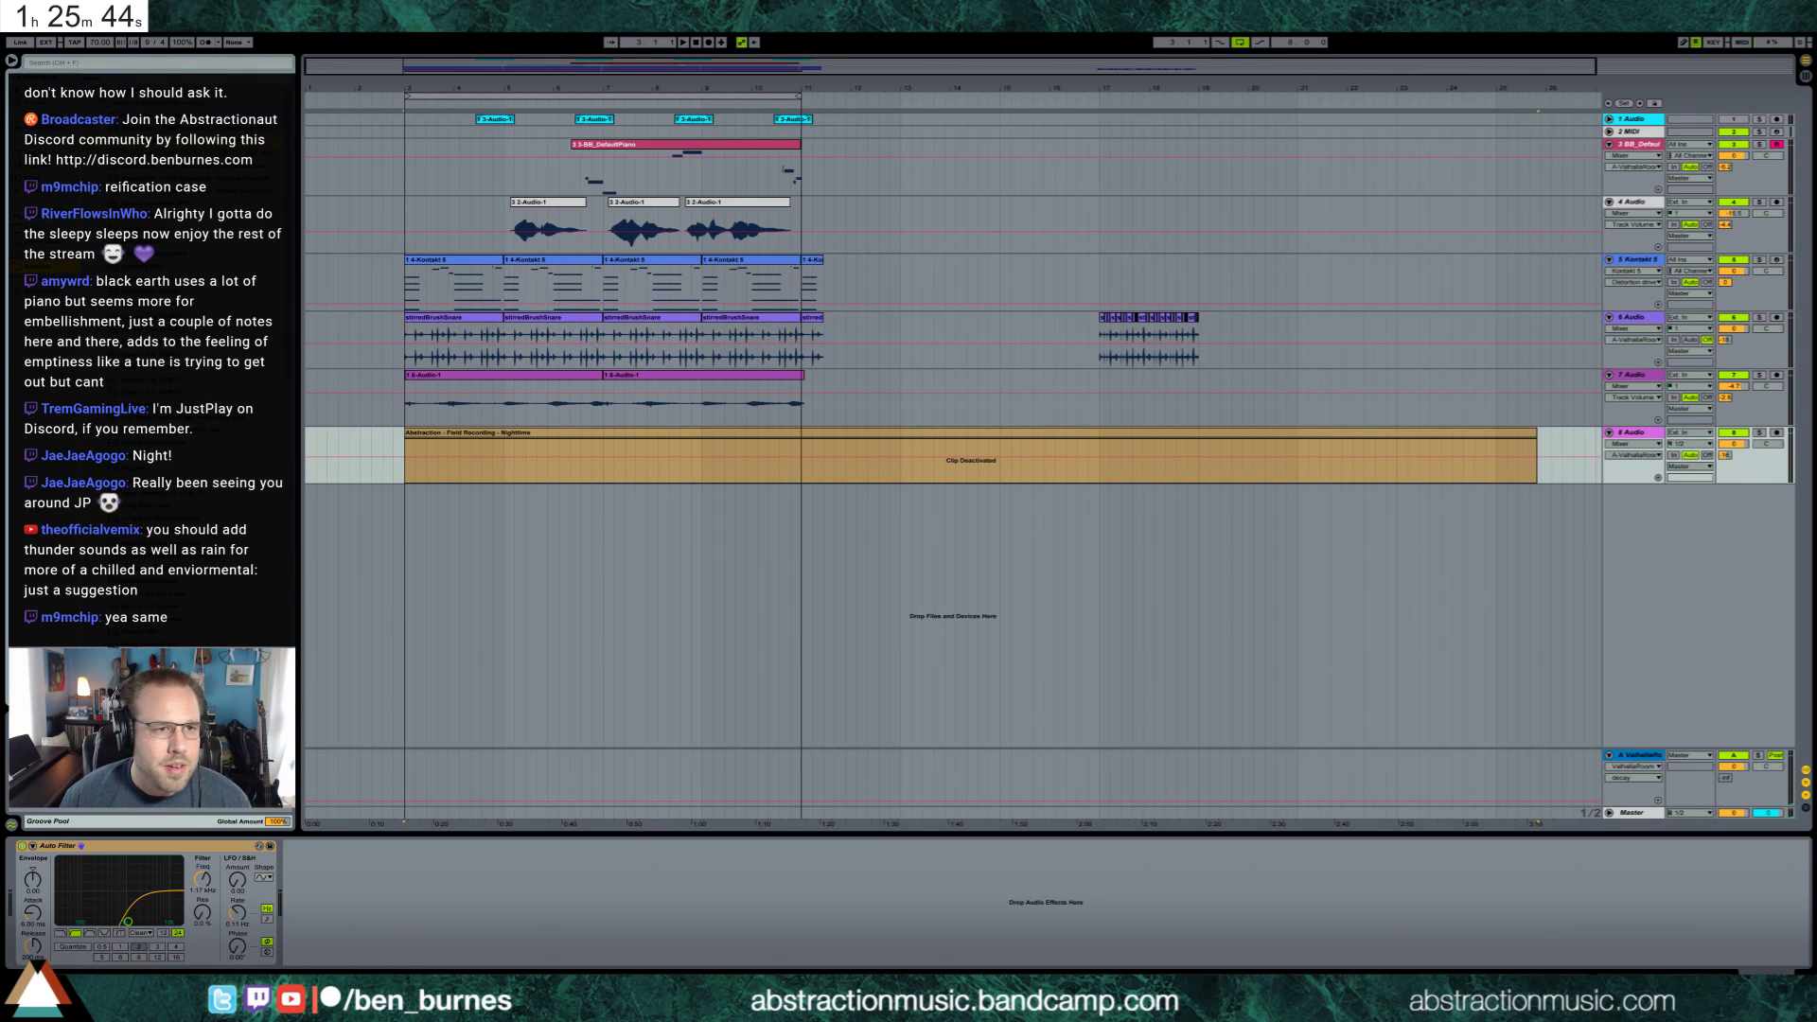
click(134, 64)
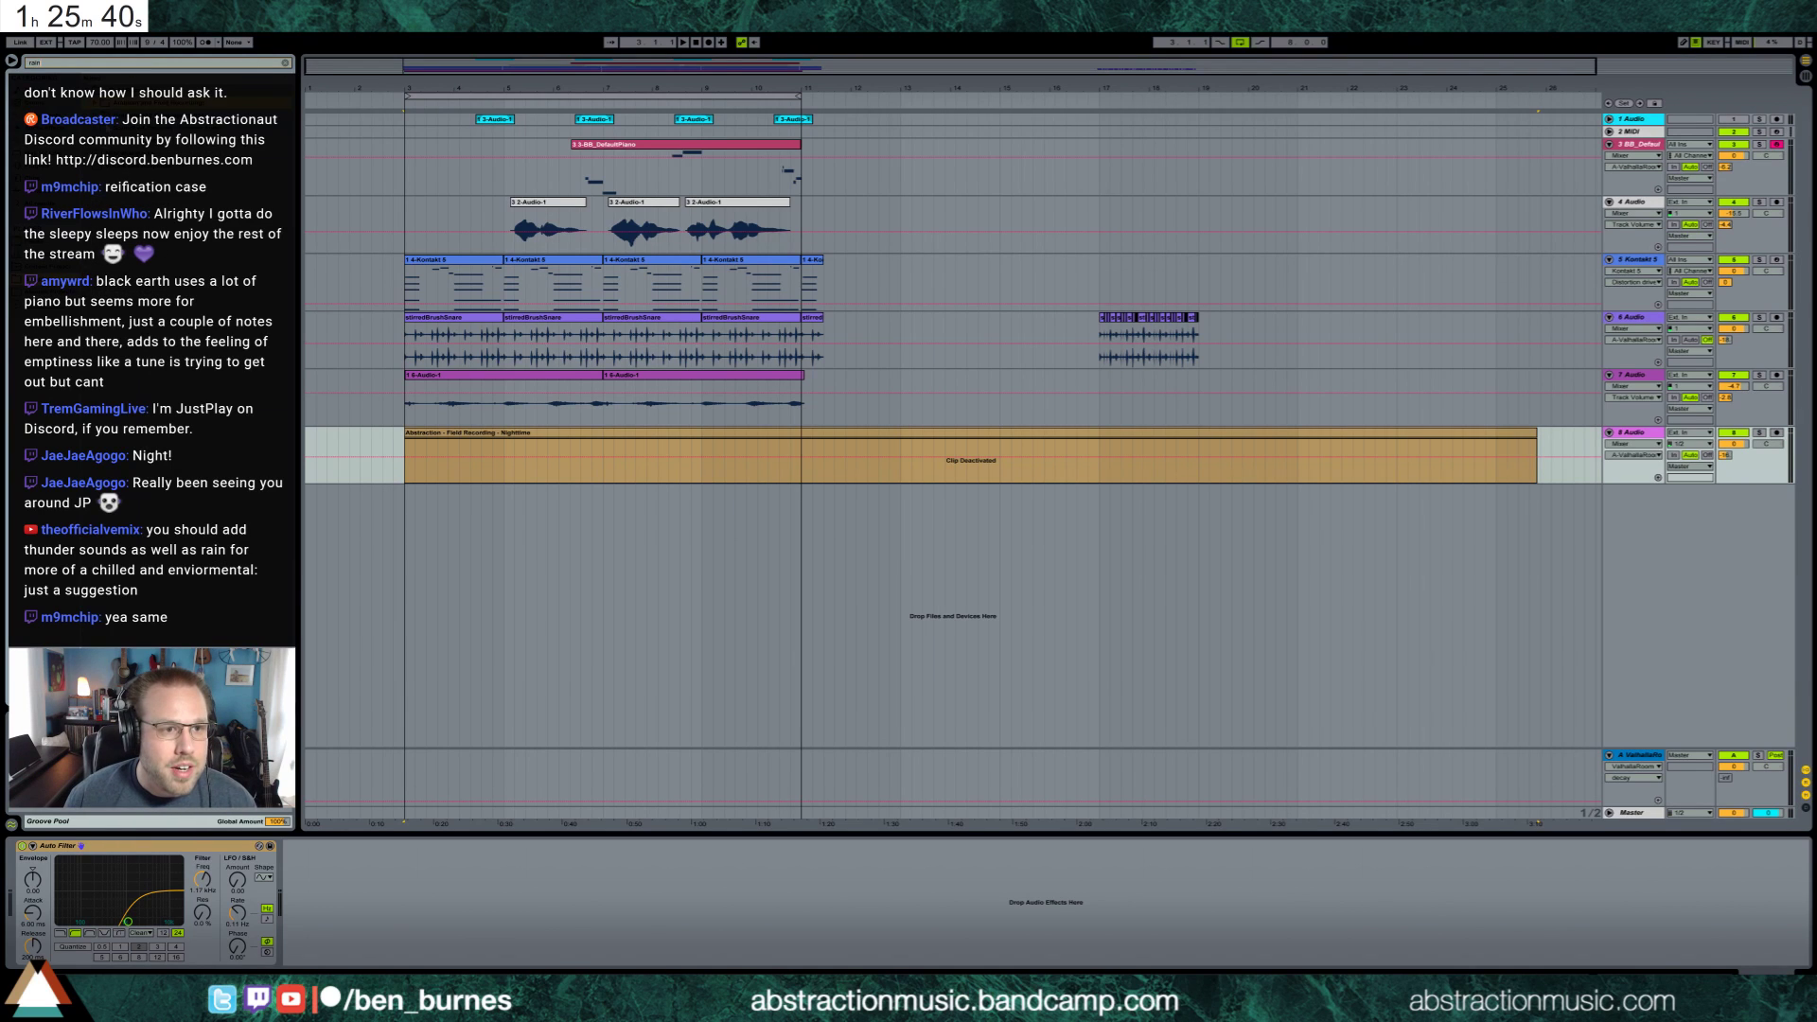
key(Return)
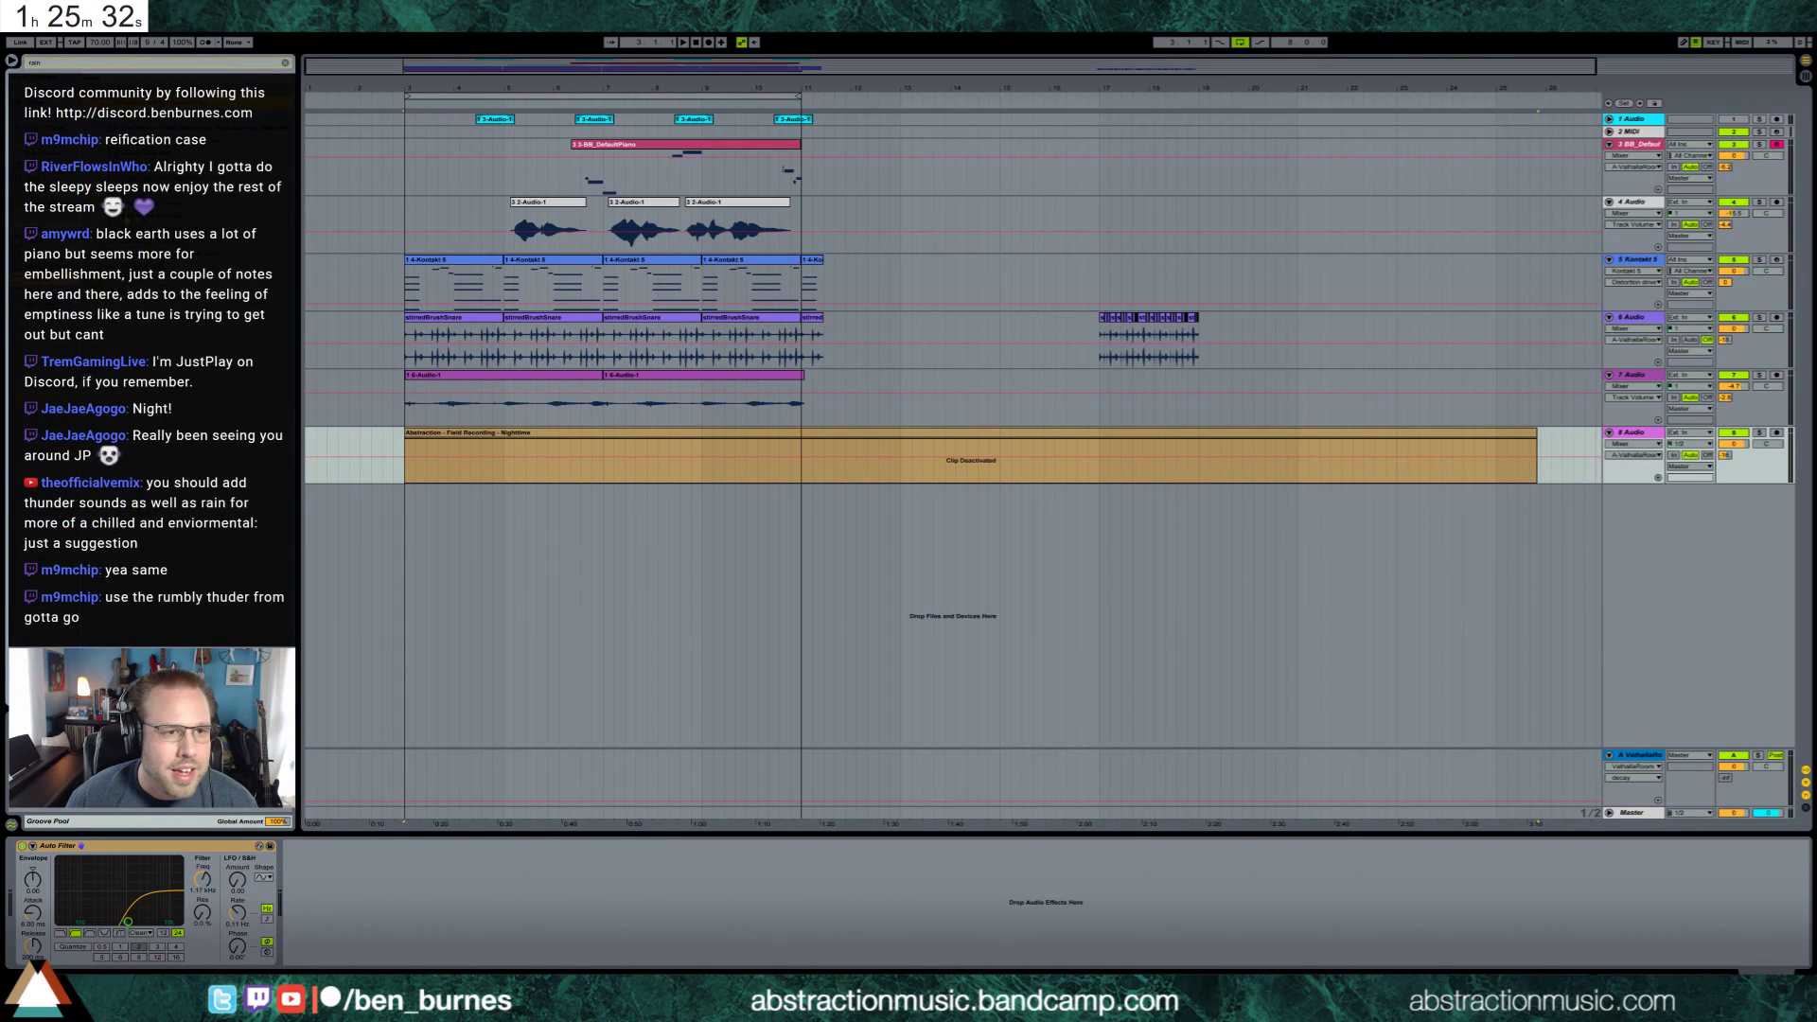
drag(557, 454, 404, 554)
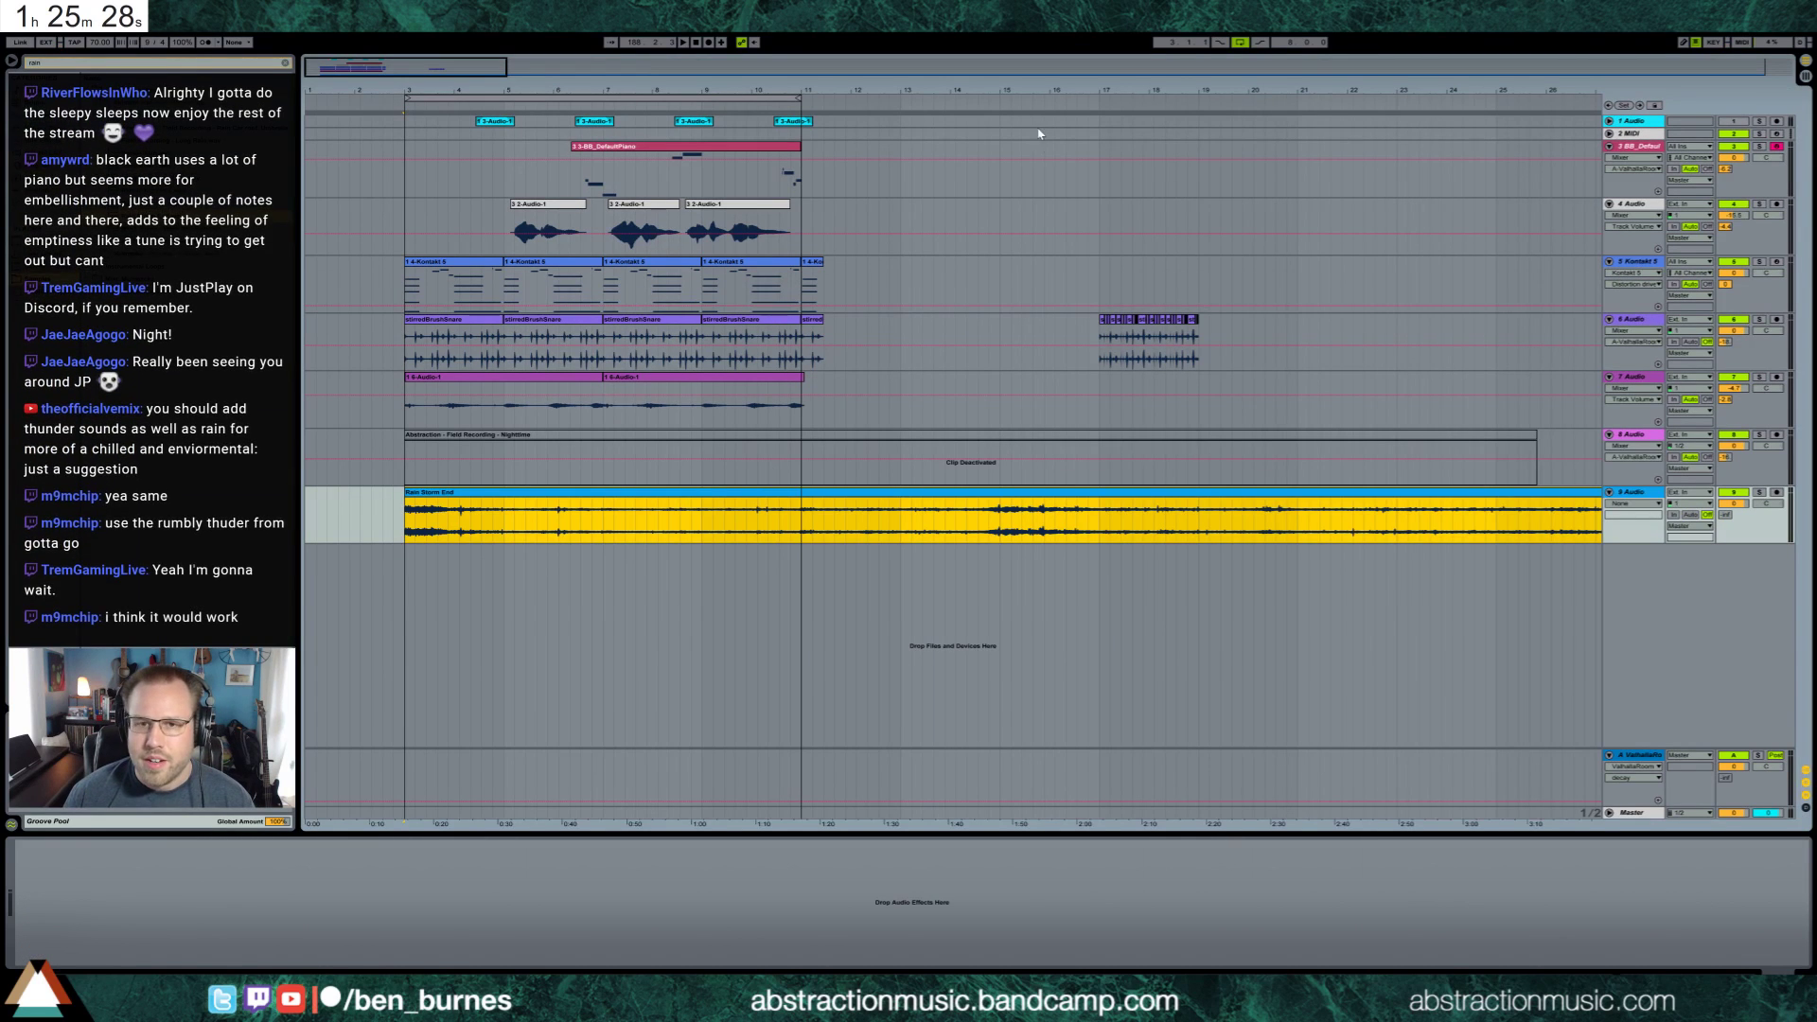
Audition the rain recording and cut off its opening section, keeping the clip's start at bar 3
key(space)
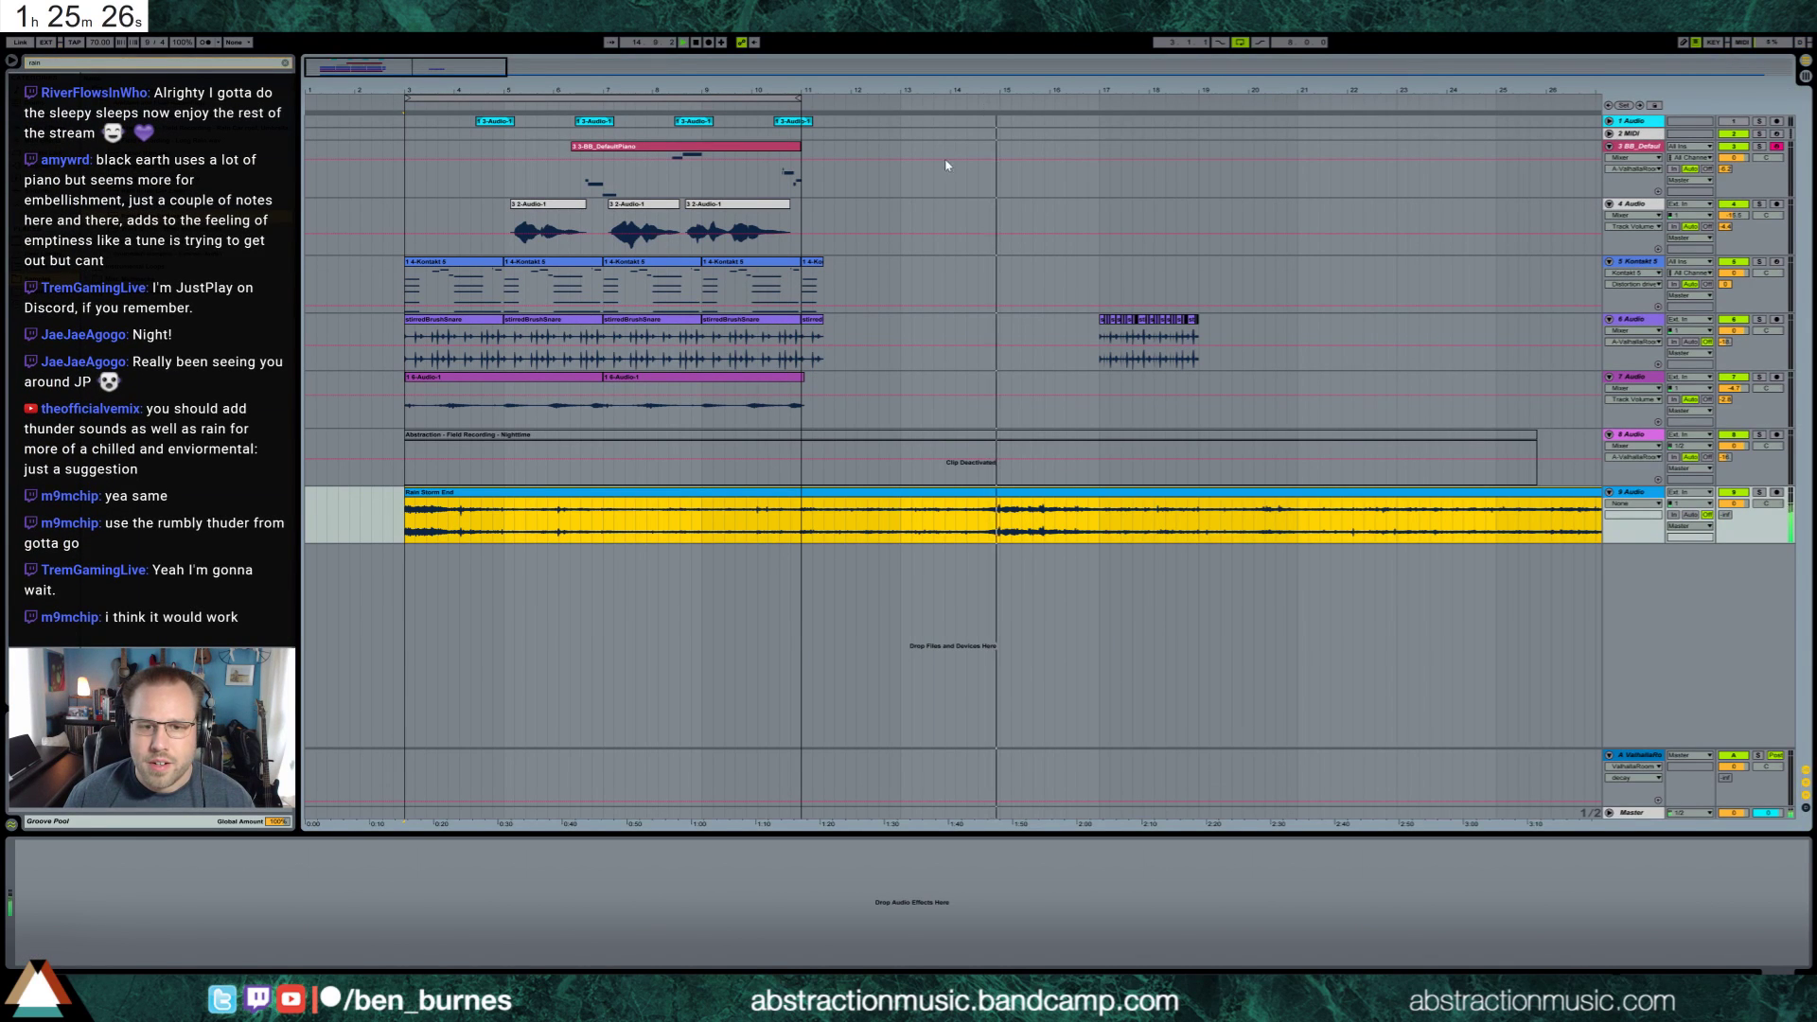
mouse_move(422, 503)
mouse_down()
mouse_move(797, 504)
mouse_move(399, 500)
mouse_up()
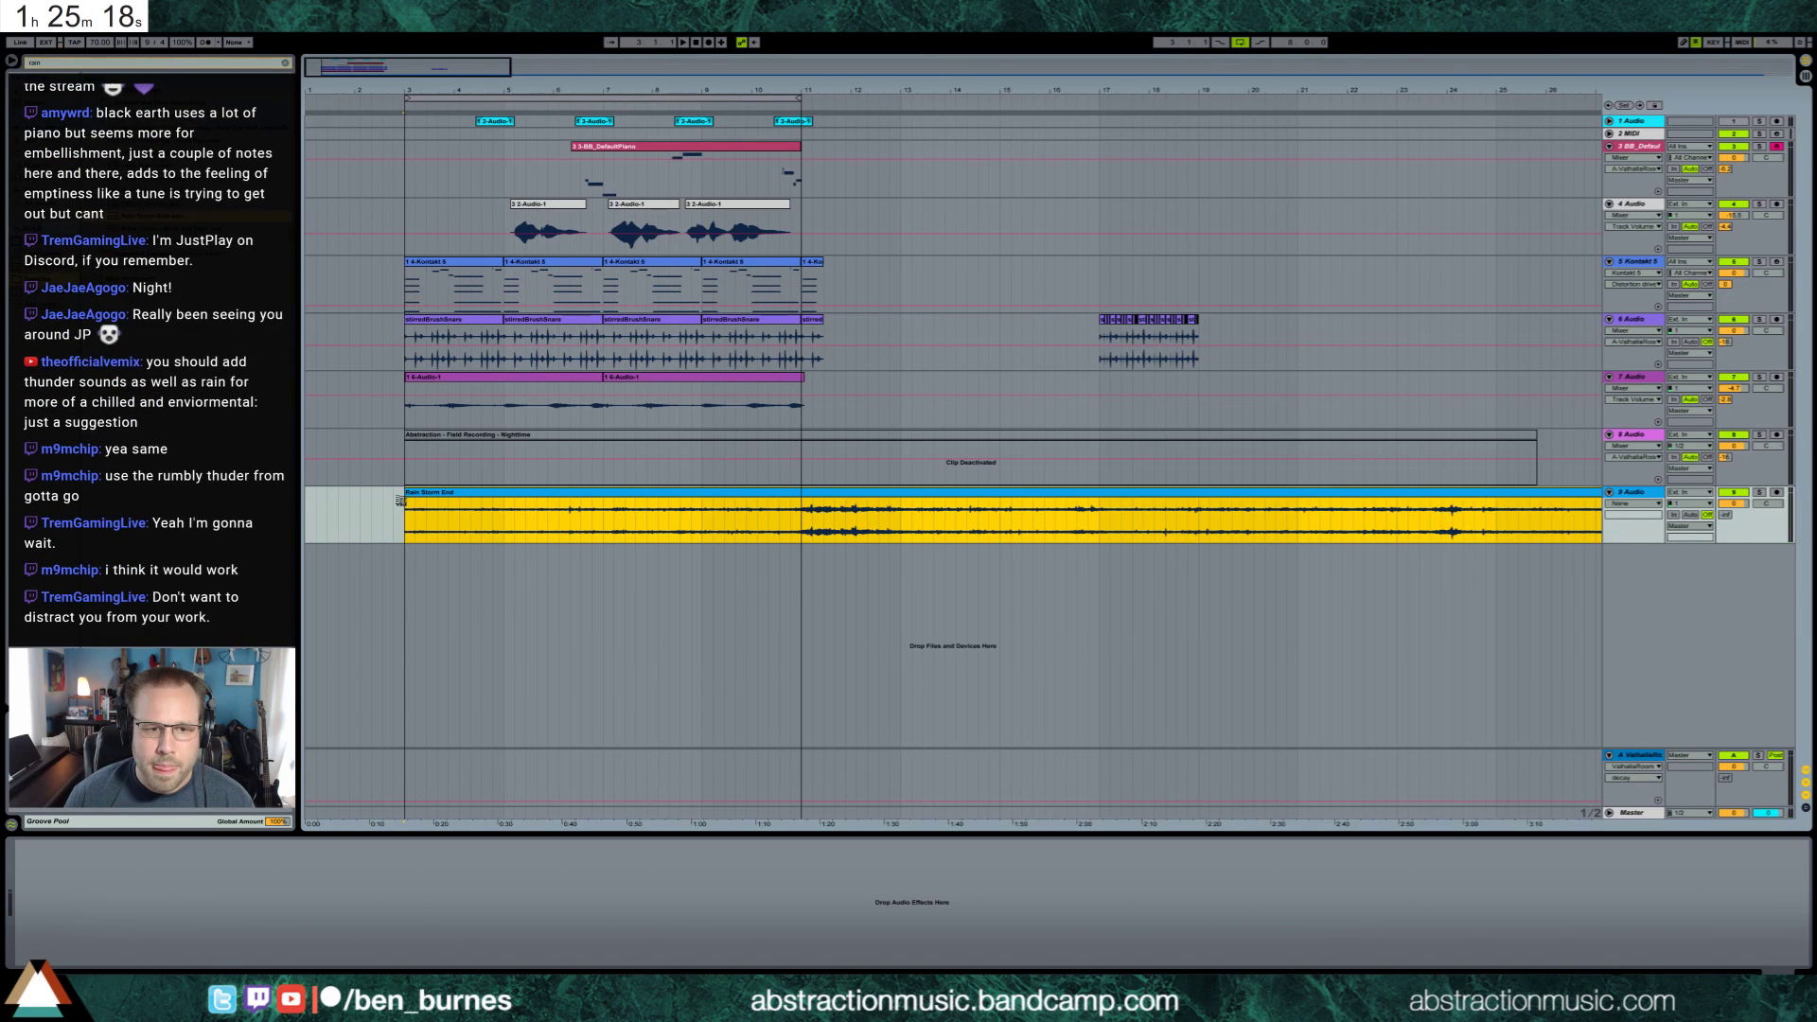
Add an Auto Filter with a high-pass shape to the rain track and play the arrangement with it
click(2, 139)
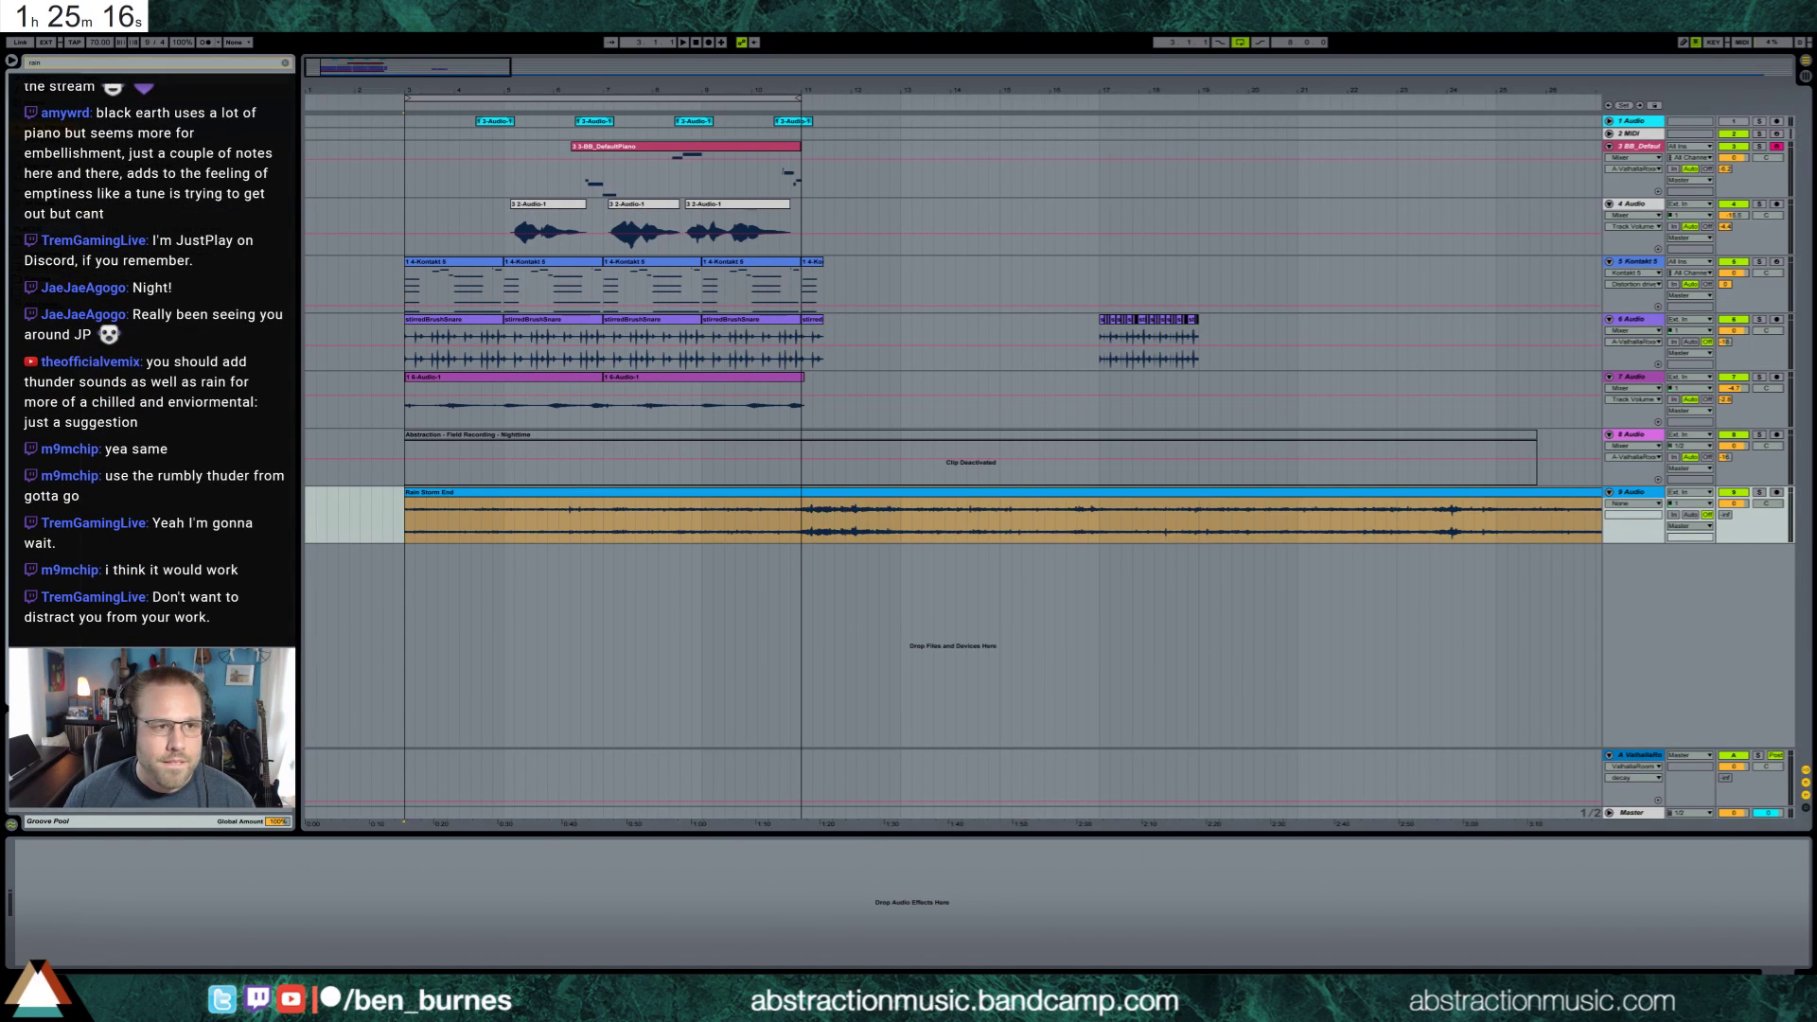
click(23, 63)
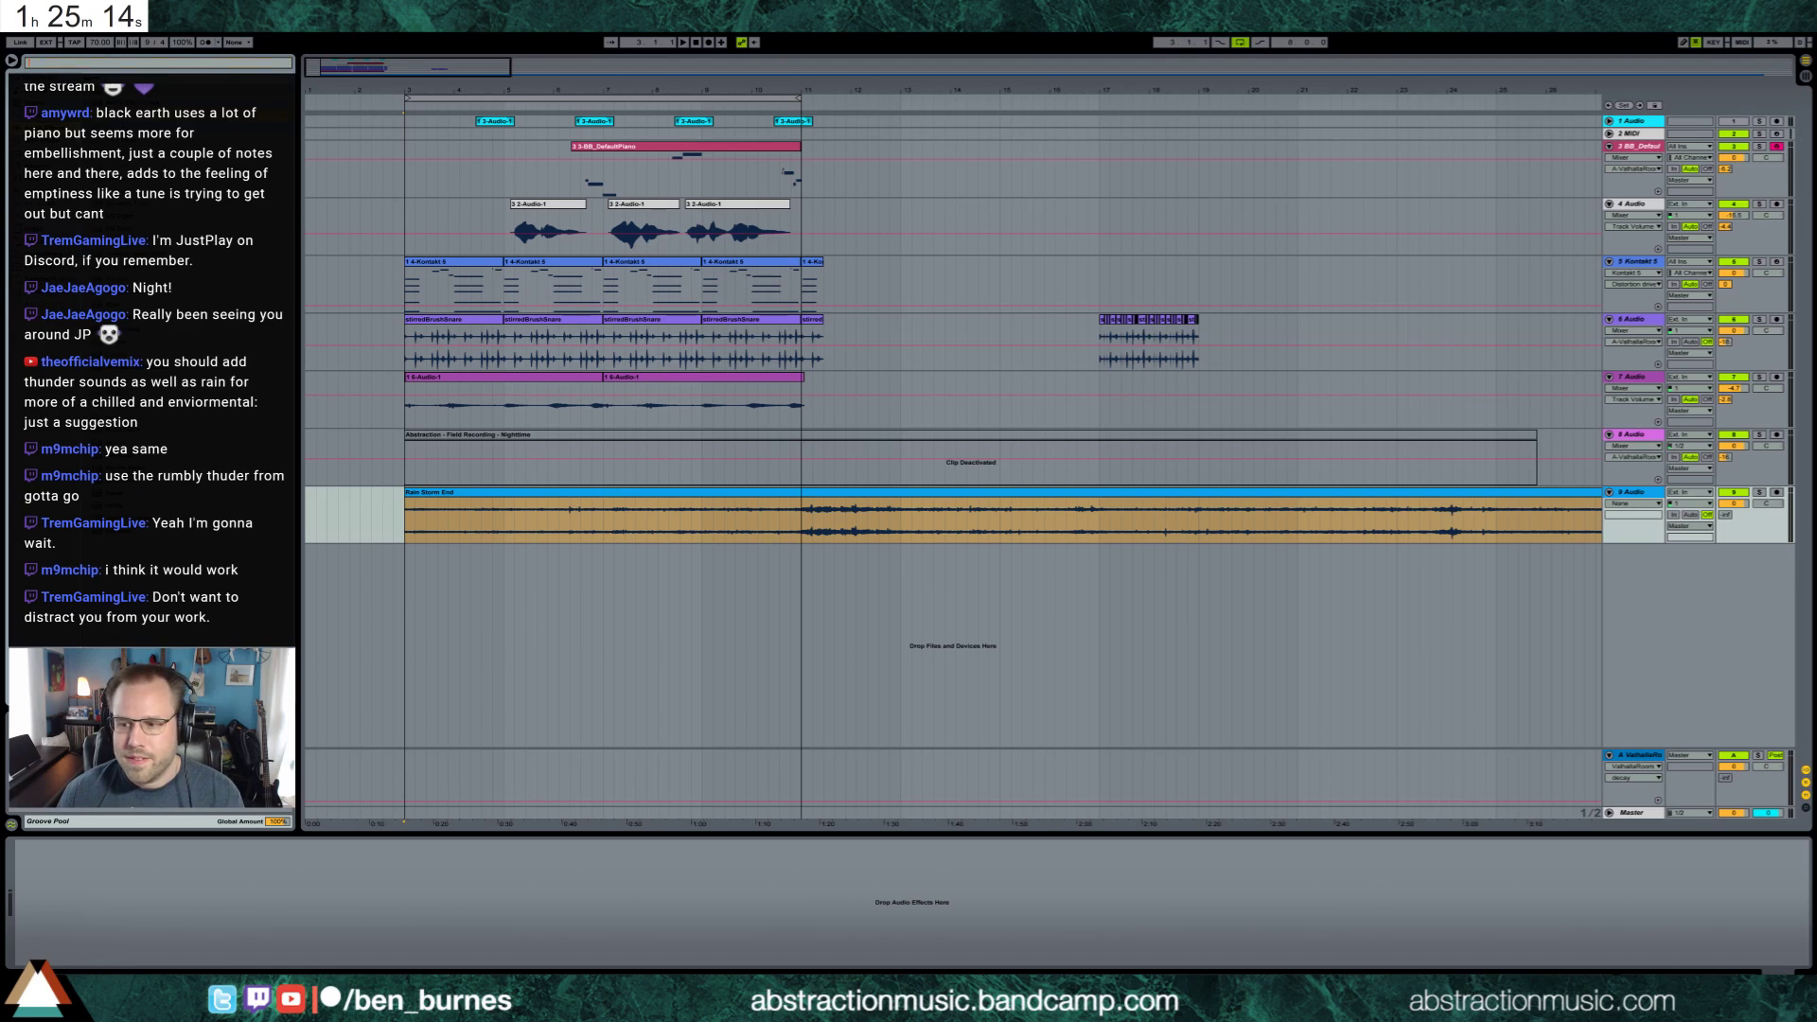
key(BackSpace)
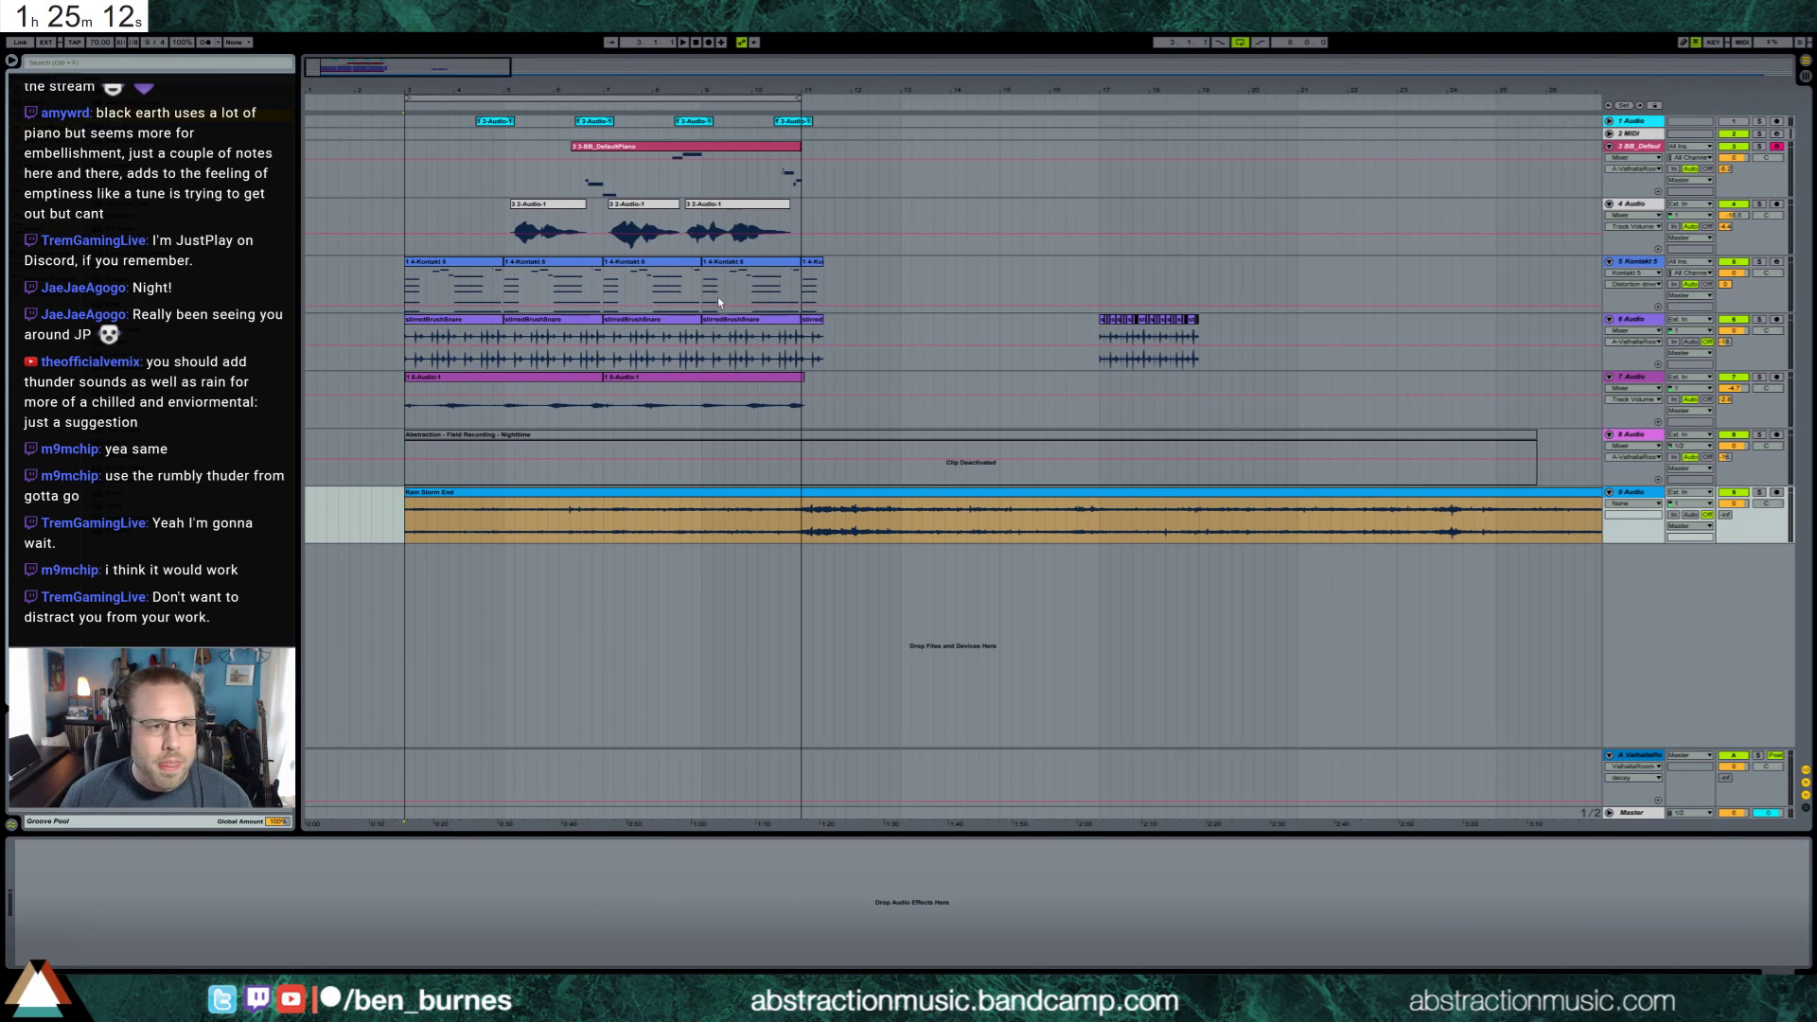
drag(155, 918, 142, 917)
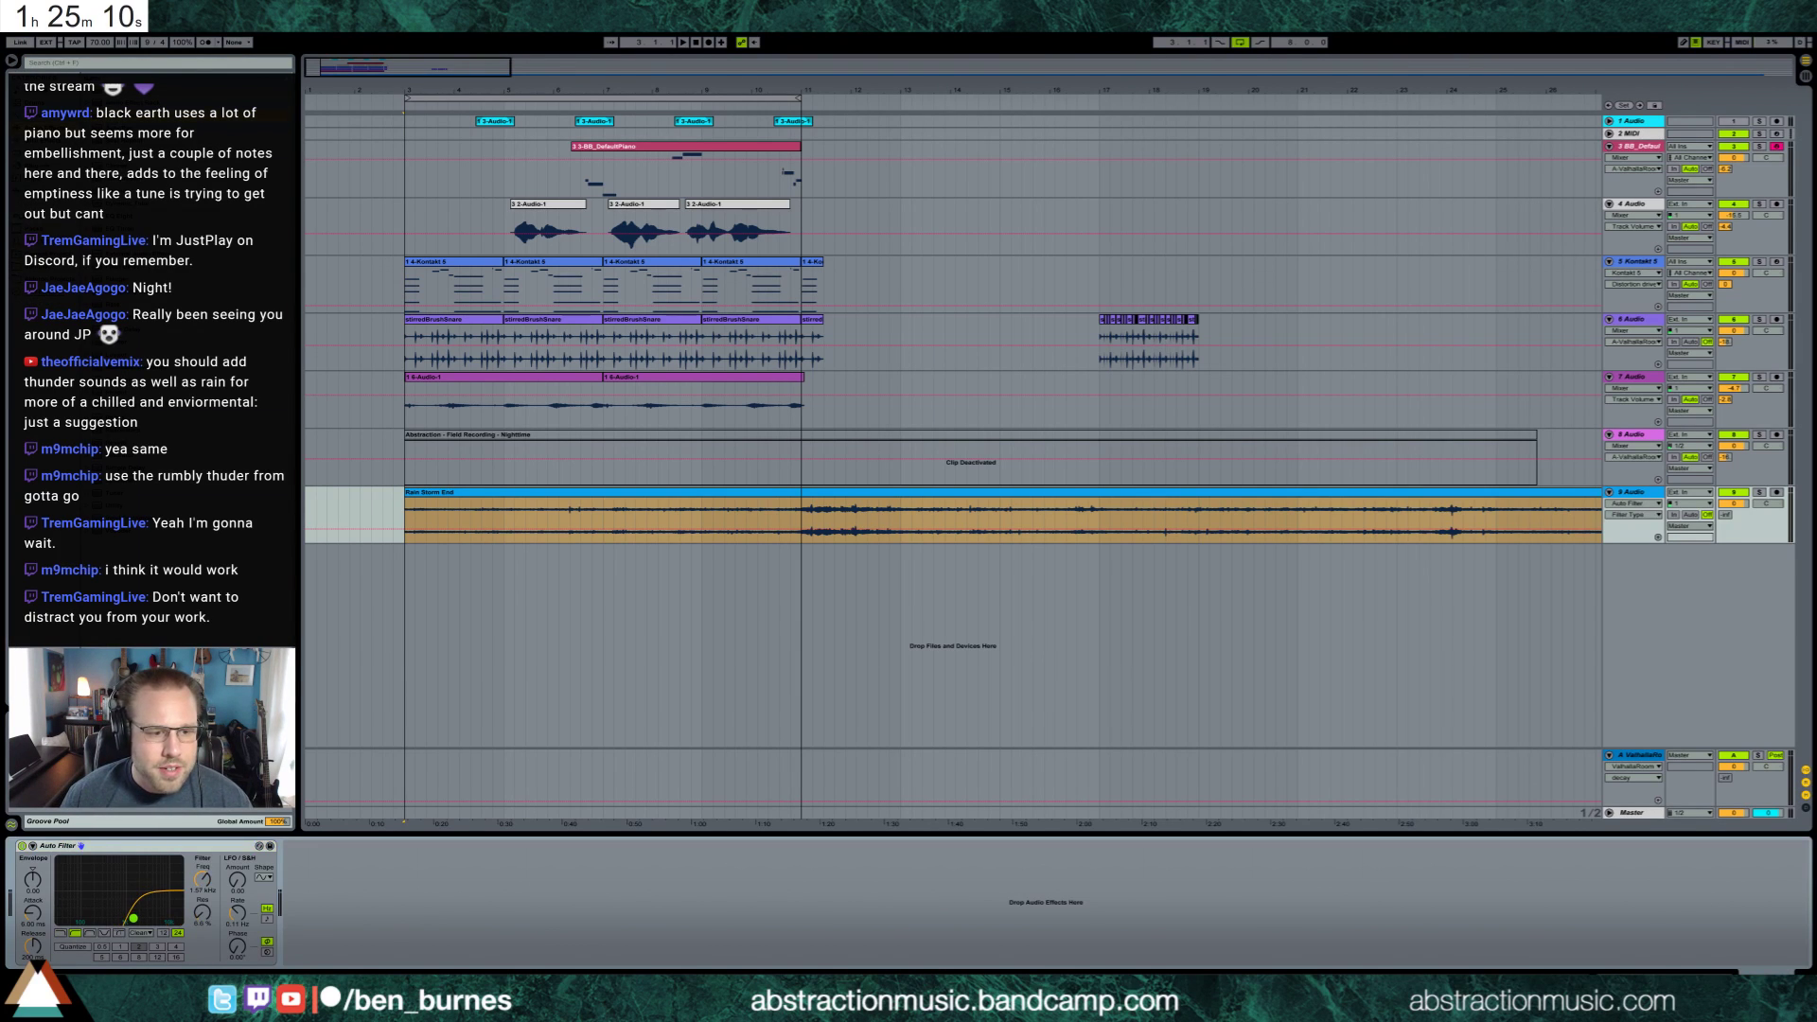
key(space)
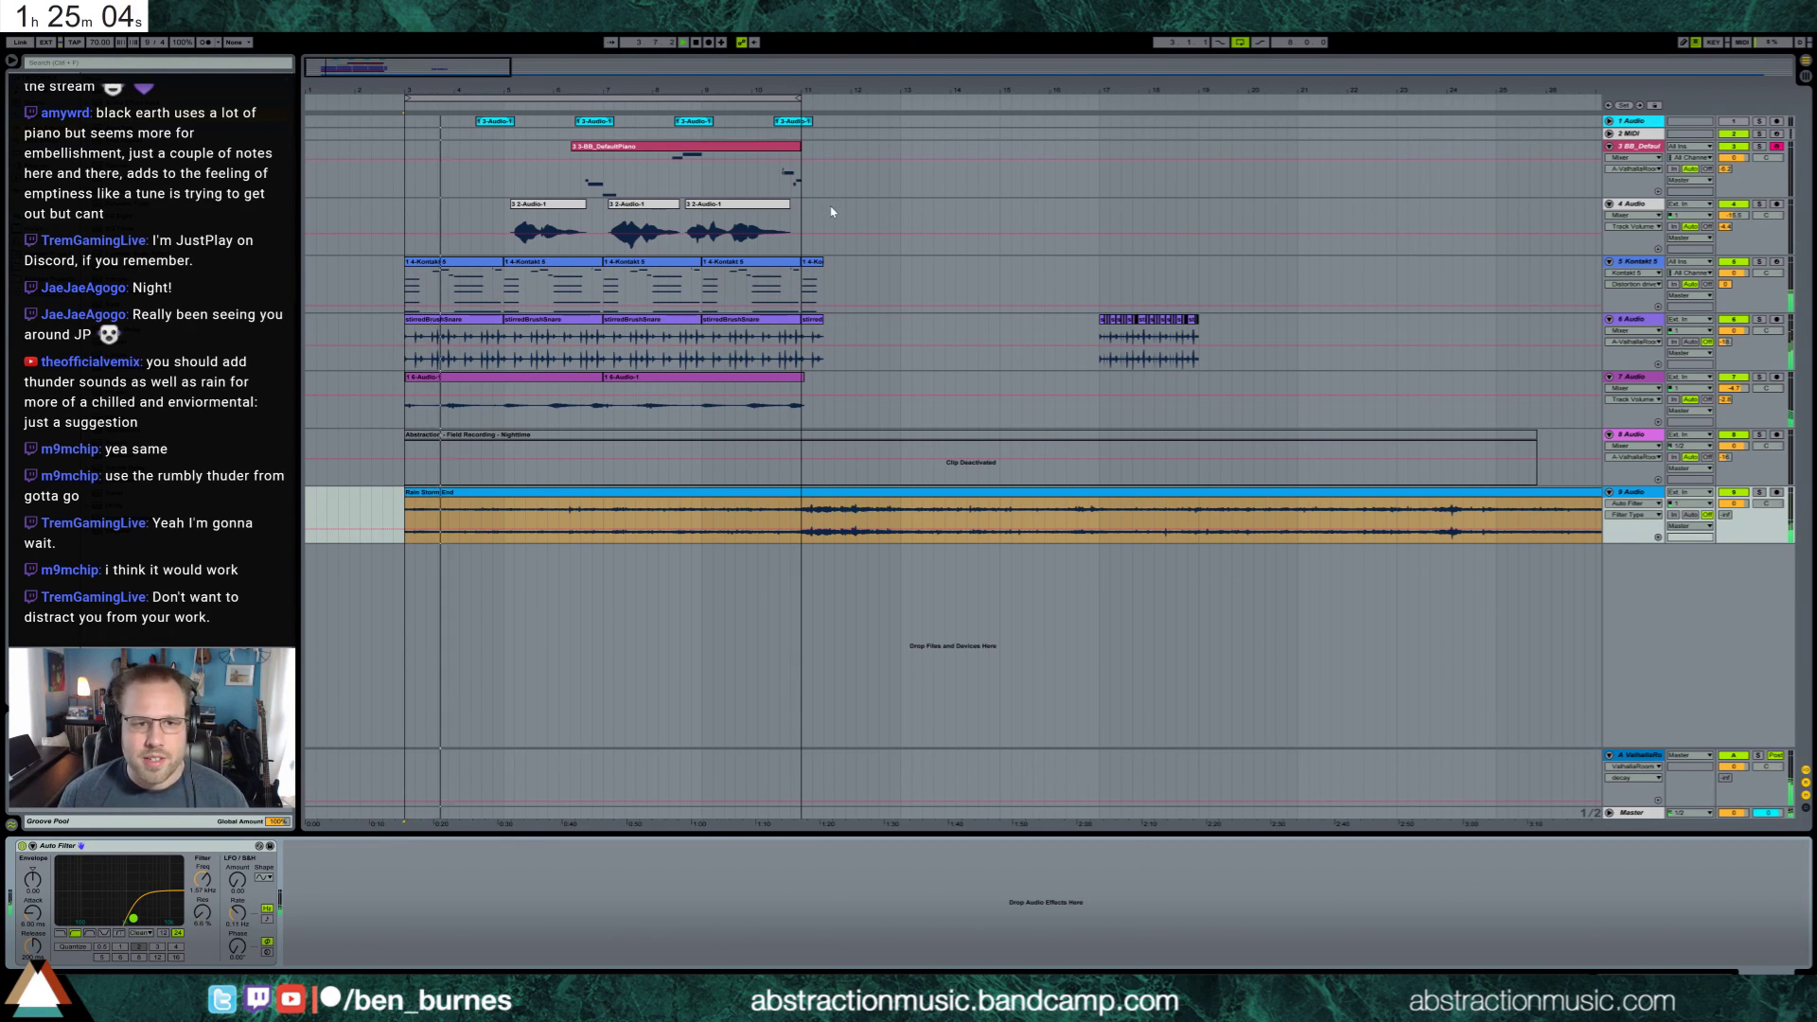
Extend the BB_DefaultPiano clip to just before bar 12 and lengthen its final note to about the middle of bar 11
drag(802, 175, 845, 162)
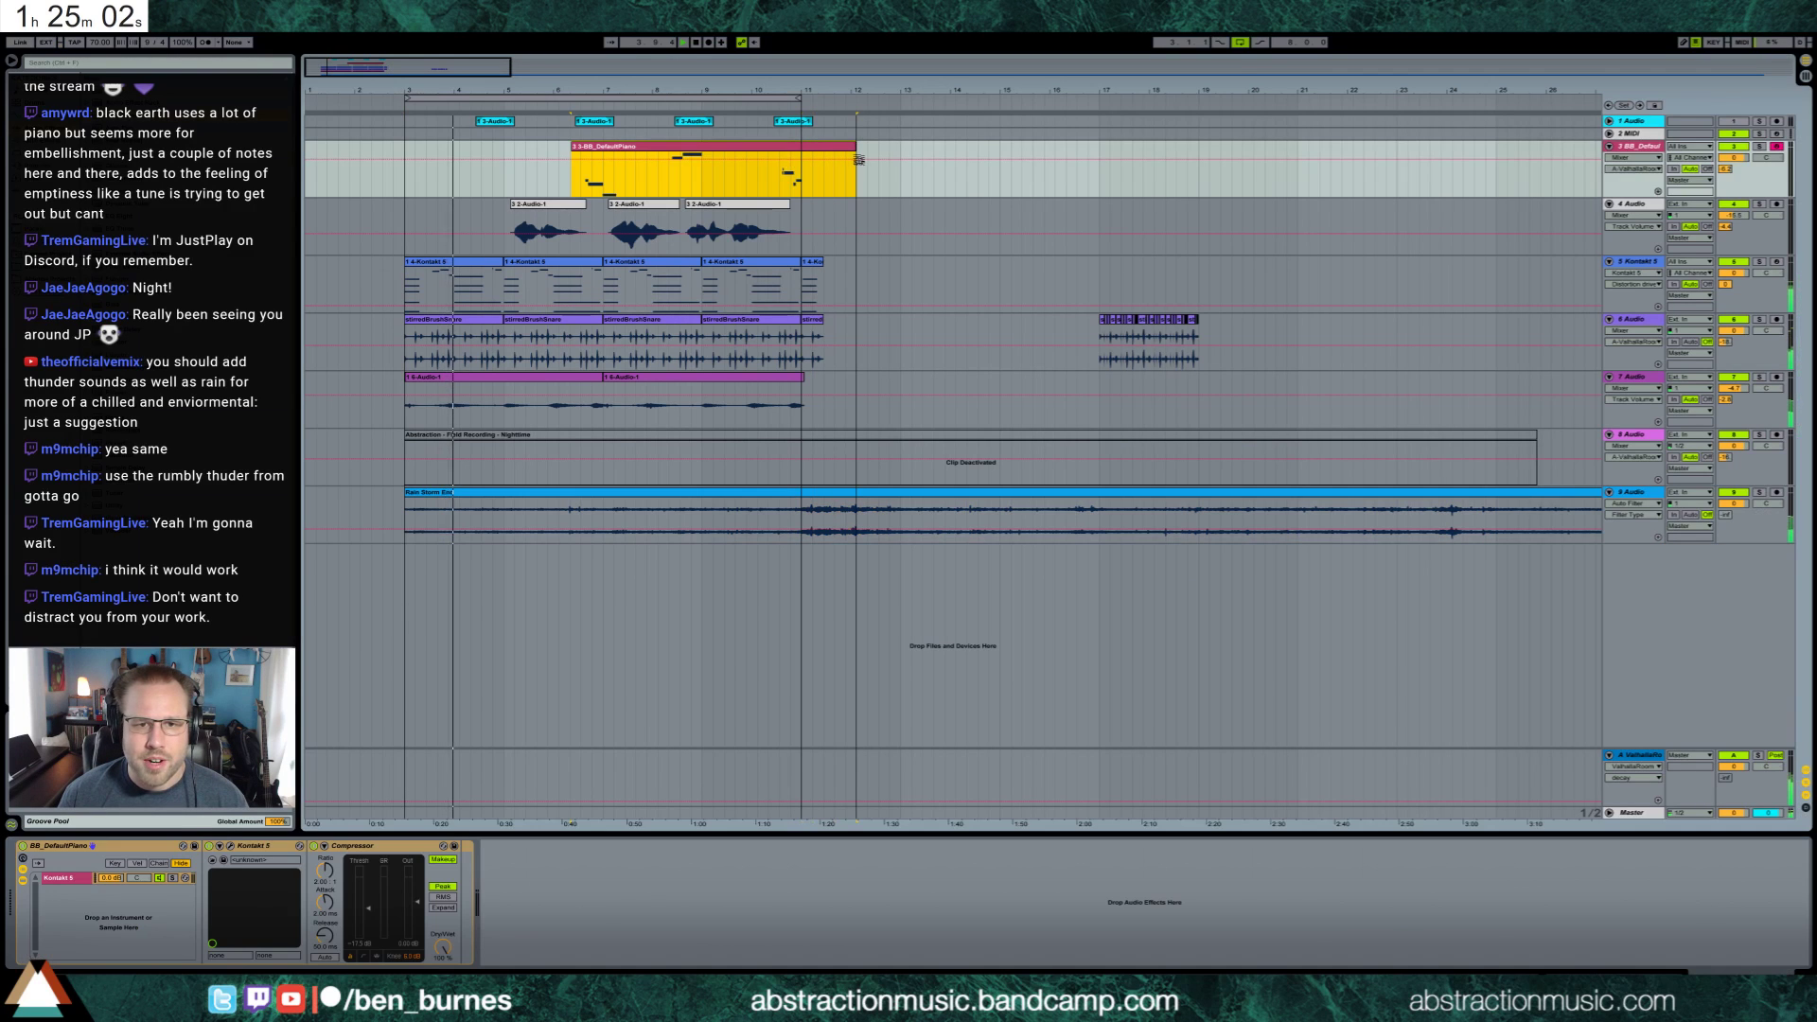
double_click(837, 168)
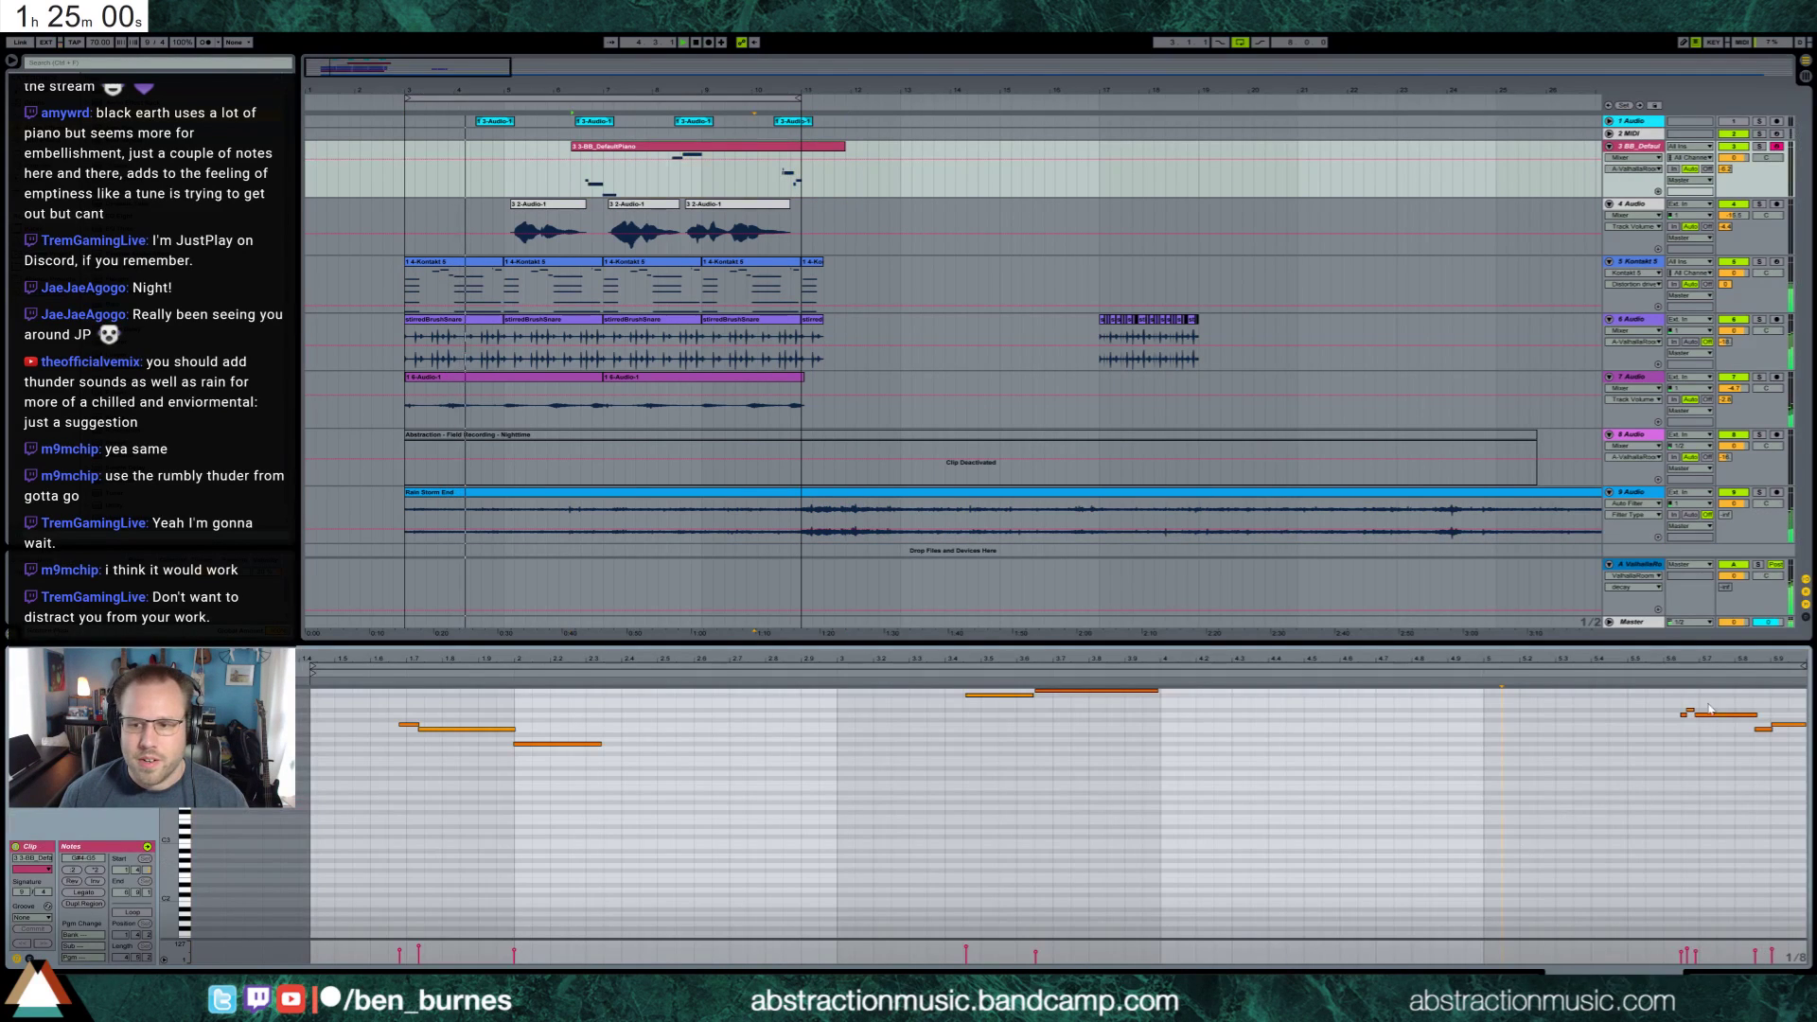
scroll(1656, 696, right, 3)
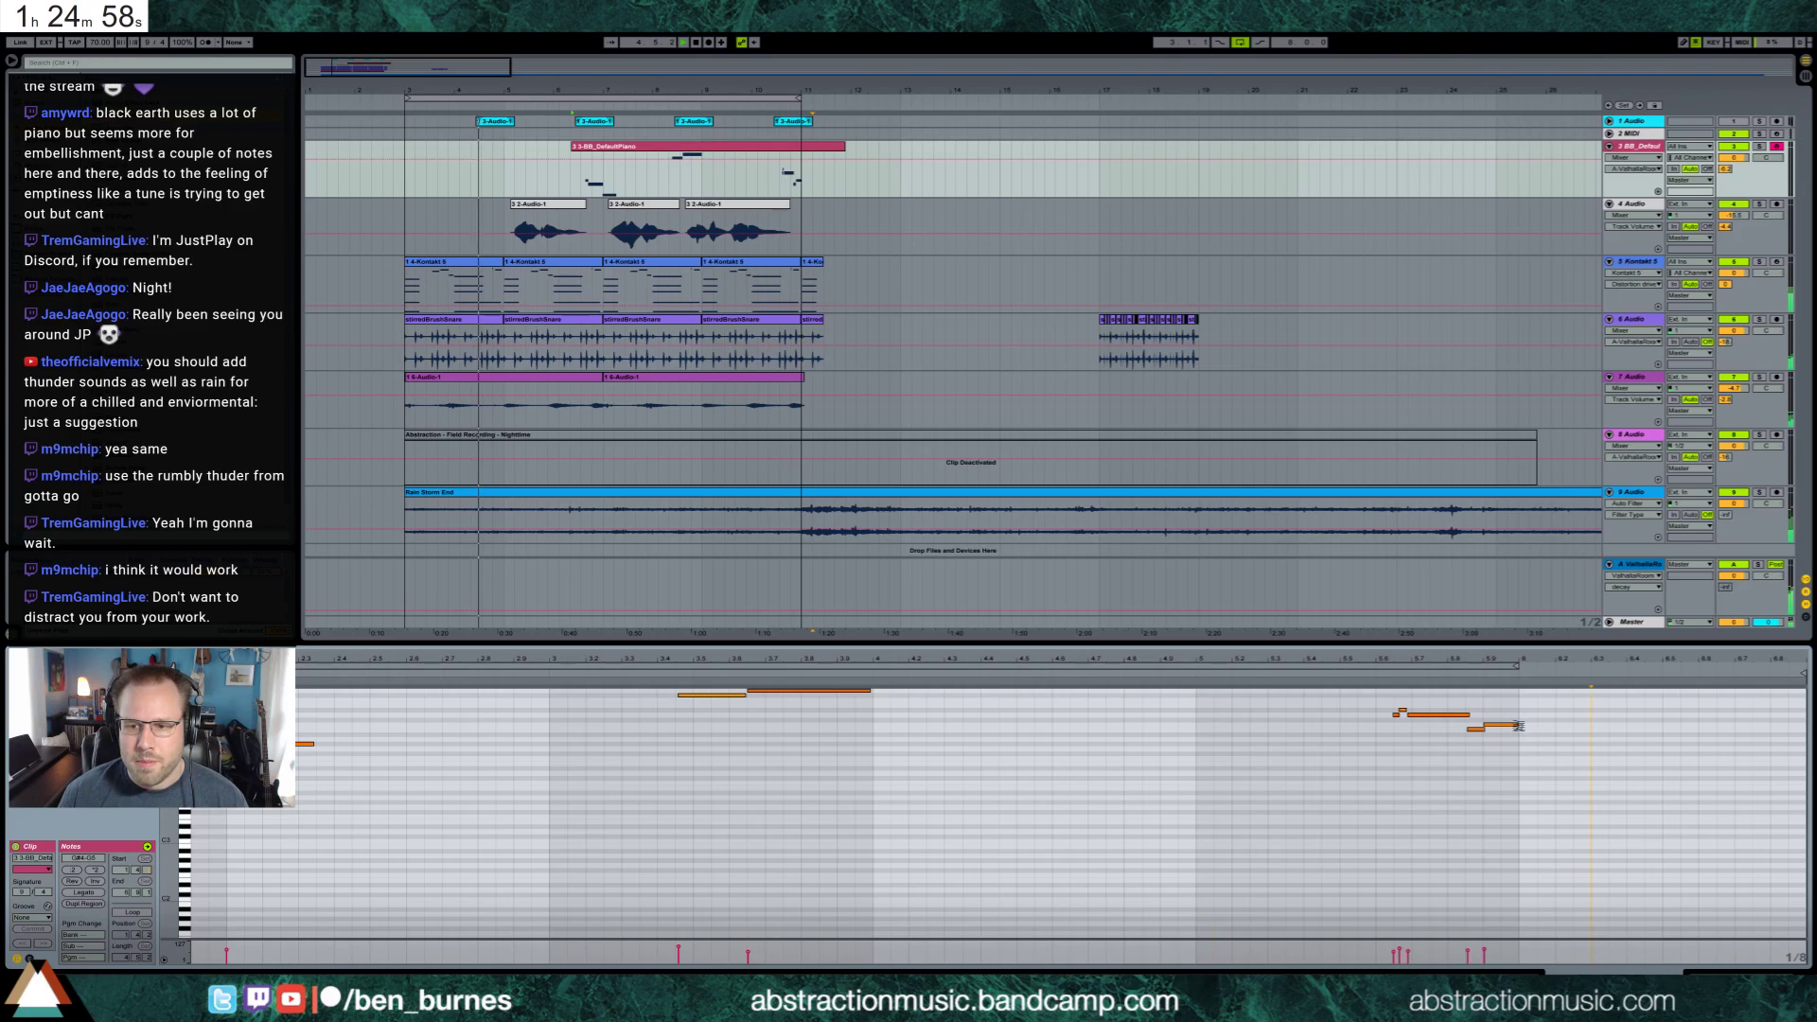
drag(1573, 733, 1701, 739)
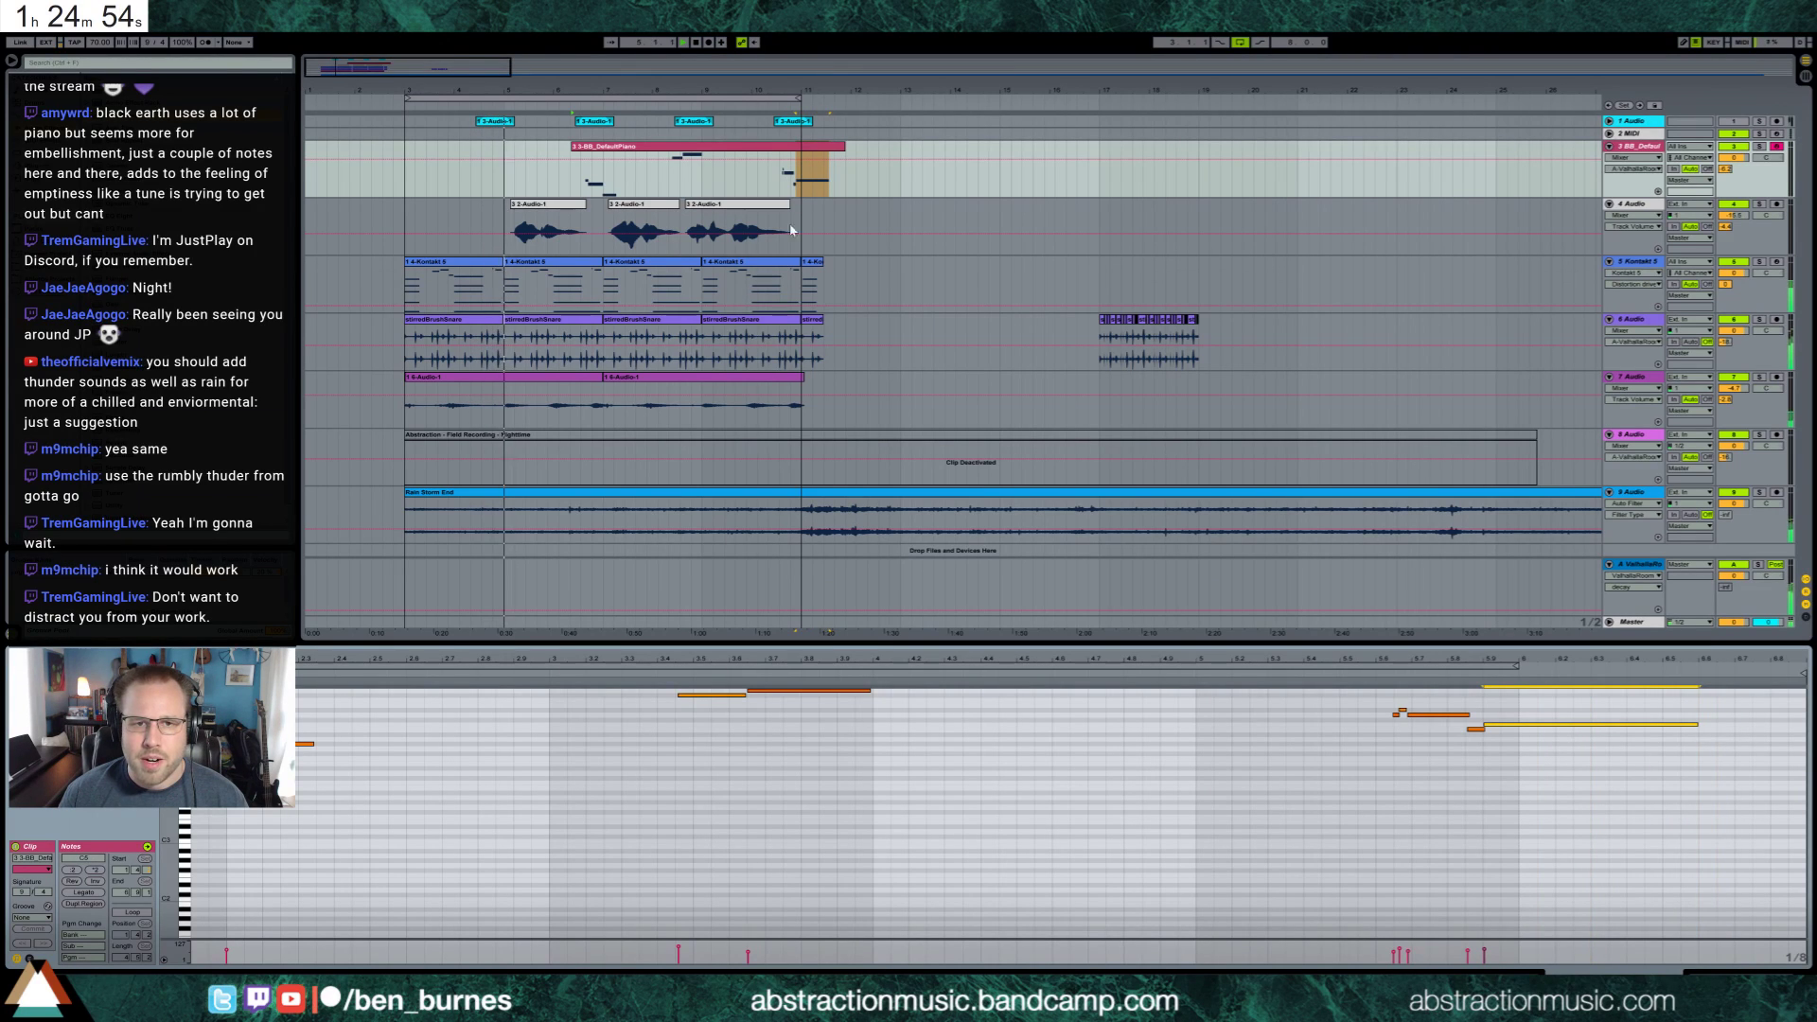
Extend the arrangement loop so it ends at bar 13
drag(806, 99, 899, 98)
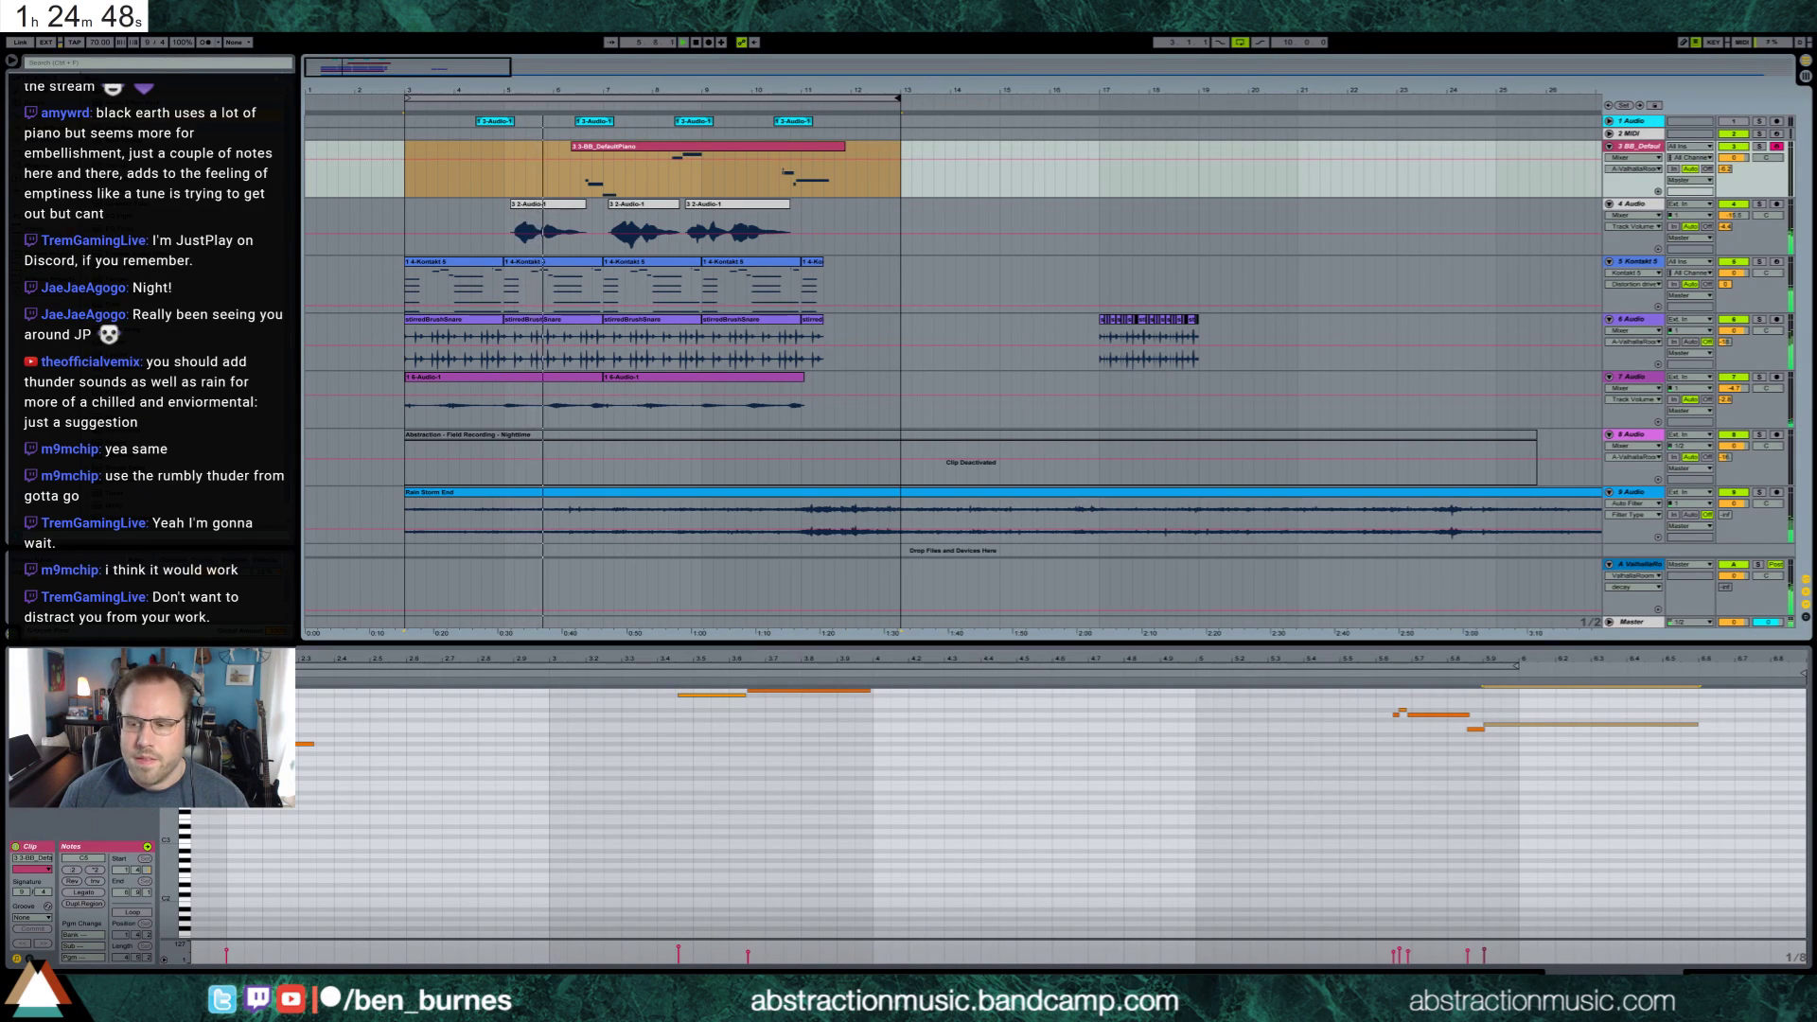
key(shift+Tab)
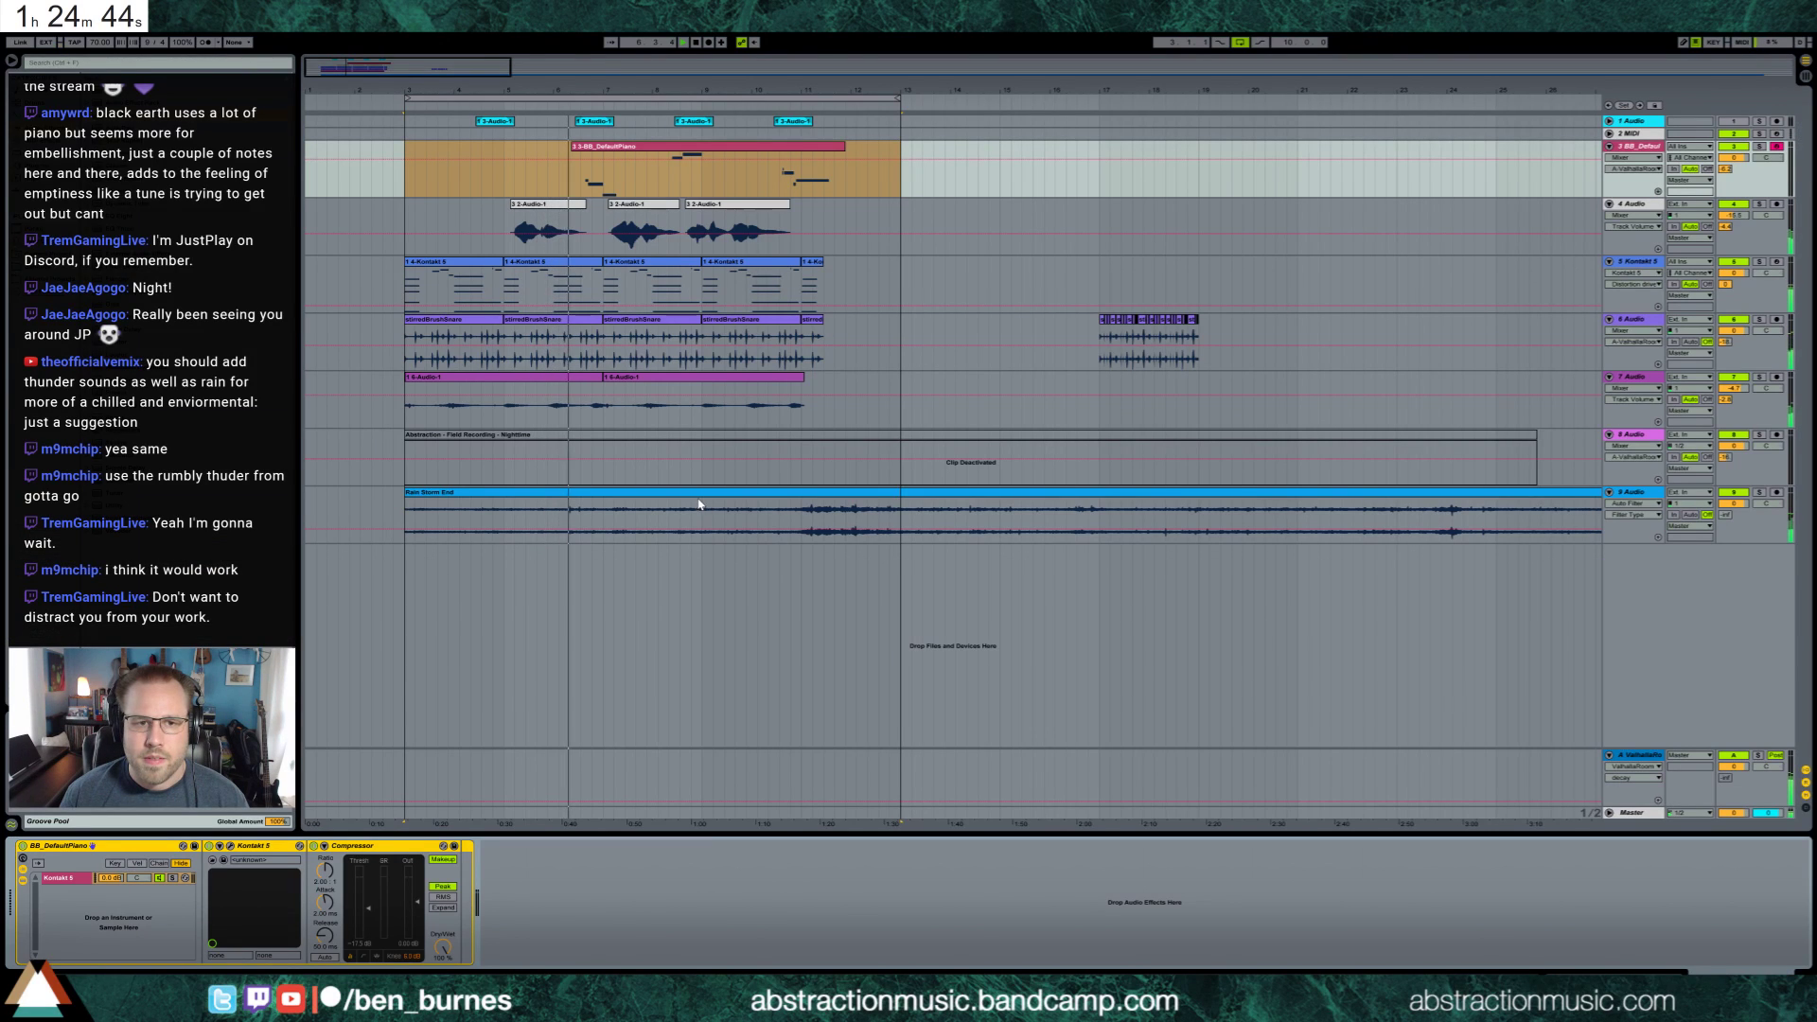
Shift the three notes of the piano clip's opening phrase earlier, moving the third note two nudges
double_click(804, 184)
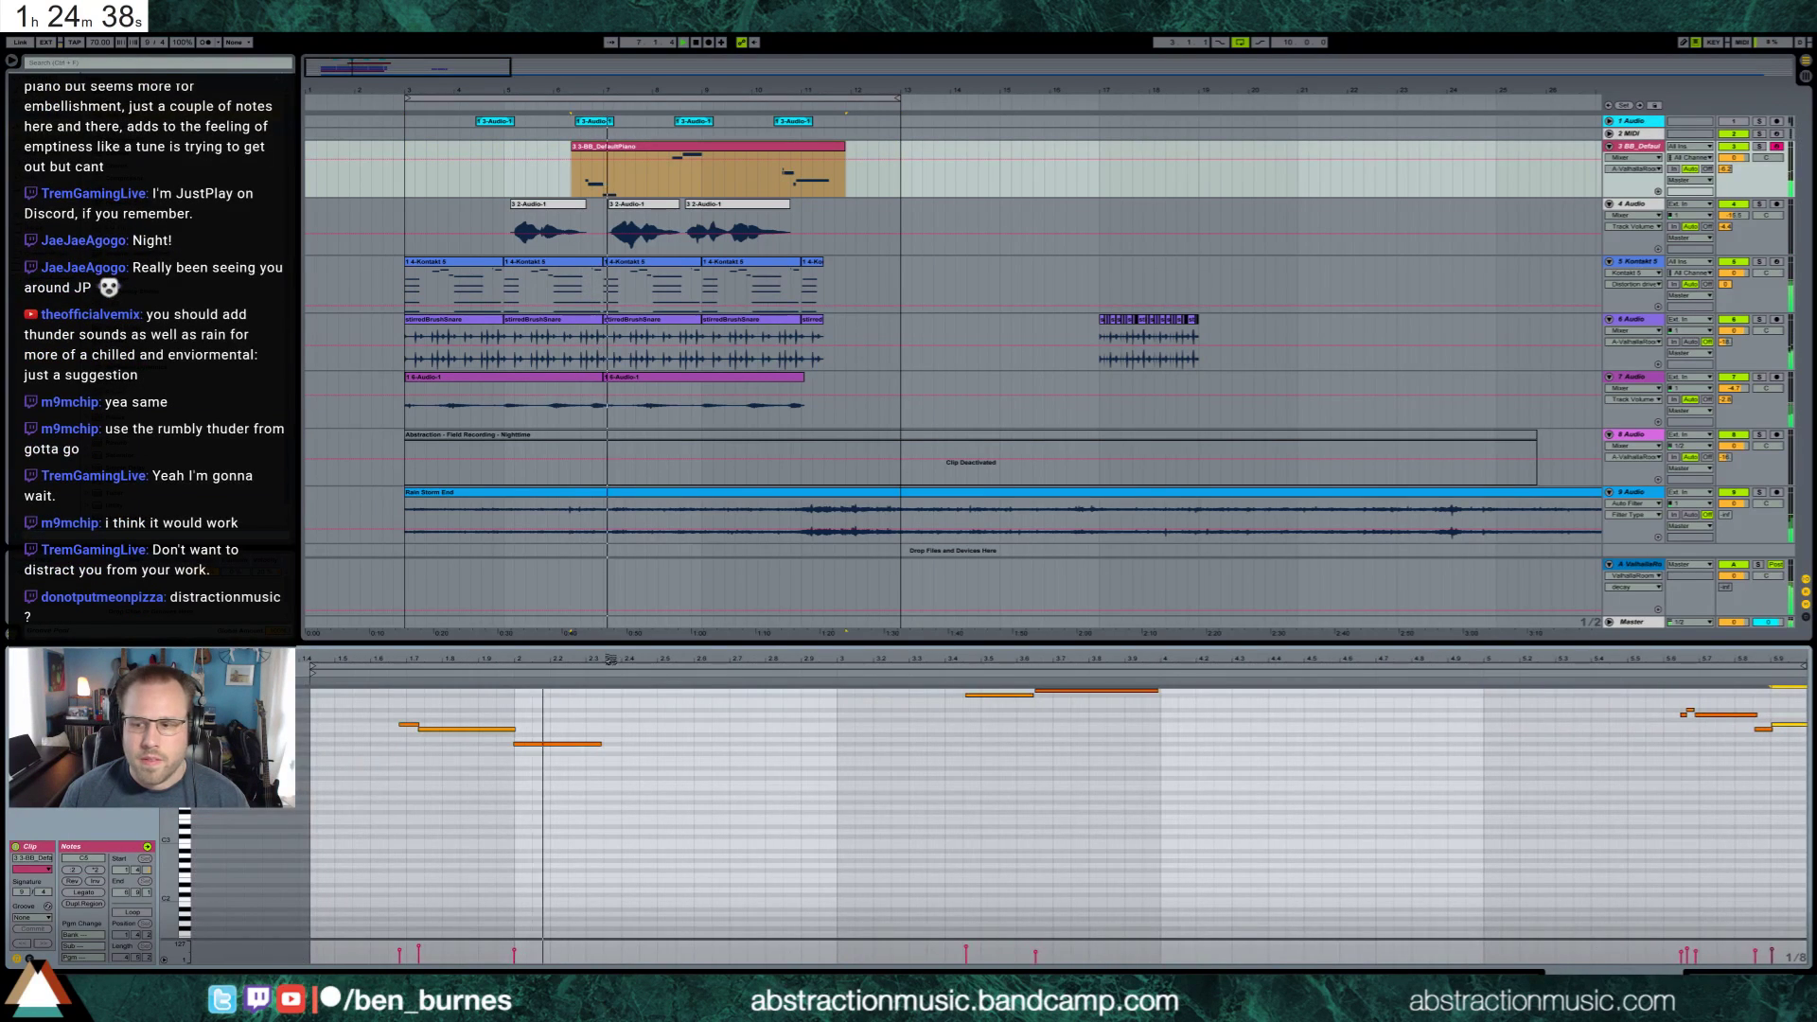
drag(393, 725, 383, 726)
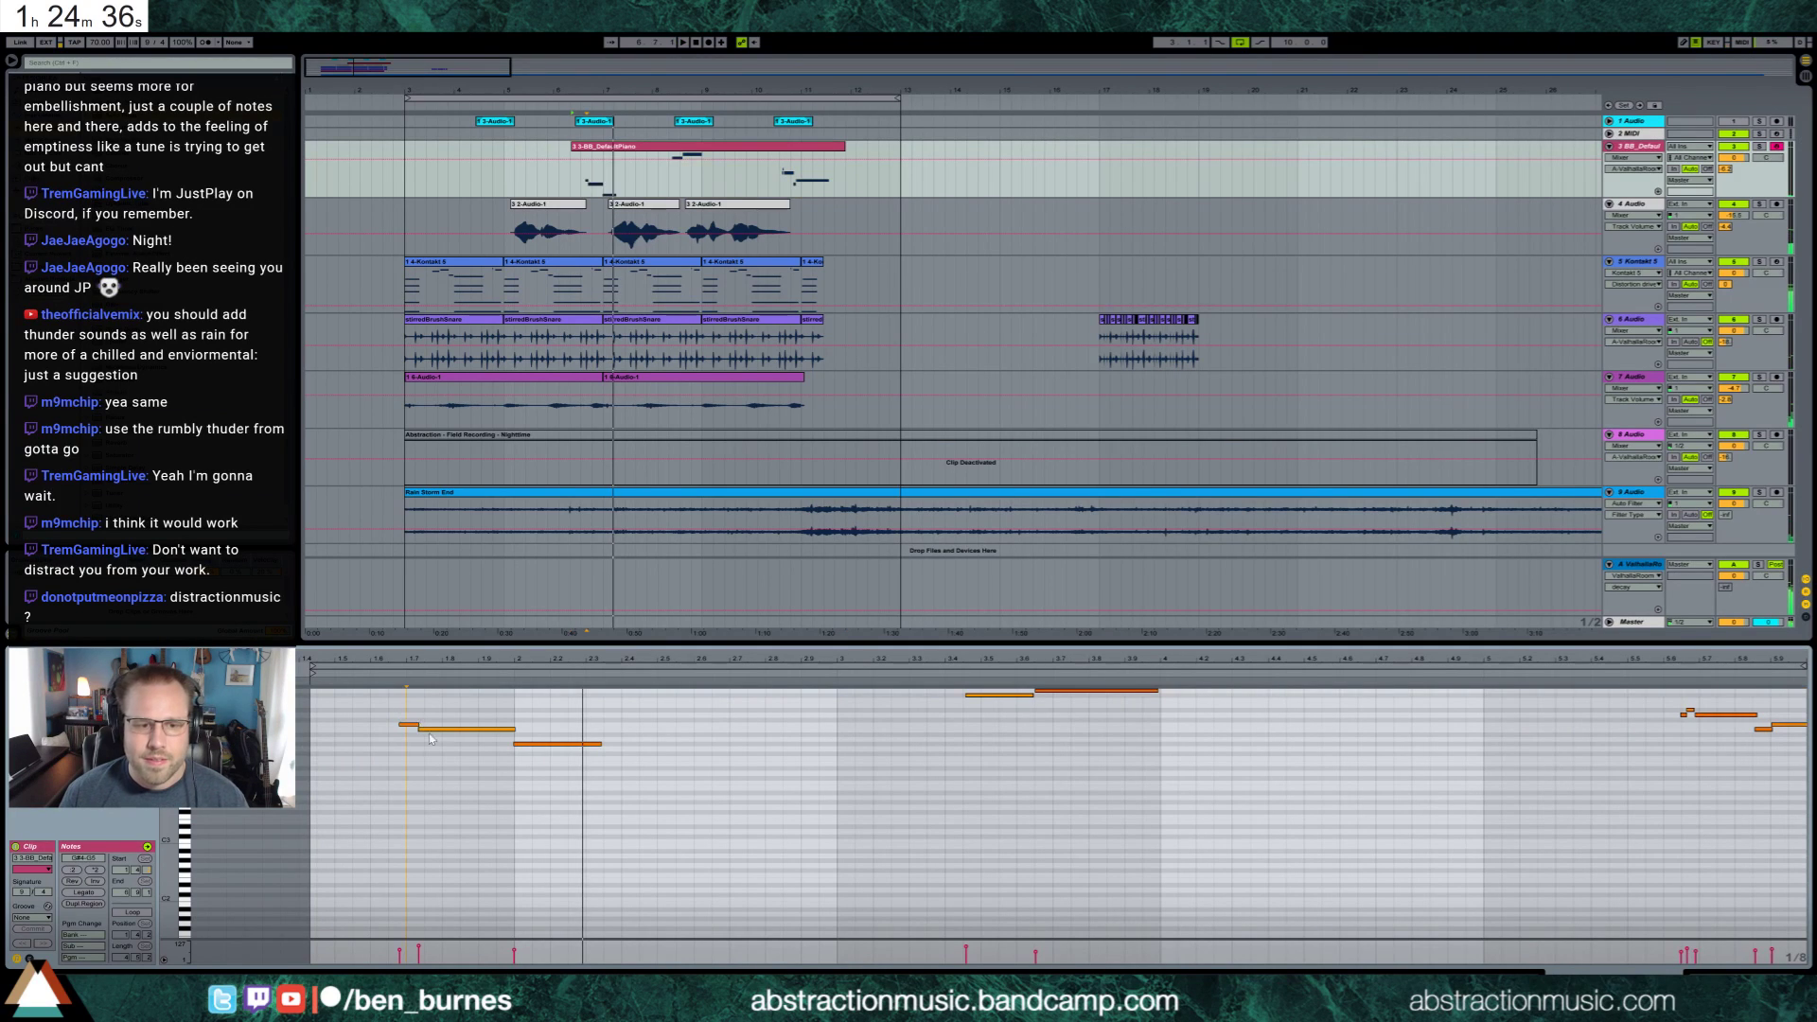
click(559, 743)
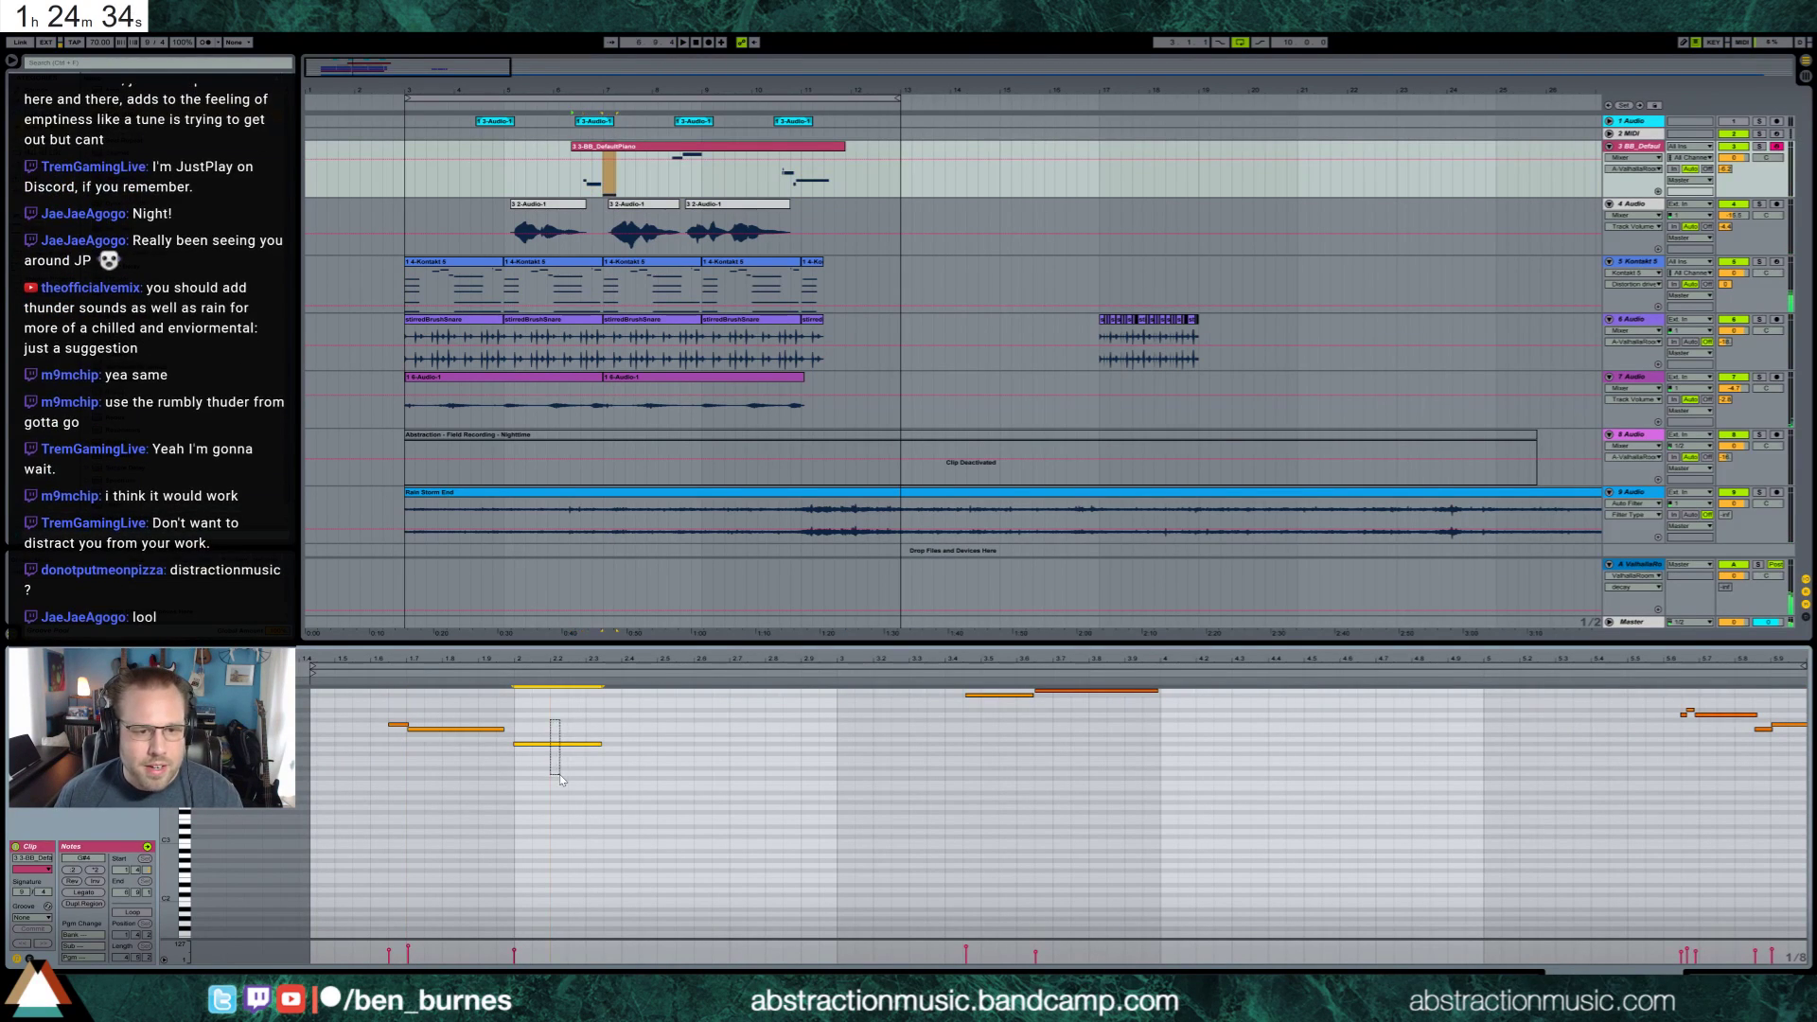
key(Left)
key(Left)
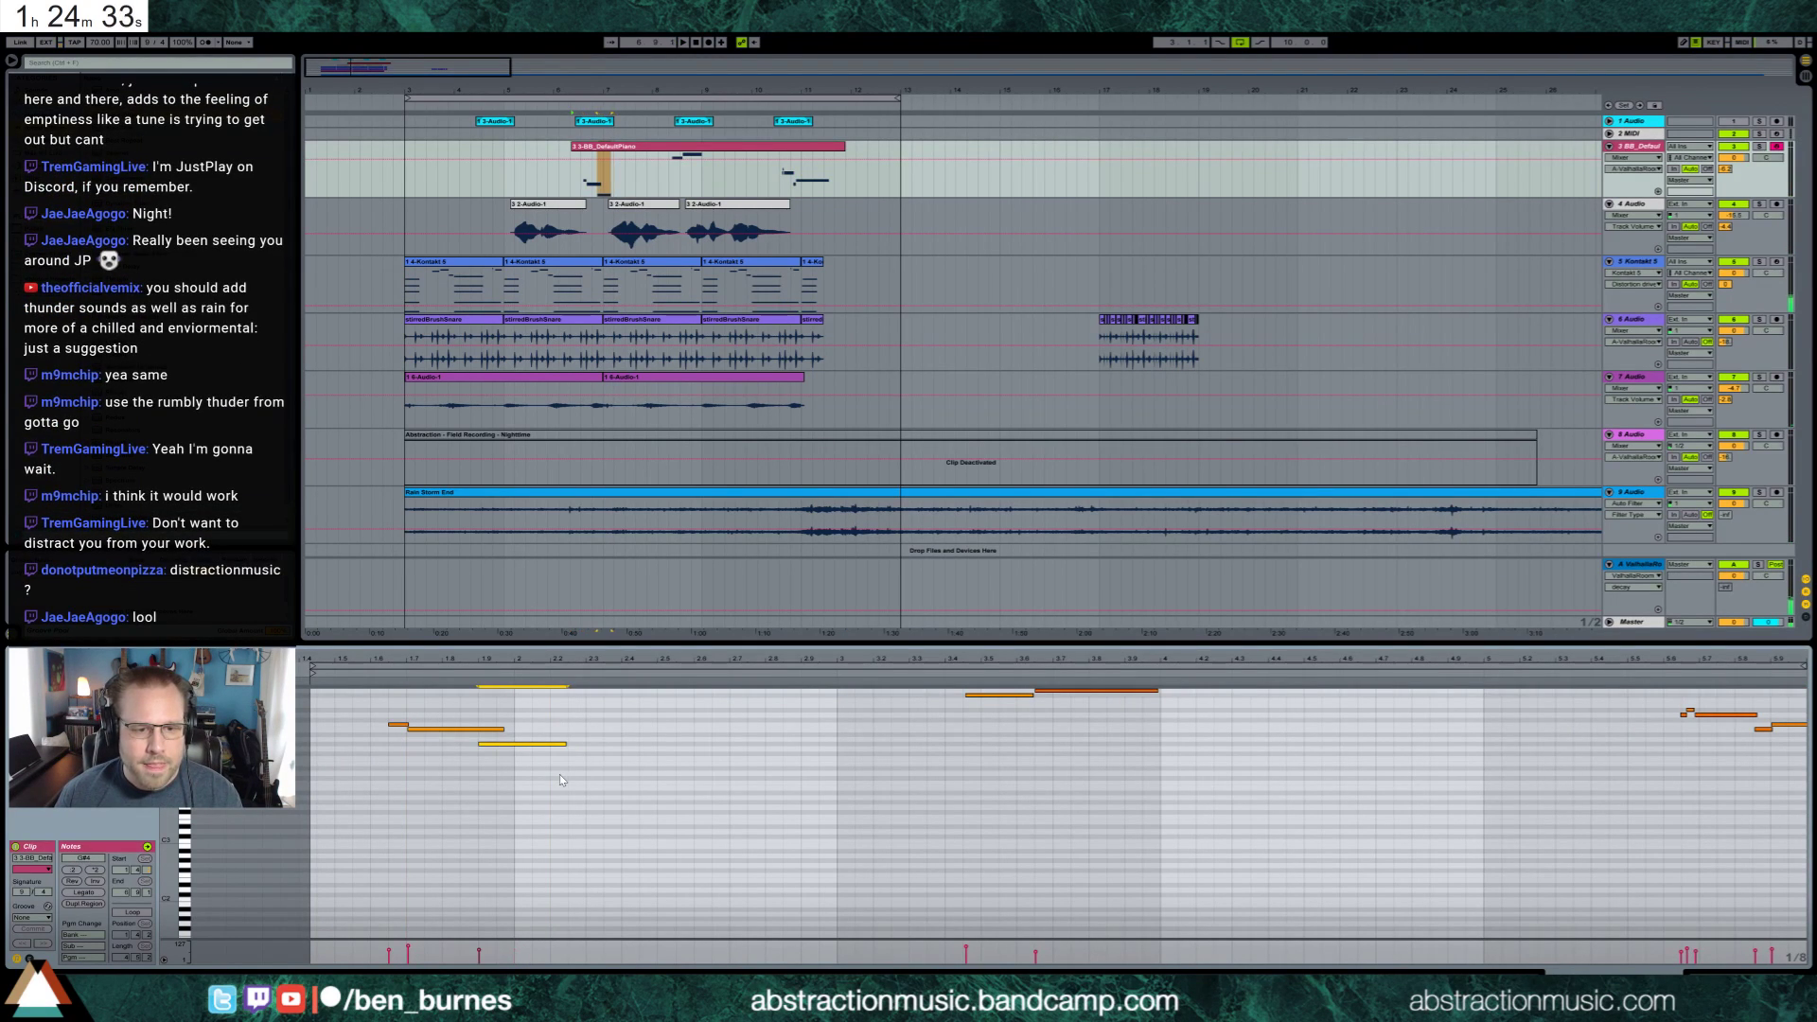
Shorten the second and third notes of the opening piano phrase while checking them in playback
click(443, 728)
key(shift+Left)
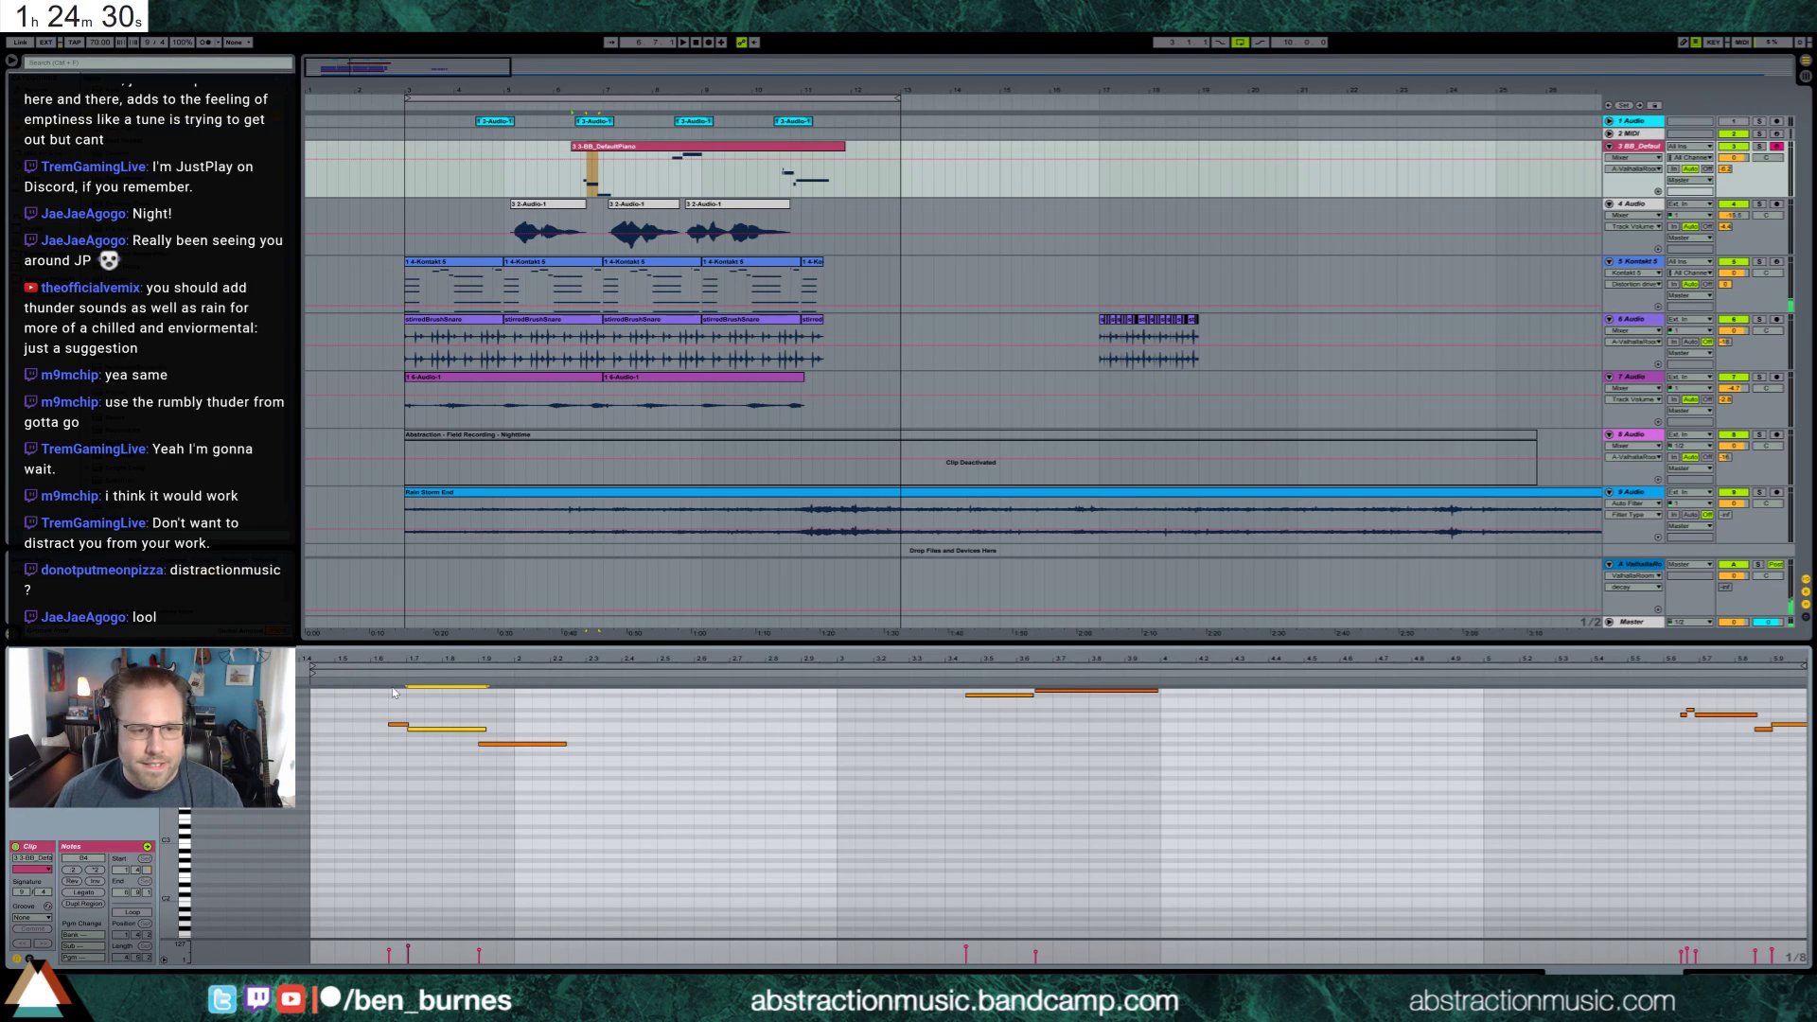
key(space)
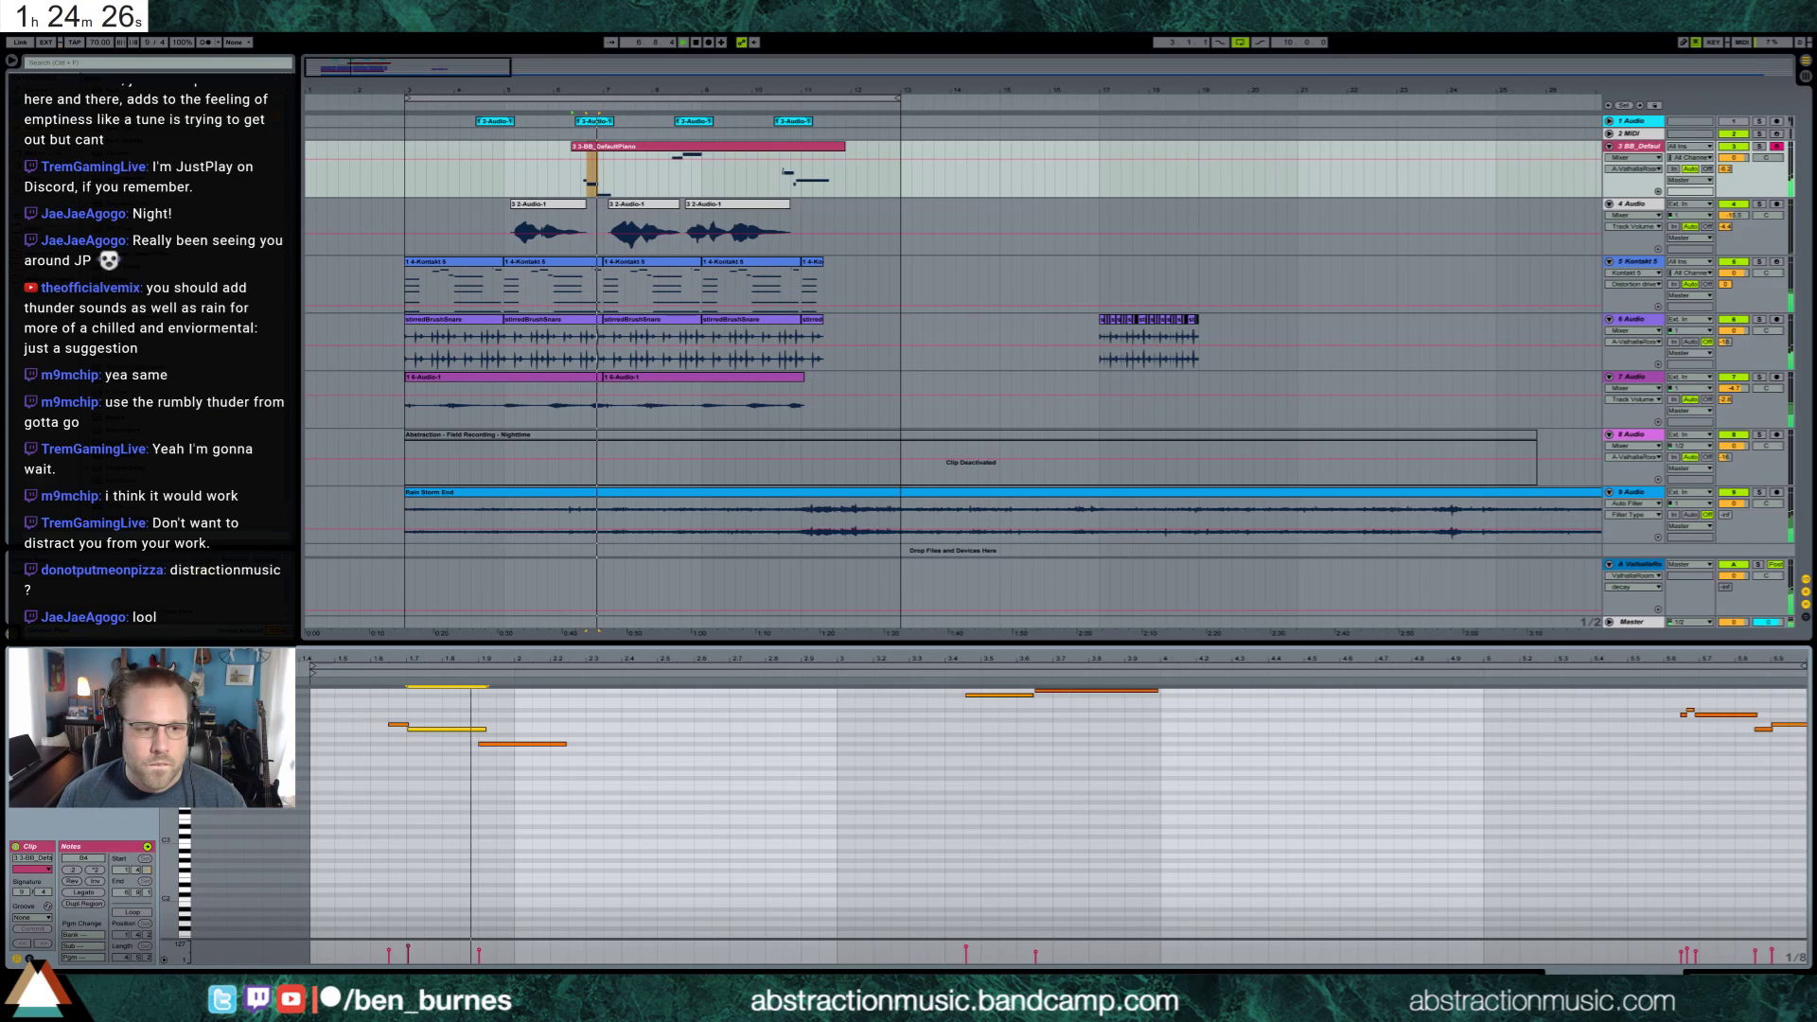
click(642, 153)
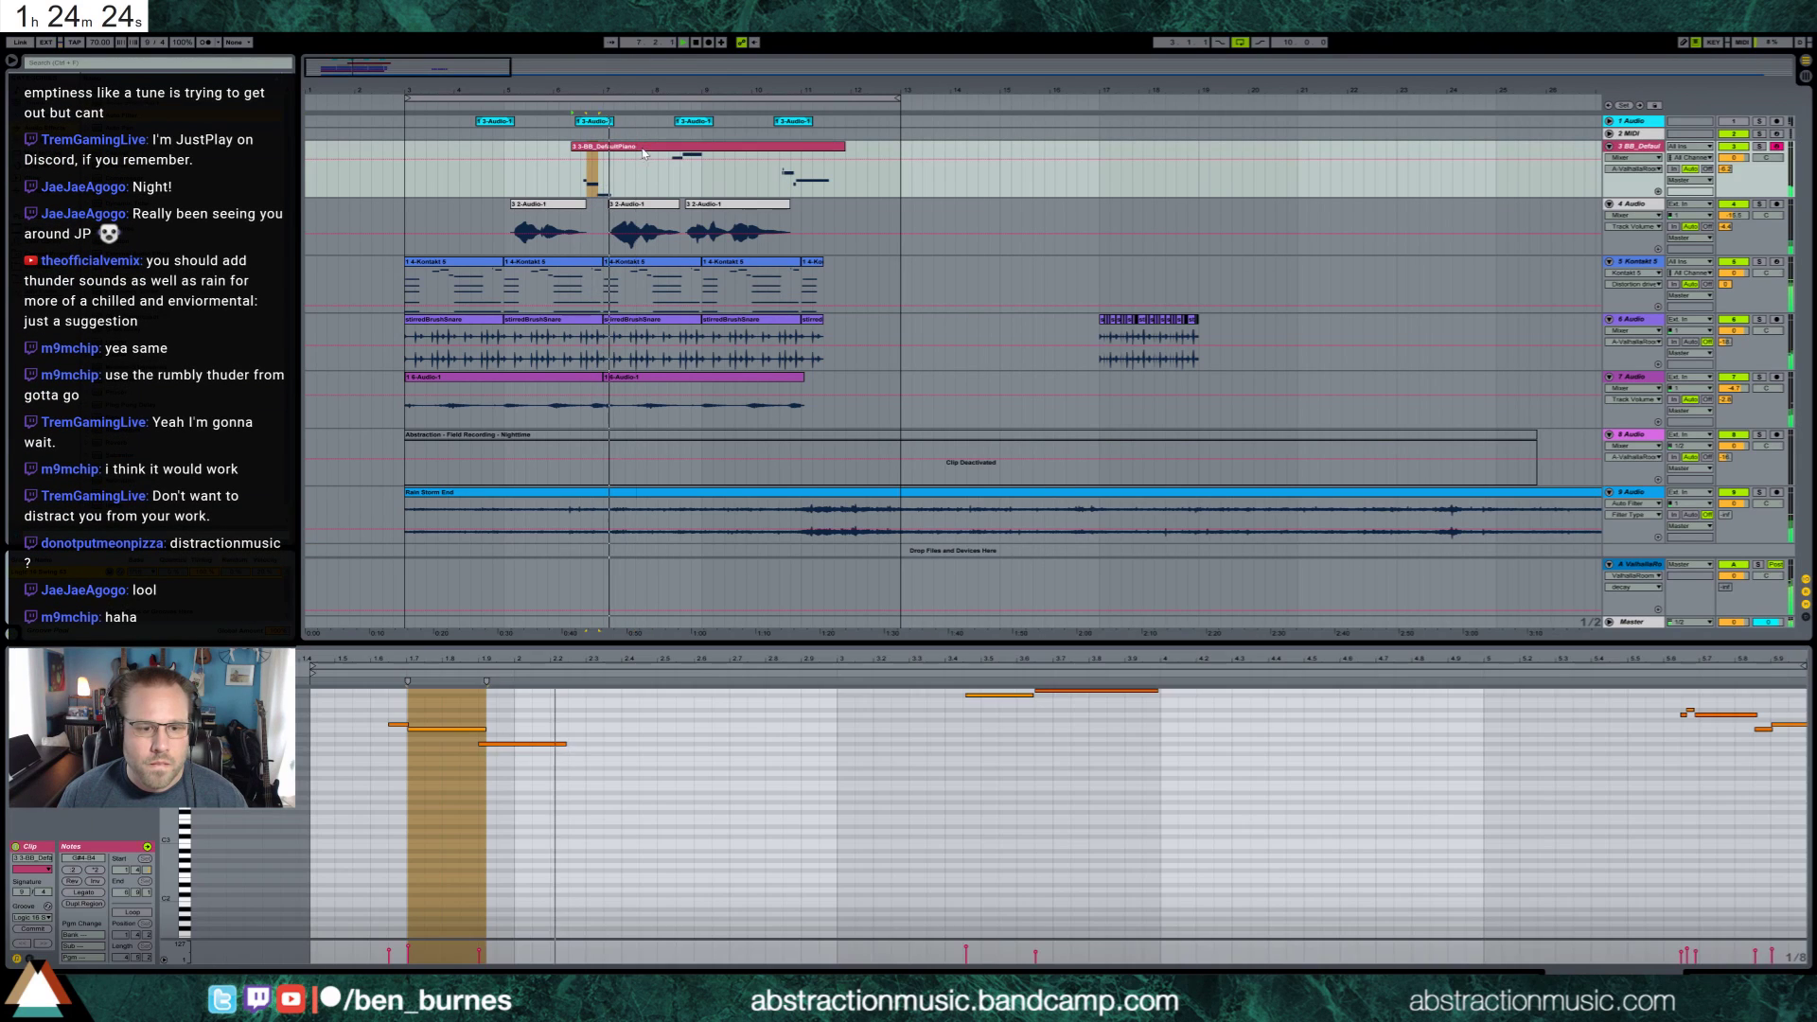
mouse_move(564, 743)
mouse_down()
mouse_move(514, 742)
mouse_move(549, 743)
mouse_up()
Nudge the first note of the piano clip's second phrase slightly earlier
click(927, 738)
scroll(974, 736, up, 2)
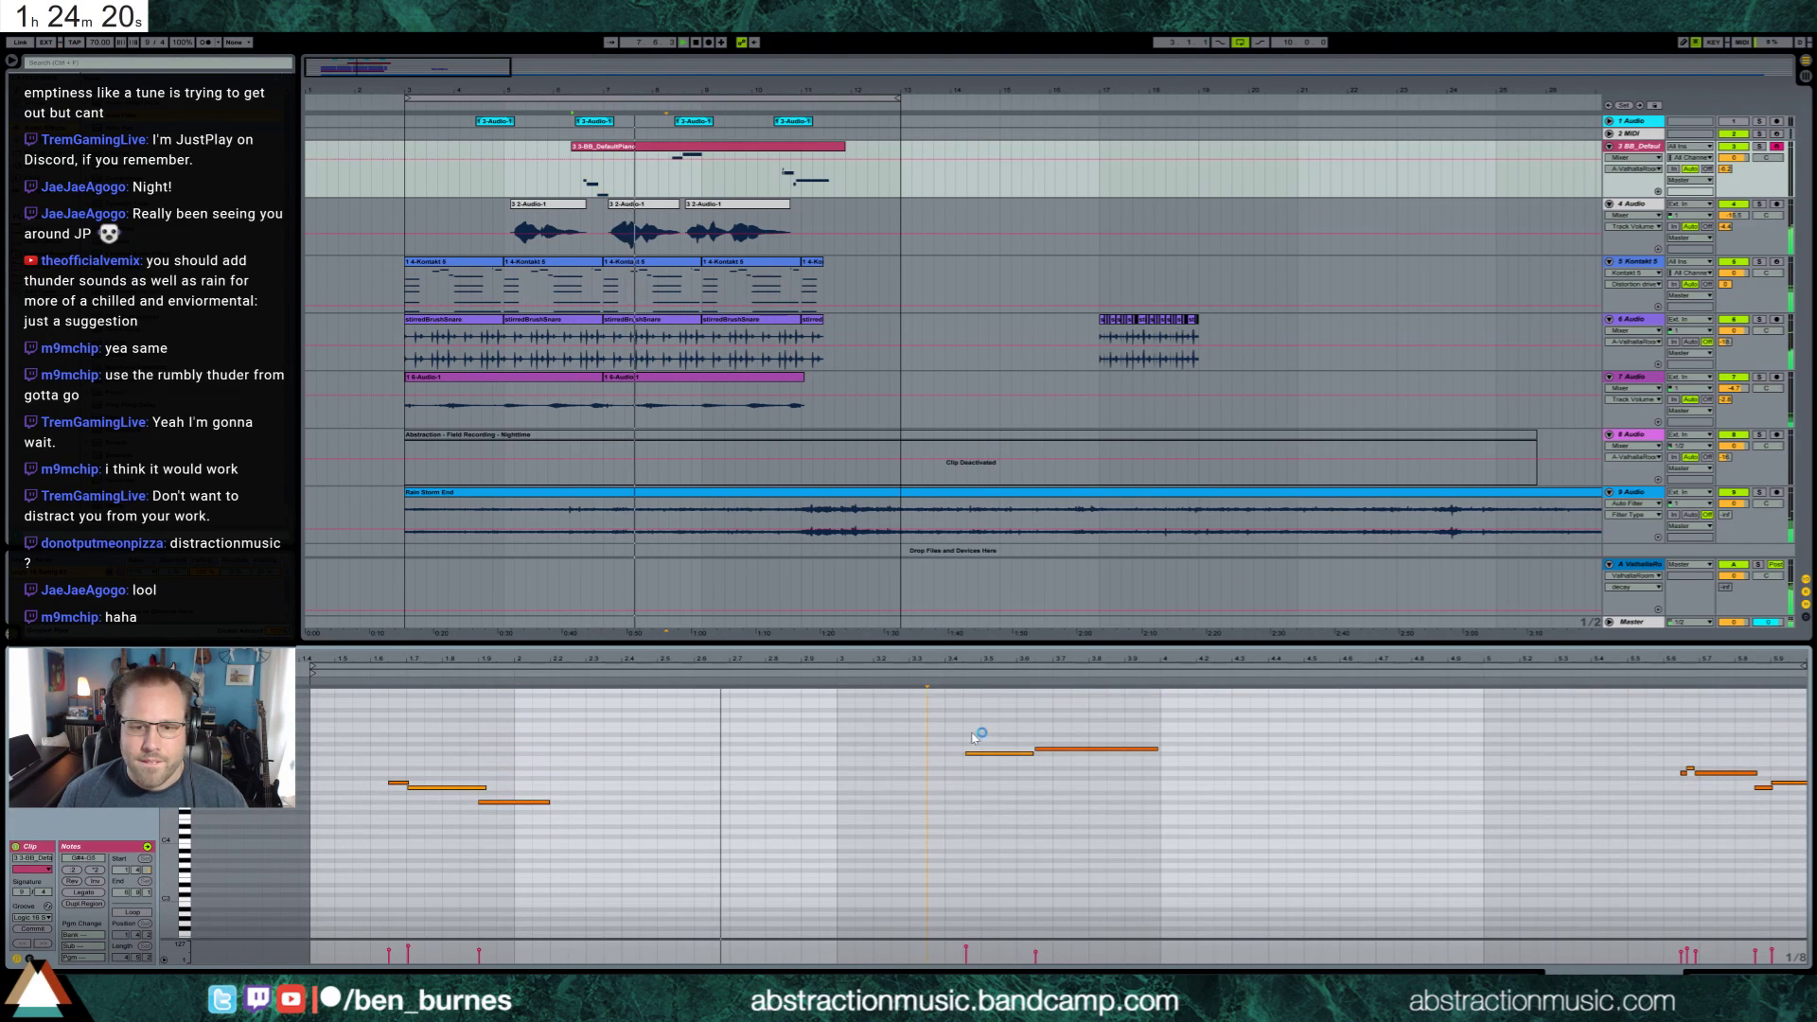
click(1041, 748)
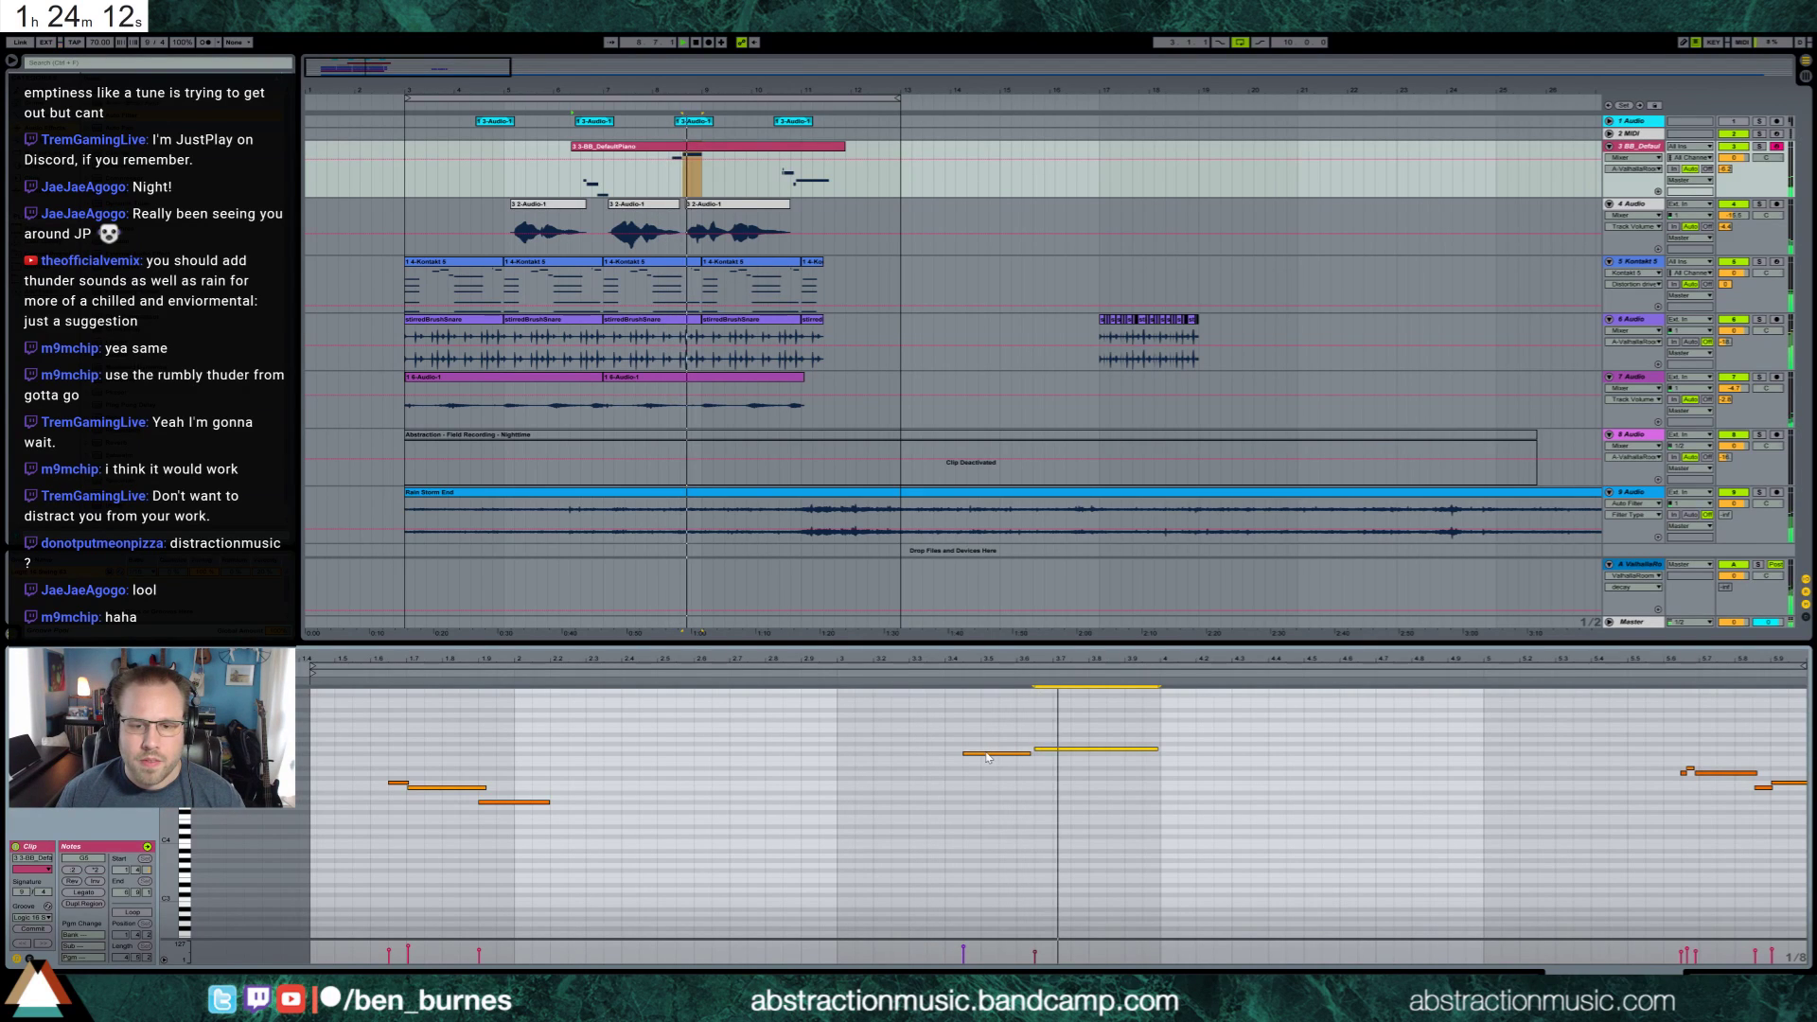
click(1070, 684)
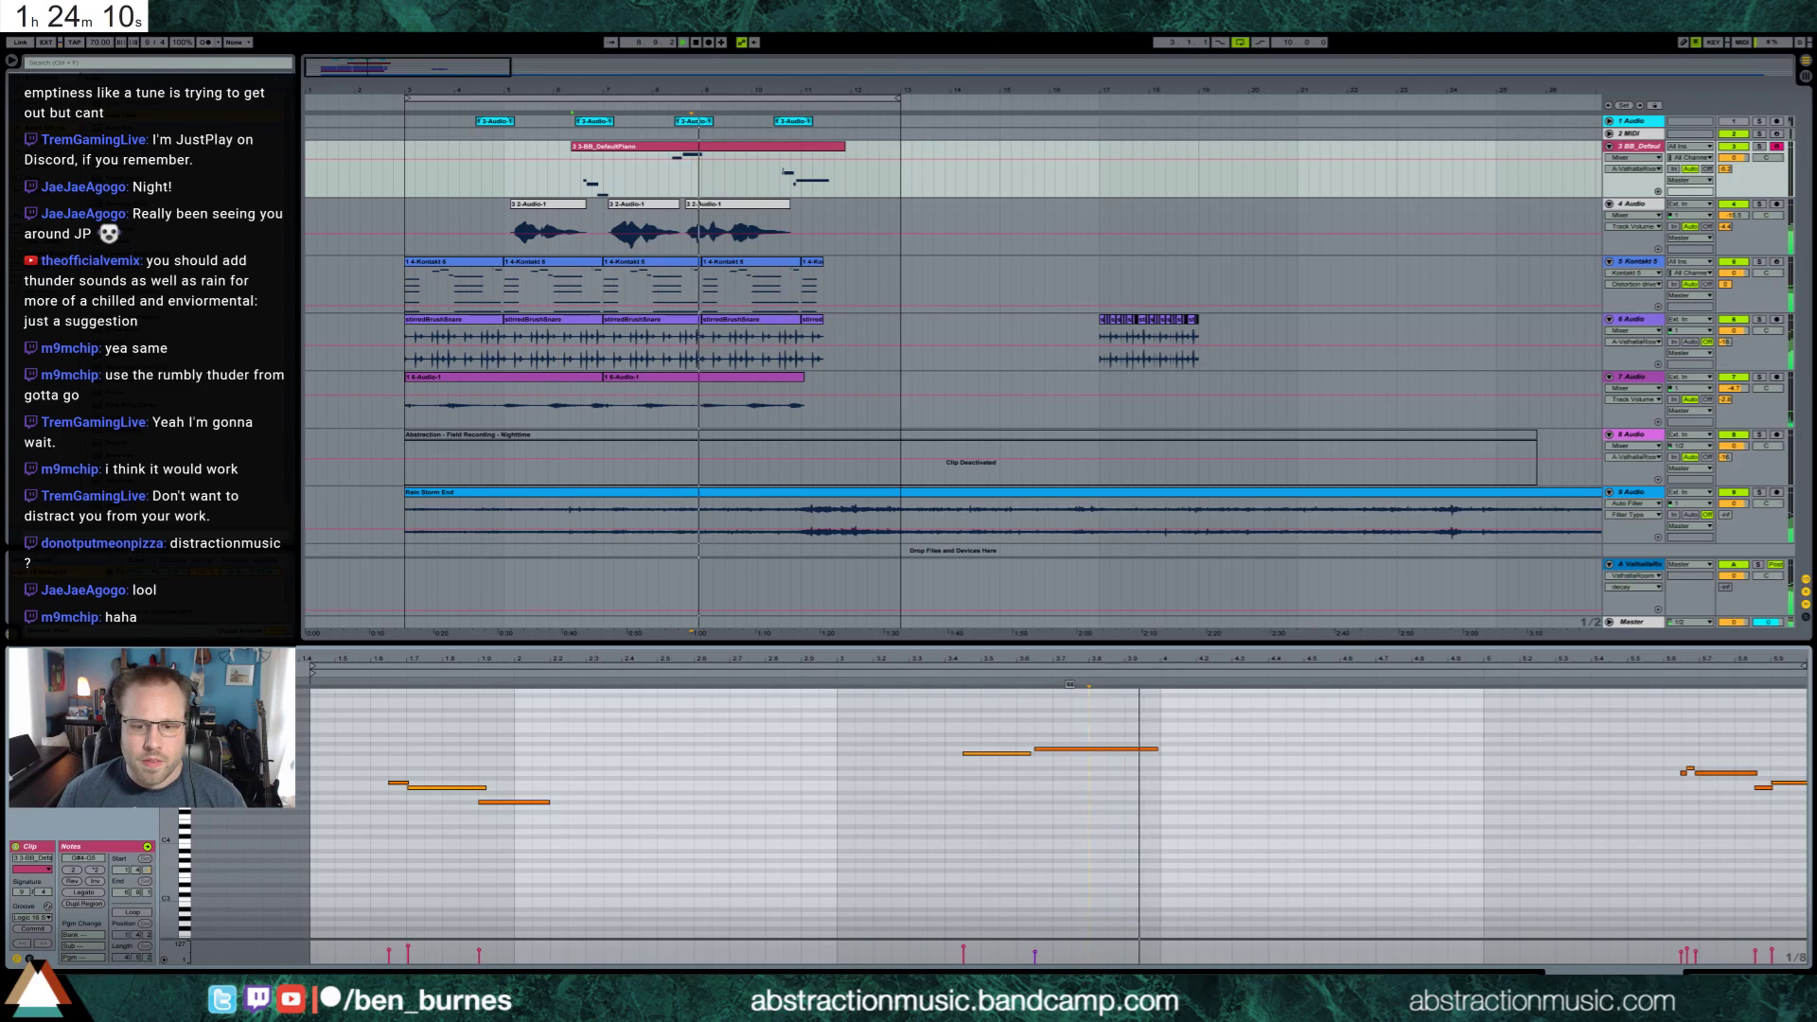
click(1012, 754)
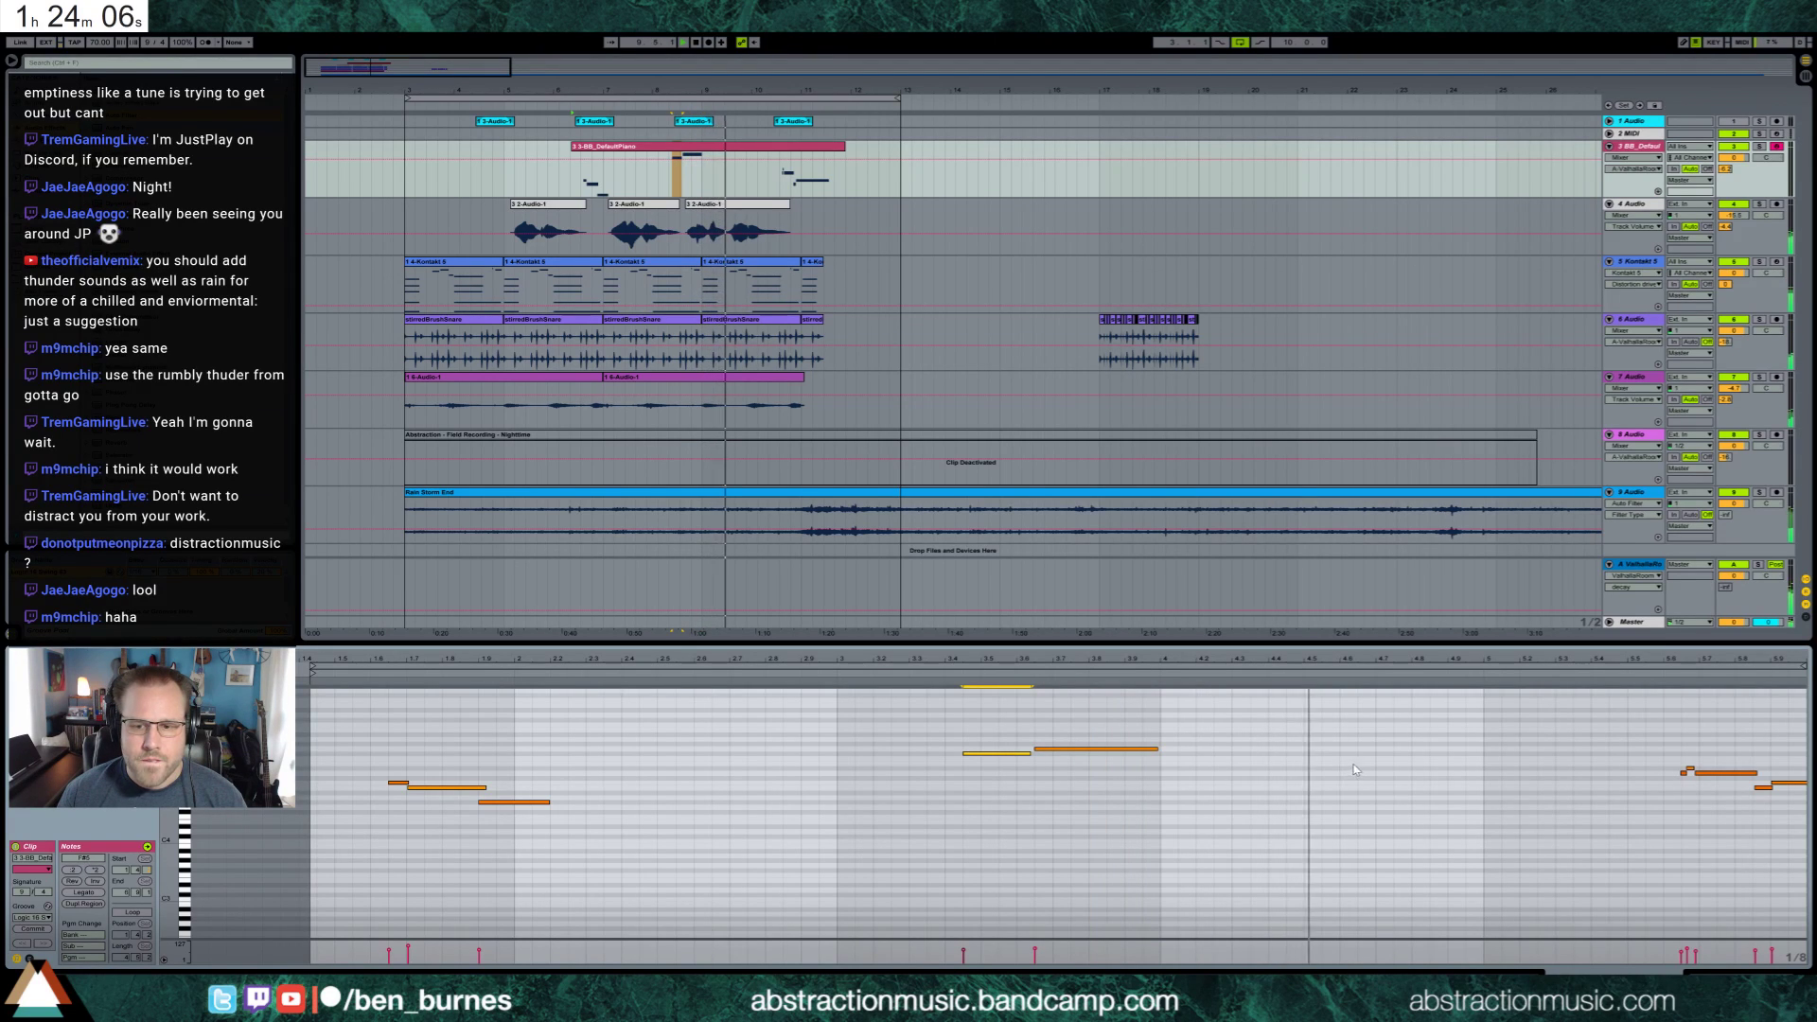
Add a short note in the piano clip's gap before the last phrase and bring up the track's devices
drag(1376, 768, 1465, 797)
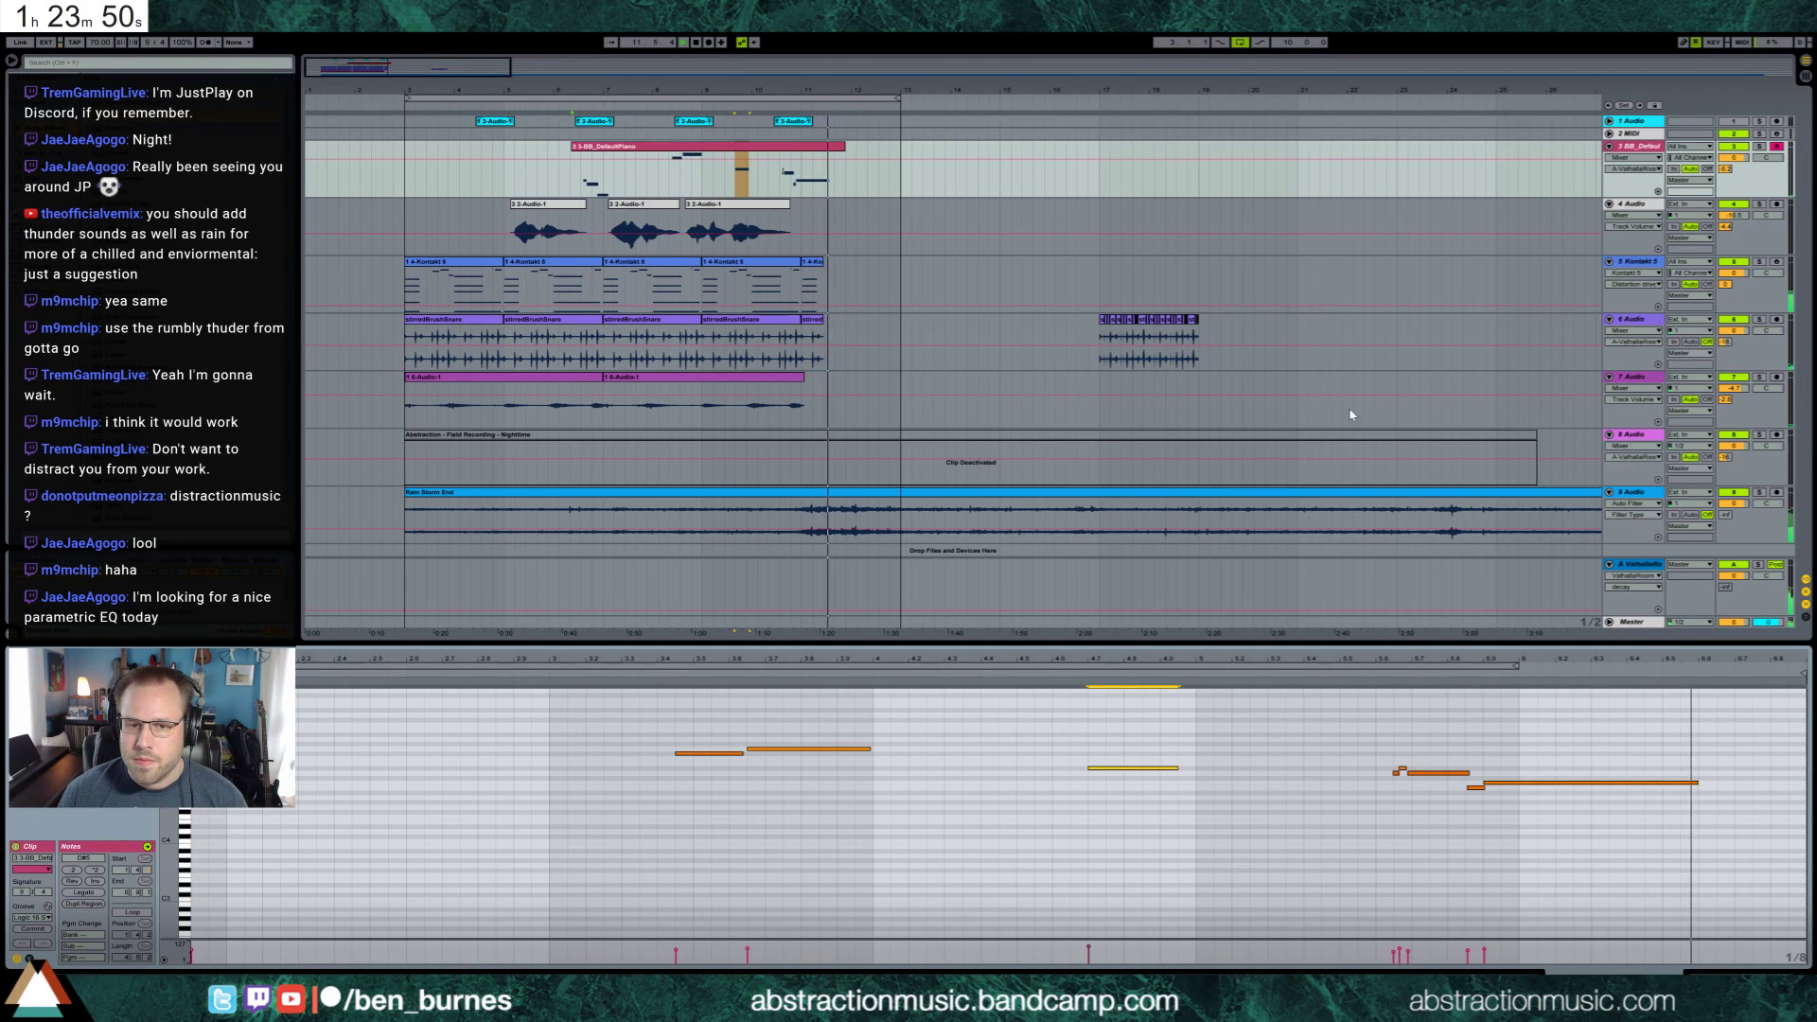
key(shift+Tab)
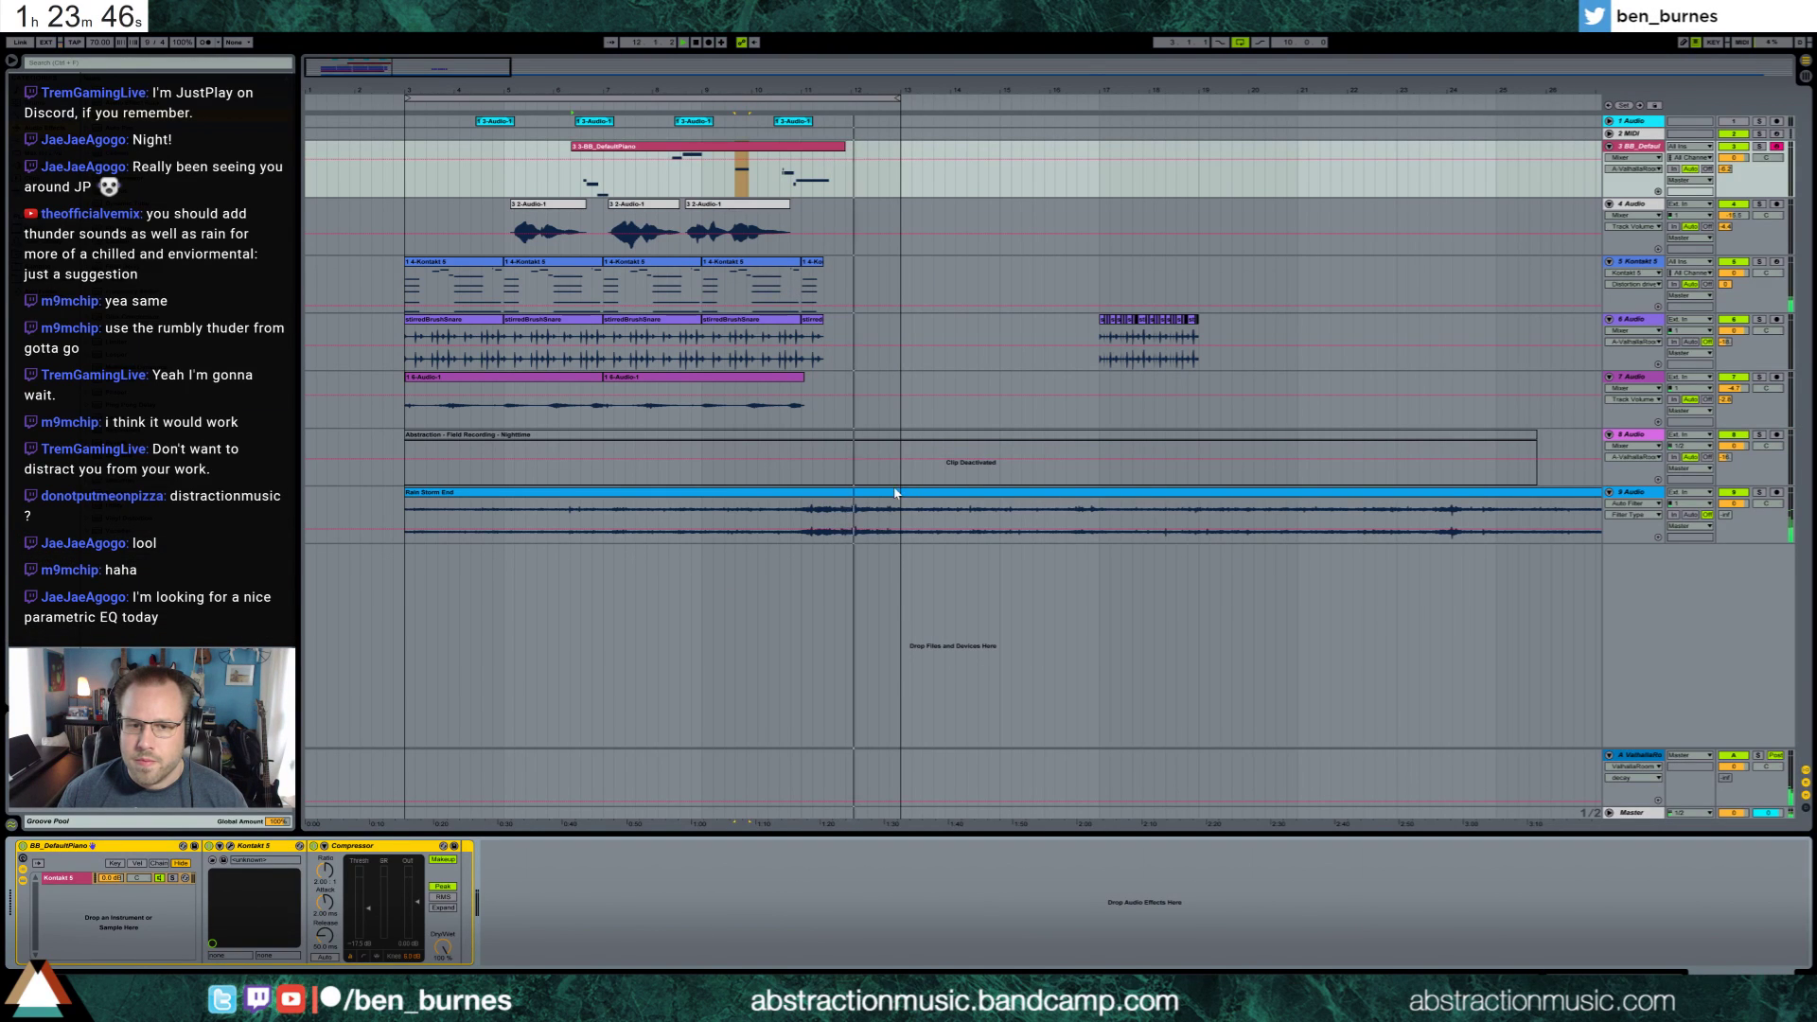
Lower the high-pass cutoff of the Auto Filter on the rain storm track while auditioning the thunder near bar 11
click(1051, 498)
drag(138, 918, 123, 917)
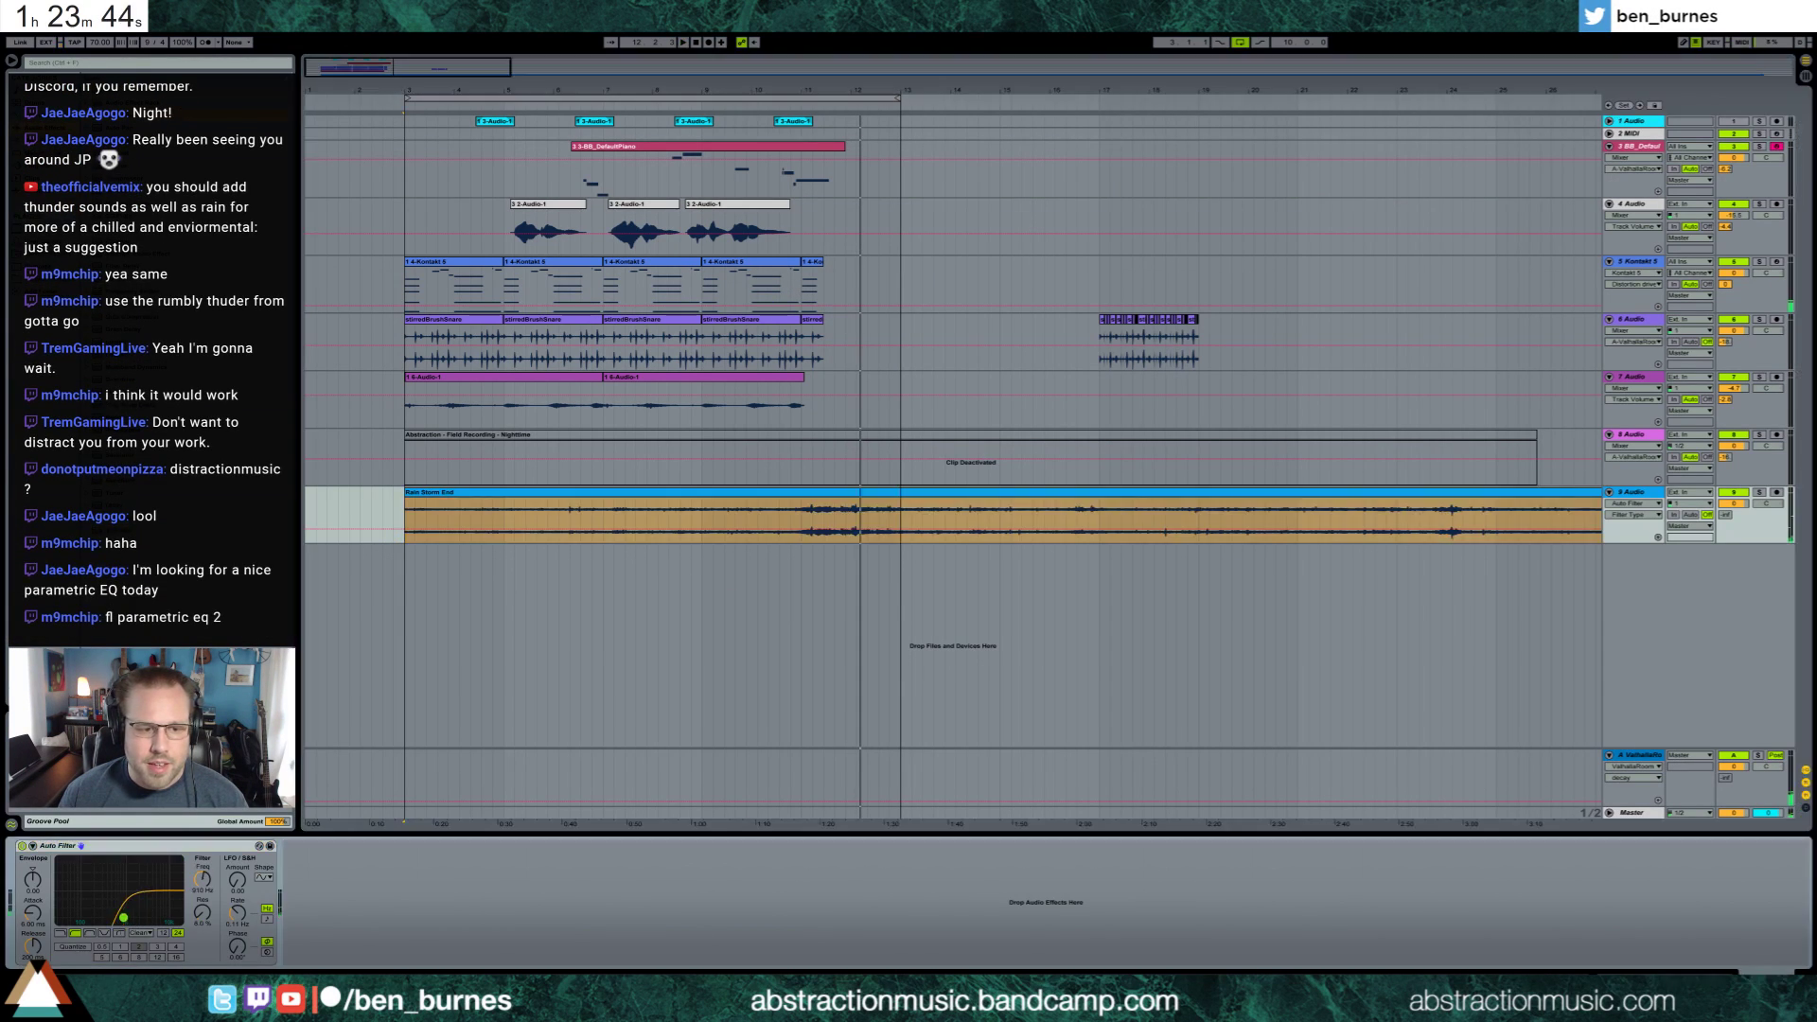
click(799, 515)
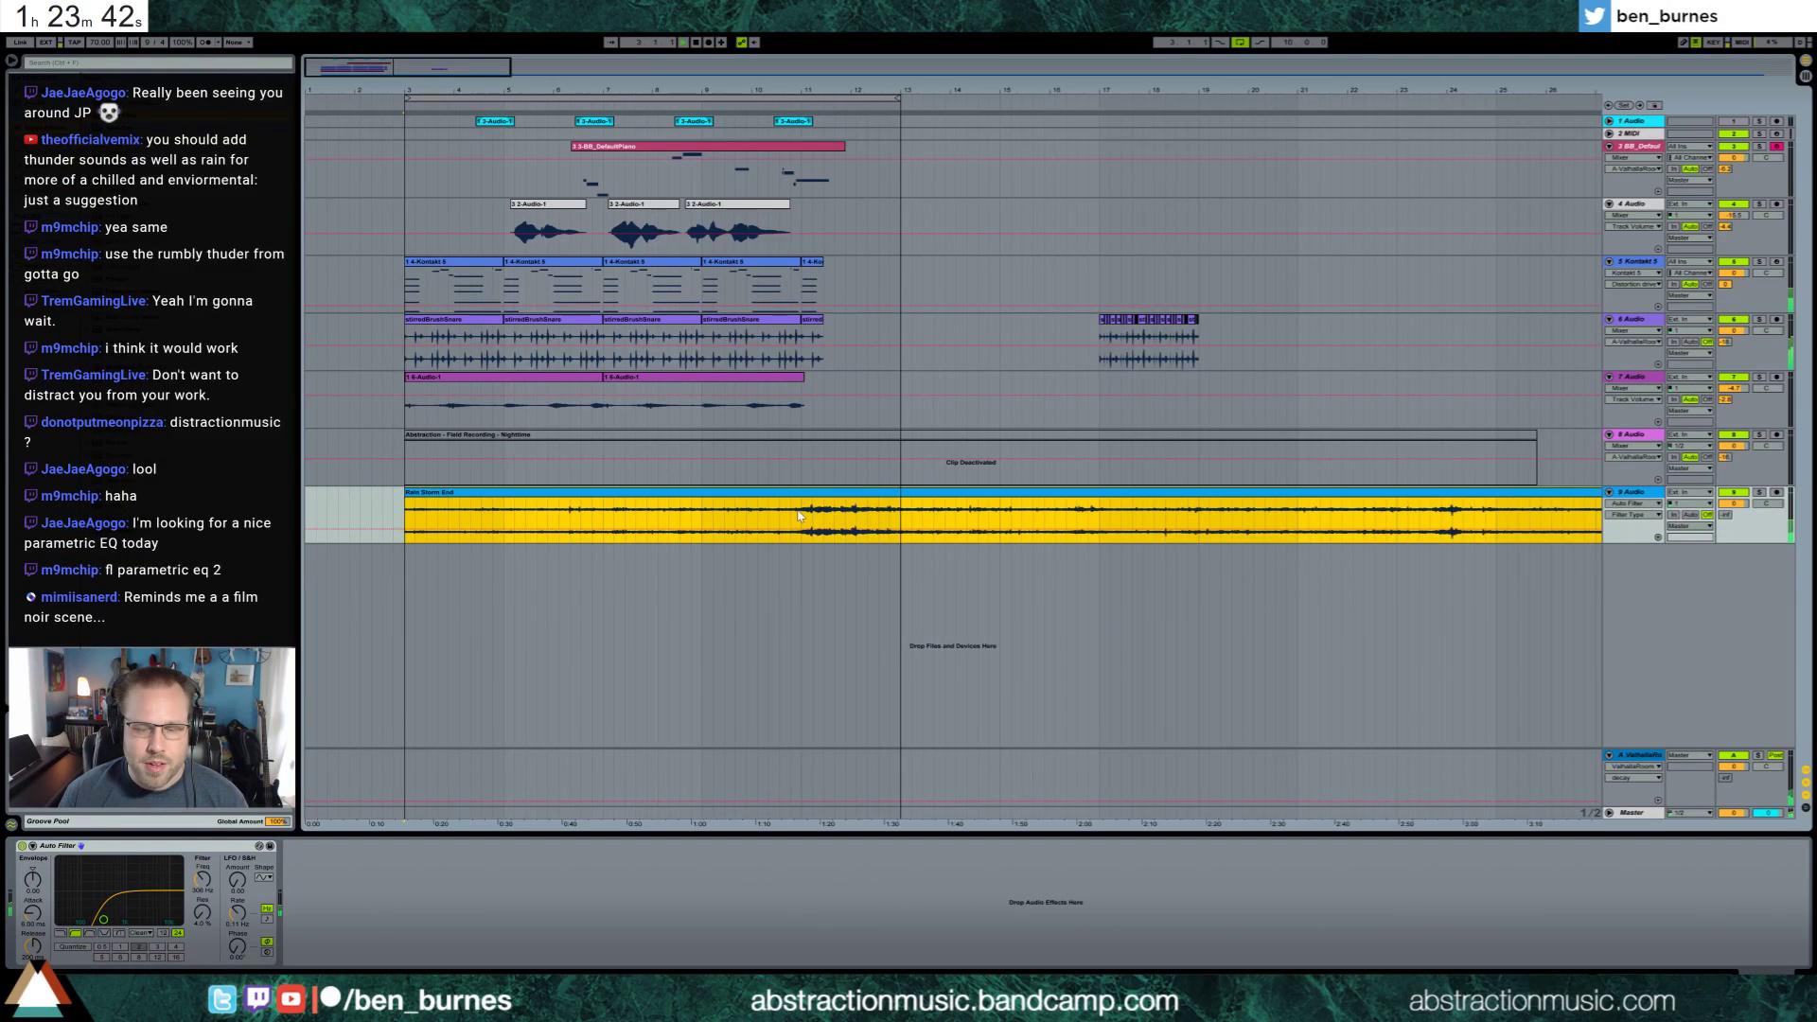
key(space)
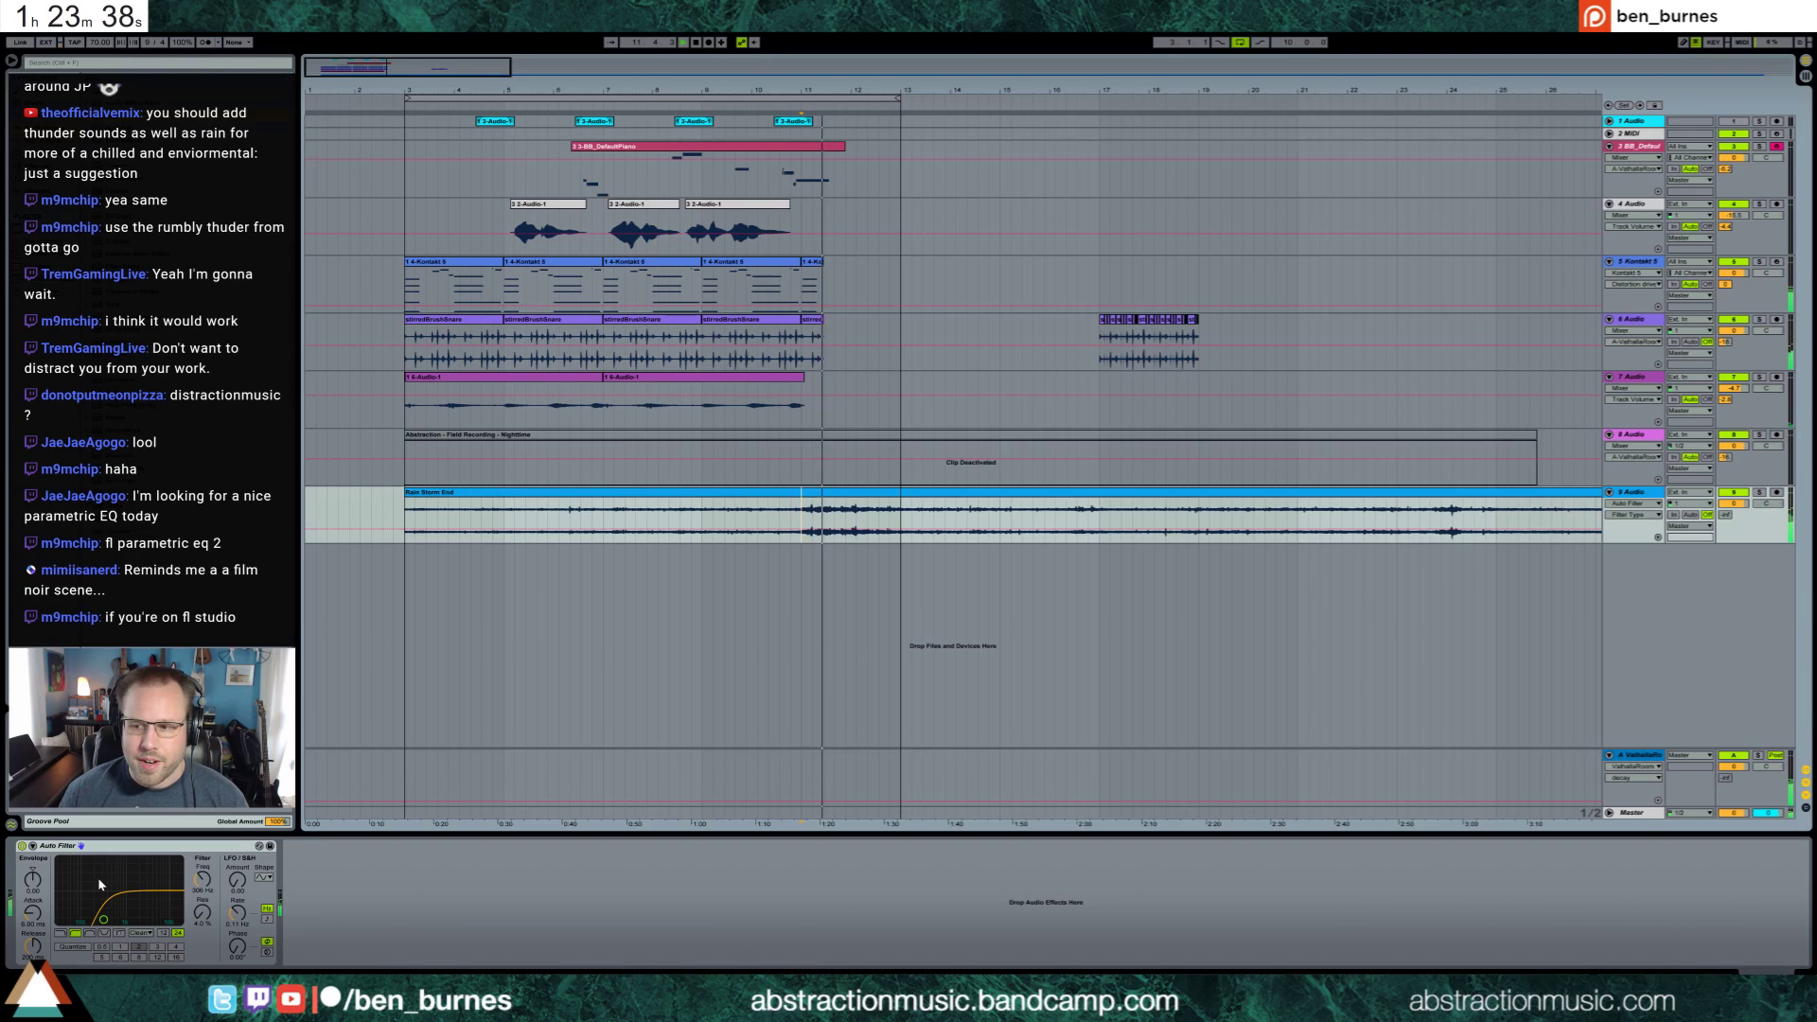
drag(103, 919, 112, 918)
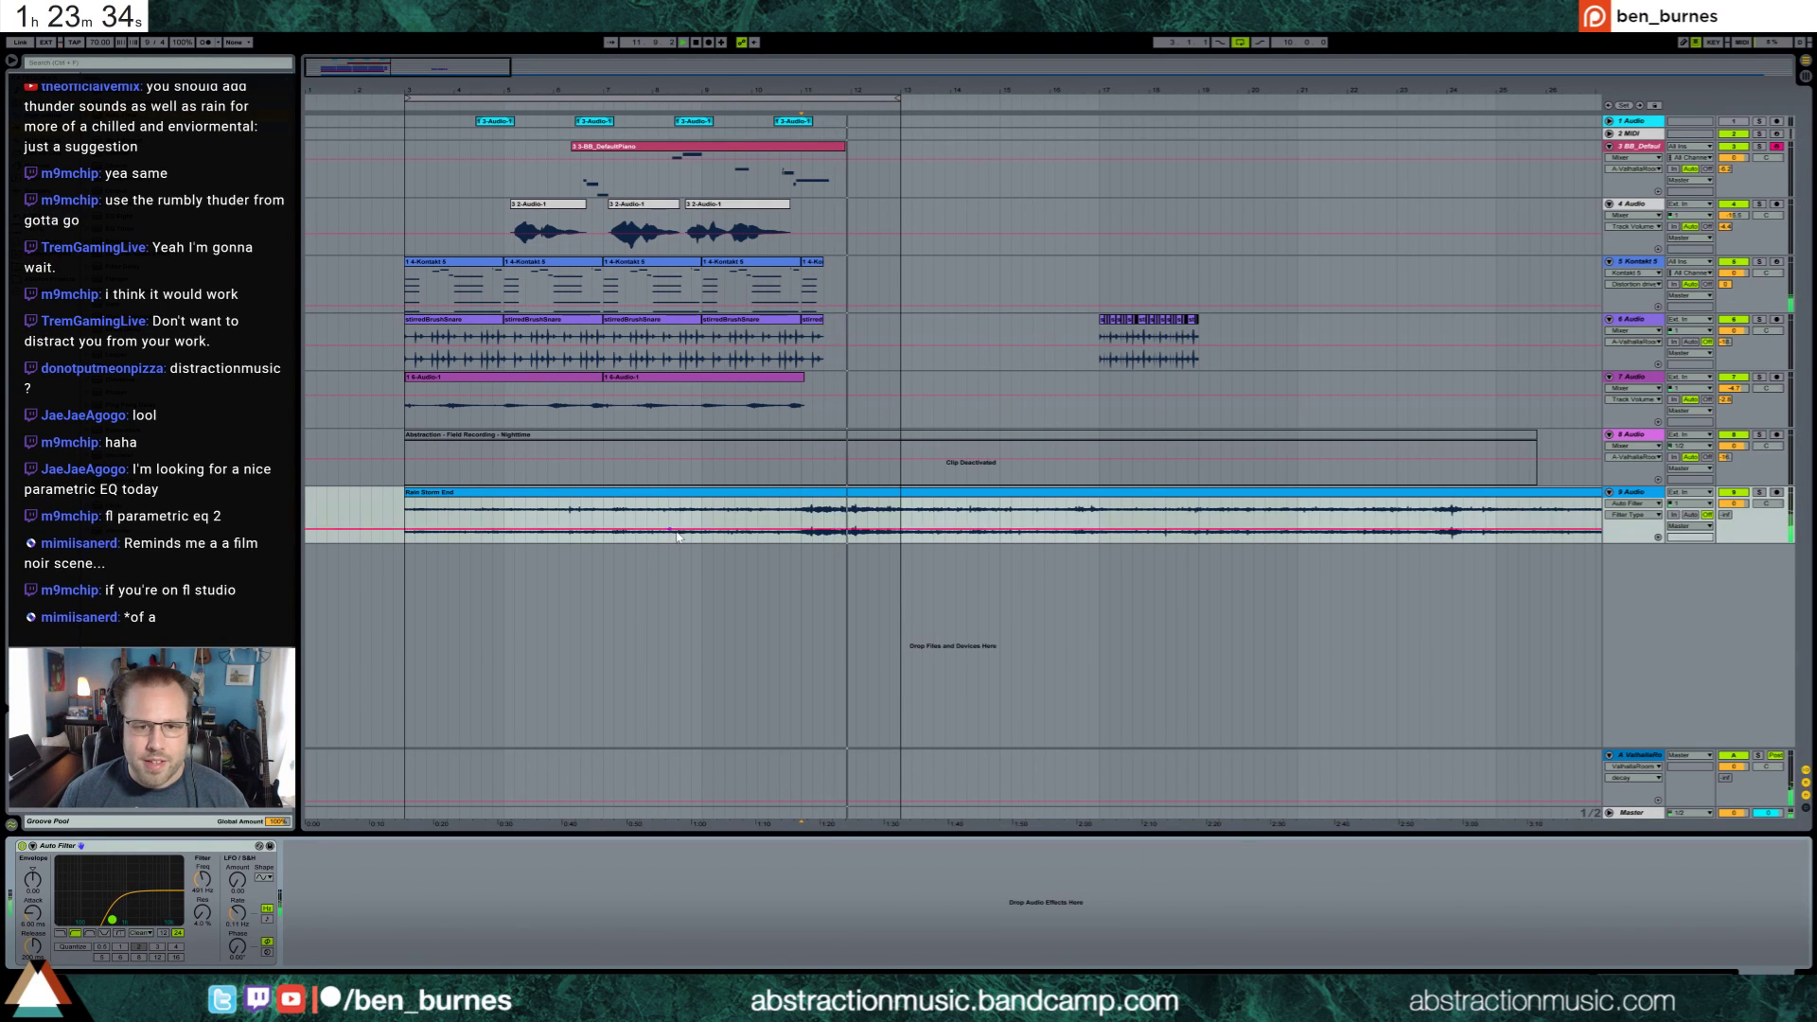
Shift the rain storm clip slightly later and extend its beginning back to bar 3
click(801, 516)
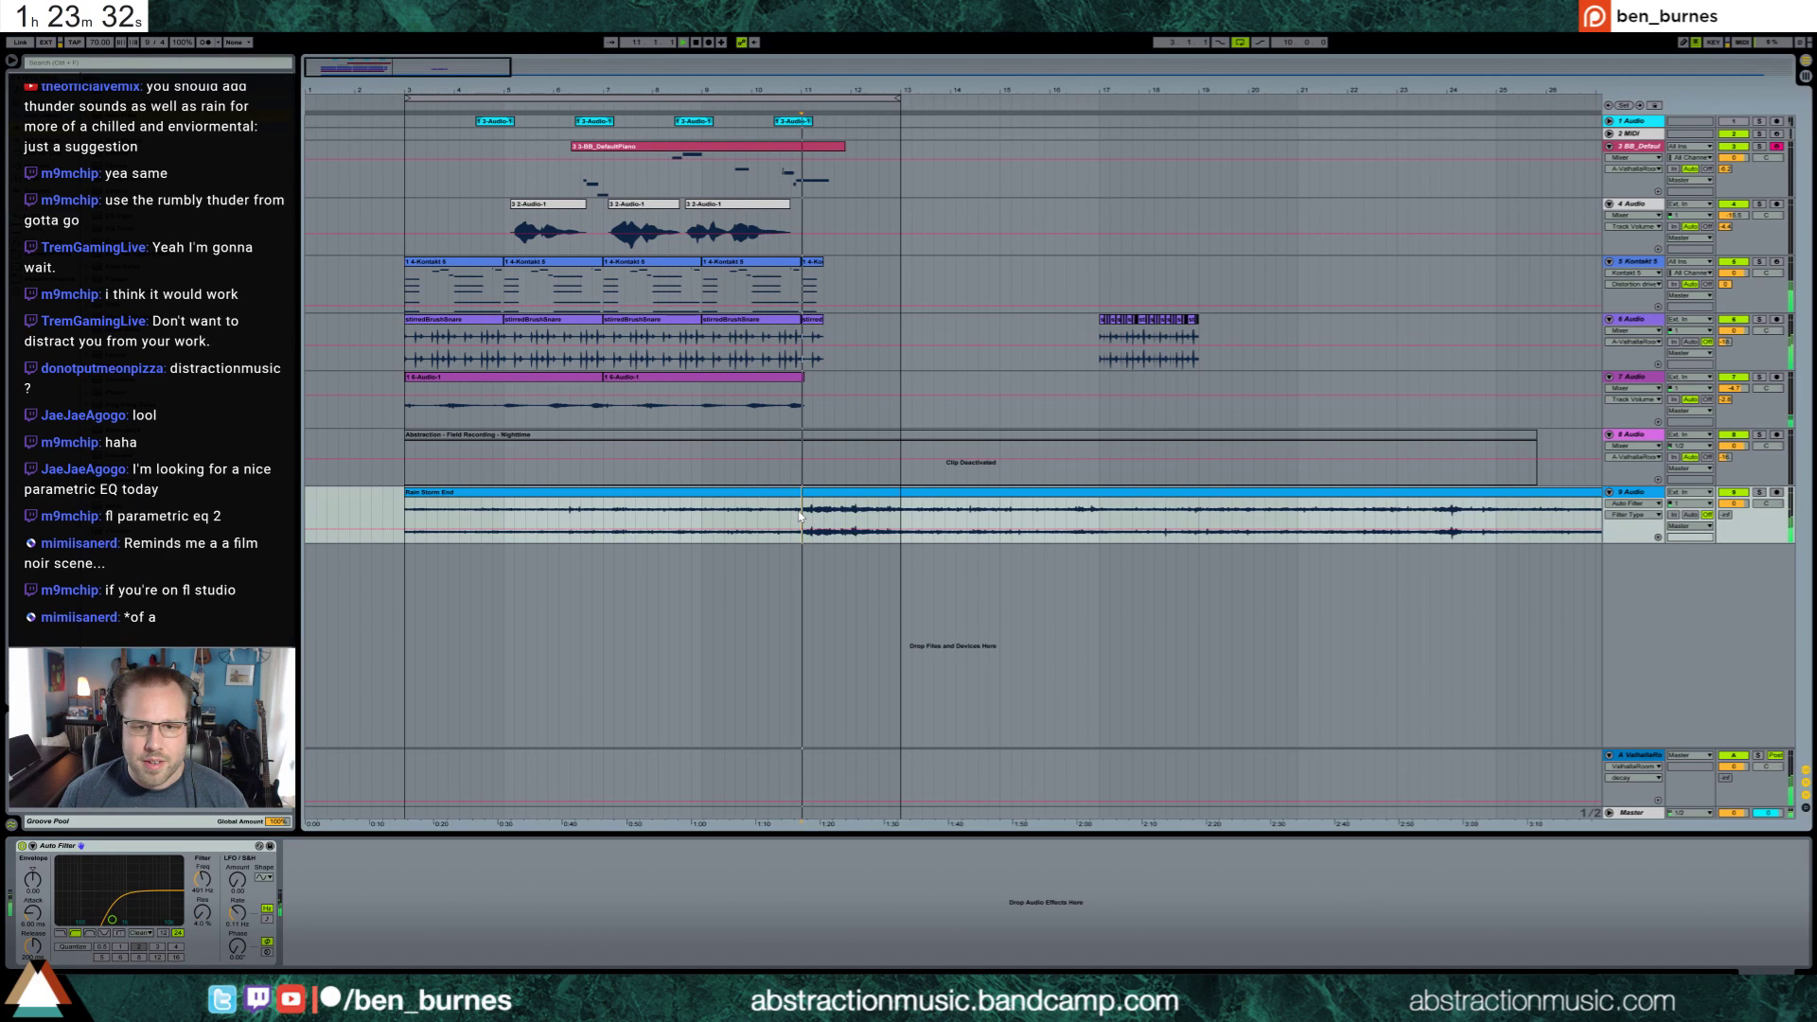
key(space)
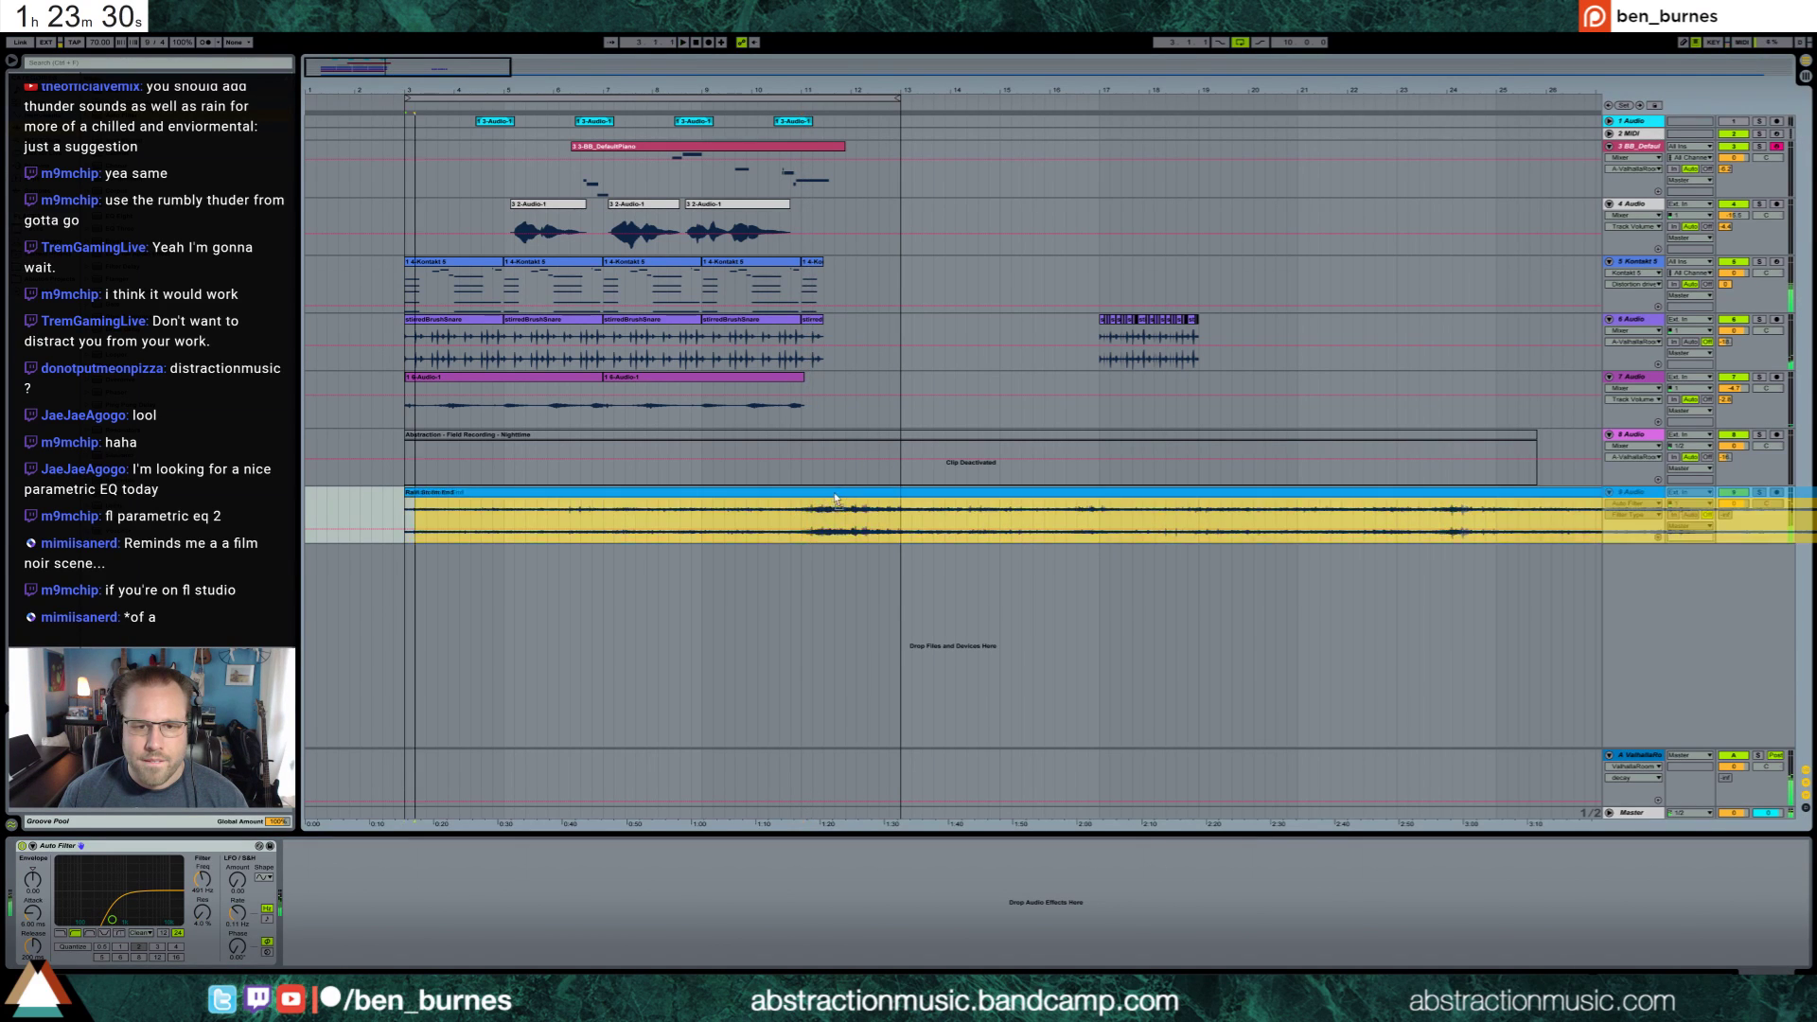
click(401, 493)
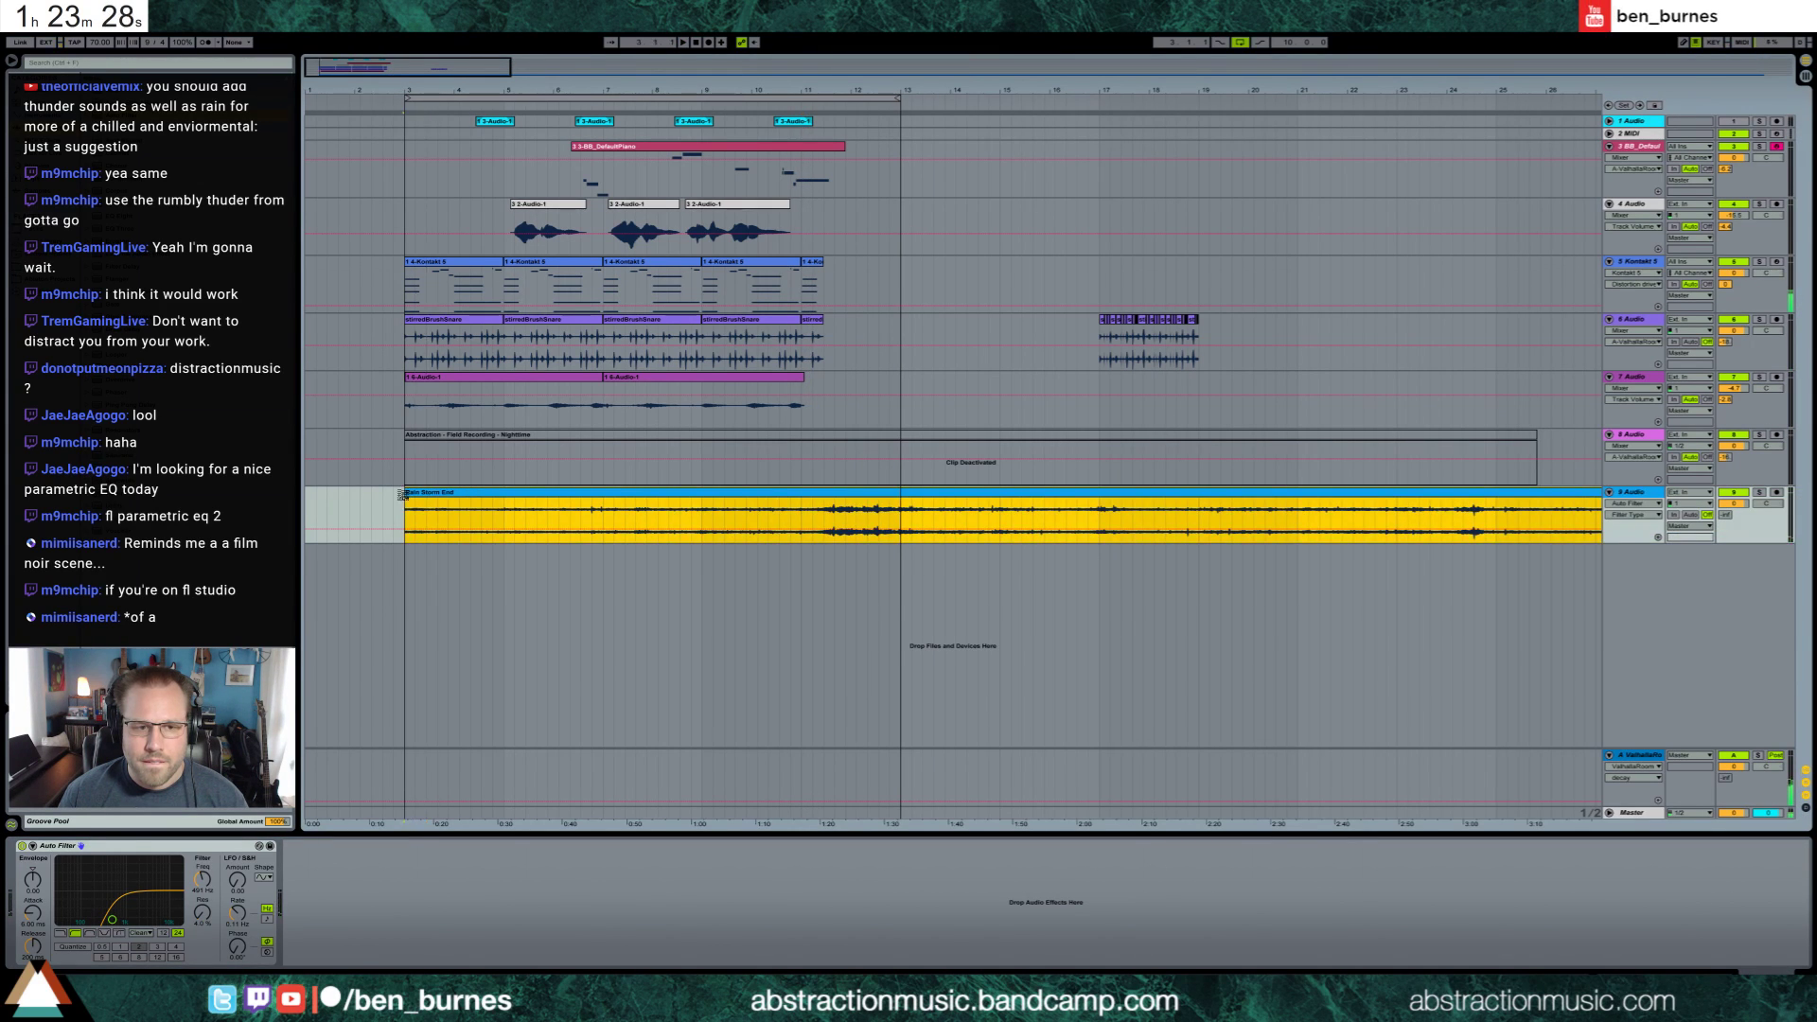
click(798, 520)
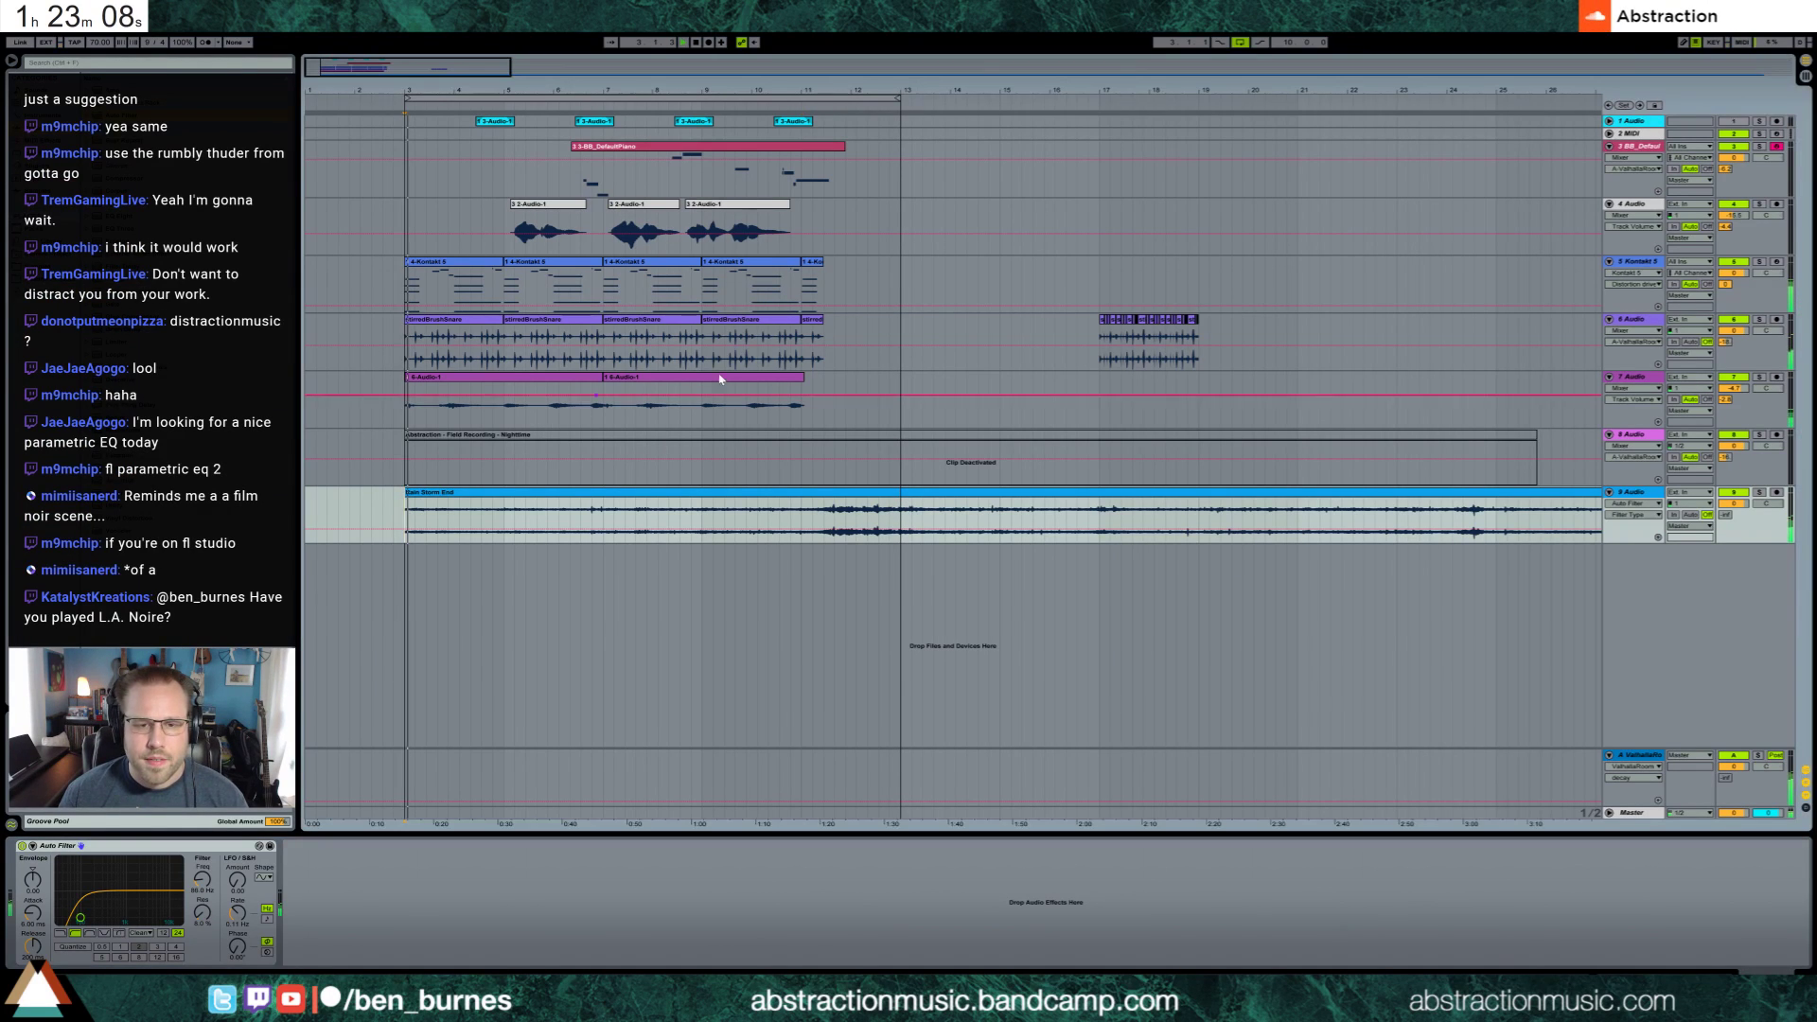
Copy the opening section of the track 7 audio clip to its end at bar 11, matching the loops above
click(495, 401)
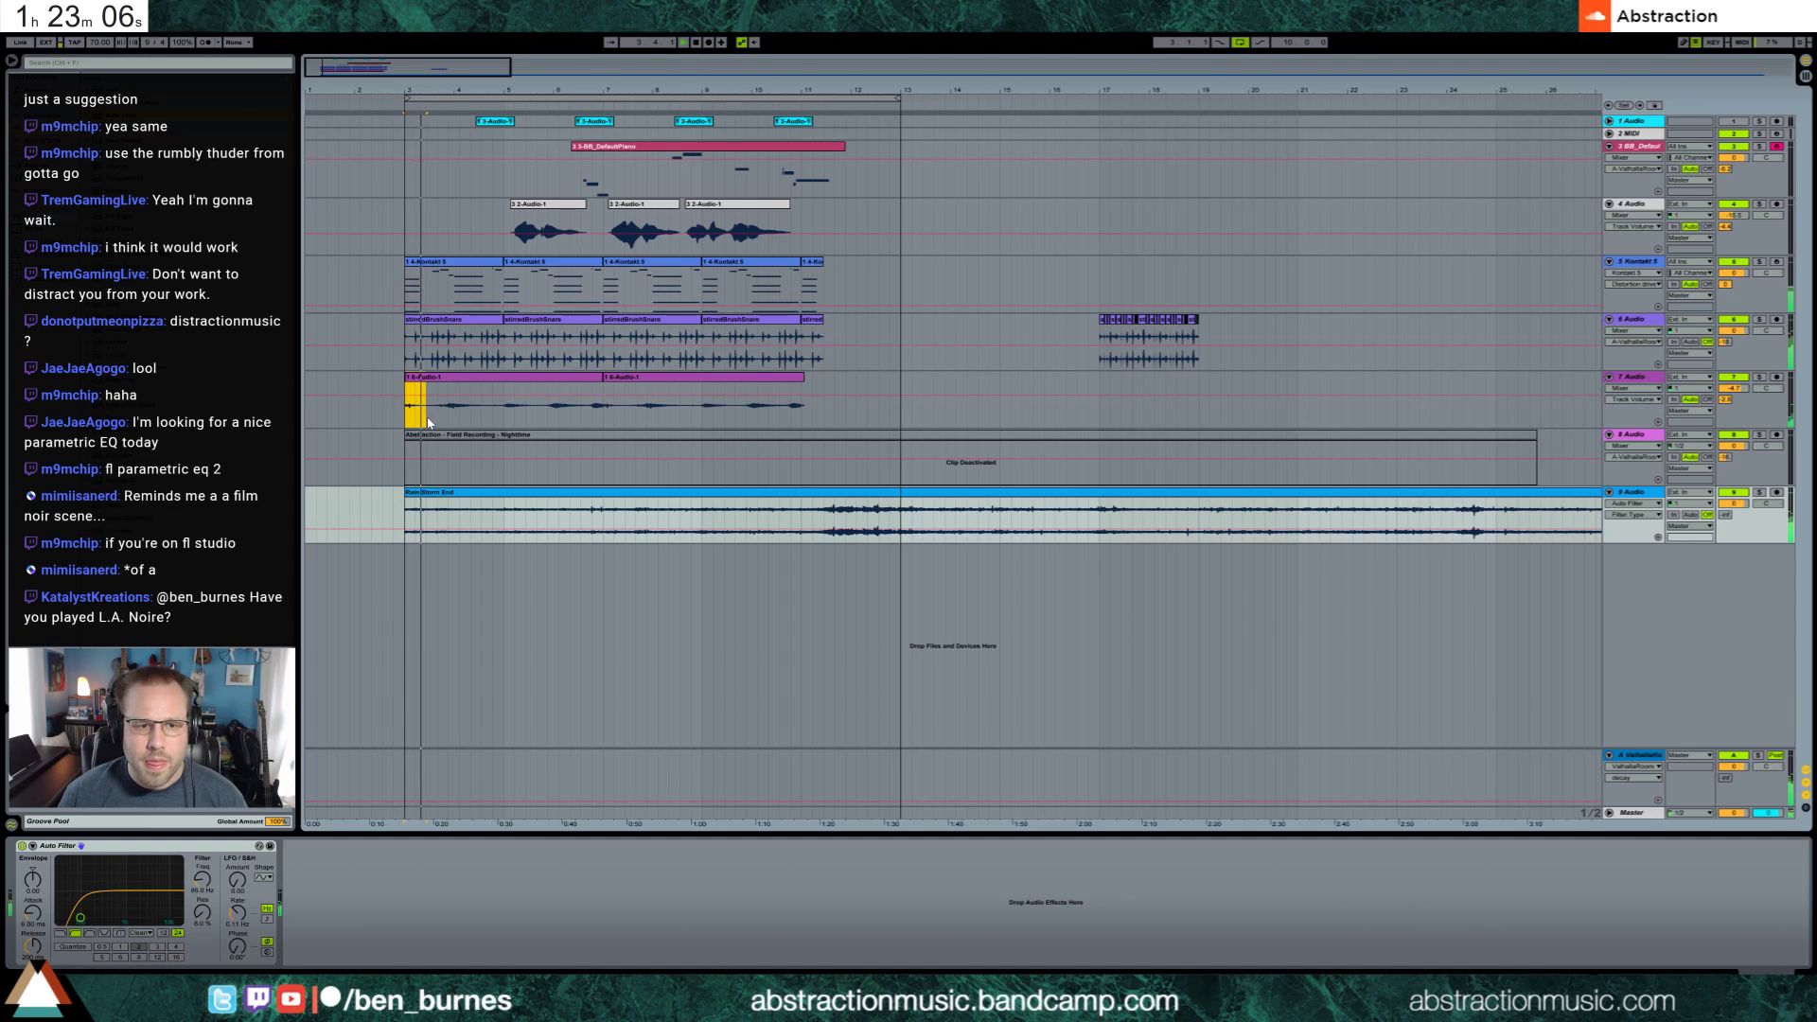
mouse_move(803, 387)
mouse_down()
mouse_move(849, 385)
mouse_move(826, 388)
mouse_up()
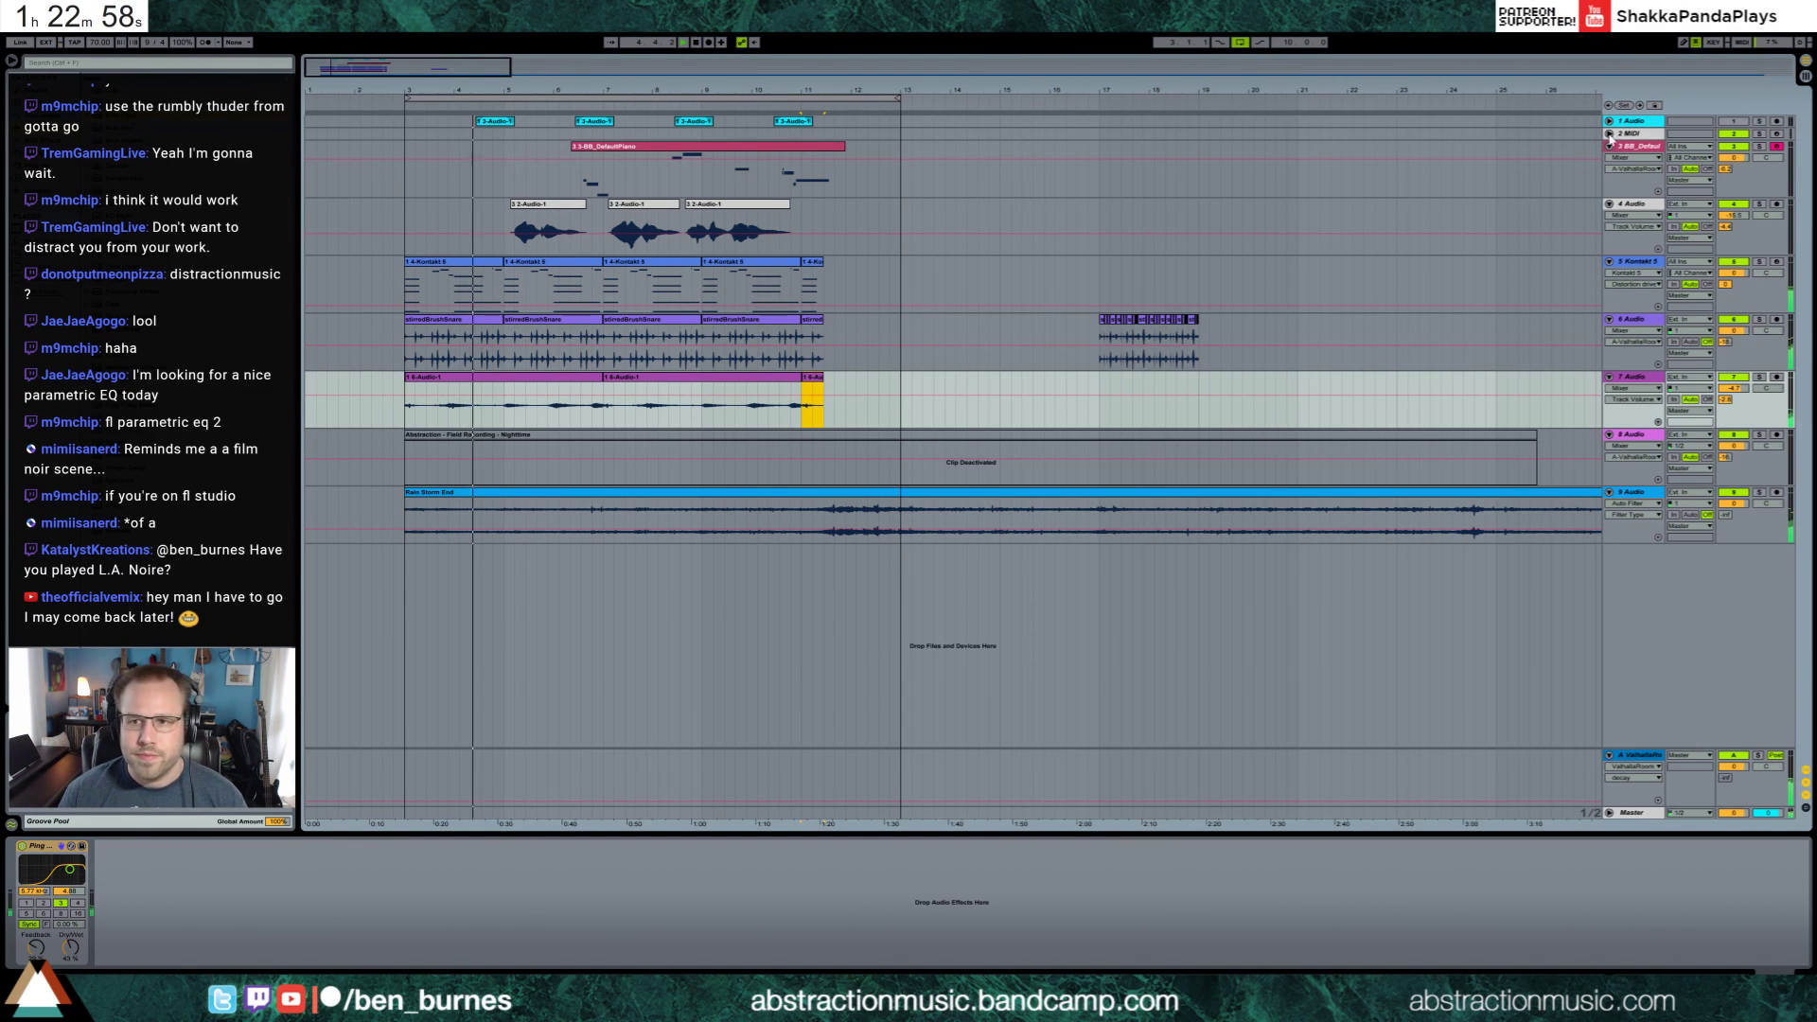
Delete the unneeded 1 Audio and 2 MIDI tracks at the start of the track list
click(1622, 122)
key(Delete)
key(Delete)
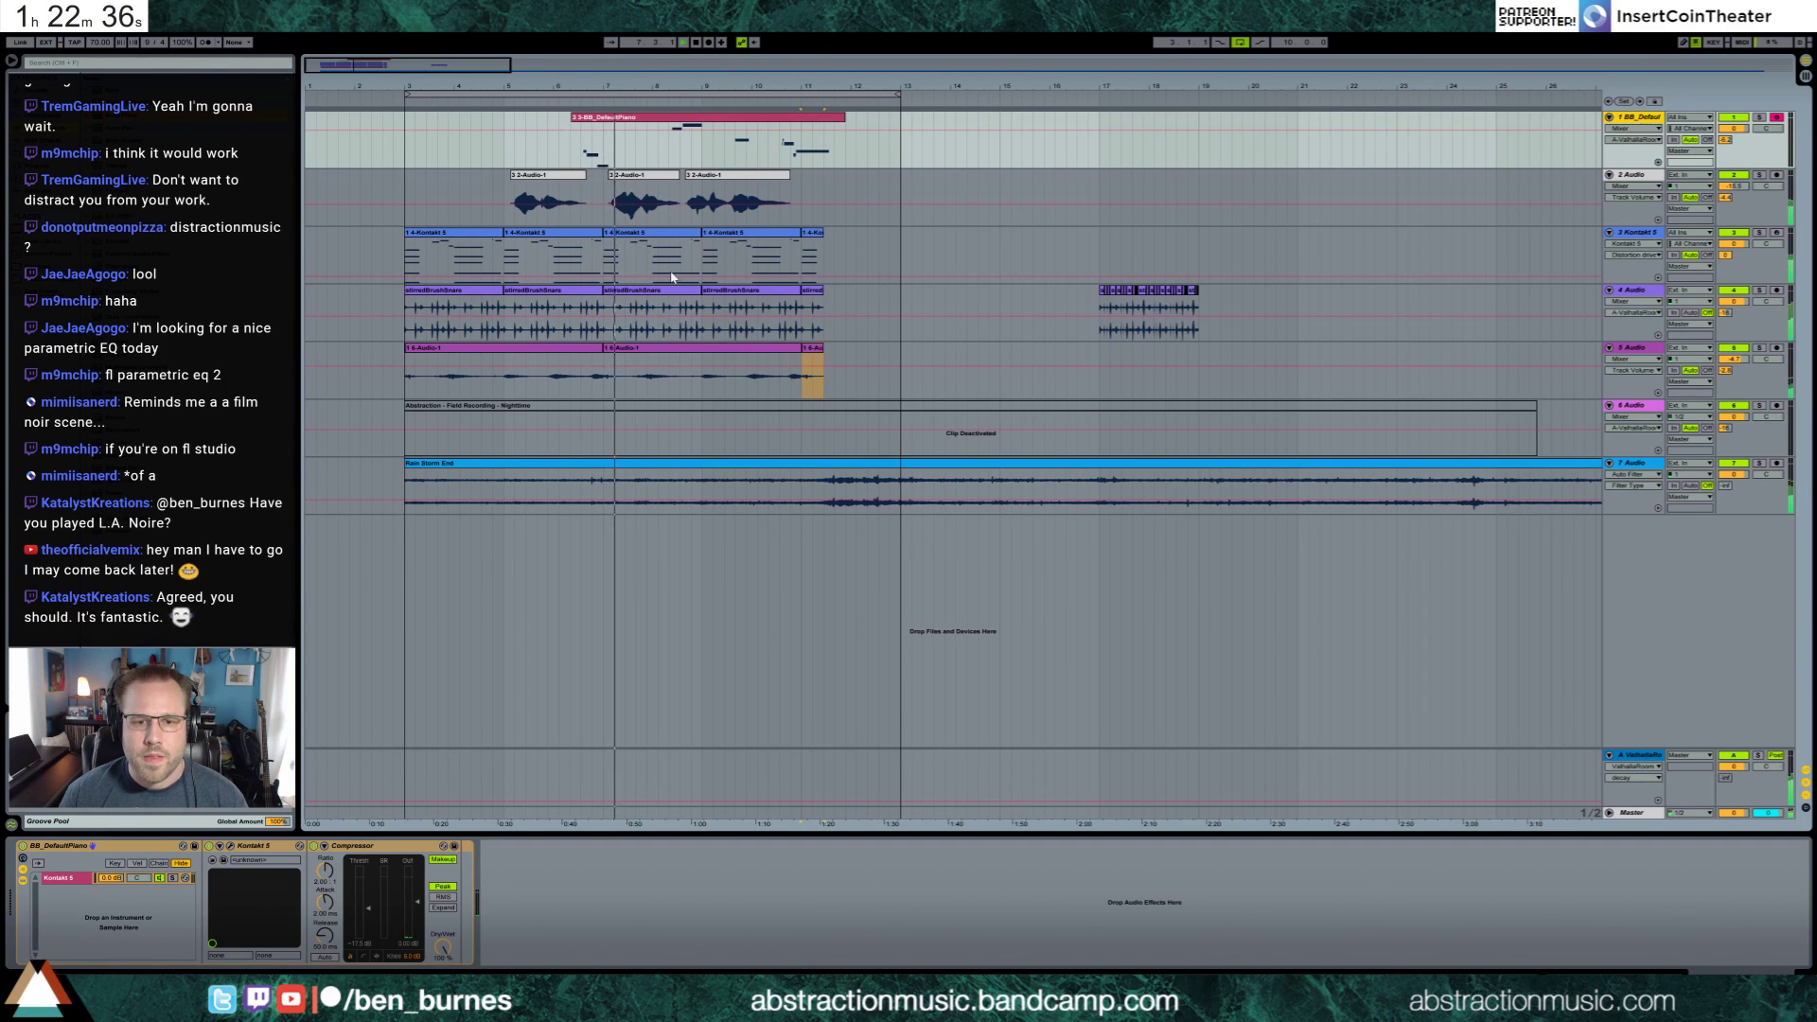
Lower the rain storm track's volume and delete the stray brush snare clip between bars 17 and 19
drag(1733, 474, 1733, 492)
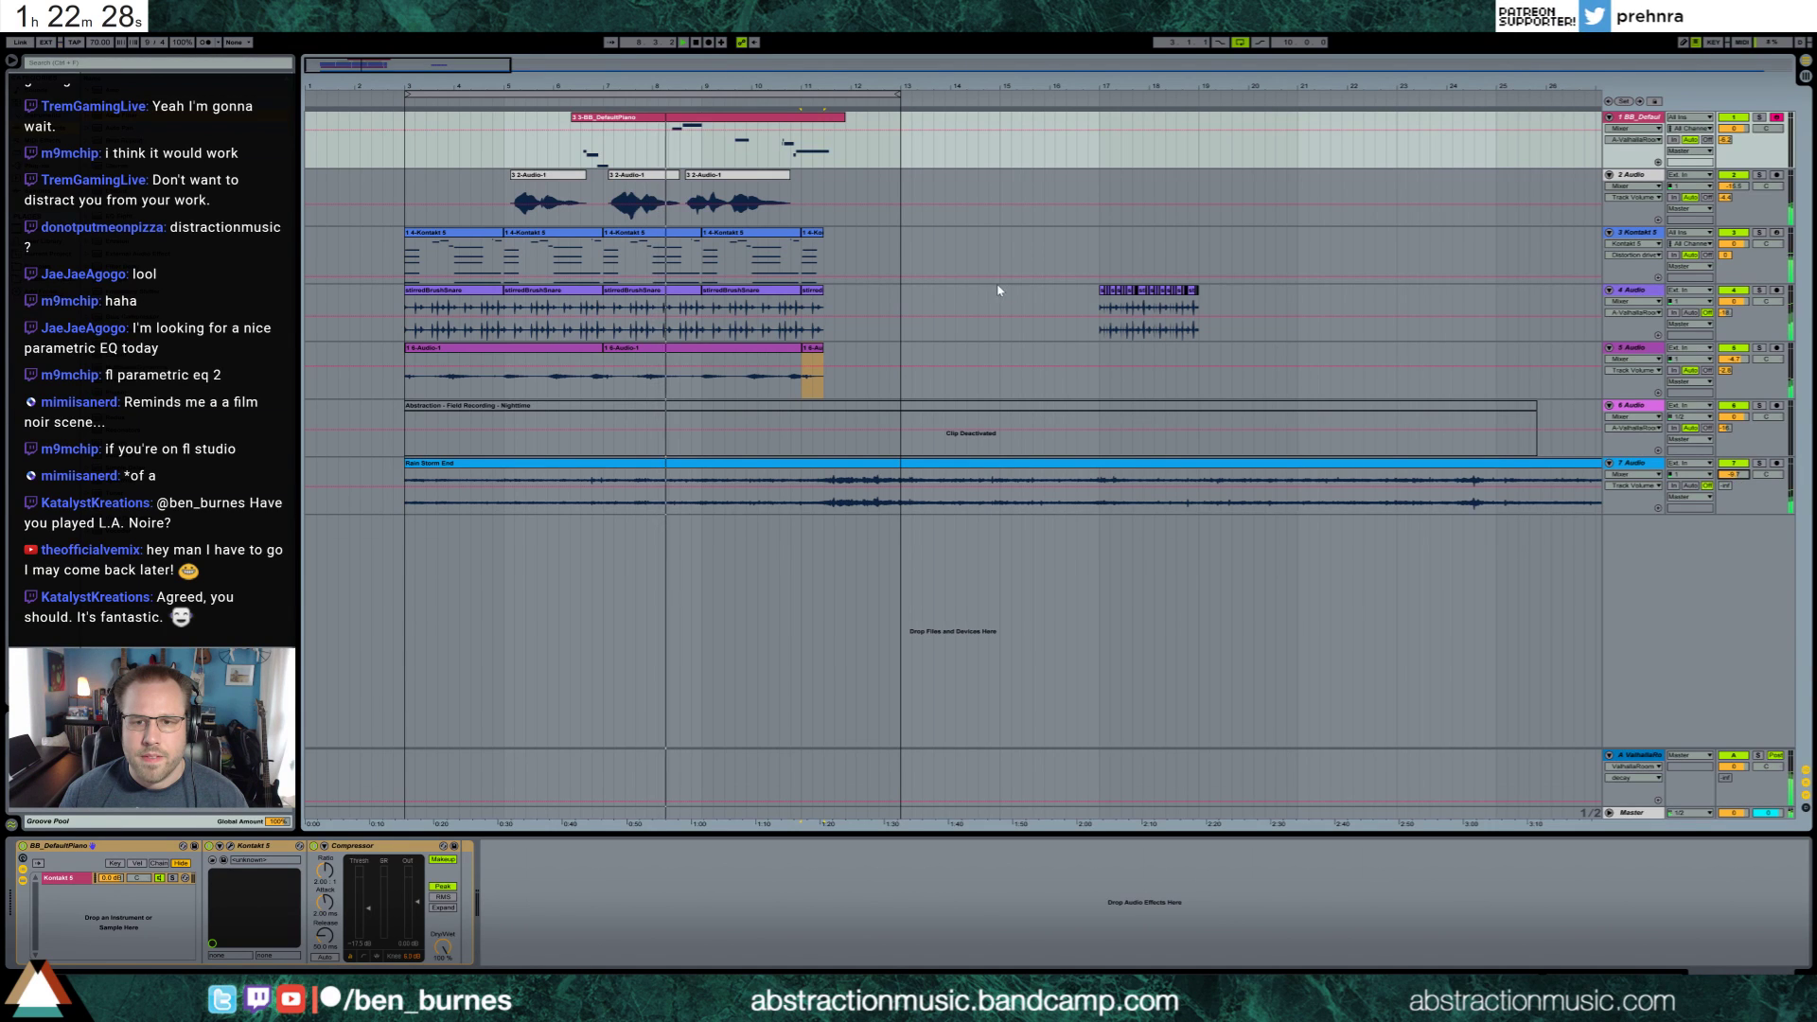
drag(1096, 304, 1199, 313)
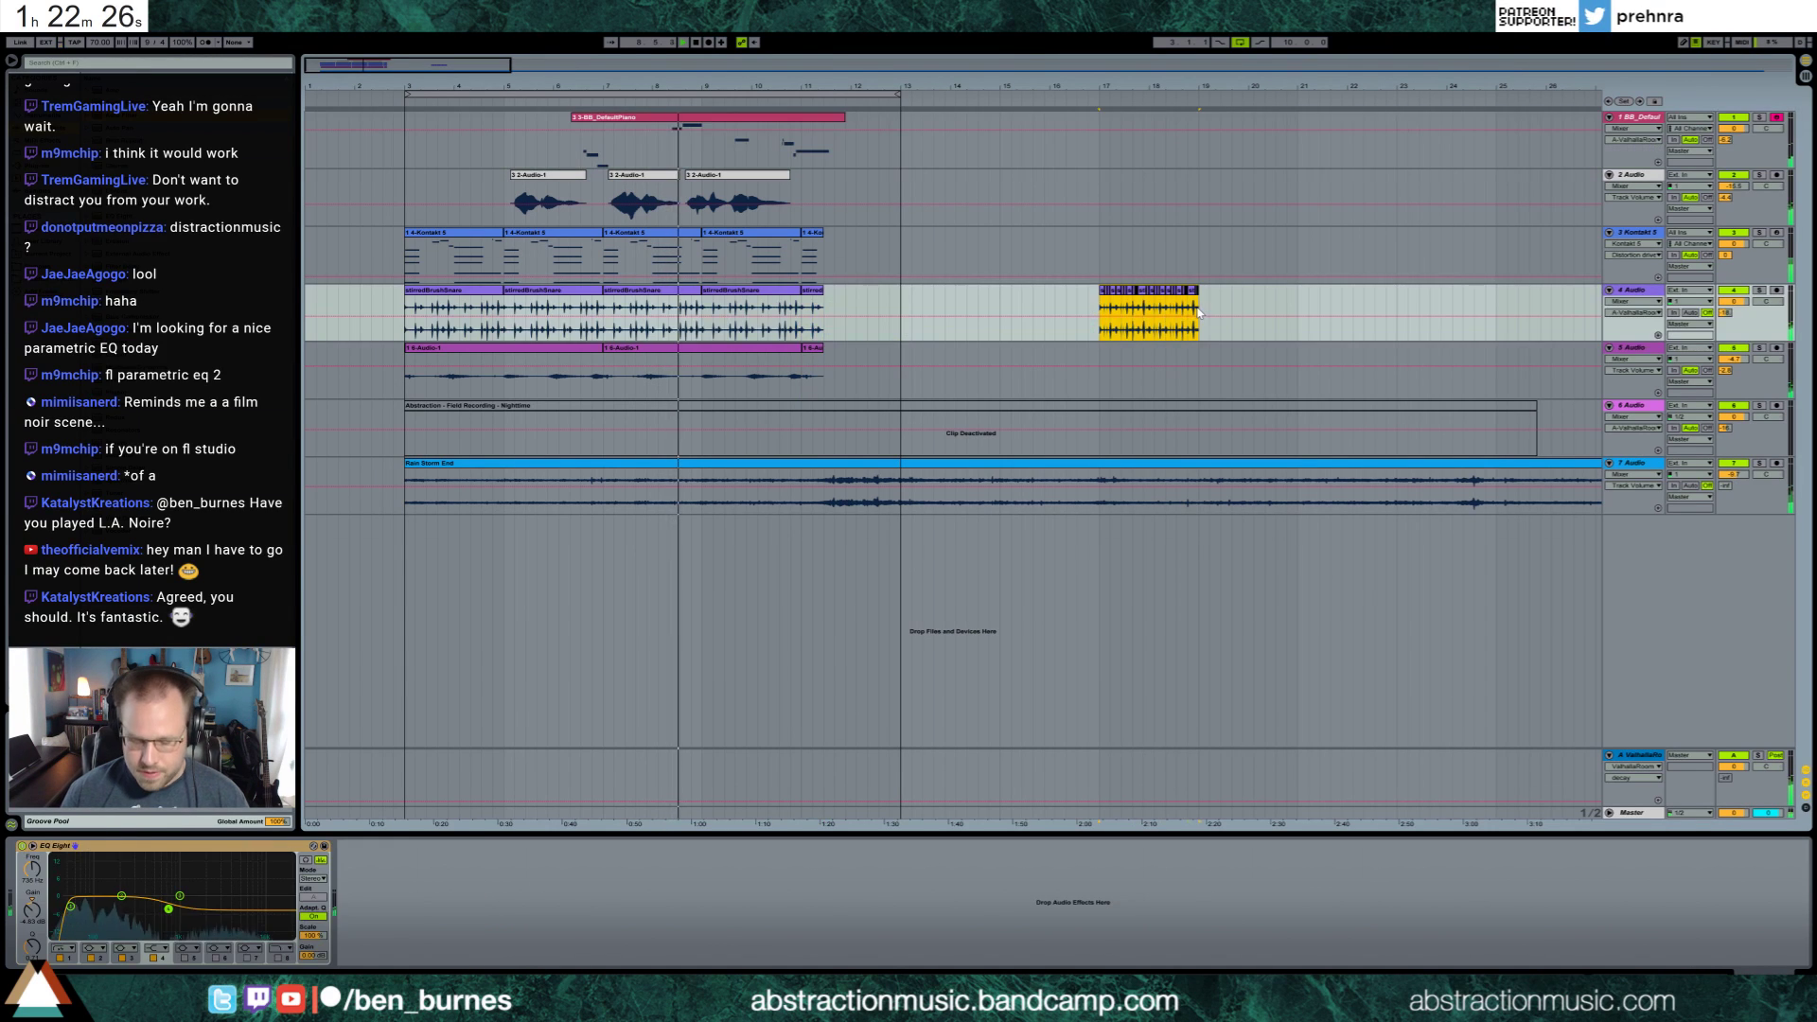
key(Delete)
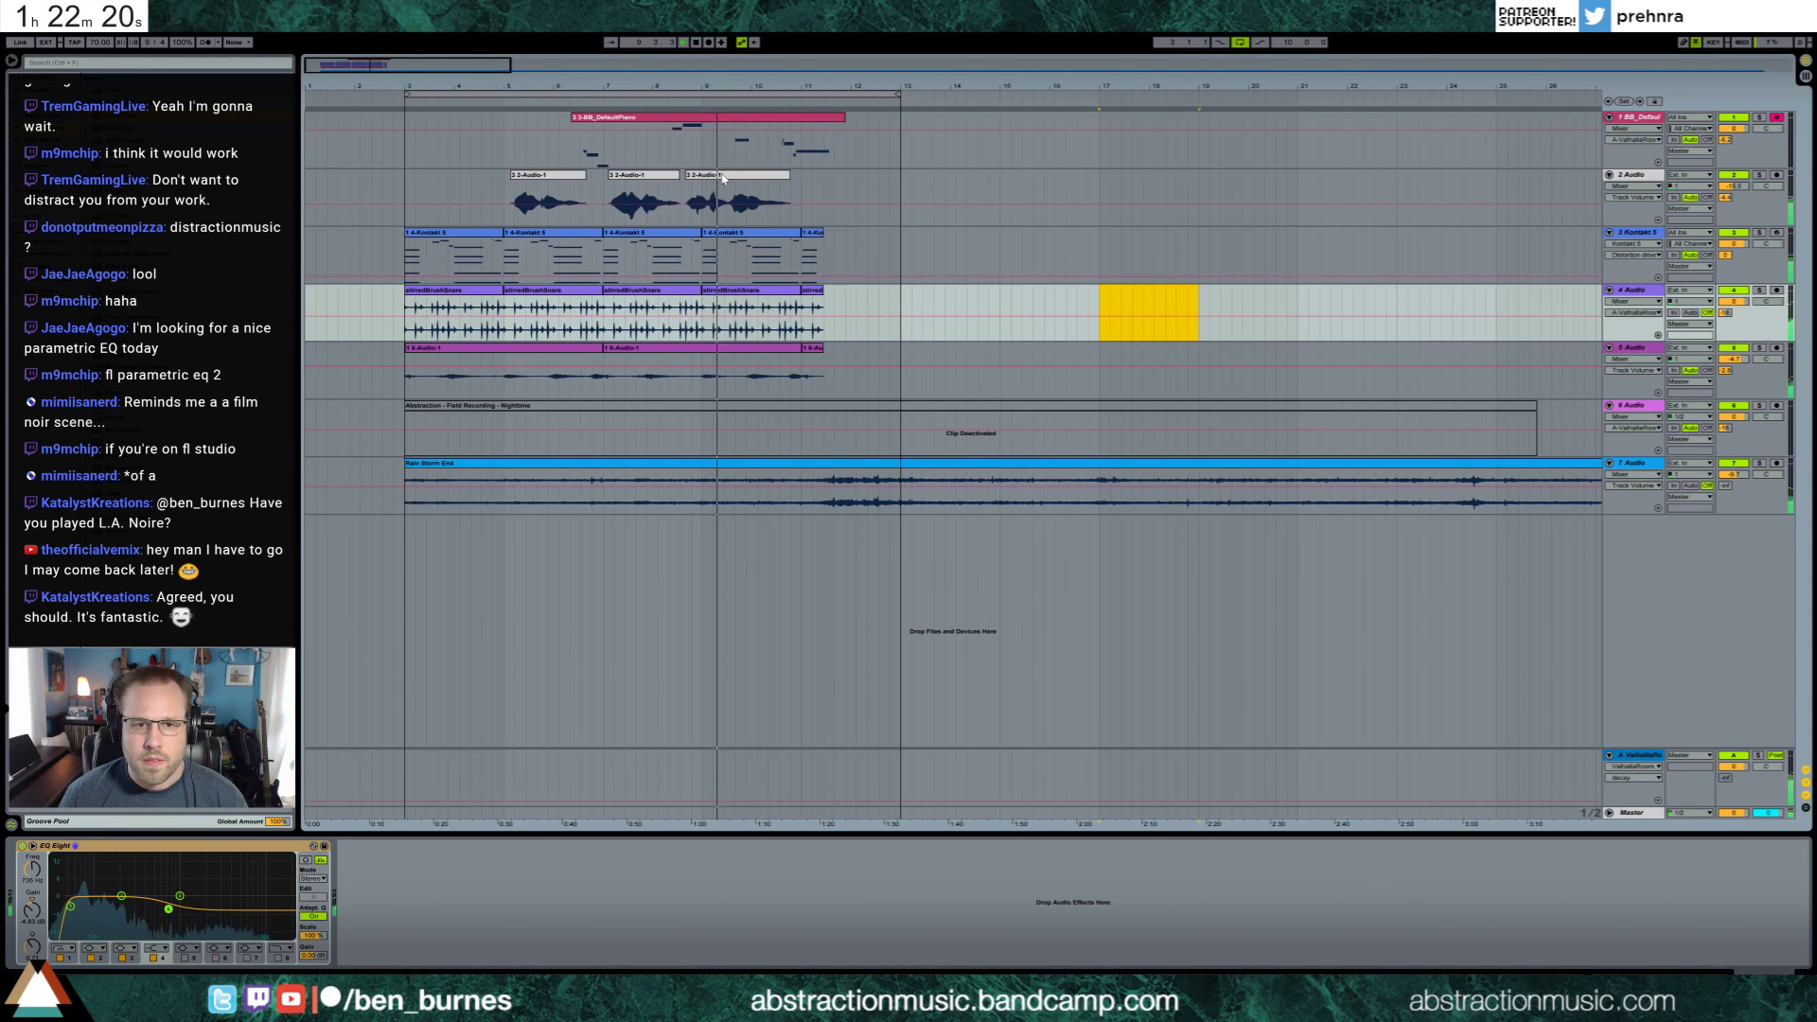
Insert a new MIDI track below the brush snare track and load a Drum Rack onto it
key(ctrl+shift+t)
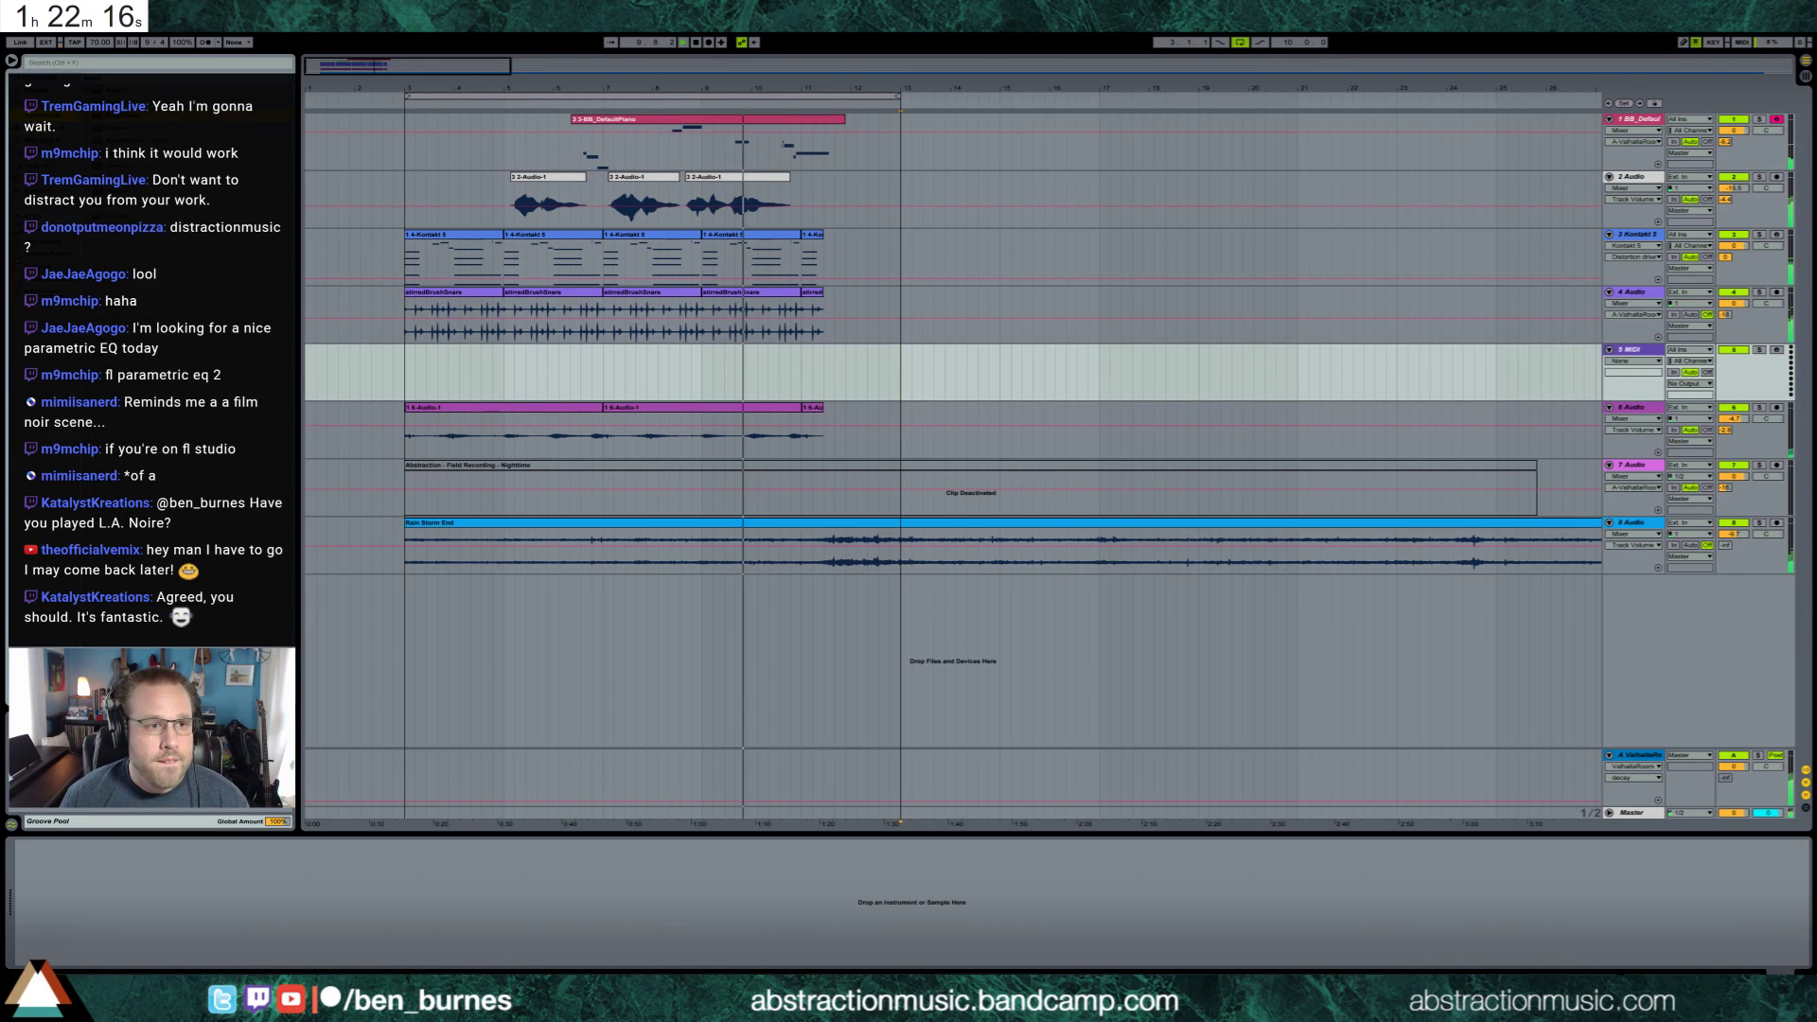
drag(151, 284, 651, 369)
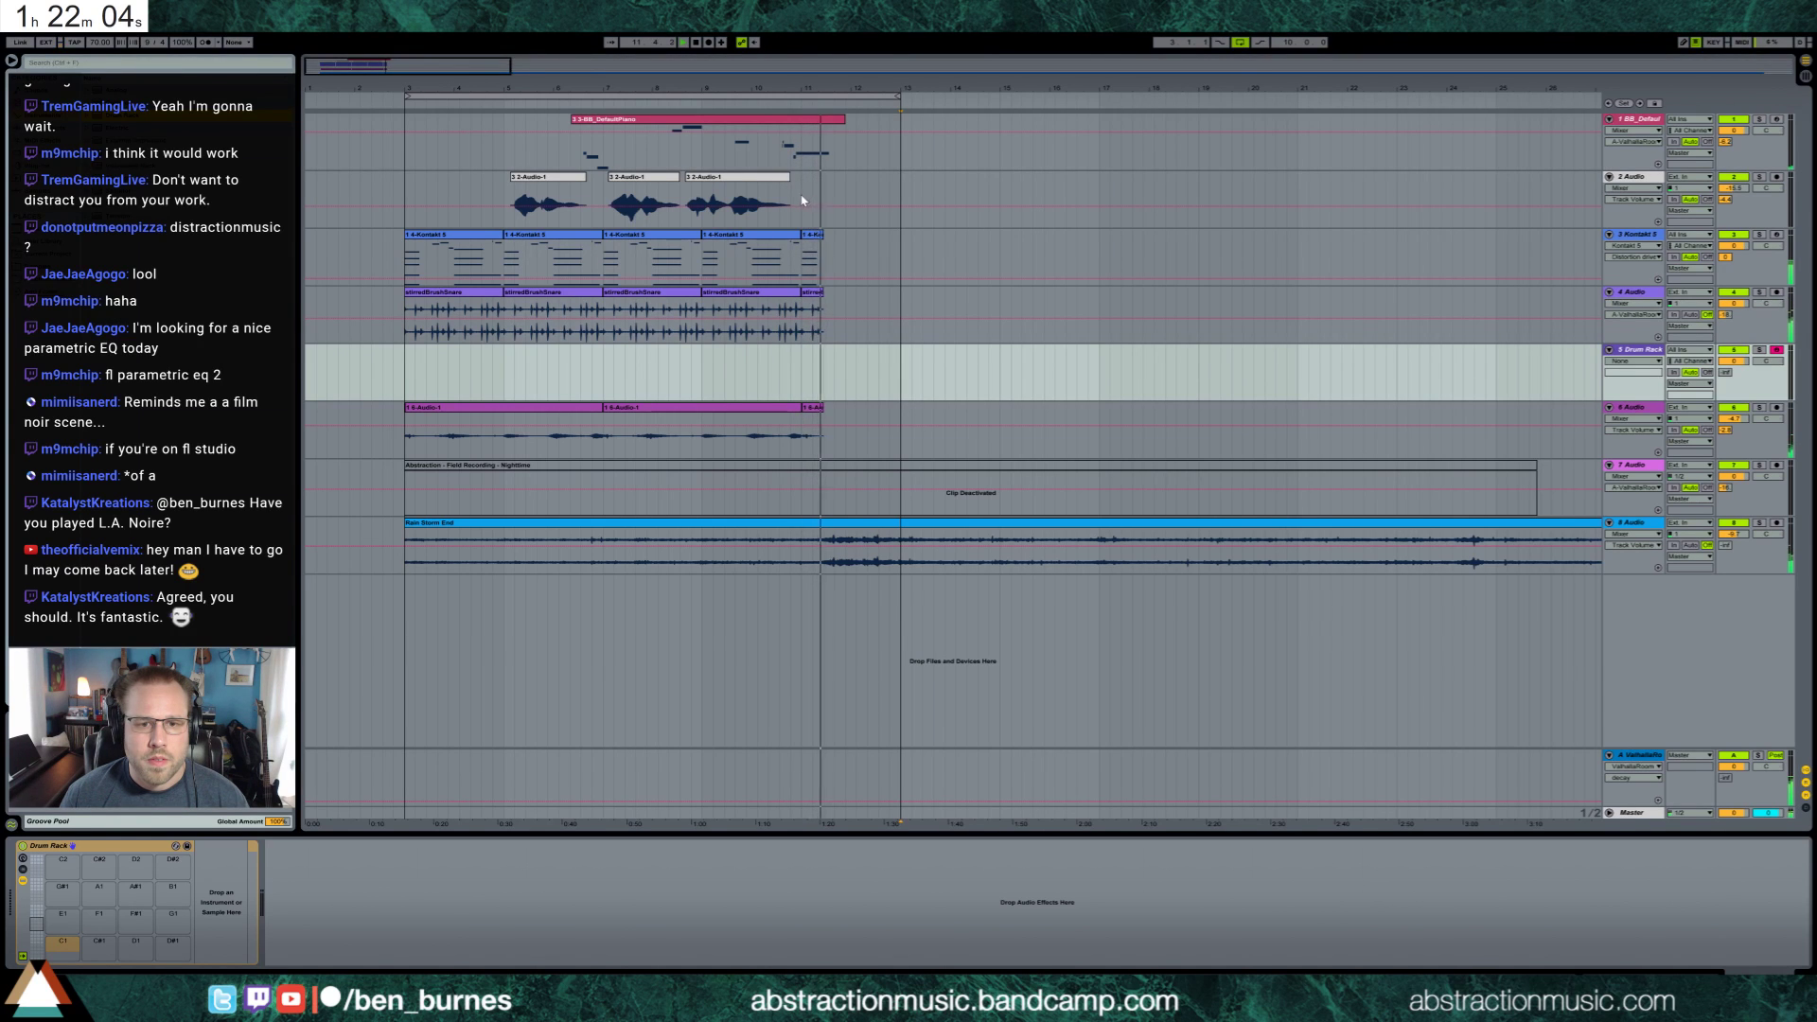
Duplicate the last short section of the brush snare loop directly after its end
scroll(956, 322, up, 6)
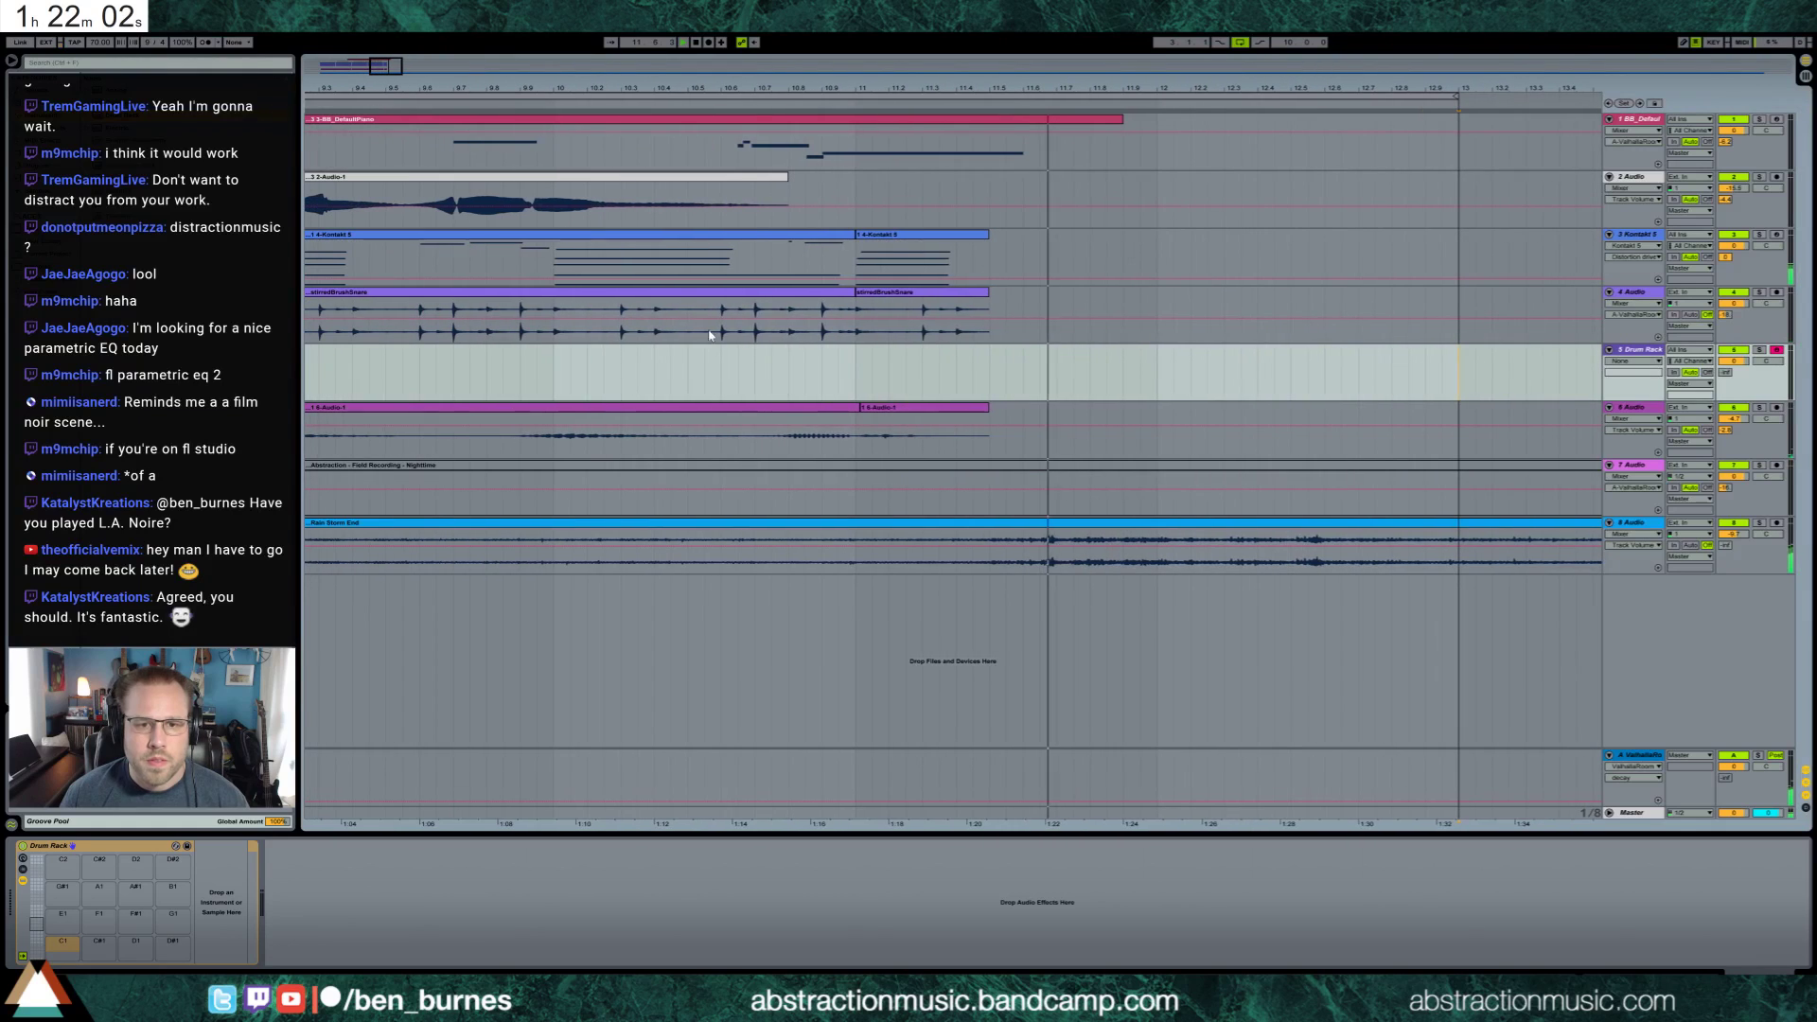
drag(956, 322, 988, 322)
key(ctrl+d)
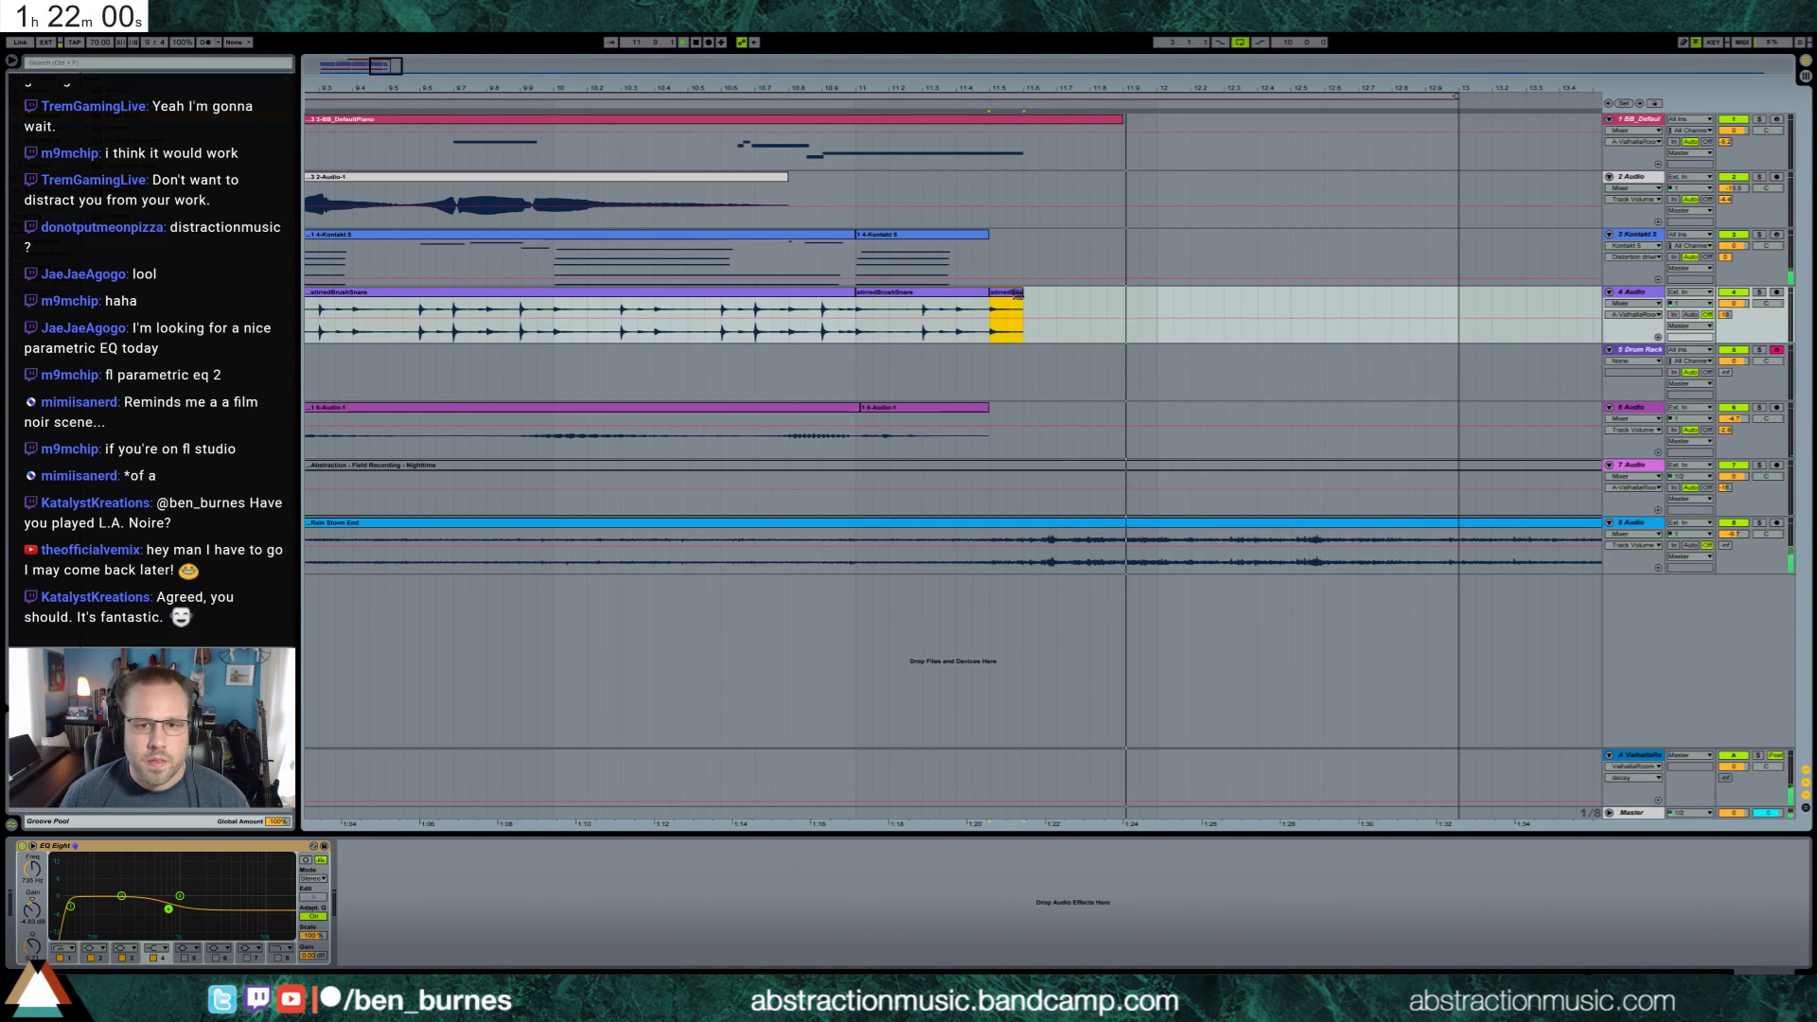
Copy the opening of the brush snare clip at bar 11 and paste it where that clip ends, before the duplicated piece
drag(856, 321, 922, 321)
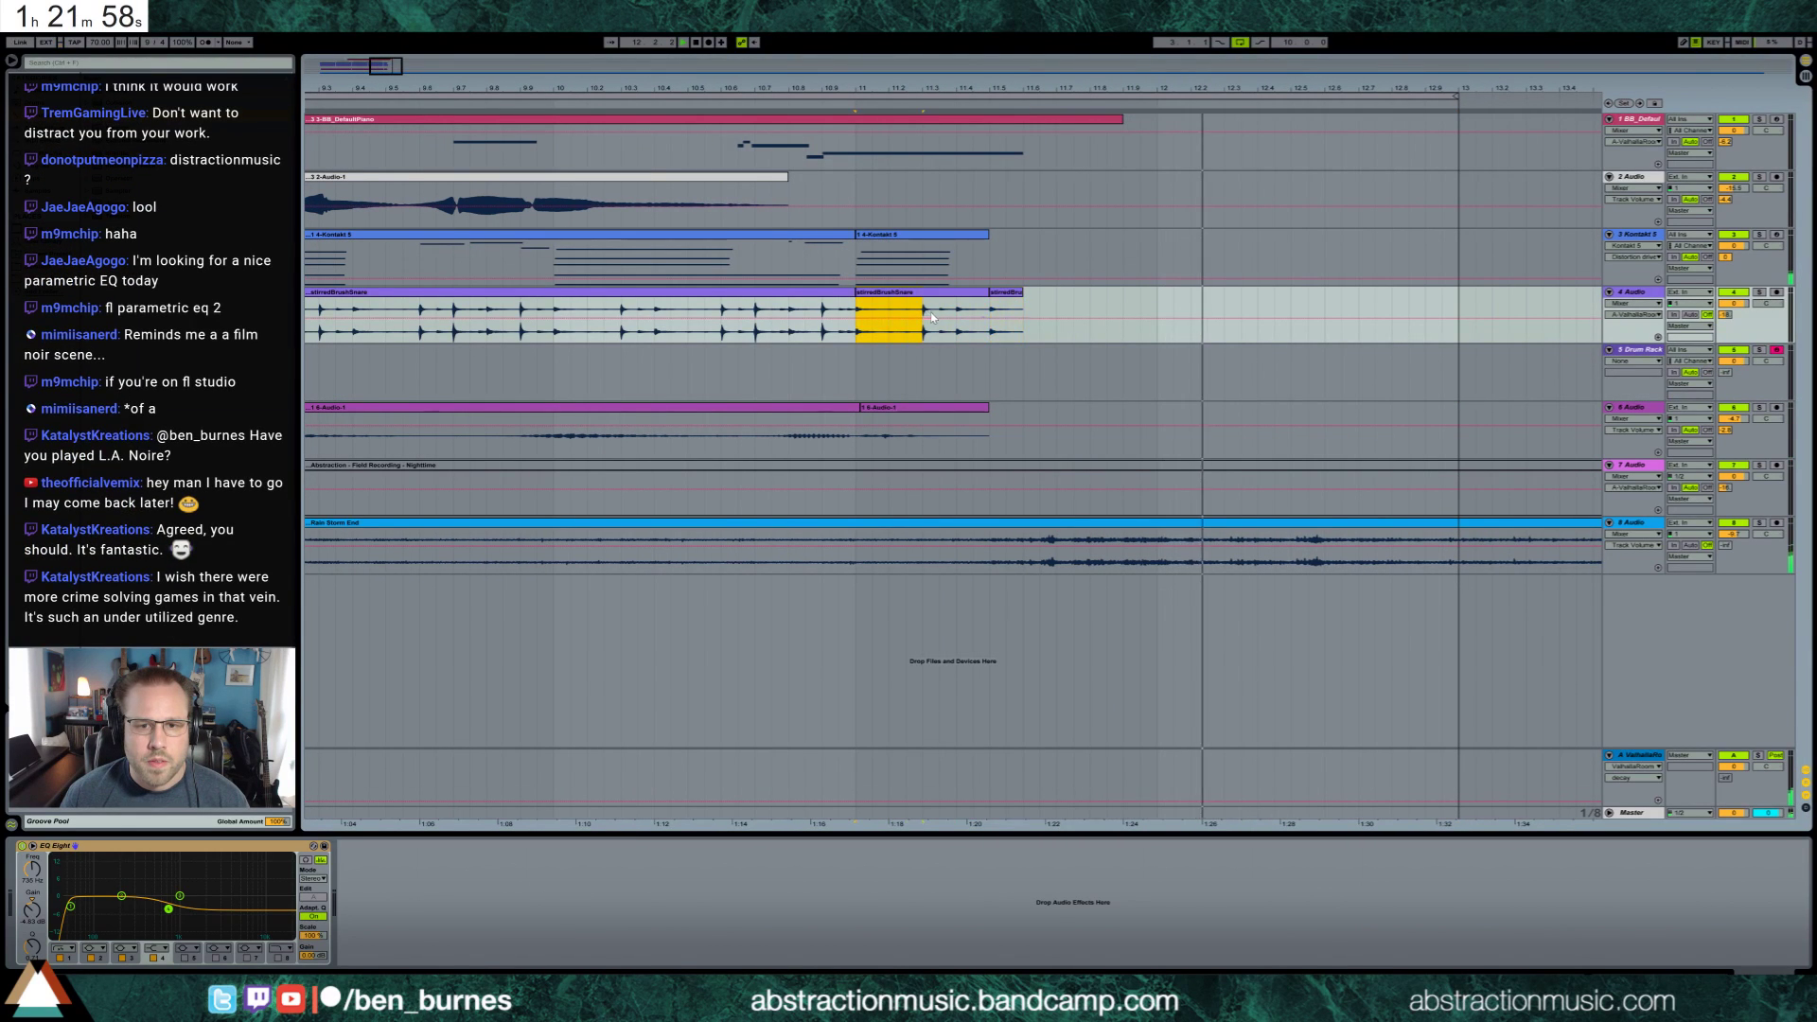
key(ctrl+c)
click(990, 310)
key(ctrl+v)
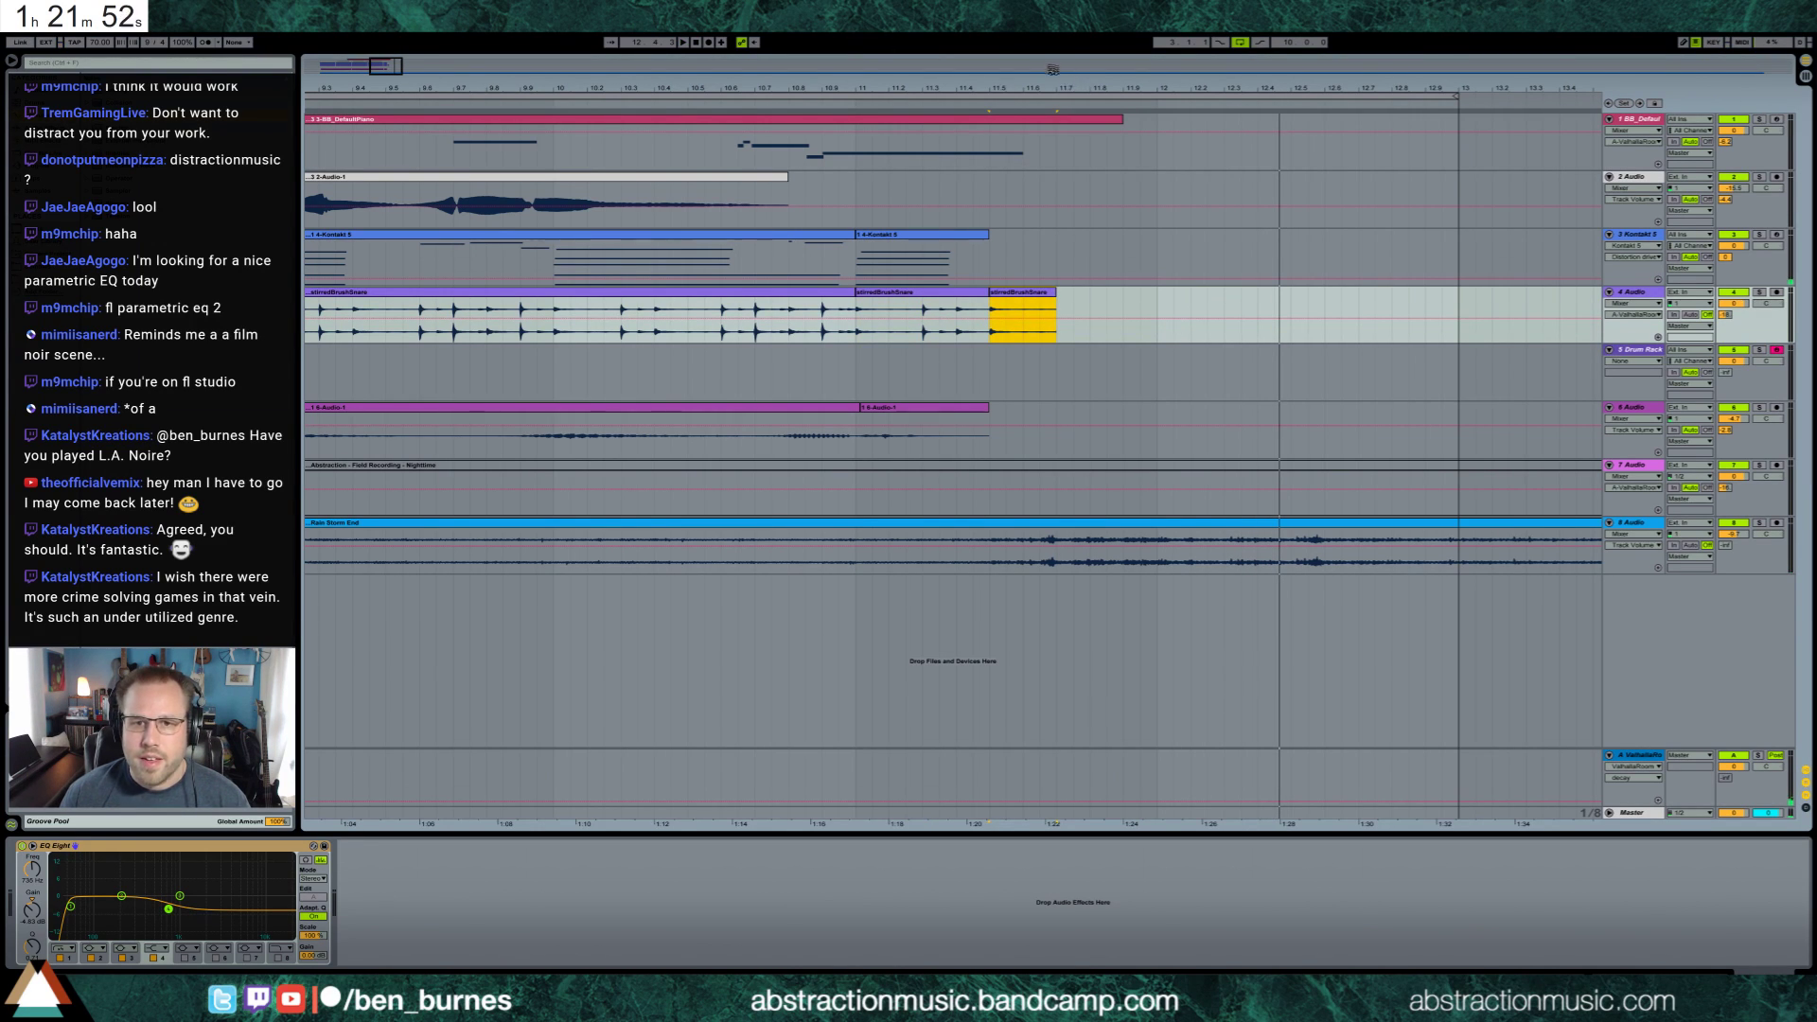
Delete the track holding the deactivated Abstraction - Field Recording - Nighttime clip
key(minus)
key(minus)
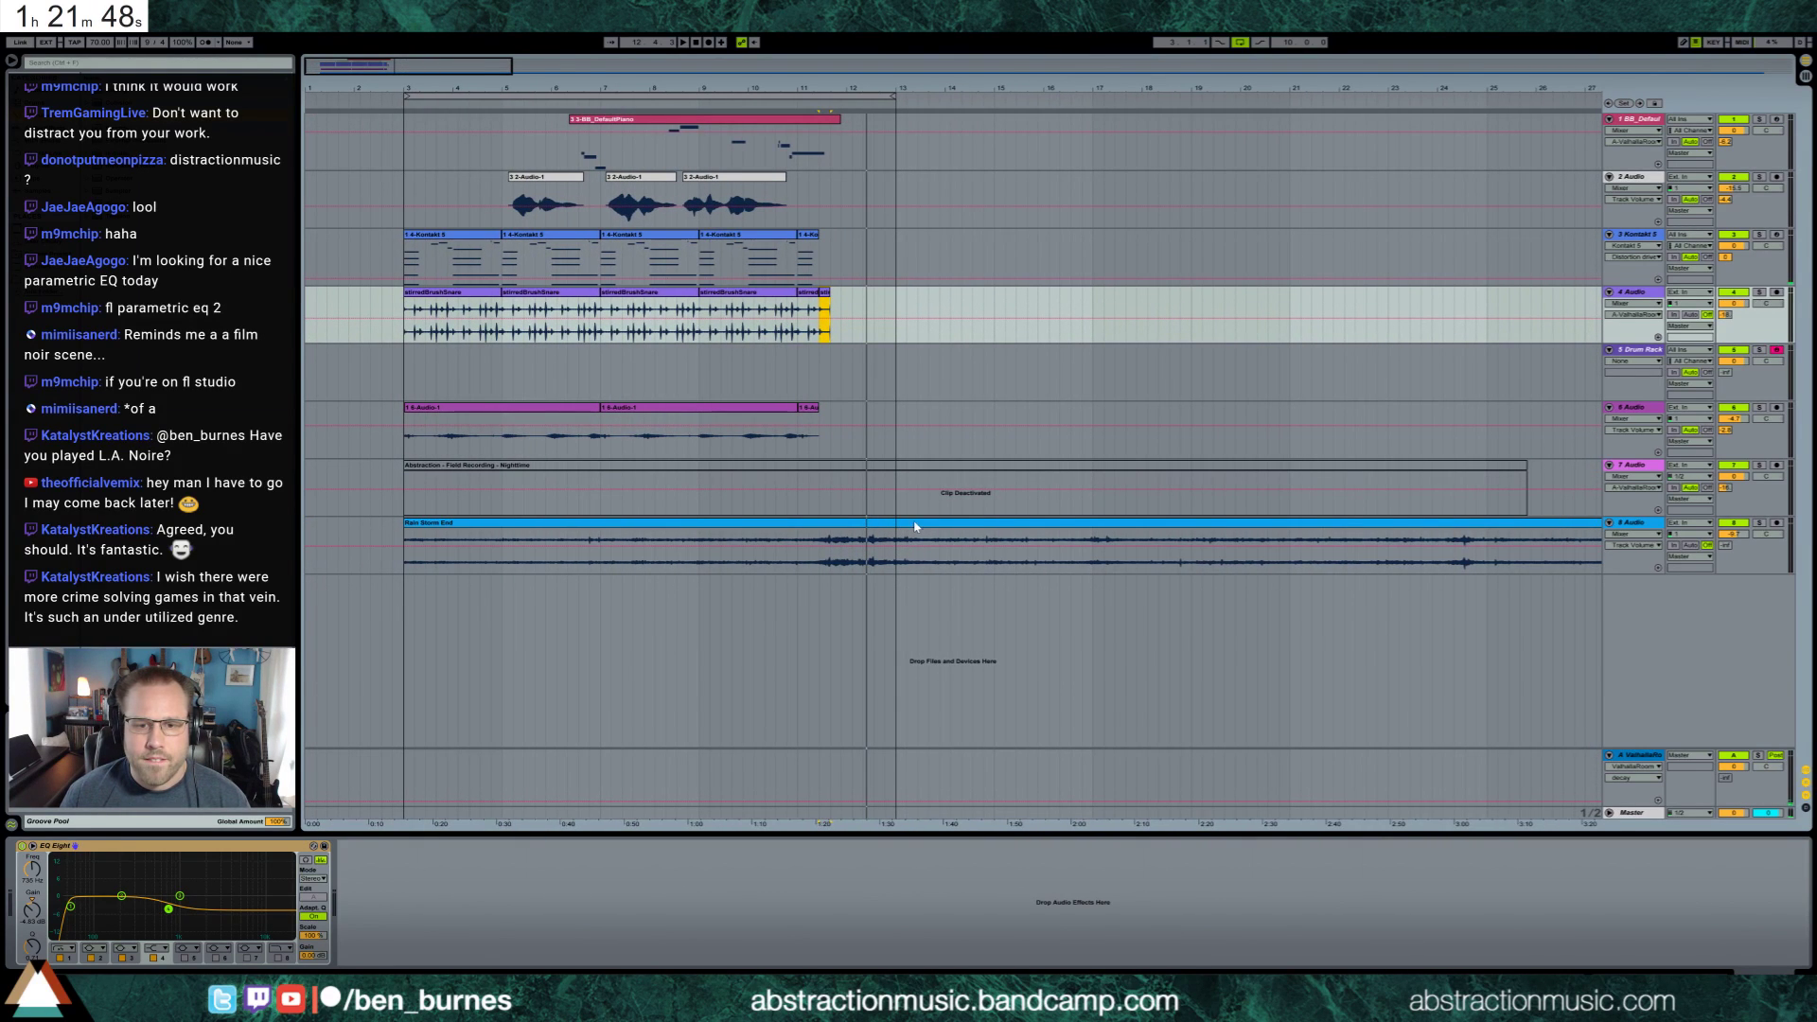
click(899, 456)
click(1419, 485)
click(1630, 470)
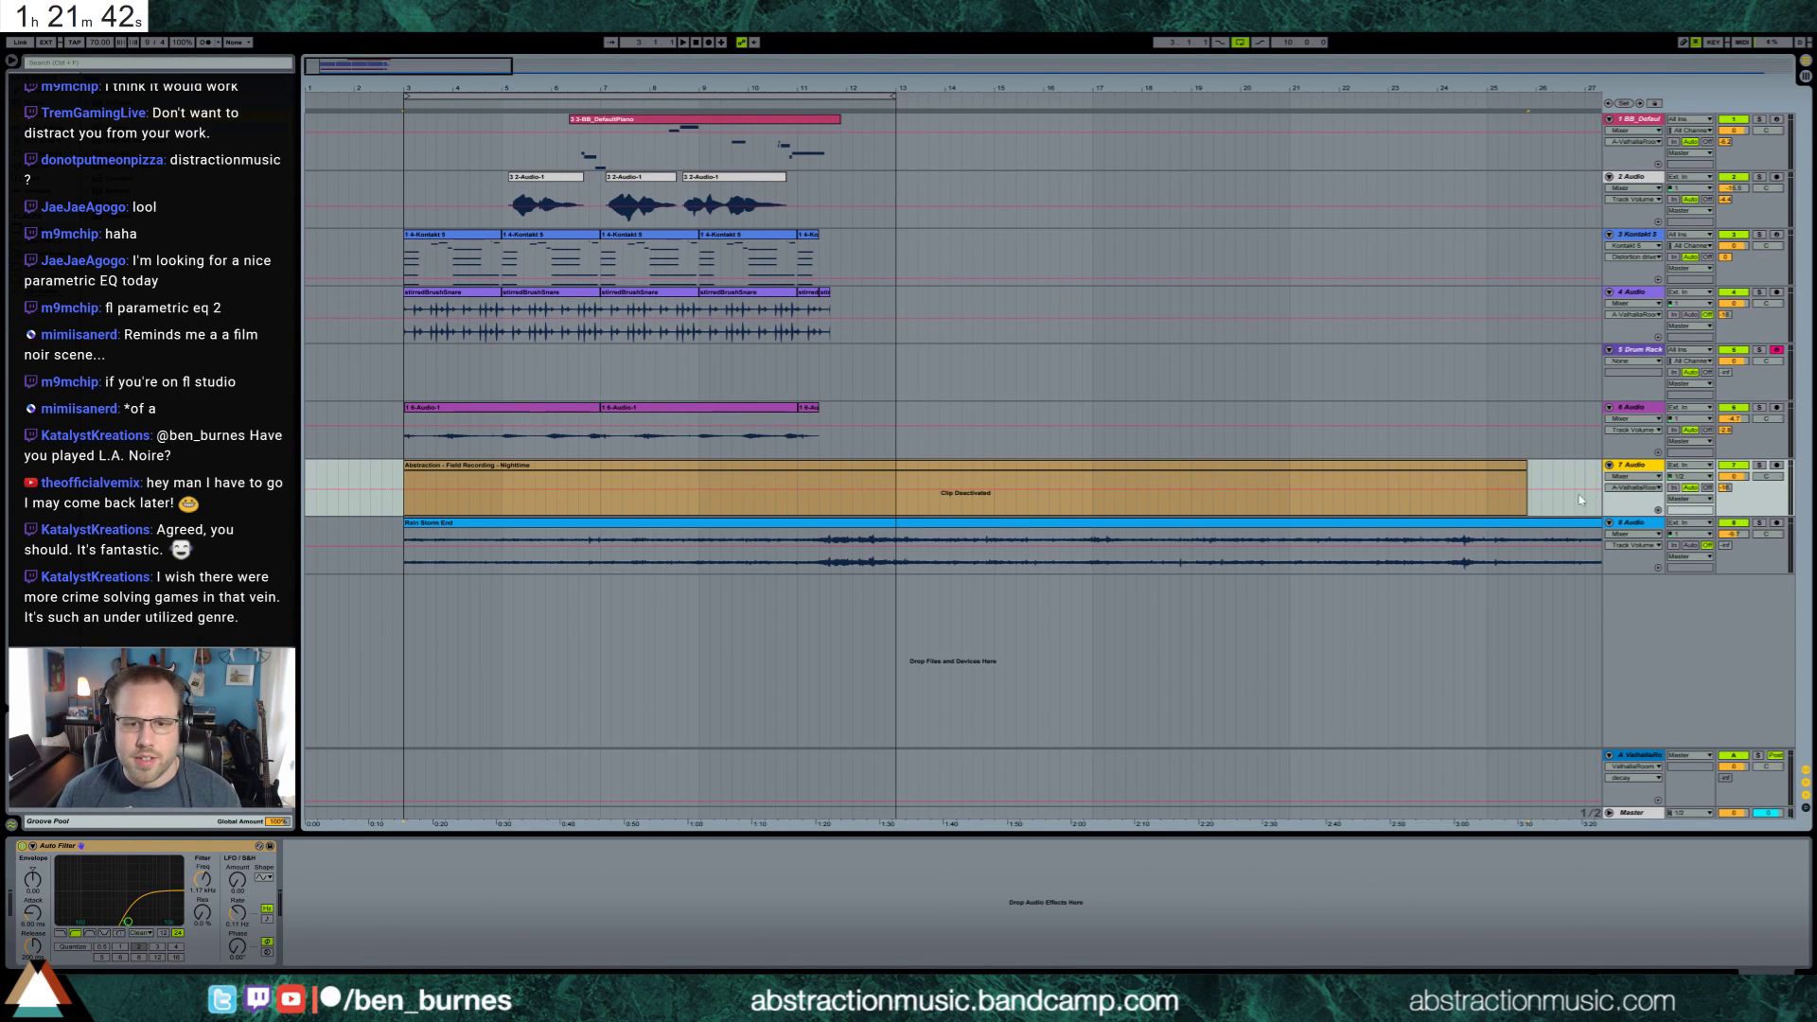
key(Delete)
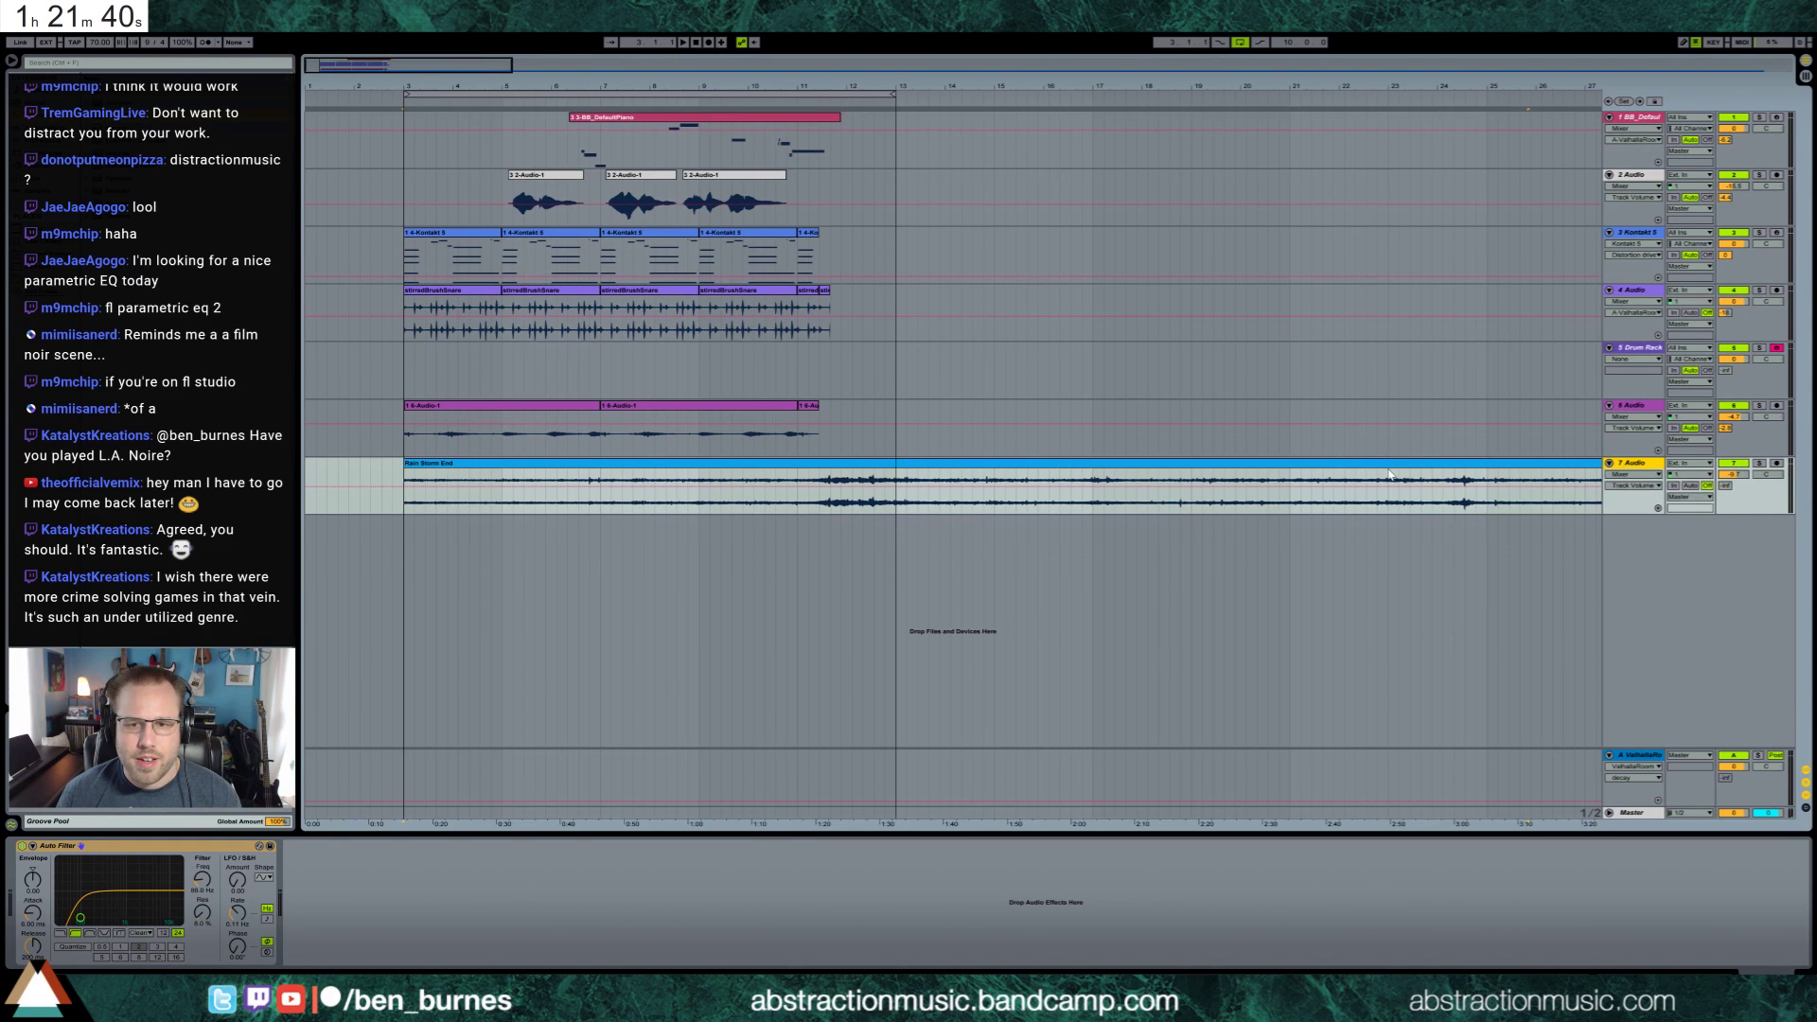
Load the kick2_OH_FF_10 sample onto the Drum Rack's first pad and trim the silence from its start
click(1638, 349)
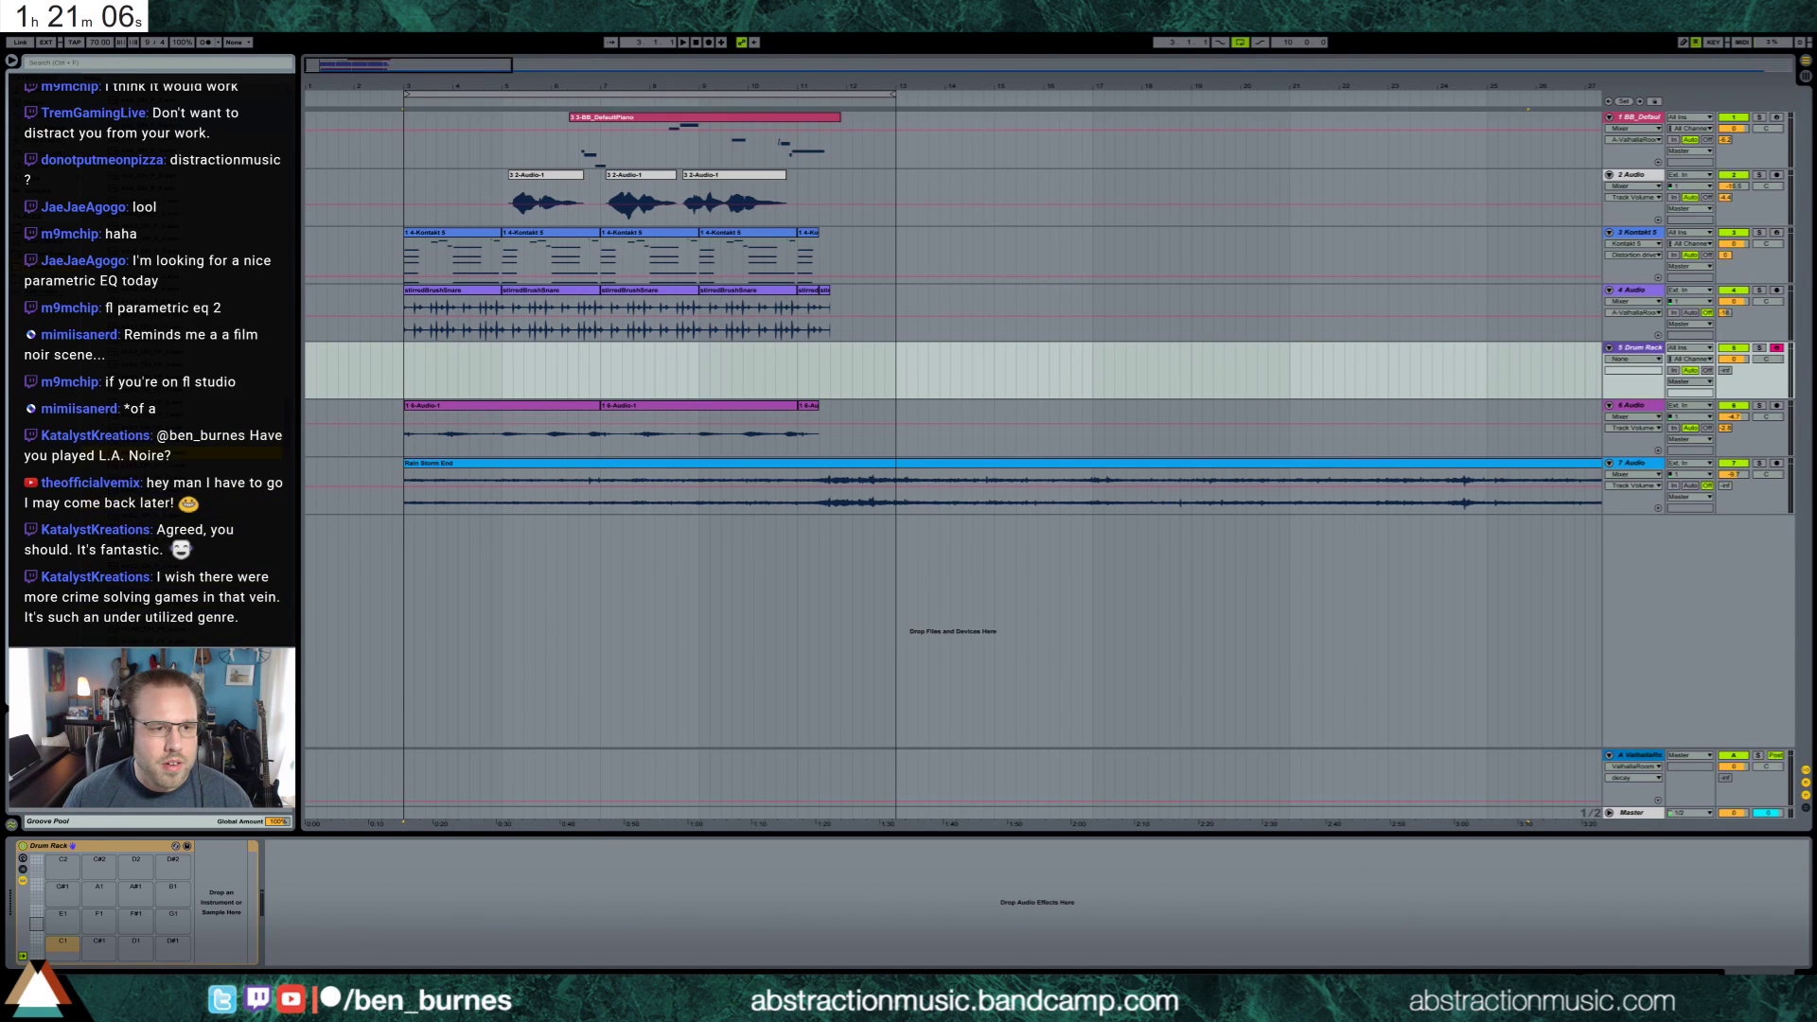
key(Return)
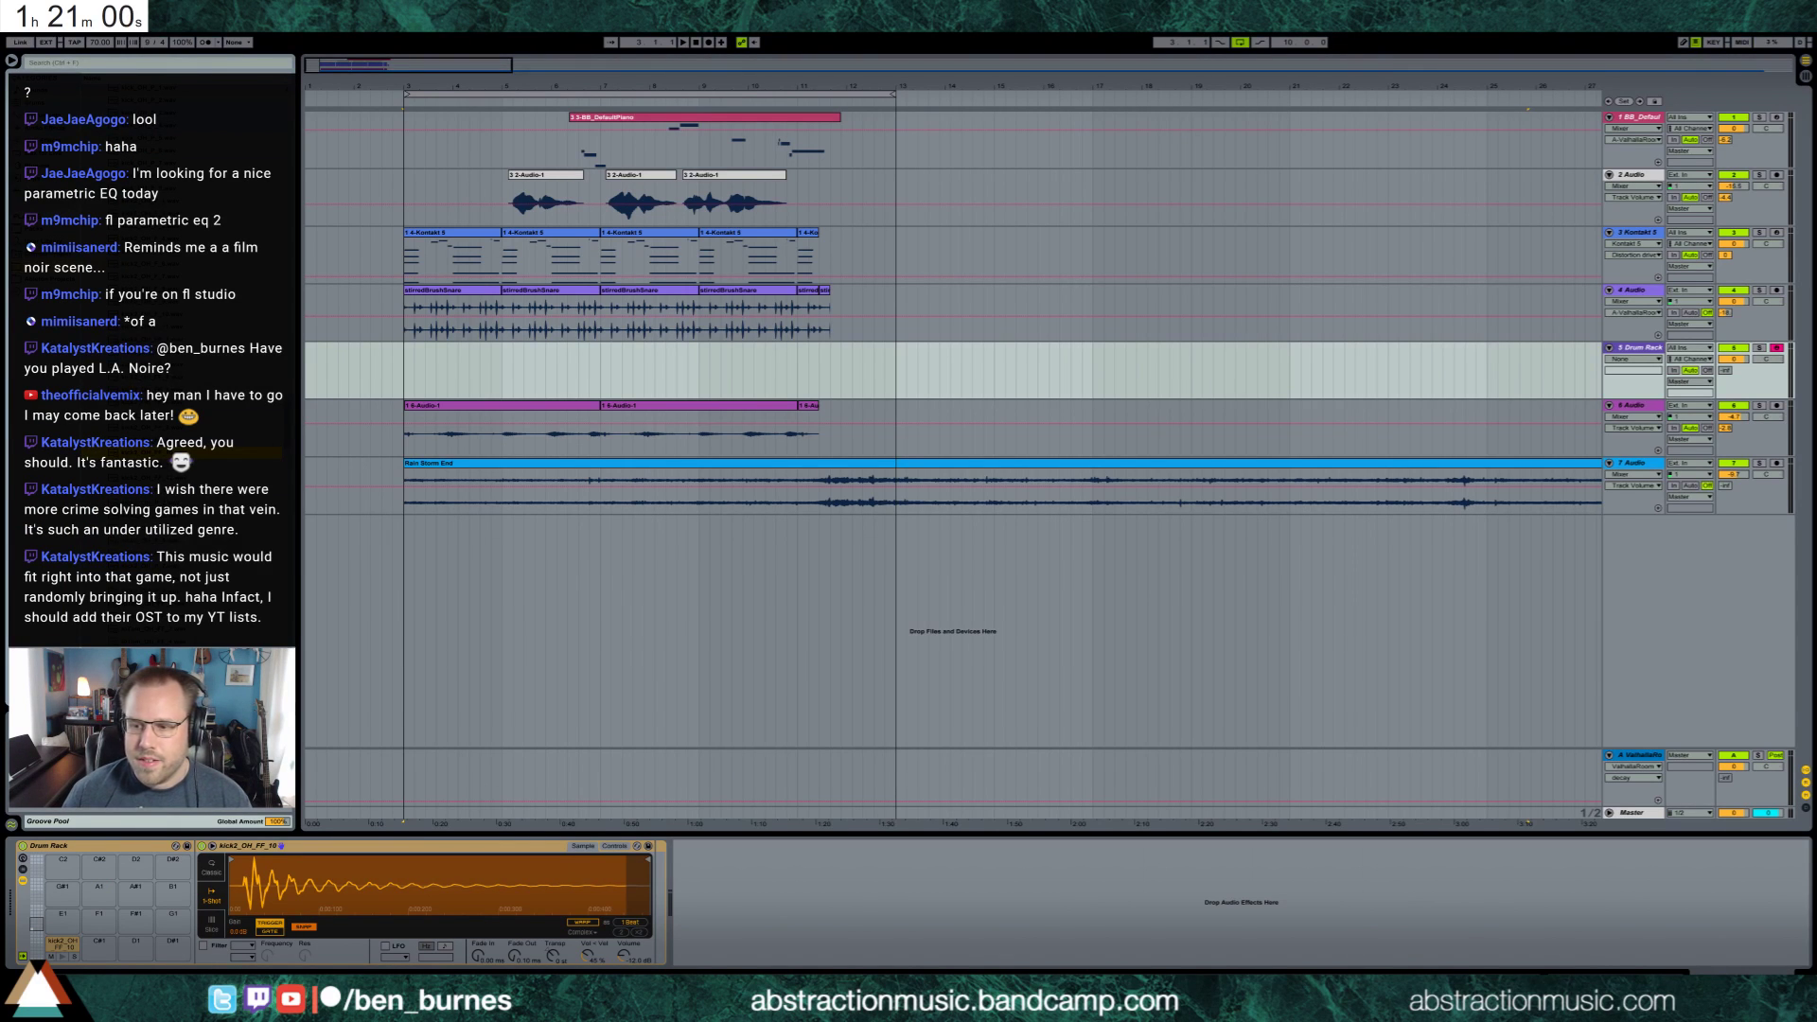
click(230, 865)
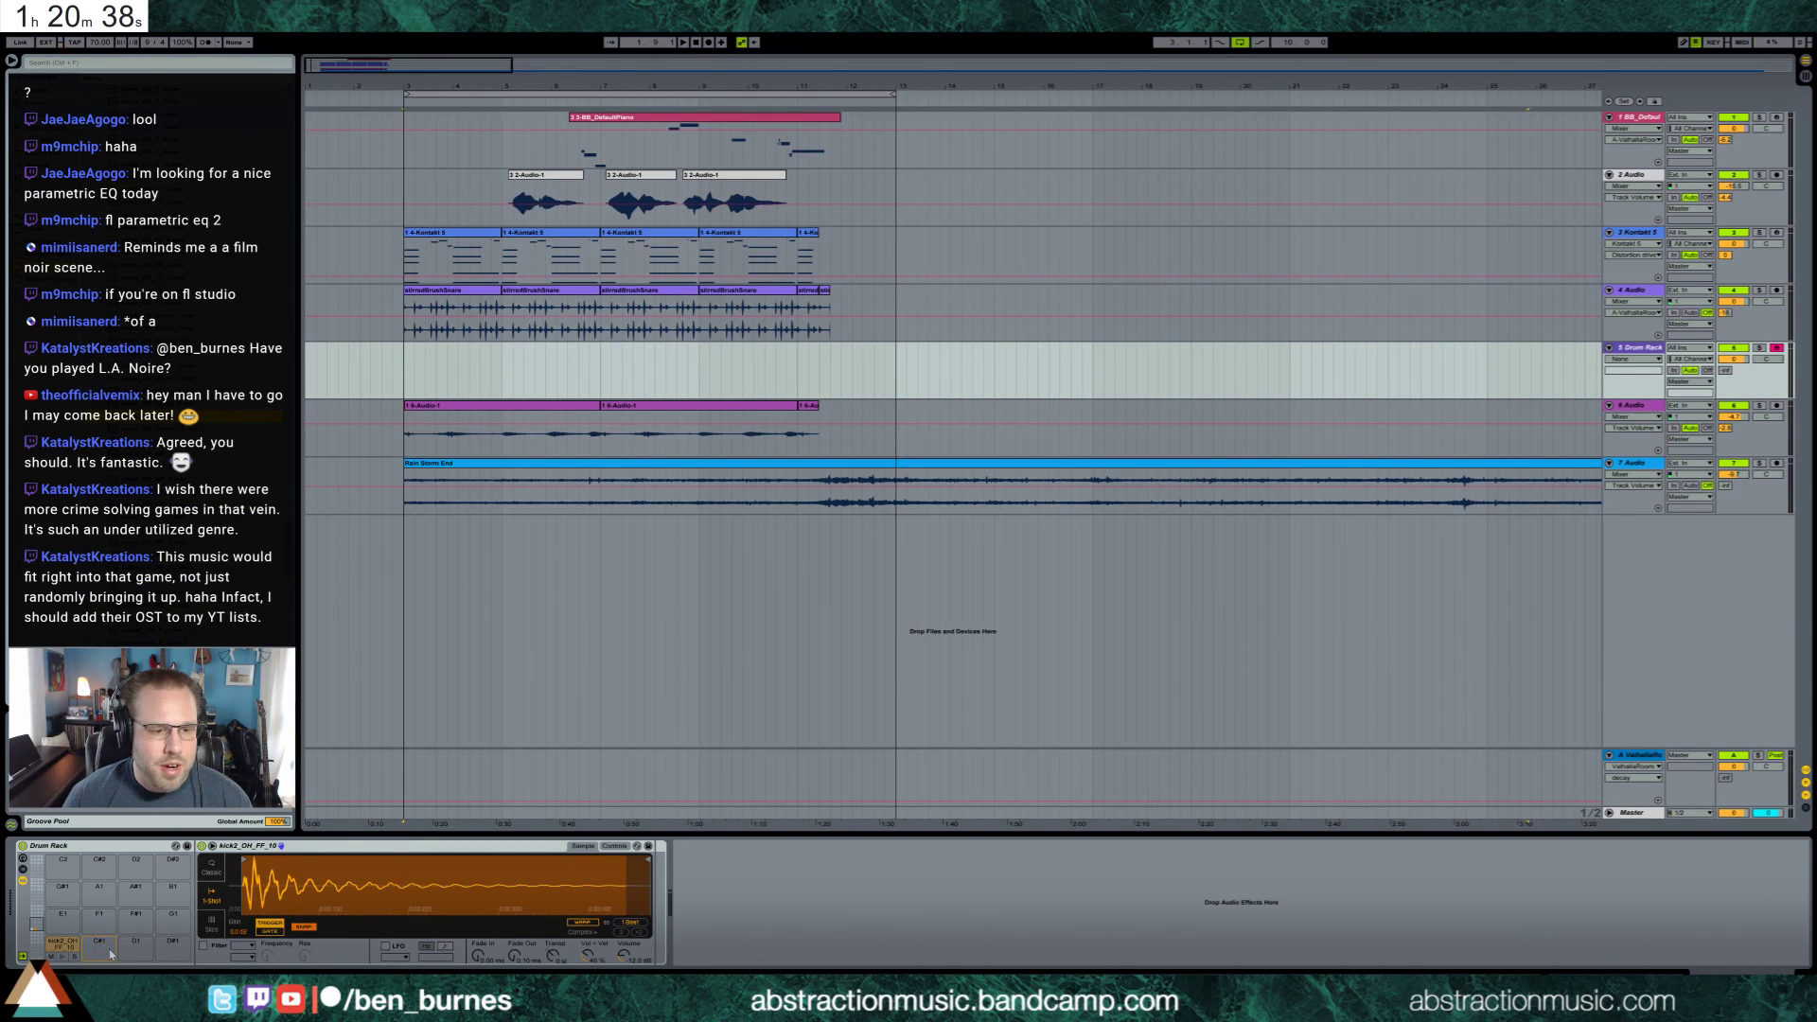
Load the snare_OH_Ghost sample onto the pad beside the kick and trim its start to the hit
drag(111, 953, 99, 945)
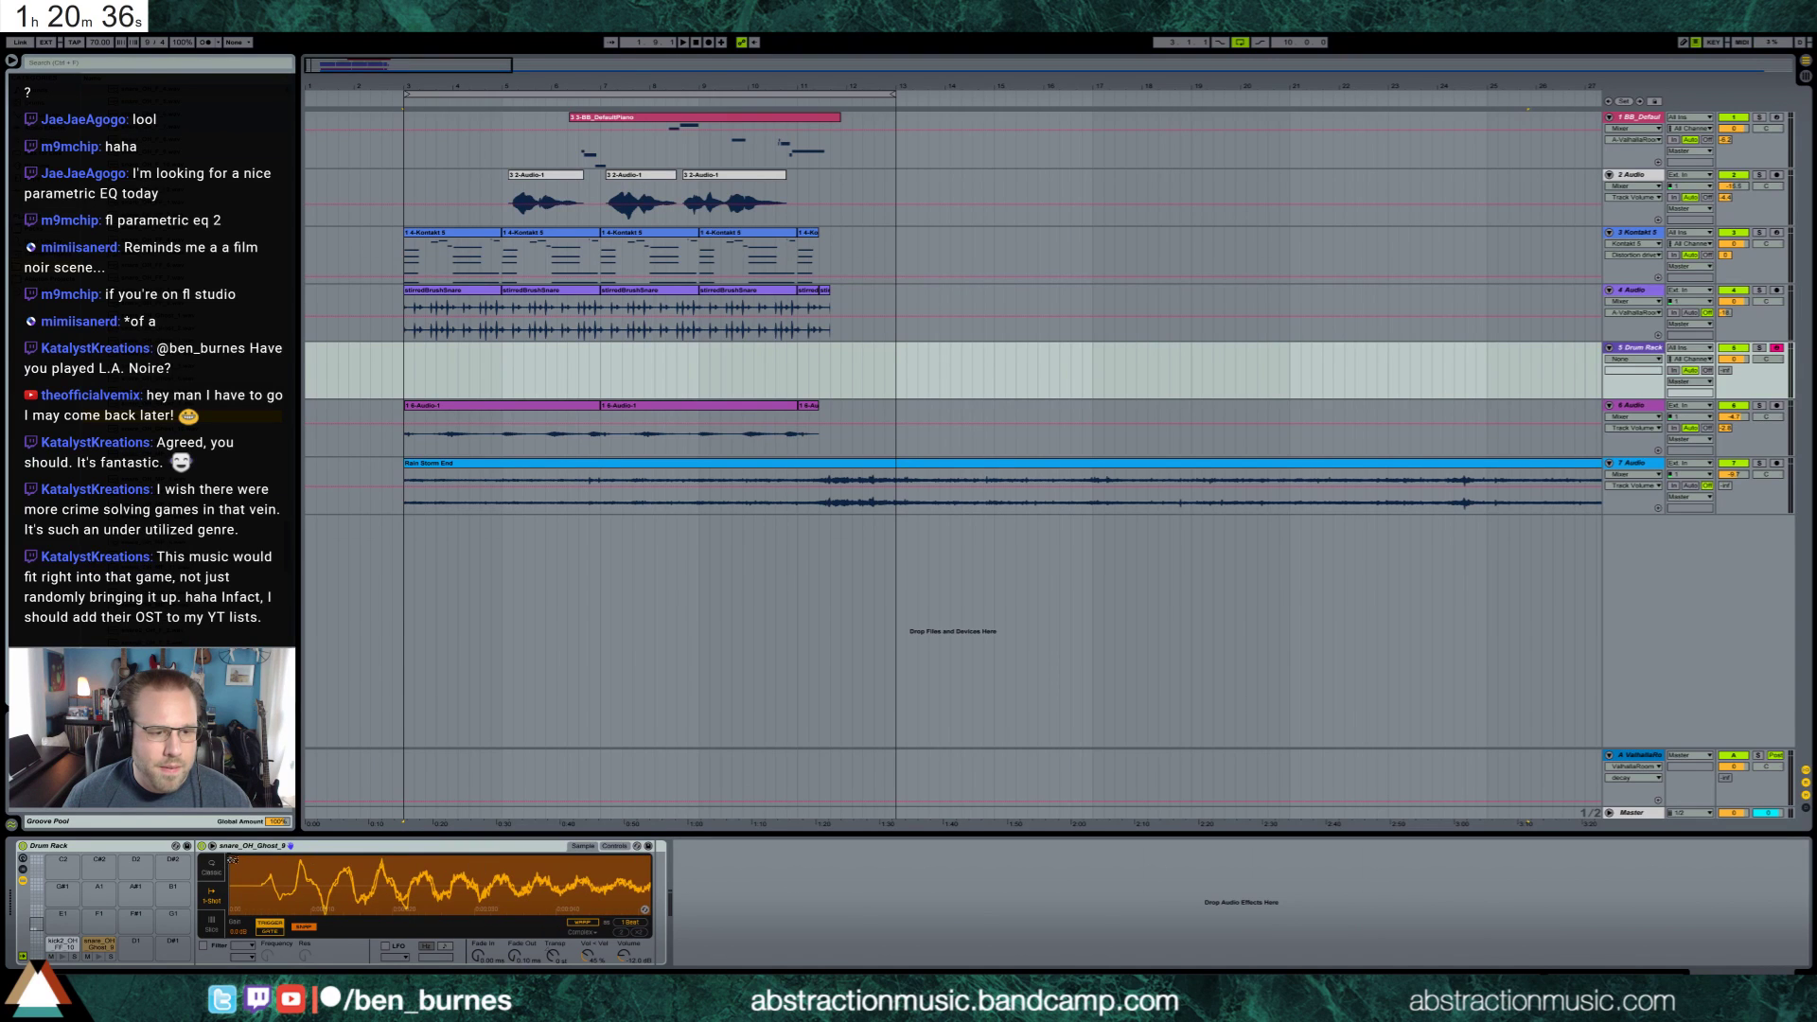
drag(233, 860, 253, 862)
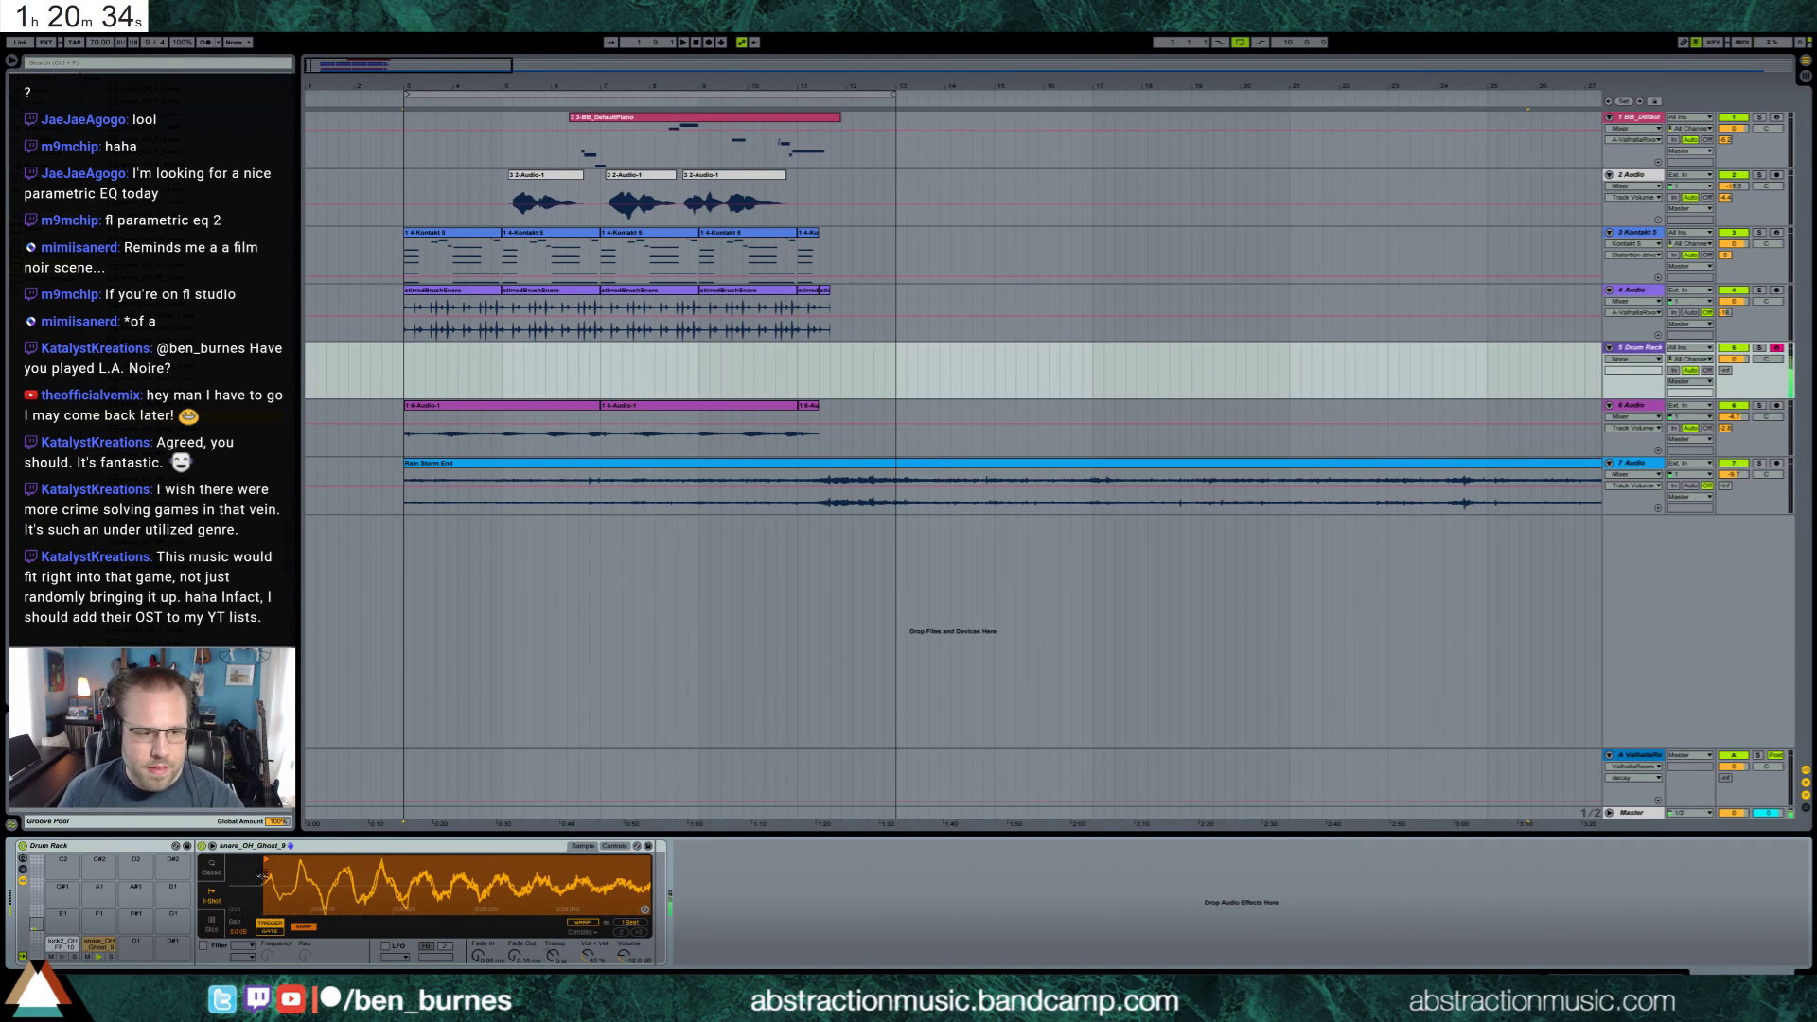
Adjust the kick sample's transposition and add an Overdrive with reduced Dry/Wet after the Drum Rack
click(552, 953)
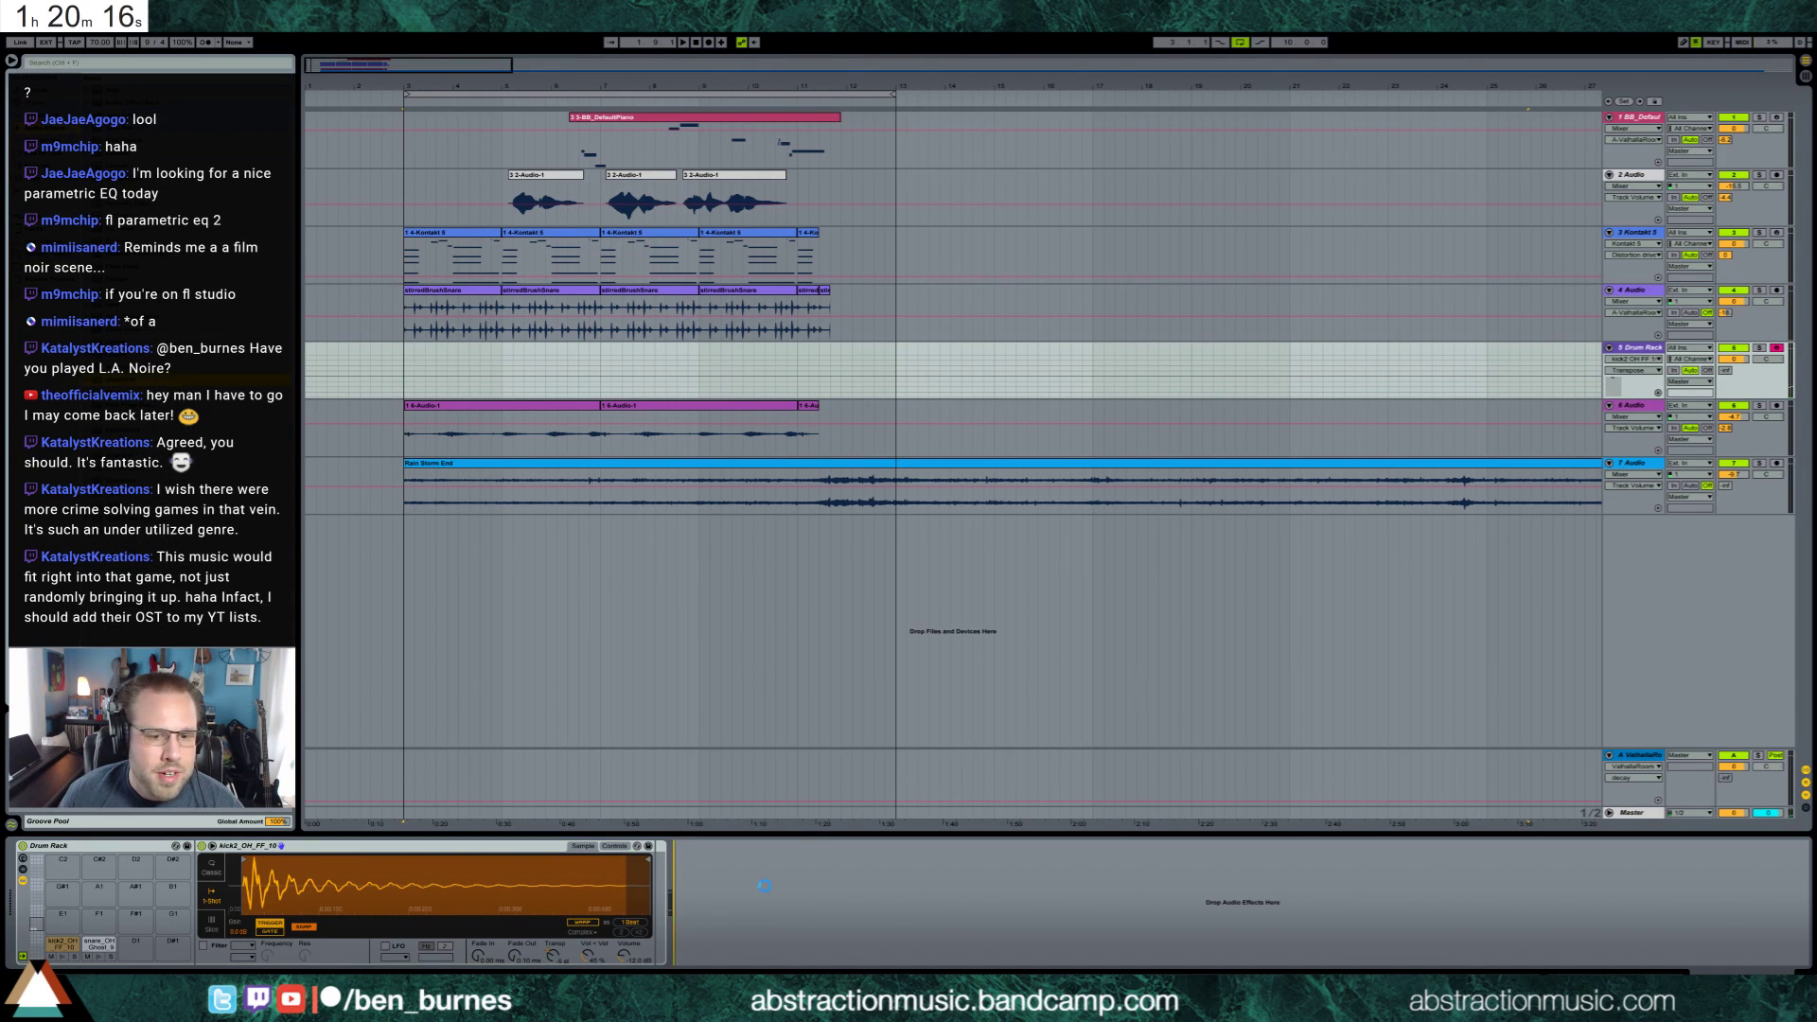
drag(764, 884, 765, 854)
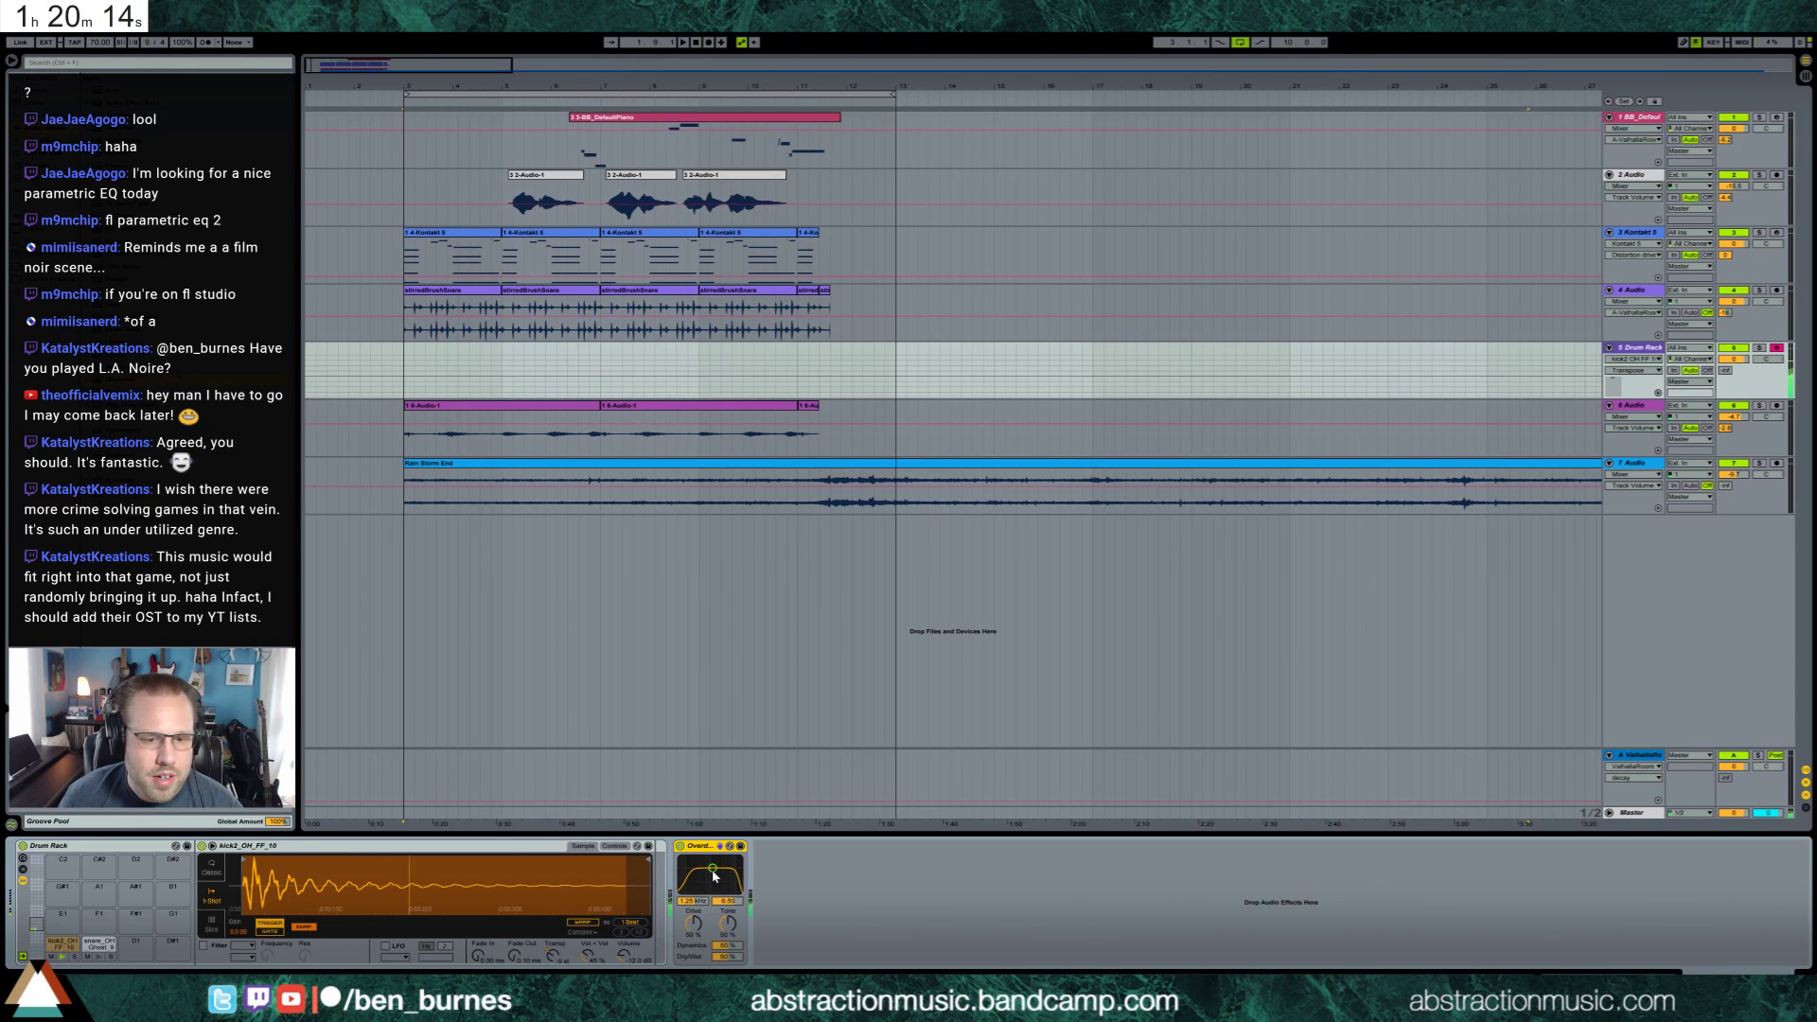
drag(733, 957, 734, 962)
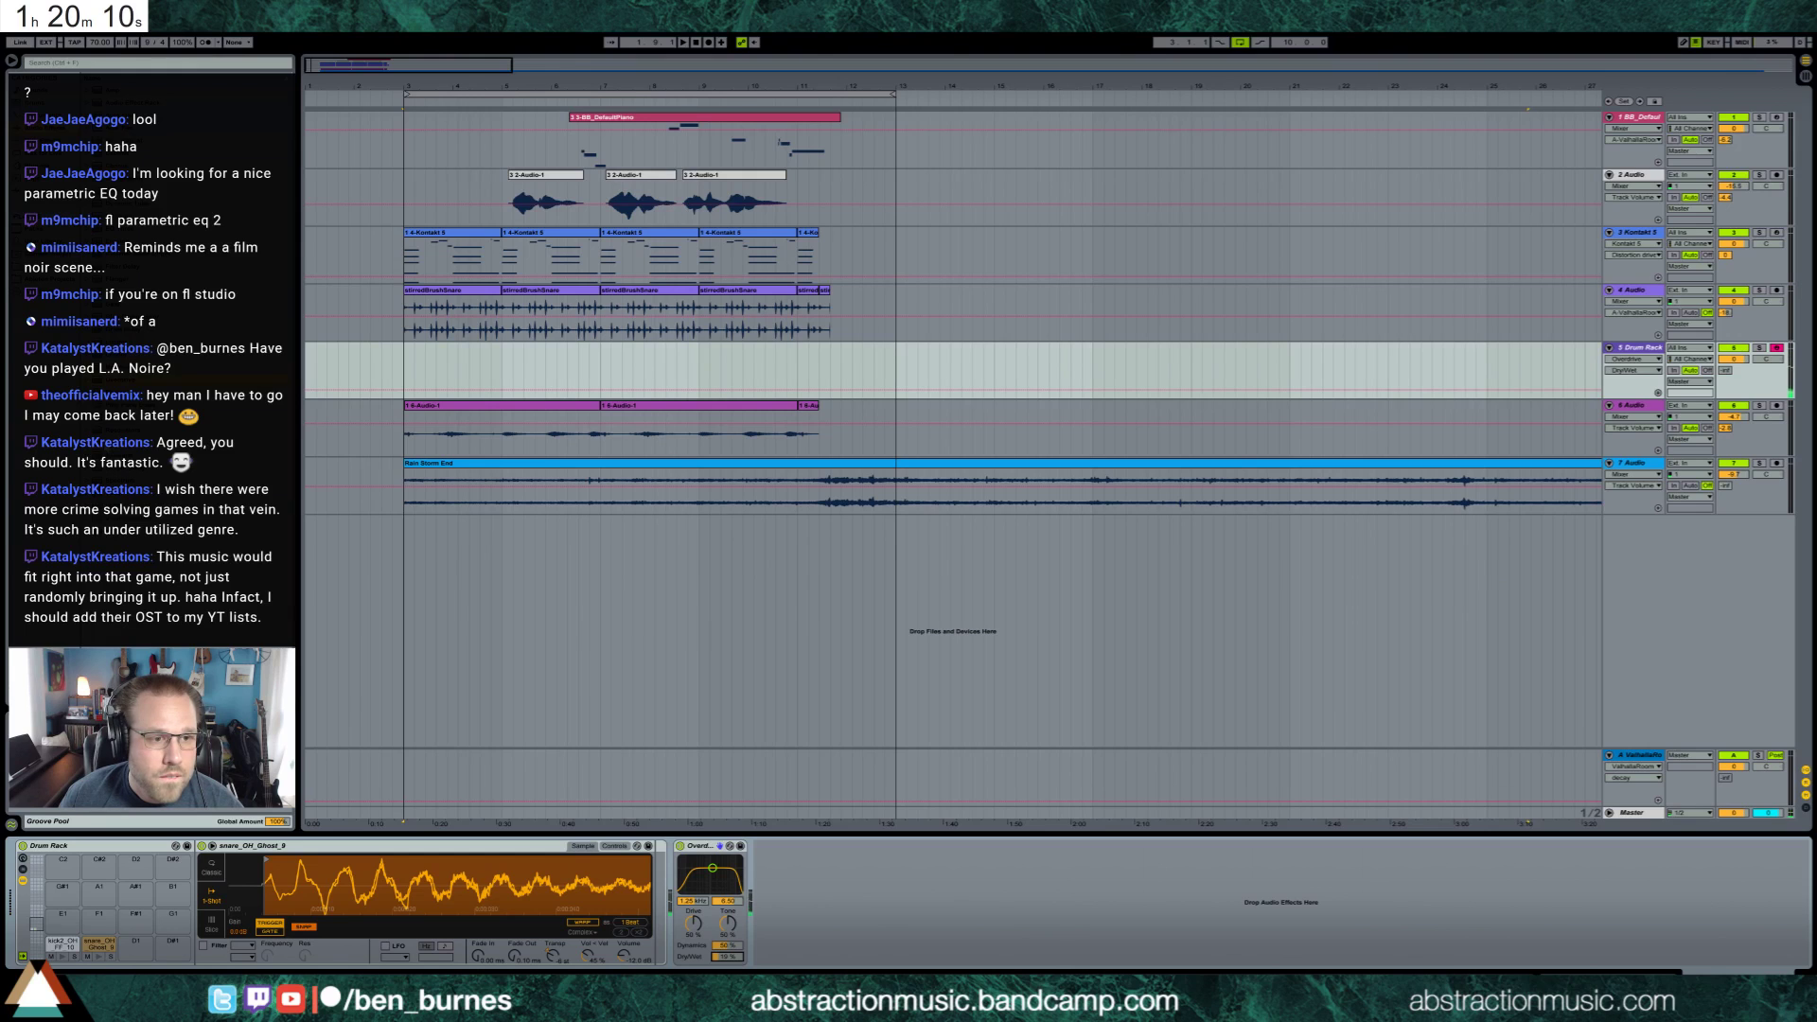
Insert a Saturator between the Drum Rack and the Overdrive and lower its output level
drag(151, 378, 691, 852)
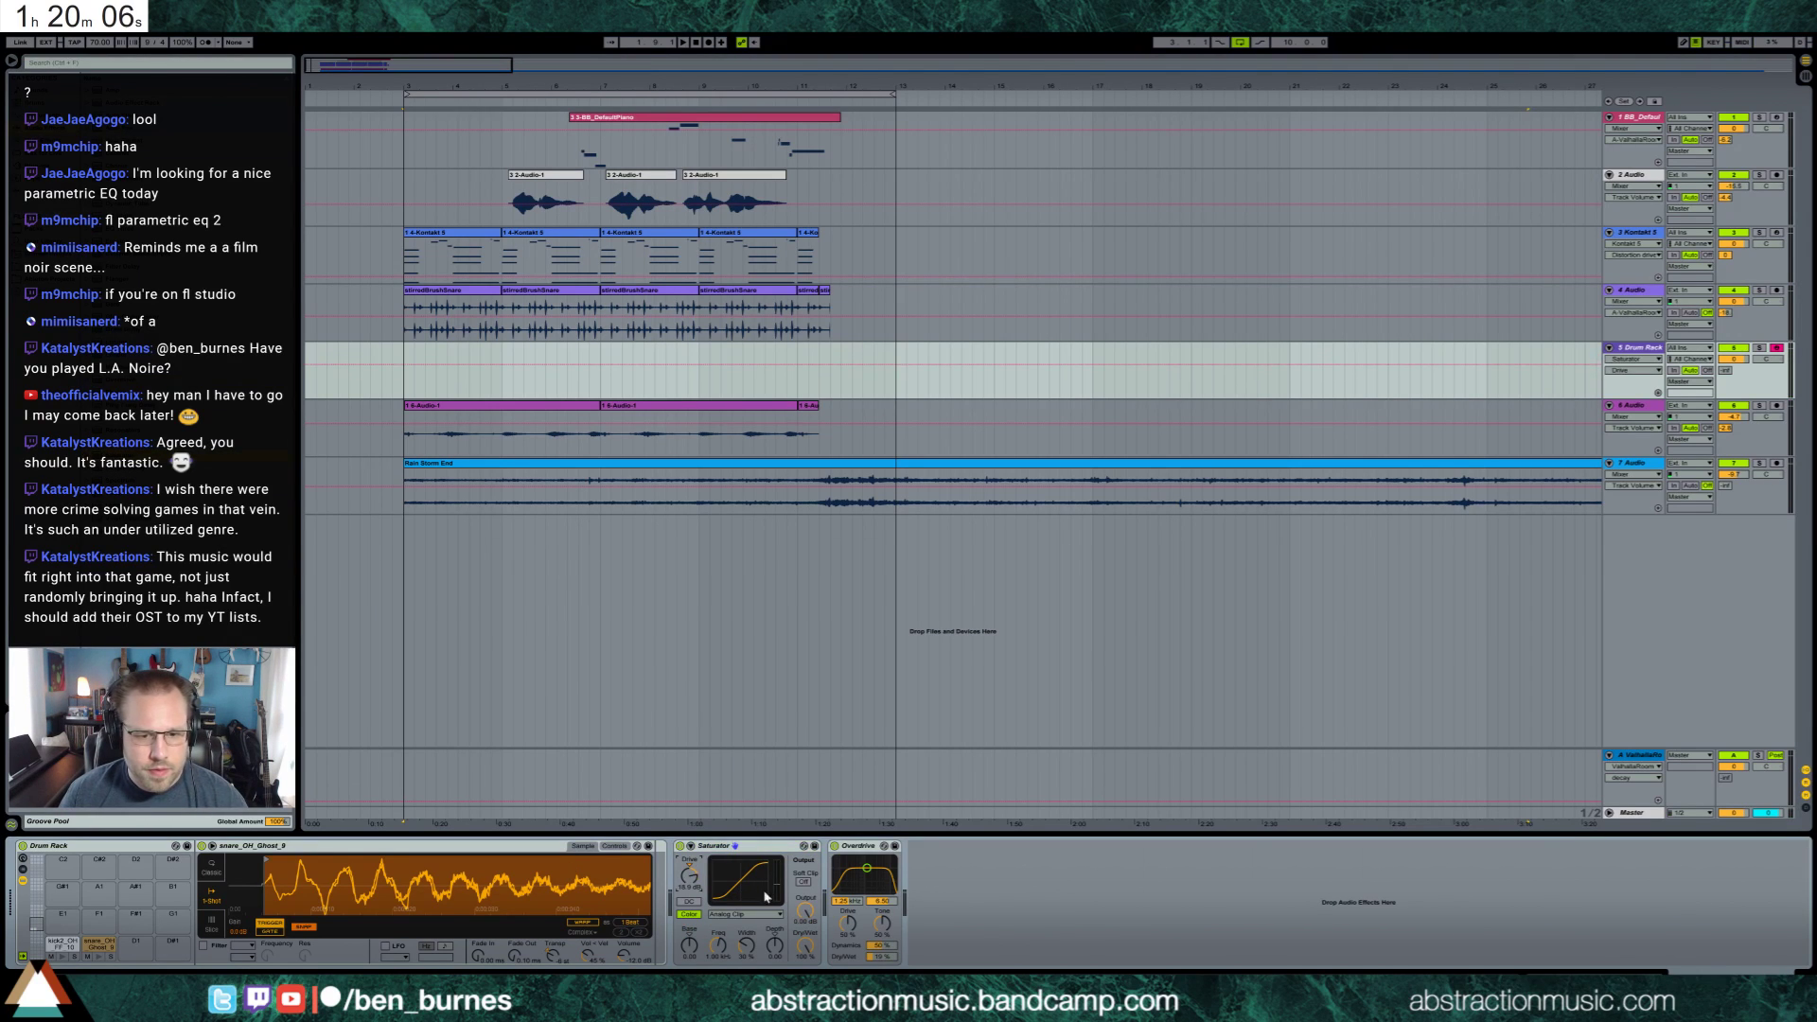
drag(805, 911, 805, 923)
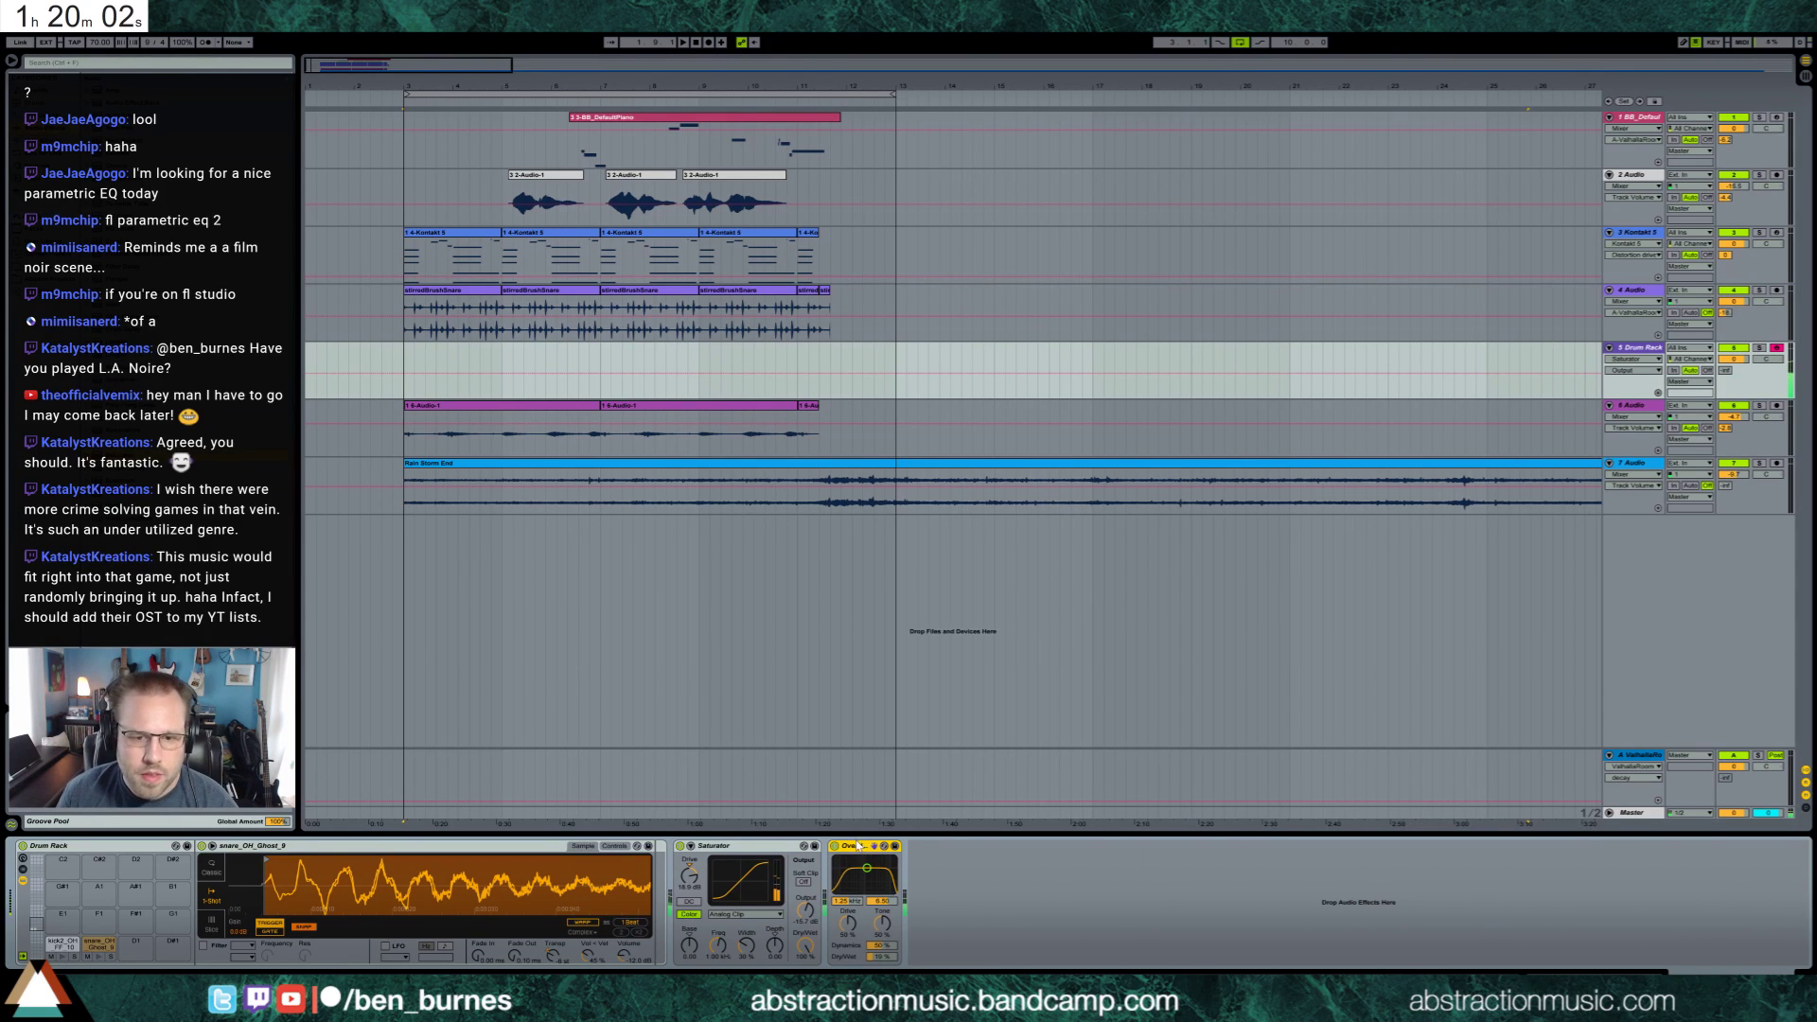
Rebalance the Saturator's drive and output with the Overdrive bypassed, and reactivate the Overdrive with its filter band moved to a higher frequency
click(834, 846)
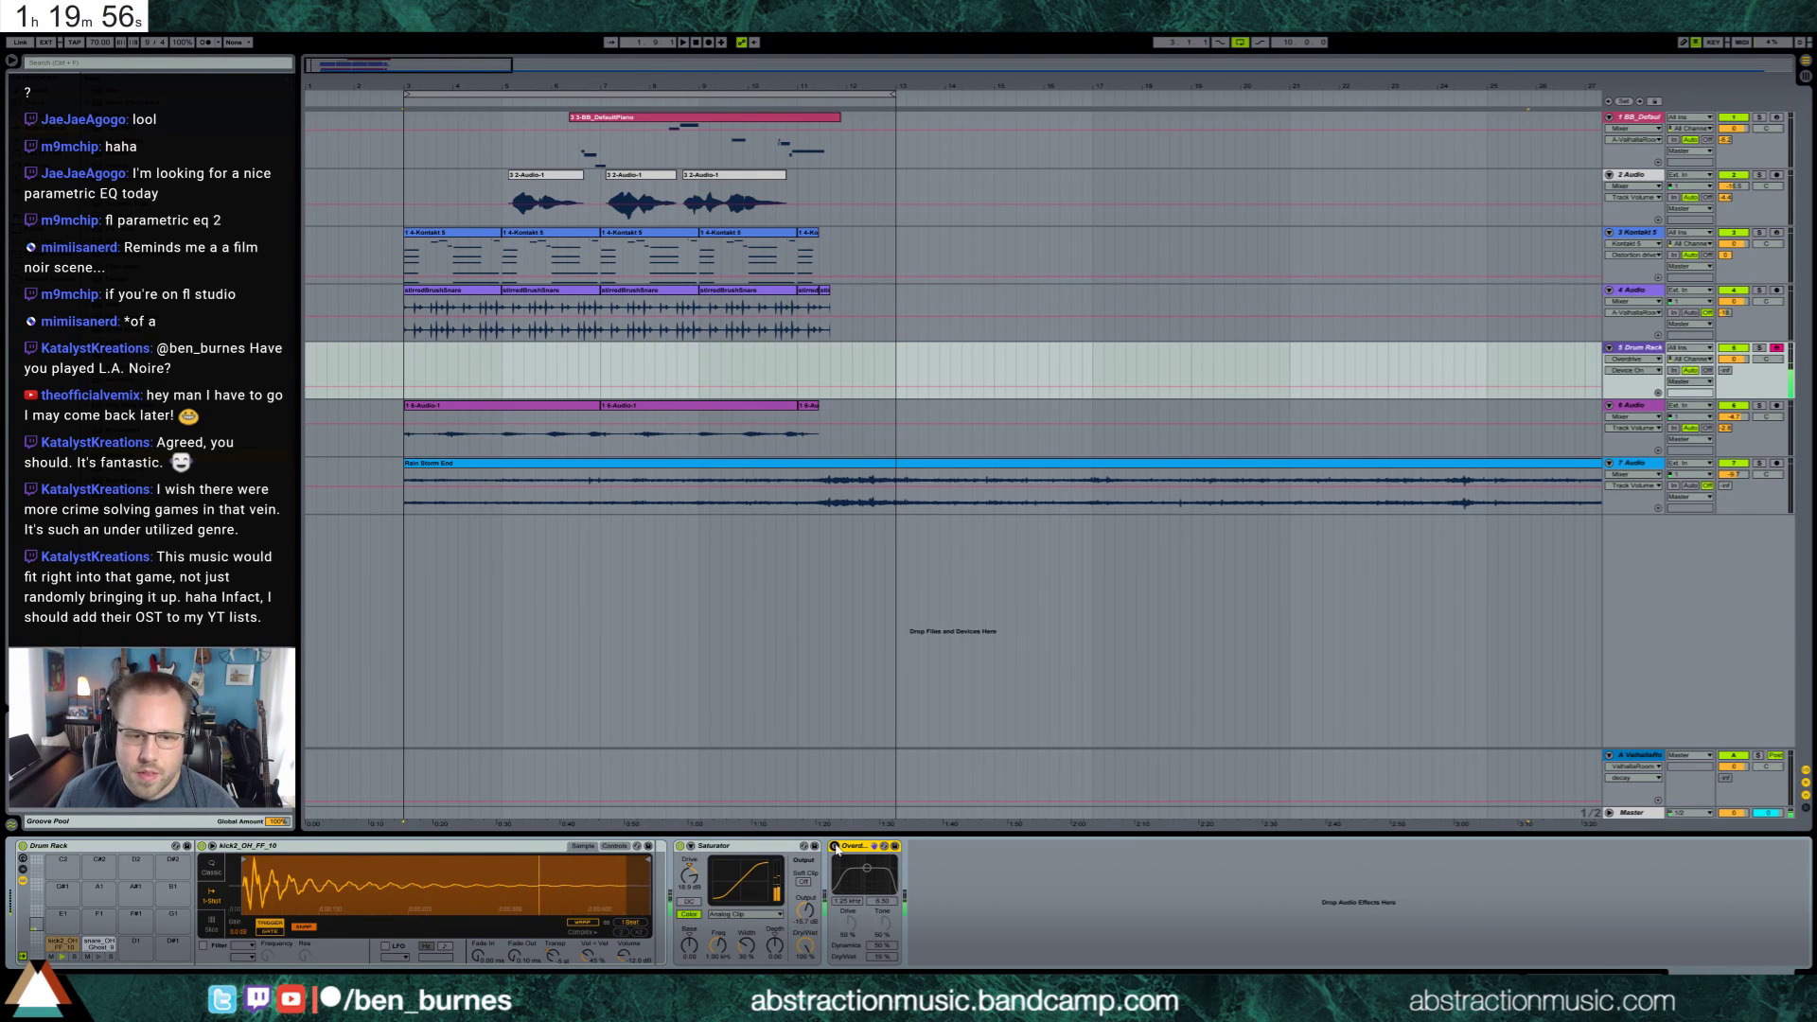
click(803, 910)
drag(703, 891, 781, 911)
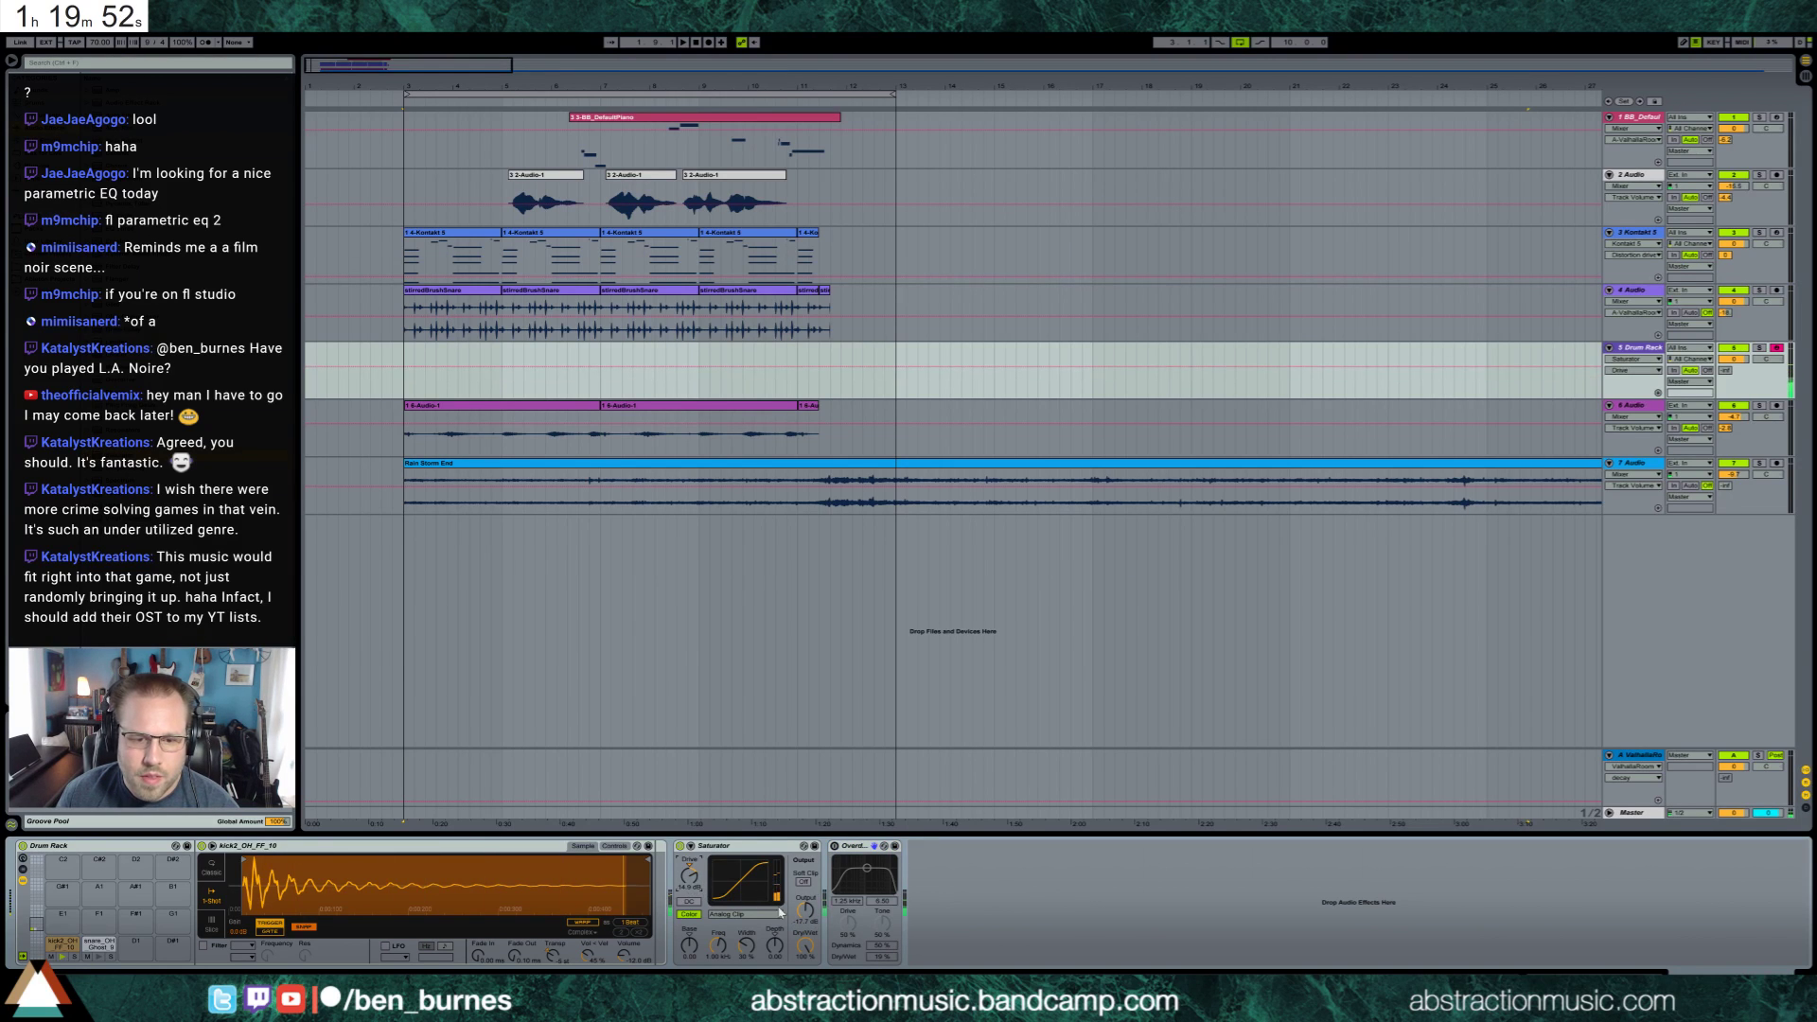
click(806, 912)
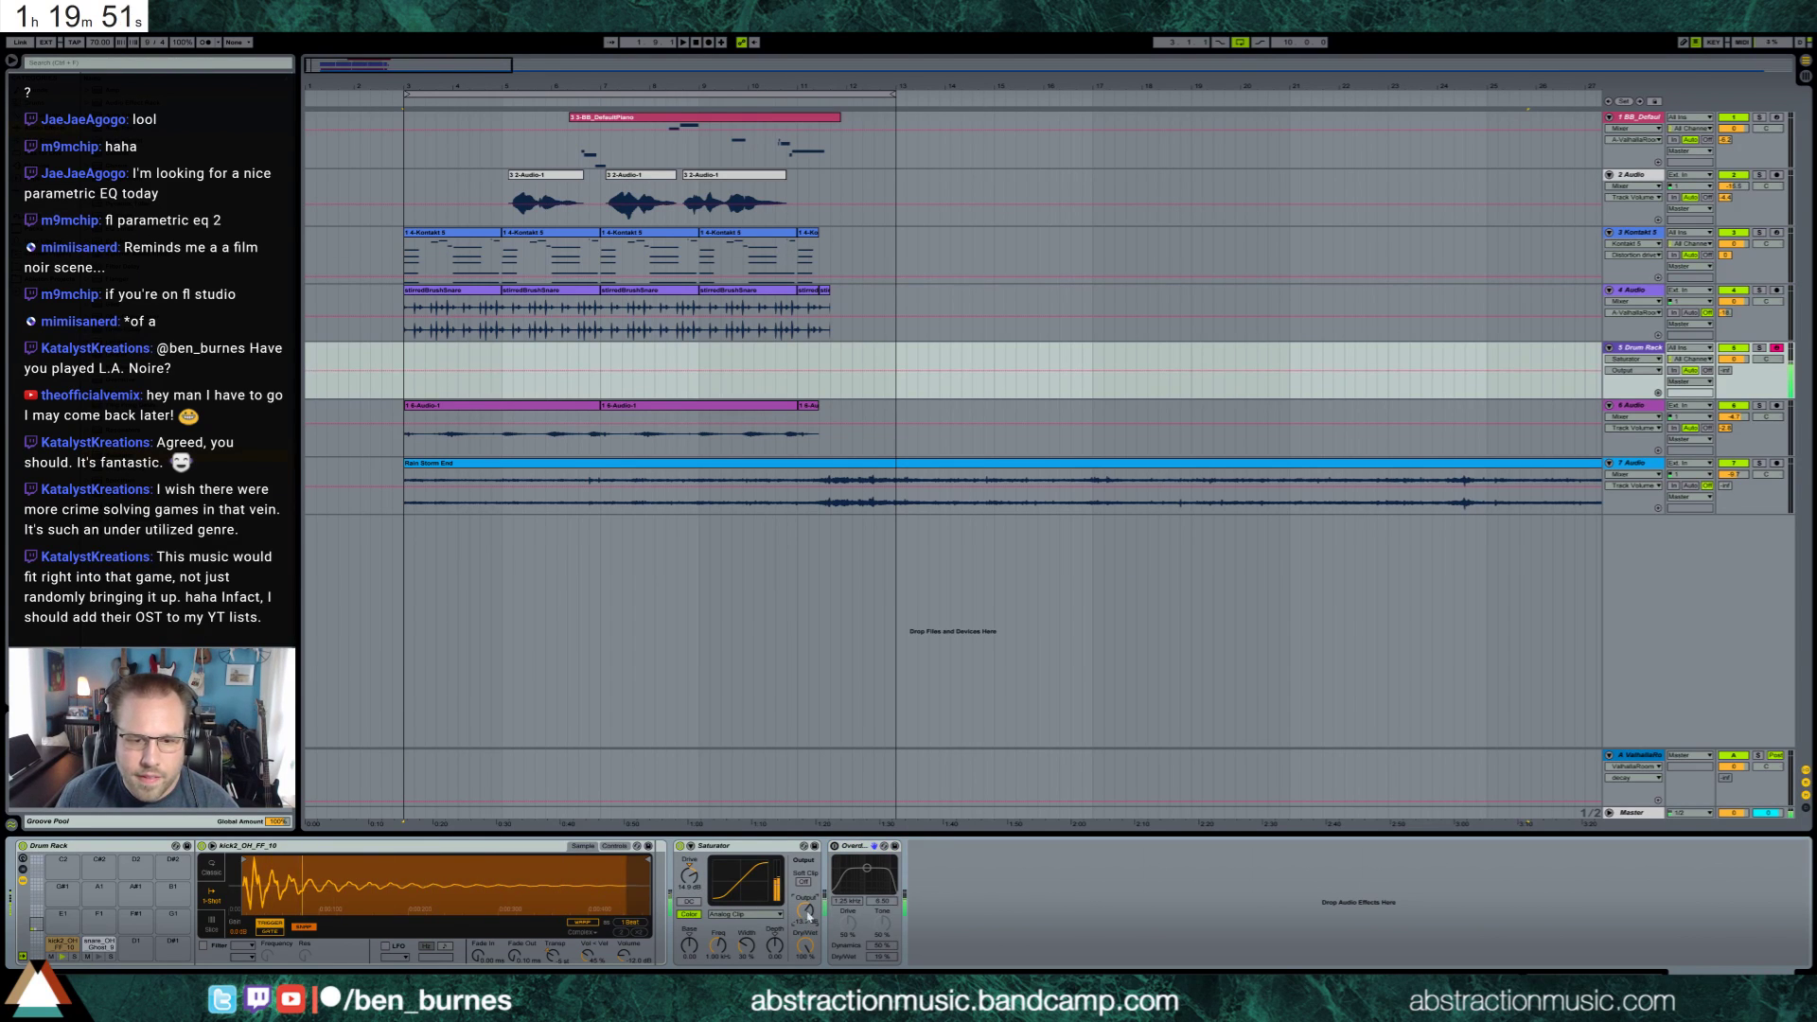
drag(864, 870, 878, 878)
click(837, 851)
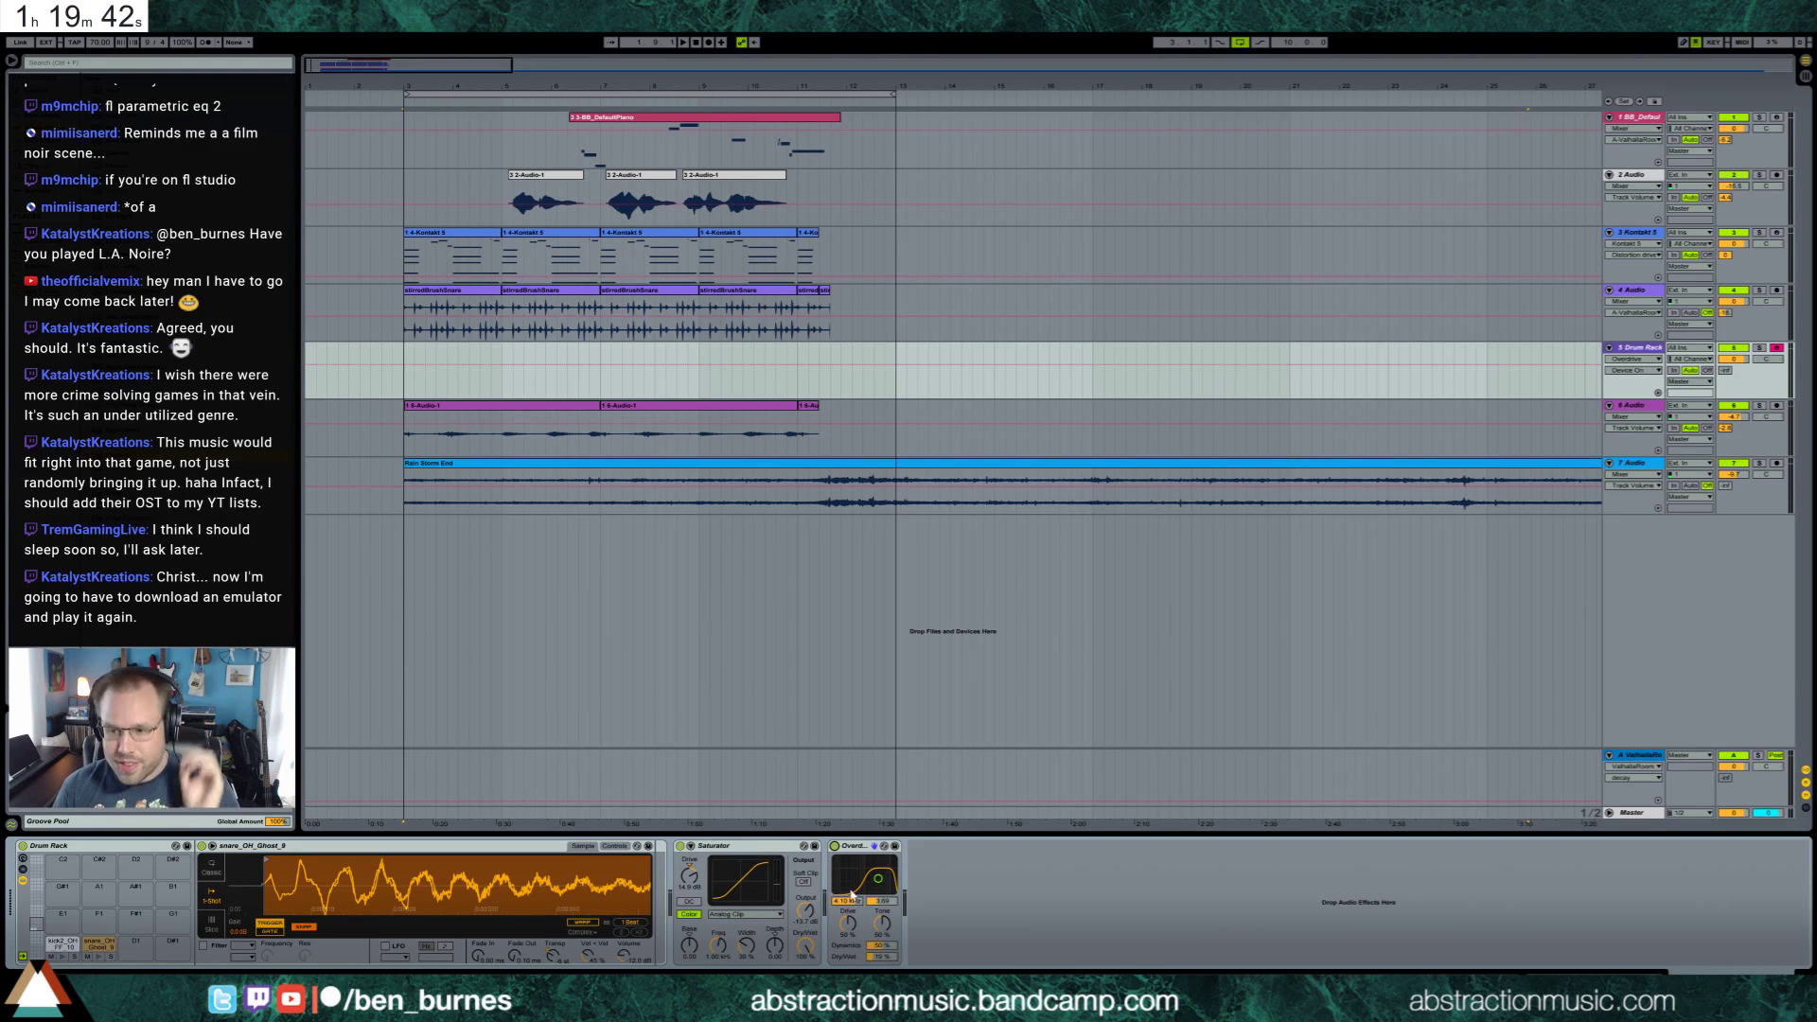
Create a two-bar MIDI clip starting at bar 3 on the Drum Rack track and open it for note editing
click(408, 364)
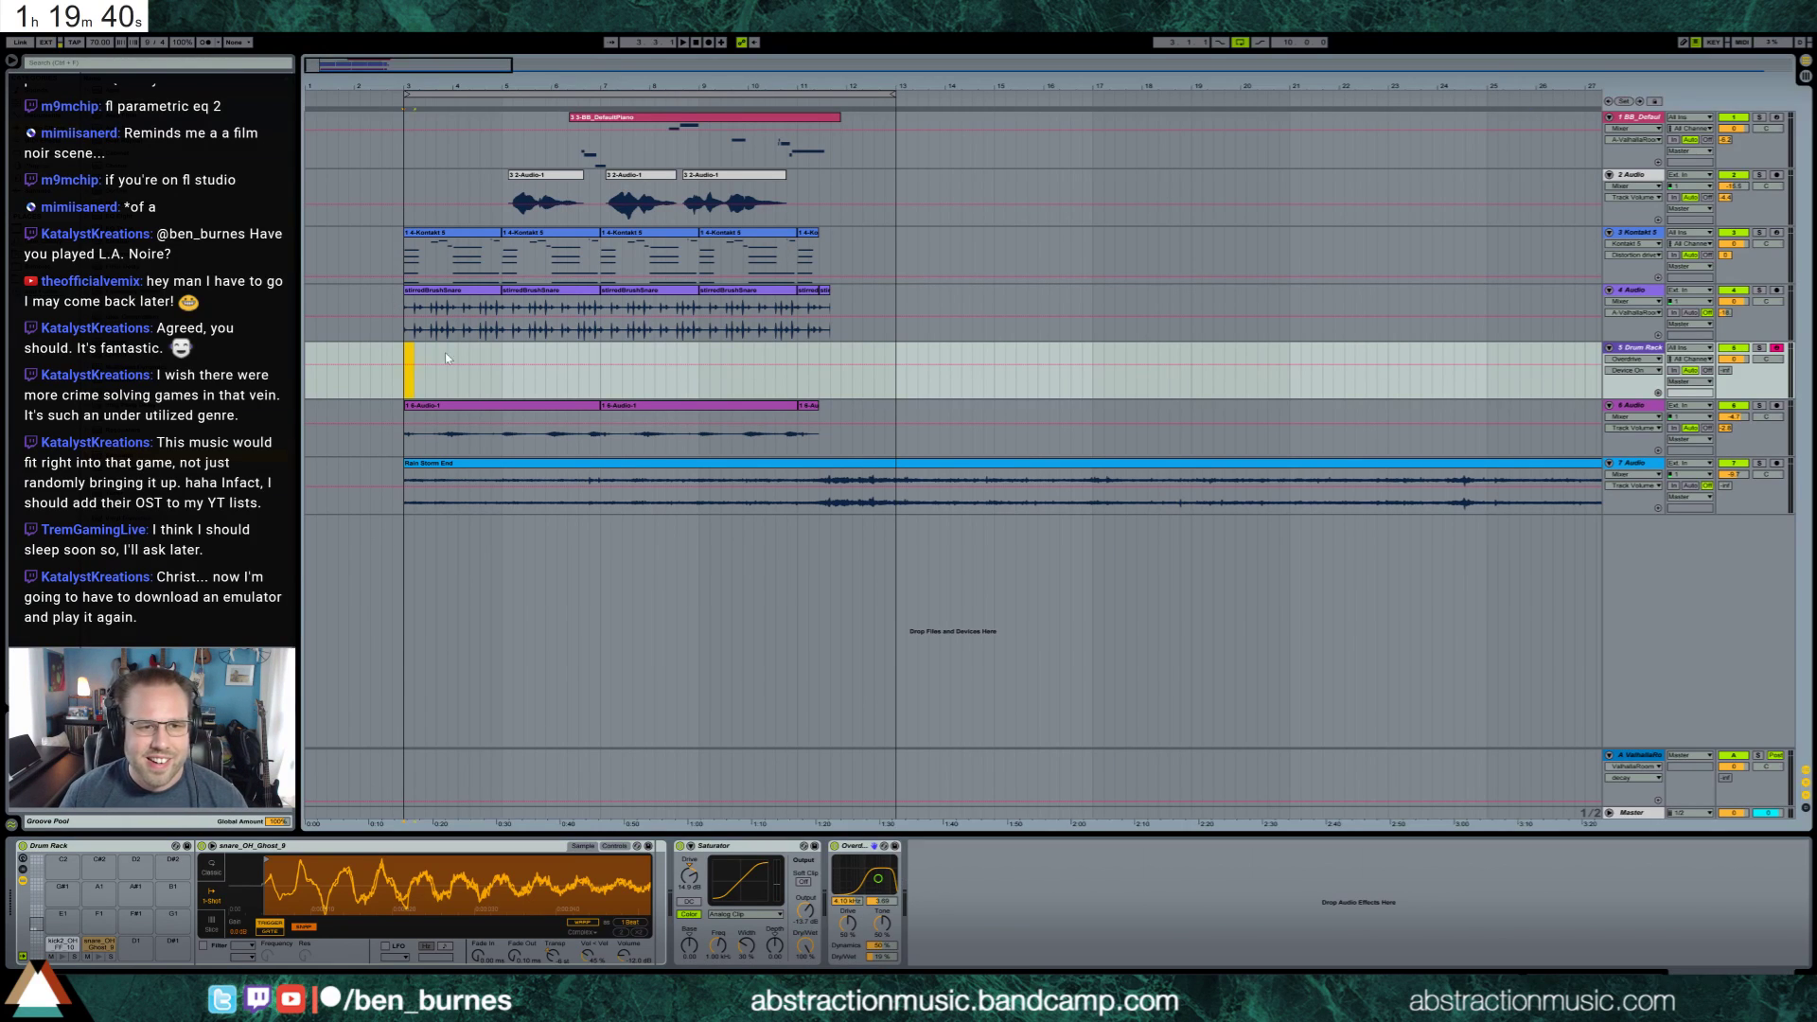
key(ctrl+shift+m)
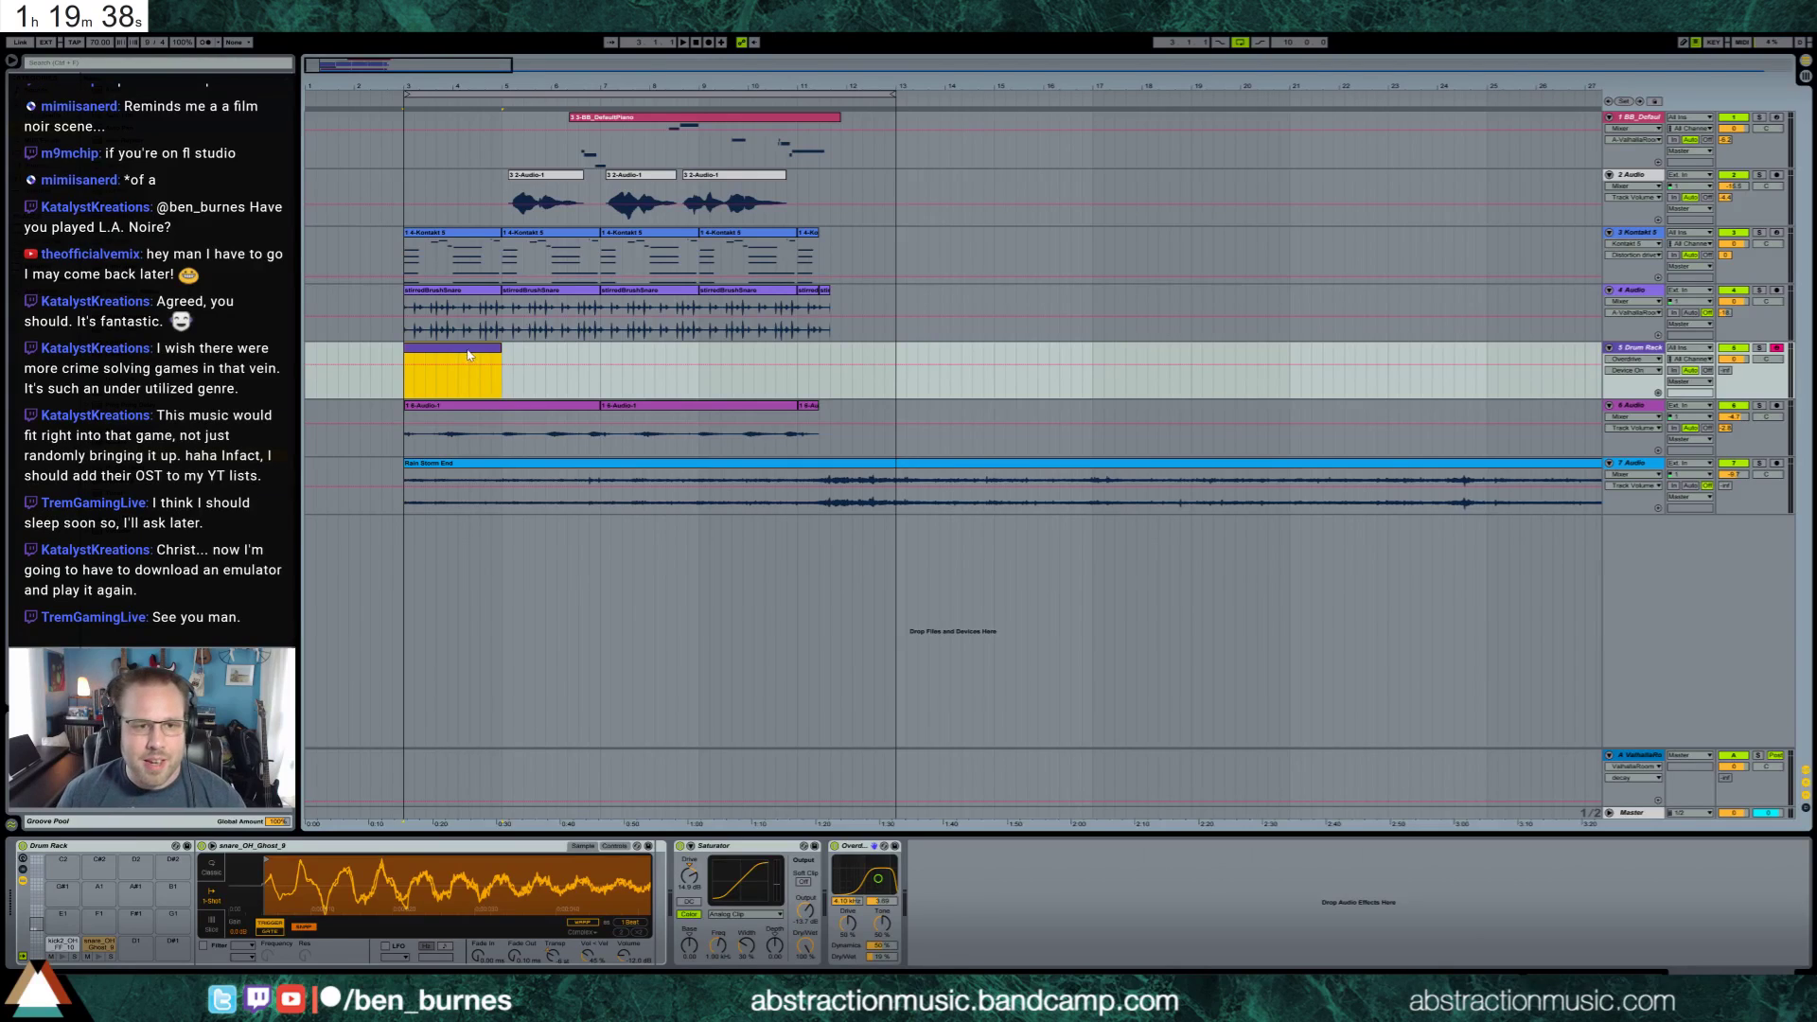
double_click(466, 349)
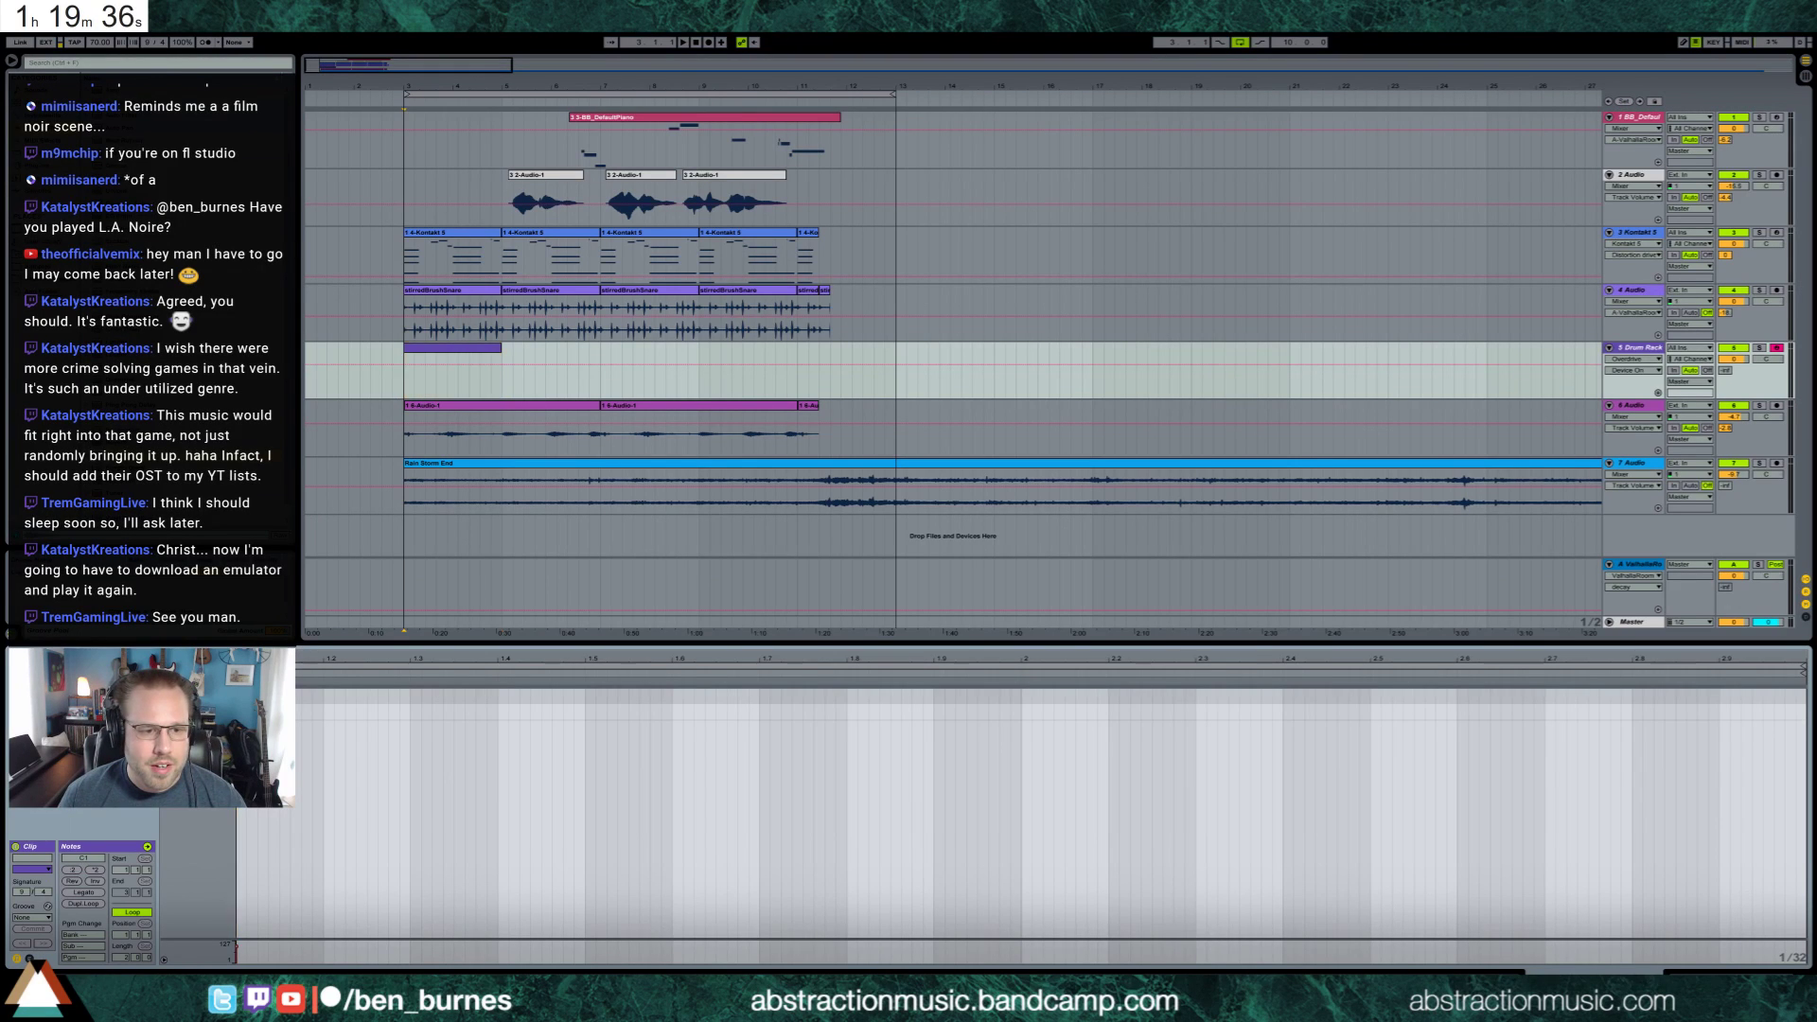
Draw a kick note from the clip's start, a snare note on 1.3 and a longer kick note on 1.4
drag(244, 700, 405, 696)
click(454, 697)
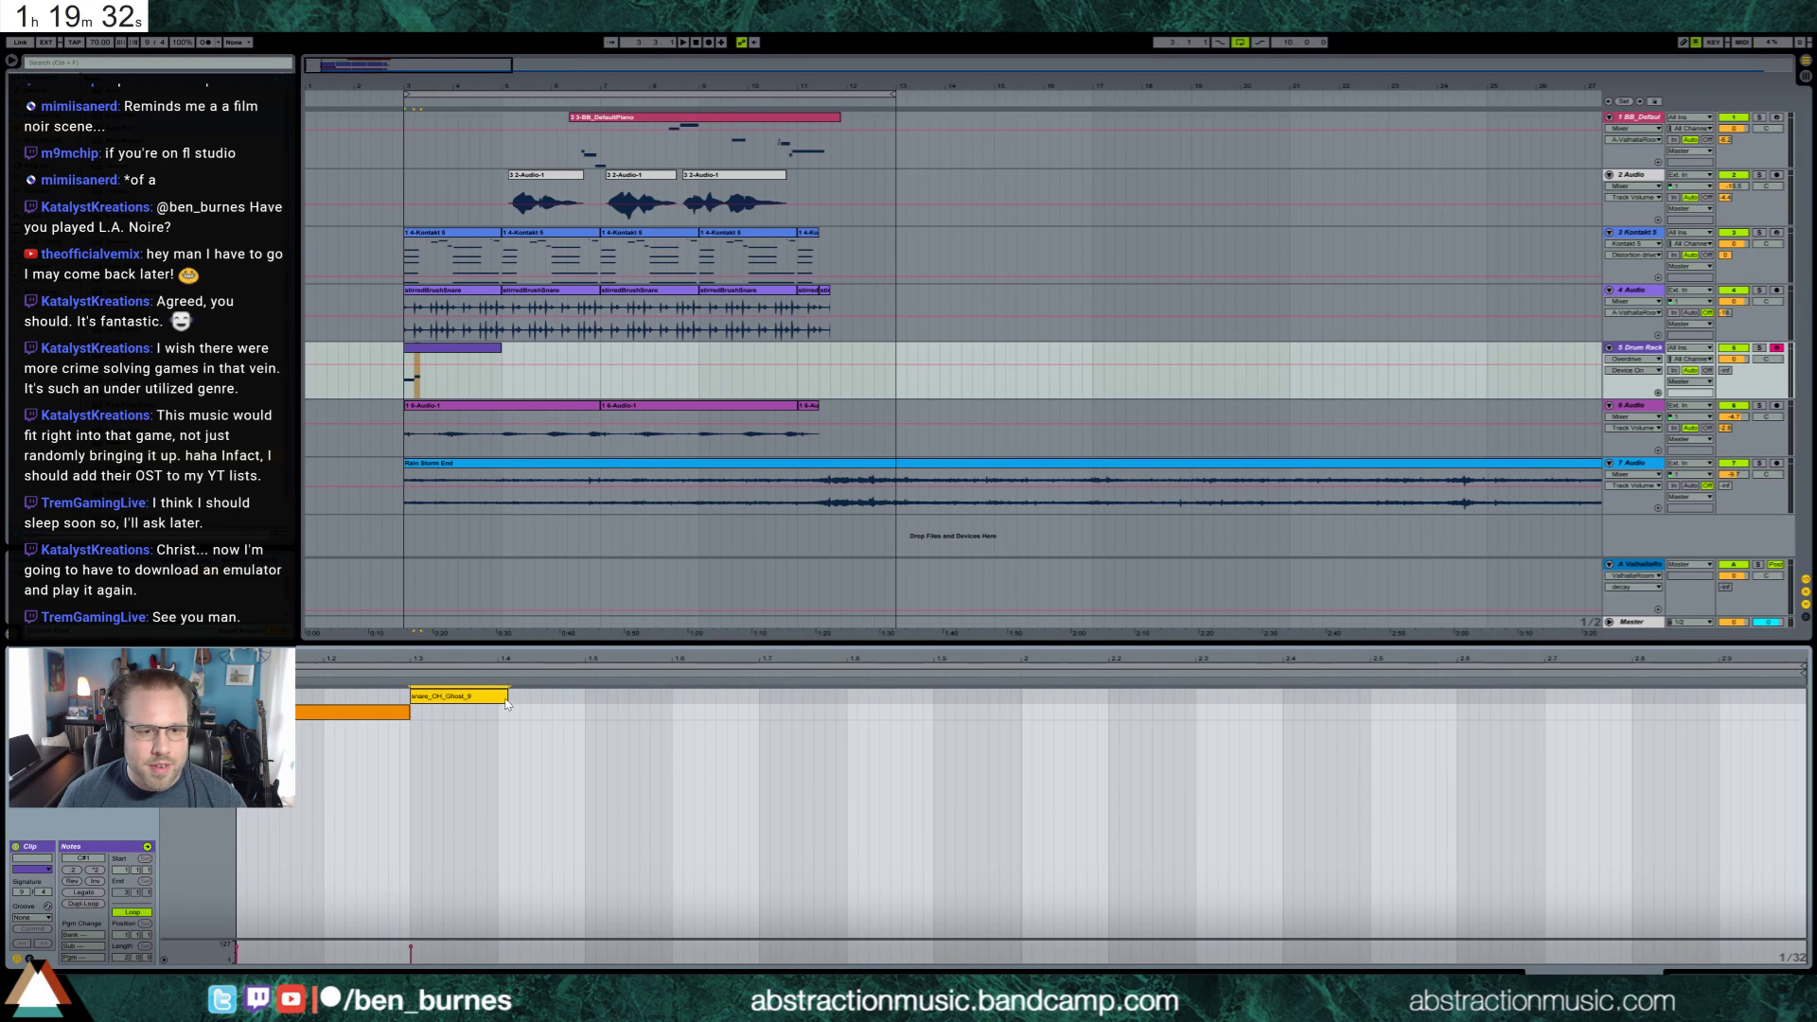
drag(507, 703, 498, 702)
drag(358, 73, 1112, 395)
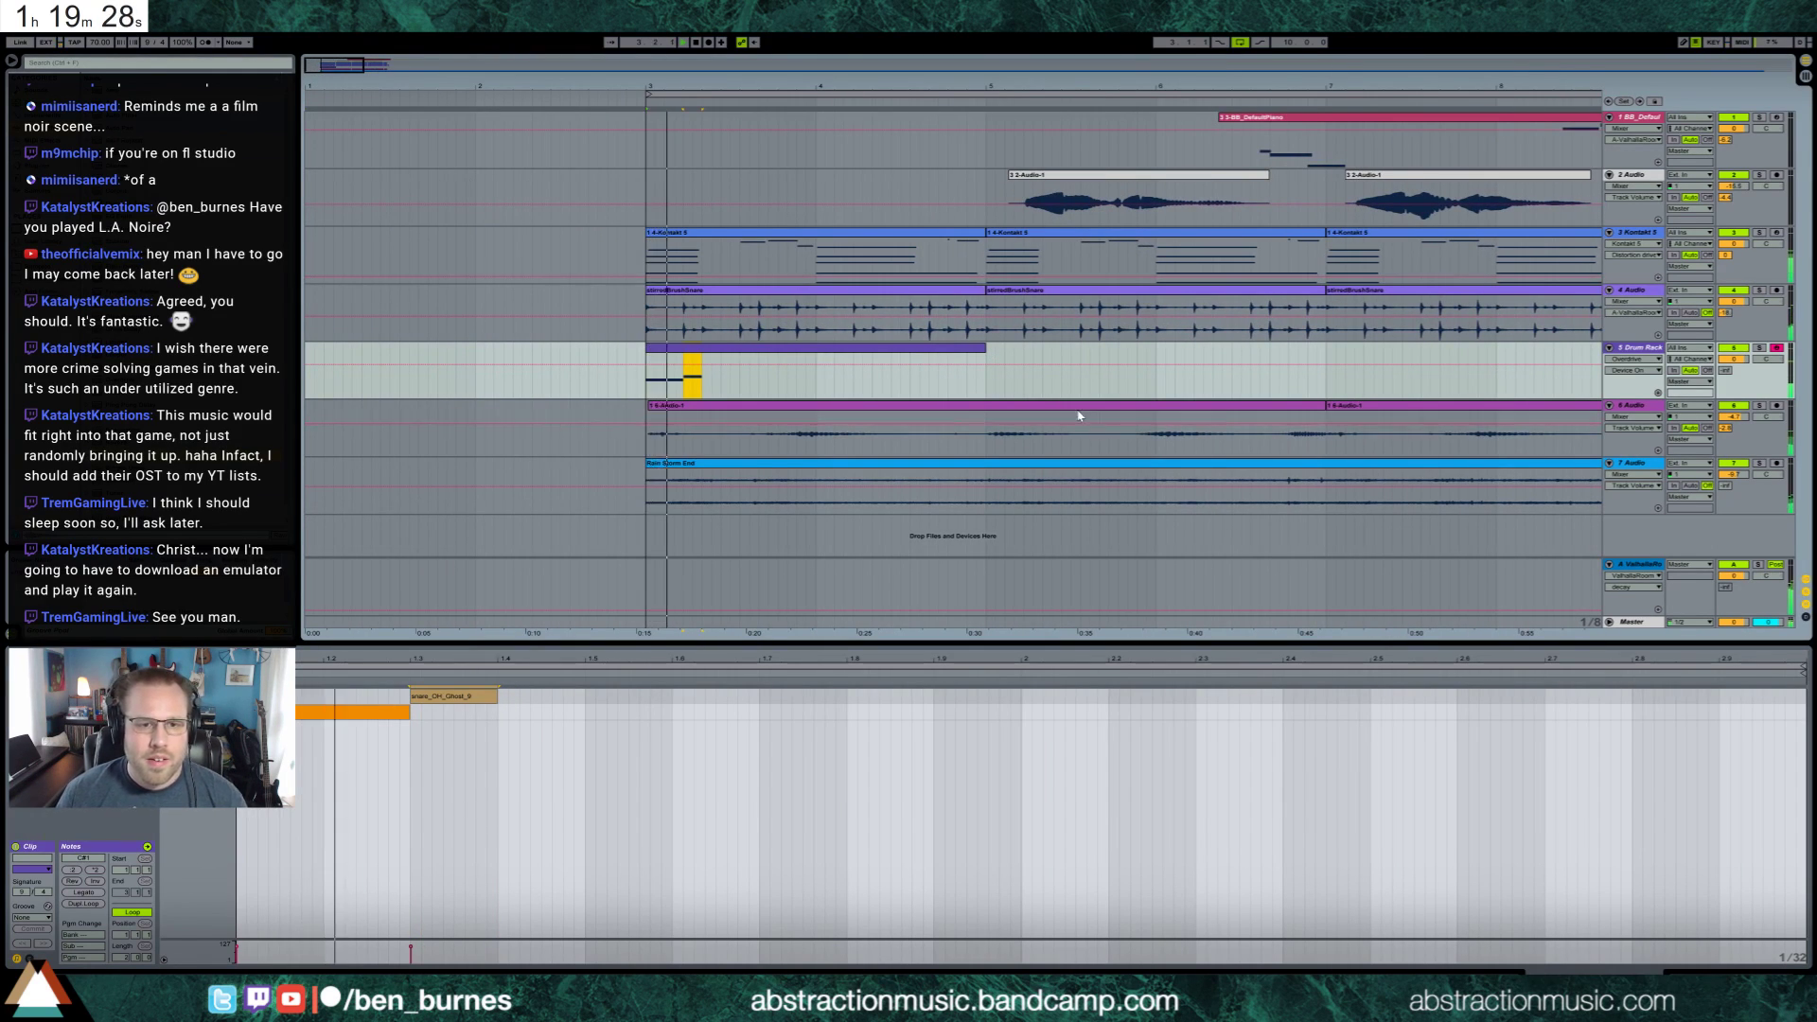
click(502, 715)
drag(502, 715, 670, 715)
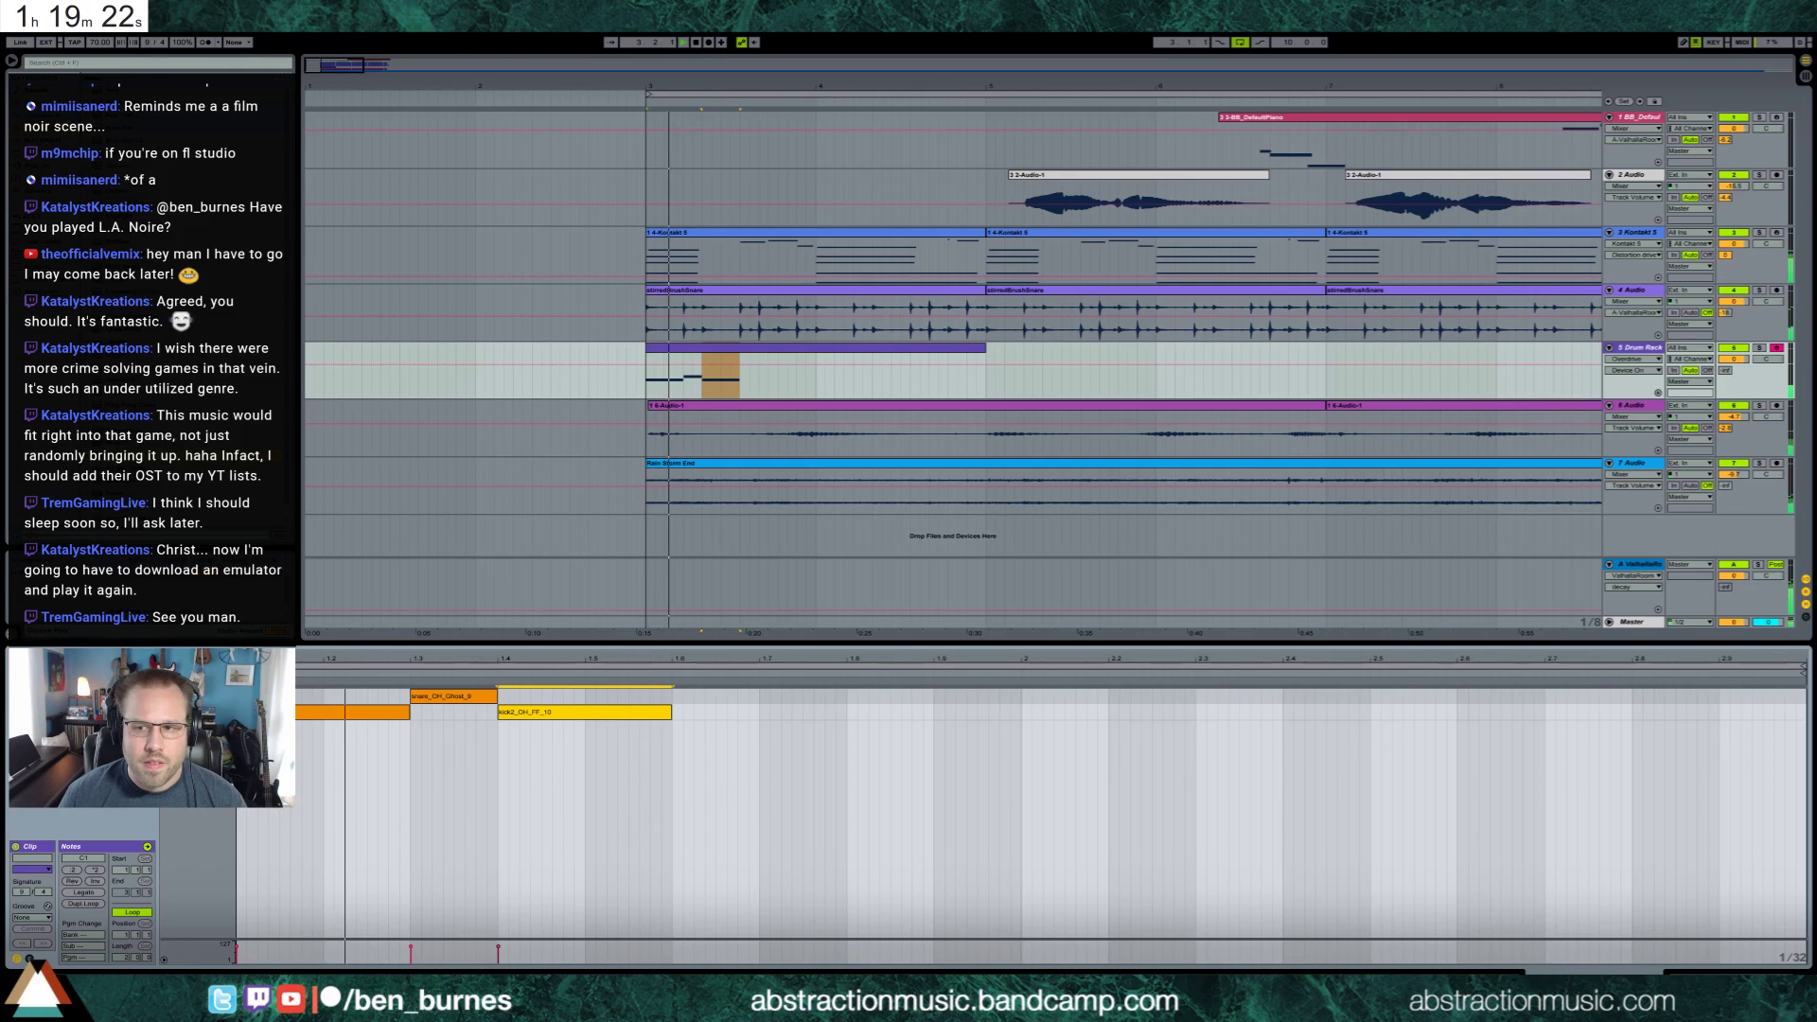
Raise the Drum Rack track's ValhallaRoom reverb send and adjust the track volume
drag(1724, 370, 1725, 290)
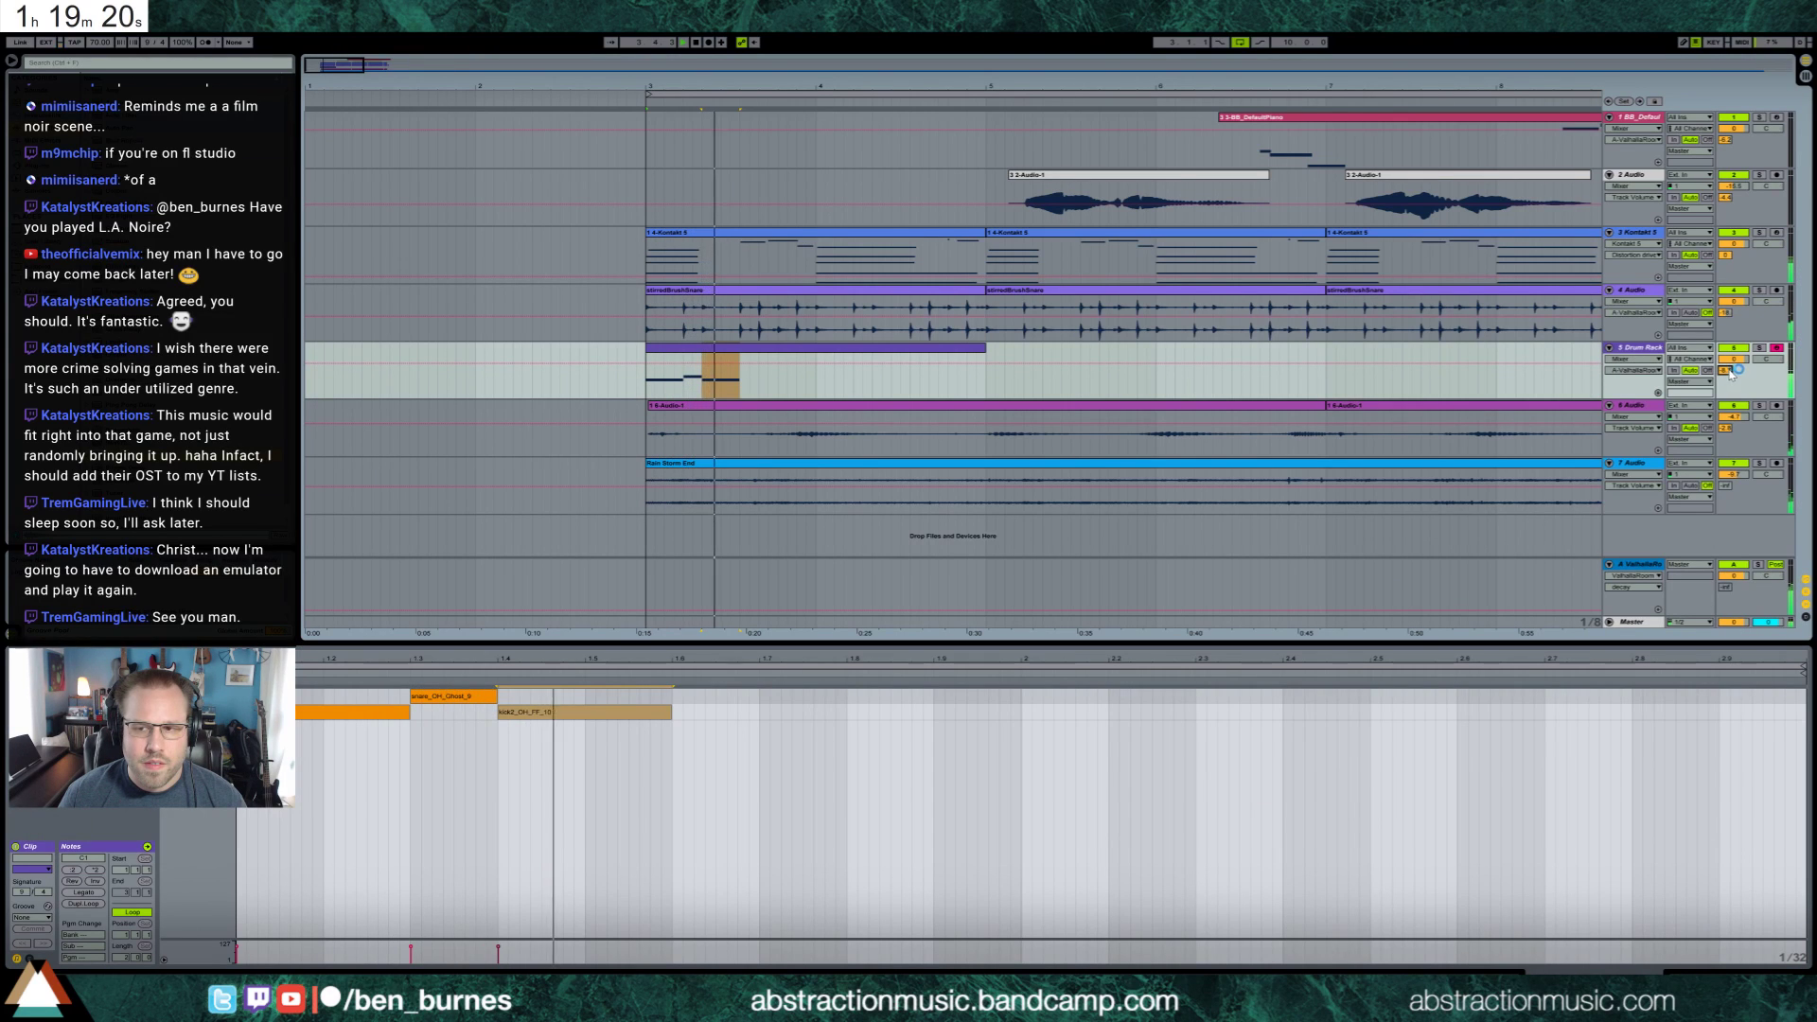
drag(1734, 359, 1733, 369)
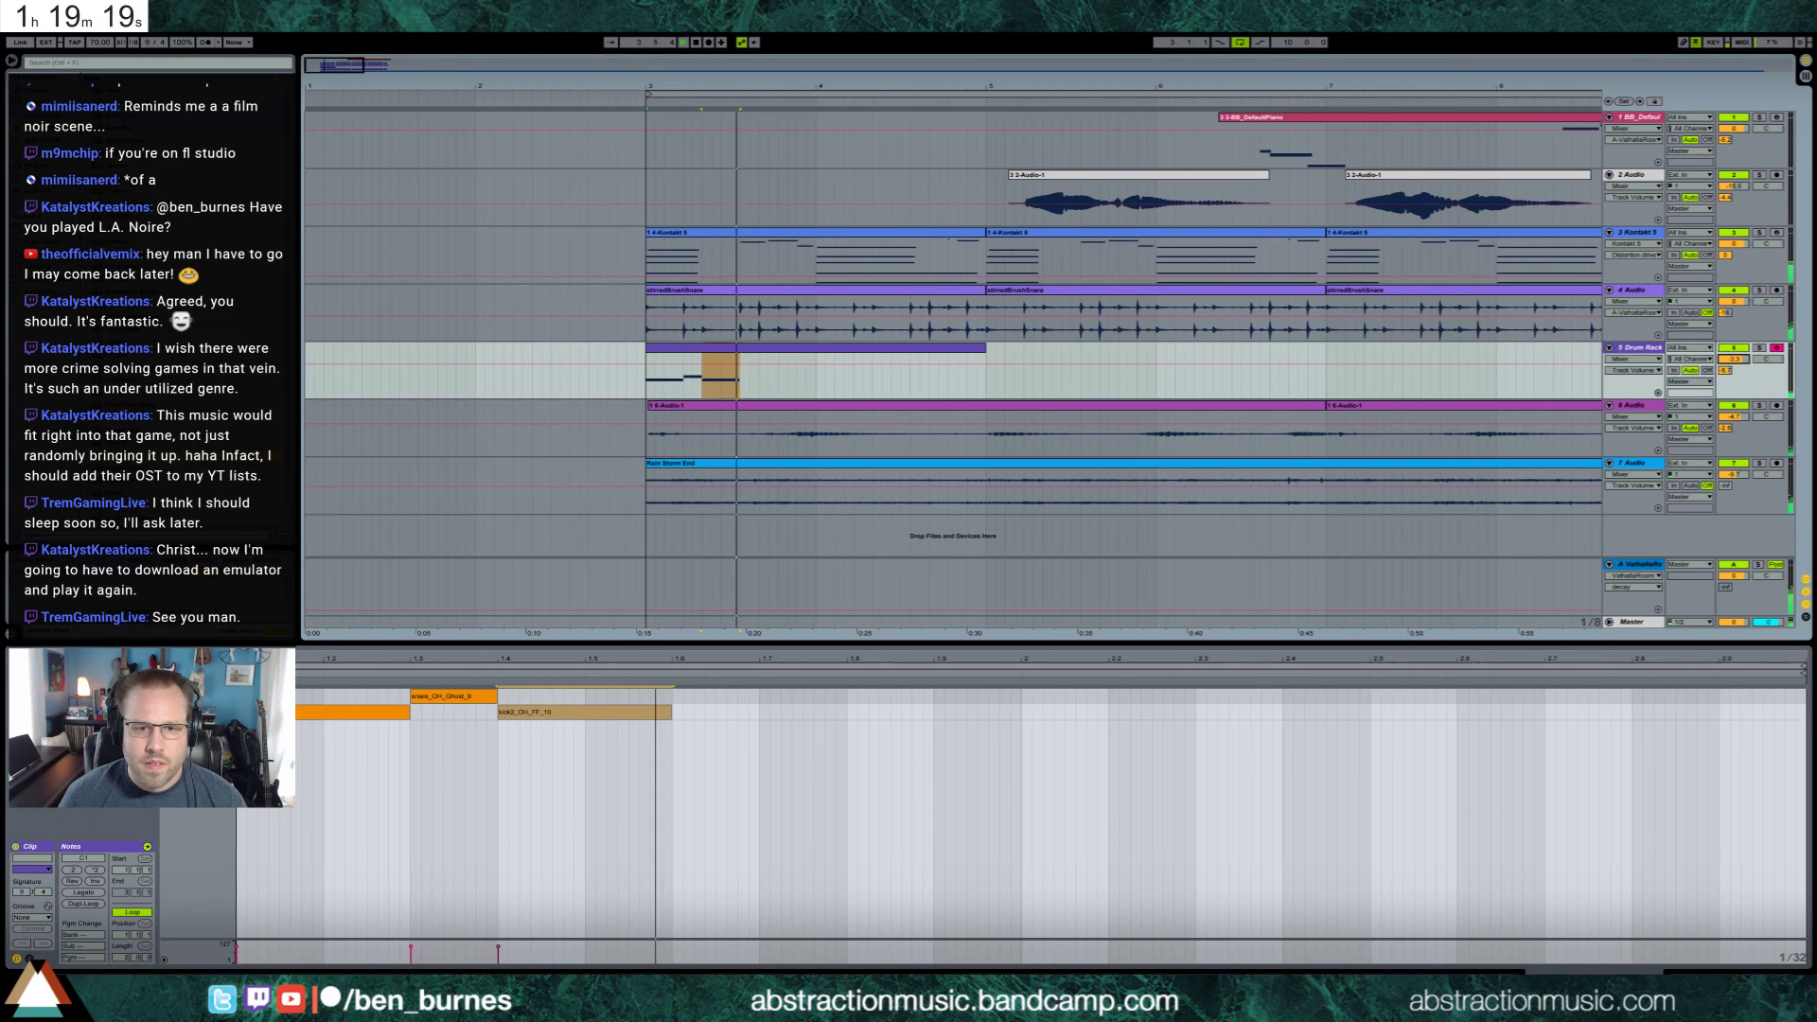
Fill out the first bar with snare notes on 1.6, 1.7 and 1.9 and a kick on 1.8, lowering the last snare's velocity
click(674, 697)
key(space)
mouse_move(717, 708)
mouse_down()
mouse_move(790, 674)
mouse_move(797, 710)
mouse_move(933, 719)
mouse_up()
click(772, 694)
key(space)
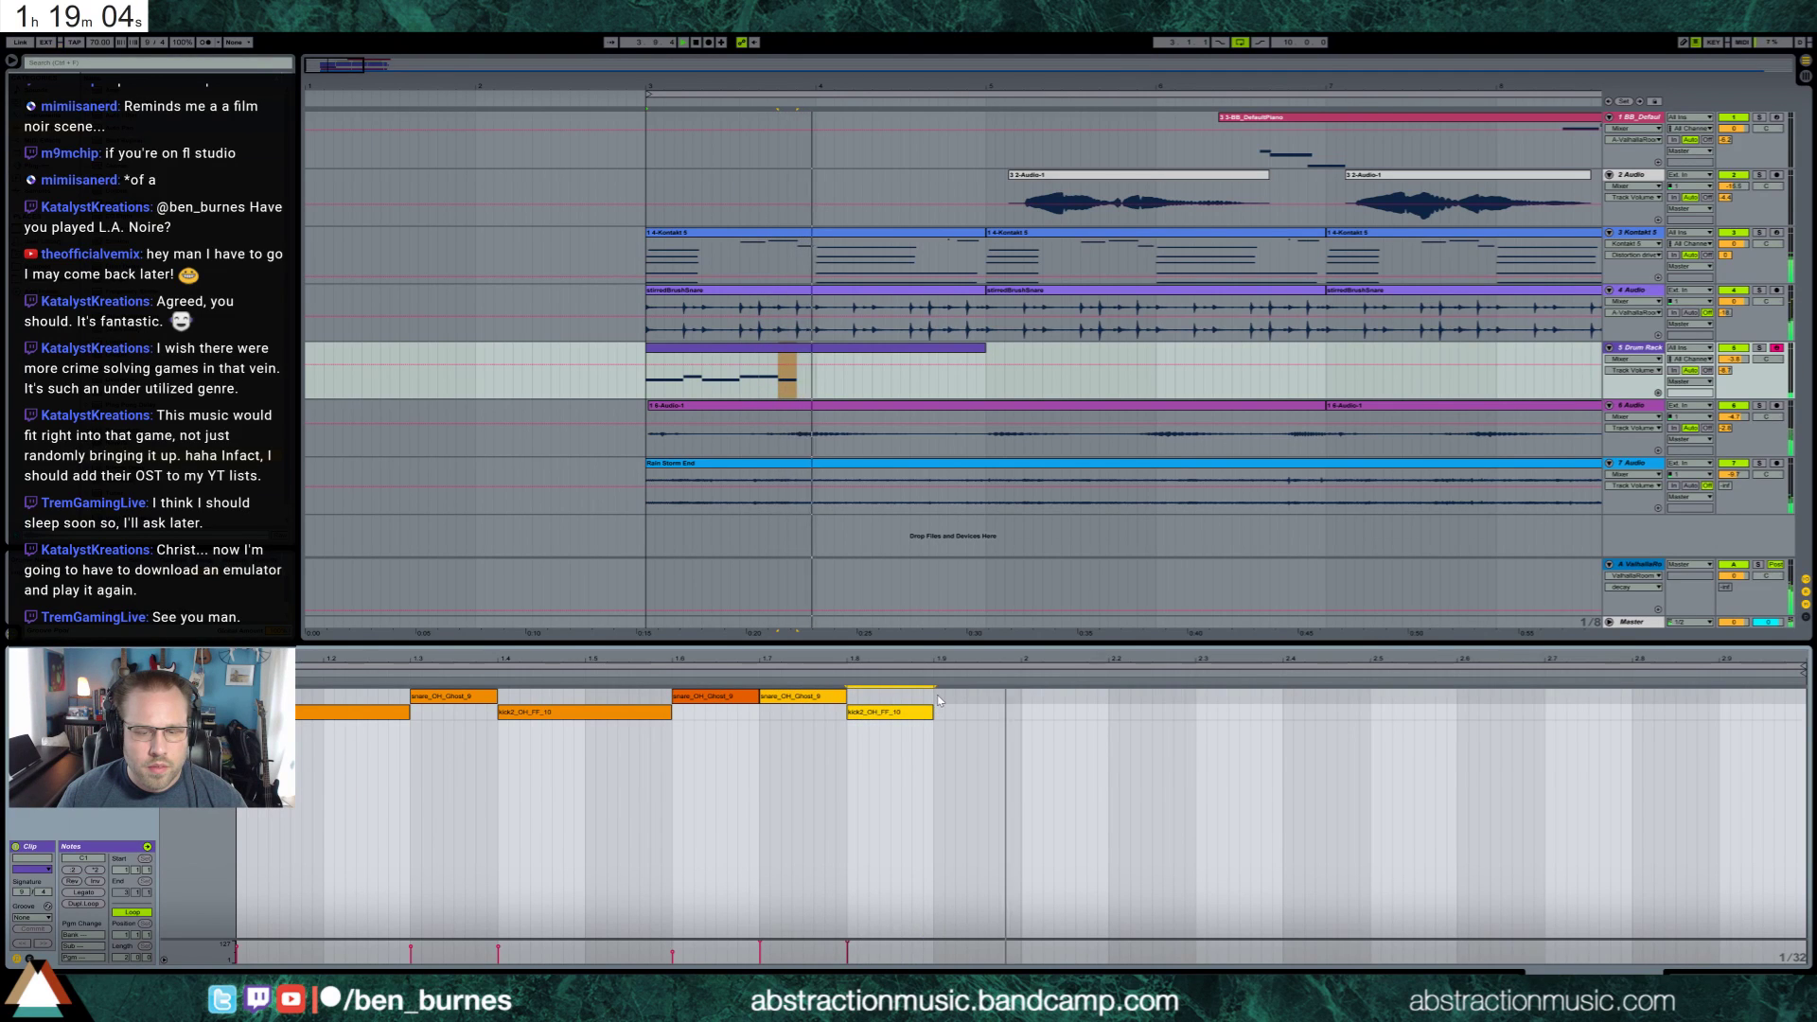
click(938, 699)
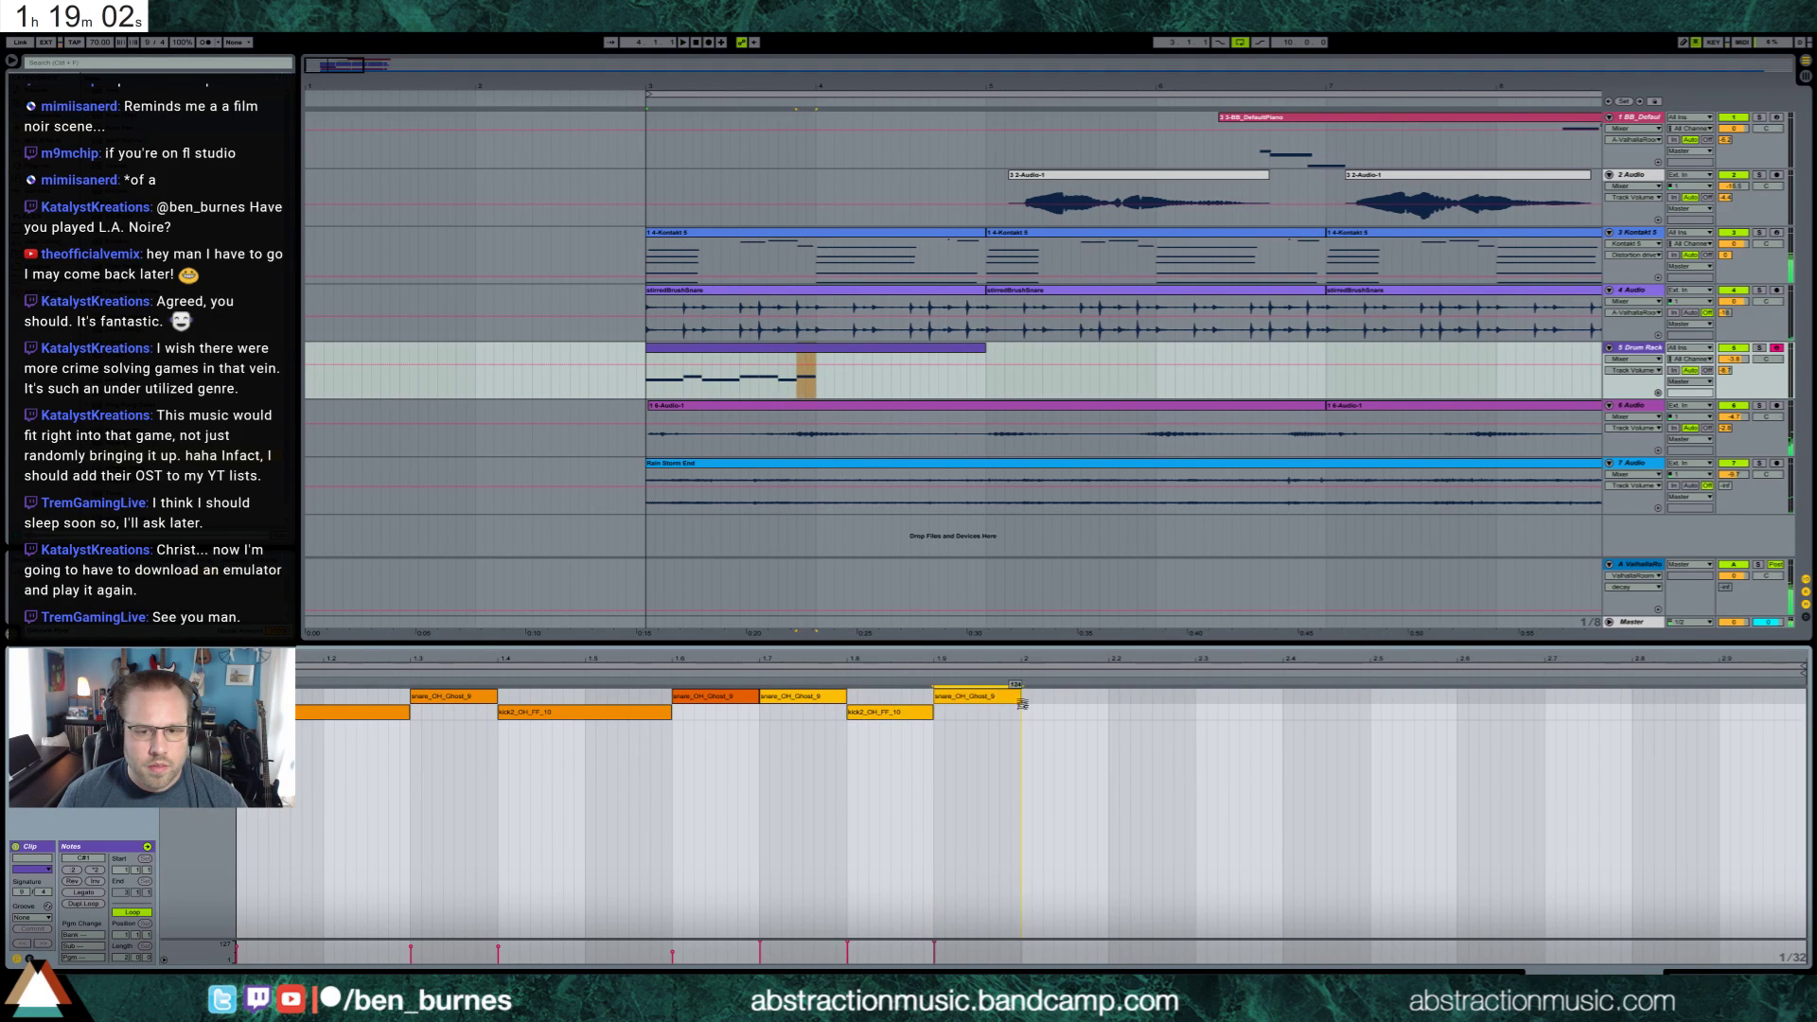
drag(1022, 702, 1015, 771)
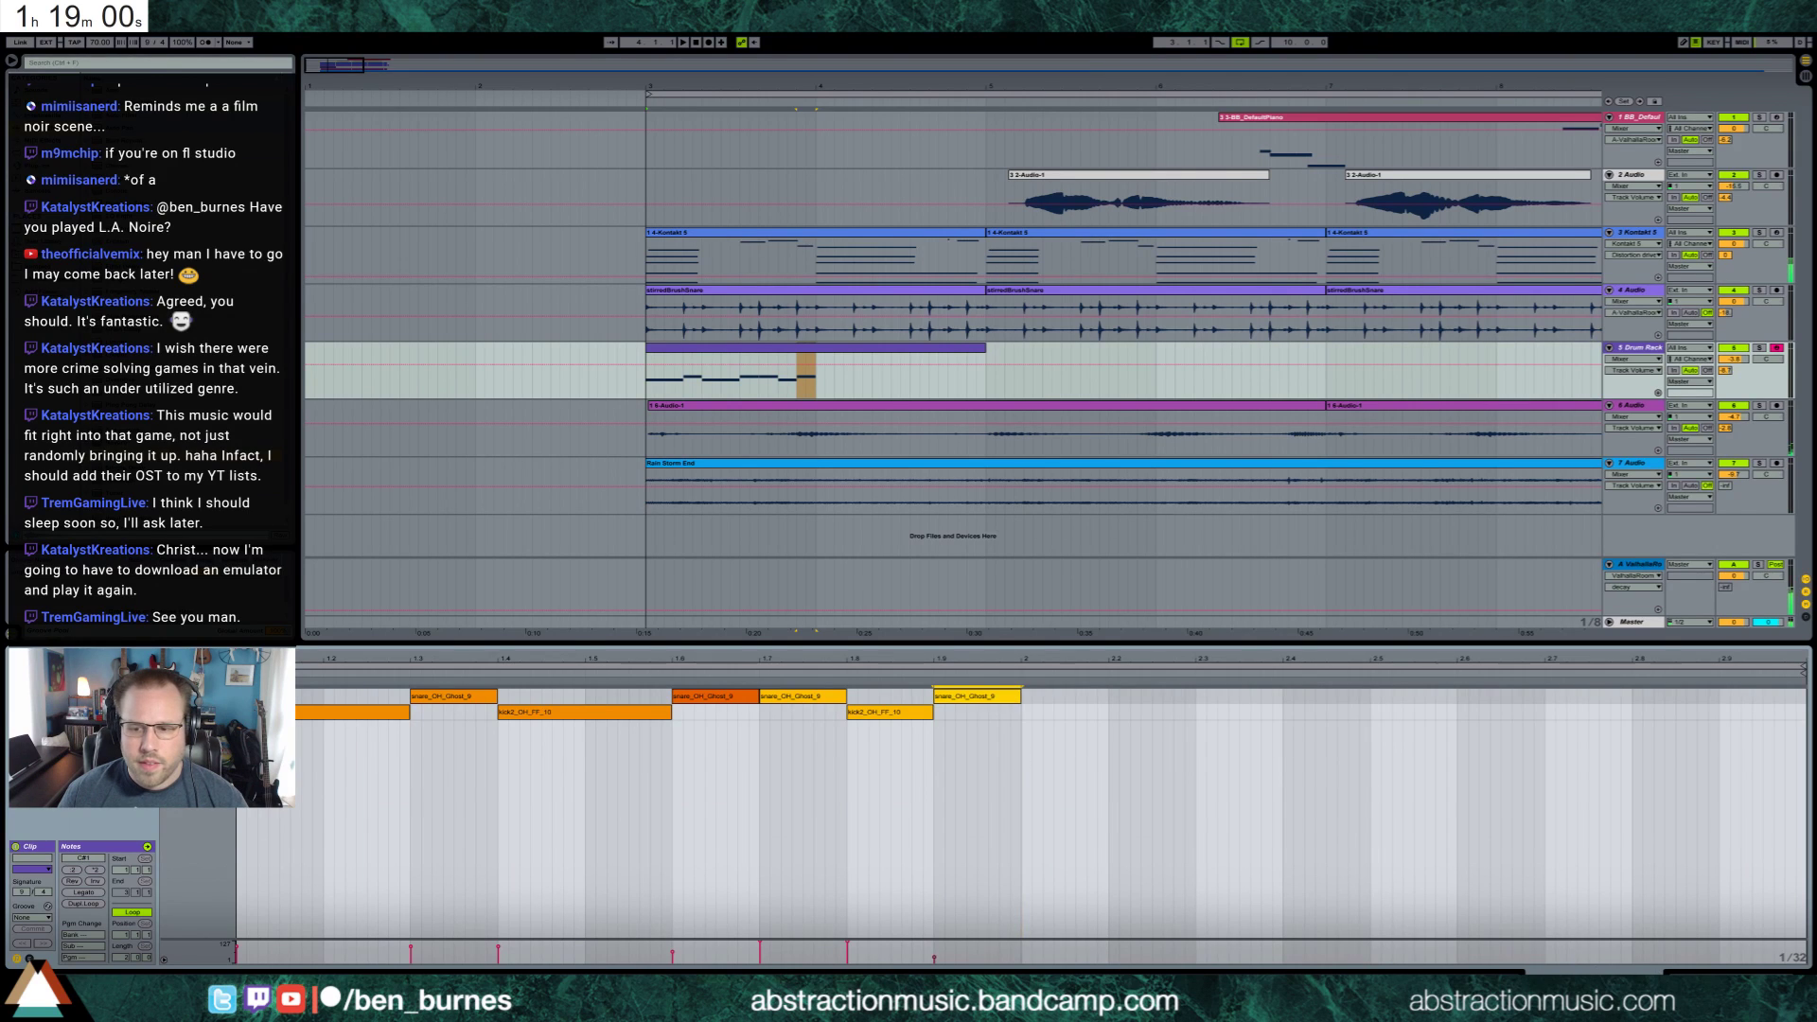
Load the snare_OH_Ghost_4 sample onto the empty Drum Rack pad beside the first snare
key(shift+Tab)
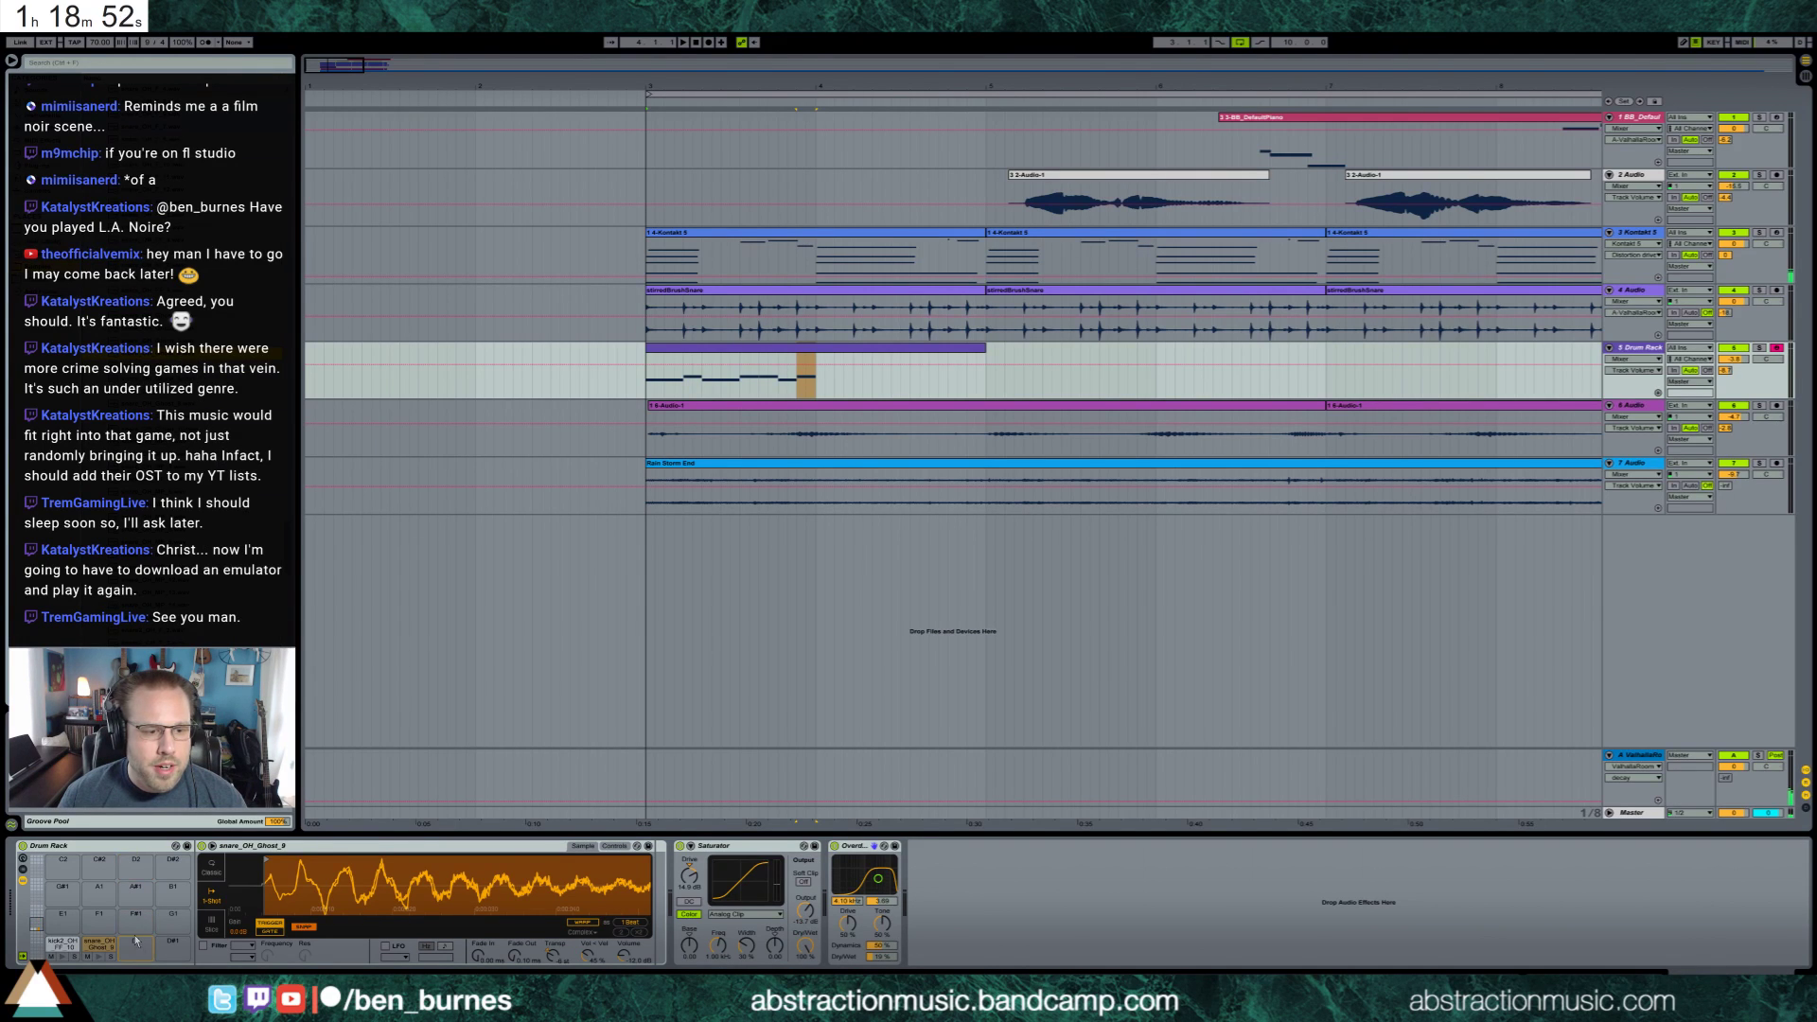
drag(136, 941, 136, 942)
drag(554, 956, 554, 974)
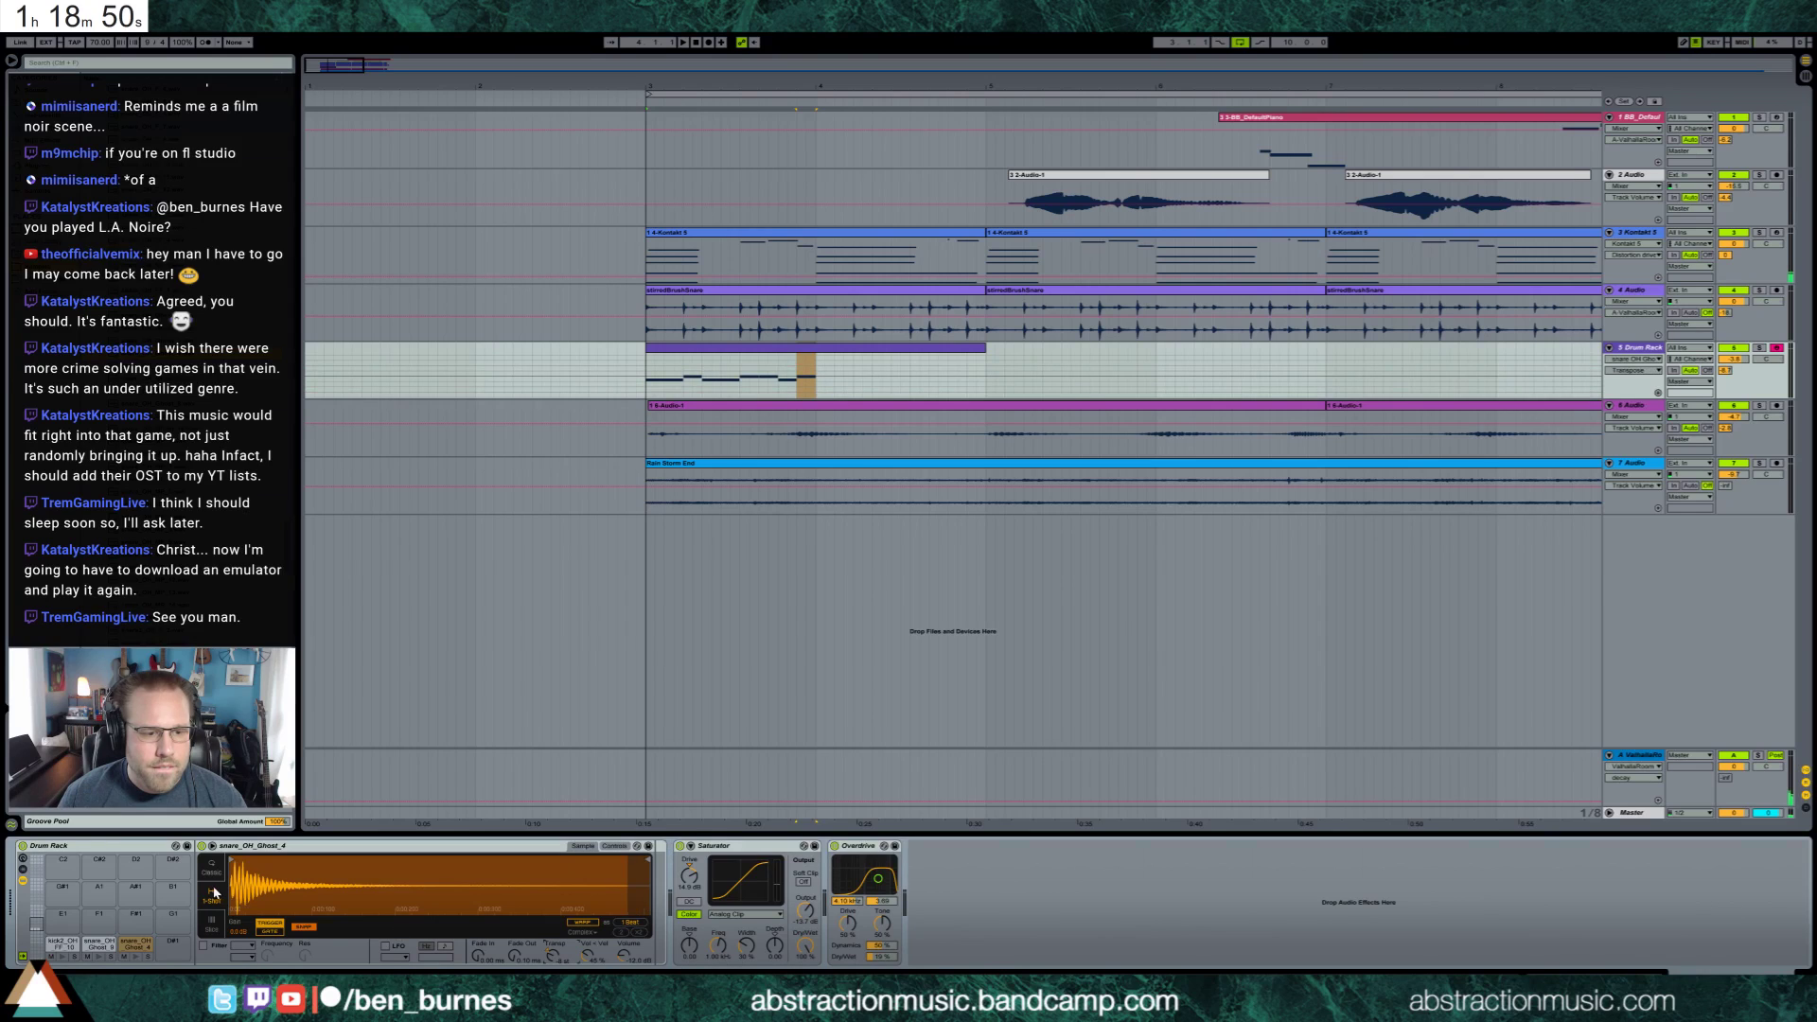
scroll(305, 878, up, 5)
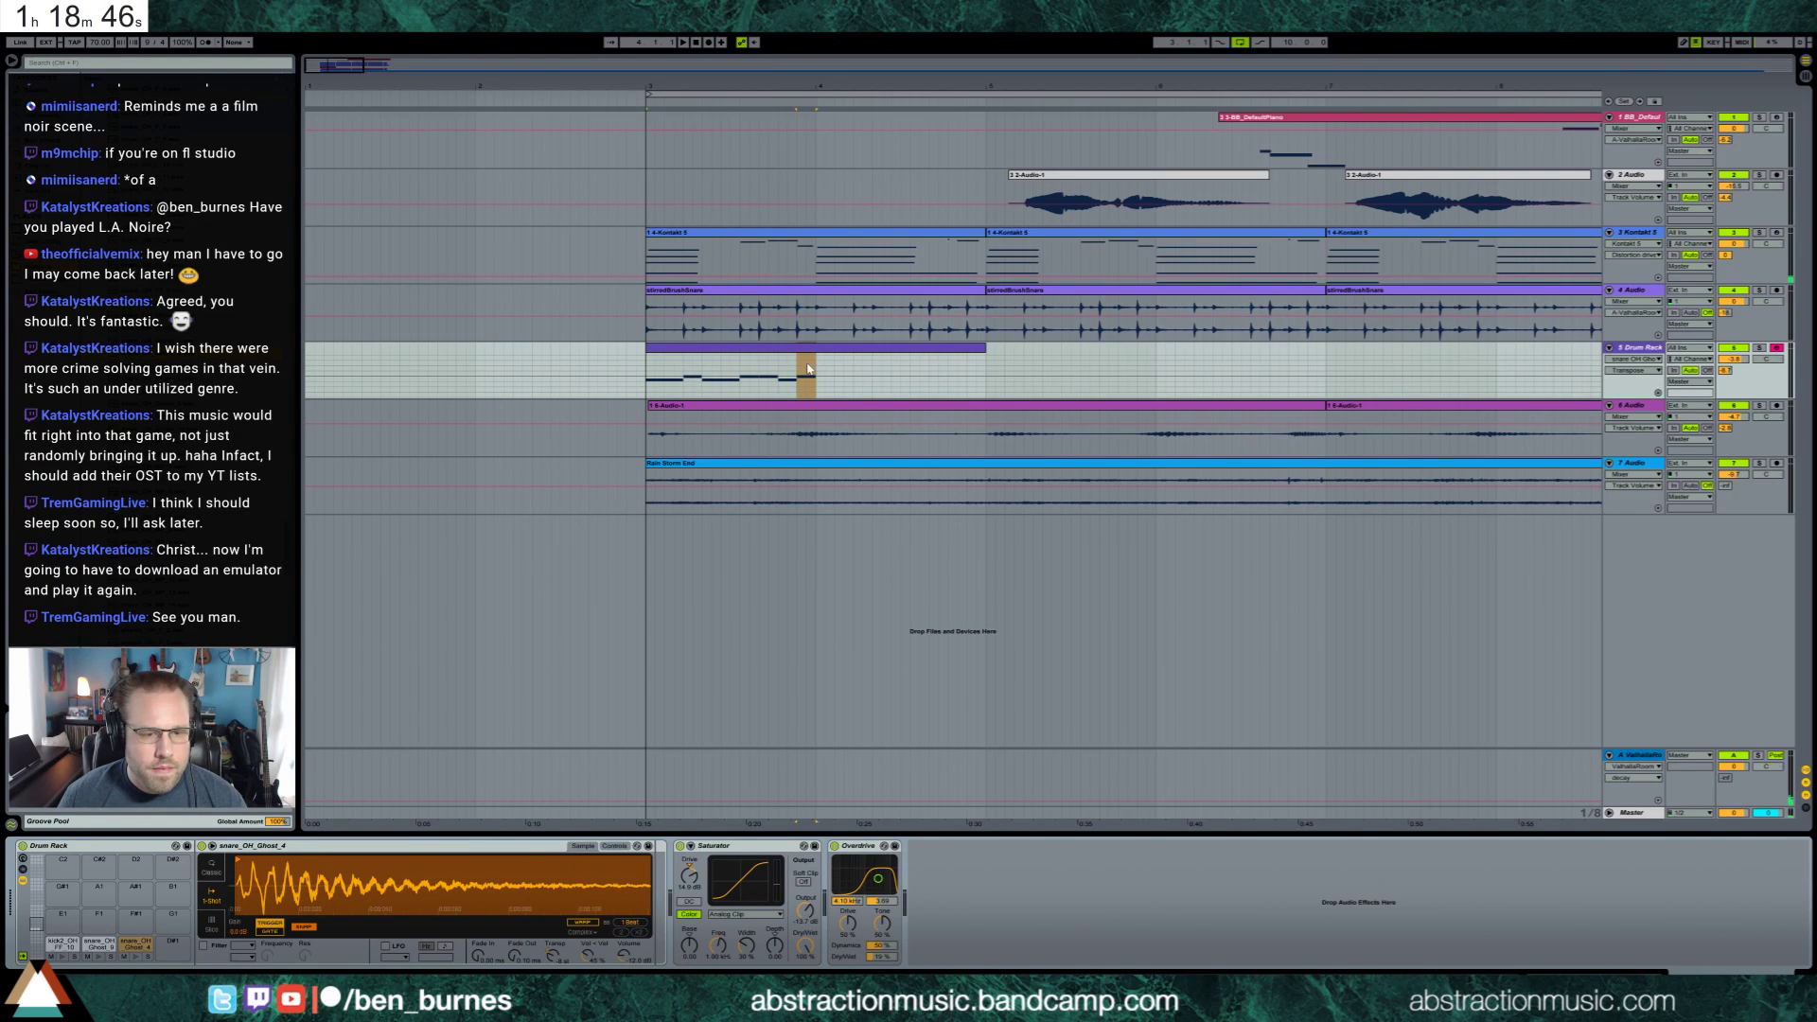
Move the drum clip's snare notes on 1.6 and 1.9 to the snare_OH_Ghost_4 pad
double_click(795, 355)
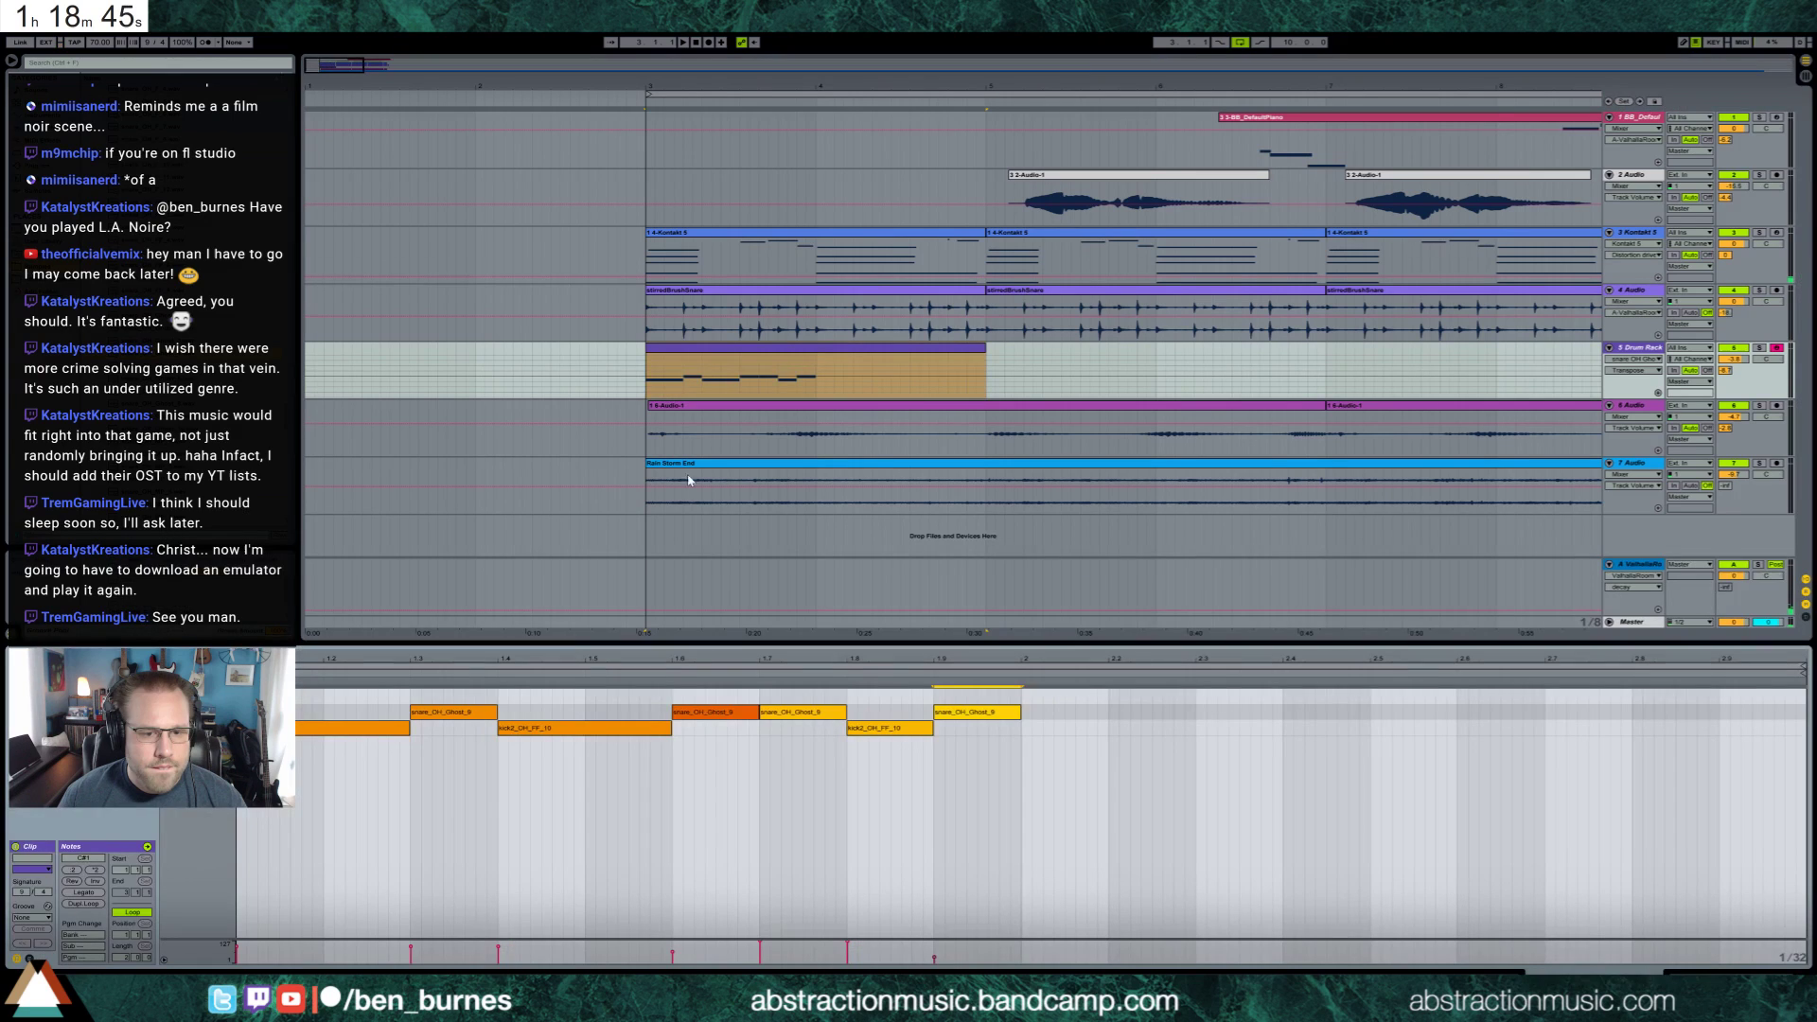
click(721, 716)
key(Up)
key(Up)
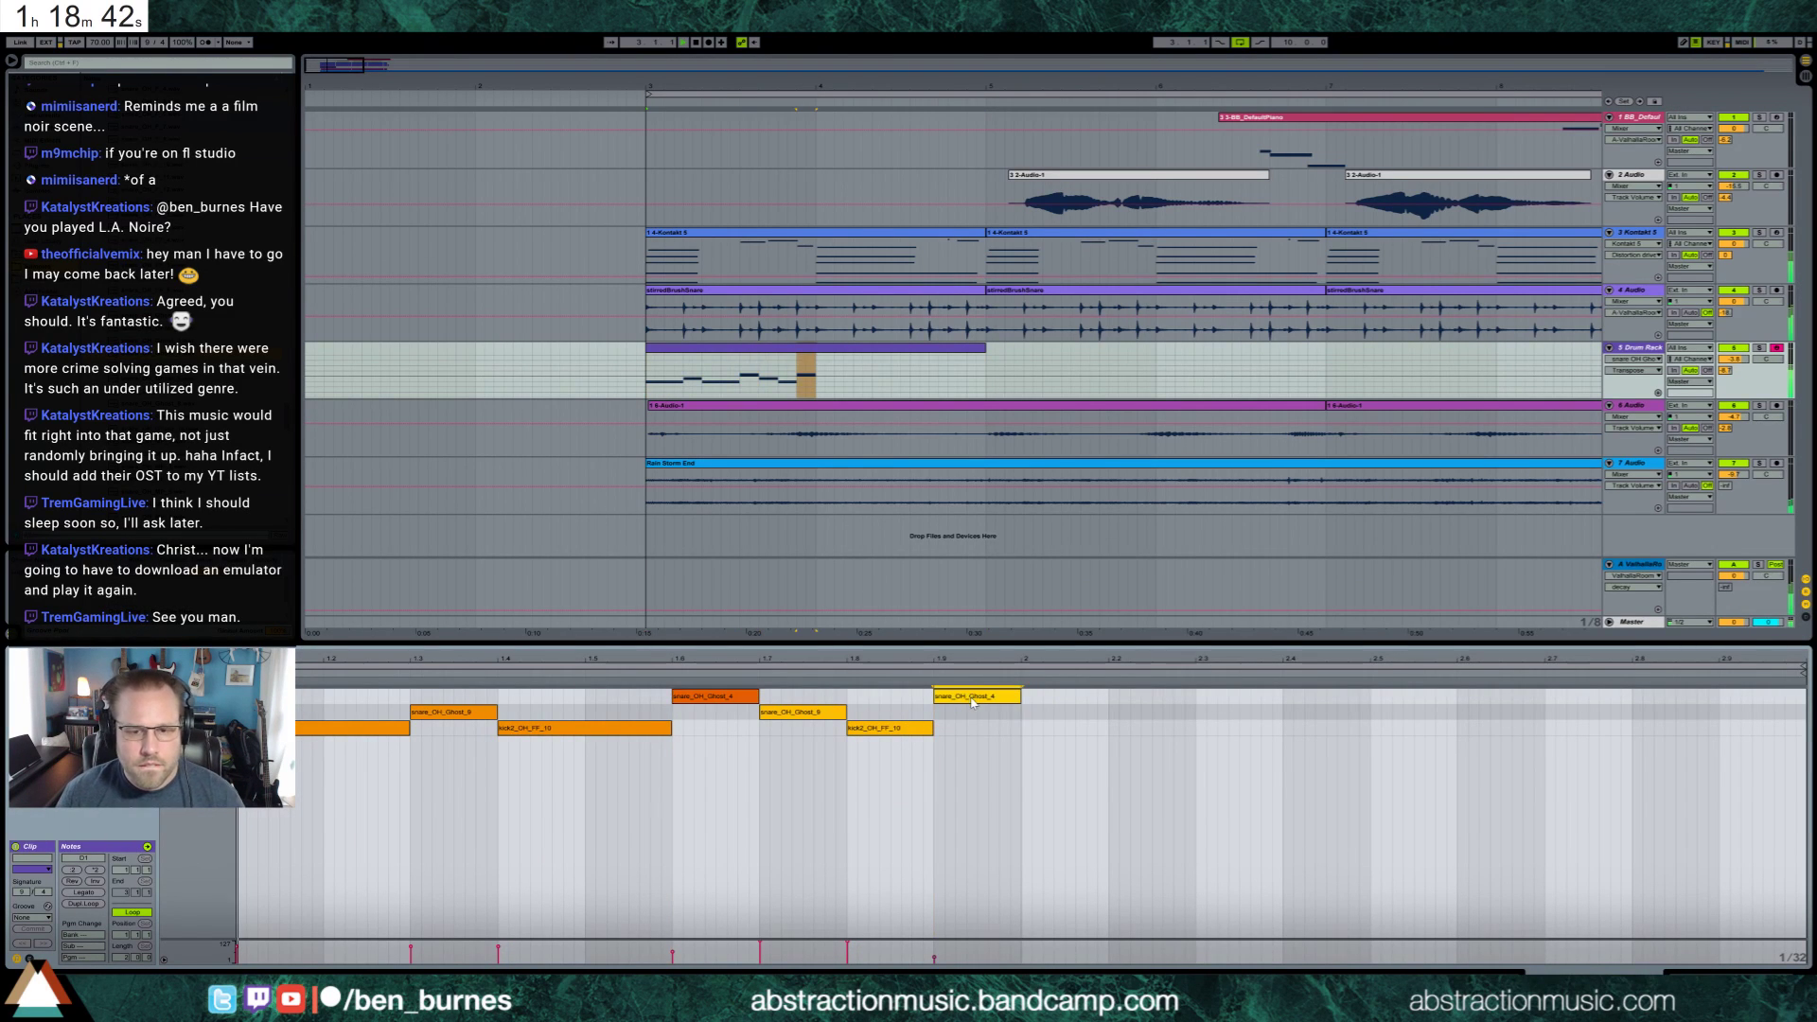
Duplicate the one-bar drum pattern into the second bar and add short kick notes just before 1.8 and 2.8
key(space)
key(ctrl+a)
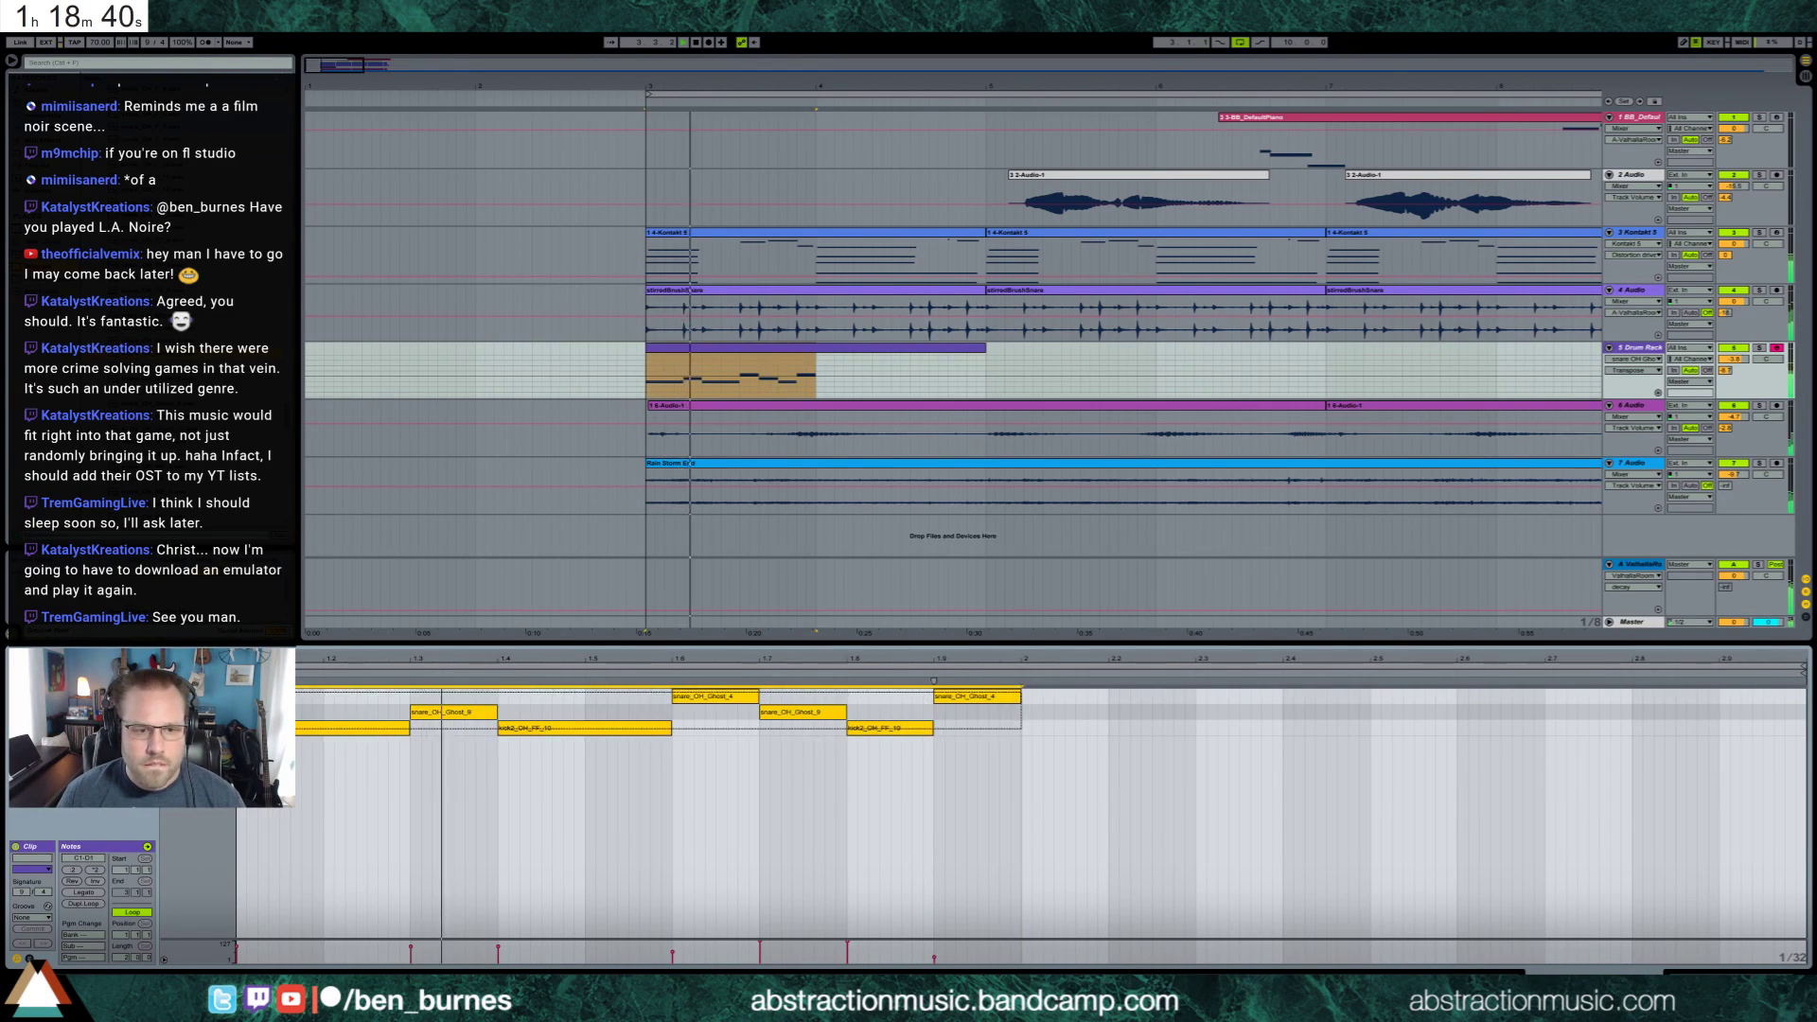
key(ctrl+d)
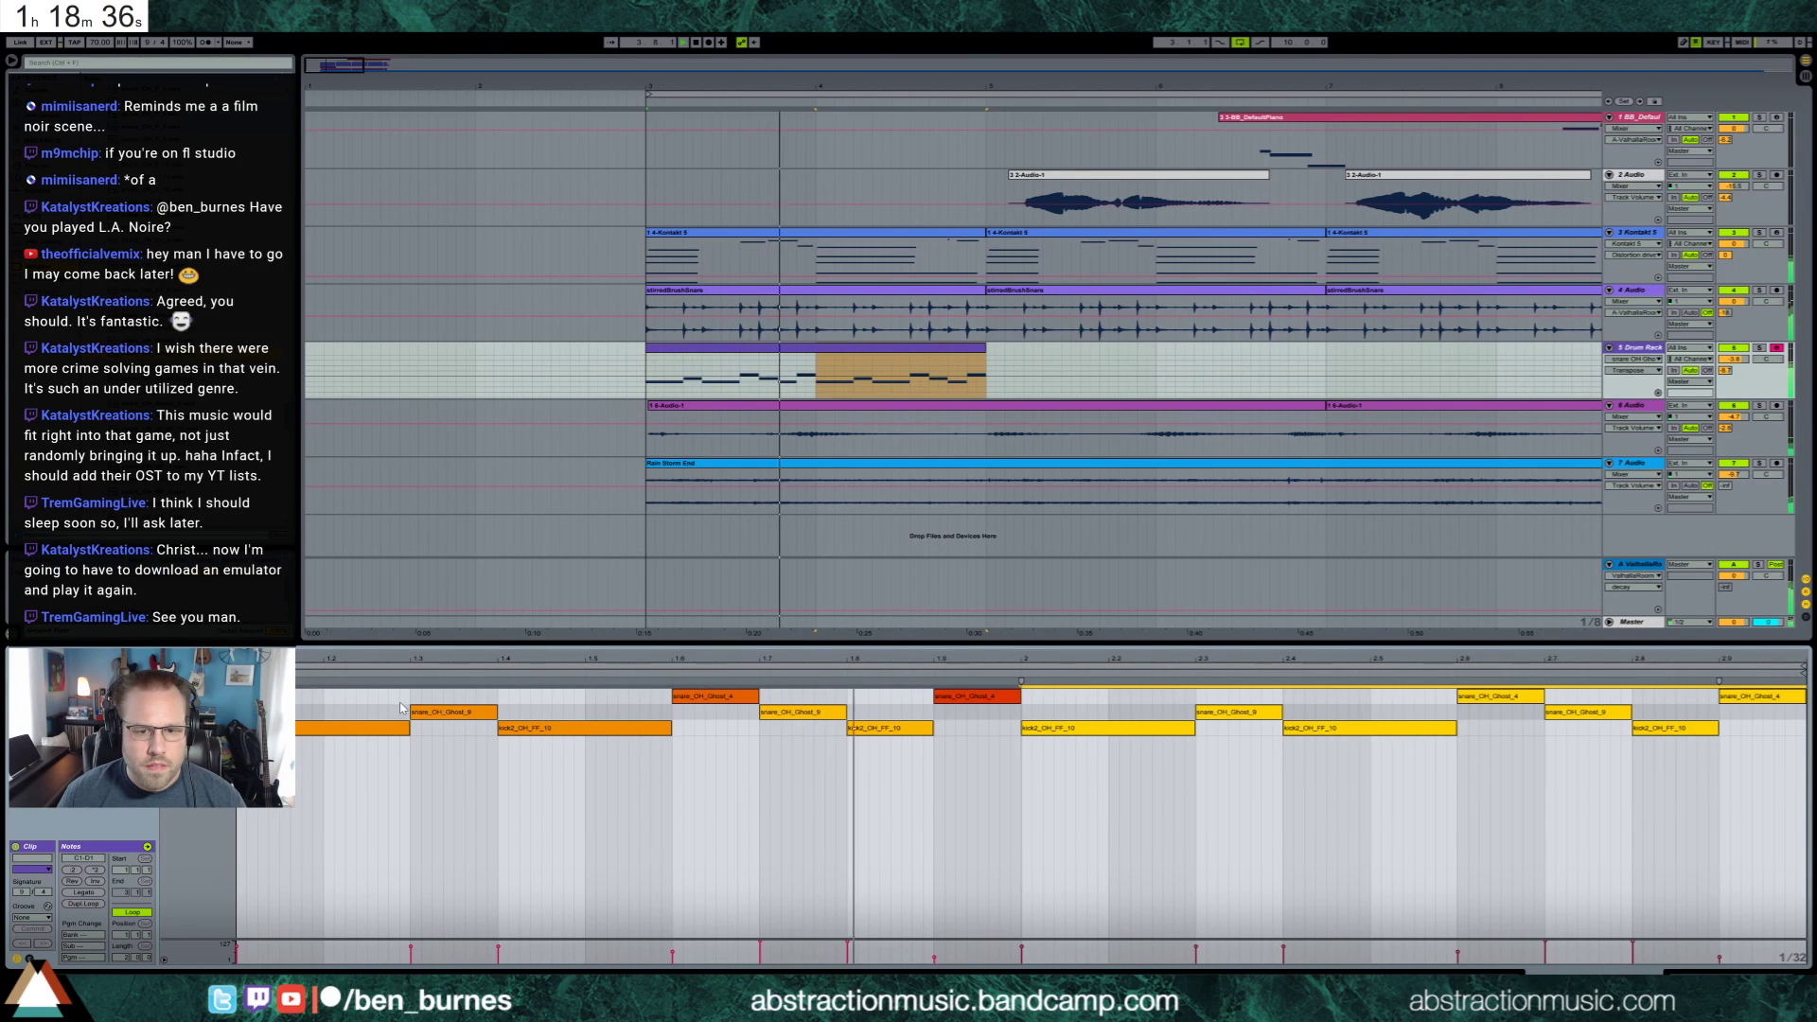
double_click(833, 727)
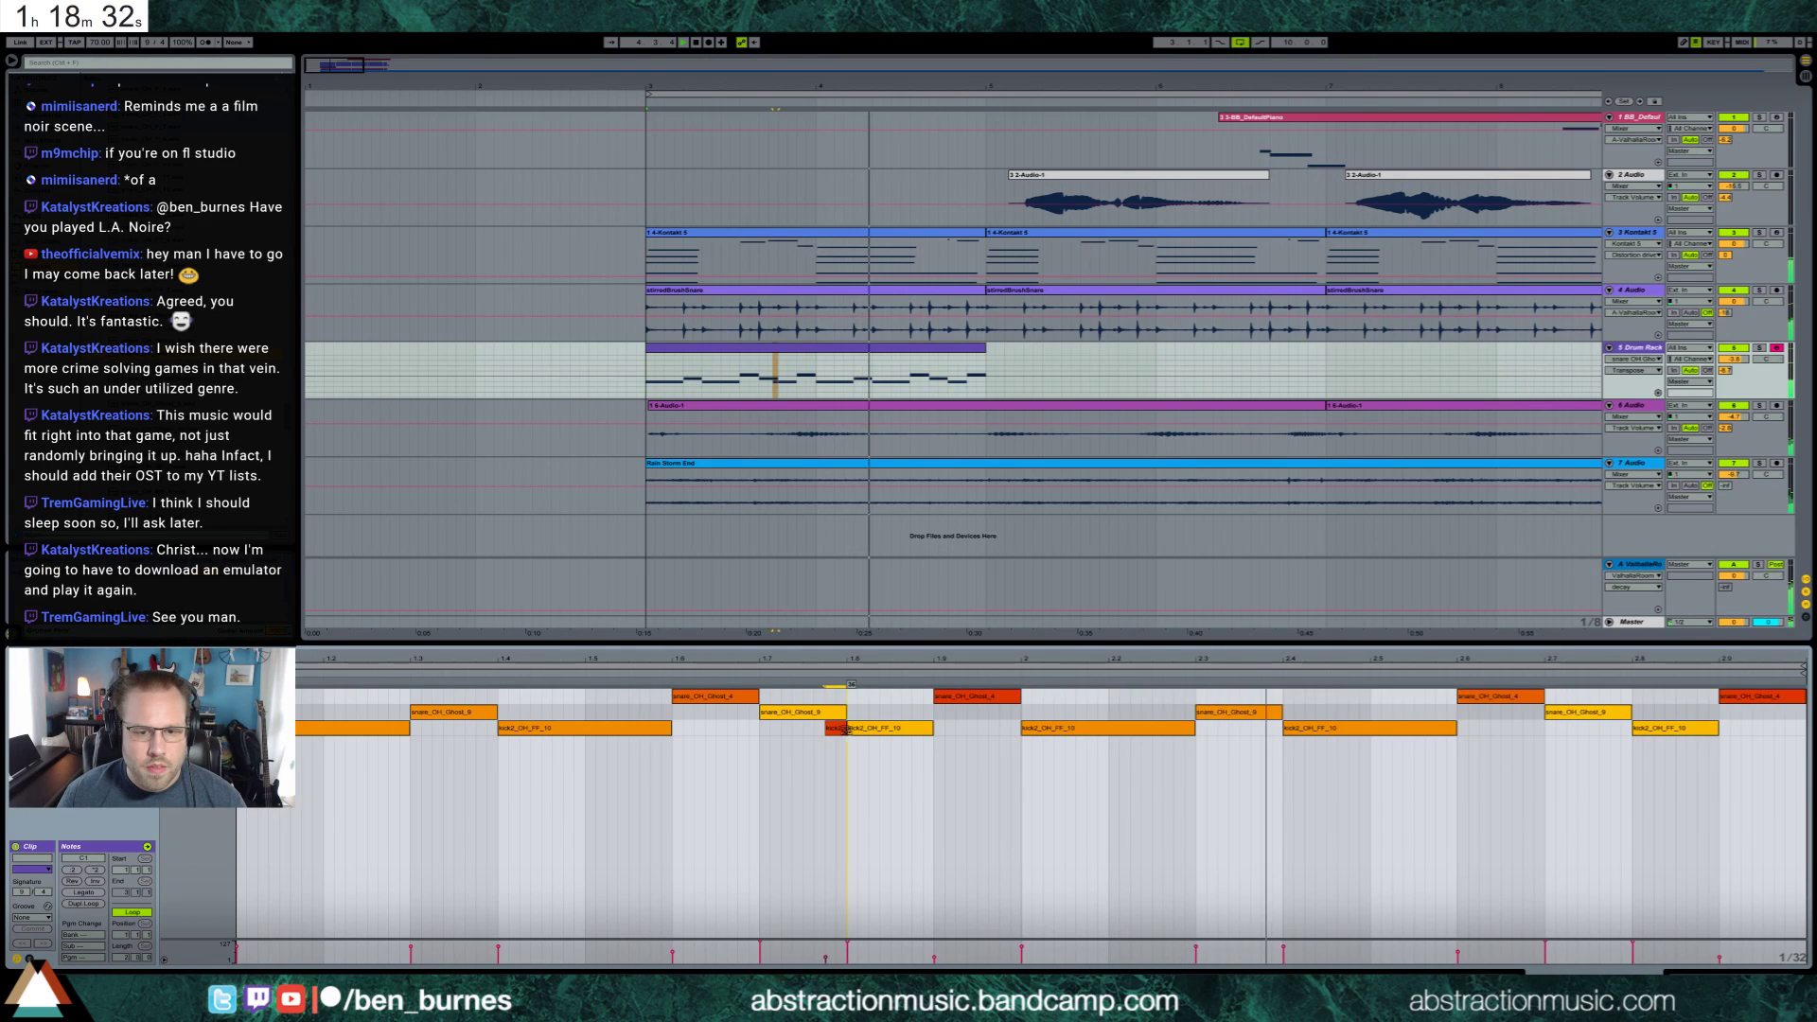
double_click(1620, 728)
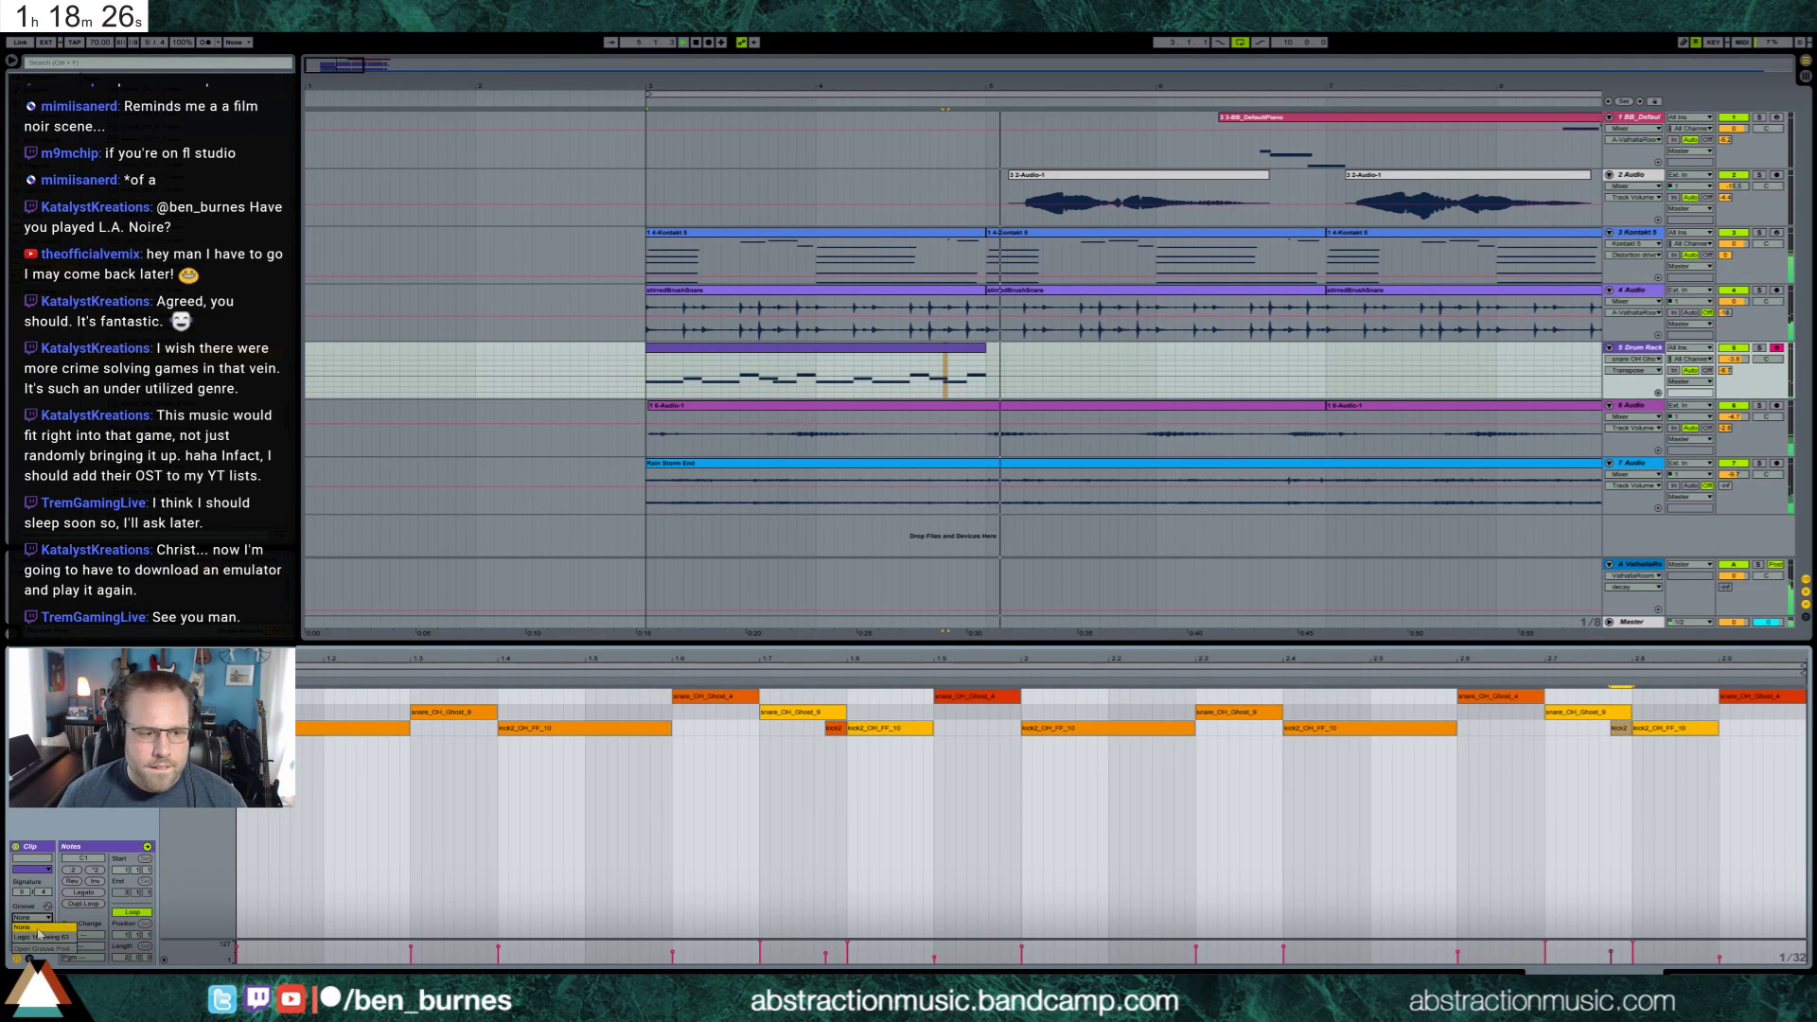
Apply the Logic groove to the drum clip and extend its loop to bar 11 of the arrangement
click(986, 348)
drag(986, 348, 1533, 348)
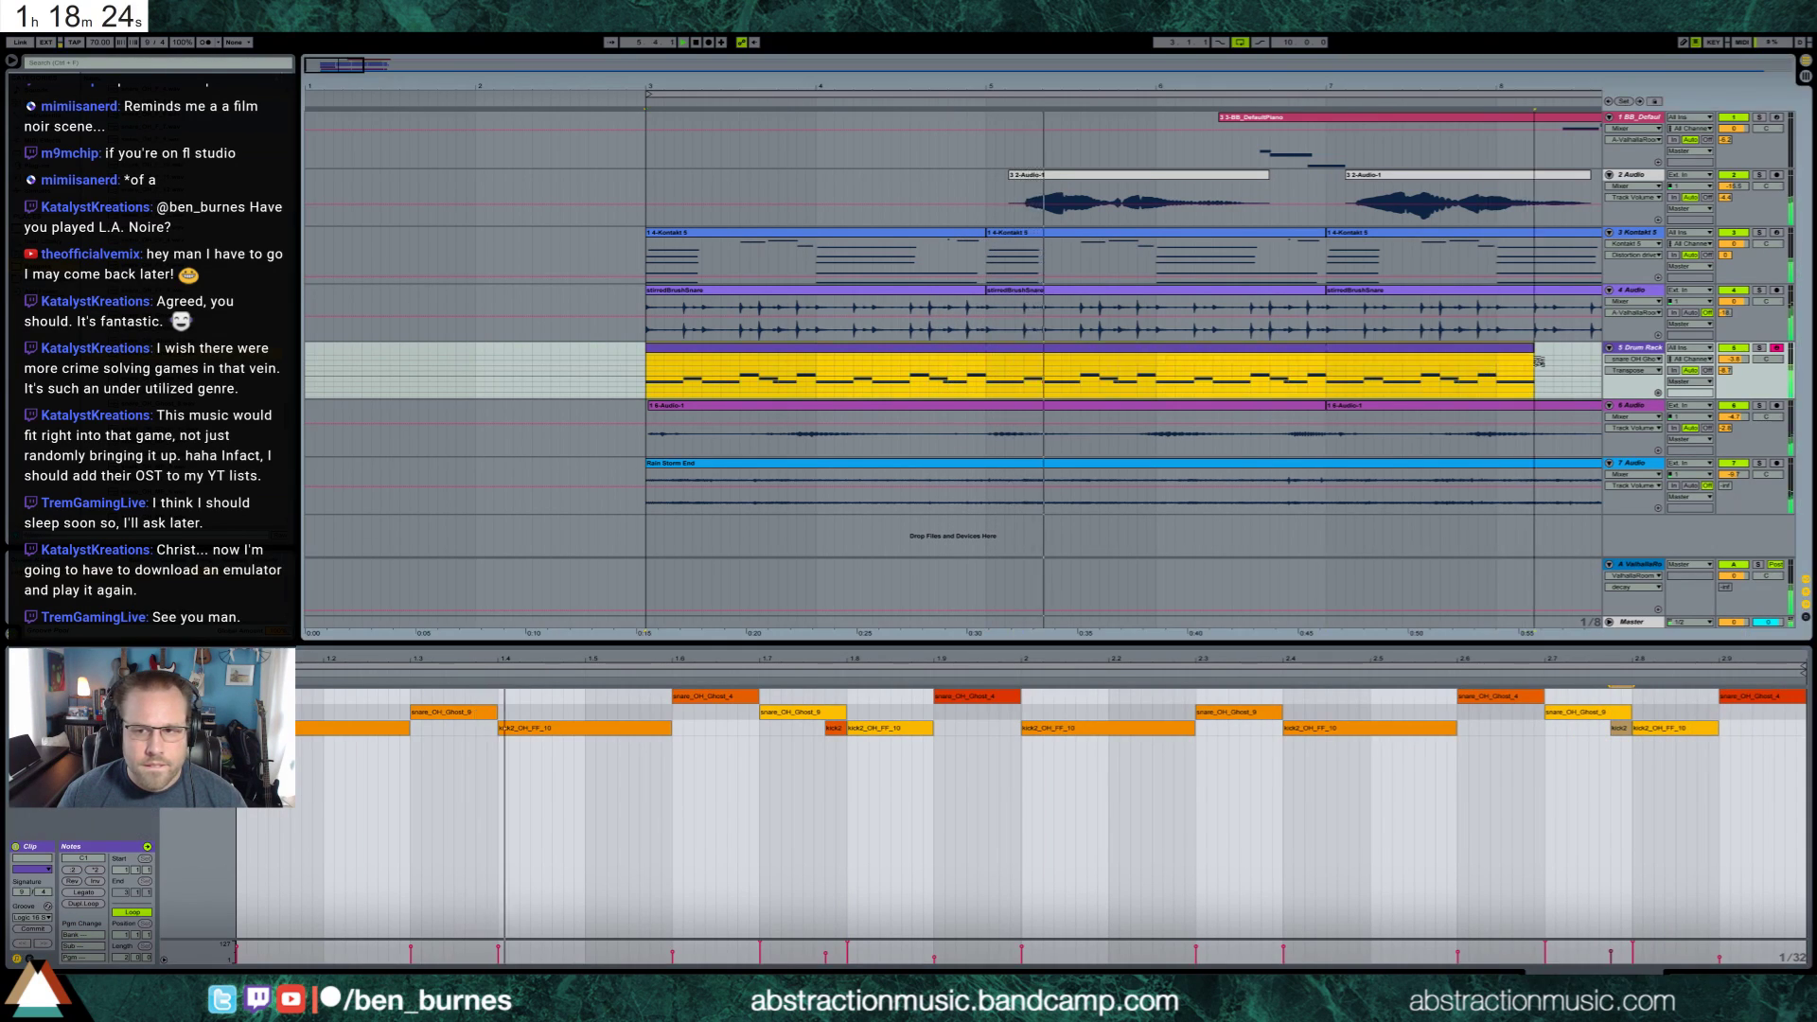
drag(409, 62, 409, 65)
drag(895, 349, 1216, 349)
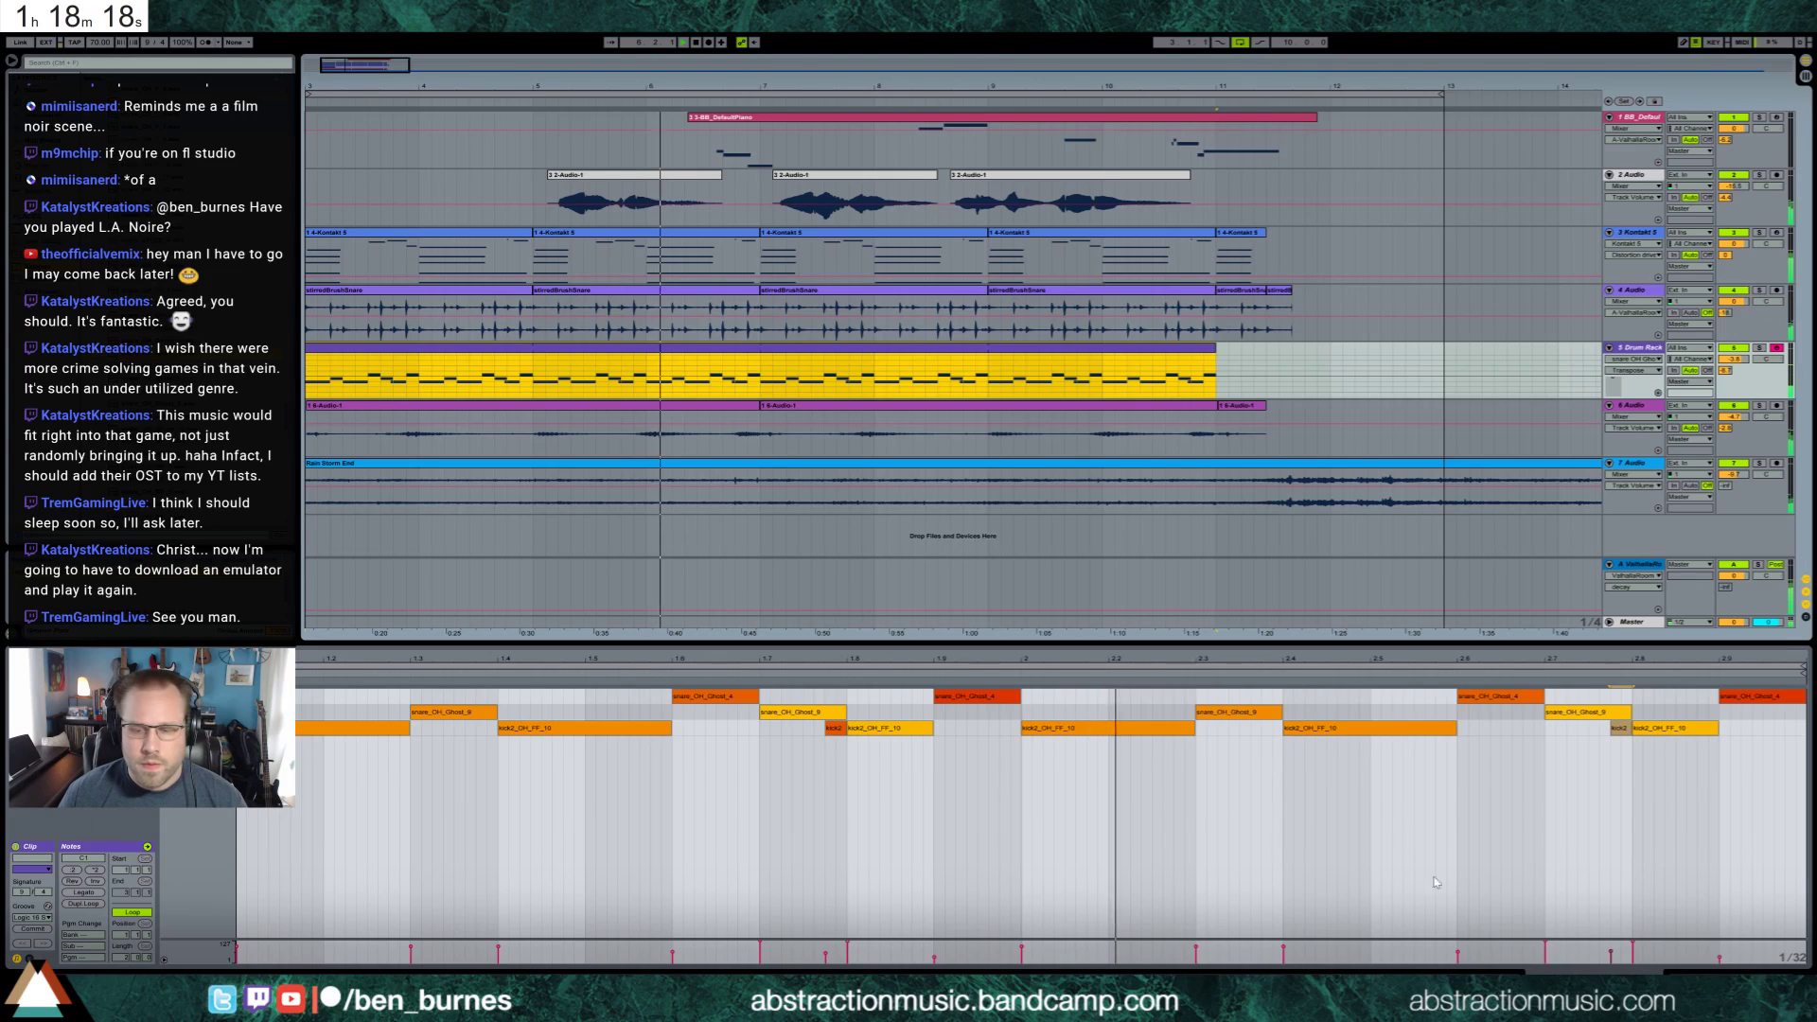
Adjust the velocity of the snare notes on 1.7 and 2.7 and add a short kick at the end of the second bar
drag(837, 741, 1610, 719)
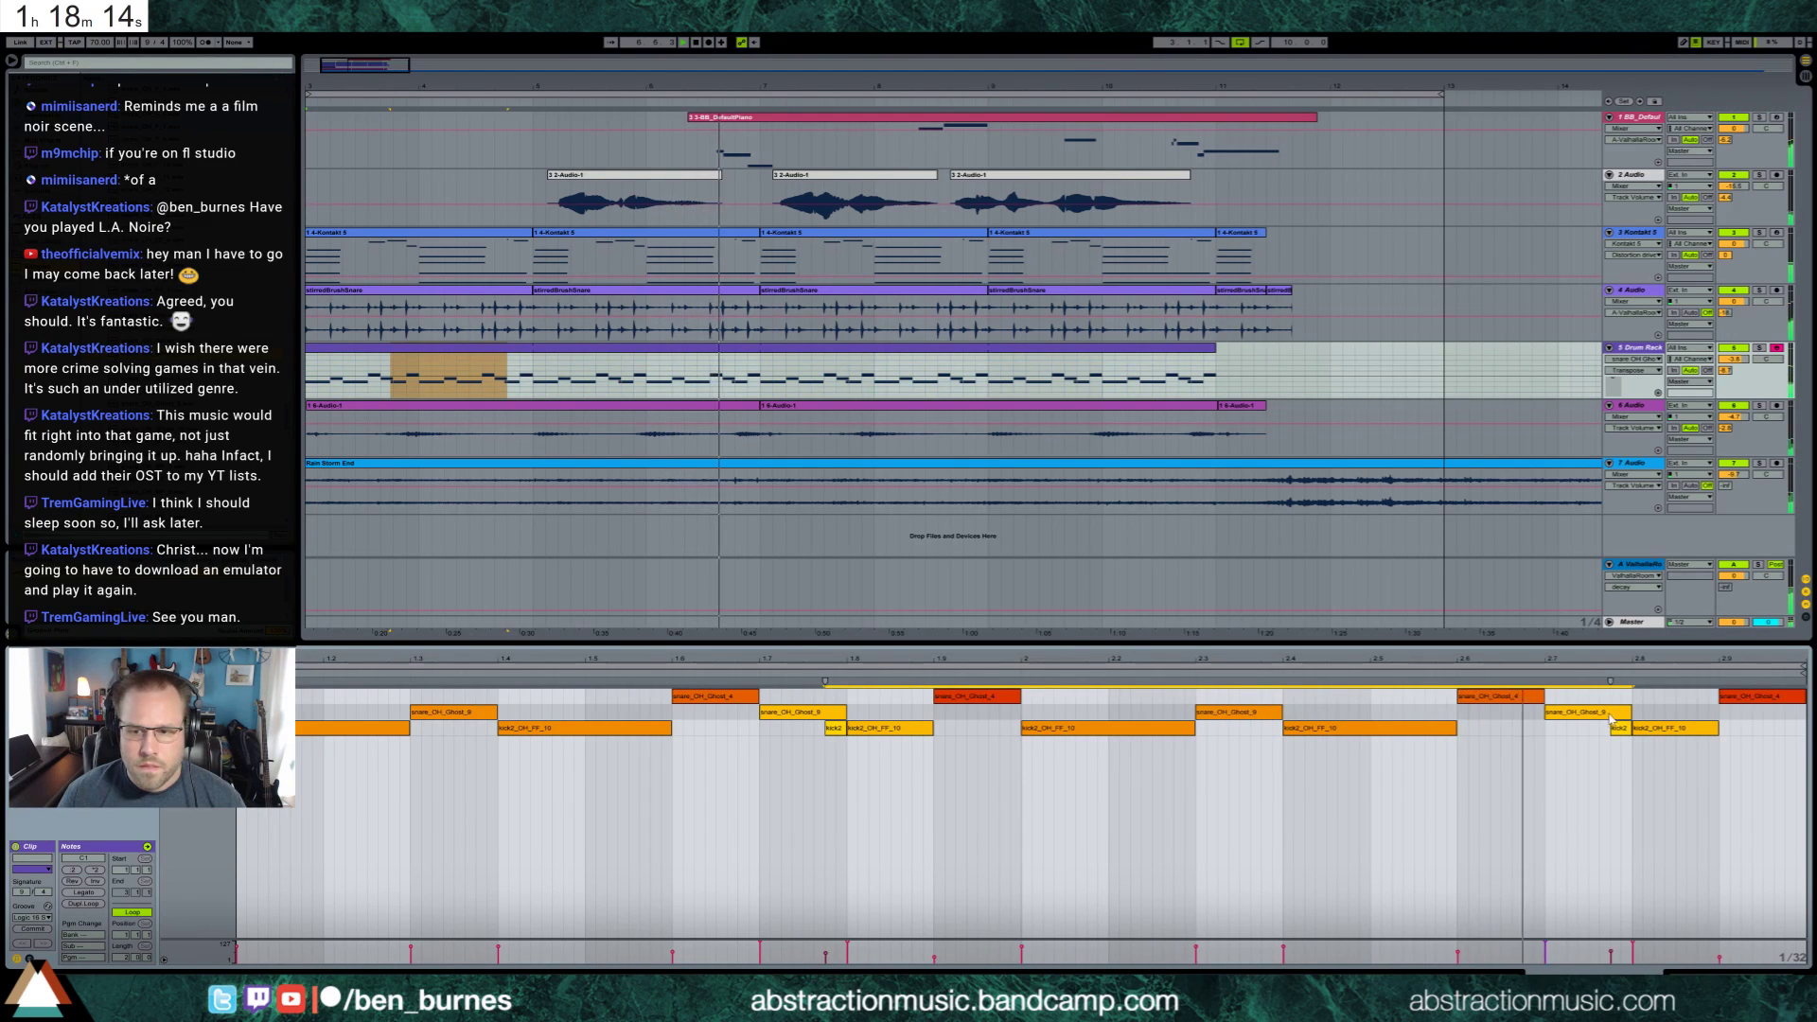
click(1611, 724)
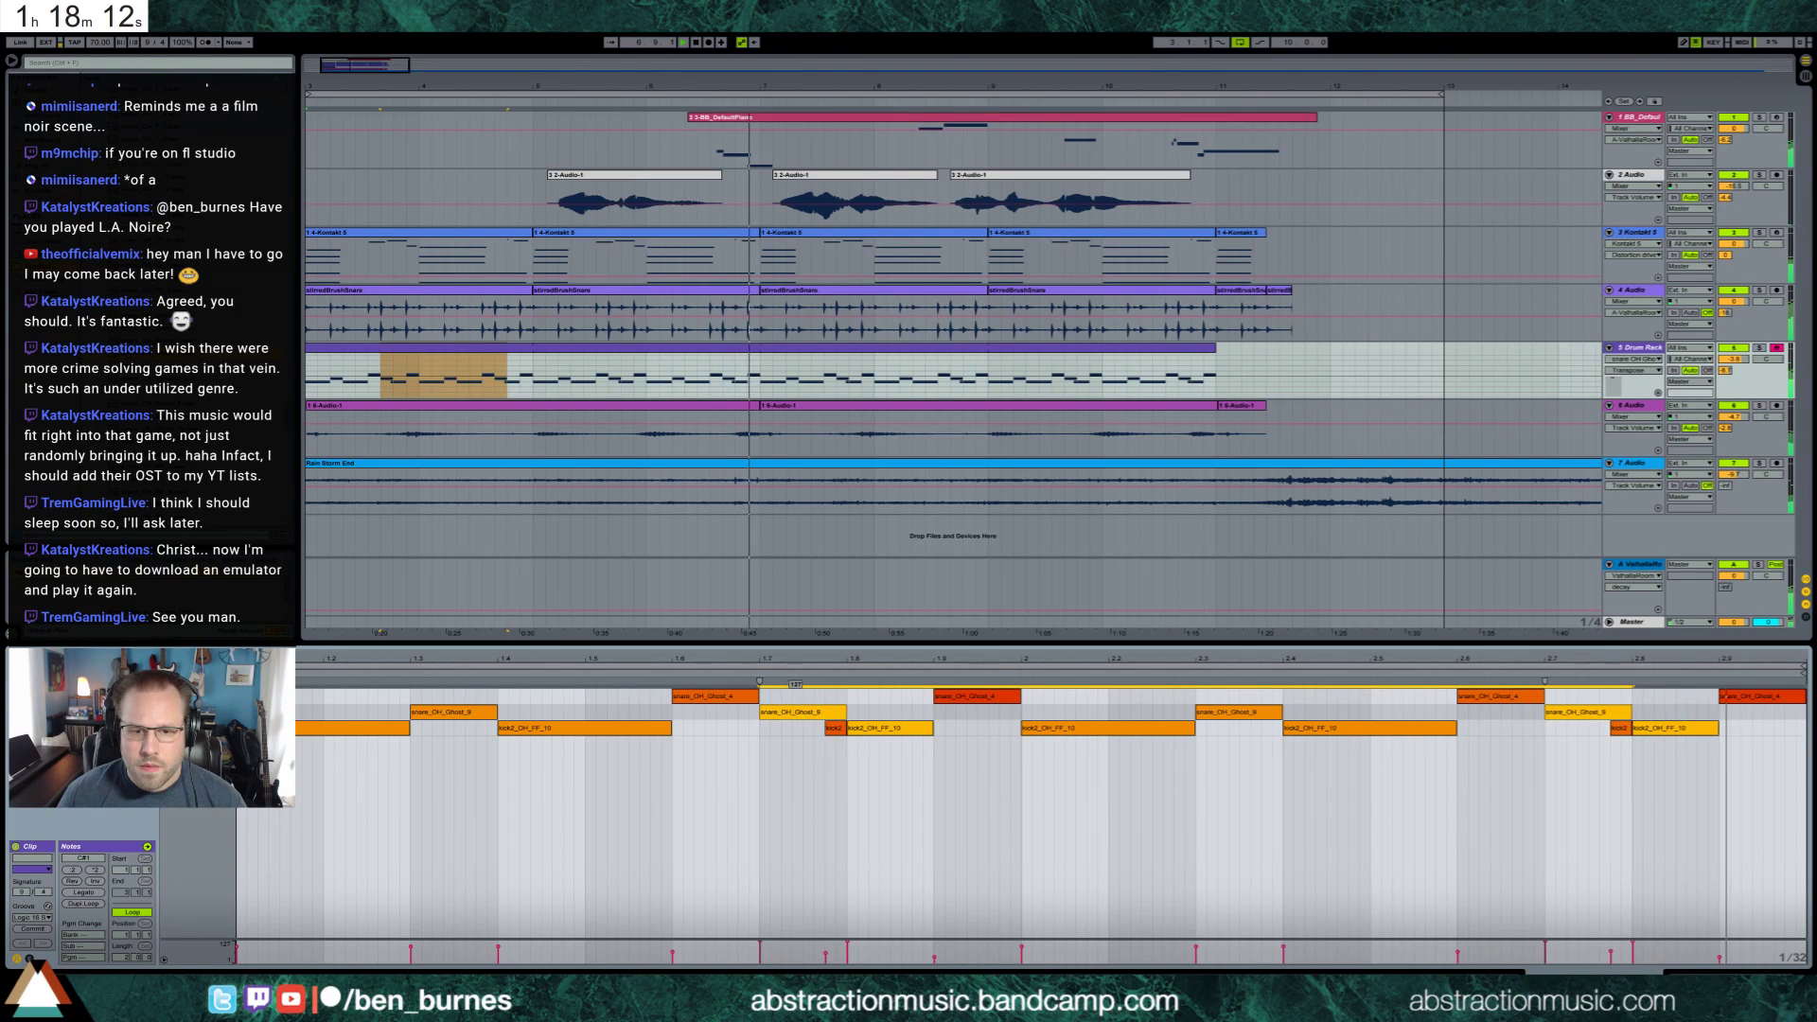
double_click(1788, 726)
drag(1798, 726, 1772, 729)
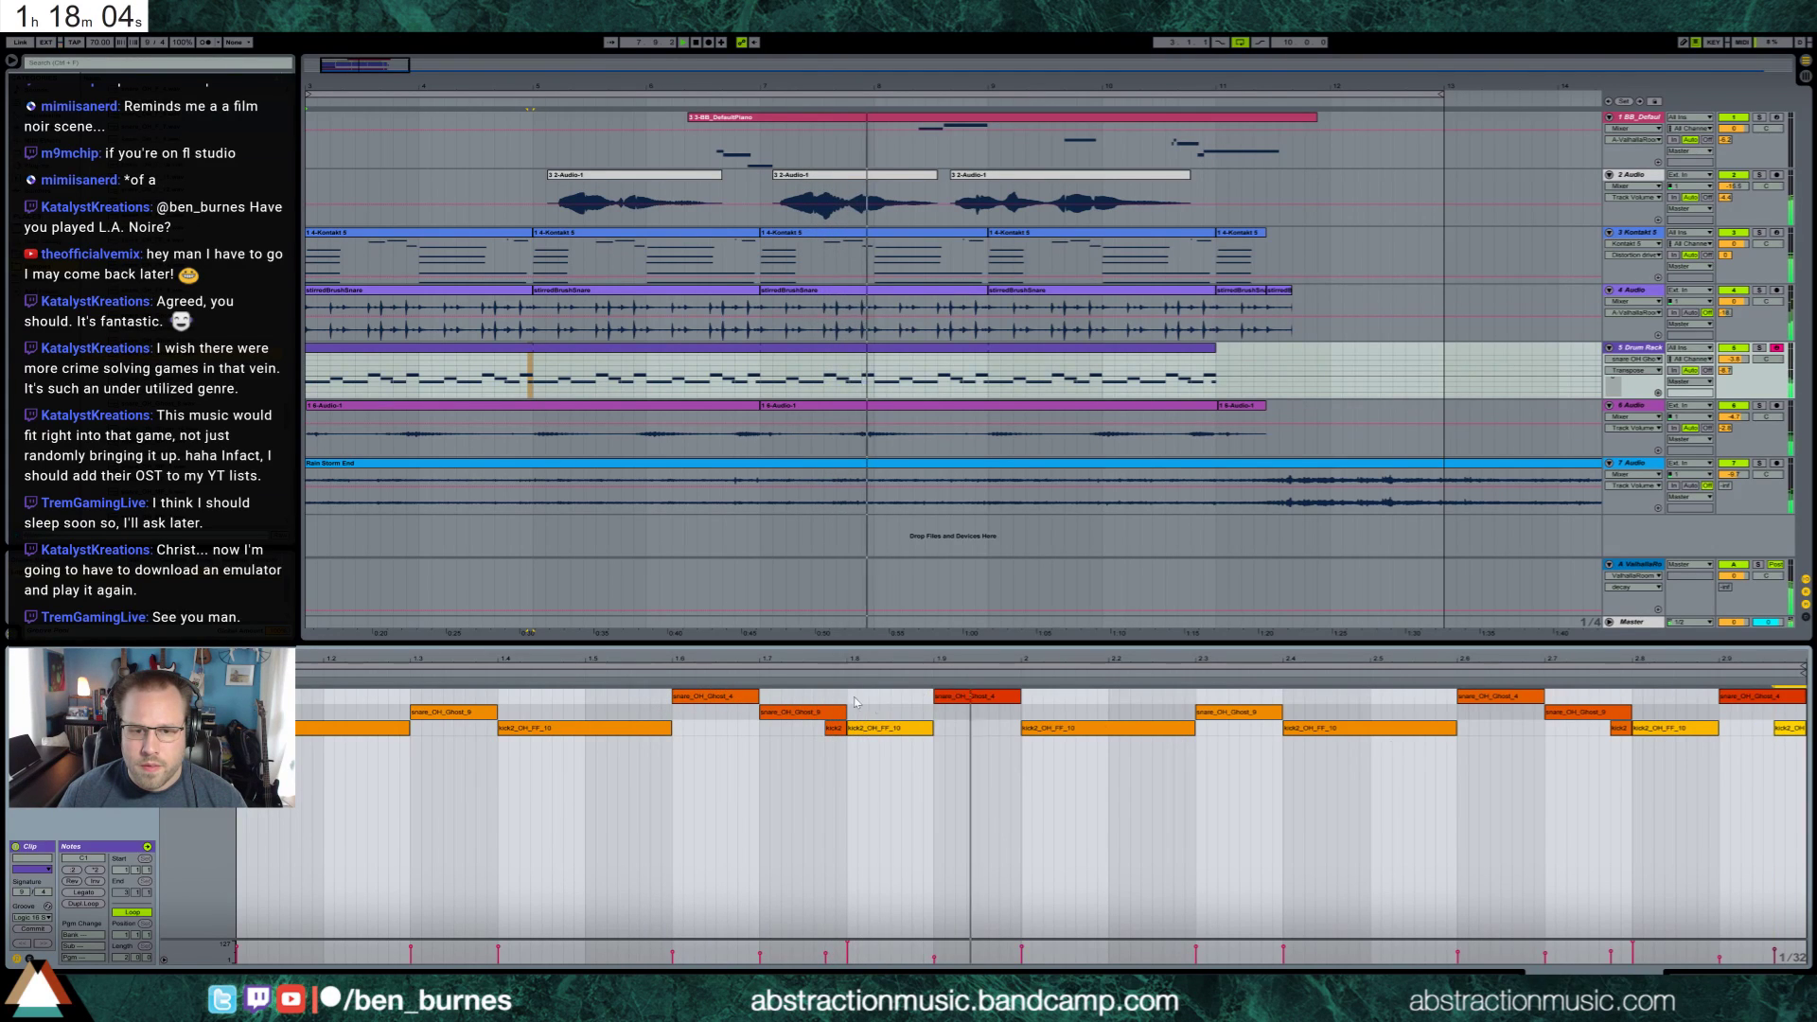
Load the splash1_OH_P_5 sample onto the Drum Rack pad above the kick and trim the silence from its start
key(shift+Tab)
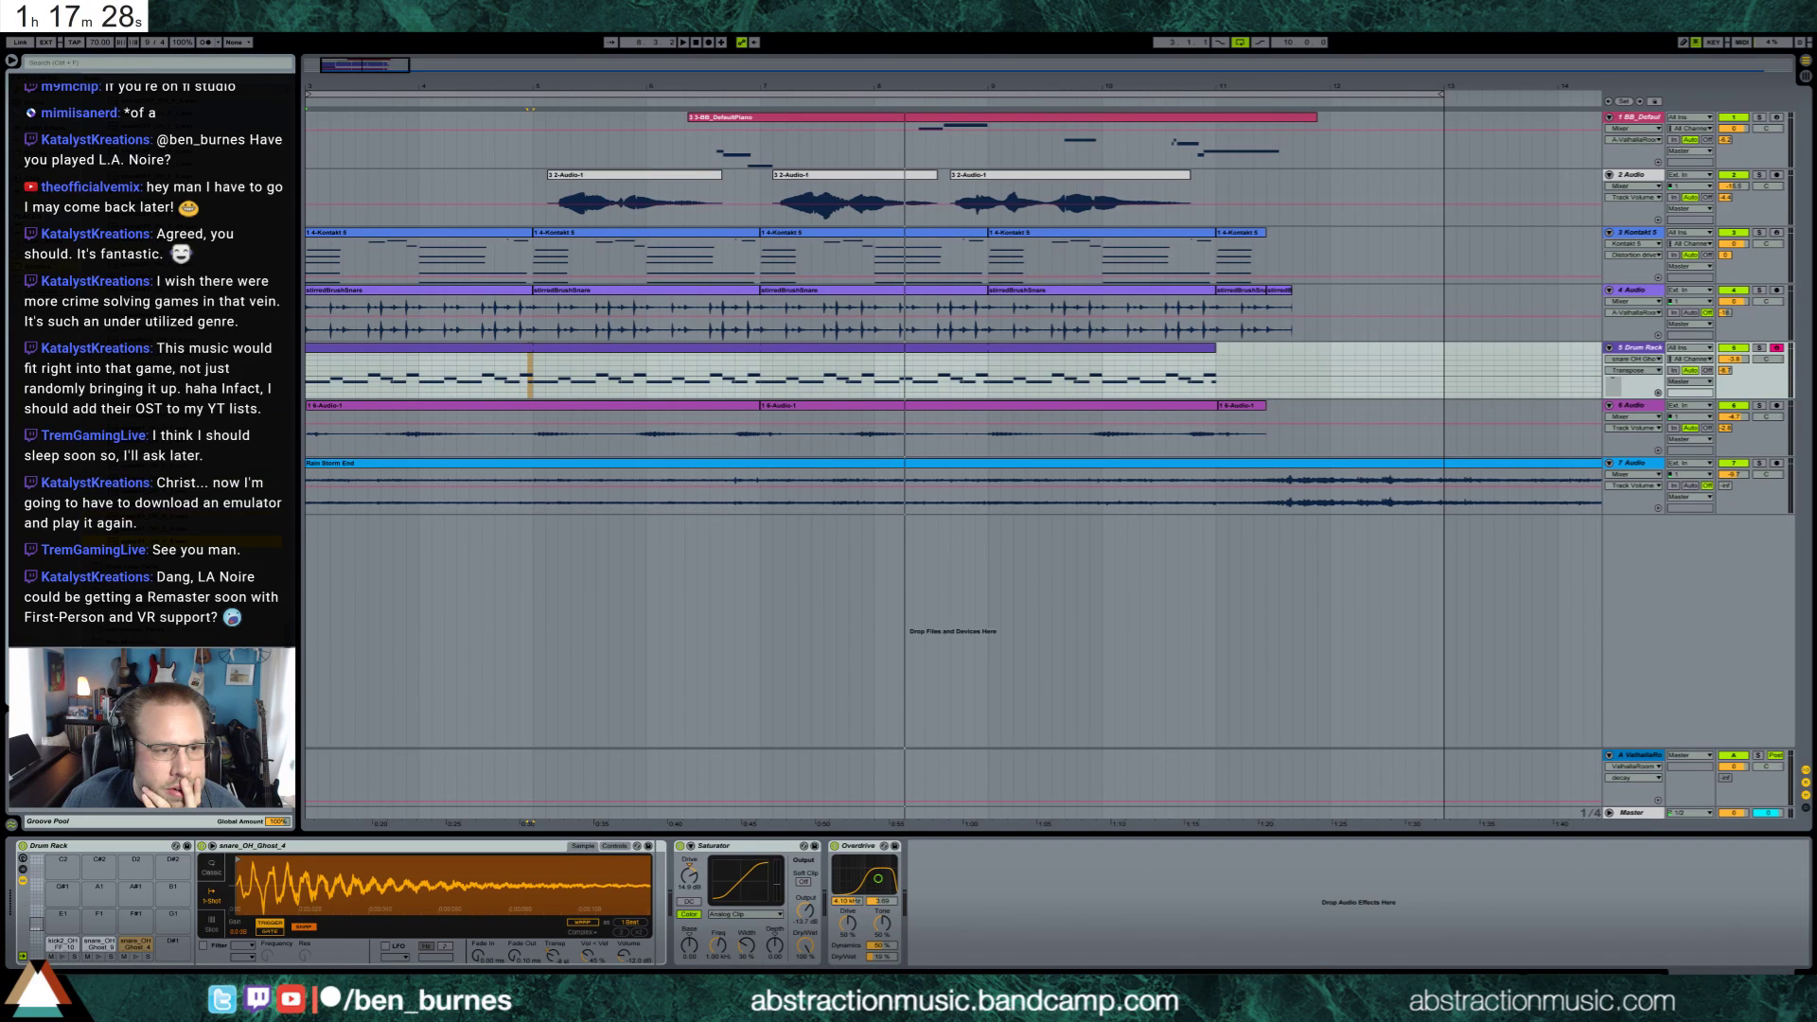
drag(80, 930, 73, 925)
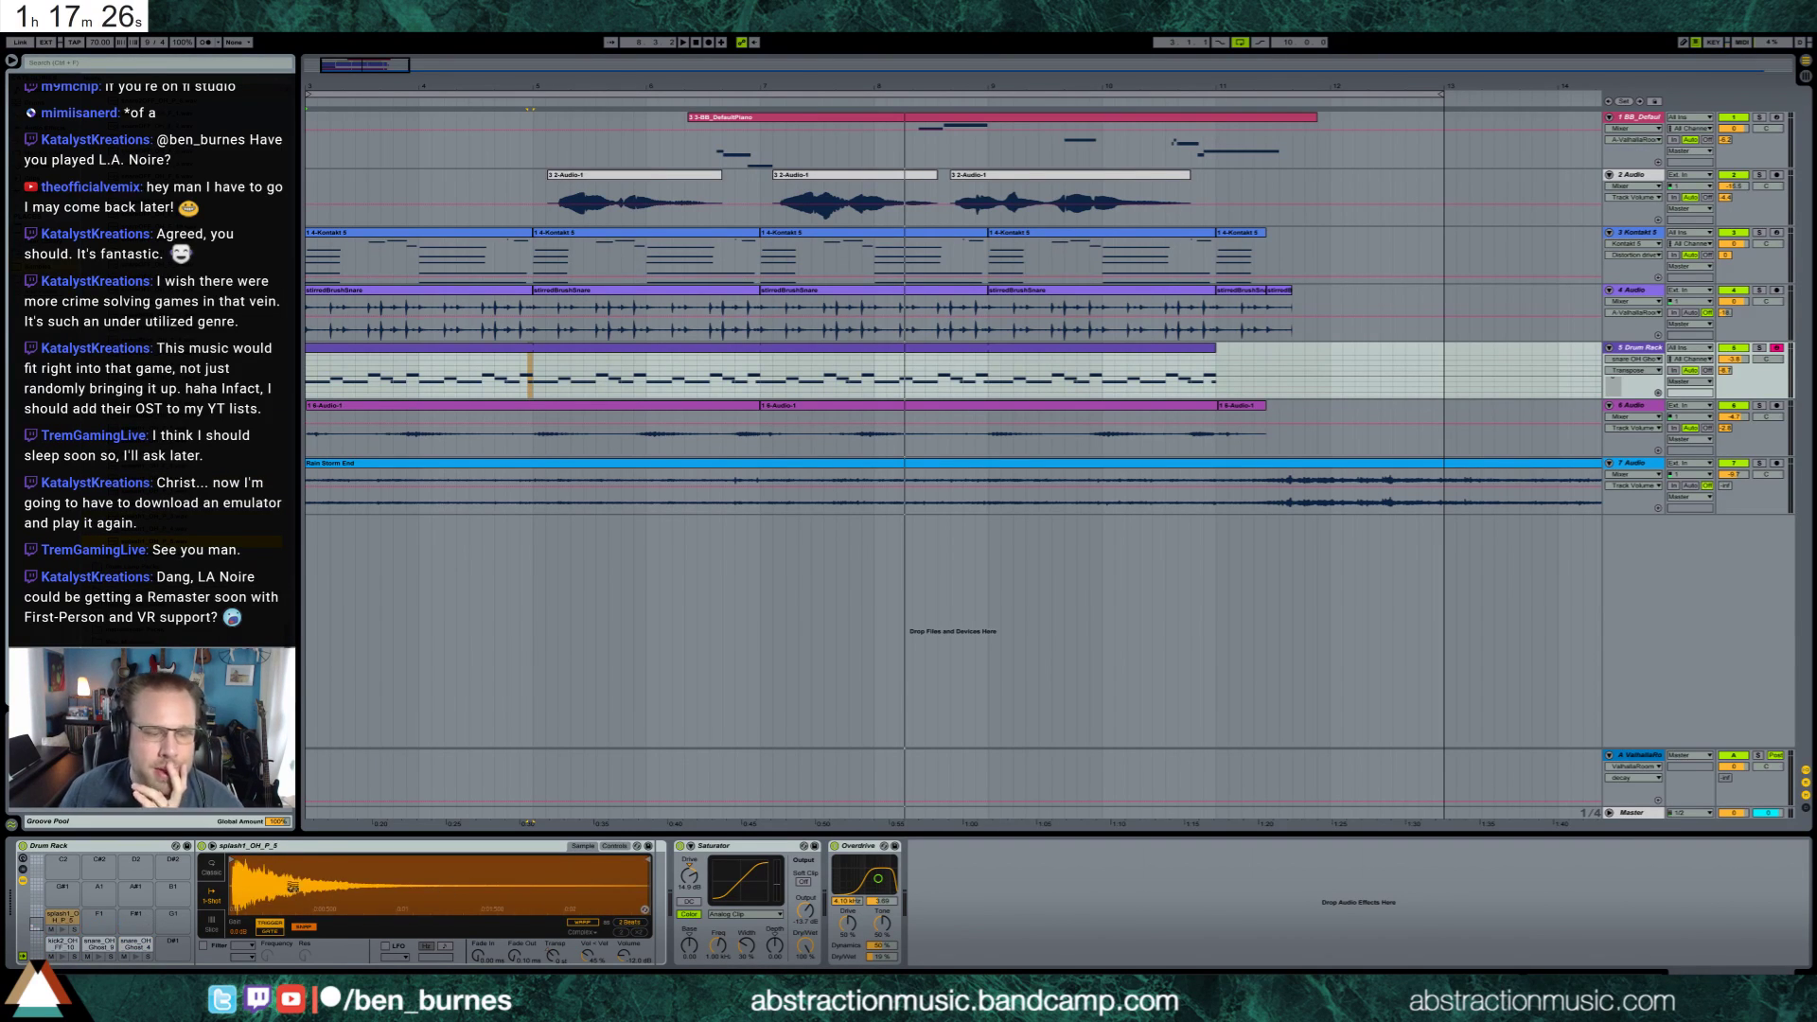
scroll(229, 871, up, 5)
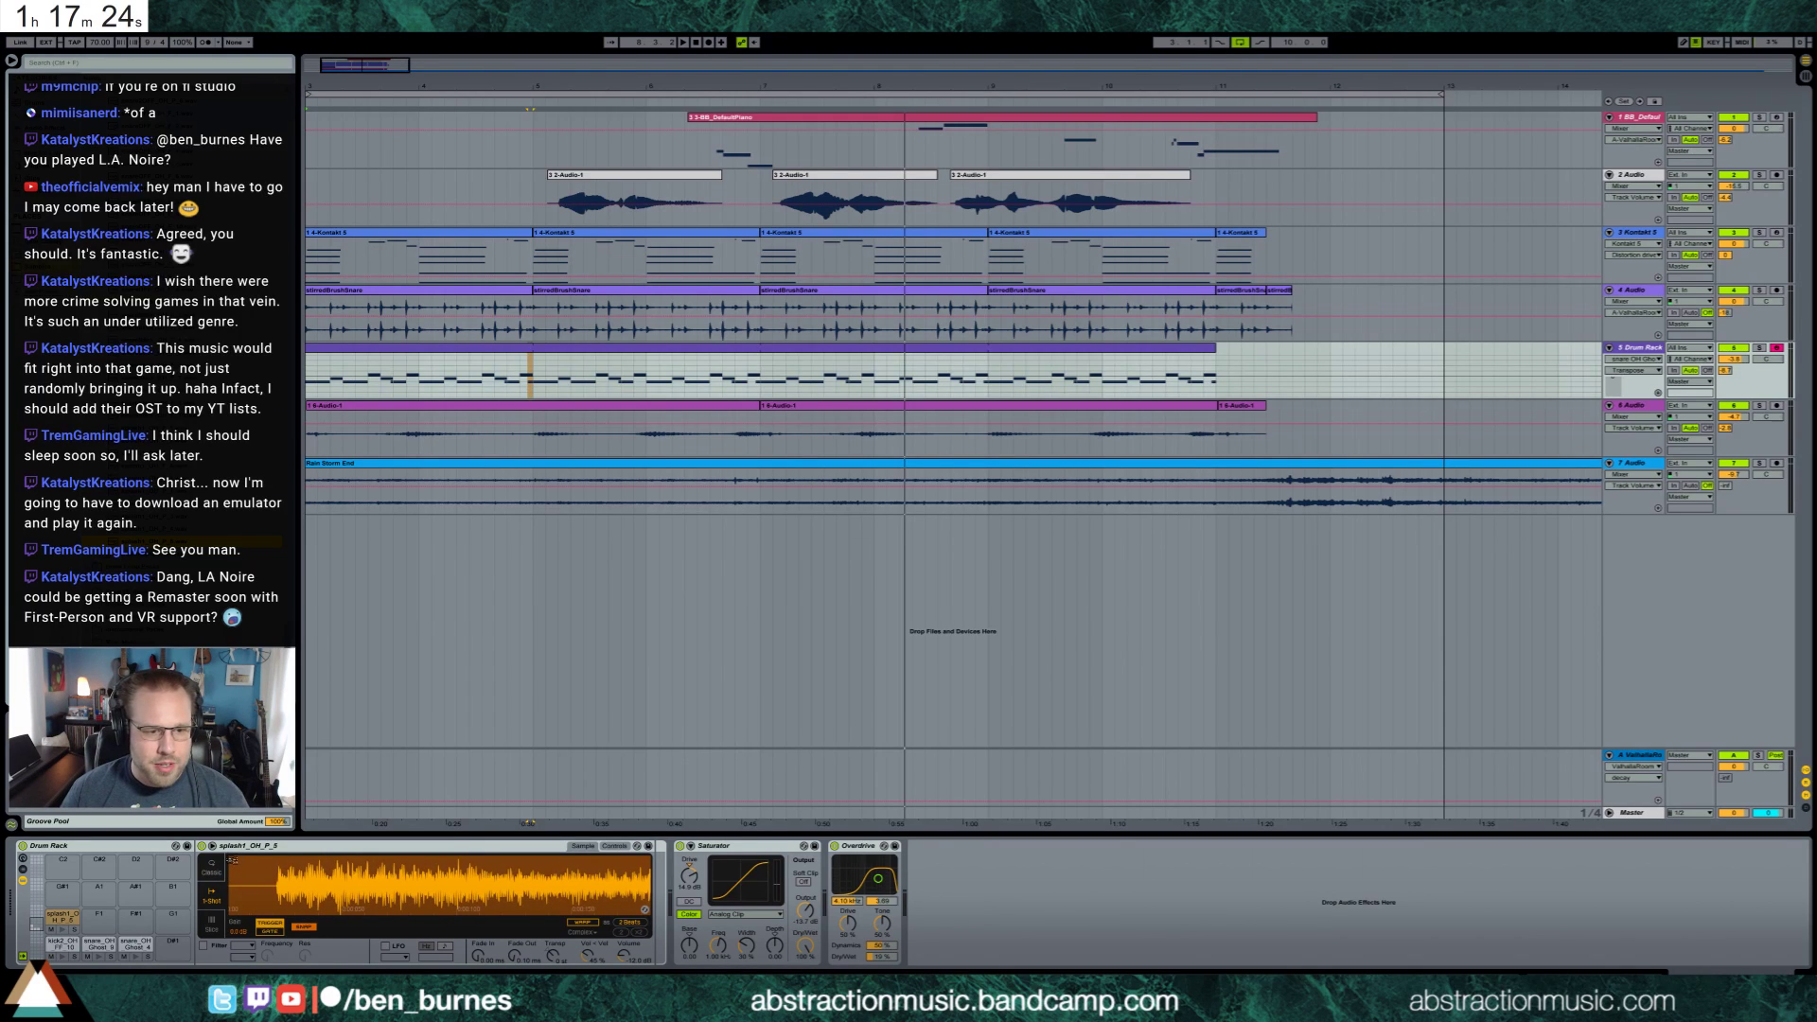
drag(231, 861, 279, 870)
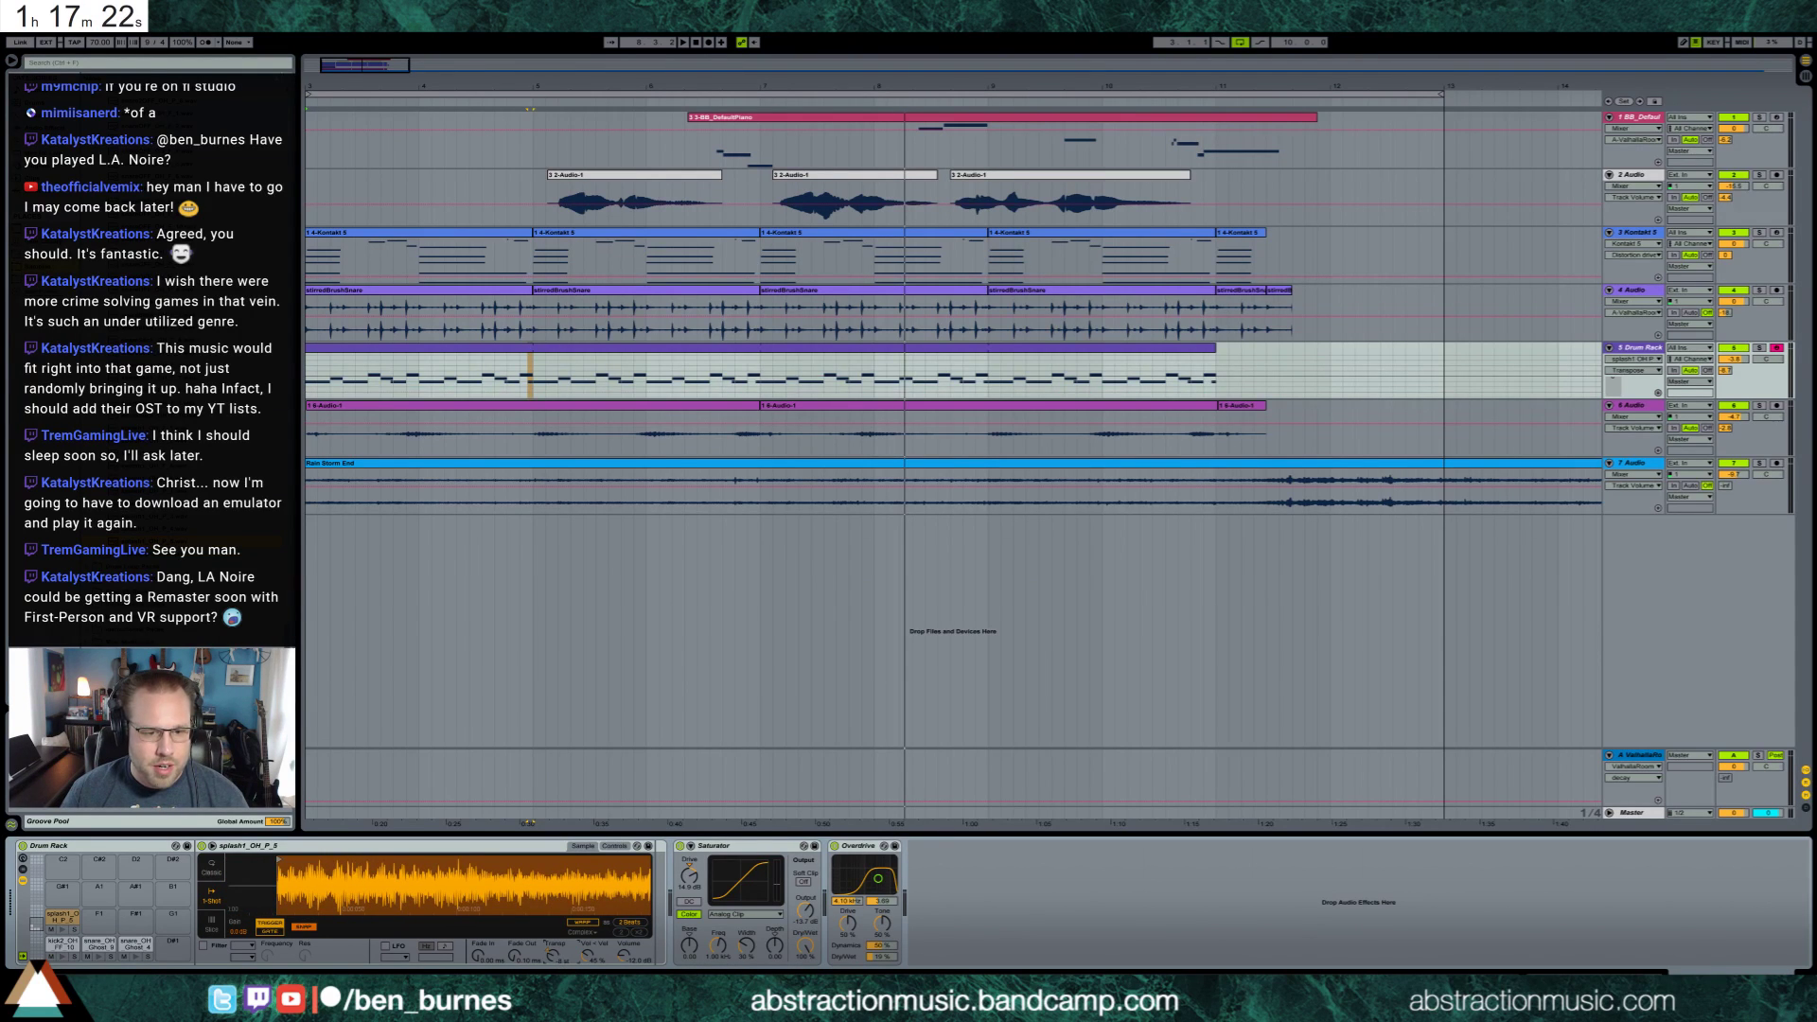
Enable the filter on the splash sample's Simpler and adjust its frequency while auditioning the pad
click(61, 931)
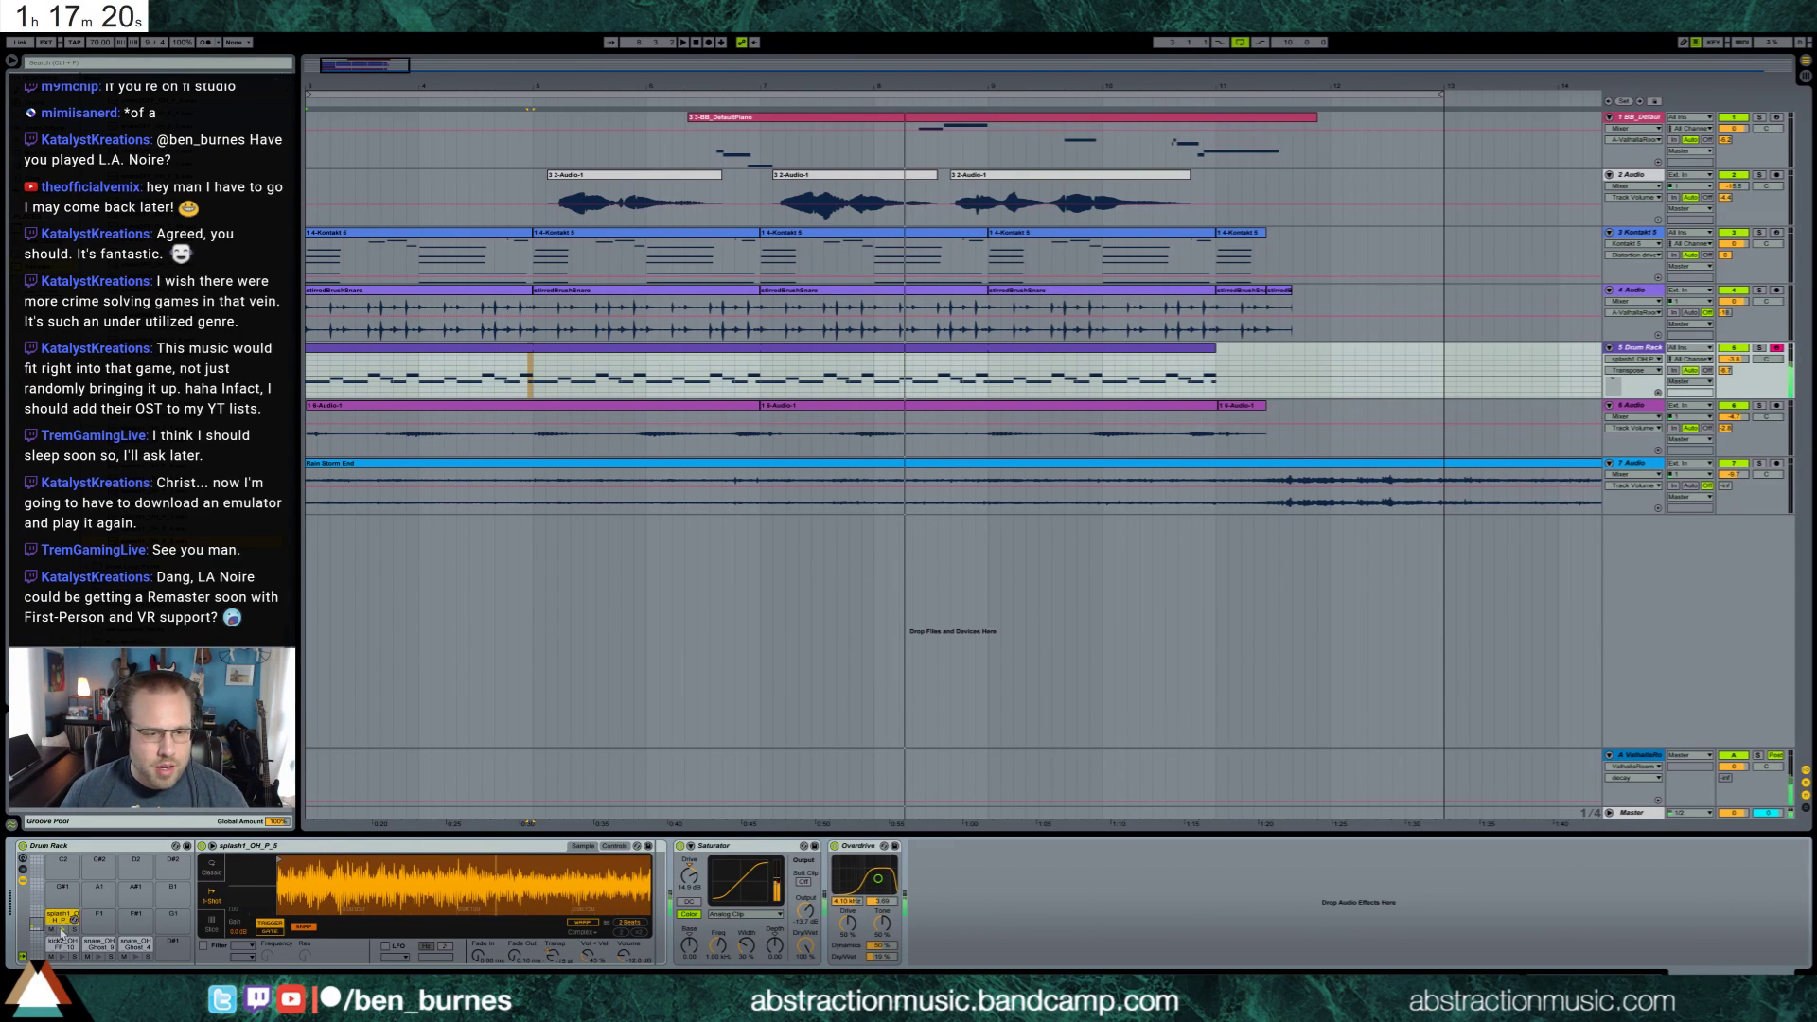
click(203, 947)
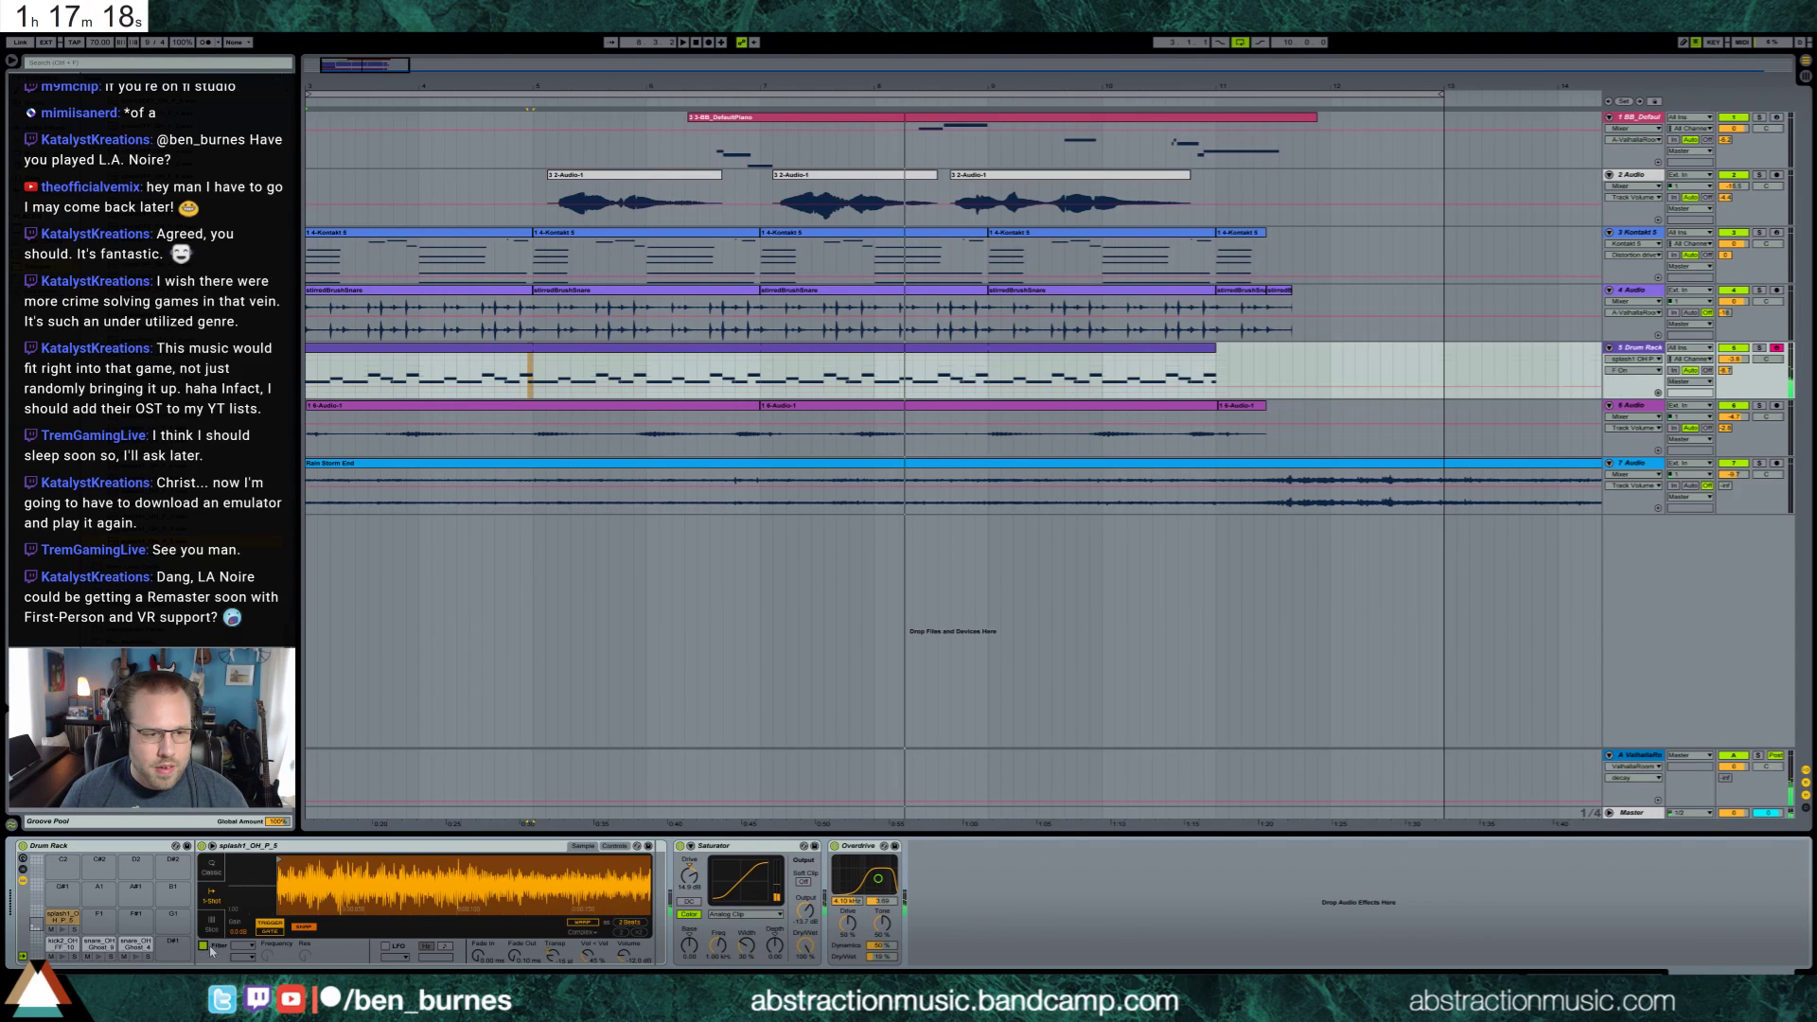
drag(267, 956, 210, 937)
click(62, 932)
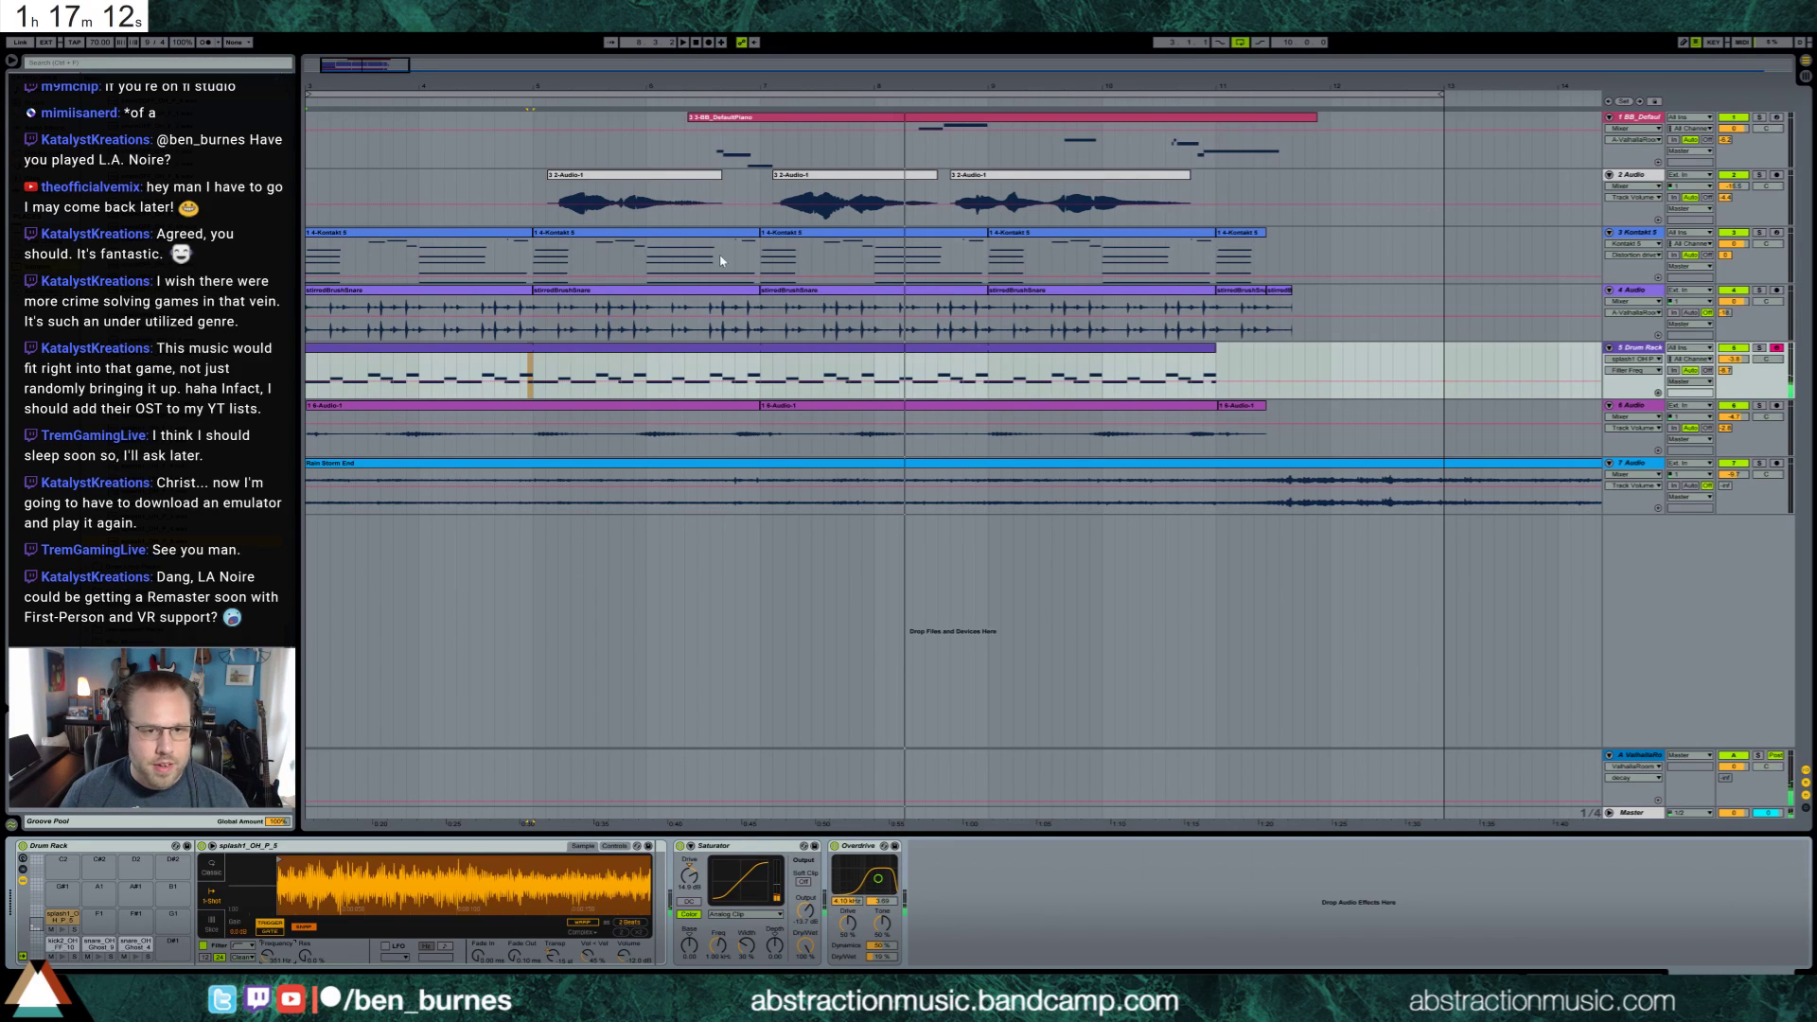
Add a one-bar splash note at the start of the drum clip and play the arrangement
double_click(500, 350)
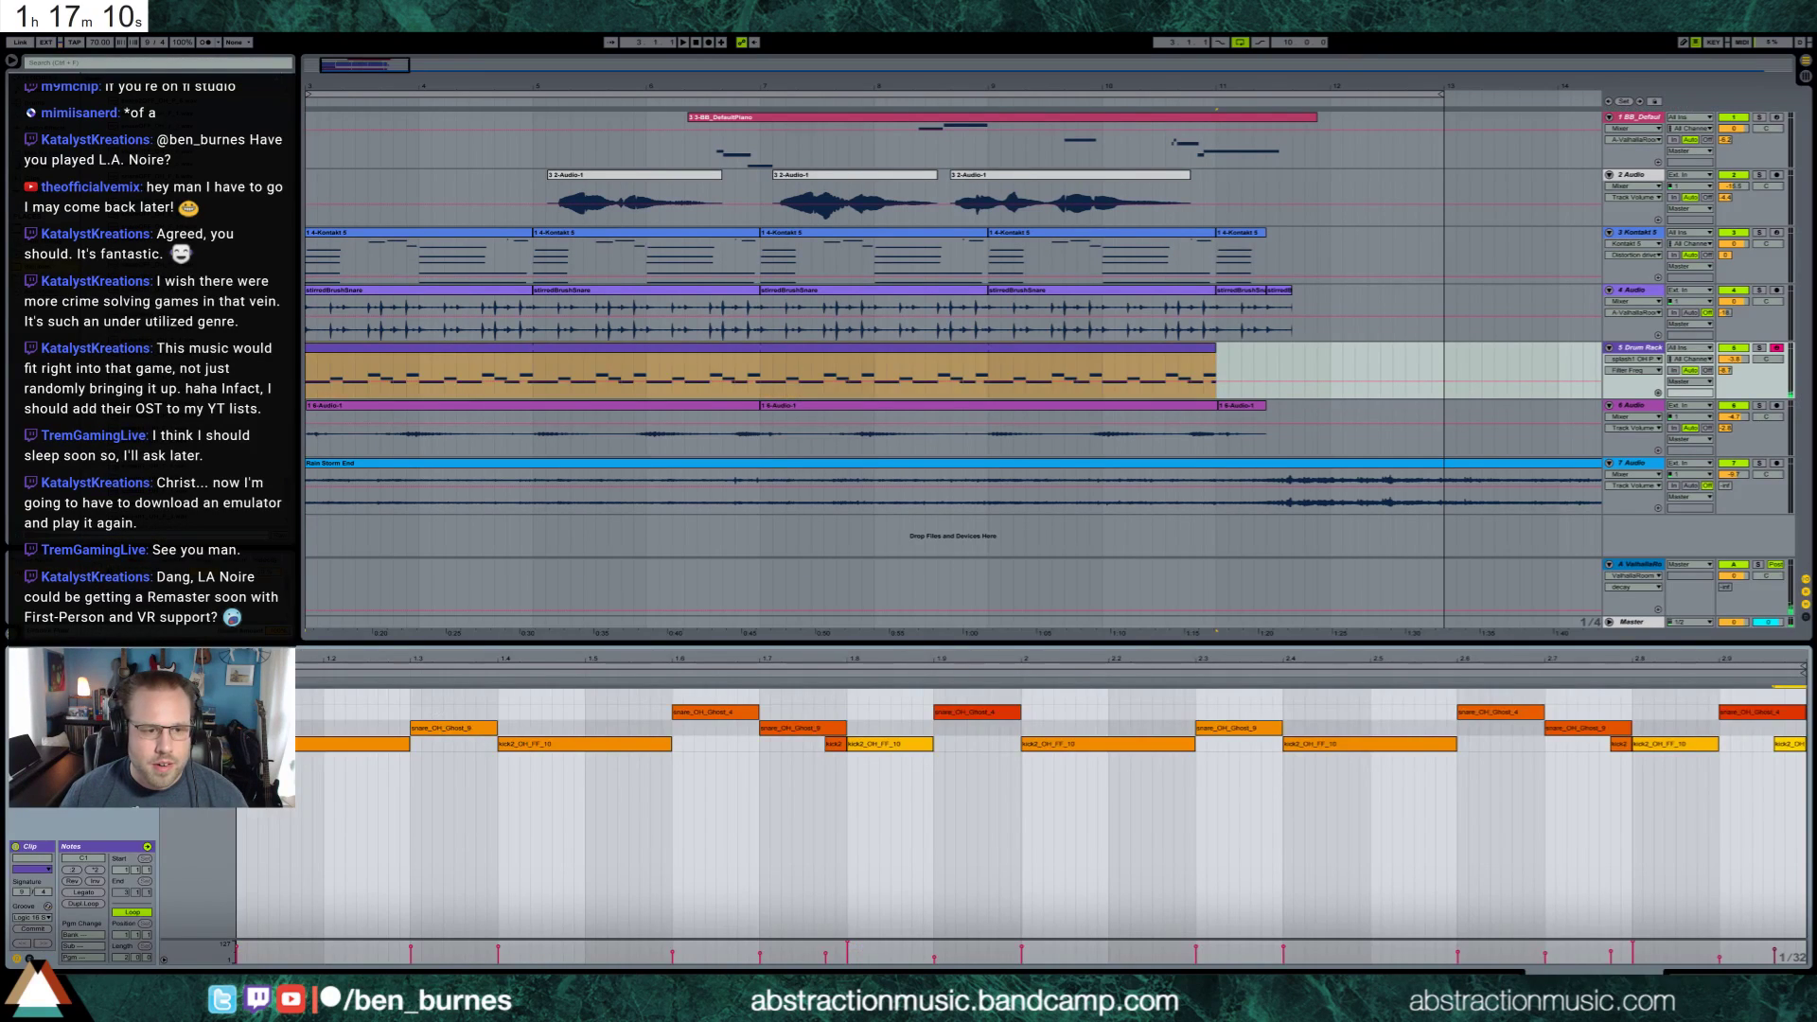
drag(298, 695, 1020, 714)
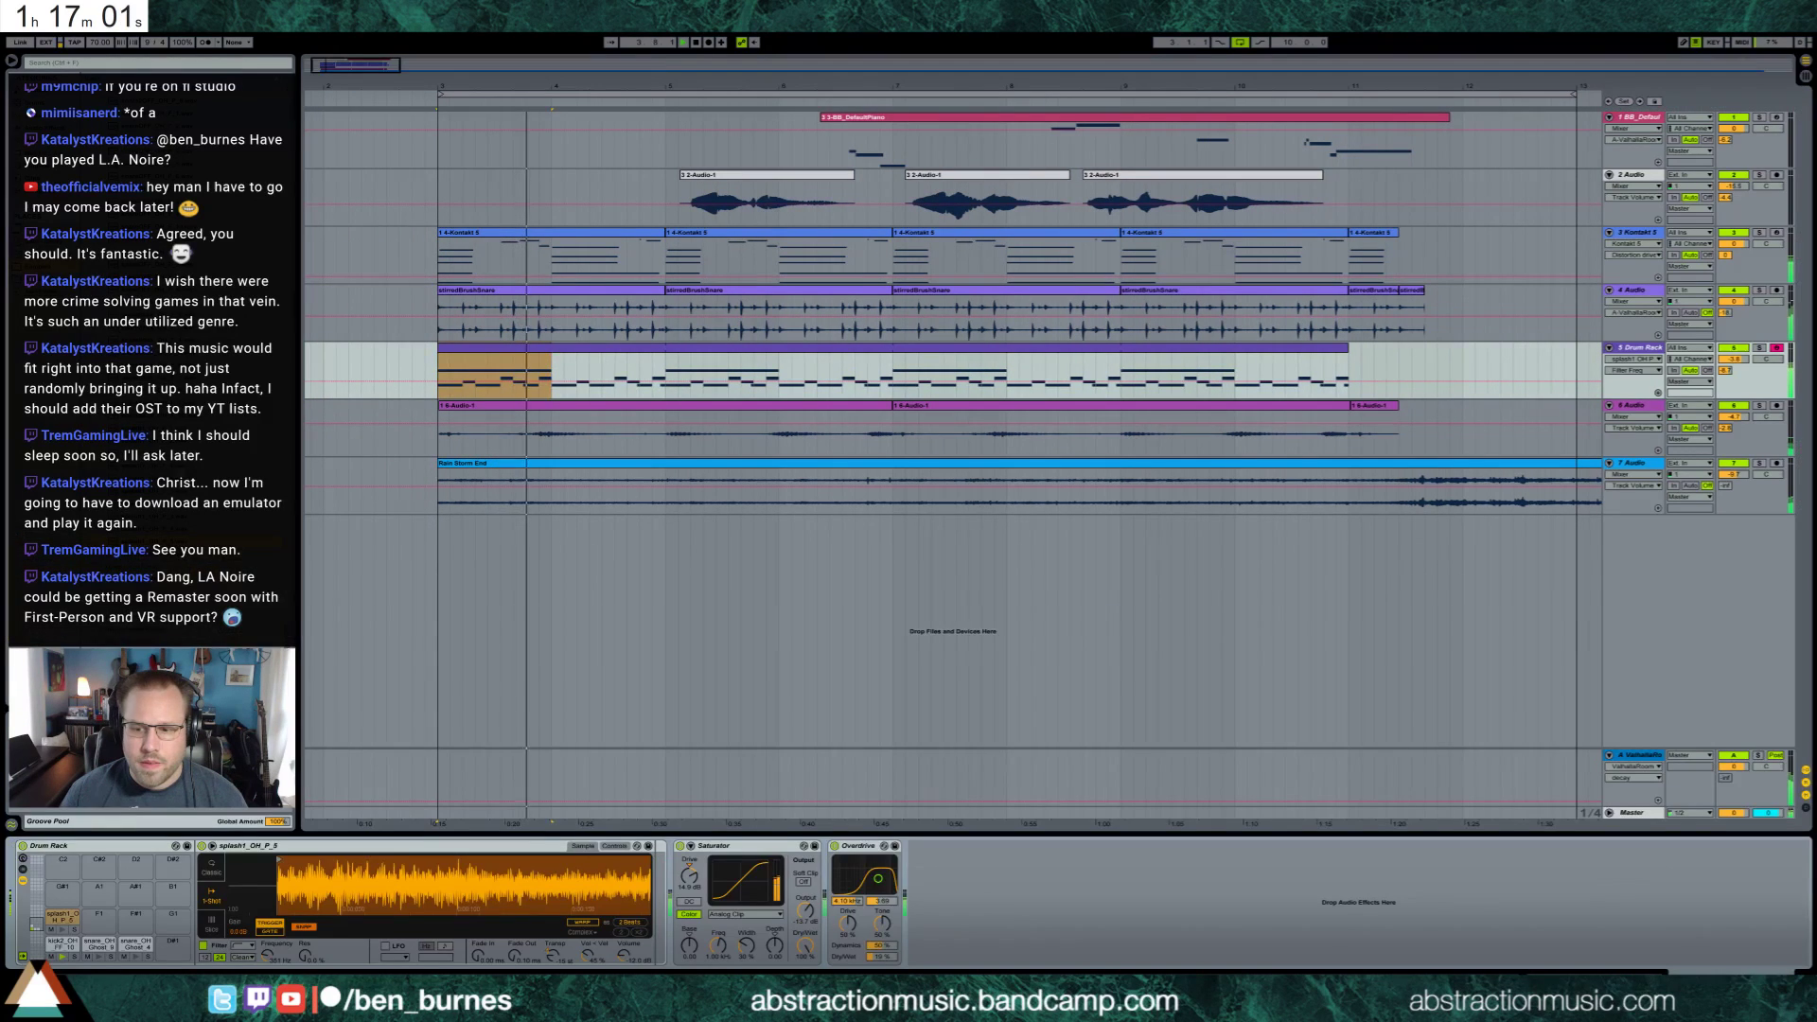
click(1051, 586)
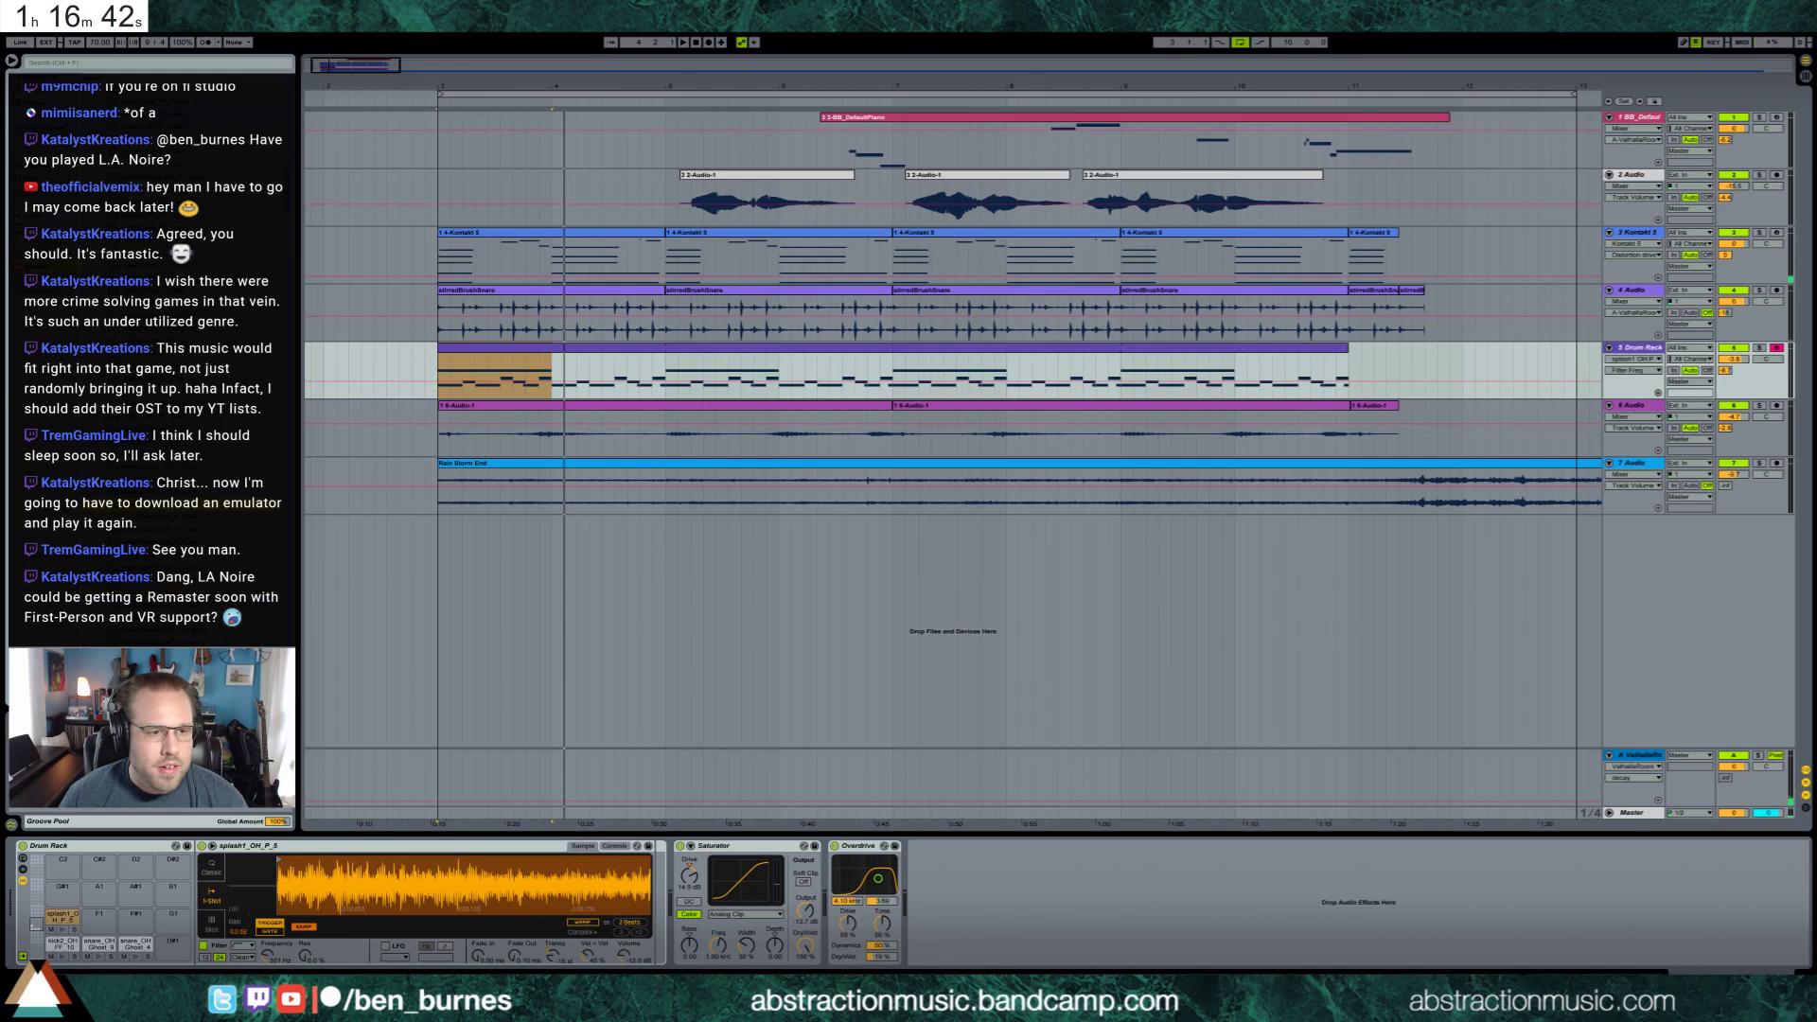
Add a closed hi-hat note at 1.2 in the drum clip and repeat it at 1.4, 1.6 and 1.8
double_click(571, 356)
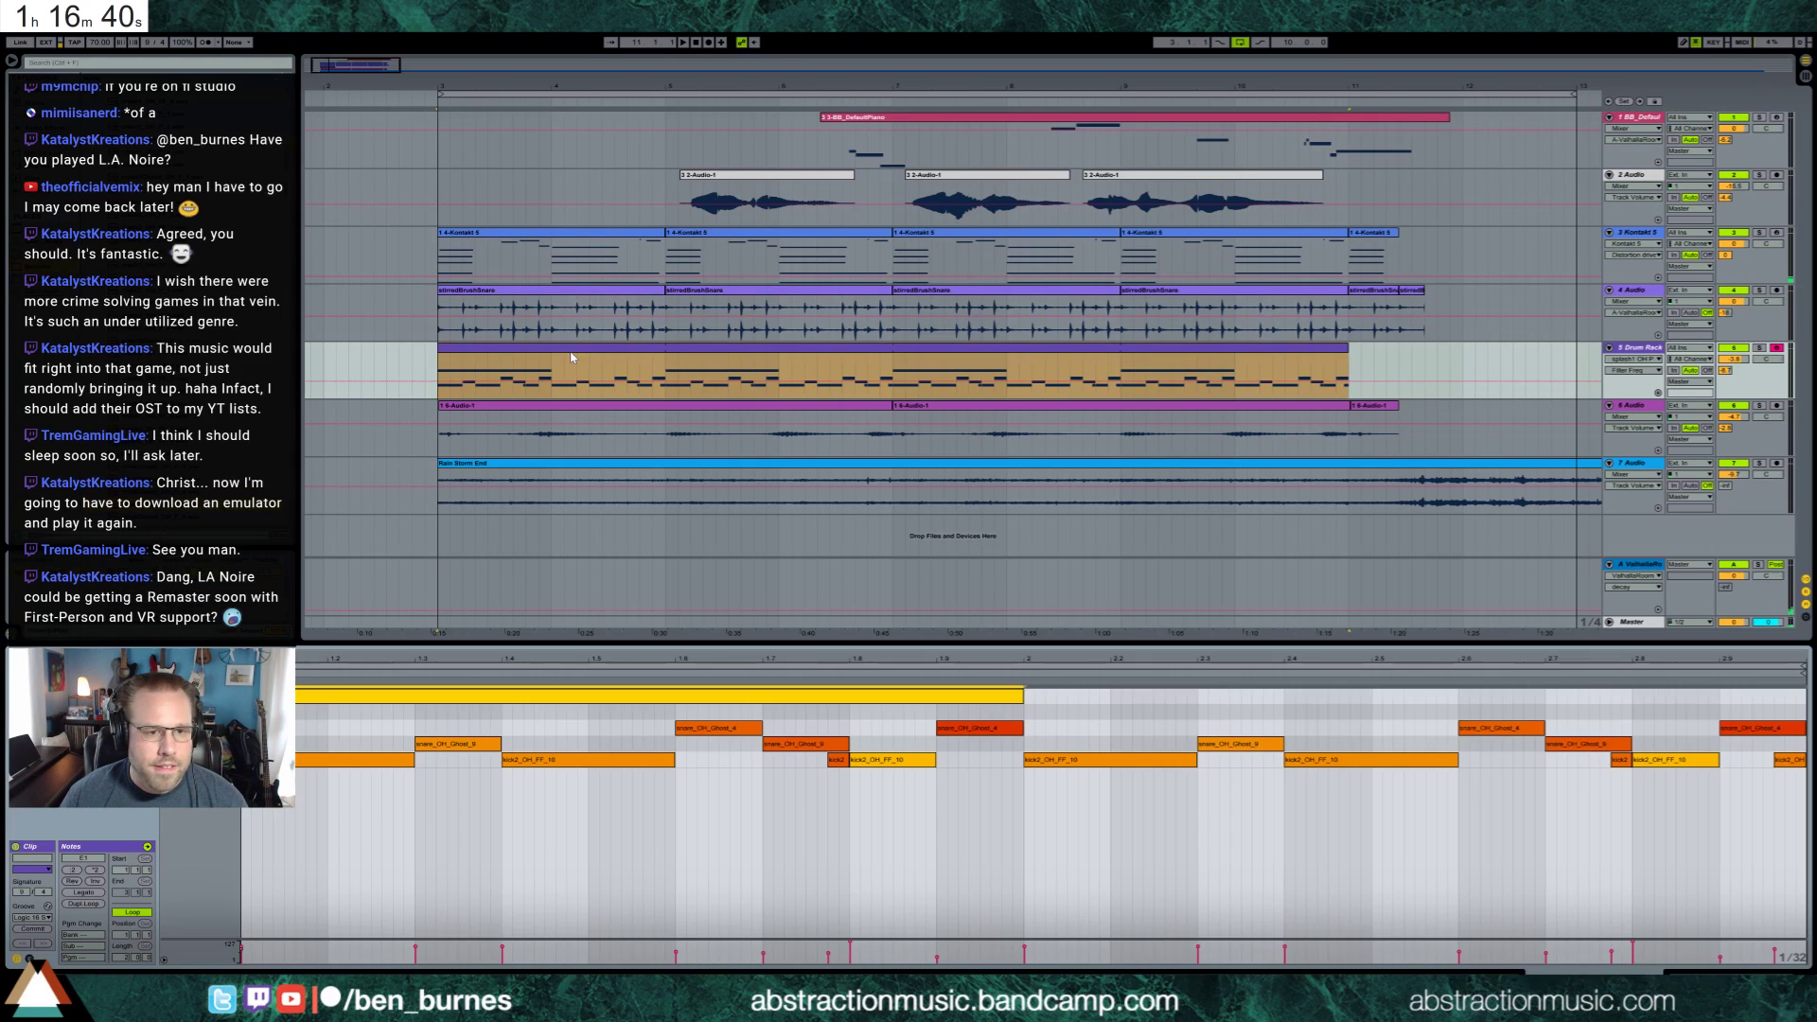
double_click(331, 712)
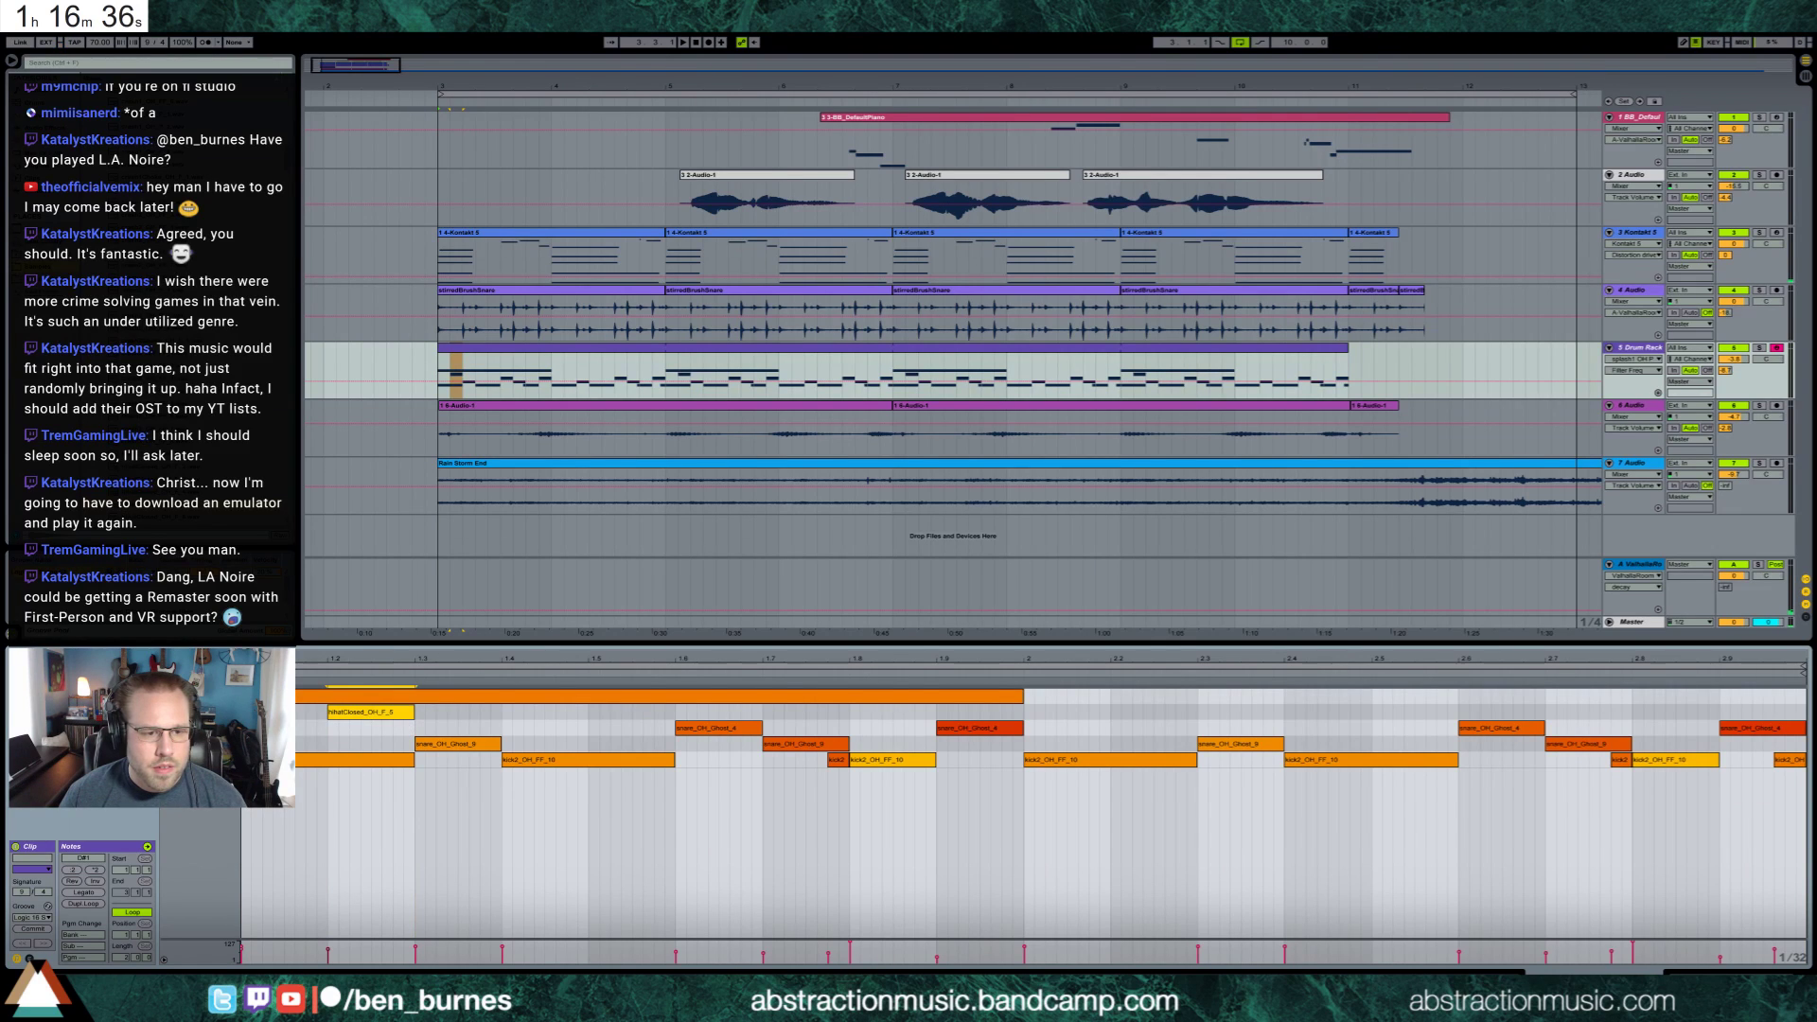
click(335, 724)
key(ctrl+d)
key(ctrl+d)
key(ctrl+d)
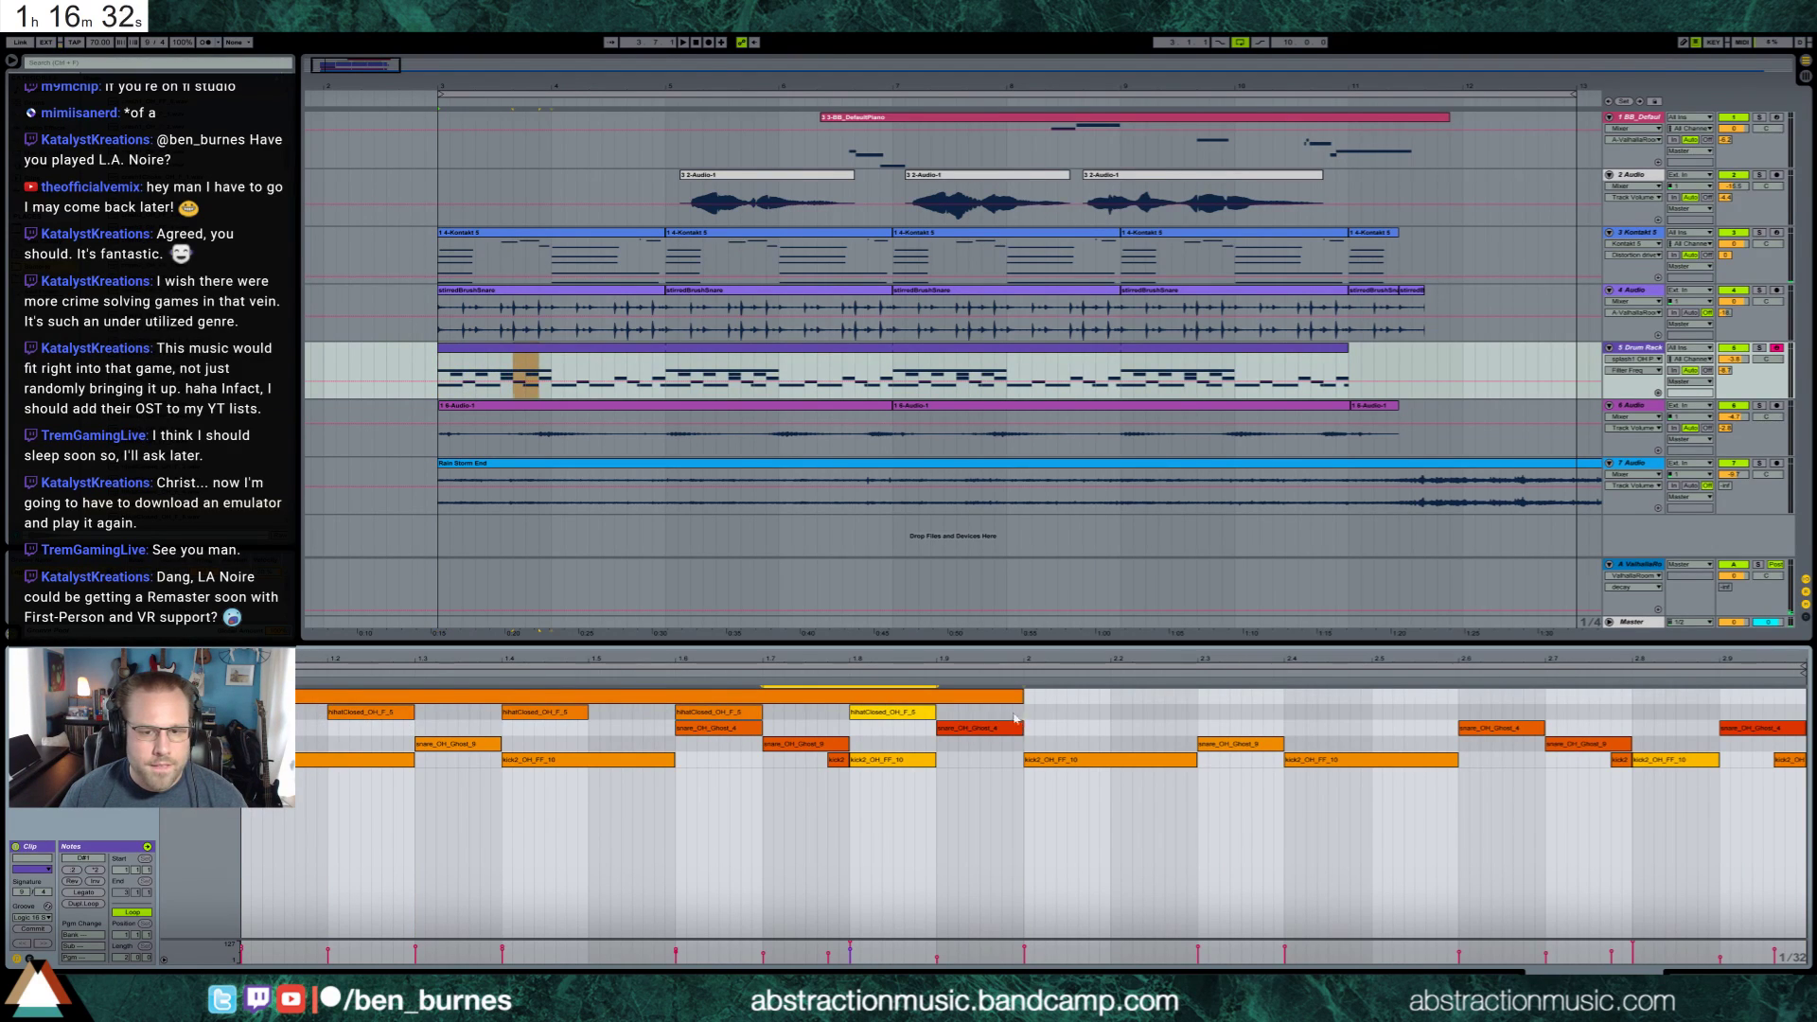
Duplicate the four closed hi-hat notes into the second bar from beat 2.1 and add another at 2.9
drag(1015, 717, 322, 707)
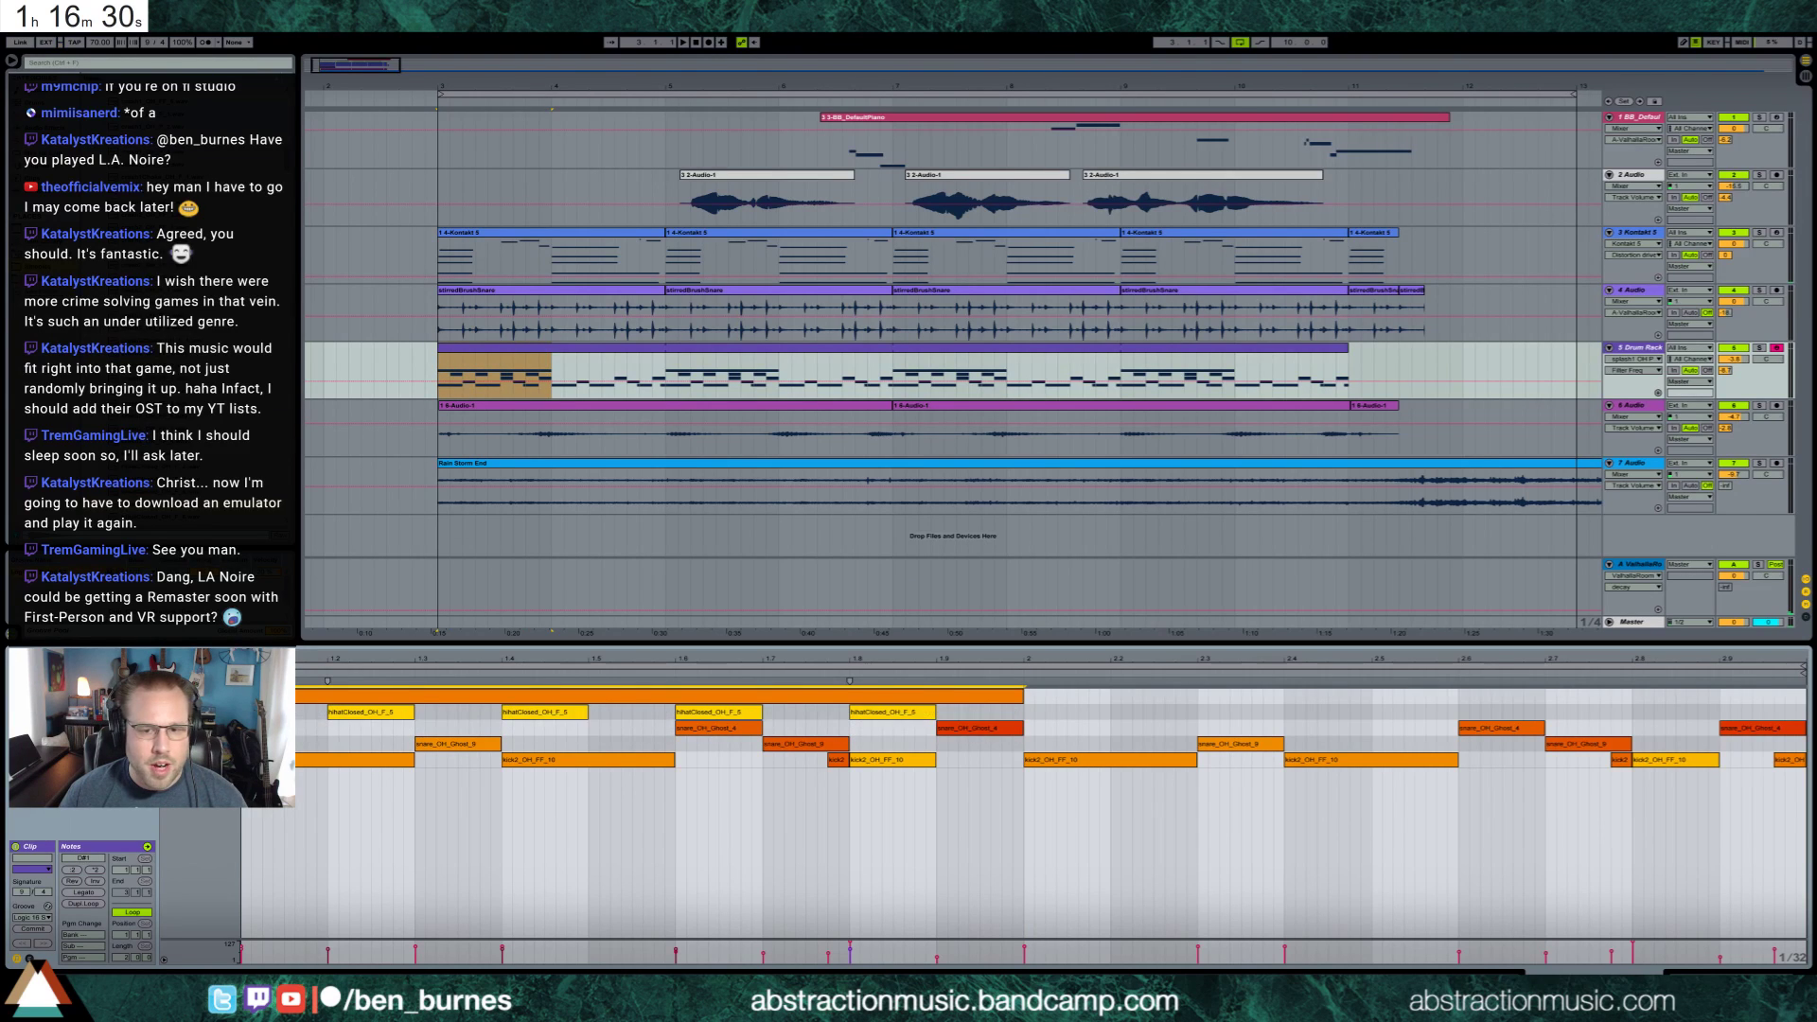
key(ctrl+d)
key(ctrl+z)
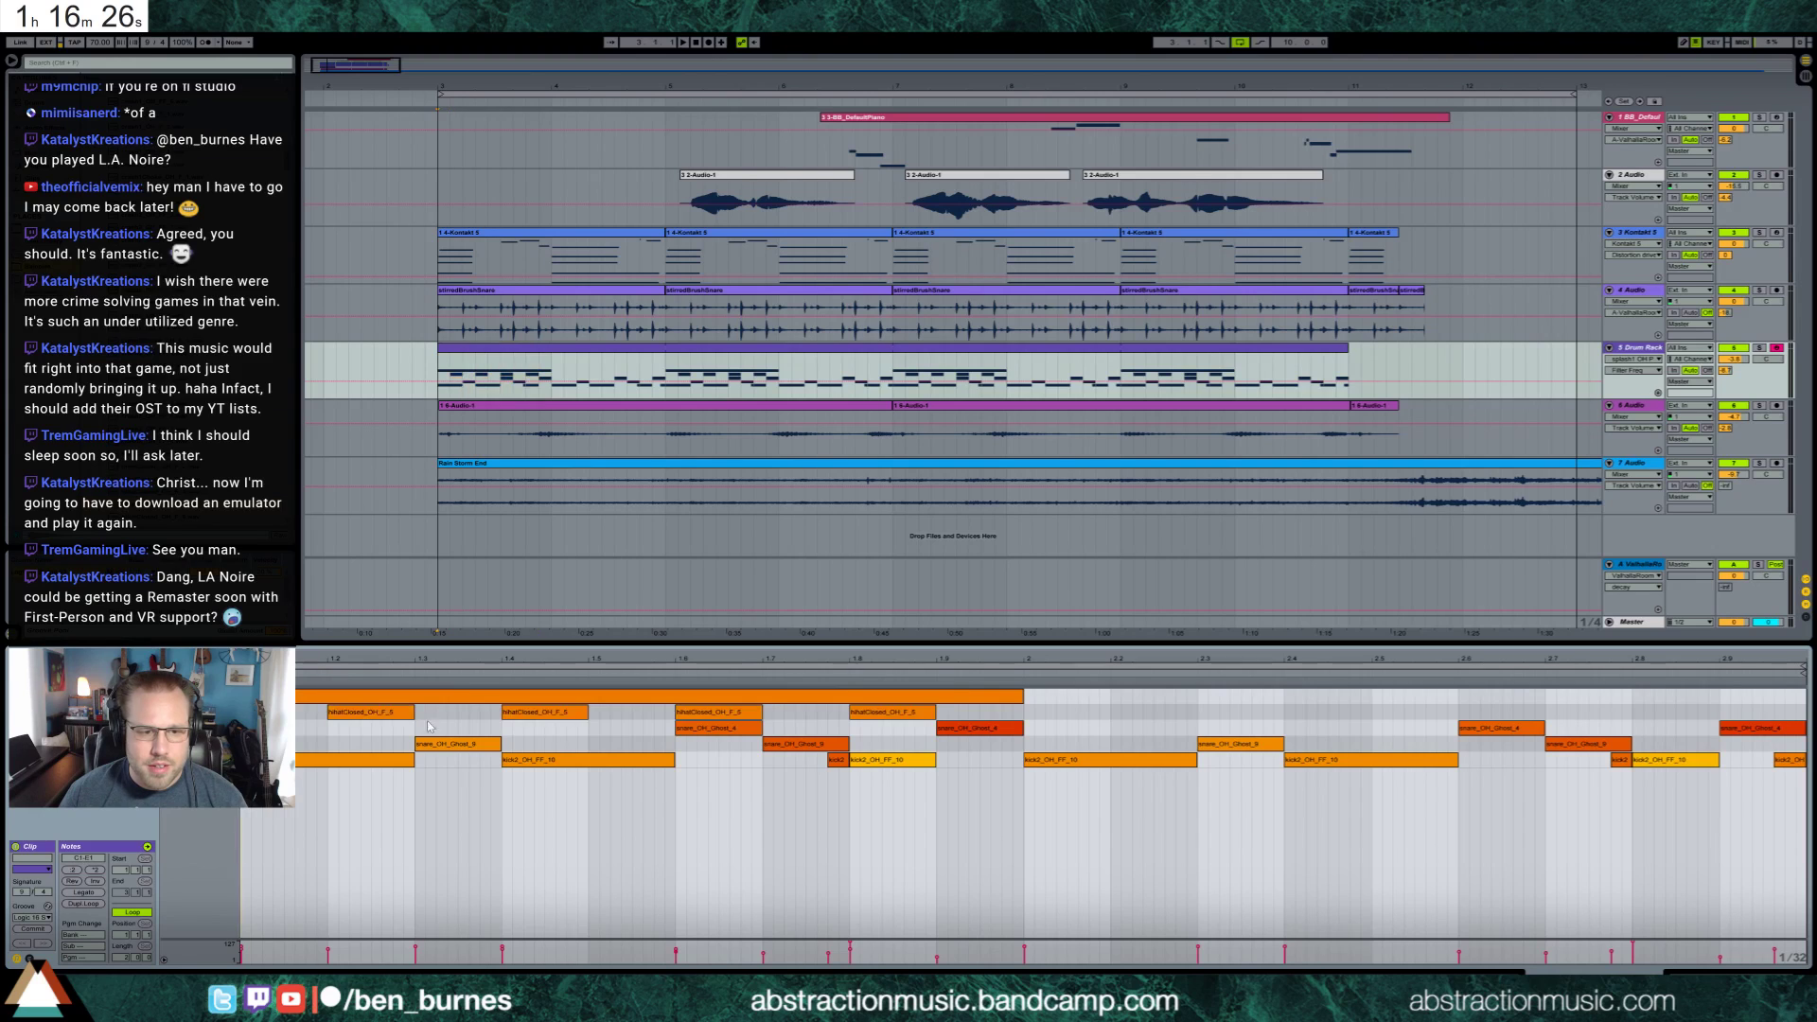
key(ctrl+d)
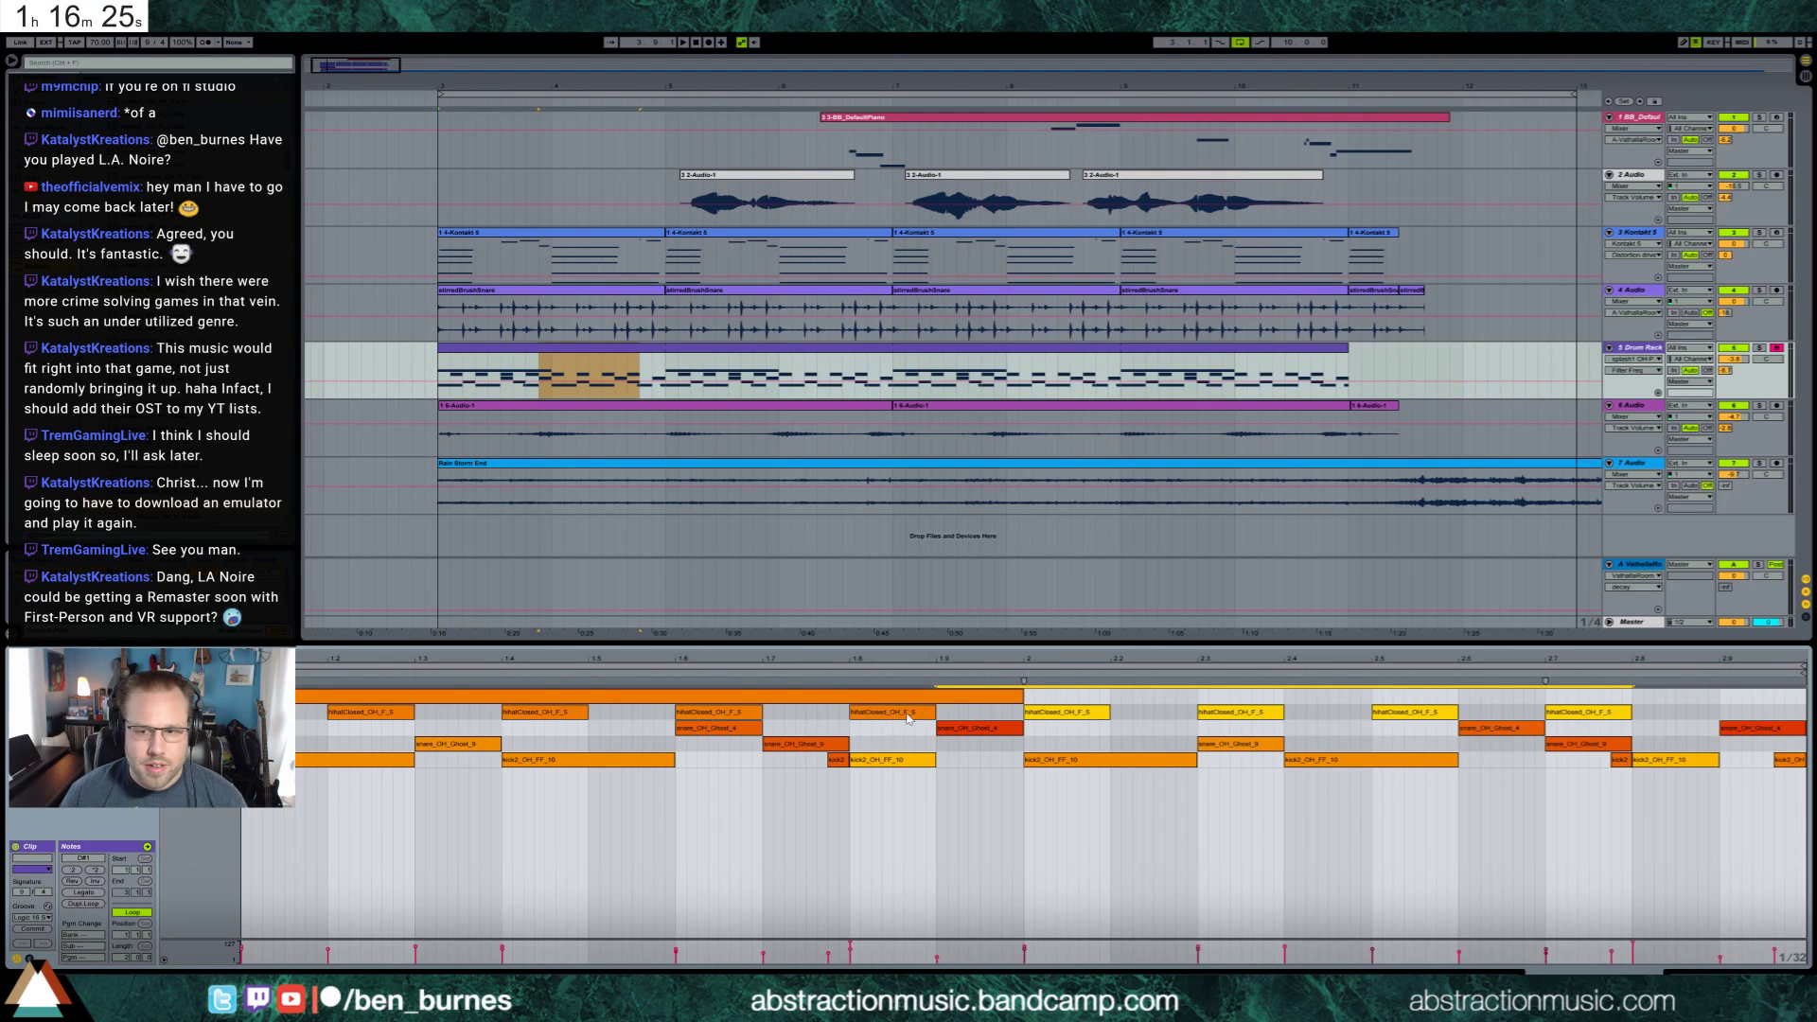
click(1477, 717)
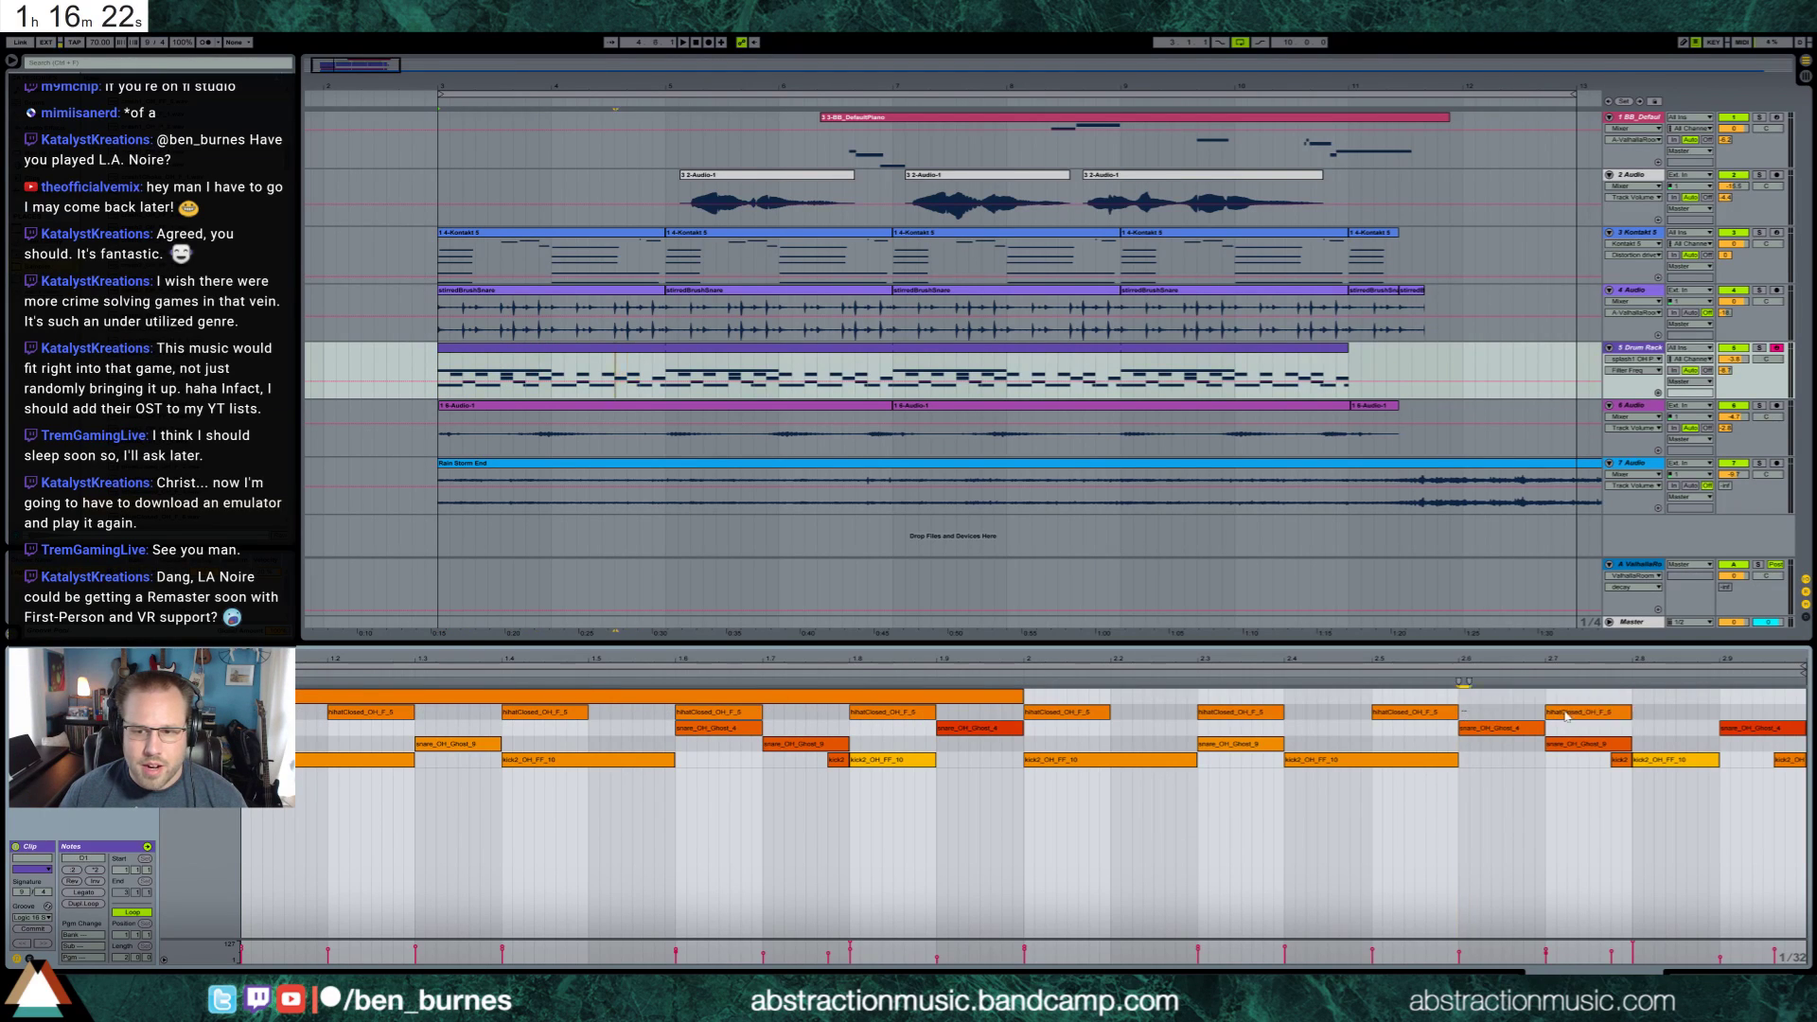
key(ctrl+d)
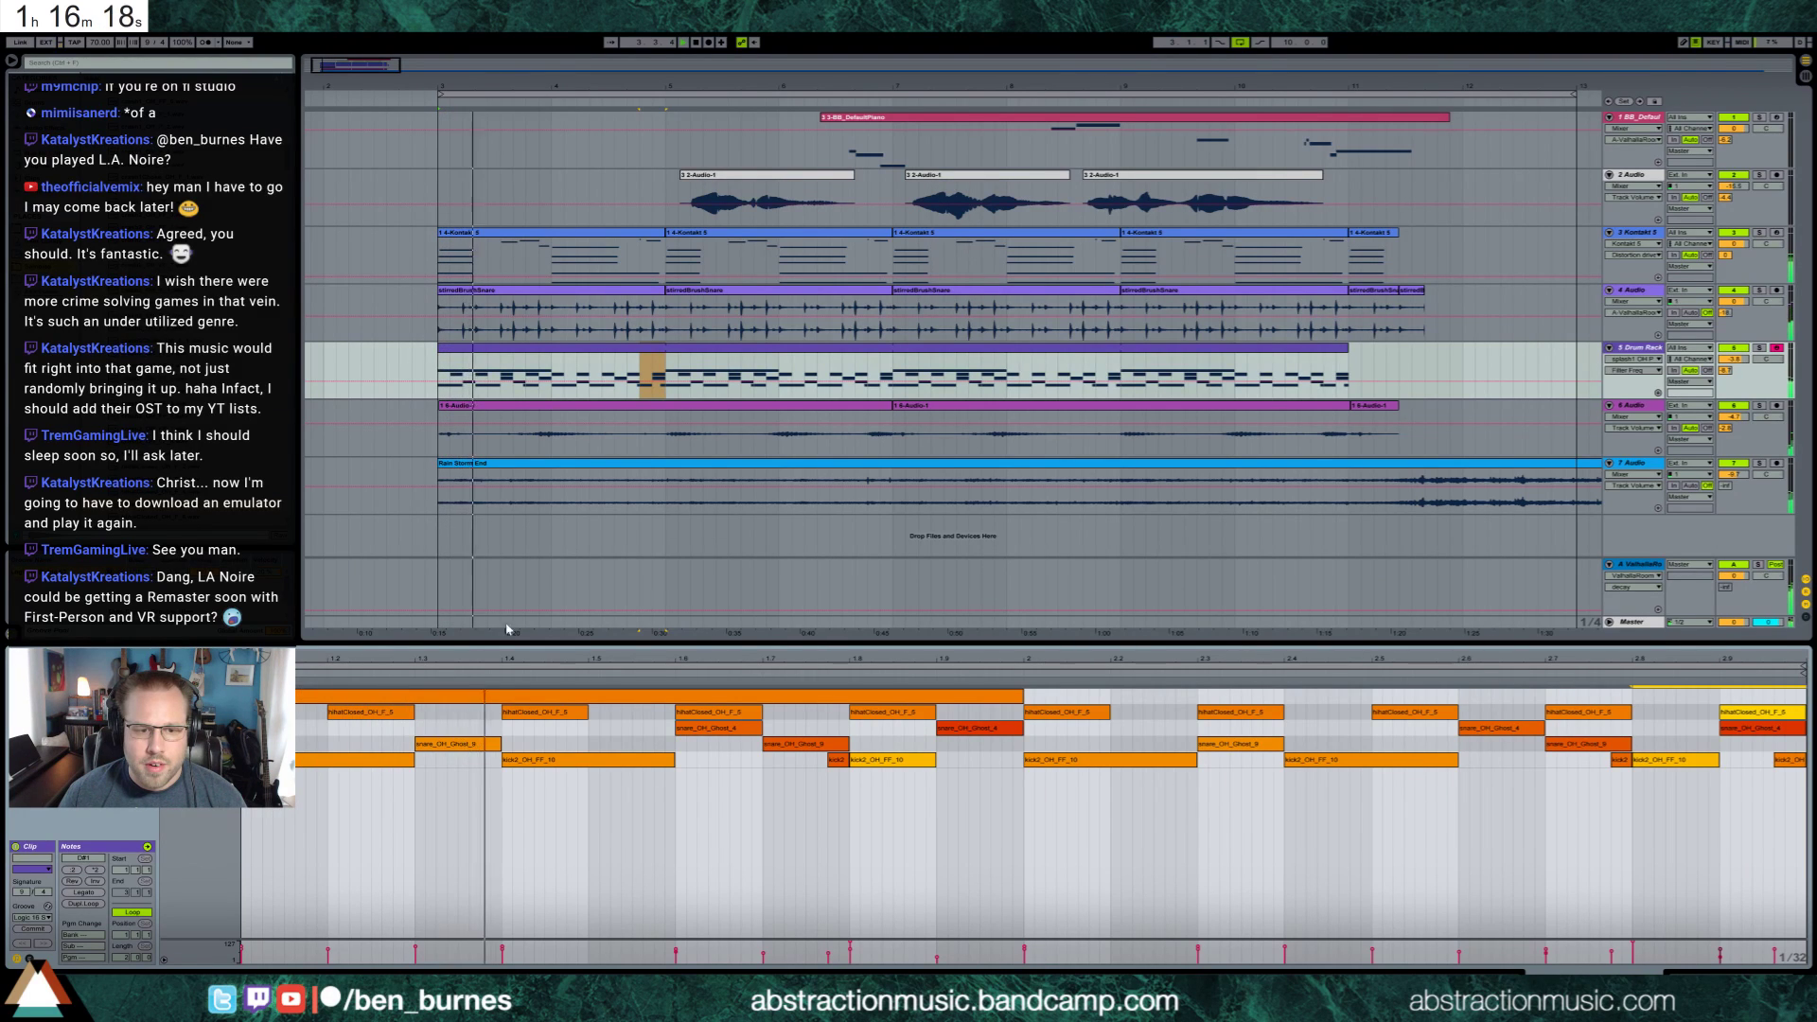
Shorten all the closed hi-hat notes in the drum clip to about half their length
key(ctrl+a)
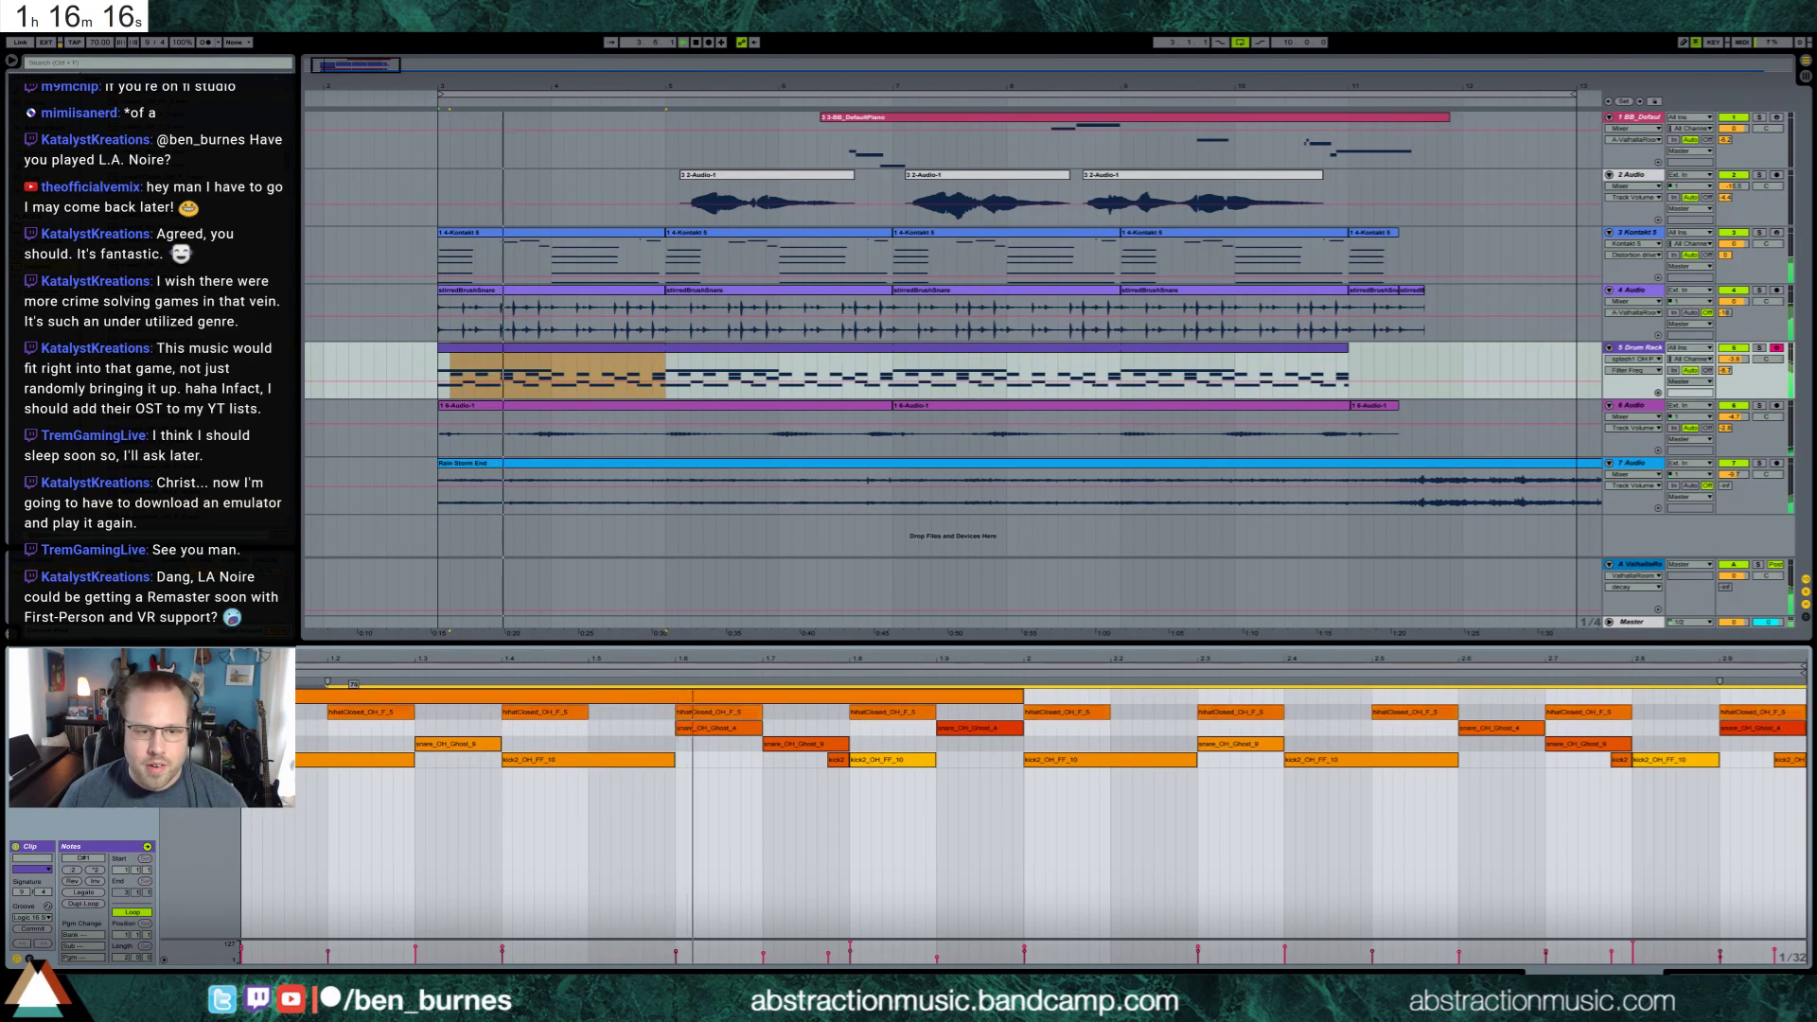
click(375, 708)
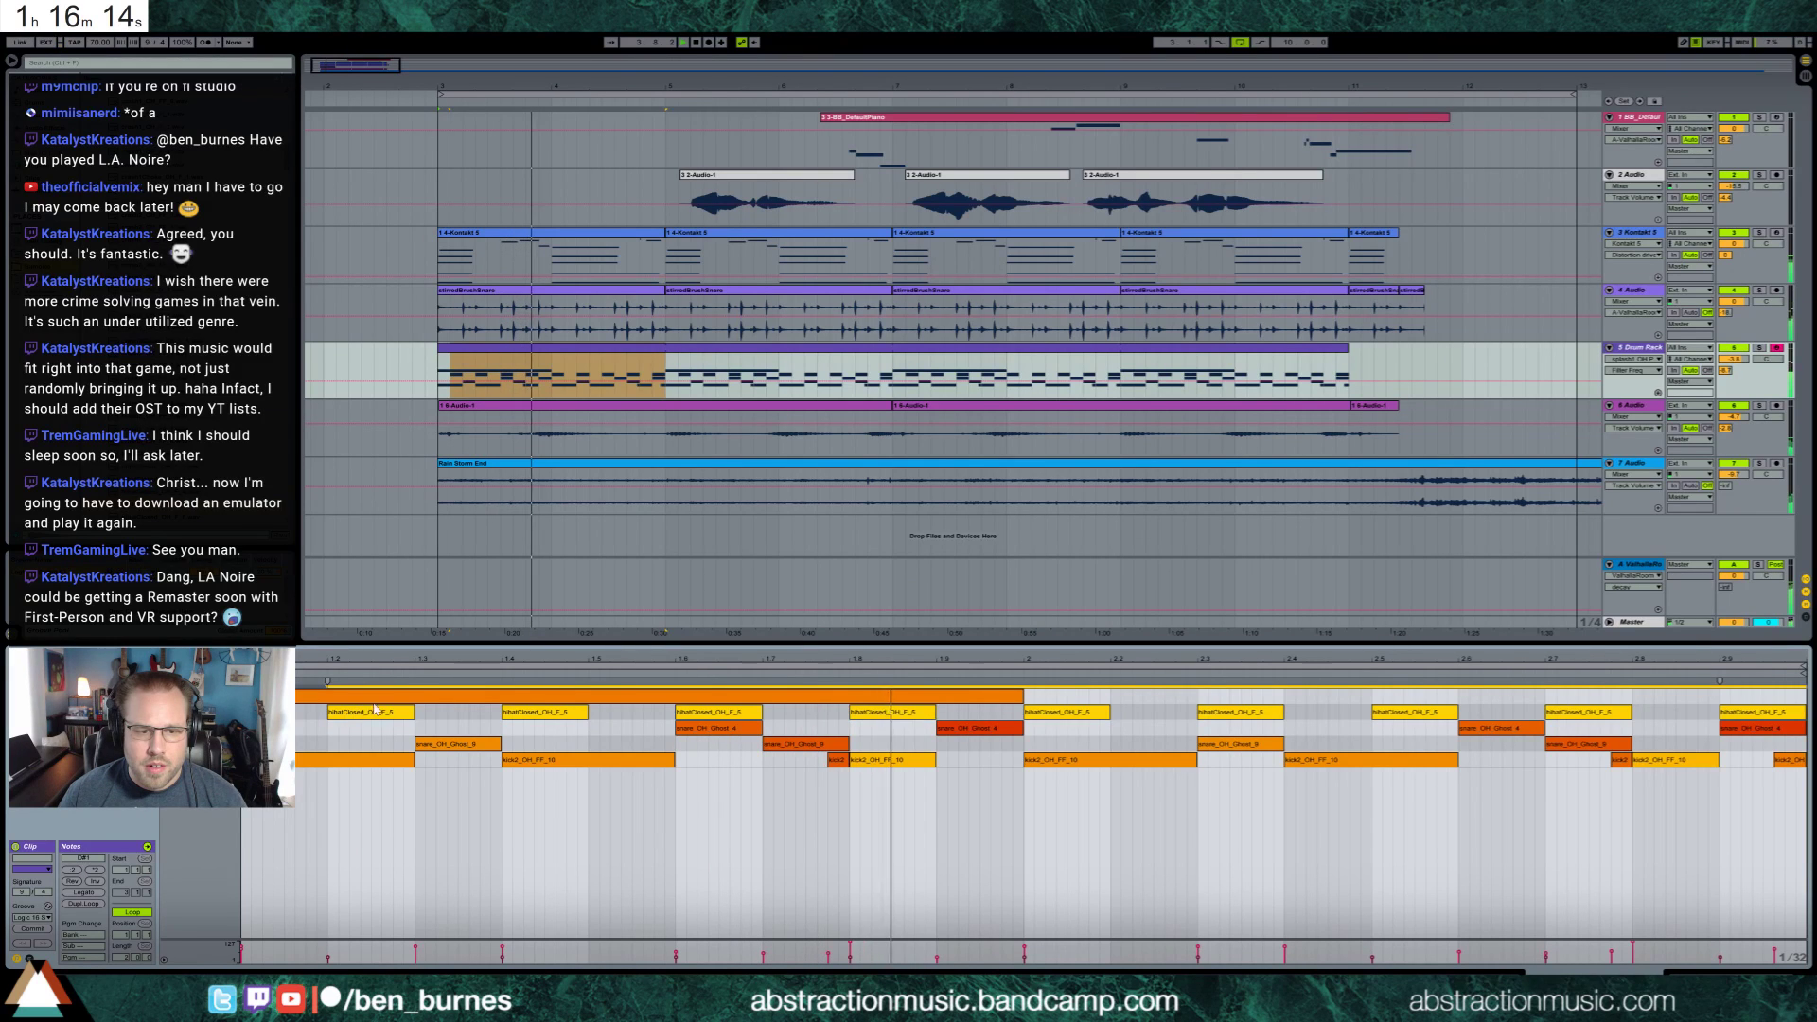
drag(376, 708, 351, 709)
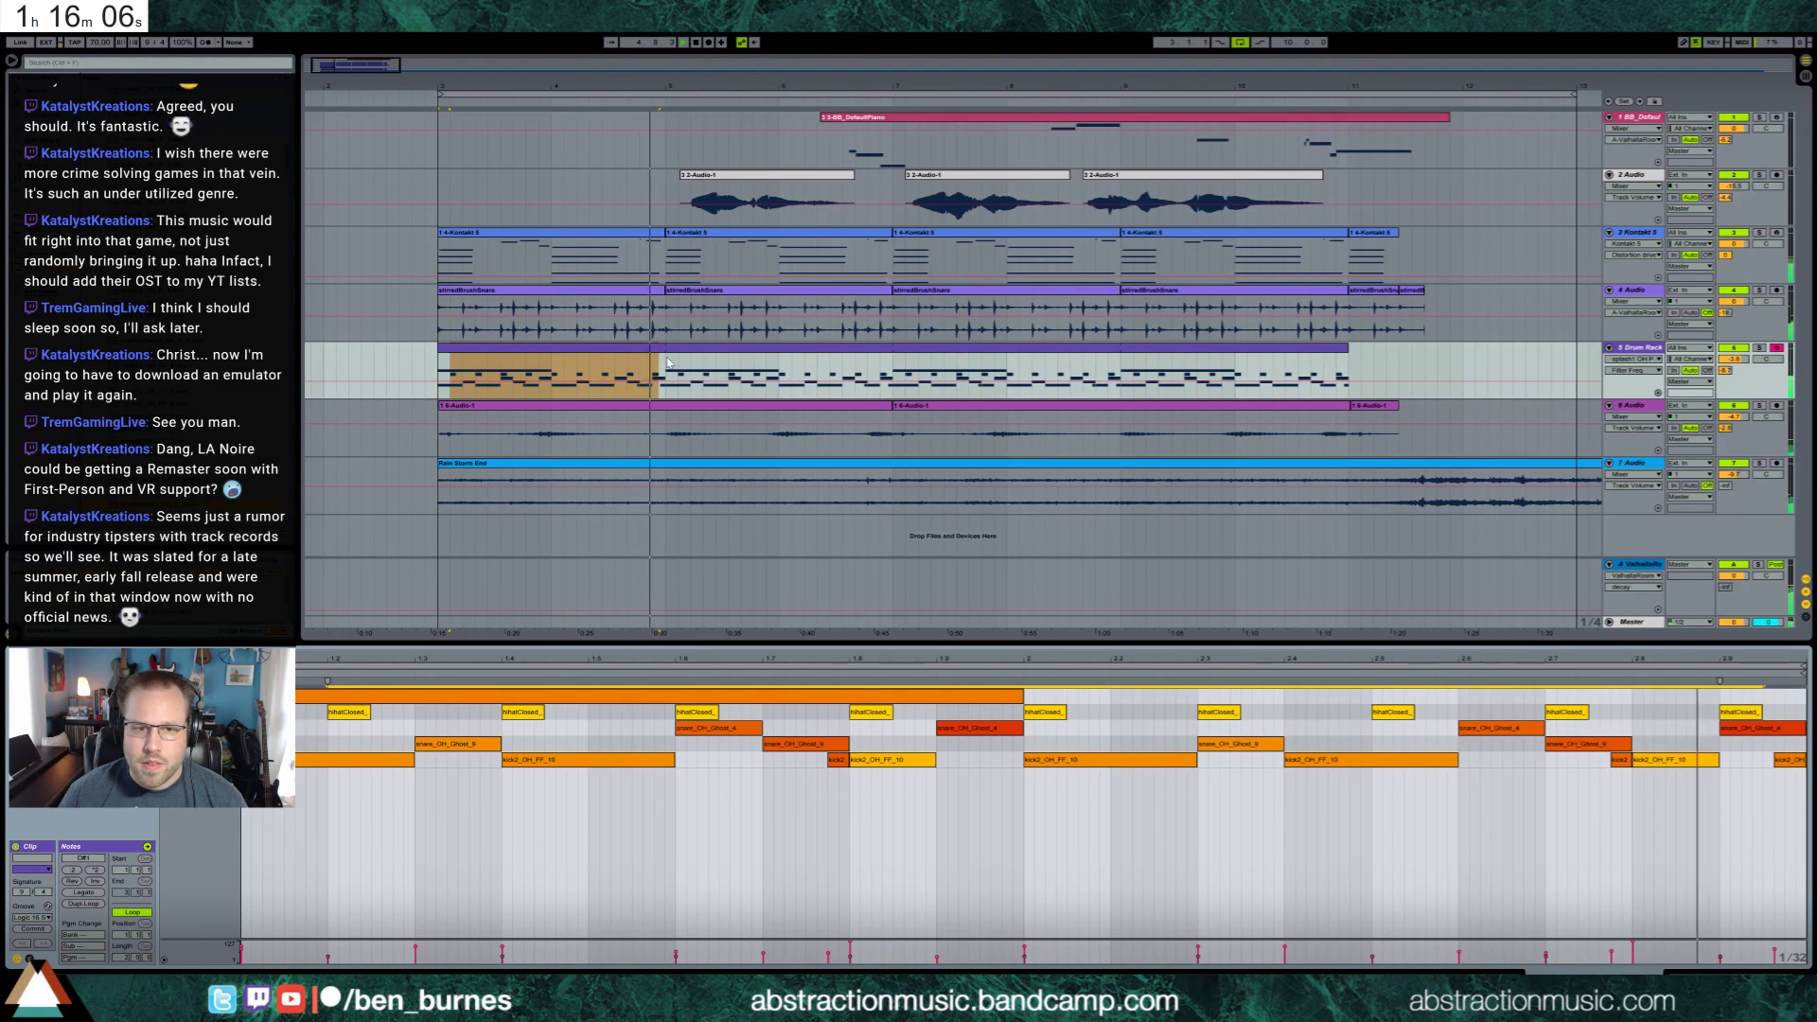
Split the drum clip at bar 5 and remove the splash note from the part after the split
drag(668, 362, 1217, 369)
drag(1372, 369, 829, 371)
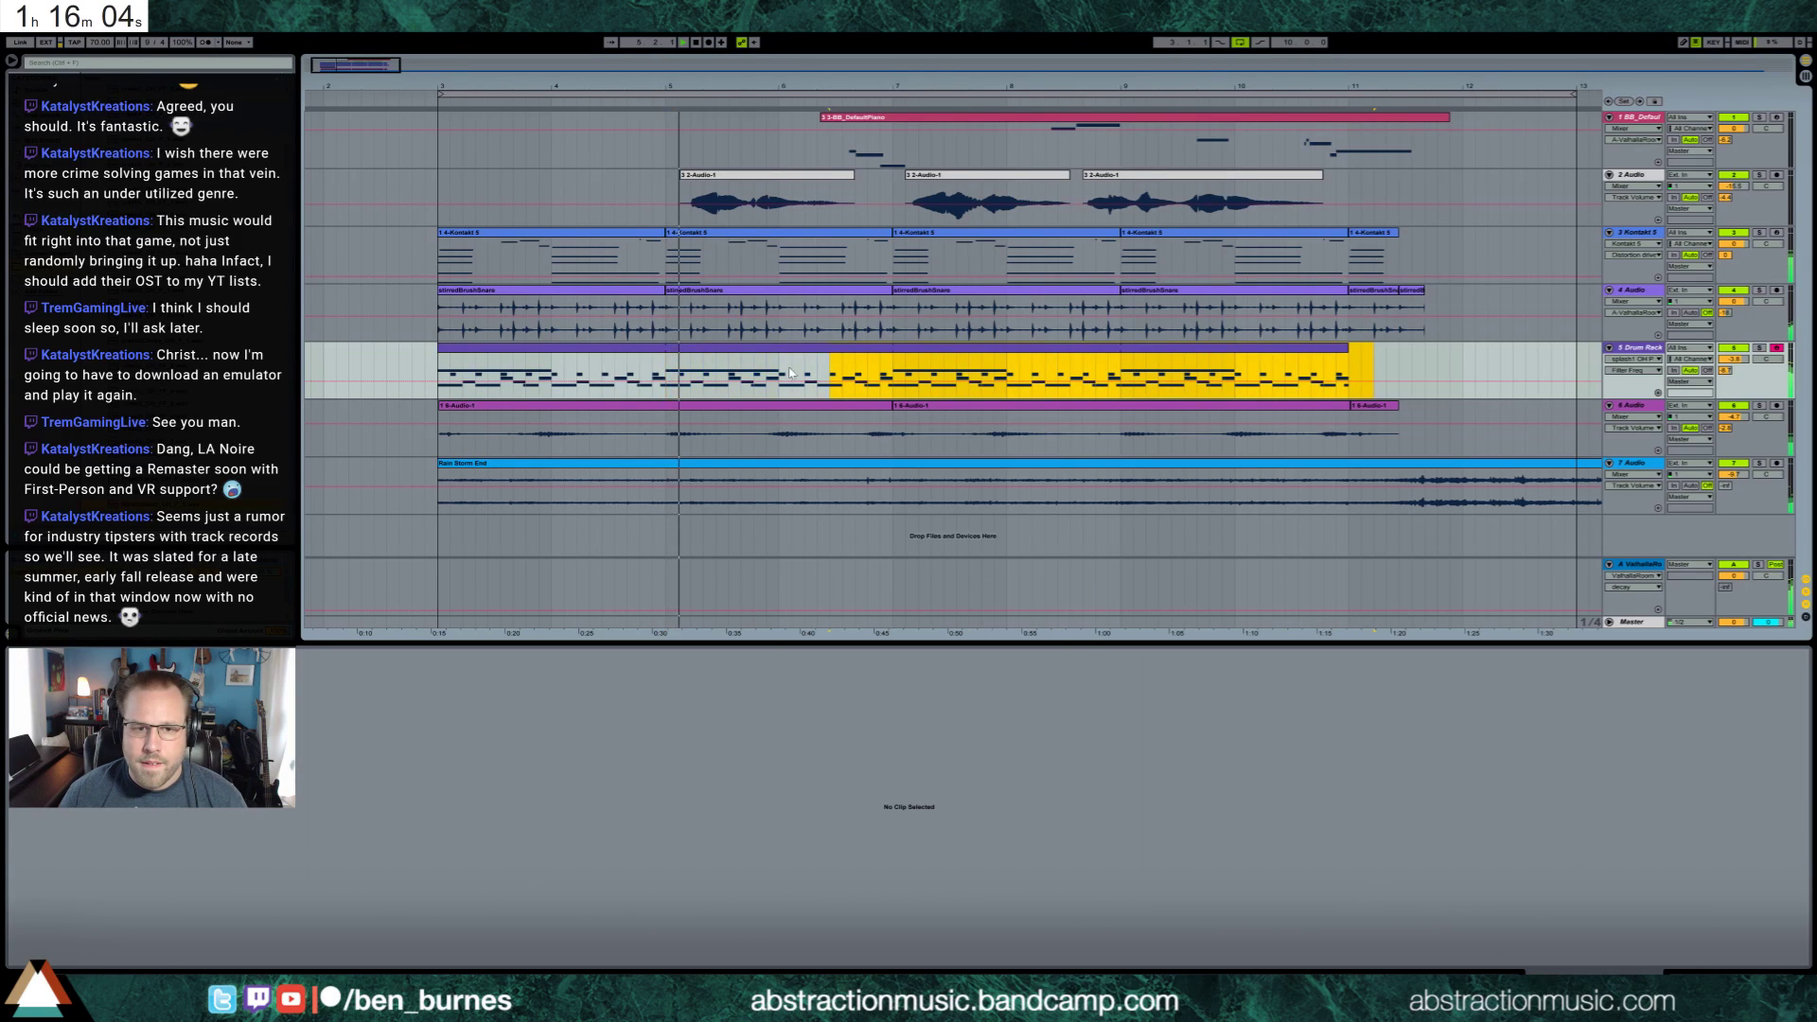
key(ctrl+e)
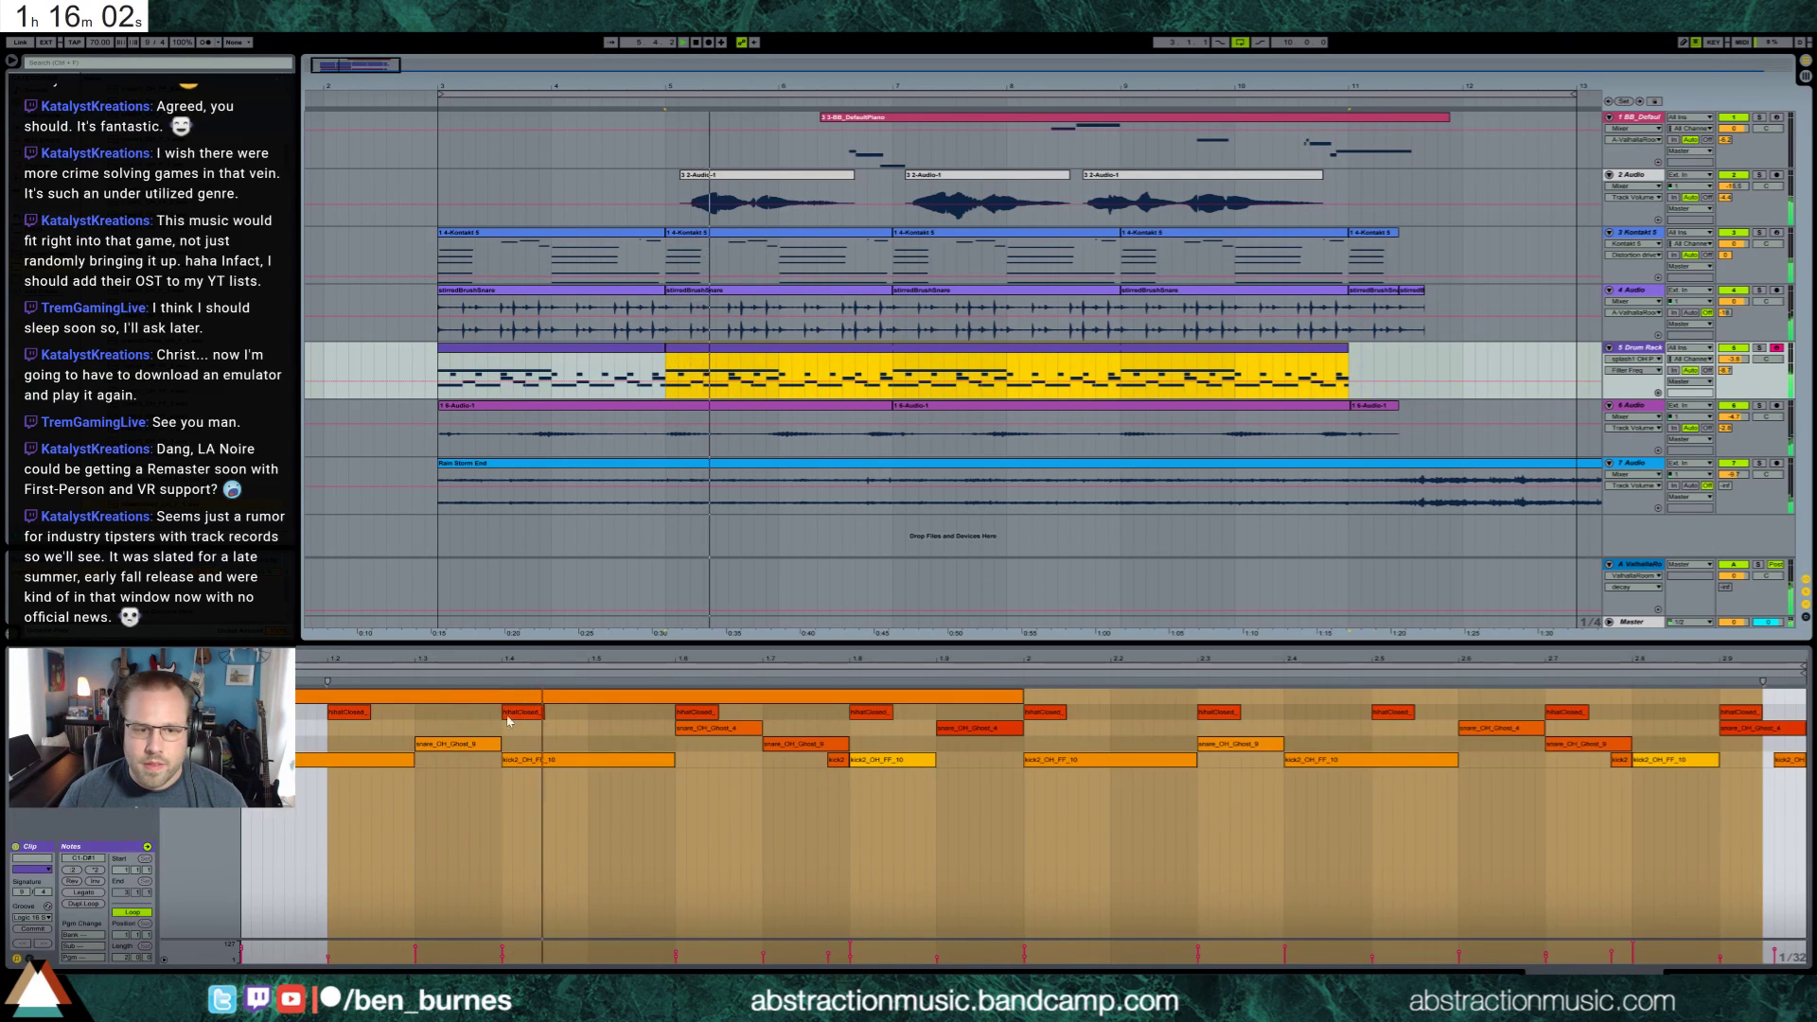
key(shift+Tab)
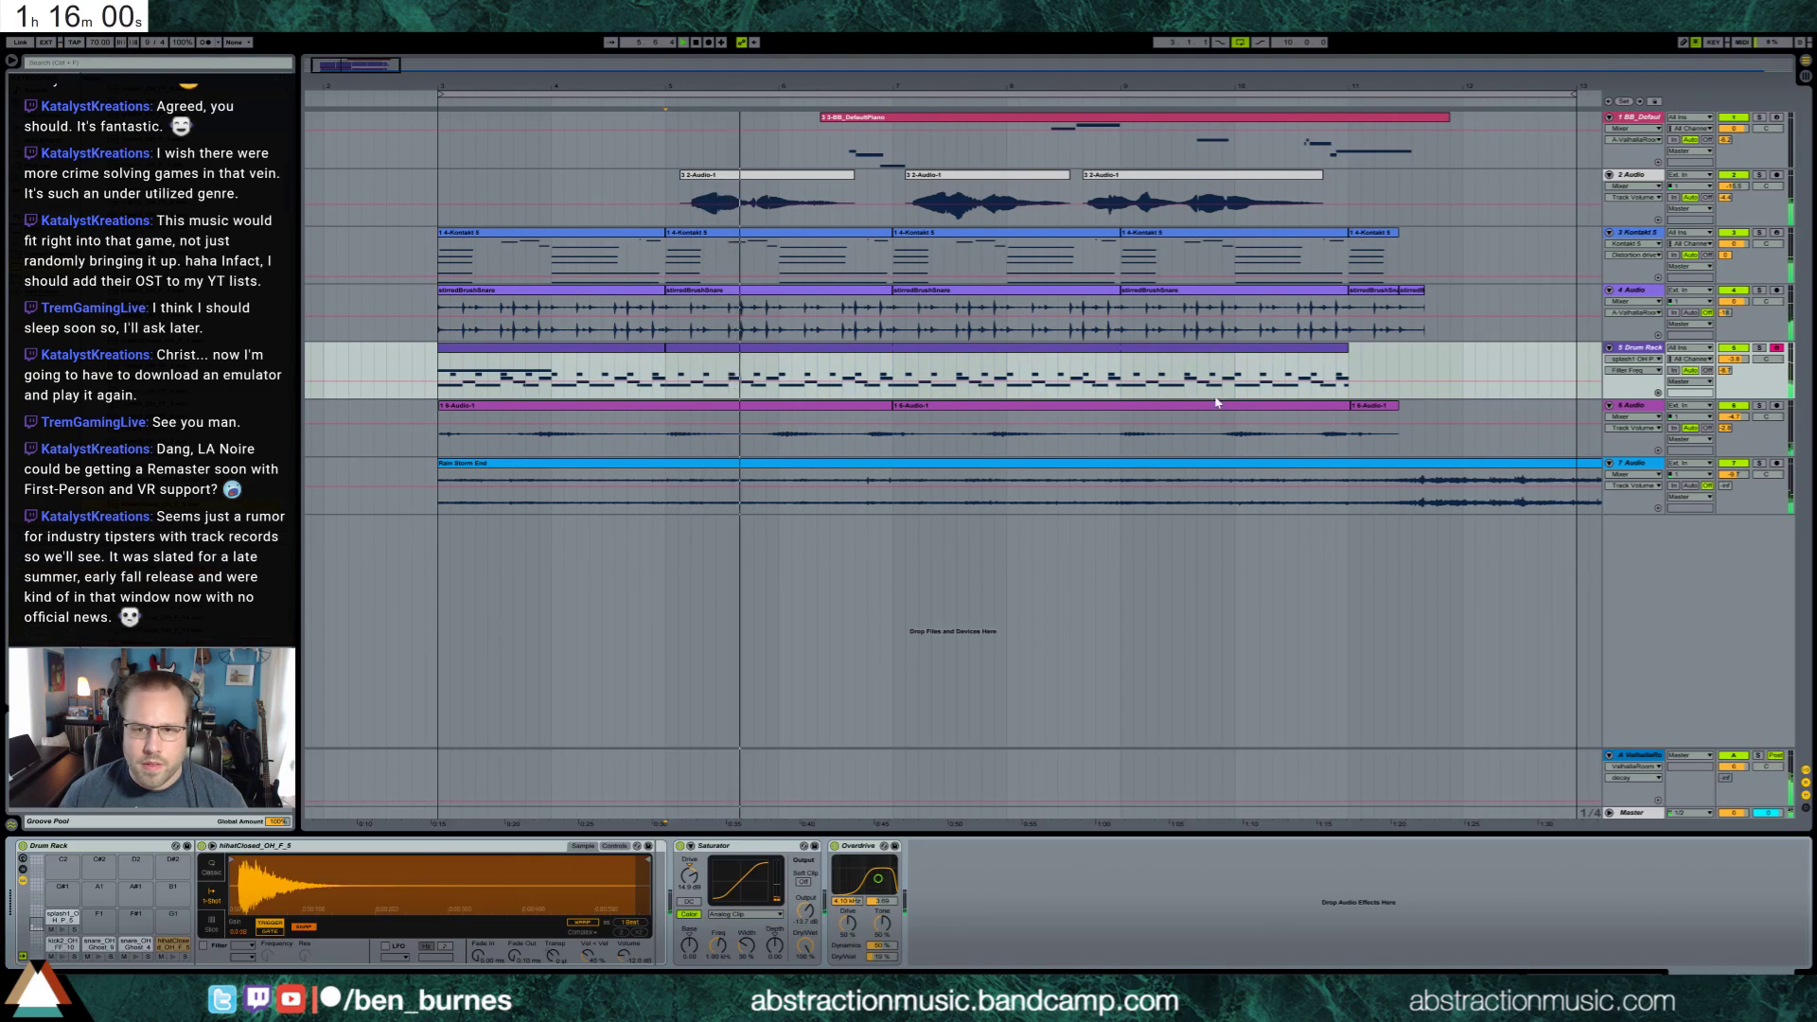
Select both drum clips and set the arrangement loop to span them from bar 3 to bar 11
click(1335, 351)
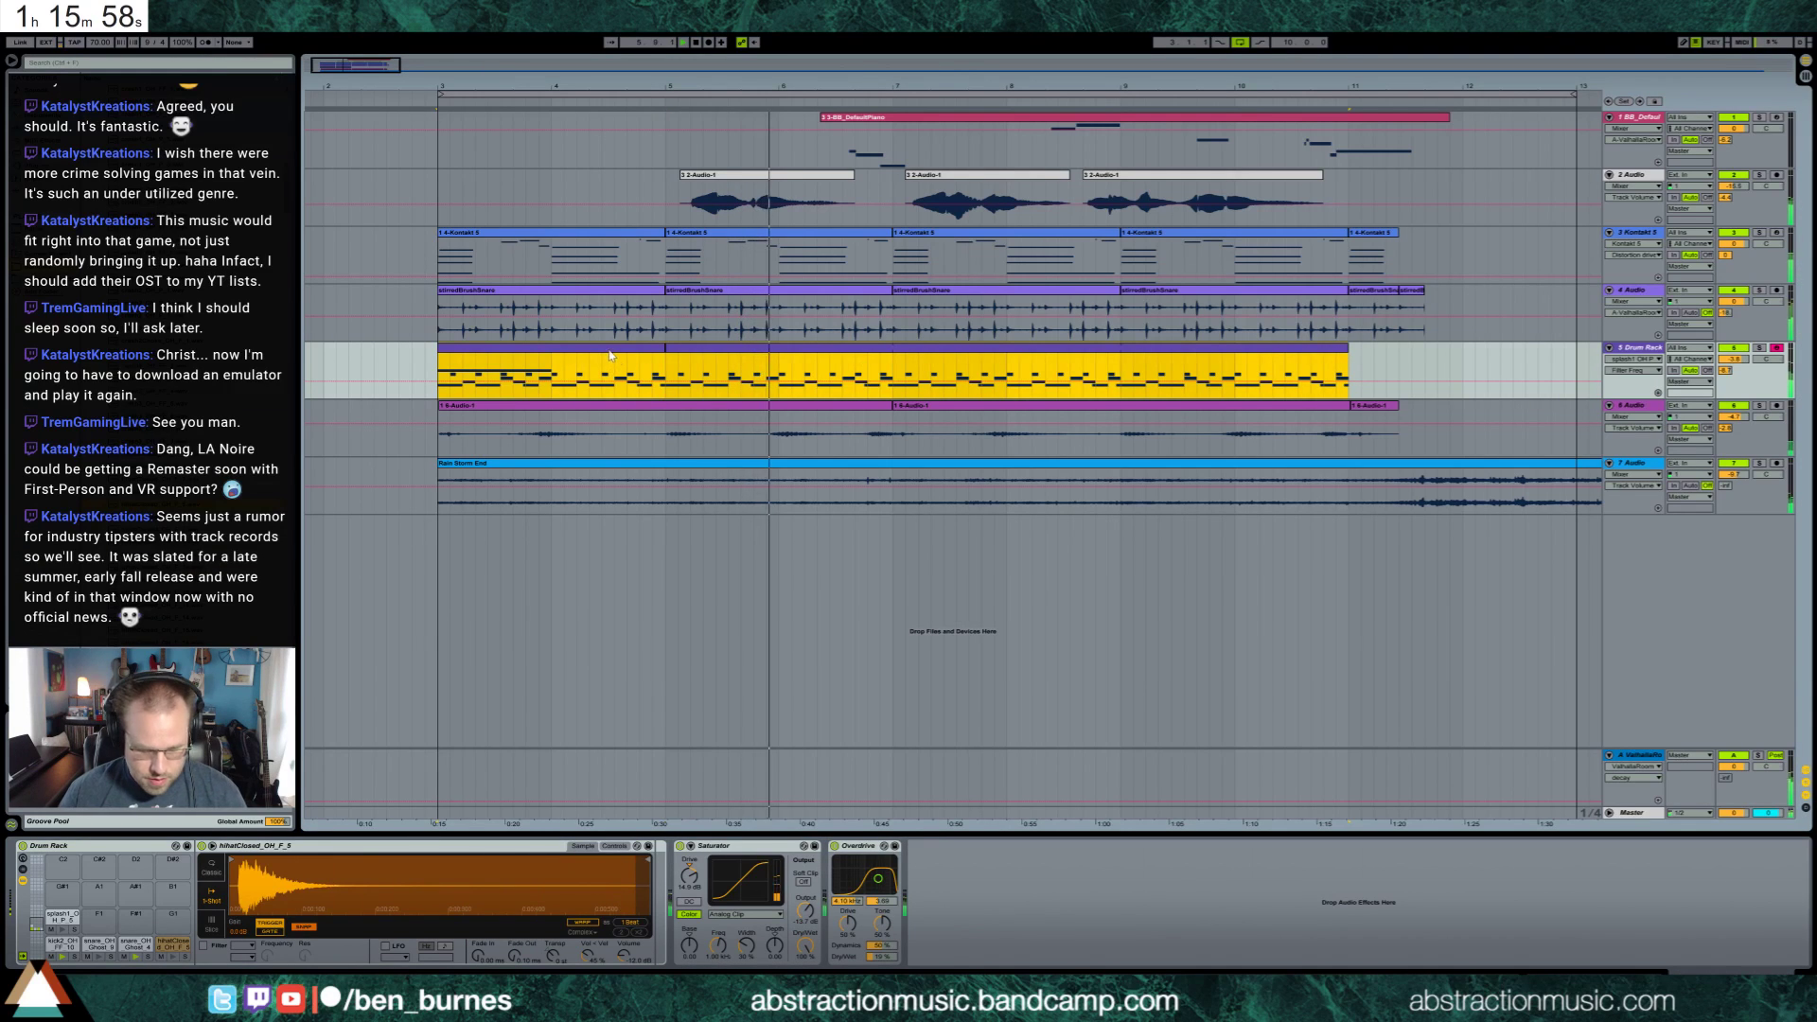
shift+click(615, 362)
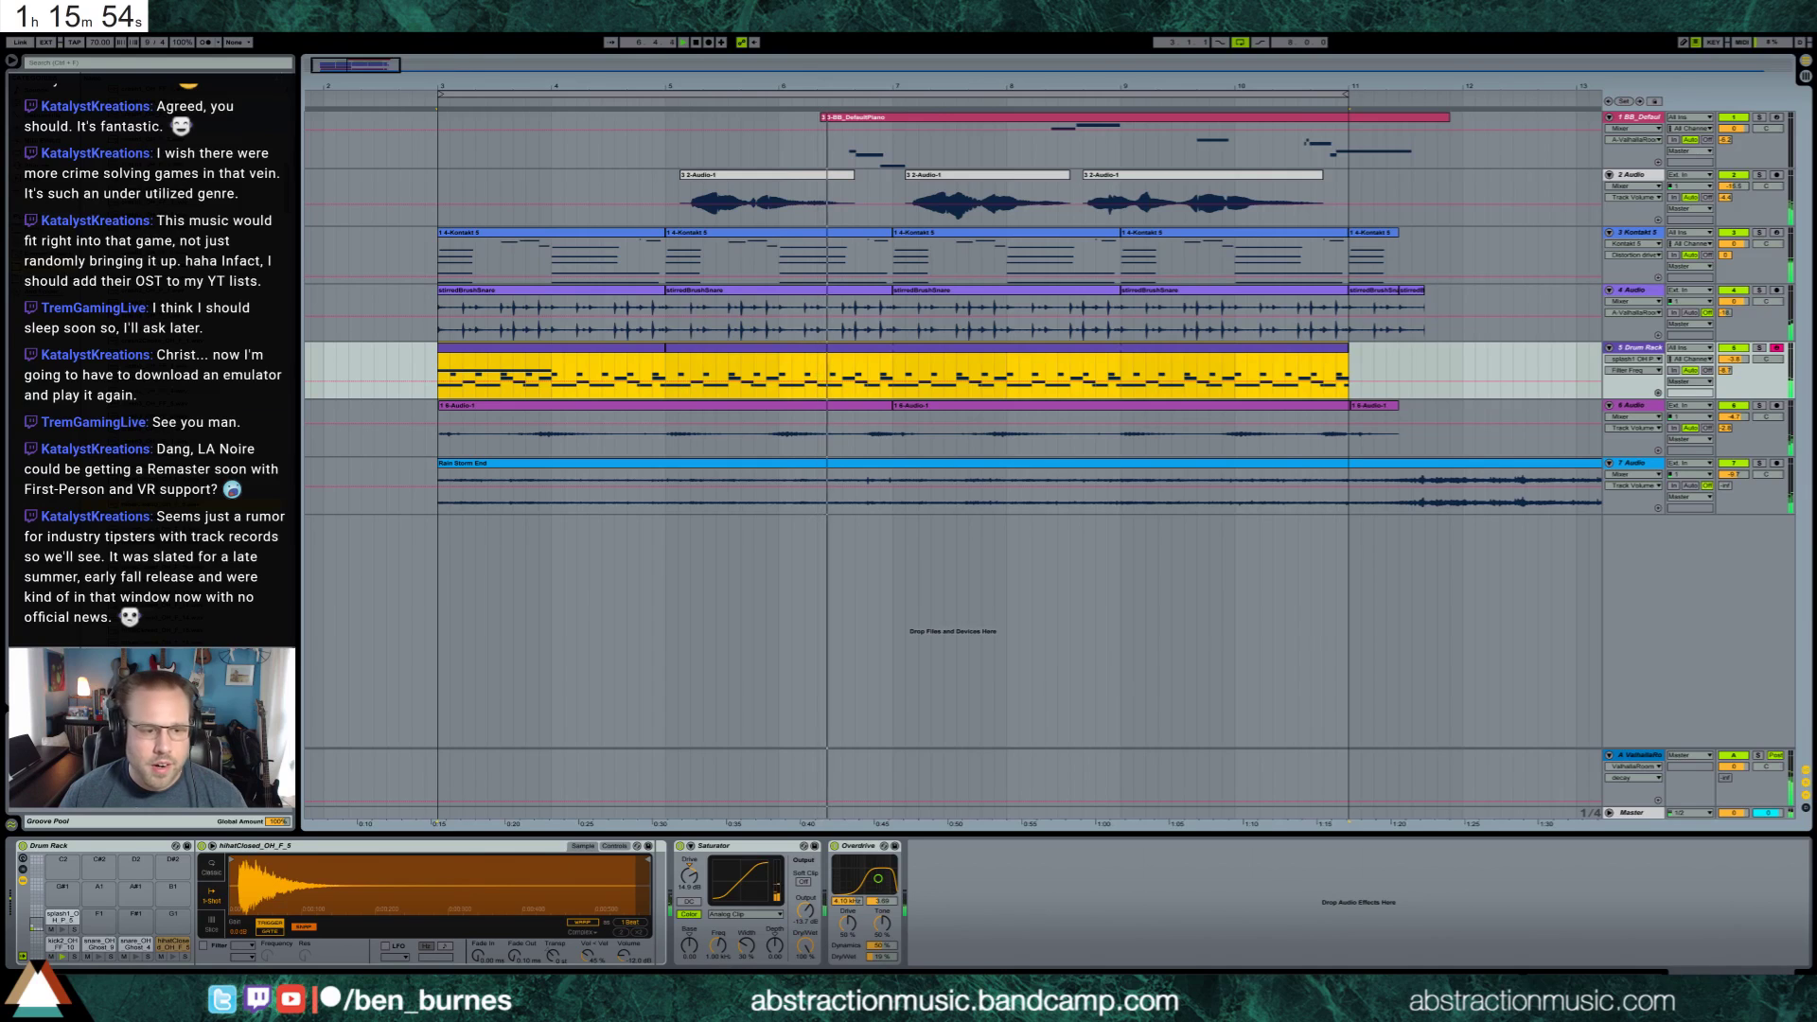
key(alt+Tab)
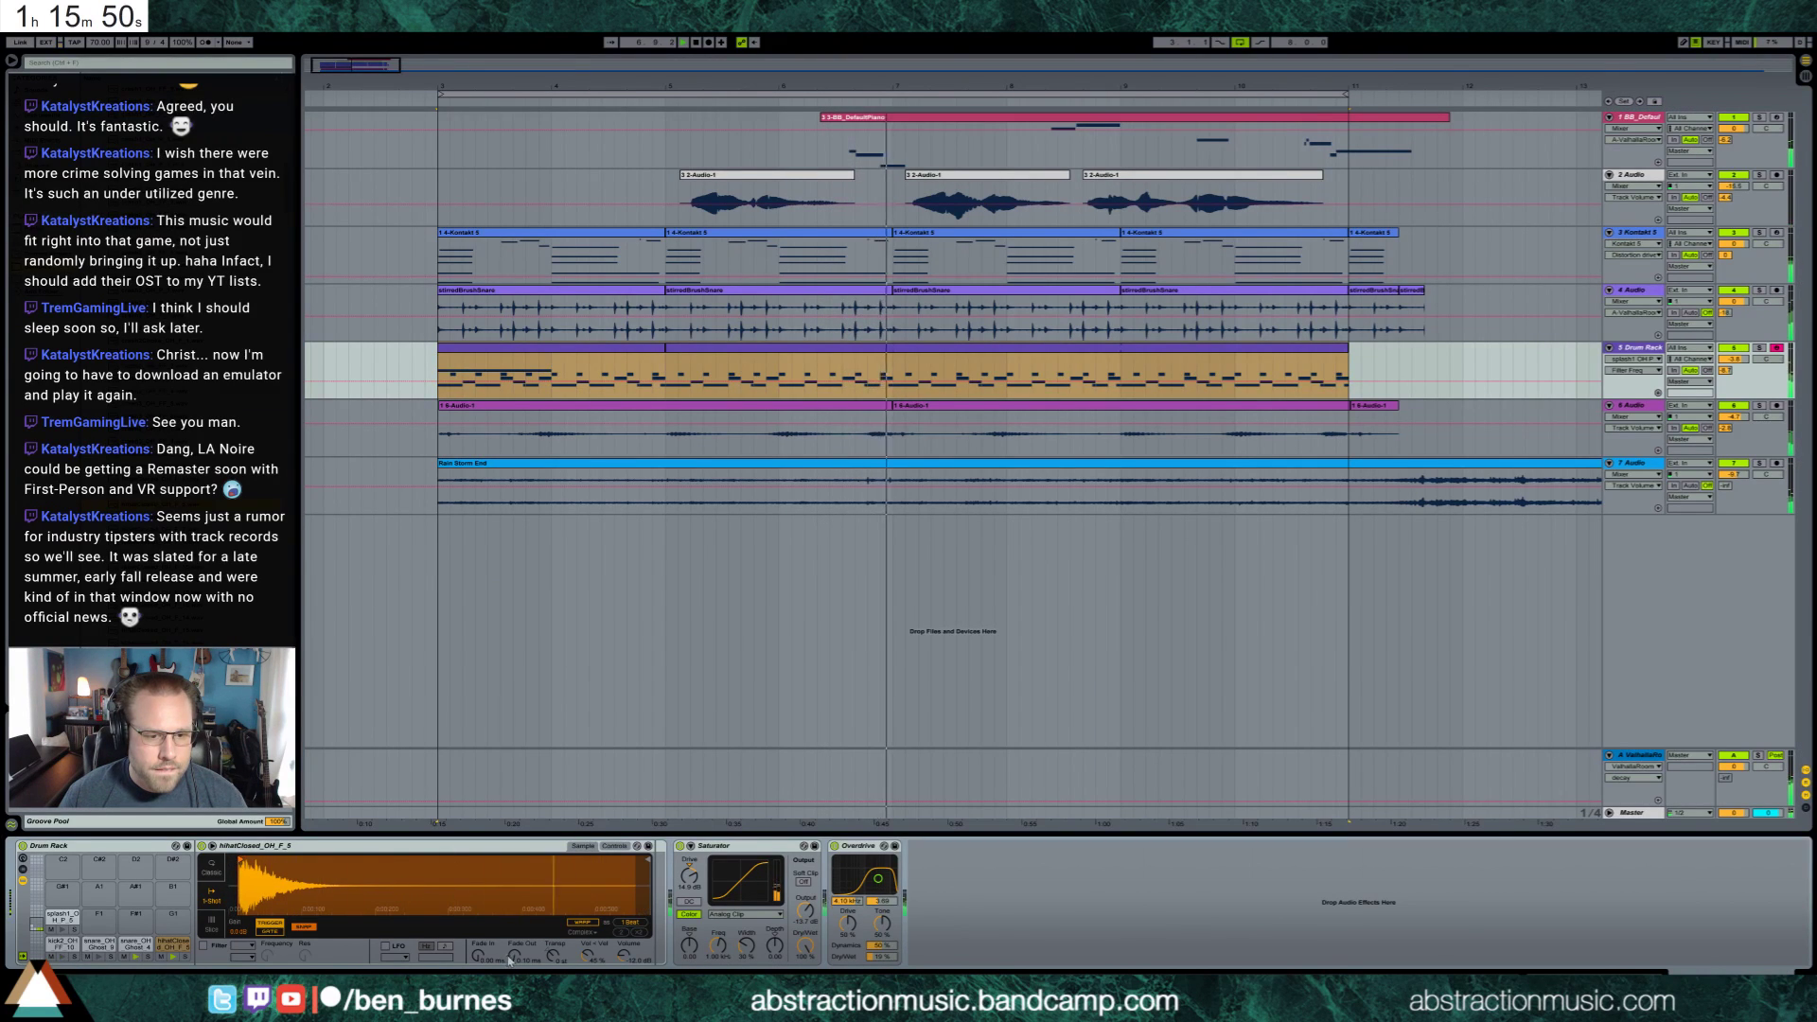
Trim the end of the closed hi-hat sample and add a Reverb to its pad with adjusted decay time and dry/wet
mouse_move(510, 960)
mouse_down()
mouse_move(598, 895)
mouse_move(307, 859)
mouse_up()
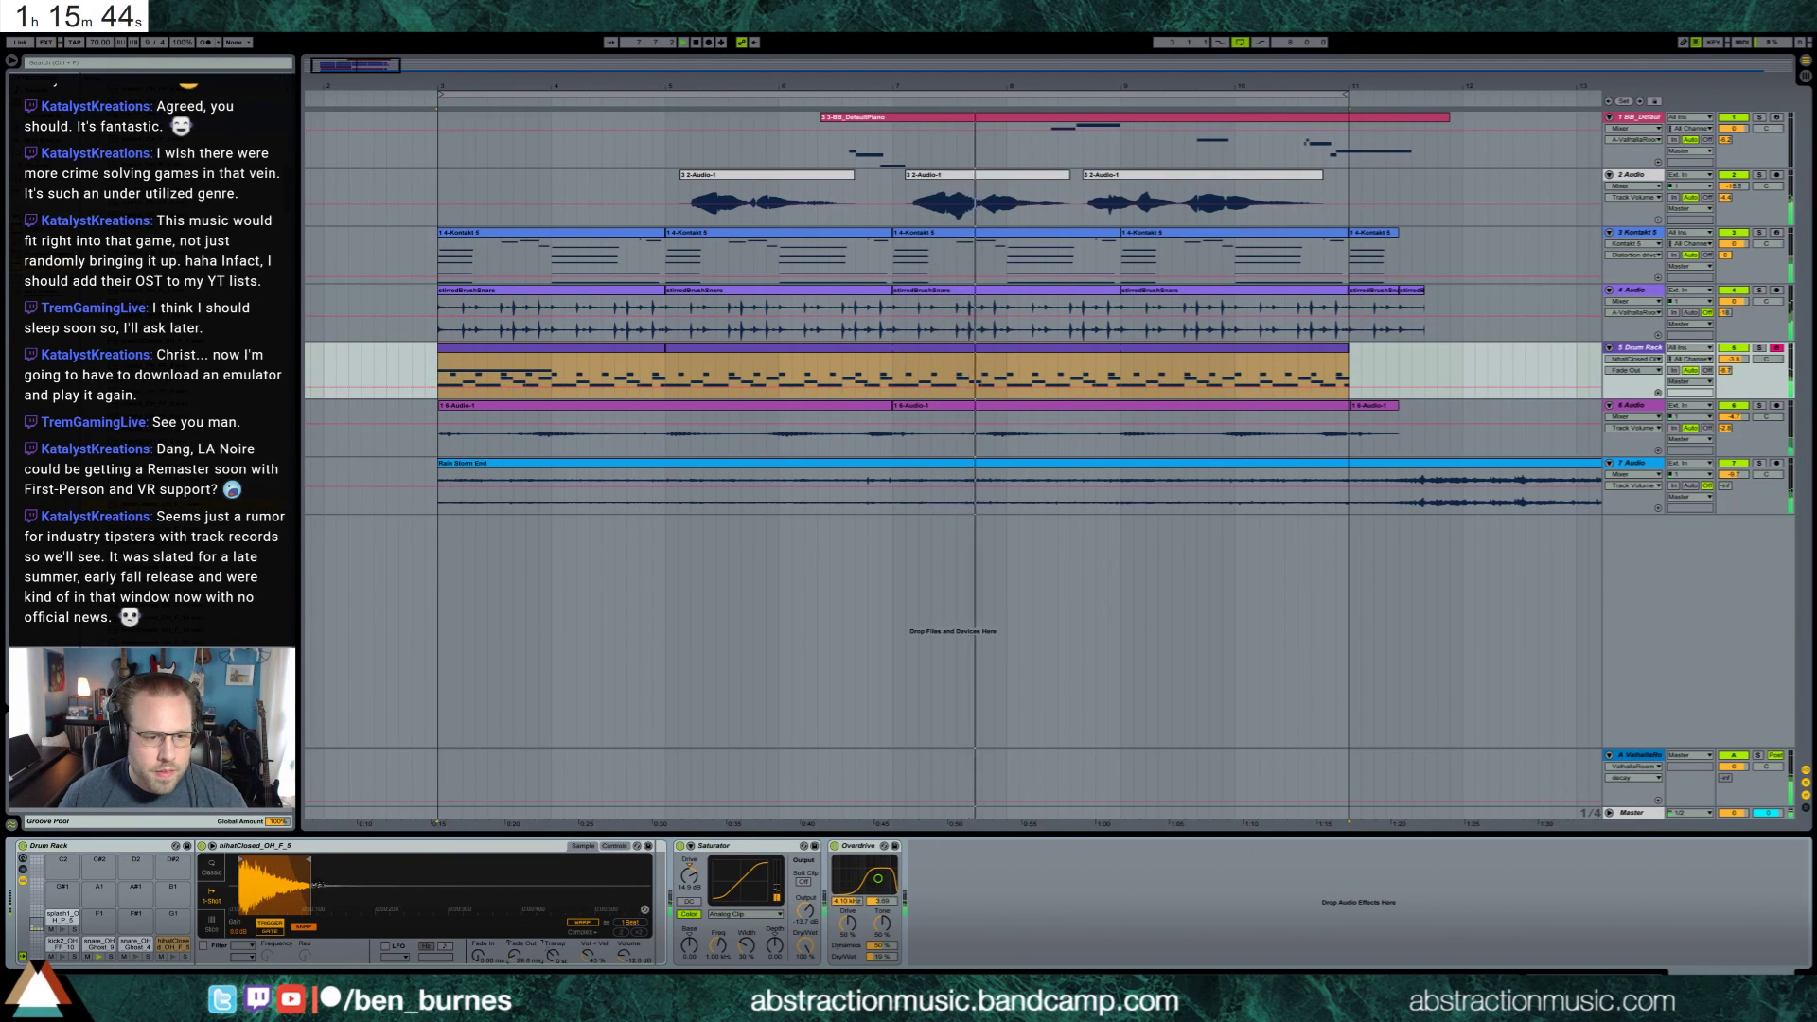
drag(308, 859, 328, 861)
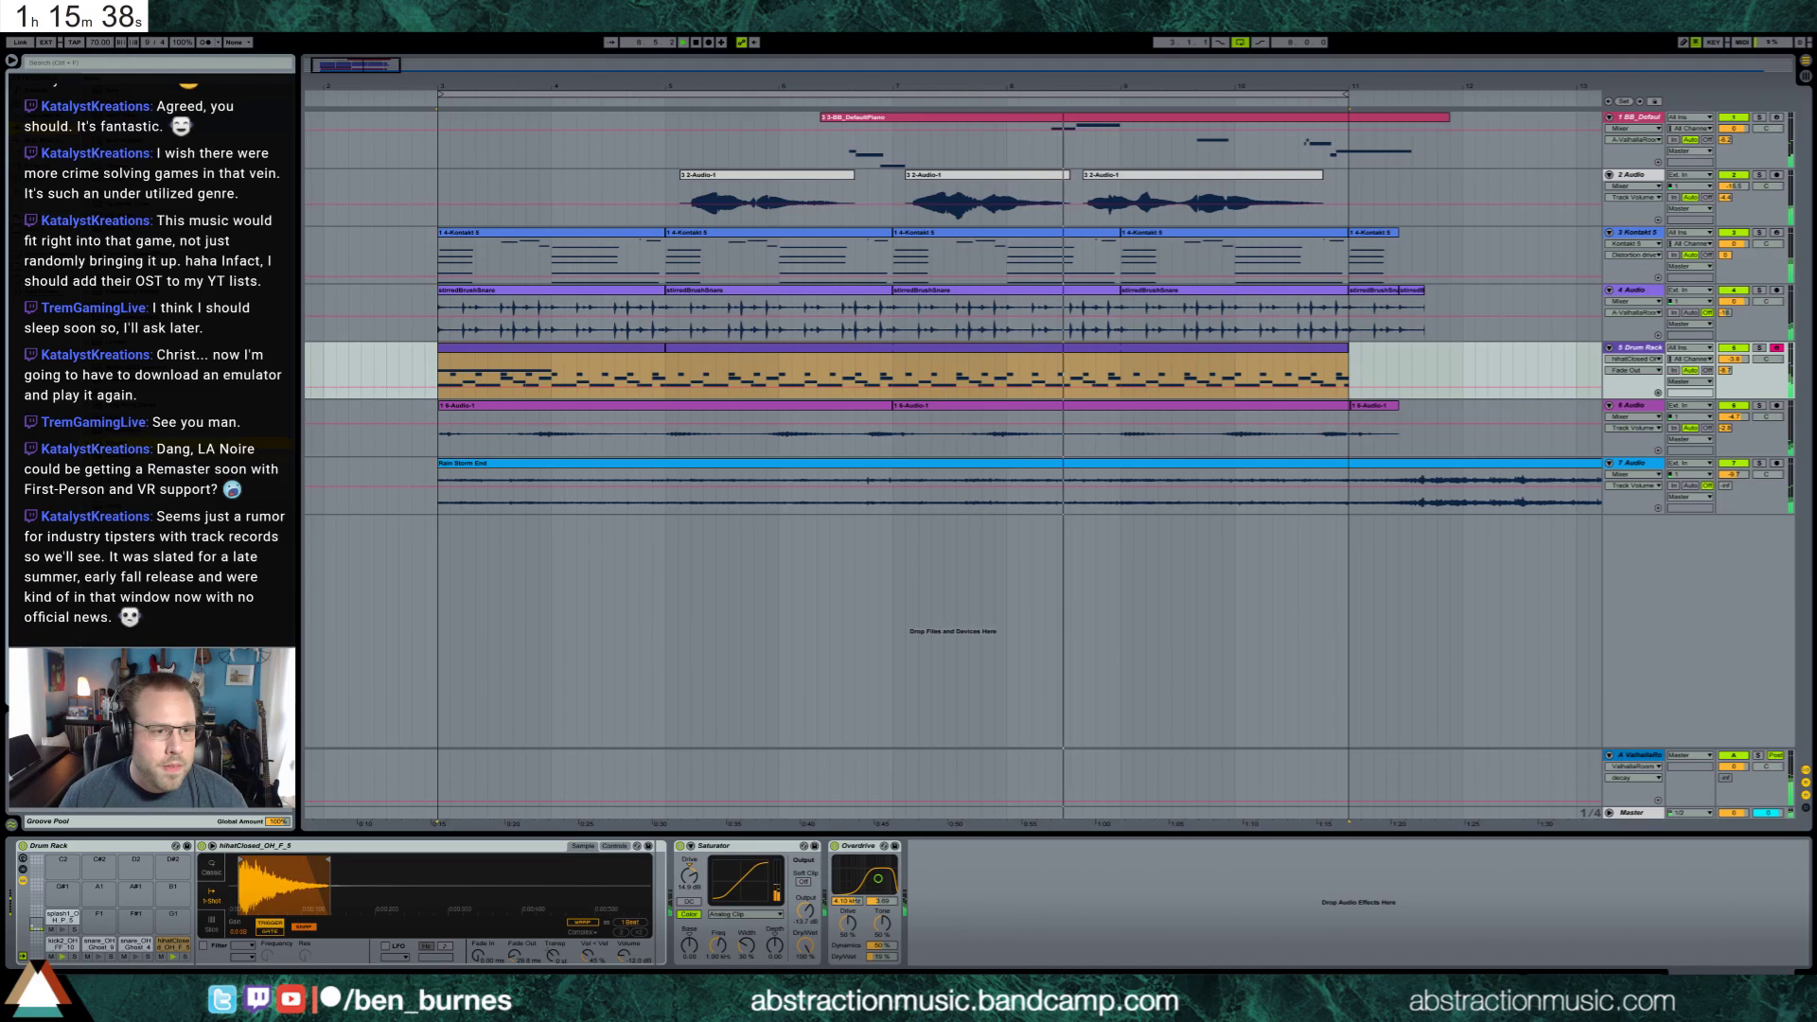
drag(189, 442, 662, 910)
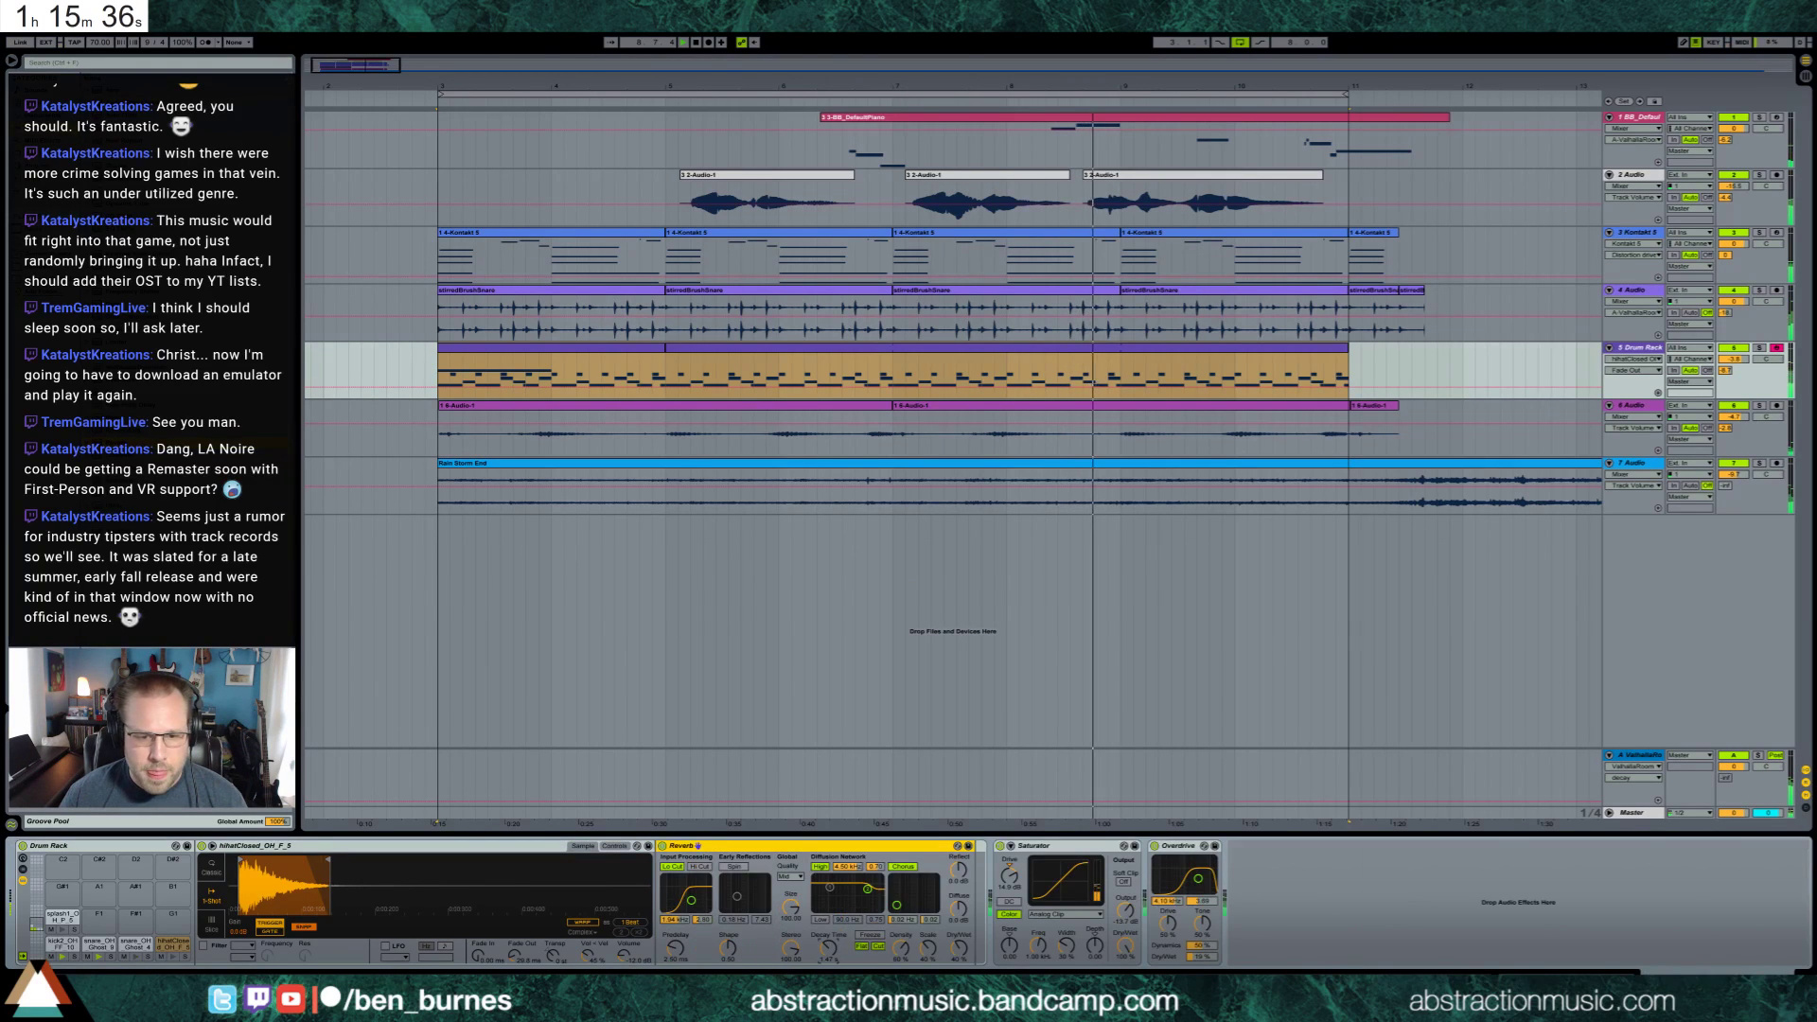
drag(828, 947, 904, 963)
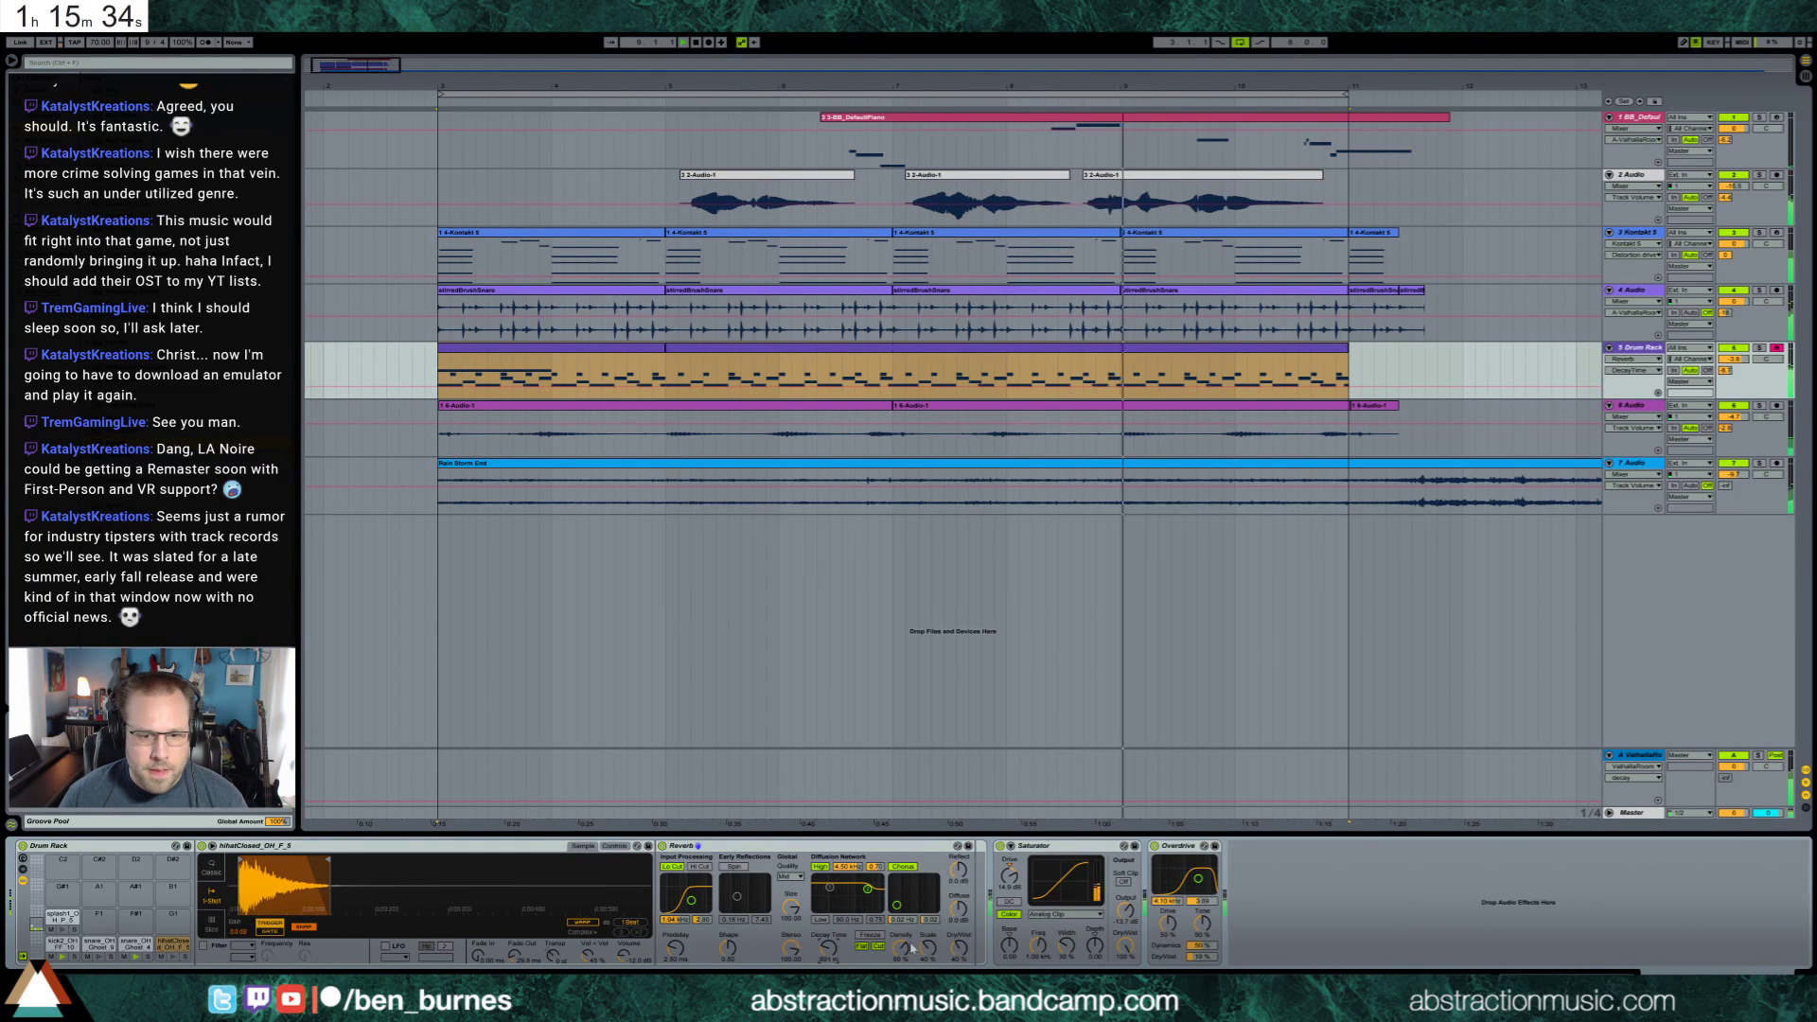
drag(958, 947, 959, 958)
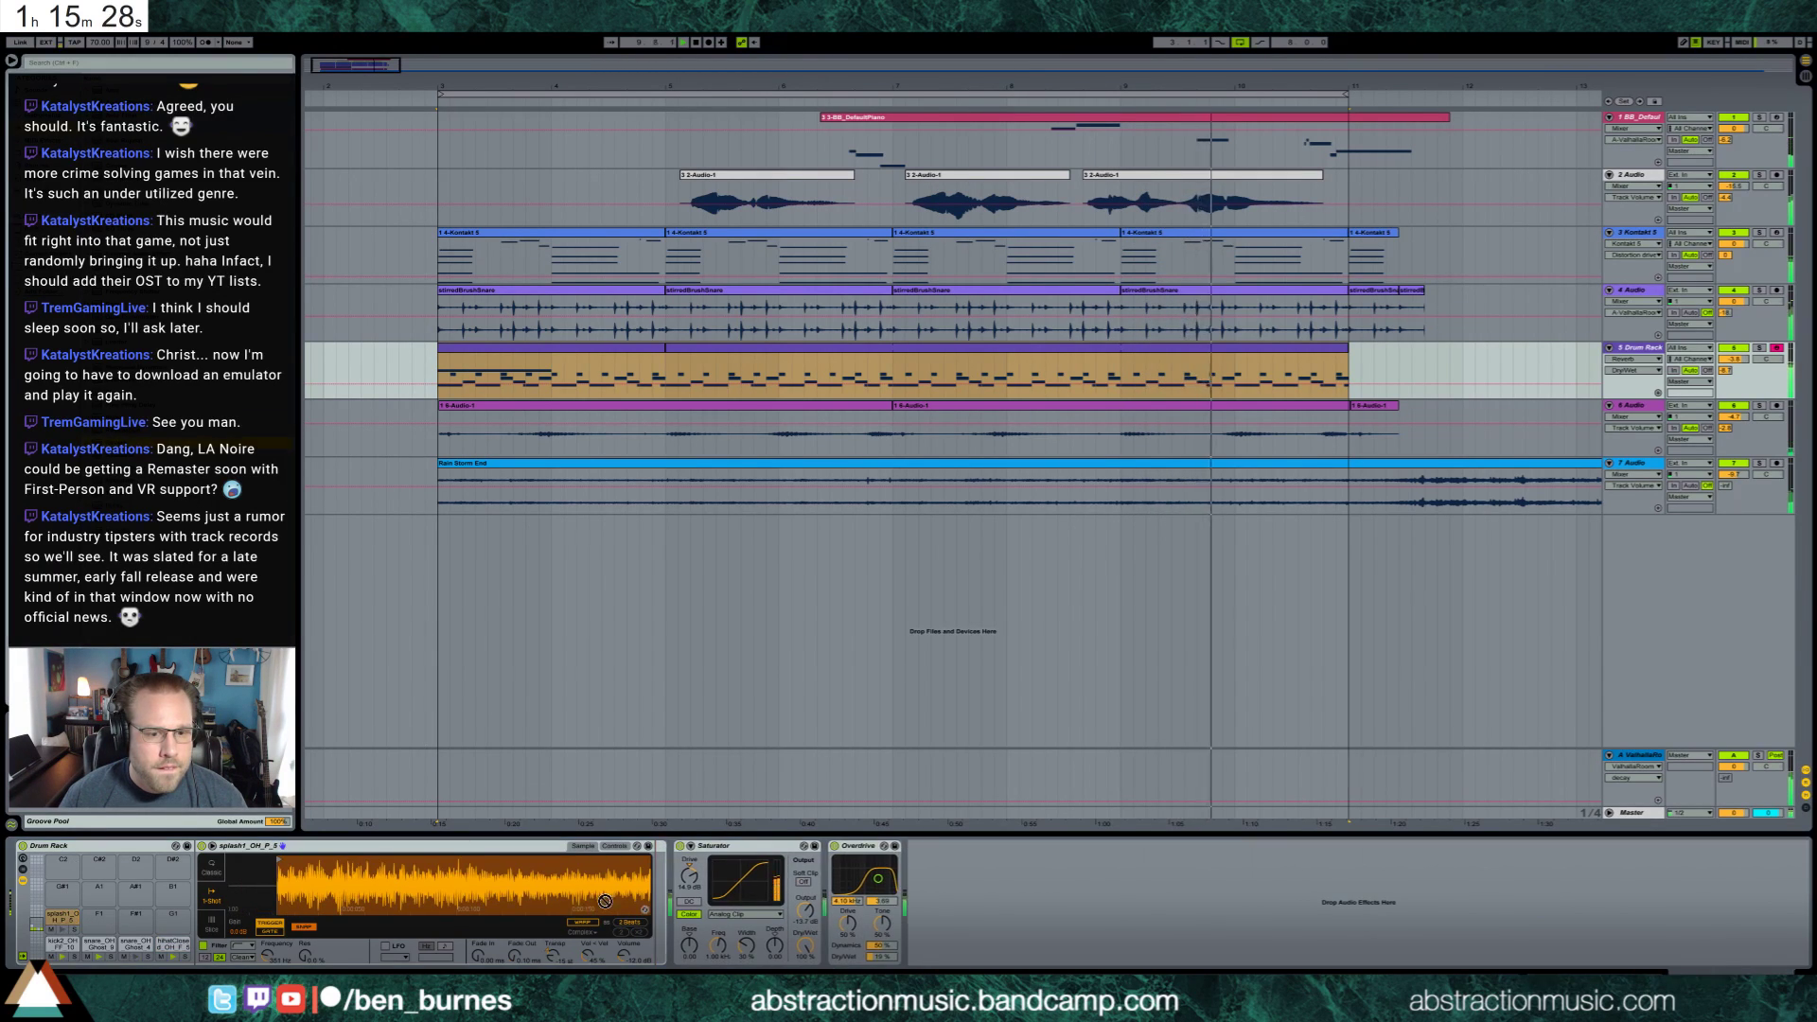
Add a Reverb to the splash pad and adjust its dry/wet mix and decay time
drag(660, 900, 660, 899)
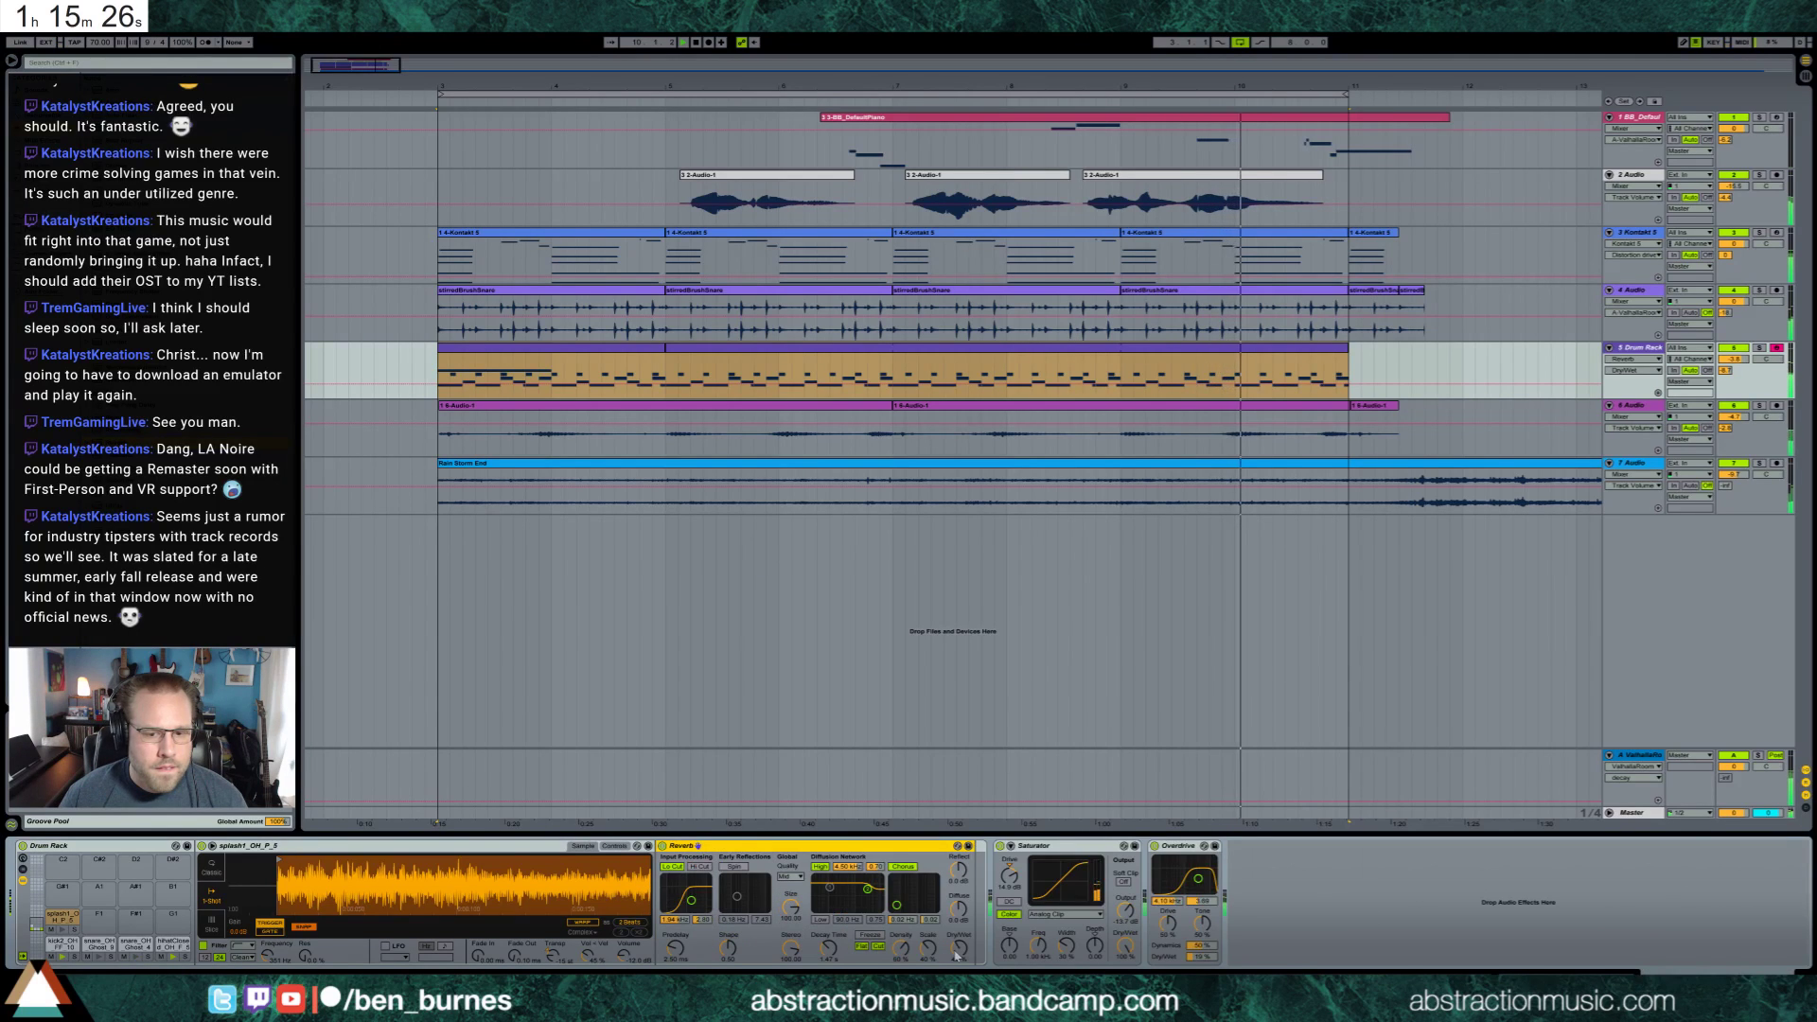
drag(958, 947, 959, 926)
drag(829, 947, 829, 942)
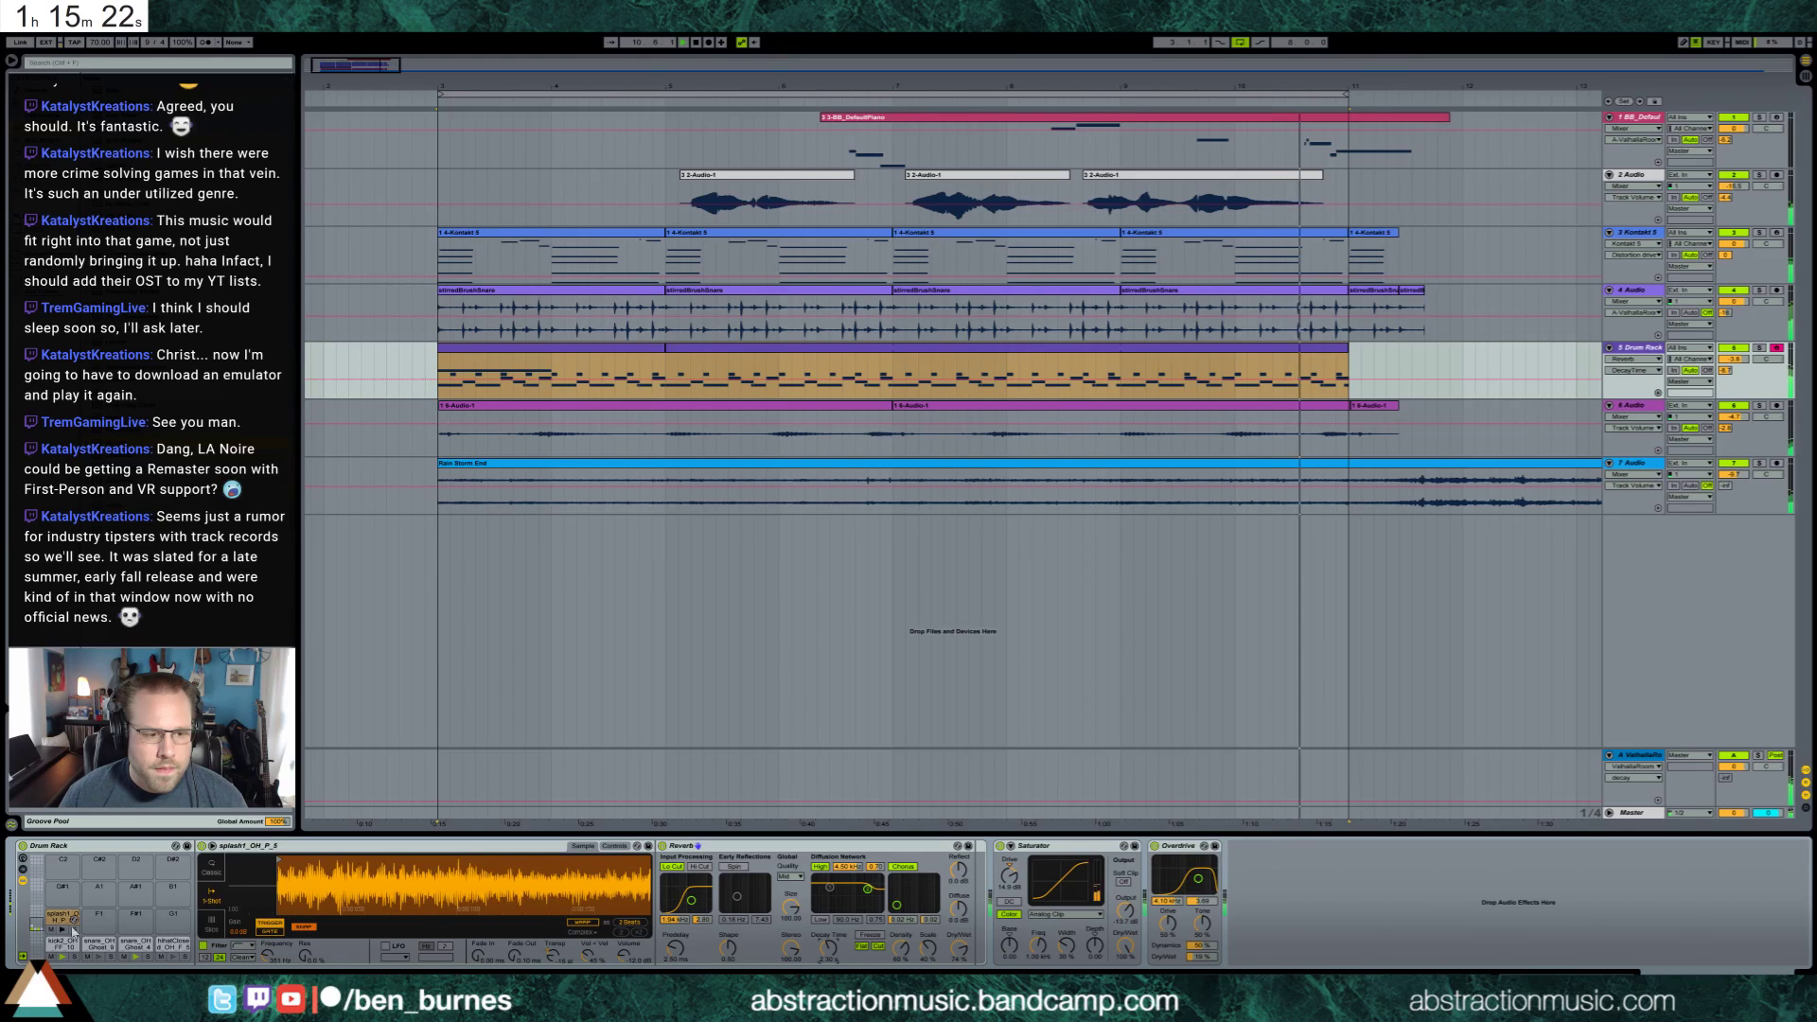
Audition the opening splash note of the first drum clip and adjust the Saturator's output level
double_click(660, 351)
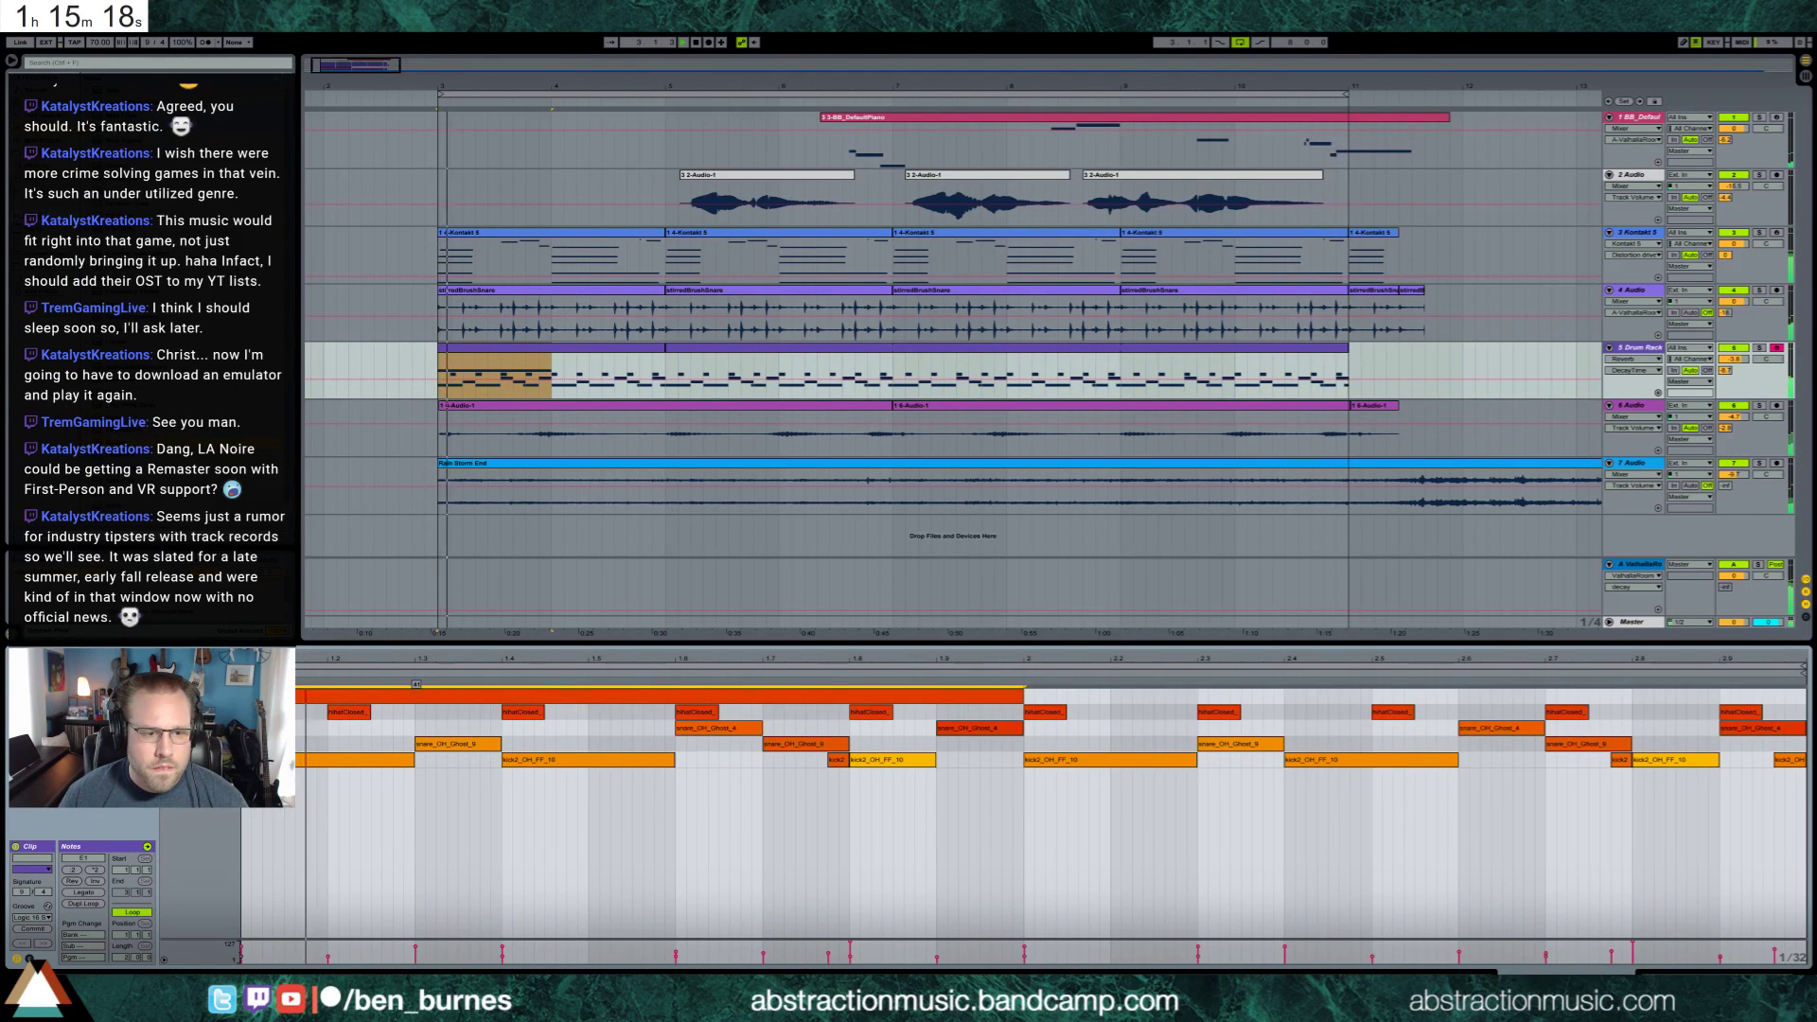
click(410, 699)
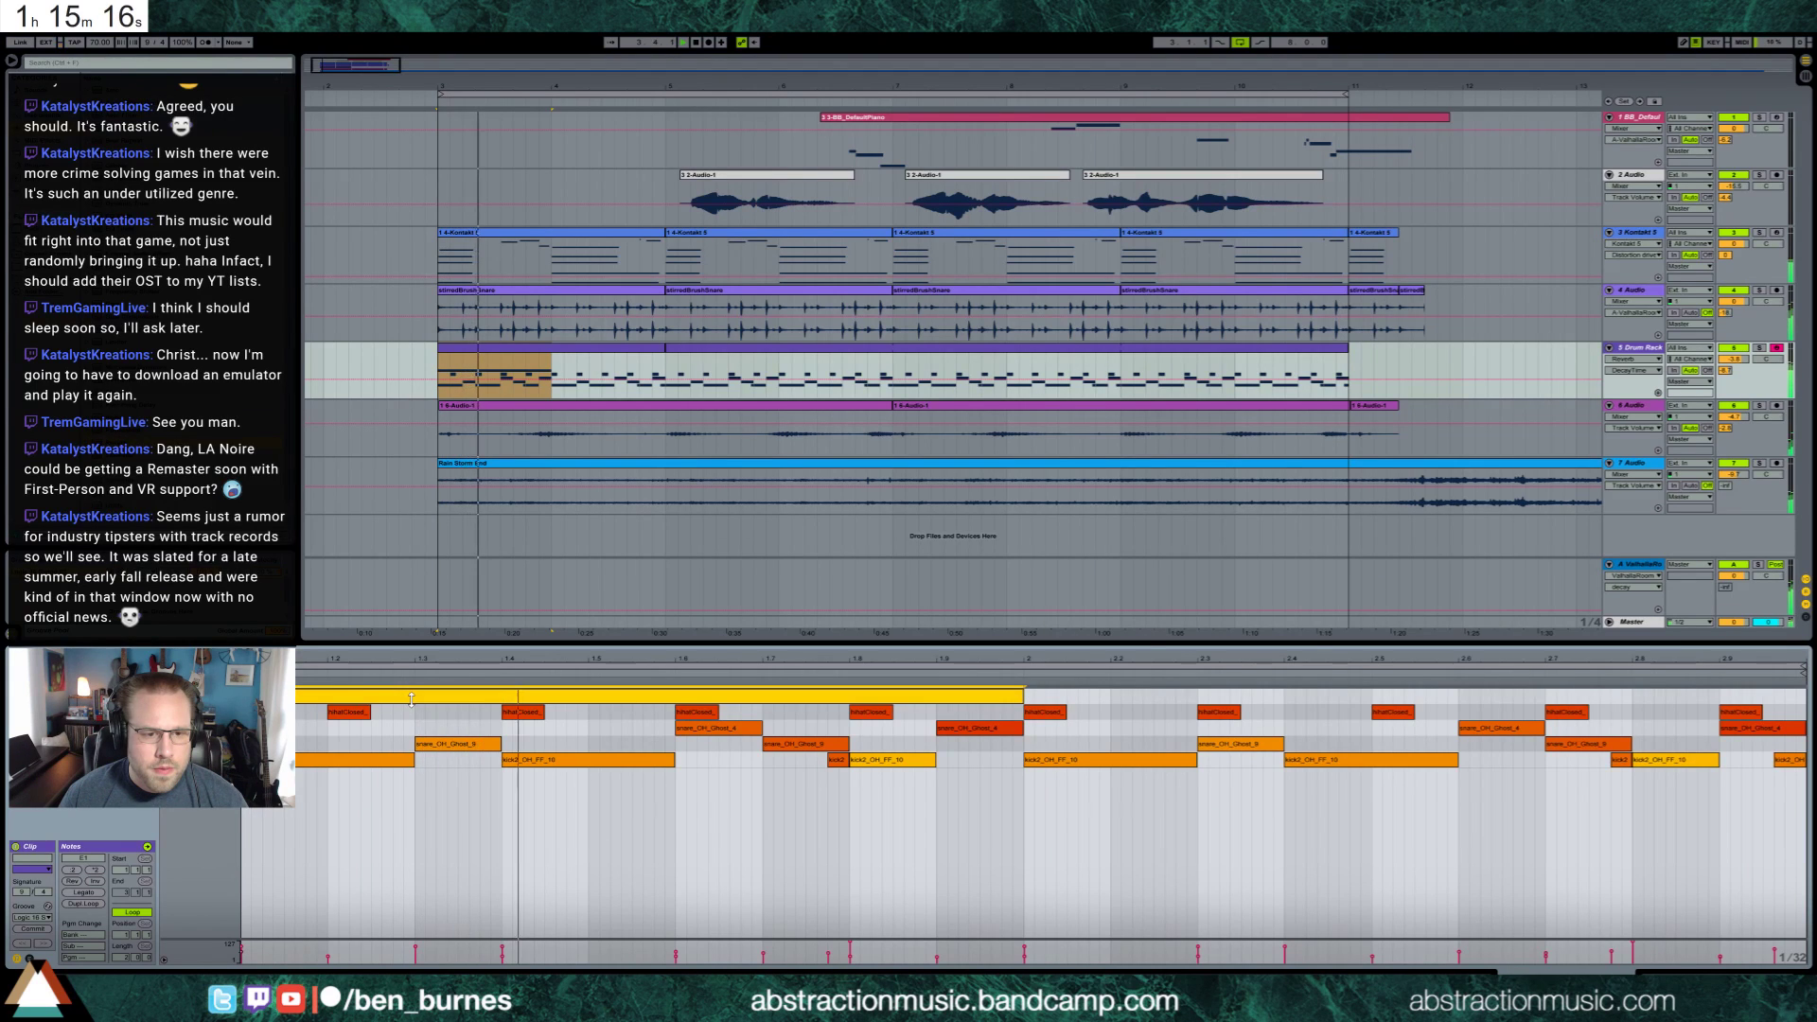
key(space)
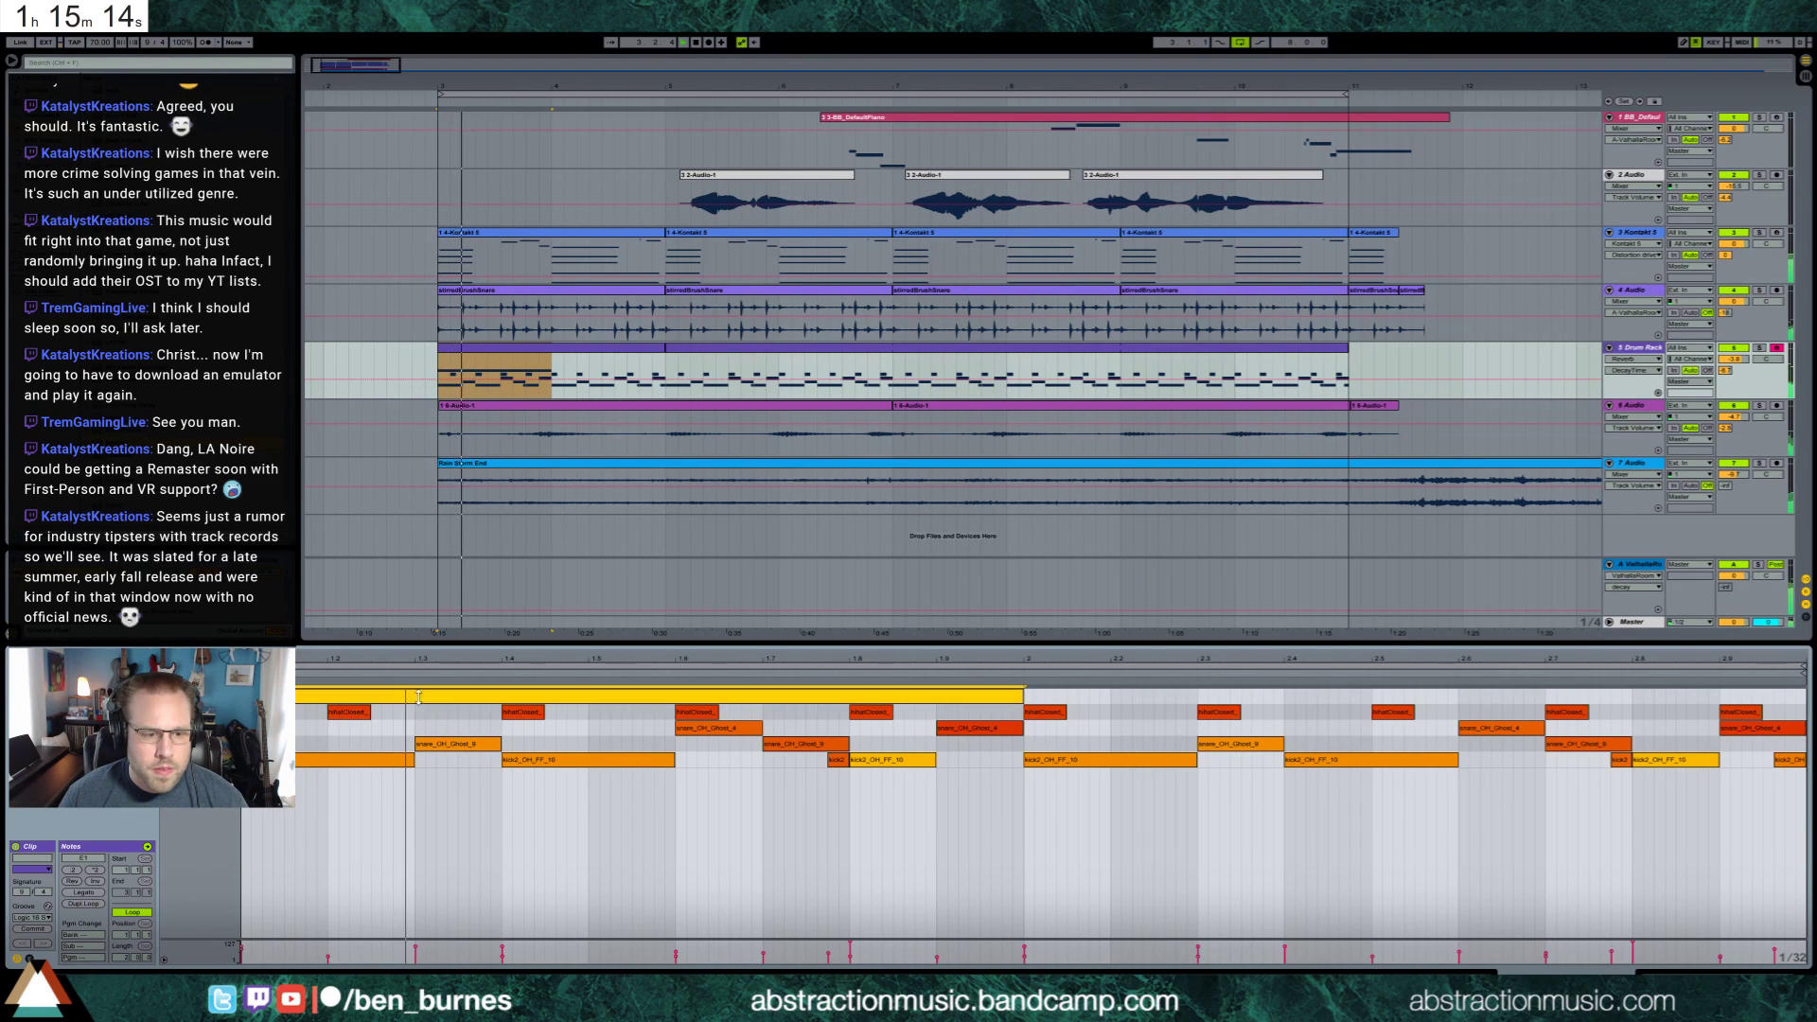
key(shift+Tab)
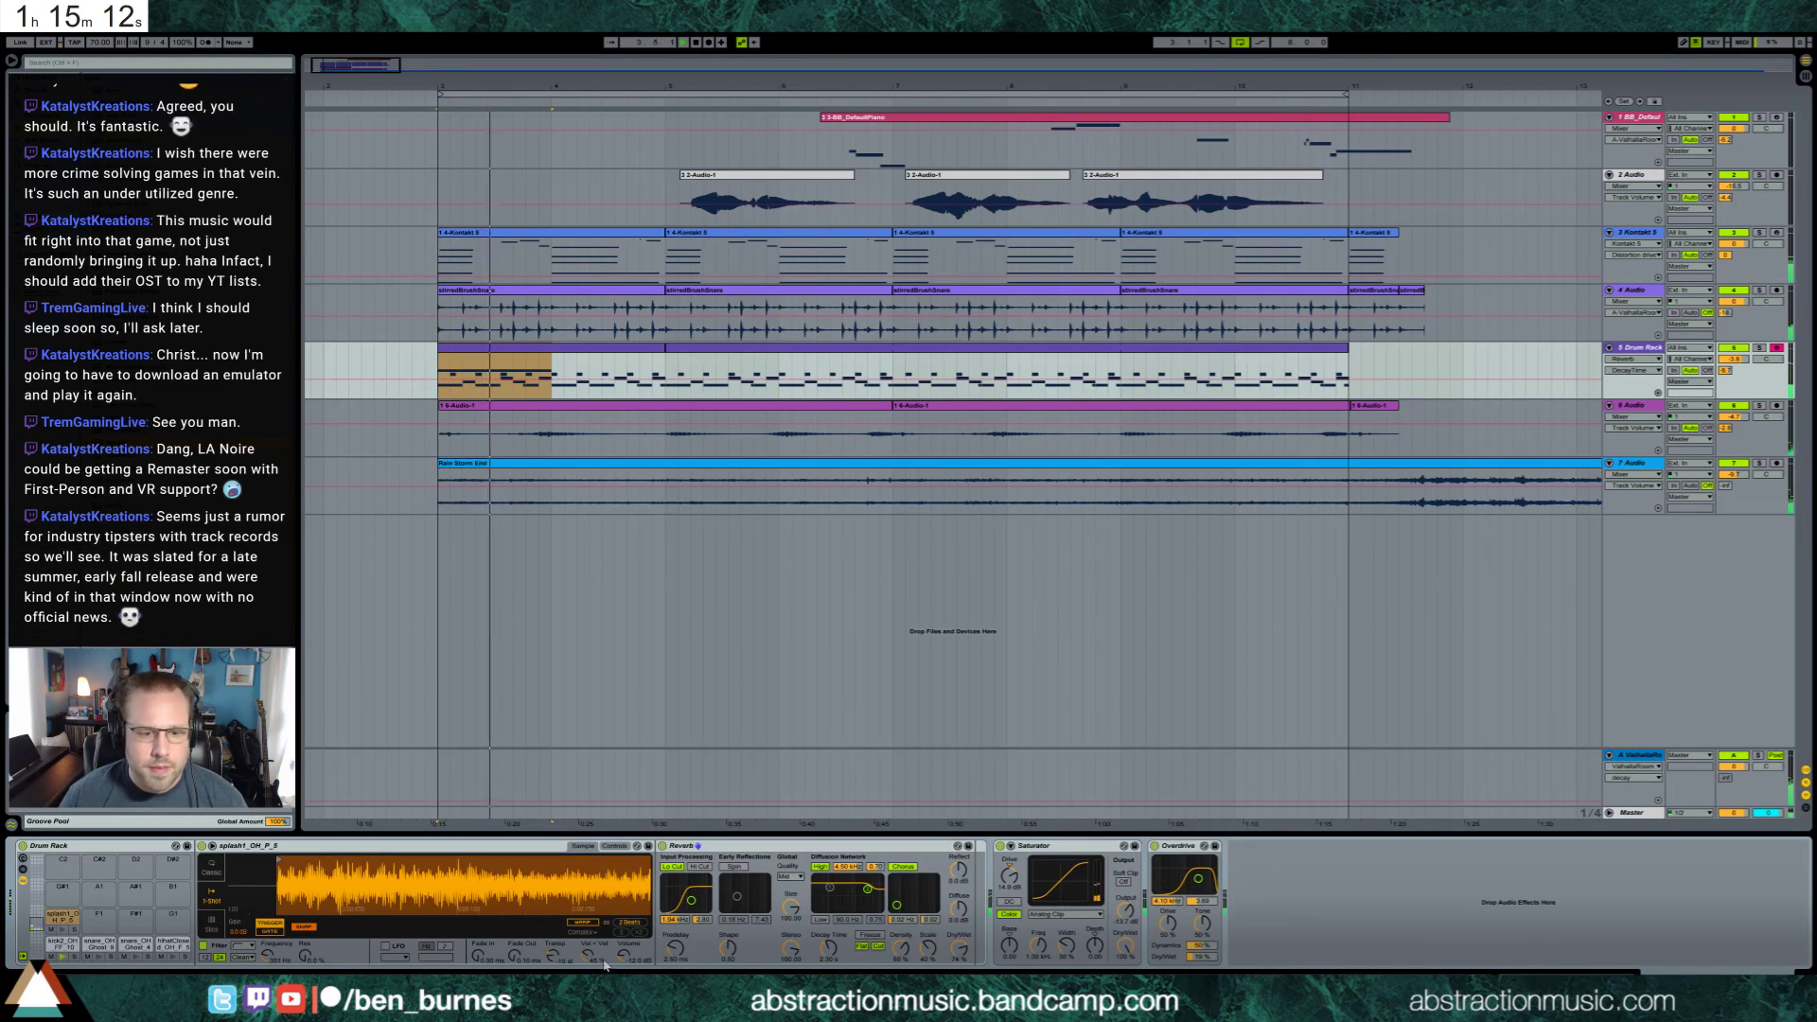
drag(844, 954, 845, 932)
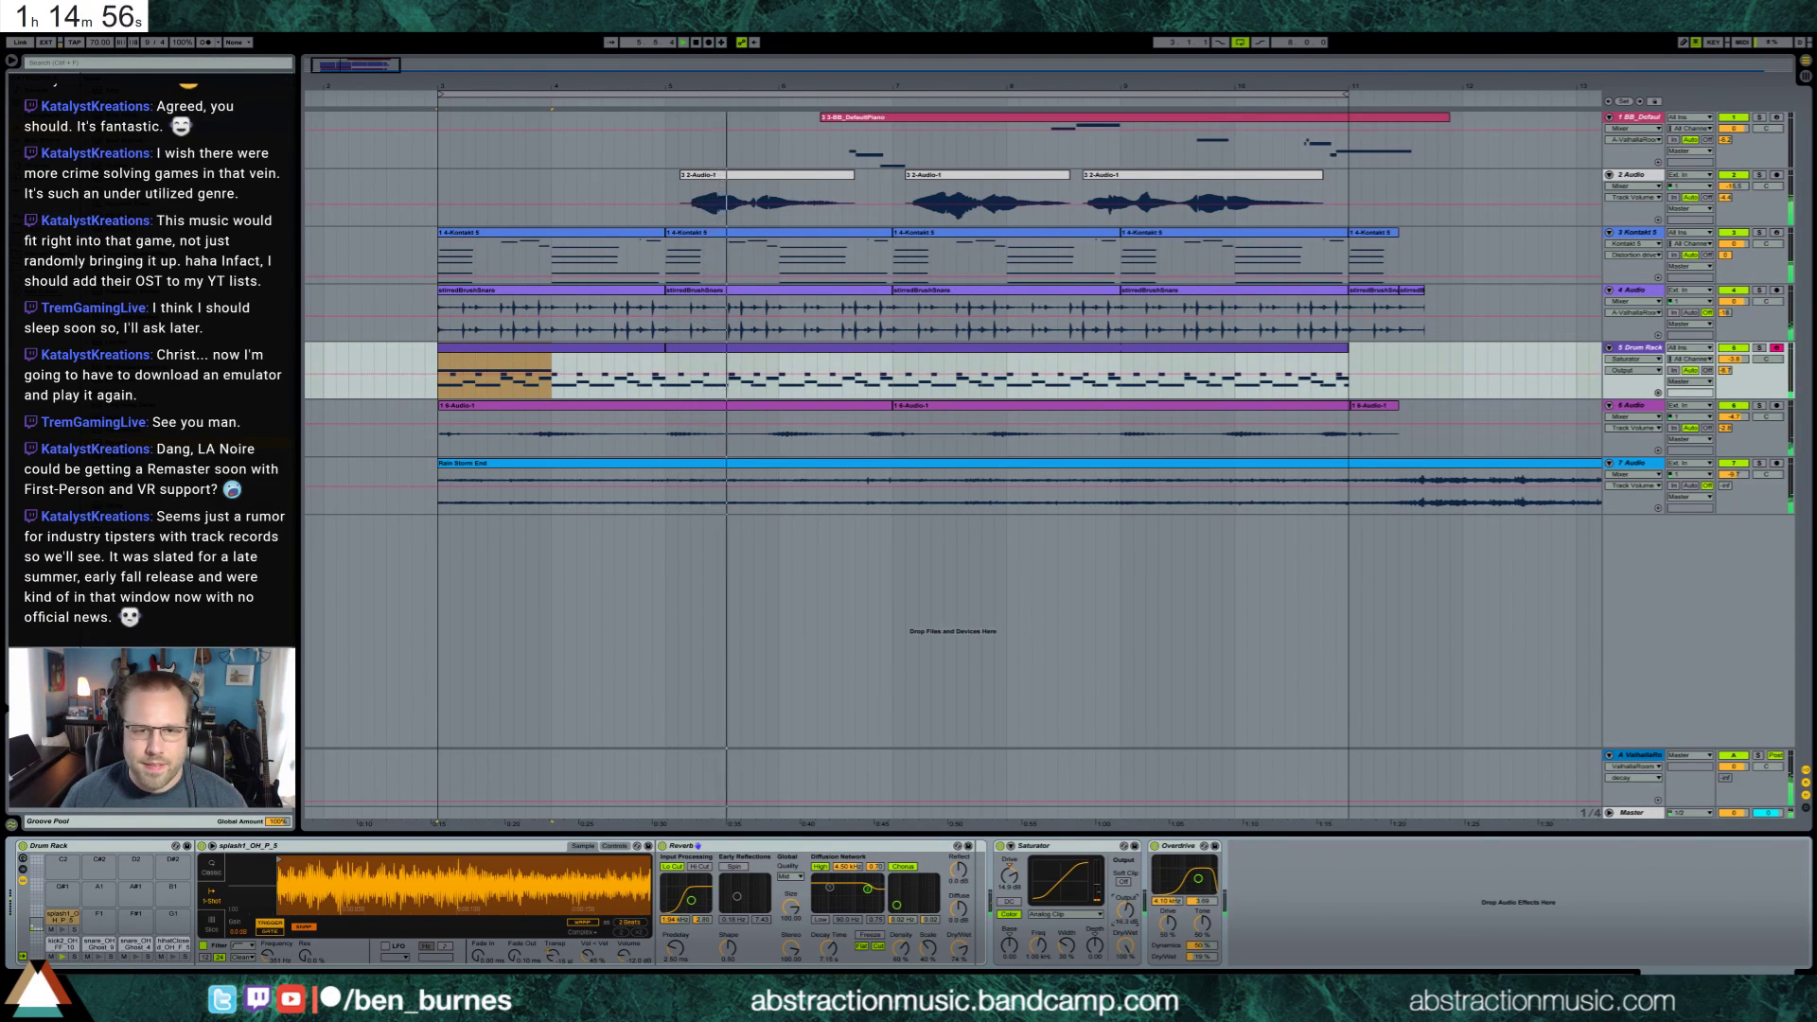
Shorten the kick note at beat 1.8 of the second drum clip and follow it with three quick kick notes
double_click(845, 373)
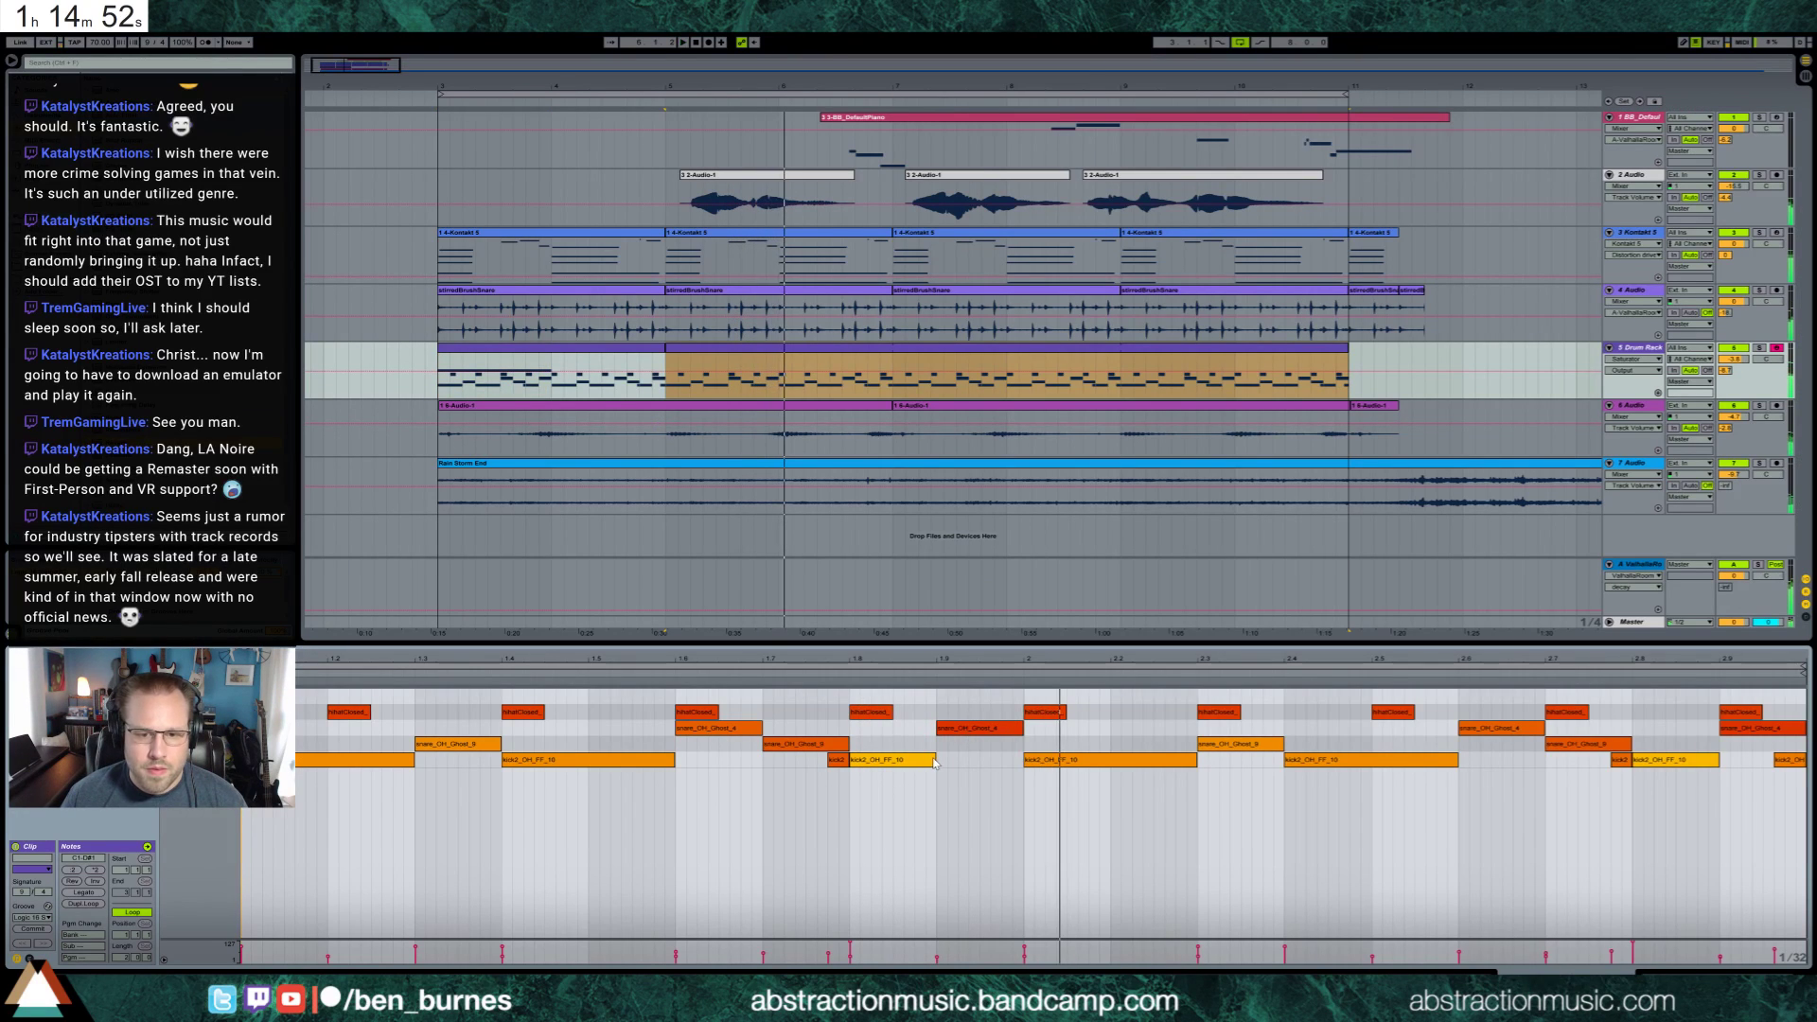
drag(937, 759, 894, 759)
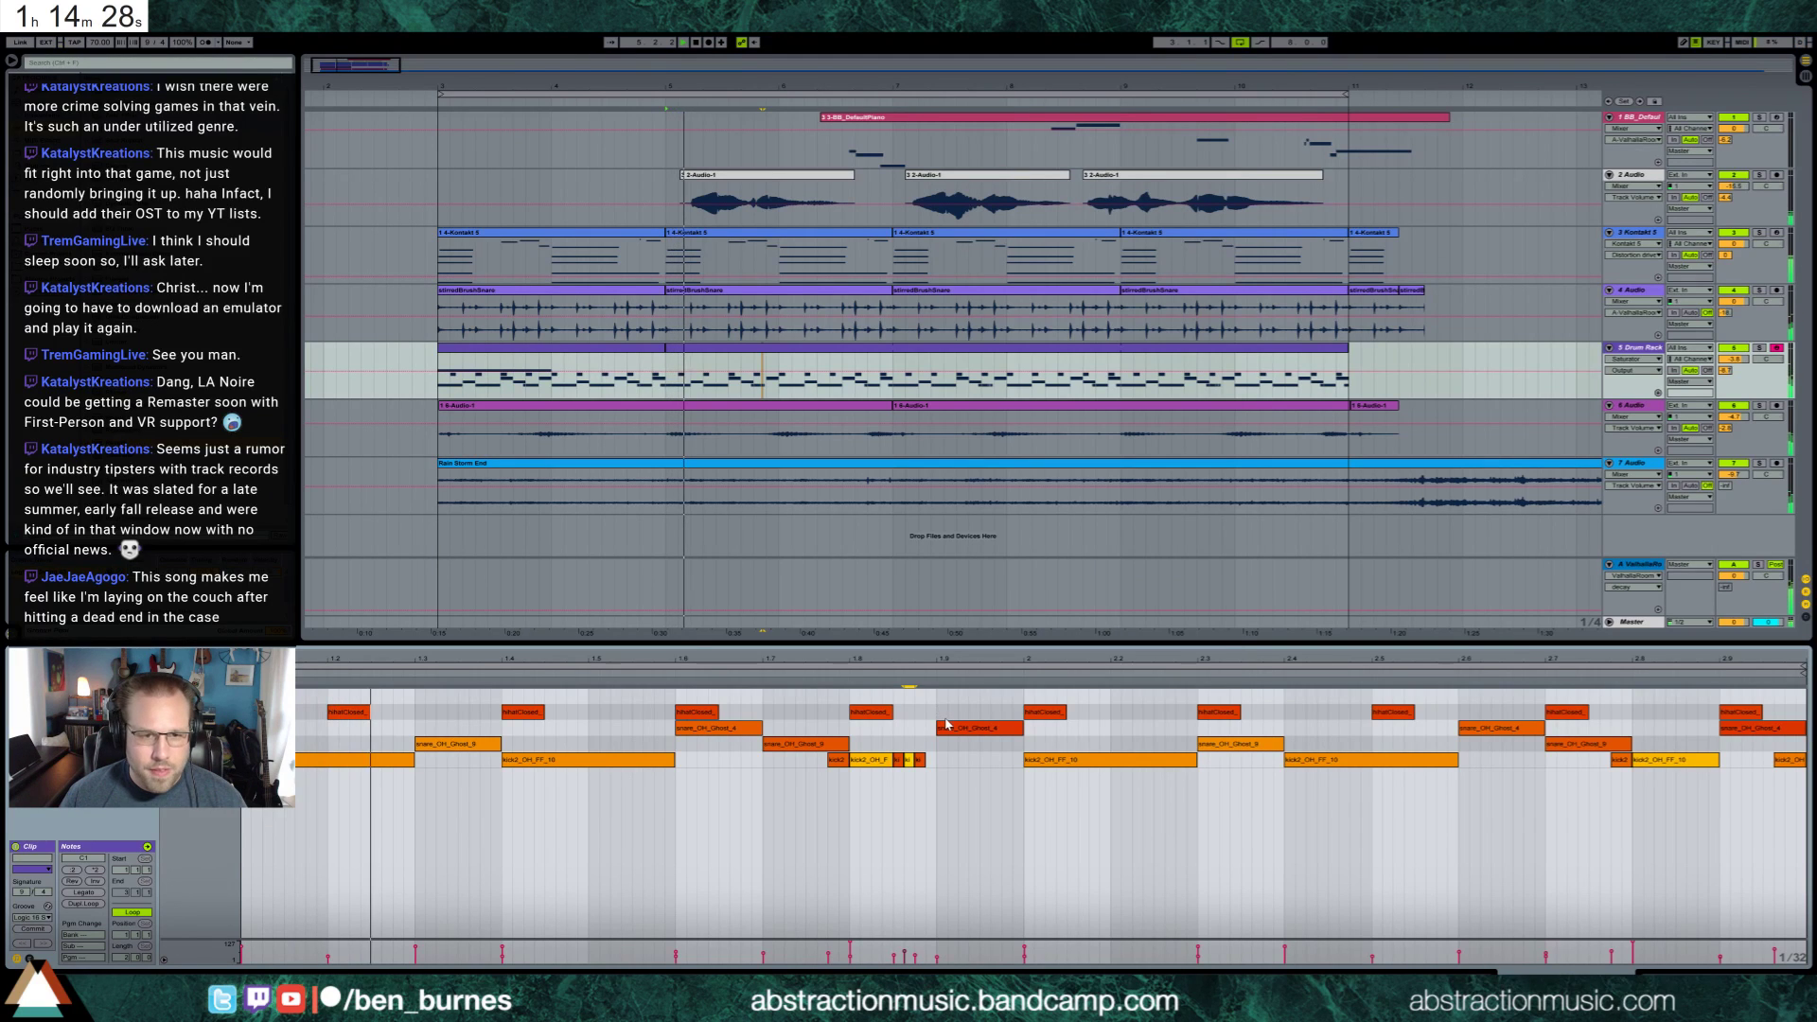
Save the Live Set under the name "2017-08-16 On the Case" in the 2 Hour Tracks 2017 folder
key(ctrl+shift+s)
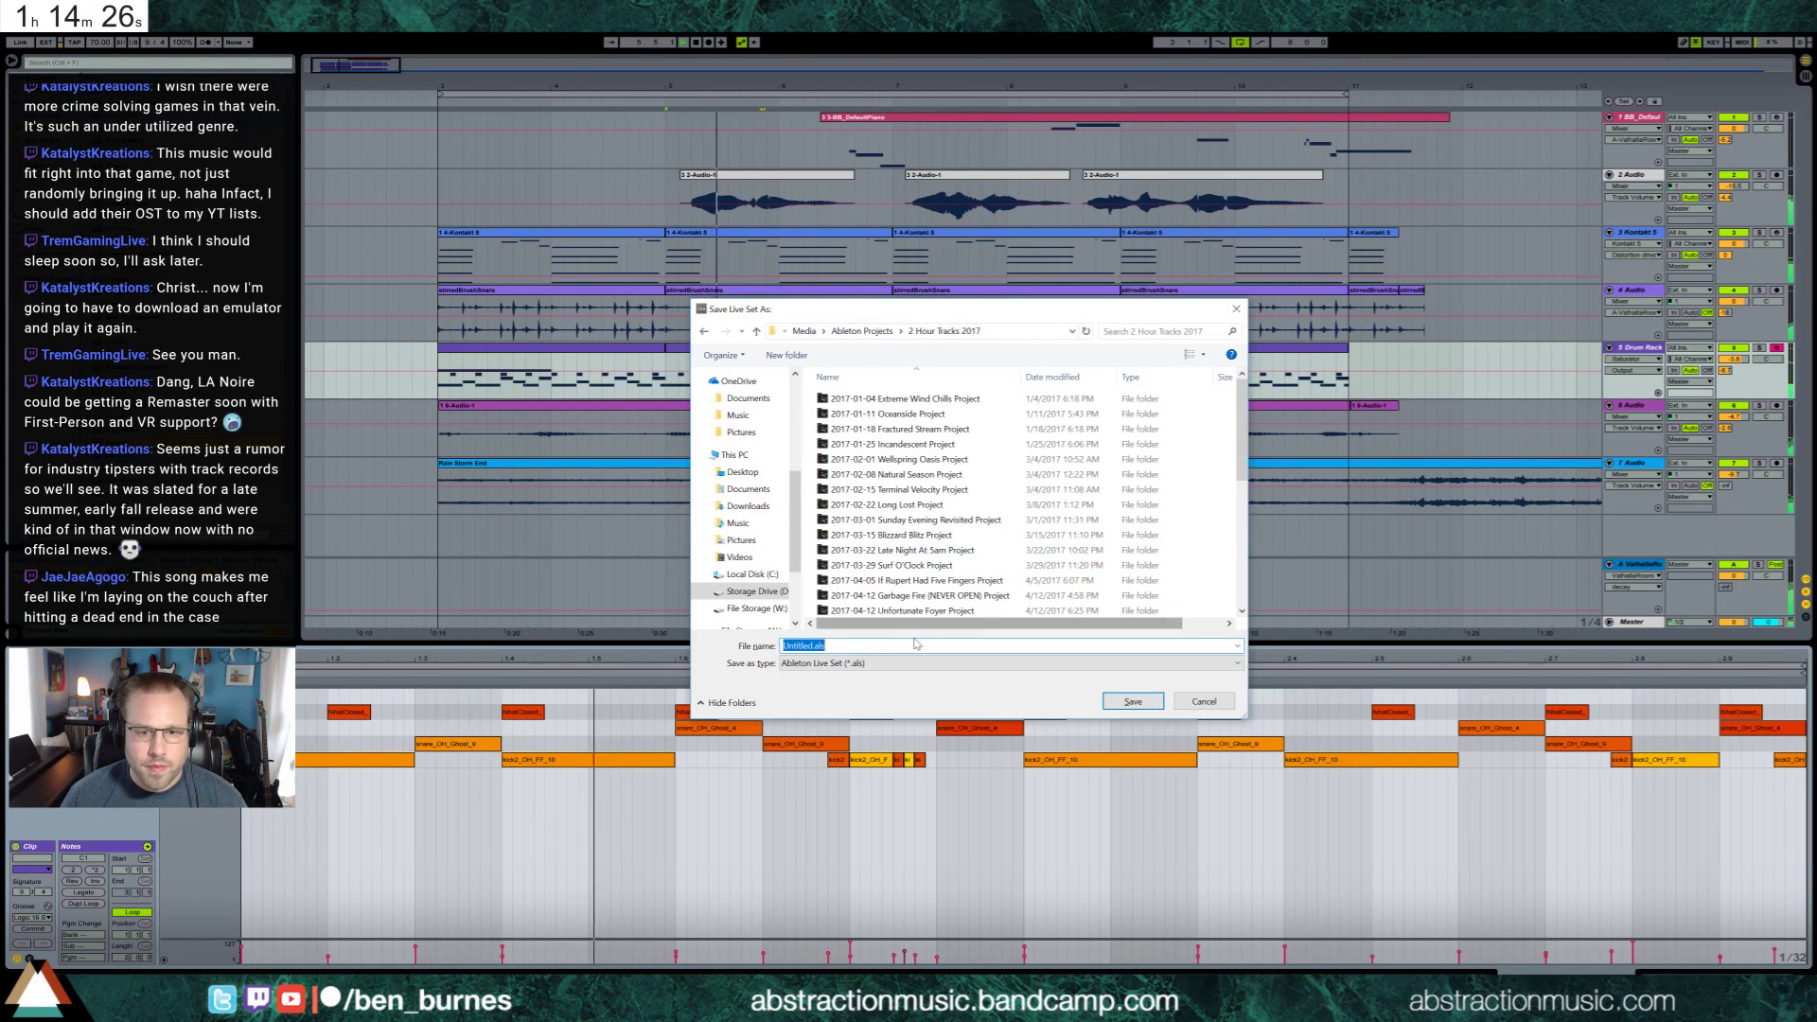
text(2017-0)
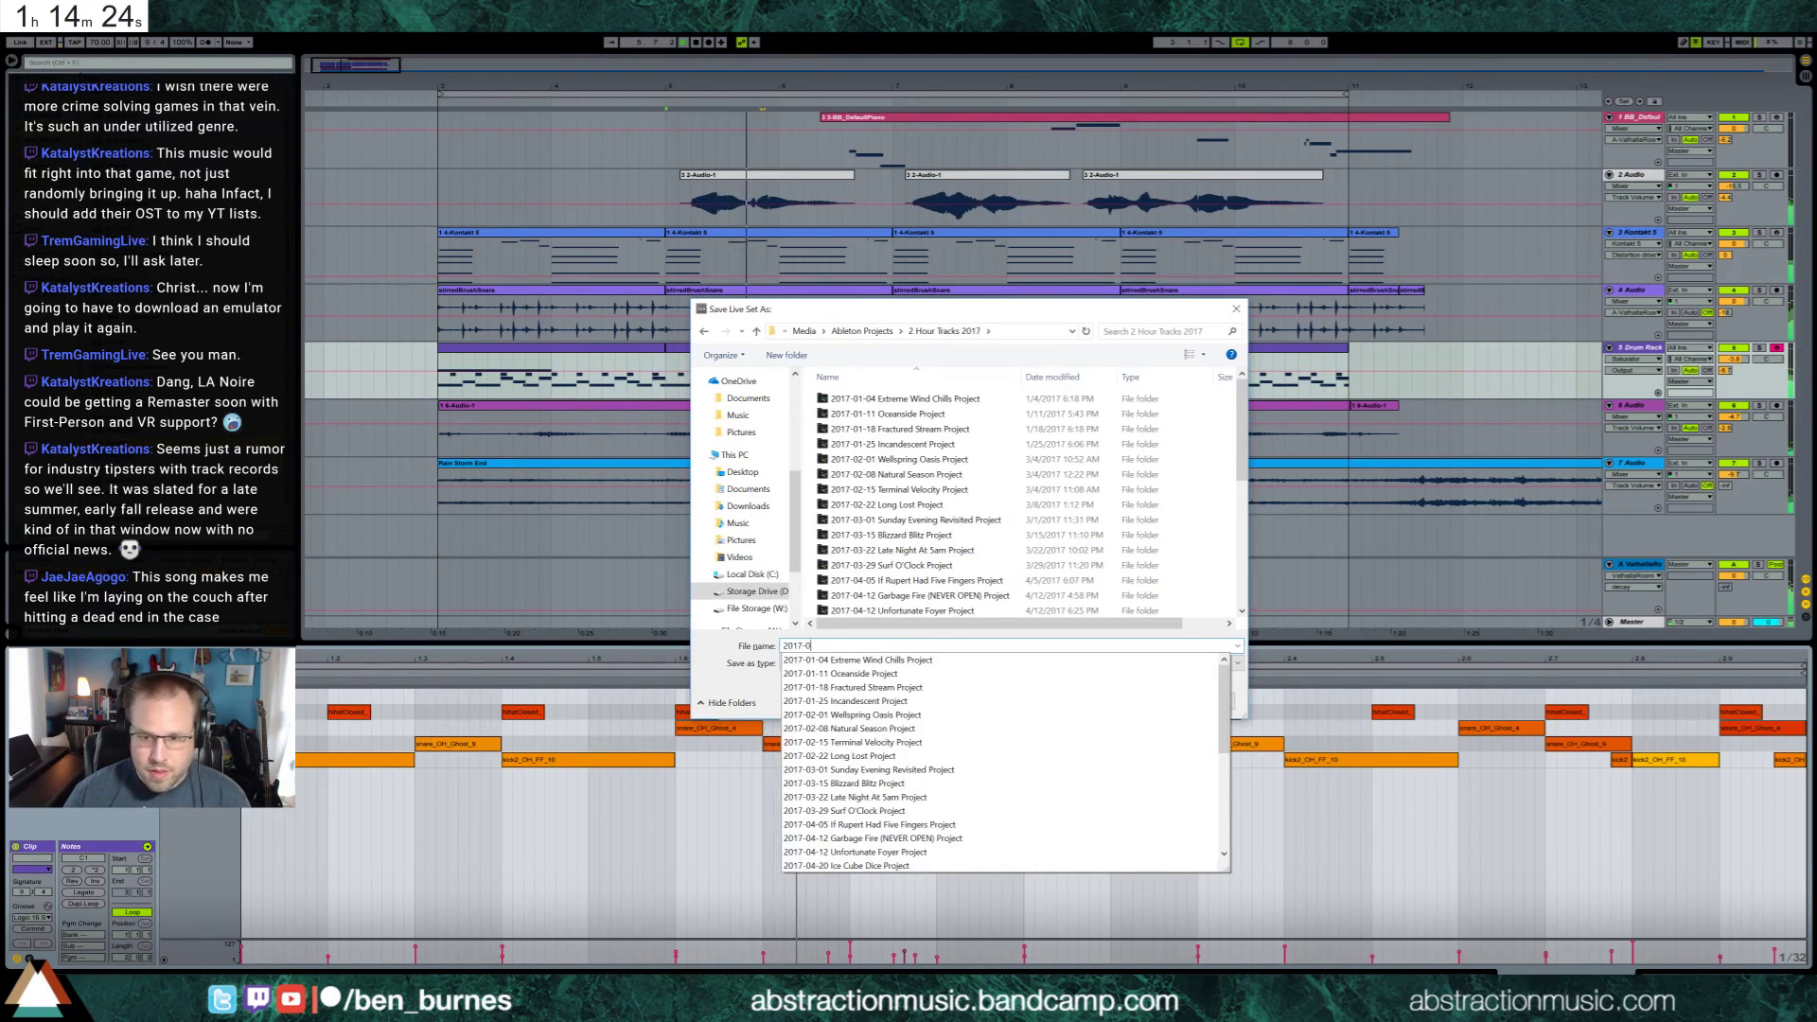
text(8-16 On the Case)
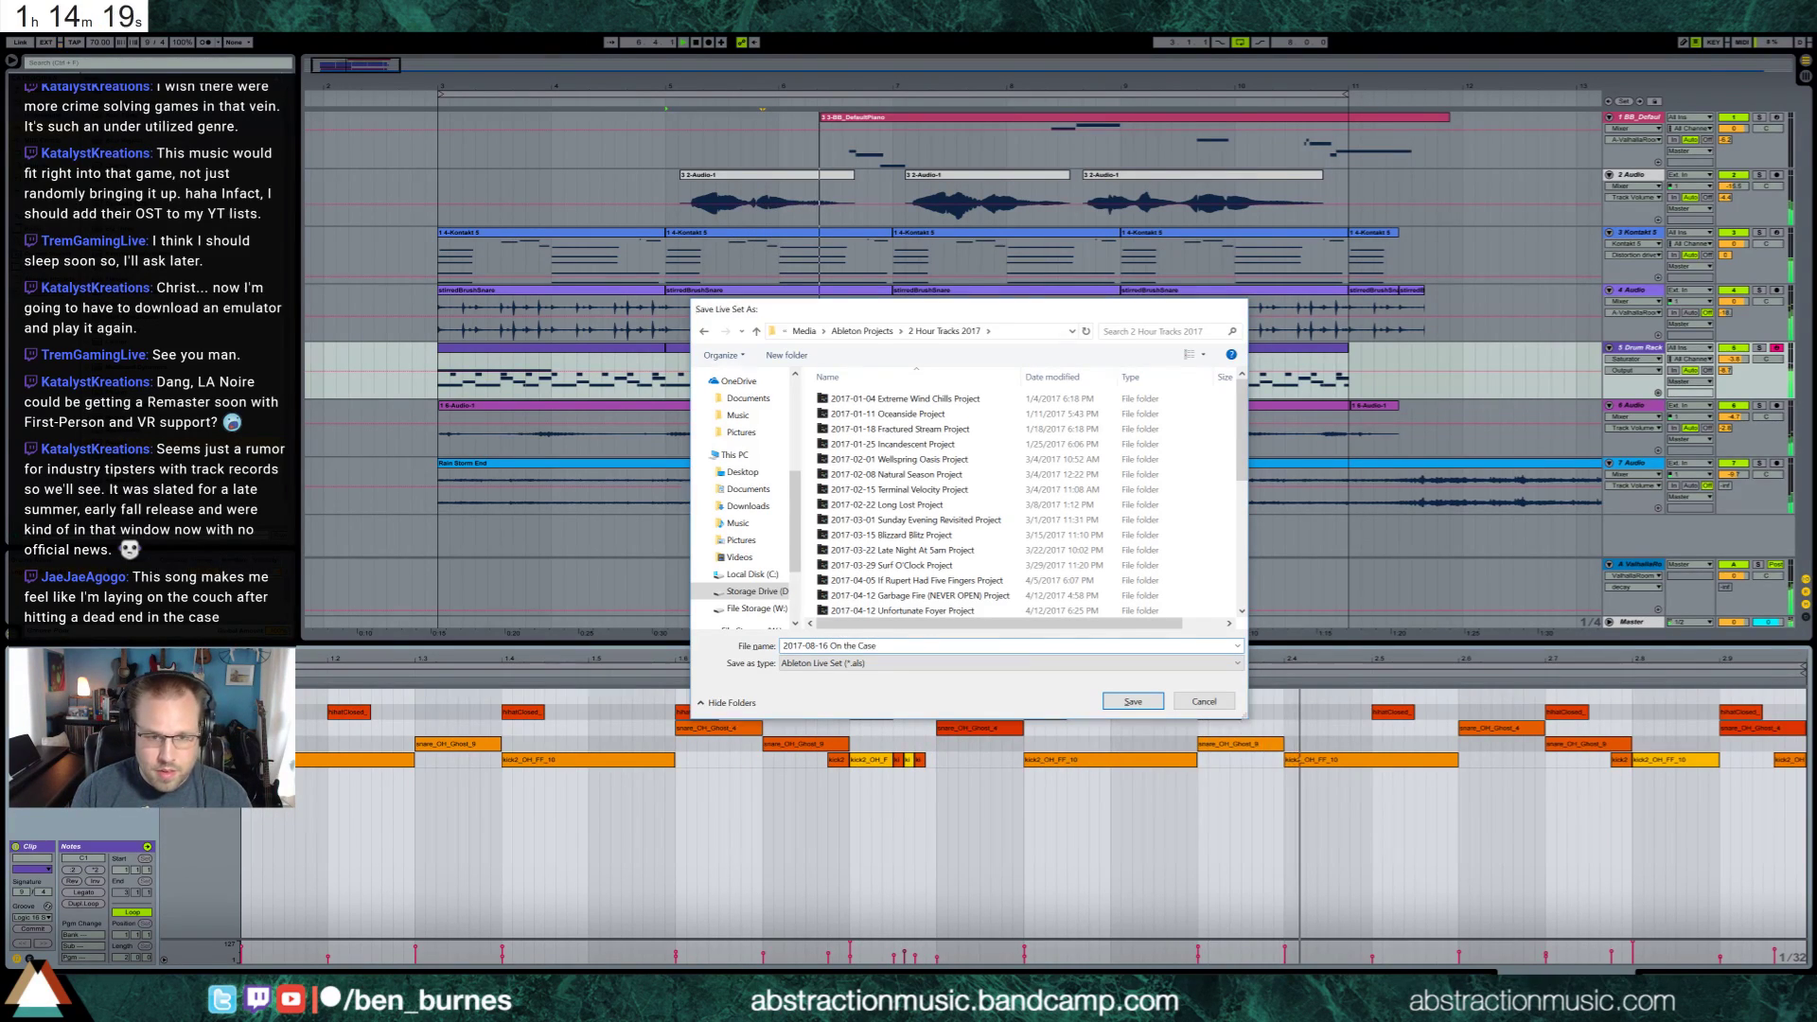
key(Return)
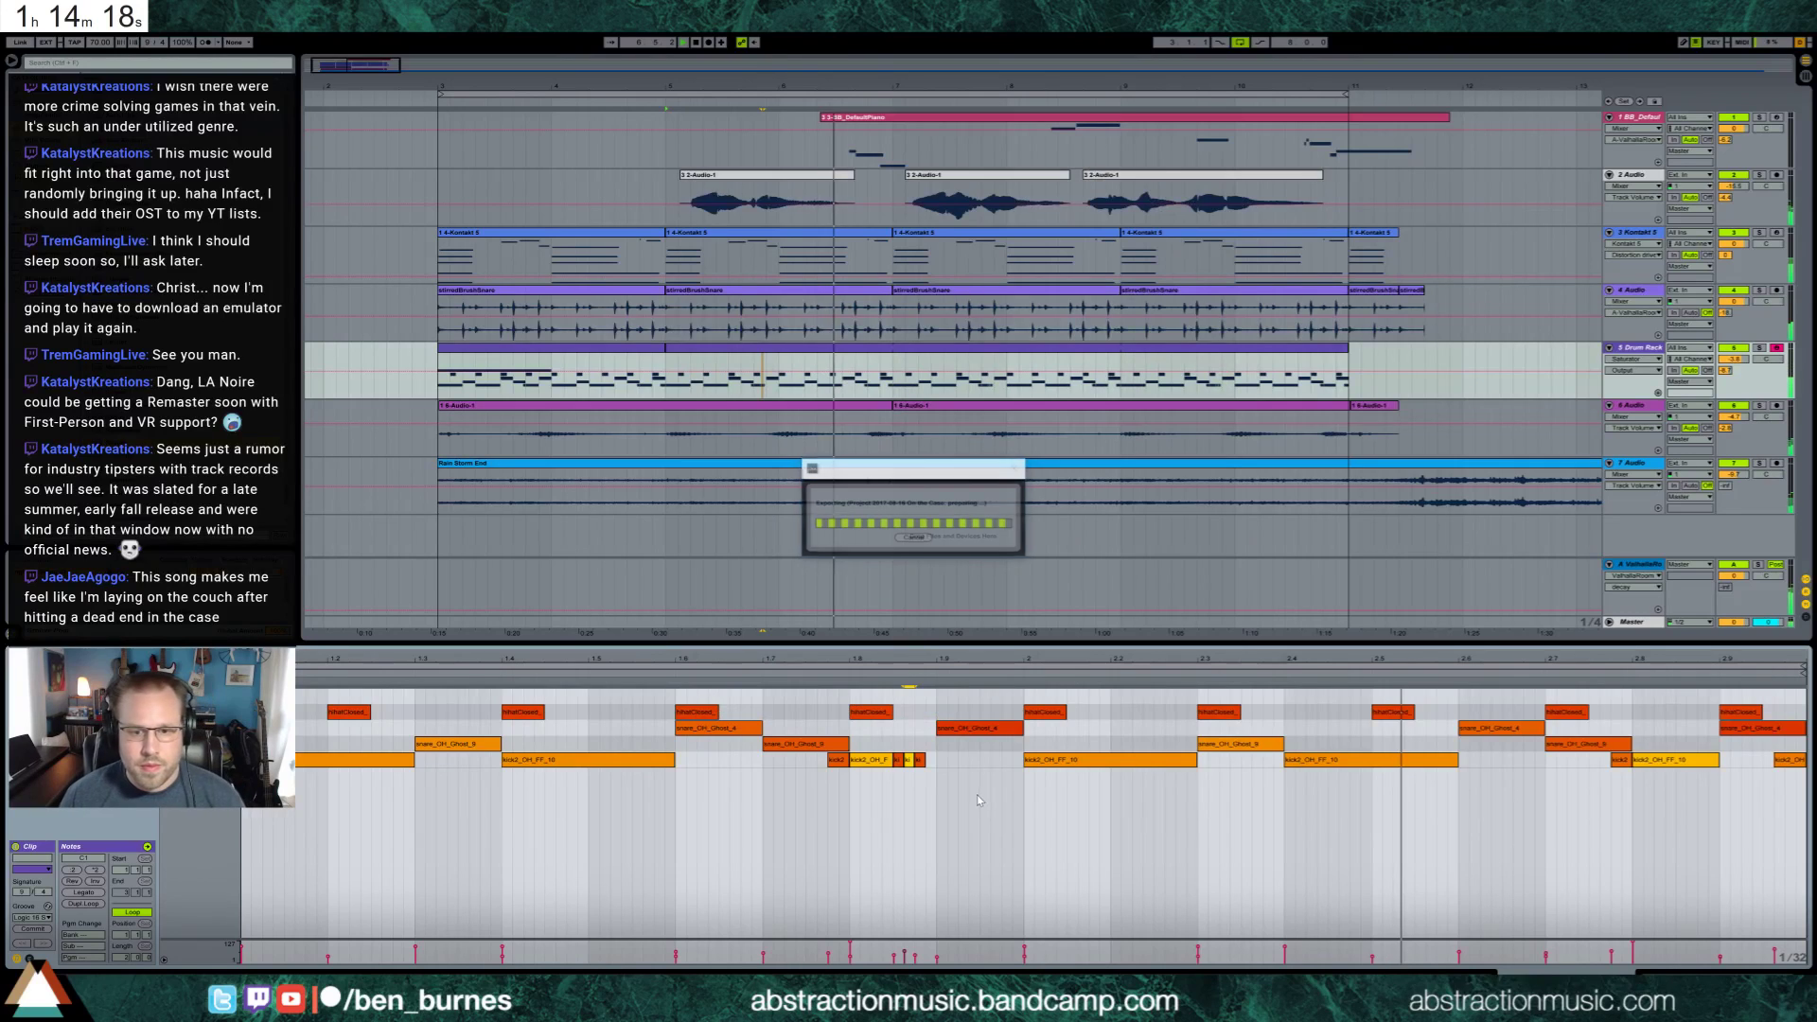
Add a short kick note just before the second bar of the second drum clip
click(992, 758)
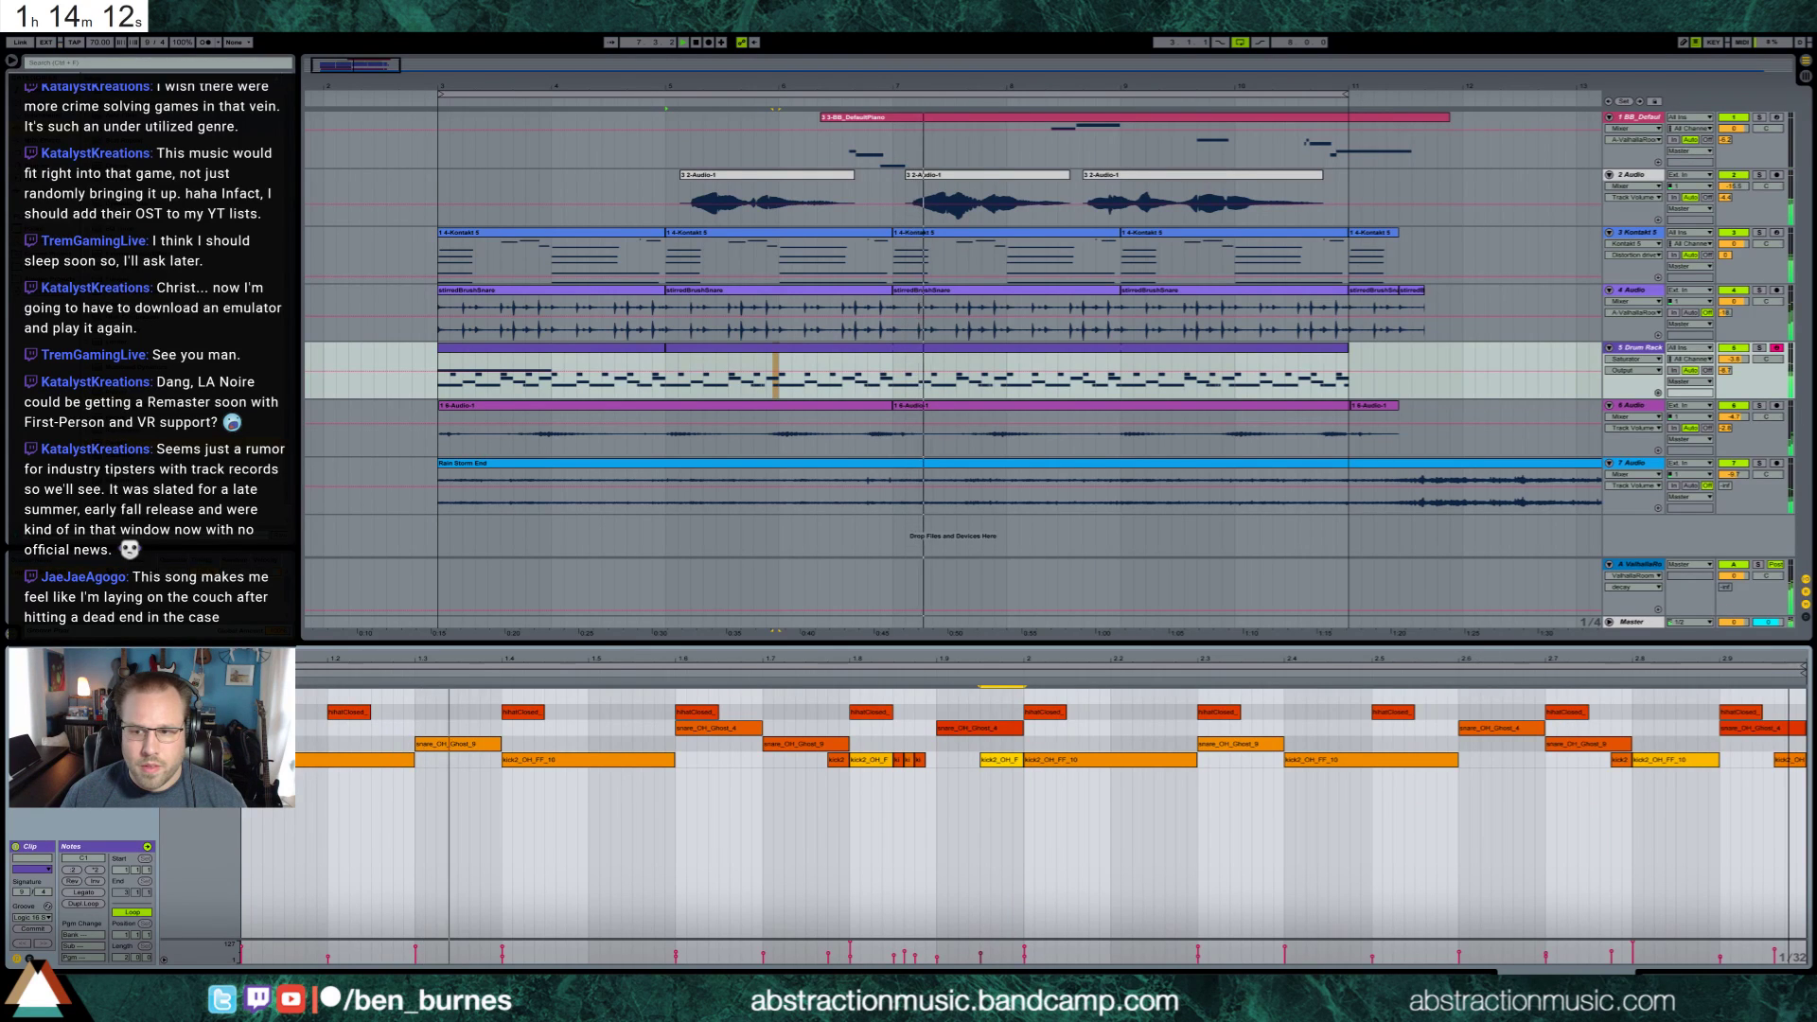
drag(1483, 663, 1469, 663)
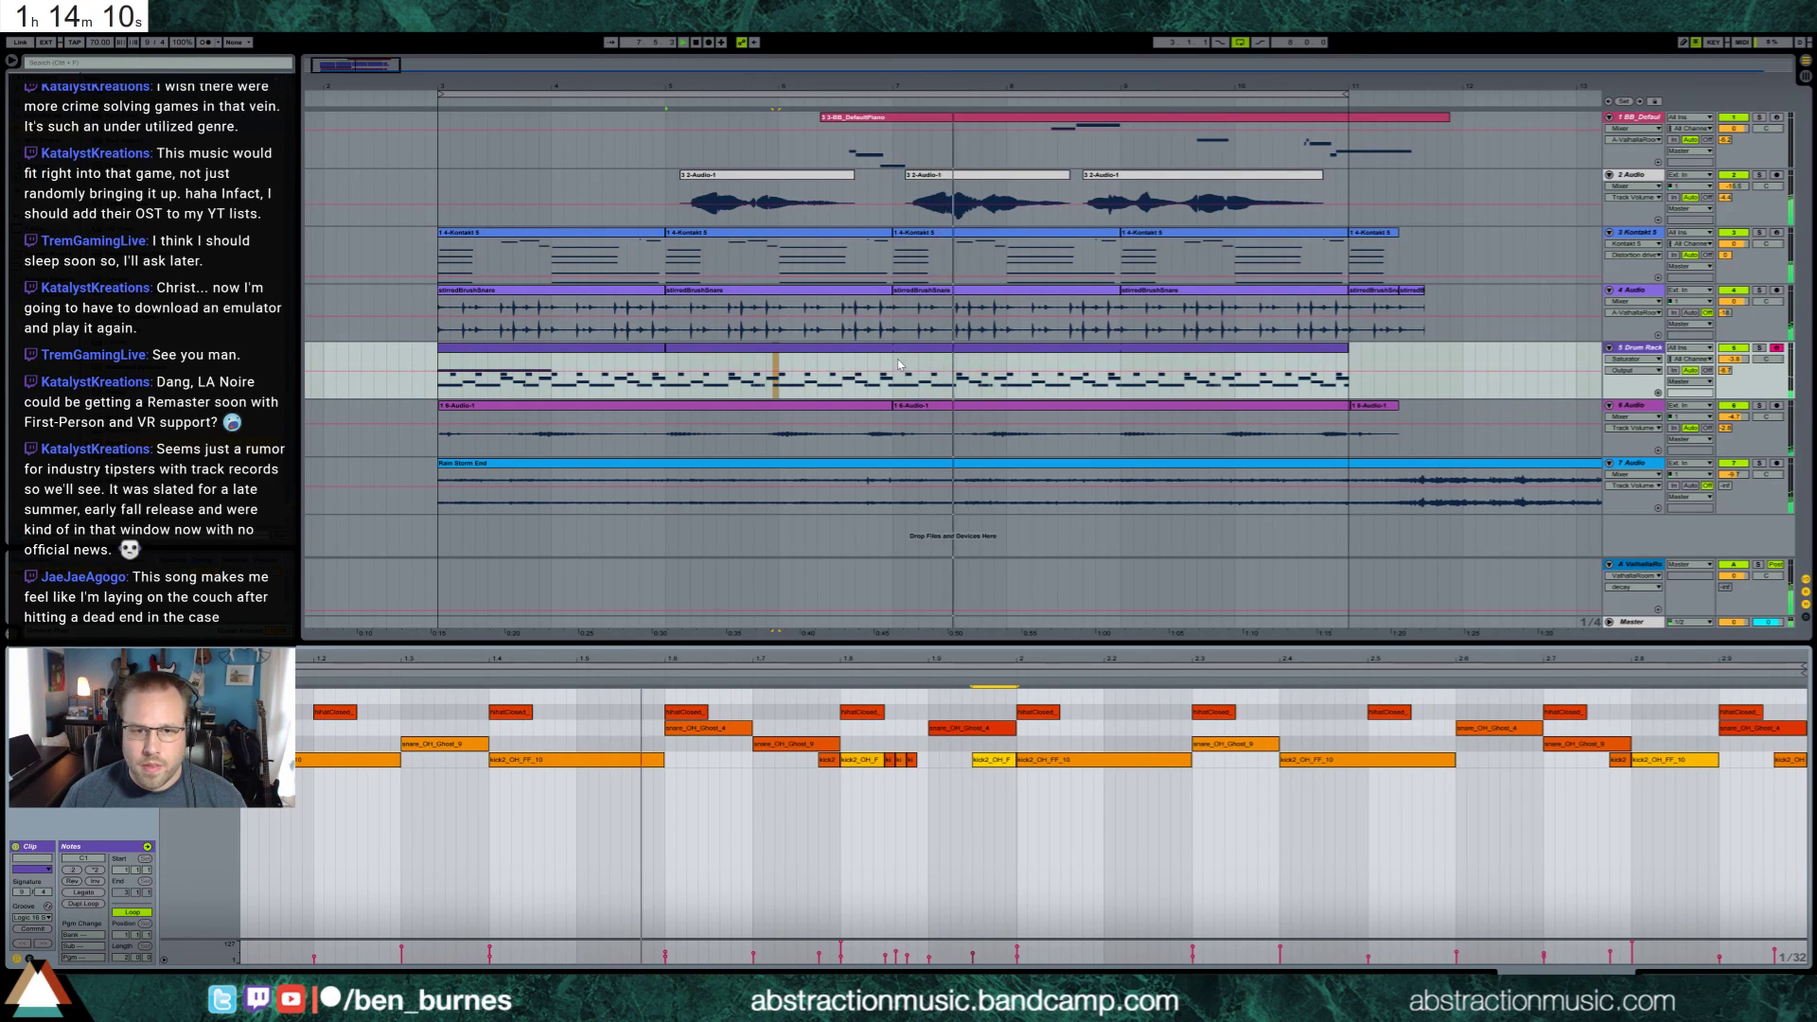
Separate bars 7 to 9 into their own drum clip and shift its quick kick fill to the clip's end
drag(894, 369, 1117, 364)
click(994, 747)
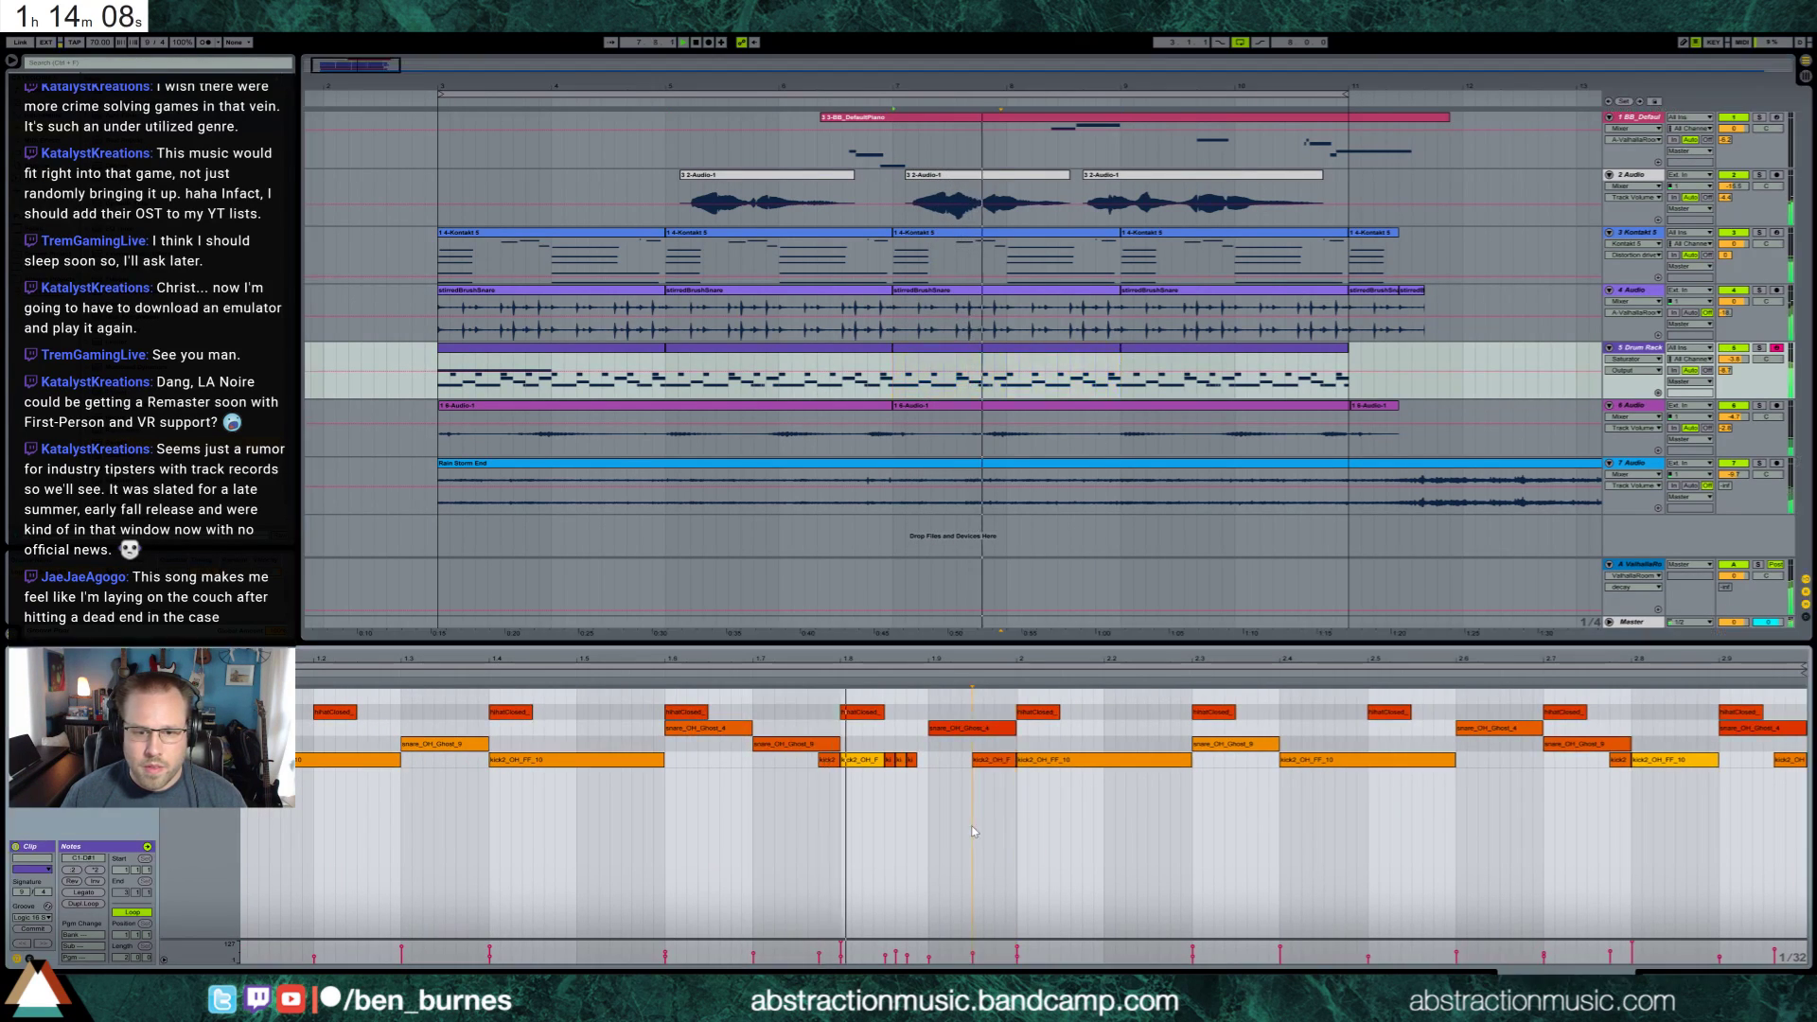
drag(889, 749, 1757, 758)
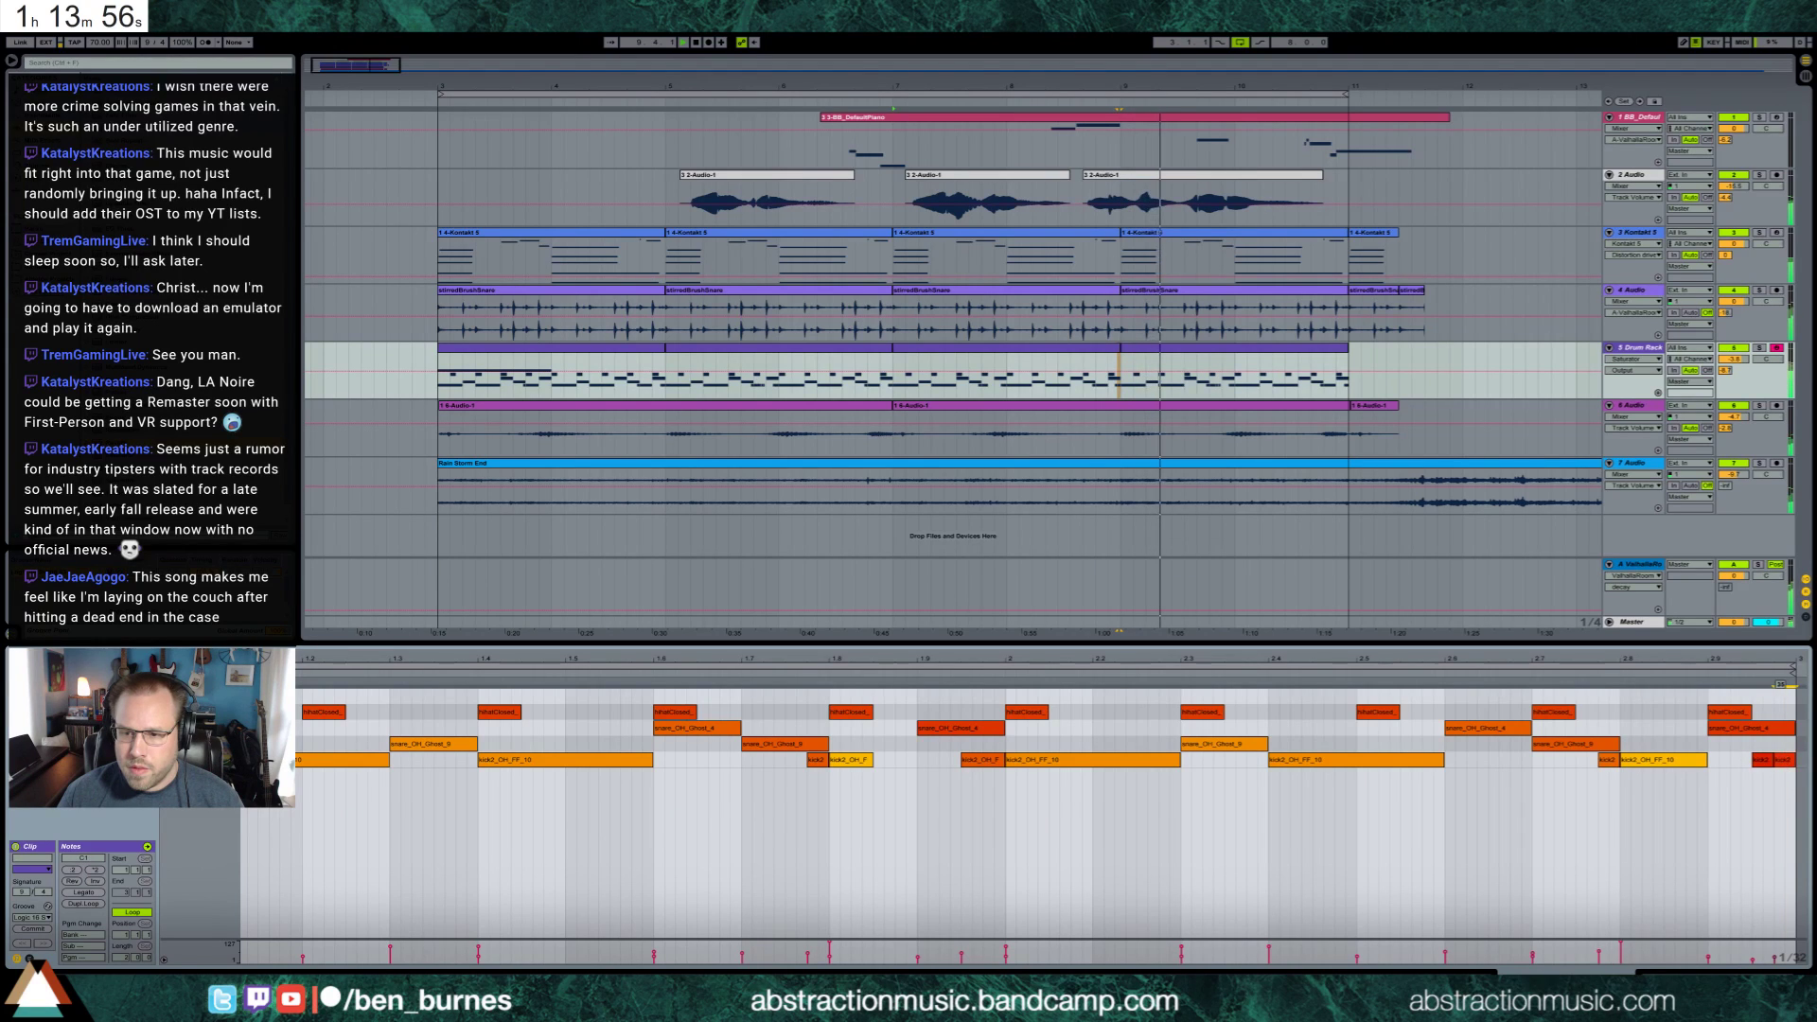
Turn off Warp for the ghost snare sample in the Drum Rack
key(shift+Tab)
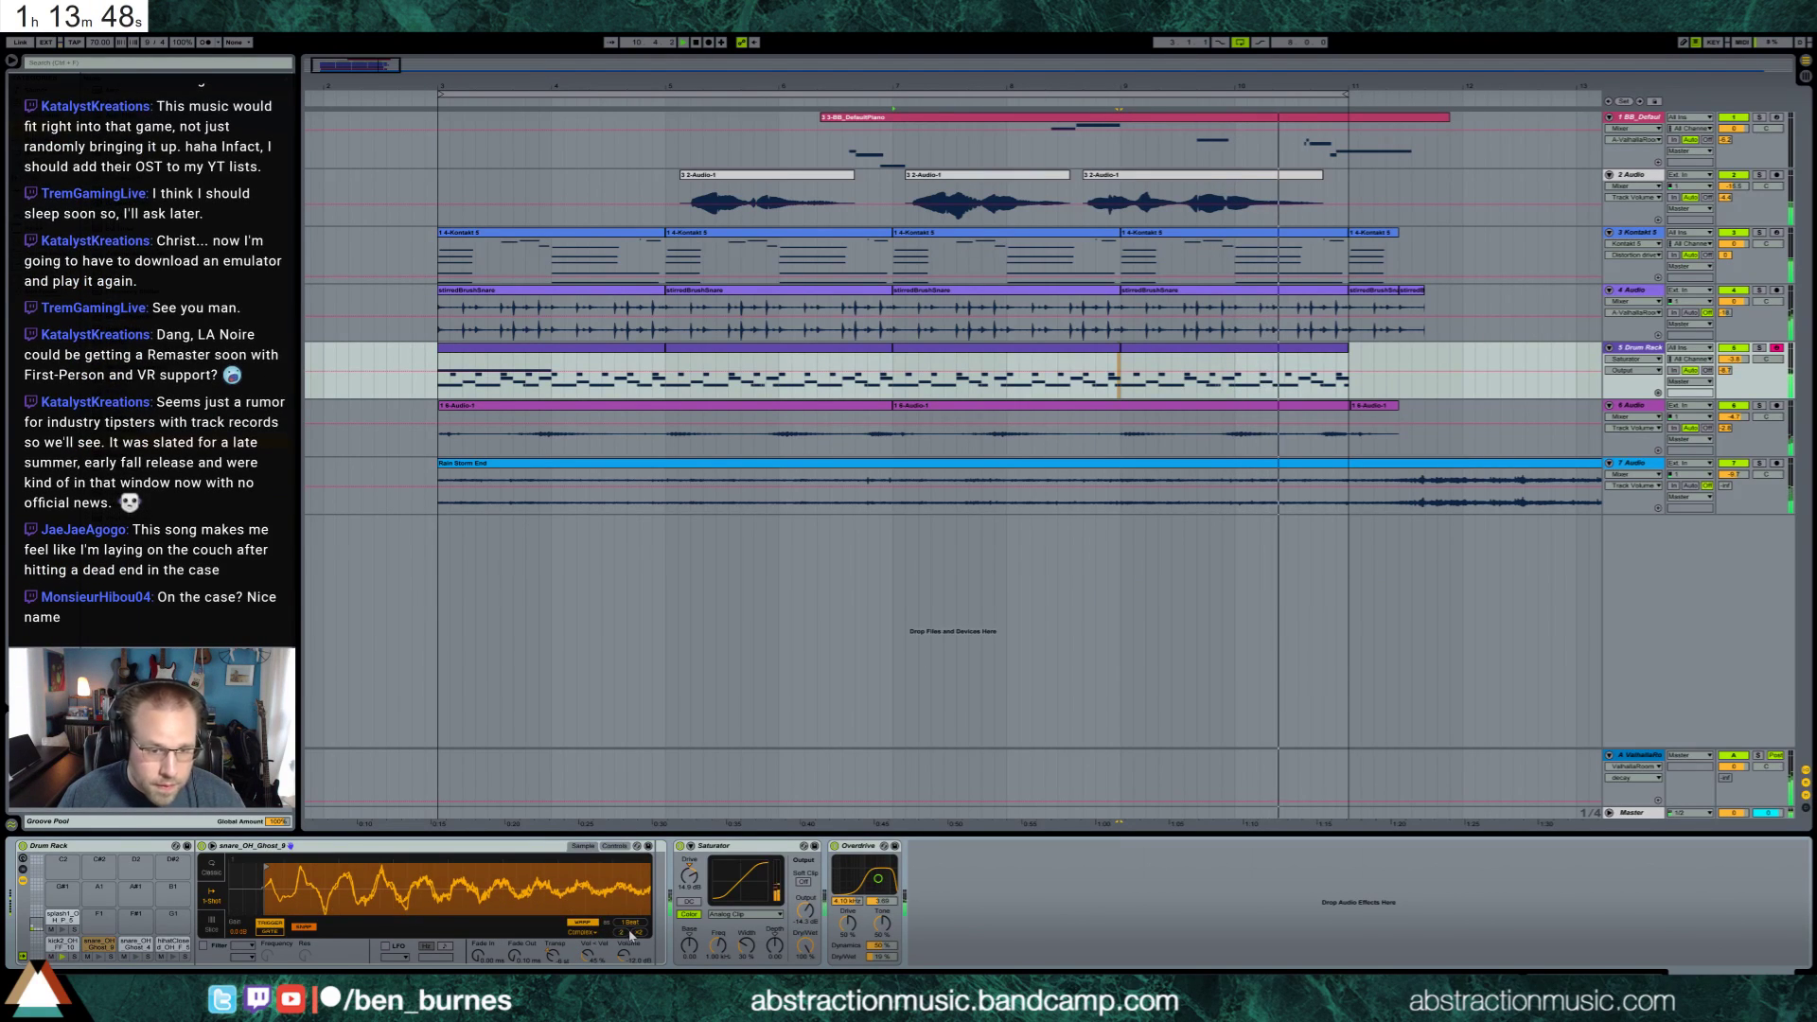
click(580, 922)
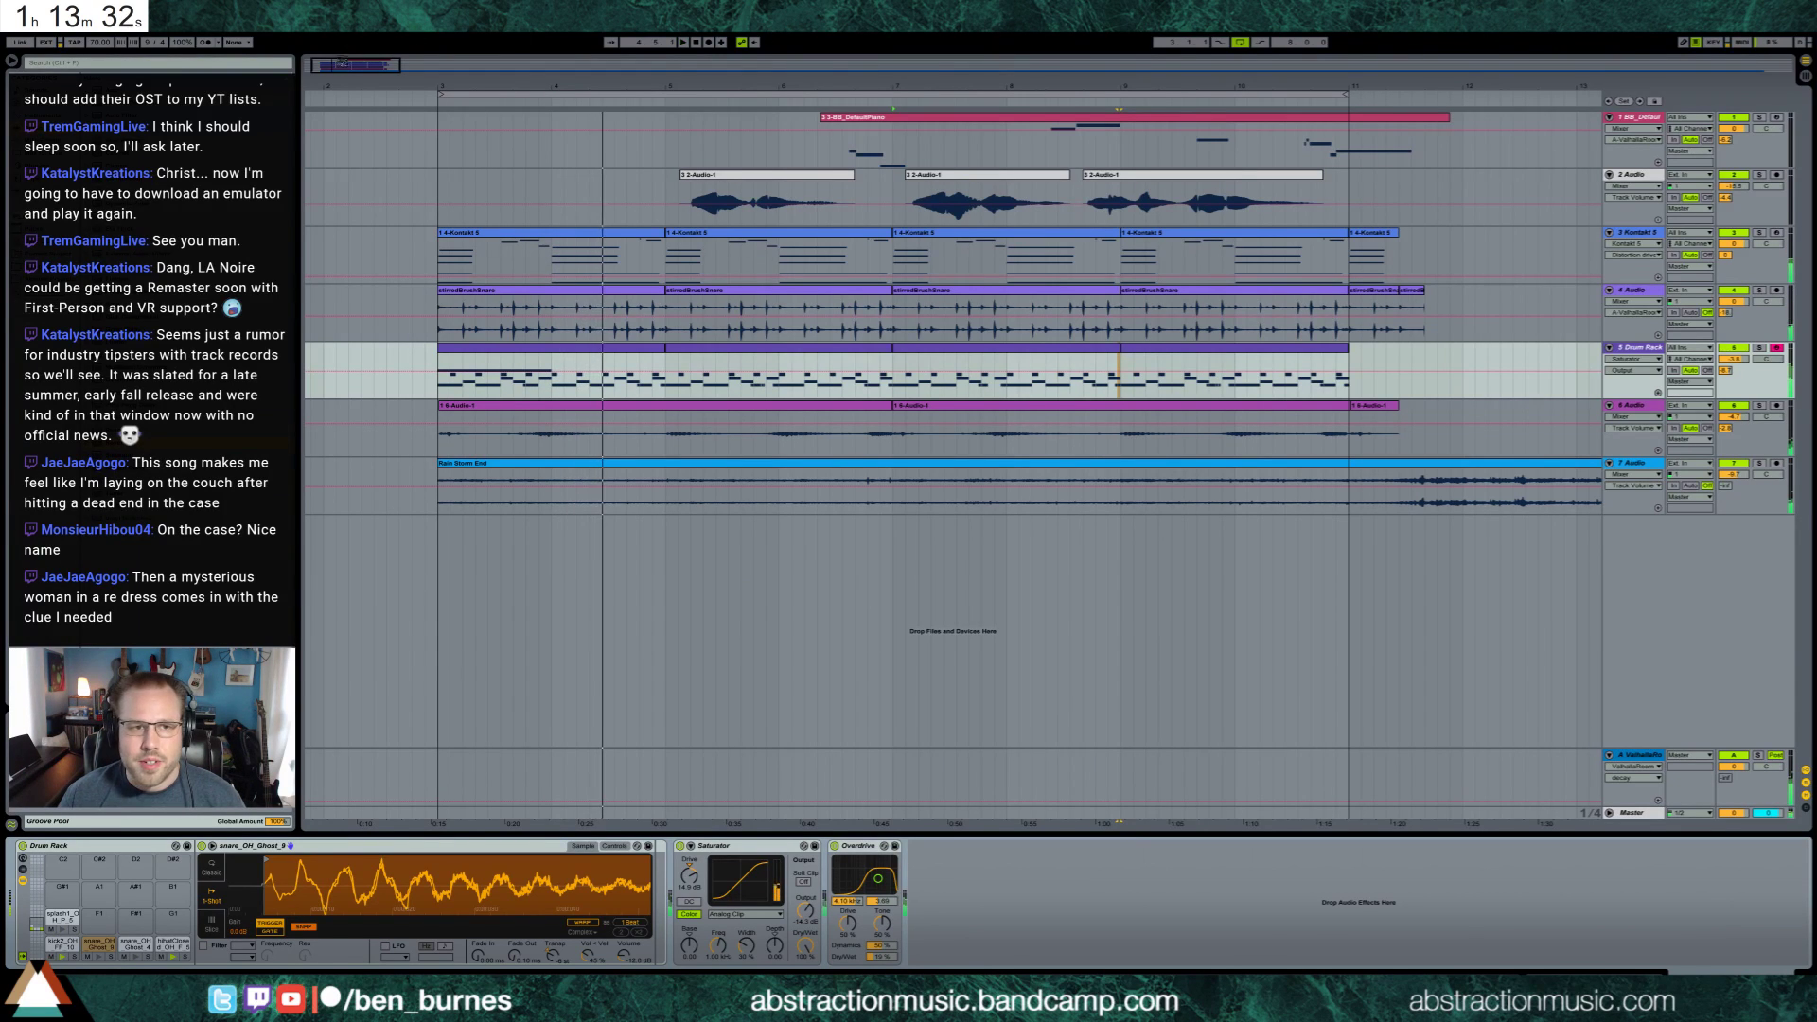
Move the drum clips to start where the piano clip ends and paste a copy of the four brush snare clips alongside them
drag(422, 92, 422, 85)
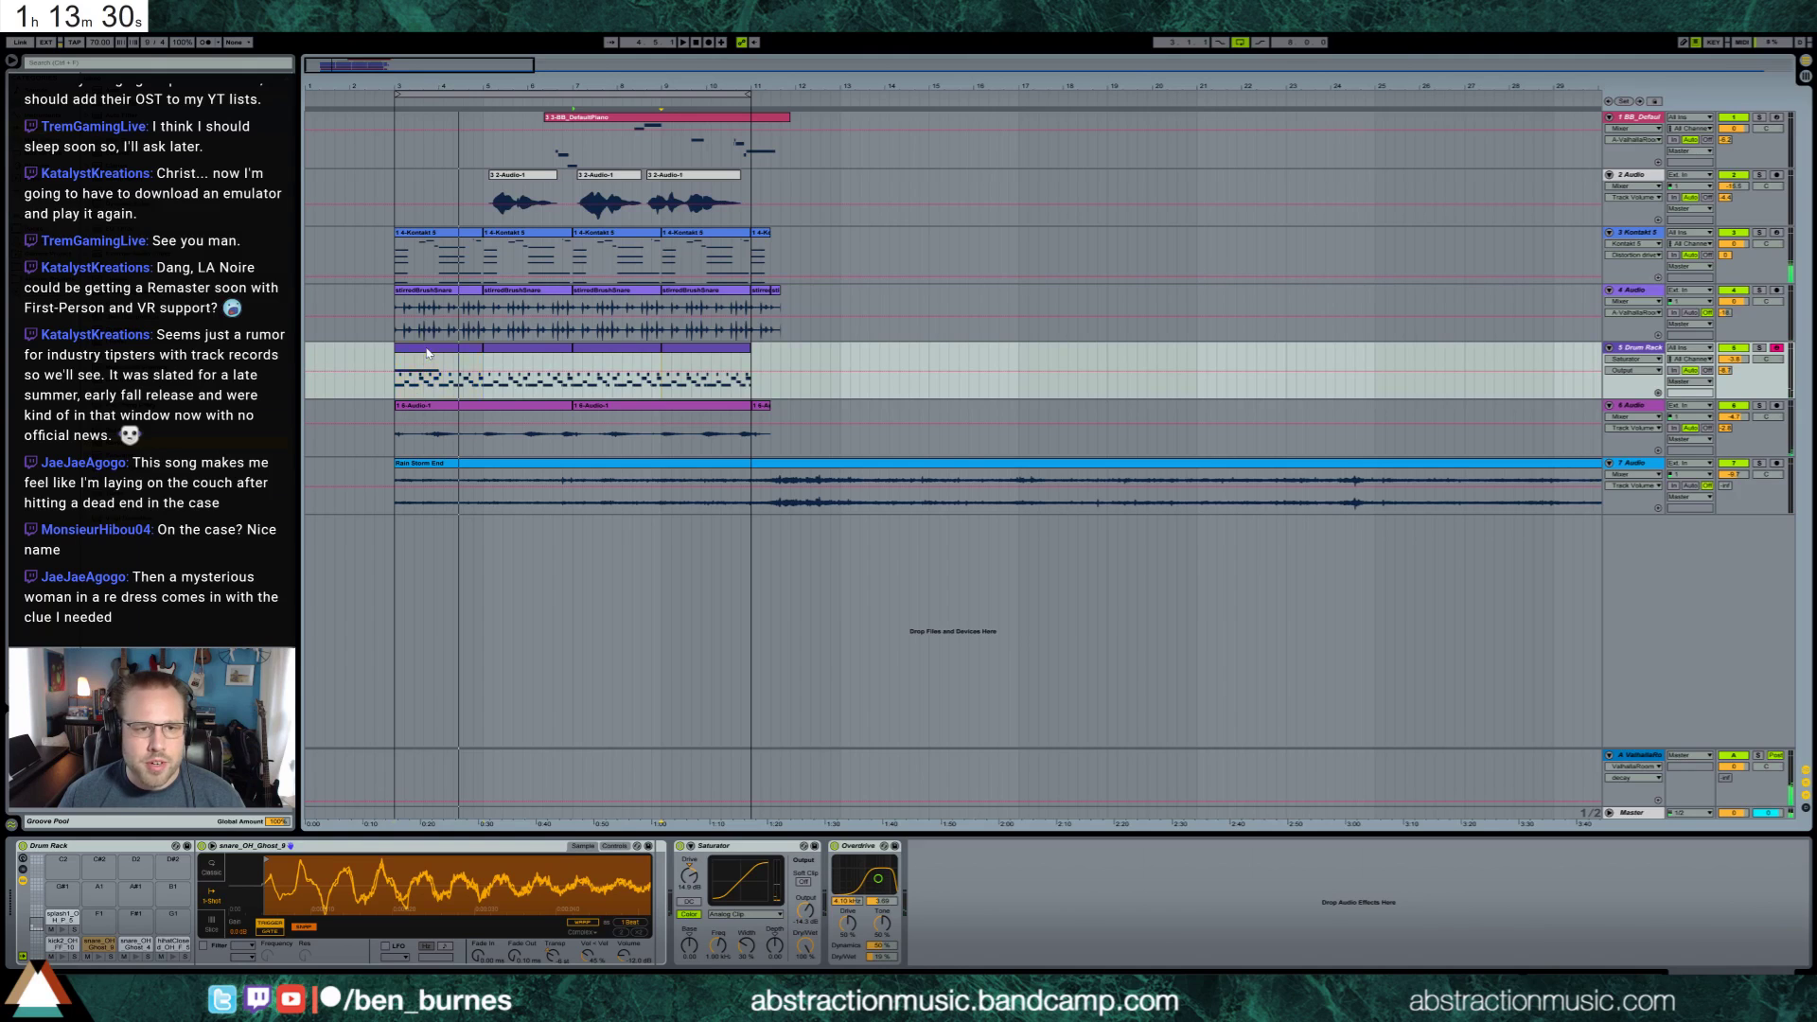
drag(450, 357, 796, 367)
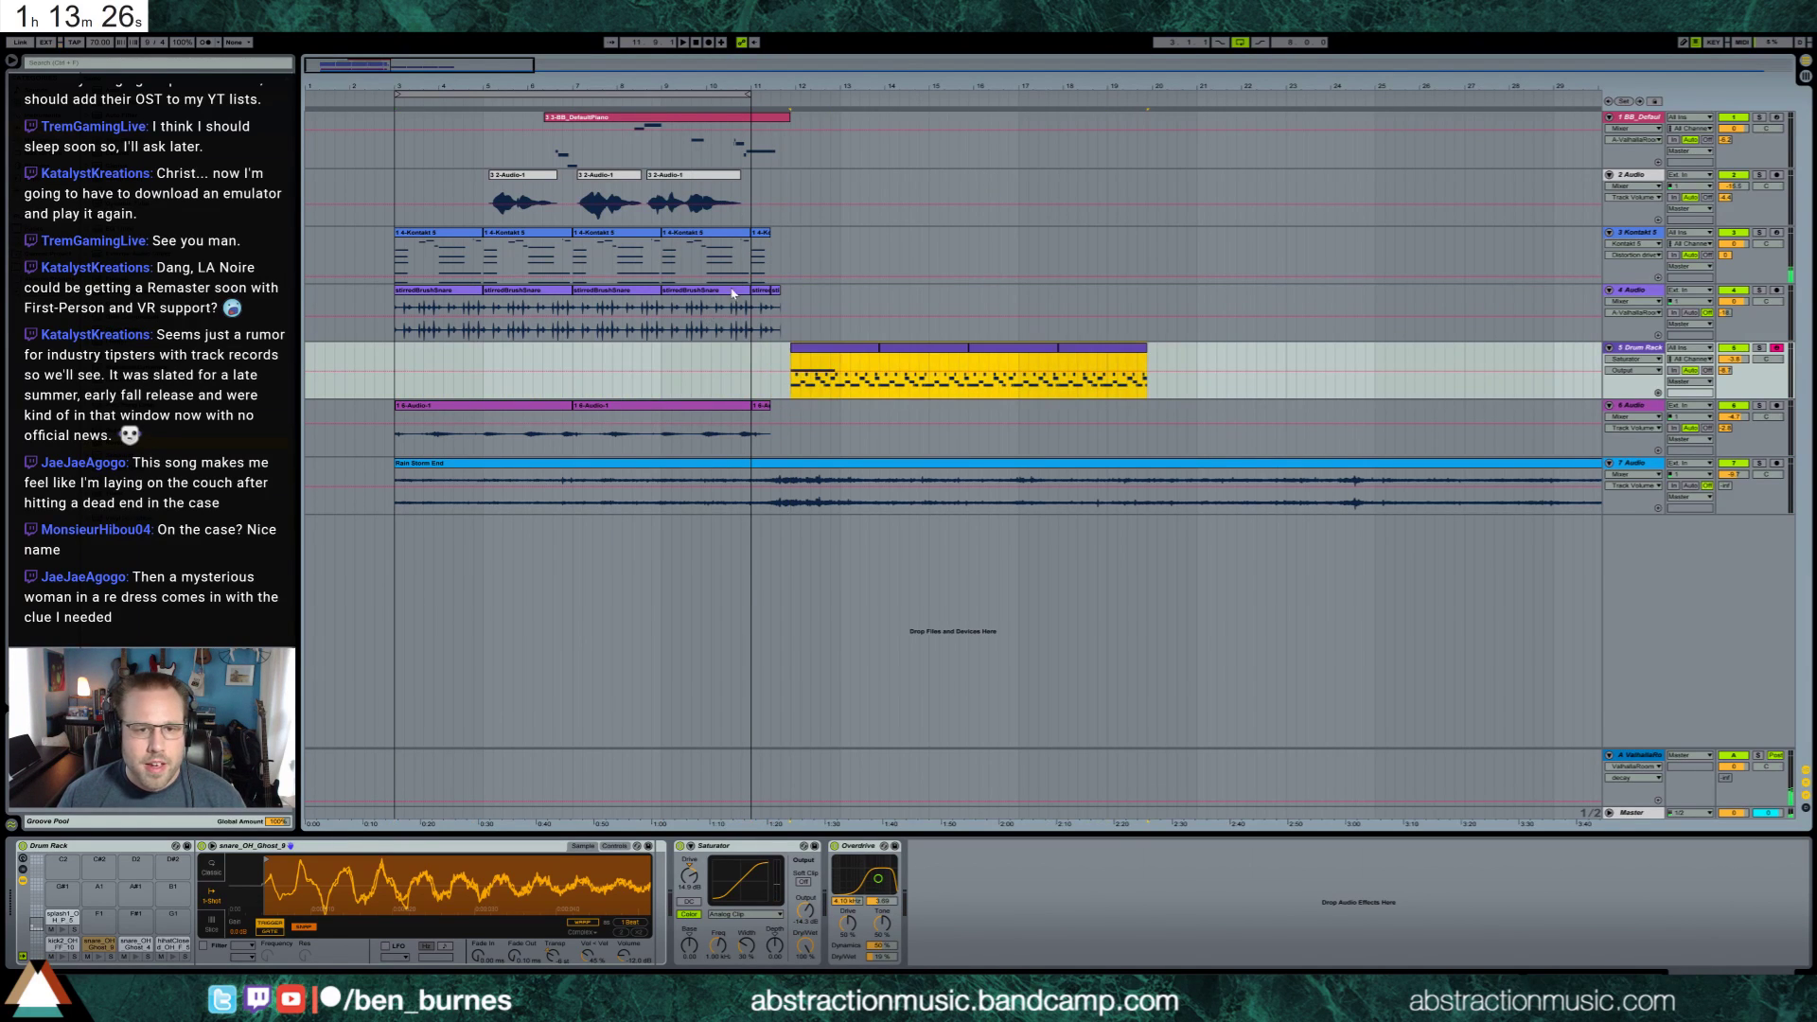
click(778, 299)
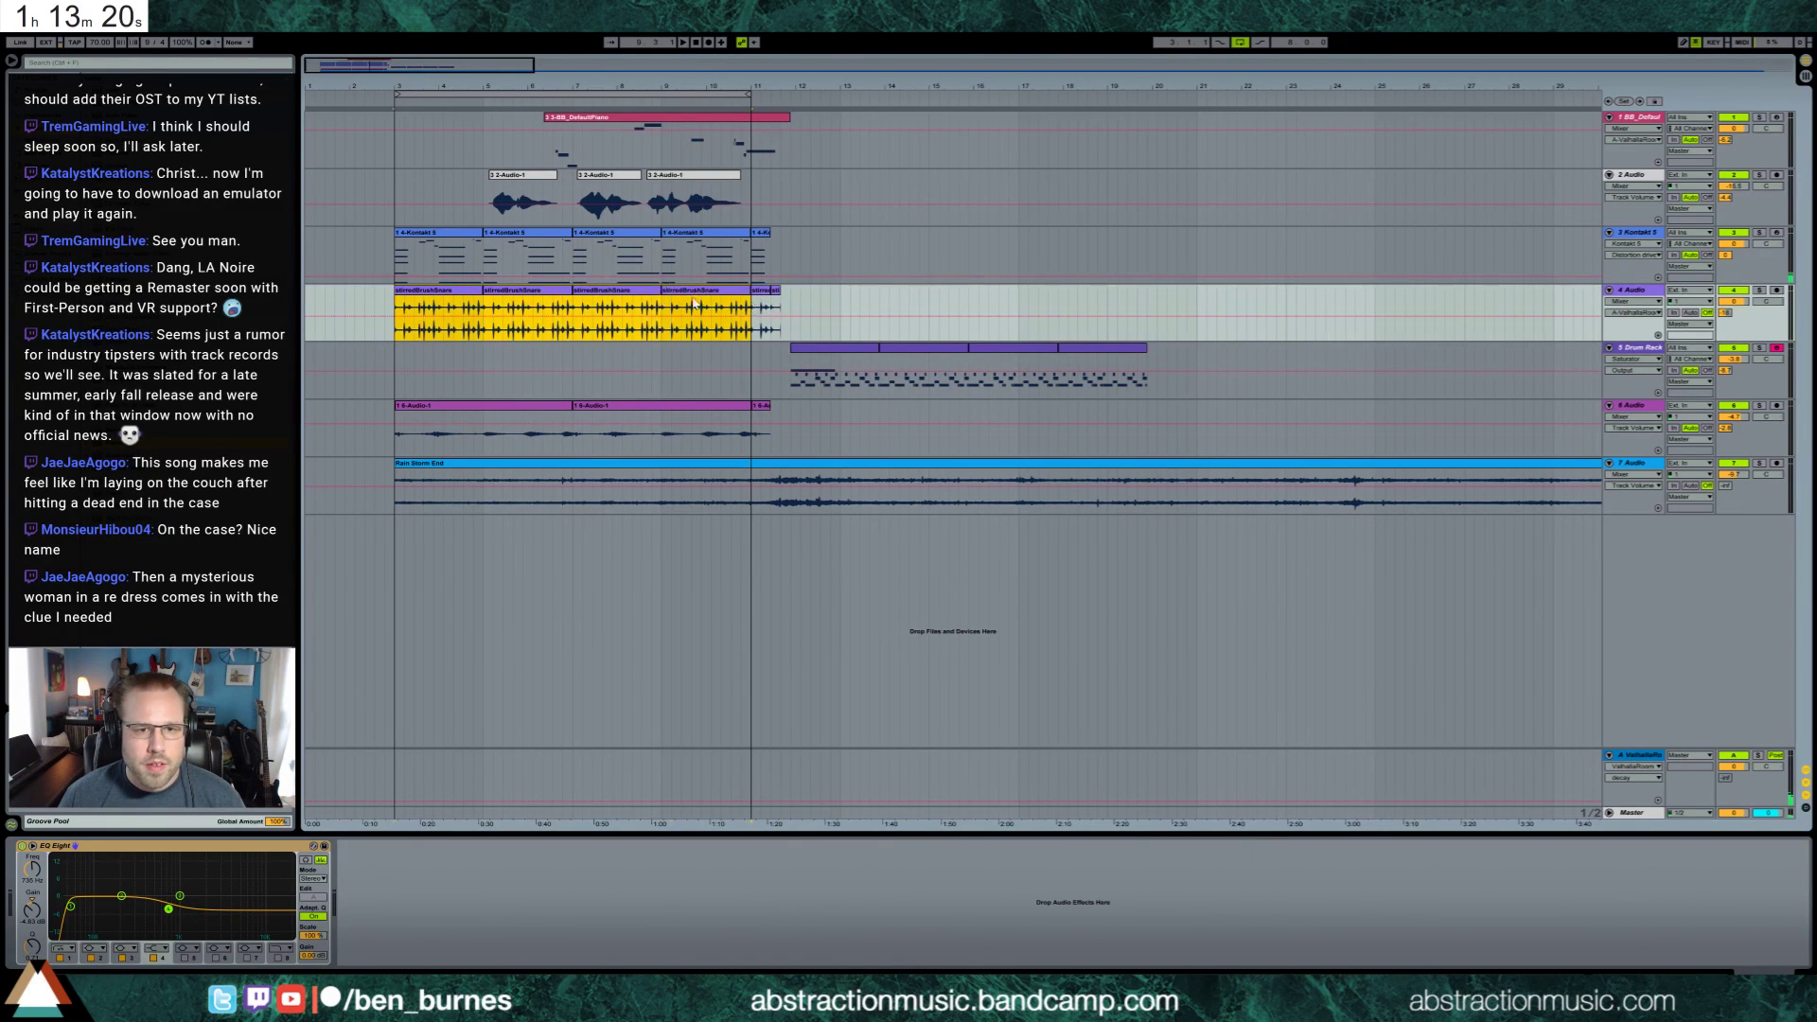
key(Delete)
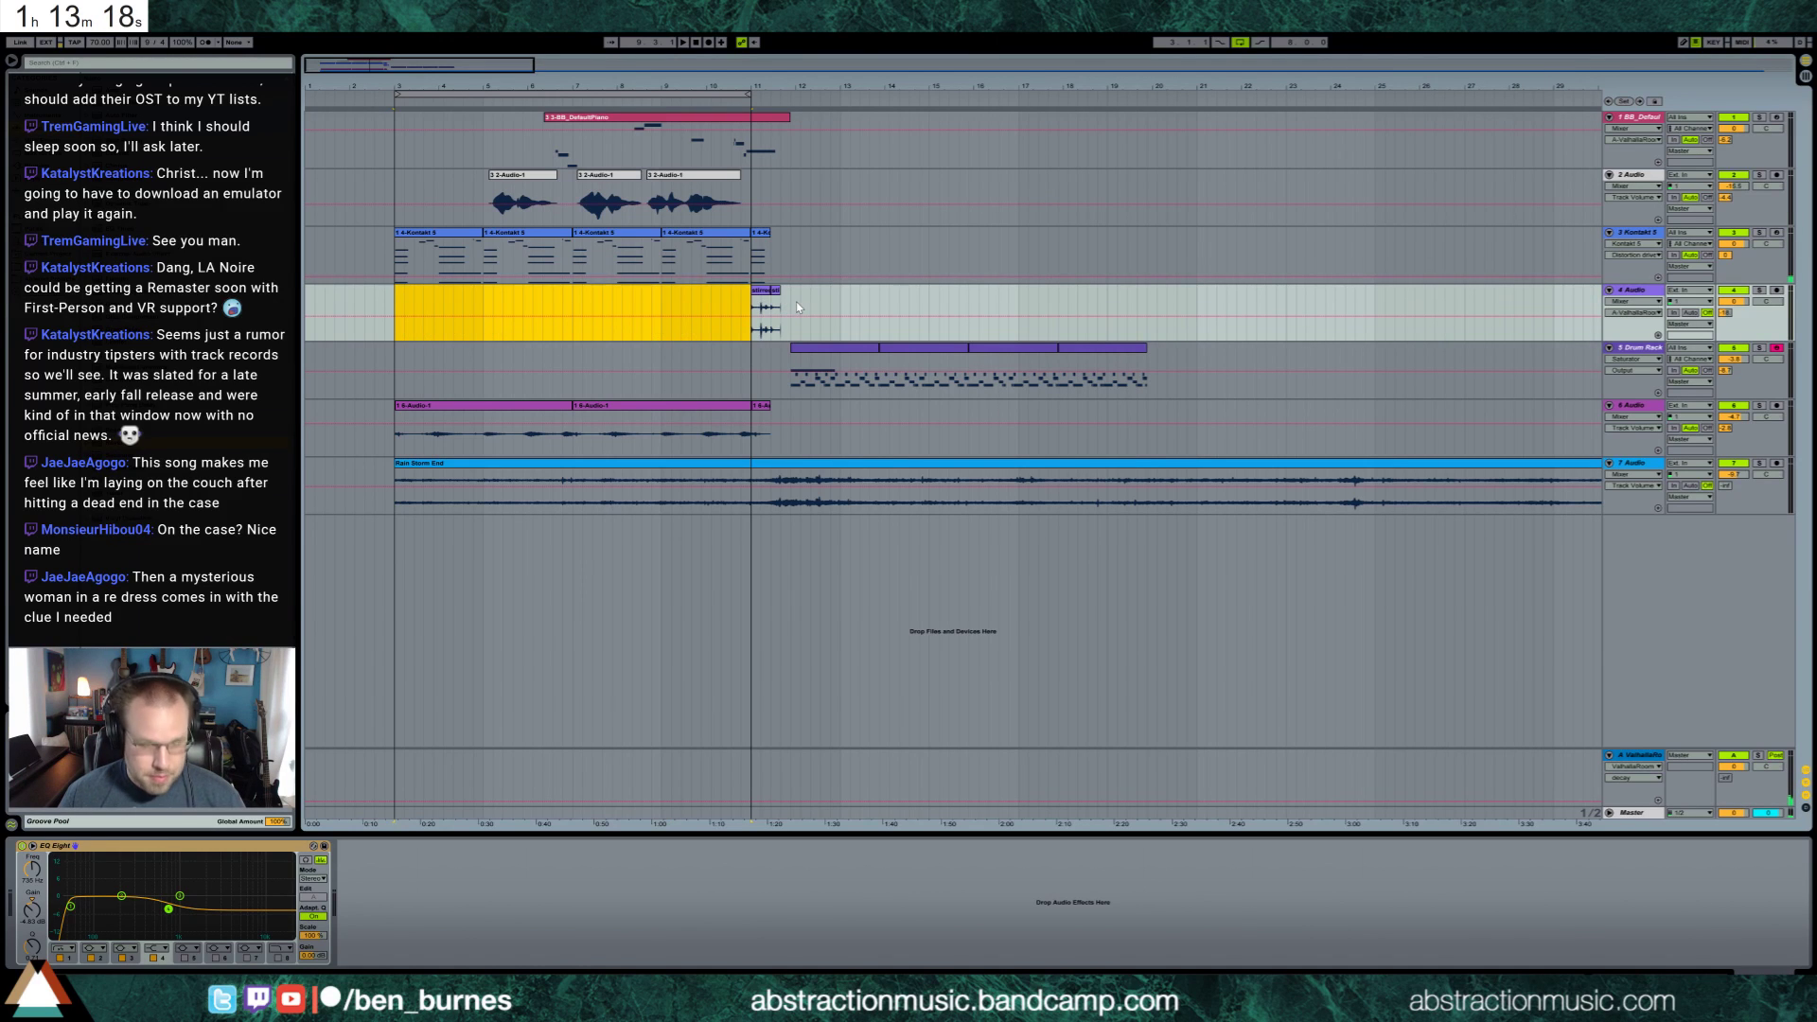
key(ctrl+z)
click(792, 299)
key(ctrl+v)
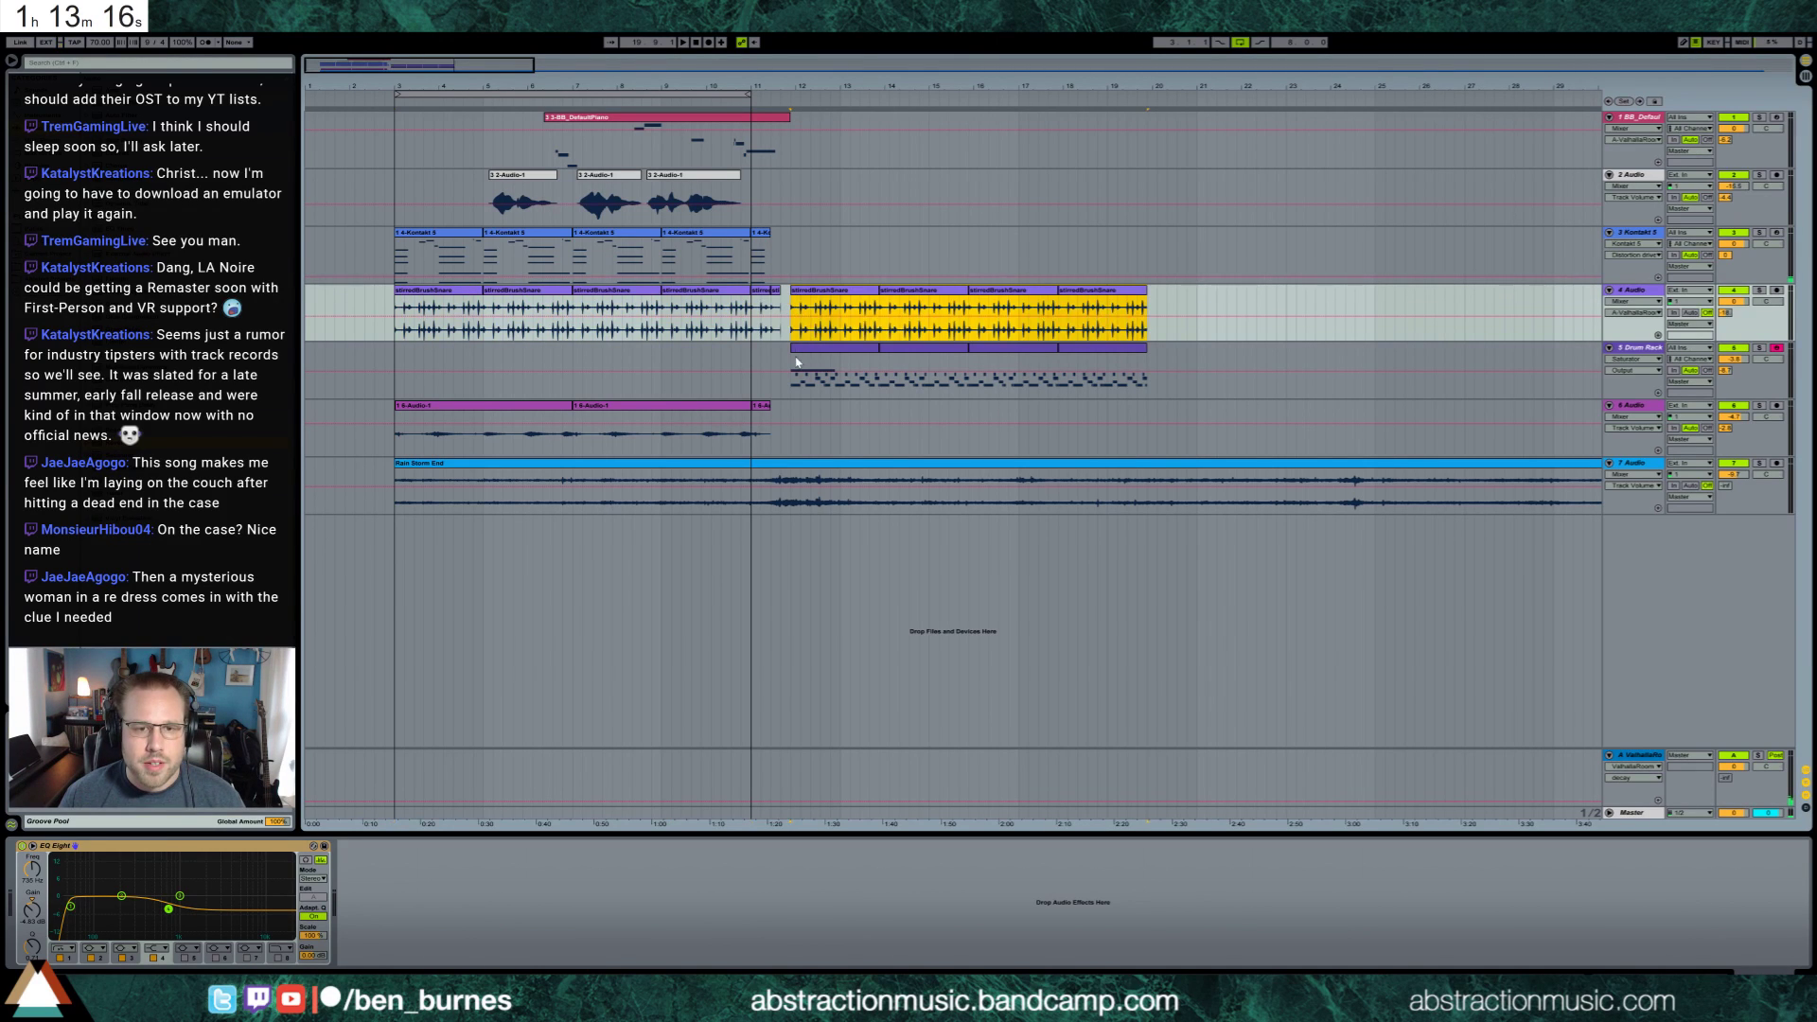
Search the library for "roll" and place a roll sample on a new audio track below the Drum Rack, where the drum clips start
click(58, 63)
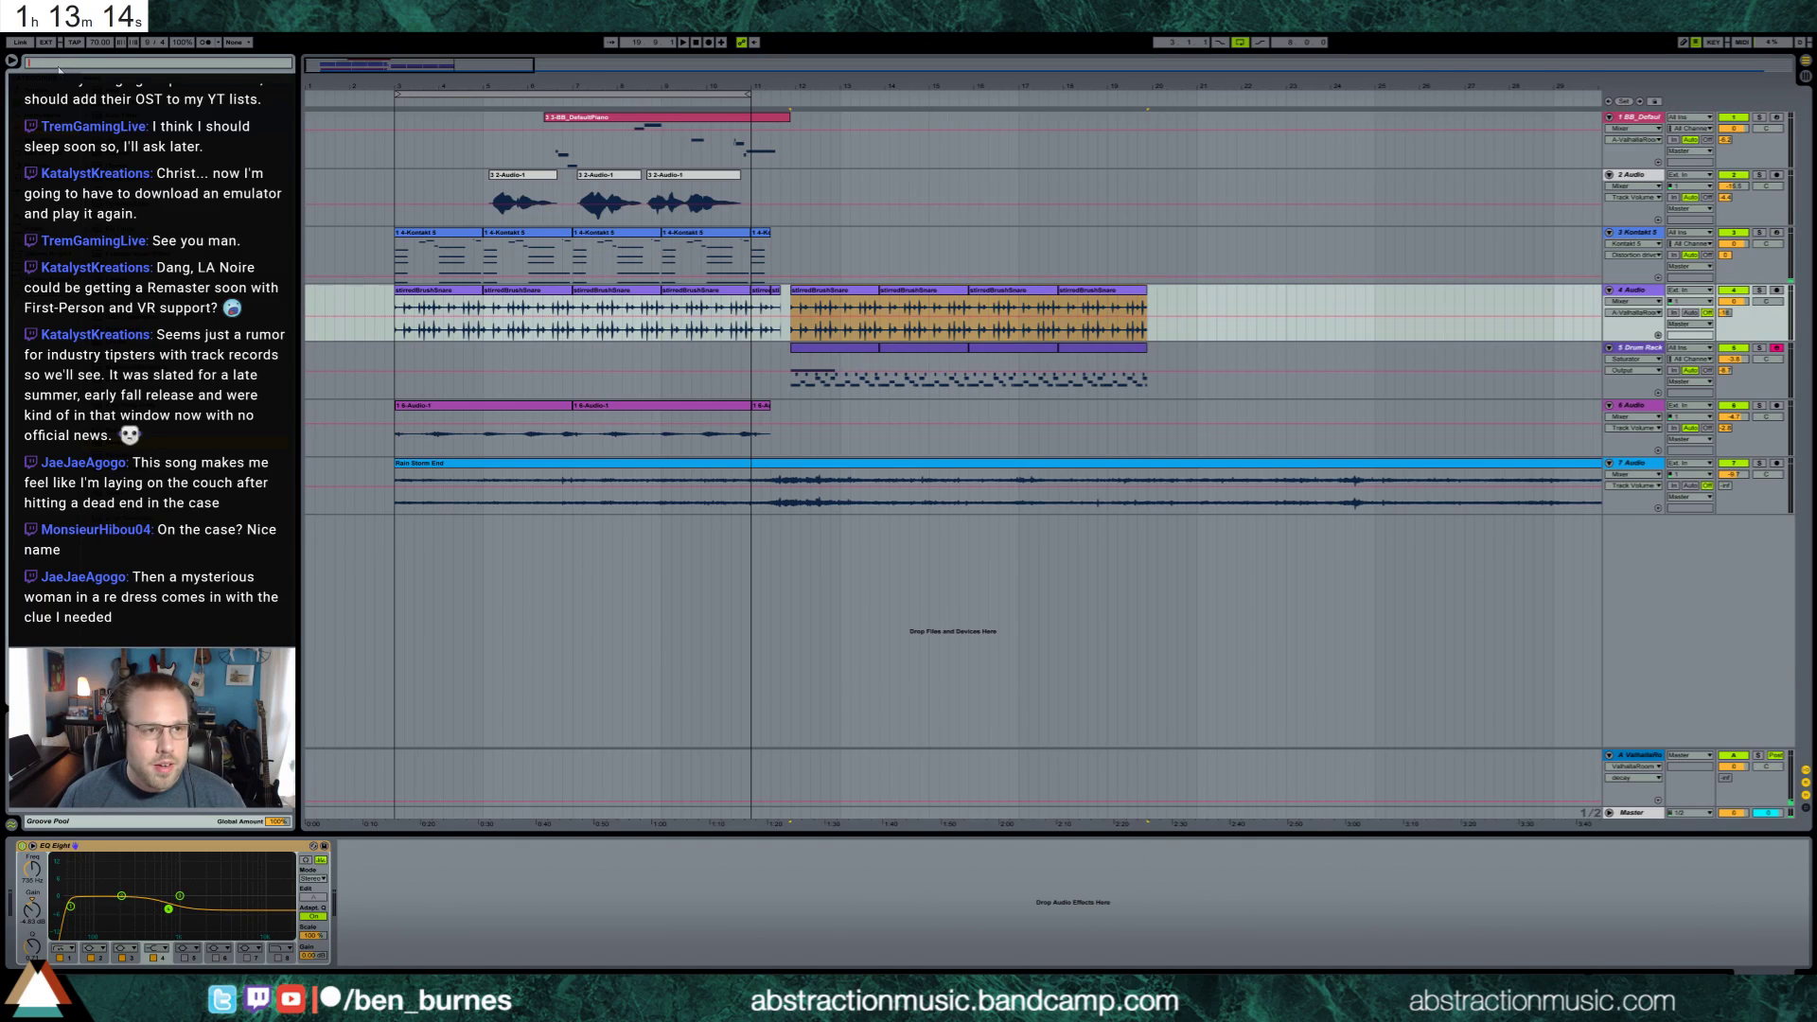
text(roll)
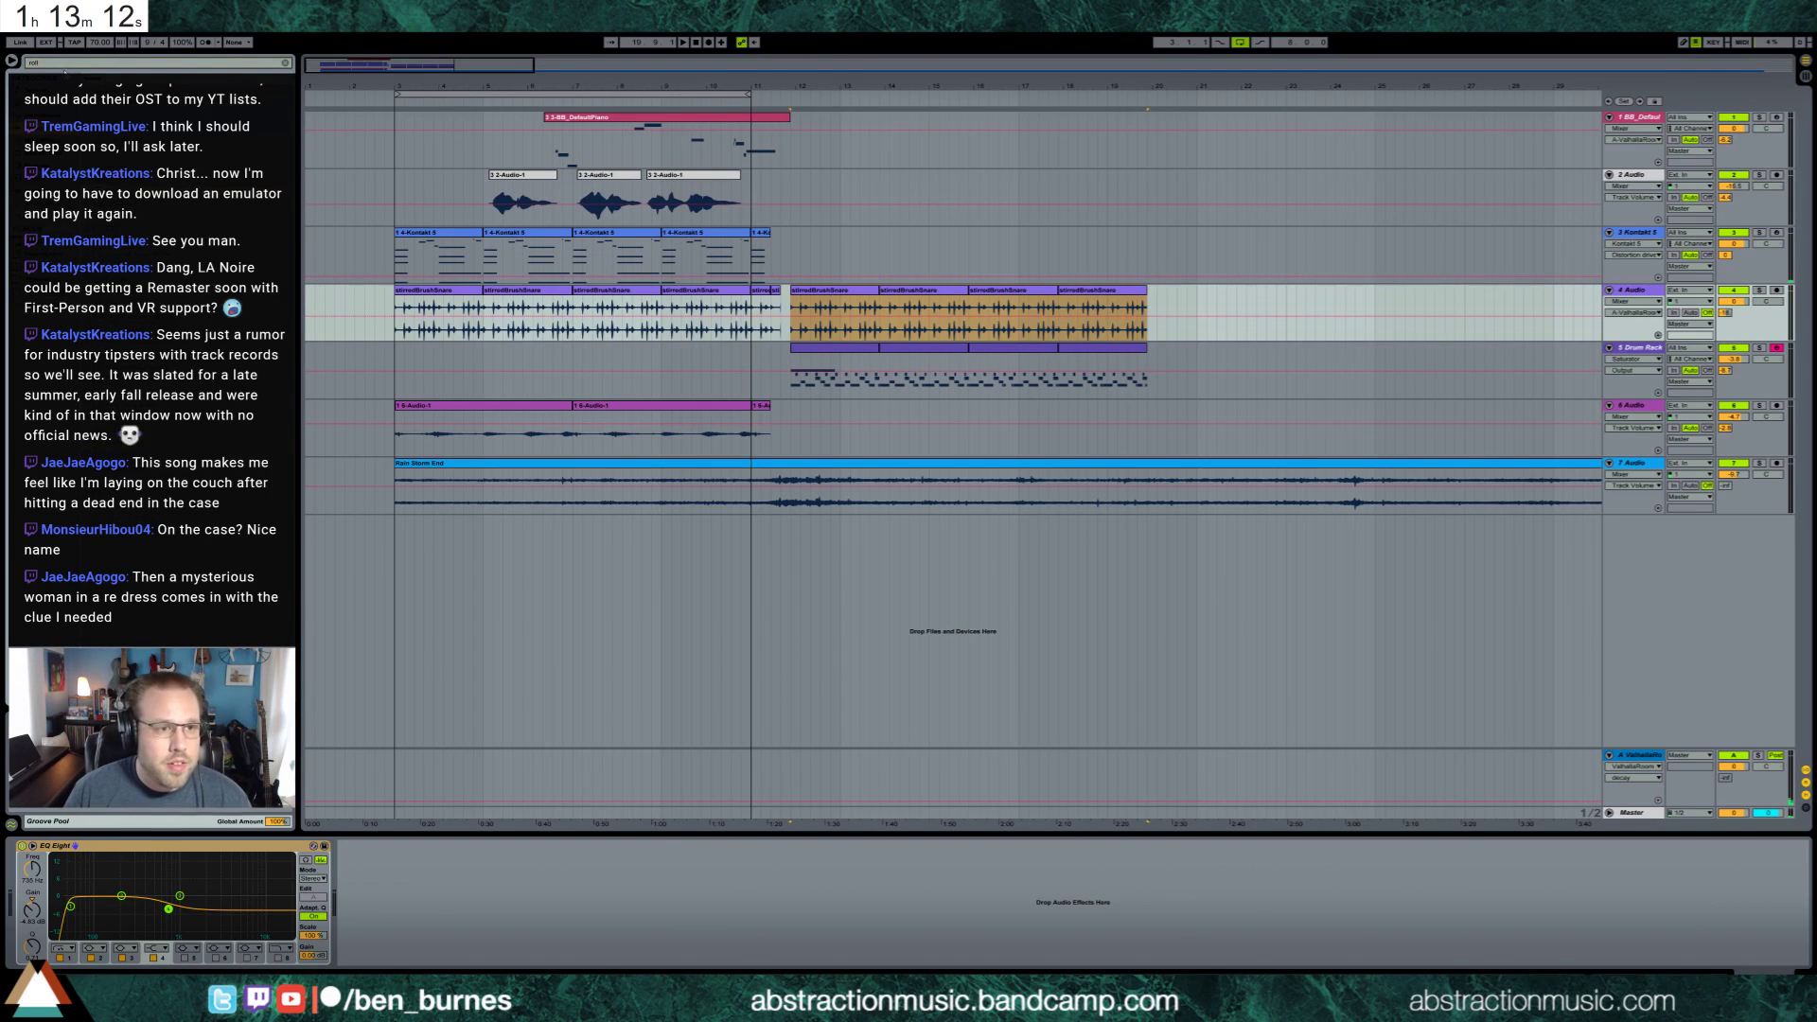
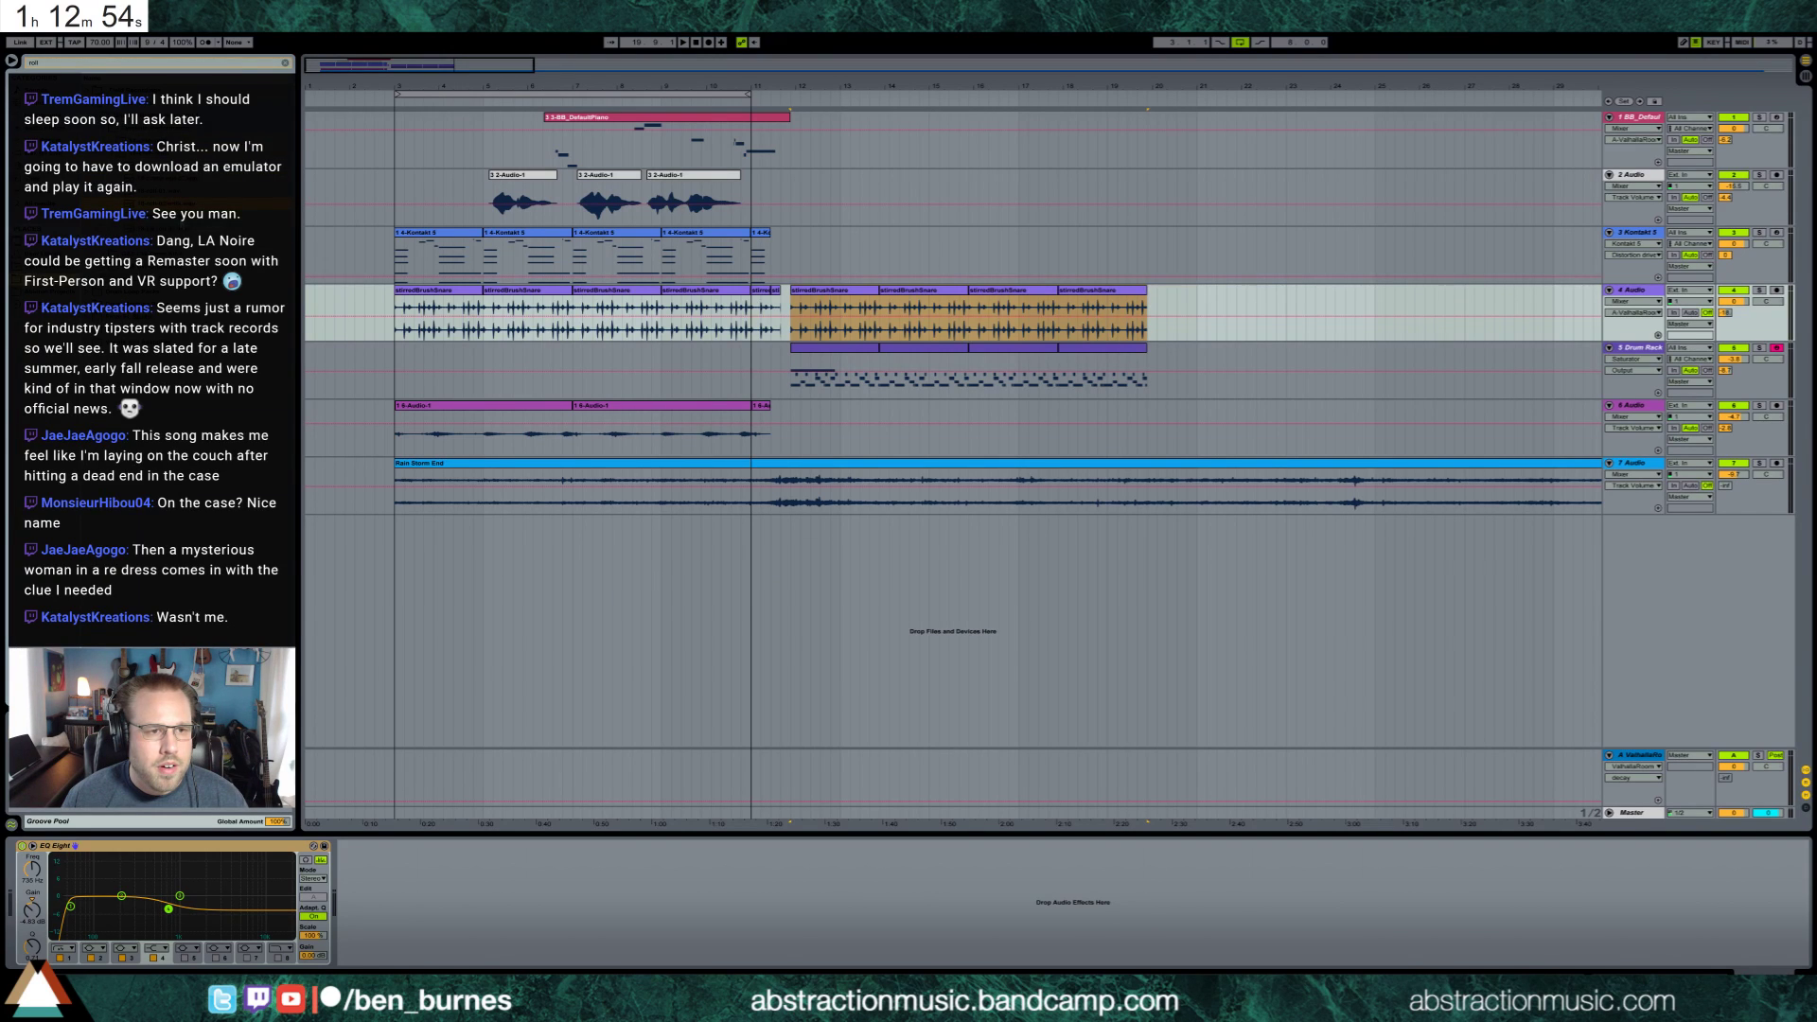
click(1504, 364)
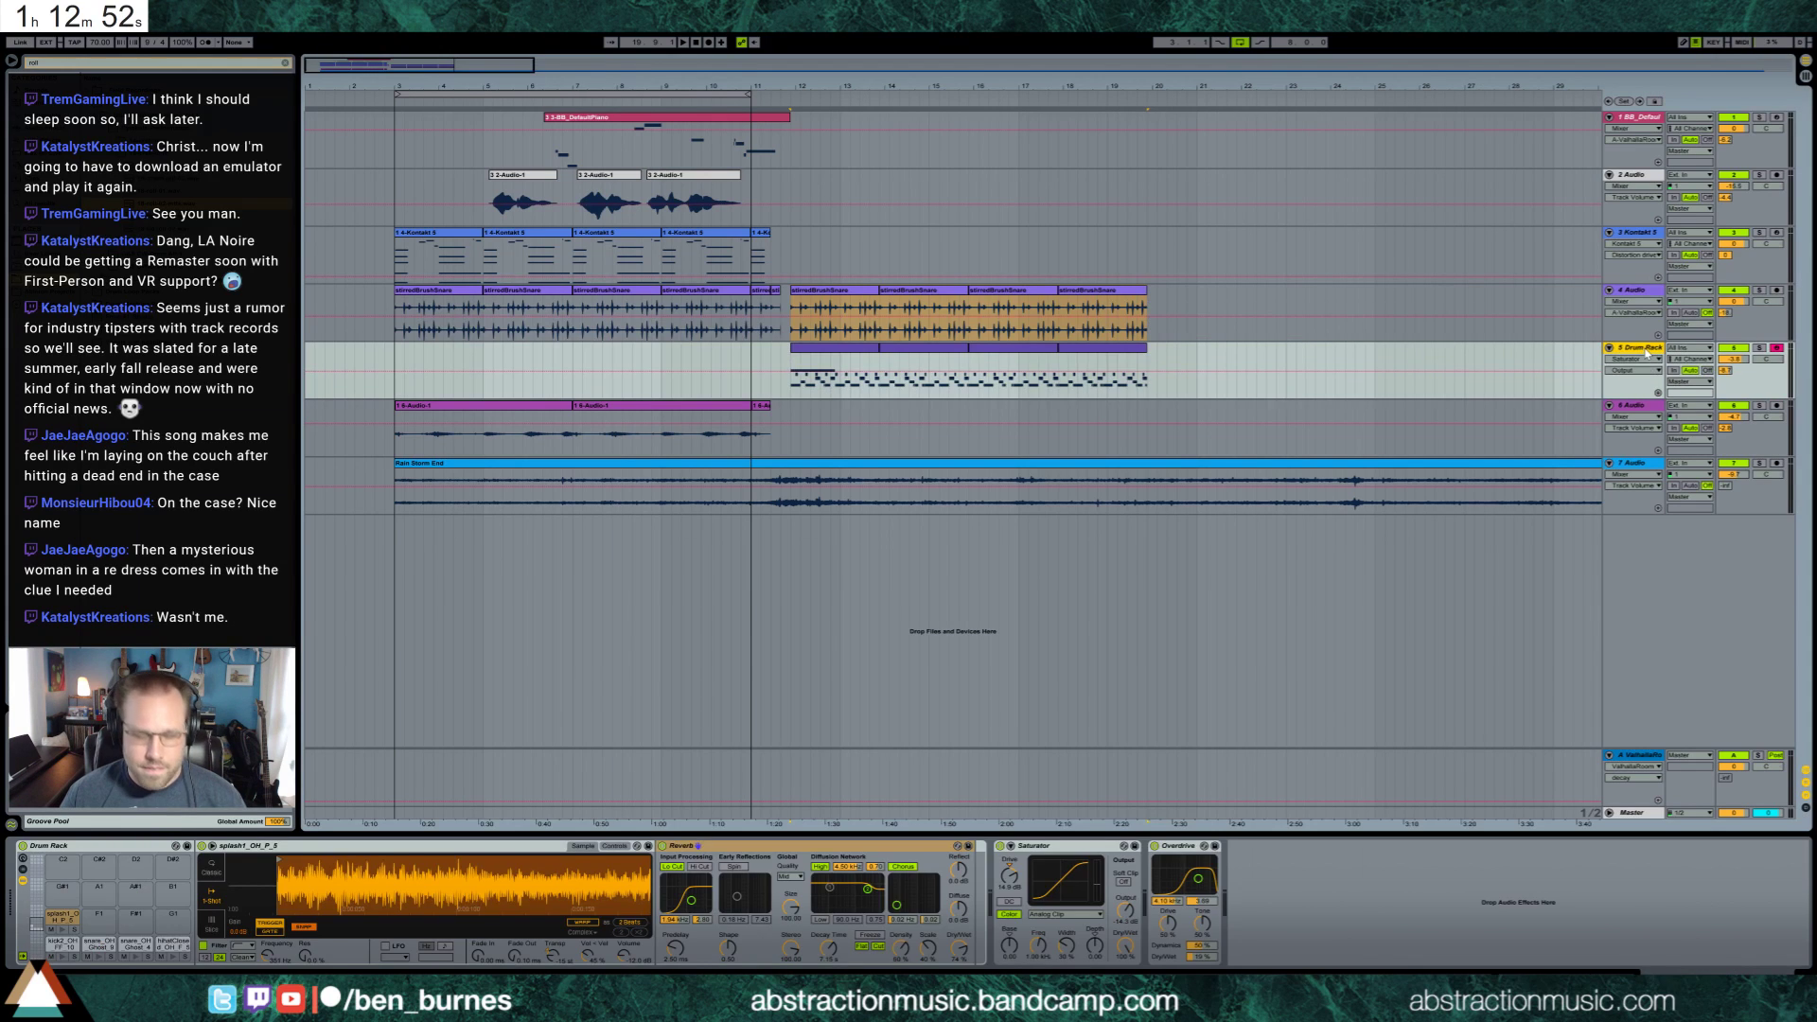
key(ctrl+t)
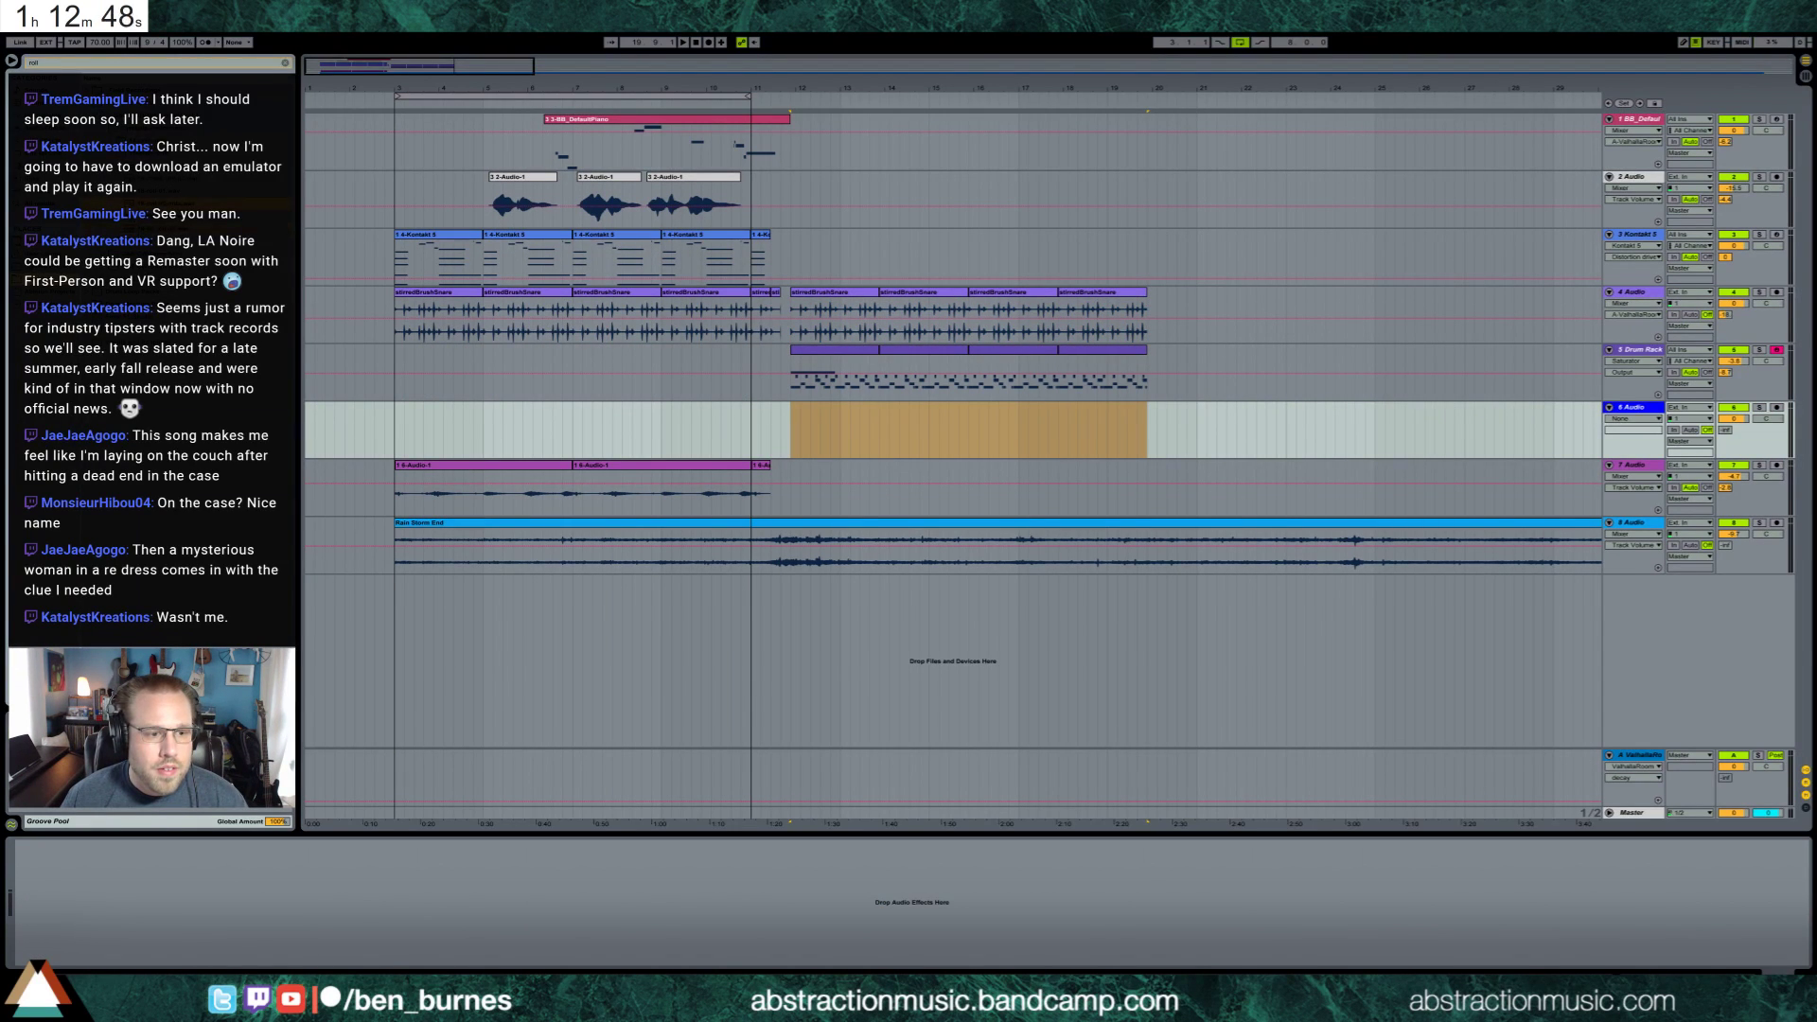
drag(310, 291, 795, 431)
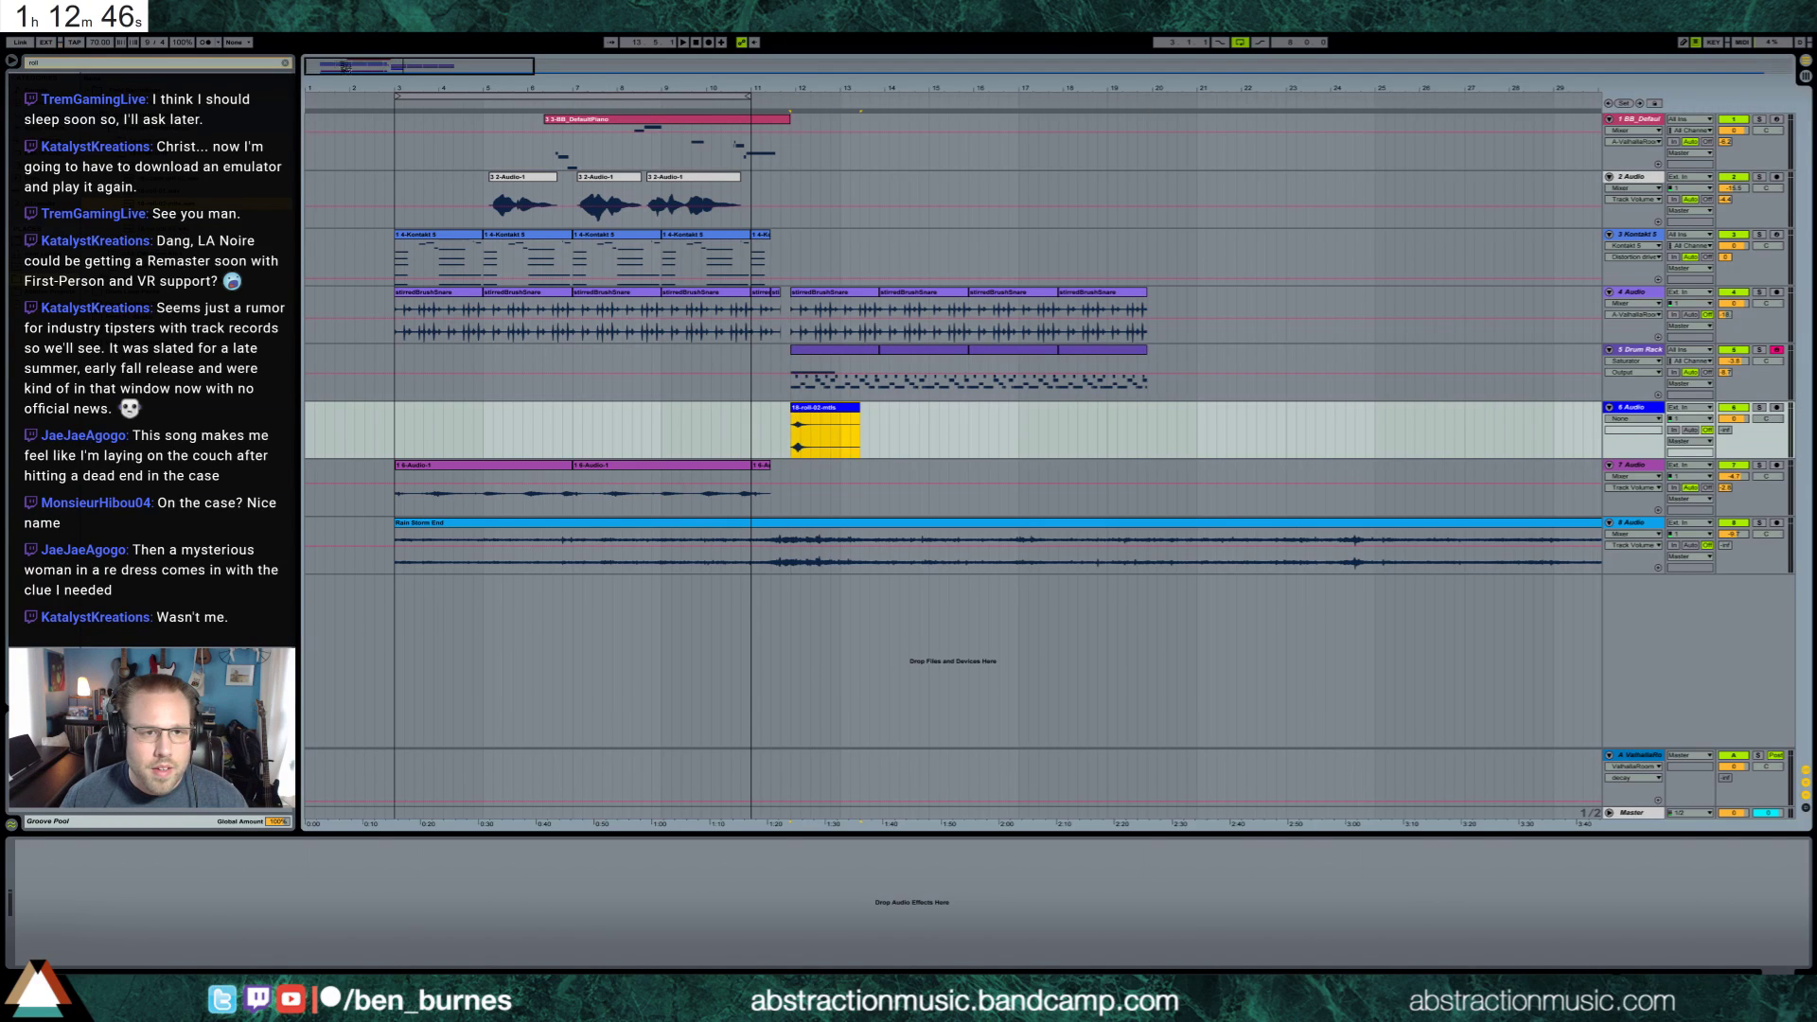
Shift the roll clip slightly earlier so its peak lands on the drum entry, and play the transition
drag(345, 66, 431, 168)
drag(878, 409, 830, 409)
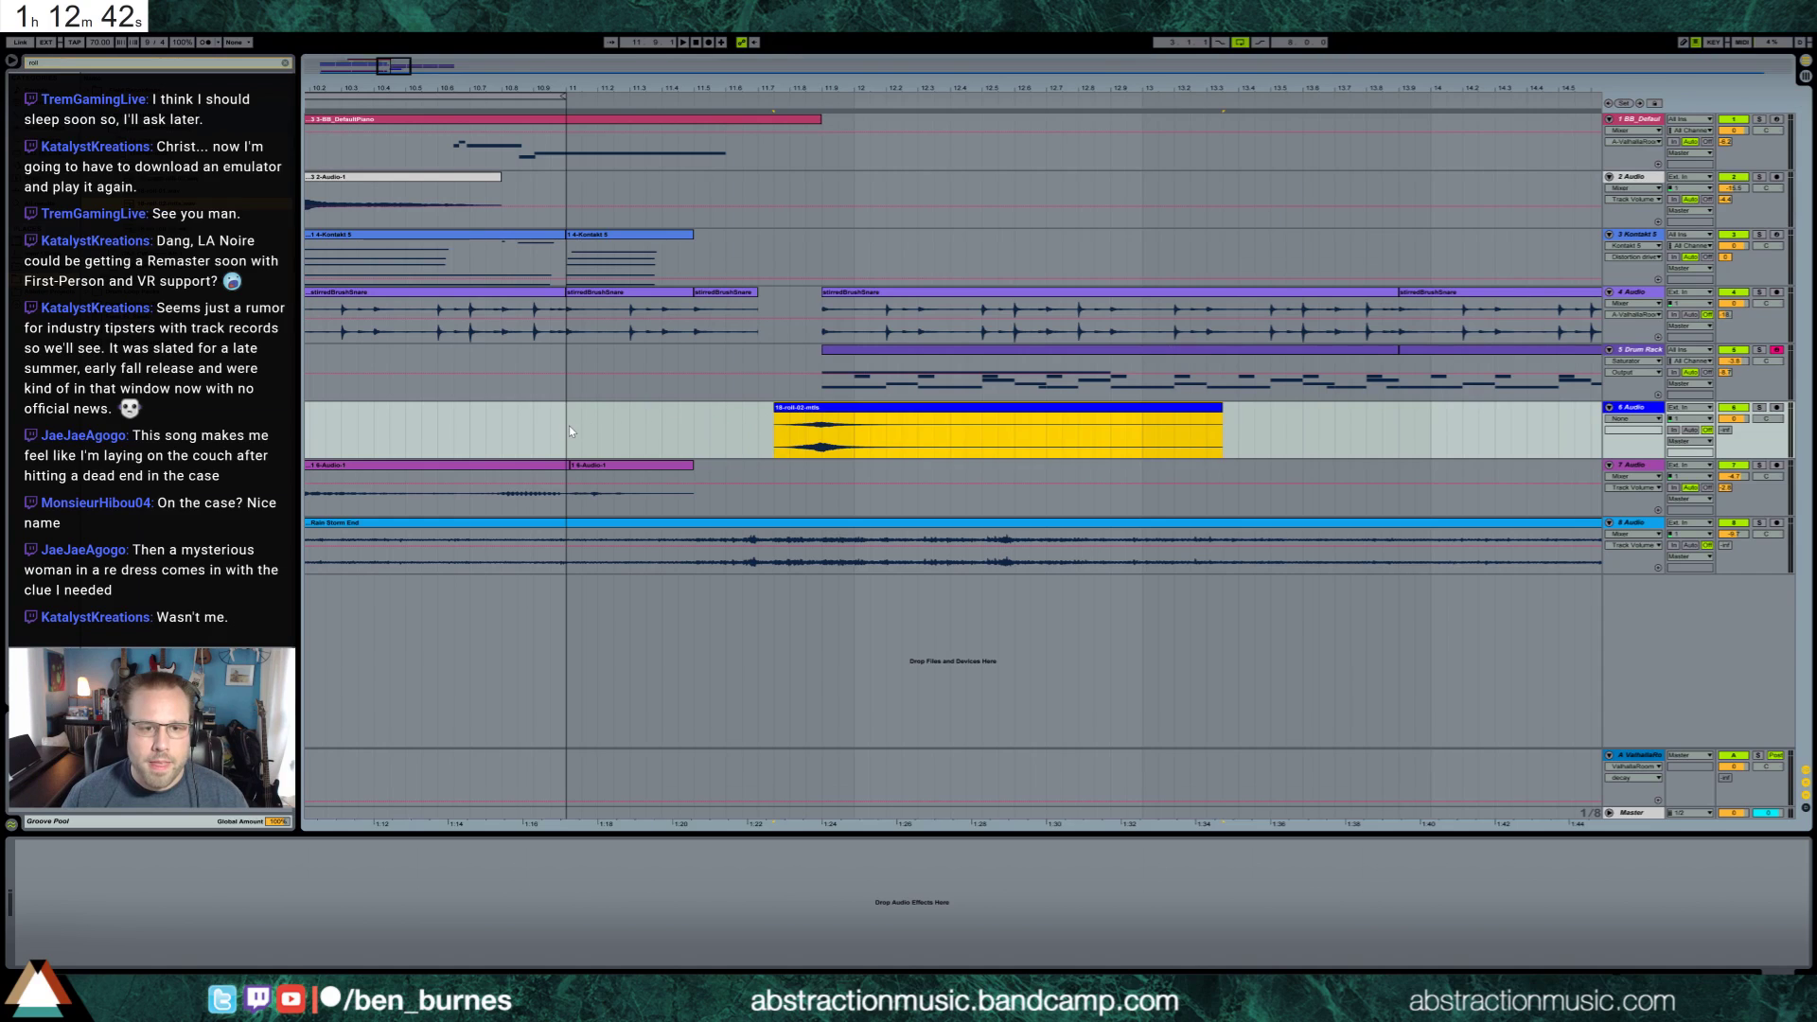
key(space)
click(671, 239)
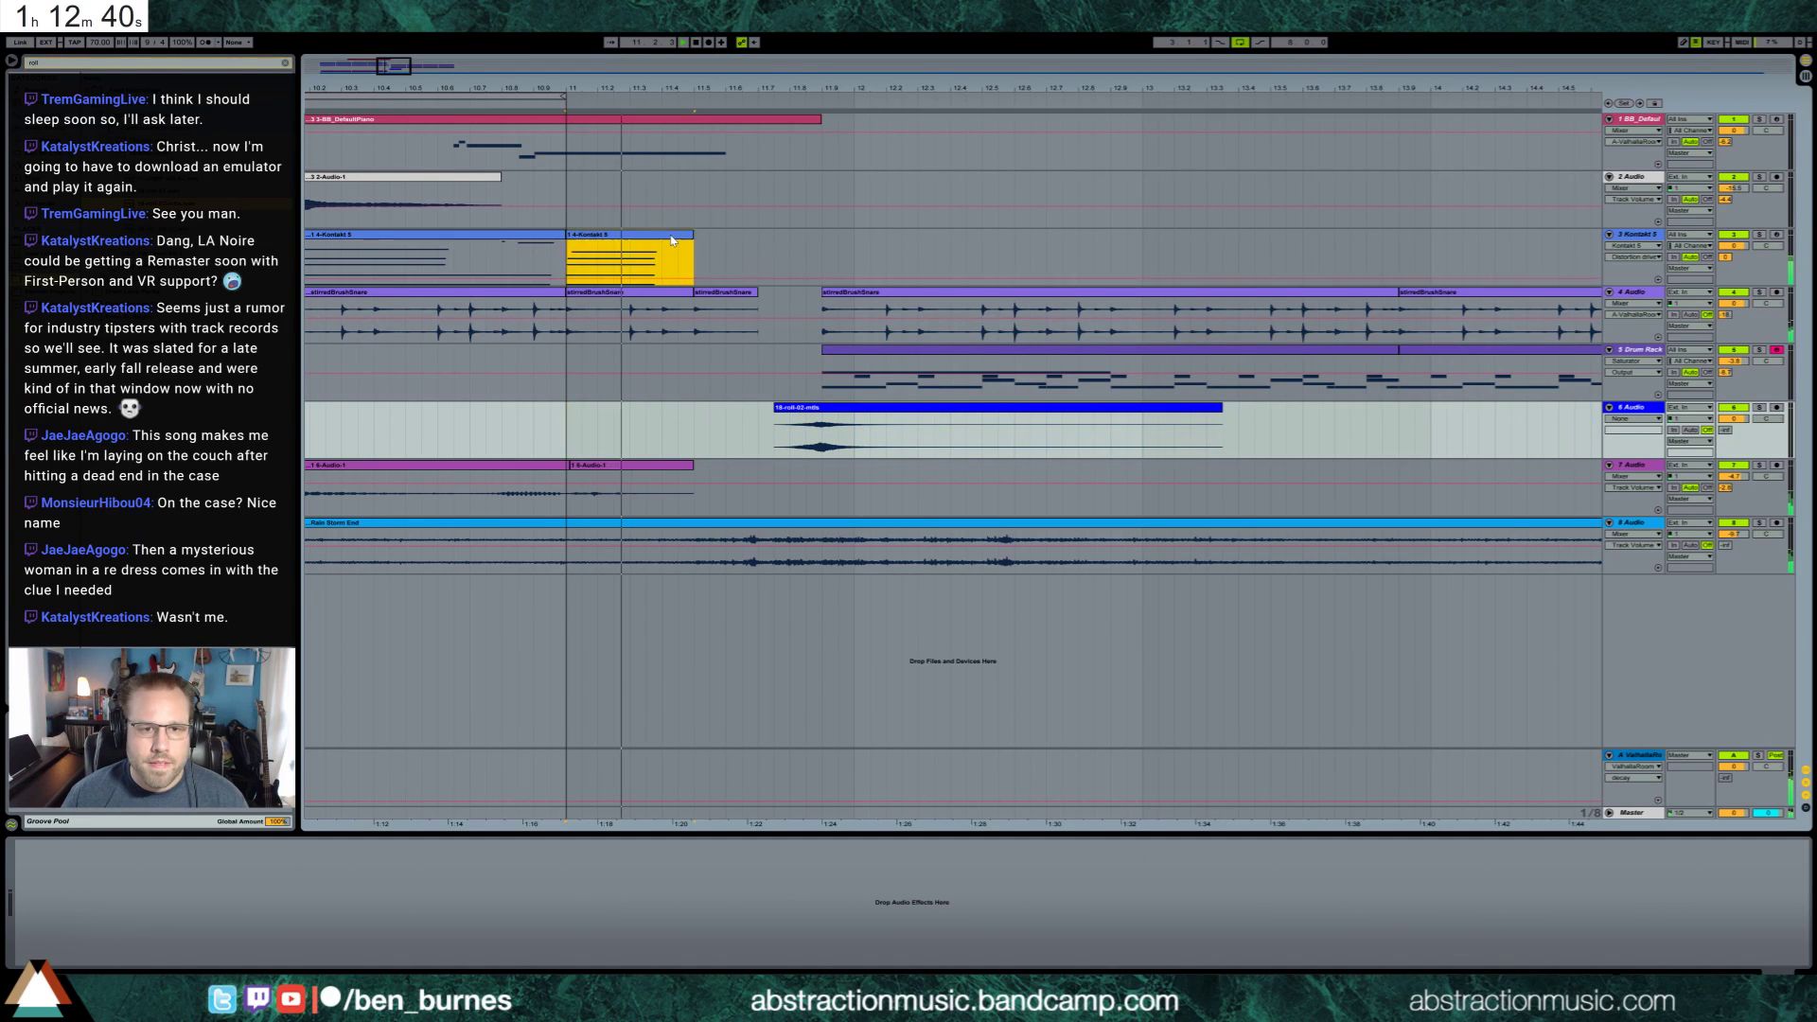
key(ctrl+d)
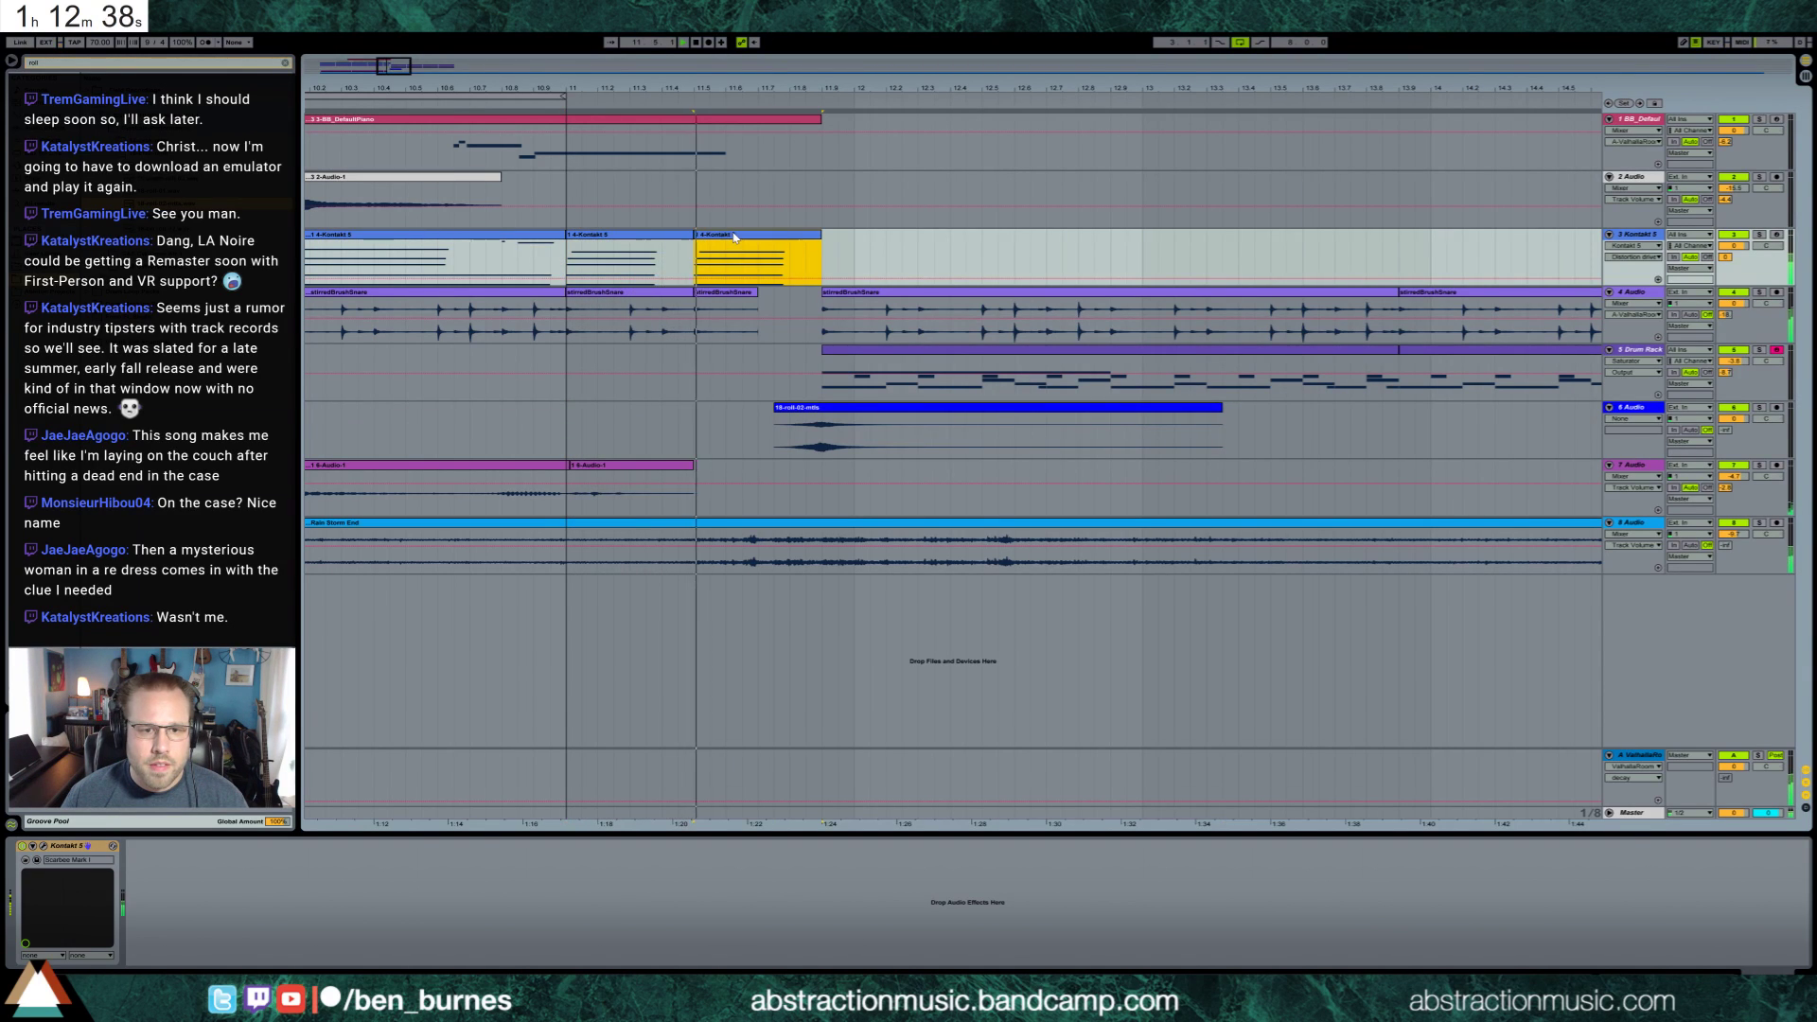
key(Delete)
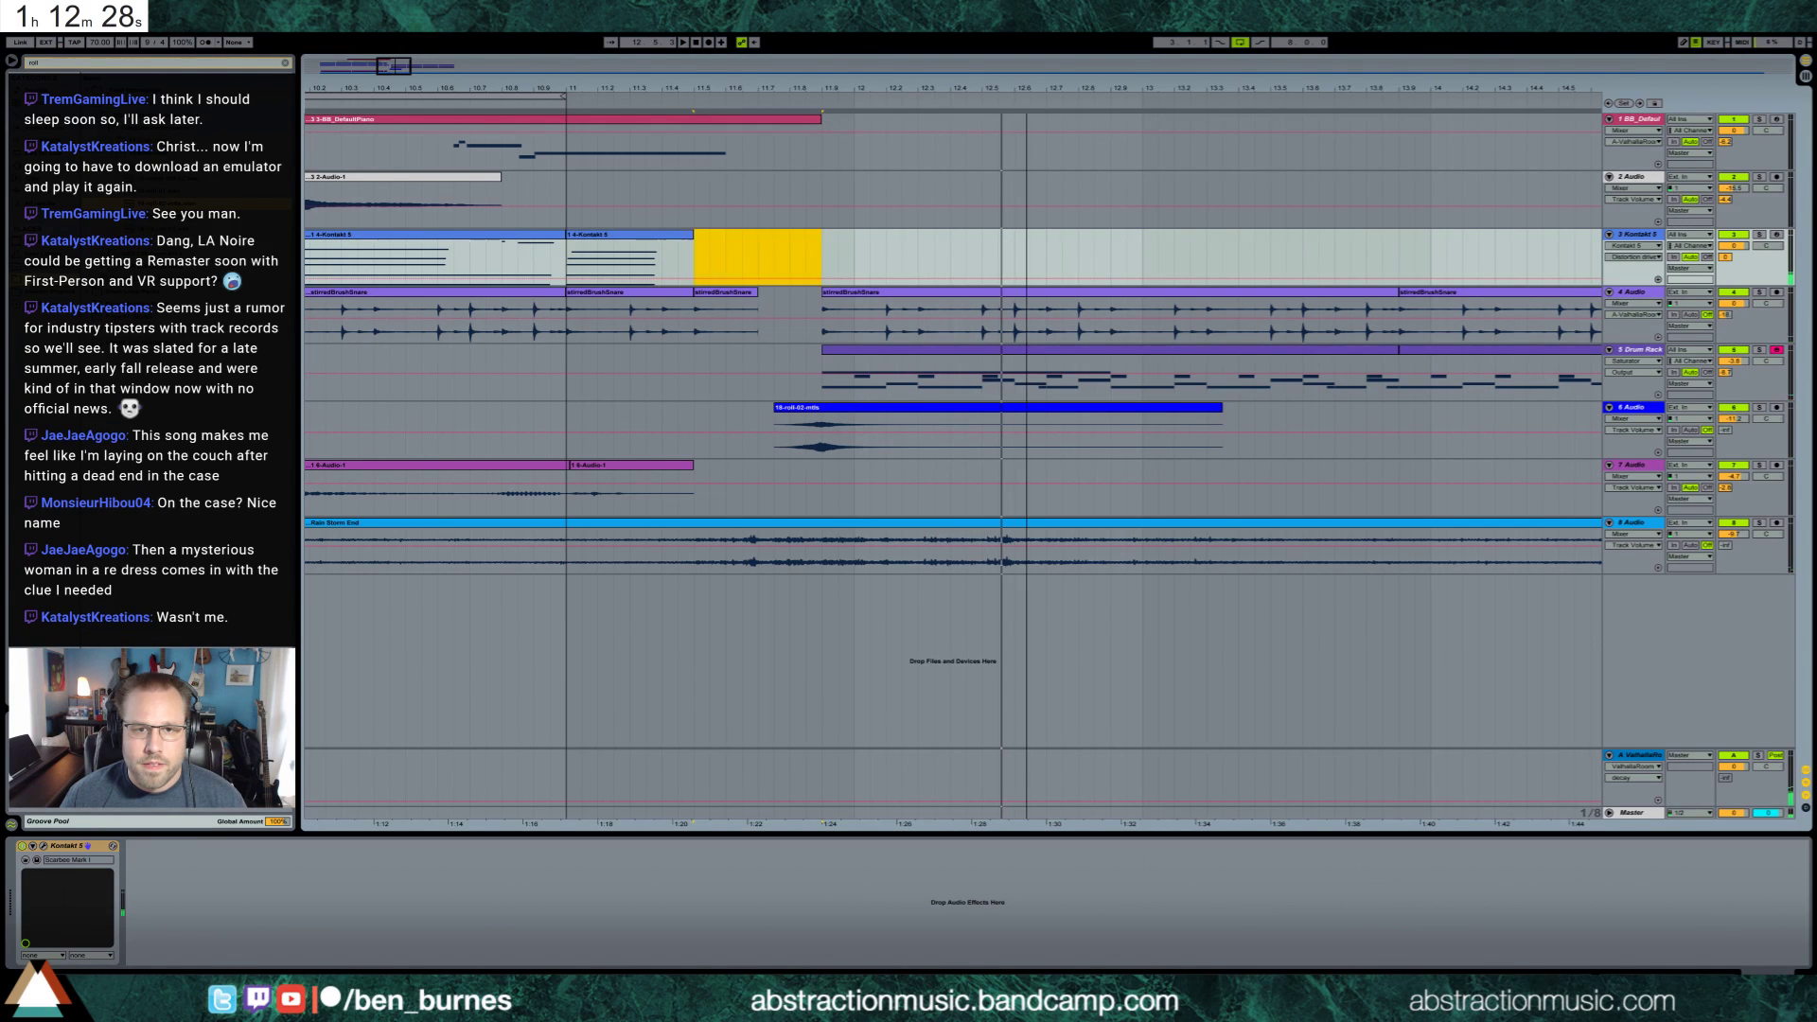
Move the copied brush snare clips, the drum clips and the roll clip together so that the drums enter at bar 12
drag(396, 55, 423, 45)
click(692, 296)
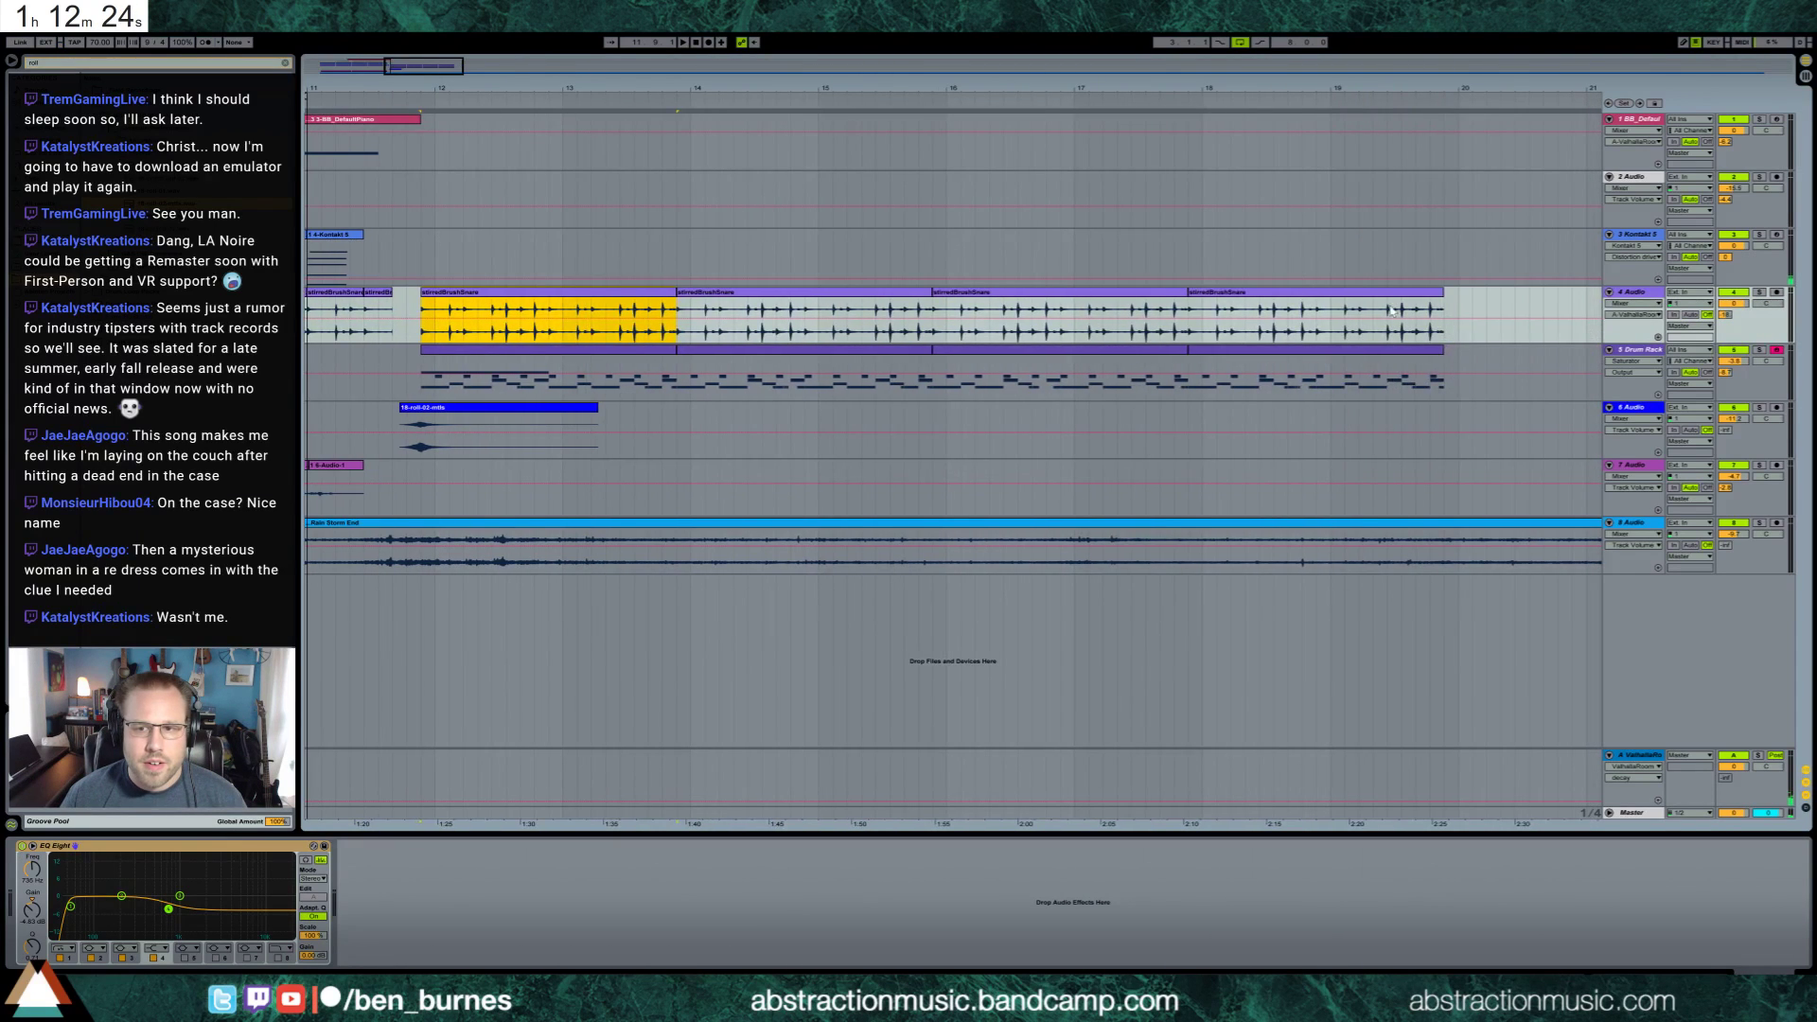
drag(933, 407, 394, 408)
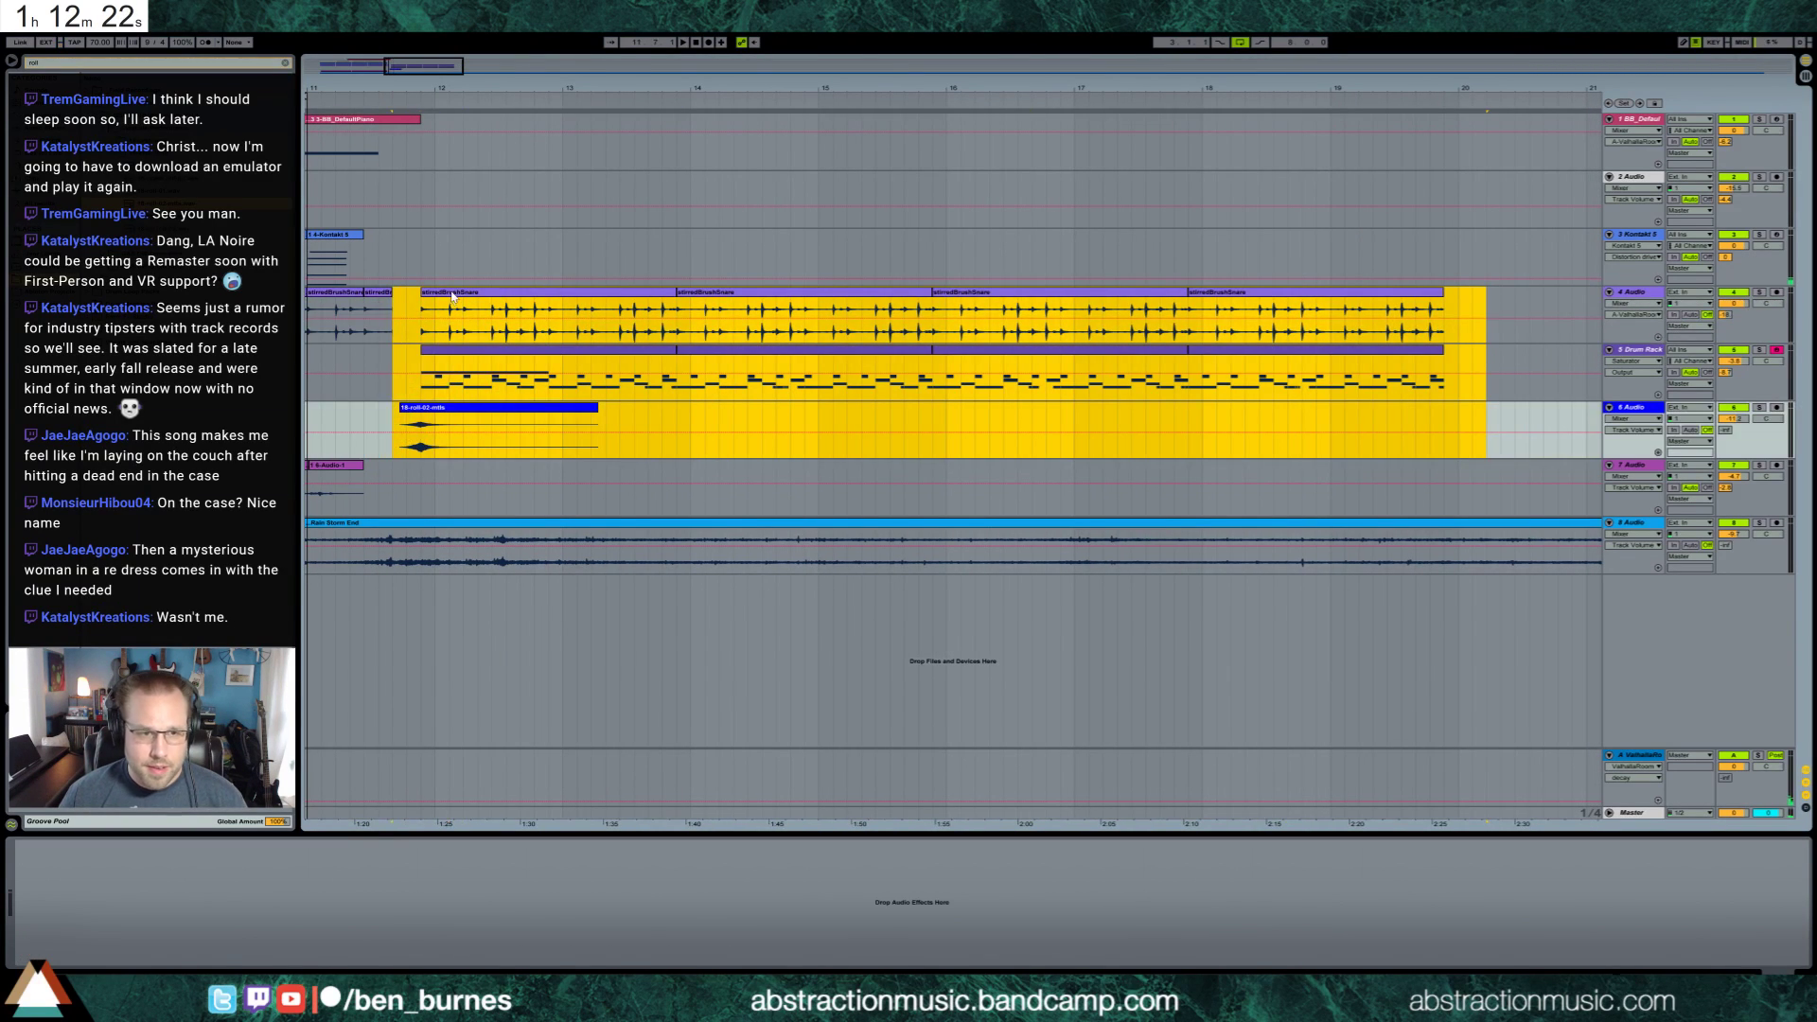
drag(453, 295, 477, 296)
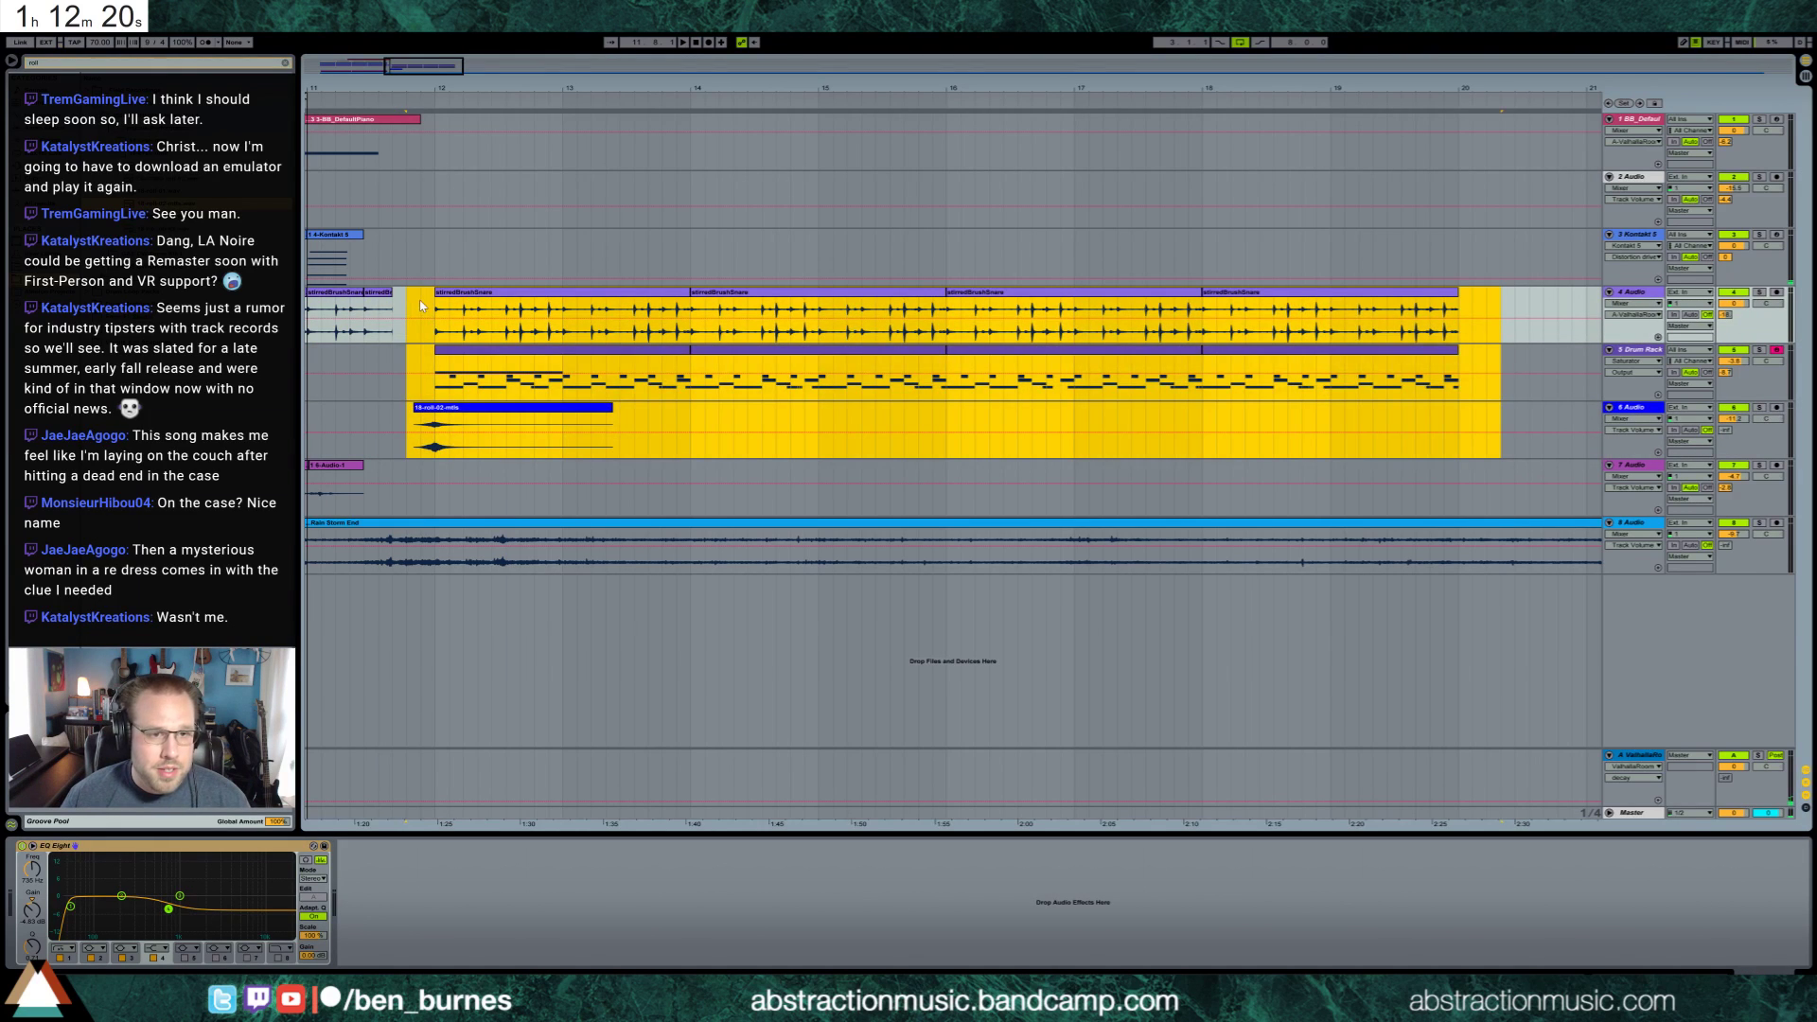
Audition the transition into the drum section from just before bar 12
click(421, 305)
scroll(553, 371, left, 3)
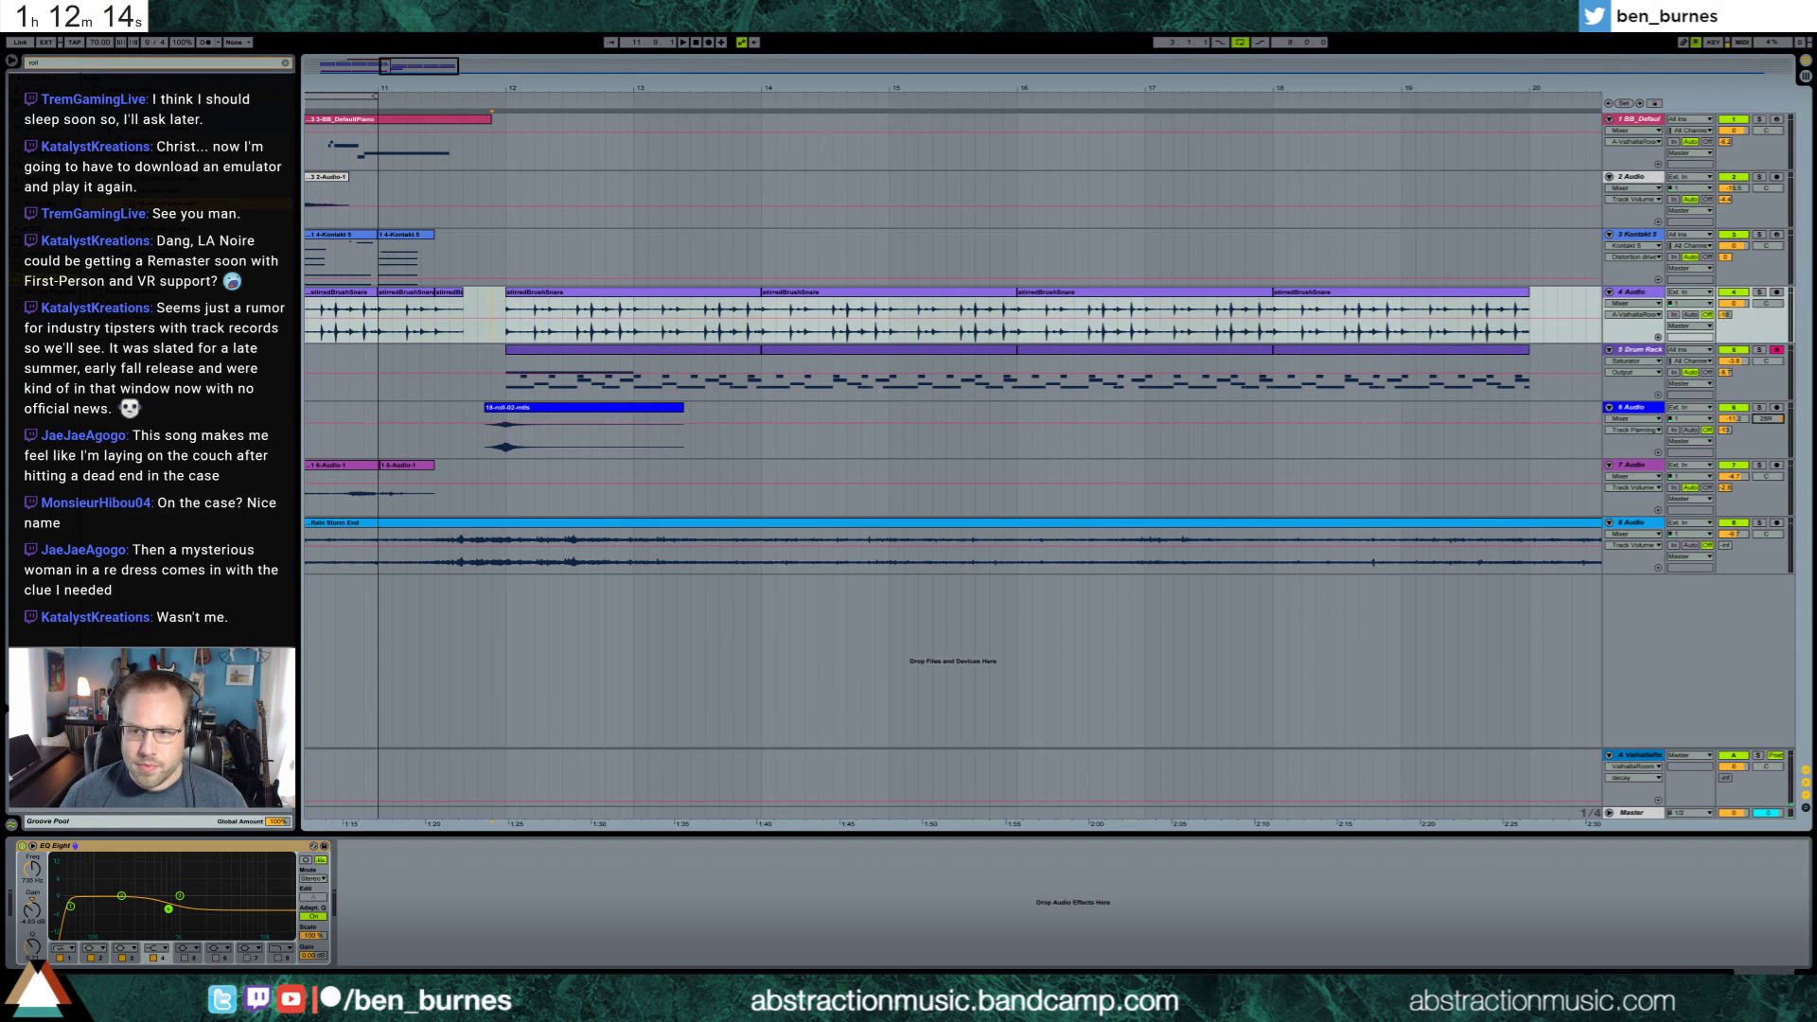
click(483, 369)
key(space)
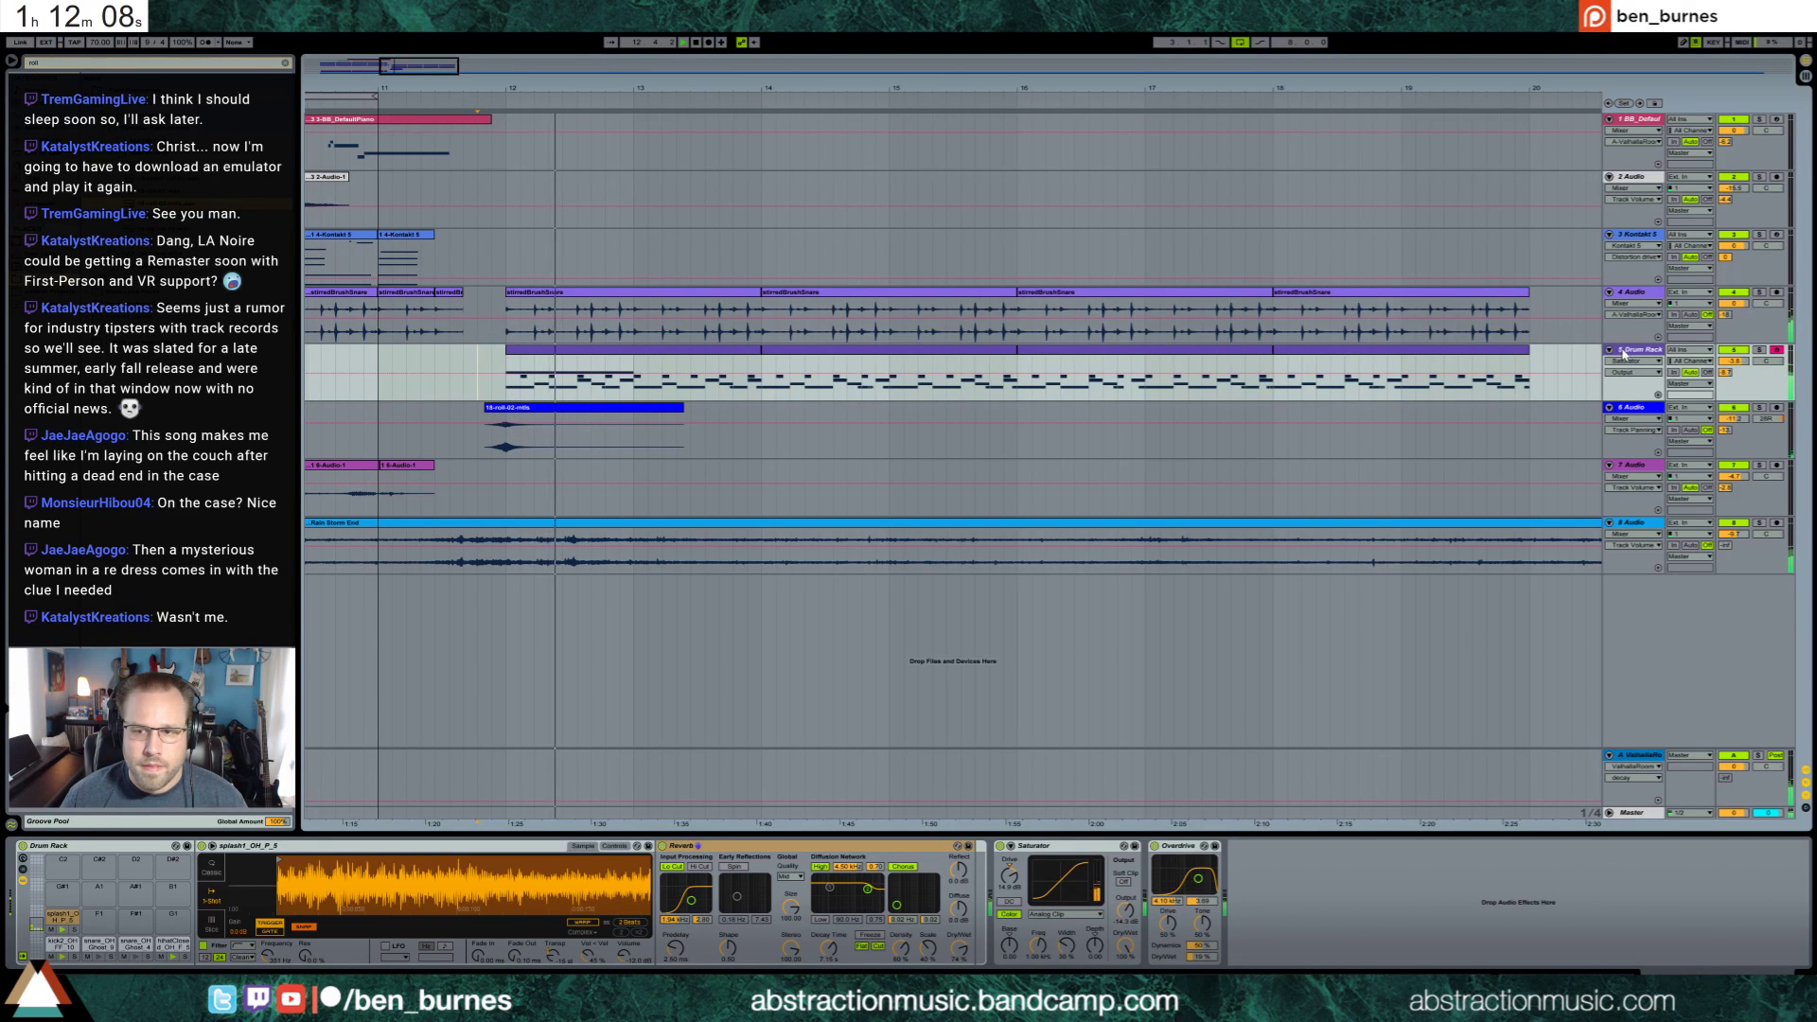
Show the Drum Rack's chain list and adjust the panning of the ghost snare and closed hi-hat chains
click(38, 886)
click(38, 886)
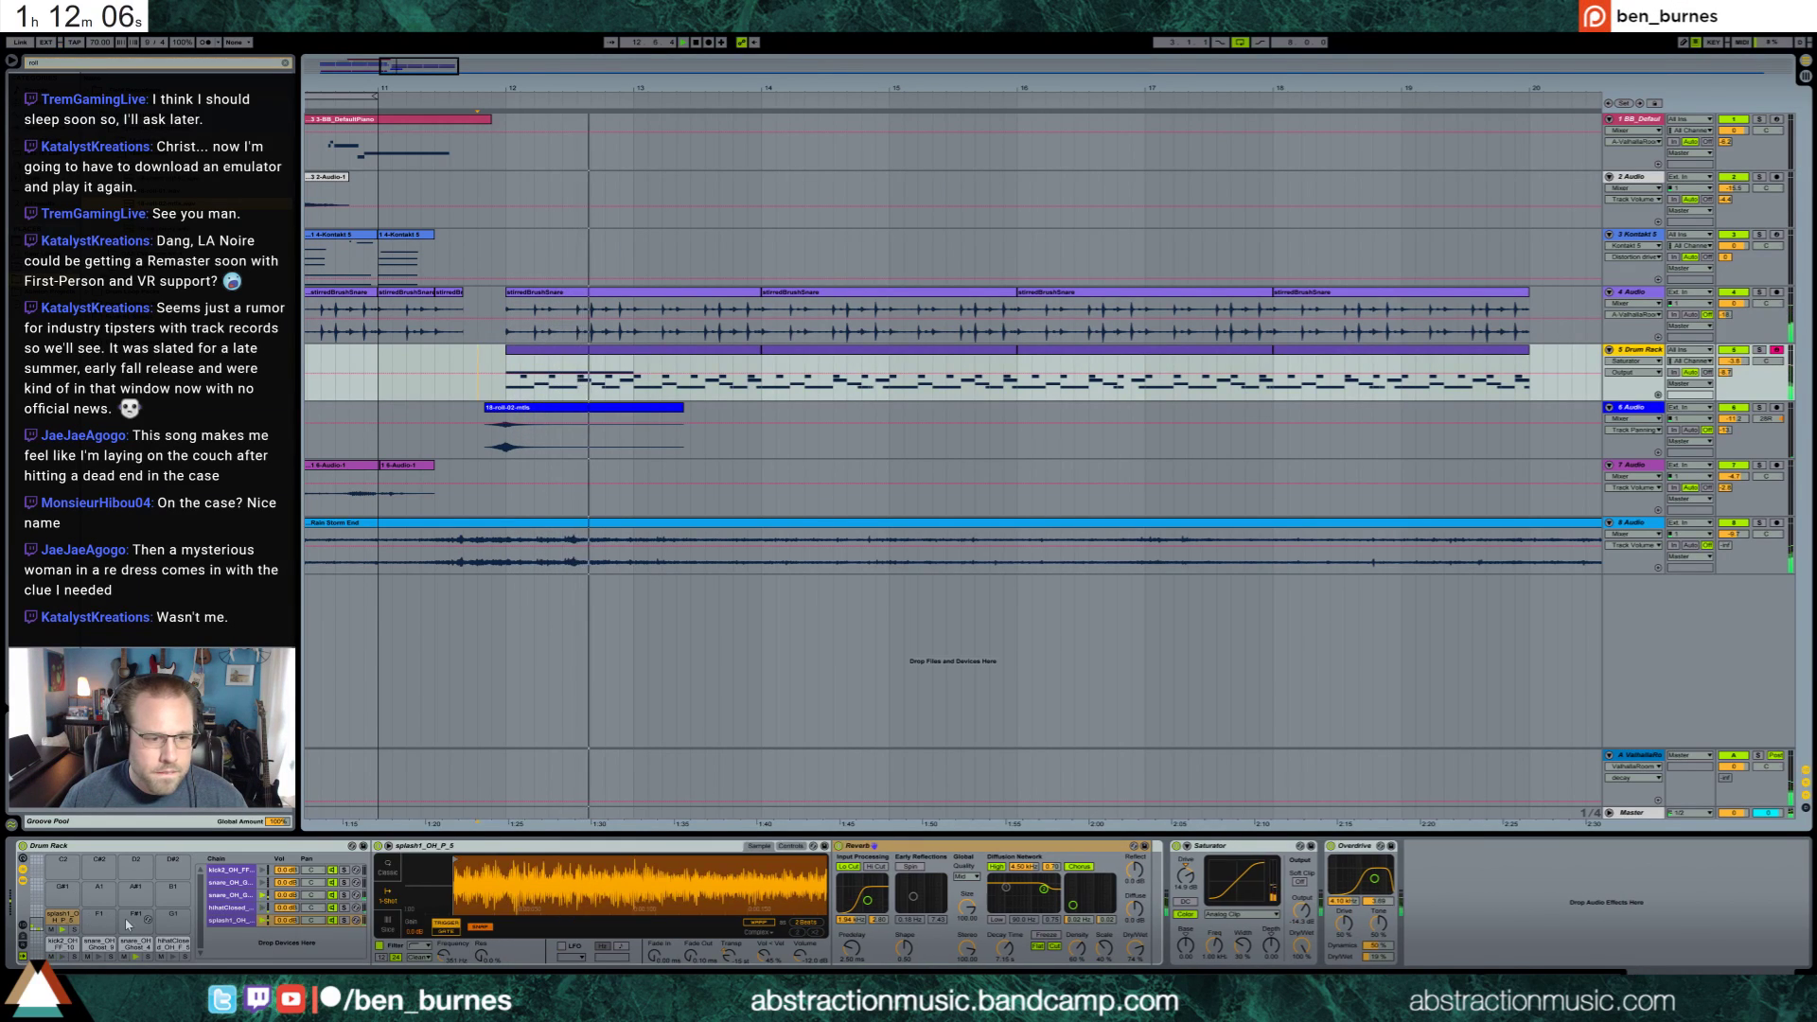
click(230, 882)
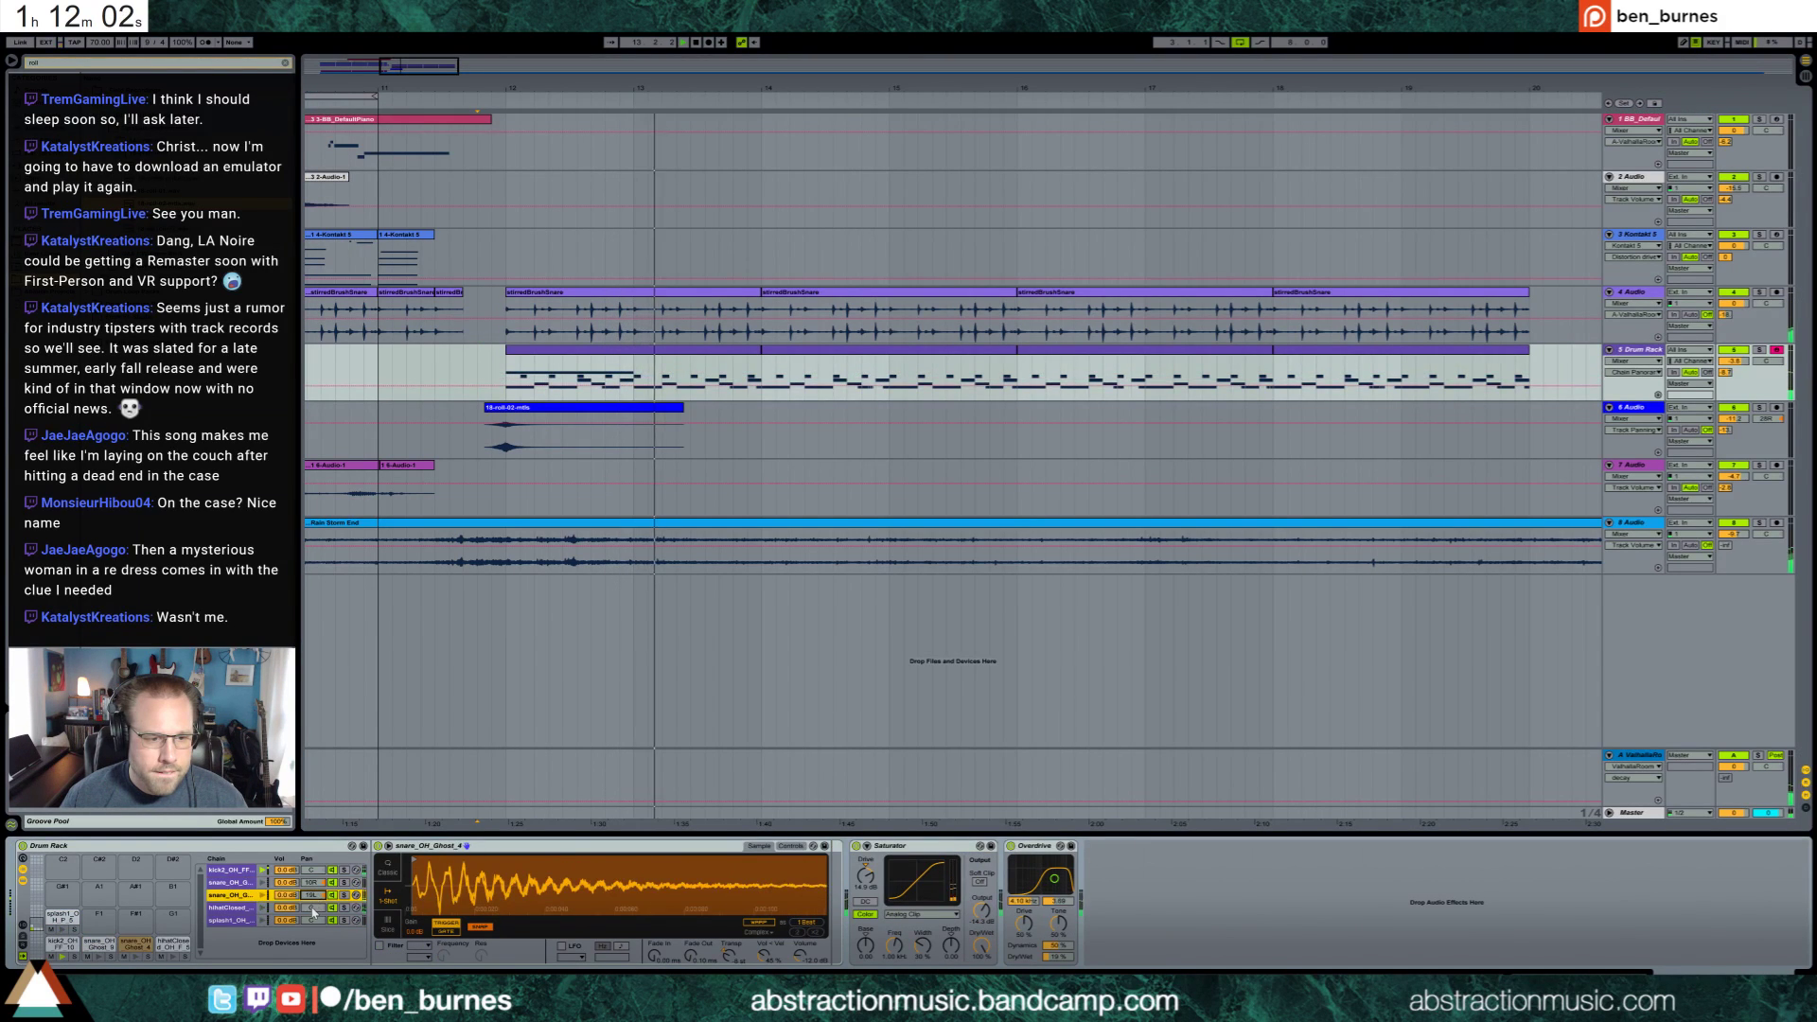
click(230, 908)
drag(310, 907, 319, 913)
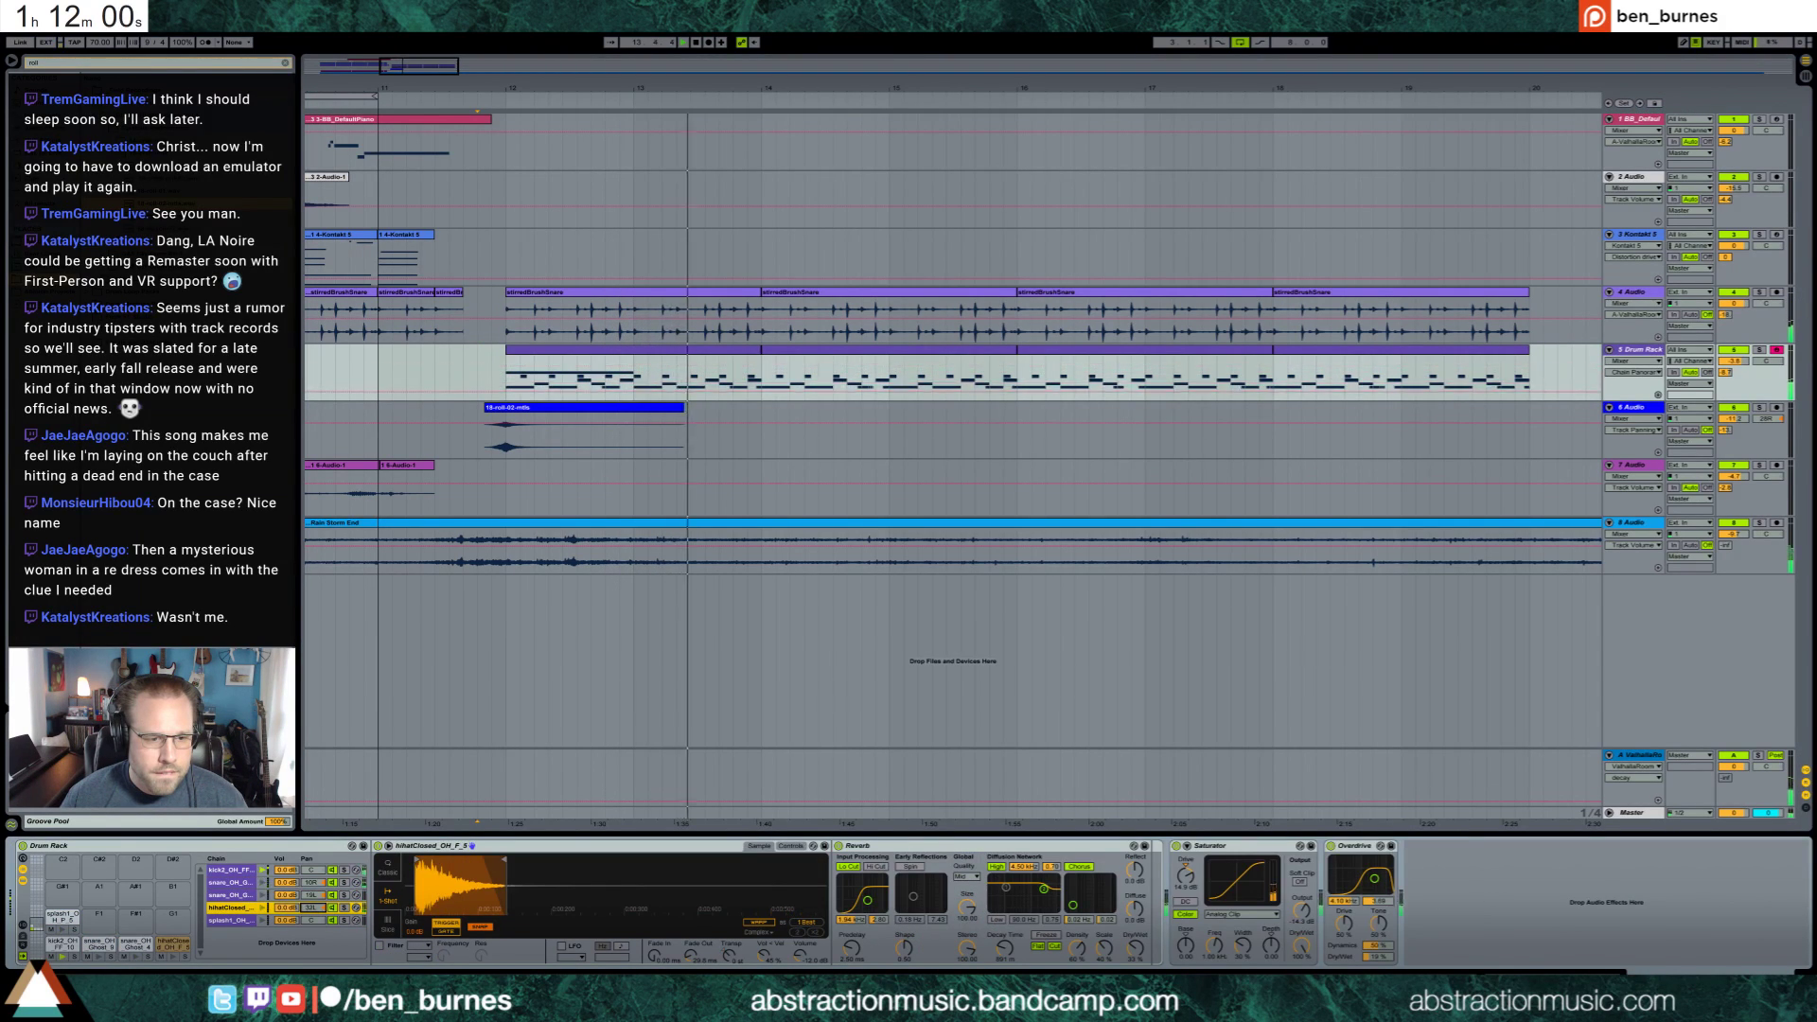
Inspect the devices on the Drum Rack's splash and kick chains while the drum section plays
click(317, 920)
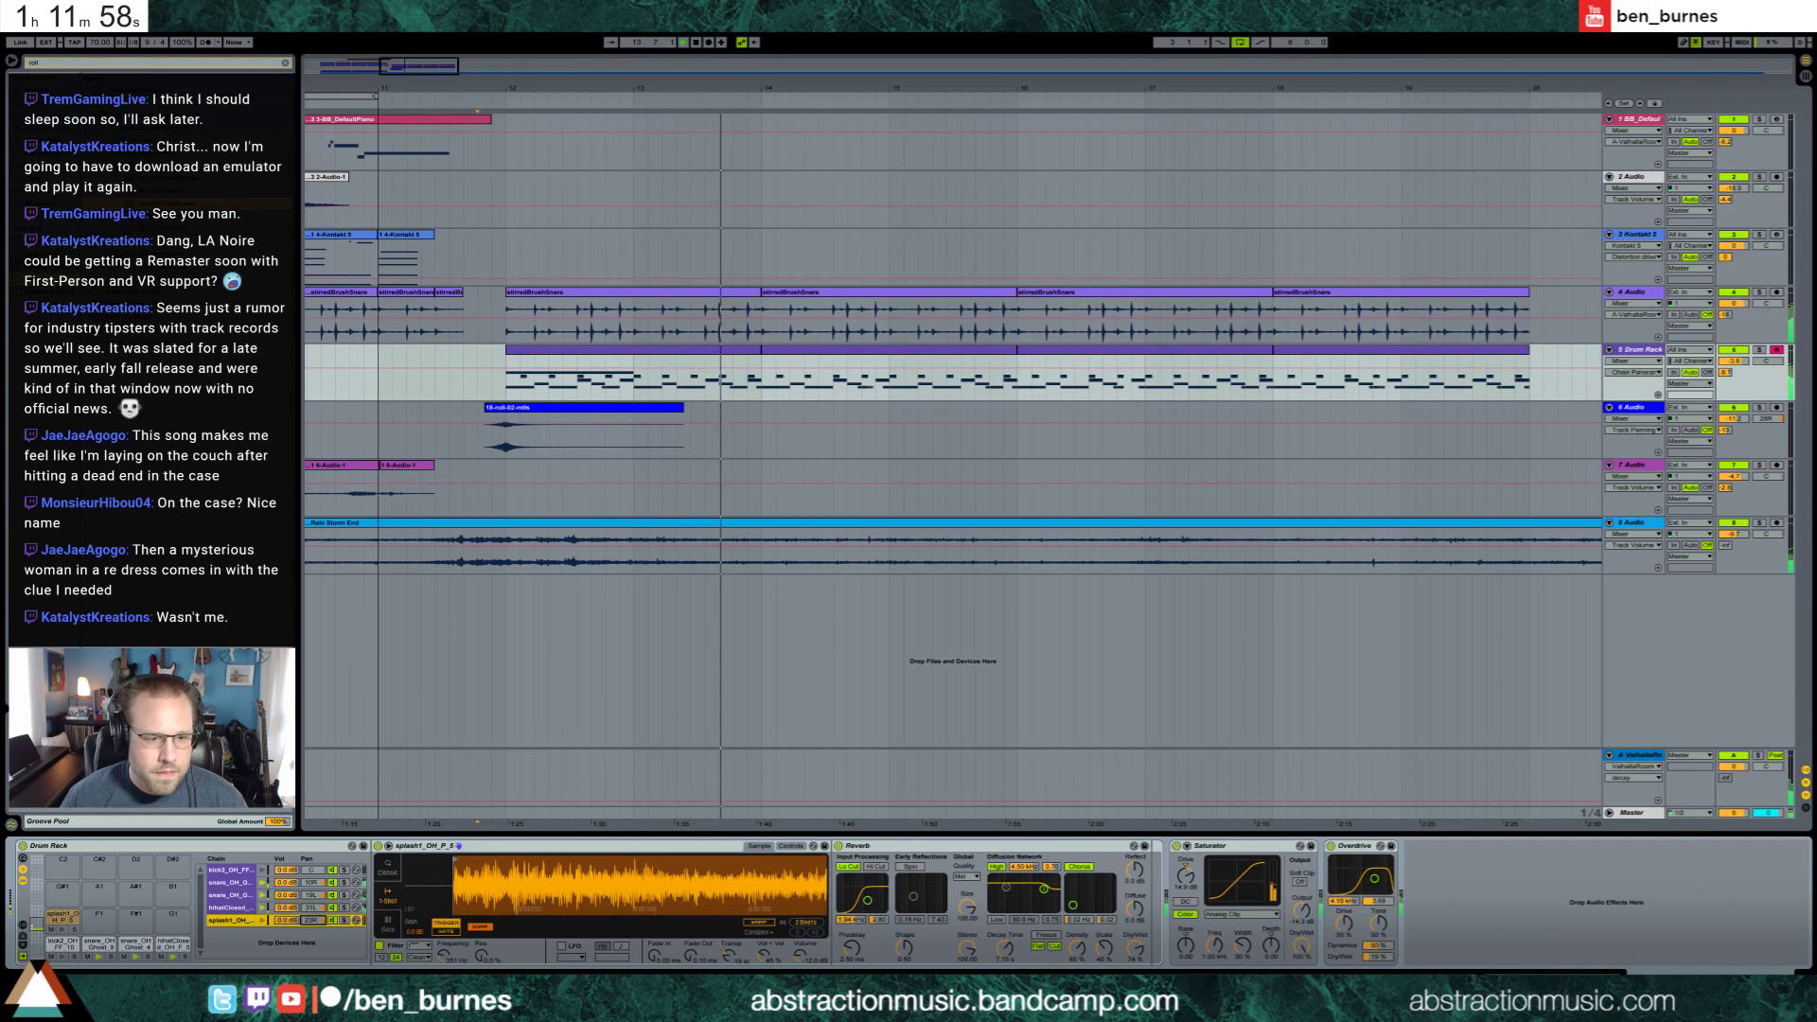
click(315, 870)
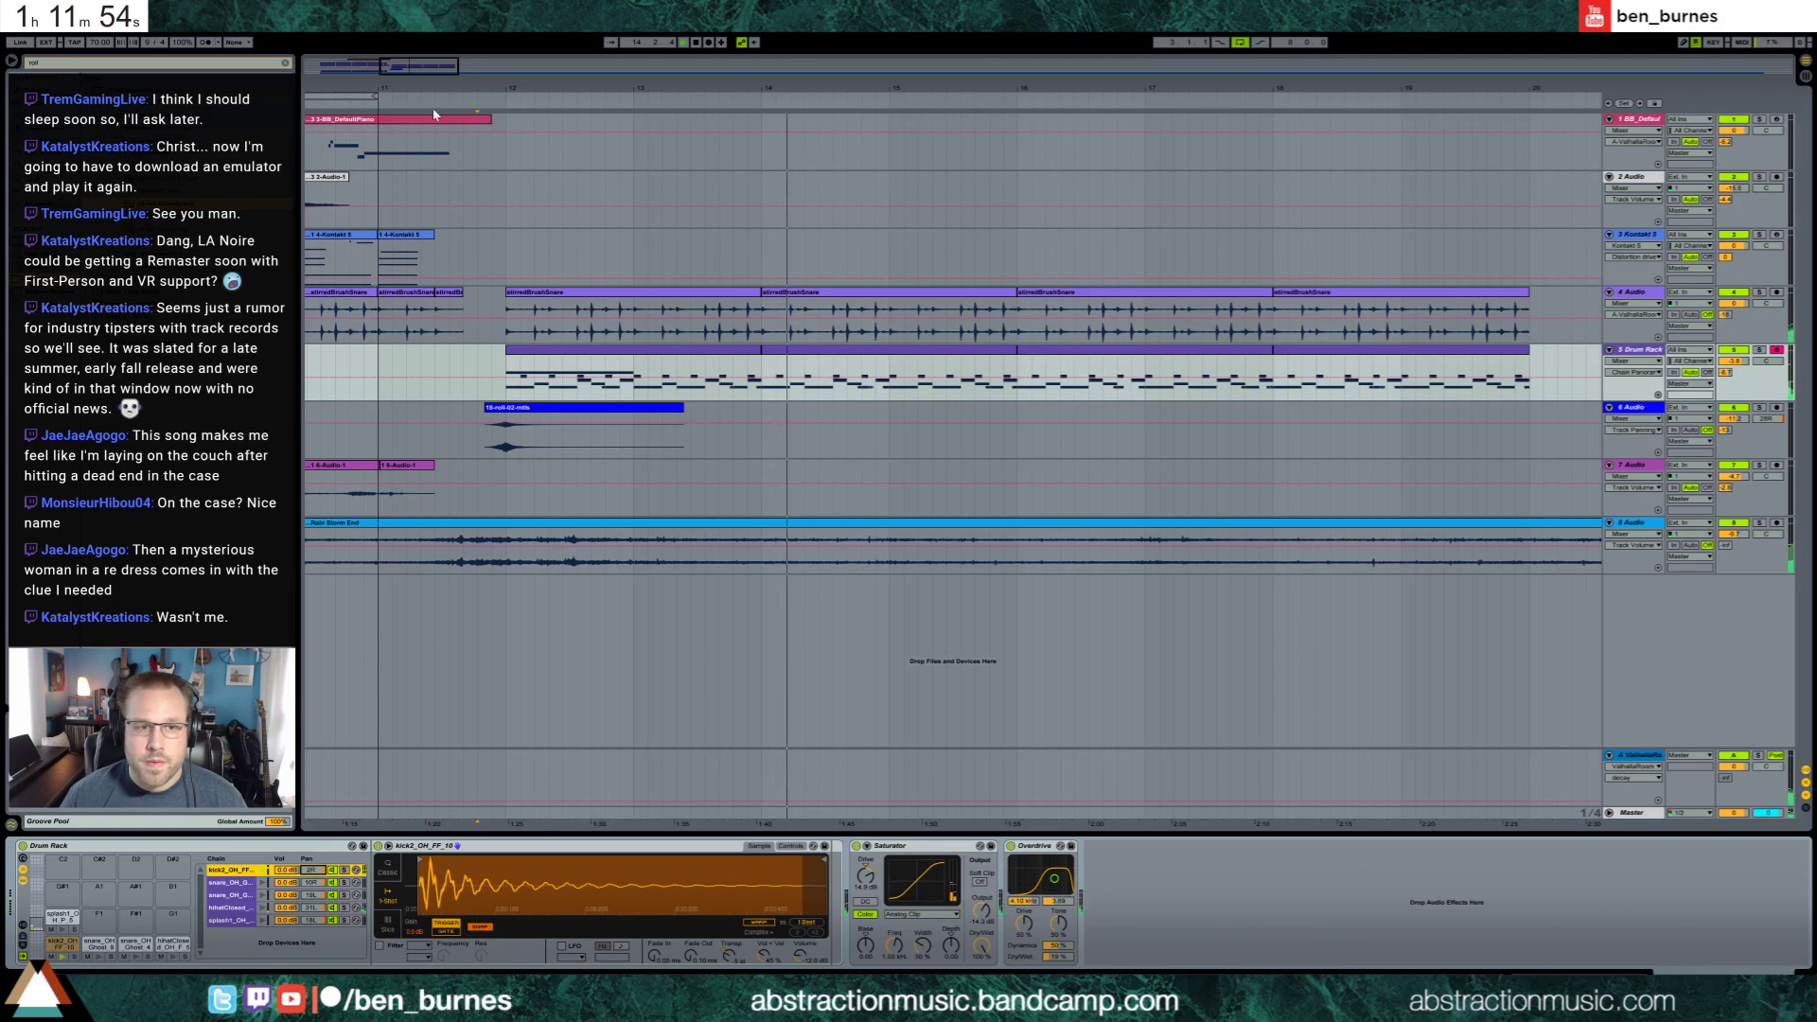
drag(435, 66, 422, 25)
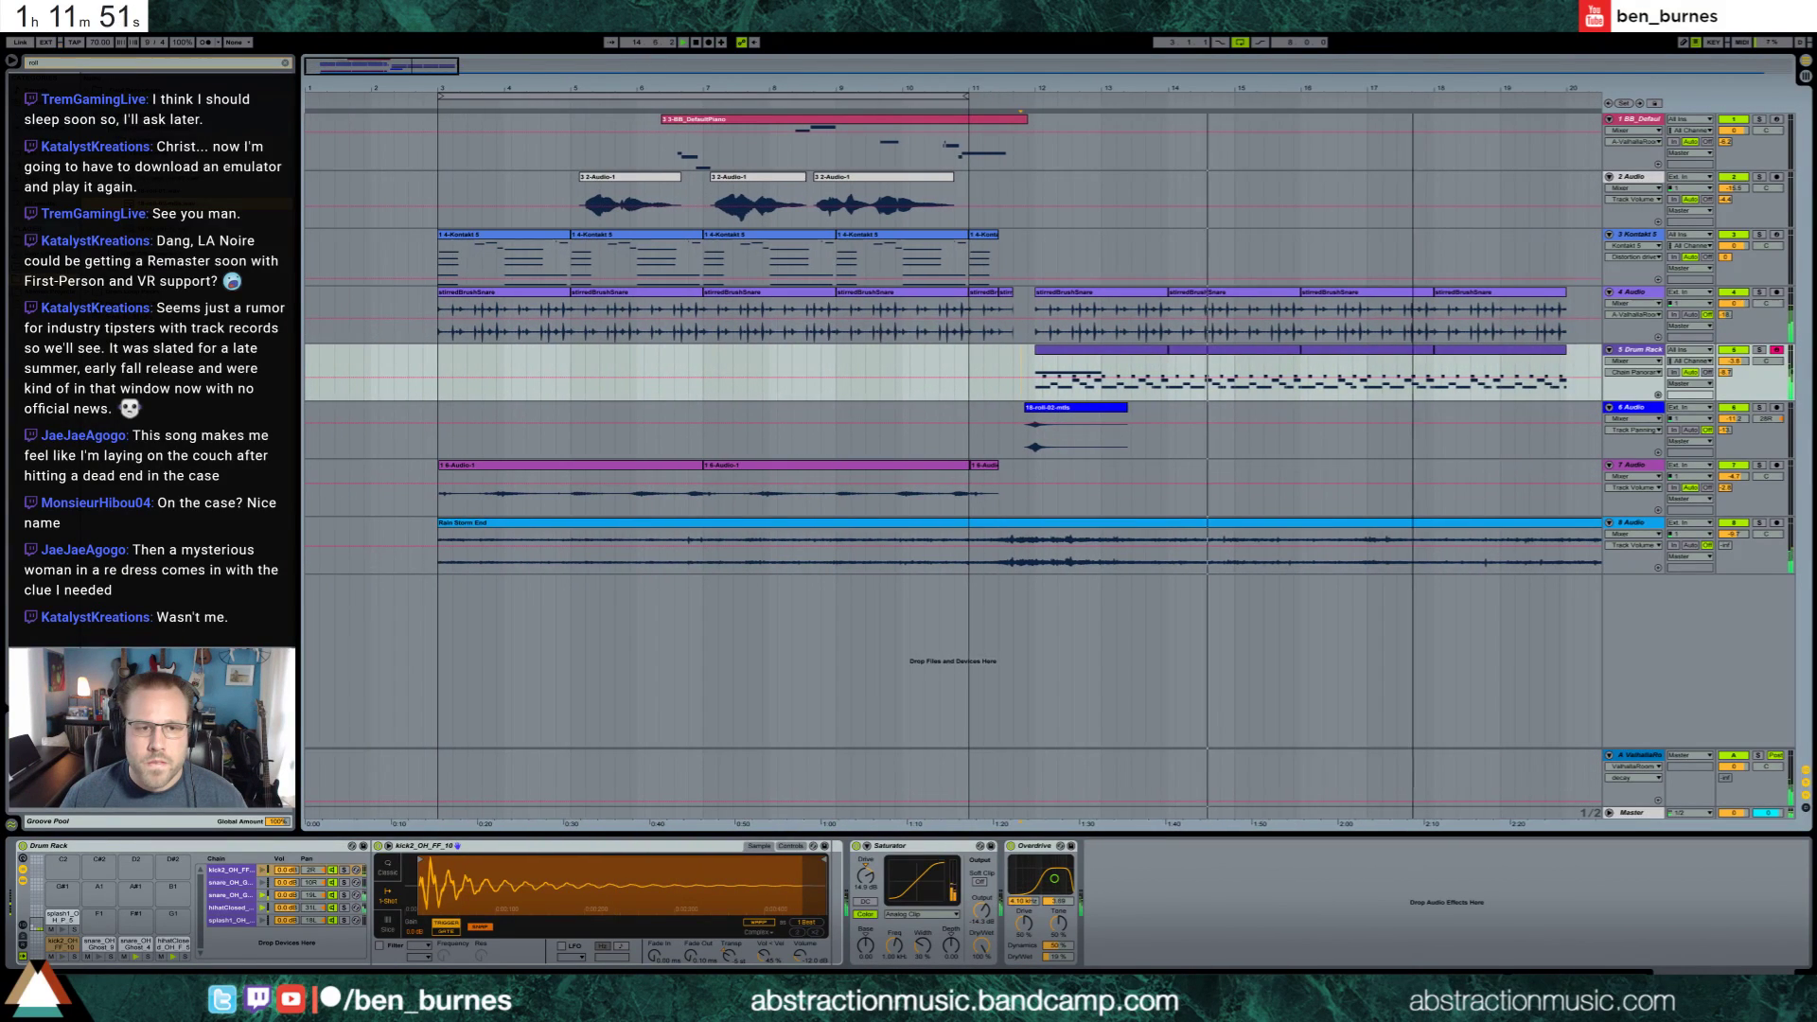
In the Kontakt clip at bar 5, add short grace notes ahead of the first two melody notes between the chords, and play it
click(1030, 245)
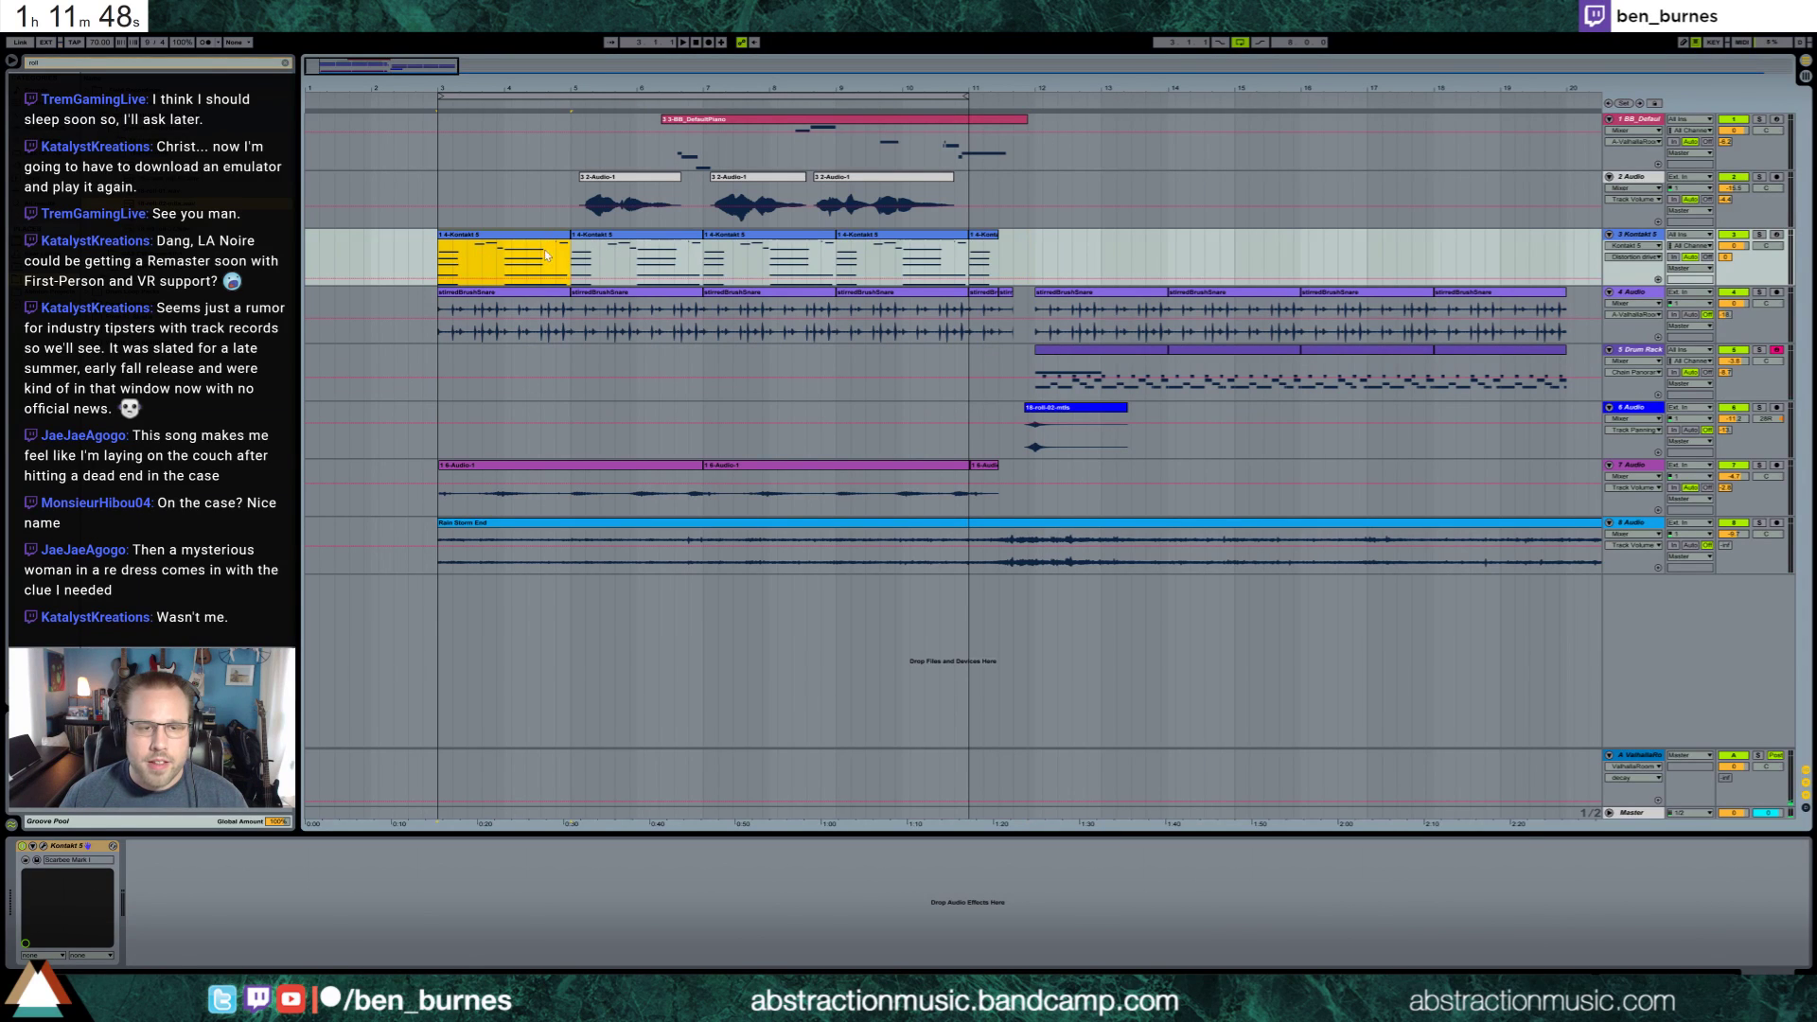
double_click(608, 242)
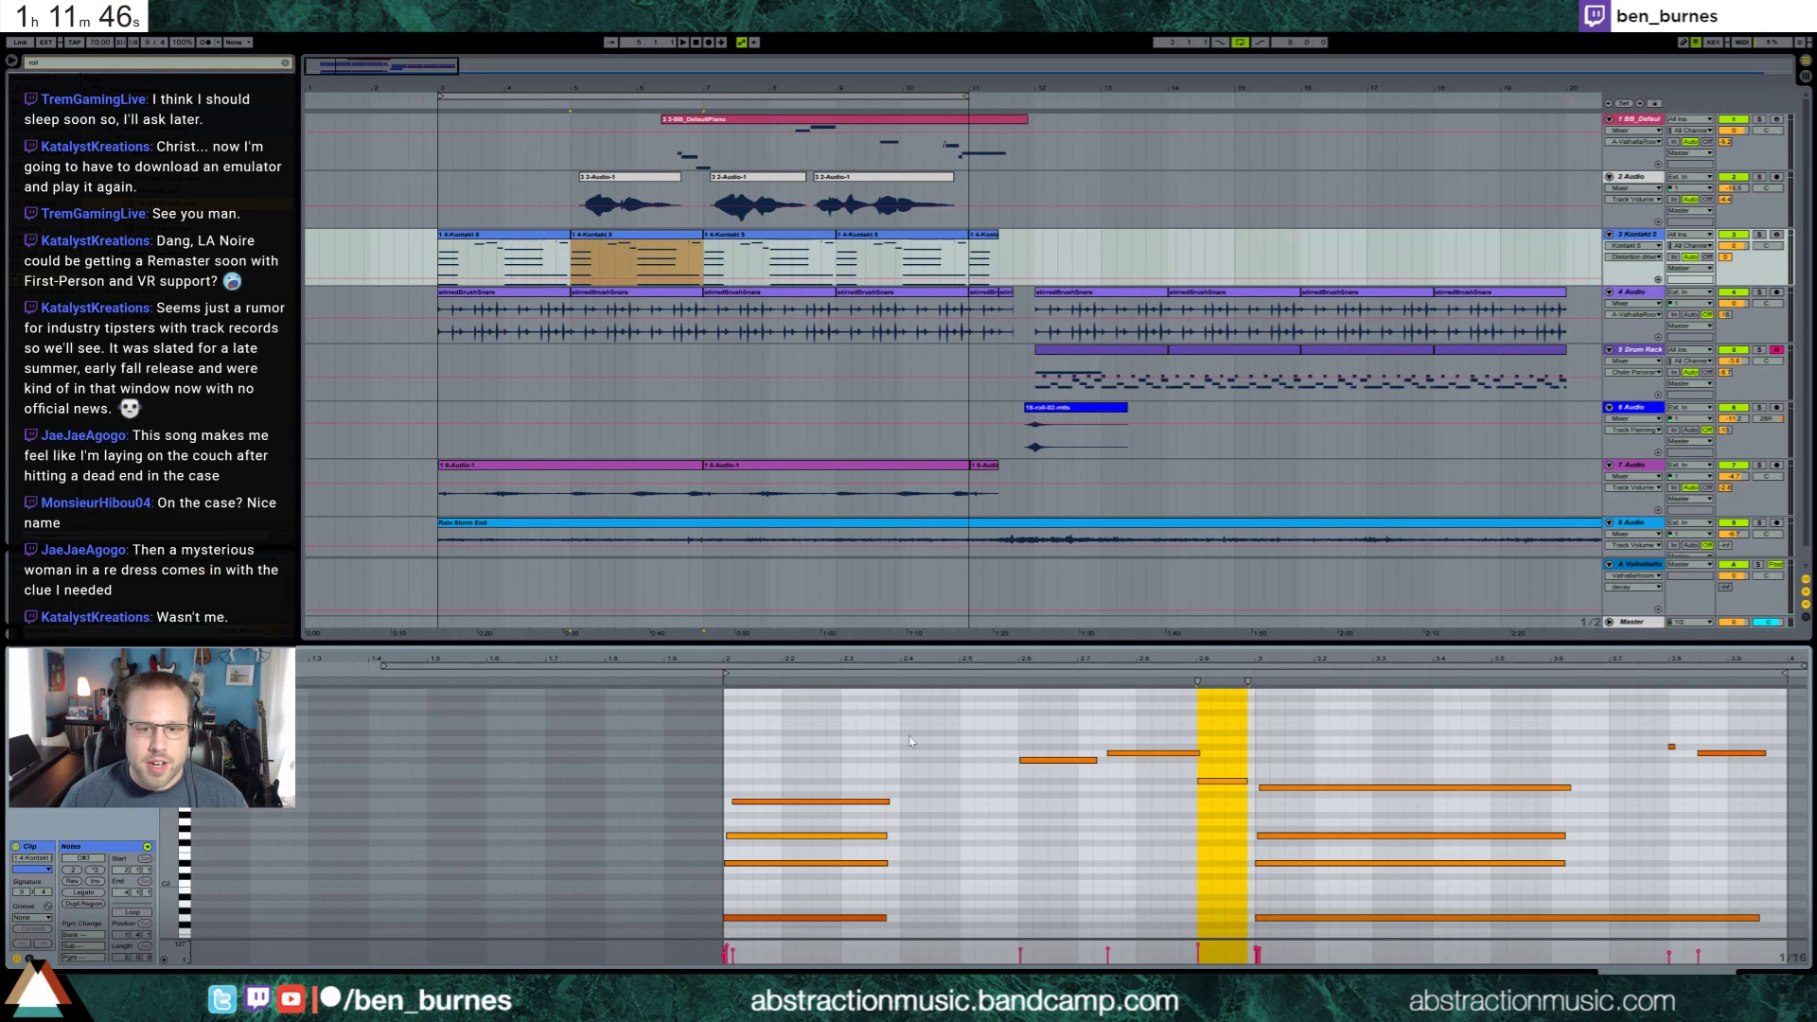
click(1078, 765)
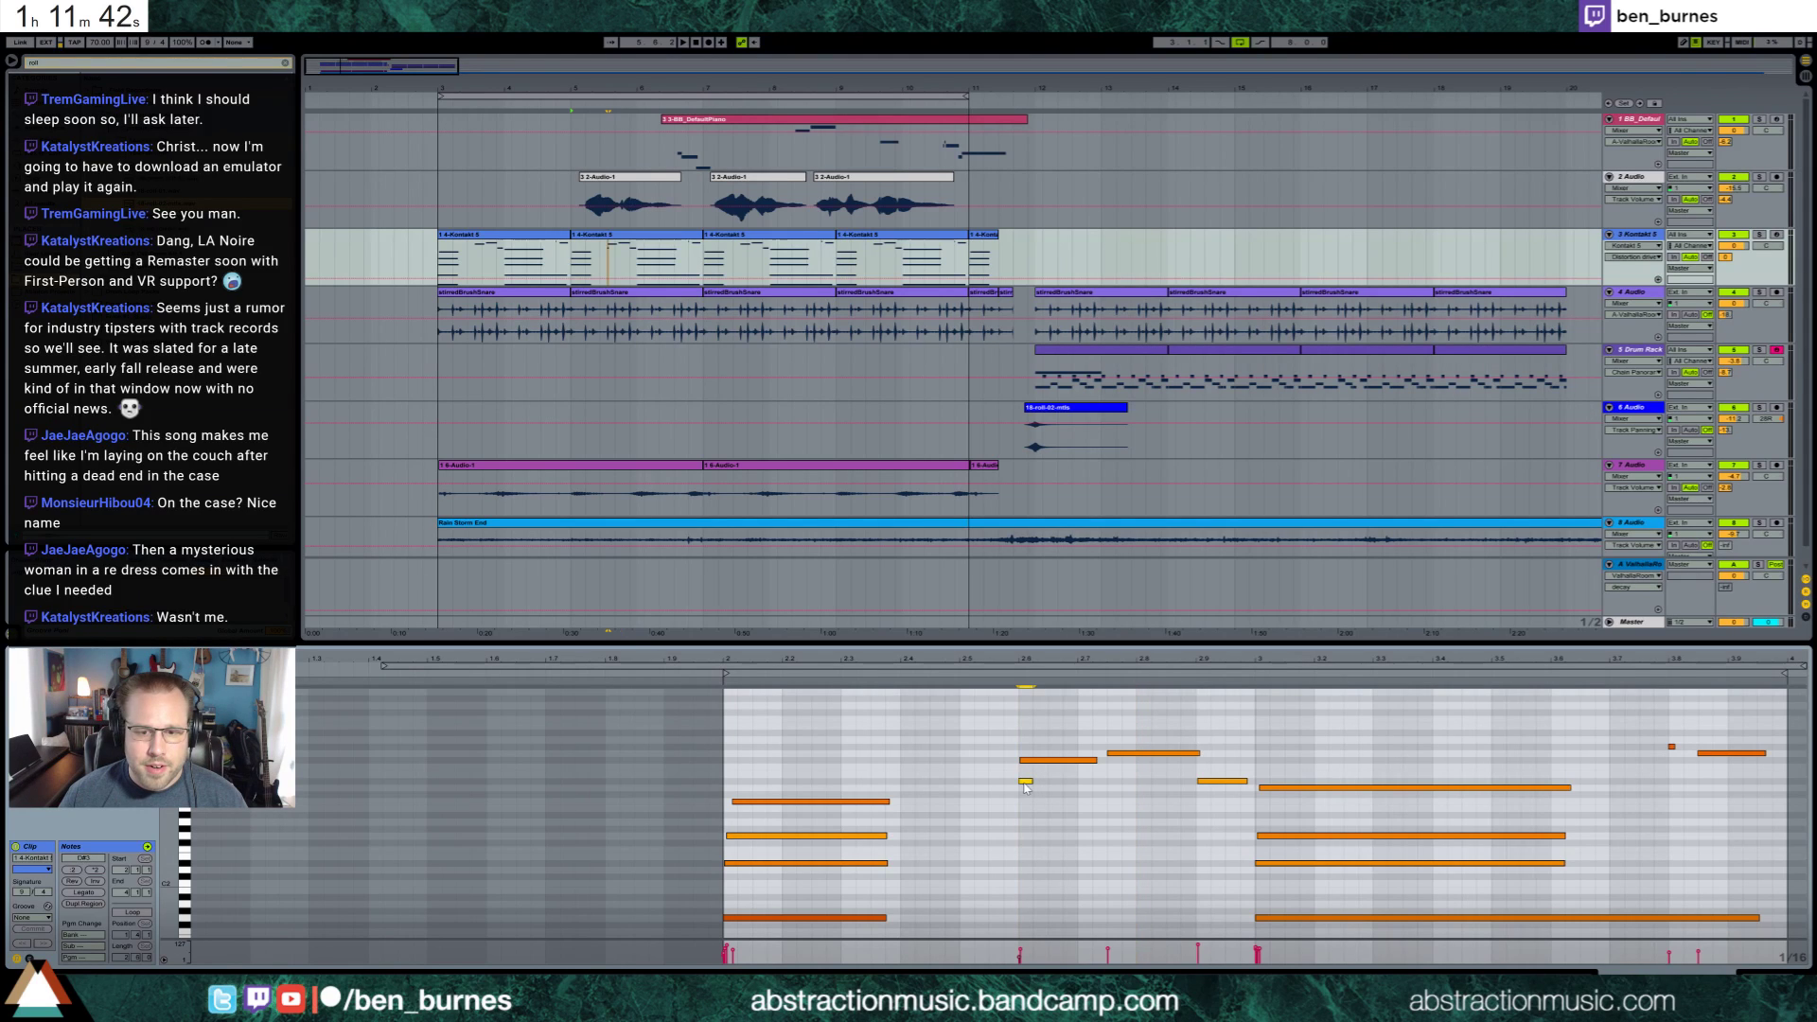
drag(1020, 760, 1030, 762)
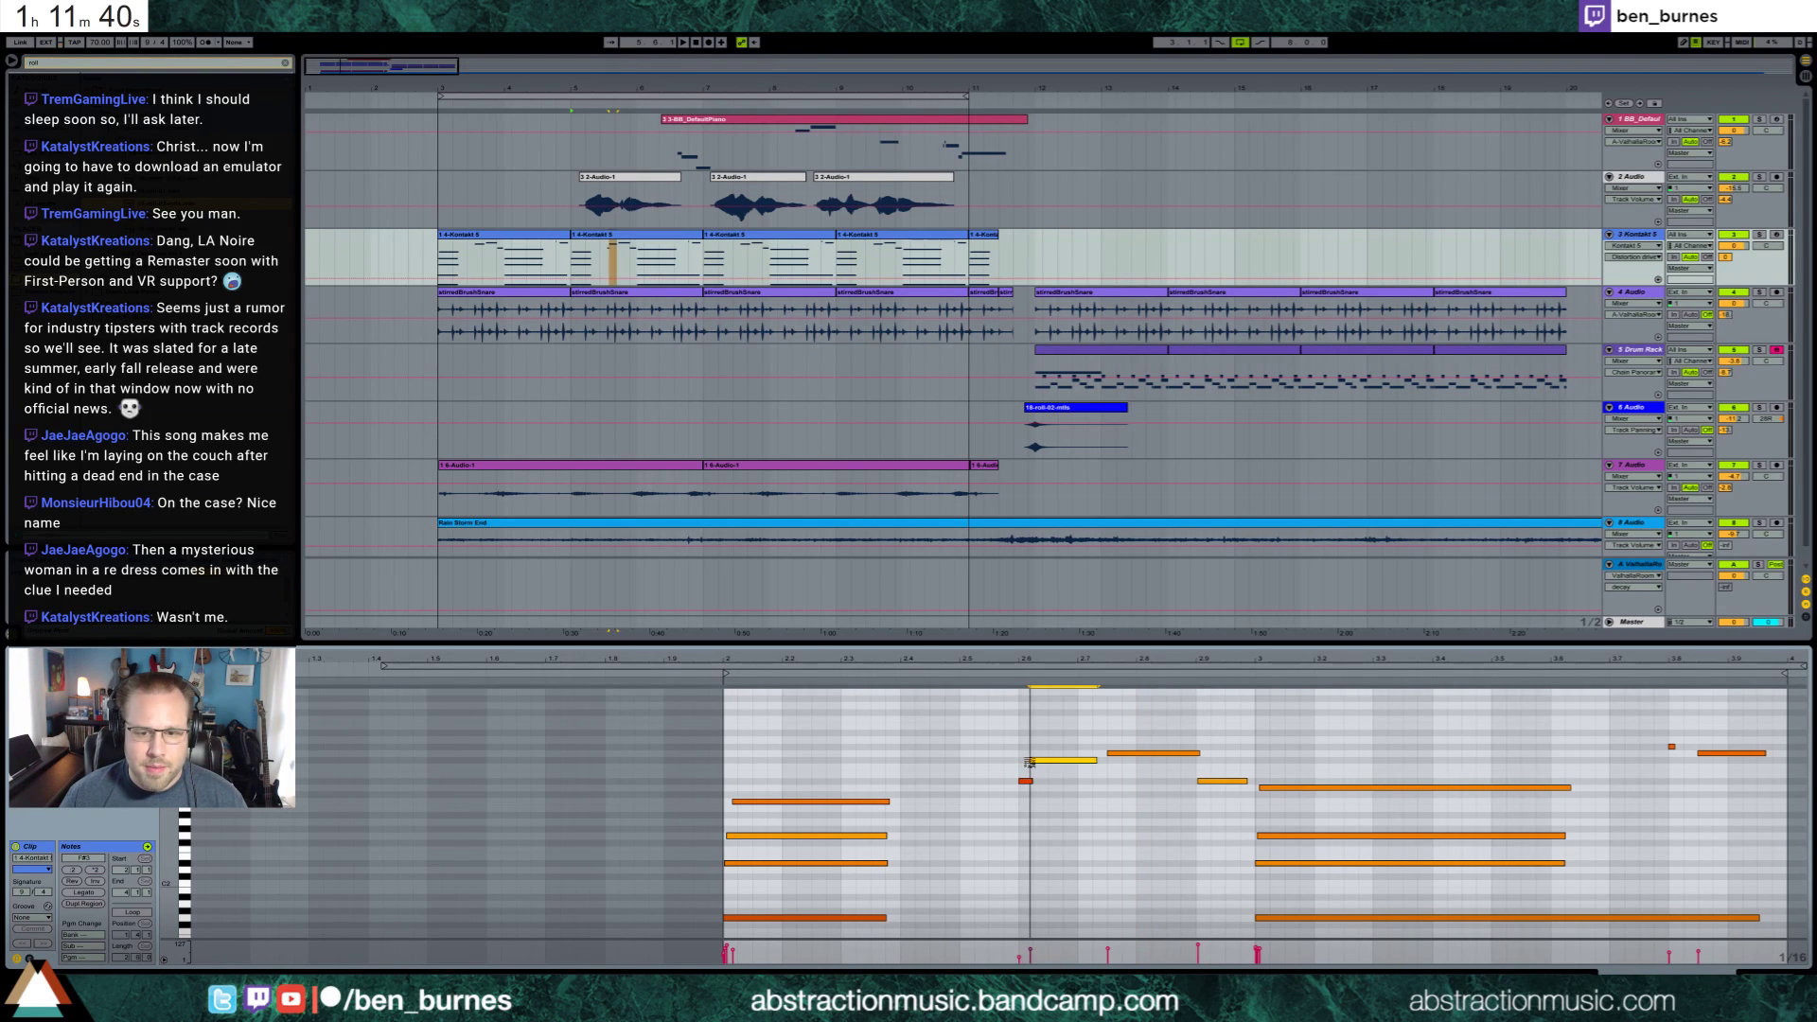
mouse_move(1200, 753)
mouse_down()
mouse_move(1117, 748)
mouse_move(1202, 754)
mouse_up()
click(767, 676)
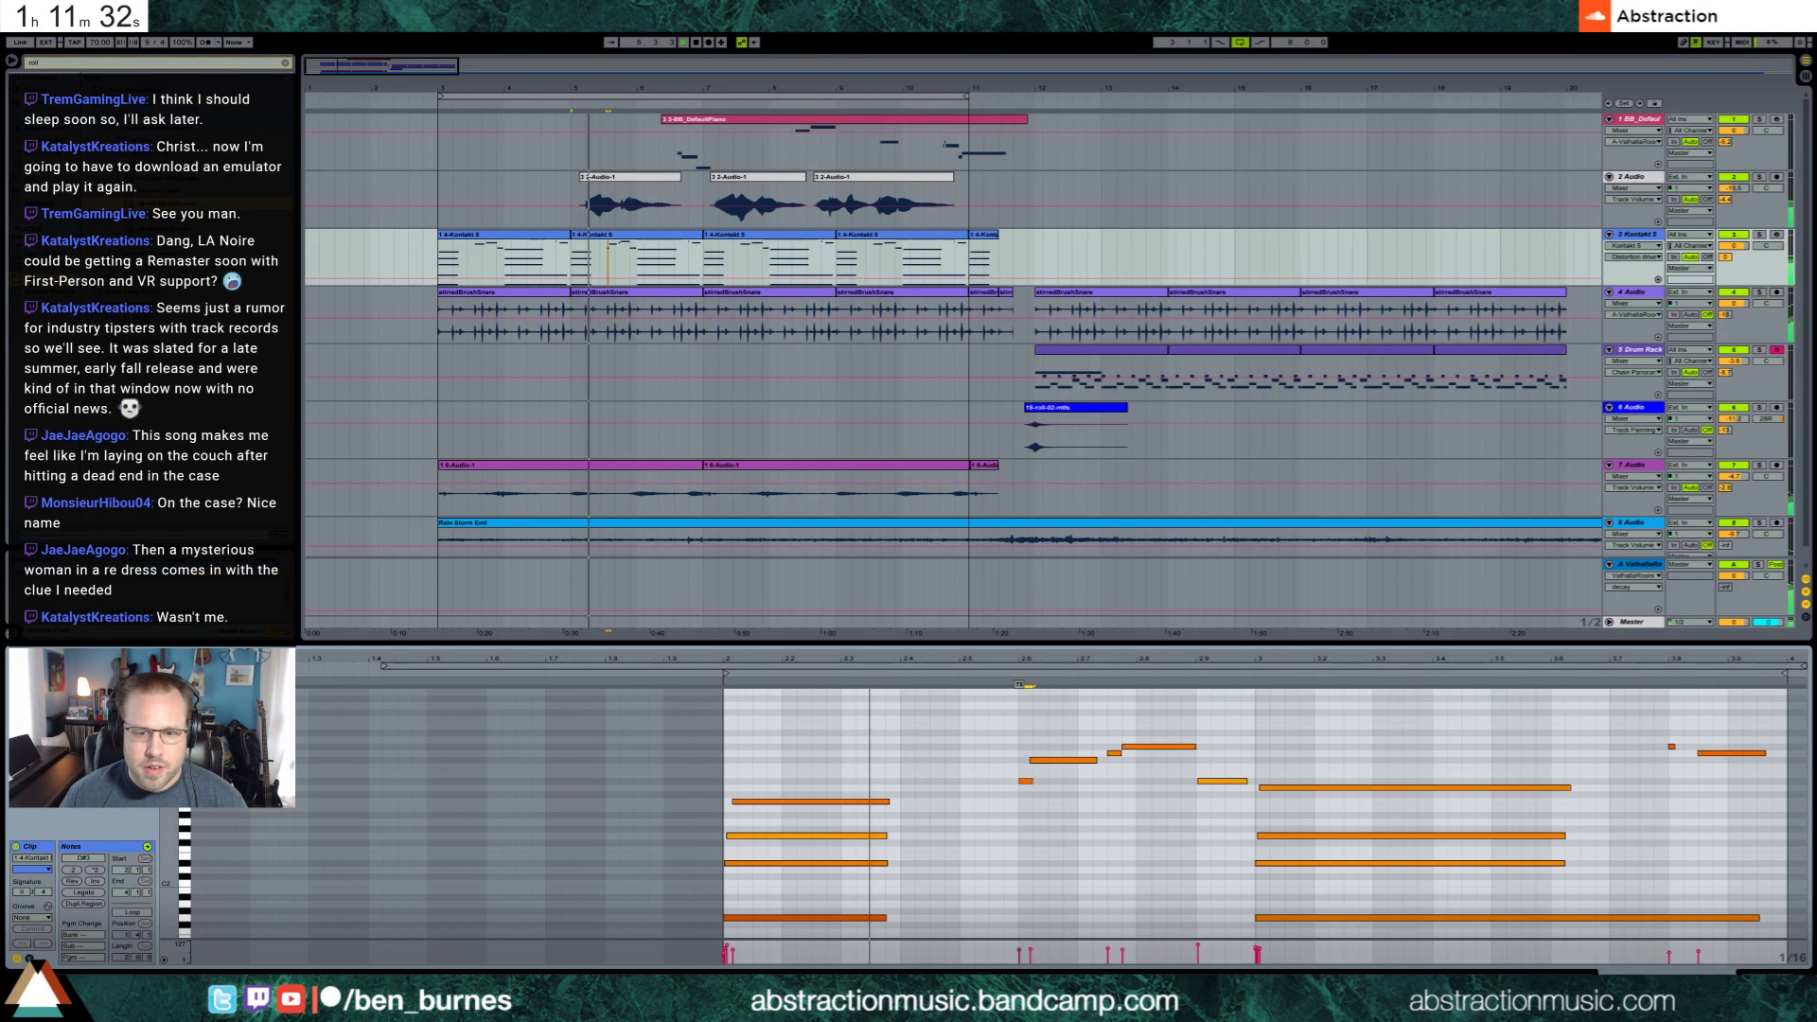
Lengthen the bar 5 clip's grace notes into full melody notes, retime the notes leading into the second chord, and play the phrase
click(1071, 817)
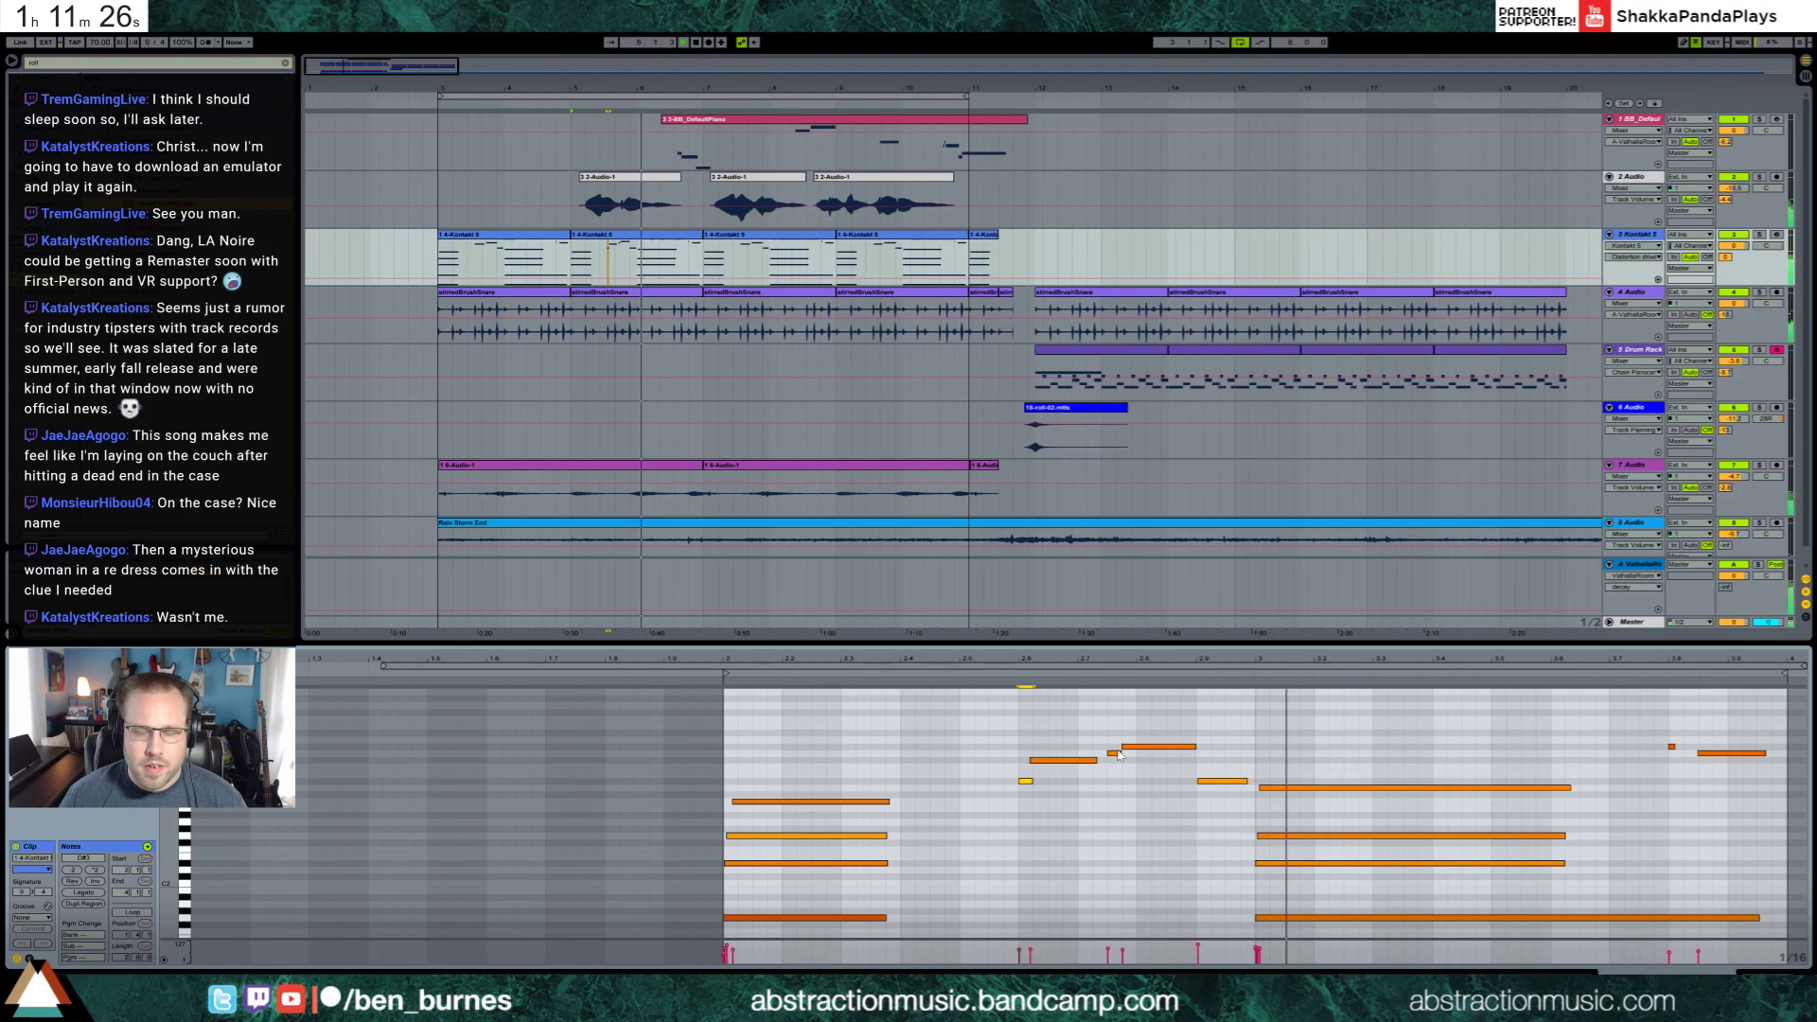
drag(1121, 753, 1142, 757)
mouse_move(1025, 781)
mouse_down()
mouse_move(994, 782)
mouse_move(1015, 784)
mouse_up()
click(1031, 760)
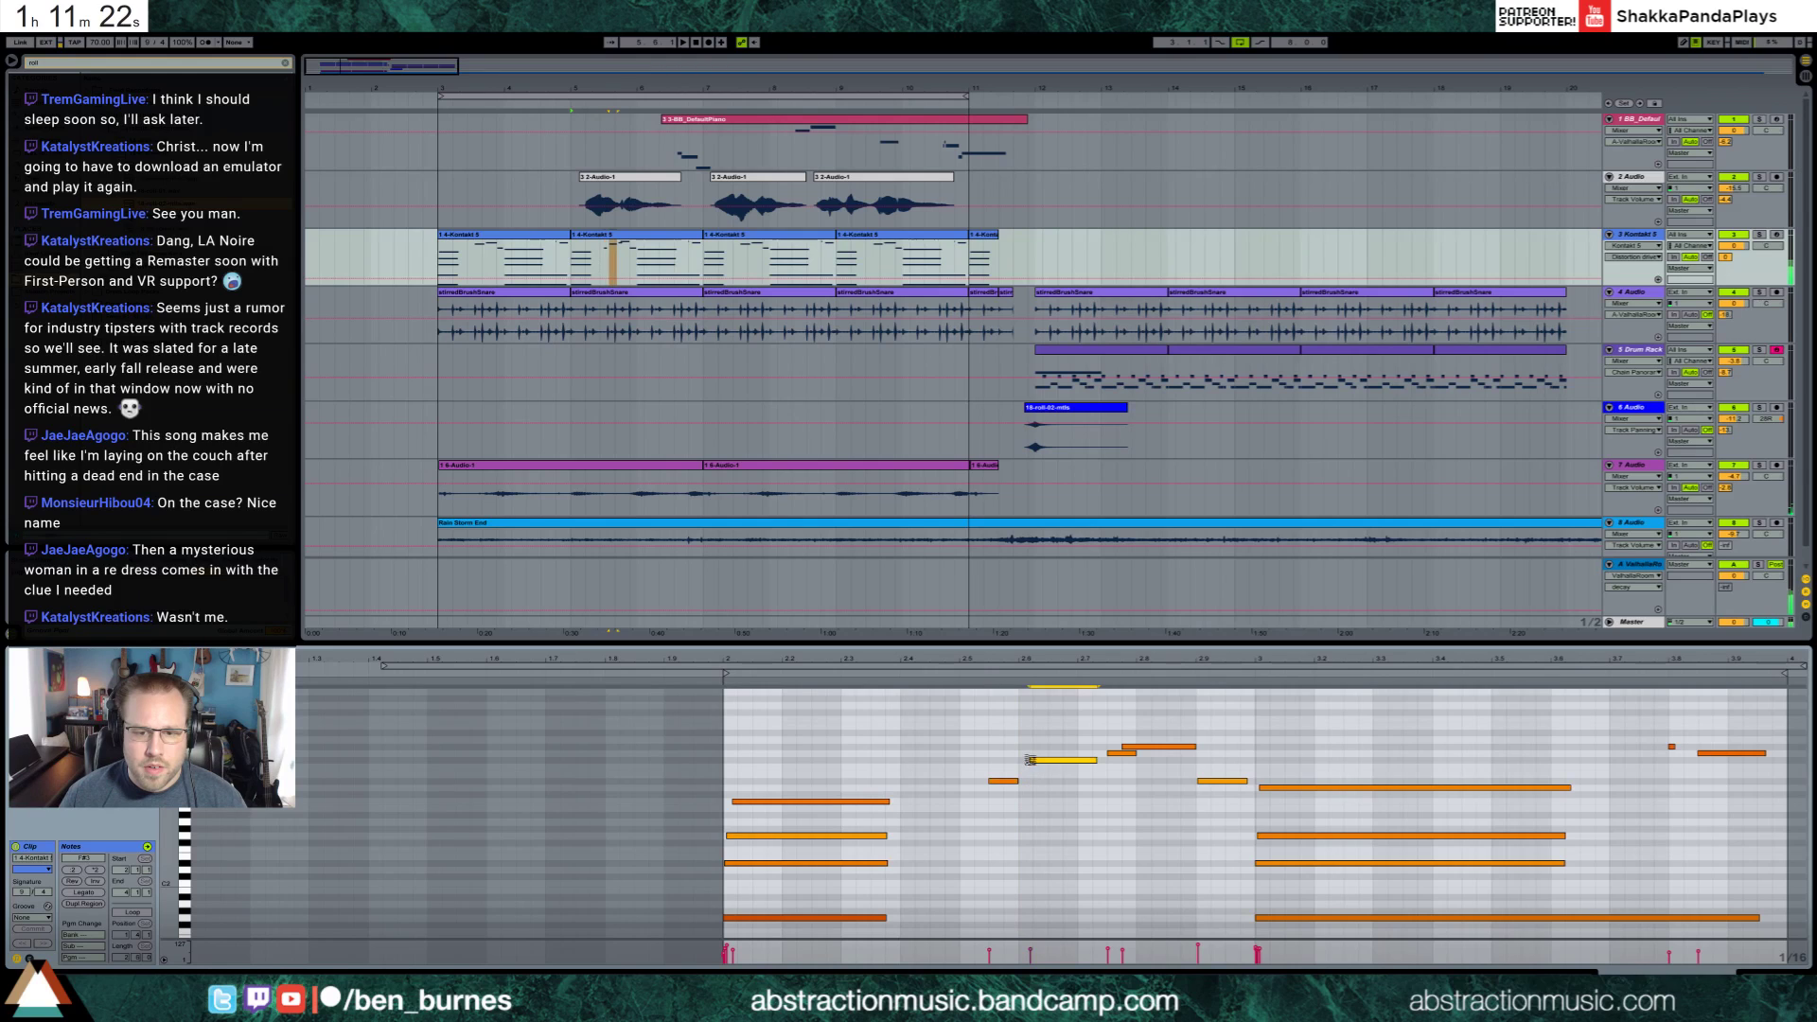
drag(1137, 754, 1249, 785)
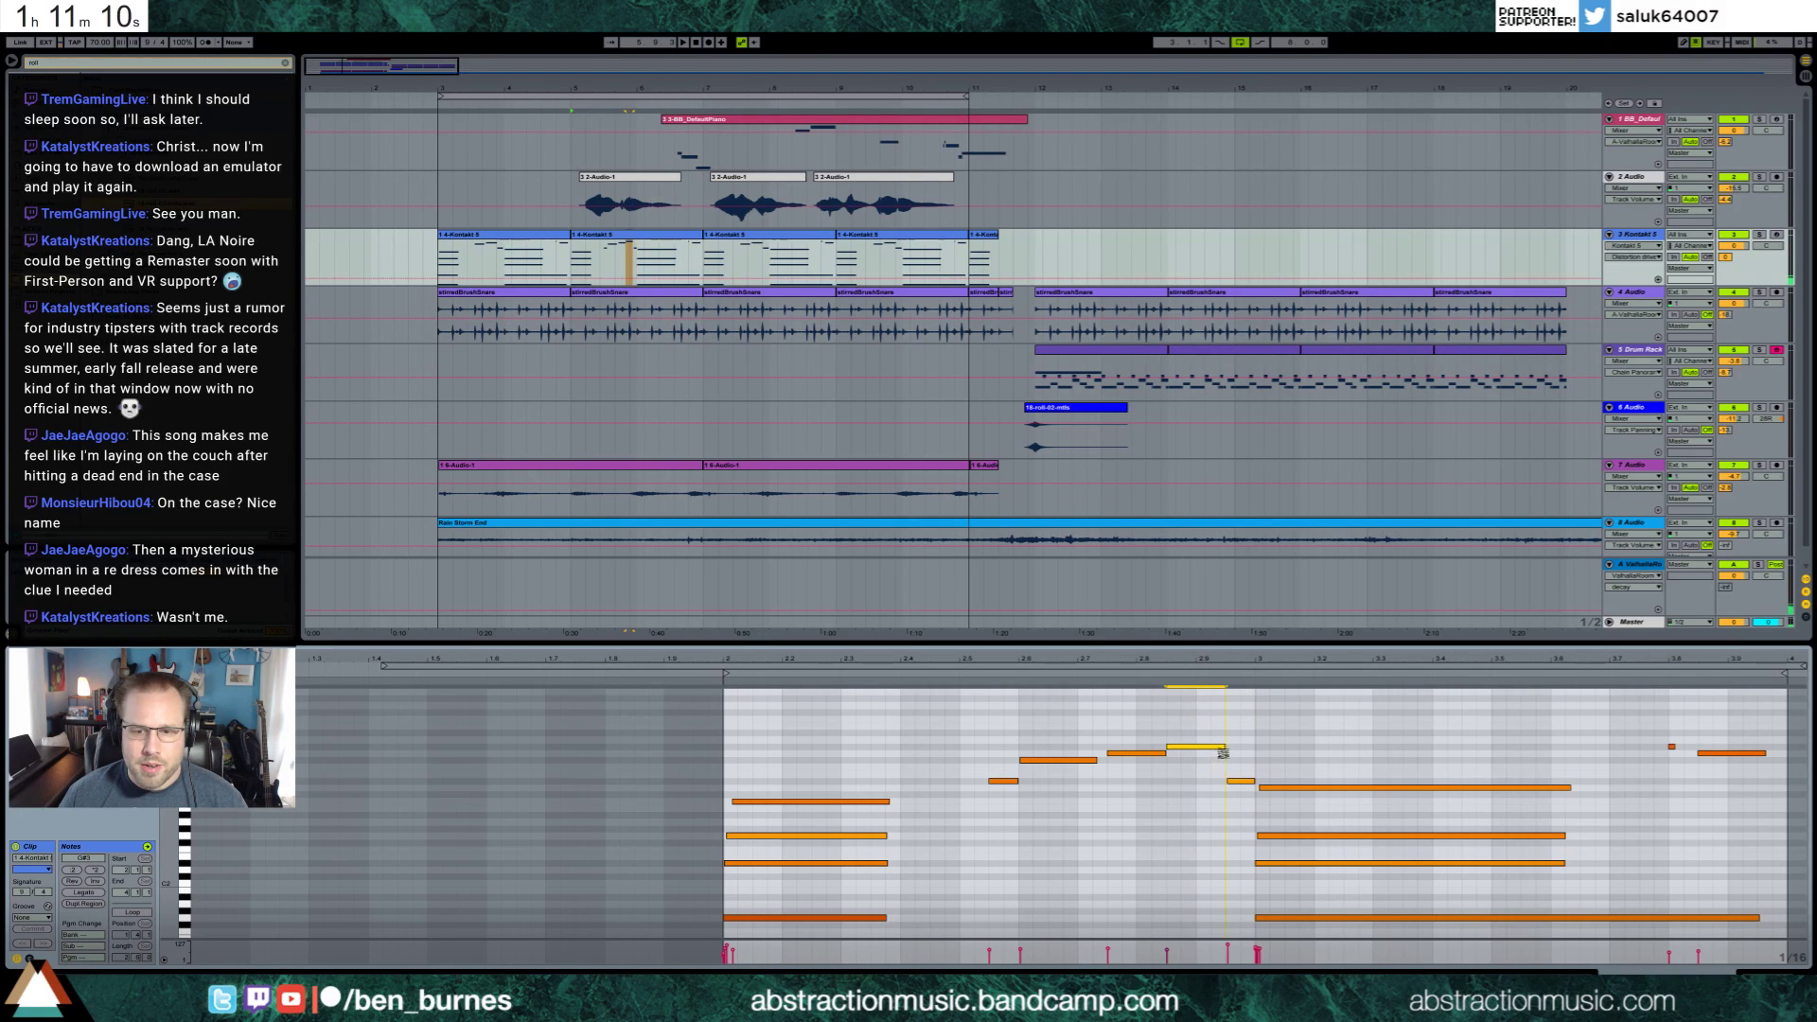
key(space)
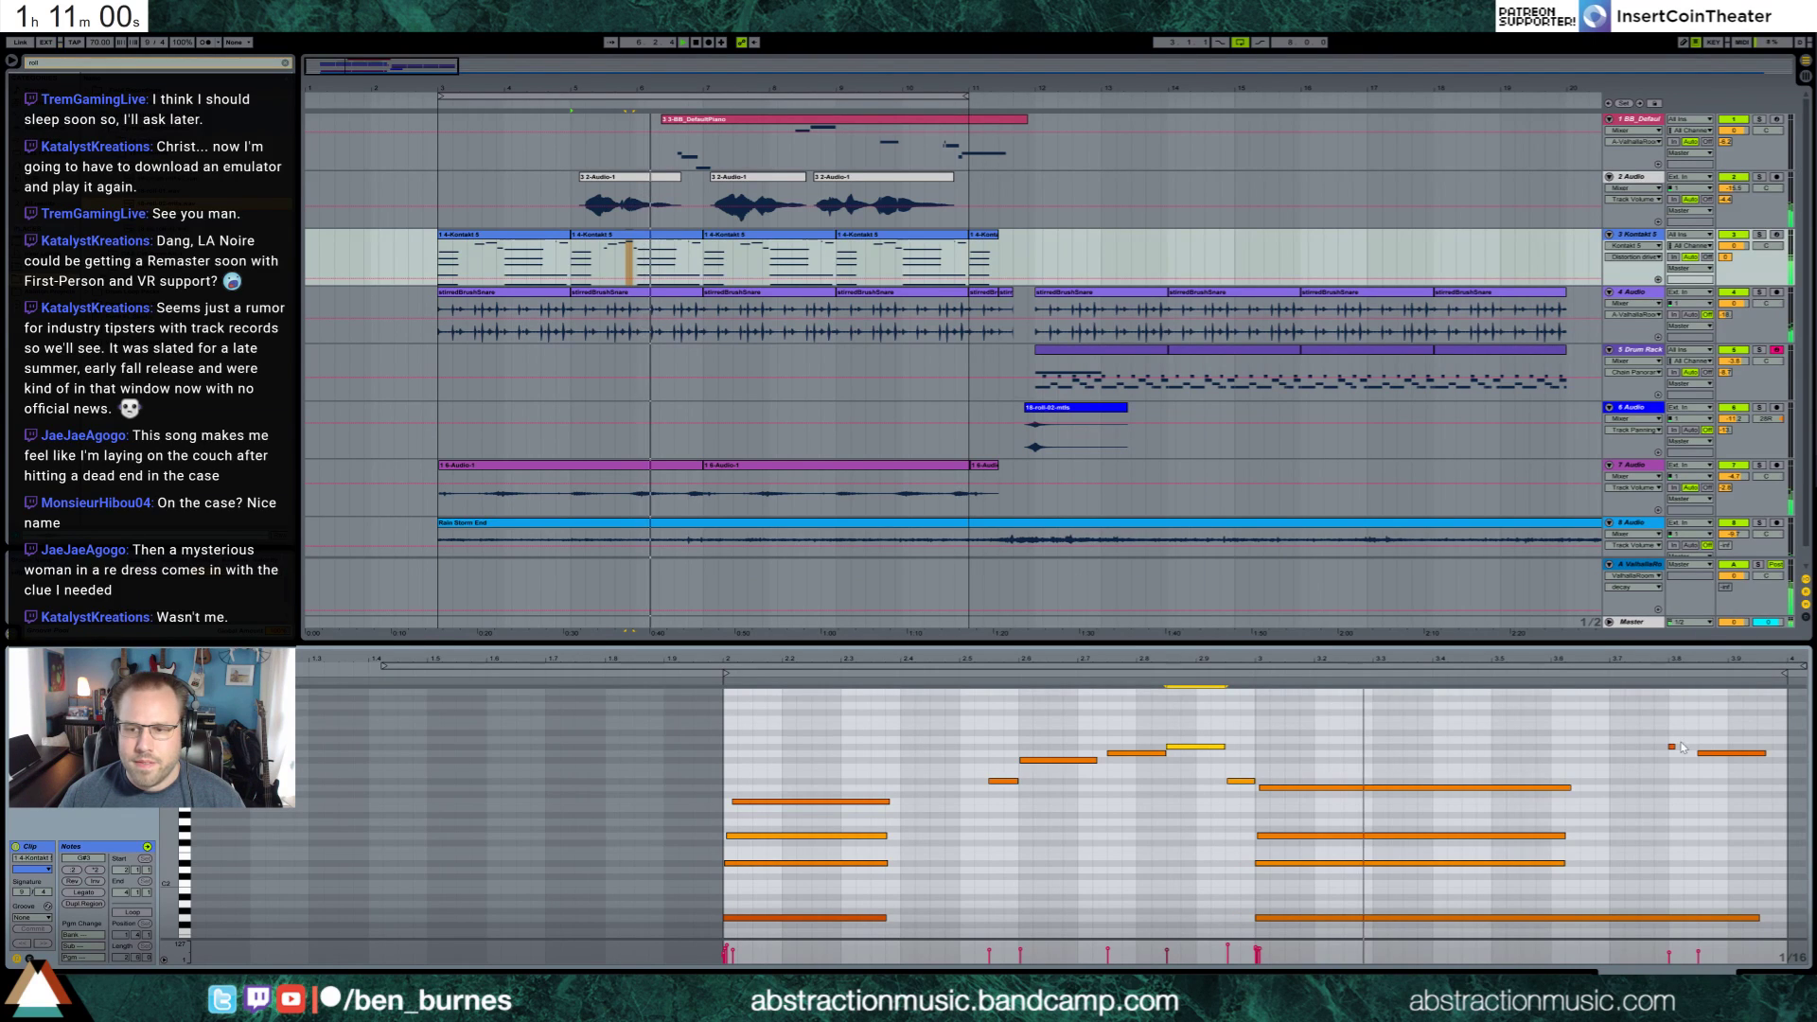
Raise the last two notes of the bar 5 clip, add a short lower passing note at its end, and trim the overlap
drag(1651, 729, 1703, 747)
key(Up)
key(Up)
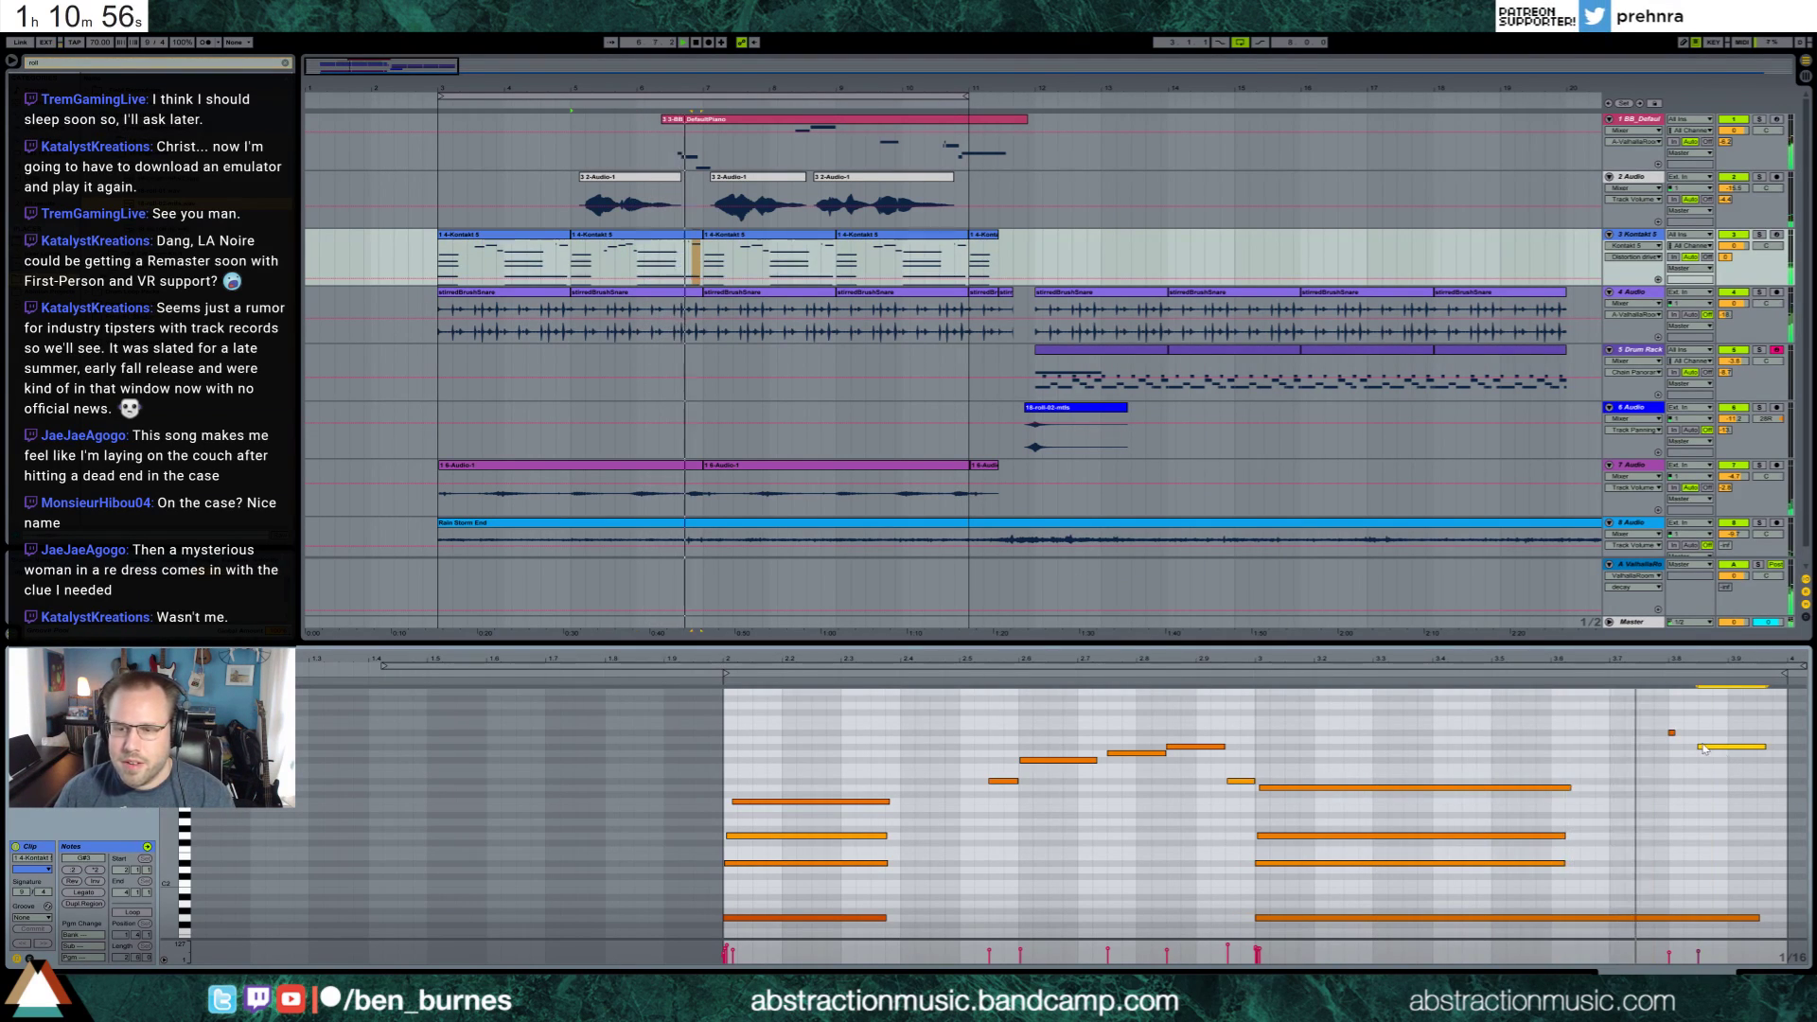
double_click(1765, 754)
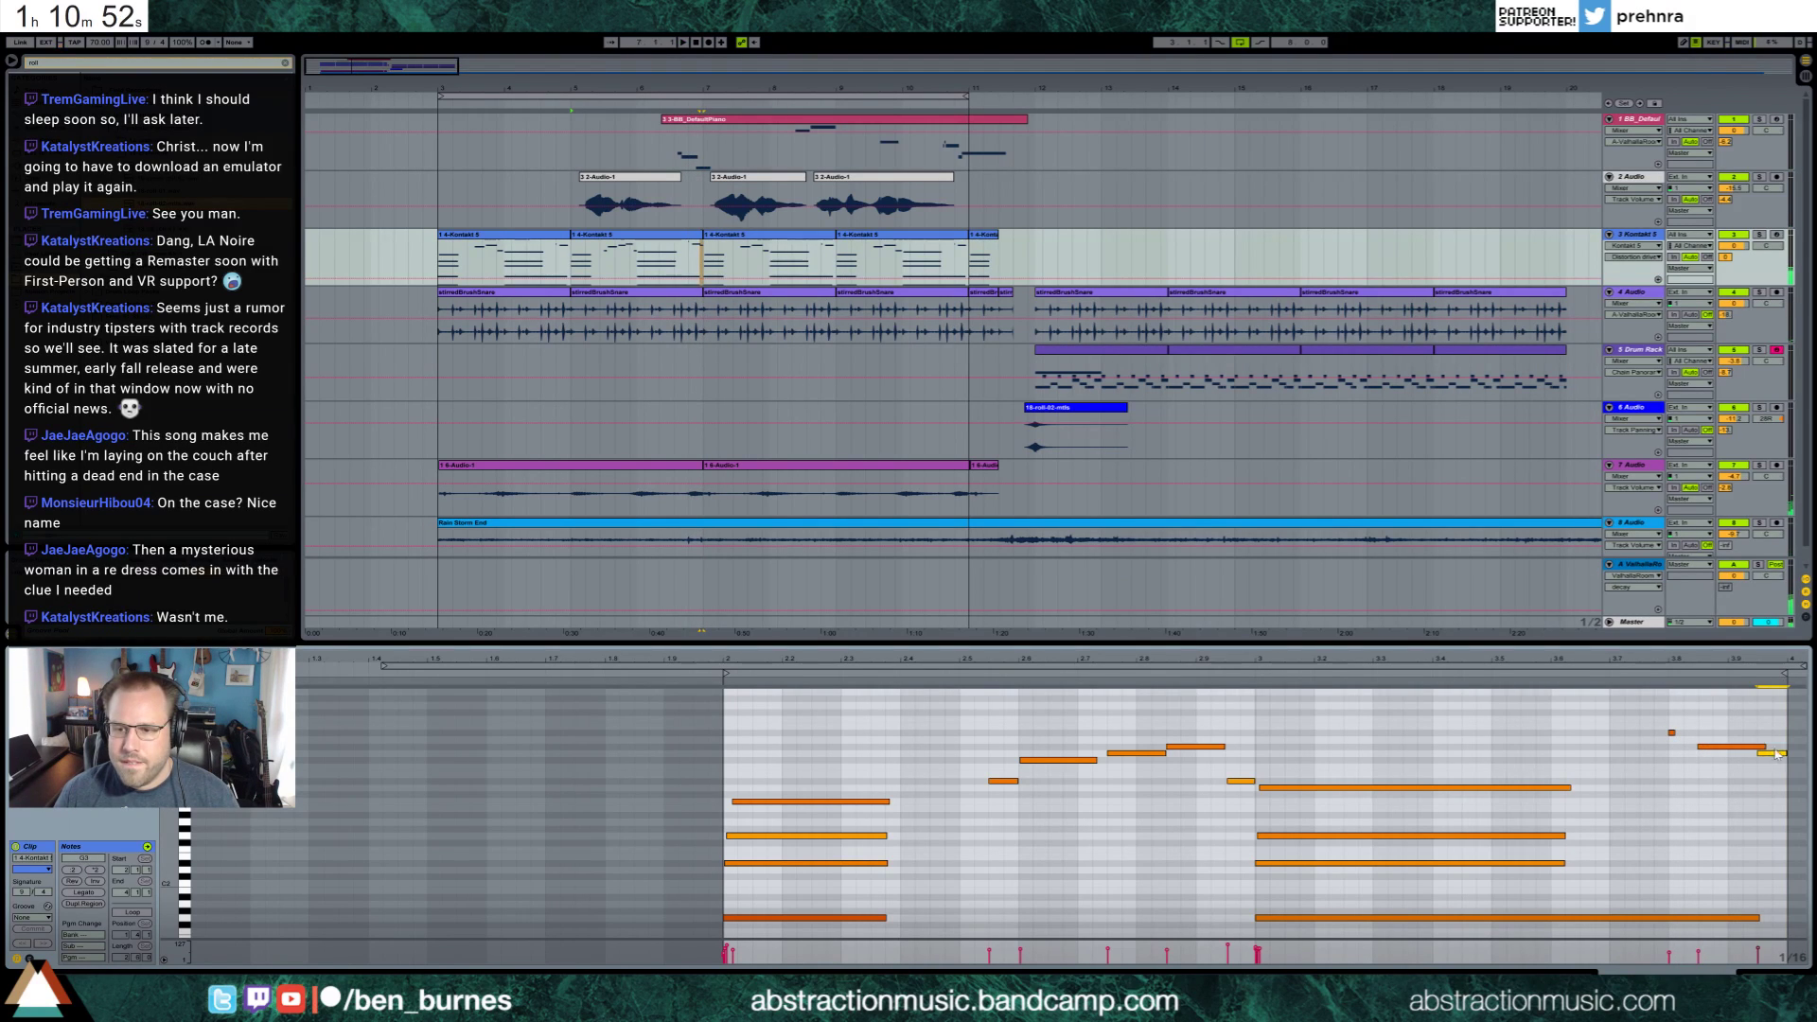
click(1752, 746)
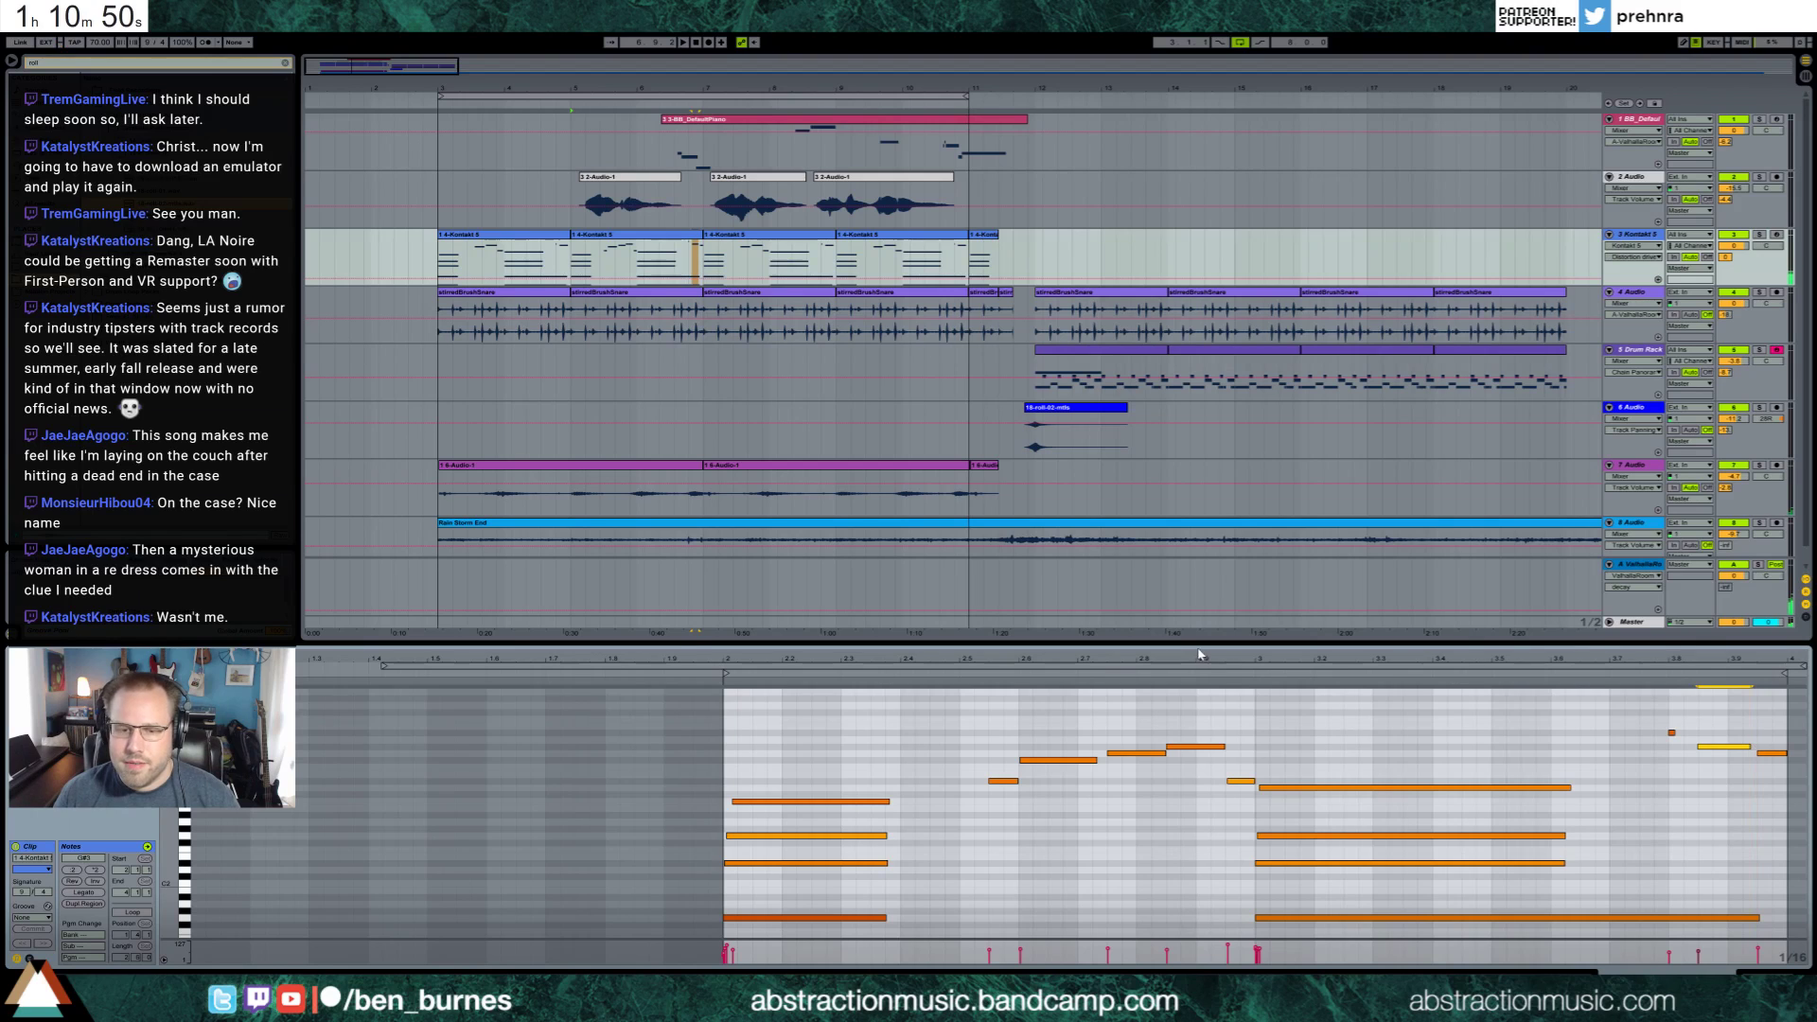
key(space)
In the Kontakt clip at bar 9, add a short low lead-in before the first melody note and raise that melody note
click(783, 241)
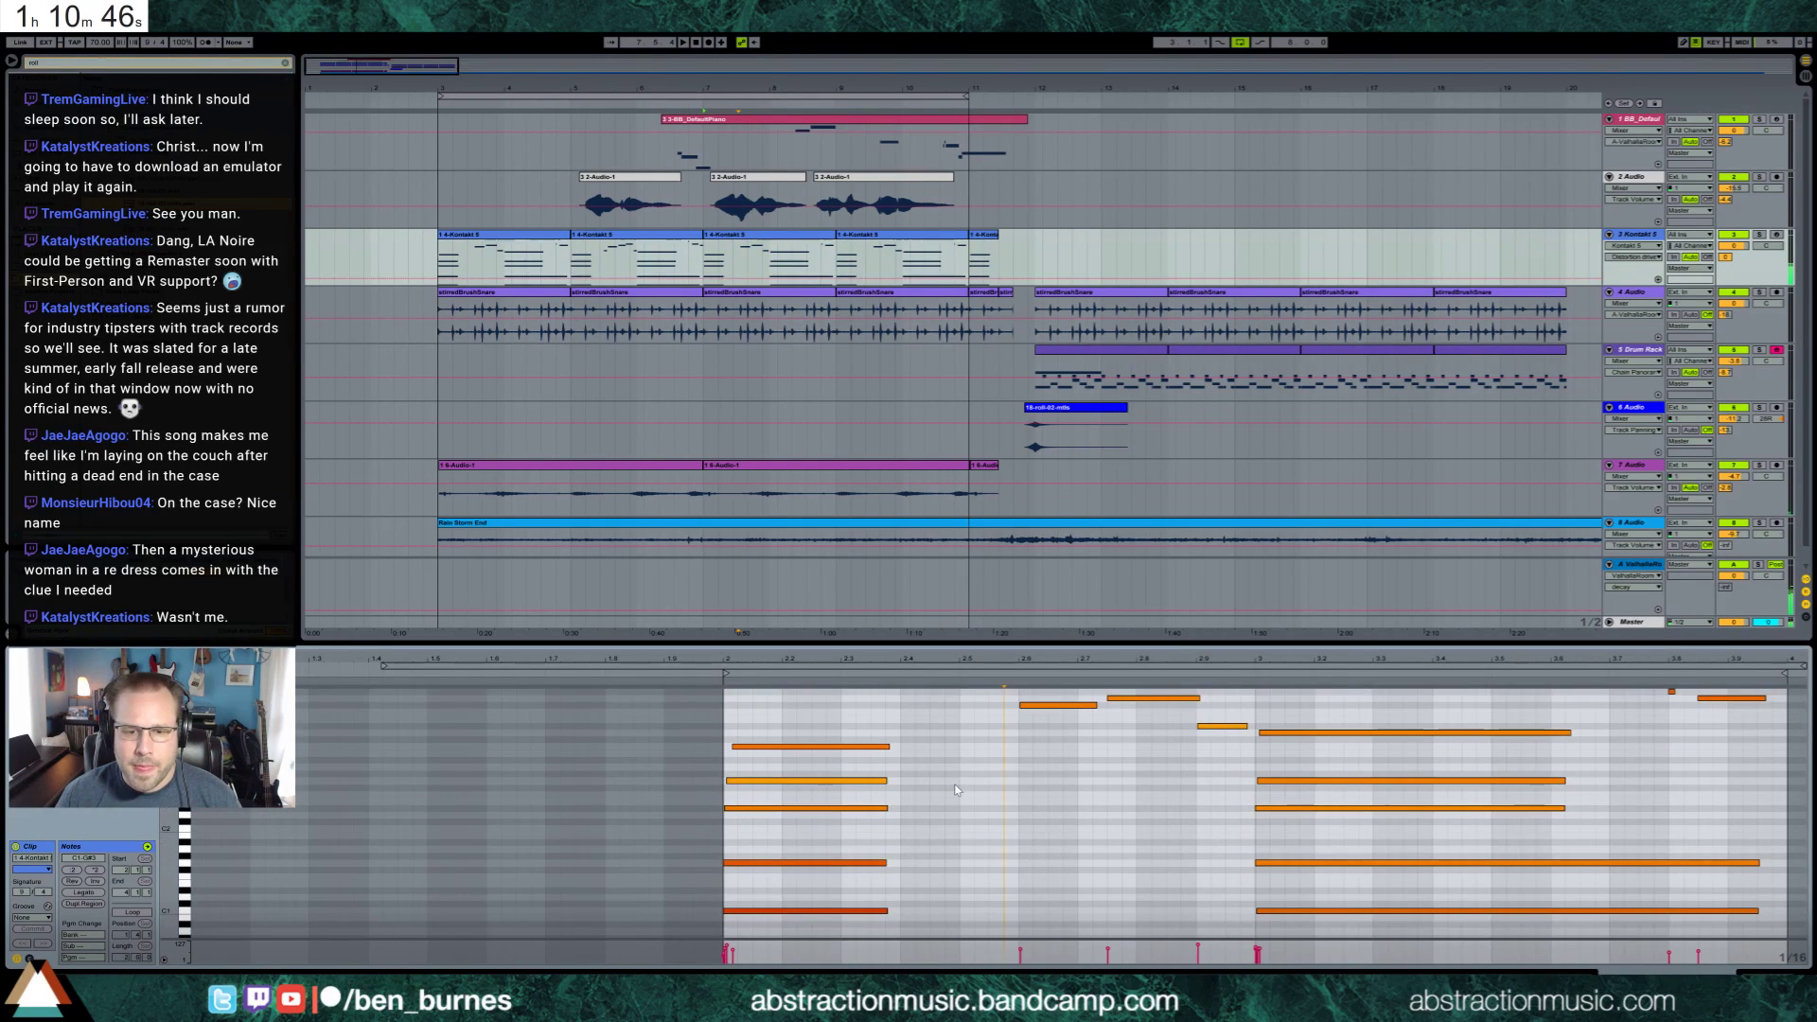
scroll(1041, 787, up, 2)
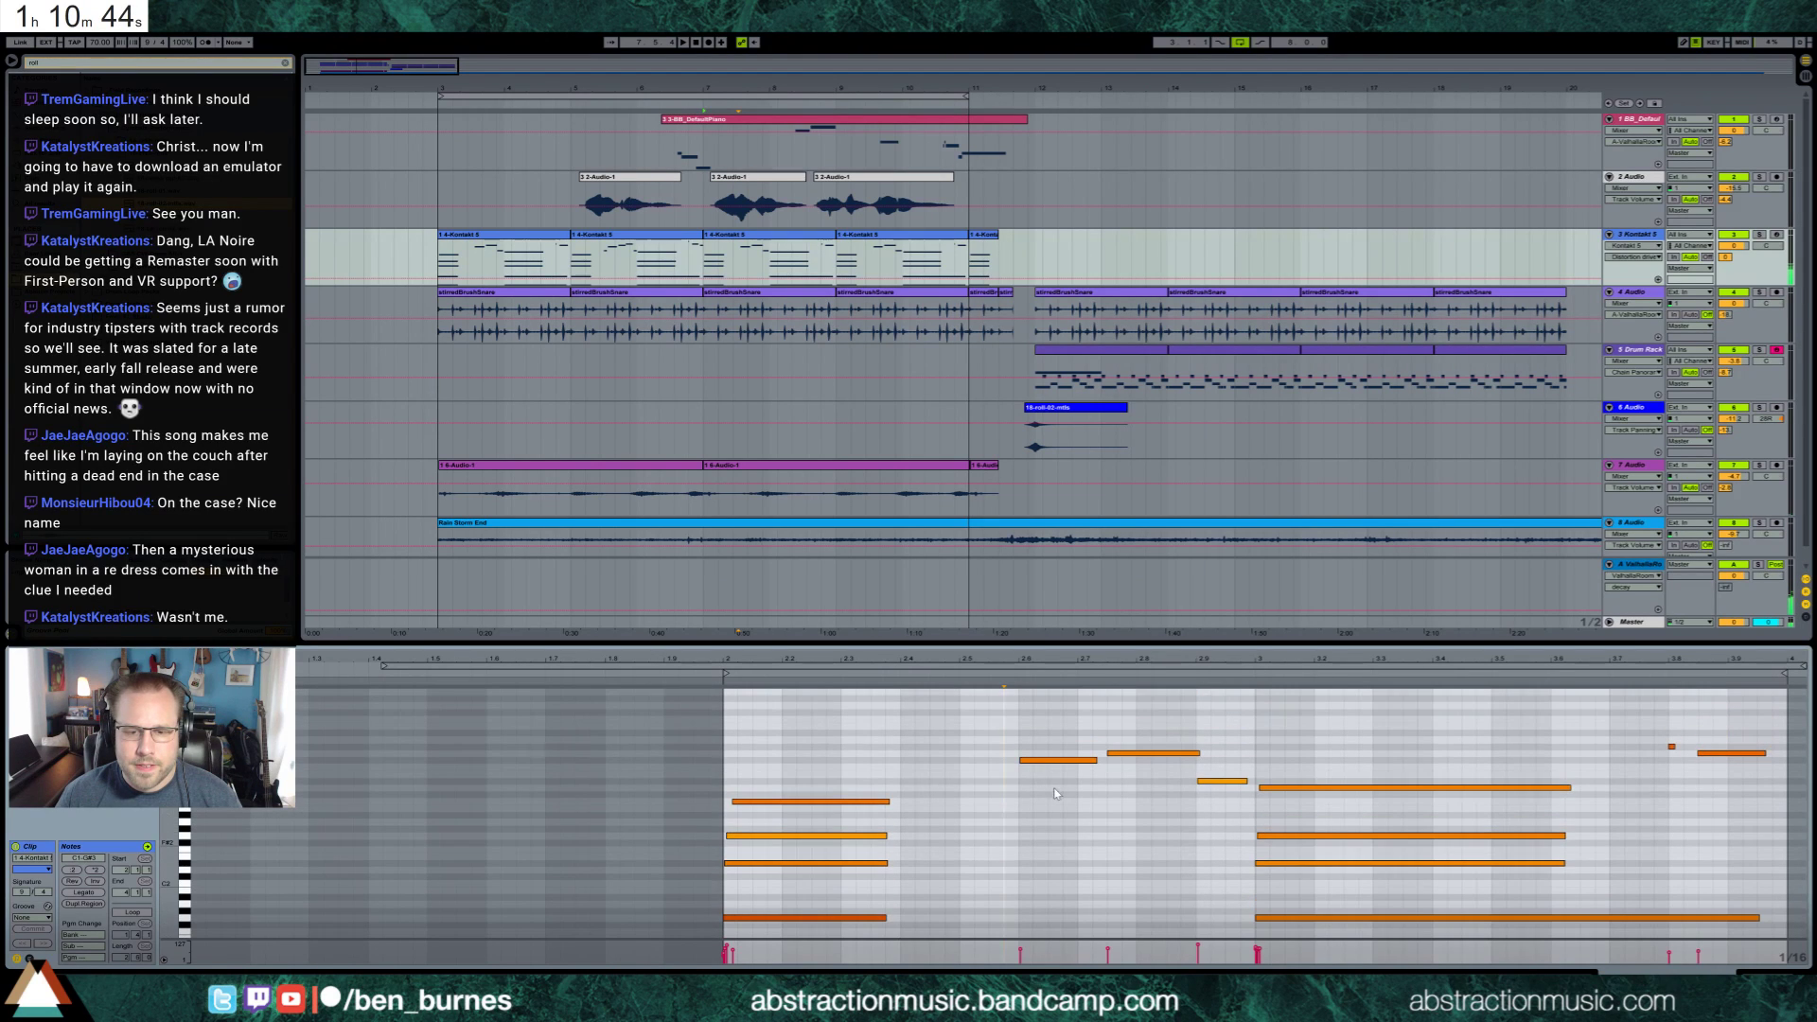
click(1045, 759)
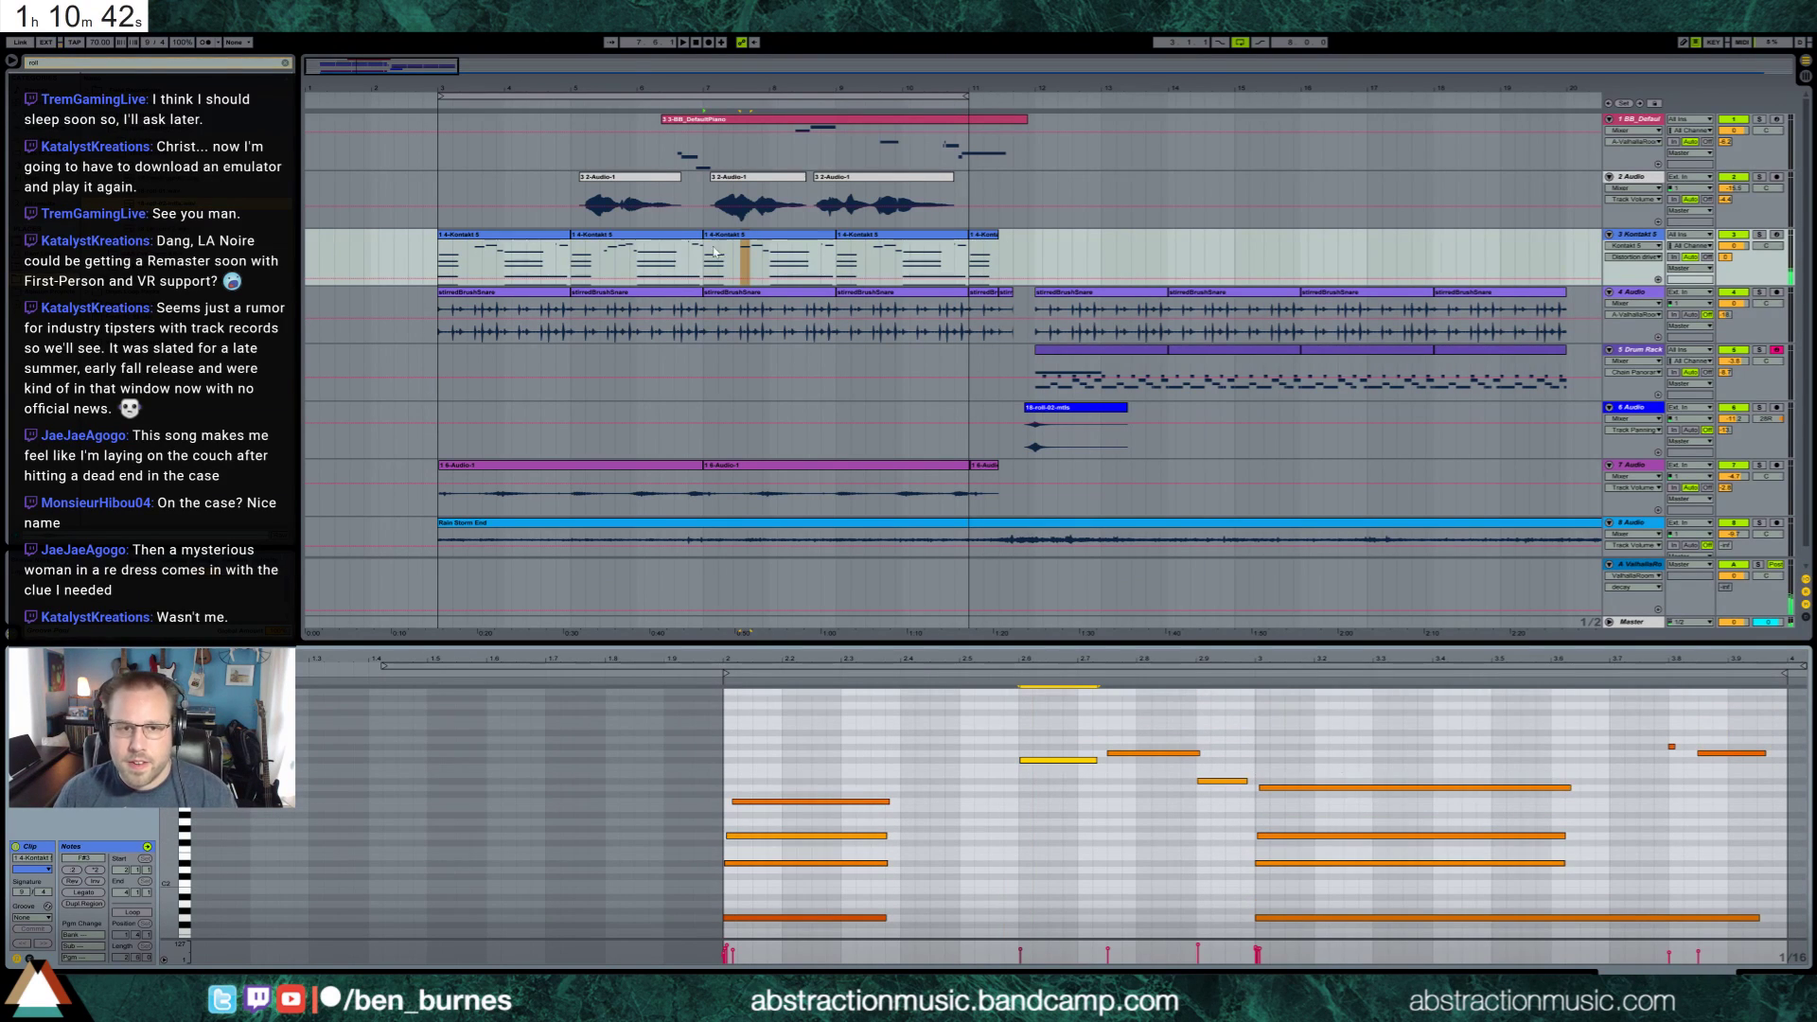
click(1023, 770)
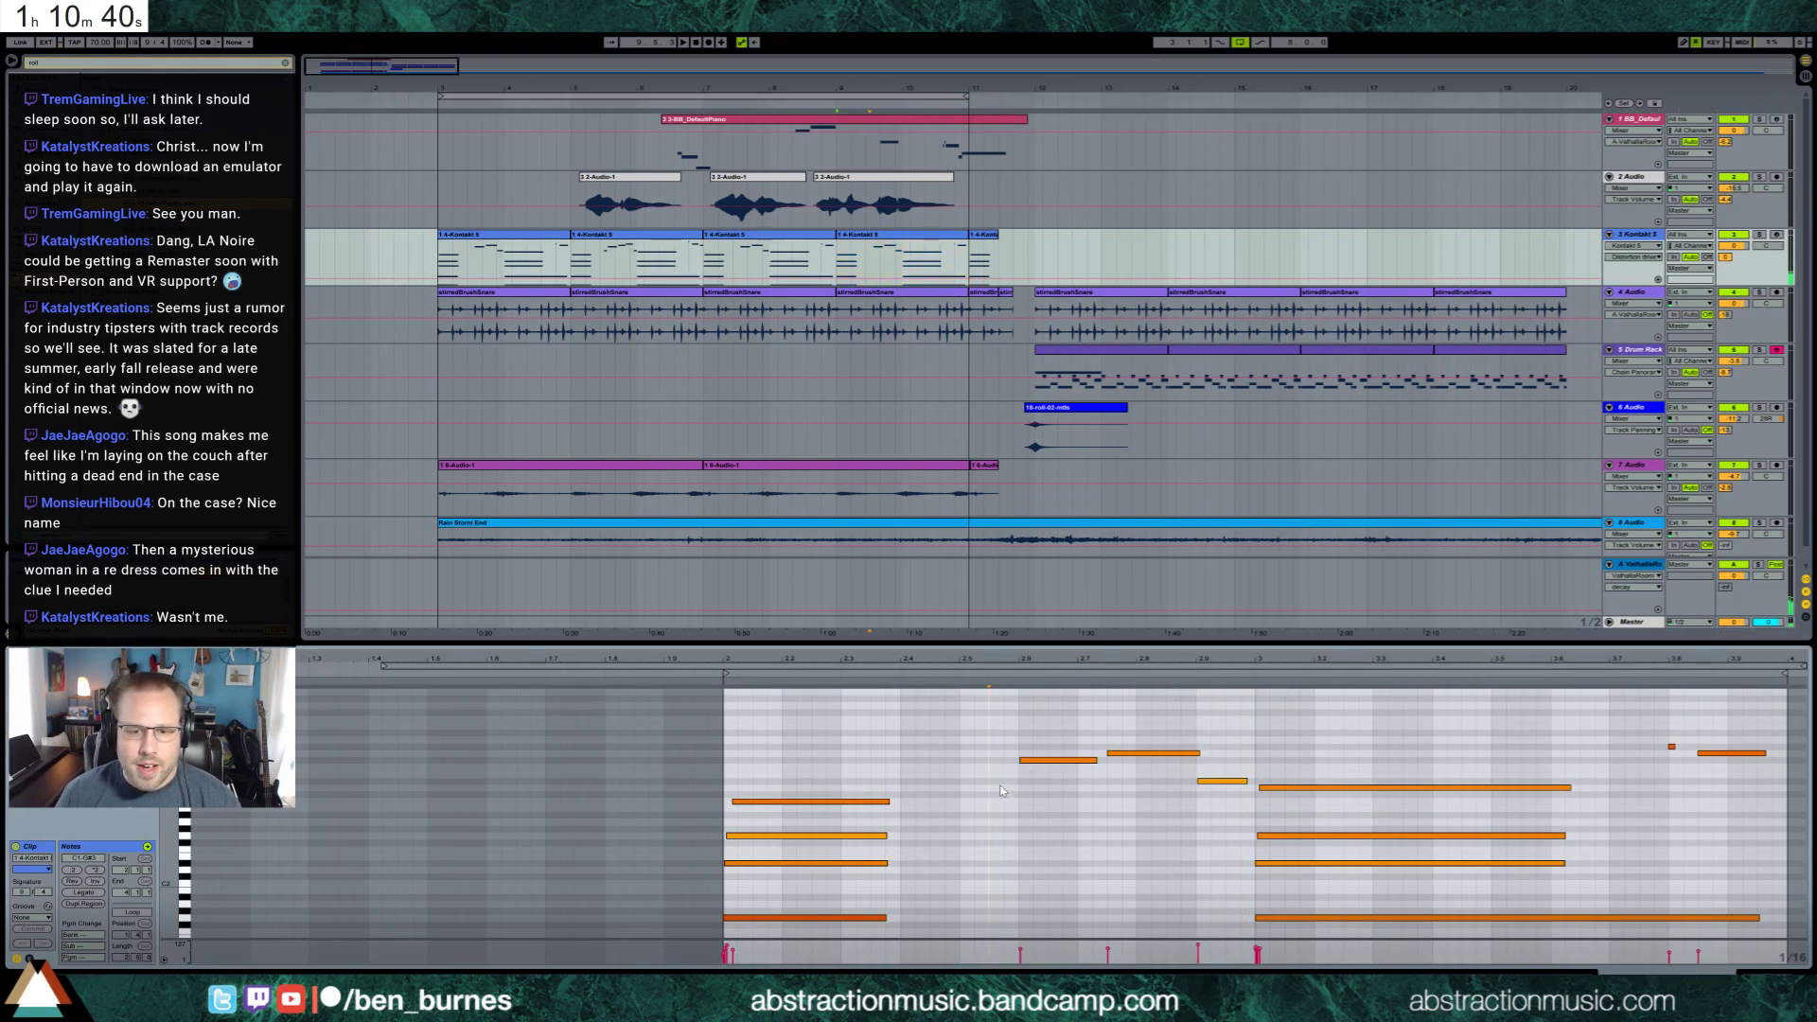
click(1041, 759)
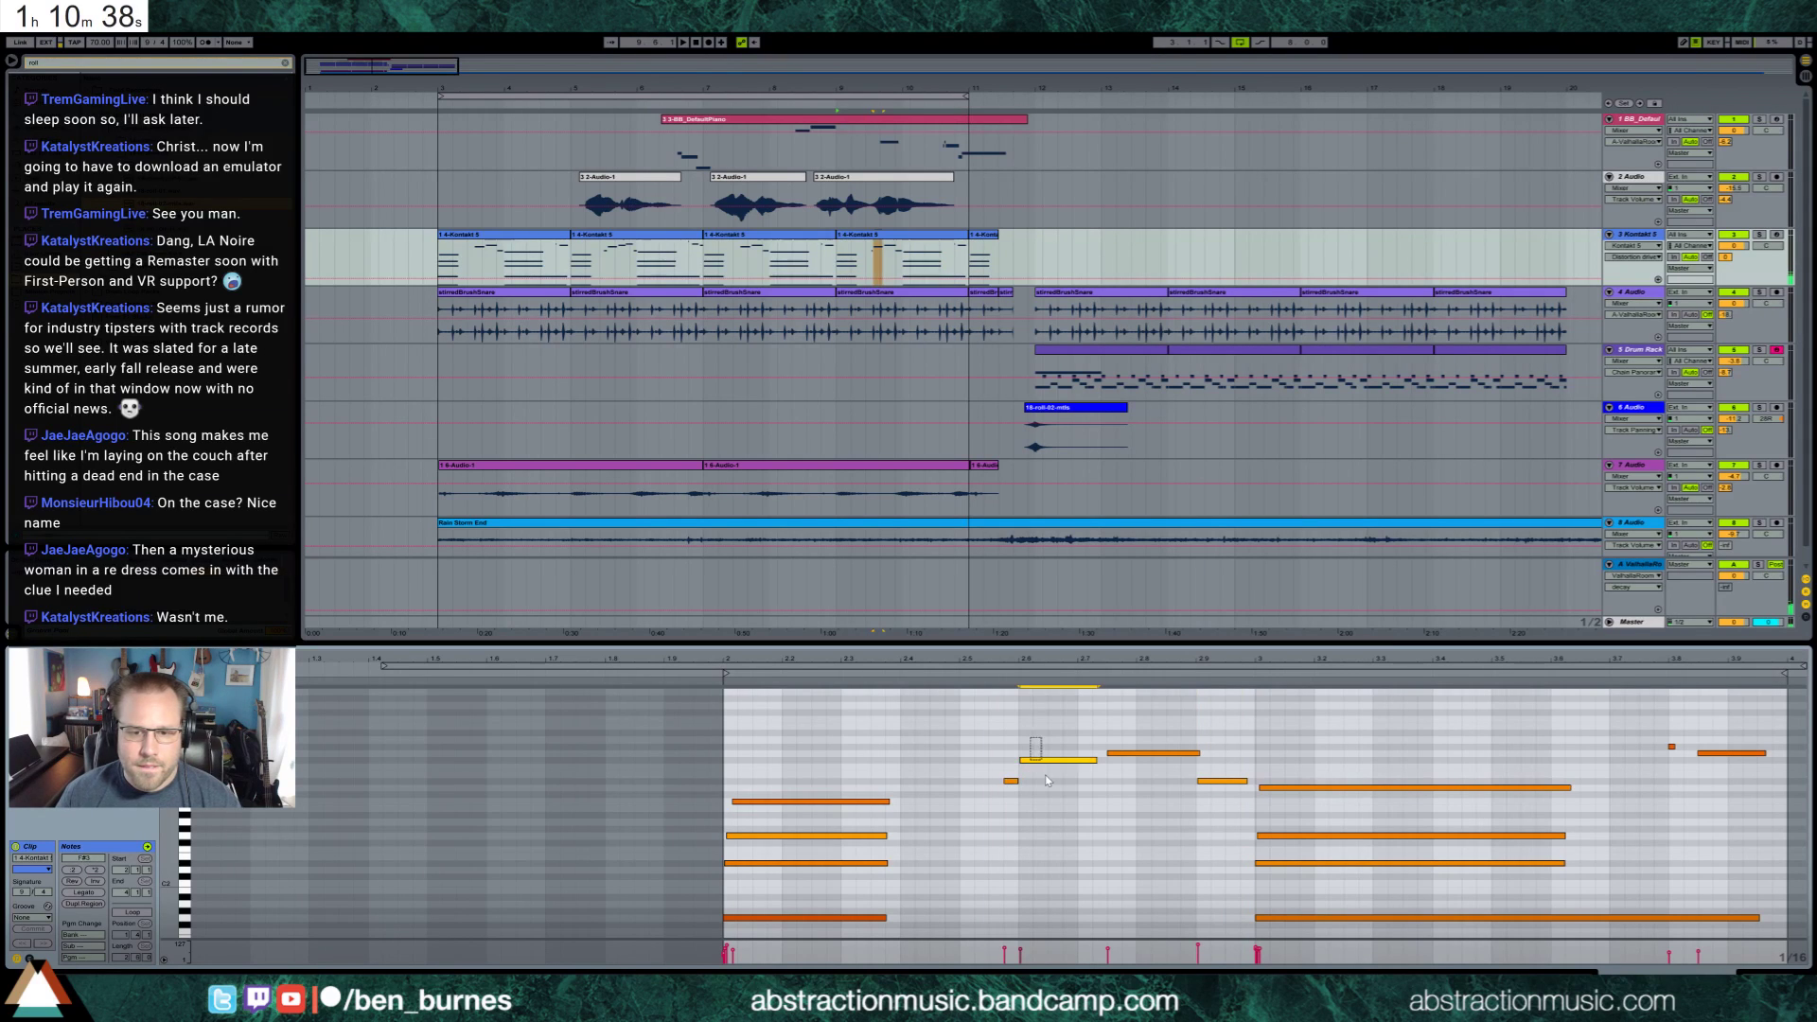
key(Up)
Move the bar 9 clip's next two melody notes to slightly higher pitches, and play the phrase
drag(1152, 734, 1158, 776)
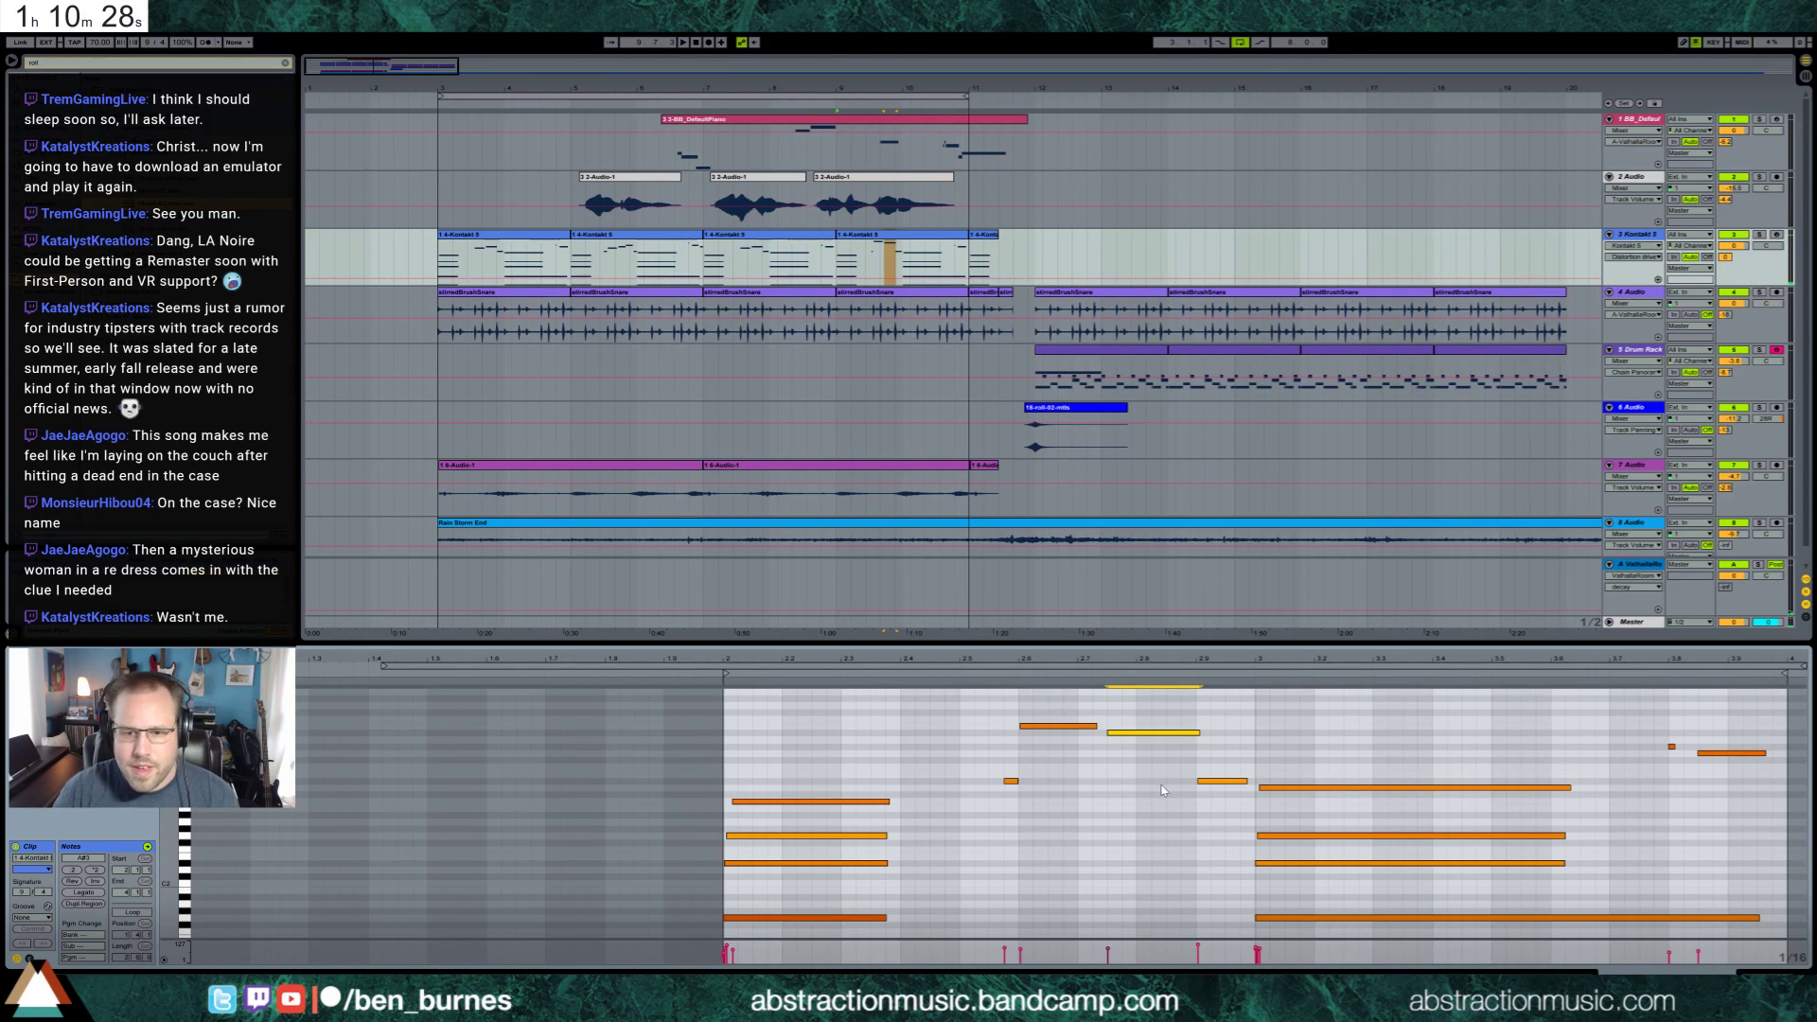
key(Down)
key(Down)
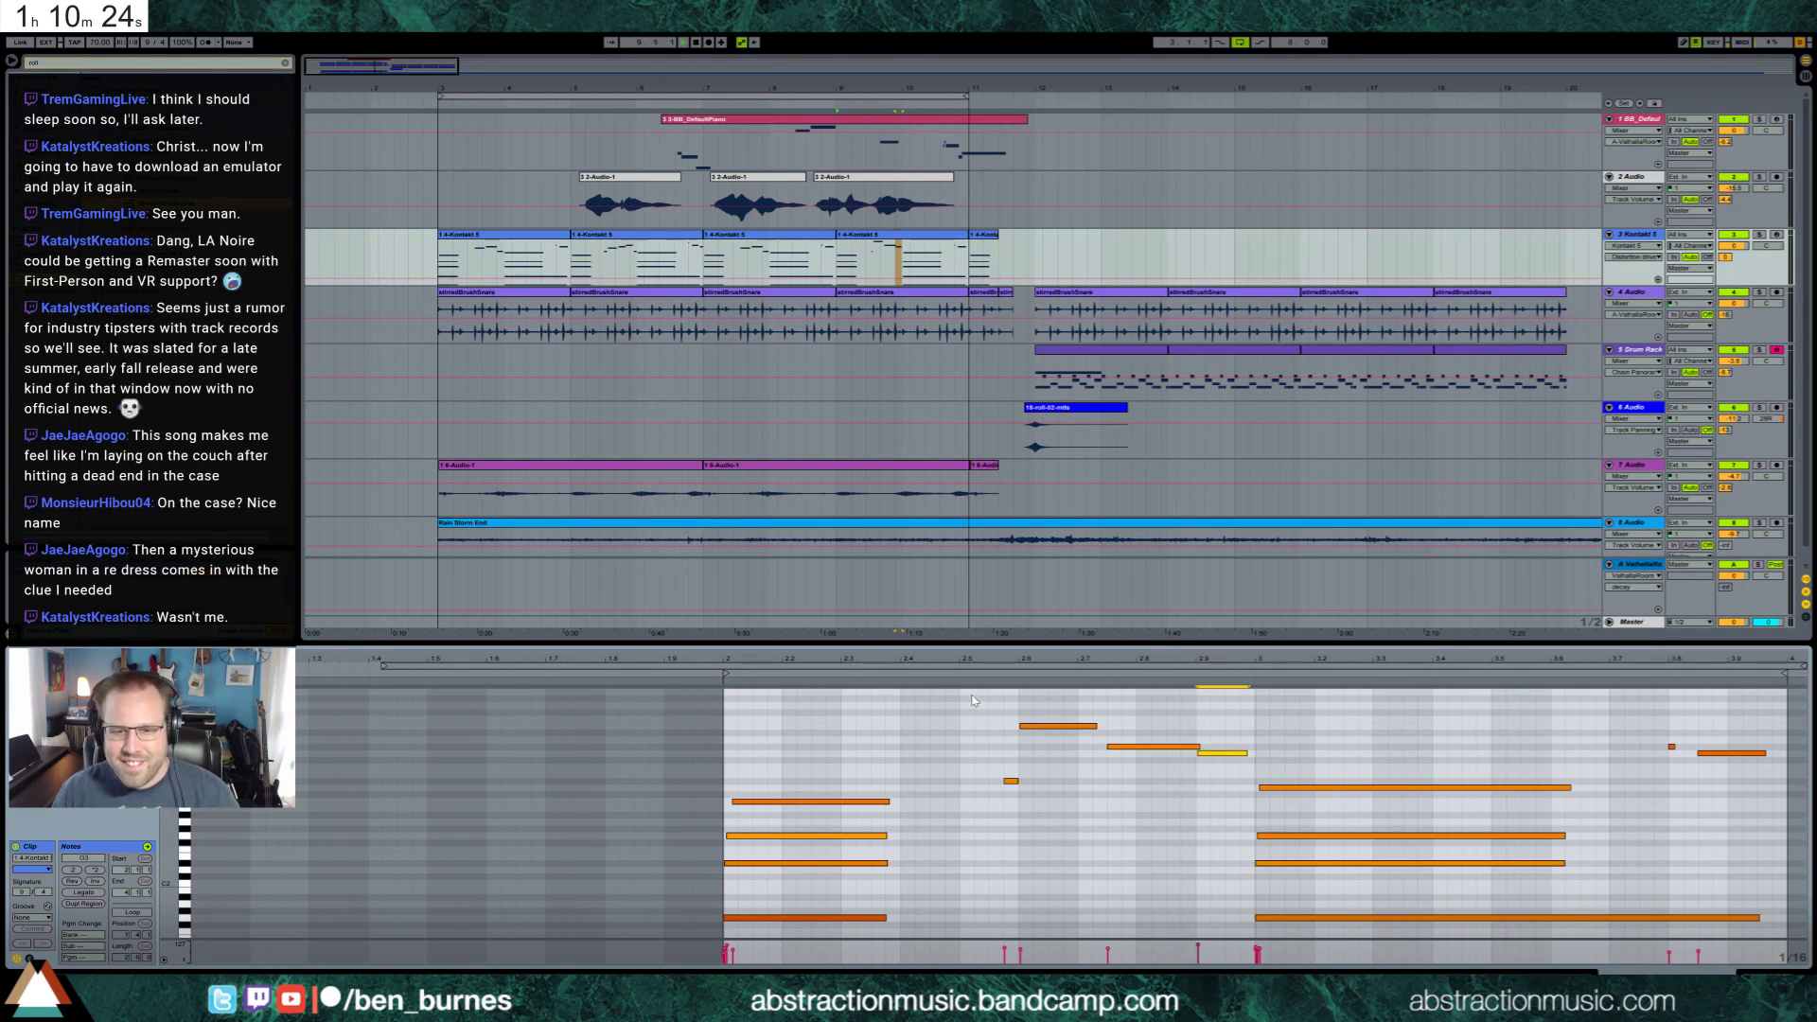
key(space)
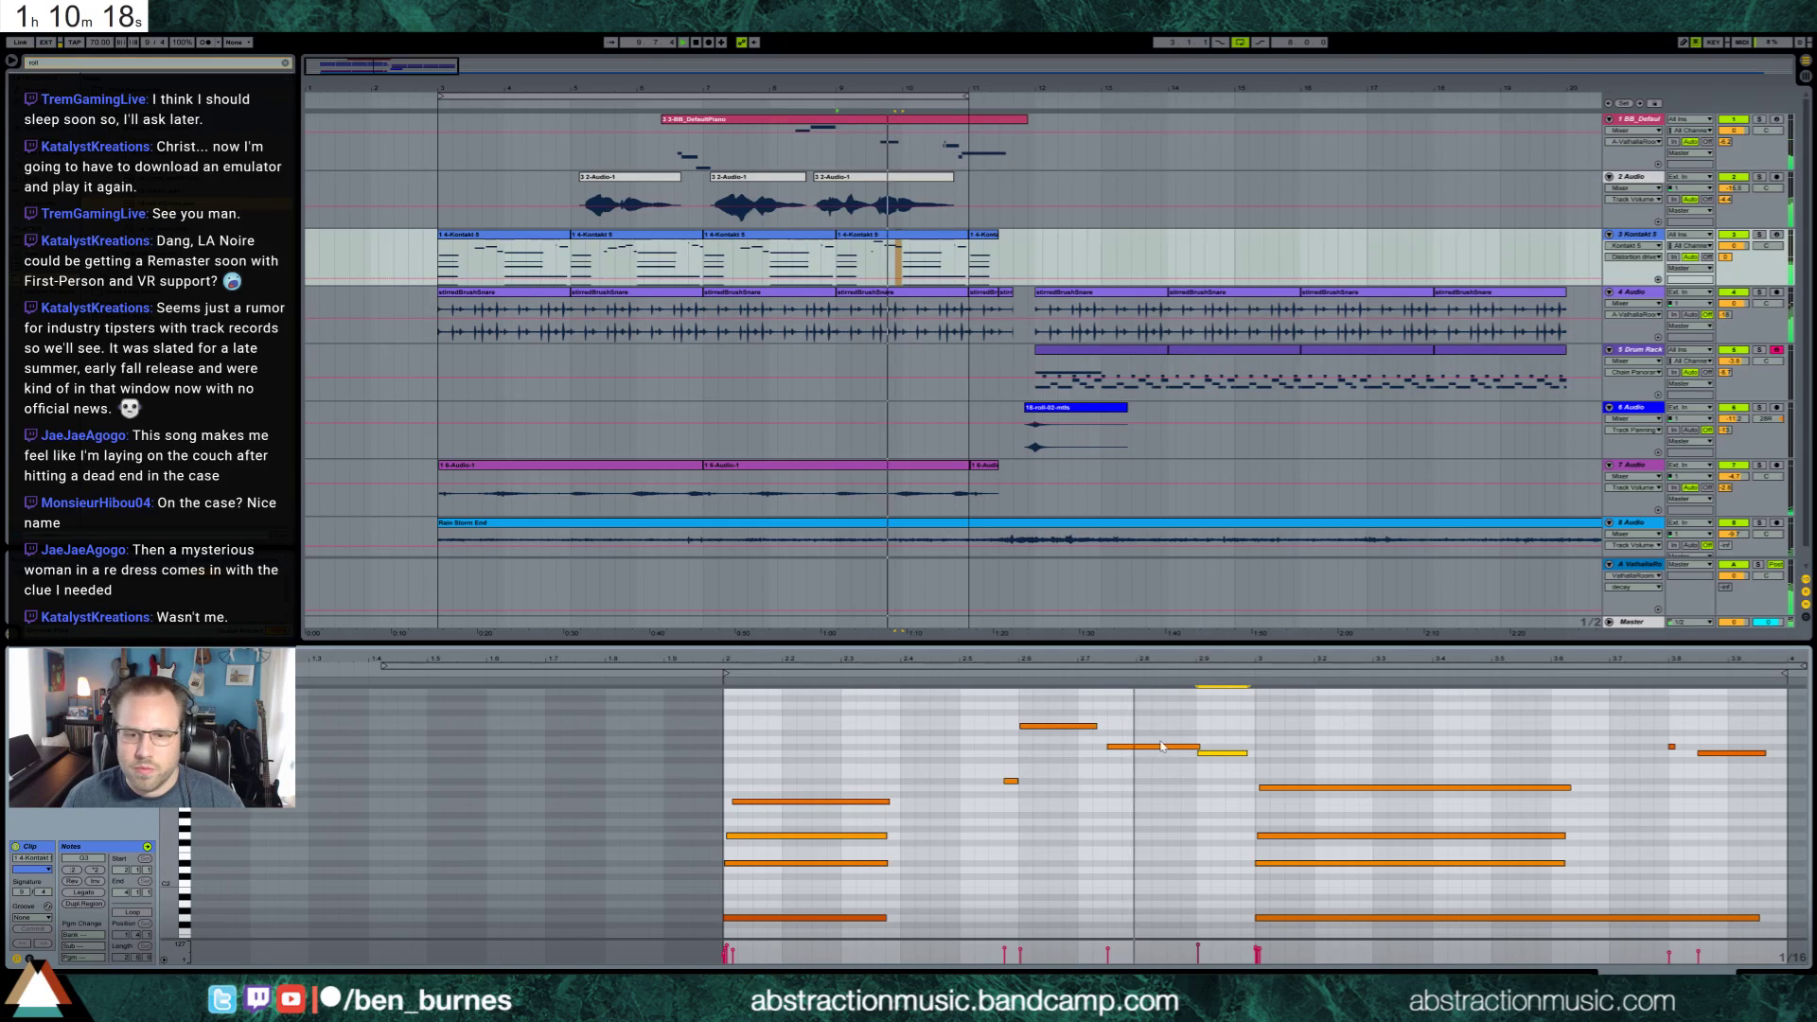
Raise the melody note just before the bar 9 clip's second chord, add a long high note over that chord, and play it
key(Up)
key(Up)
key(Up)
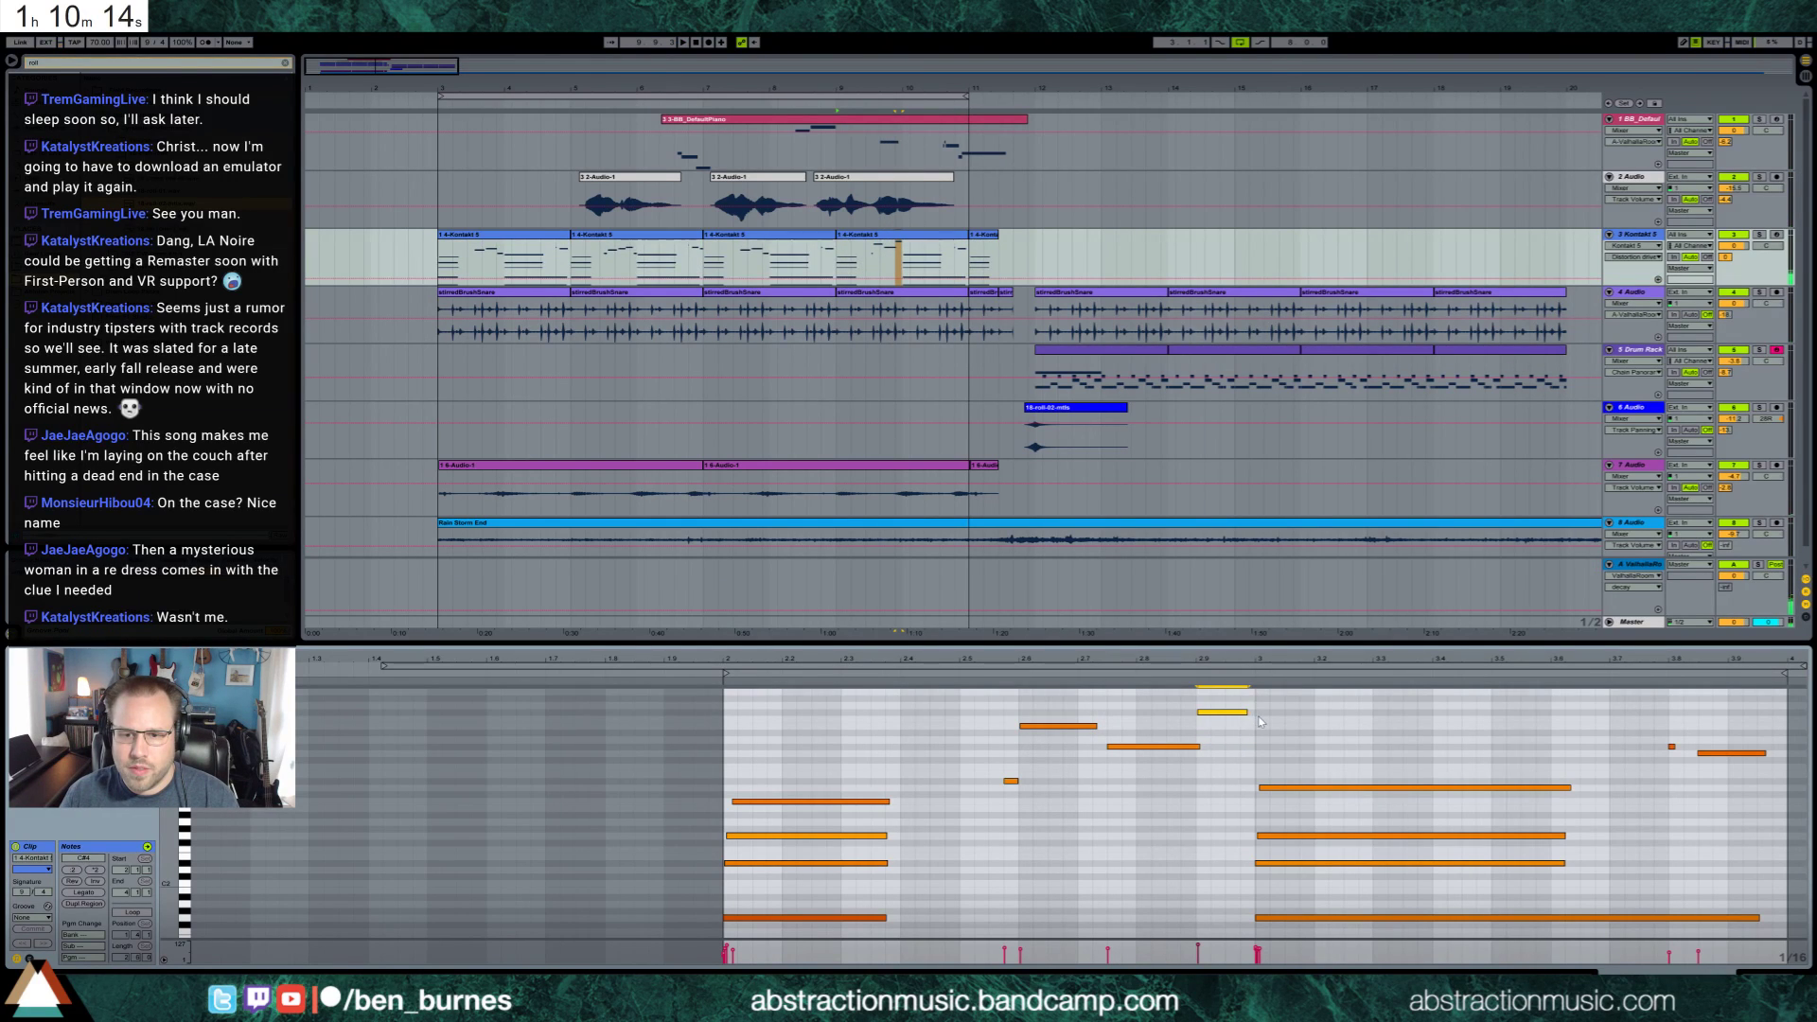
drag(1260, 719, 1530, 707)
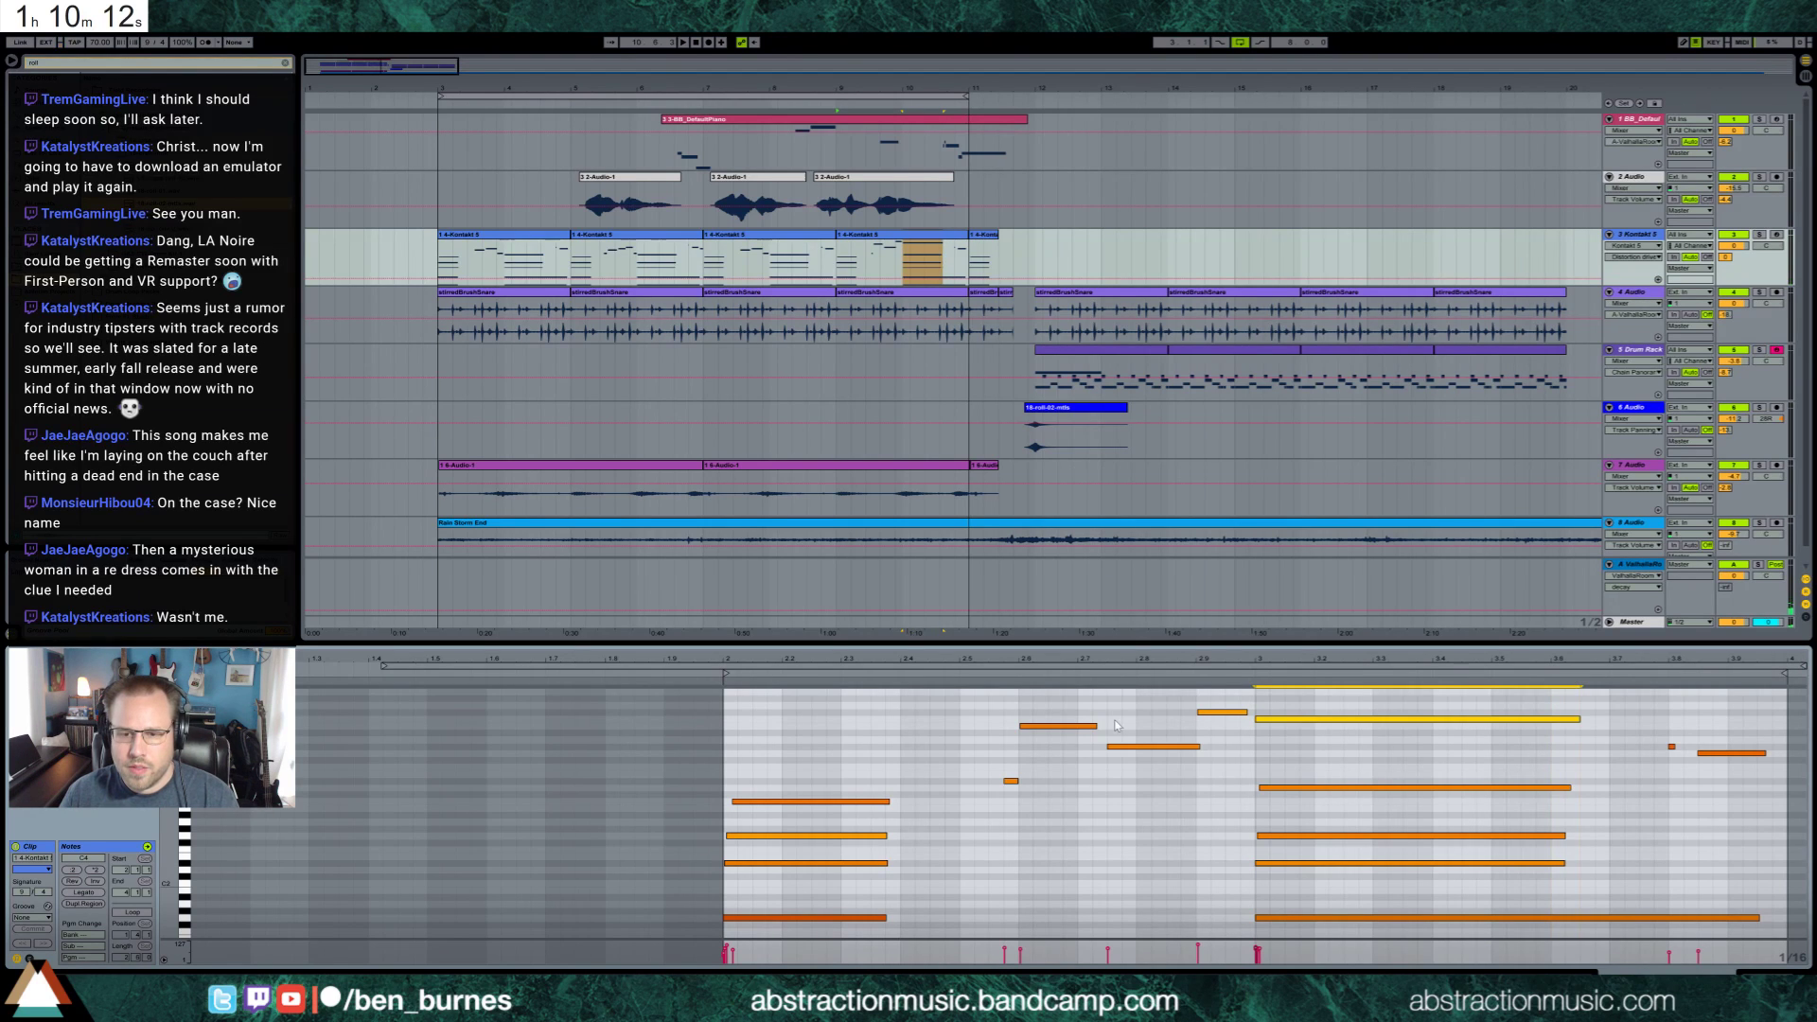
key(space)
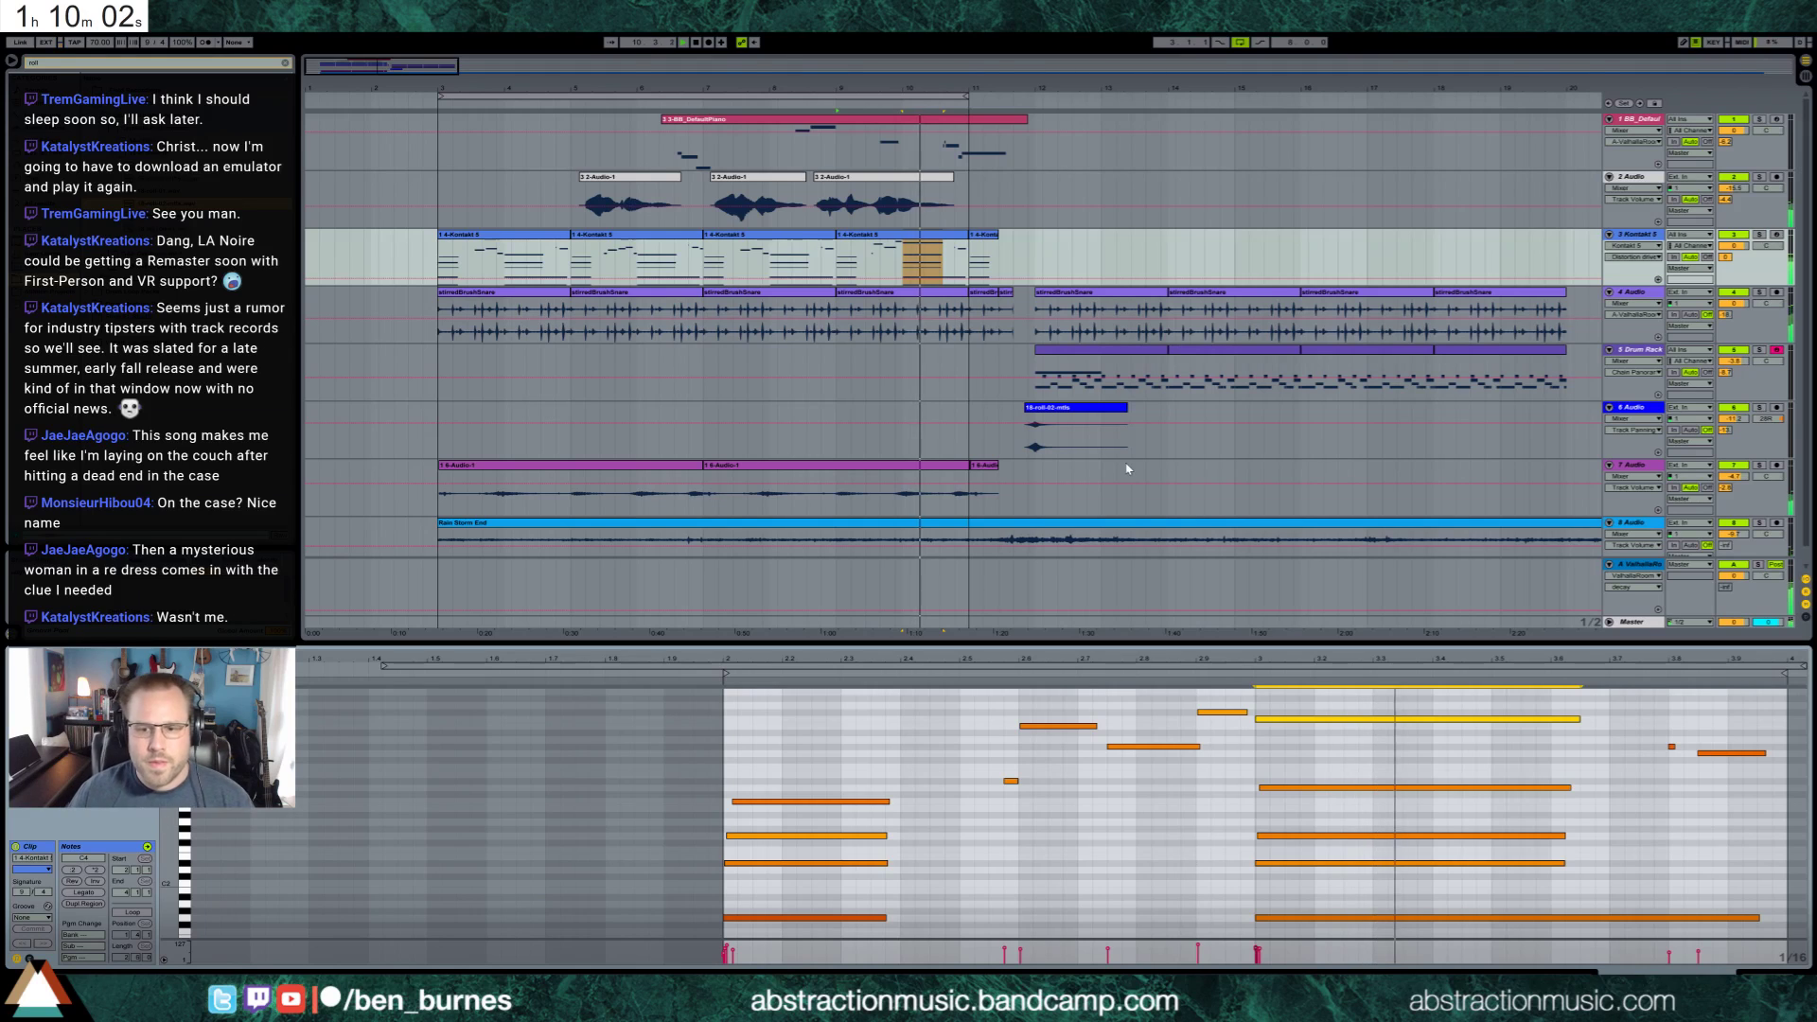
Shorten the high pickup note before the bar 9 clip's second chord, add two lower notes near the clip's end, and play it
drag(1211, 712, 1254, 715)
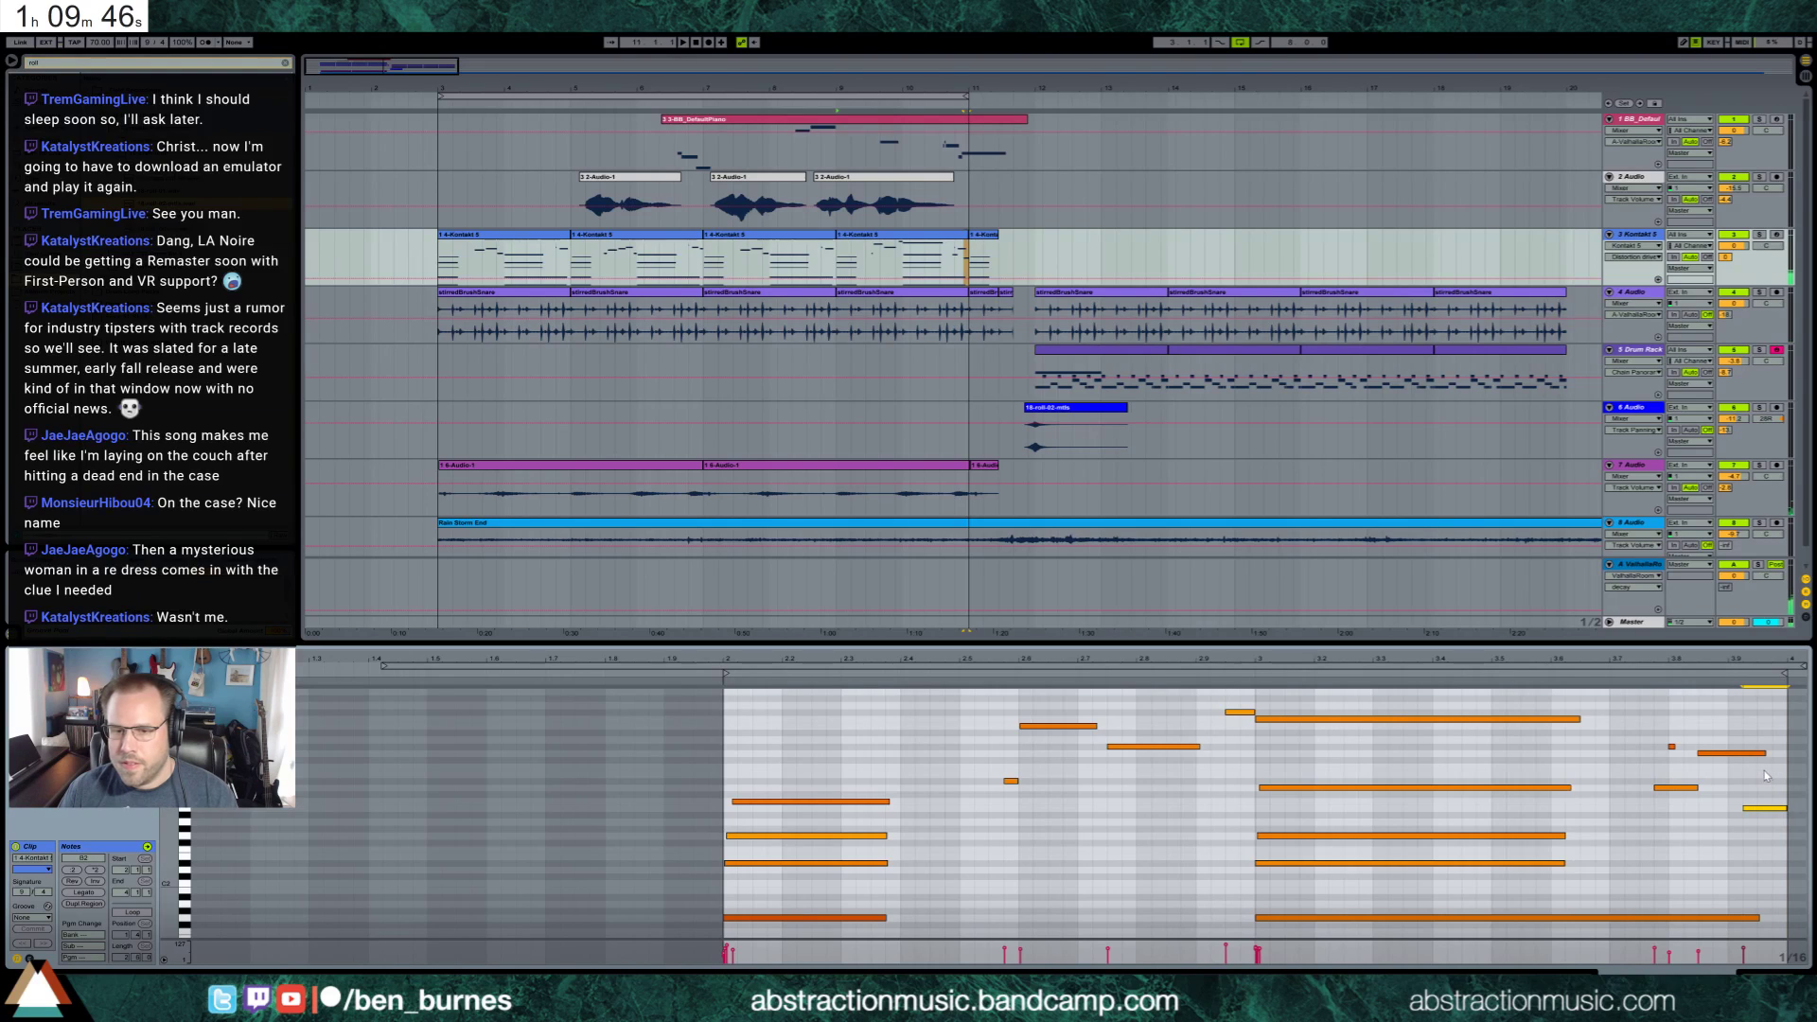
key(space)
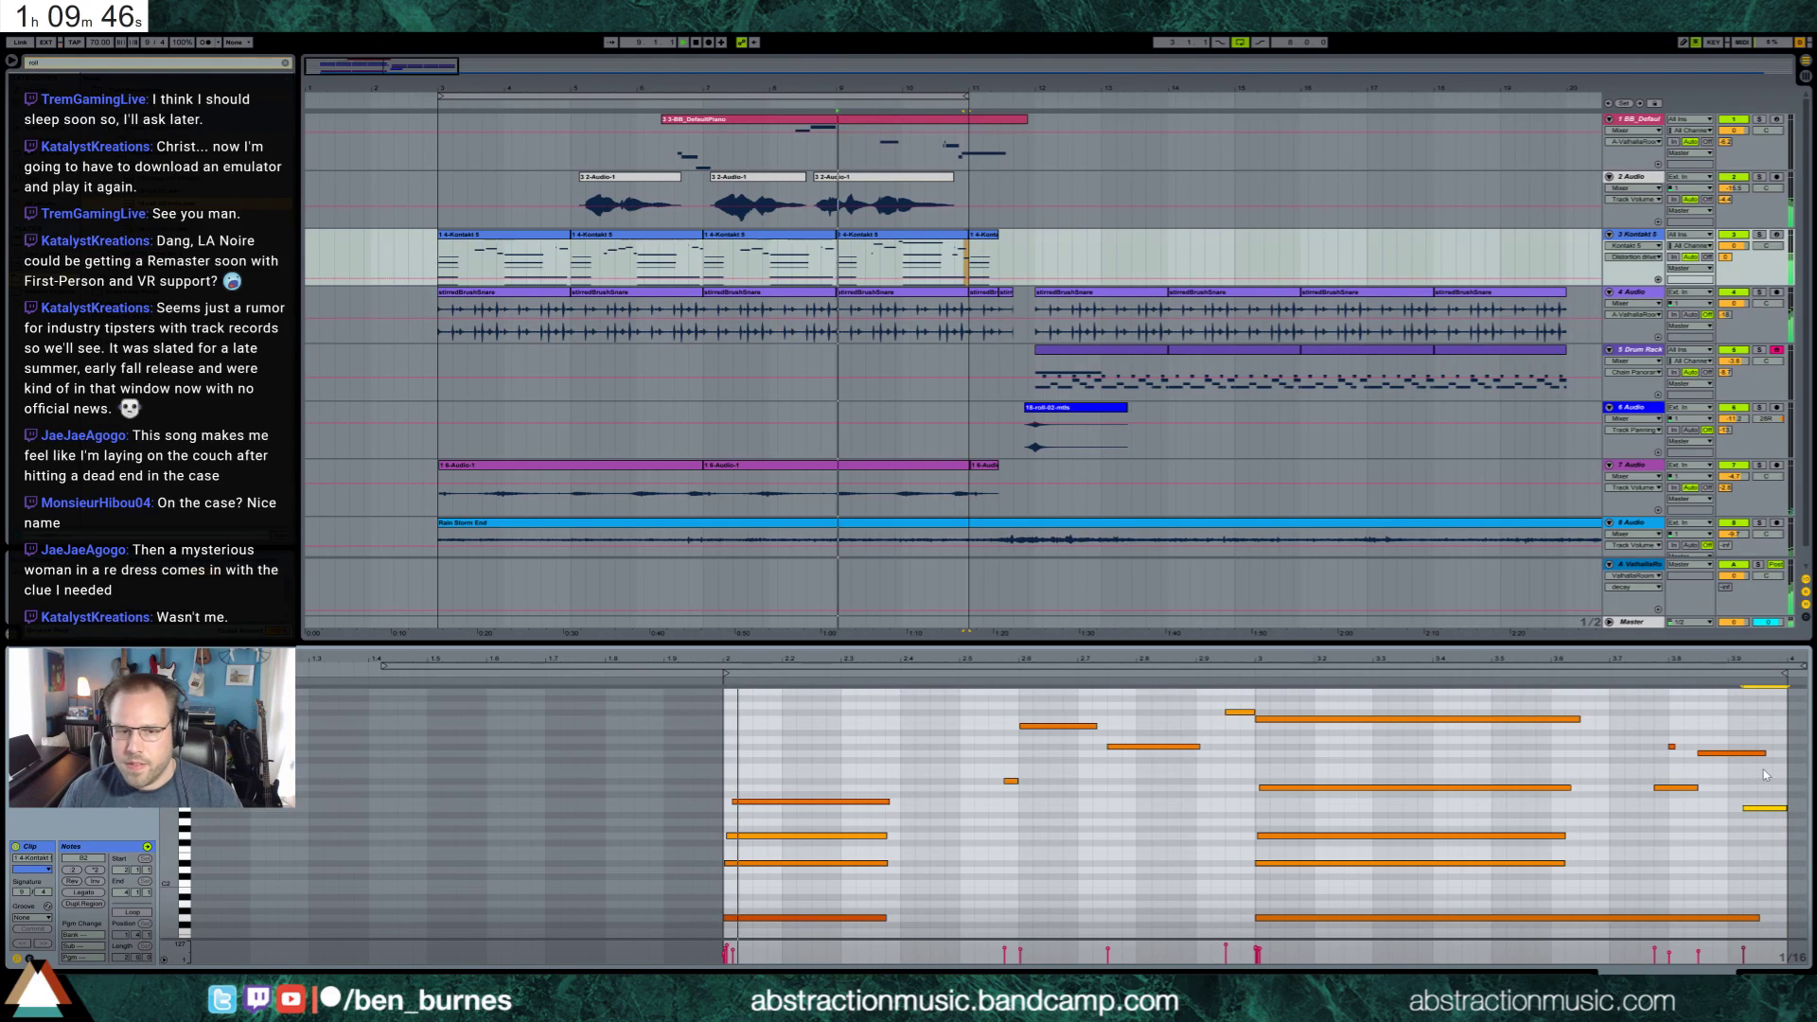
Check the chord notes of the short Kontakt clip at bar 11 and turn off arrangement looping
click(977, 253)
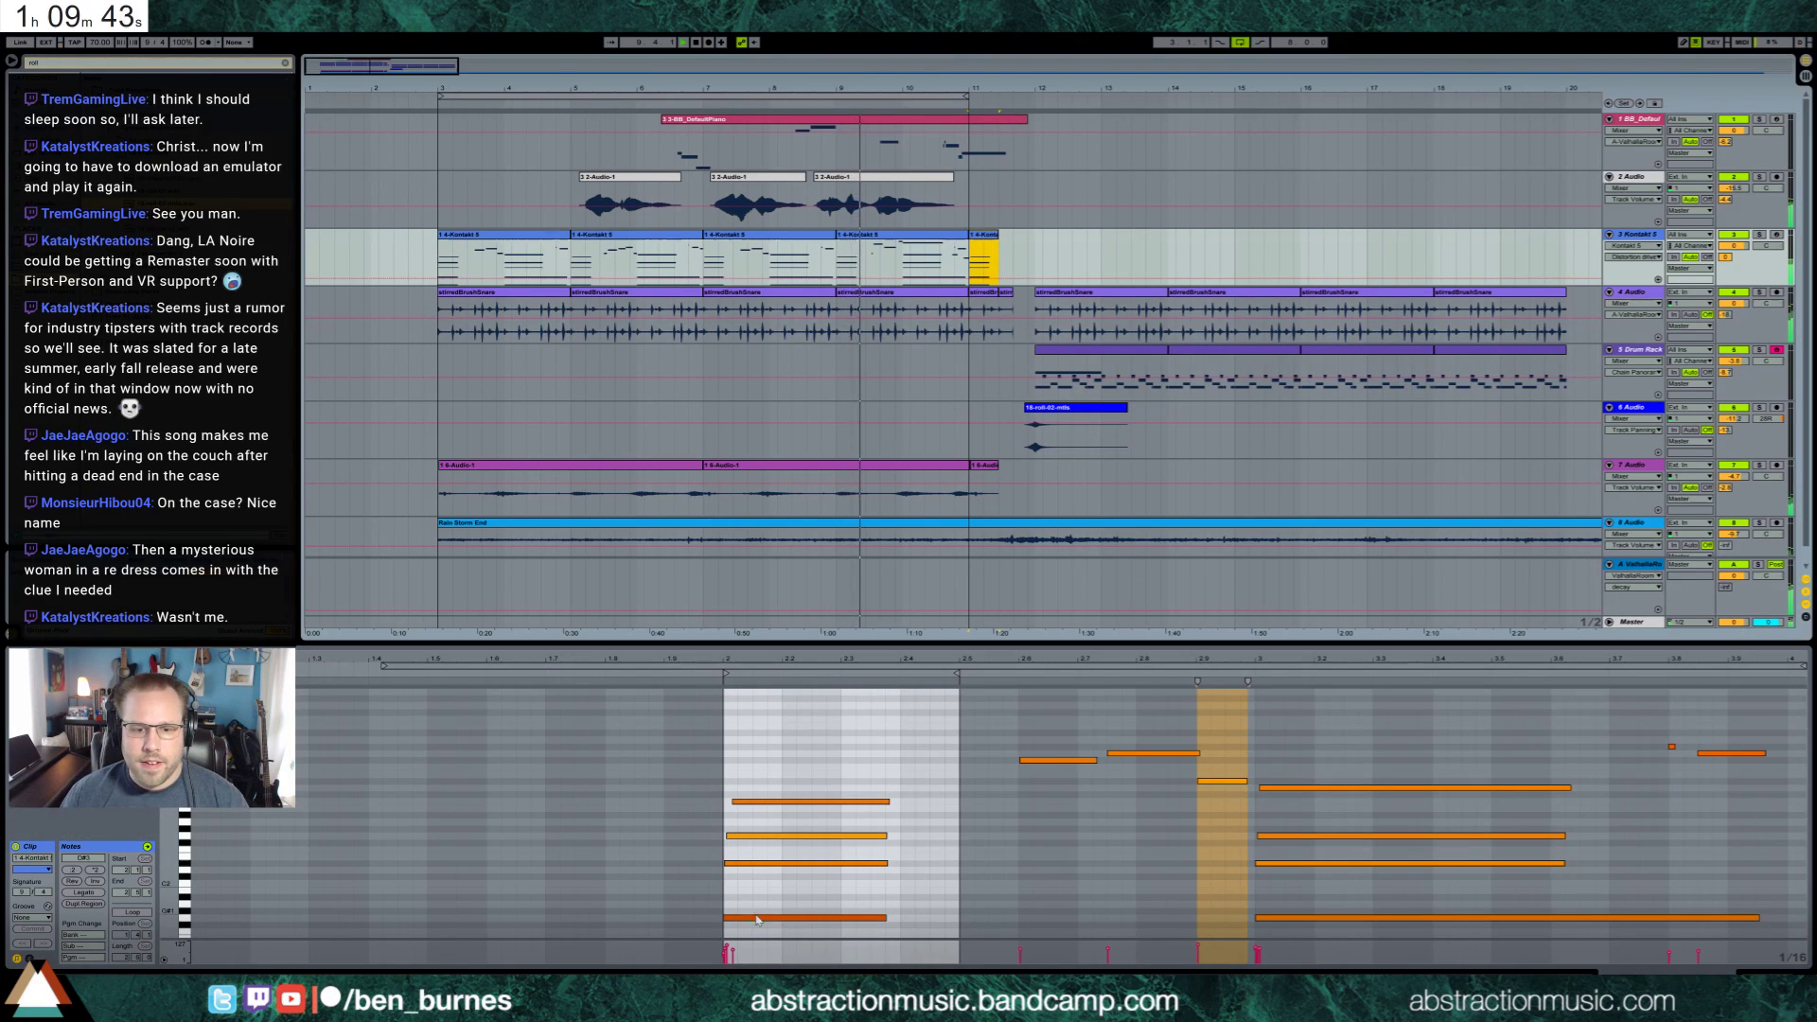
click(796, 800)
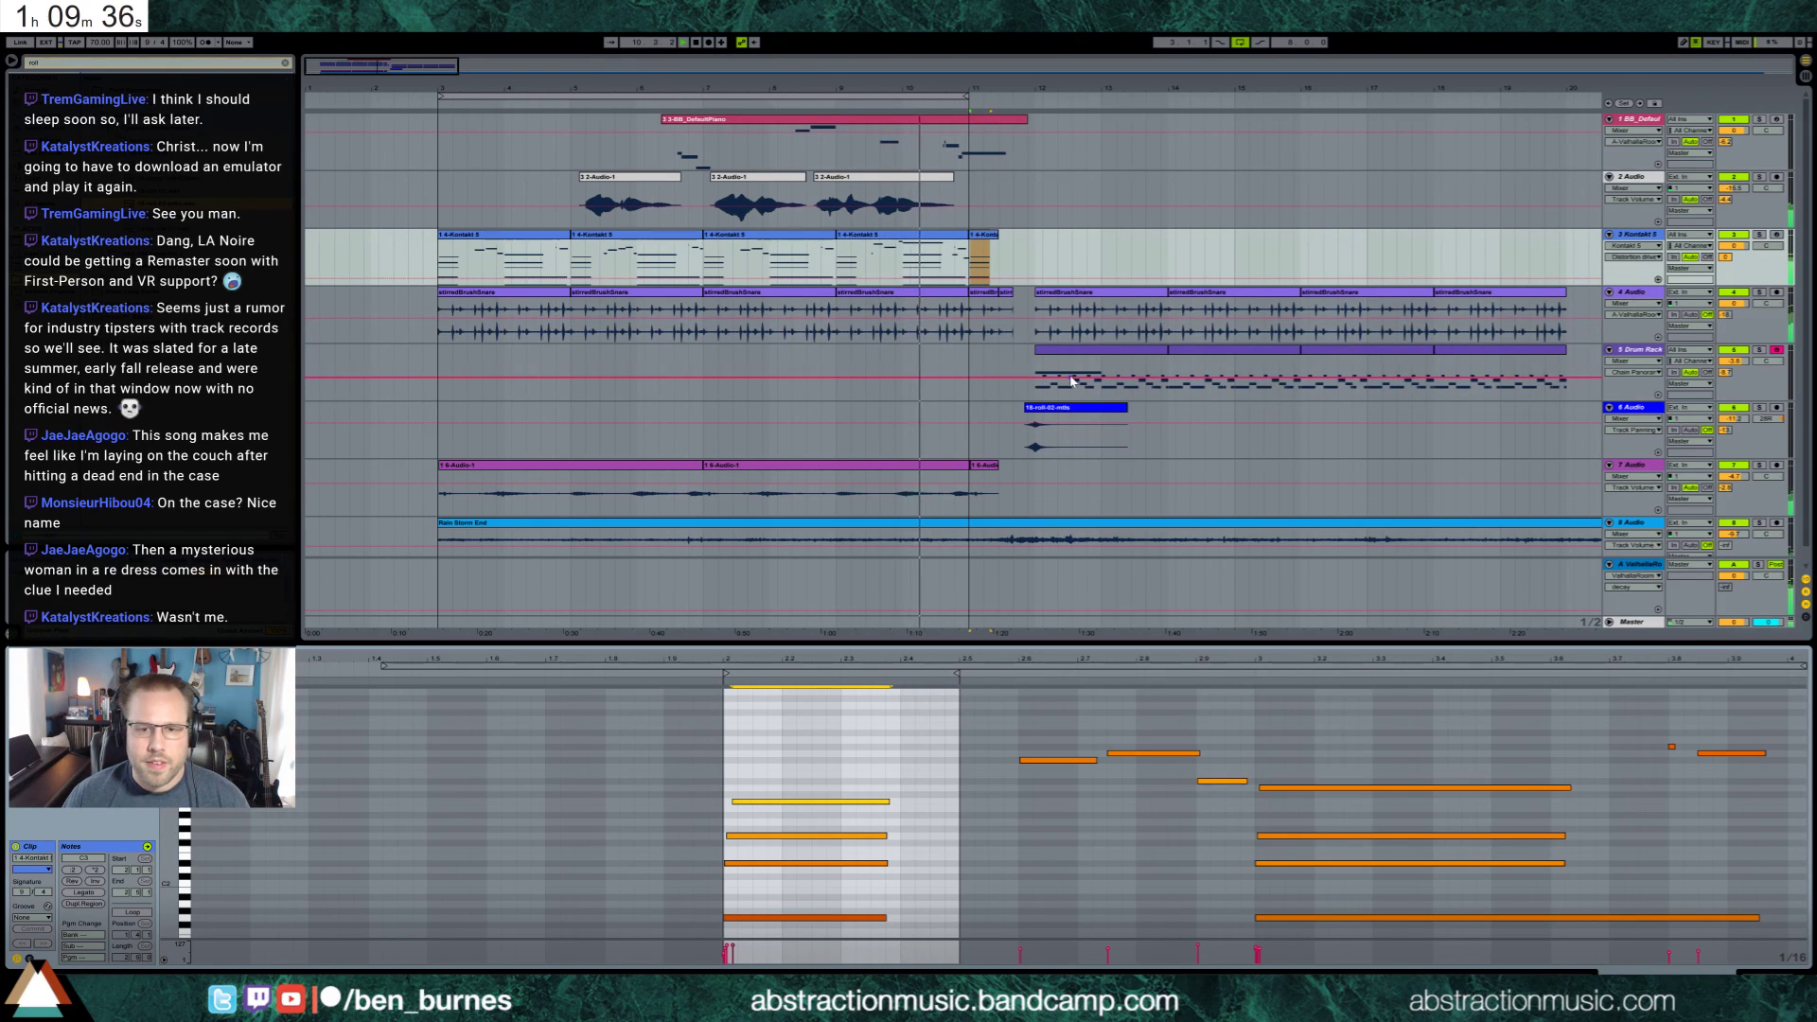
click(1239, 42)
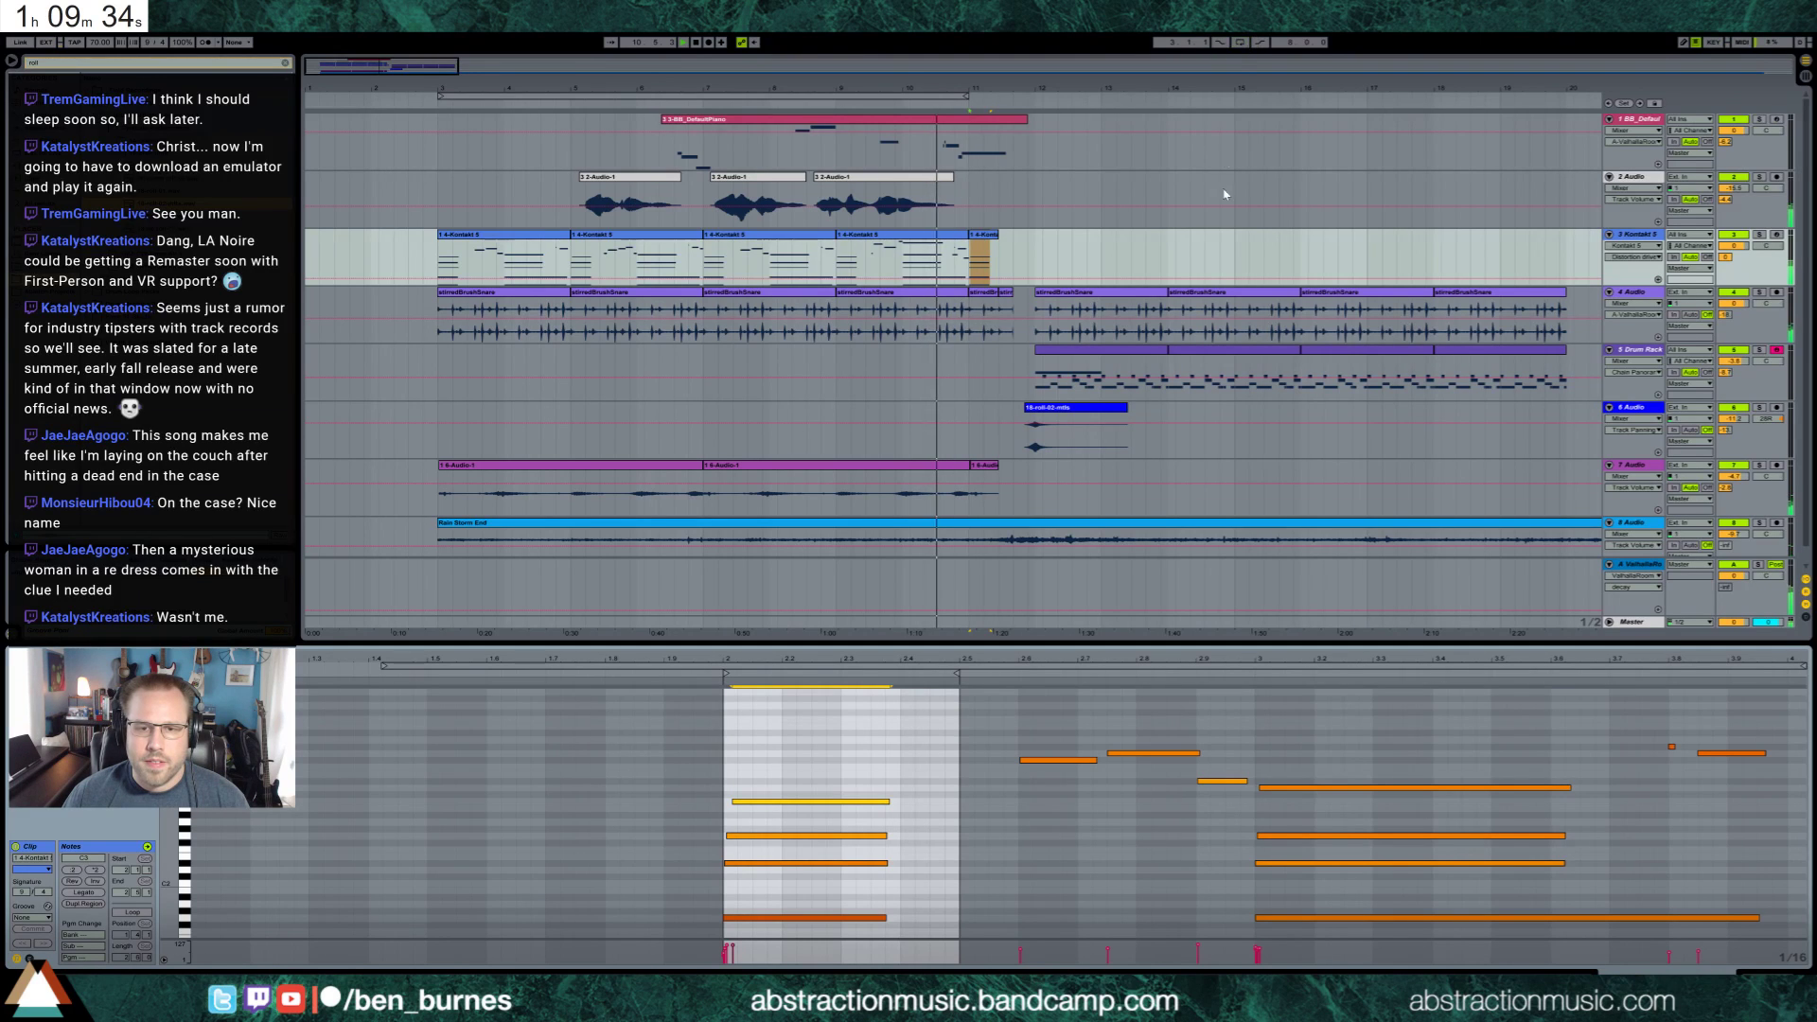
Copy the first Kontakt clip on its track to the start of the drum section at bar 12
click(475, 241)
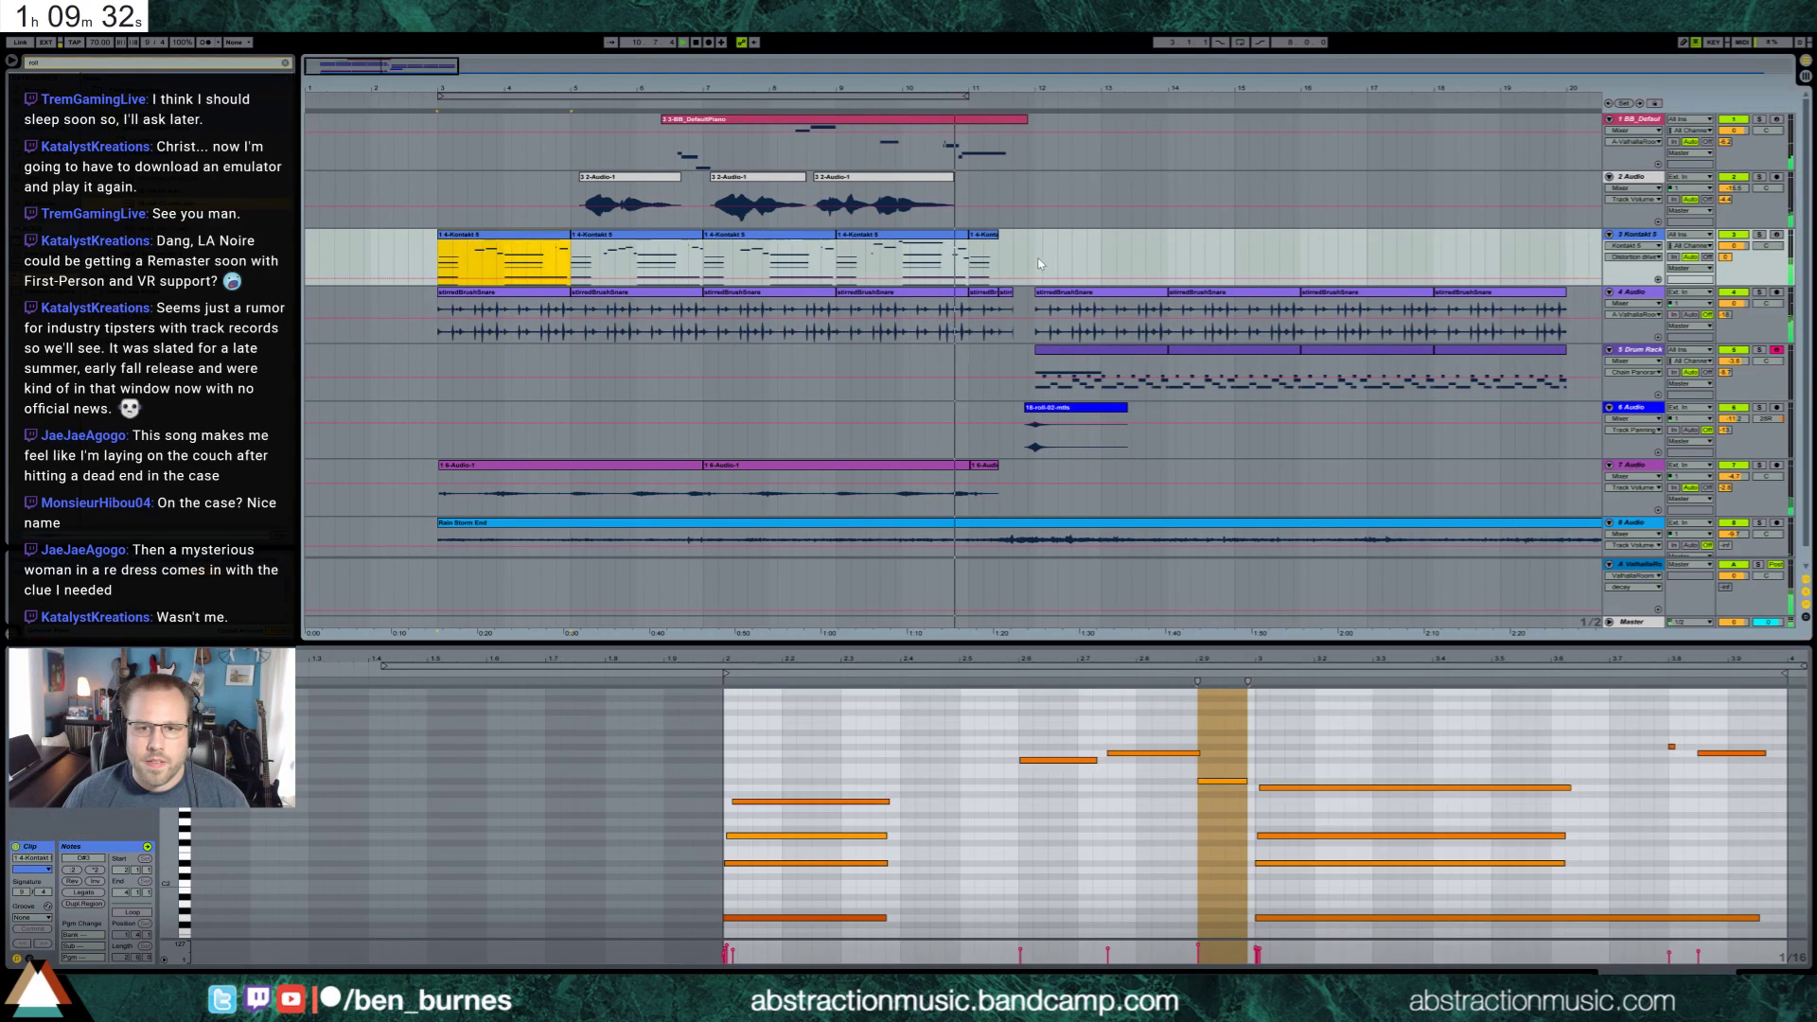
click(1039, 264)
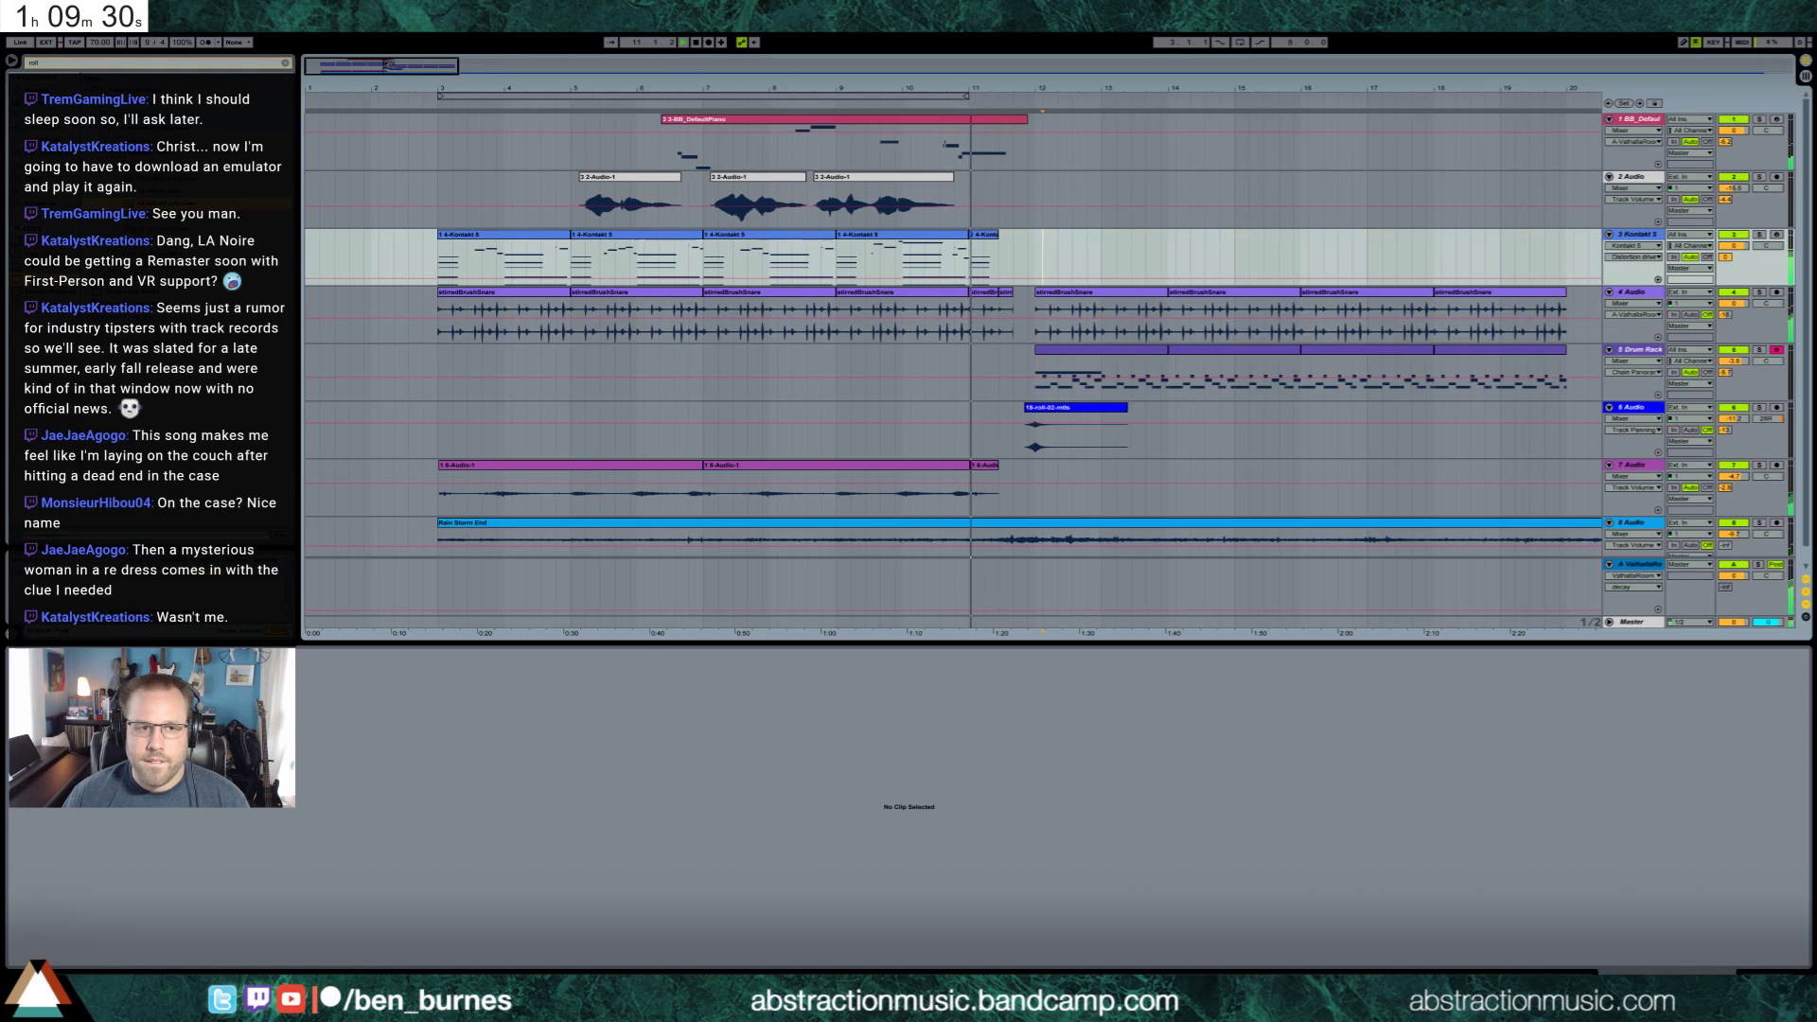
key(plus)
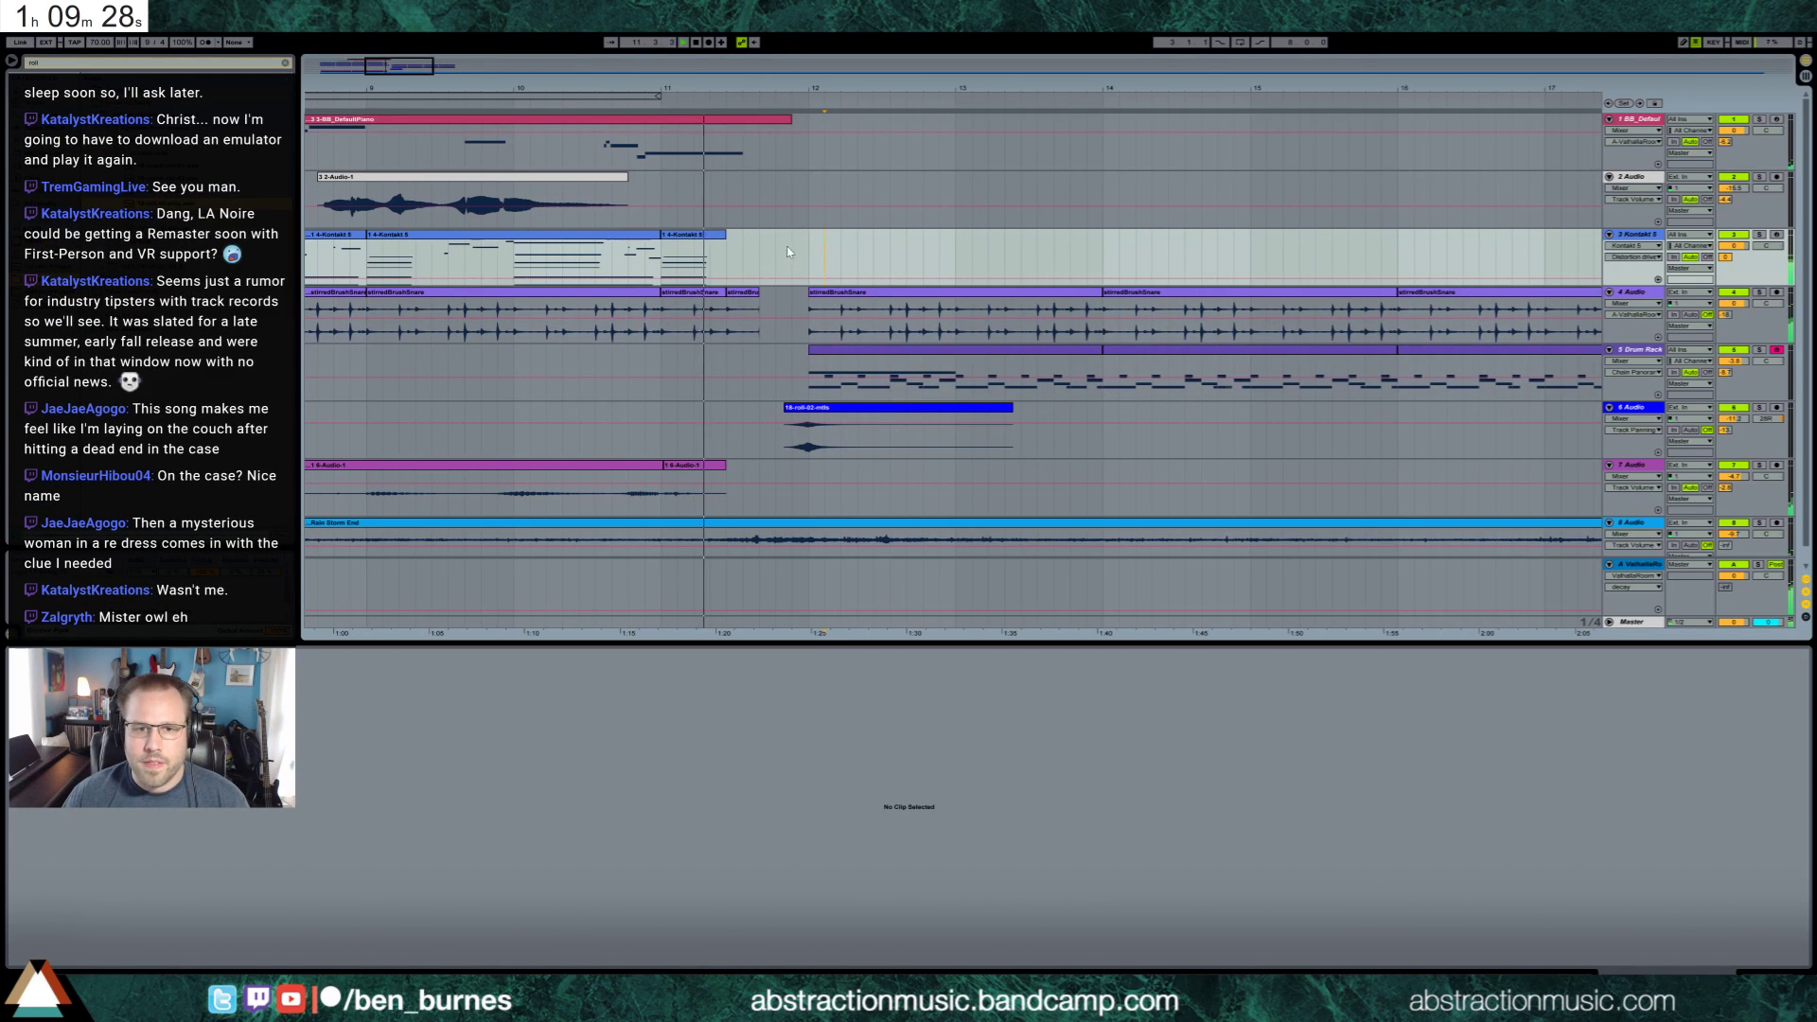
key(ctrl+v)
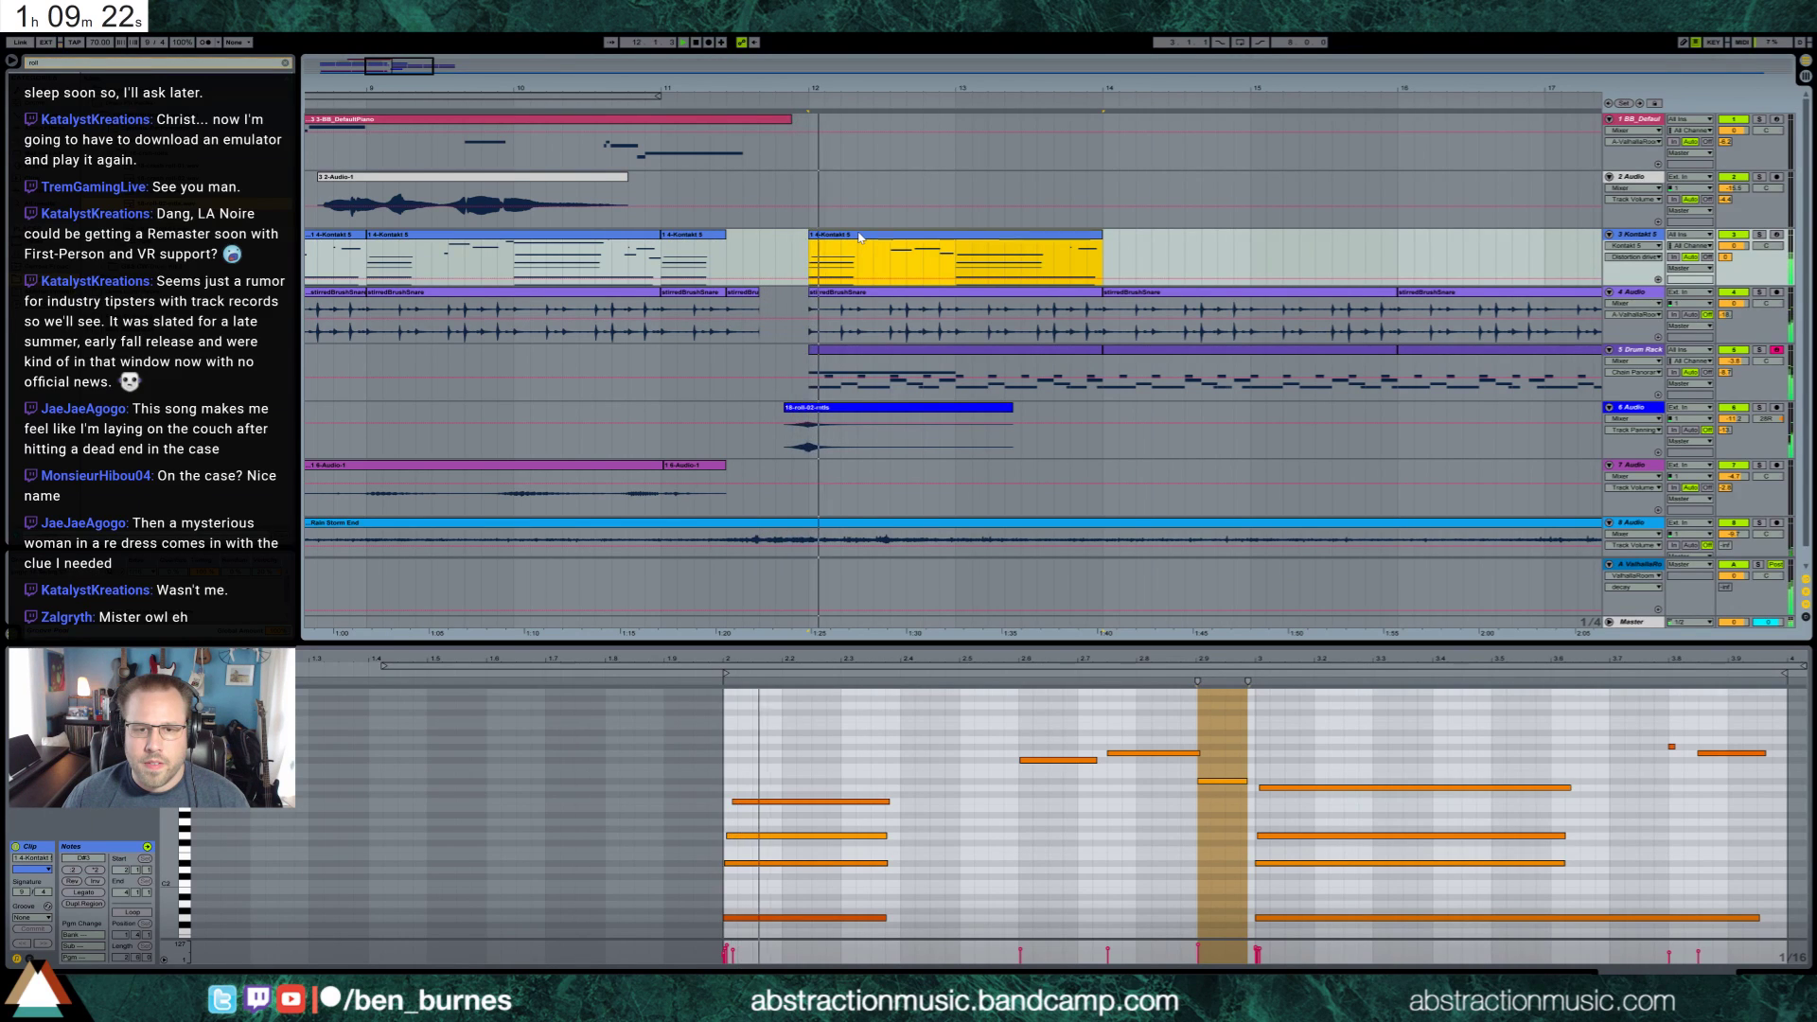
Shorten the kick before beat 1.3 of the first Drum Rack clip, add a short kick in the gap, and play it
click(871, 350)
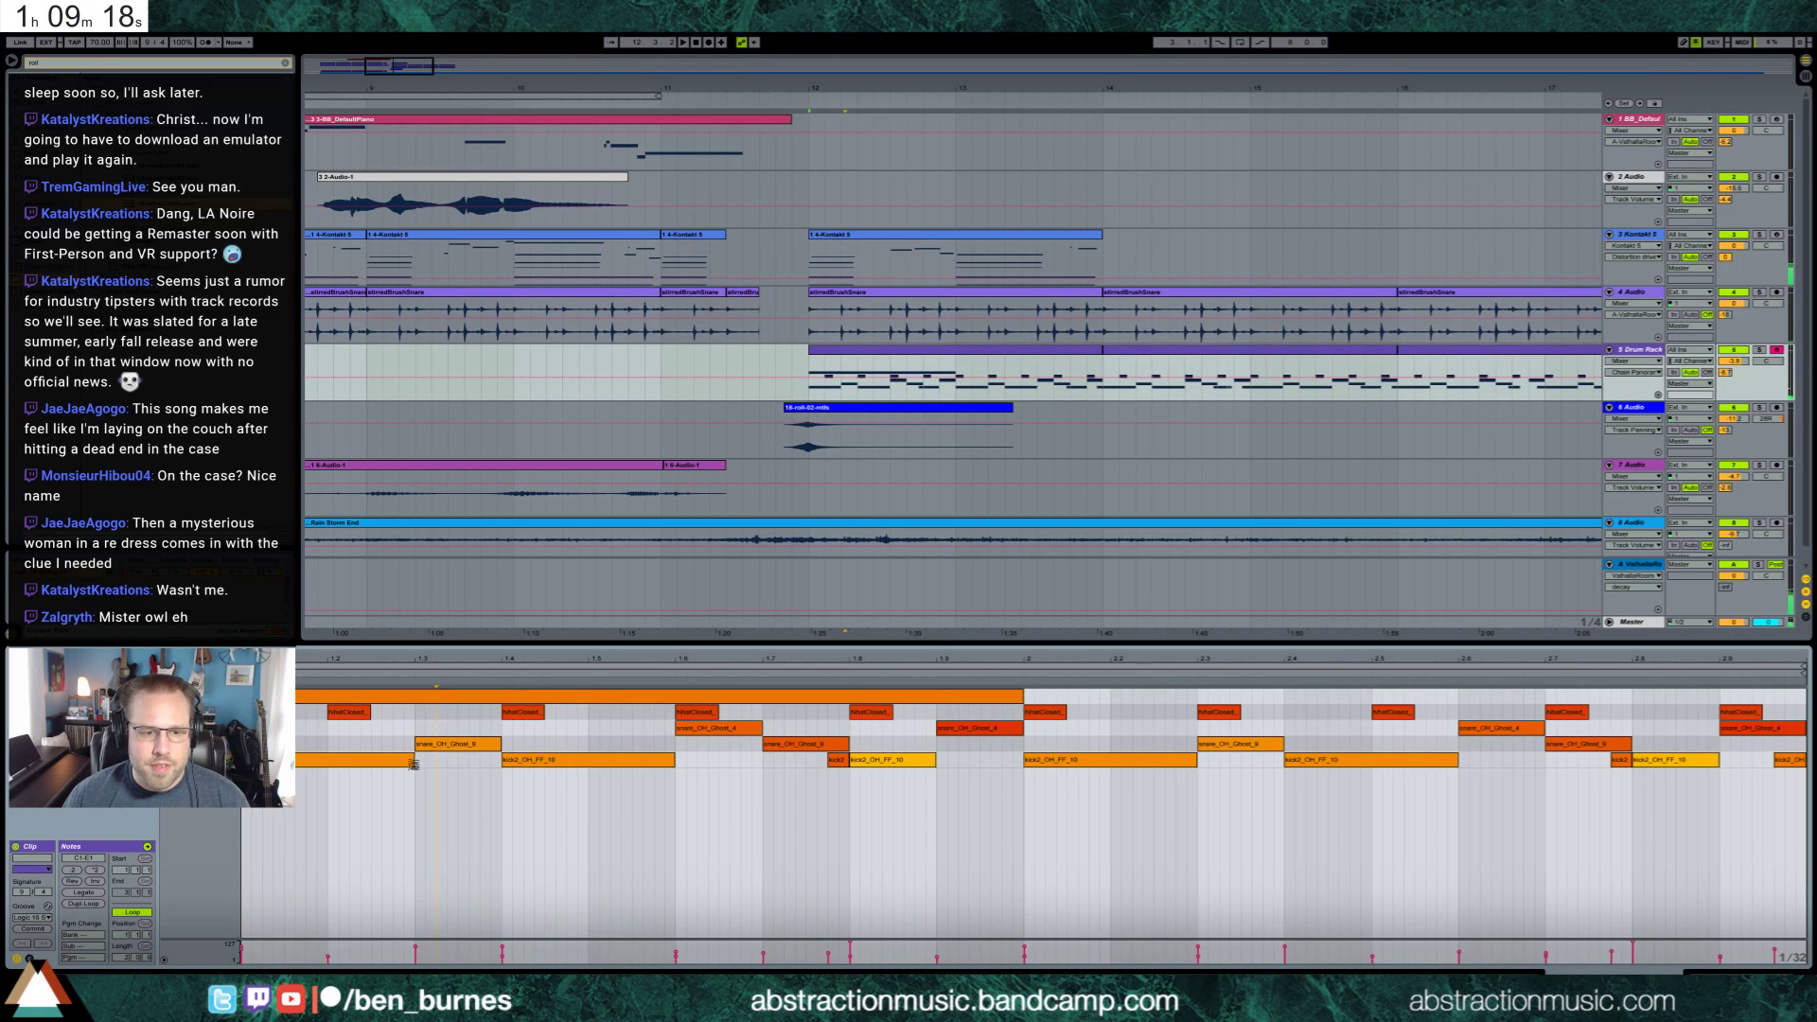
drag(414, 765, 388, 764)
double_click(398, 765)
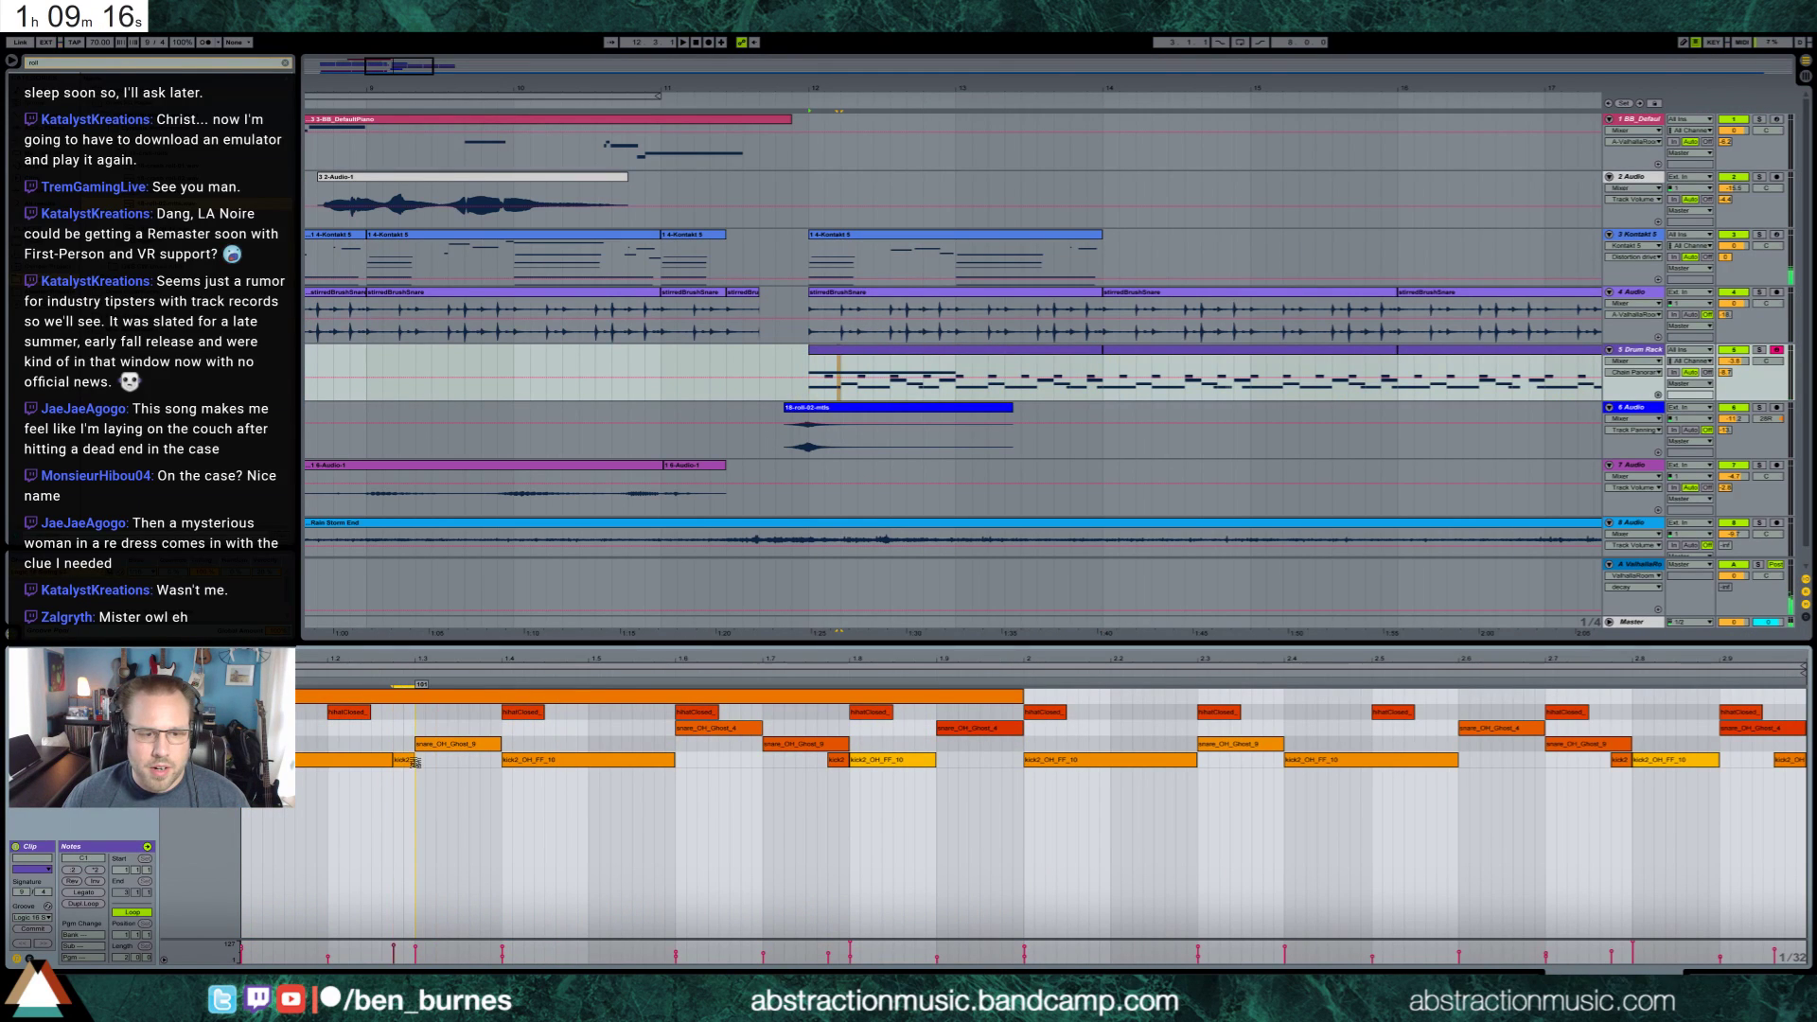
key(space)
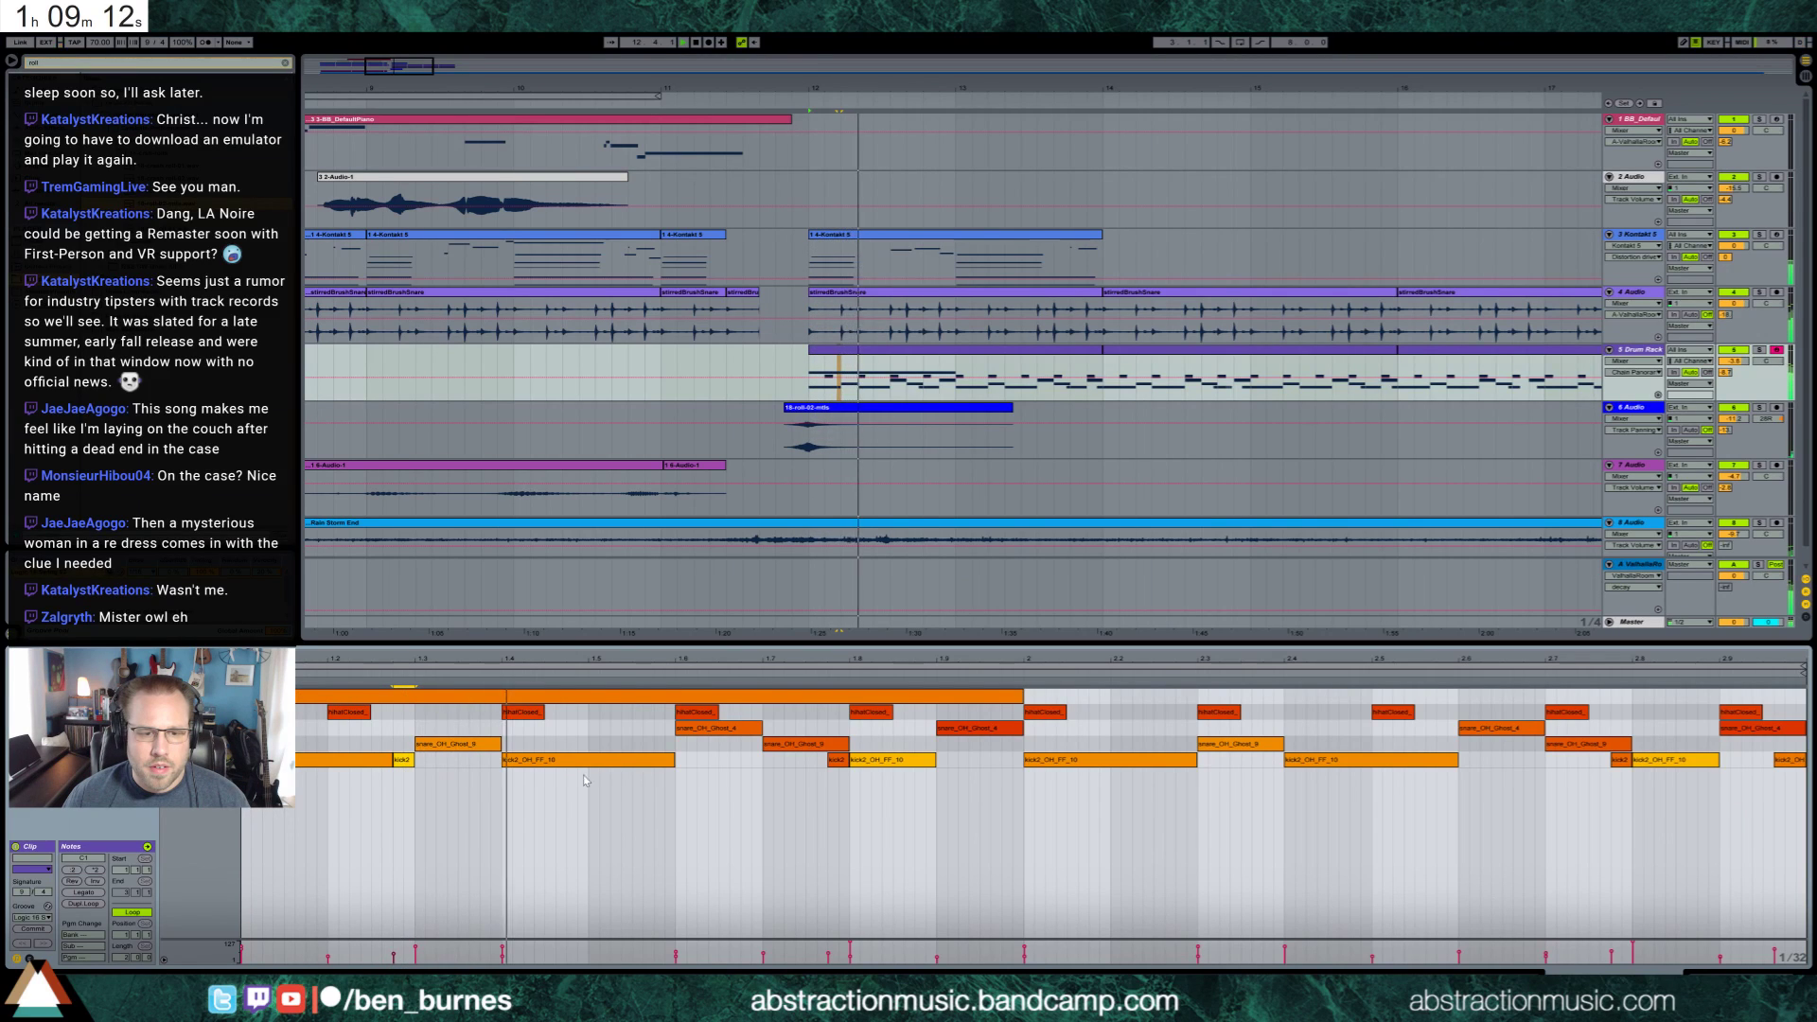
key(space)
Add three quick closed hi-hat hits and a short kick leading into beat 1.6, and play the passage
double_click(634, 713)
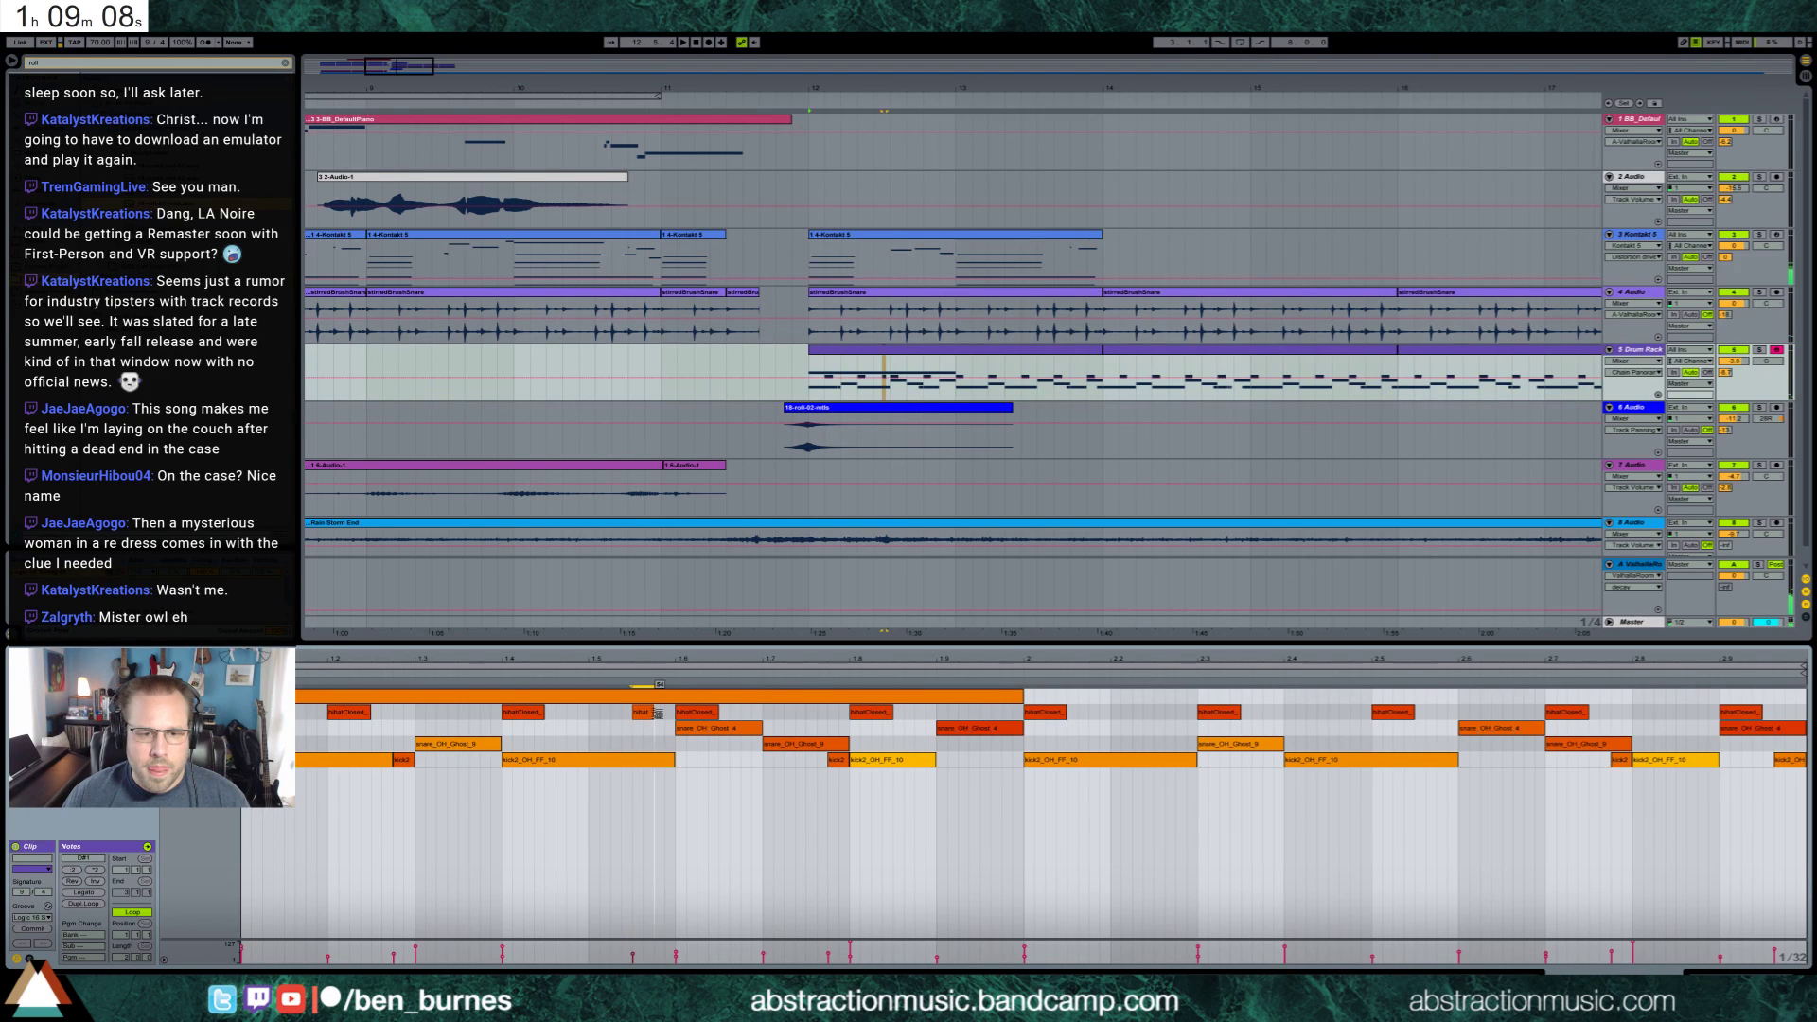
mouse_move(674, 761)
mouse_down()
mouse_move(654, 761)
mouse_move(677, 762)
mouse_up()
click(660, 762)
key(space)
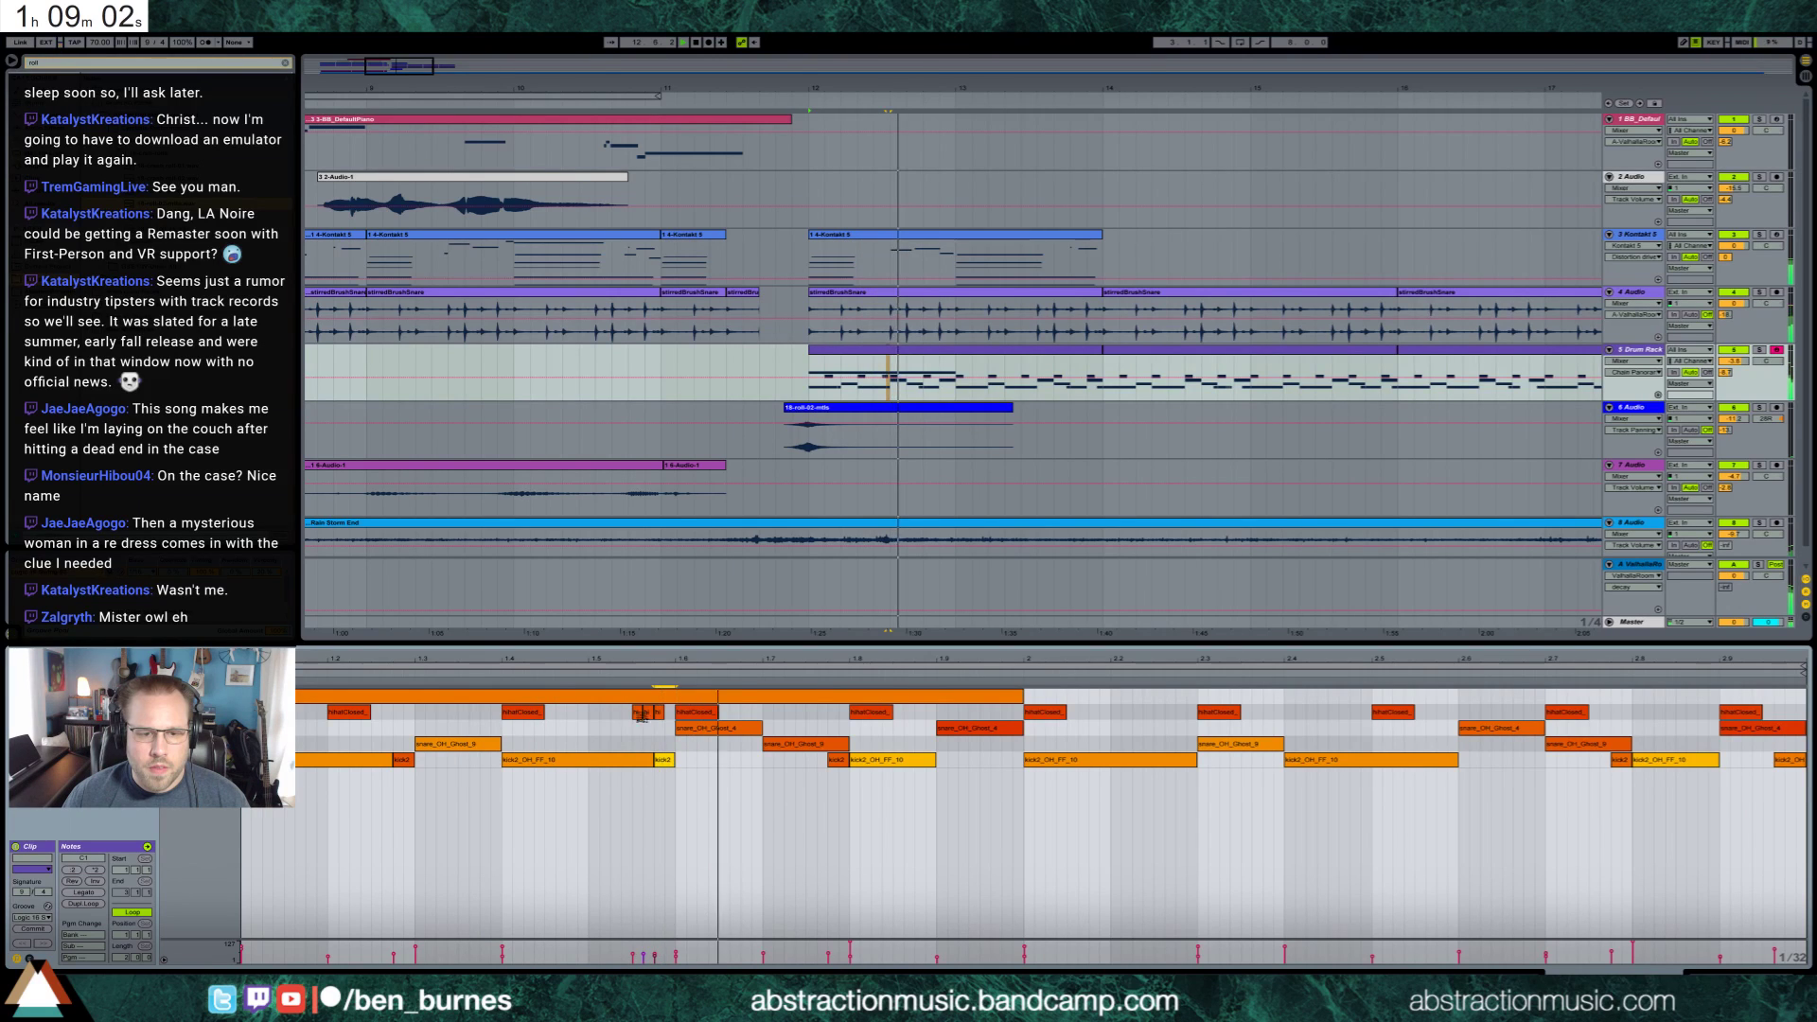
drag(664, 720, 664, 721)
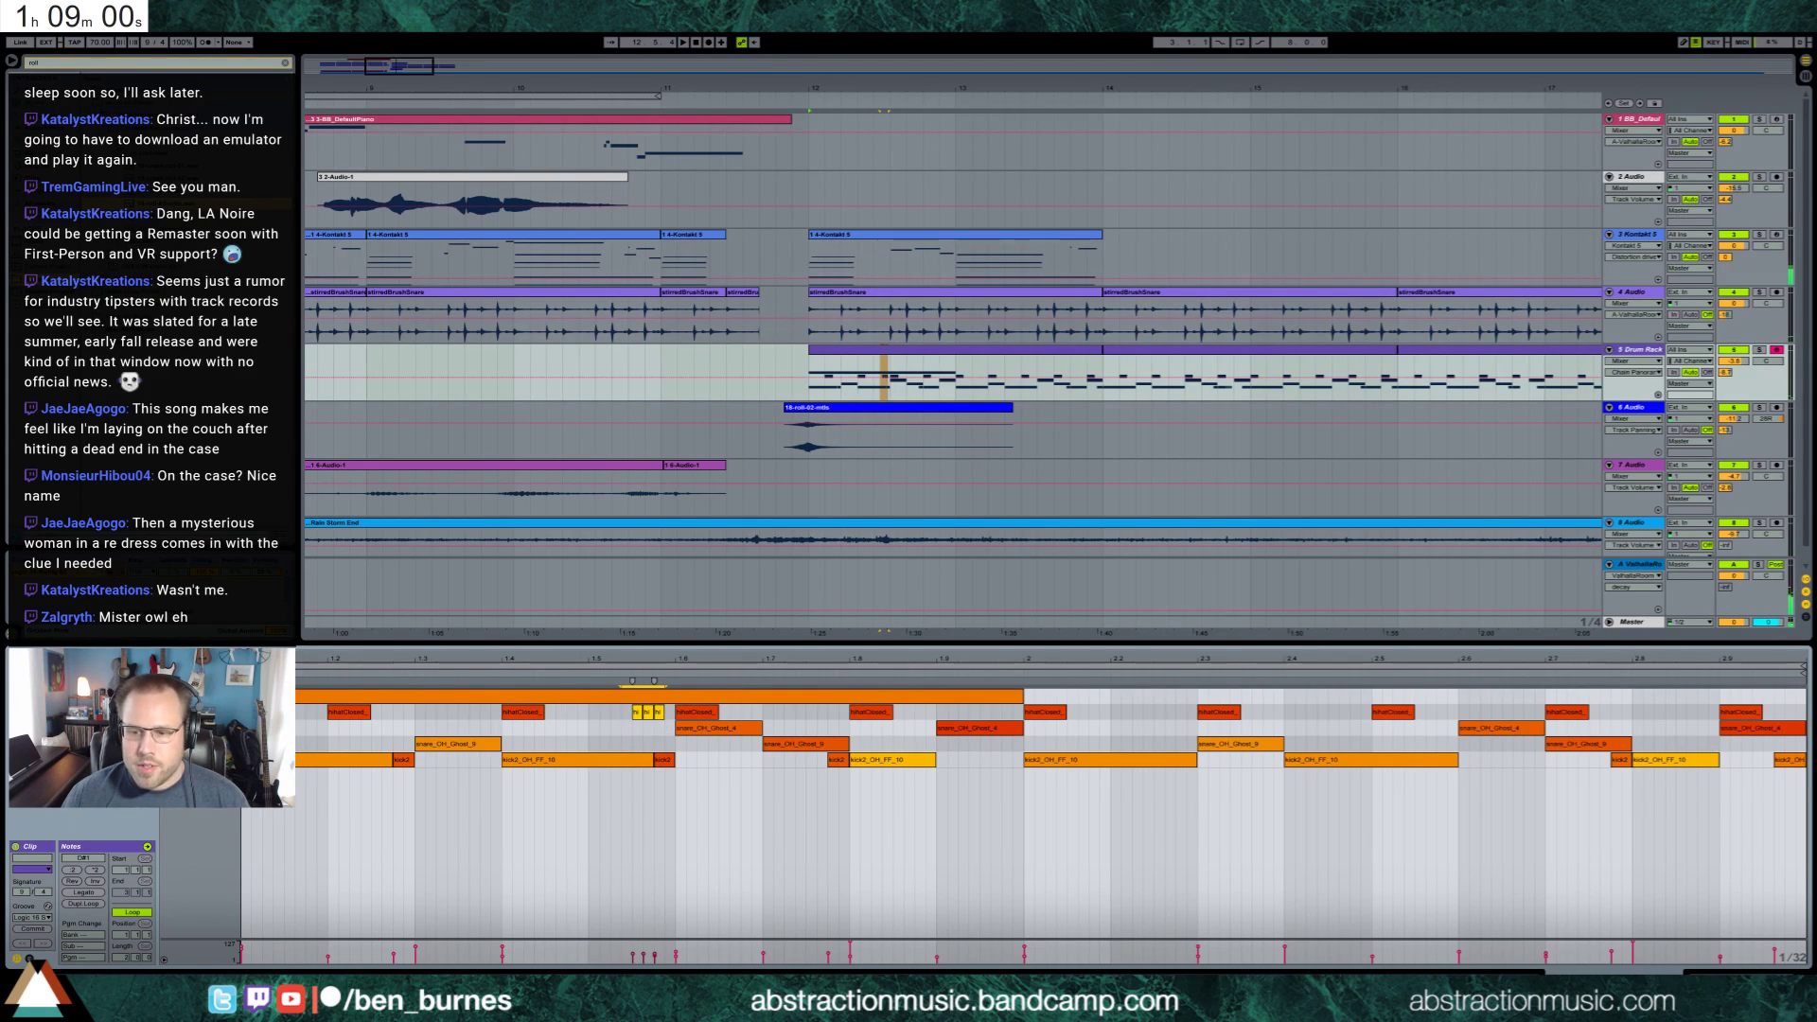
Place hihatClosed_OH_P_16 on the free pad above the closed hi-hat and move the three quick hits to that pad's row
key(shift+Tab)
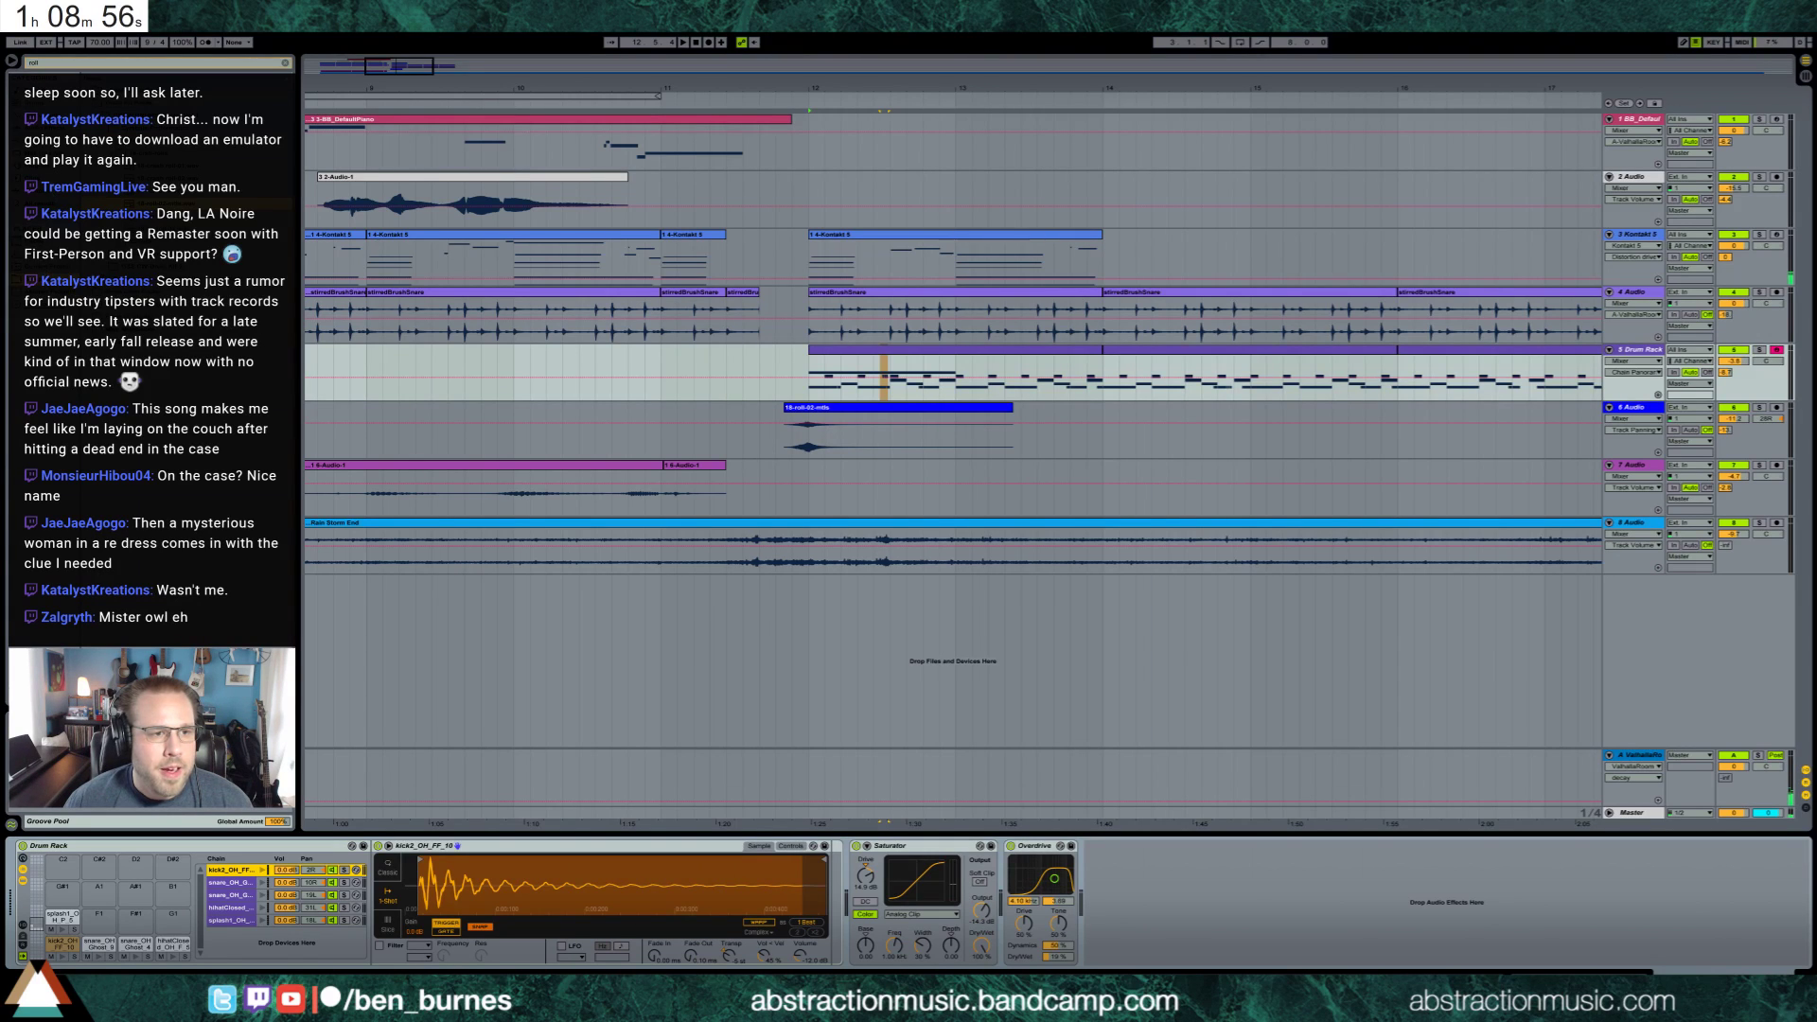
key(BackSpace)
key(BackSpace)
key(BackSpace)
key(BackSpace)
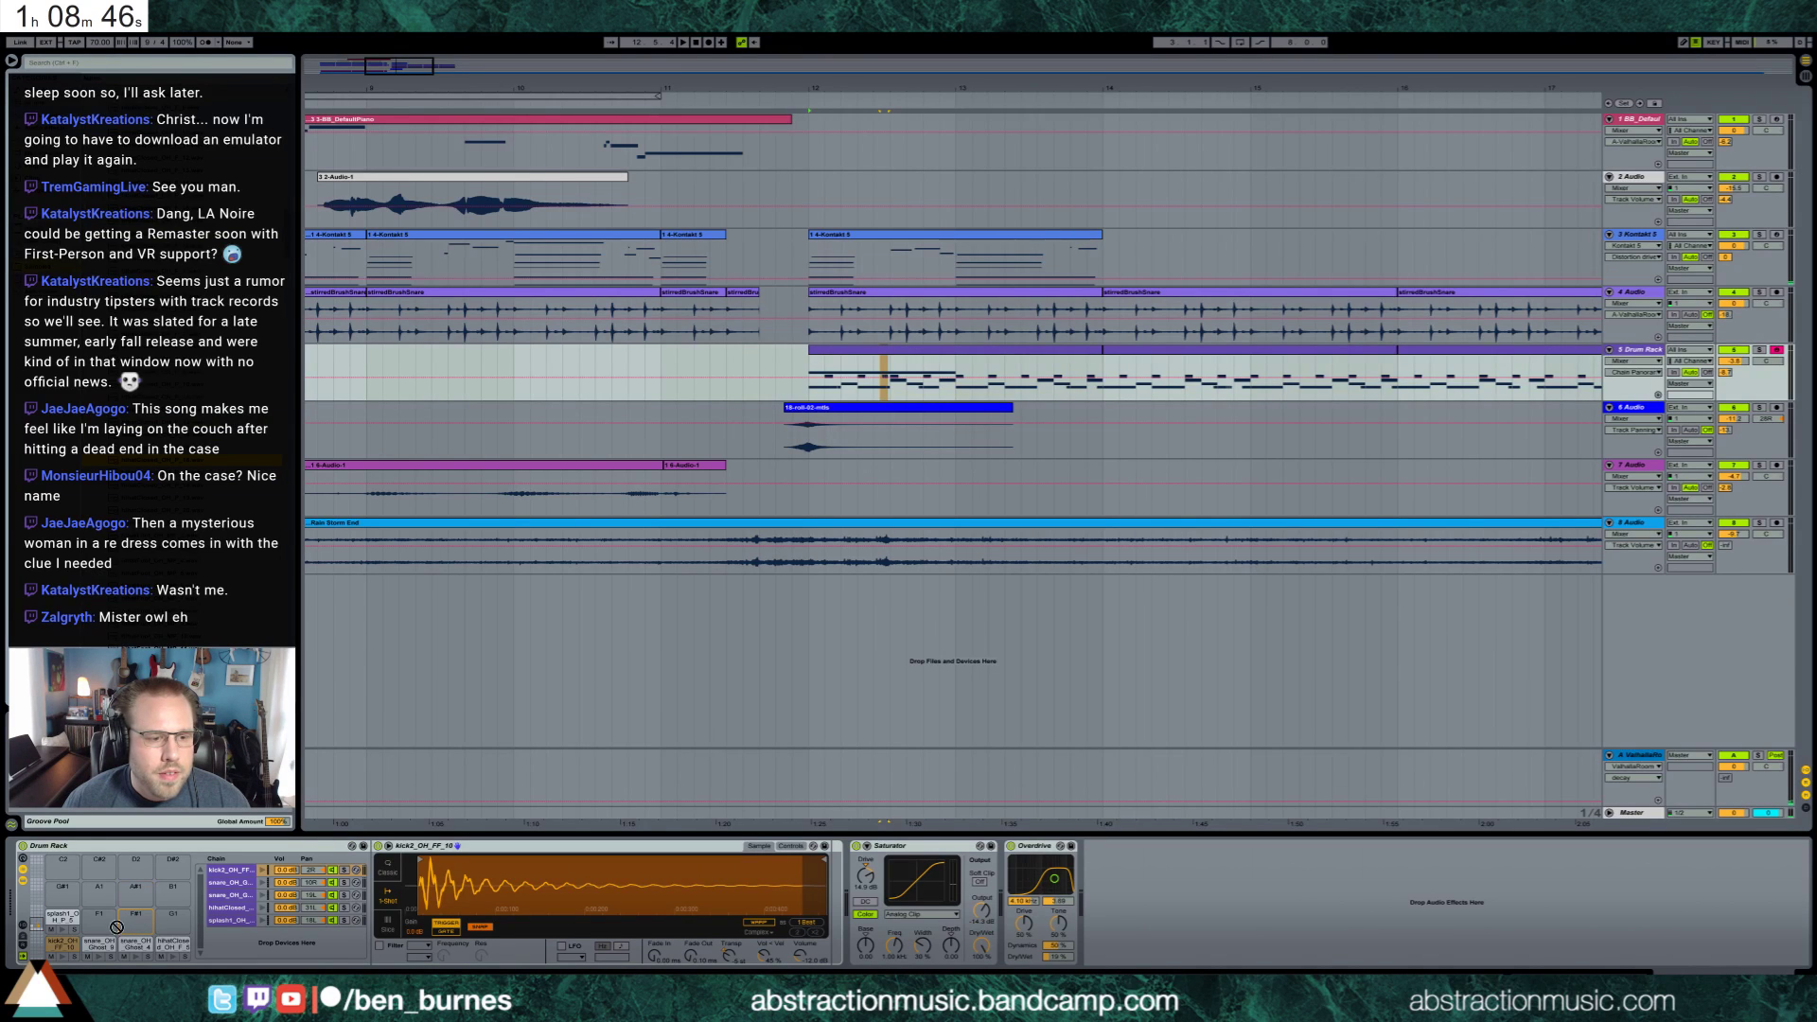
drag(168, 932, 172, 920)
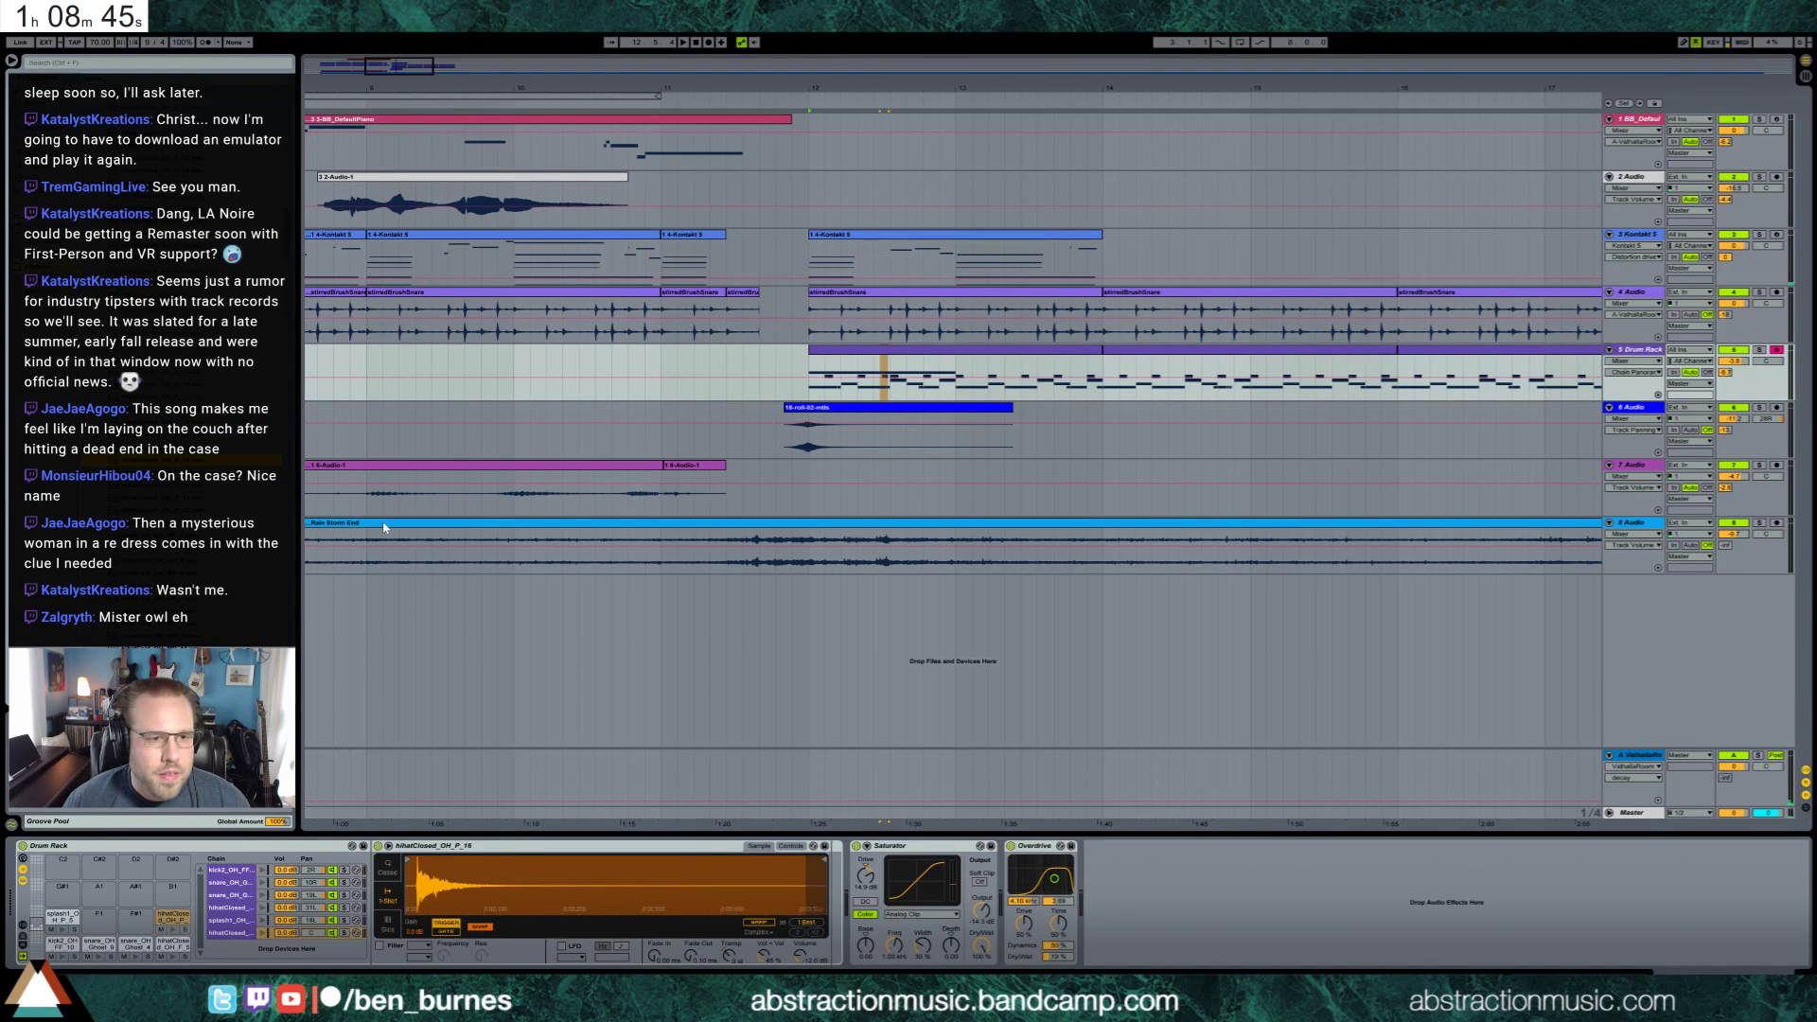
double_click(859, 381)
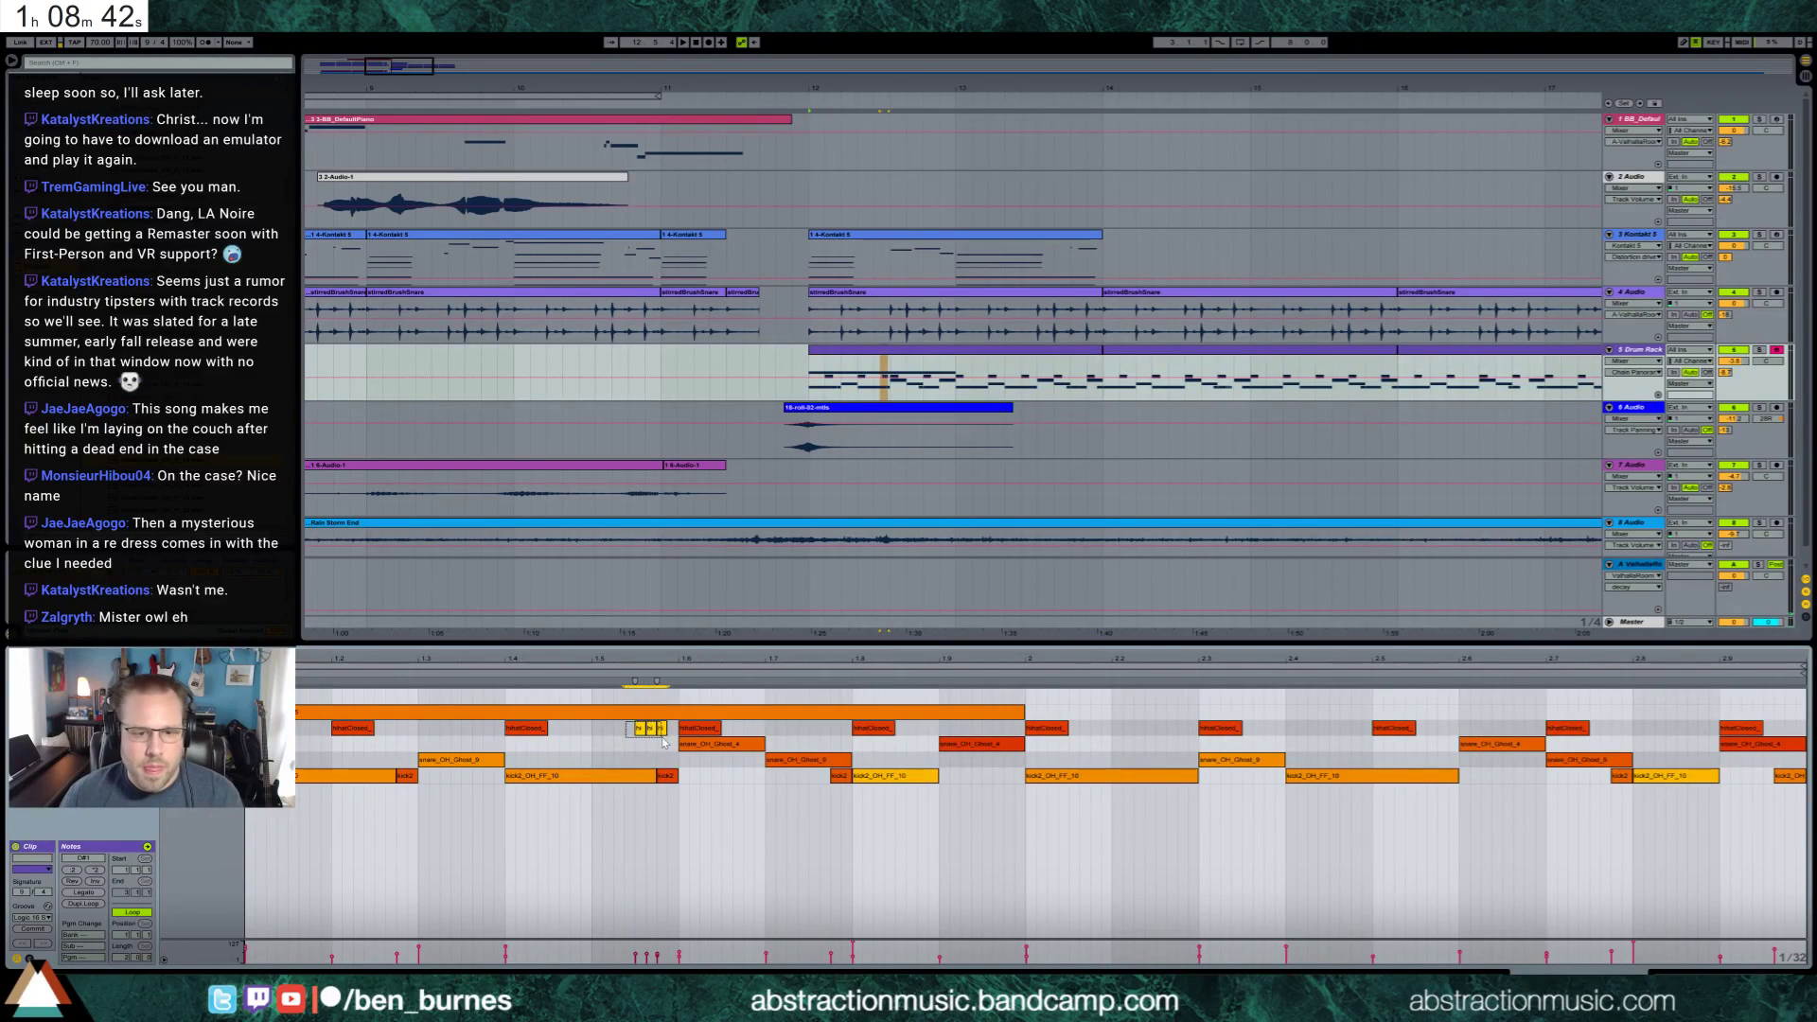
drag(636, 727, 636, 695)
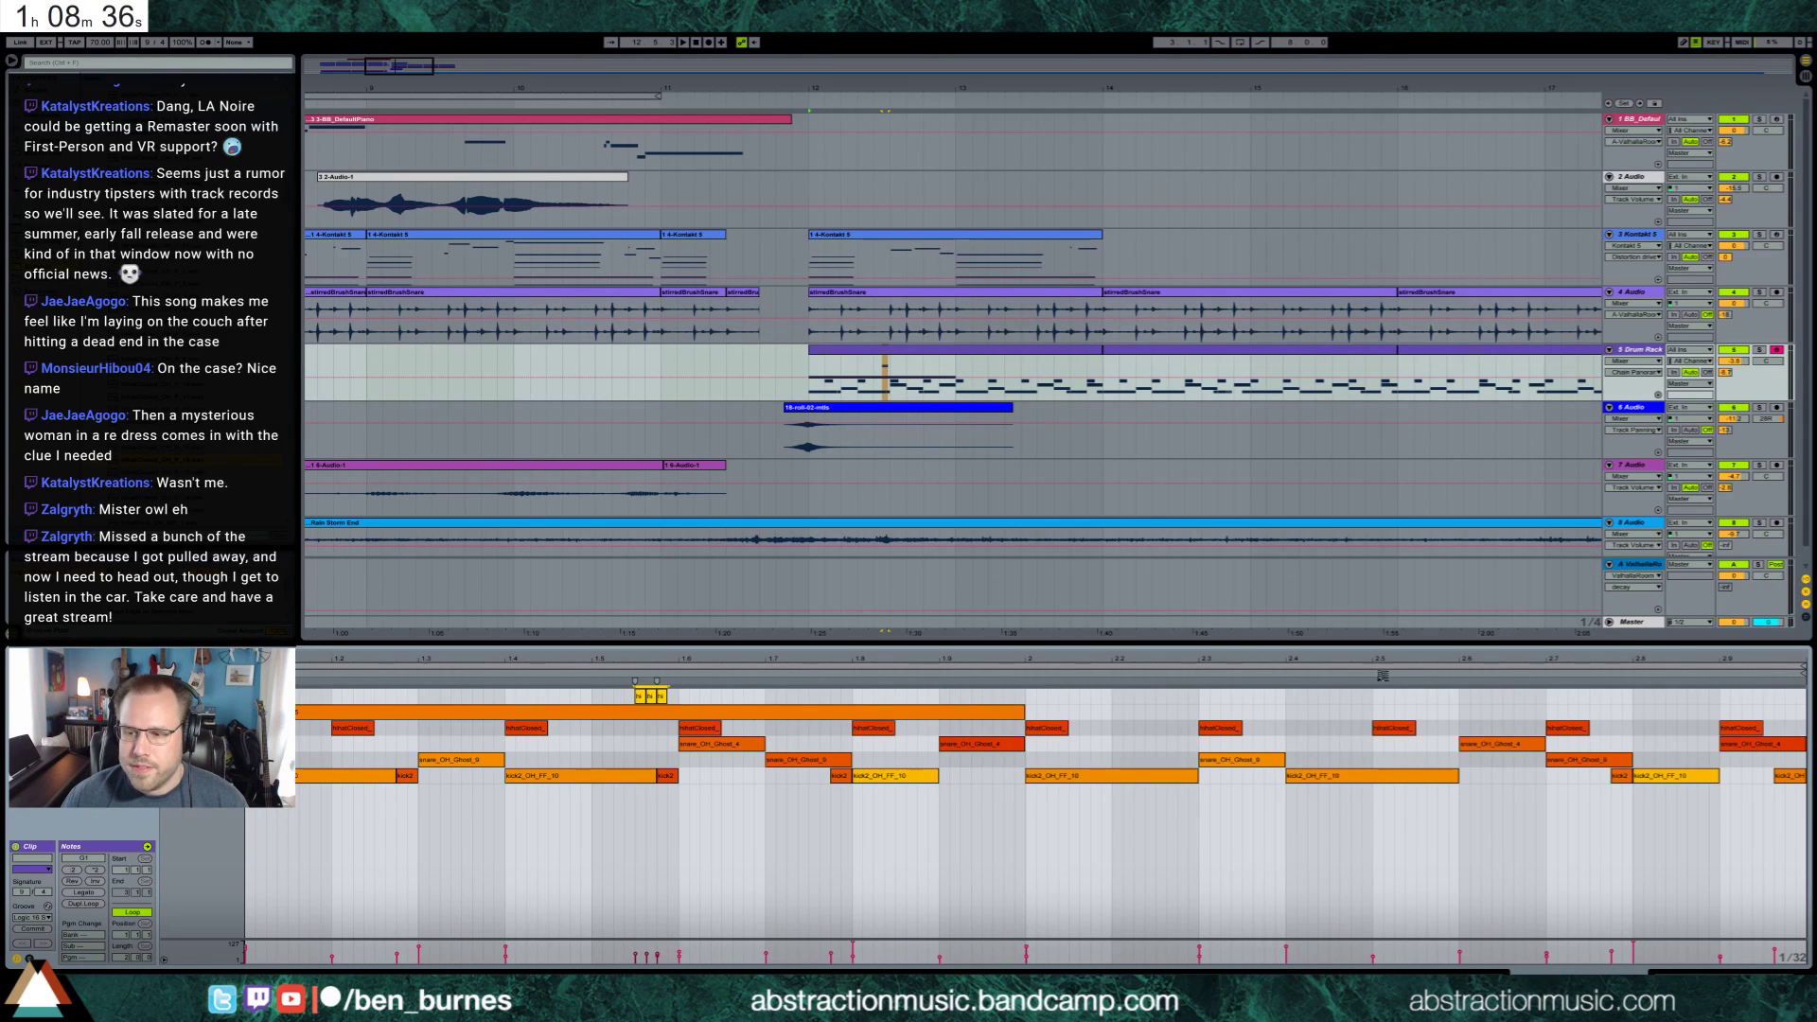
Trim the start and end of the hihatClosed_OH_P_16 sample while playing the drum section
key(shift+Tab)
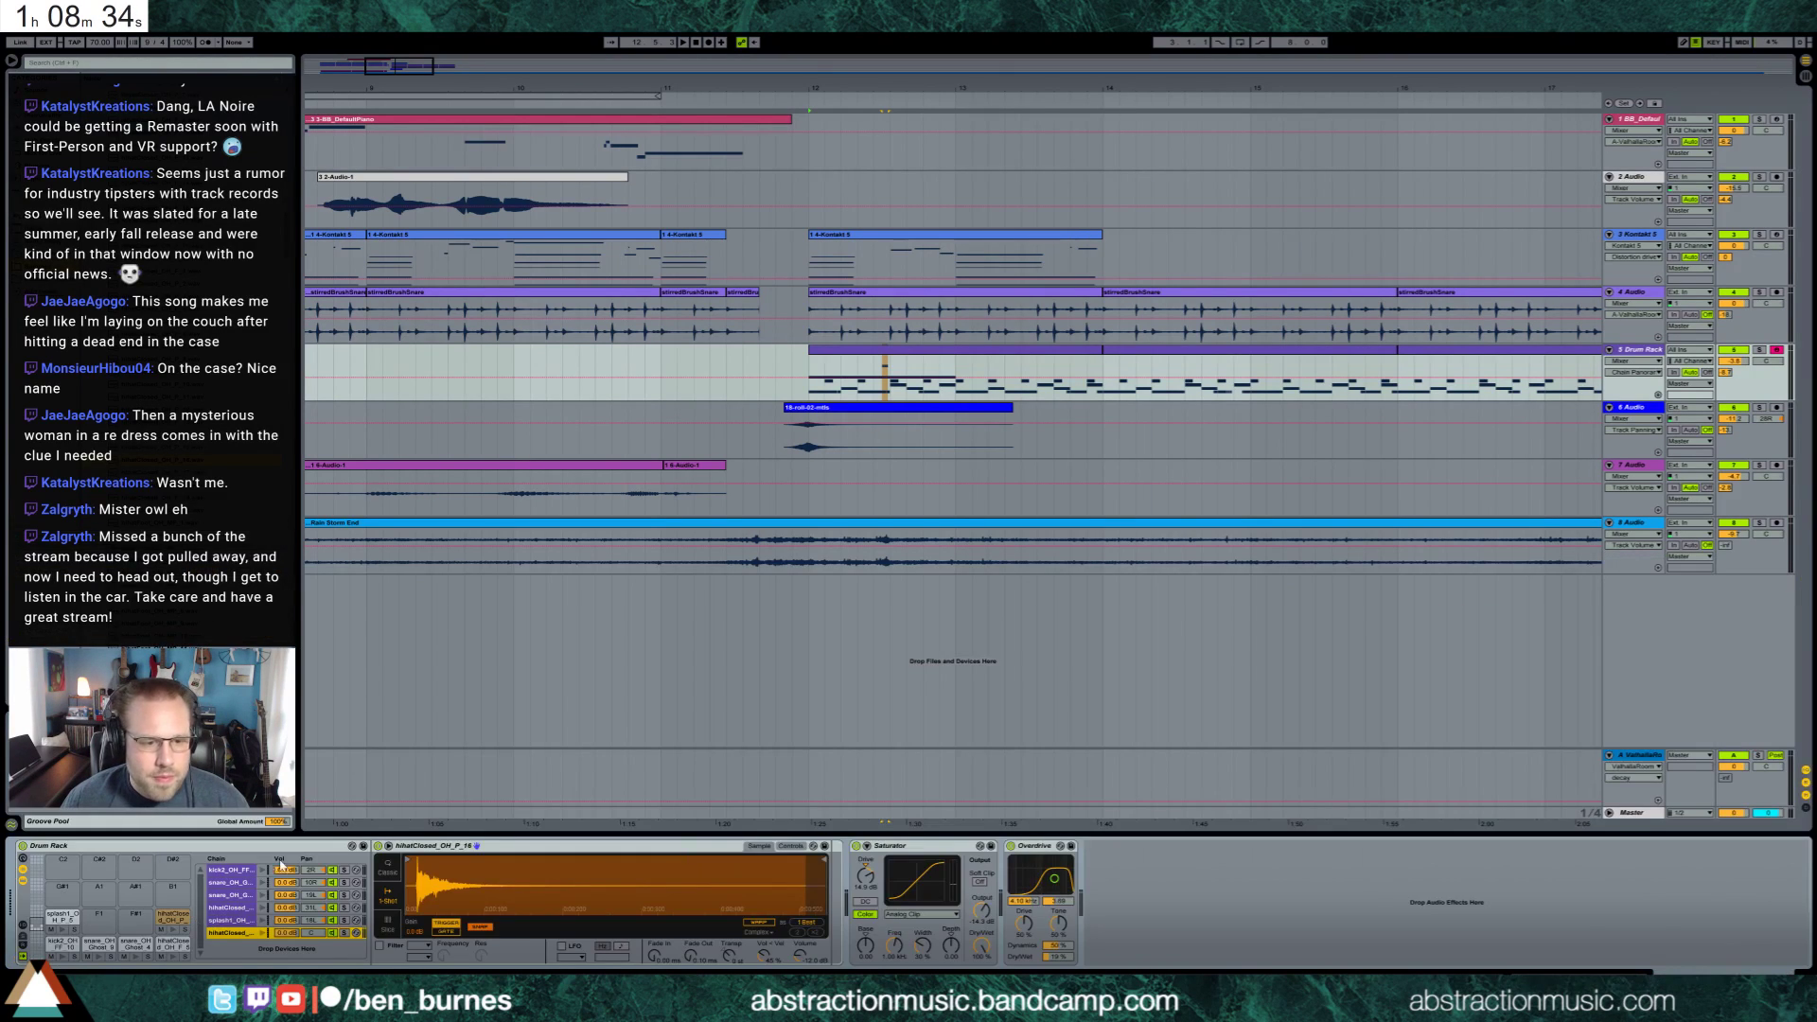
scroll(422, 871, up, 3)
drag(416, 860, 493, 865)
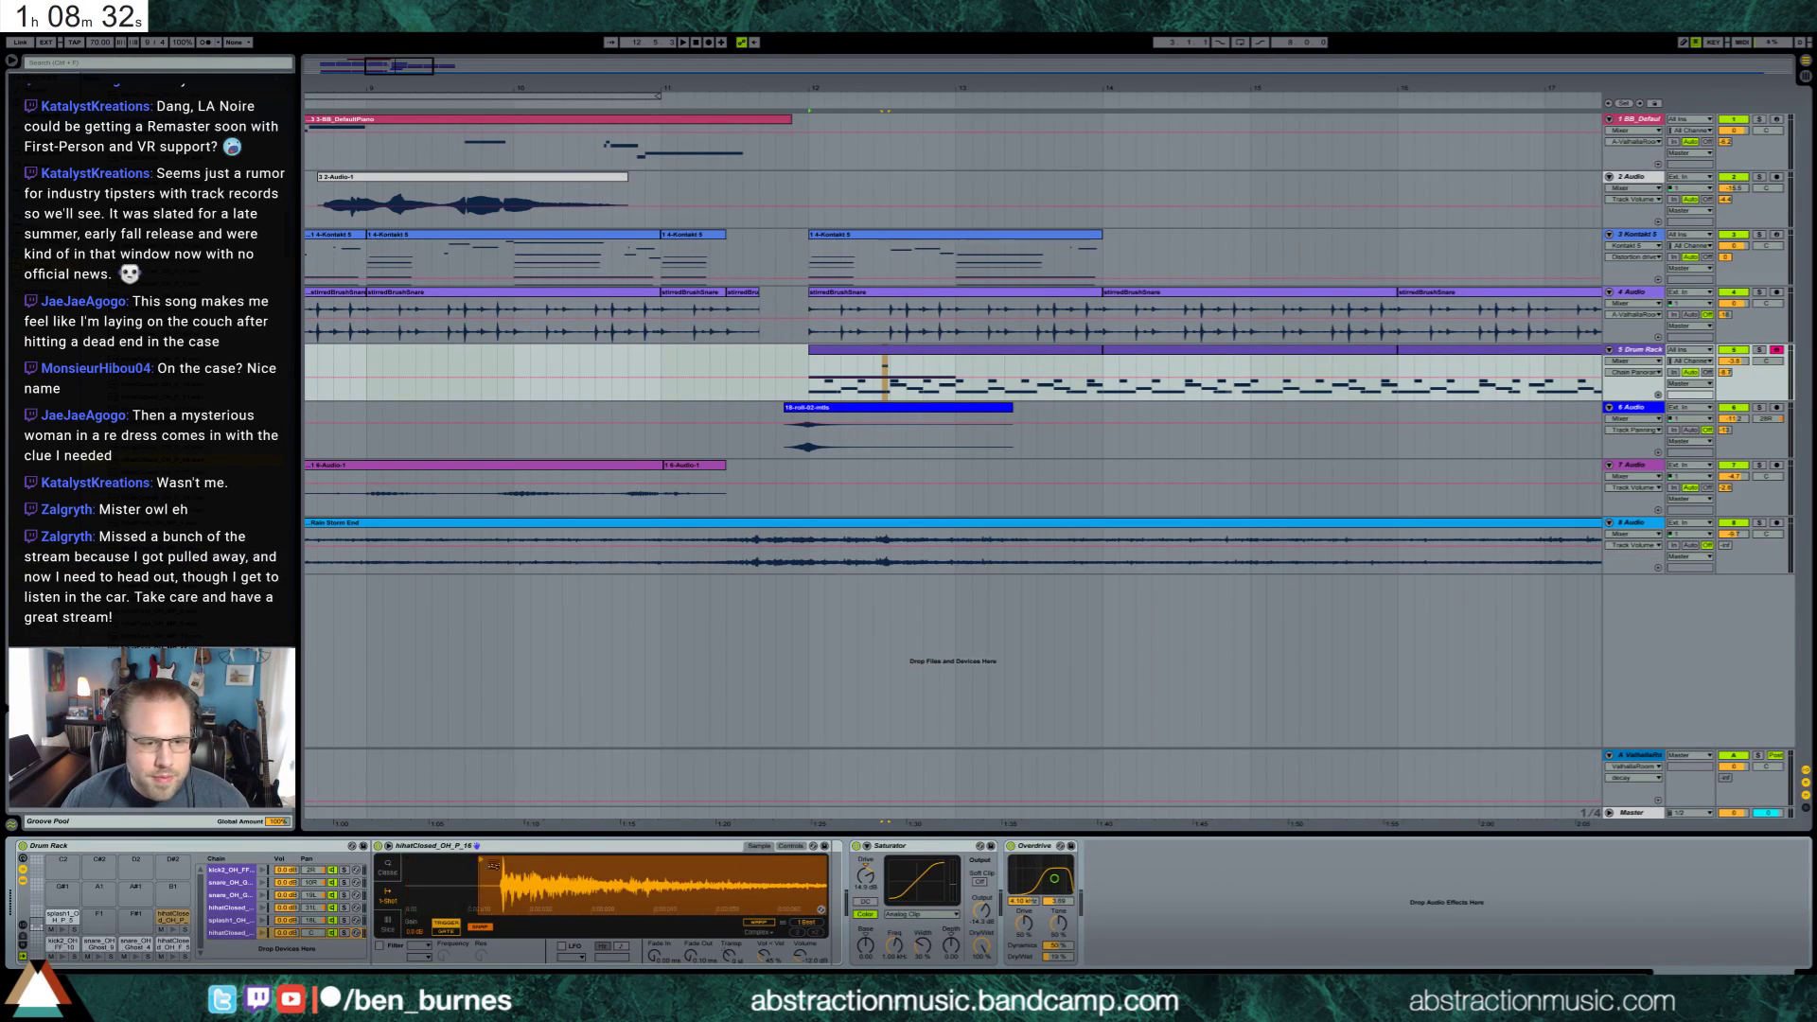
key(space)
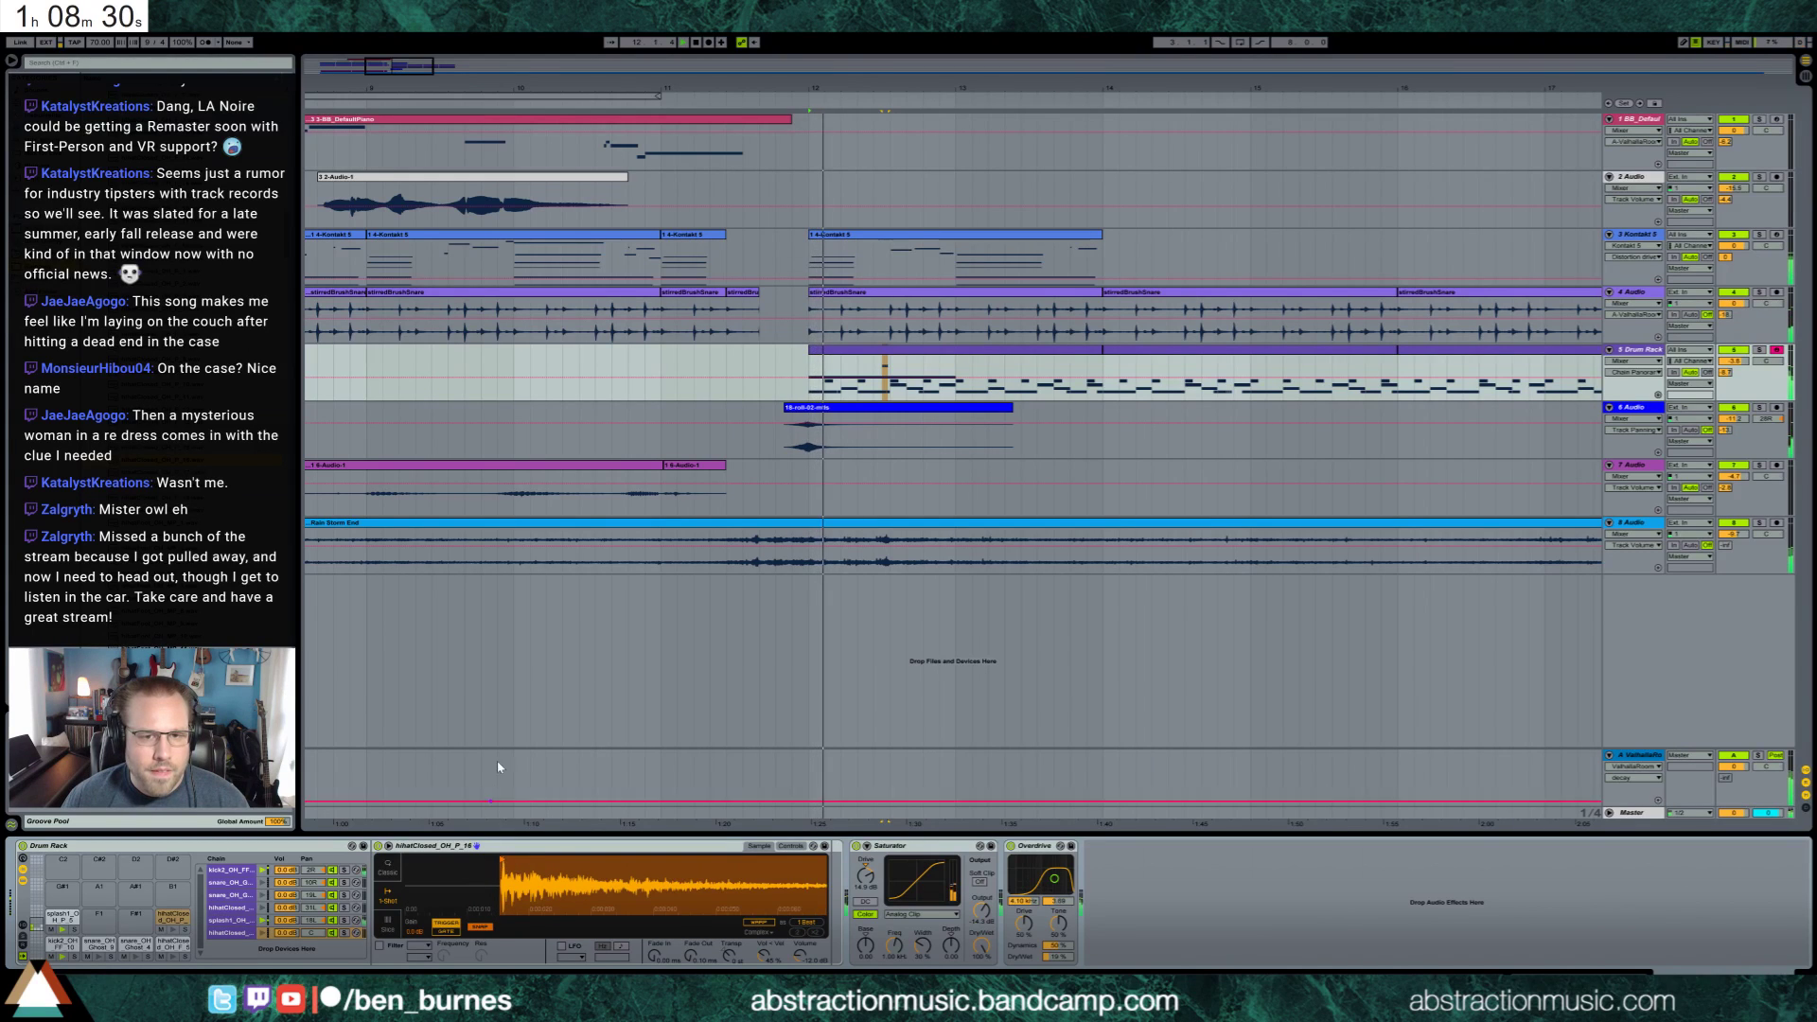
click(317, 933)
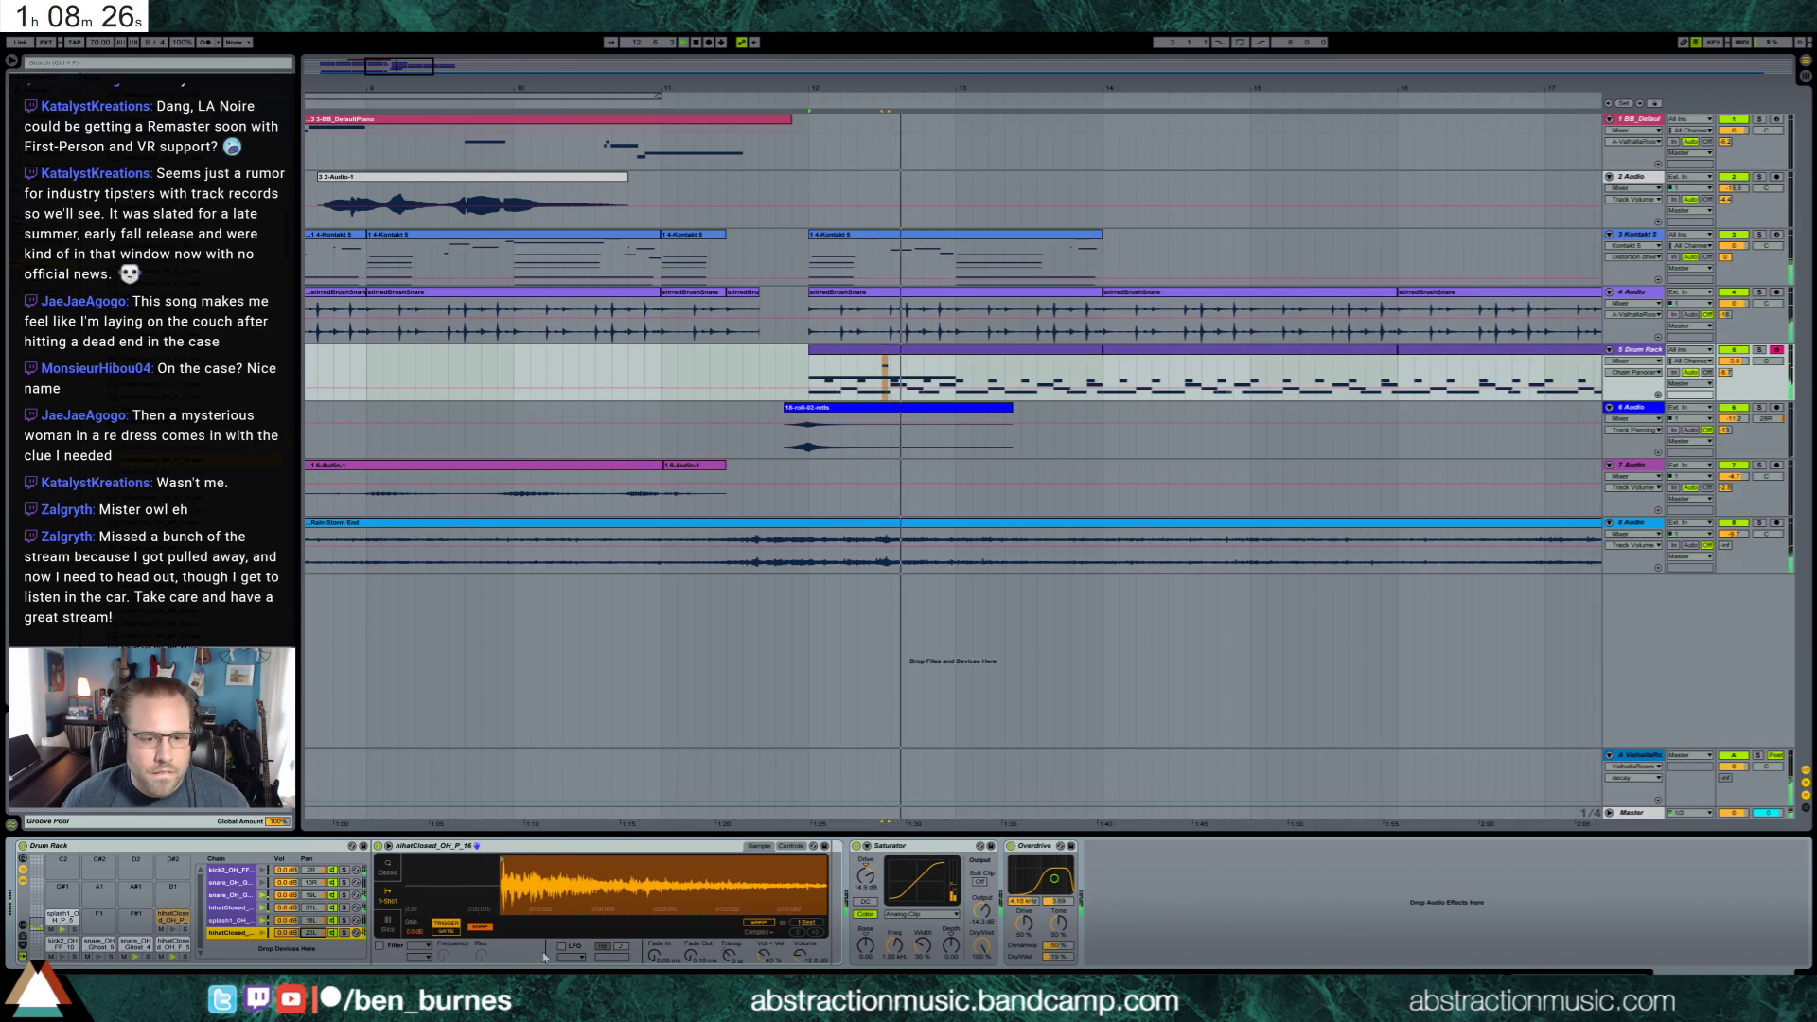
drag(544, 889, 544, 938)
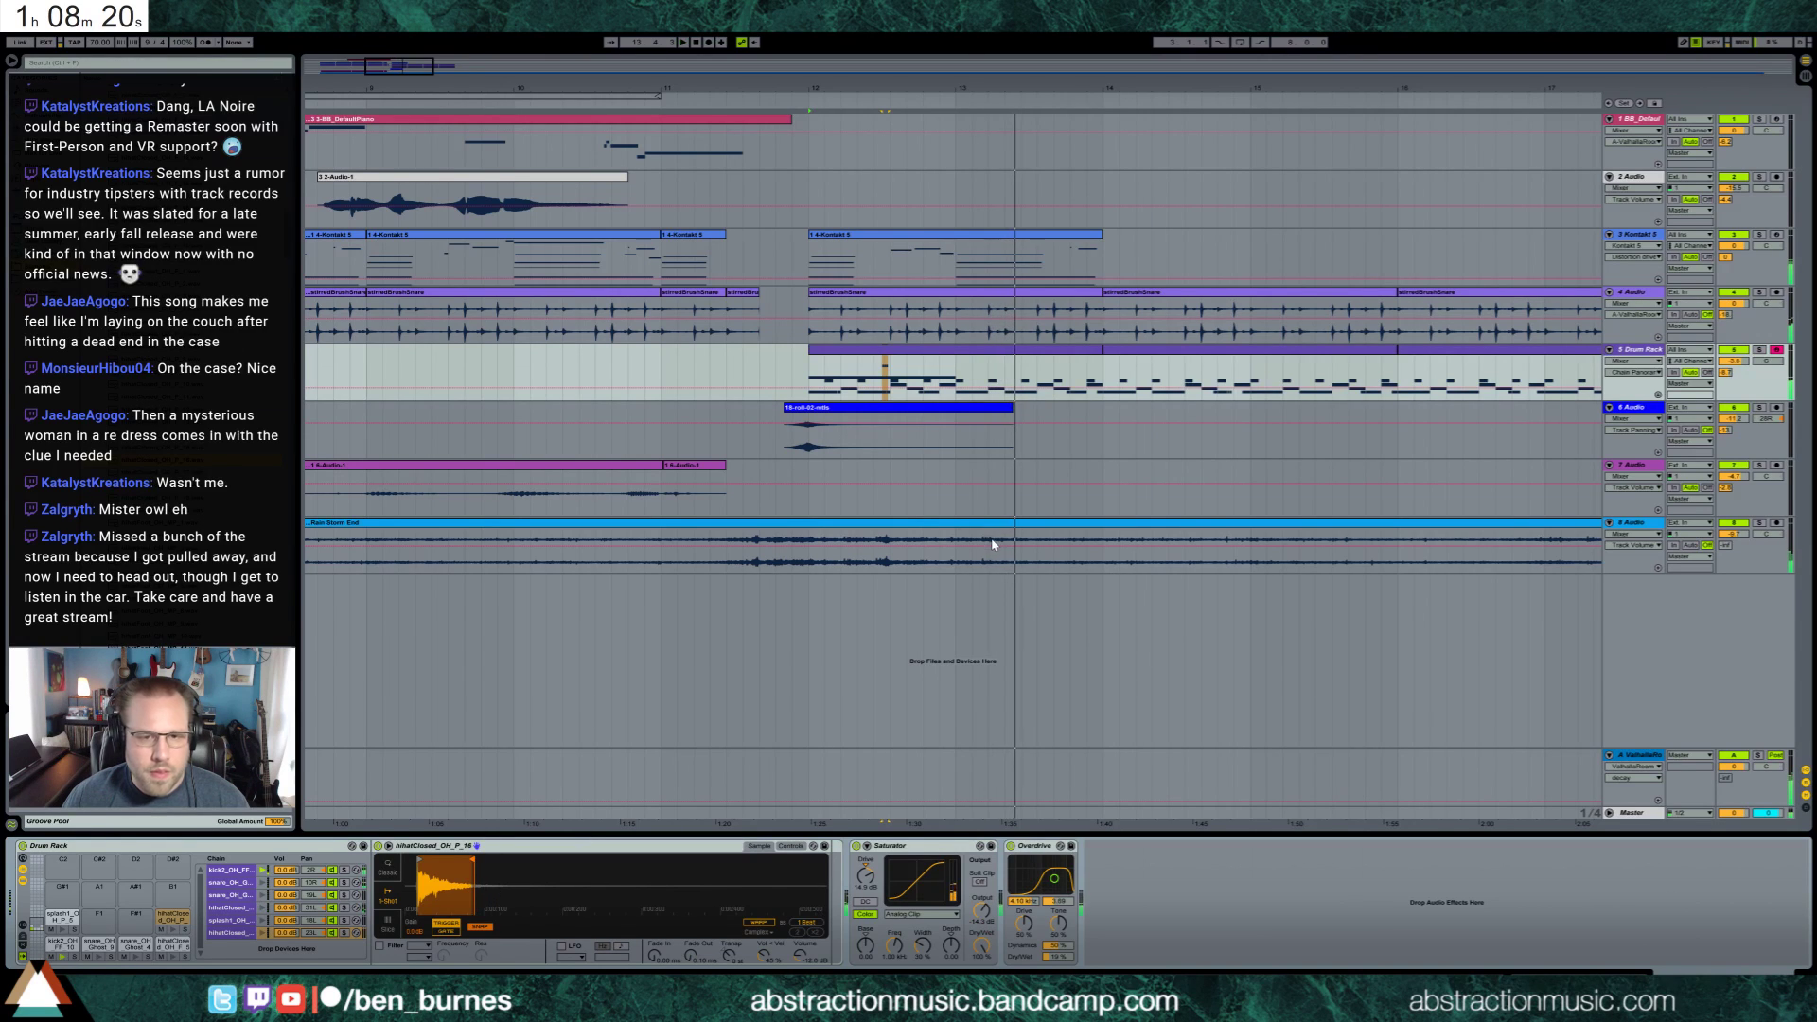
Add a short hihatClosed_OH_P_16 hit just before beat 1.8 of the first drum clip and play it
double_click(946, 367)
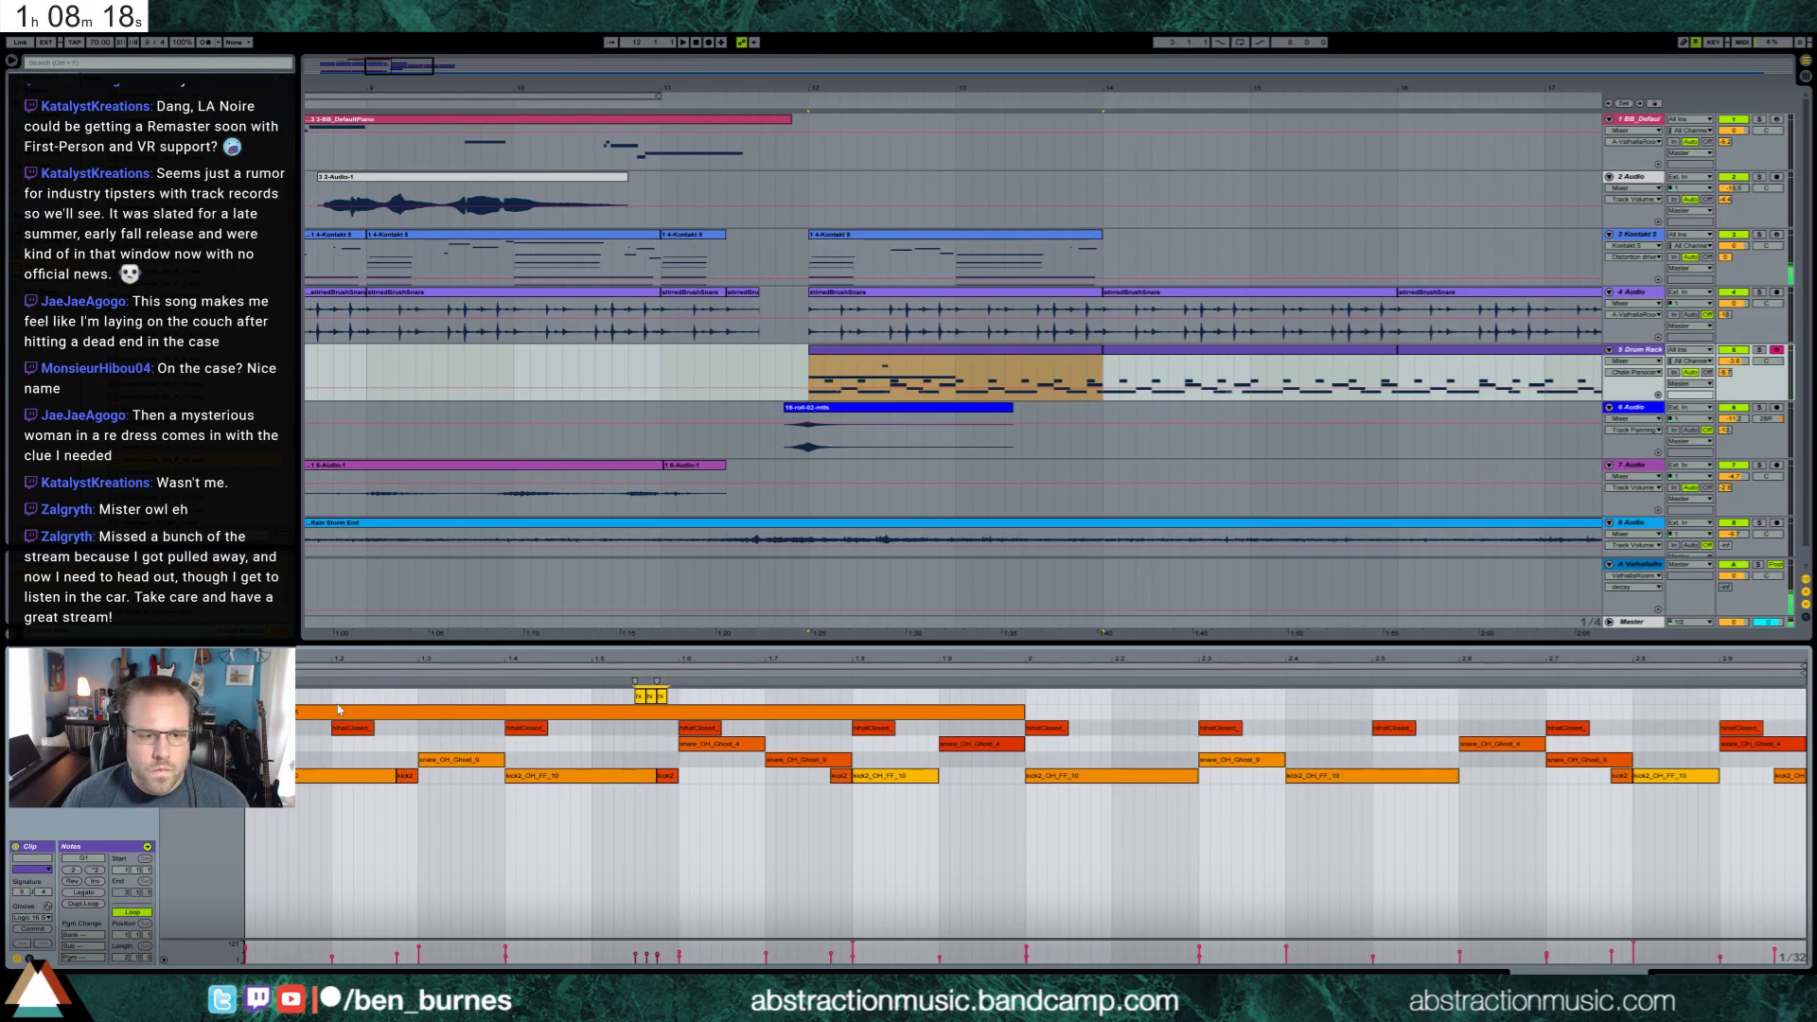
click(832, 701)
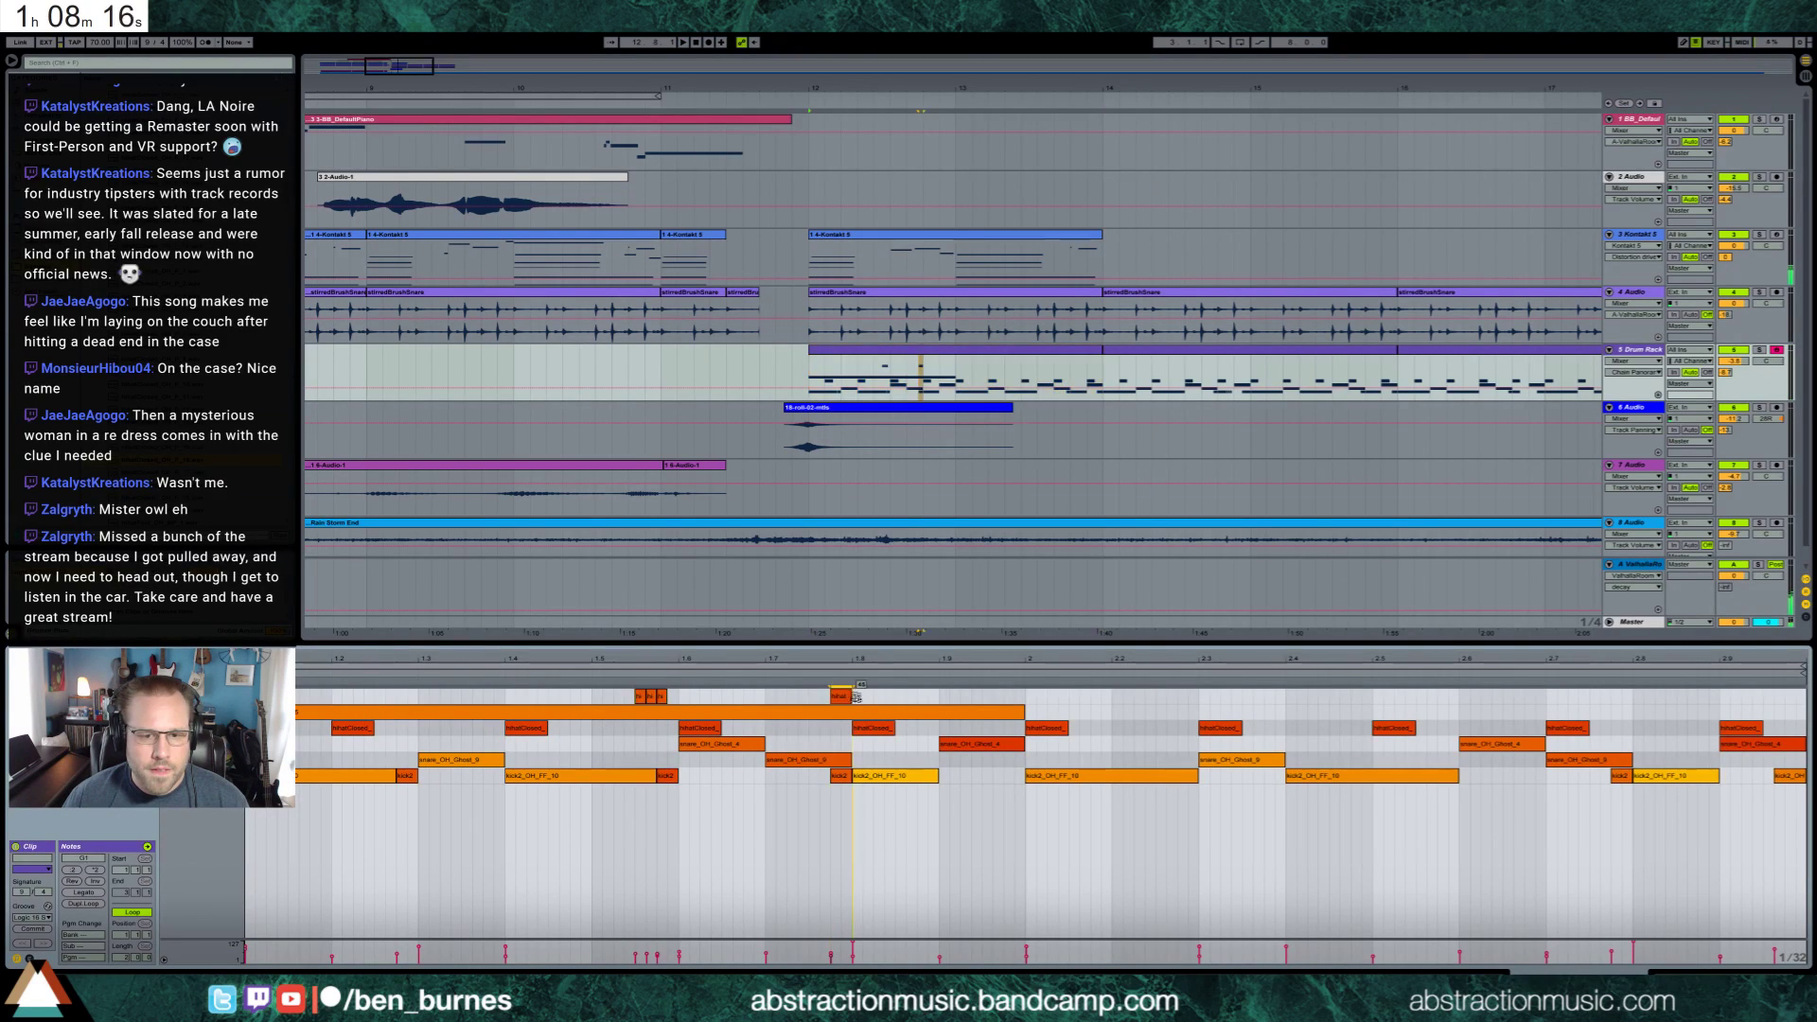
key(space)
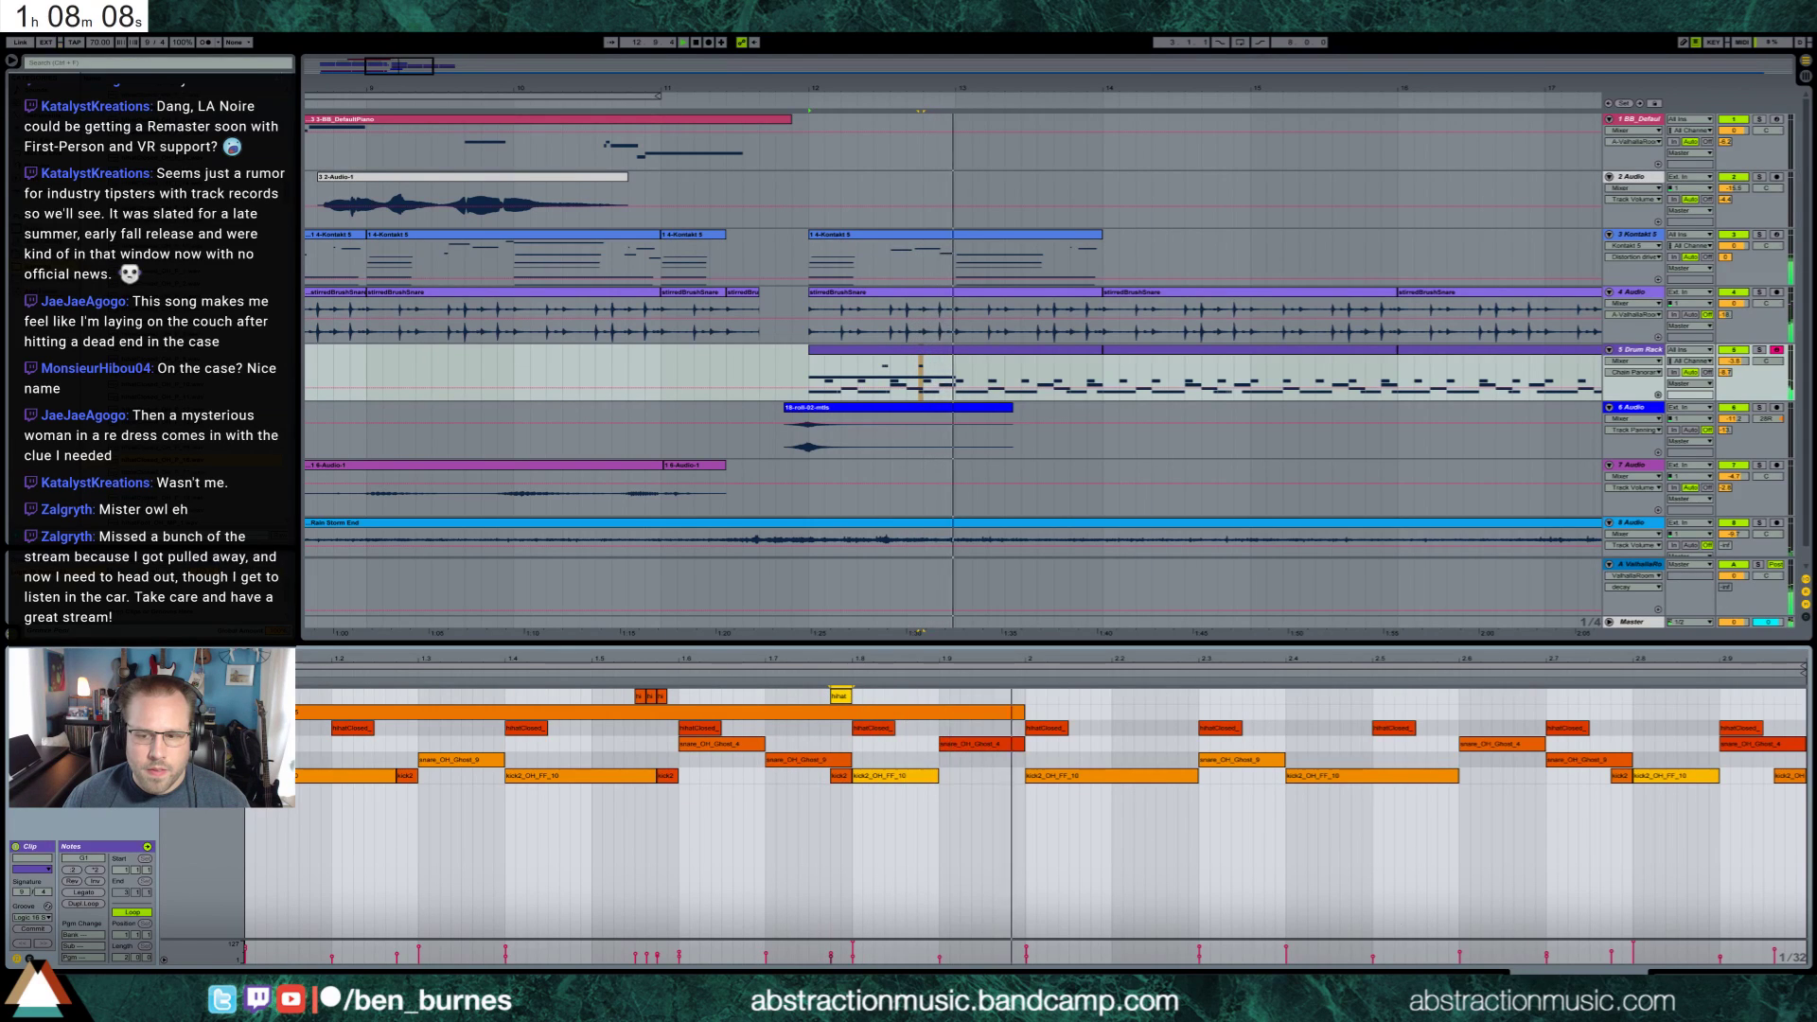
Compare the two closed hi-hat pads and lengthen the fade-out of hihatClosed_OH_P_16
key(shift+Tab)
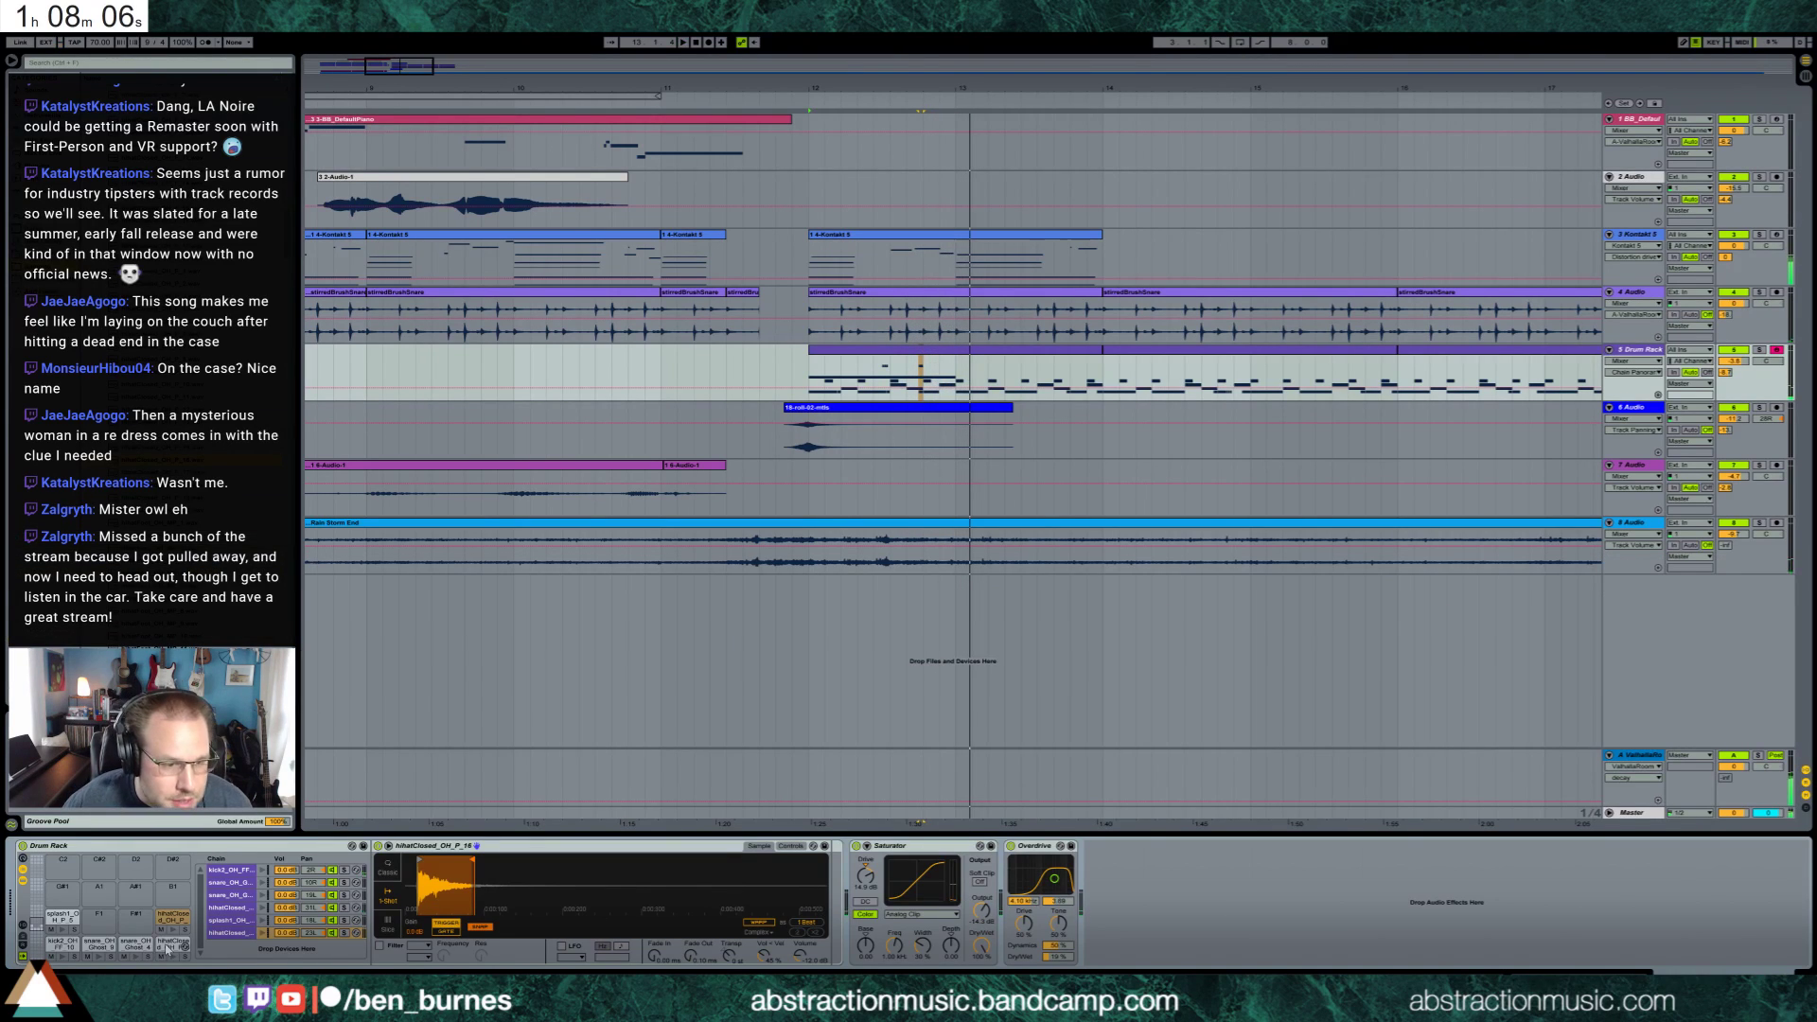
click(170, 946)
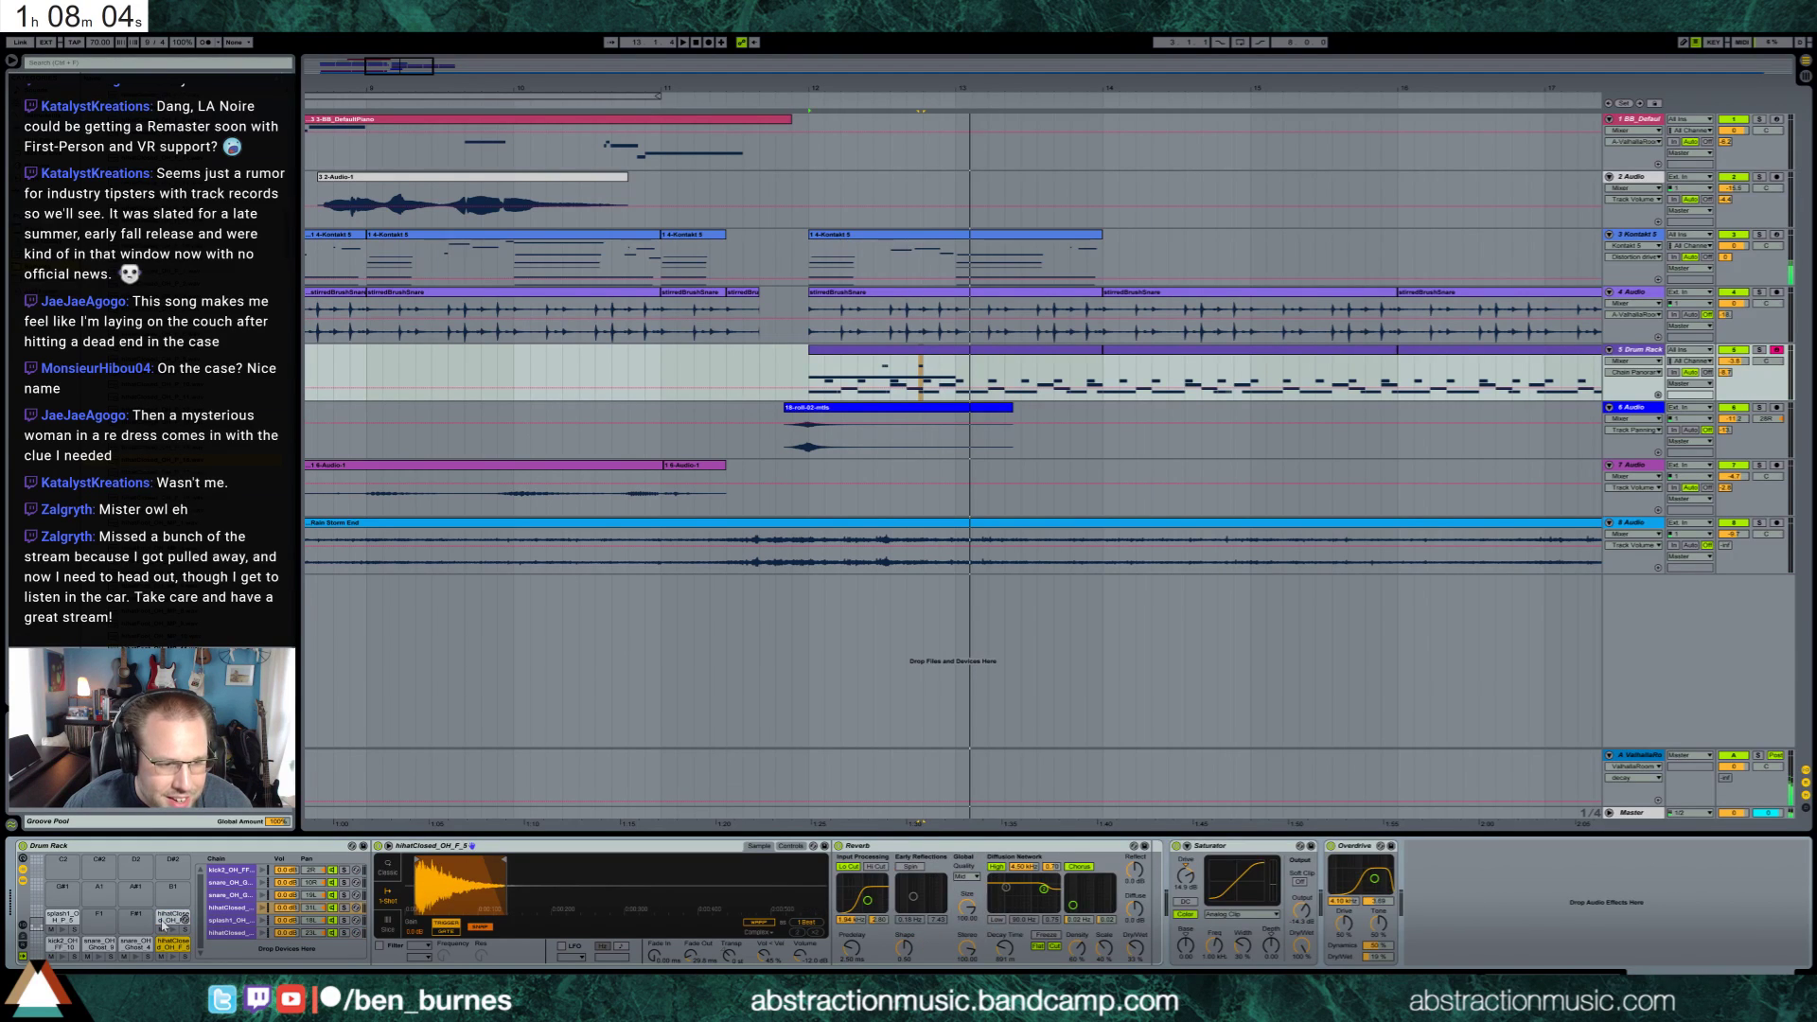
click(165, 921)
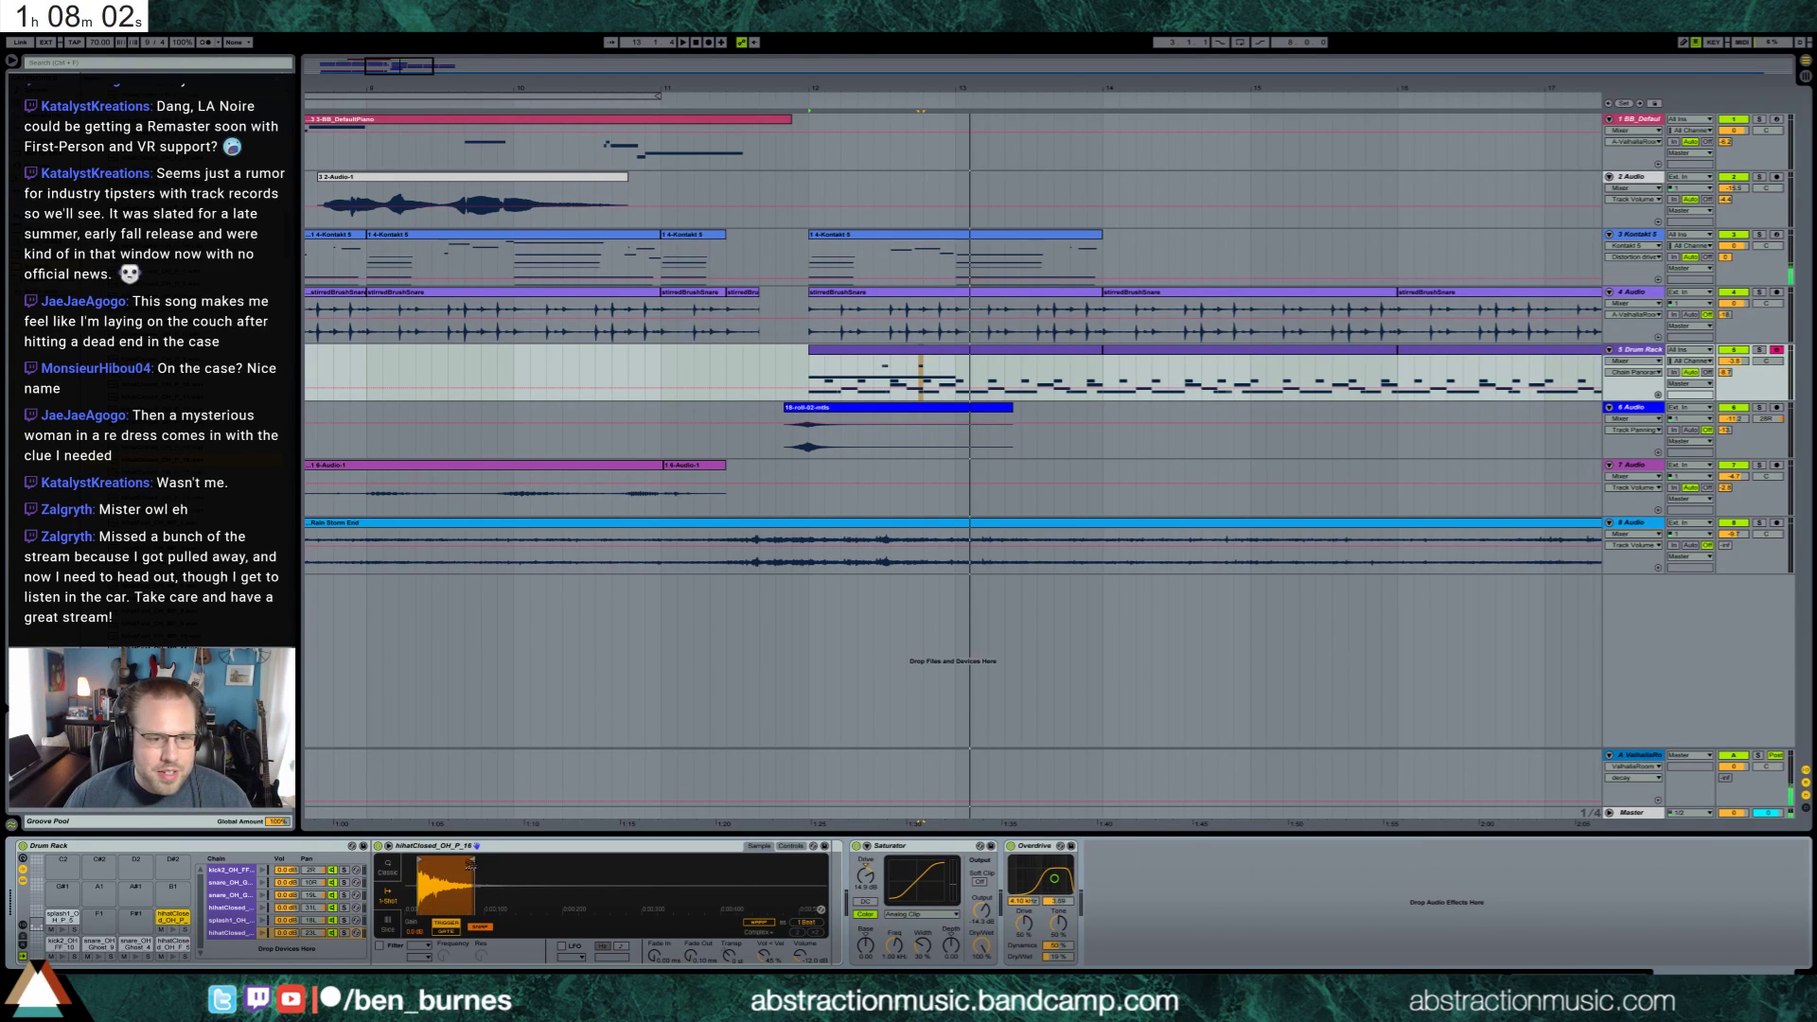
drag(705, 965, 705, 937)
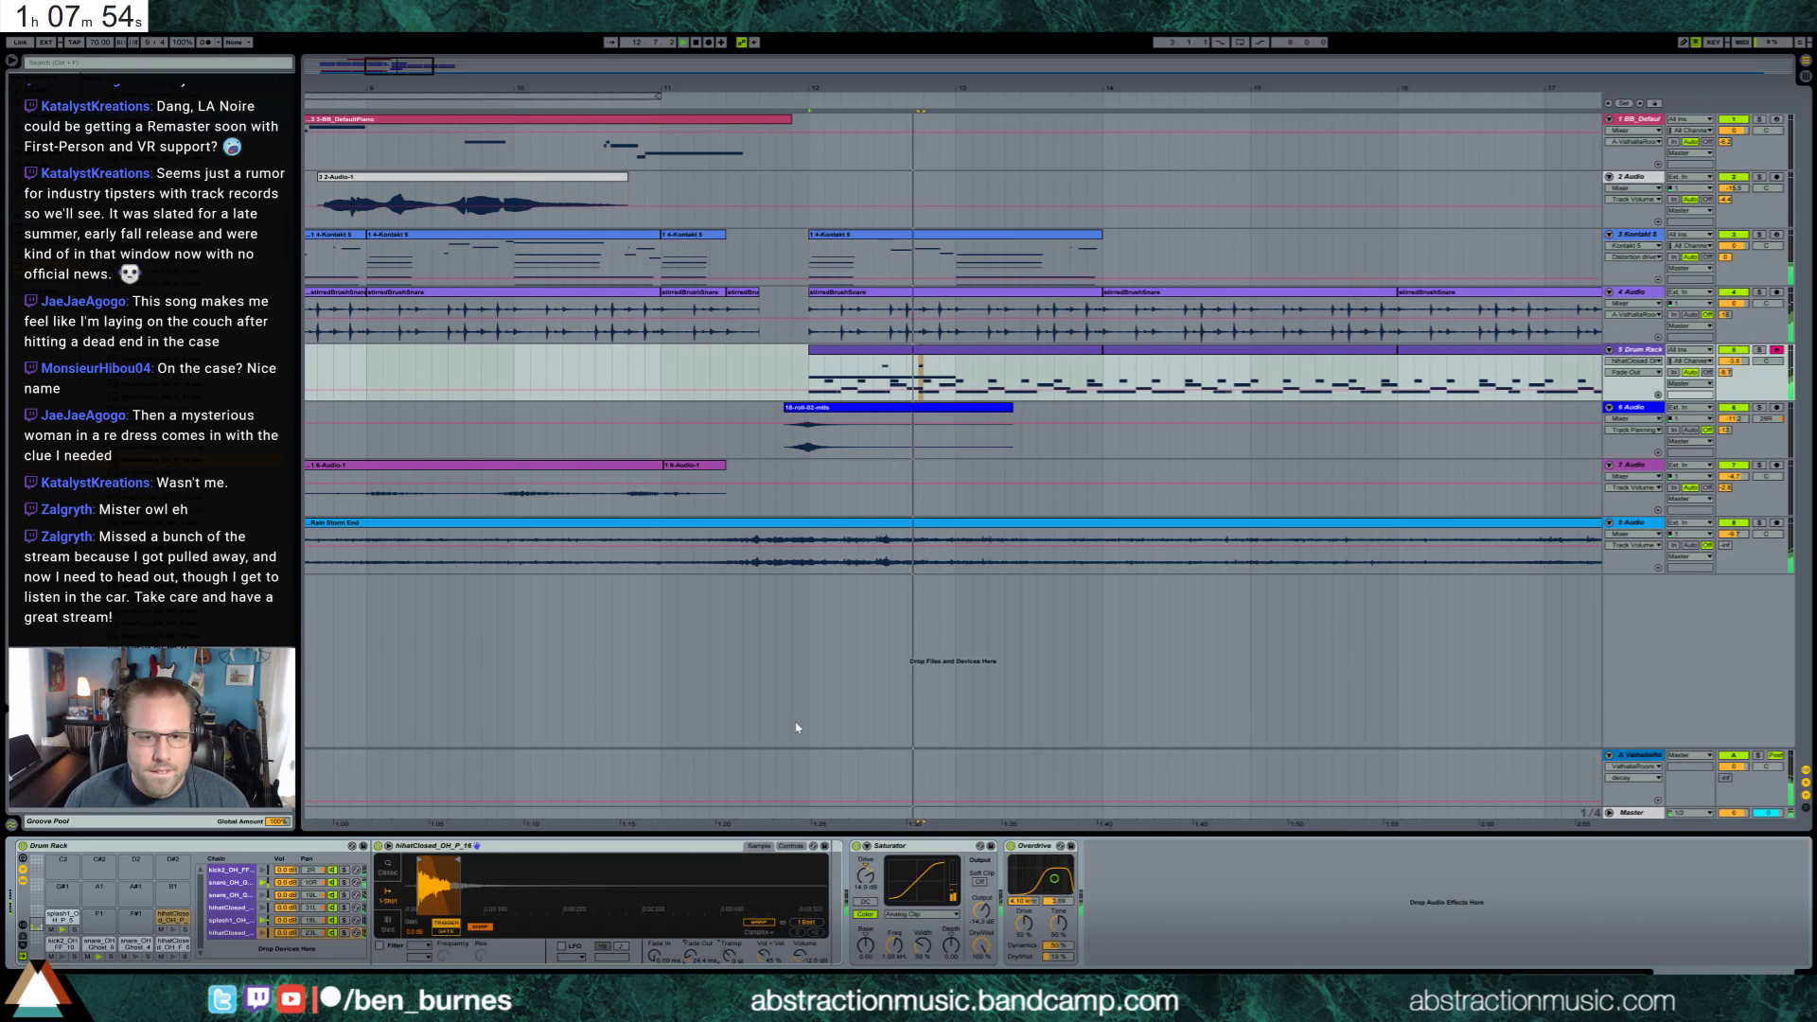
Add short kicks just before beats 2.3 and 2.4 in the first drum clip, and shift the beat 2.4 kick slightly later
double_click(979, 355)
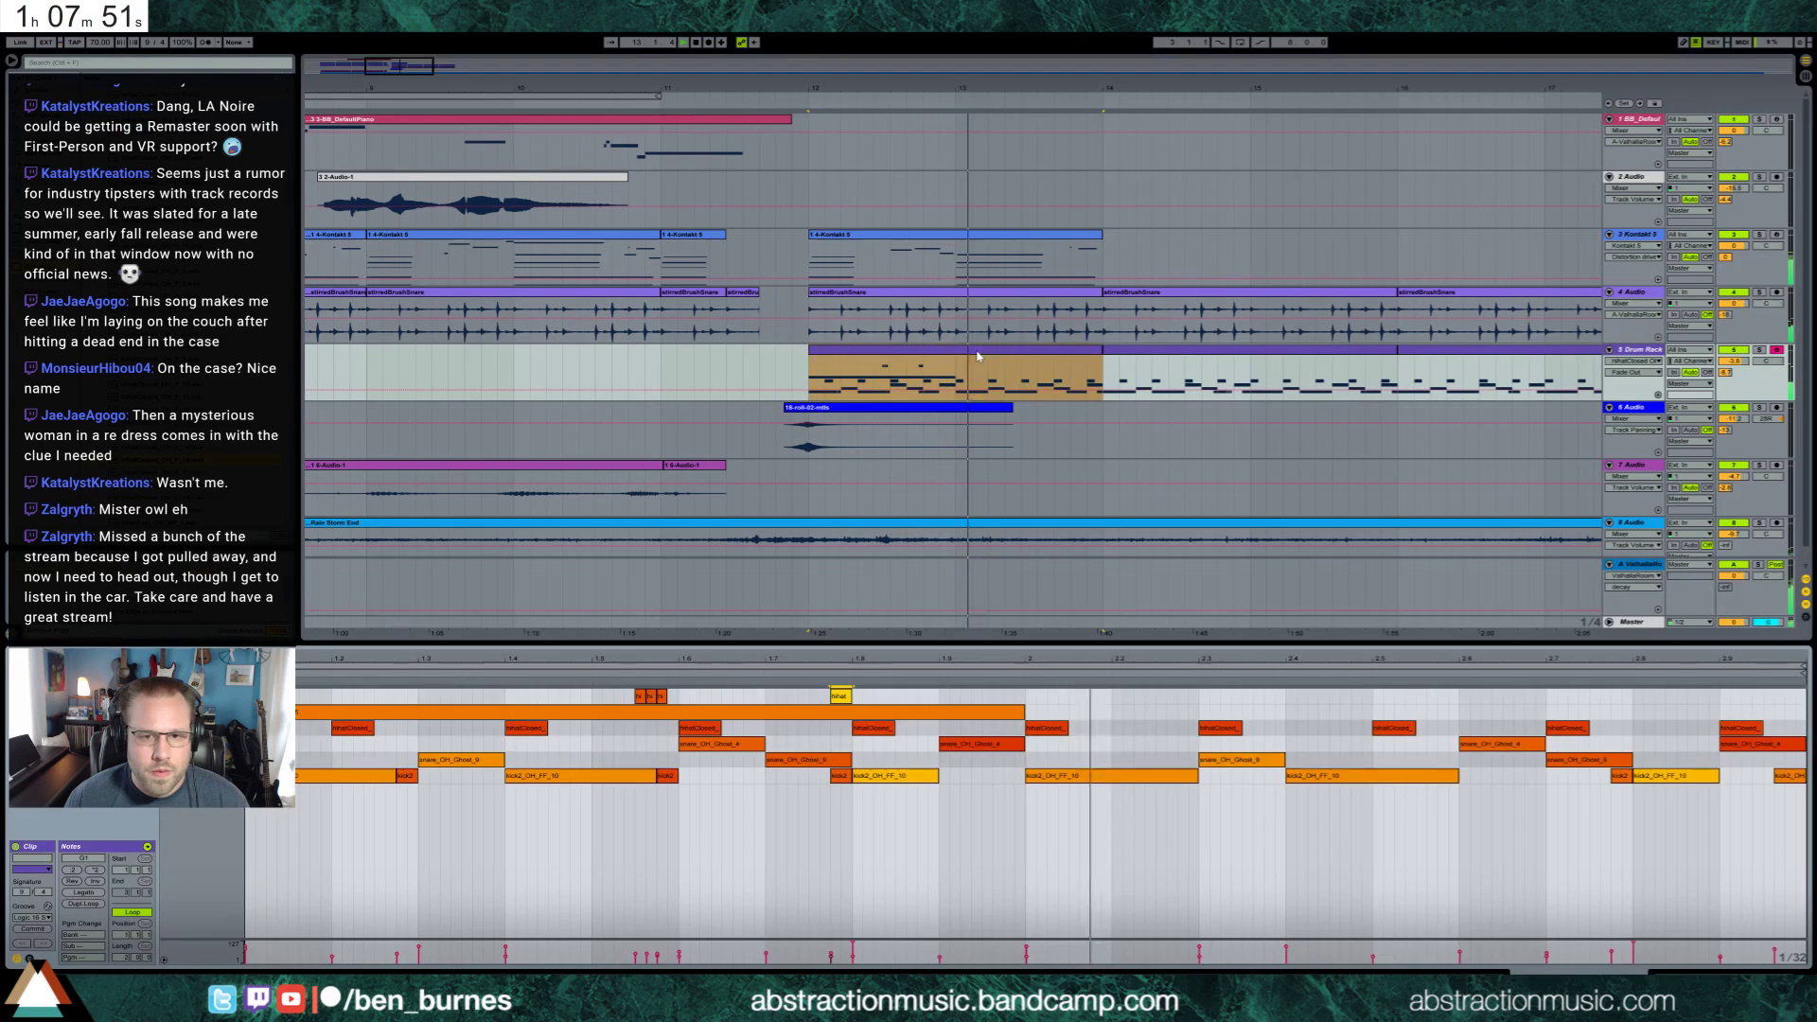
click(1177, 777)
double_click(1182, 777)
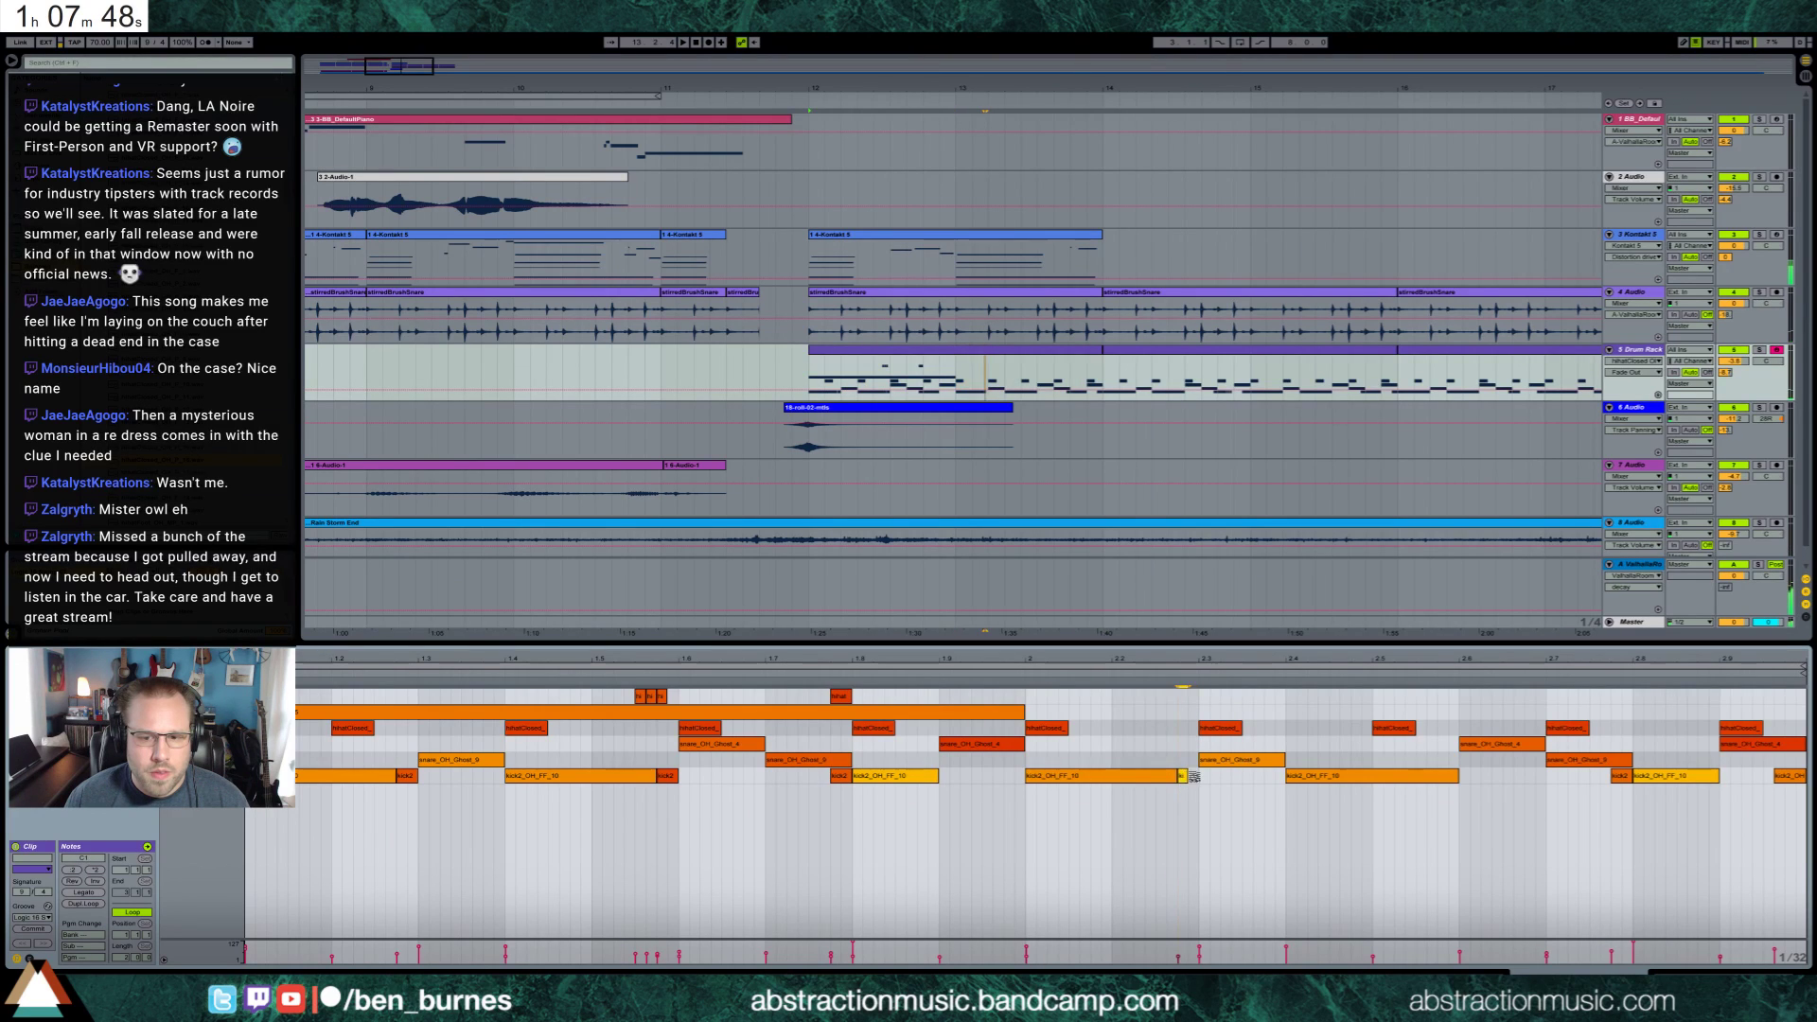
key(space)
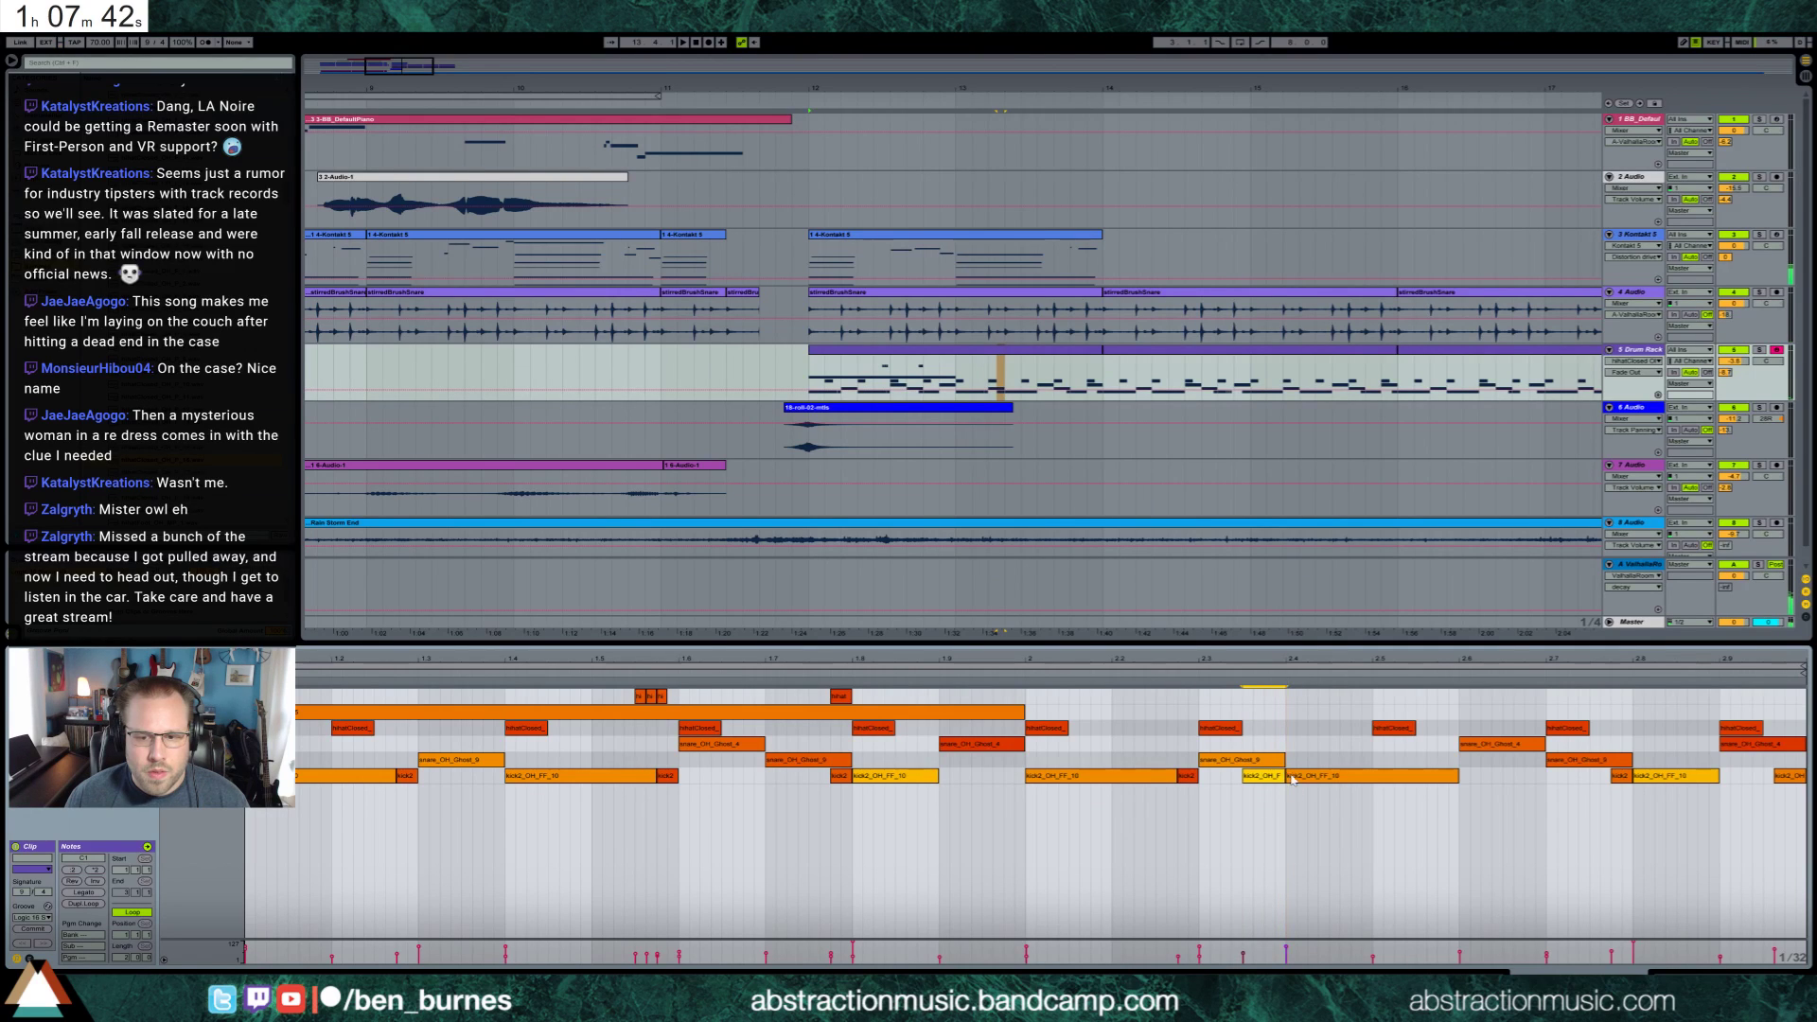
drag(1309, 784, 1331, 784)
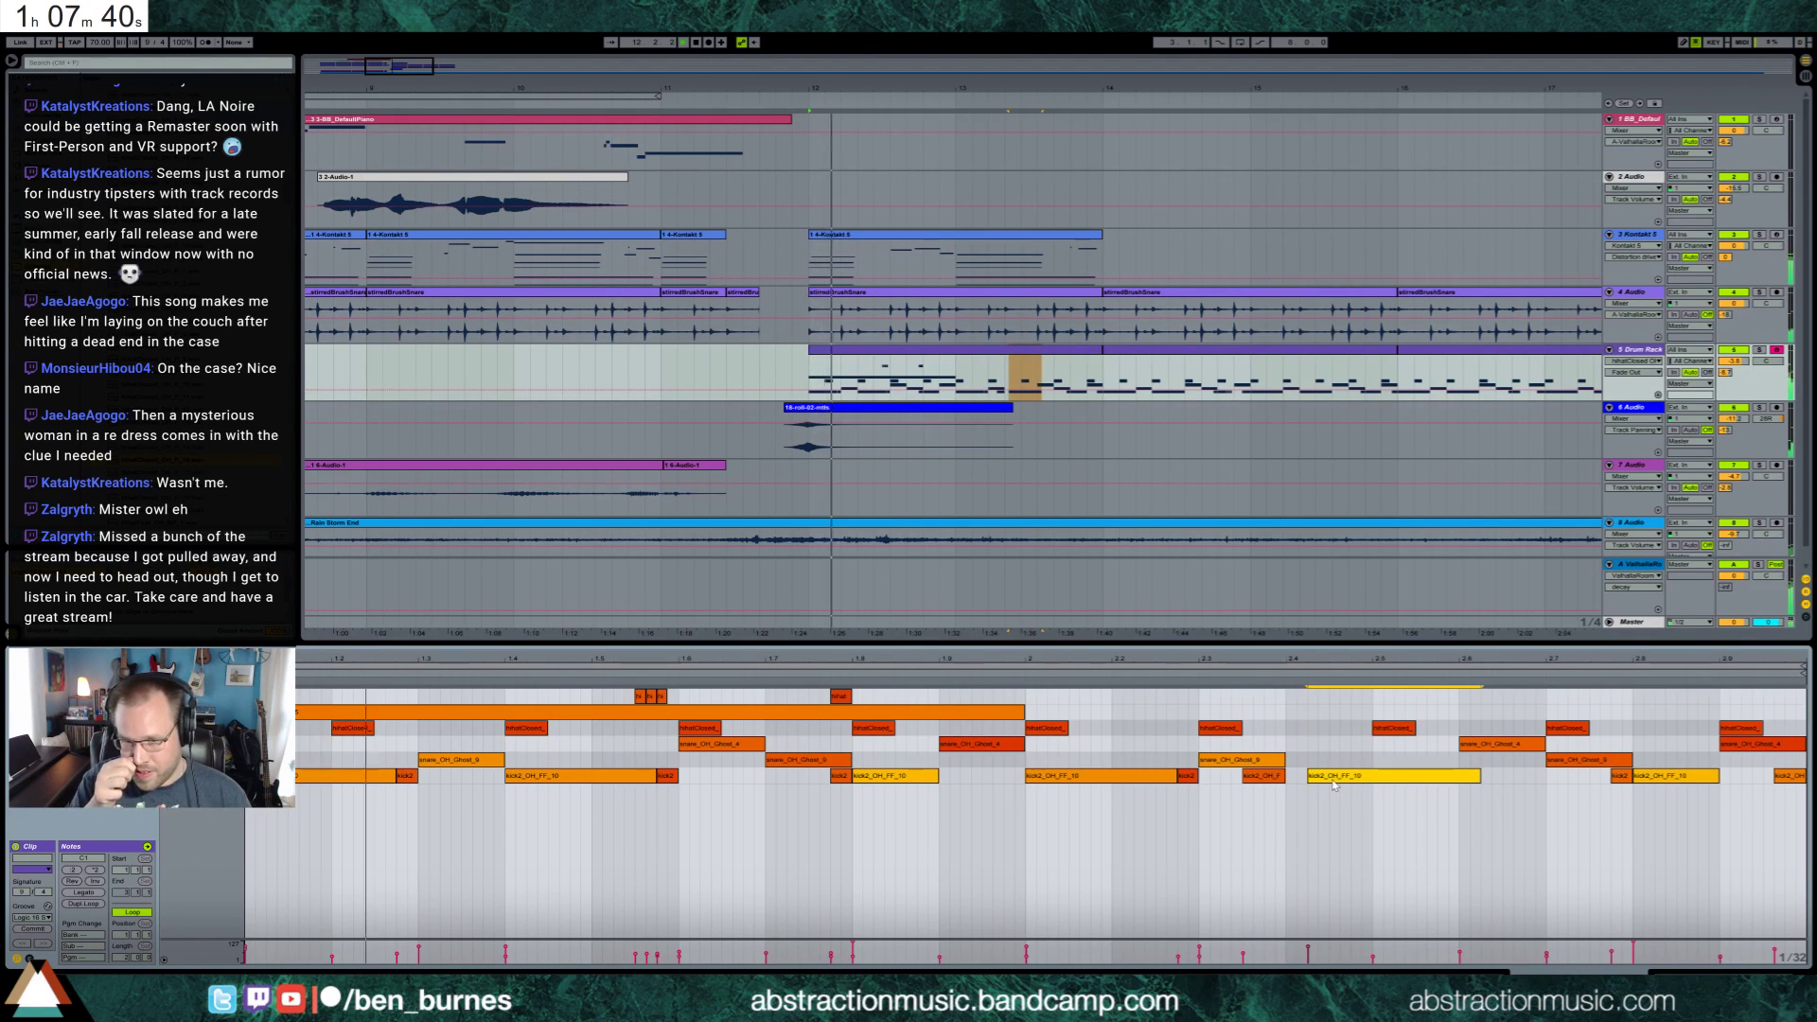
Add a hihatClosed_OH_P_16 hit on beat 2.4, shorten the shifted kick's end to beat 2.6, and add a short ghost snare before beat 2.5
double_click(1296, 696)
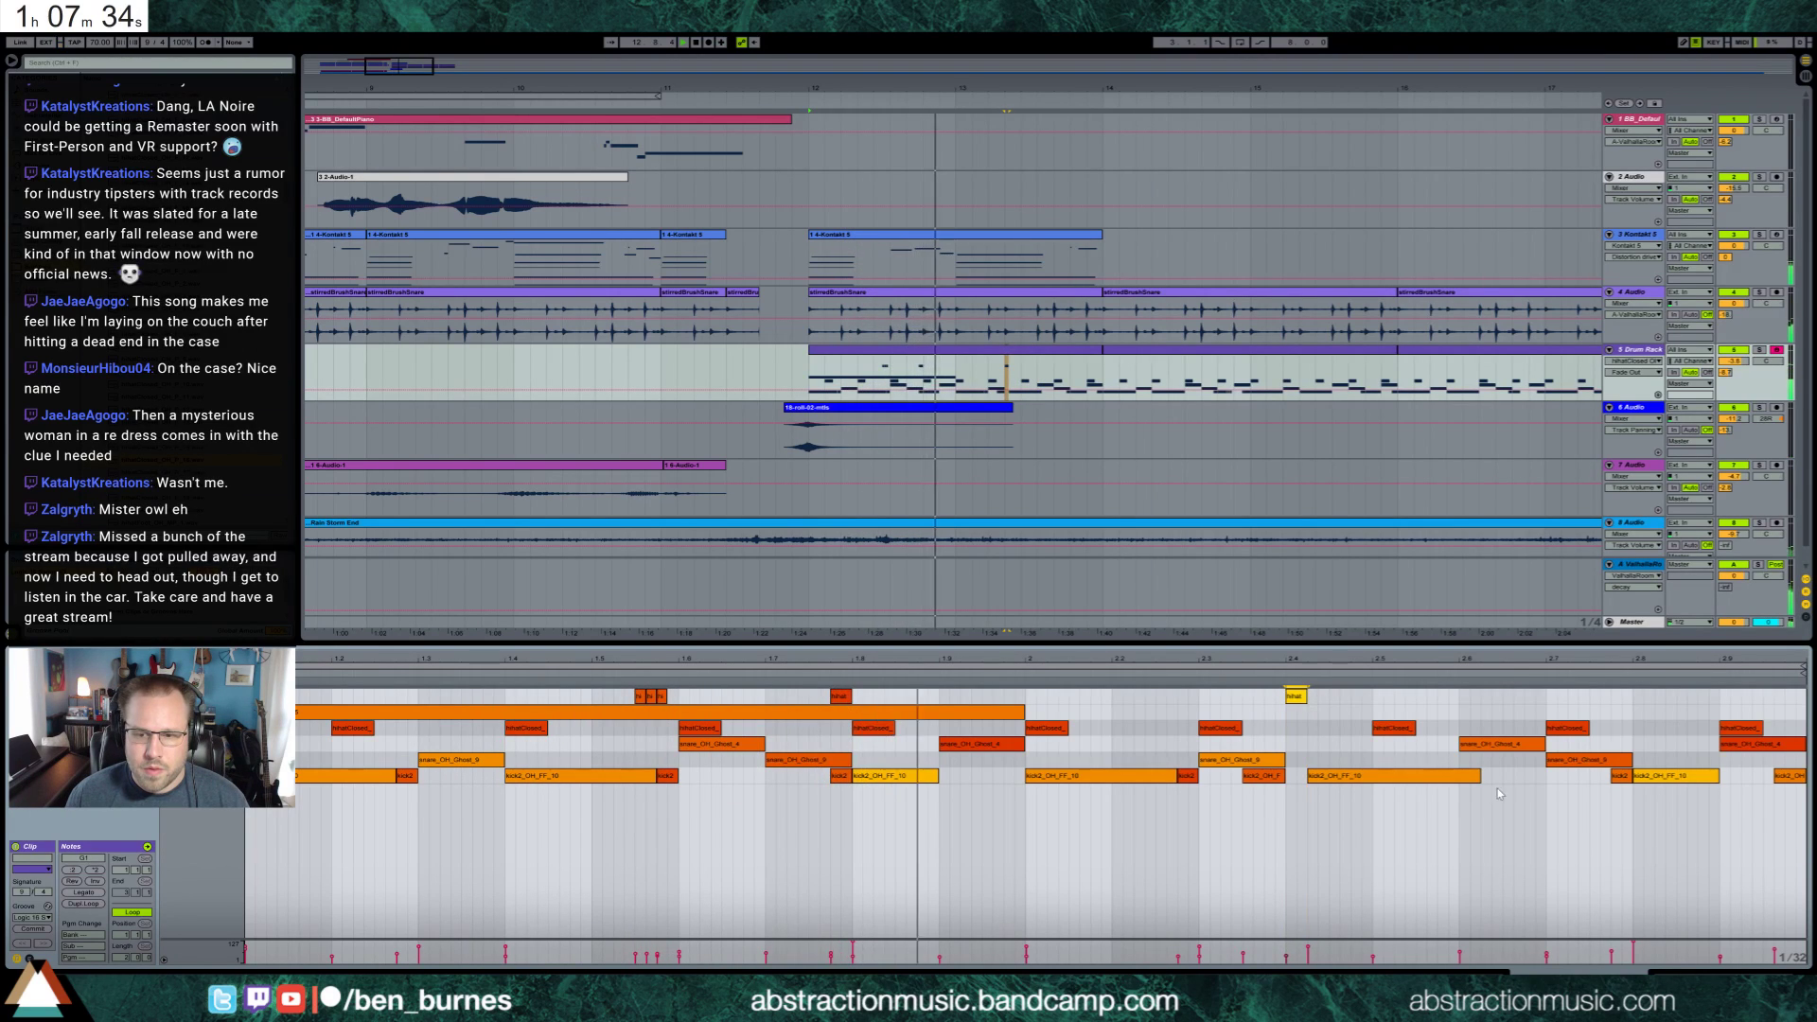
drag(1482, 776, 1458, 776)
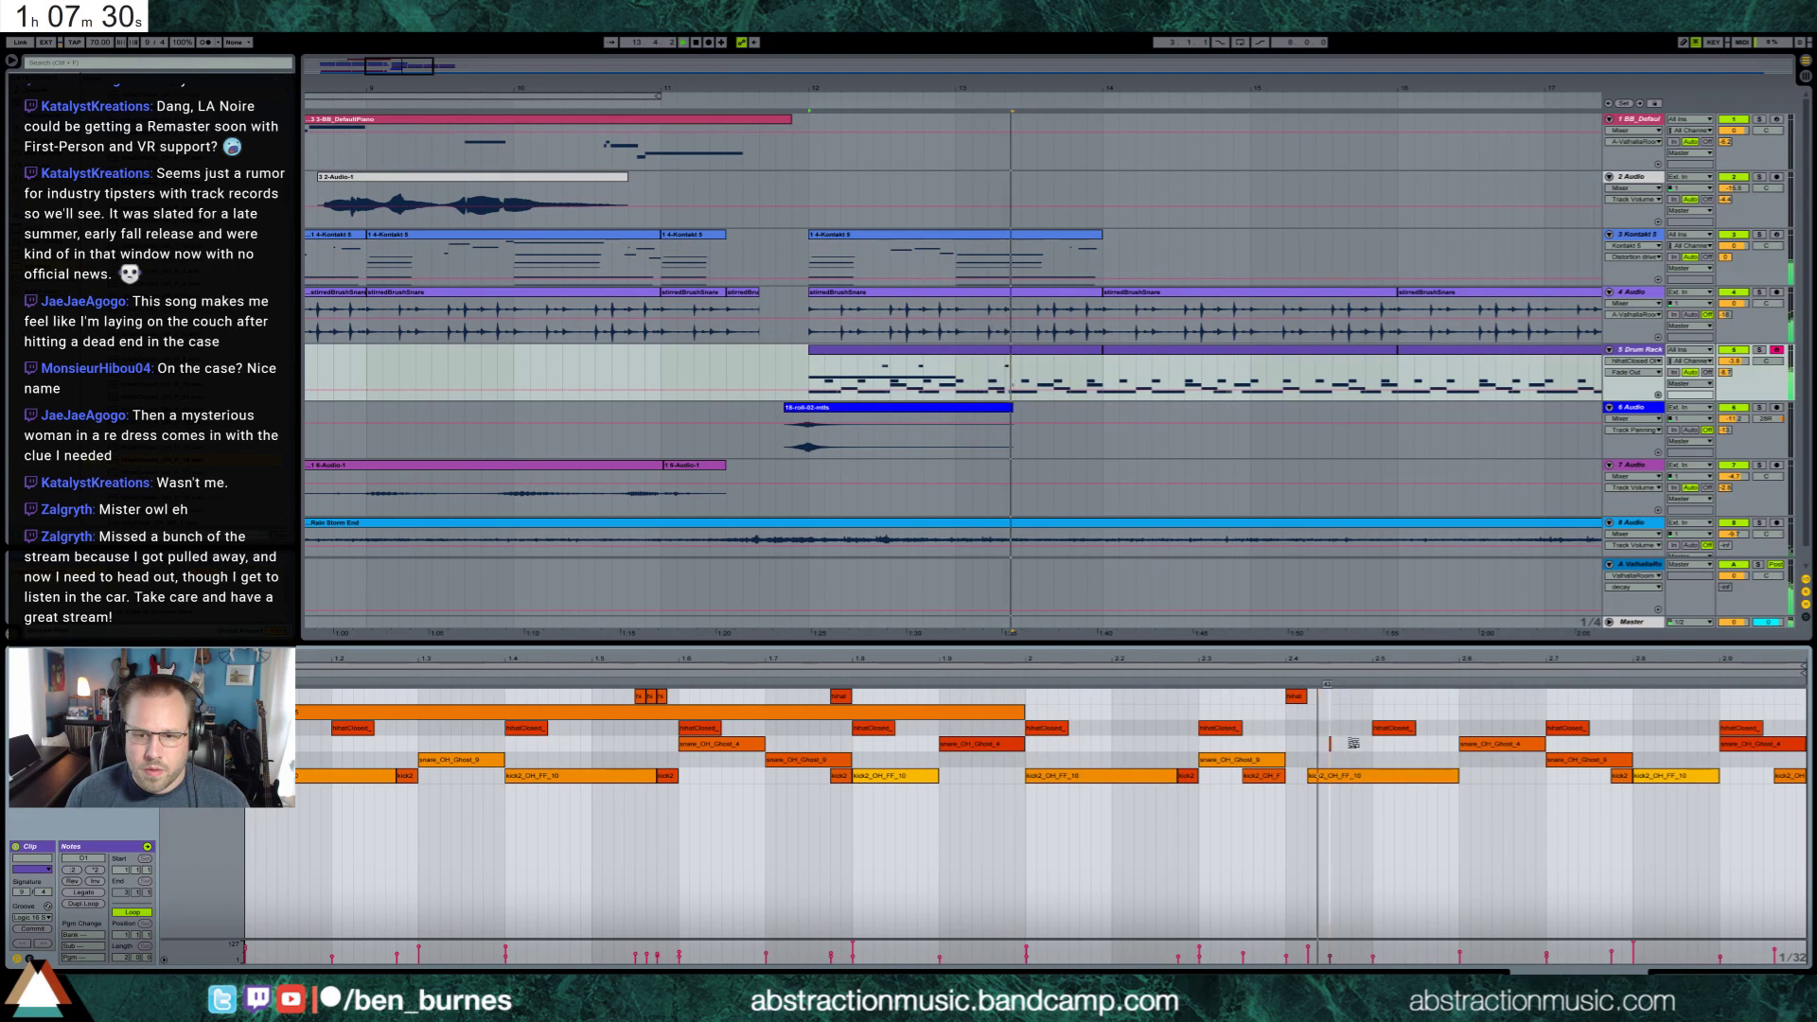
double_click(1333, 743)
click(1353, 745)
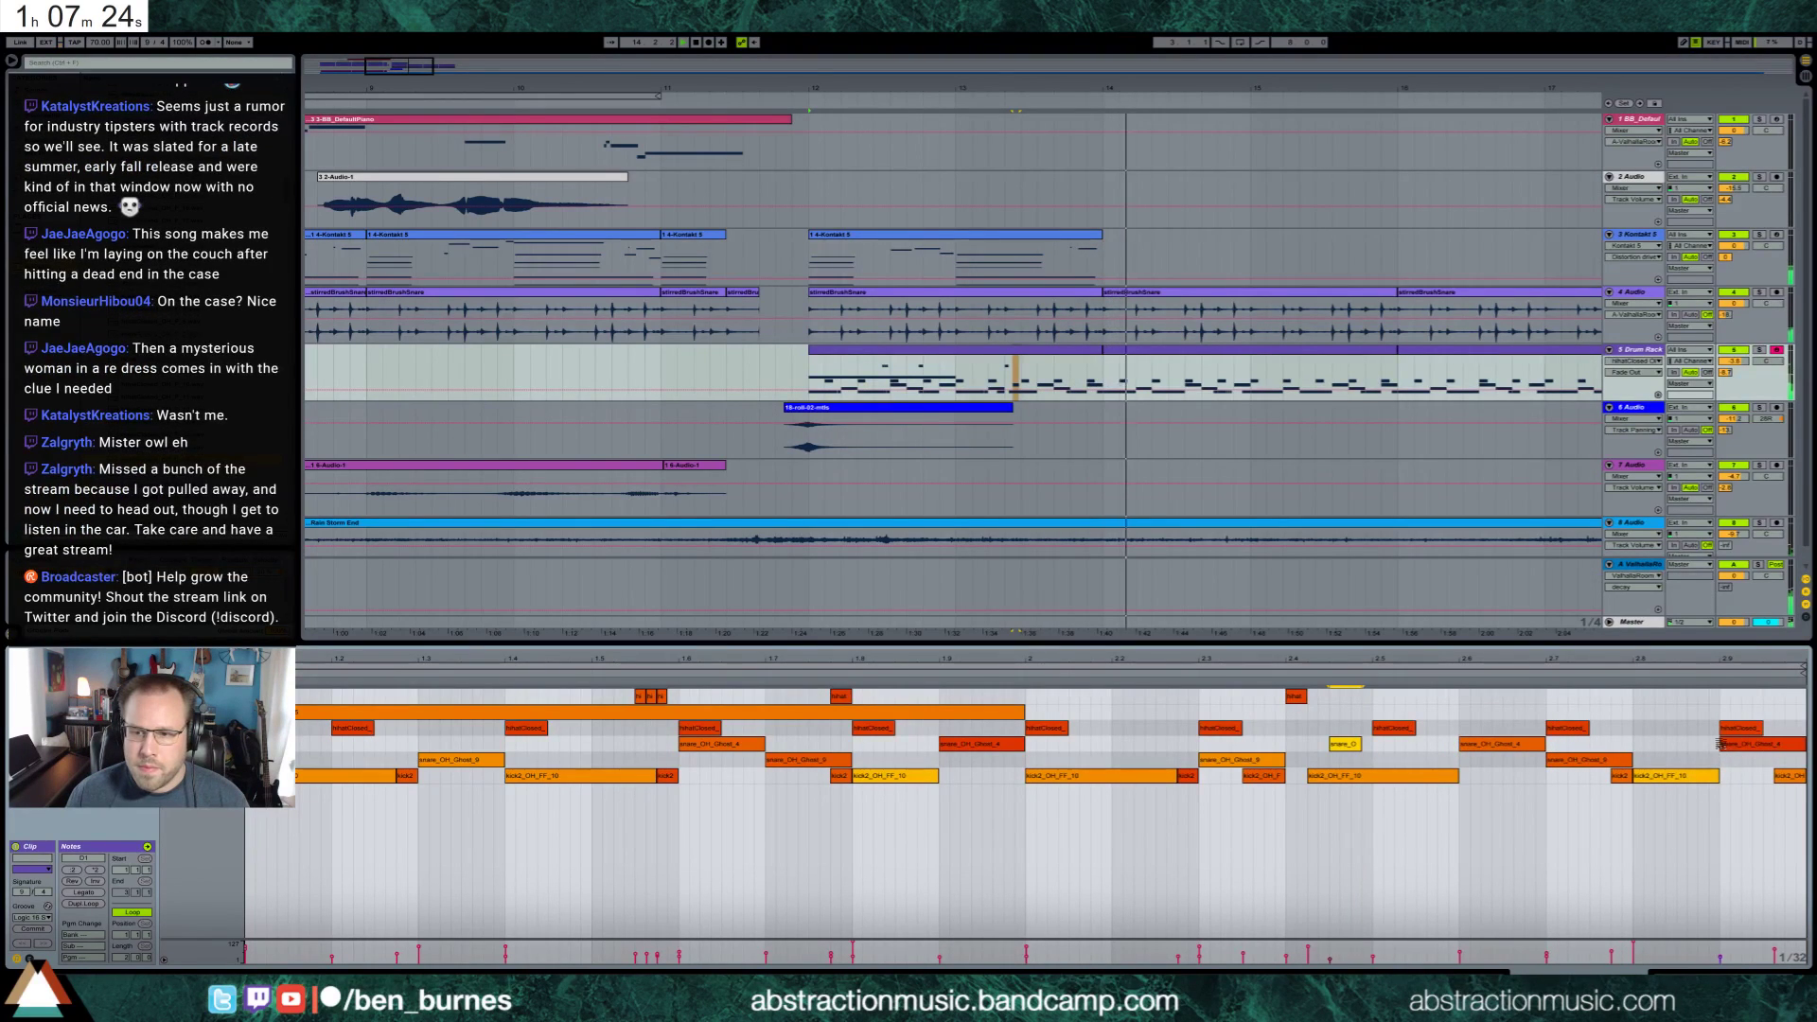
Make the ghost snare at beat 2.9 start slightly later, add a splash hit midway between beats 2.8 and 2.9, and play the clip
drag(1722, 745, 1743, 747)
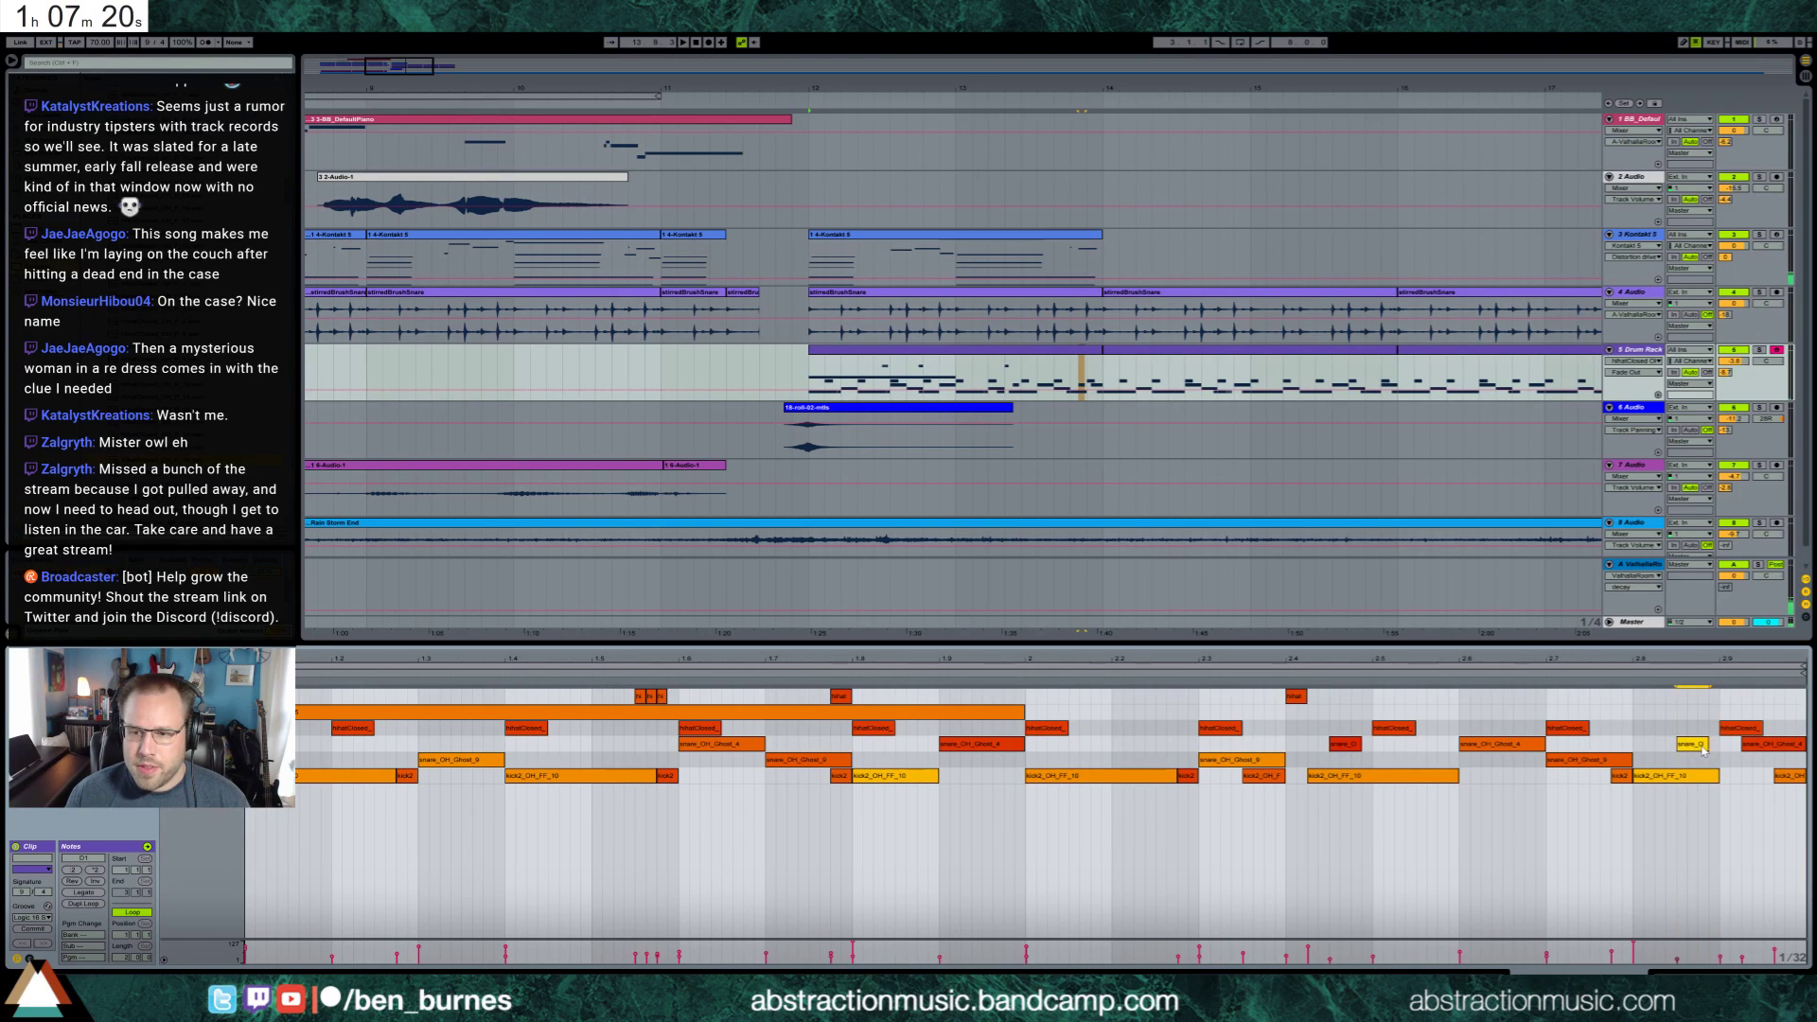
drag(1705, 750, 1703, 714)
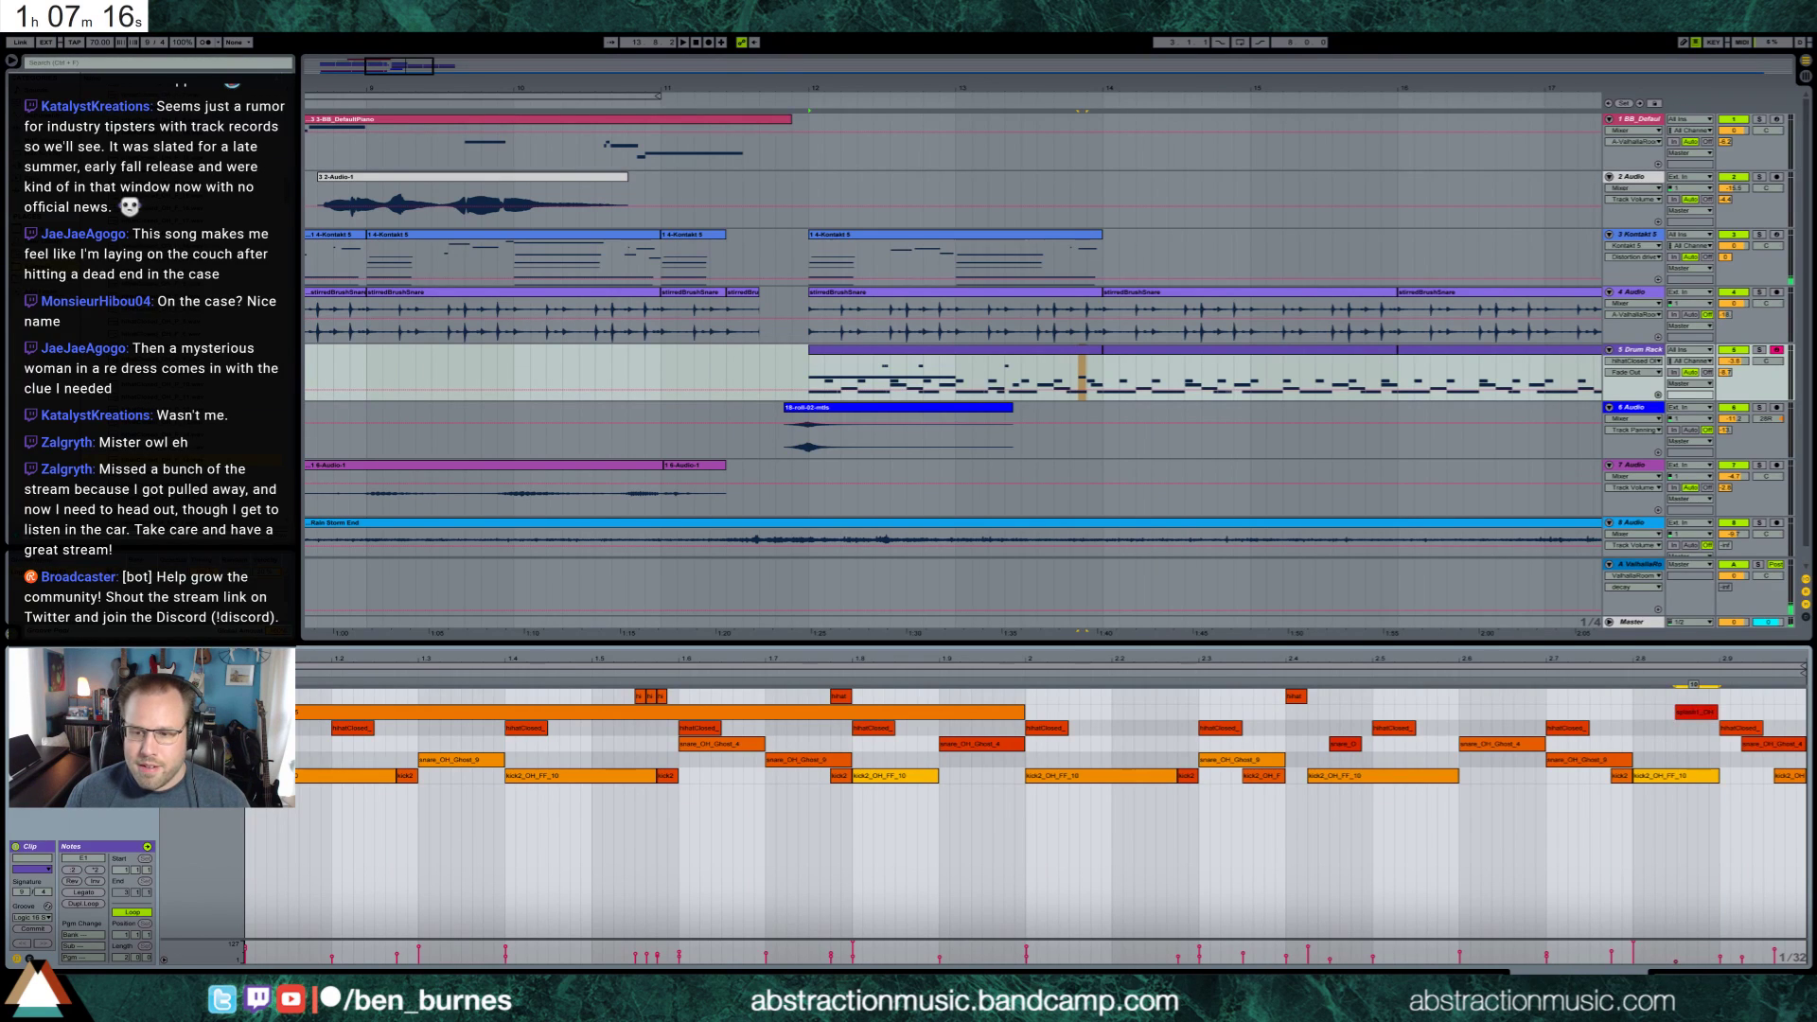
key(space)
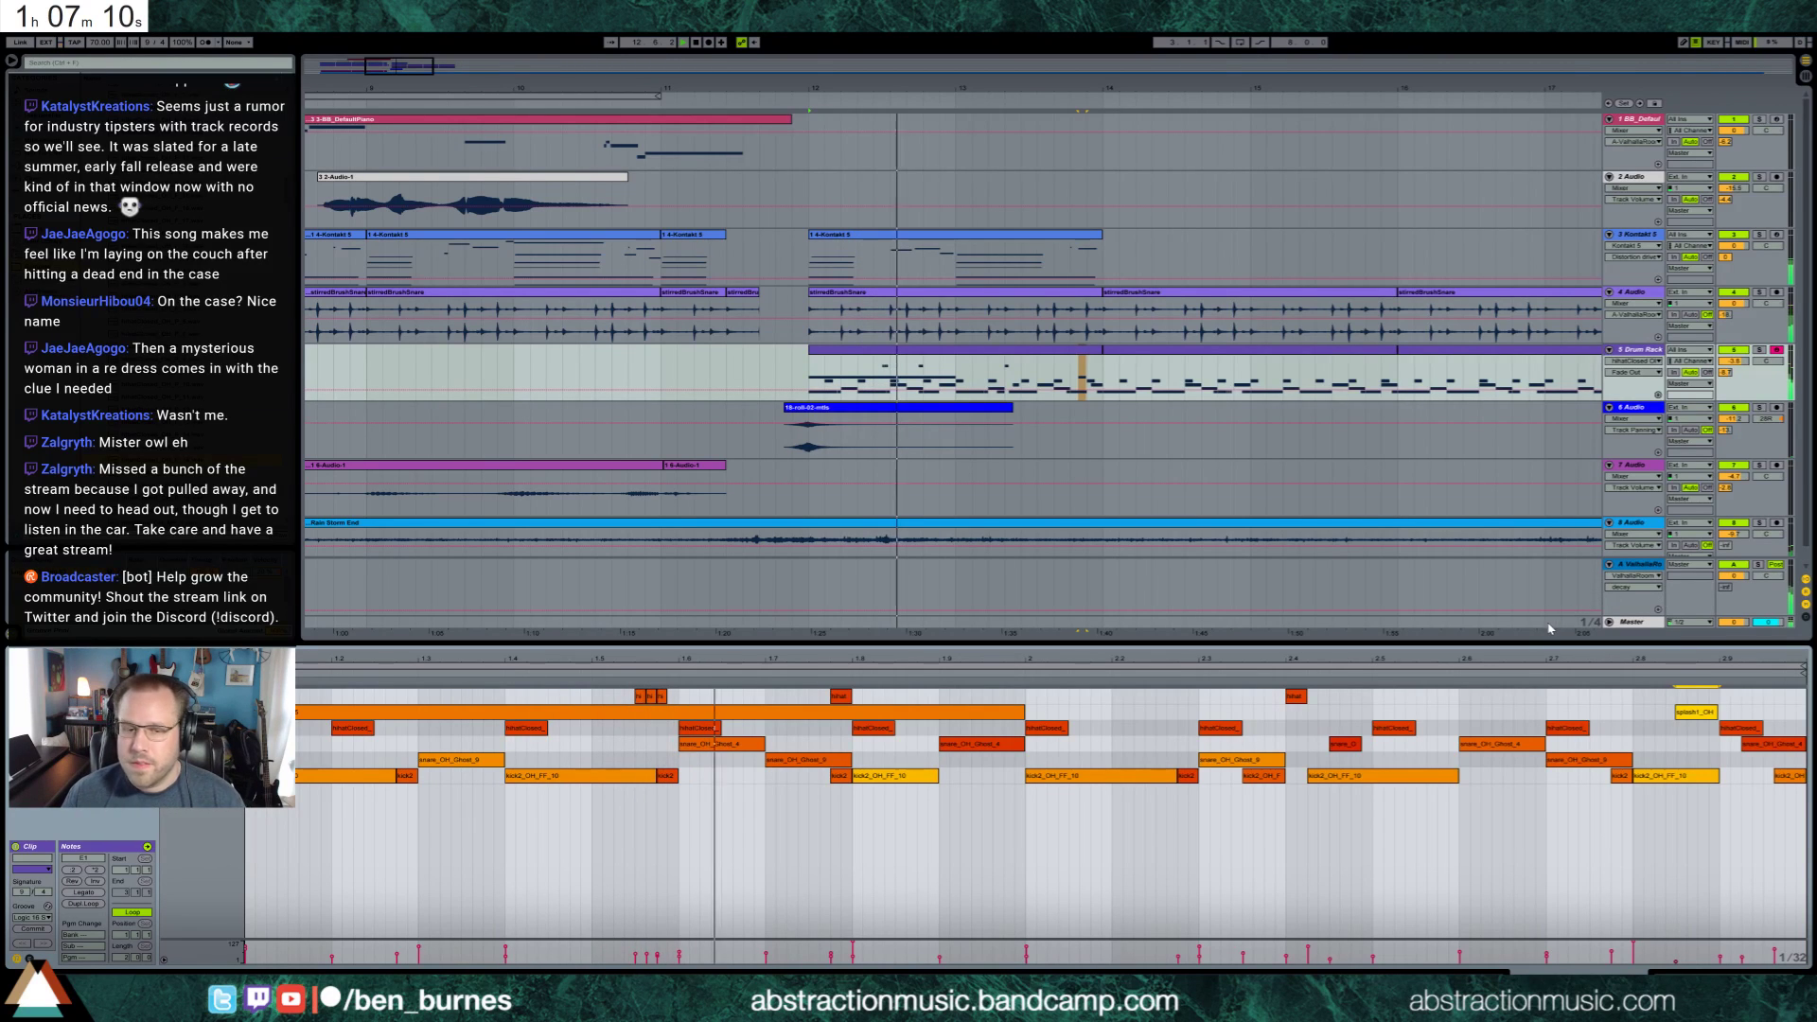
Copy the Reverb from the other closed hi-hat's chain into the hihatClosed_OH_P_16 chain, placing it before the Saturator
key(shift+Tab)
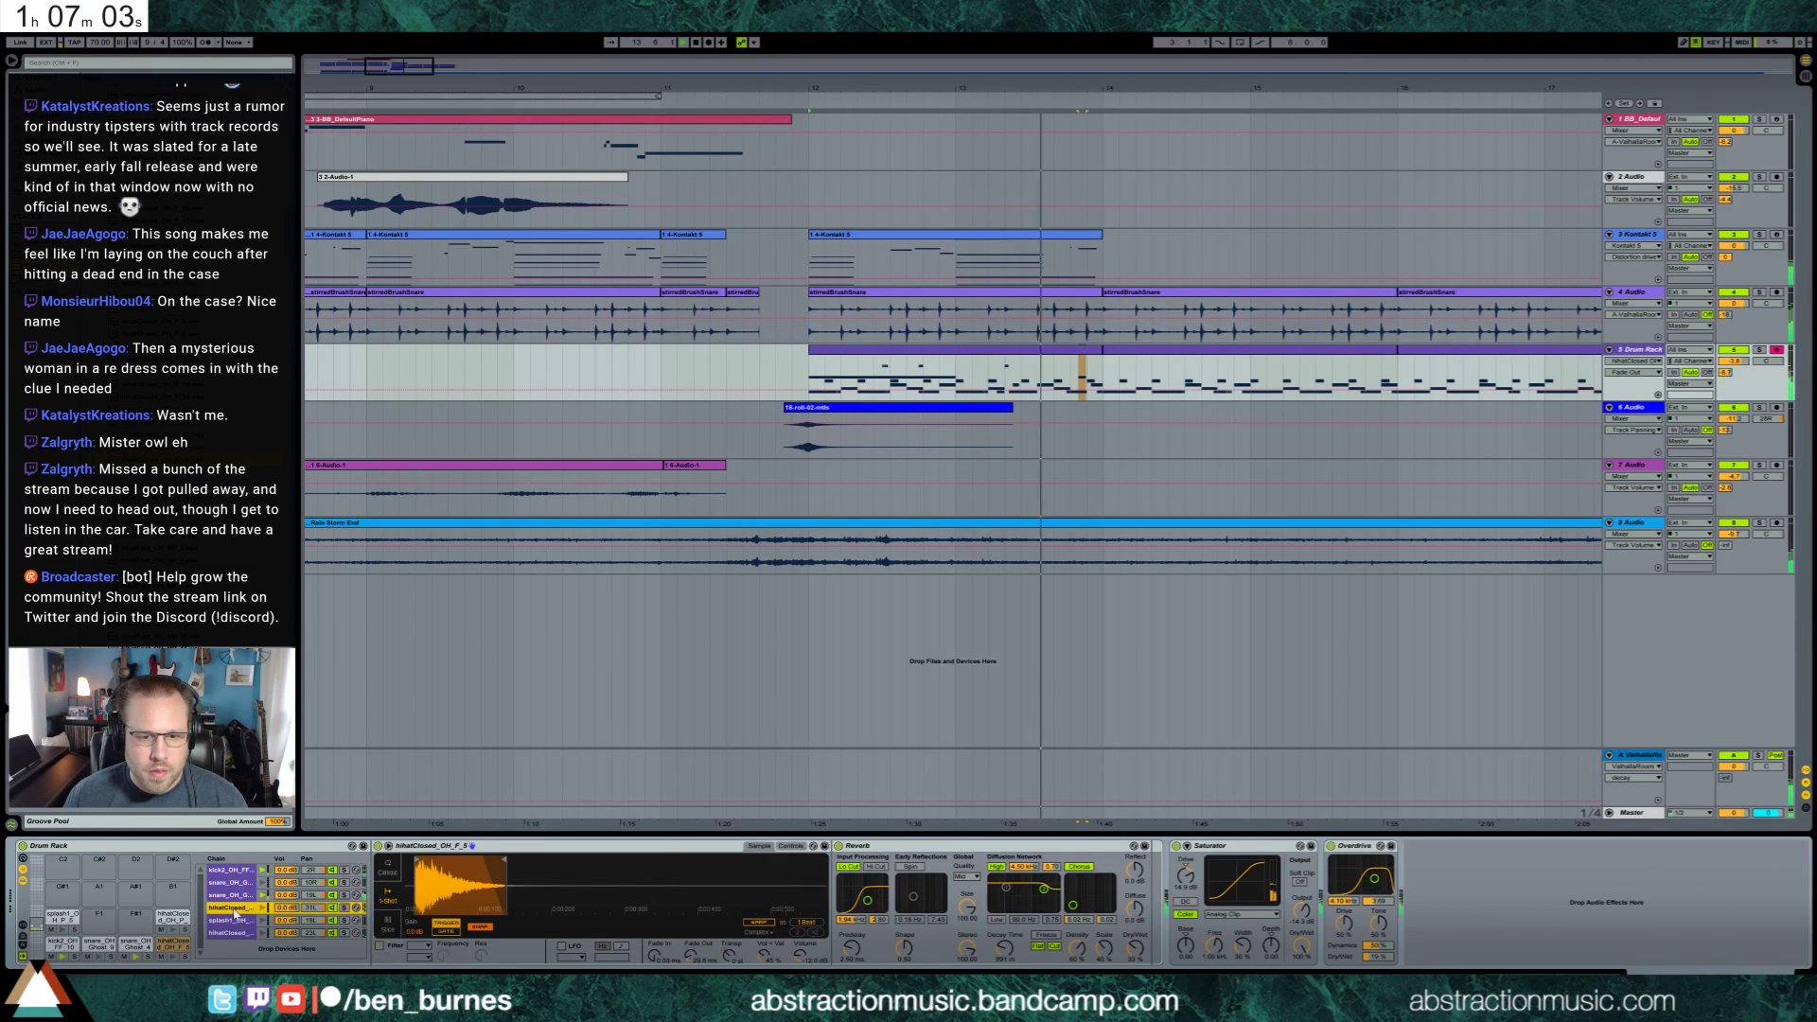
click(878, 846)
click(233, 933)
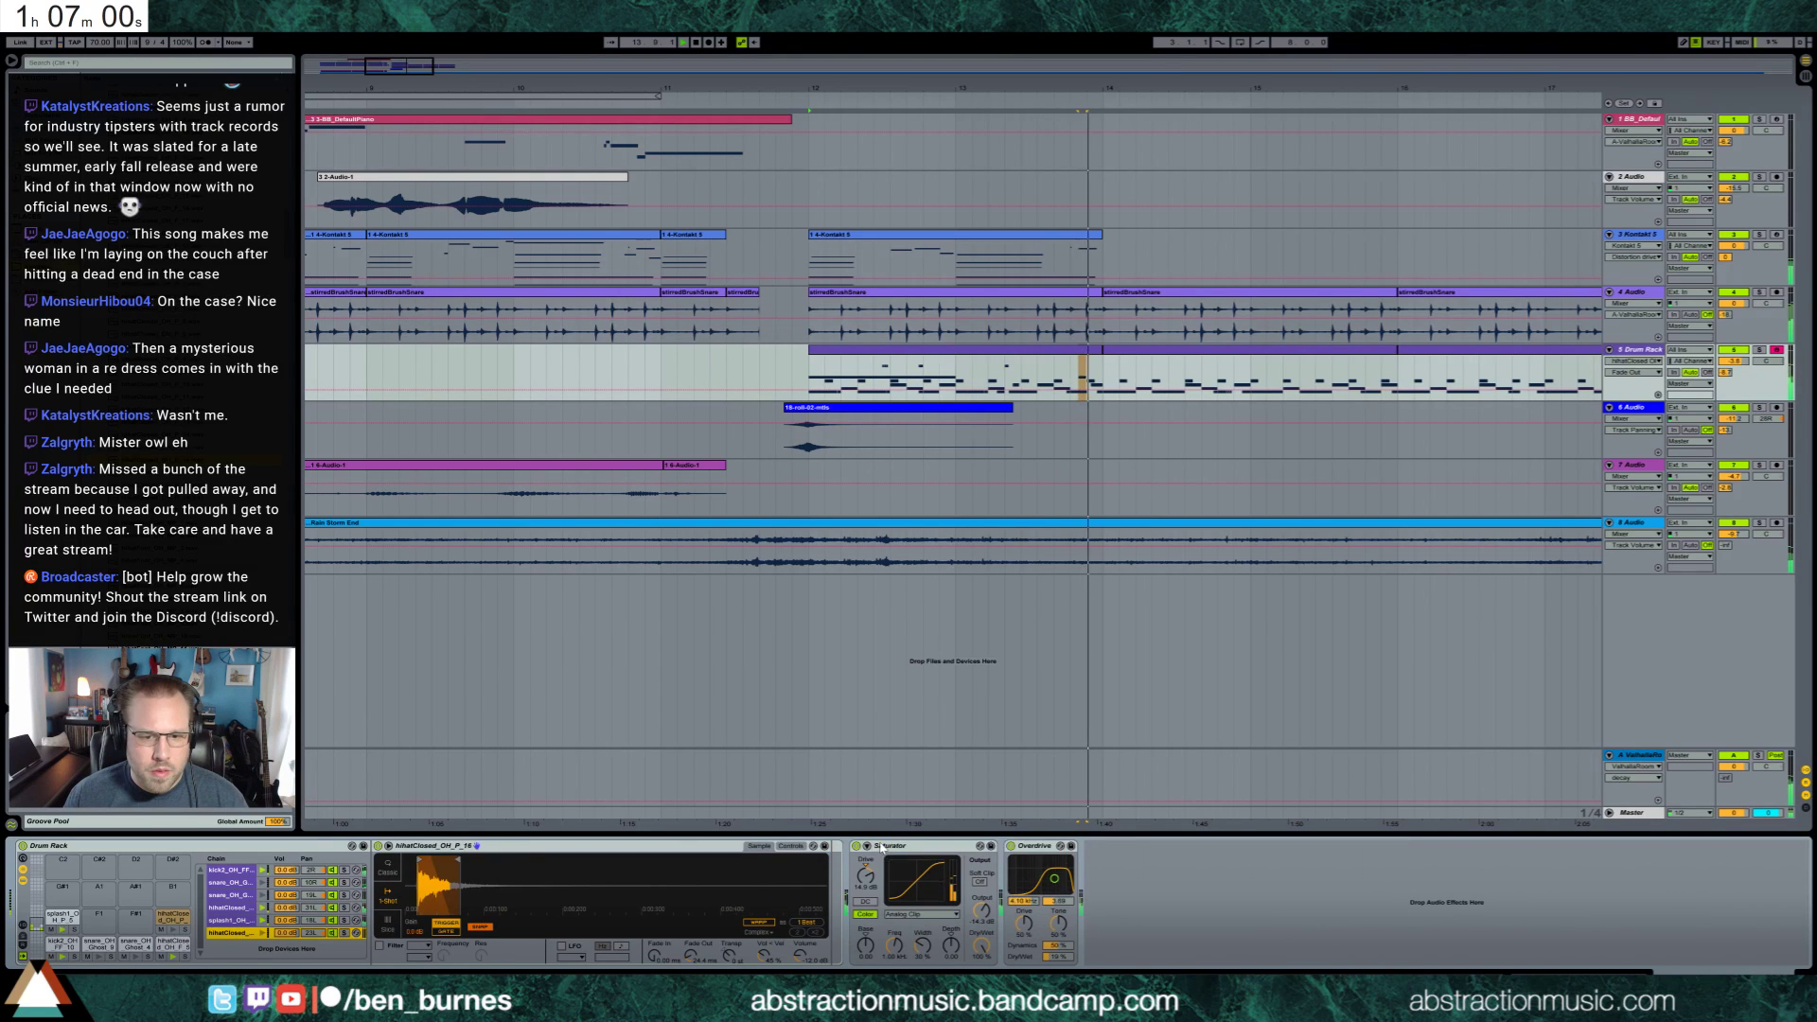
click(837, 903)
key(ctrl+v)
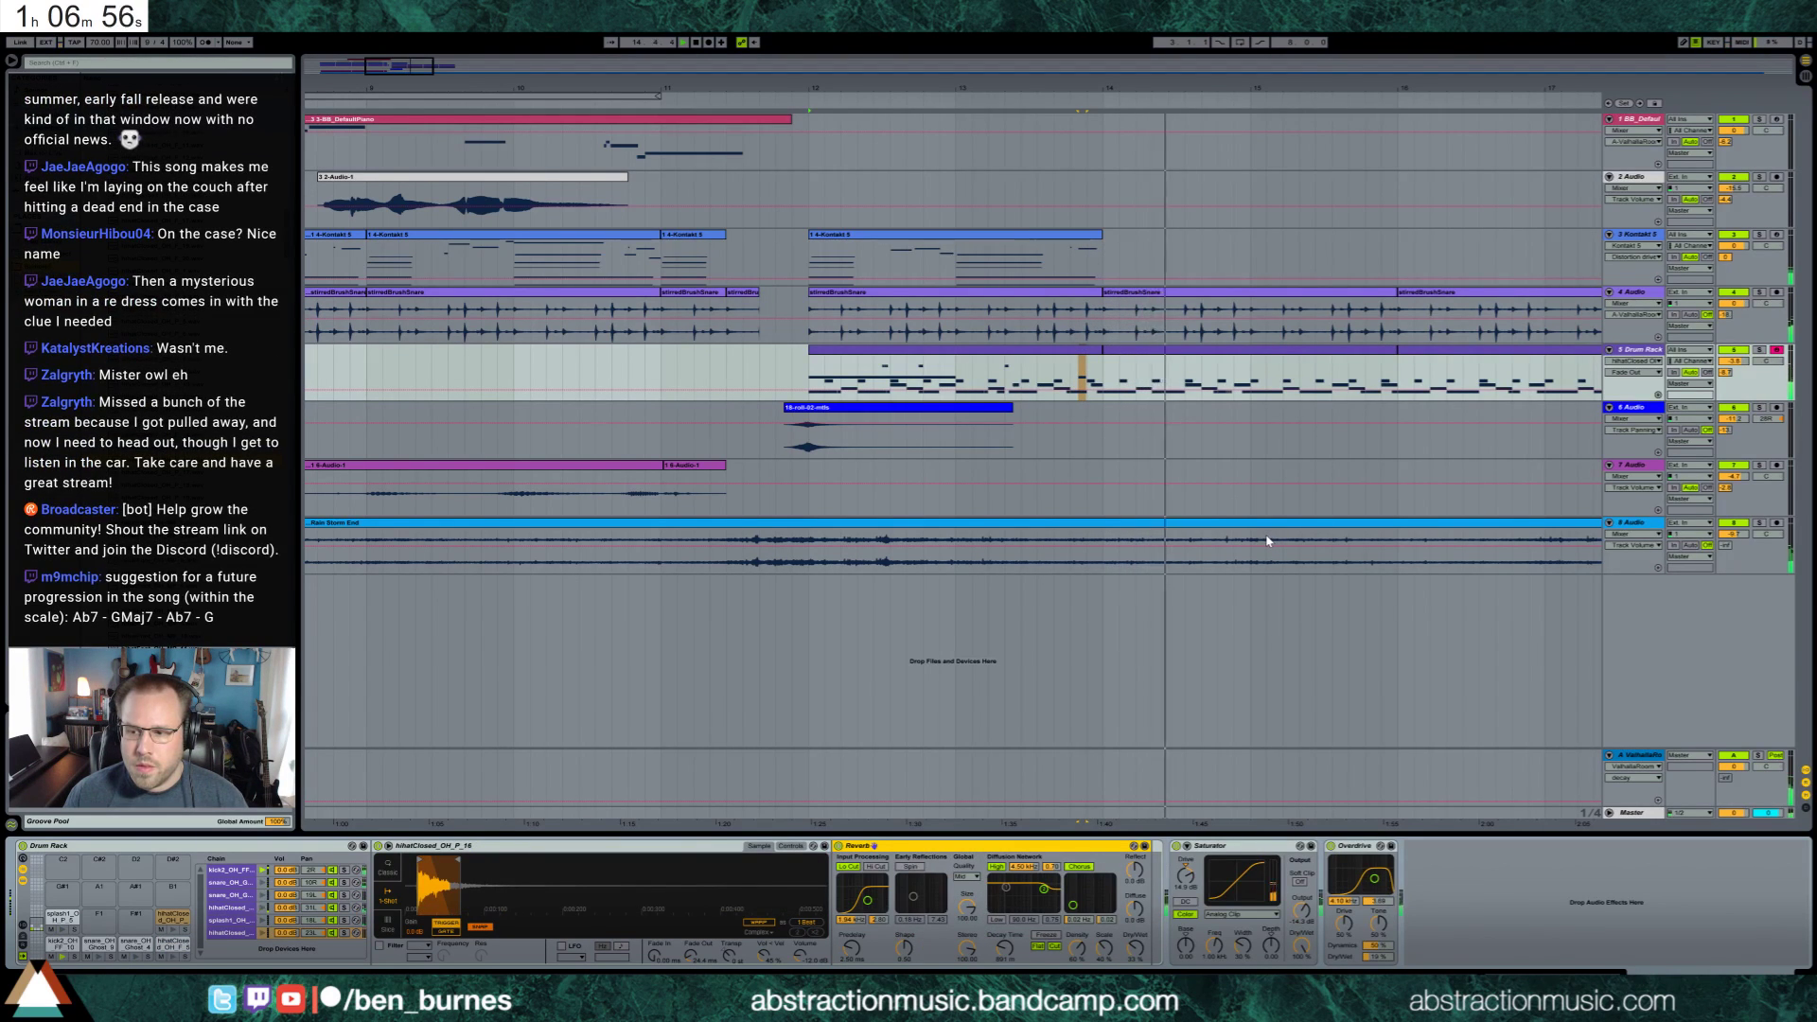
Arm the Kontakt 5 track, shorten its bar 12 clip to end at bar 13, and play the section
click(1773, 236)
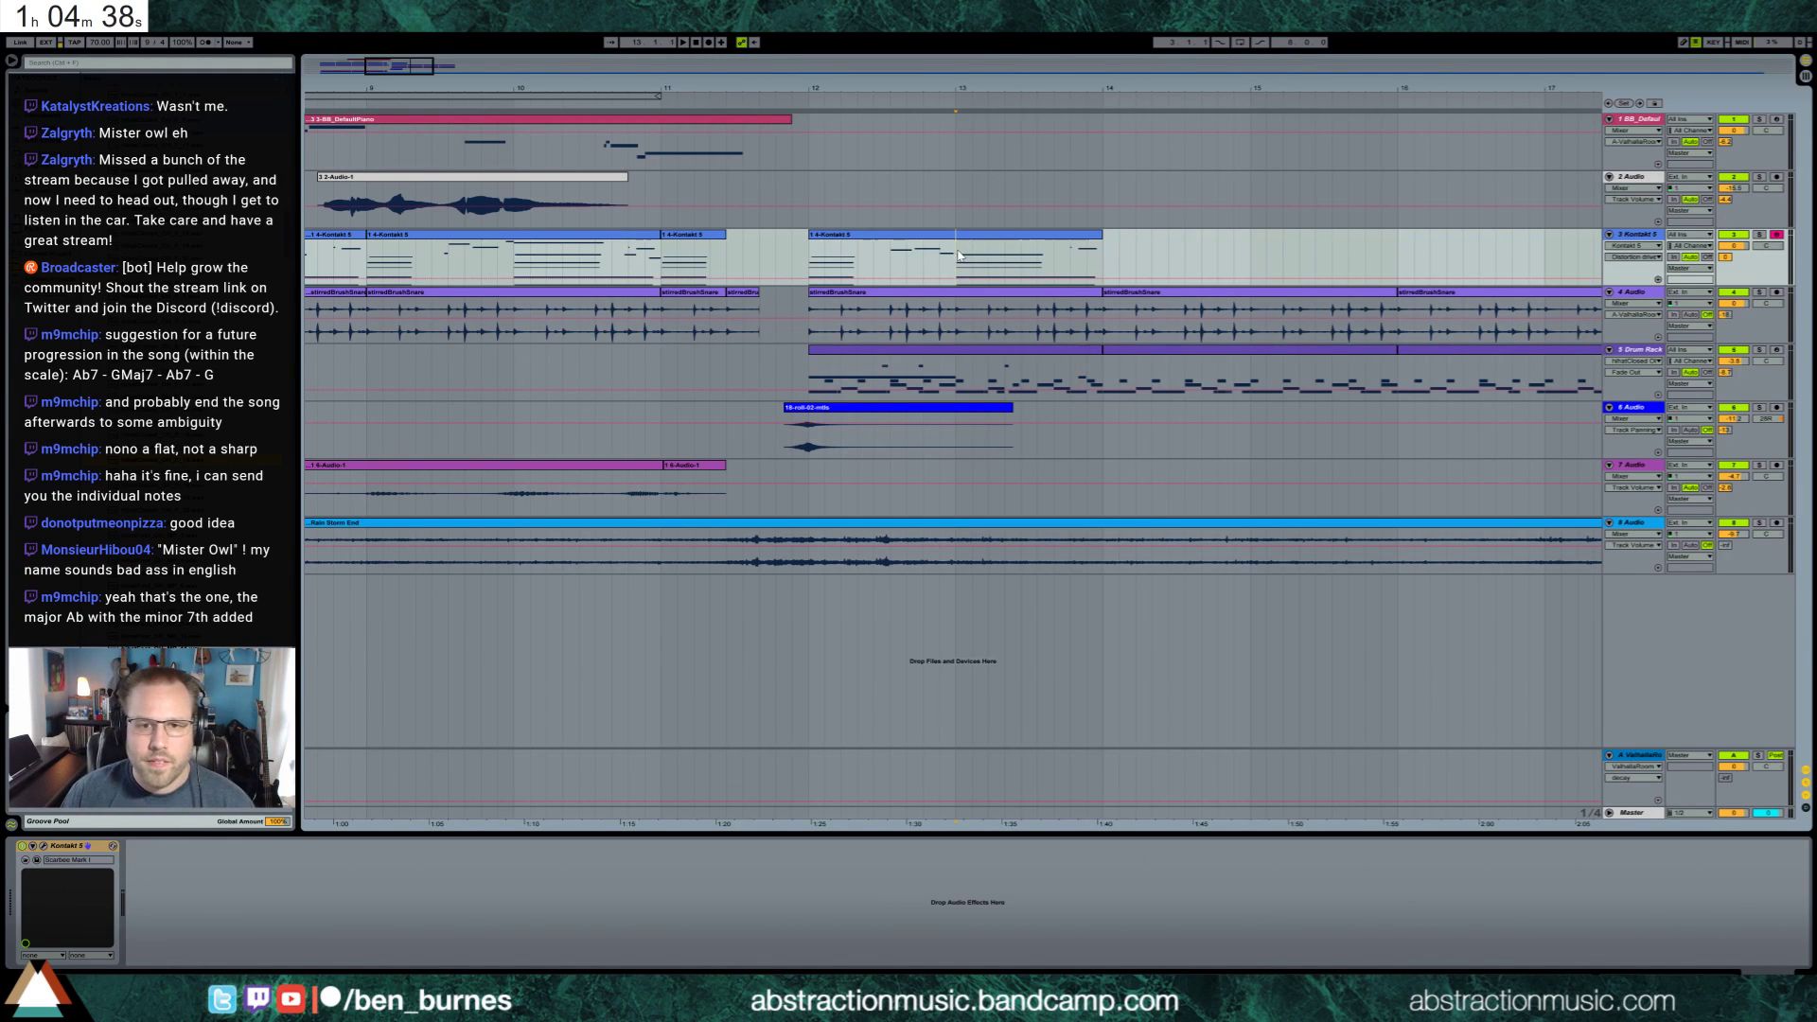
click(1097, 237)
drag(1095, 235, 959, 247)
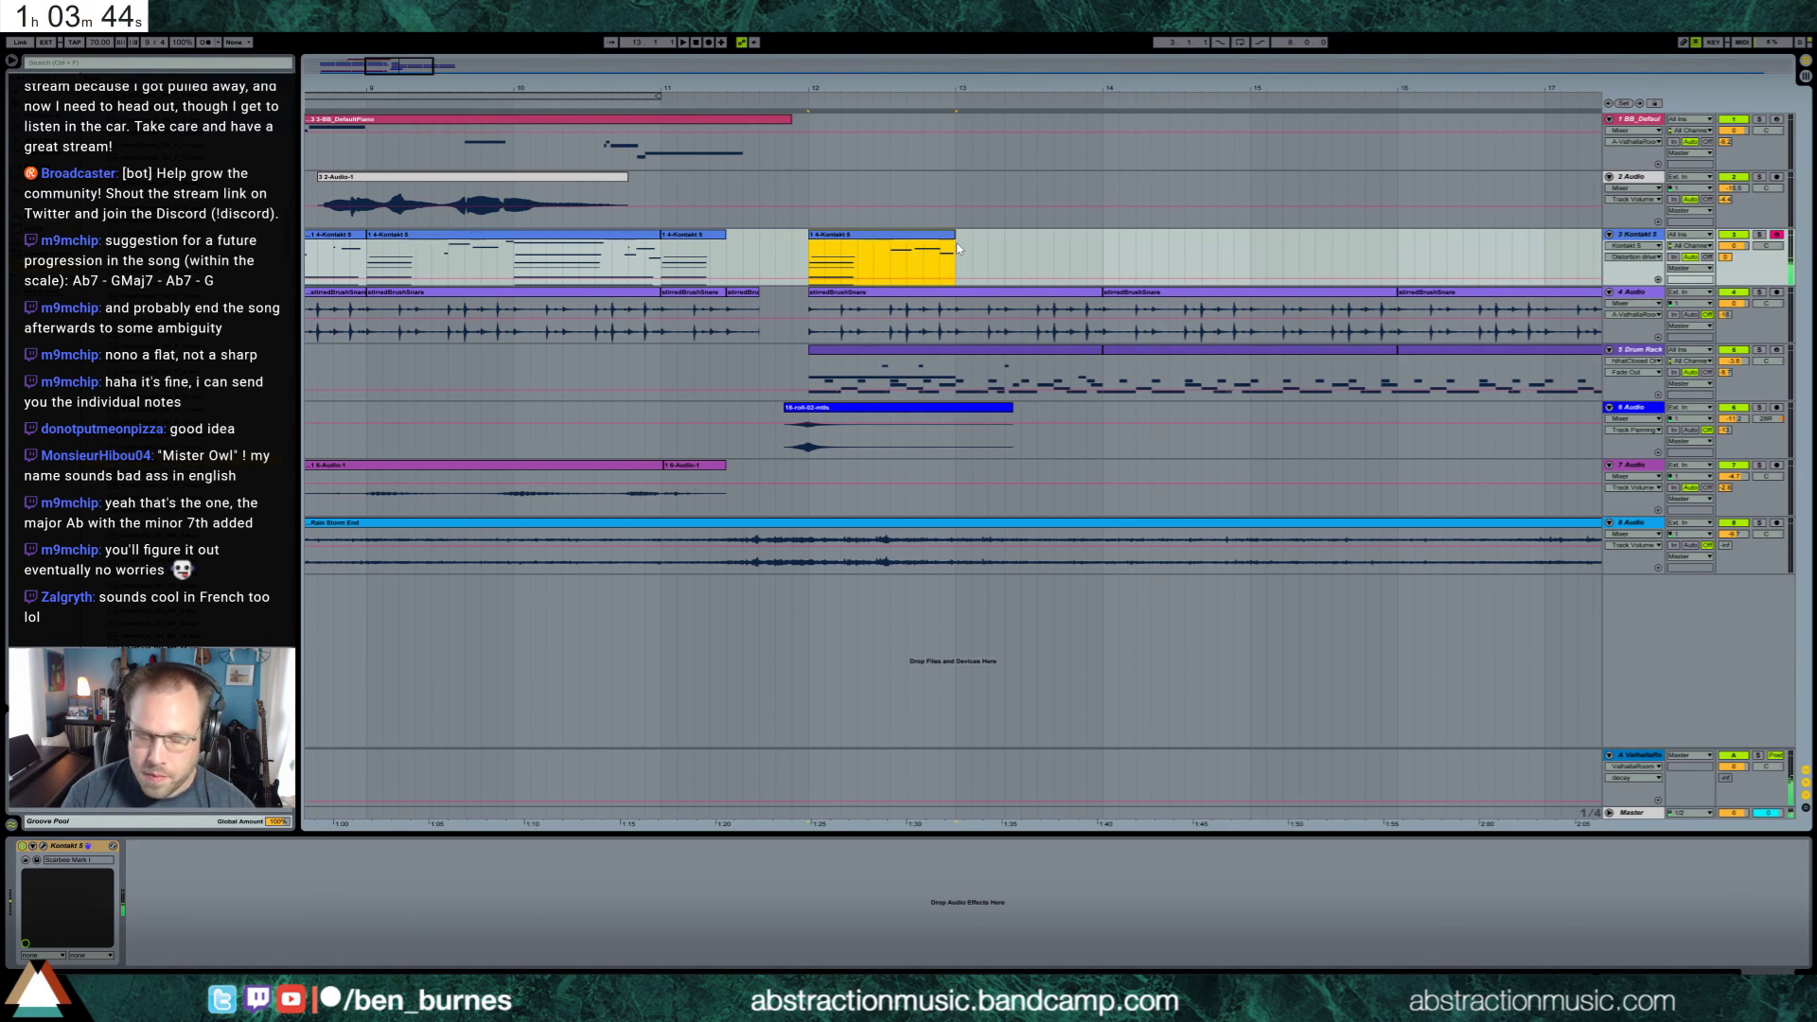
key(space)
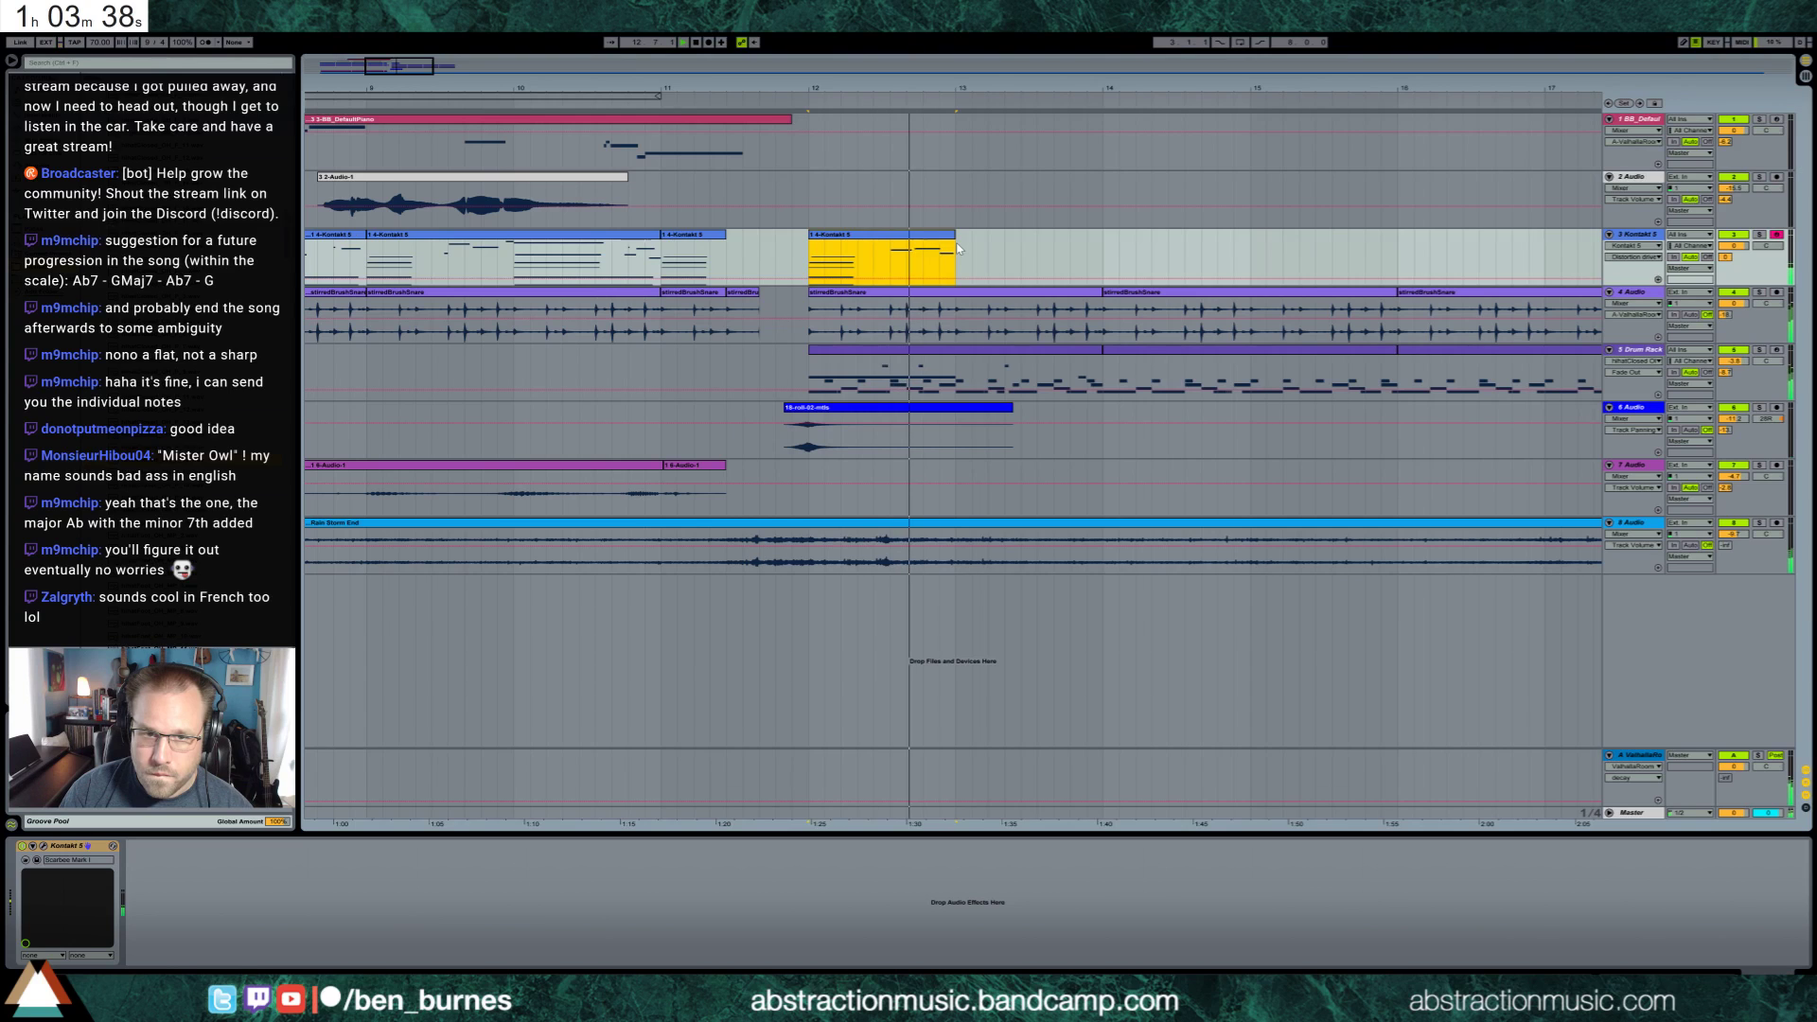
Add a second Reverb after the first in the hihatClosed_OH_P_16 chain and adjust its decay time and dry/wet during playback from bar 12
click(1070, 357)
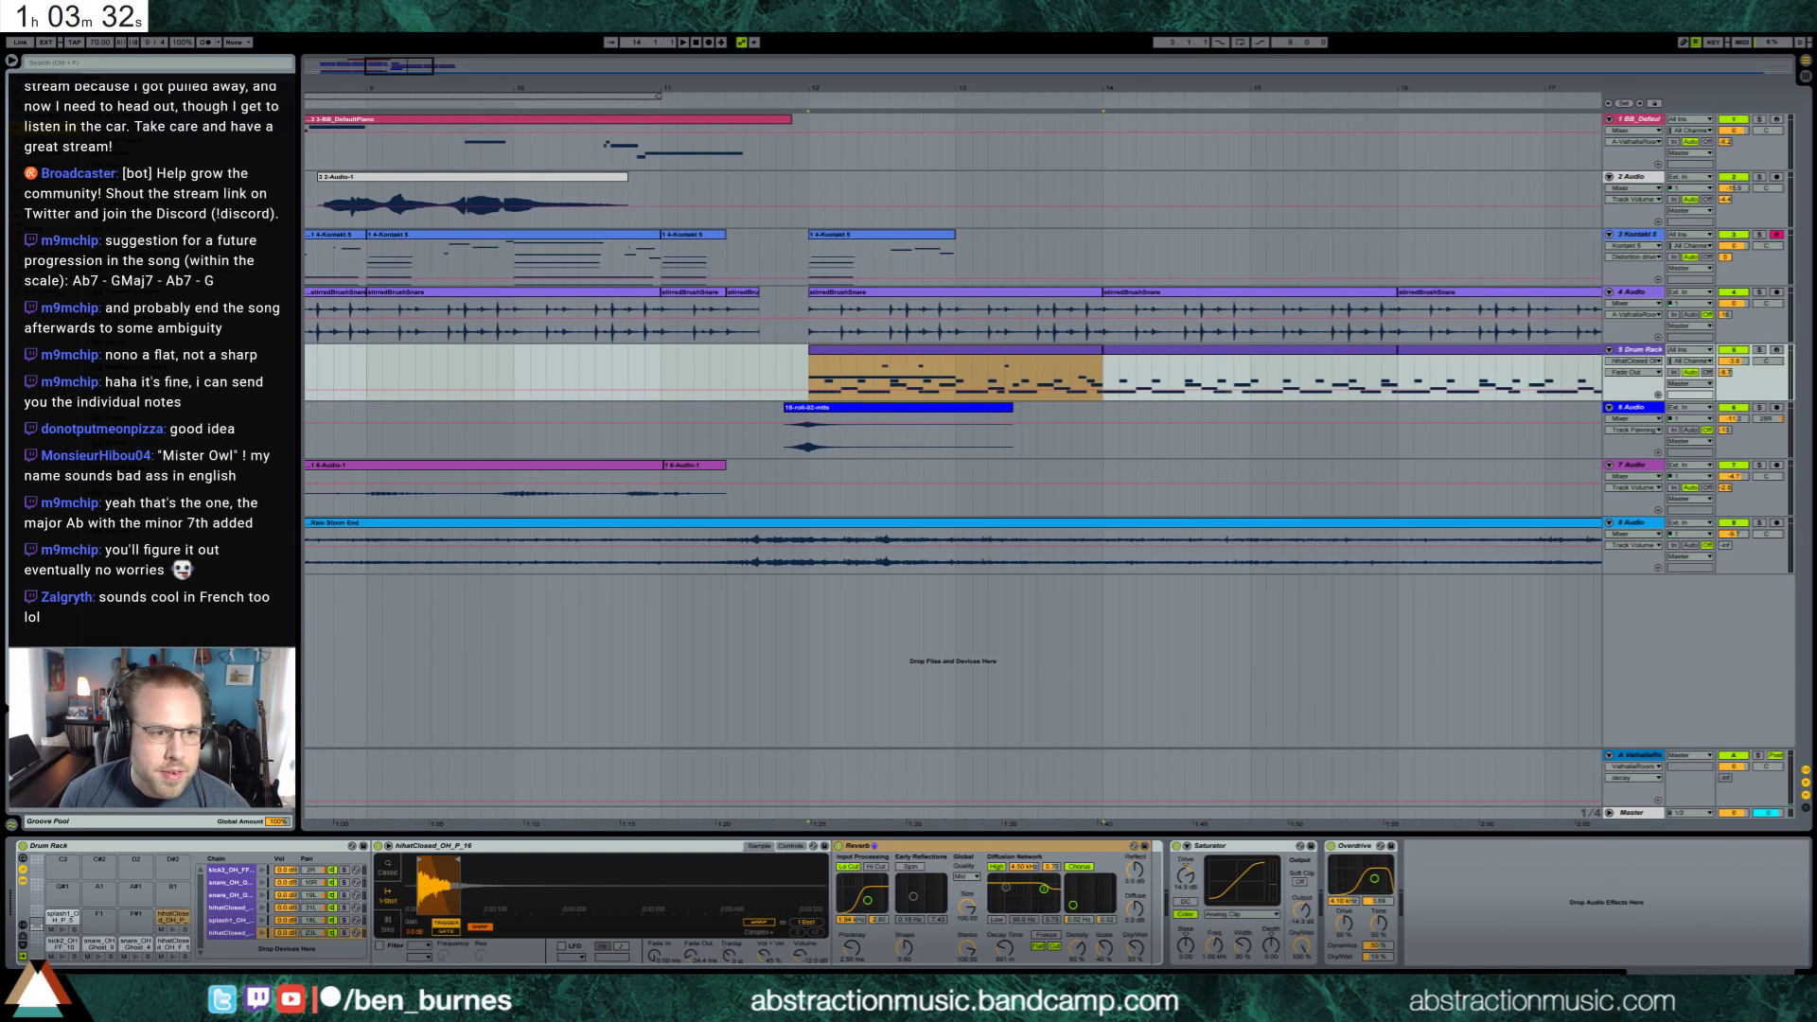
drag(1199, 930, 1200, 930)
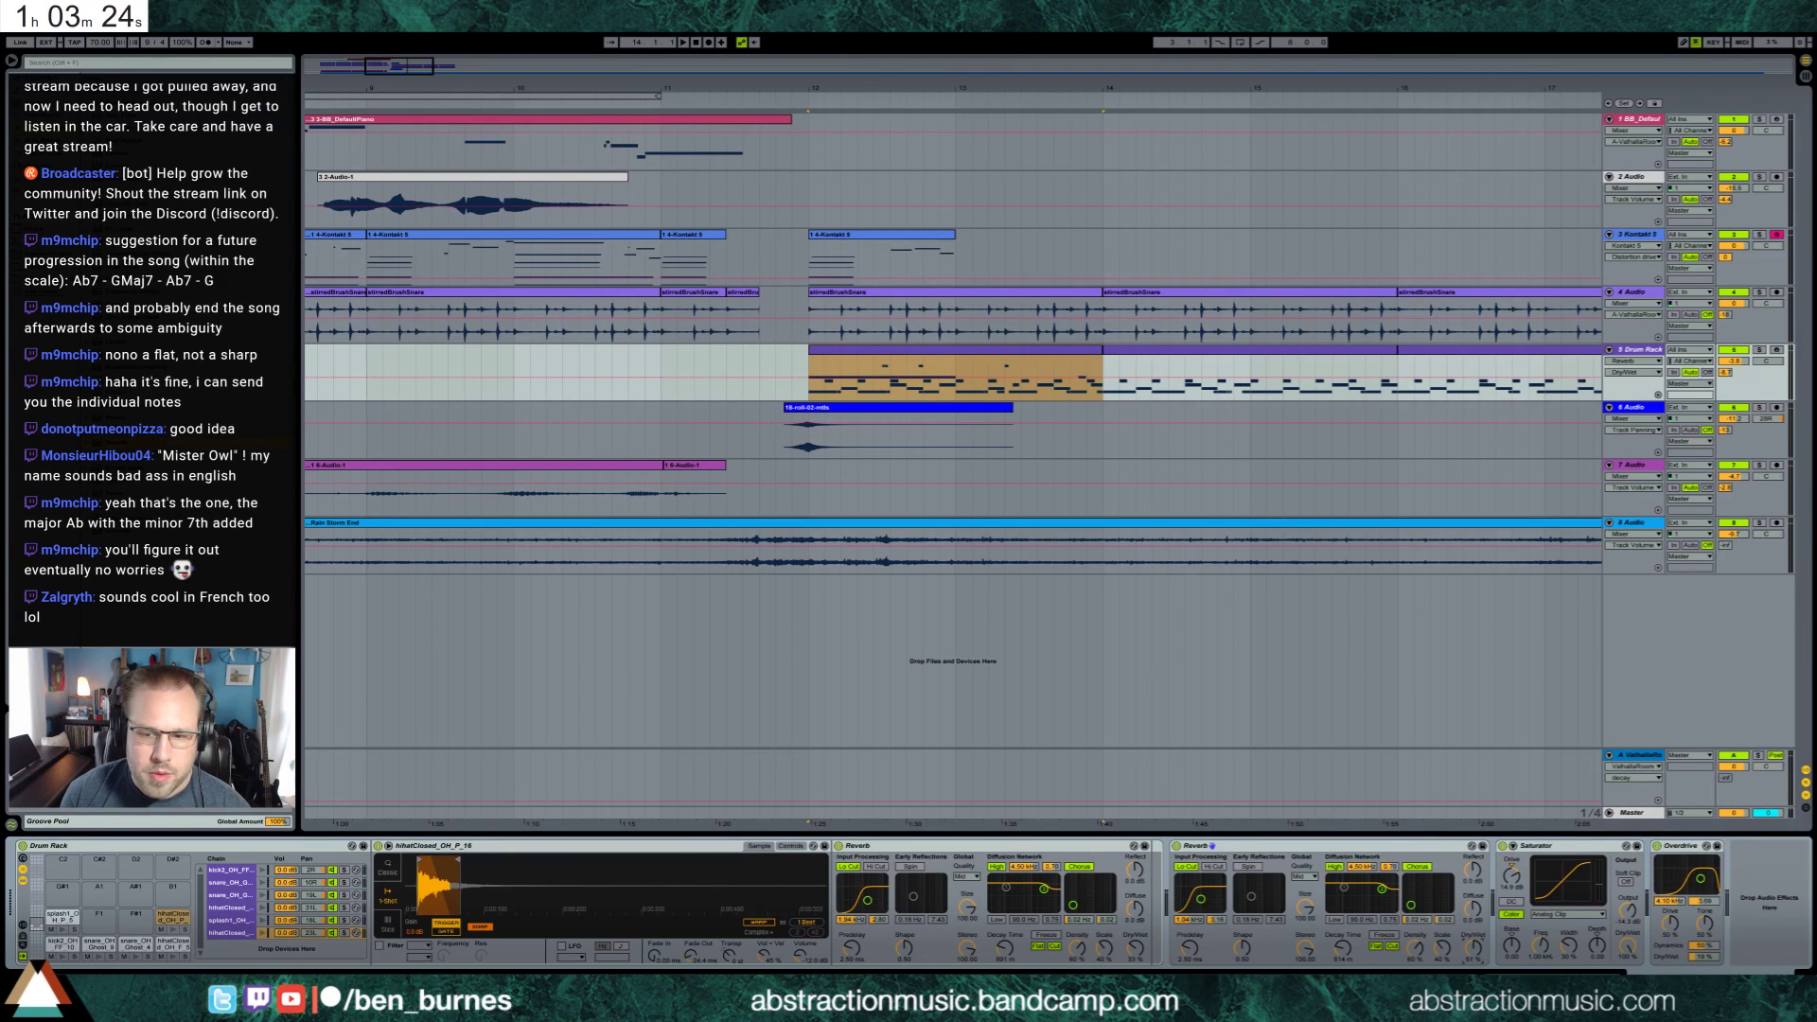
click(809, 367)
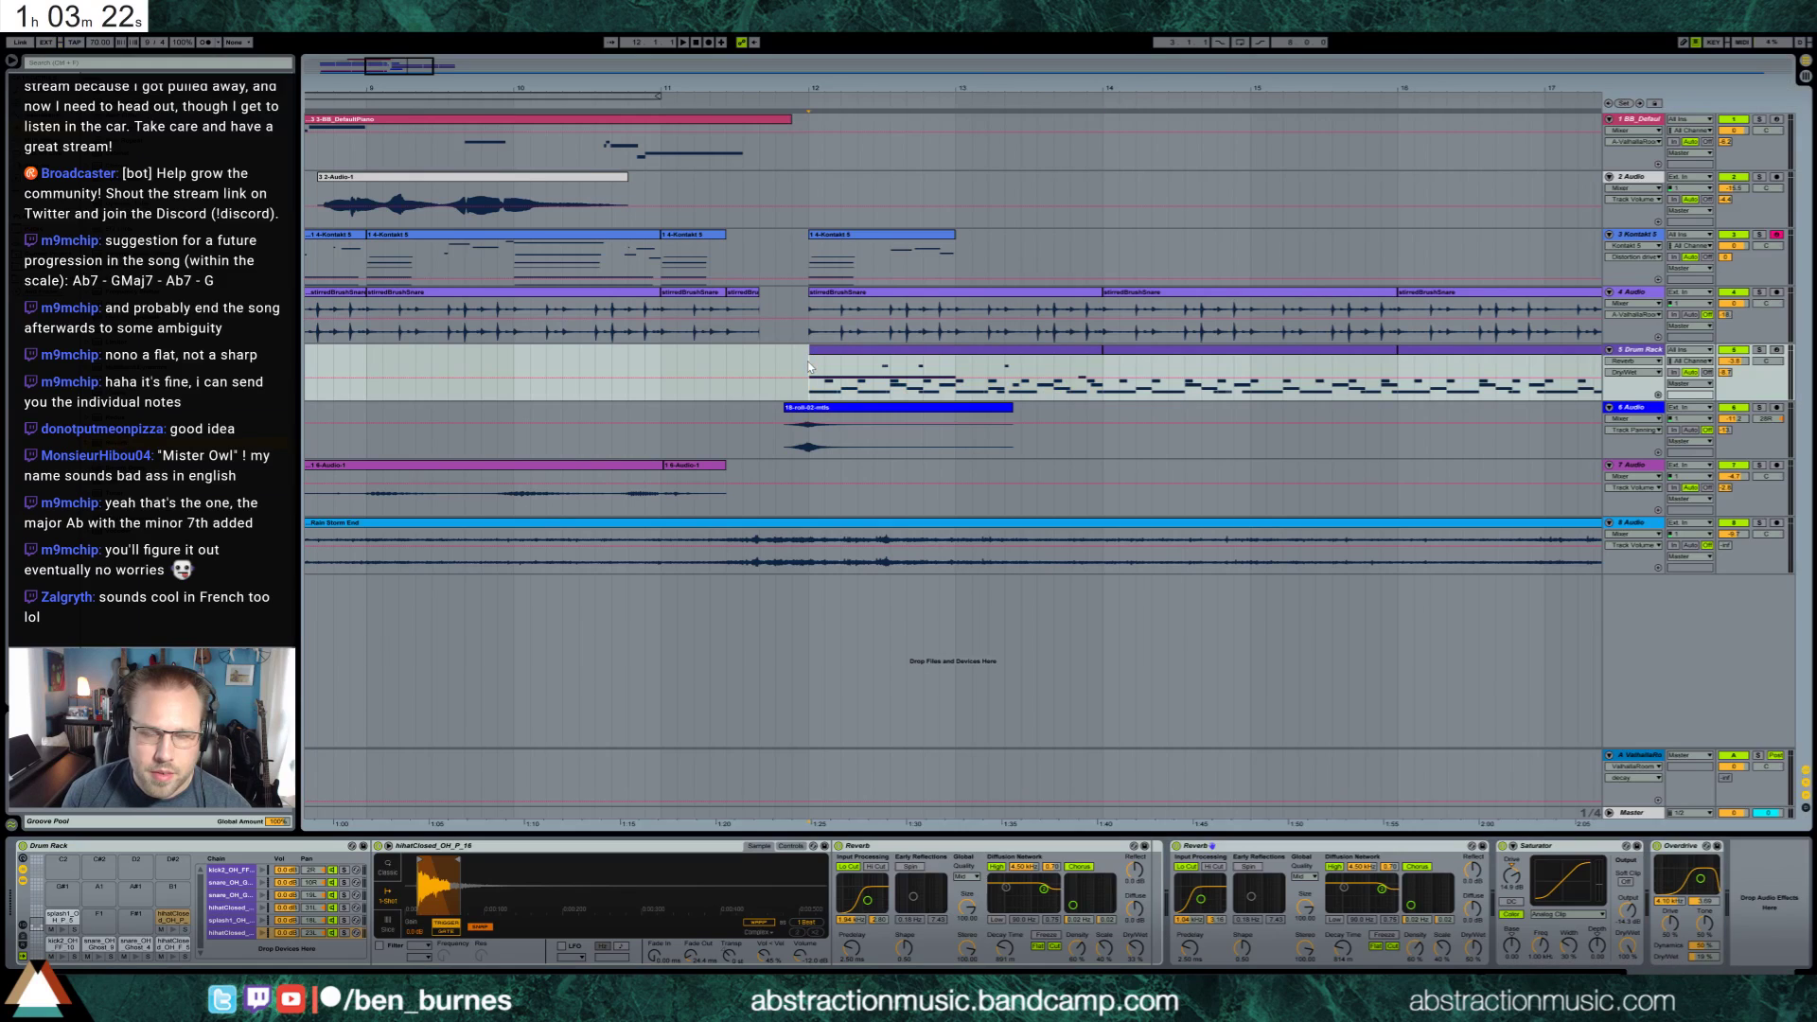
key(space)
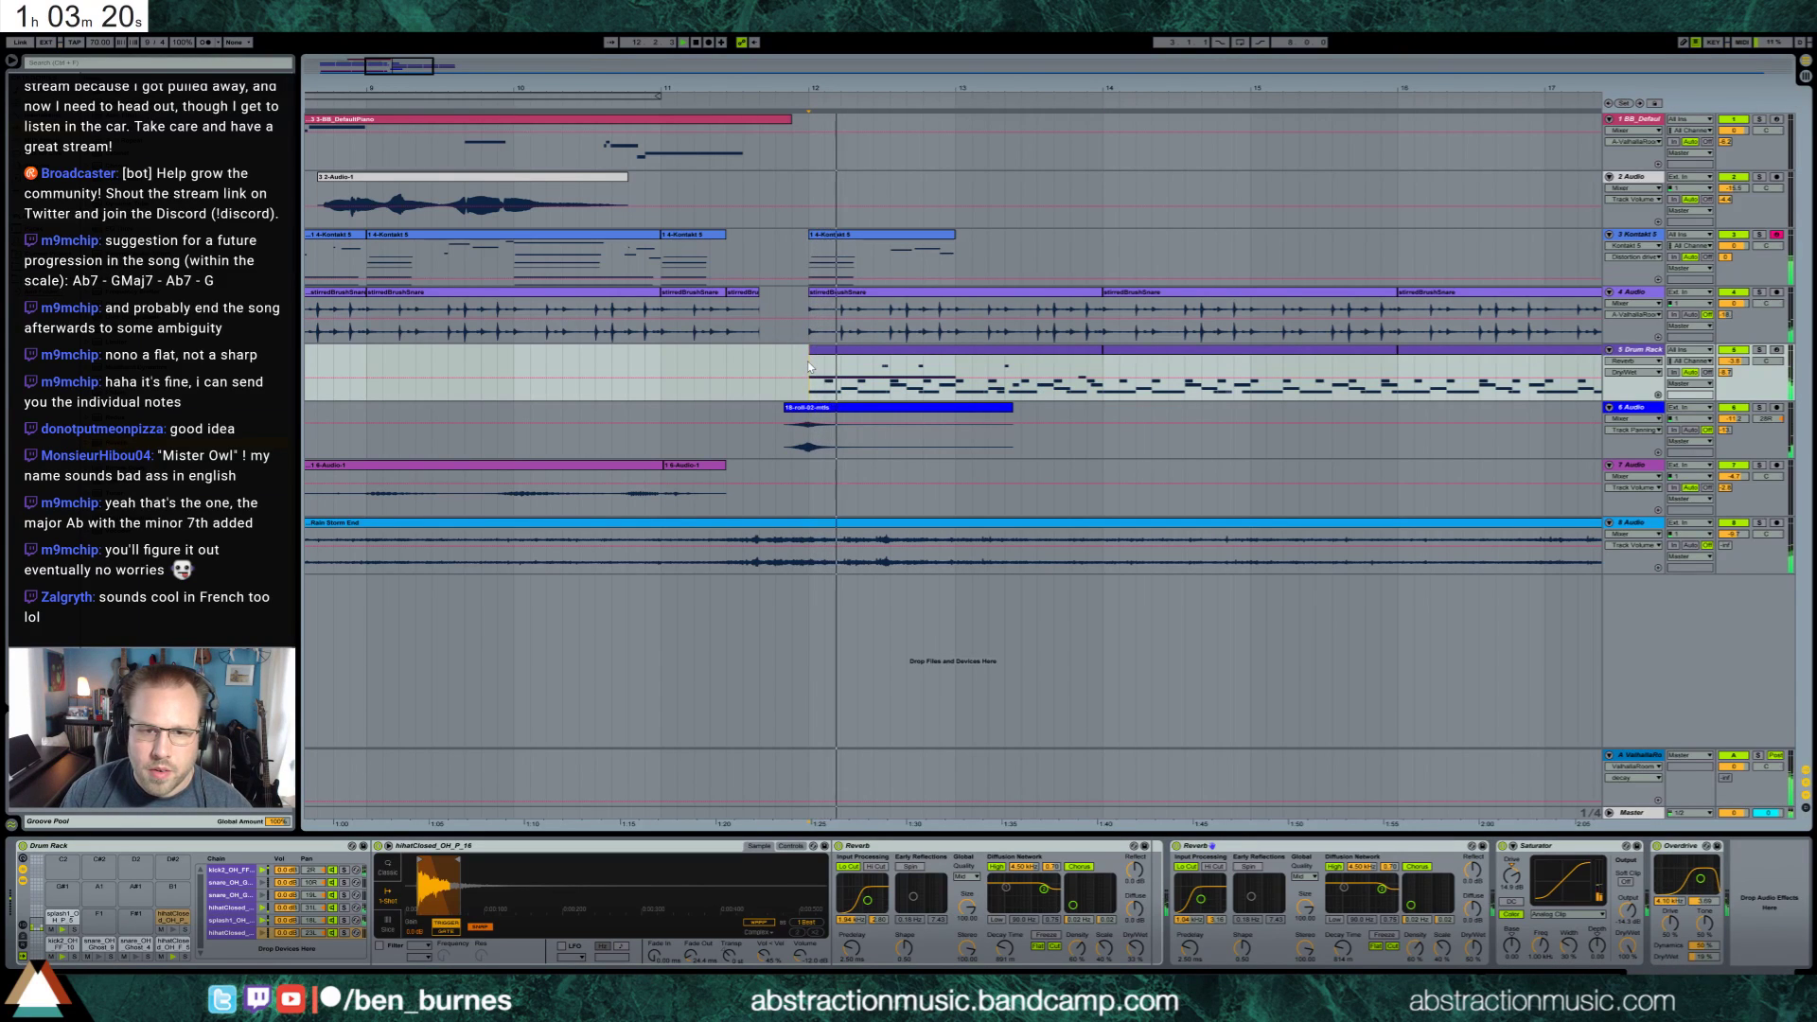
drag(1343, 948, 1344, 932)
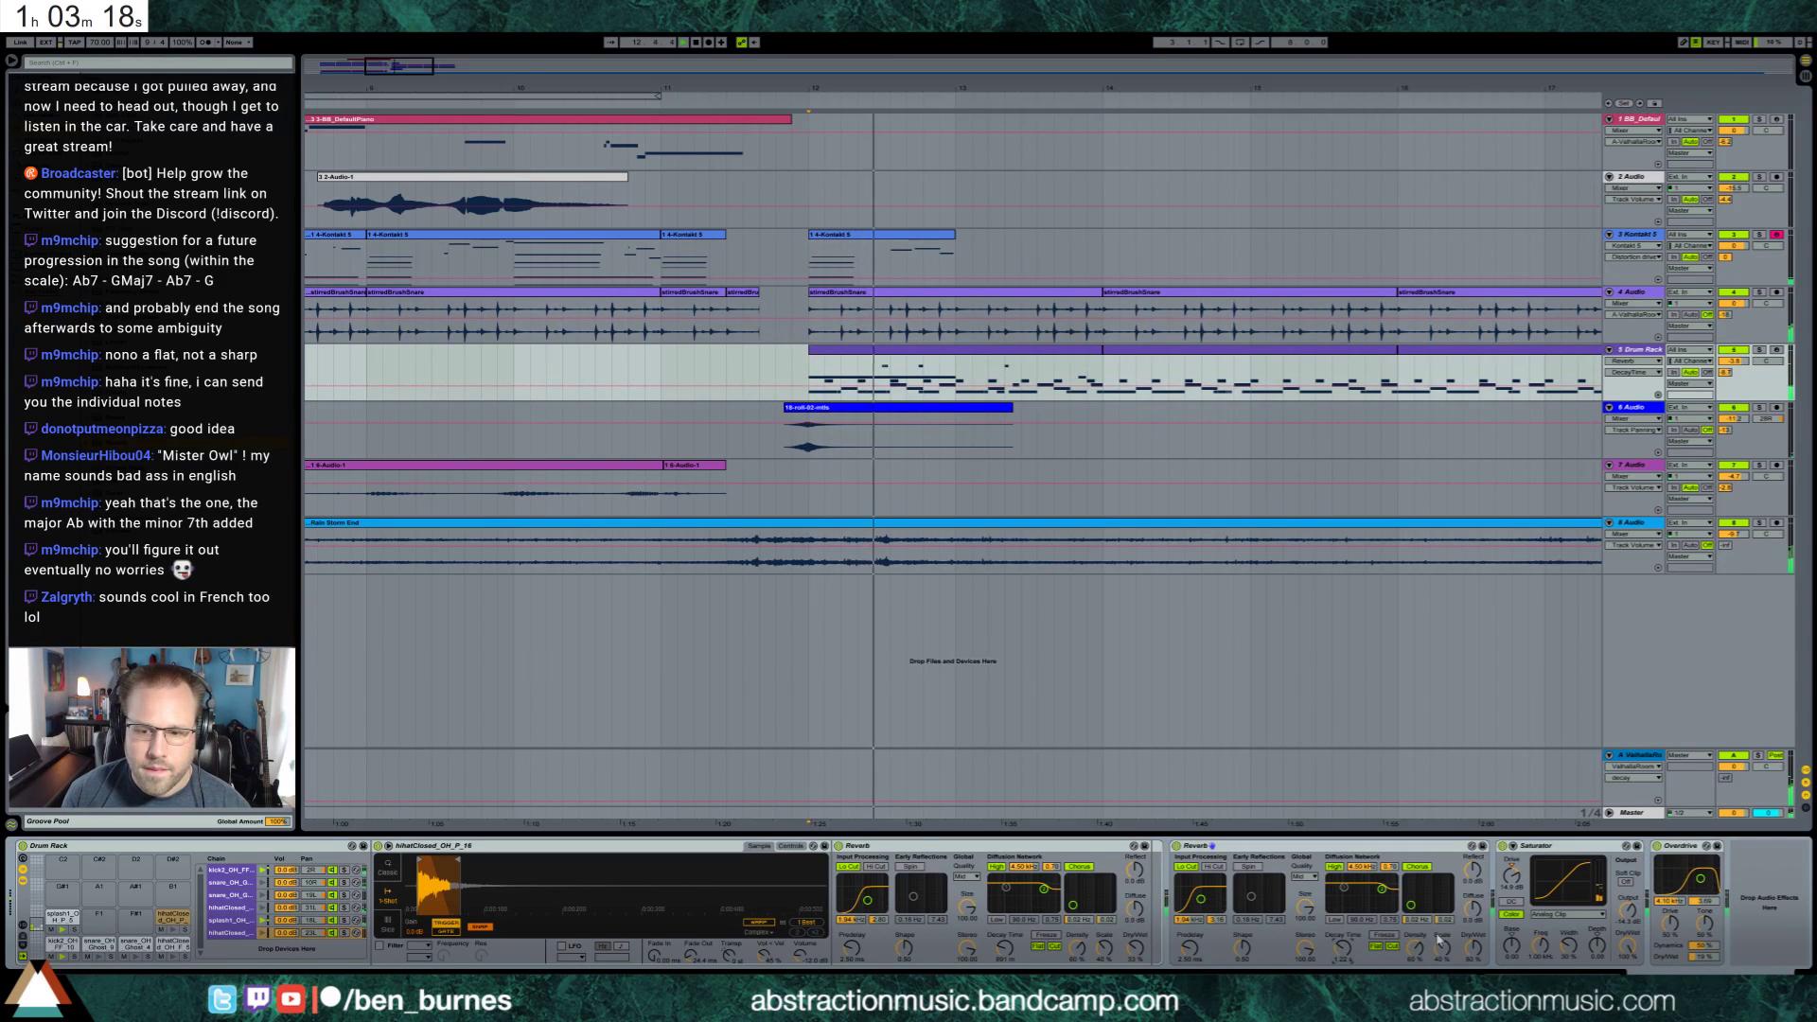
drag(1473, 948, 1479, 966)
drag(1345, 955, 1347, 942)
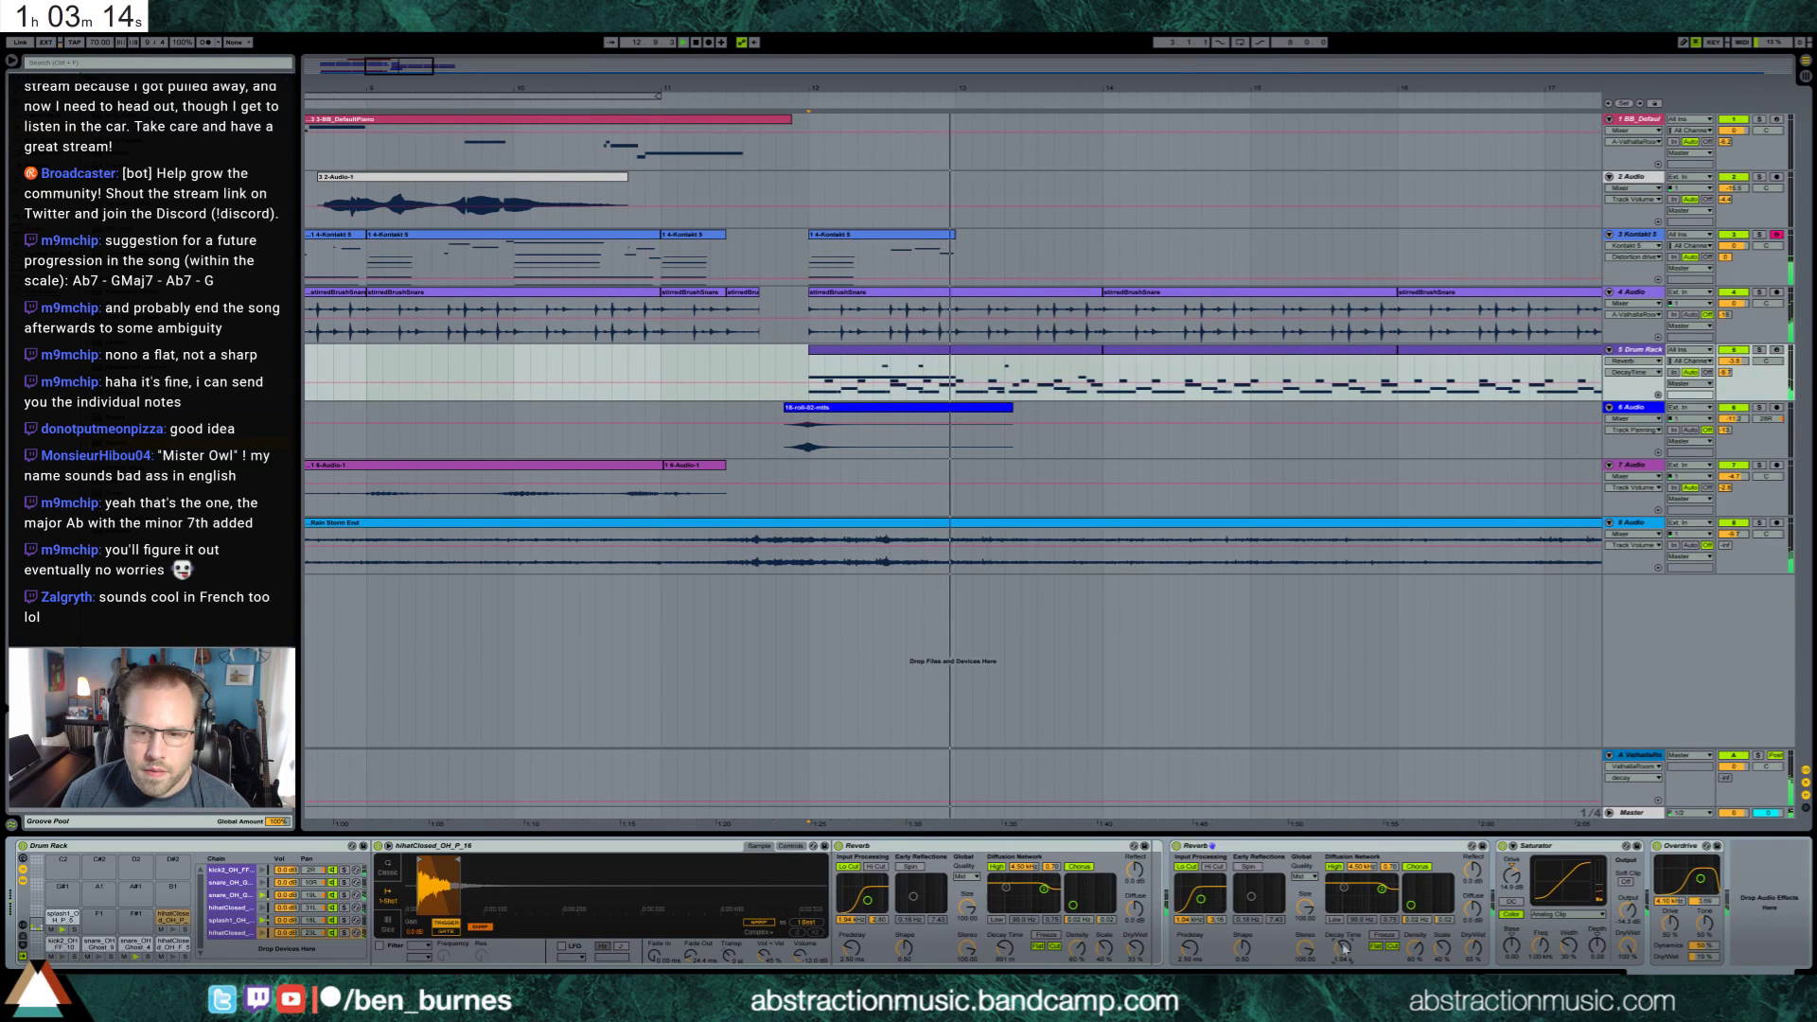
mouse_move(1476, 950)
mouse_down()
mouse_move(1476, 923)
mouse_move(1478, 949)
mouse_up()
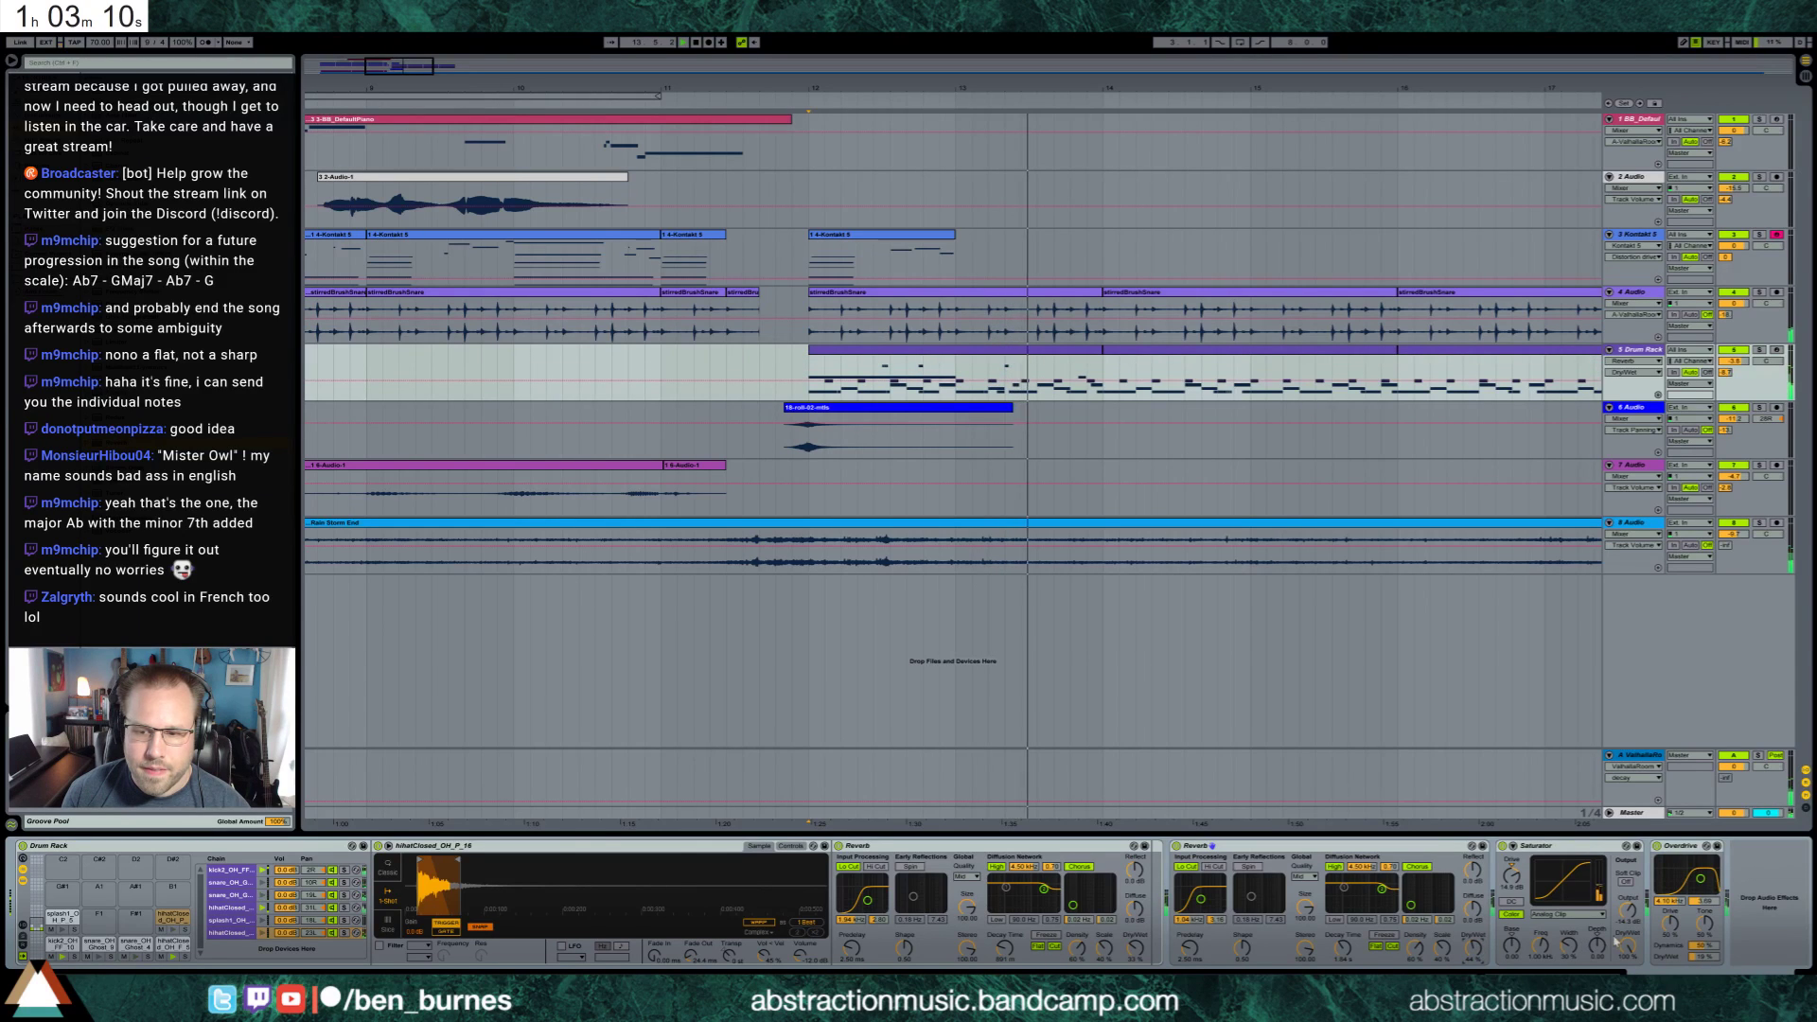
Adjust the drive and output level of the Saturator in the hihatClosed_OH_P_16 chain
drag(1628, 910, 1627, 904)
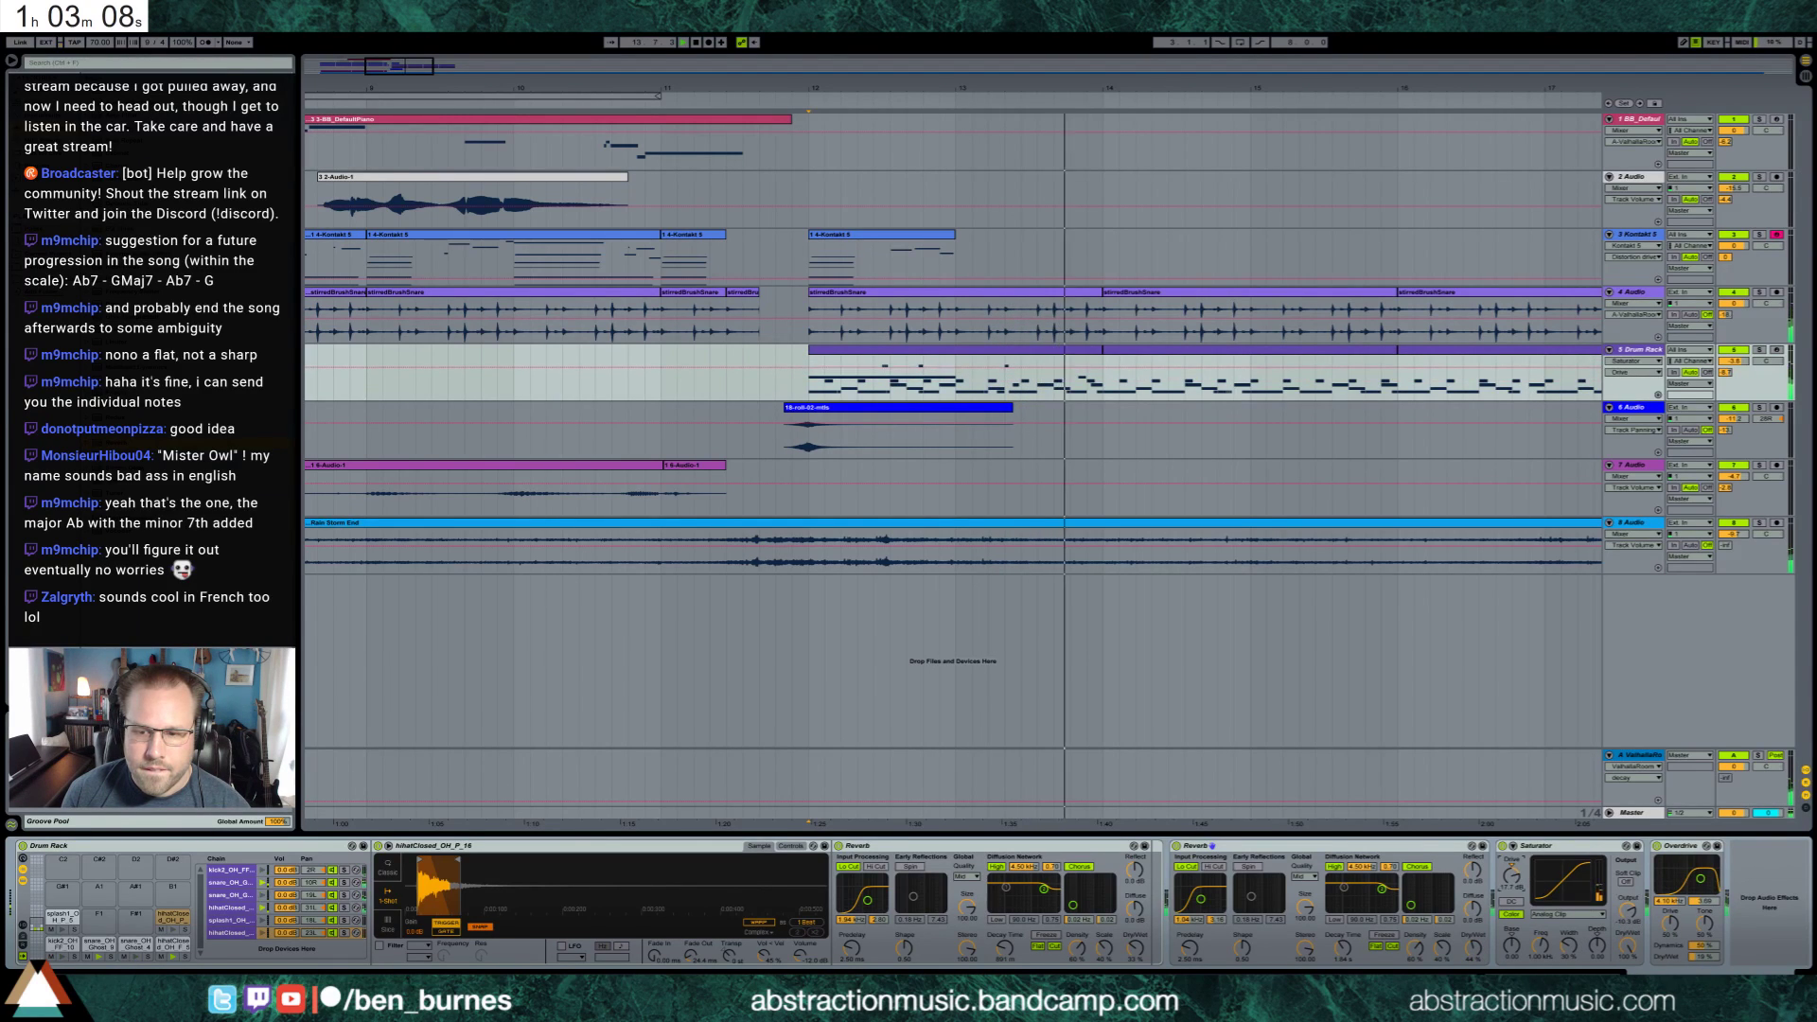
click(1514, 876)
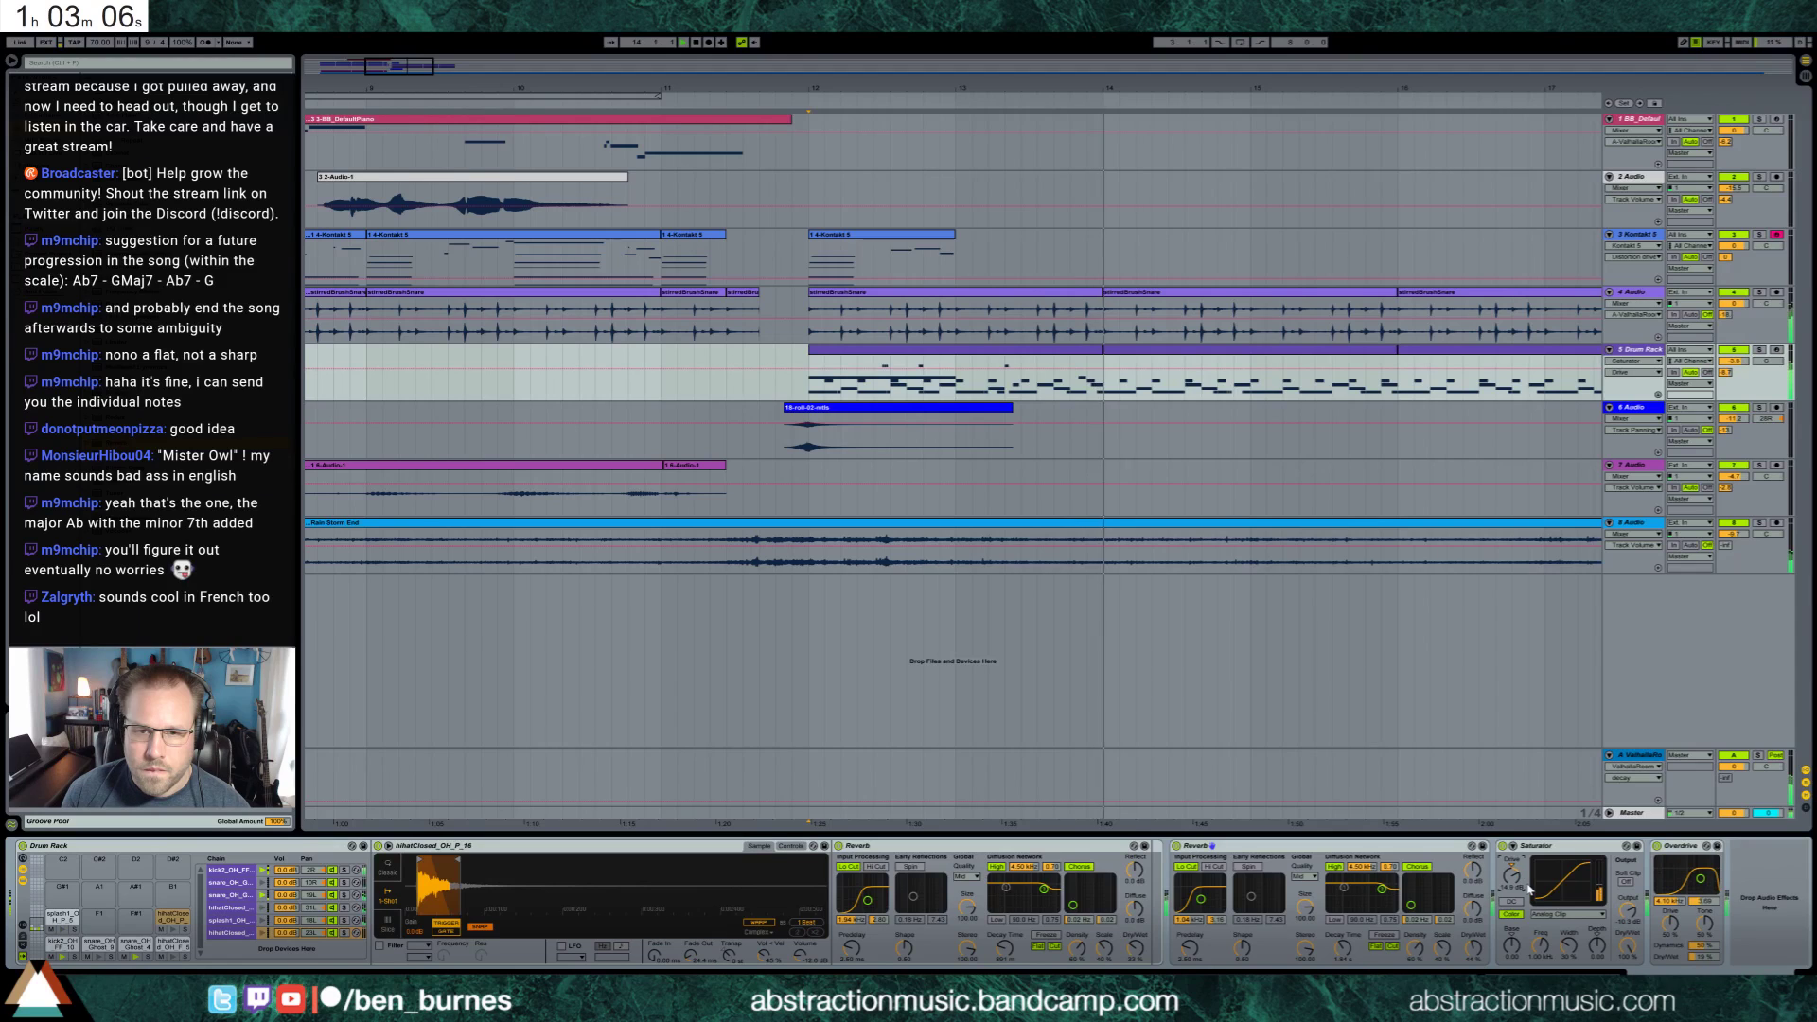
click(1627, 910)
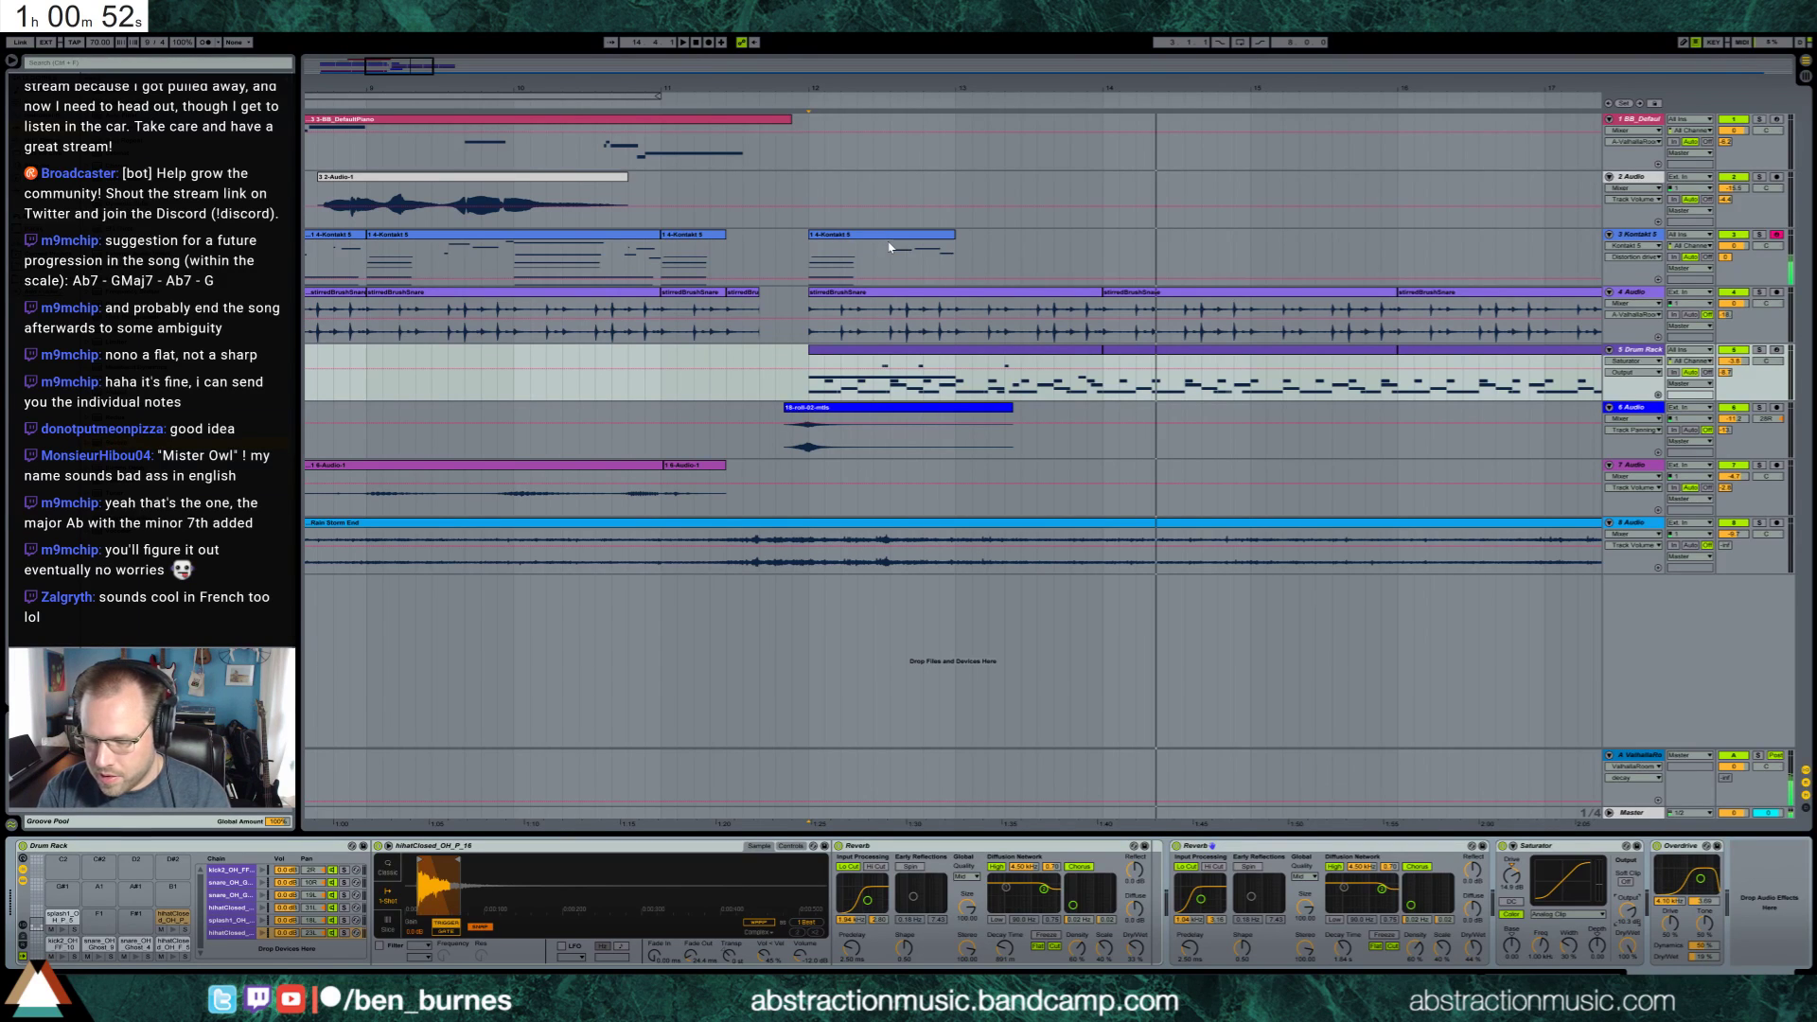
Try to record a new Kontakt 5 phrase starting just before bar 12
click(927, 234)
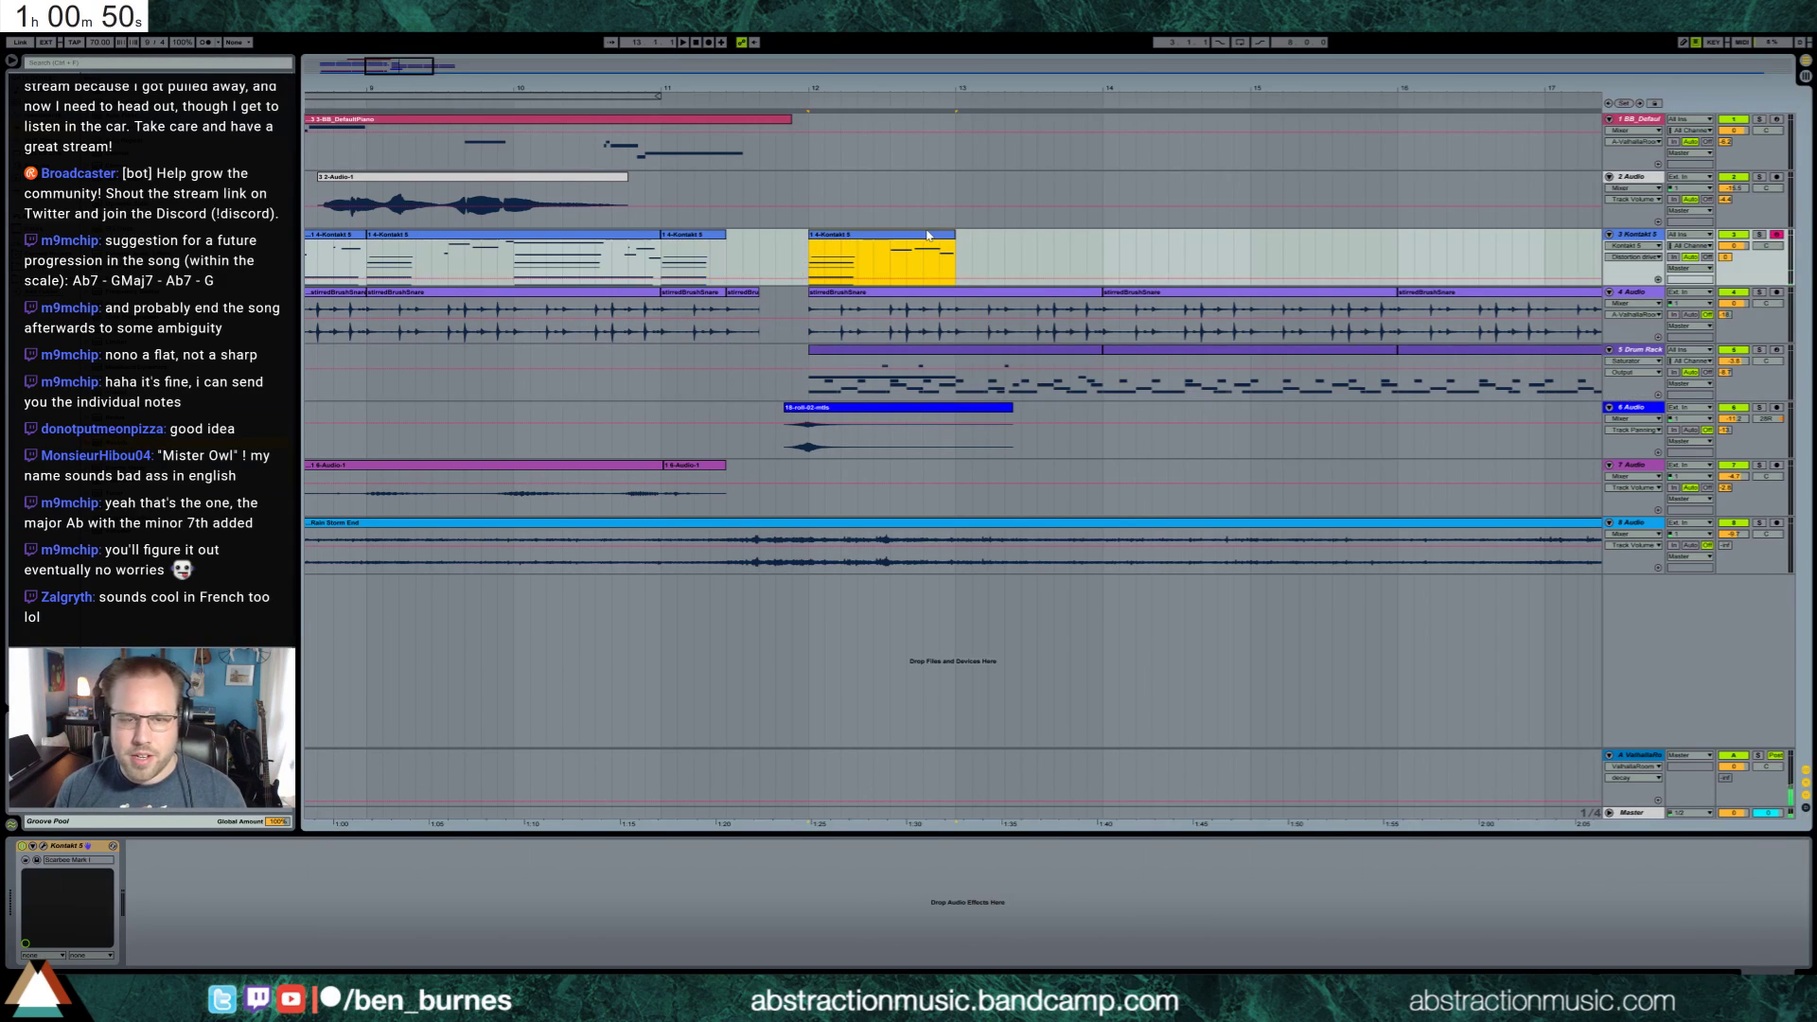
key(F9)
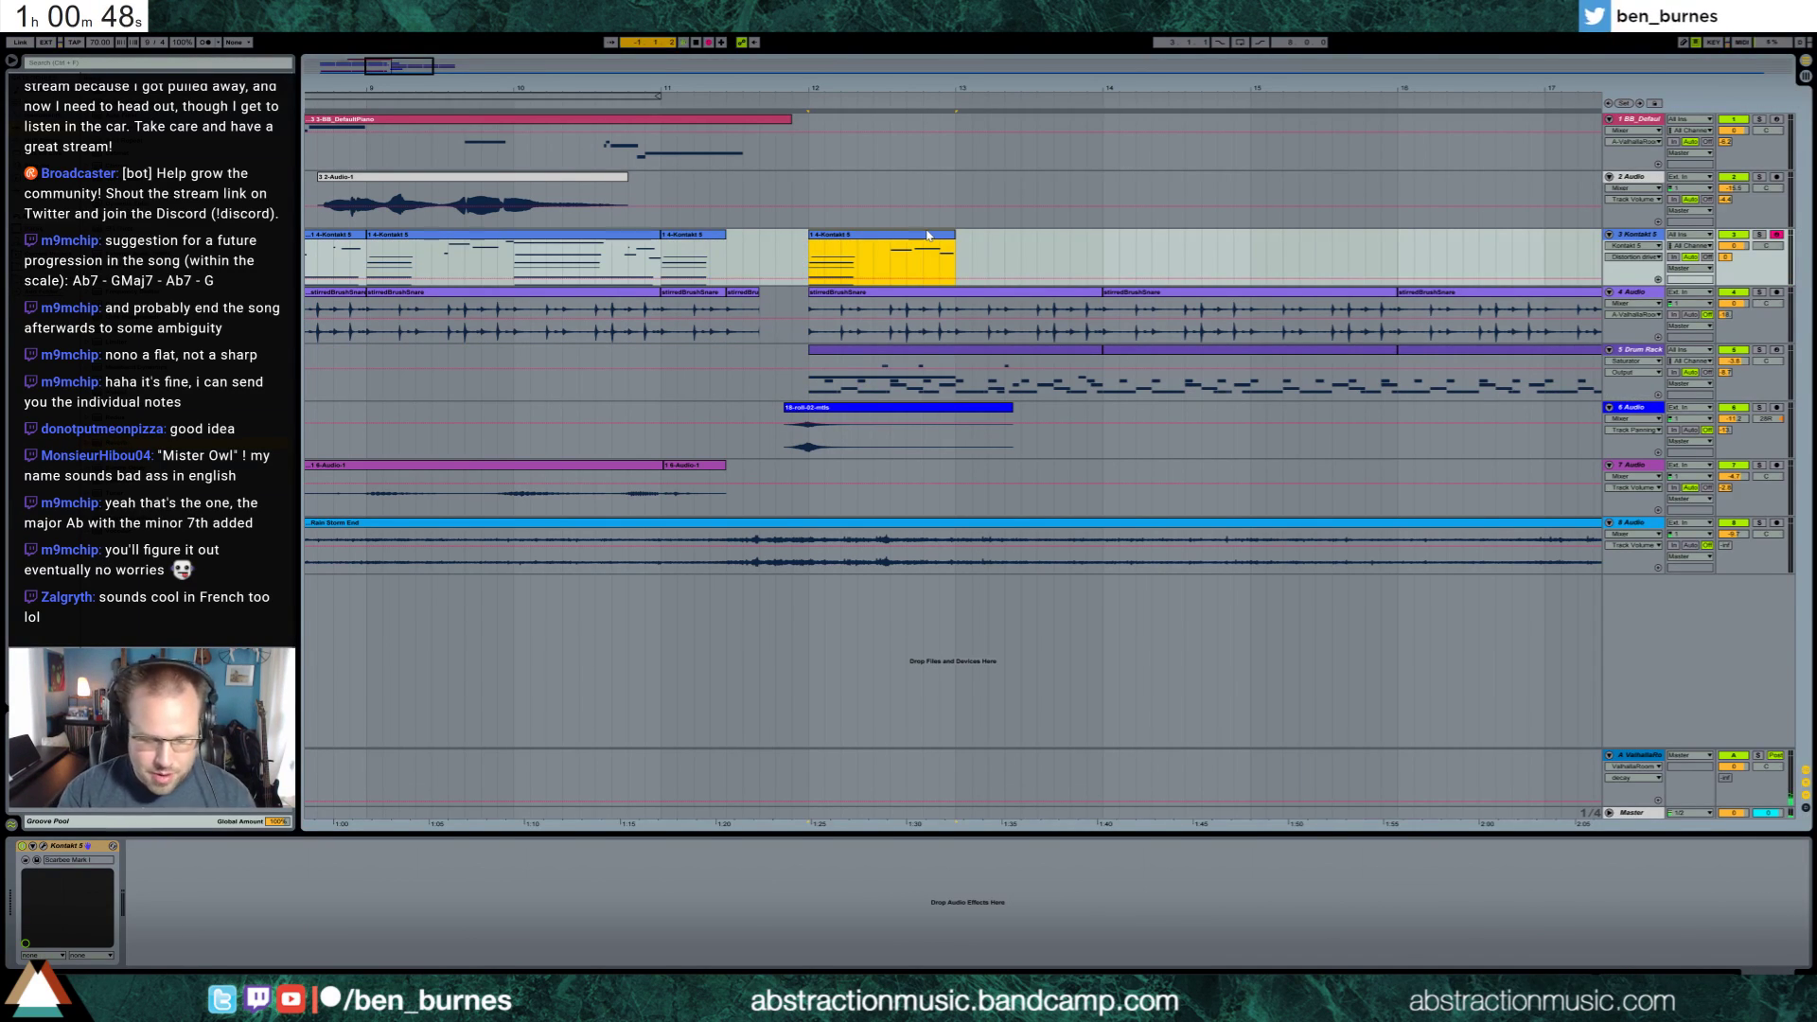
key(space)
click(775, 243)
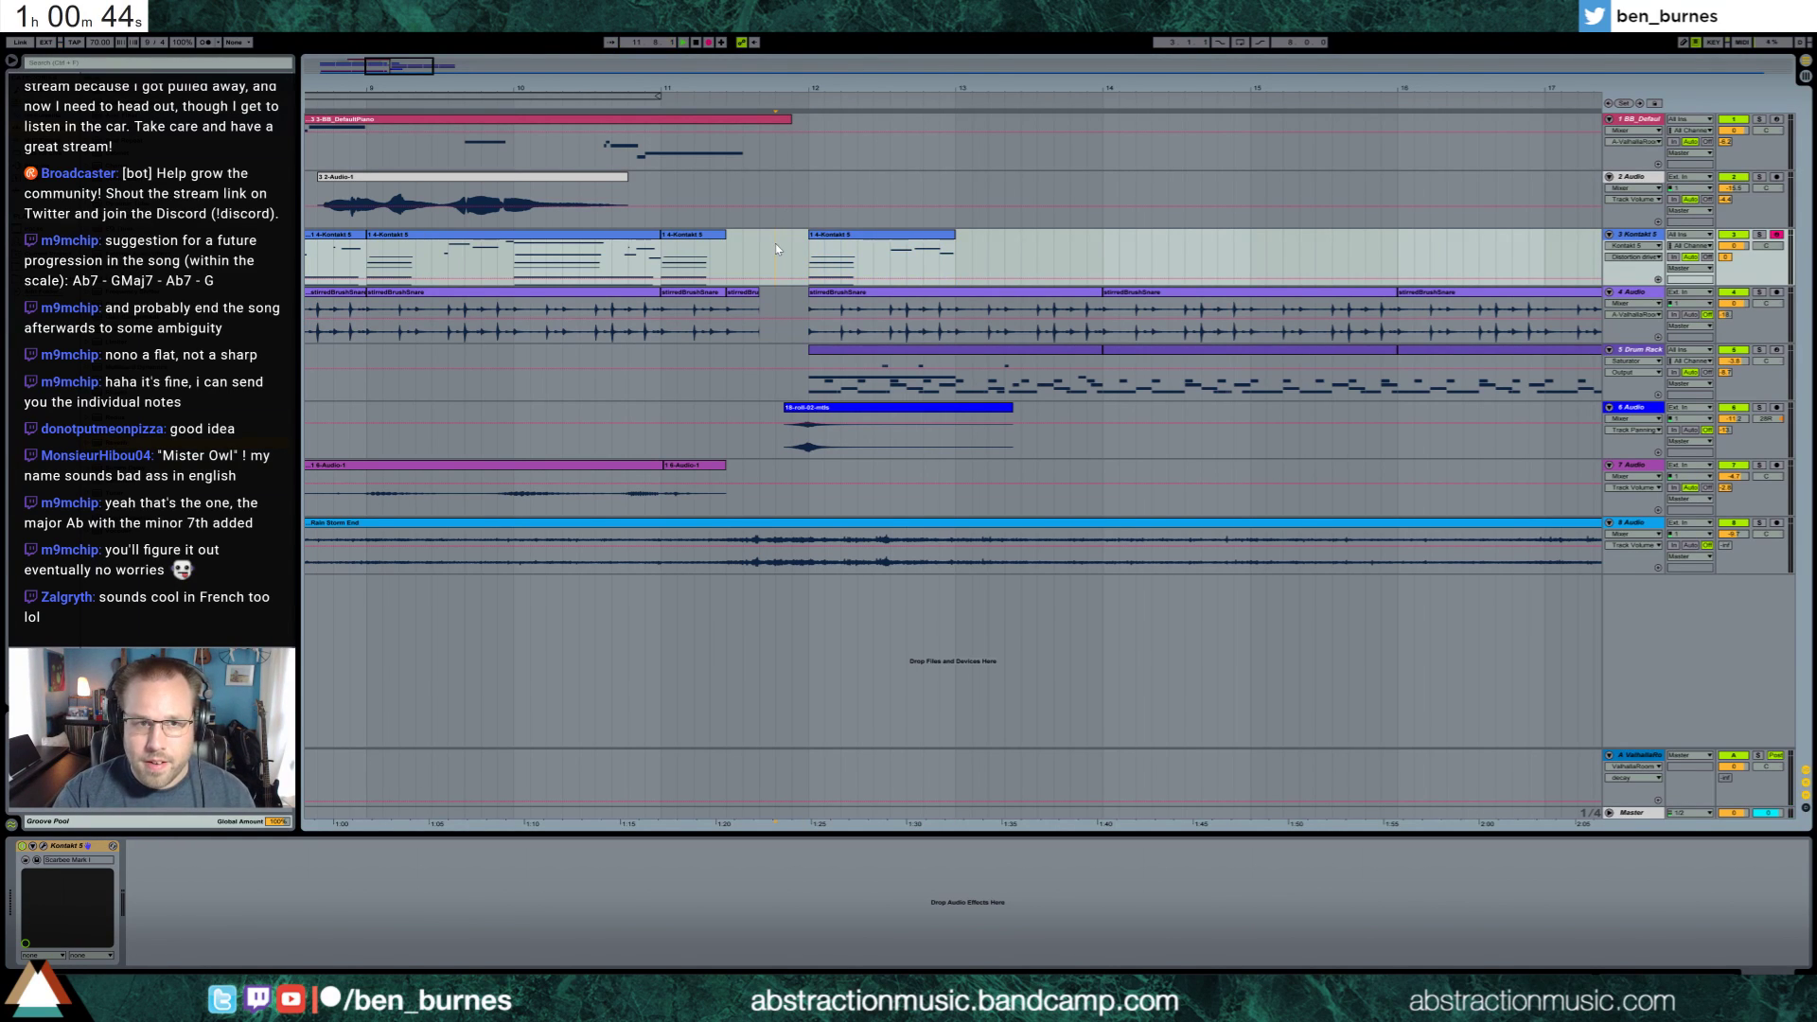
key(space)
key(F9)
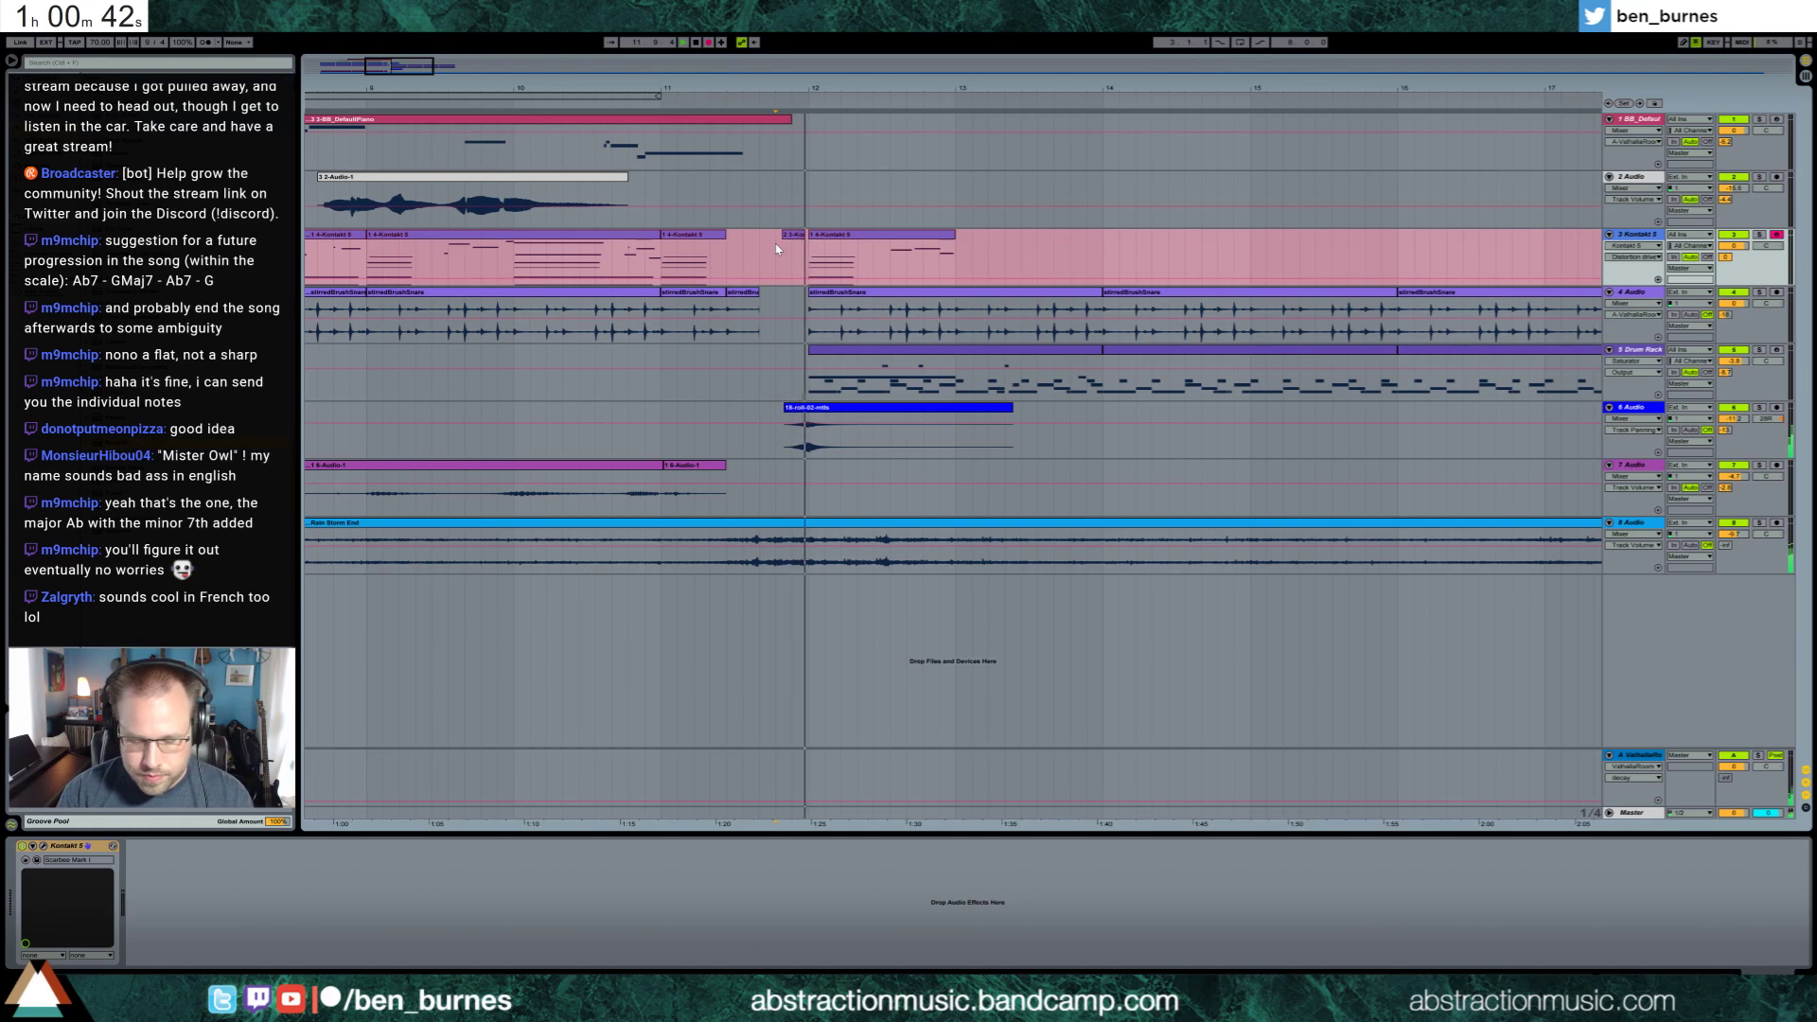
key(space)
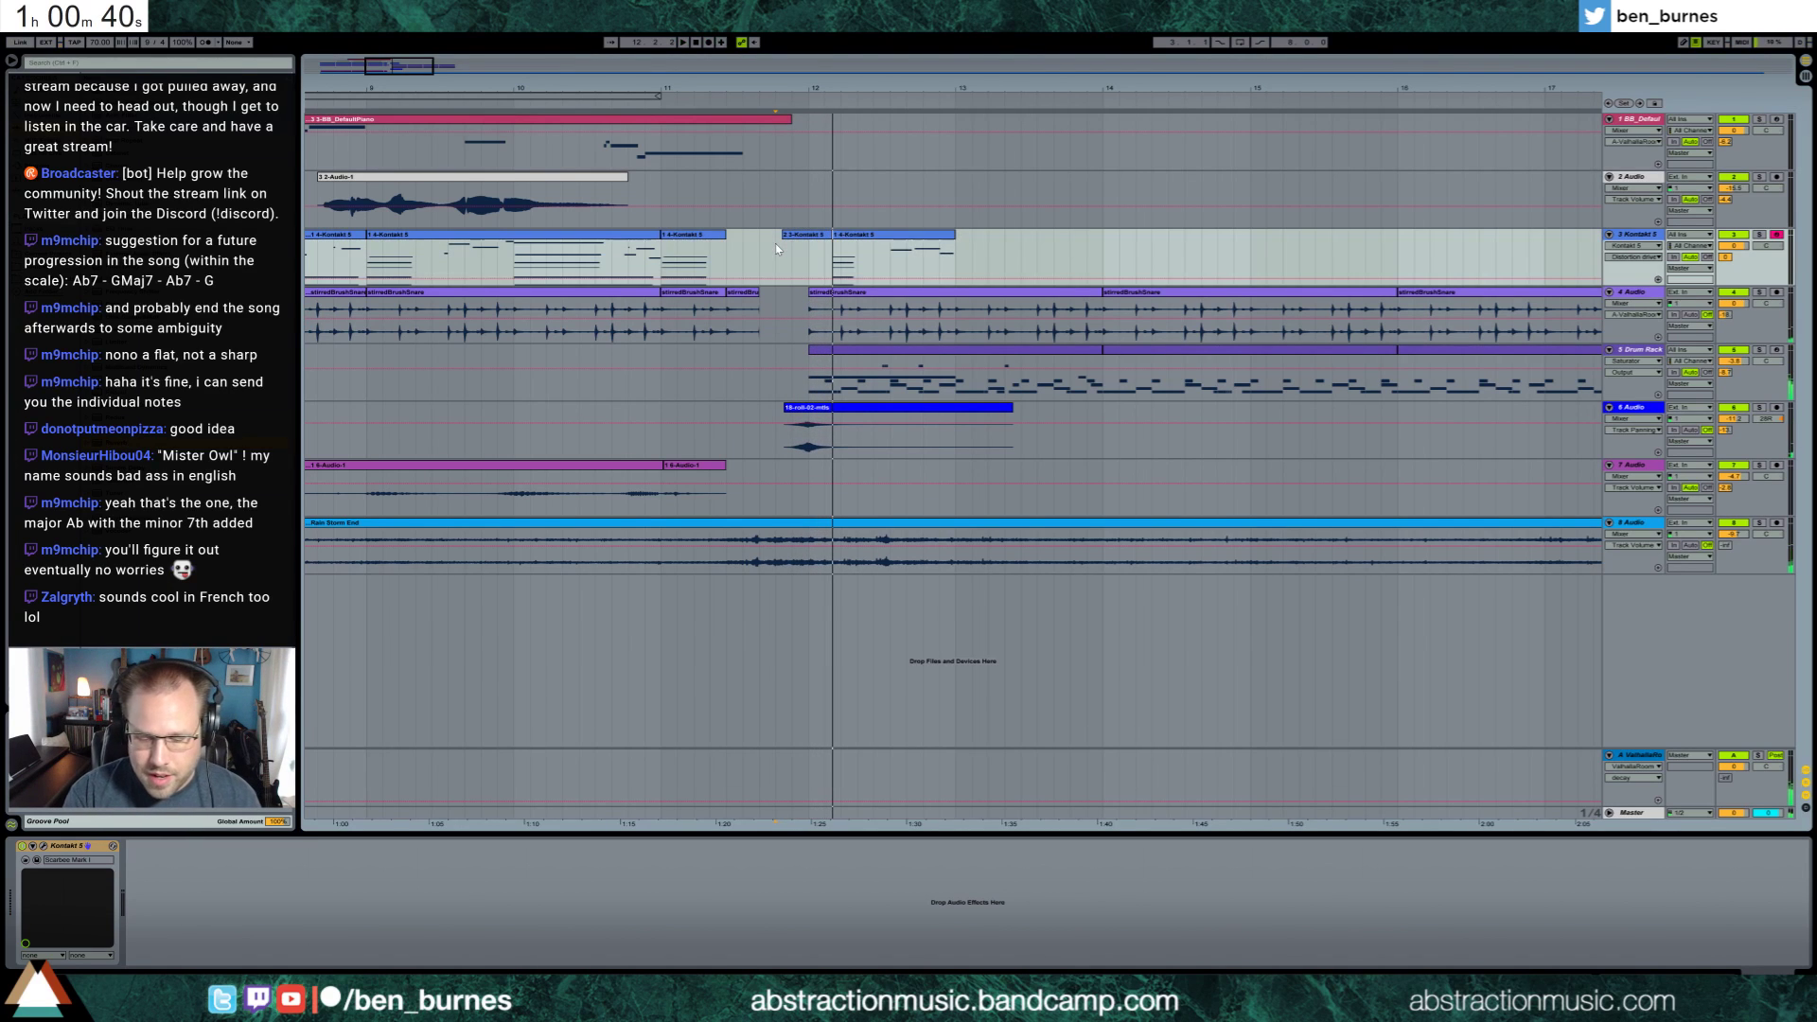
key(F9)
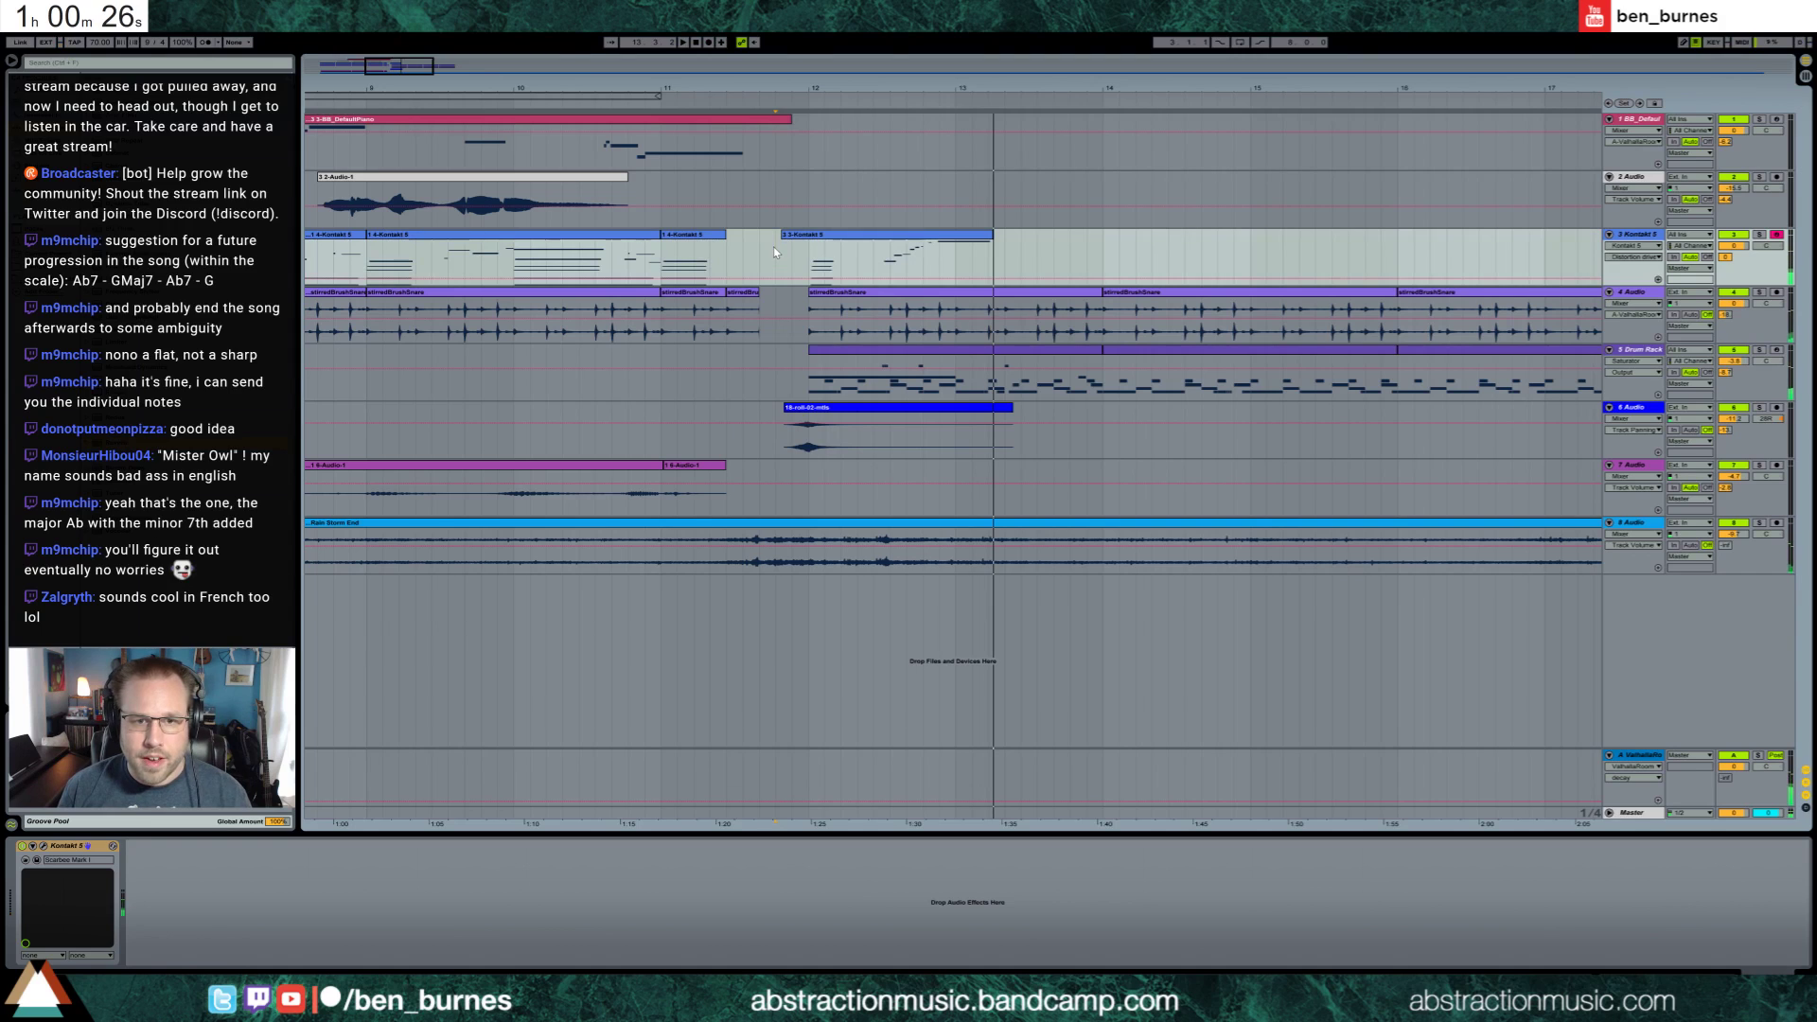
Record a fresh Kontakt 5 take from just before bar 12, and record a continuation take from late in bar 12 past bar 14
click(774, 249)
key(F9)
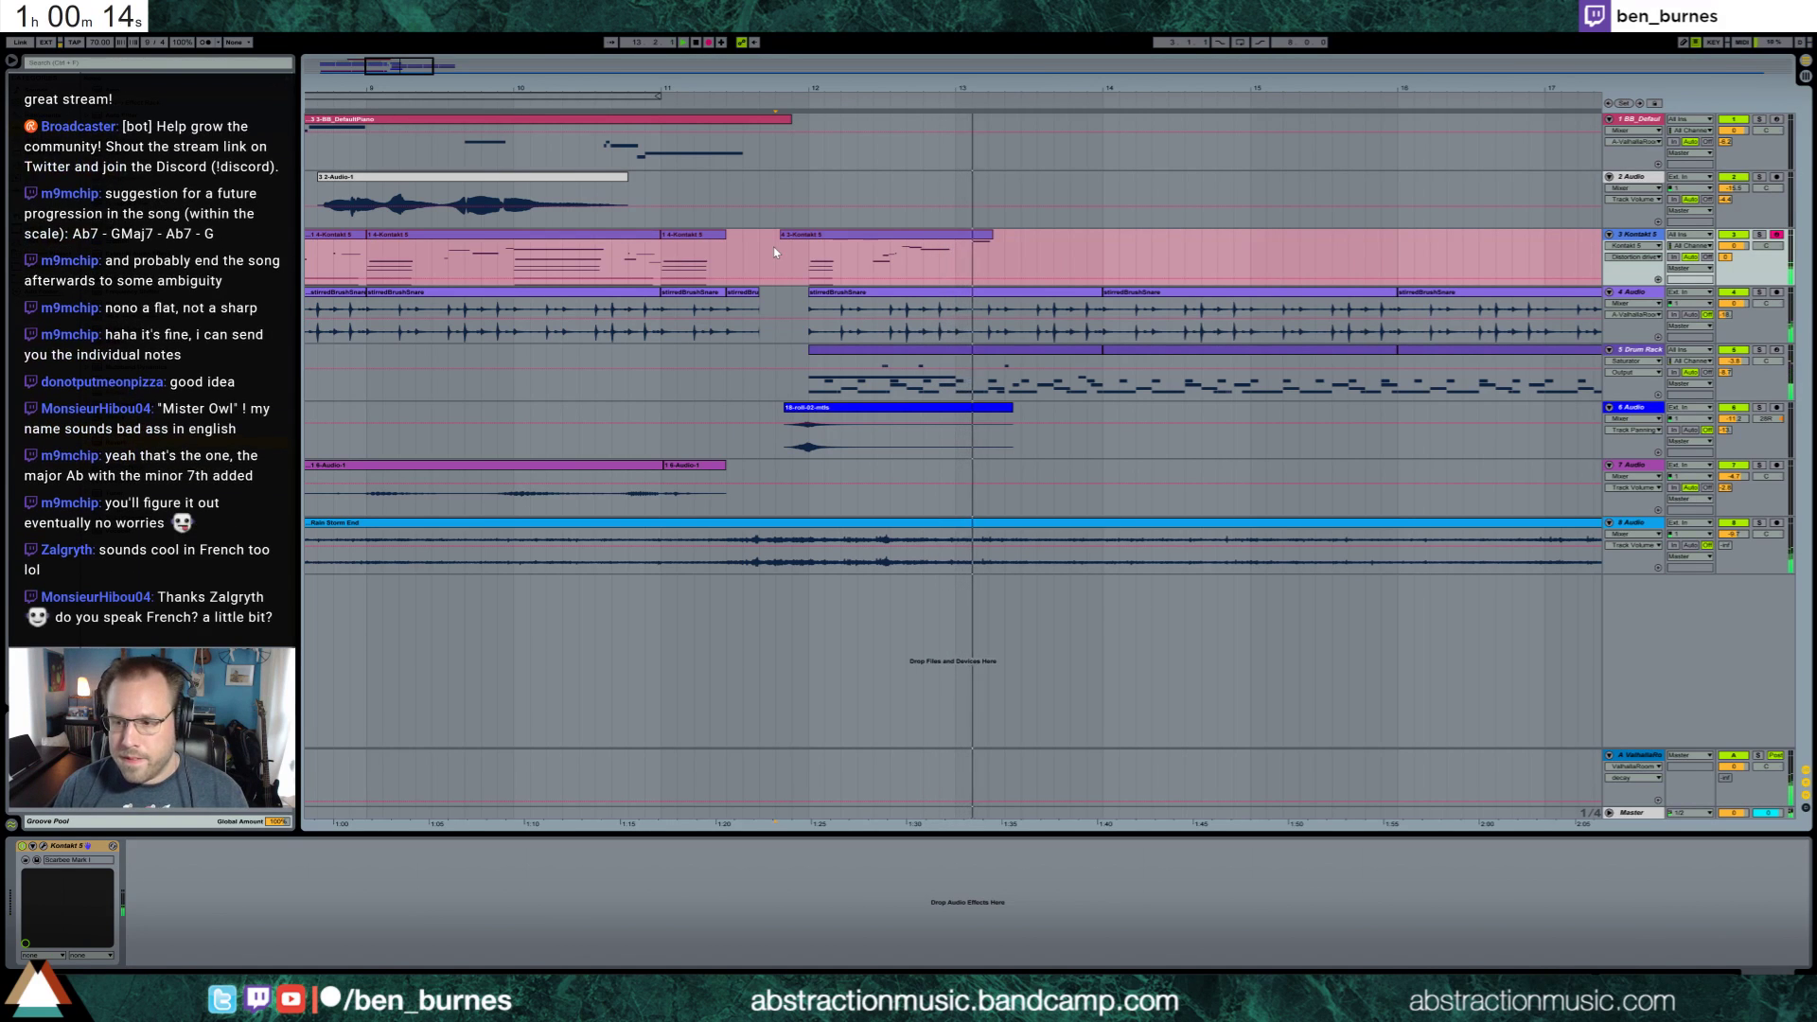
key(space)
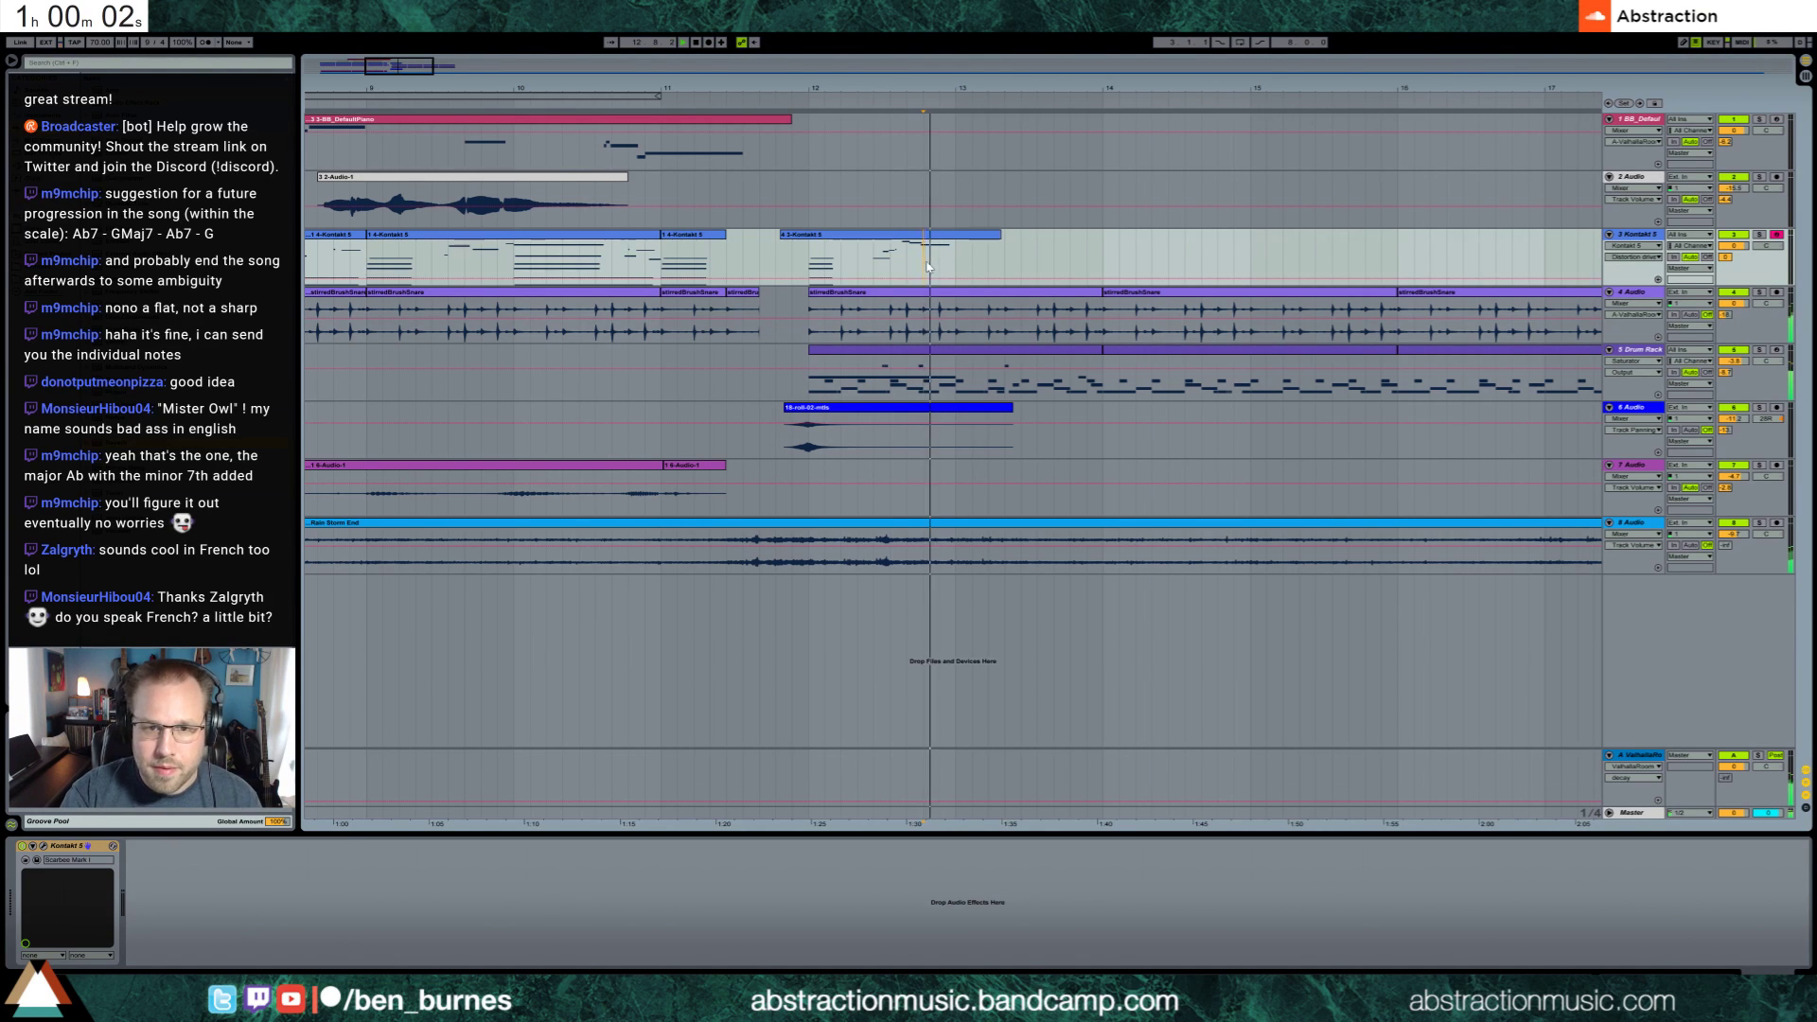
key(F9)
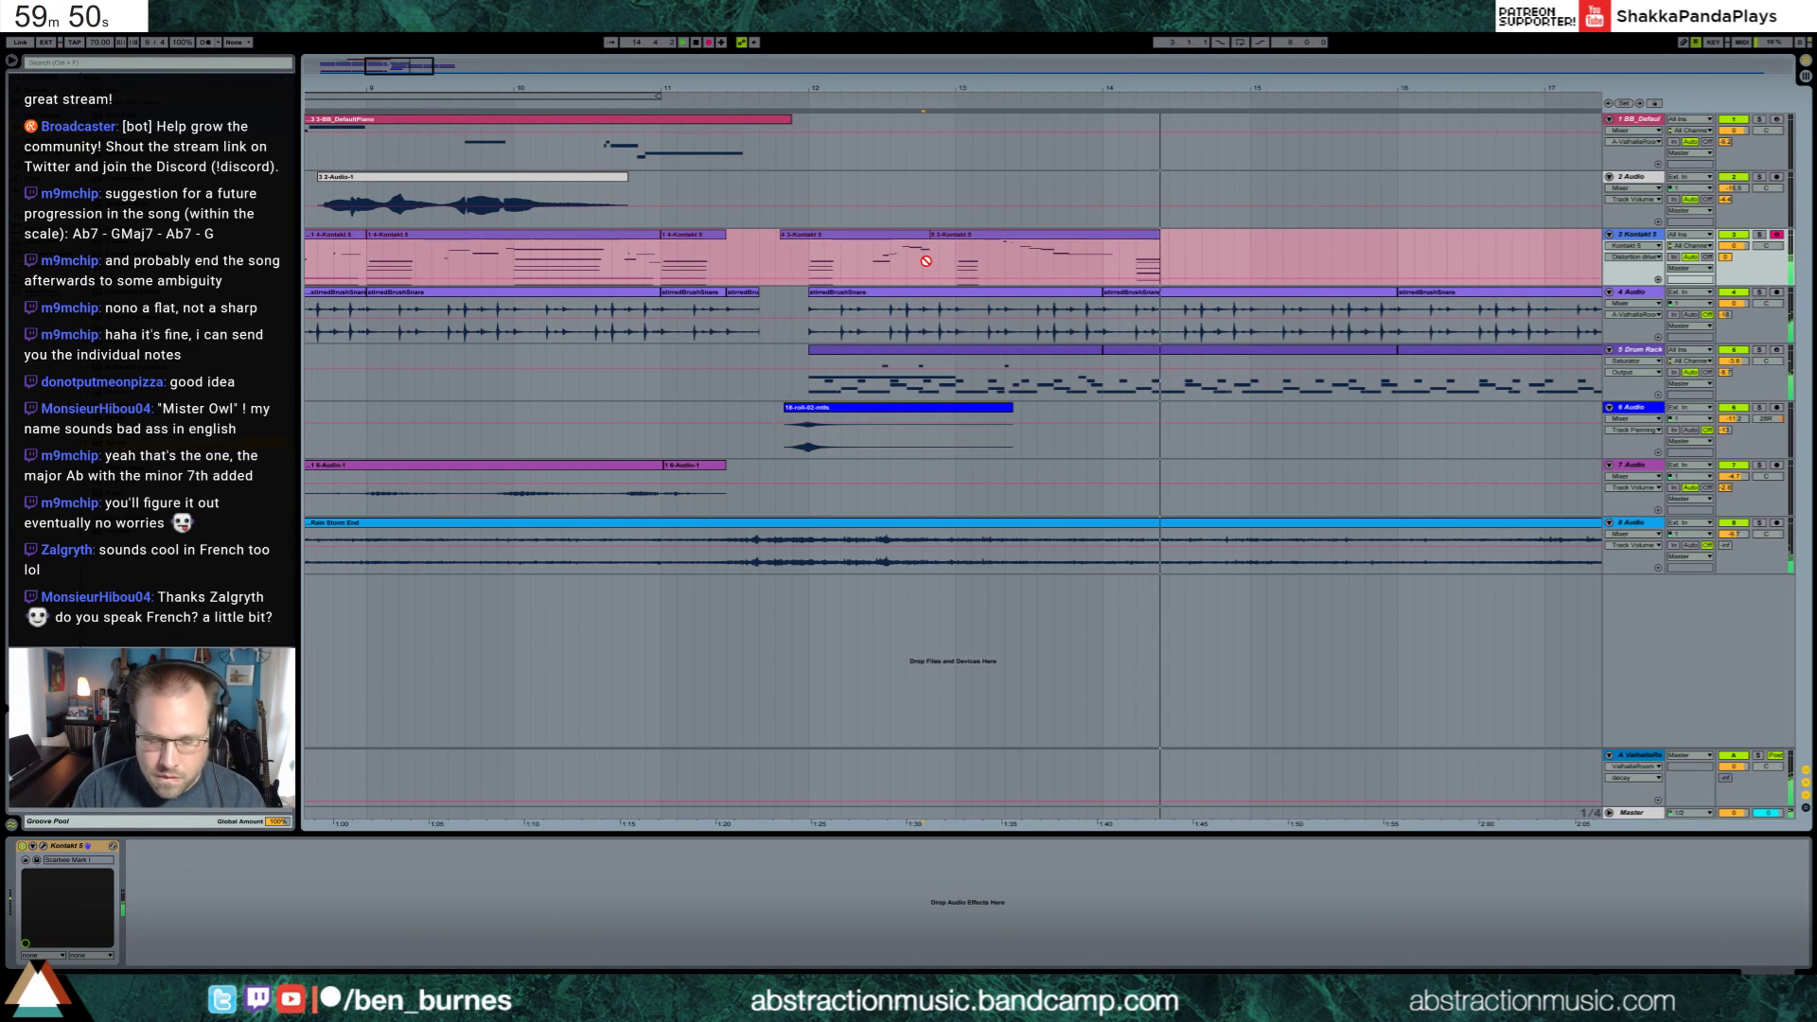
key(F9)
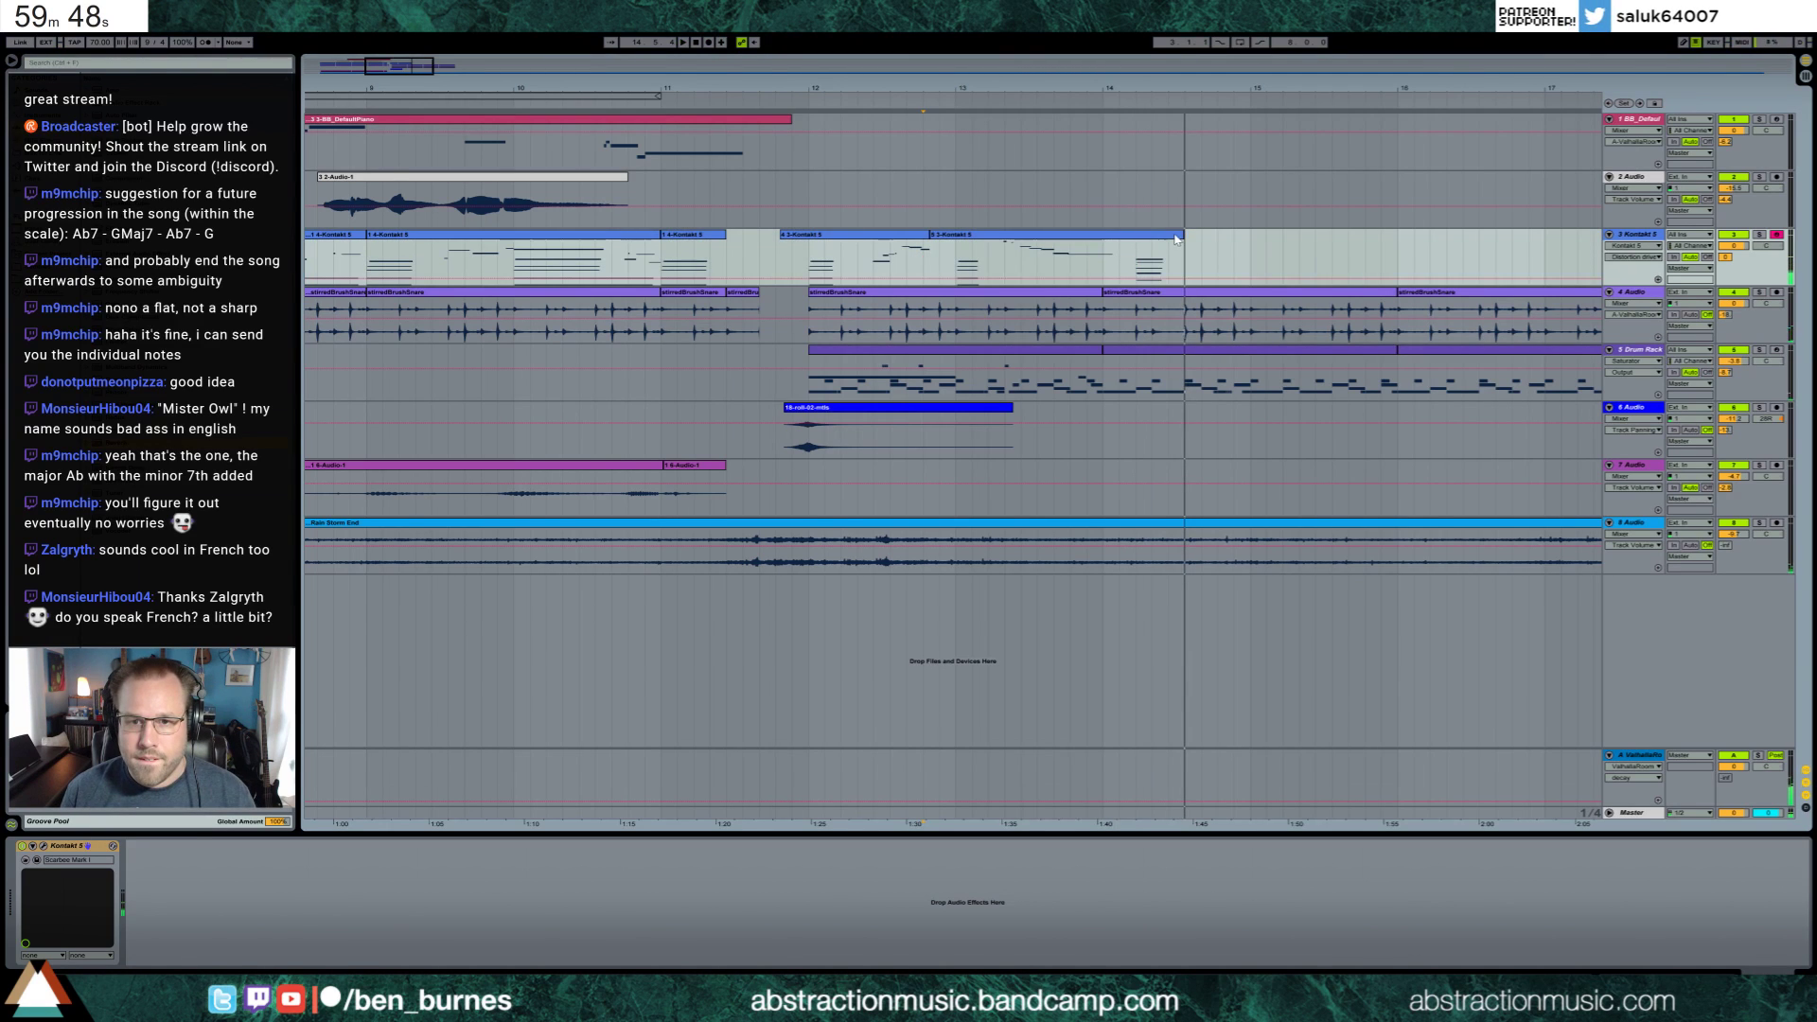
Trim the end of the second Kontakt 5 take to bar 14 and loop bars 12 to 14
drag(1176, 239, 1103, 260)
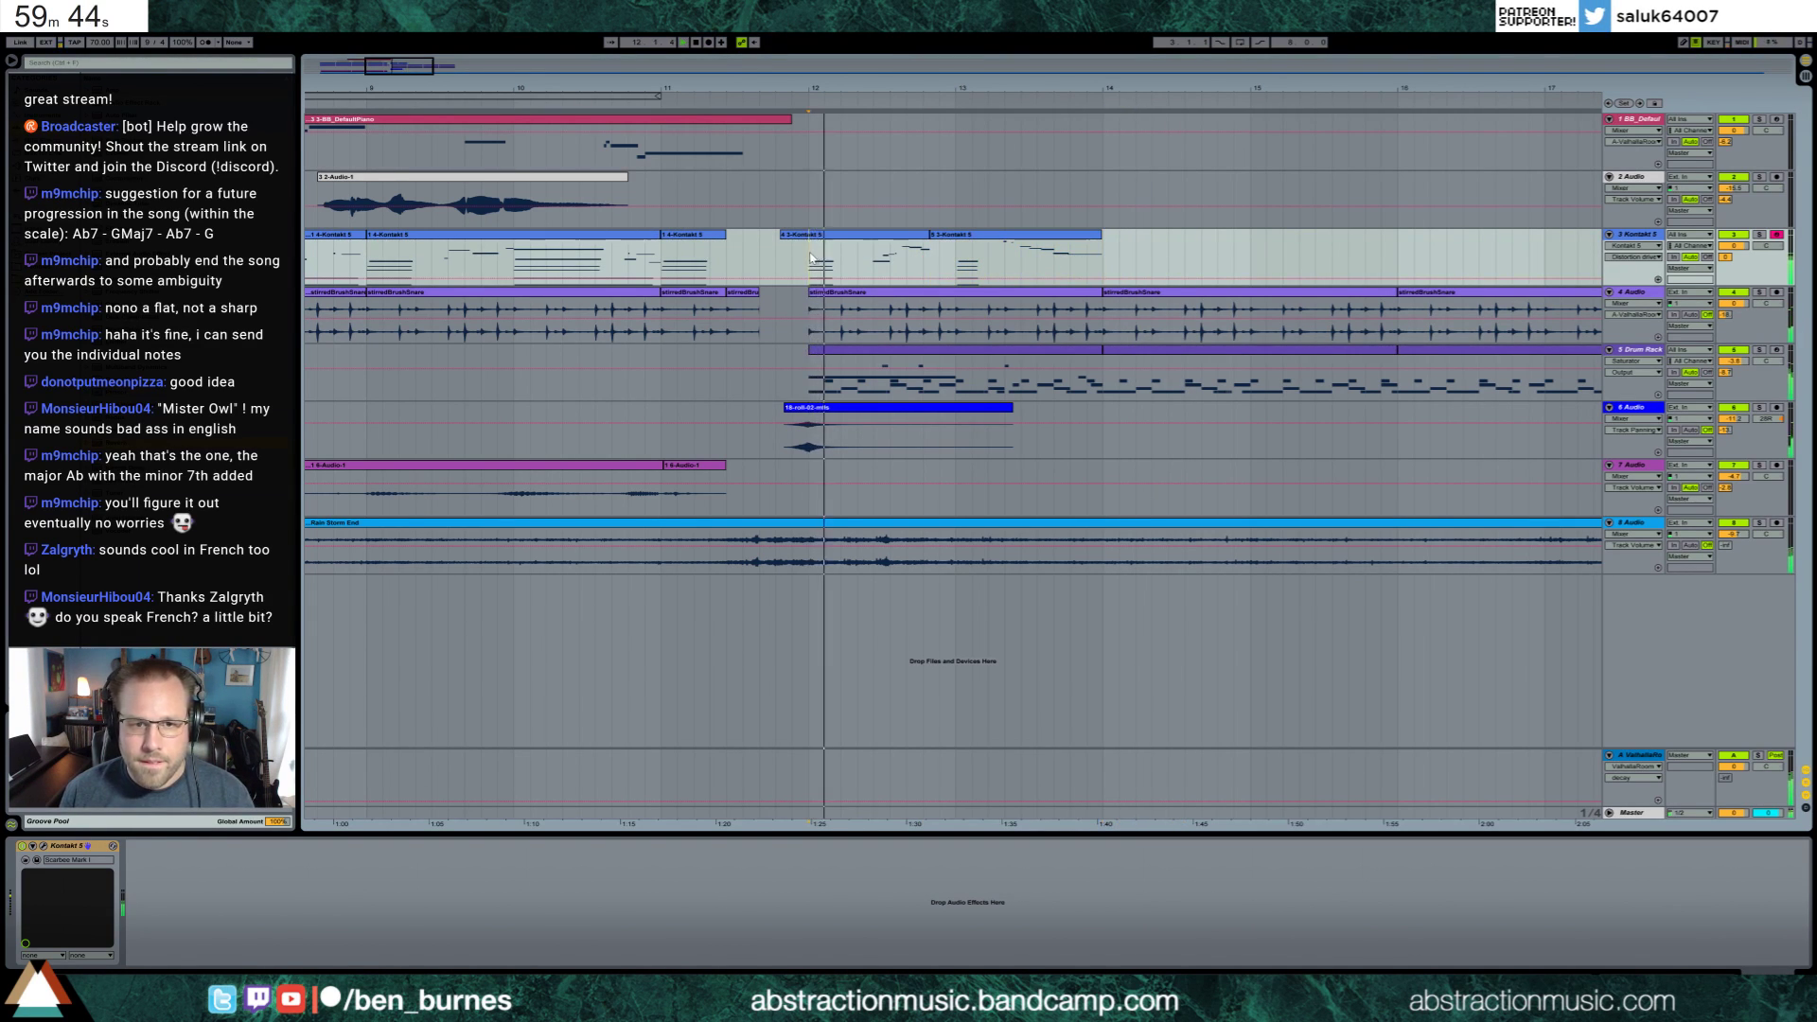
drag(810, 254, 1106, 275)
key(ctrl+l)
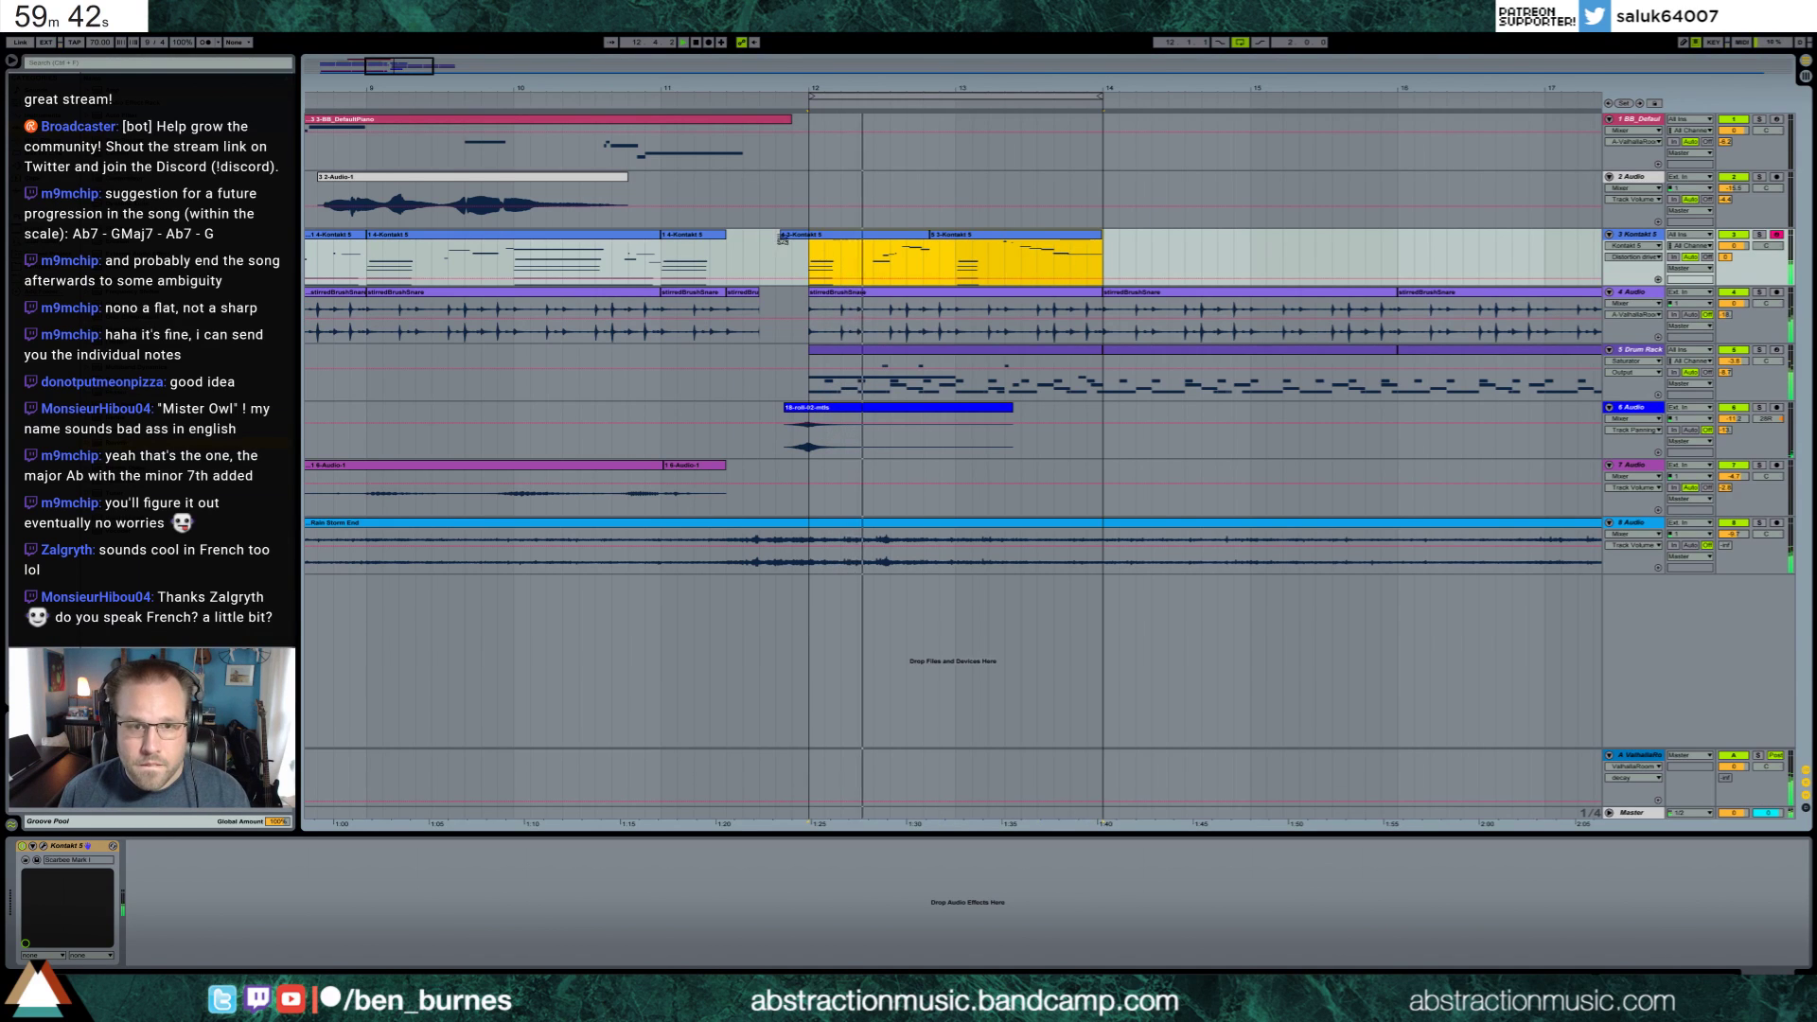
Adjust the first Kontakt 5 take to run from bar 12 to bar 13, and consolidate both takes into one clip
click(795, 236)
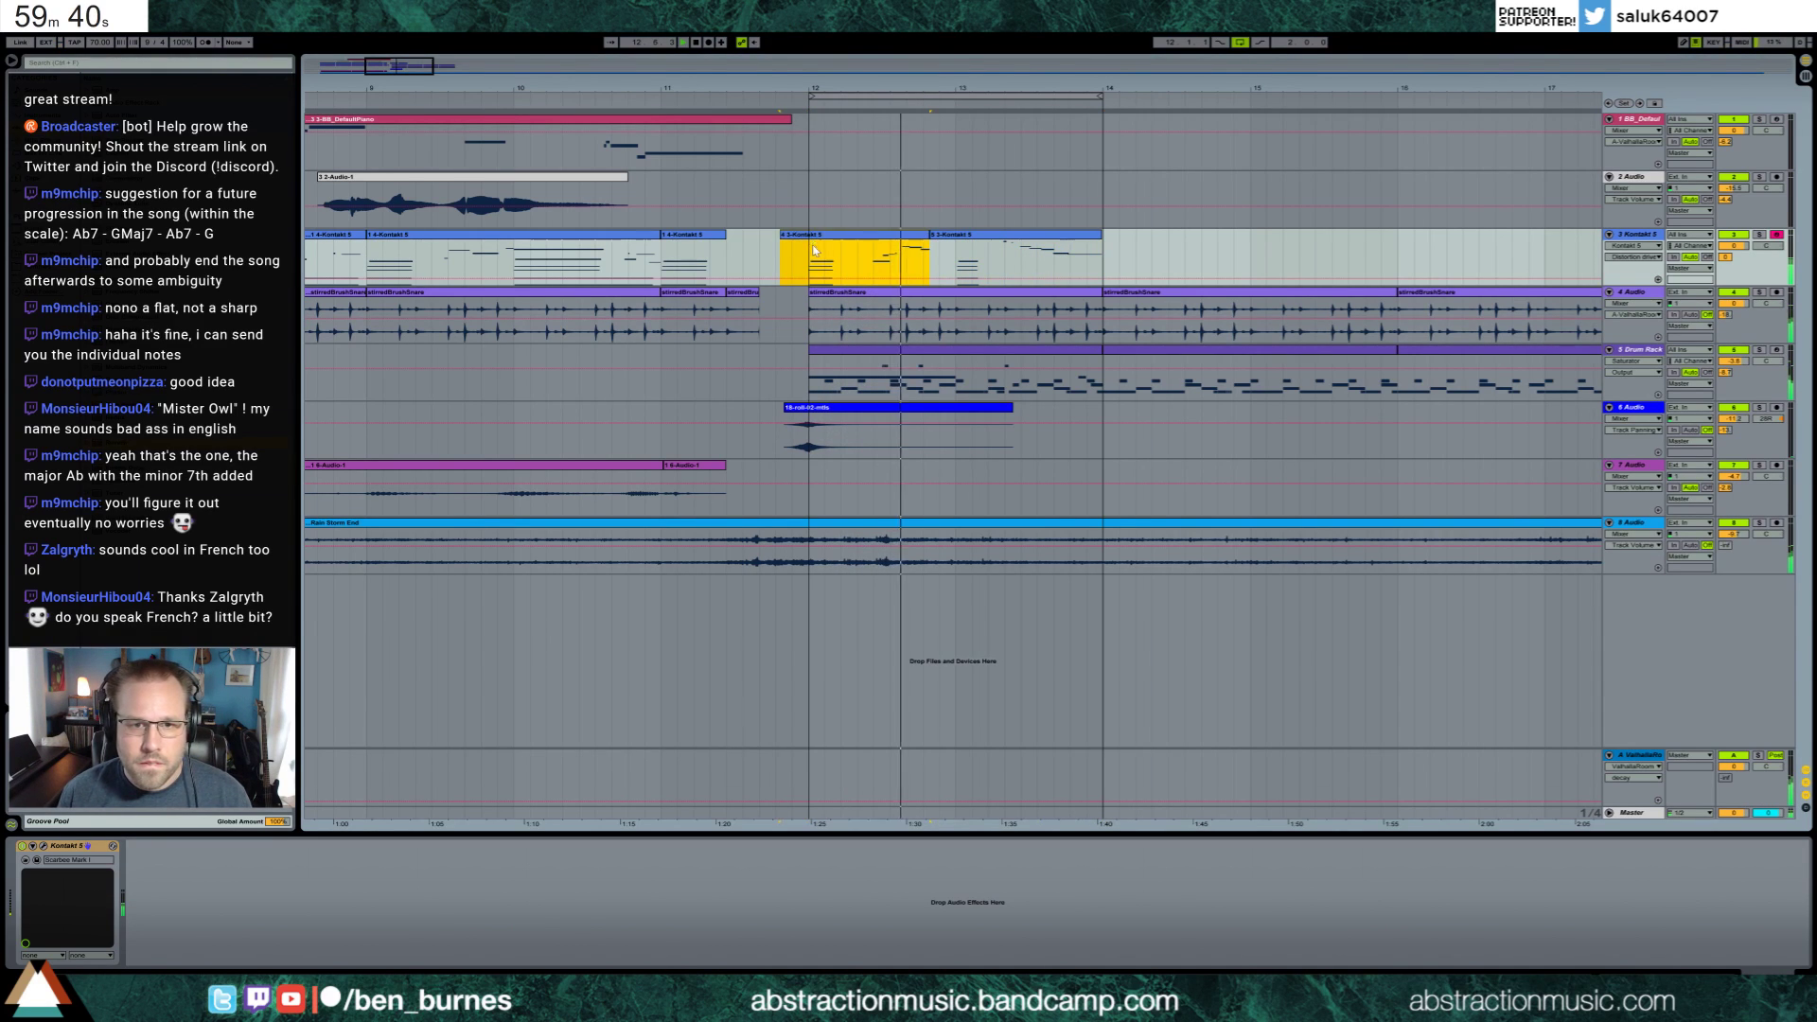
drag(787, 237, 817, 237)
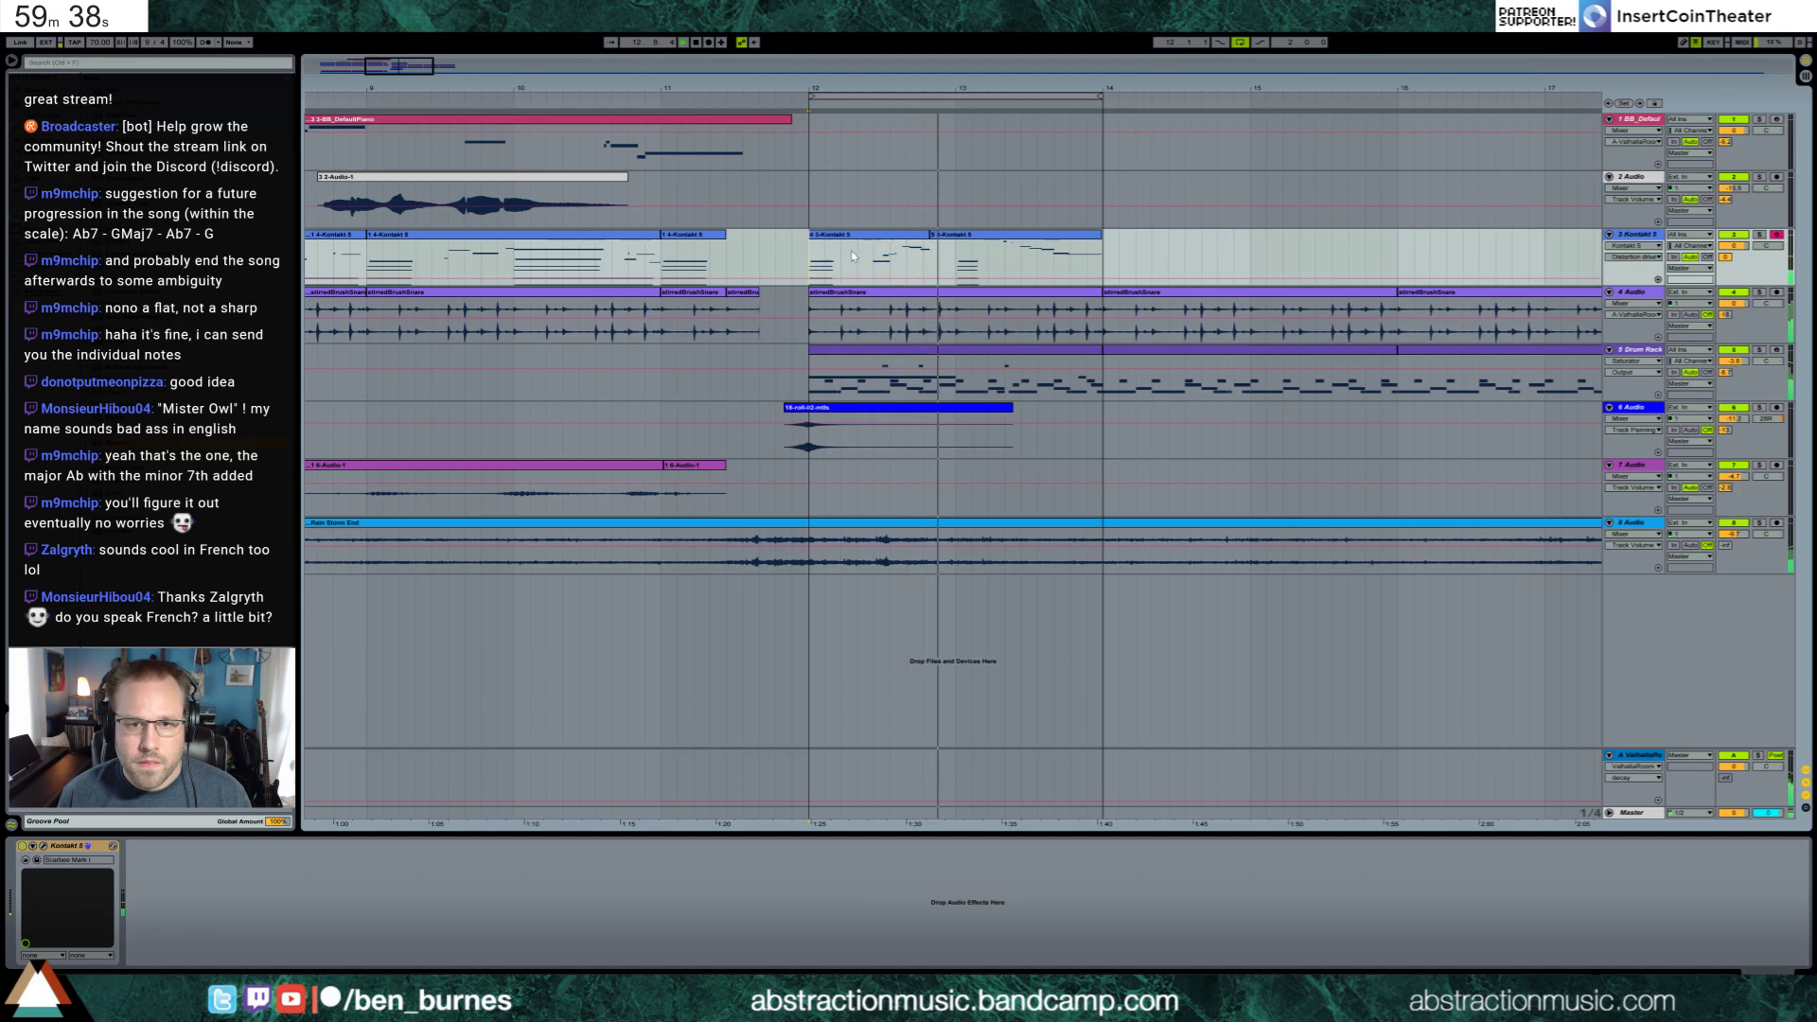
drag(929, 237, 954, 237)
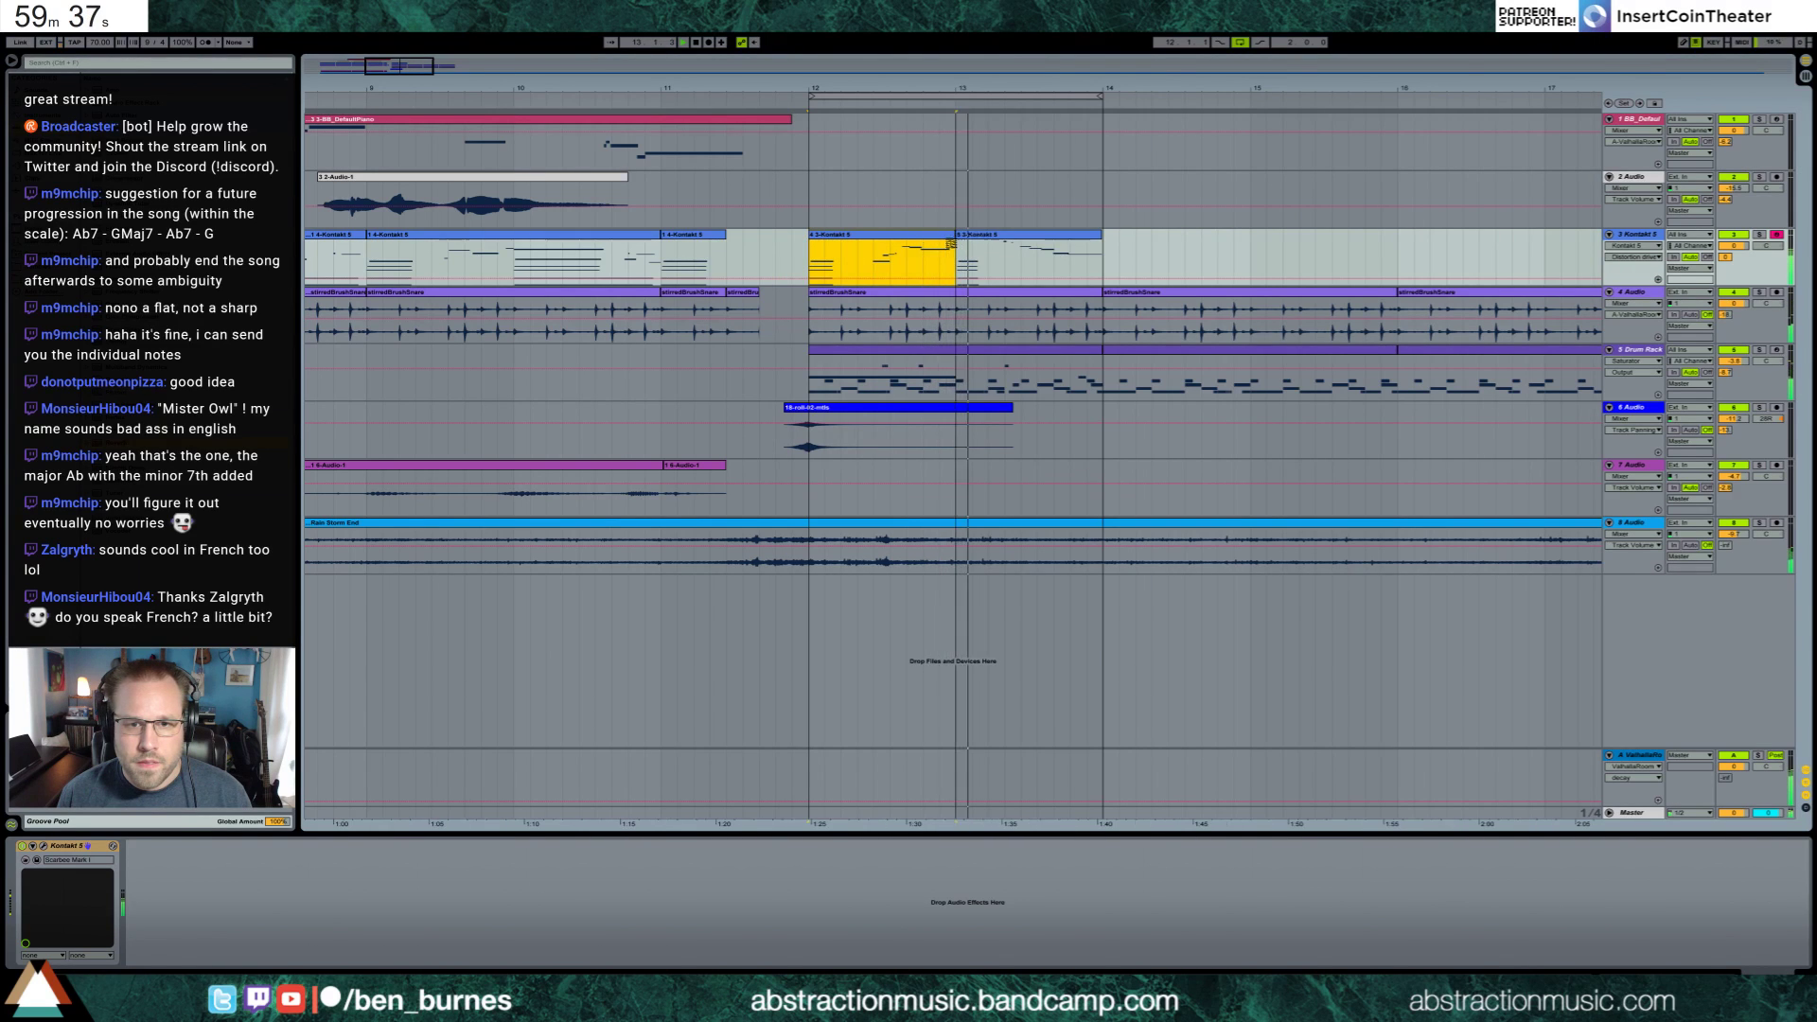
shift+click(956, 237)
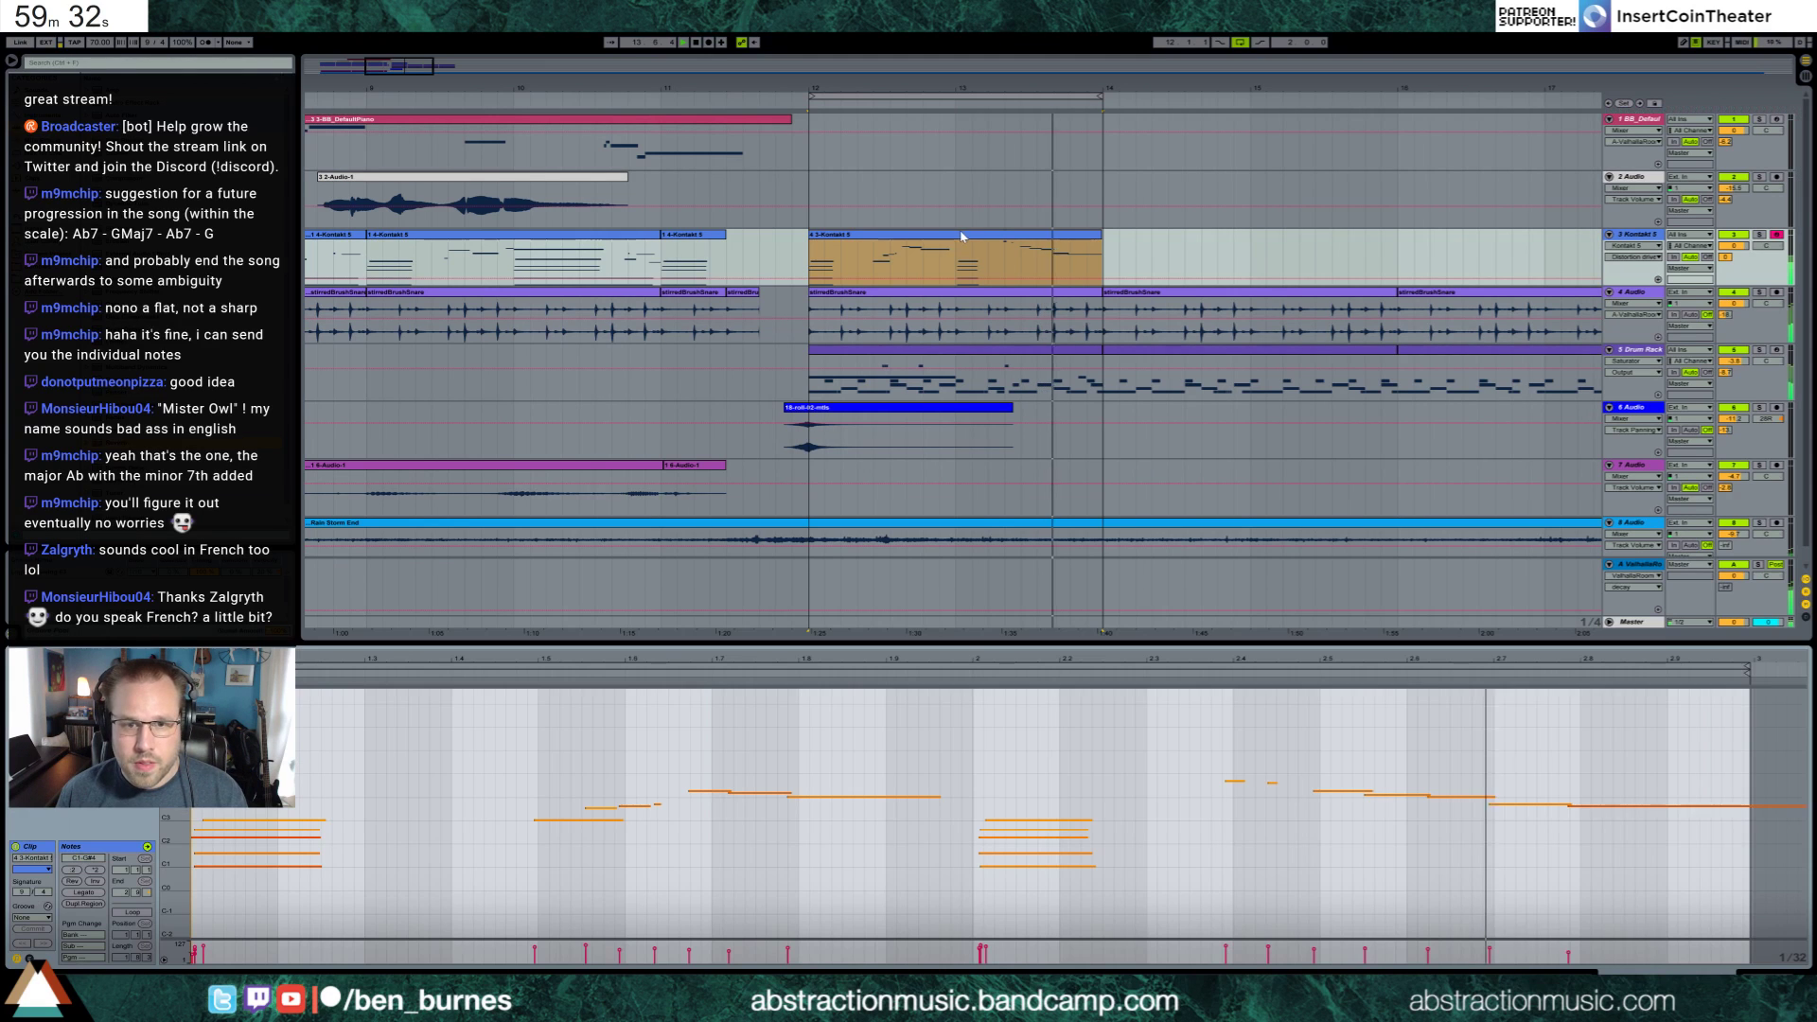
key(ctrl+j)
Extend the long melody note to midway between beats 2.1 and 2.2, and shift the two short notes around beat 2.4 slightly later
drag(866, 756, 810, 807)
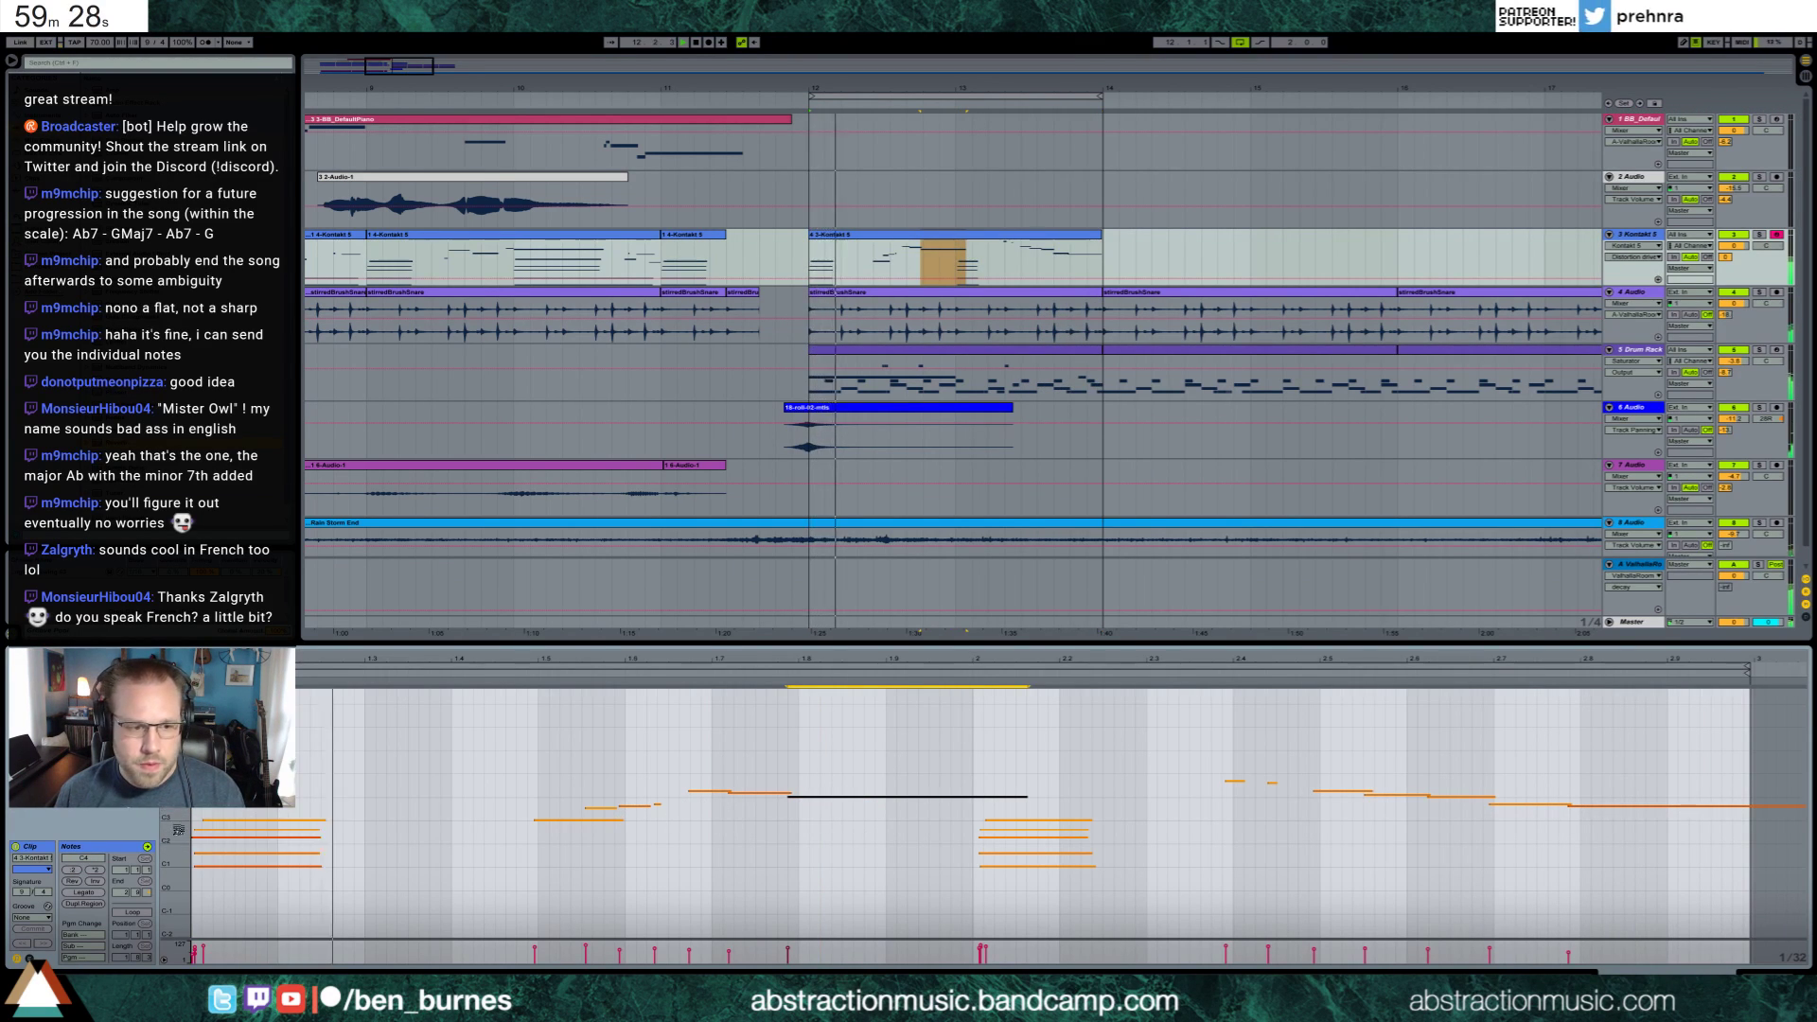
scroll(448, 848, up, 3)
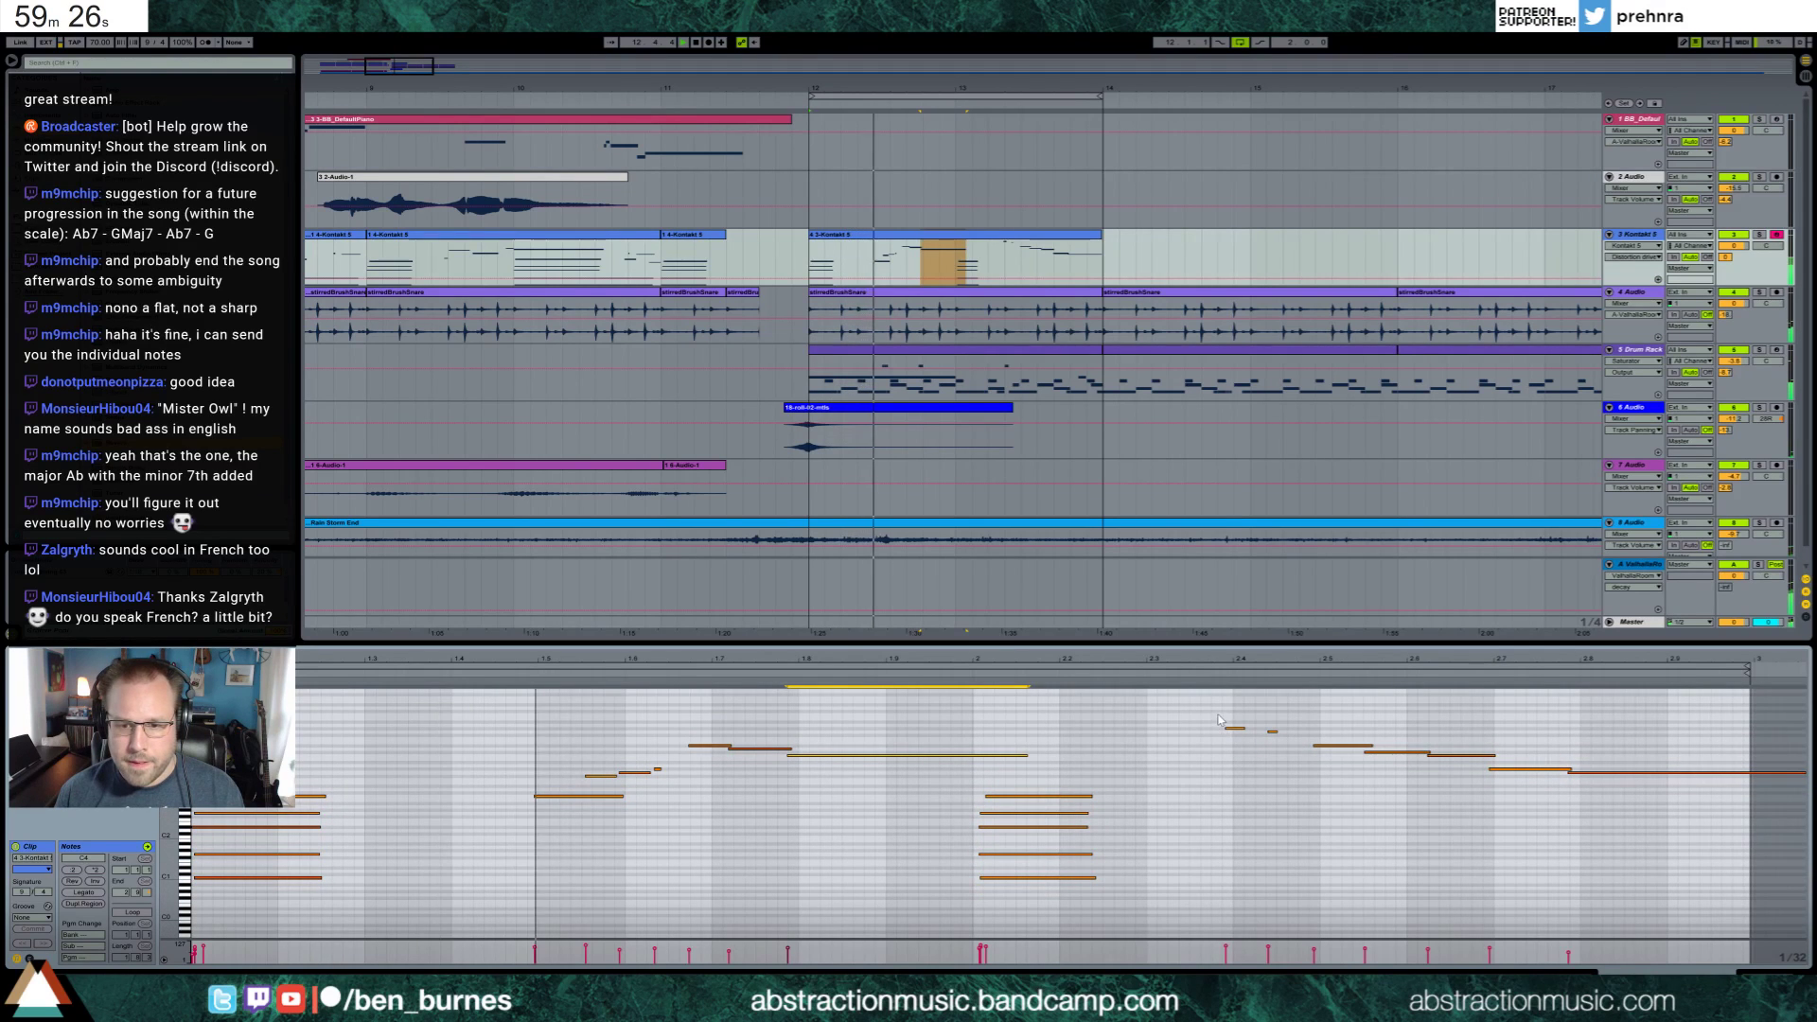
drag(1234, 727, 1350, 745)
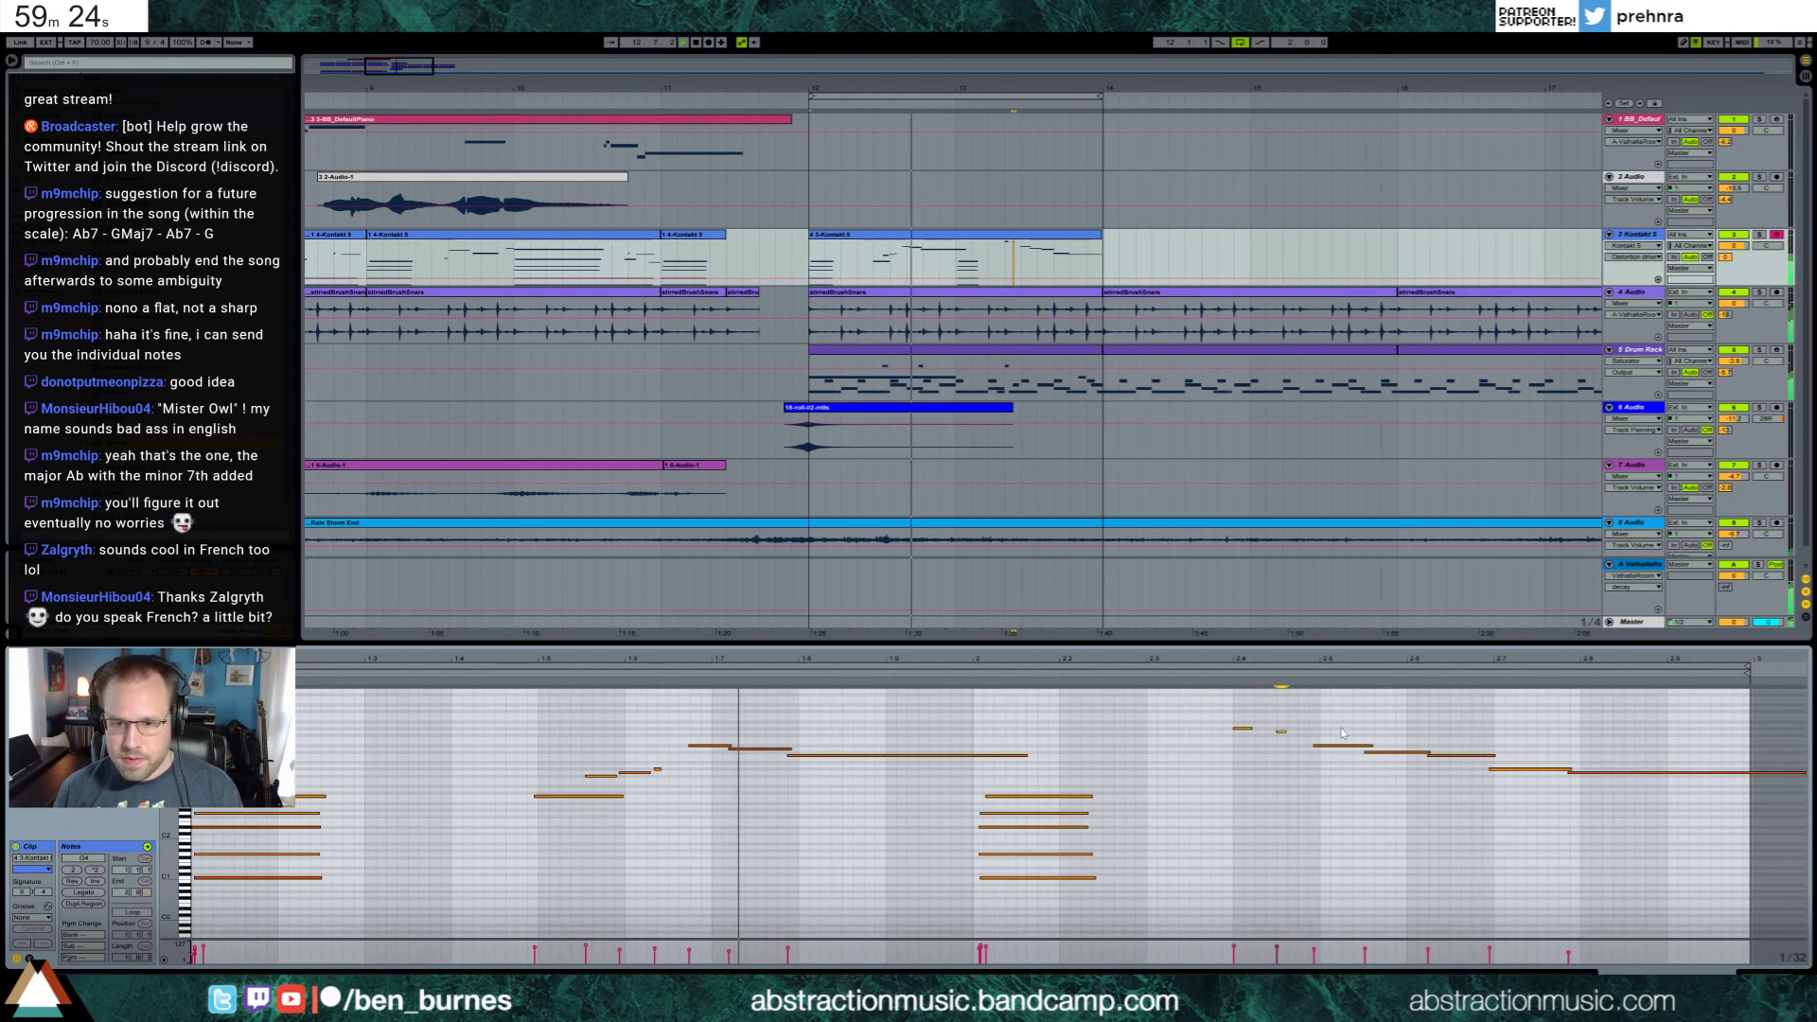
Nudge the descending notes after beat 2.5 slightly later and cut the final long note at the clip's end
click(1405, 773)
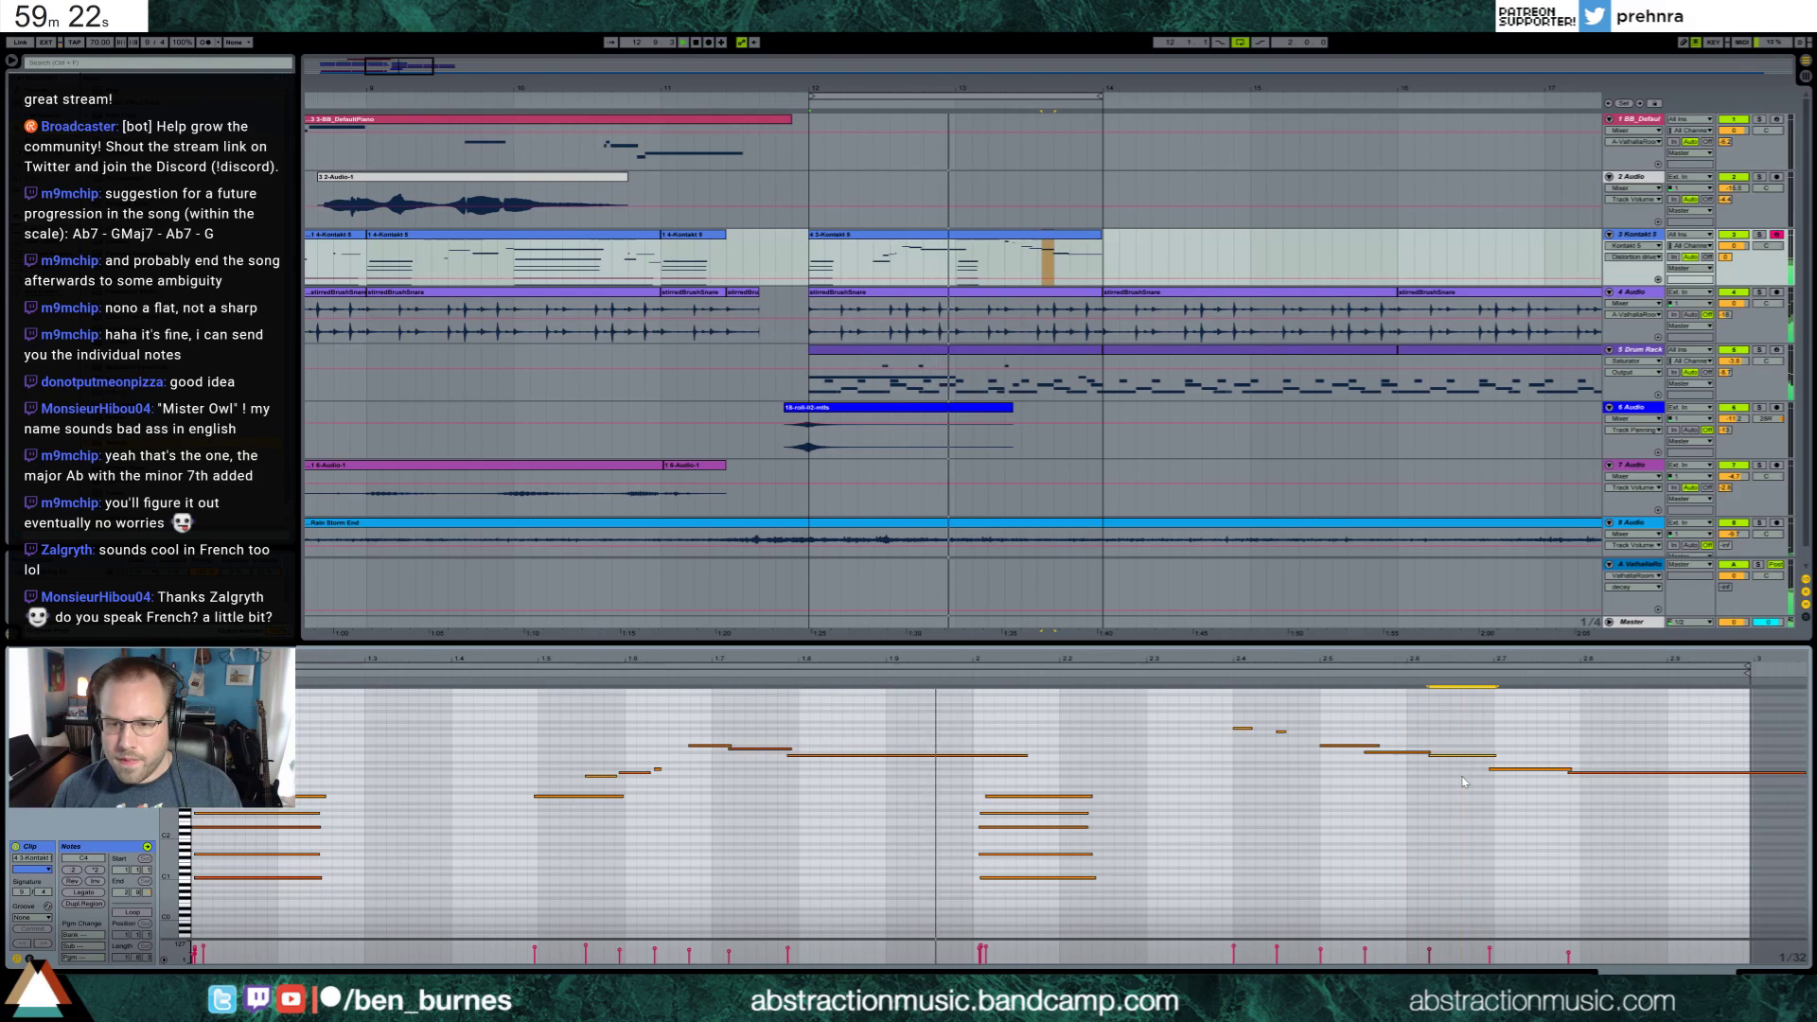
click(1526, 785)
click(1599, 773)
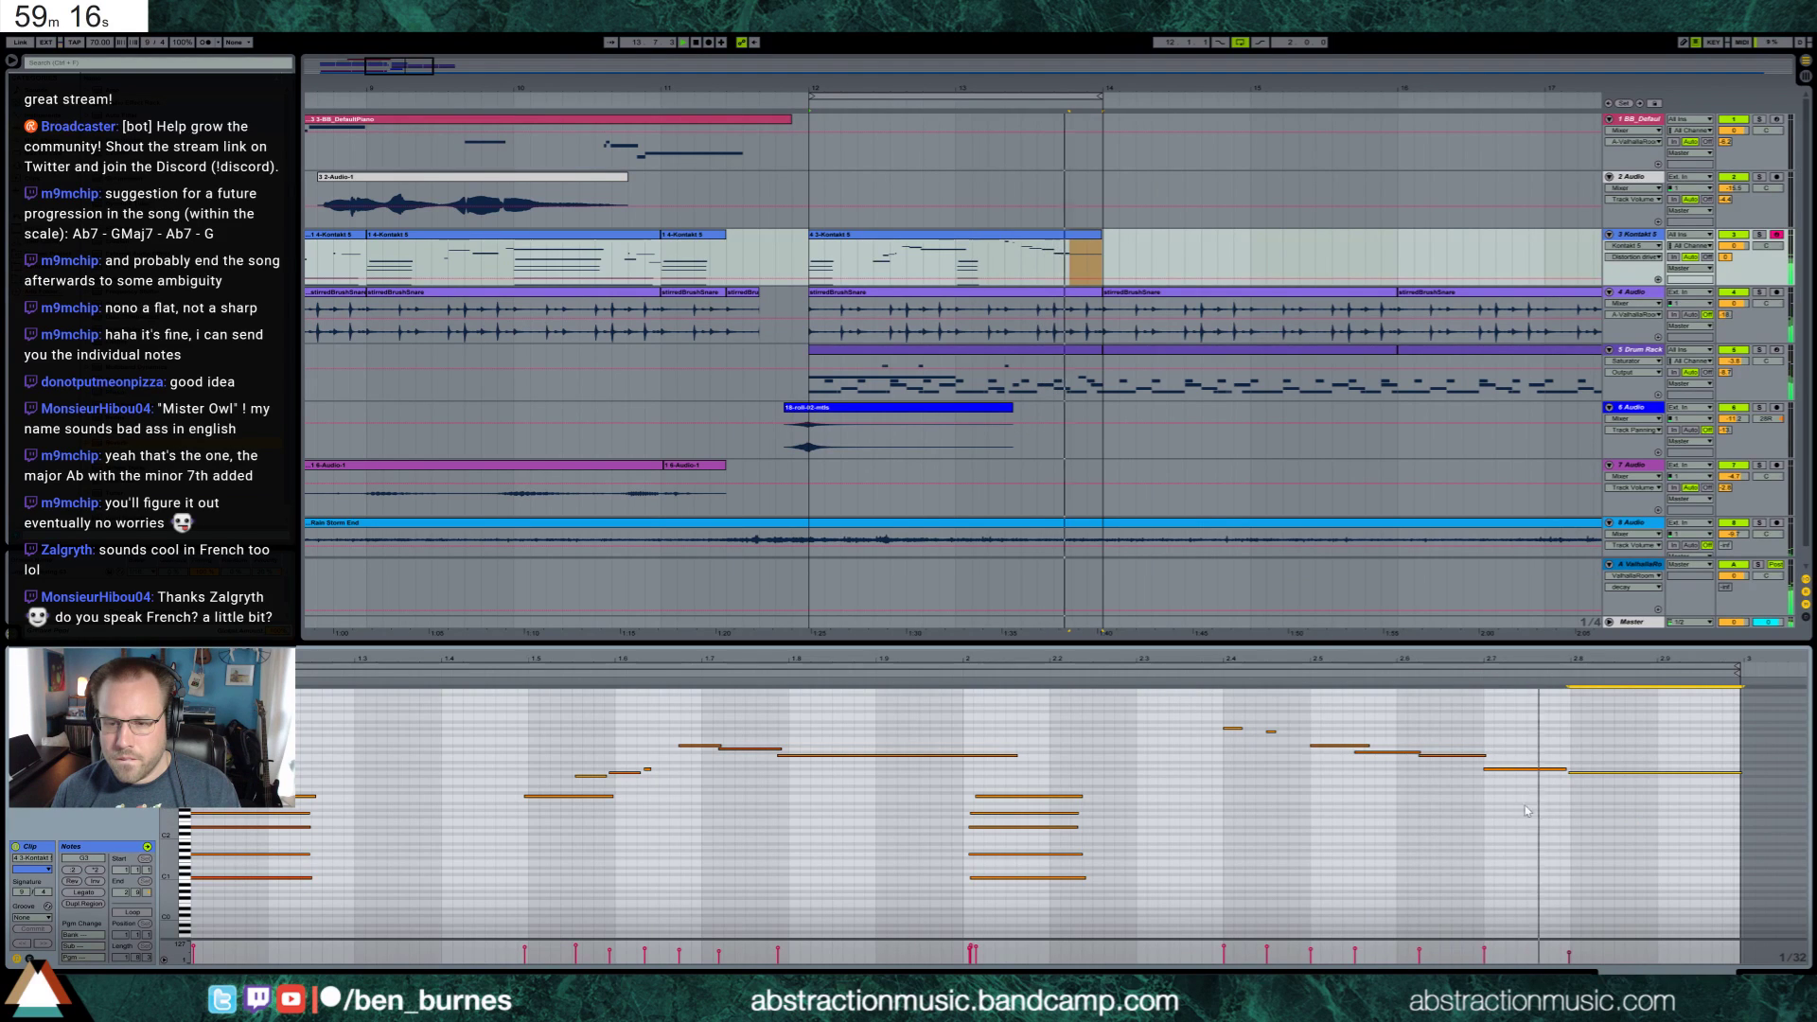
Raise the second note of the descending run, just before beat 2.6, by five semitones
click(1397, 754)
key(Up)
key(Up)
key(Up)
key(Up)
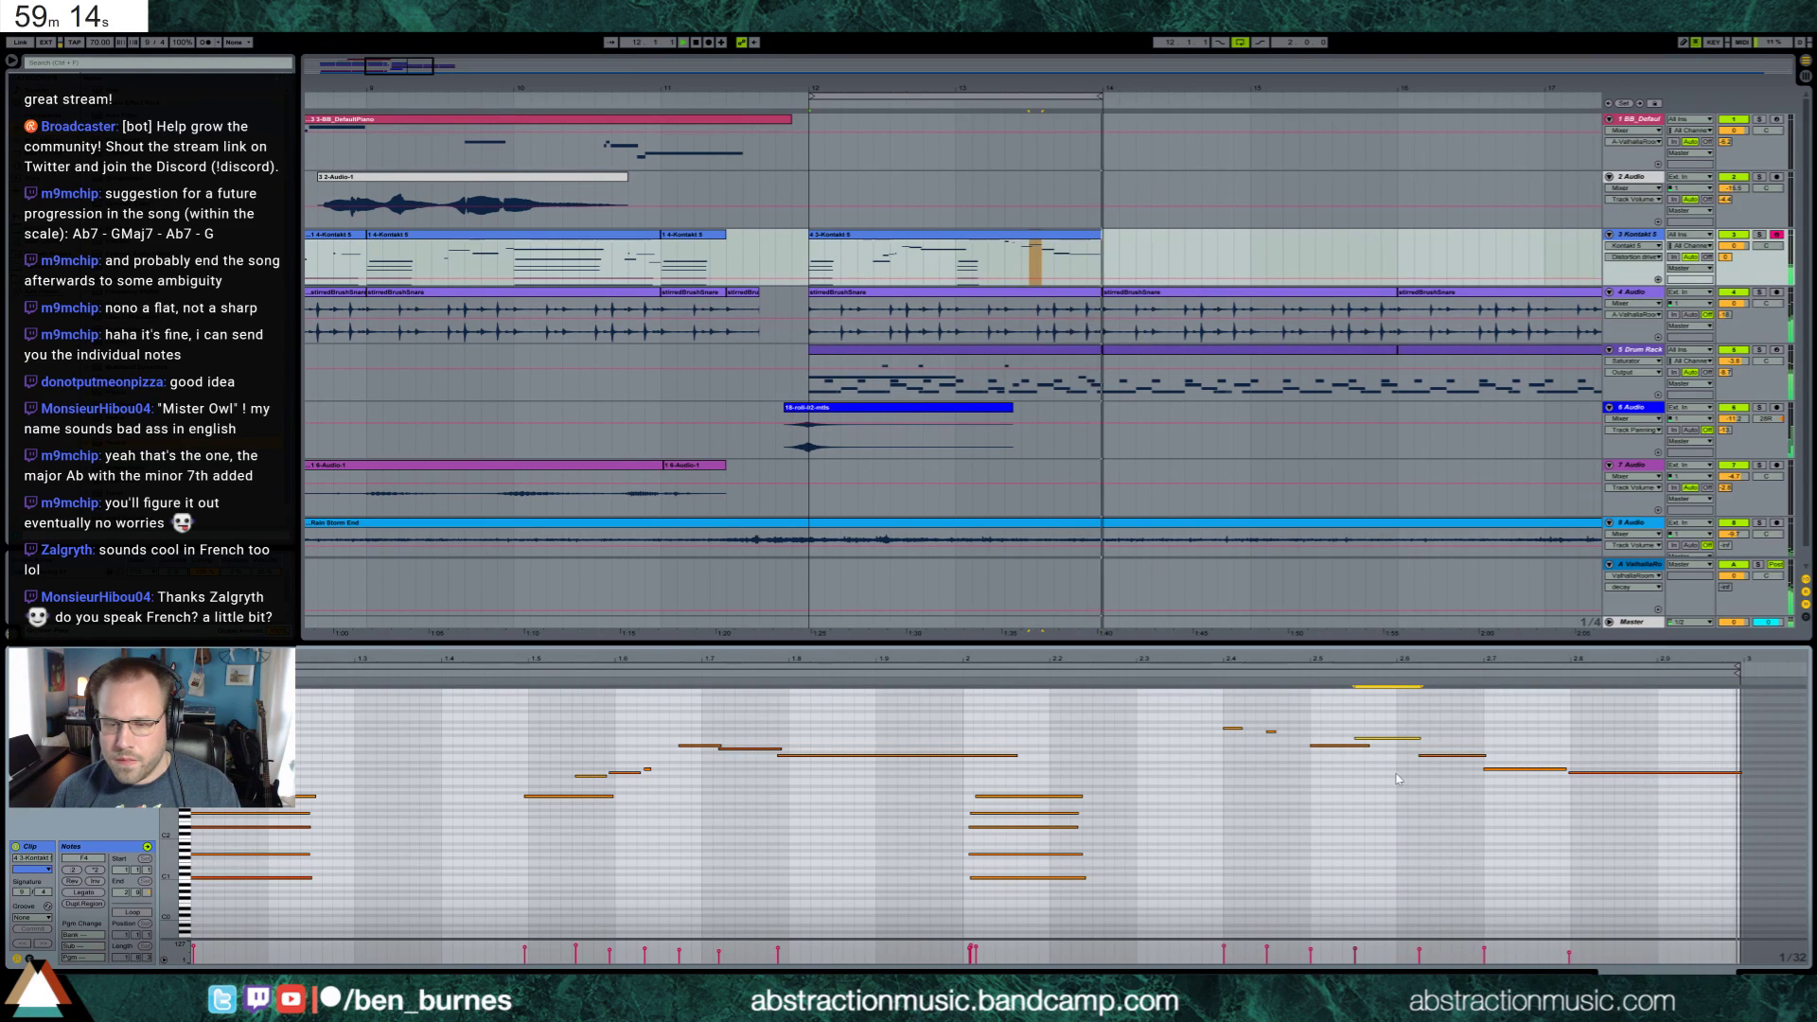
key(Up)
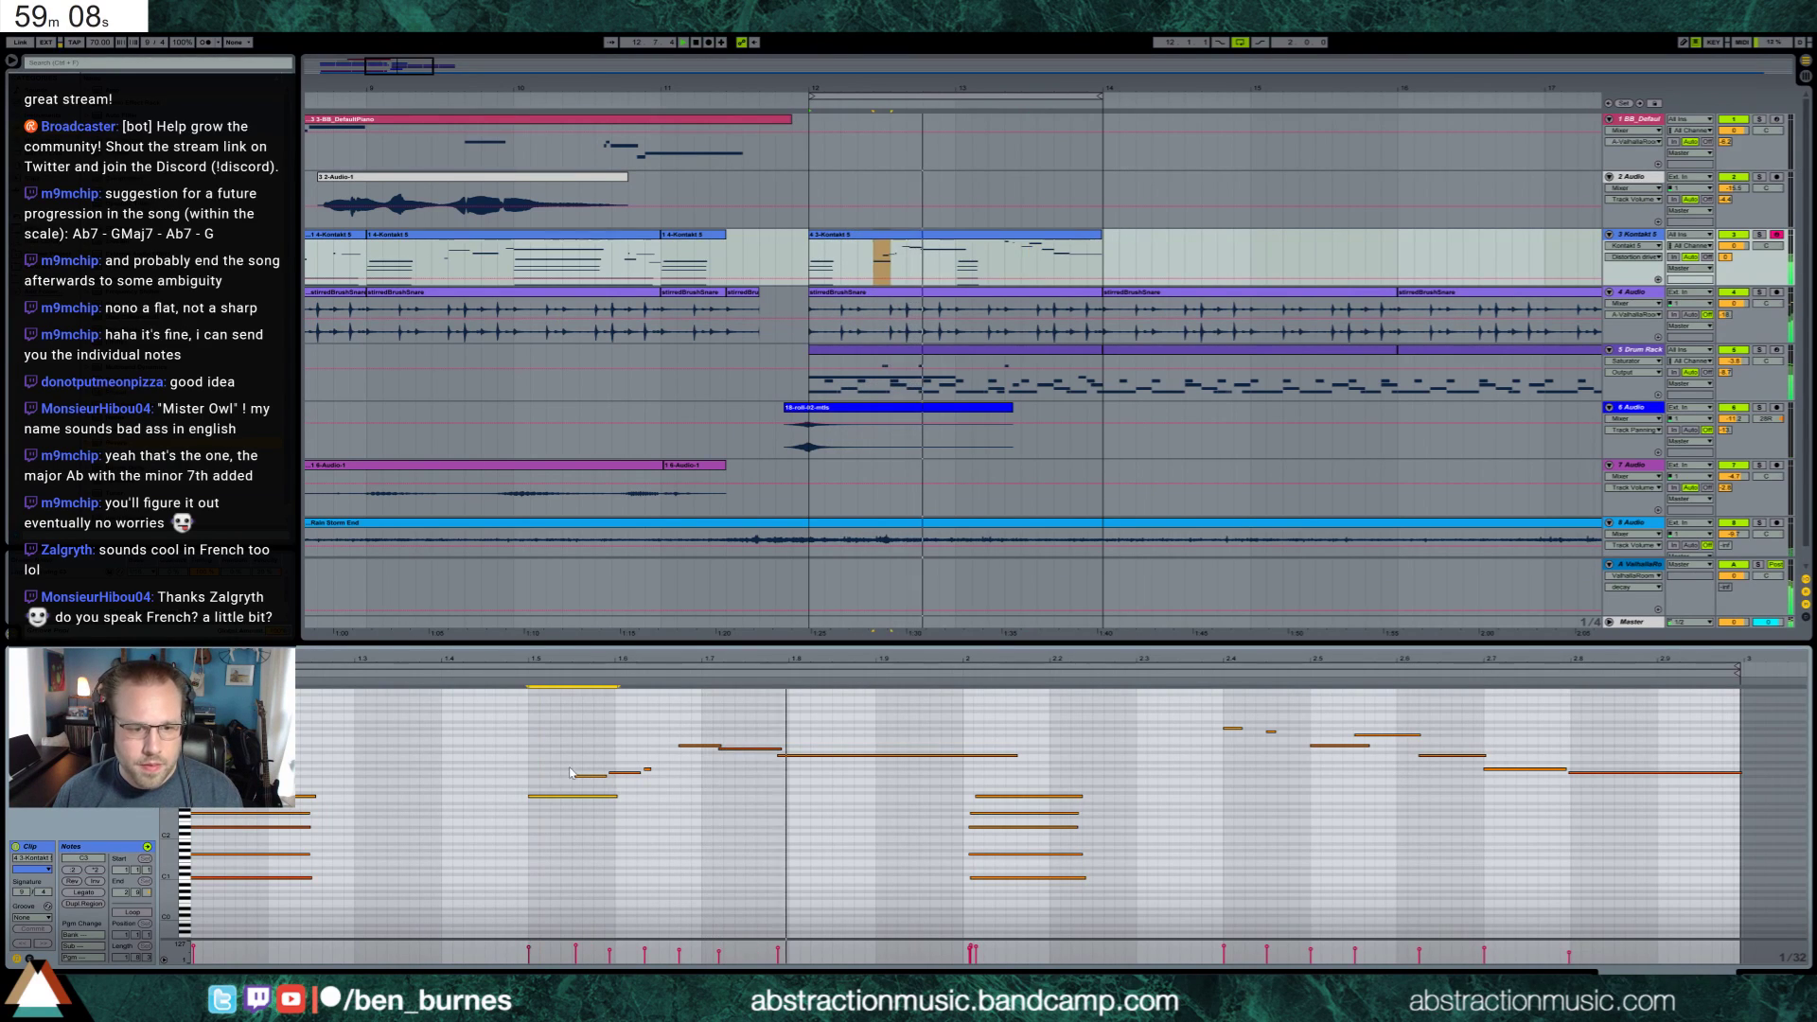
Adjust the timing of the rising notes between beats 1.5 and 1.8, and lengthen the short one before 1.7
click(624, 781)
drag(647, 768, 693, 769)
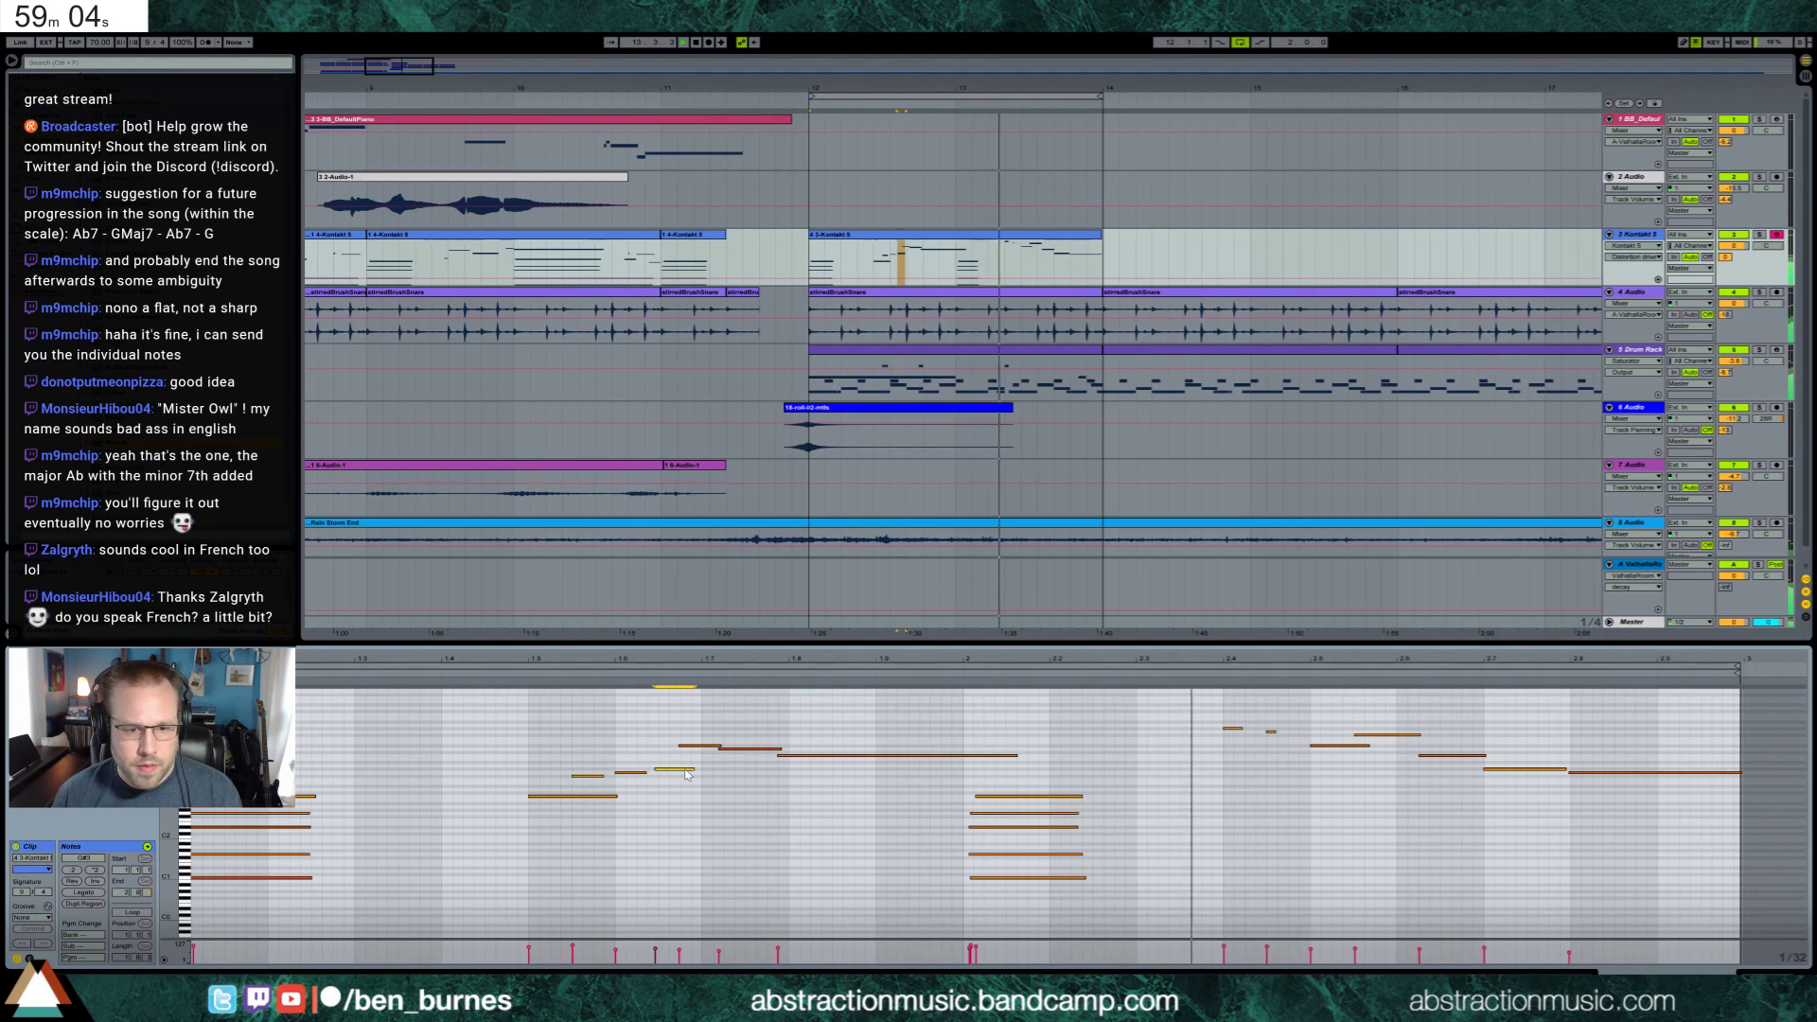
click(714, 747)
click(734, 748)
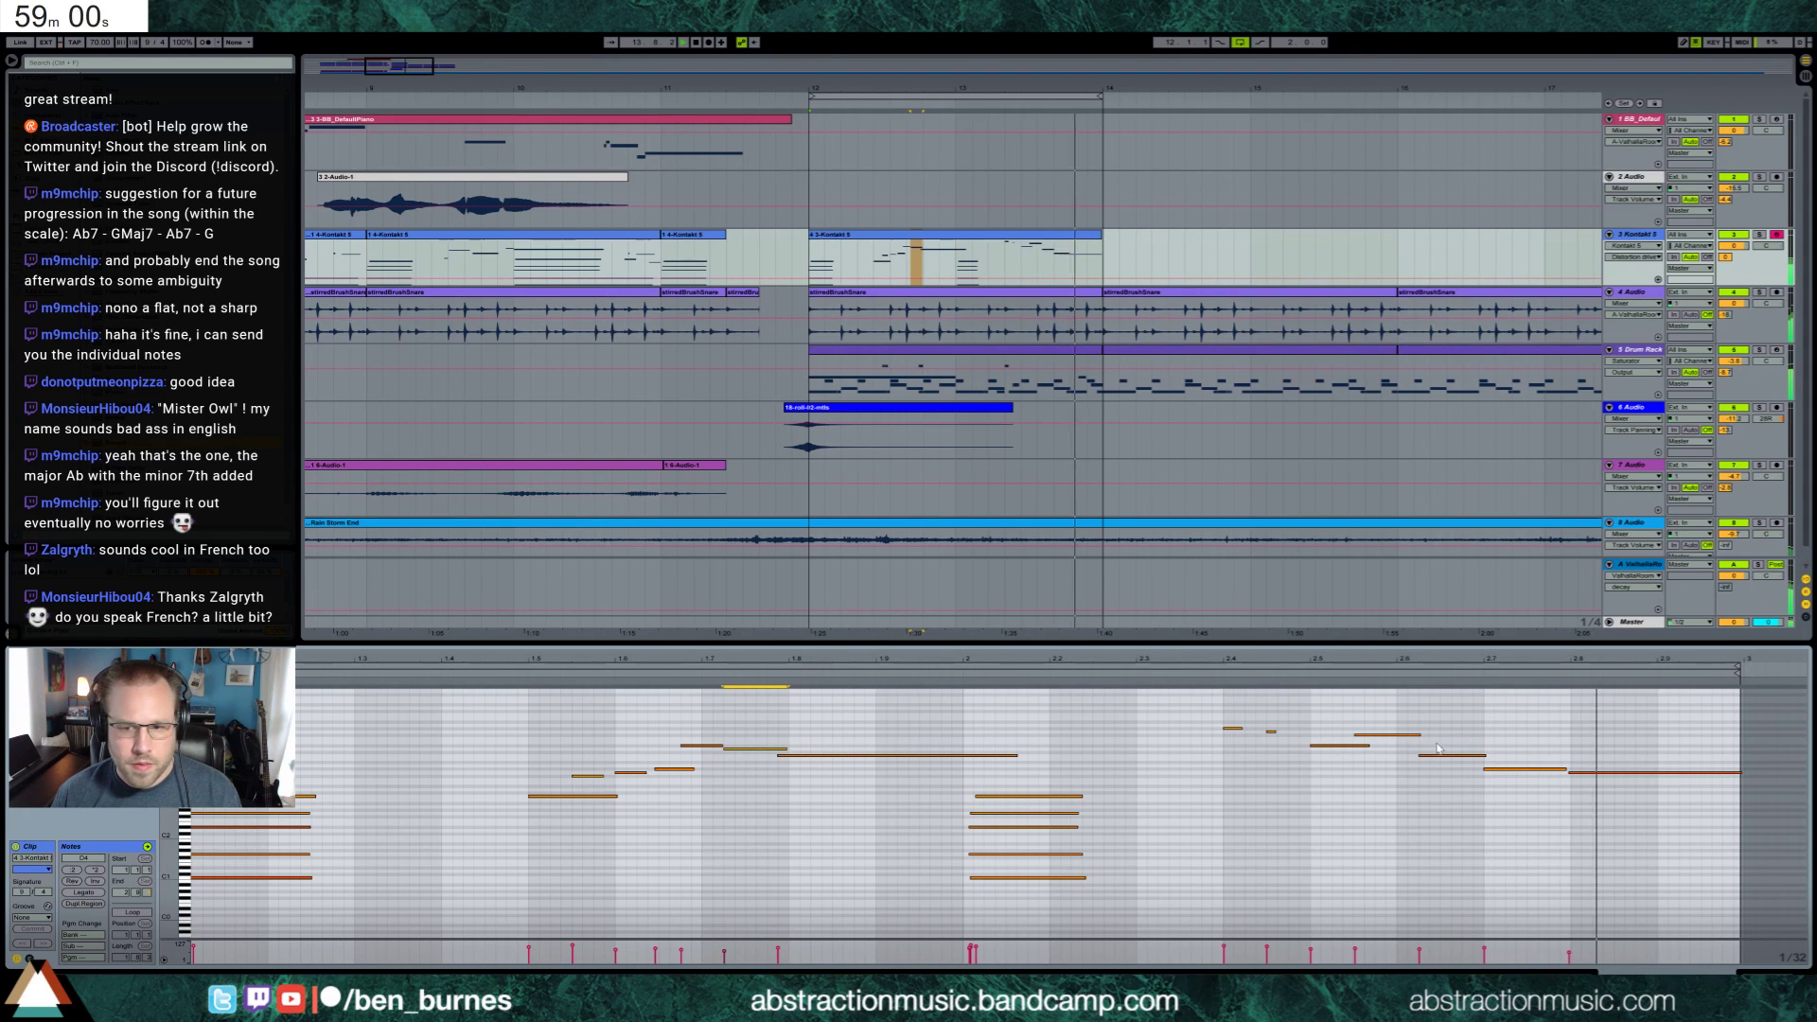
Insert a note around beat 2.6, delay and shorten the two notes after it, and align the chord to beat 2.1
double_click(1406, 742)
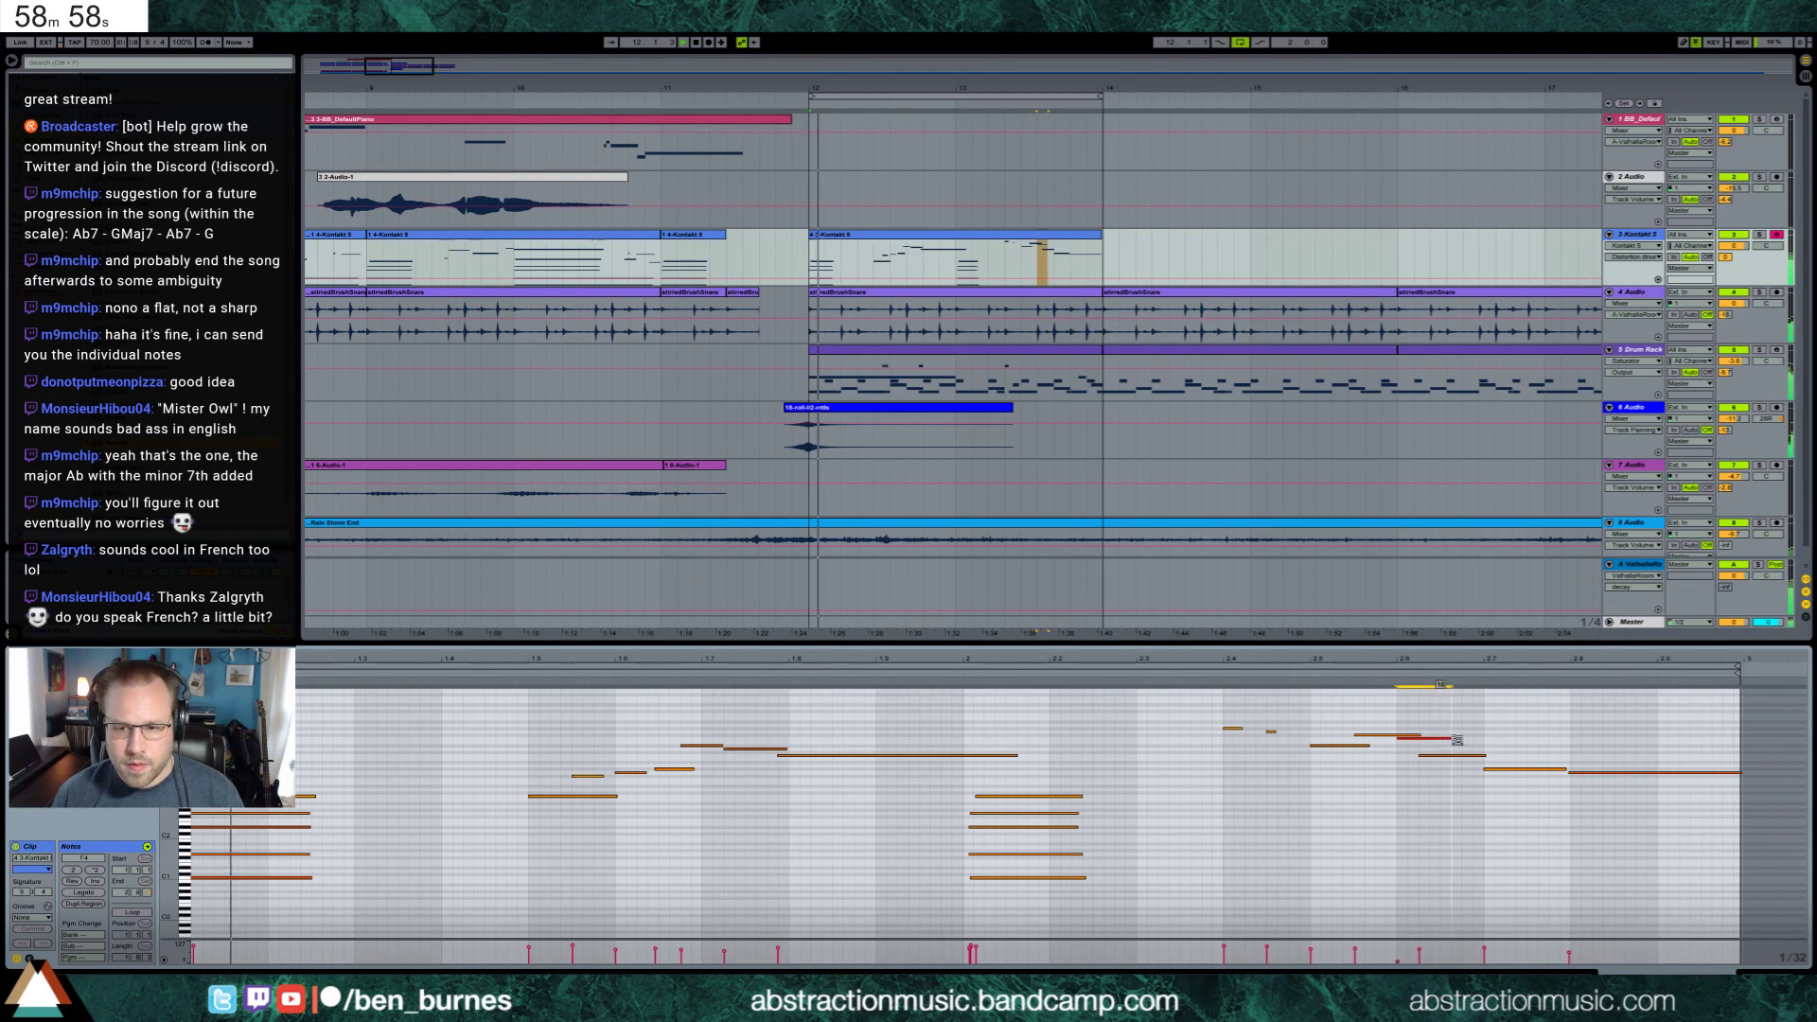
mouse_move(1455, 747)
mouse_down()
mouse_move(1522, 787)
mouse_move(1506, 755)
mouse_up()
shift+click(1495, 755)
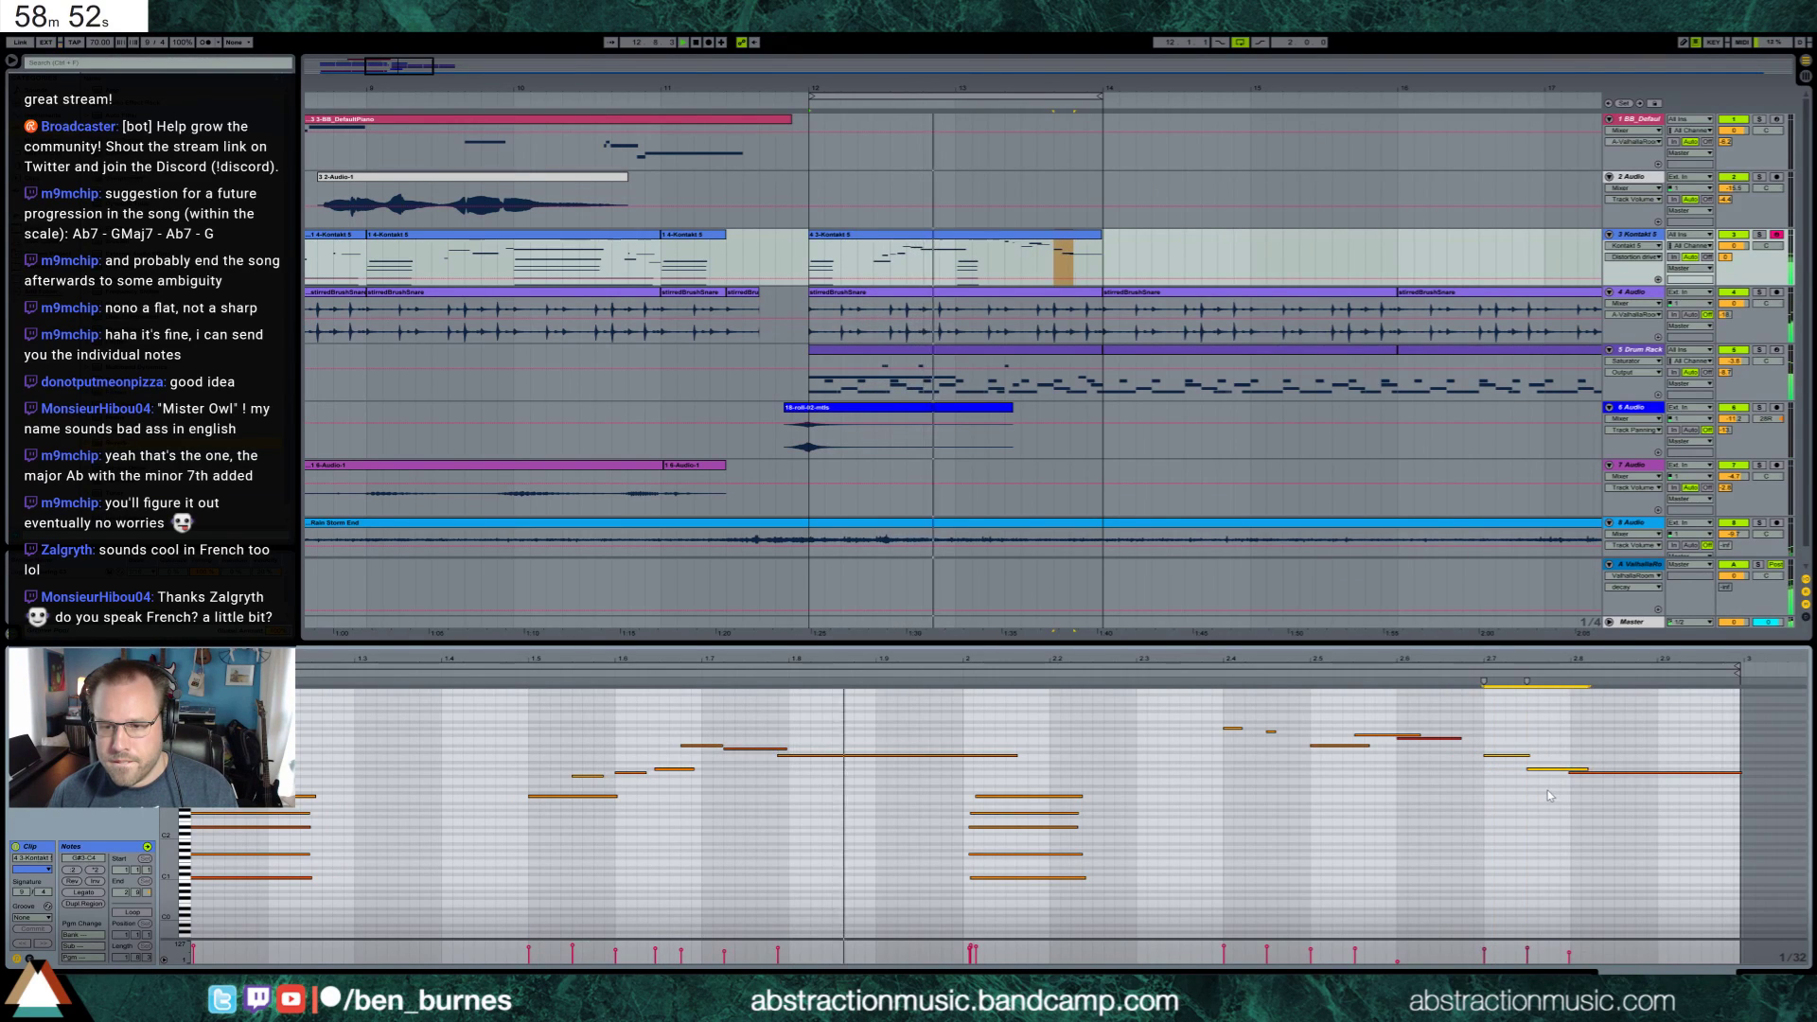
click(1430, 737)
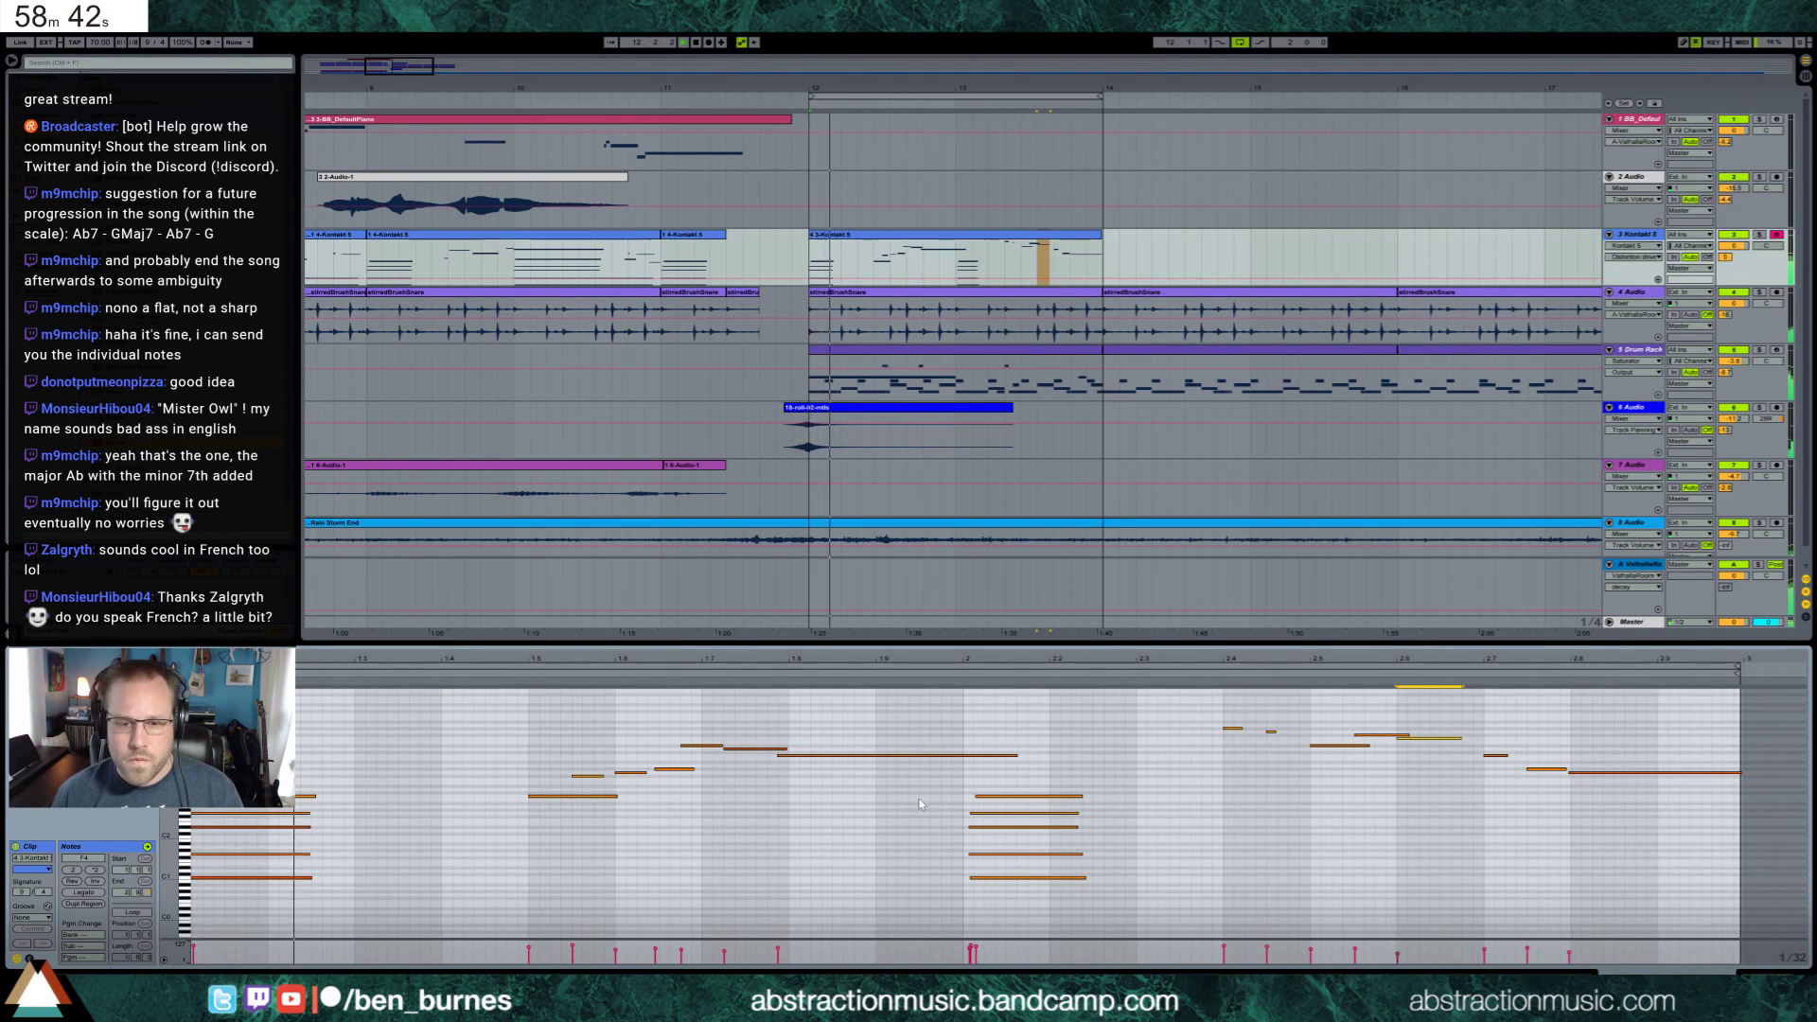
drag(985, 789, 1021, 901)
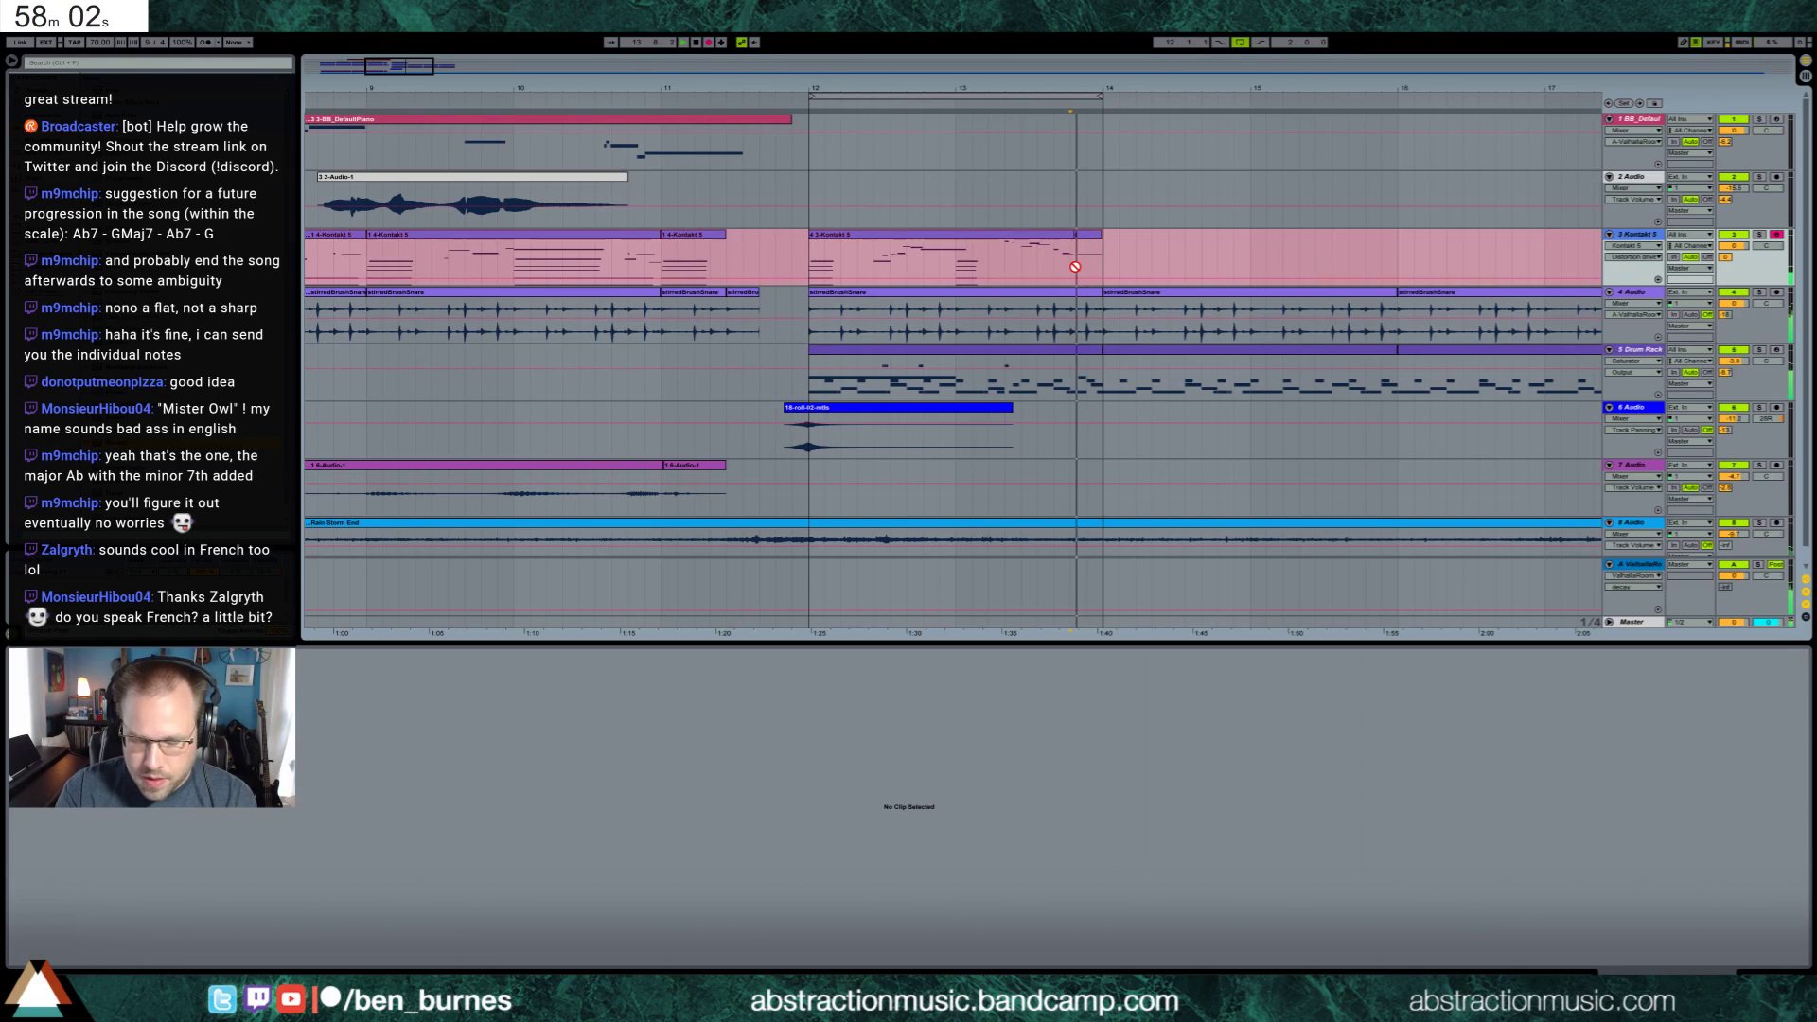
Turn off arrangement looping and record a new Kontakt 5 take from late in bar 13 to bar 15
key(F9)
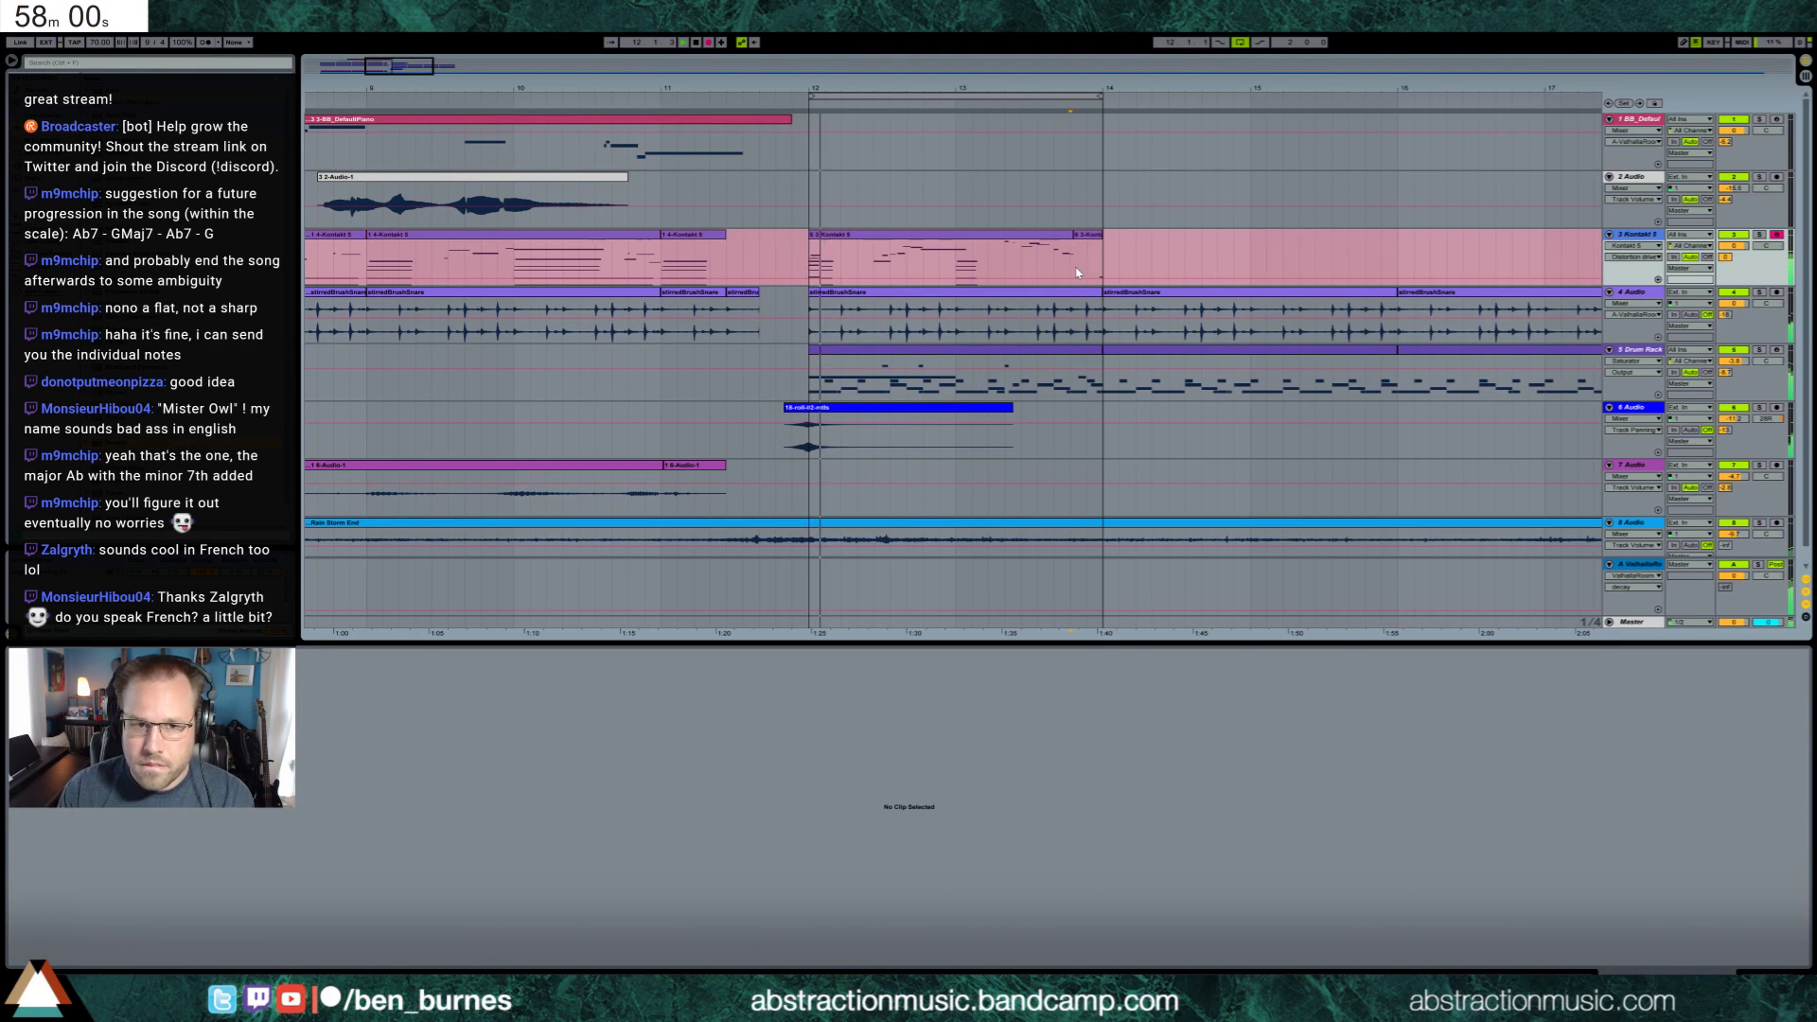
key(space)
key(ctrl+l)
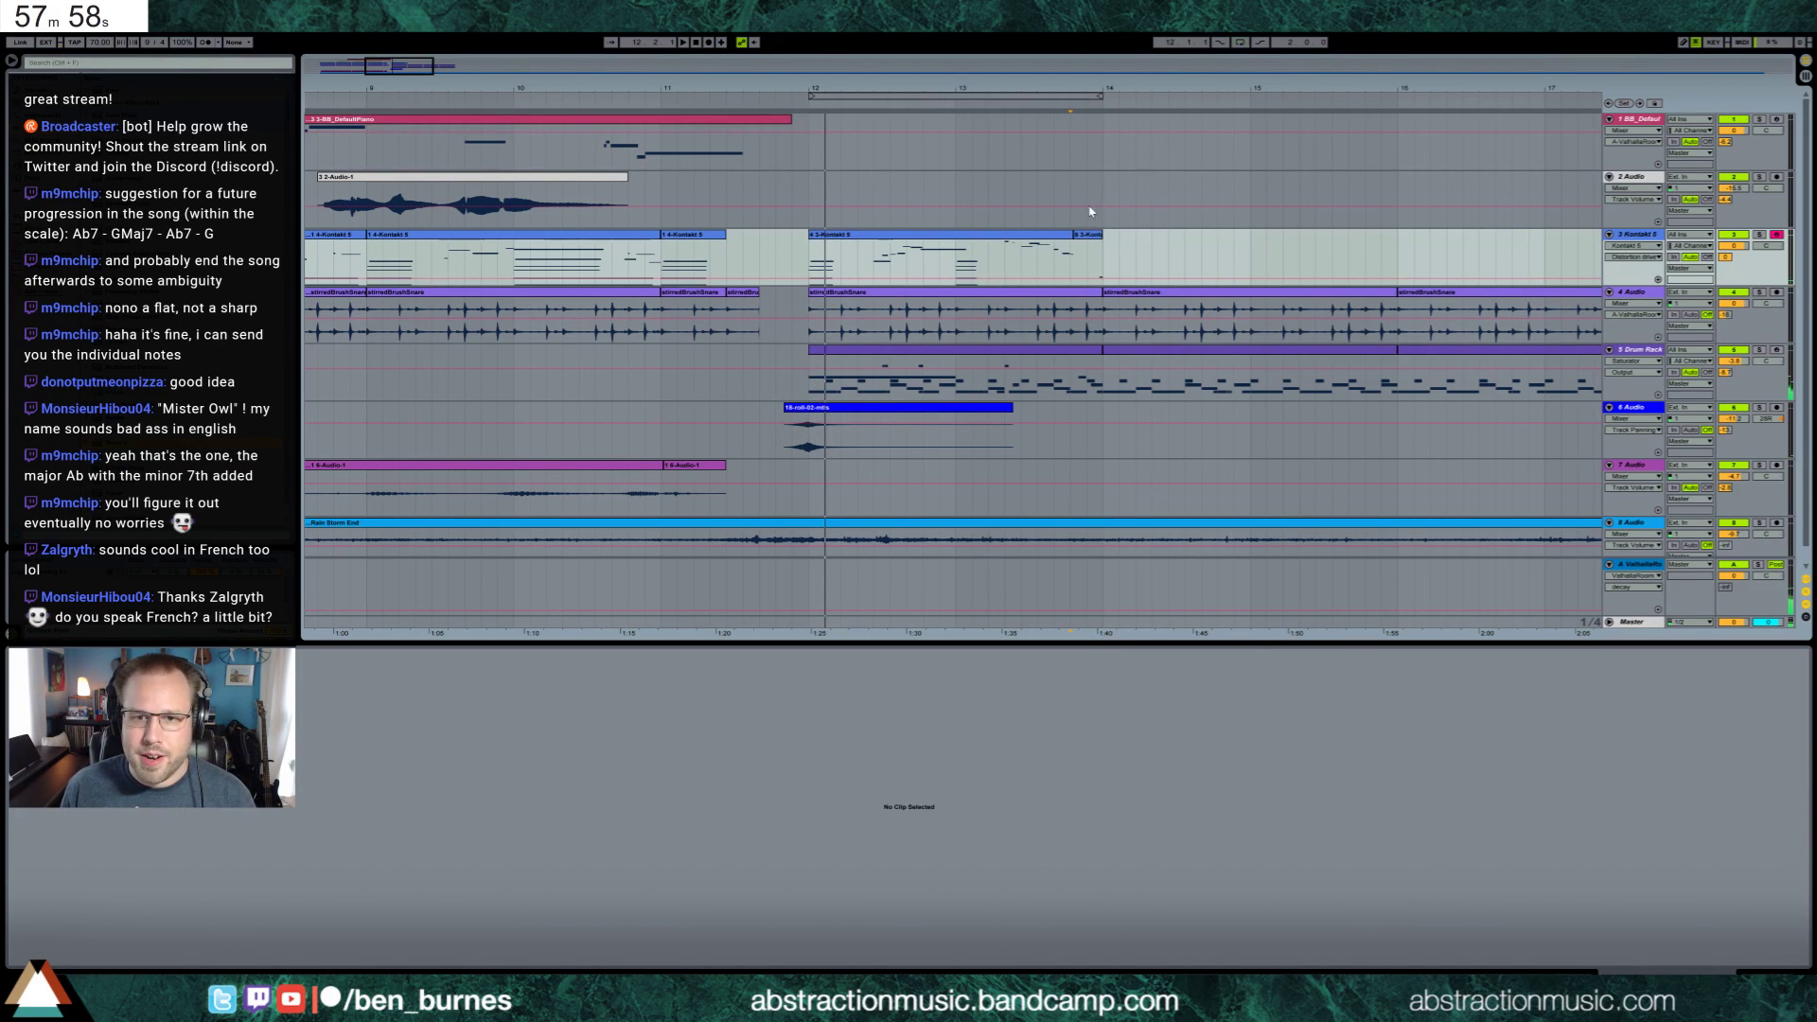
click(1070, 270)
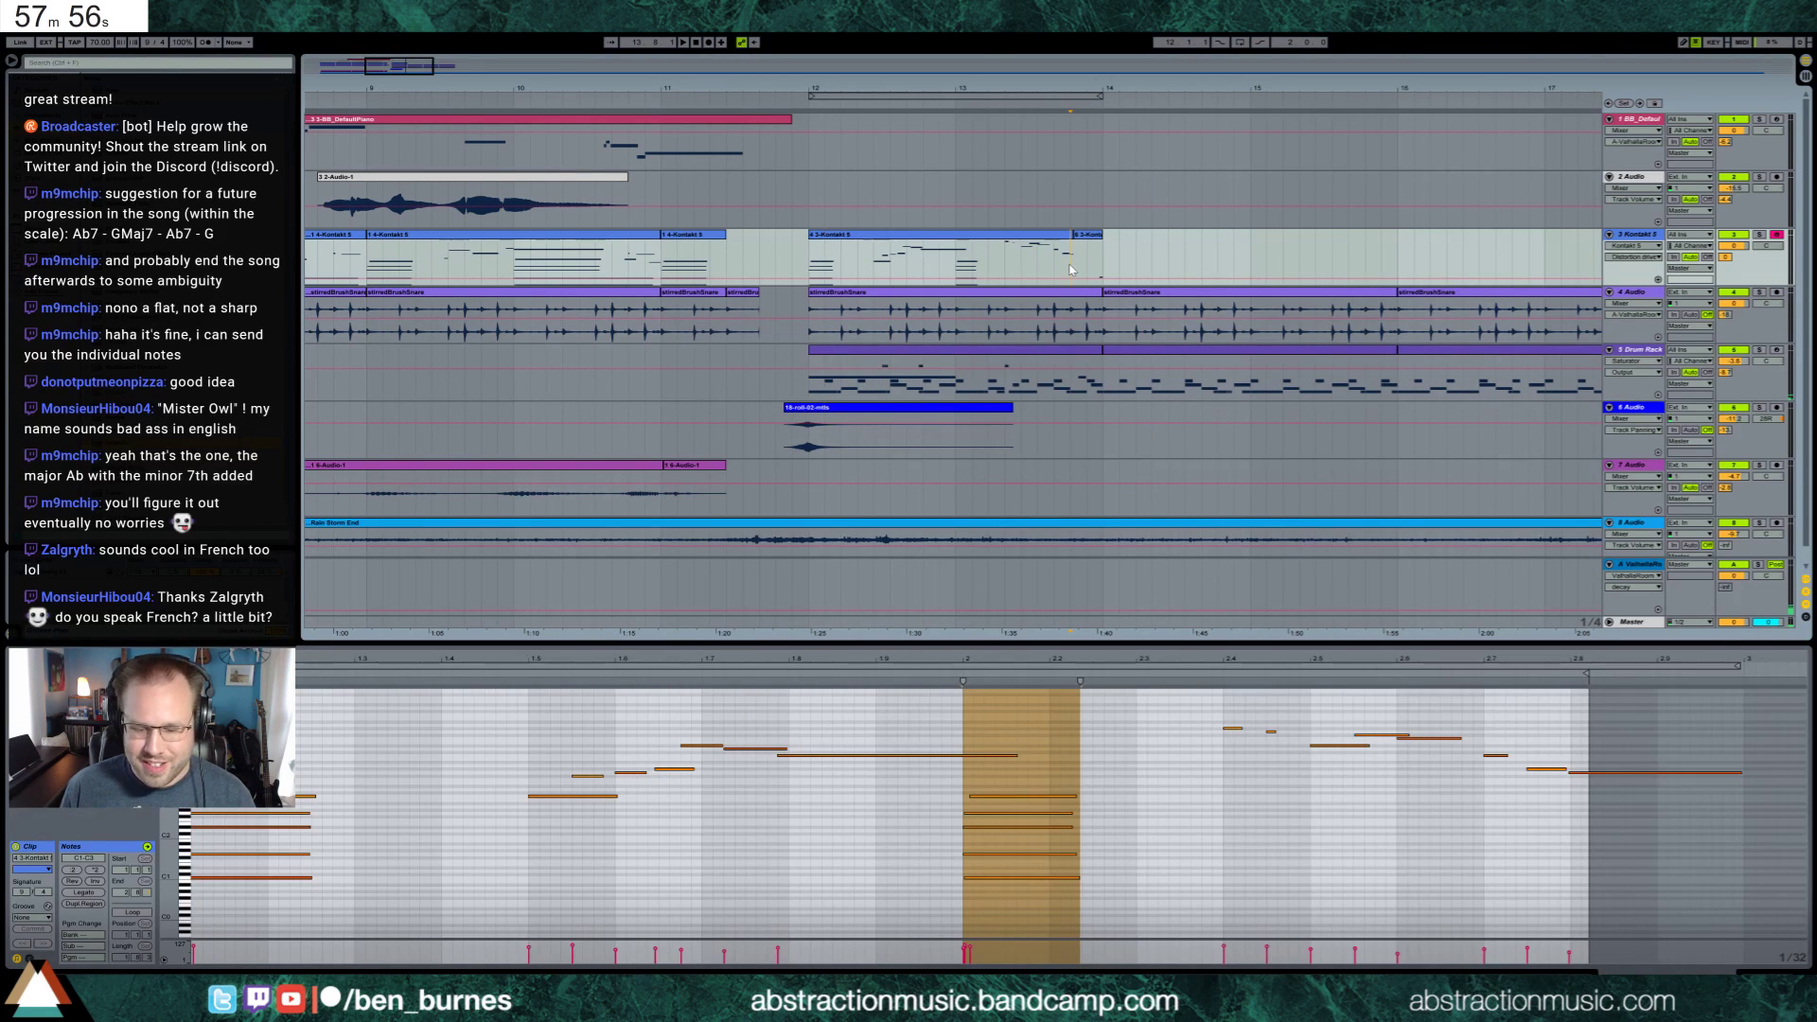
key(F9)
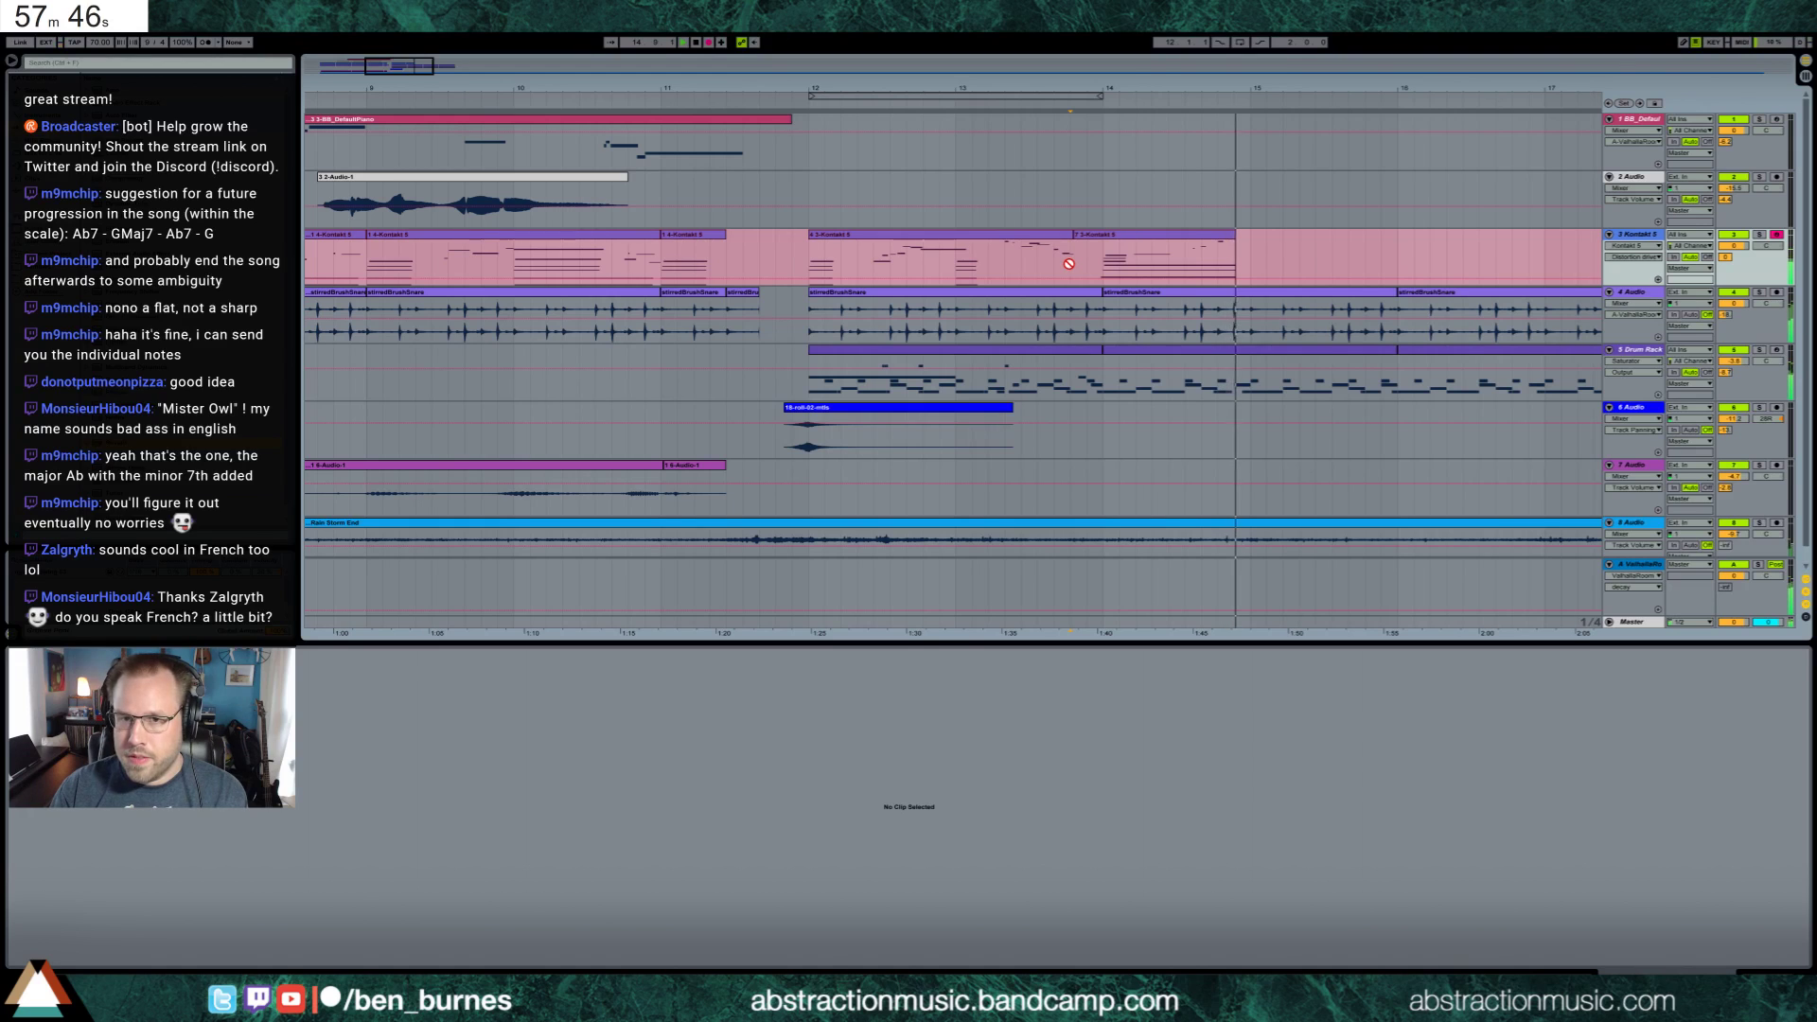
key(space)
click(1238, 248)
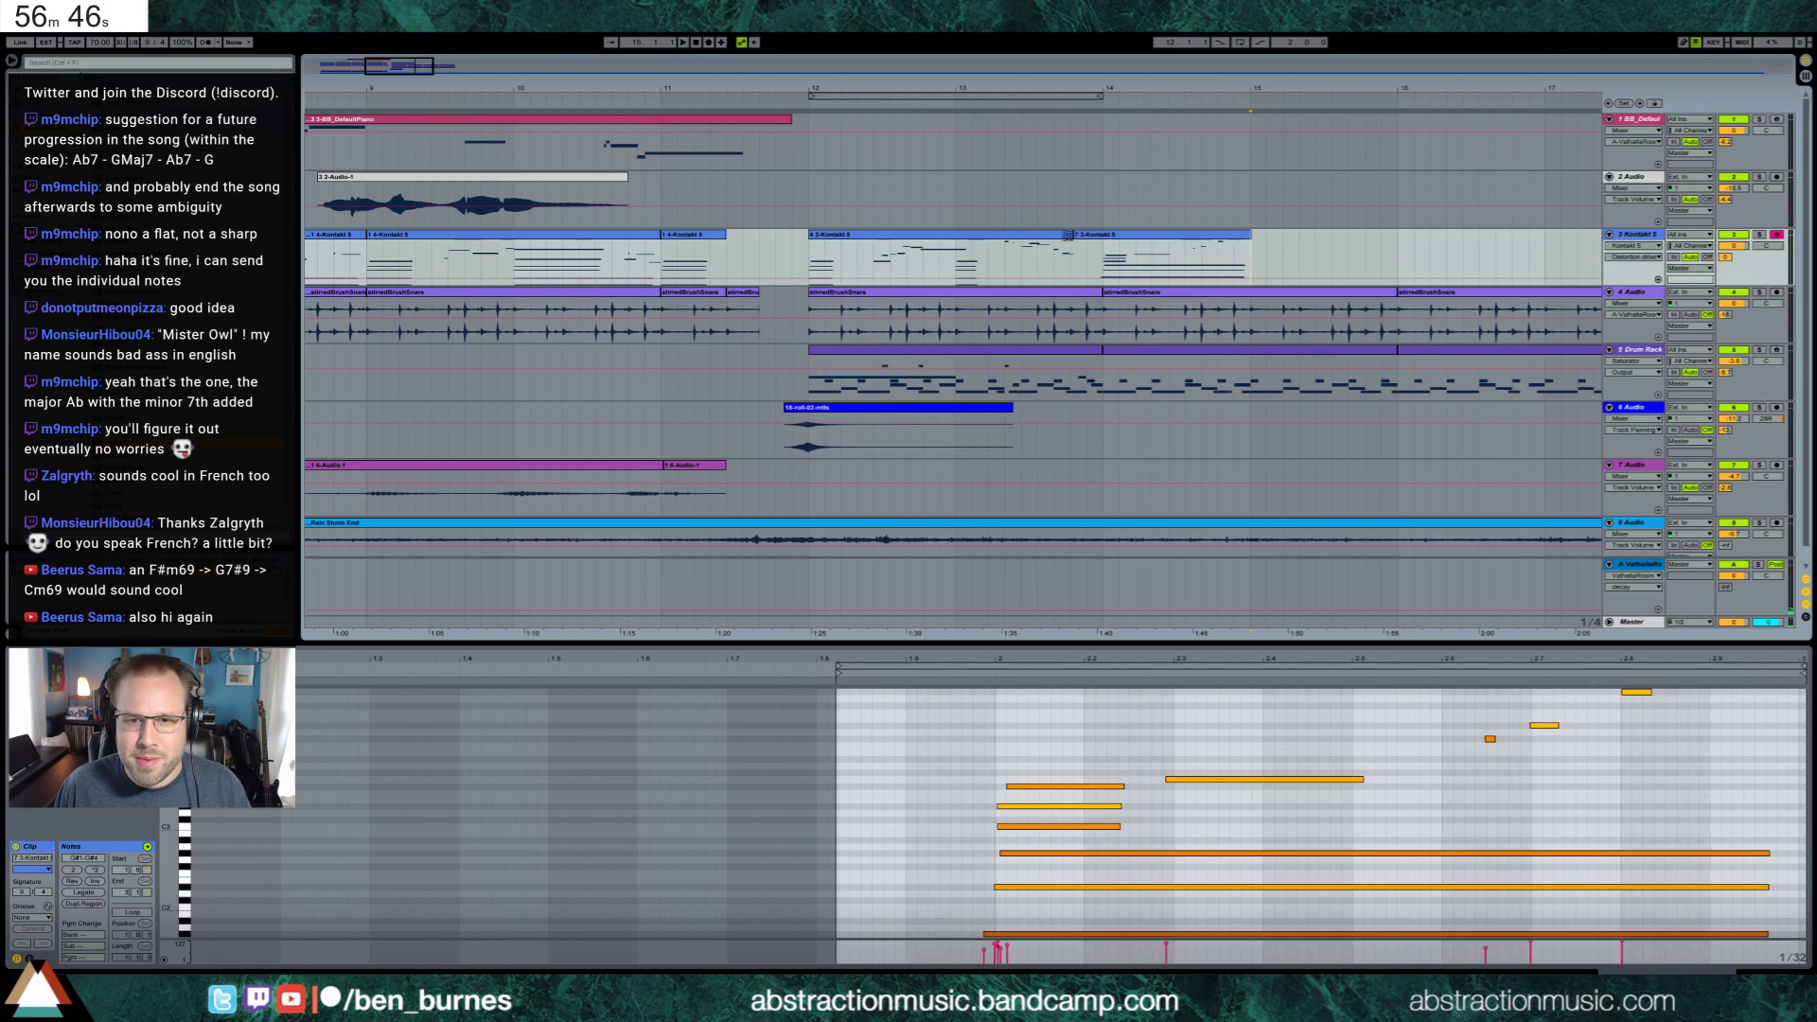
Restore the previous Kontakt 5 clip's end to bar 14 so the new take starts there, and align its opening chord to the beat
drag(1072, 239, 1104, 249)
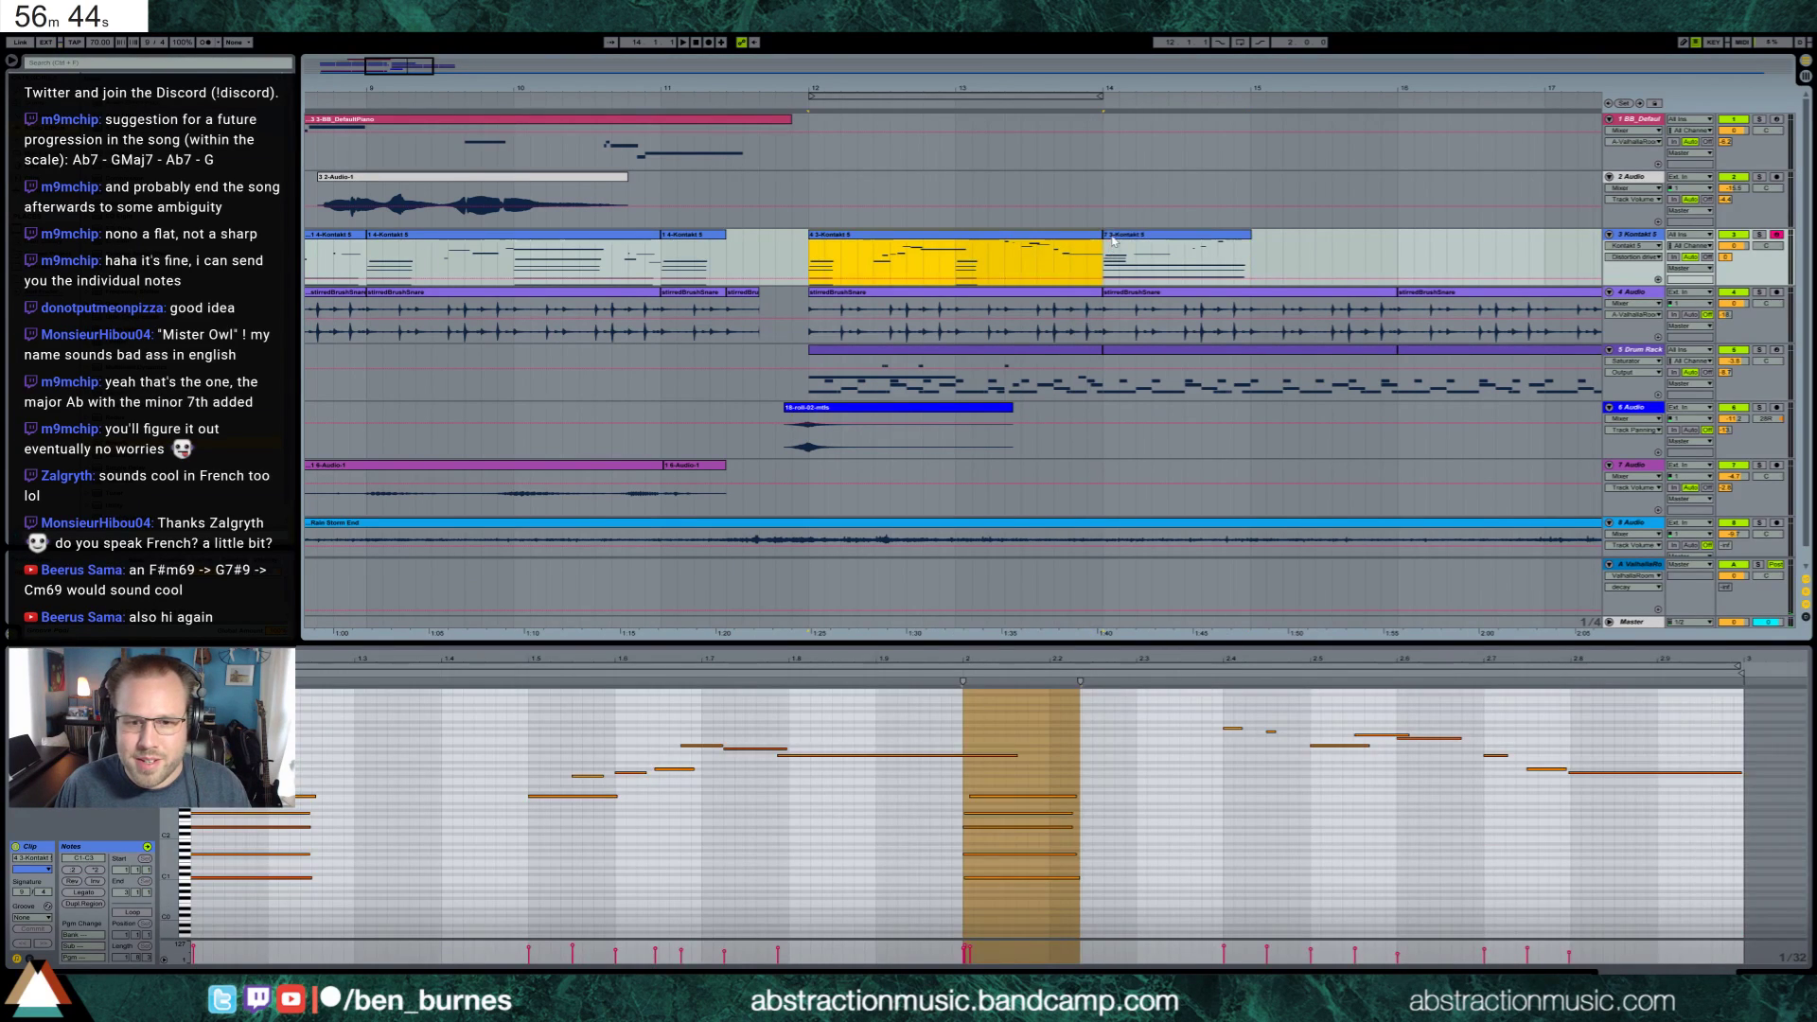
click(1113, 248)
drag(966, 905, 1024, 963)
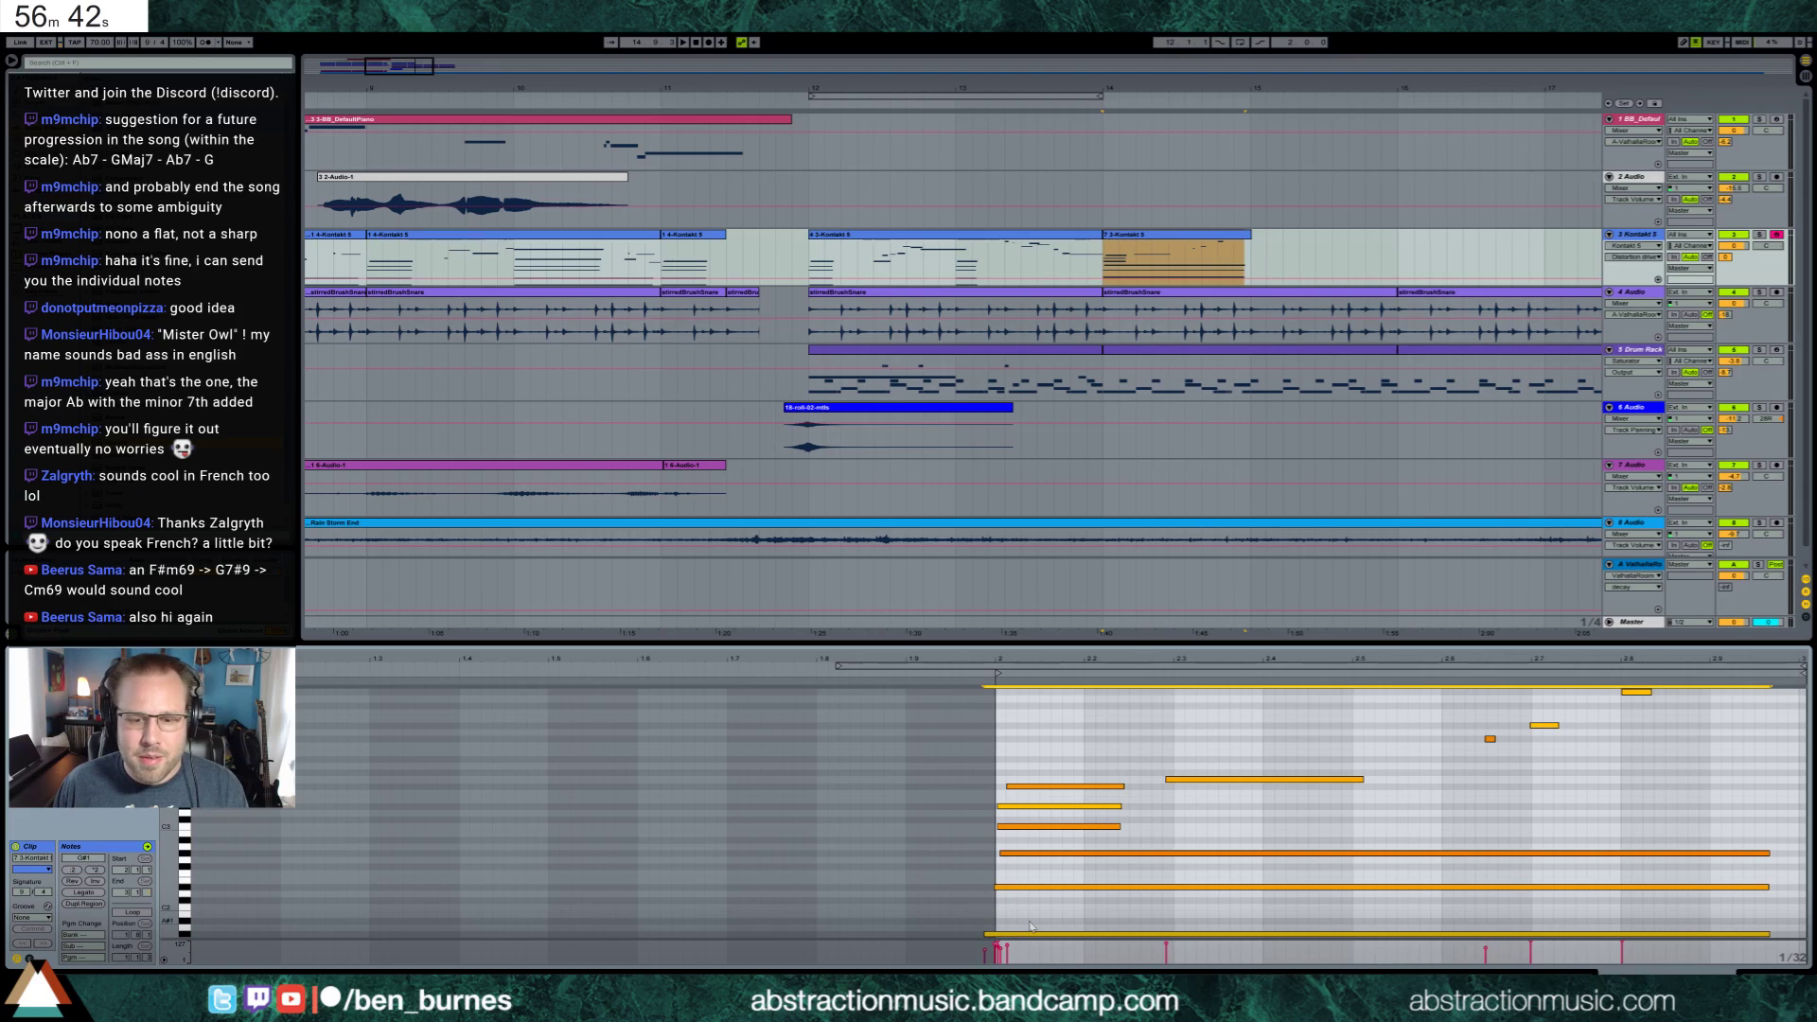
drag(1010, 880, 1062, 771)
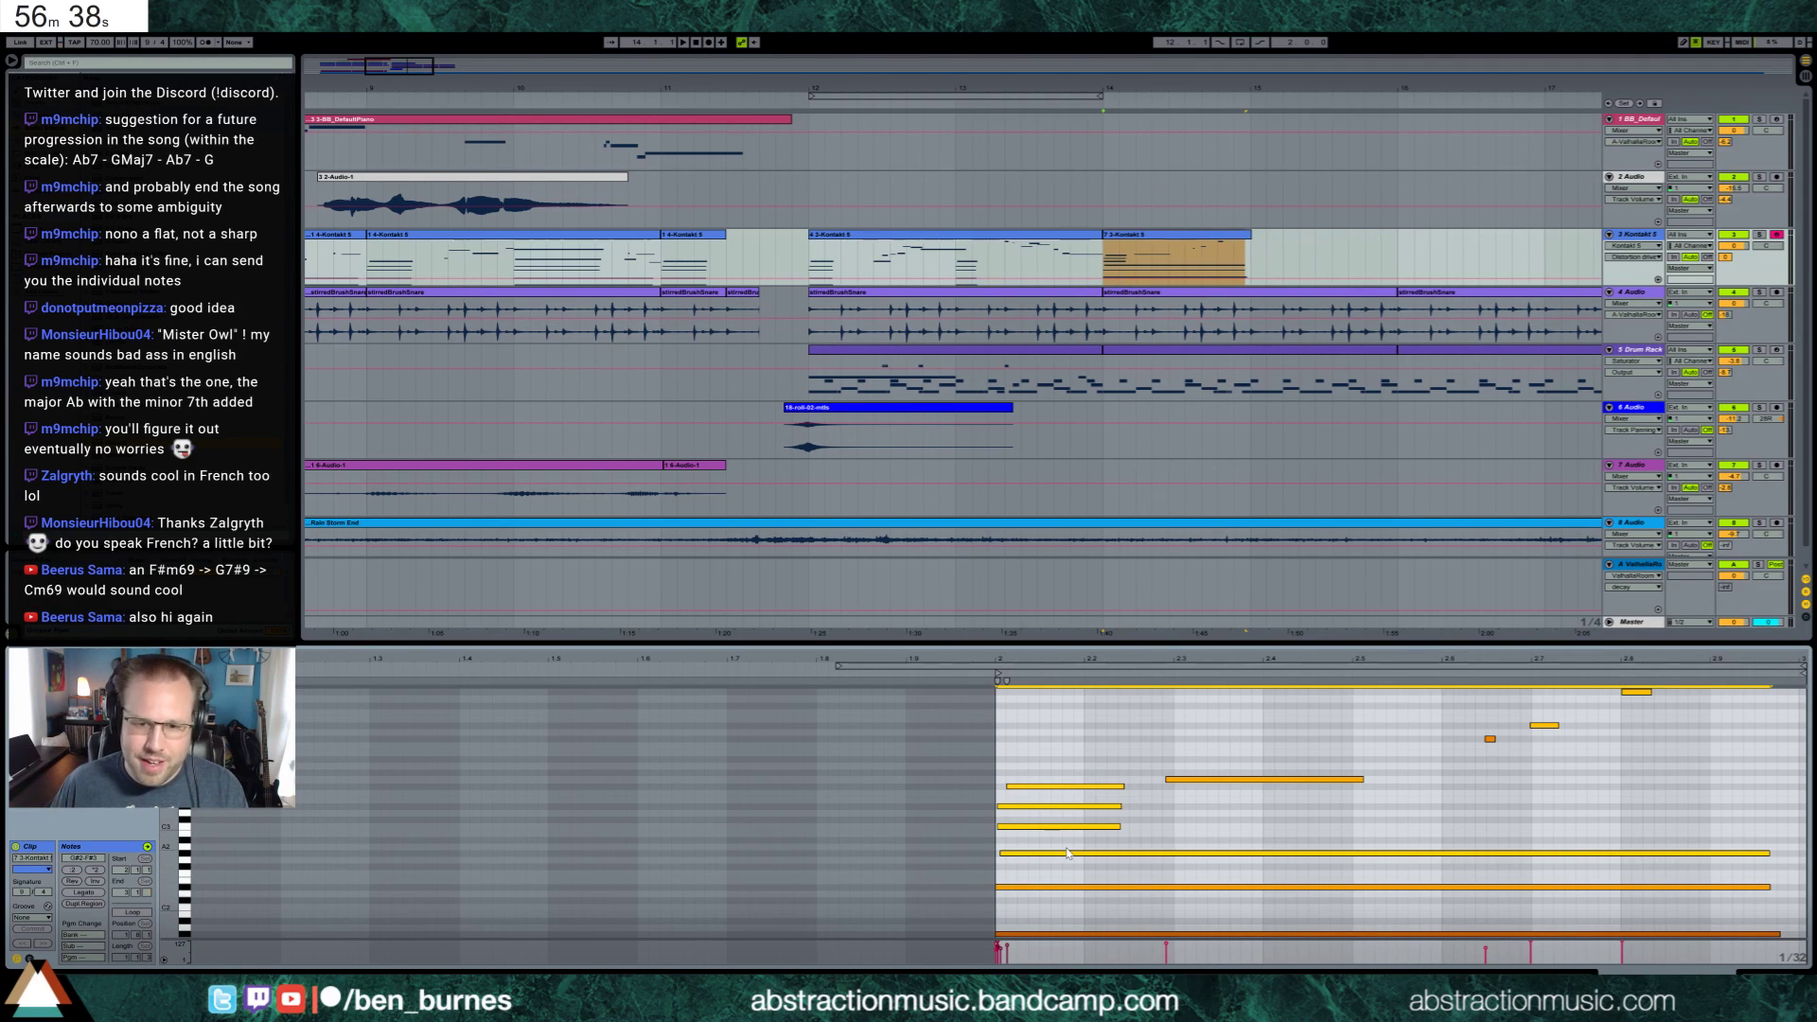
Nudge the new take's melody notes slightly later and raise the long note near beat 2.3 by three semitones
drag(1211, 778, 1220, 779)
click(1463, 728)
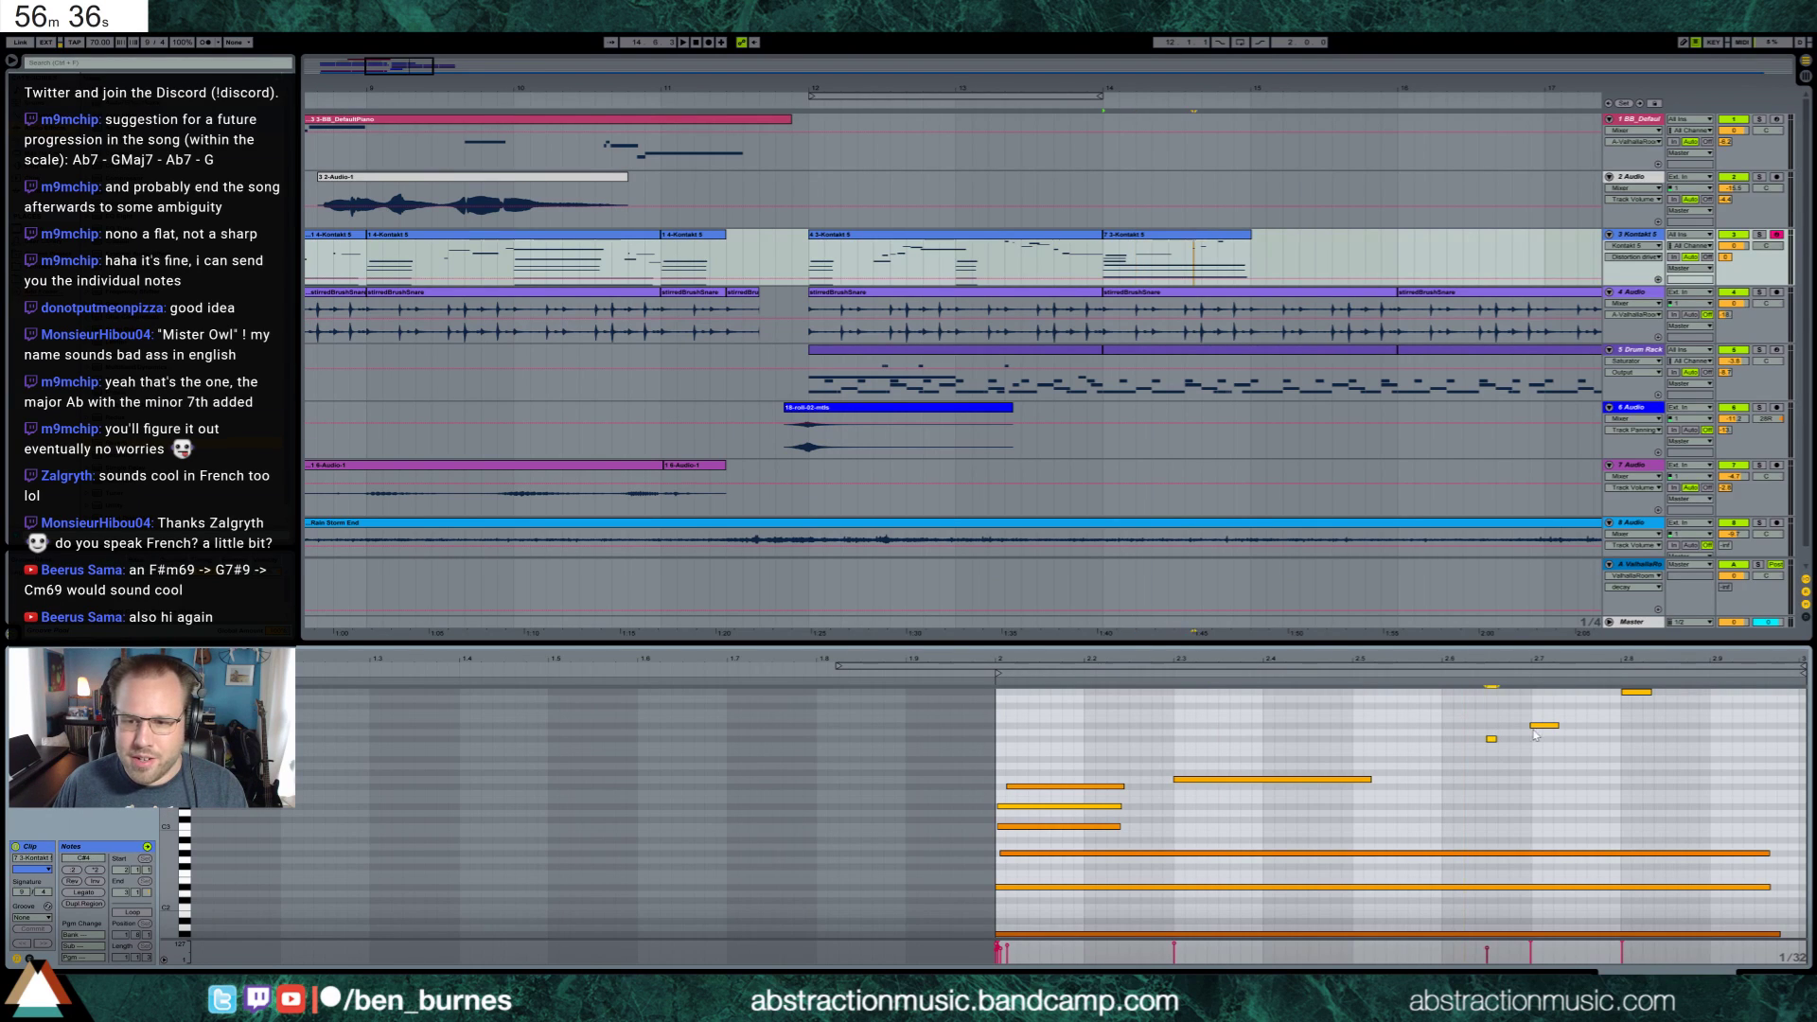
click(1621, 680)
click(1623, 691)
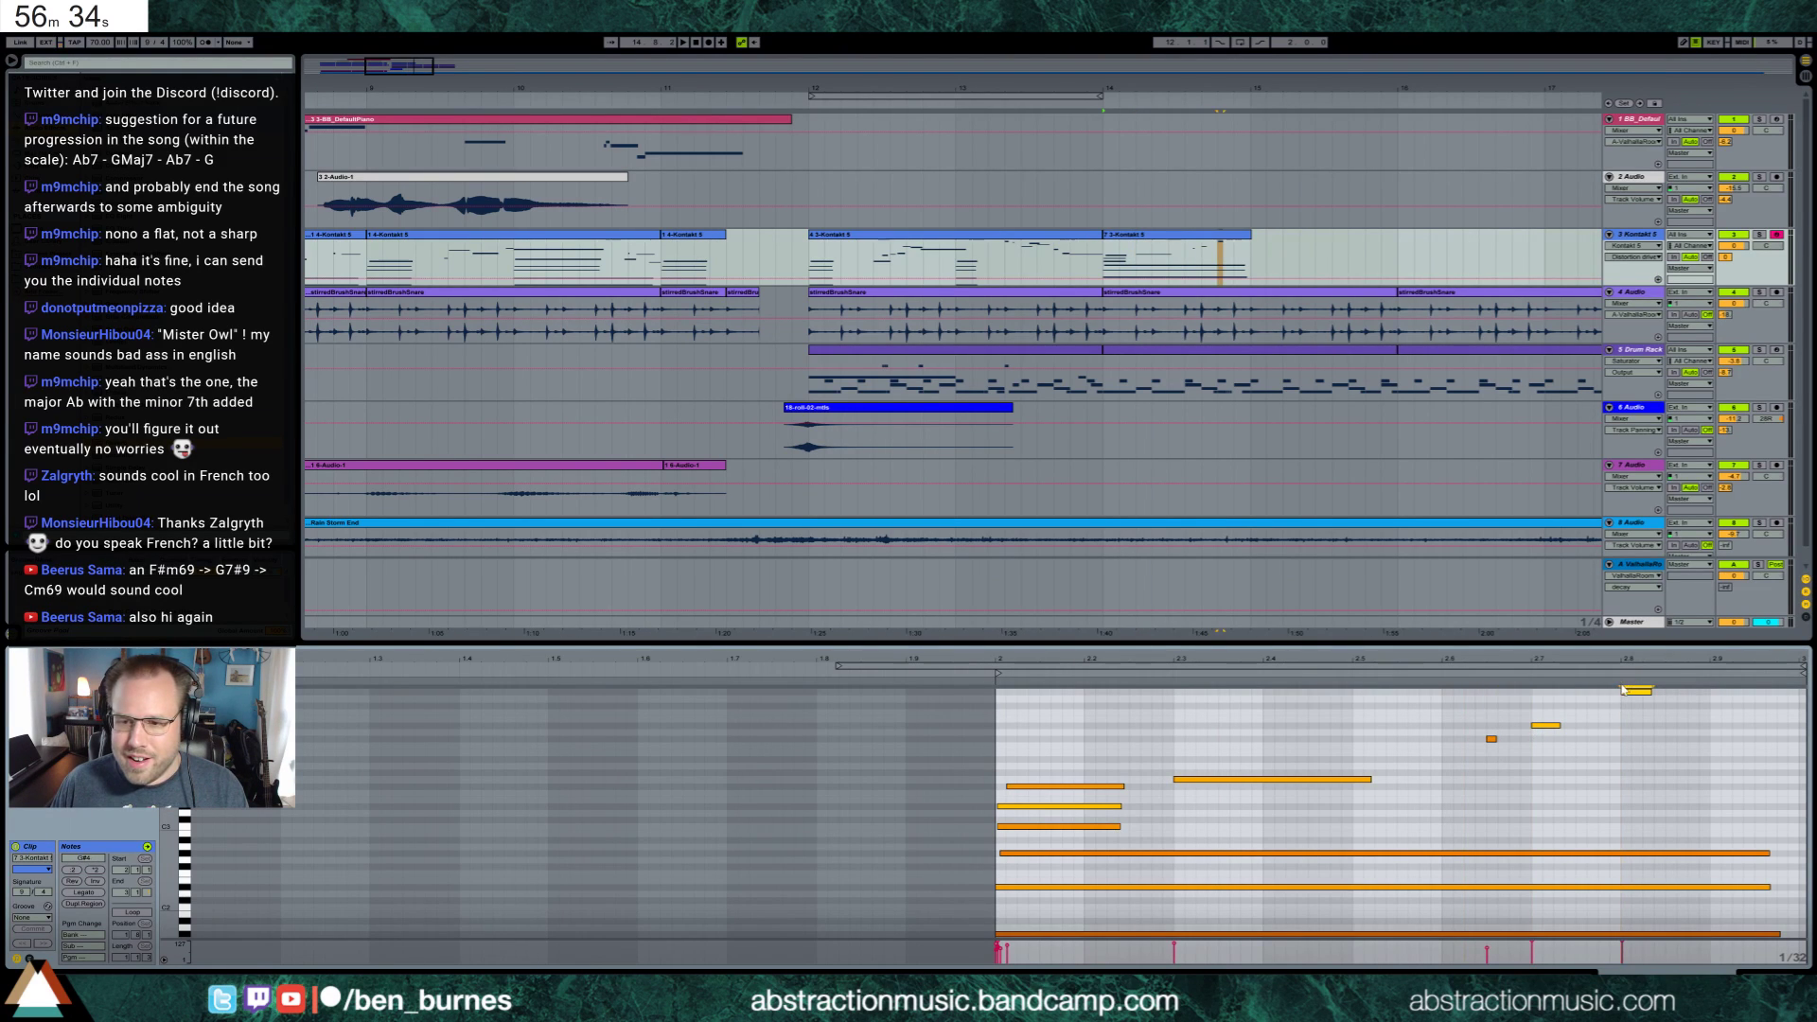
click(1198, 779)
key(Up)
key(Up)
key(Up)
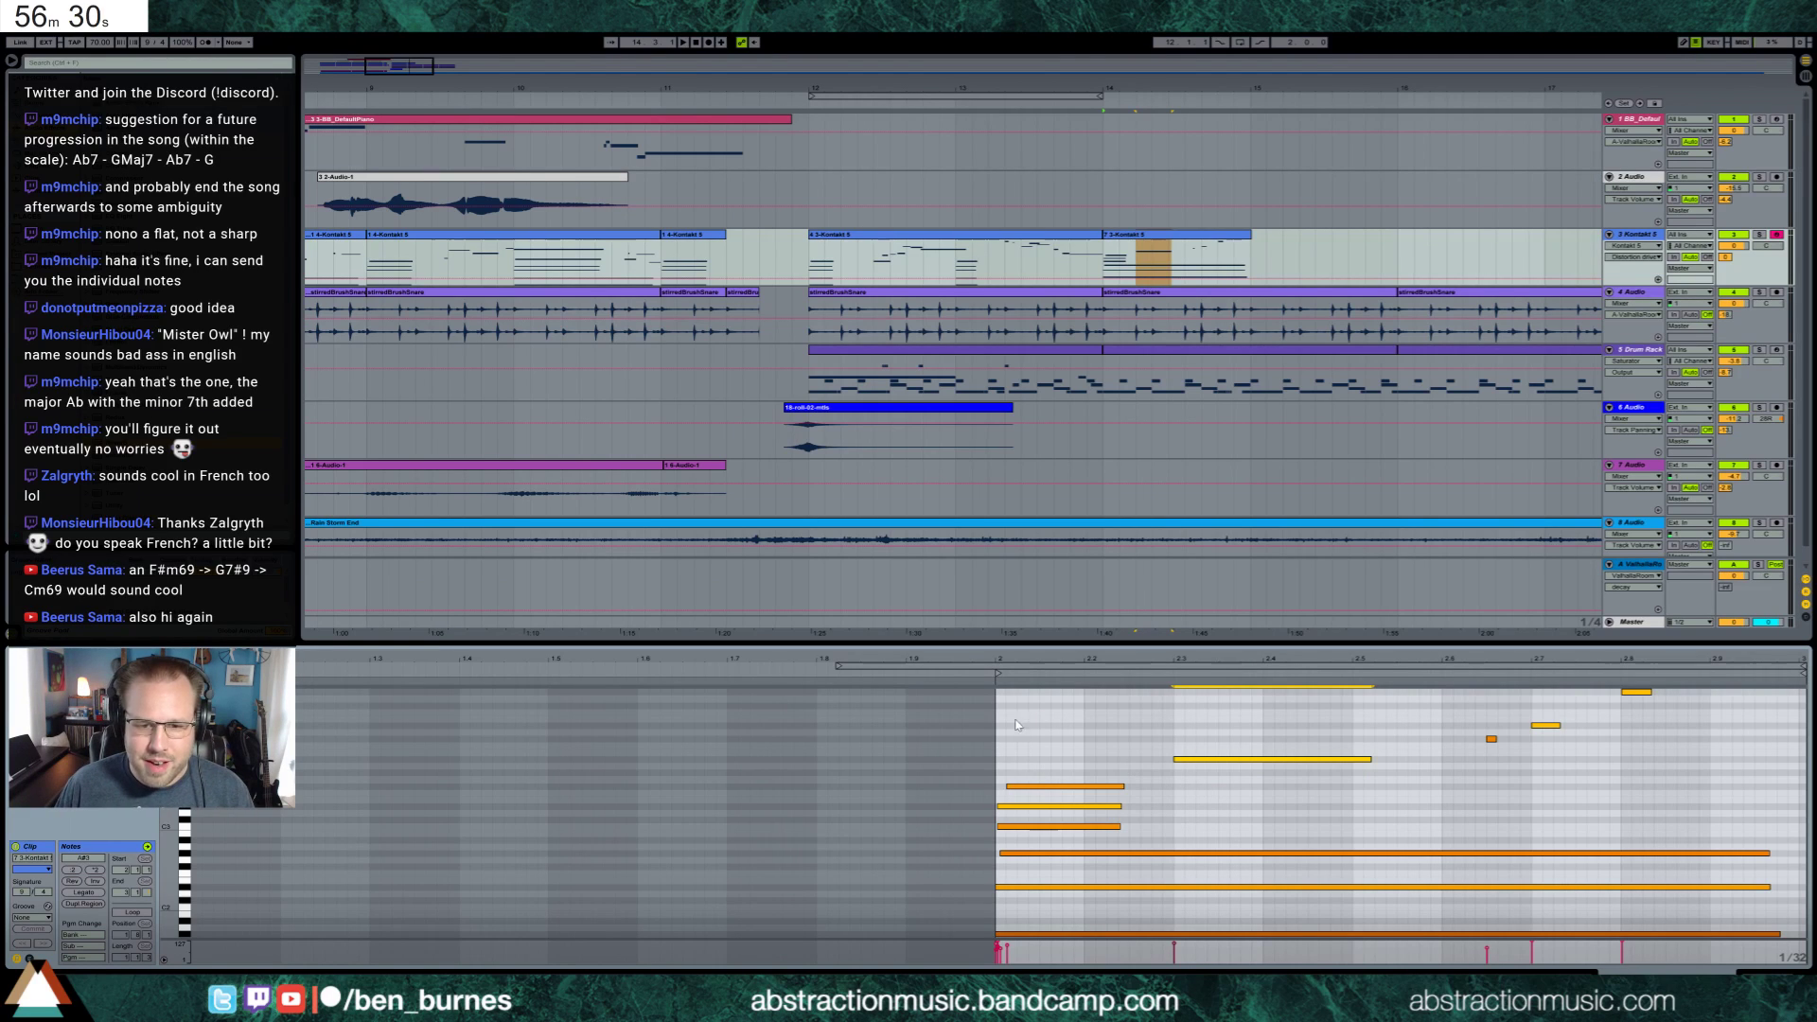
Adjust the velocities of the melody and upper chord notes in the new take, and play it back
drag(1018, 721, 1609, 868)
click(1655, 778)
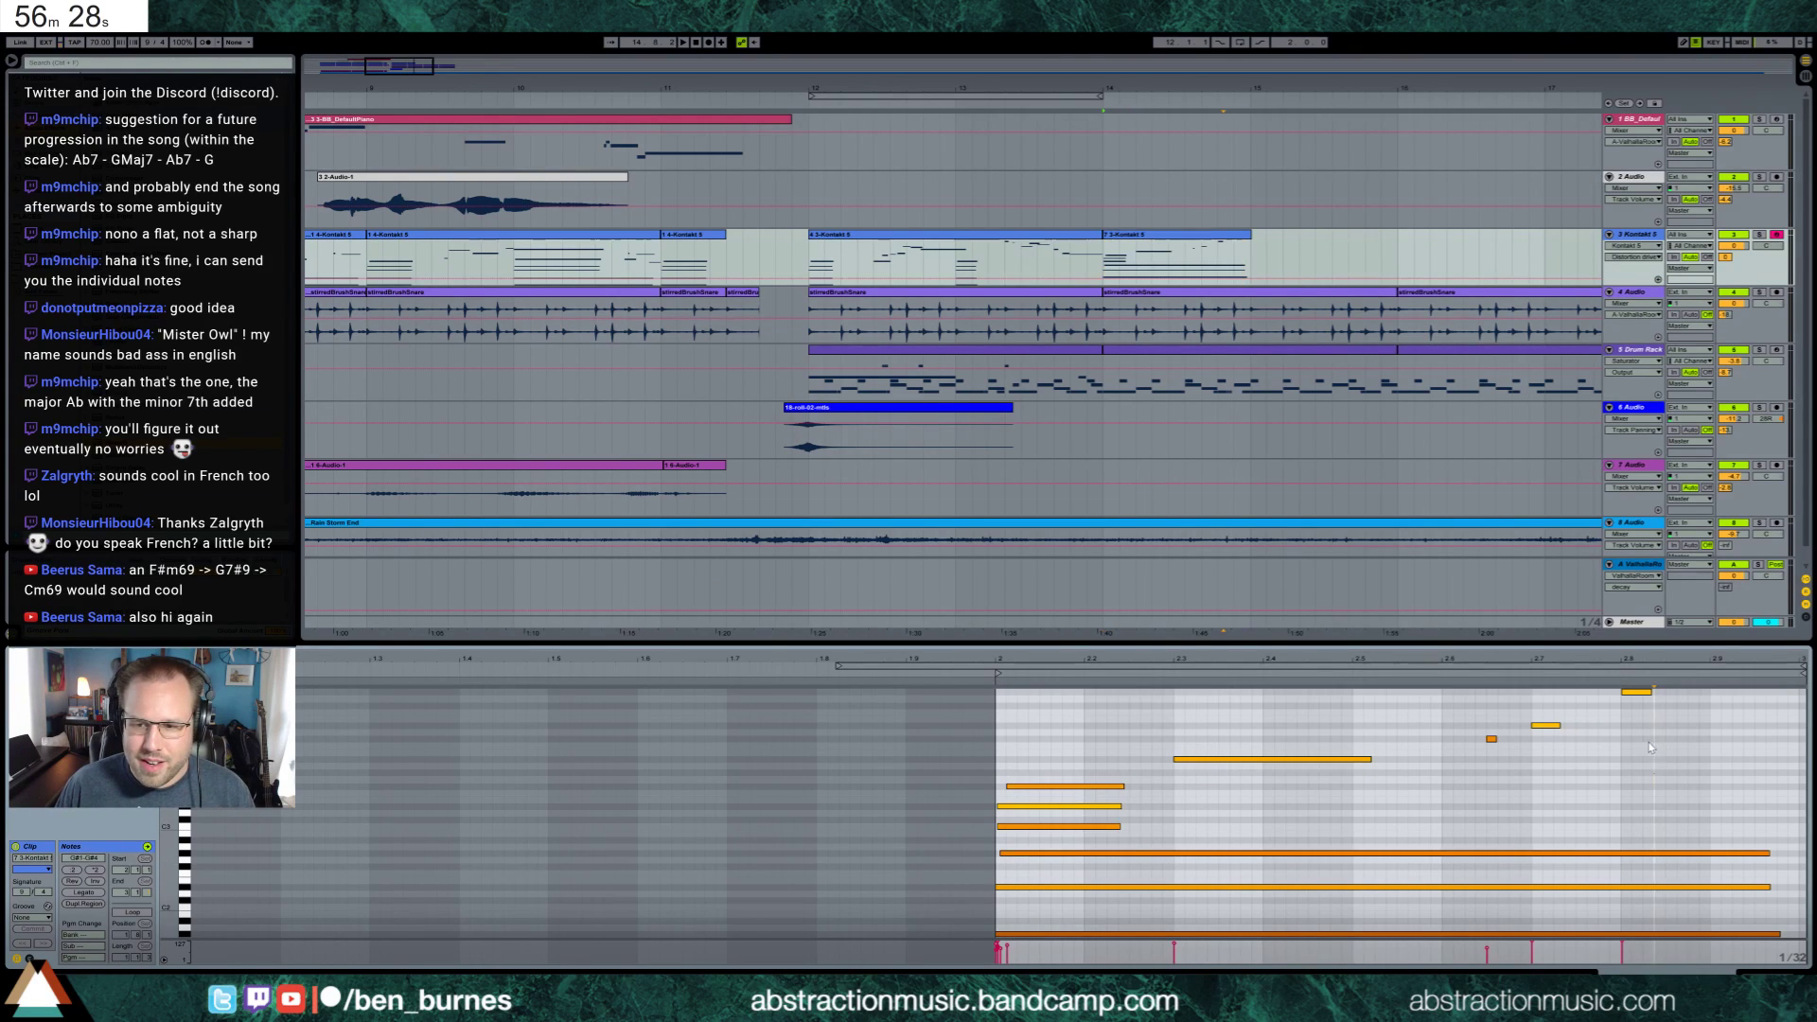
drag(1708, 678, 1007, 831)
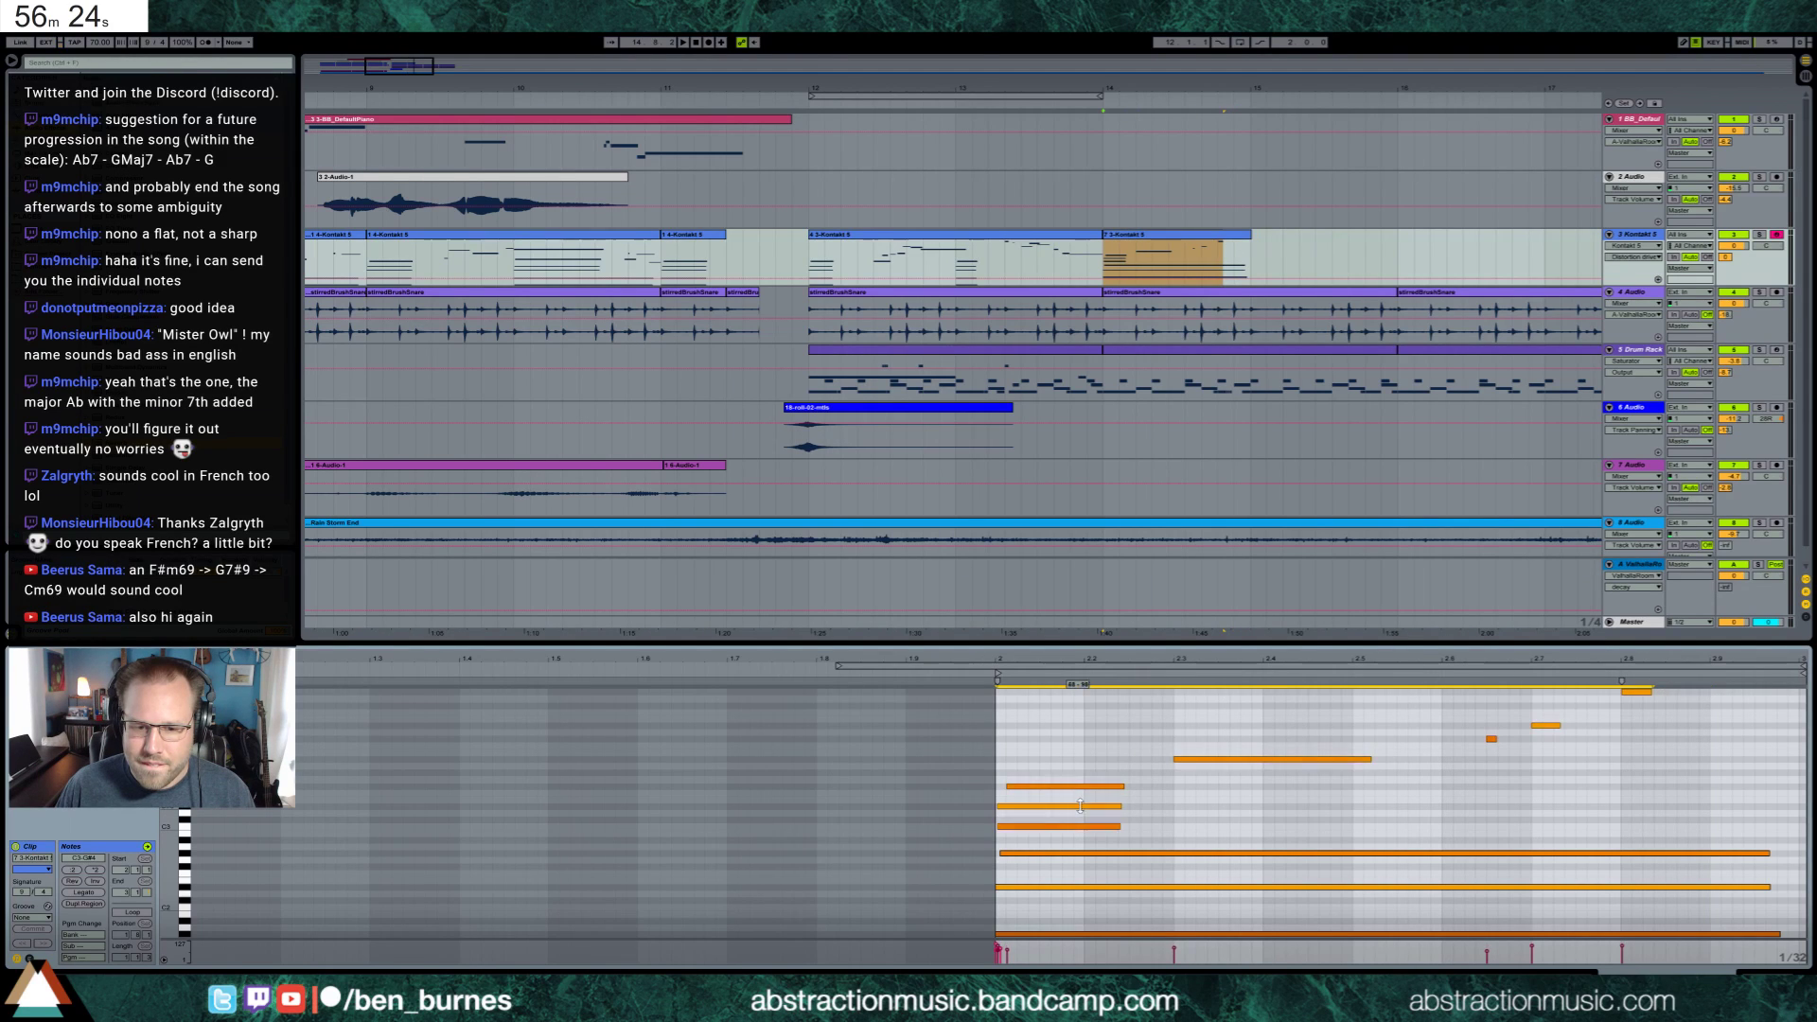
key(space)
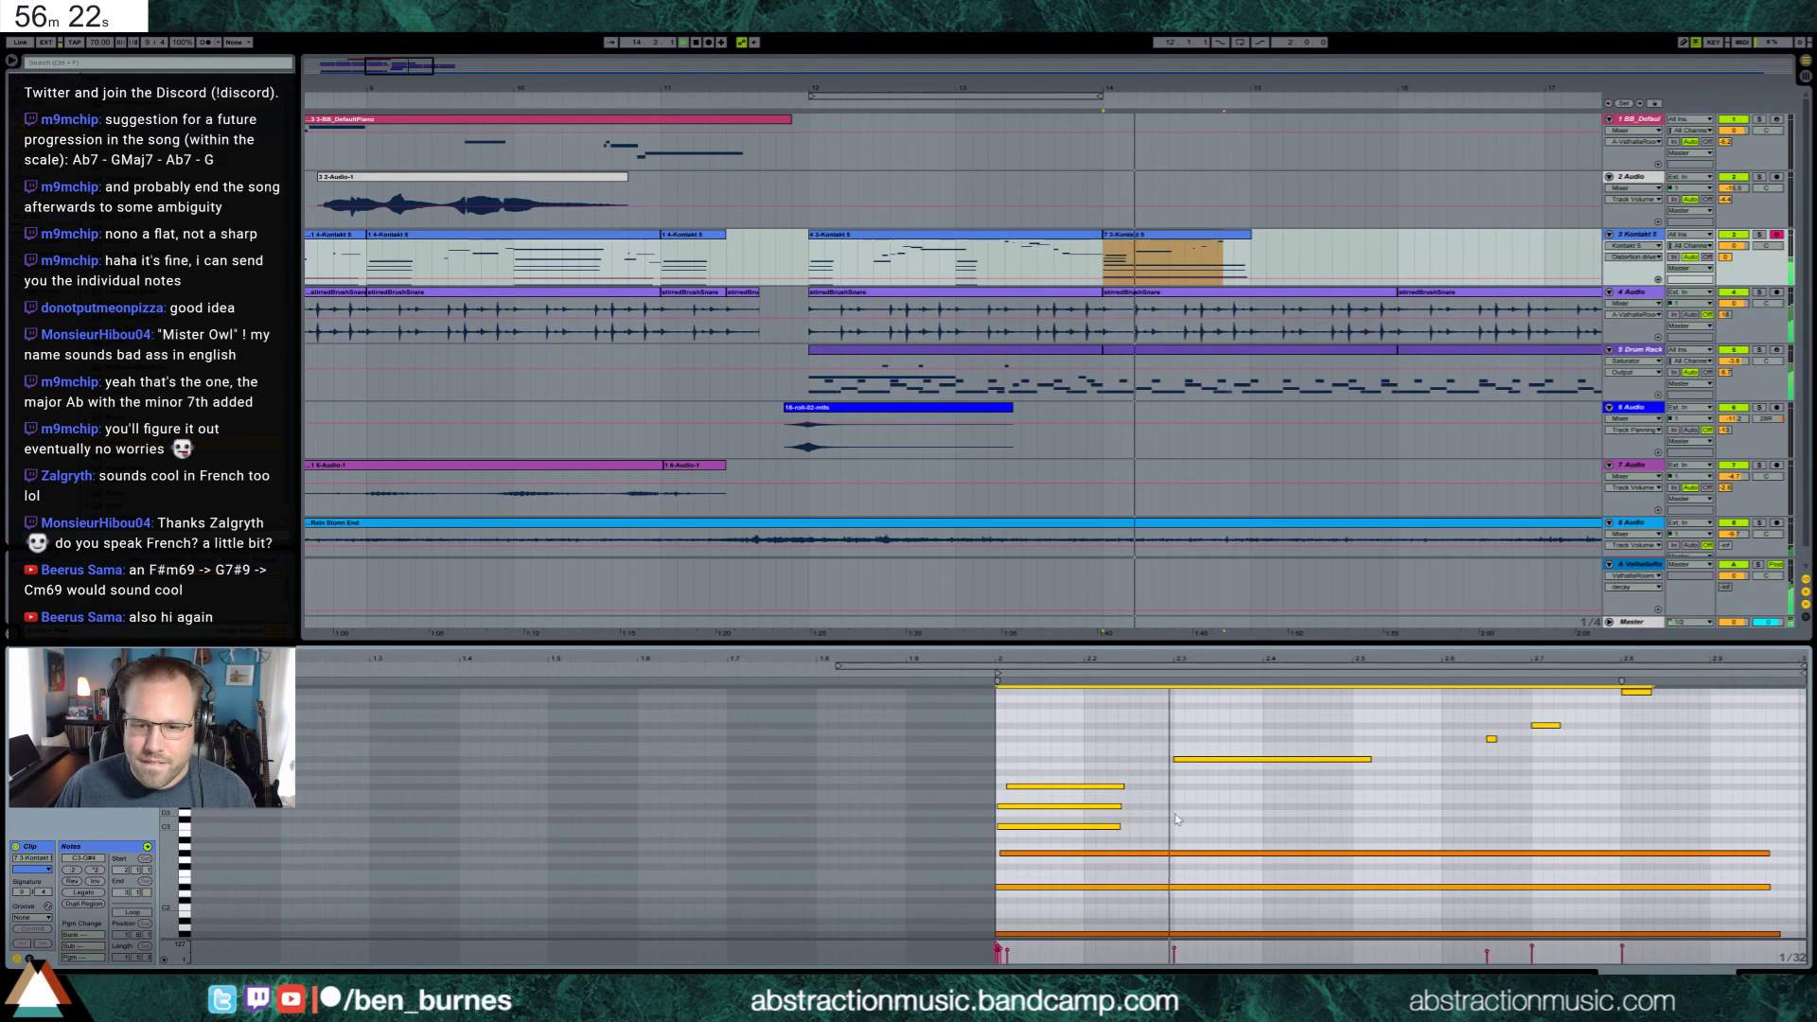
Shorten the three low sustained chord notes to end around beat 2.4
drag(1285, 818, 1317, 934)
key(shift+Left)
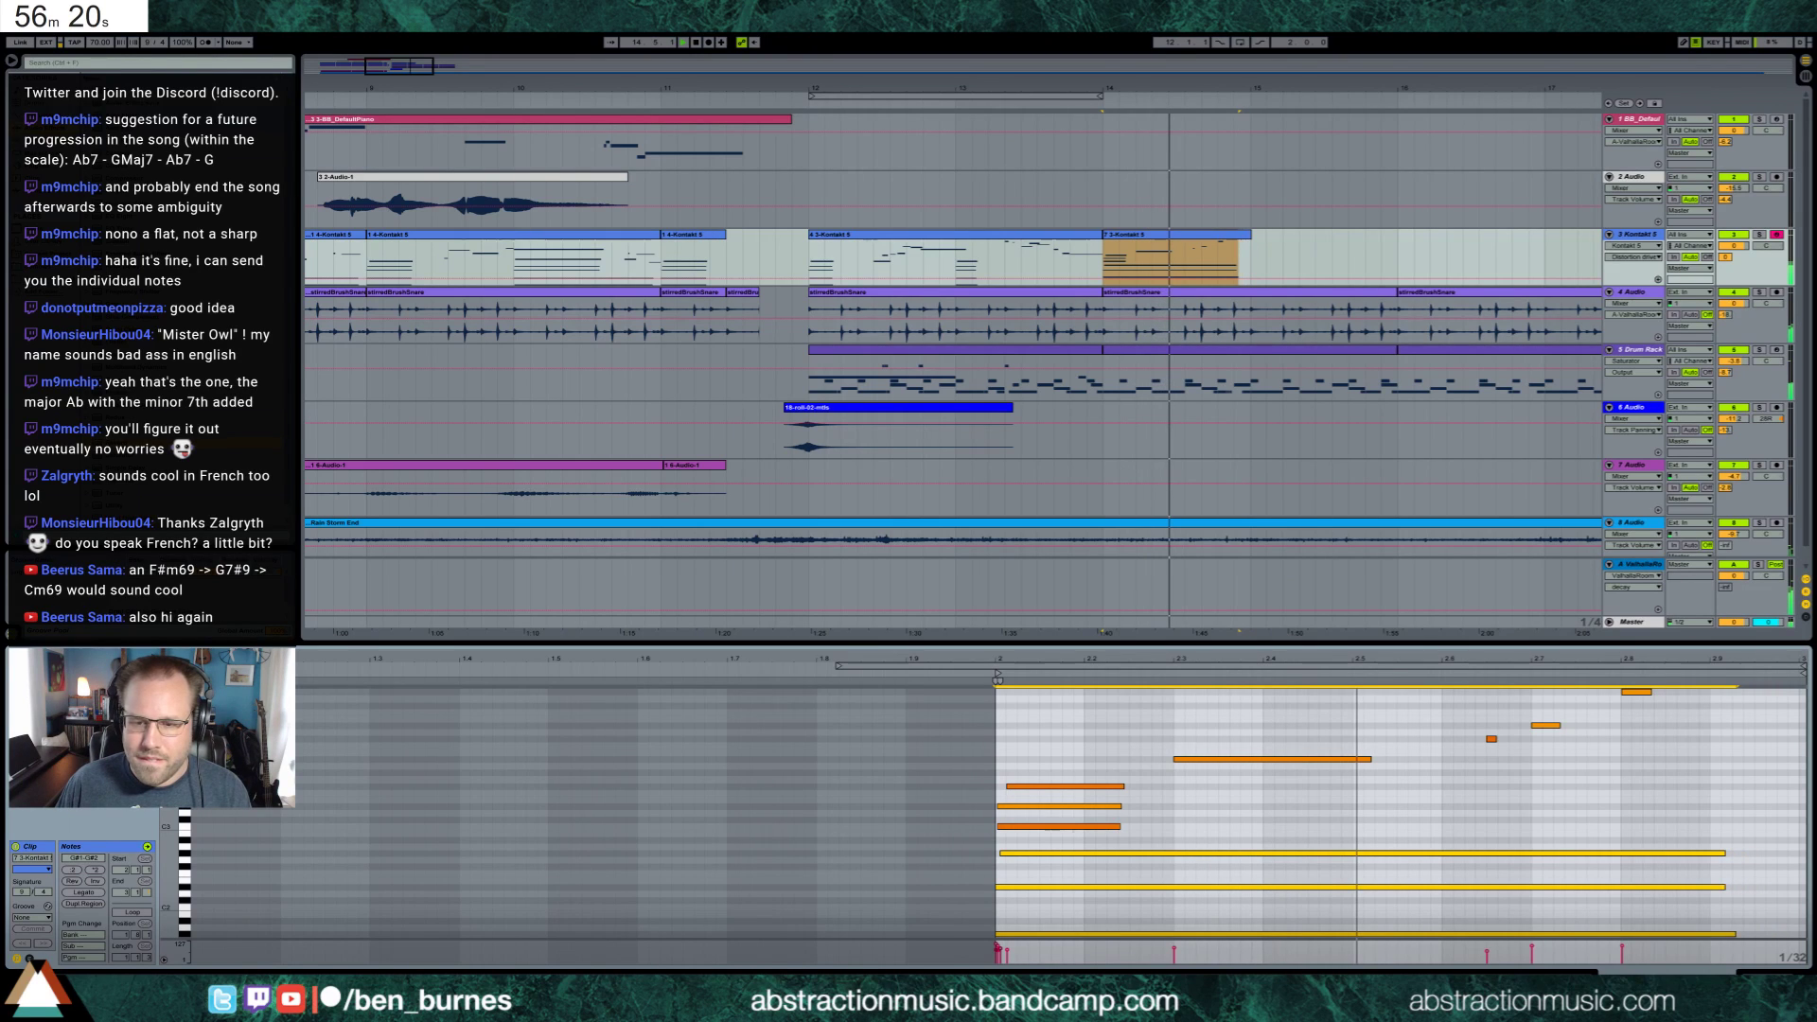
drag(1758, 853, 1265, 862)
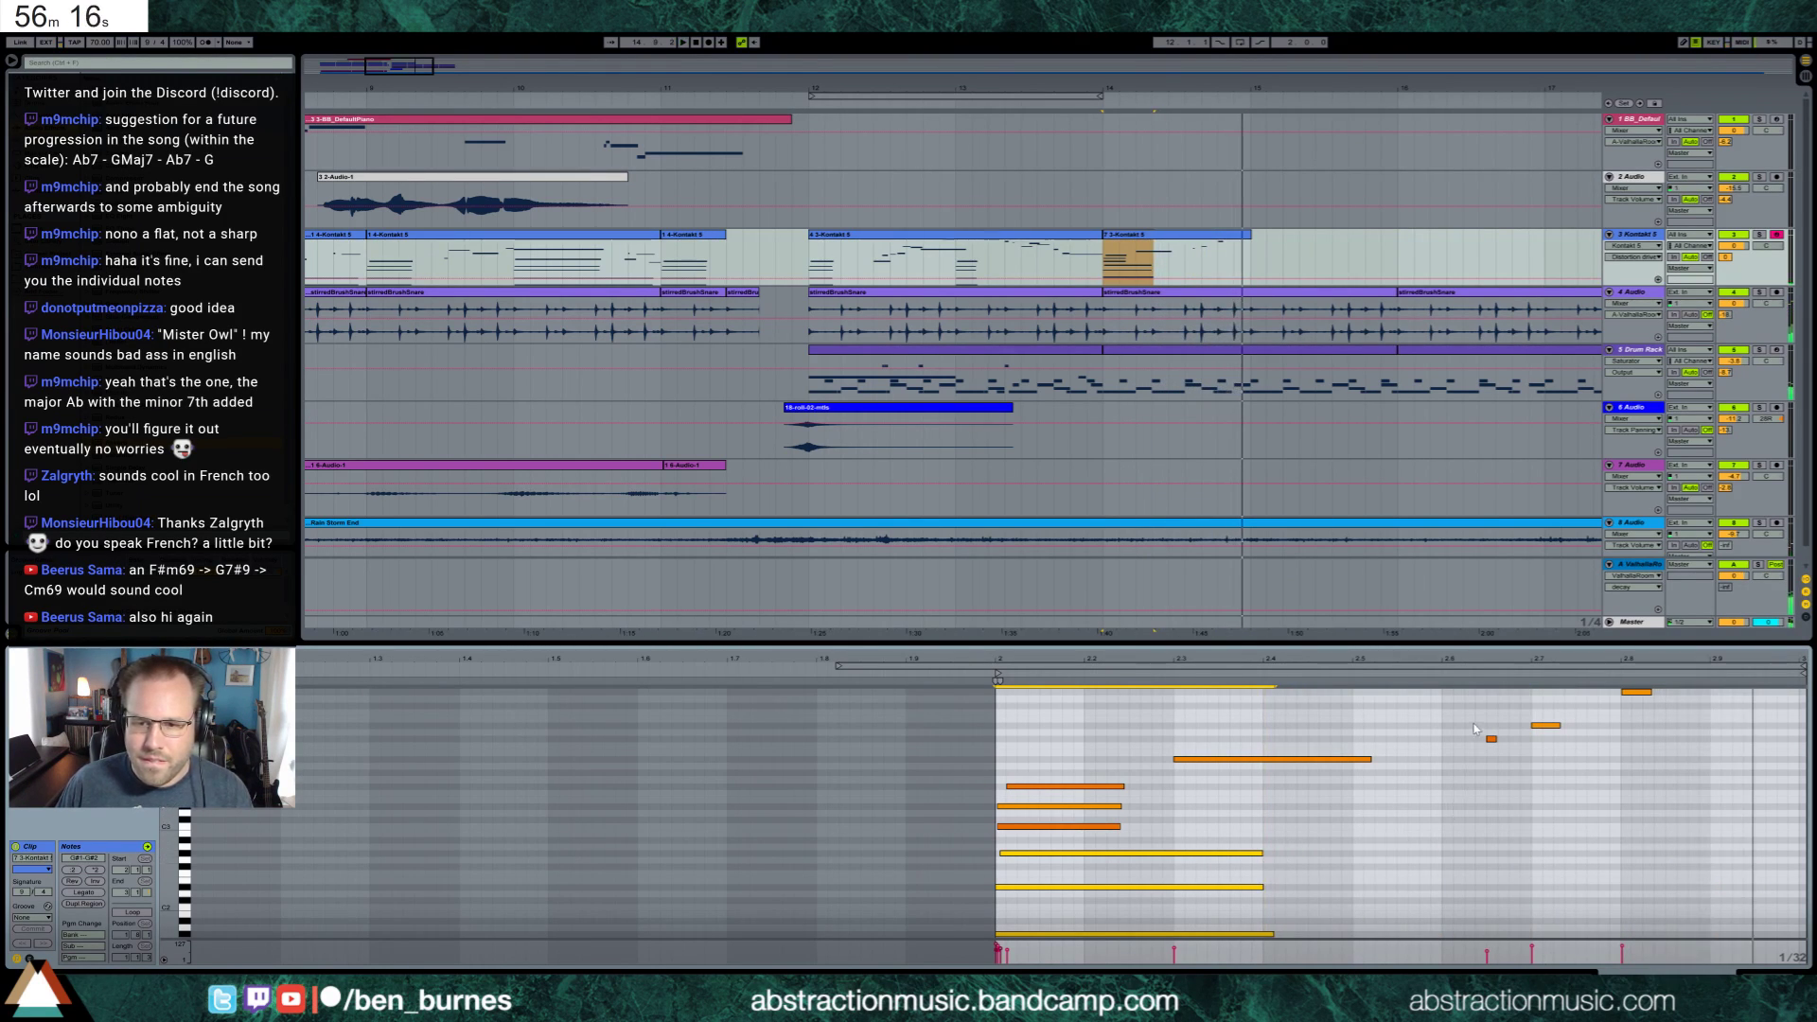
Lengthen the two short melody notes on either side of beat 2.7
click(1491, 738)
click(1484, 685)
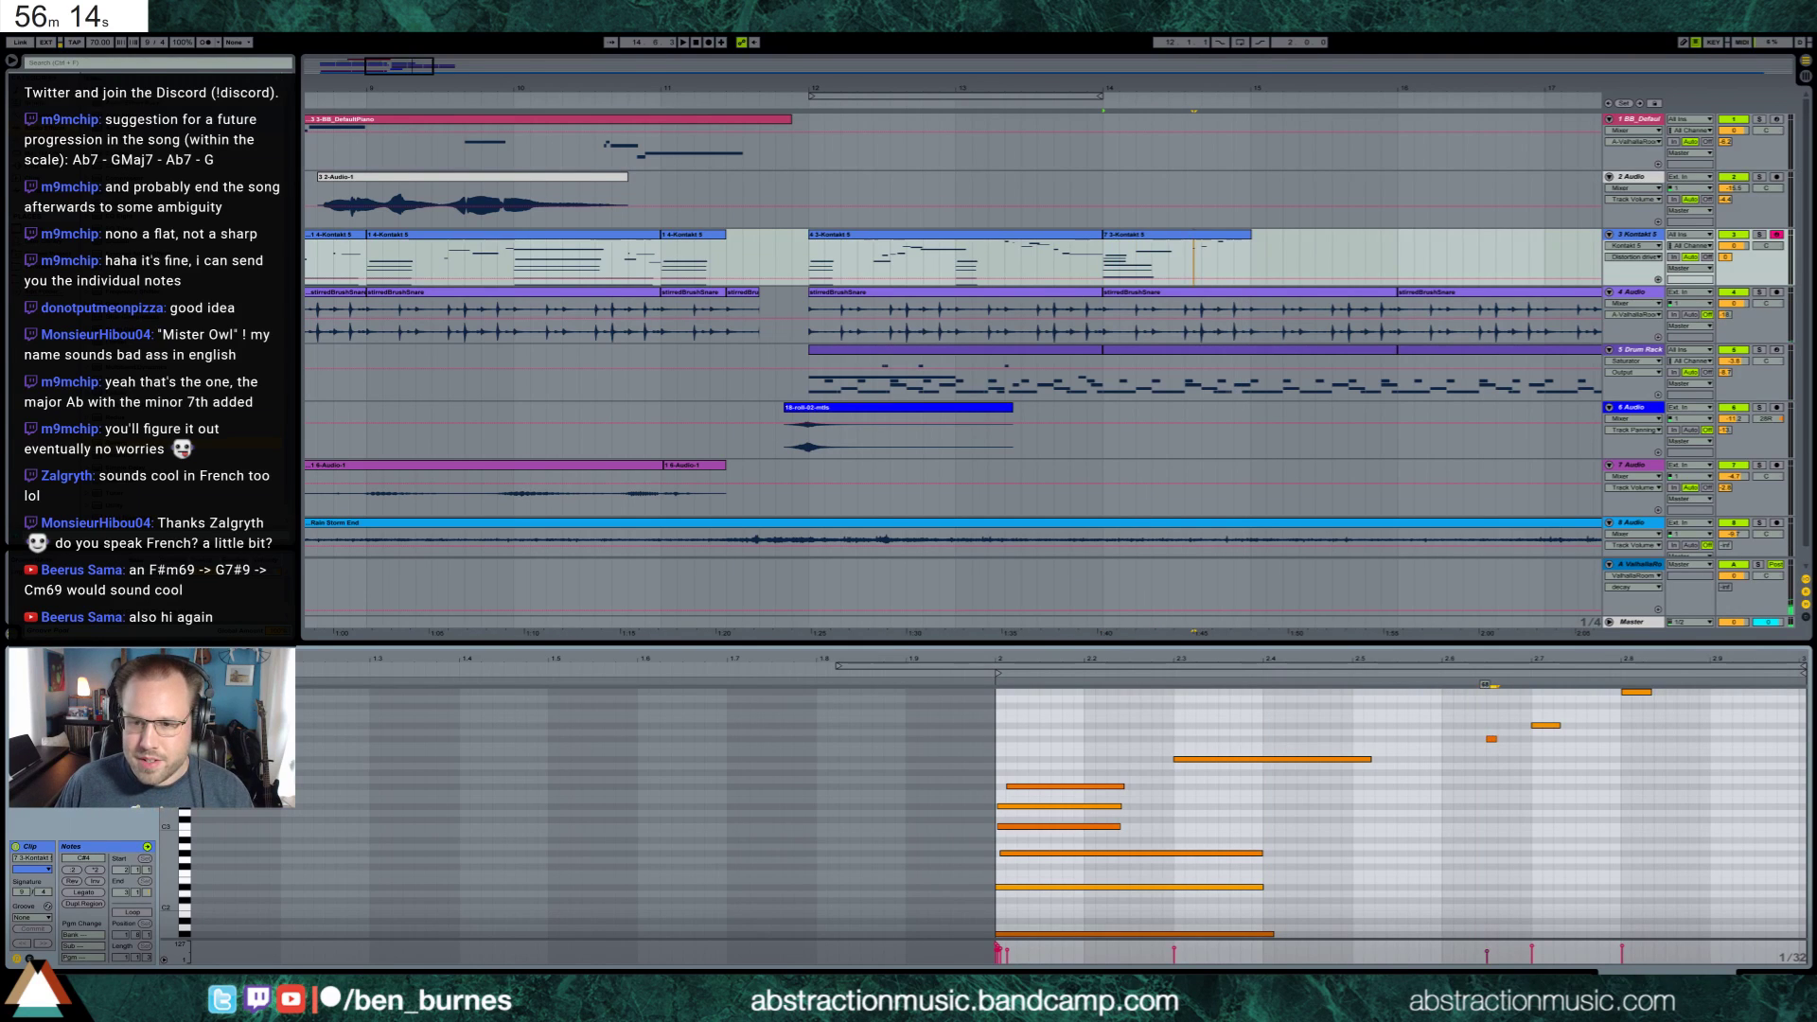
drag(1482, 782, 1582, 726)
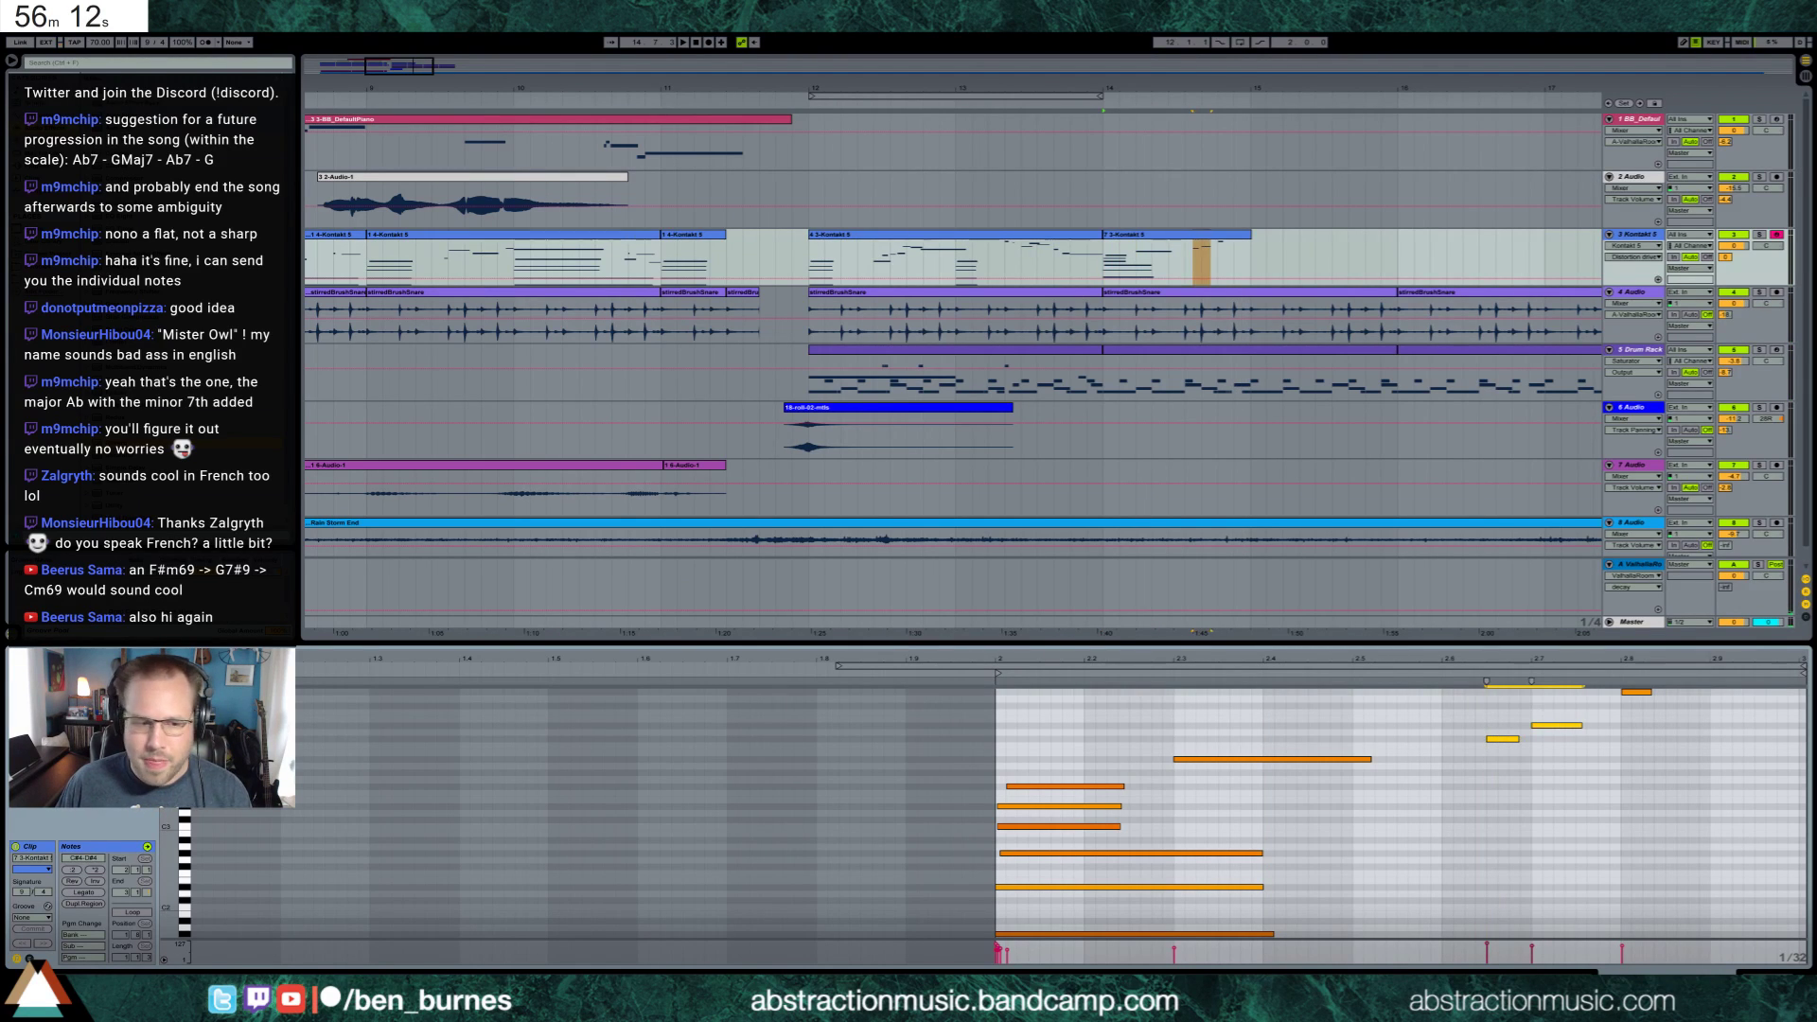
Examine the hold pedal controller envelope of the new clip and return to its notes
click(29, 958)
click(180, 869)
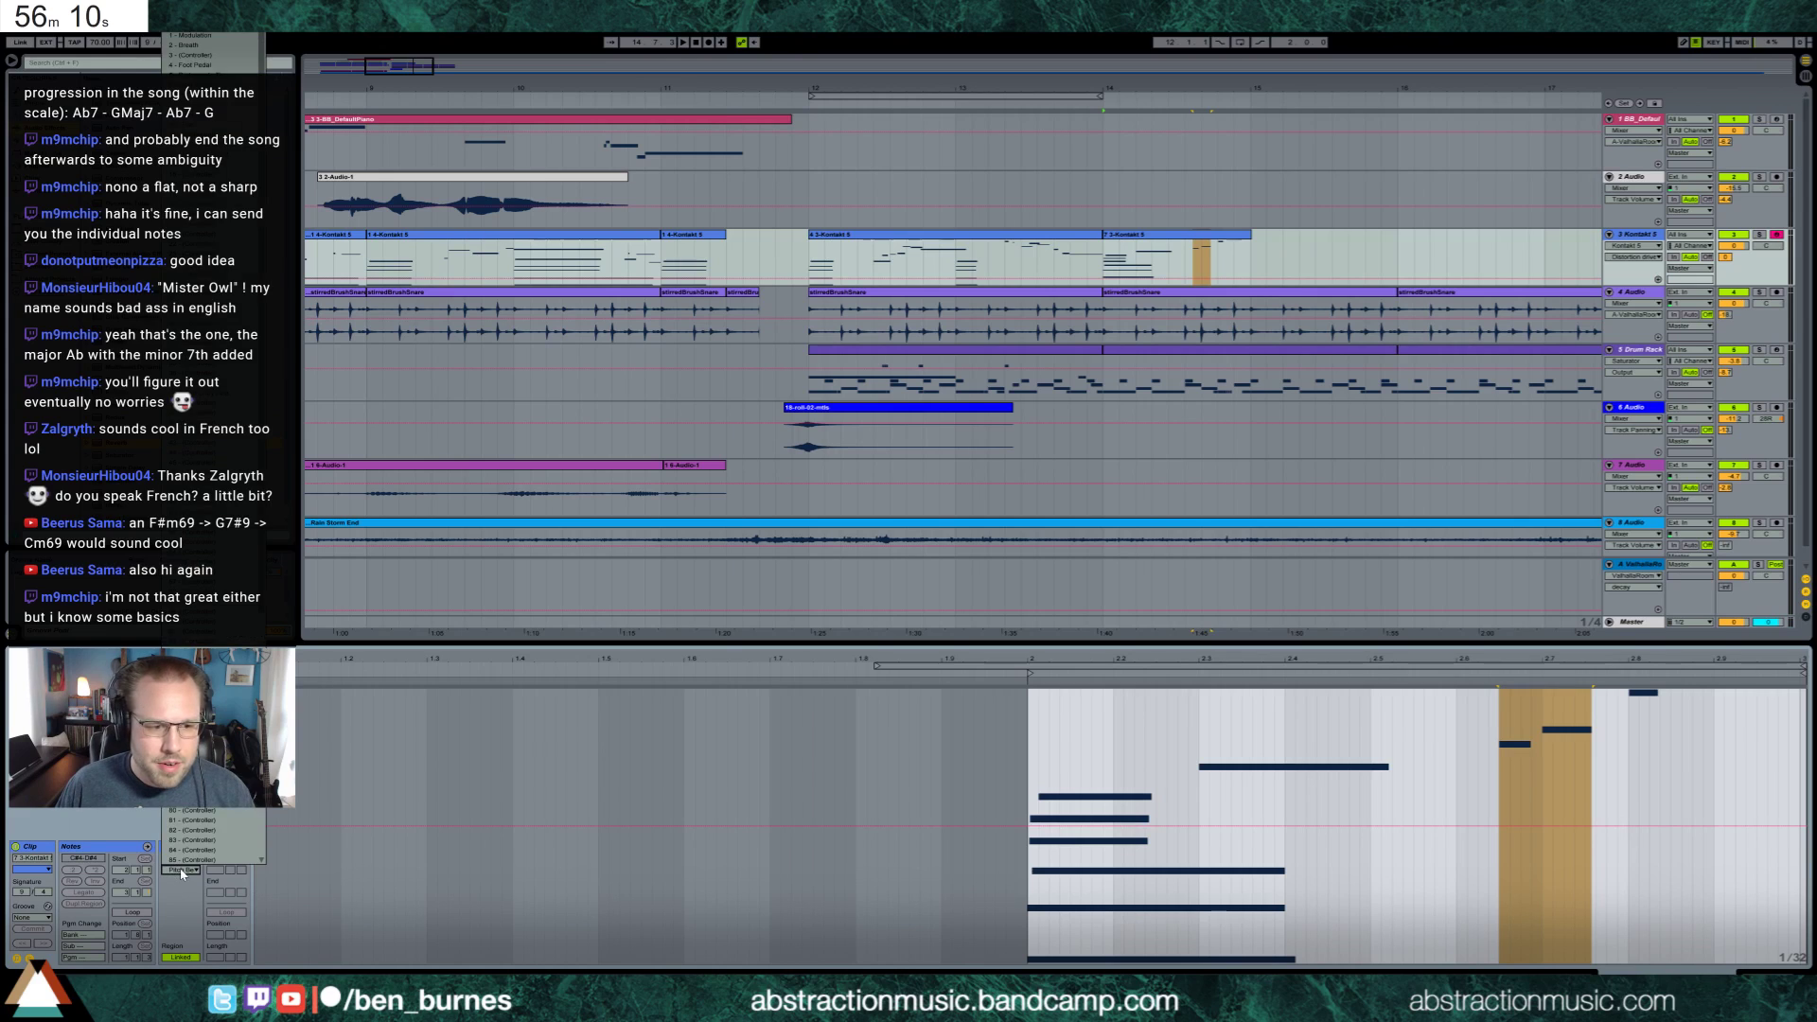
click(193, 651)
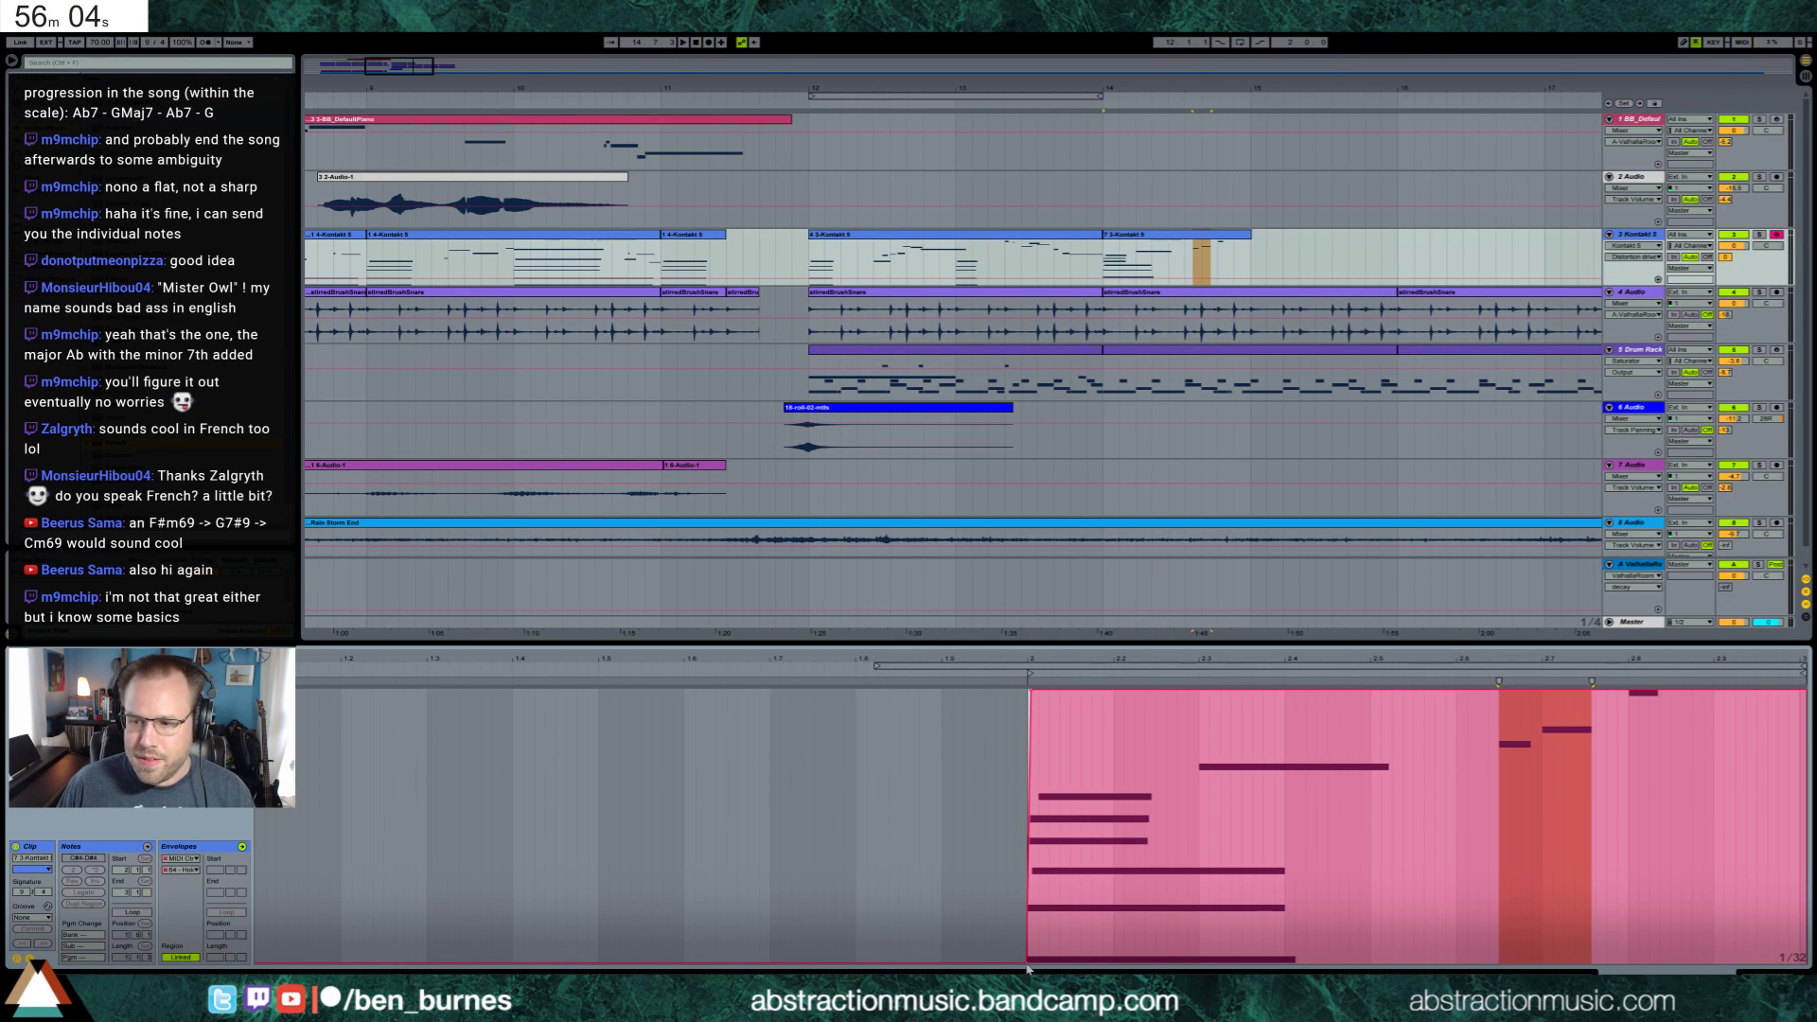
click(28, 958)
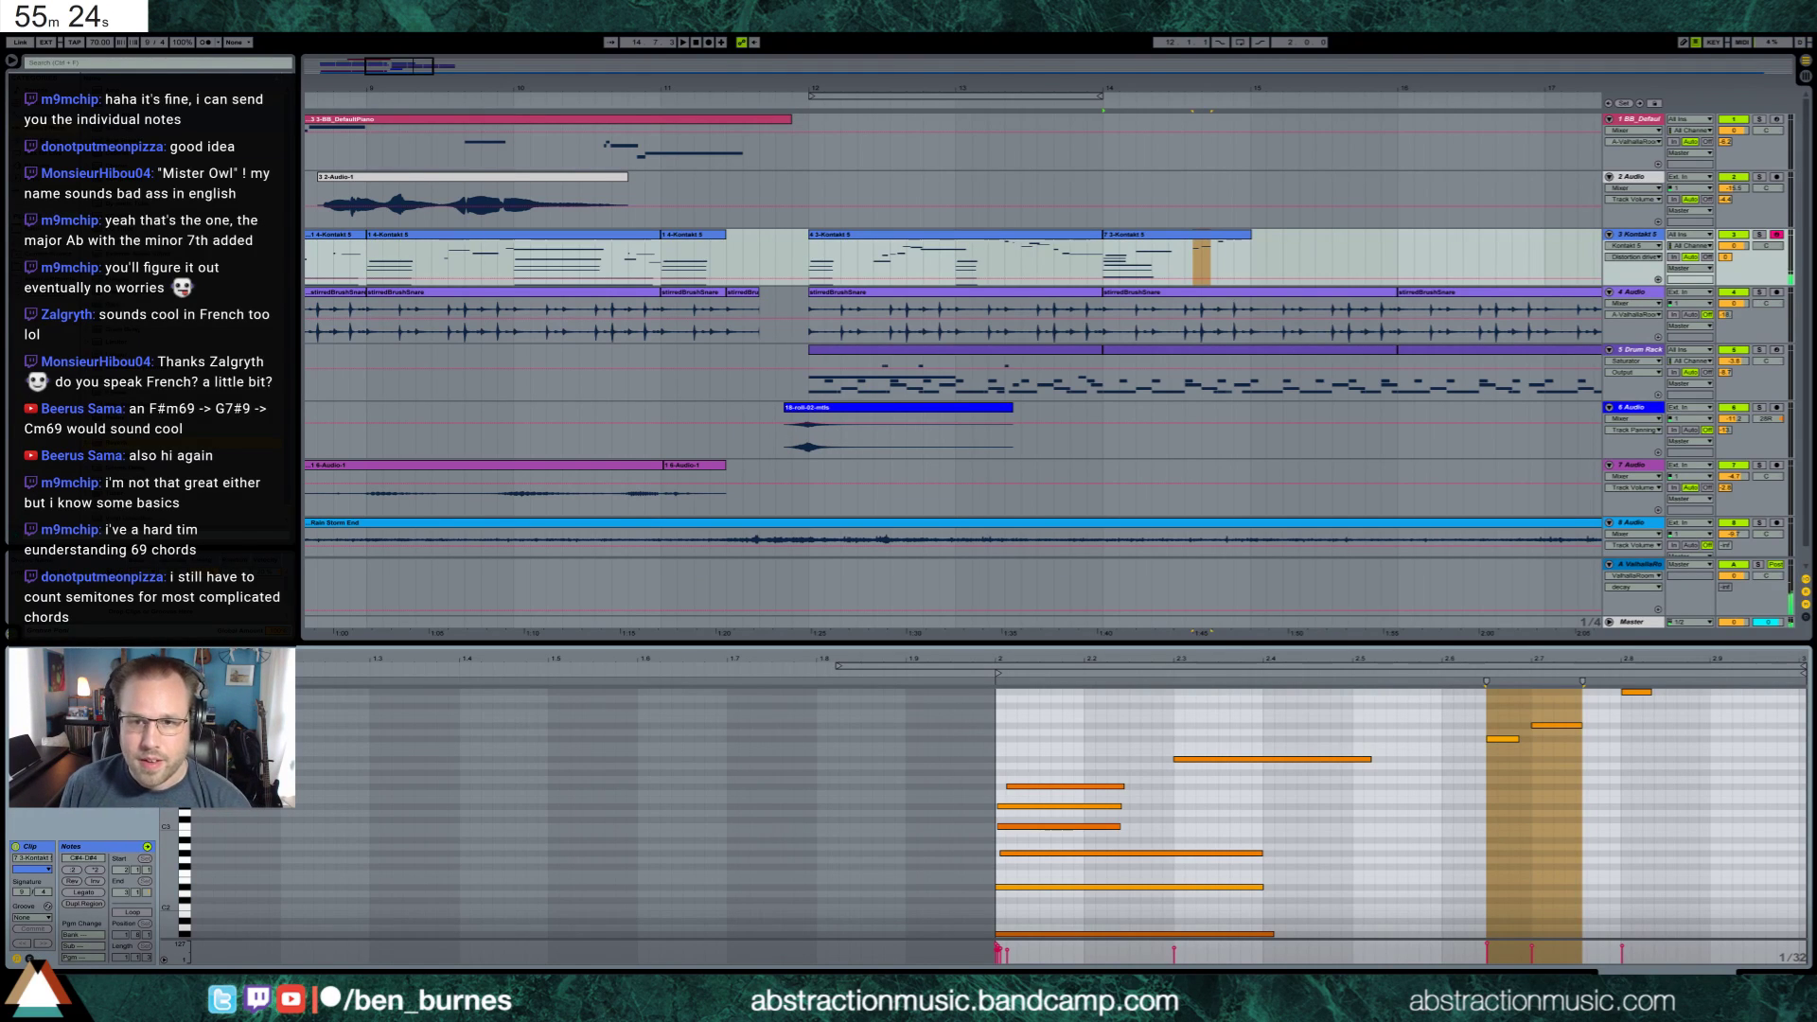
Record another Kontakt 5 take from just before bar 15 to bar 16
click(1249, 263)
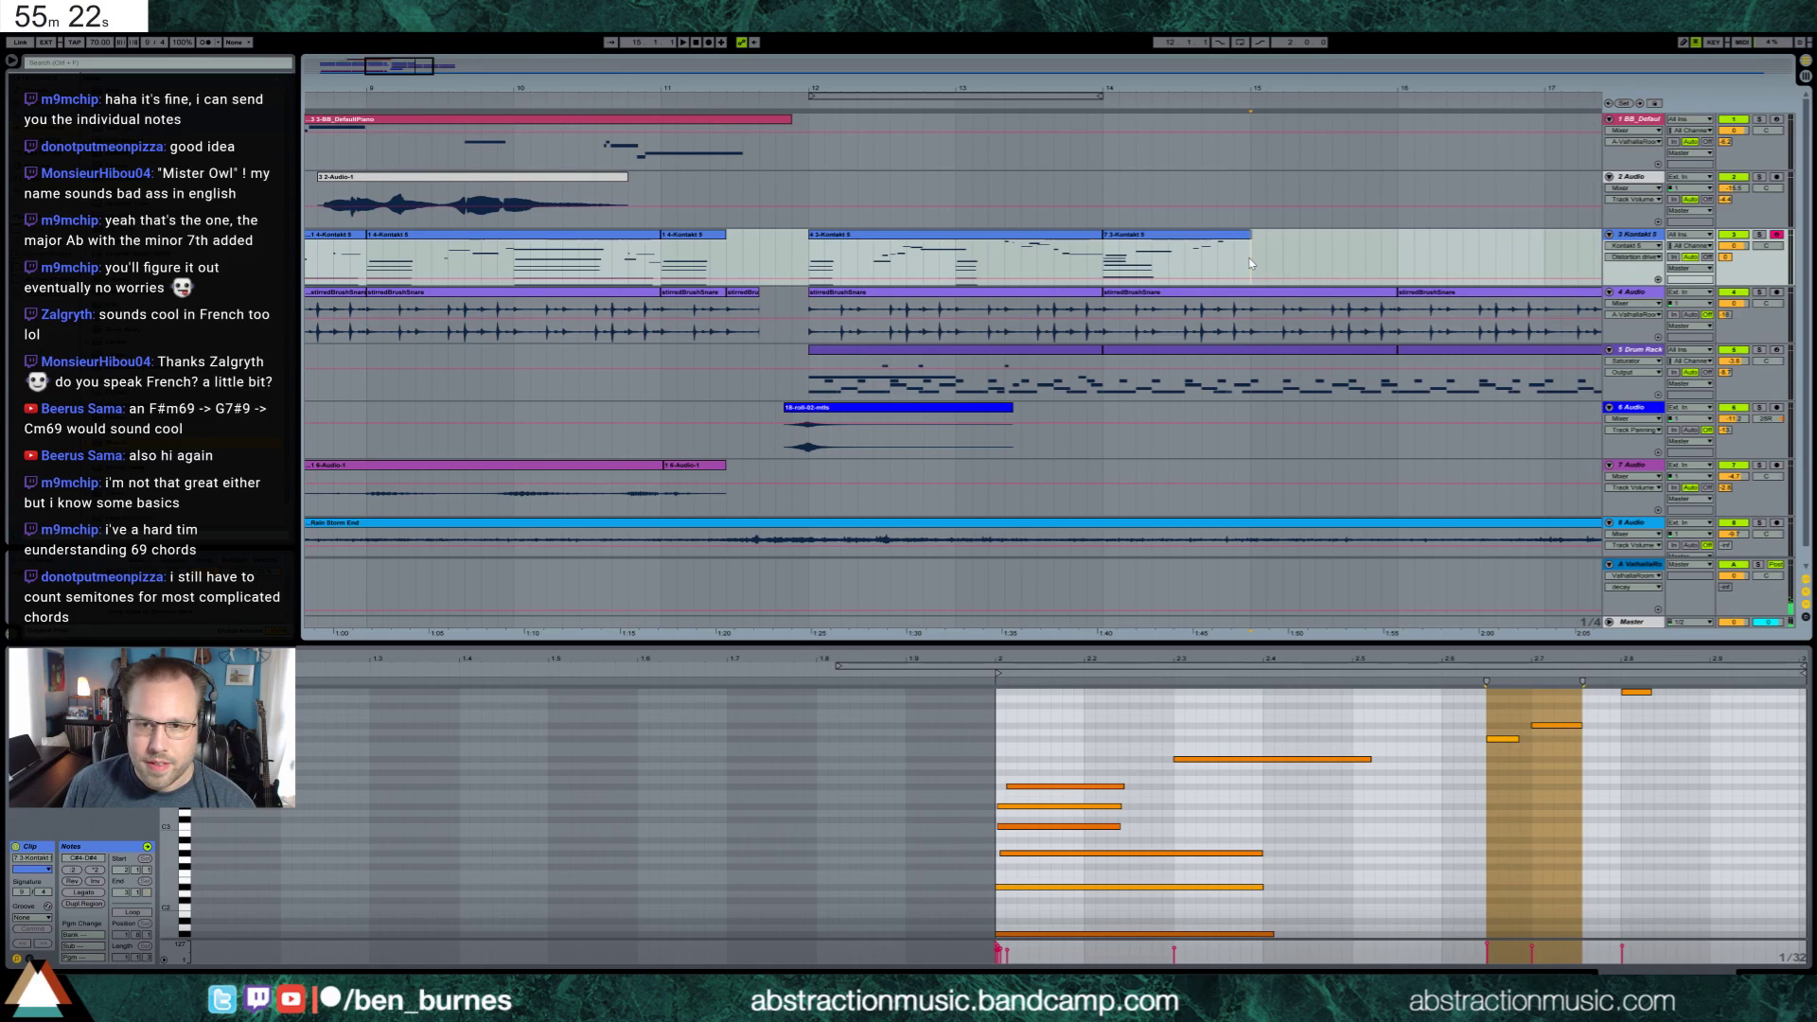
click(1234, 263)
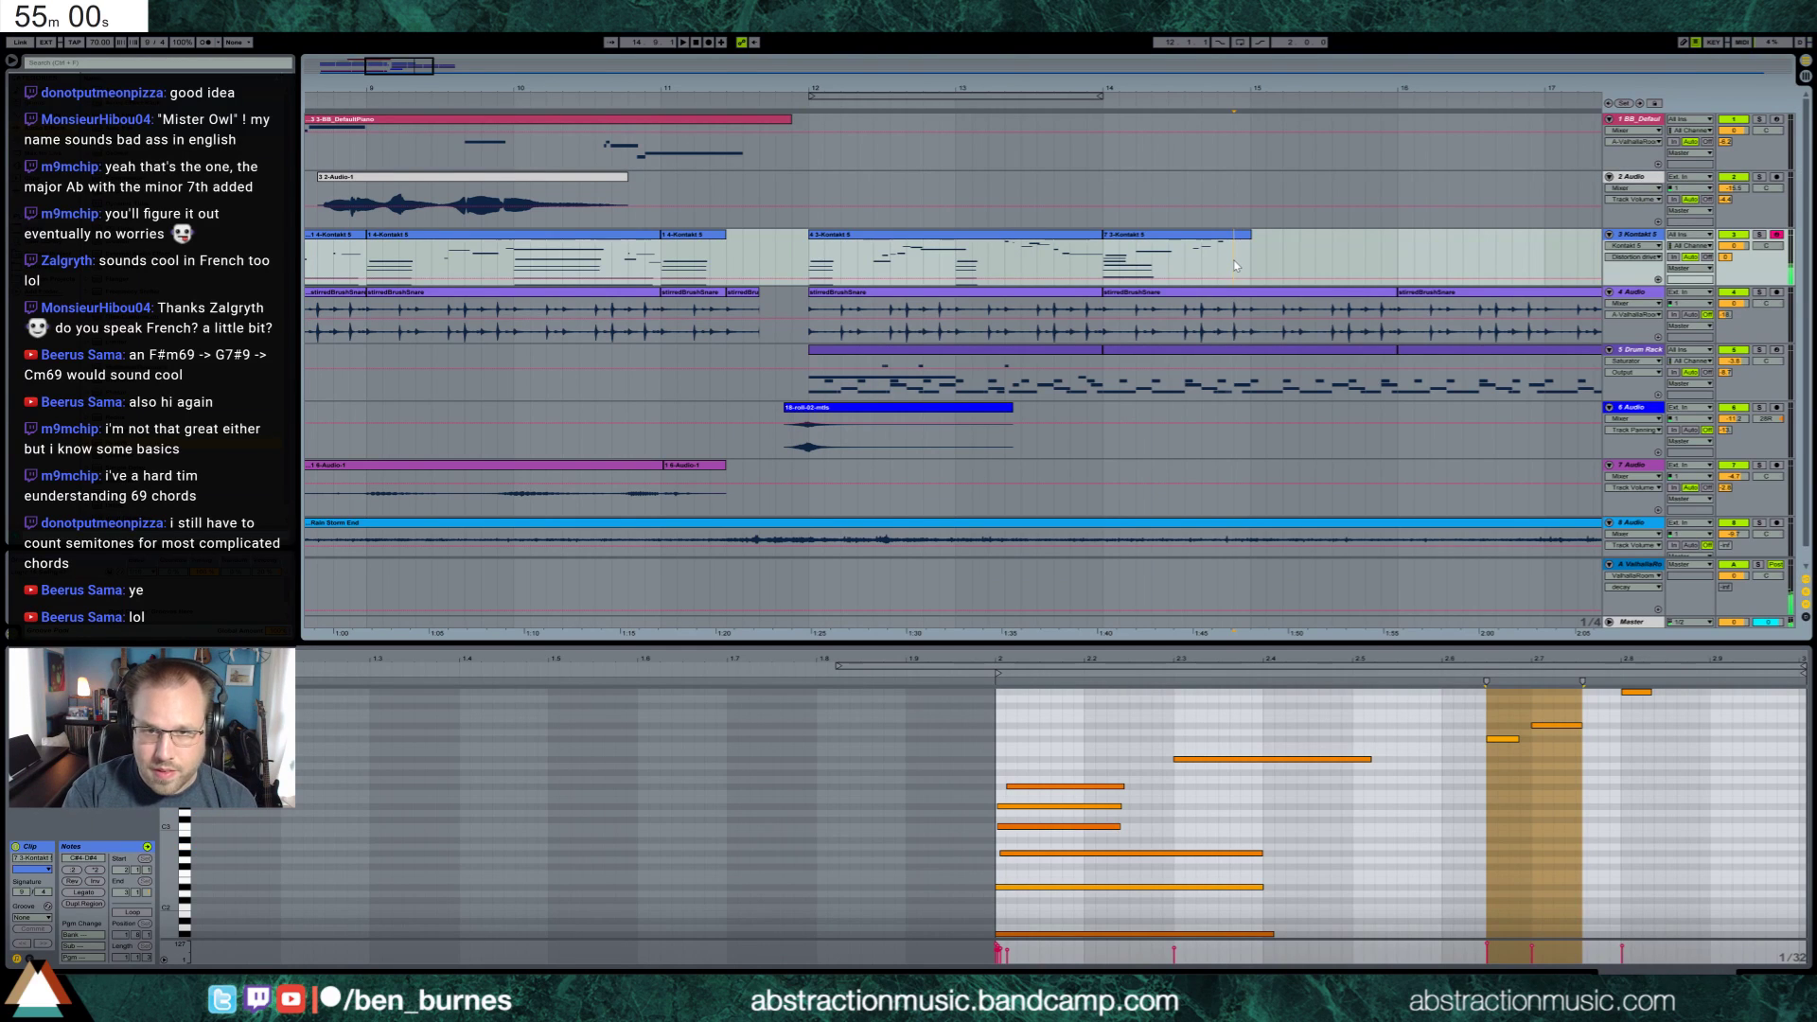
key(space)
key(F9)
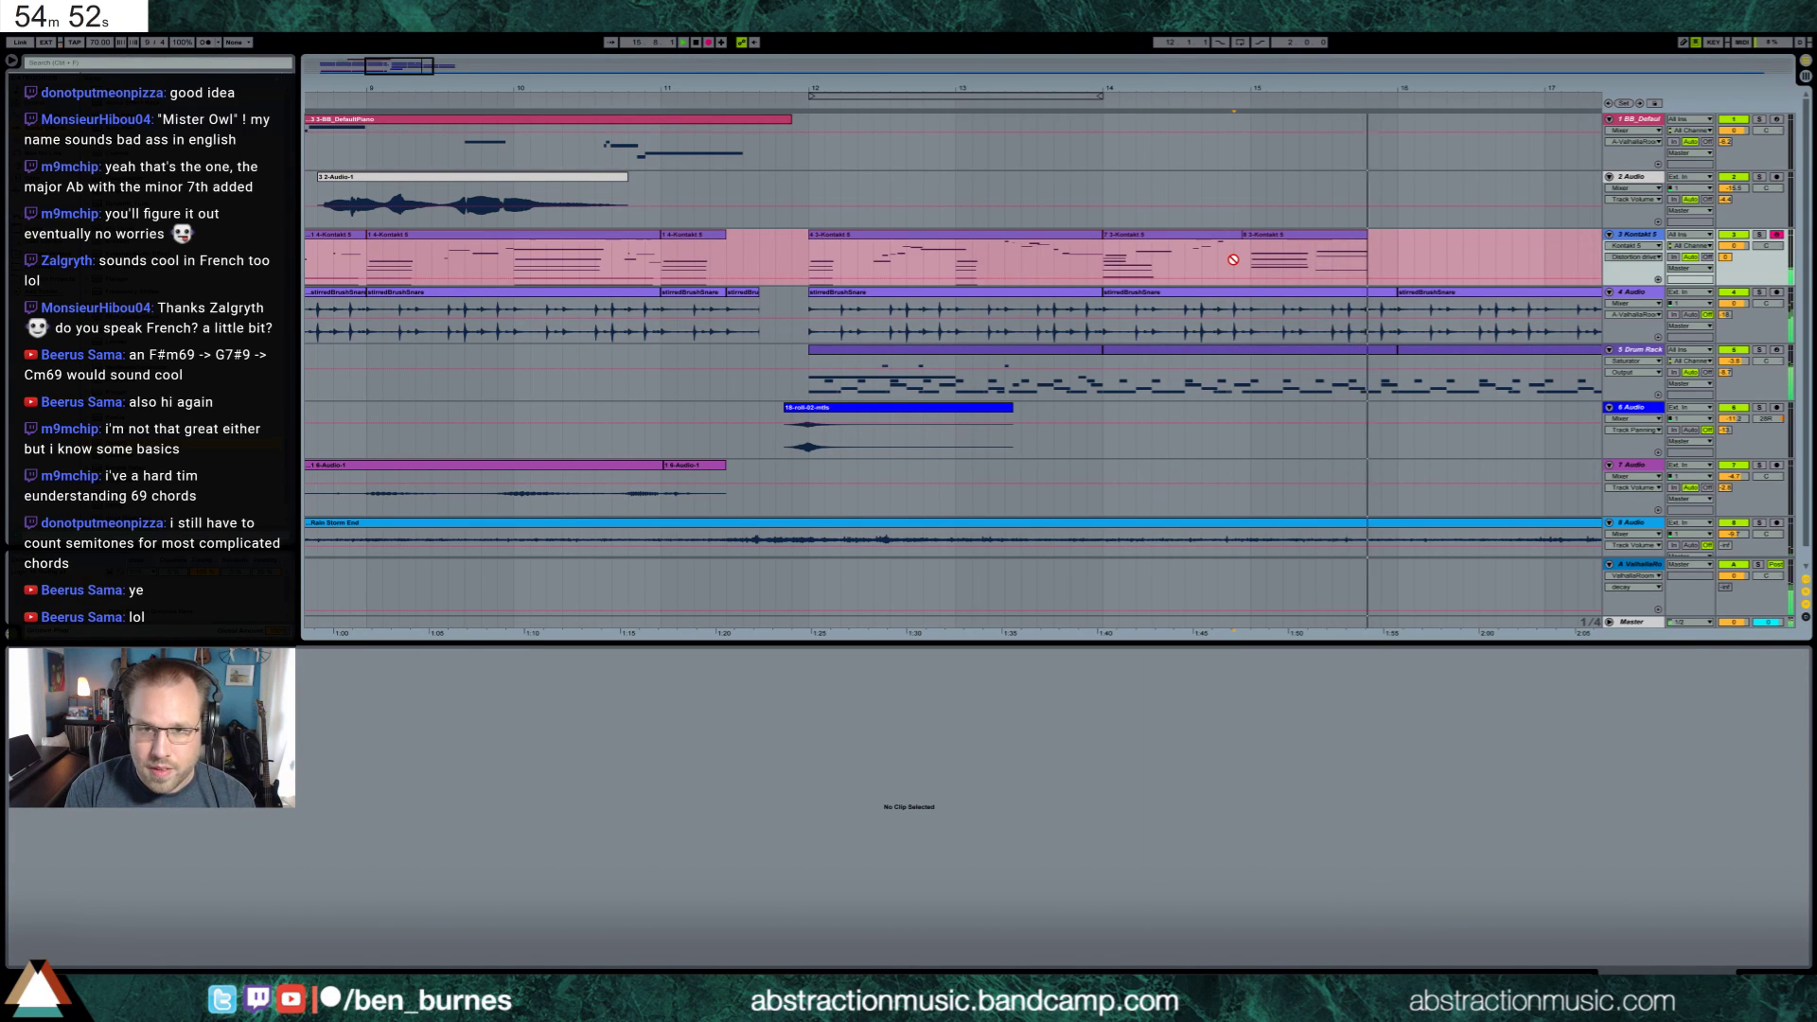
key(space)
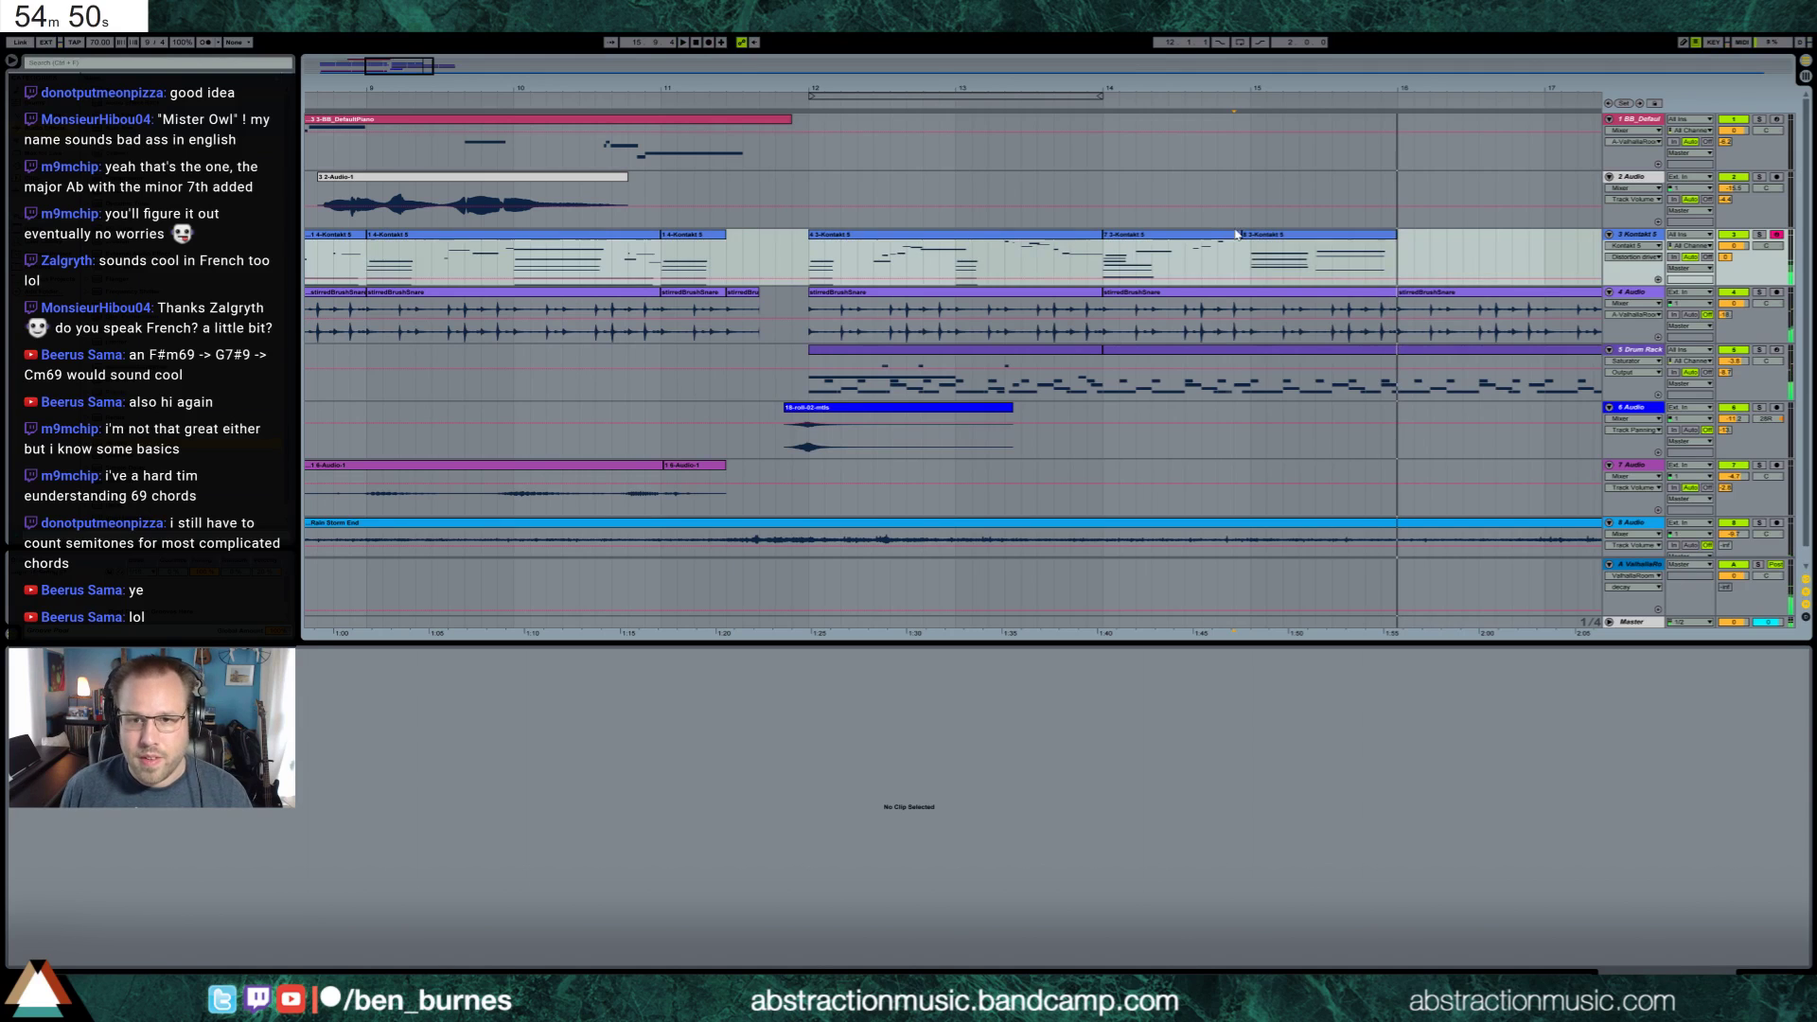
Open the notes of the new Kontakt 5 clip at bar 15 and align the first chord's lowest note, F#2, with beat 2
click(1246, 252)
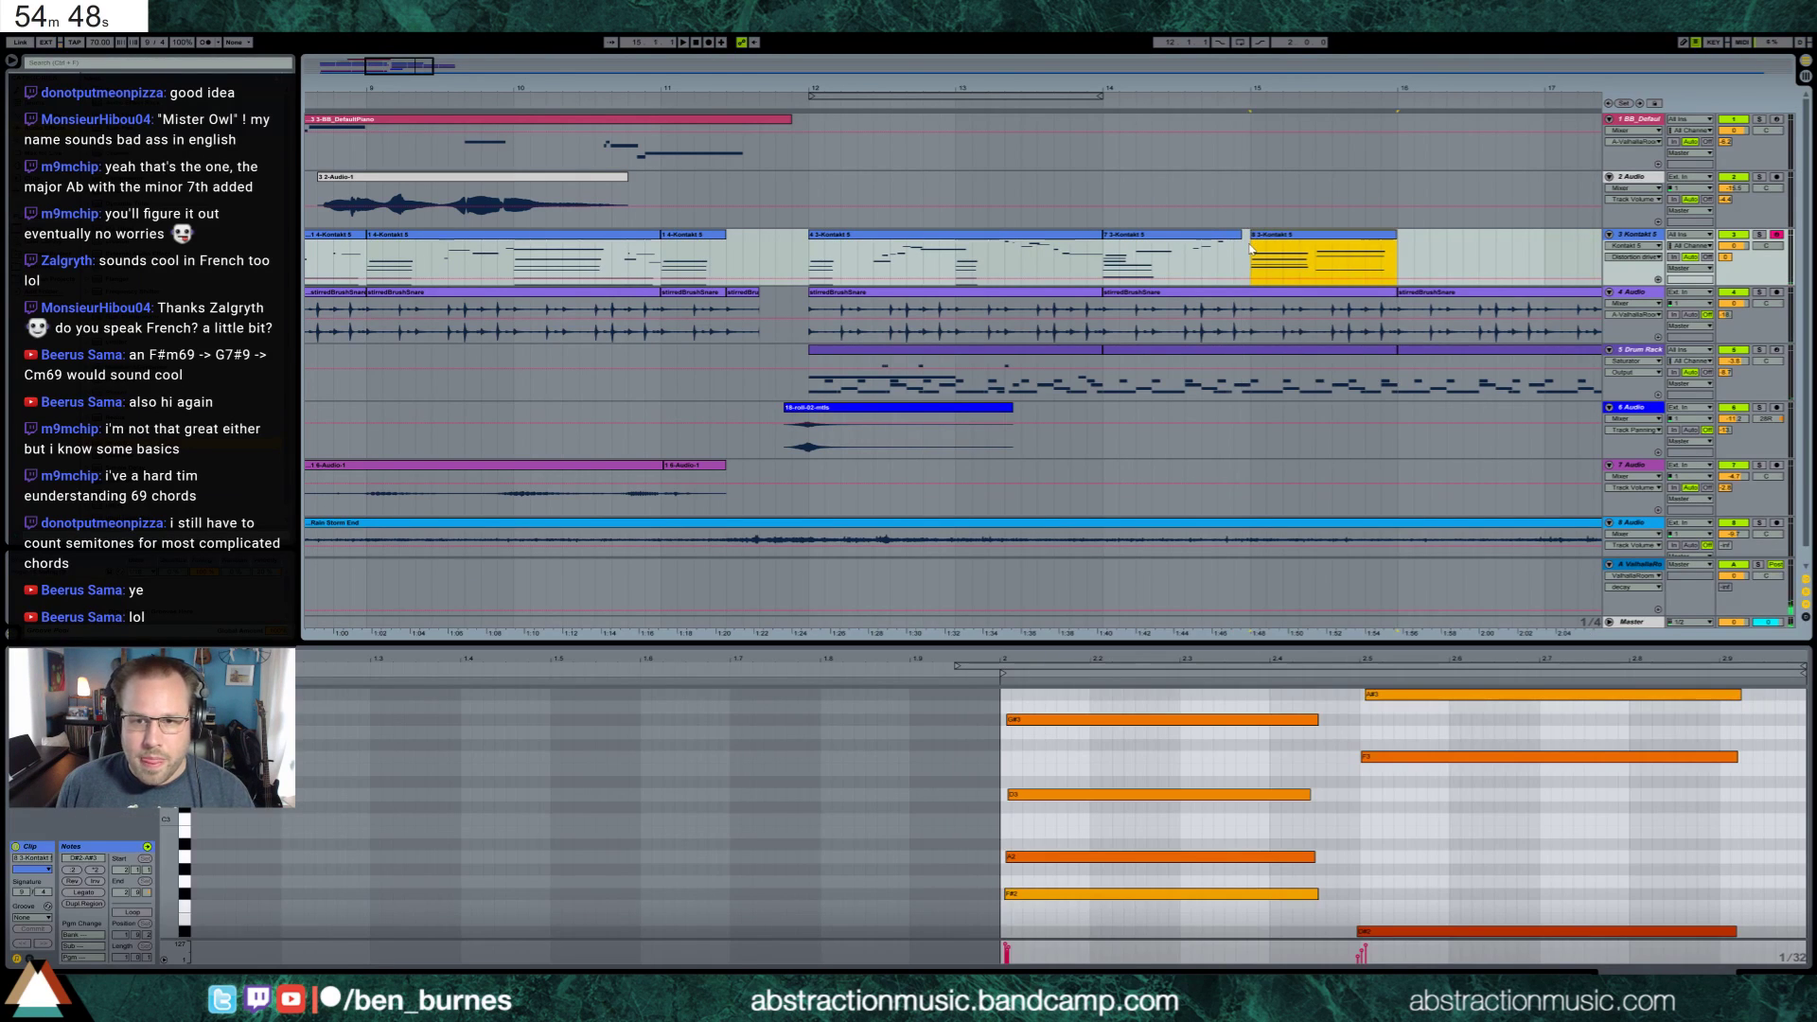
key(space)
key(space)
click(1028, 894)
key(Left)
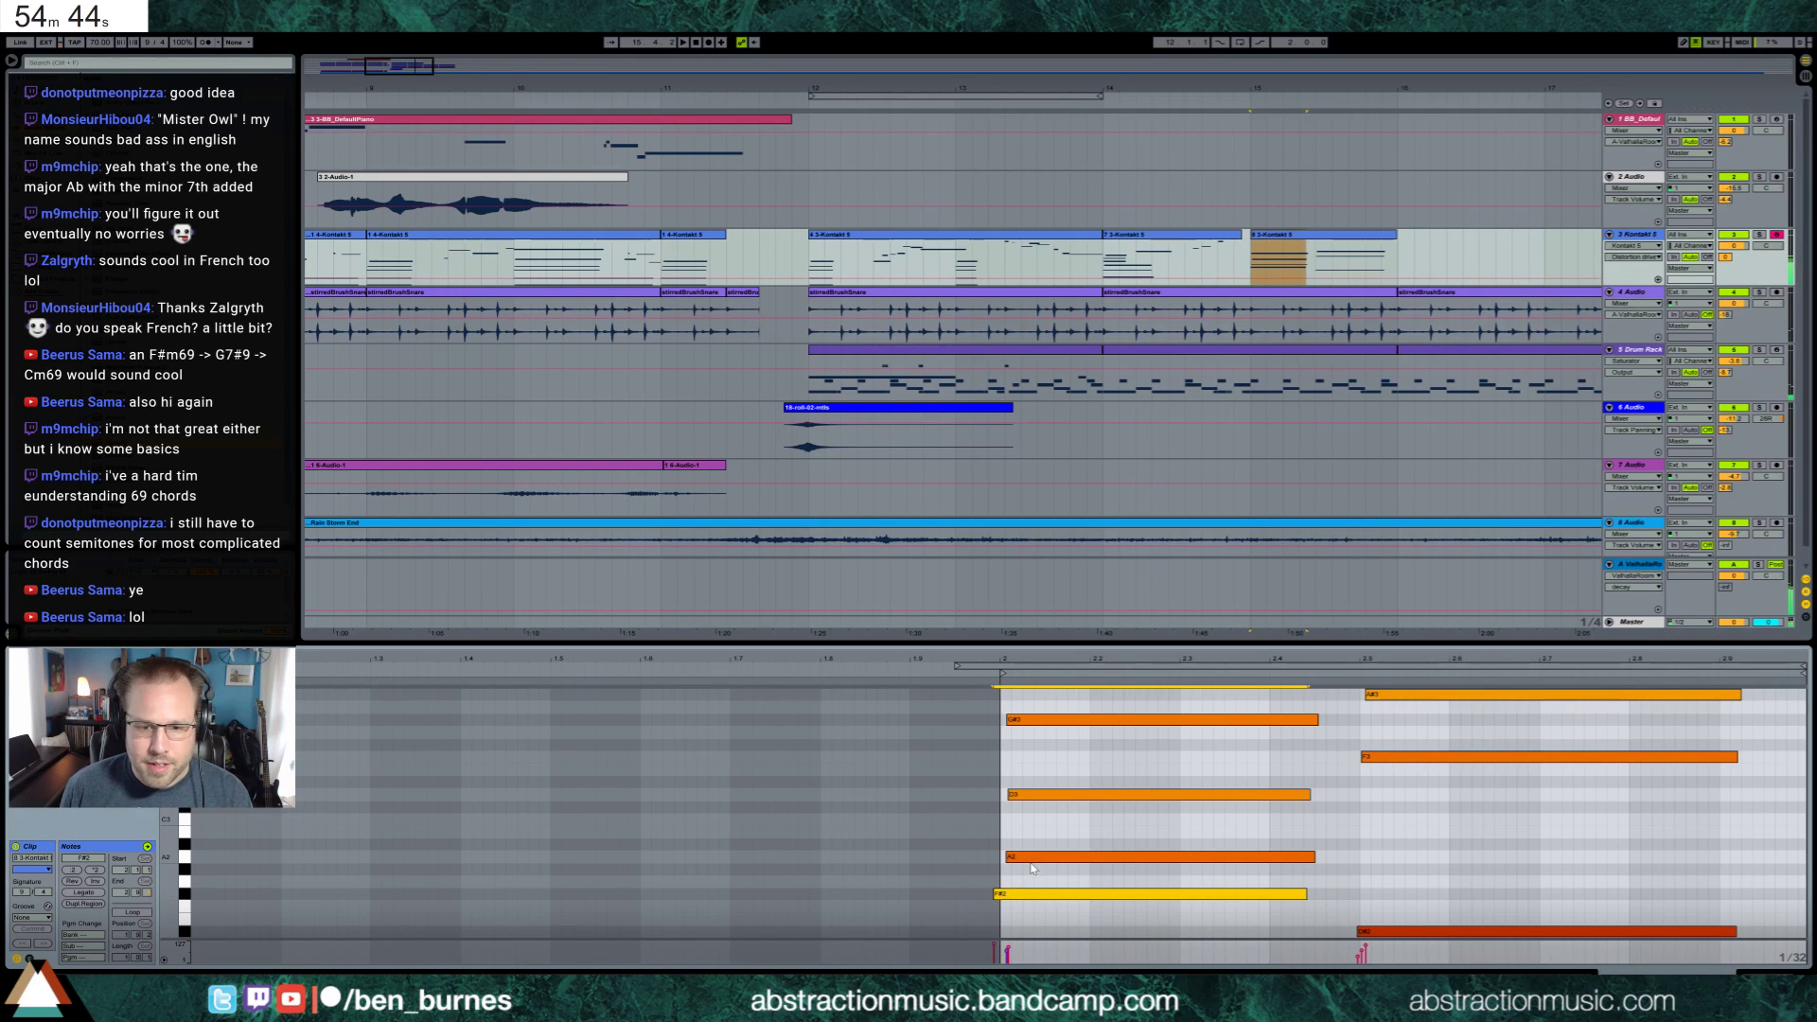
key(Right)
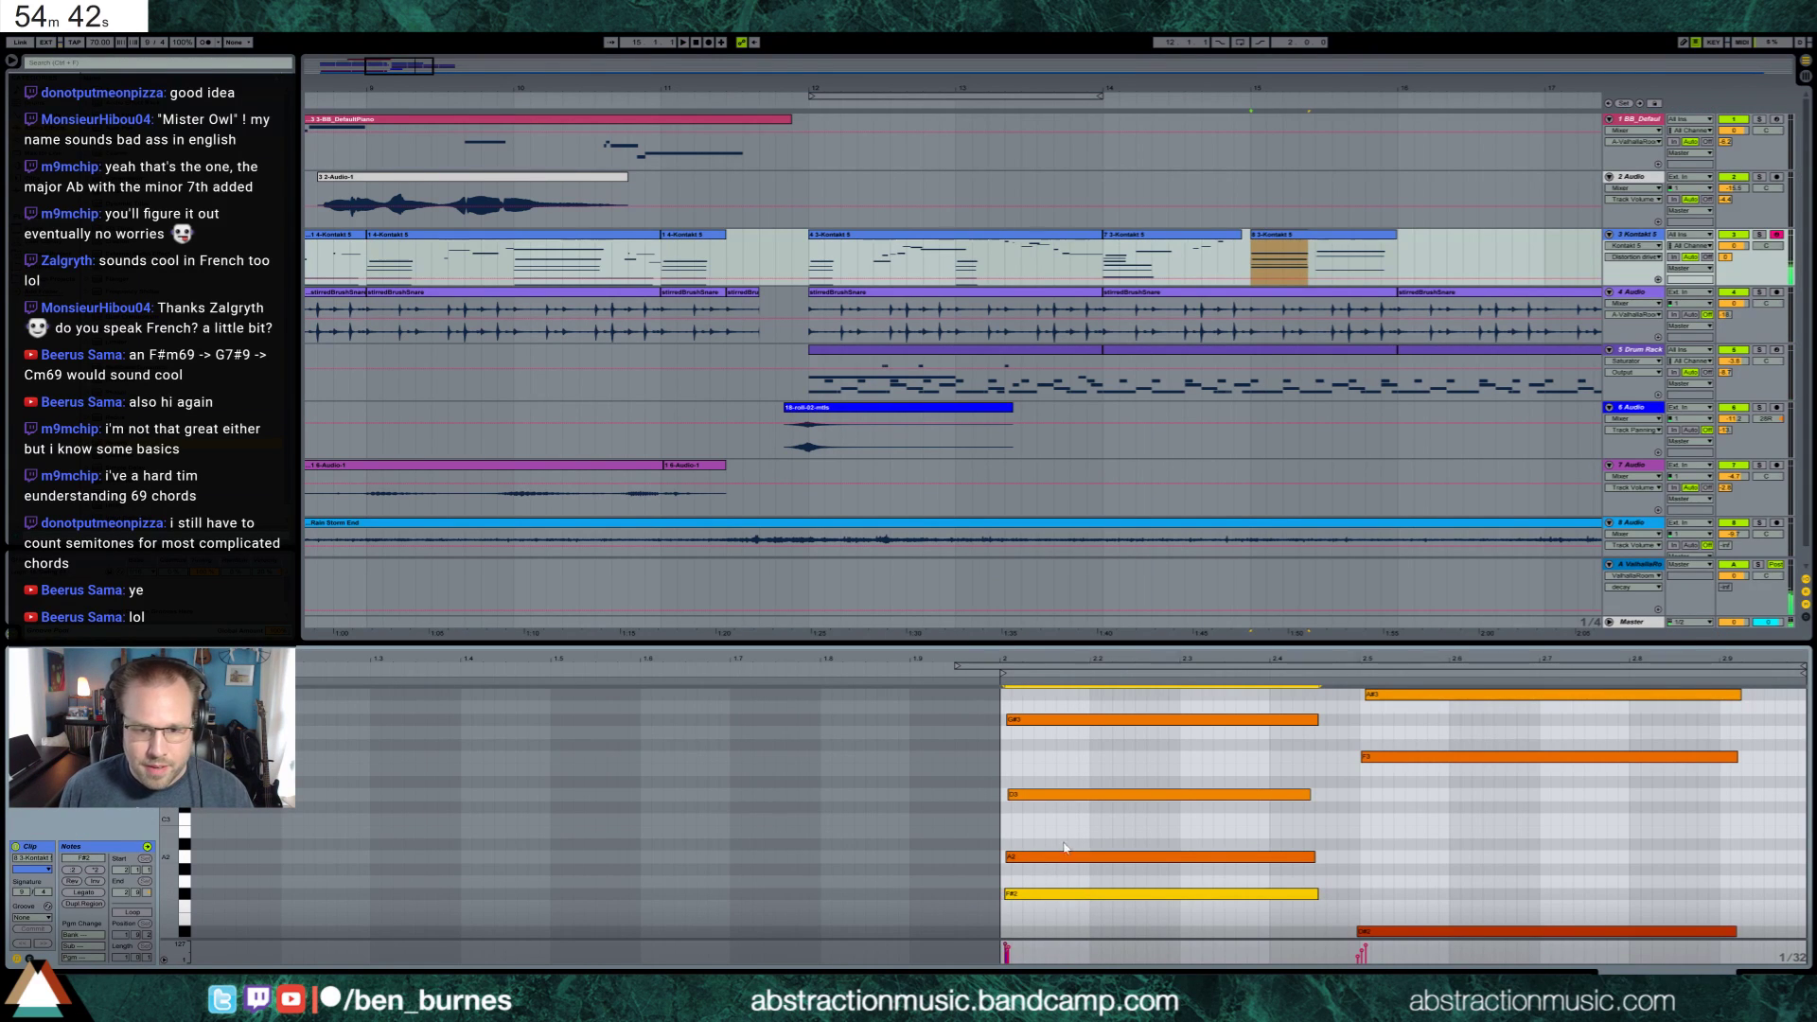
Stagger the first chord by nudging its A2, D3 and G#3 notes progressively later than the lowest note
click(1048, 859)
key(Right)
click(1041, 797)
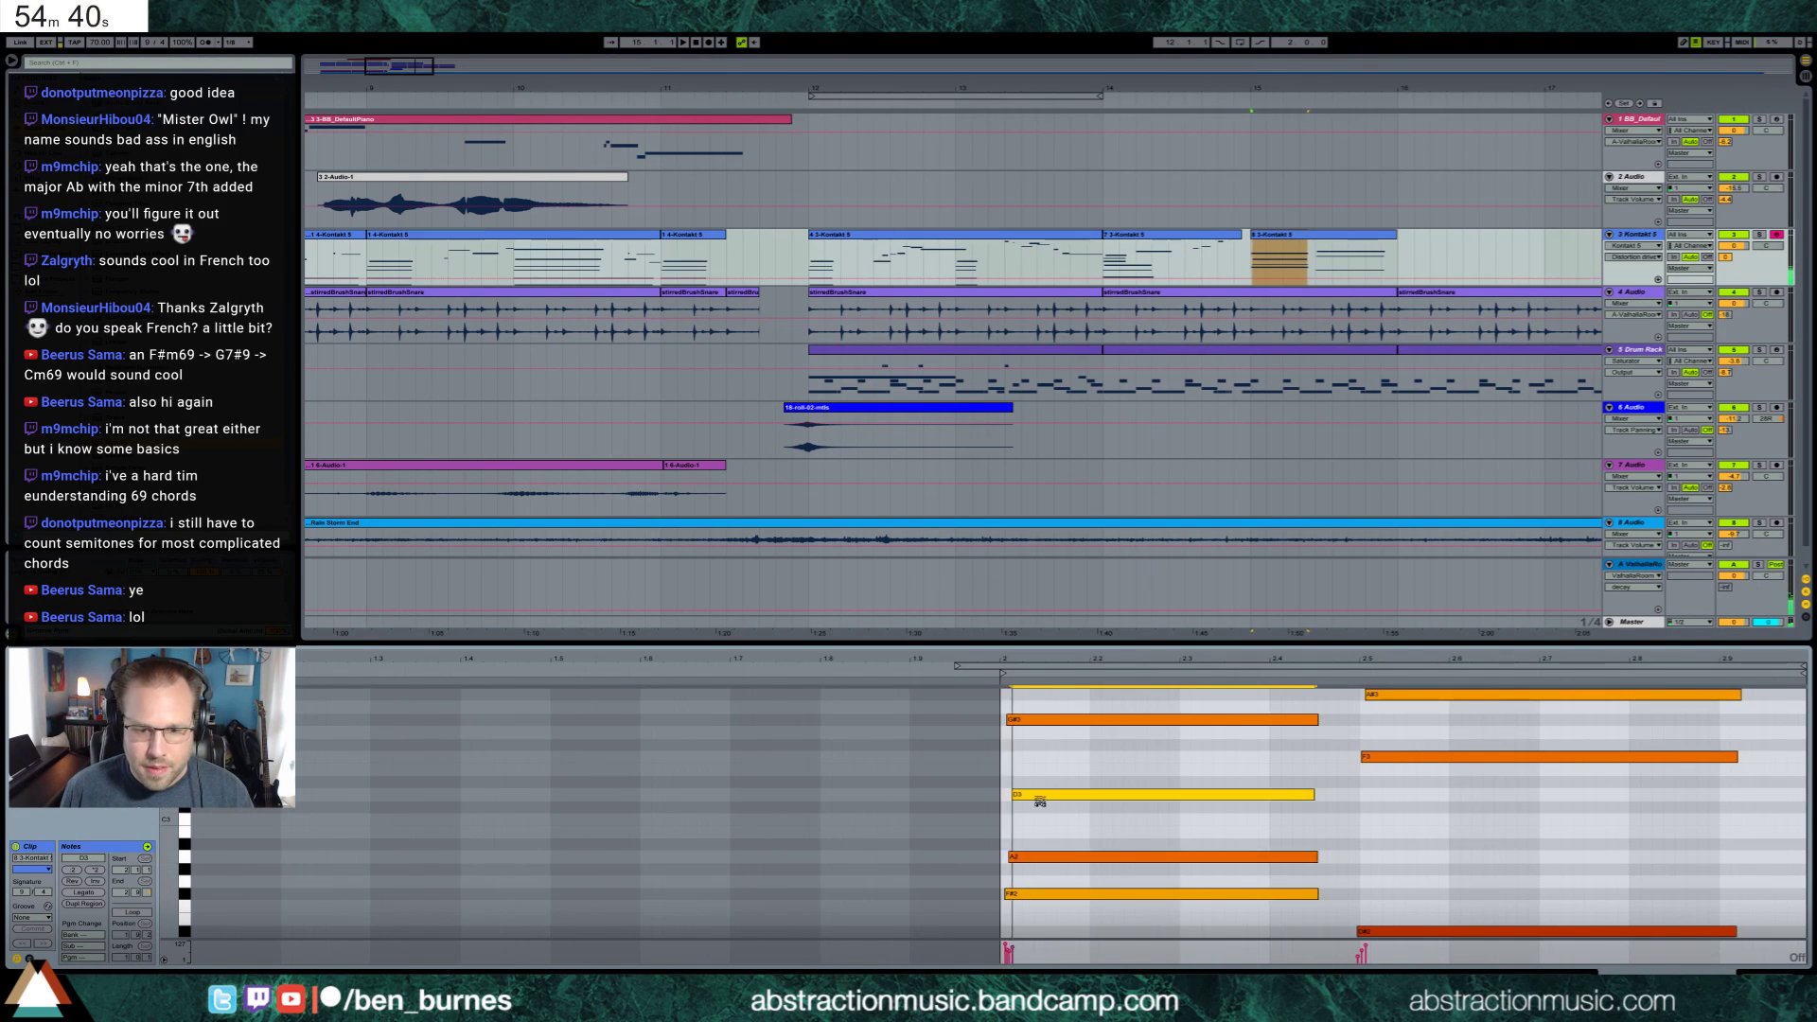
key(Right)
key(Right)
click(1041, 720)
key(Right)
key(Right)
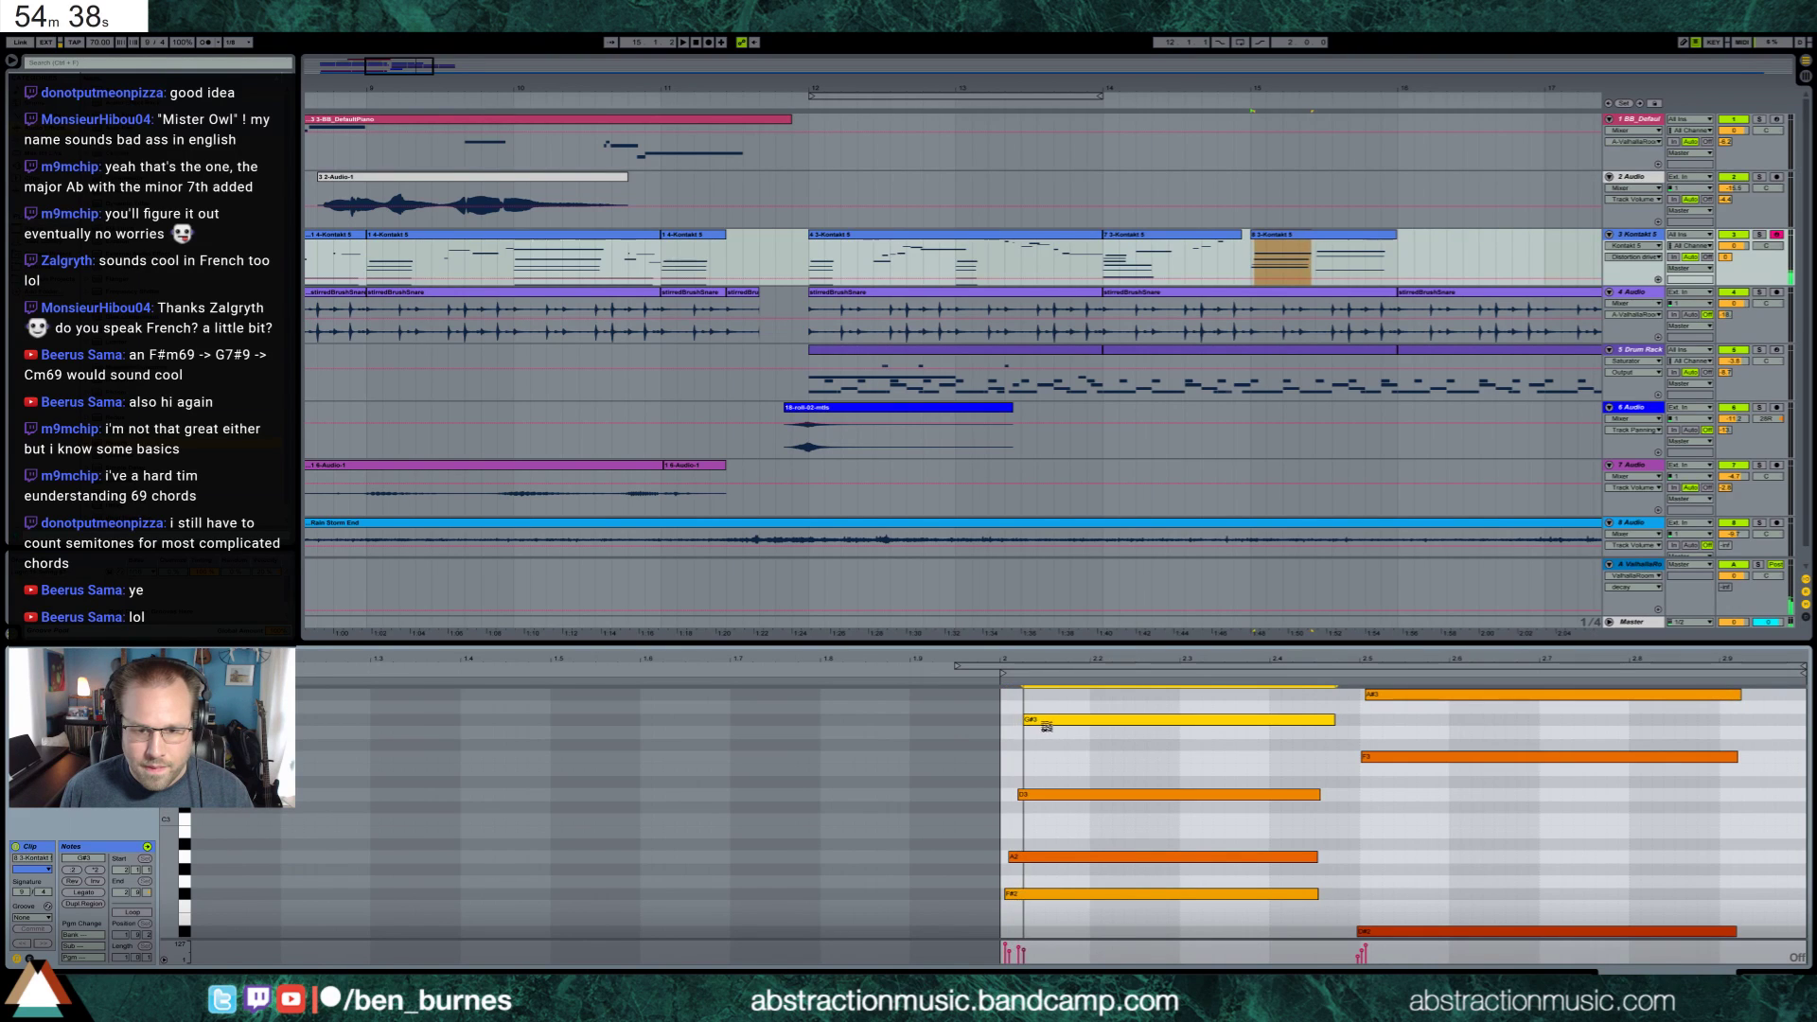
key(Right)
Raise the lowest note of the second chord, near beat 2.5, by two semitones to F2
scroll(1419, 885, down, 1)
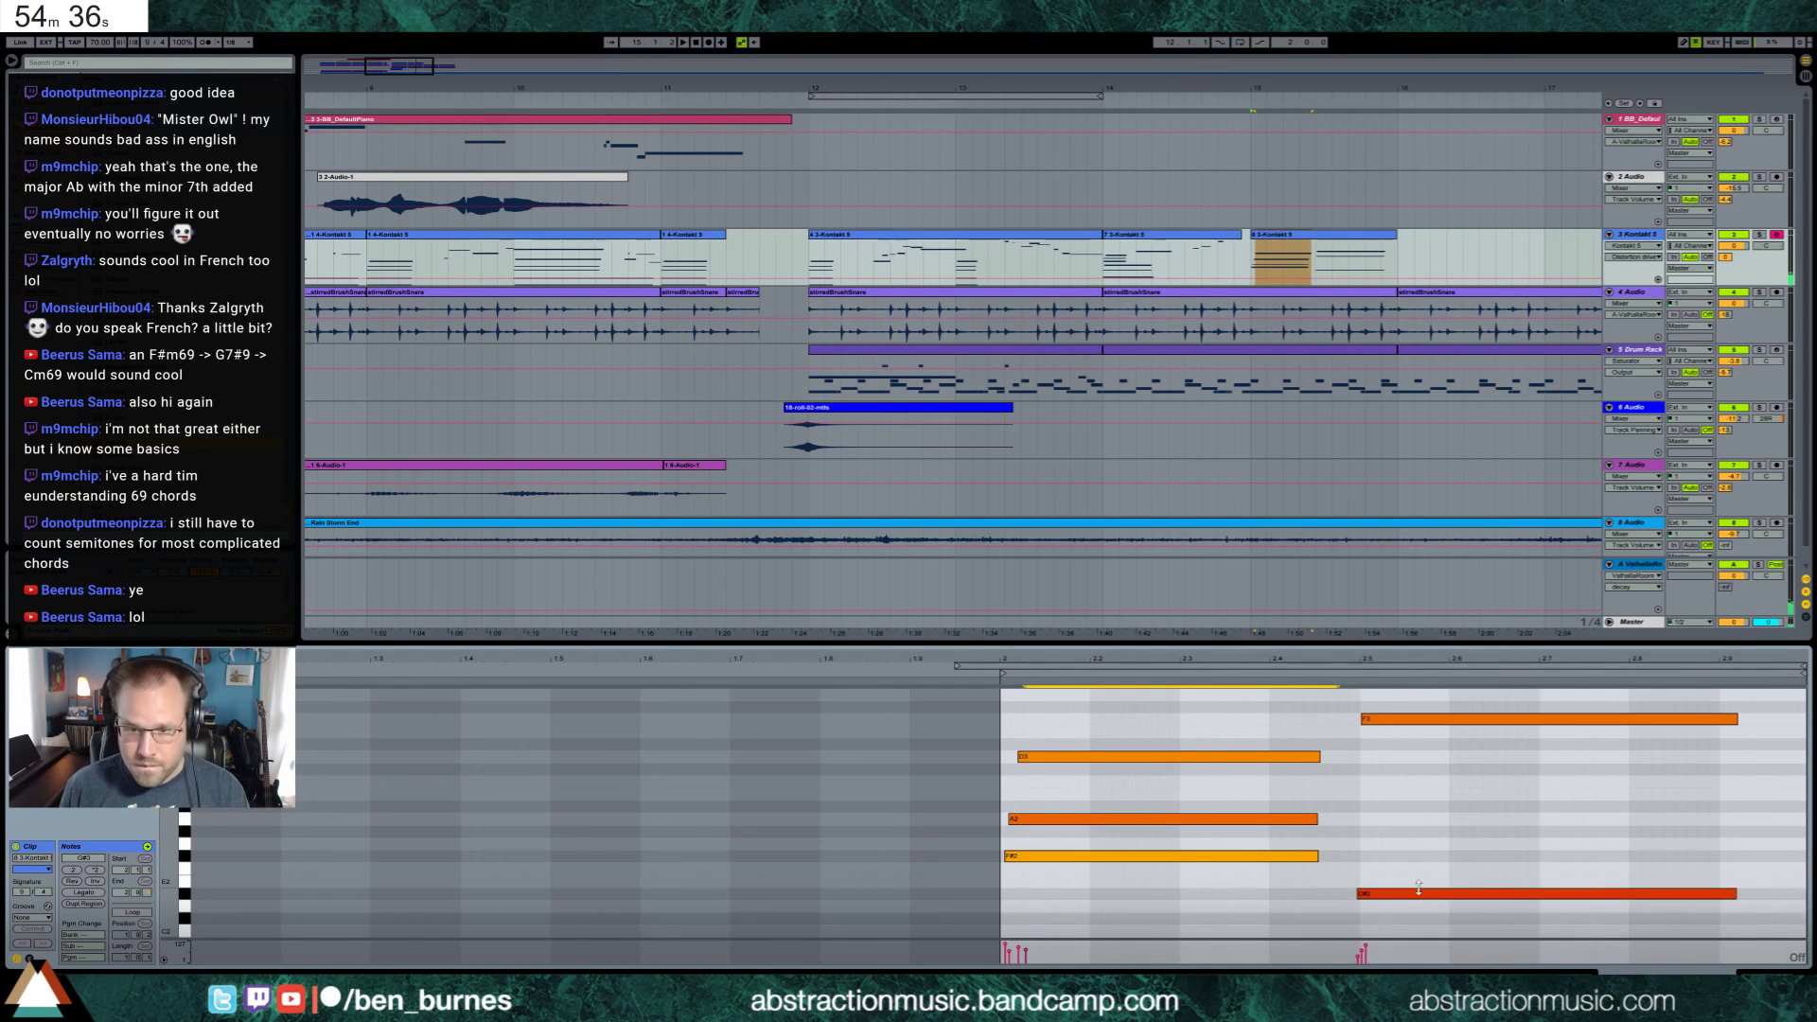
click(1421, 893)
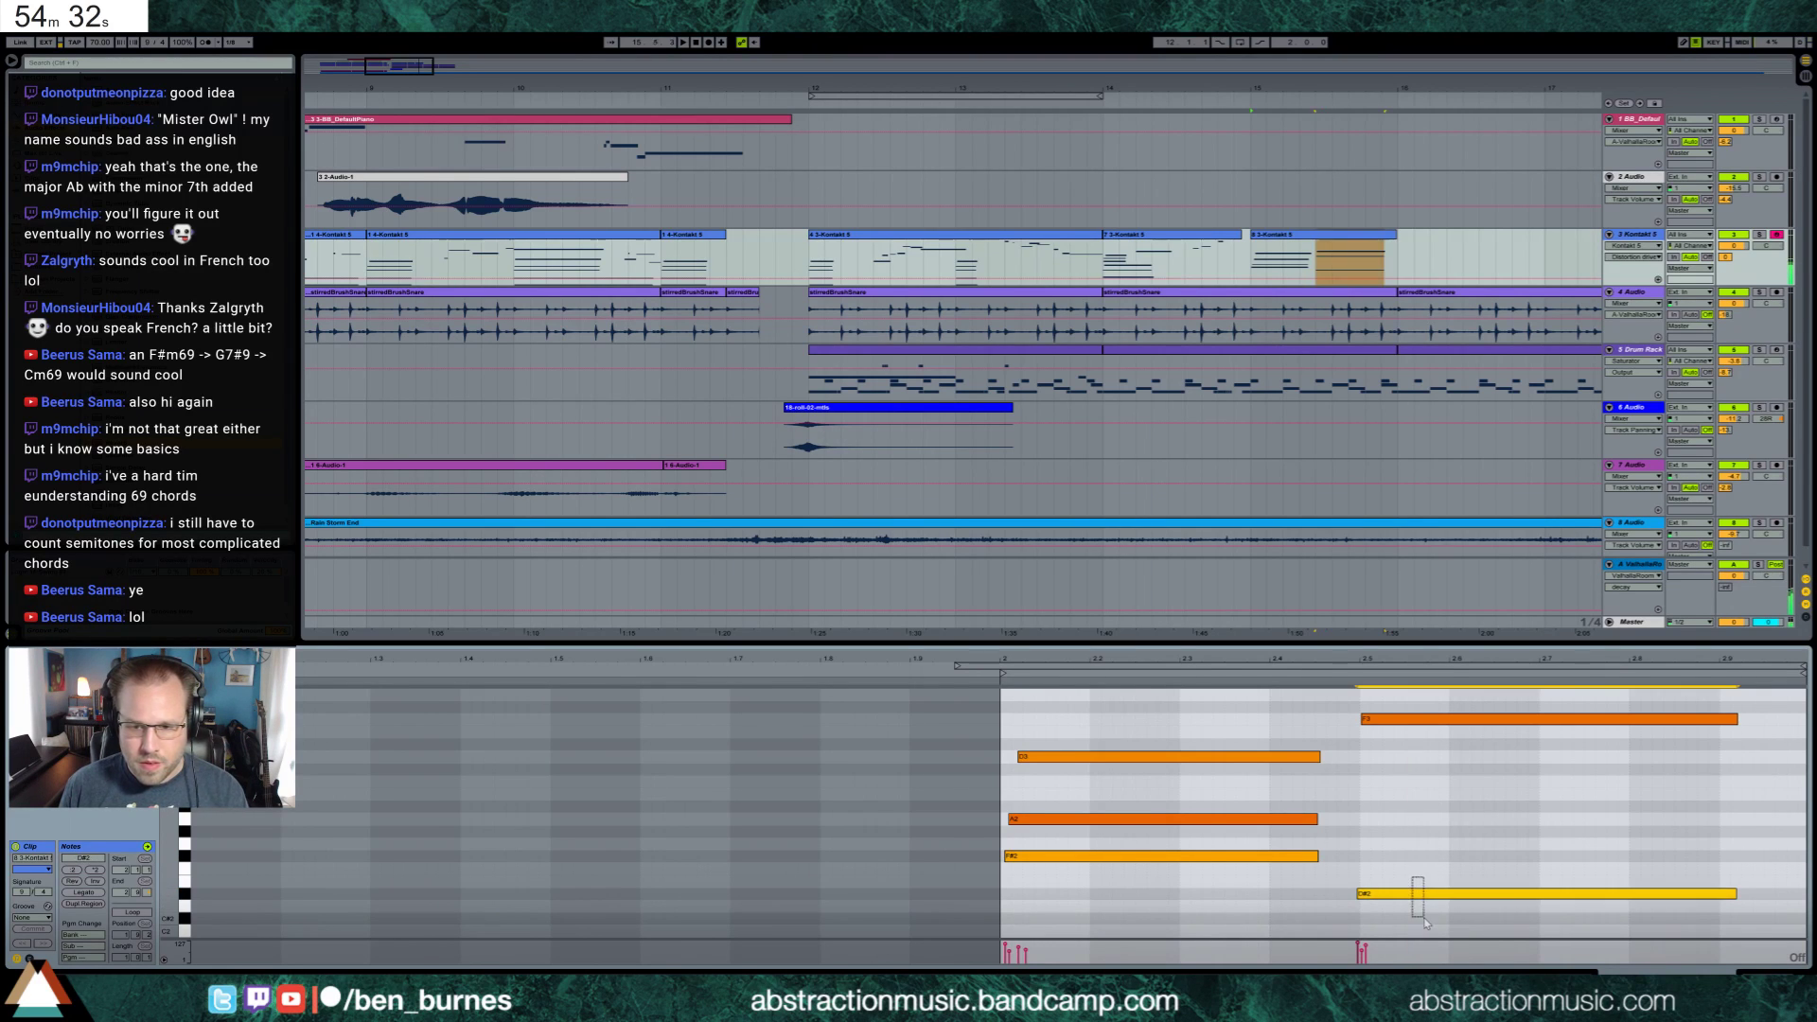
key(Up)
key(Up)
scroll(1426, 913, up, 2)
Nudge the second chord's F3 note slightly later, in line with the A#3 above it
click(1391, 768)
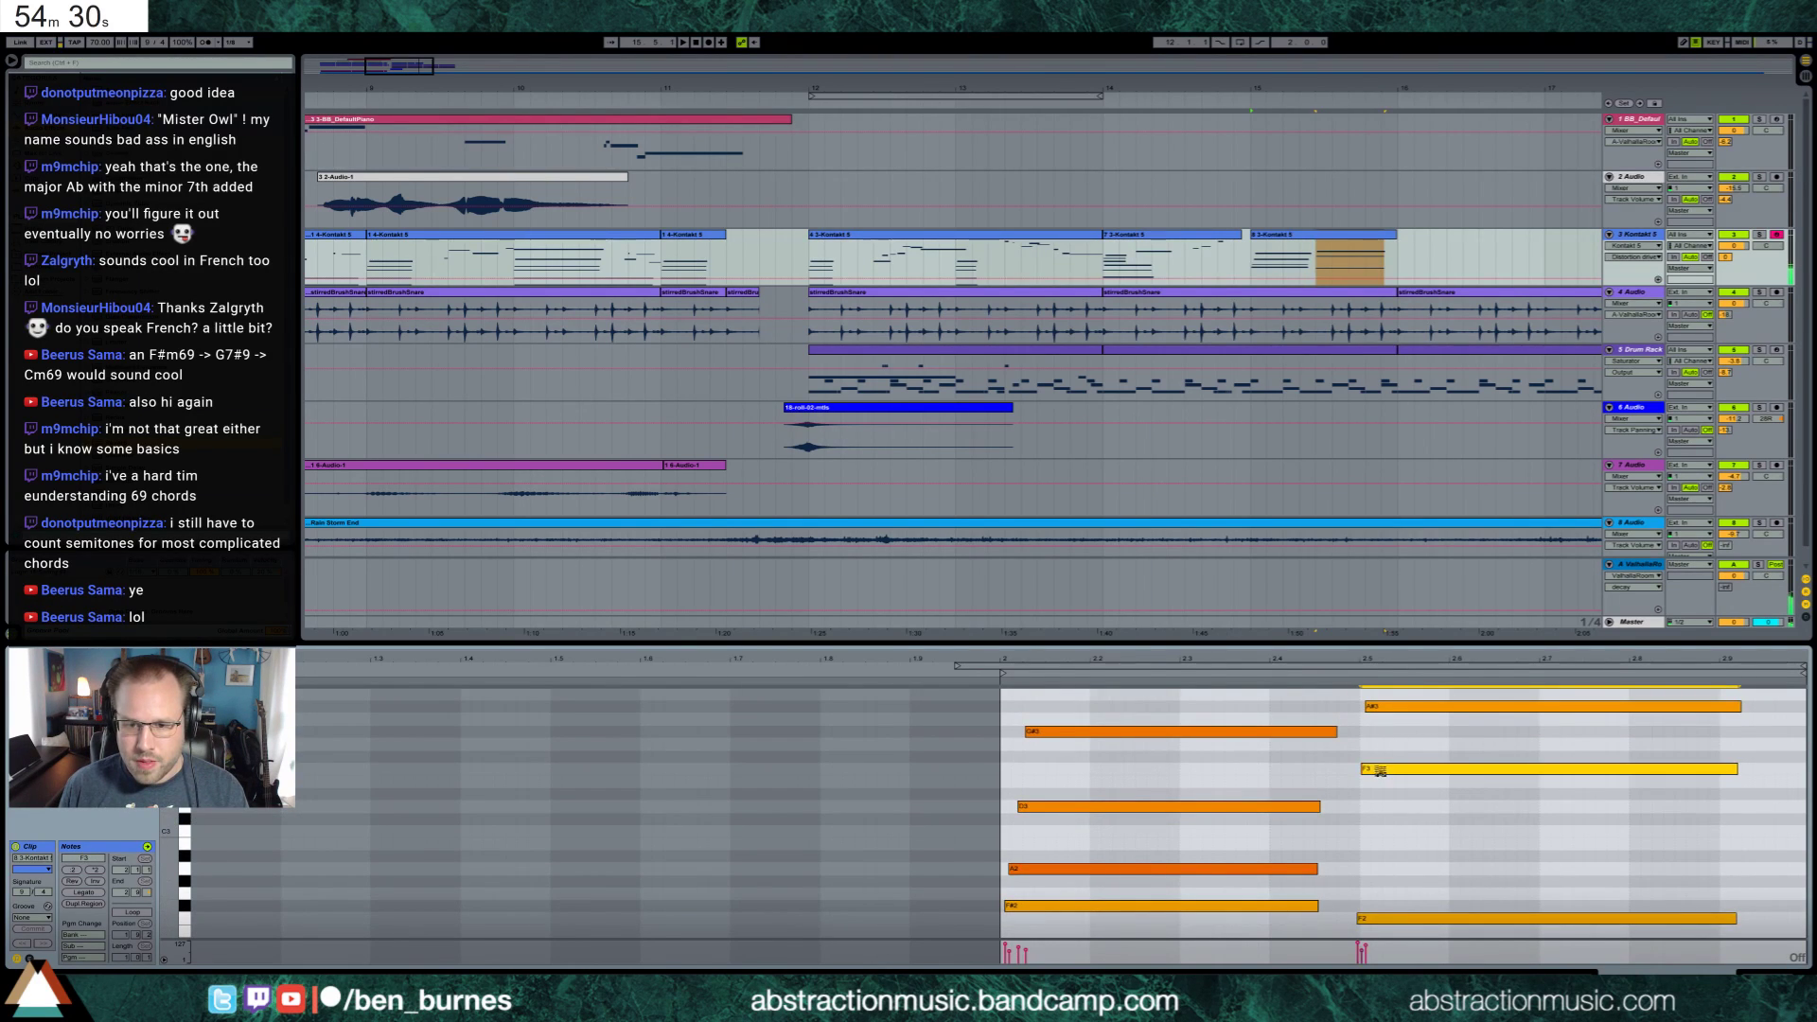
scroll(1393, 747, up, 2)
click(1400, 745)
scroll(1405, 776, up, 2)
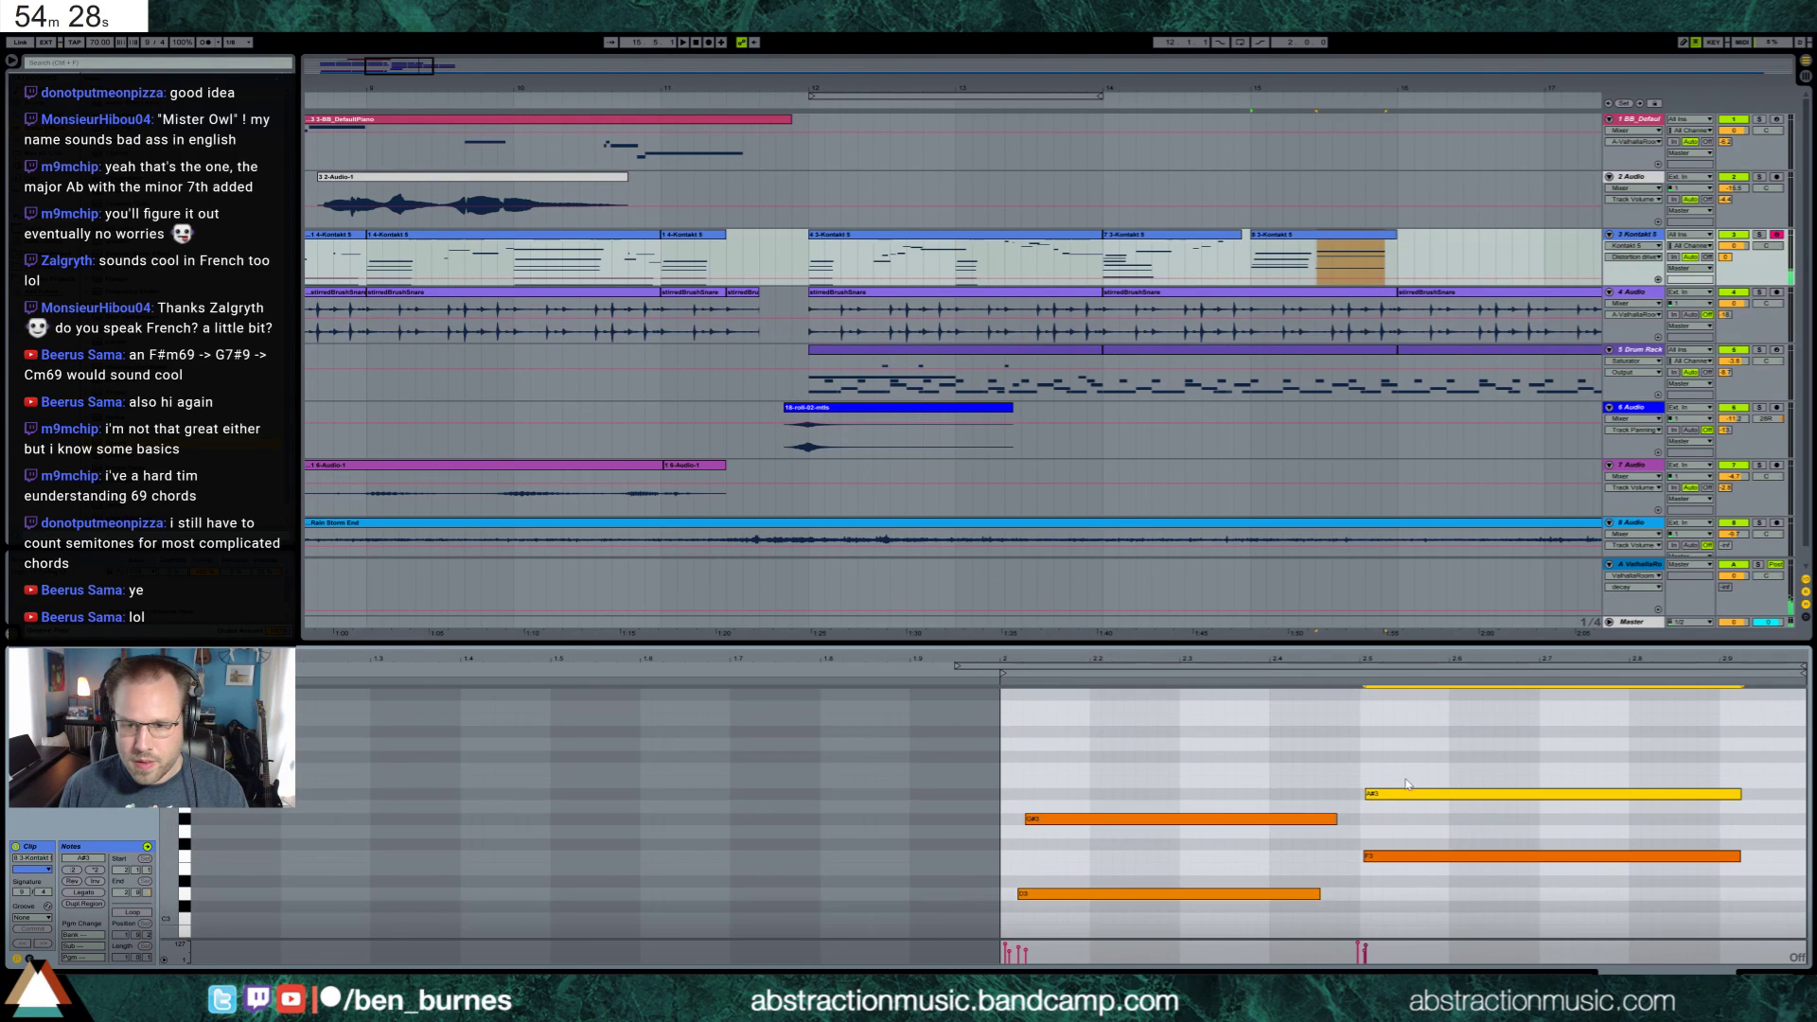
Add a D3 note to the second chord, starting and ending about level with the chord's other notes
scroll(1398, 814, down, 7)
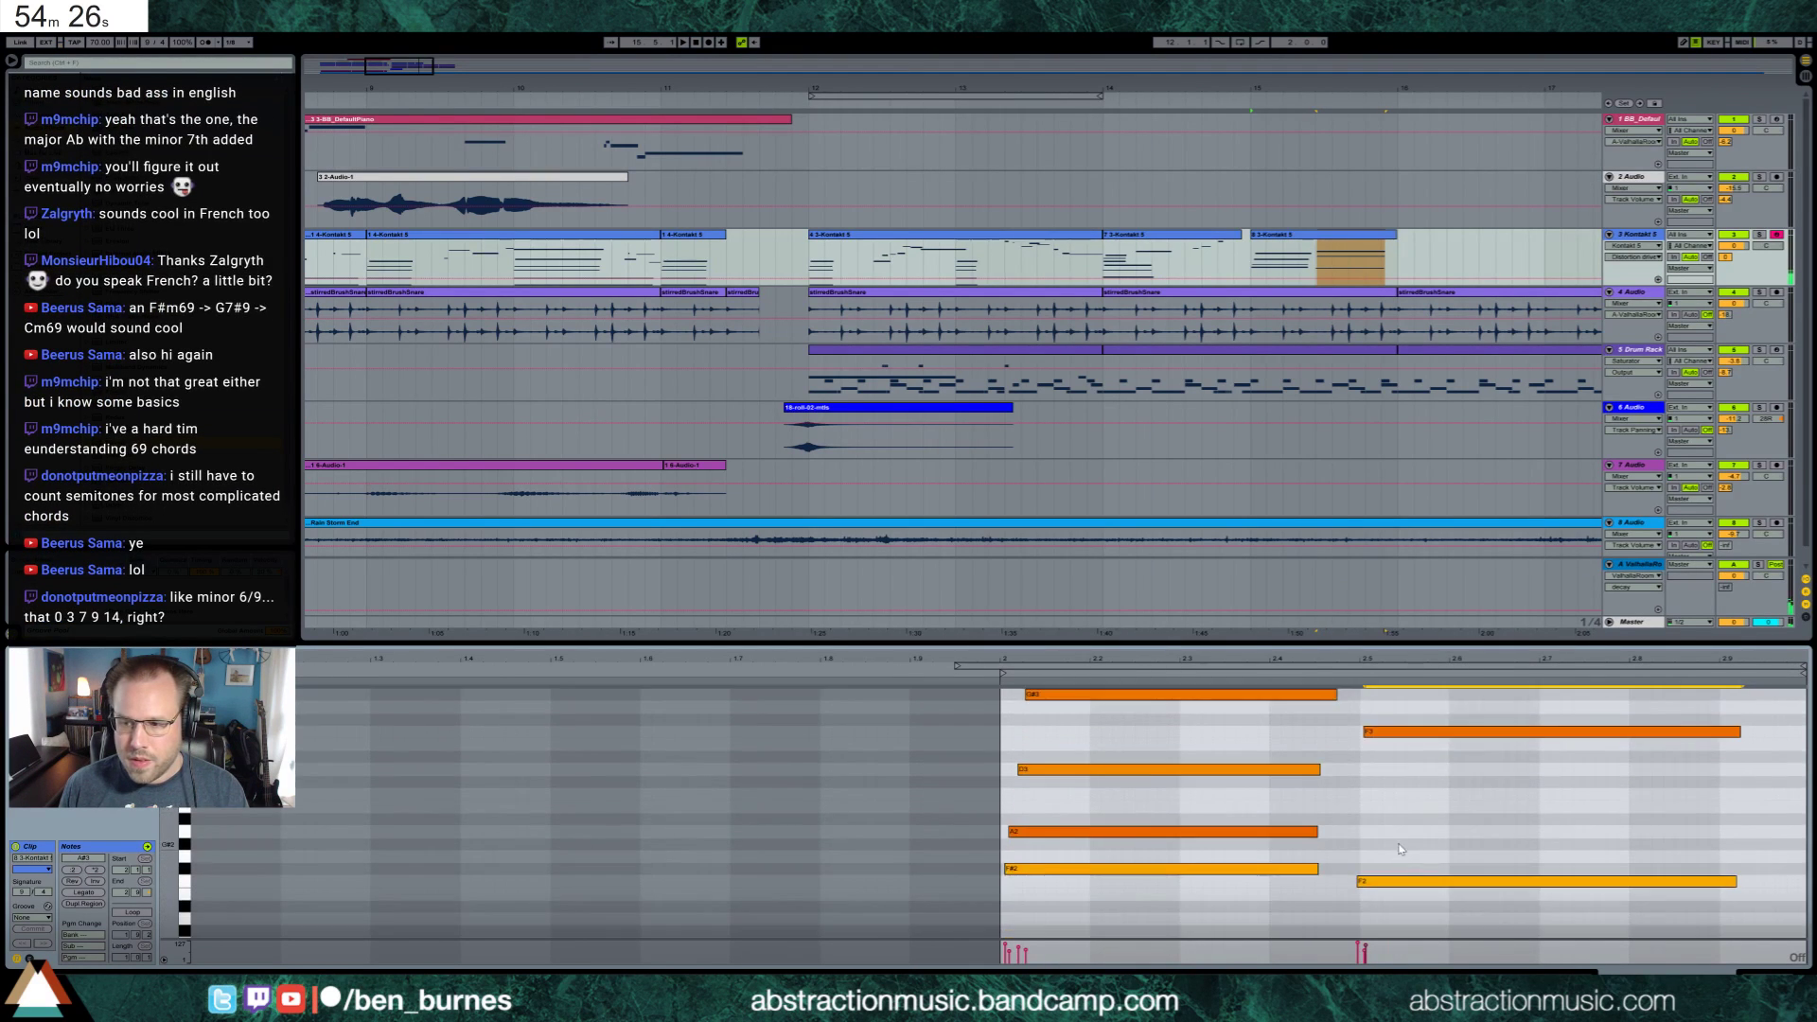
scroll(1439, 805, up, 1)
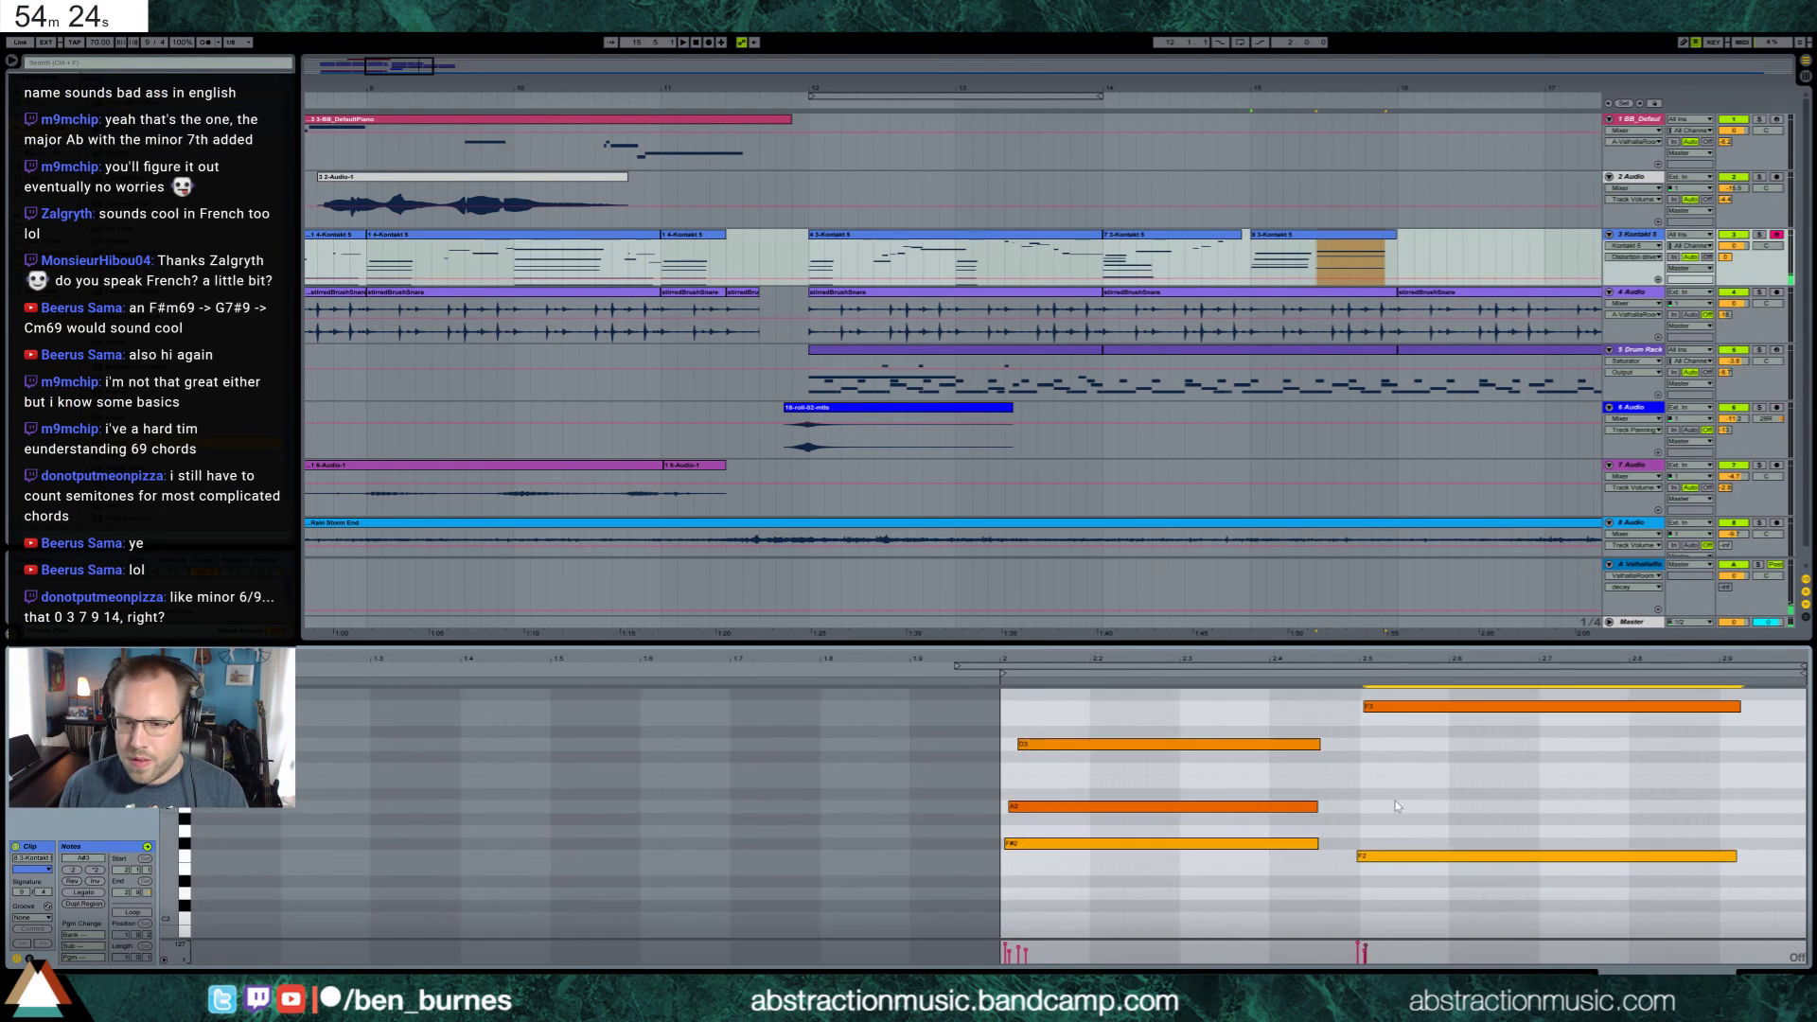
double_click(1376, 743)
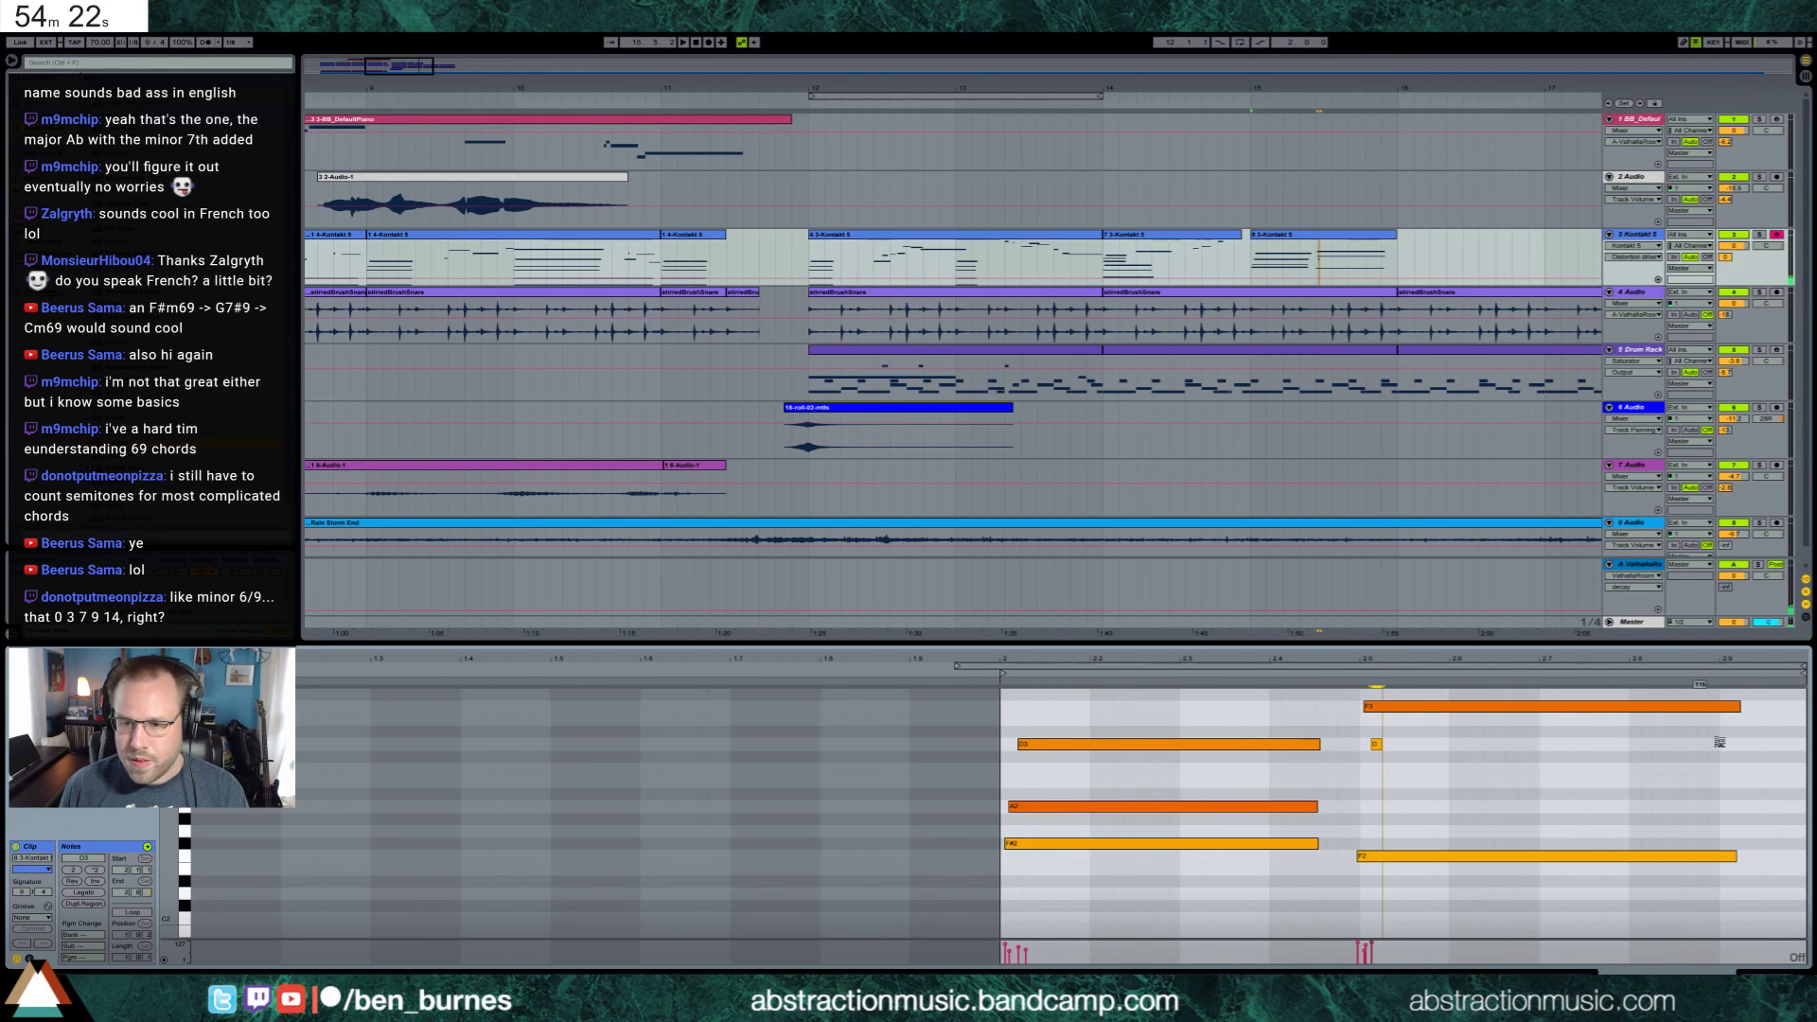
key(shift+Right)
key(shift+Right)
key(shift+Right)
key(shift+Right)
key(shift+Right)
key(shift+Right)
key(shift+Right)
key(shift+Right)
key(shift+Right)
key(shift+Right)
key(shift+Right)
key(shift+Right)
key(shift+Right)
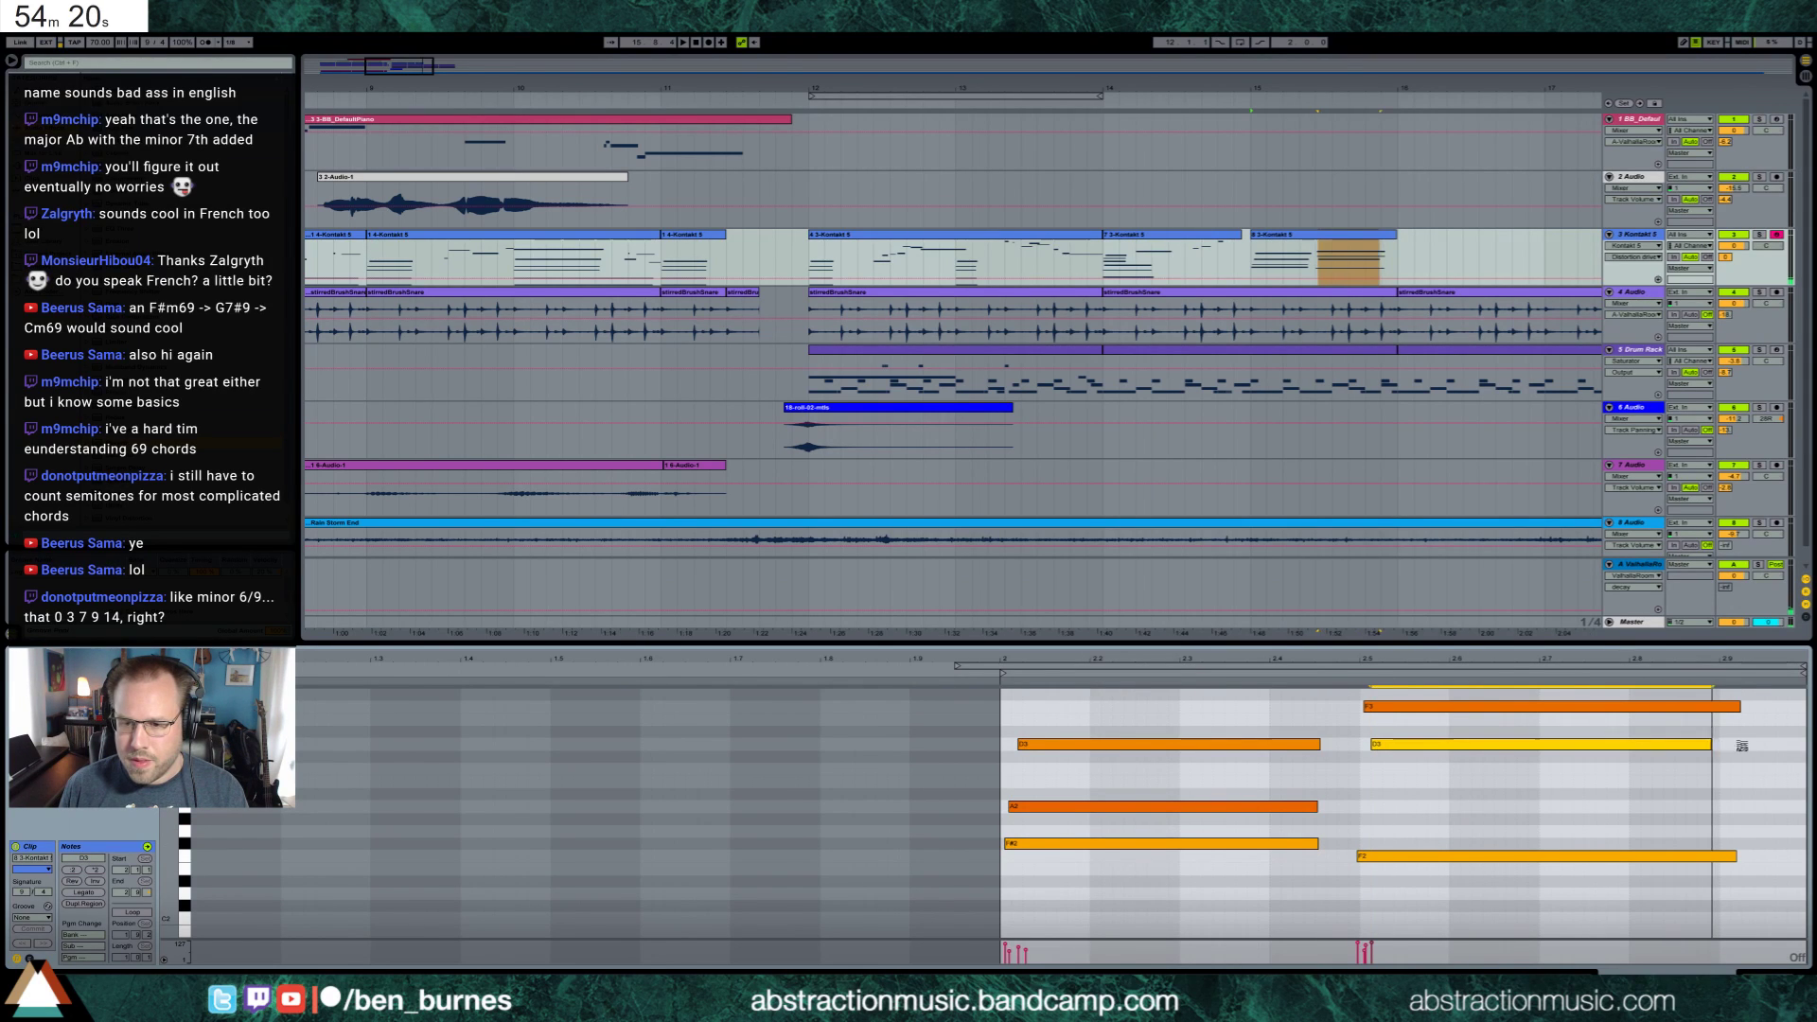
drag(1483, 748, 1476, 749)
scroll(1492, 776, up, 2)
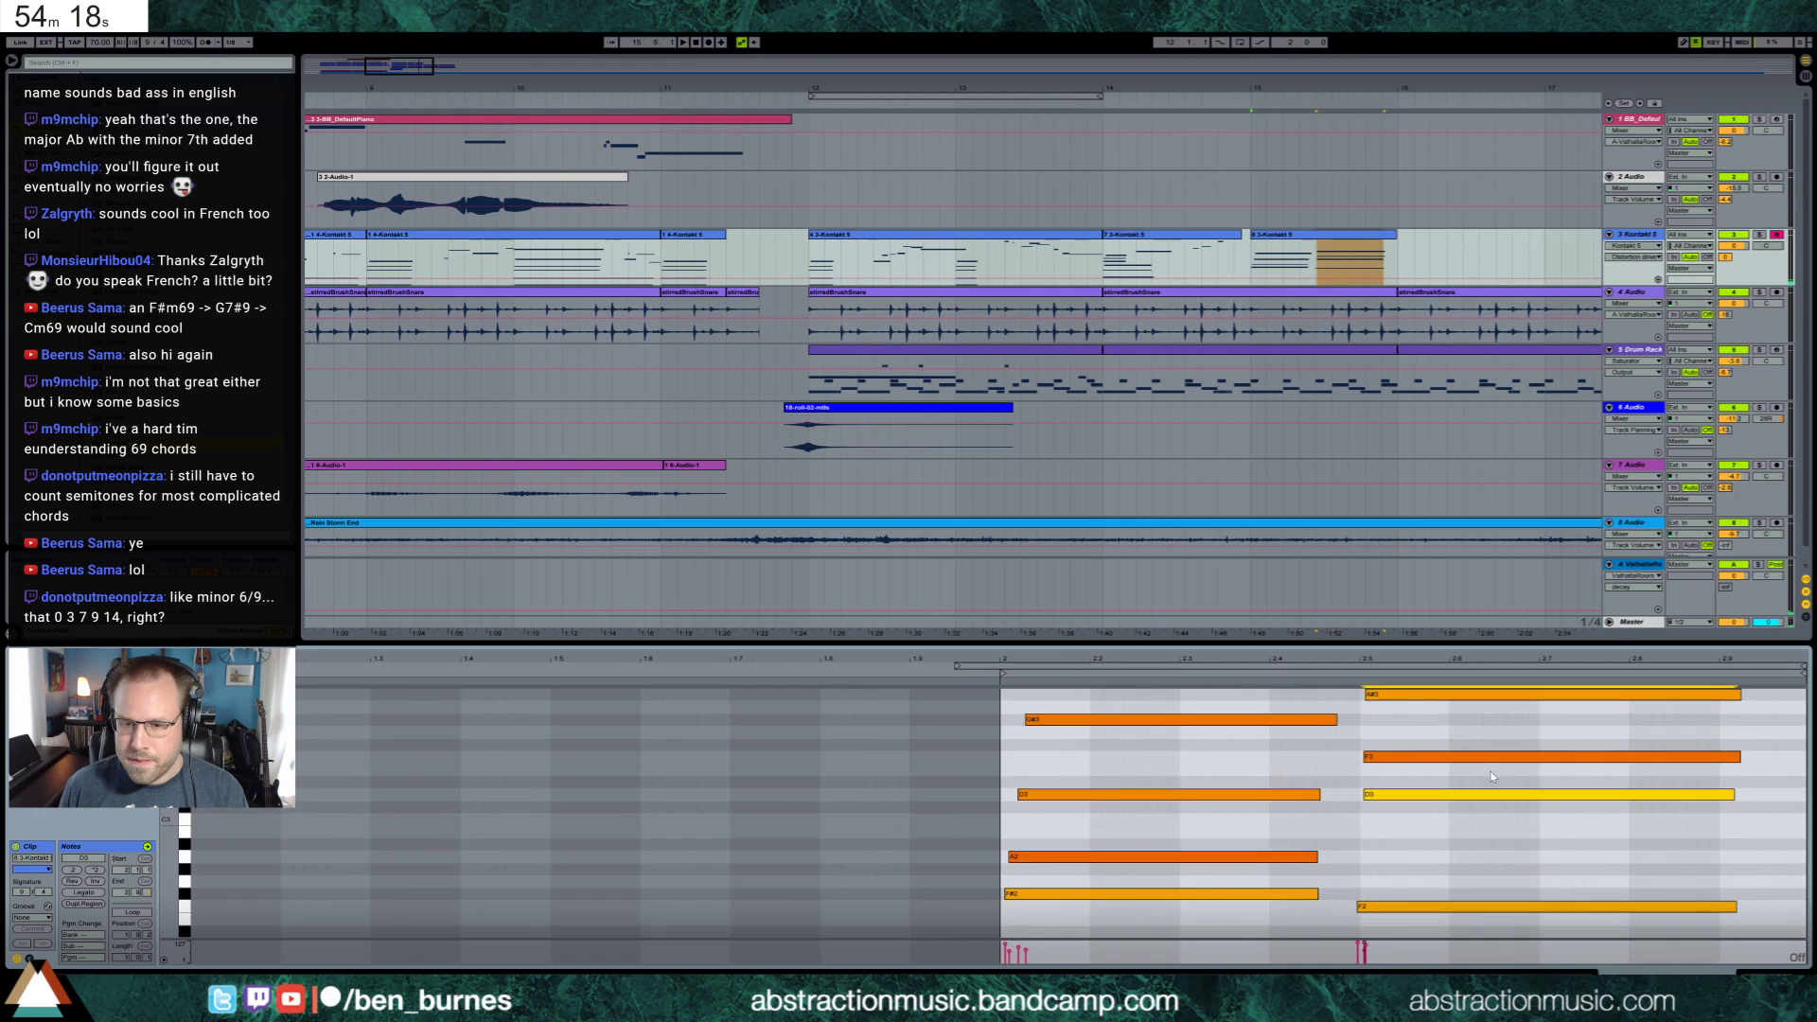
Nudge the F3 and D3 notes of the second chord slightly later and play back the phrase
click(1400, 758)
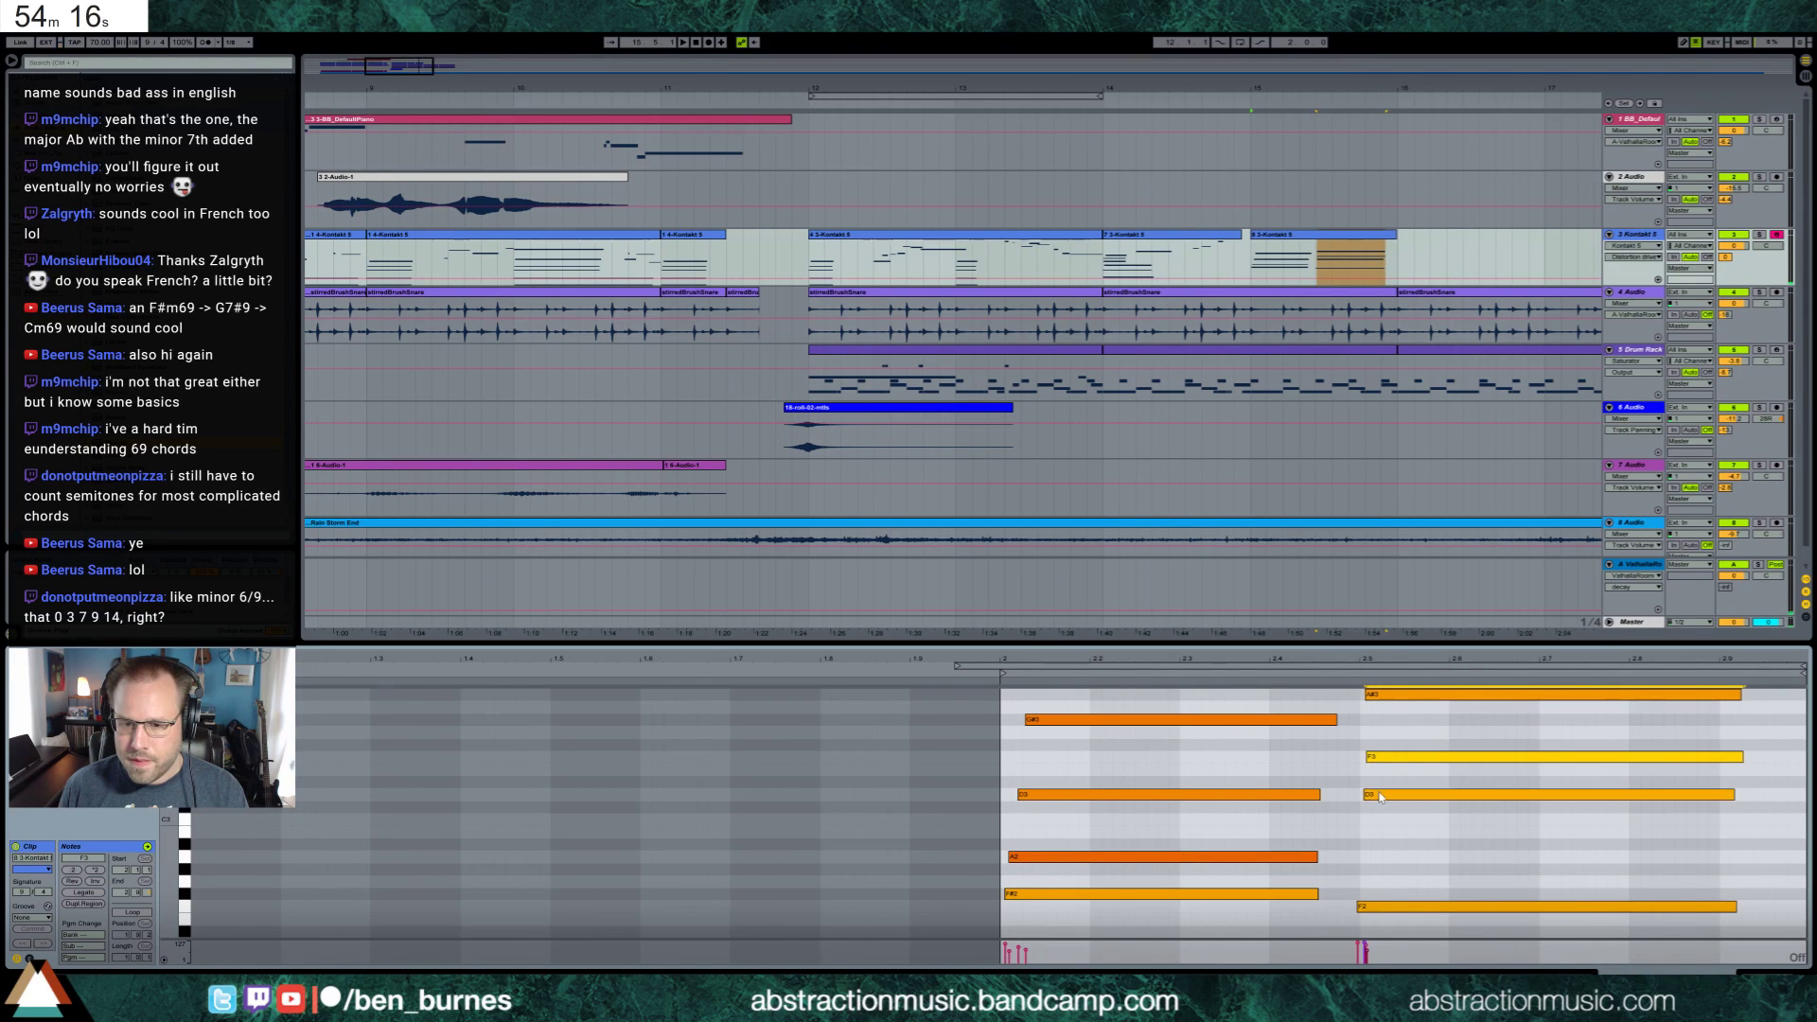
click(1383, 796)
drag(1369, 930, 1402, 723)
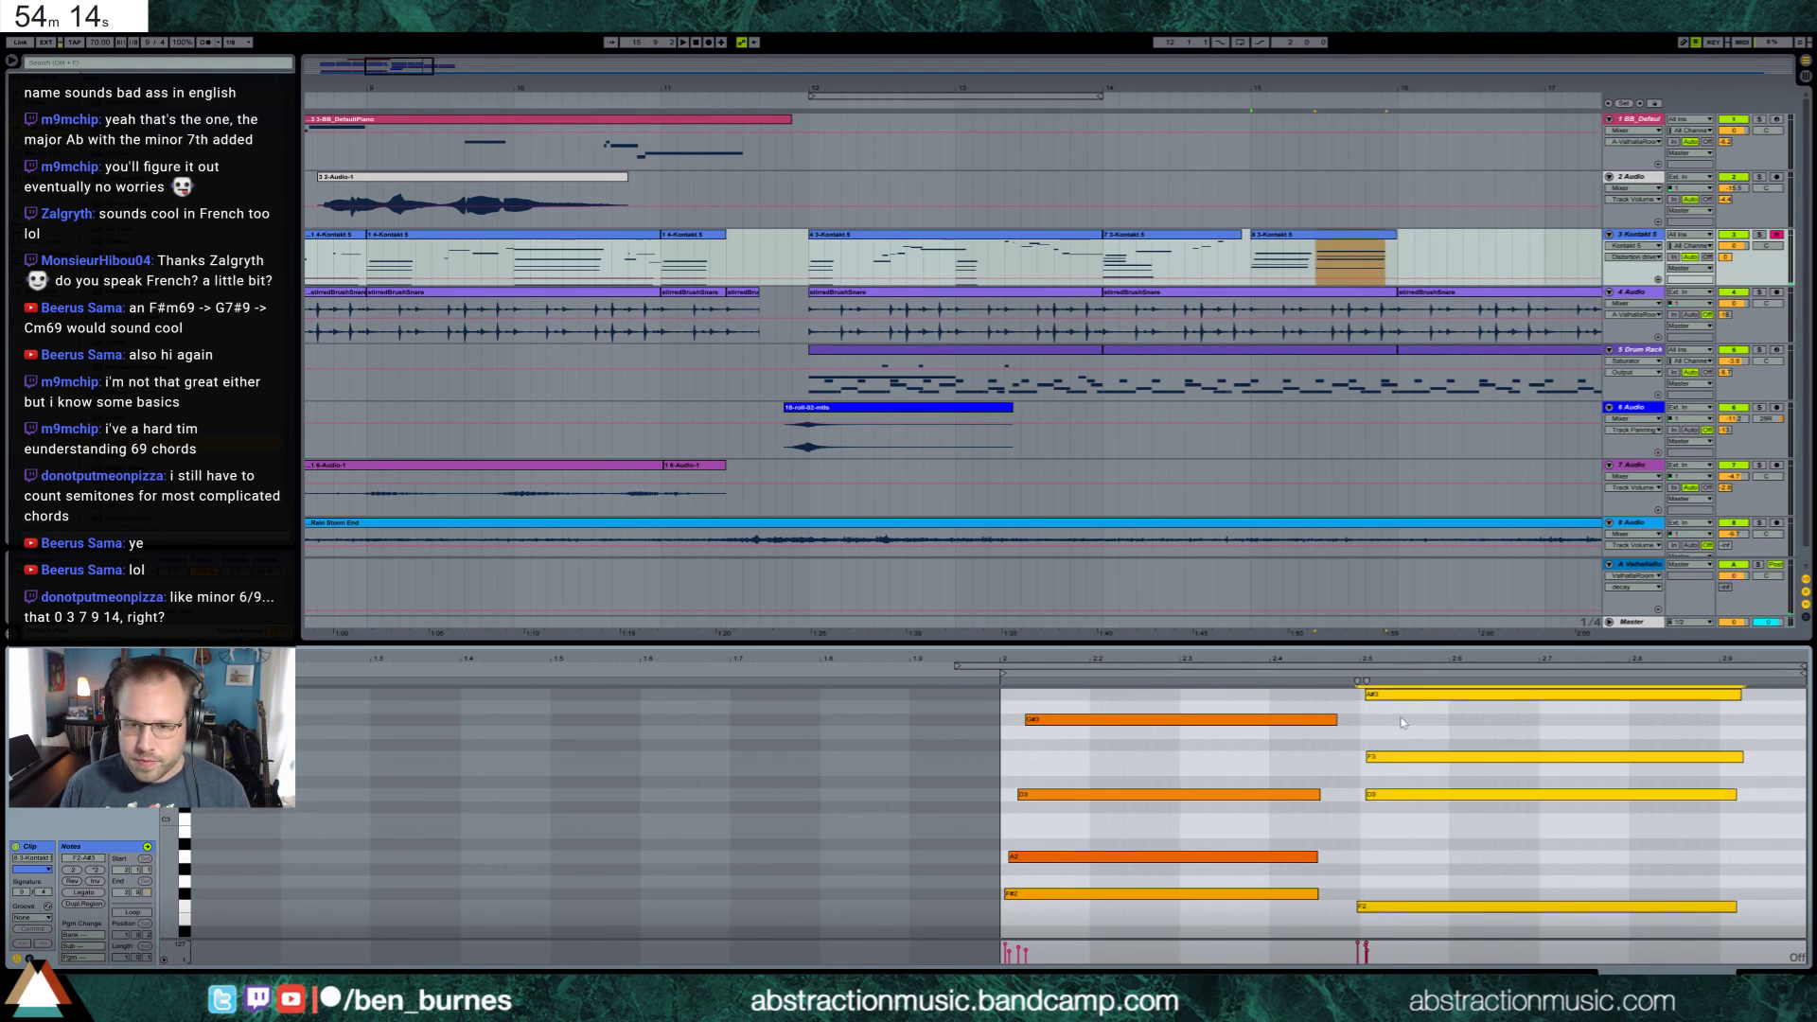
key(space)
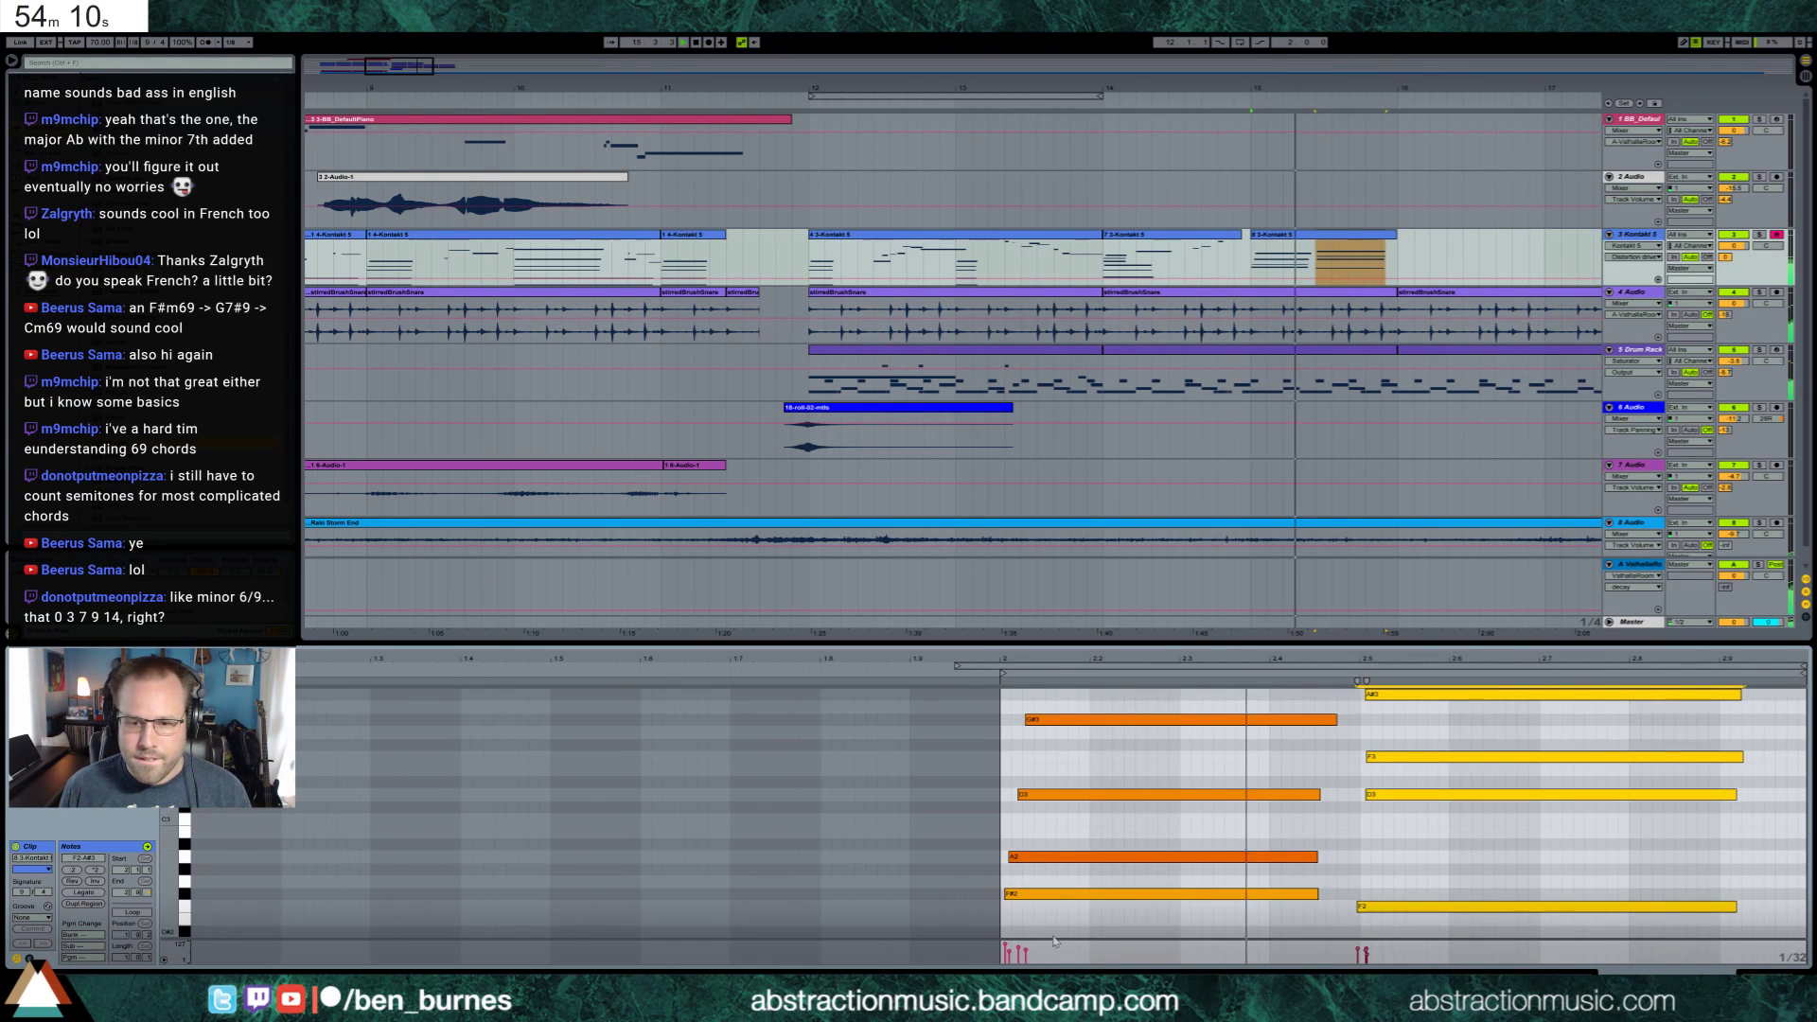
Shift all notes of the first chord slightly earlier and all notes of the second chord slightly later
drag(1057, 929, 1095, 712)
key(Left)
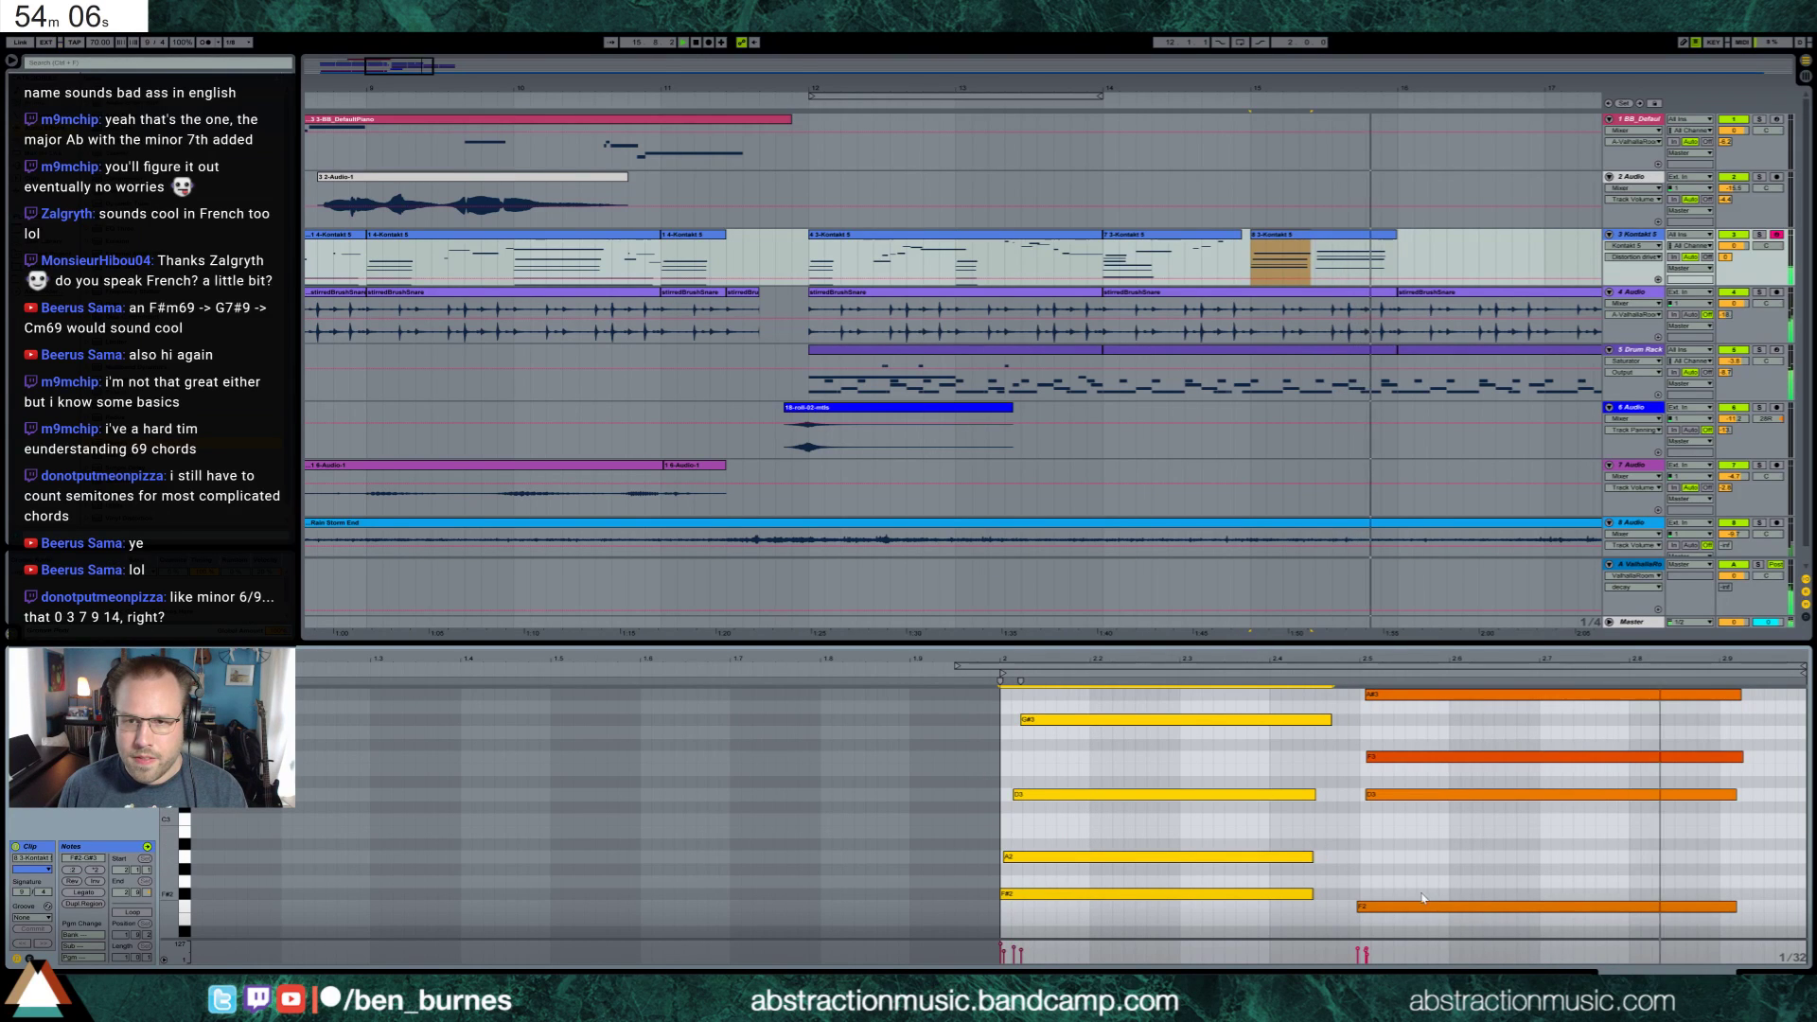
drag(1427, 923, 1475, 687)
key(Right)
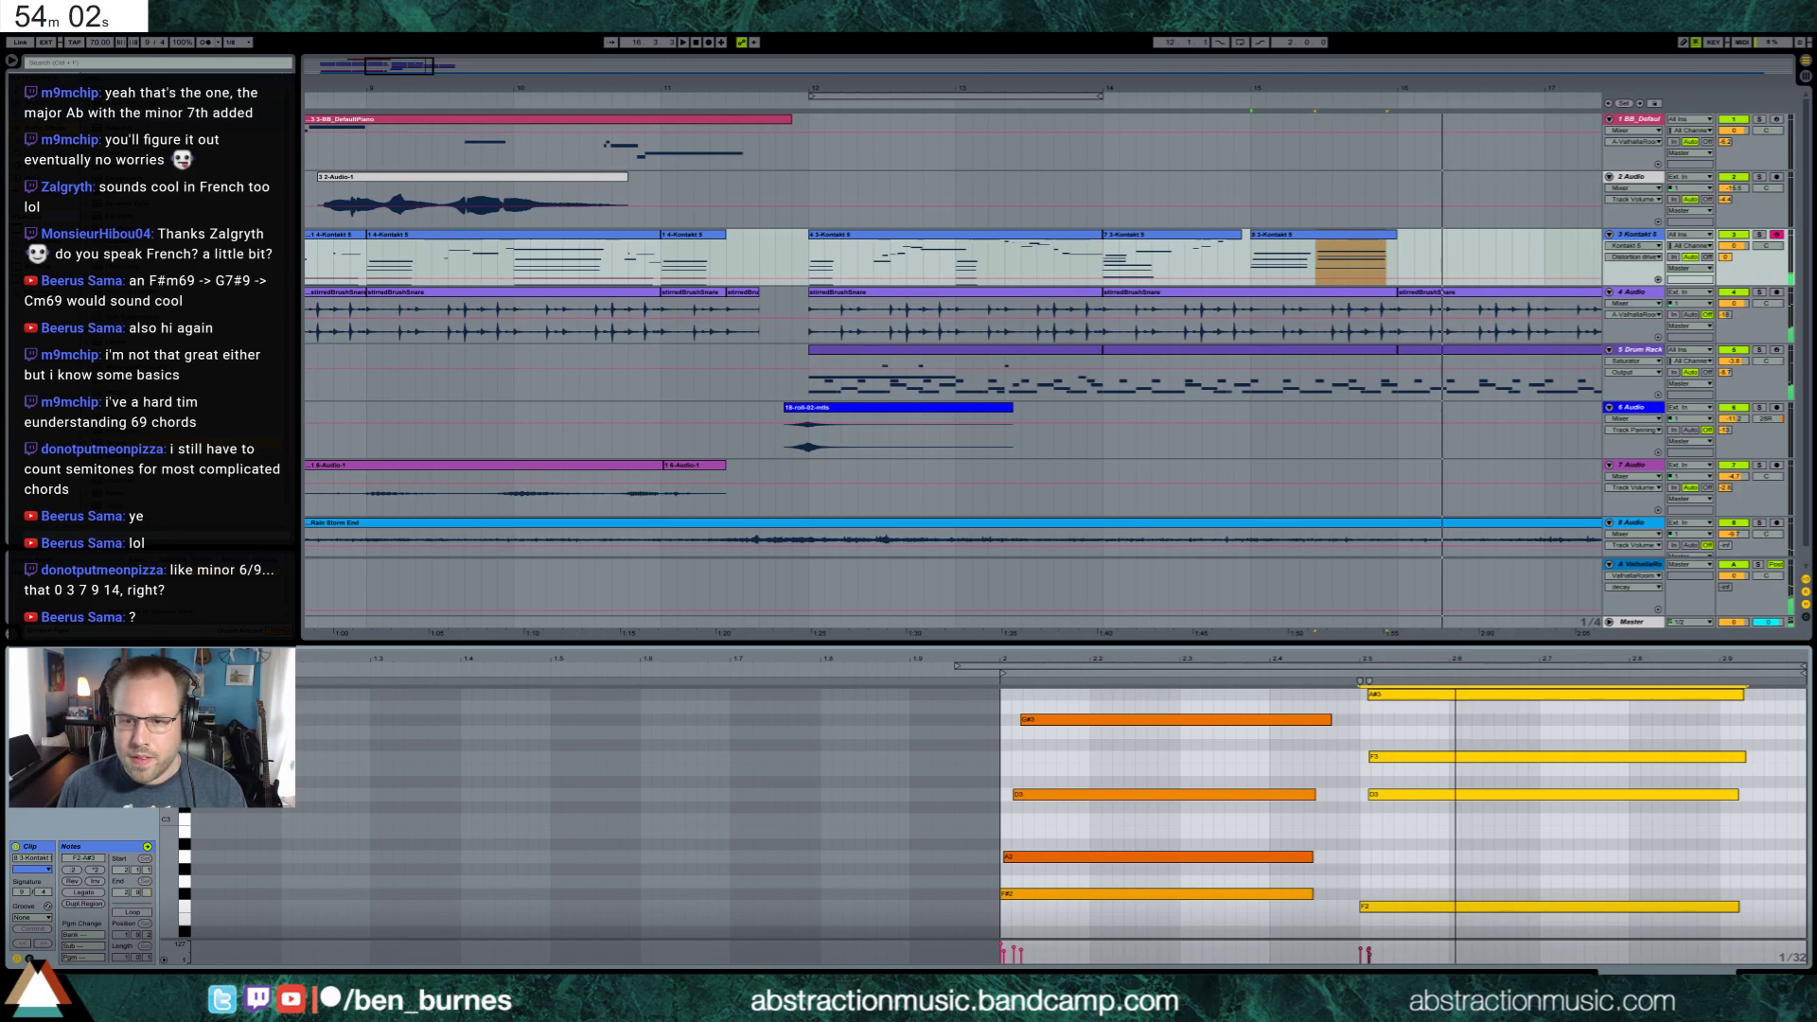
Shorten the four notes of the second chord to end just before beat 2.8
drag(1738, 694, 1619, 695)
click(1635, 705)
click(1630, 701)
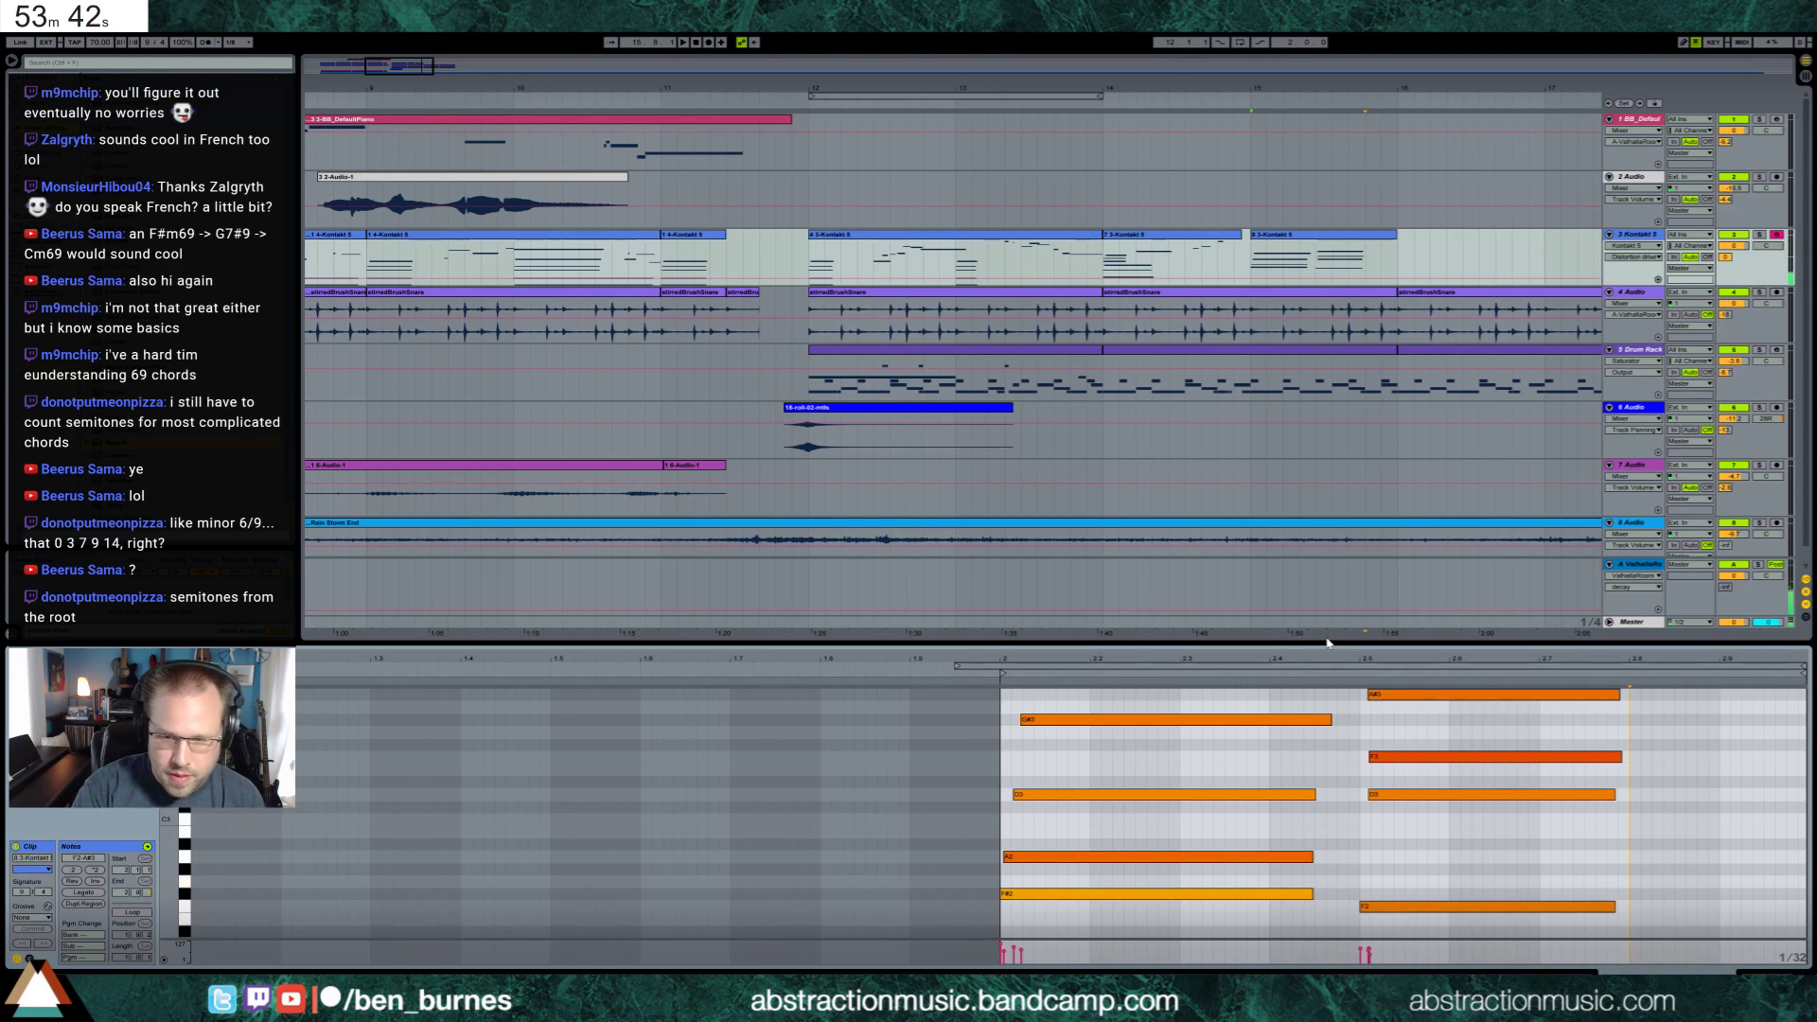
Try to record further Kontakt 5 takes over the clip between bars 15 and 16
key(F9)
key(F9)
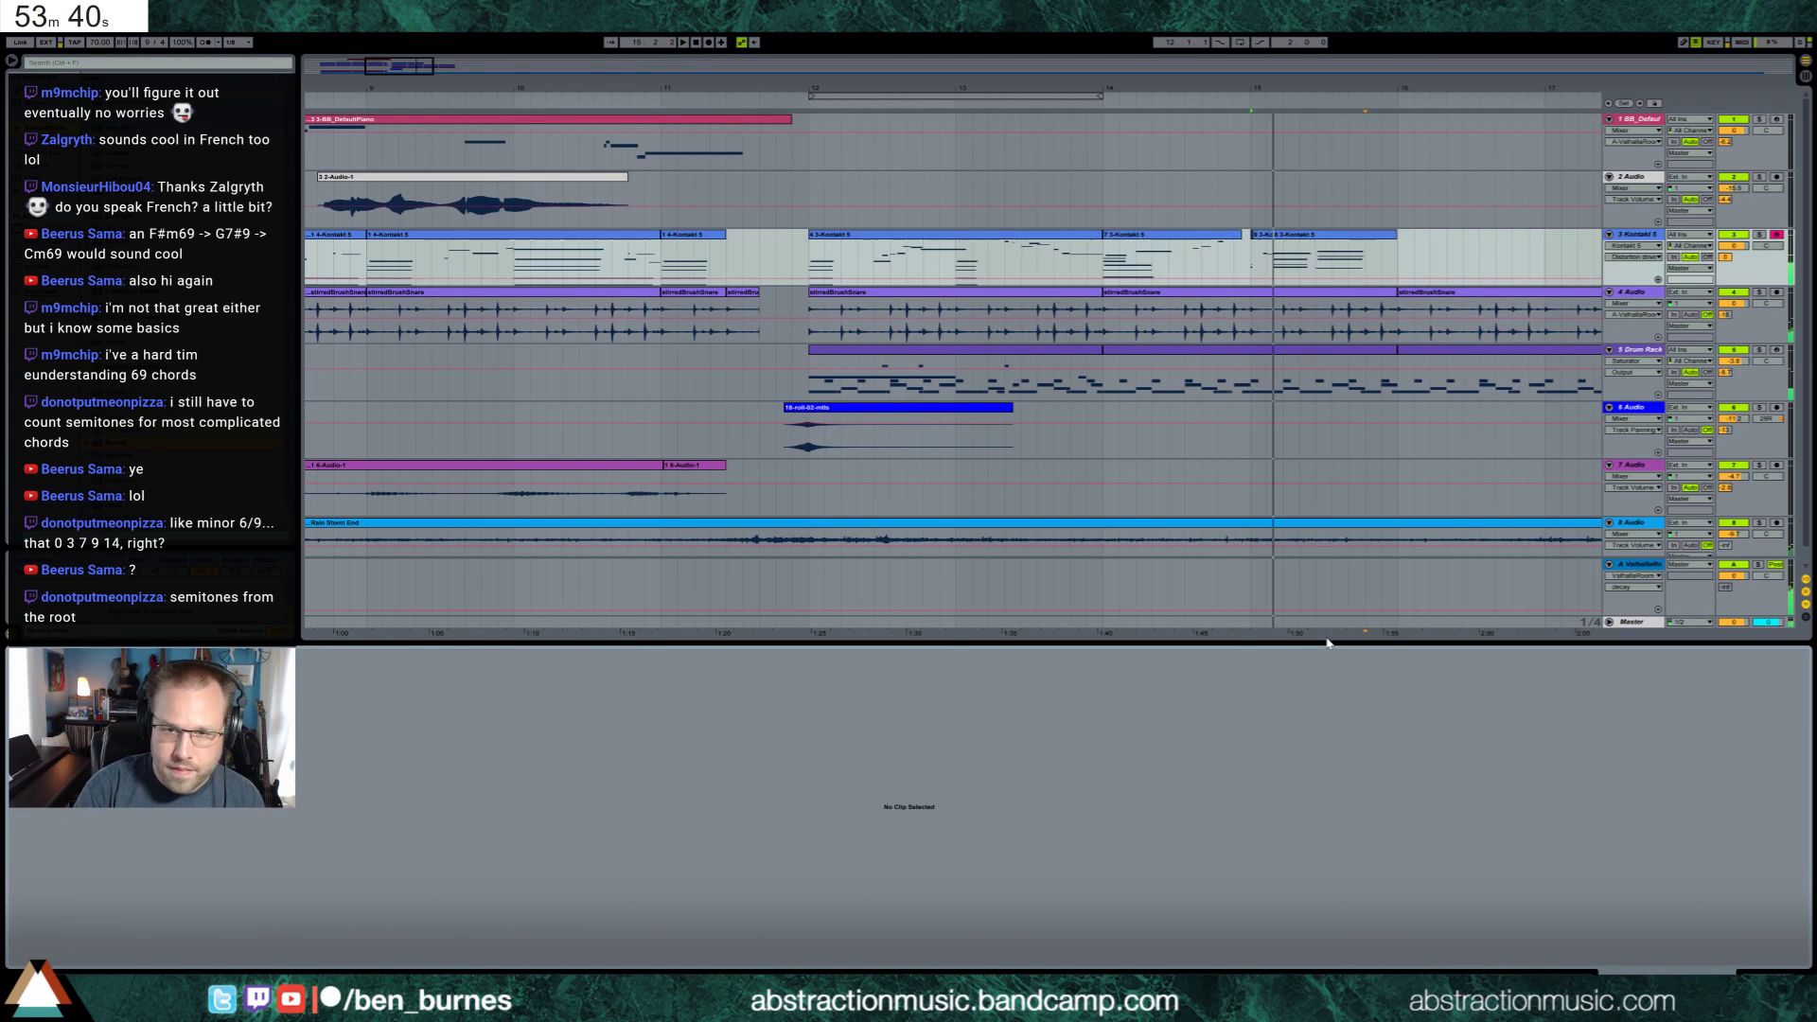
click(1360, 258)
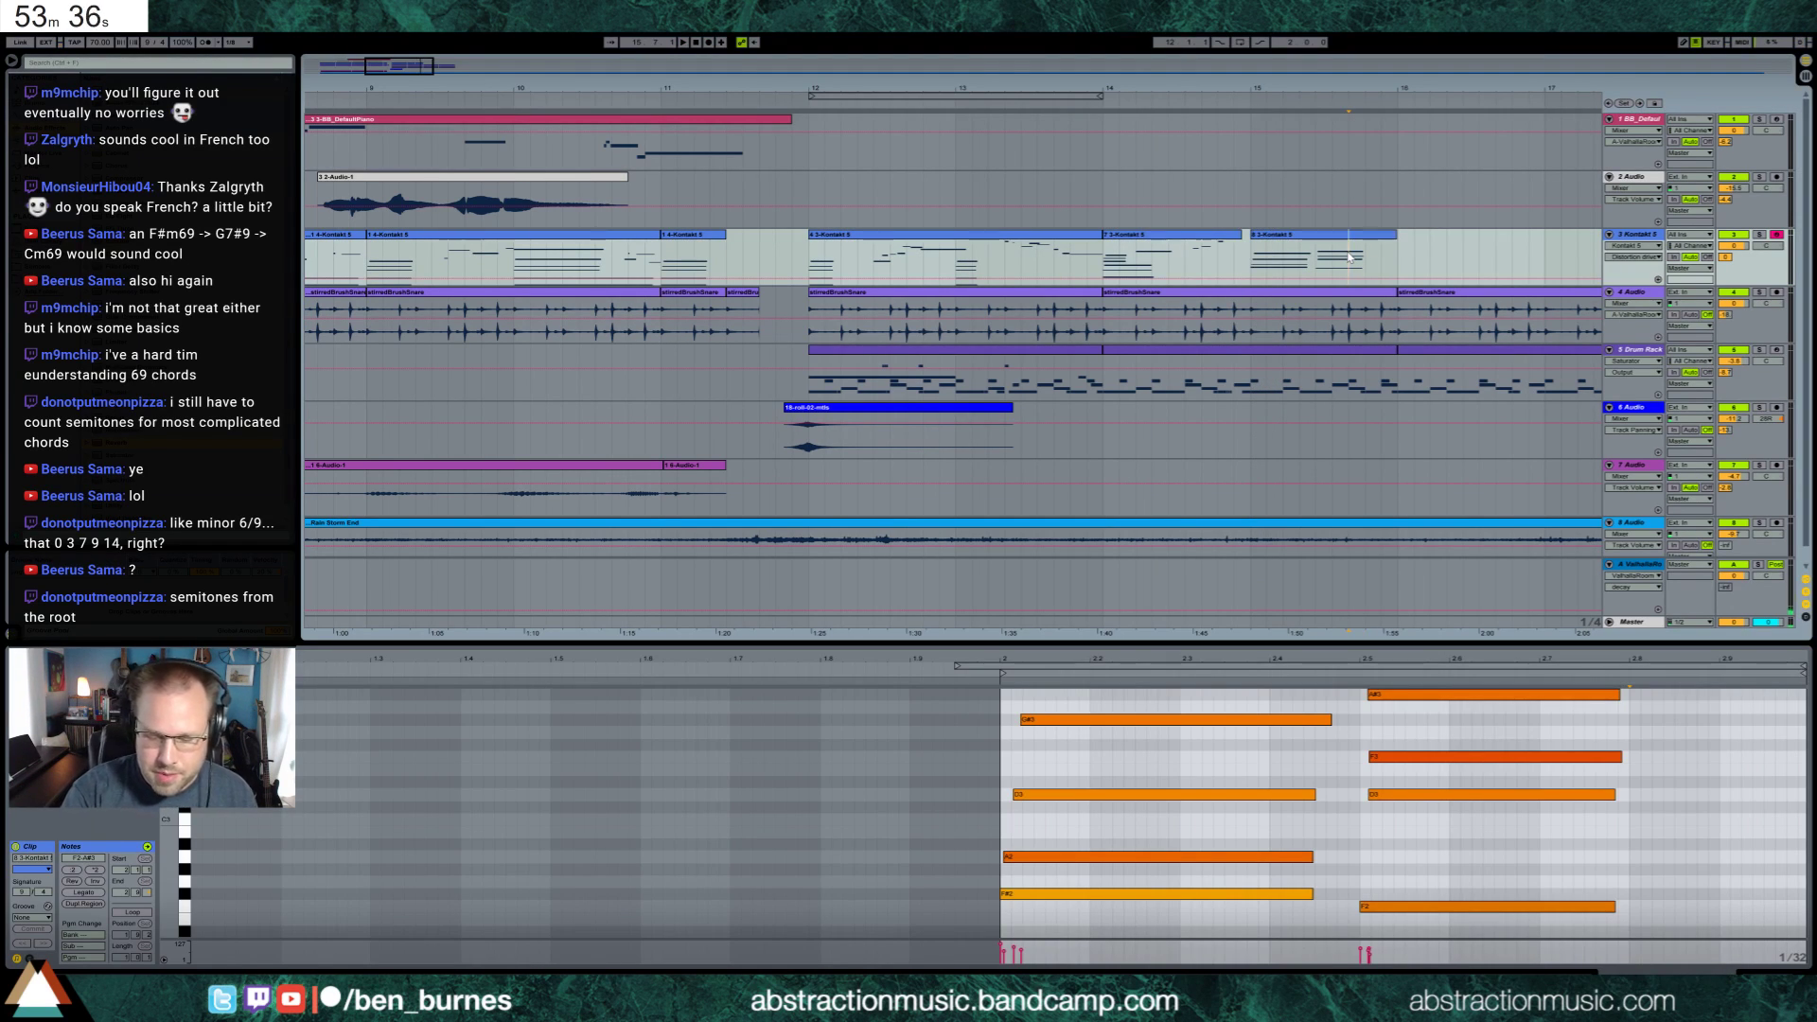
key(F9)
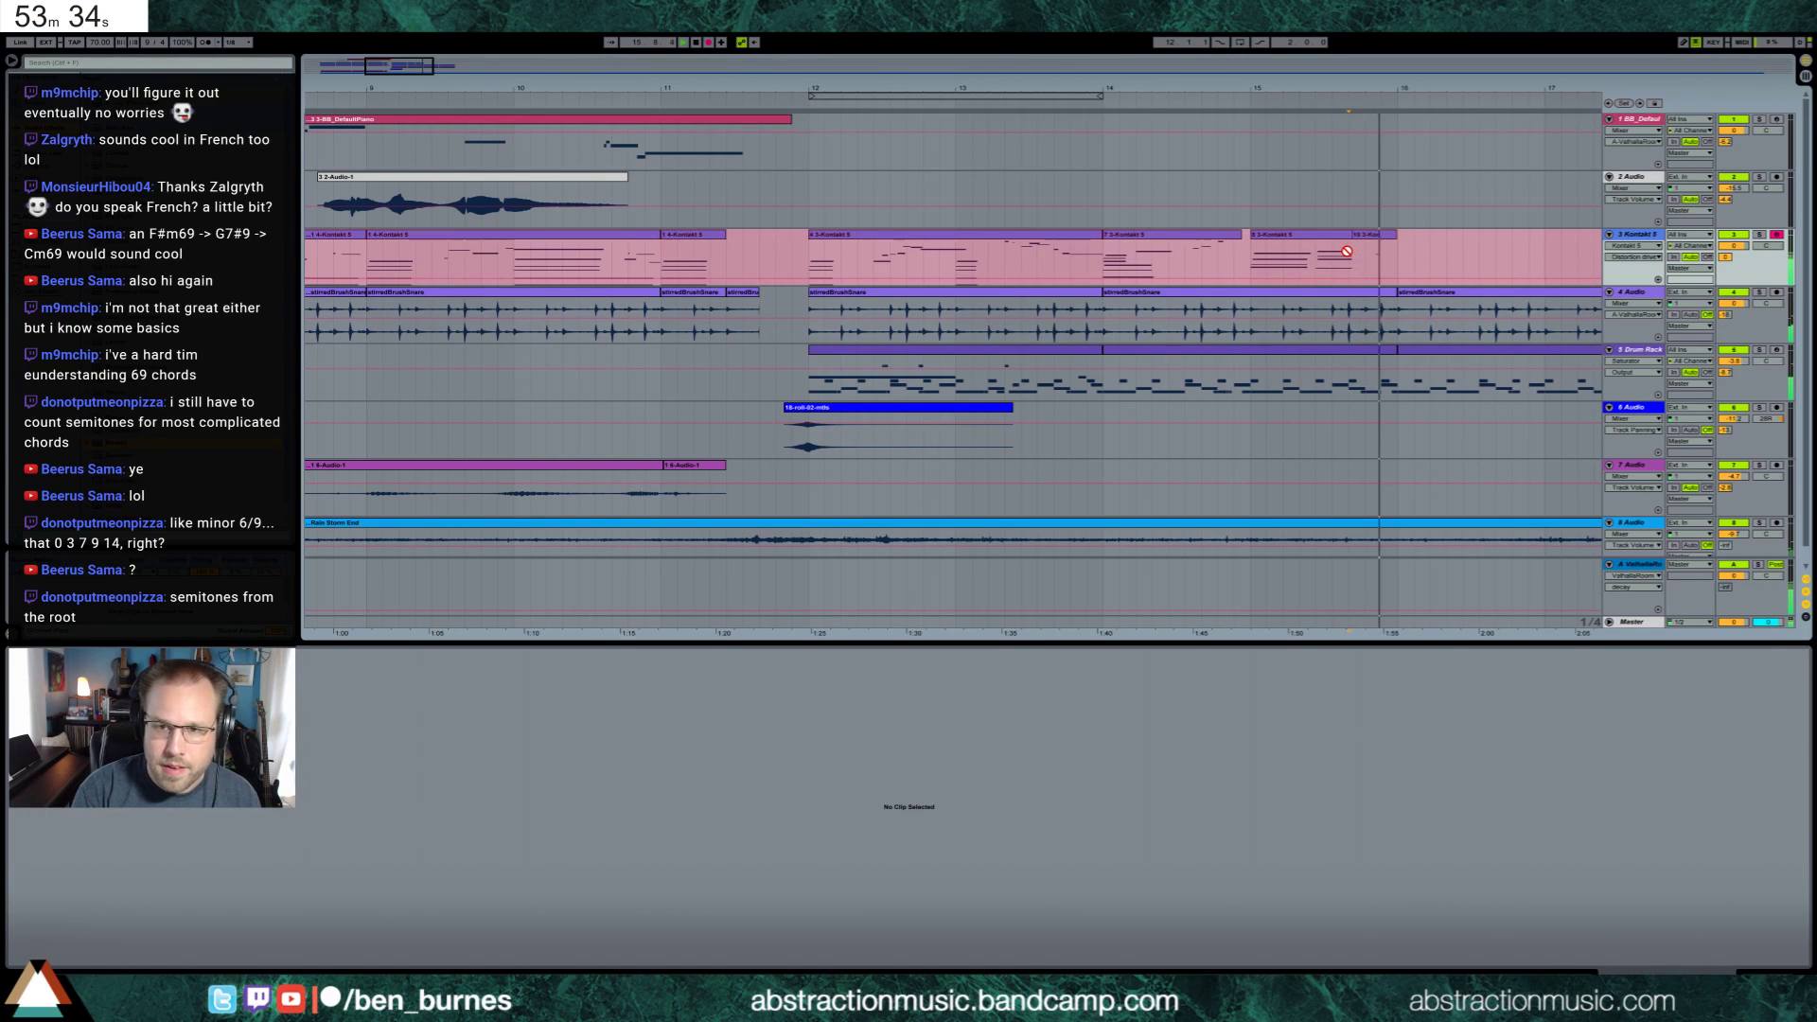
key(F9)
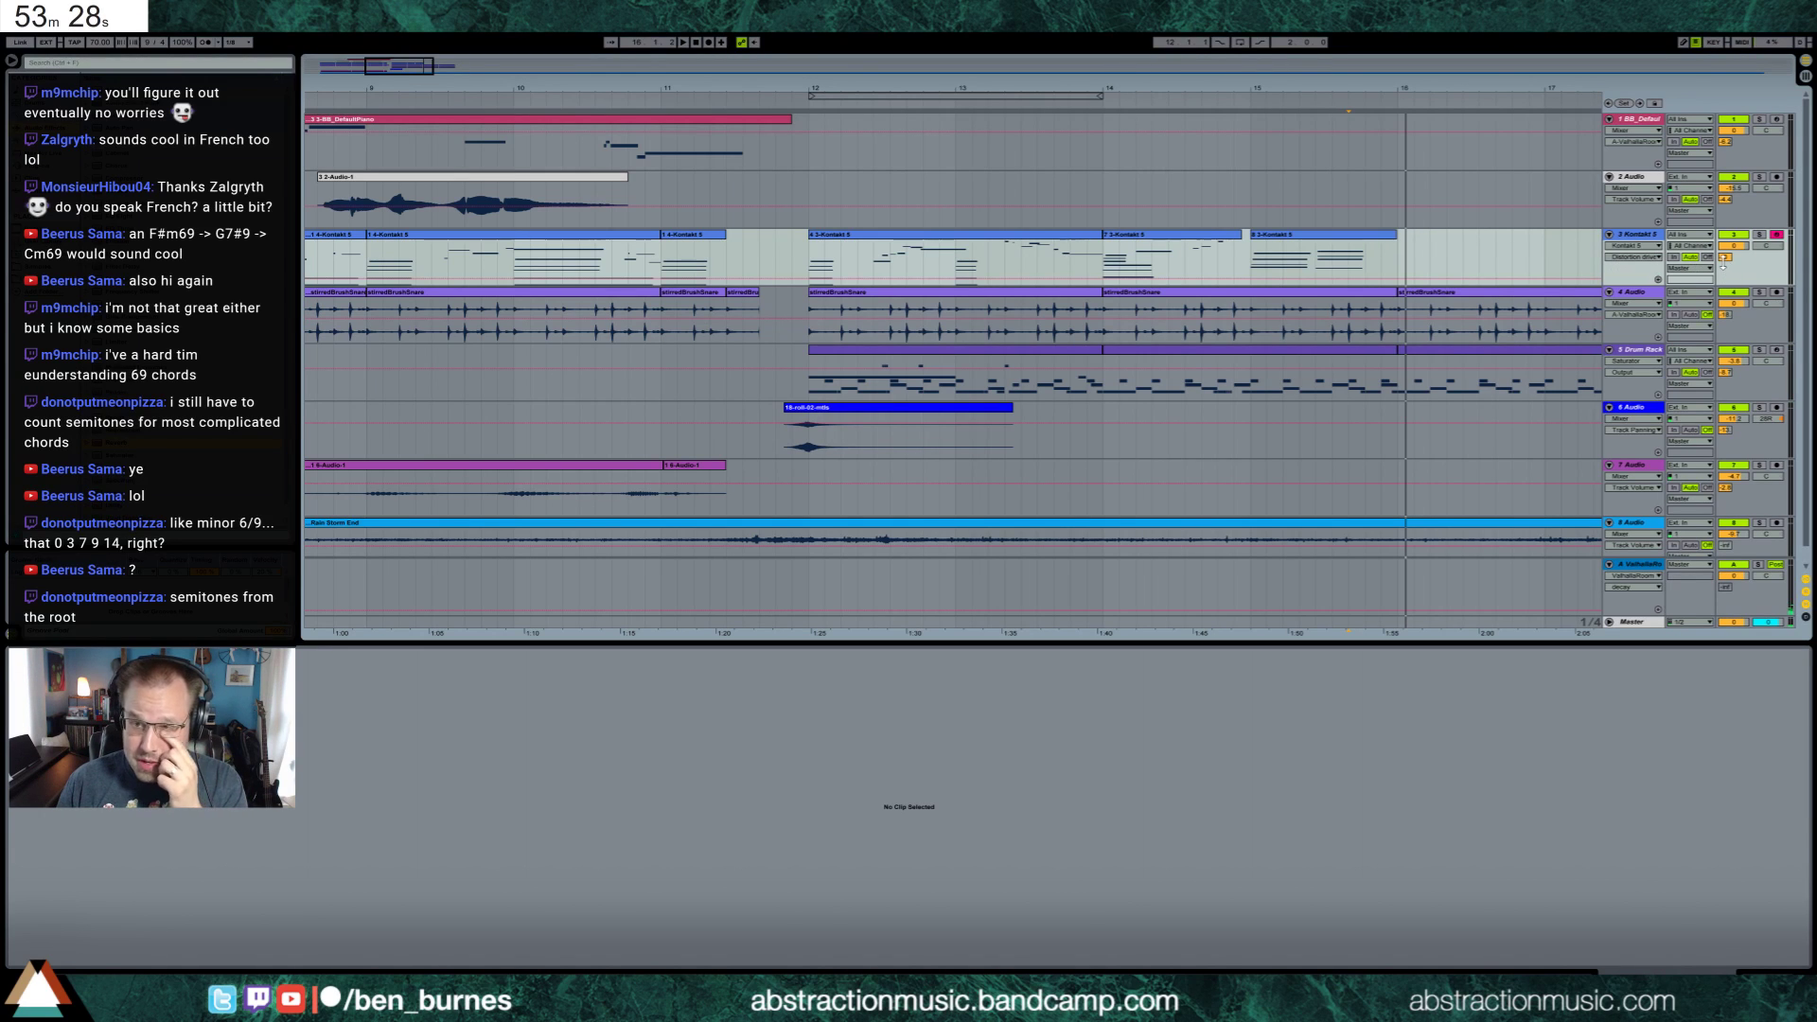
Loop playback over the three Kontakt 5 clips from bar 12 to bar 16
click(1724, 257)
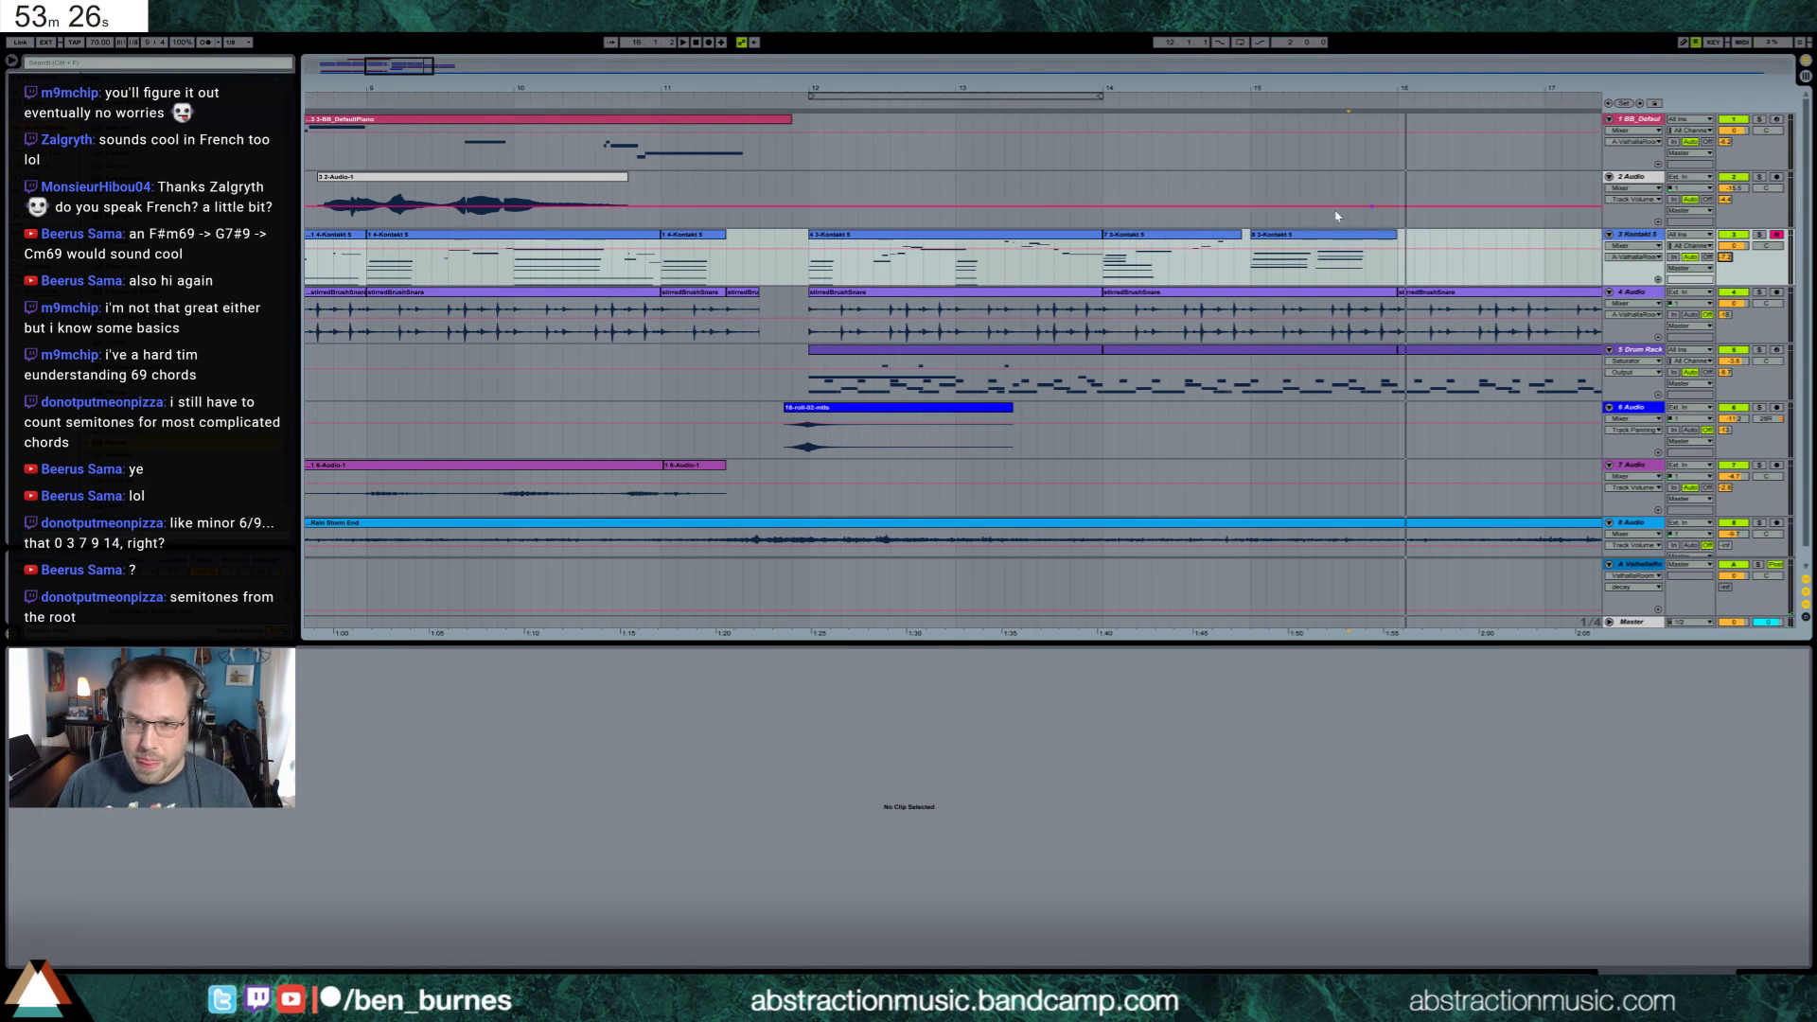
drag(806, 265, 1372, 240)
key(ctrl+l)
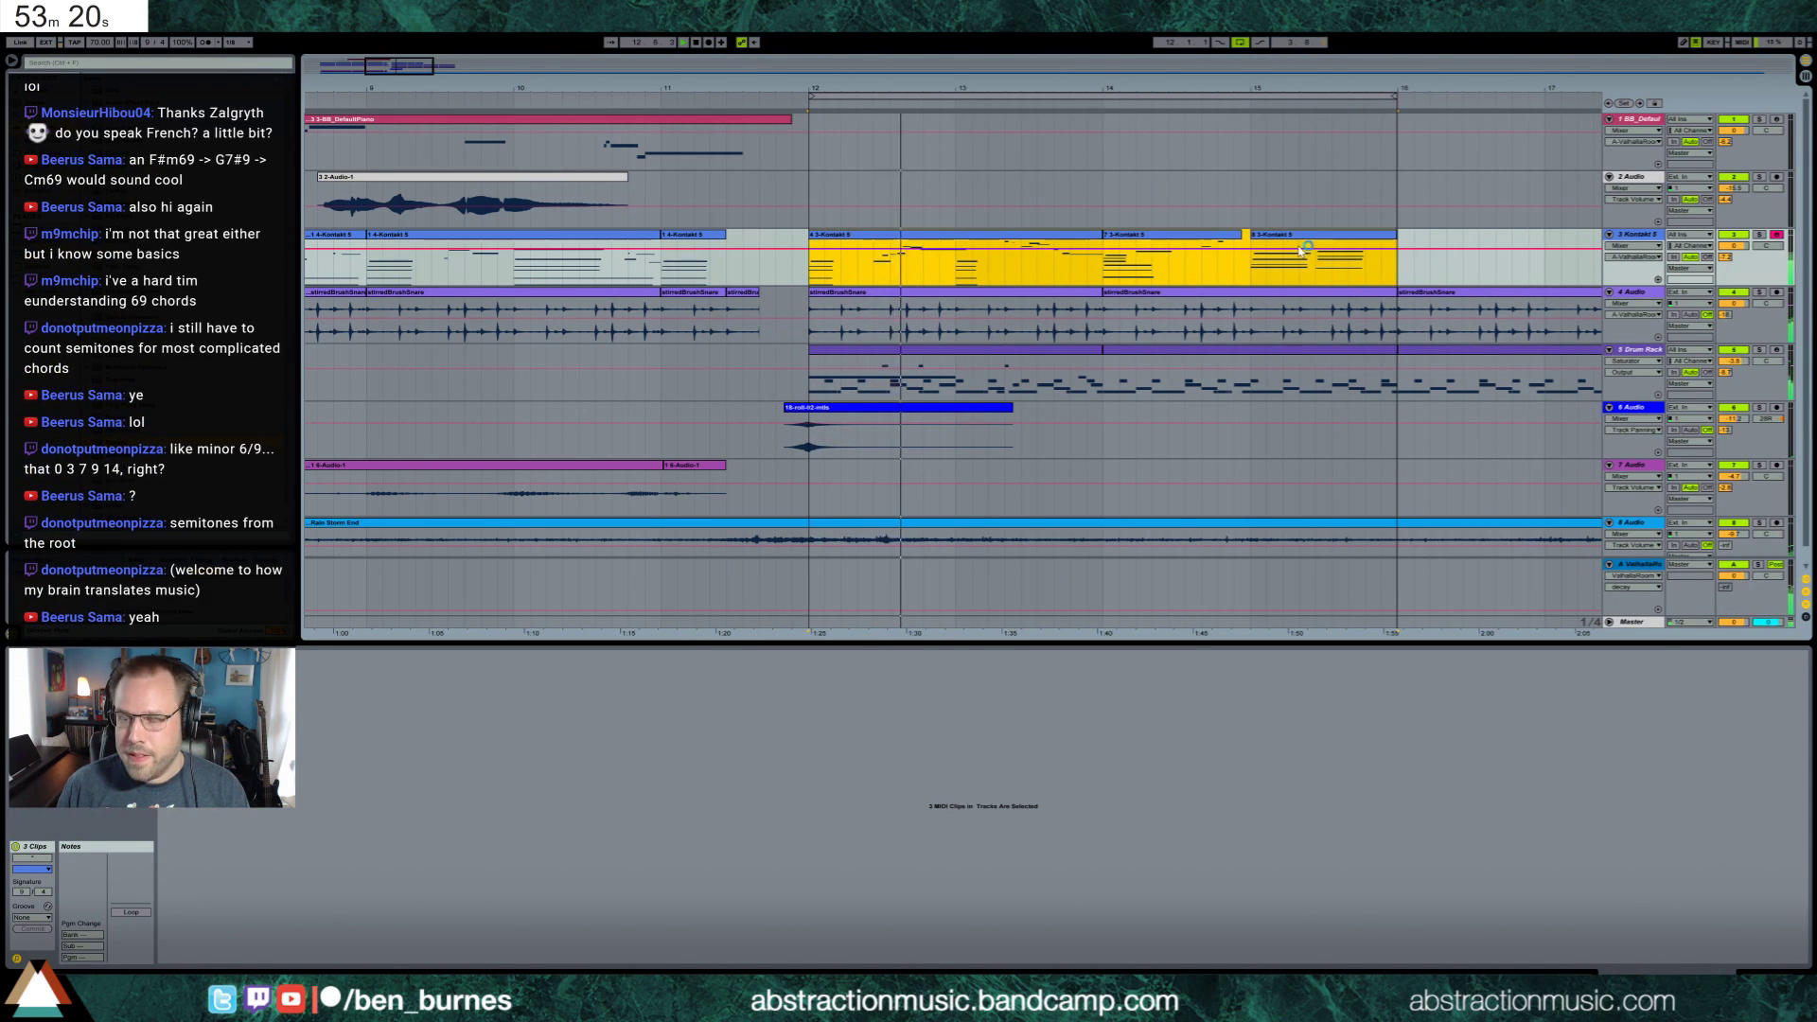
Shorten the melody note just before beat 1.7 in the bar 12 Kontakt clip and look through the clip's groove choices
click(932, 238)
click(694, 776)
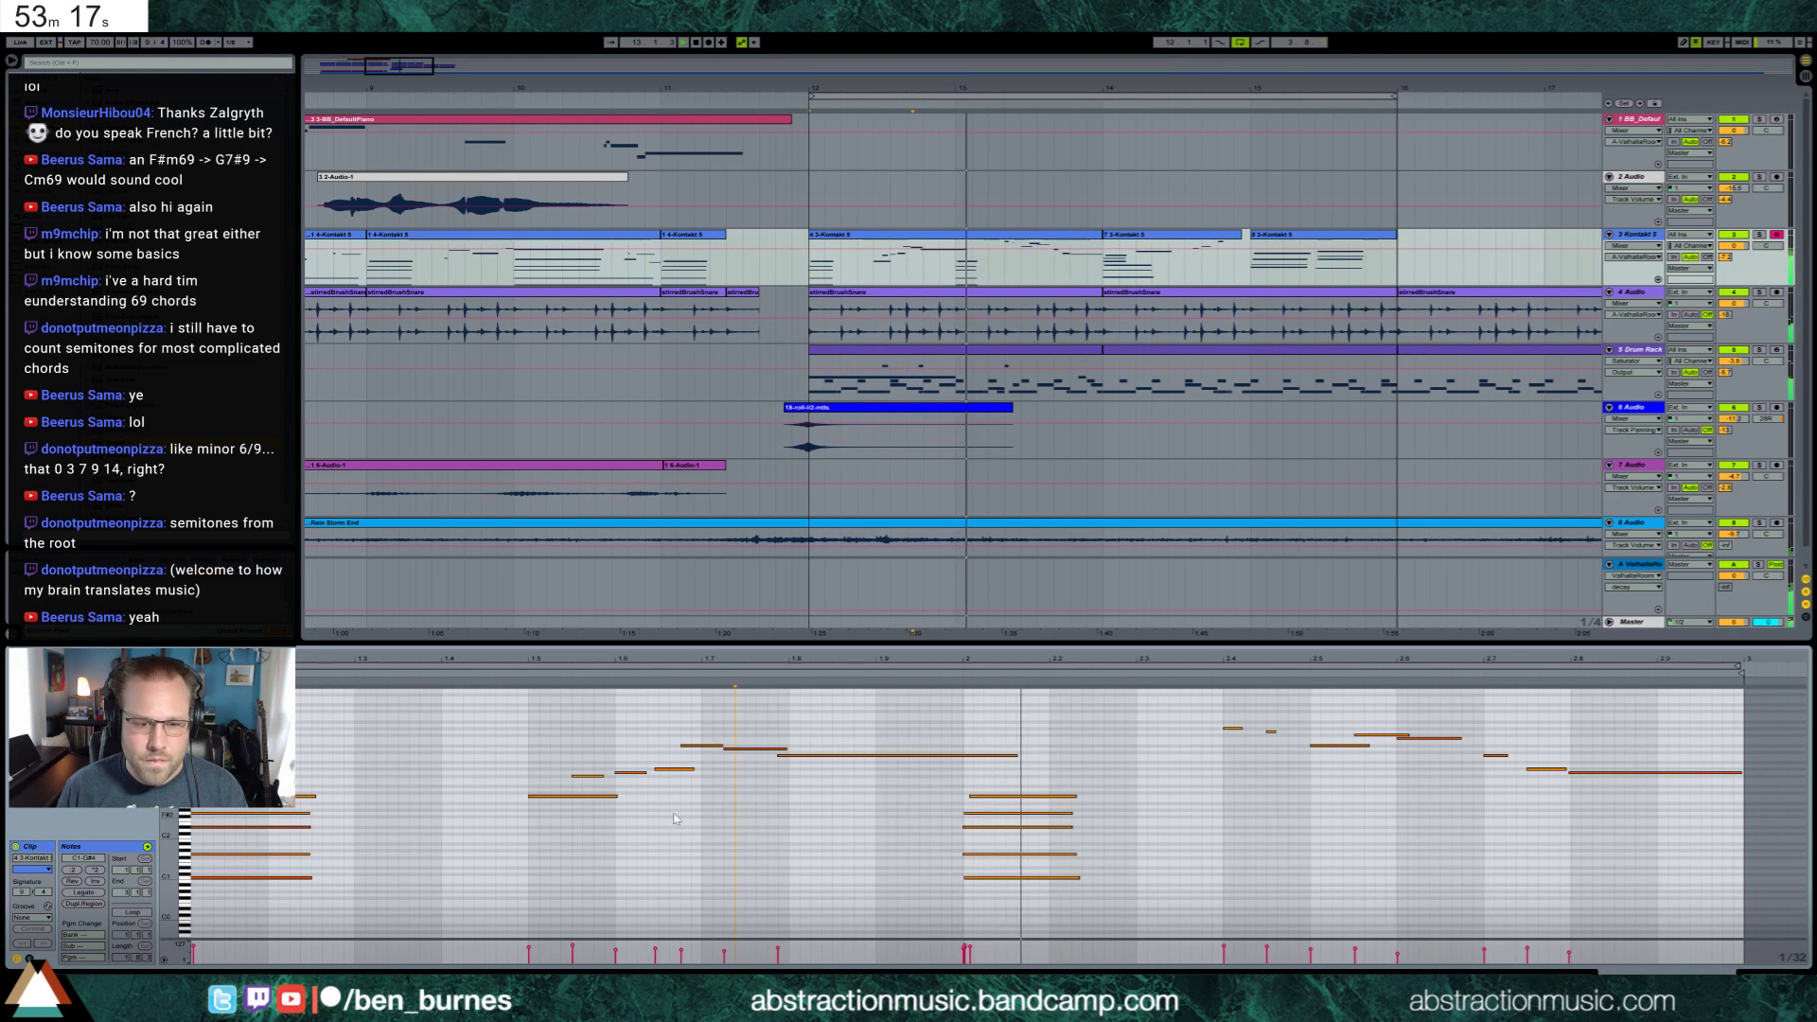
click(692, 770)
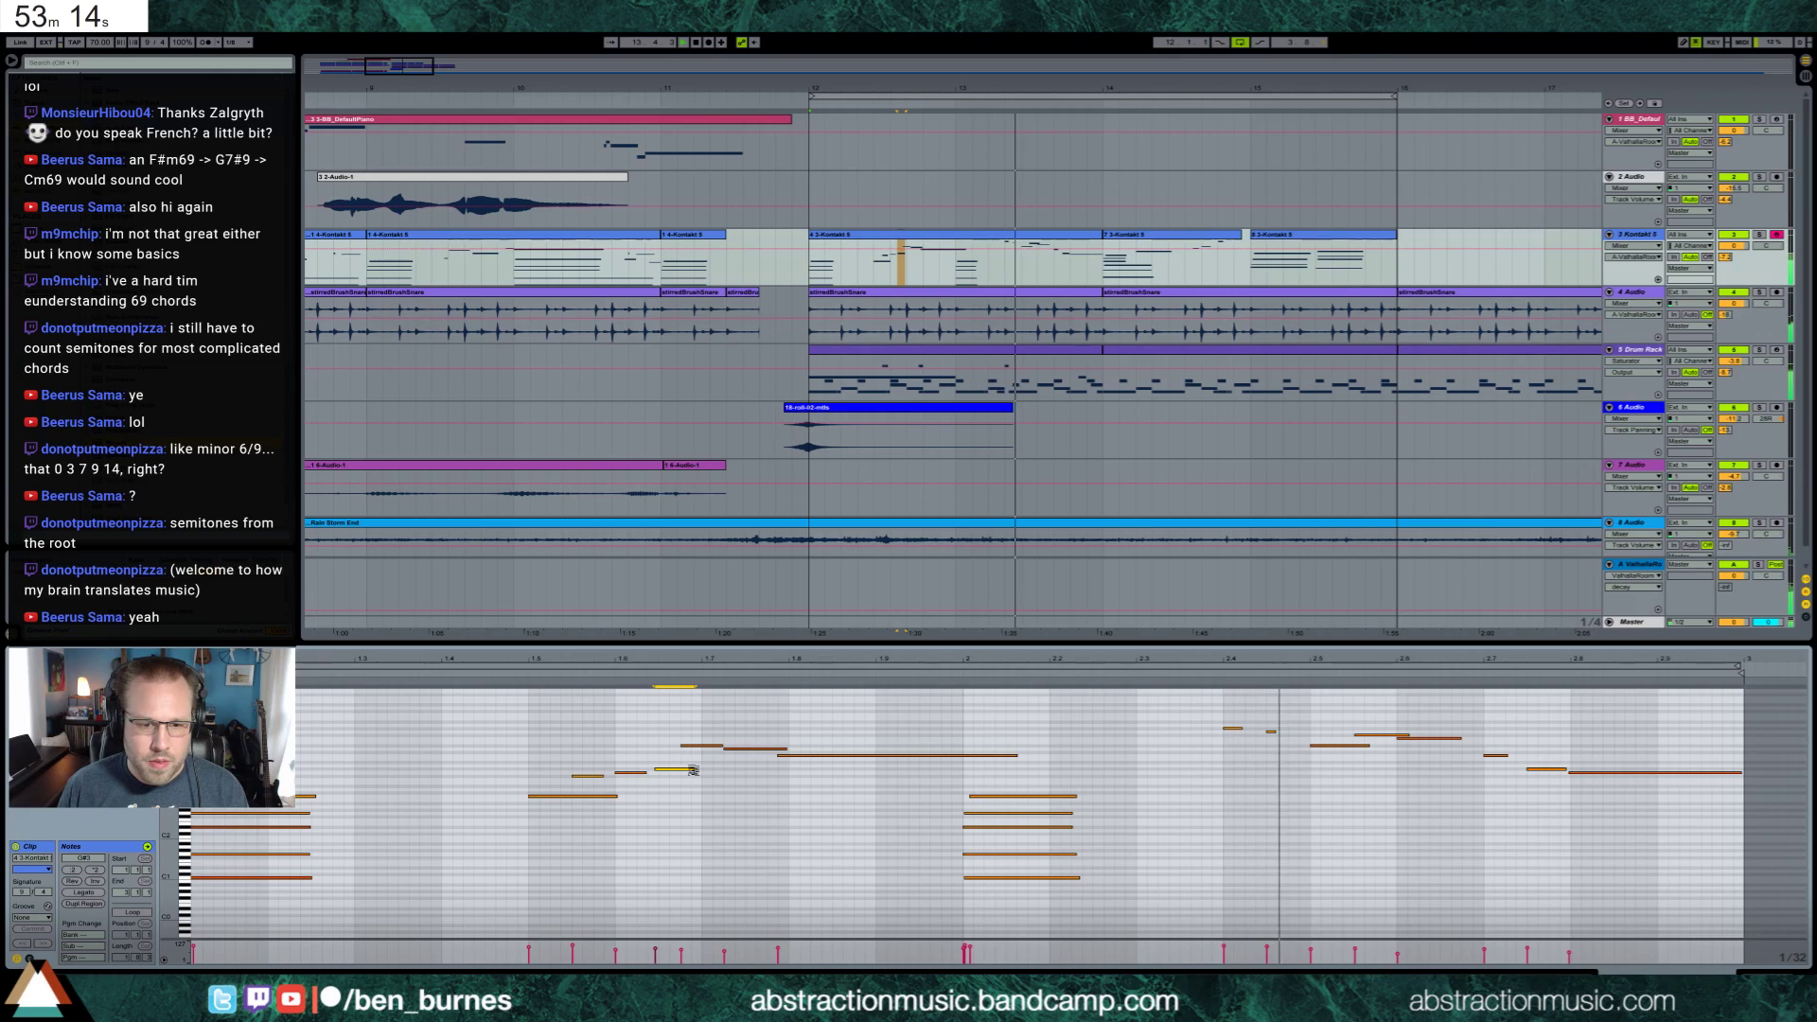
click(33, 917)
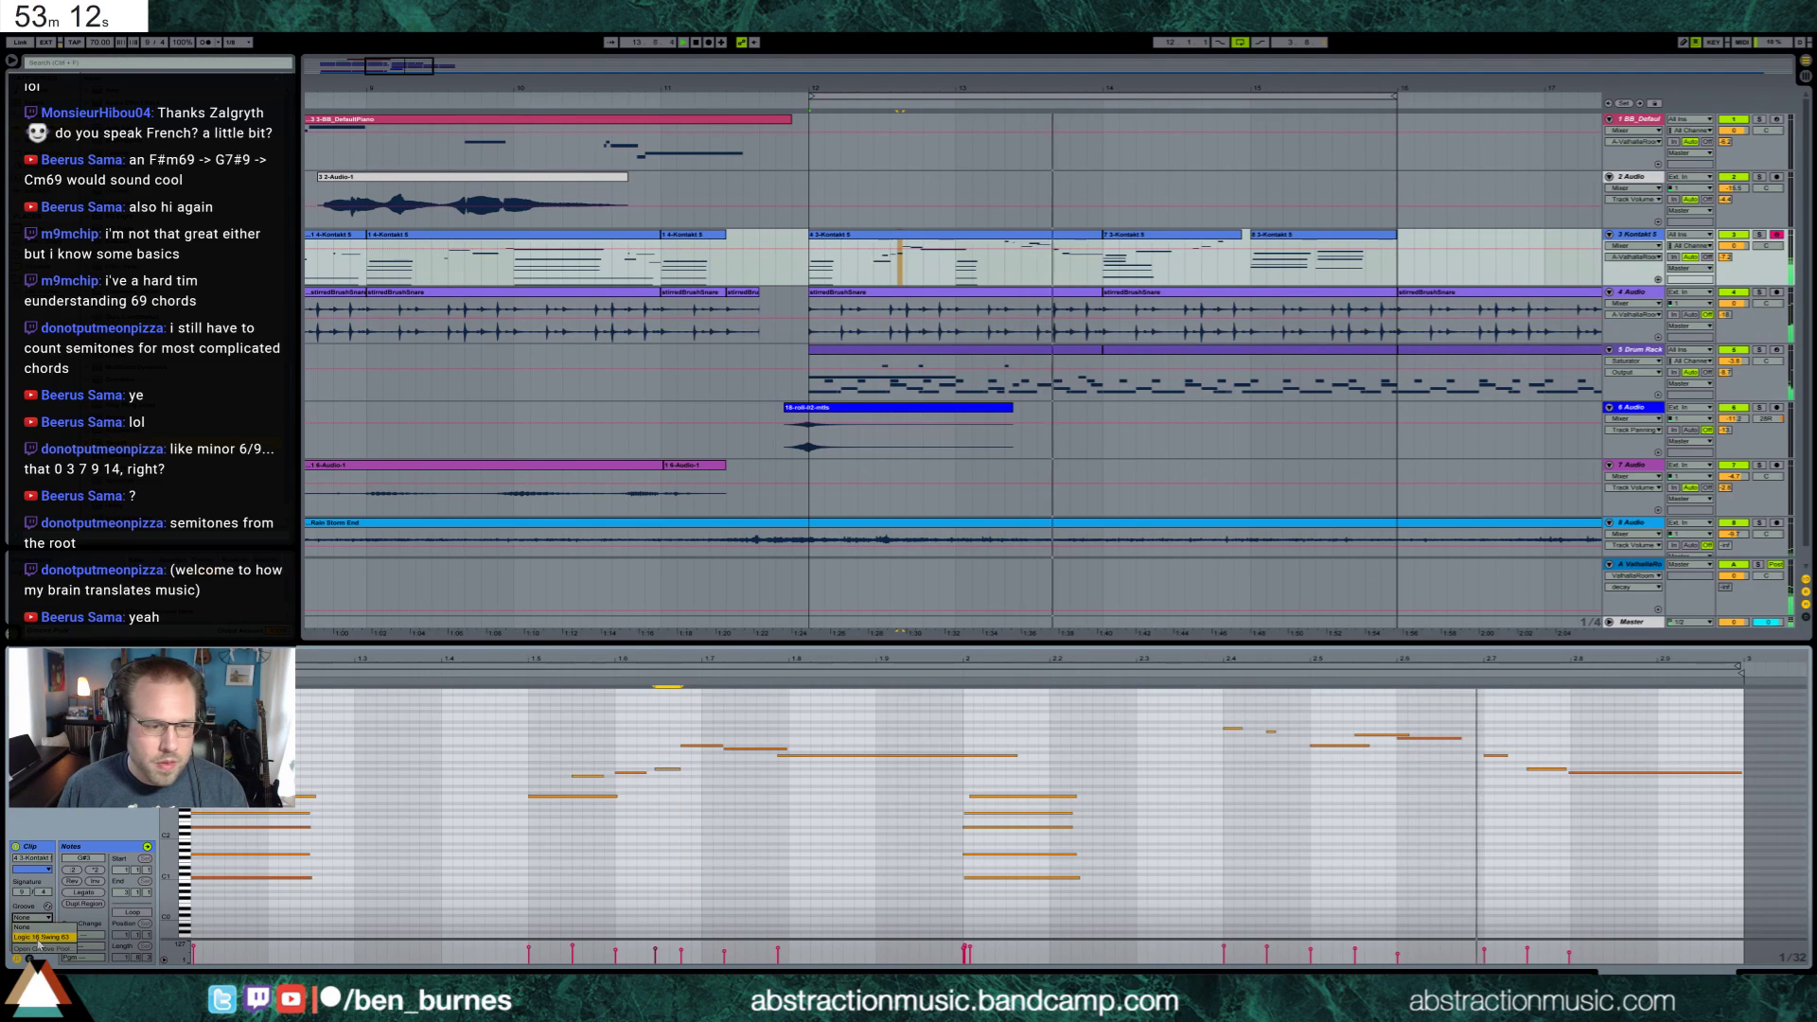
click(38, 937)
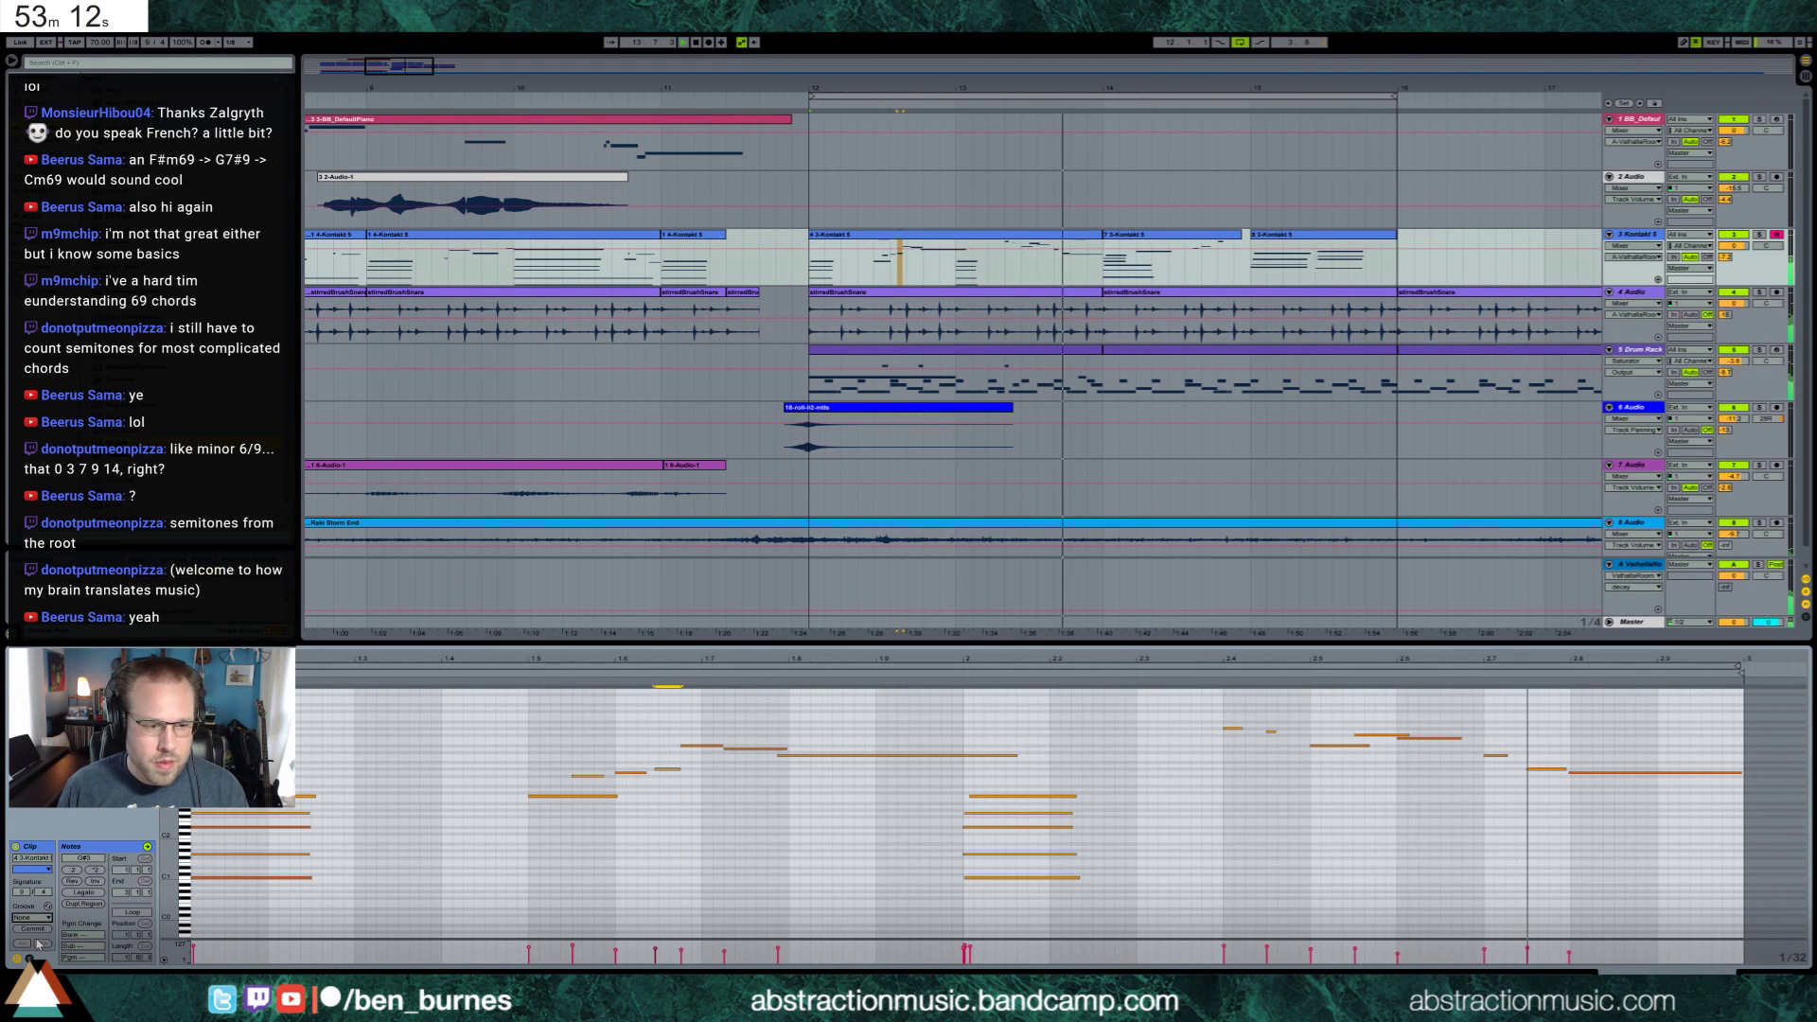
Open the bar 14 Kontakt clip and select the chord notes at its start
click(1170, 253)
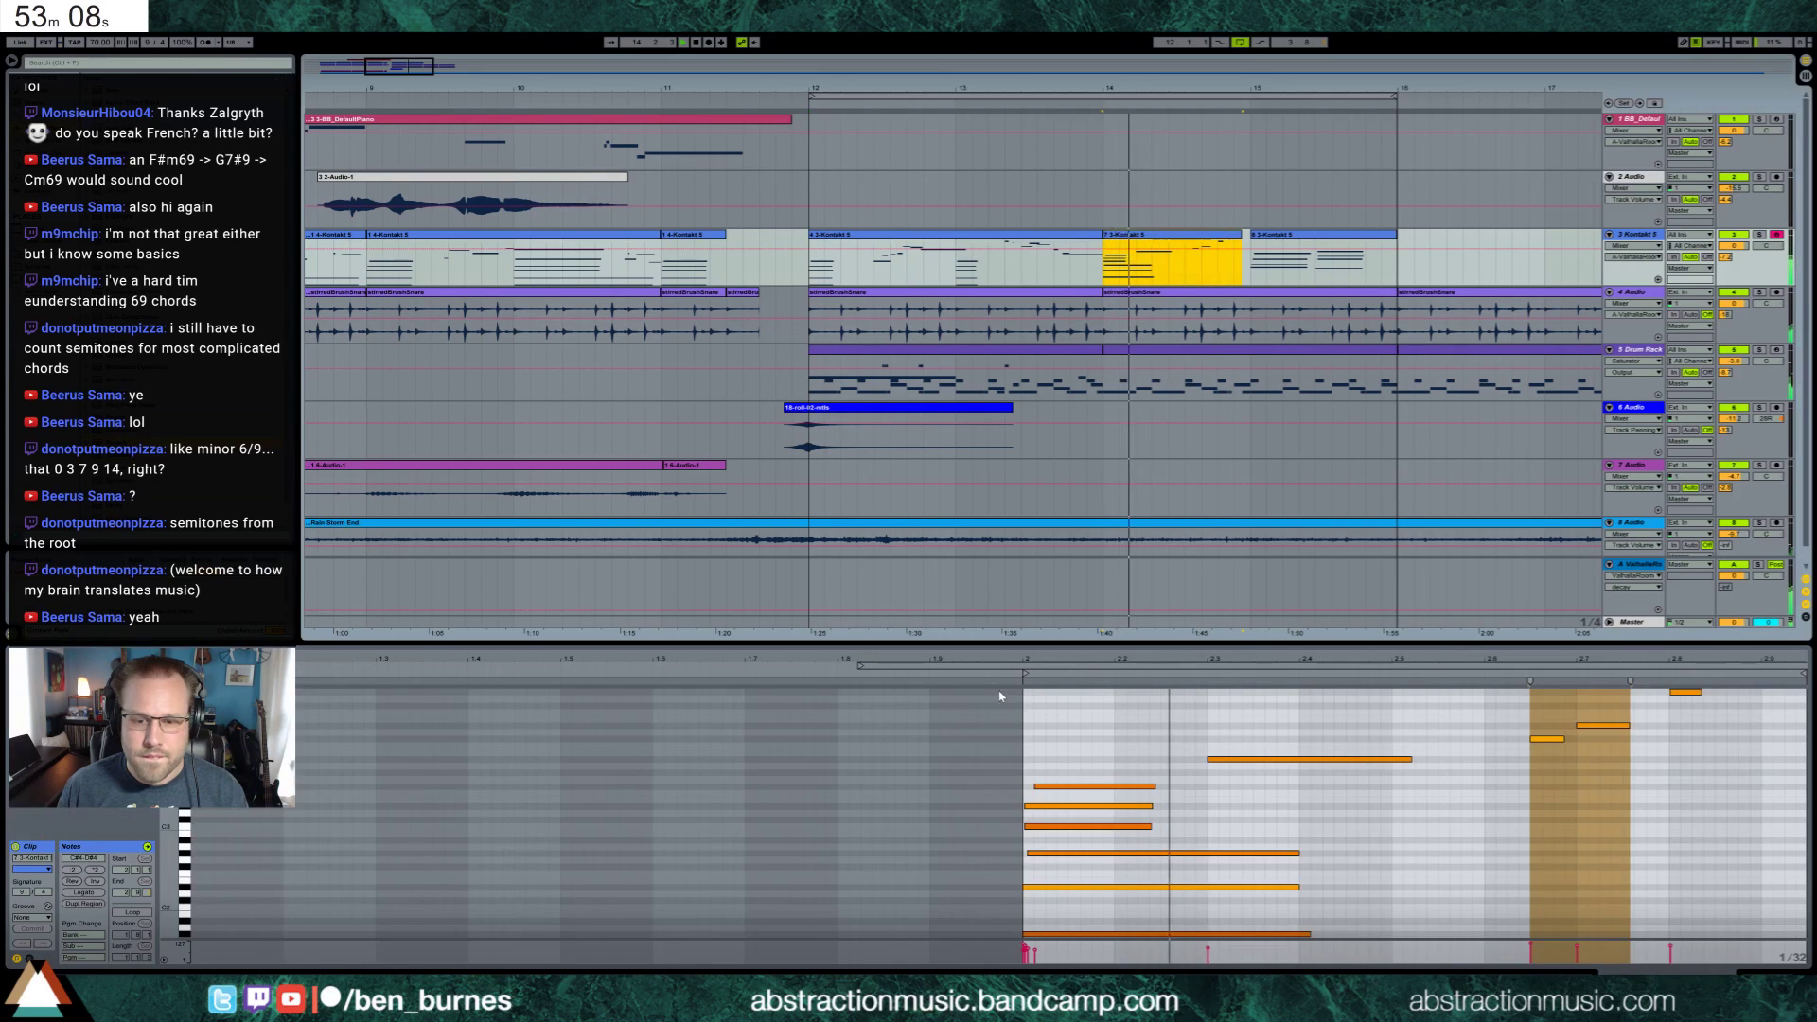
drag(1000, 696, 1313, 939)
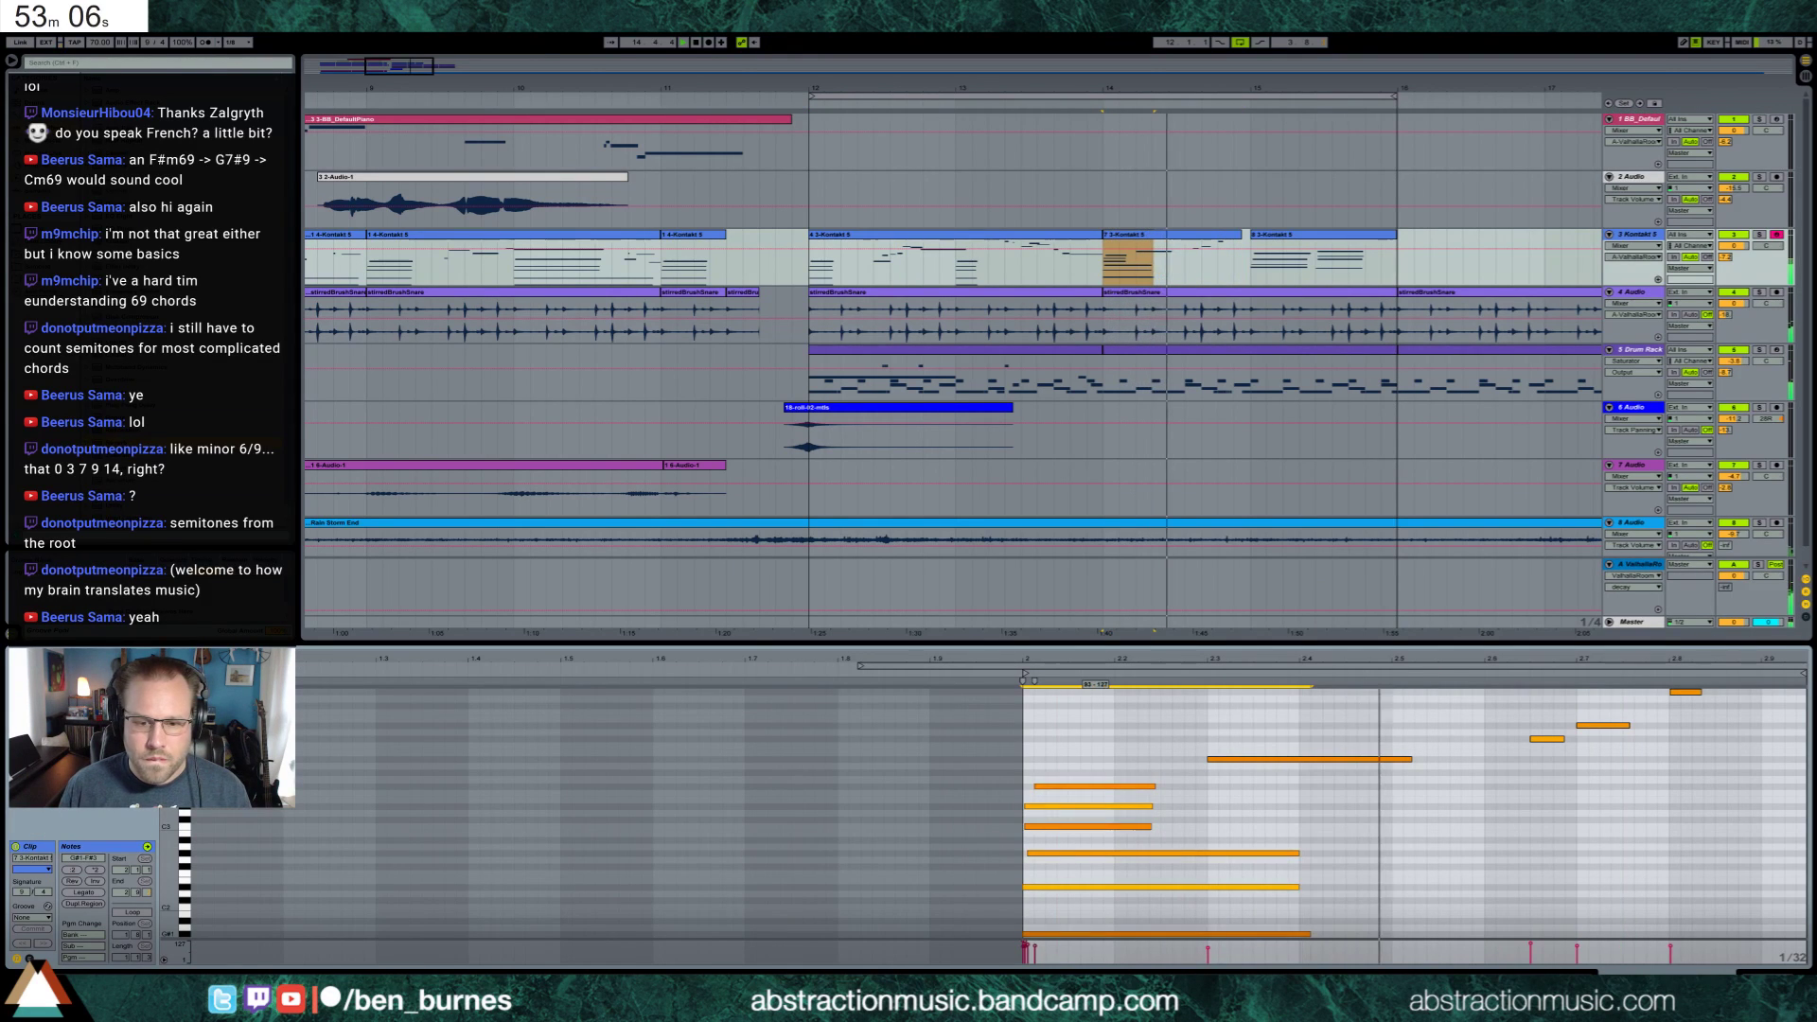
Open the bar 15 Kontakt clip and try to record a new take over it
click(1296, 245)
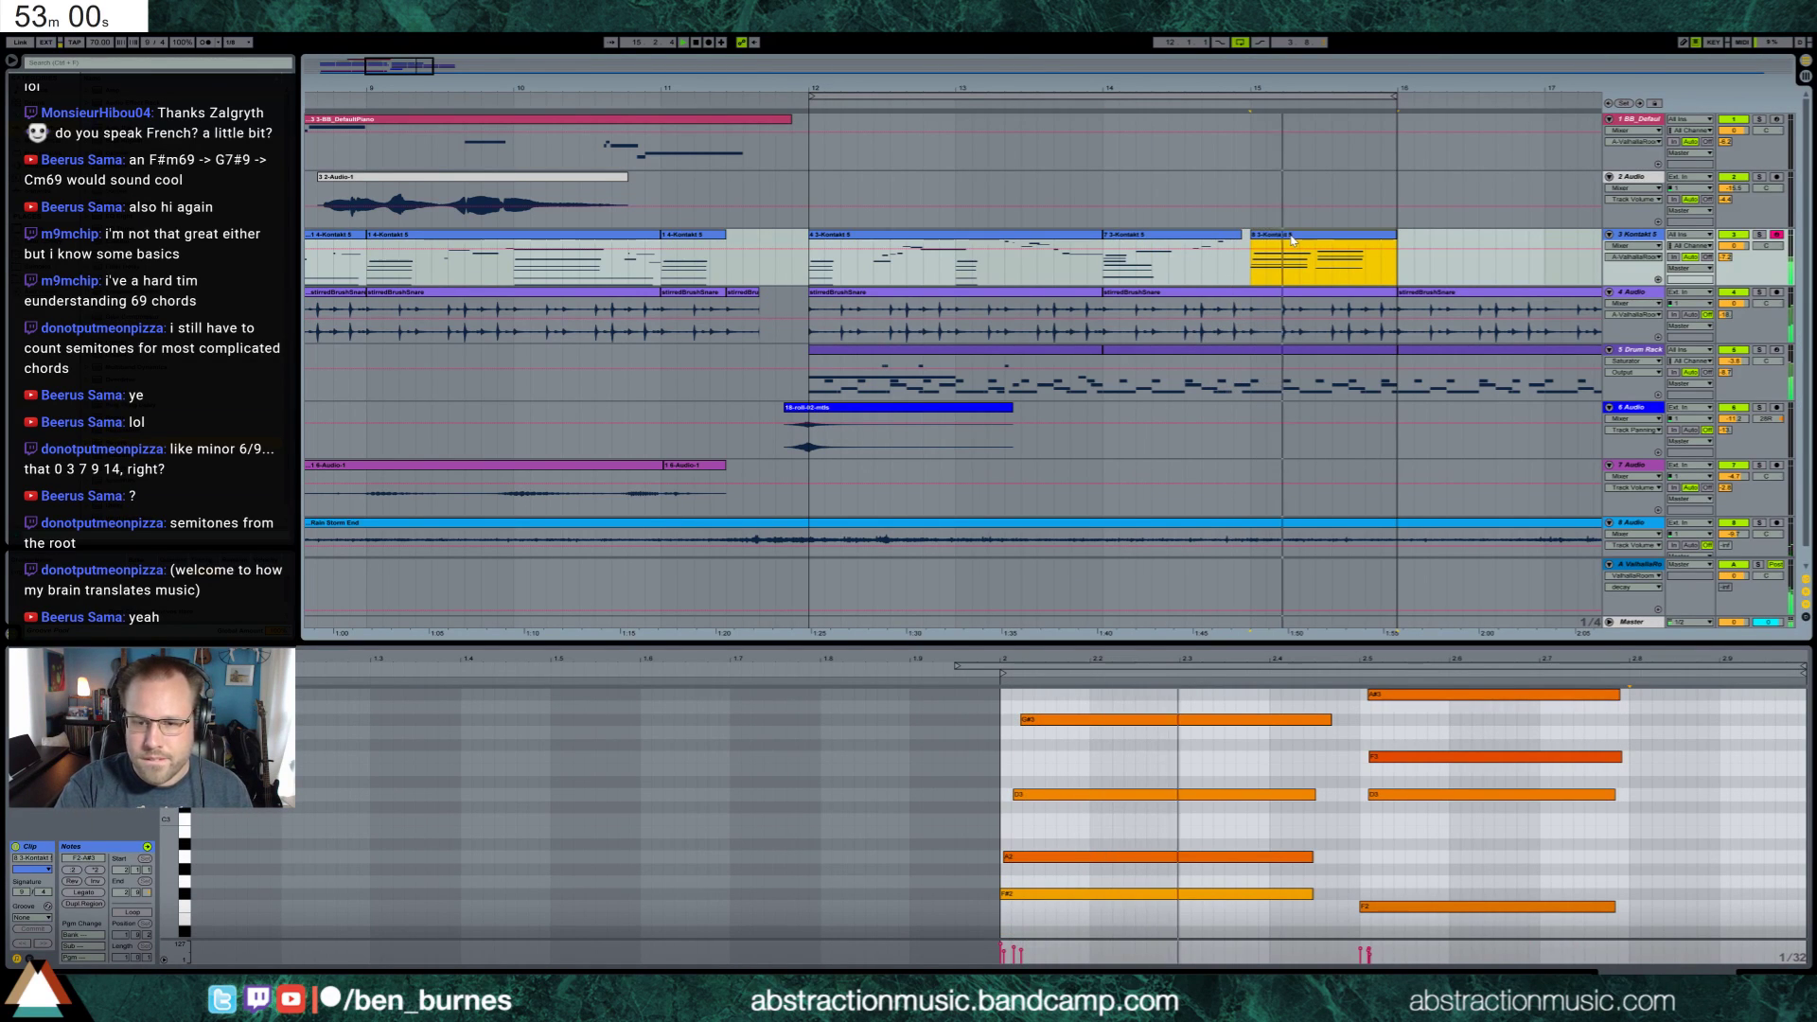
click(1289, 233)
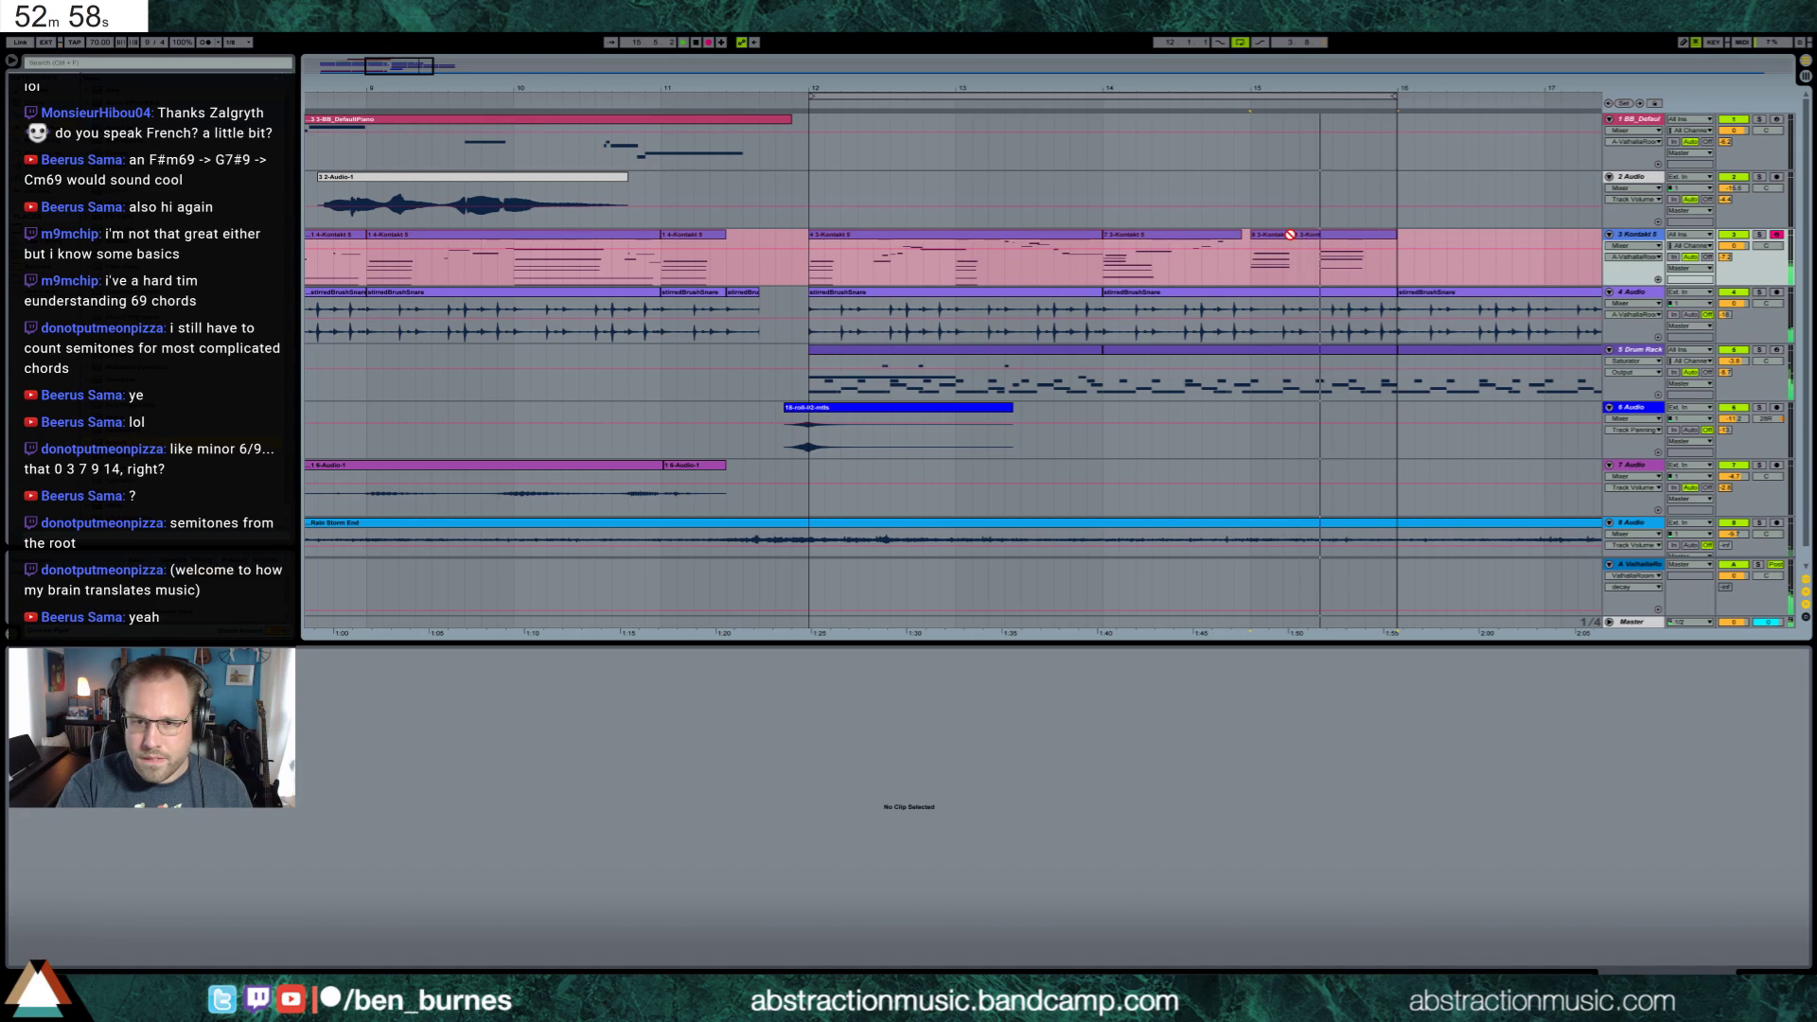
key(F9)
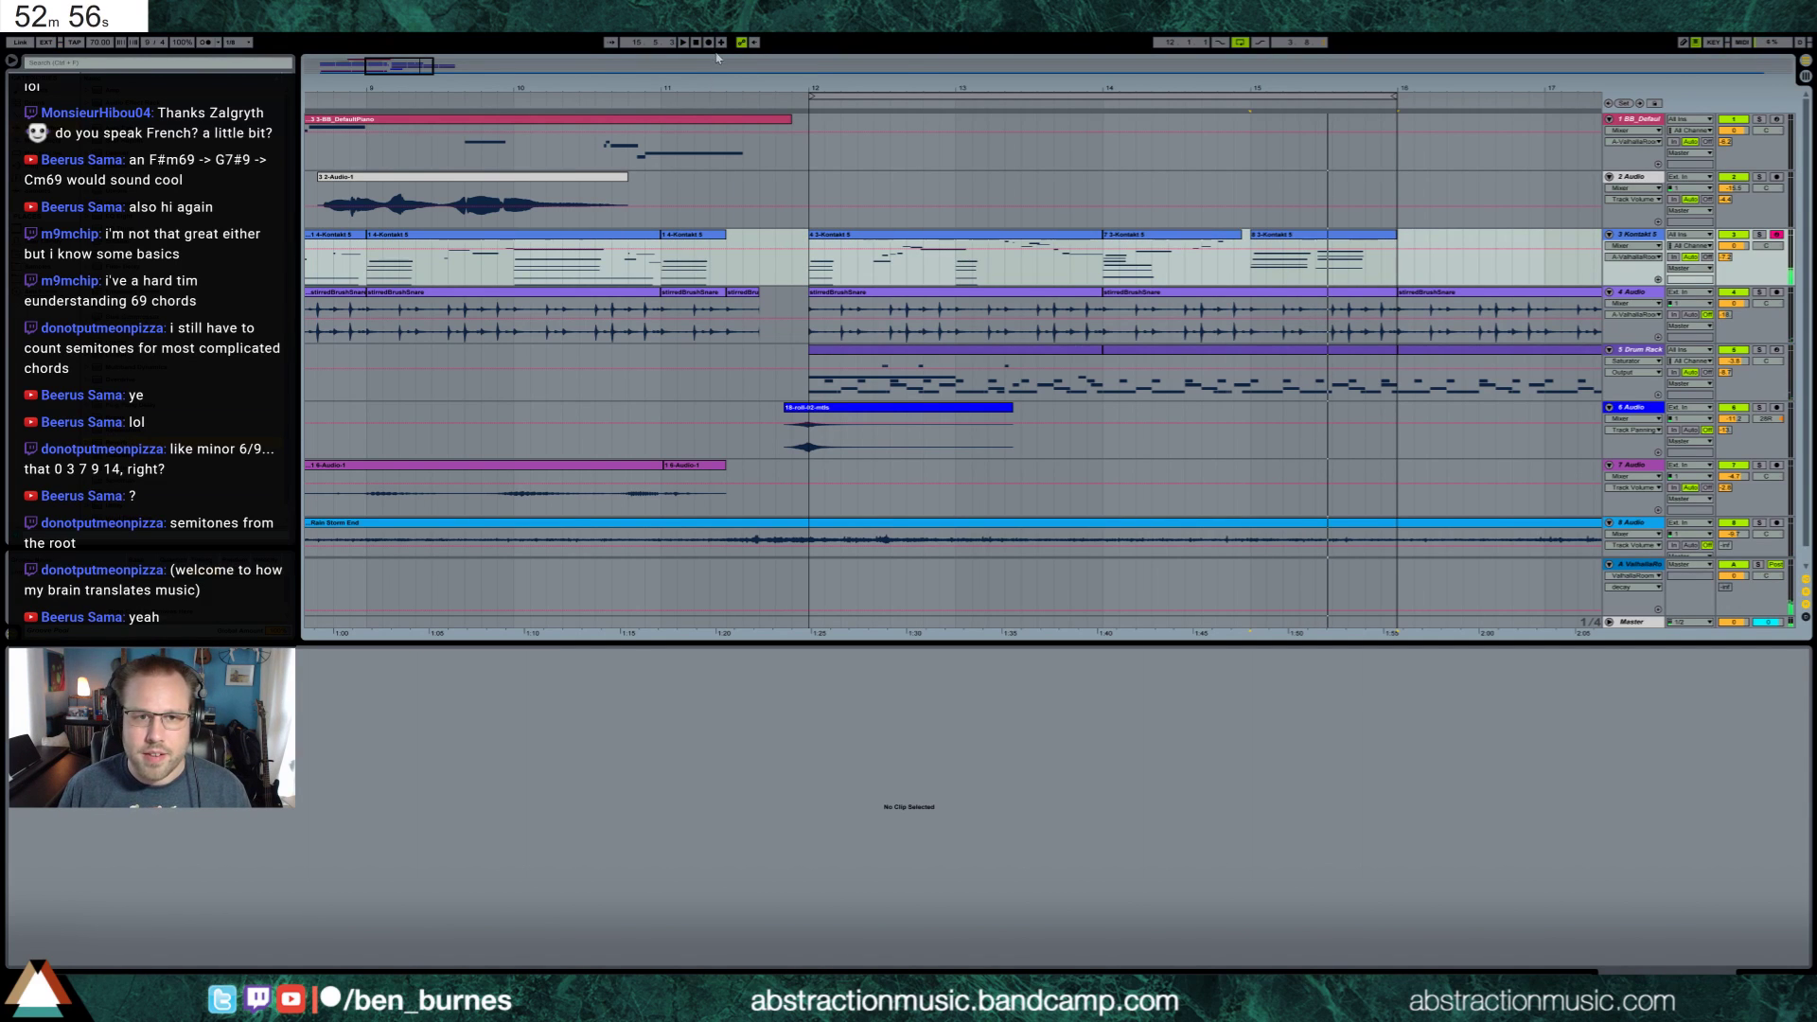
Play from bar 14 and open the bar 14 Kontakt clip with its long melody note selected
click(1258, 234)
click(1105, 269)
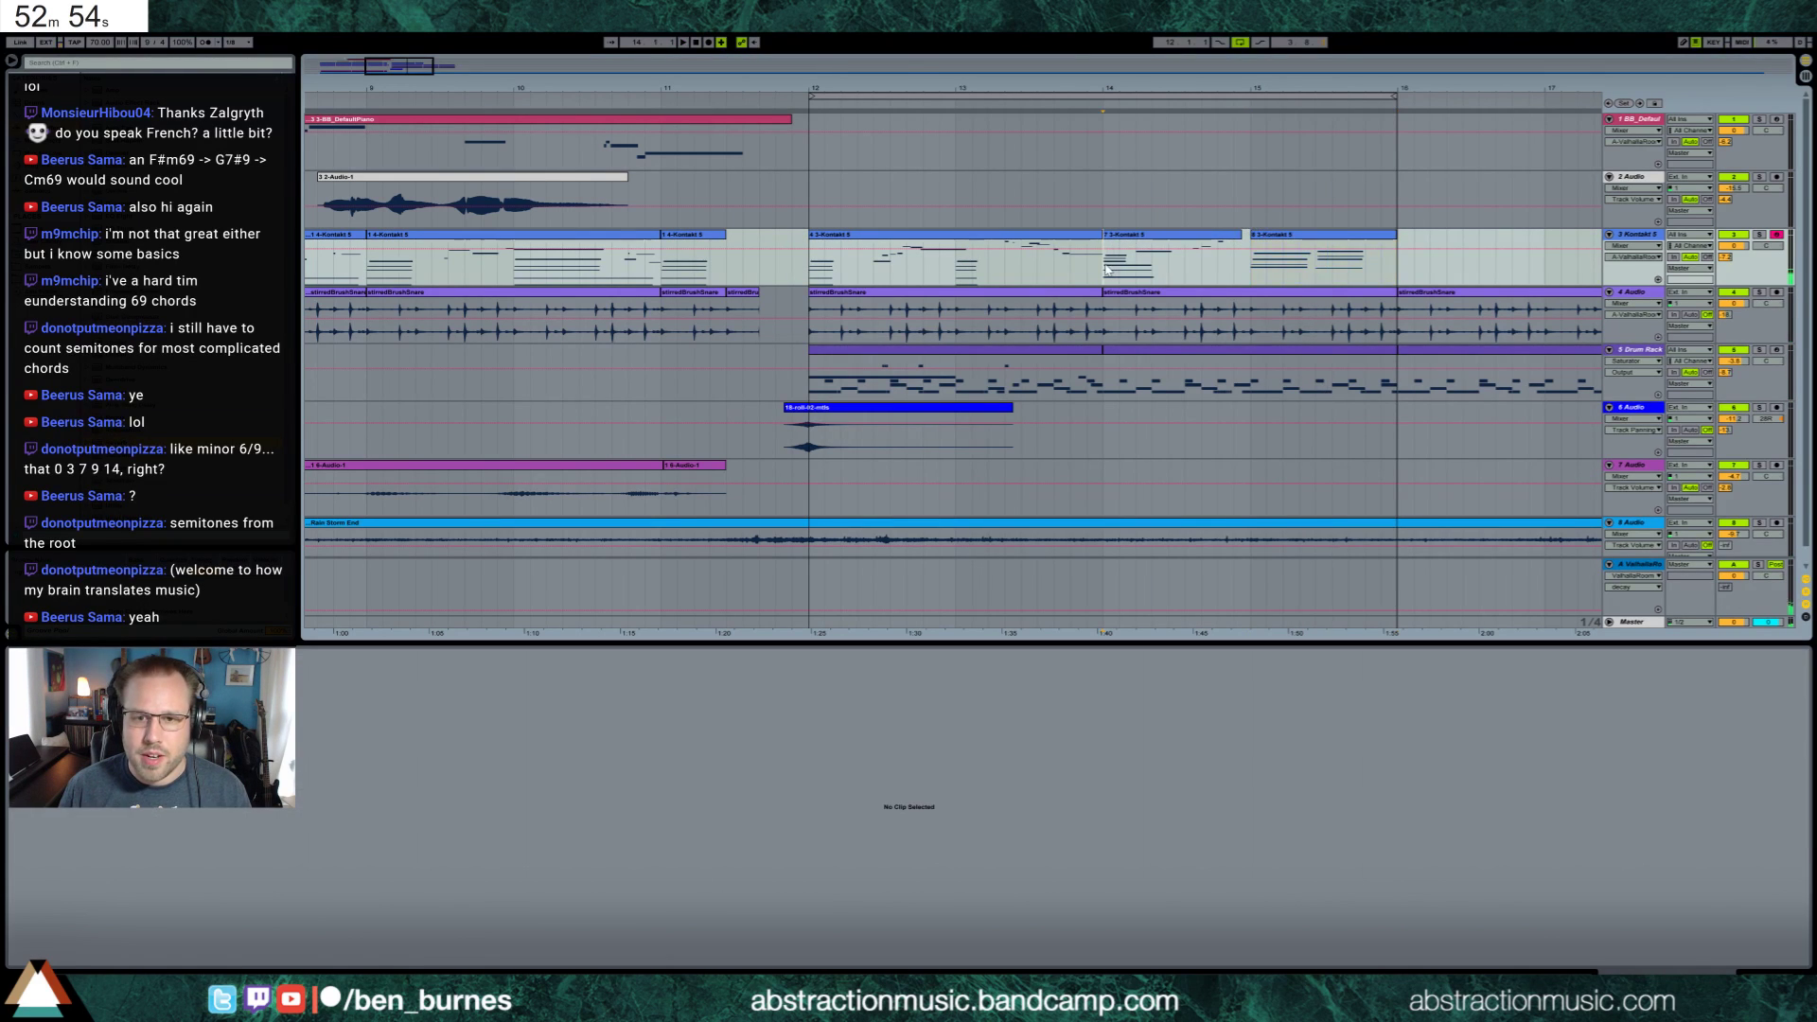
click(1213, 239)
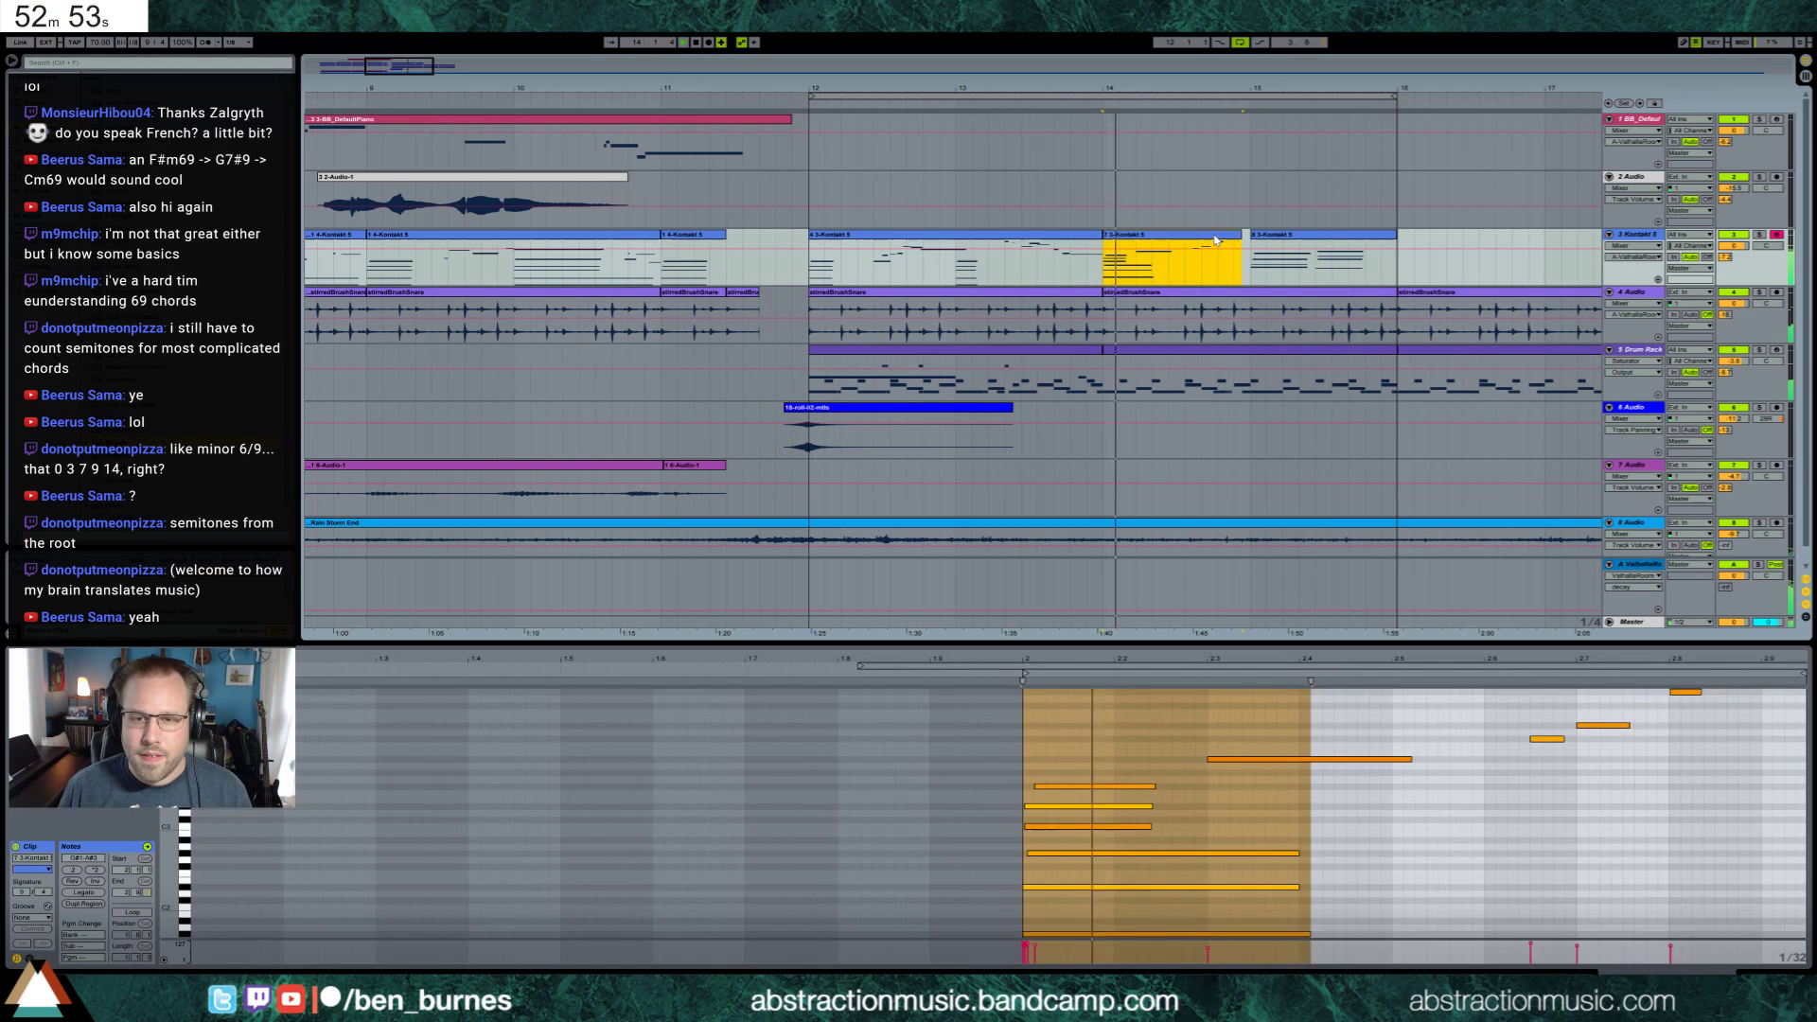
click(1428, 835)
click(1324, 758)
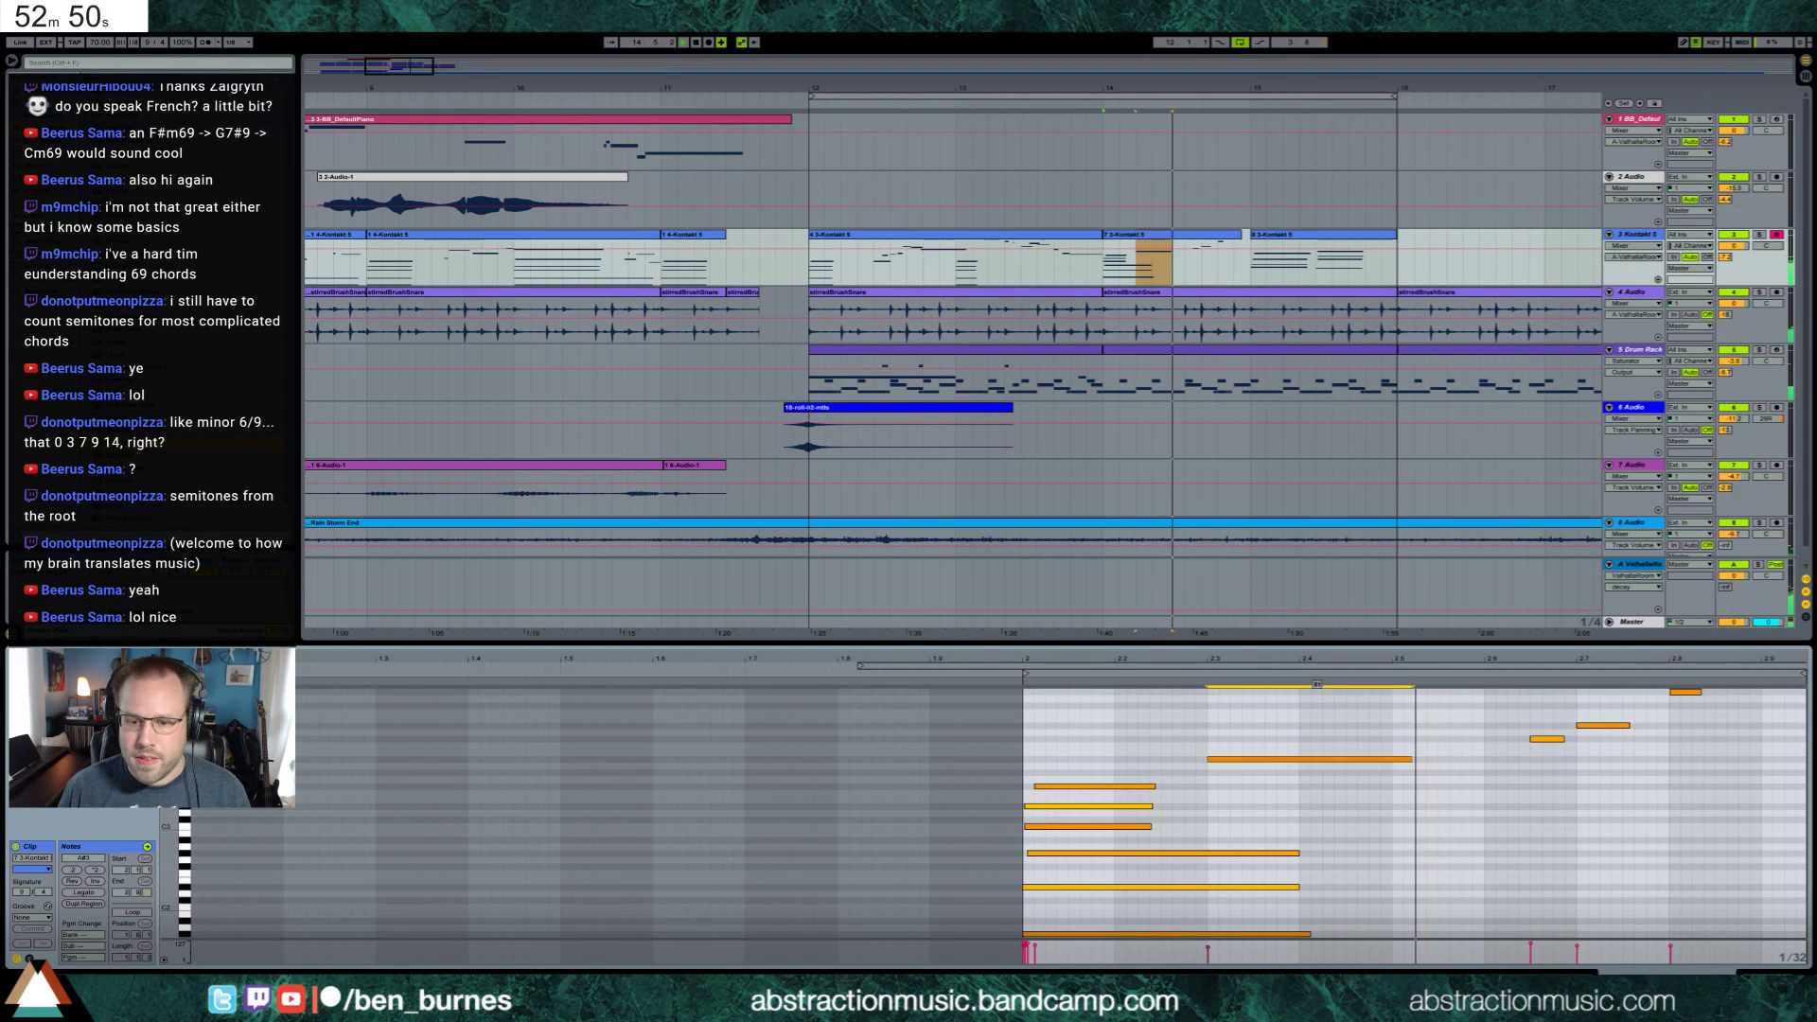
Record new melody notes over the second half of the bar 15 Kontakt clip
click(1267, 238)
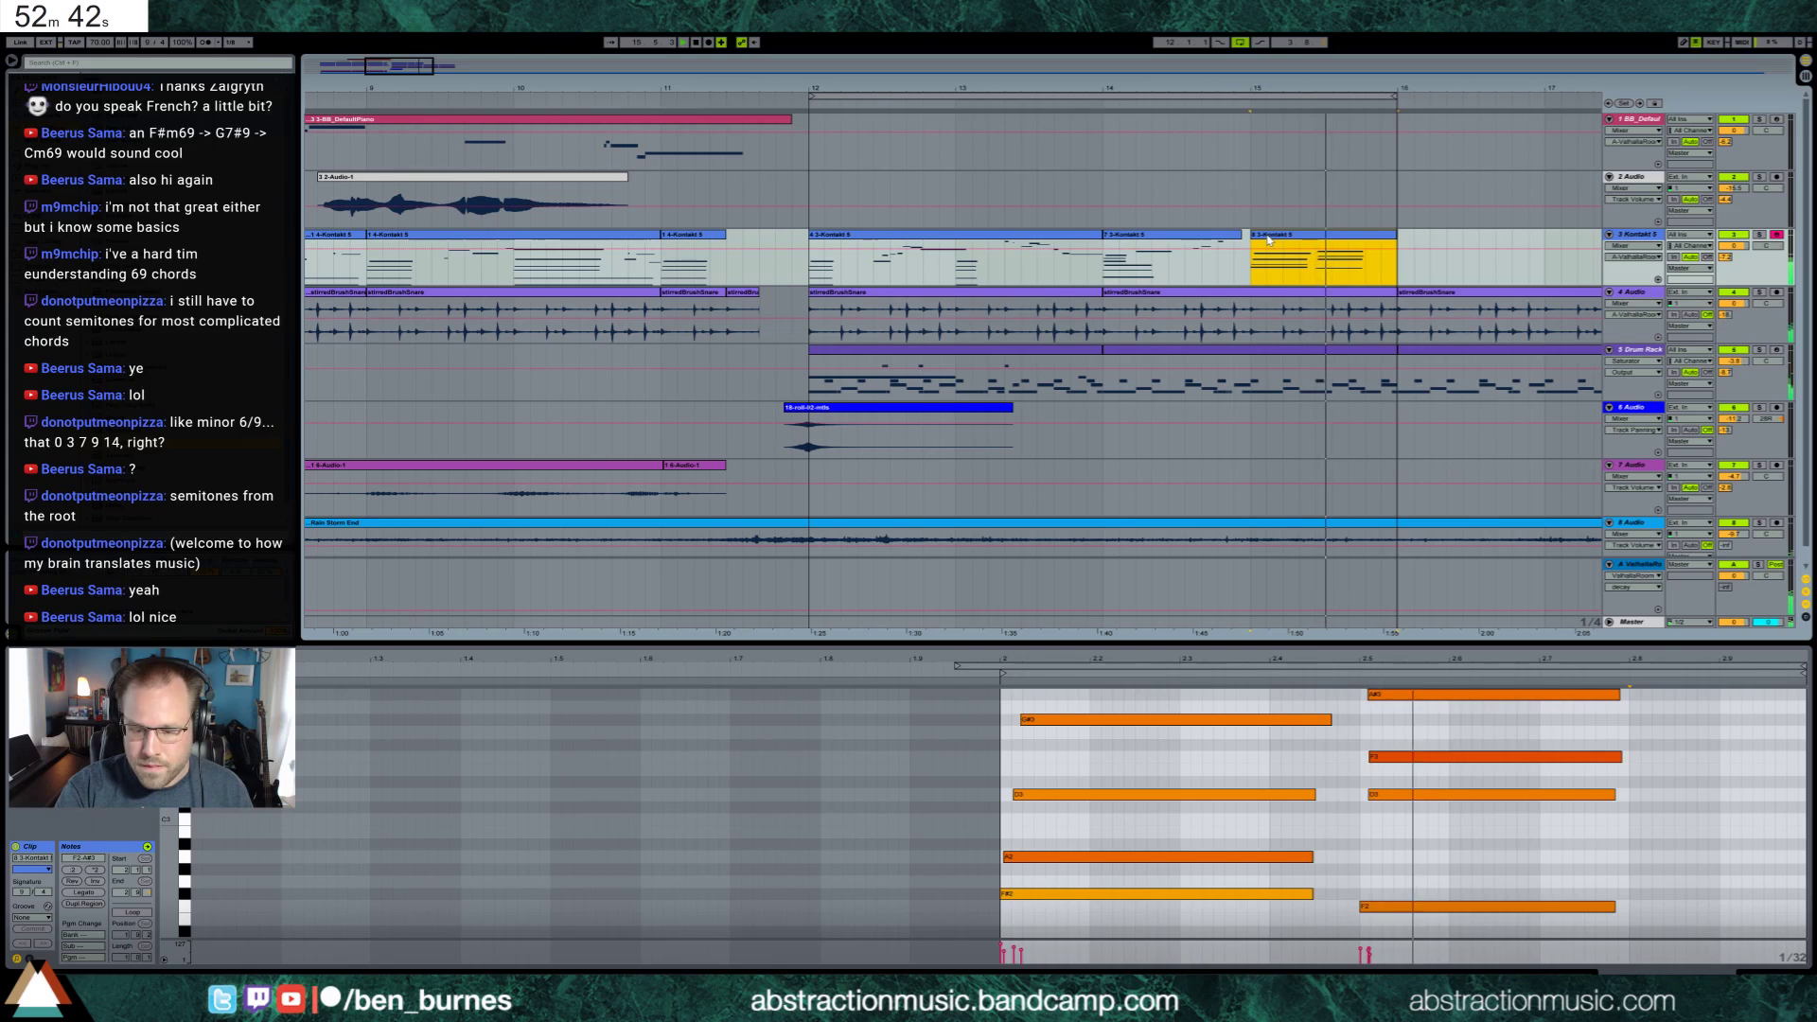
click(1267, 235)
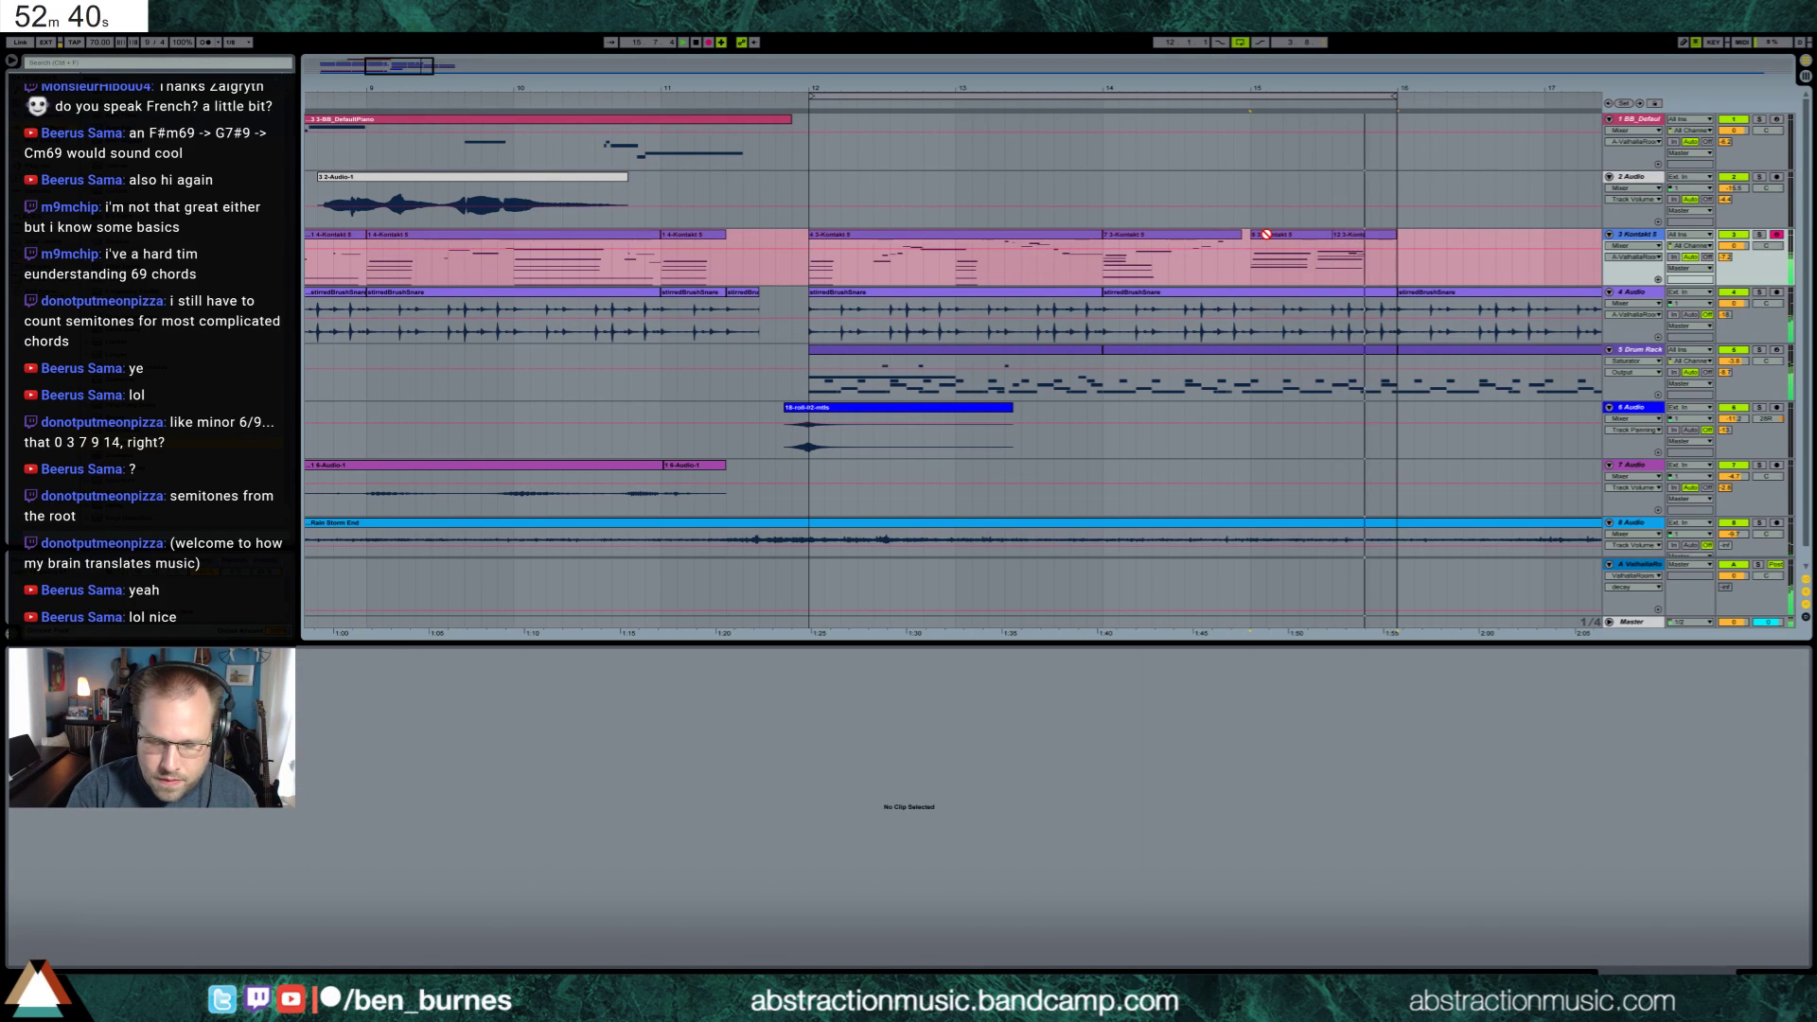
key(ctrl+j)
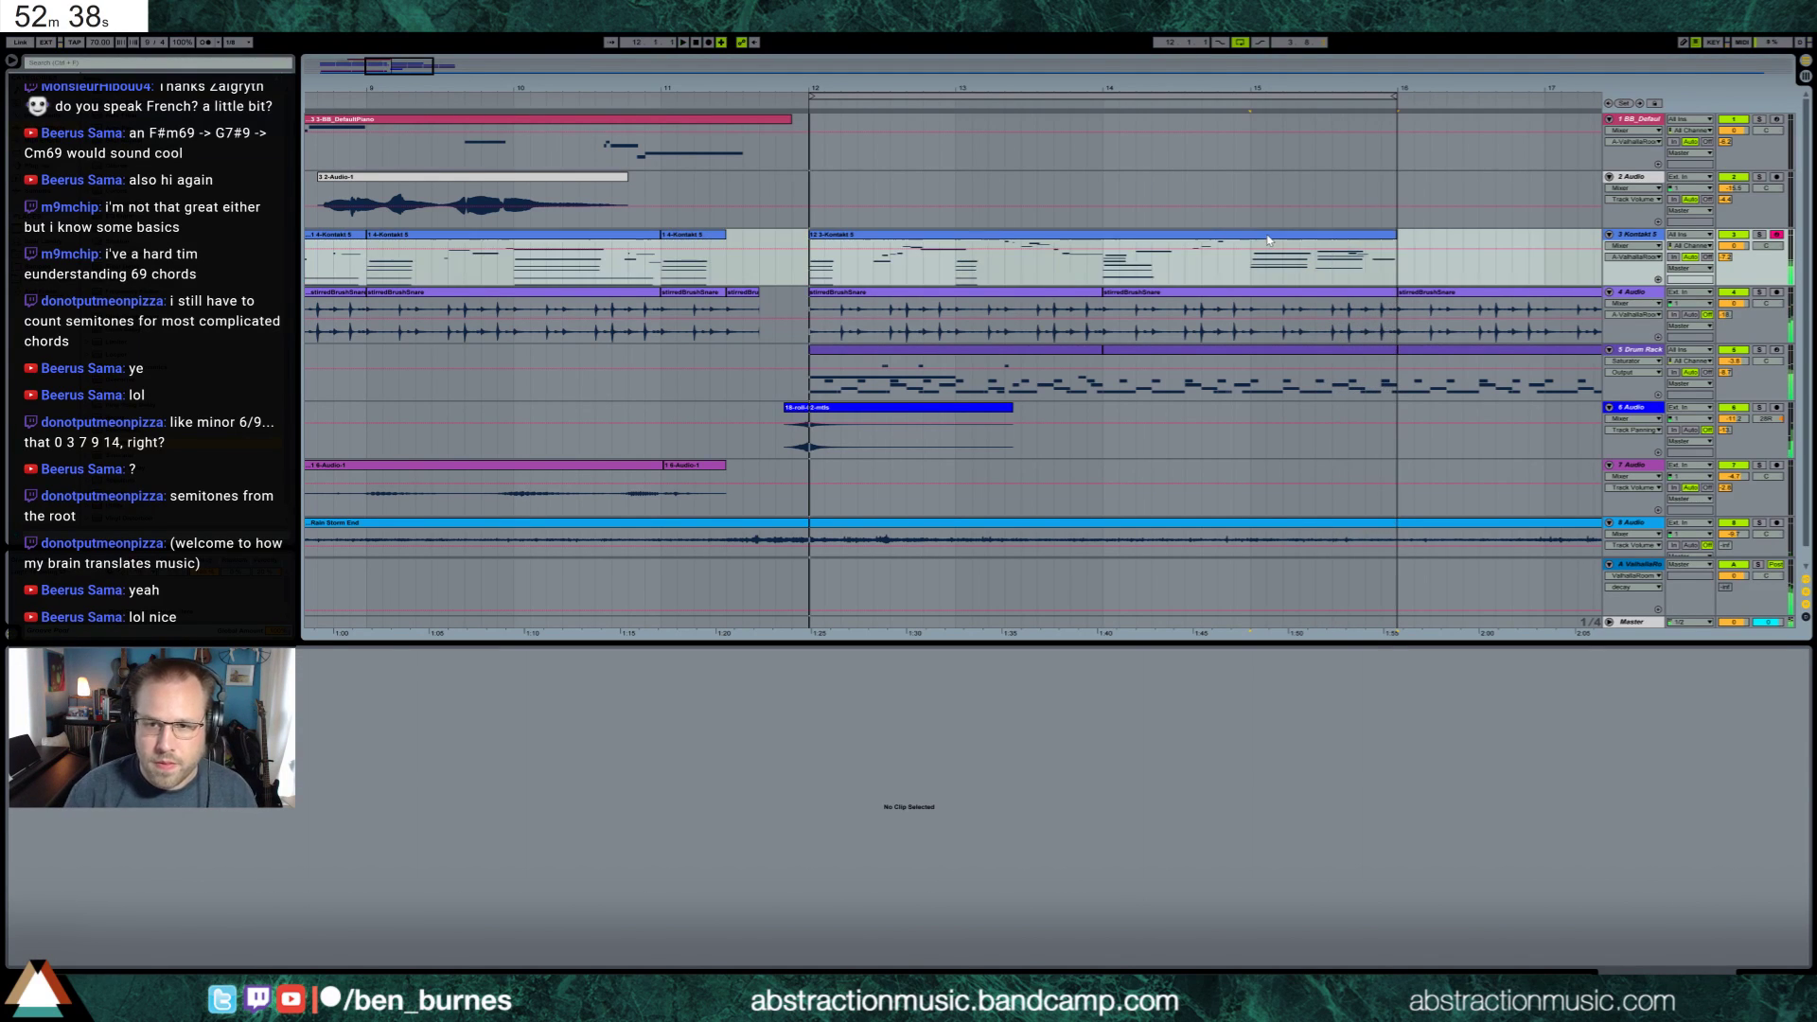
Open the newly recorded clip in bar 15 and raise its first short note from G#3 to A#3
click(1346, 248)
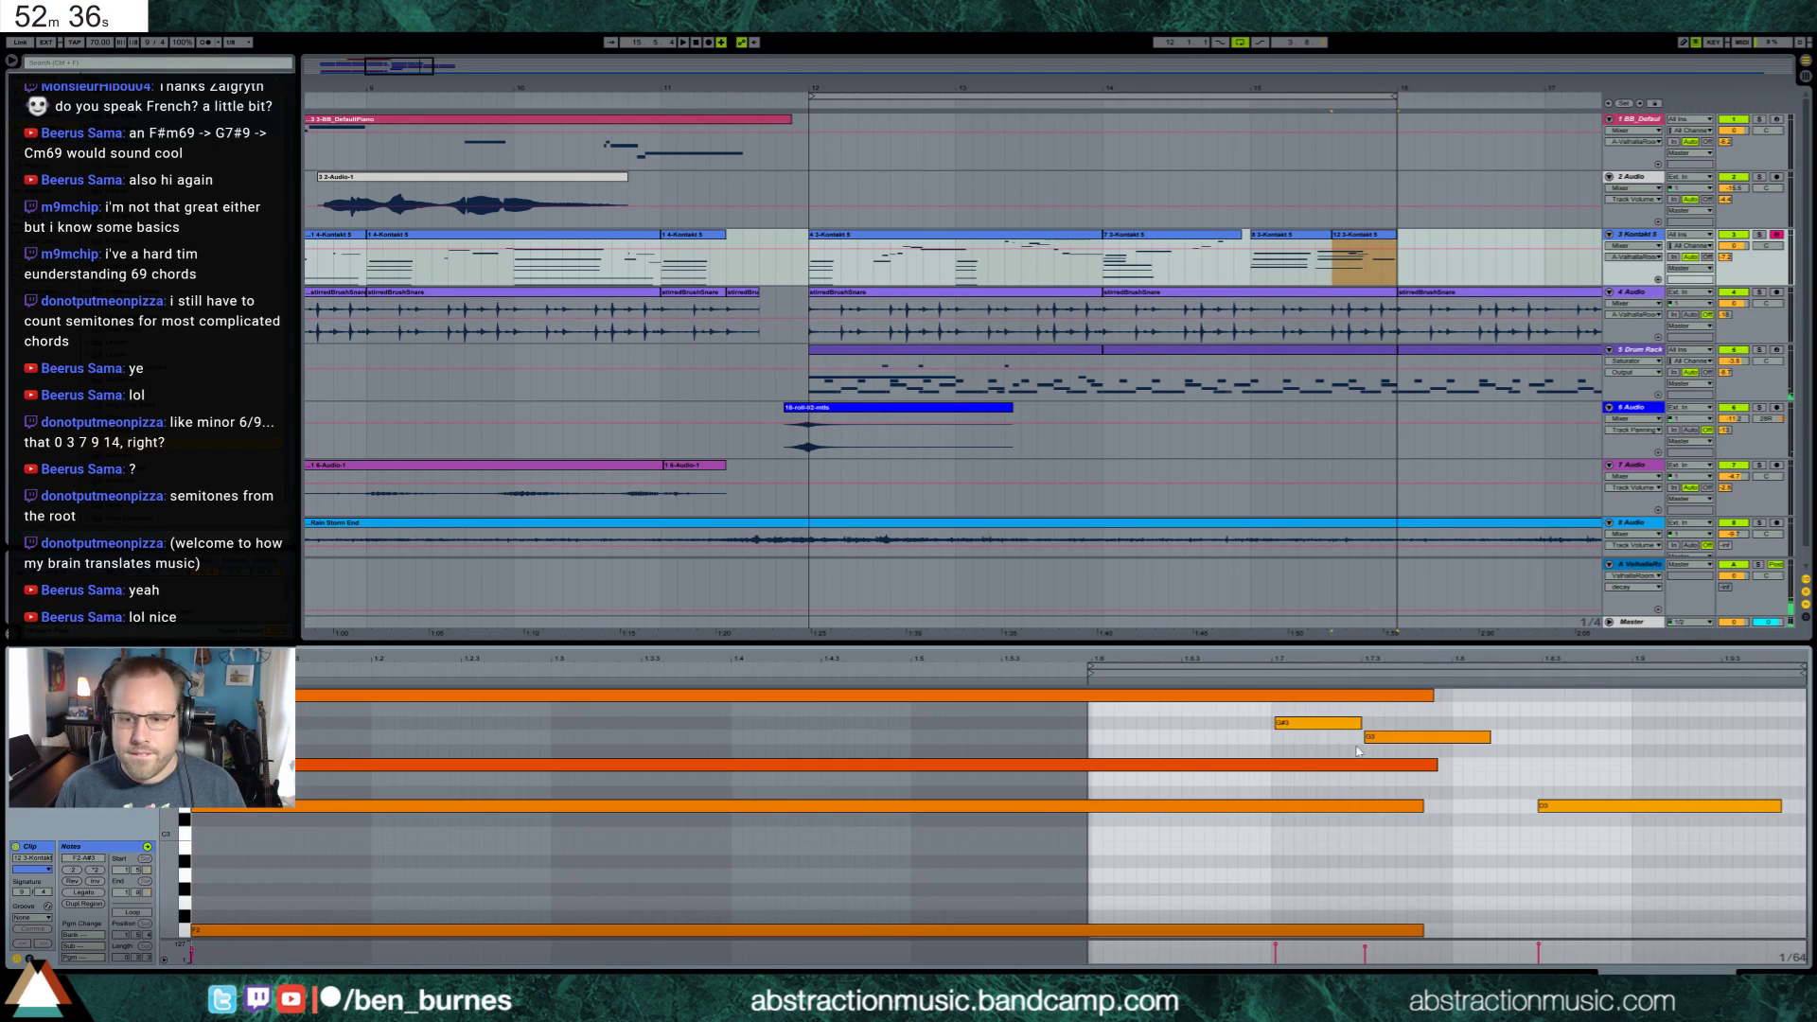
scroll(1329, 726, up, 2)
click(1317, 764)
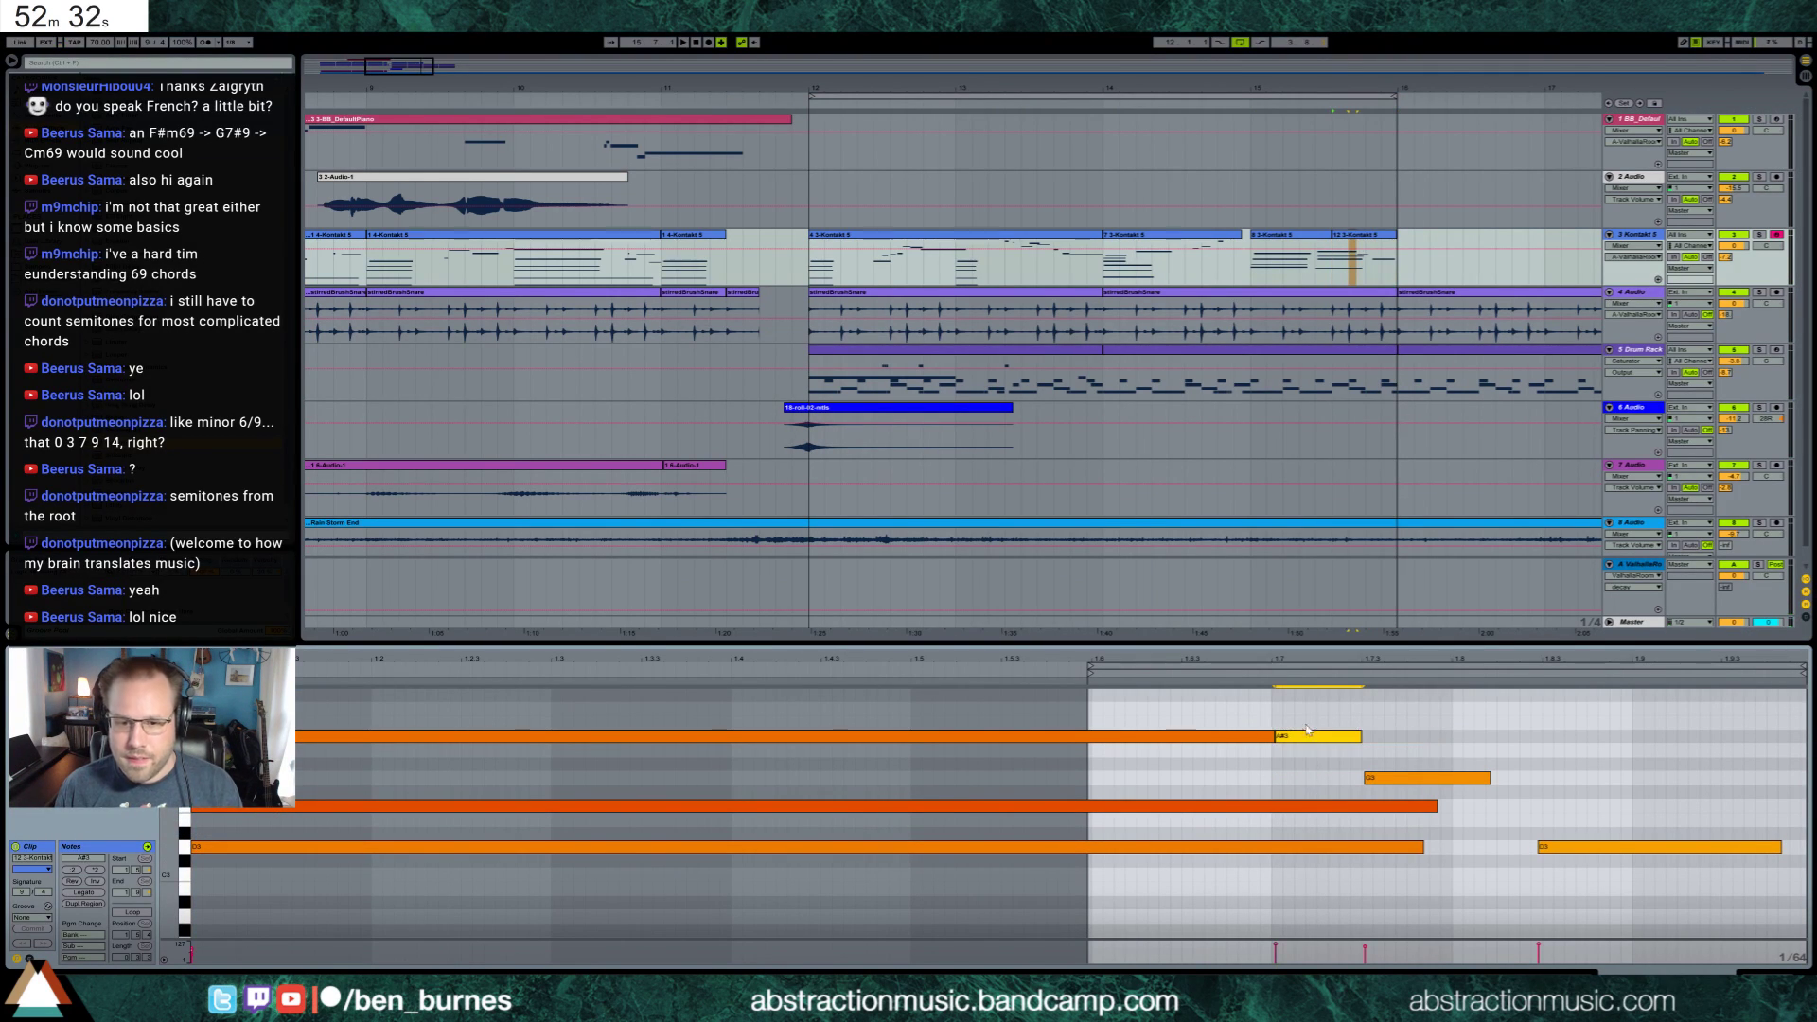
Consolidate the two bar 15 Kontakt clips into one and duplicate the Kontakt clips of bars 12 to 16 so the copies start at bar 16
shift+click(1324, 246)
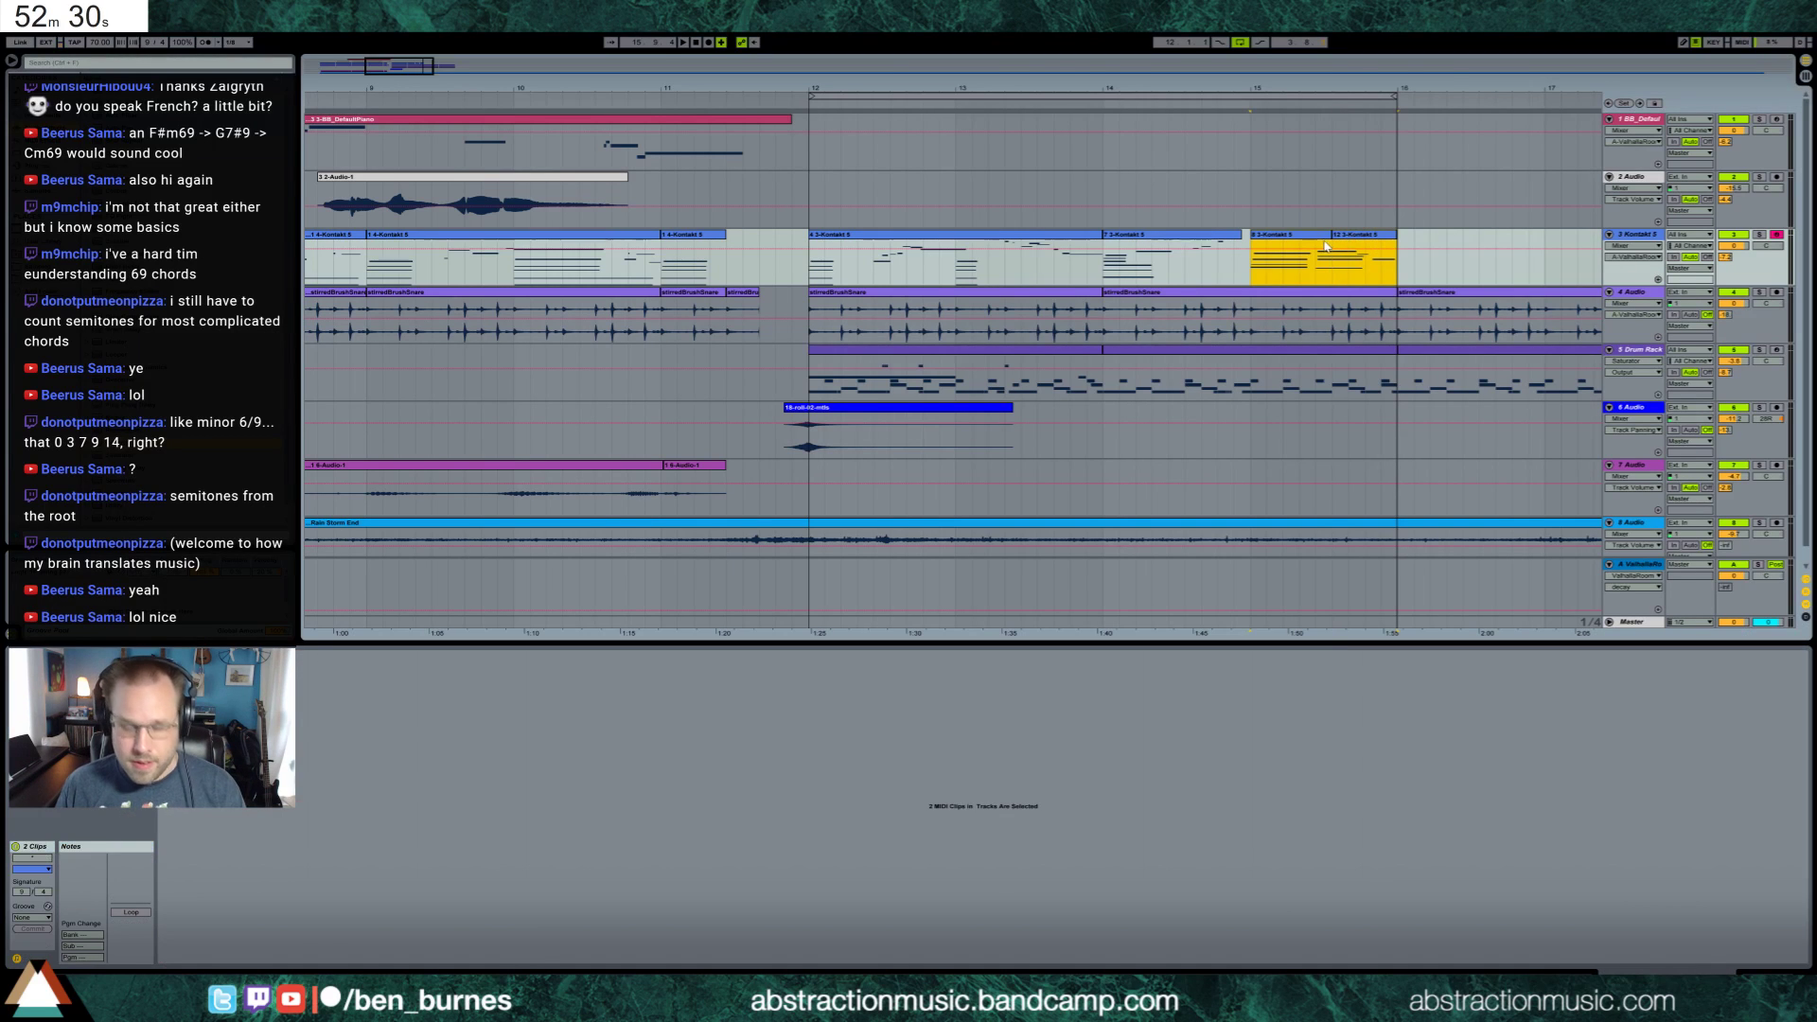
key(ctrl+j)
key(space)
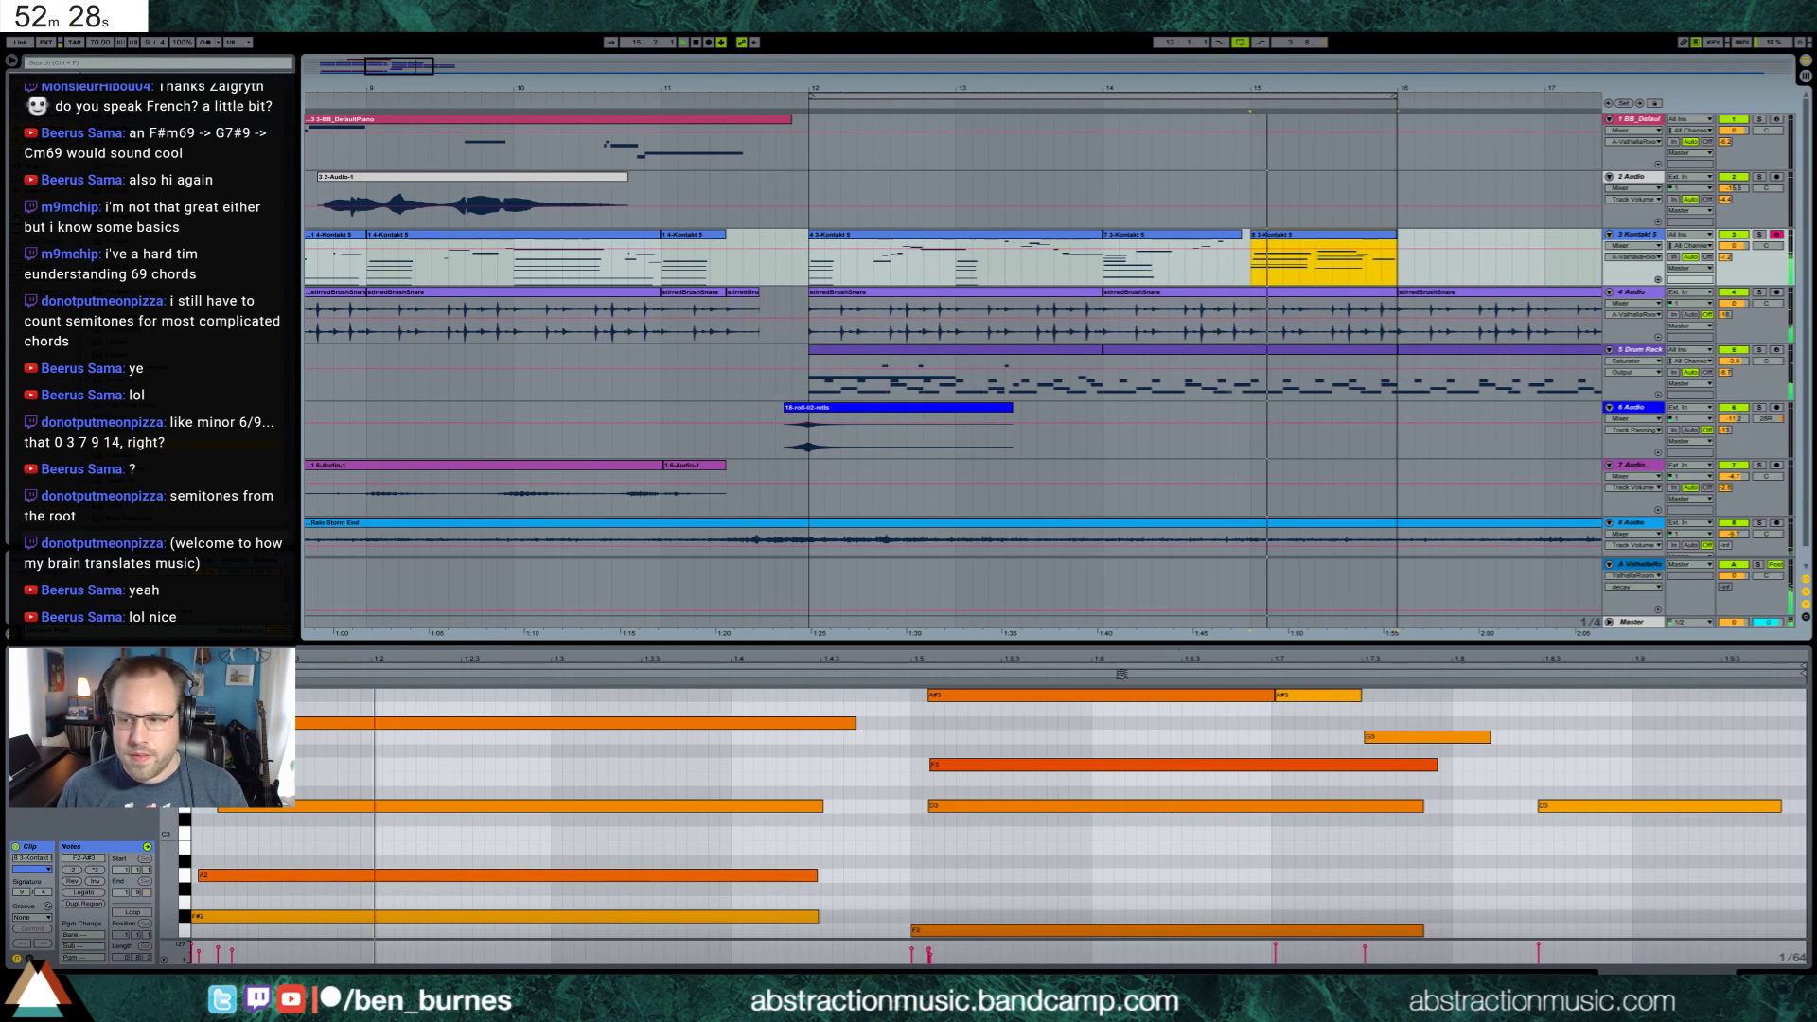
shift+click(1088, 236)
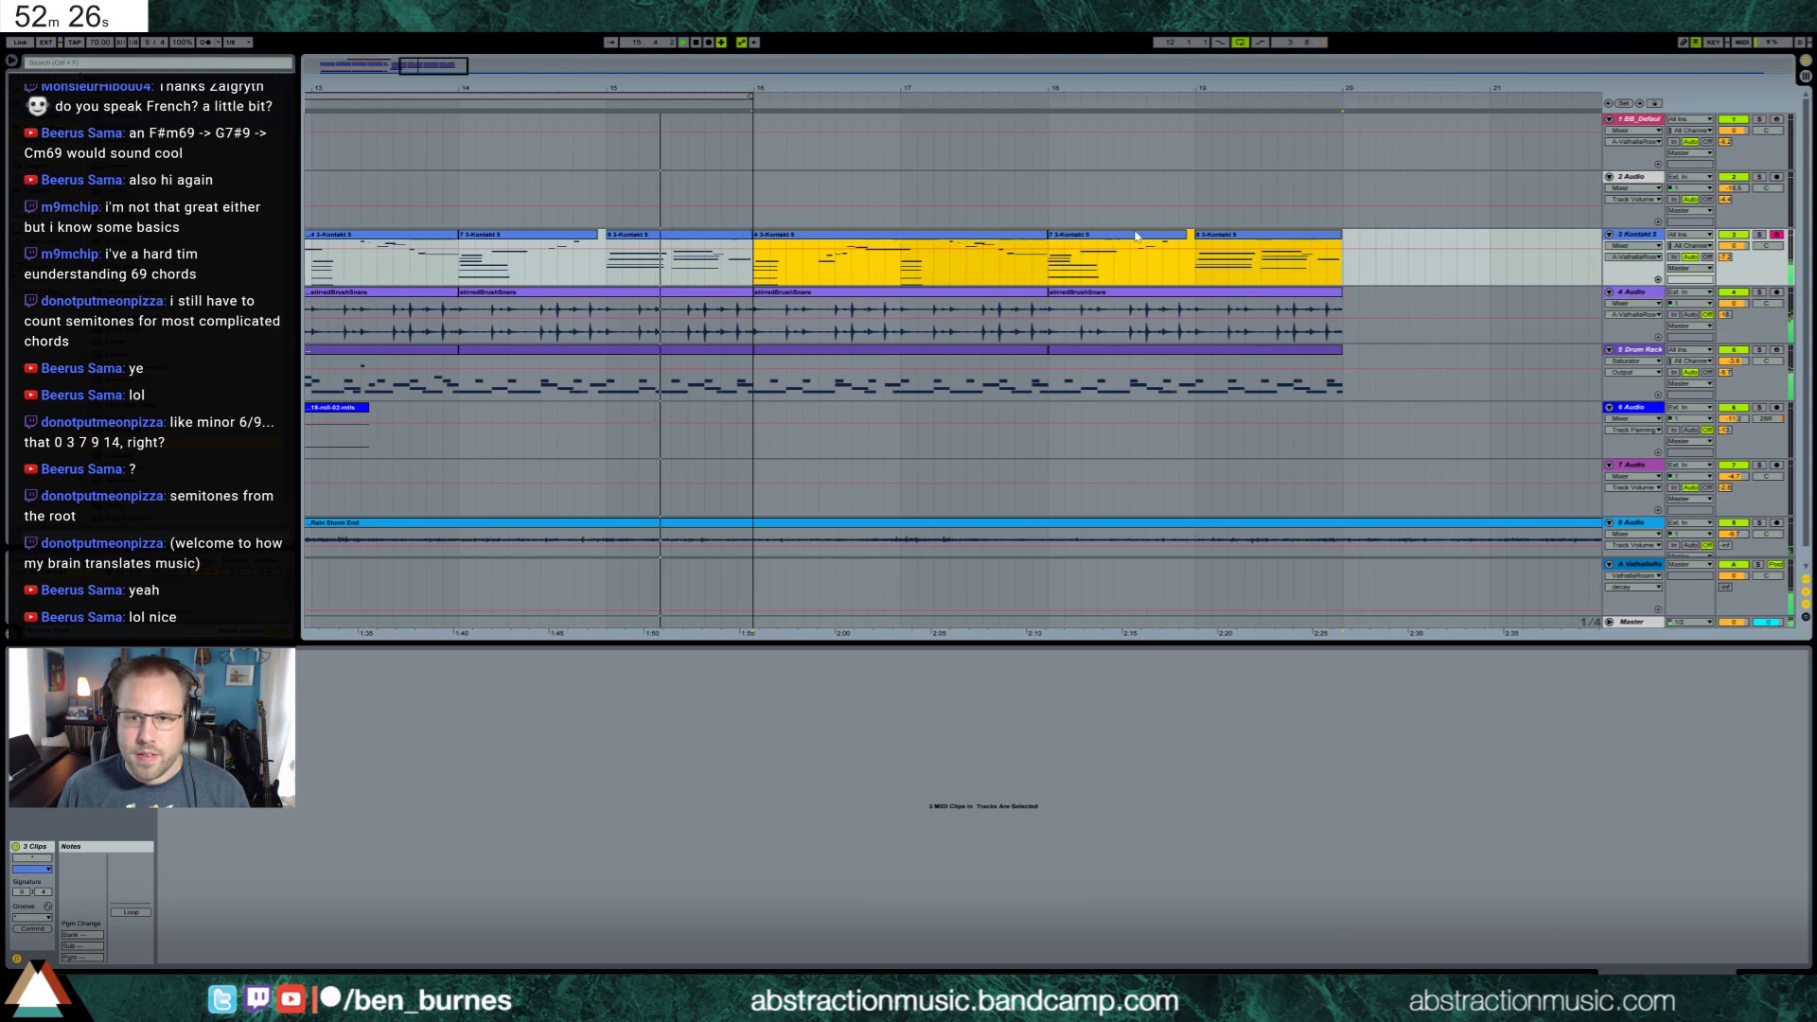
key(minus)
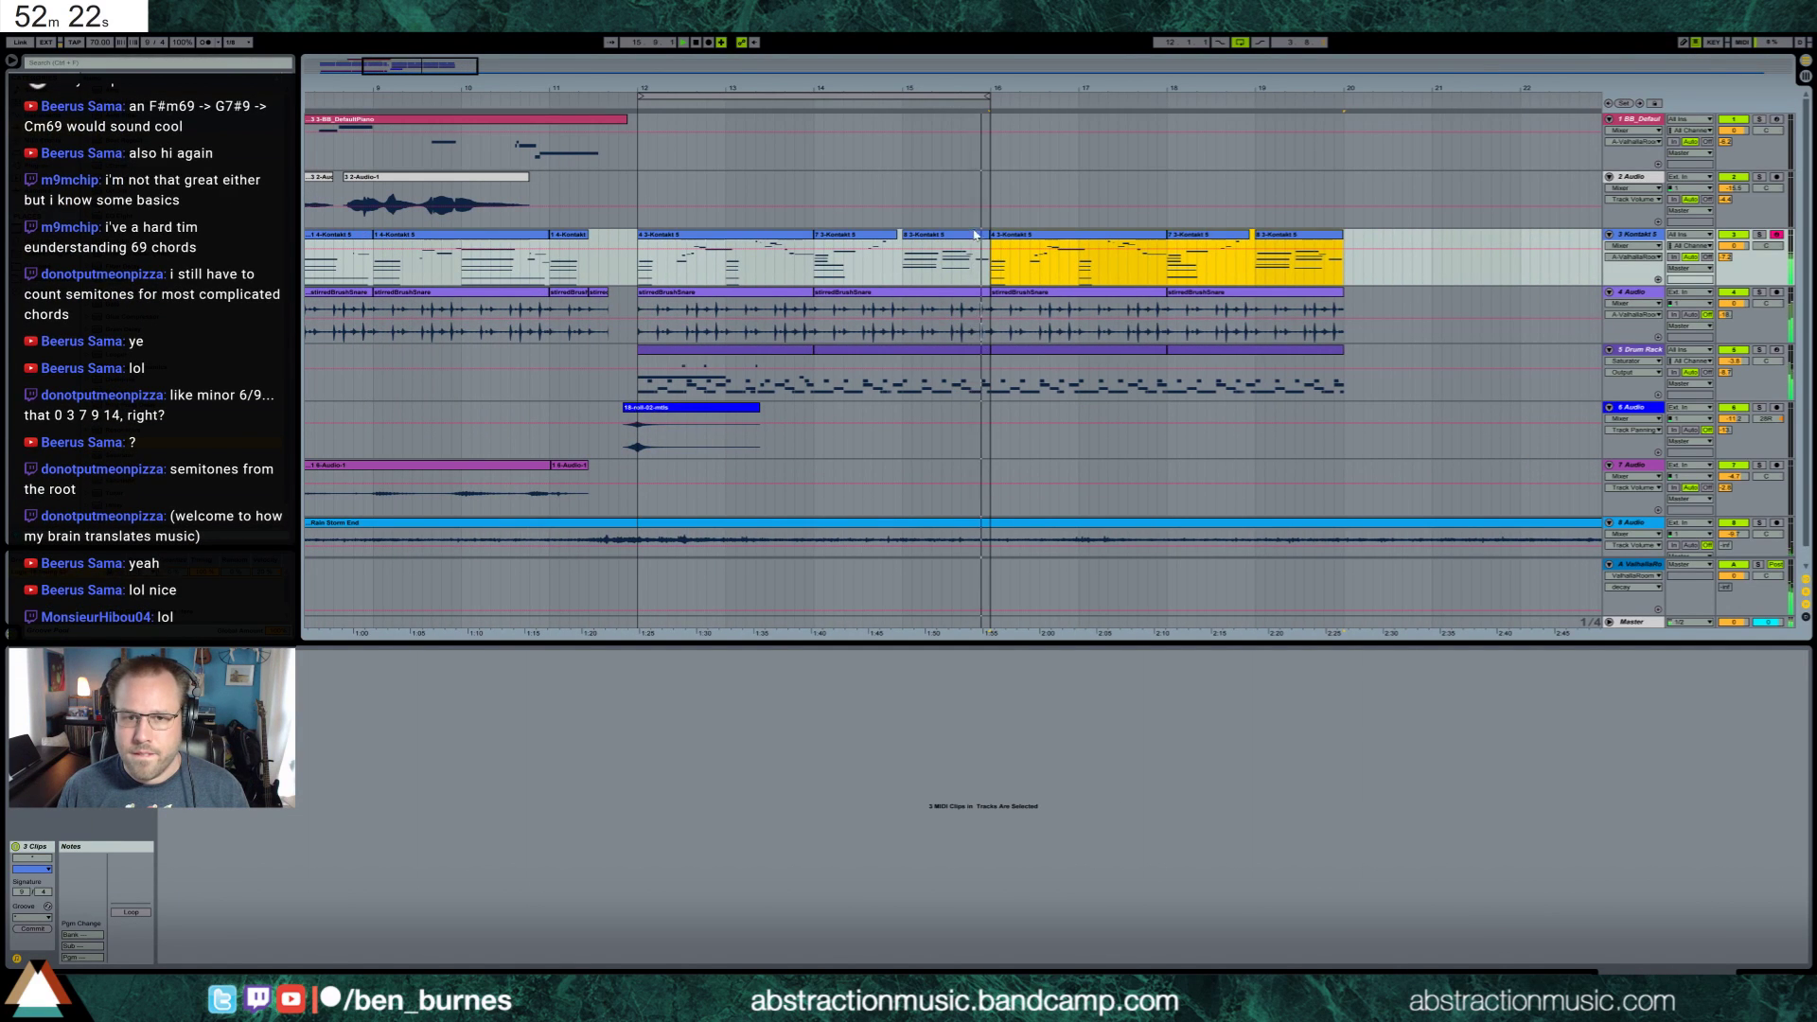
Shift the last three melody notes of the bar 15 Kontakt clip slightly later, starting the short A#3 note at 1.7.3
click(974, 234)
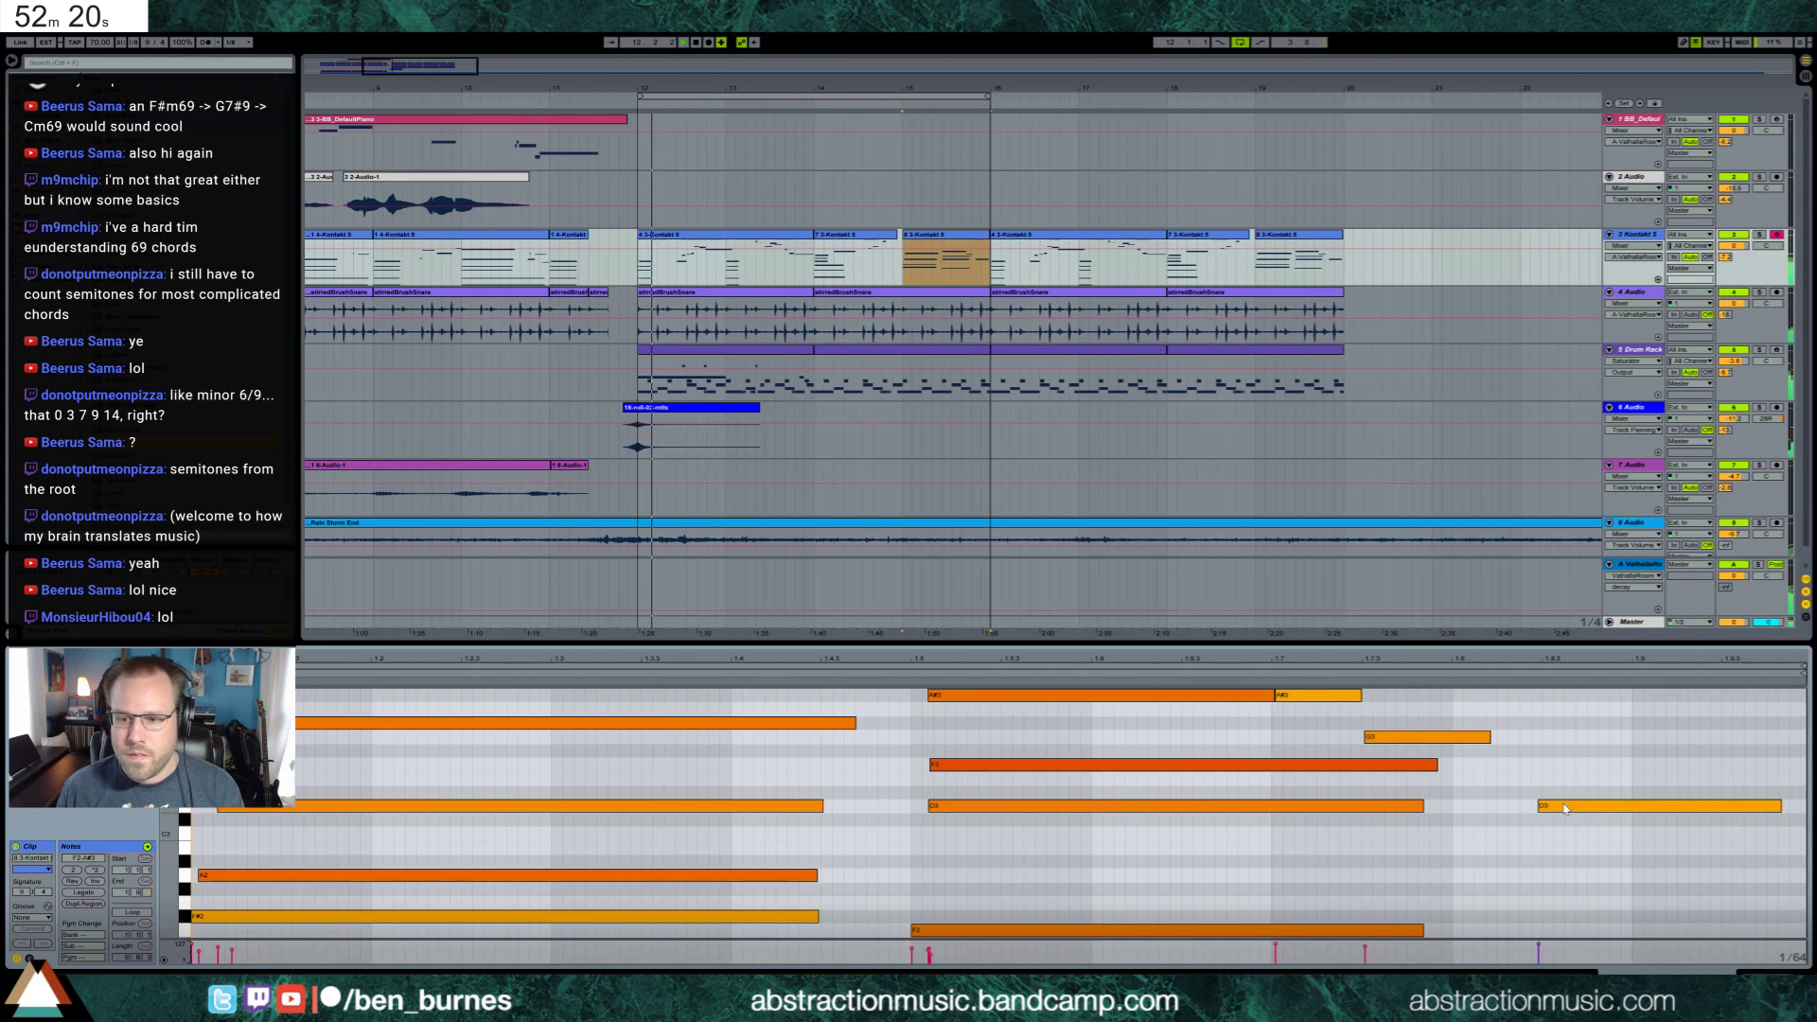
drag(1563, 809, 1626, 809)
scroll(1496, 717, up, 2)
drag(1506, 727, 1282, 805)
drag(1397, 795, 1498, 813)
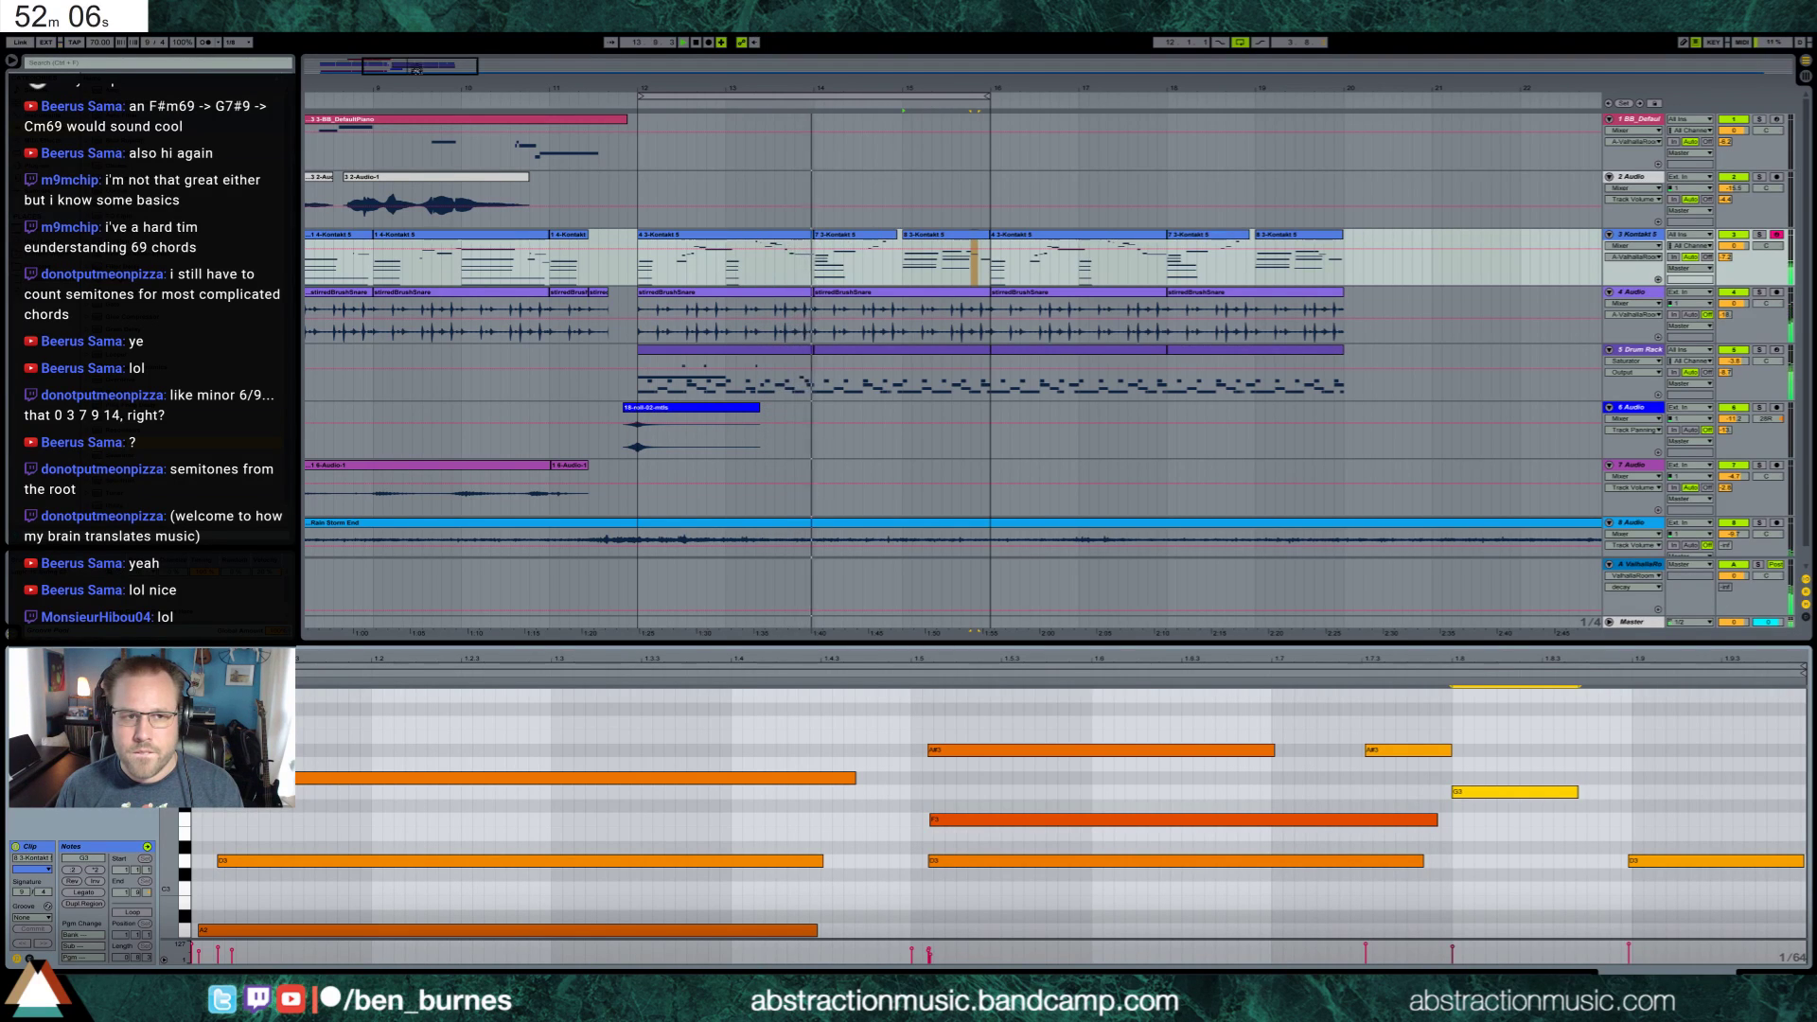
Shift the last three melody notes of the bar 14 Kontakt clip later, and raise the G3 melody note in the bar 15 clip to G#3
drag(416, 69, 402, 69)
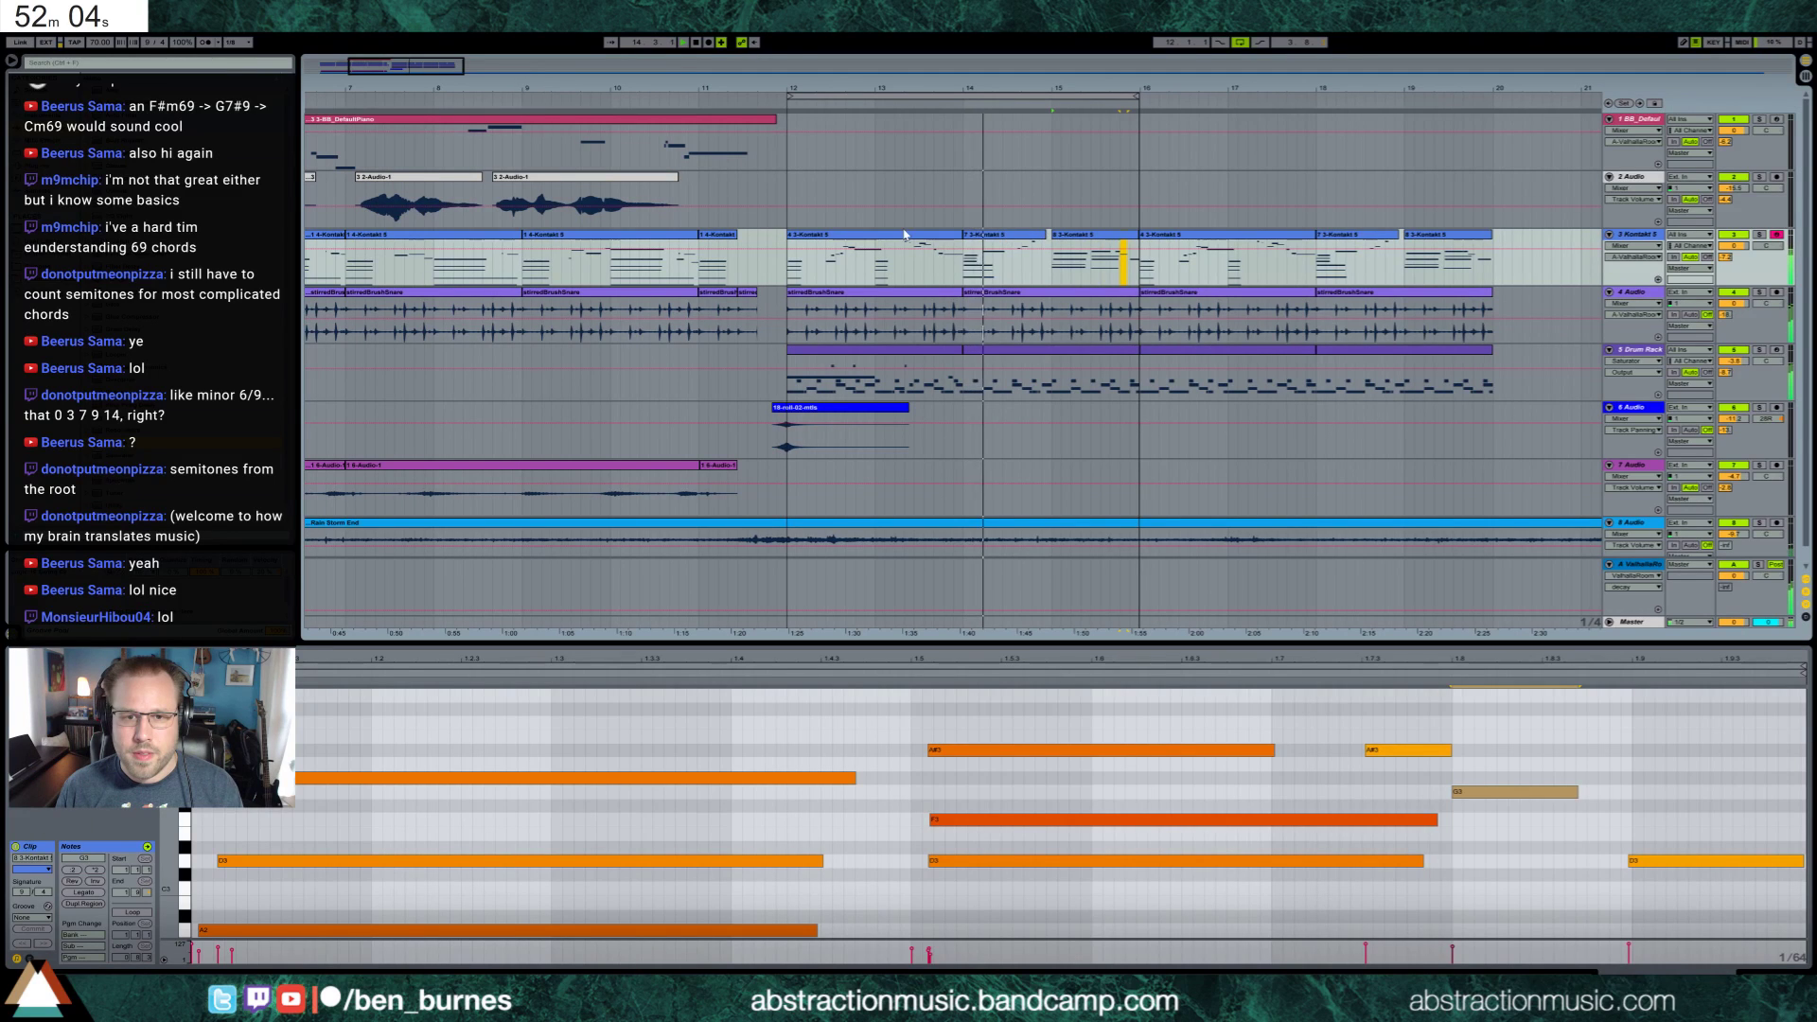
click(1029, 235)
drag(1529, 667, 1717, 662)
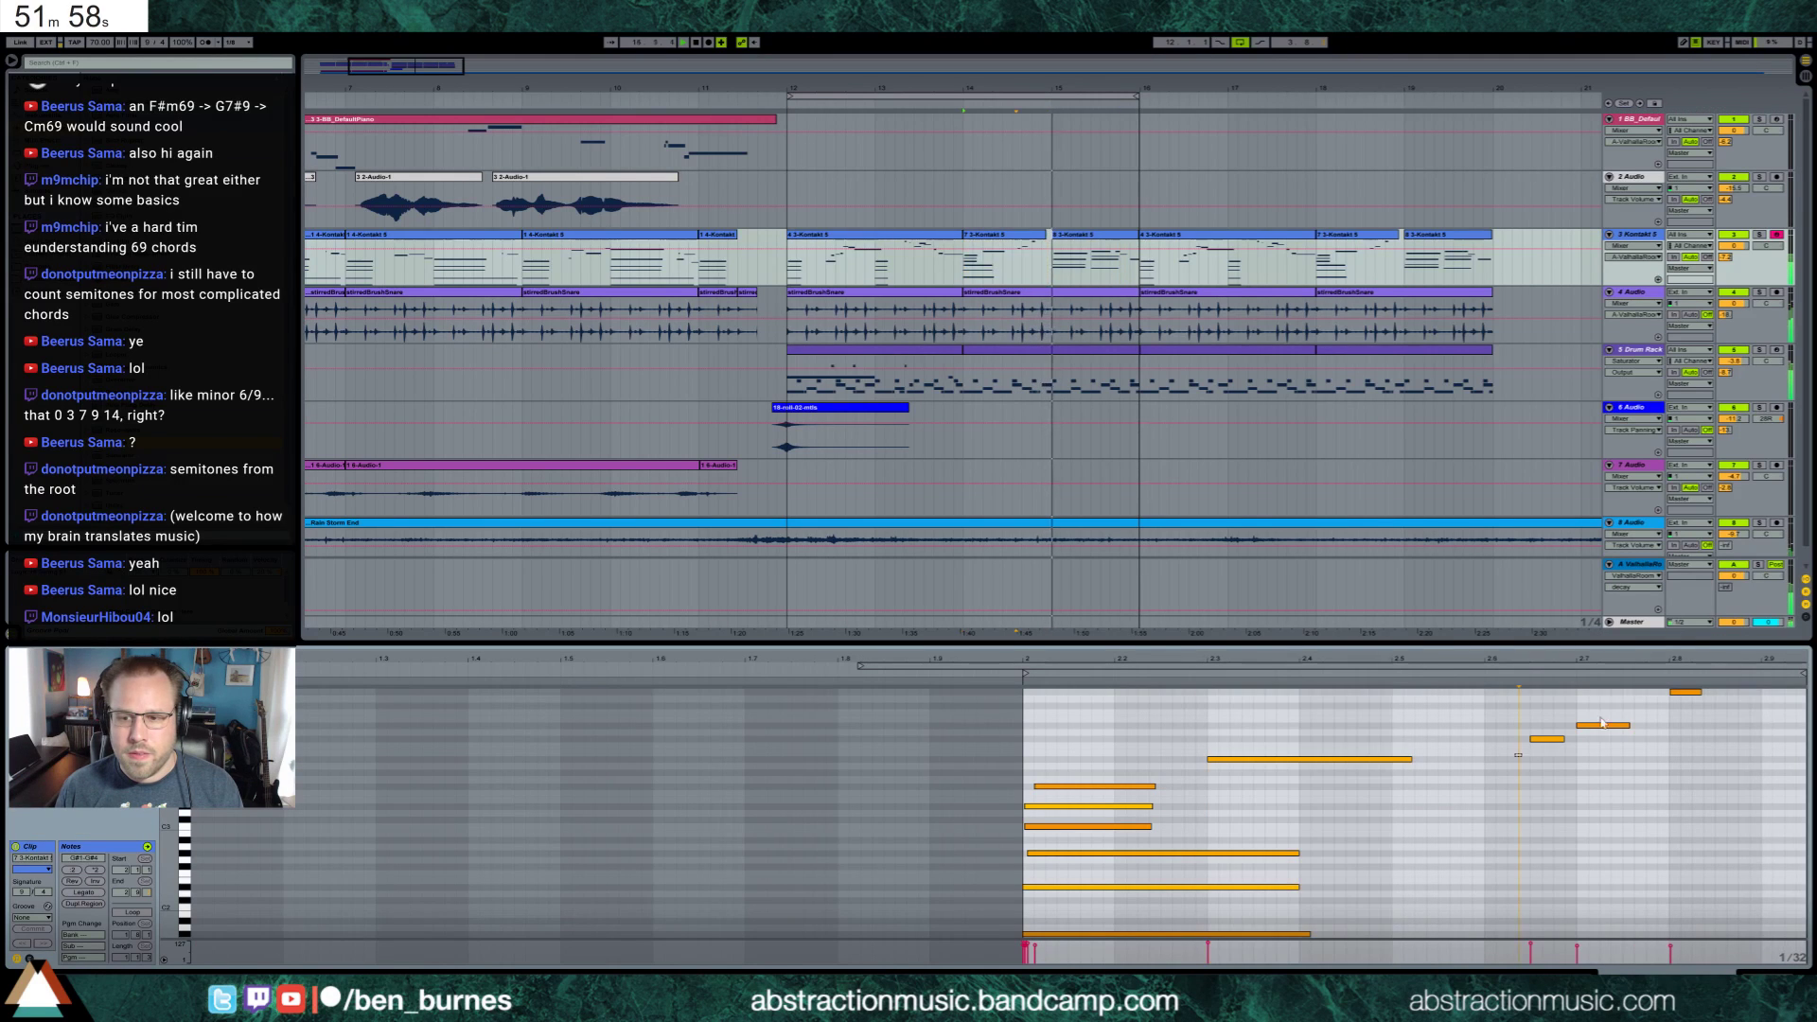
key(Right)
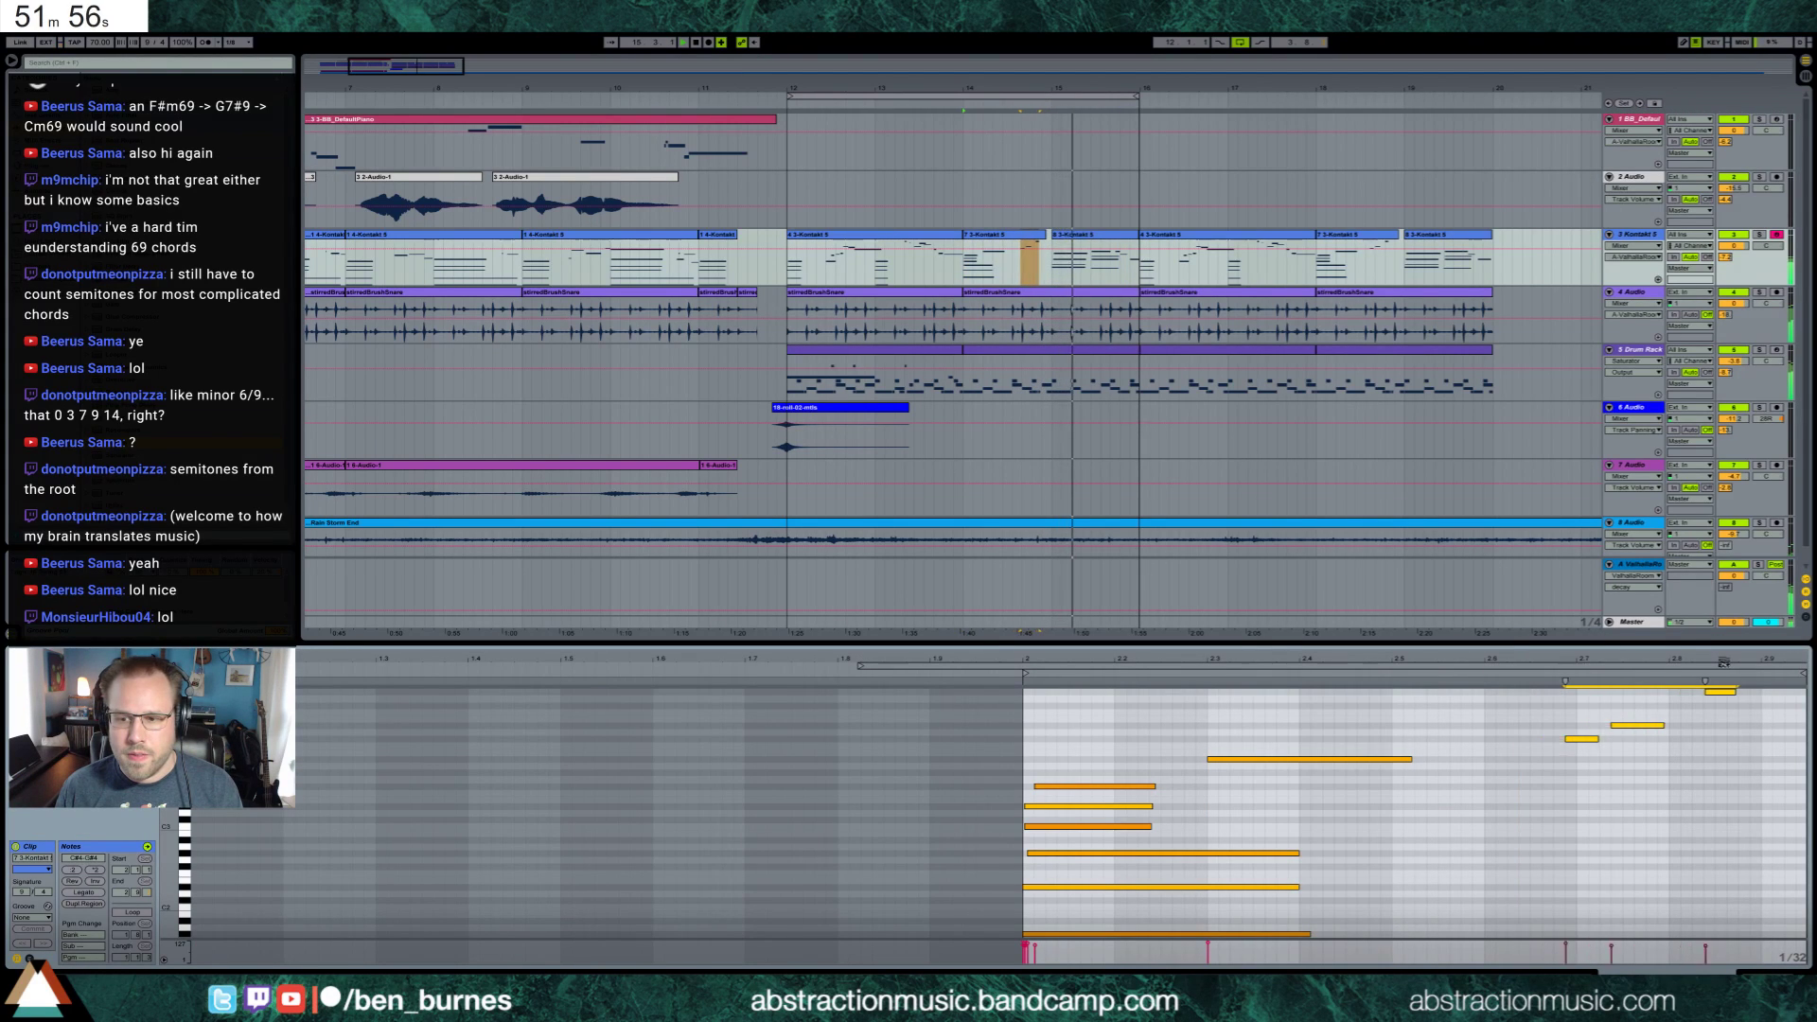
key(Right)
key(Right)
key(Right)
key(Right)
key(Right)
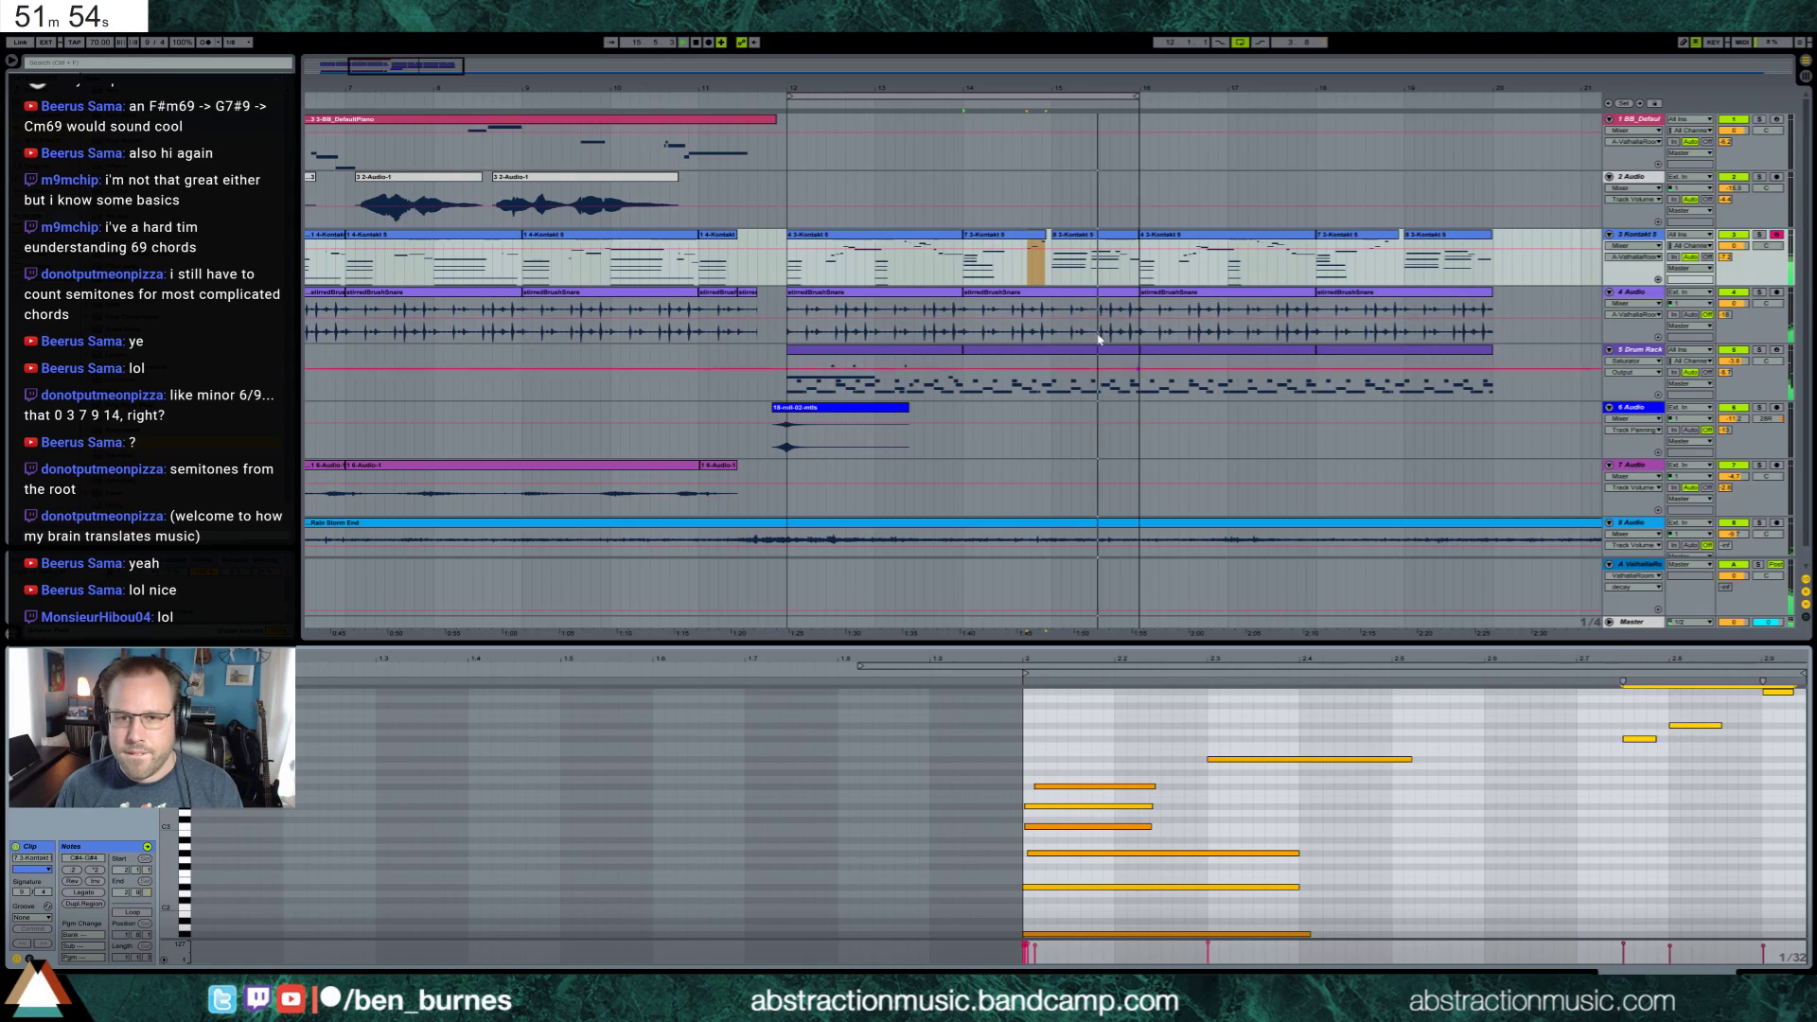
click(1120, 242)
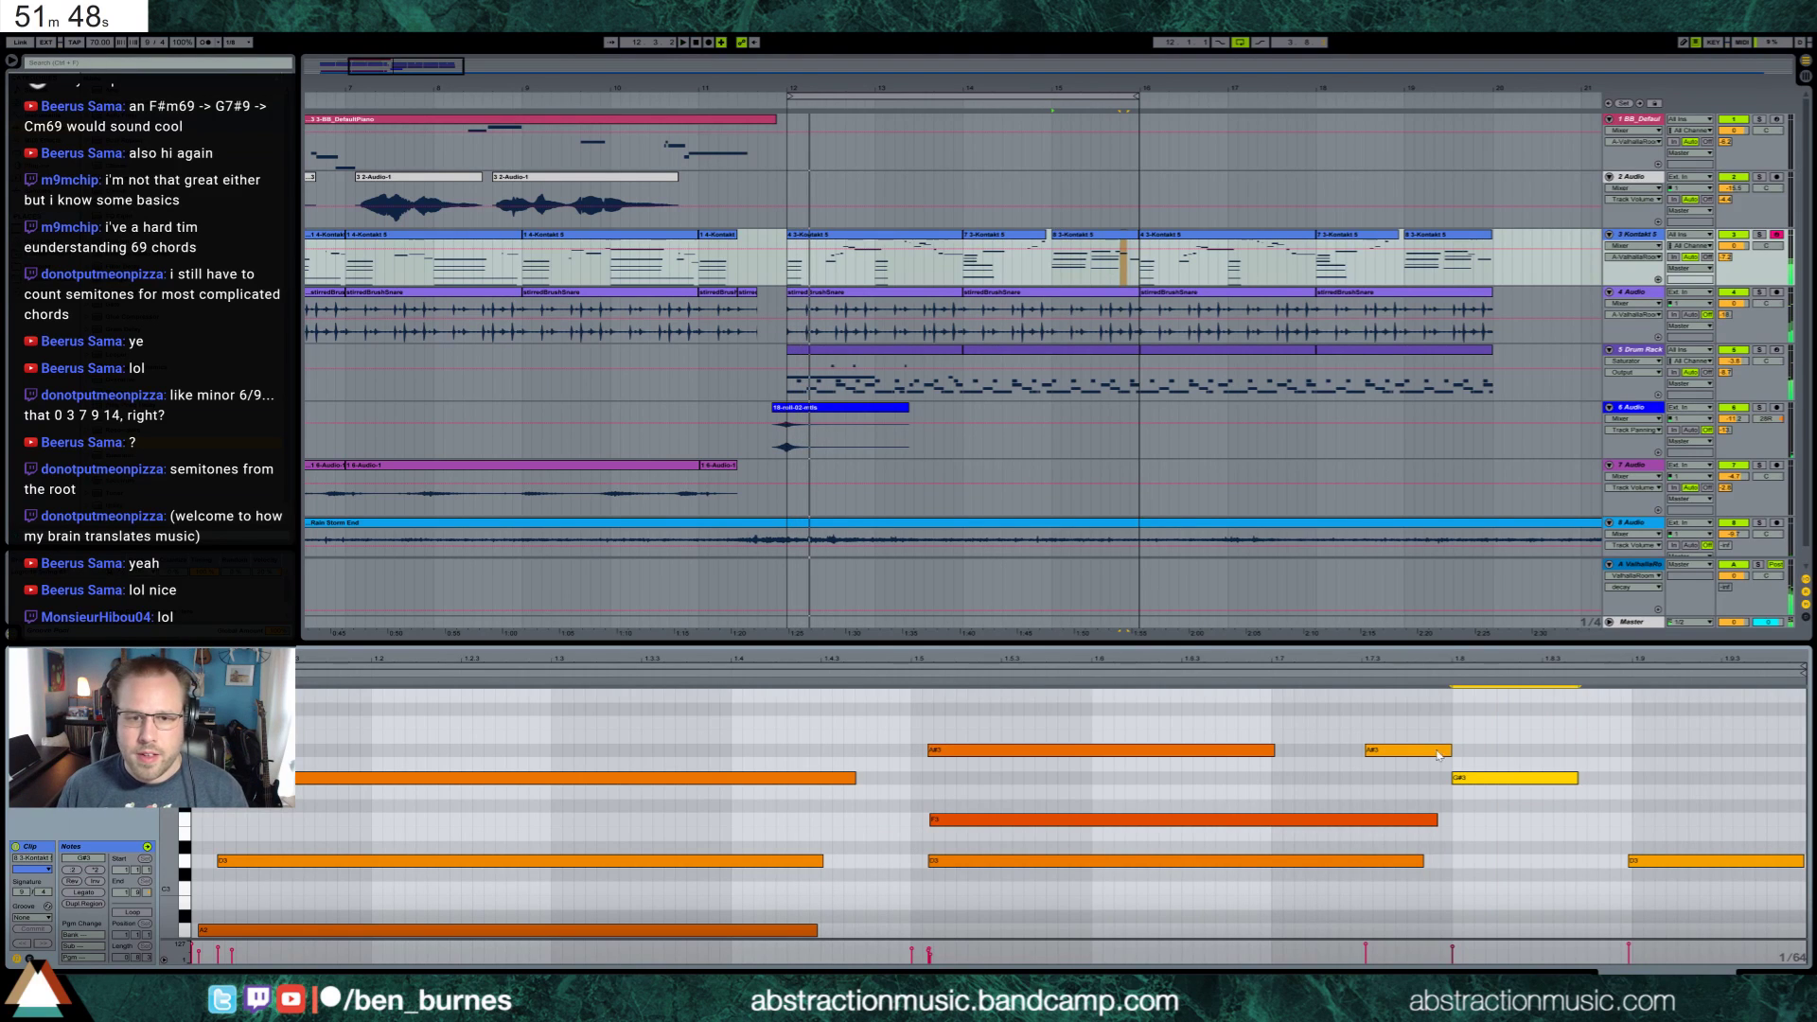
Show the device chain and select the BB_DefaultPiano track at bar 12, with the whole arrangement in view
key(shift+Tab)
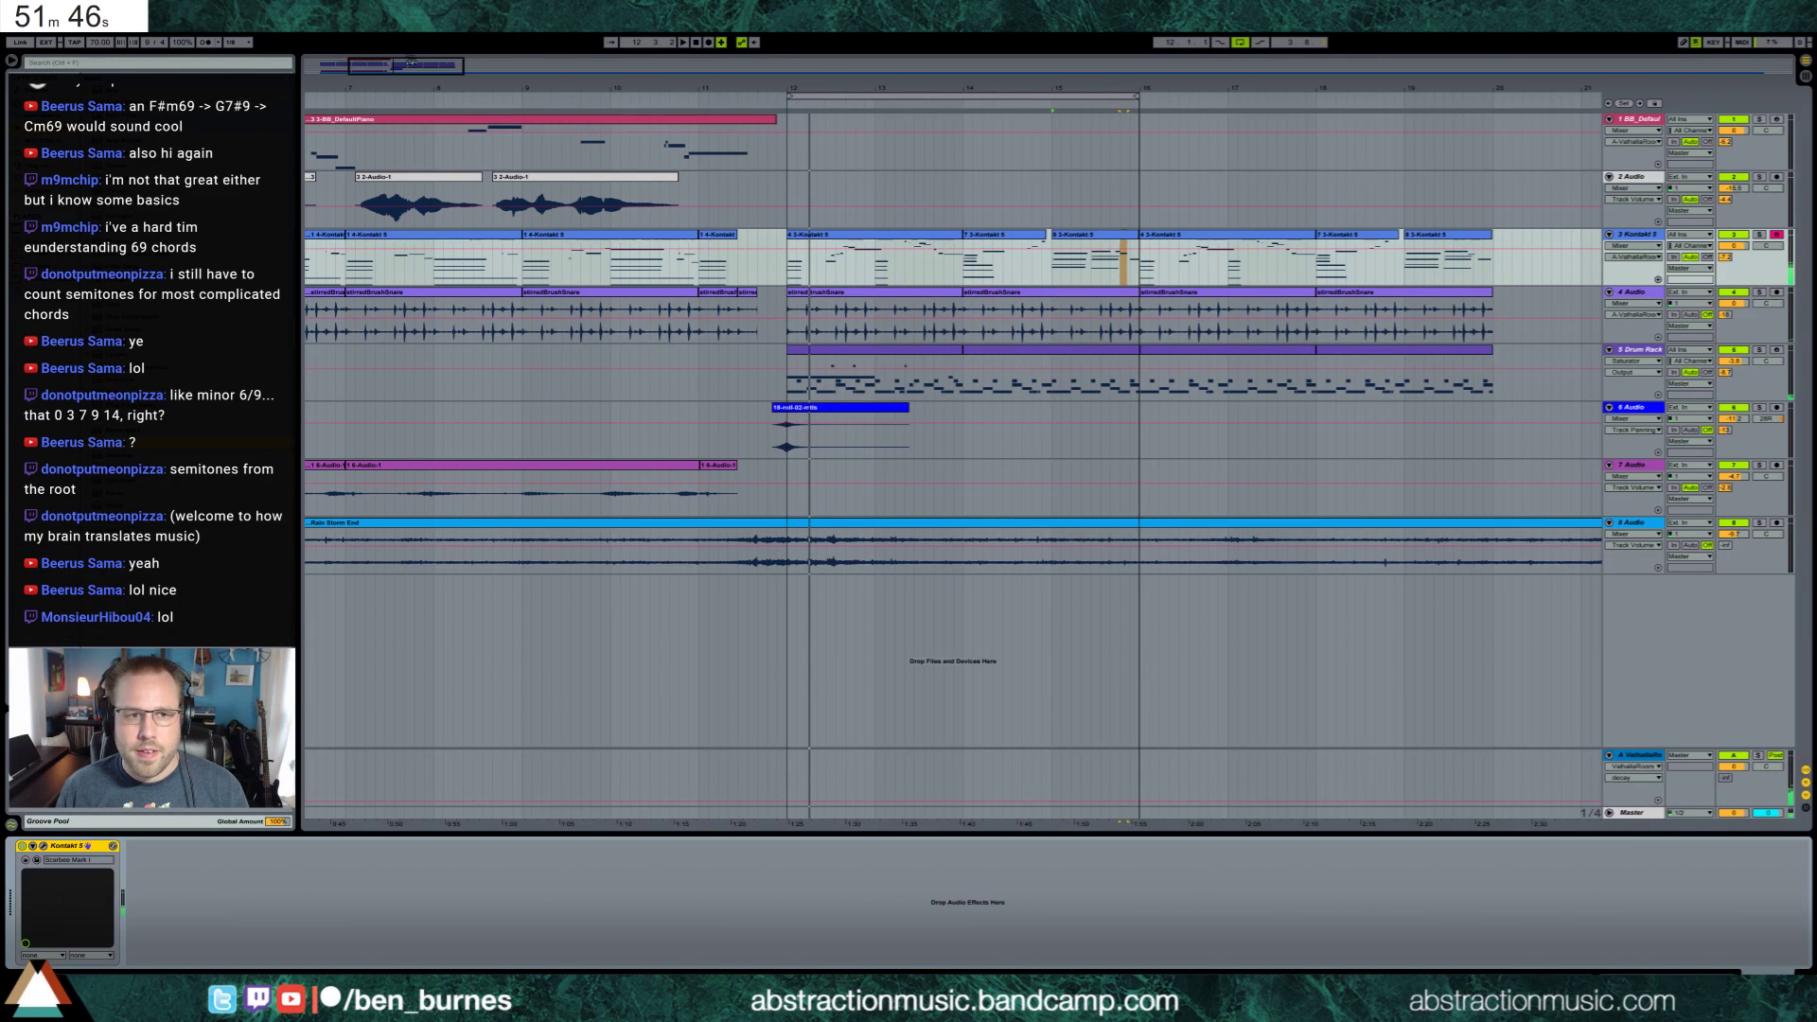
drag(410, 61, 412, 37)
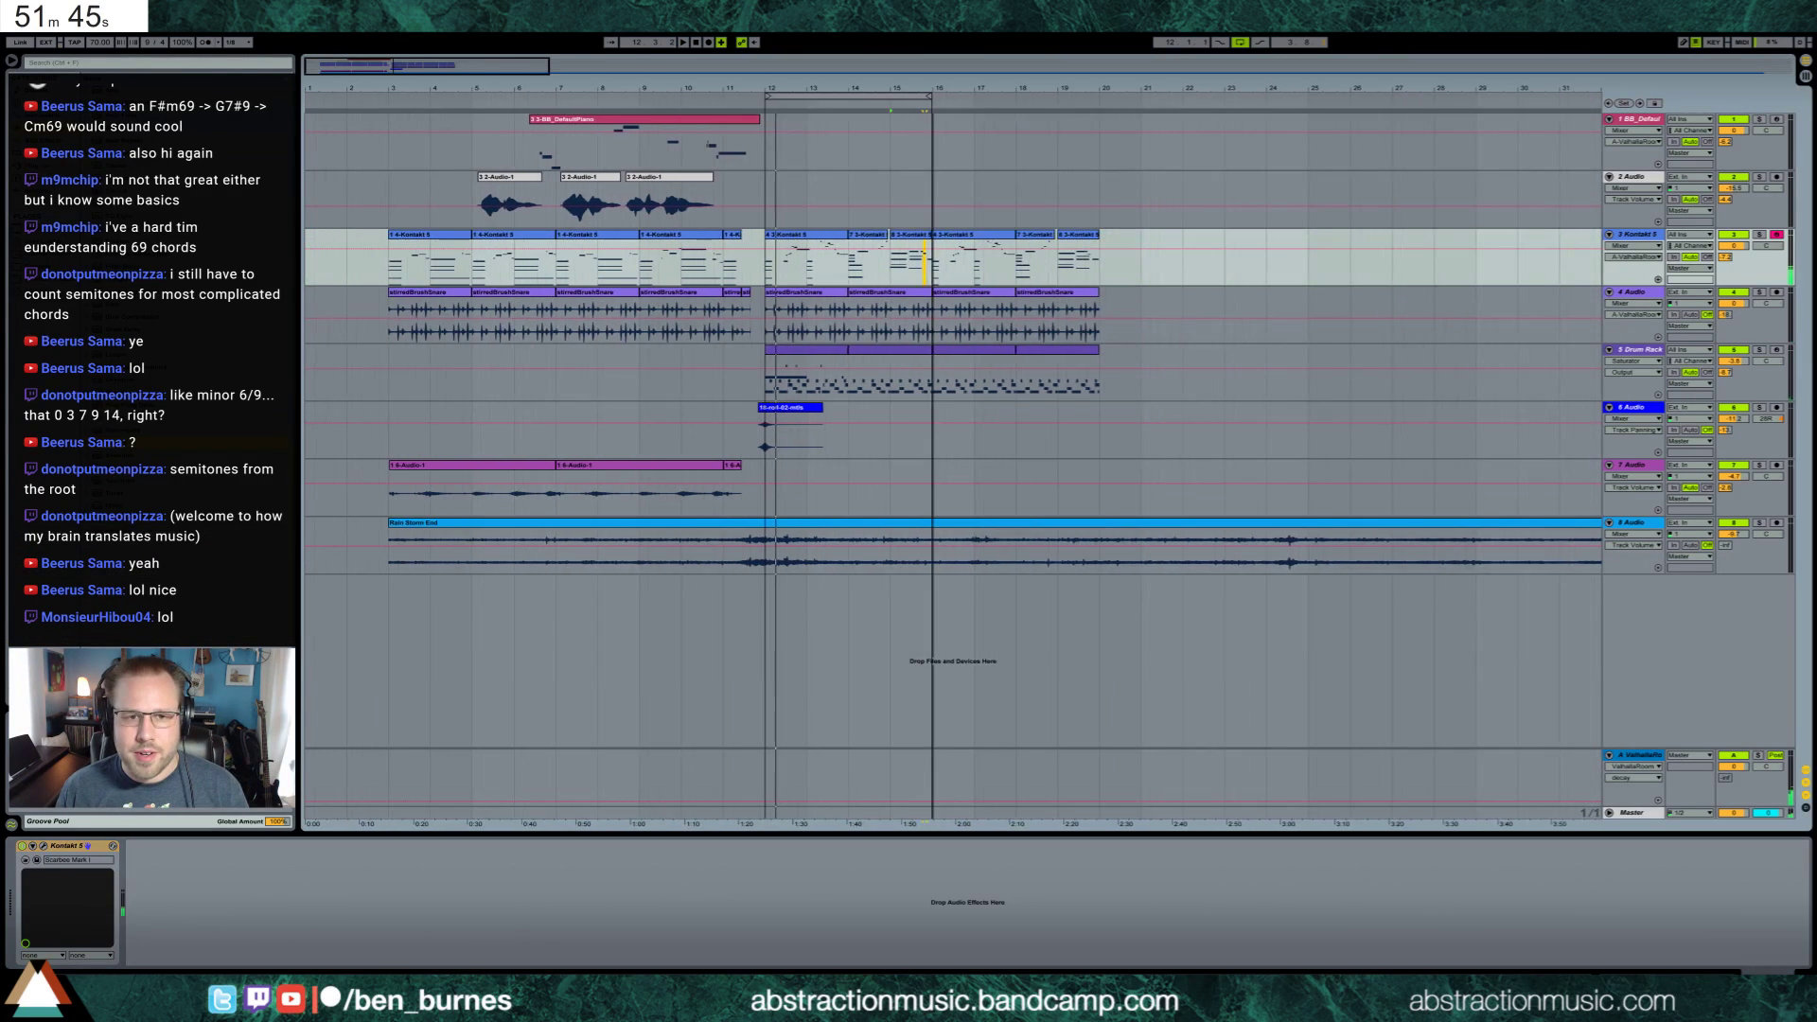
click(763, 166)
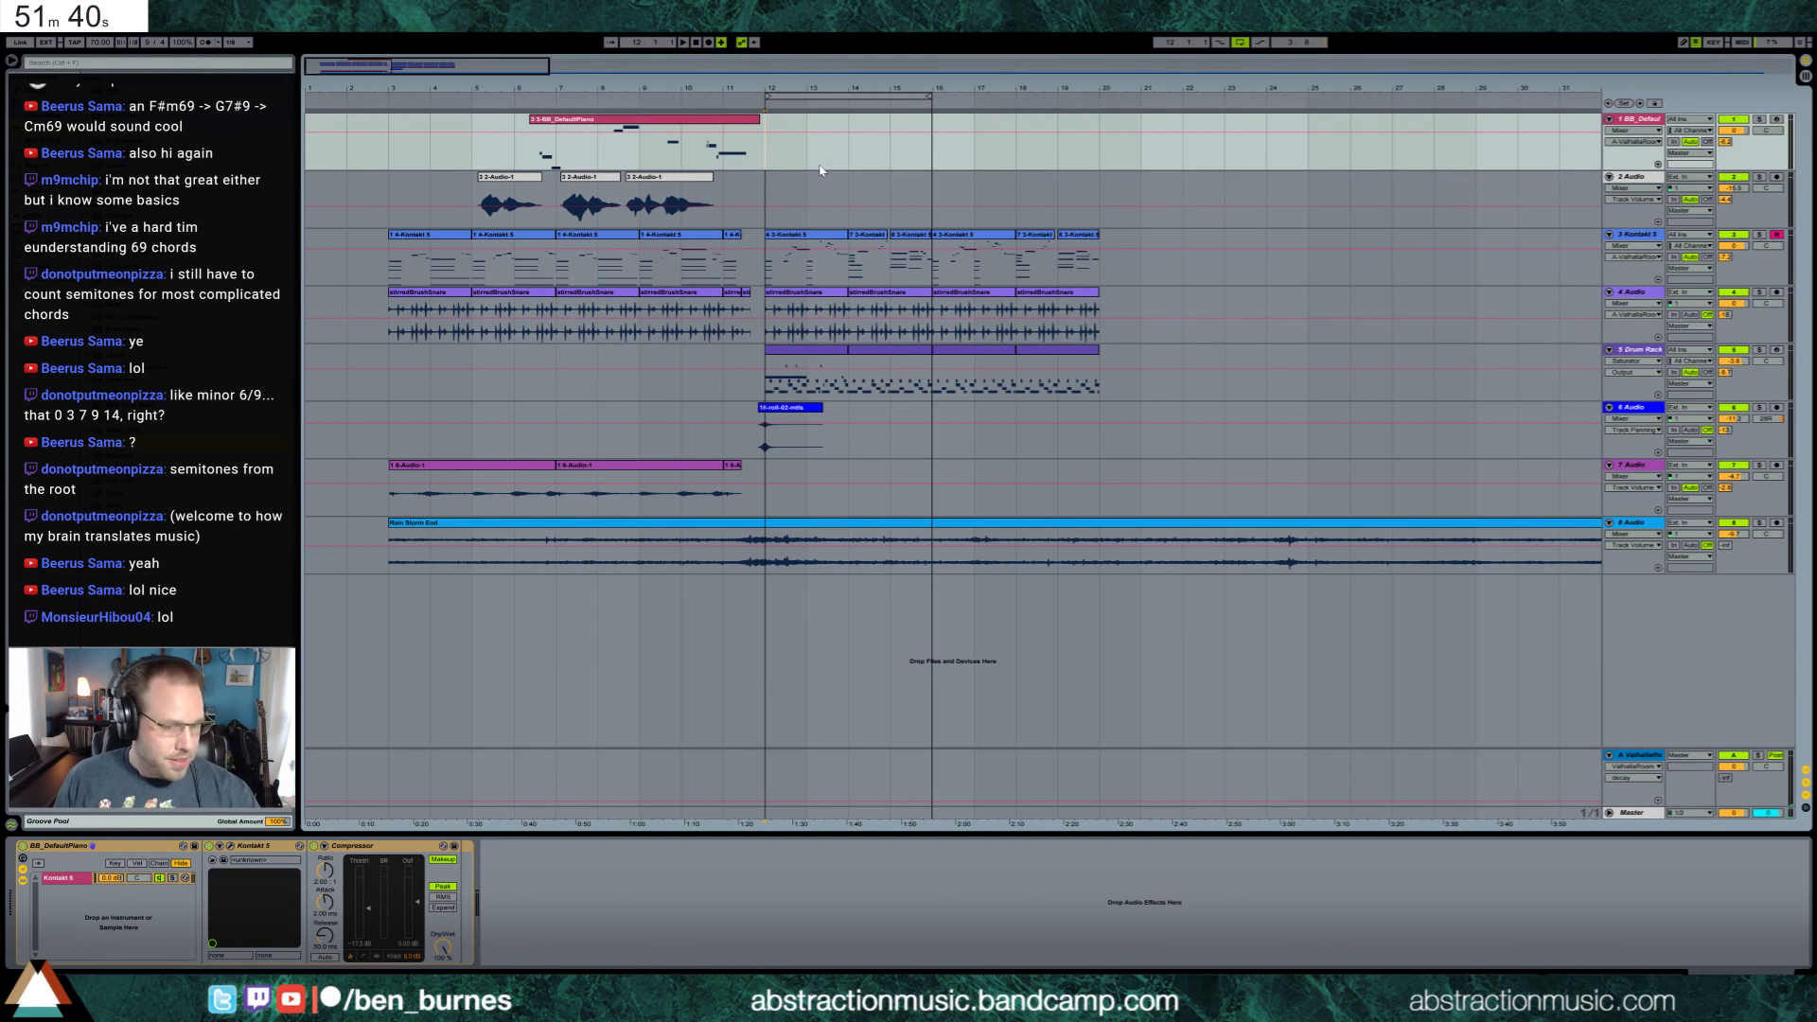
Extend the loop from bar 12 through to bar 20 and arm the 2 Audio track for recording
key(Down)
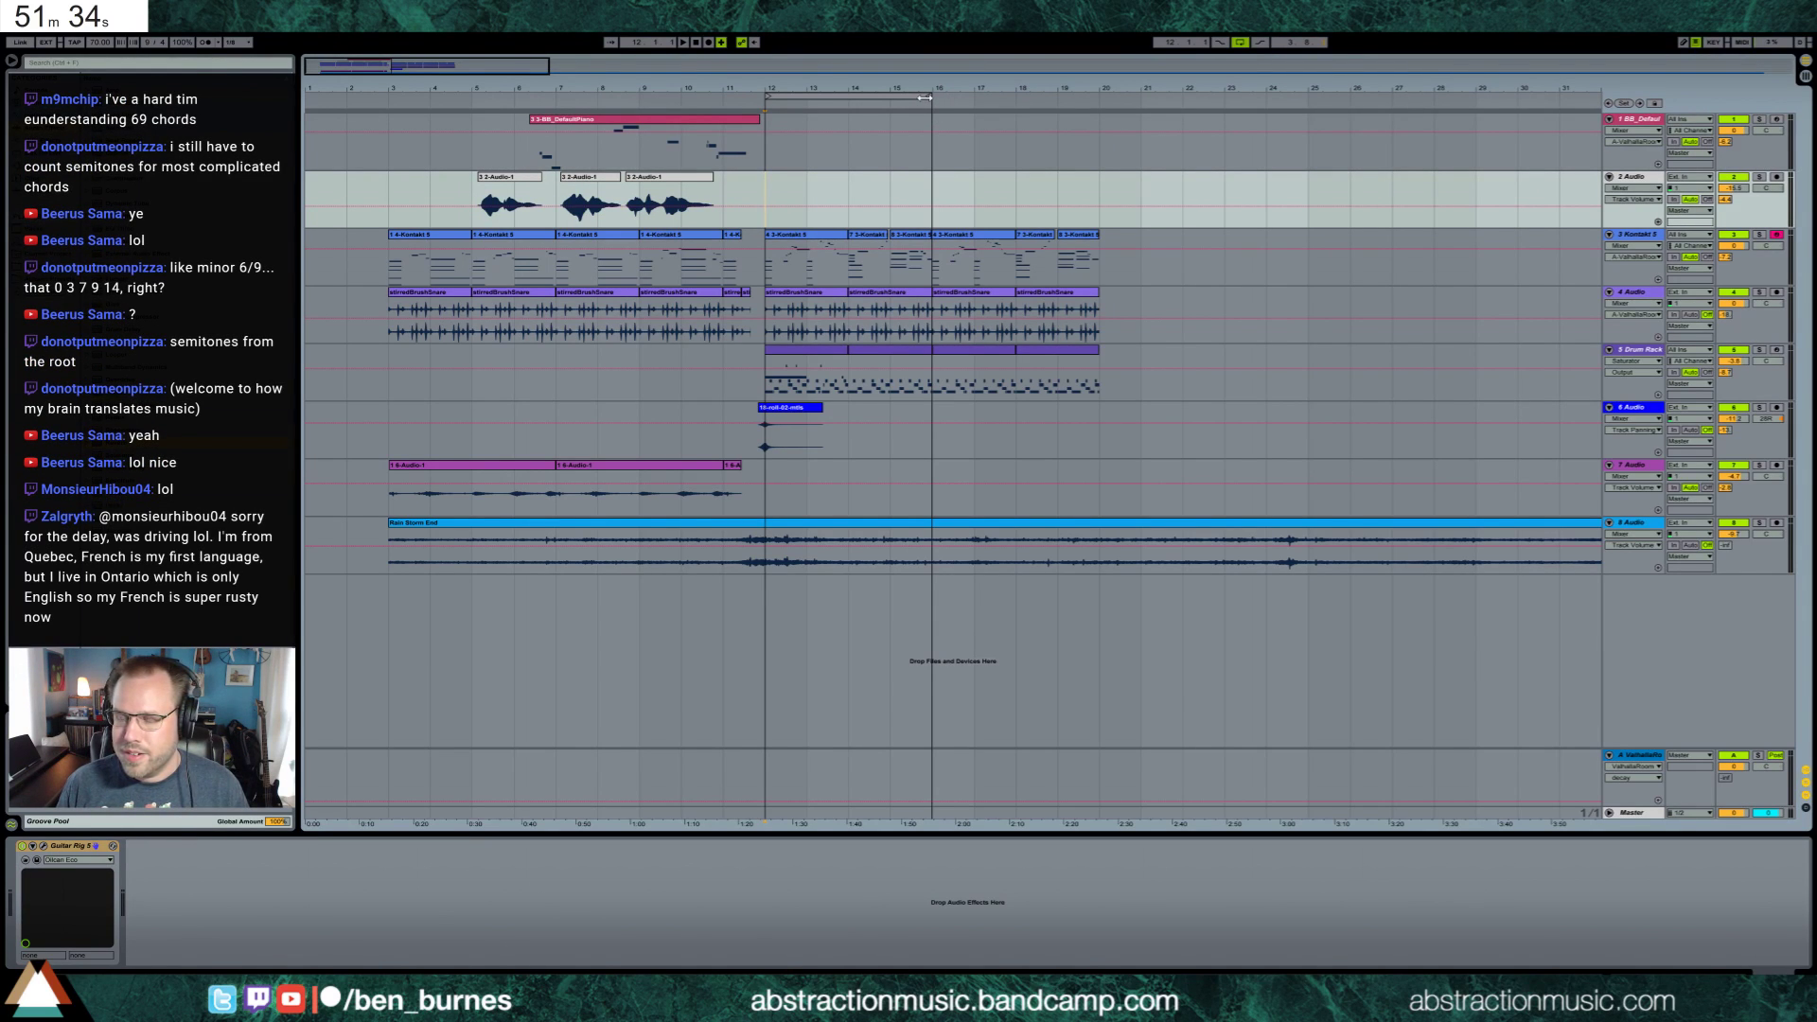
drag(930, 97, 1098, 97)
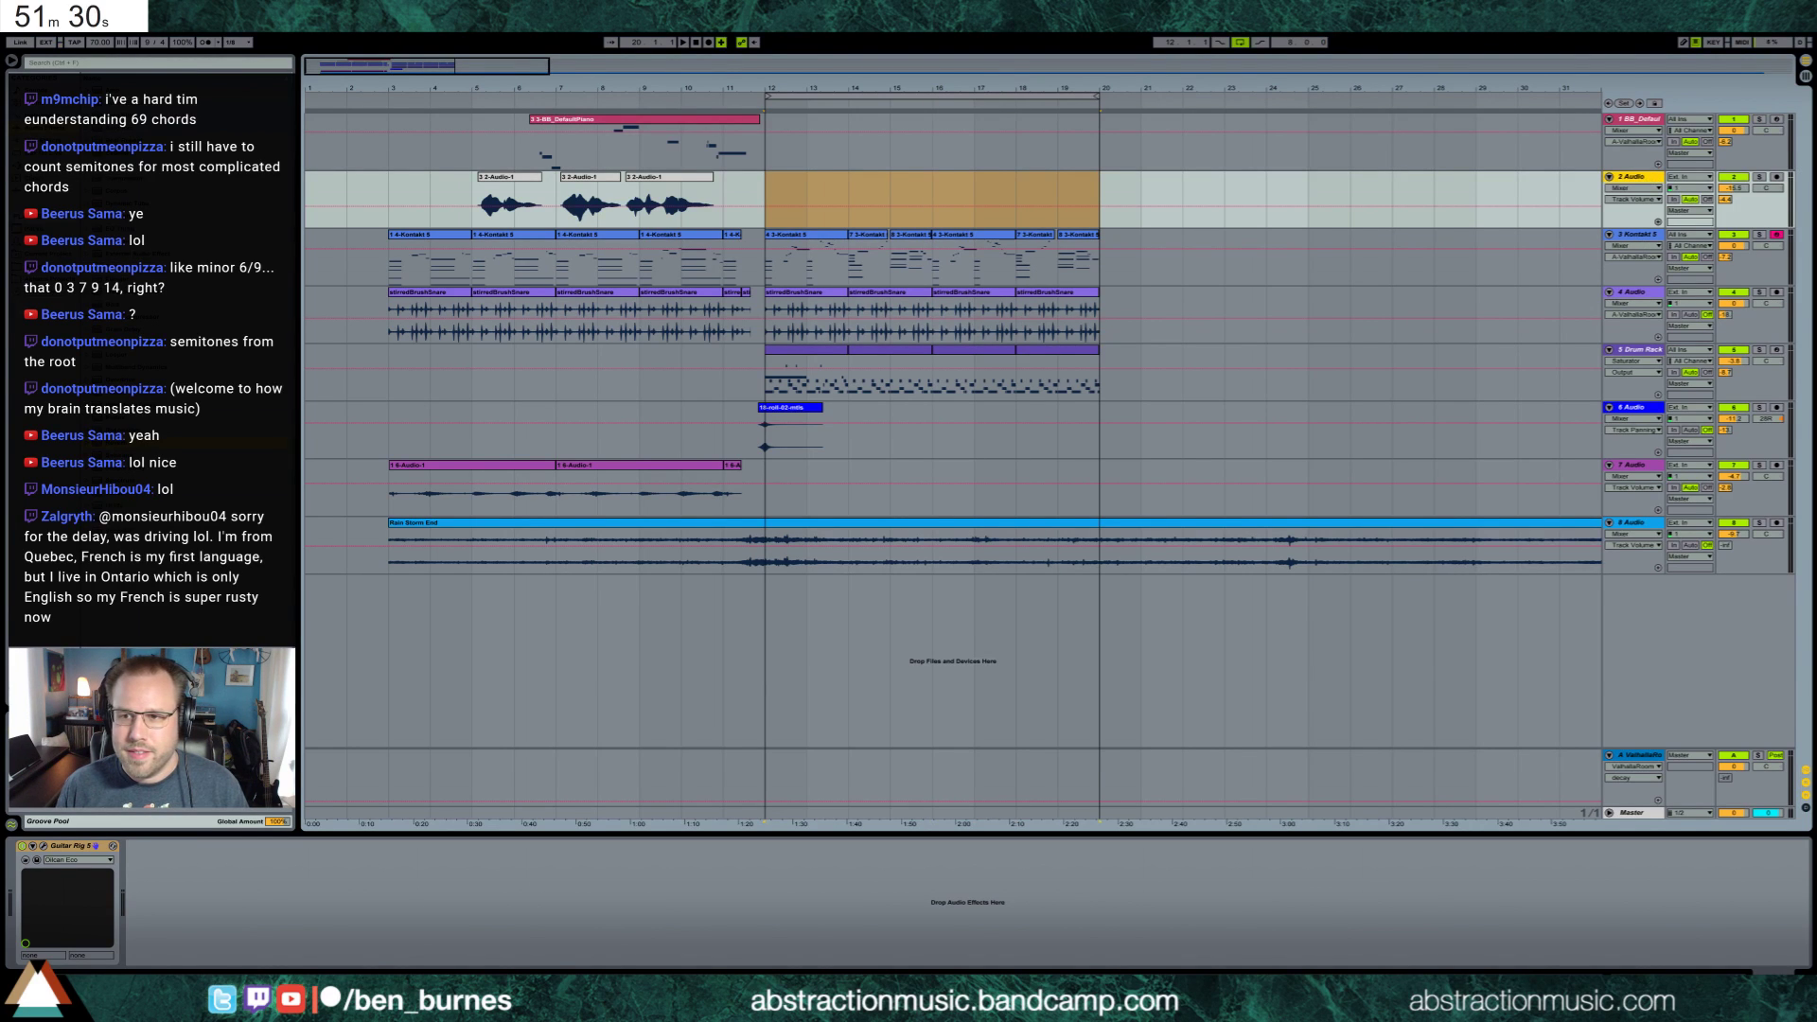
click(1776, 176)
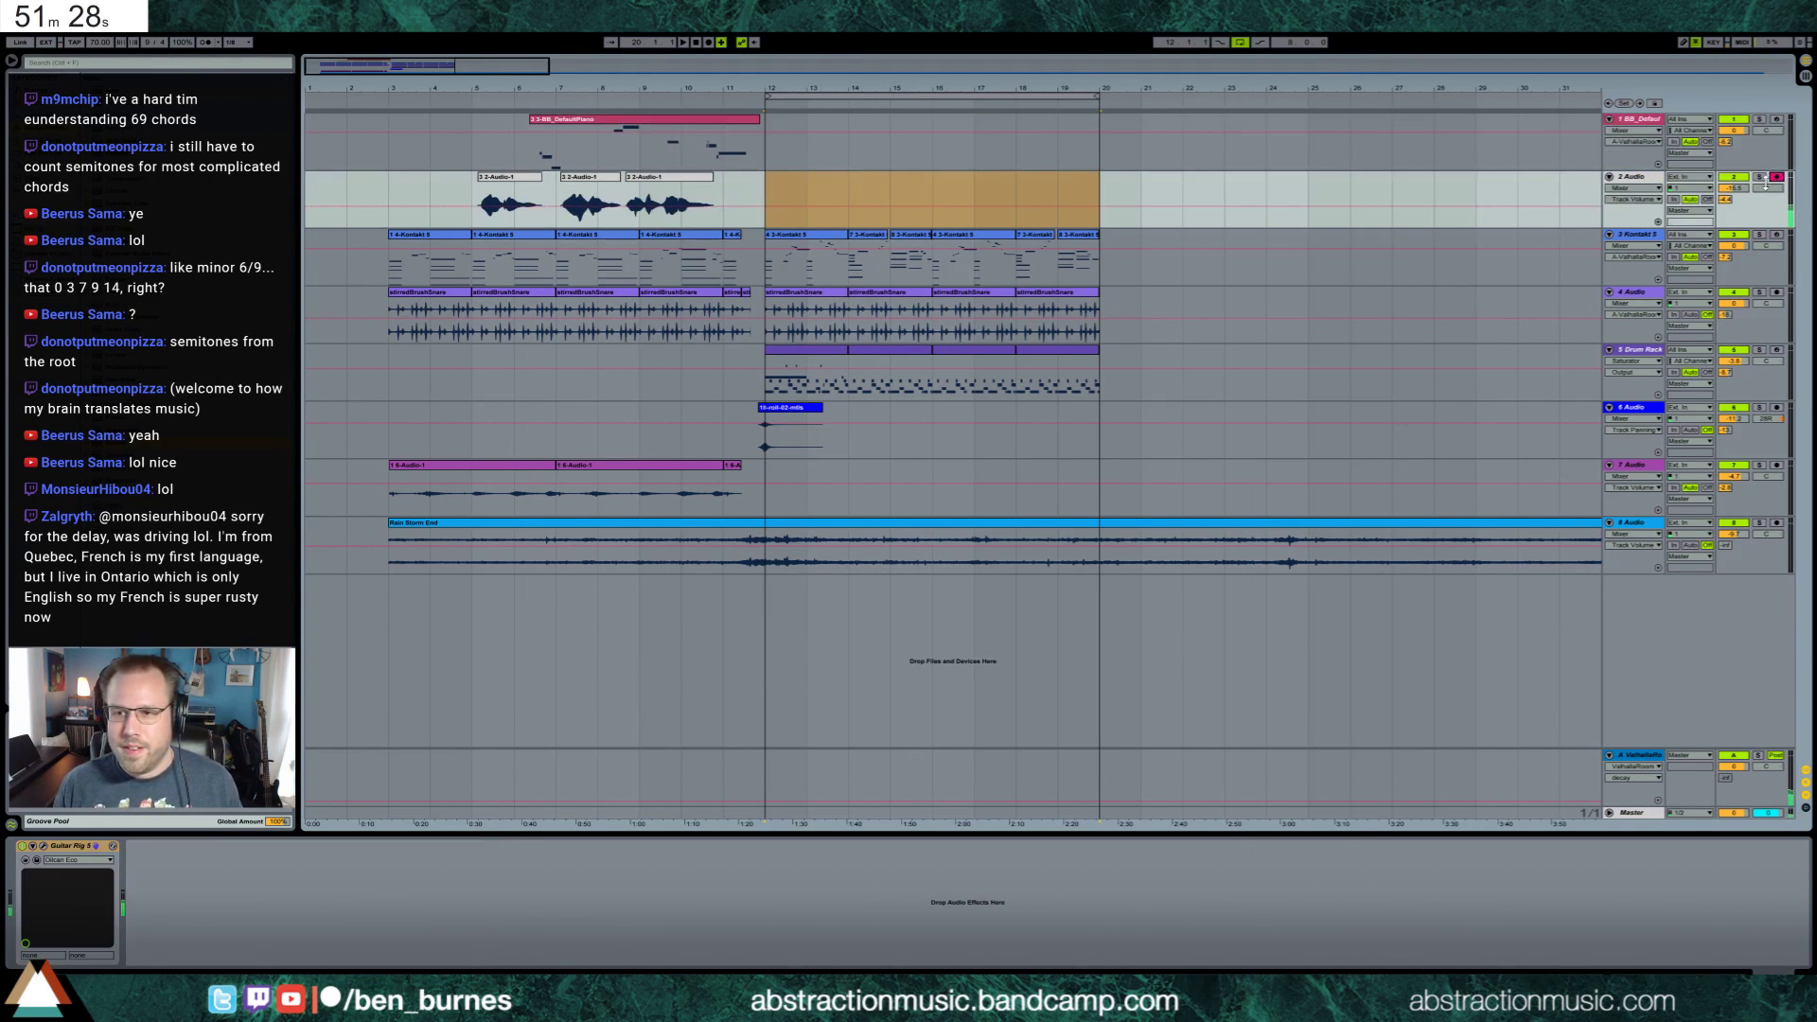
Record a new audio take on the 2 Audio track across the bar 12 to 20 section, with a short lead-in before bar 12
click(764, 193)
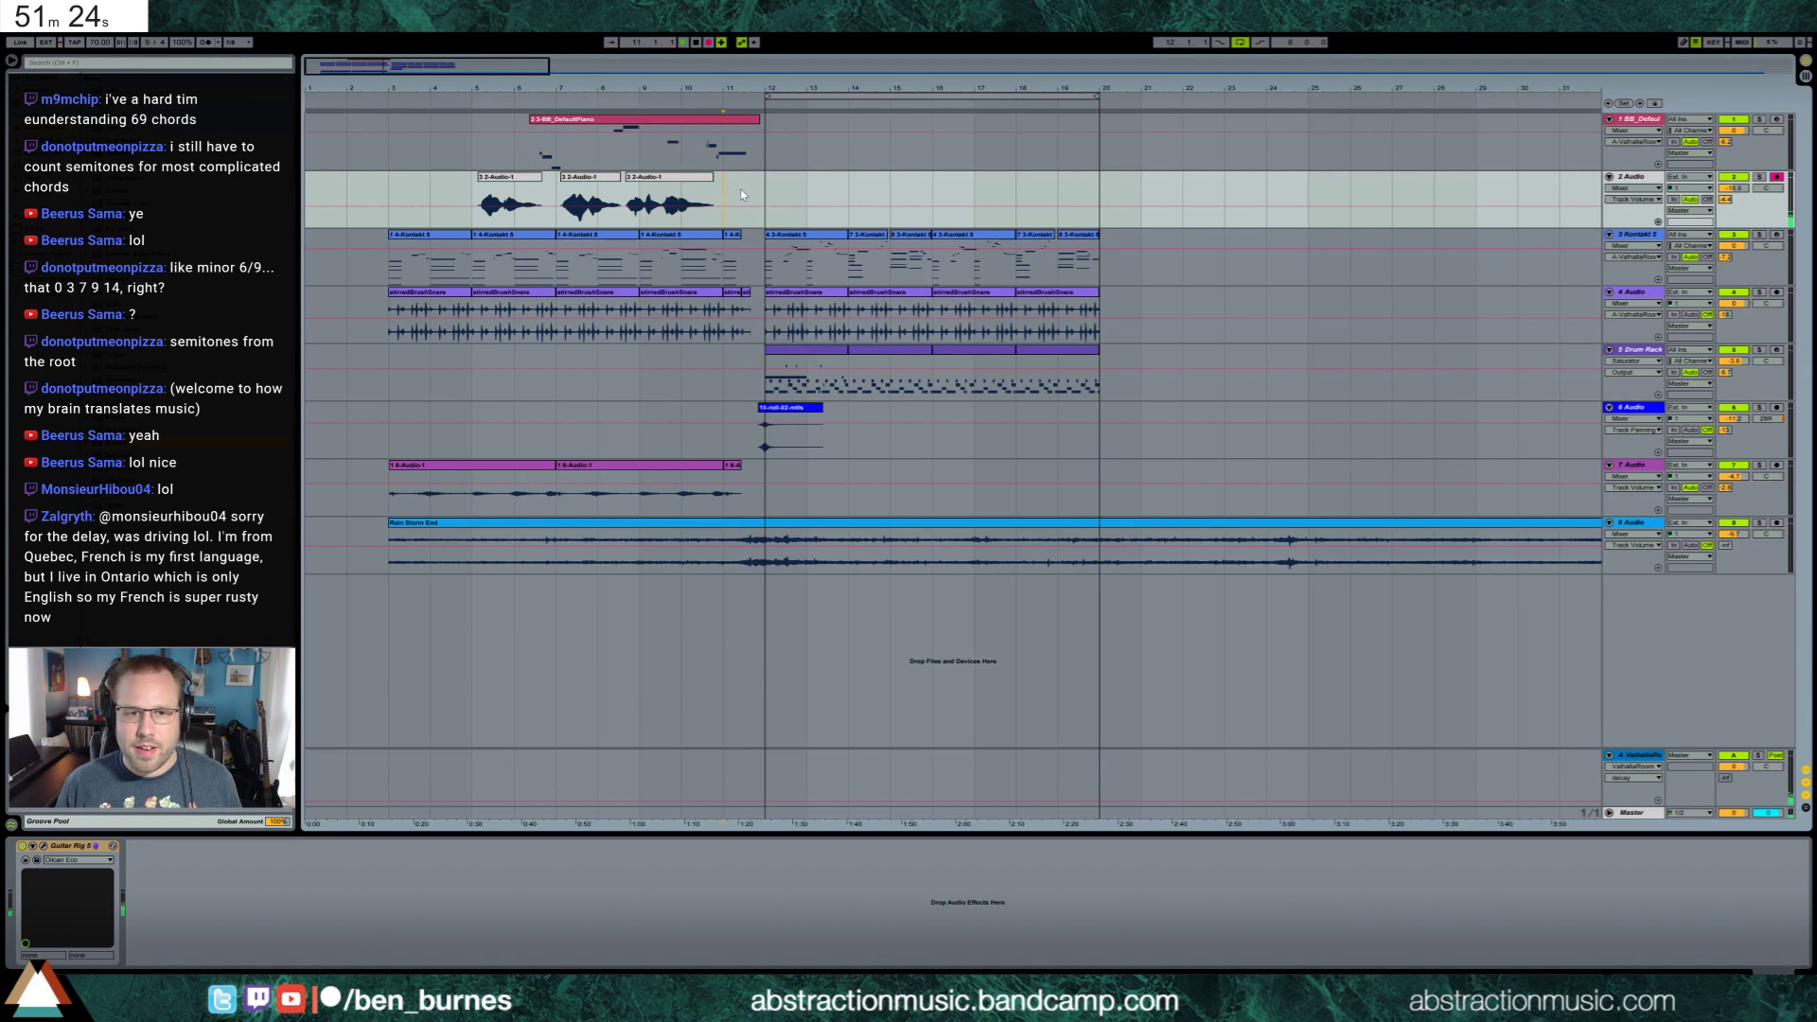
drag(757, 64, 654, 62)
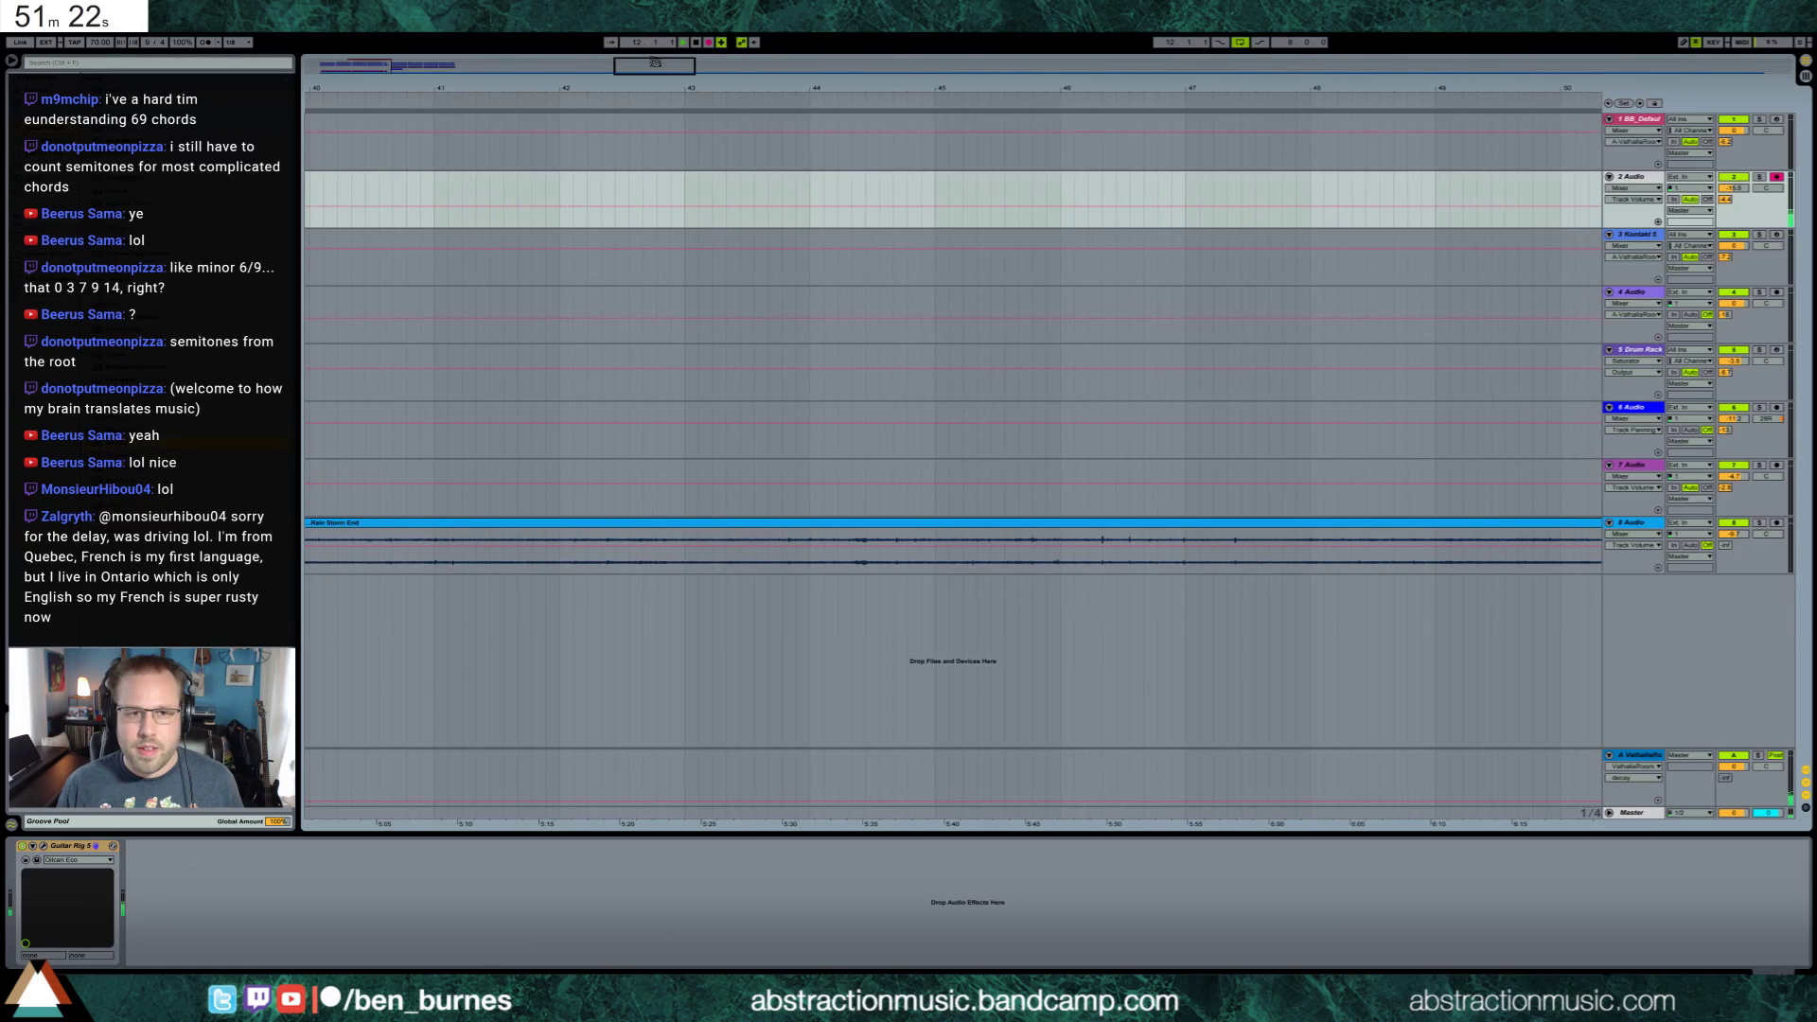
click(386, 65)
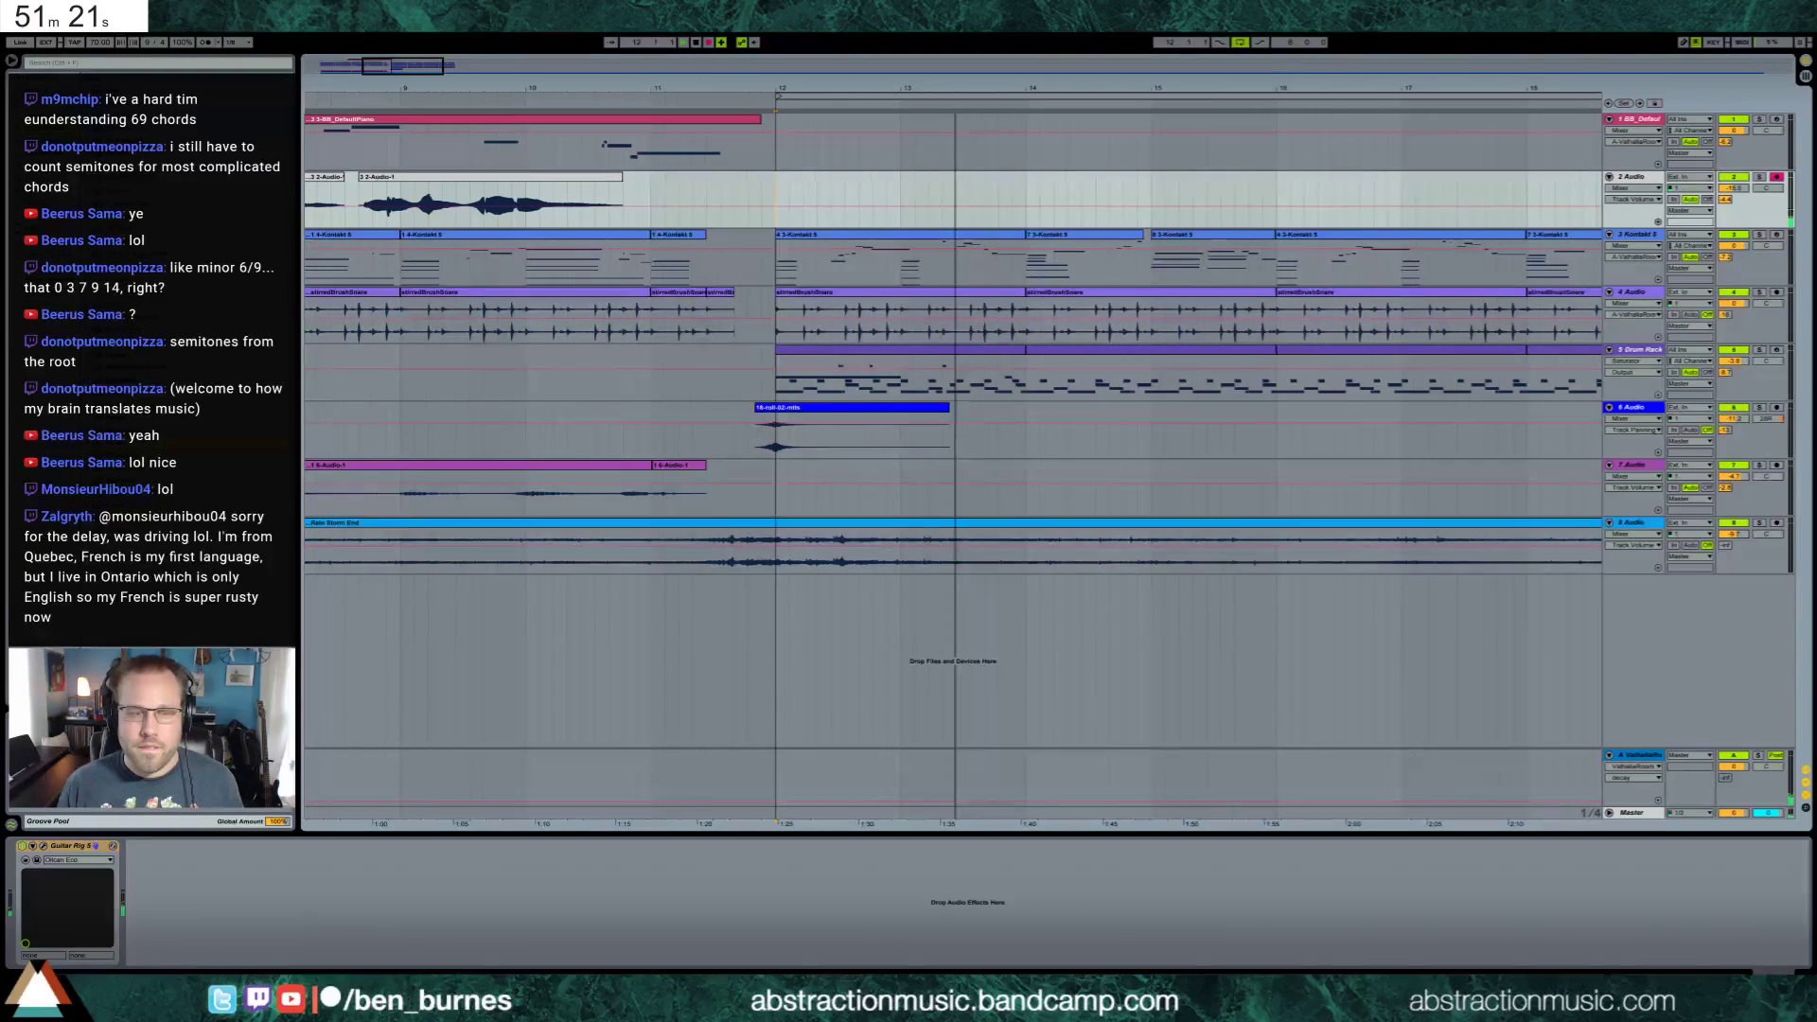
click(708, 42)
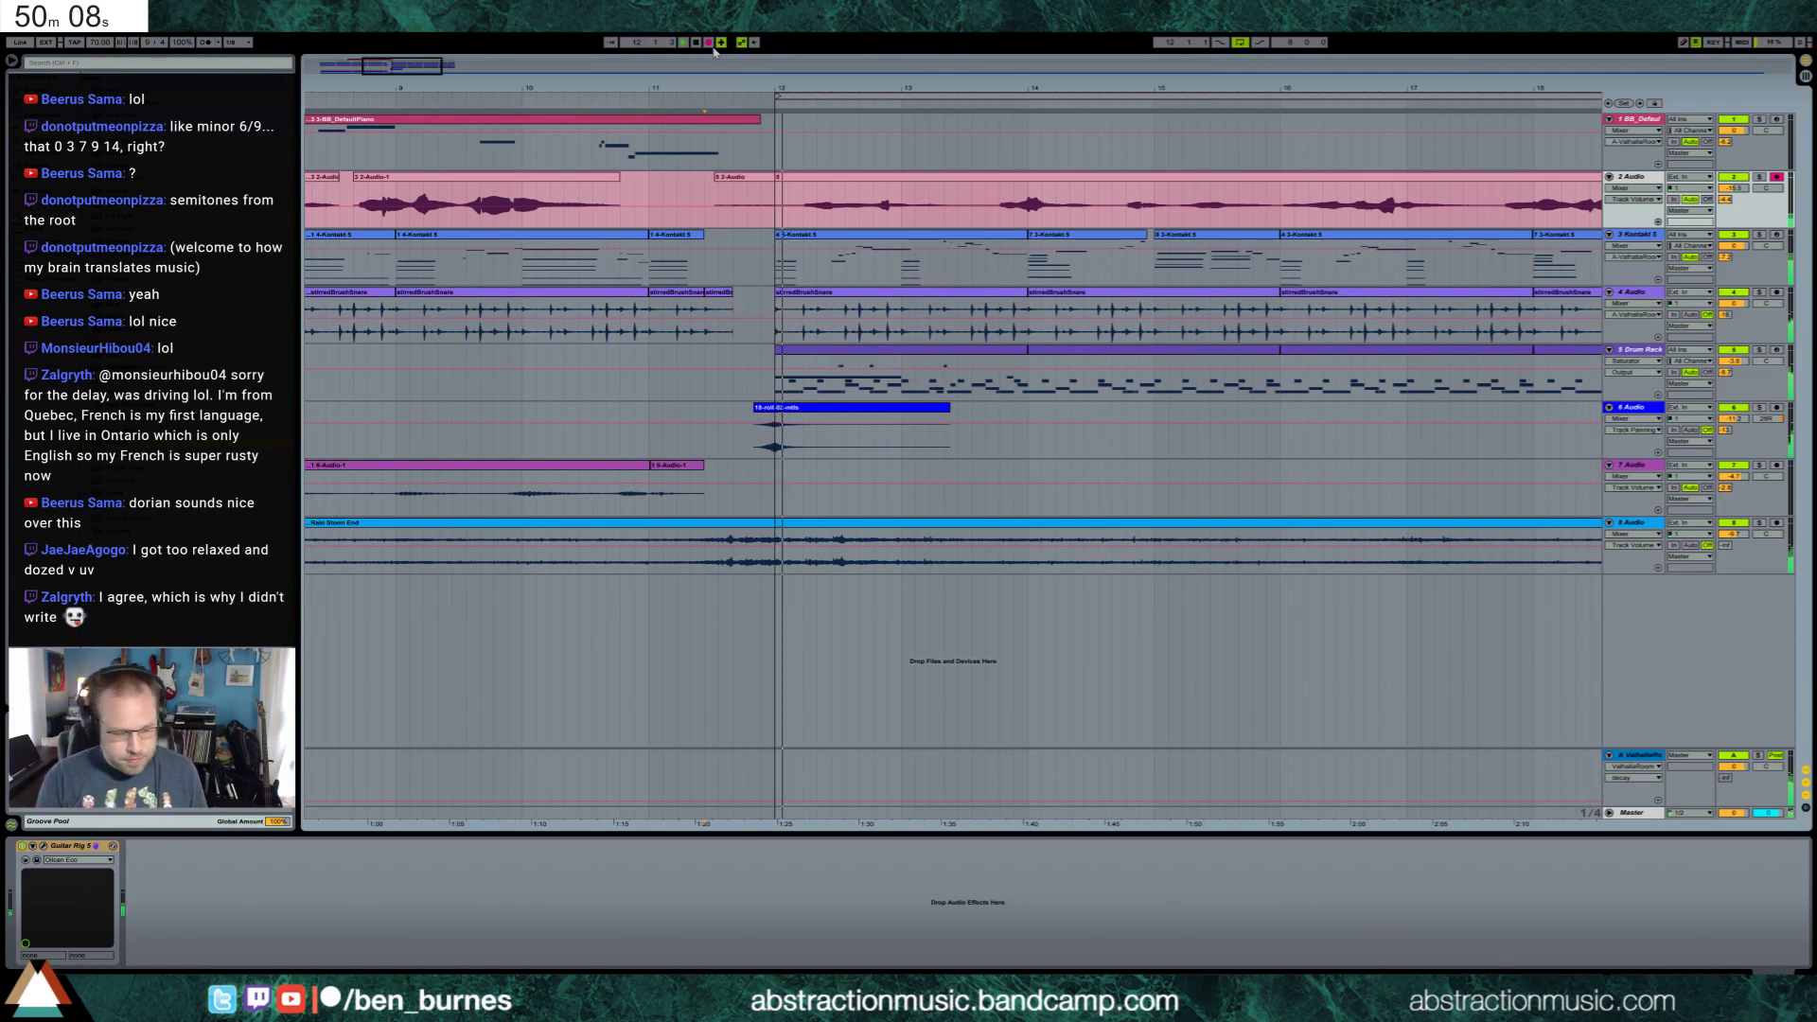
key(space)
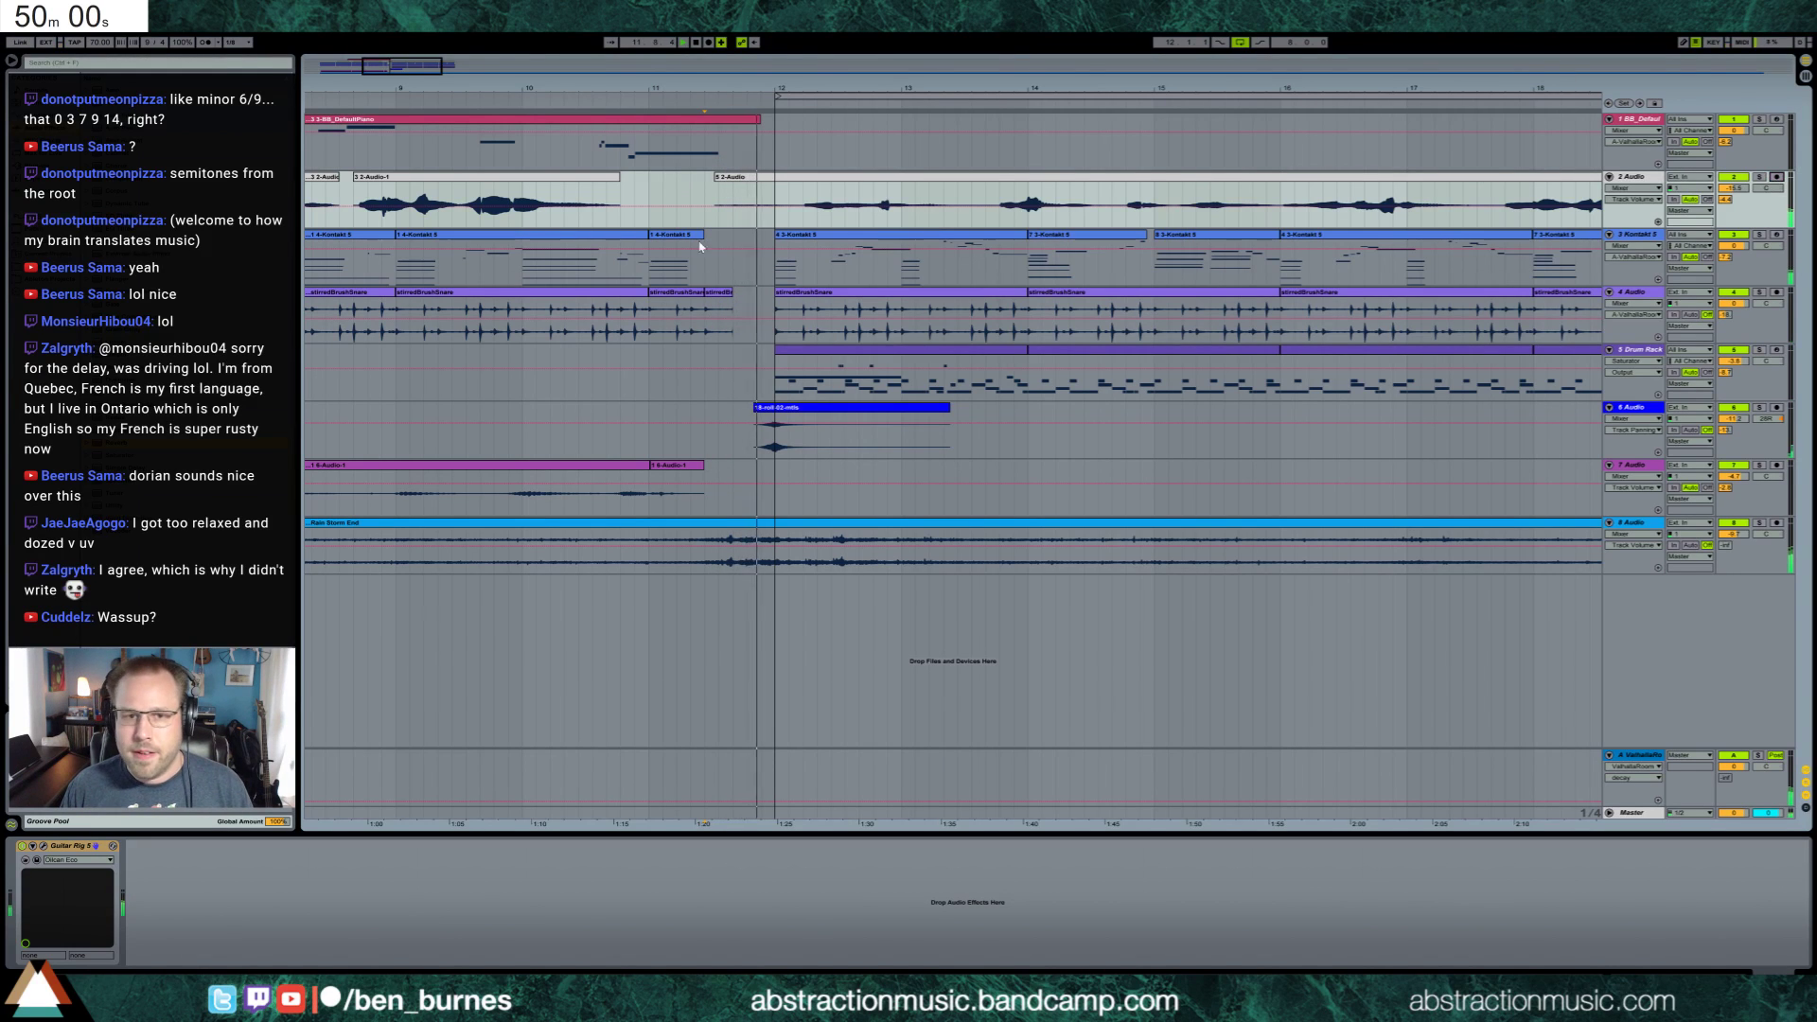
Trim the new 2 Audio recording to start at bar 12 and raise its clip gain slightly
drag(715, 204, 776, 208)
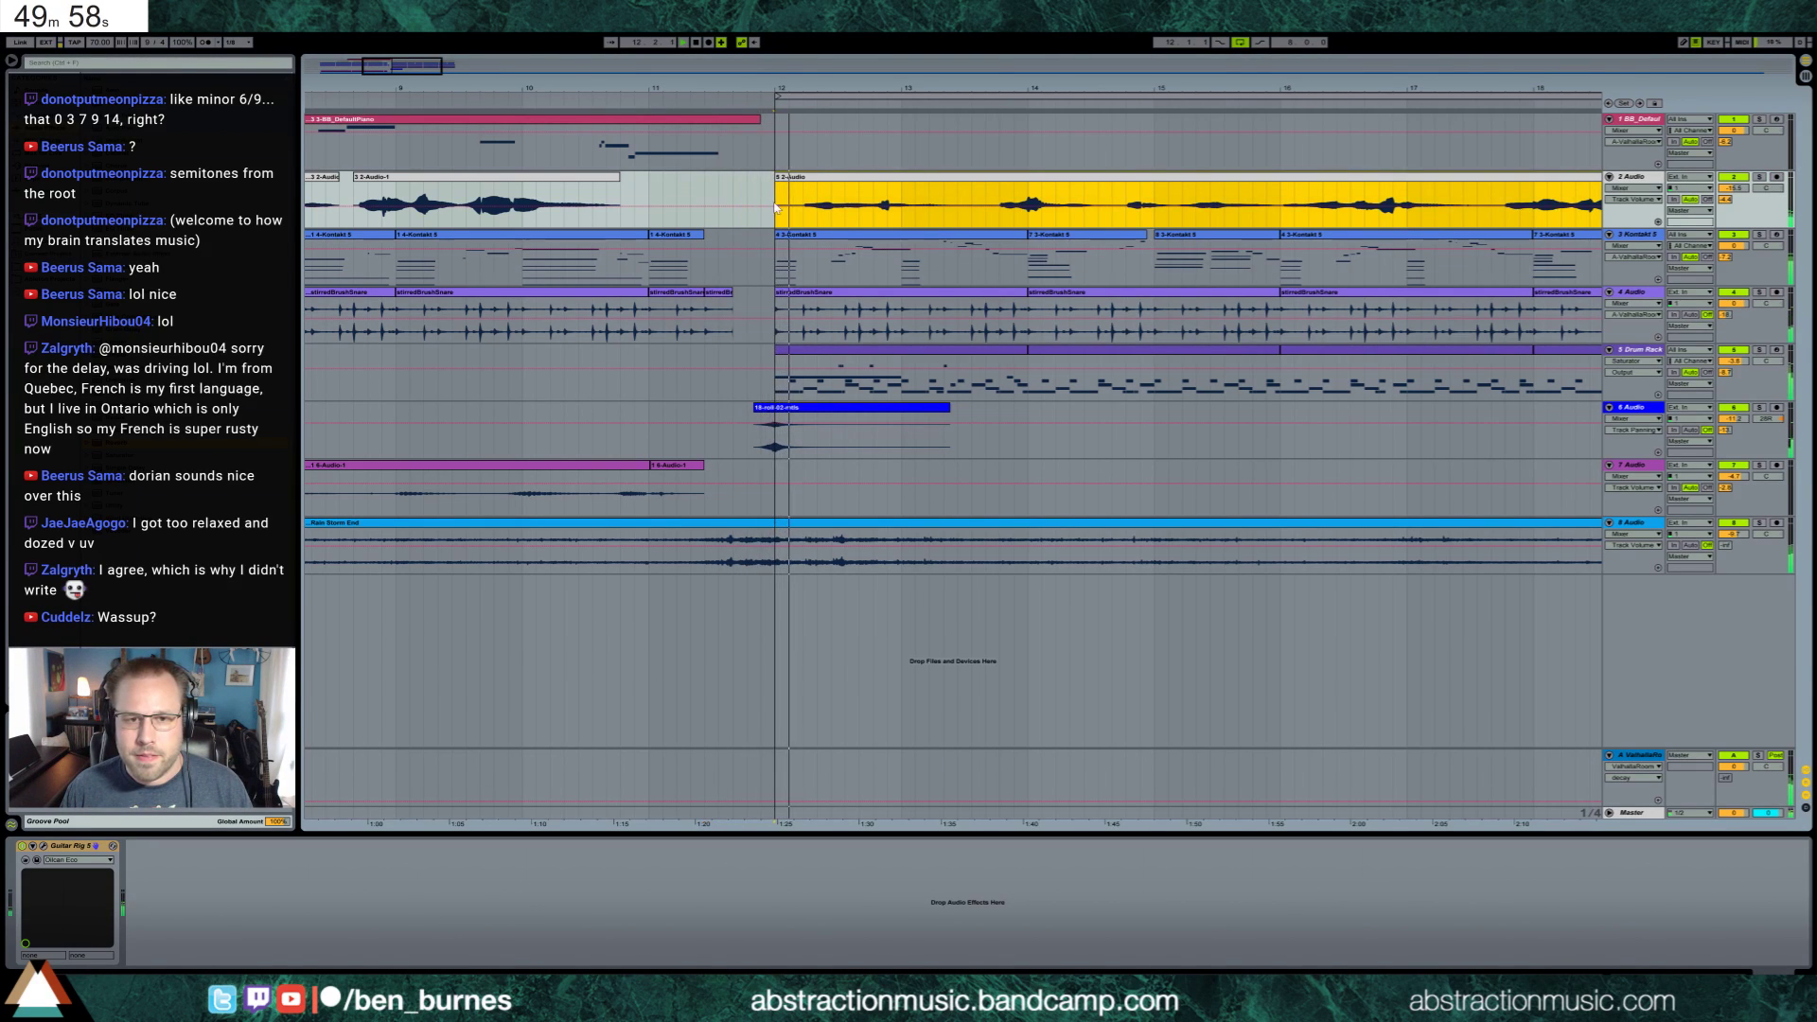
click(1637, 350)
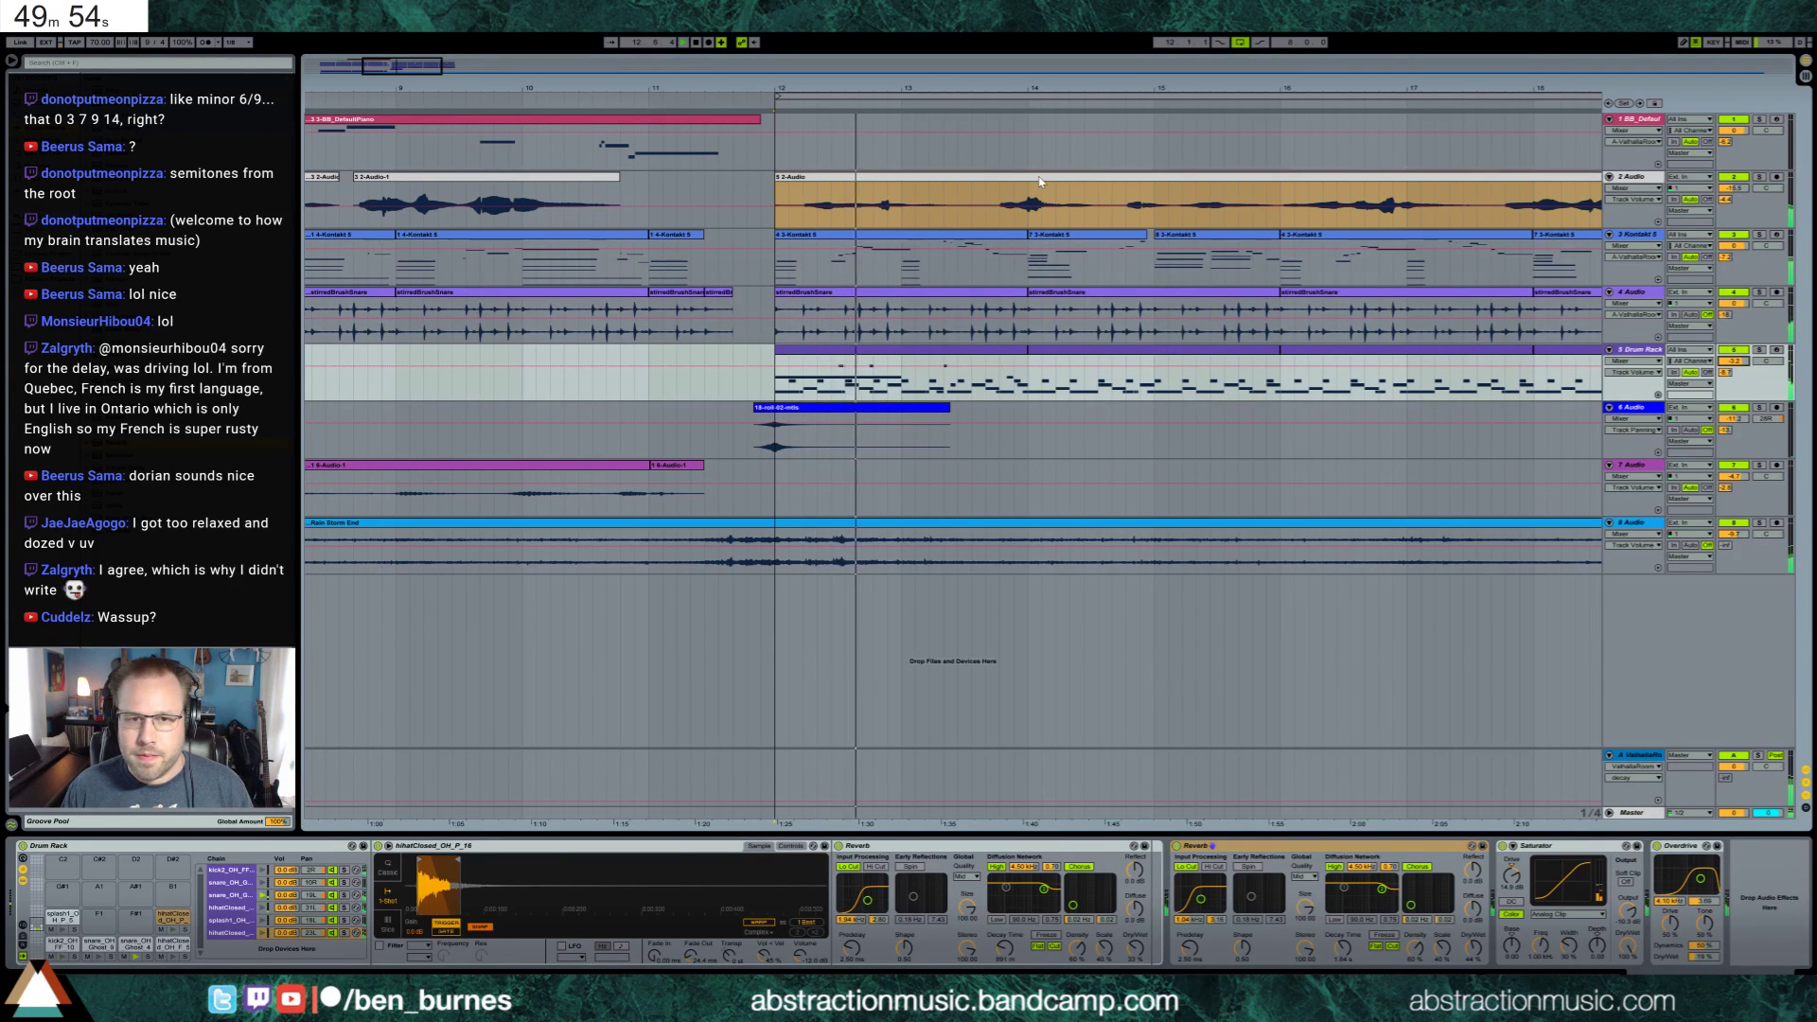
click(1647, 181)
drag(114, 930, 114, 922)
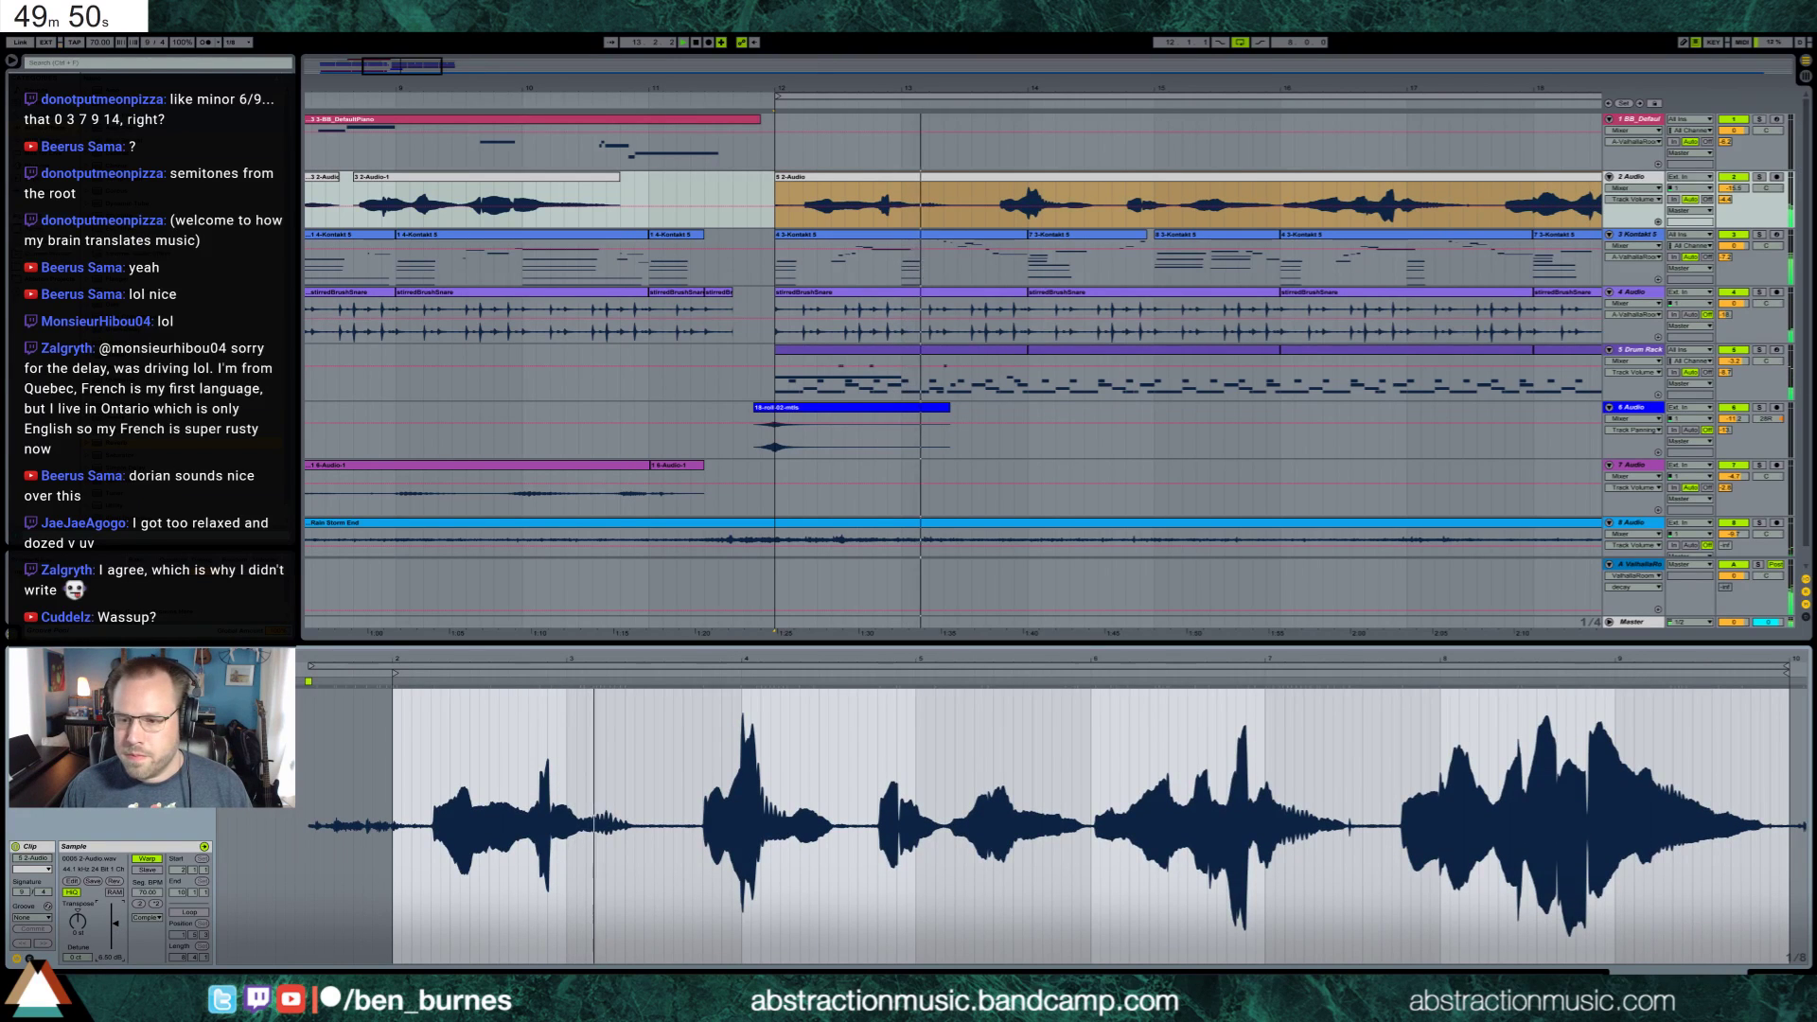
key(shift+Tab)
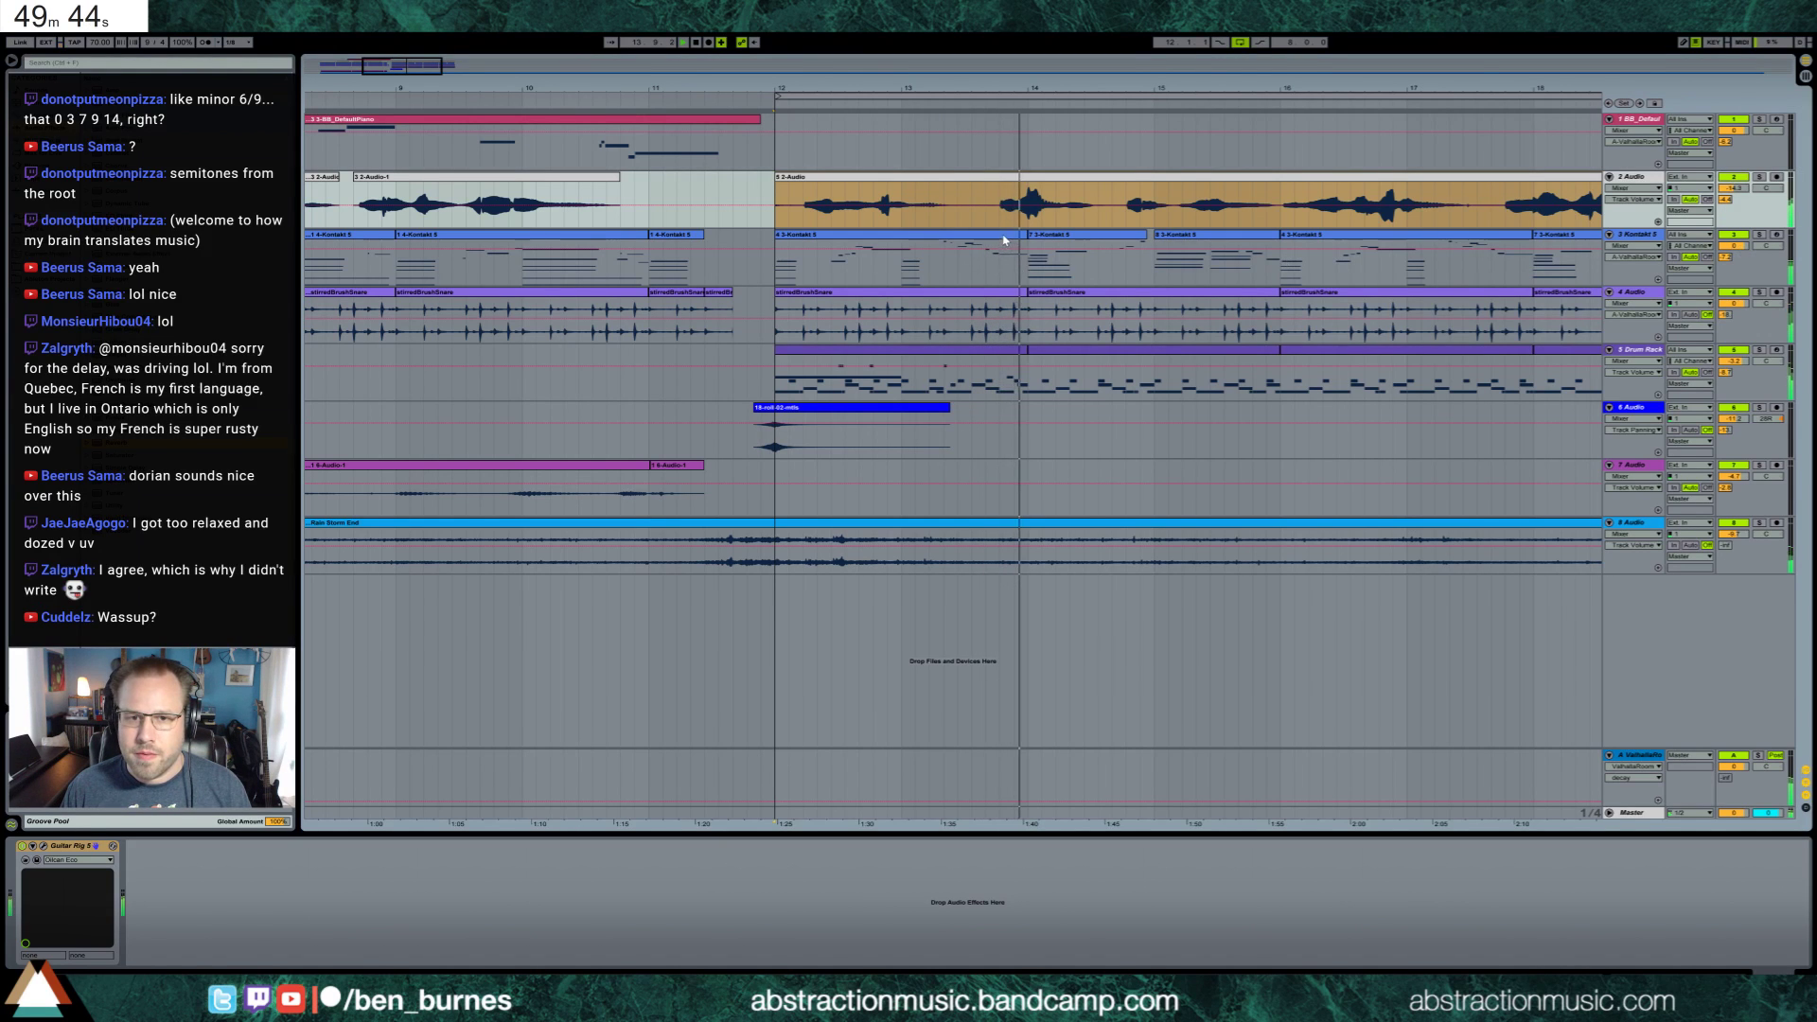
Consolidate the Kontakt clips on track 3 from bar 12 to bar 20 into a single clip
click(1002, 256)
drag(396, 64, 414, 58)
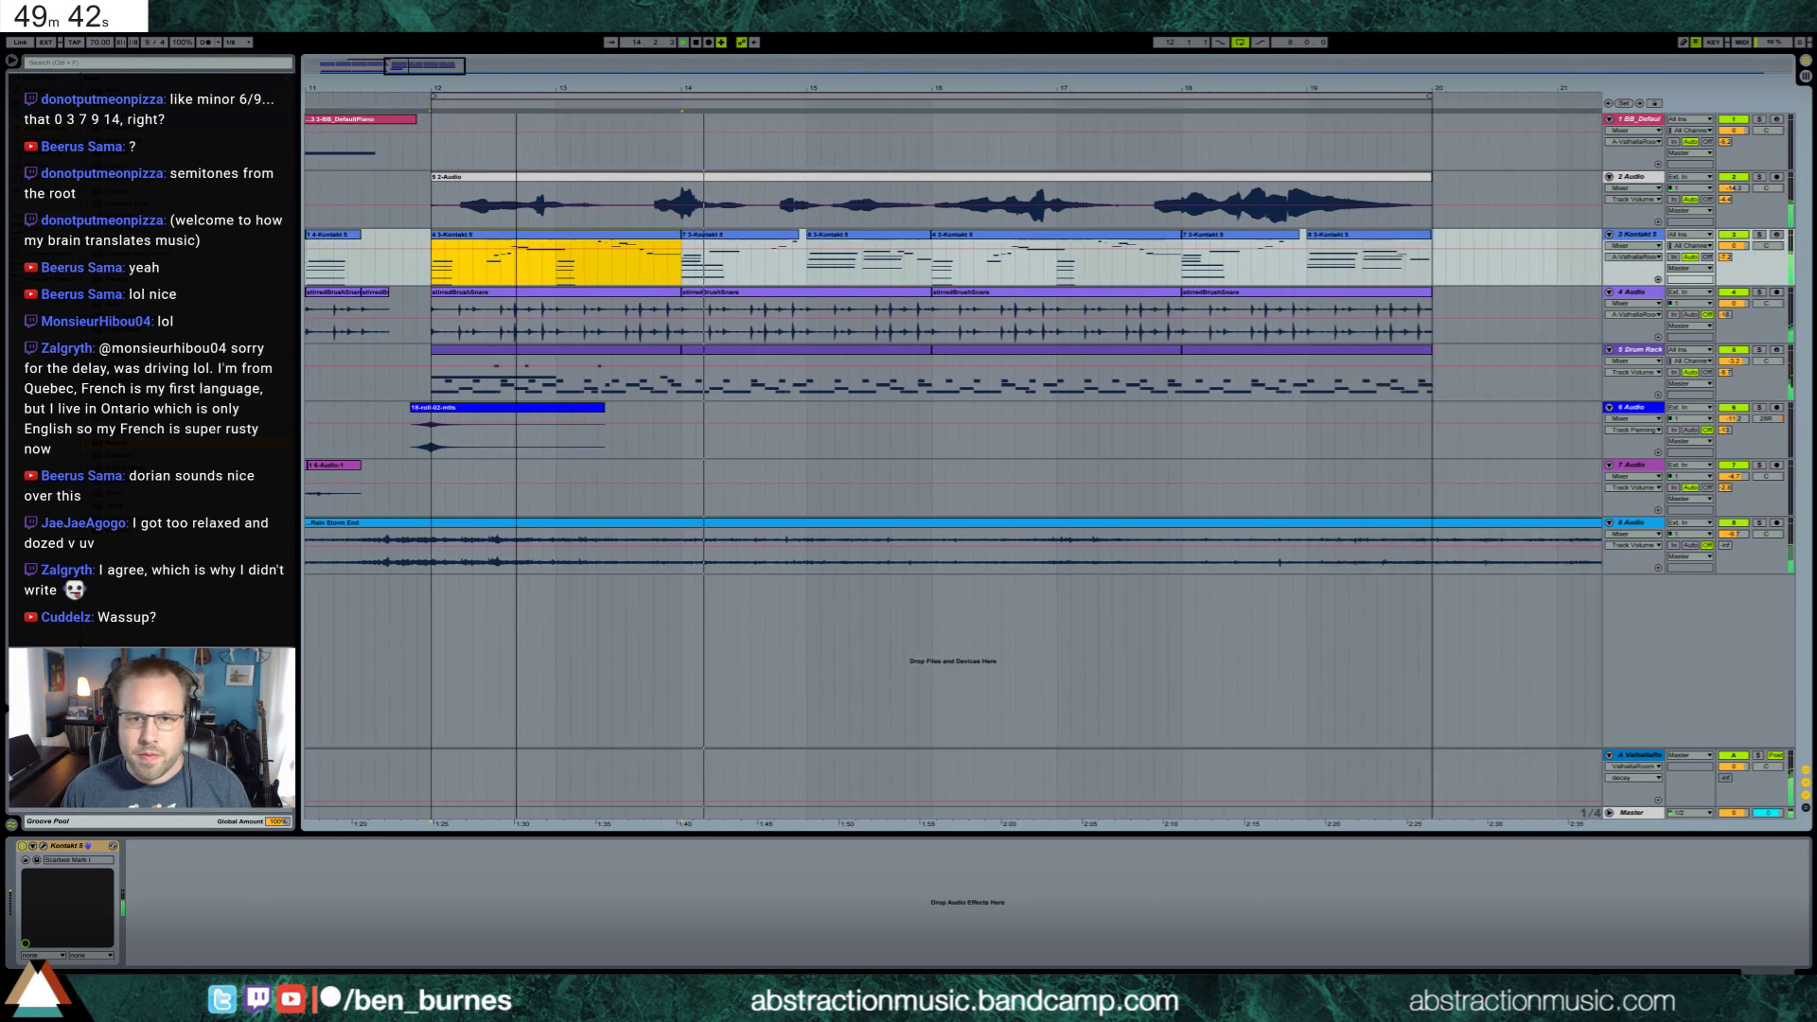
shift+click(1107, 241)
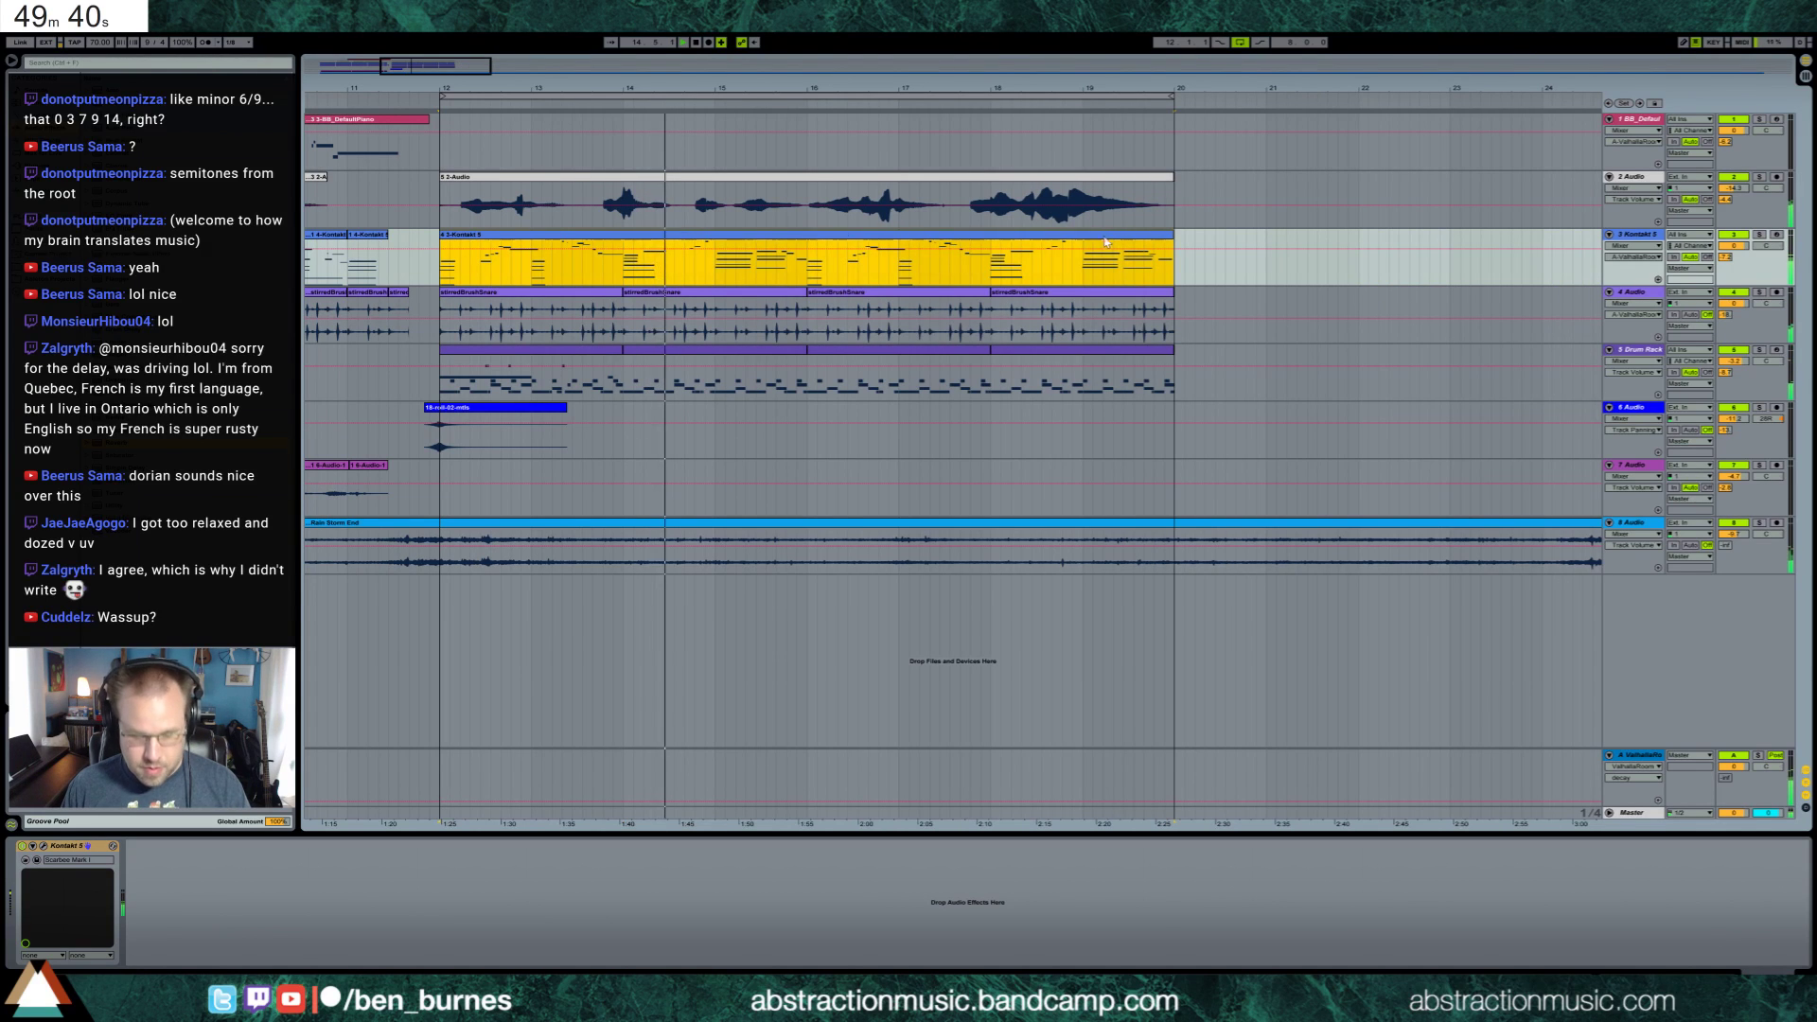
key(ctrl+j)
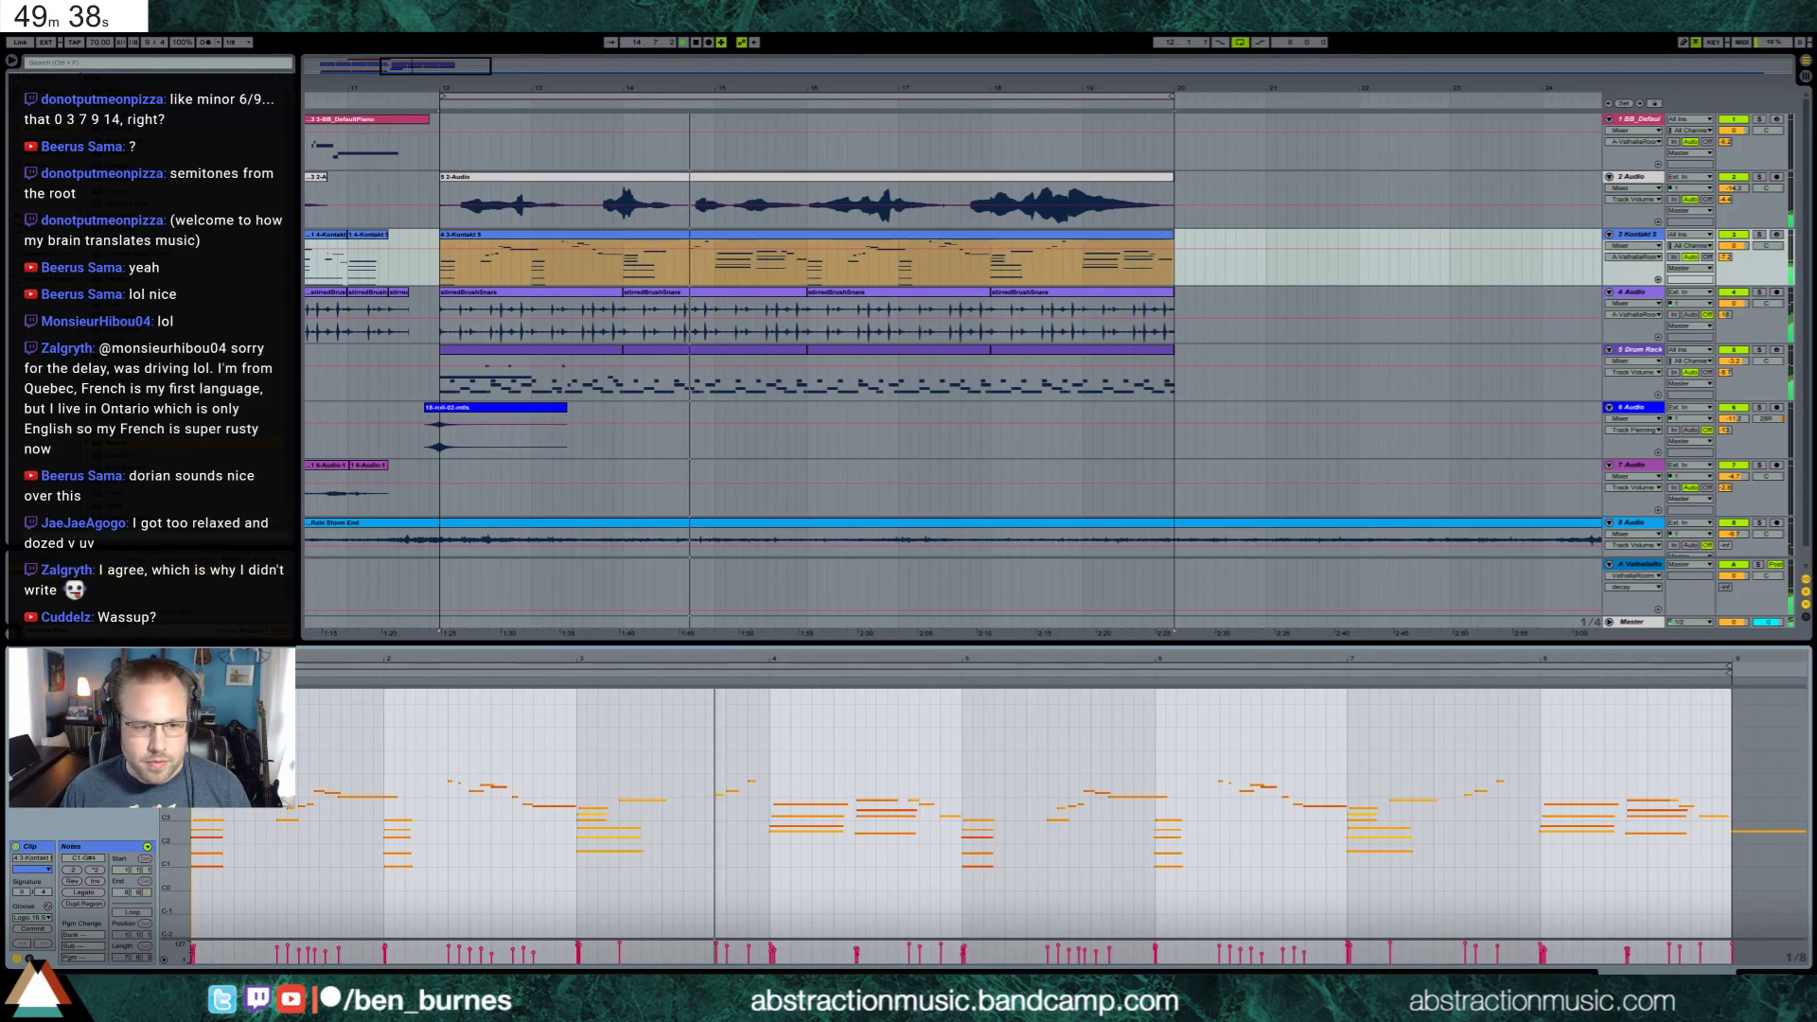
Check the melody and chord phrases in the consolidated Kontakt clip and delete the stray note past the clip's end
click(352, 835)
drag(449, 757, 556, 821)
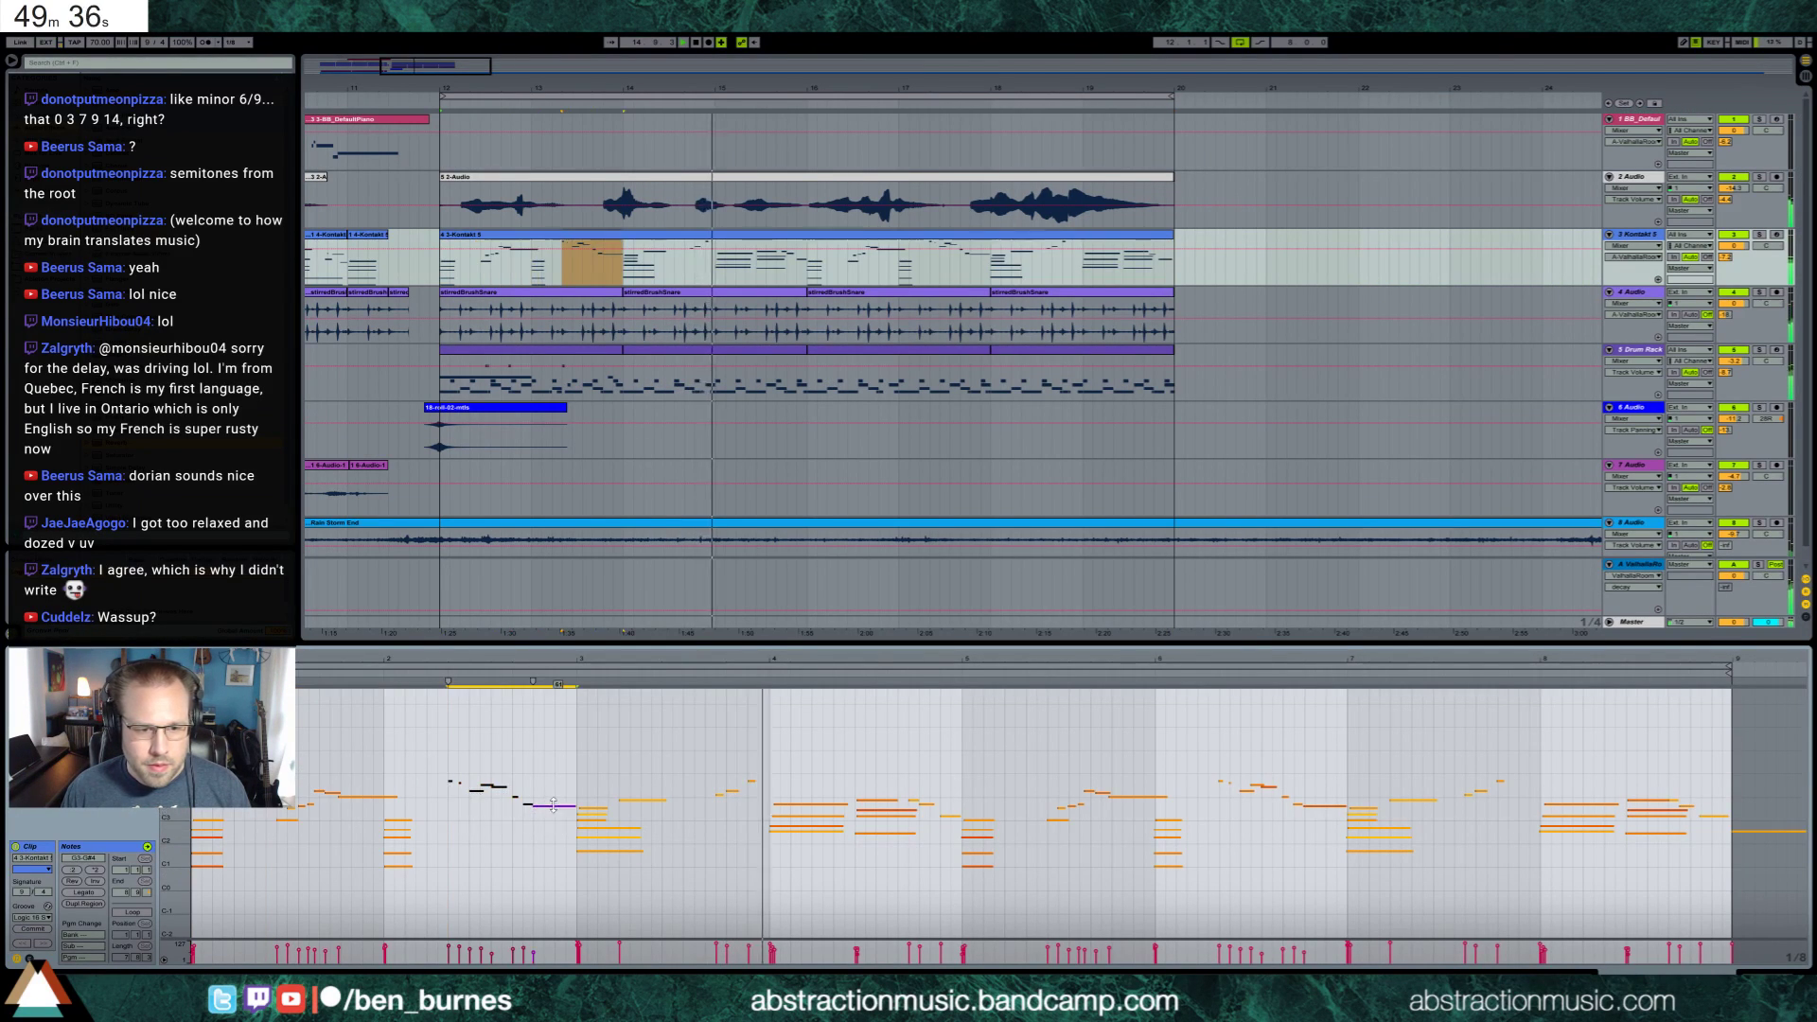
click(326, 817)
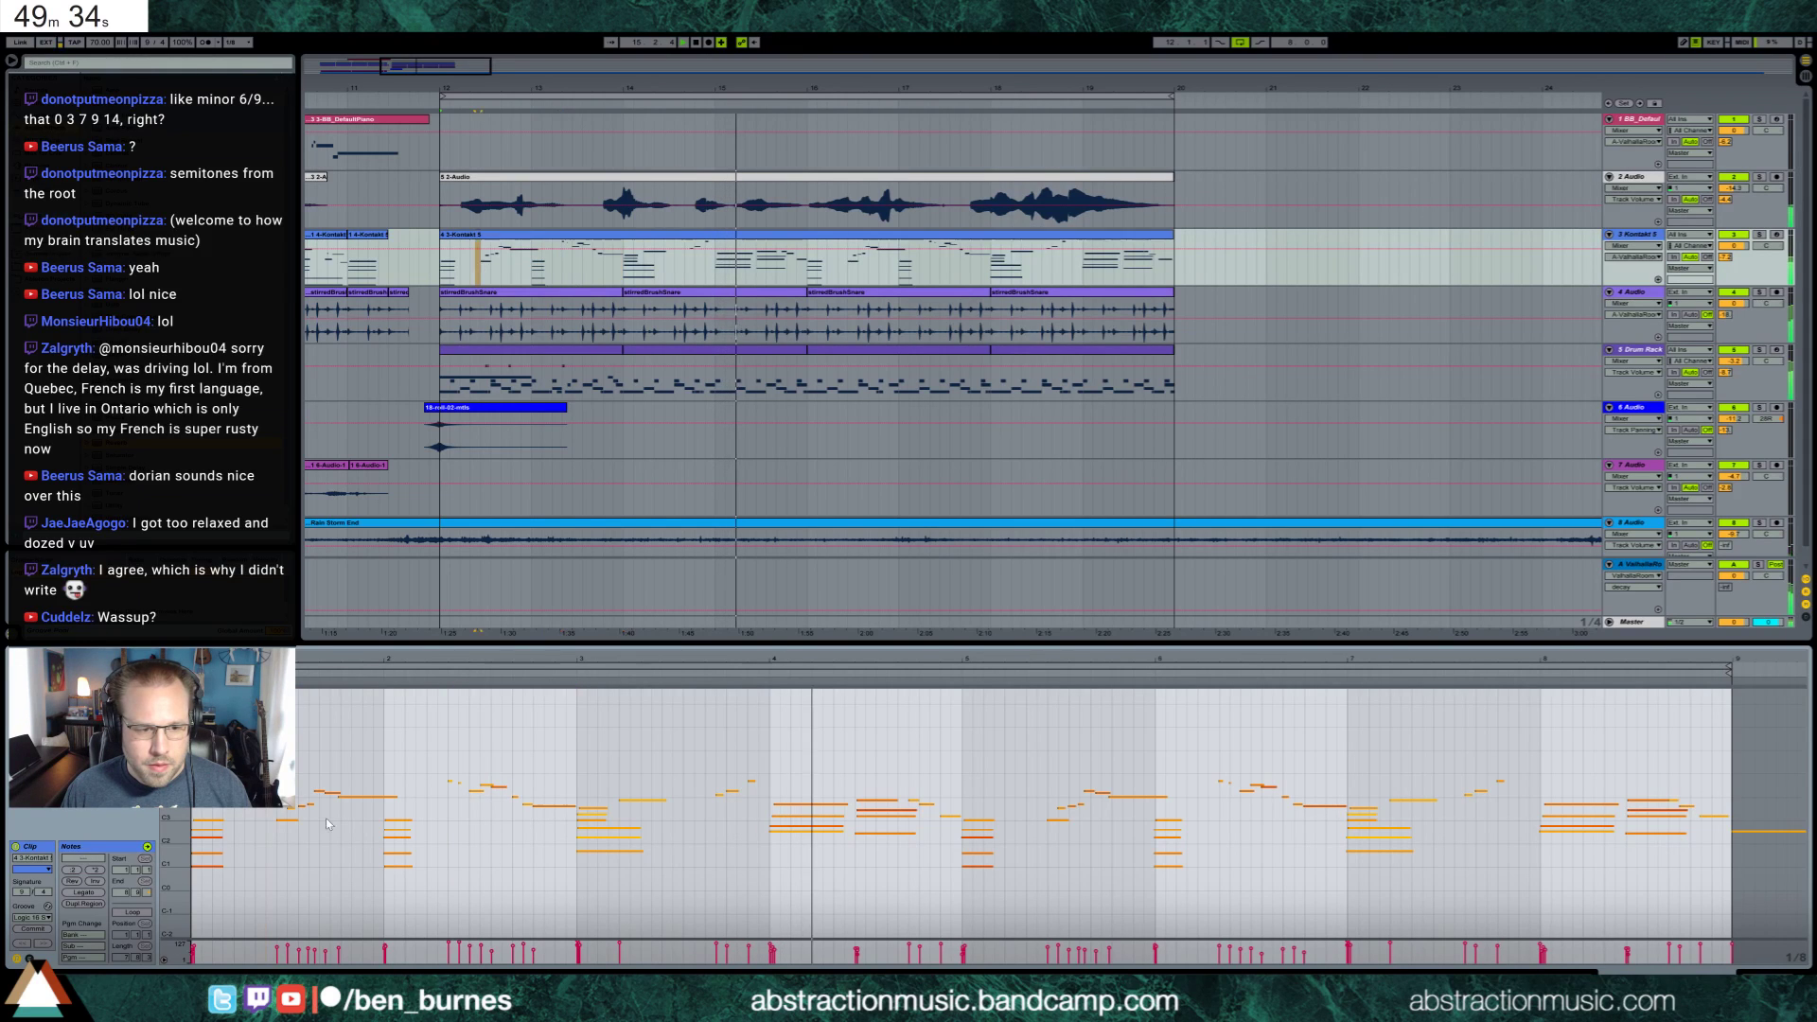
click(346, 802)
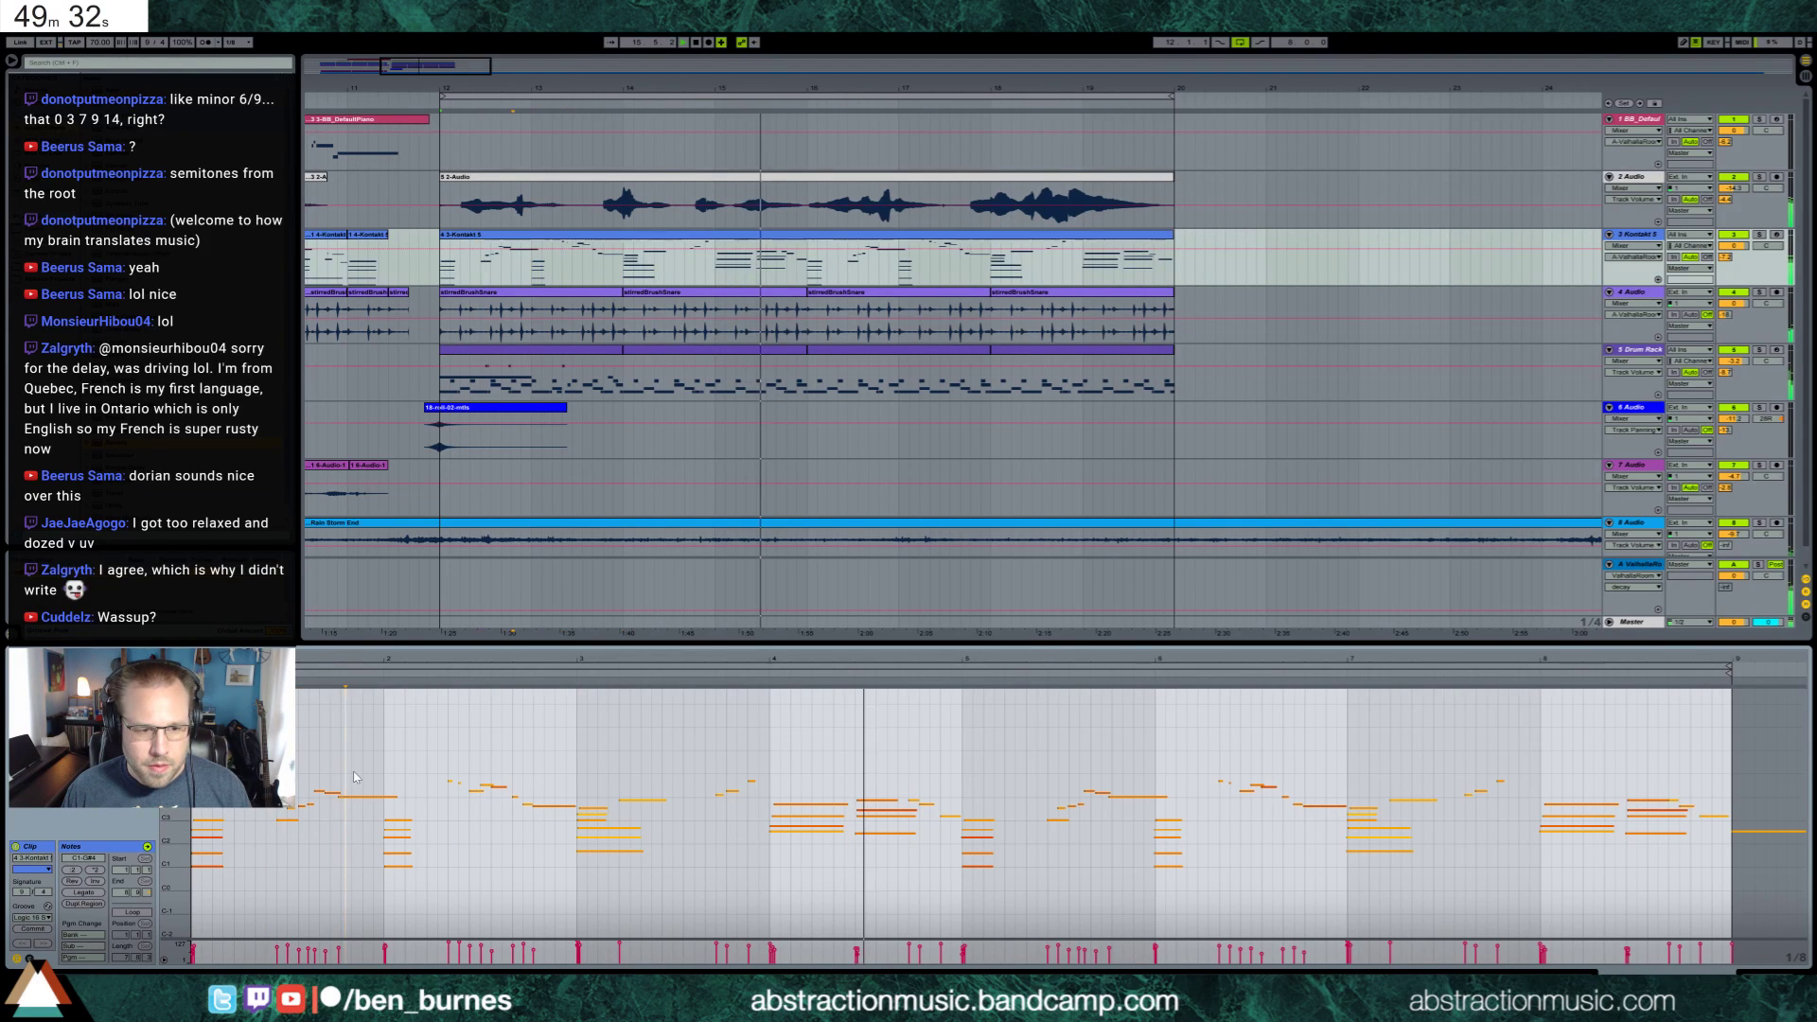
drag(346, 802, 280, 832)
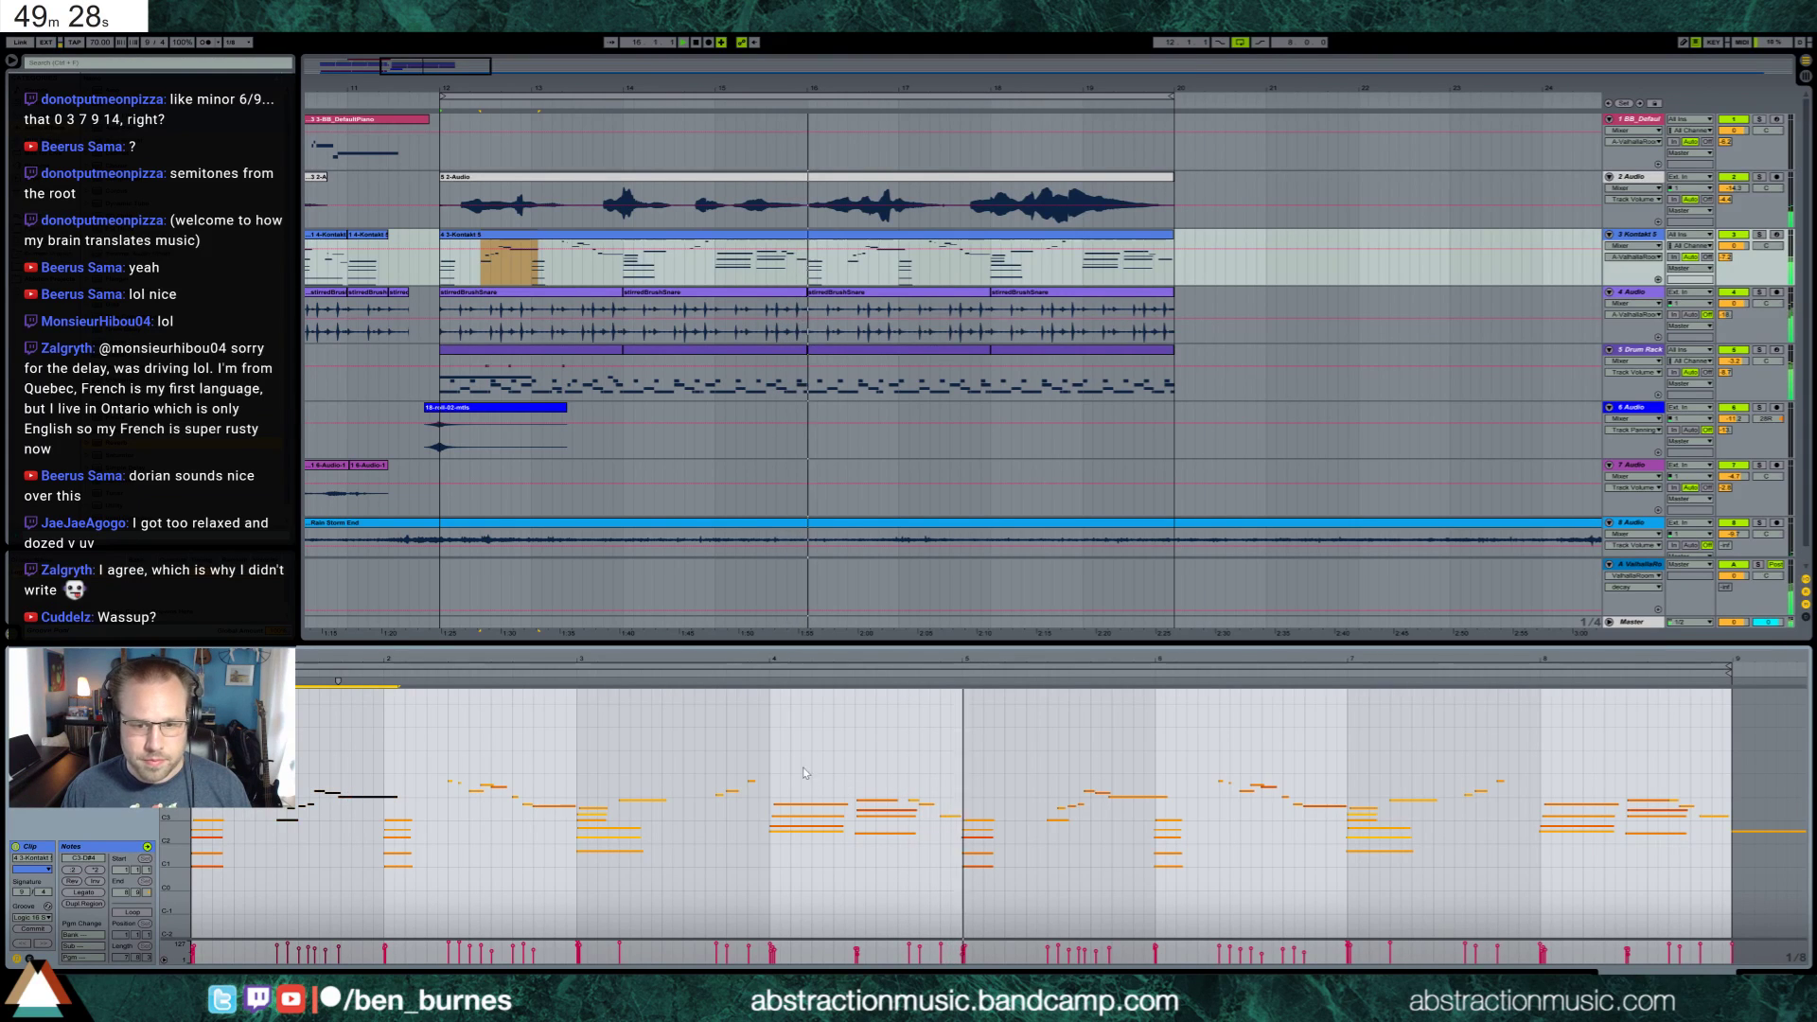
drag(793, 774, 984, 899)
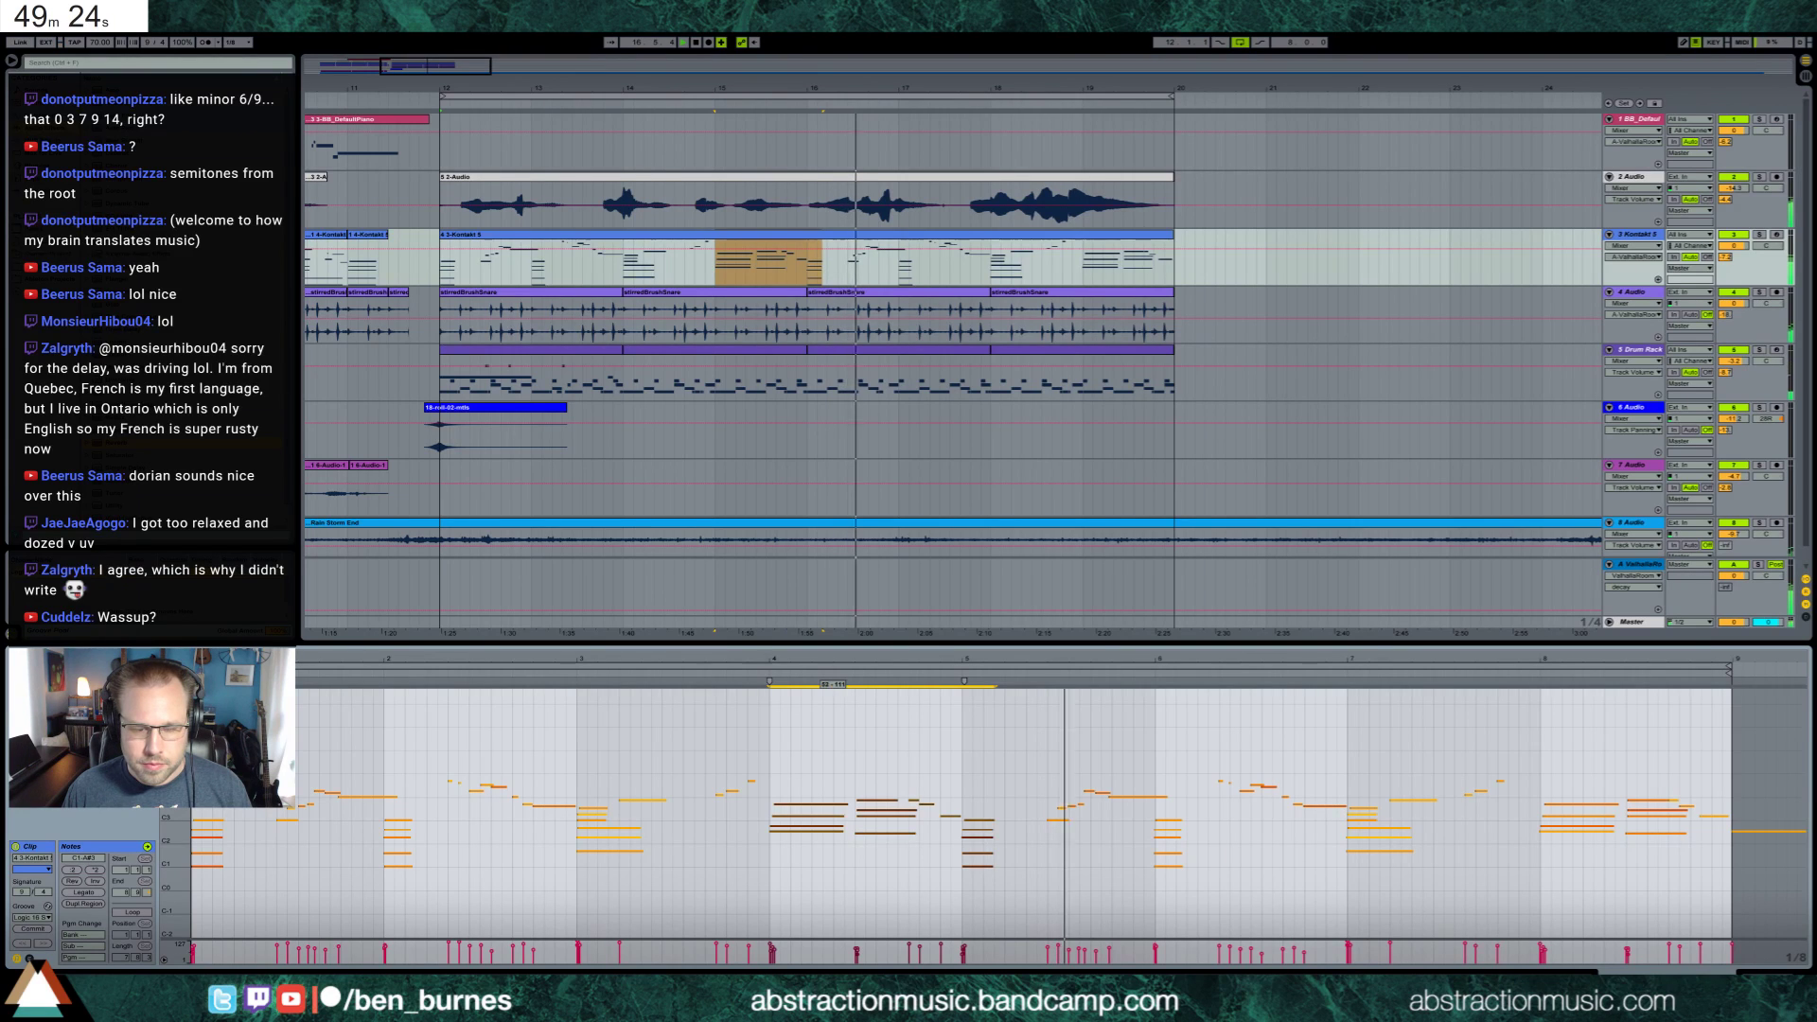
drag(1045, 754, 1094, 780)
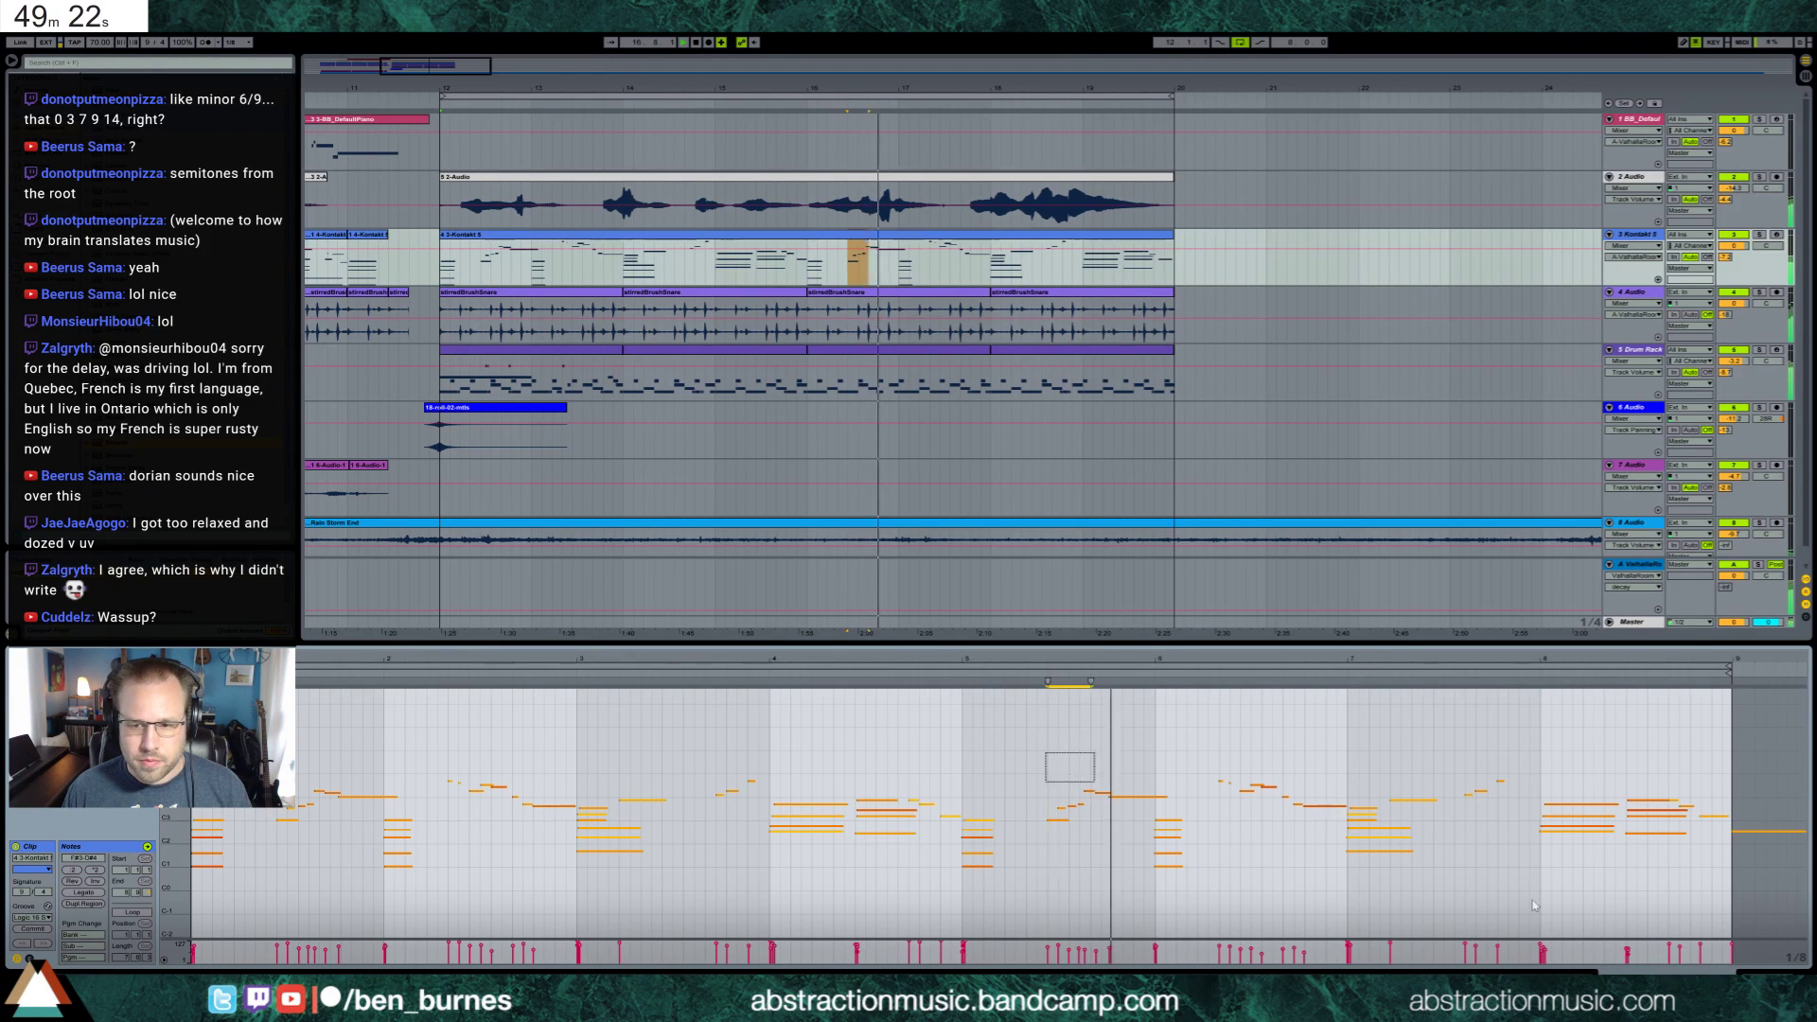
drag(1534, 905, 1808, 896)
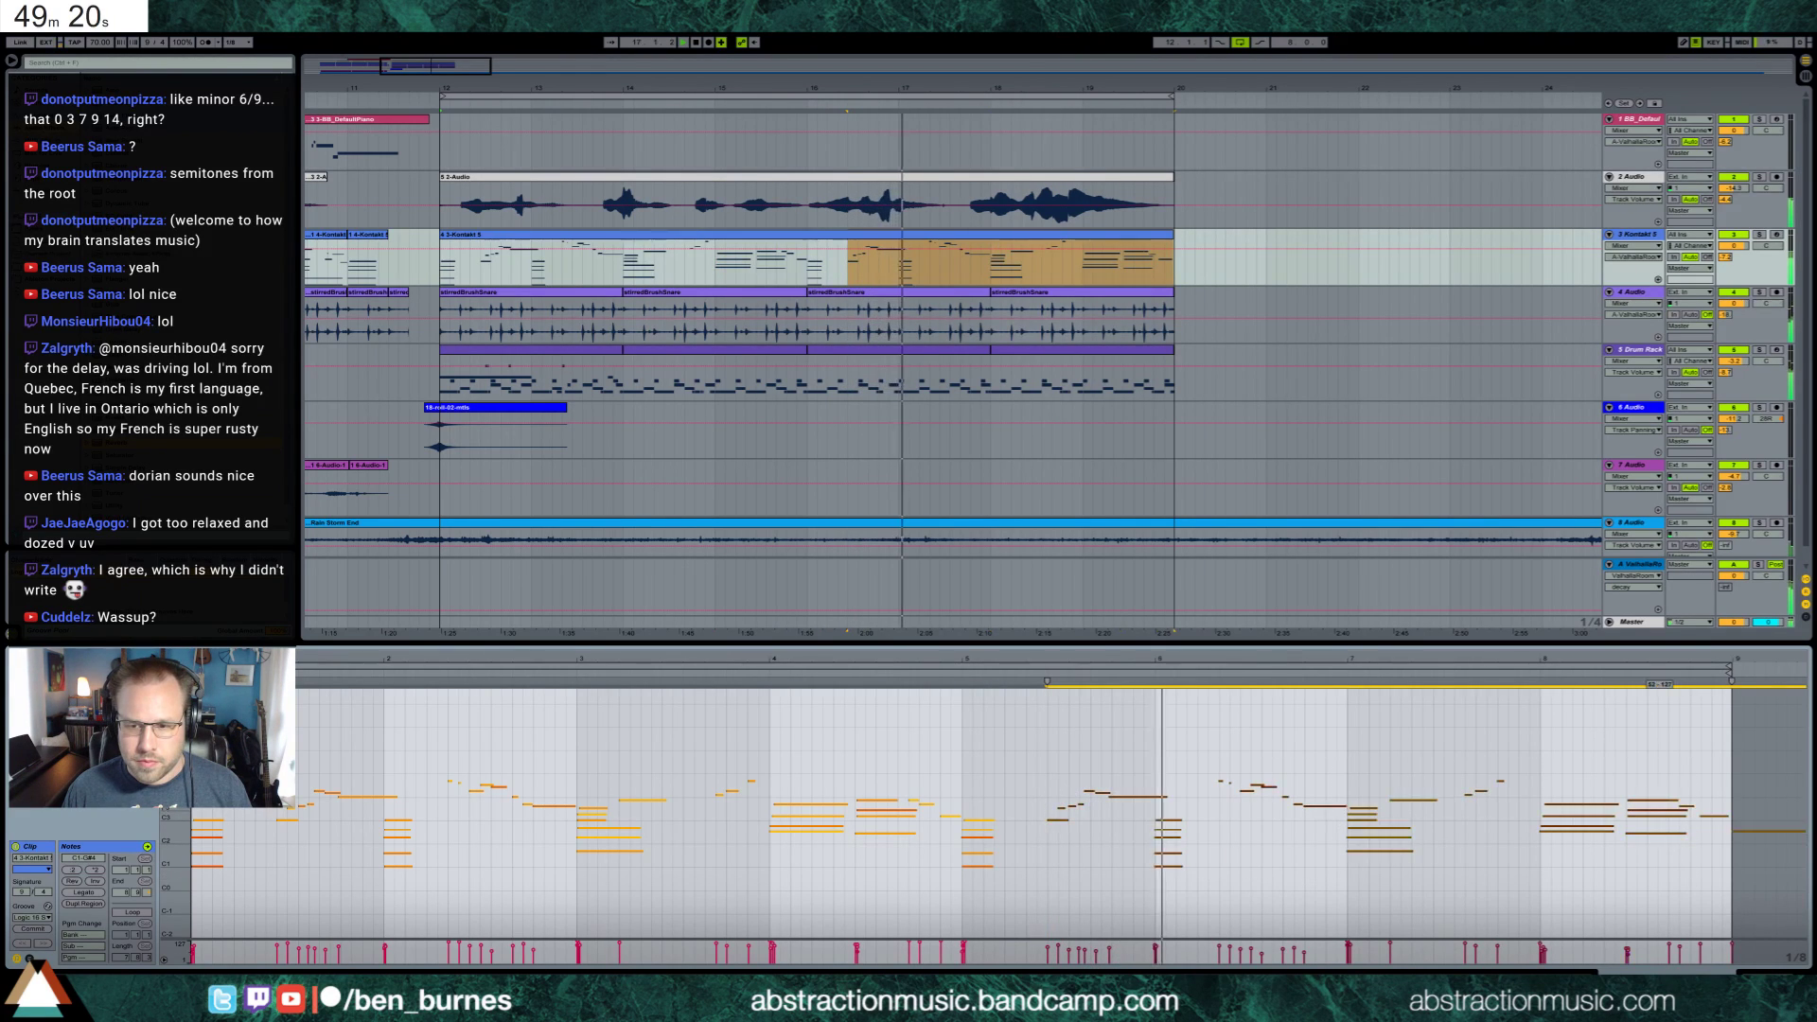
drag(1750, 811, 1770, 857)
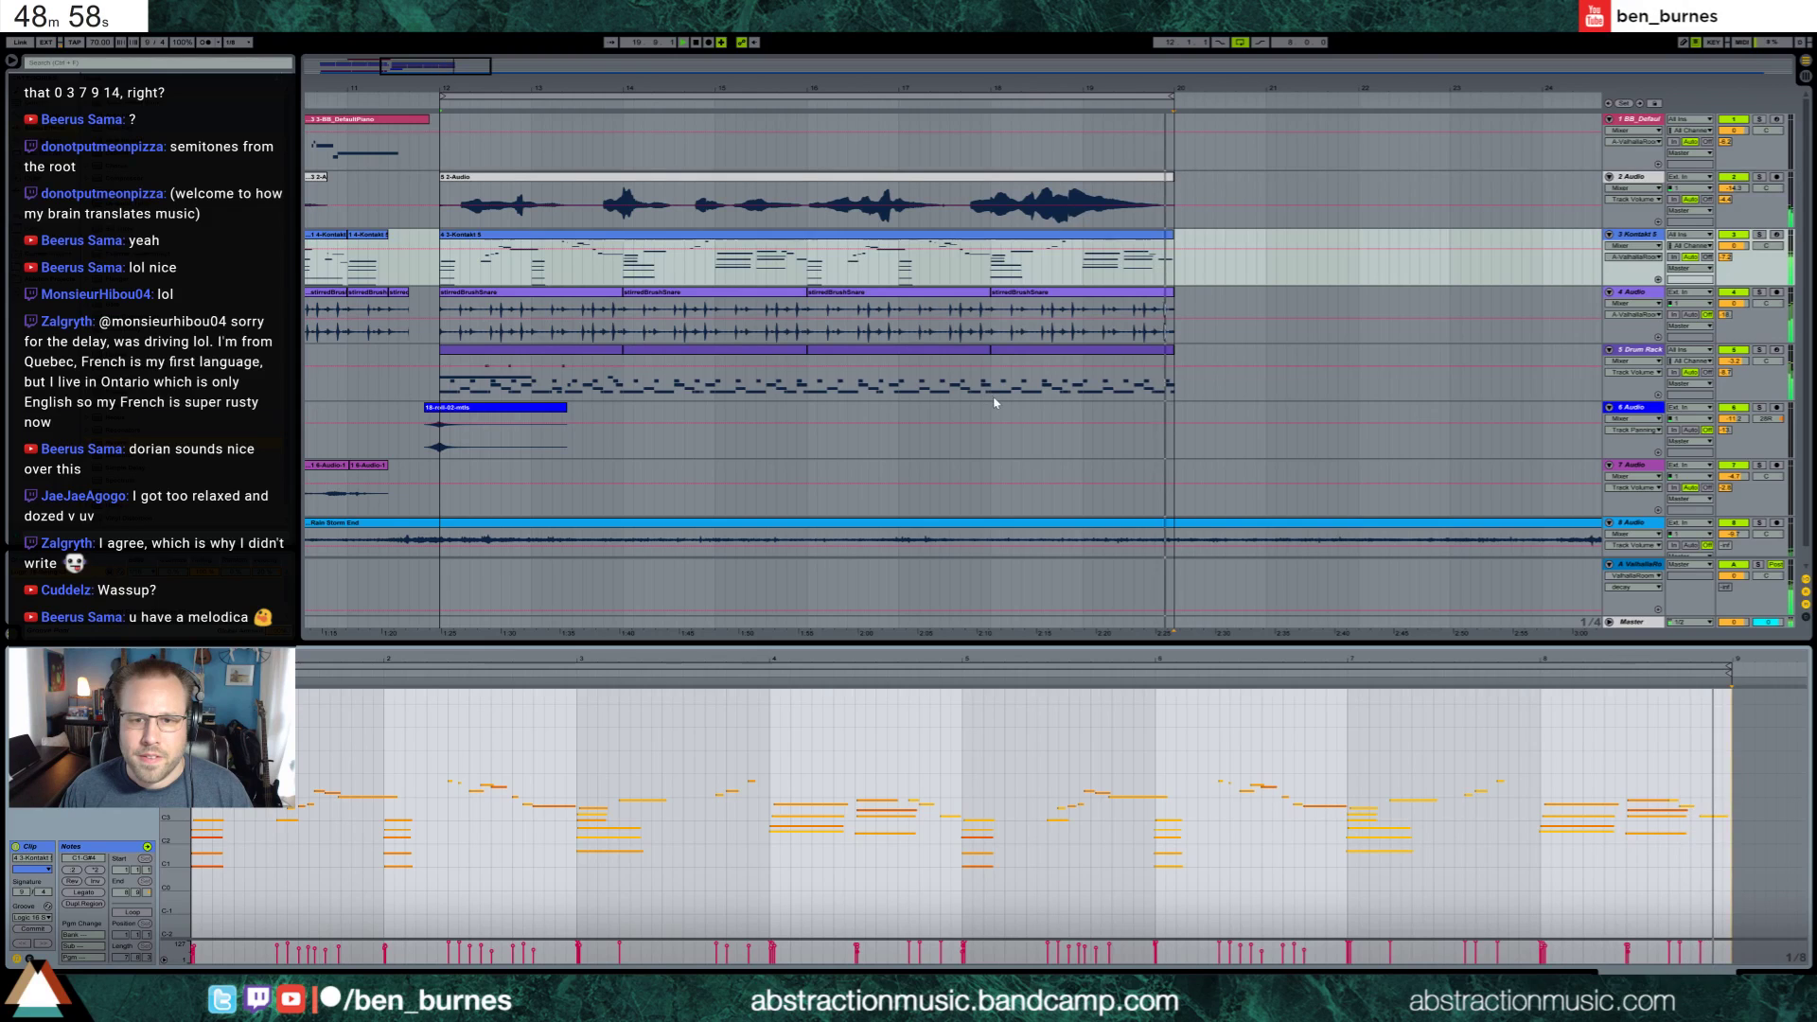
Add an EQ Eight between the second Reverb and the Saturator on the Drum Rack track
click(603, 355)
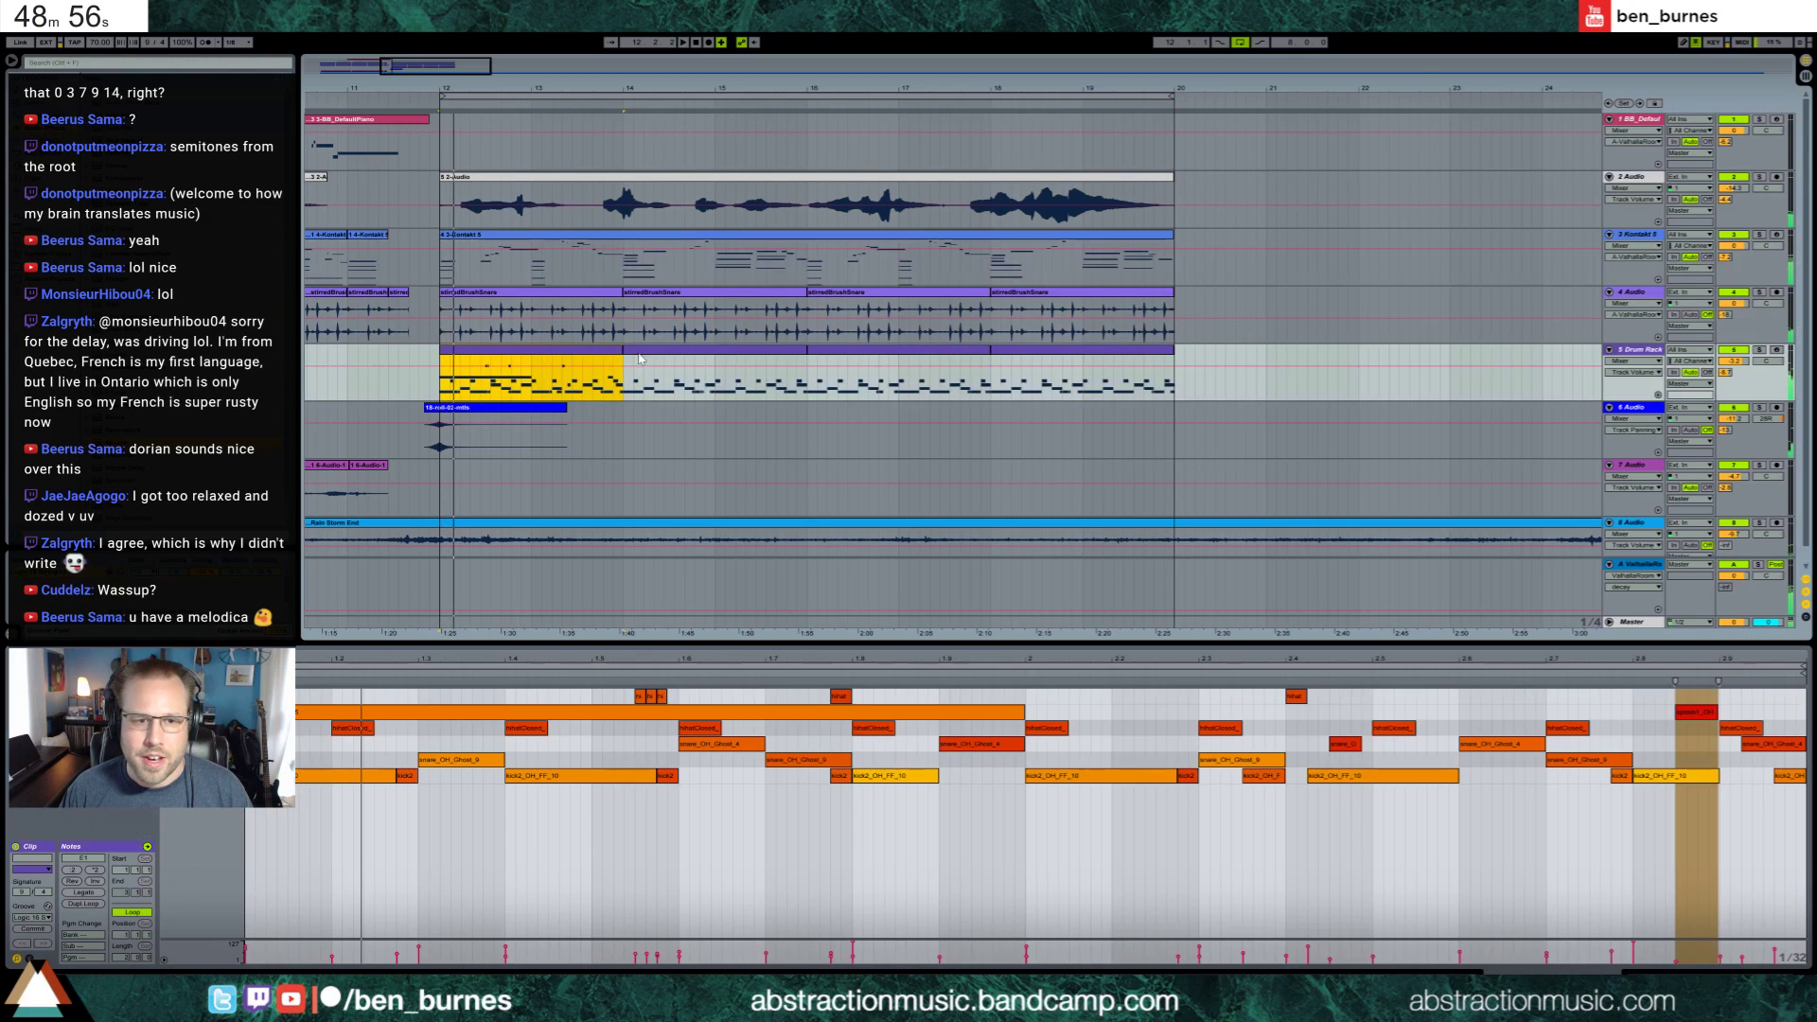
click(738, 356)
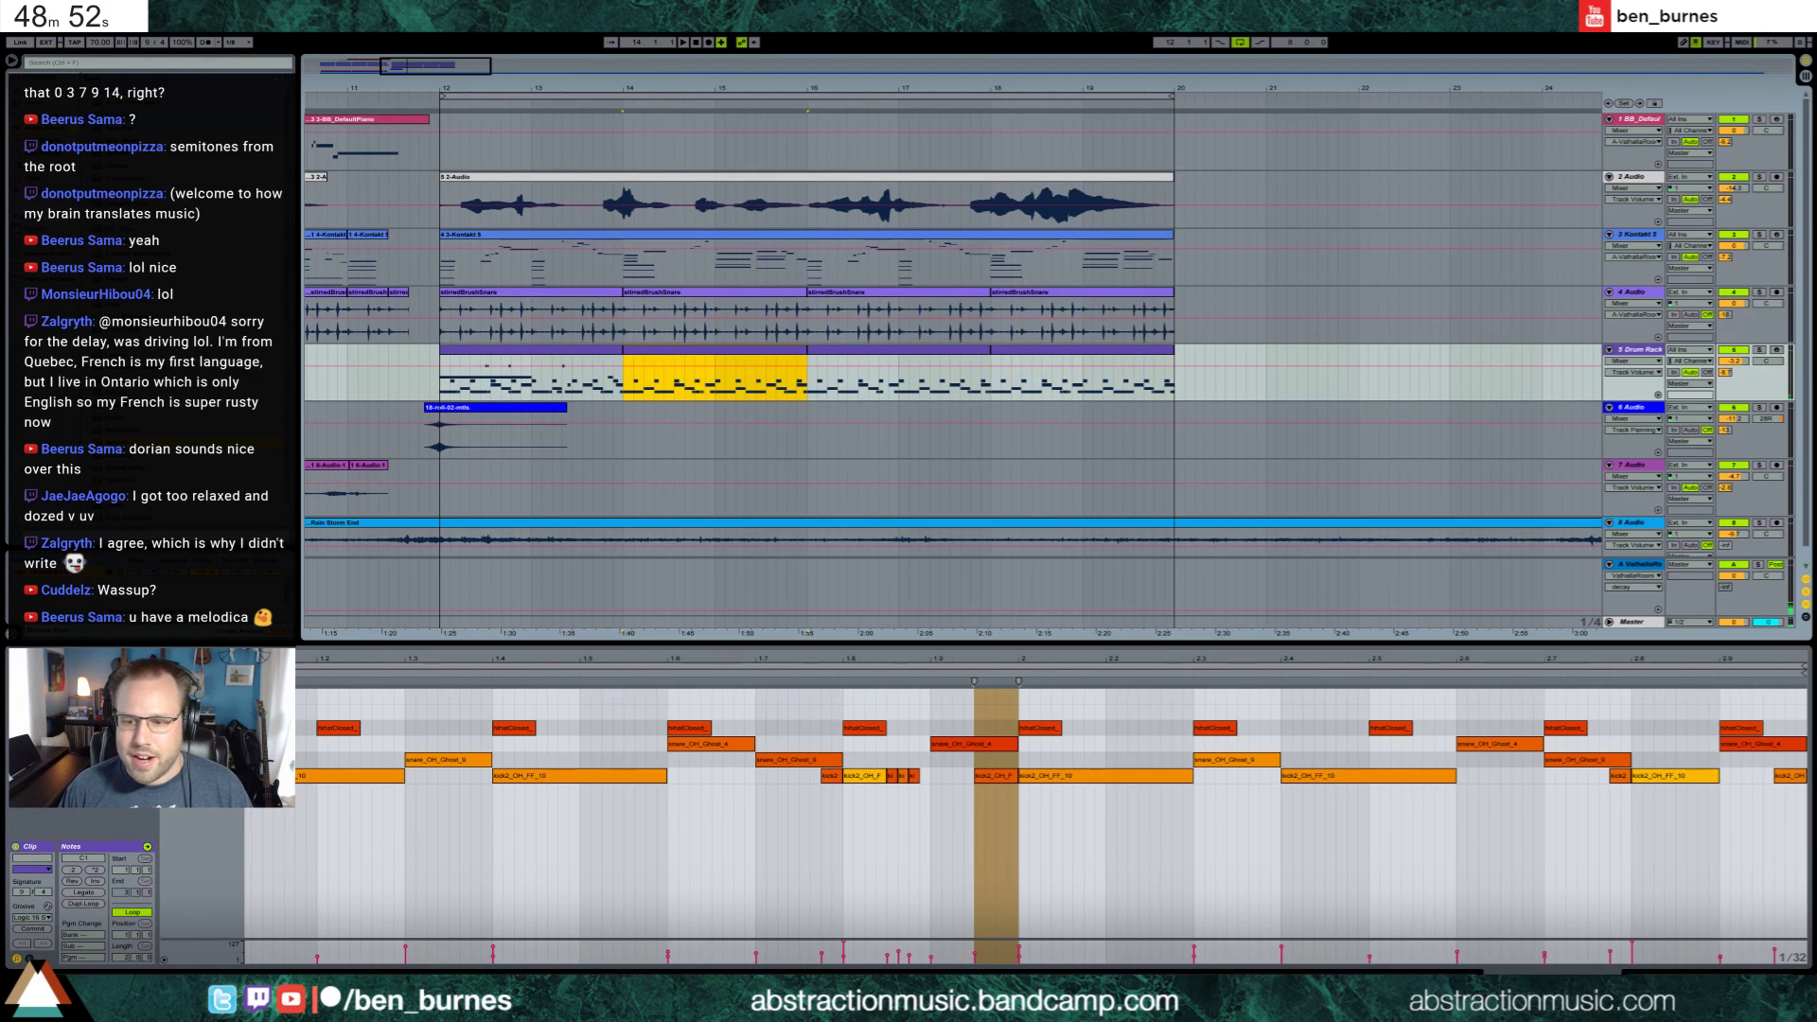
key(shift+Tab)
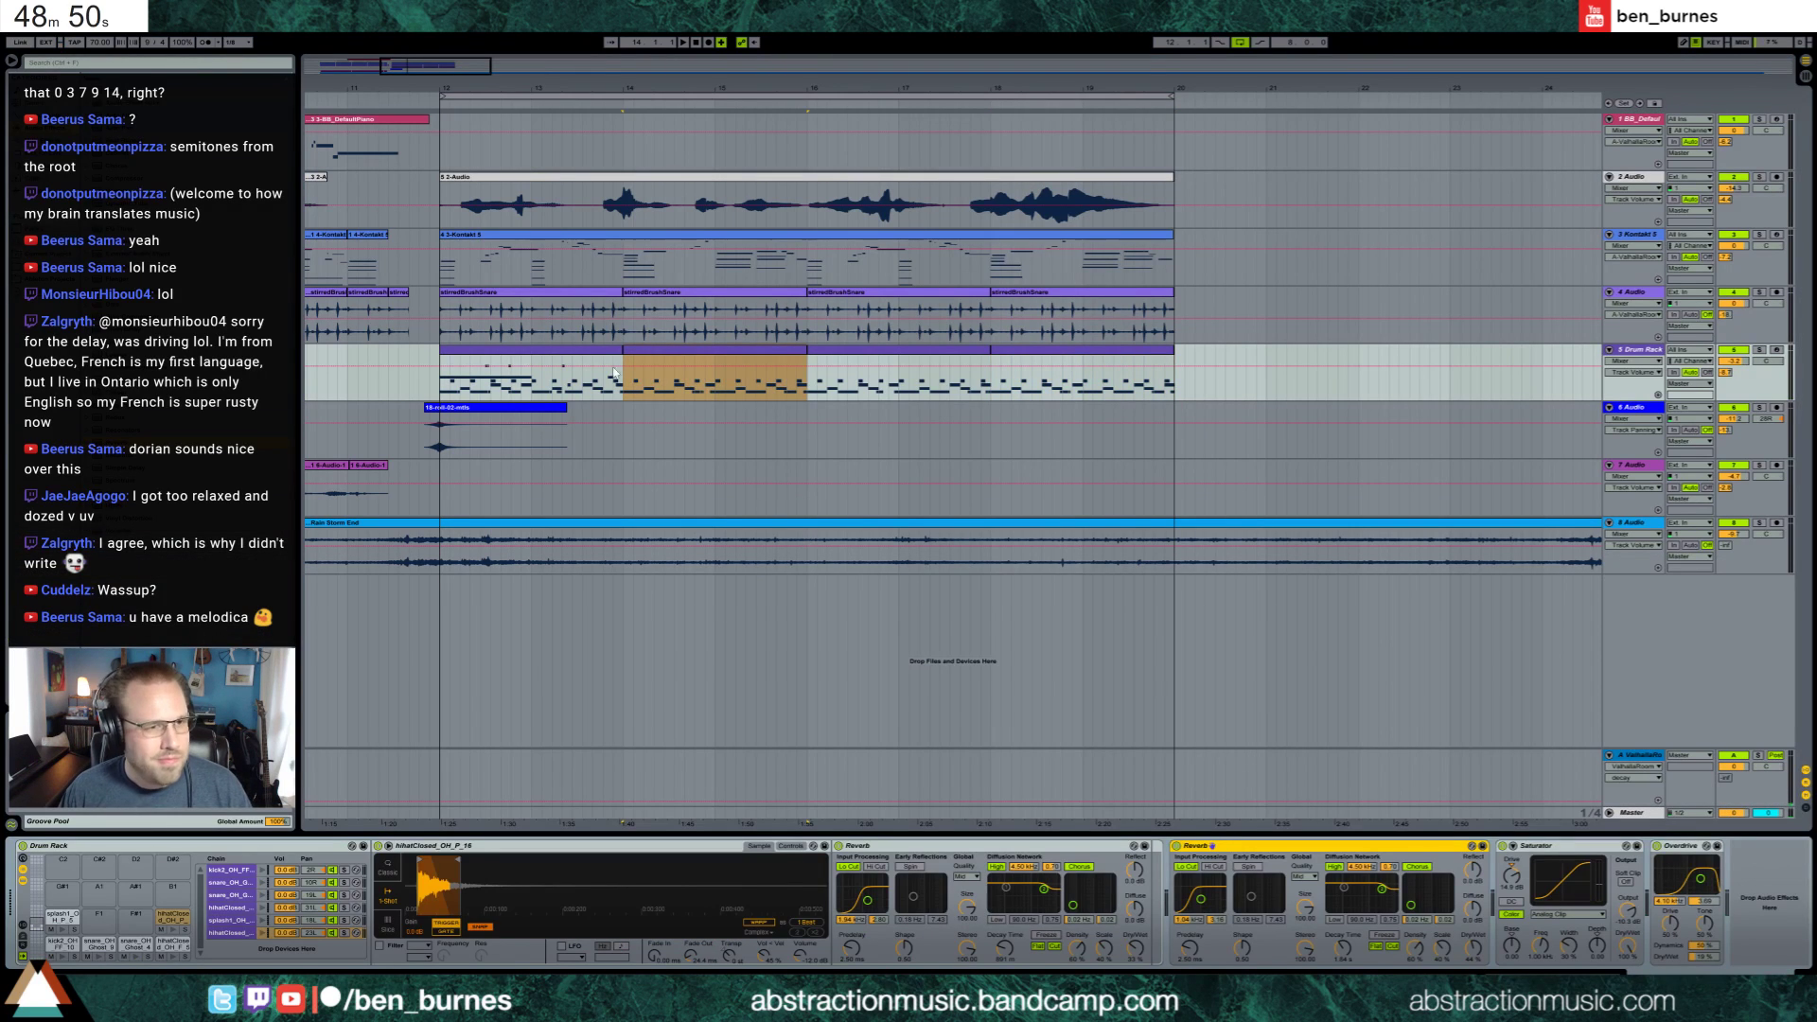
click(1531, 916)
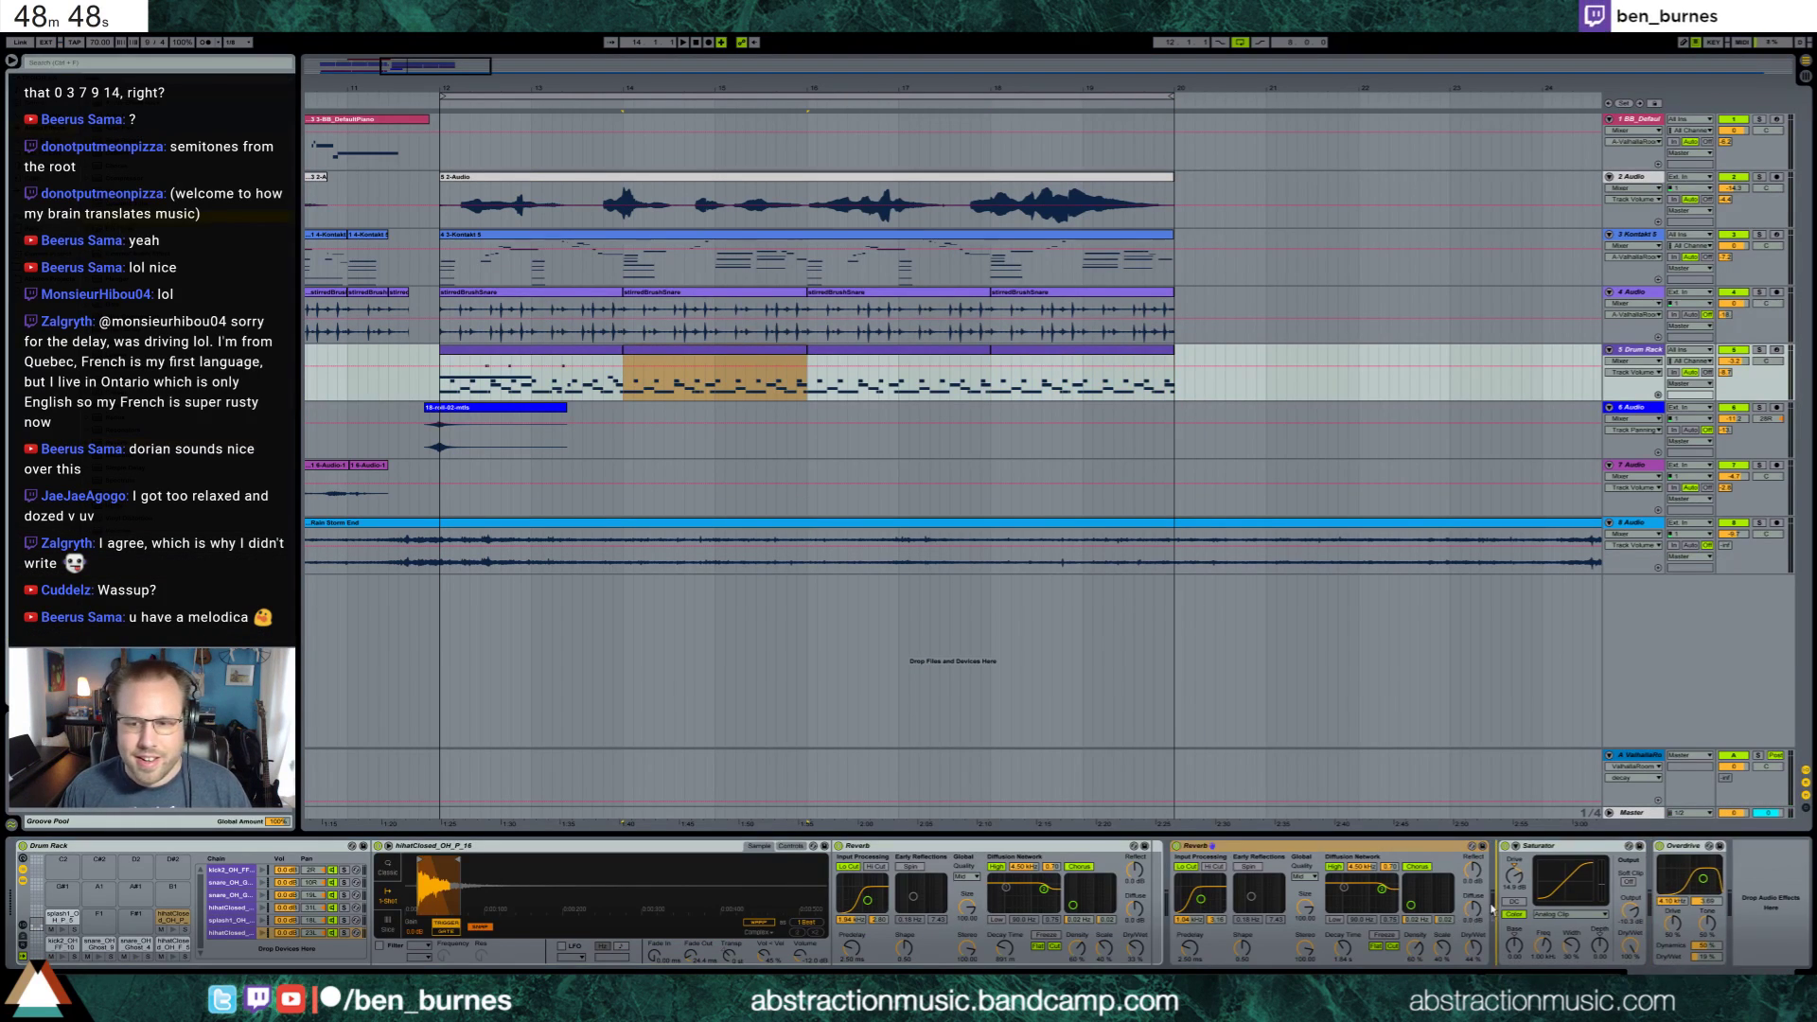
key(ctrl+z)
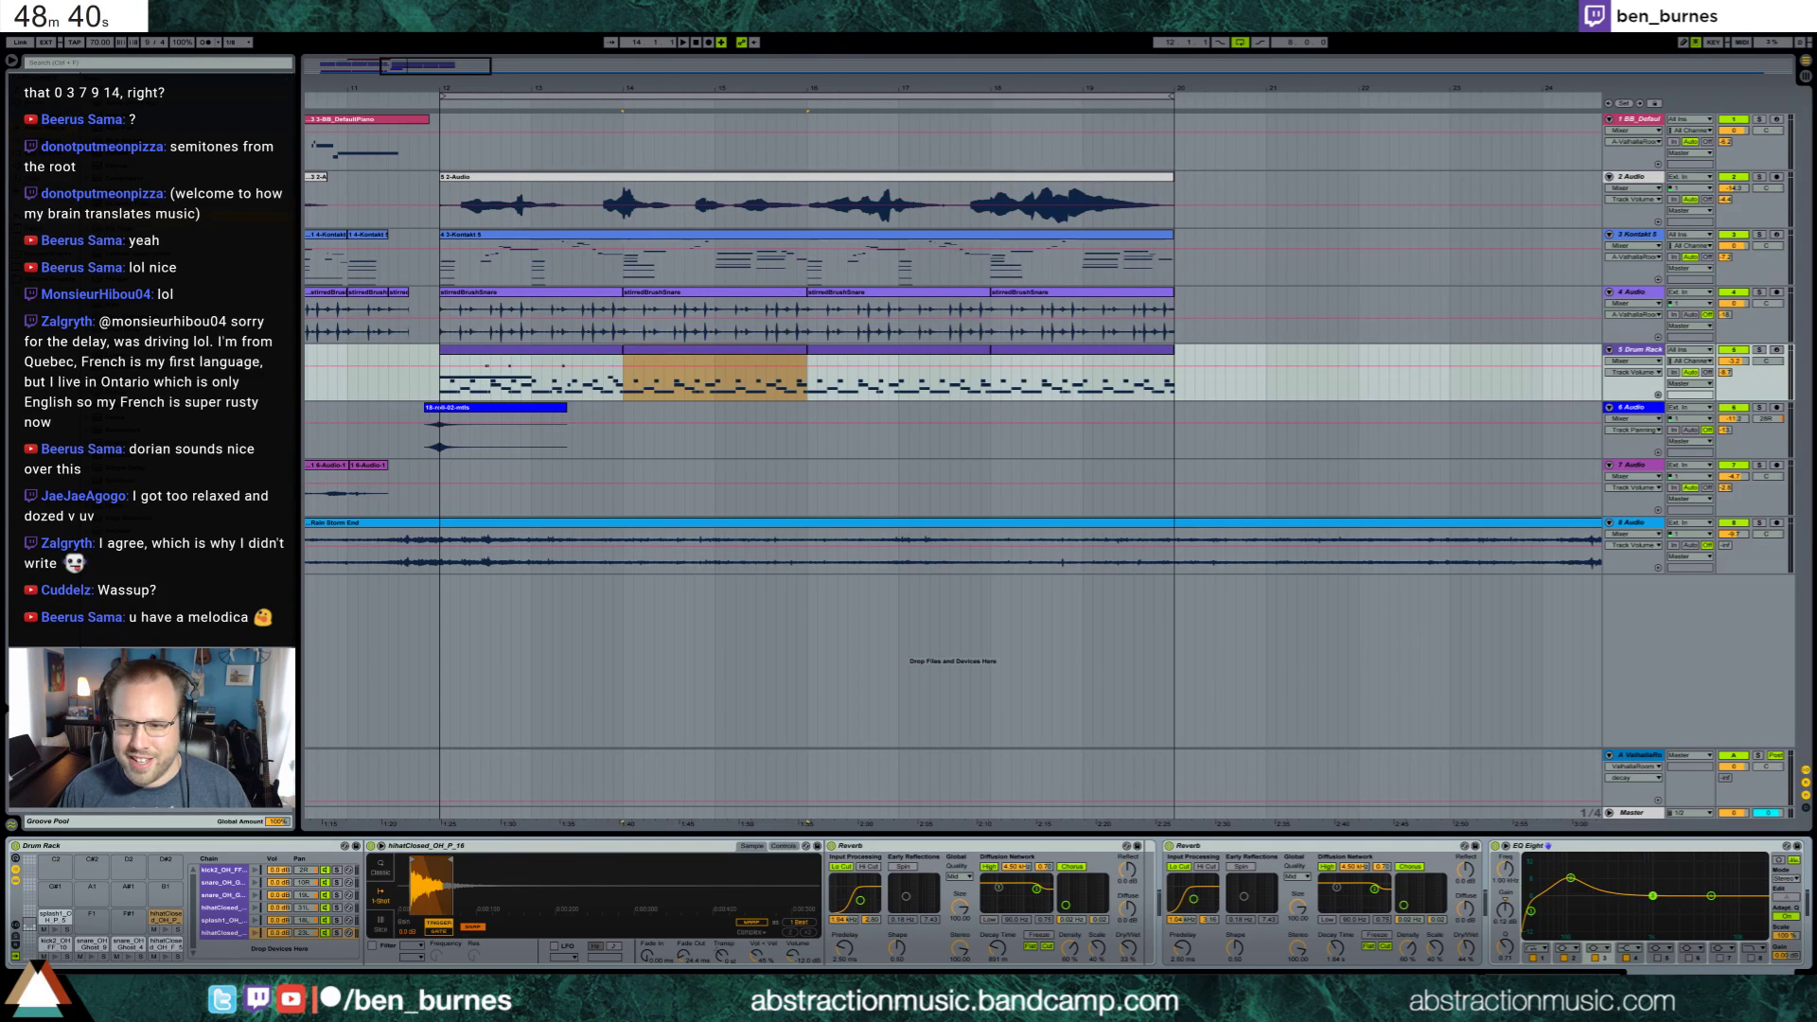
Play the loop and fine-tune the lowest band of the drum track's EQ Eight
key(space)
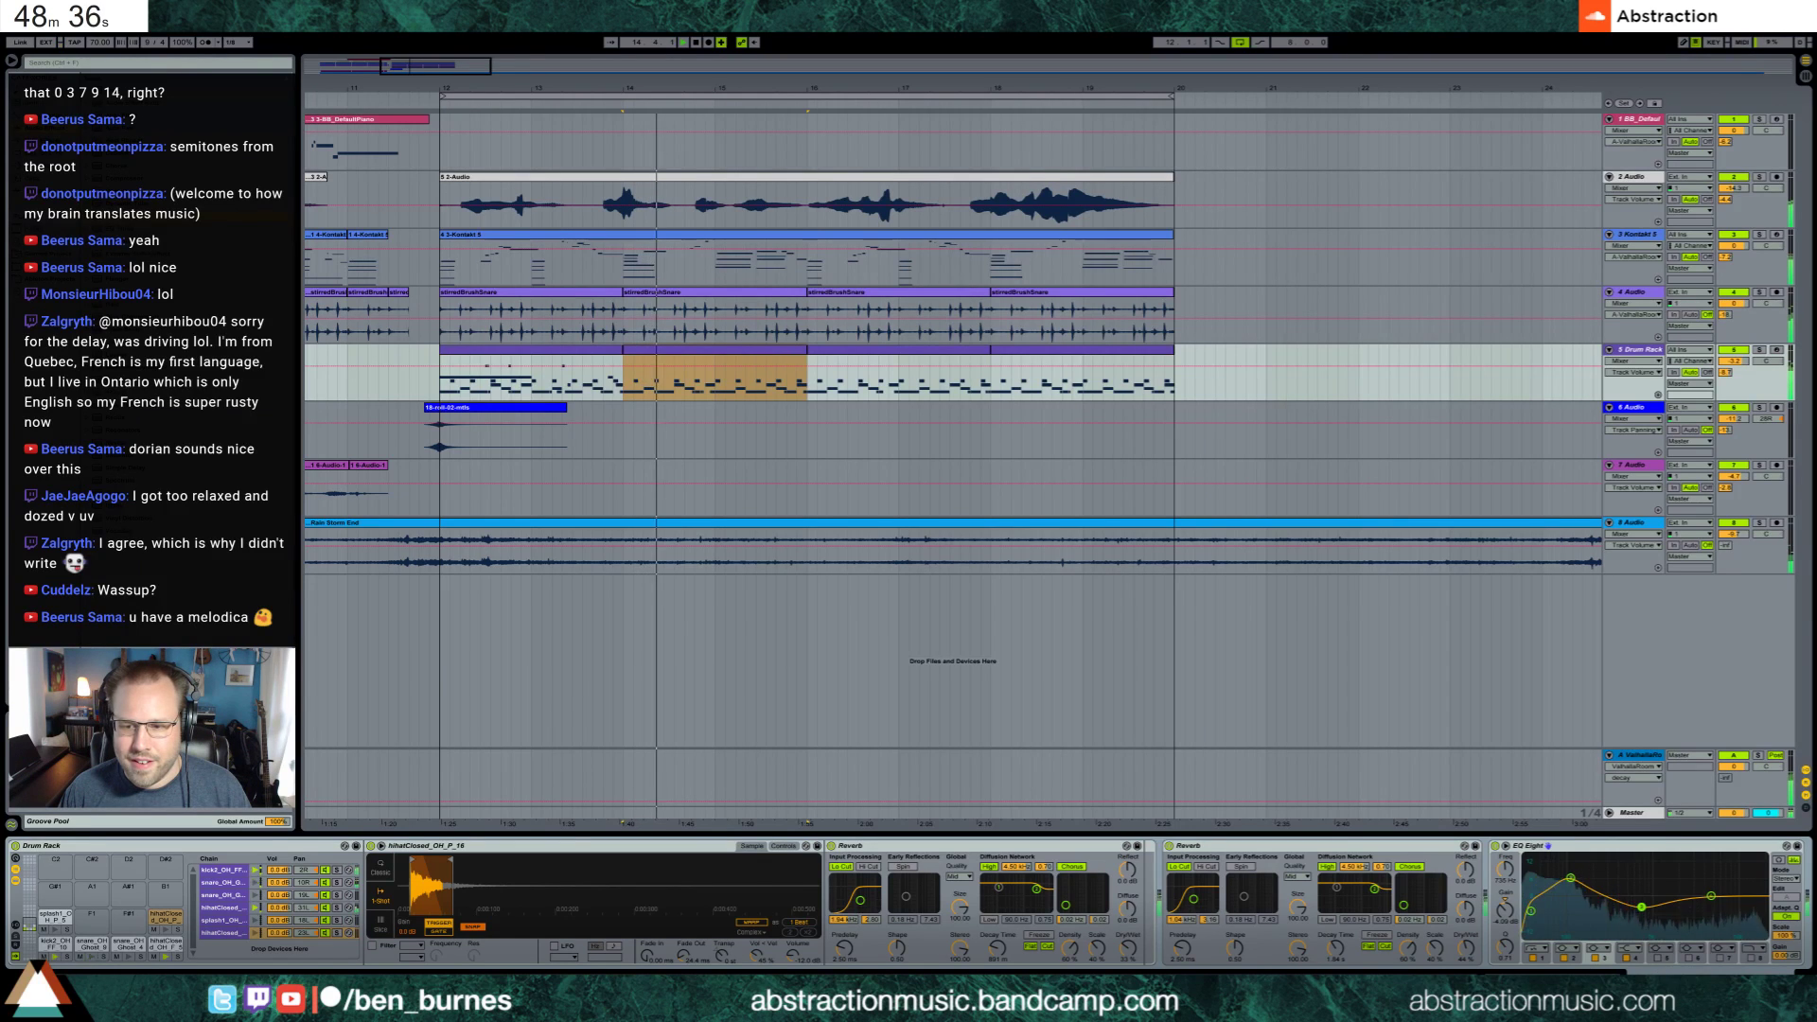
scroll(1514, 909, right, 3)
drag(1235, 920, 1237, 916)
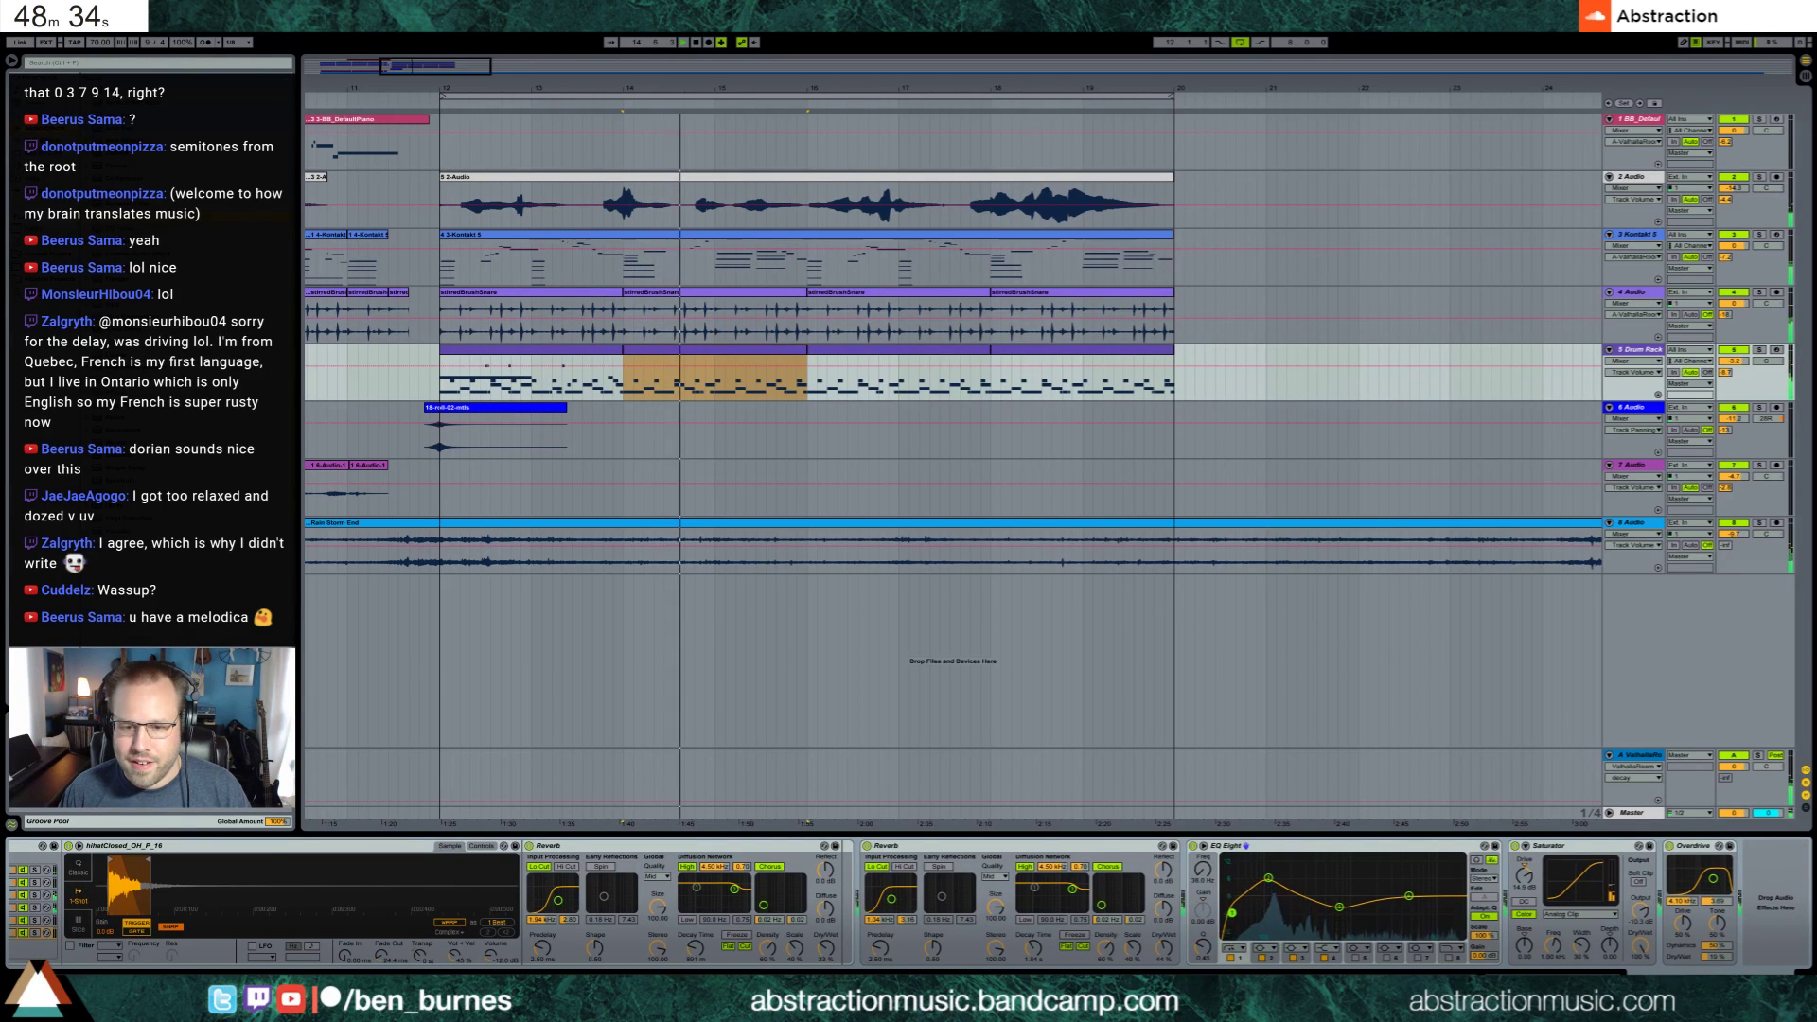
Set the drum track's Saturator to Medium Curve and adjust its curve-shaping parameters
click(1575, 914)
click(1571, 932)
click(1571, 915)
click(1567, 943)
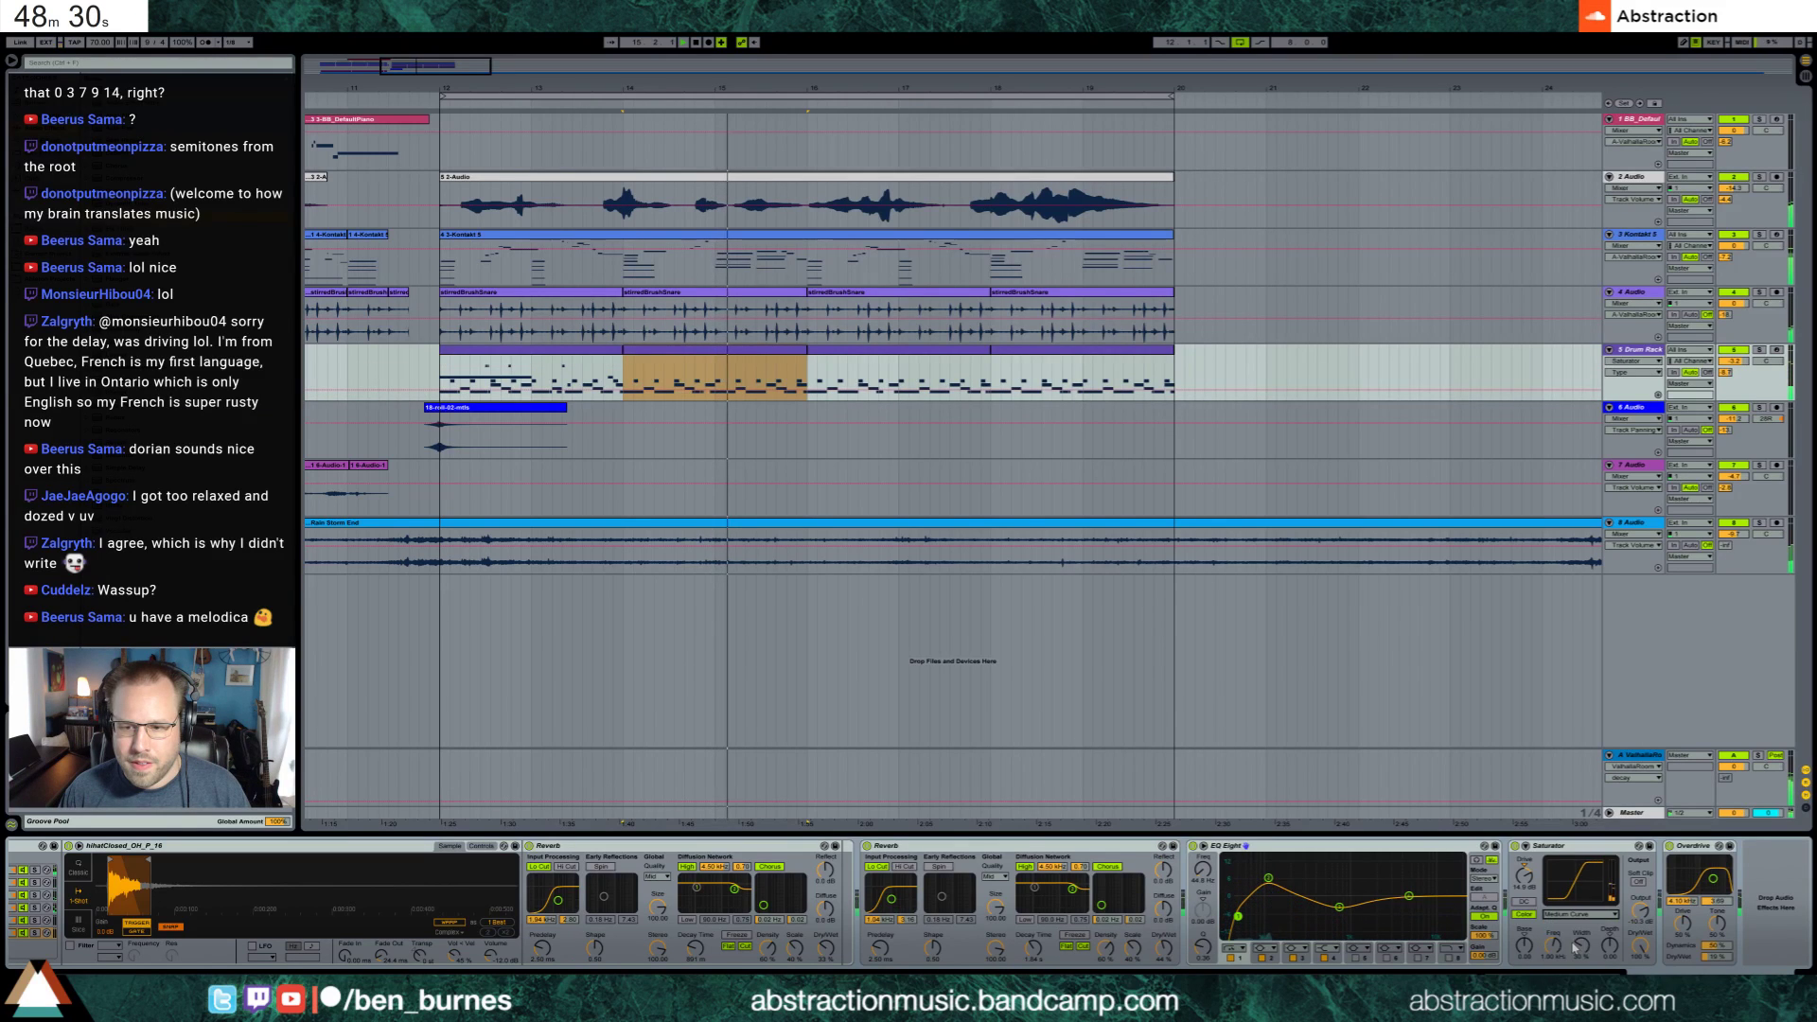
drag(1514, 963, 1581, 965)
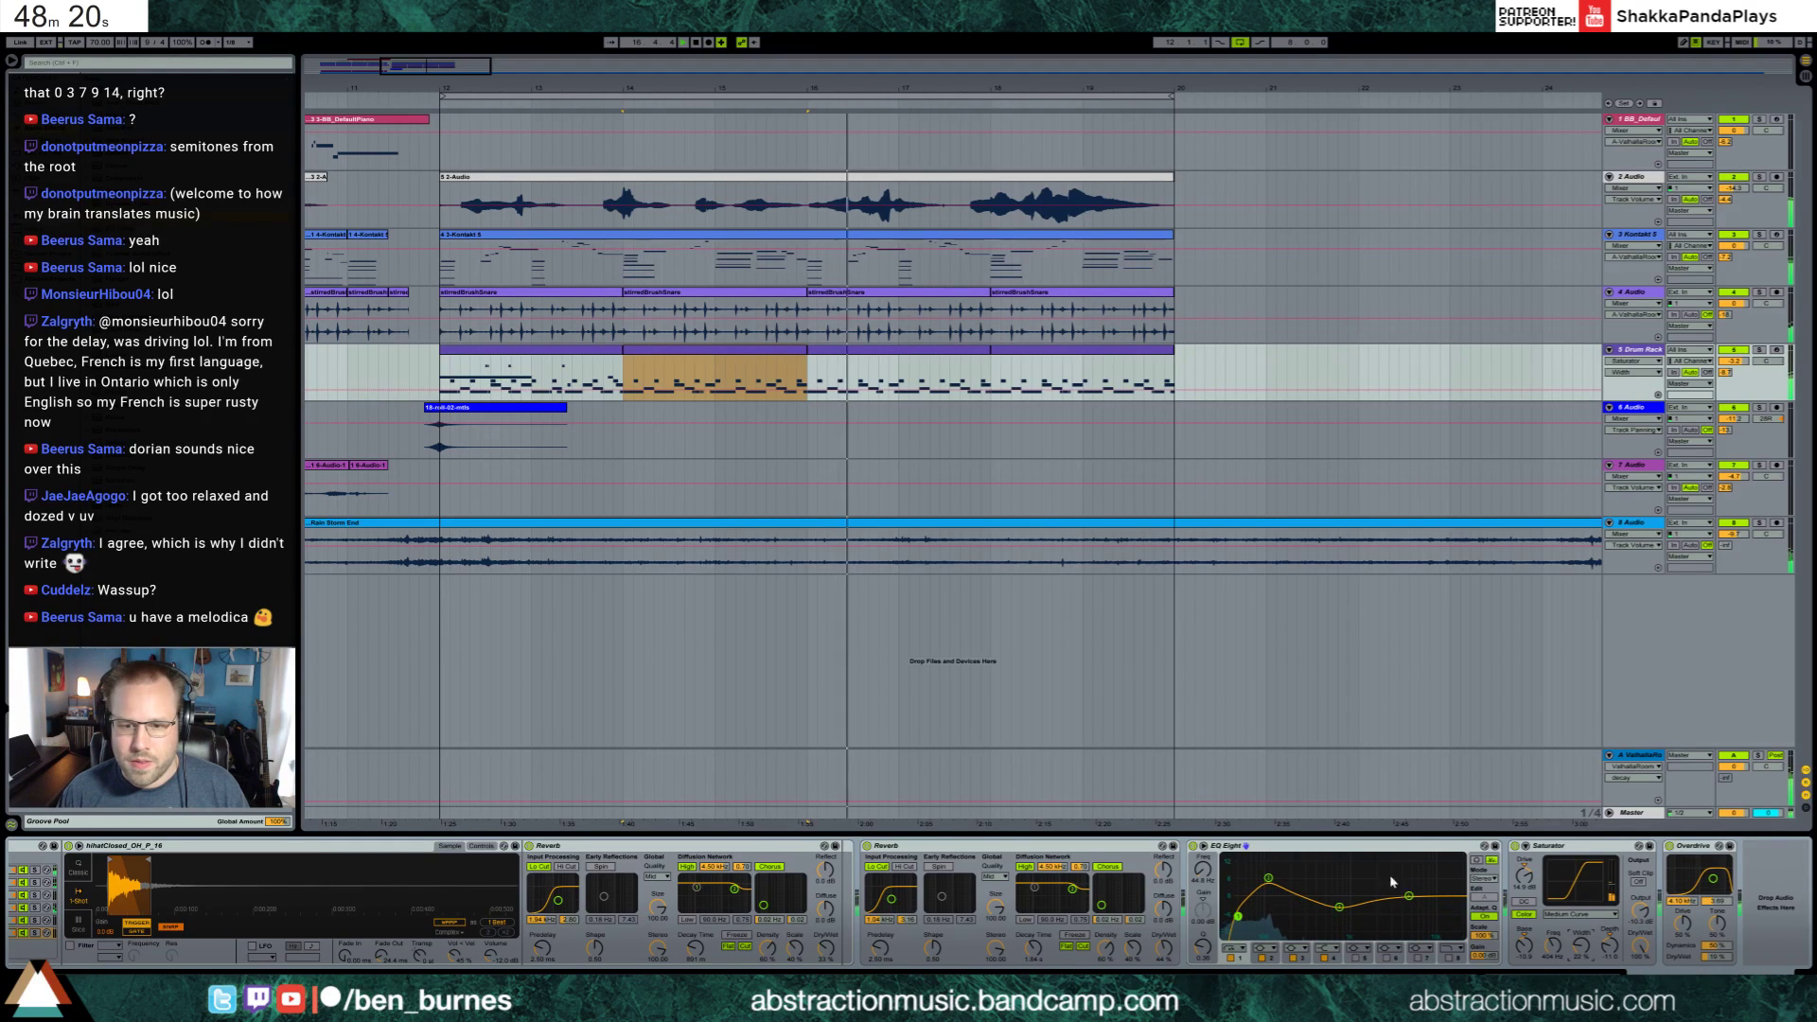
Move the EQ Eight's upper band down in frequency and gain, and insert a Redux before the EQ Eight
drag(1408, 895, 1359, 908)
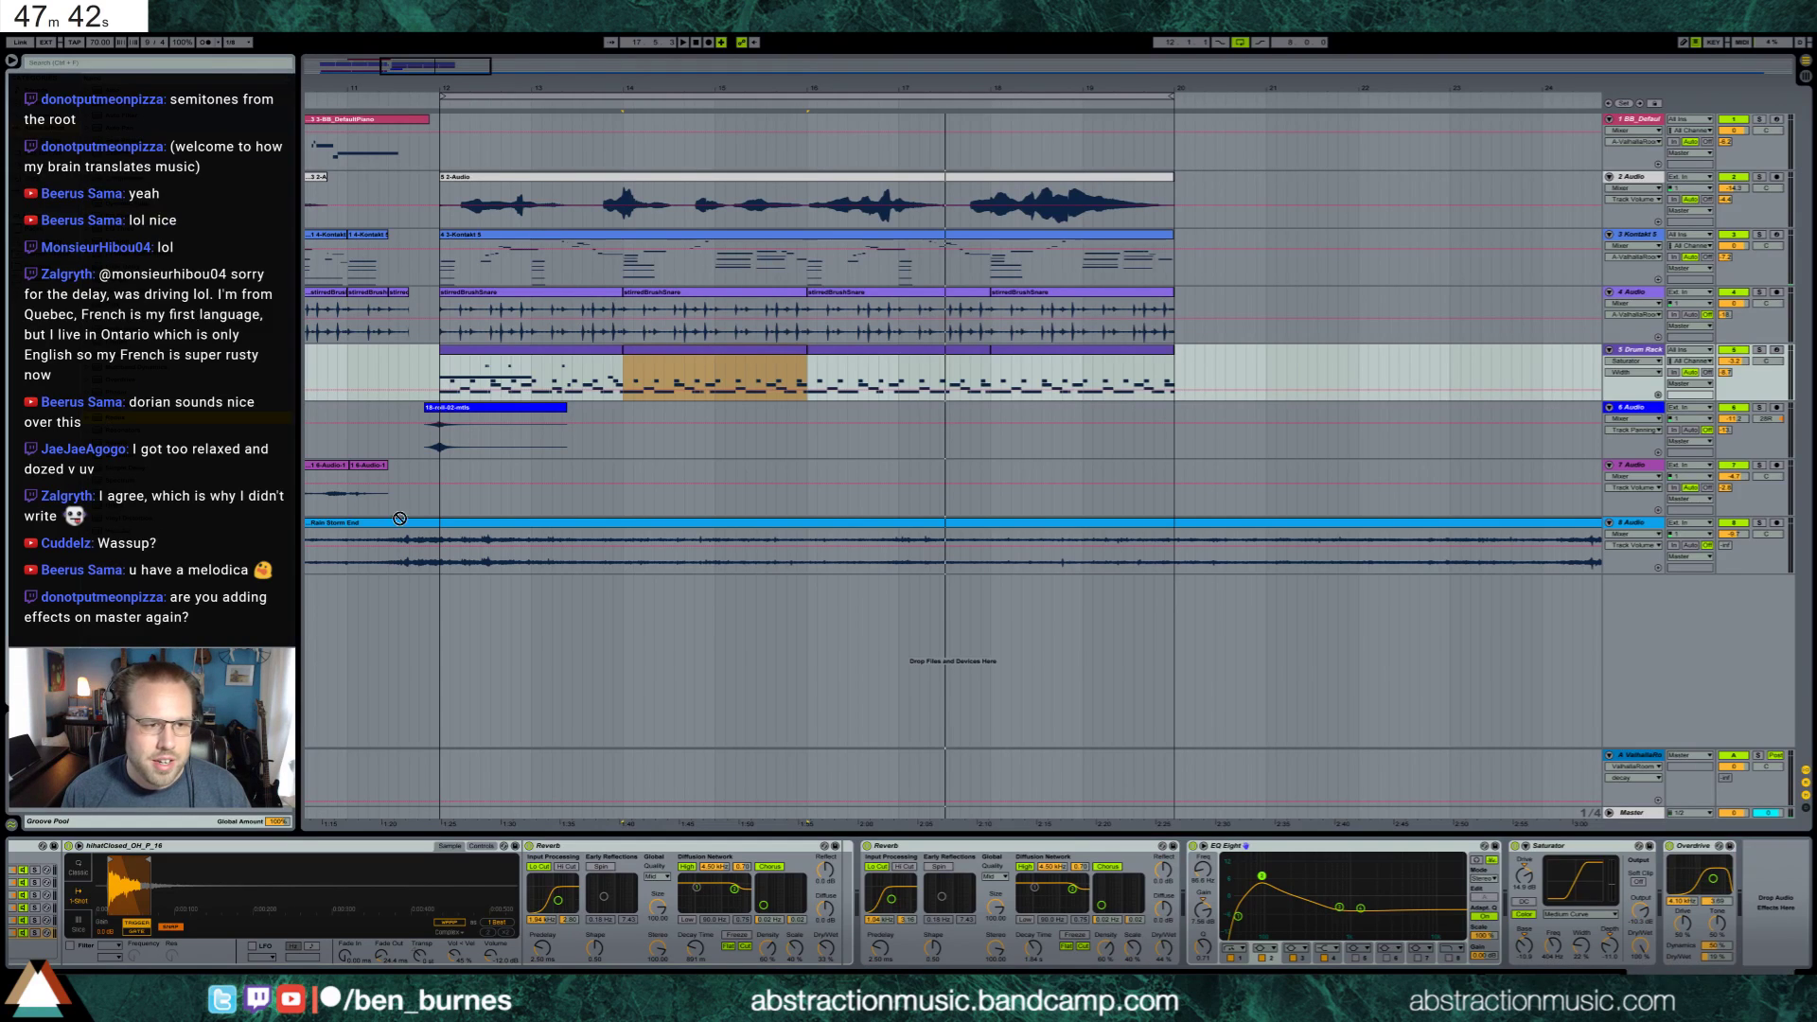
drag(151, 379, 1209, 877)
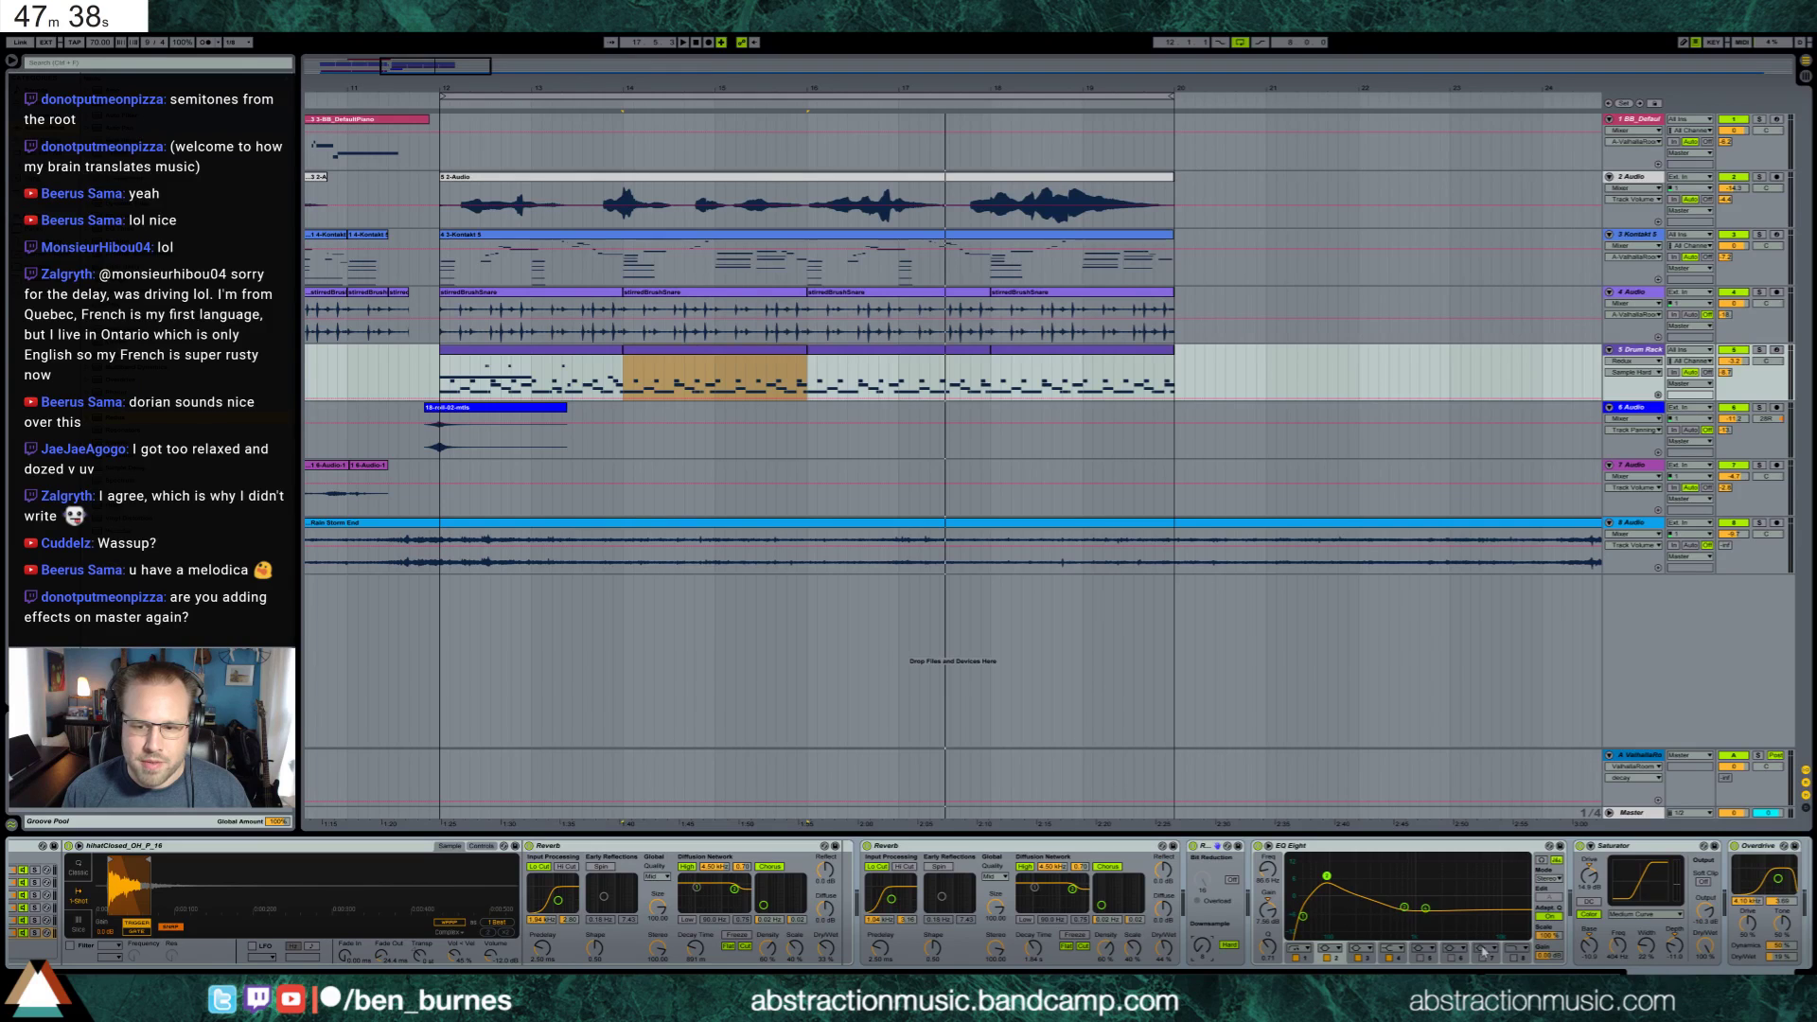
Enable the eighth band of the drum track's EQ Eight, pull it down to roll off the highs, and play the loop
click(1512, 957)
click(1514, 958)
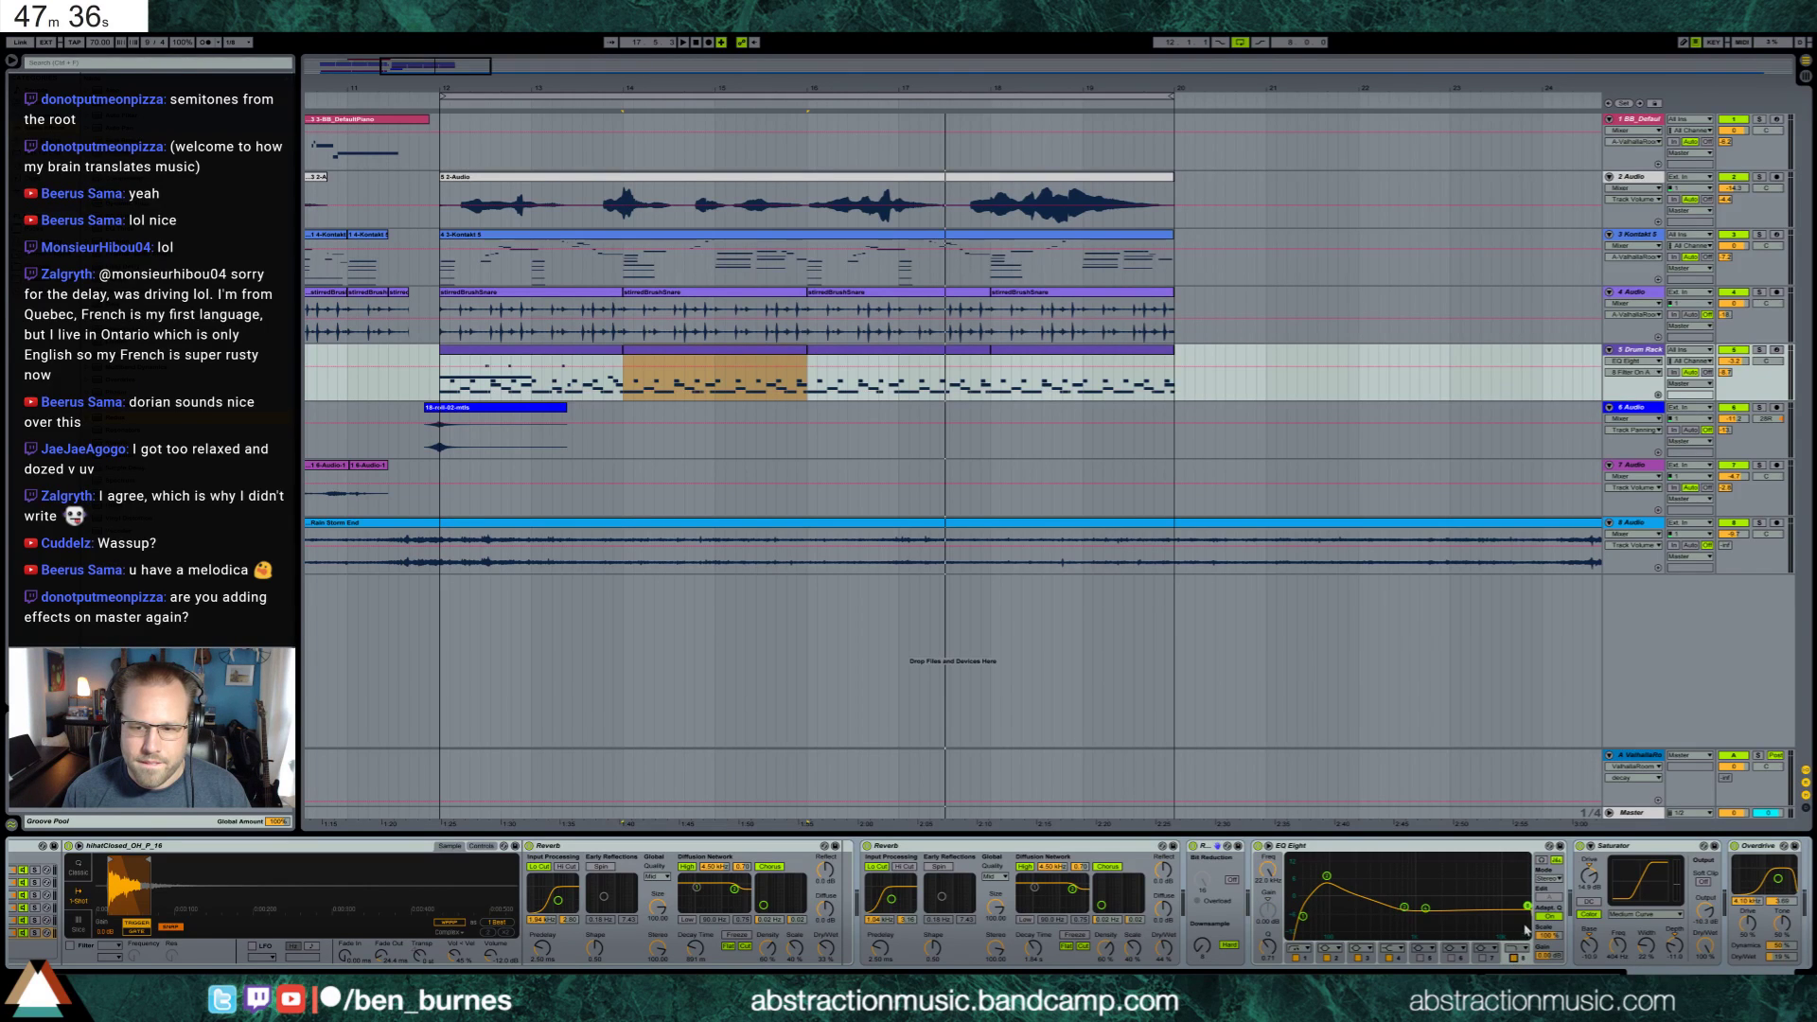
key(space)
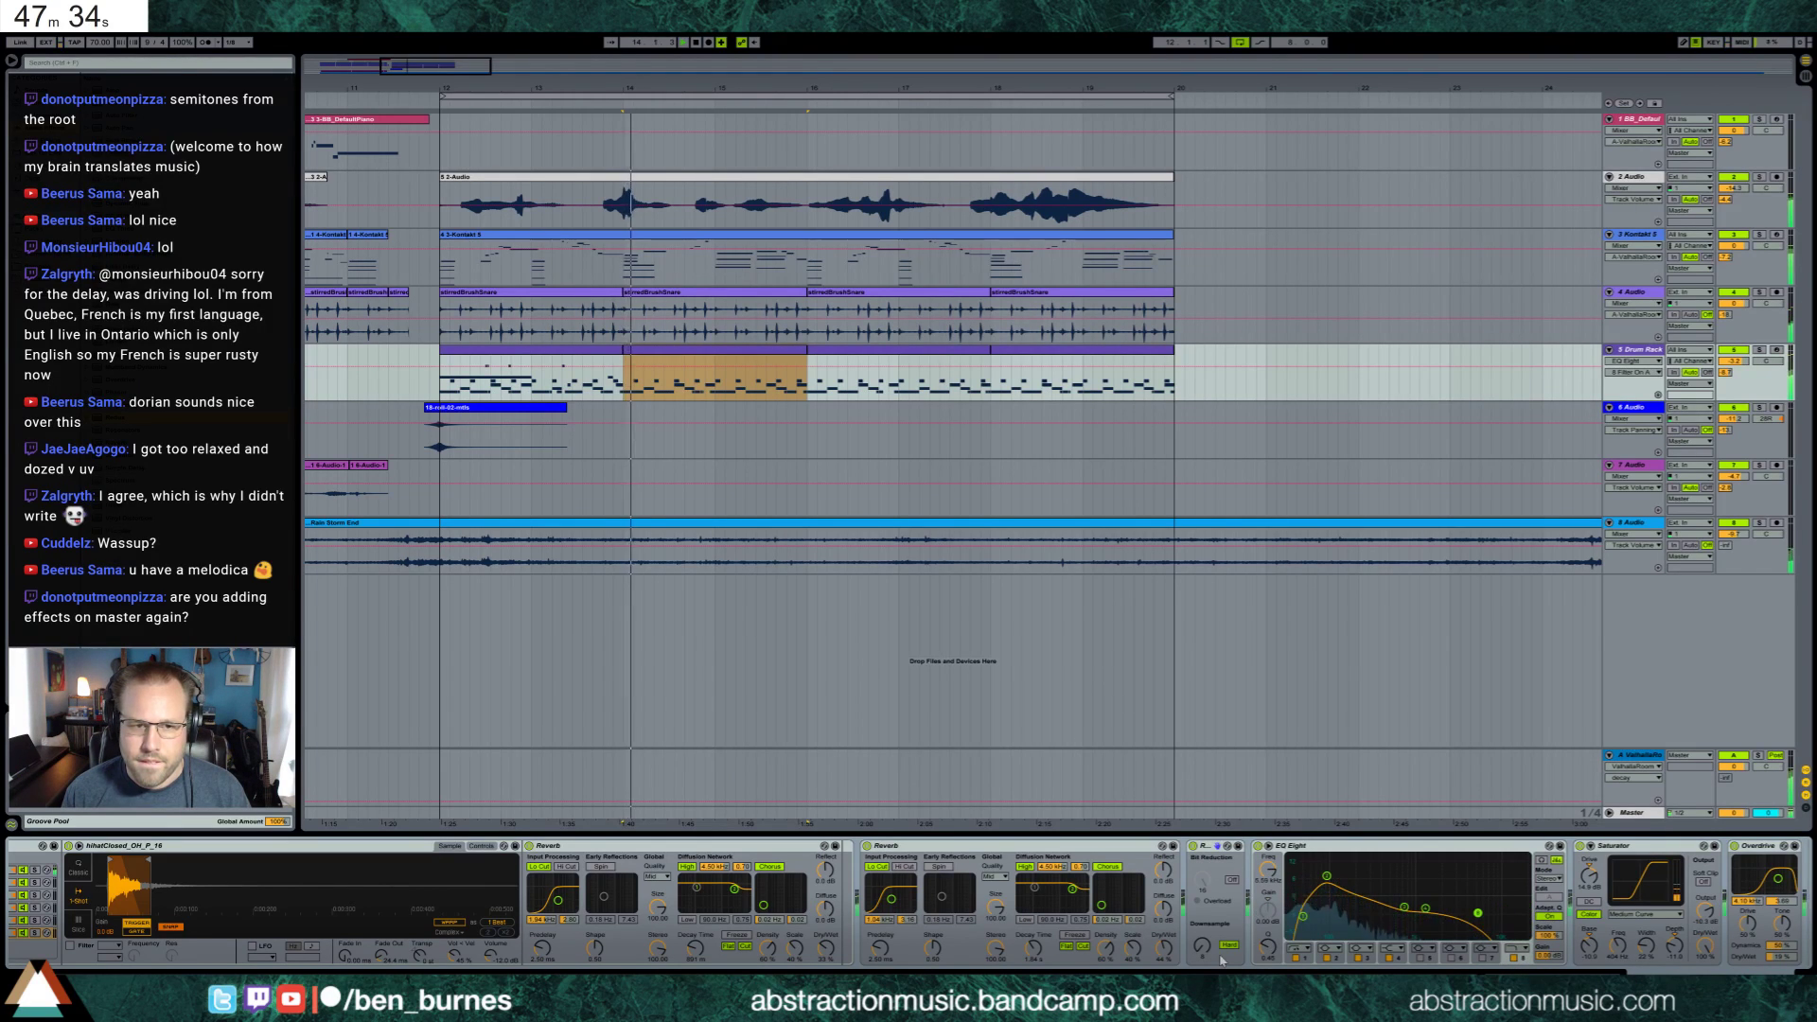
Adjust the bit reduction and downsampling amounts of the drum track's Redux while the loop plays
click(1201, 956)
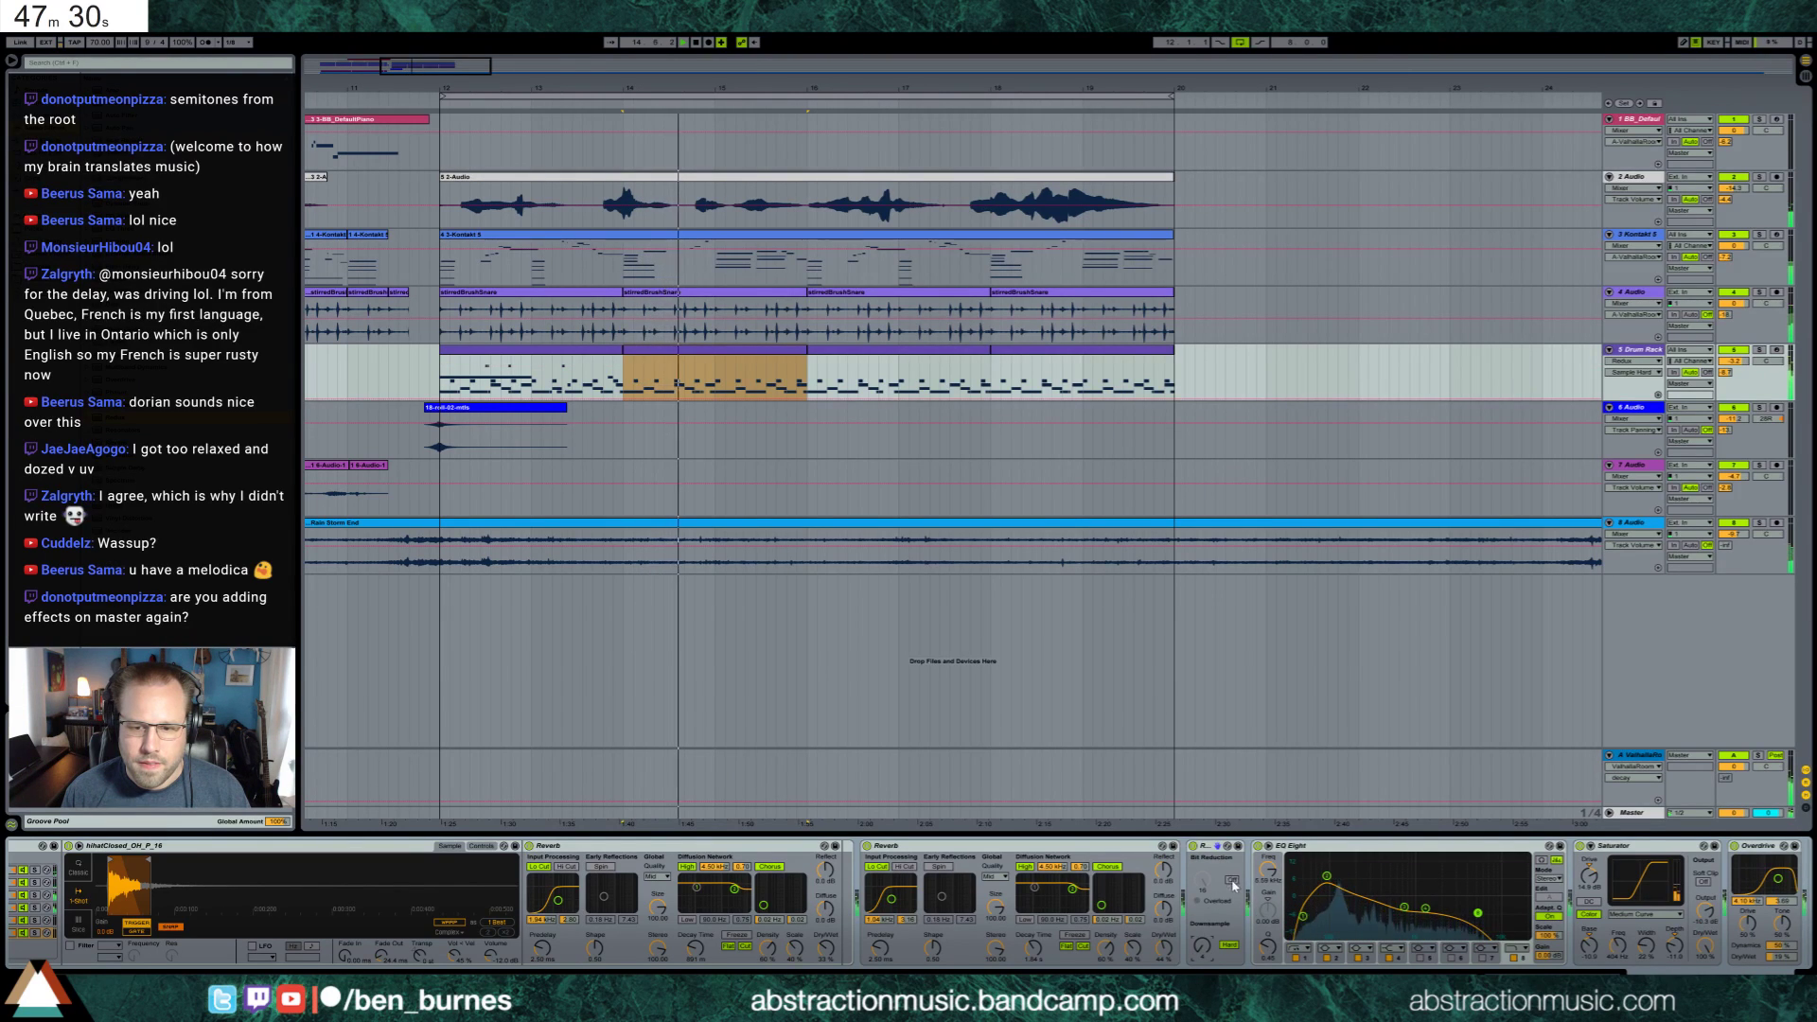
drag(1201, 878, 1201, 896)
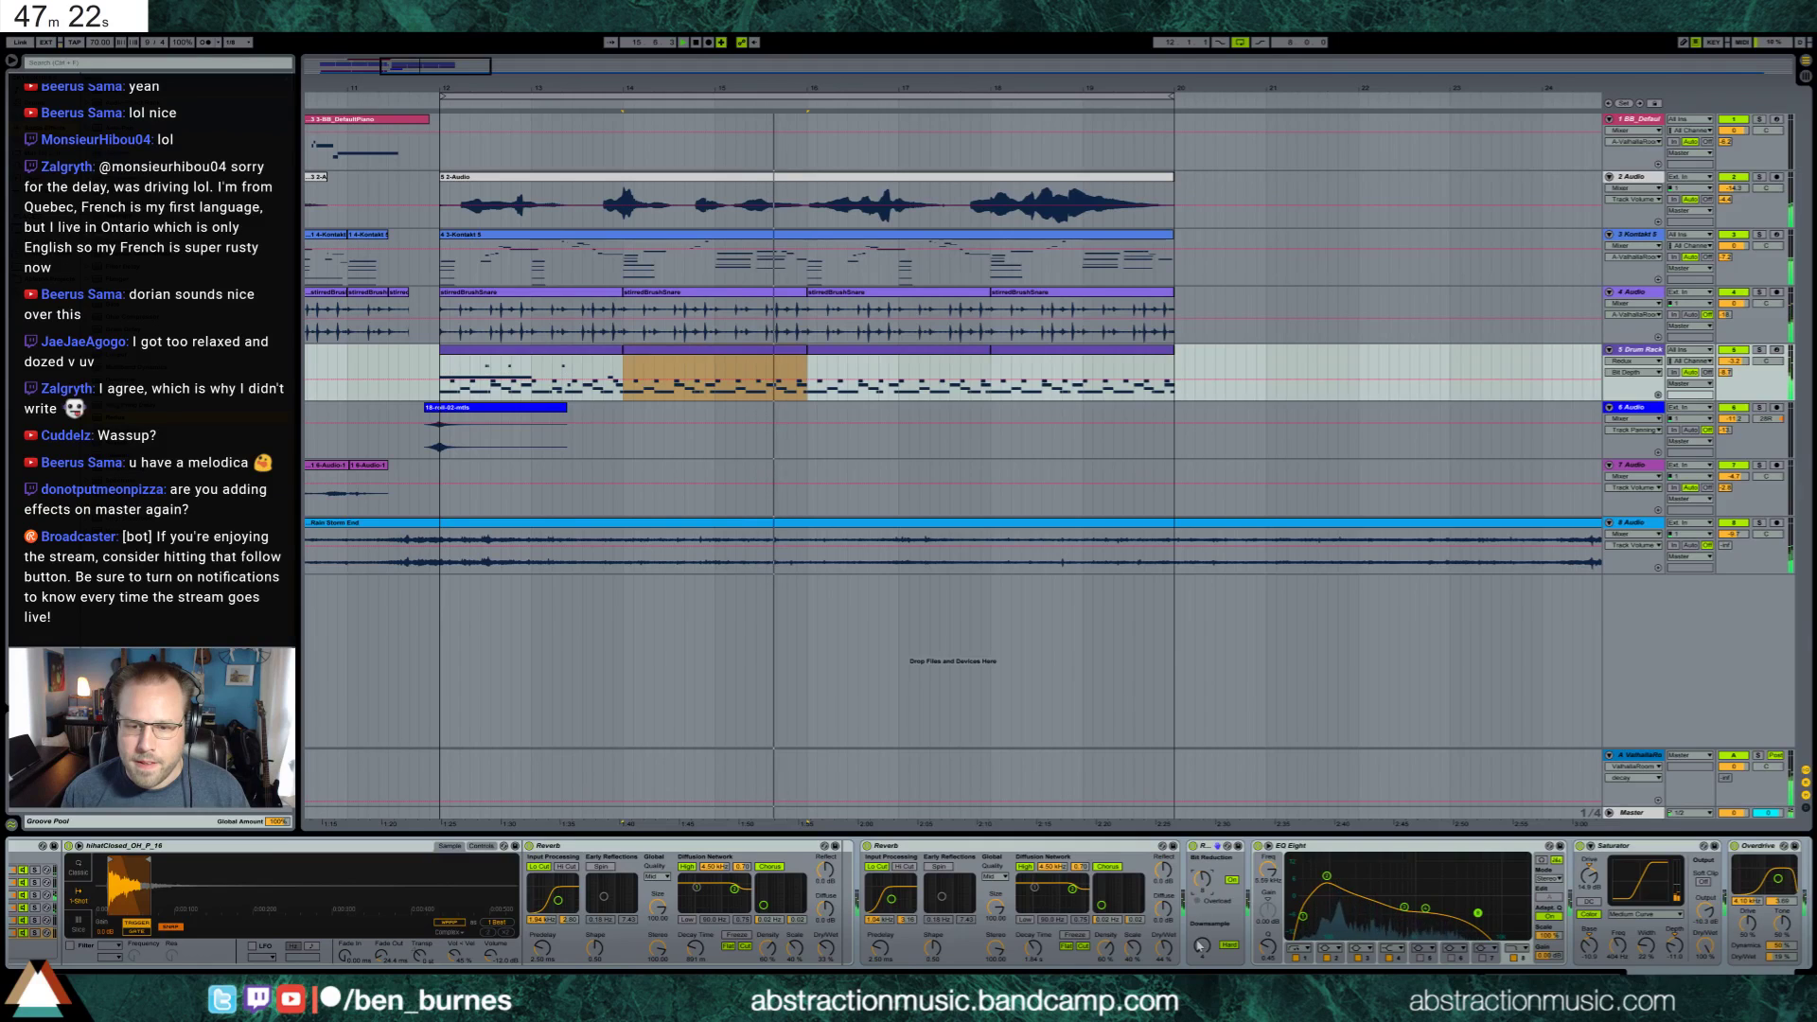
drag(1201, 944, 1201, 950)
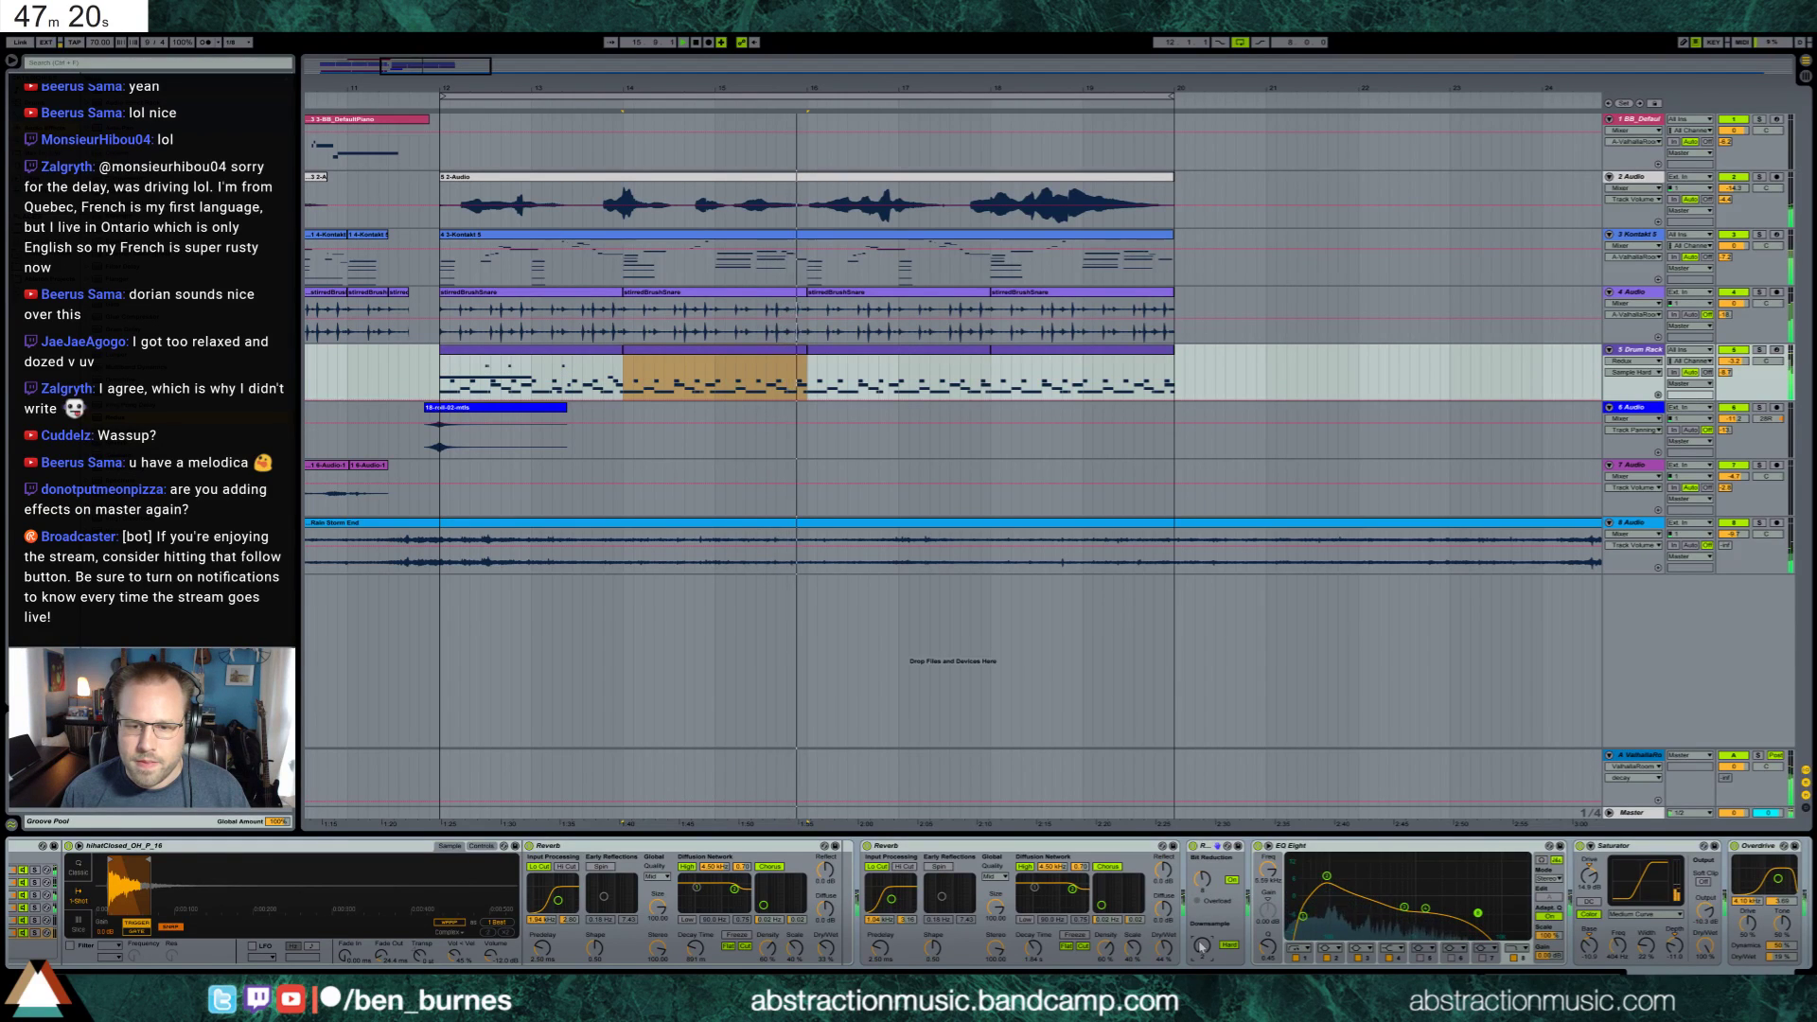
Copy the notes of the bar 12 drum clip into the drum clip at bar 14
double_click(591, 359)
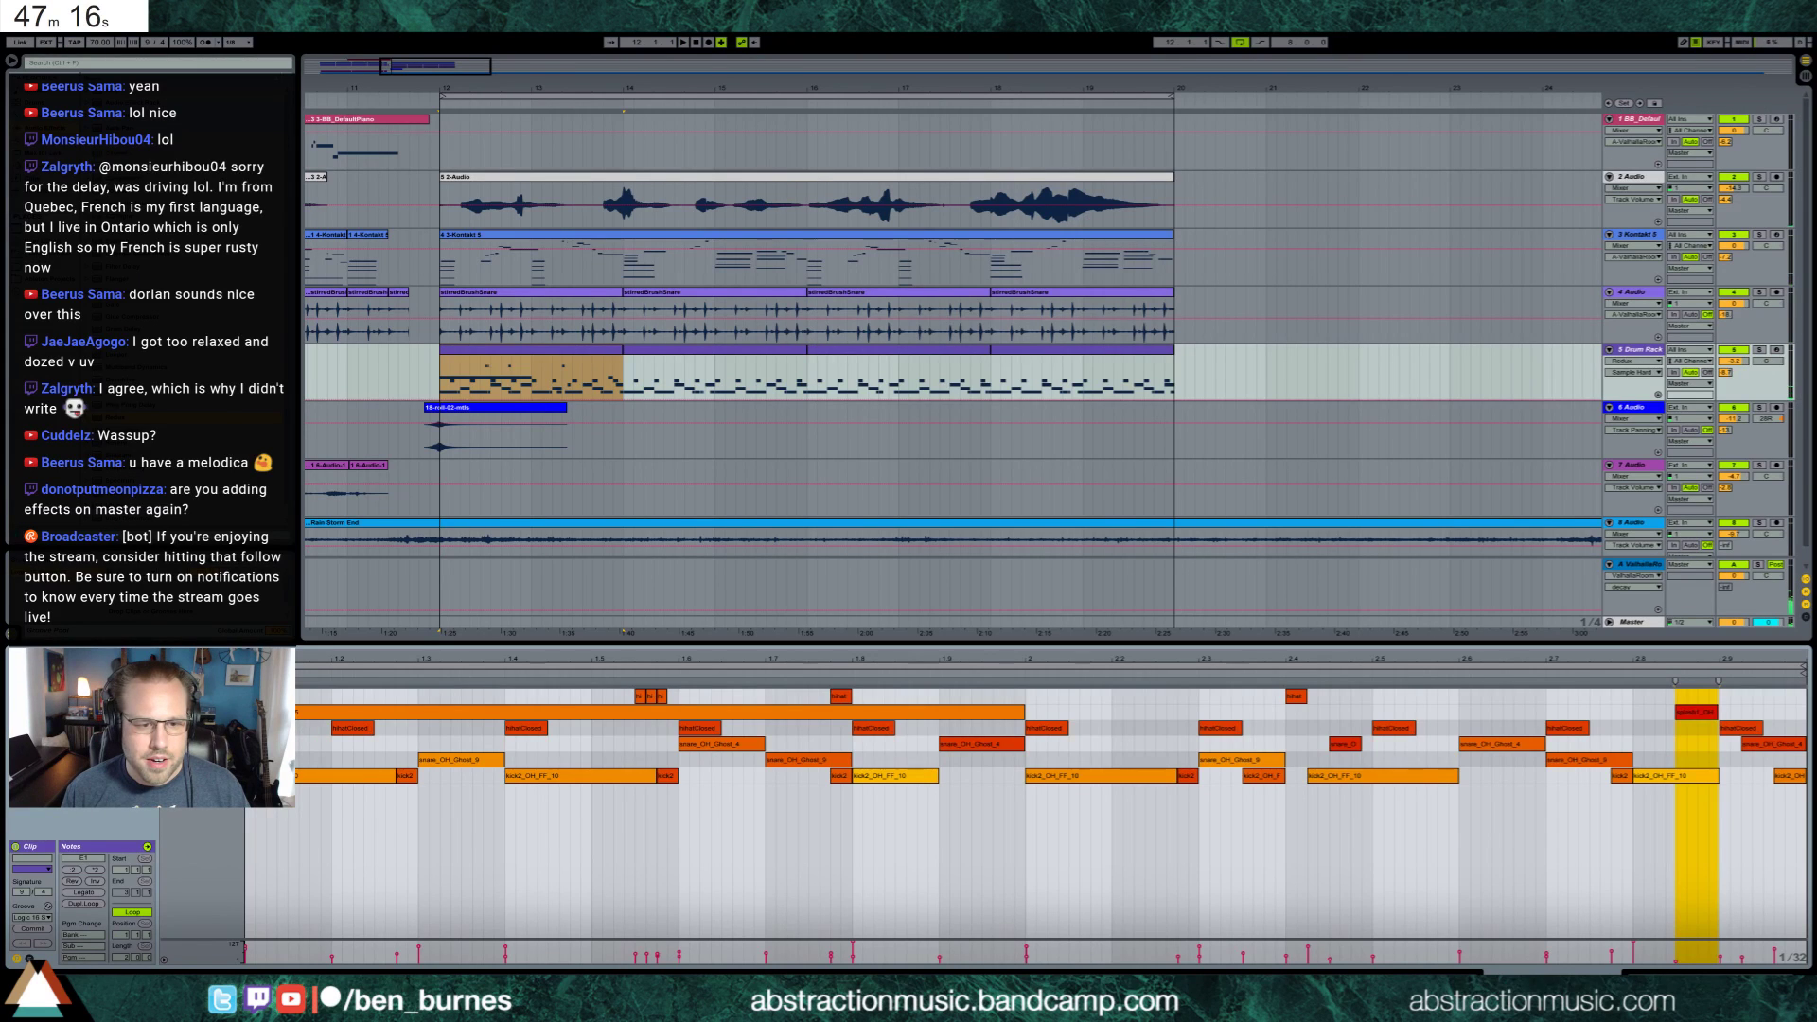
click(656, 360)
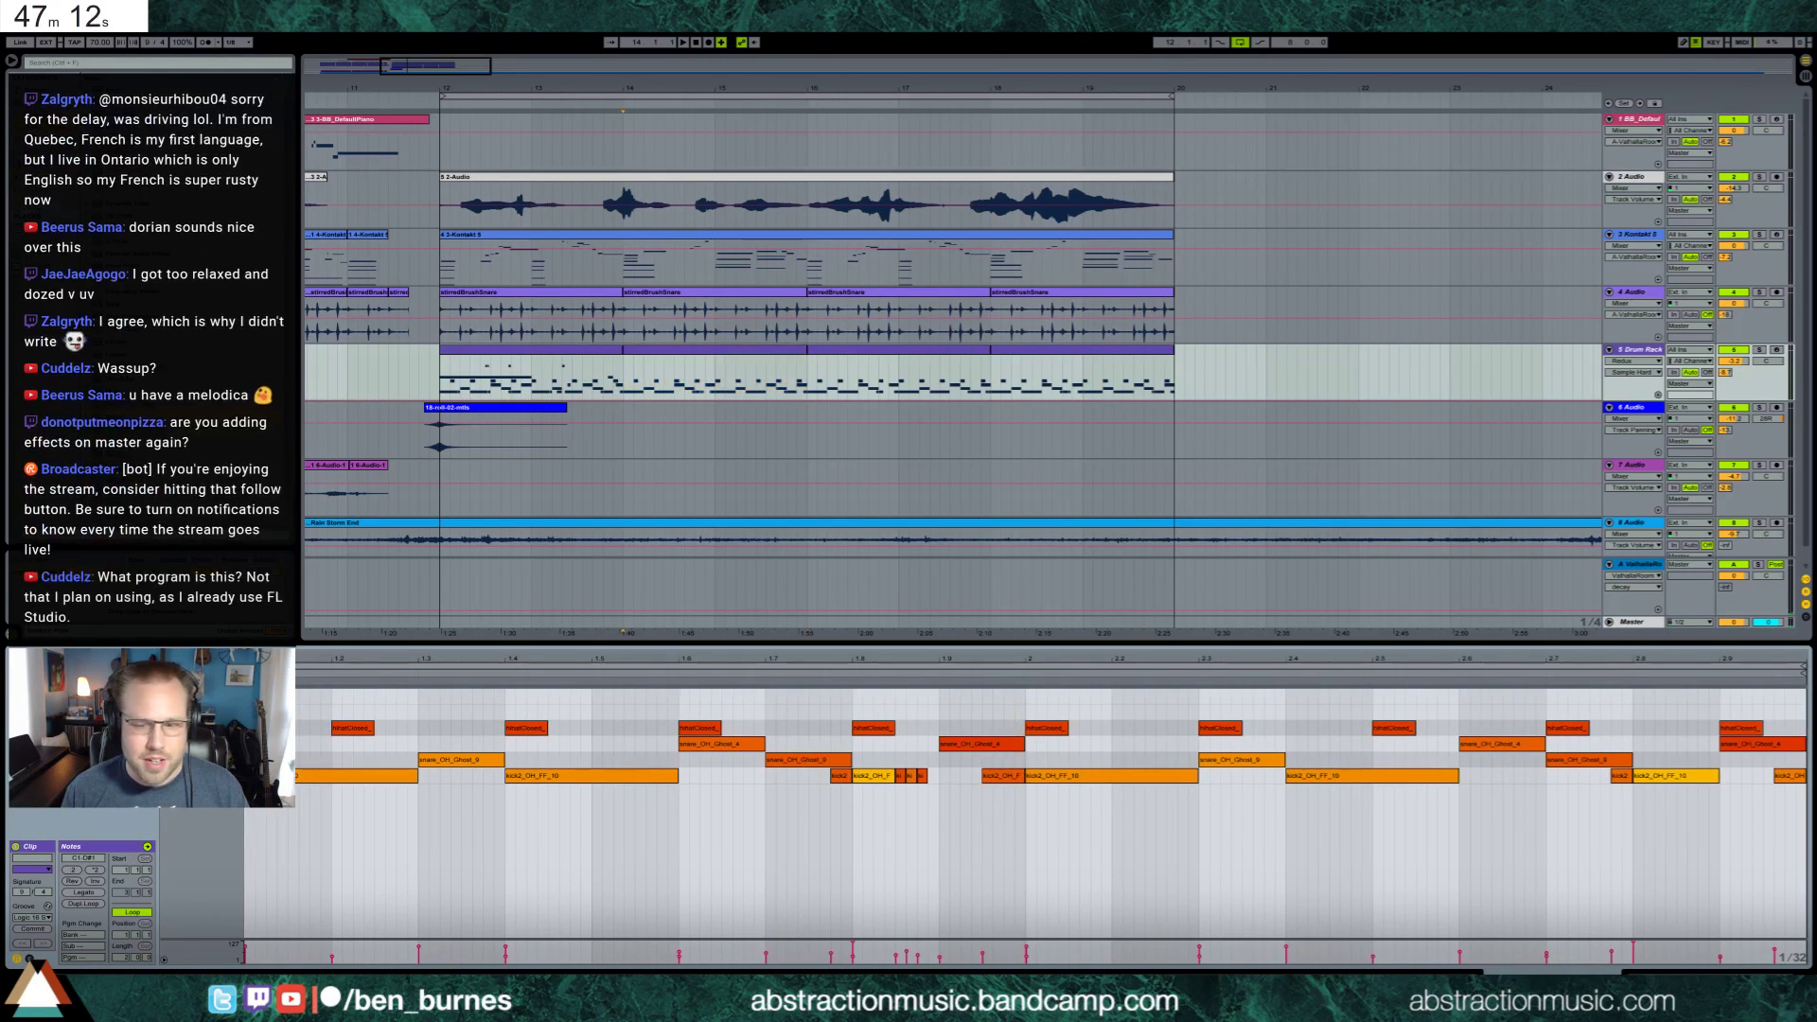
click(715, 359)
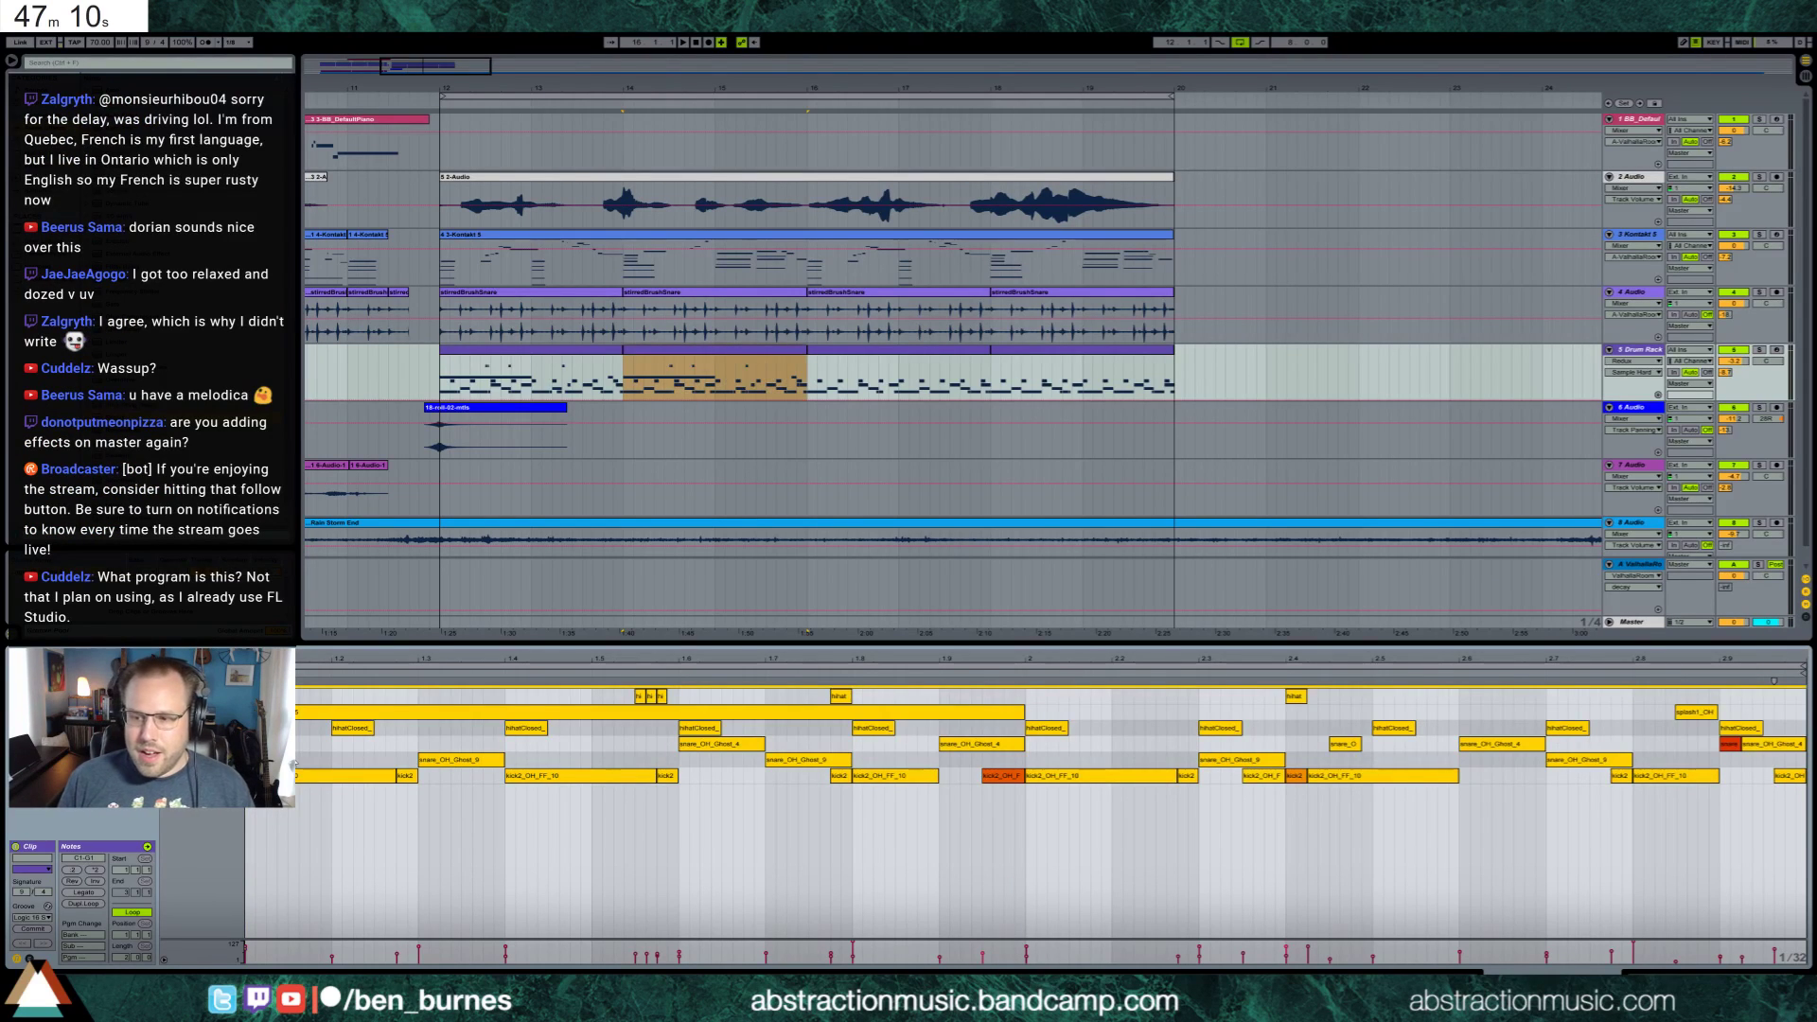
Remove the long splash note and the three-note hi-hat roll from the bar 14 drum clip, adding a kick before 1.4 and a hi-hat before 1.8
double_click(329, 708)
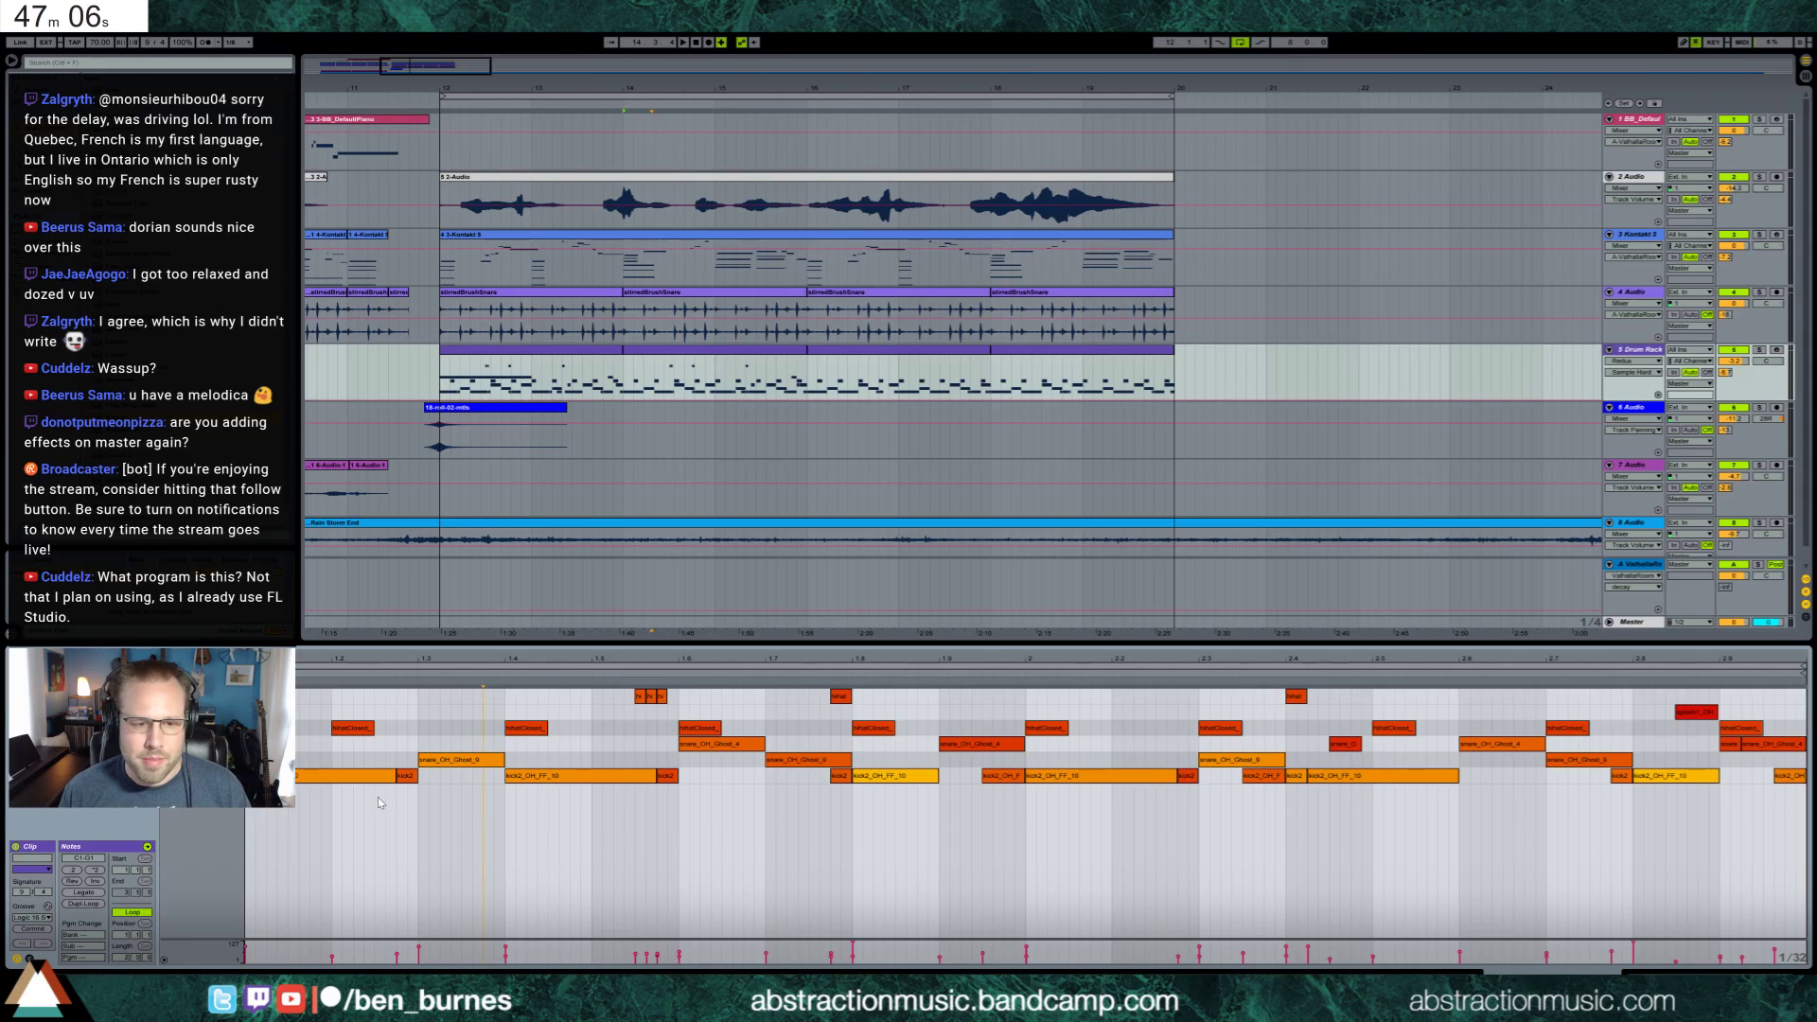
key(space)
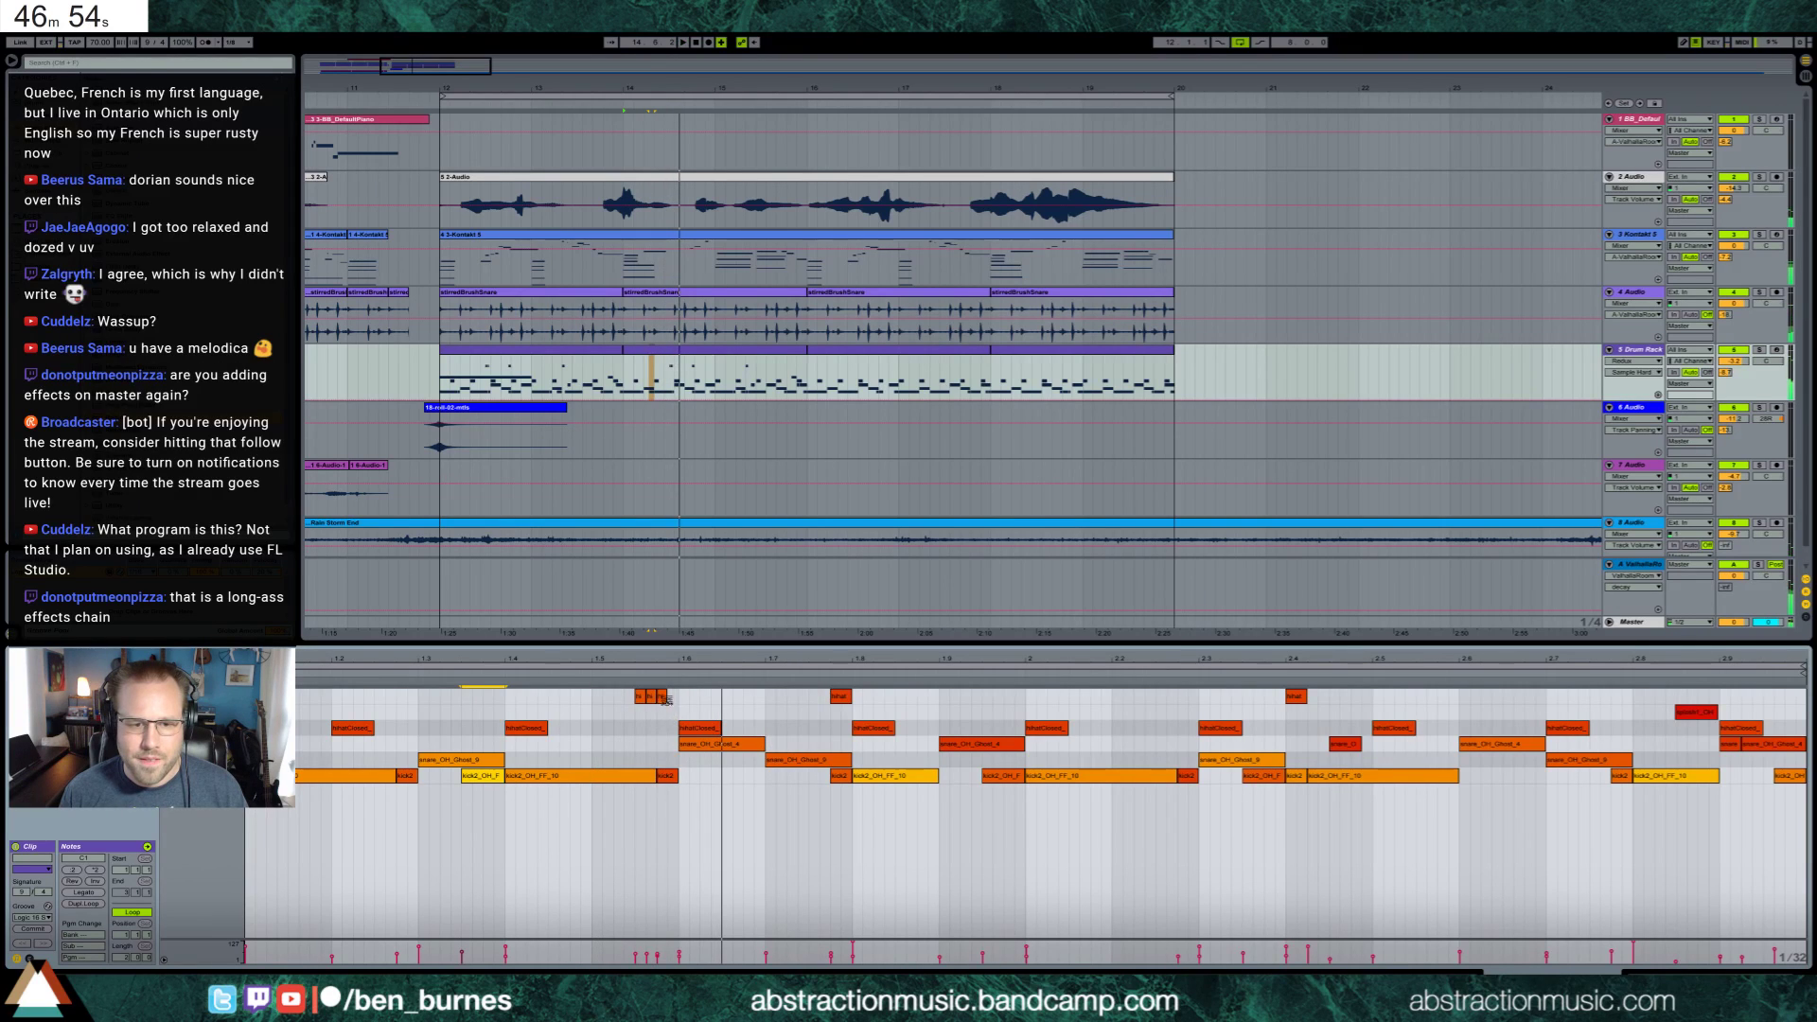
drag(676, 708, 634, 701)
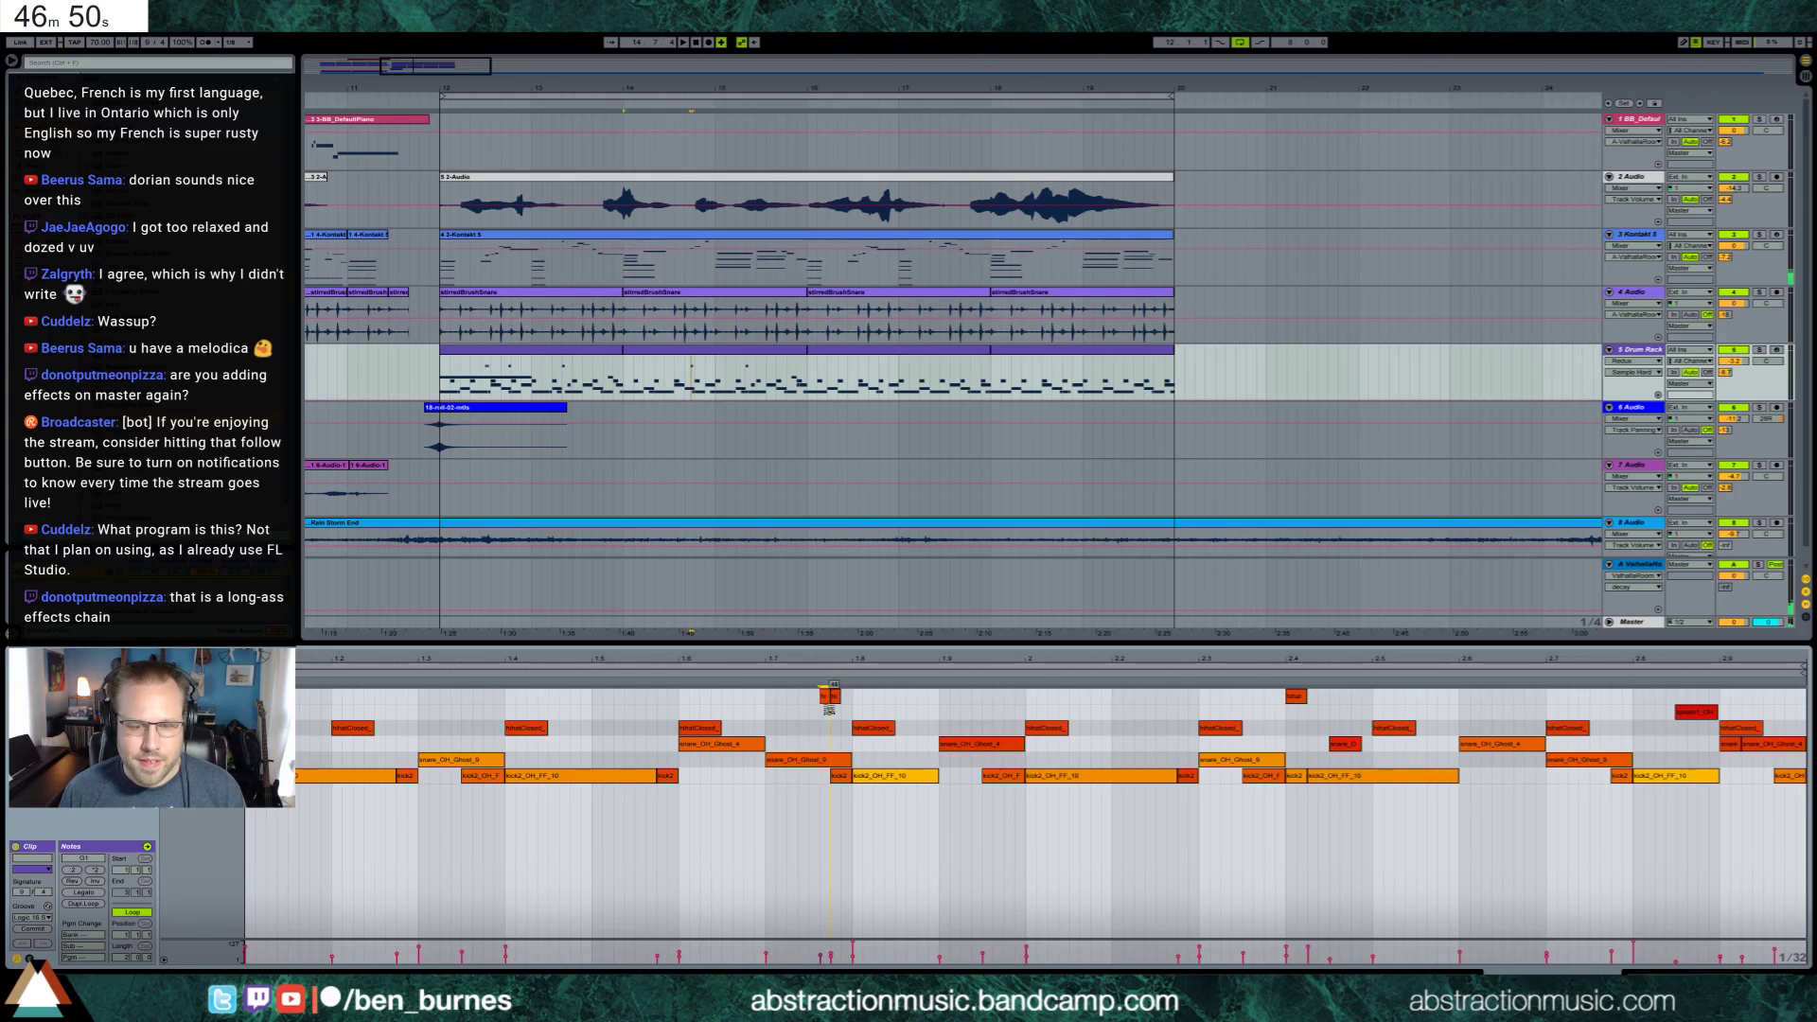
Examine the Drum Rack track's effect chain, folding and unfolding the second Reverb and the Redux
key(shift+Tab)
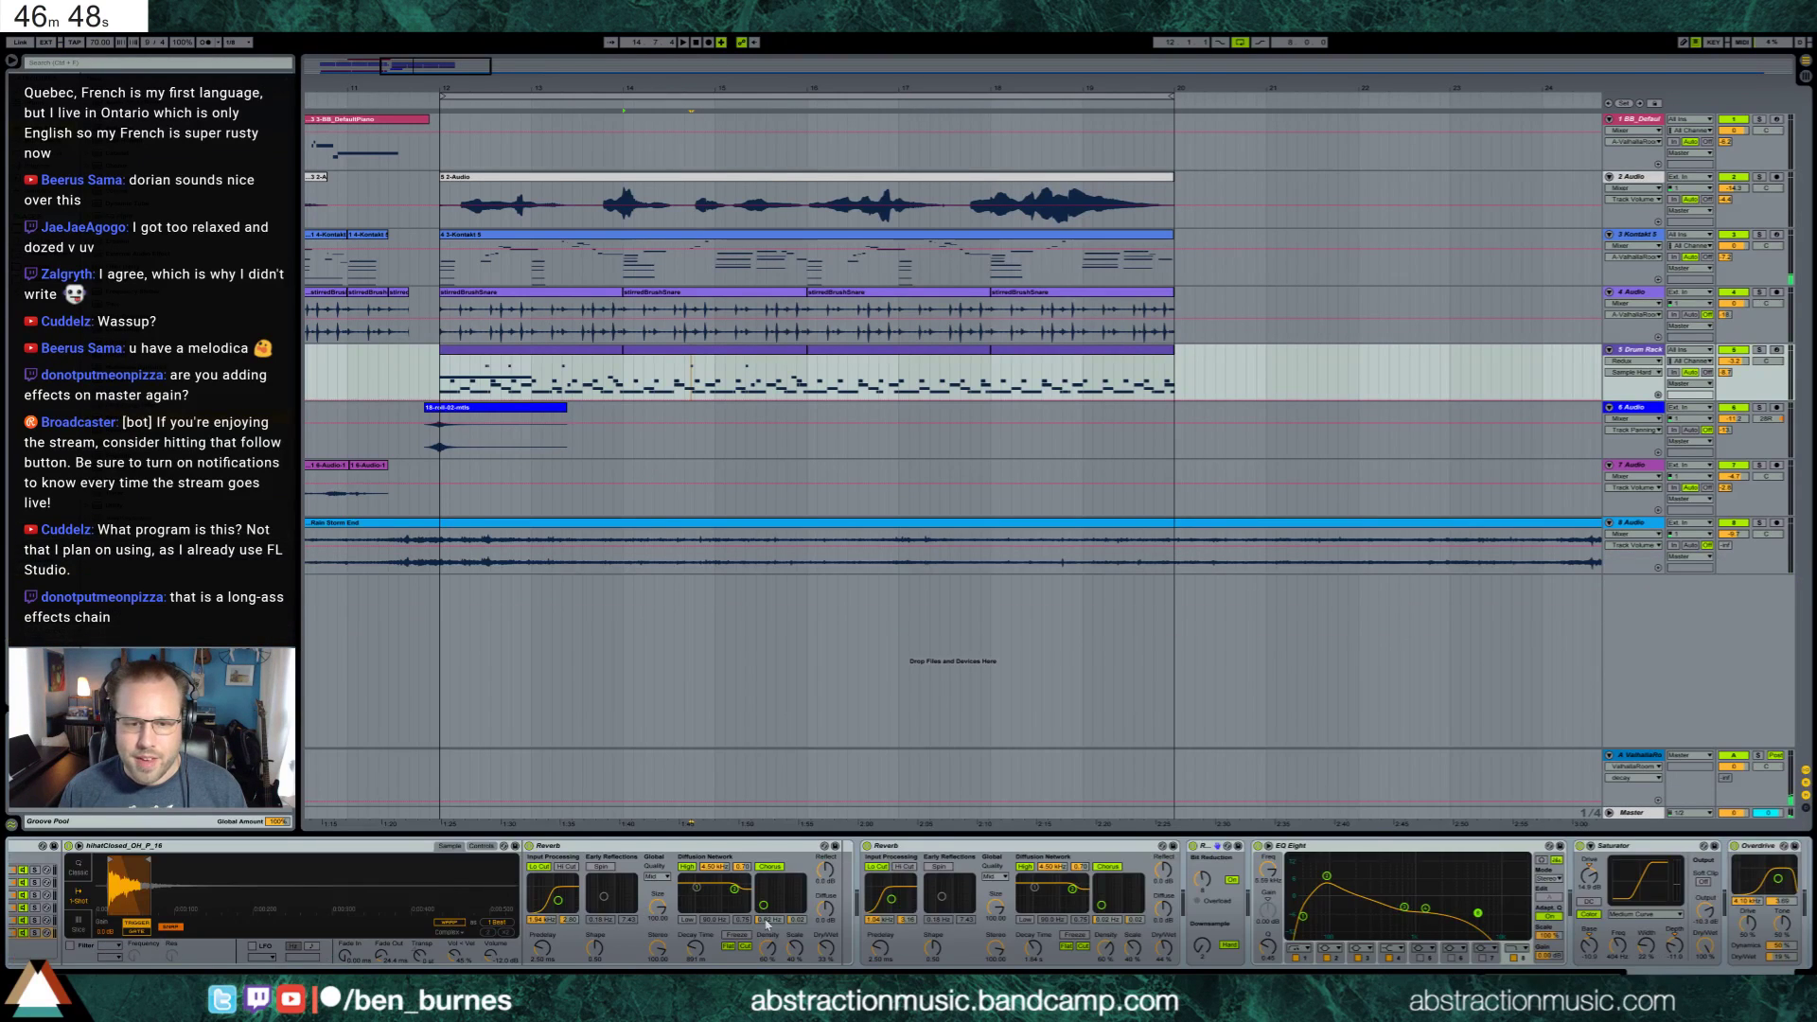
drag(1667, 978, 1568, 970)
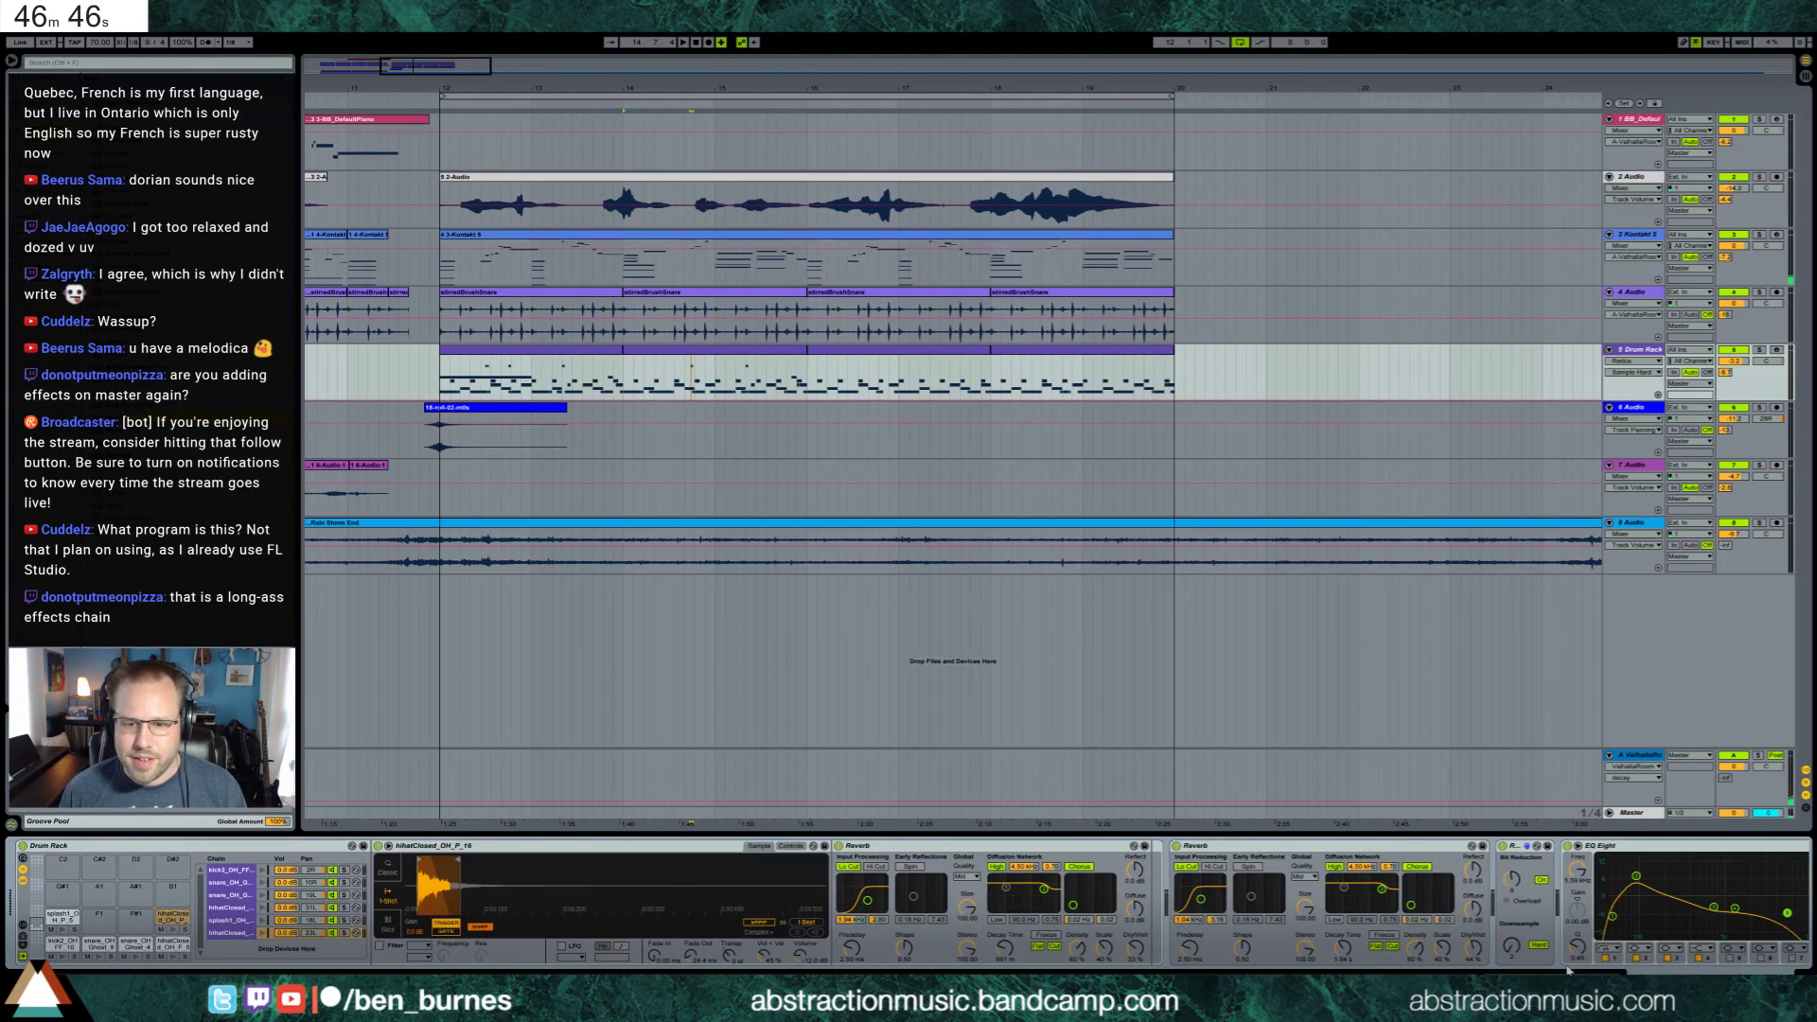
scroll(1107, 899, down, 5)
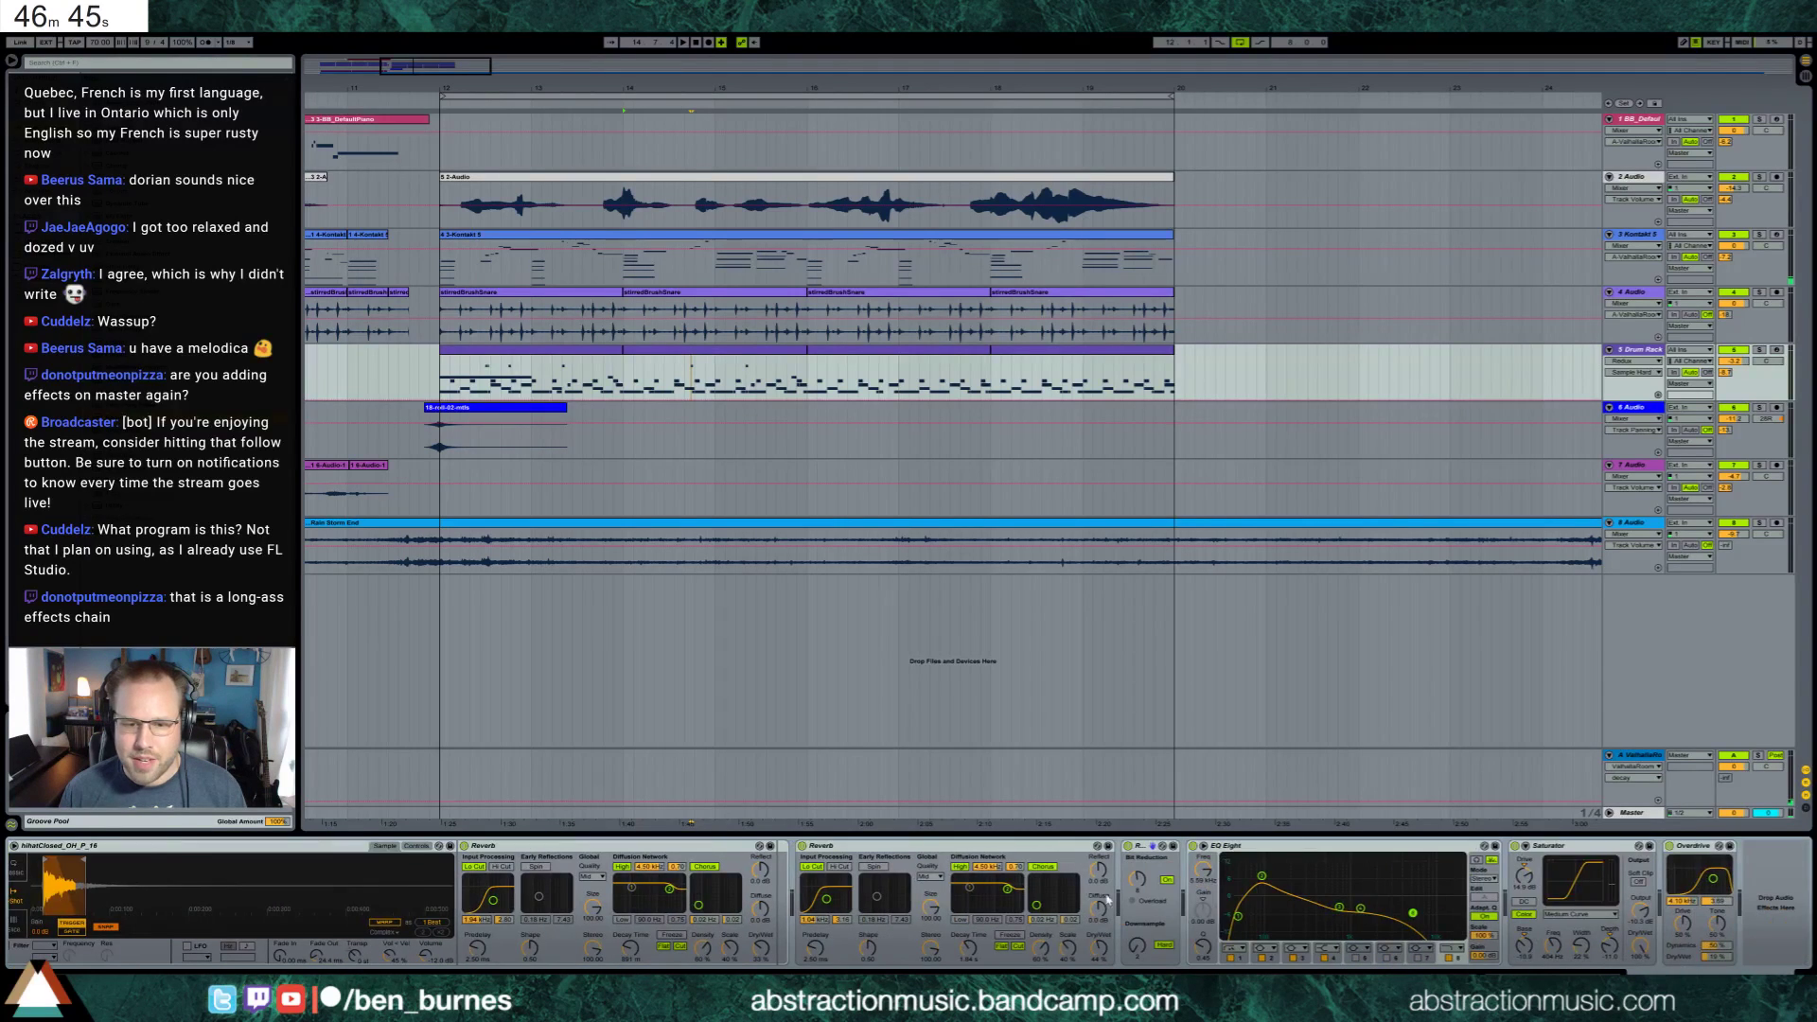
double_click(888, 846)
double_click(839, 847)
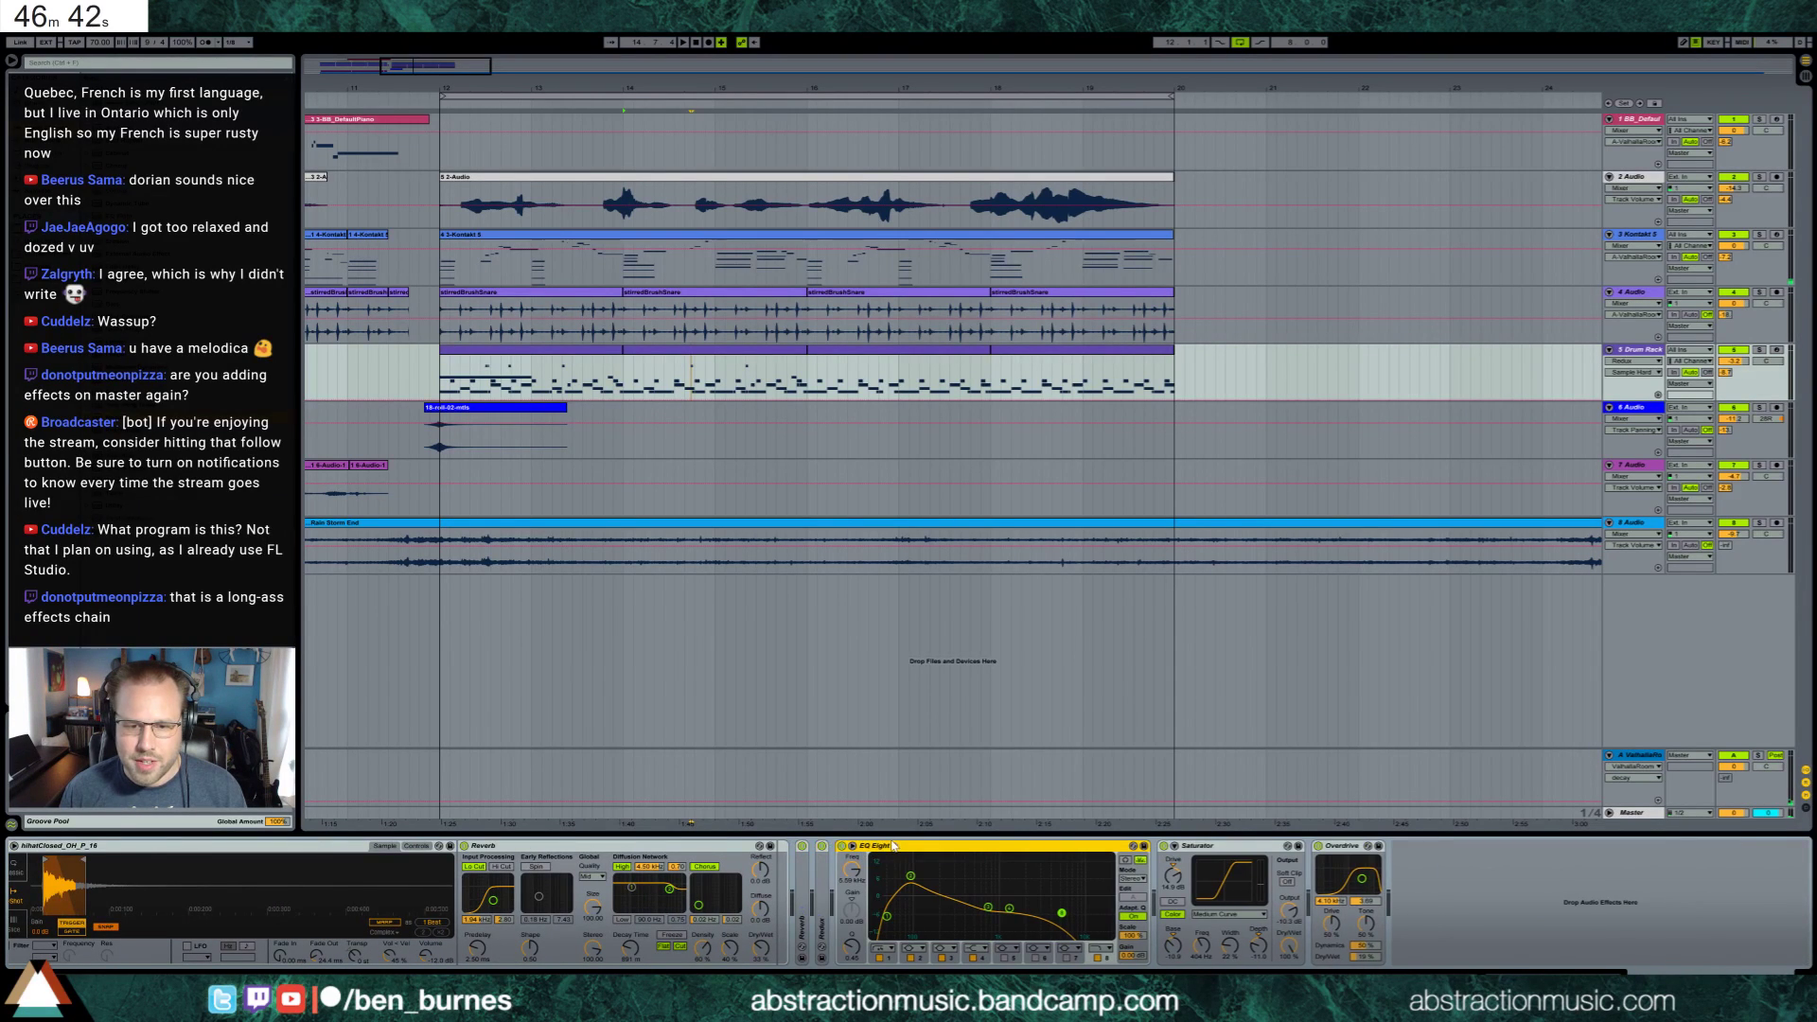
double_click(821, 888)
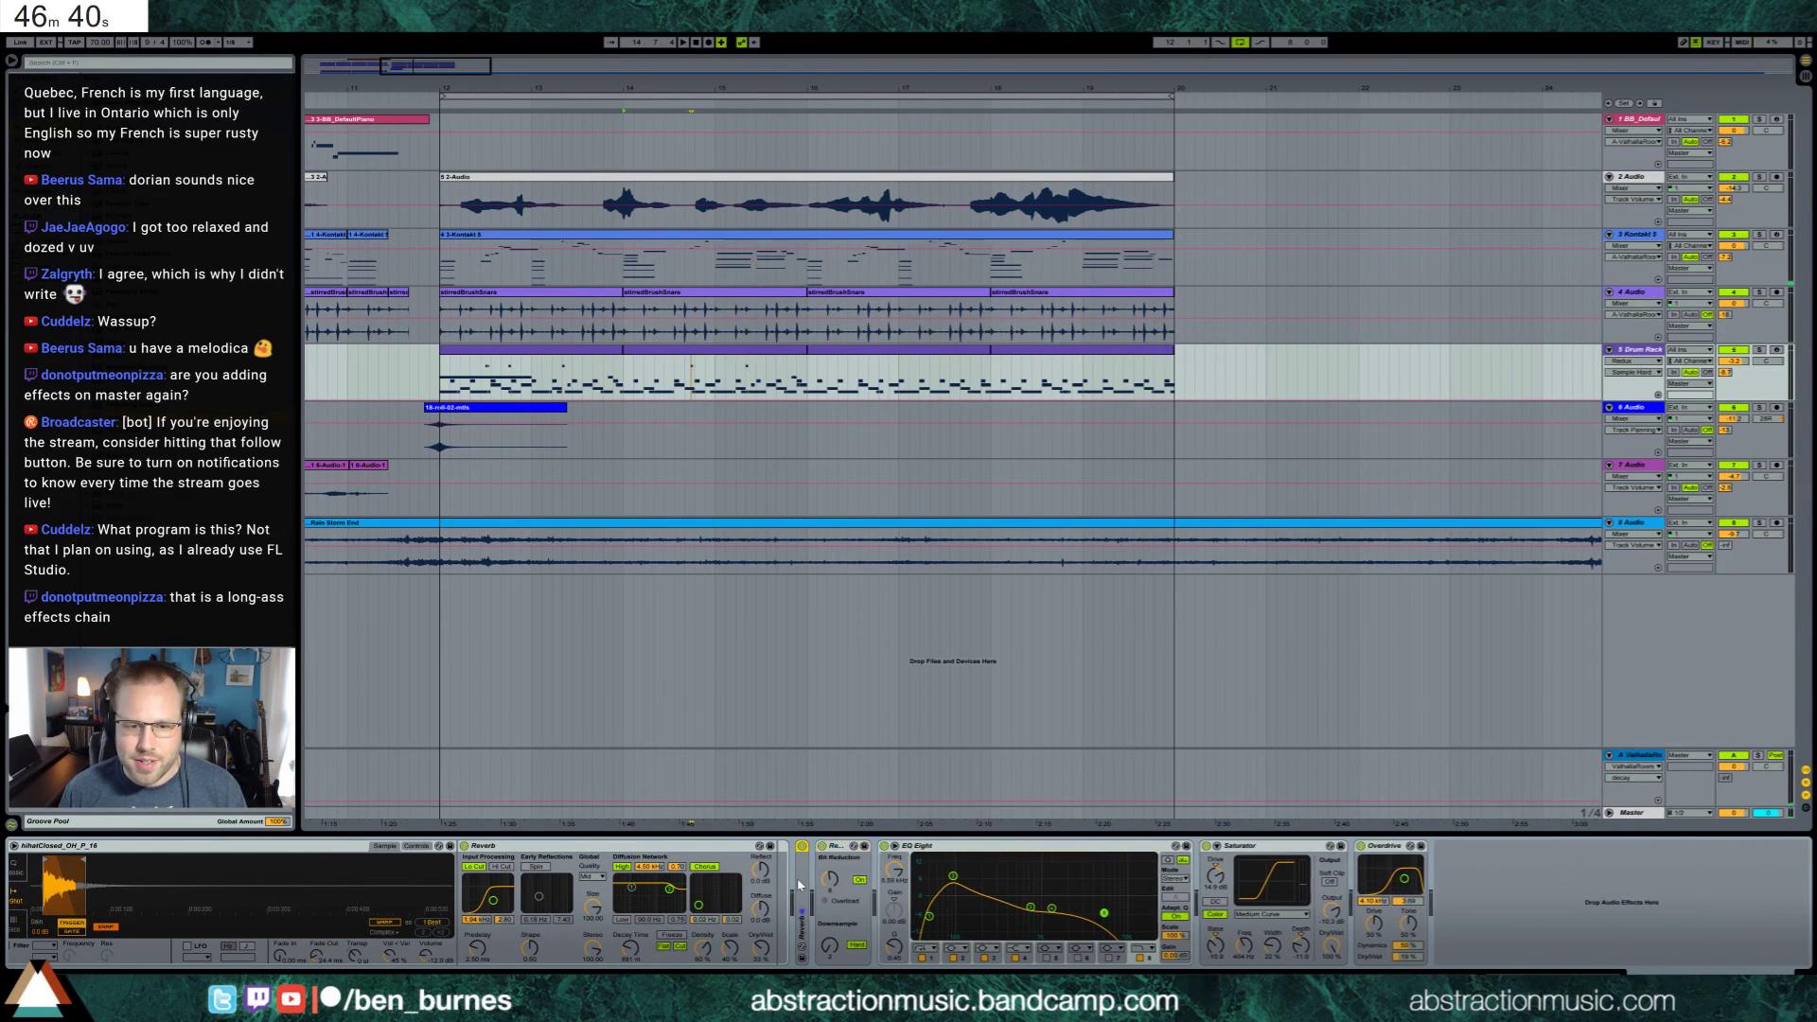
double_click(803, 890)
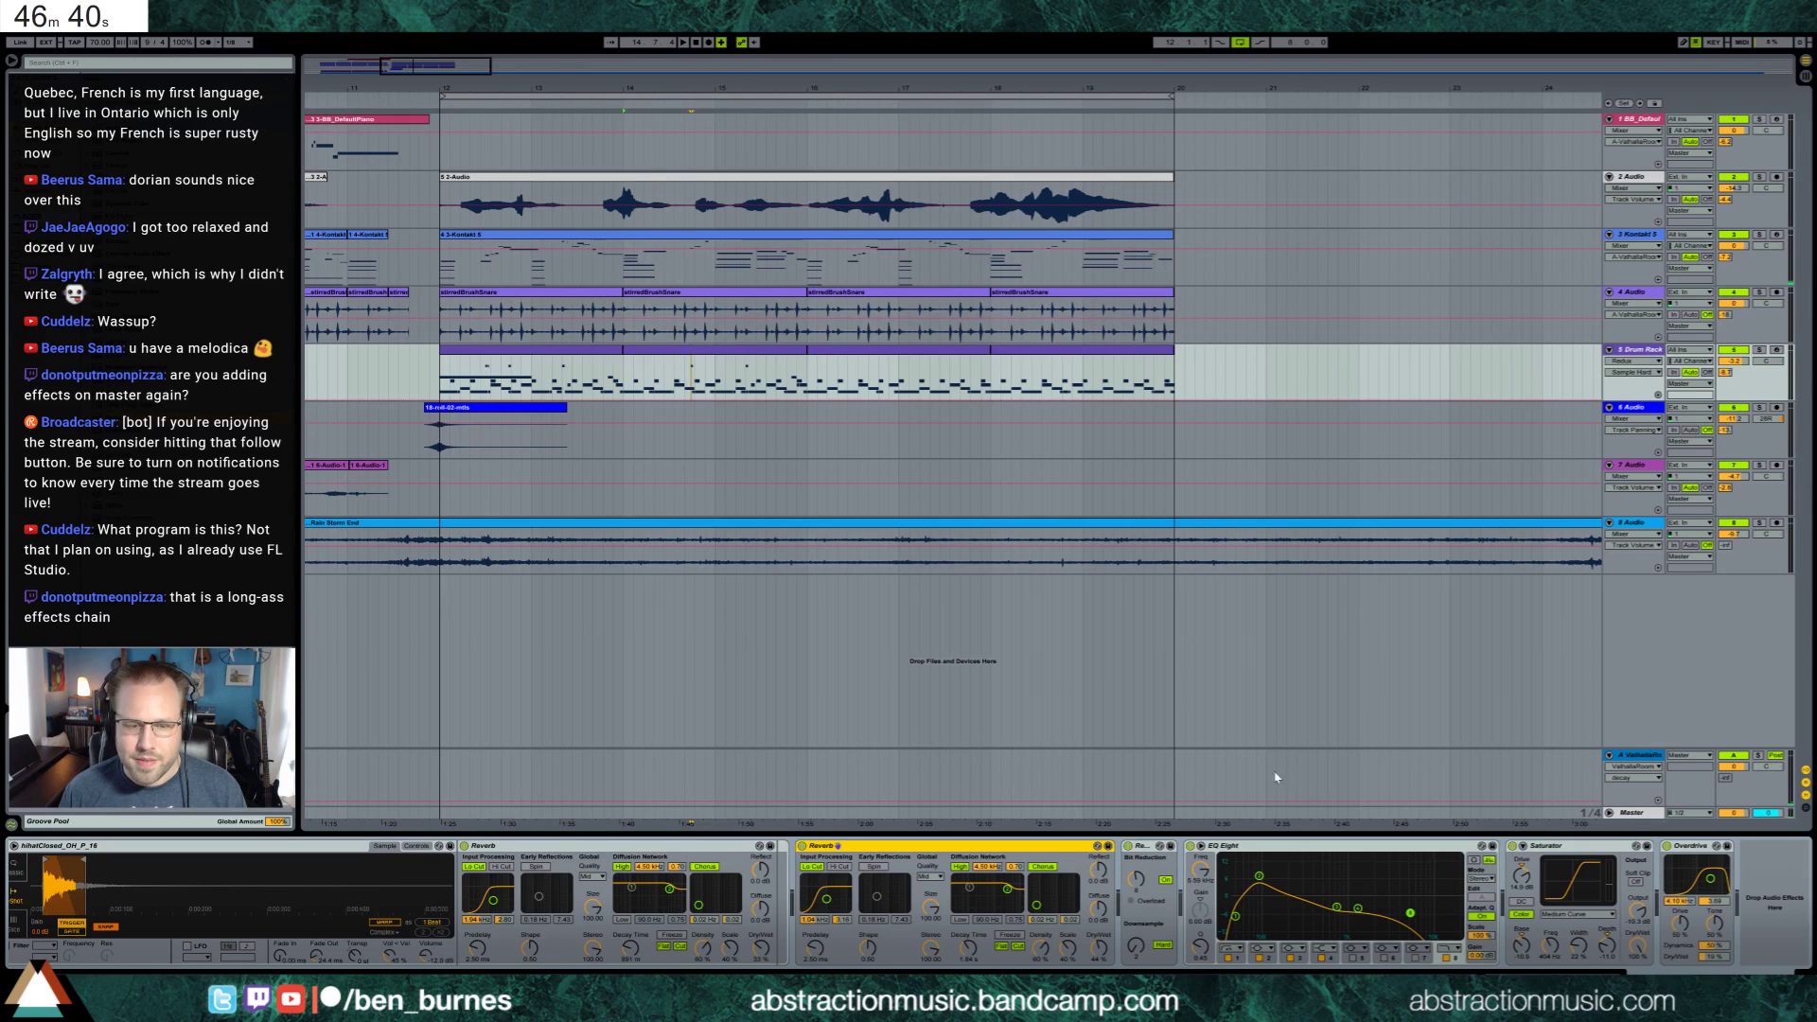
In the bar 14 drum clip, shift the closed hi-hat at 1.4 slightly later and replace the ghost snare before 2.7 with short snares and a kick
double_click(627, 368)
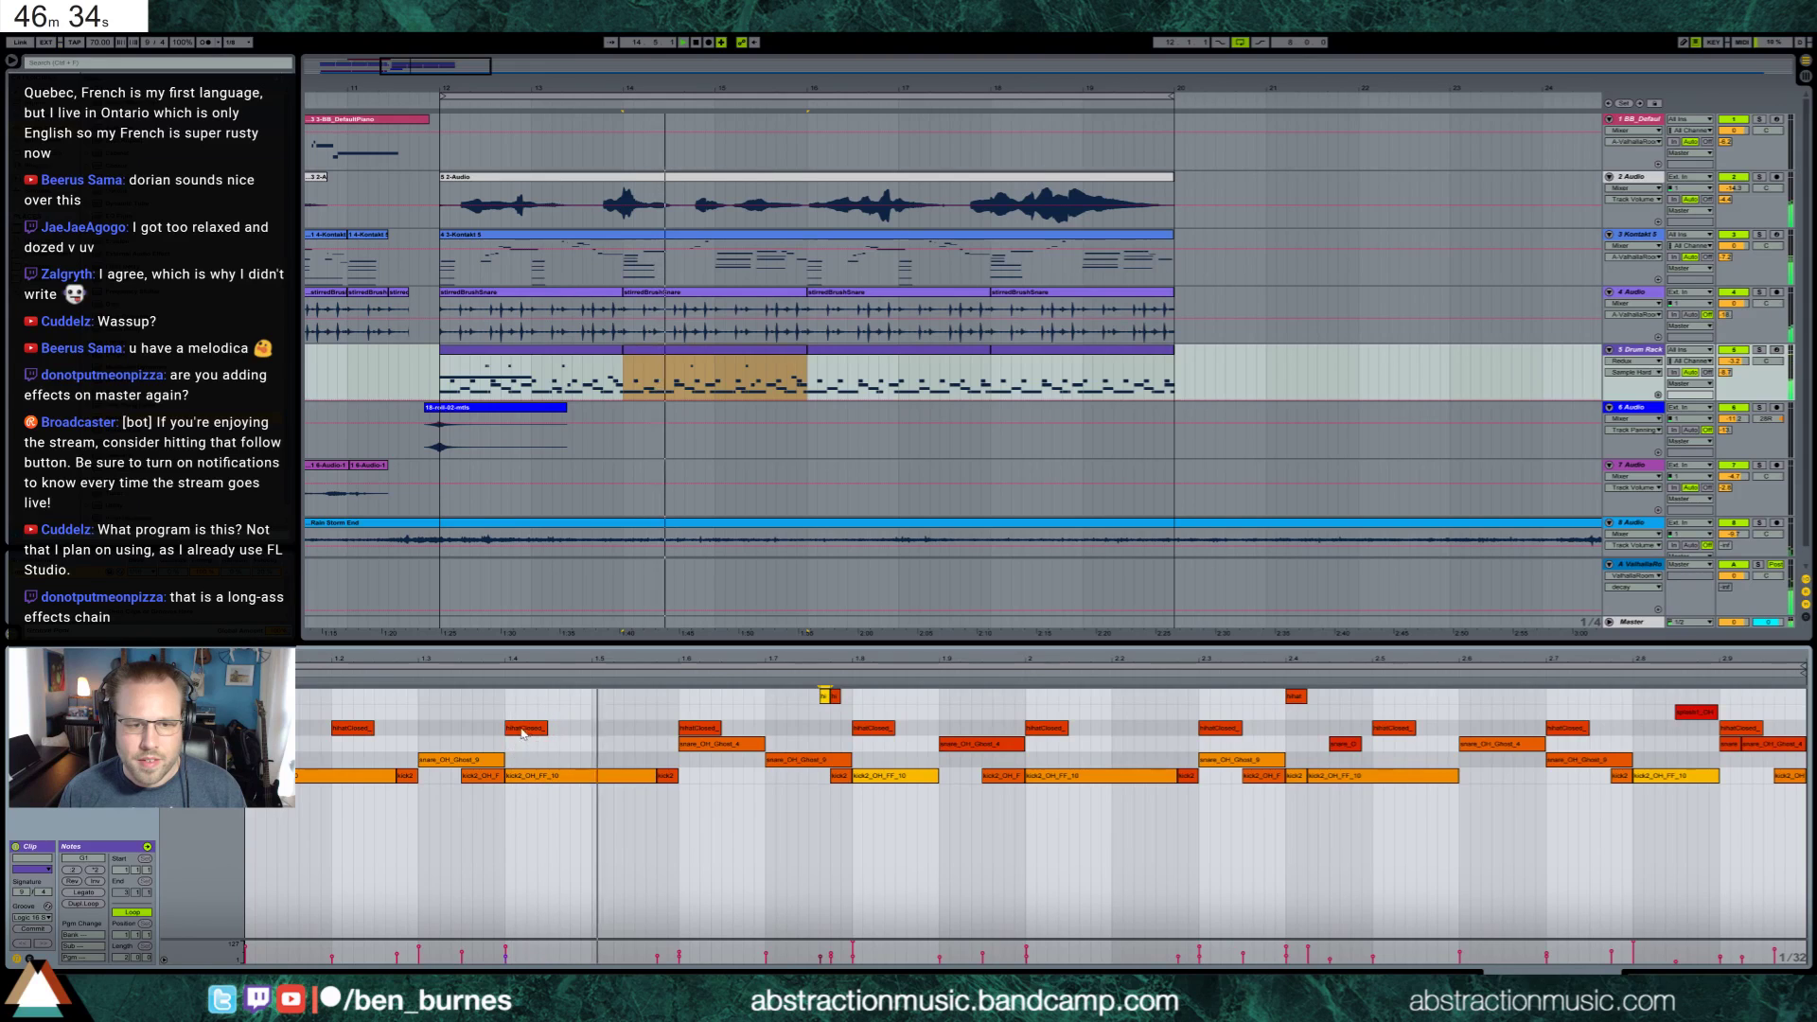
drag(524, 731, 546, 731)
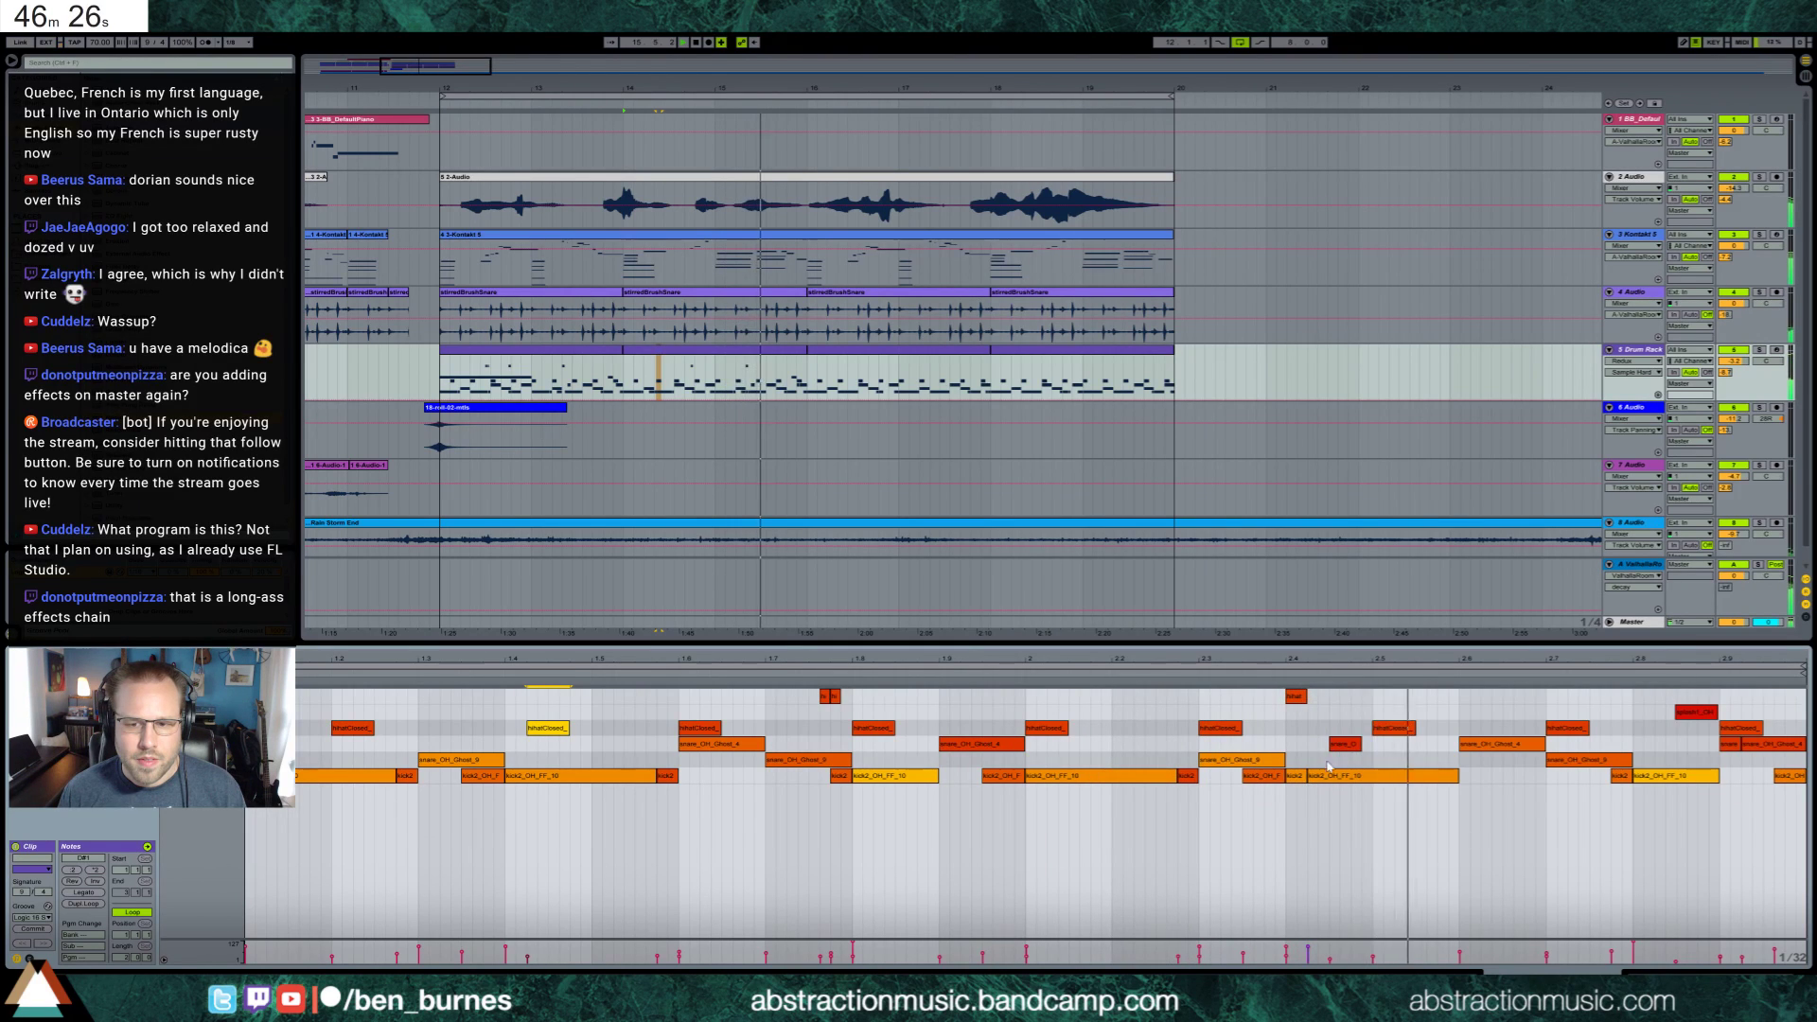
drag(1486, 746, 1456, 743)
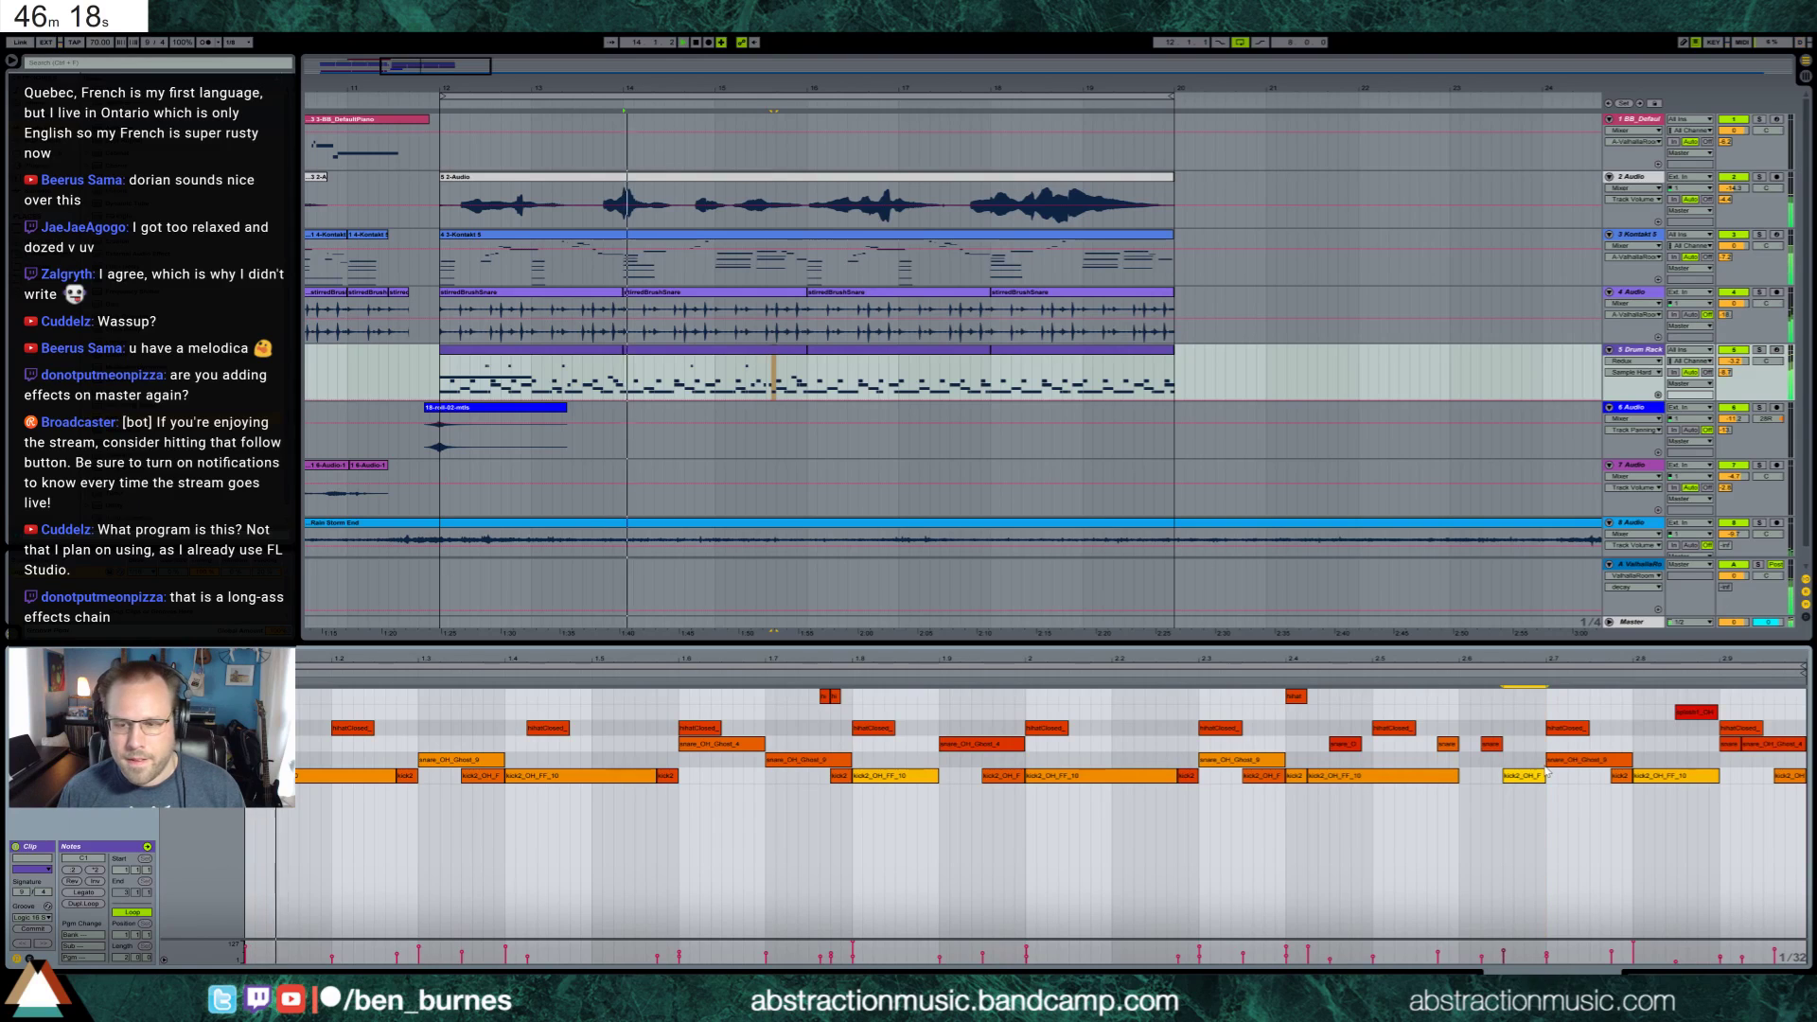
click(1609, 760)
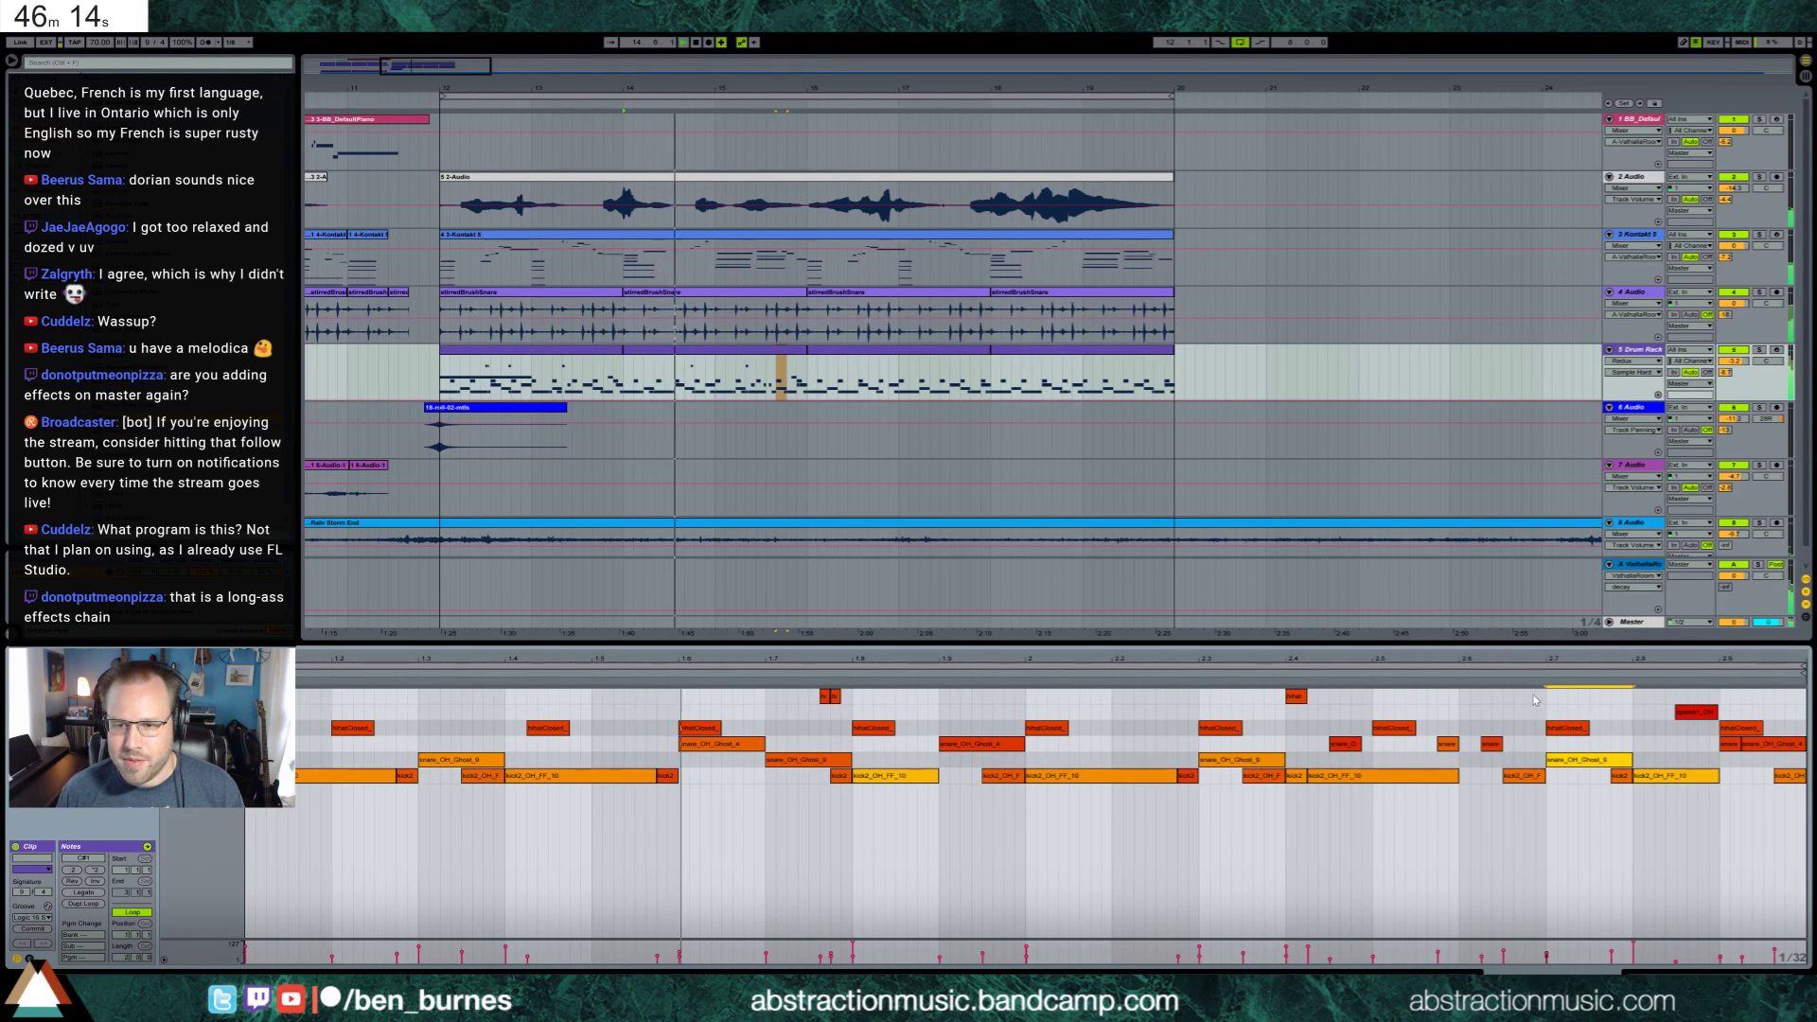
Add a roll of three short hi-hats between 2.7 and 2.8 and another hi-hat after 2.9 in the bar 14 drum clip
double_click(1595, 697)
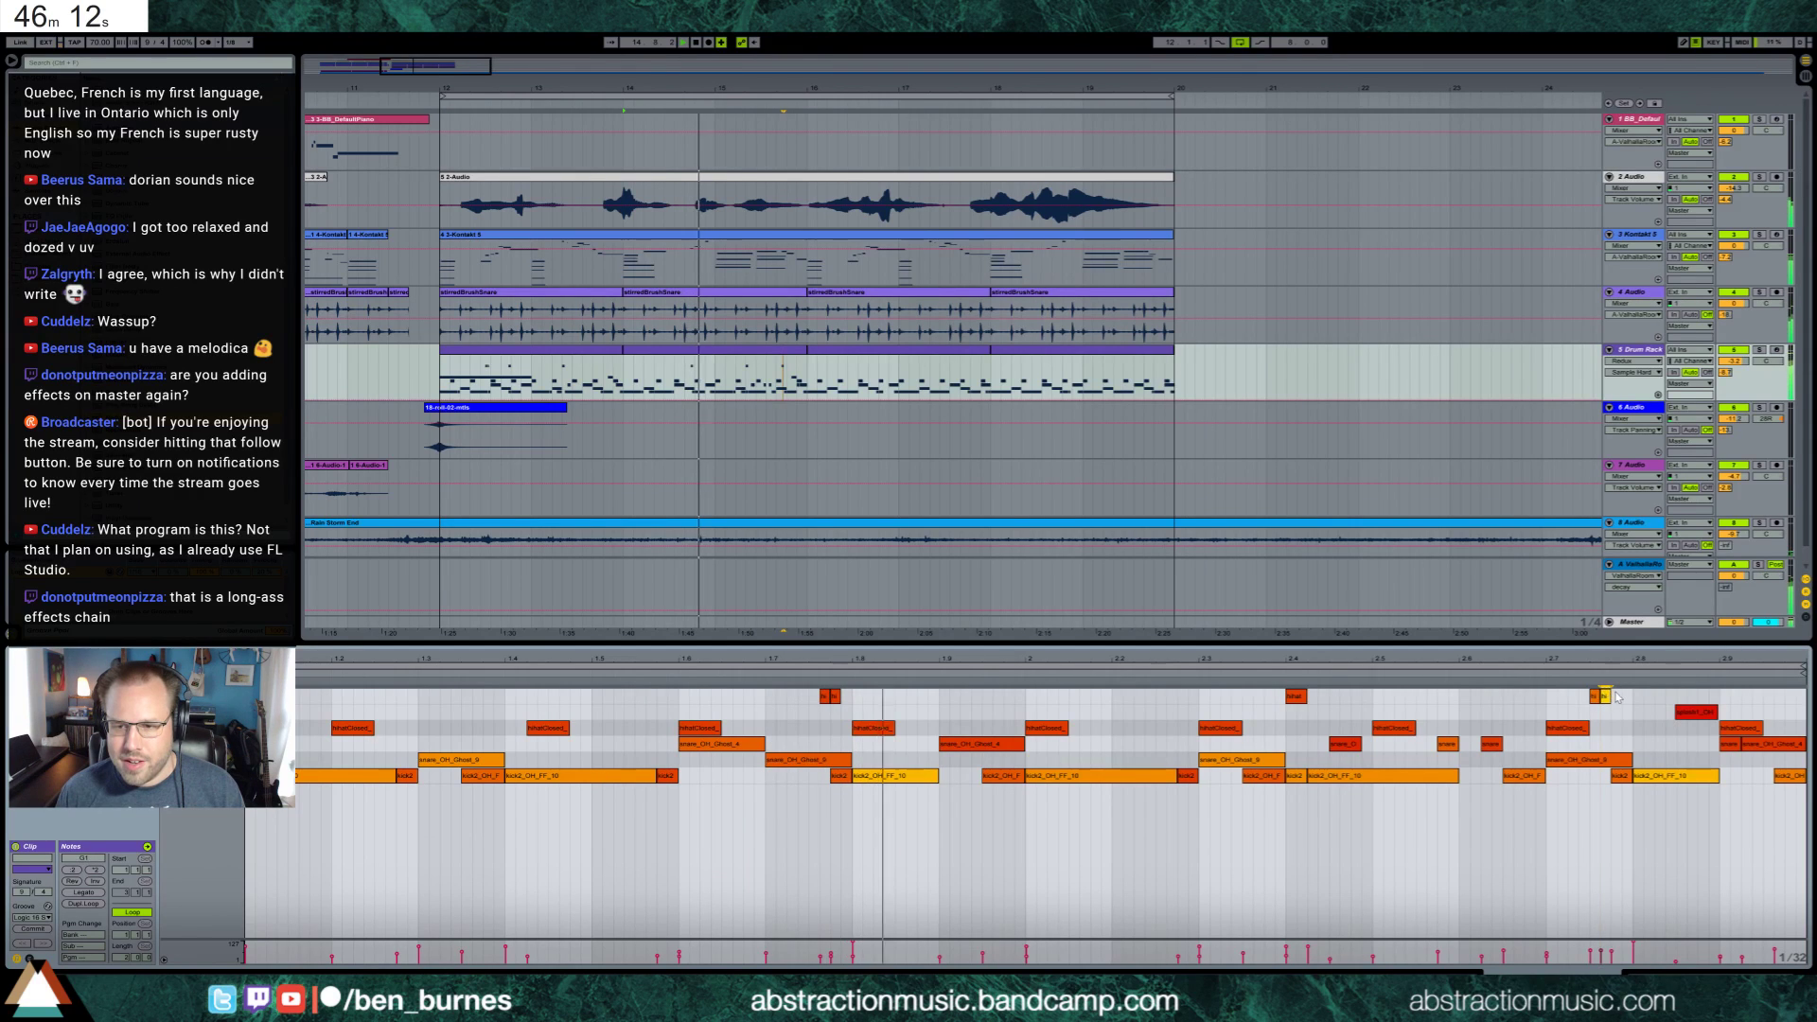
key(ctrl+d)
key(ctrl+d)
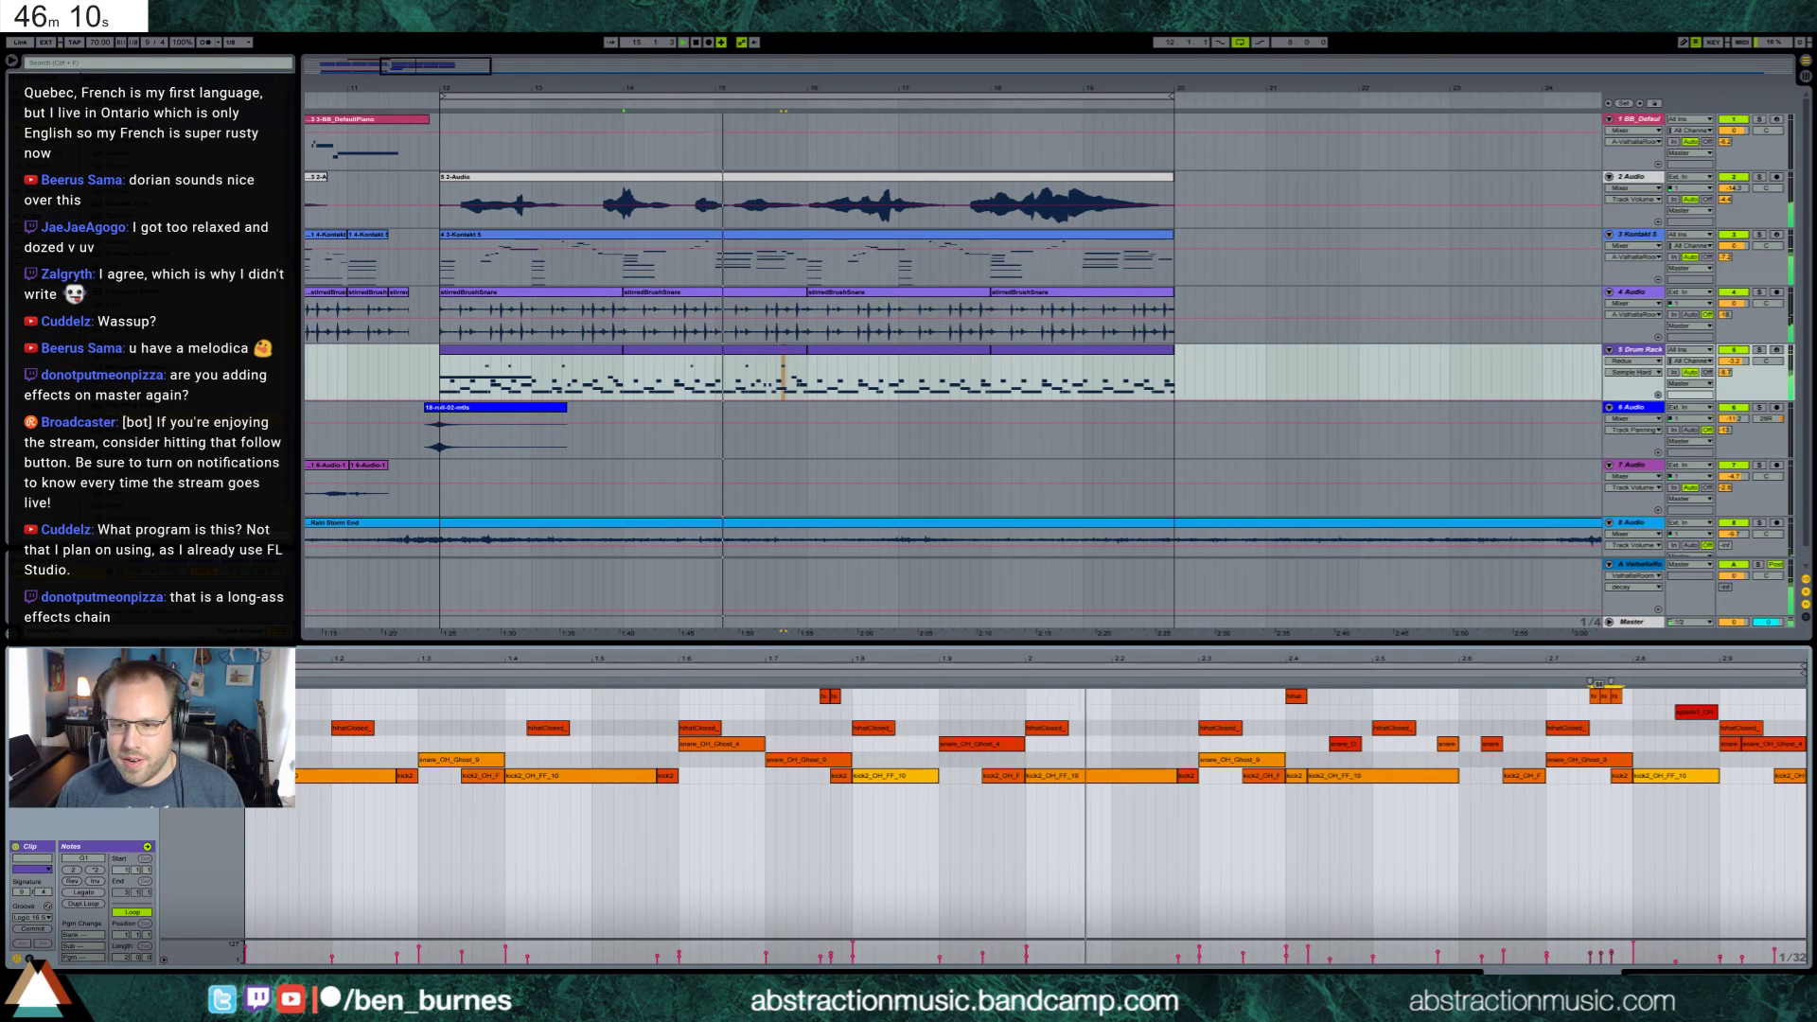
click(1693, 741)
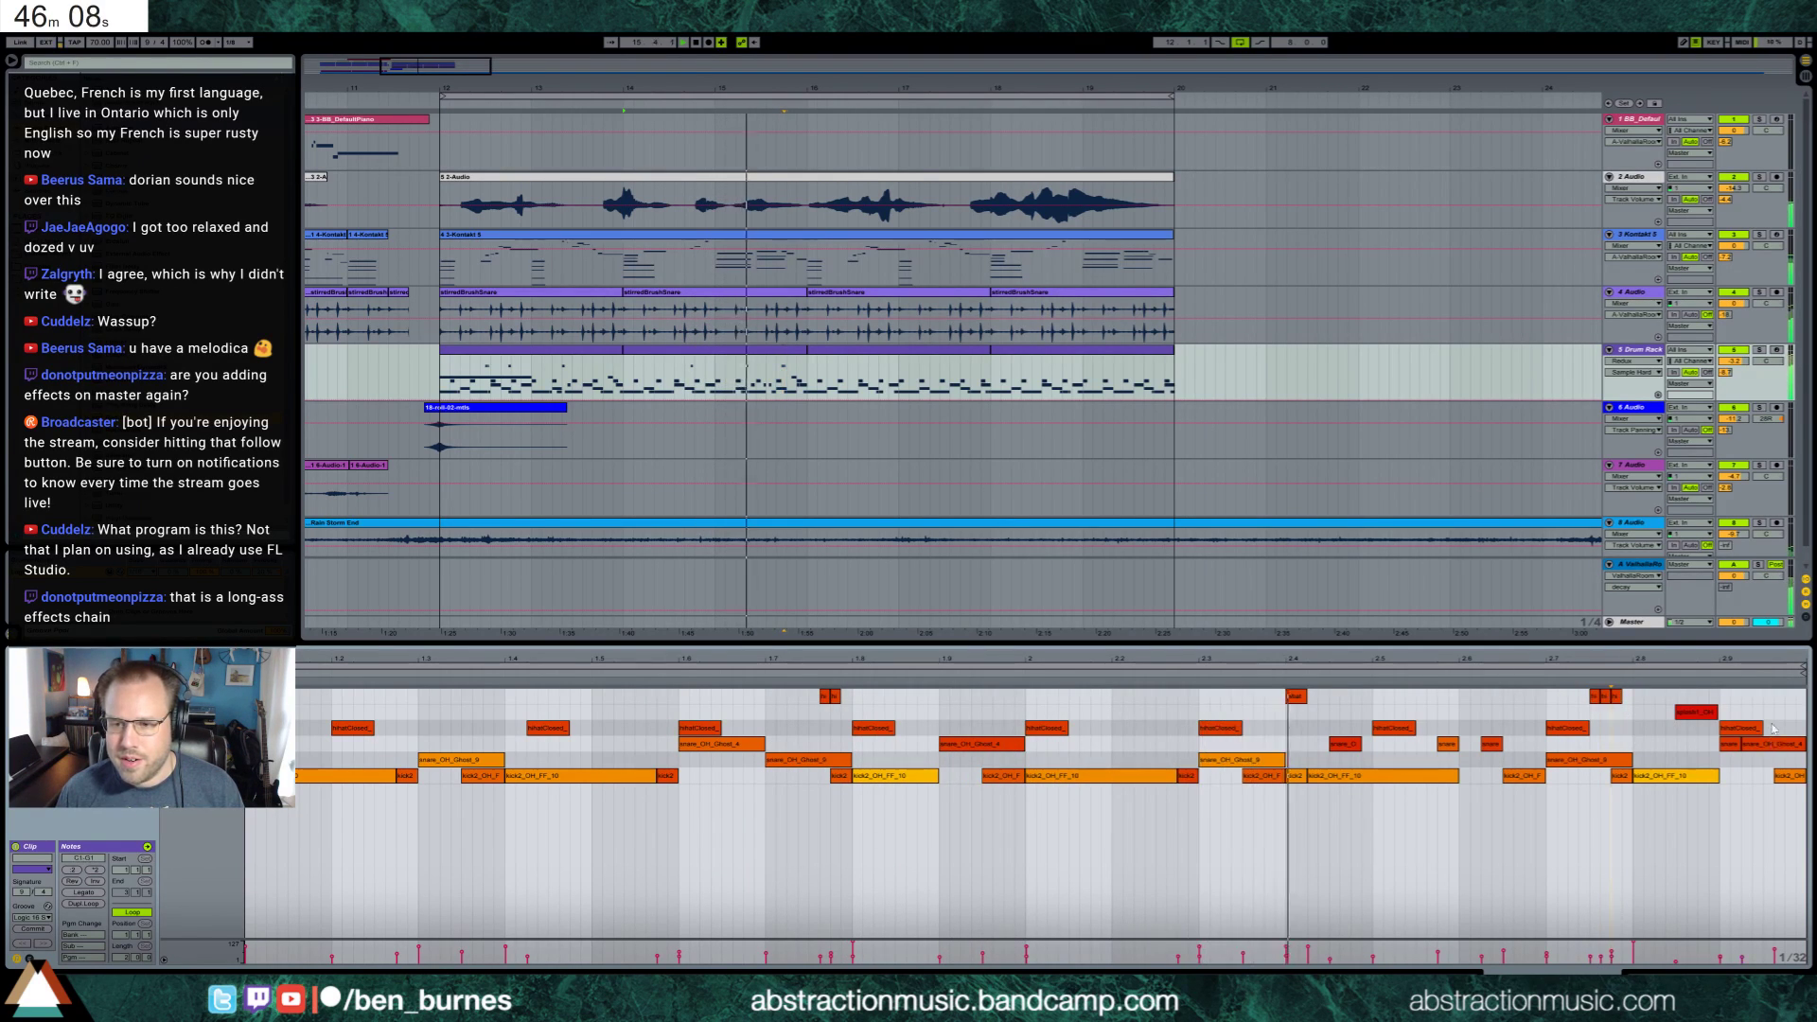
double_click(1771, 696)
click(1773, 695)
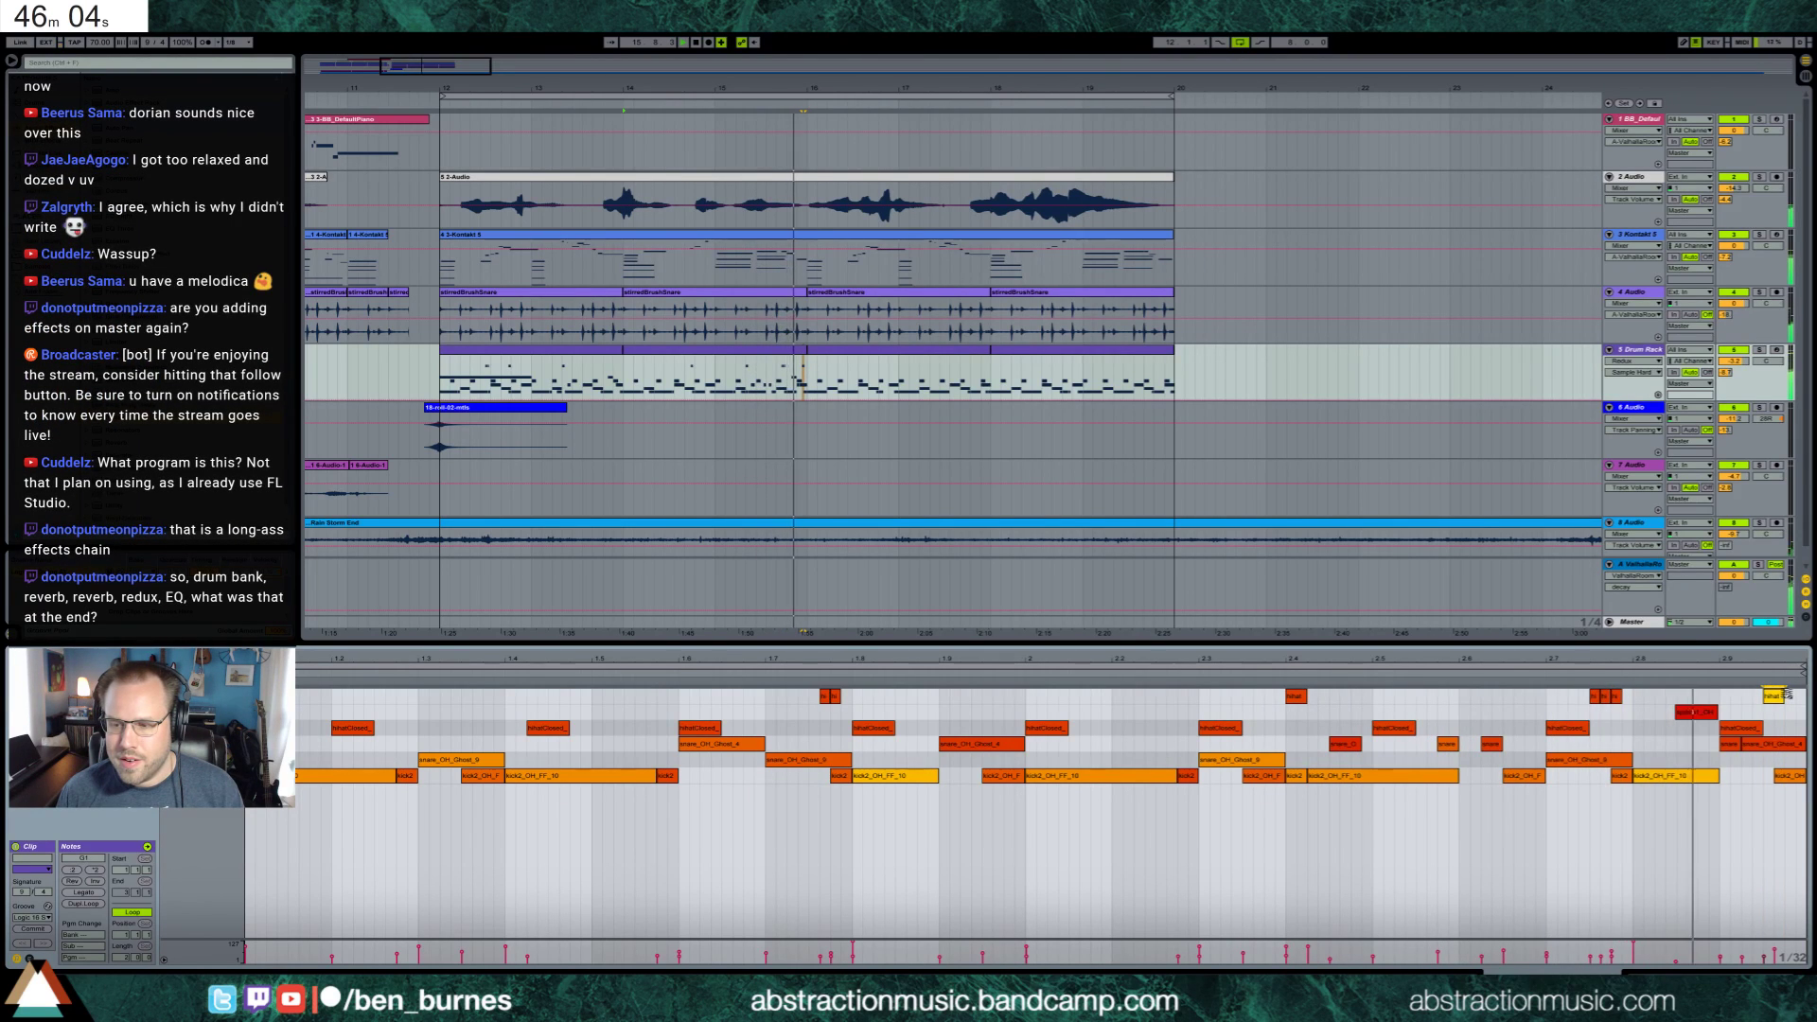
Review the Drum Rack's devices from sampler to Overdrive, viewing the kick chain and folding and unfolding the rack
key(shift+Tab)
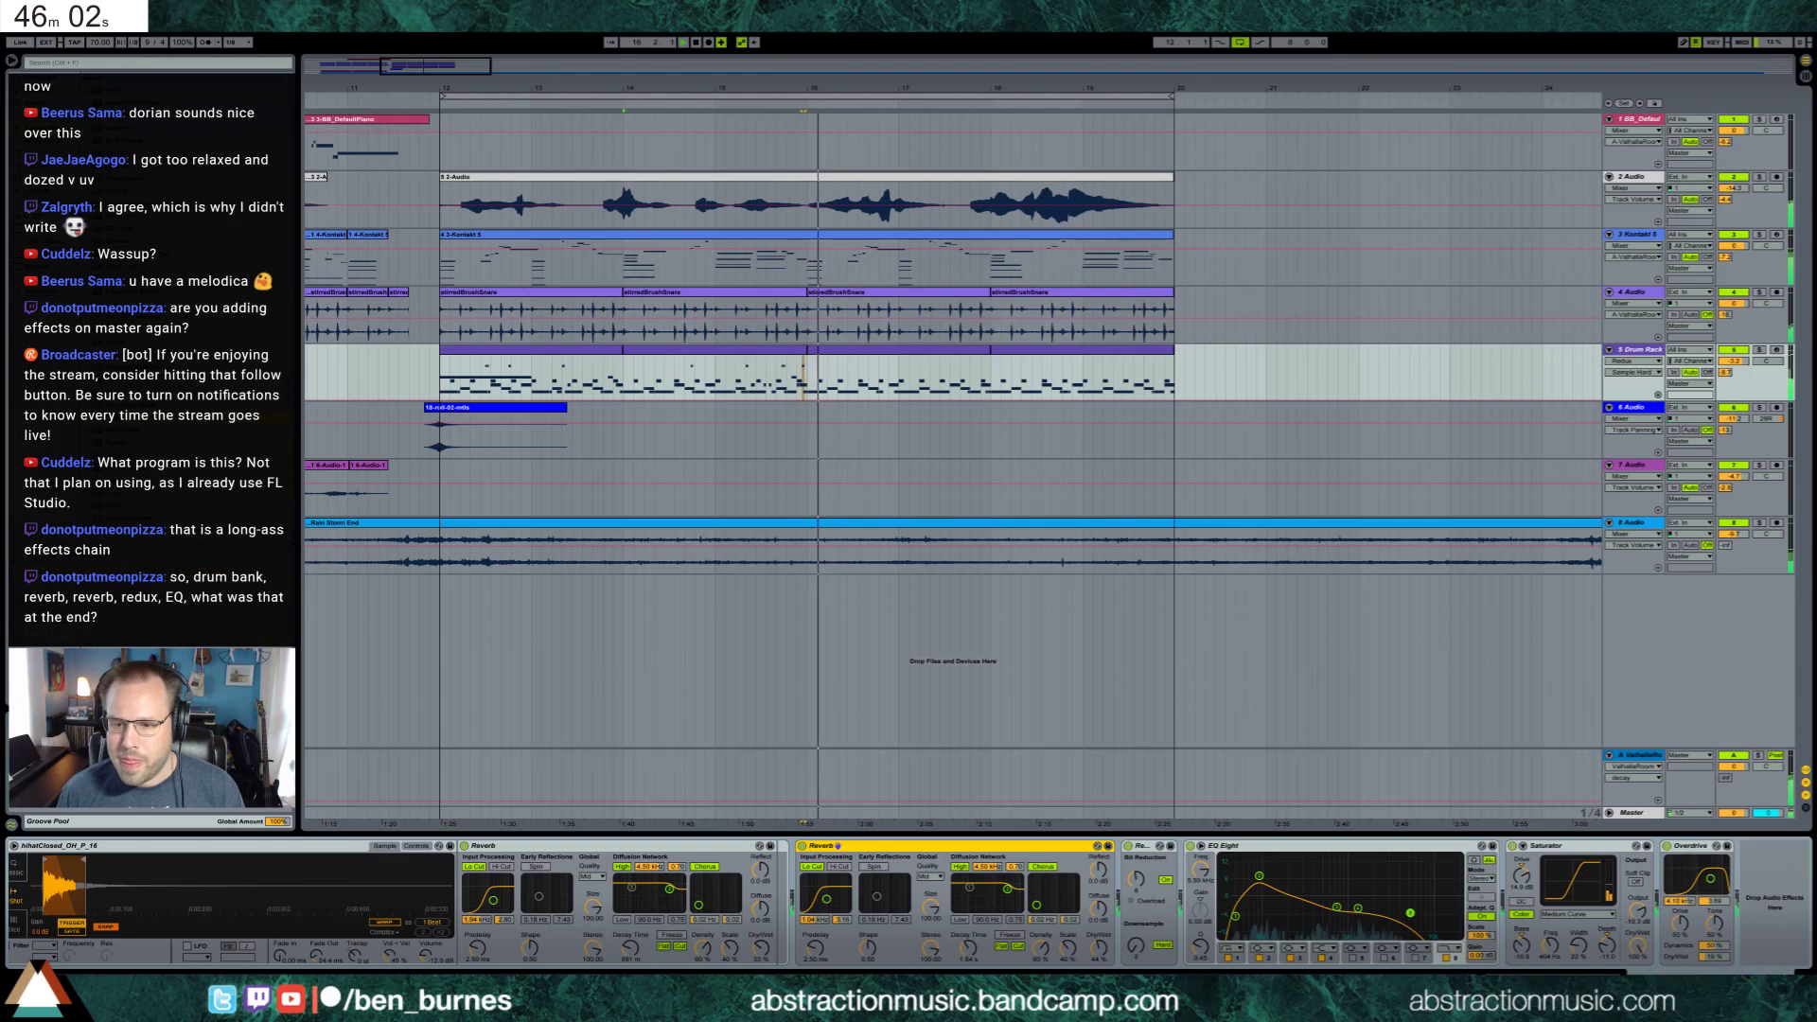
click(620, 871)
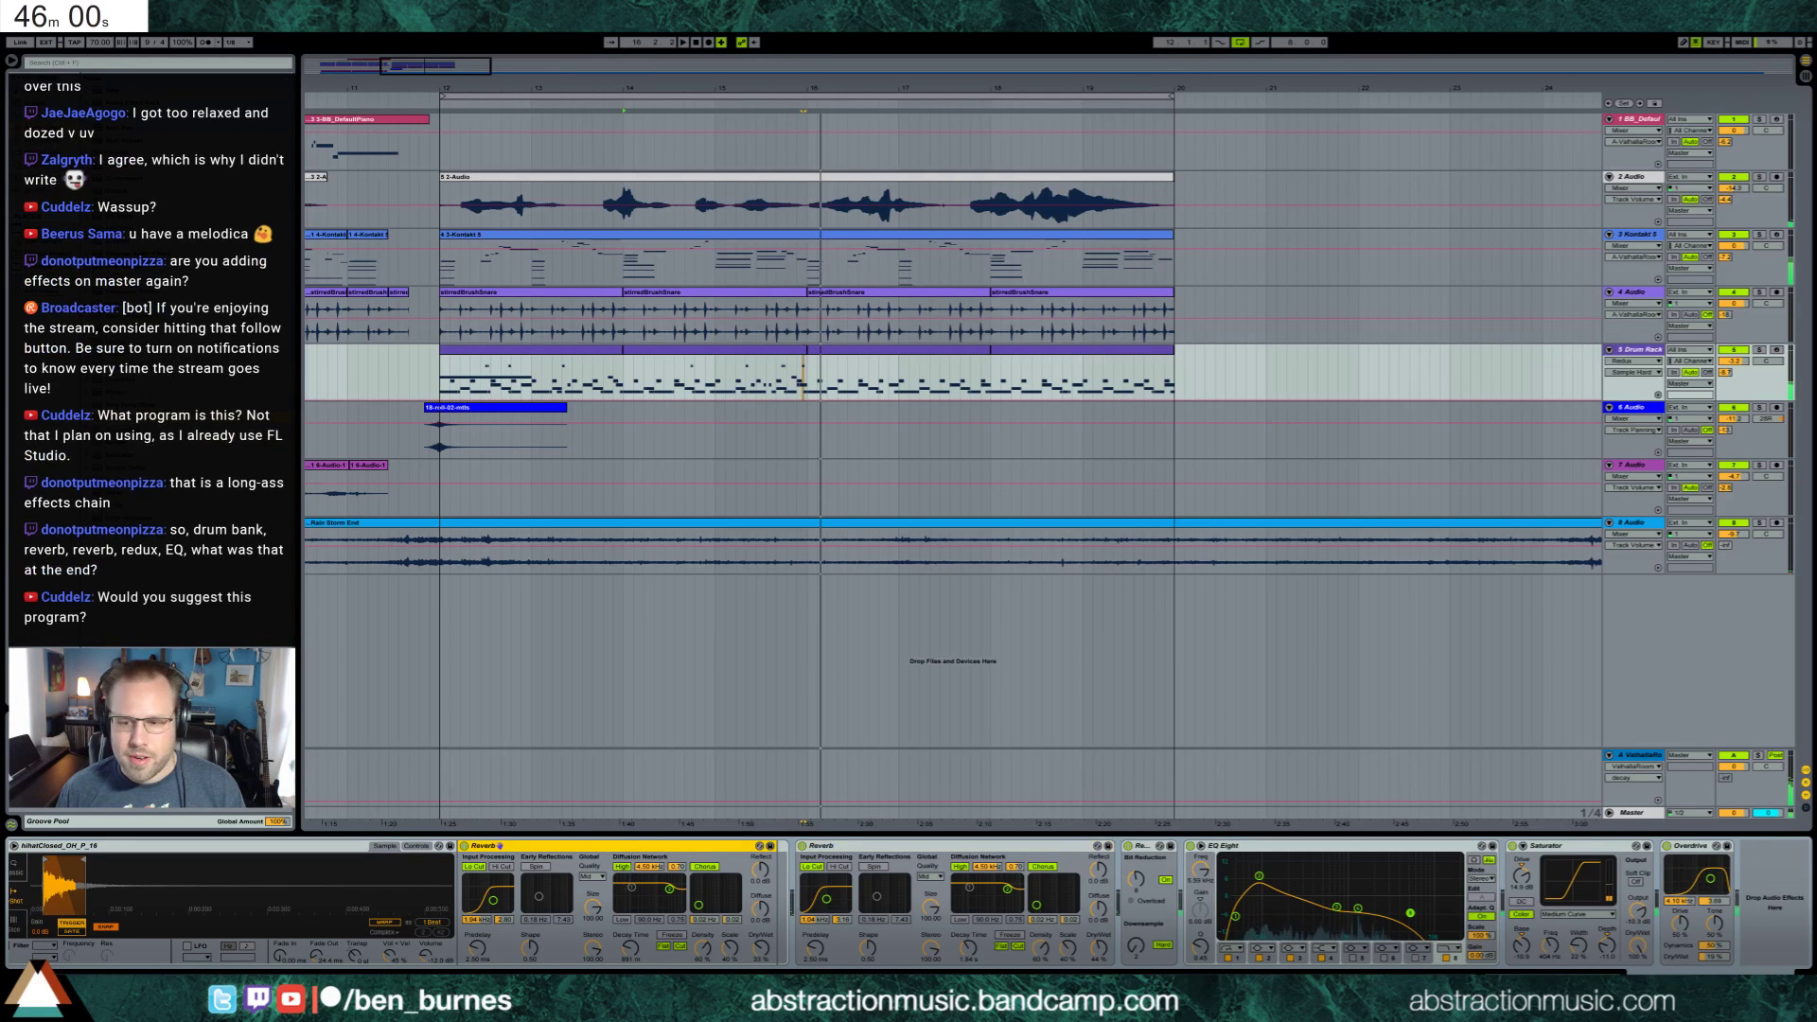
scroll(620, 872, left, 4)
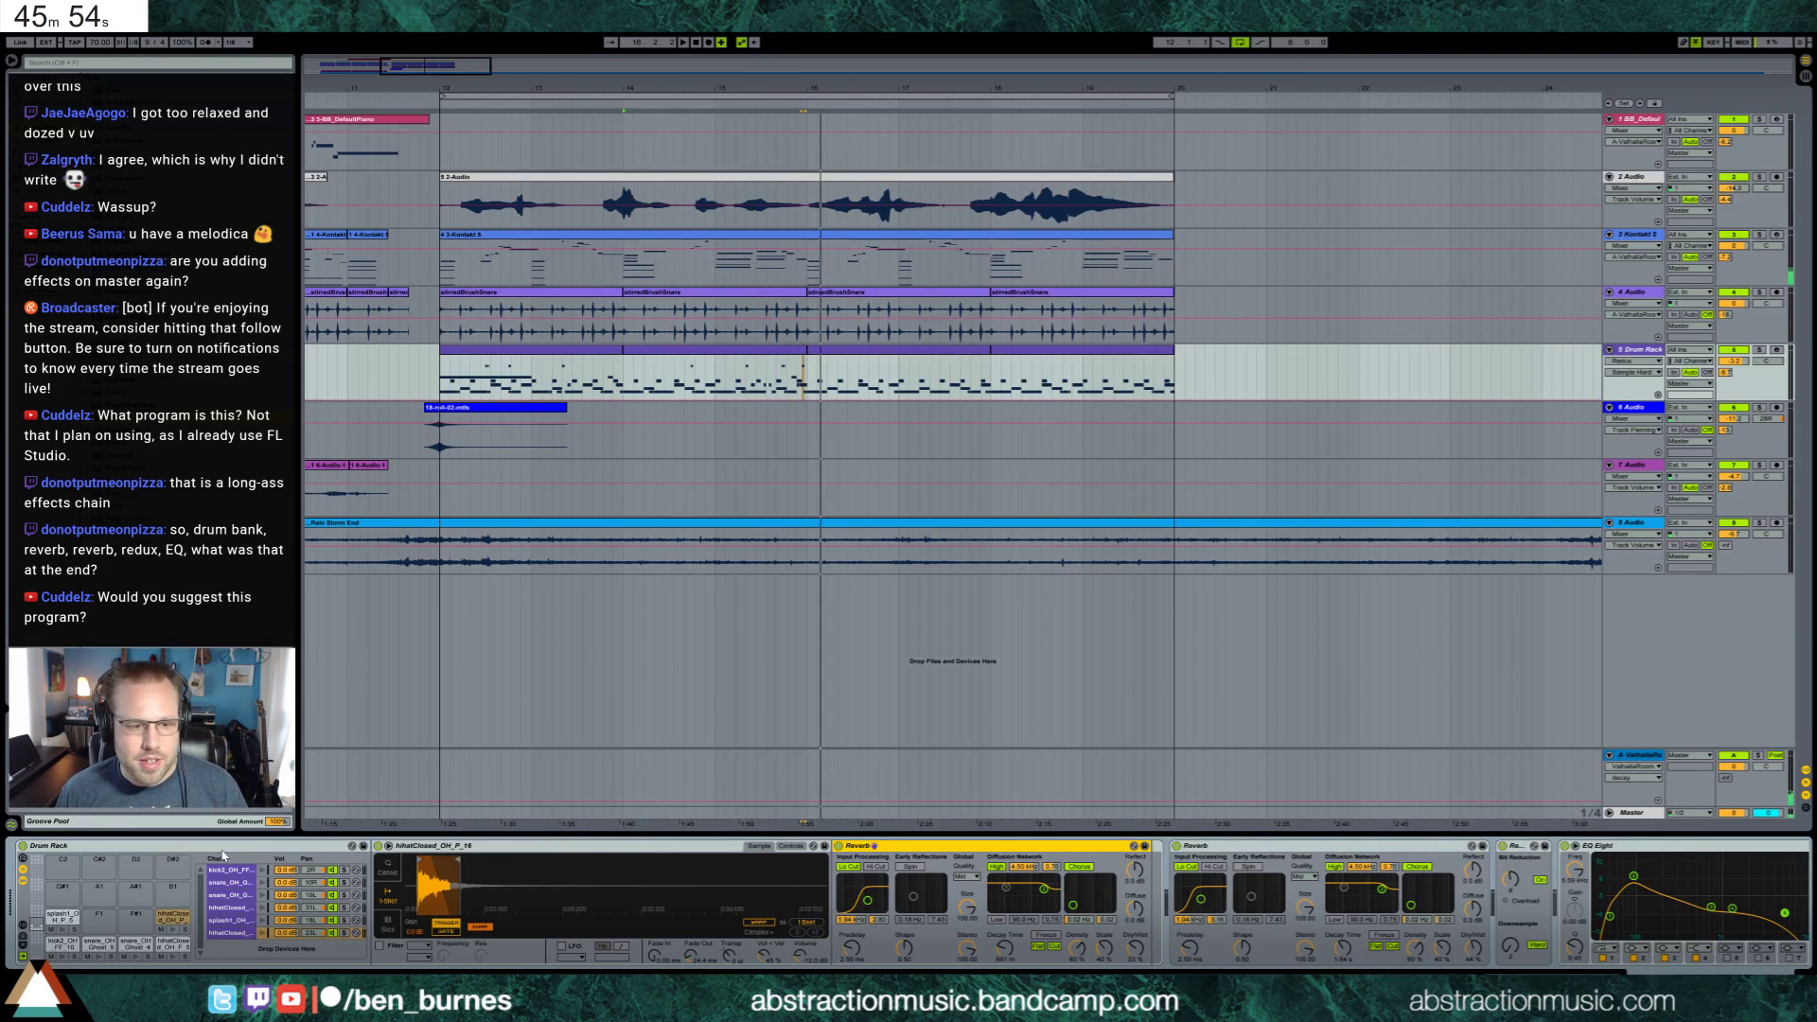
scroll(223, 854, right, 5)
scroll(22, 916, left, 5)
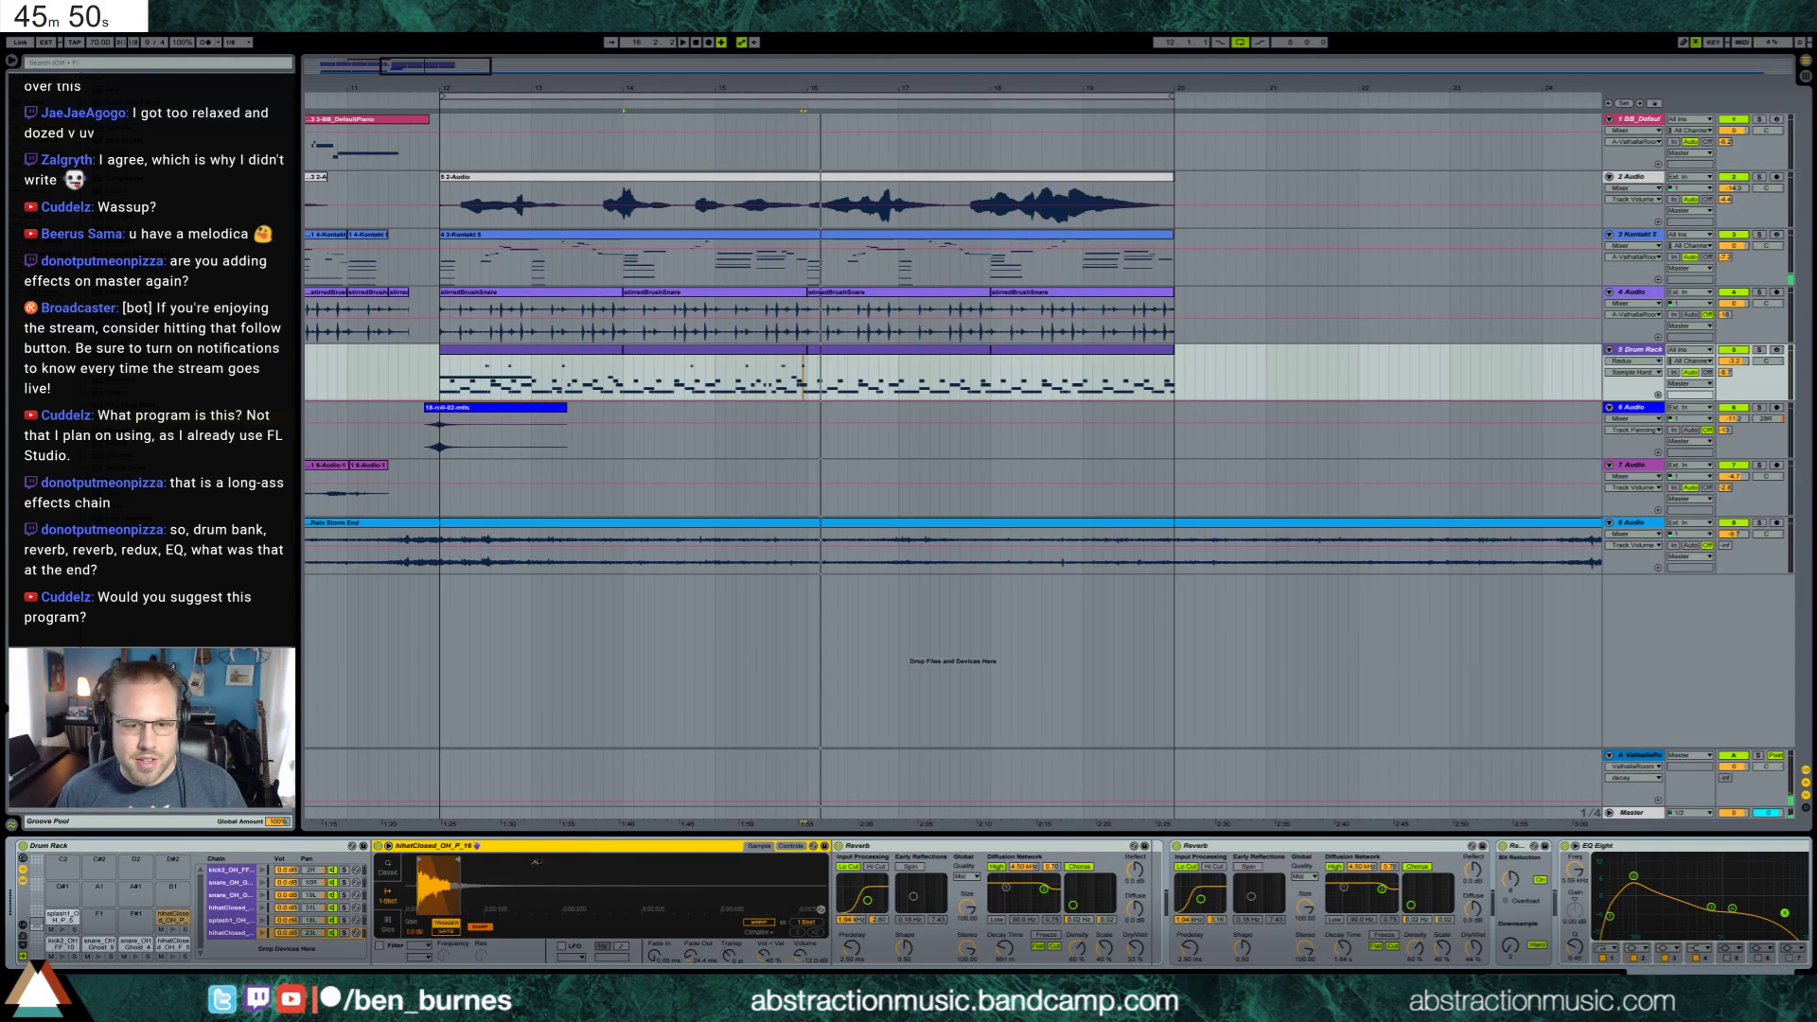
click(233, 894)
click(235, 871)
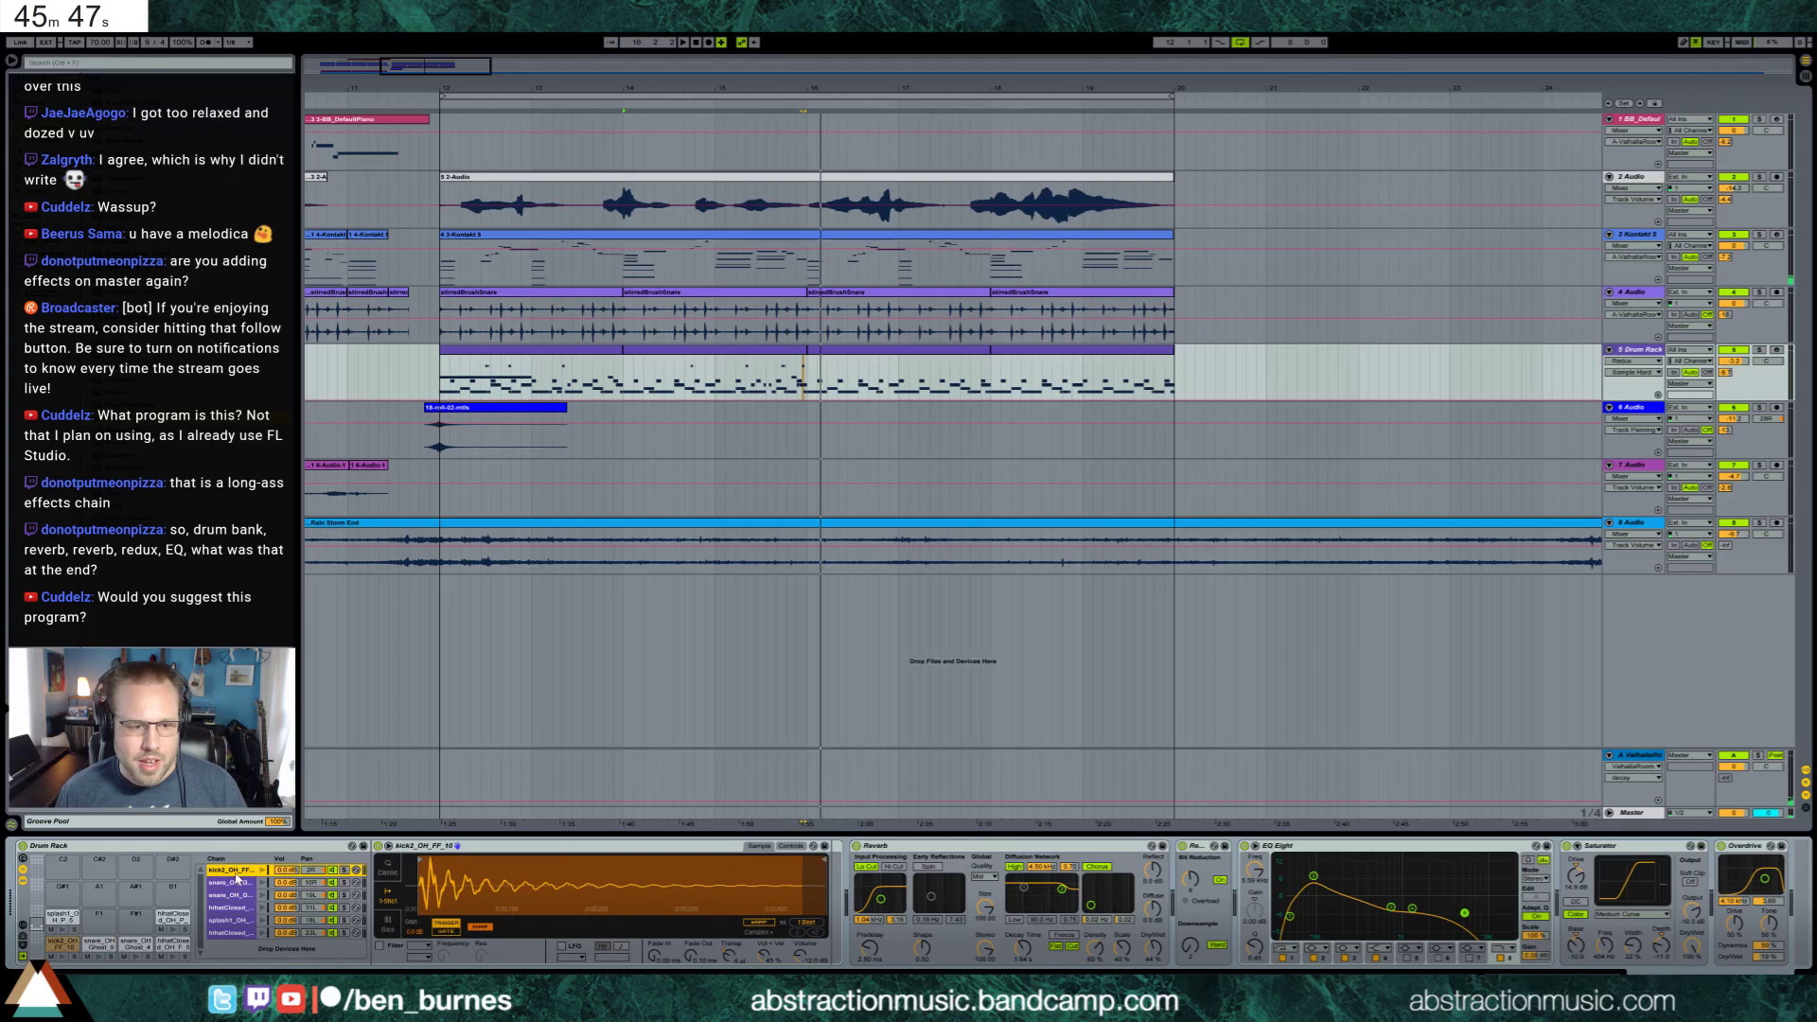
double_click(96, 851)
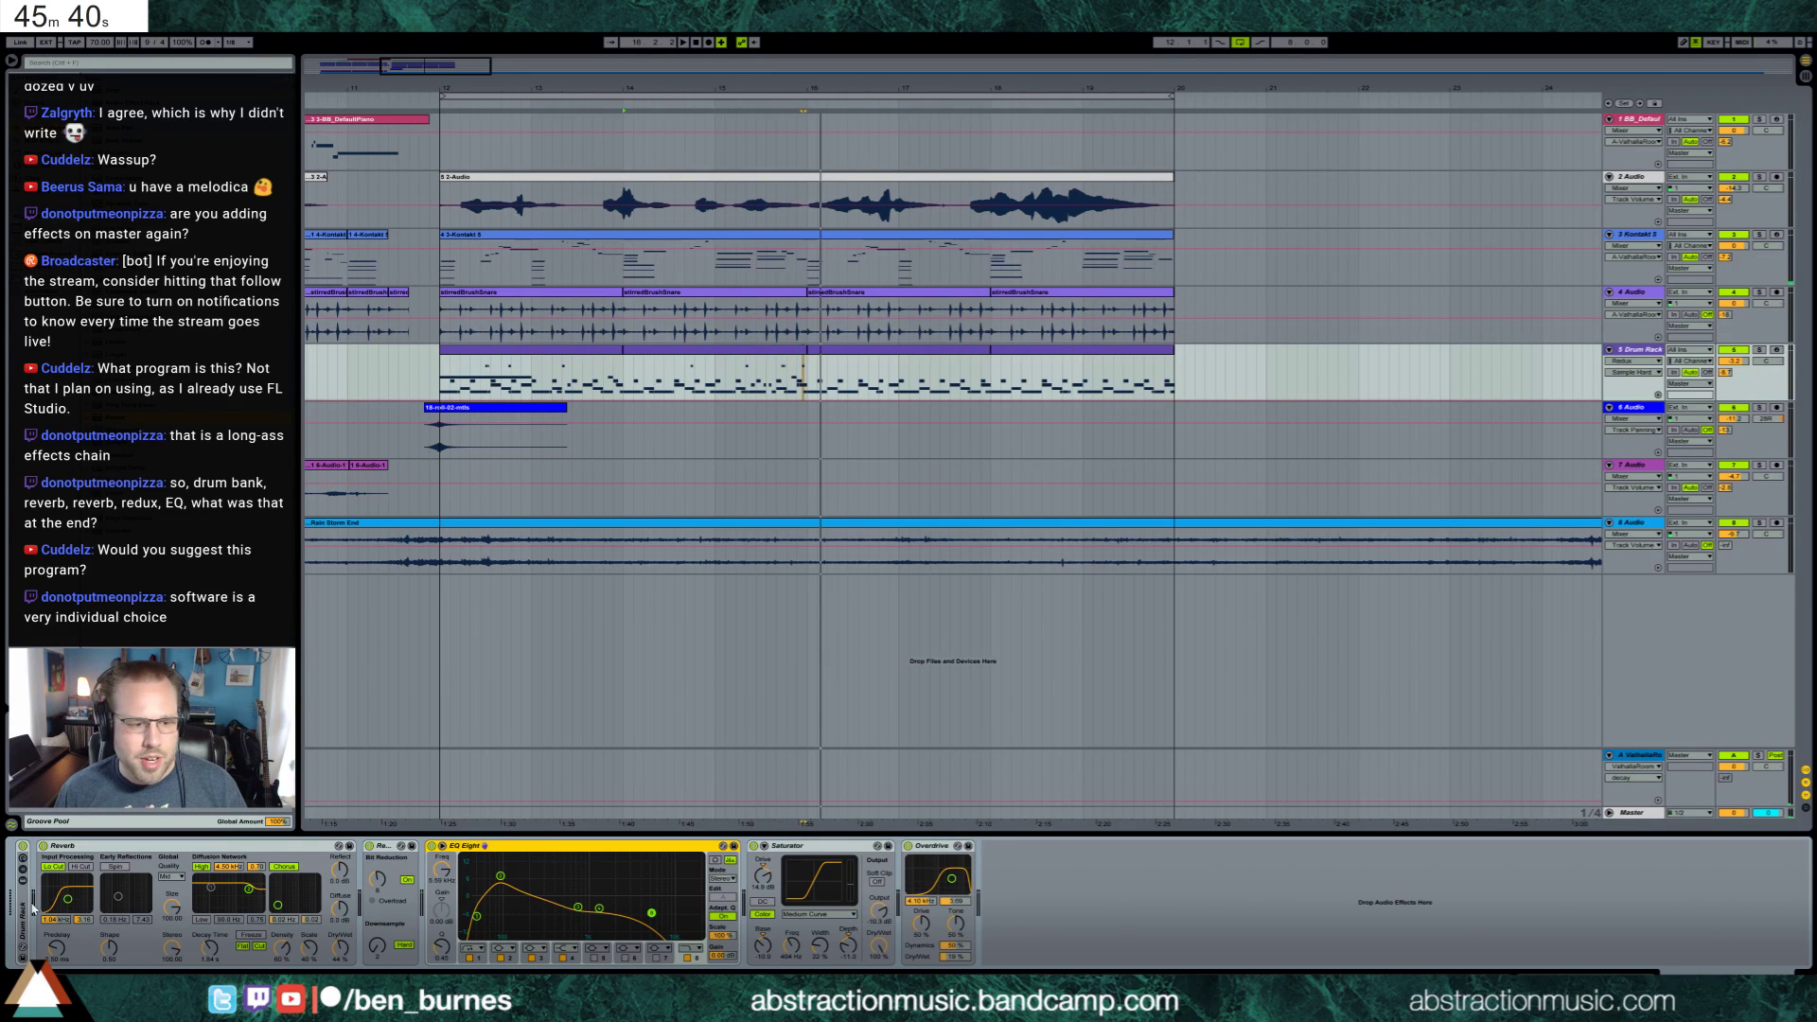
double_click(24, 908)
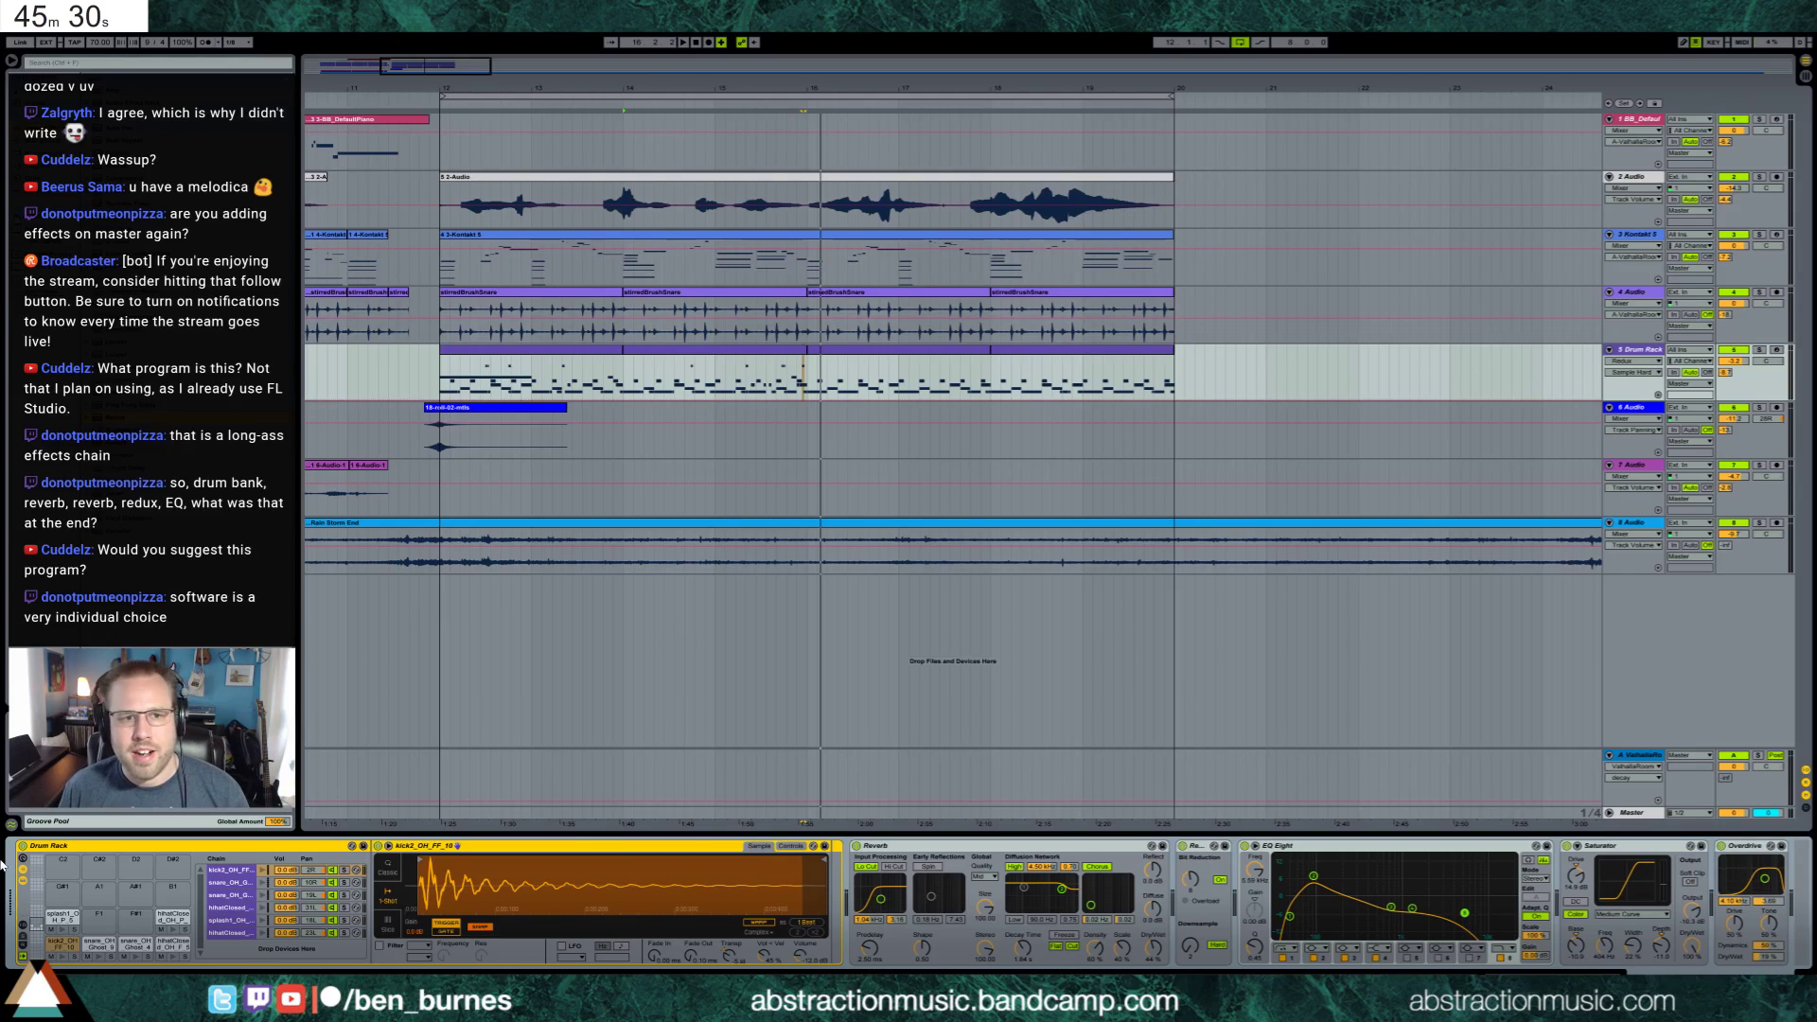
Trim the start of the bar 12 clip on the 2 Audio track and add a fade-in and fade-out at its ends
click(445, 177)
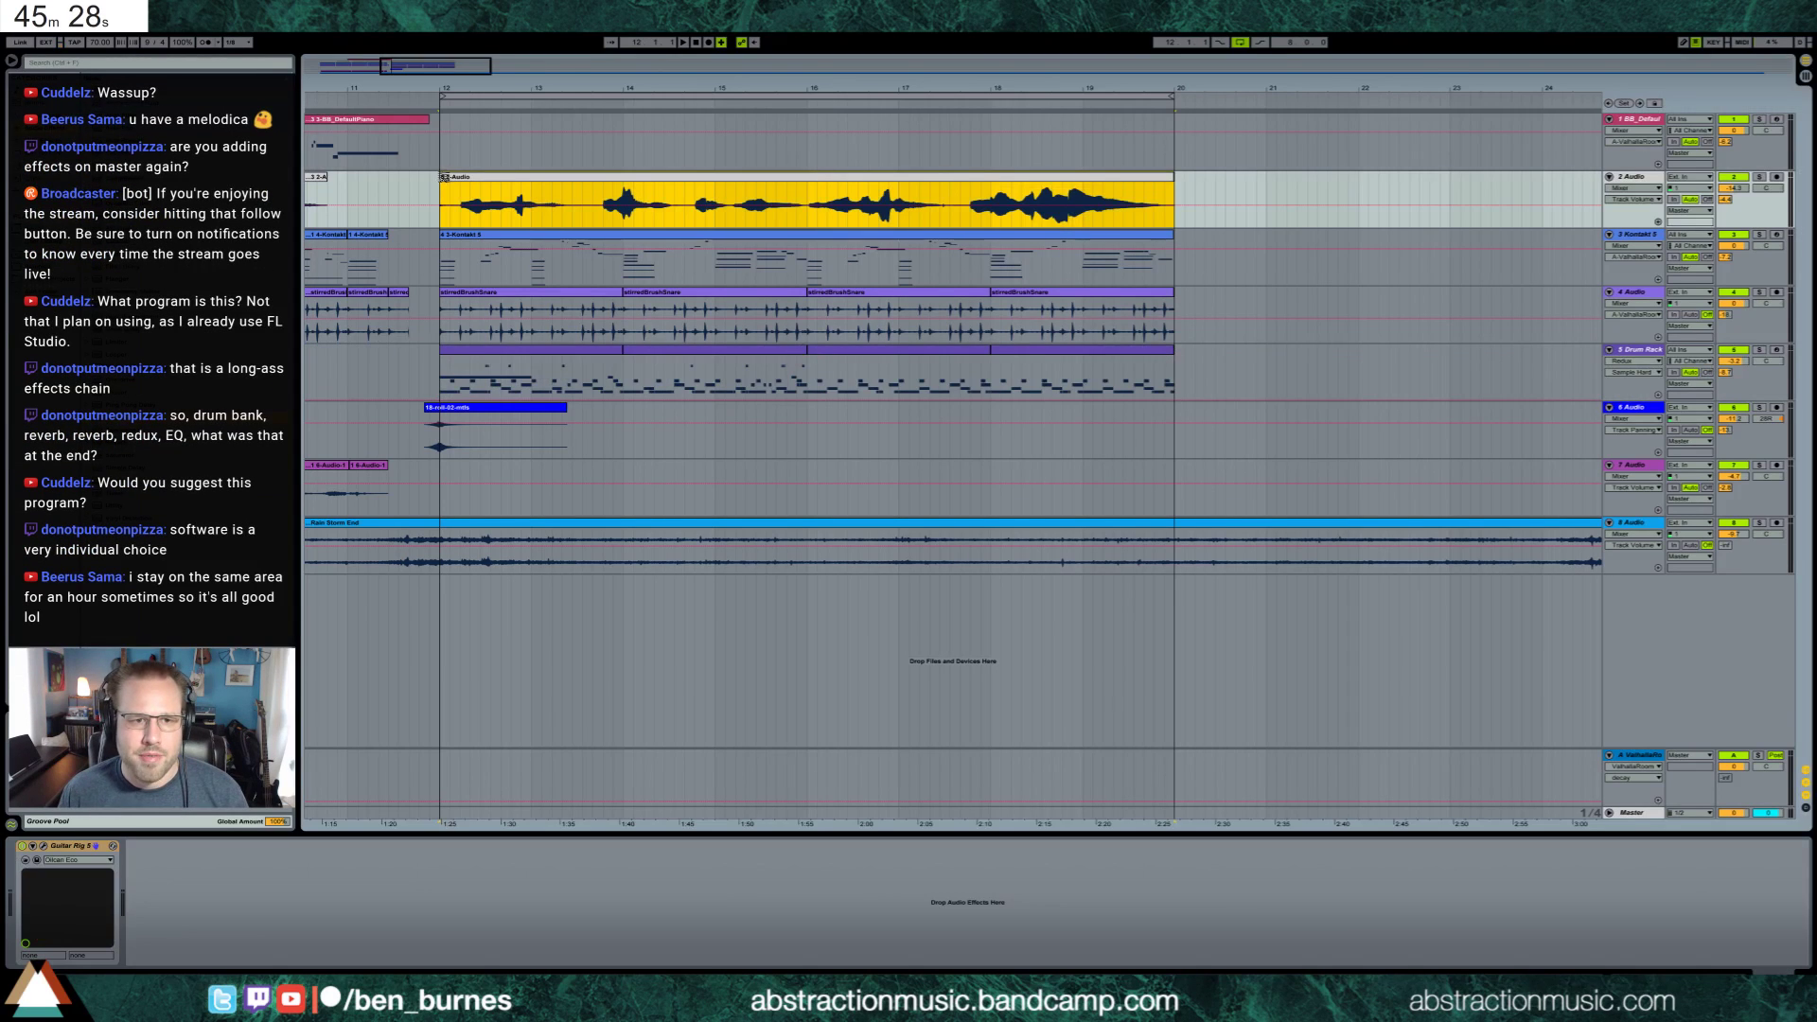
click(450, 183)
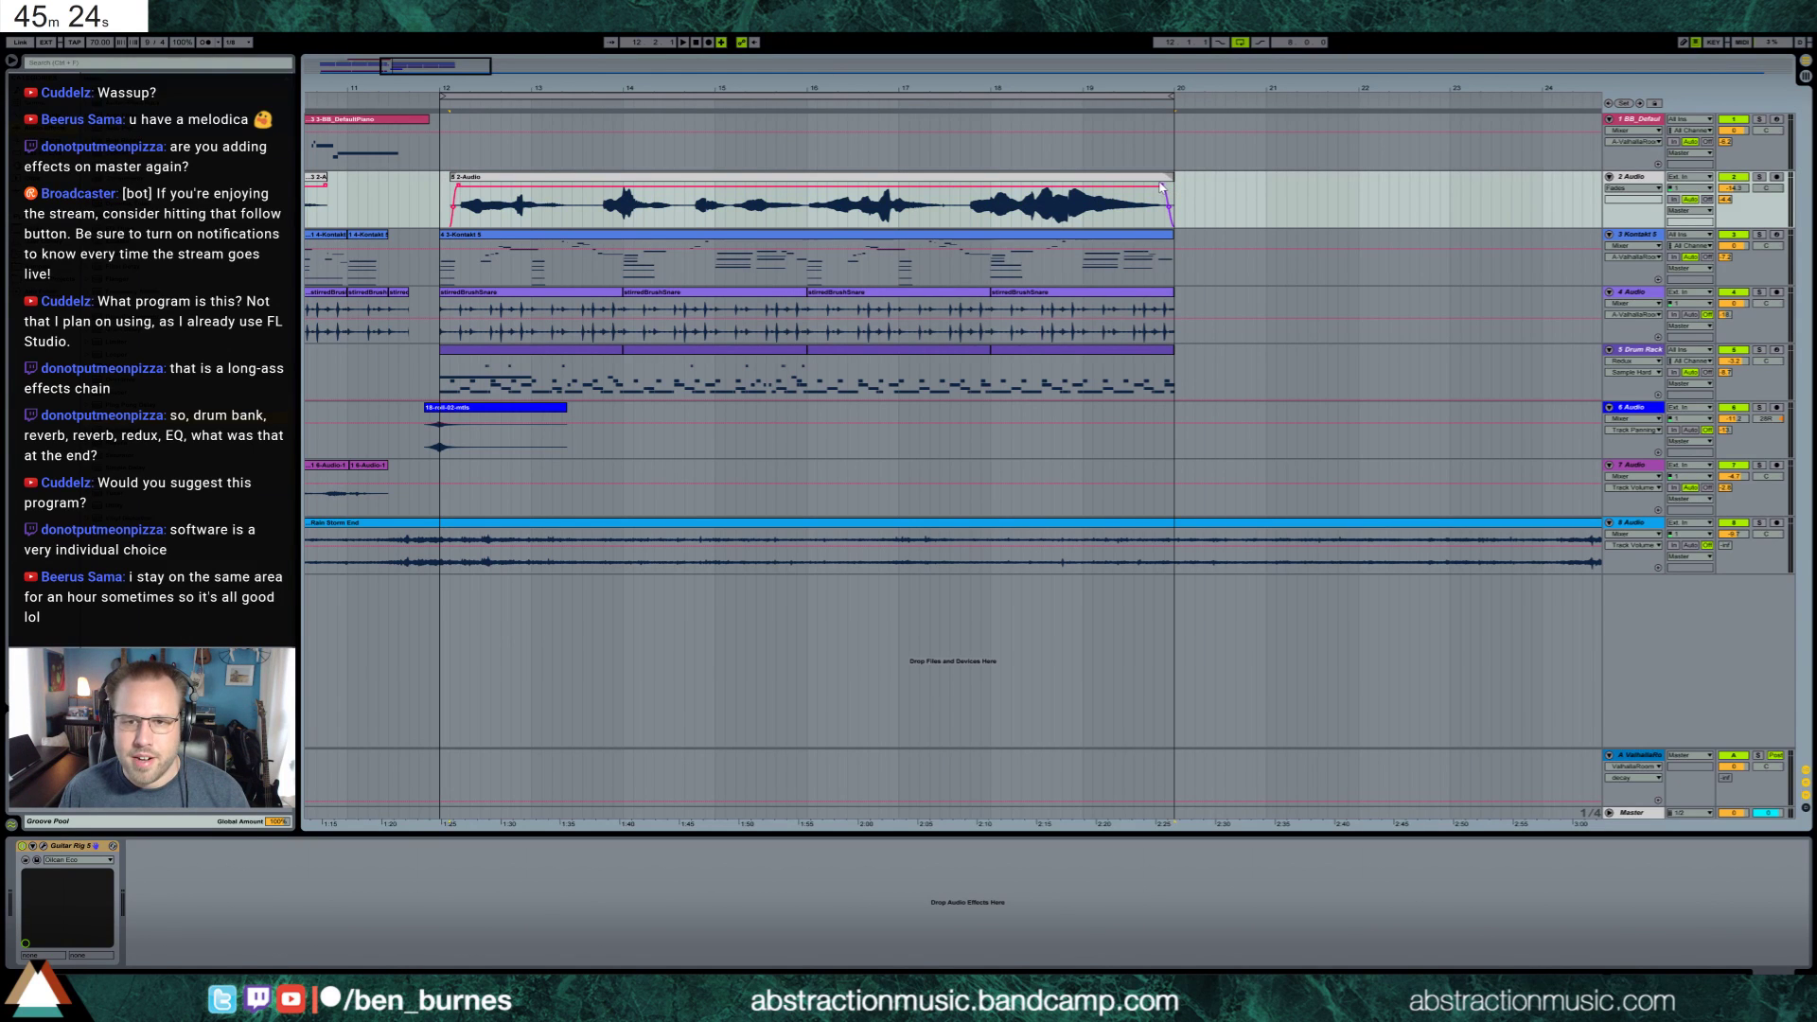
drag(384, 64, 452, 82)
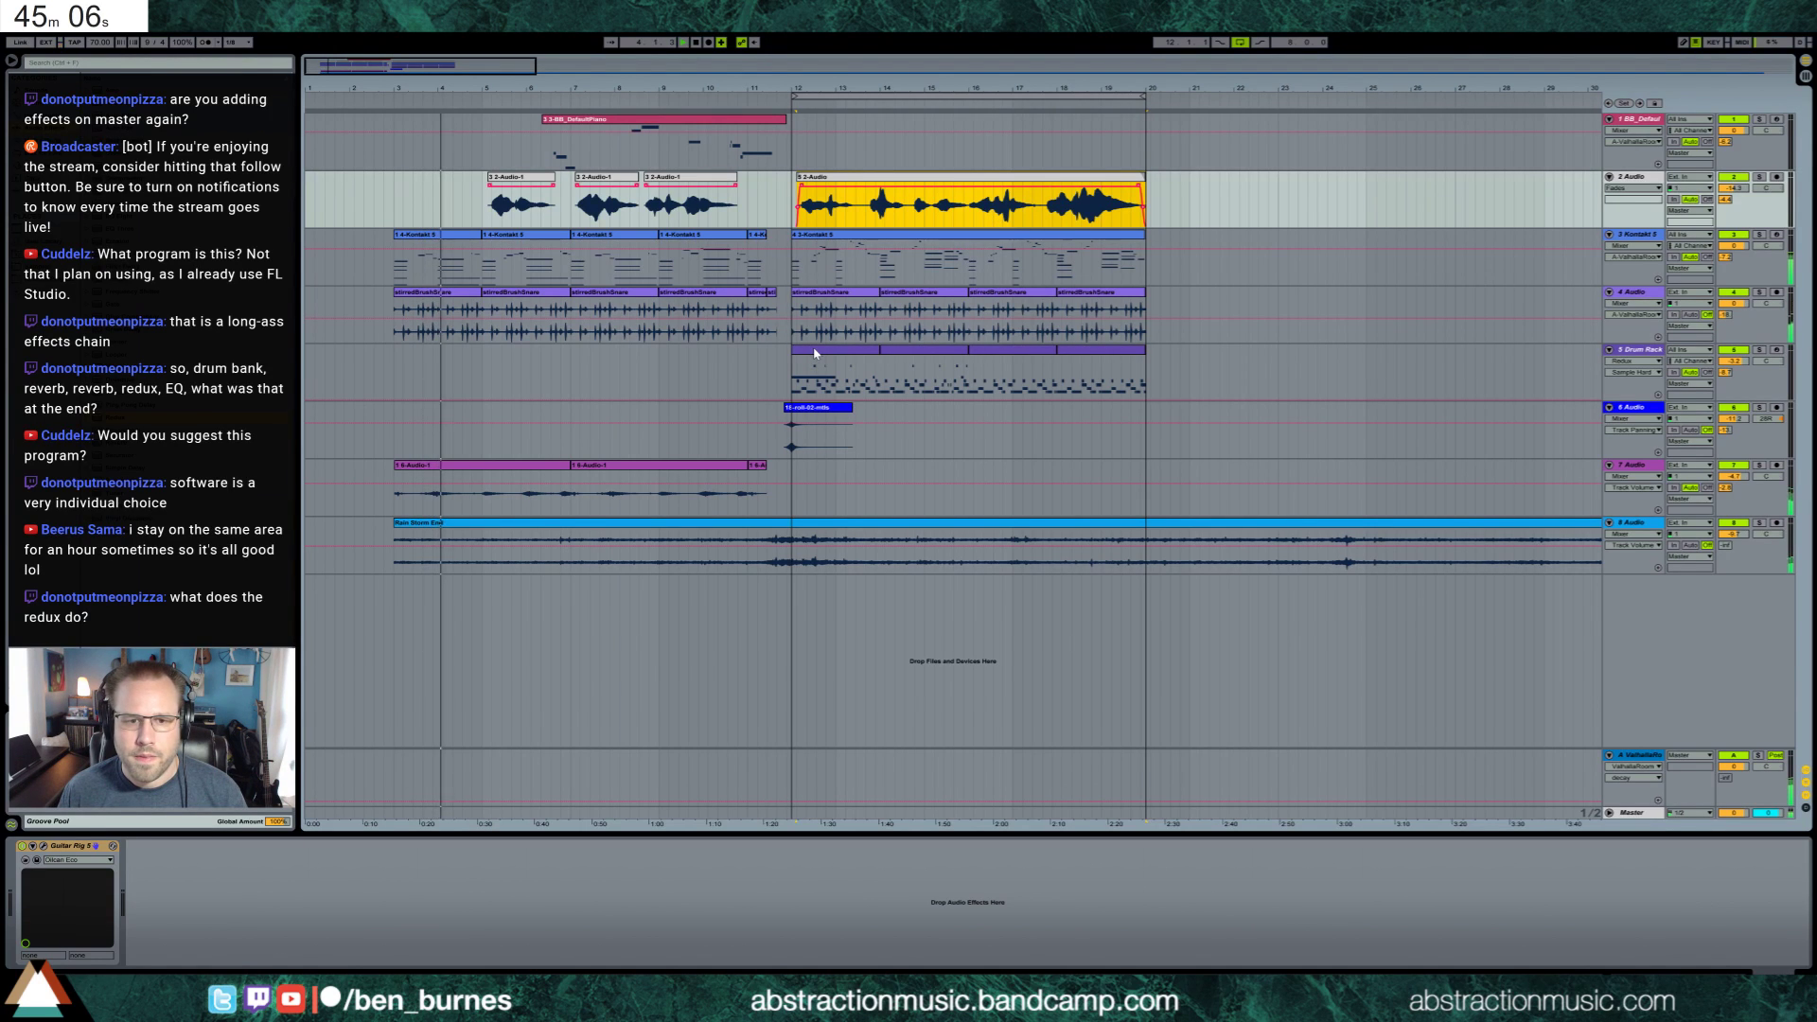
Copy the two full-length clips in bars 3 to 11 of the 7 Audio track and paste them at bar 12
click(796, 475)
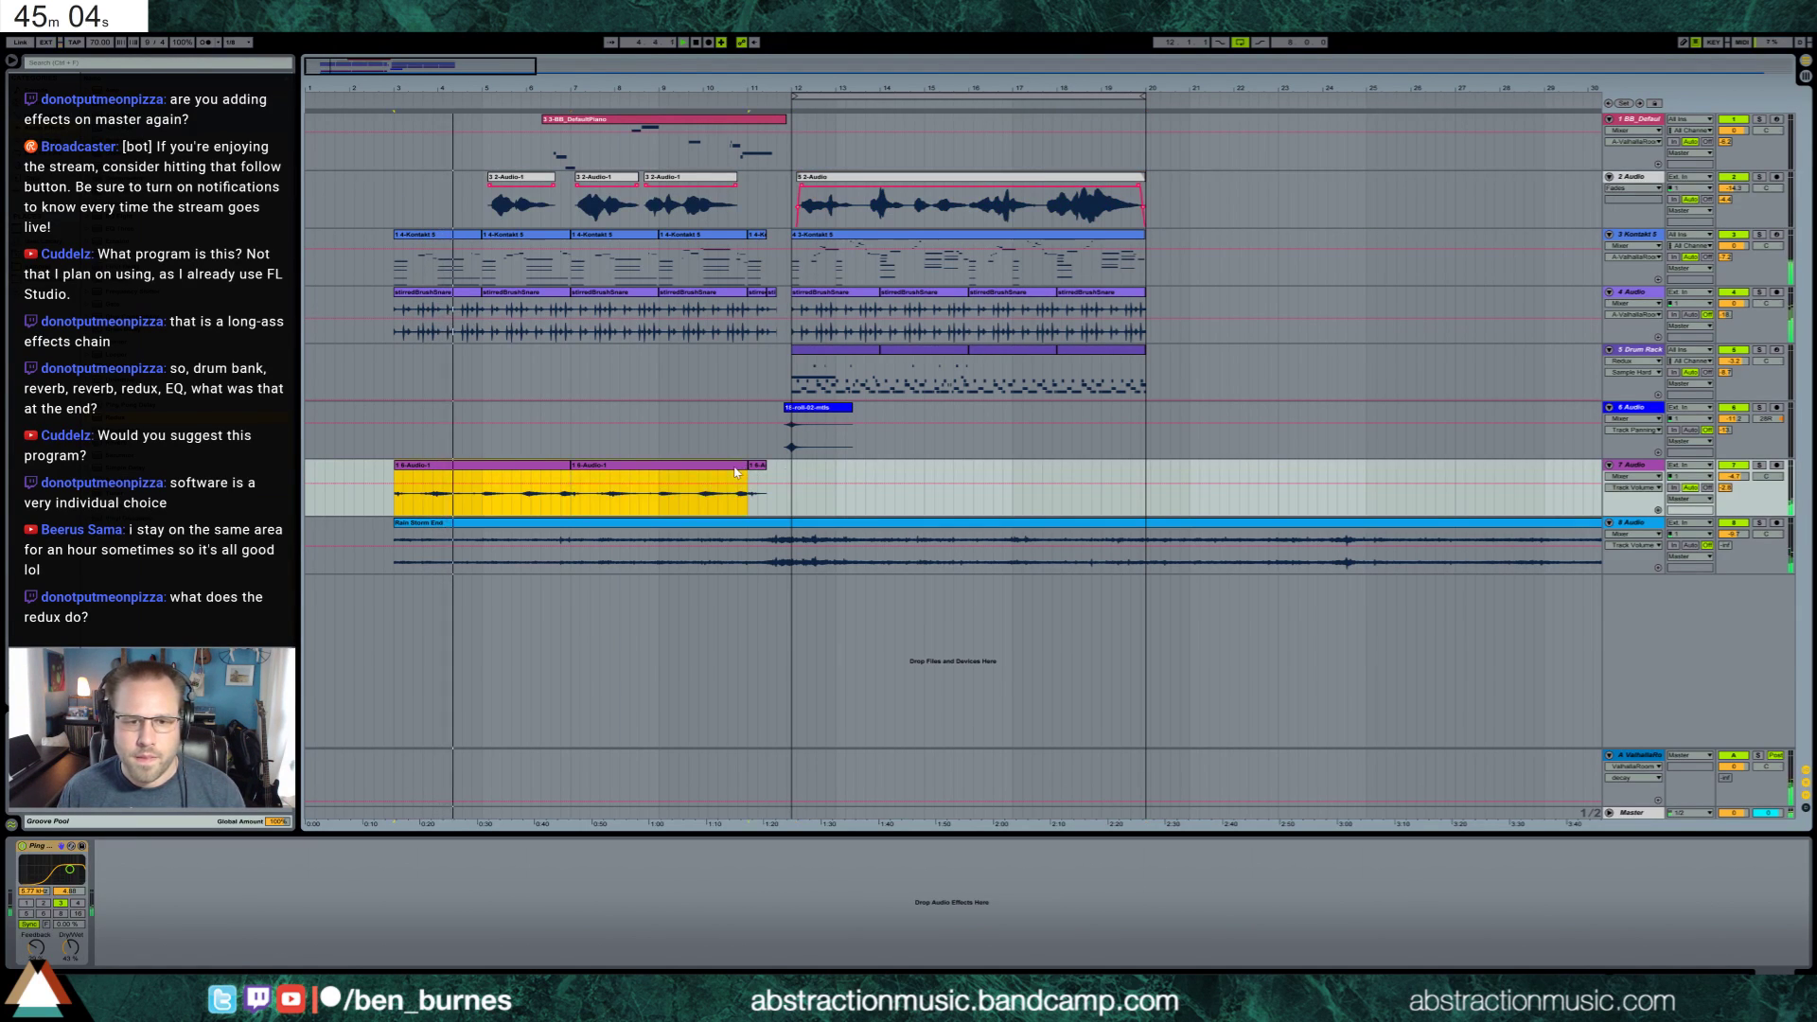
click(793, 475)
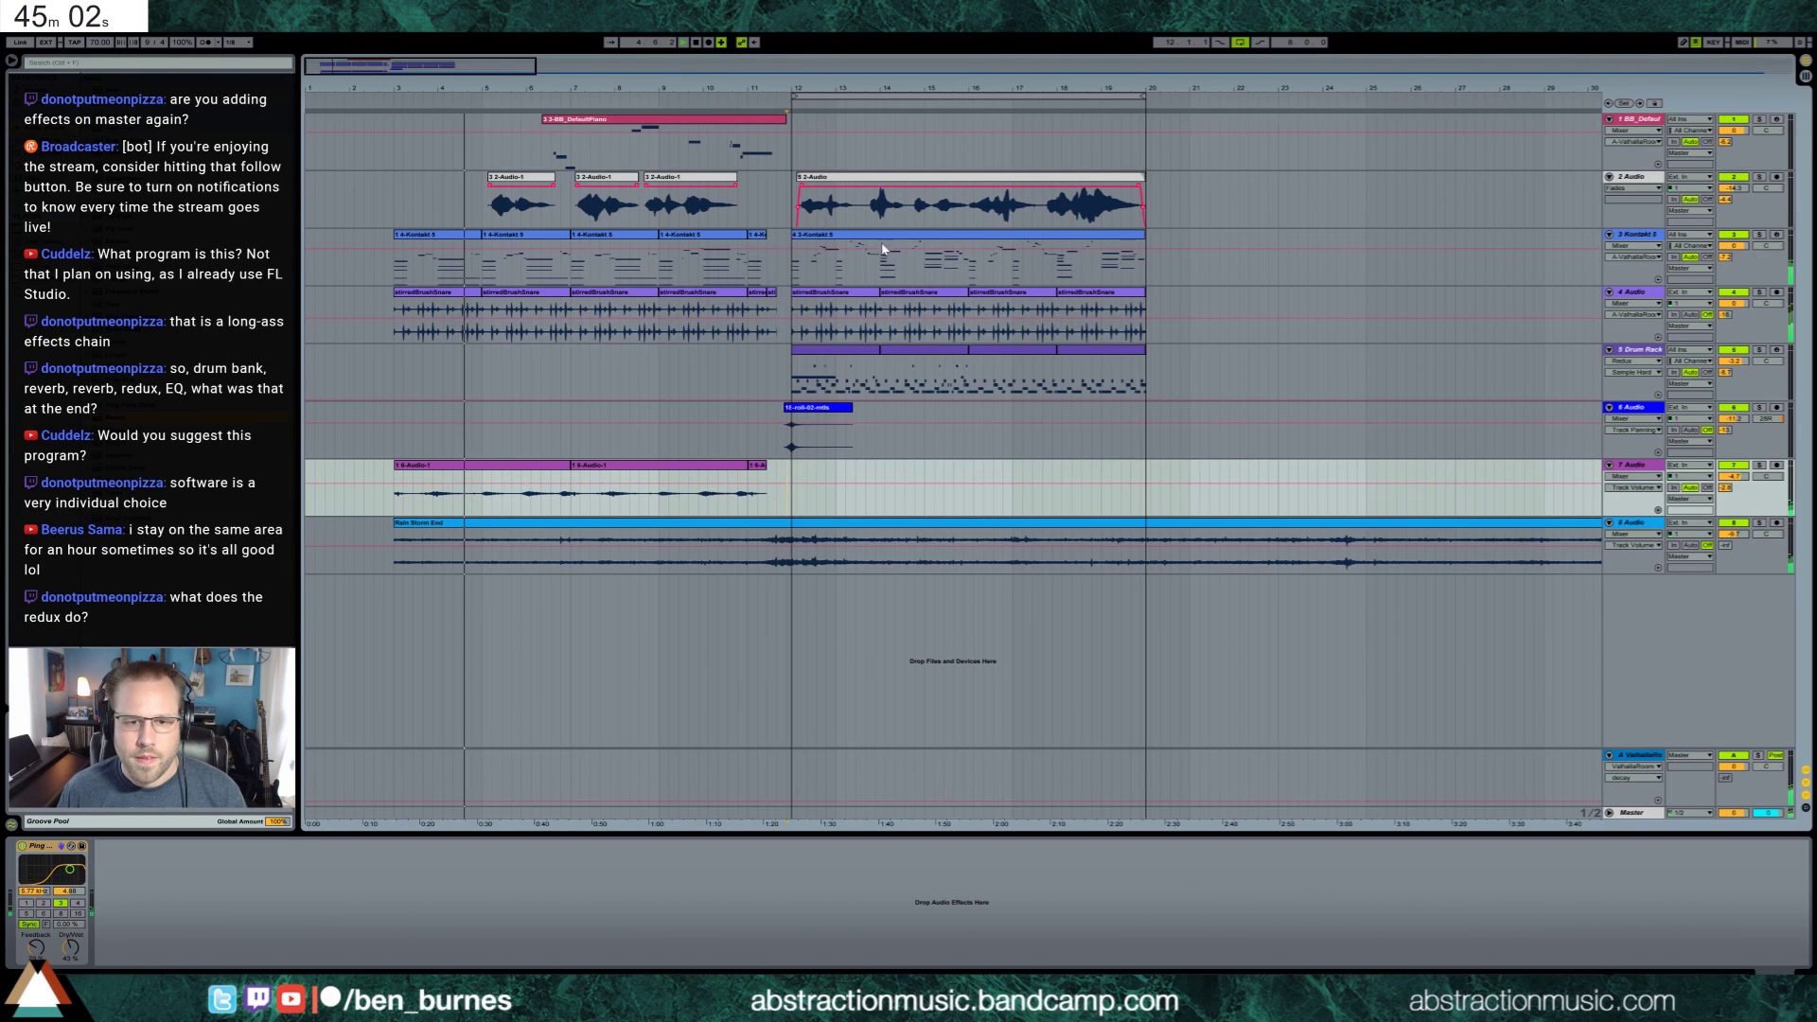
key(plus)
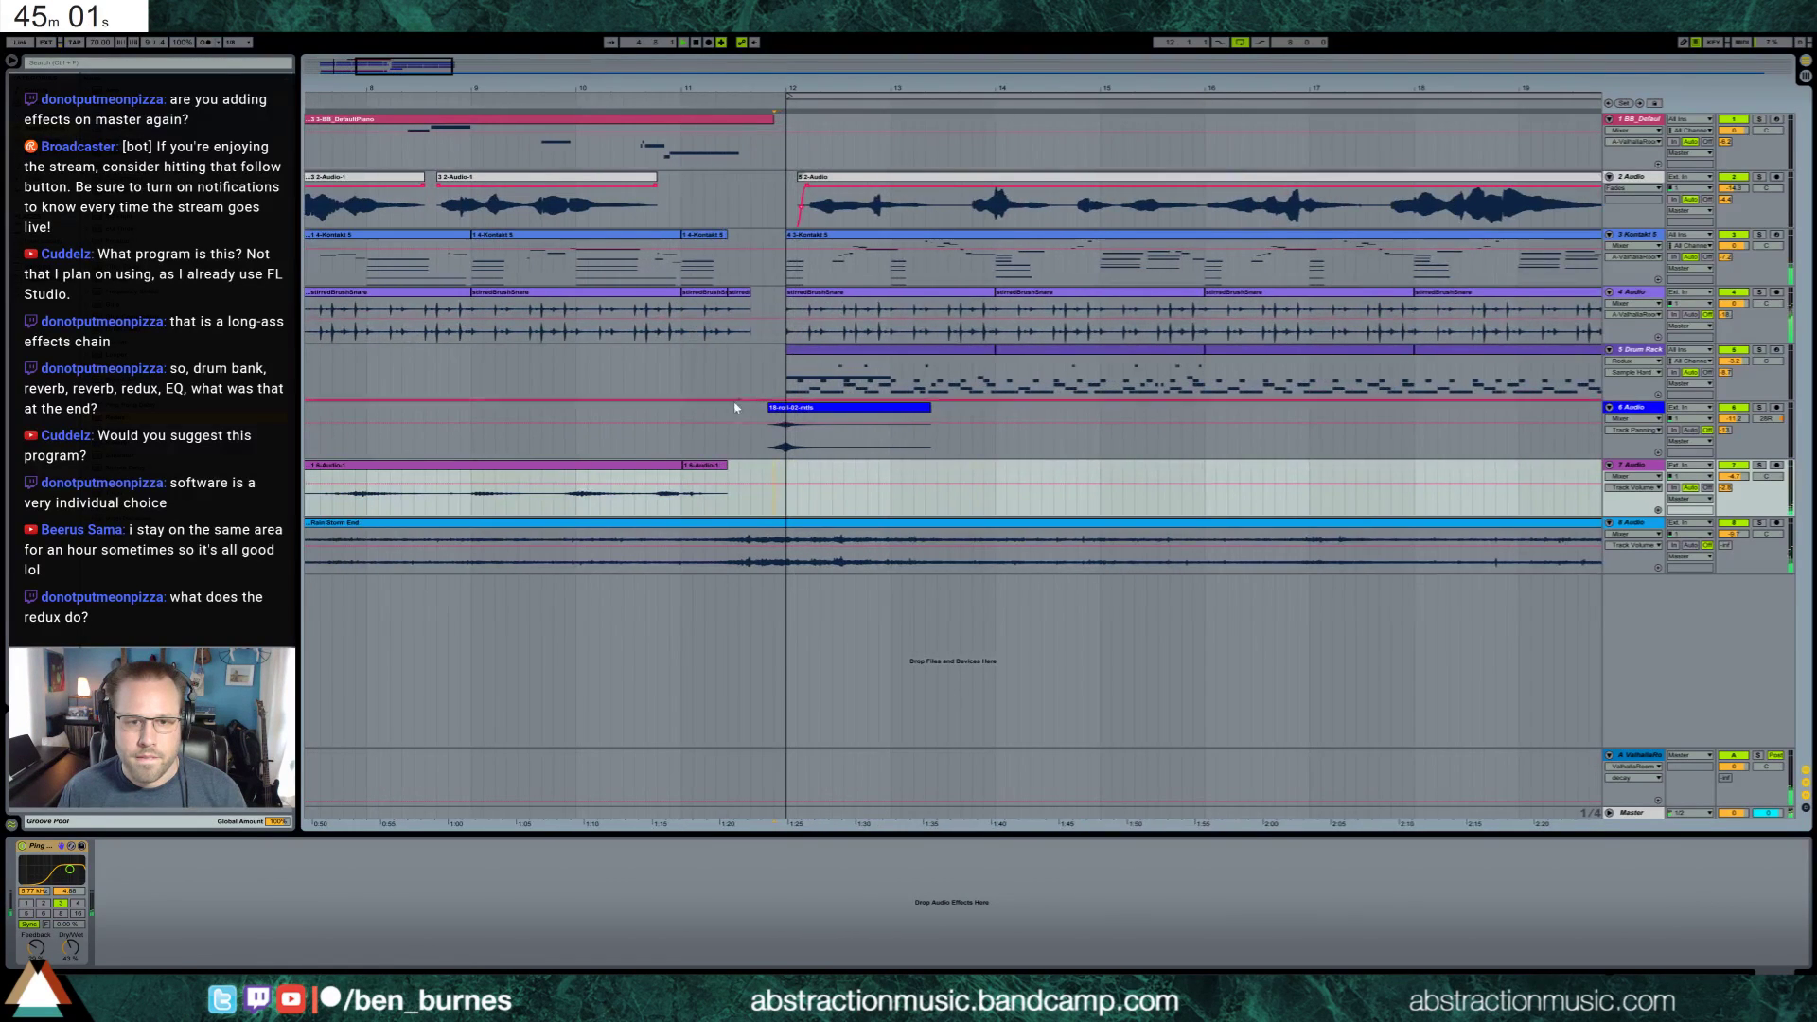
click(785, 475)
scroll(786, 475, left, 2)
key(minus)
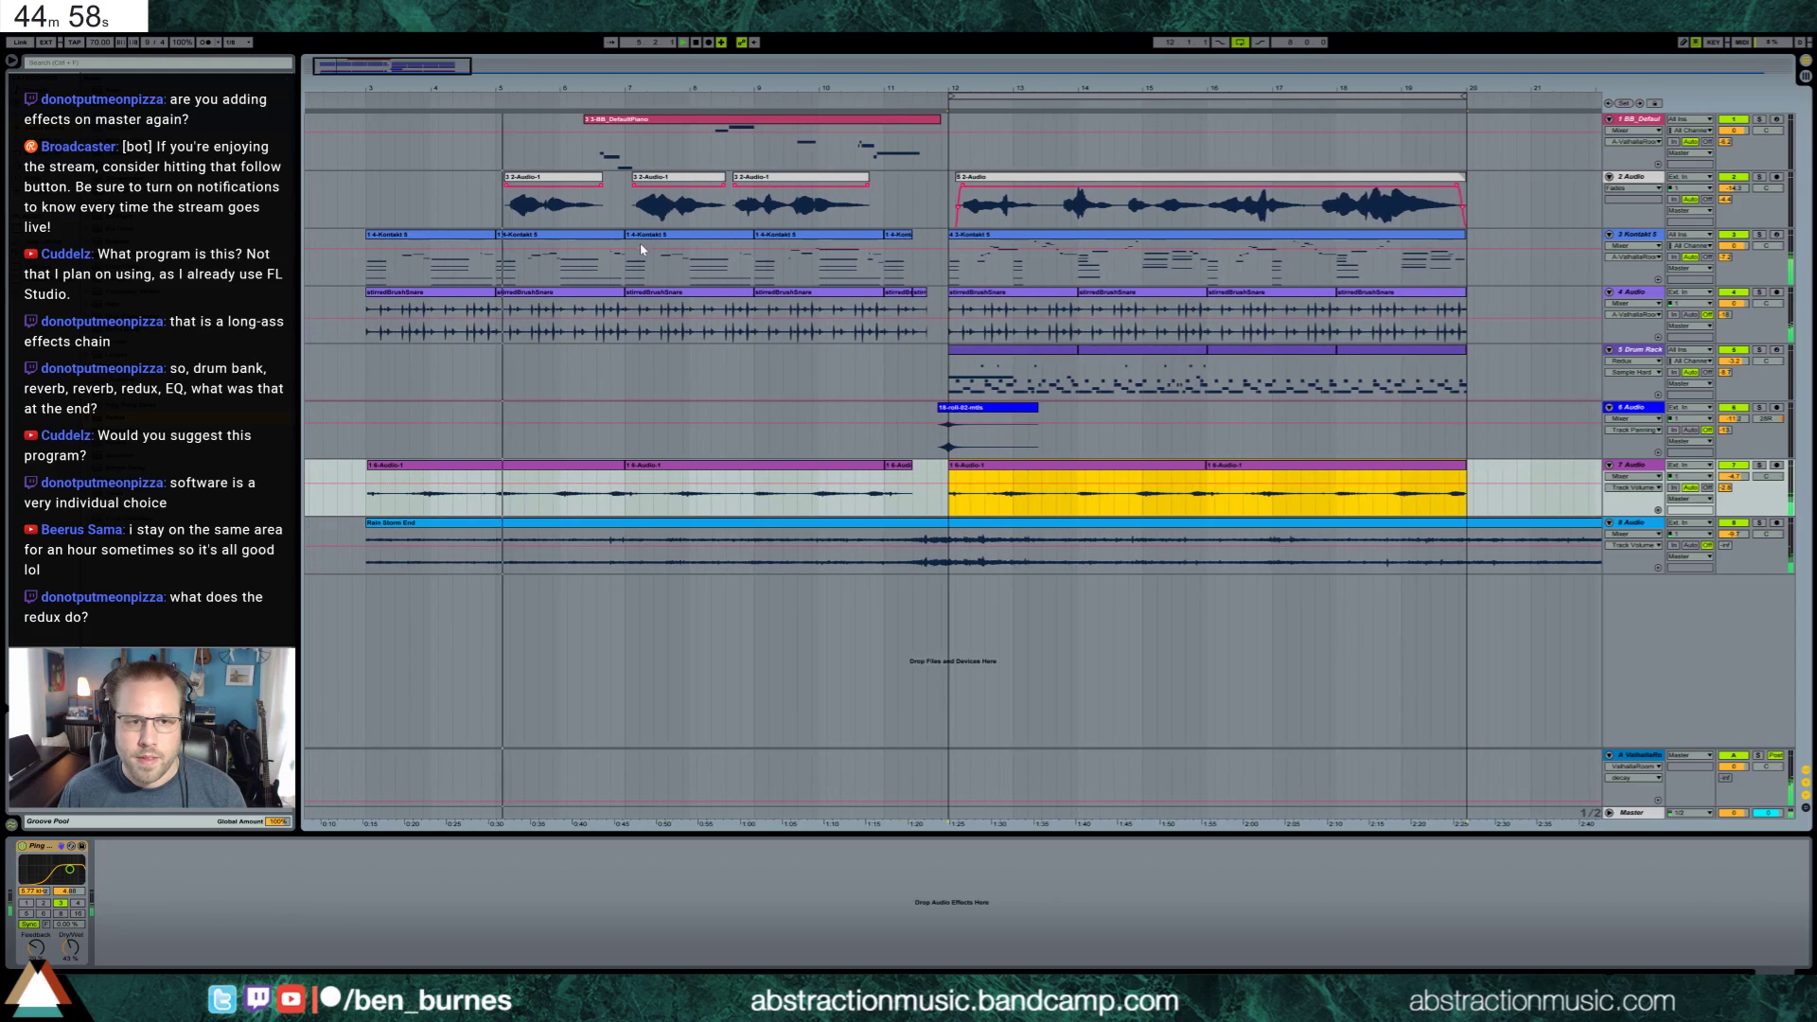
Add a Chorus after the EQ Eight on the 4 Audio track and adjust its modulation and Dry/Wet
click(558, 312)
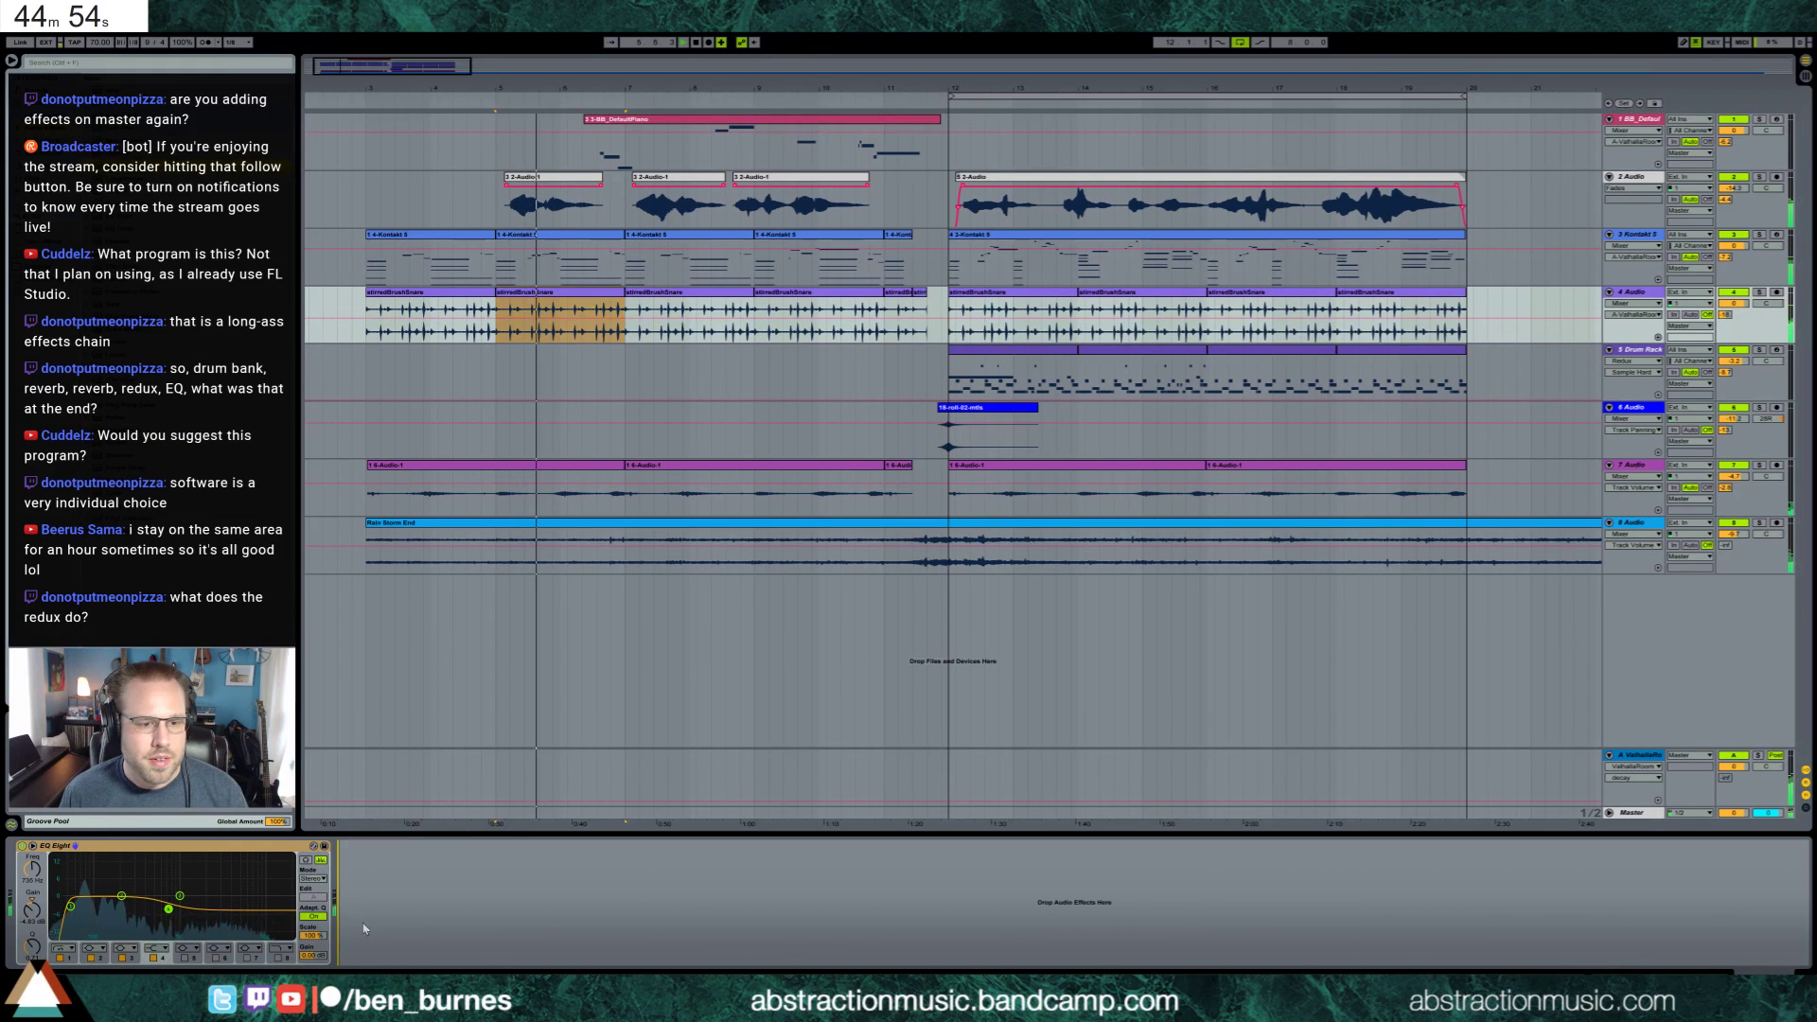
key(Return)
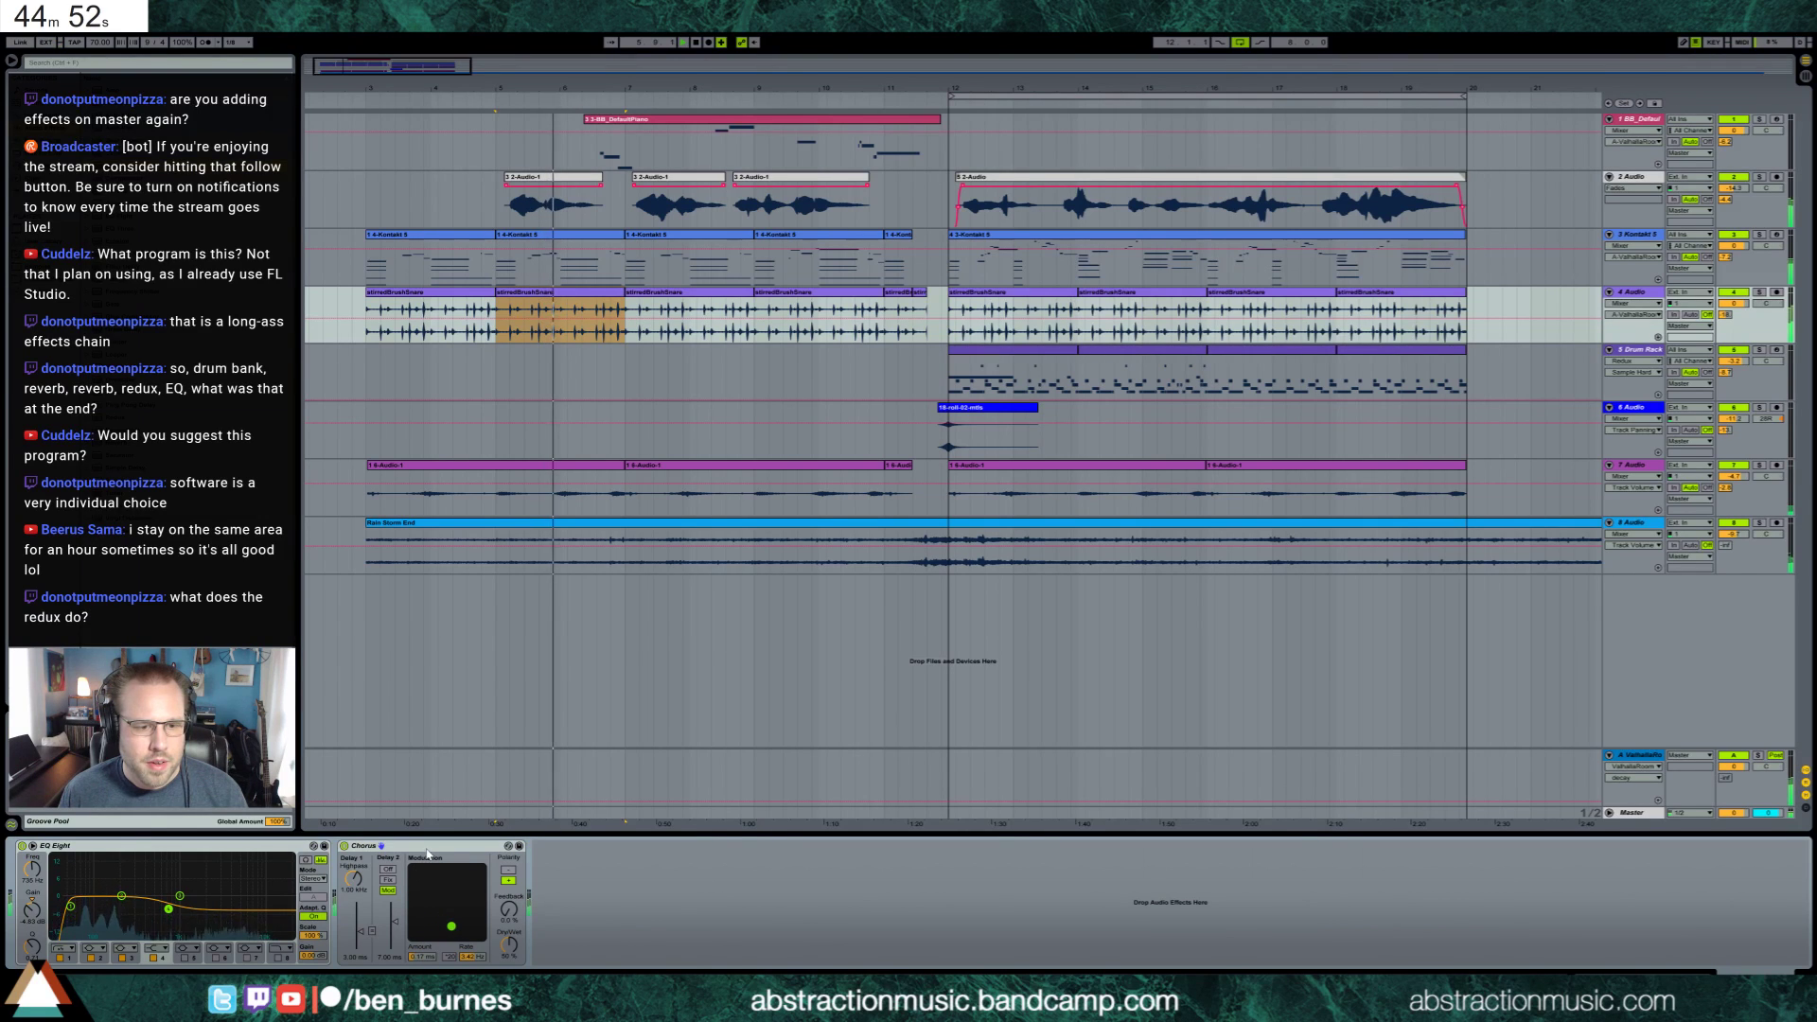
drag(508, 943, 463, 916)
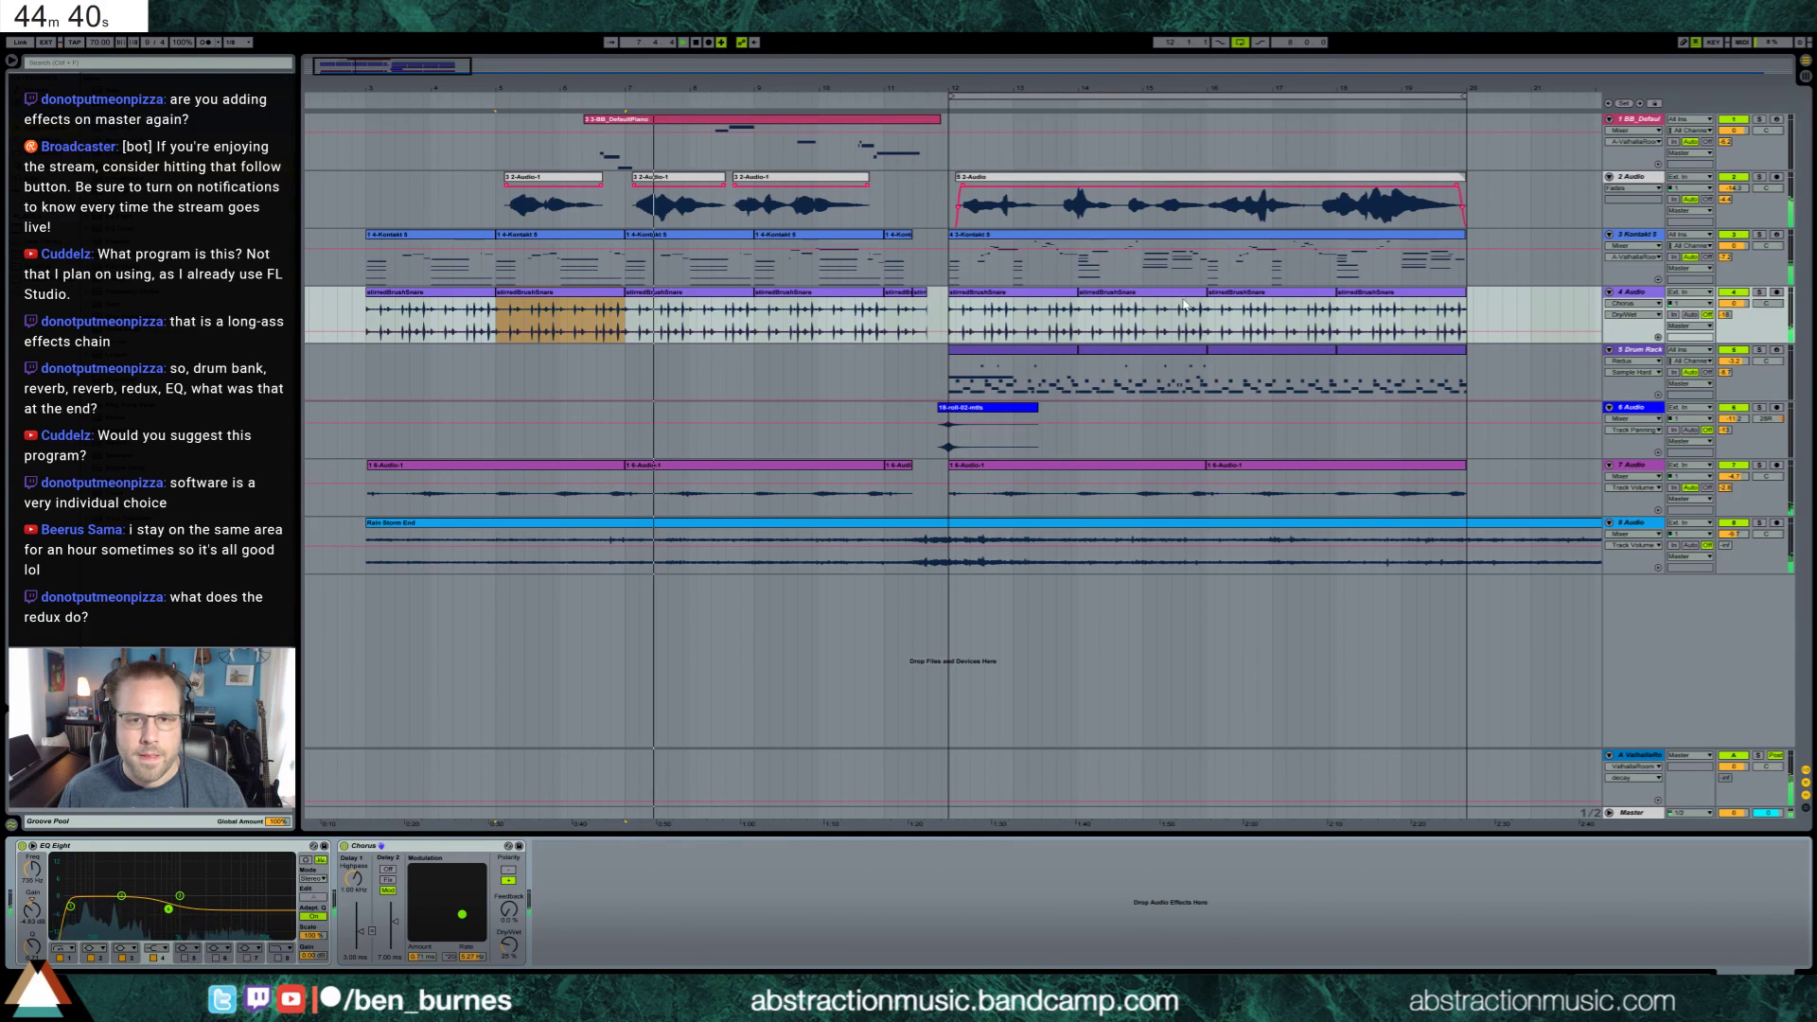
Insert a MIDI track below 2 Audio and load Kontakt 5 on it with the Upright Bass instrument
click(1644, 177)
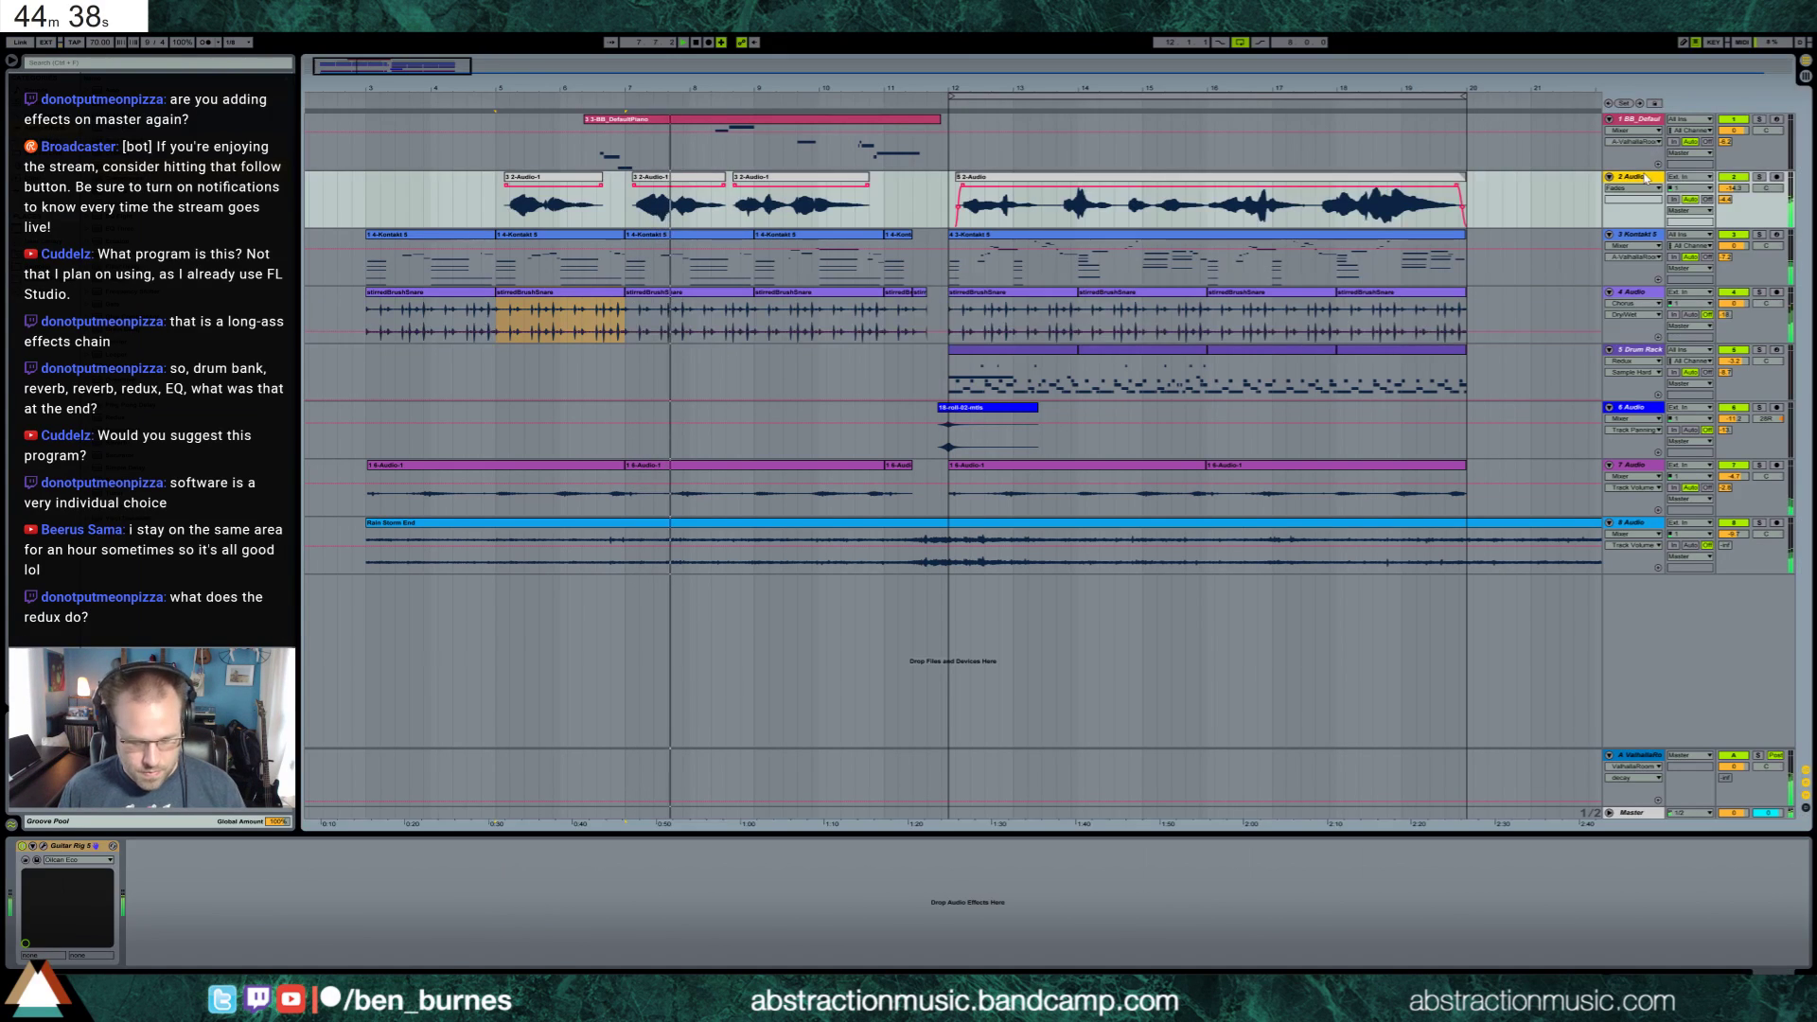
key(ctrl+shift+t)
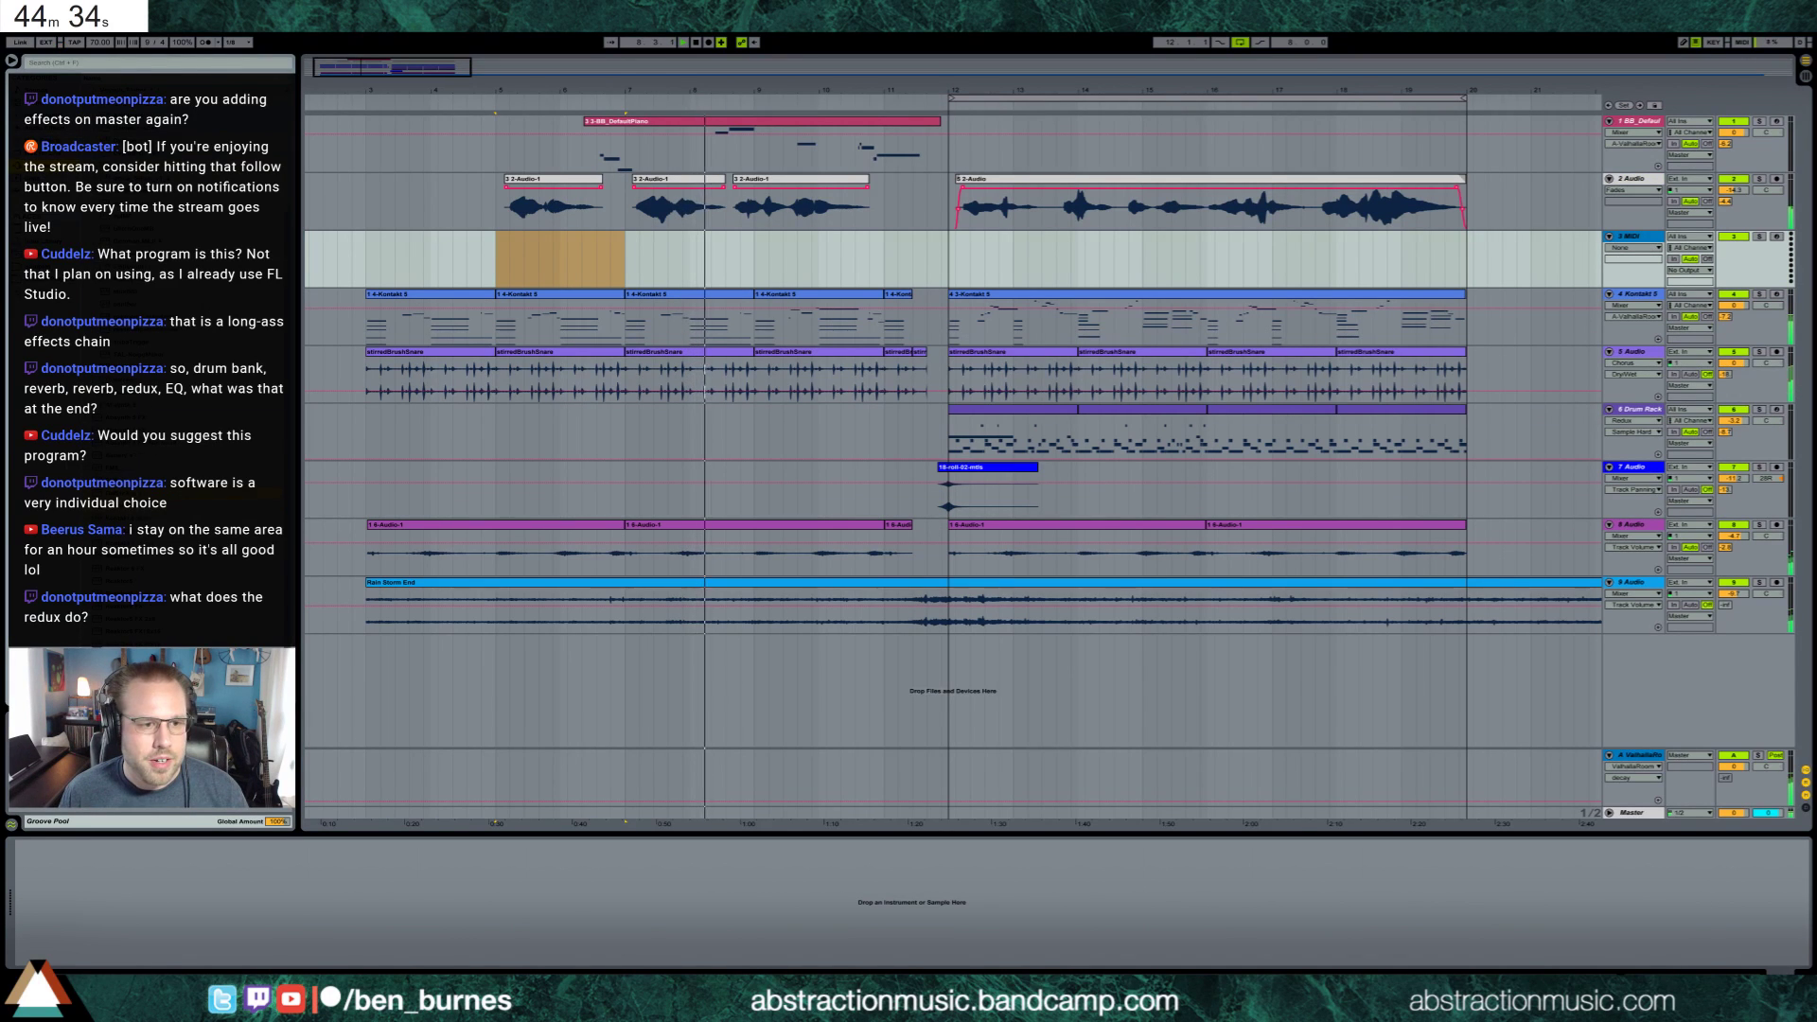
key(Return)
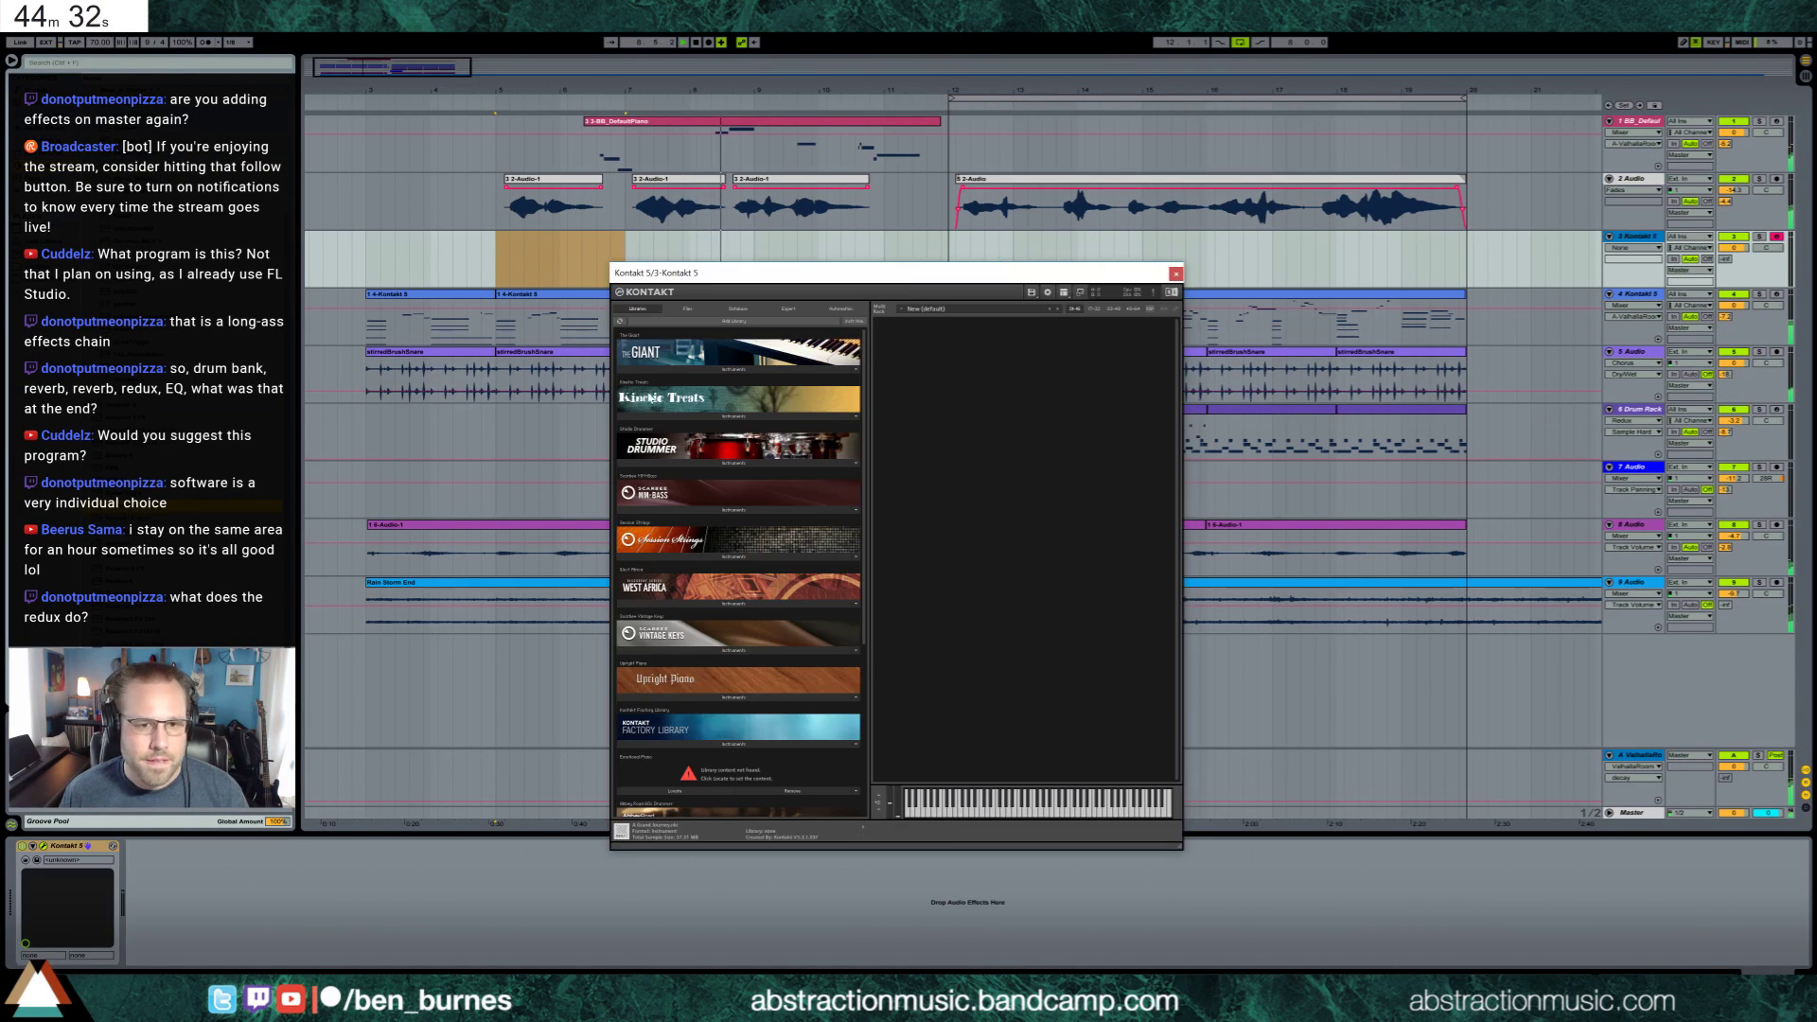
click(738, 308)
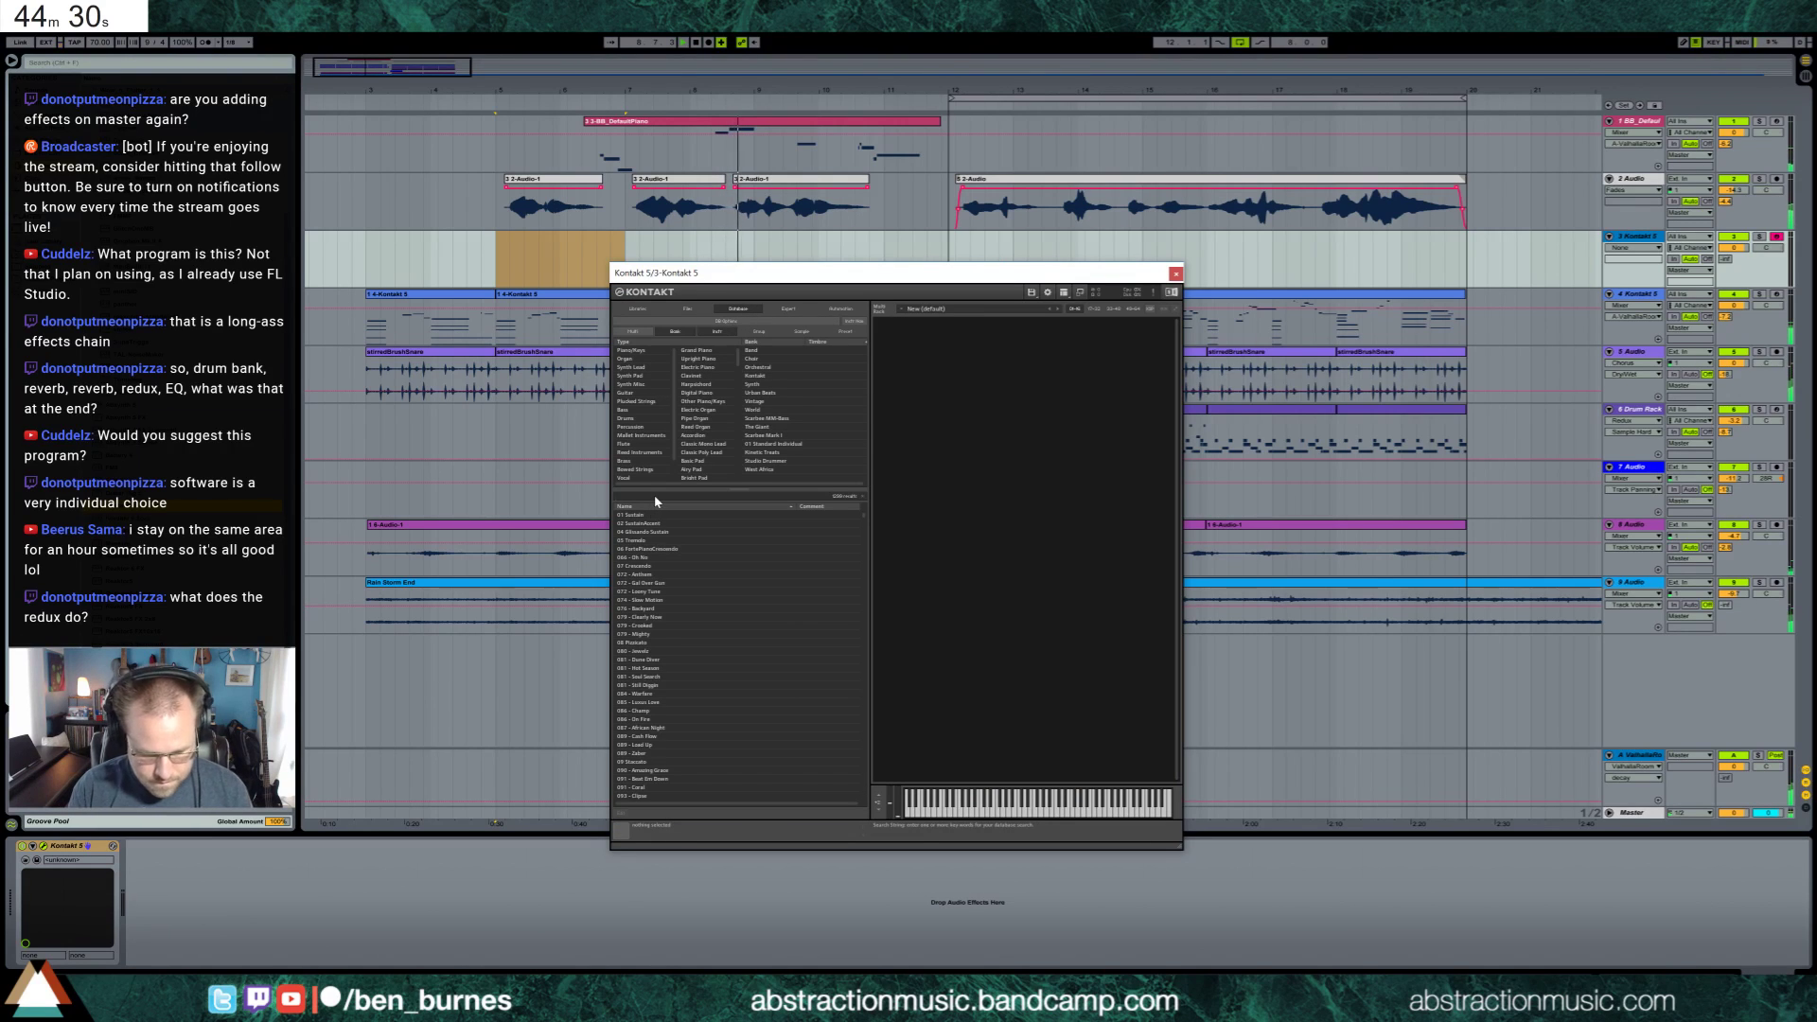
click(656, 495)
text(upright)
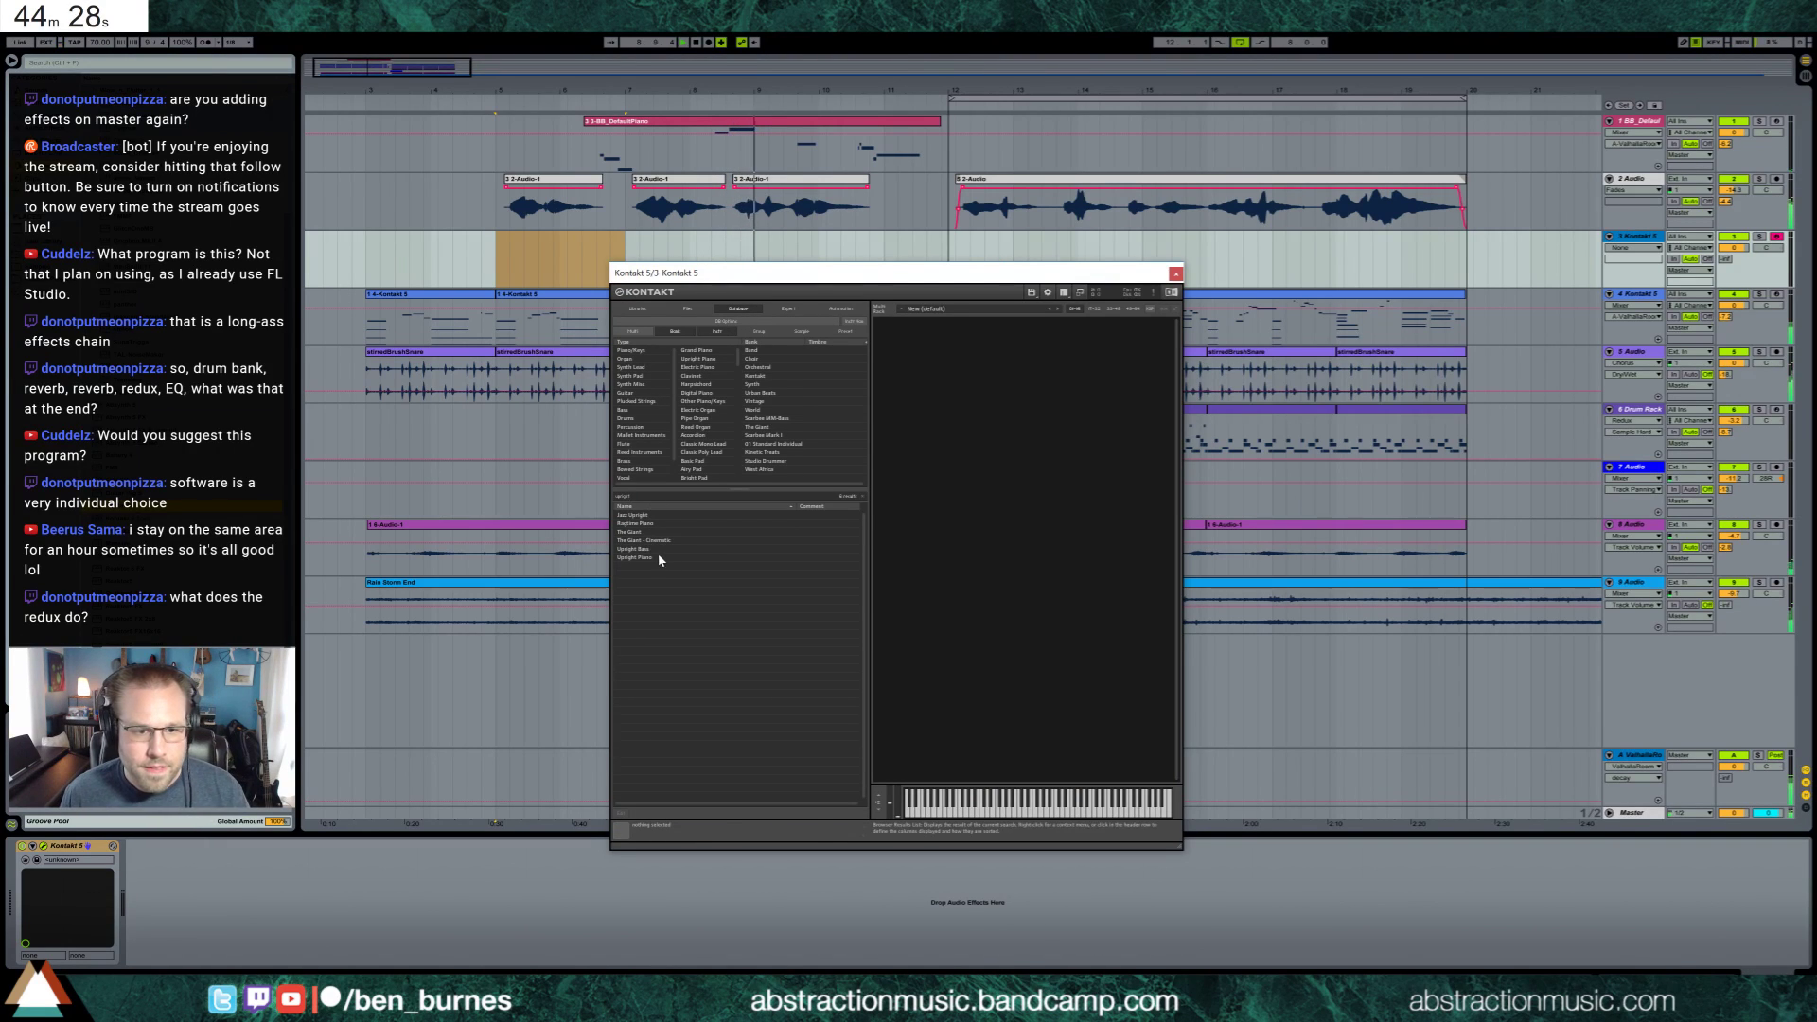
double_click(653, 549)
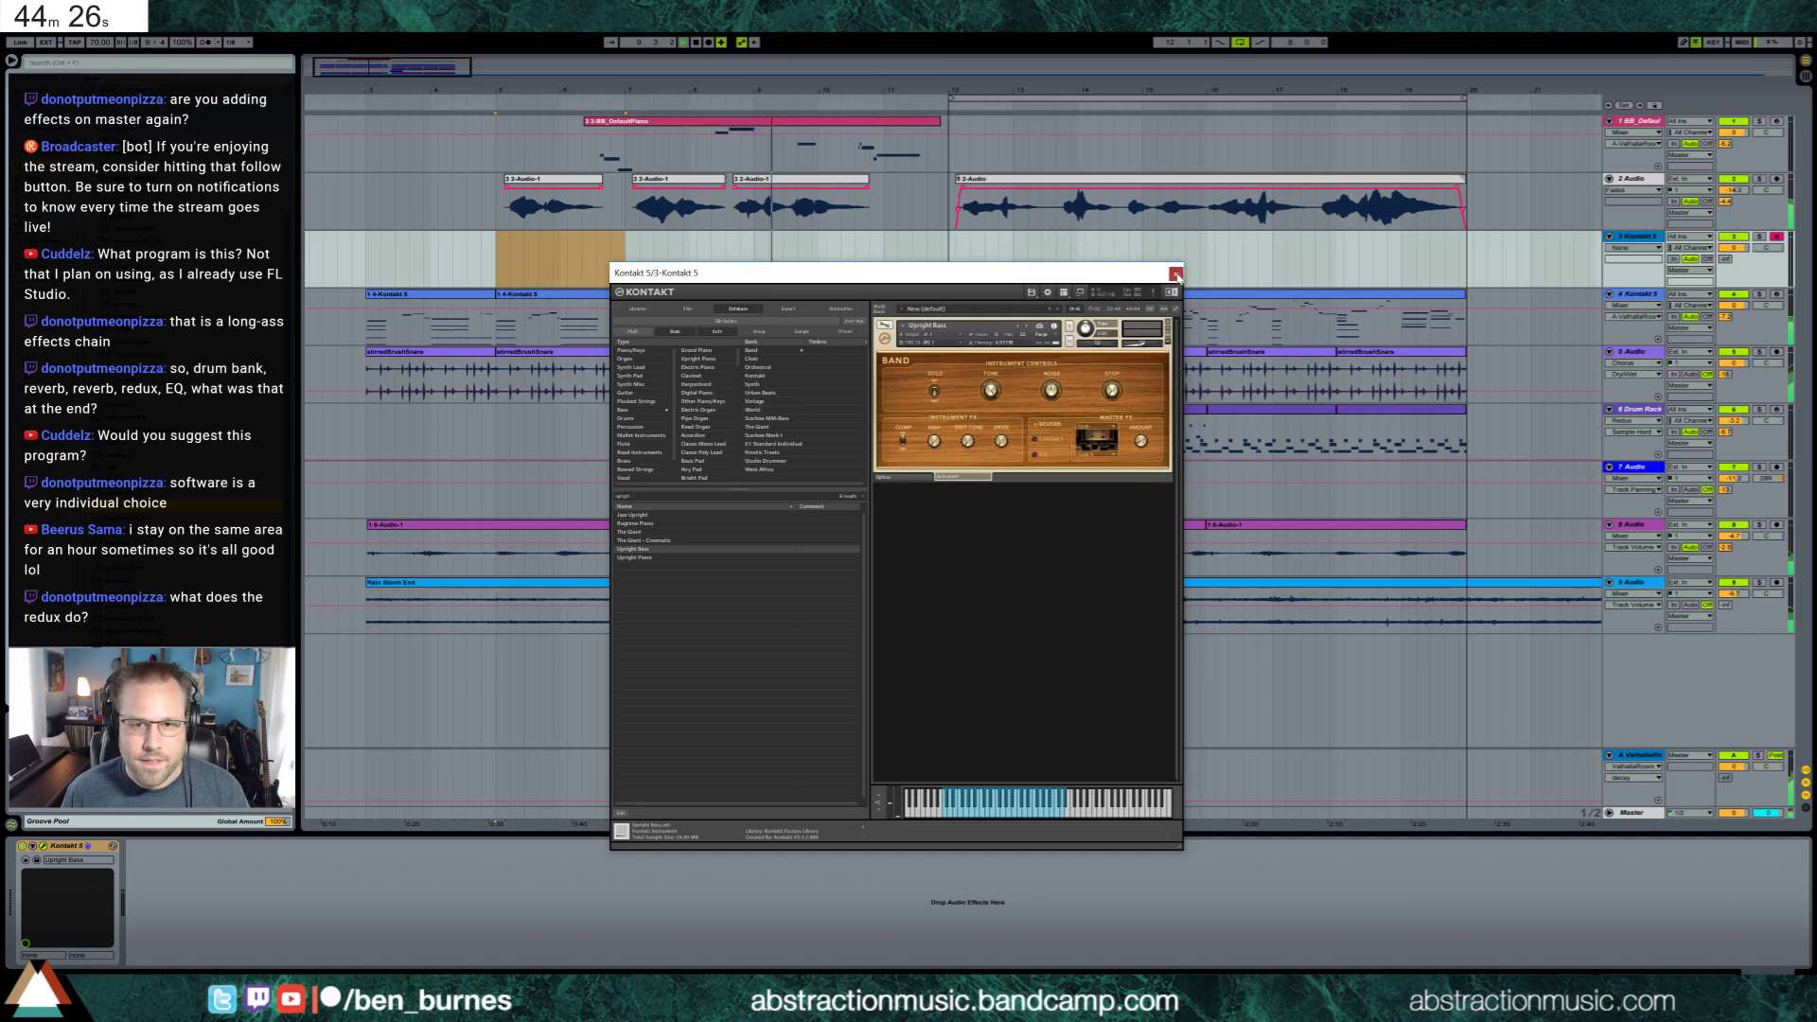
click(1176, 276)
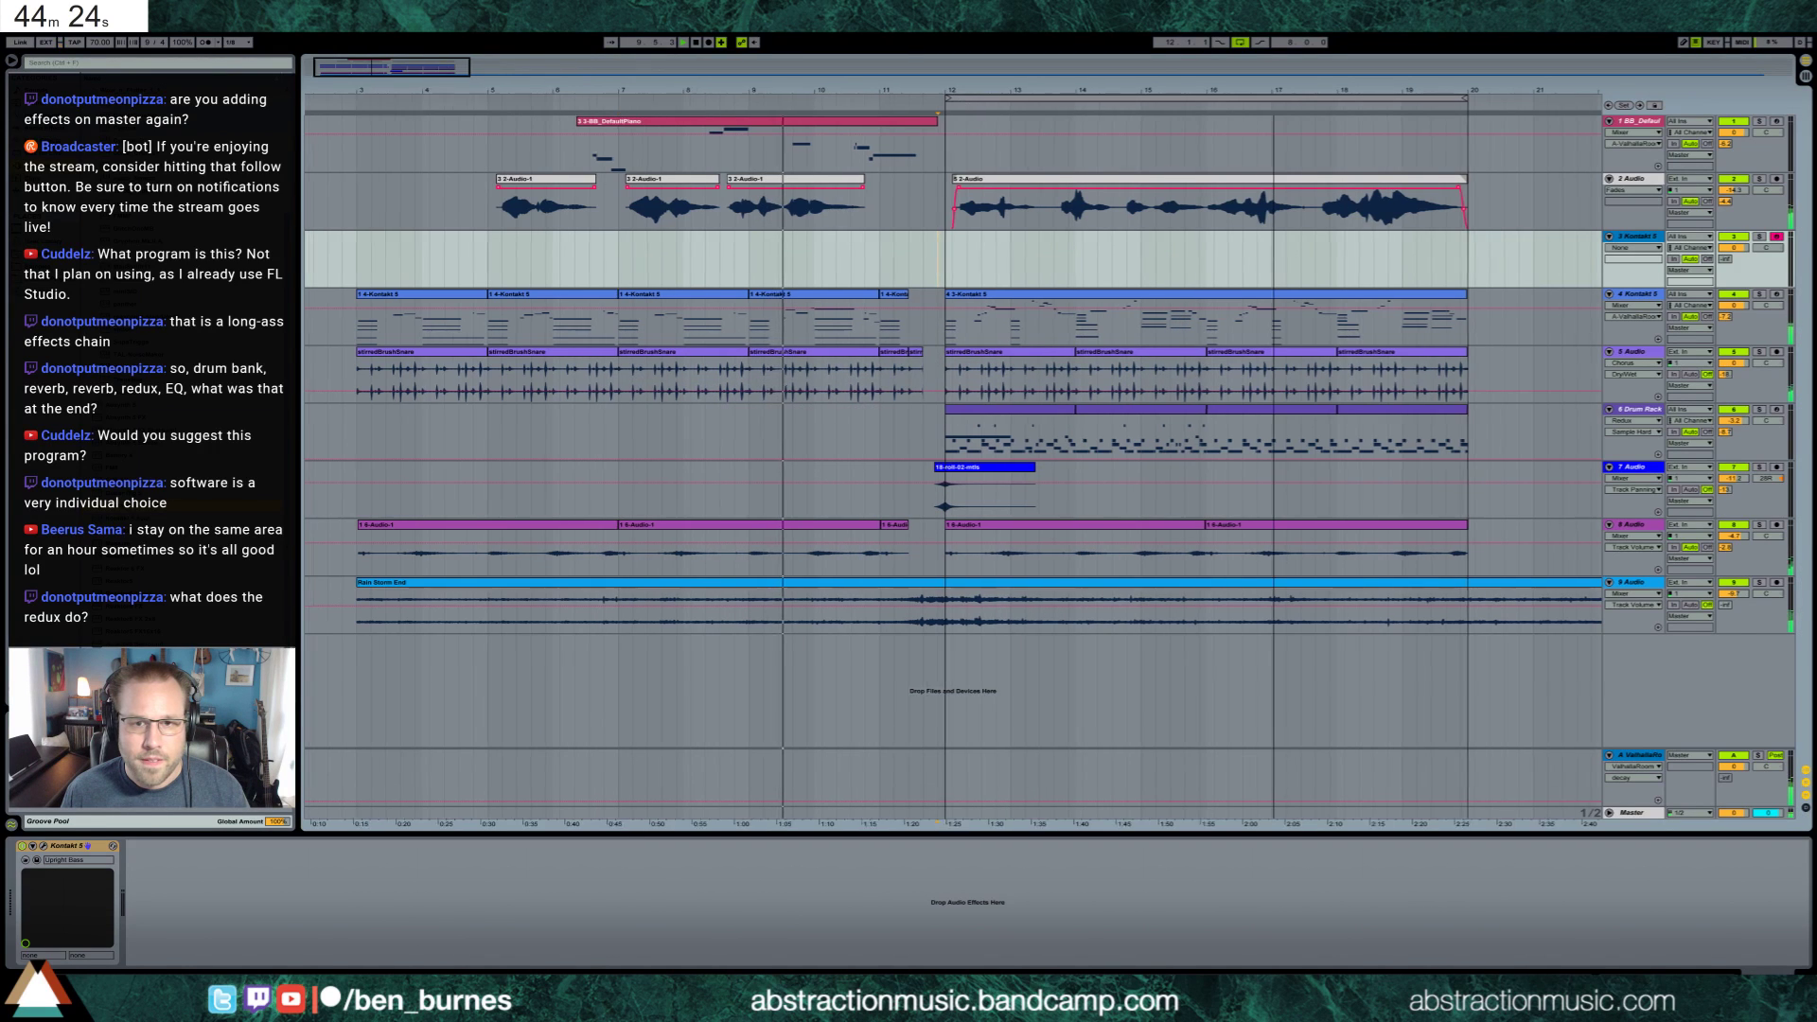
Add an Overdrive after Kontakt 5 on the bass track and lower its Dry/Wet amount
key(plus)
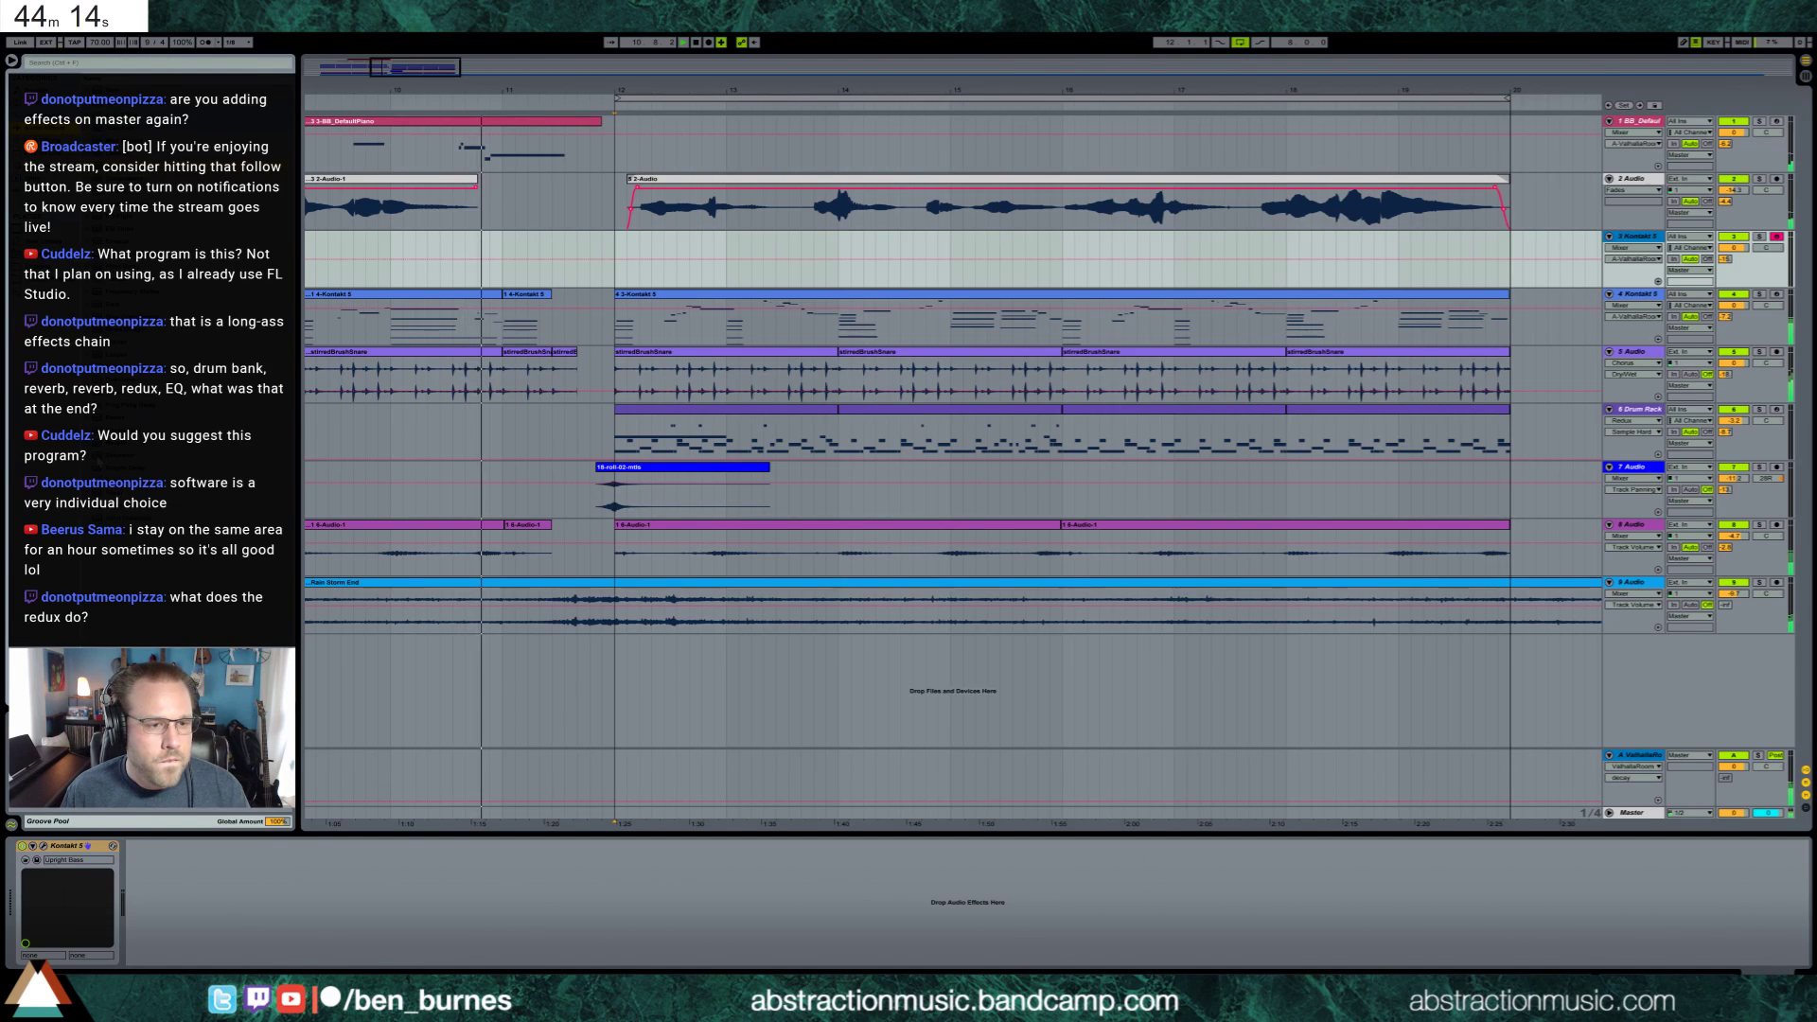
drag(152, 473, 179, 879)
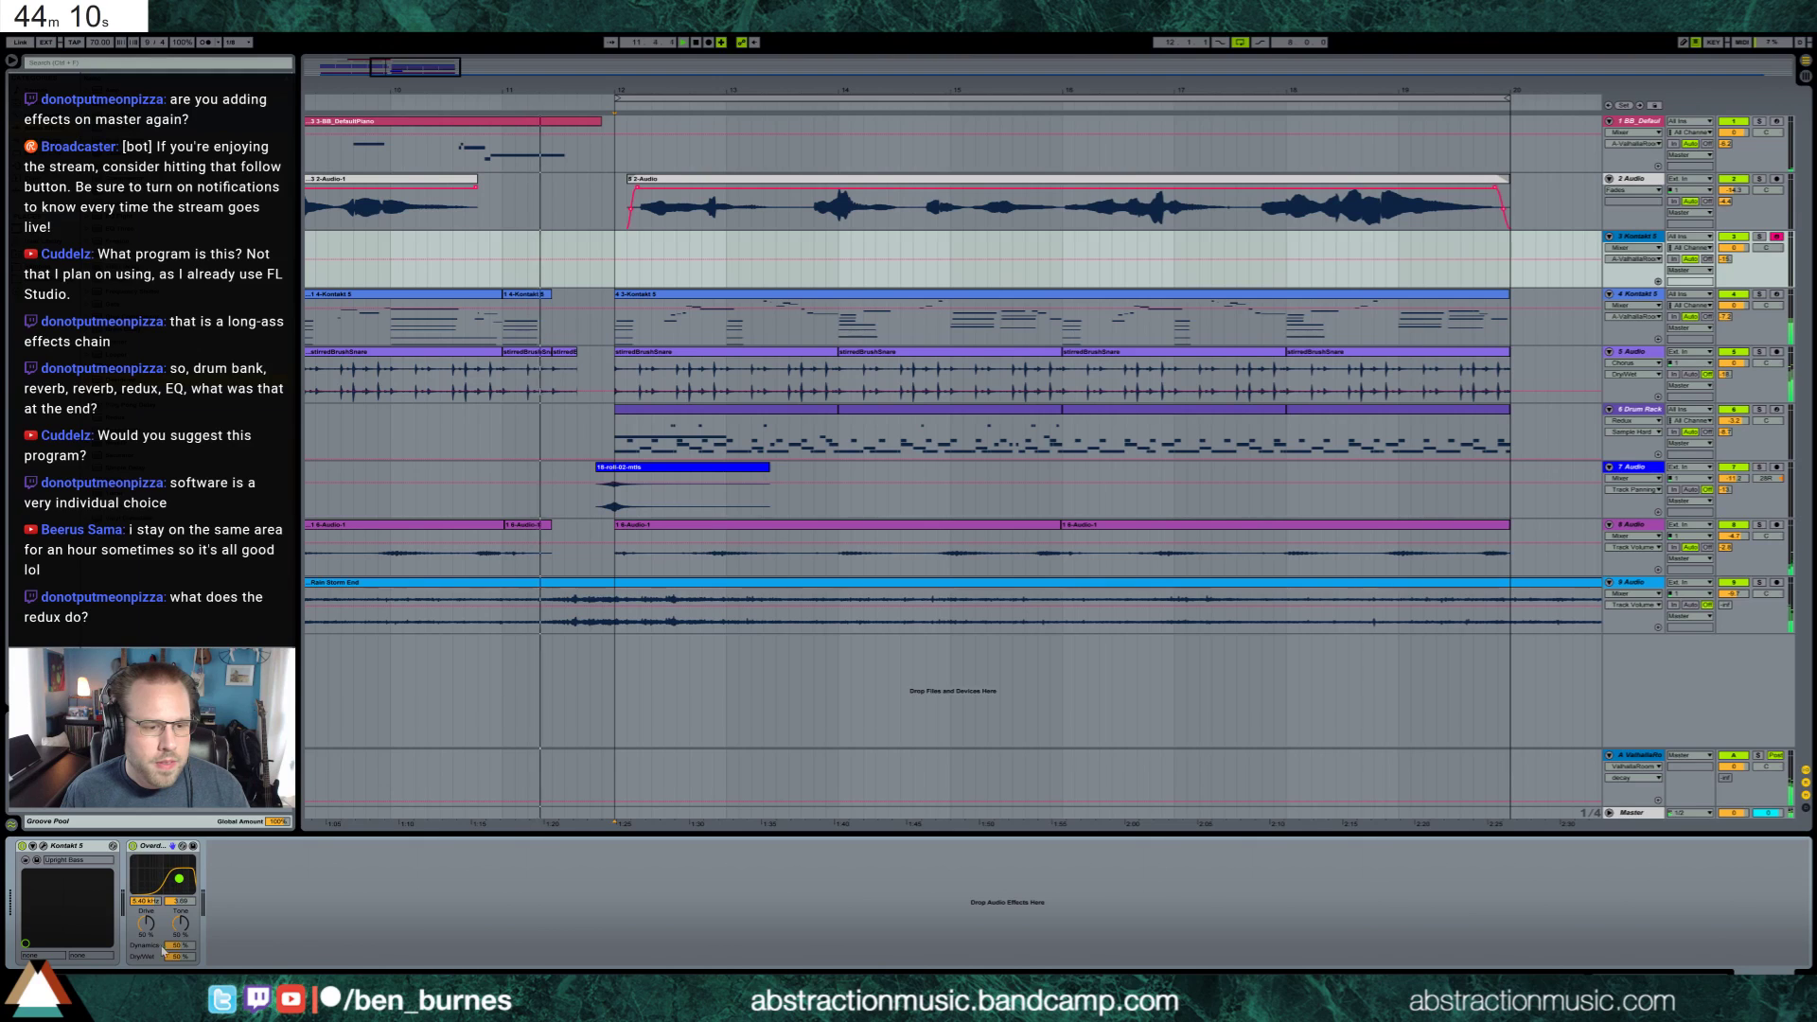
drag(175, 944, 180, 981)
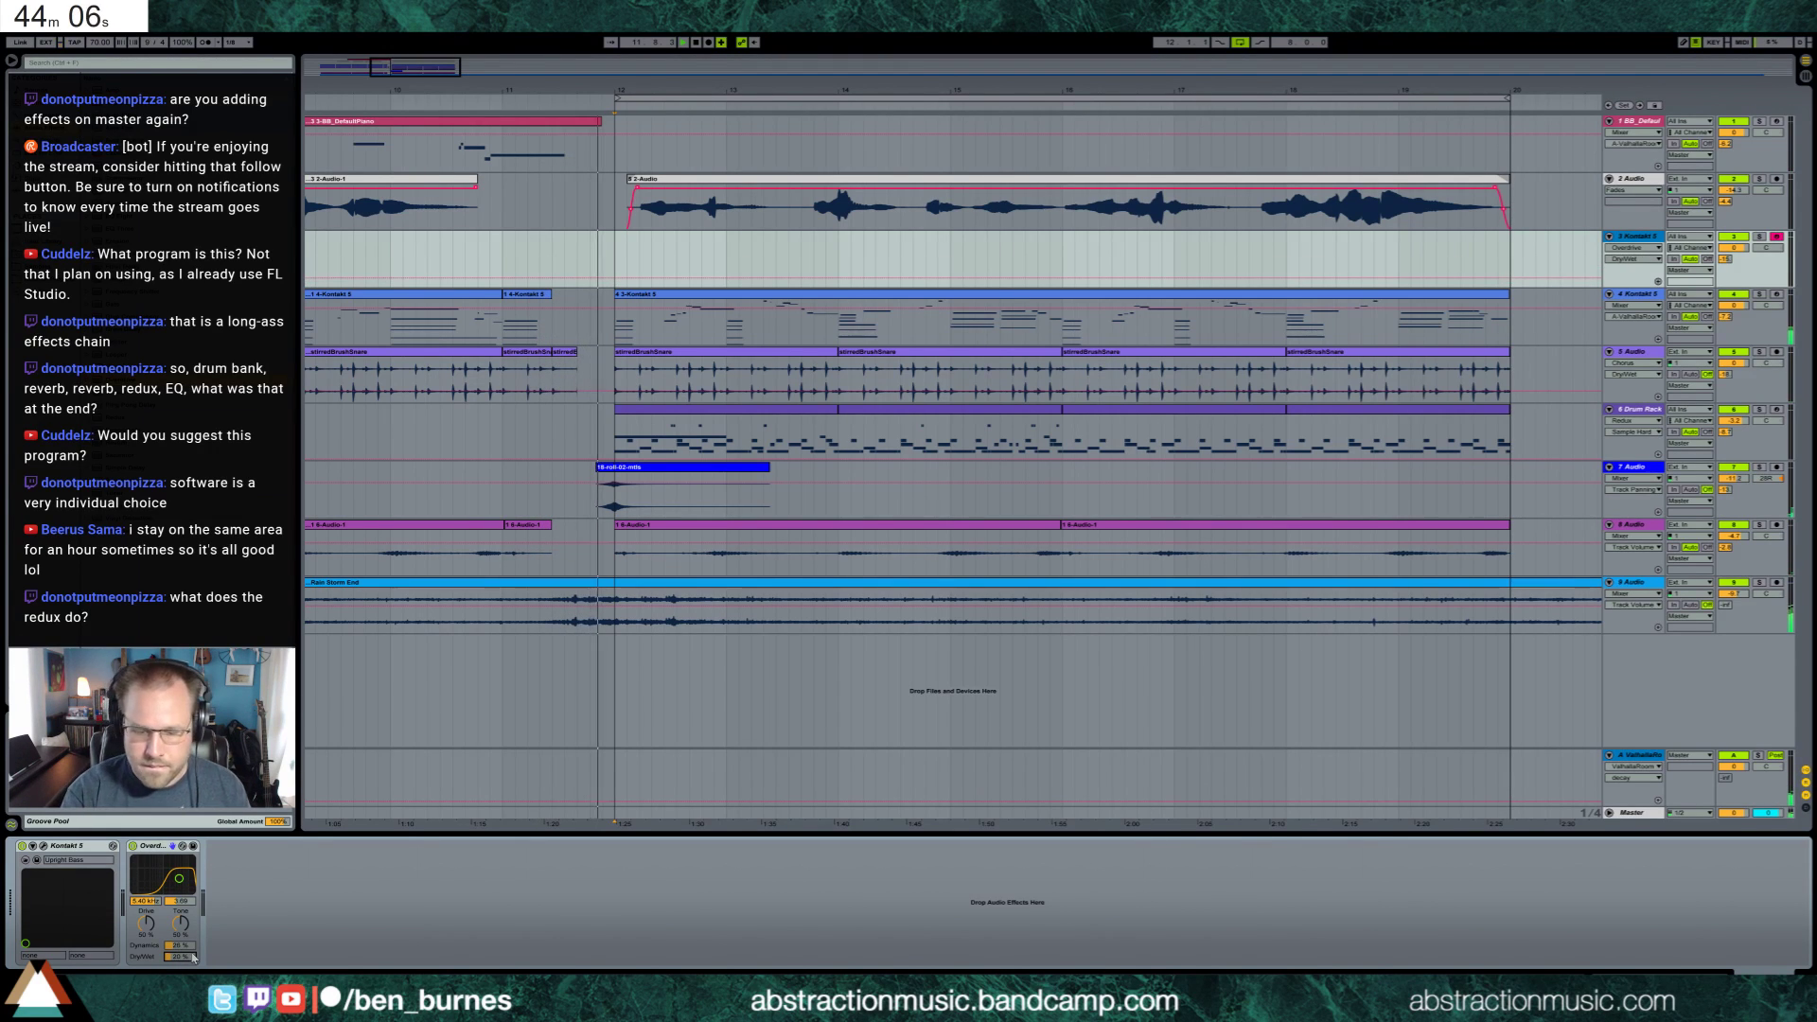
Record a bass take on the new Kontakt track from just before bar 12, and delete it
key(F9)
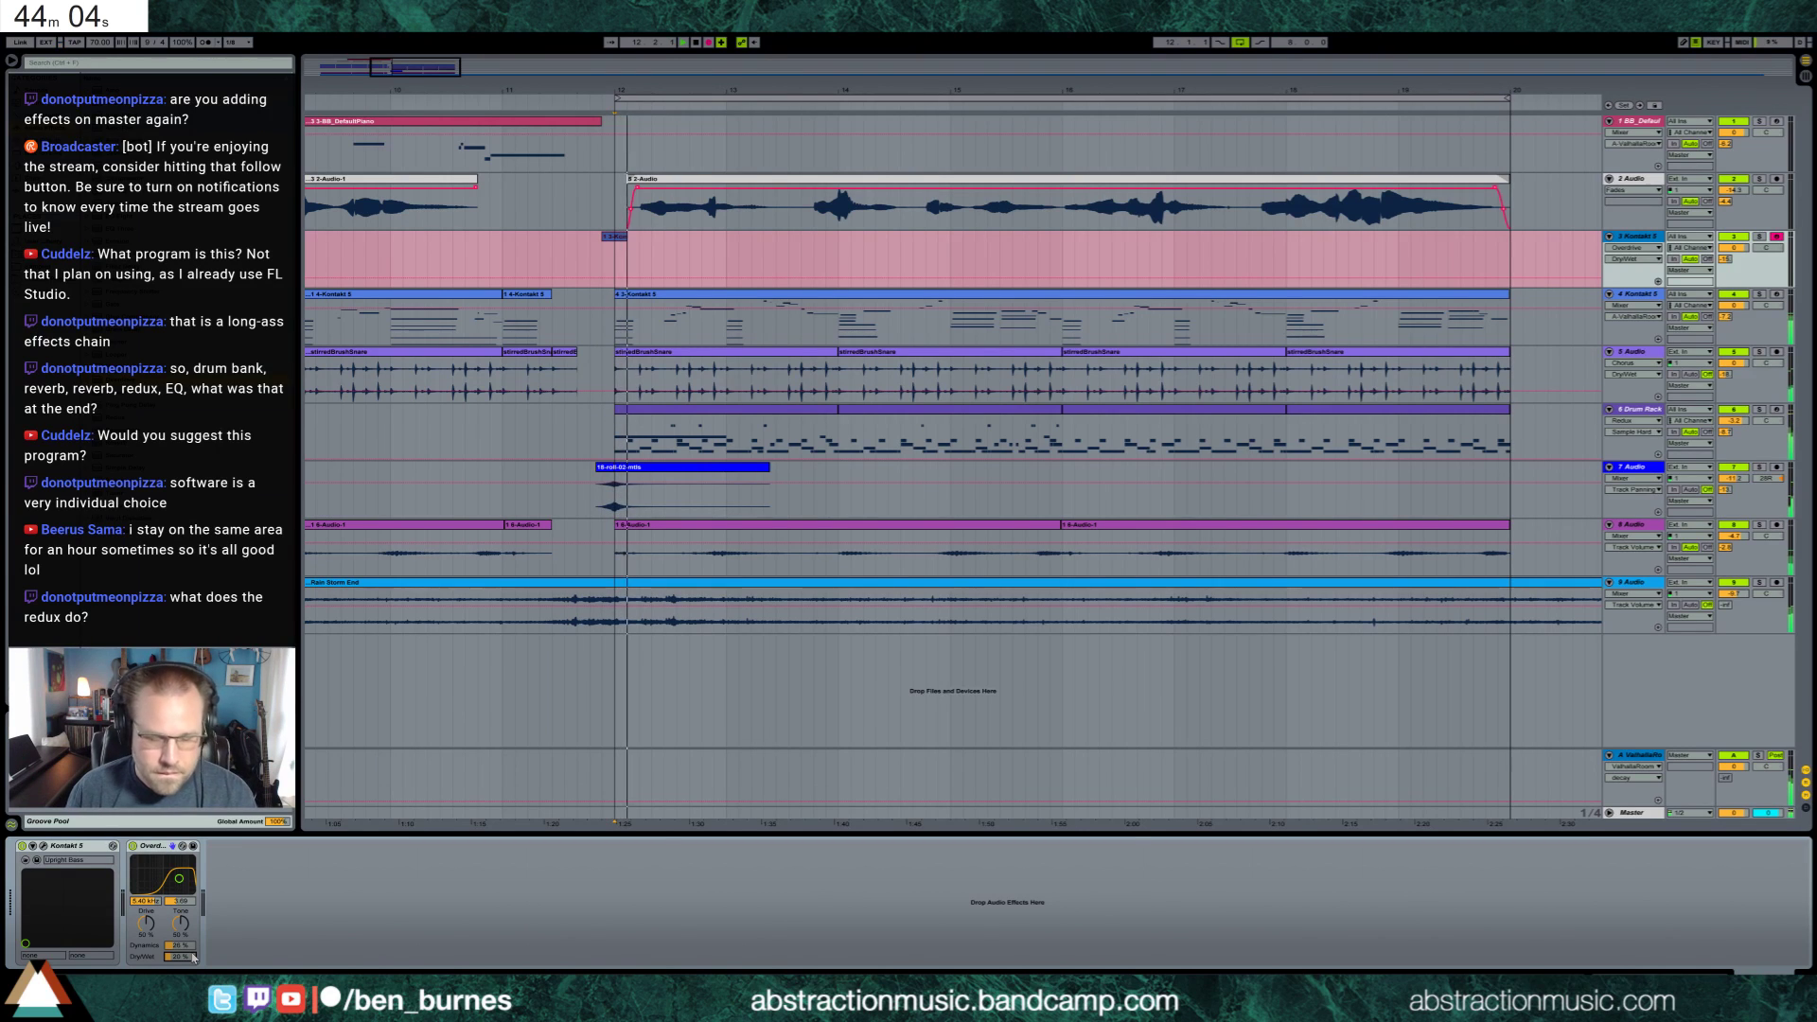
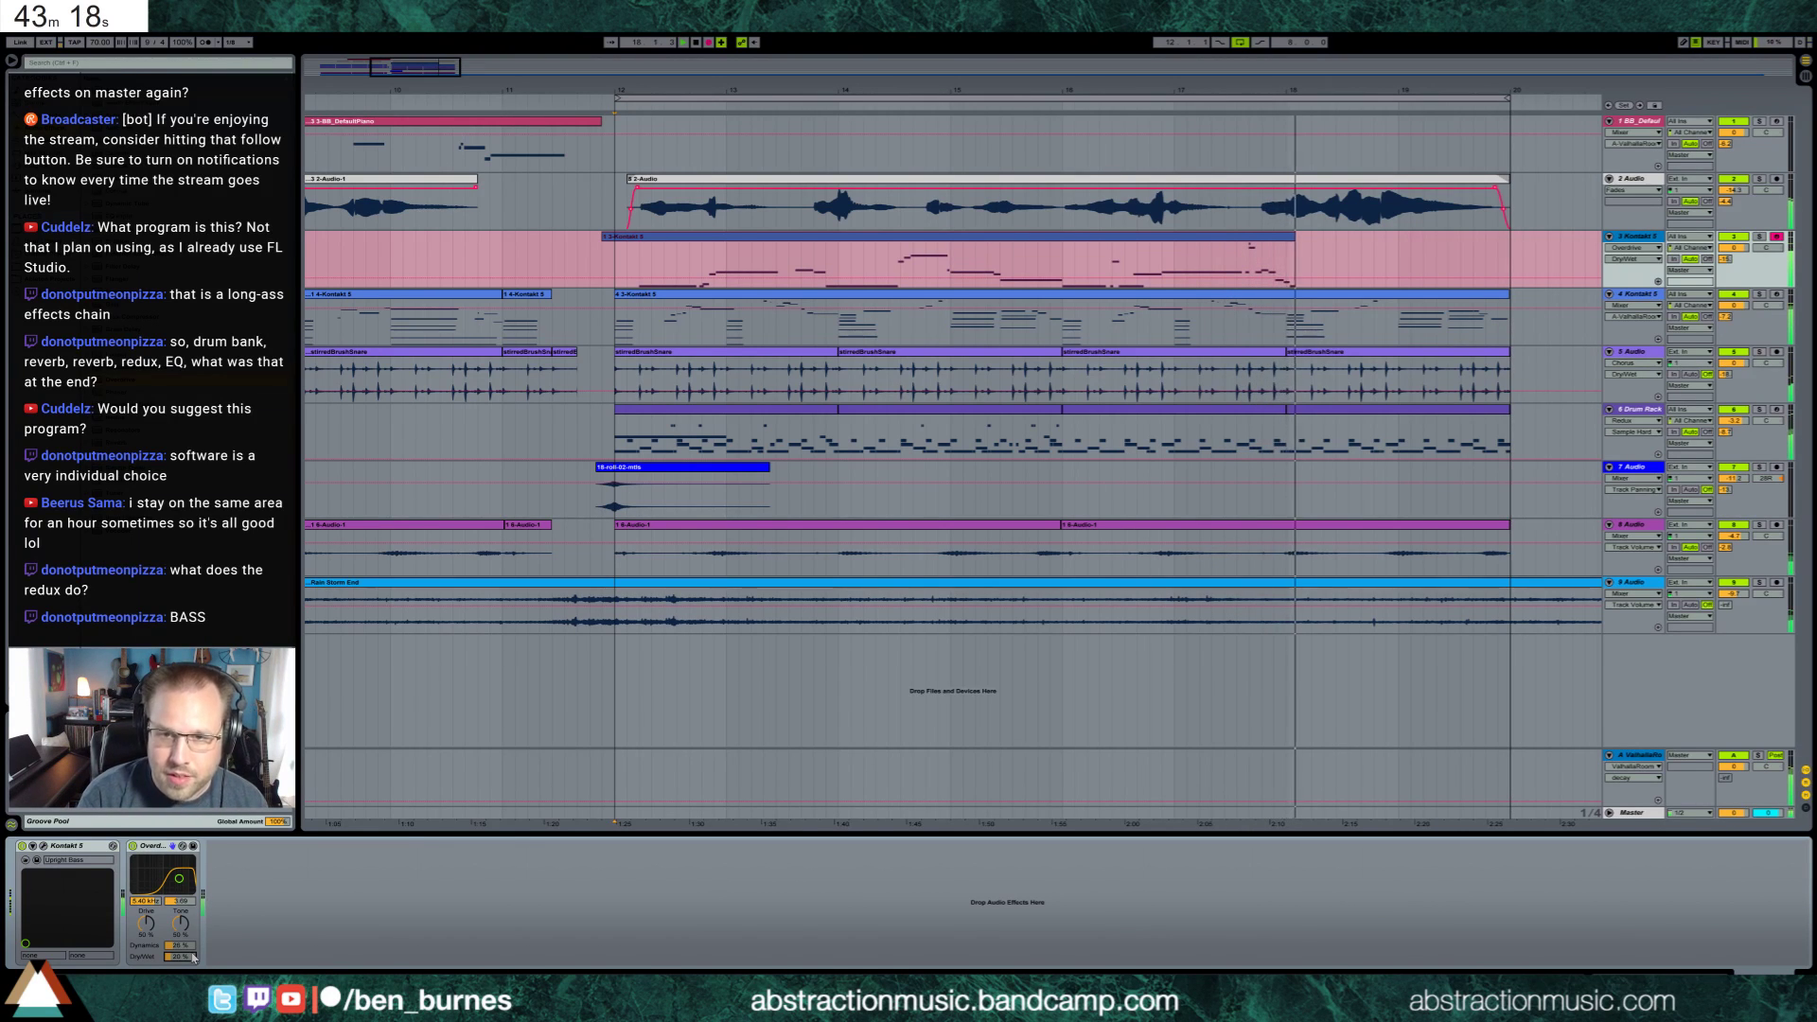
key(F9)
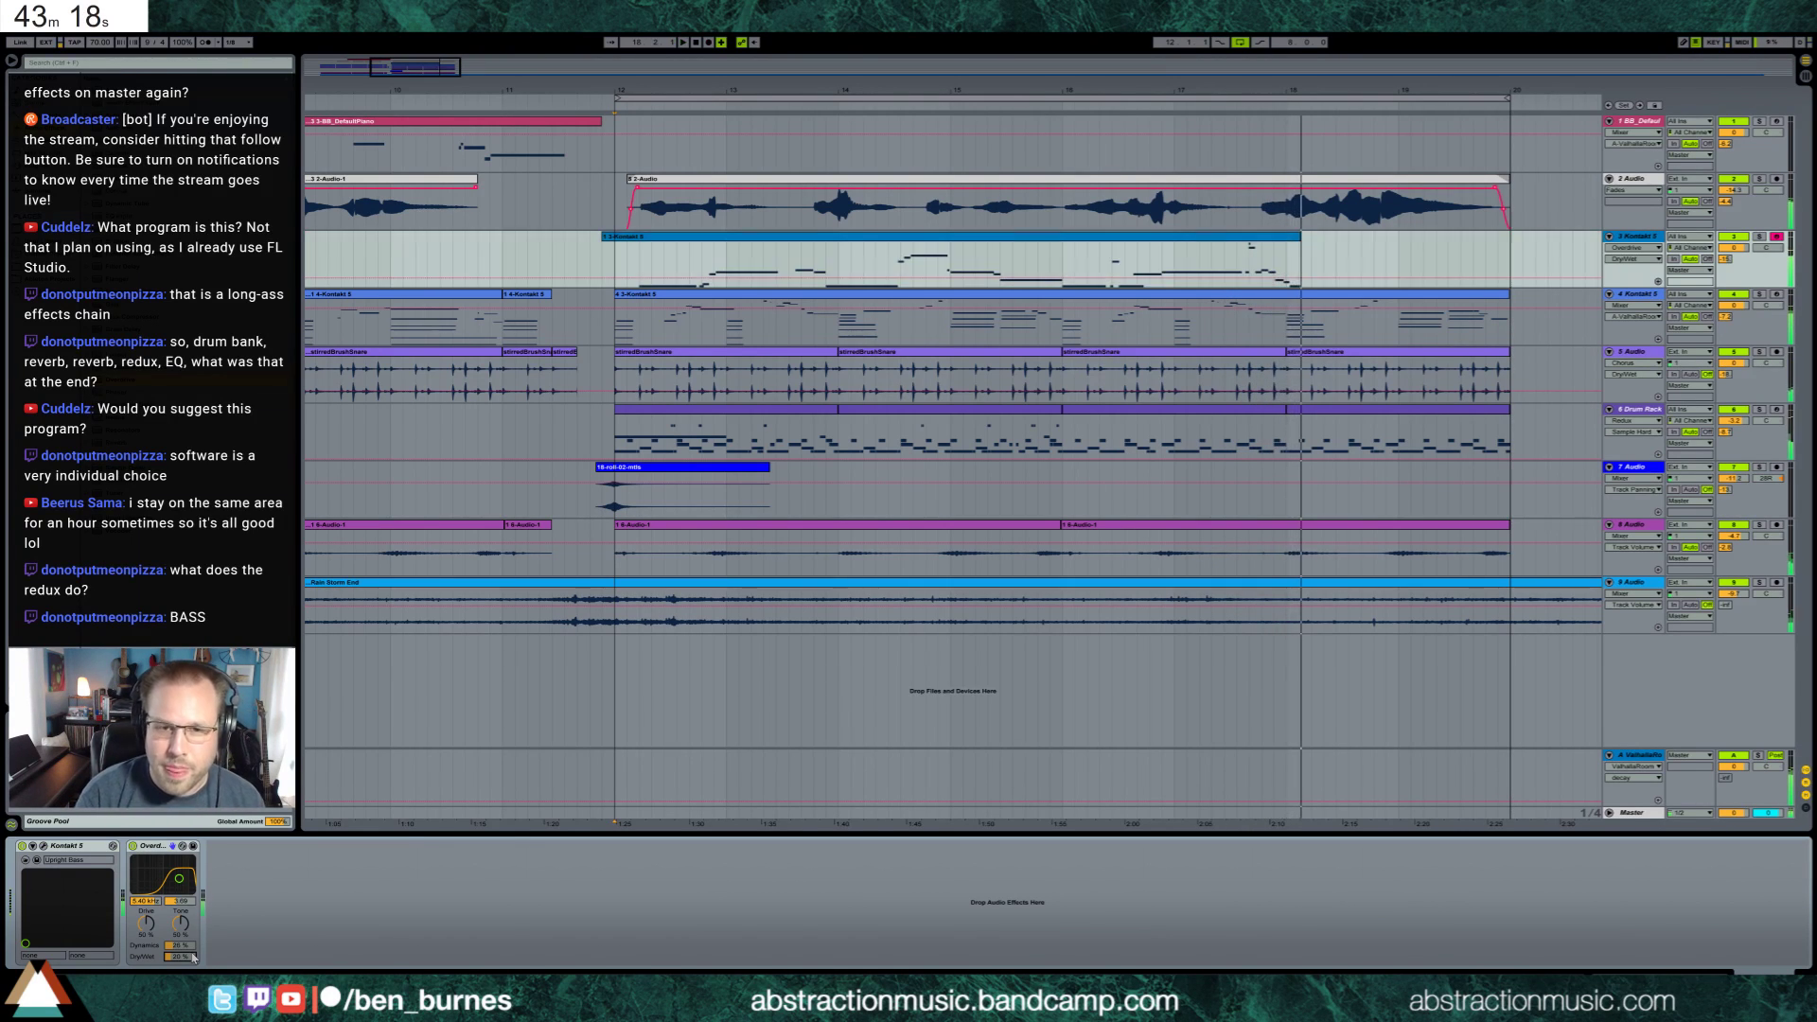
click(668, 248)
key(Delete)
Record a fresh bass take on the Kontakt track from just before bar 12 to past bar 15
key(space)
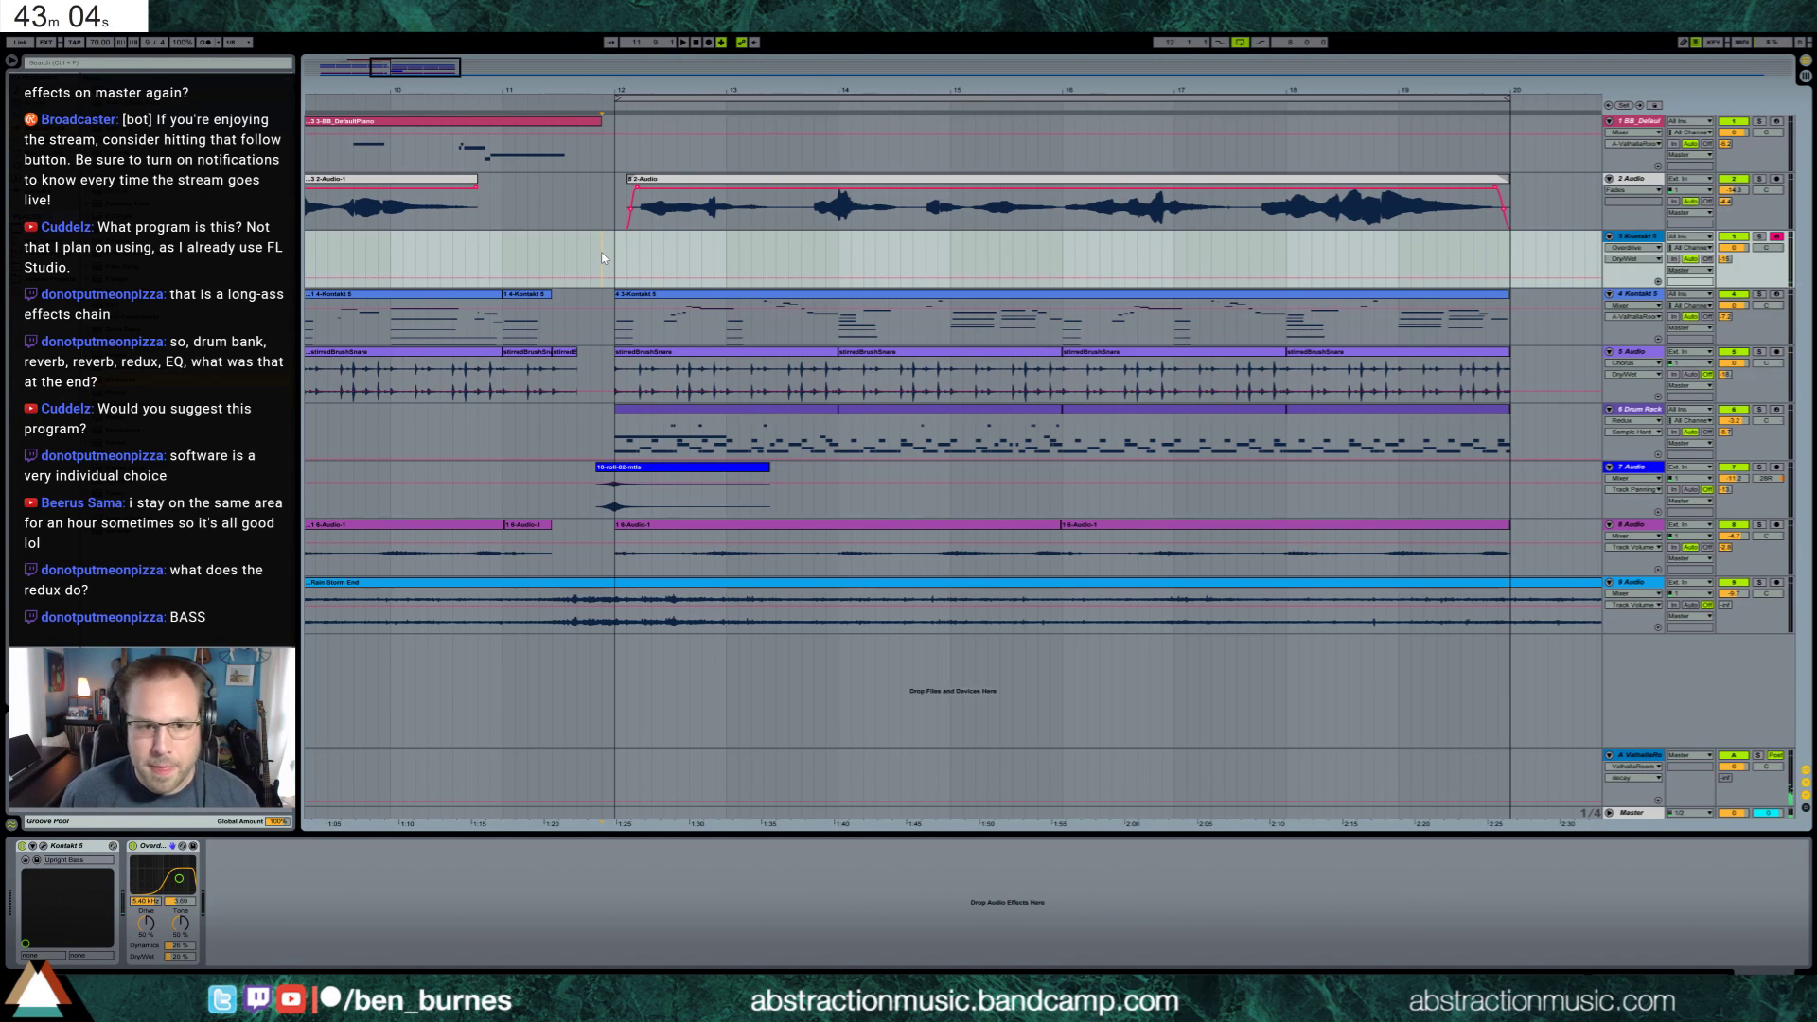
key(F9)
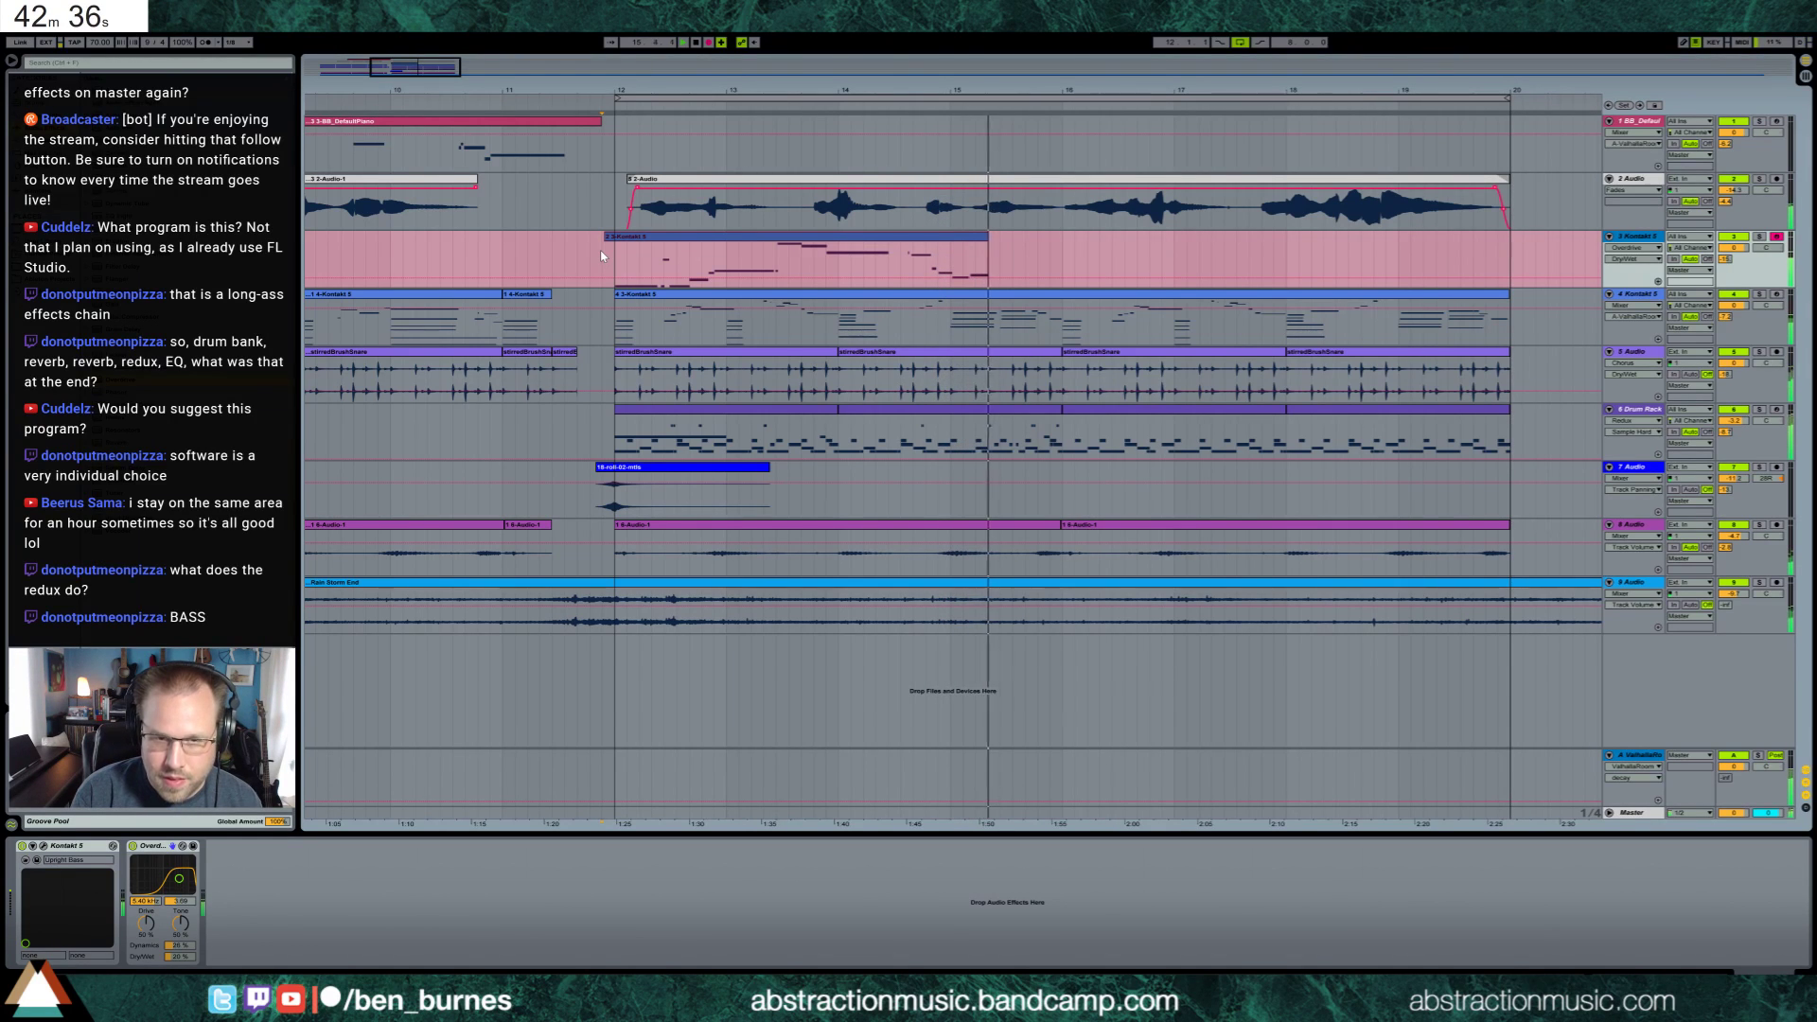
key(space)
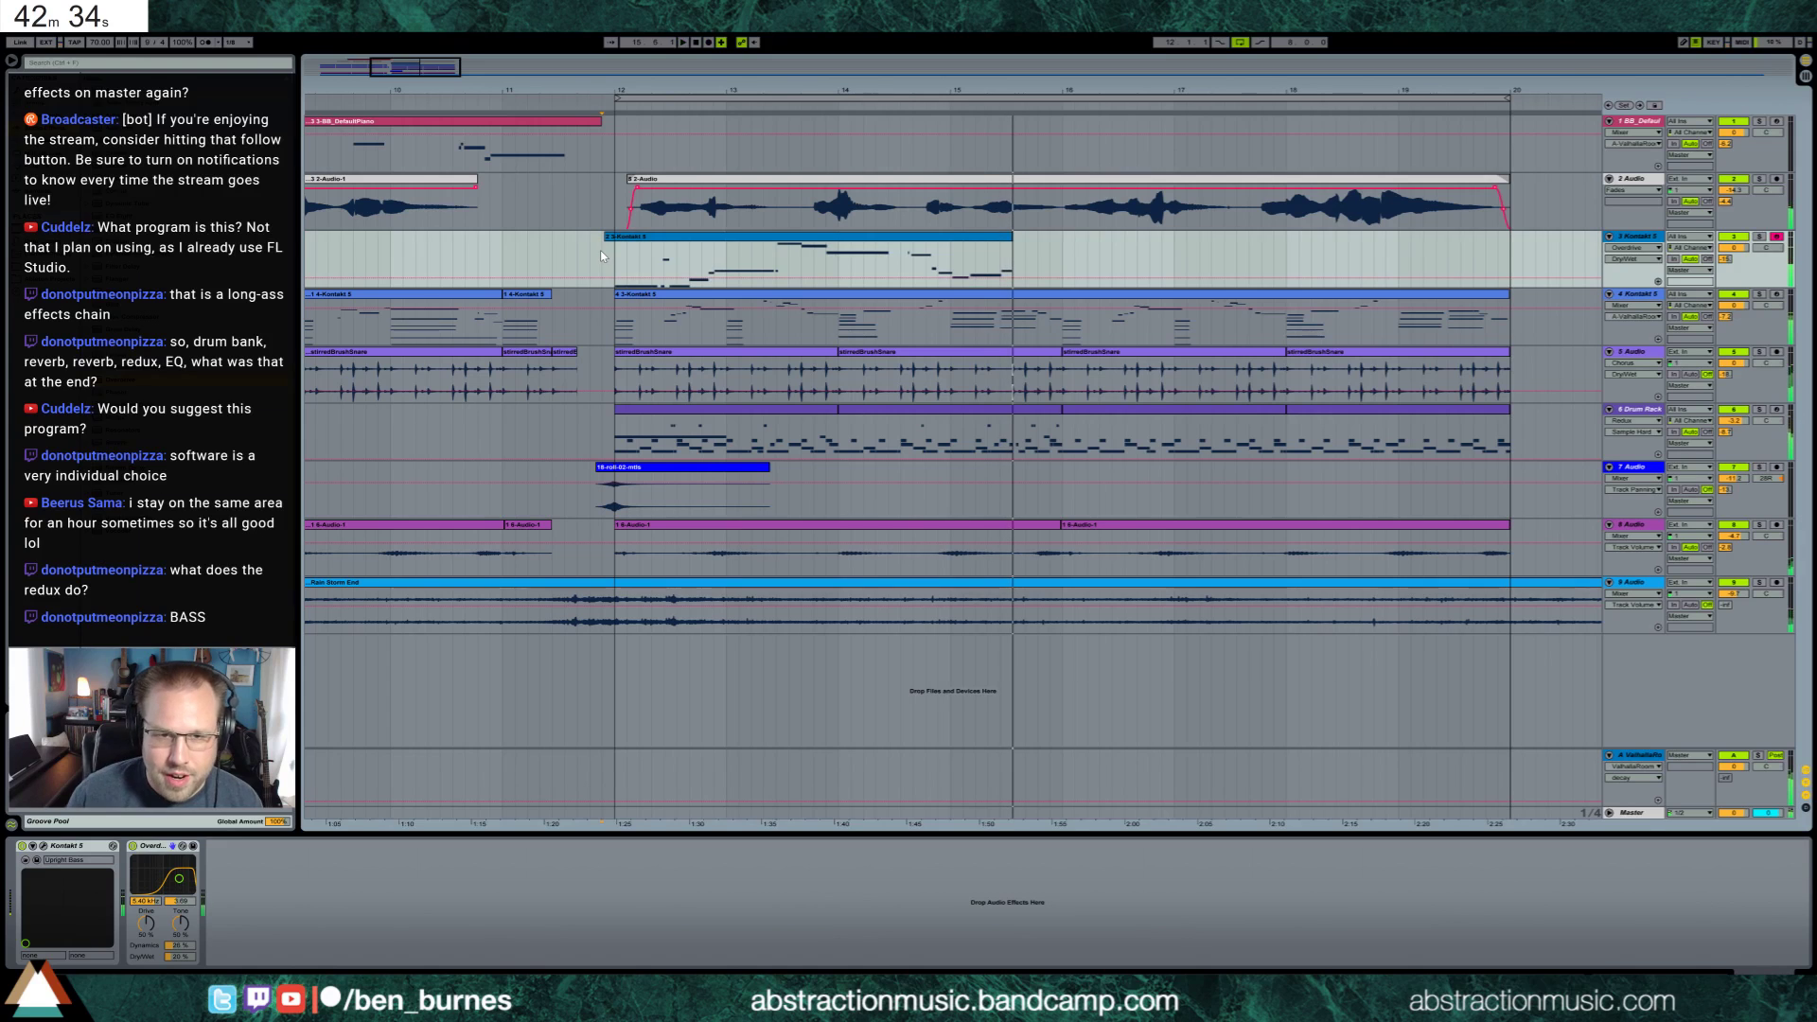
Trim the recorded bass clip to start at bar 12 and end just before bar 15
drag(1011, 236, 937, 244)
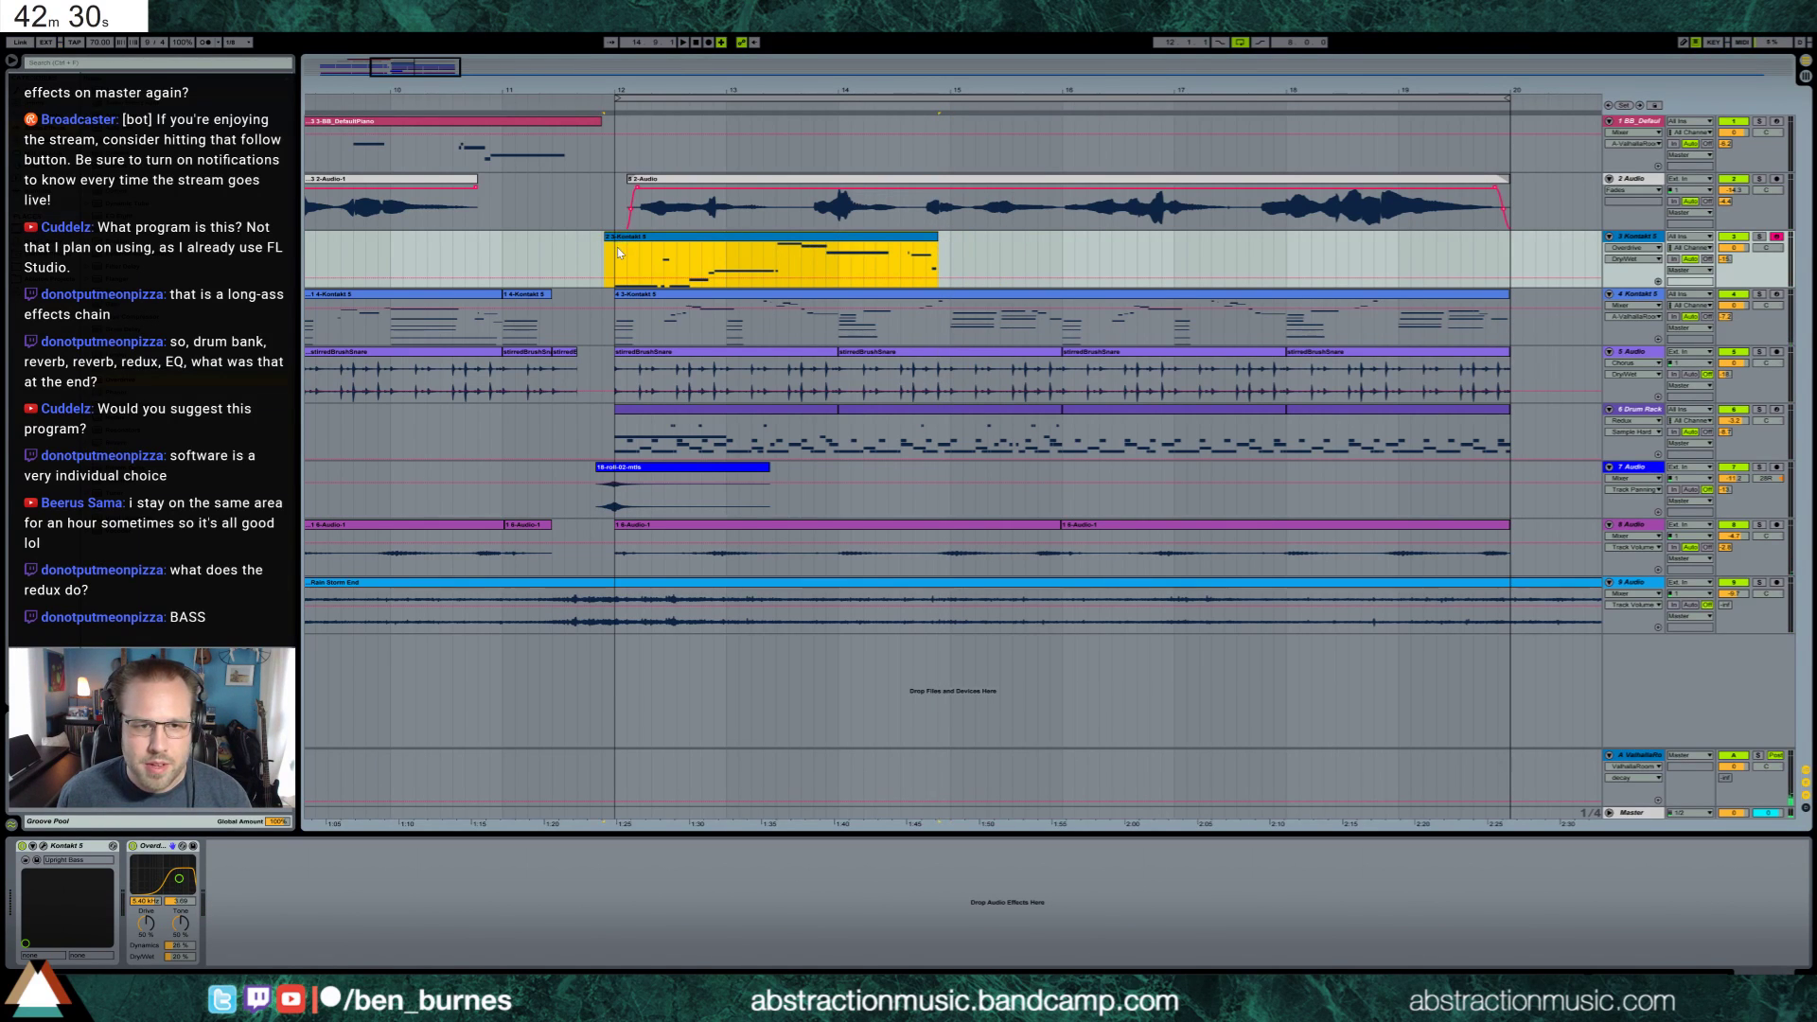
key(space)
drag(605, 245, 615, 236)
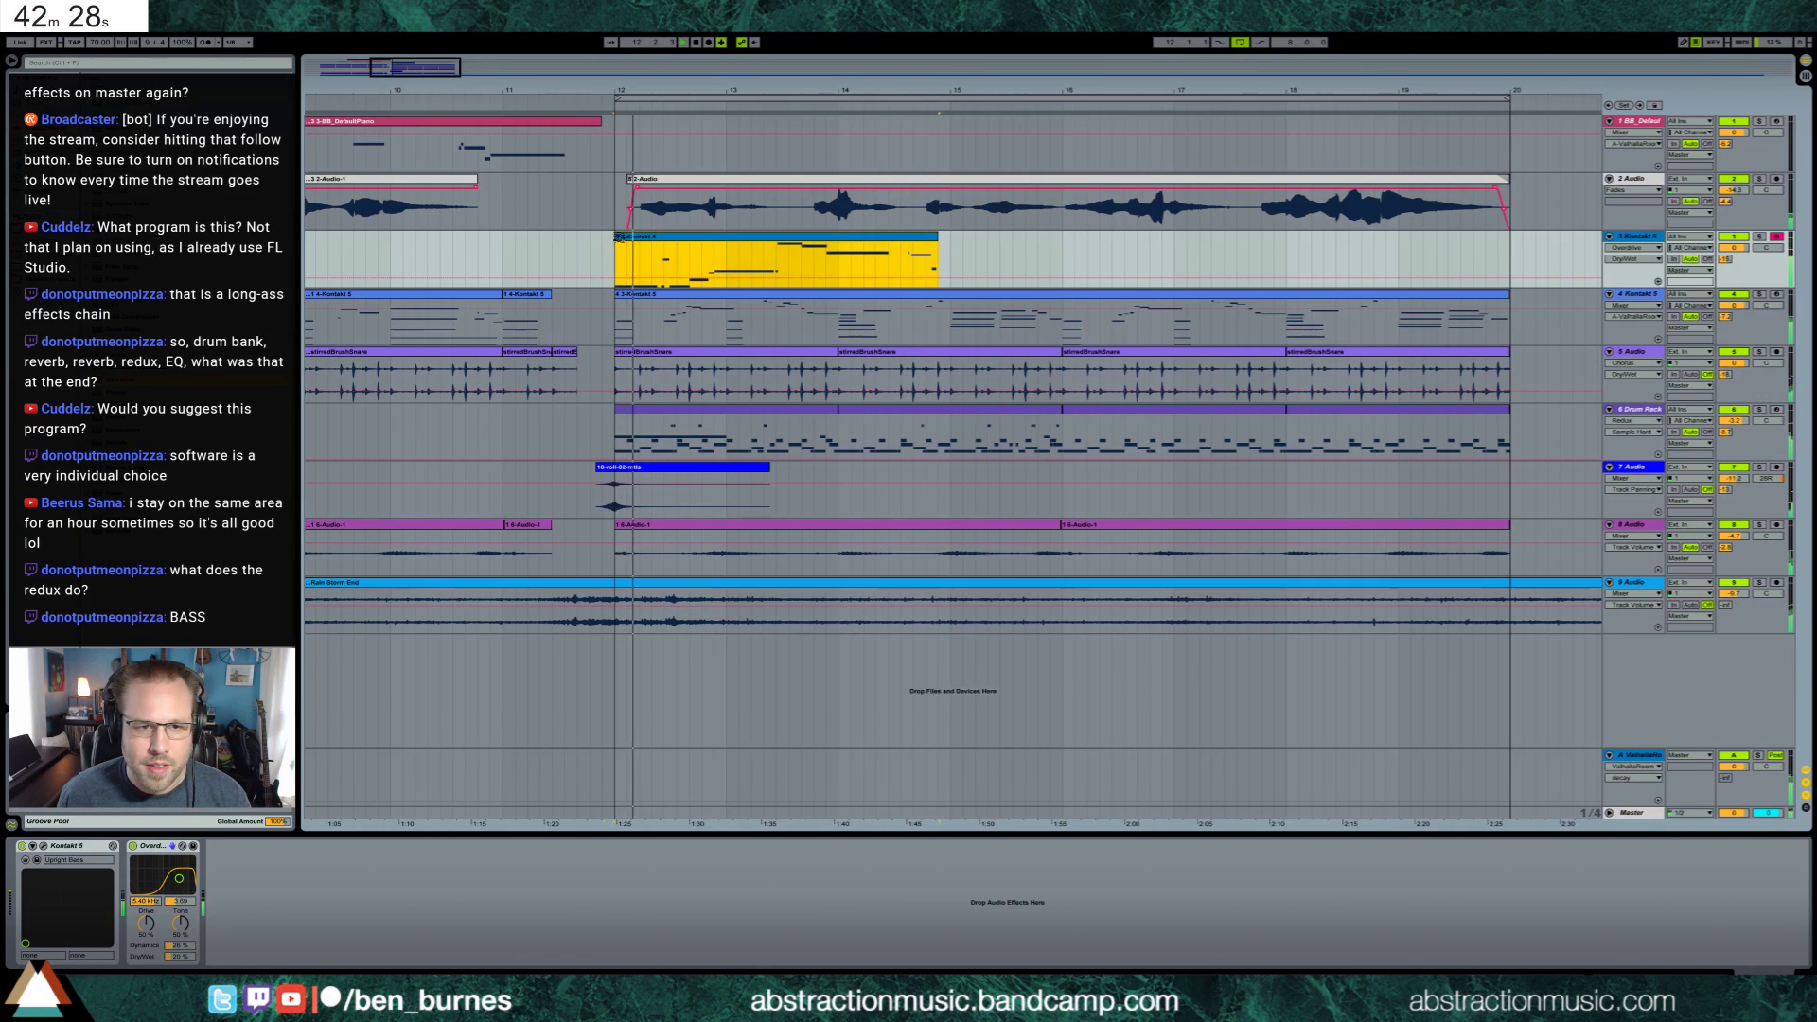
In the bass clip, shift the short note and long held note before the highest notes later, and lengthen the preceding note to meet them
double_click(620, 239)
click(591, 795)
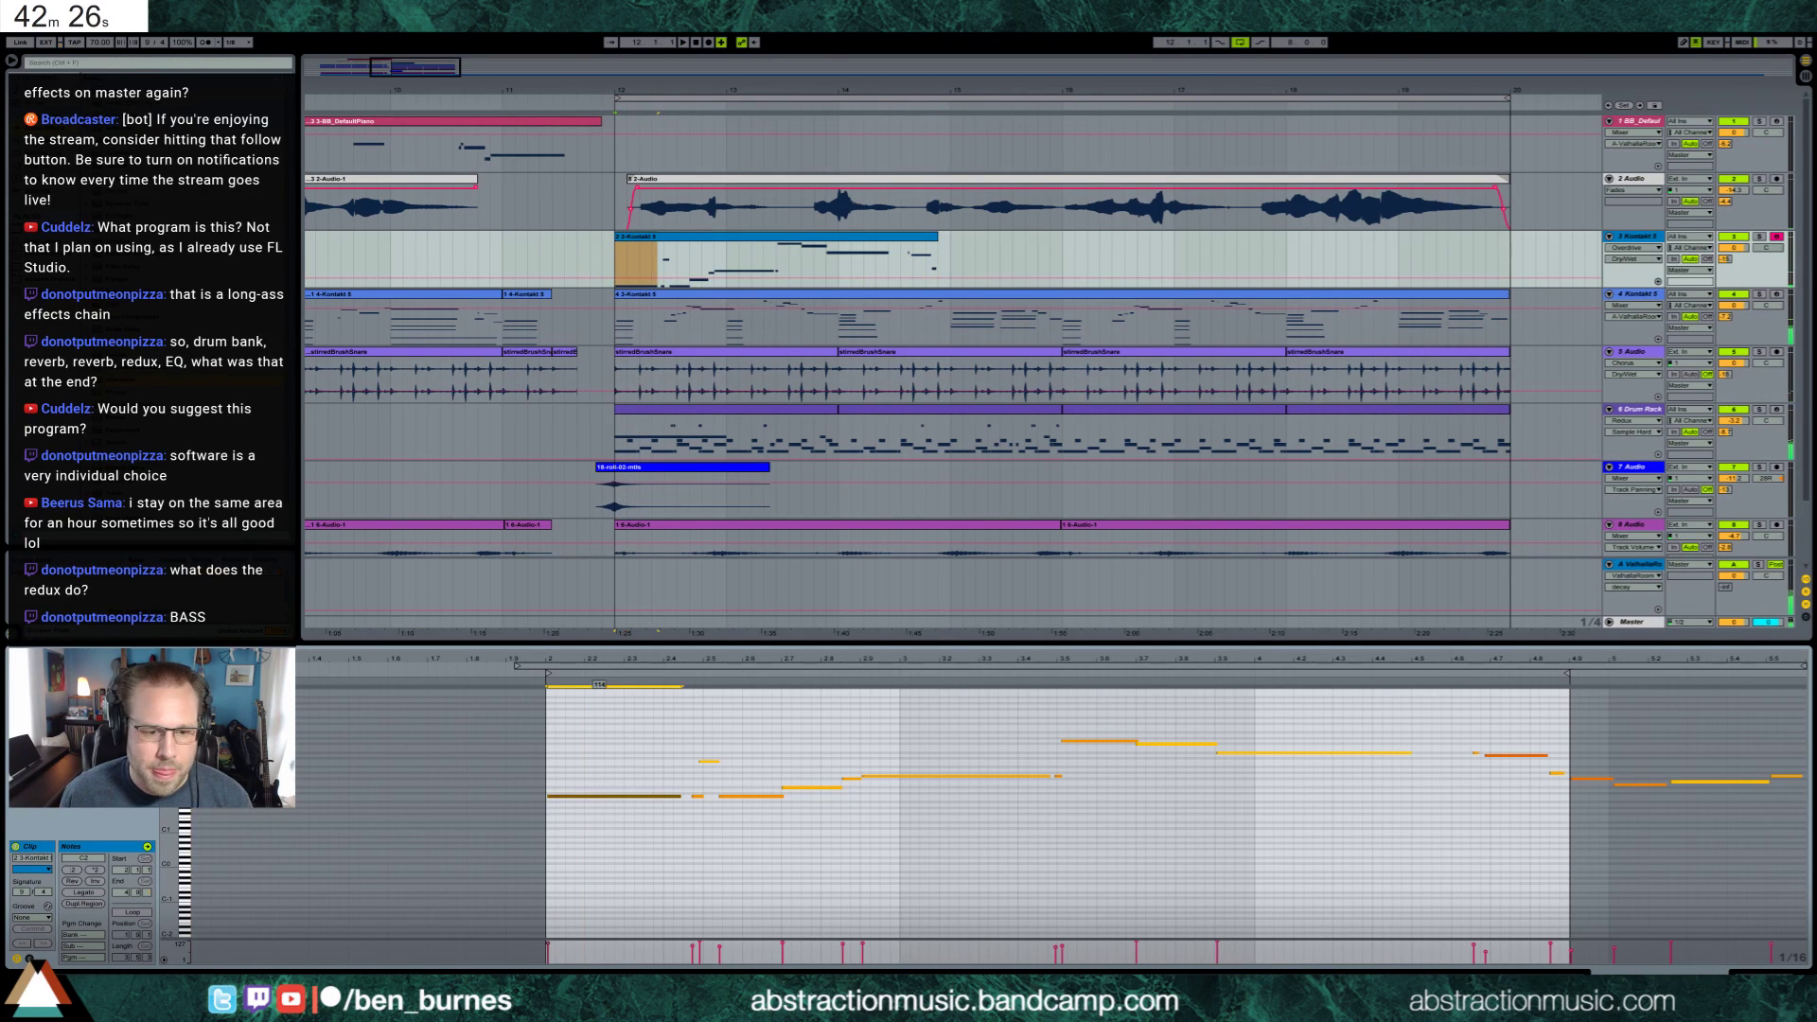
double_click(708, 760)
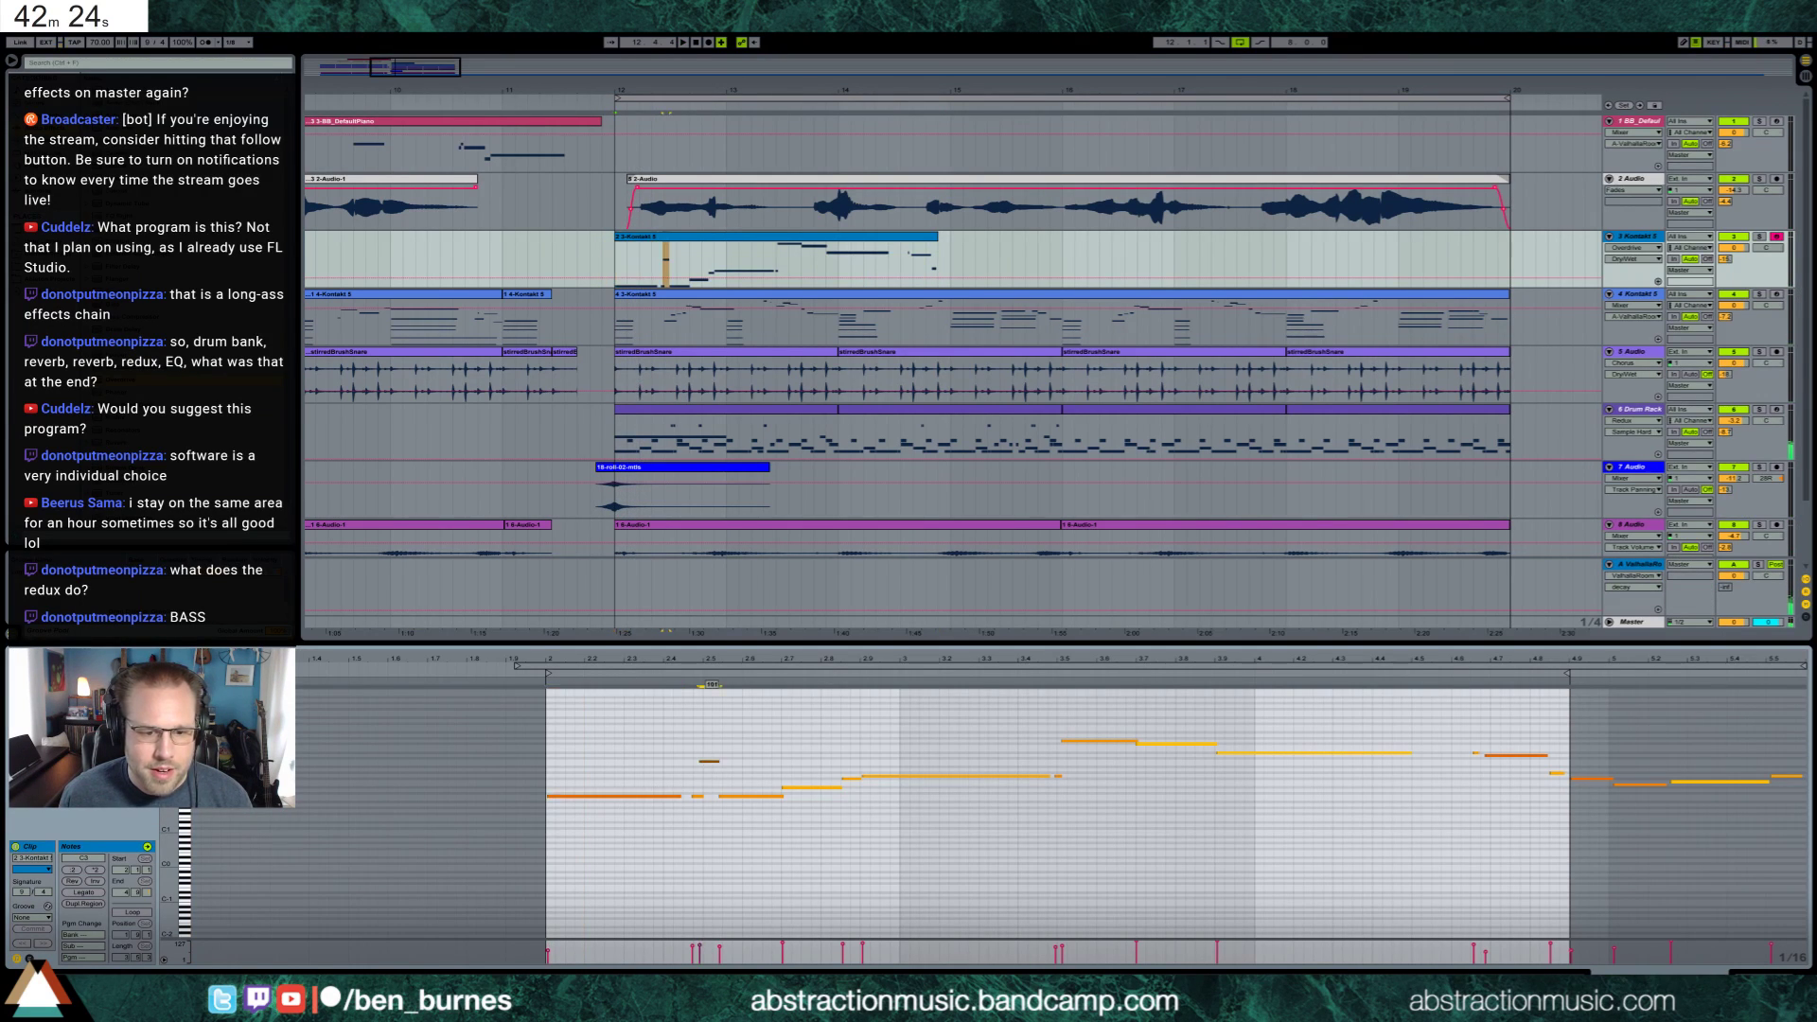
key(space)
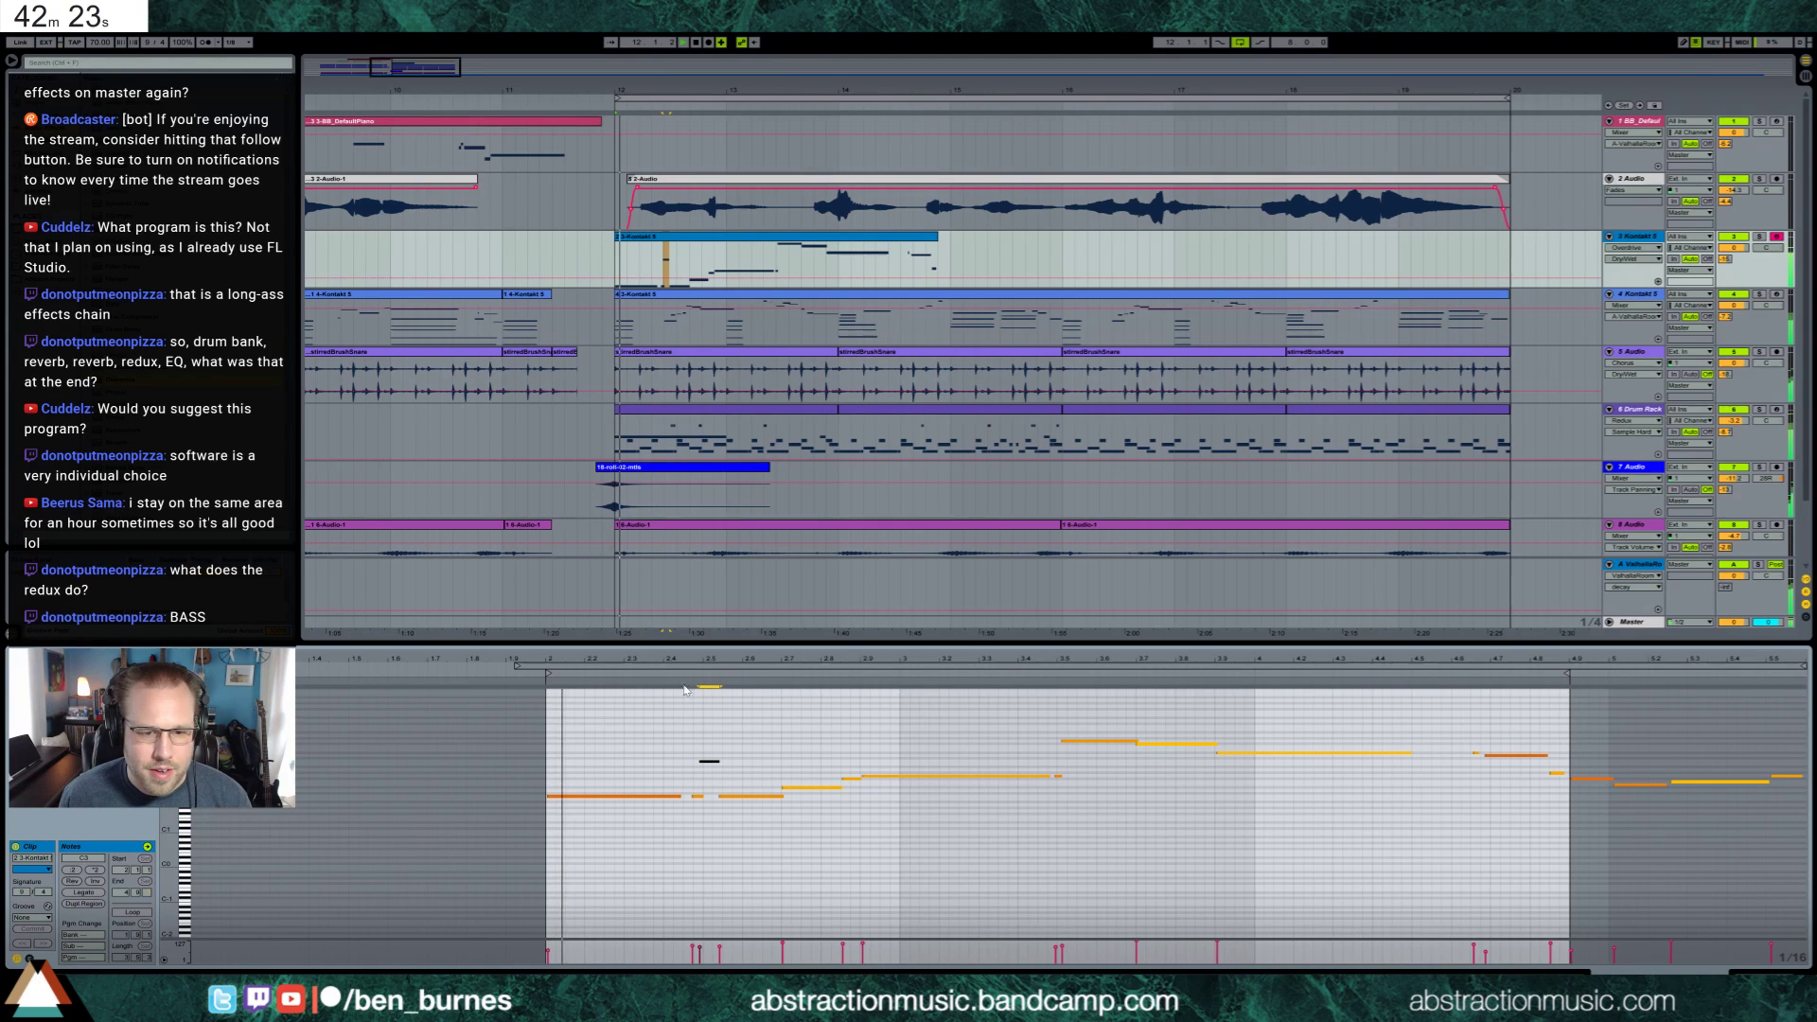
click(589, 795)
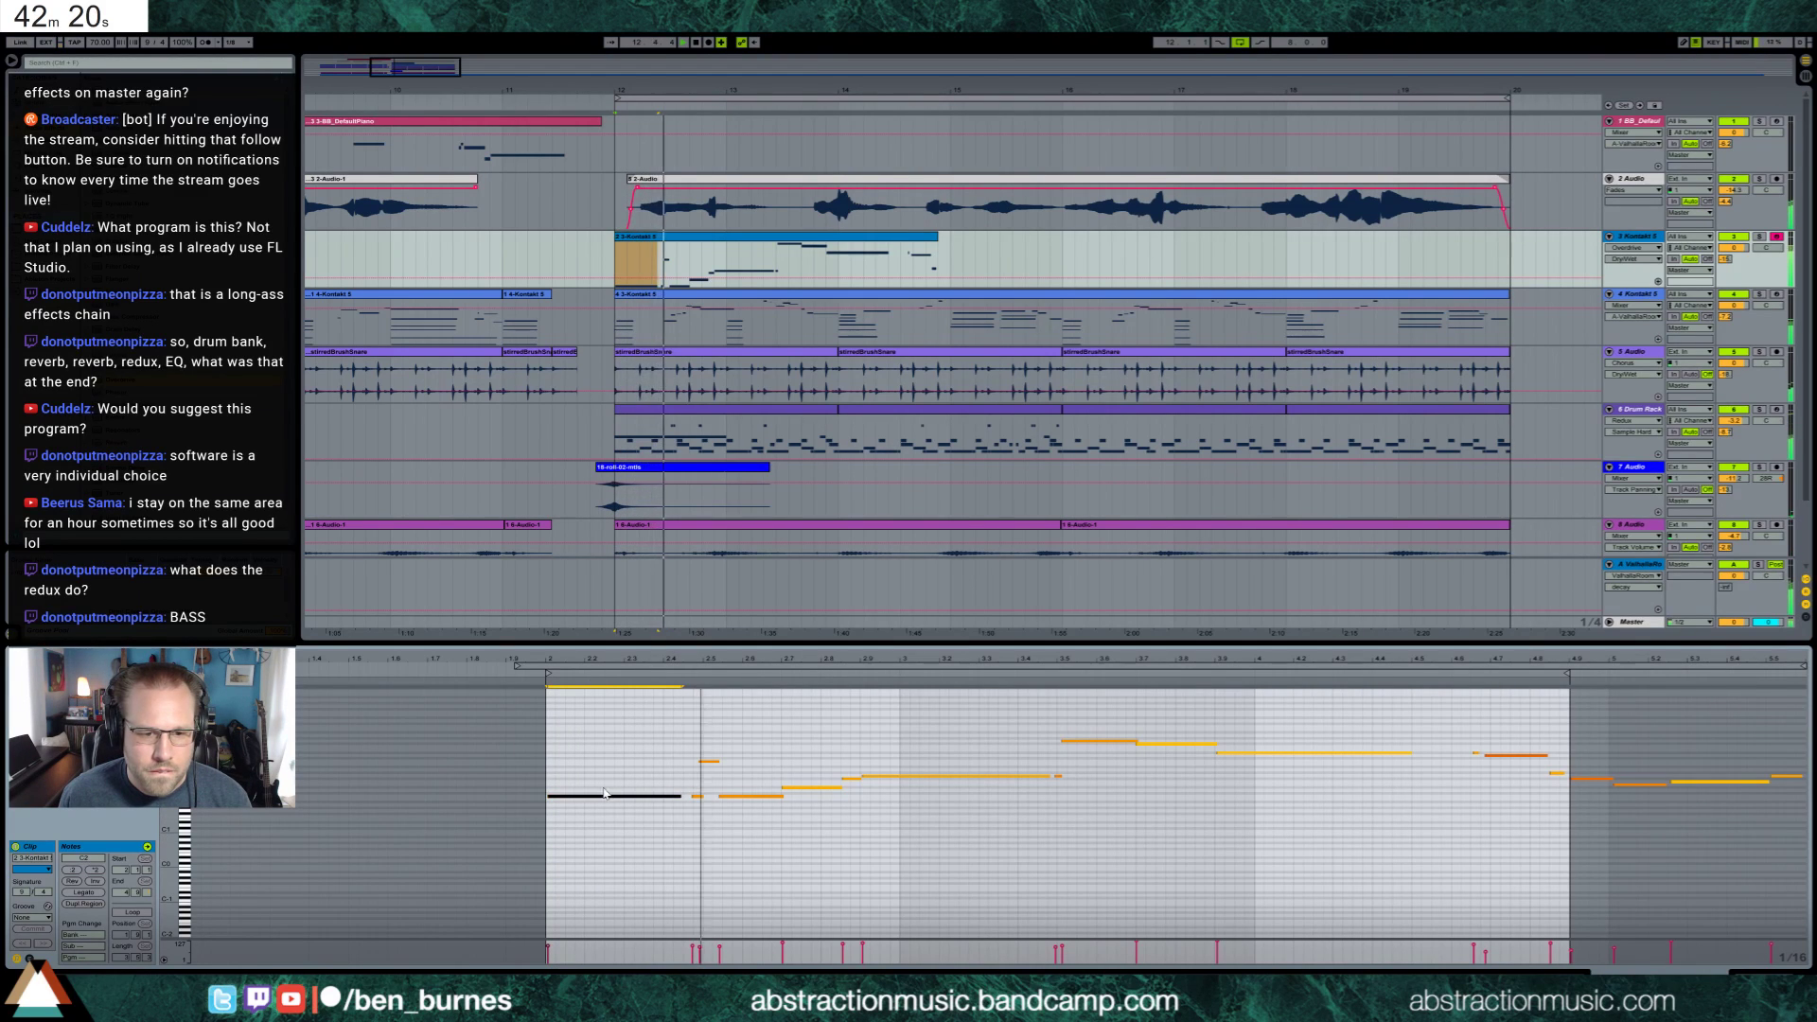
click(809, 787)
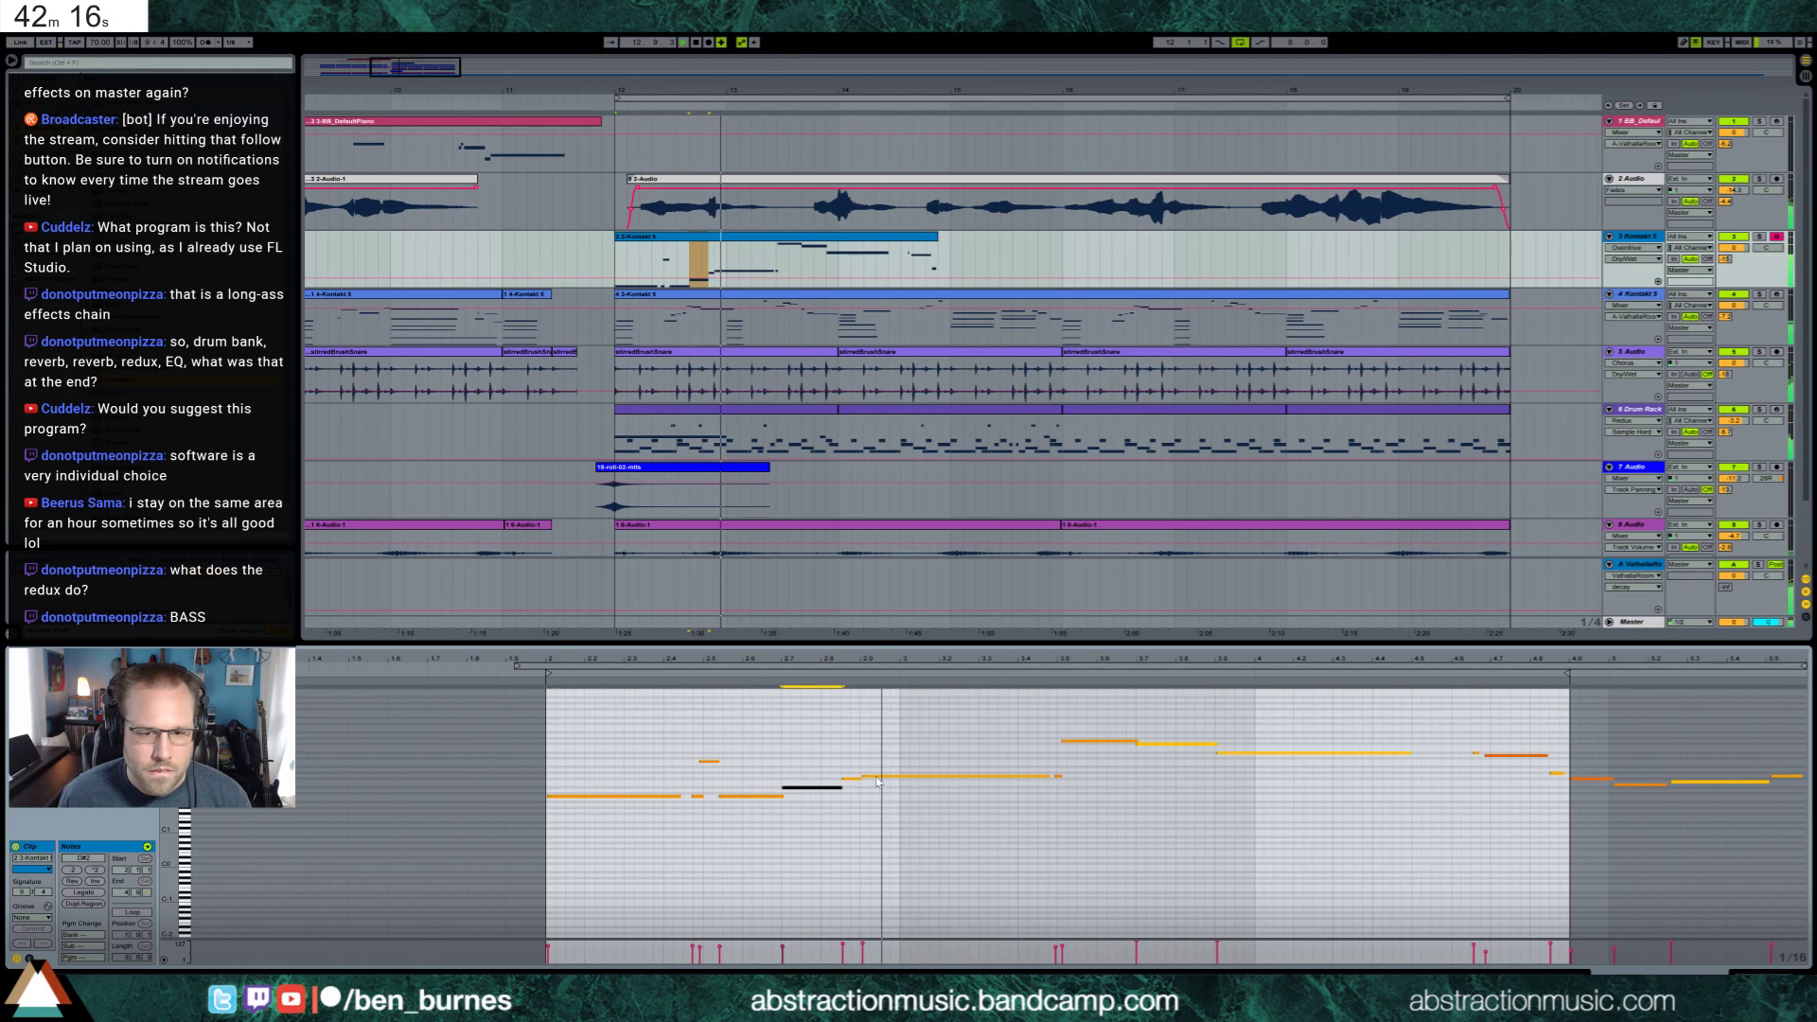
drag(851, 762, 937, 806)
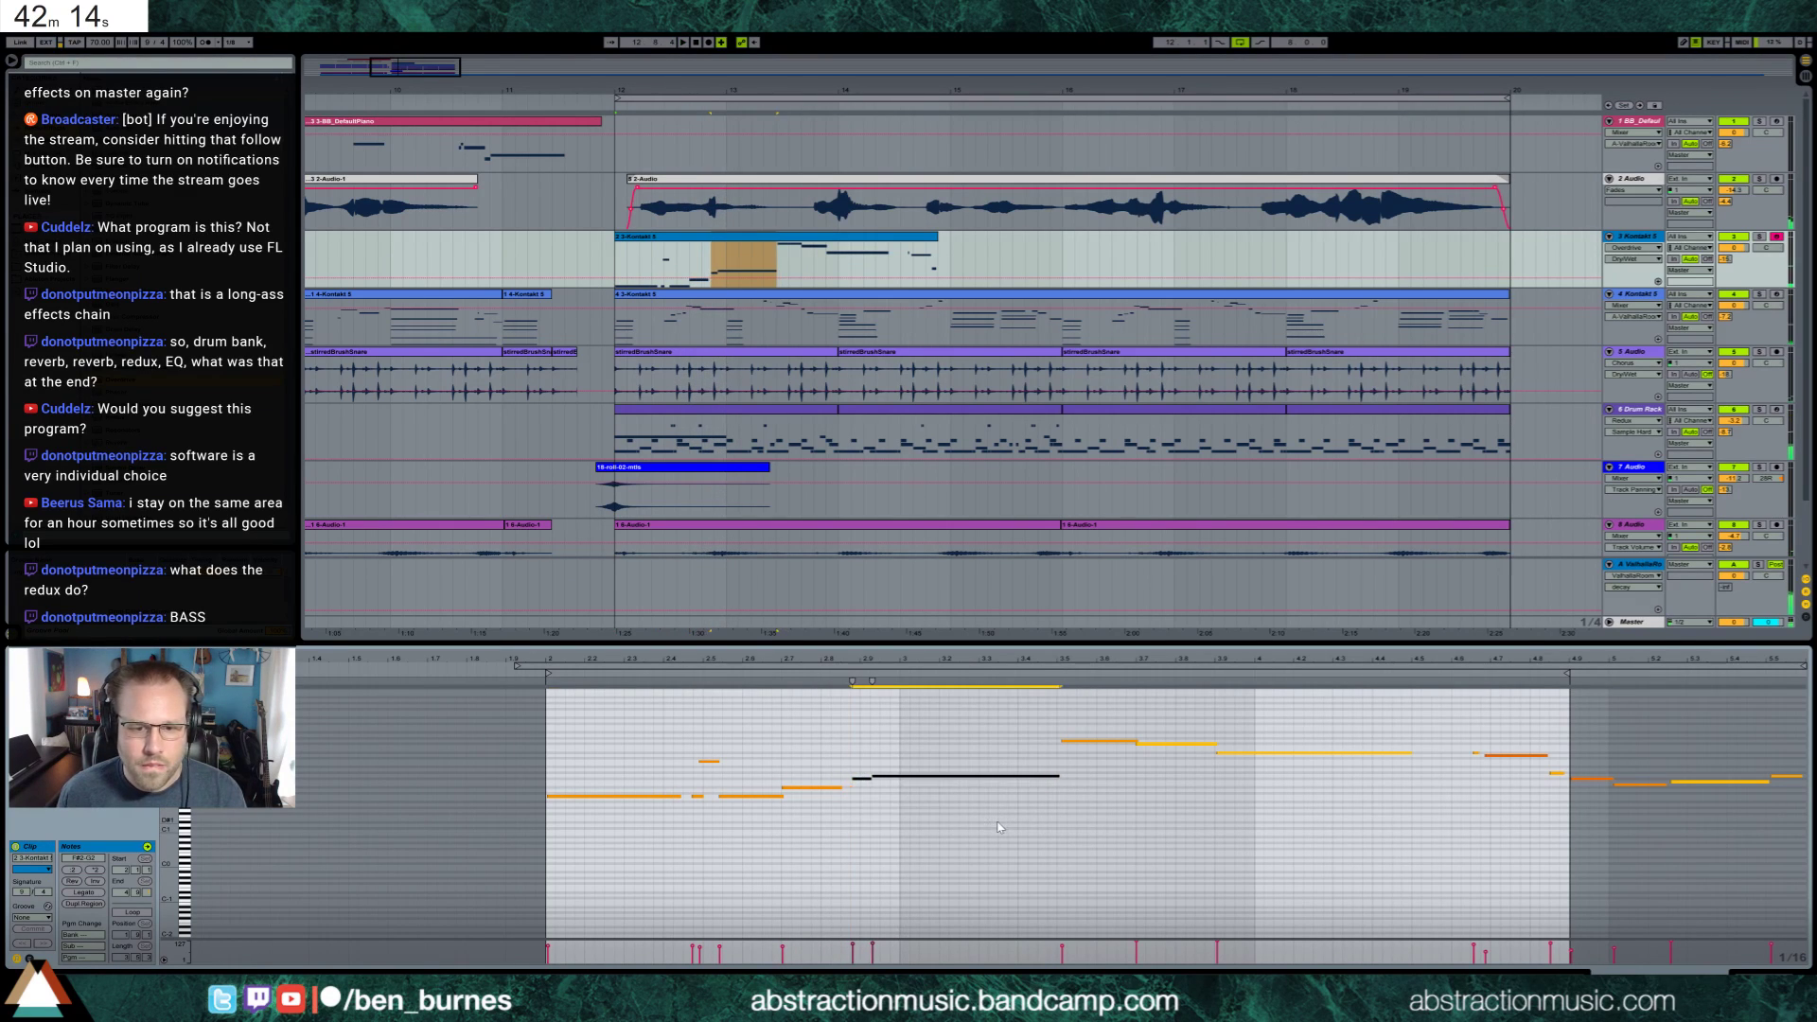
click(836, 786)
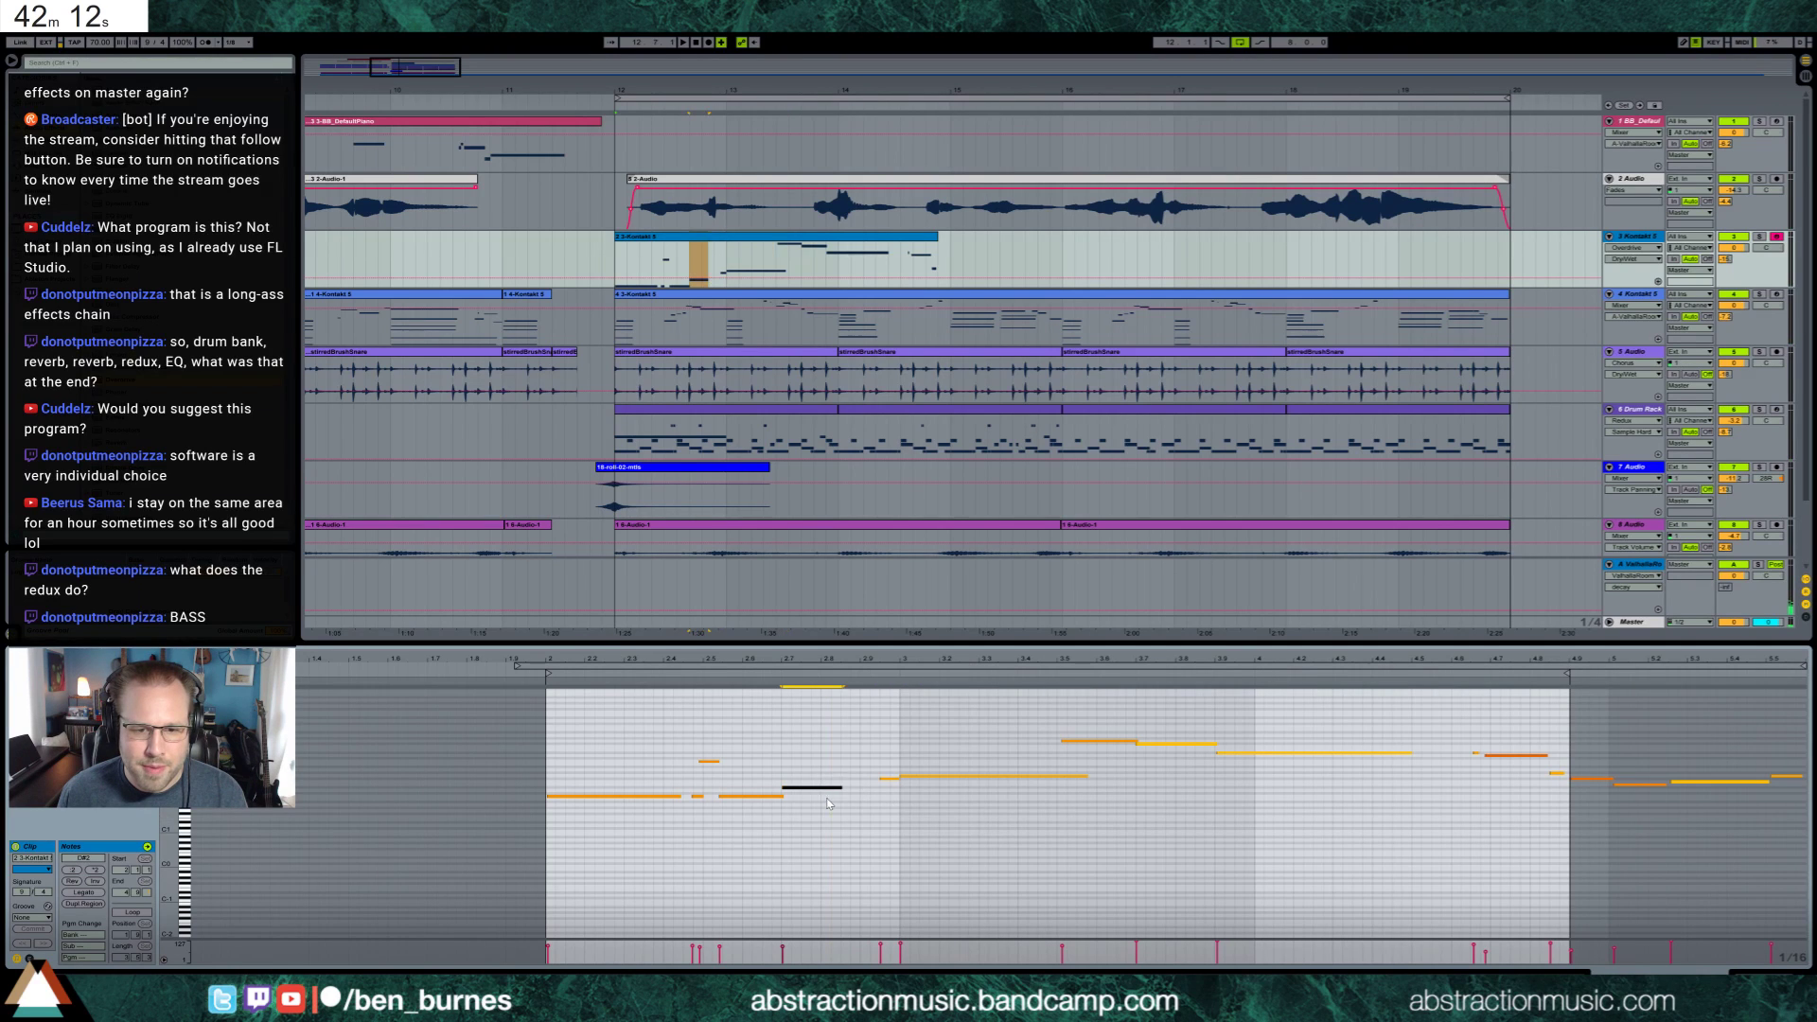
key(space)
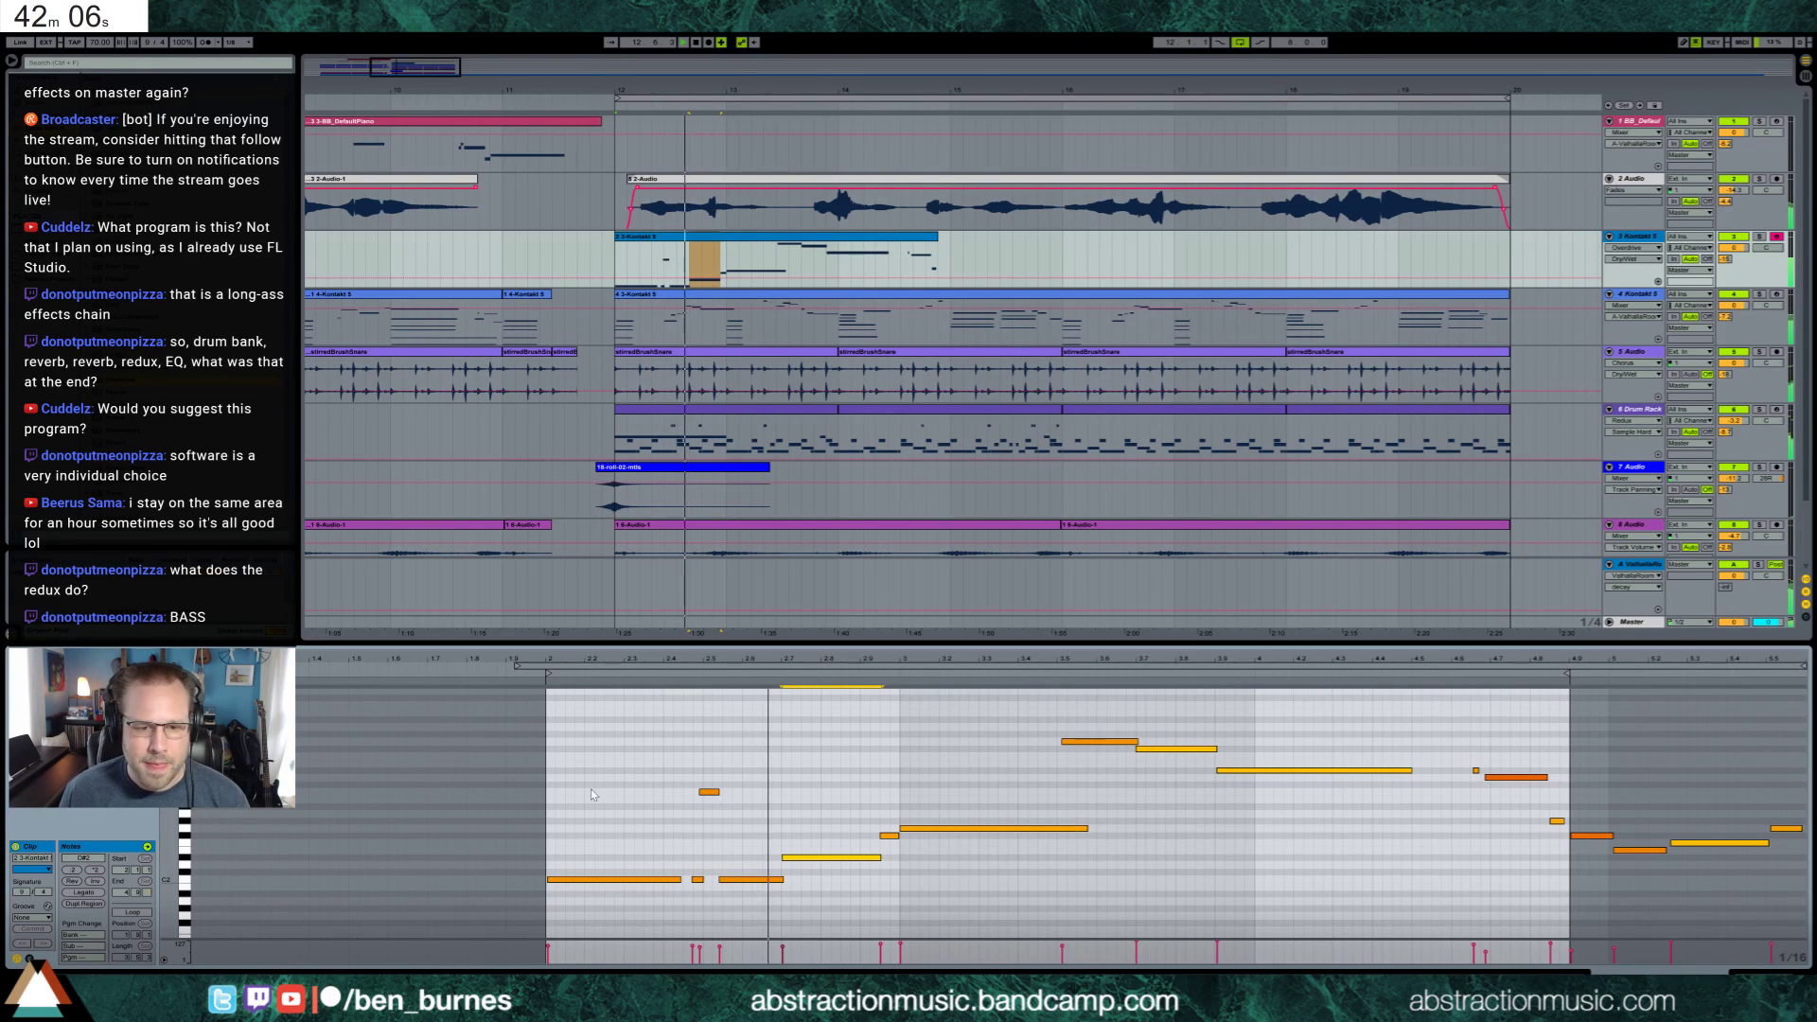
Shift the highest bass note and the two descending notes after it slightly later in the clip
click(710, 791)
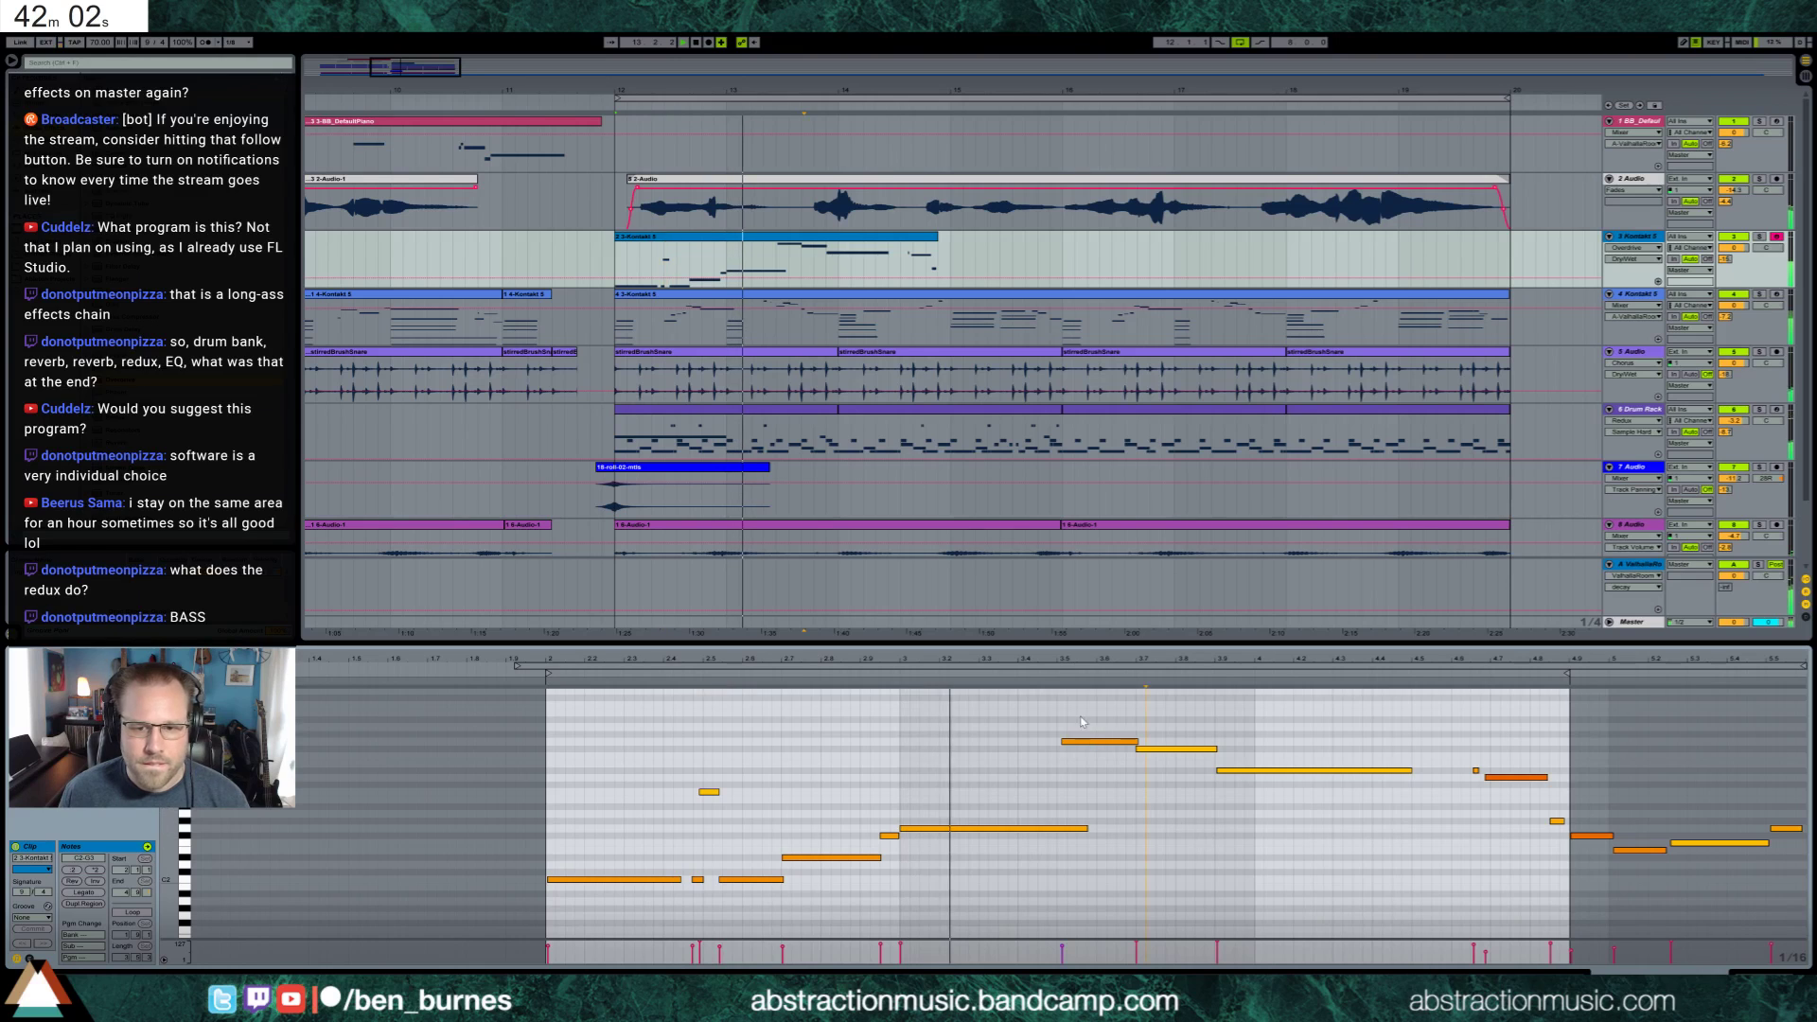
drag(1060, 704, 1310, 795)
key(Right)
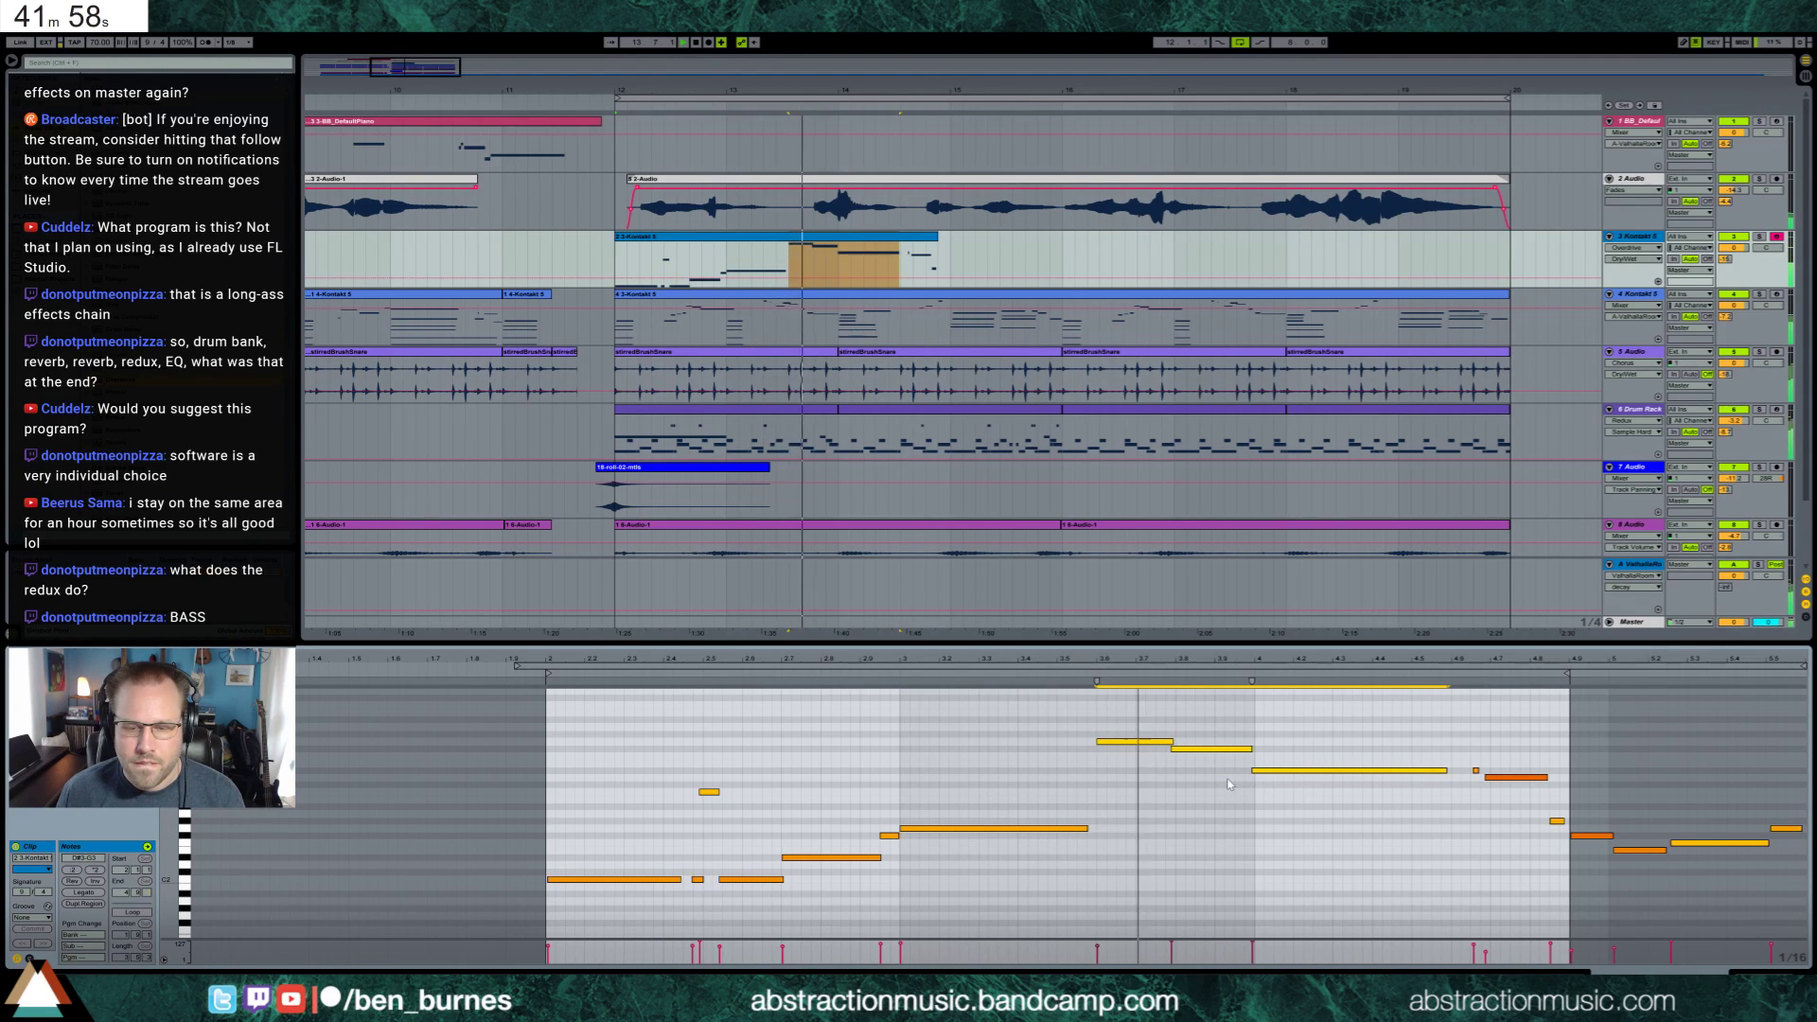
Shorten the long held bass note before the highest notes and add a brief note at the same pitch just ahead of them
drag(1088, 828, 1088, 832)
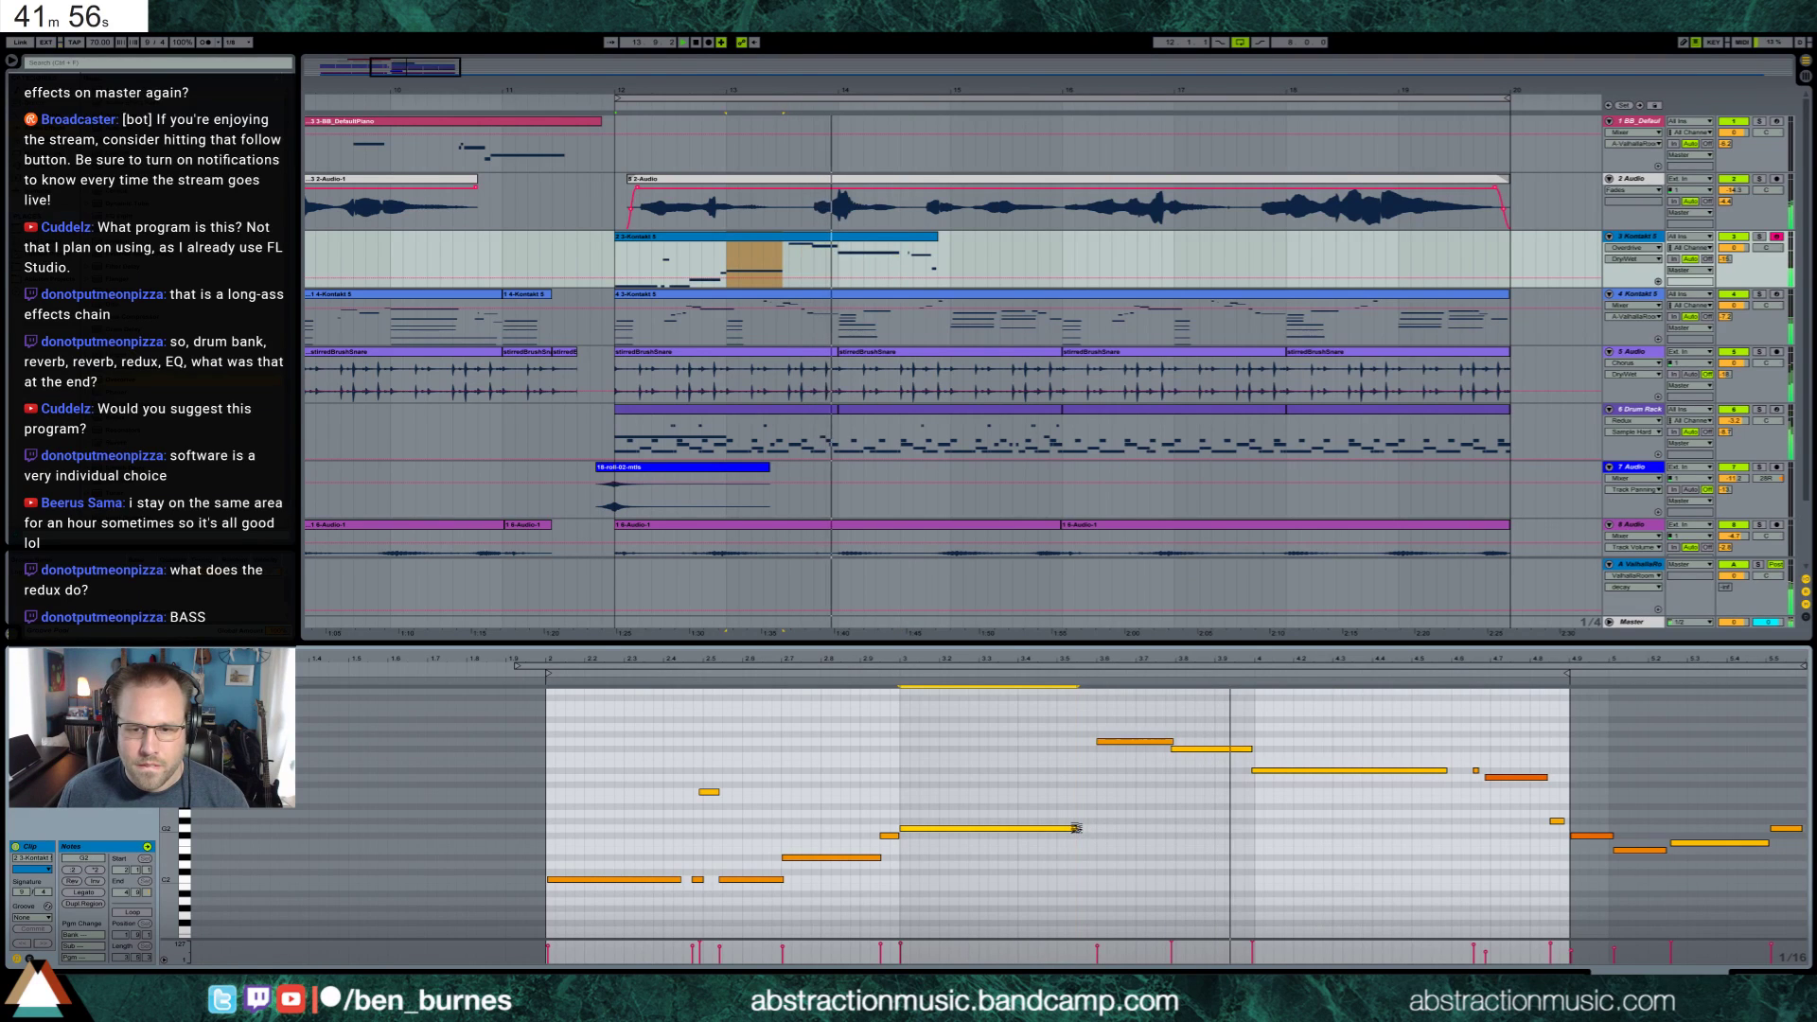
click(1086, 832)
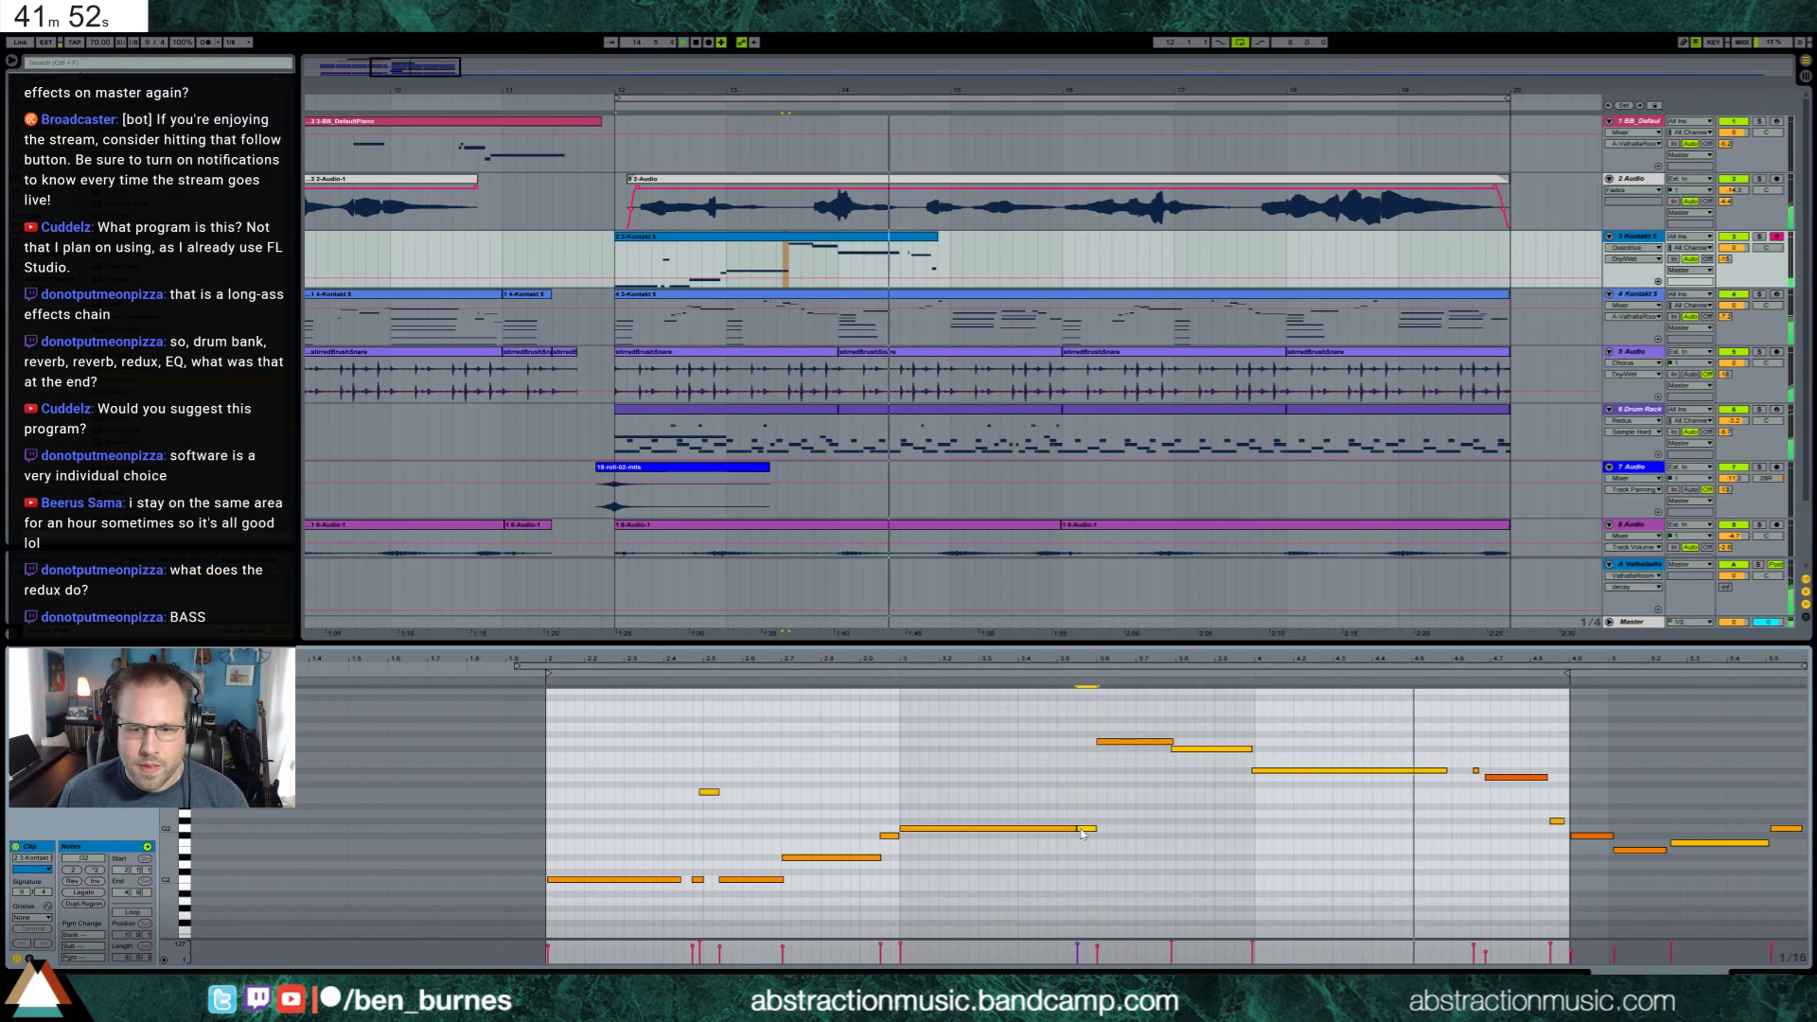
drag(1076, 828, 1086, 829)
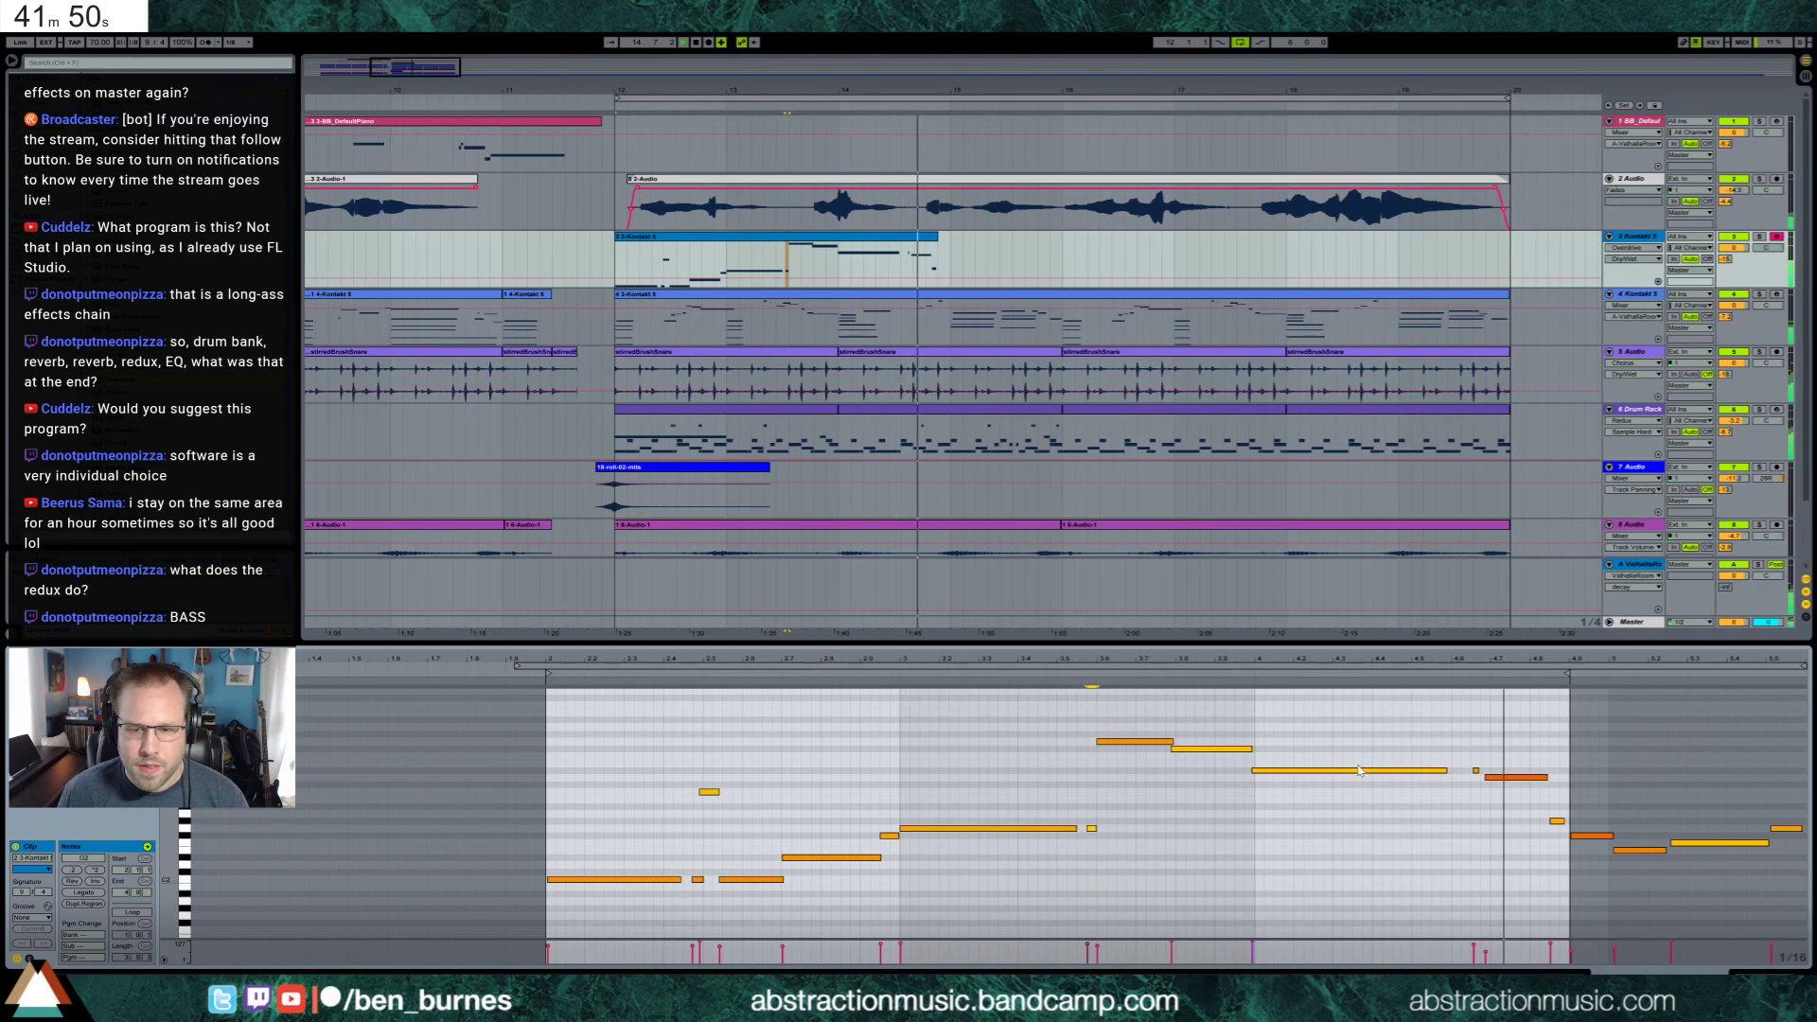
Delete the bass notes after the last long note, and pull the two descending notes slightly earlier, shortening the highest note to meet them
drag(1465, 753, 1757, 907)
key(Delete)
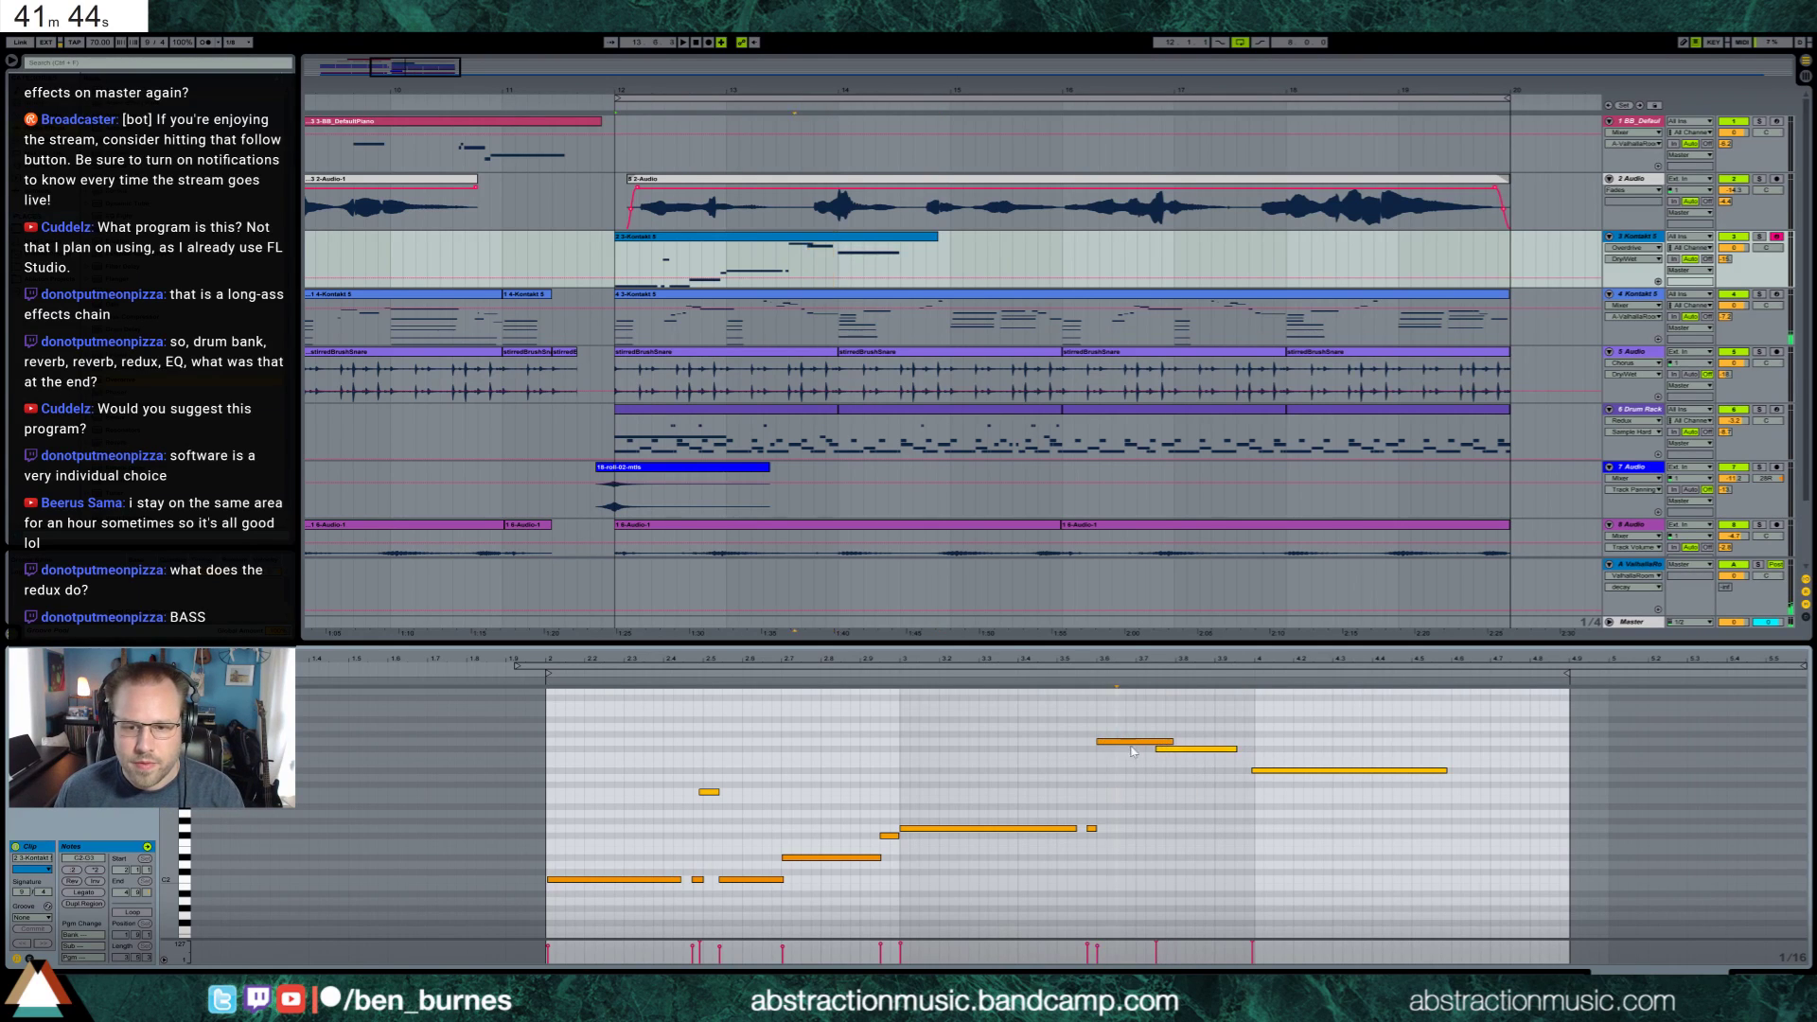
drag(1294, 770, 1286, 770)
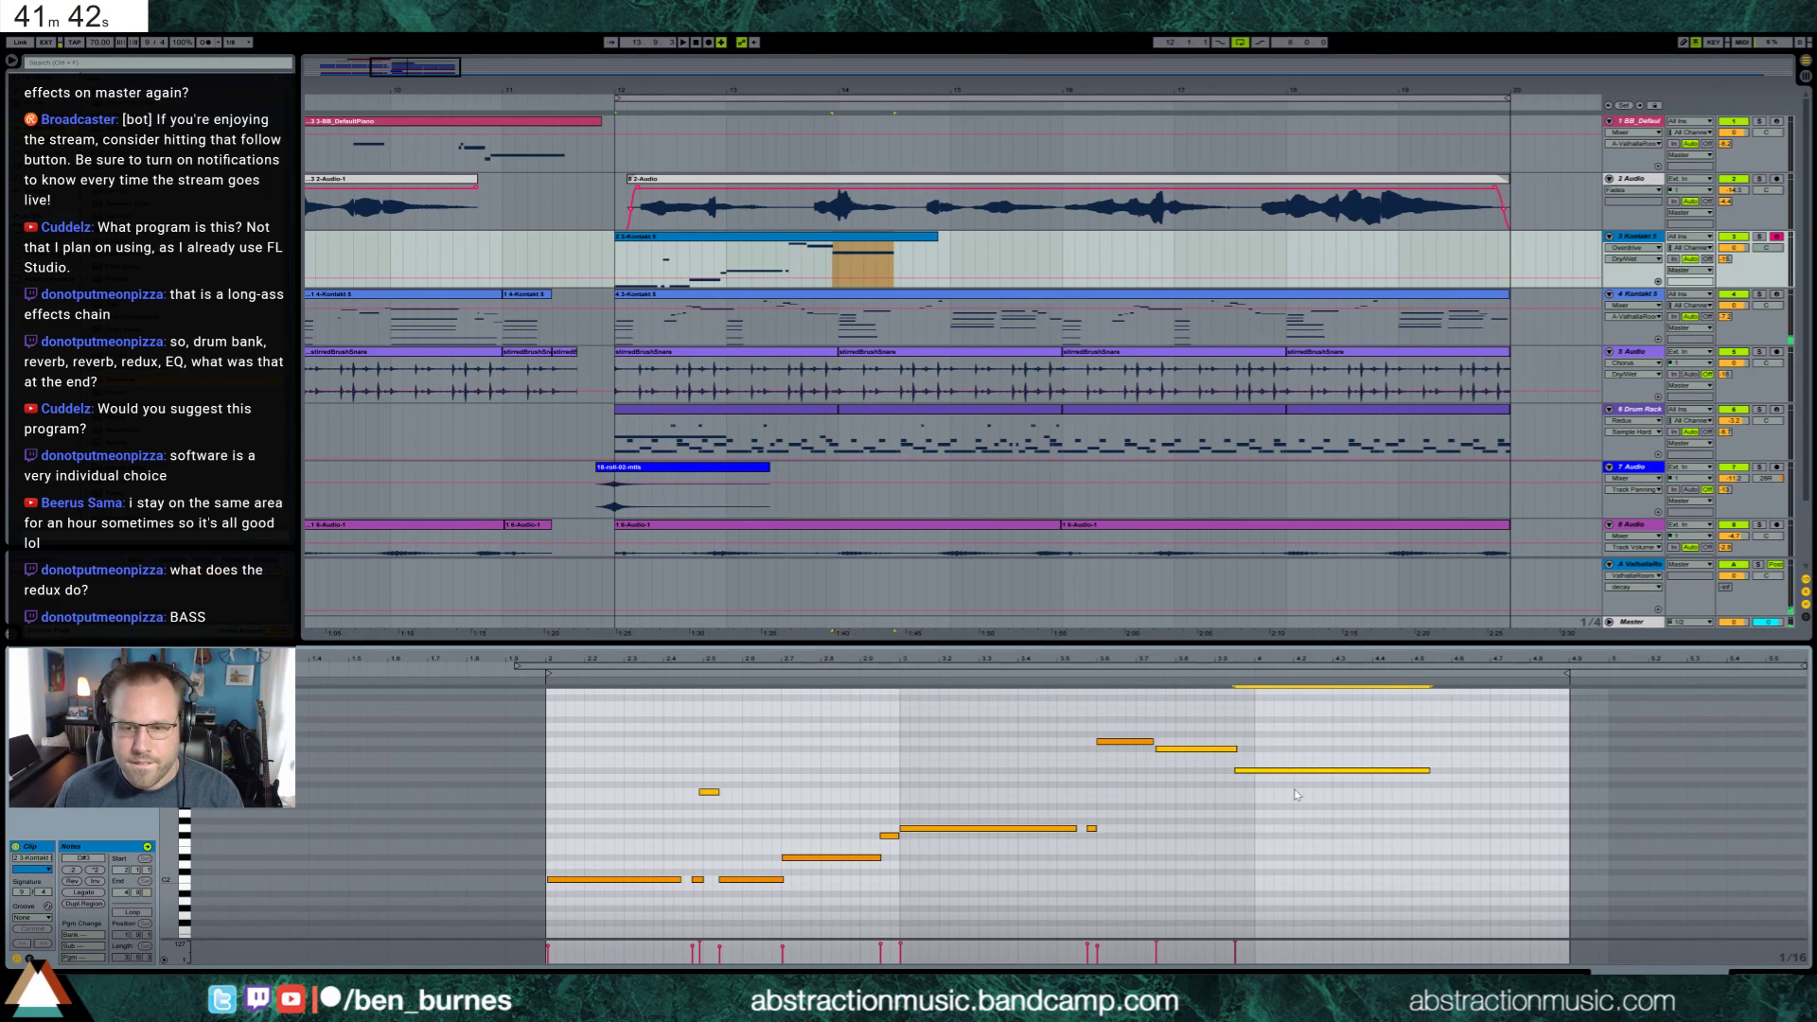
click(1211, 749)
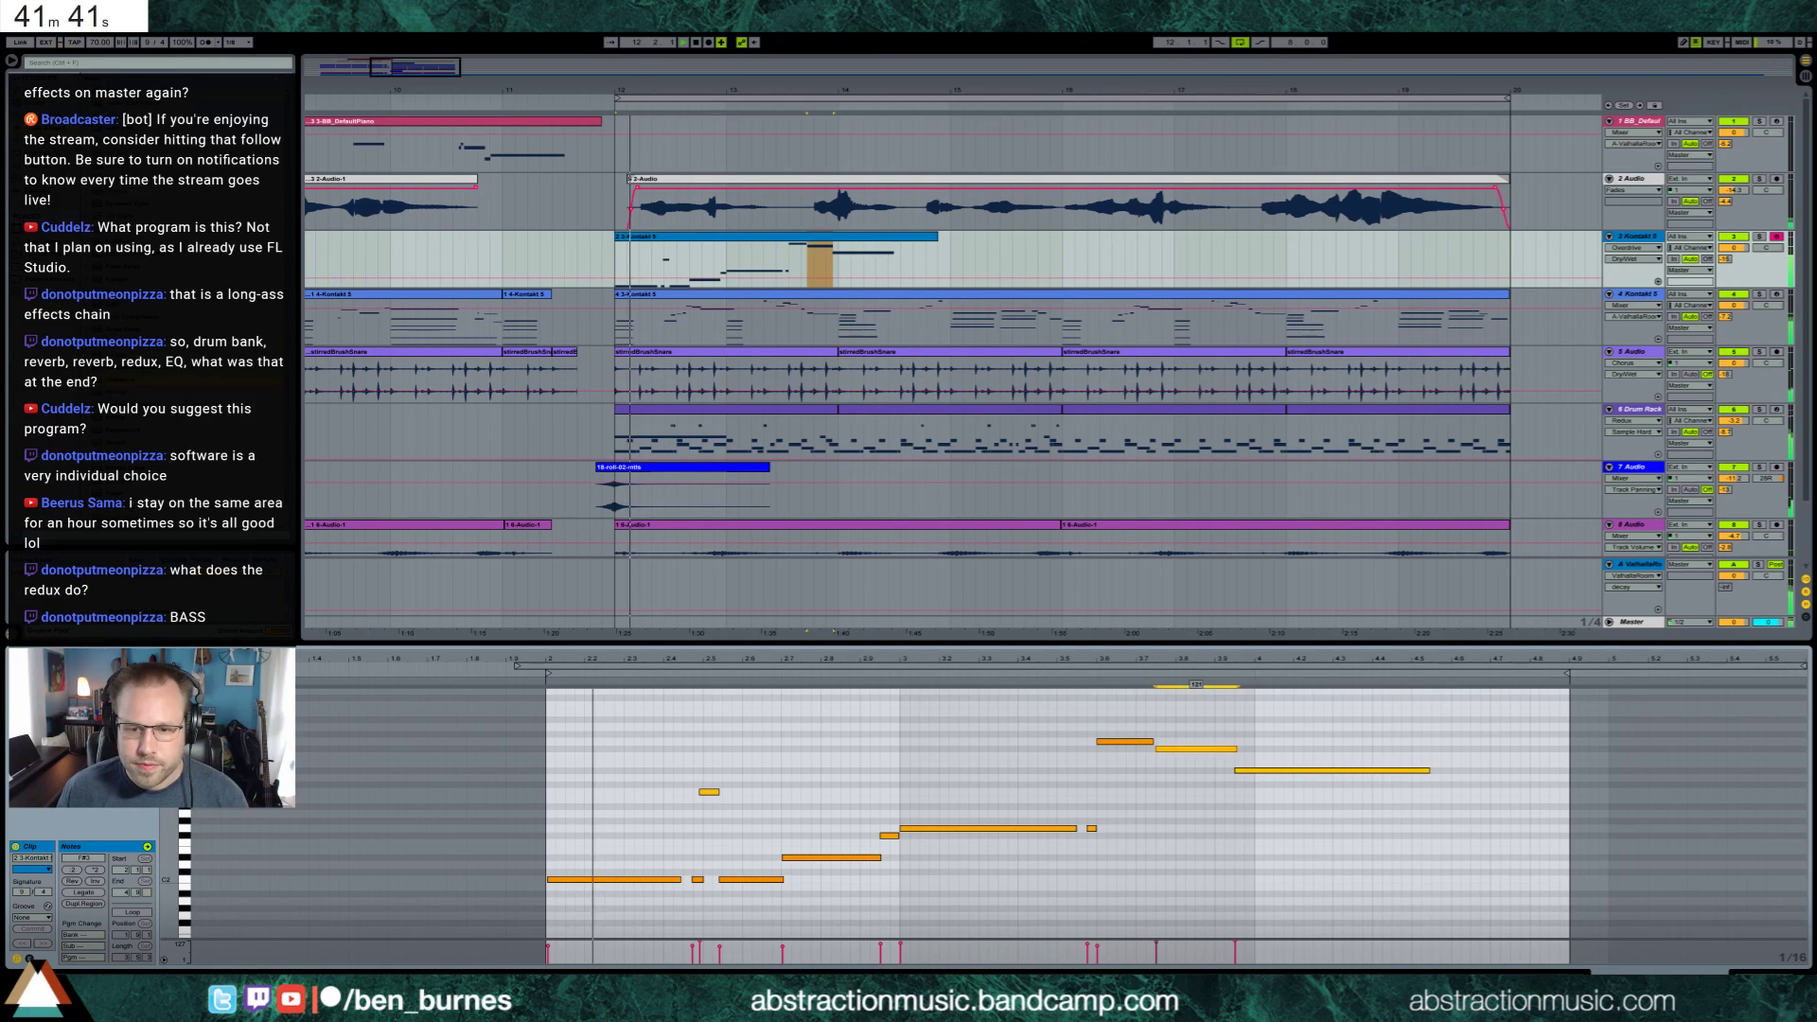
click(1272, 769)
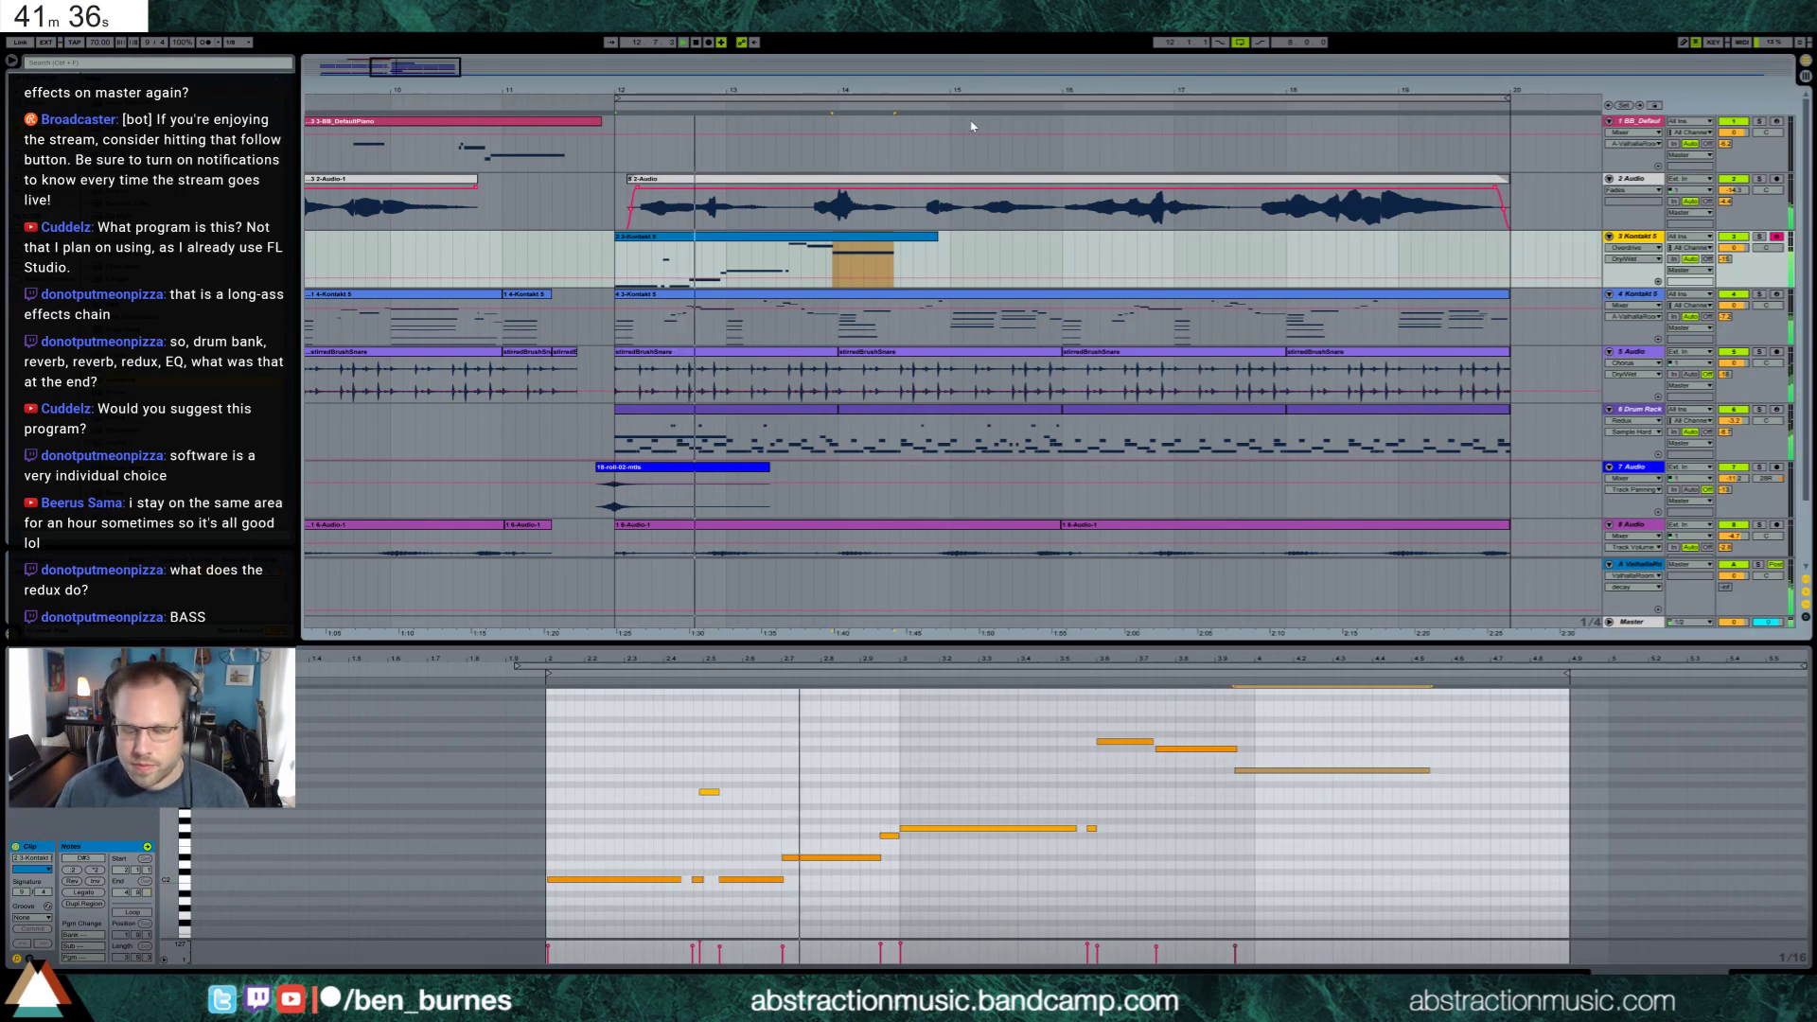
Record the continuation of the bass line on the Kontakt track to just before bar 20 and open the new clip
click(1698, 282)
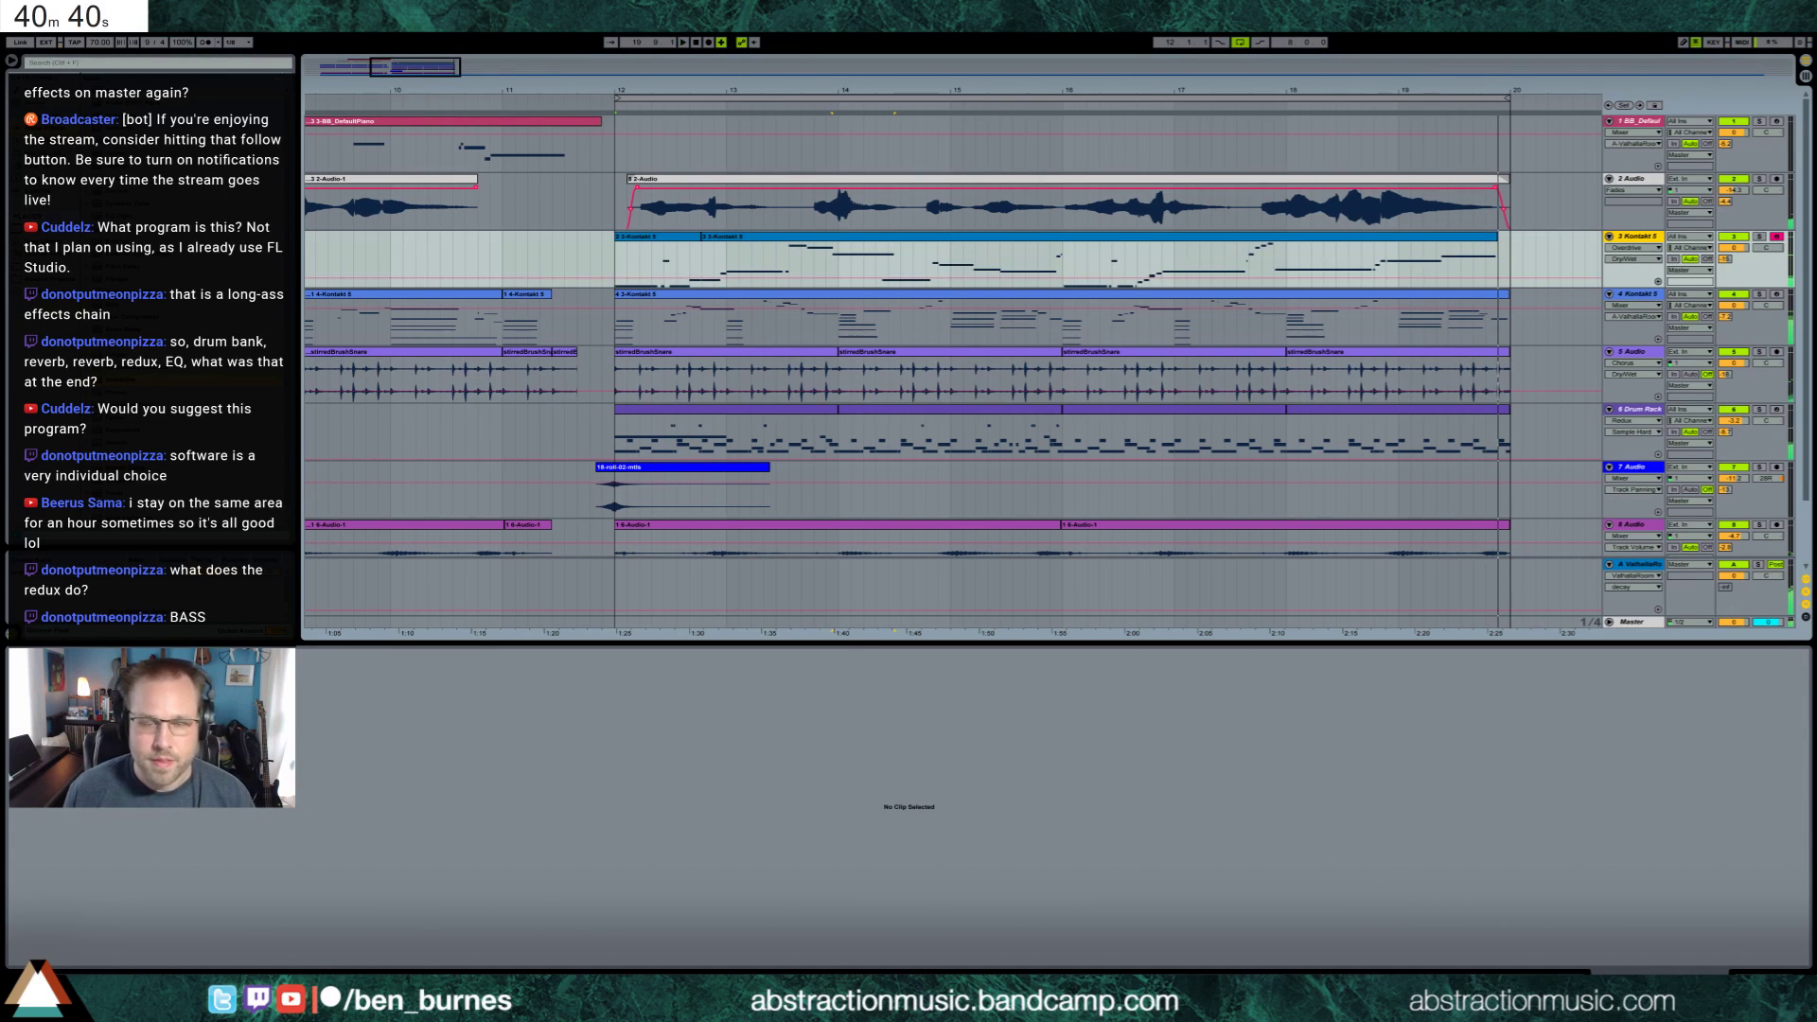
click(1377, 241)
click(1249, 767)
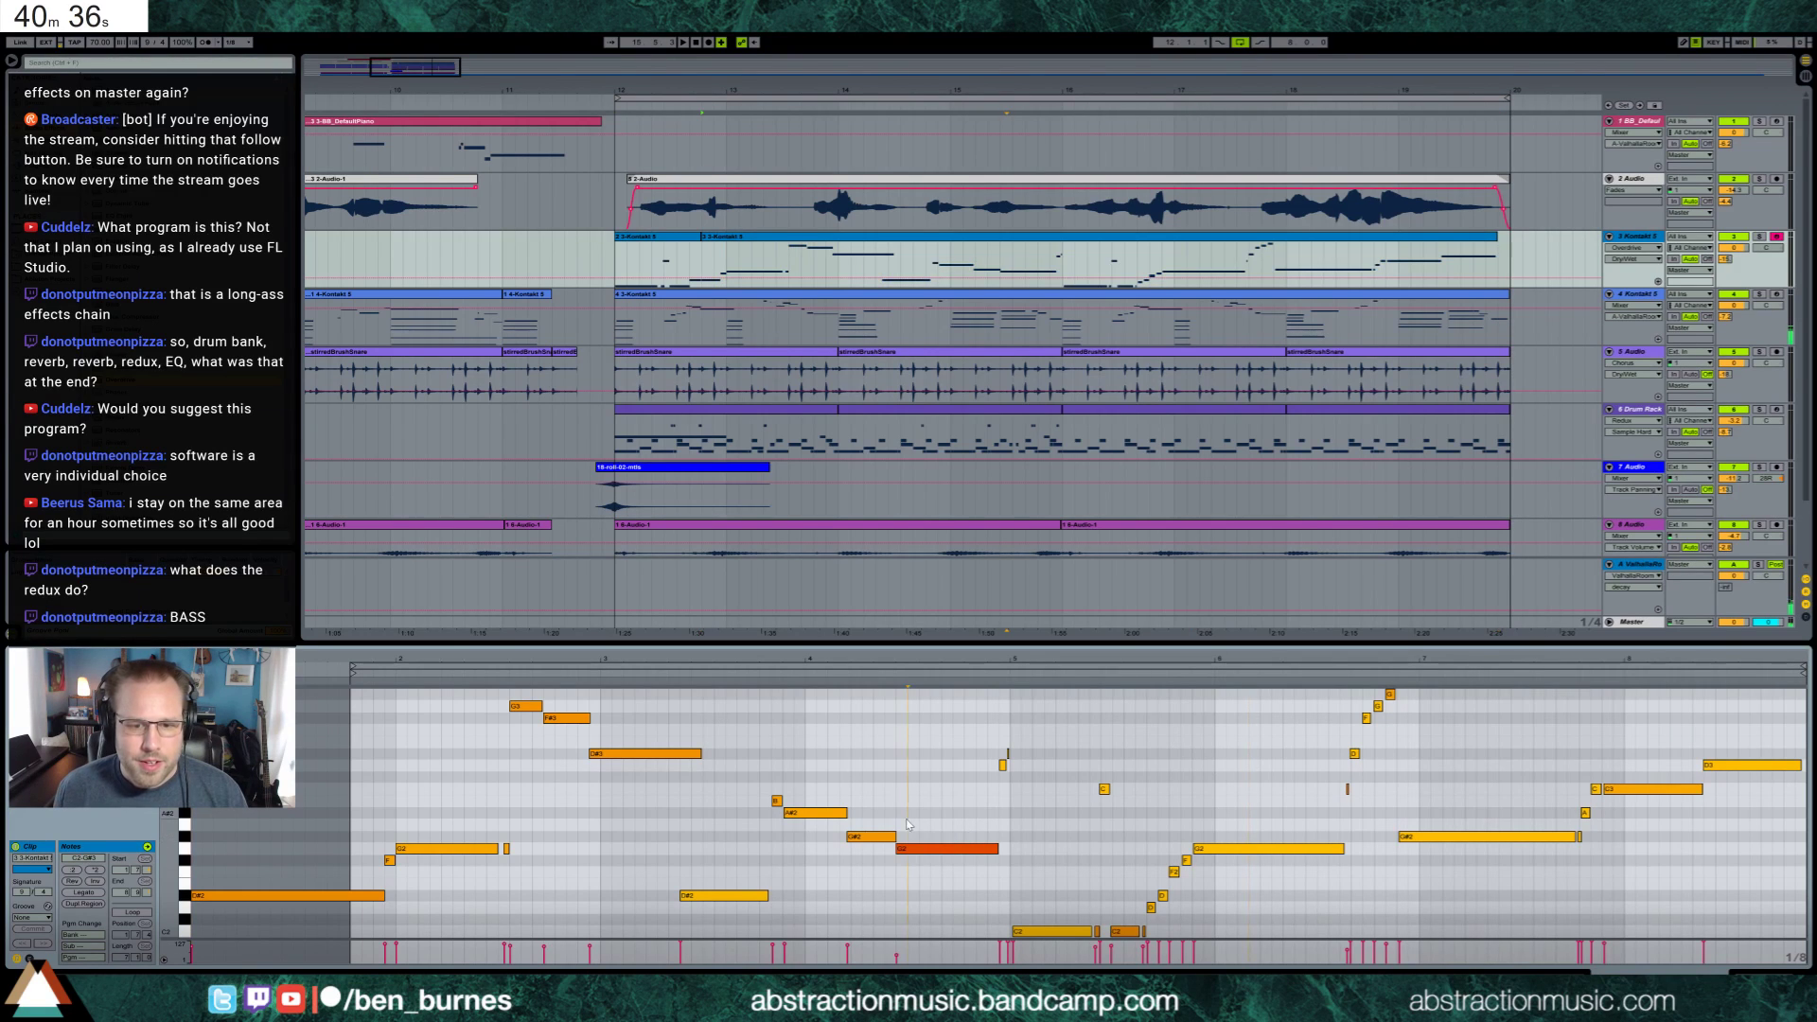
In bar 15, nudge the short note before the long held note slightly later and lengthen the note preceding it to meet it
click(919, 849)
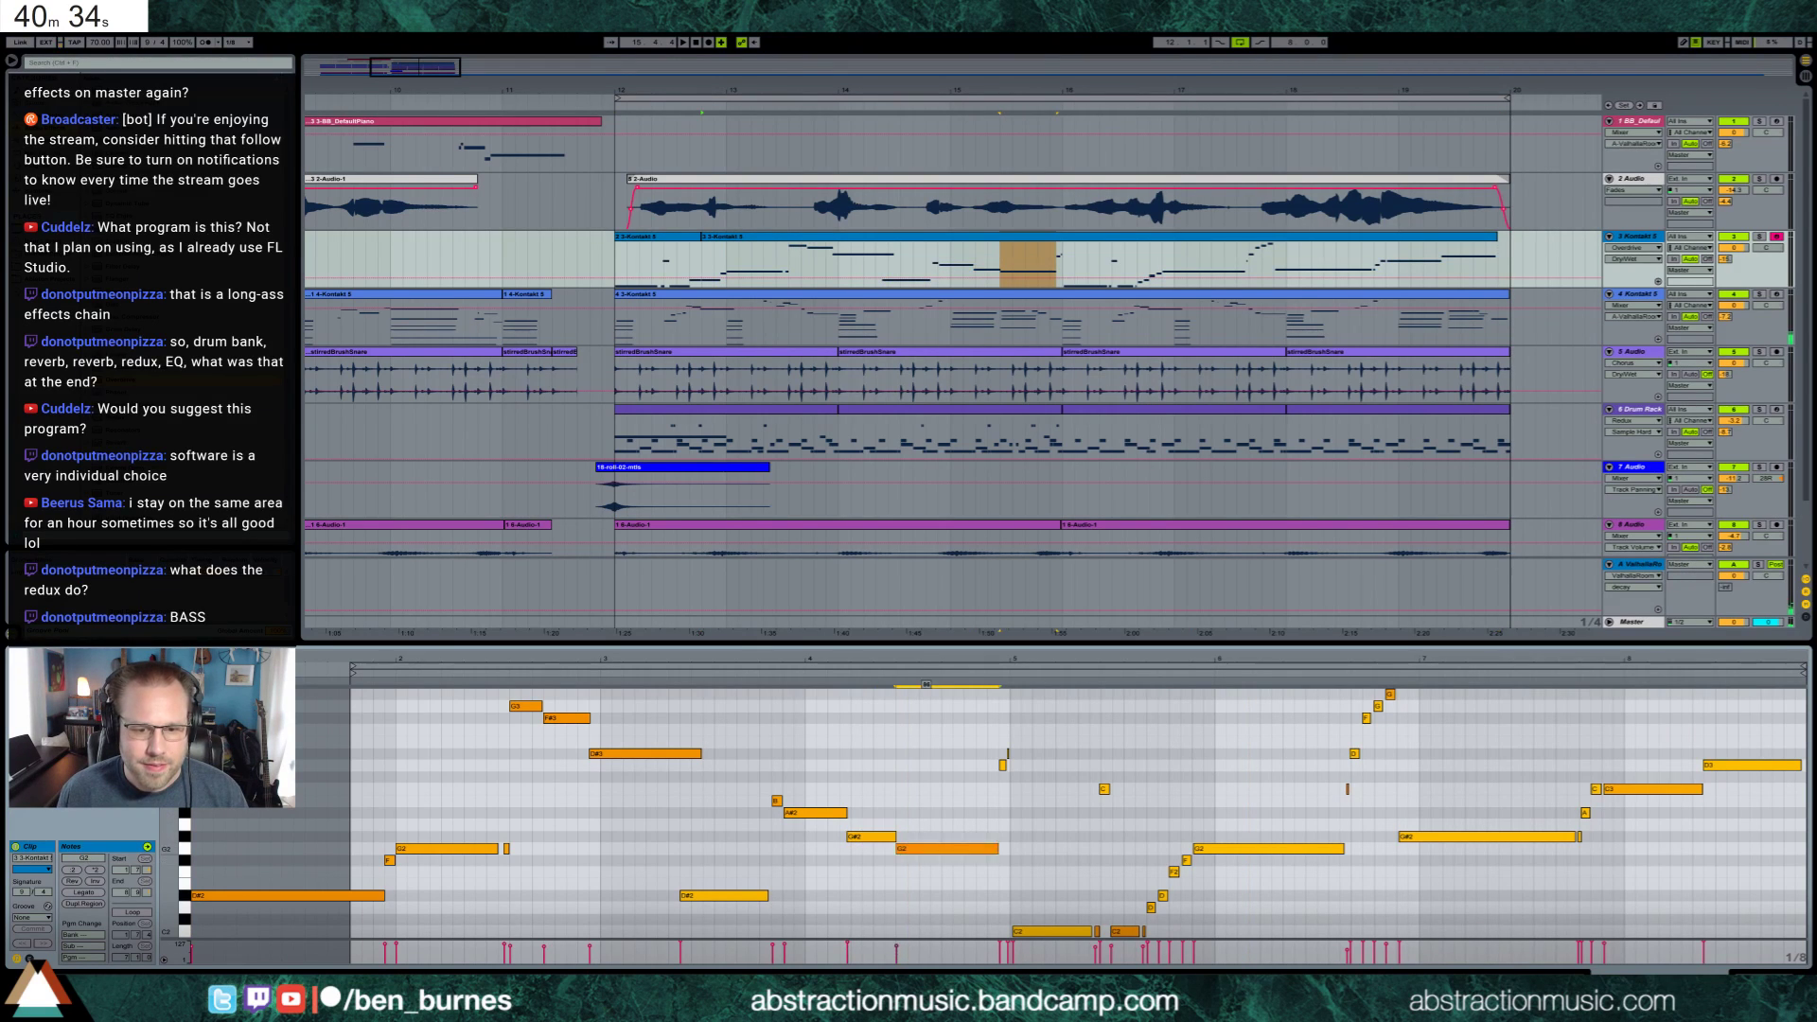
click(865, 819)
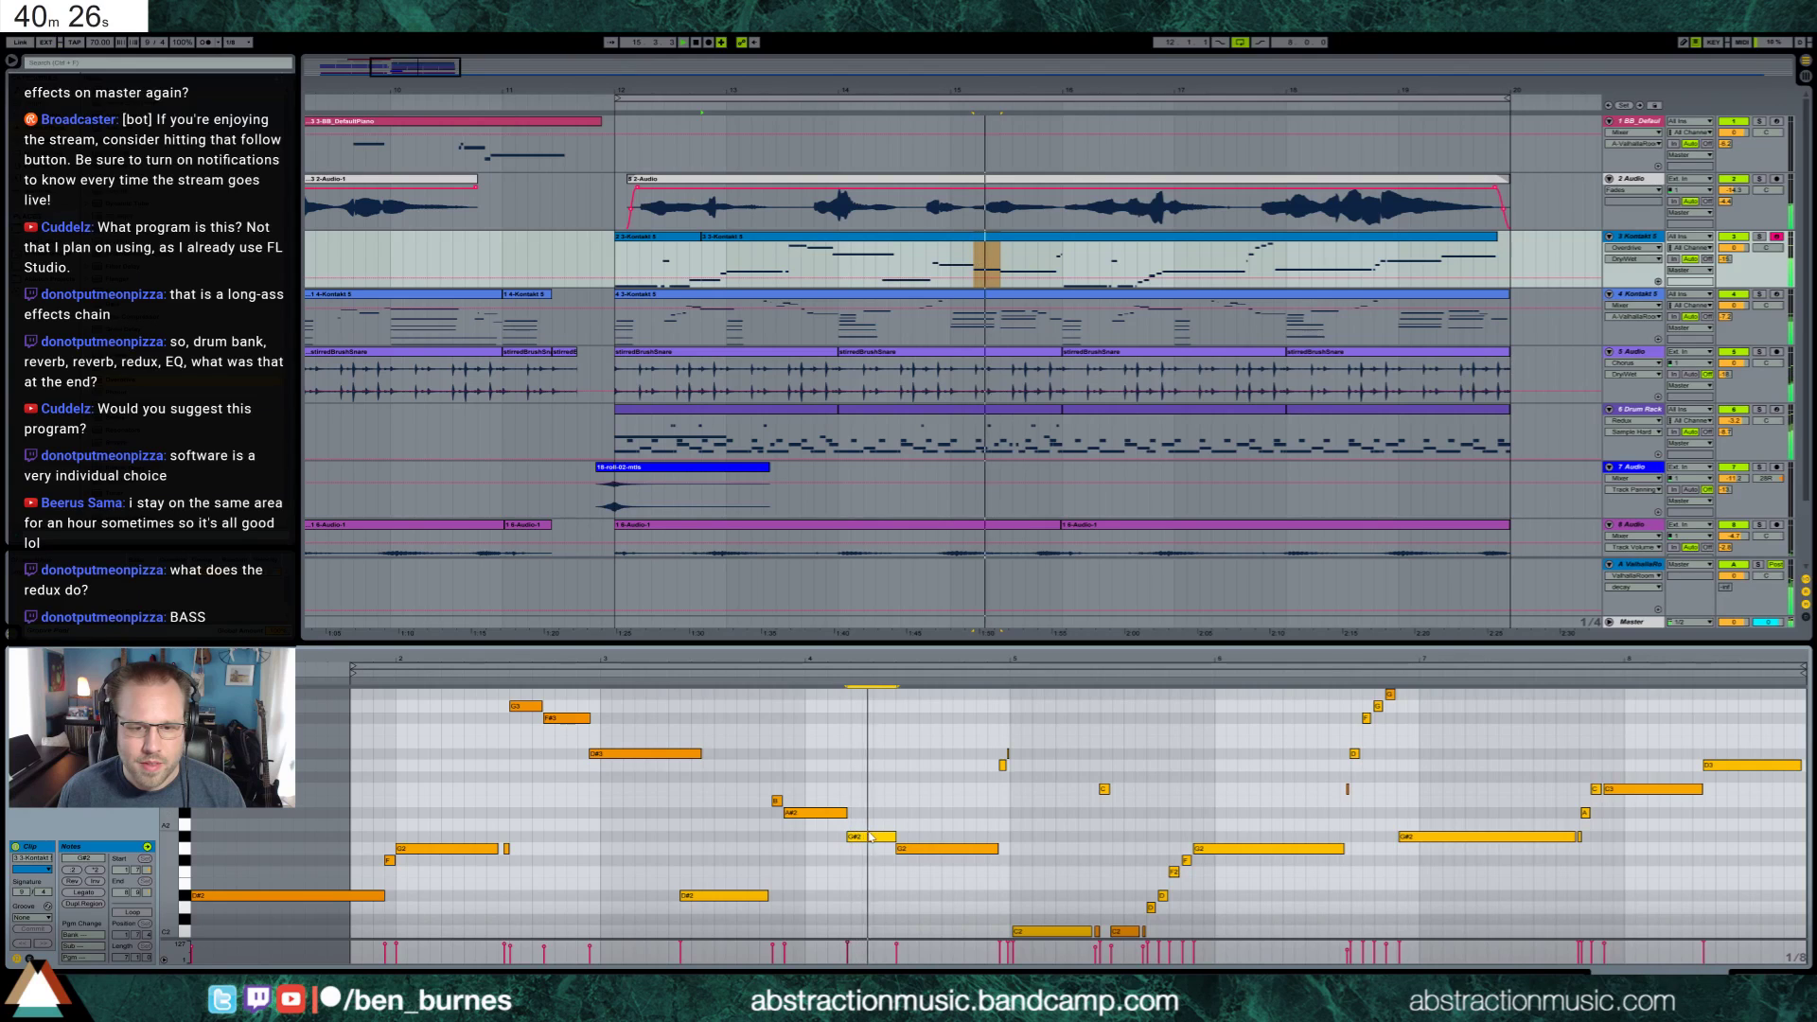
drag(874, 838, 878, 837)
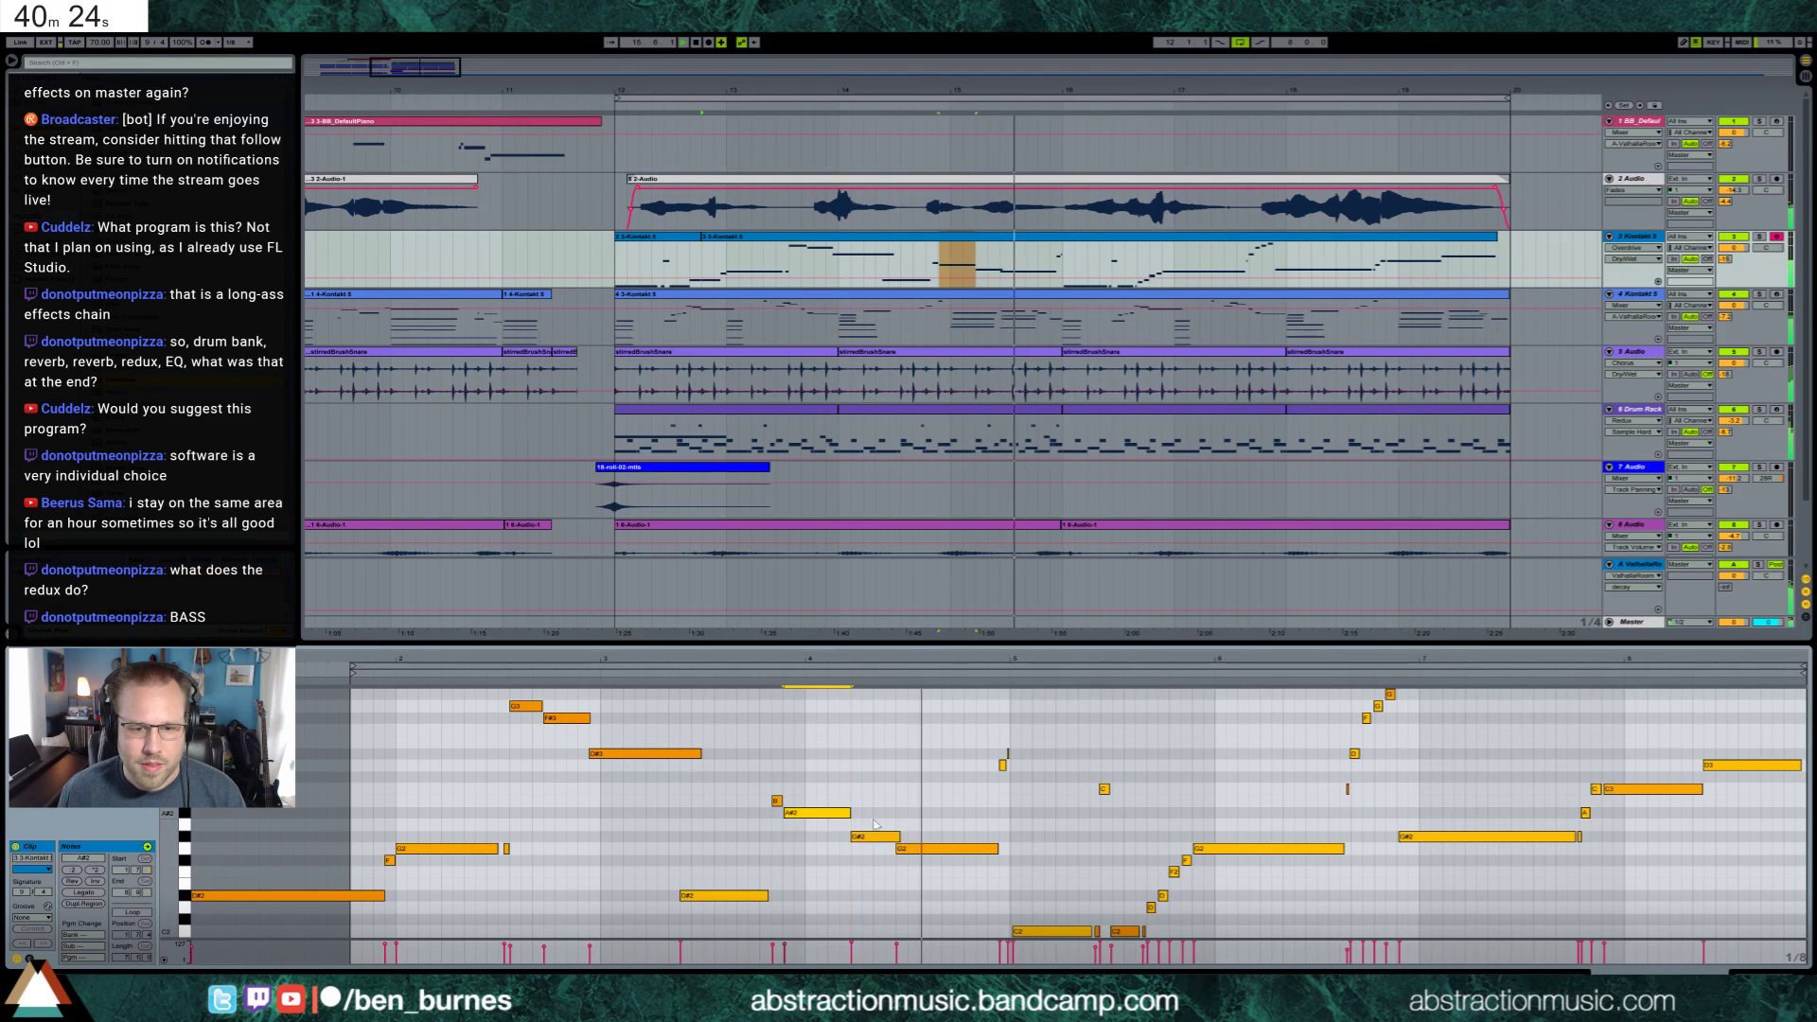
Raise the held bass note ending bar 15 by a semitone, insert a short lower passing note before it, and trim the preceding note
click(900, 845)
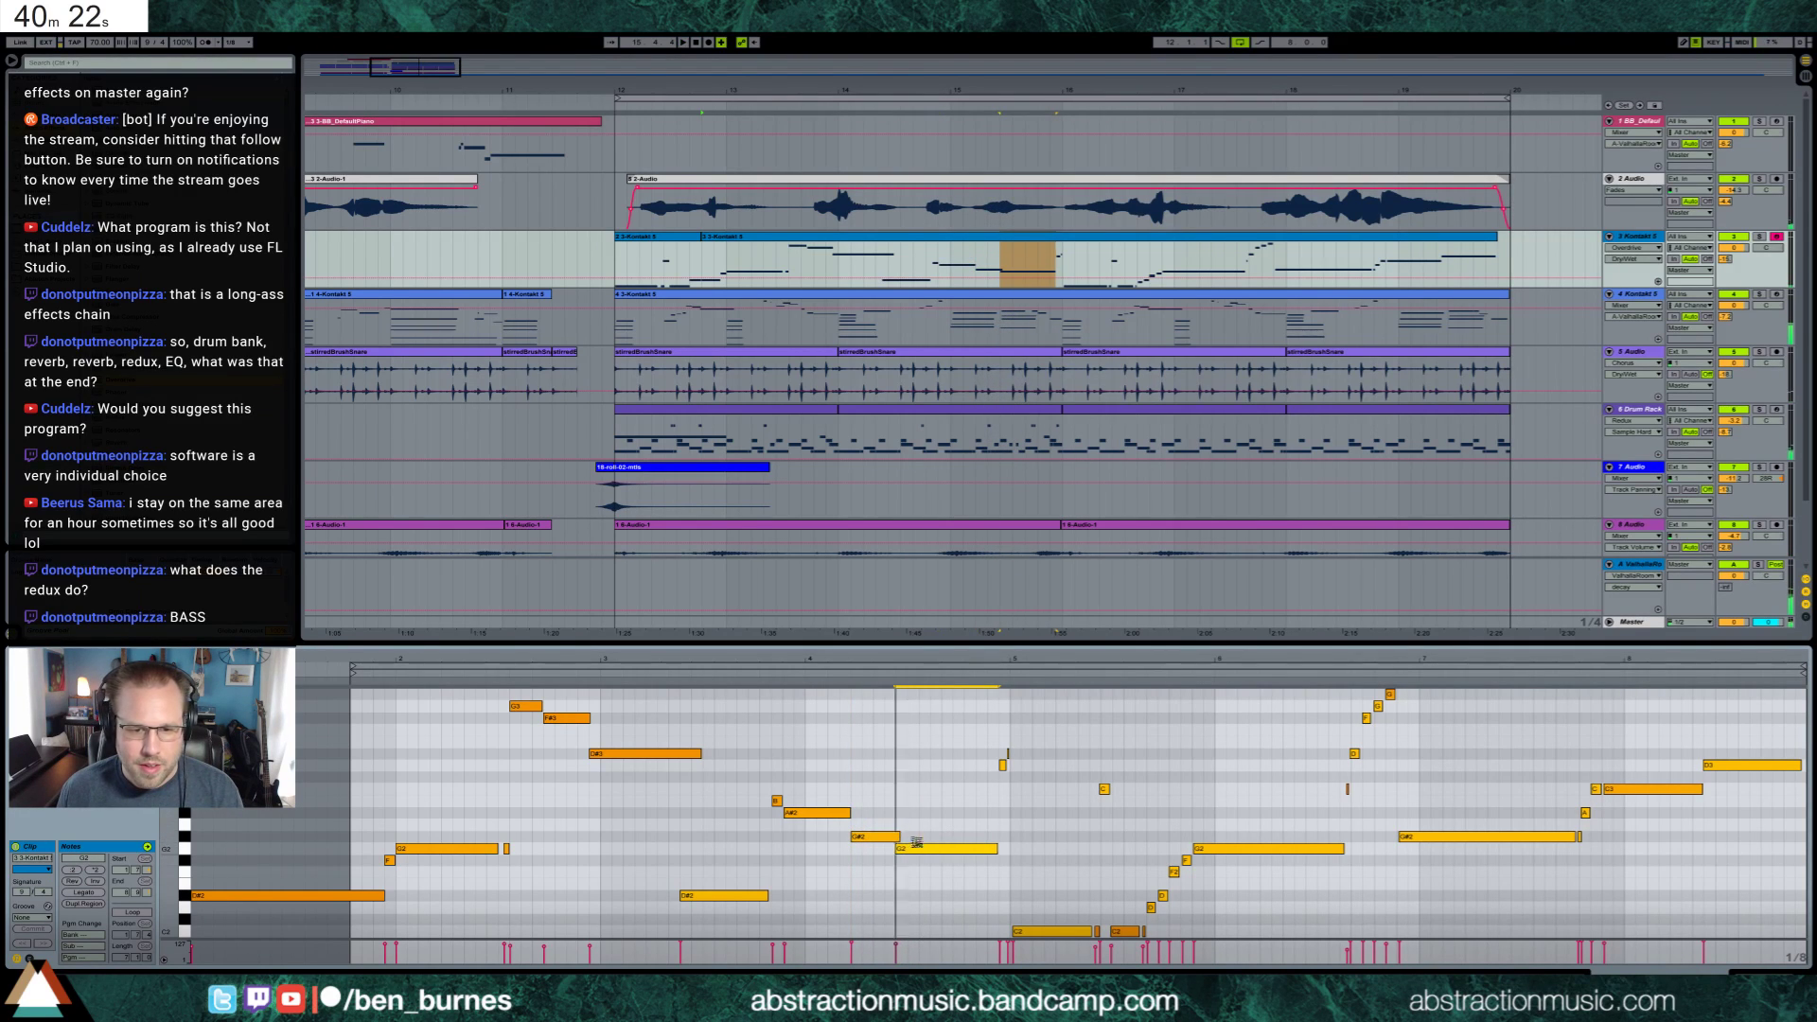
key(Up)
double_click(890, 849)
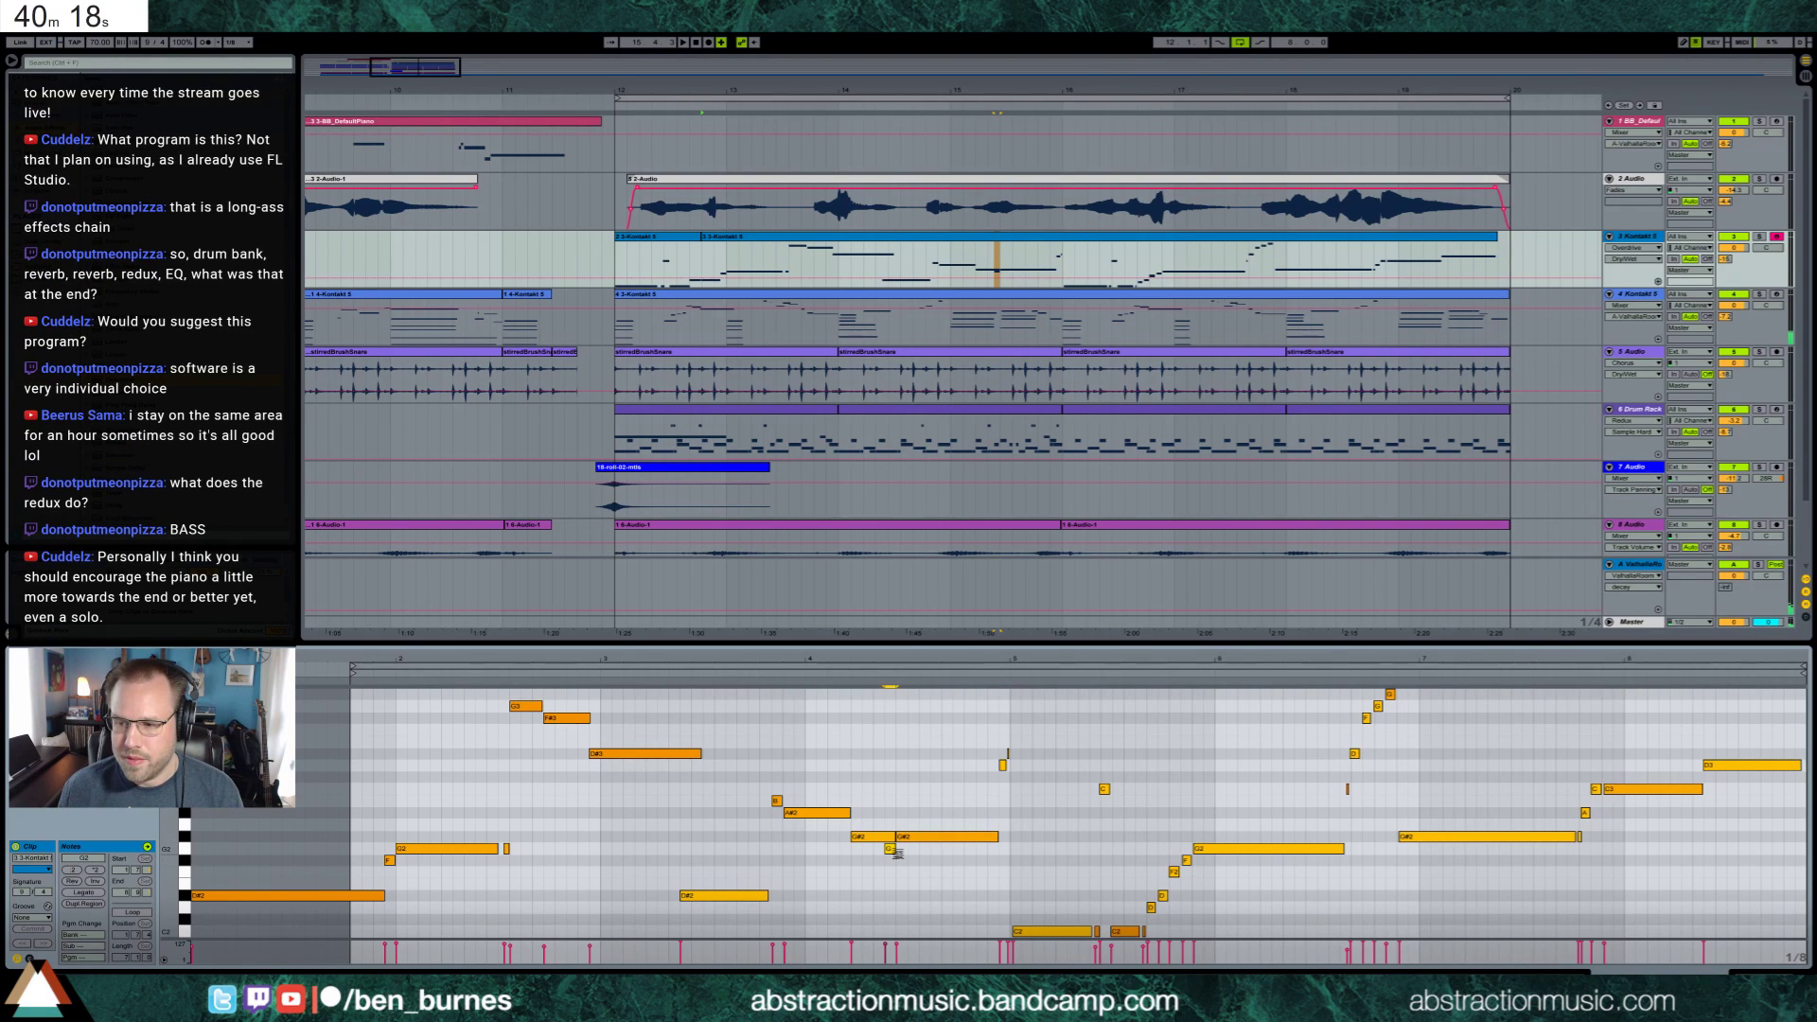
click(886, 837)
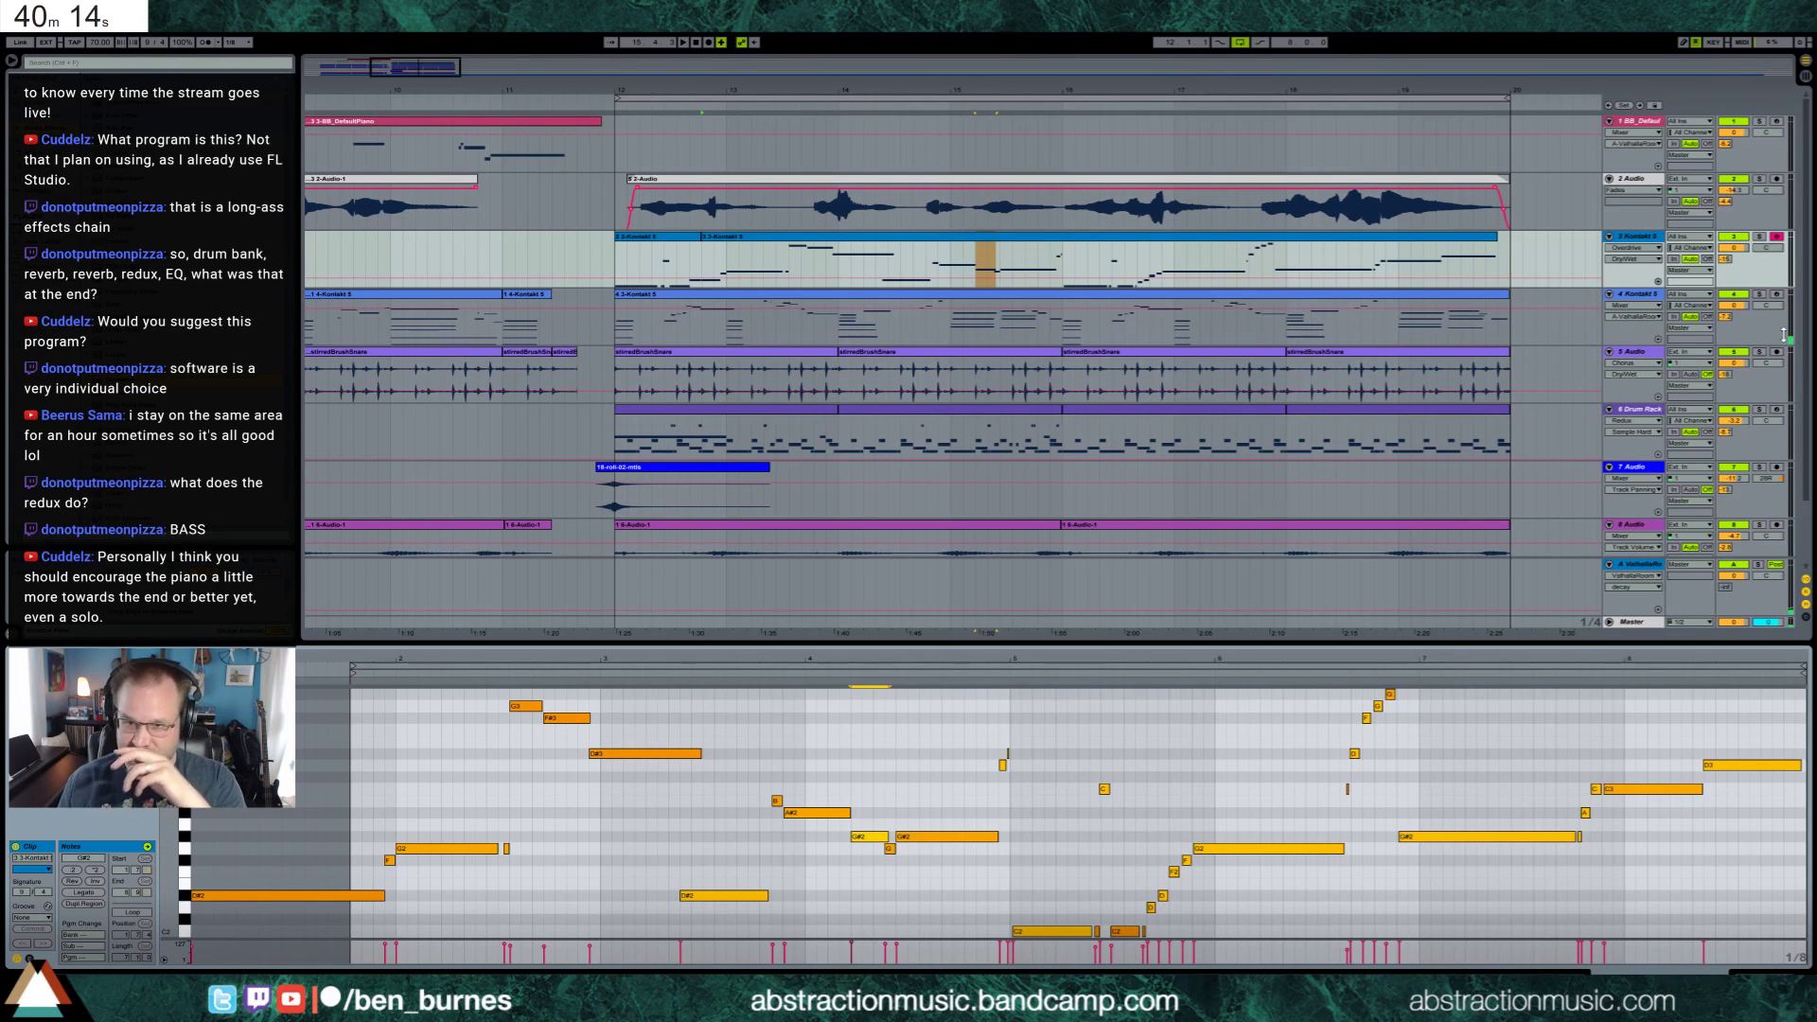
Record a piano take on the piano track from bar 23 to bar 40 and move the clip to start at bar 33
click(1776, 121)
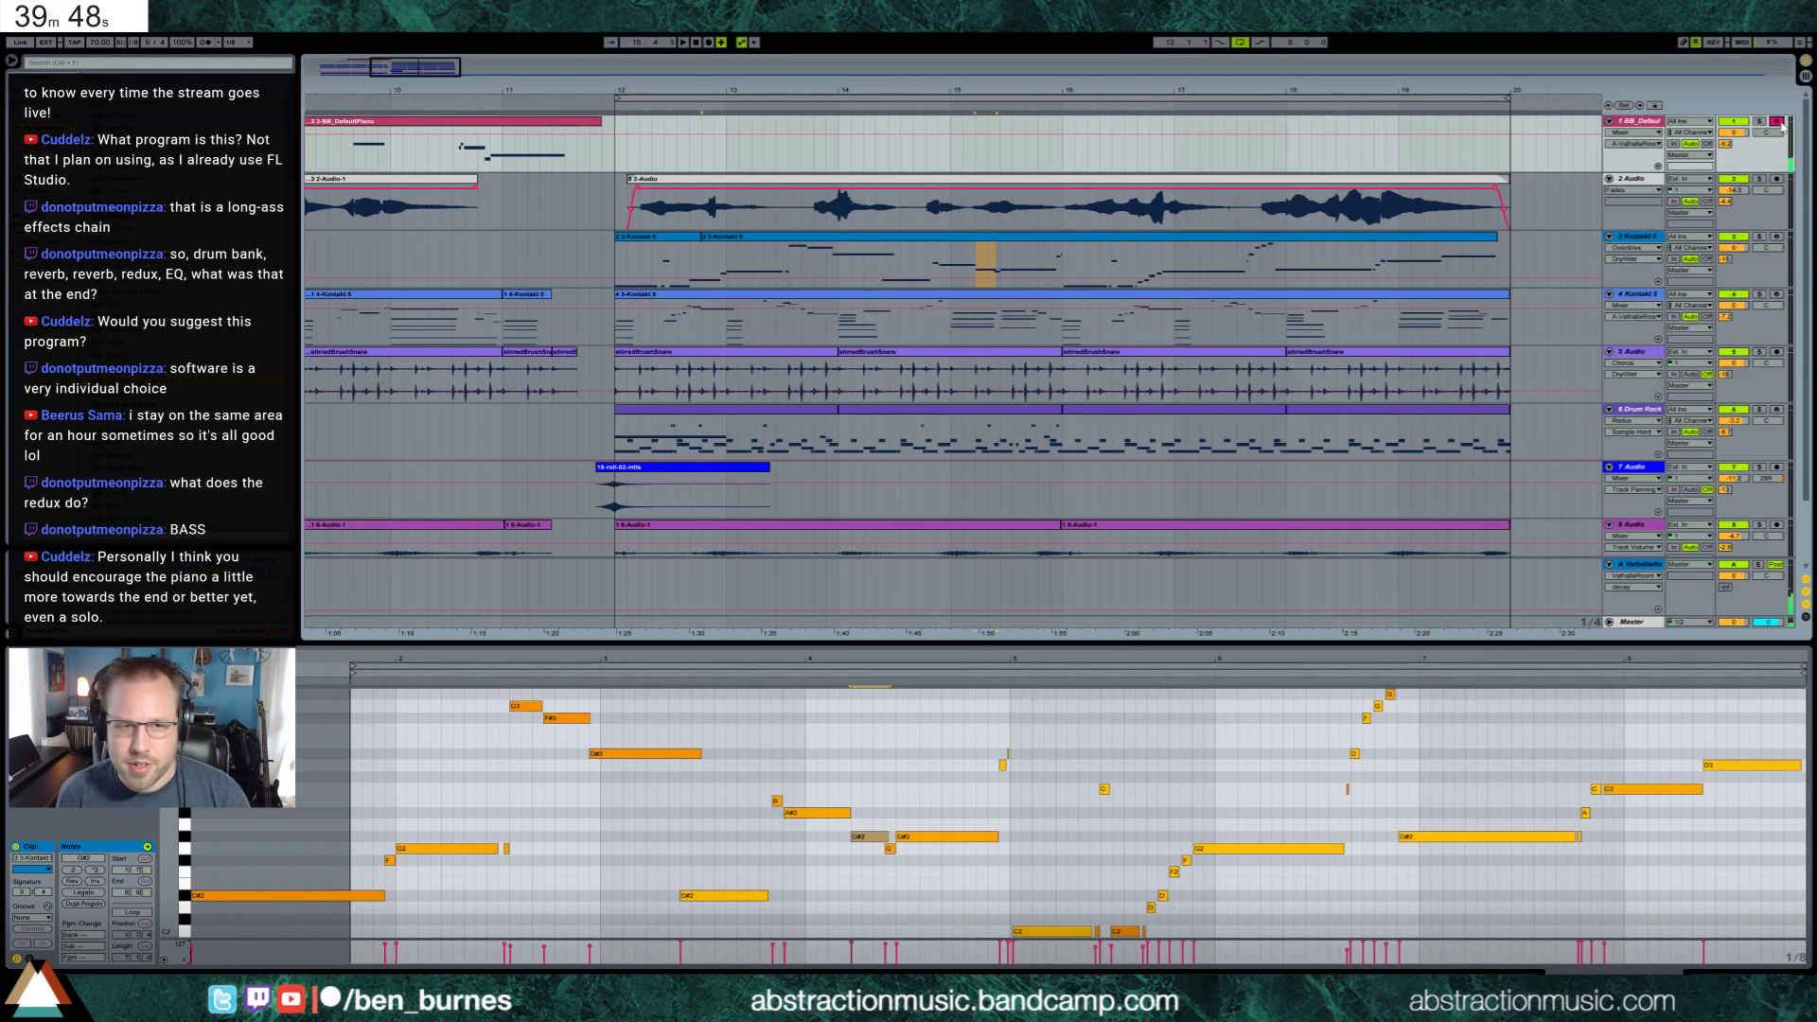
scroll(1395, 120, right, 2)
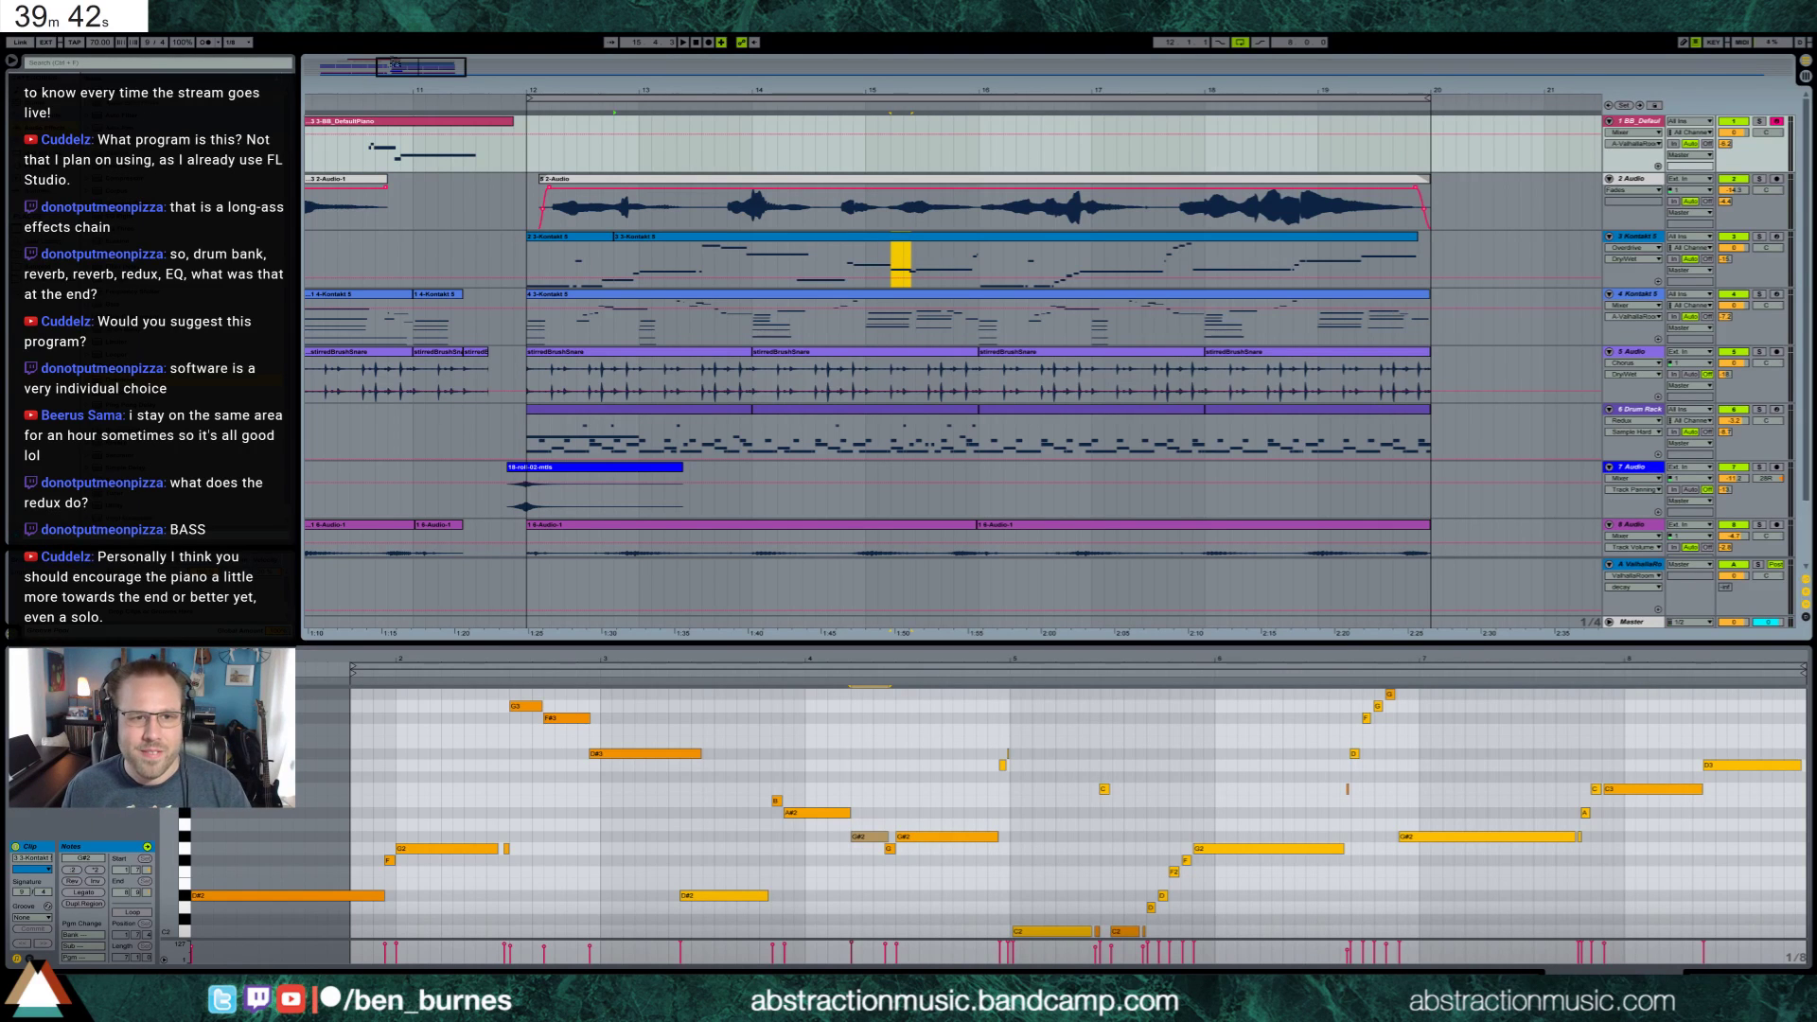
drag(395, 64, 407, 111)
scroll(1177, 406, down, 2)
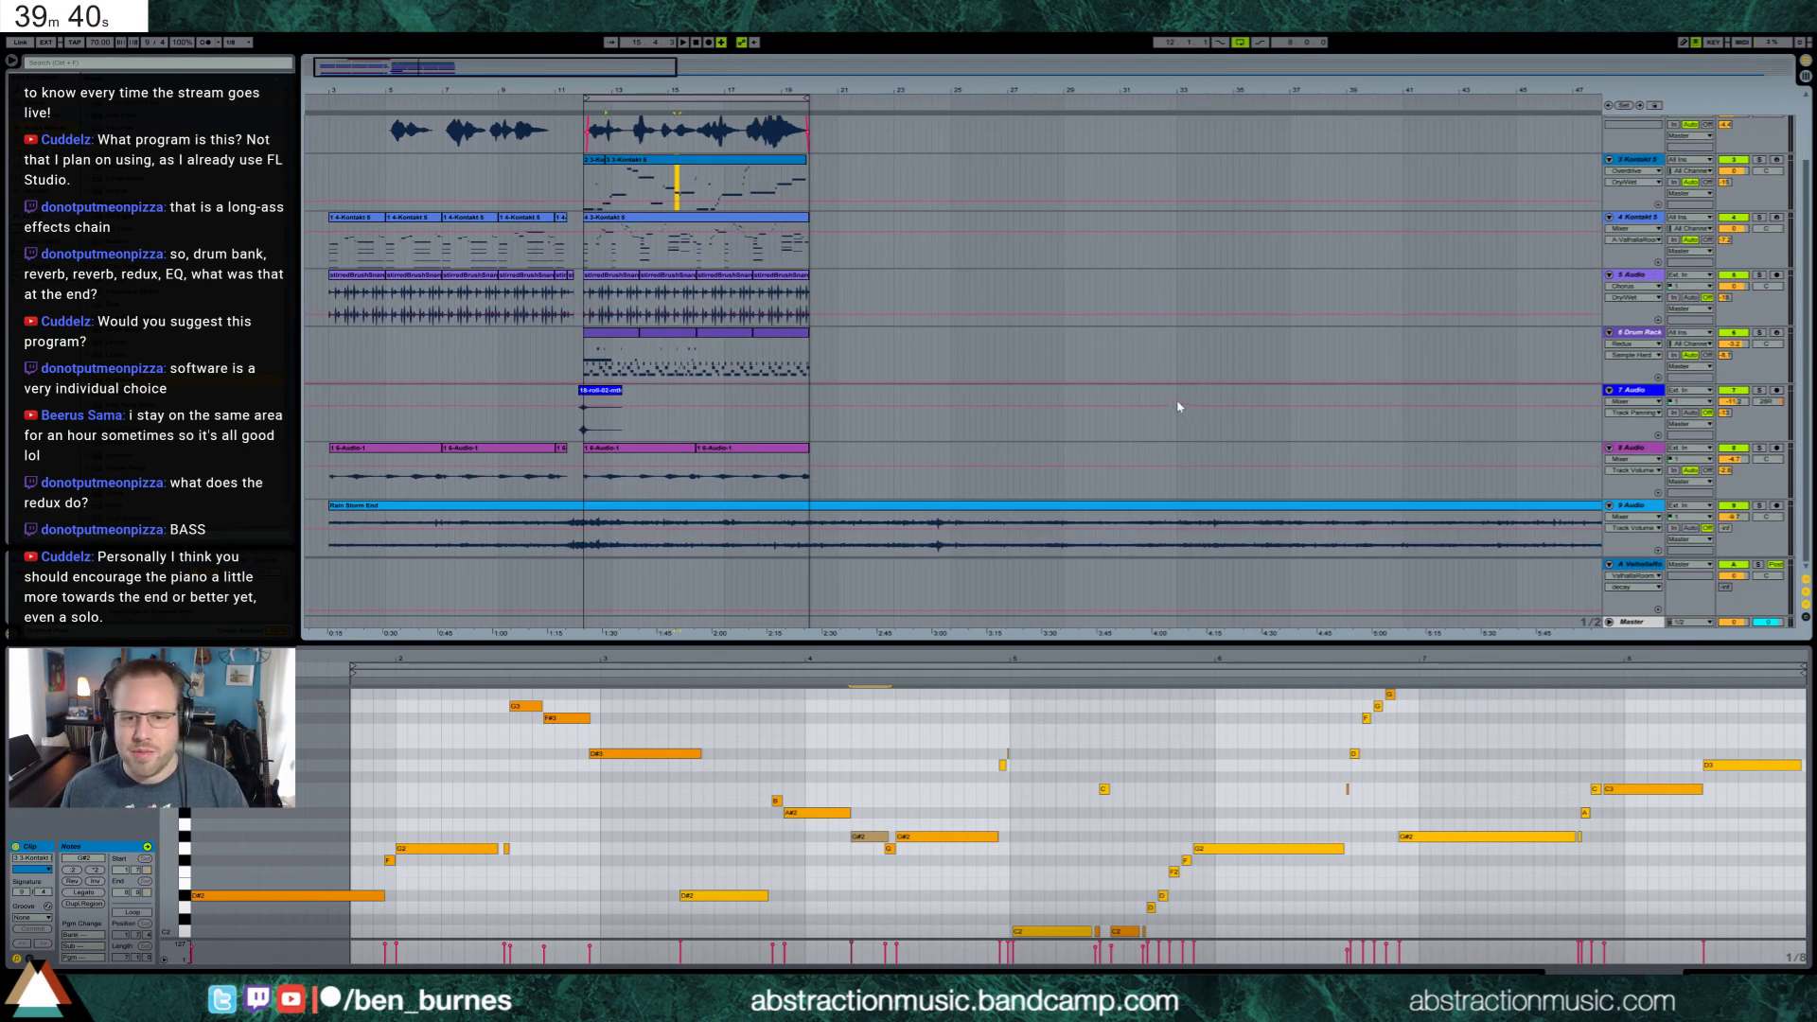
click(908, 142)
scroll(923, 159, up, 2)
click(900, 159)
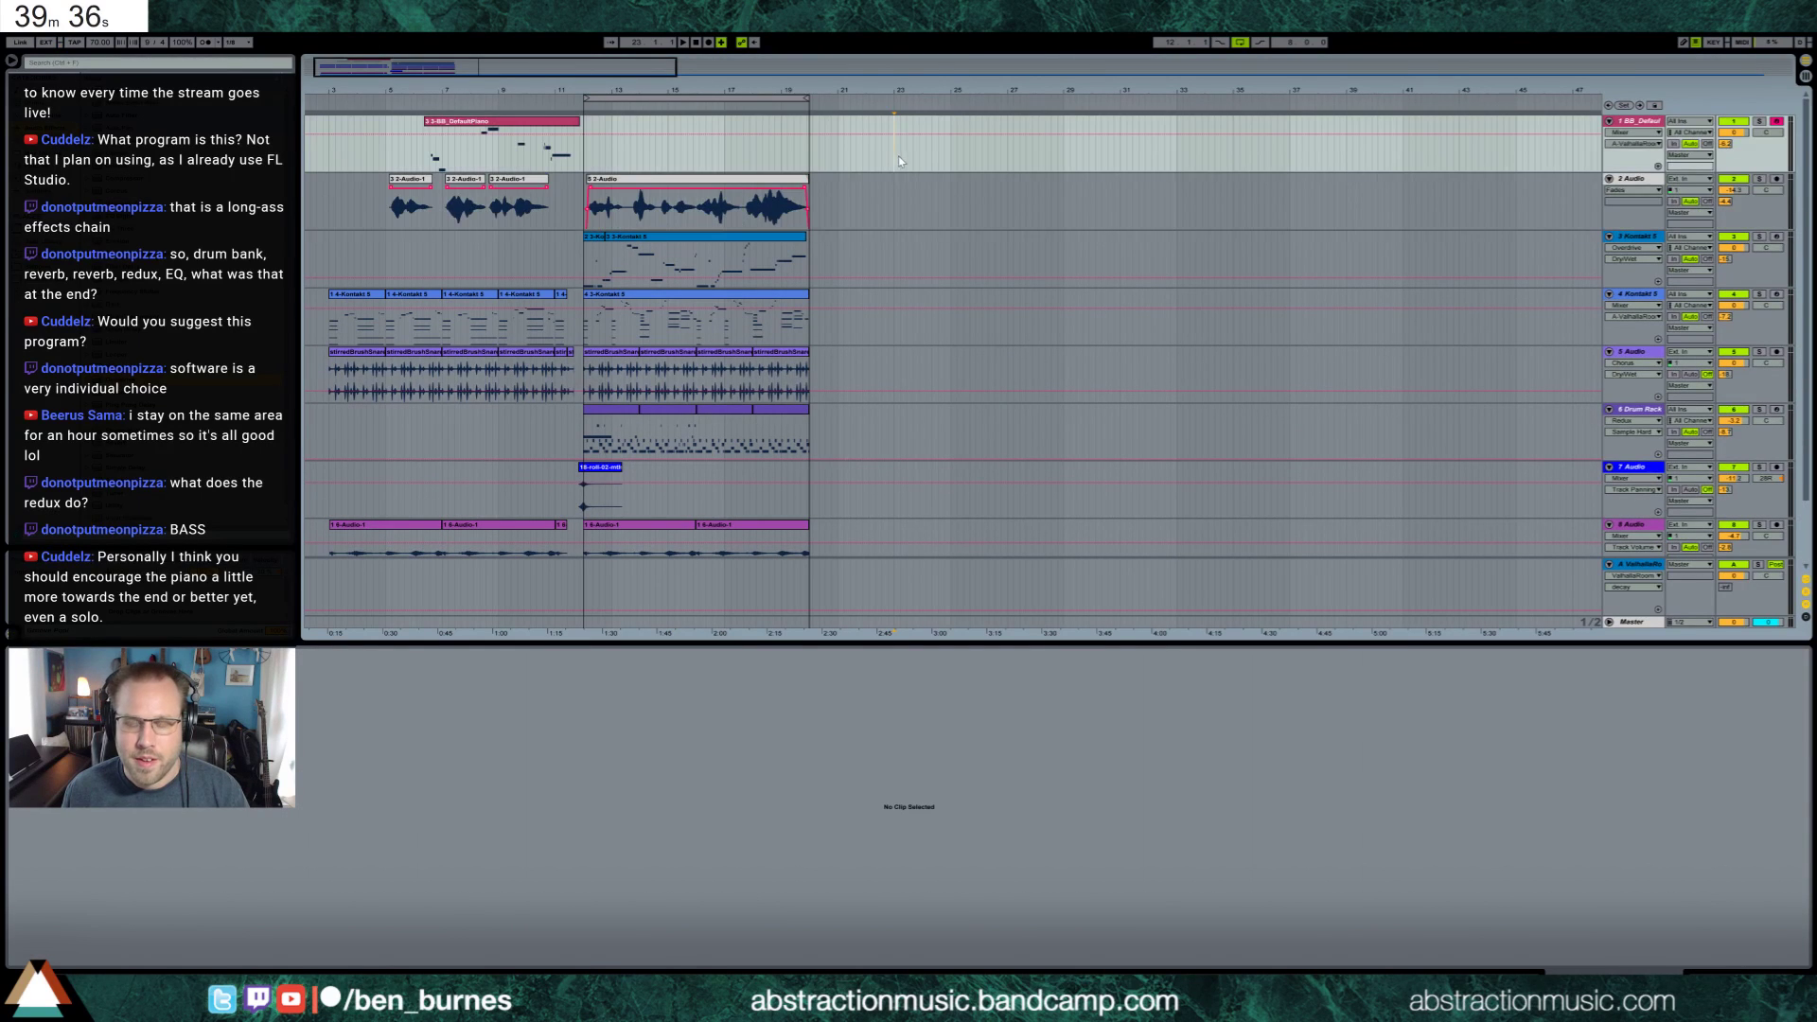
key(space)
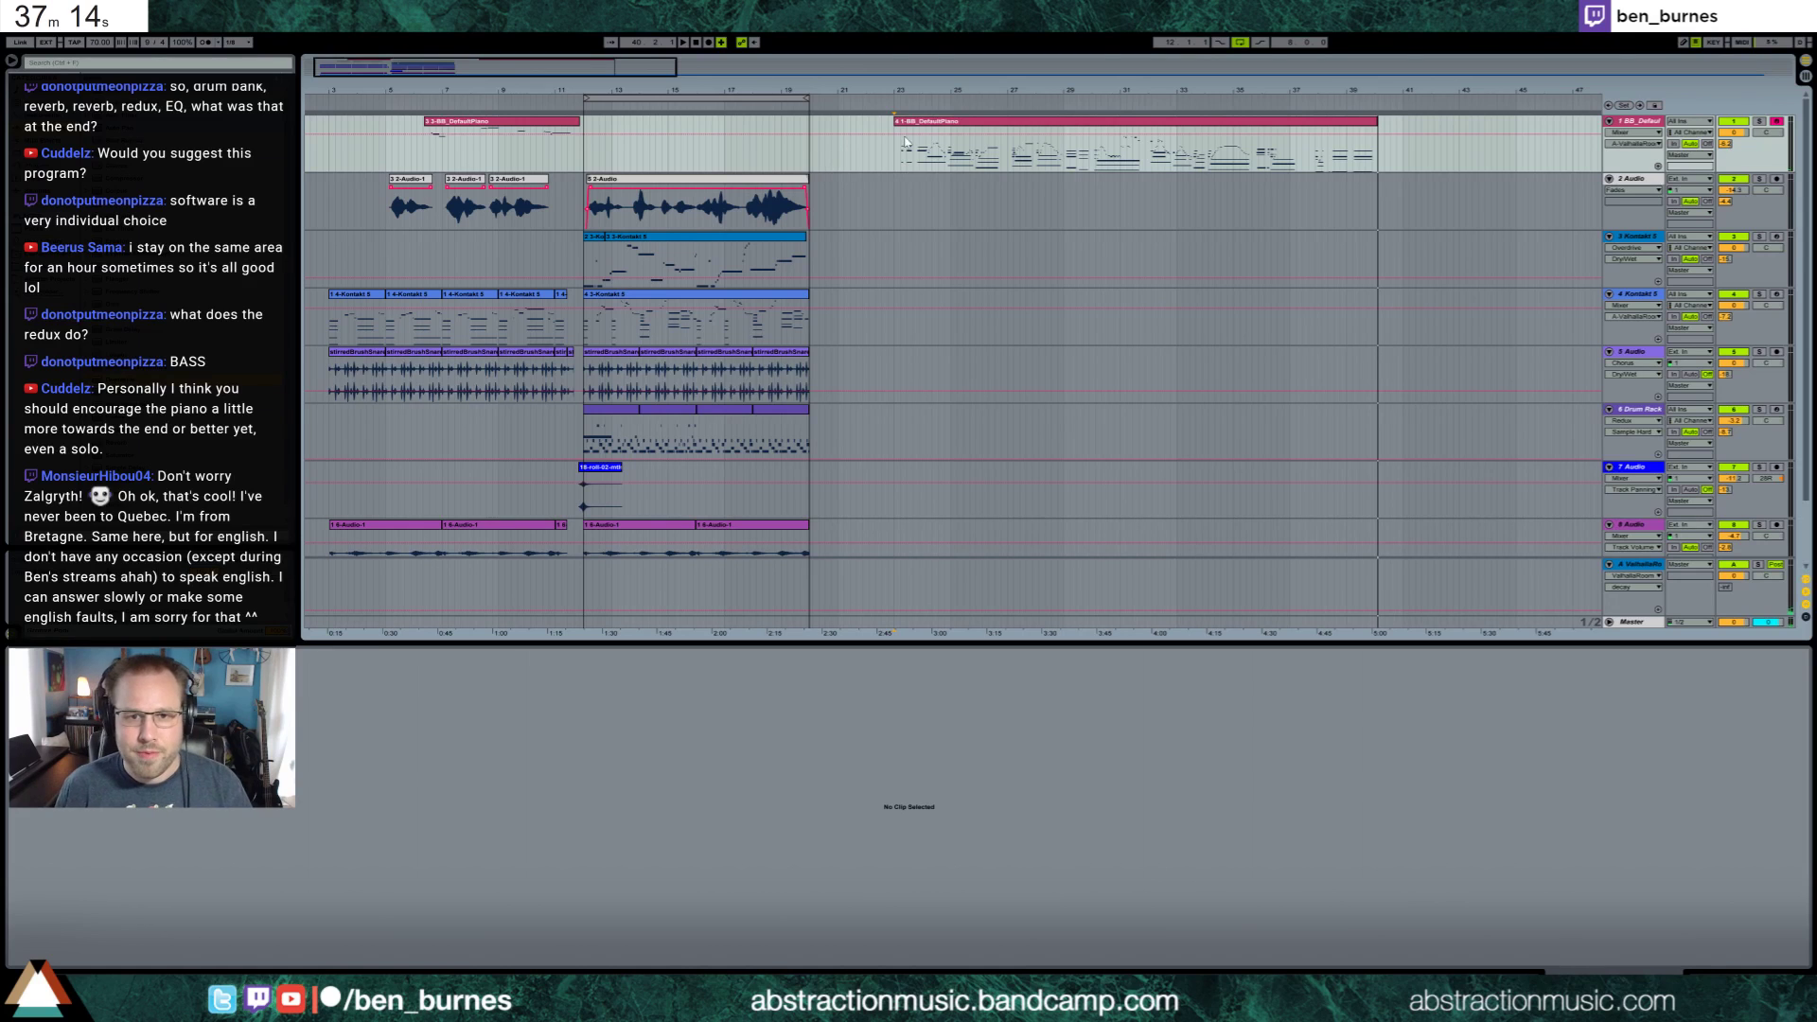
drag(910, 131, 1194, 126)
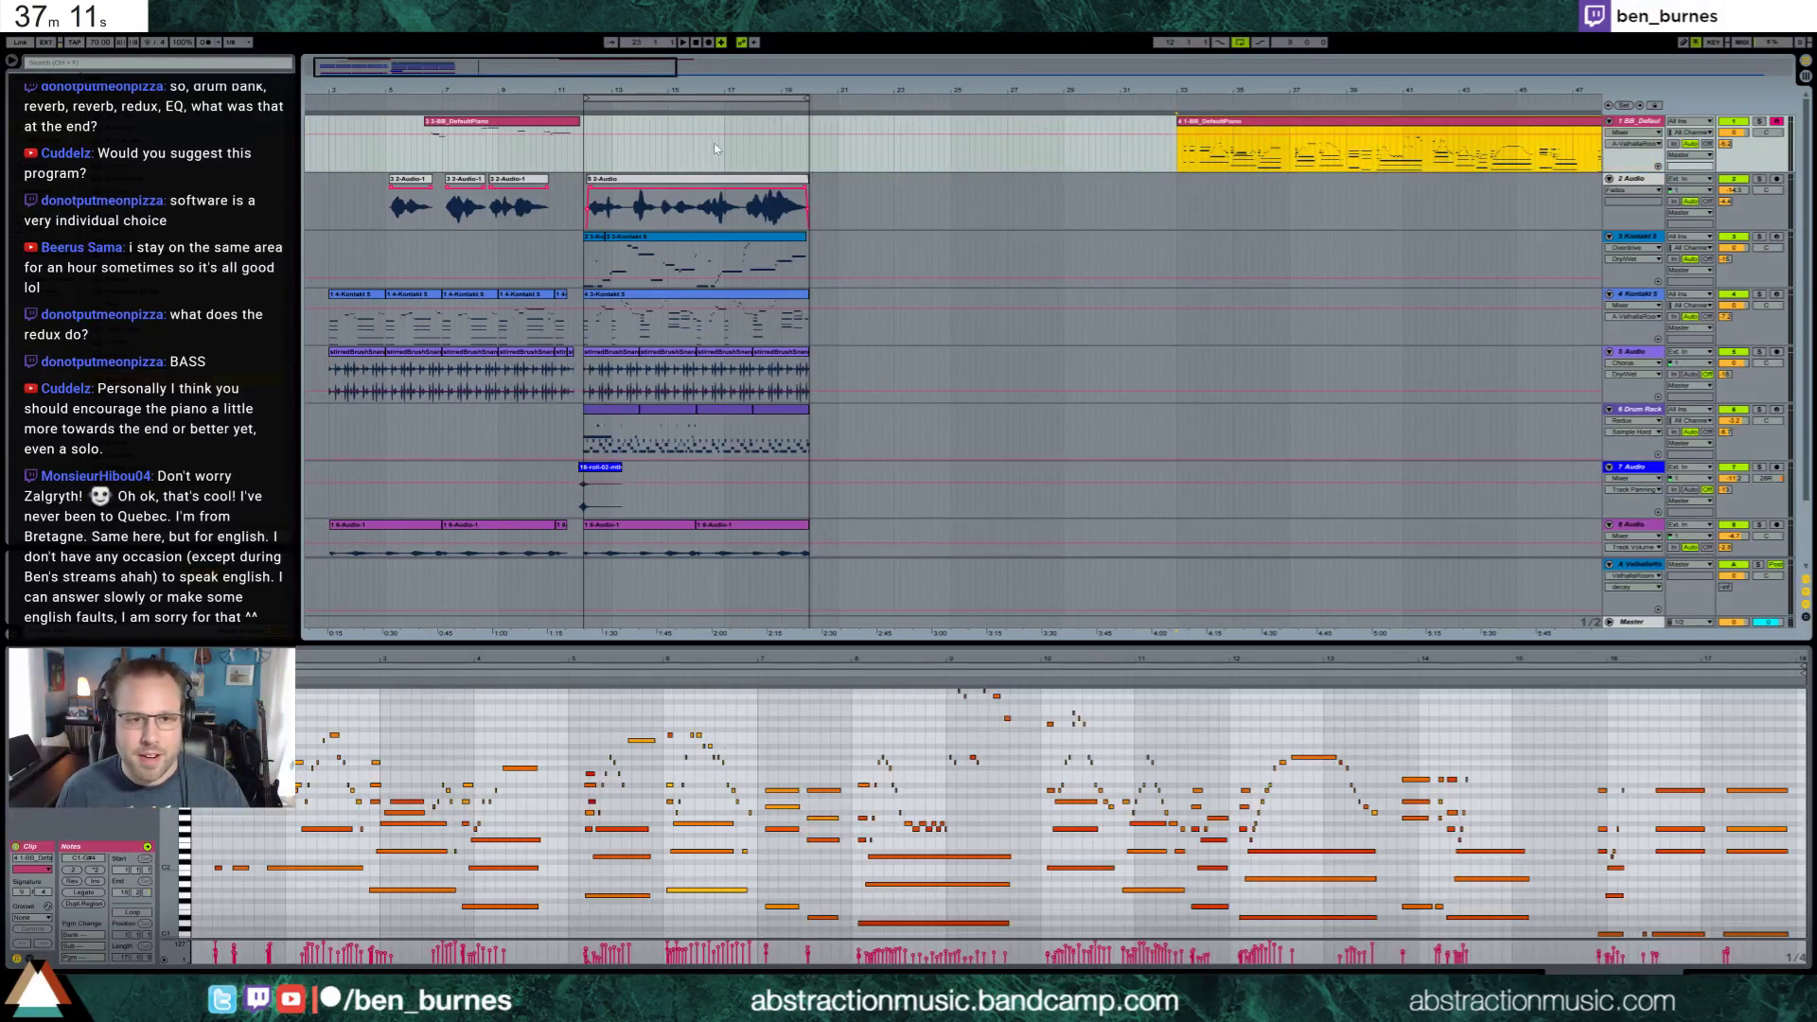
In the bass clip, shorten the first of the two quick high notes before bar 16 and pull the second earlier to meet it
click(580, 106)
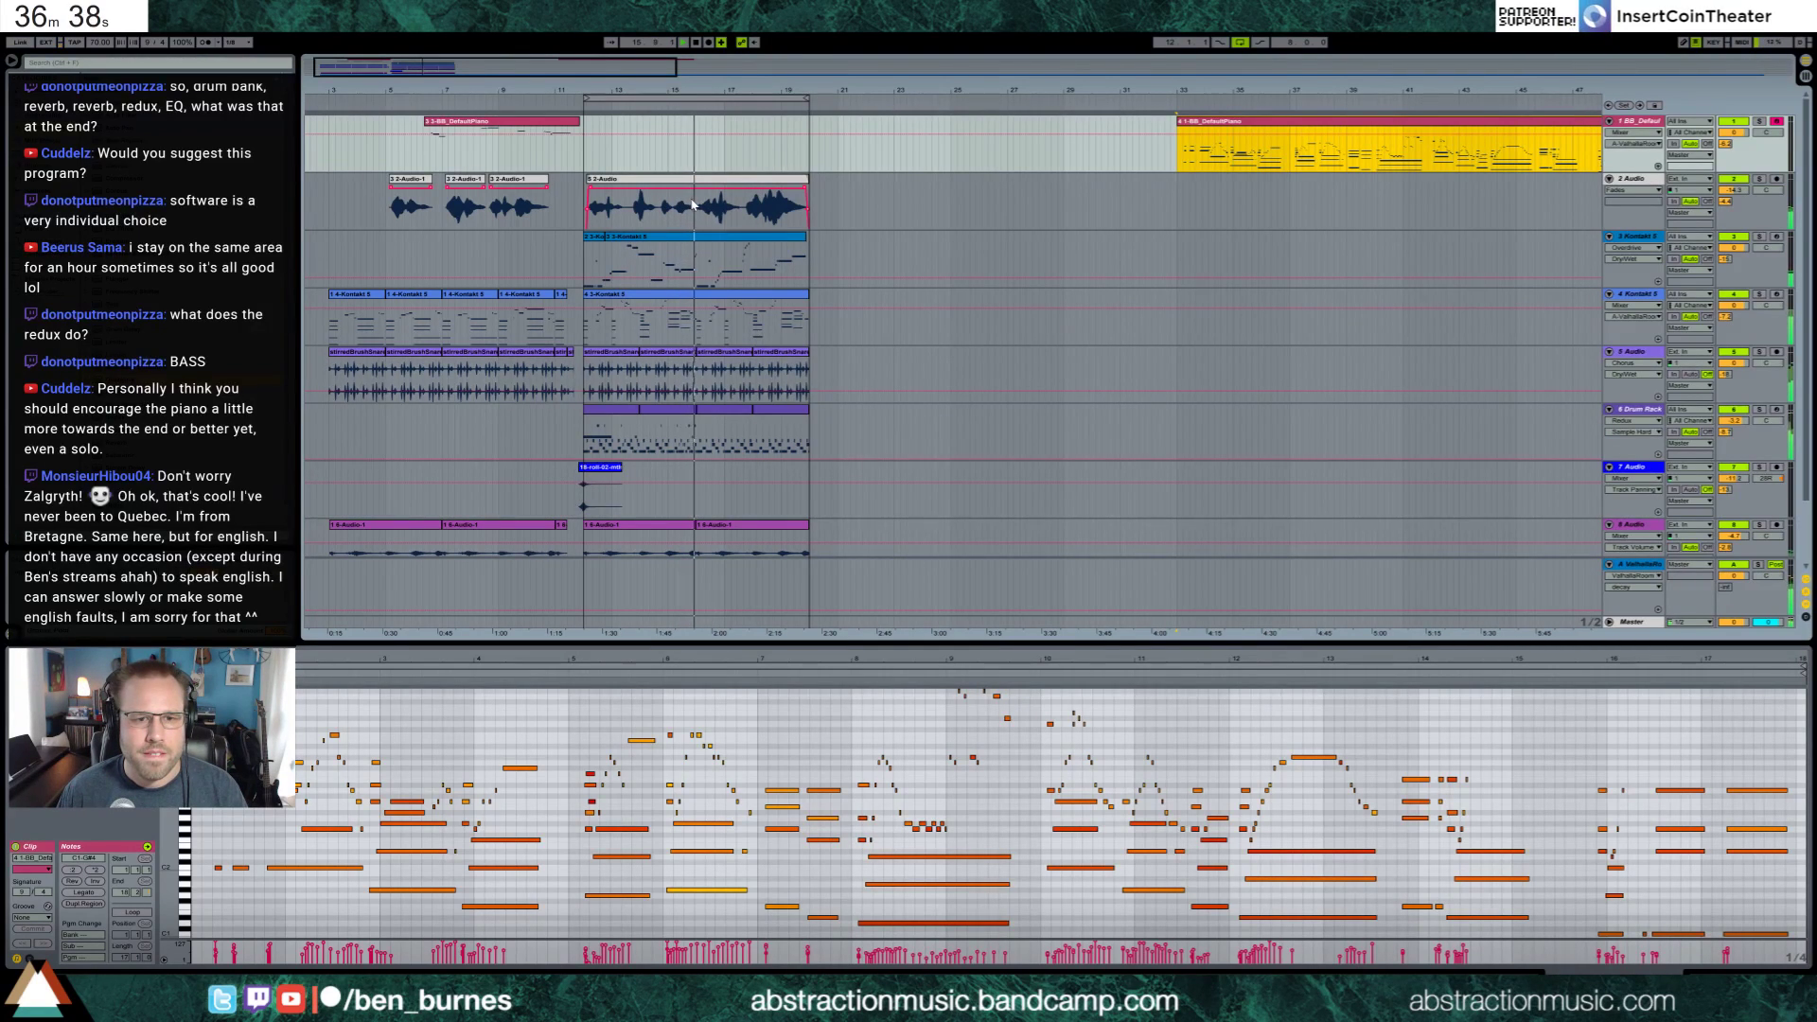
click(700, 265)
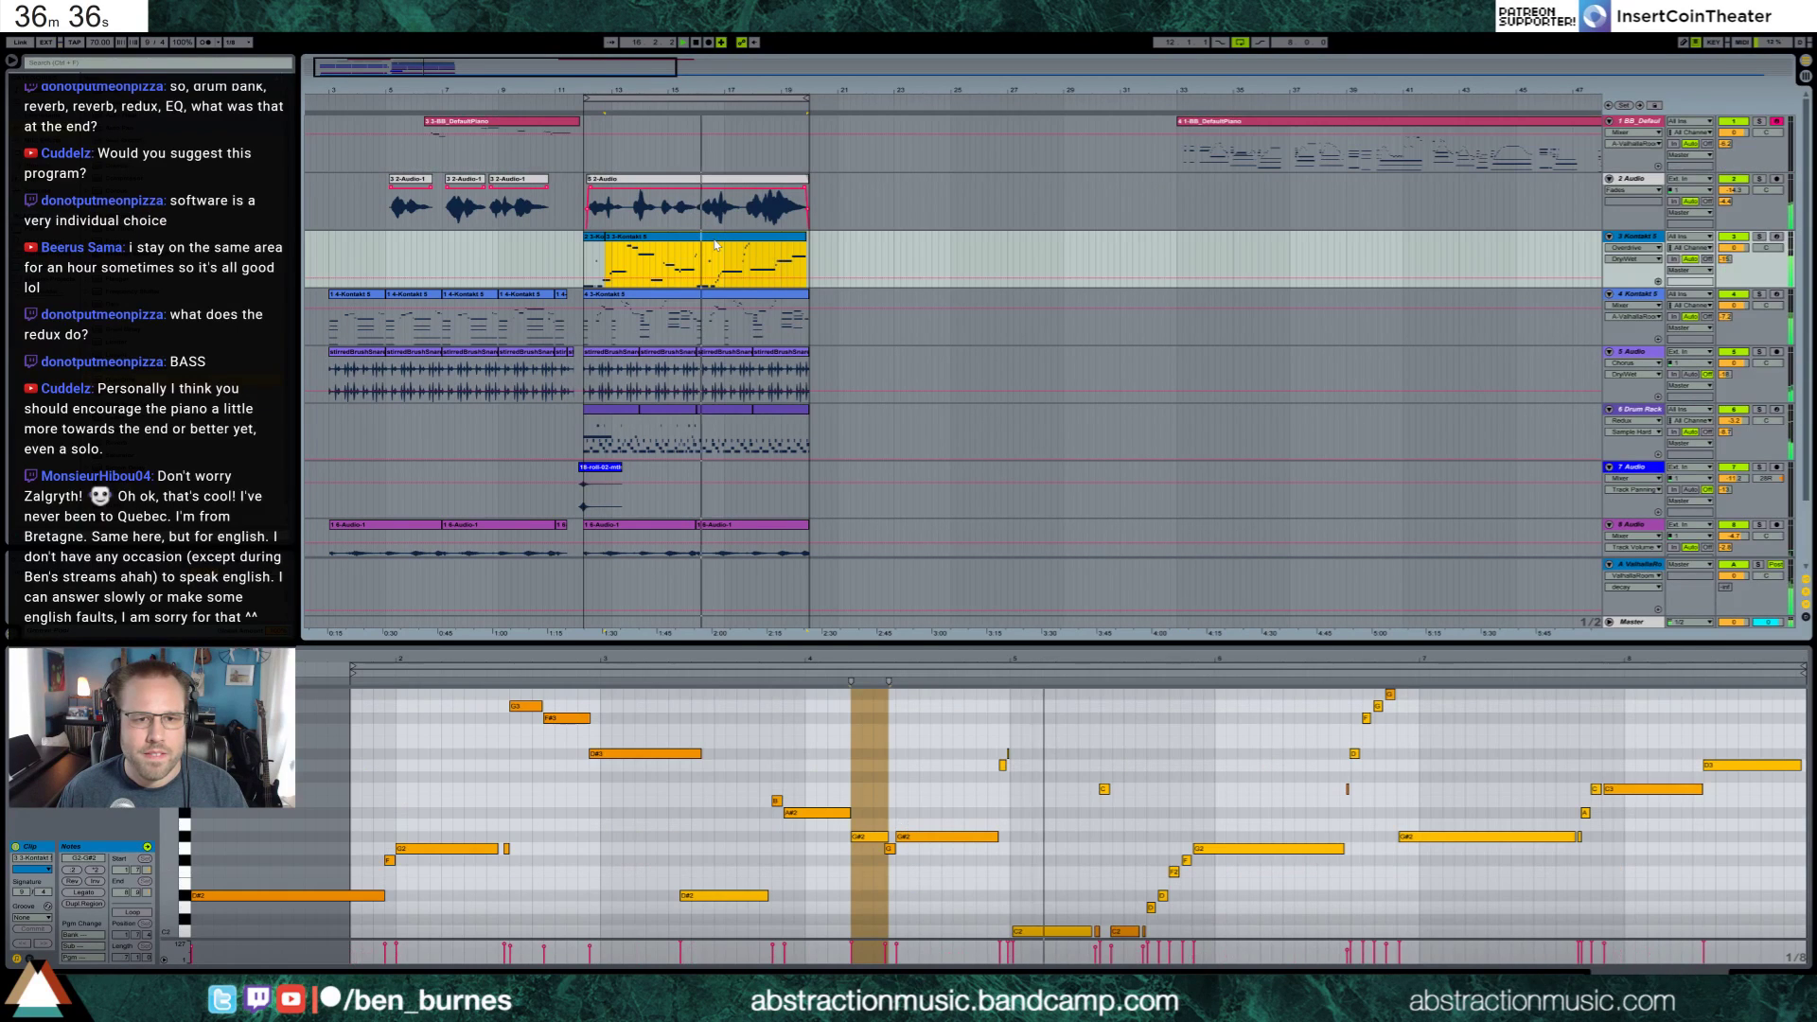
drag(1025, 674, 1027, 738)
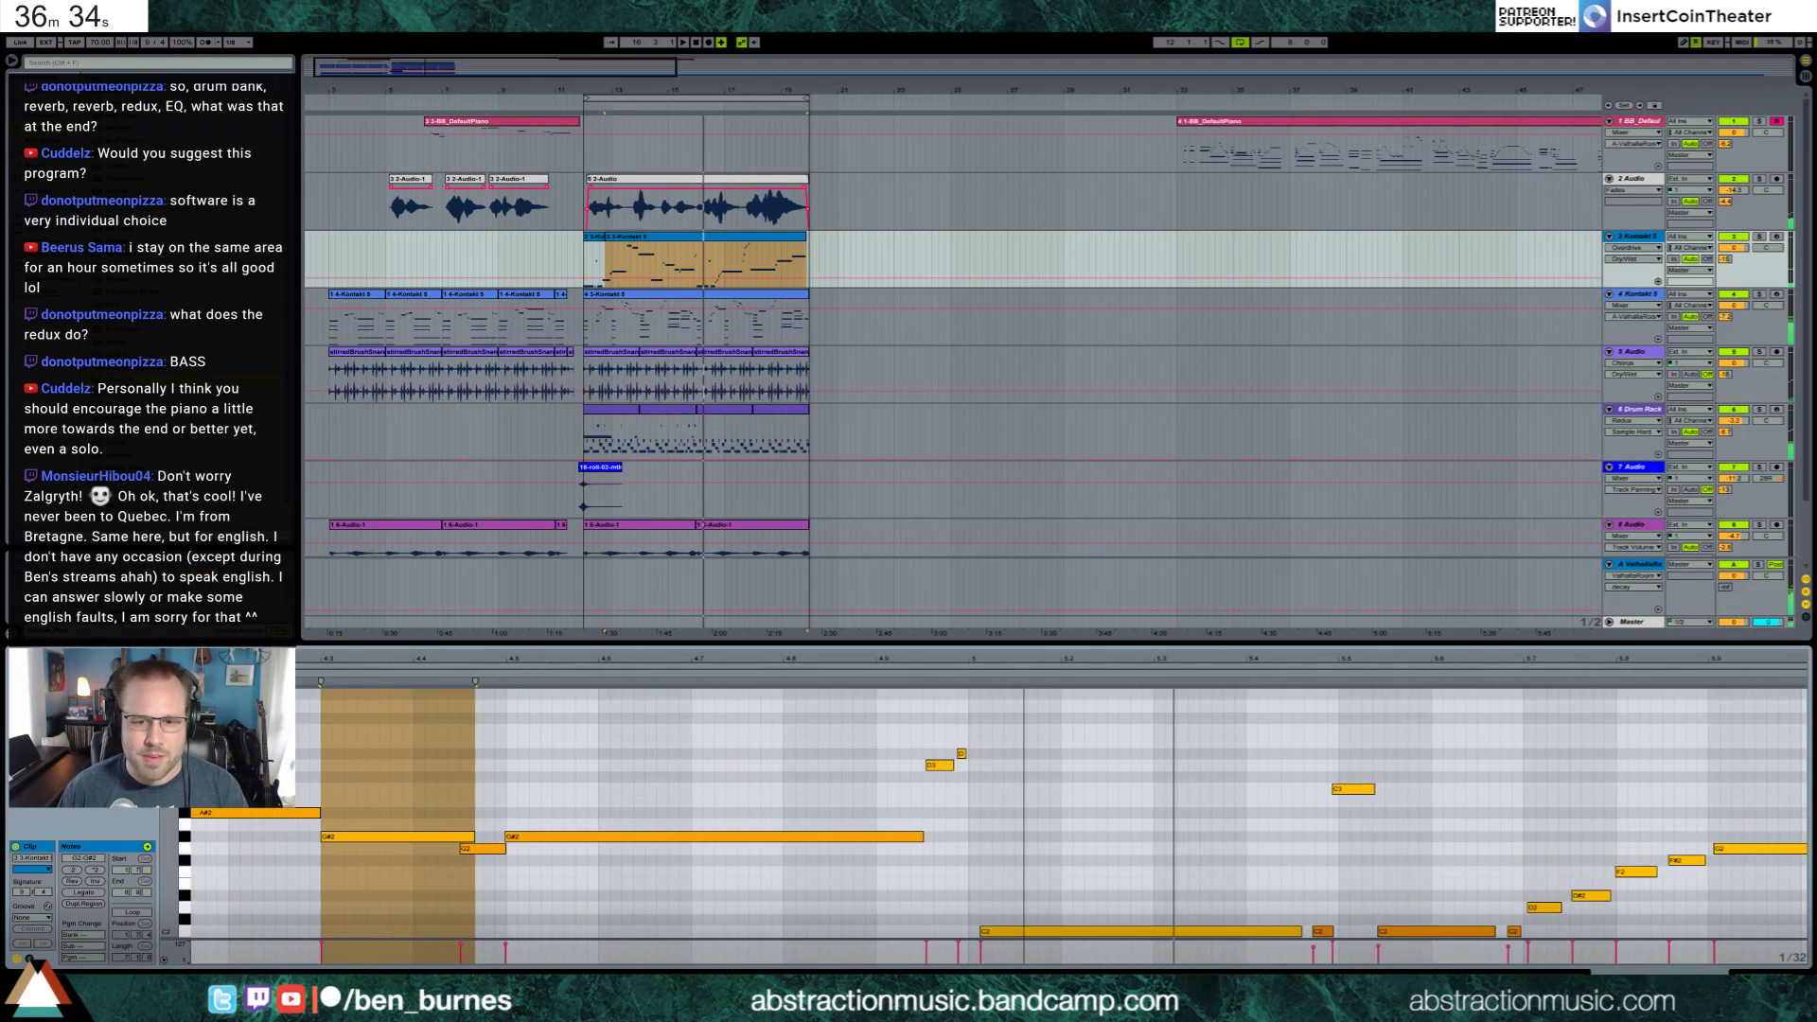
click(946, 766)
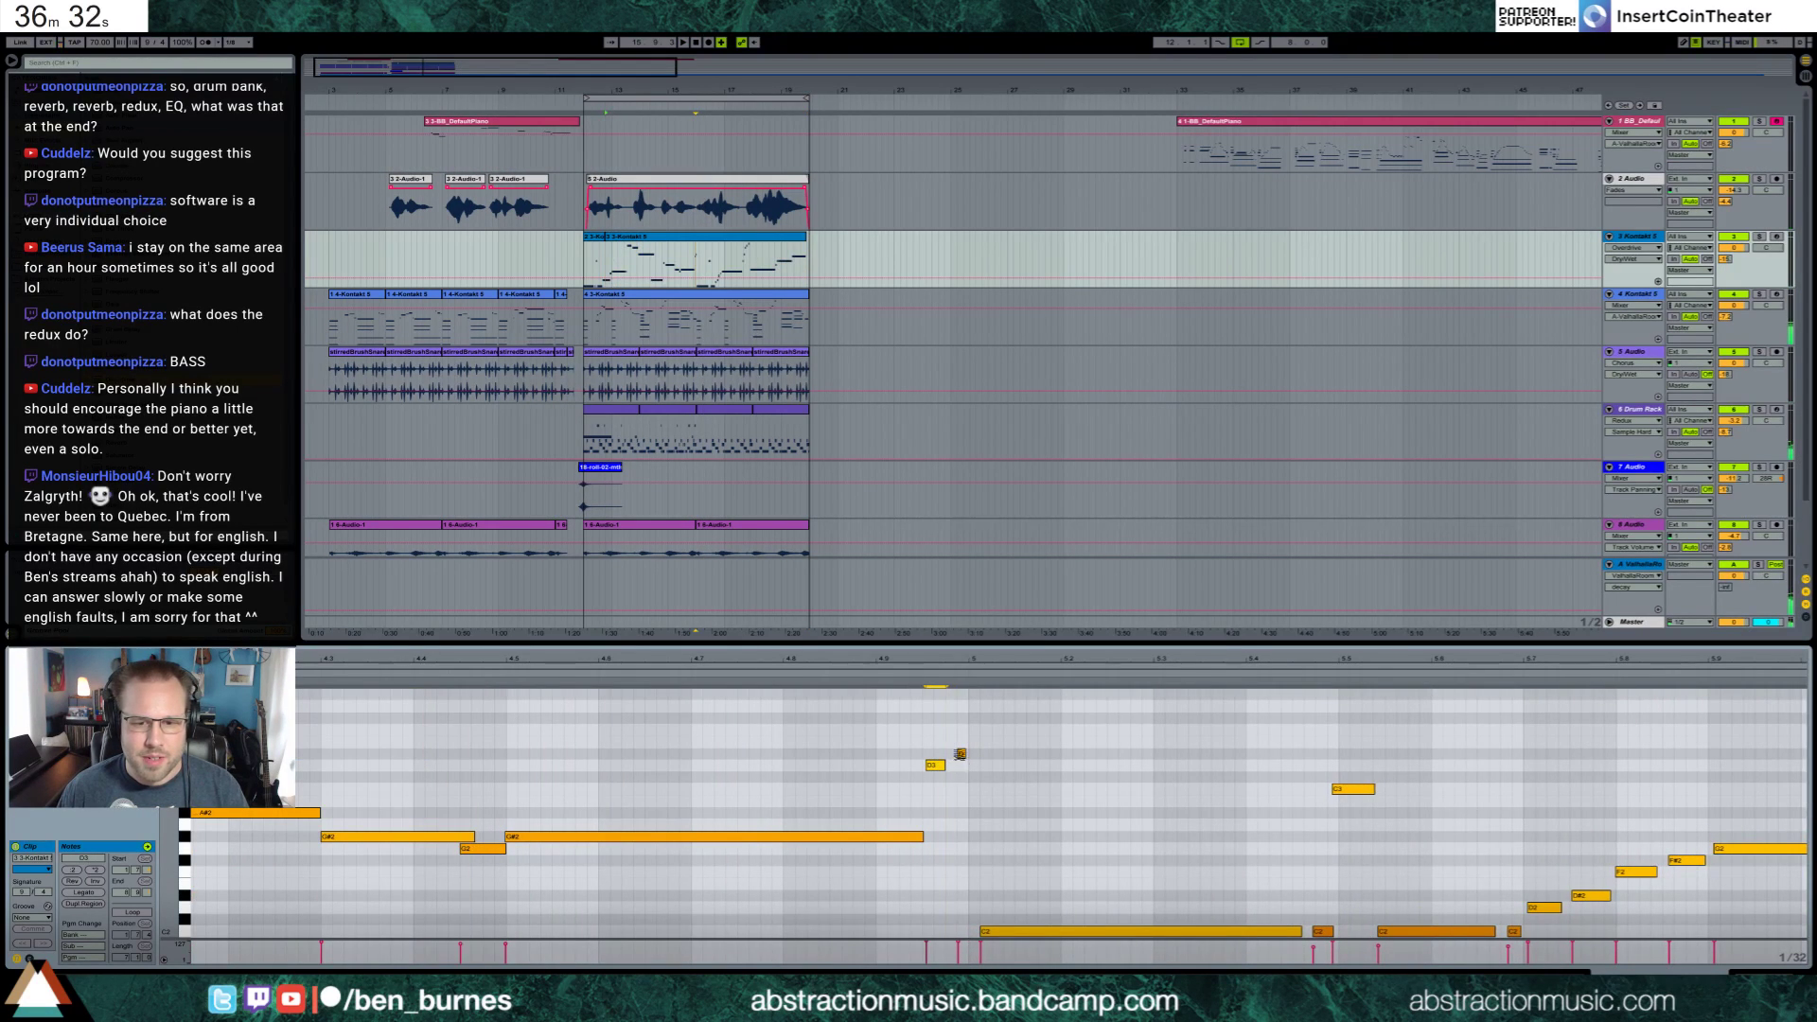
Apply the Logic 16 Swing groove to the bass clip and shift the low note at bar 16 slightly earlier
click(42, 916)
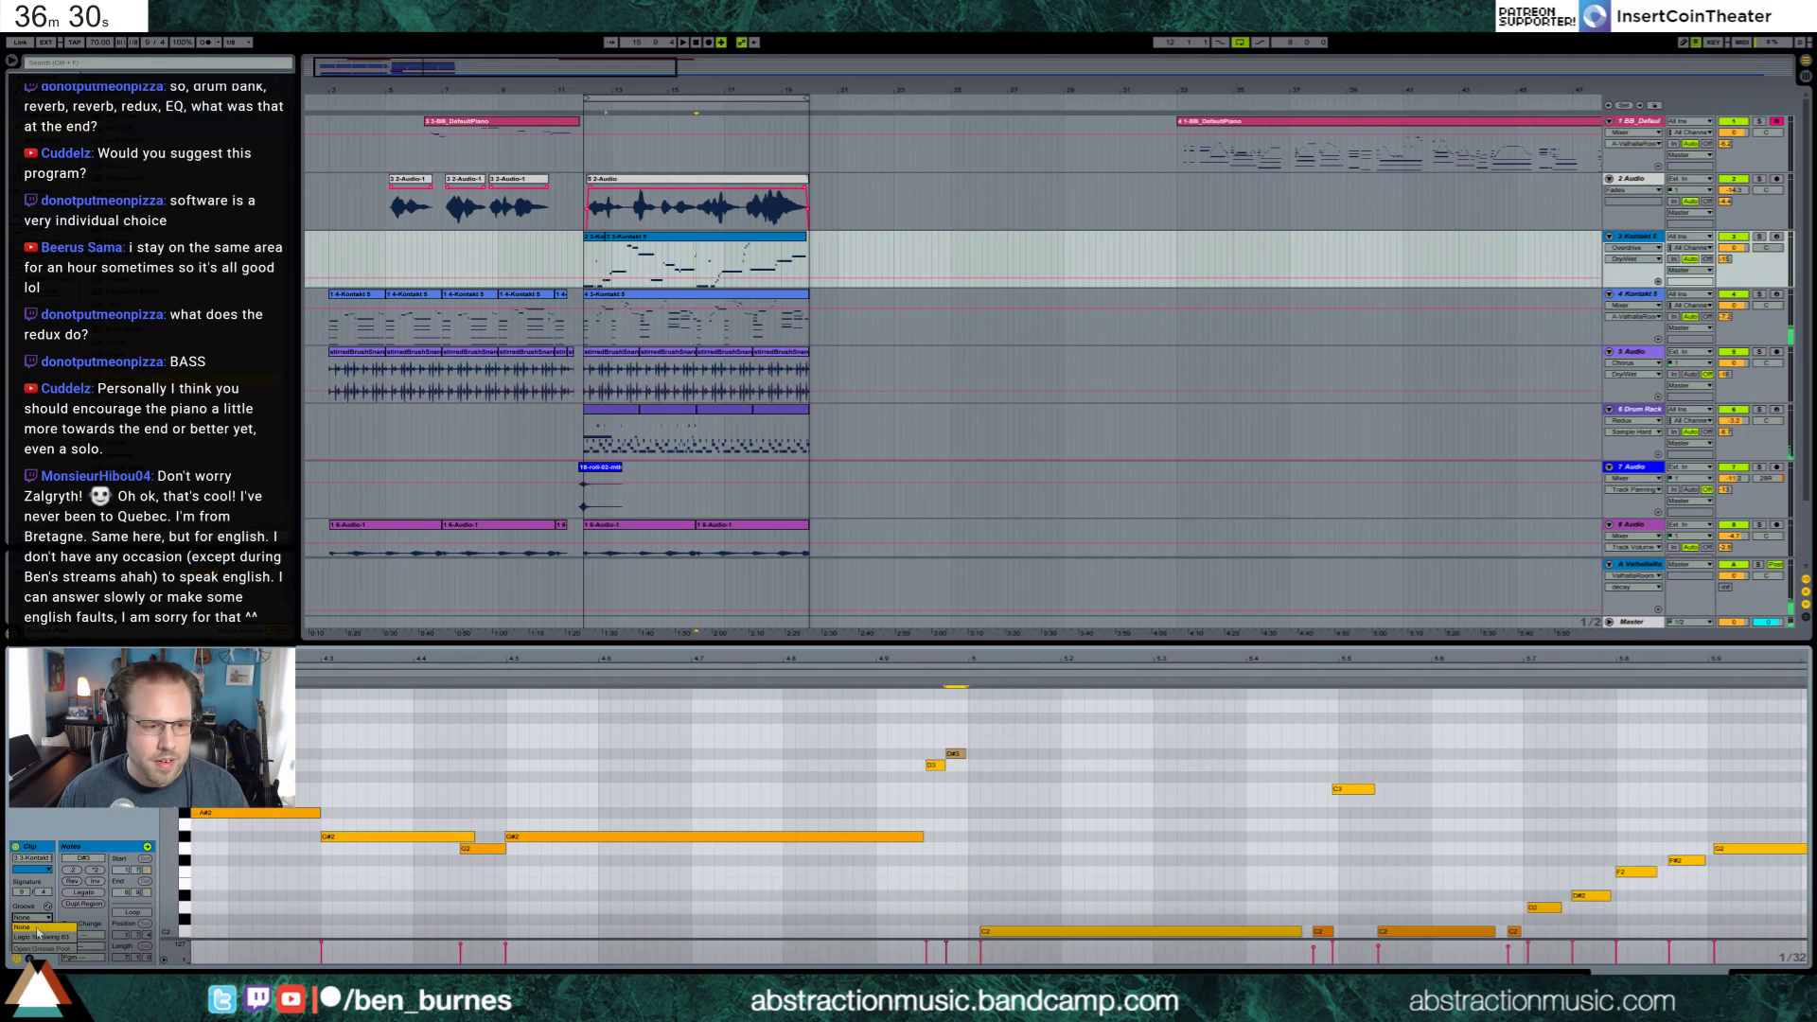
click(38, 929)
click(911, 679)
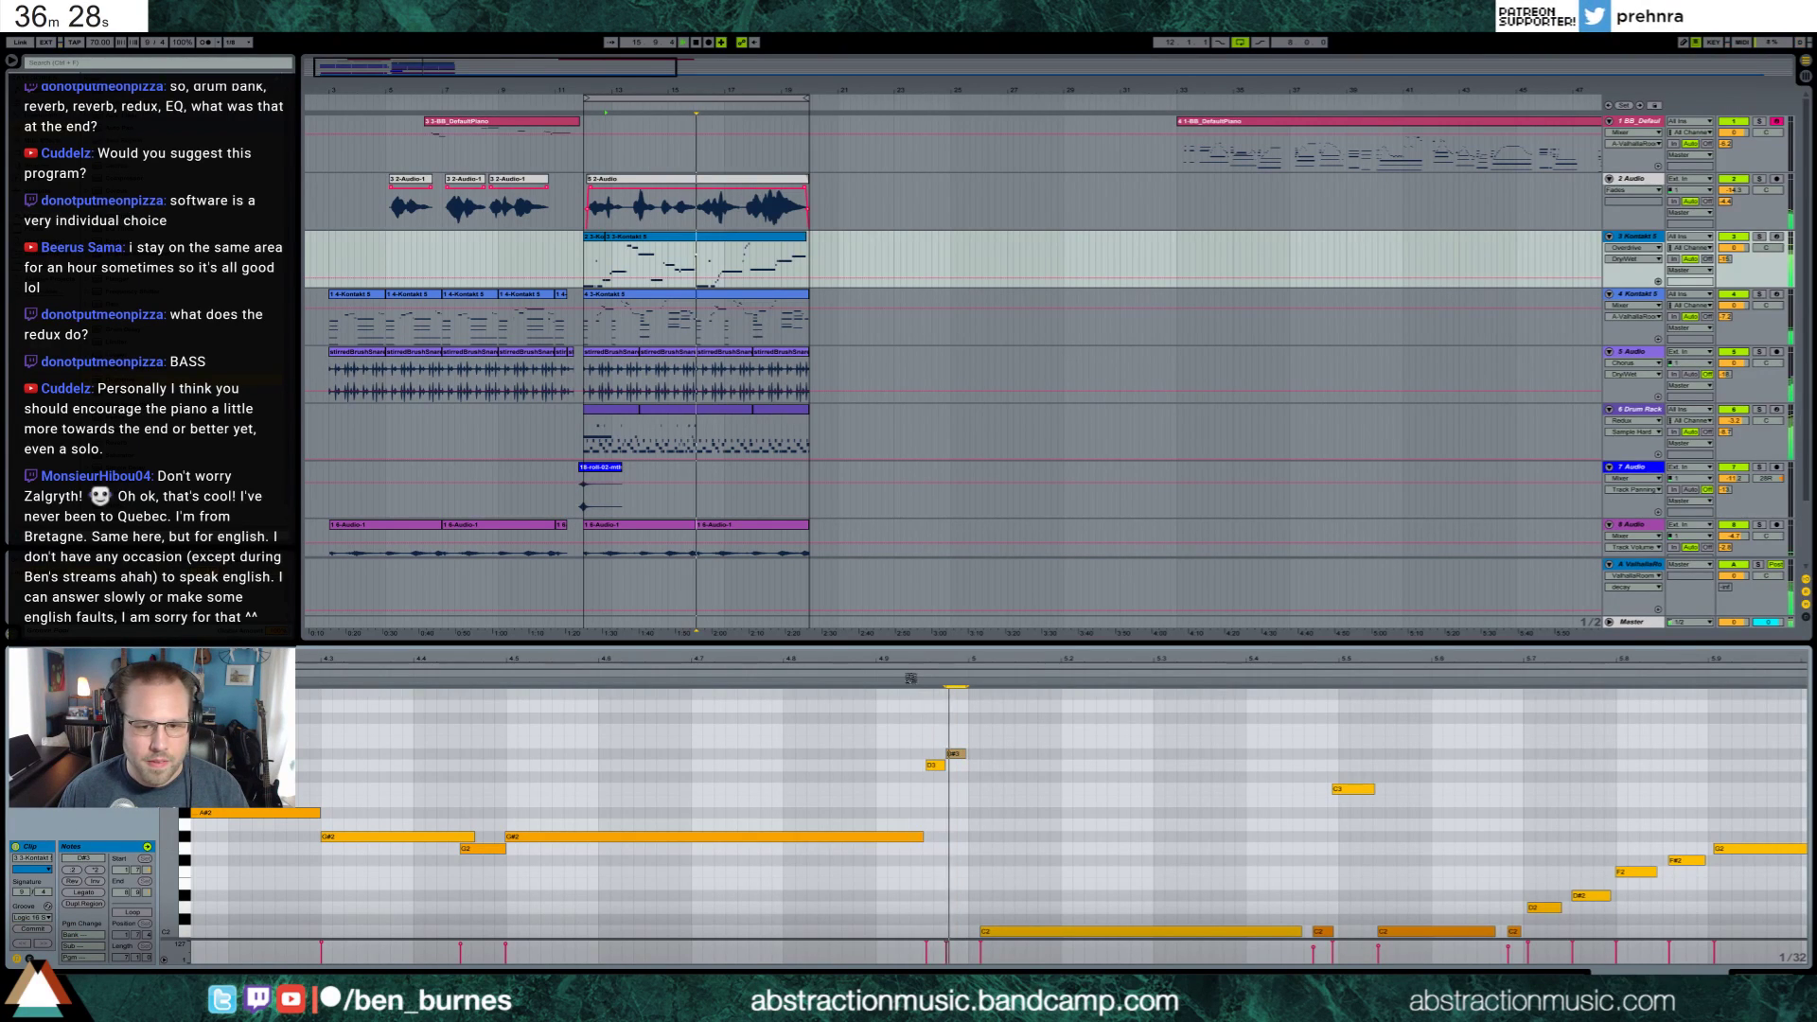
drag(985, 935, 973, 935)
click(935, 765)
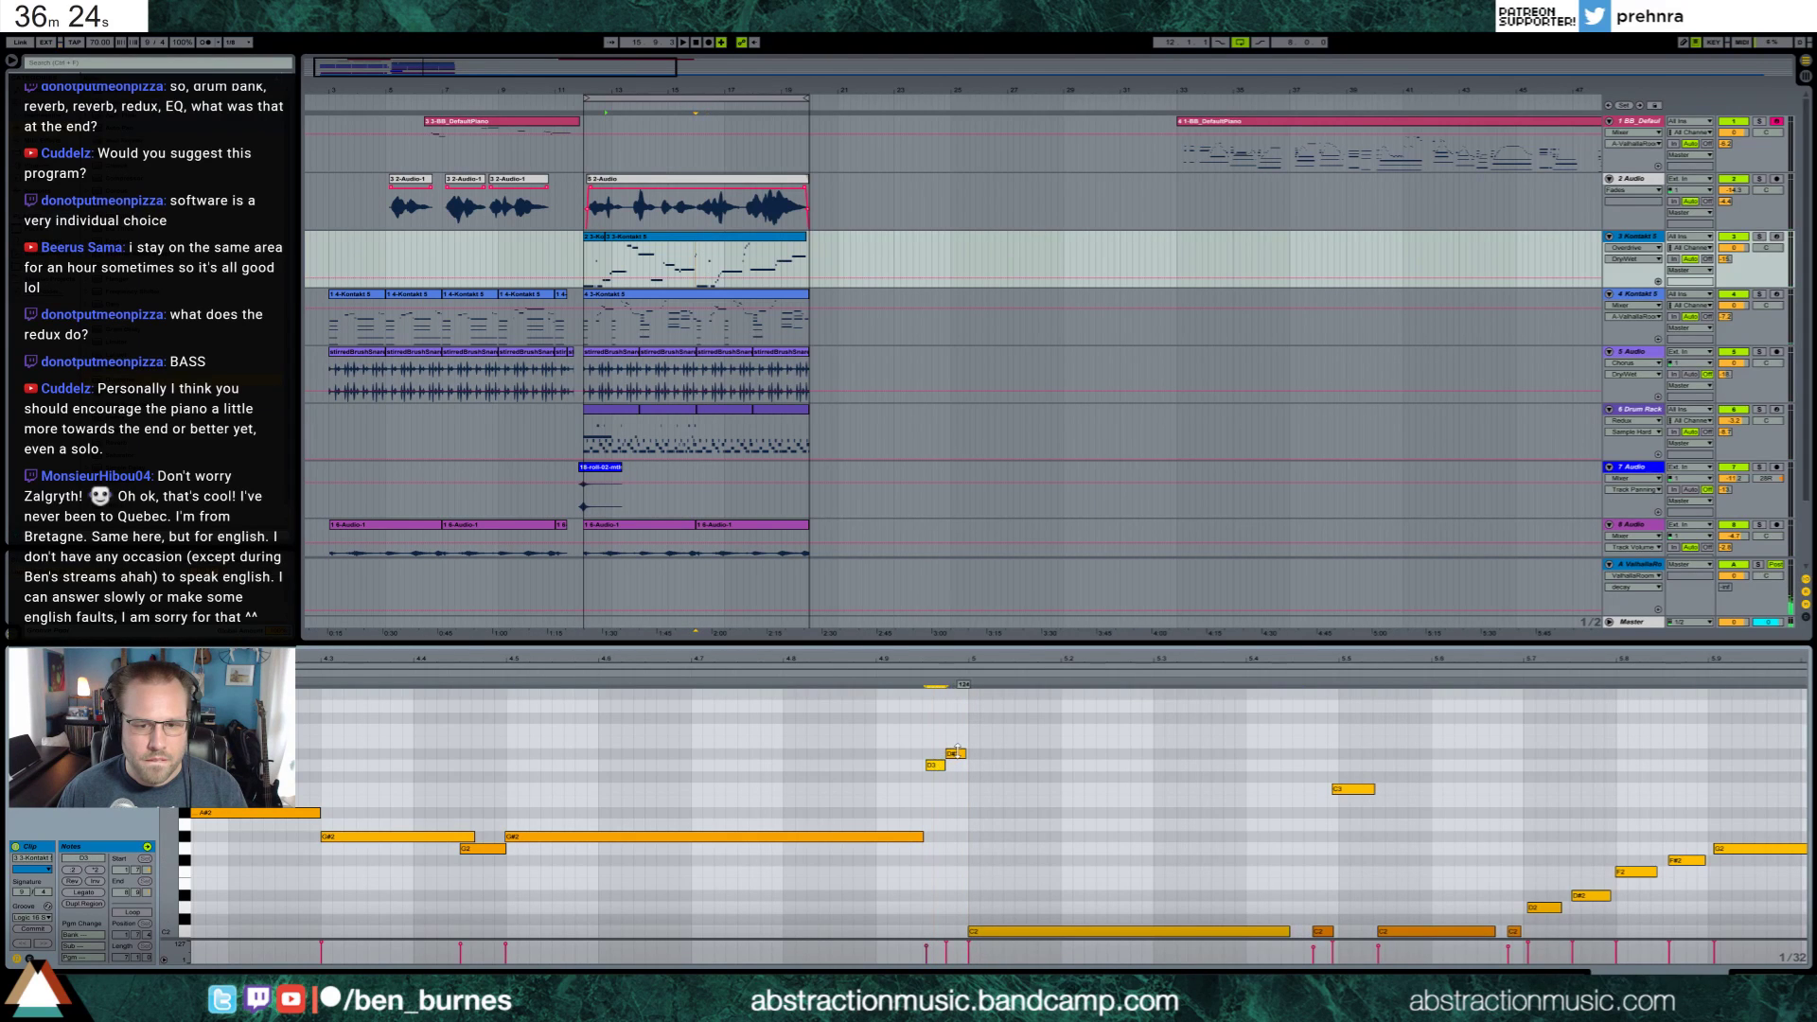
Record-enable the bass Kontakt track and play back the edited bass phrase across bars 15 and 16
drag(493, 853, 567, 856)
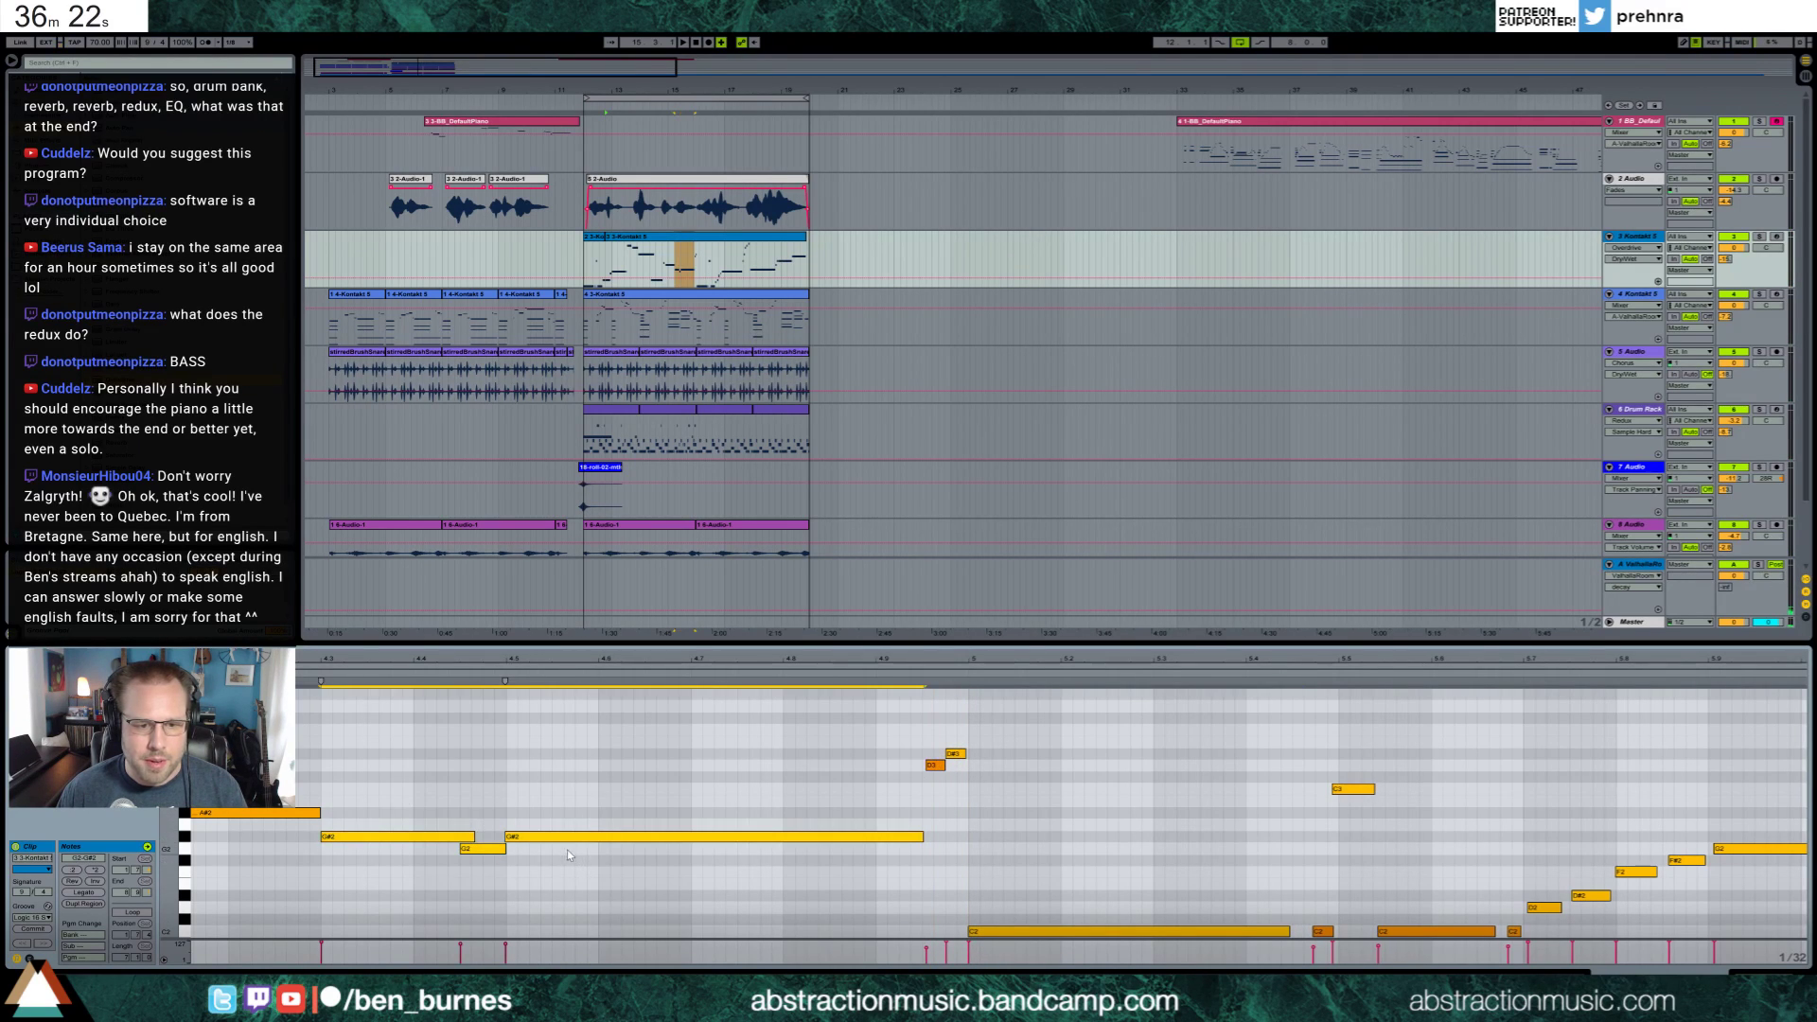
click(246, 812)
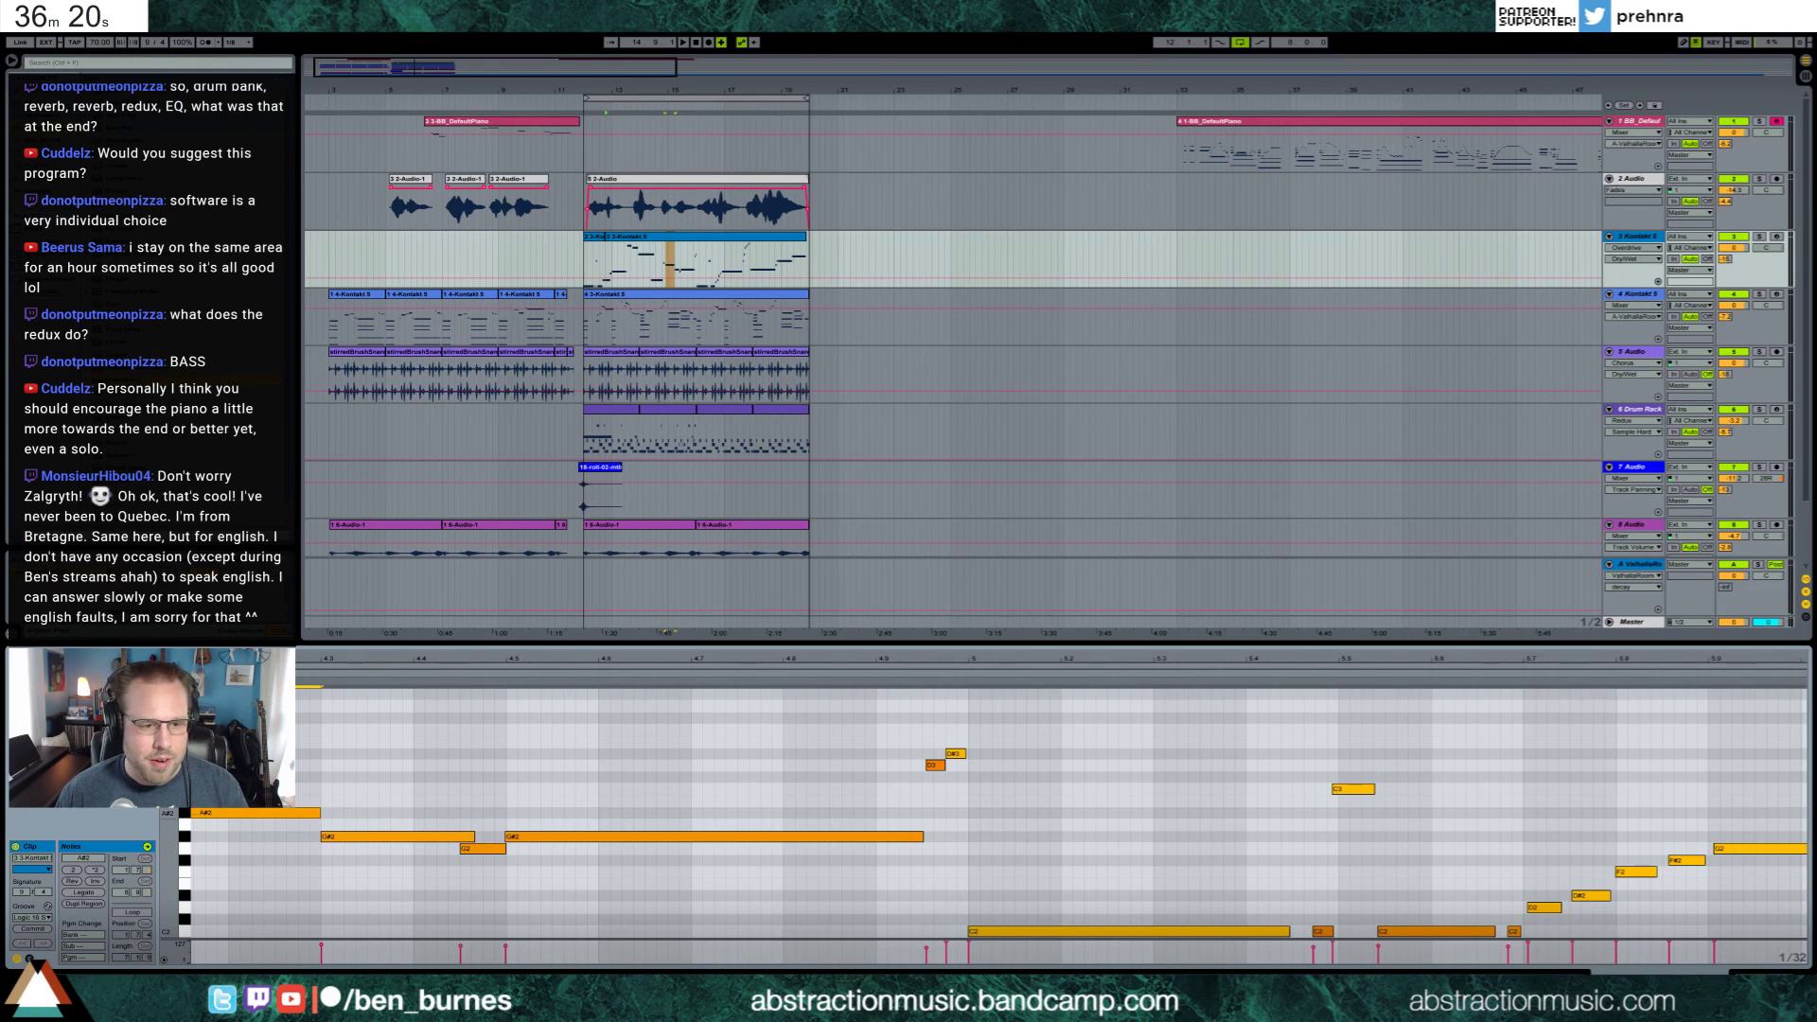
click(499, 774)
drag(579, 662, 586, 659)
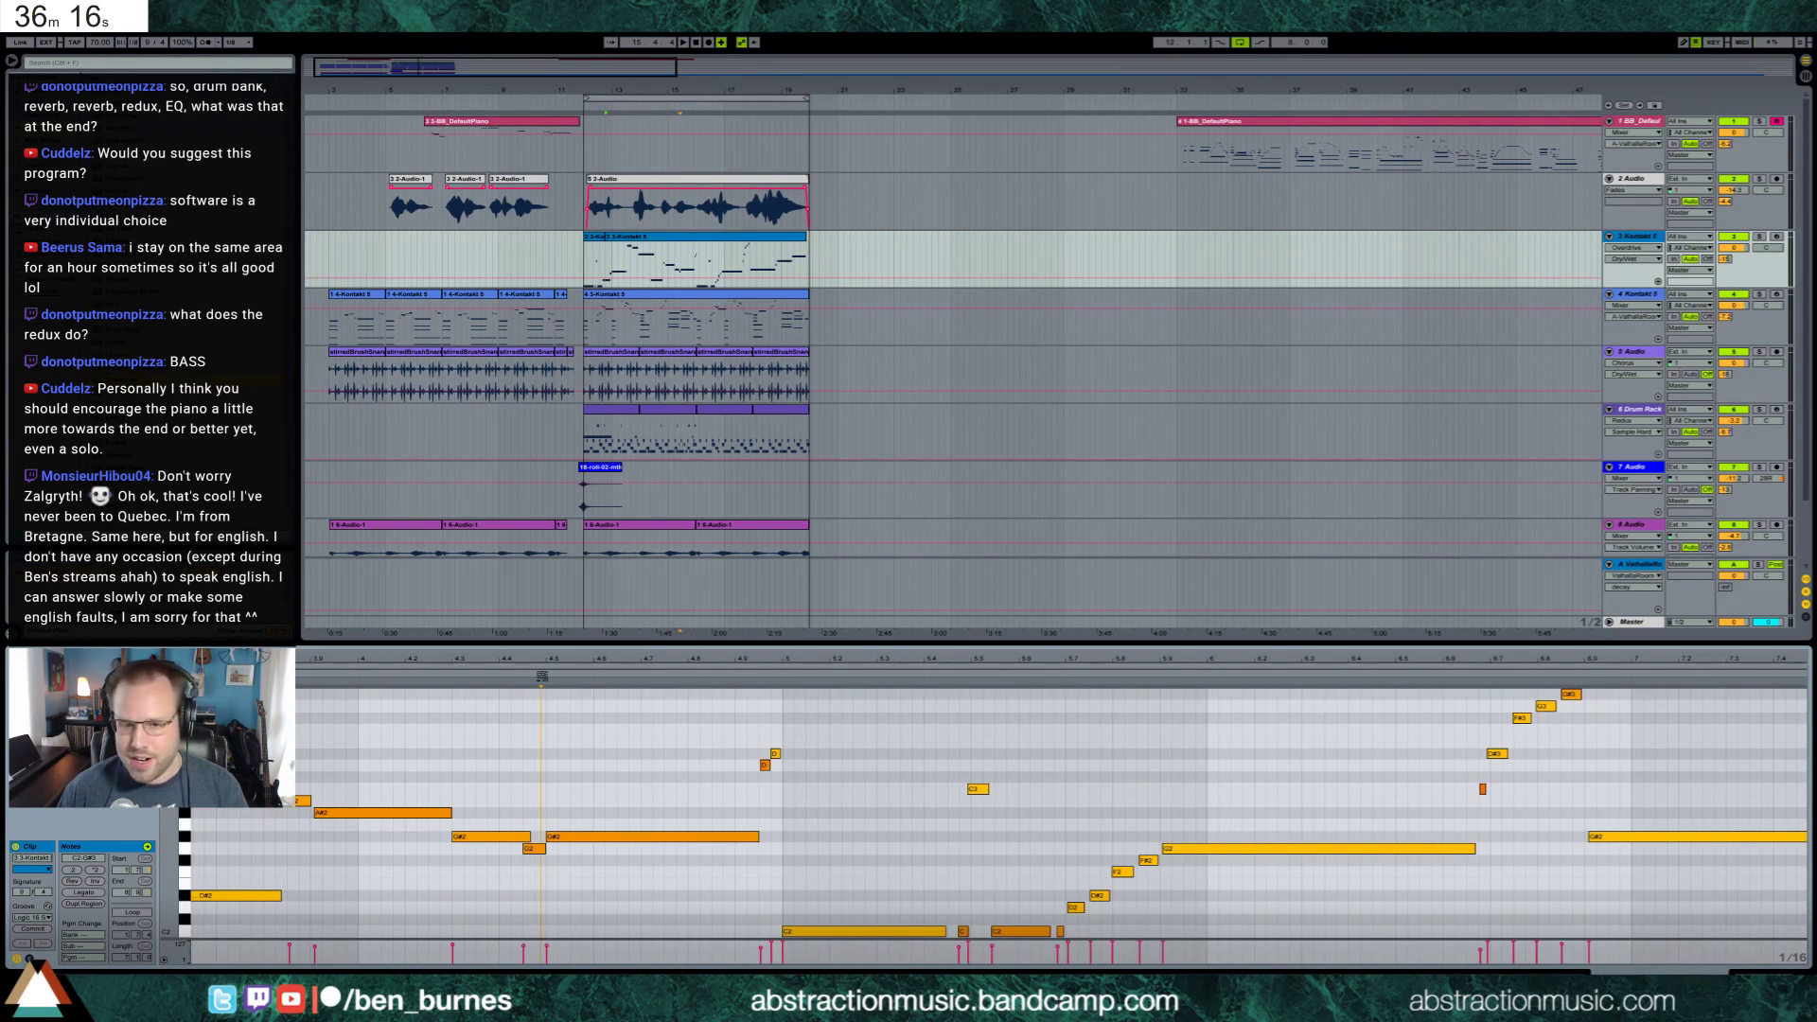
click(1776, 237)
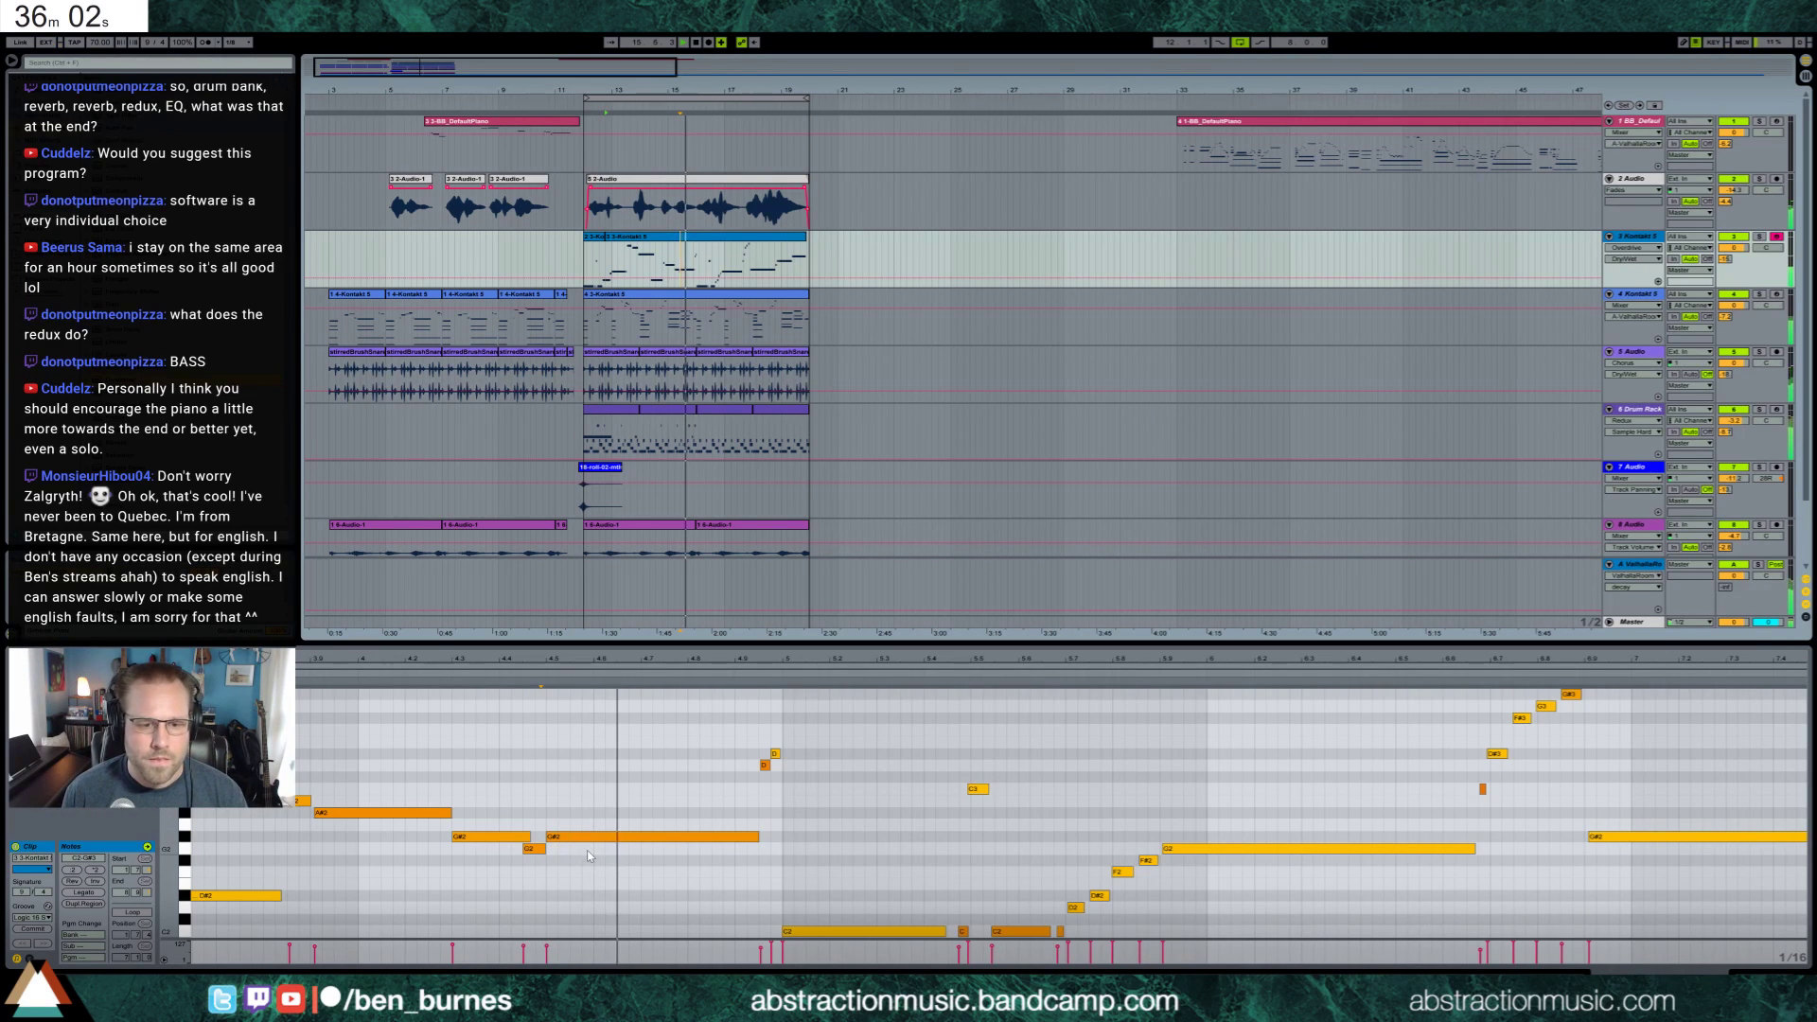
click(662, 836)
drag(583, 836, 583, 838)
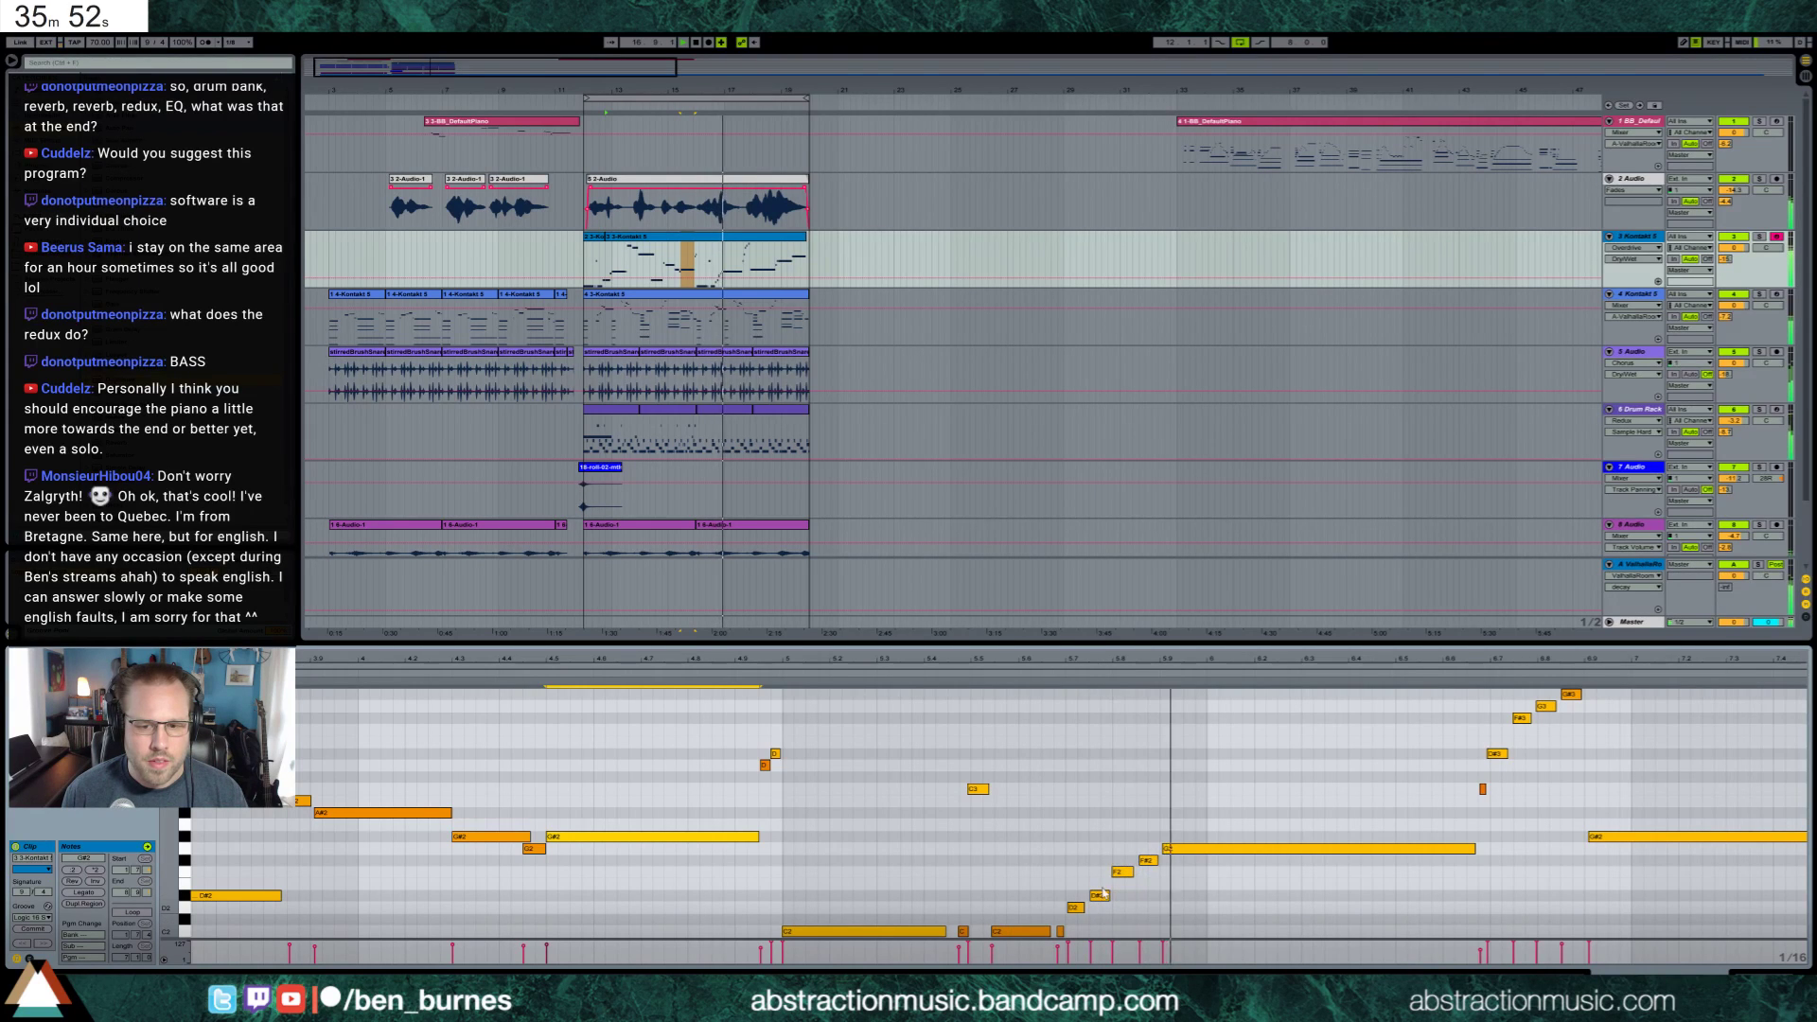
Shift the ascending run later so its held note starts on bar 17, then move the short low note later and lengthen the note before it
drag(1076, 839, 1211, 920)
key(Right)
key(Right)
key(Right)
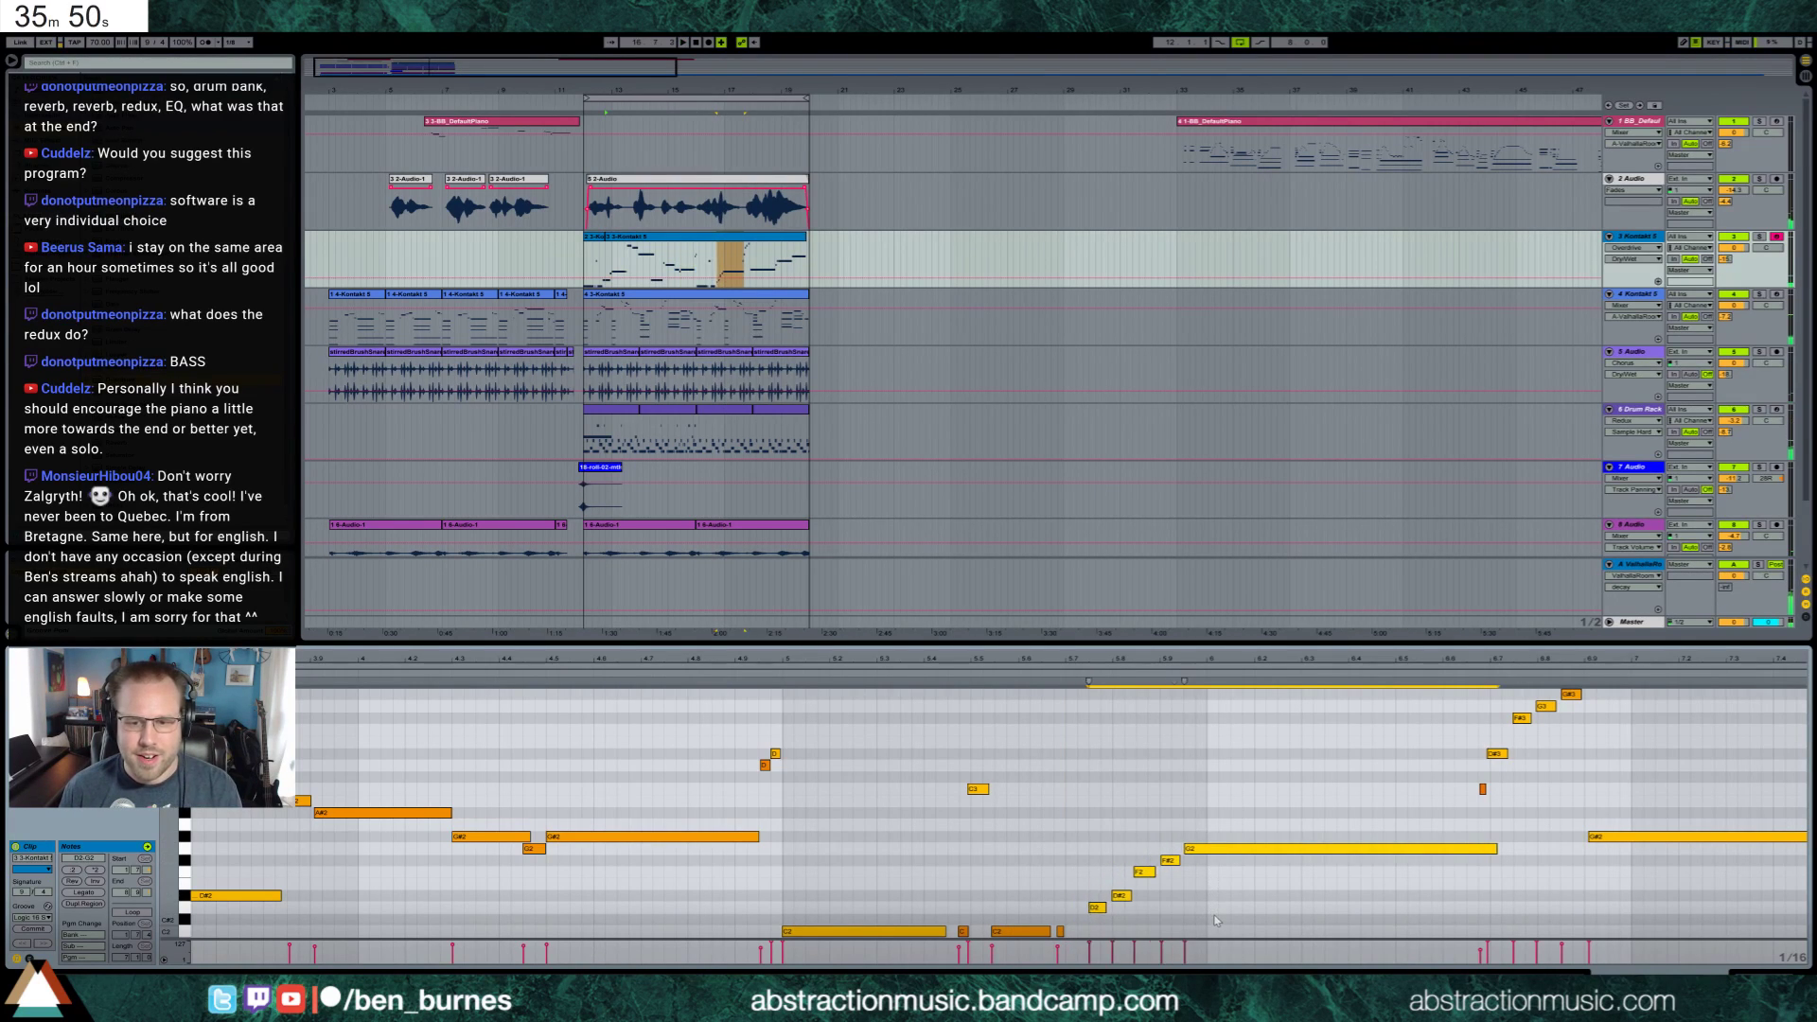
key(Right)
drag(1061, 931, 1102, 933)
key(Right)
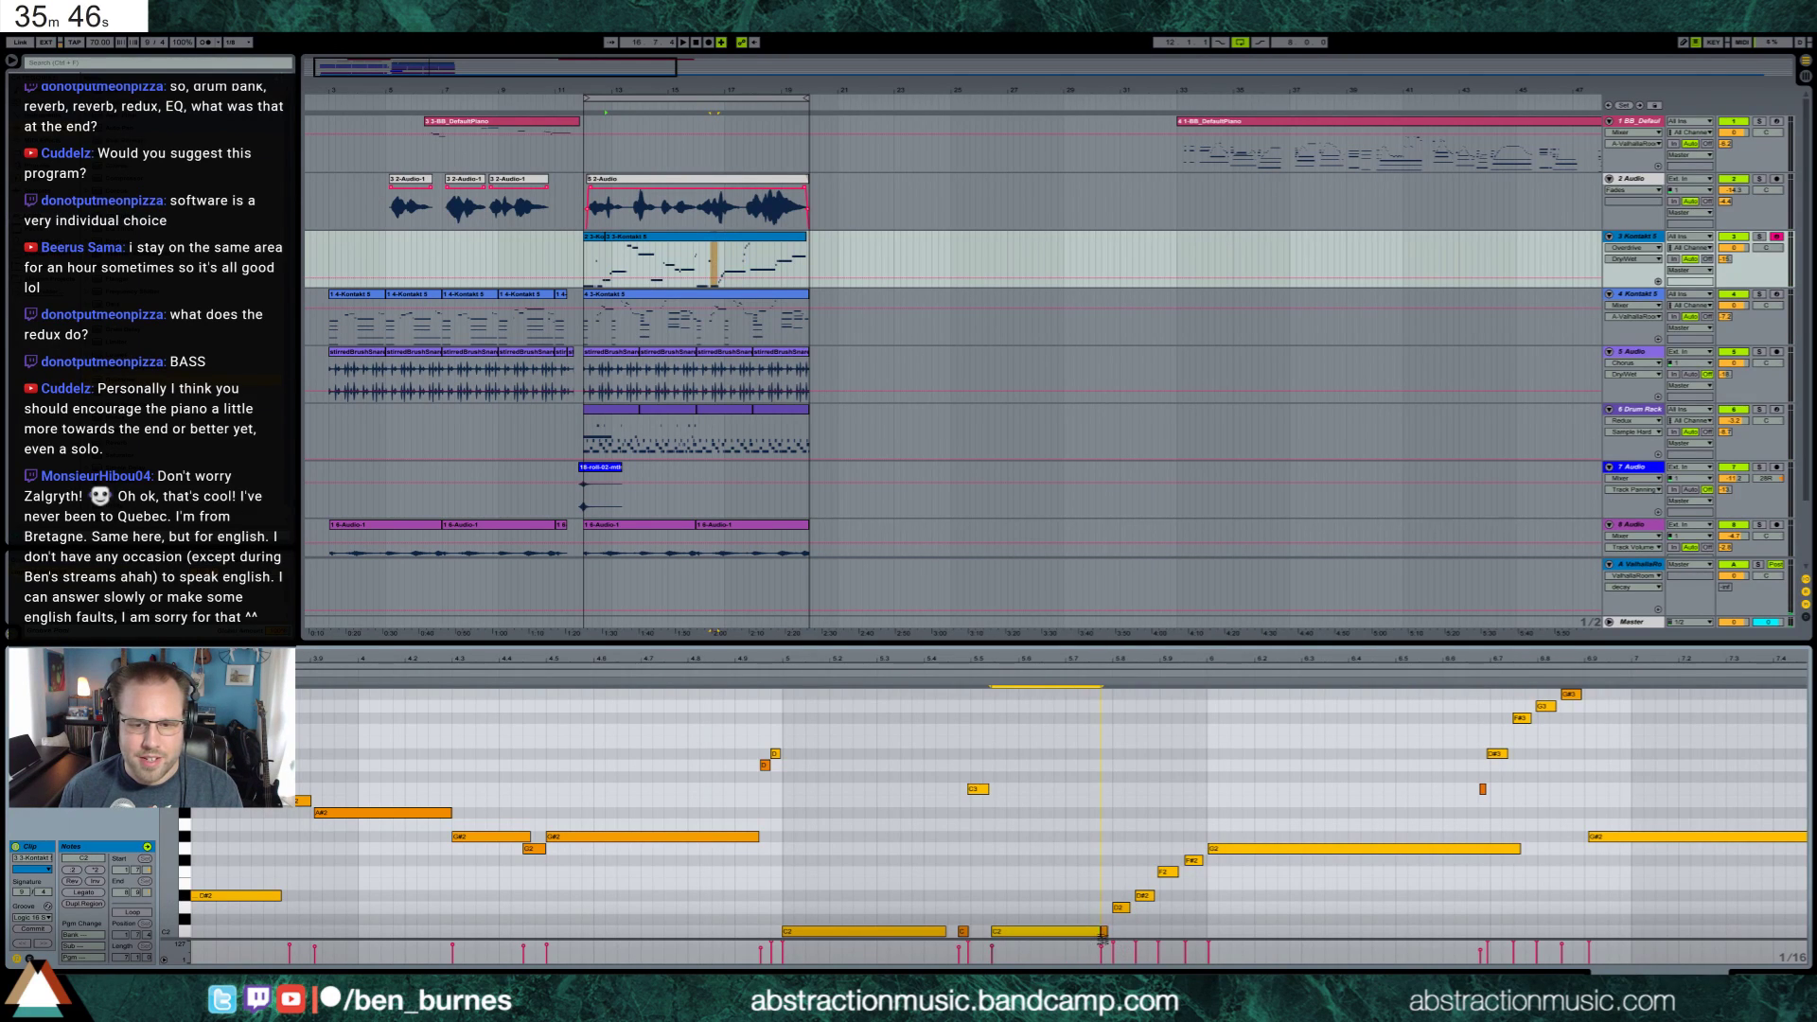
Play back the ascending run into bar 17 and move its short F2 and F#2 notes slightly earlier
click(1143, 899)
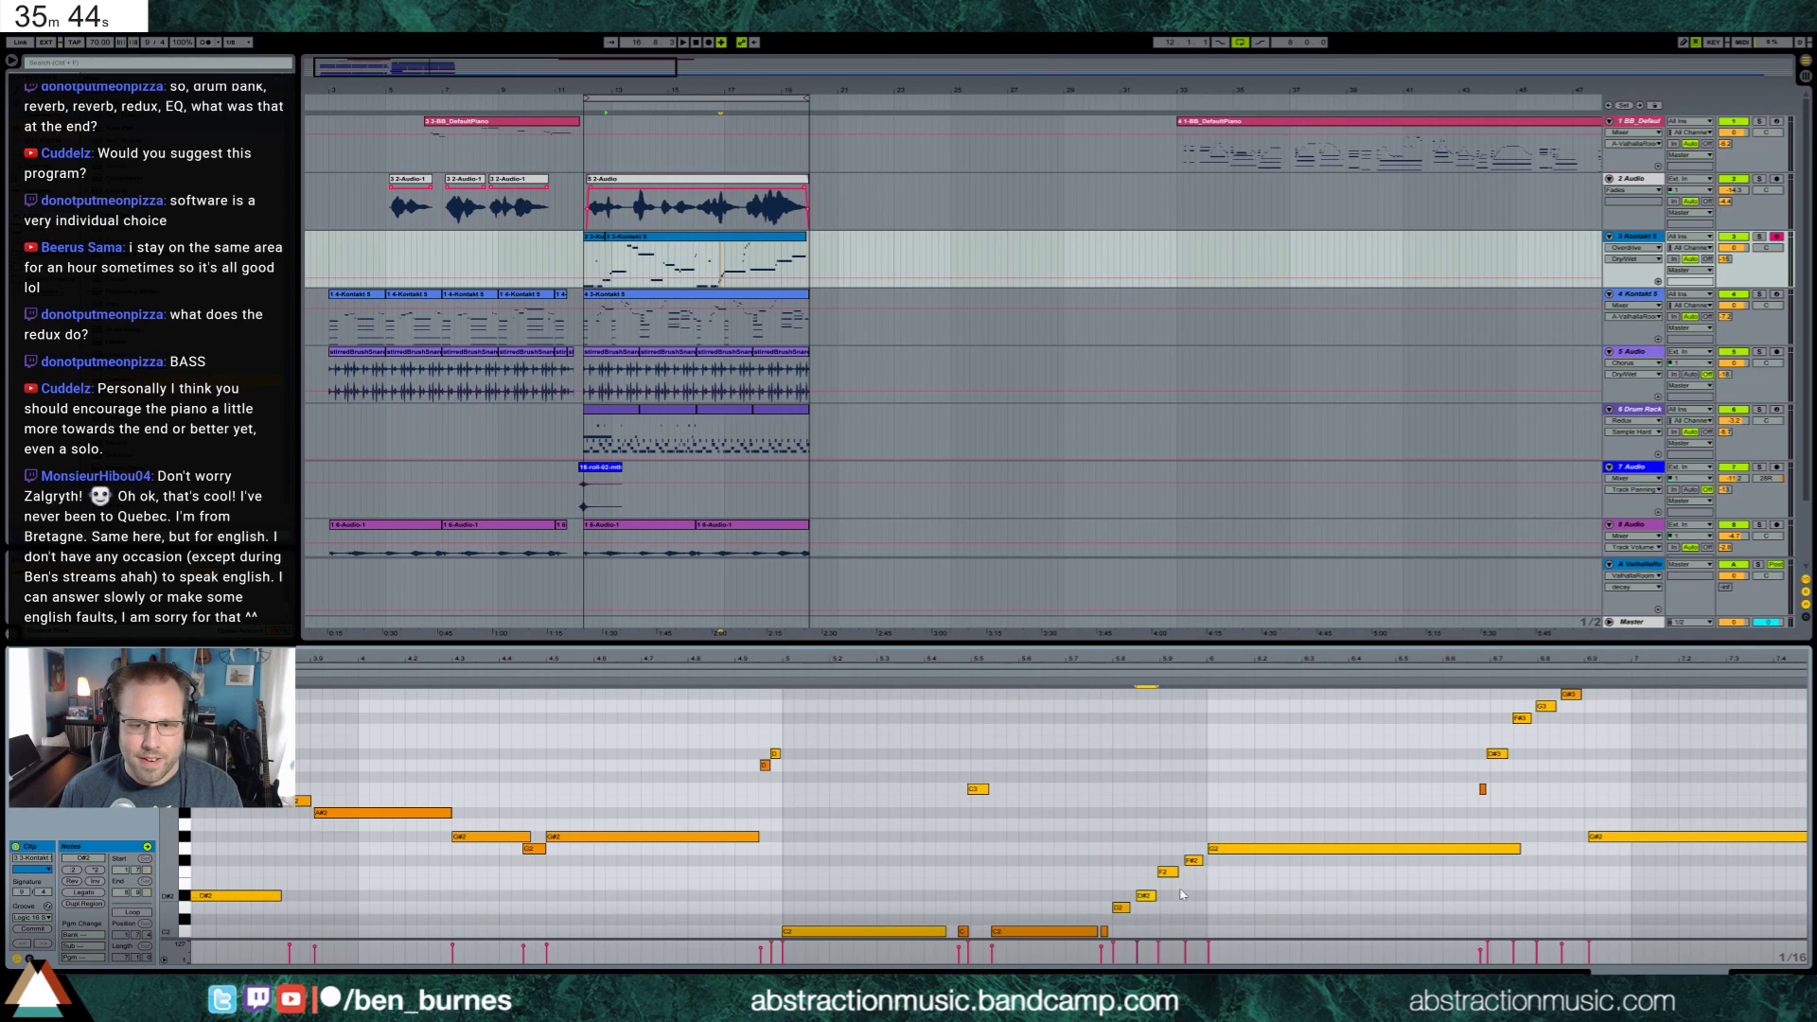
click(1077, 683)
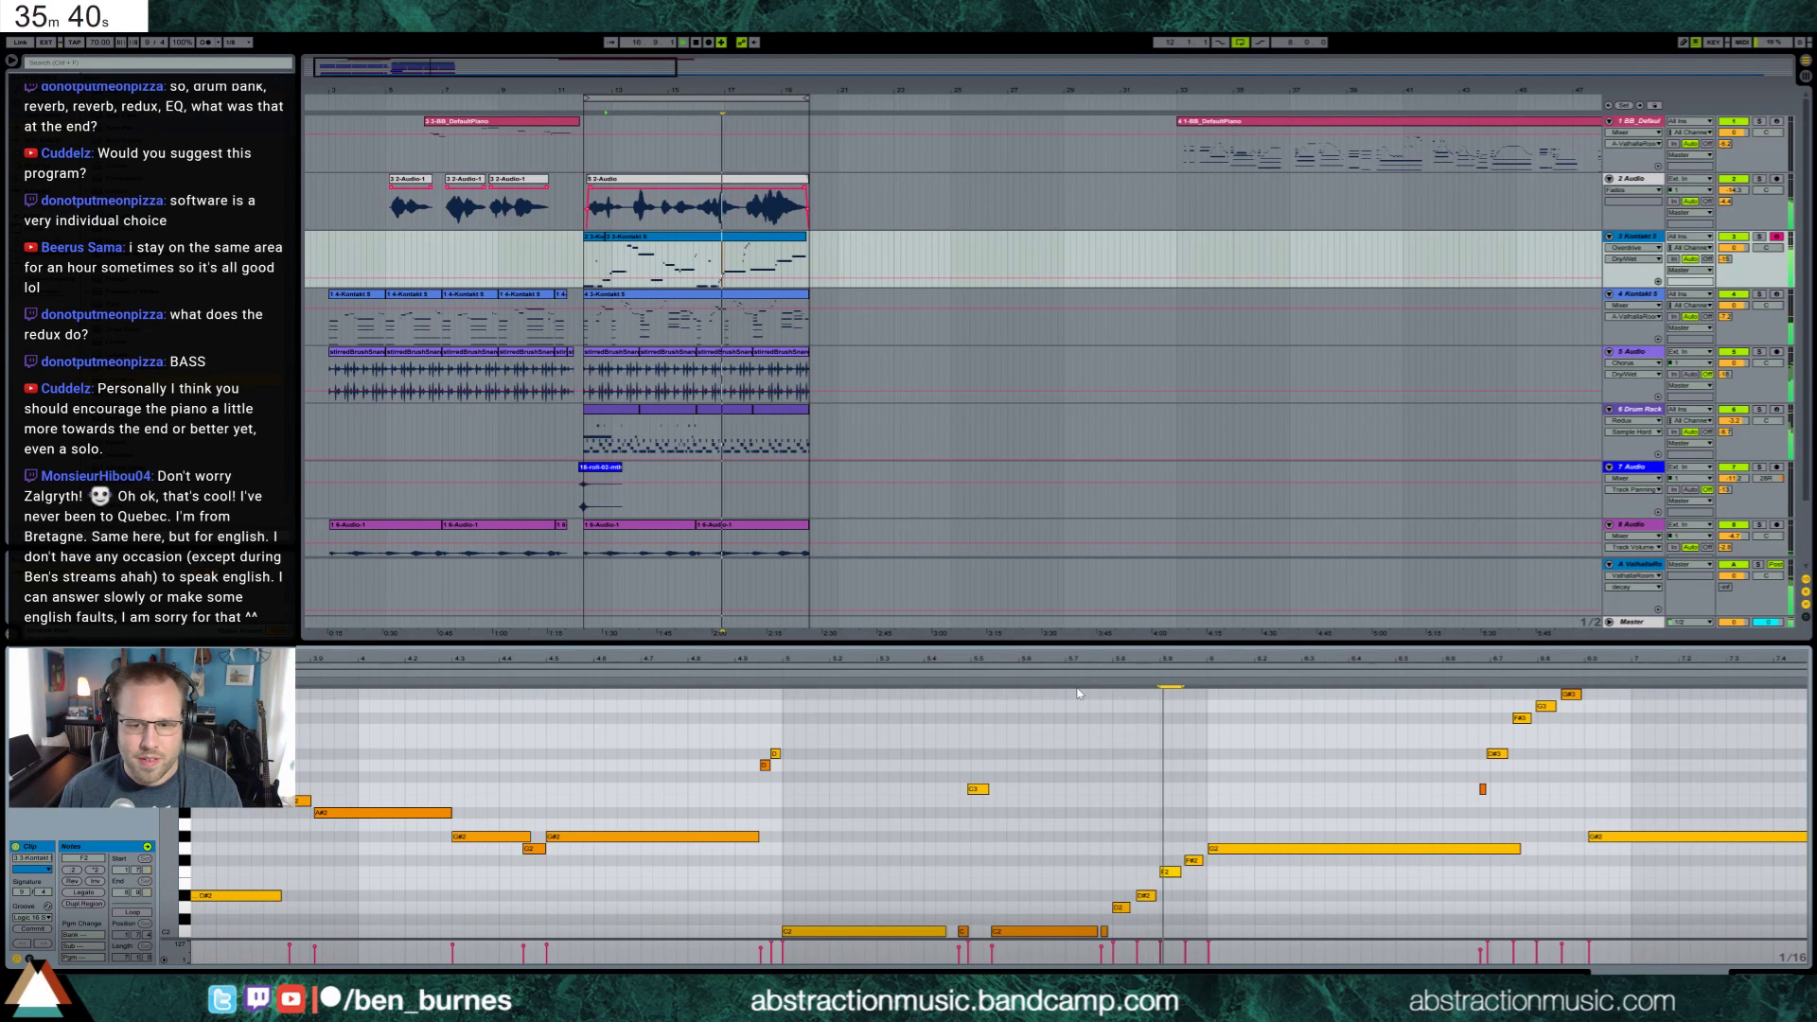
click(1194, 861)
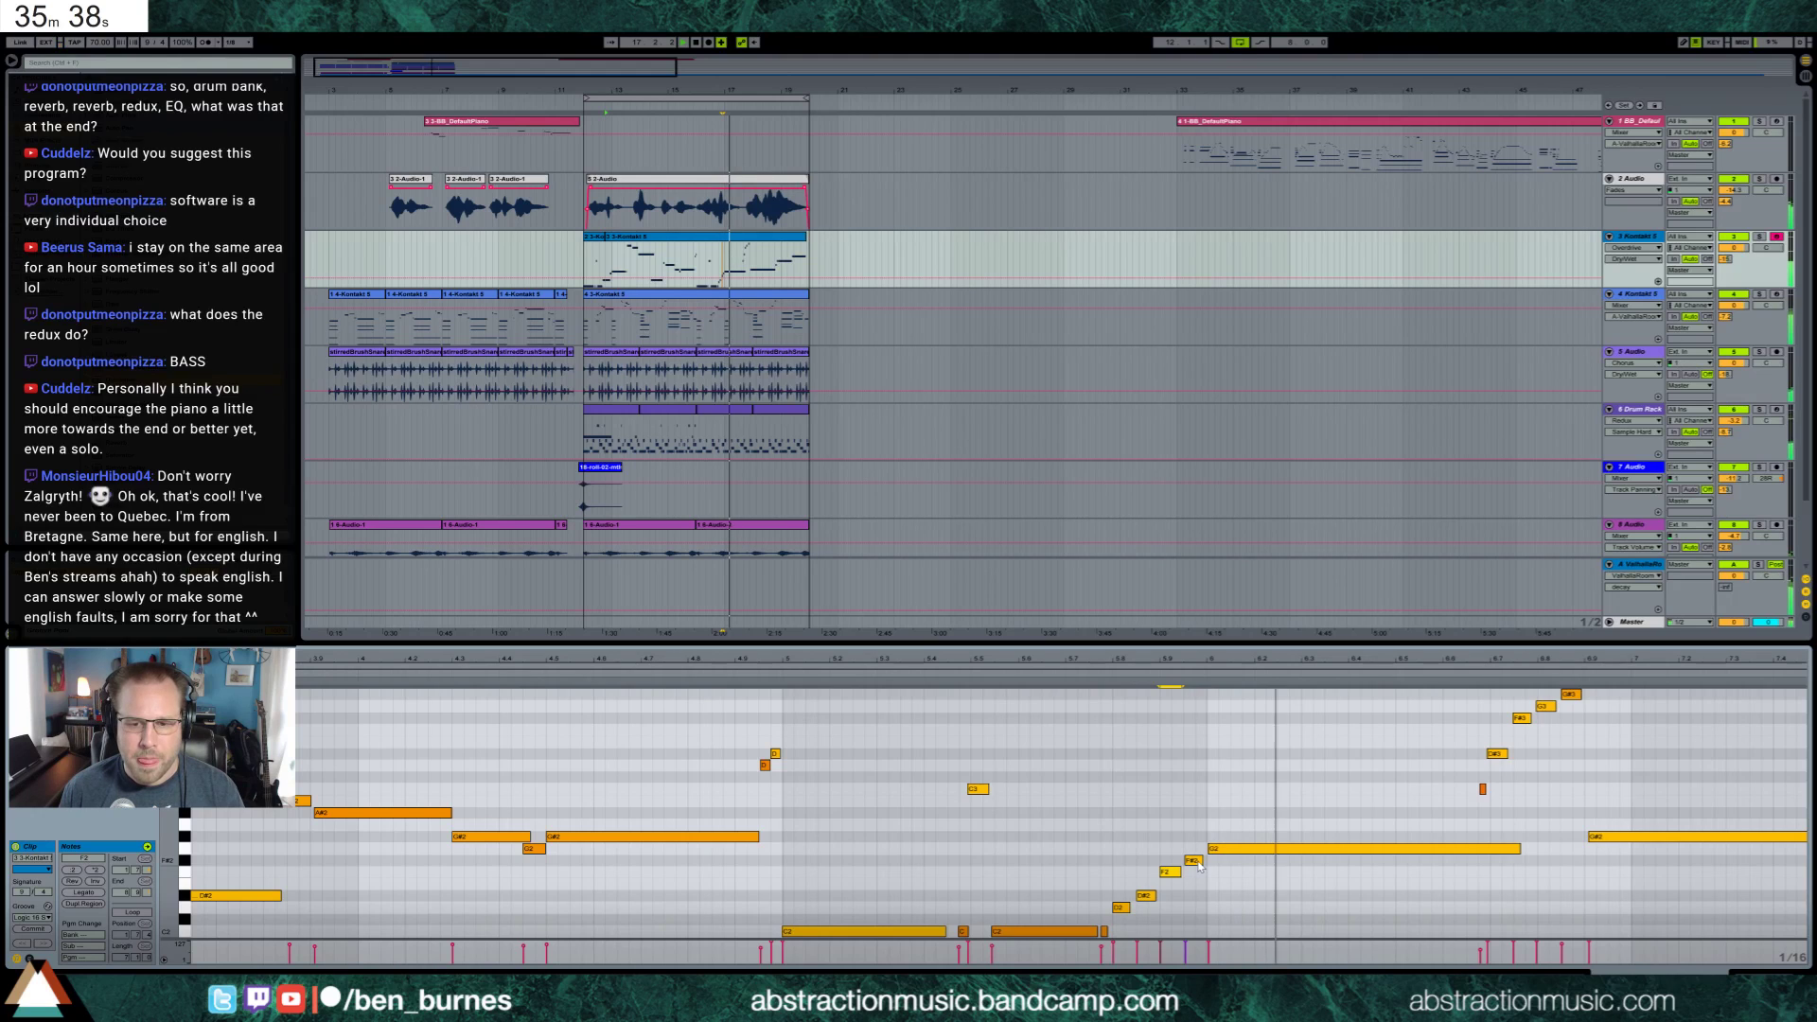
click(1170, 872)
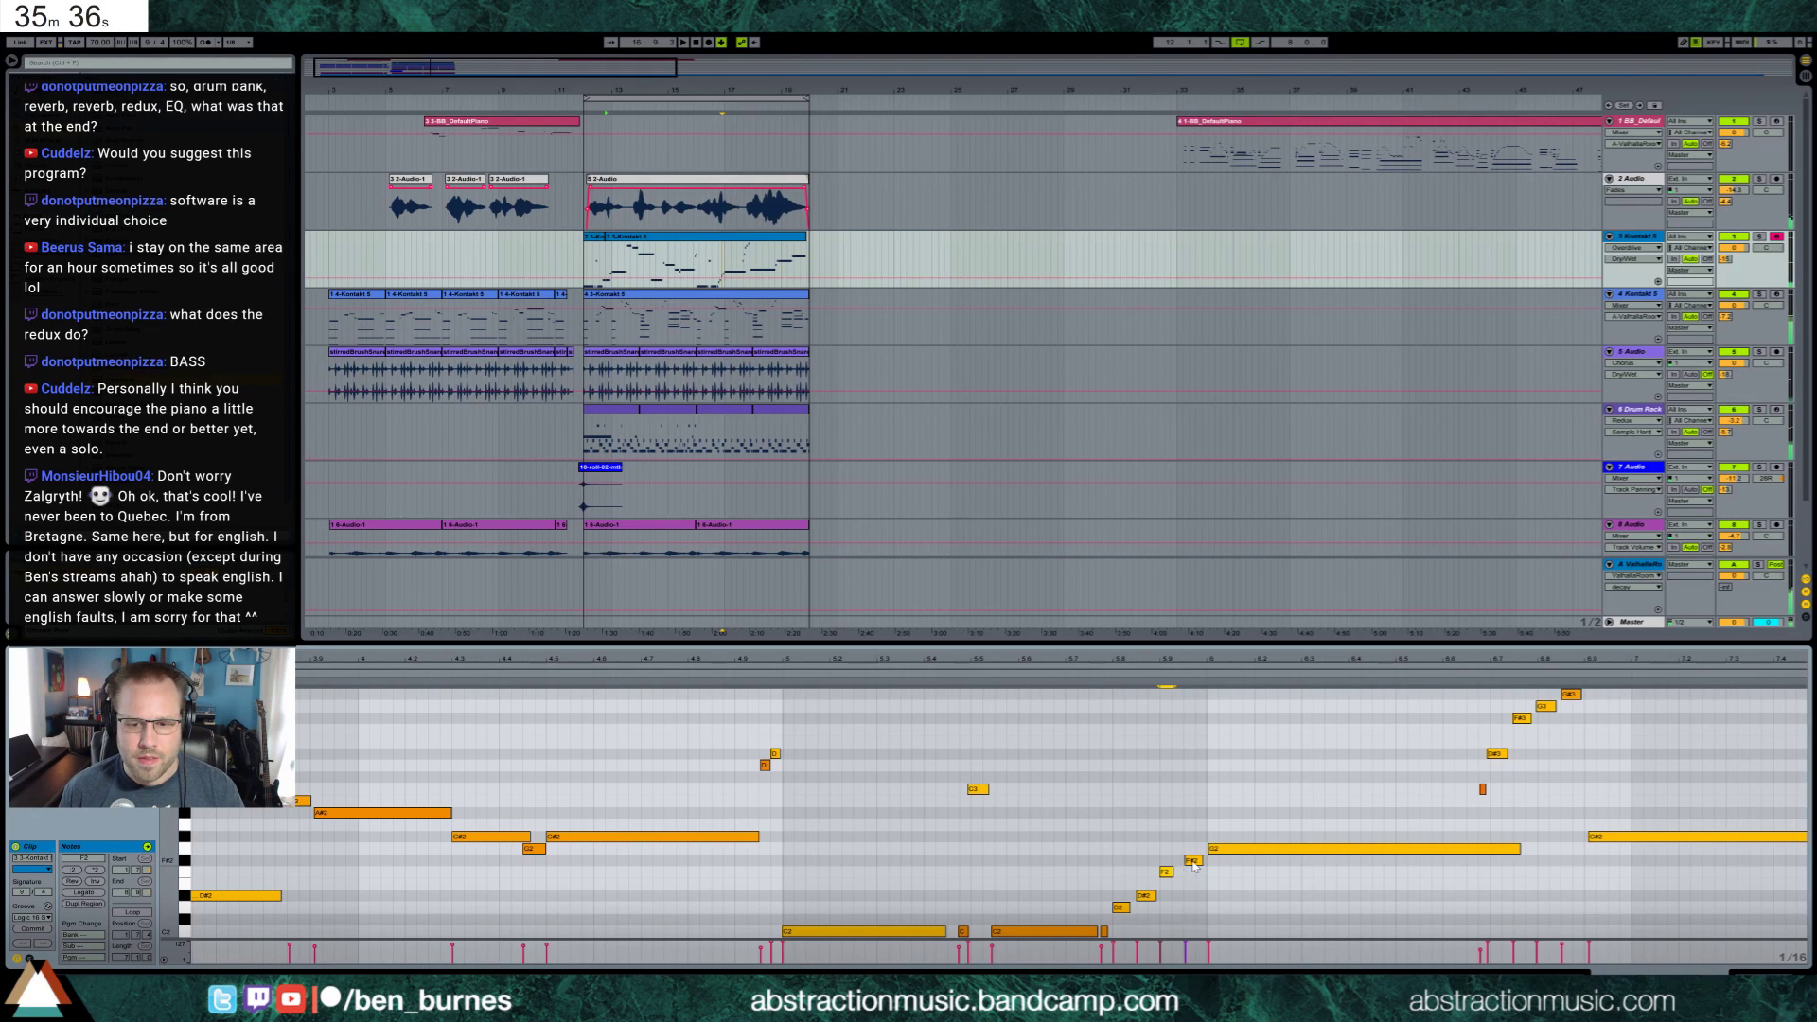
Move the held G2 note to start just ahead of bar 17, play it back and shorten its end
drag(1223, 849, 1200, 850)
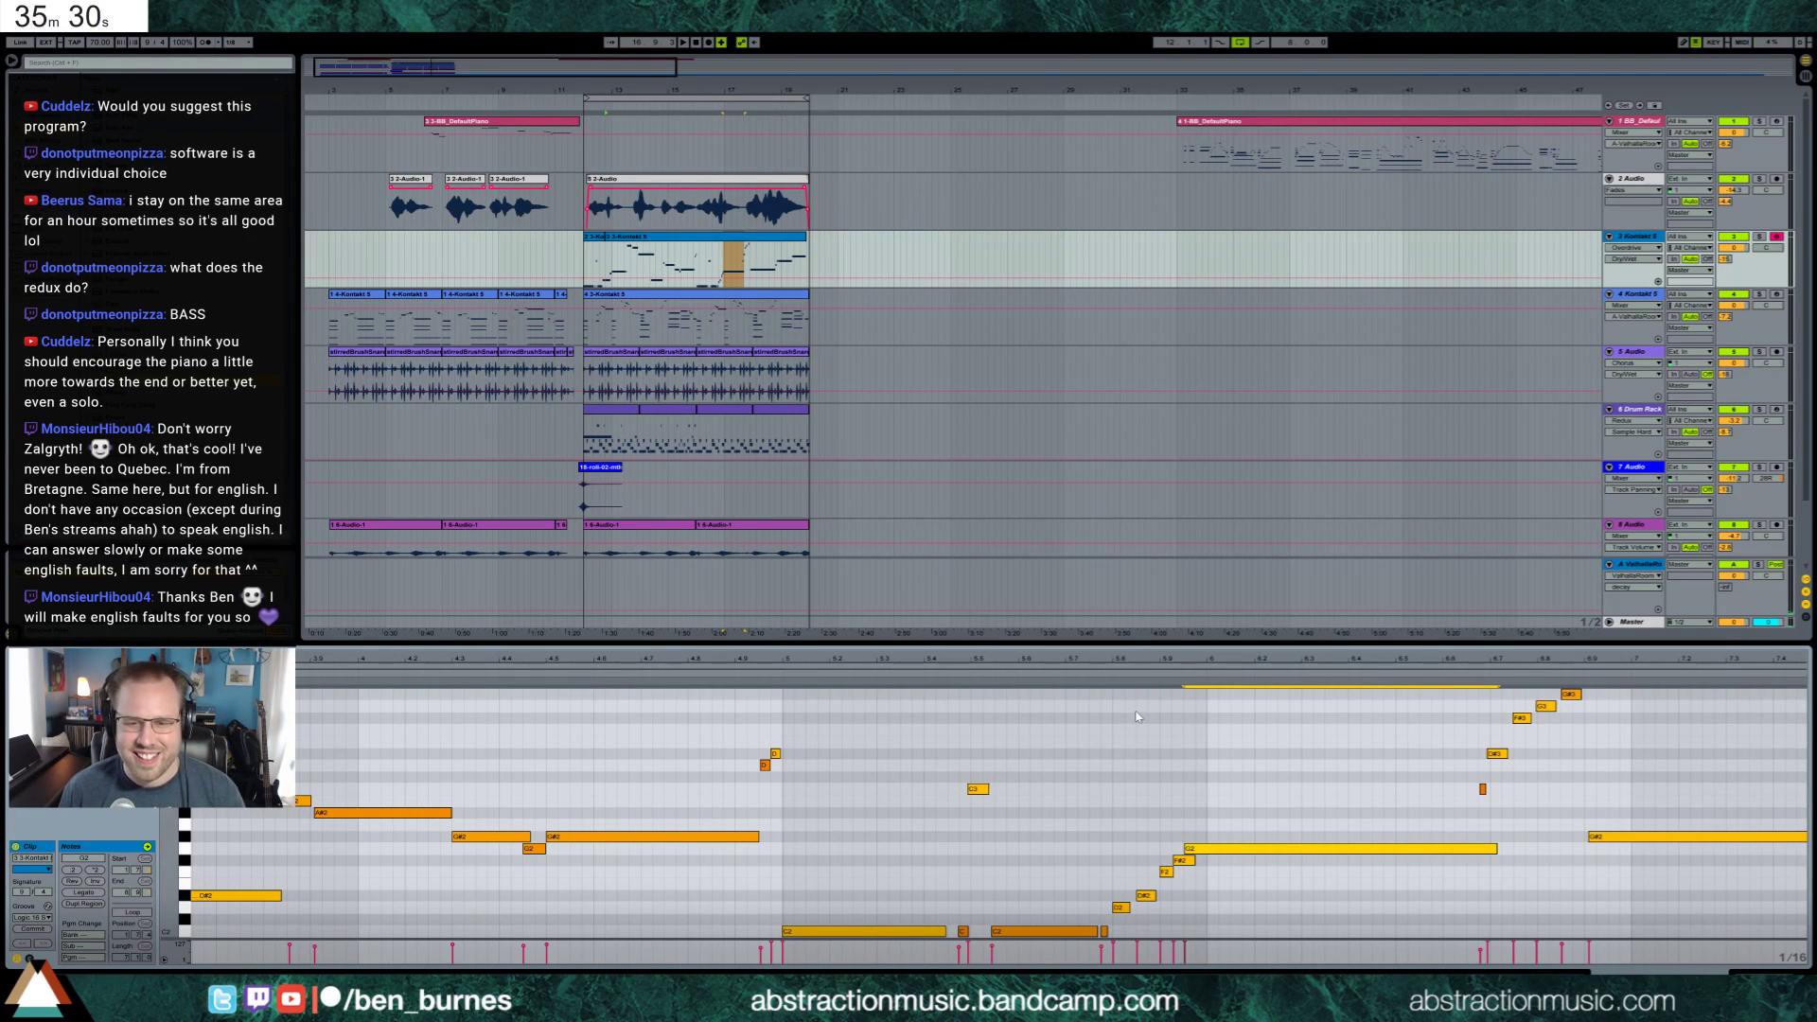
drag(1202, 849, 1209, 851)
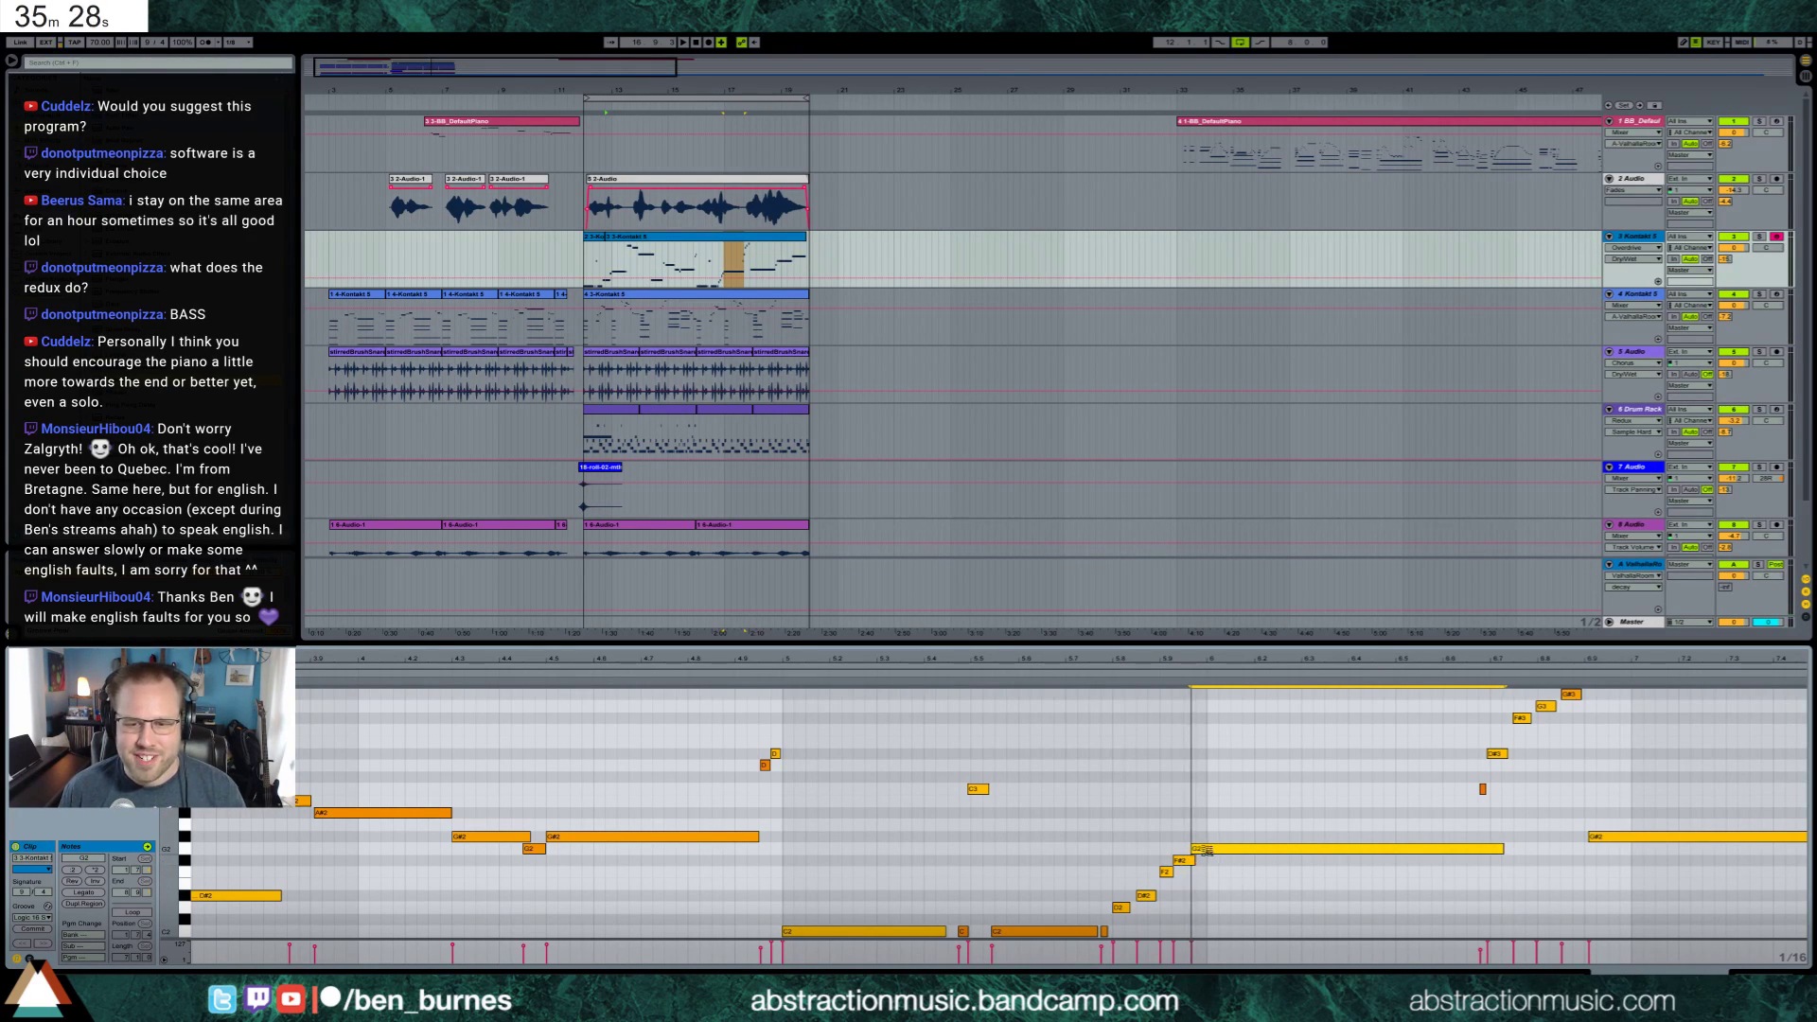
key(space)
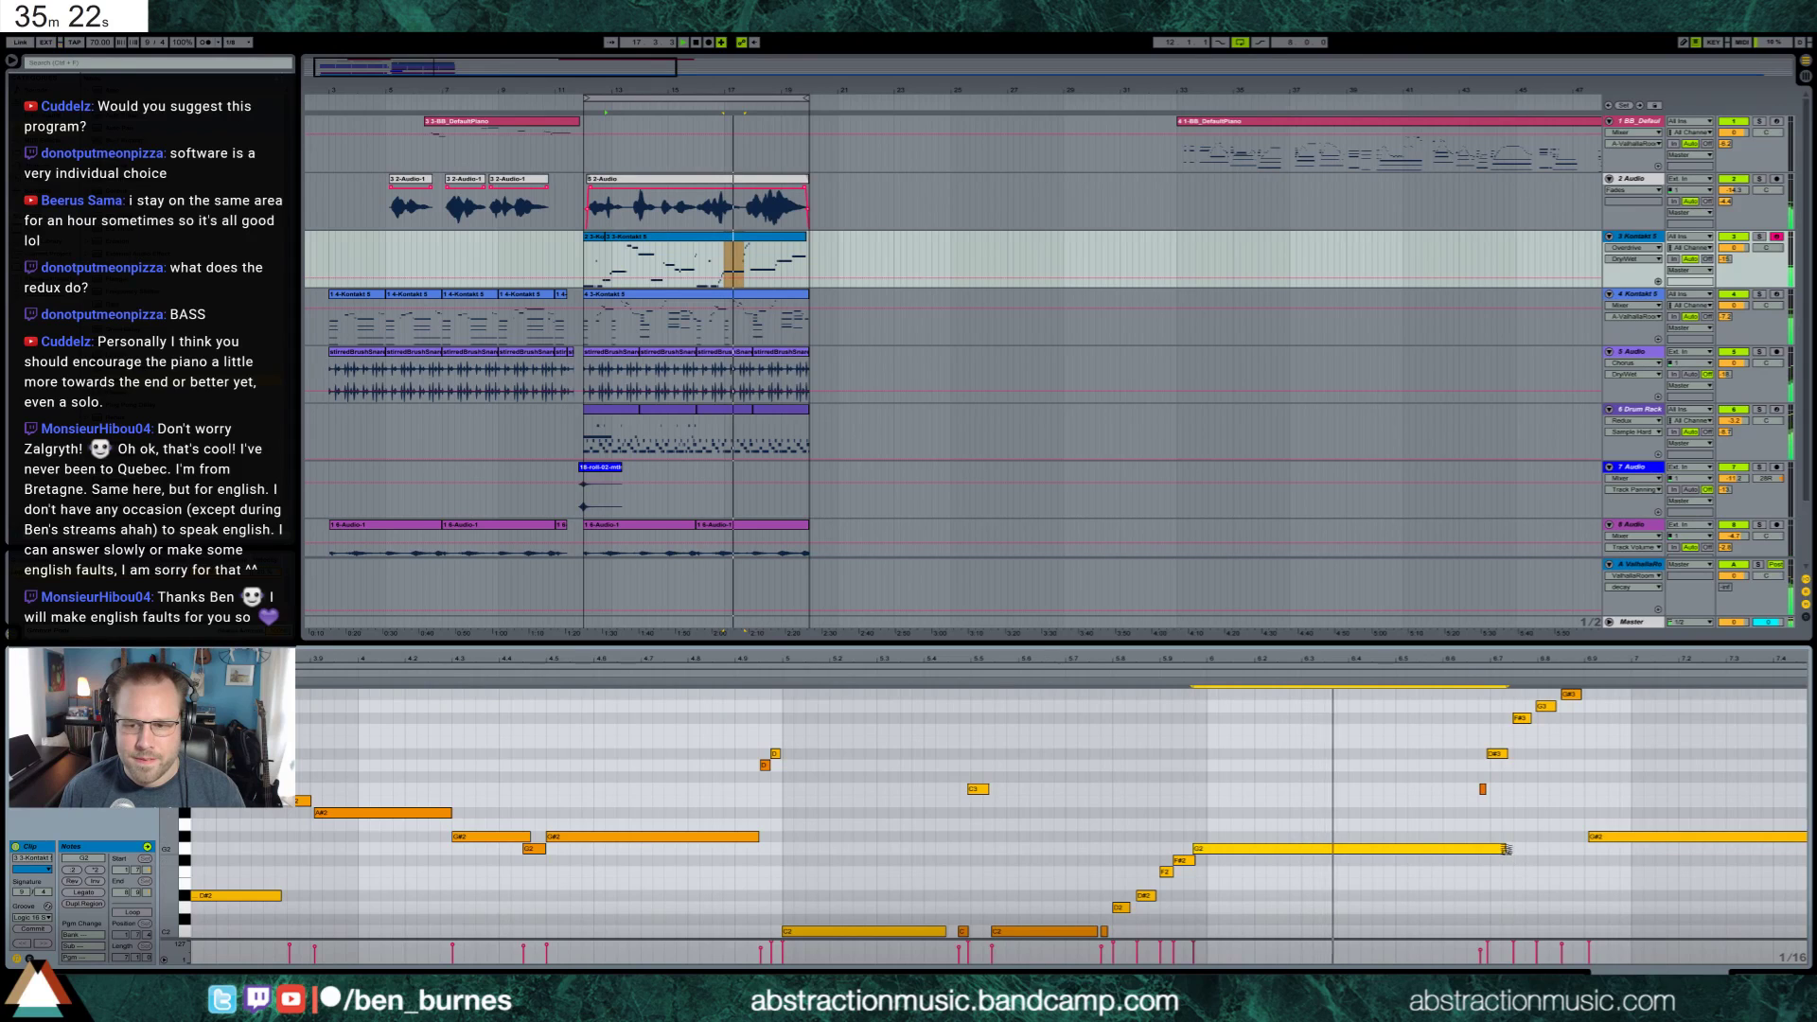
drag(1504, 849, 1470, 848)
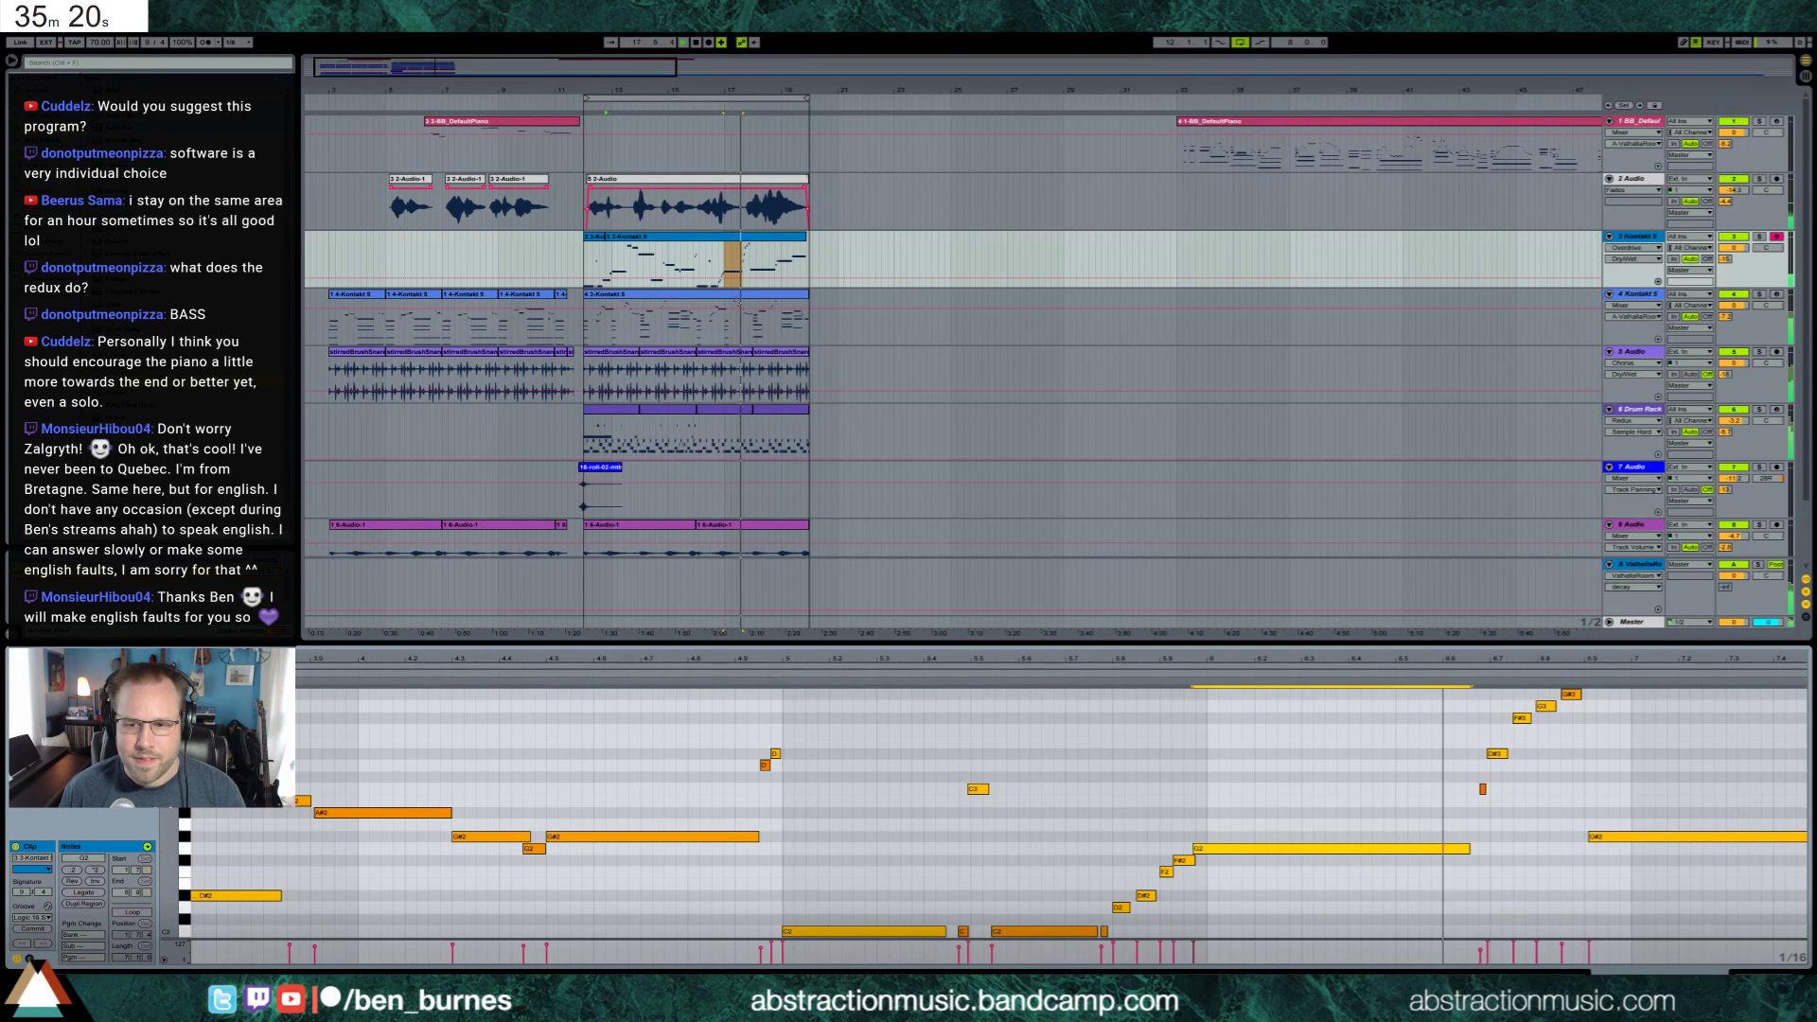
Trim the start of the held G#2 note closer to bar 18 and shift the high five-note run before it later
drag(1475, 662, 903, 664)
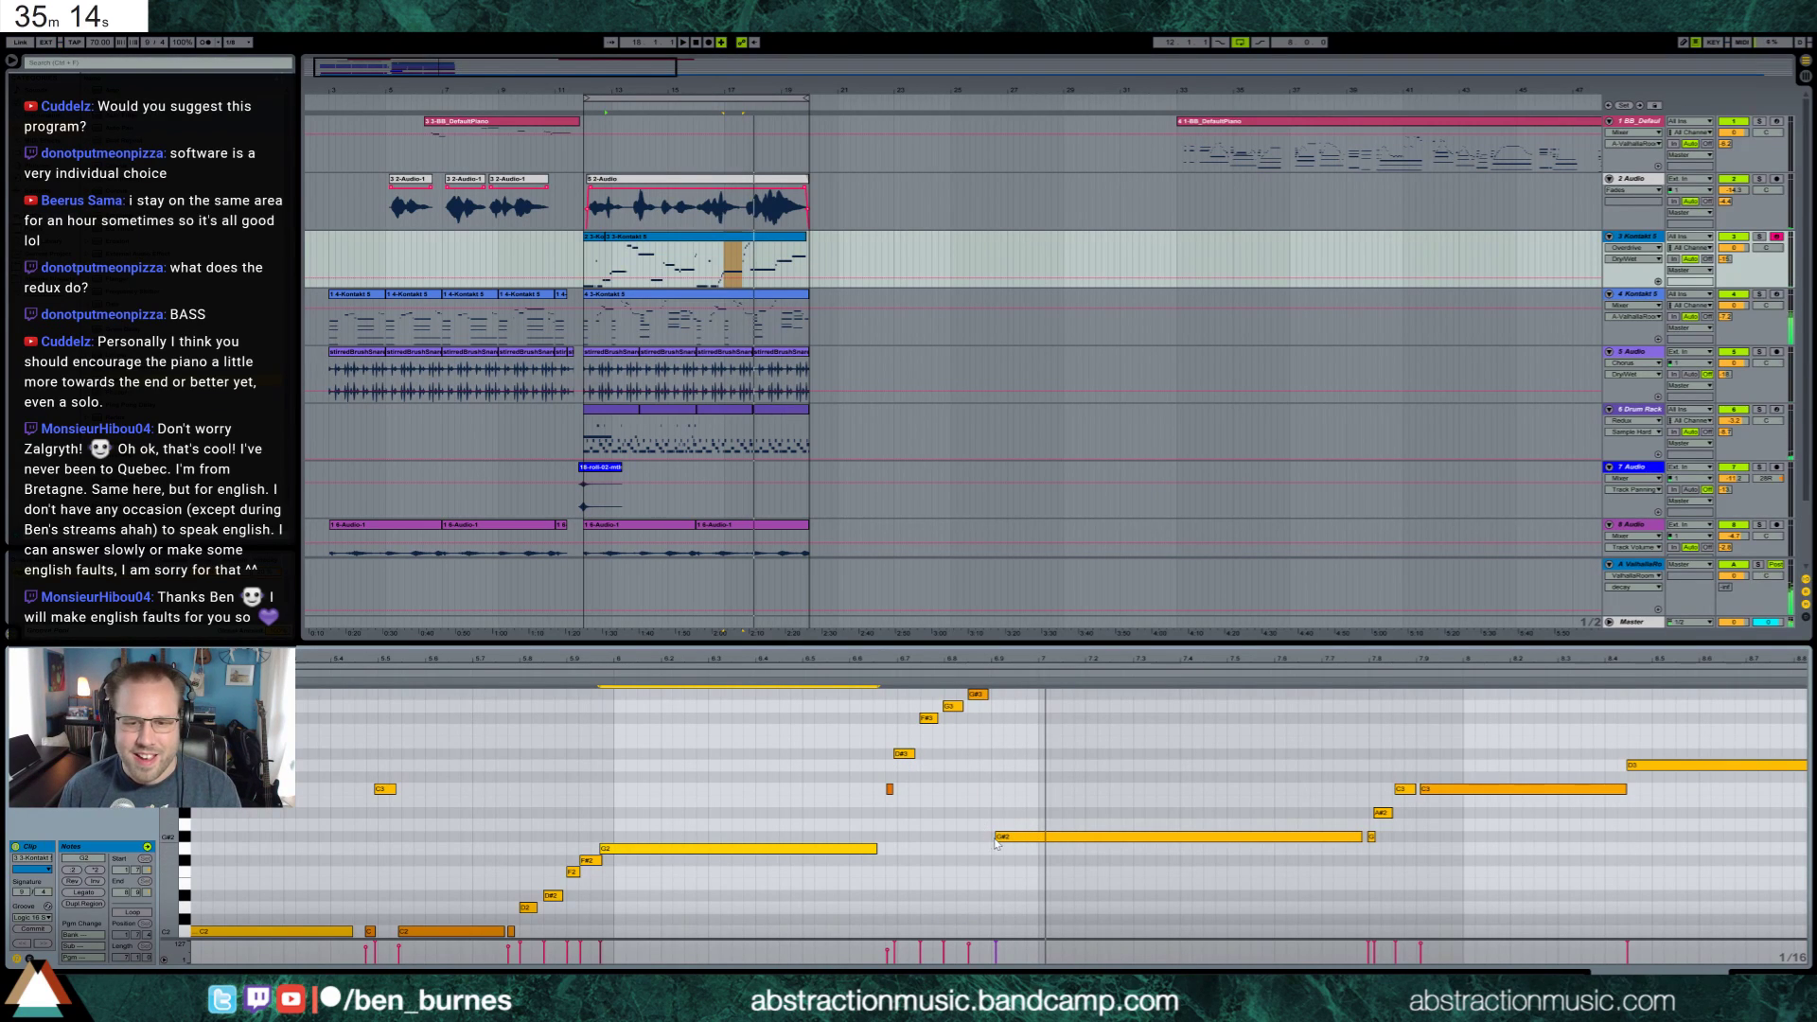
mouse_move(1001, 840)
mouse_down()
mouse_move(1028, 847)
mouse_move(864, 686)
mouse_up()
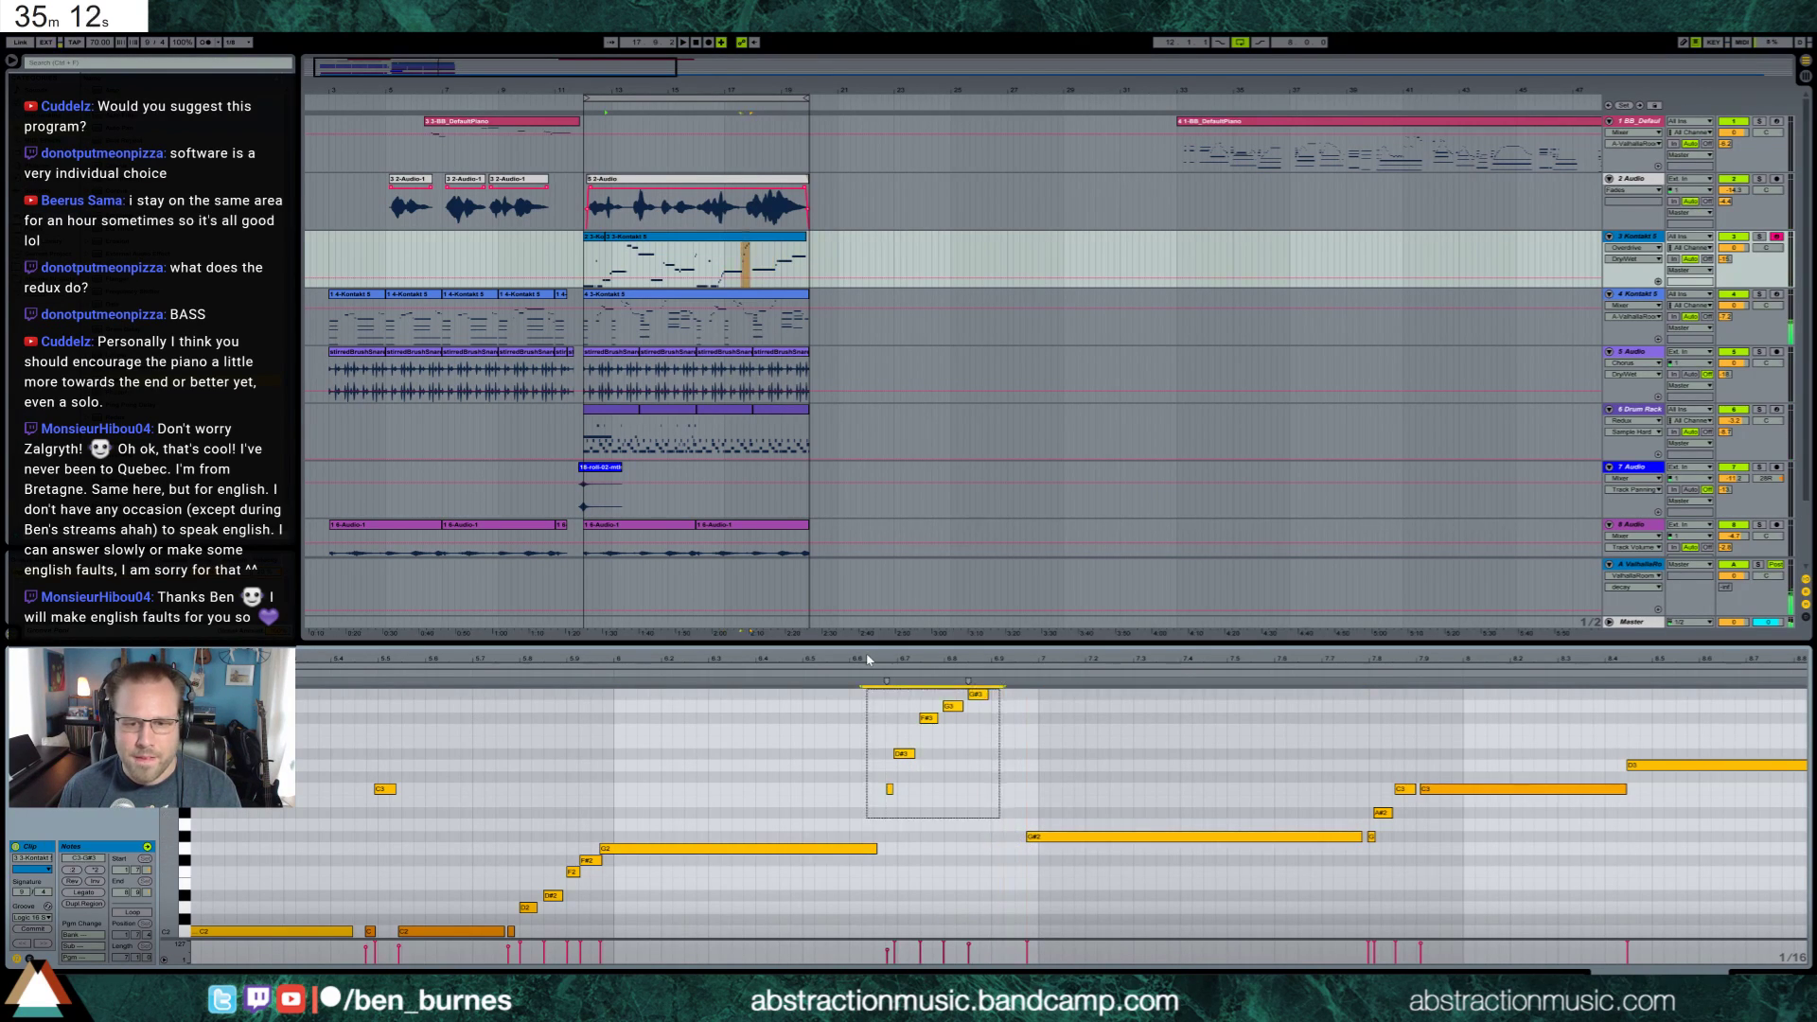
drag(905, 753, 952, 740)
key(Left)
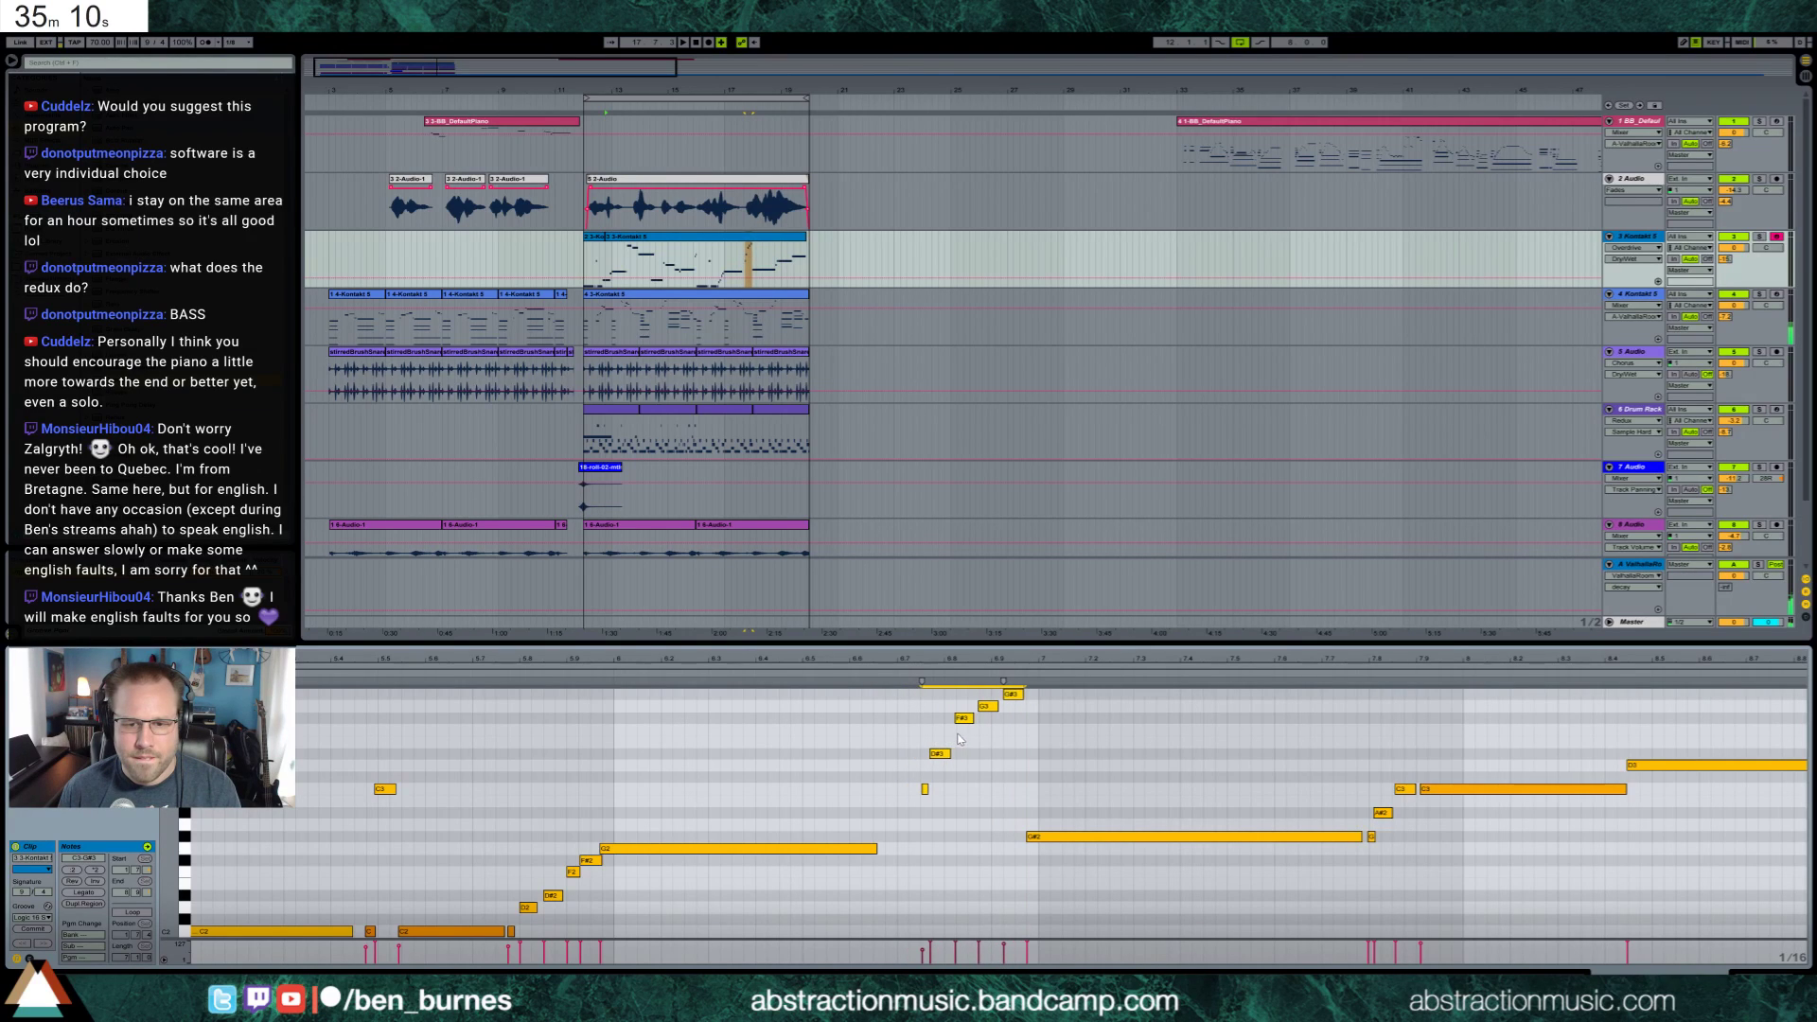
key(Right)
click(1000, 767)
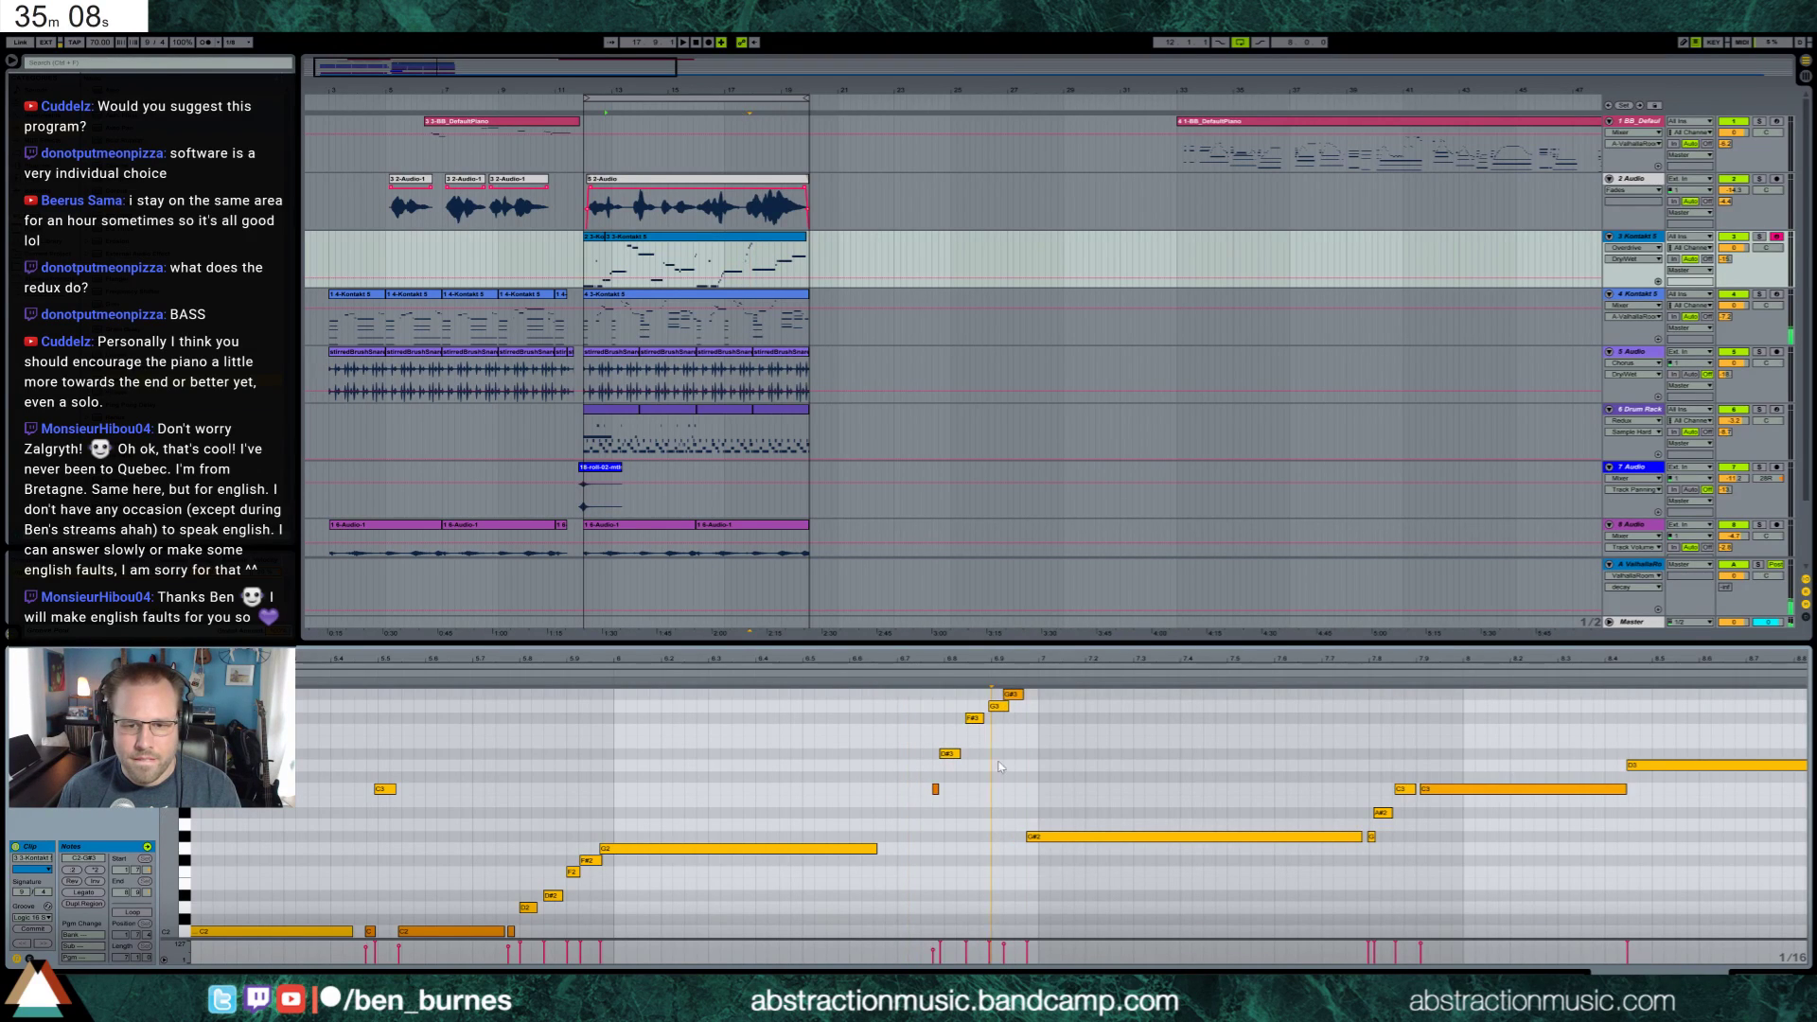
Nudge the high run's D#3 note slightly later, shorten its G3 note and play back the run
drag(1000, 713, 955, 753)
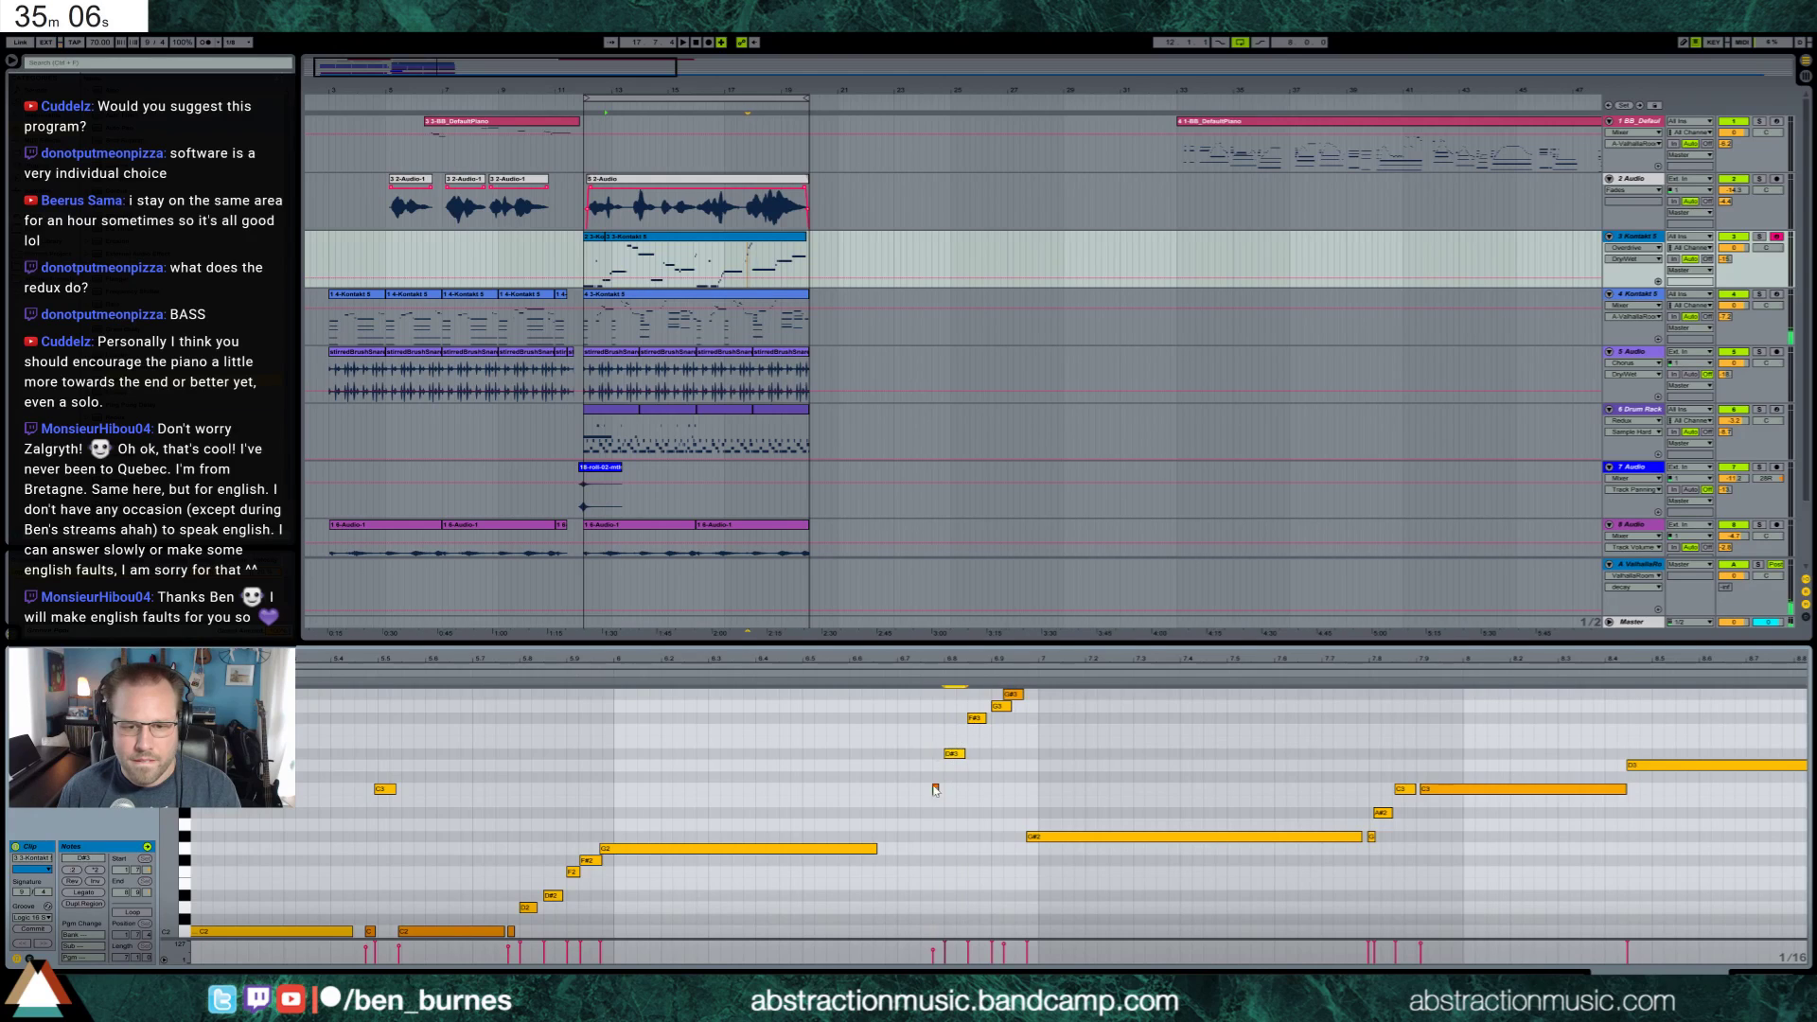
click(934, 790)
click(937, 804)
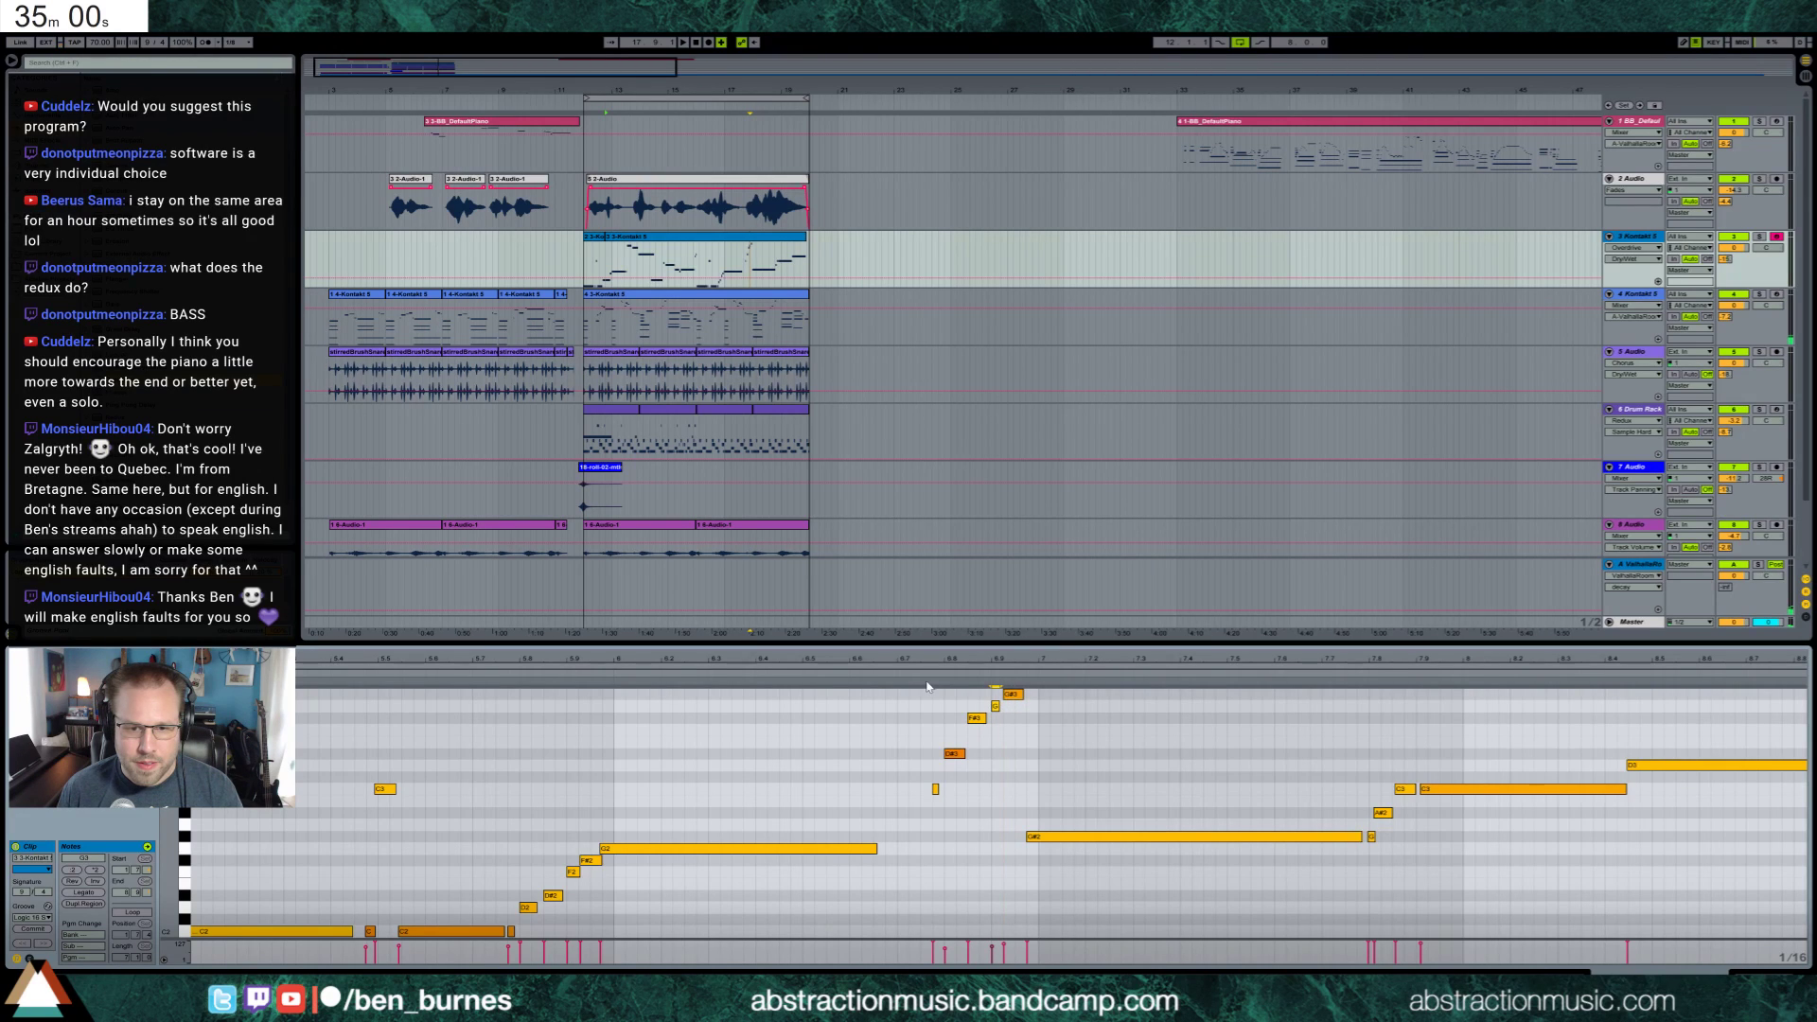
click(928, 687)
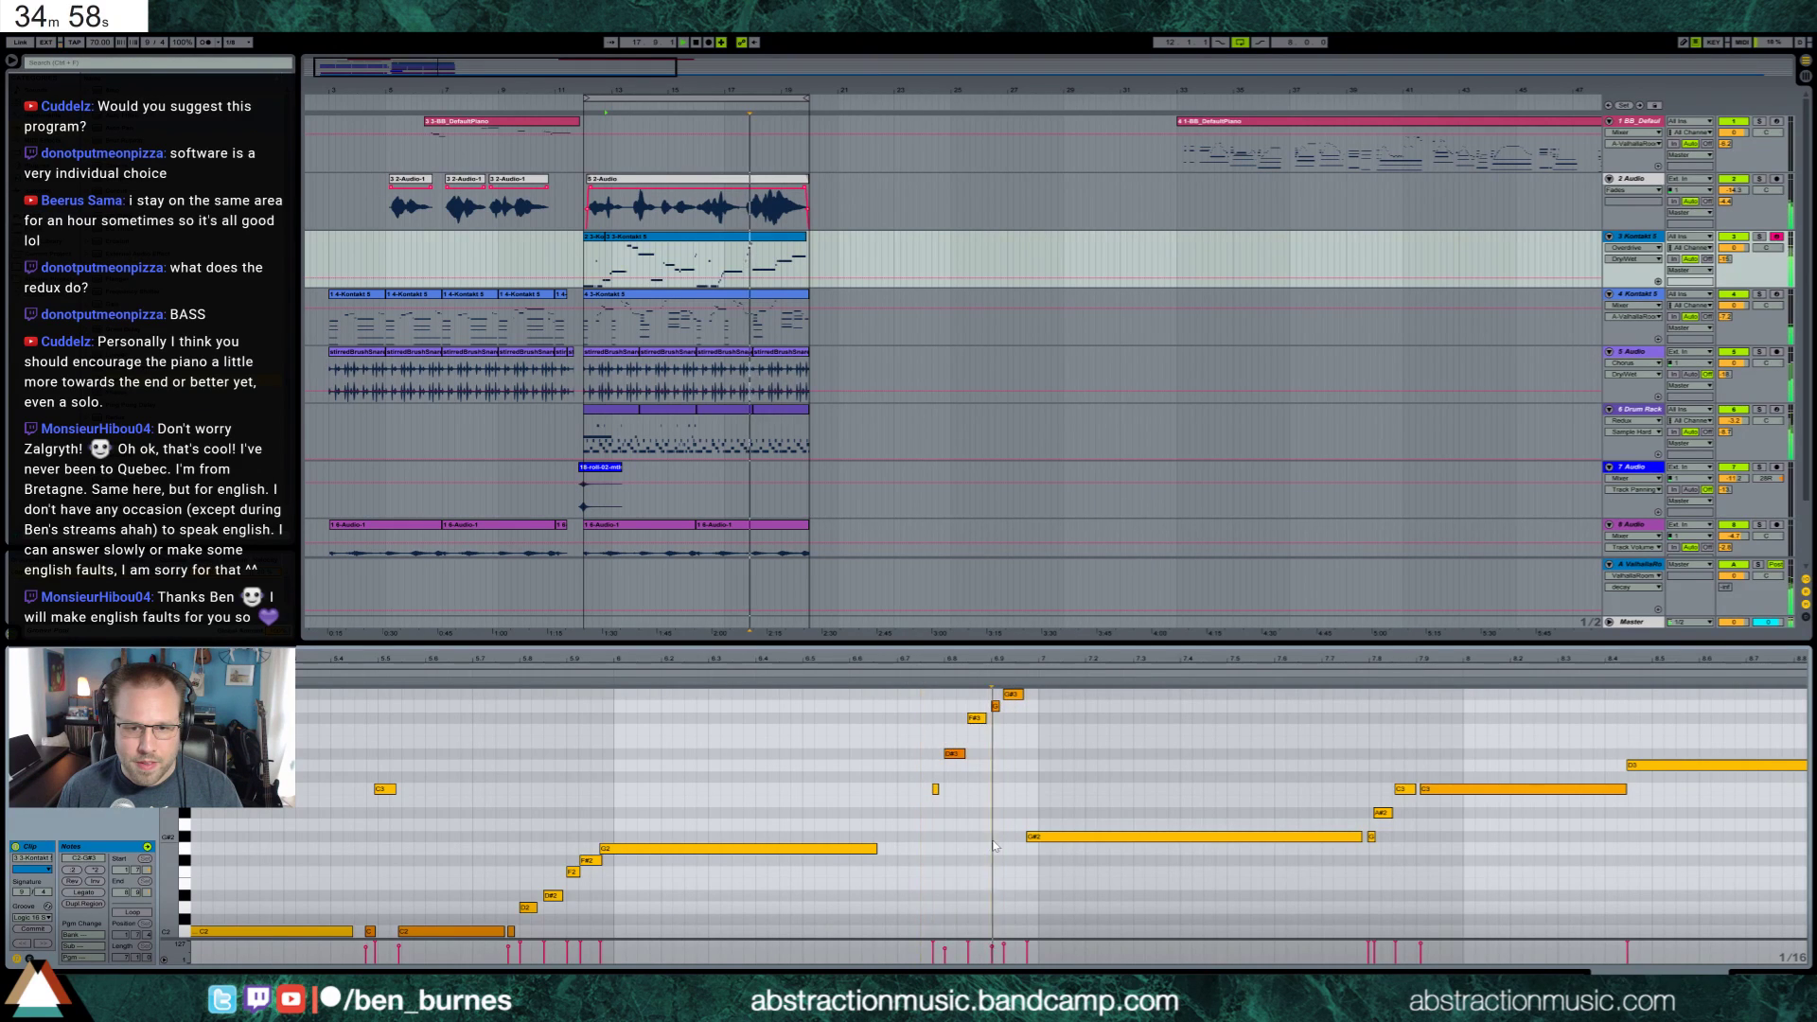
Trim the held G#2 note to start on bar 18 and extend the run's last high note to meet it
drag(1028, 836, 1038, 836)
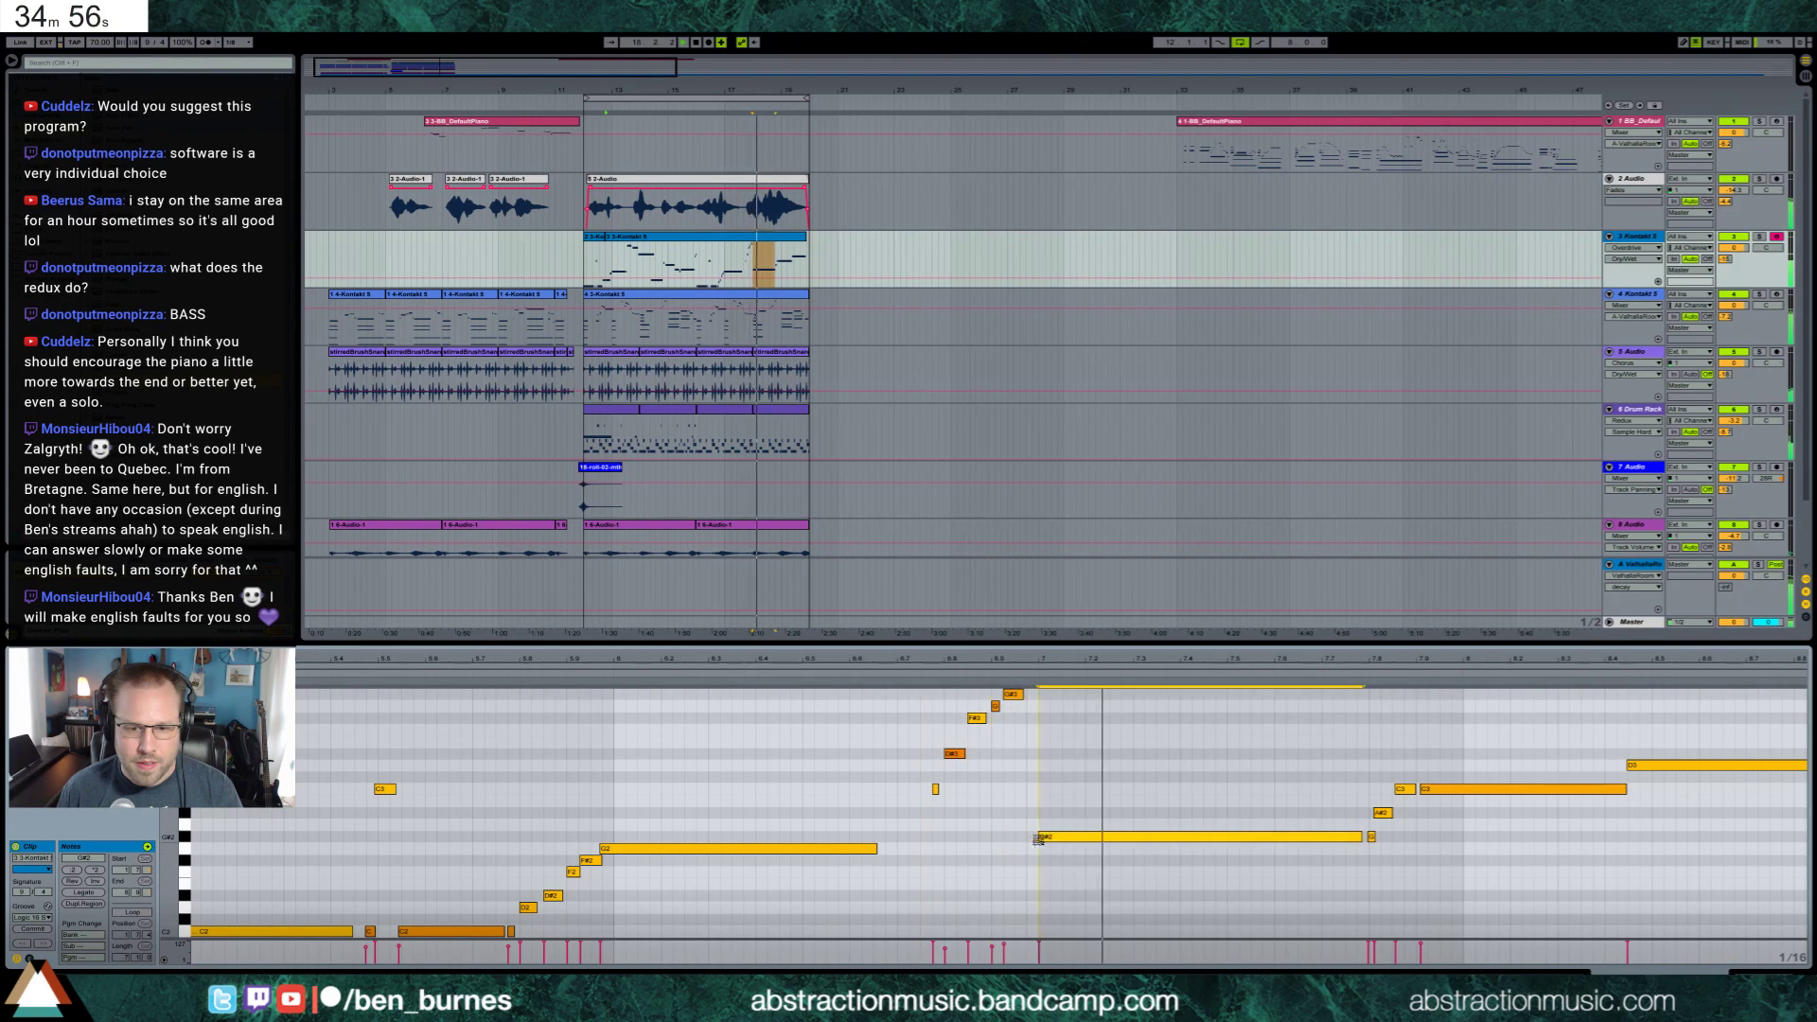
click(1309, 728)
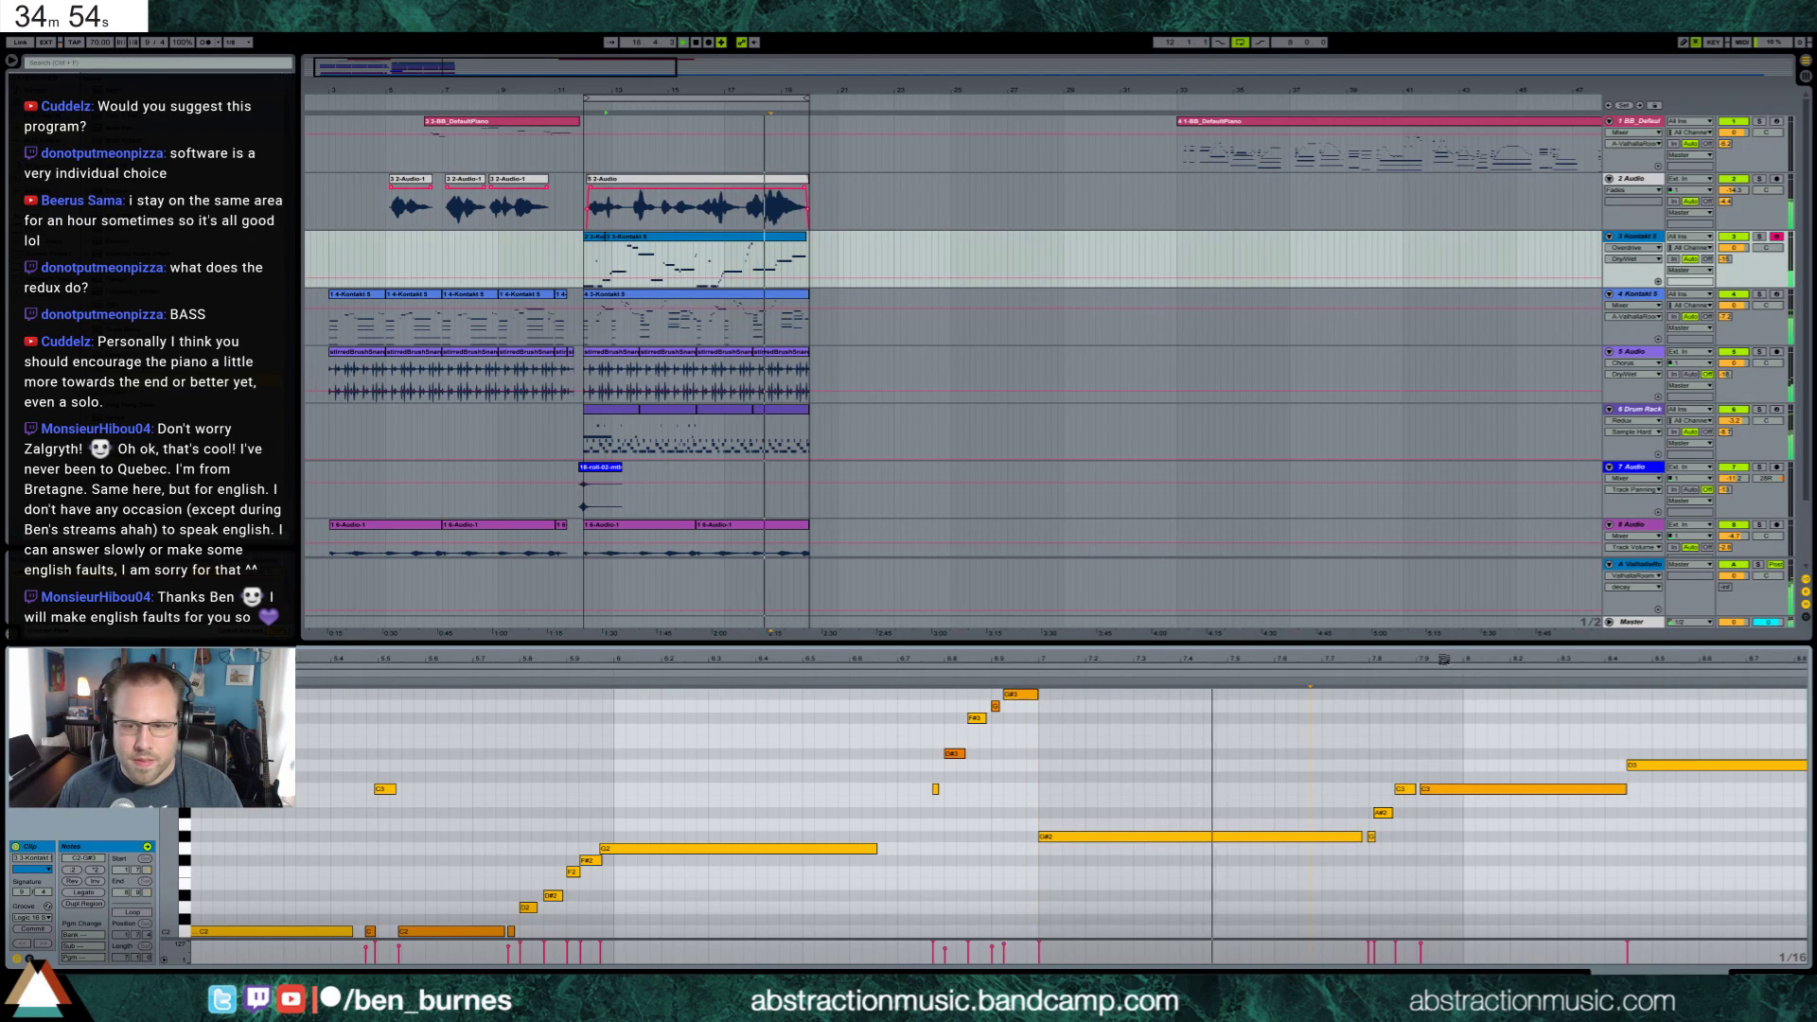
drag(1443, 659, 1409, 659)
key(space)
Shorten the held G#2 note at bar 18 to about half, duplicate it after itself an octave lower, and play the phrase
click(1328, 836)
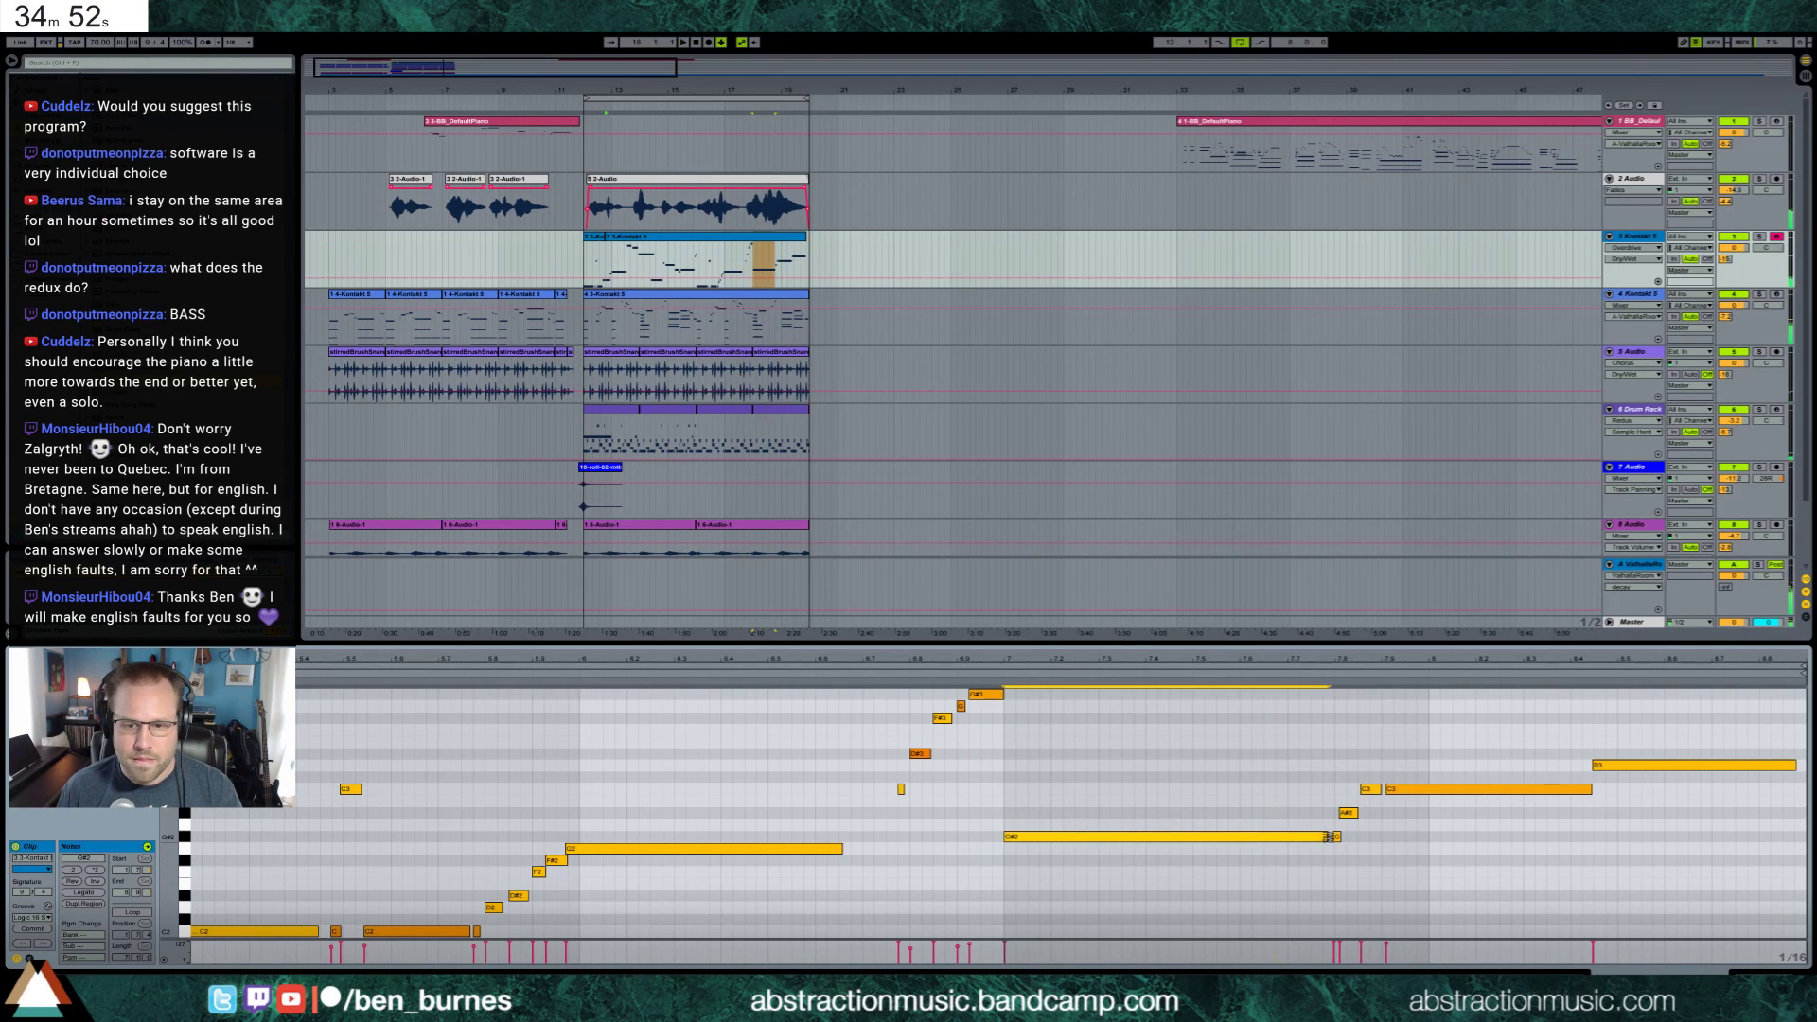
drag(1327, 836, 1184, 836)
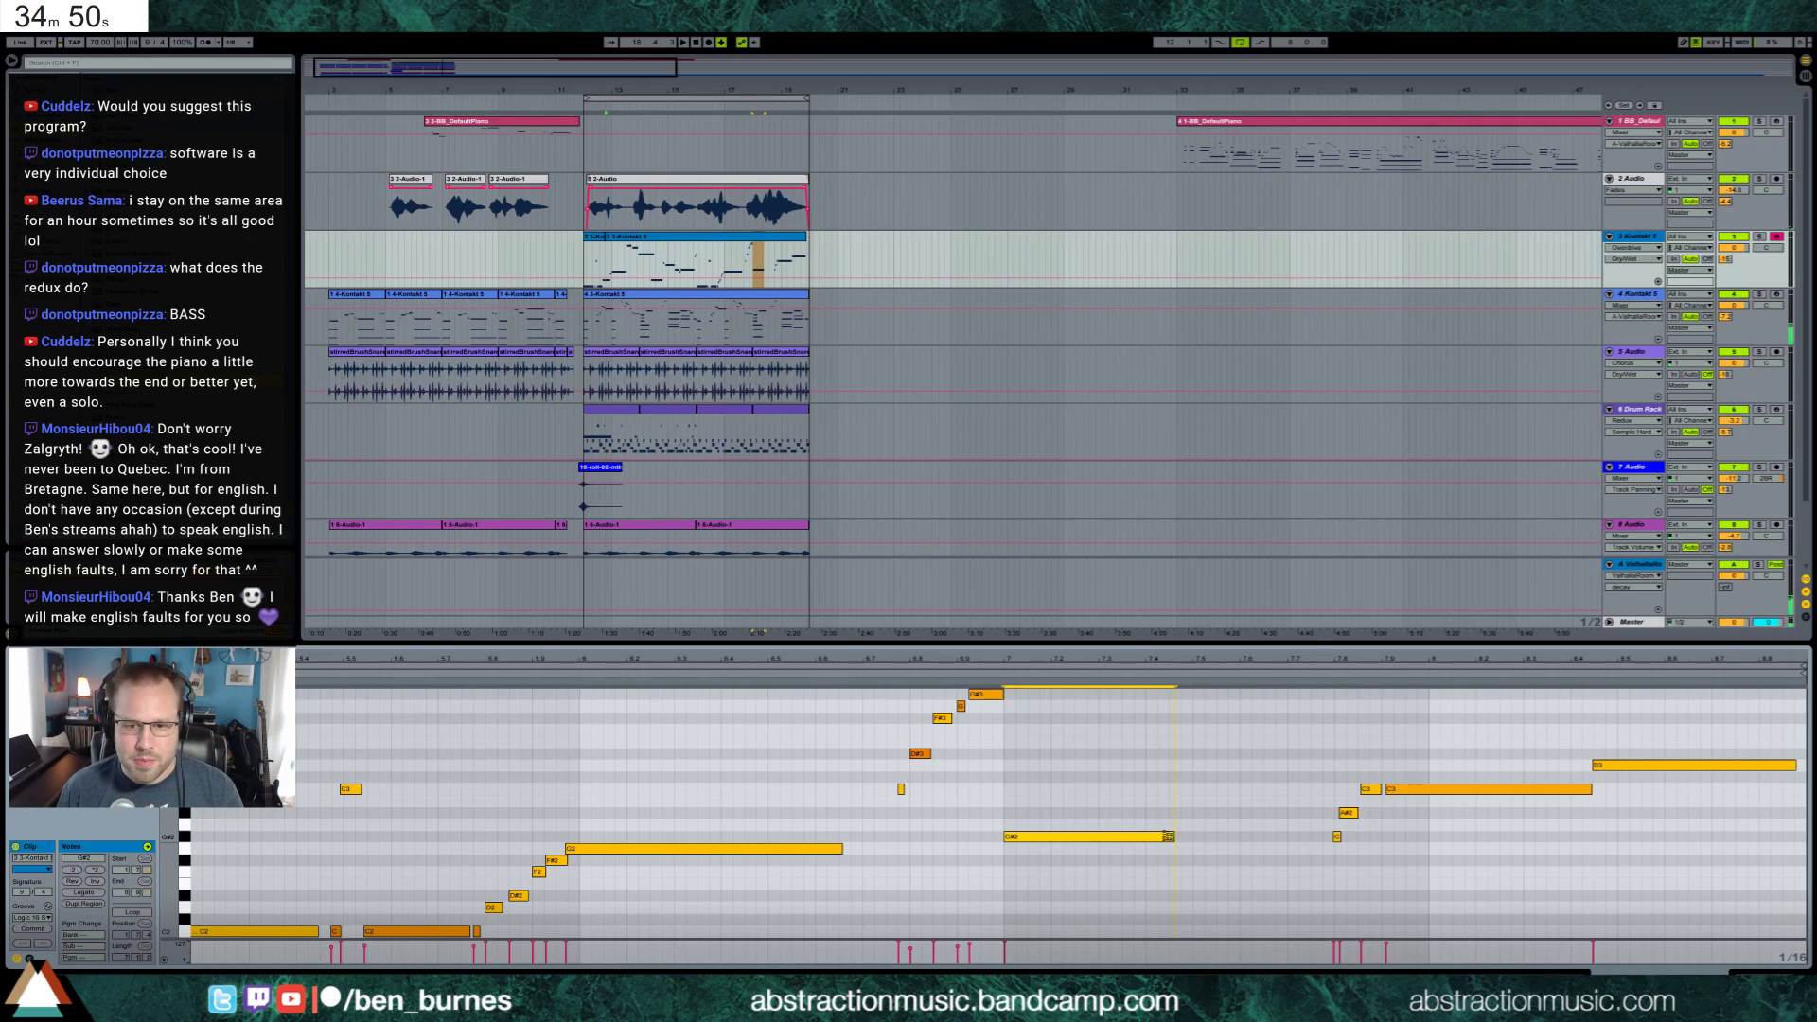
key(ctrl+d)
key(shift+Down)
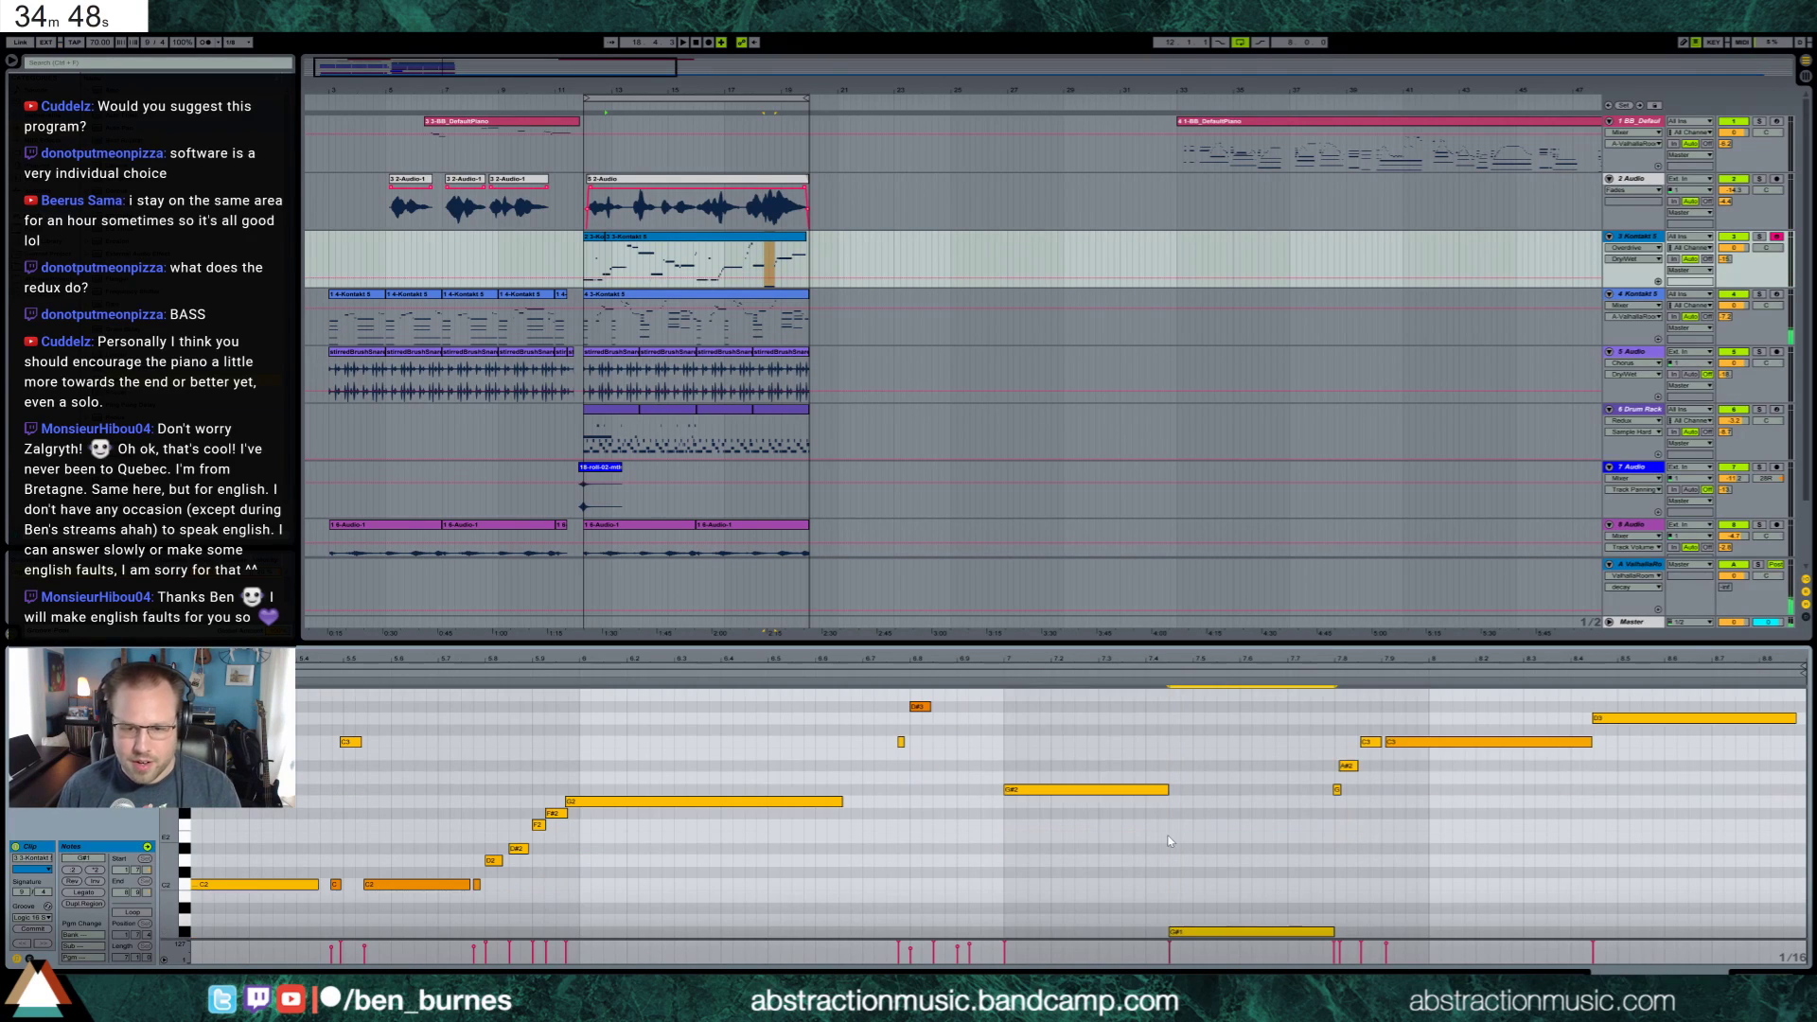
click(999, 678)
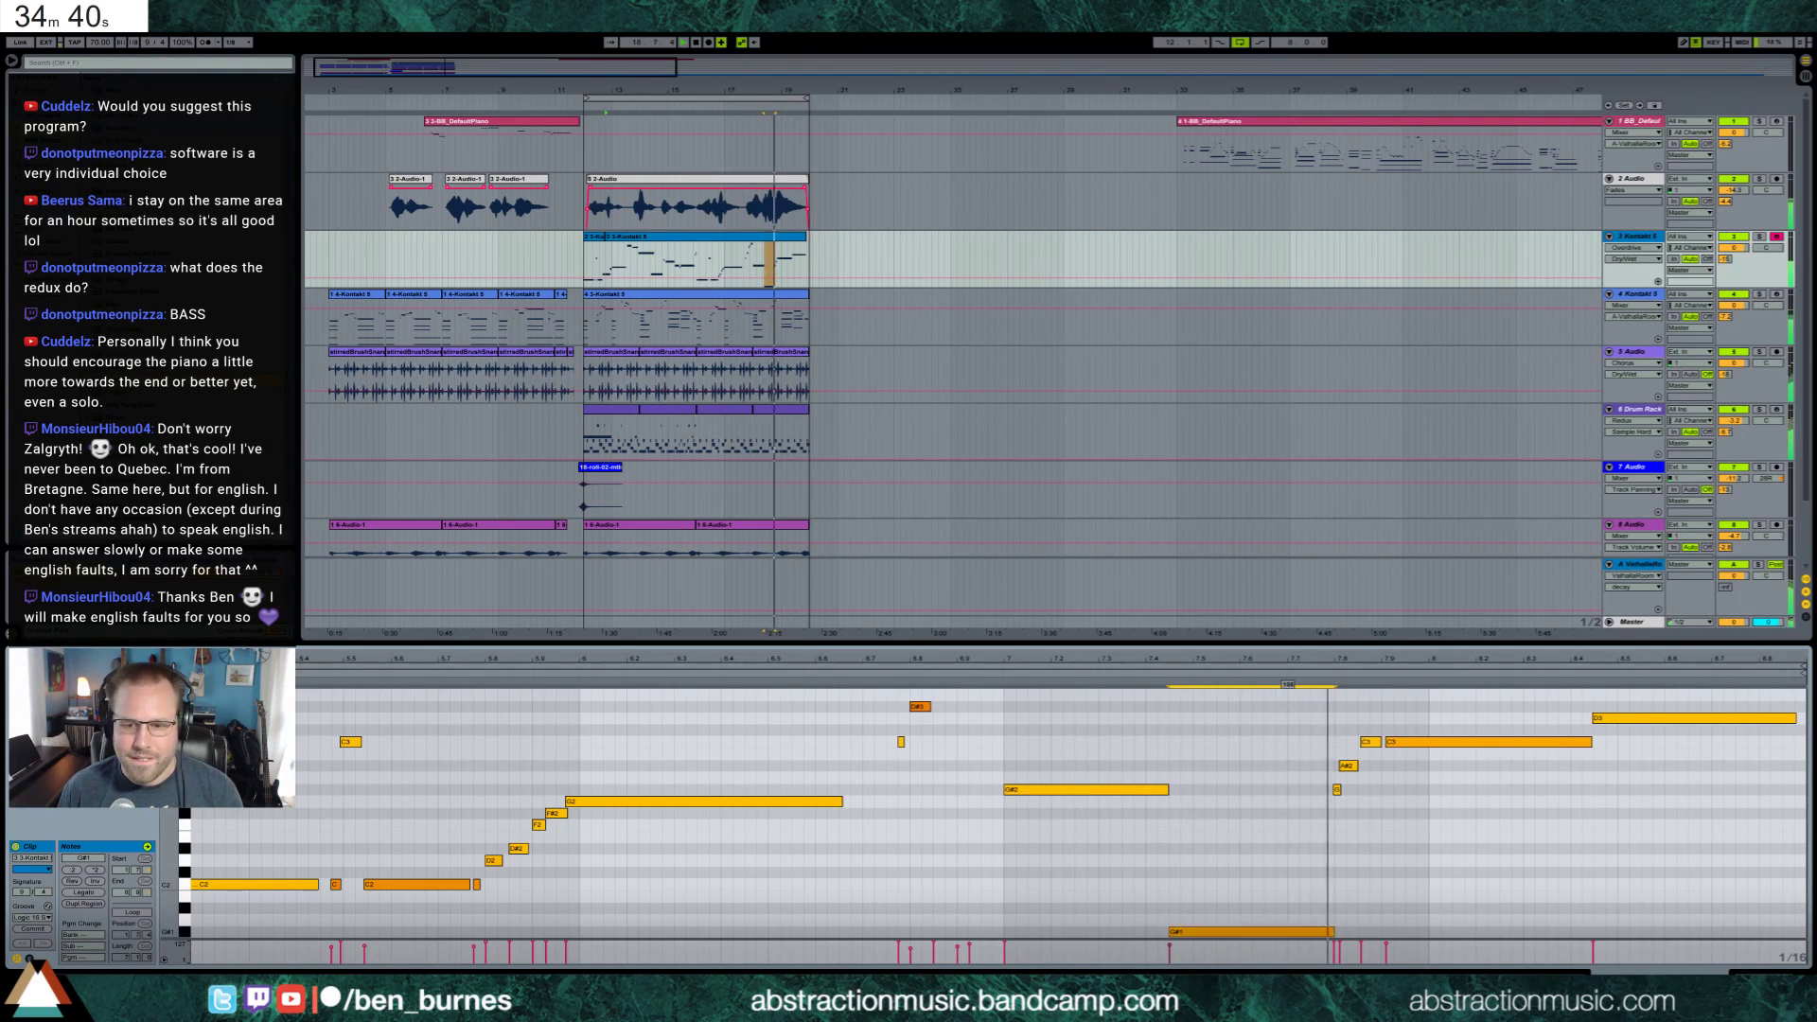
Move the short G#2 and A#2 notes leading into bar 19 slightly earlier
click(1347, 766)
drag(1347, 767, 1343, 767)
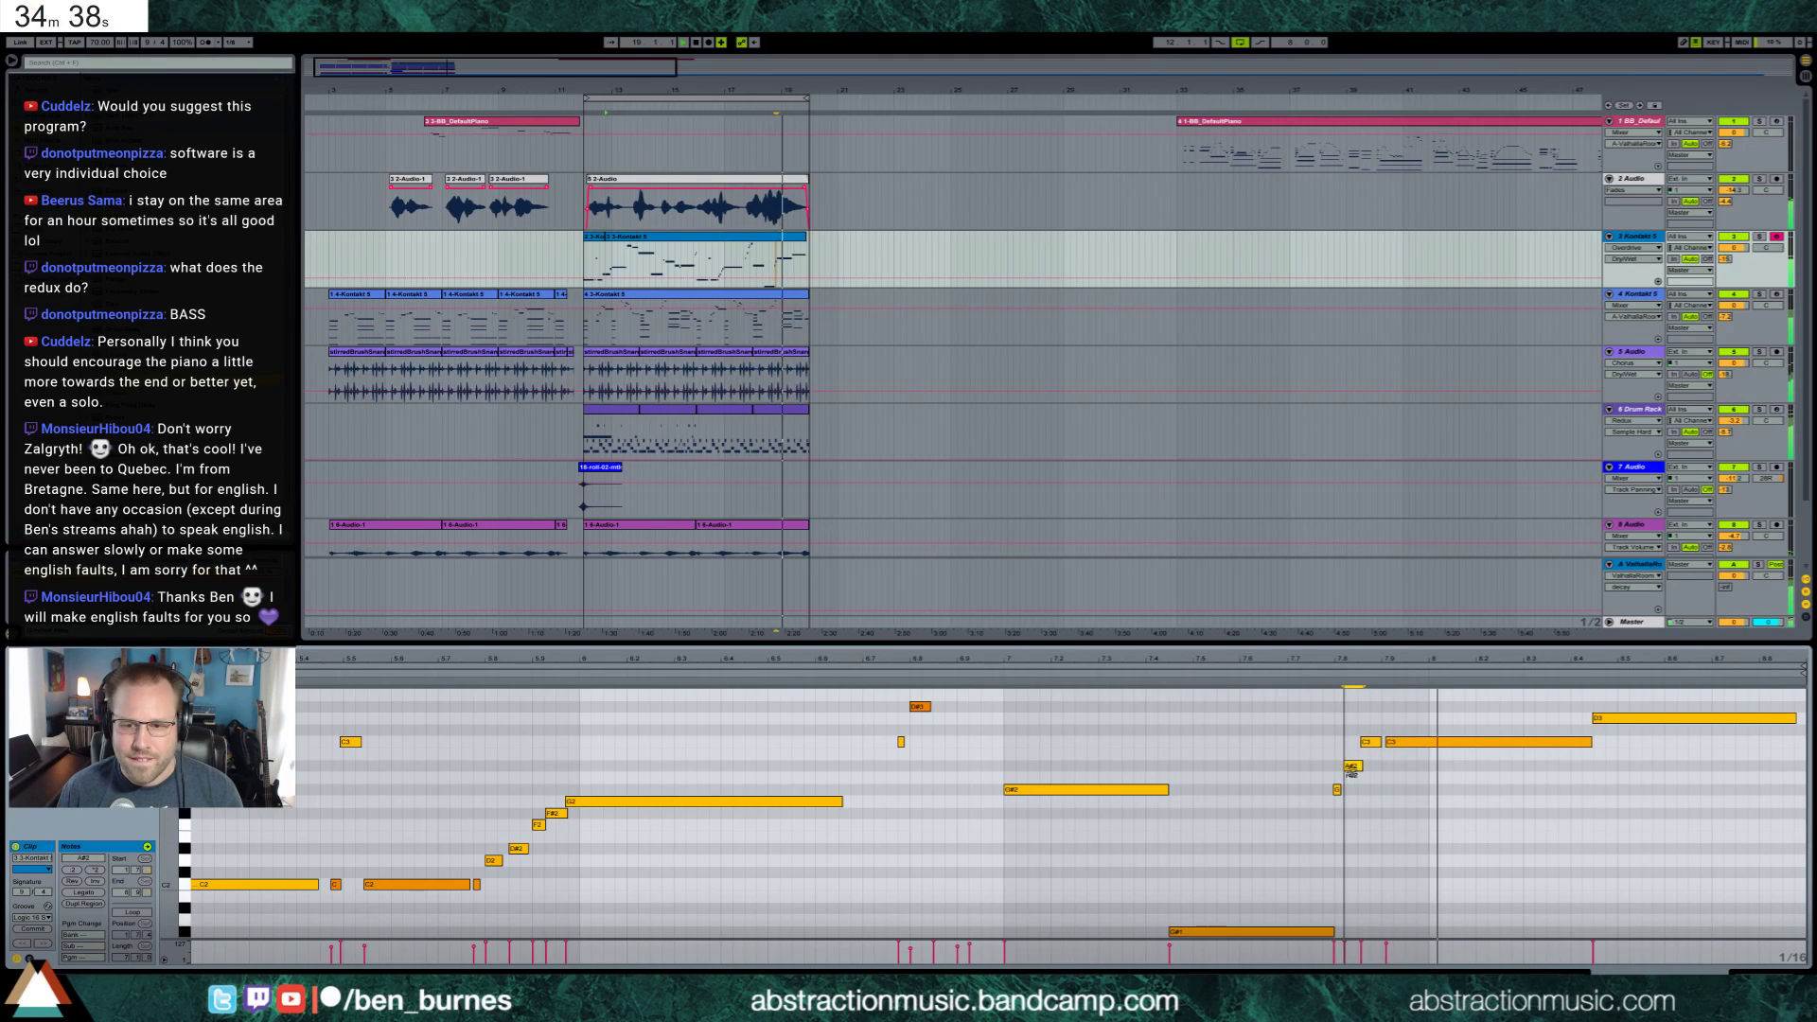
click(1337, 790)
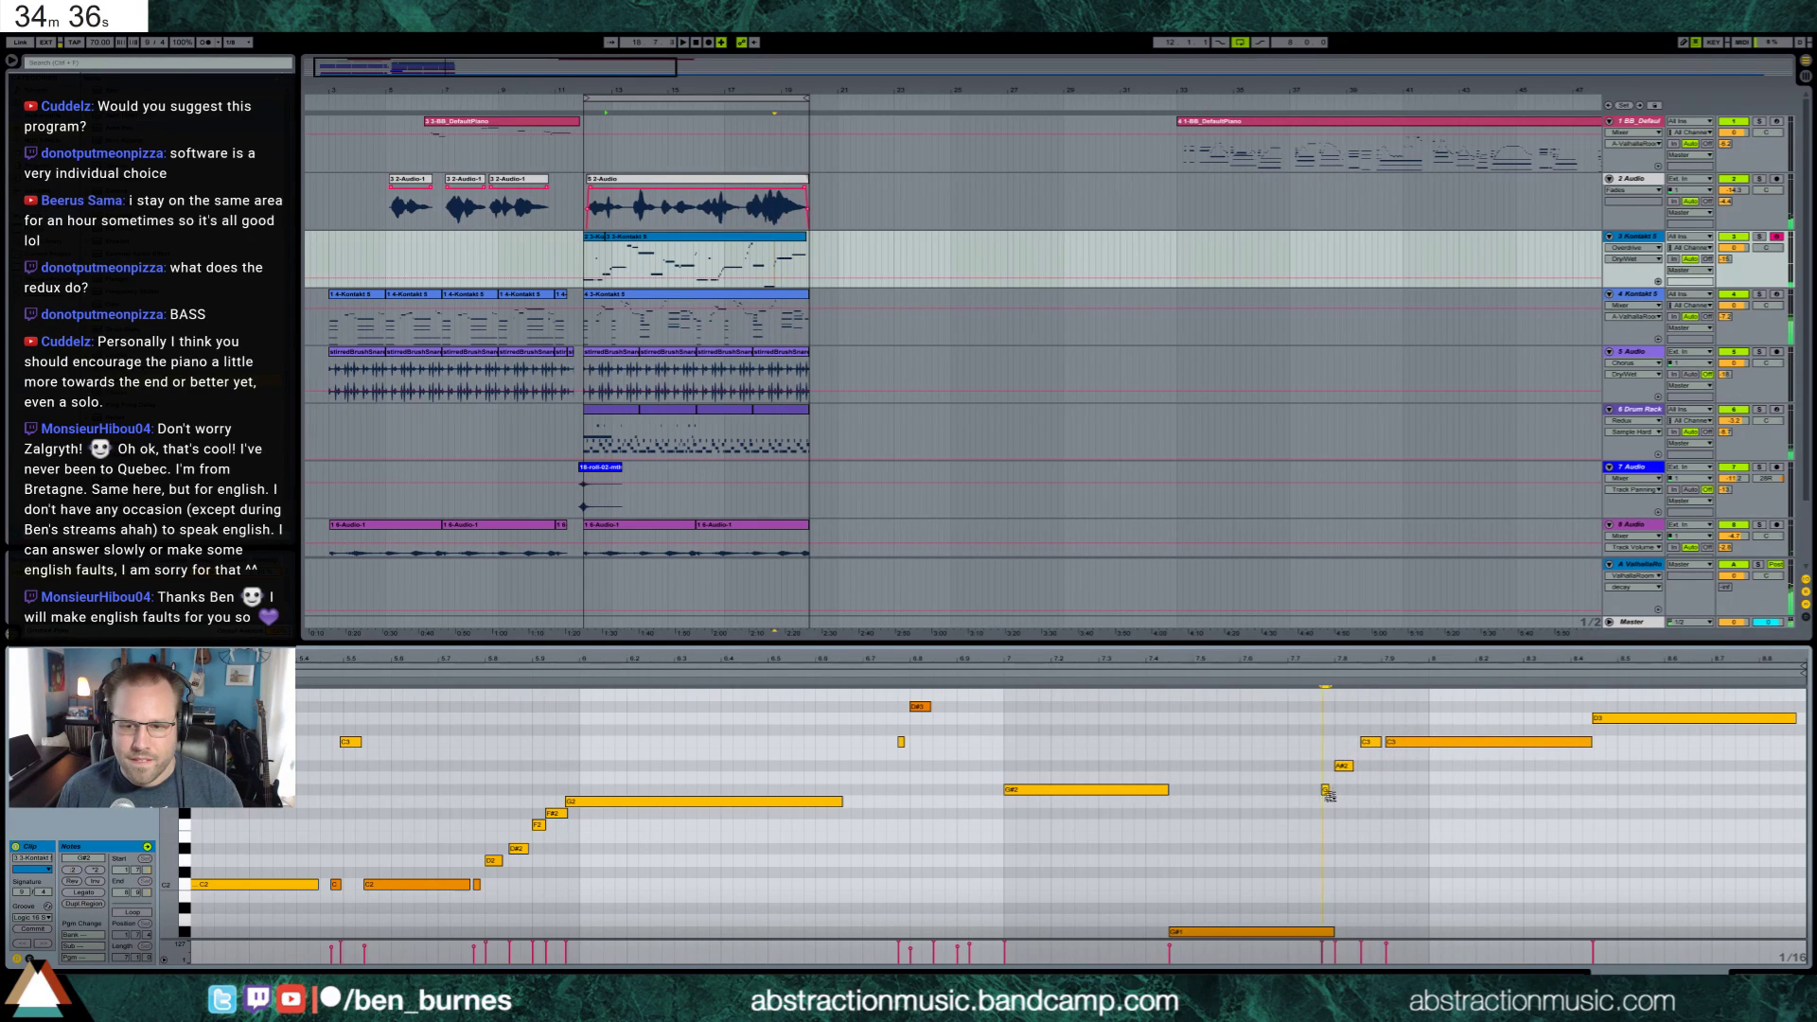
Replace the short C3 note before bar 19 with a D3 note
click(1370, 743)
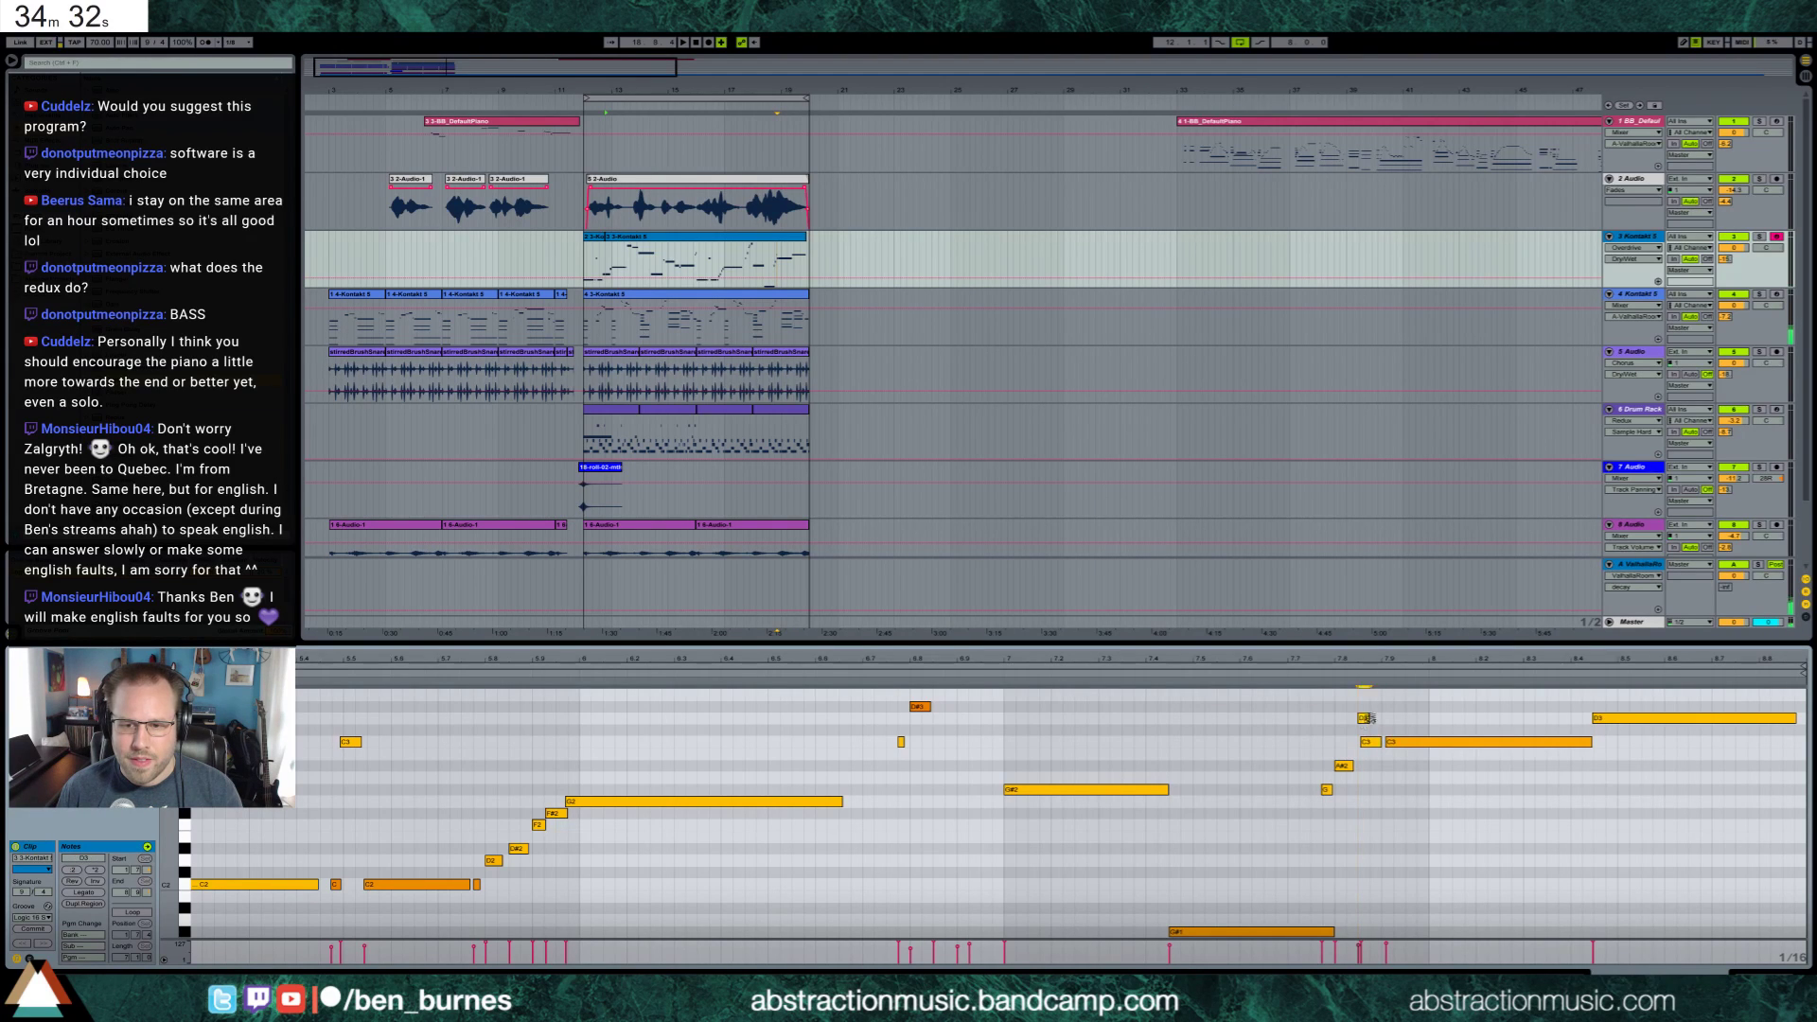
click(1367, 719)
double_click(1373, 743)
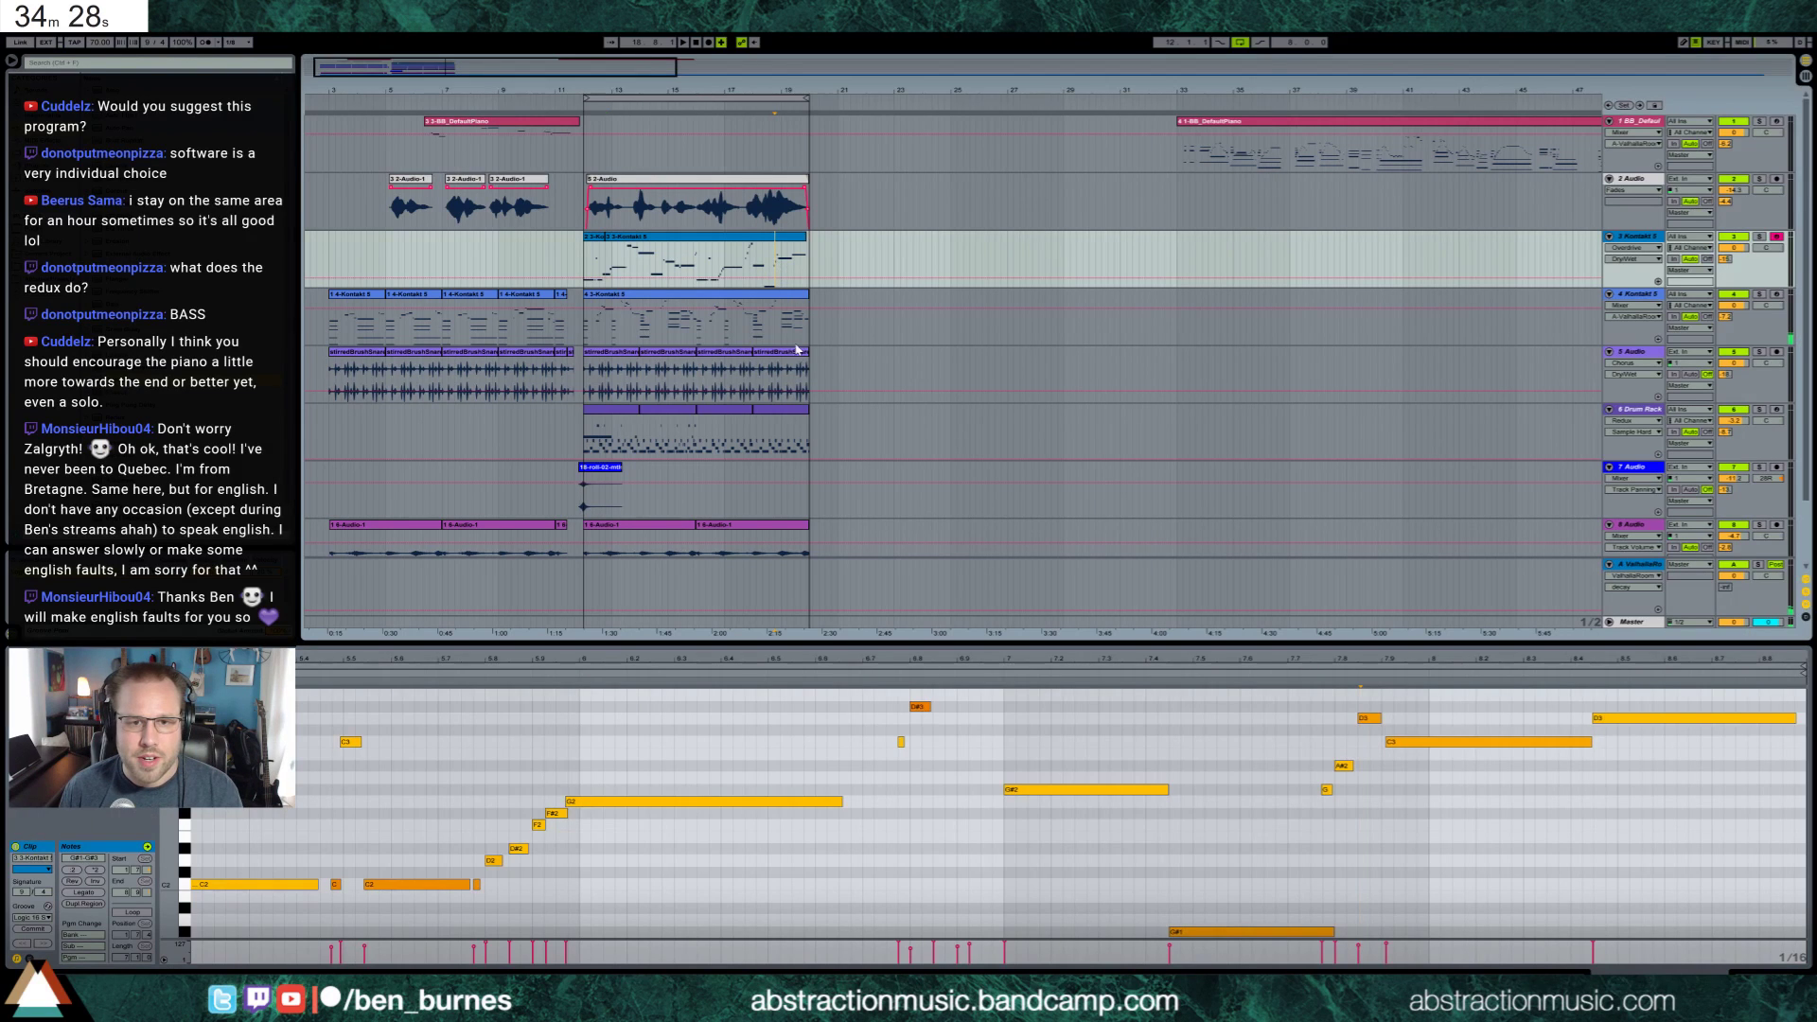
Examine and play the chord notes around bar 19 in the second Kontakt track's clip
click(788, 301)
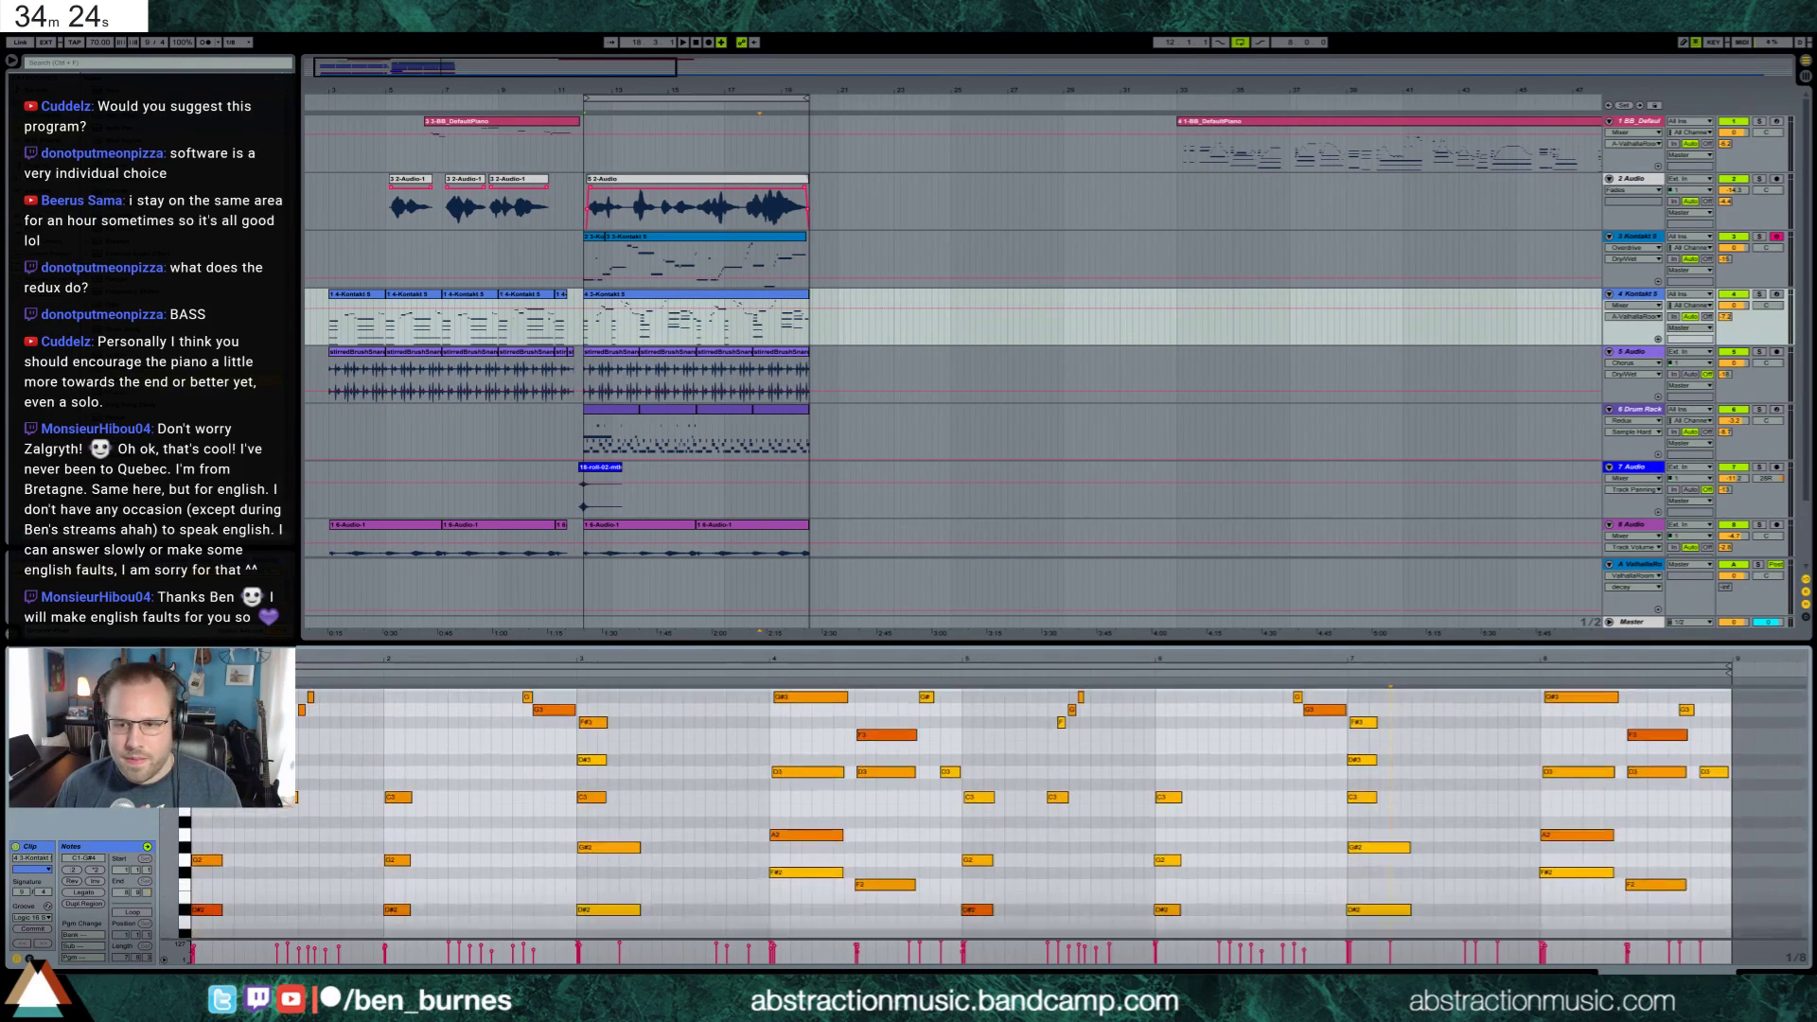
scroll(1022, 856, up, 1)
click(1518, 668)
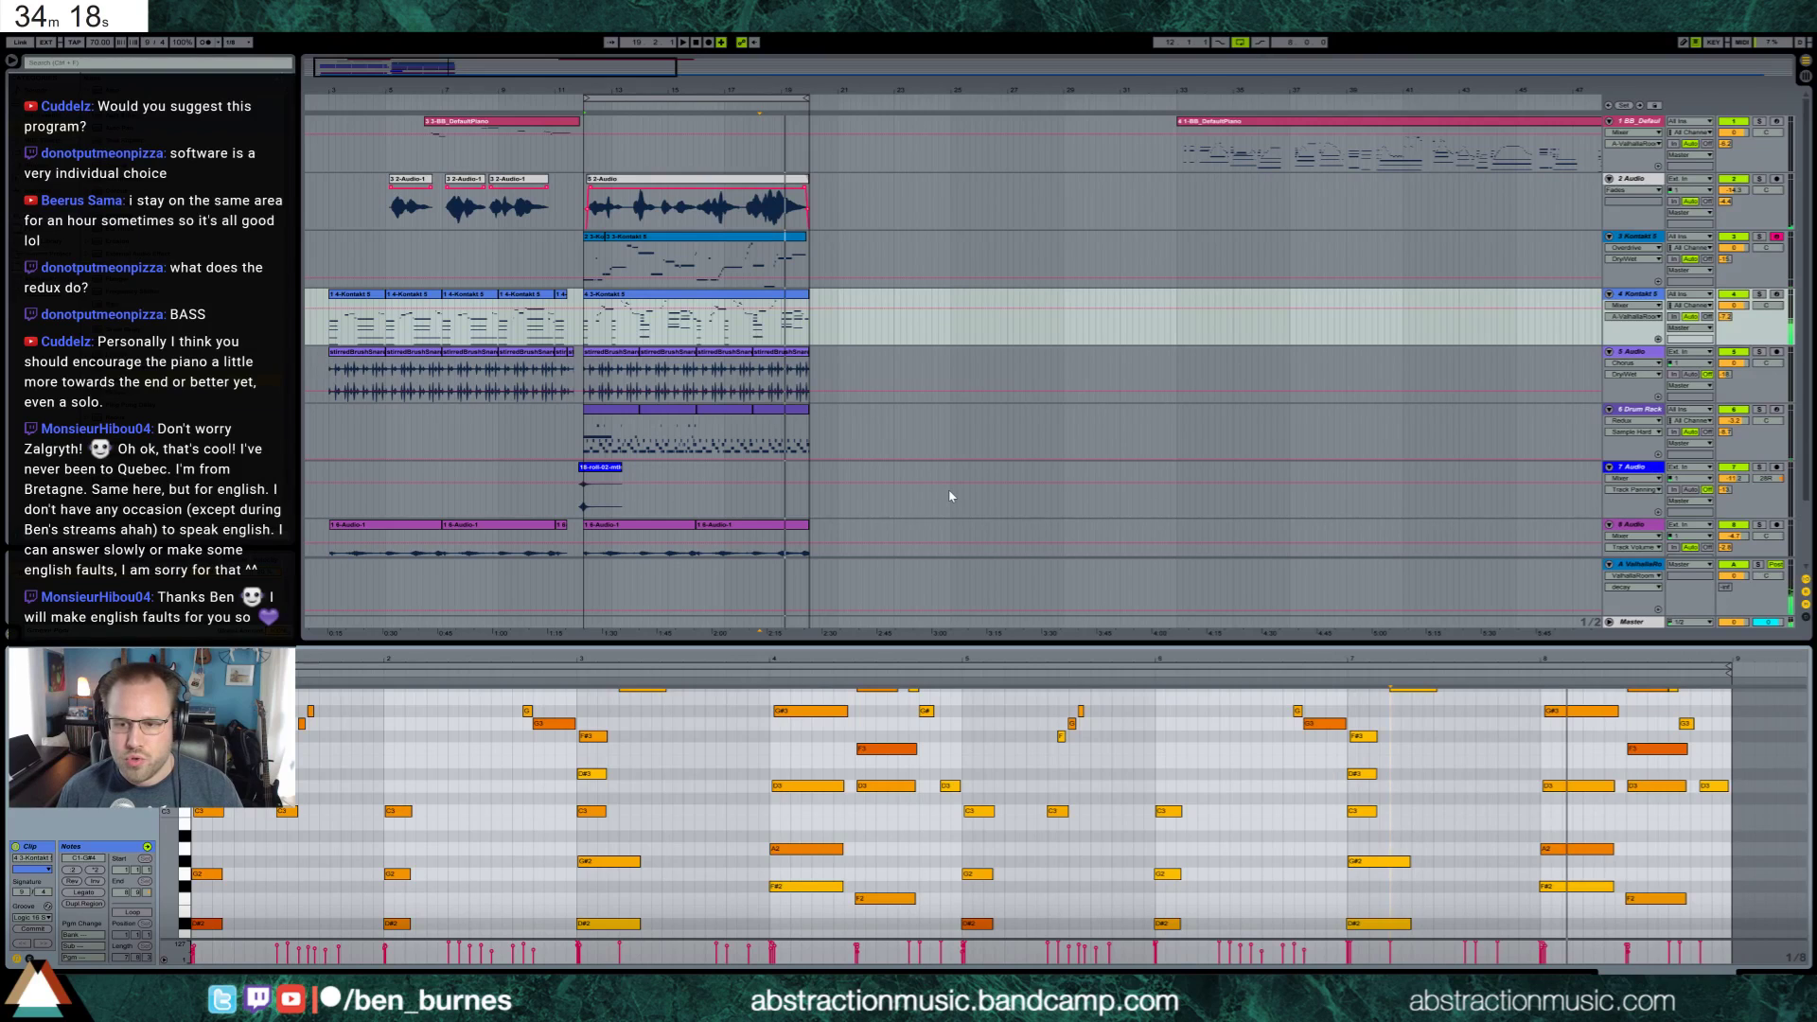
click(774, 296)
key(space)
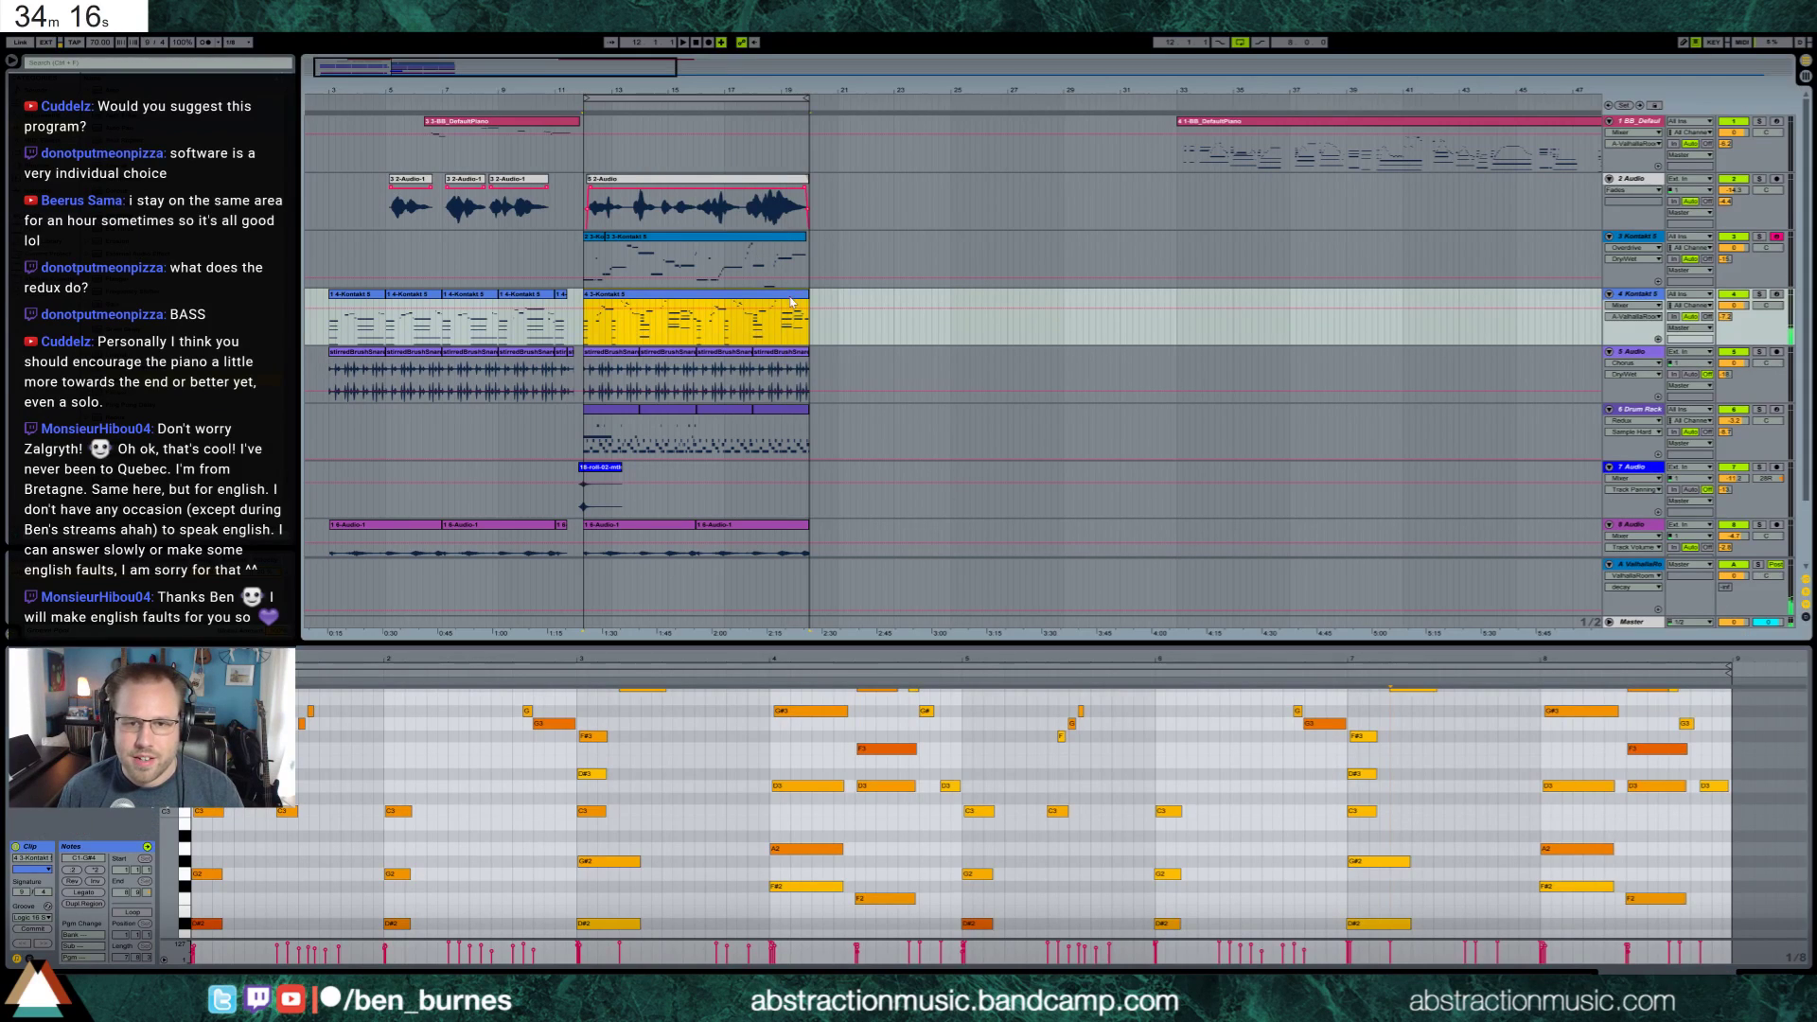
In the bass clip, raise the short note before bar 19 to D#3 and the long note after it to D3, and play back
click(773, 242)
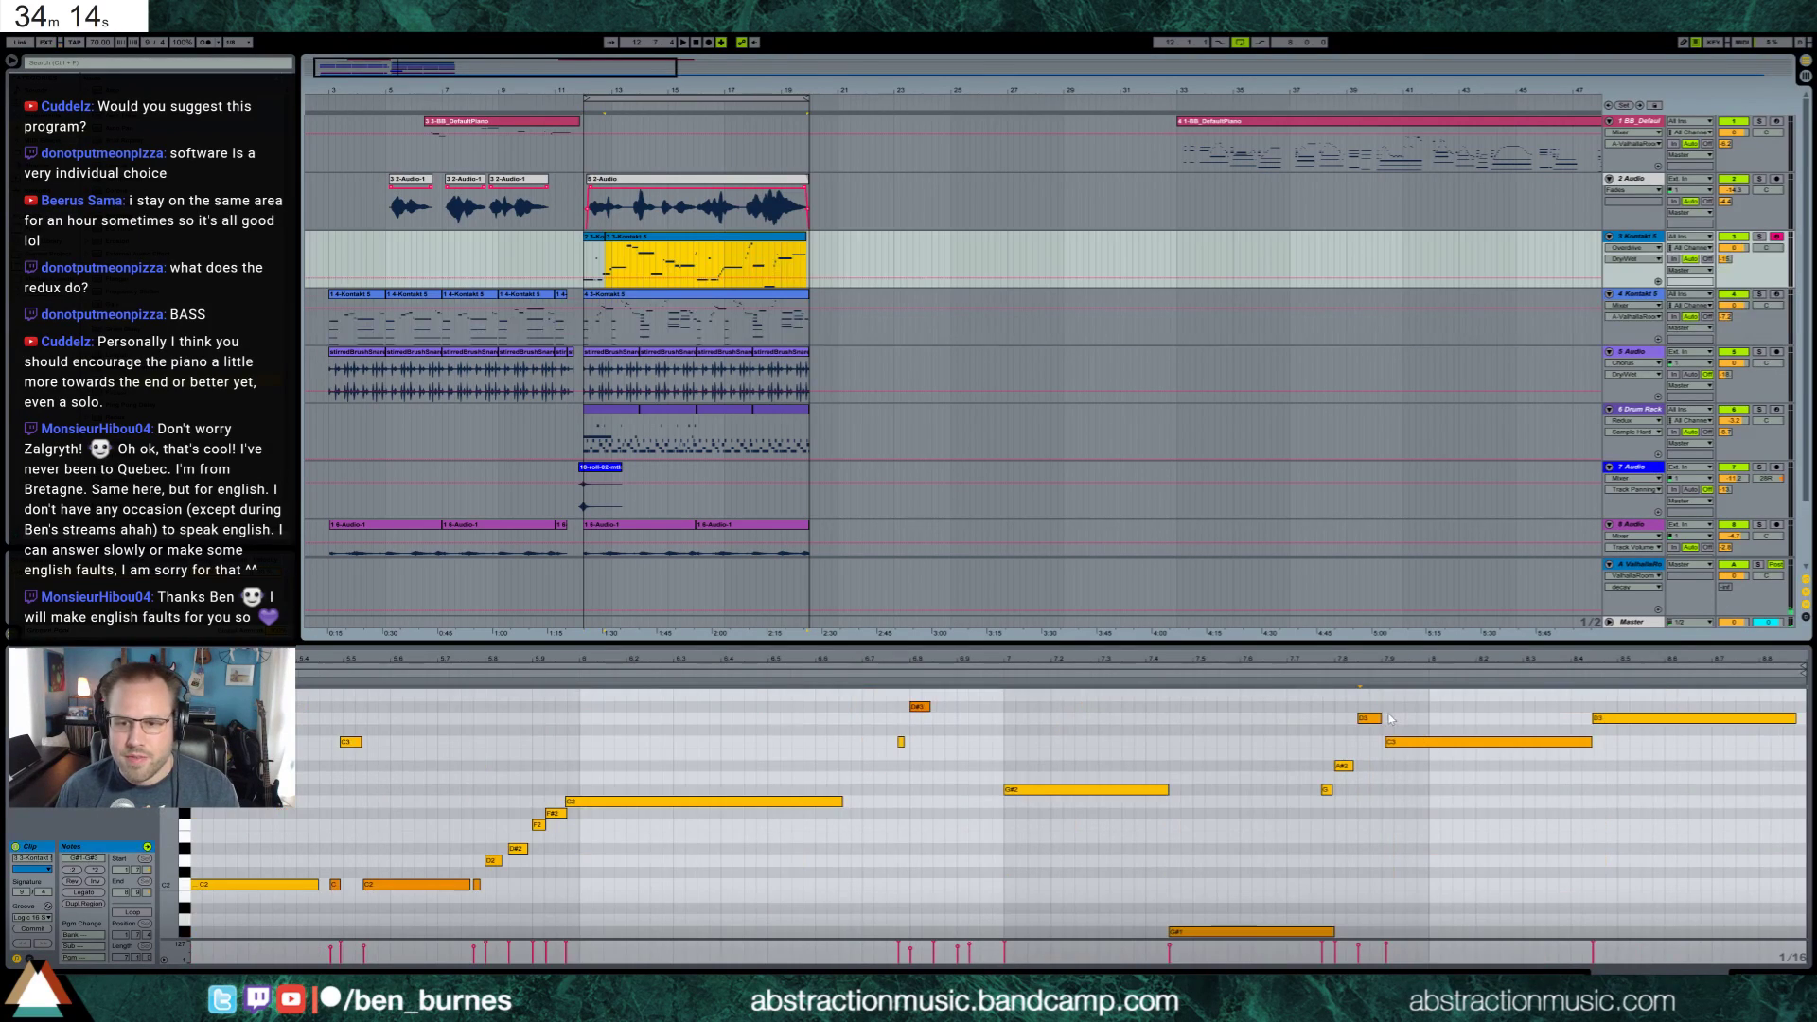
drag(1380, 719, 1373, 698)
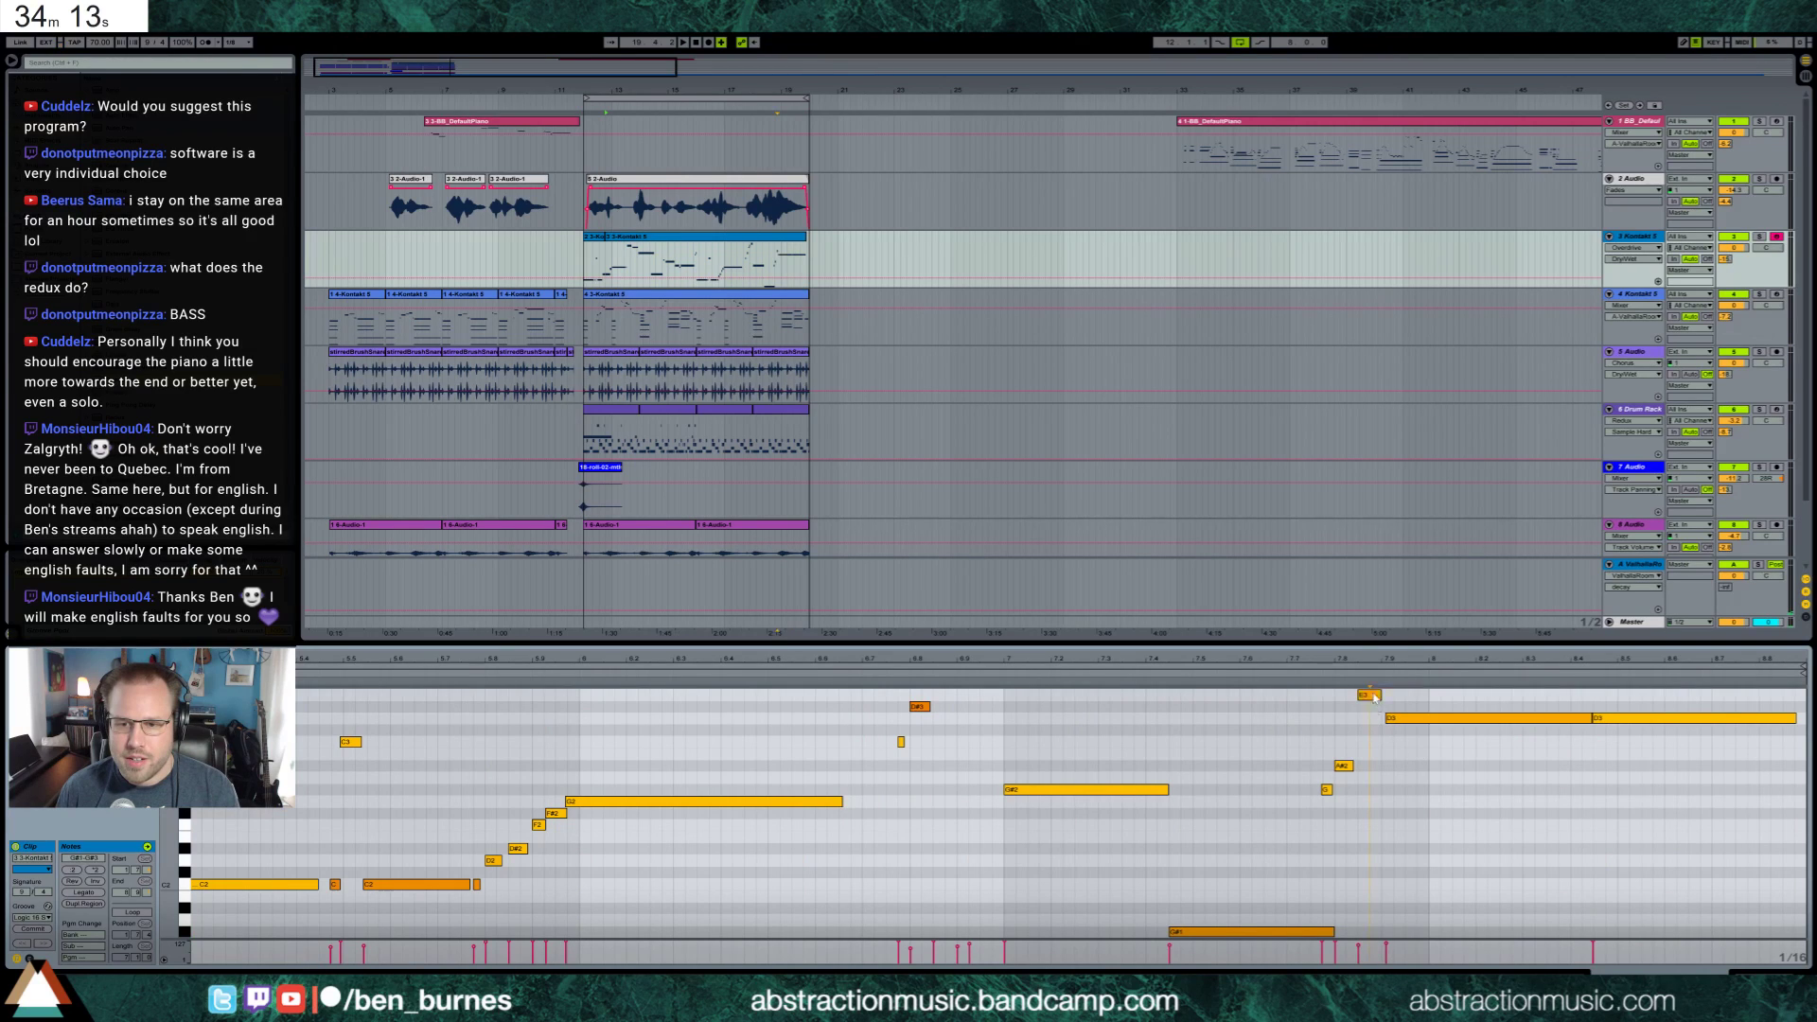
click(1315, 668)
key(ctrl+a)
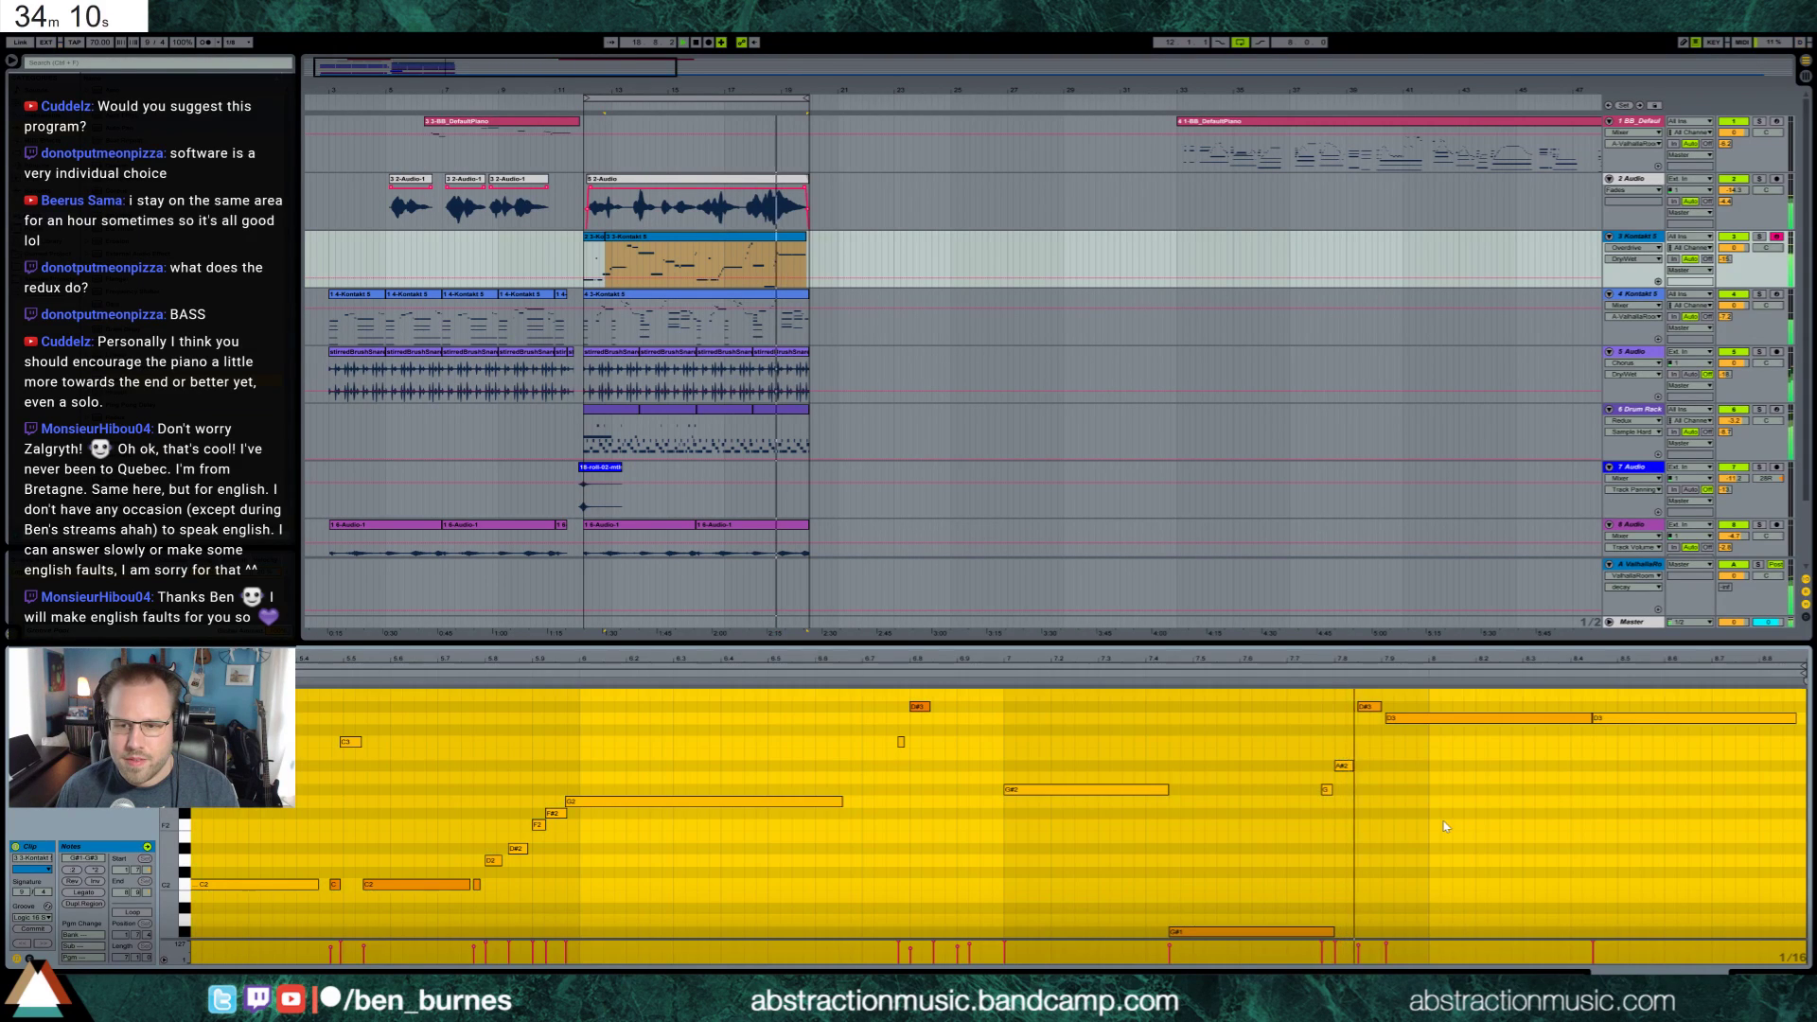
click(1447, 830)
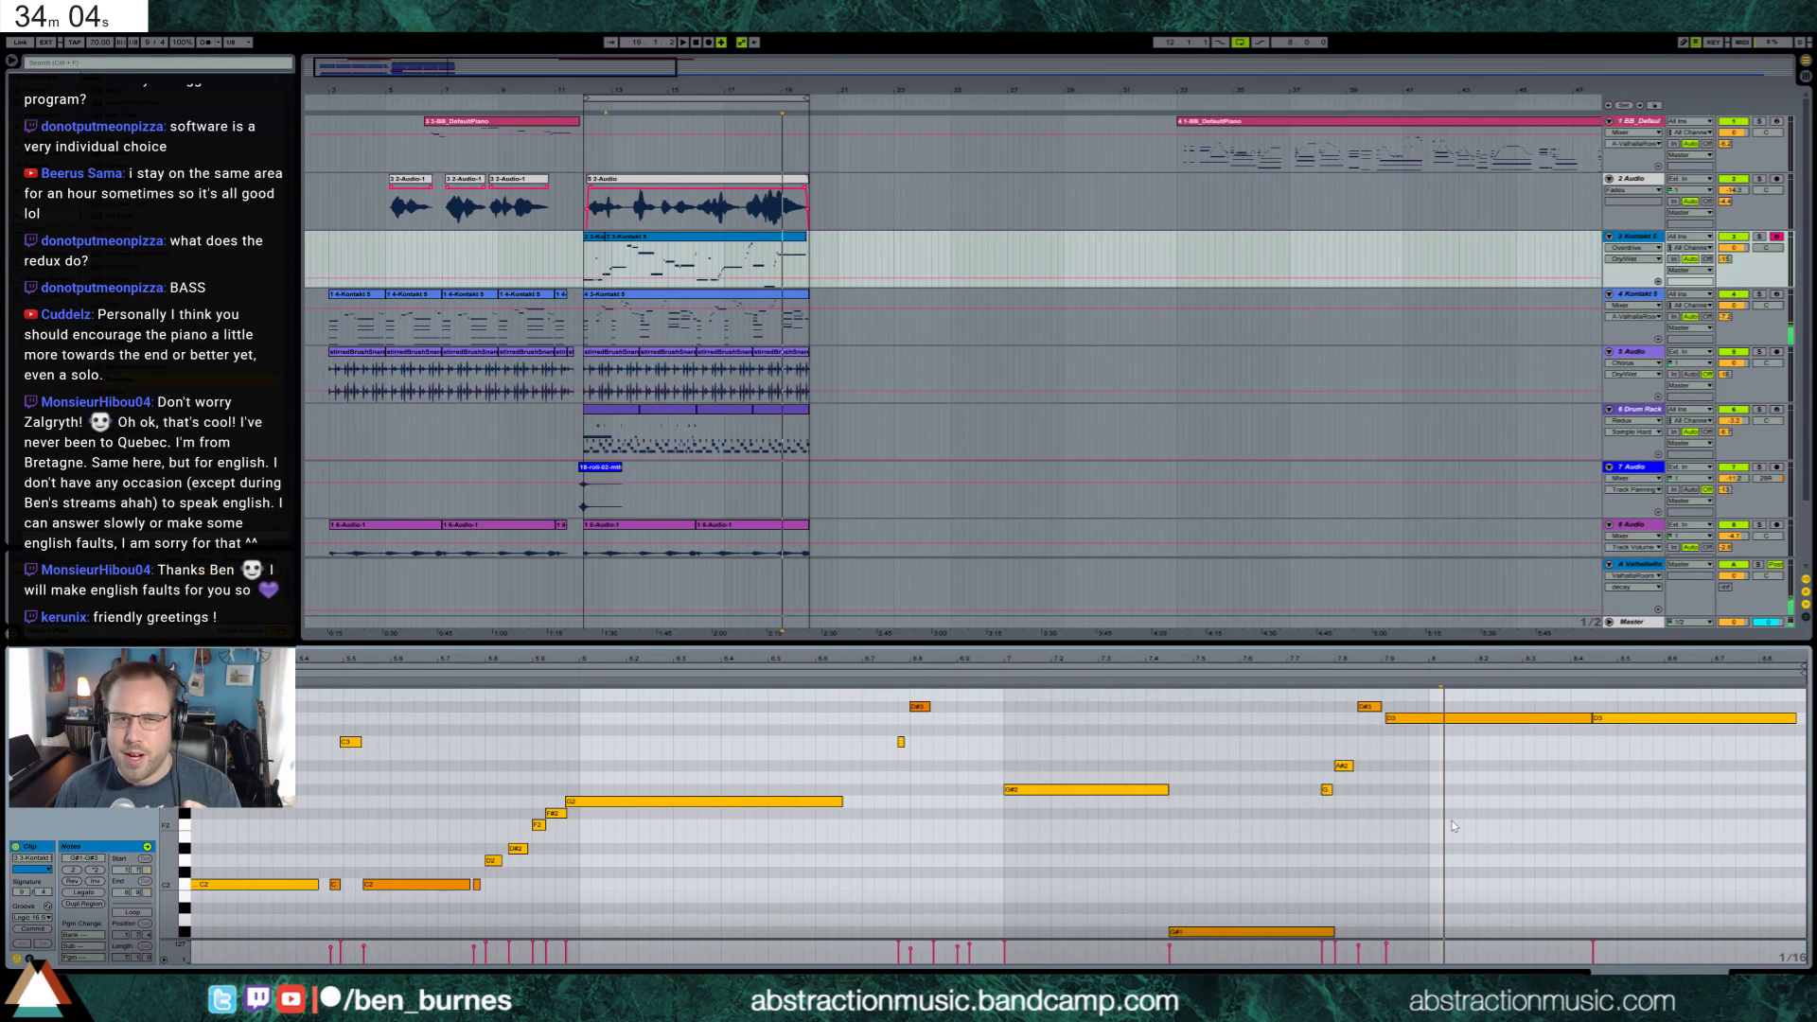
click(1404, 710)
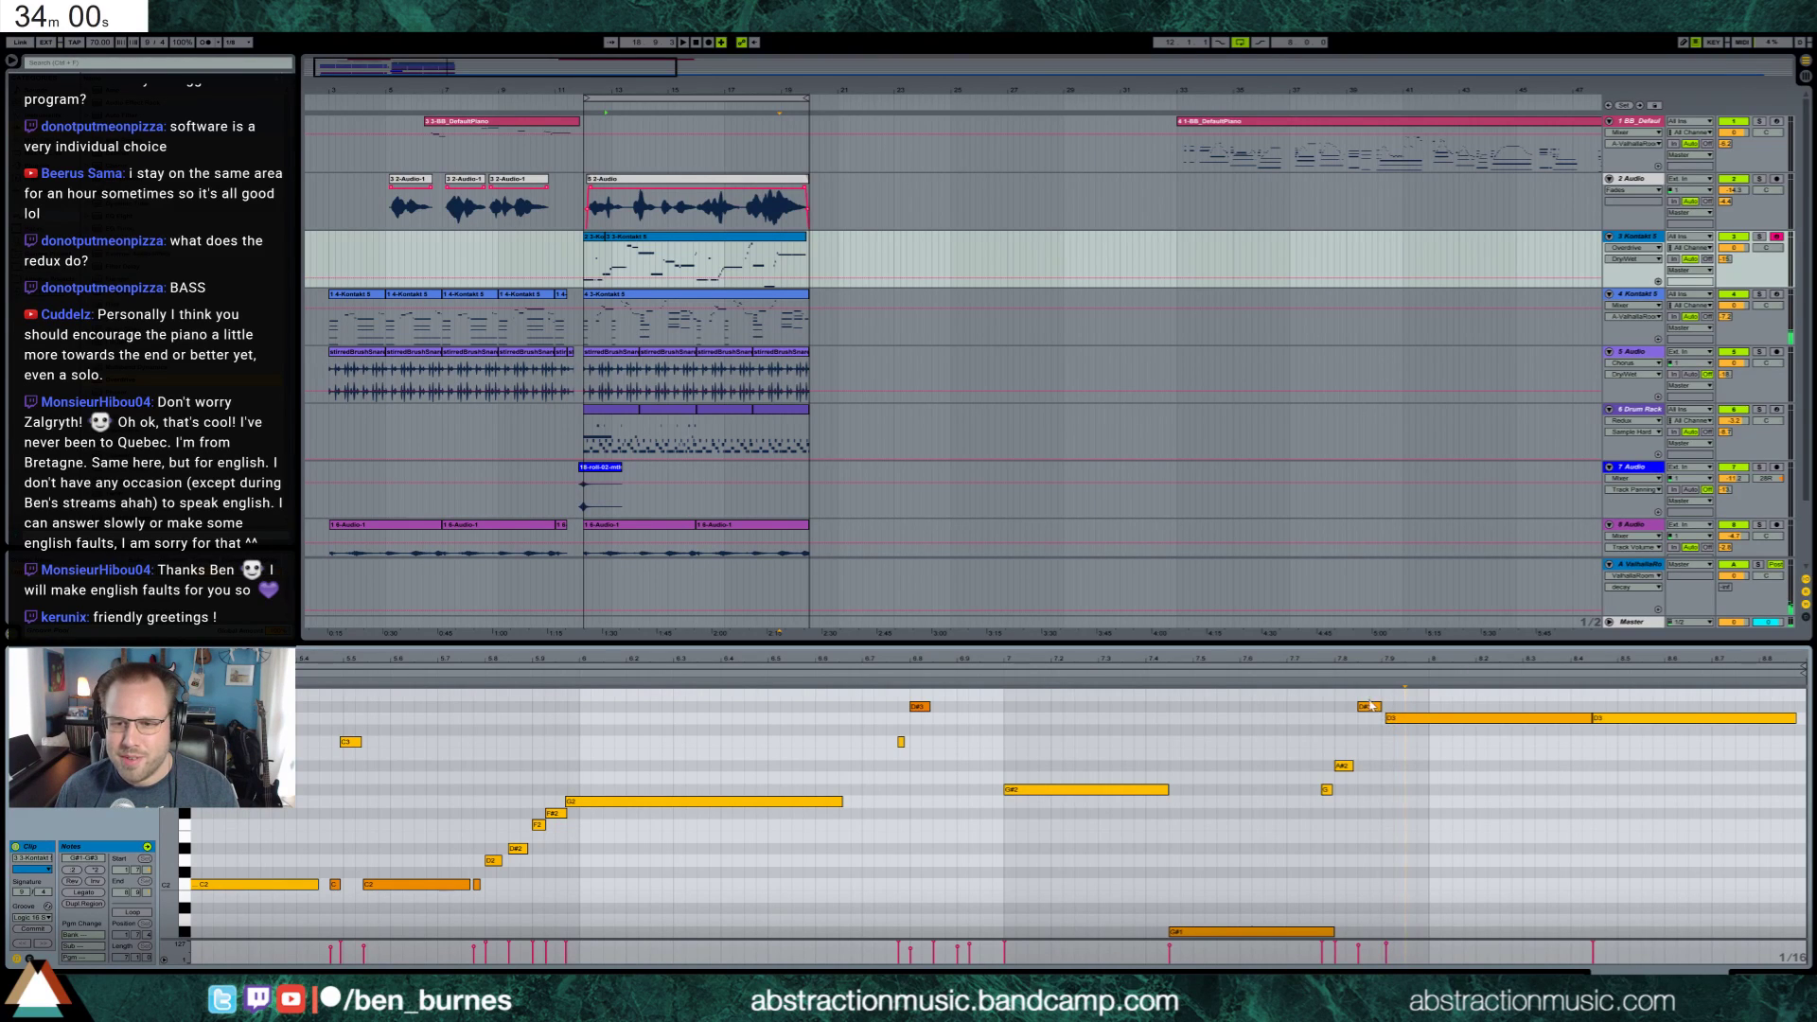
Undo a joint lowering of the short and long notes near bar 19, and lower only the short one to C3
drag(1370, 705, 1401, 743)
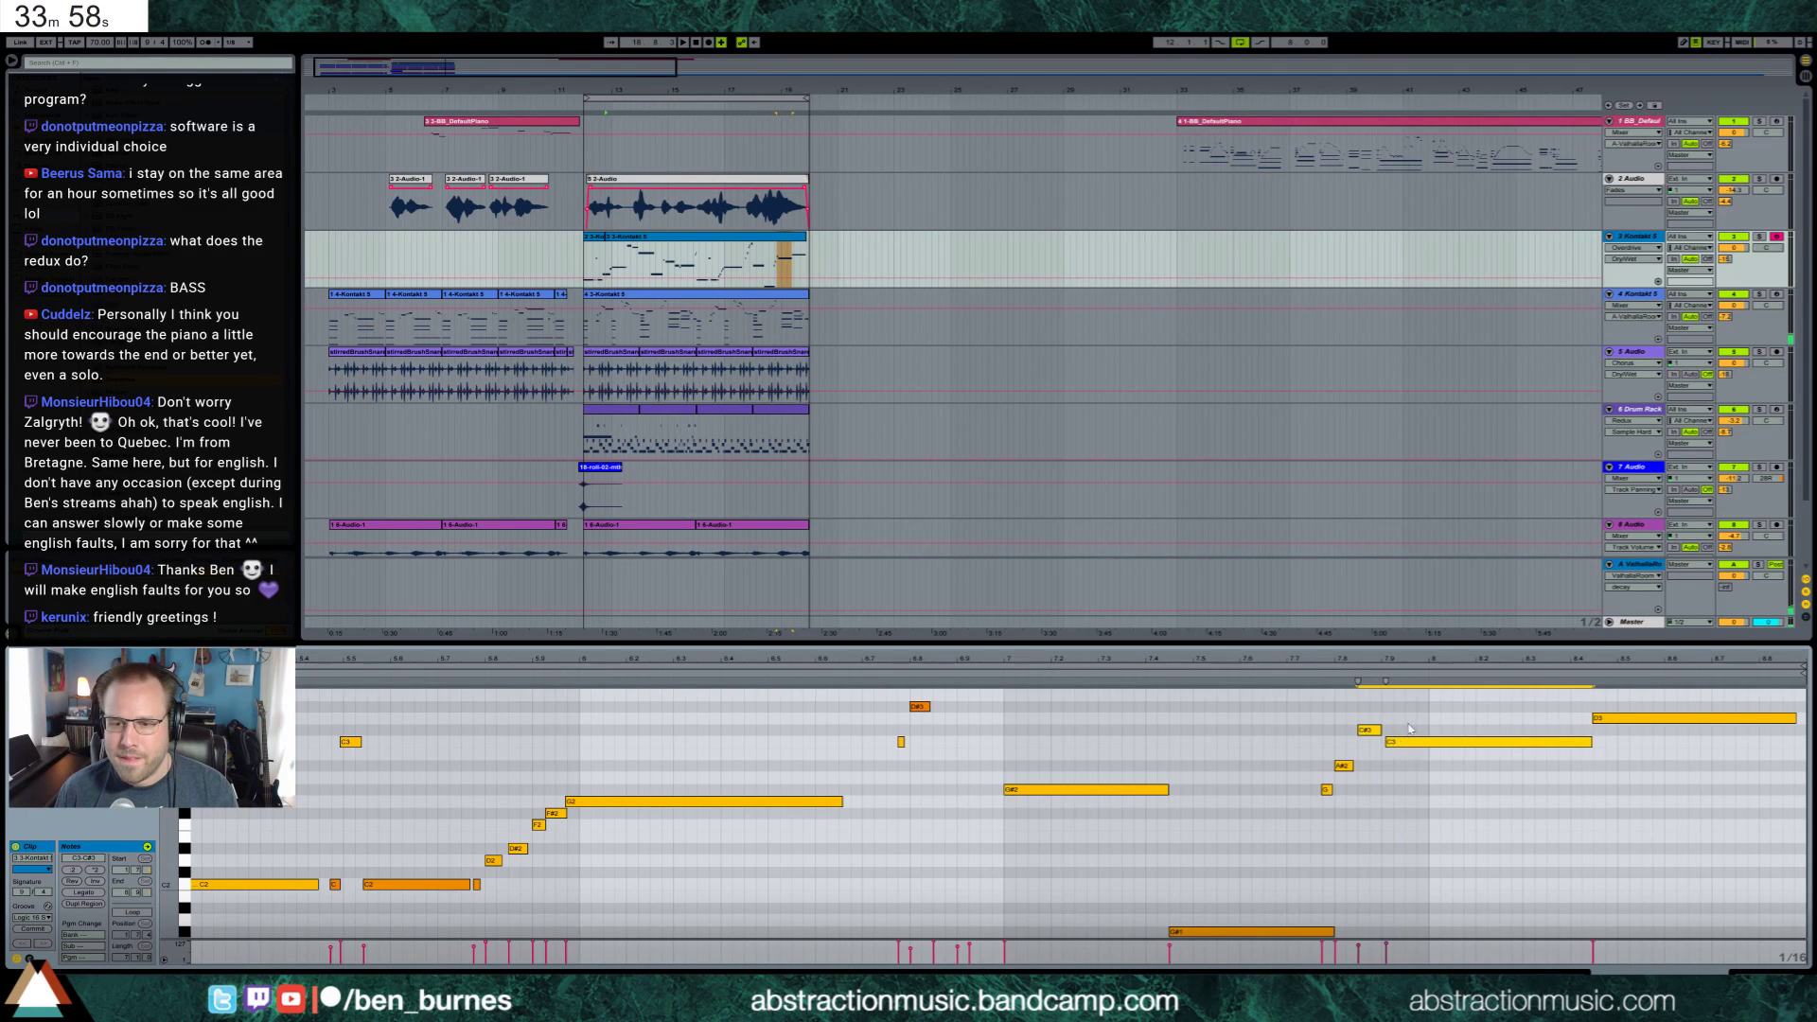
key(ctrl+z)
drag(1369, 707, 1370, 741)
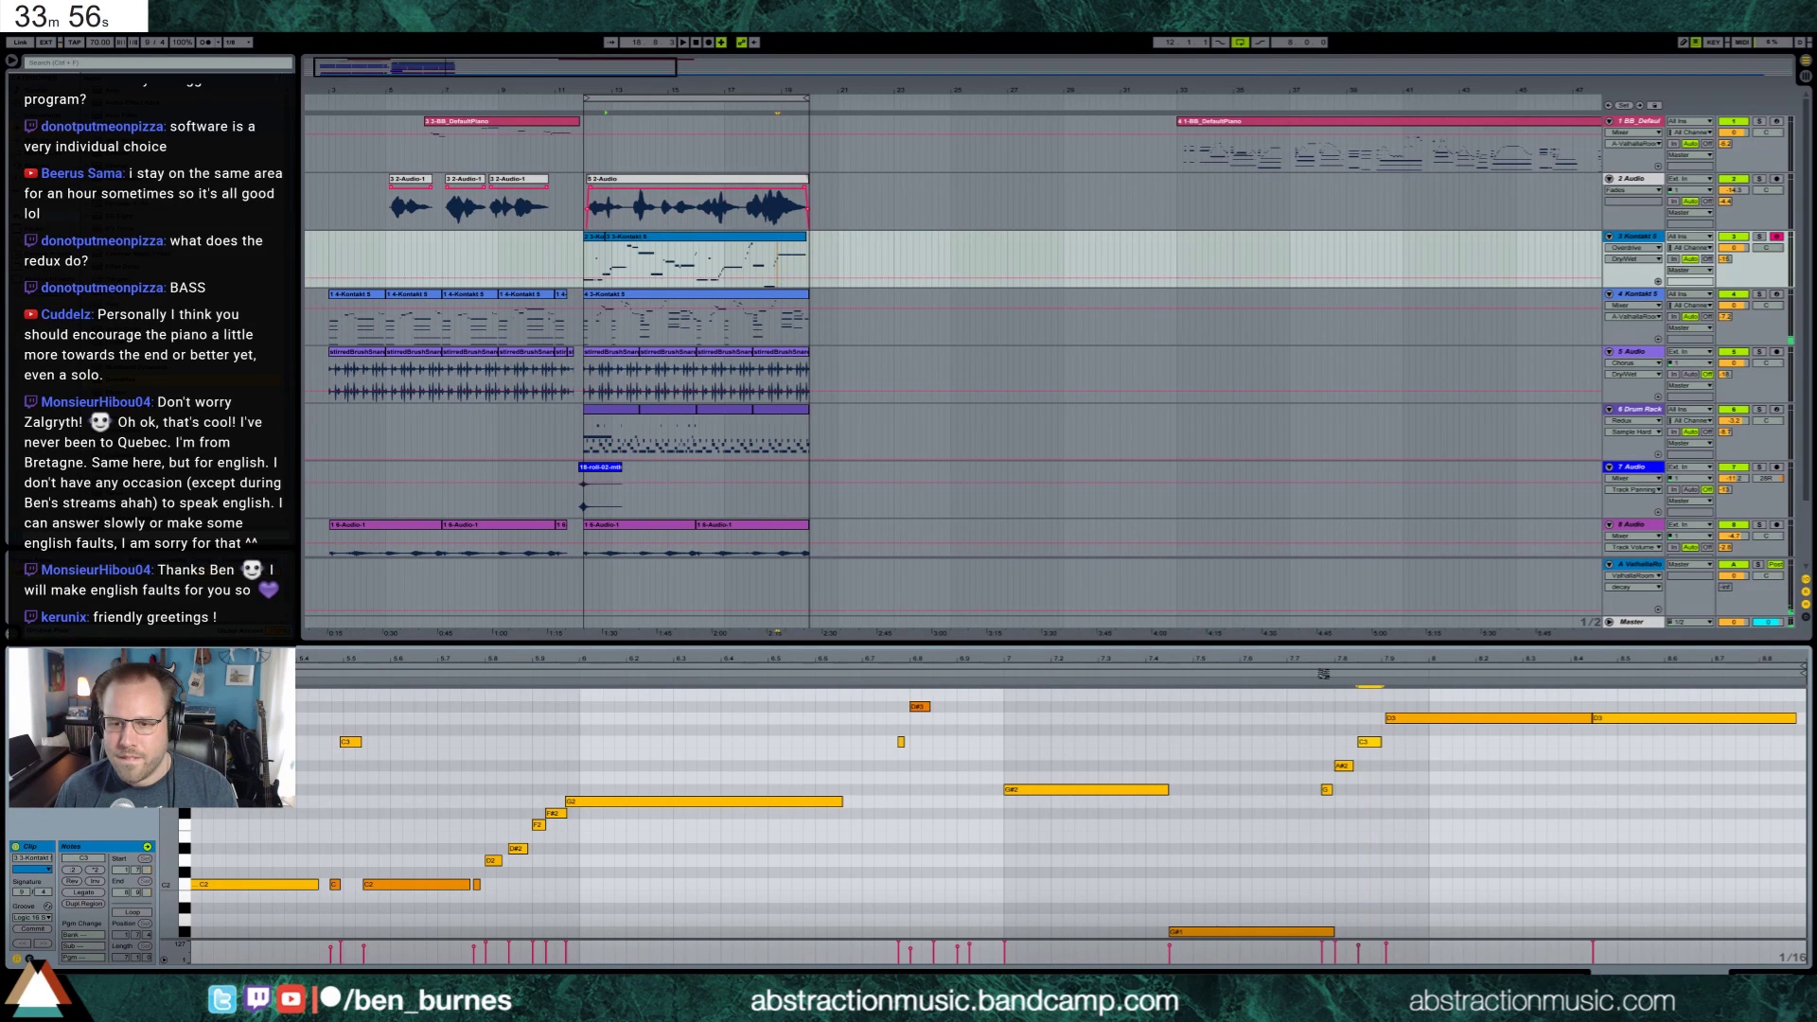
Raise the long note leading into bar 19 of the bass clip to F#3 and start it slightly later
click(1323, 674)
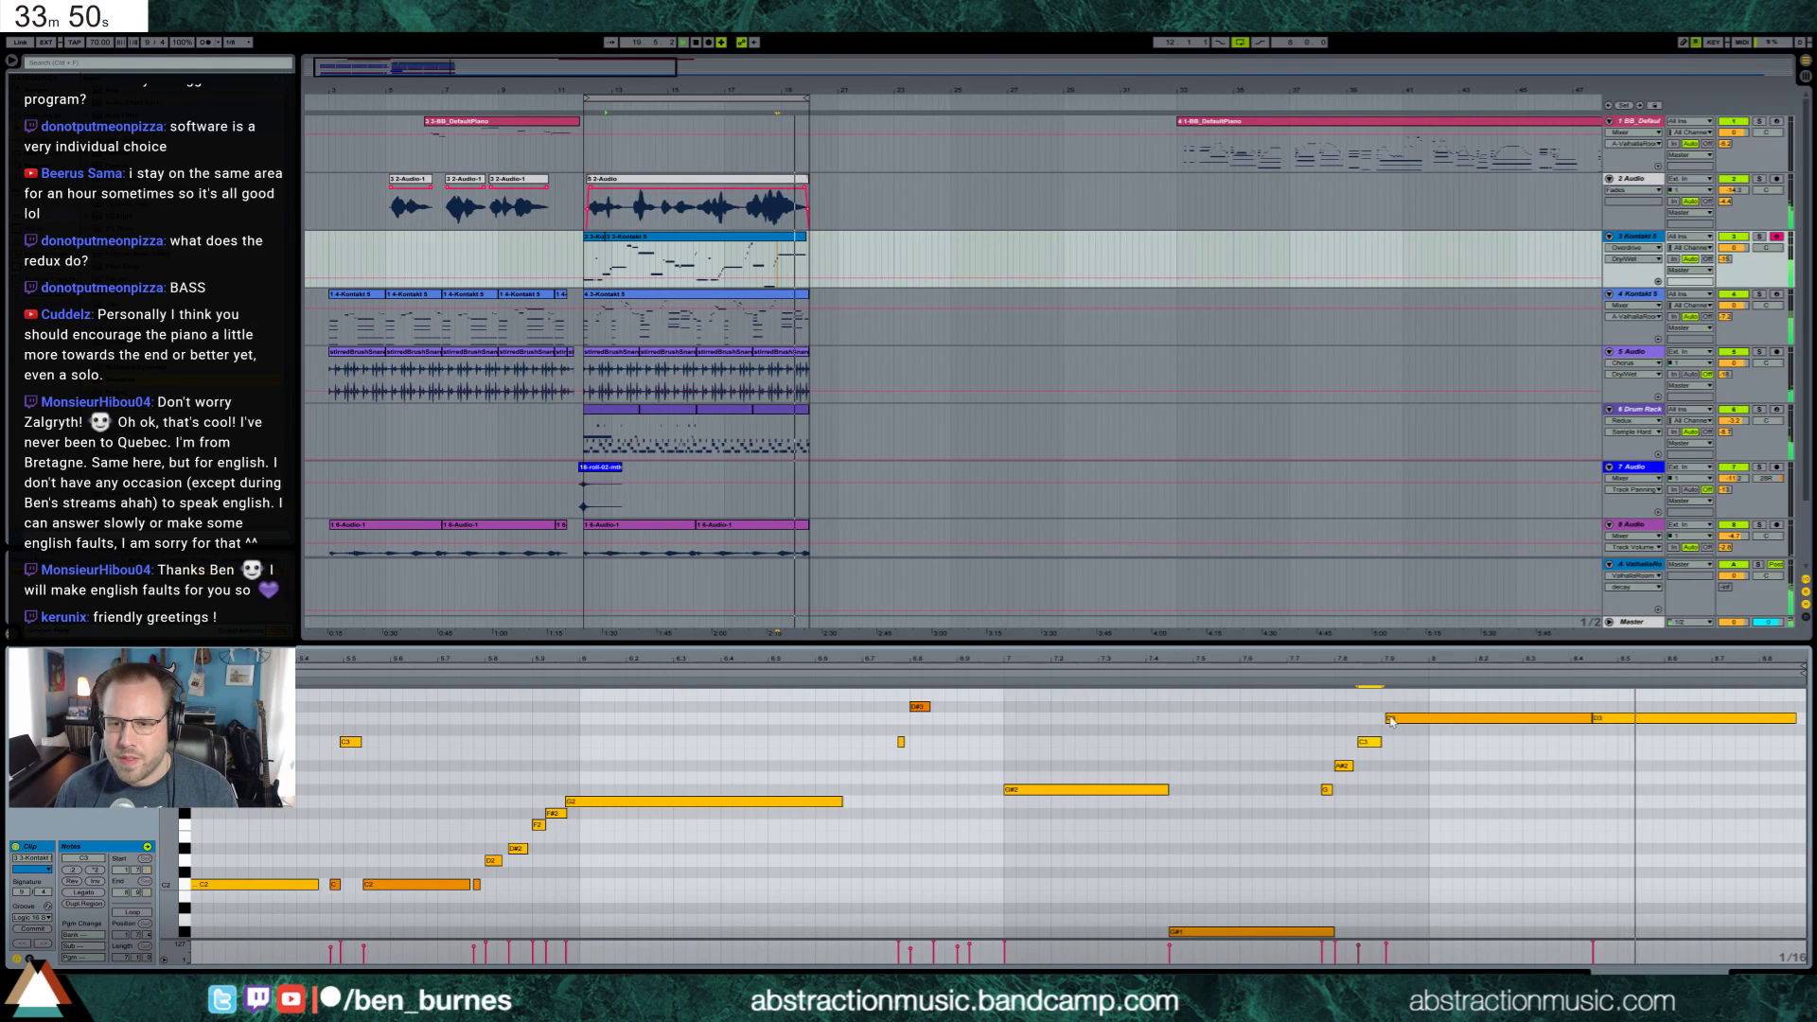
drag(1390, 721, 1434, 674)
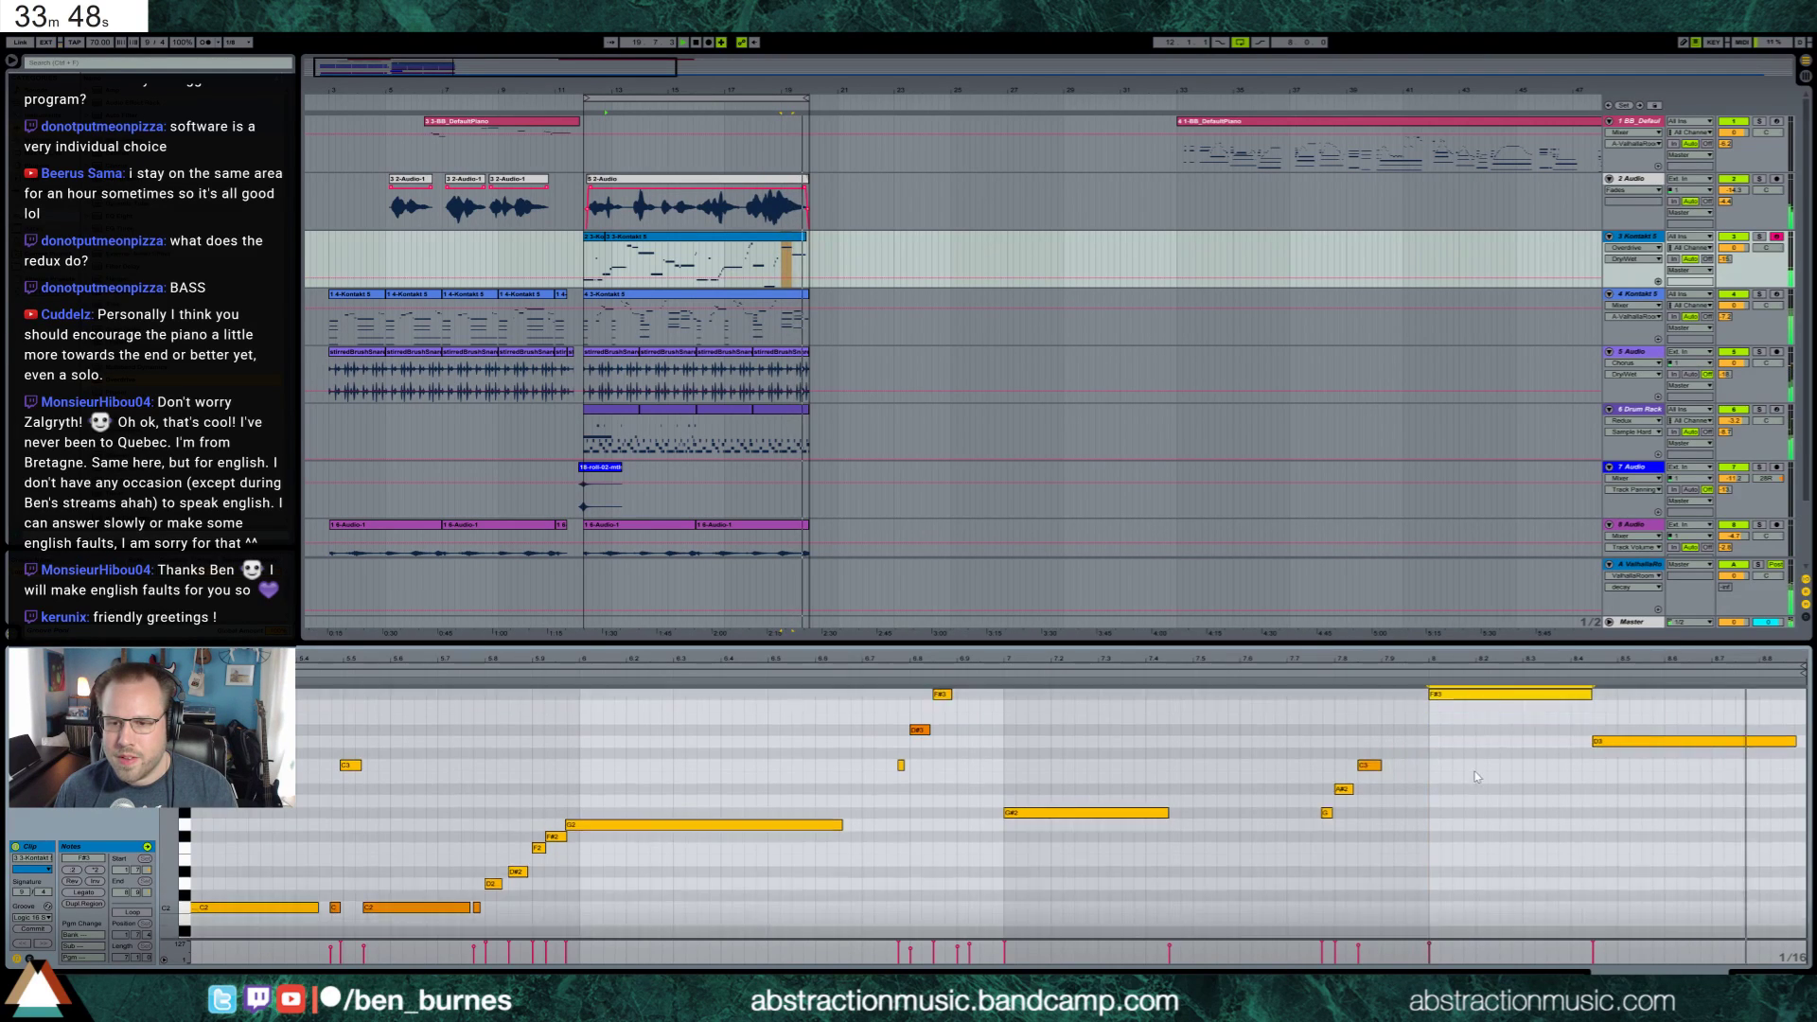
scroll(1476, 775, up, 1)
Add short D#3 and F3 notes leading up to the long F#3 note at bar 19, and play back
mouse_move(1405, 777)
mouse_down()
mouse_move(1416, 730)
mouse_move(1393, 777)
mouse_up()
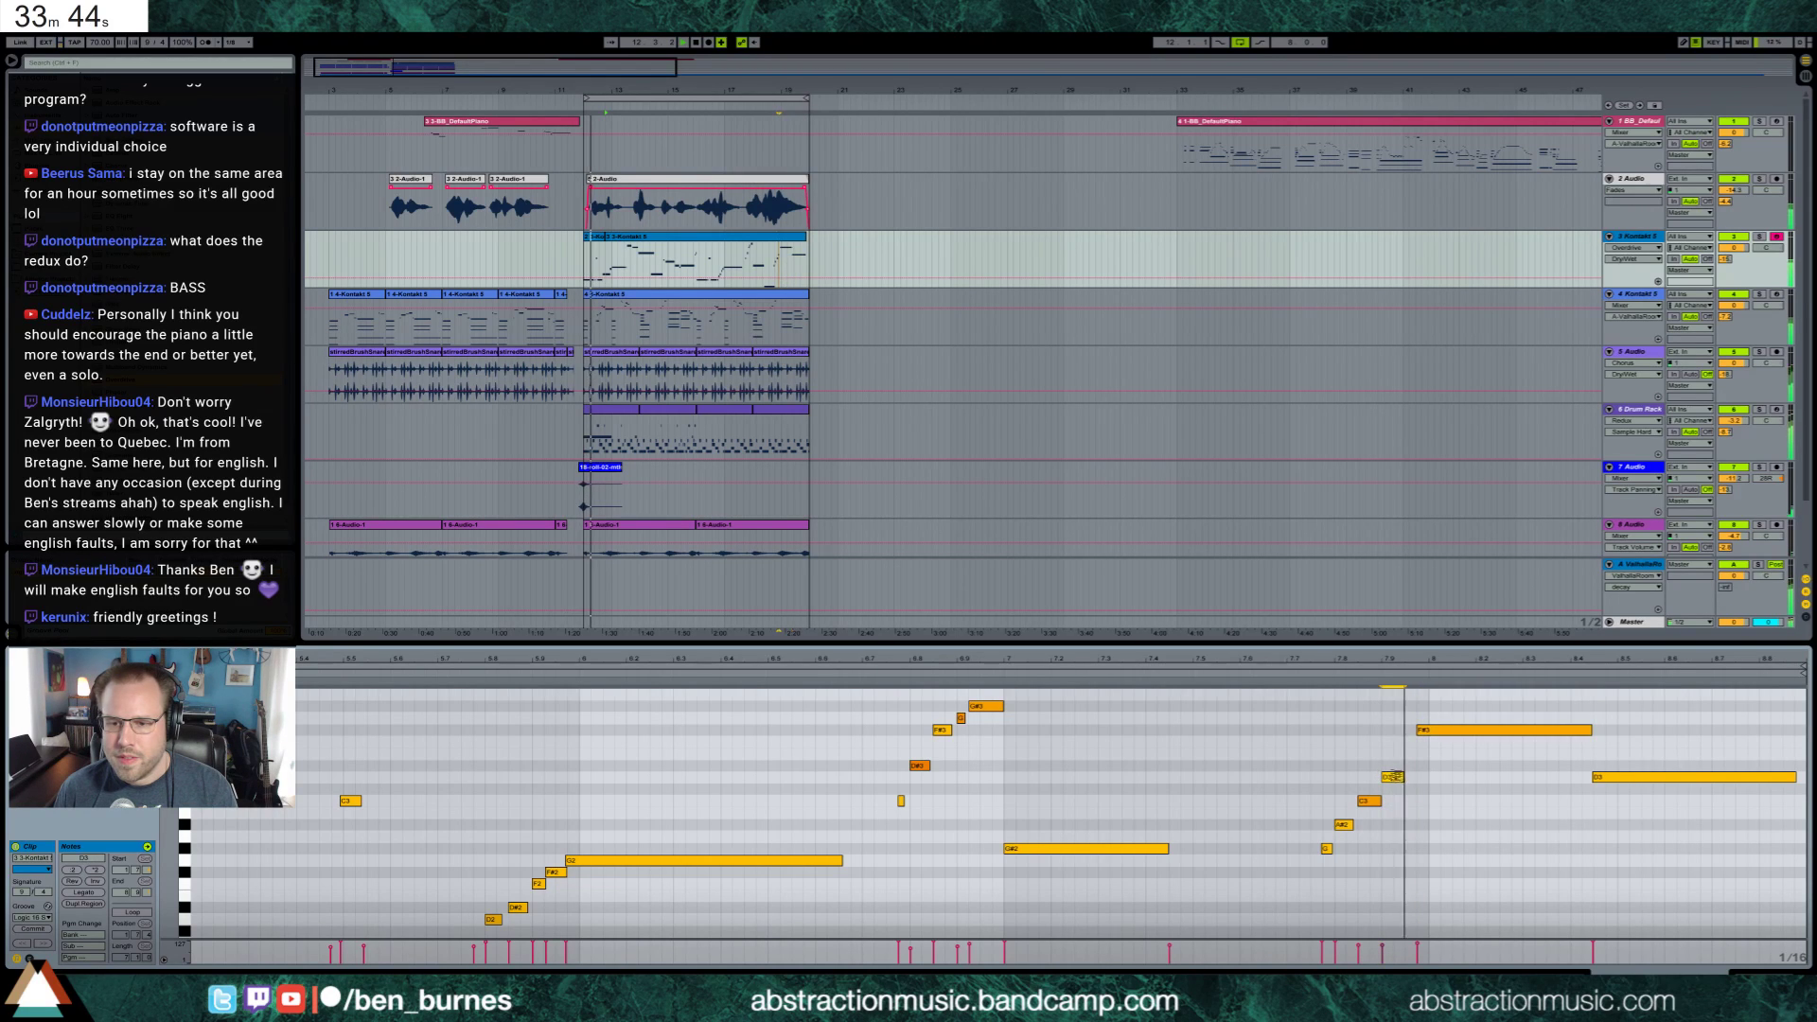
double_click(1403, 742)
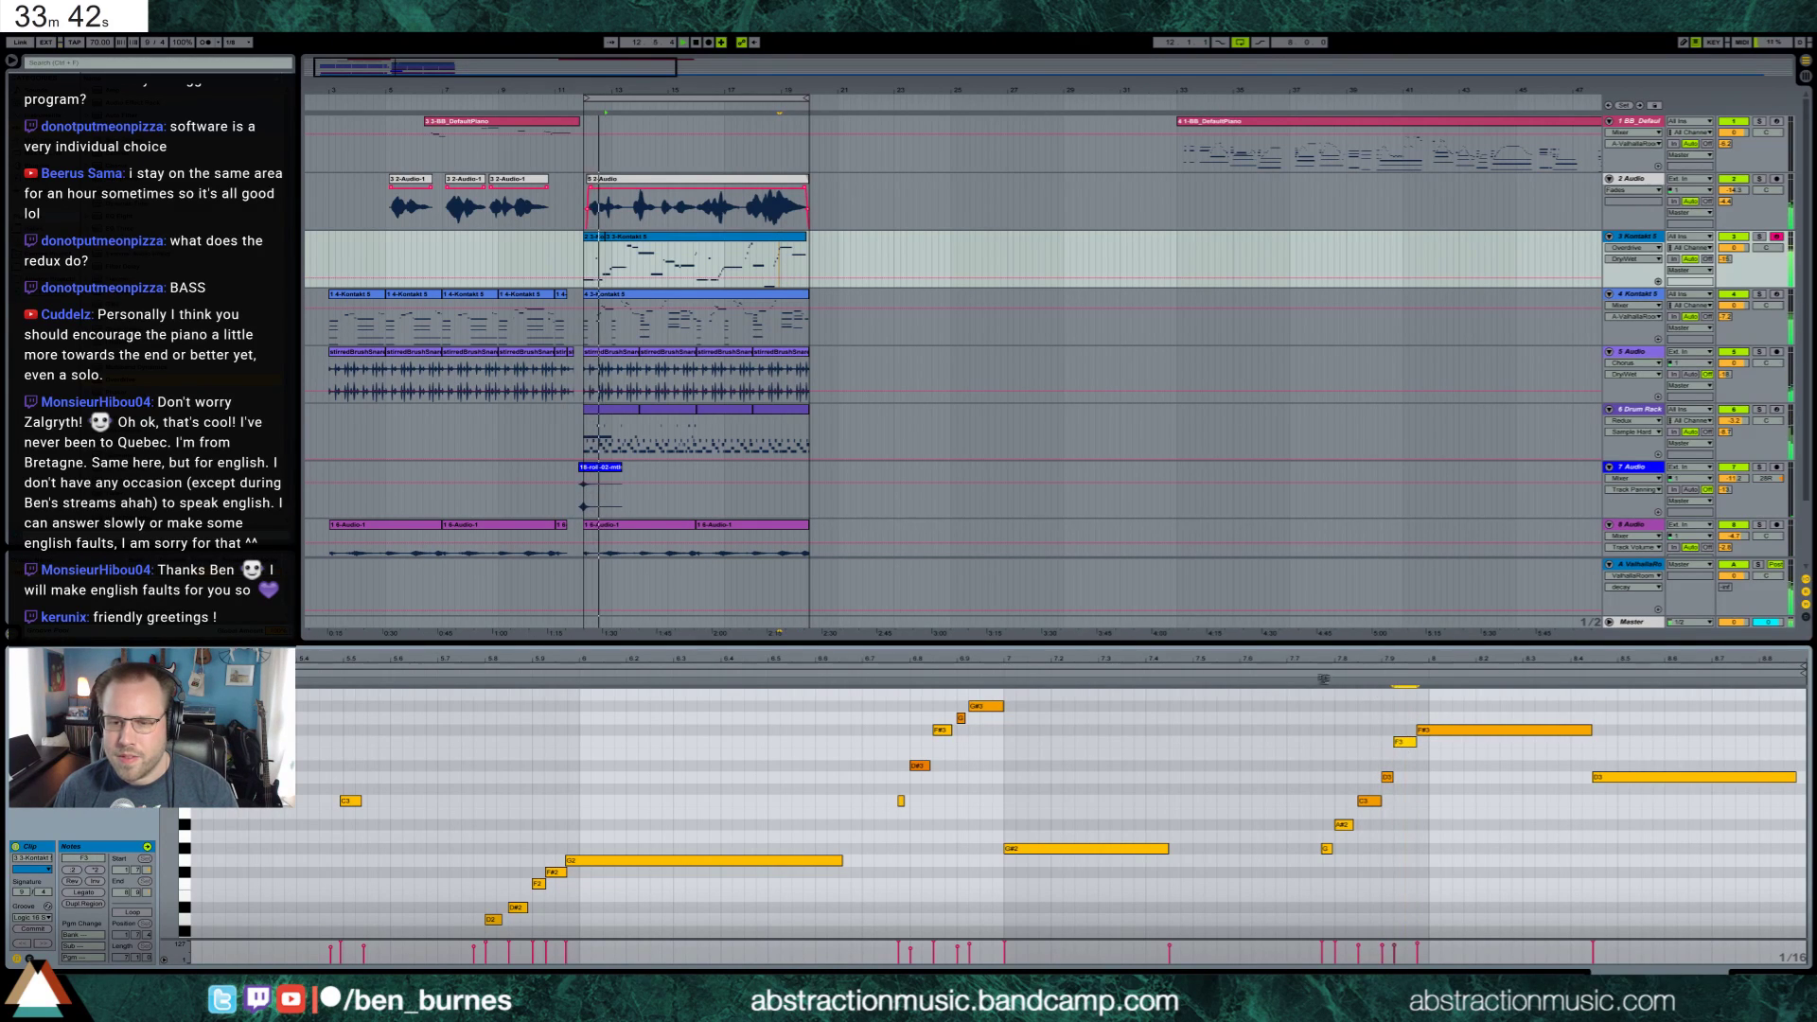
click(1302, 677)
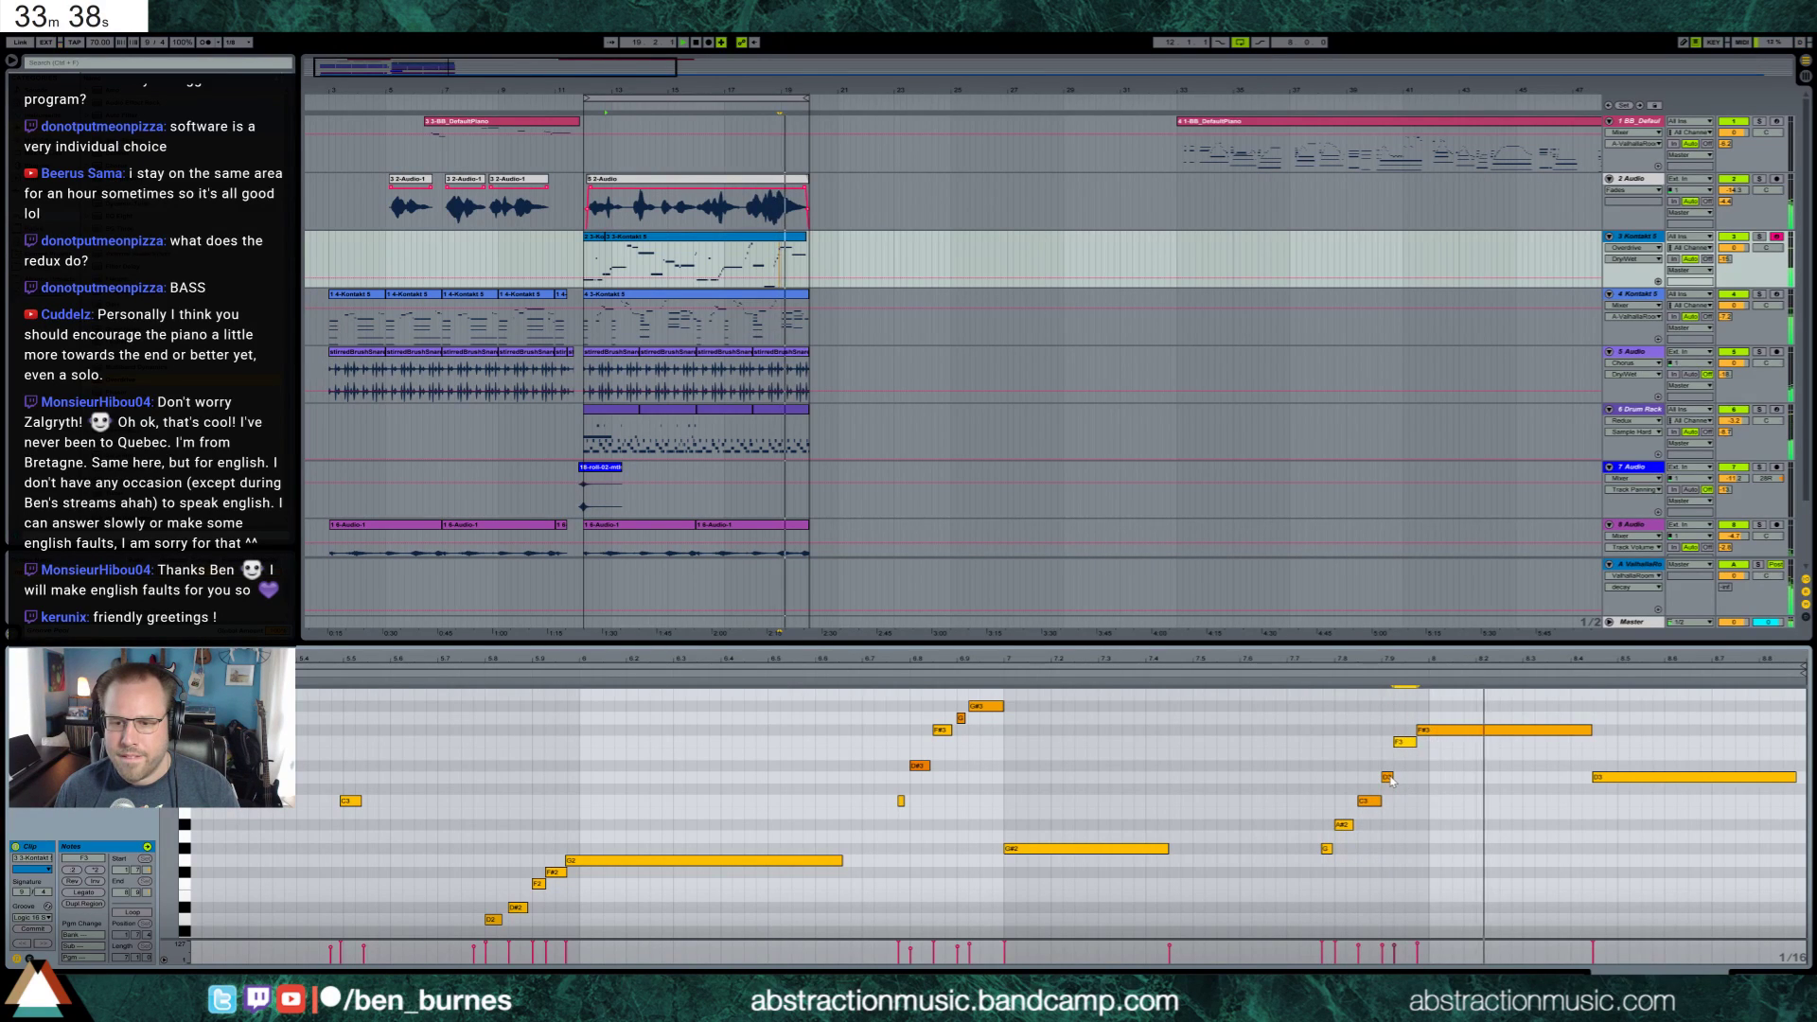
drag(1390, 778, 1389, 767)
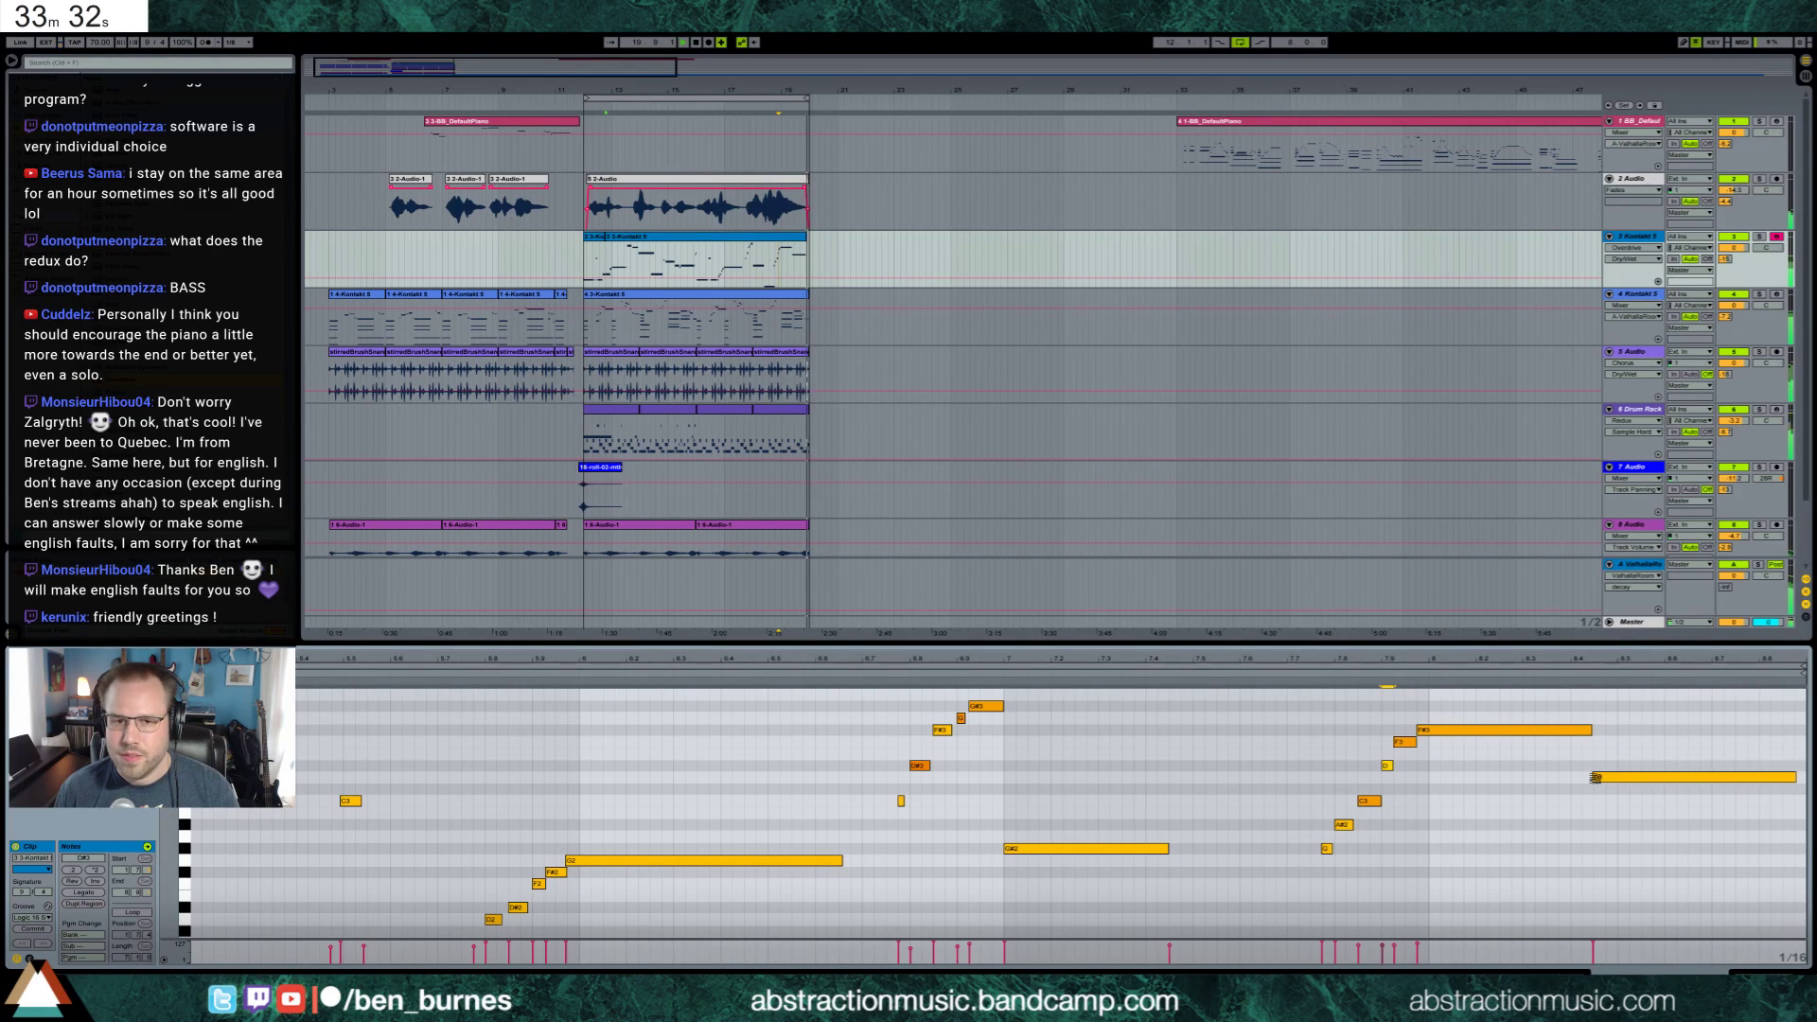
Extend the end of the bass clip to bar 20, matching the end of the section
click(805, 237)
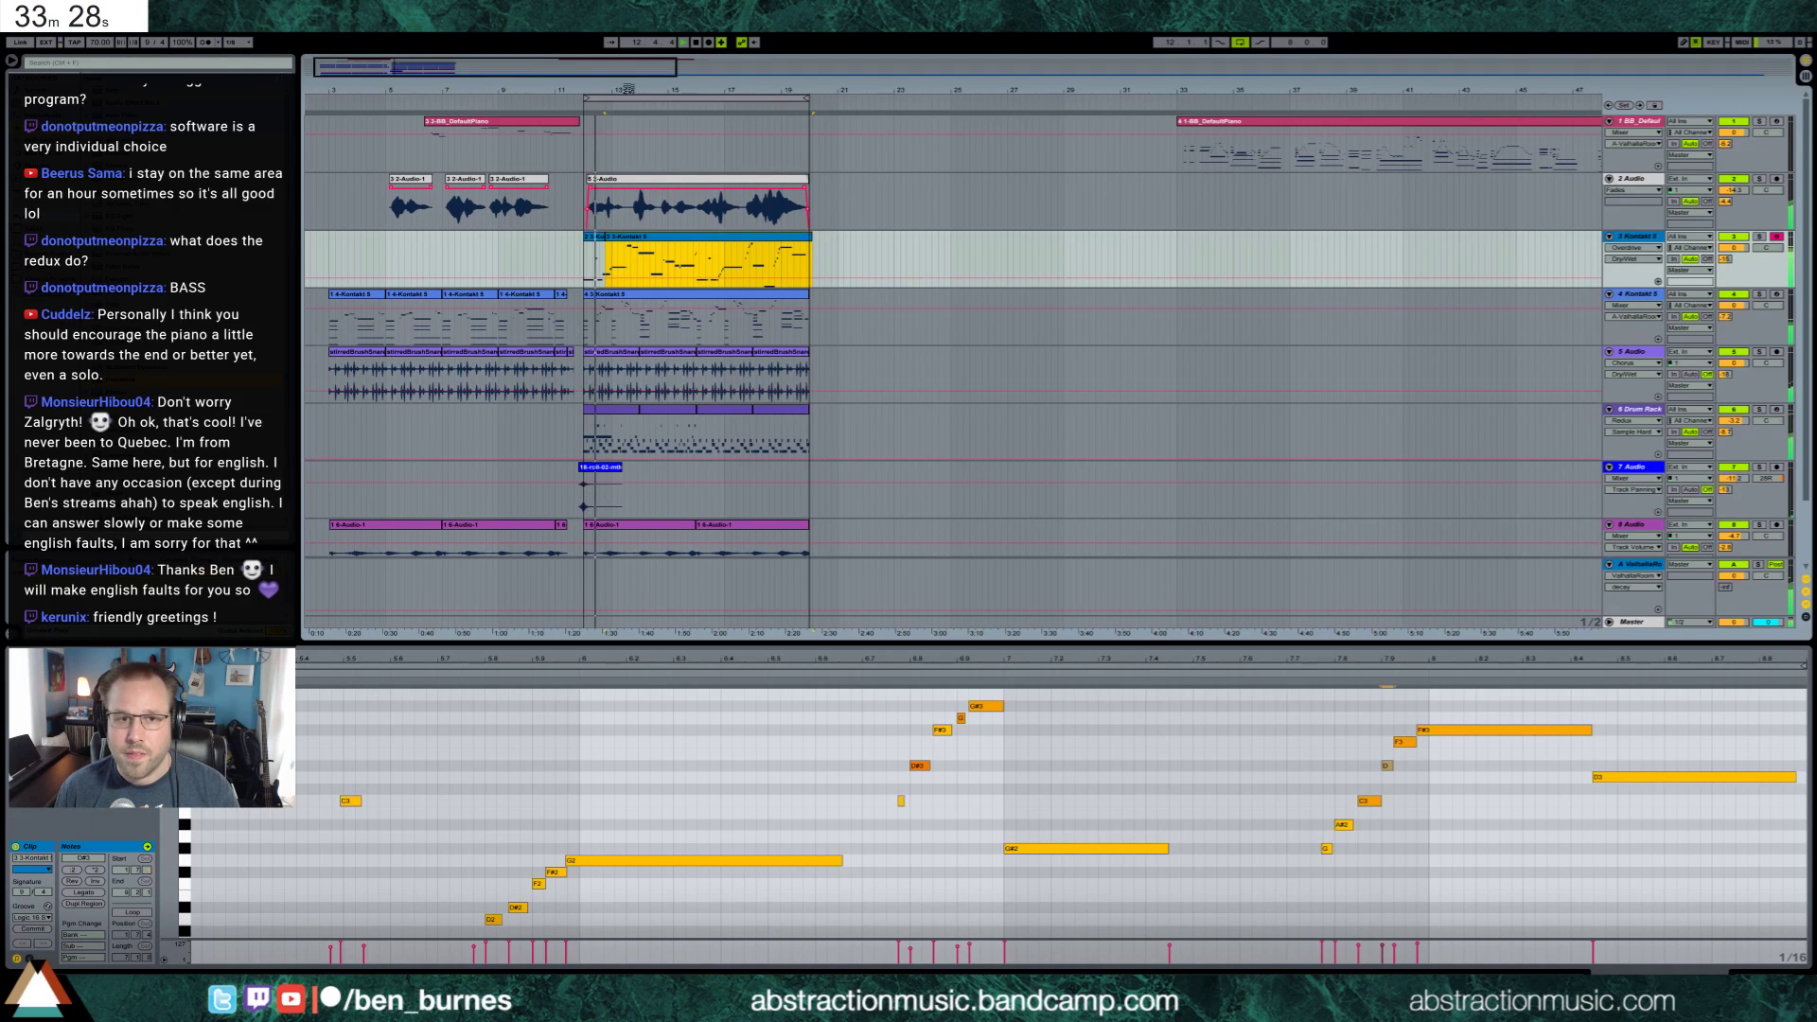
drag(627, 88, 1057, 241)
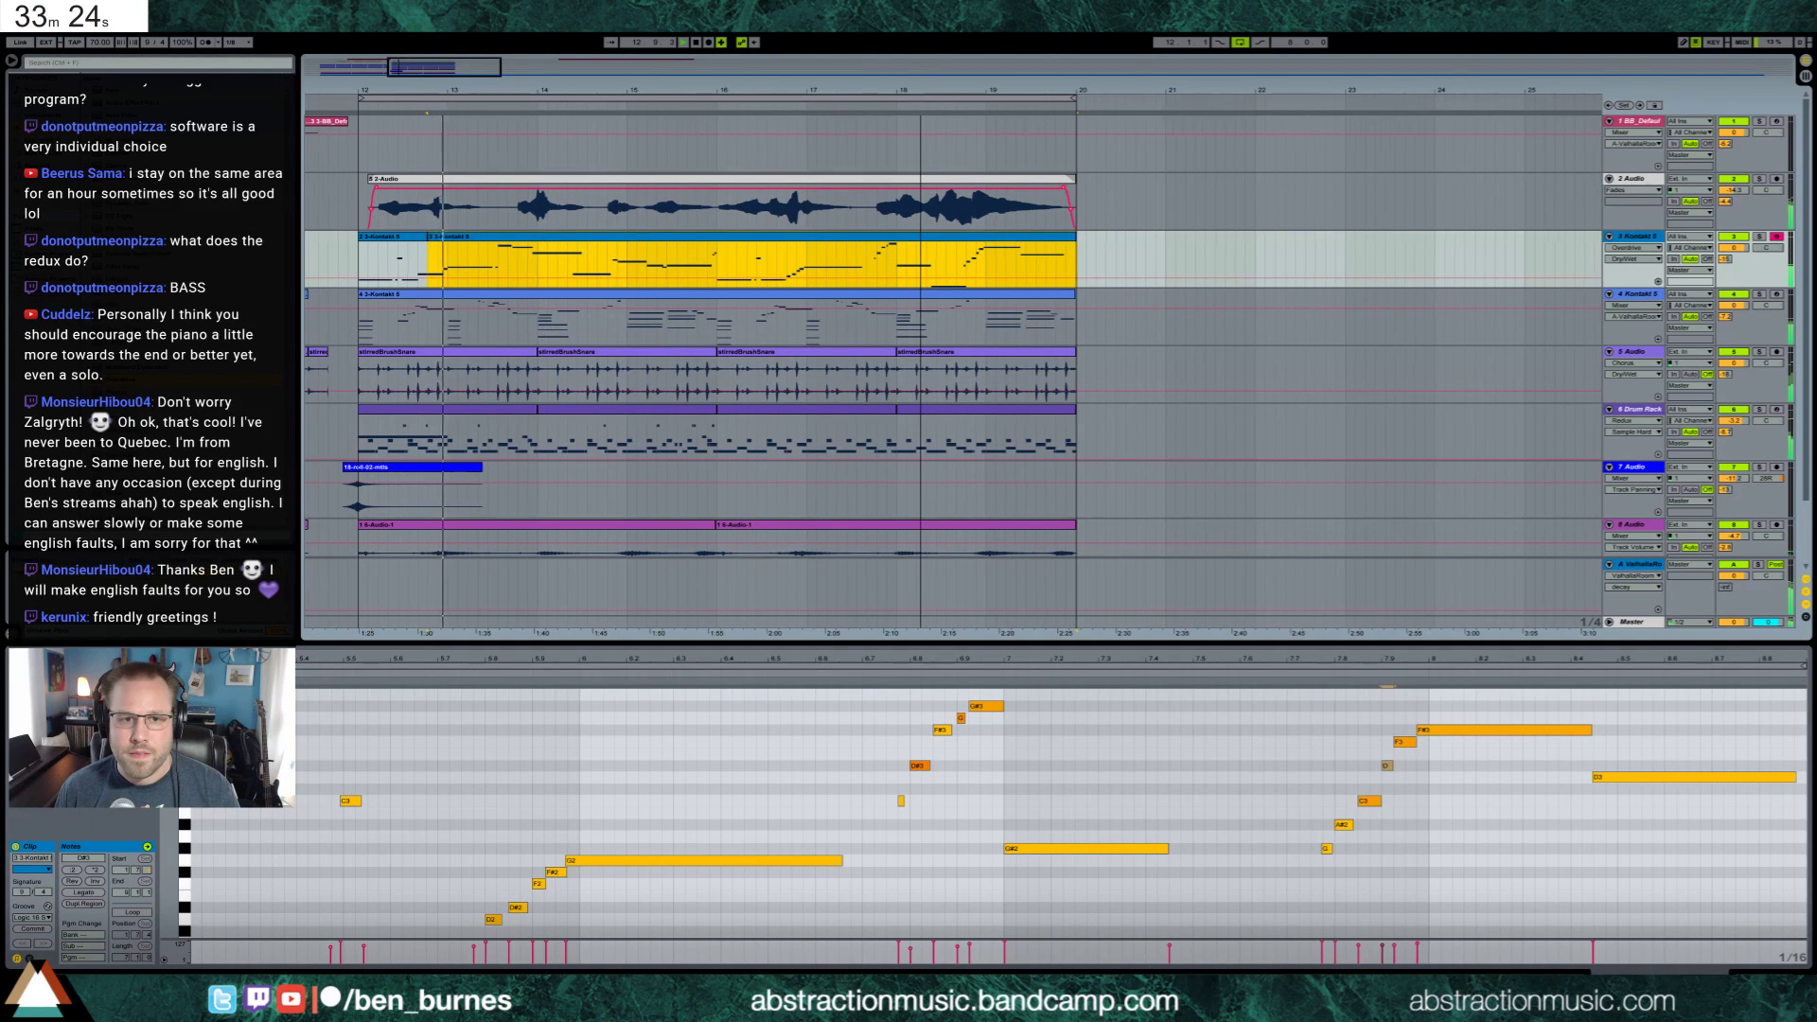
key(minus)
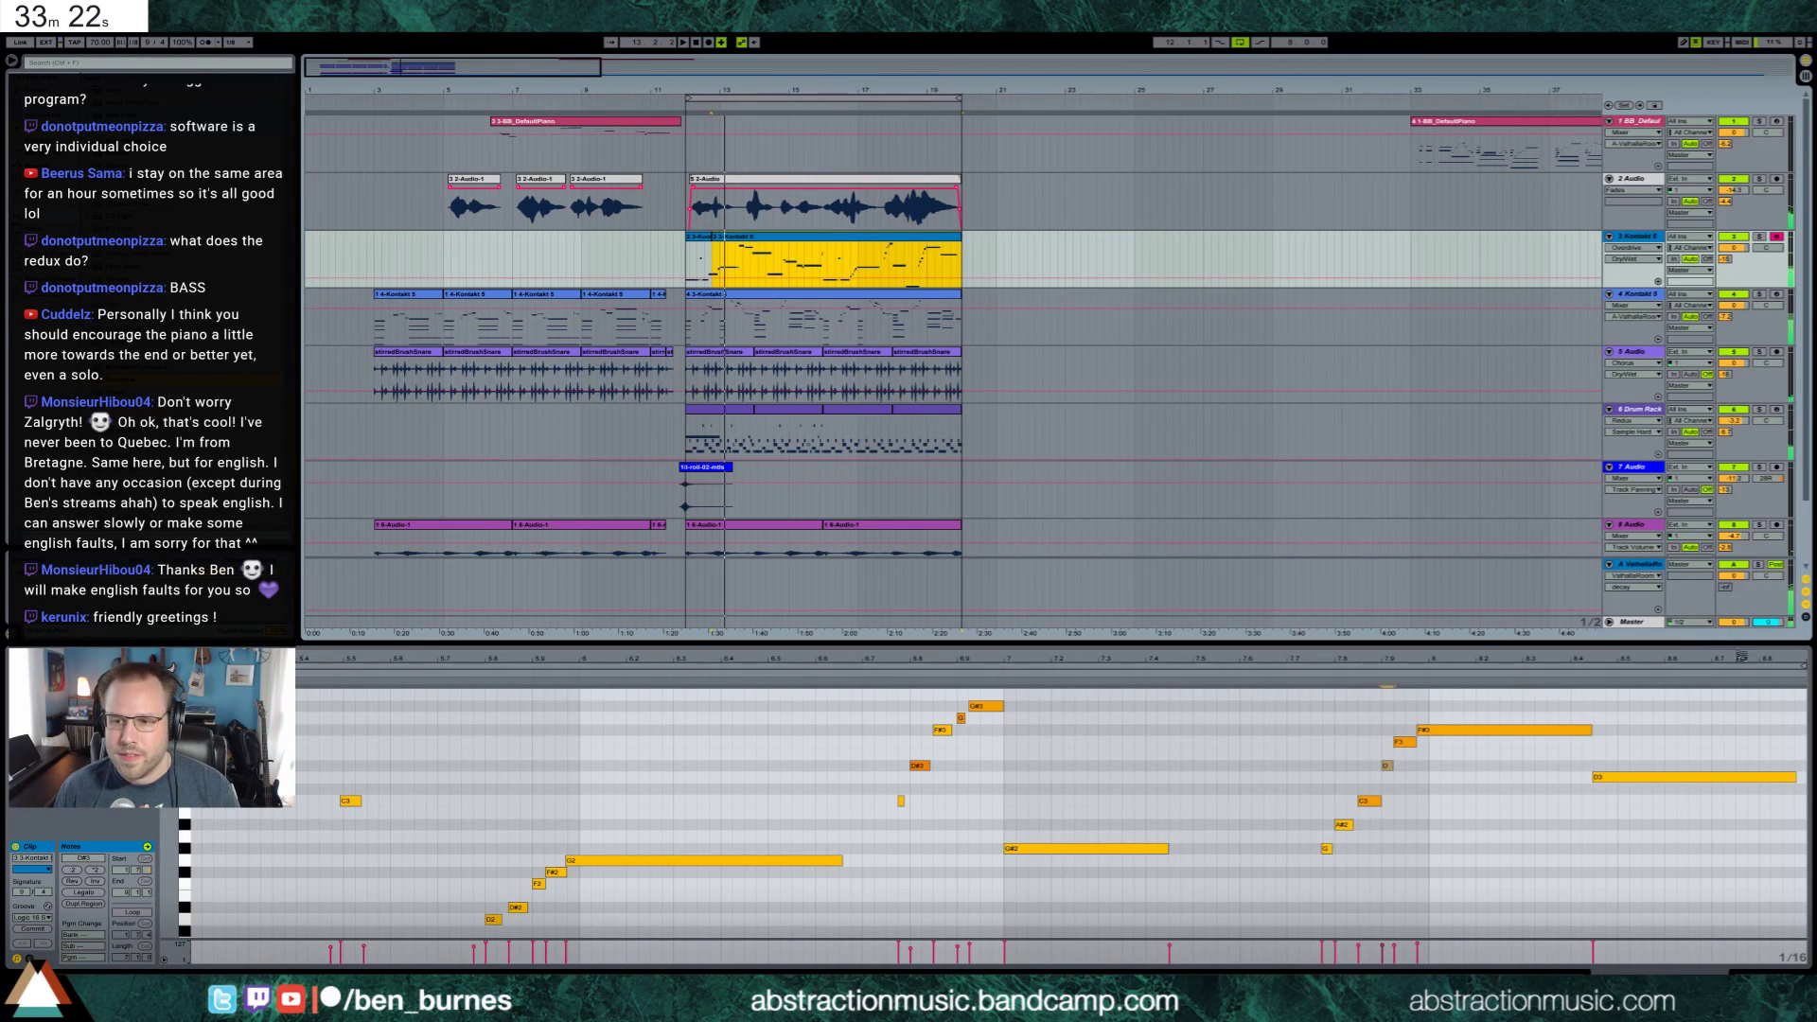
Add a short G#2 note followed by a short C#2 note at the very end of the bass clip
scroll(1691, 827, down, 2)
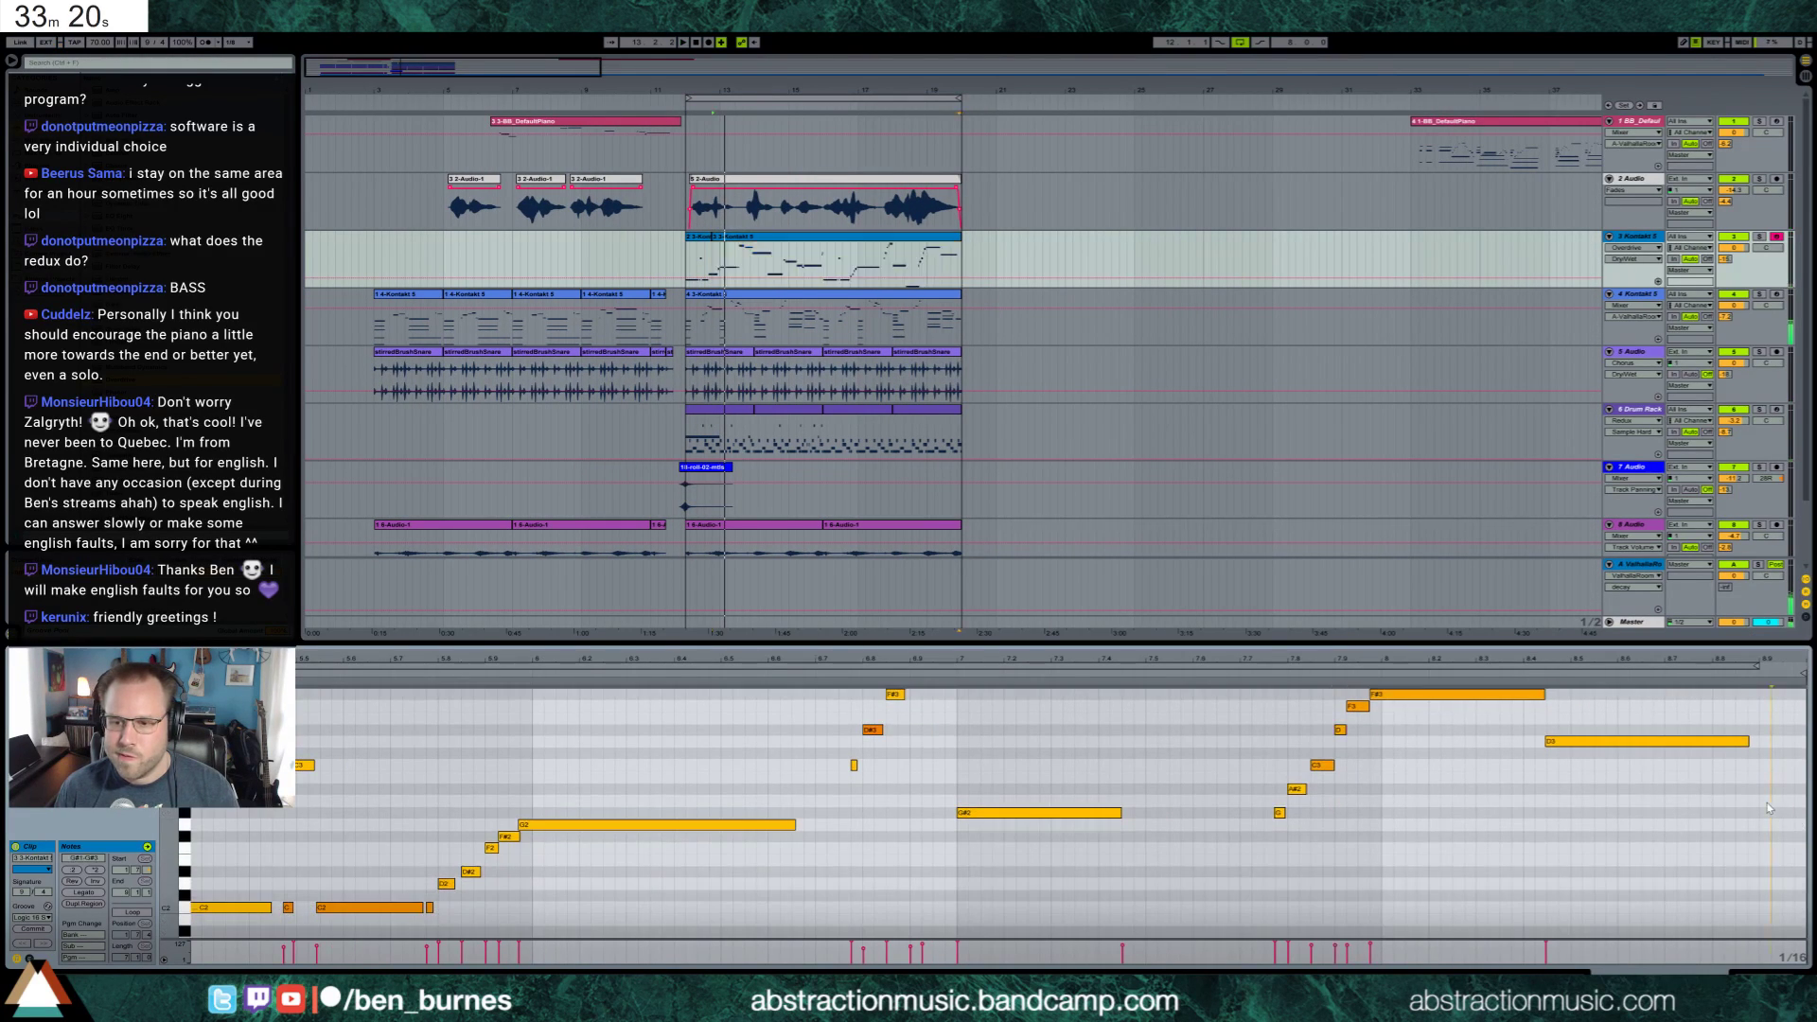
drag(1769, 800, 1790, 830)
scroll(1798, 857, down, 5)
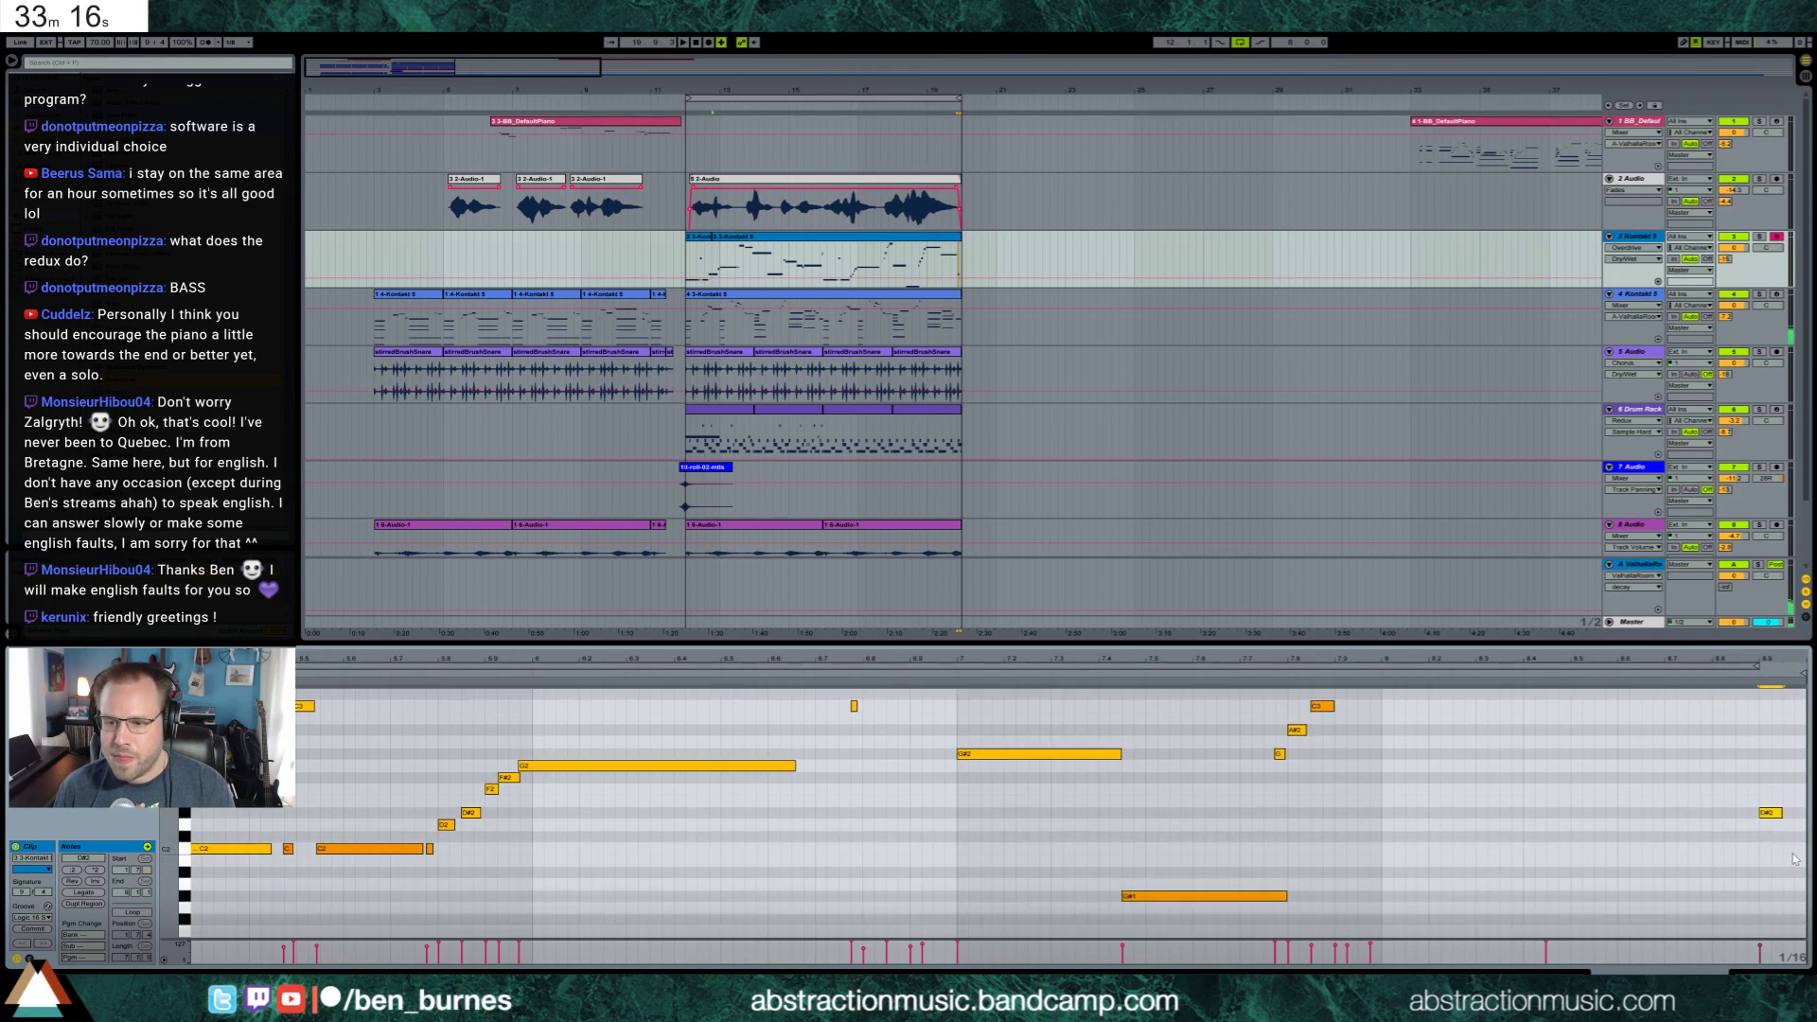
key(Down)
key(Down)
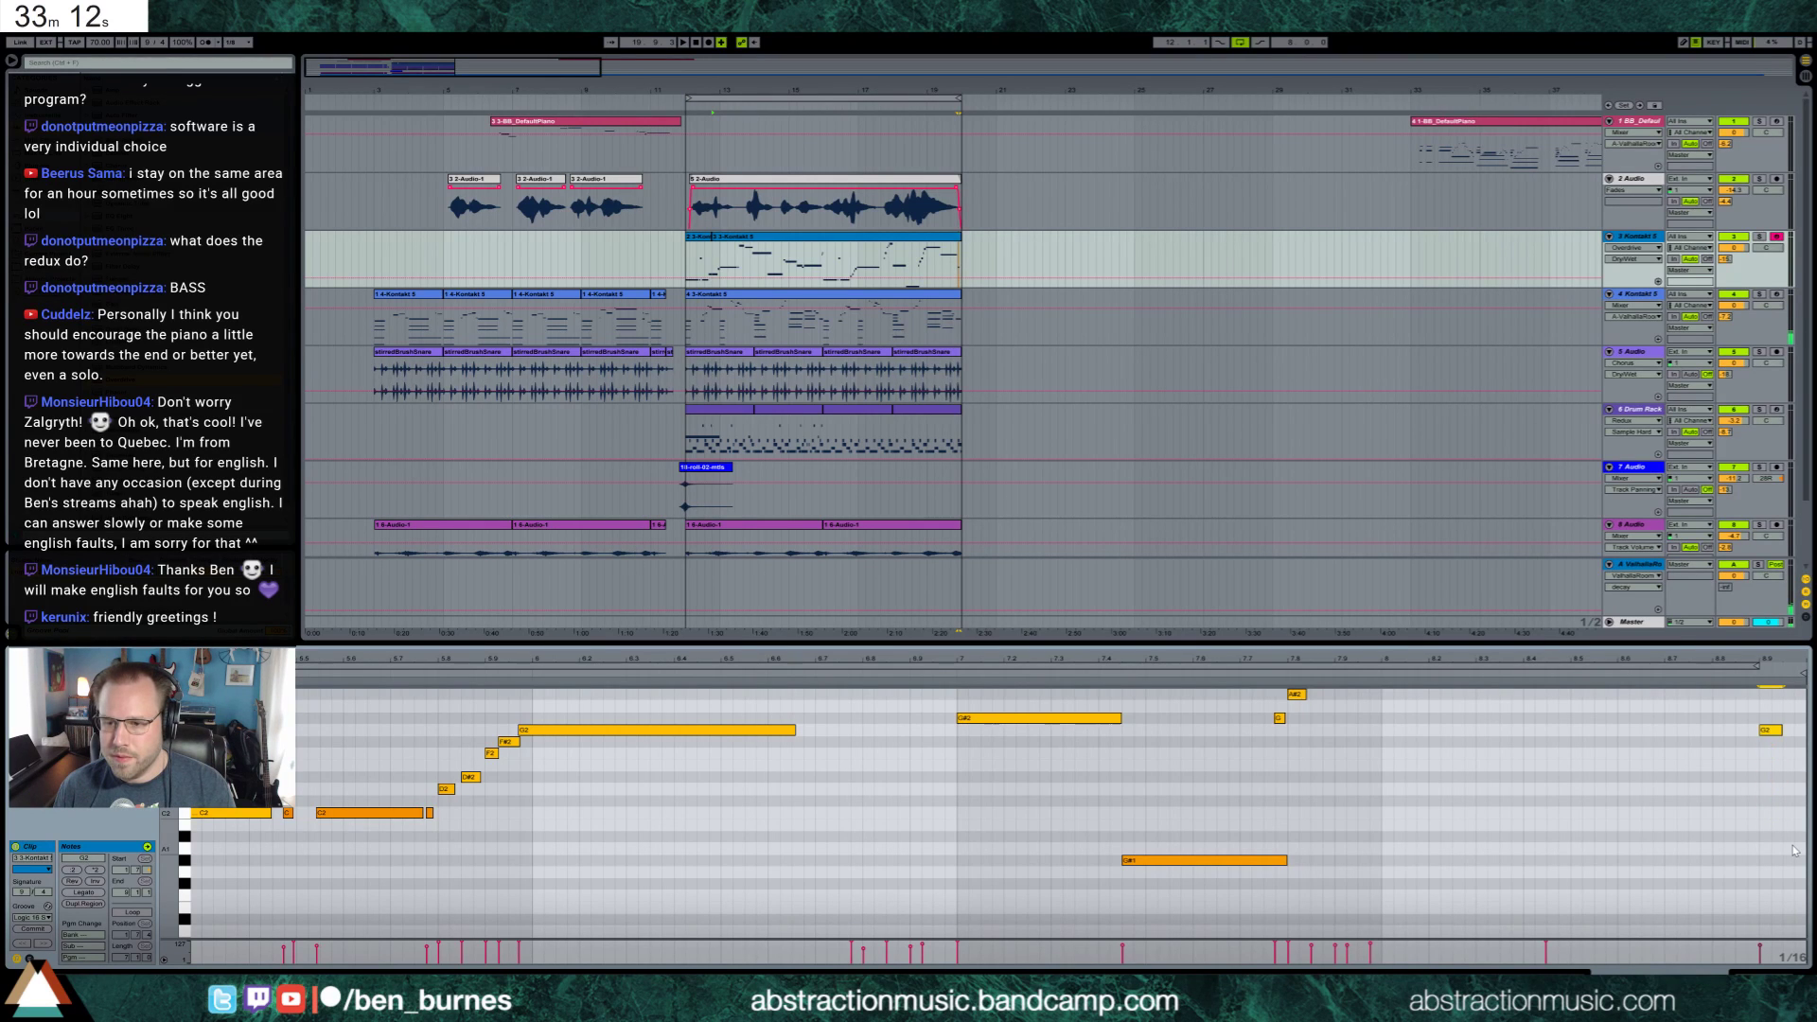
double_click(1789, 797)
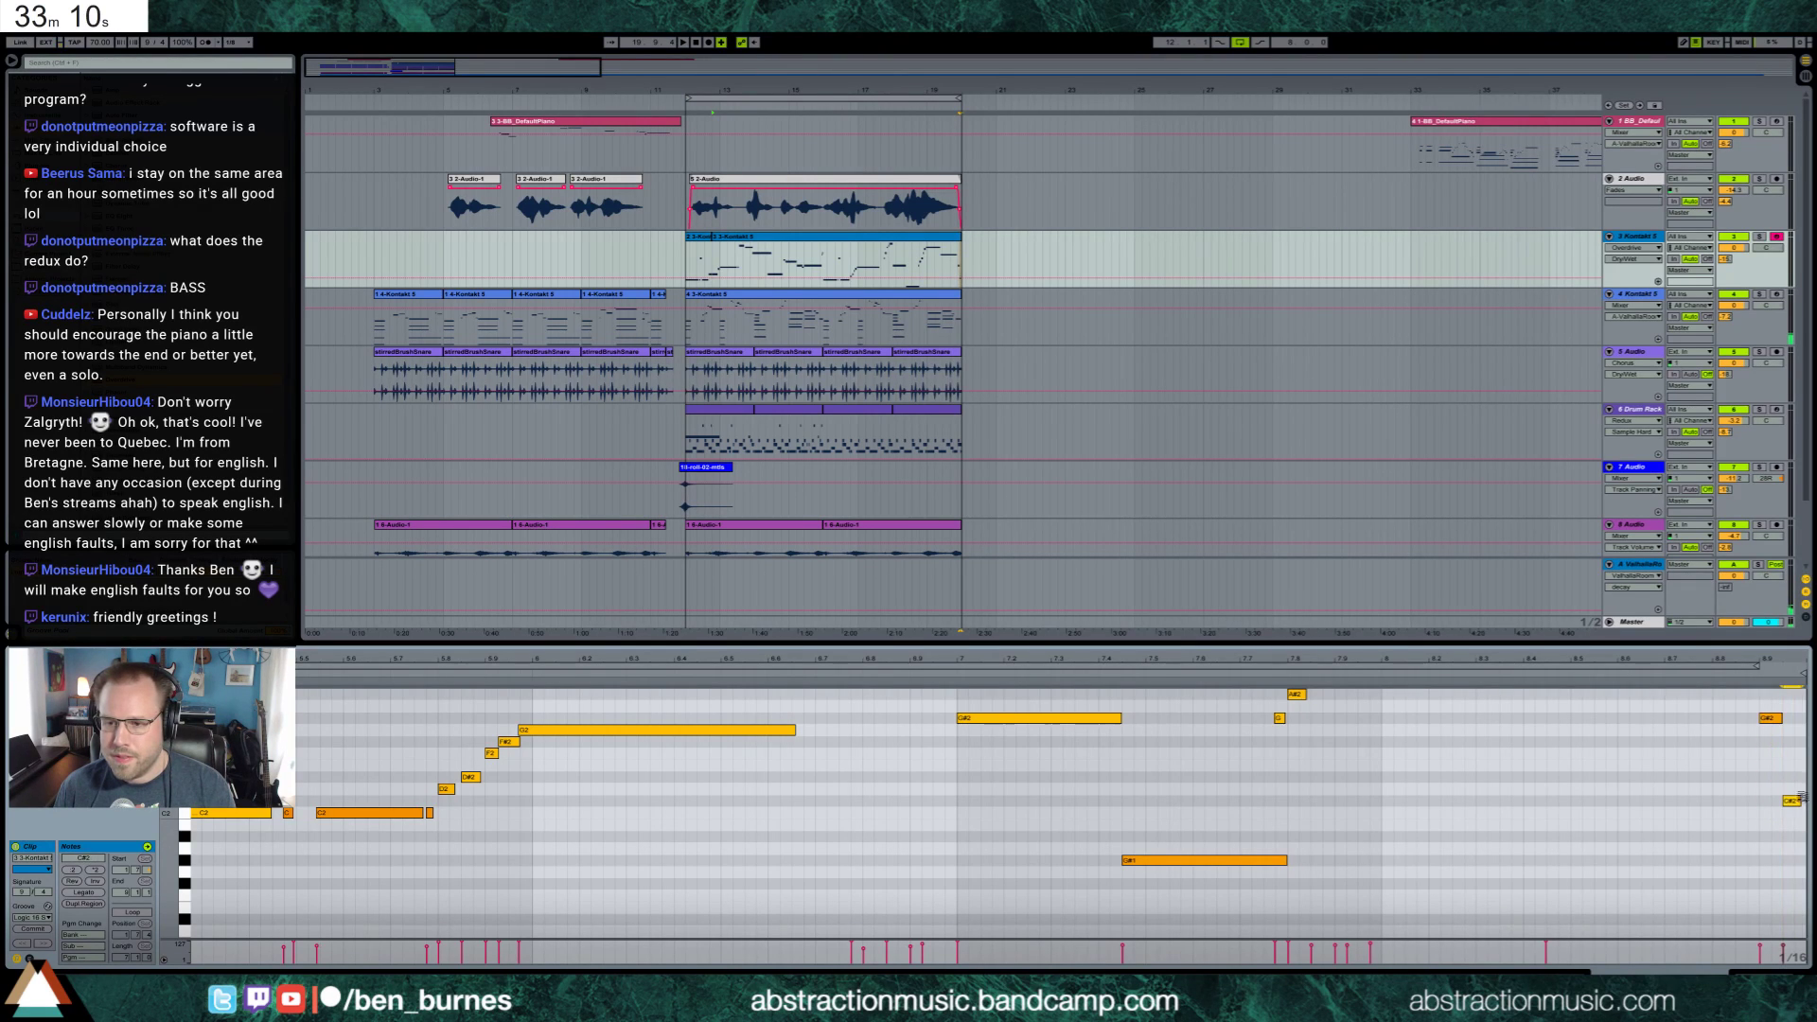
drag(1802, 802, 1791, 805)
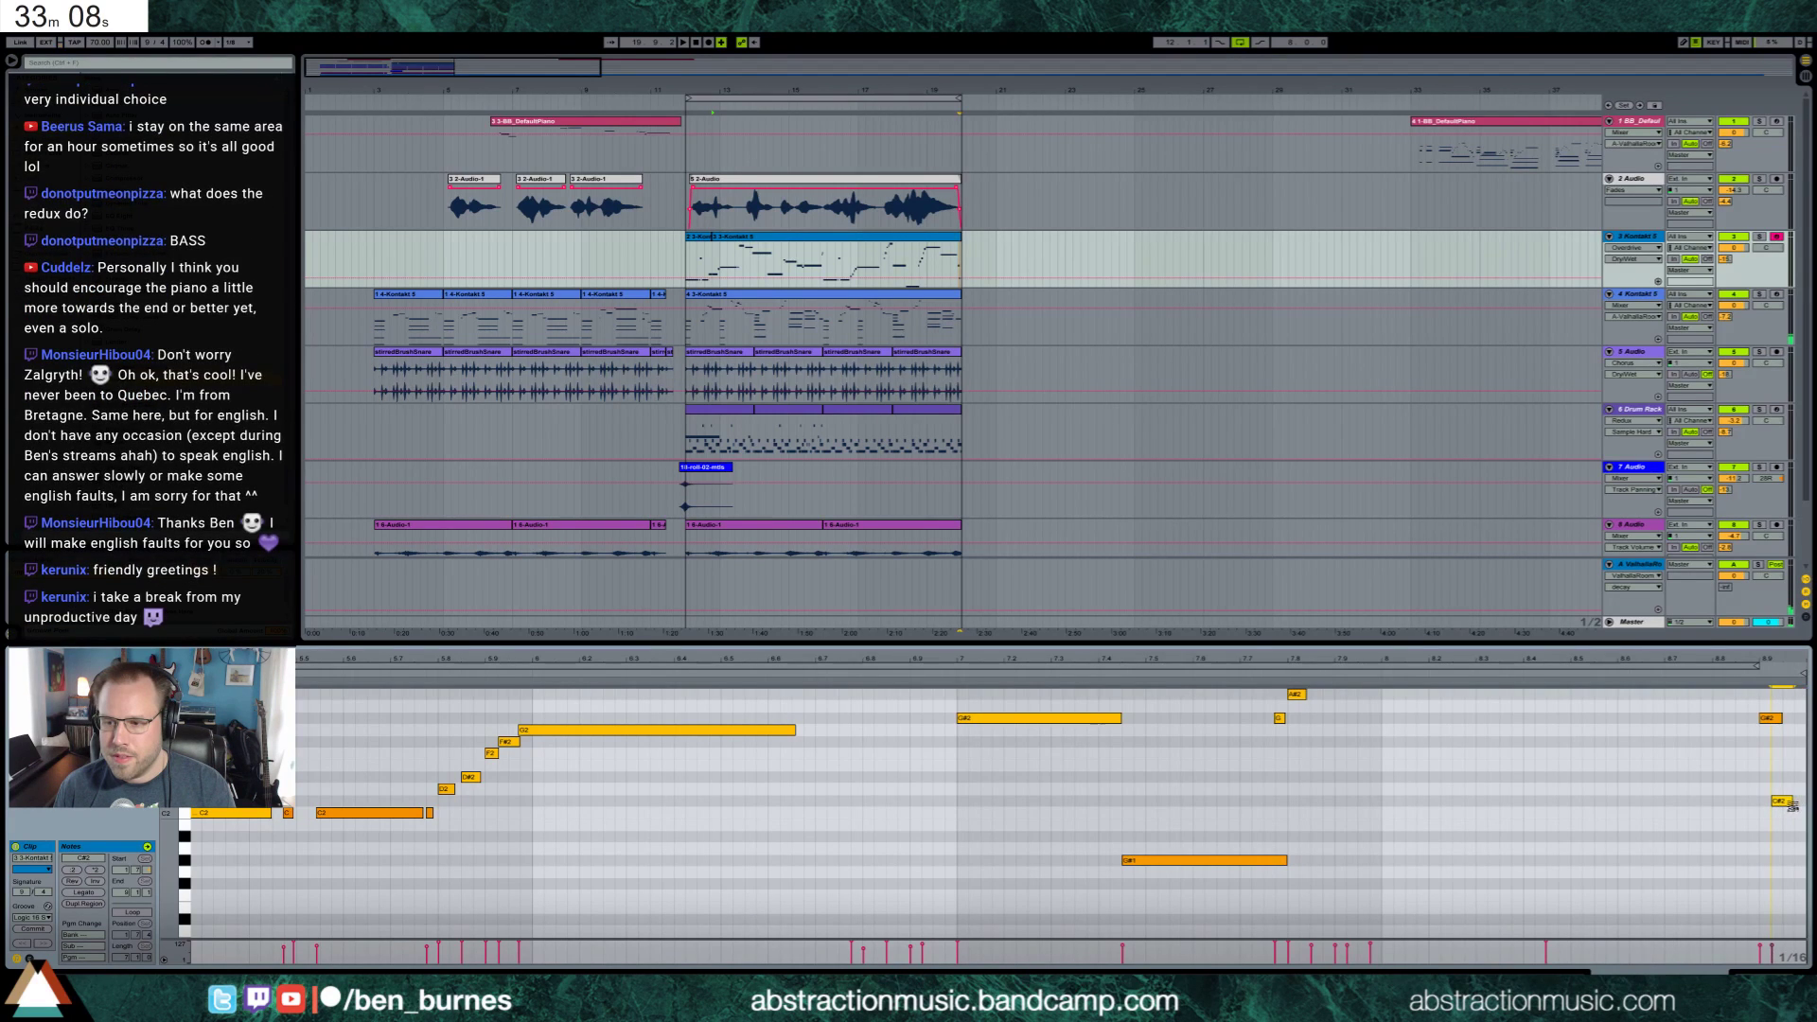
Start the closing G#2 and C#2 notes slightly earlier, shorten the G#2 and lengthen the C#2
drag(1775, 718, 1763, 718)
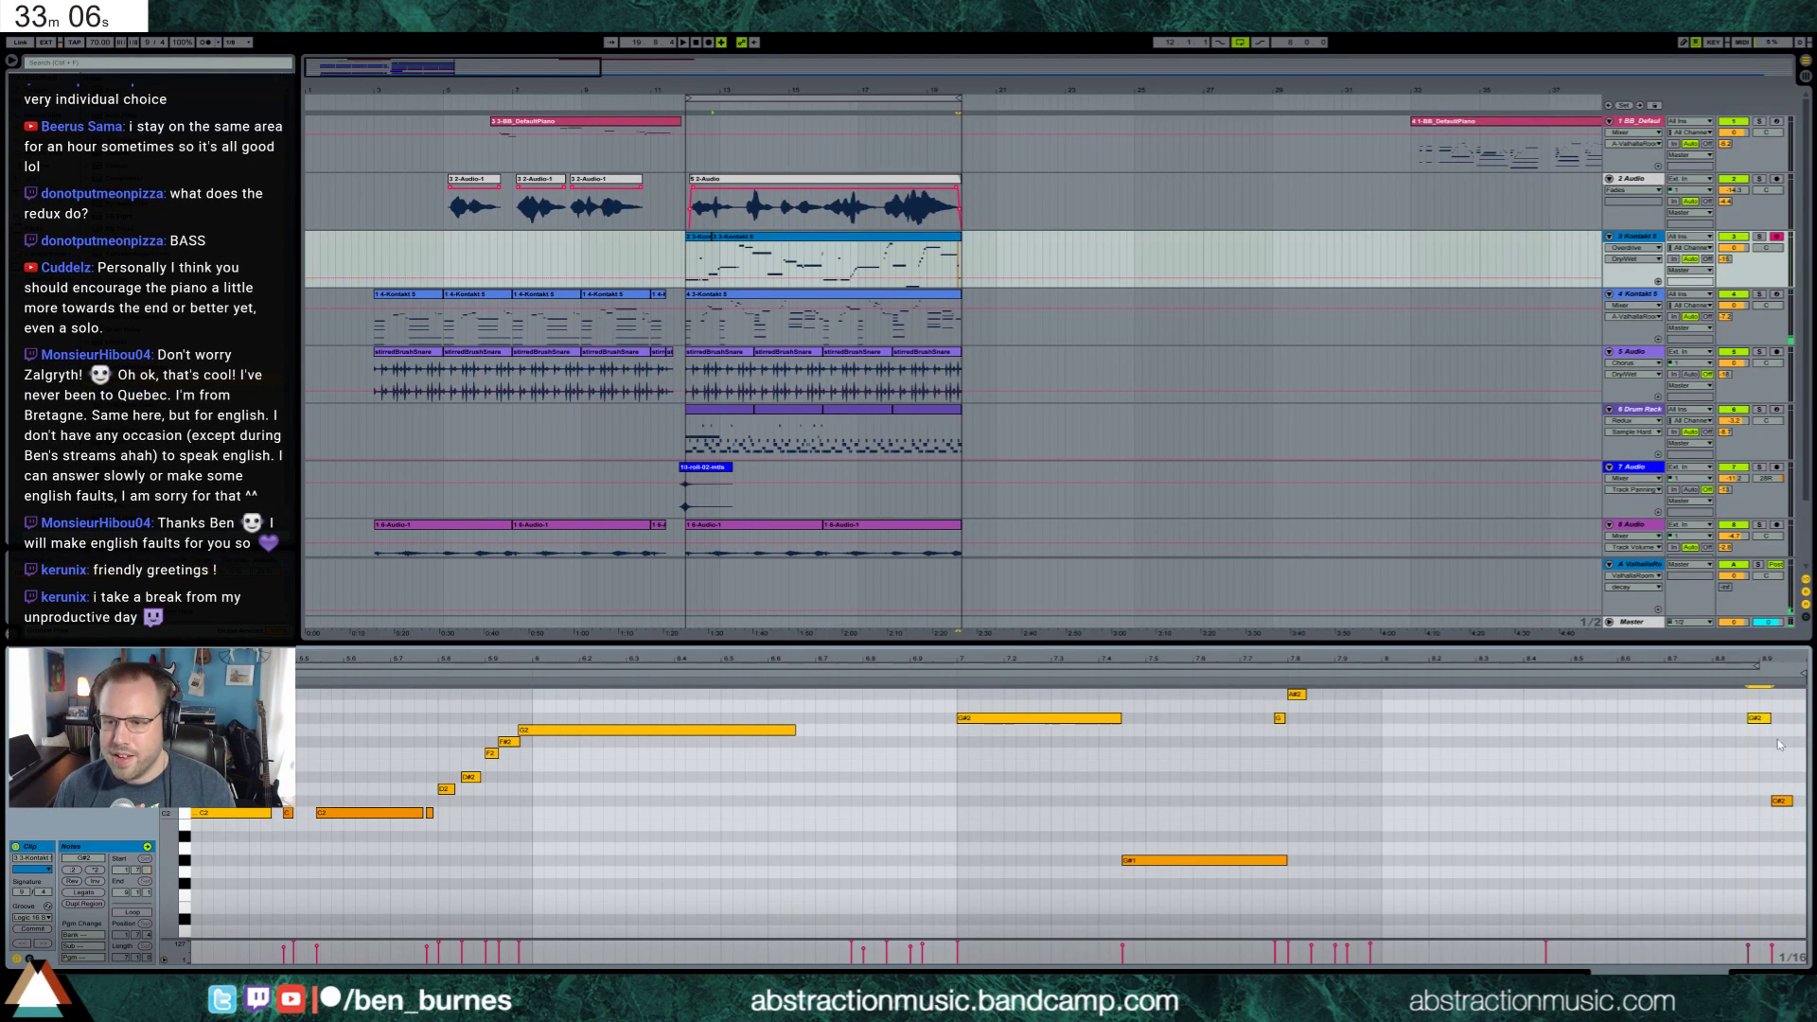
drag(1787, 803, 1780, 804)
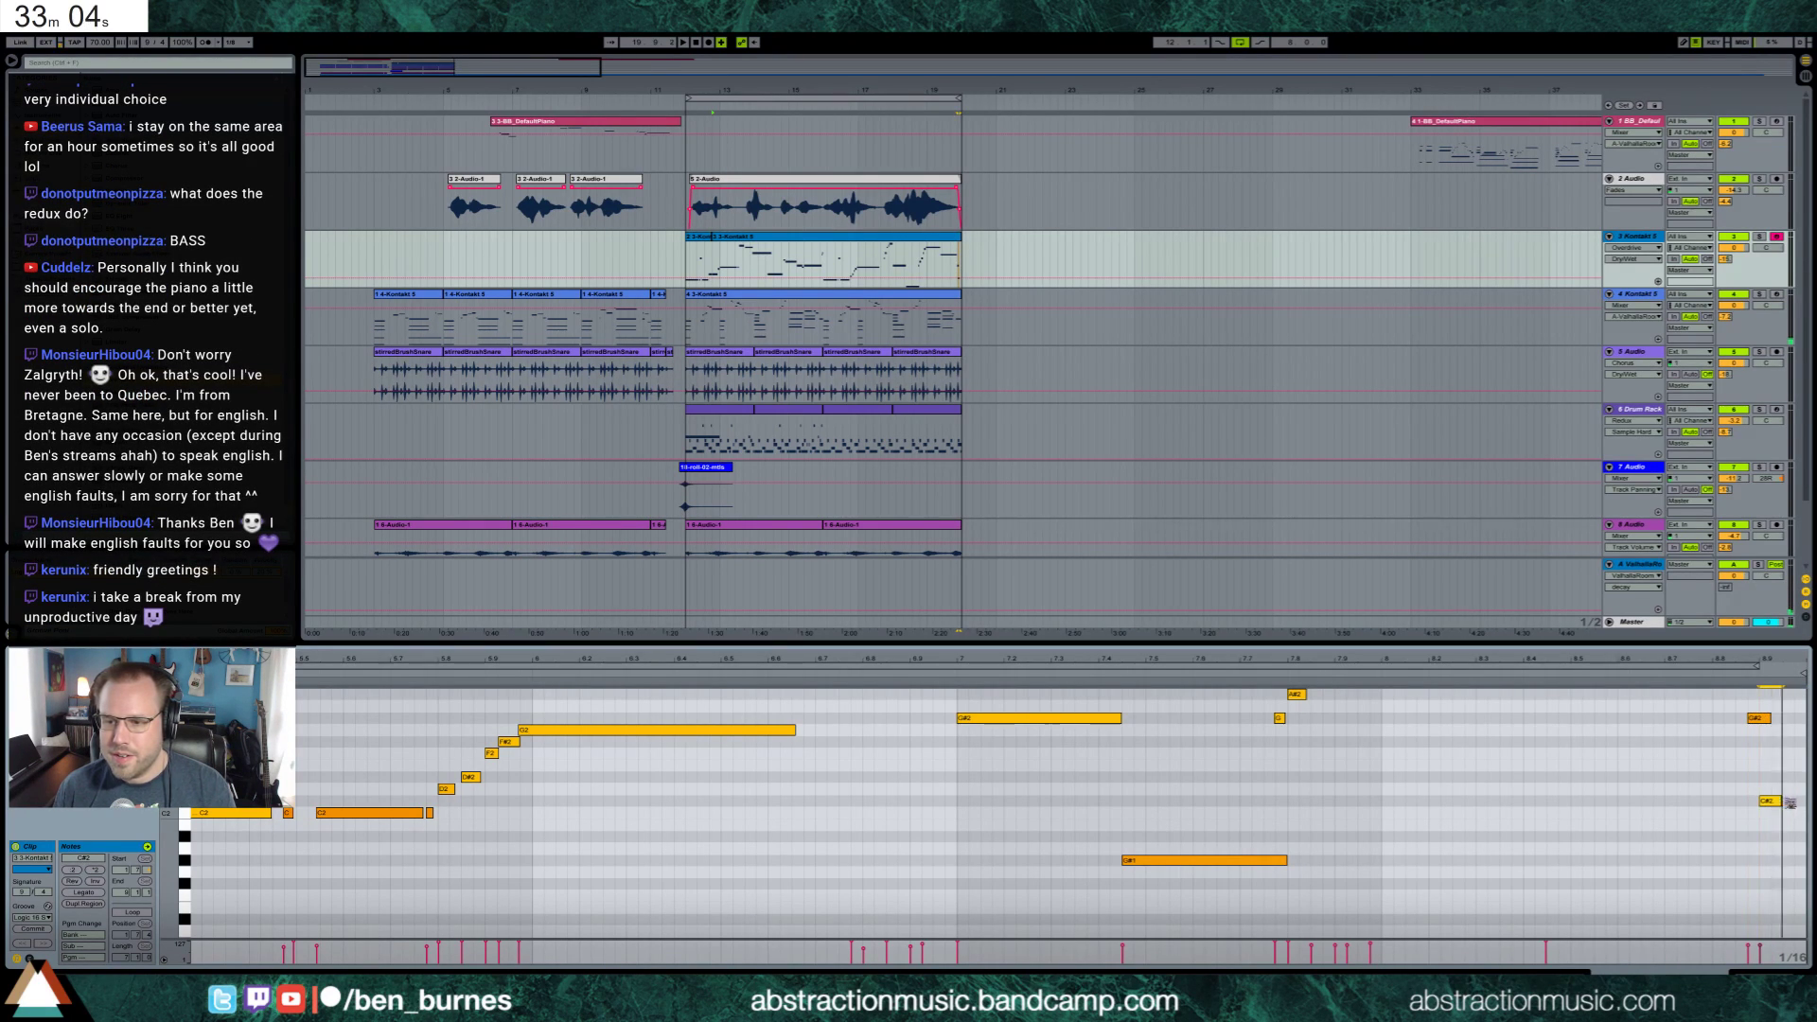
drag(1772, 717, 1758, 719)
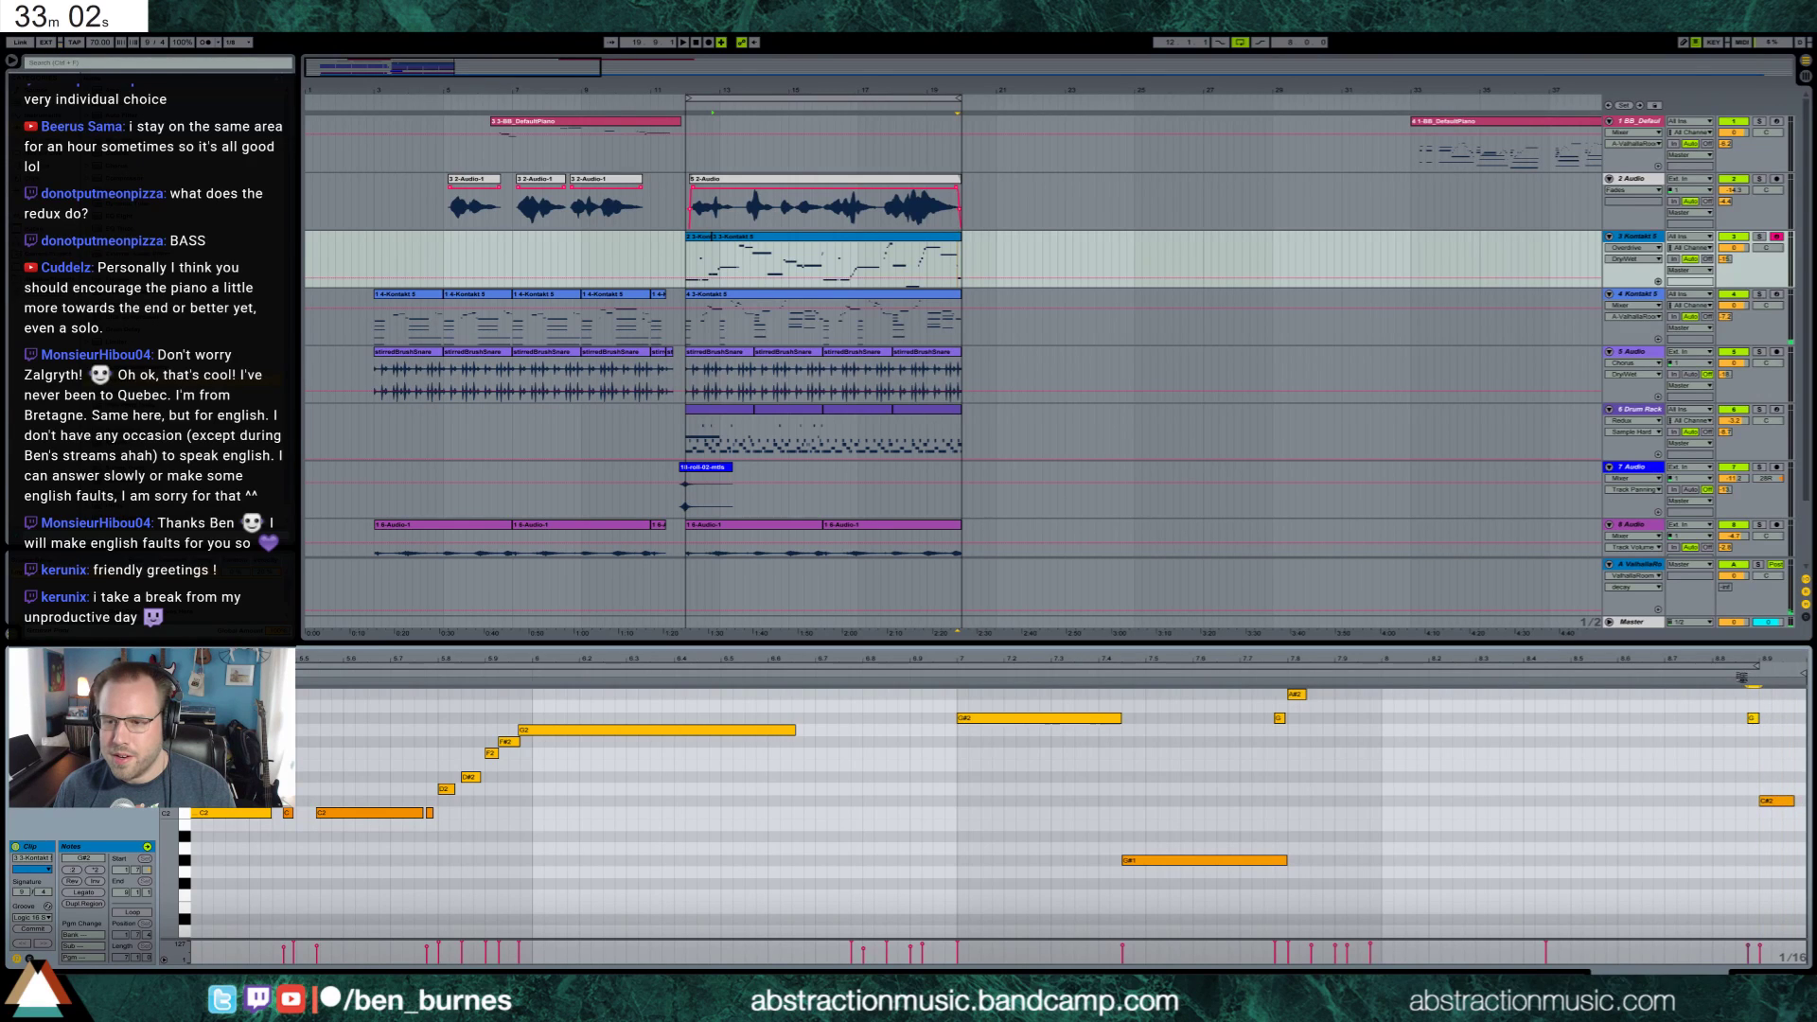
Play back the bass line and consolidate its clips into one clip spanning bars 12 to 20
click(1741, 677)
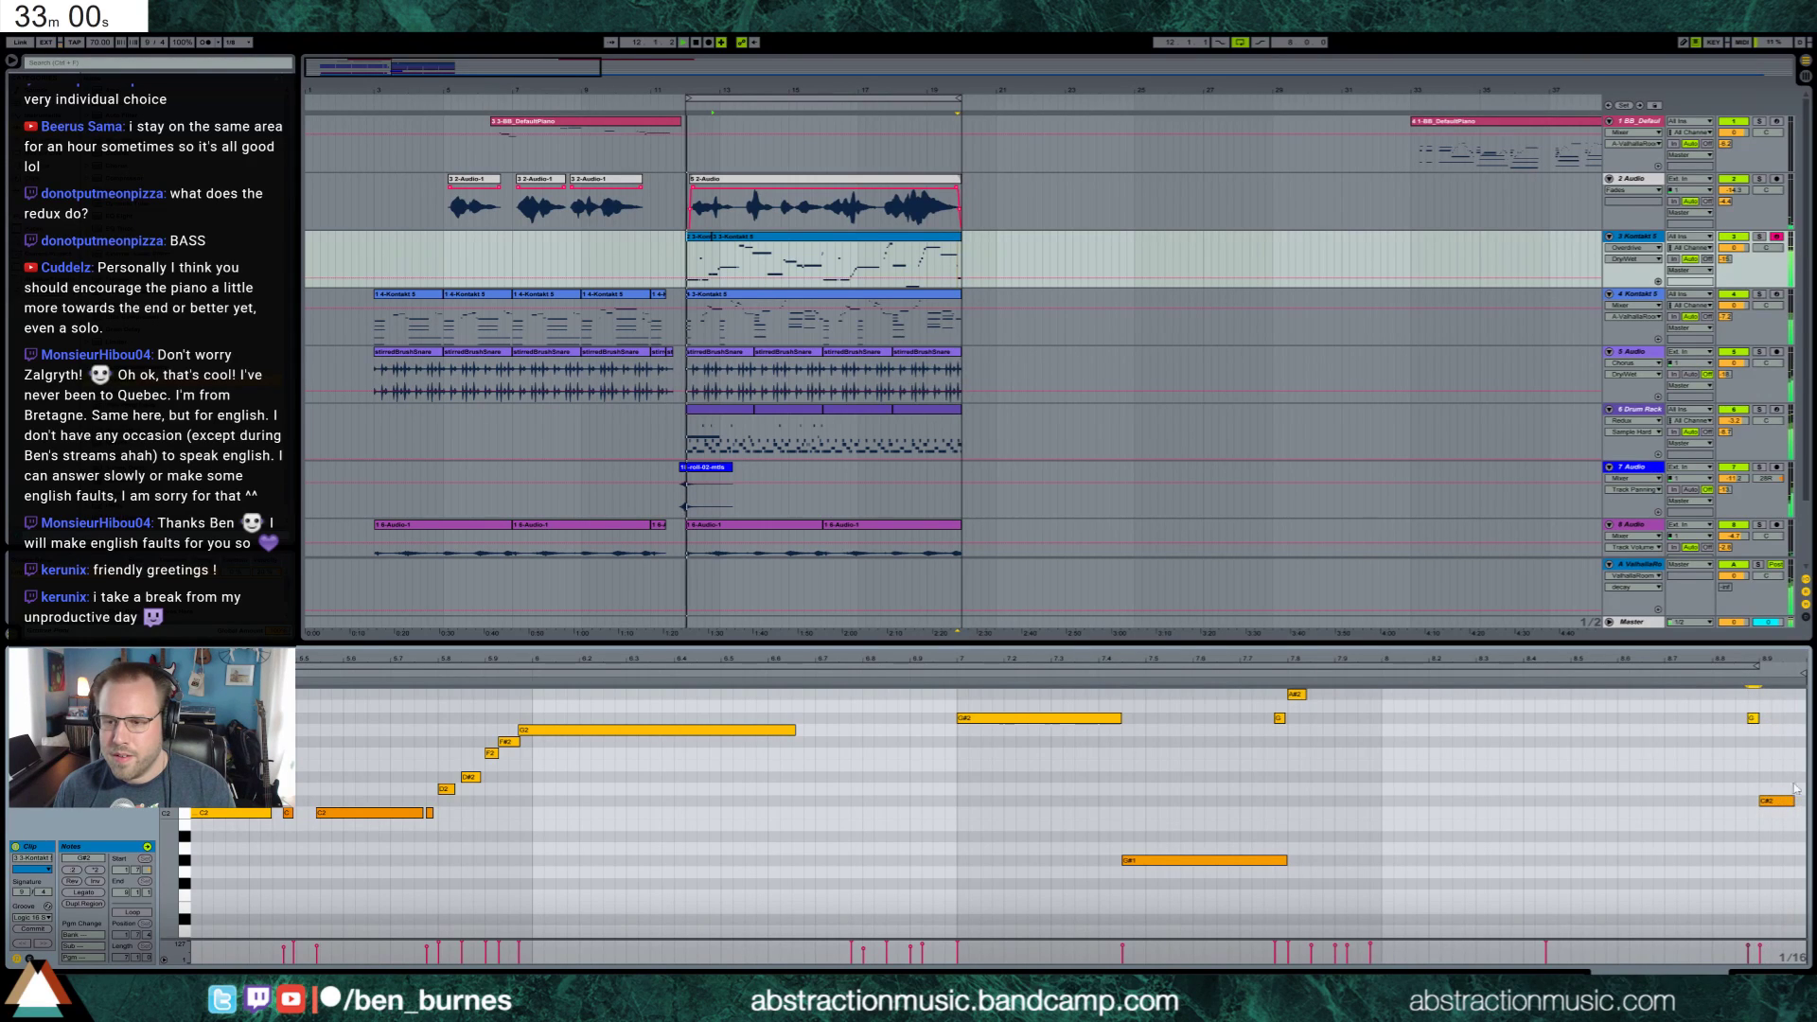
click(698, 243)
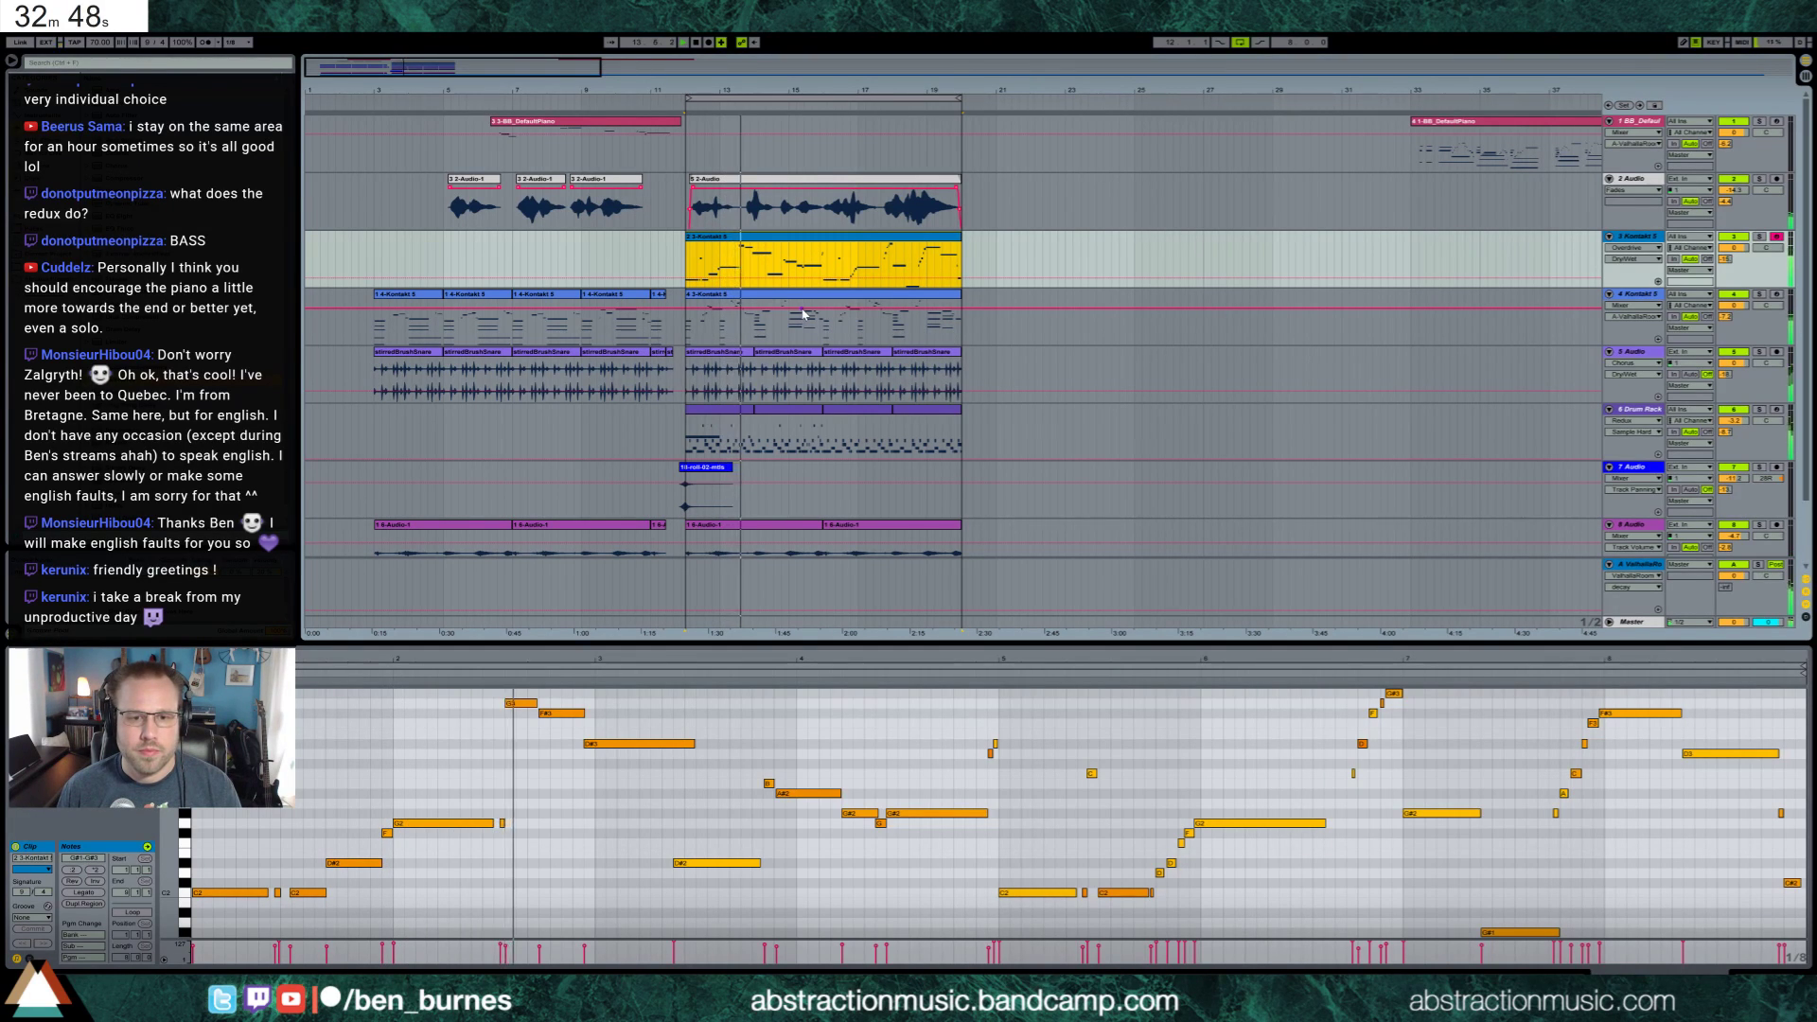
Look over the Drum Rack track's clips and device chain, and open the notes of its clip at bar 16
click(771, 413)
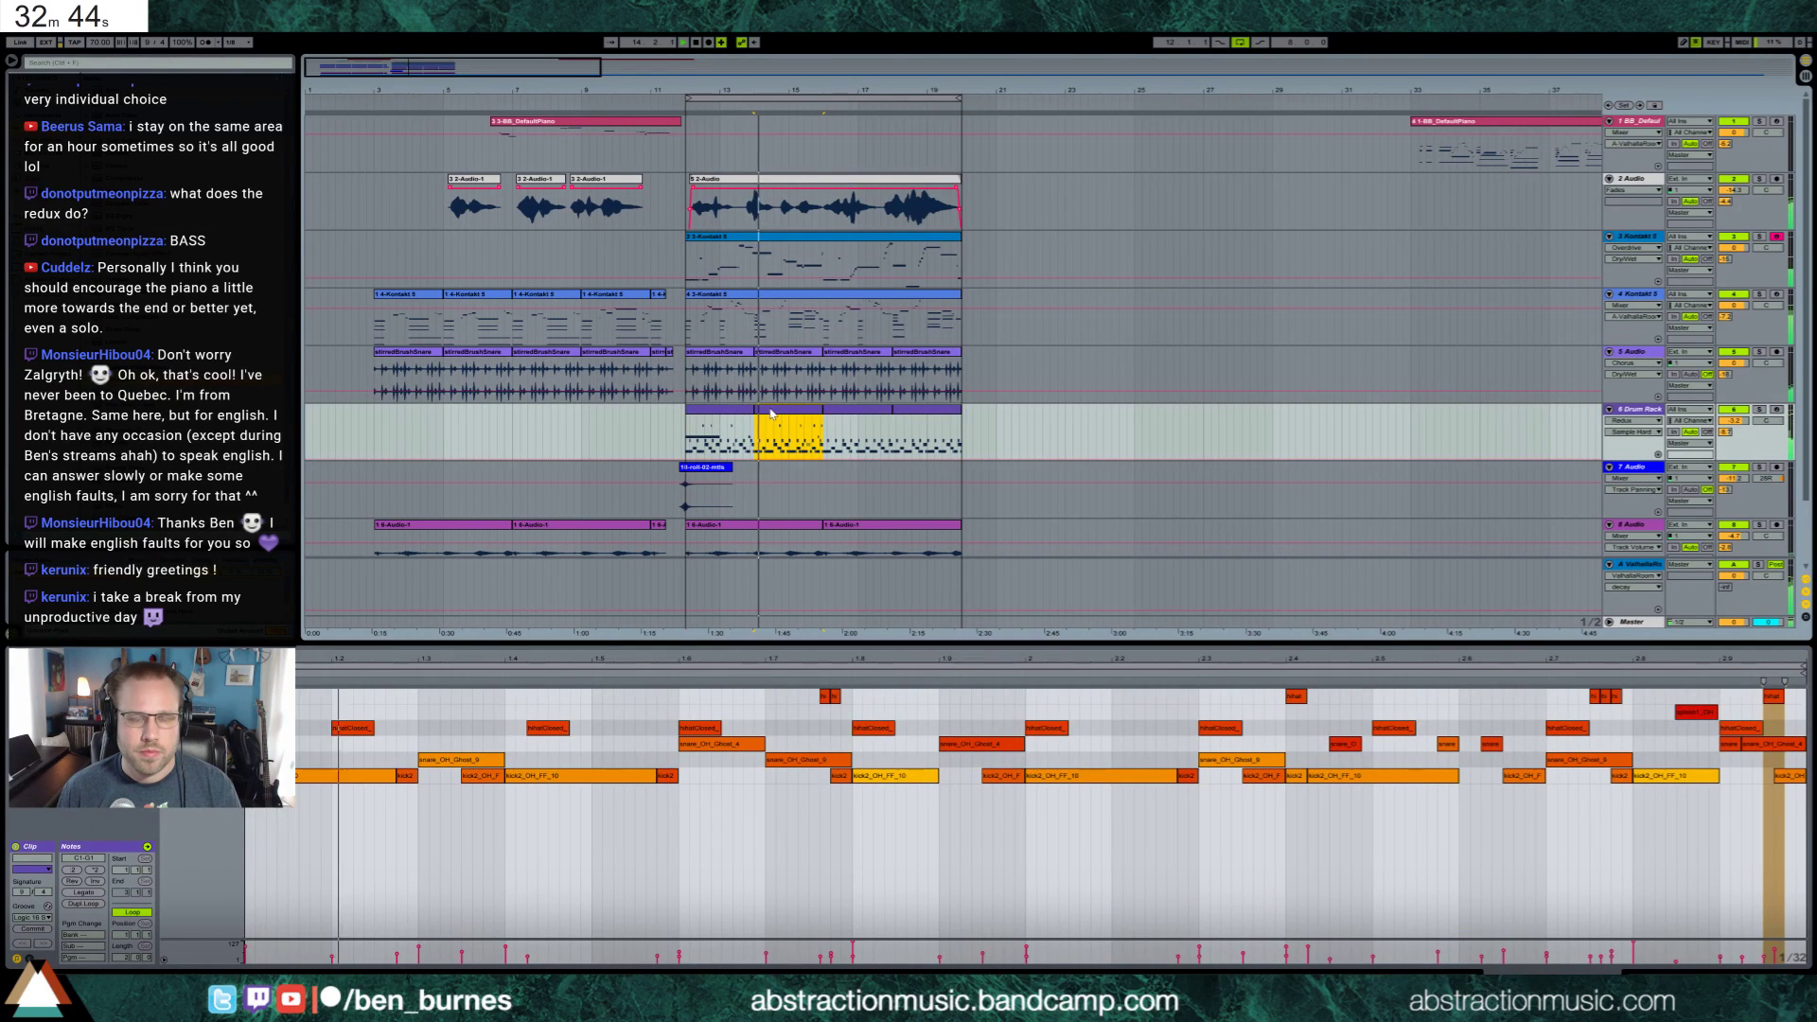
scroll(781, 454, down, 2)
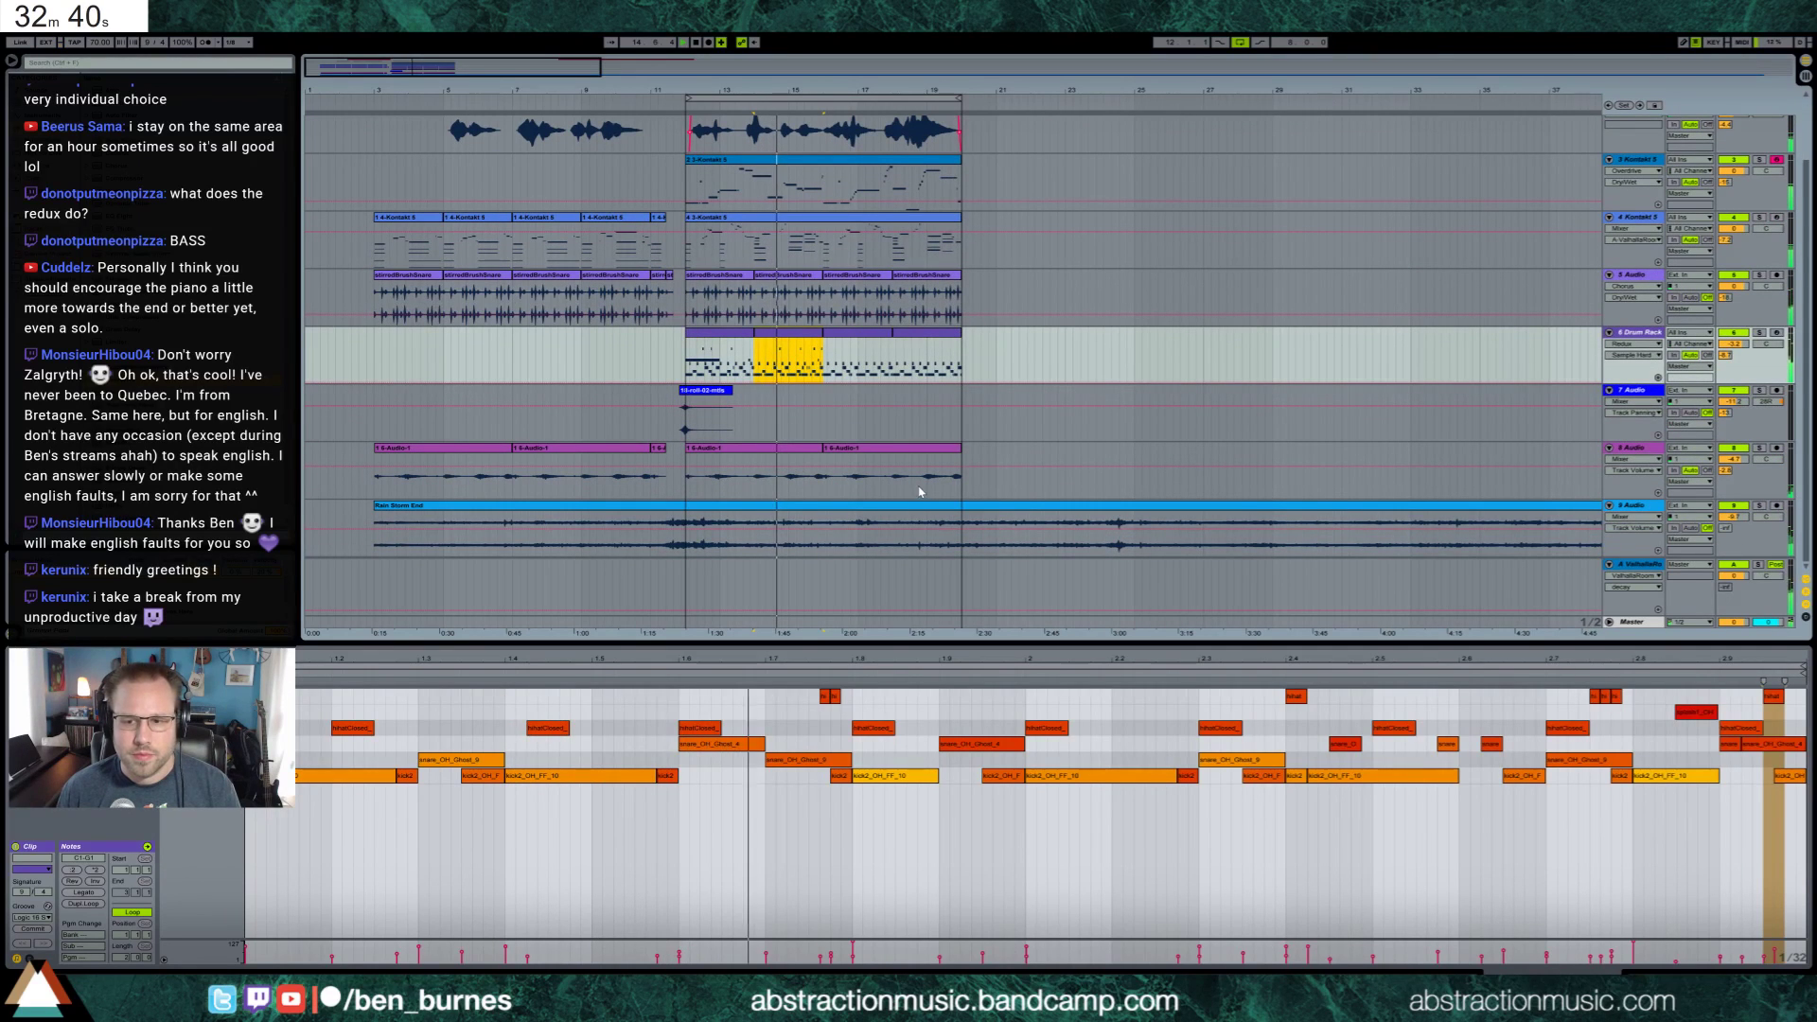
key(shift+Tab)
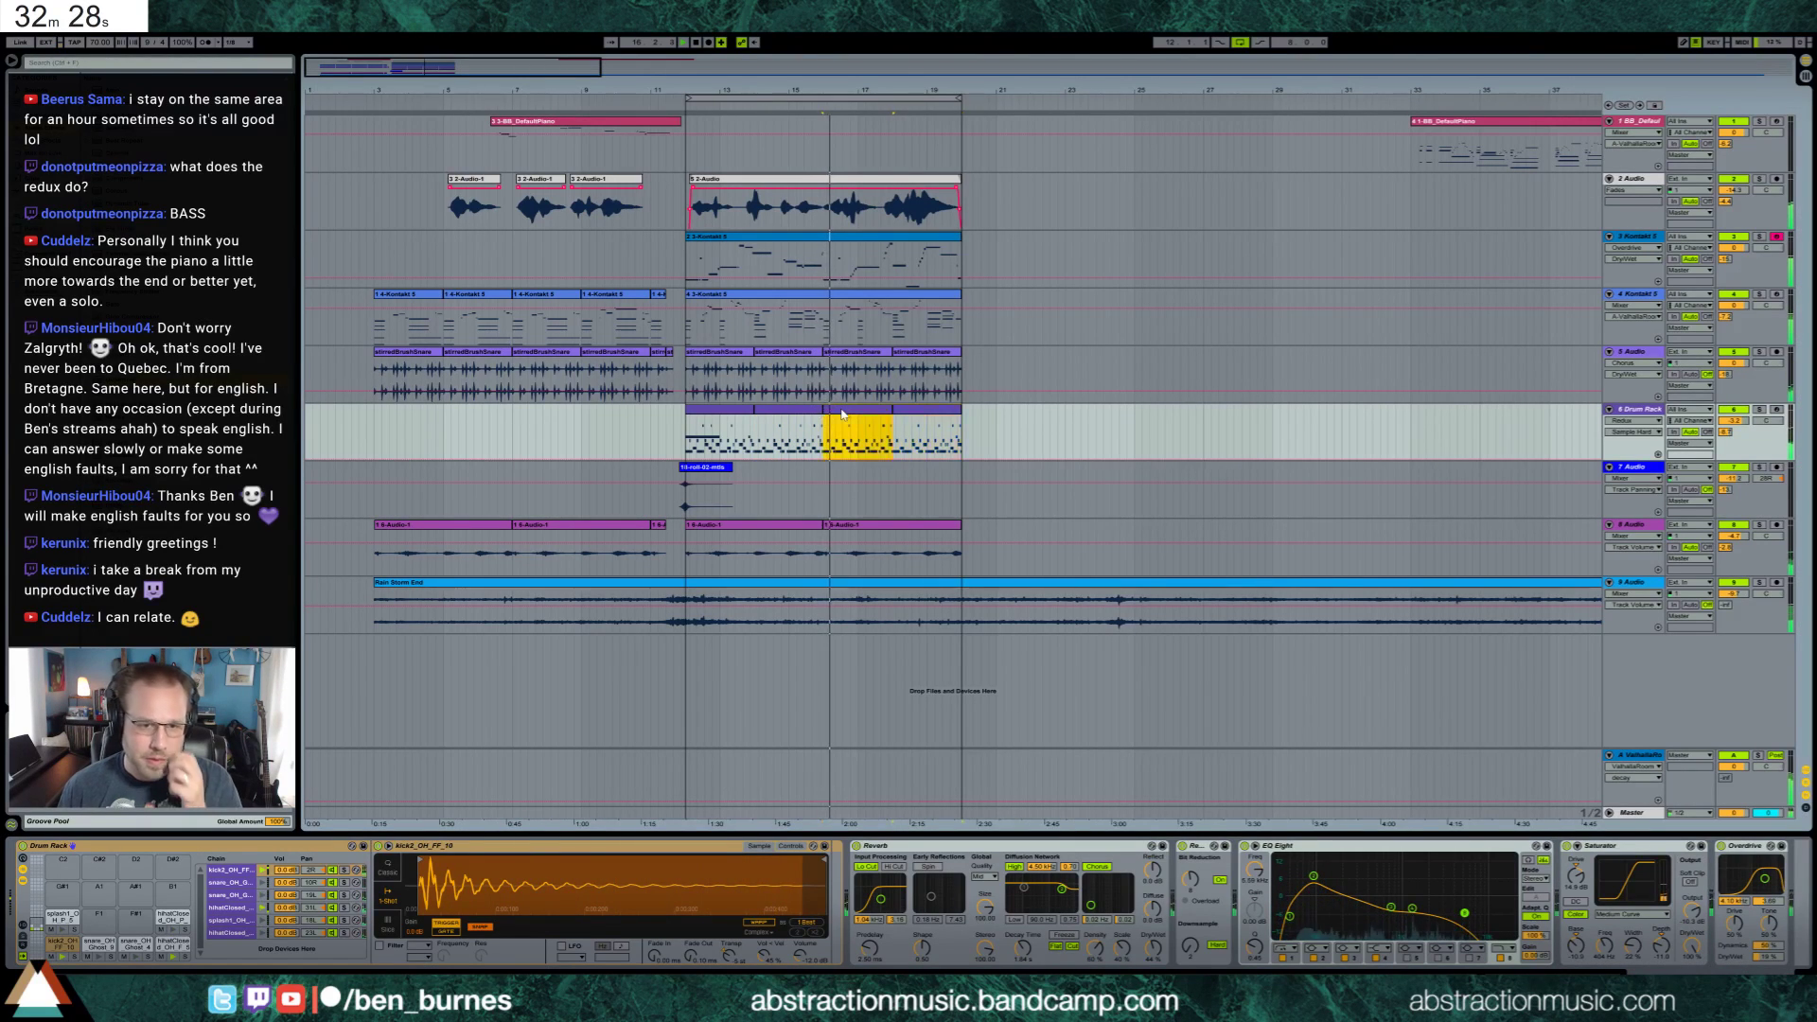
double_click(812, 412)
click(566, 881)
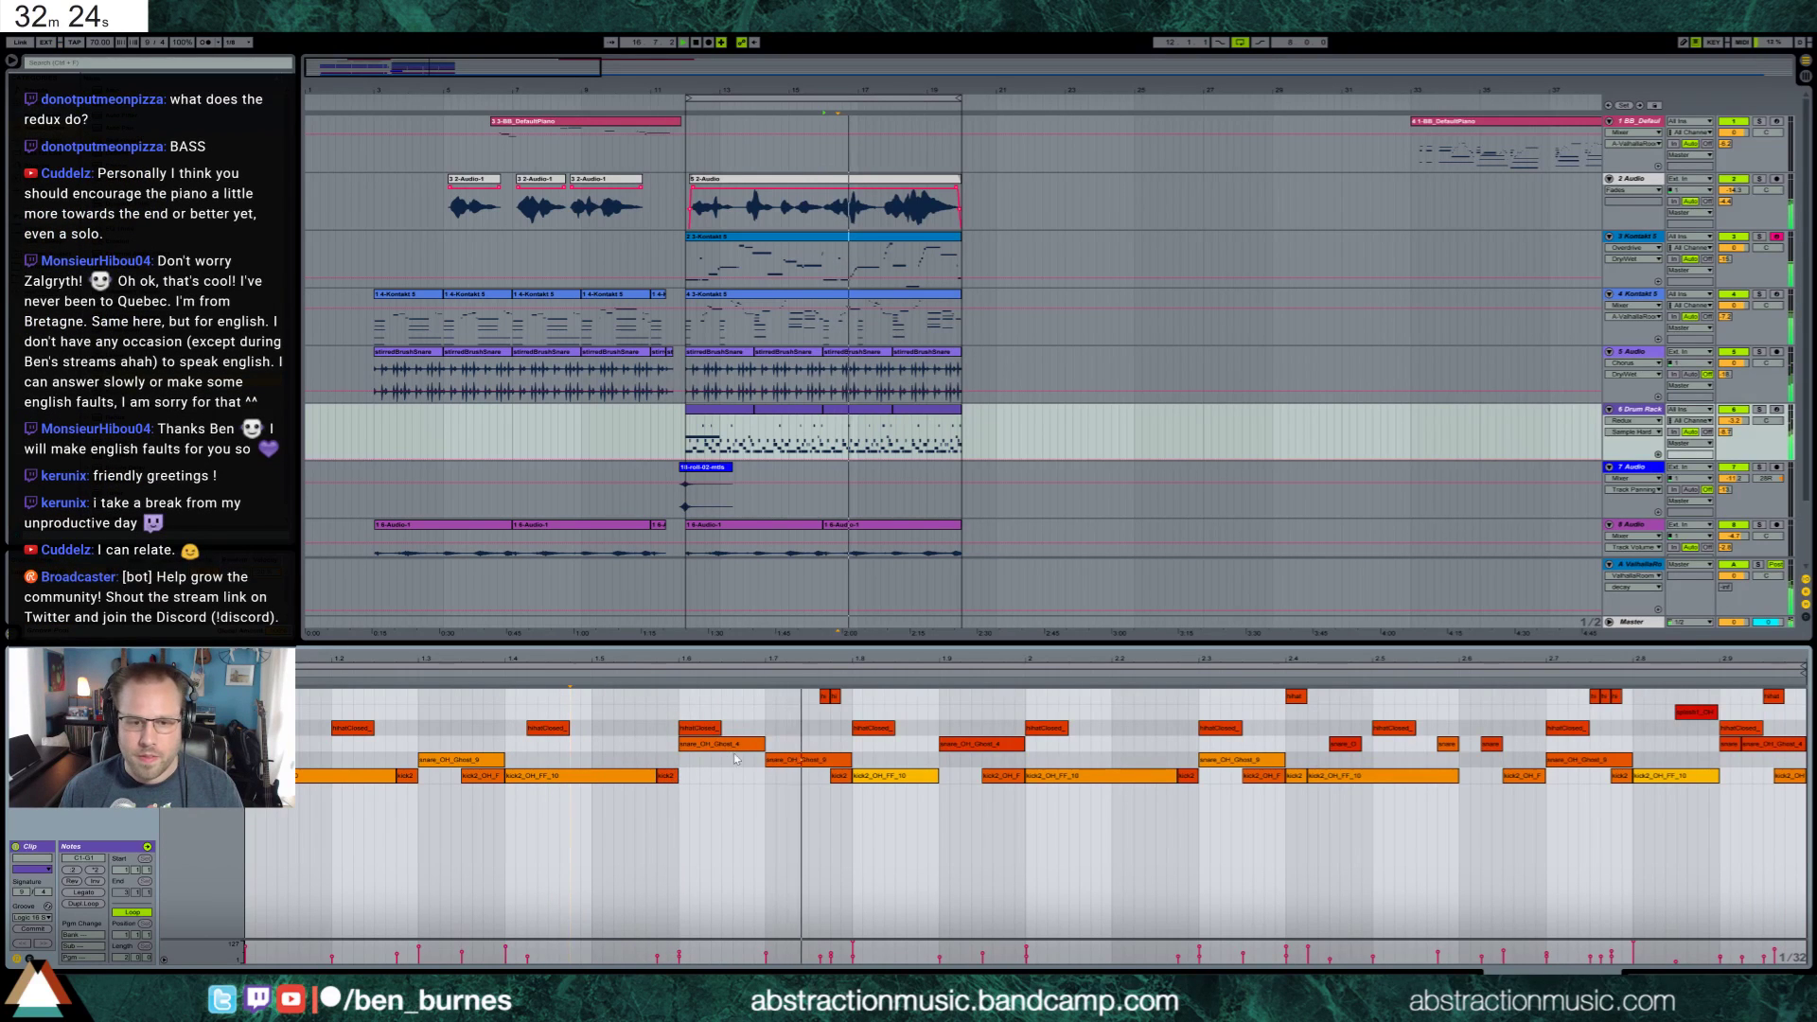
Split the long snare_OH_Ghost_A hit into two equal hits, start the following snare_OH_Ghost_B hit later, and fill the gap between two short snare hits
click(764, 747)
drag(765, 748, 721, 747)
key(ctrl+d)
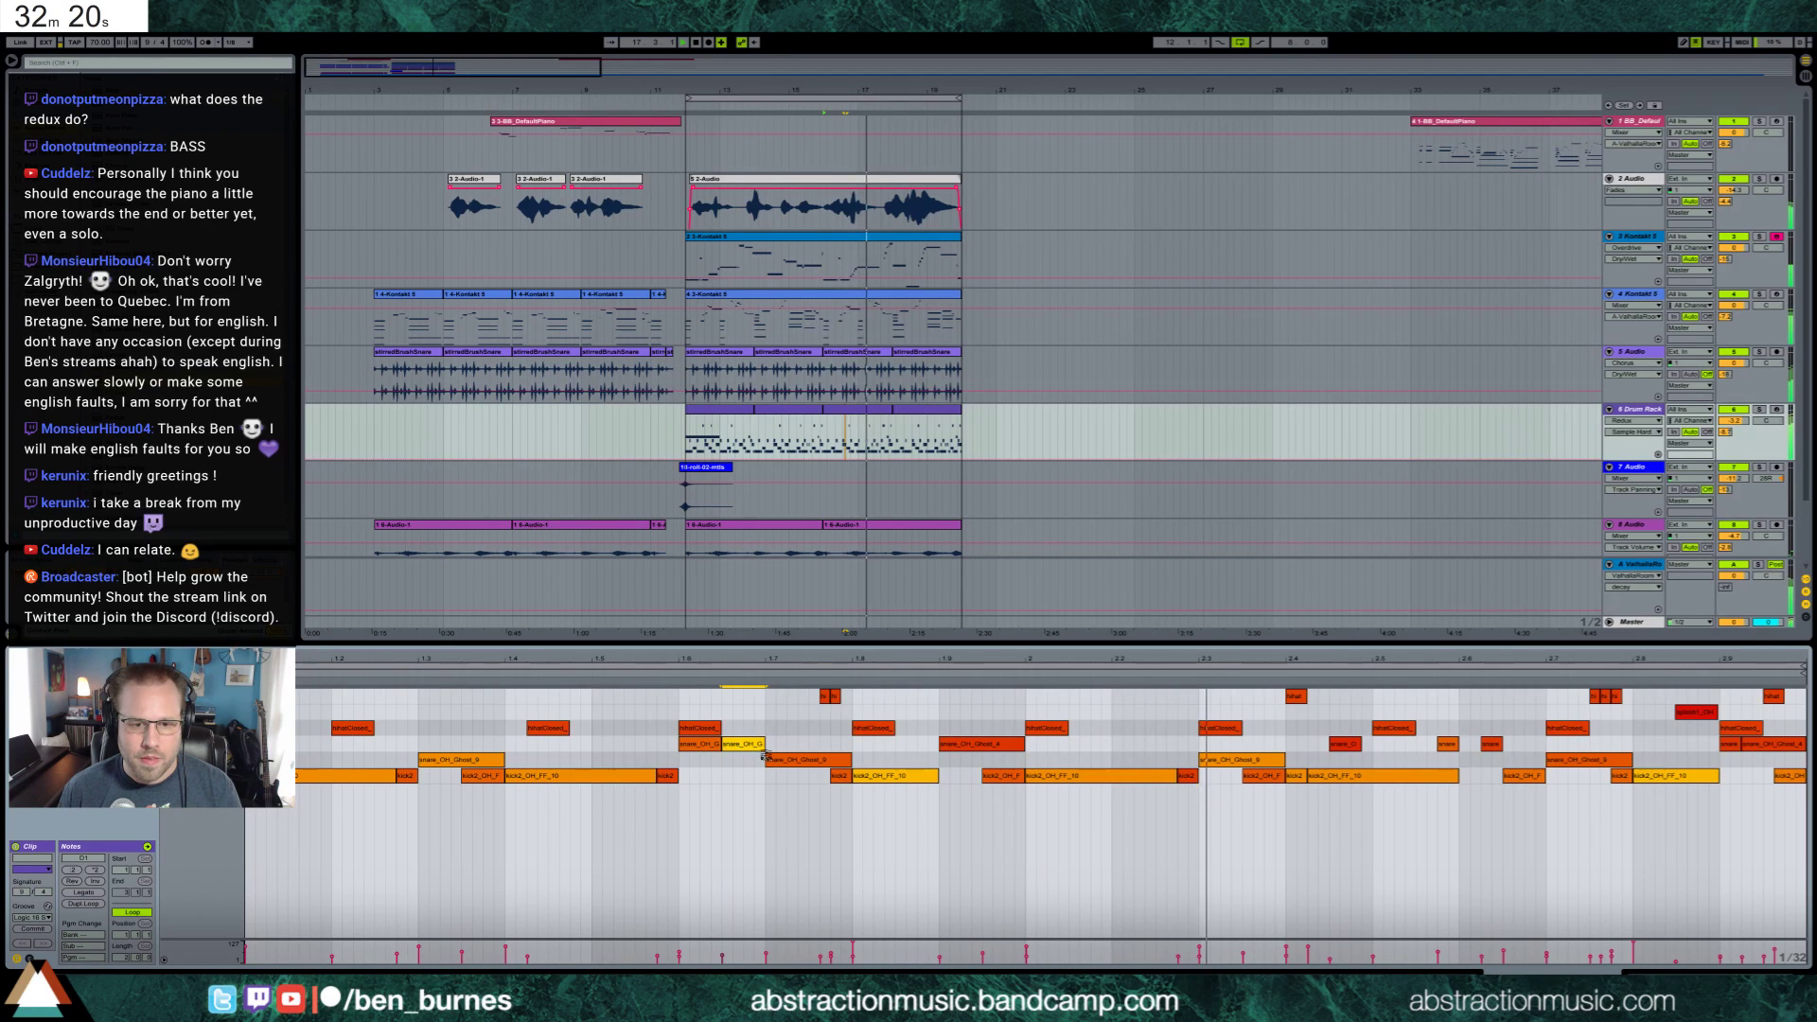
drag(724, 746, 787, 762)
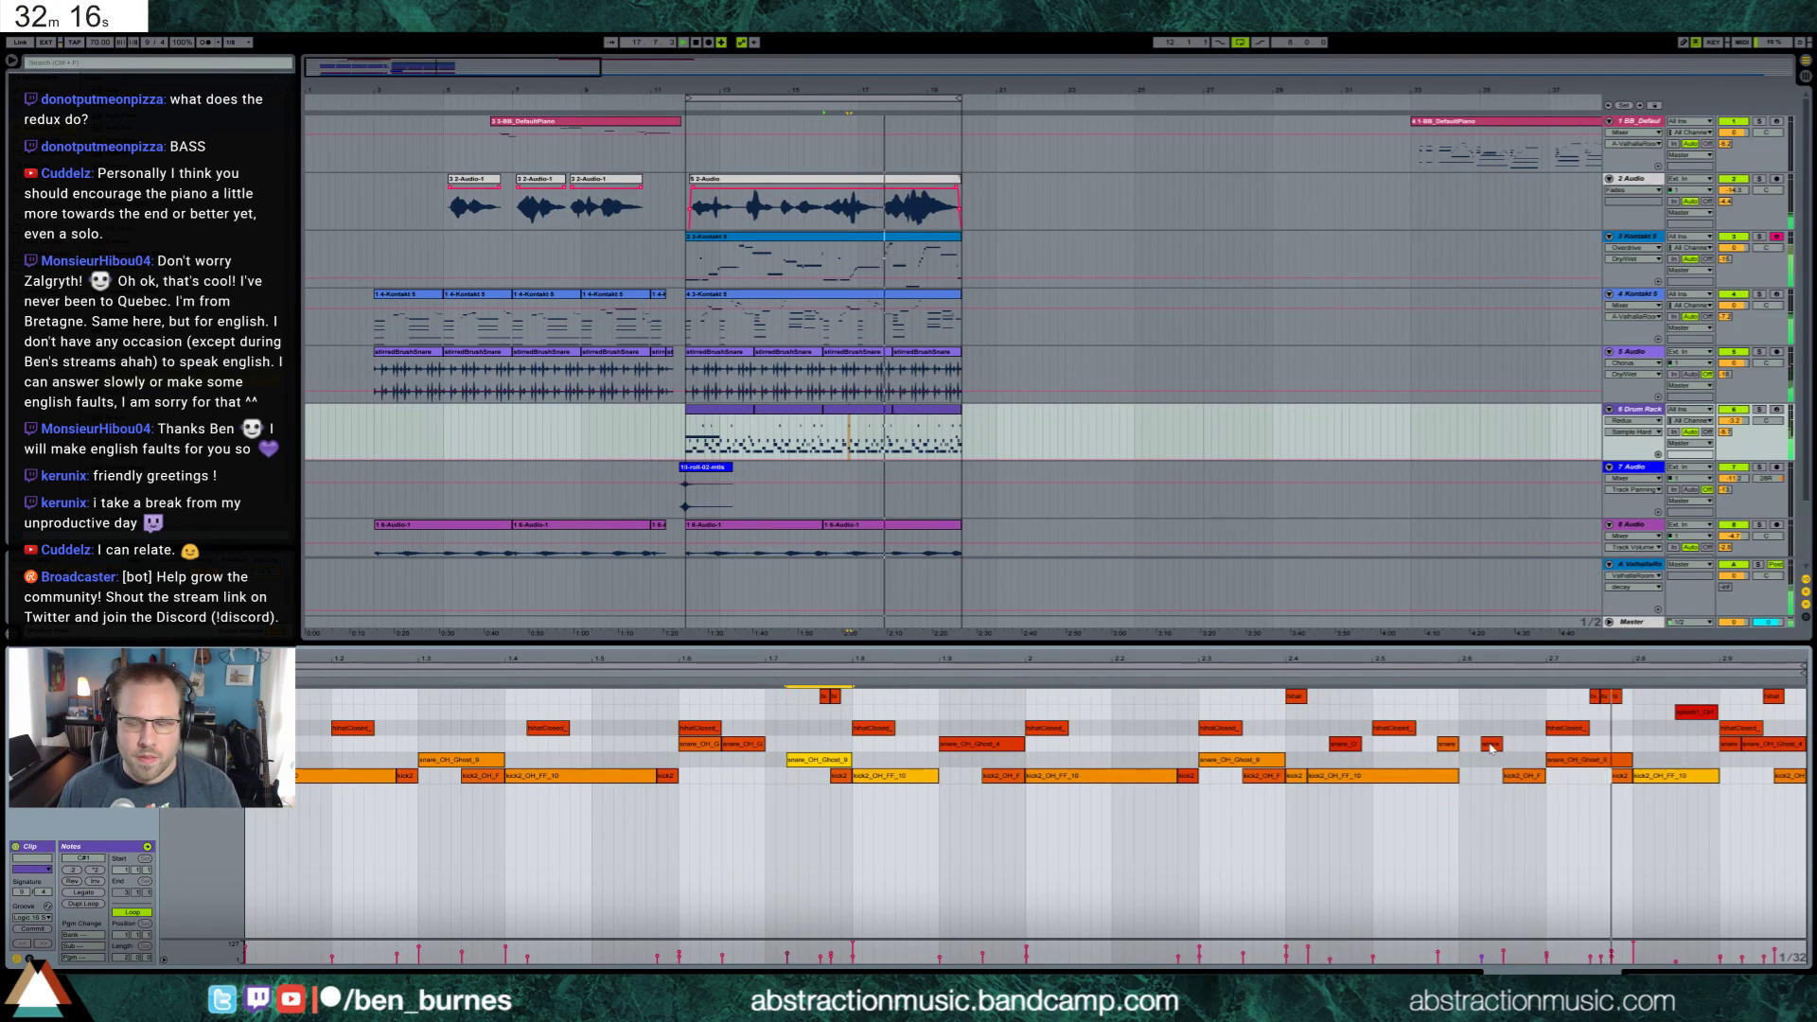
double_click(1467, 744)
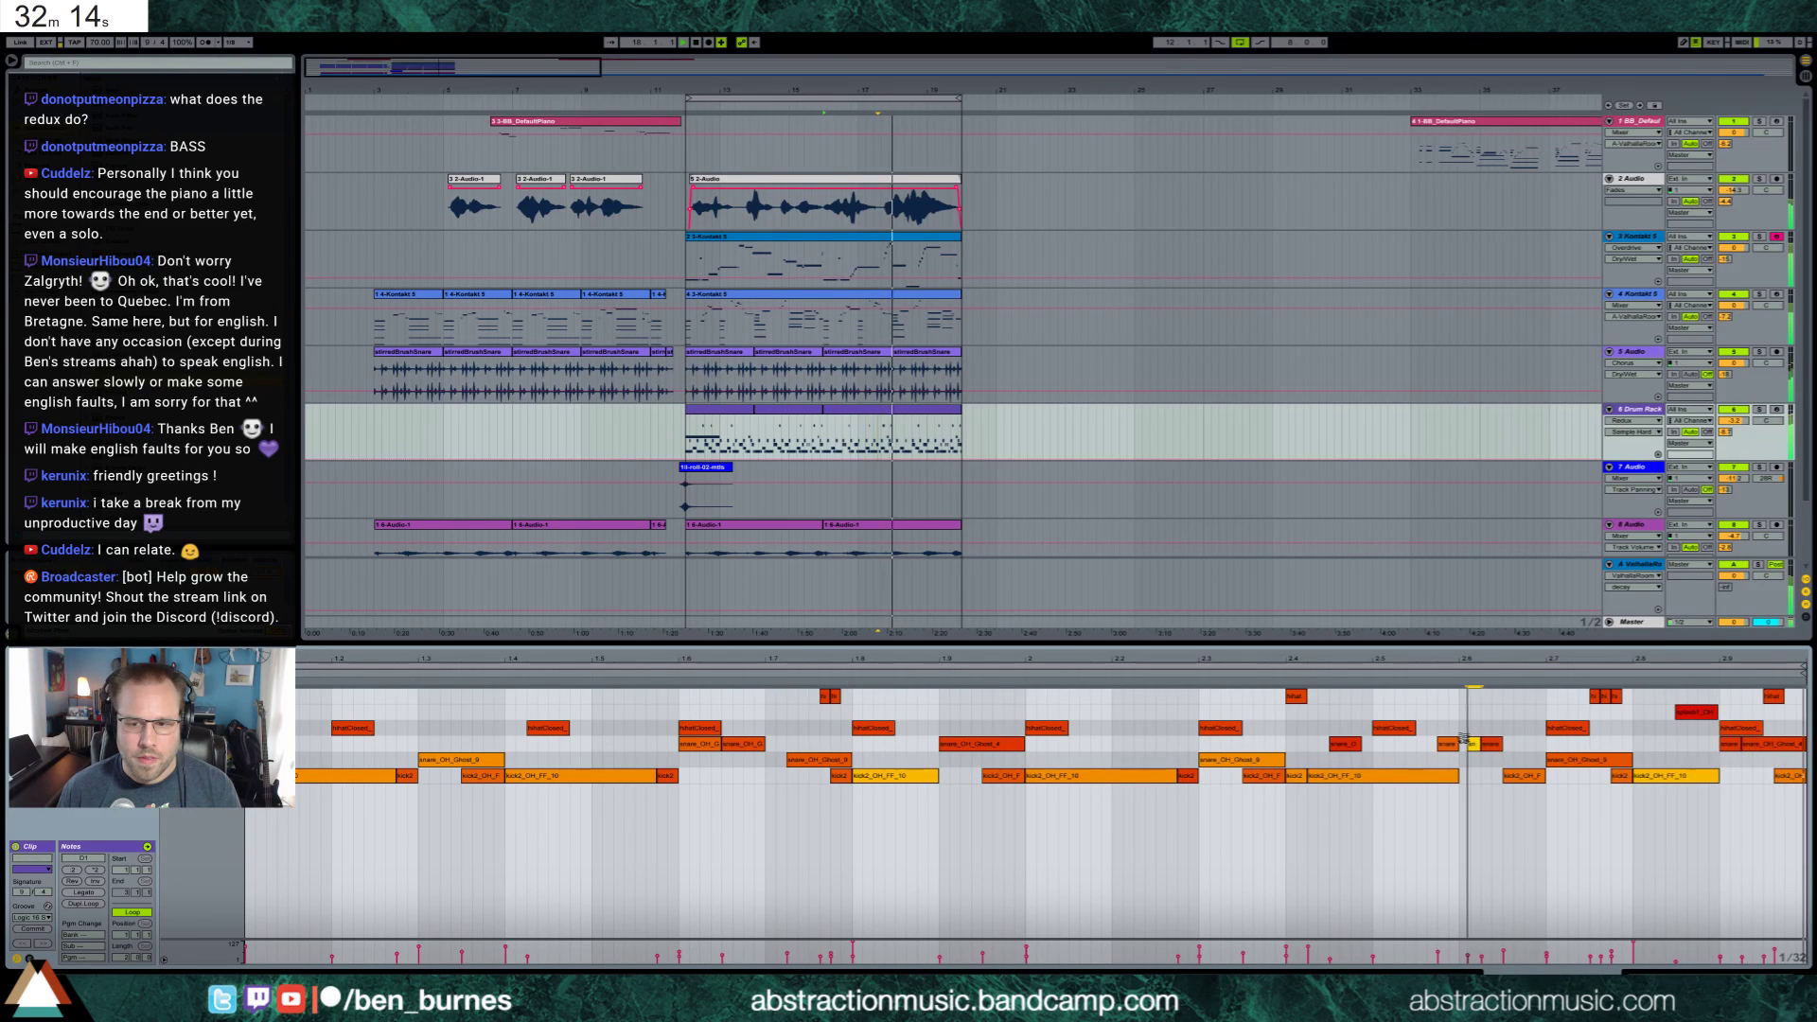
In the bass clip, drop the three short notes before bar 18 an octave, set the last one to A#2, and play back
click(833, 257)
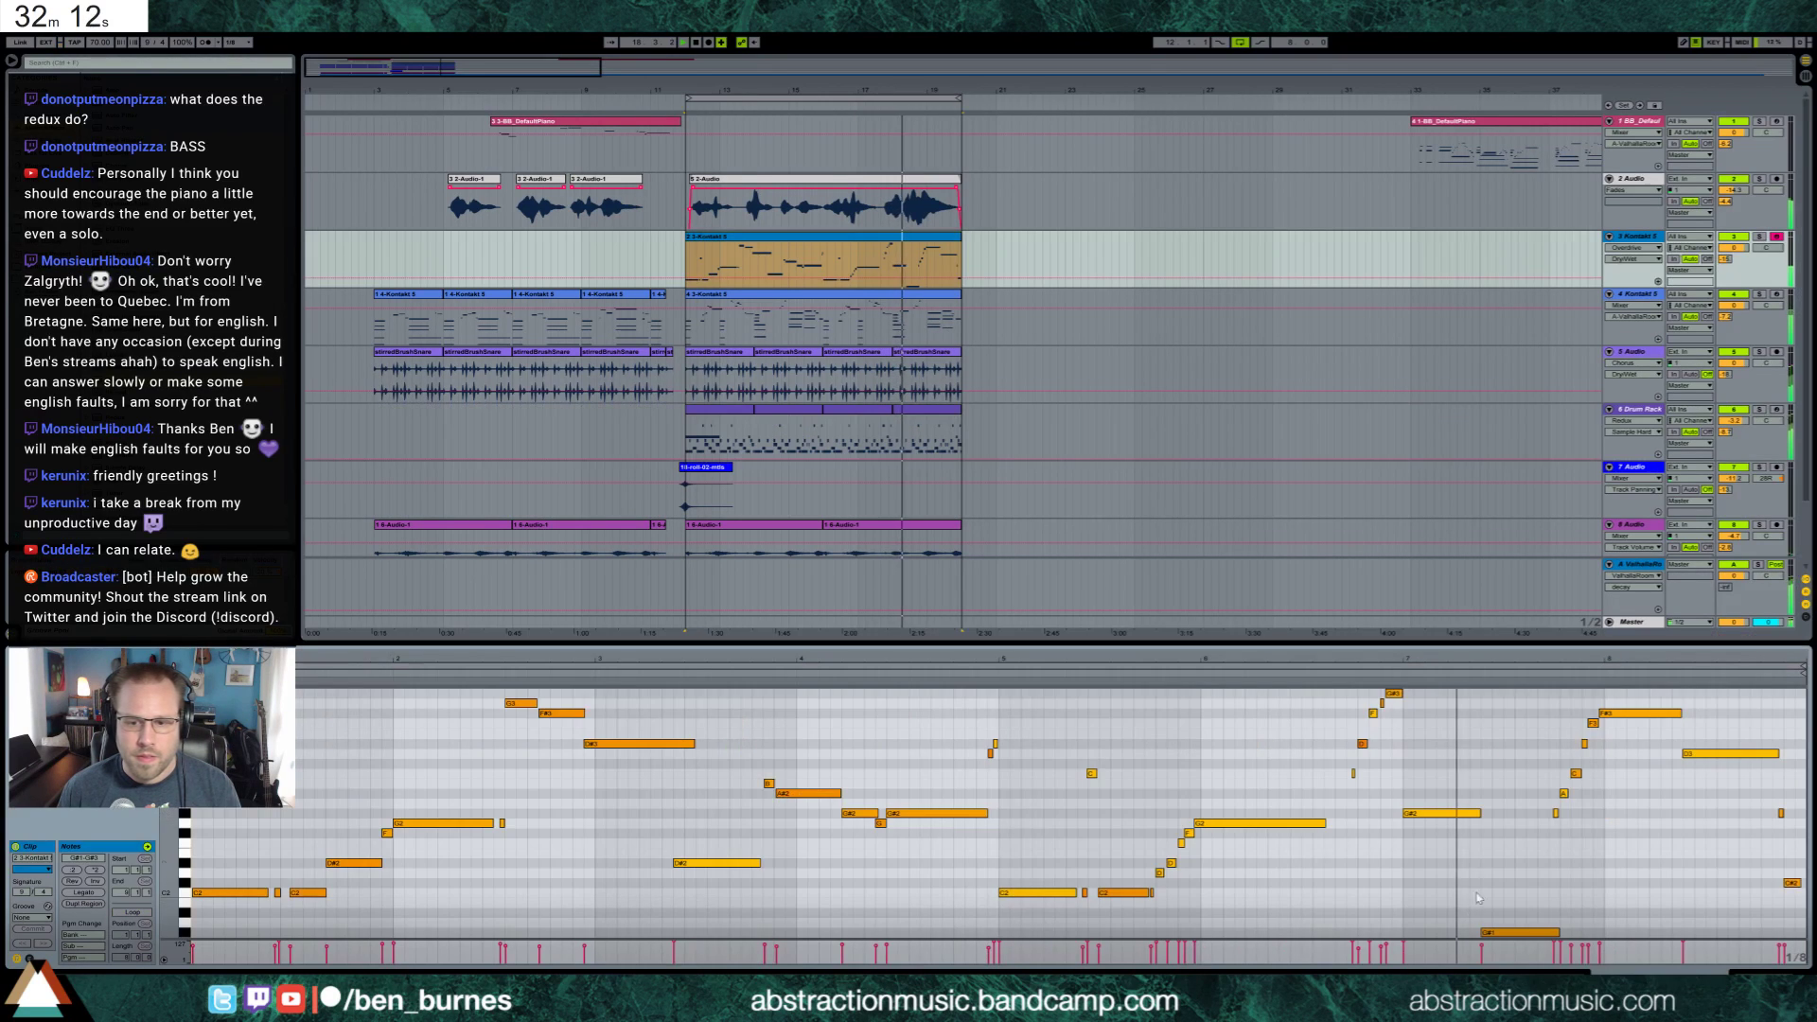
drag(1394, 729, 1395, 806)
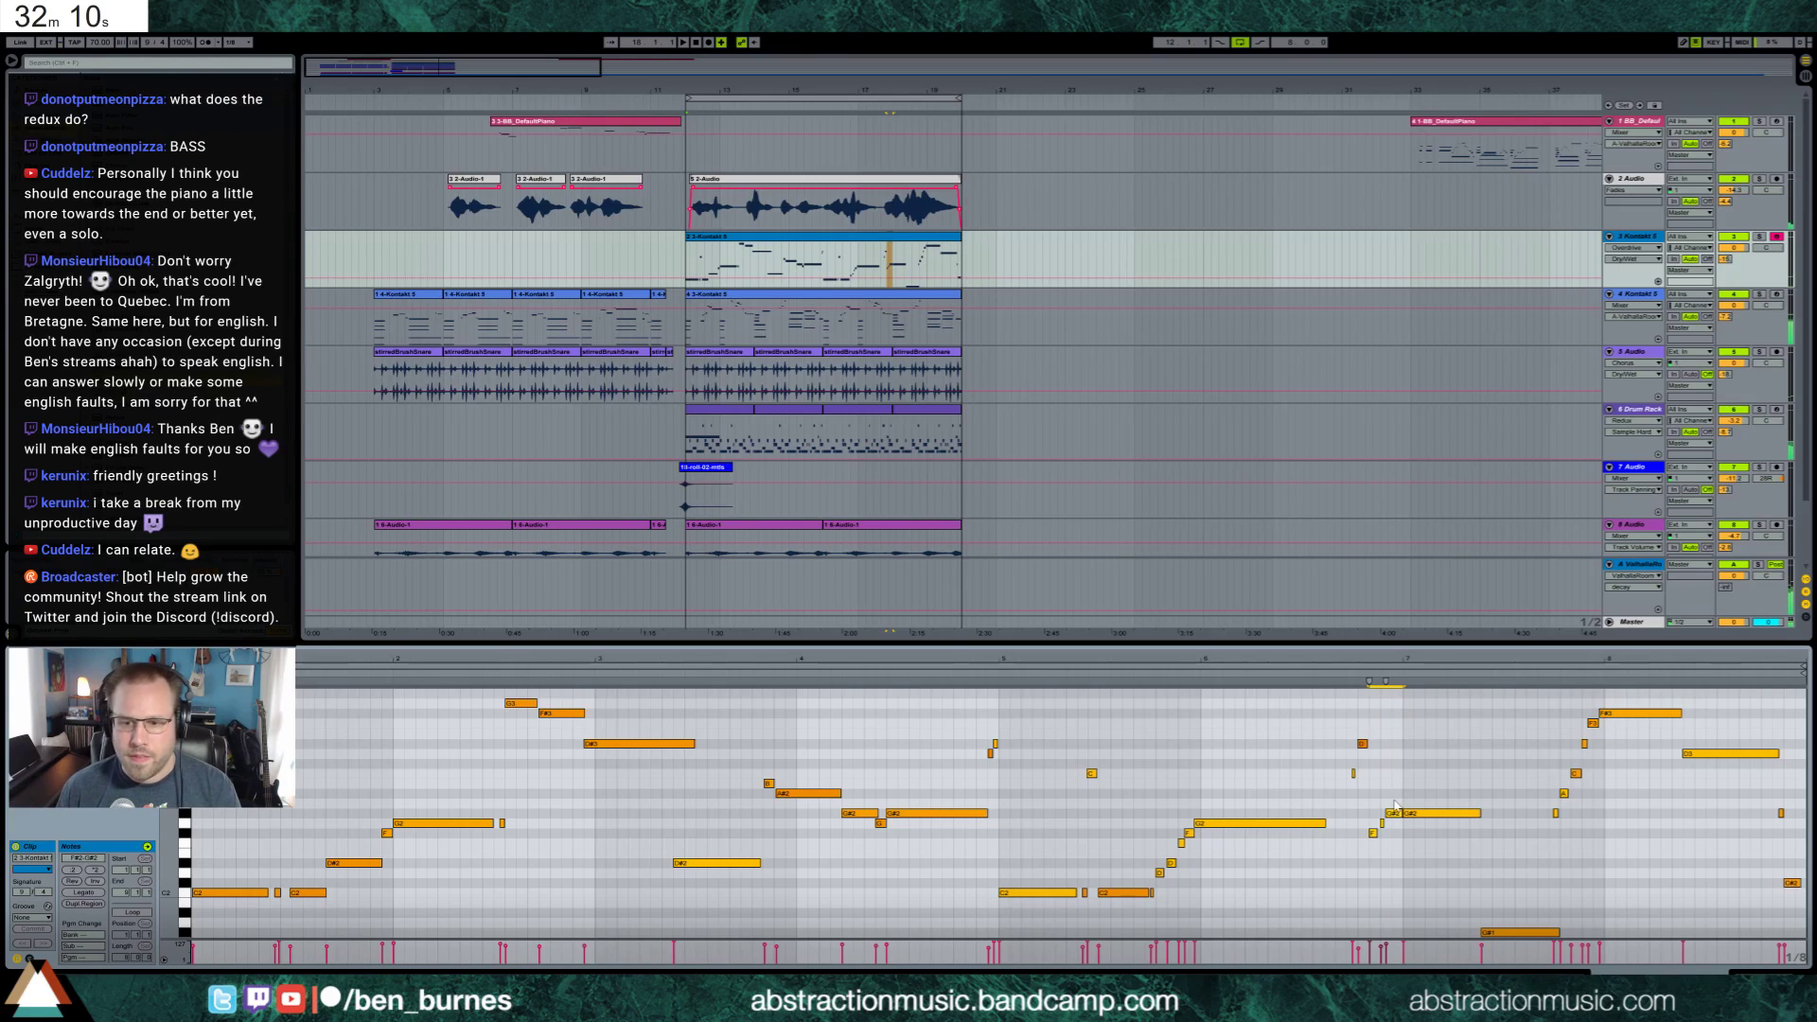
click(1341, 676)
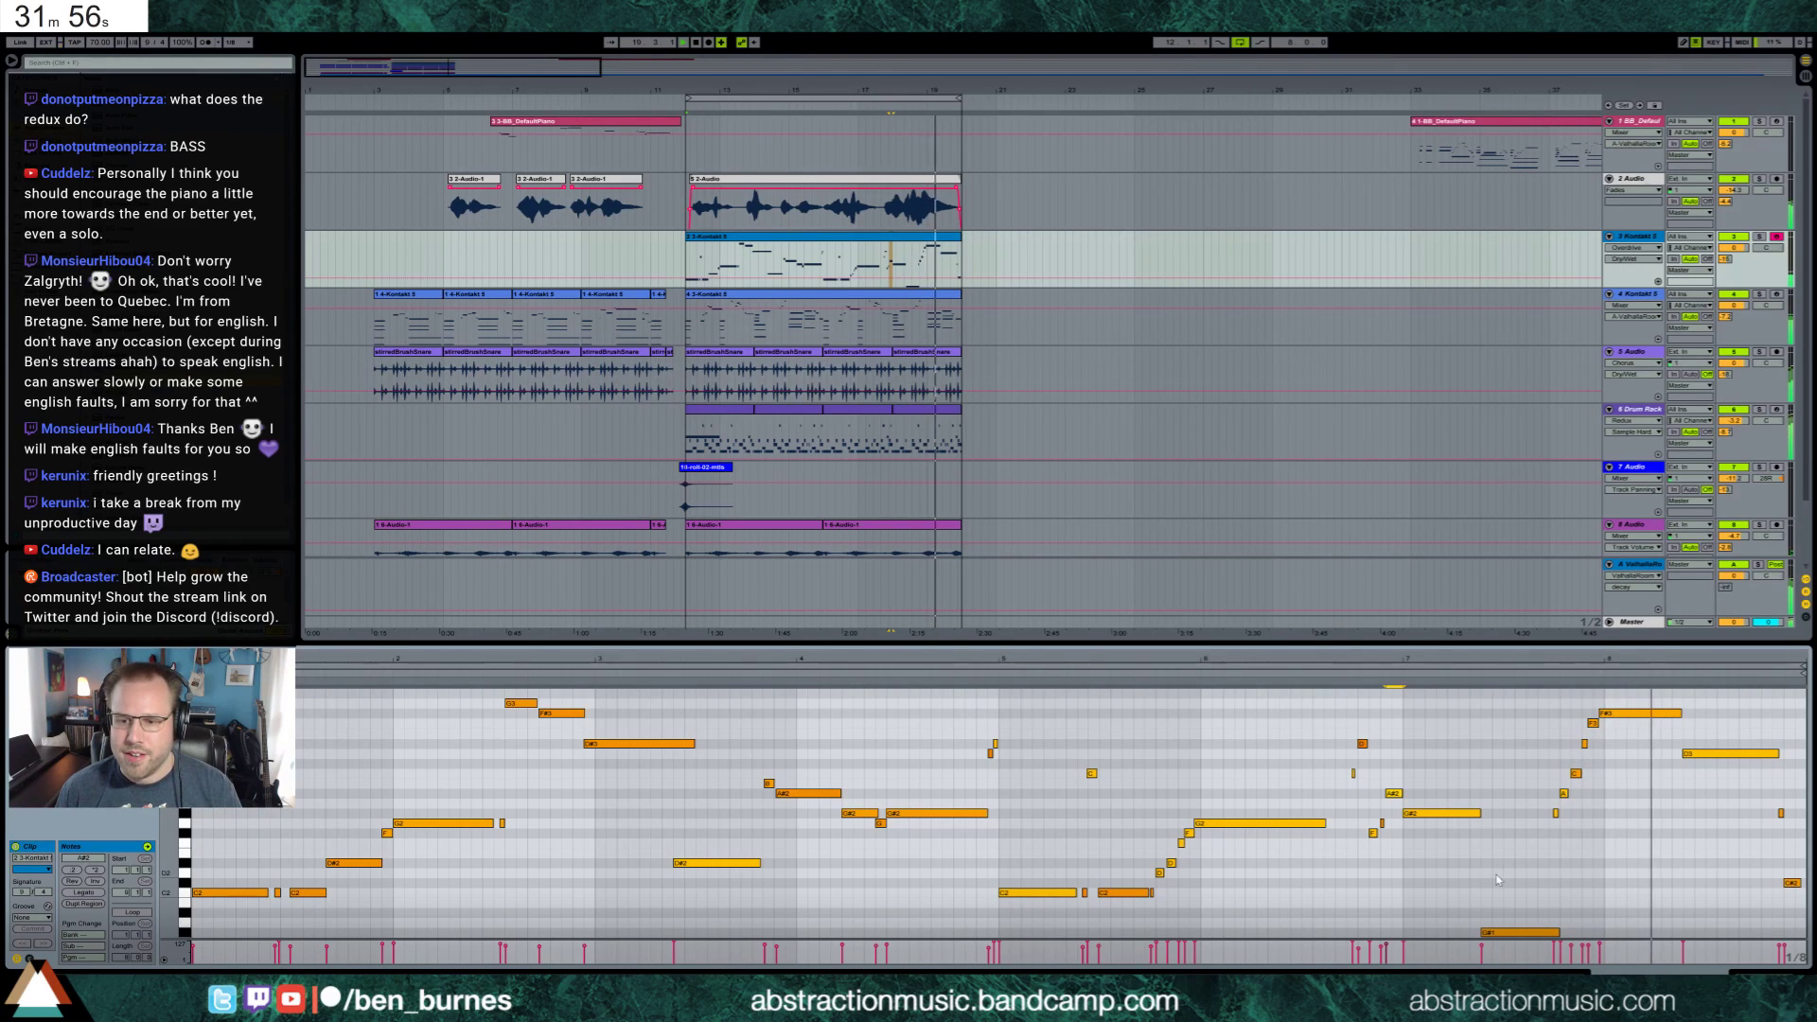
Start the long D3 note after bar 19 slightly later and lower it an octave to D2
click(1514, 932)
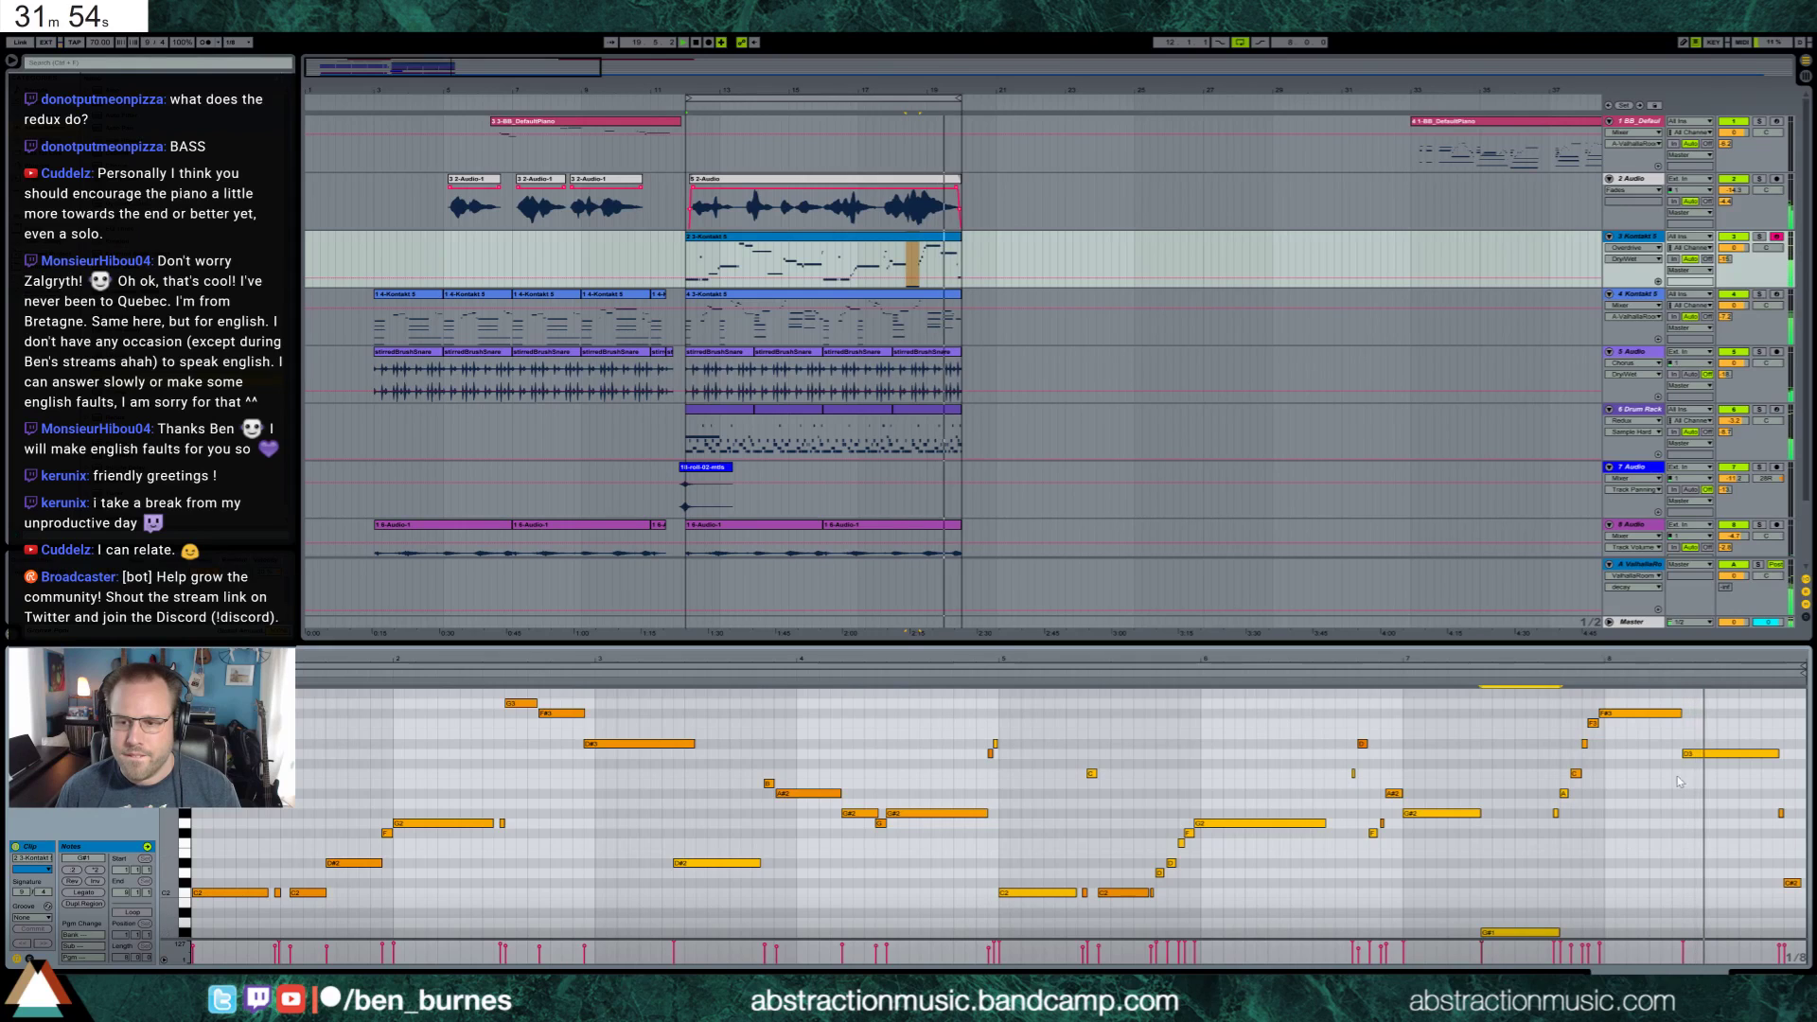
drag(1684, 753, 1695, 754)
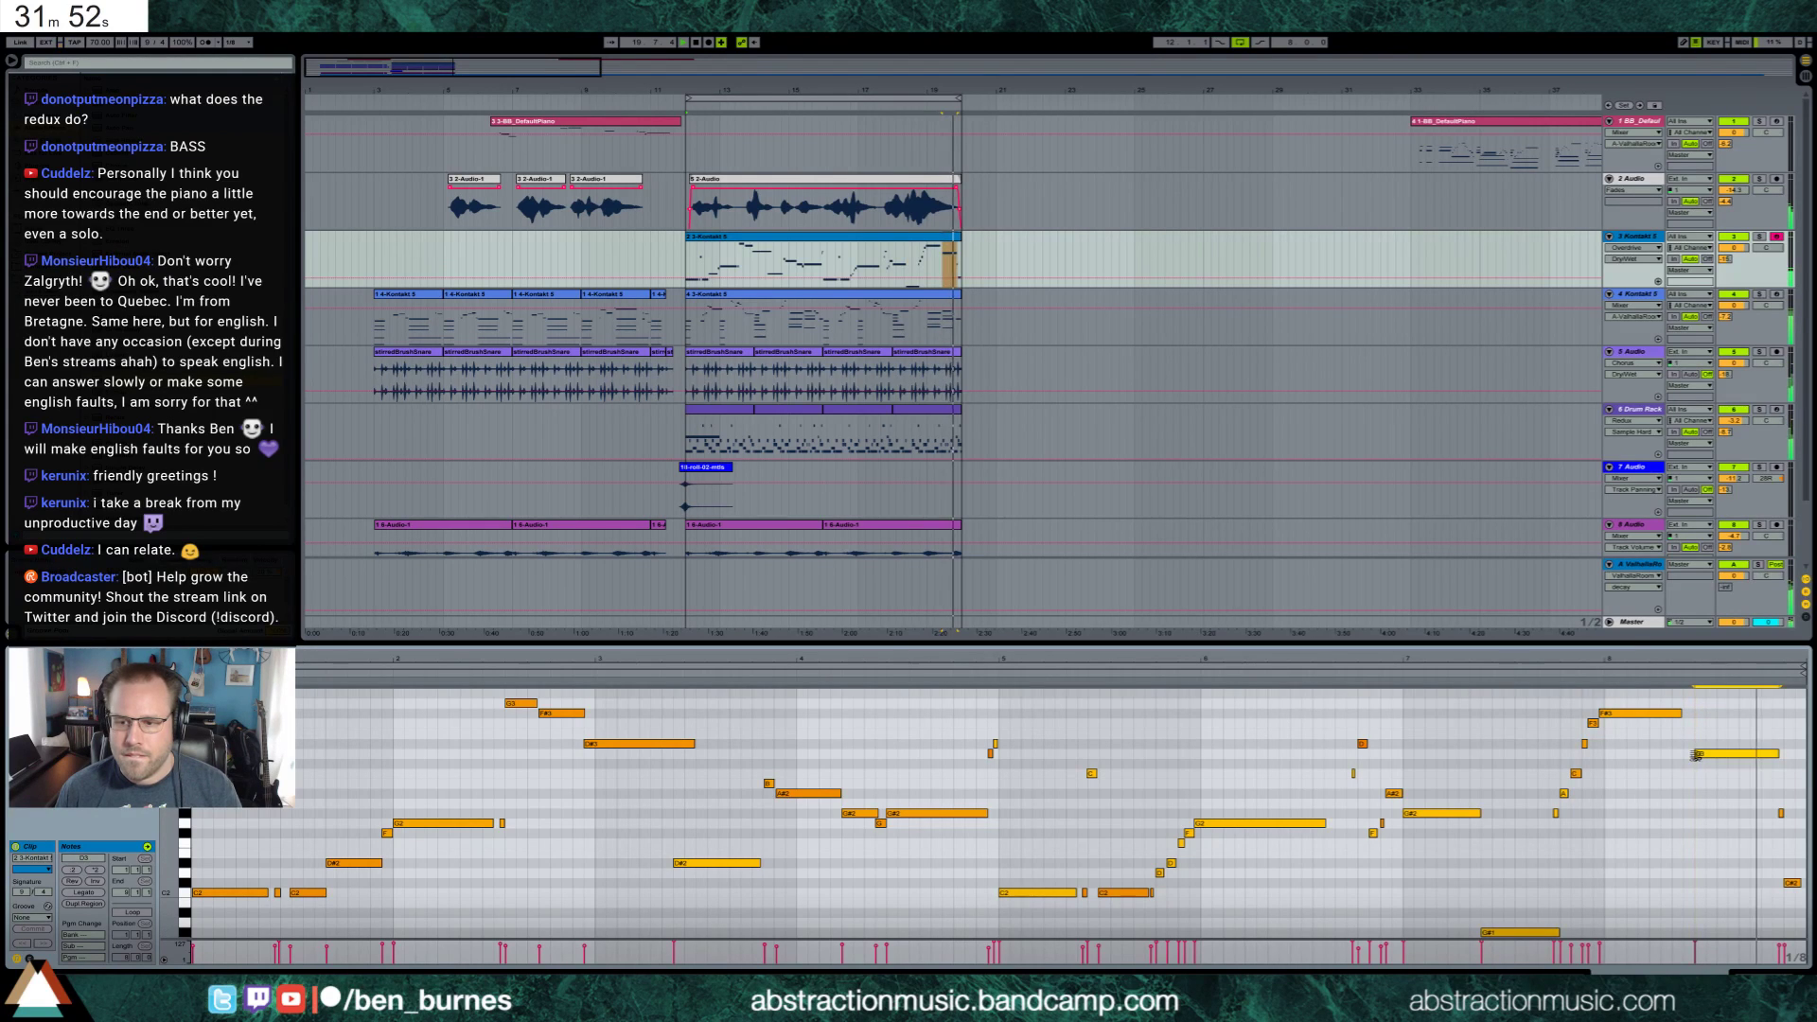
key(shift+Down)
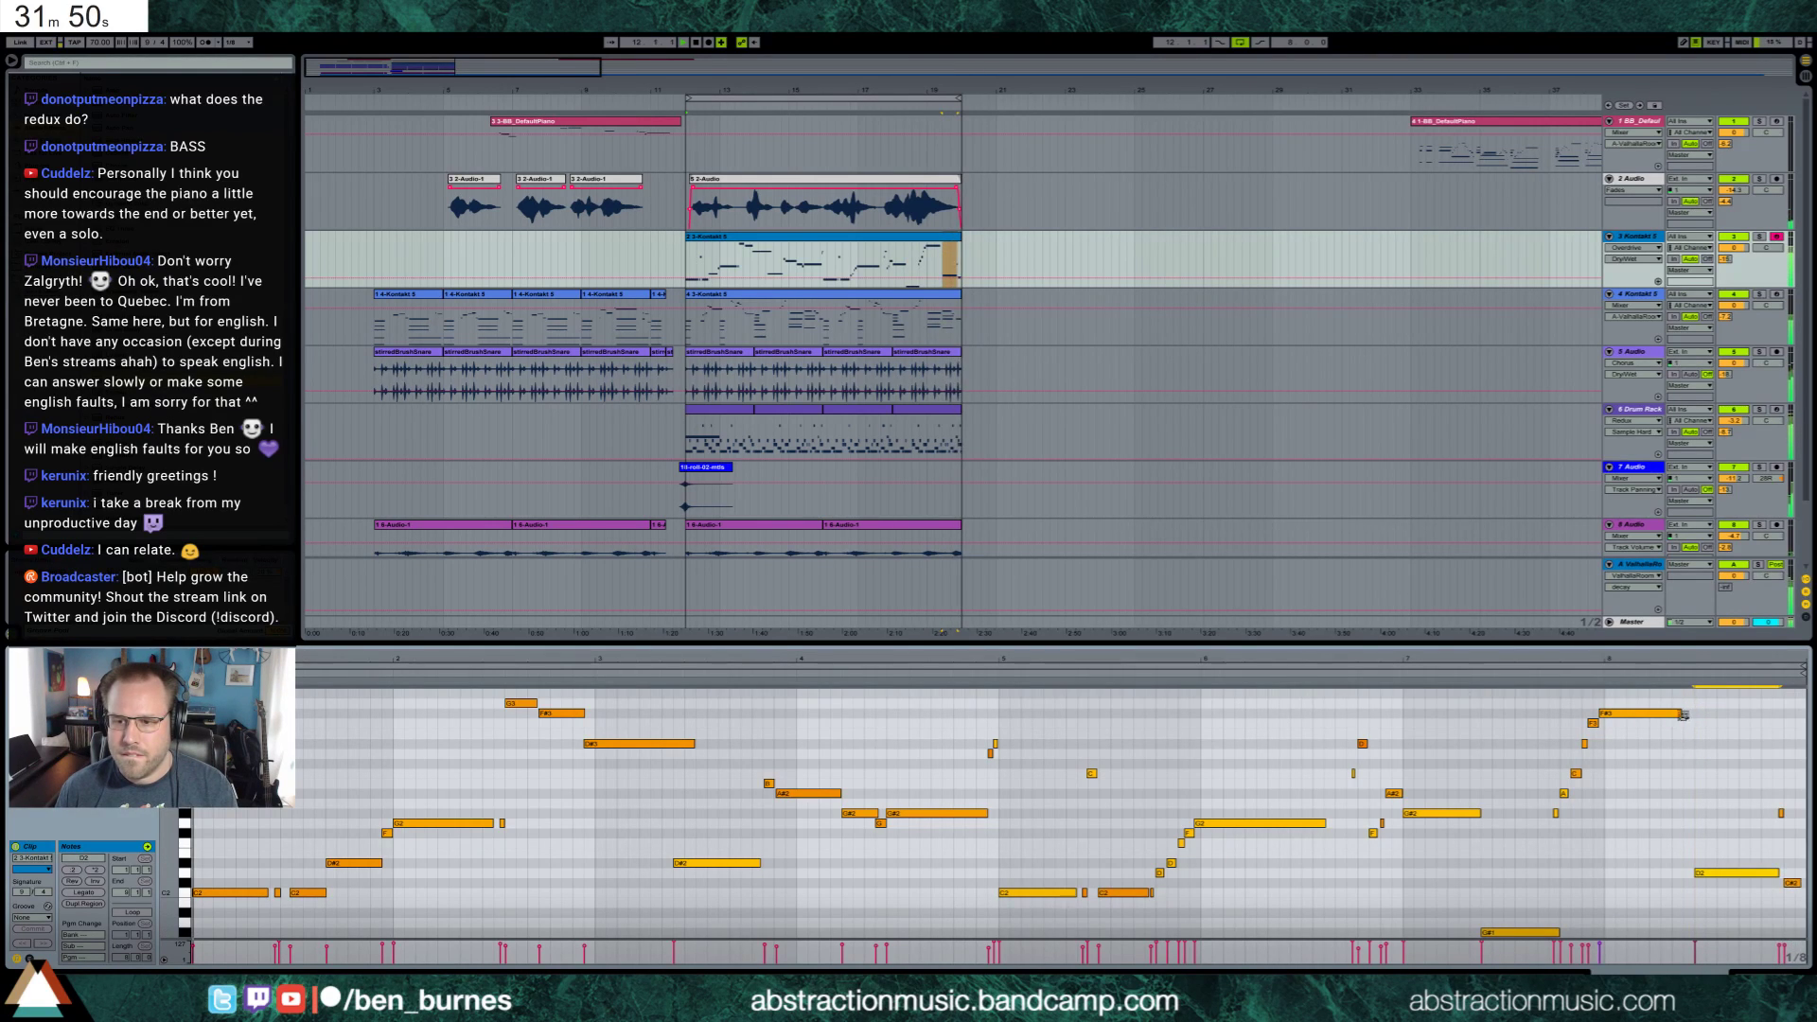
Trim the end of the long F#3 note, duplicate it, lower the copy to F#2 and shorten it to lead into the D2 note
drag(1684, 715, 1672, 712)
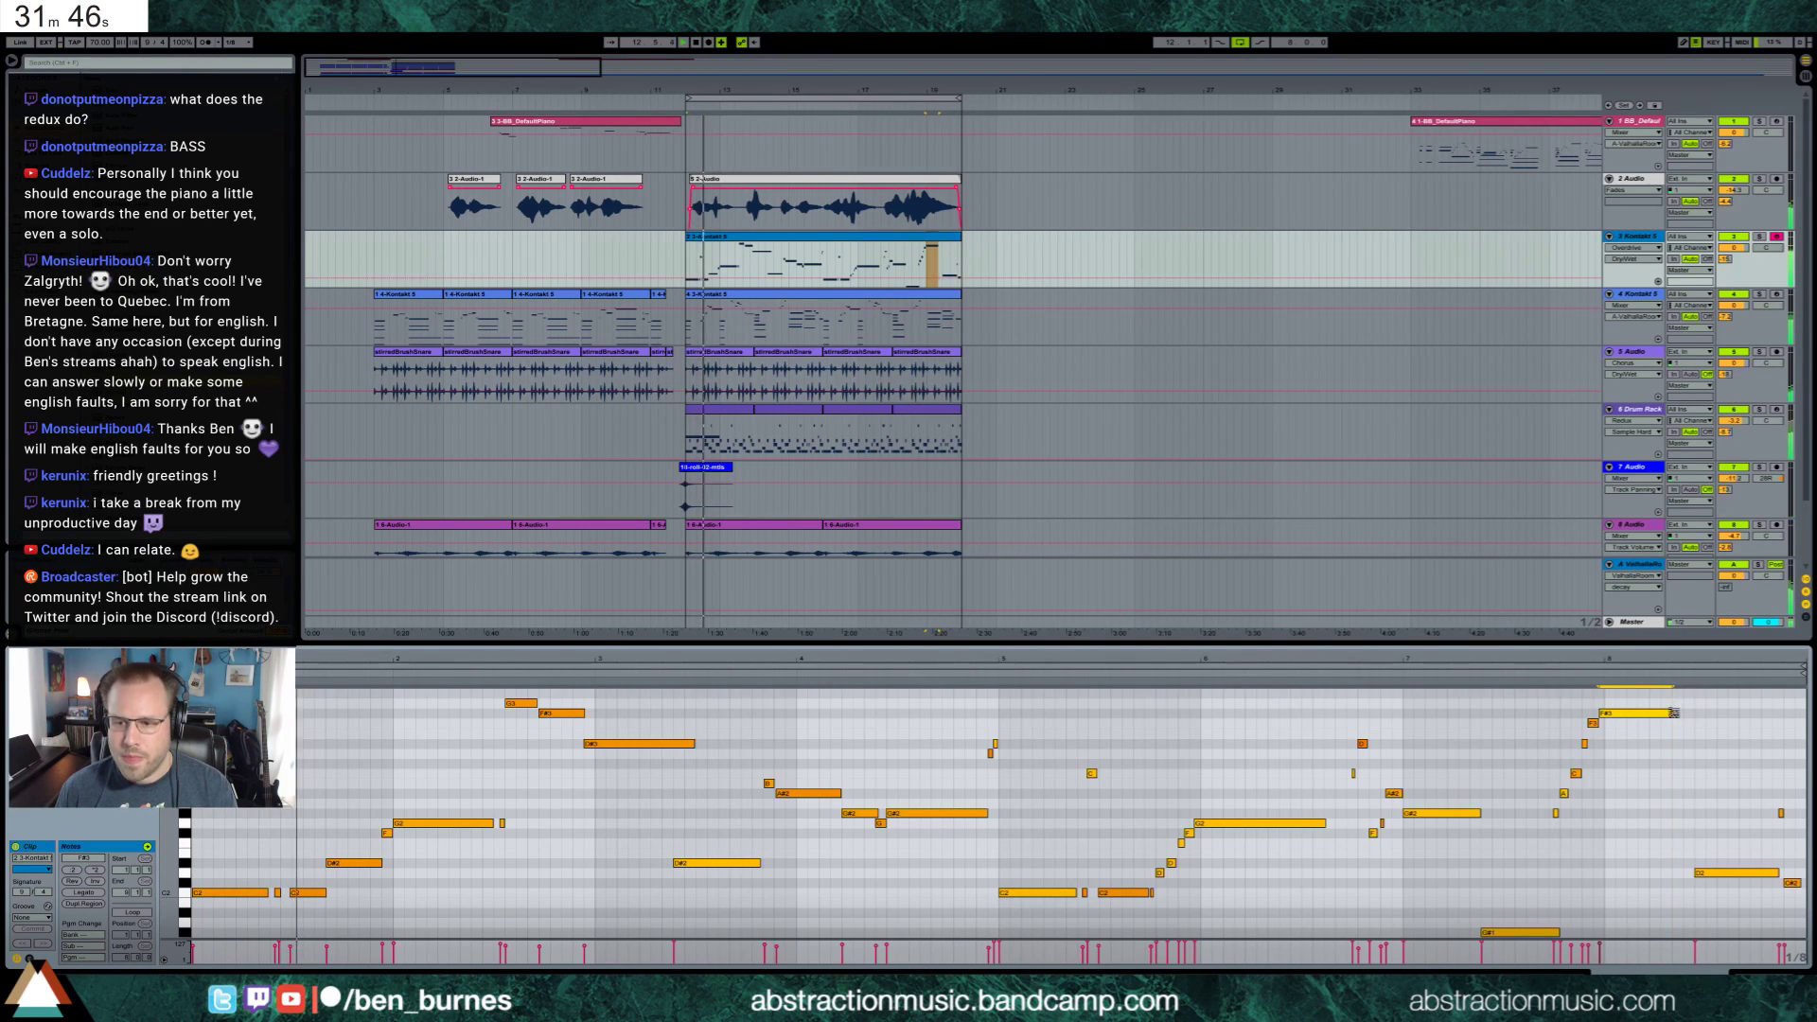
key(ctrl+d)
key(shift+Down)
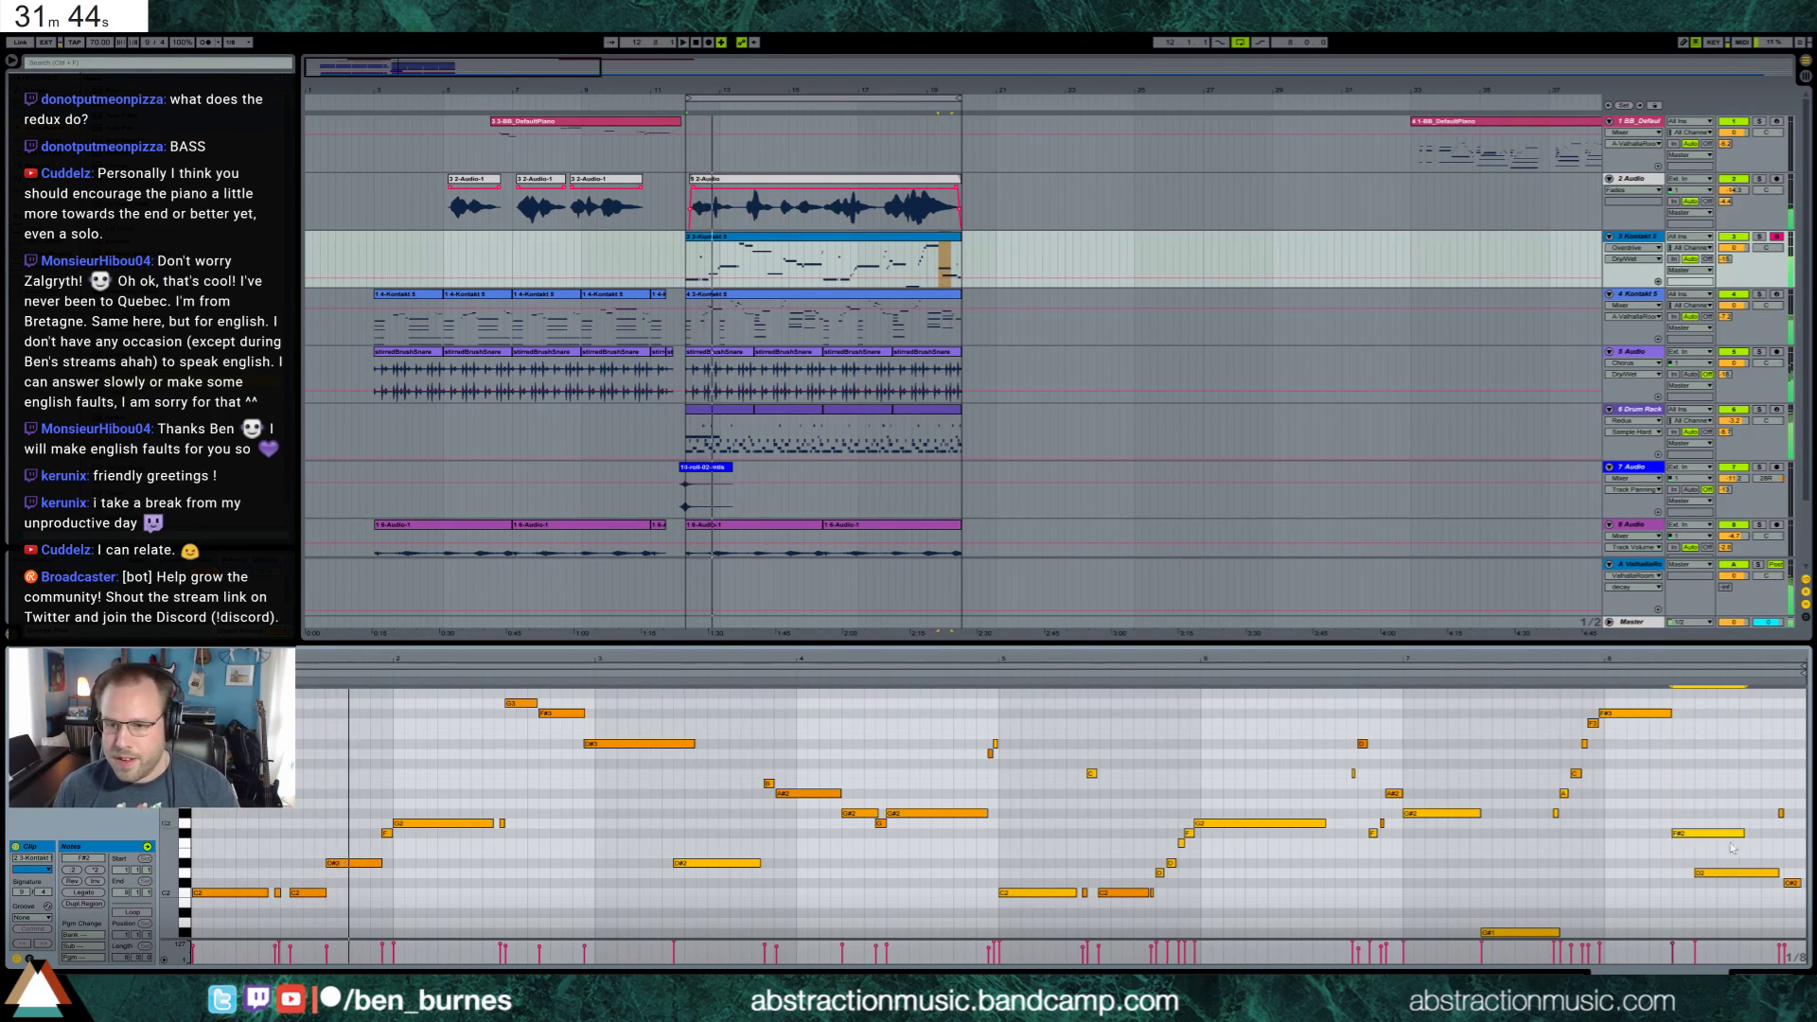
drag(1746, 831, 1709, 832)
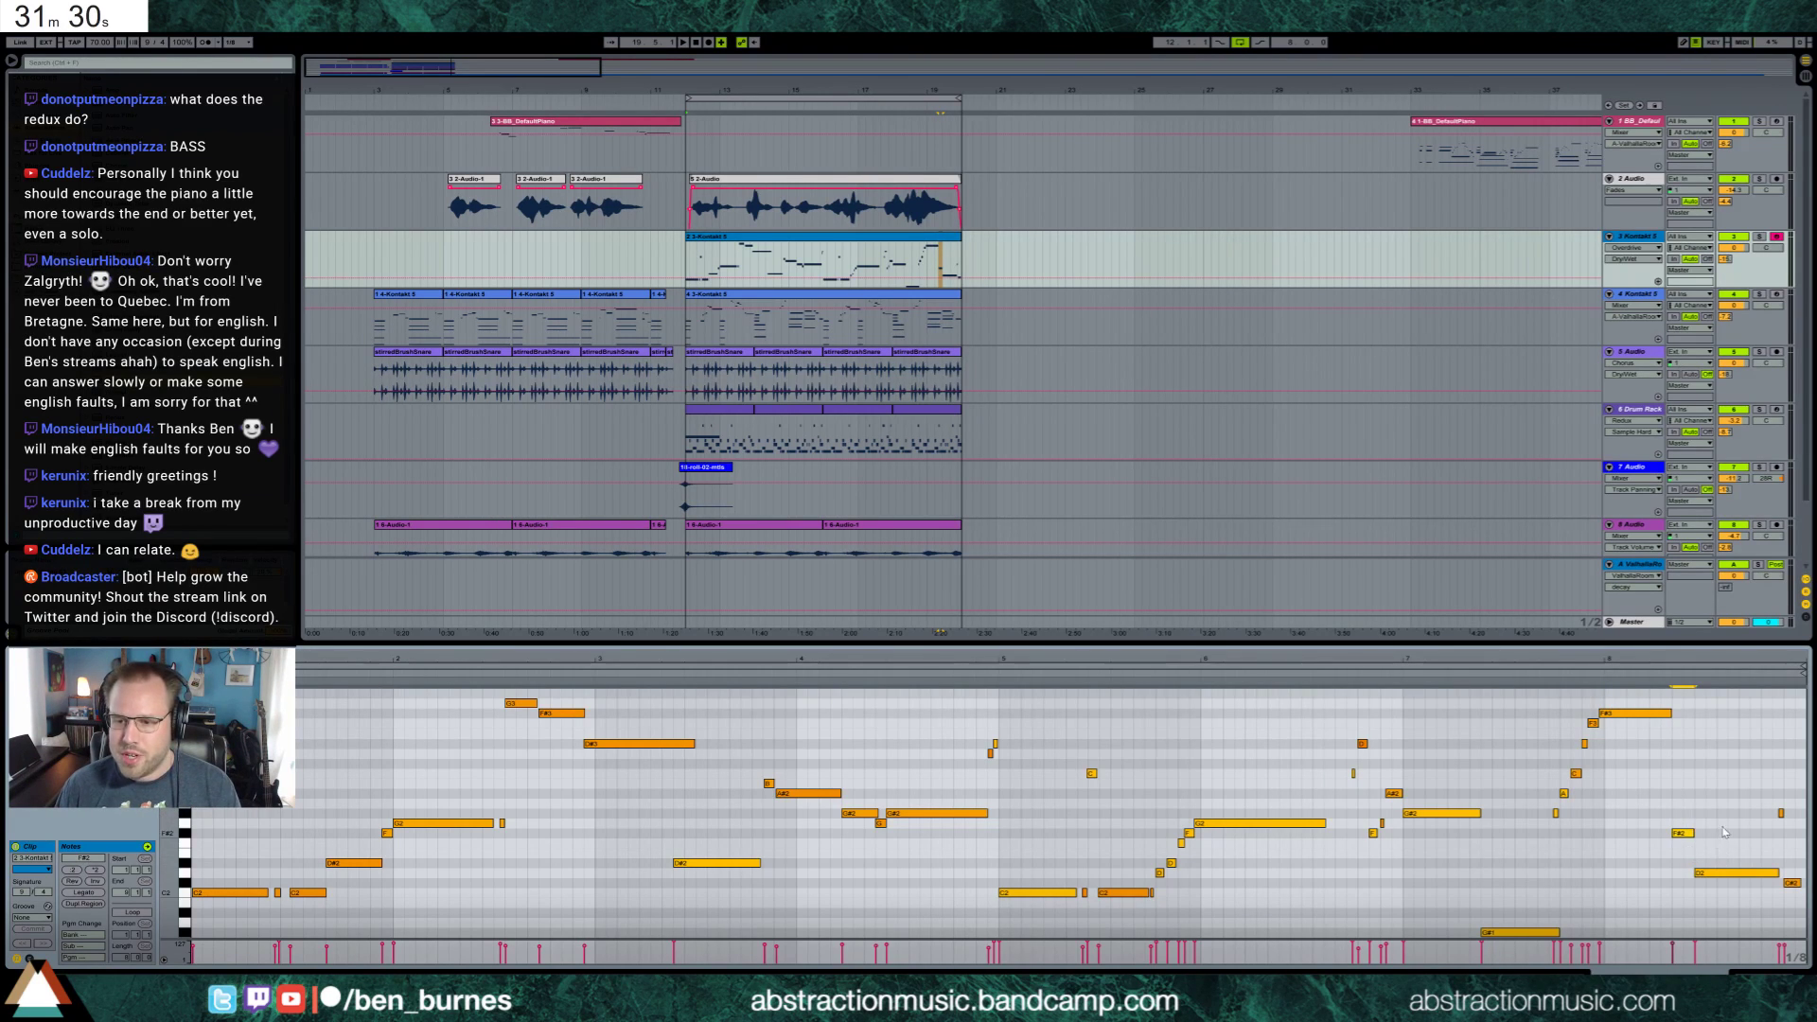
Try to raise the closing F#2 and D2 notes of the bass clip by an octave
drag(1709, 782, 1776, 885)
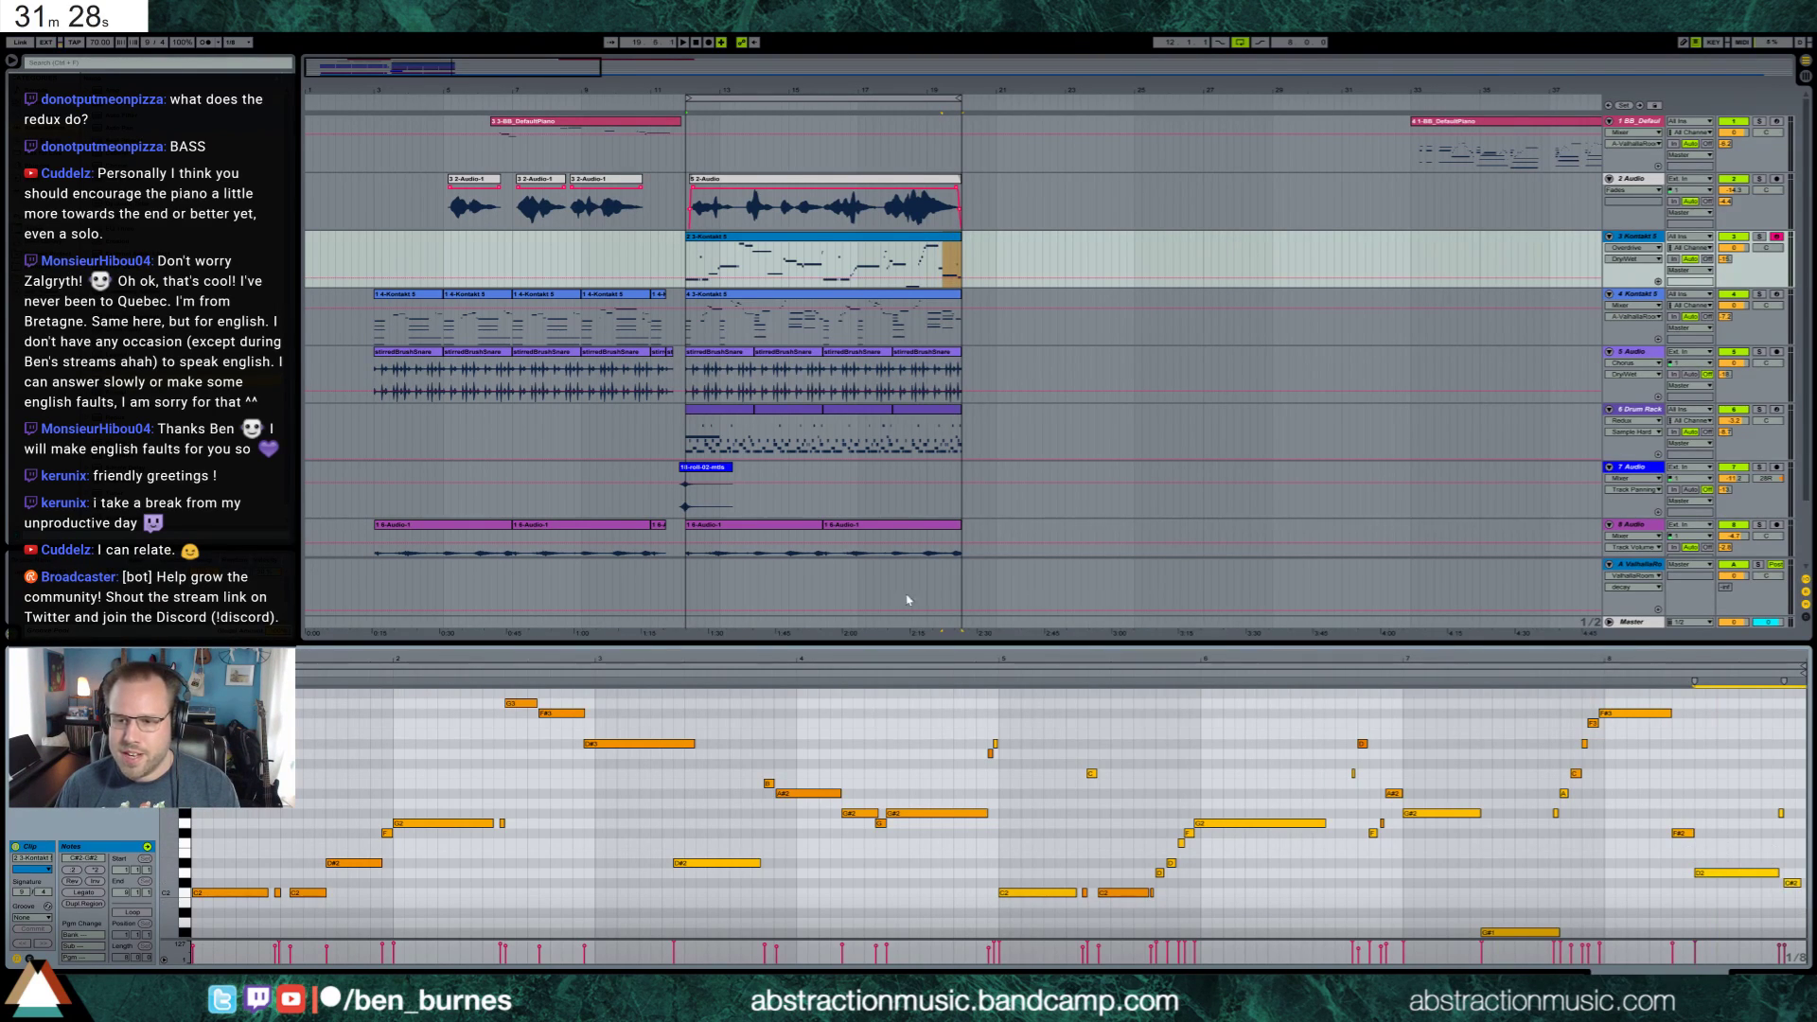
click(244, 892)
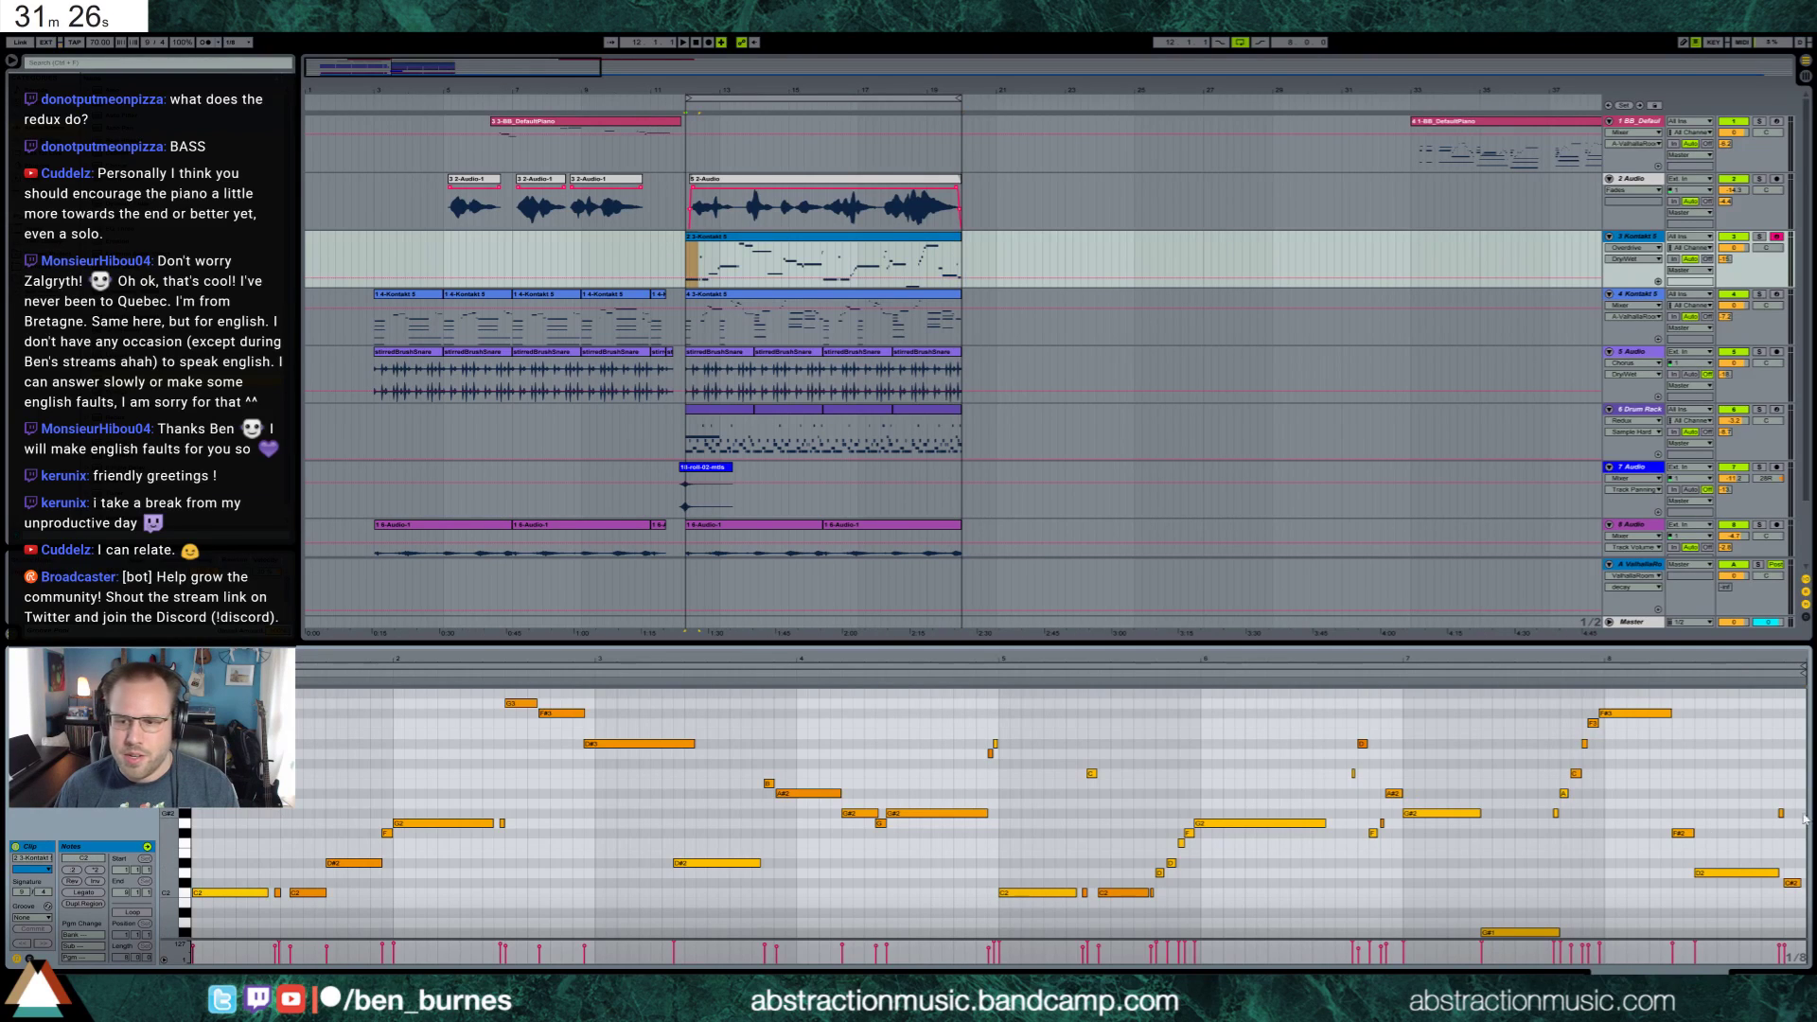
drag(1723, 790, 1670, 880)
key(shift+Up)
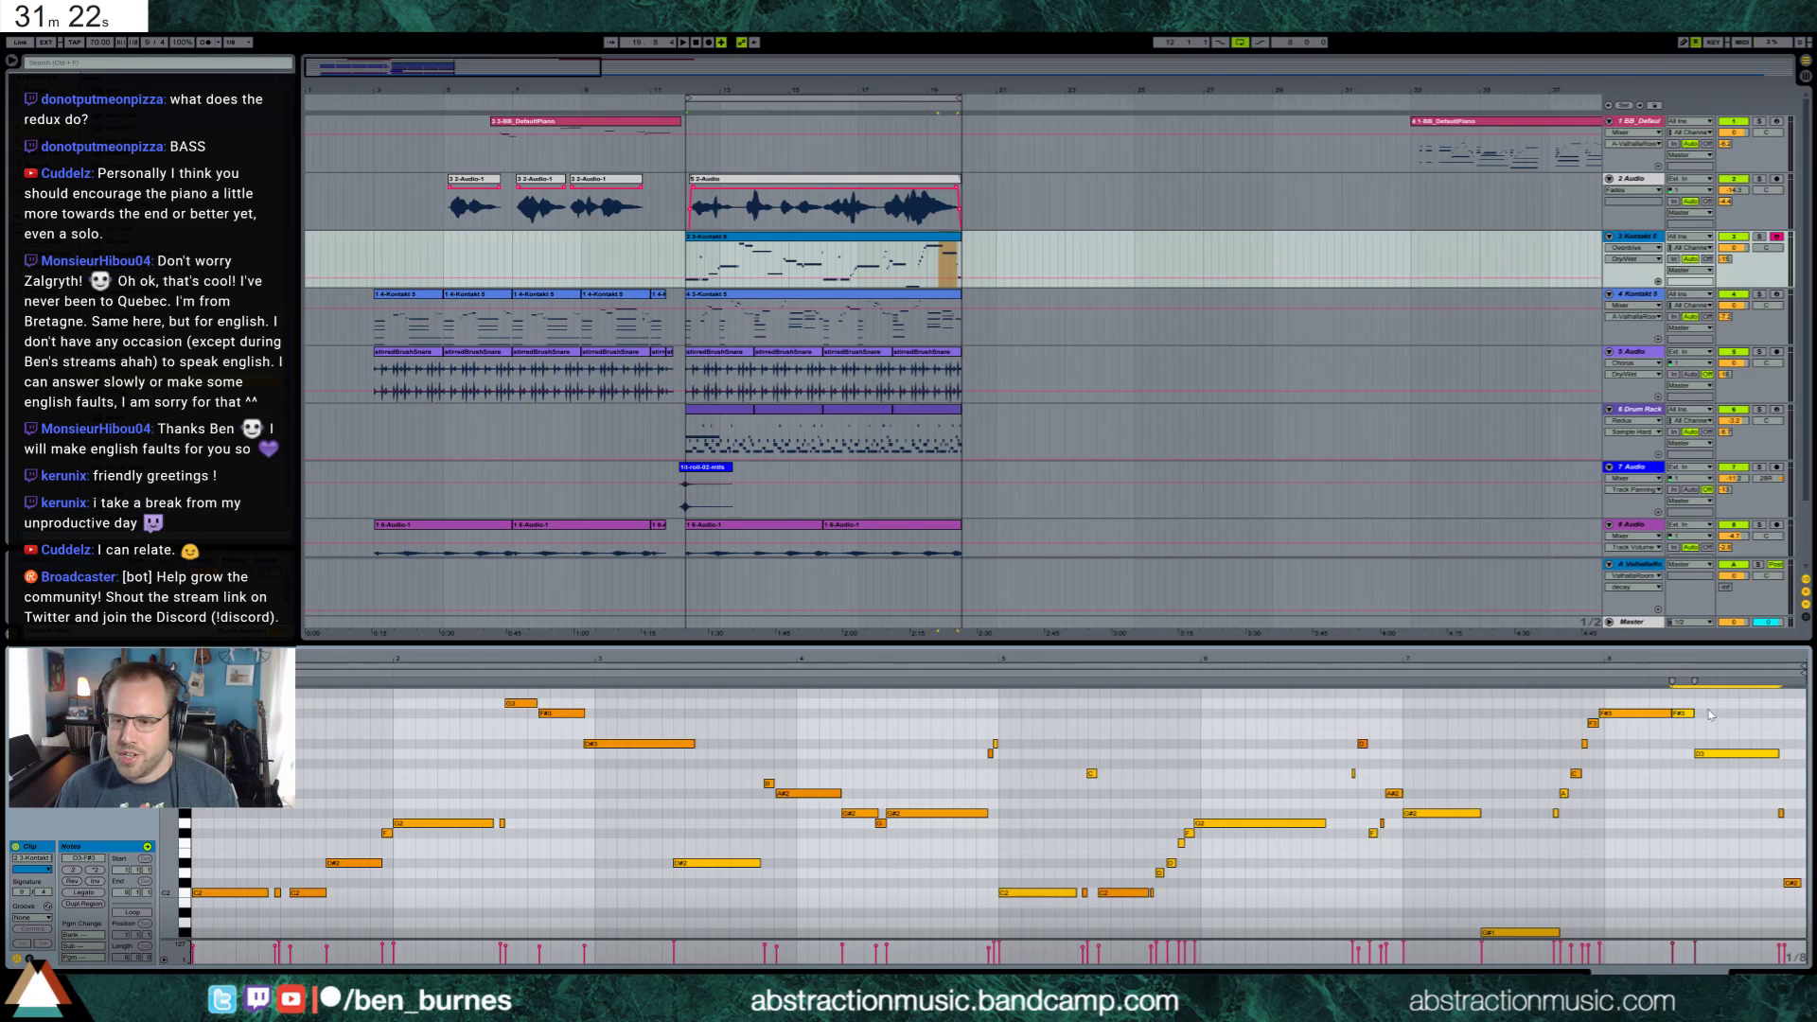
key(ctrl+z)
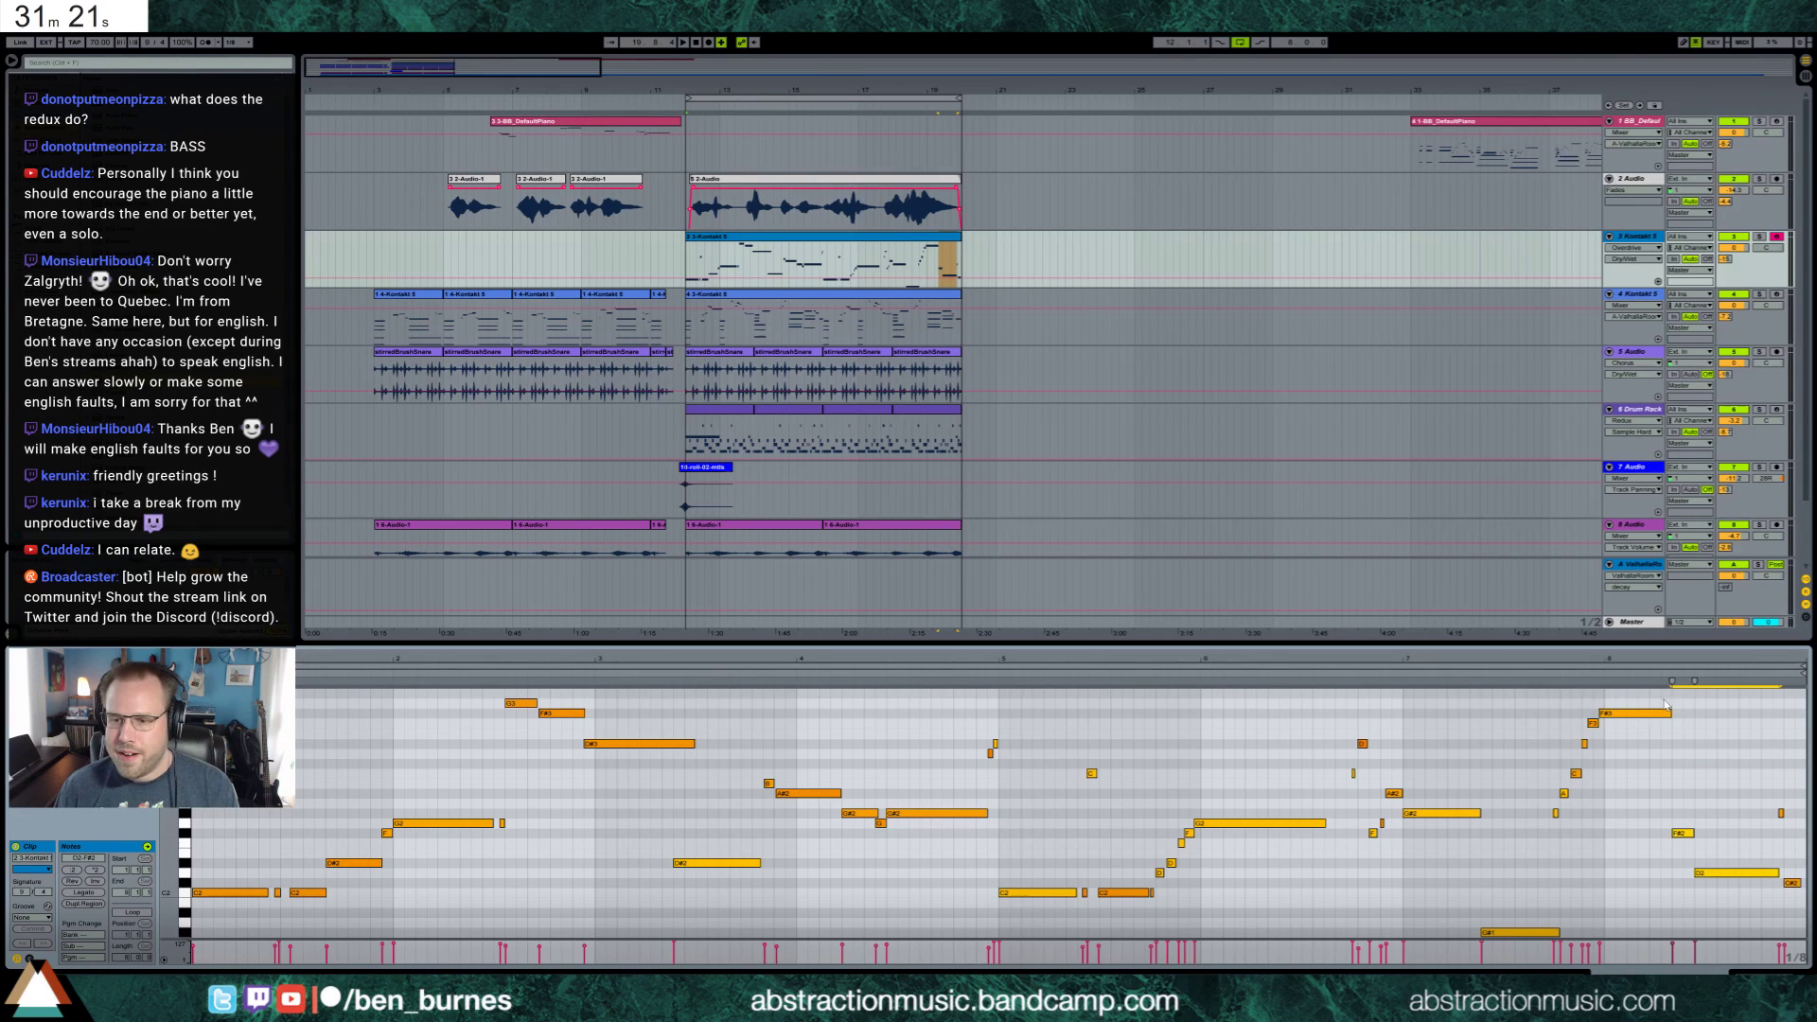
Play the section back from bar 12 to check the full arrangement
click(1760, 872)
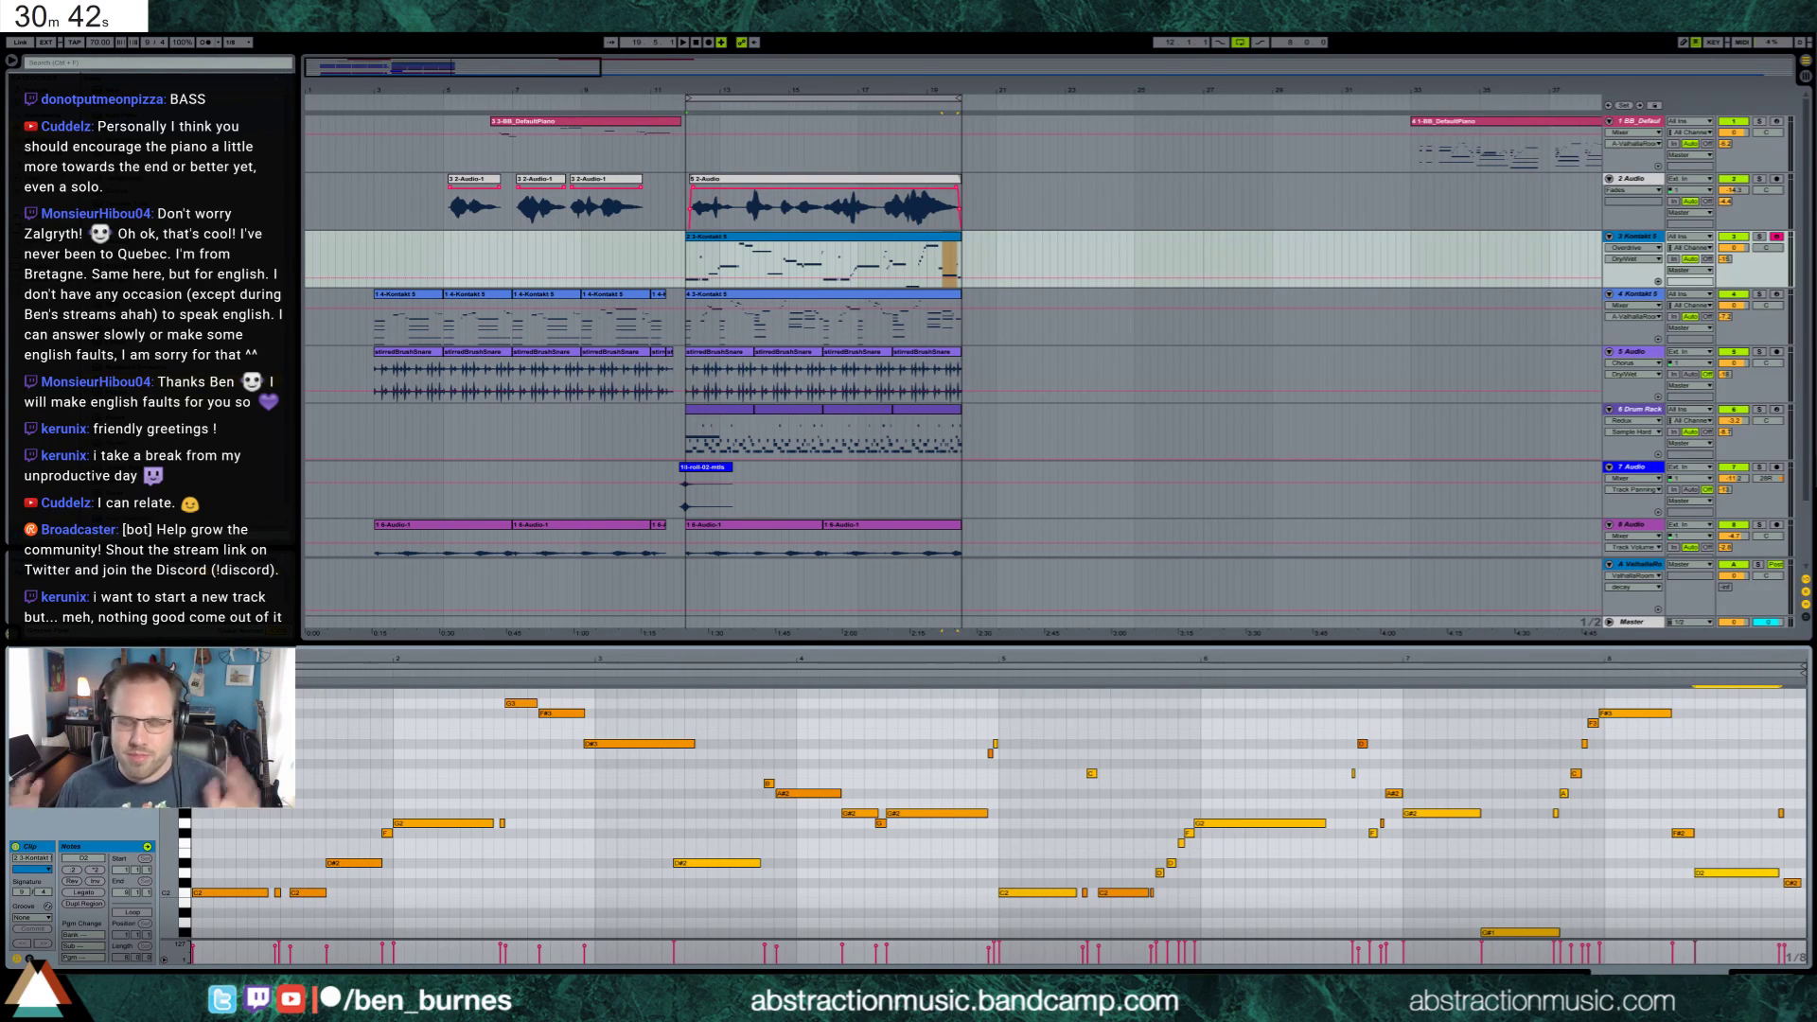
click(682, 106)
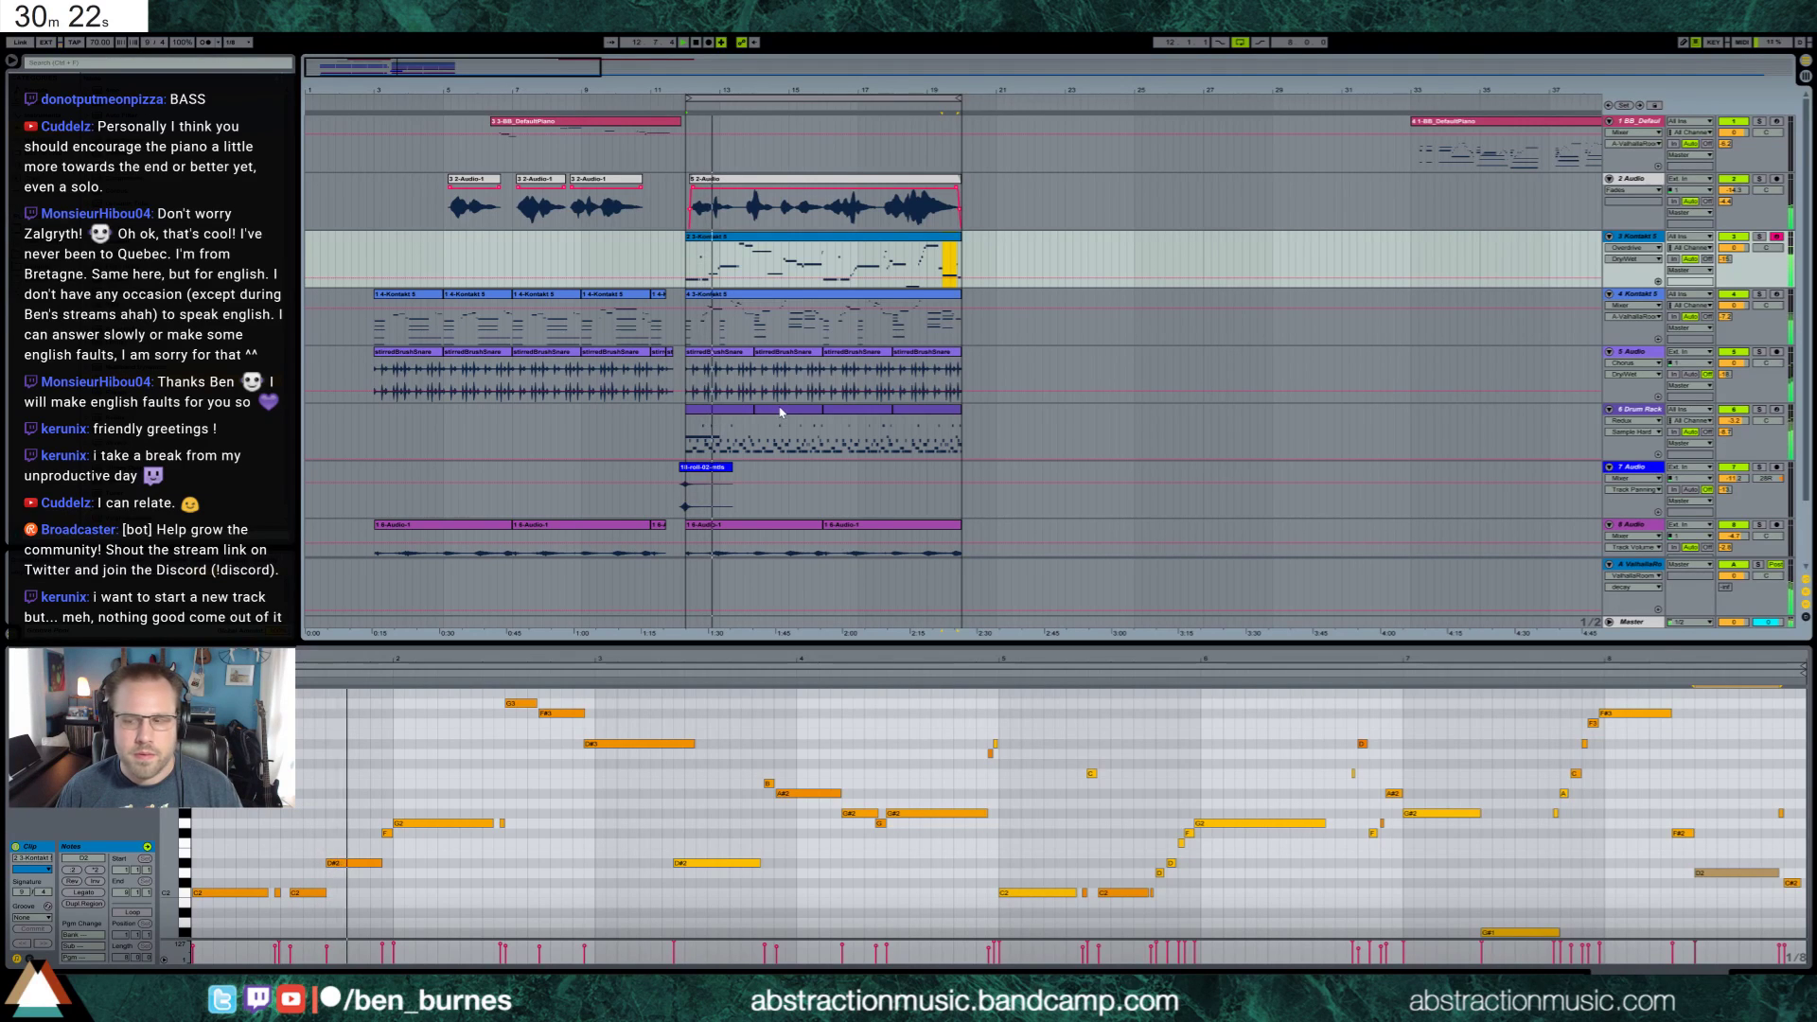
key(shift+Tab)
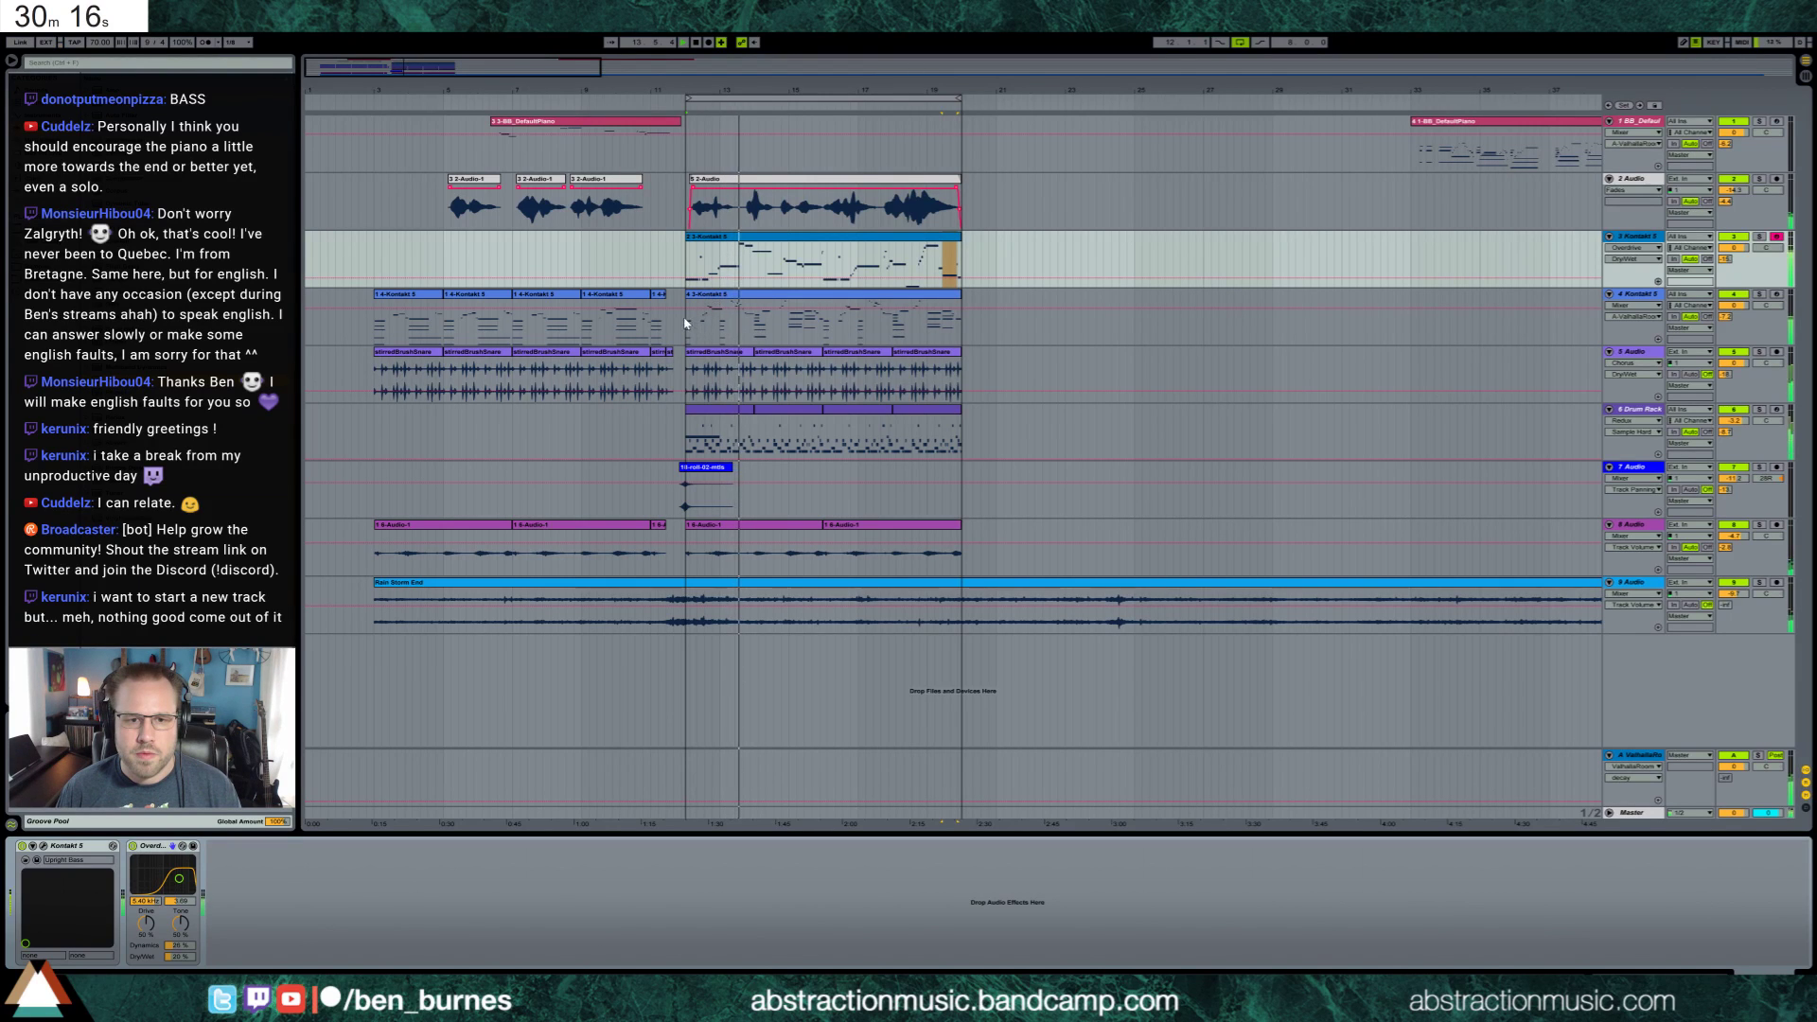
Duplicate the first four bars of the 4 Kontakt 5 clip so the copy begins at bar 20
drag(685, 322, 822, 333)
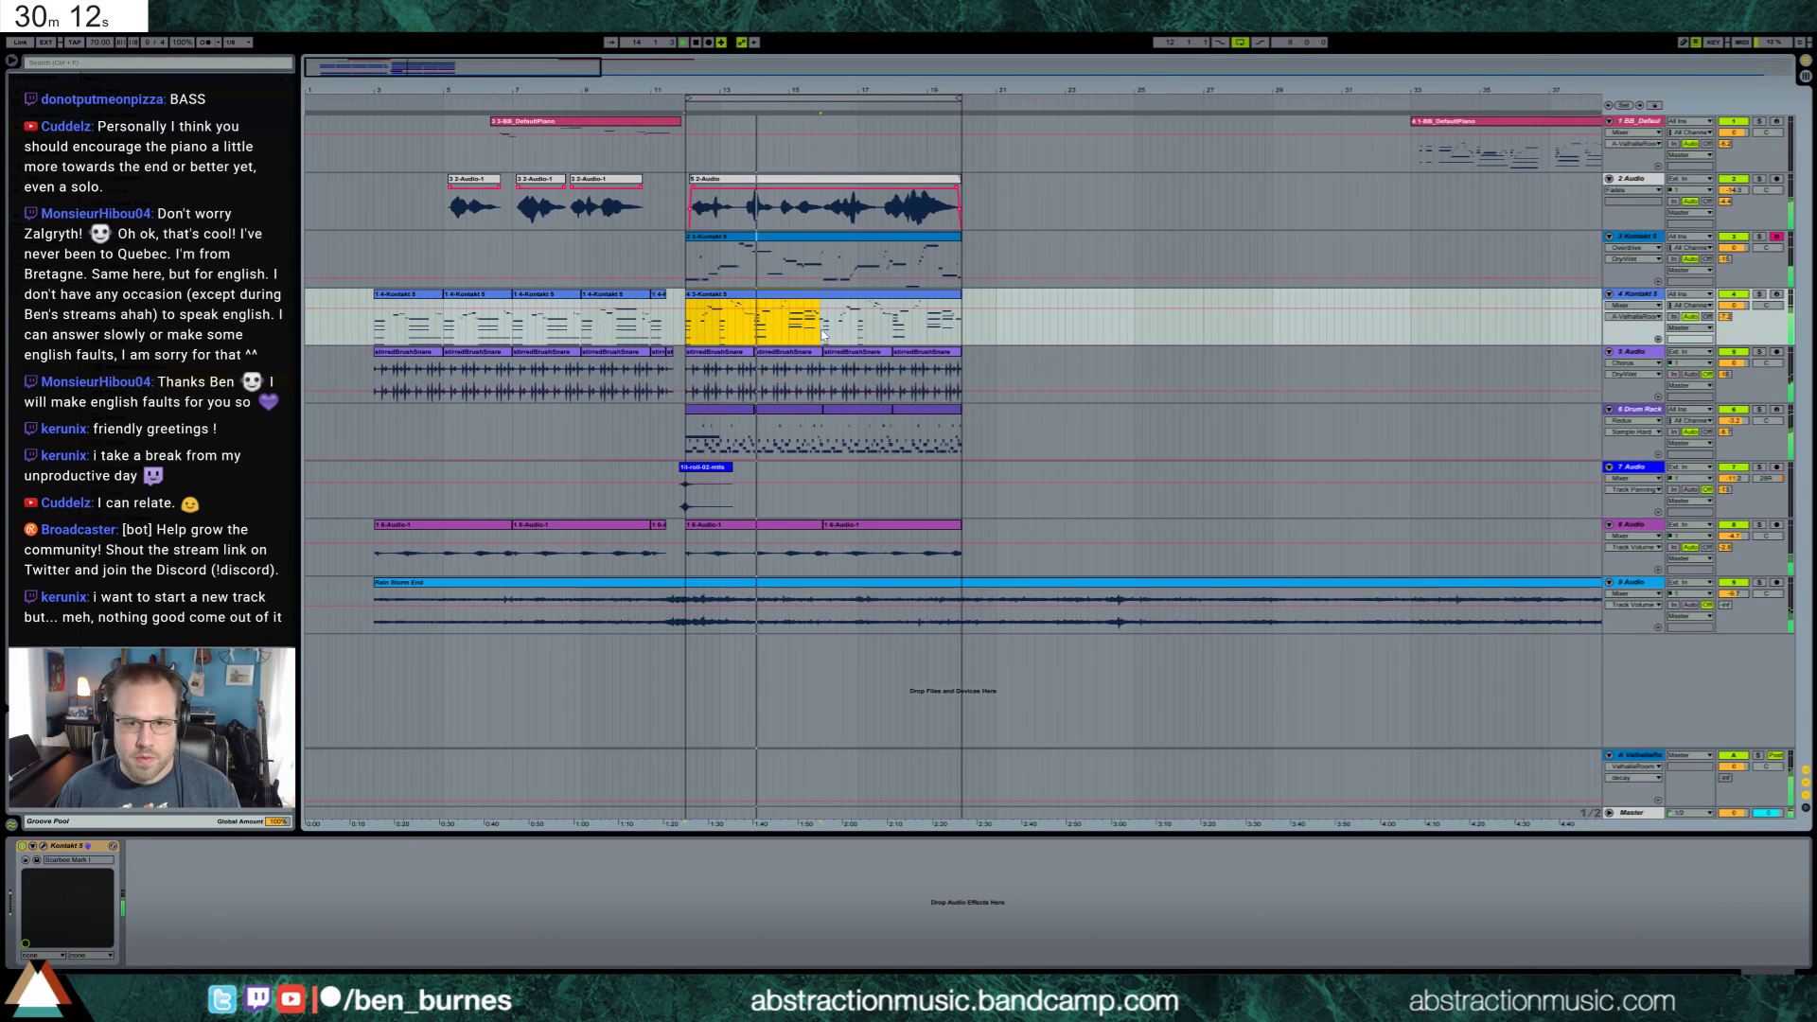
key(ctrl+d)
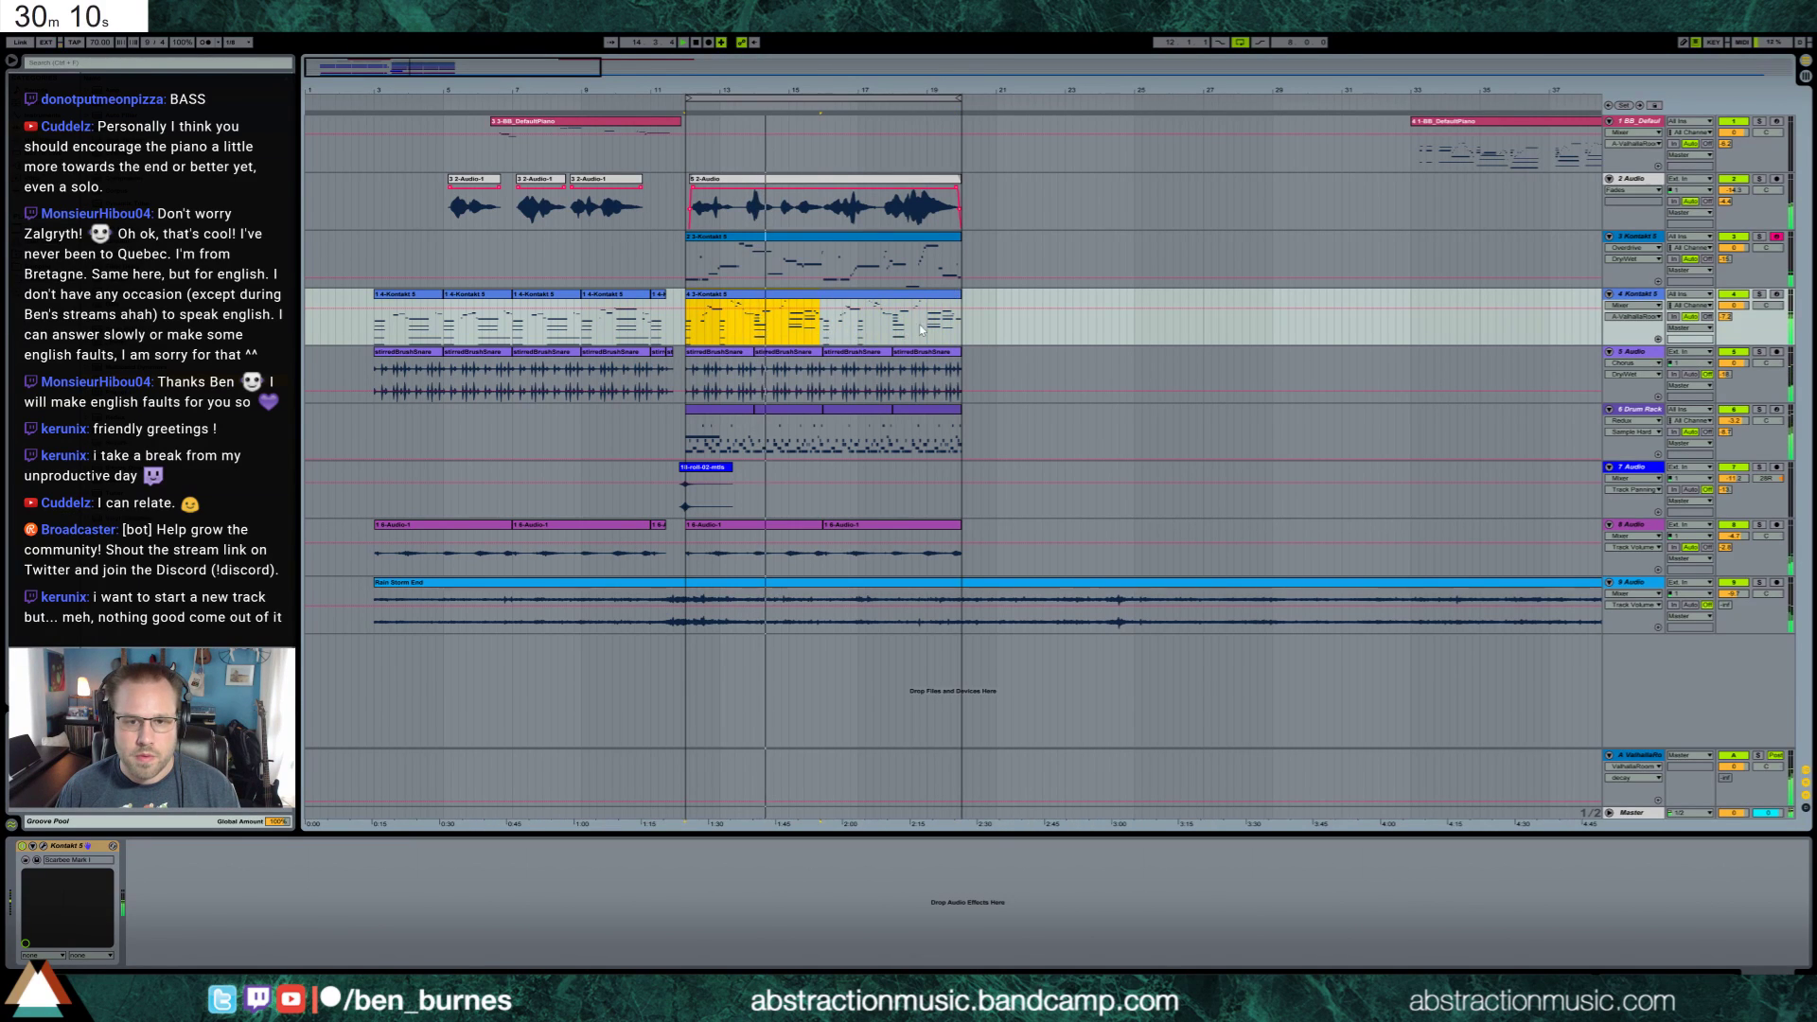
key(ctrl+d)
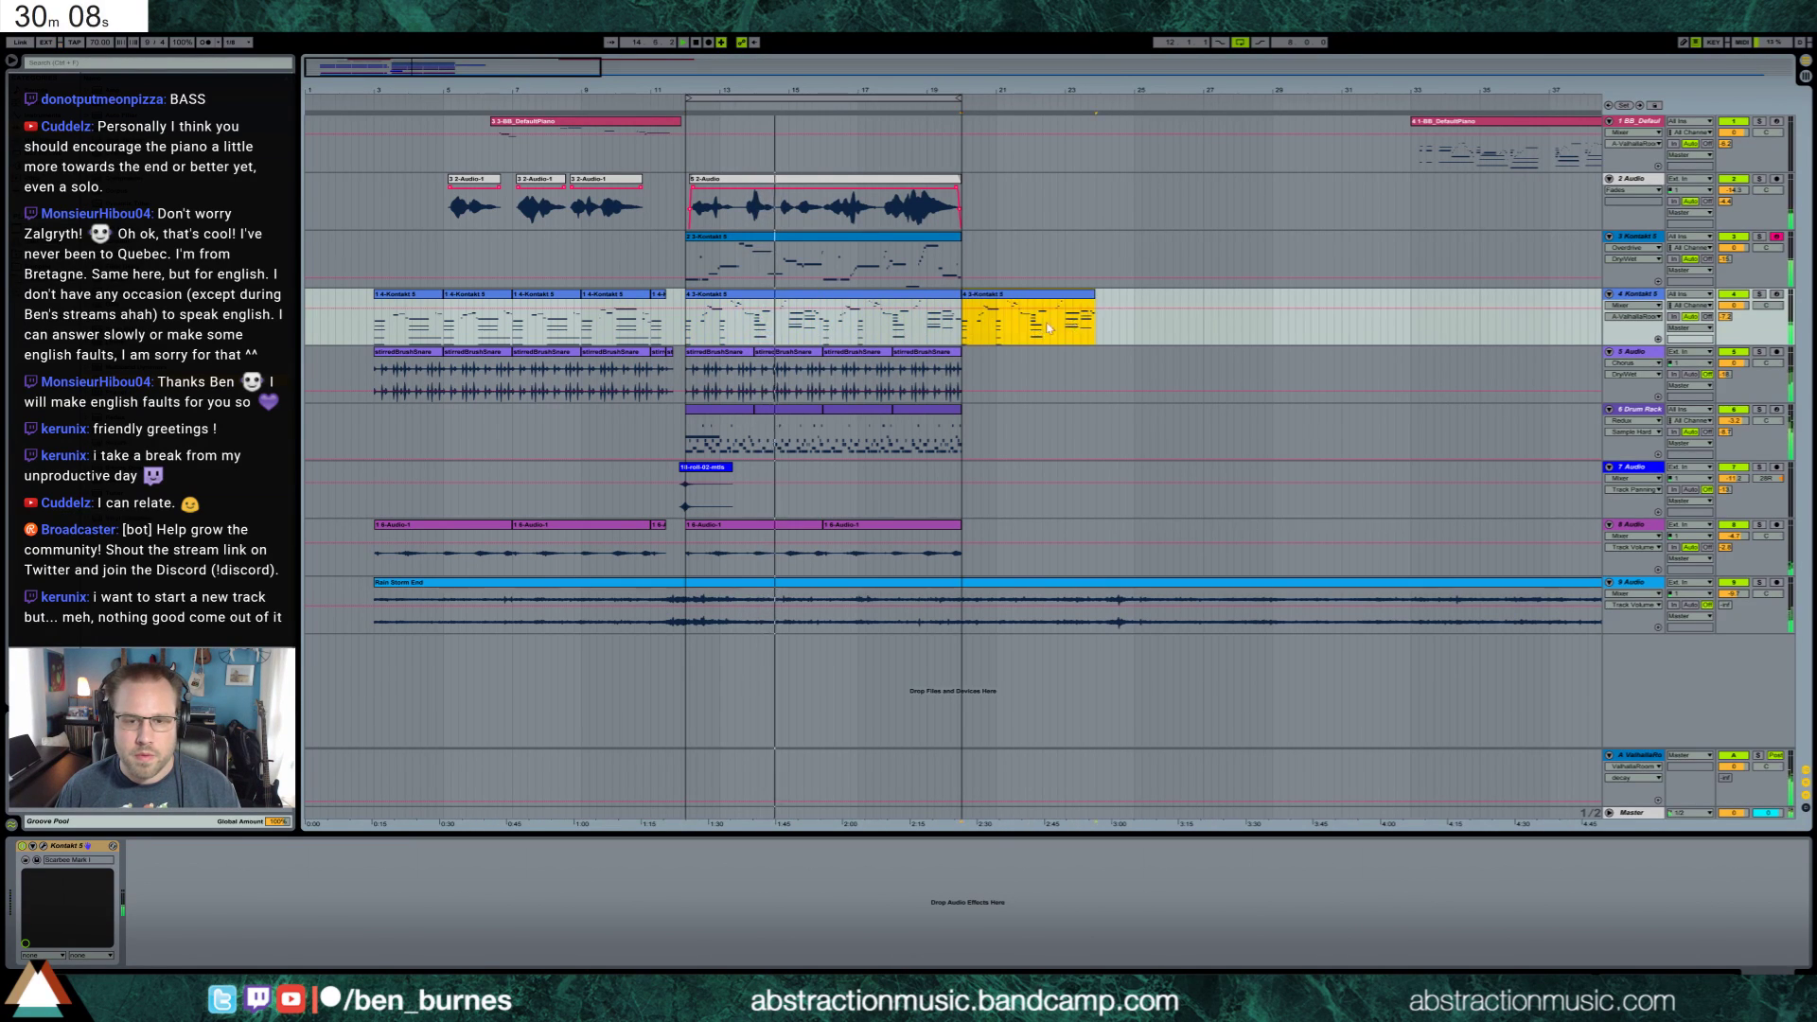
Extend the brush snare loop on the 5 Audio track from bar 20 to bar 24 by duplicating its last two clips
drag(684, 370, 796, 364)
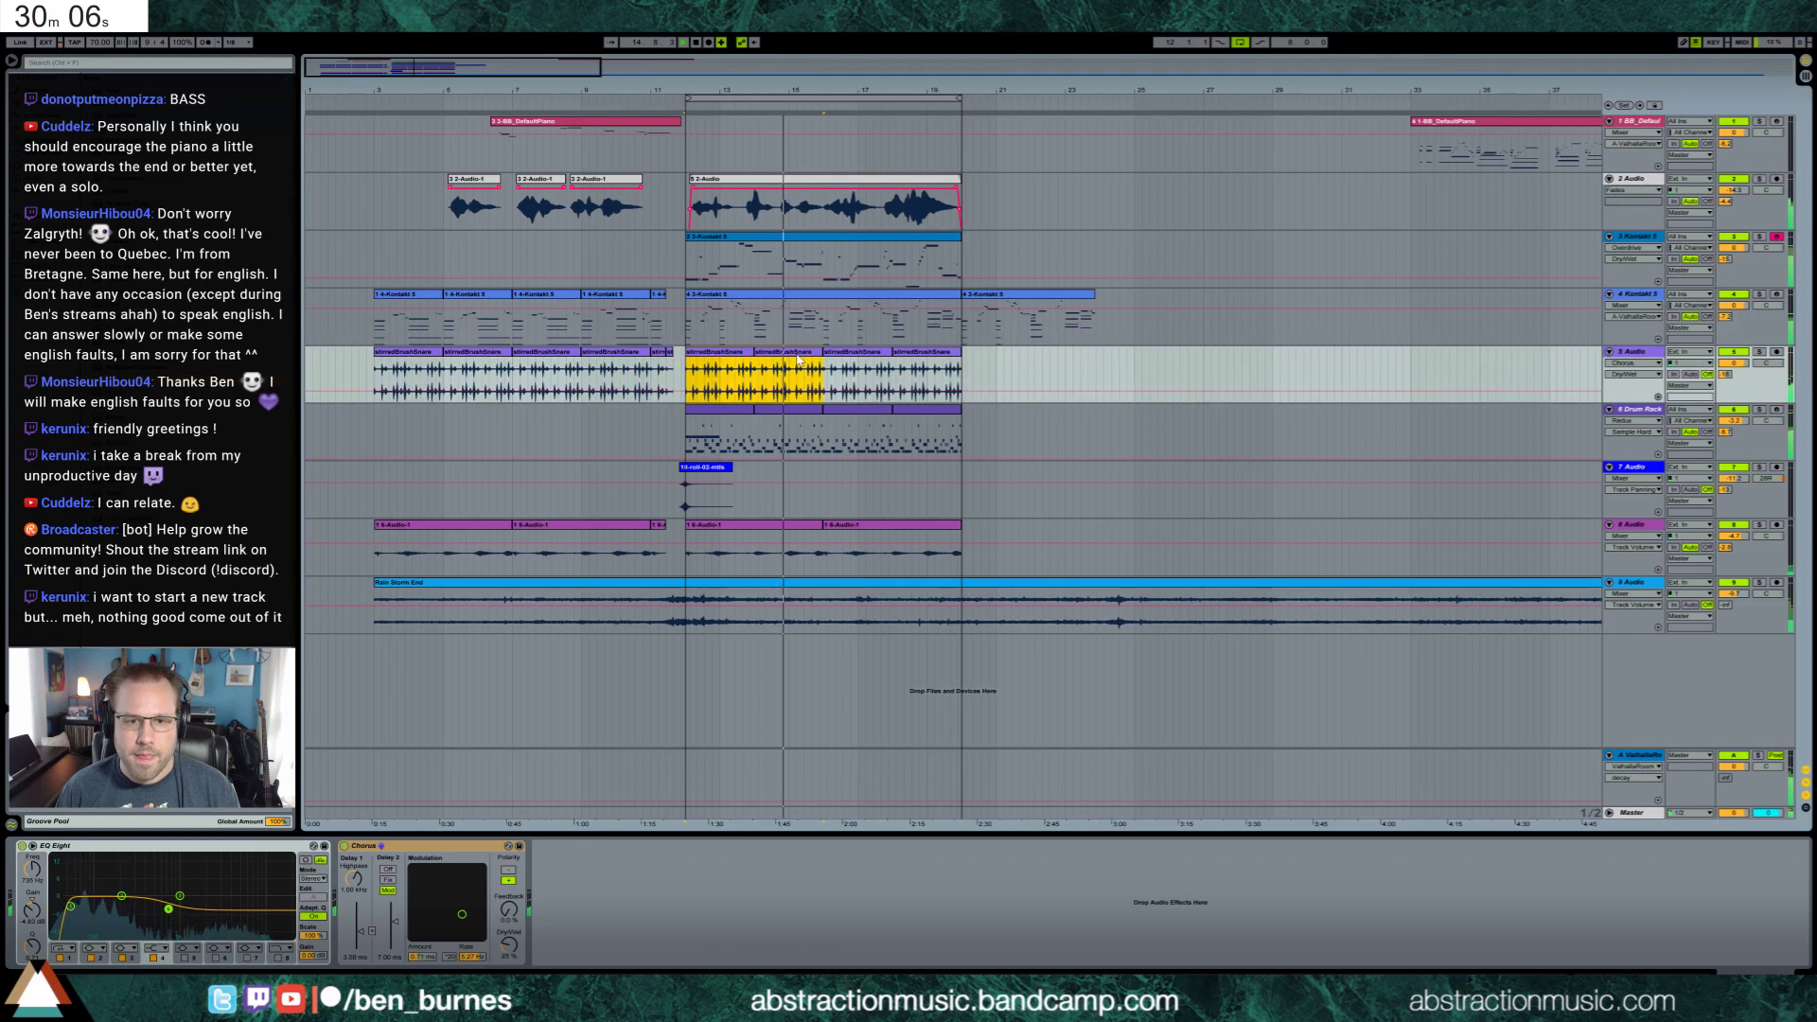
key(ctrl+d)
key(ctrl+d)
key(ctrl+z)
key(ctrl+z)
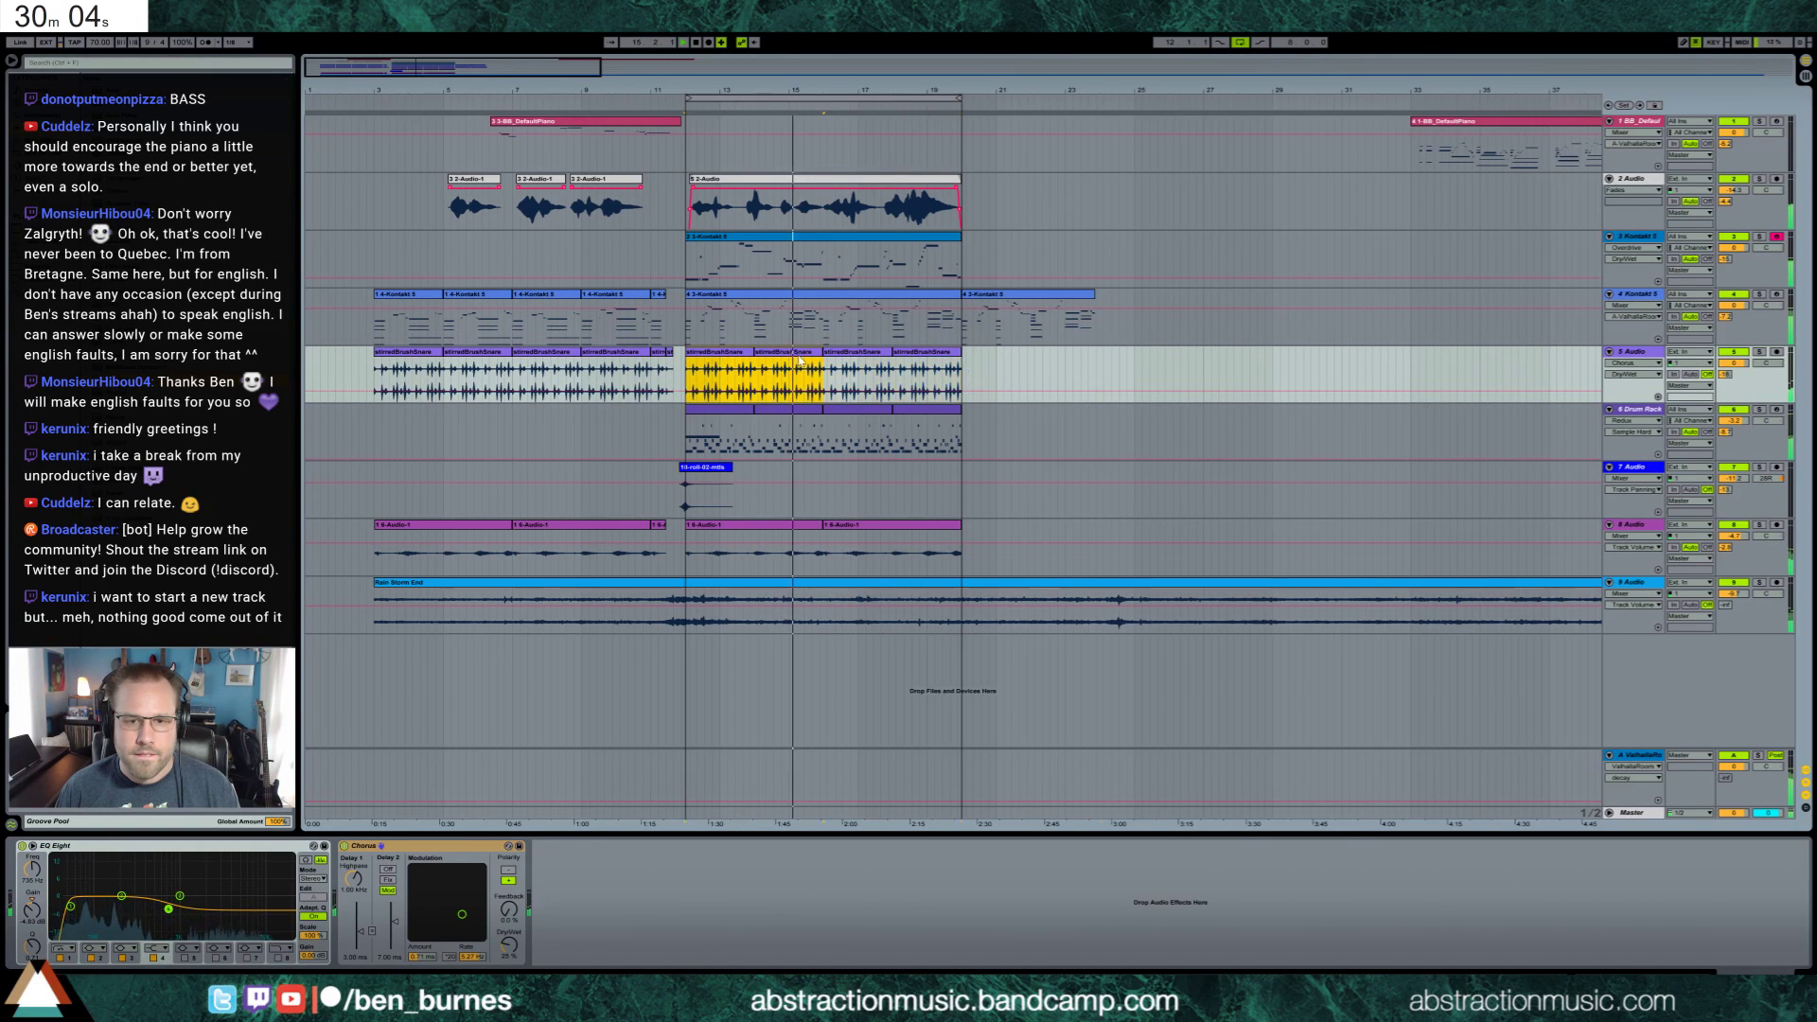
shift+click(914, 354)
key(ctrl+d)
Duplicate the last two Drum Rack clips at bar 20 and paste a copy of the section's opening drum clip at bar 24
click(869, 410)
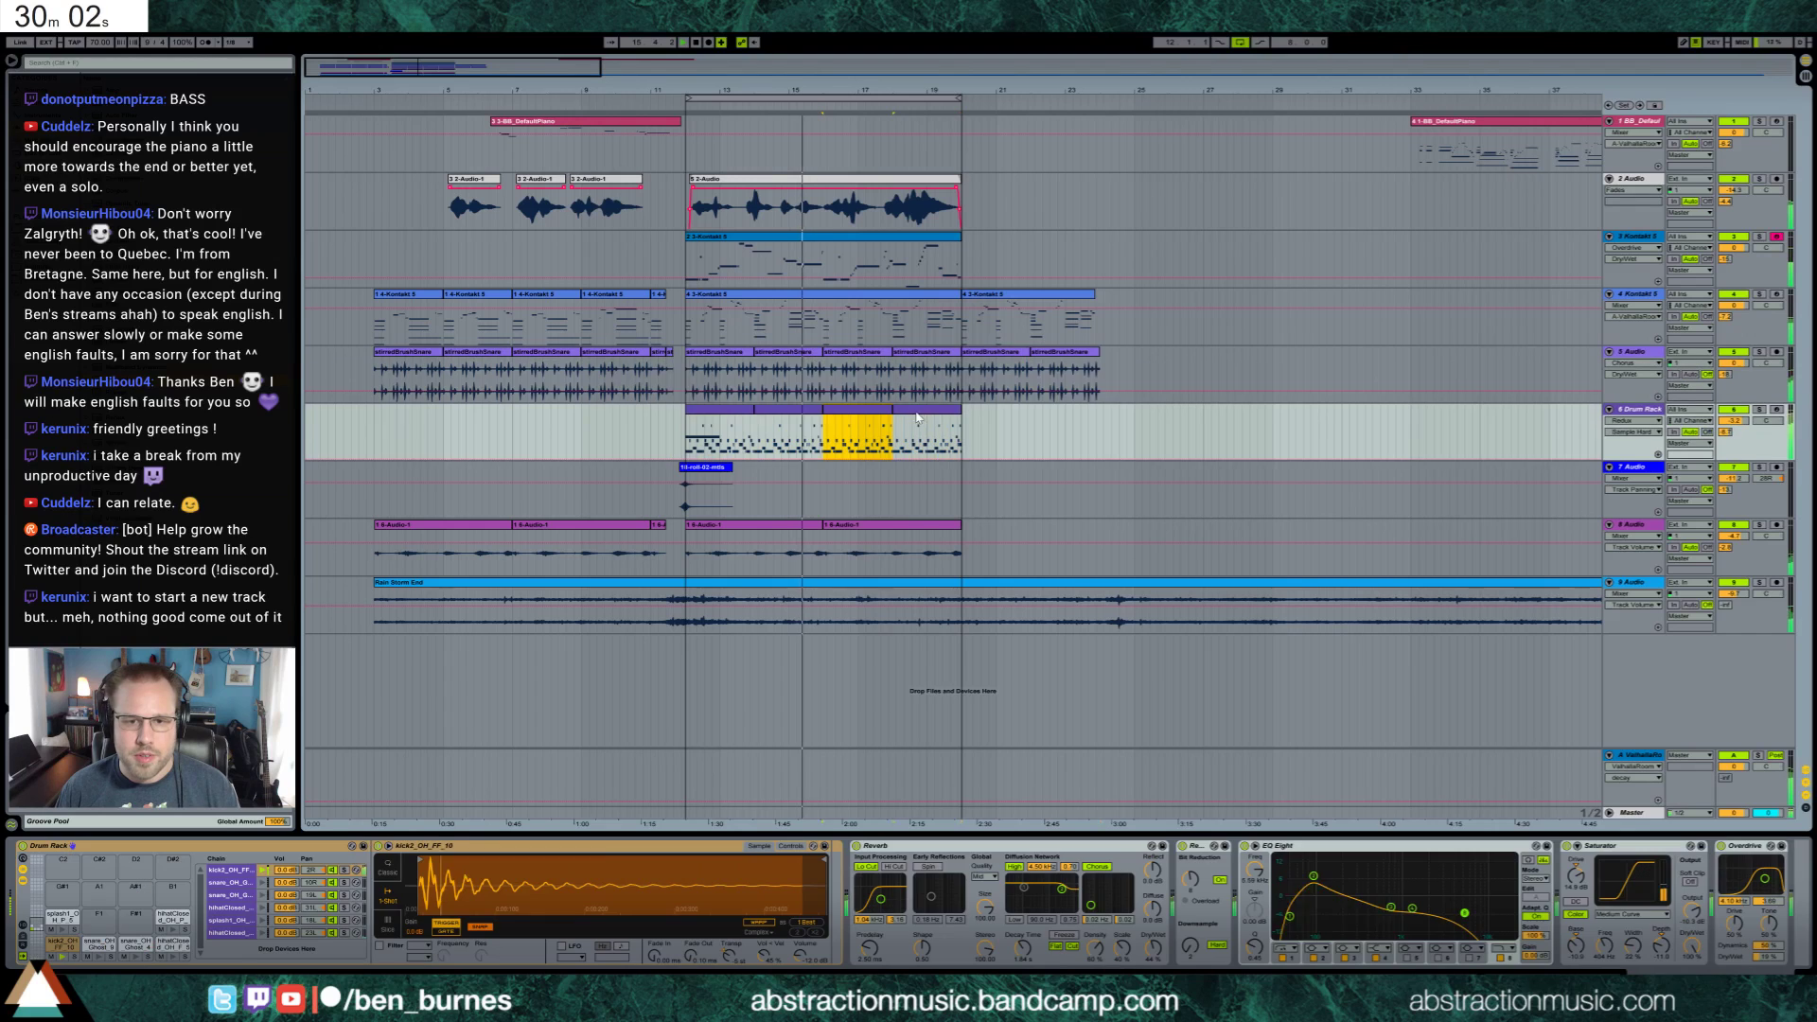
shift+click(918, 412)
key(ctrl+d)
click(721, 411)
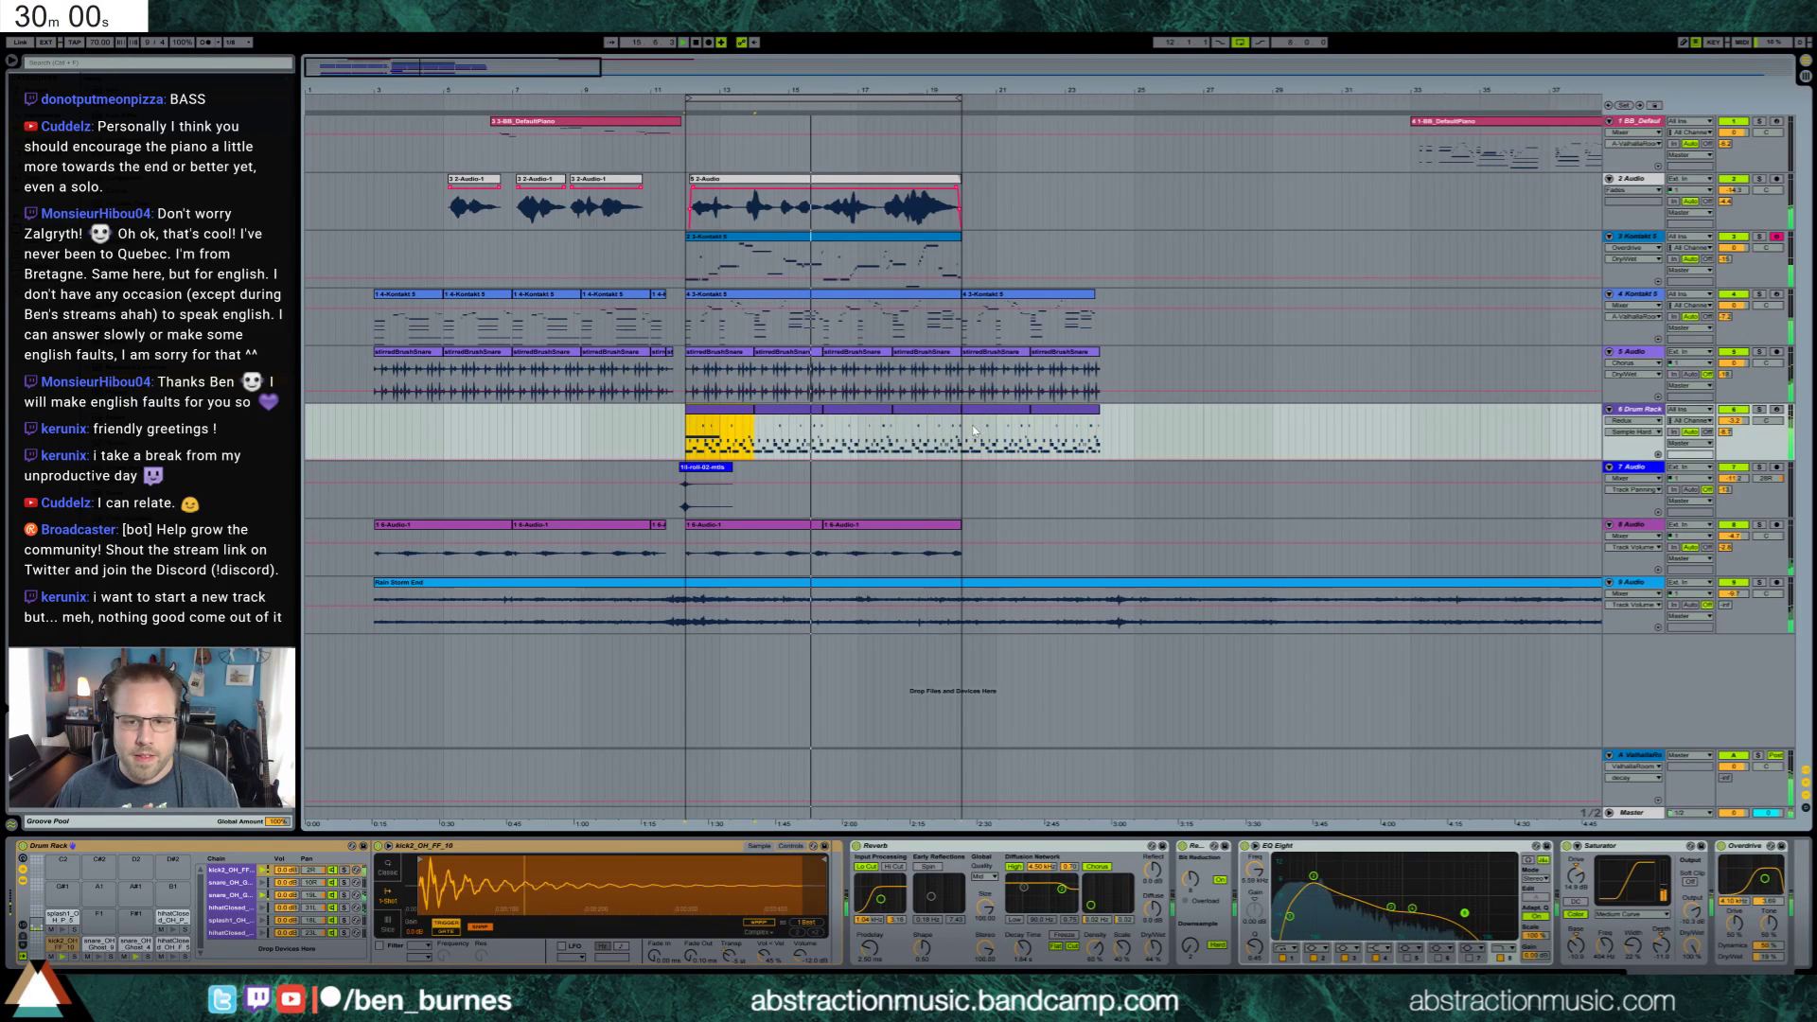
click(1103, 424)
key(ctrl+v)
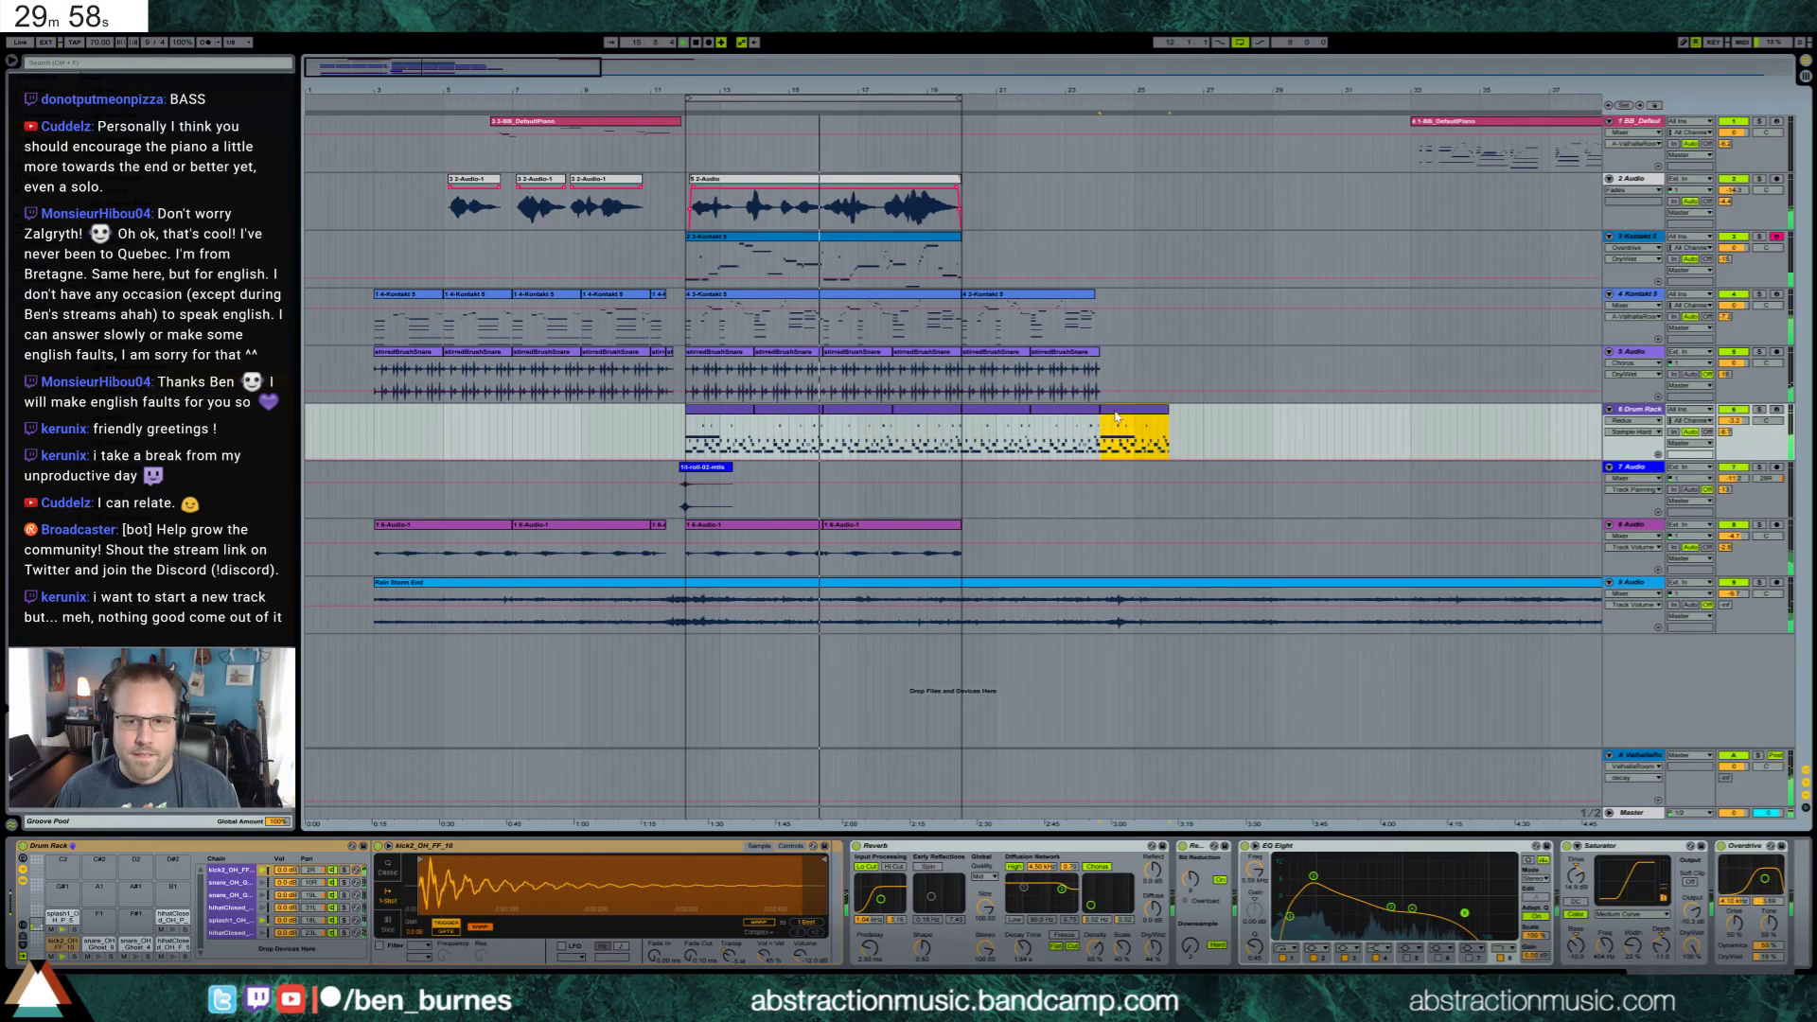
Strip the pasted drum clip at bar 24 down to its long held note and the first kick, deleting all other hits
double_click(1124, 411)
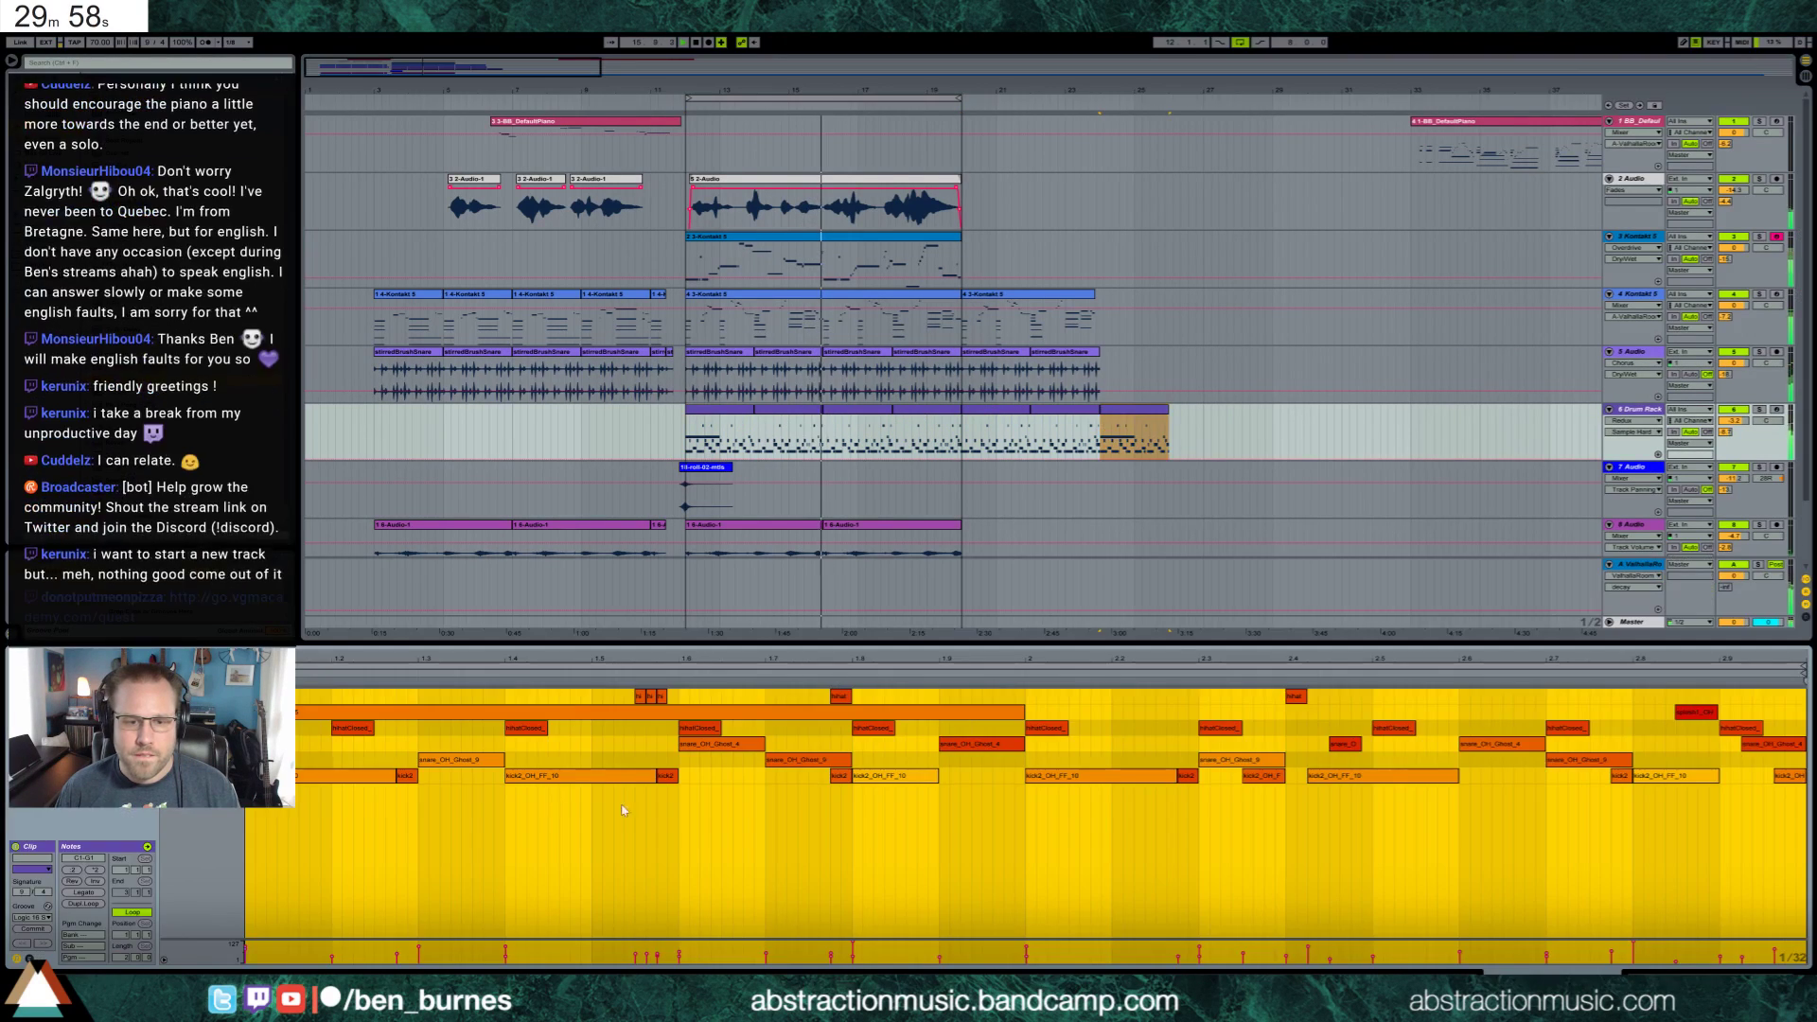
click(297, 750)
drag(301, 736, 1789, 760)
key(Delete)
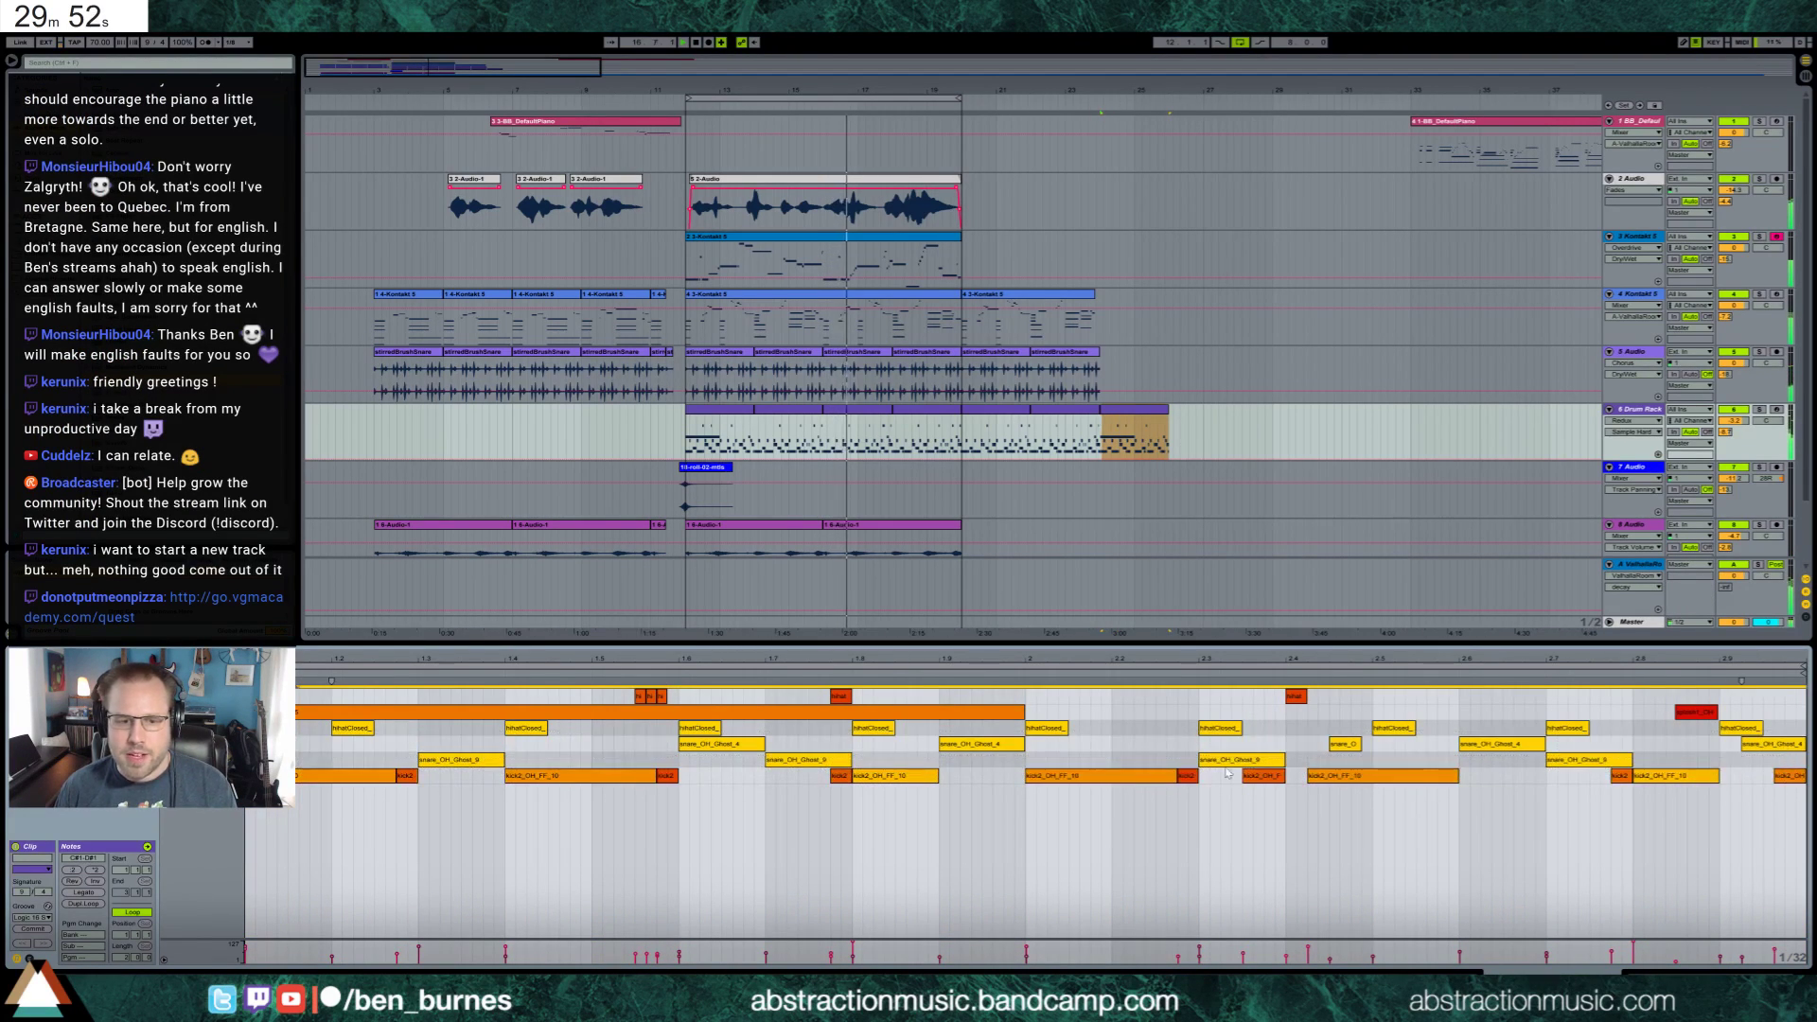
drag(438, 763, 1797, 790)
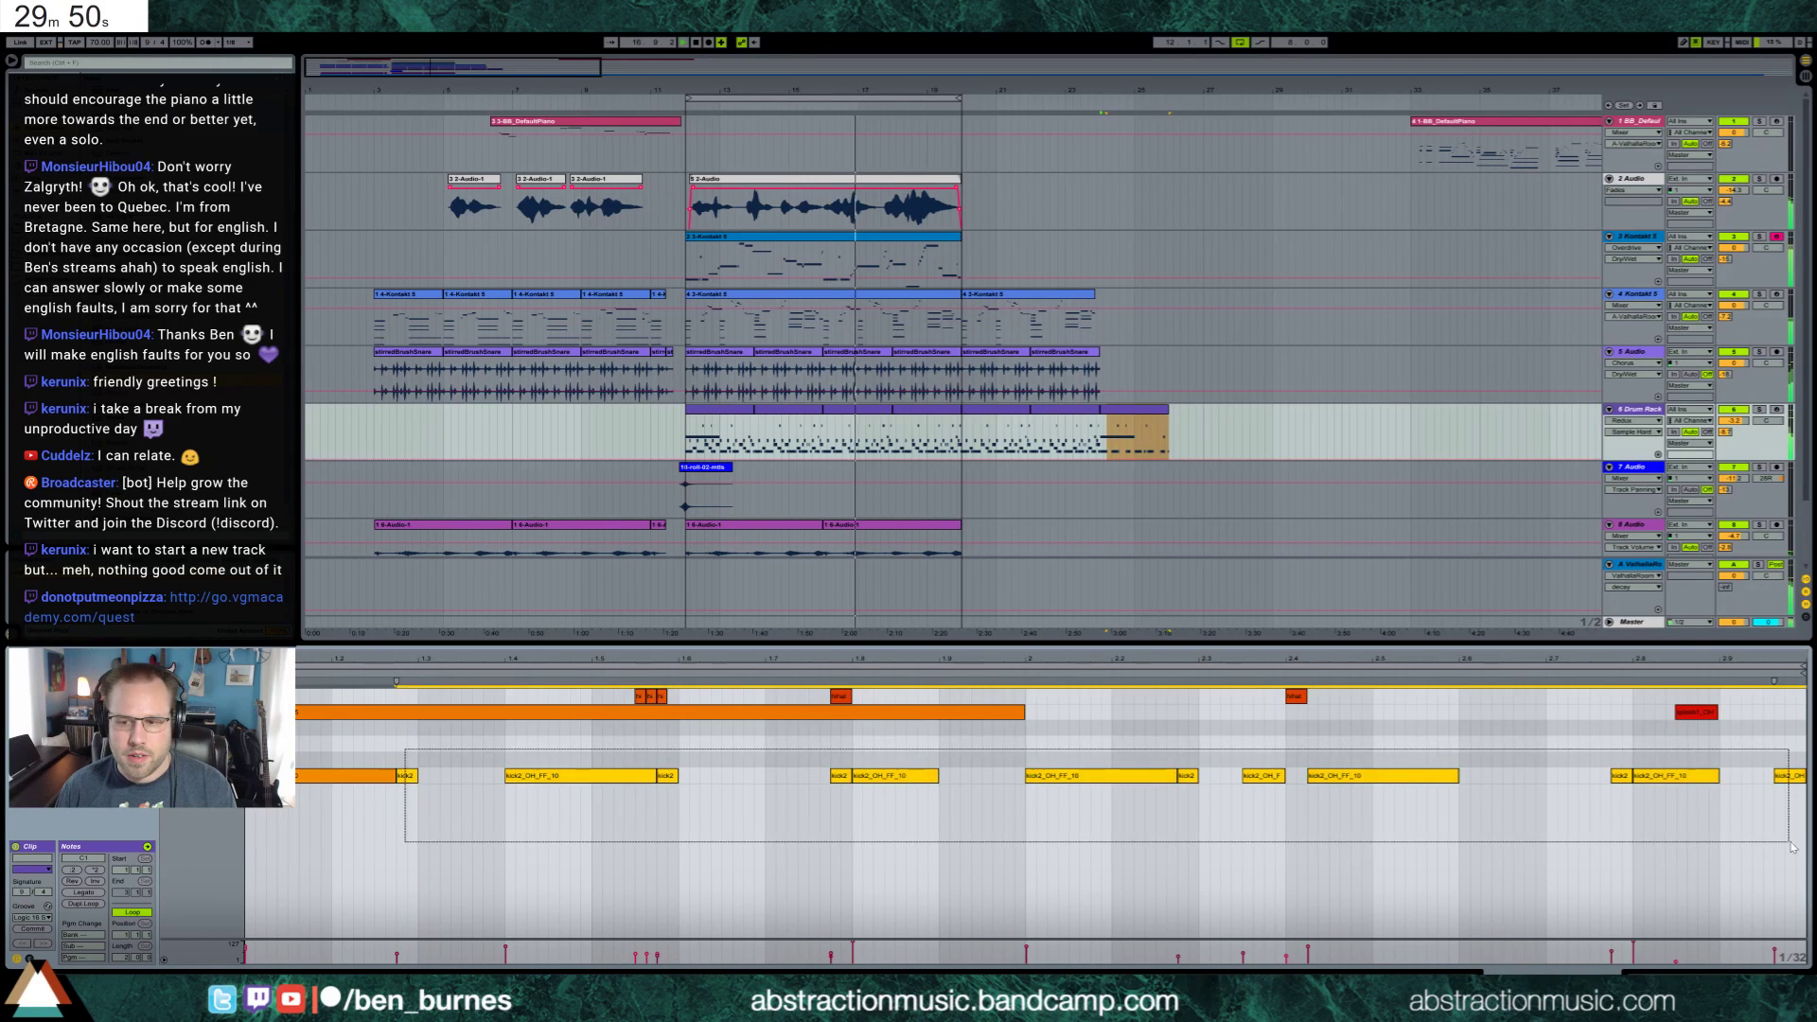
key(Delete)
drag(1439, 743, 1249, 700)
key(Delete)
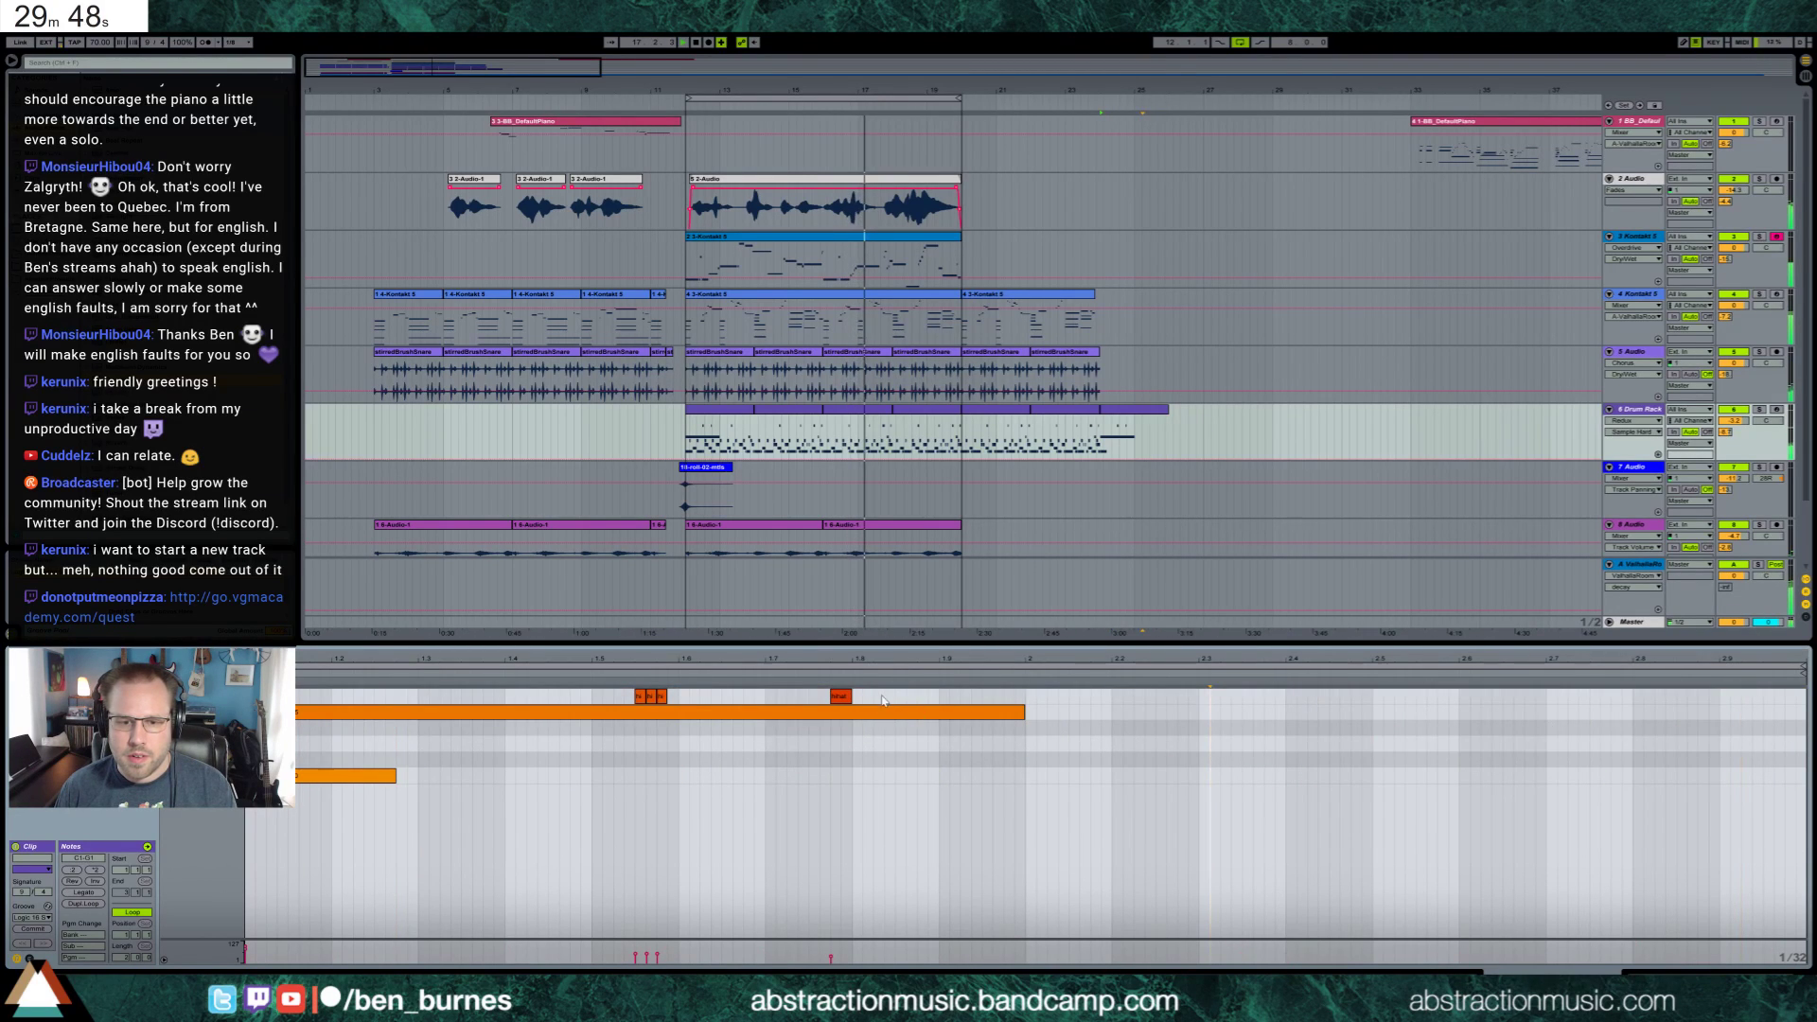
drag(889, 702, 568, 700)
key(Delete)
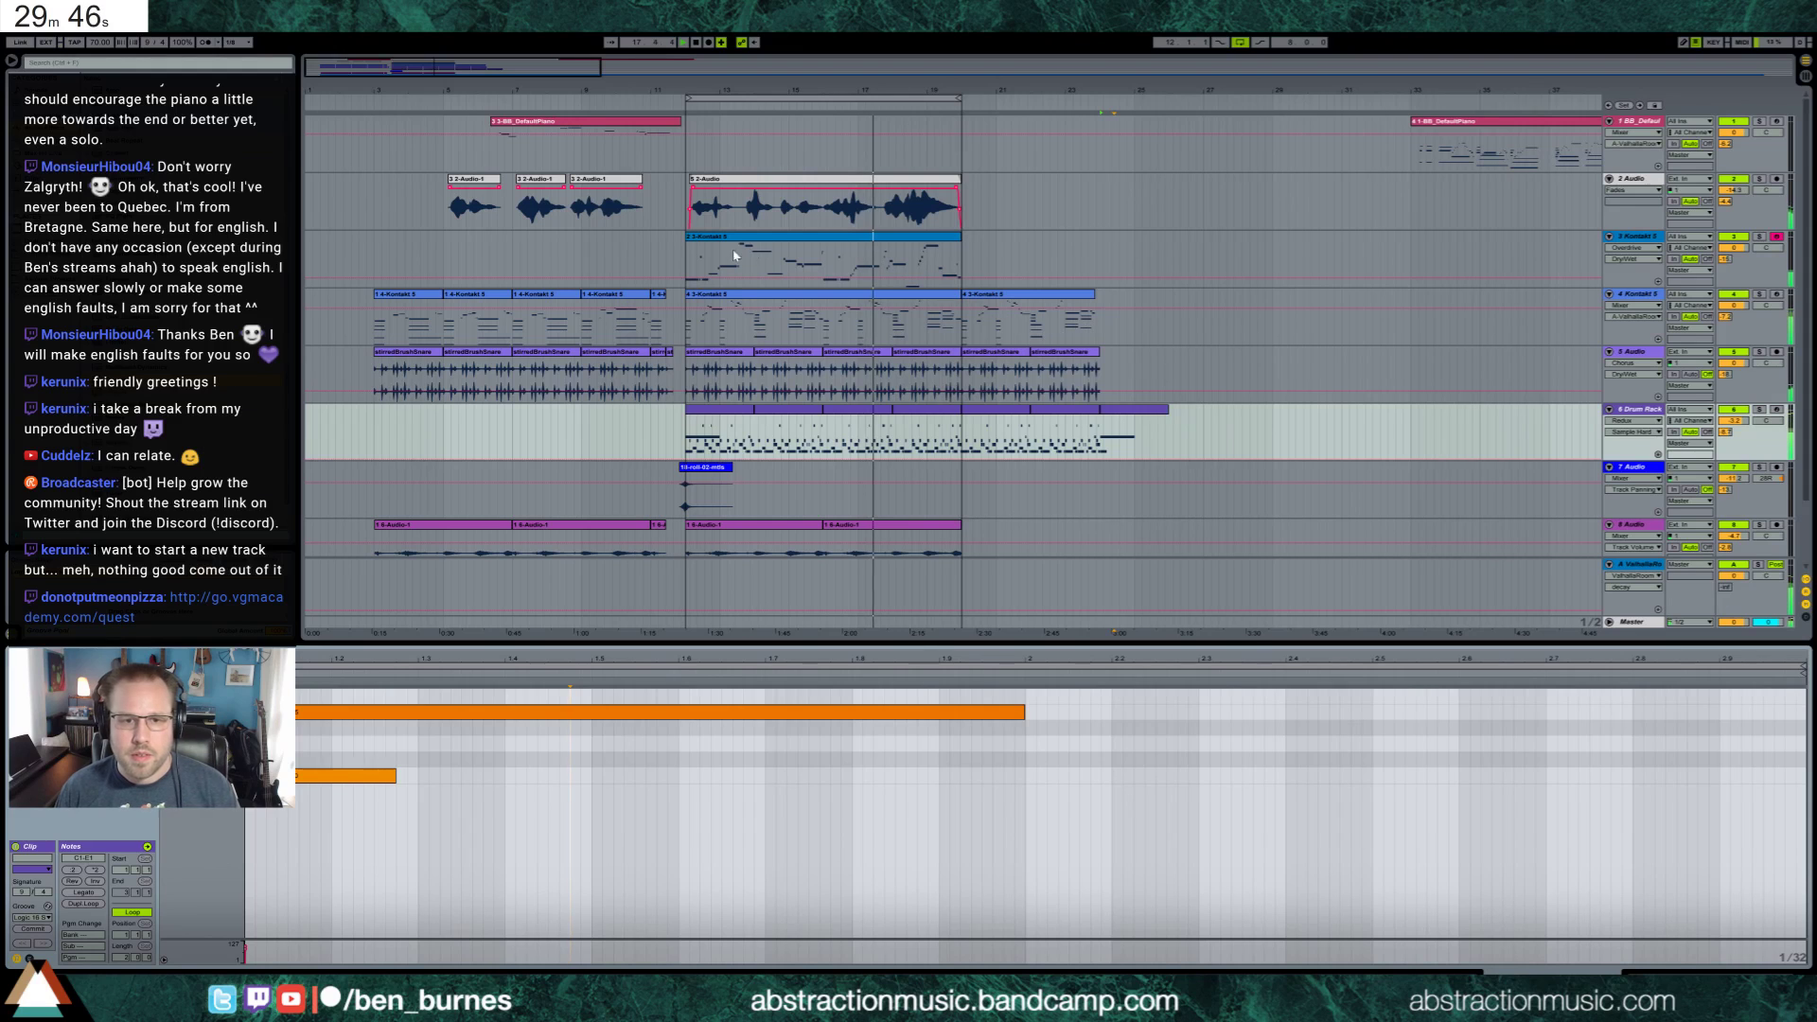
Duplicate nearly the first four bars of the bass clip at bar 20 and turn off the arrangement loop
drag(689, 255, 815, 268)
key(ctrl+d)
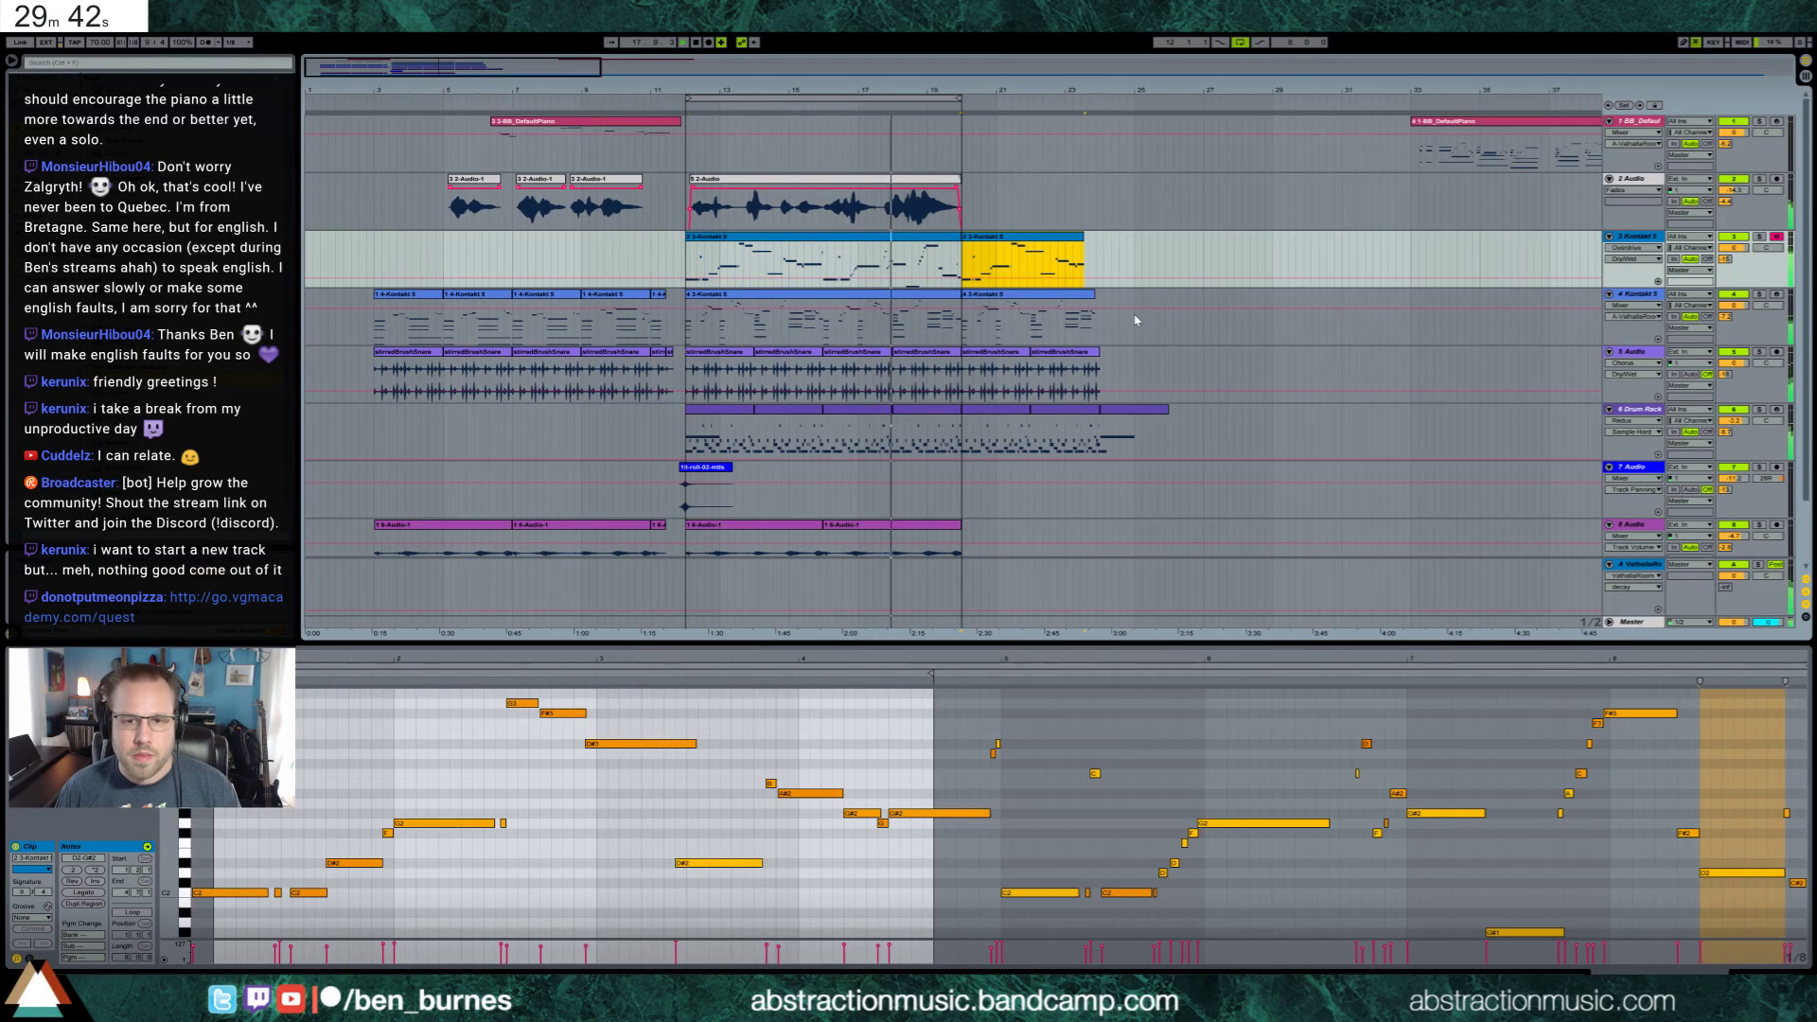
click(1238, 42)
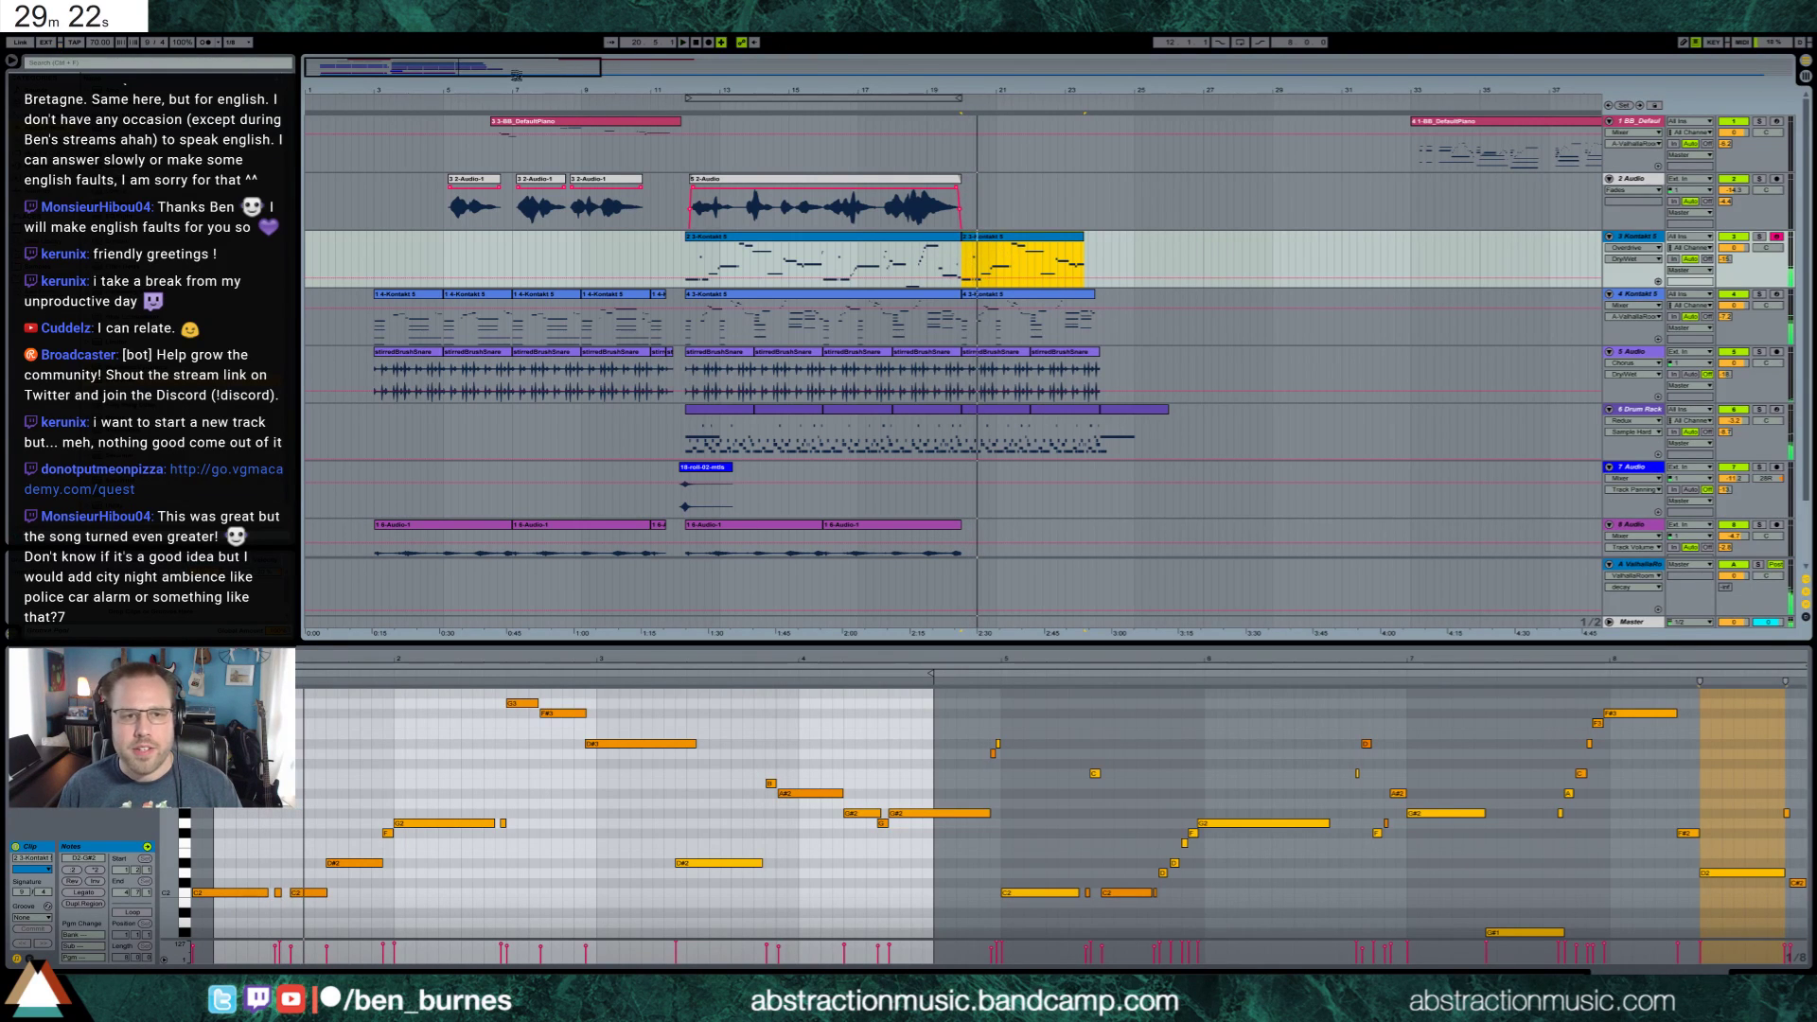
Shift the duplicated bass clip slightly later, extend its start back to bar 20, and play it
drag(515, 75, 761, 263)
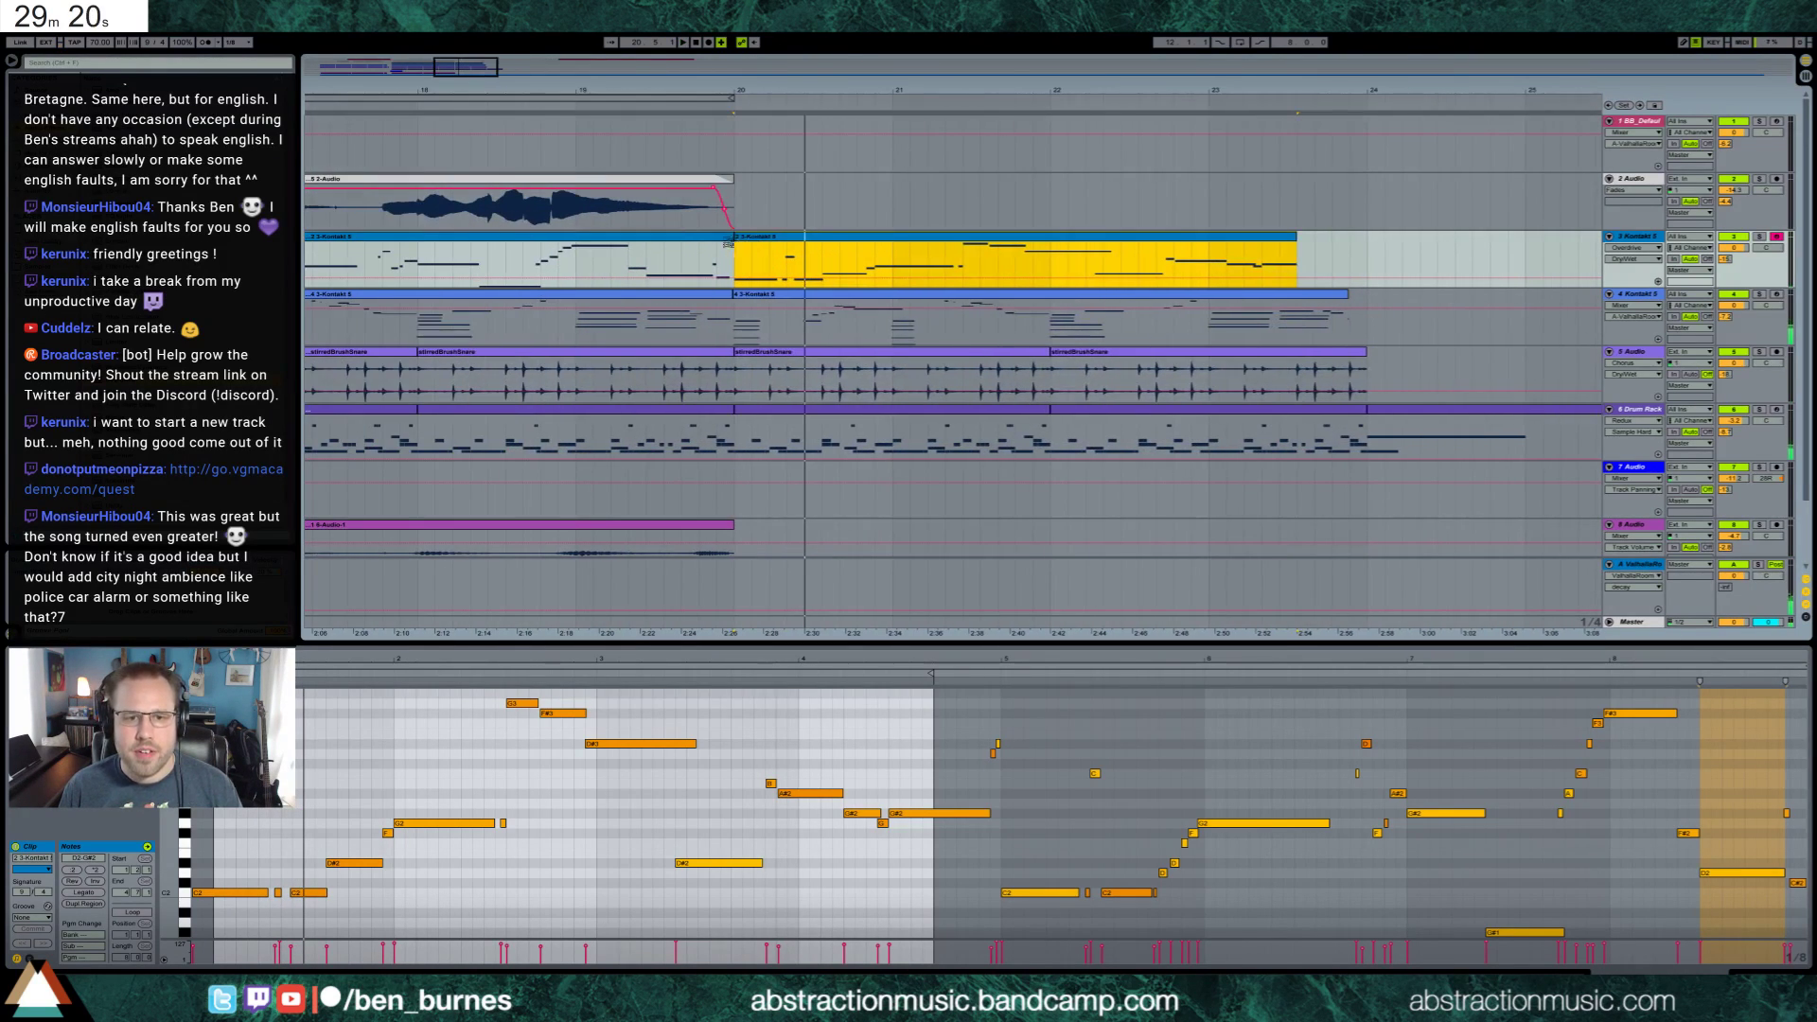
click(734, 256)
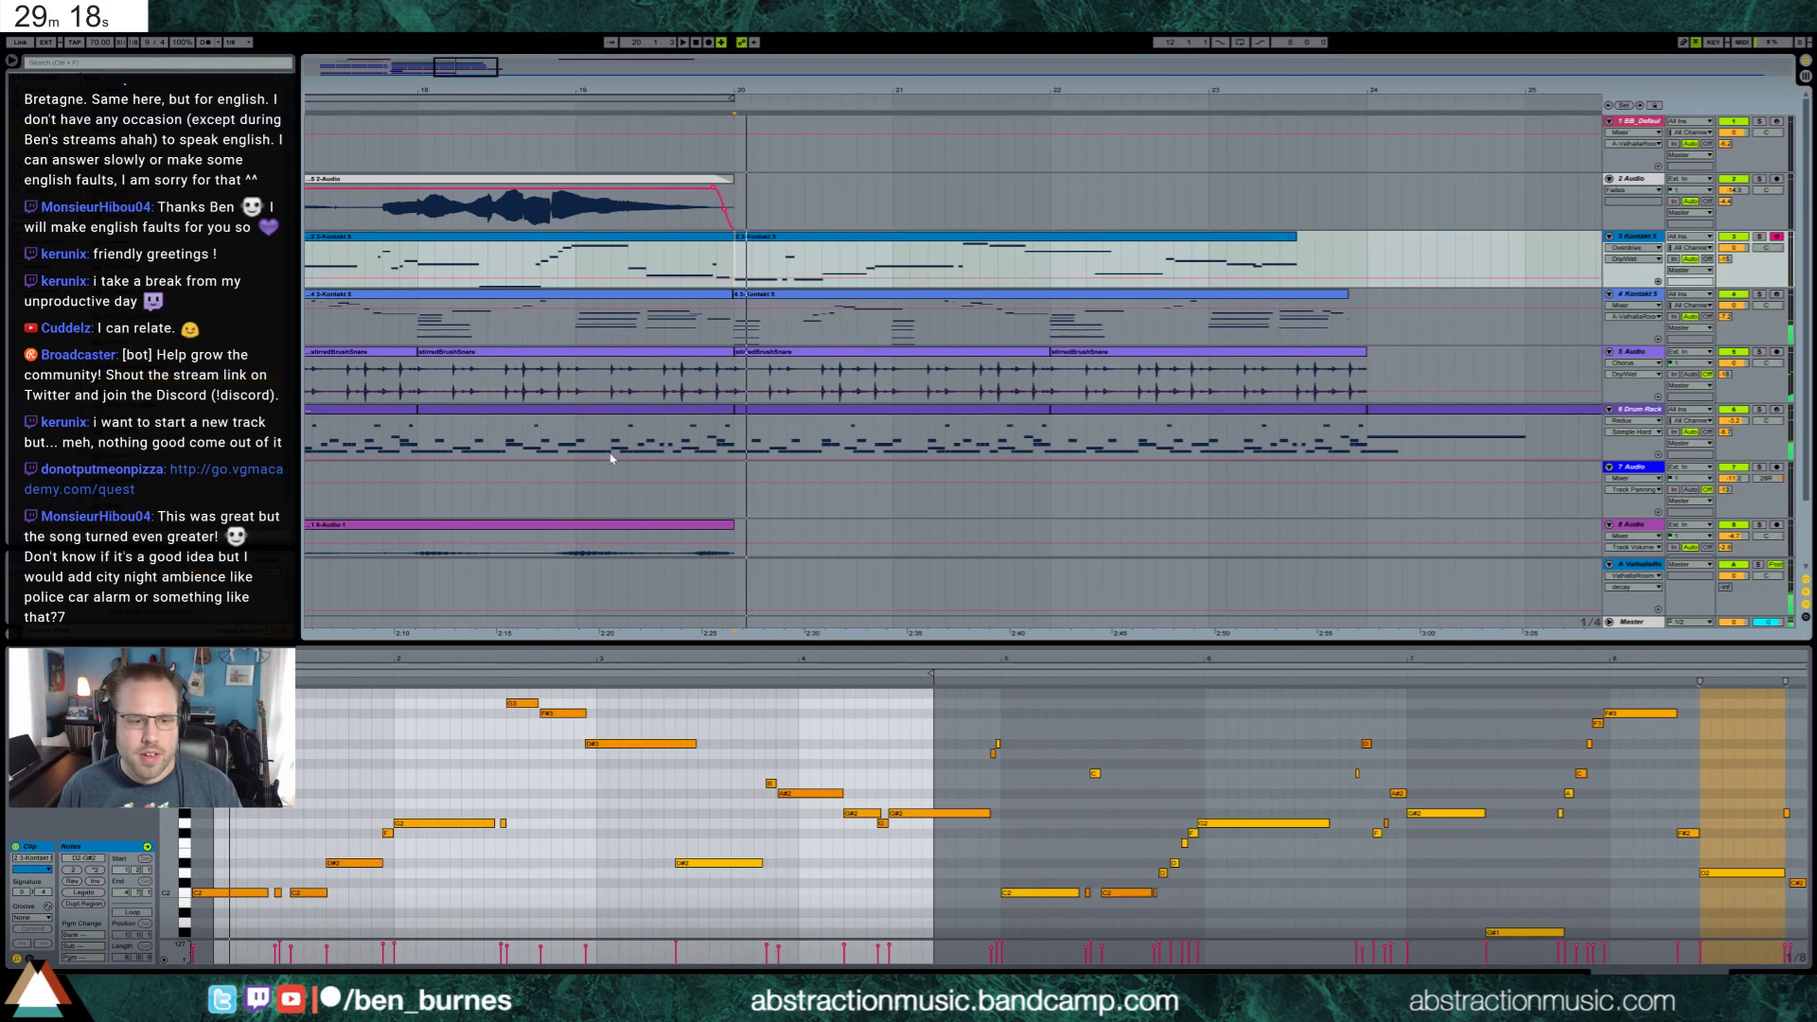
click(774, 245)
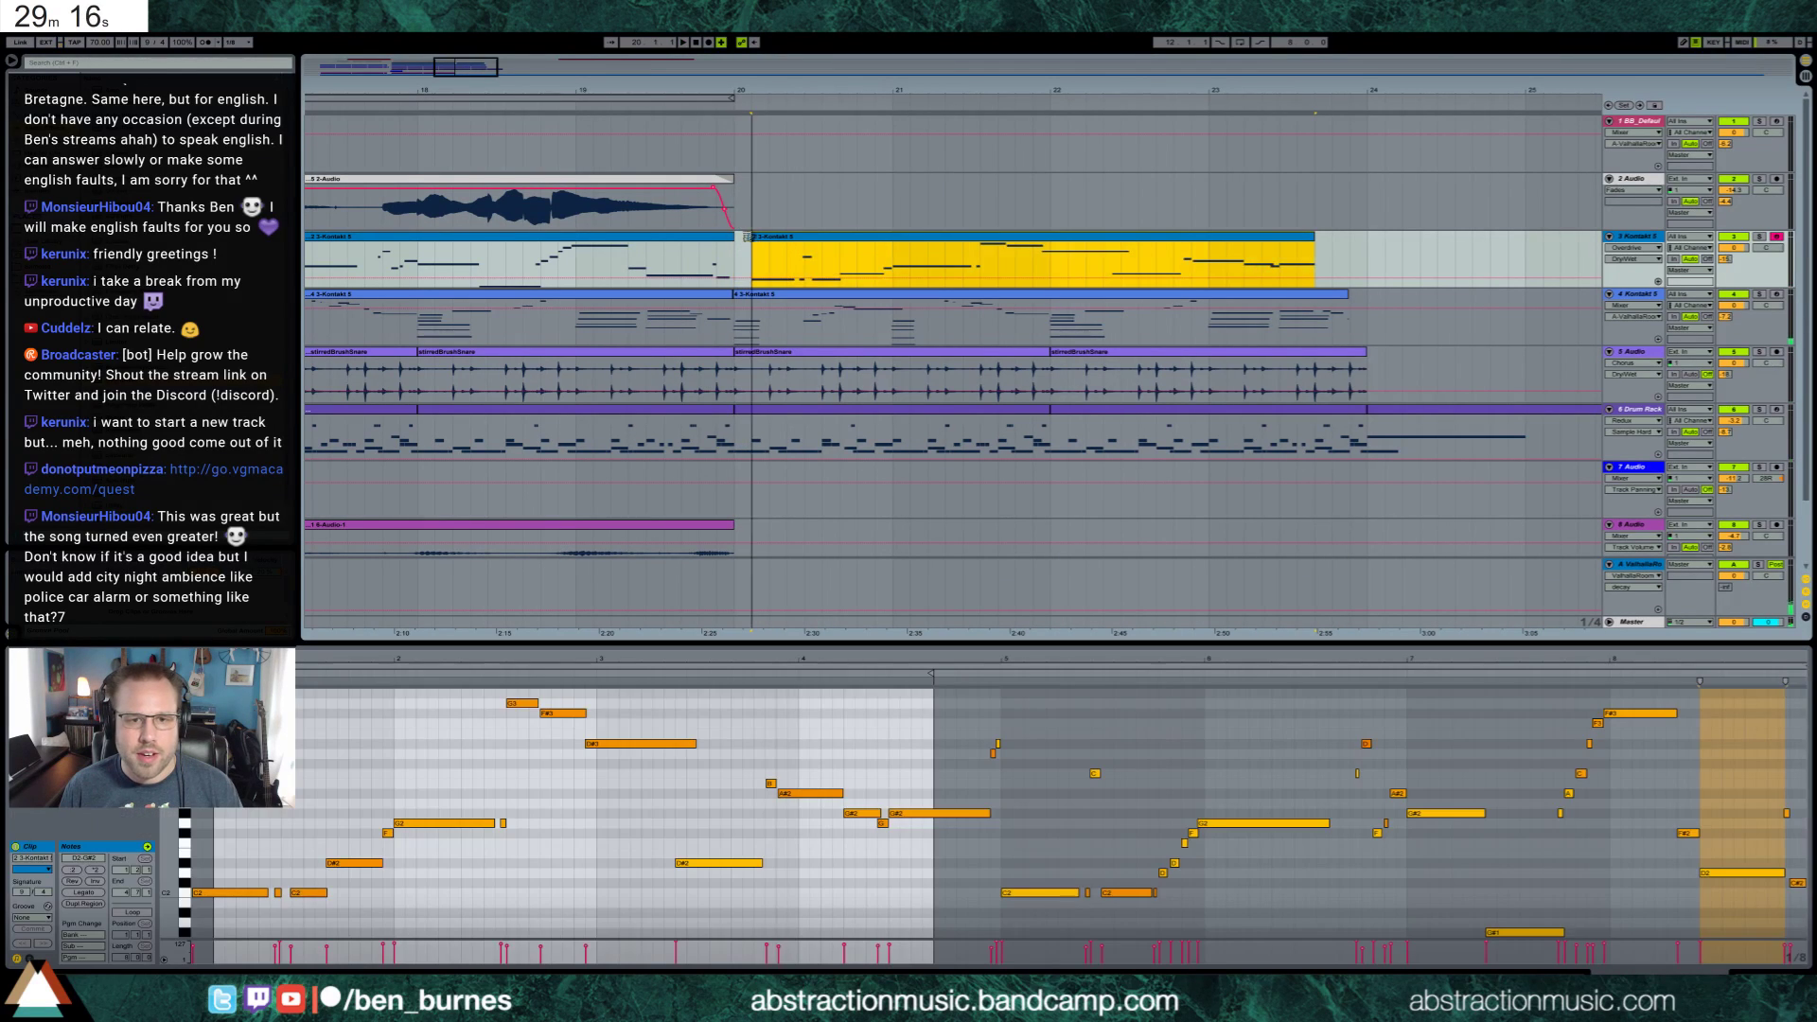
drag(748, 236, 738, 237)
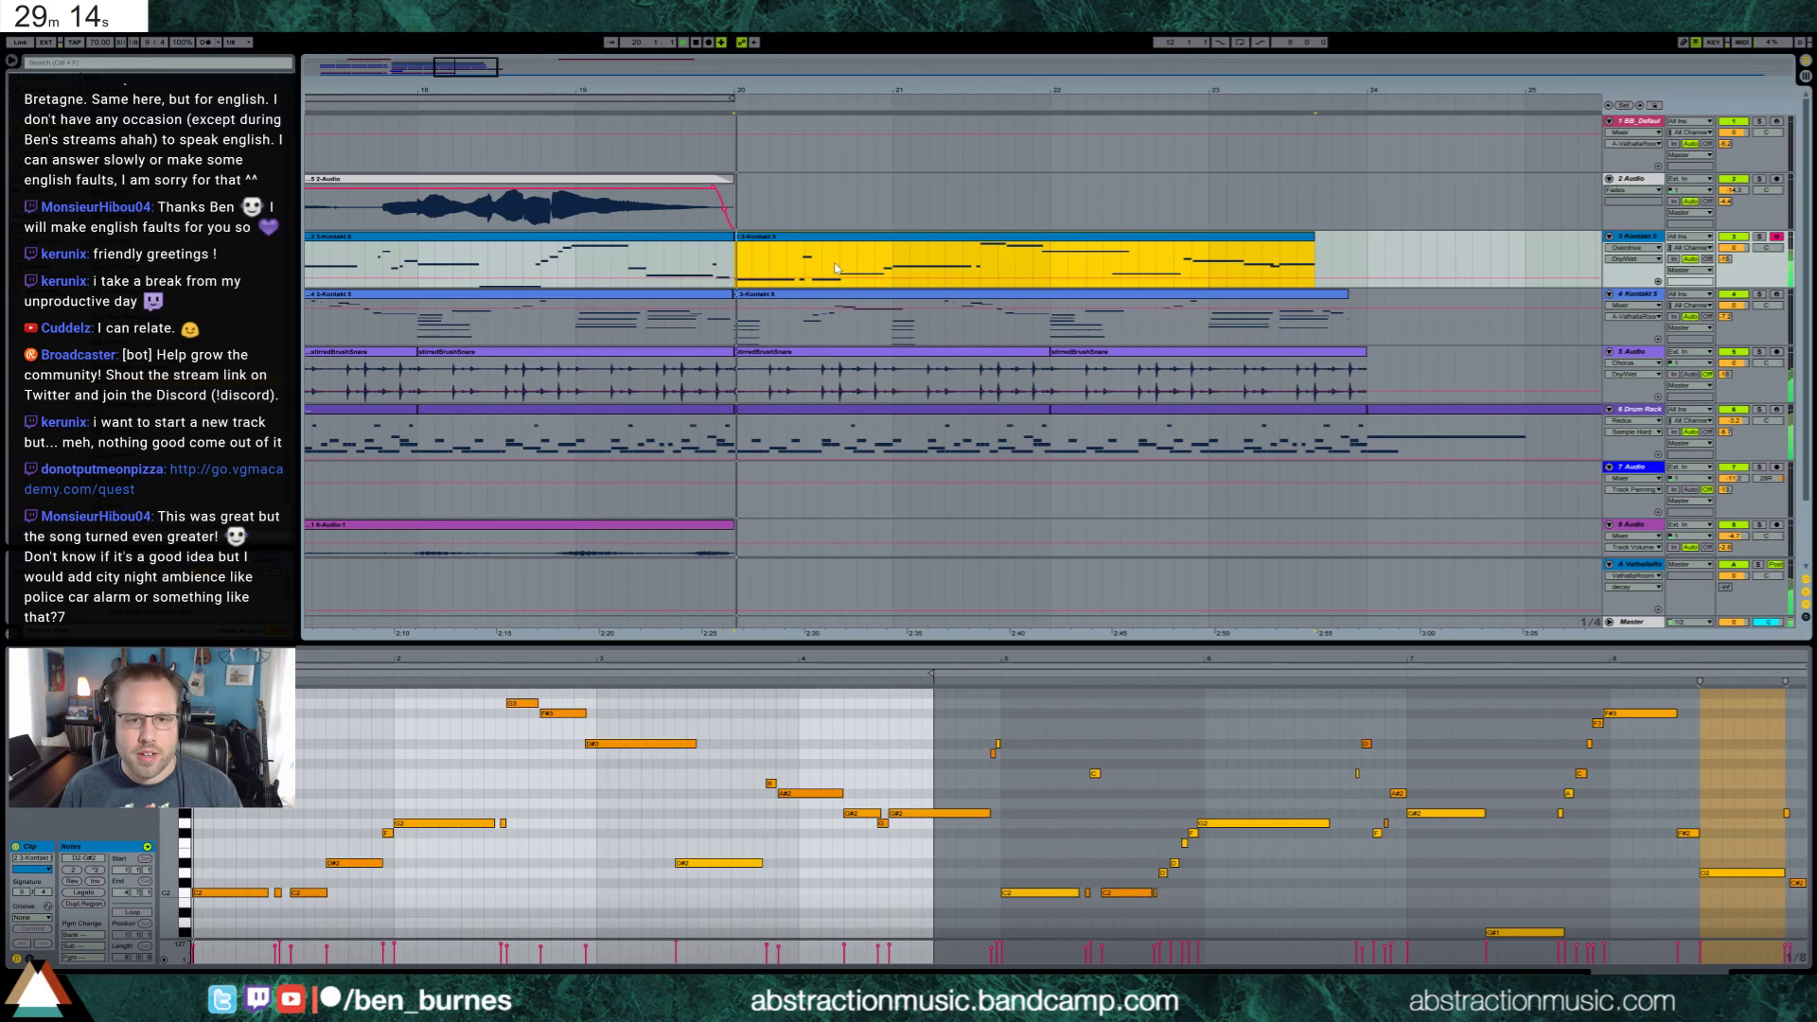
key(space)
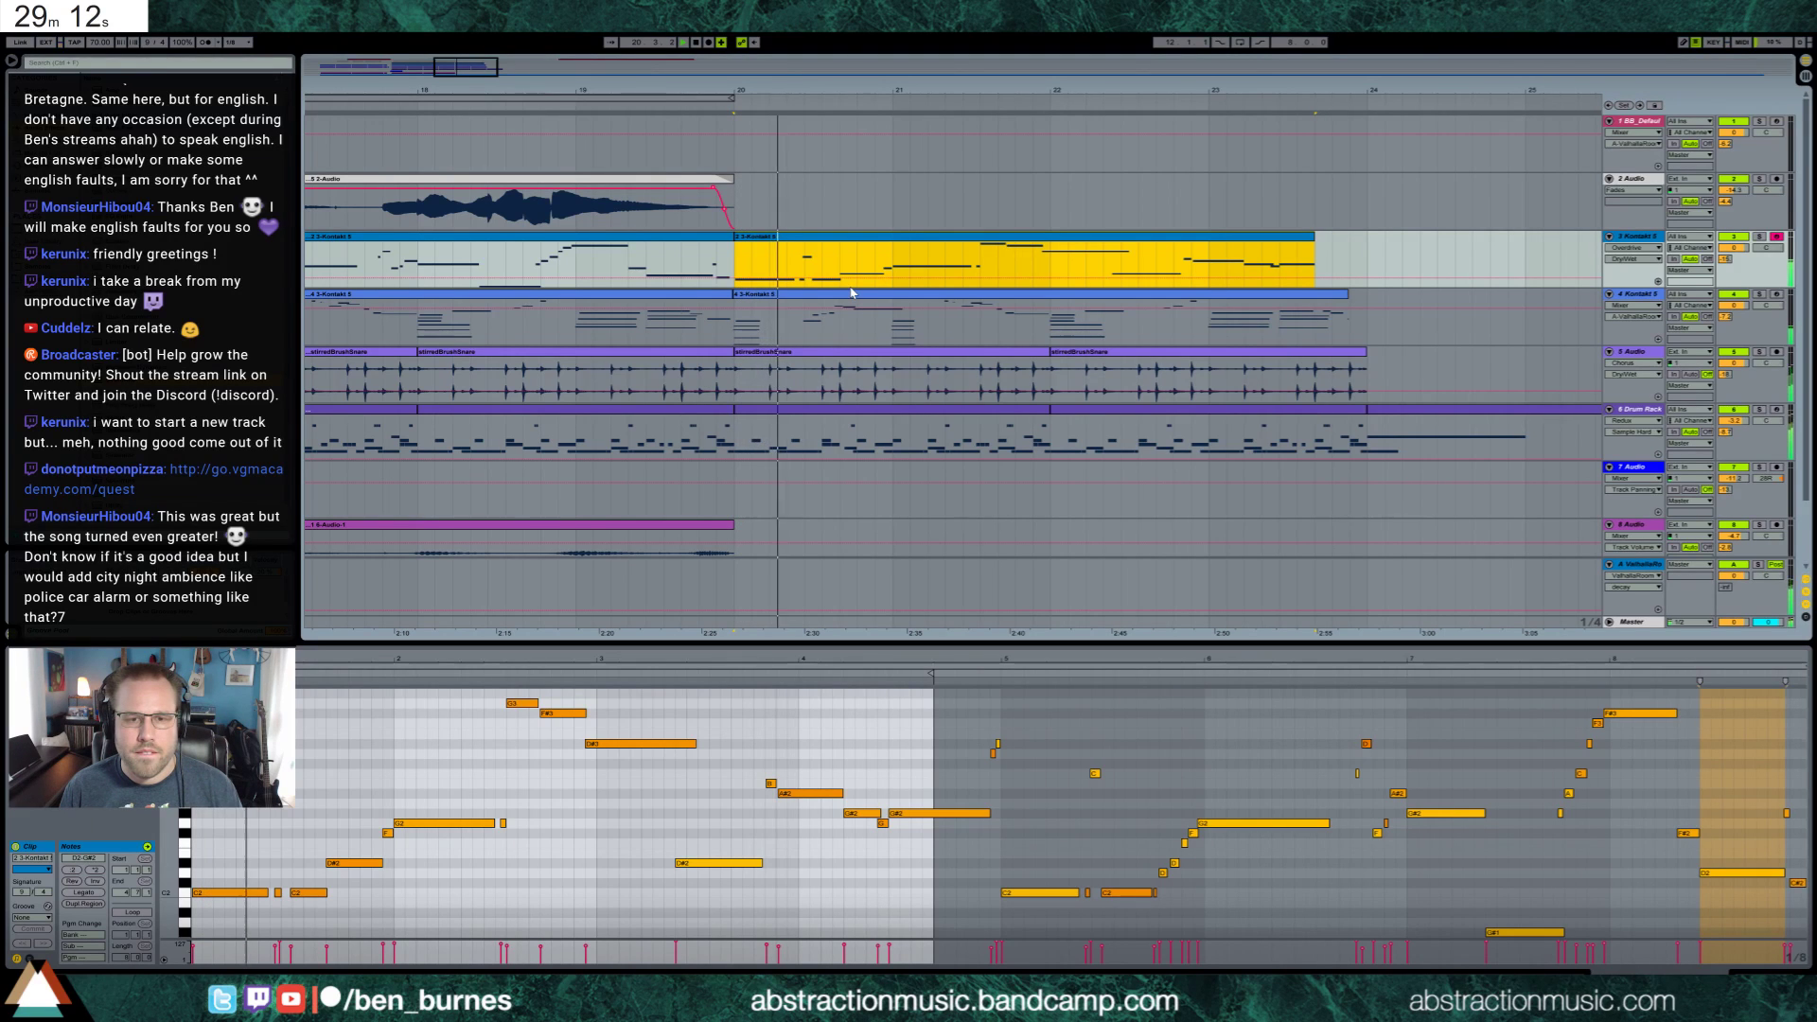
Examine the opening chord notes of the duplicated 4 Kontakt 5 clip and play the transition from just before bar 20
click(739, 294)
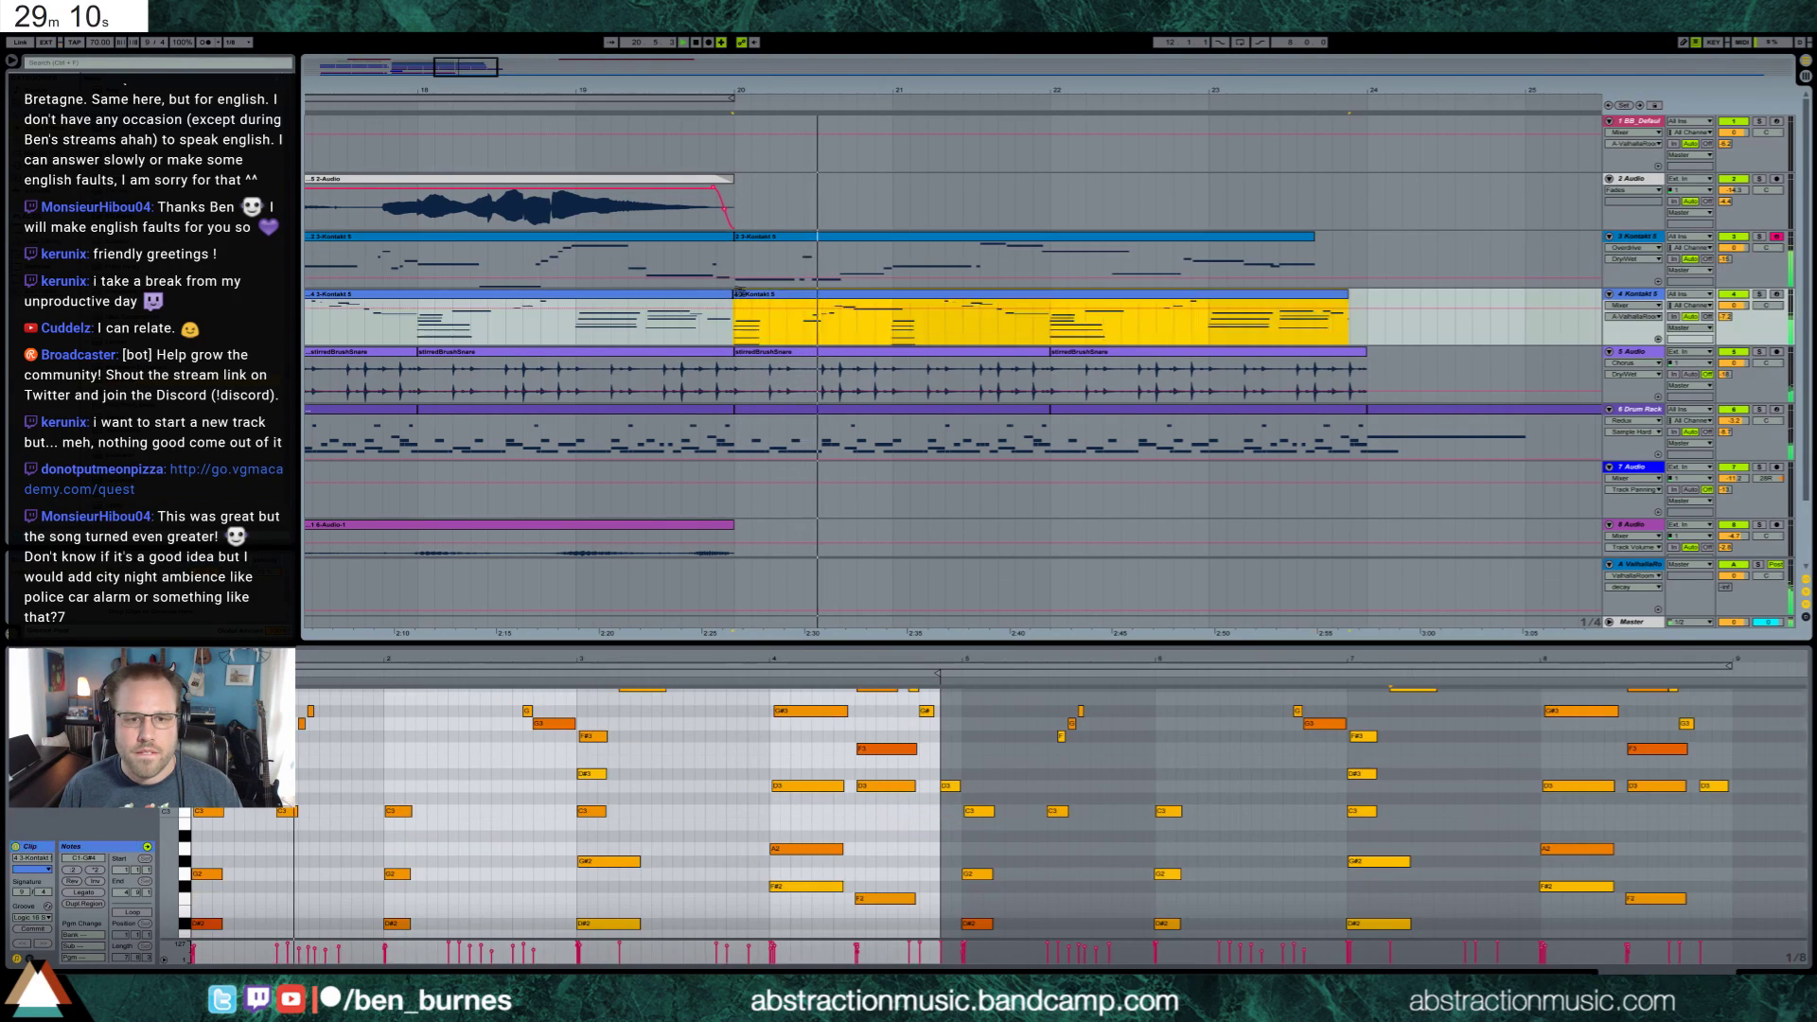
click(398, 752)
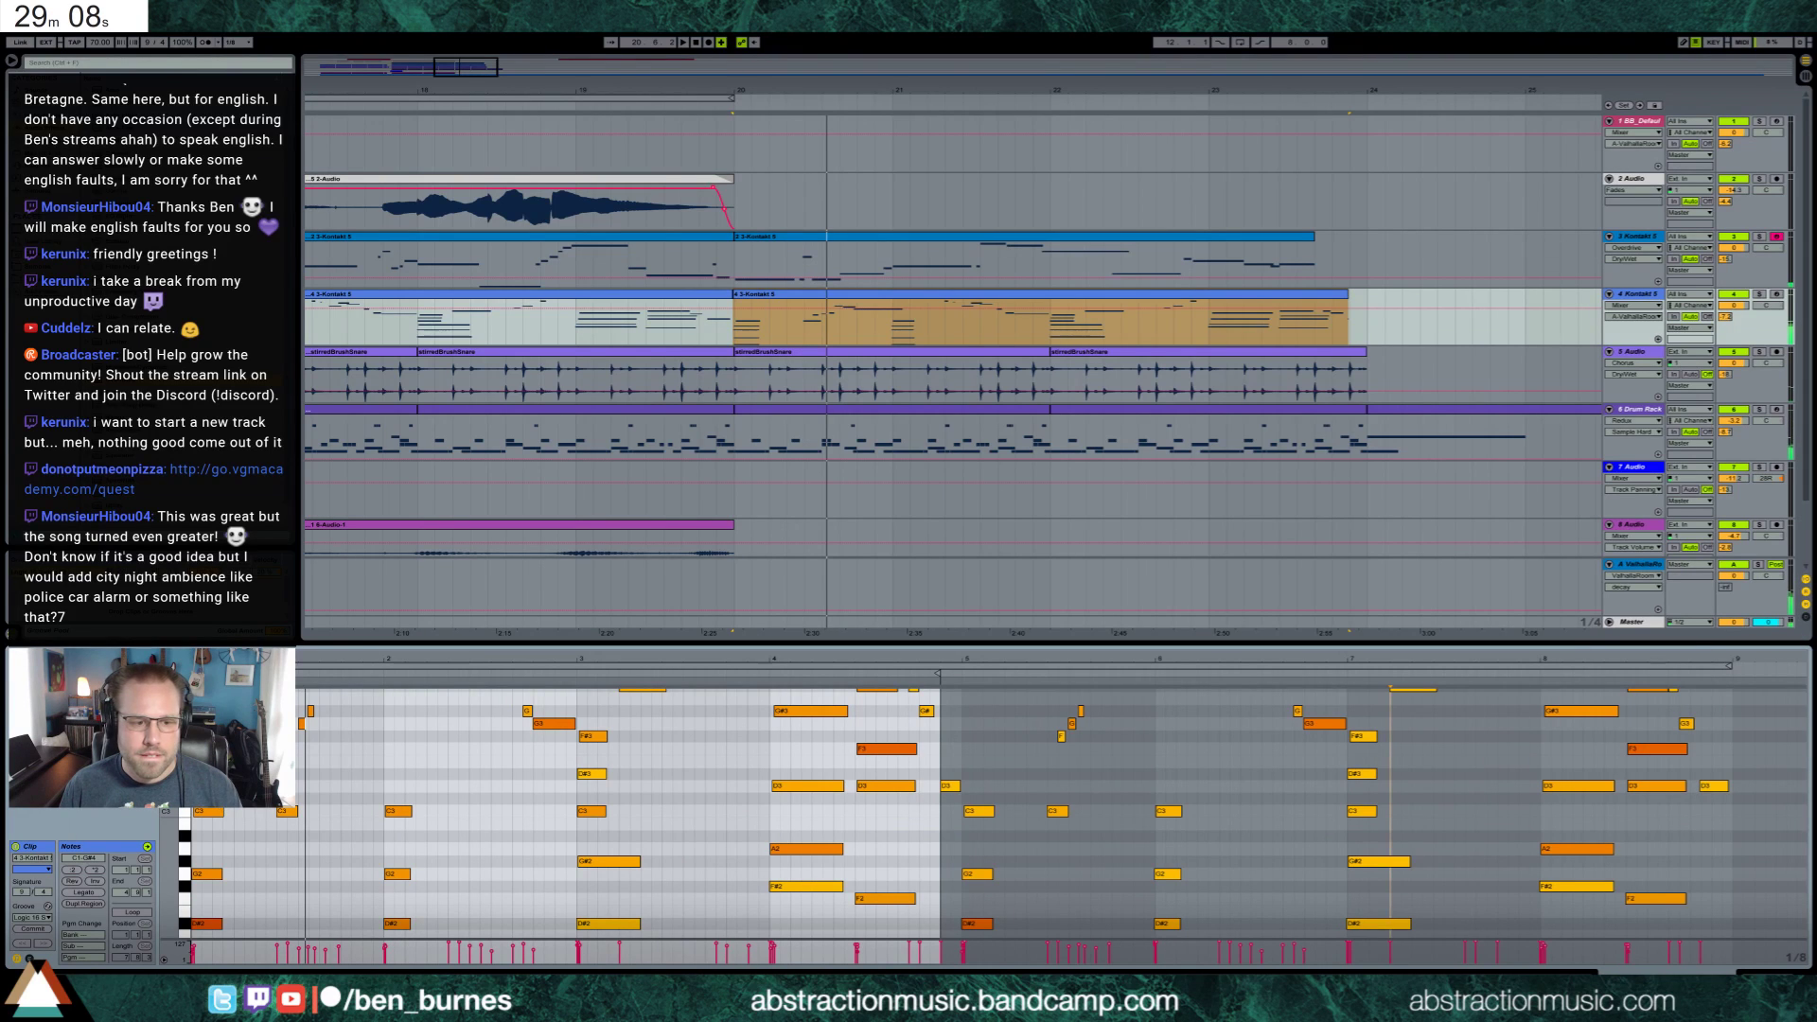
drag(193, 851, 223, 851)
scroll(176, 857, down, 5)
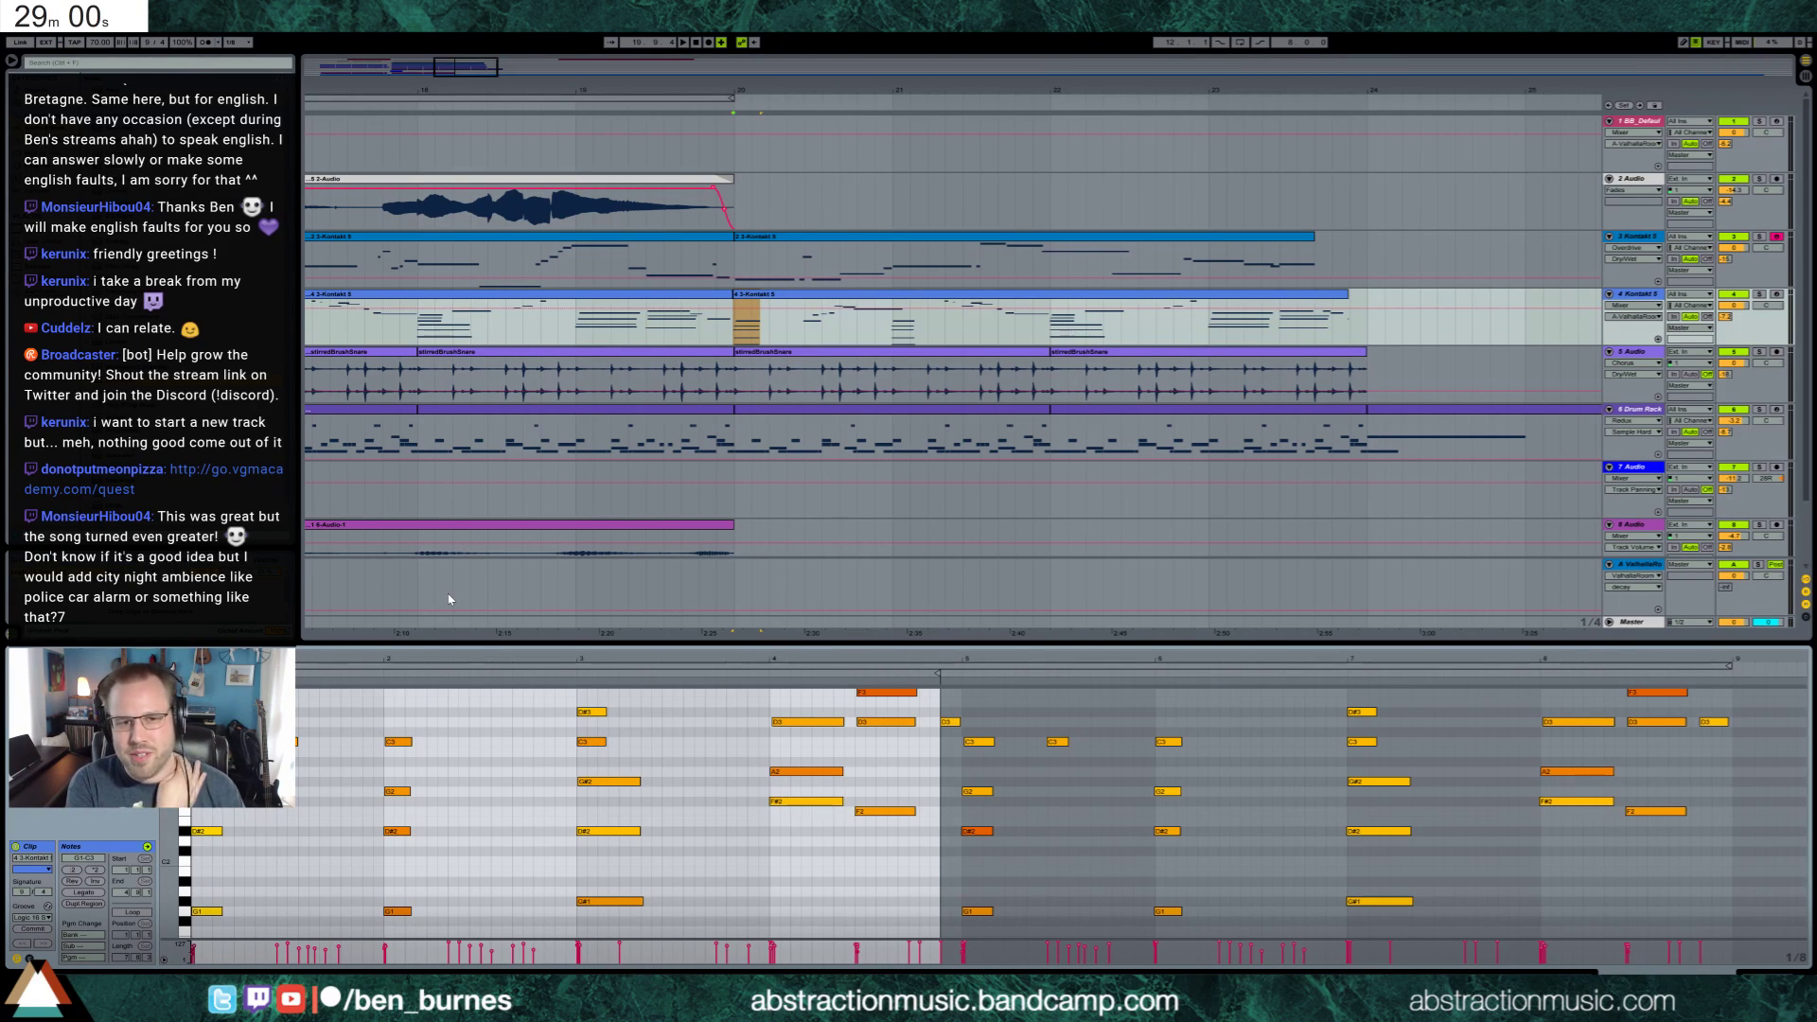
click(734, 329)
key(plus)
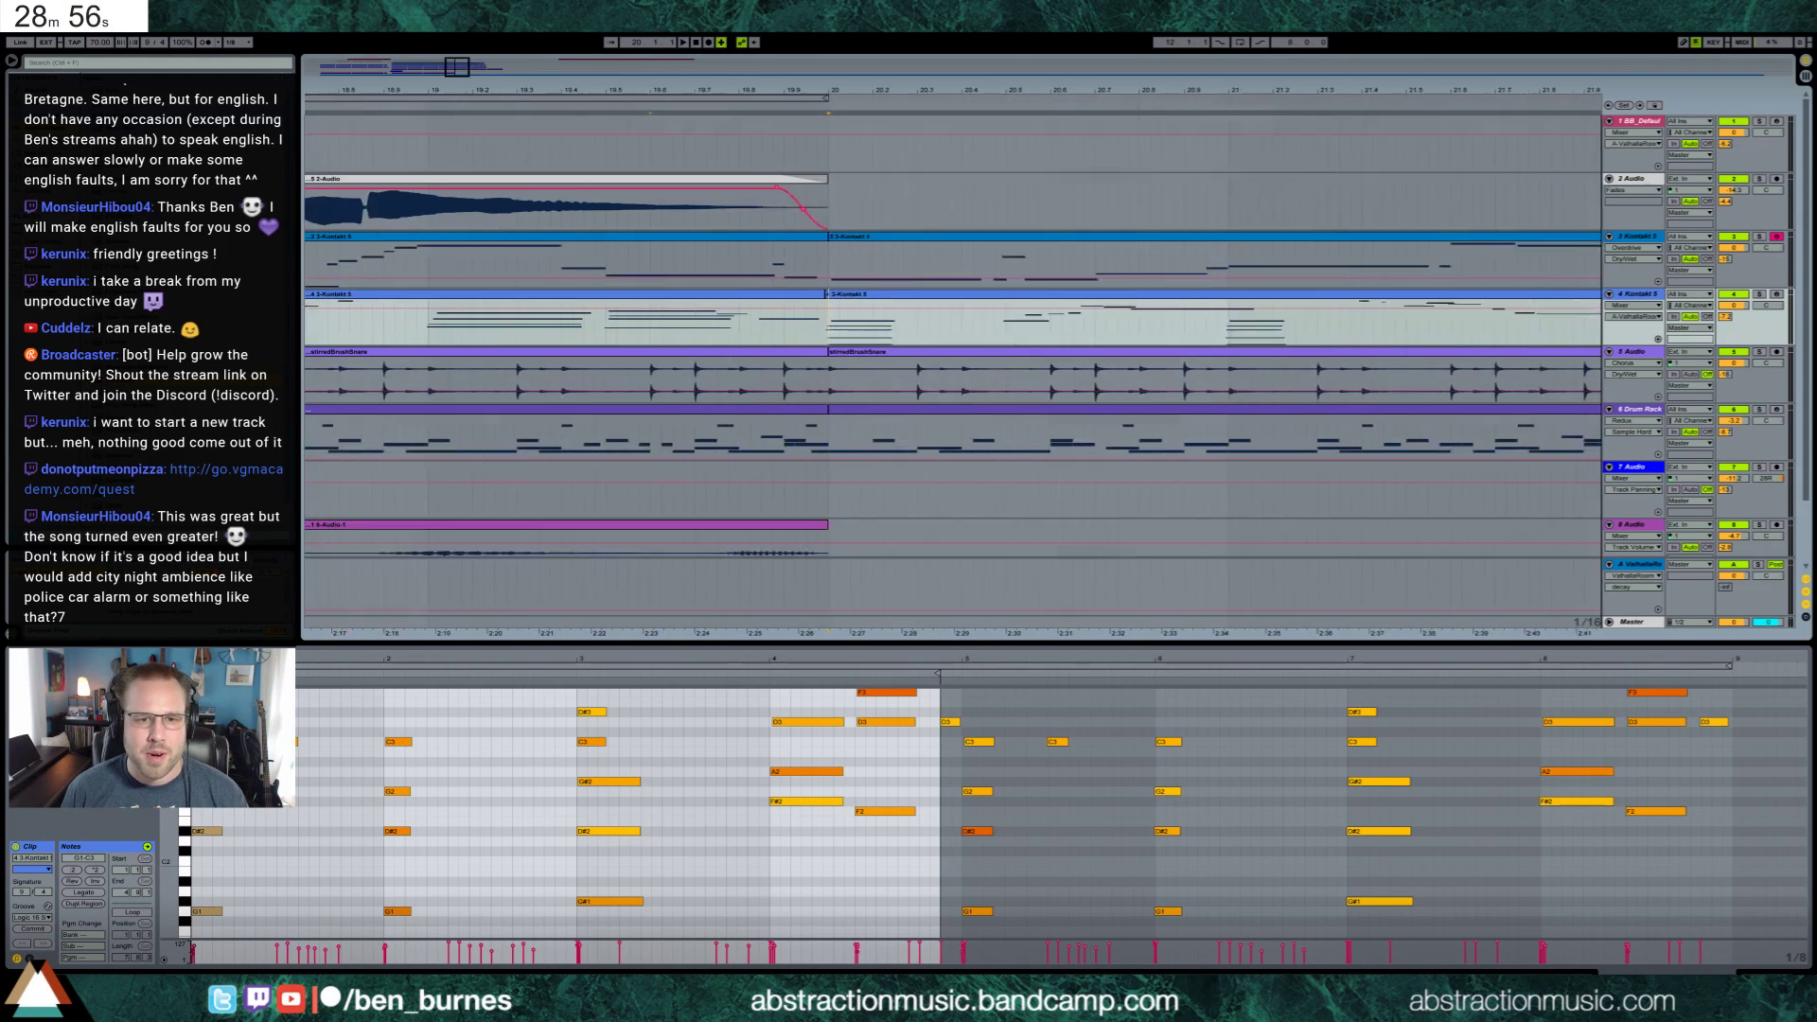
click(1033, 306)
key(space)
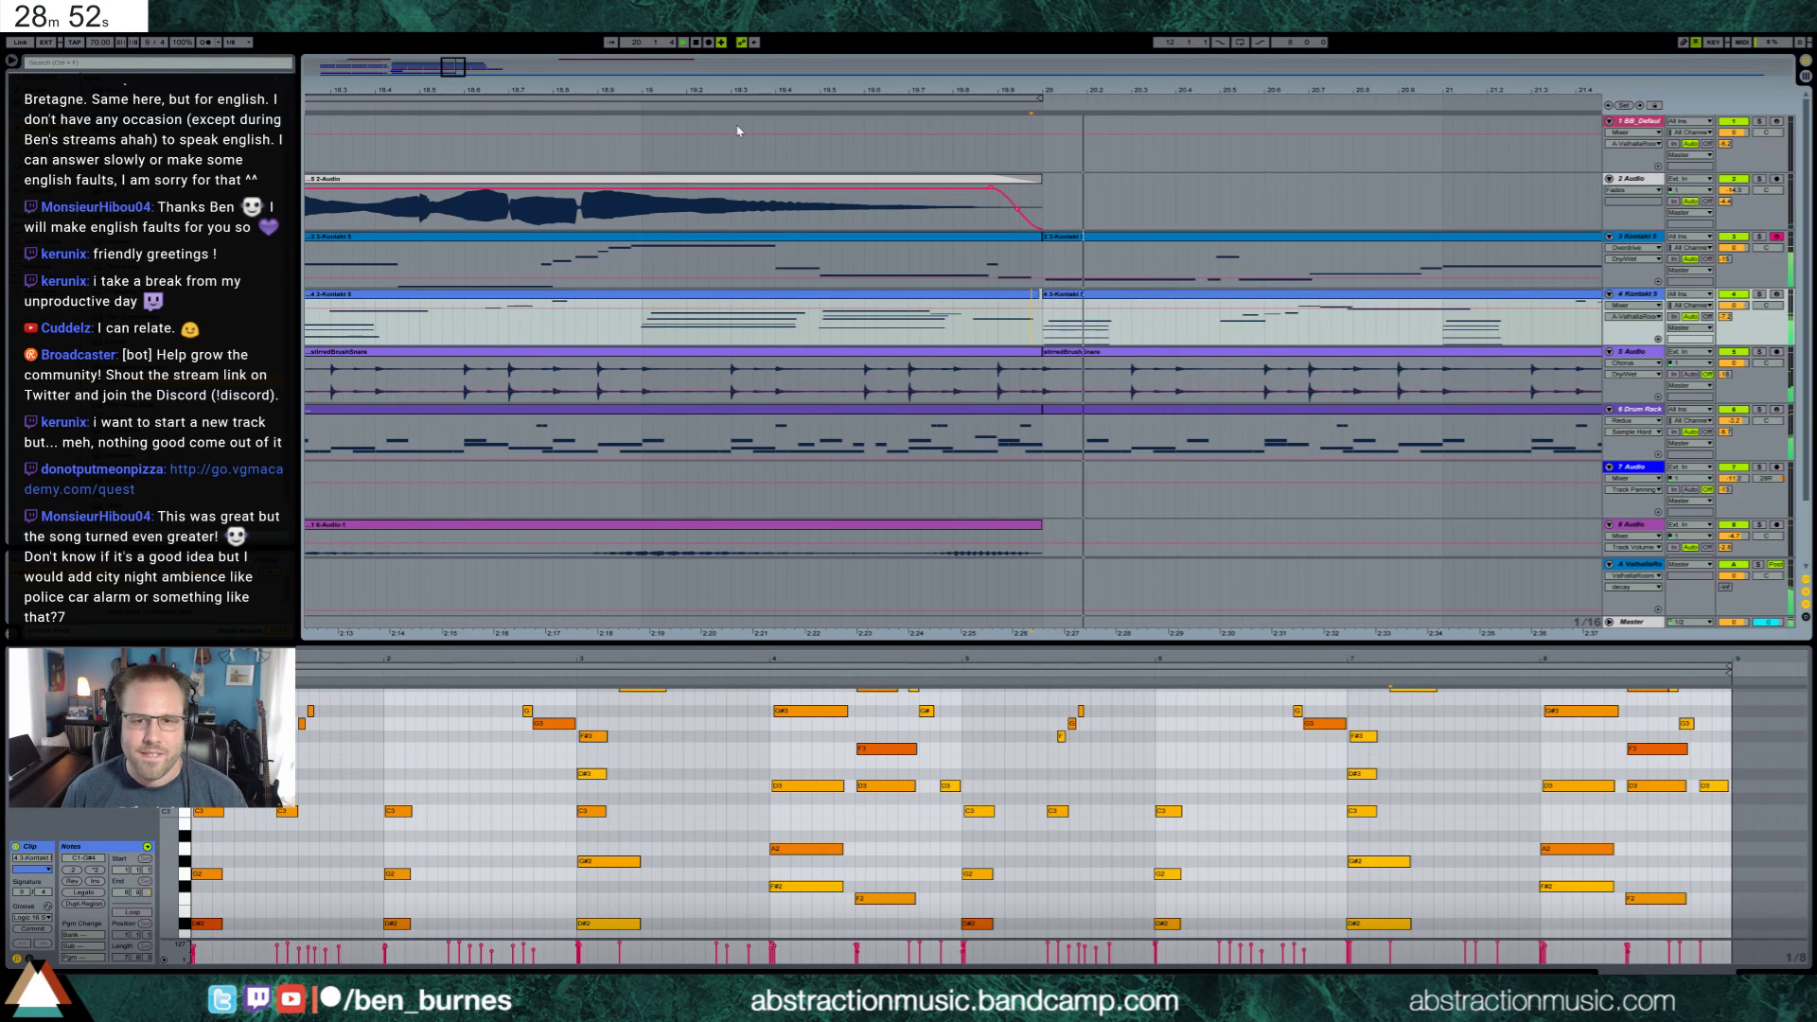
Move the stripped drum clip to bar 20 in place of the duplicated drums and delete the brush snare clips after bar 20
key(minus)
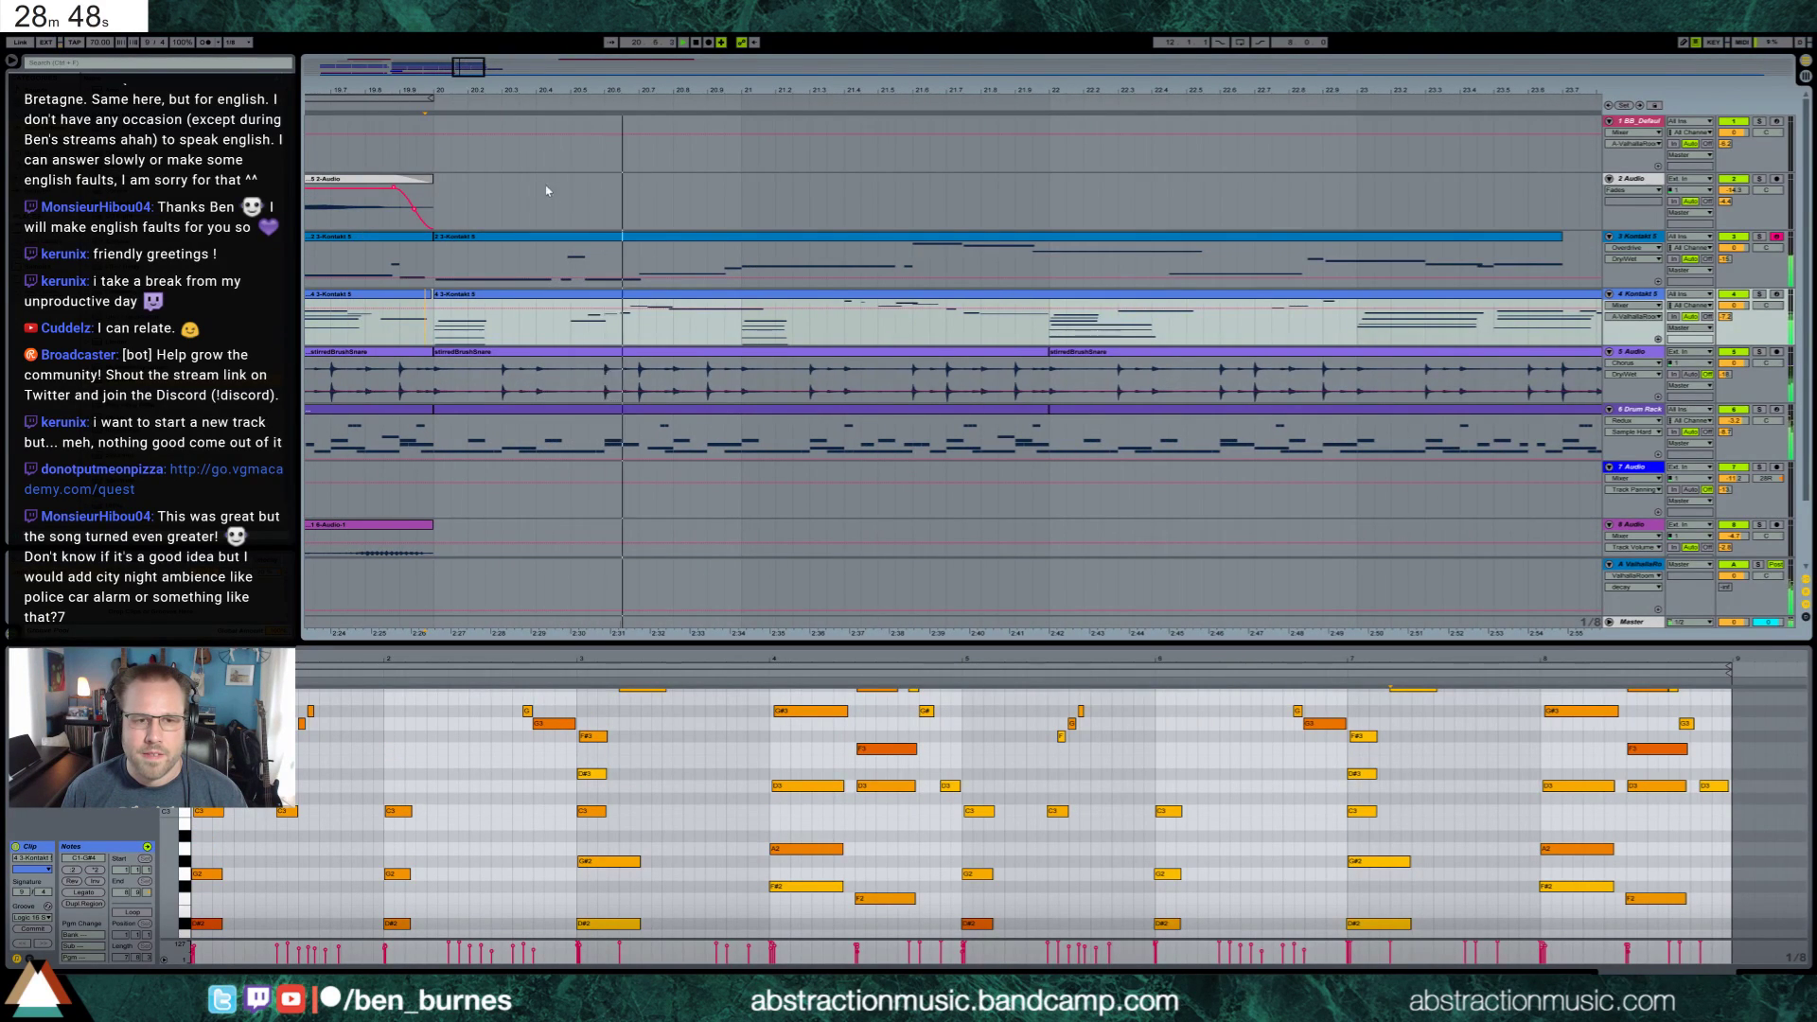
key(minus)
key(minus)
key(minus)
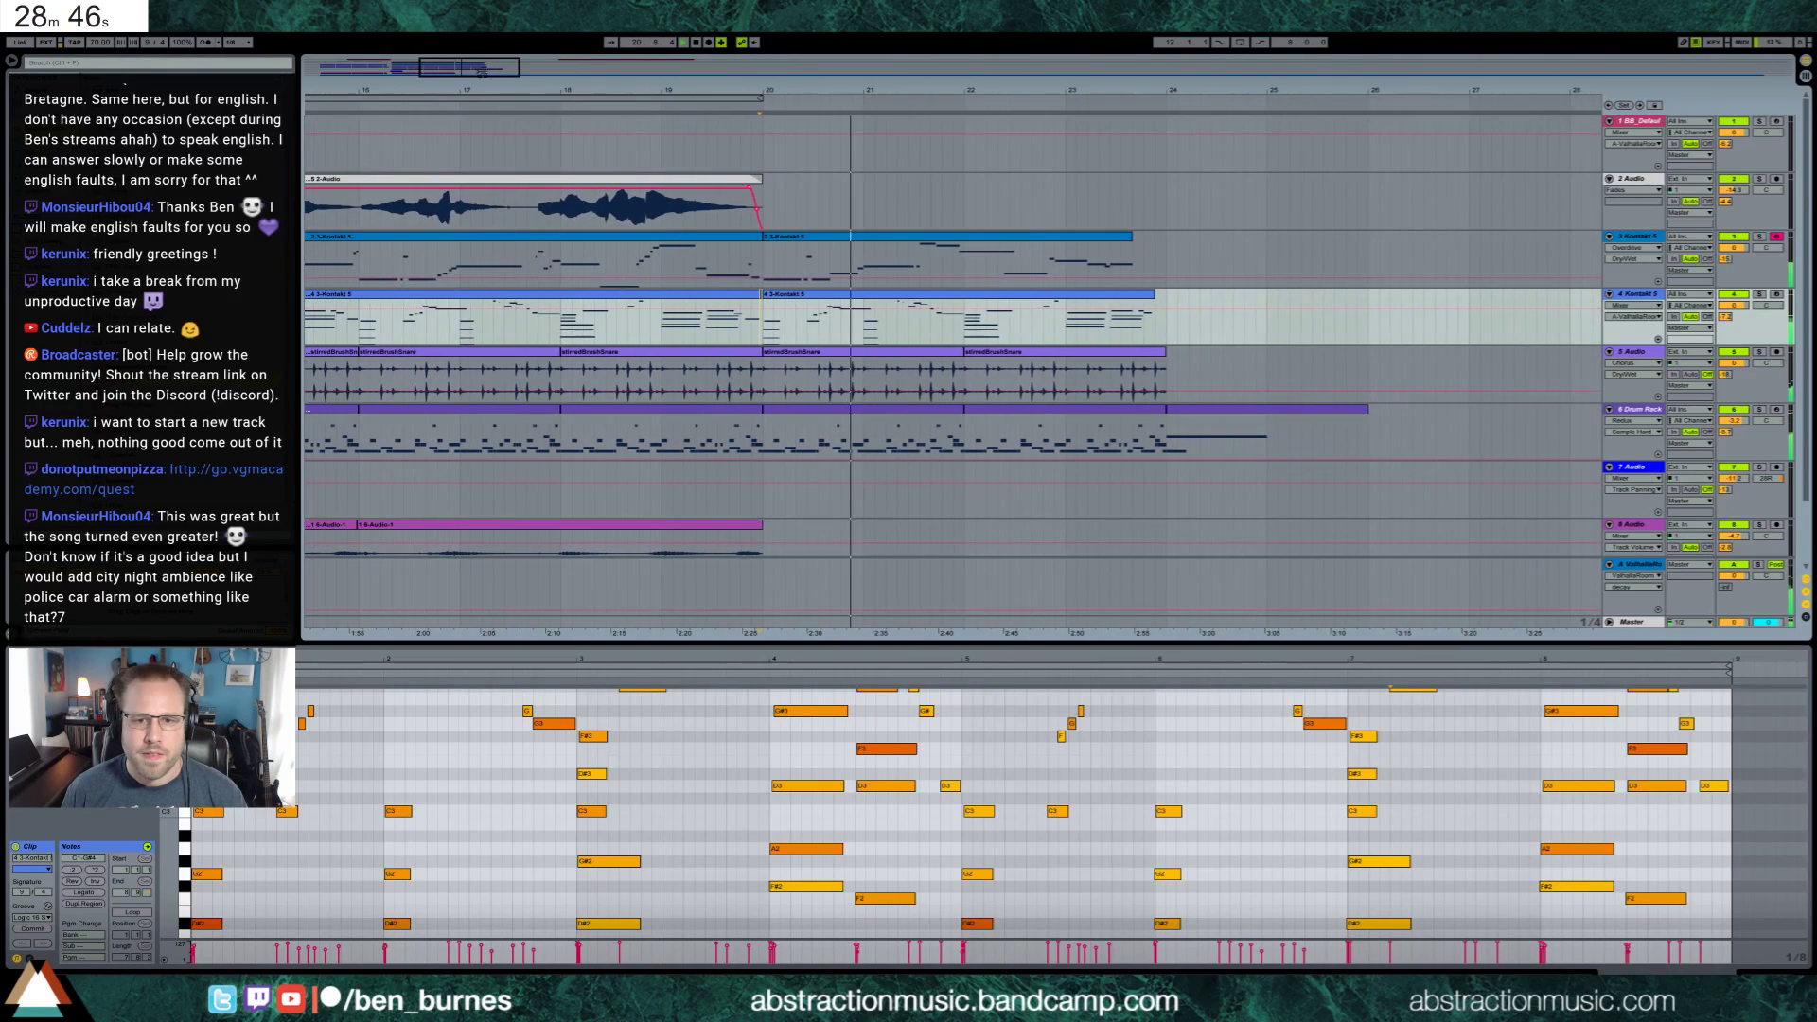
mouse_move(1227, 415)
mouse_down()
mouse_move(812, 418)
mouse_move(1190, 376)
mouse_move(795, 265)
mouse_move(816, 312)
mouse_move(778, 374)
mouse_up()
key(Delete)
key(Delete)
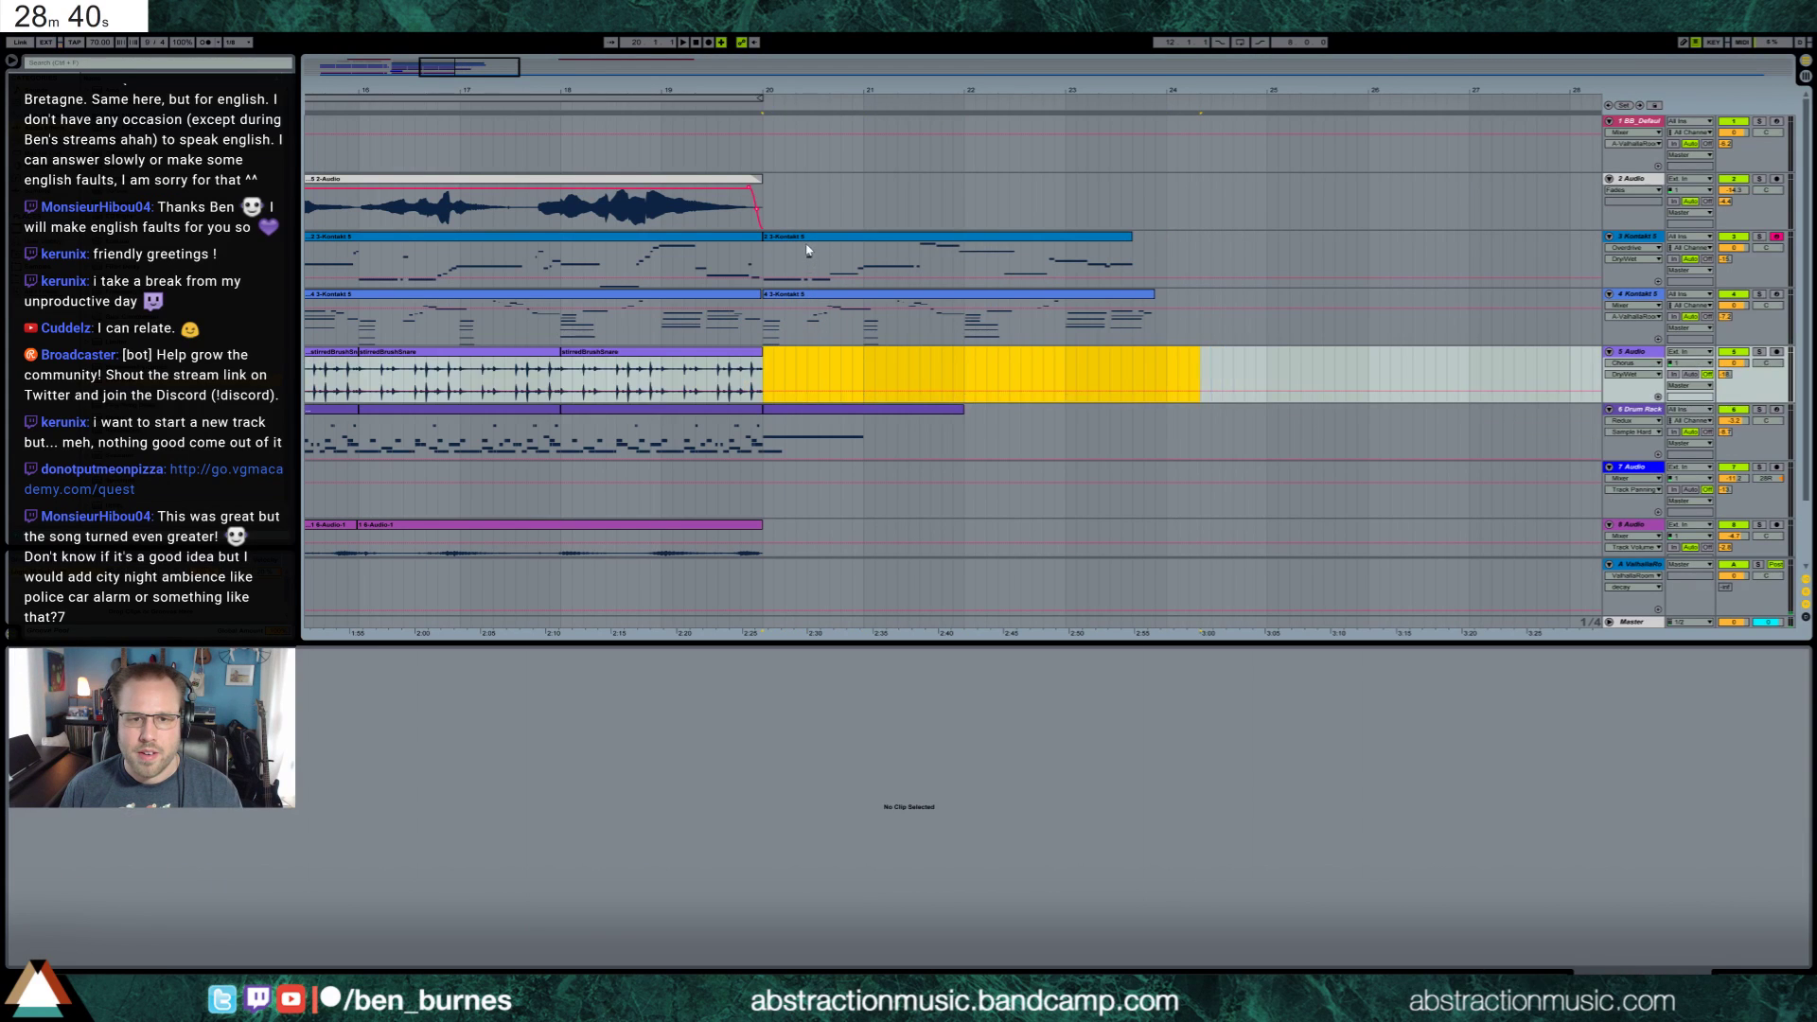
Delete all notes except the first from the bass clip at bar 20 and shorten the 4 Kontakt 5 clip to its opening chord
click(810, 243)
key(Delete)
key(ctrl+z)
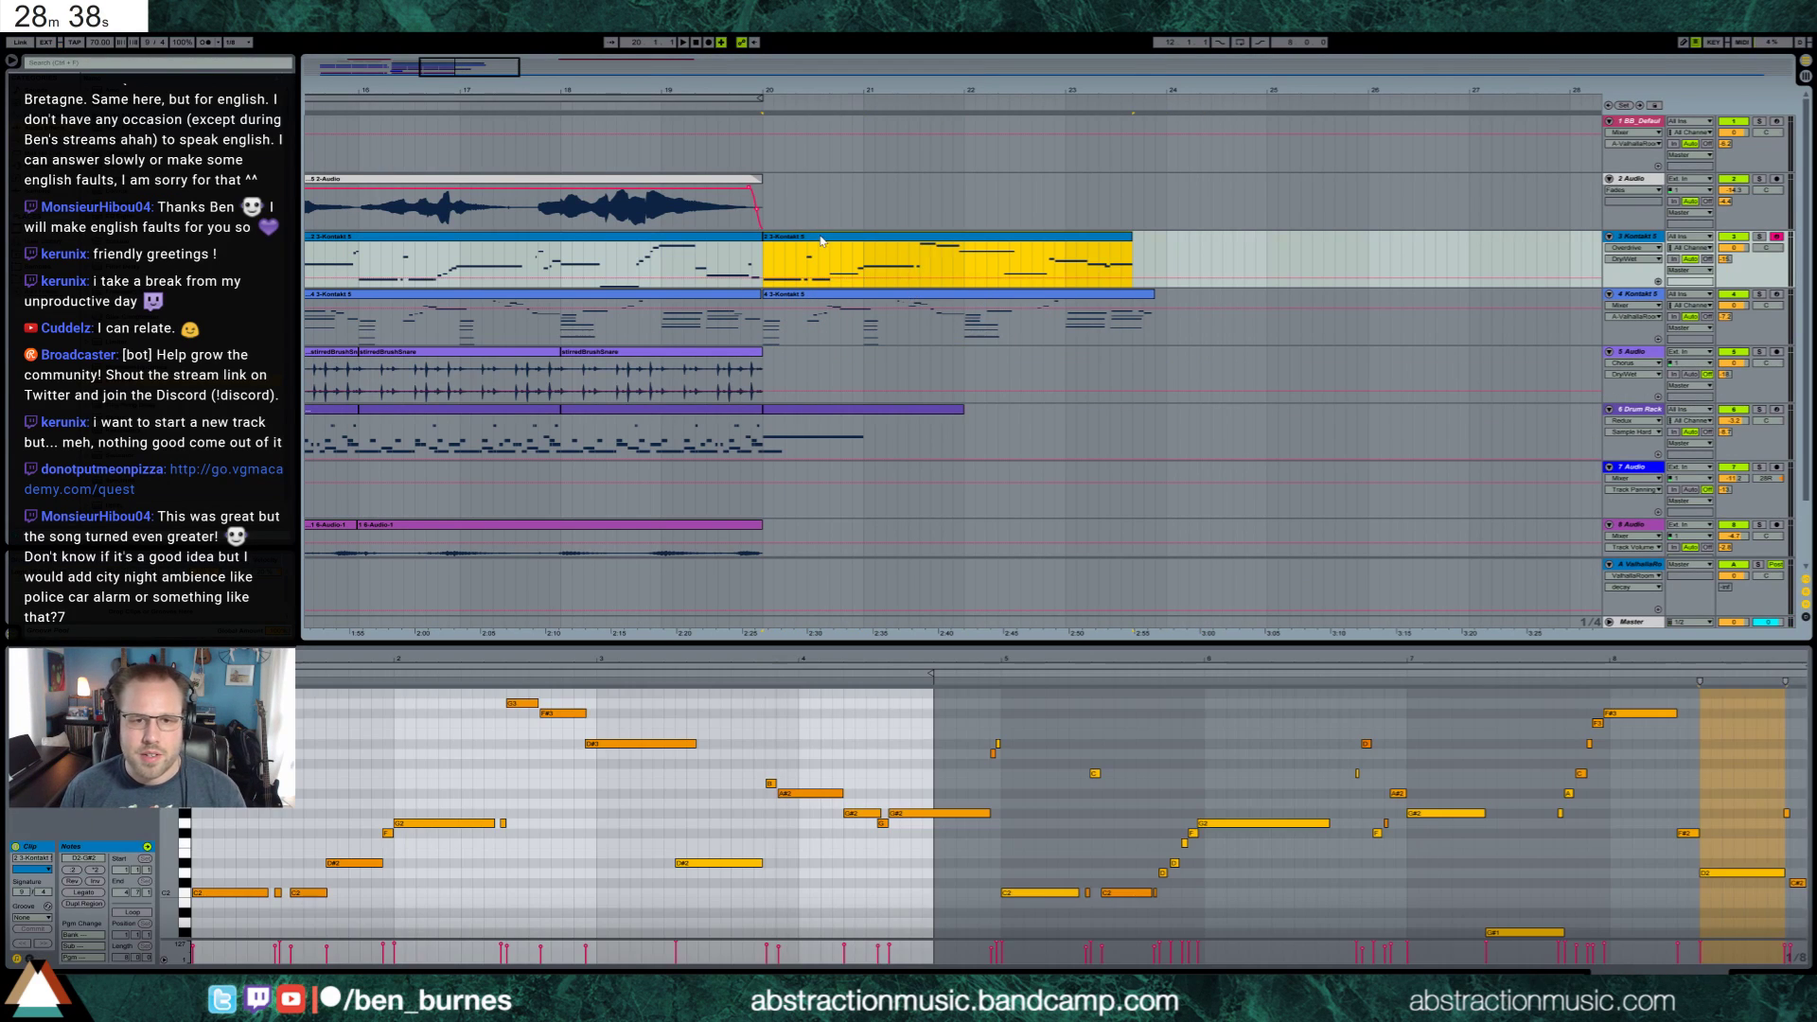
drag(281, 698, 1805, 935)
key(Delete)
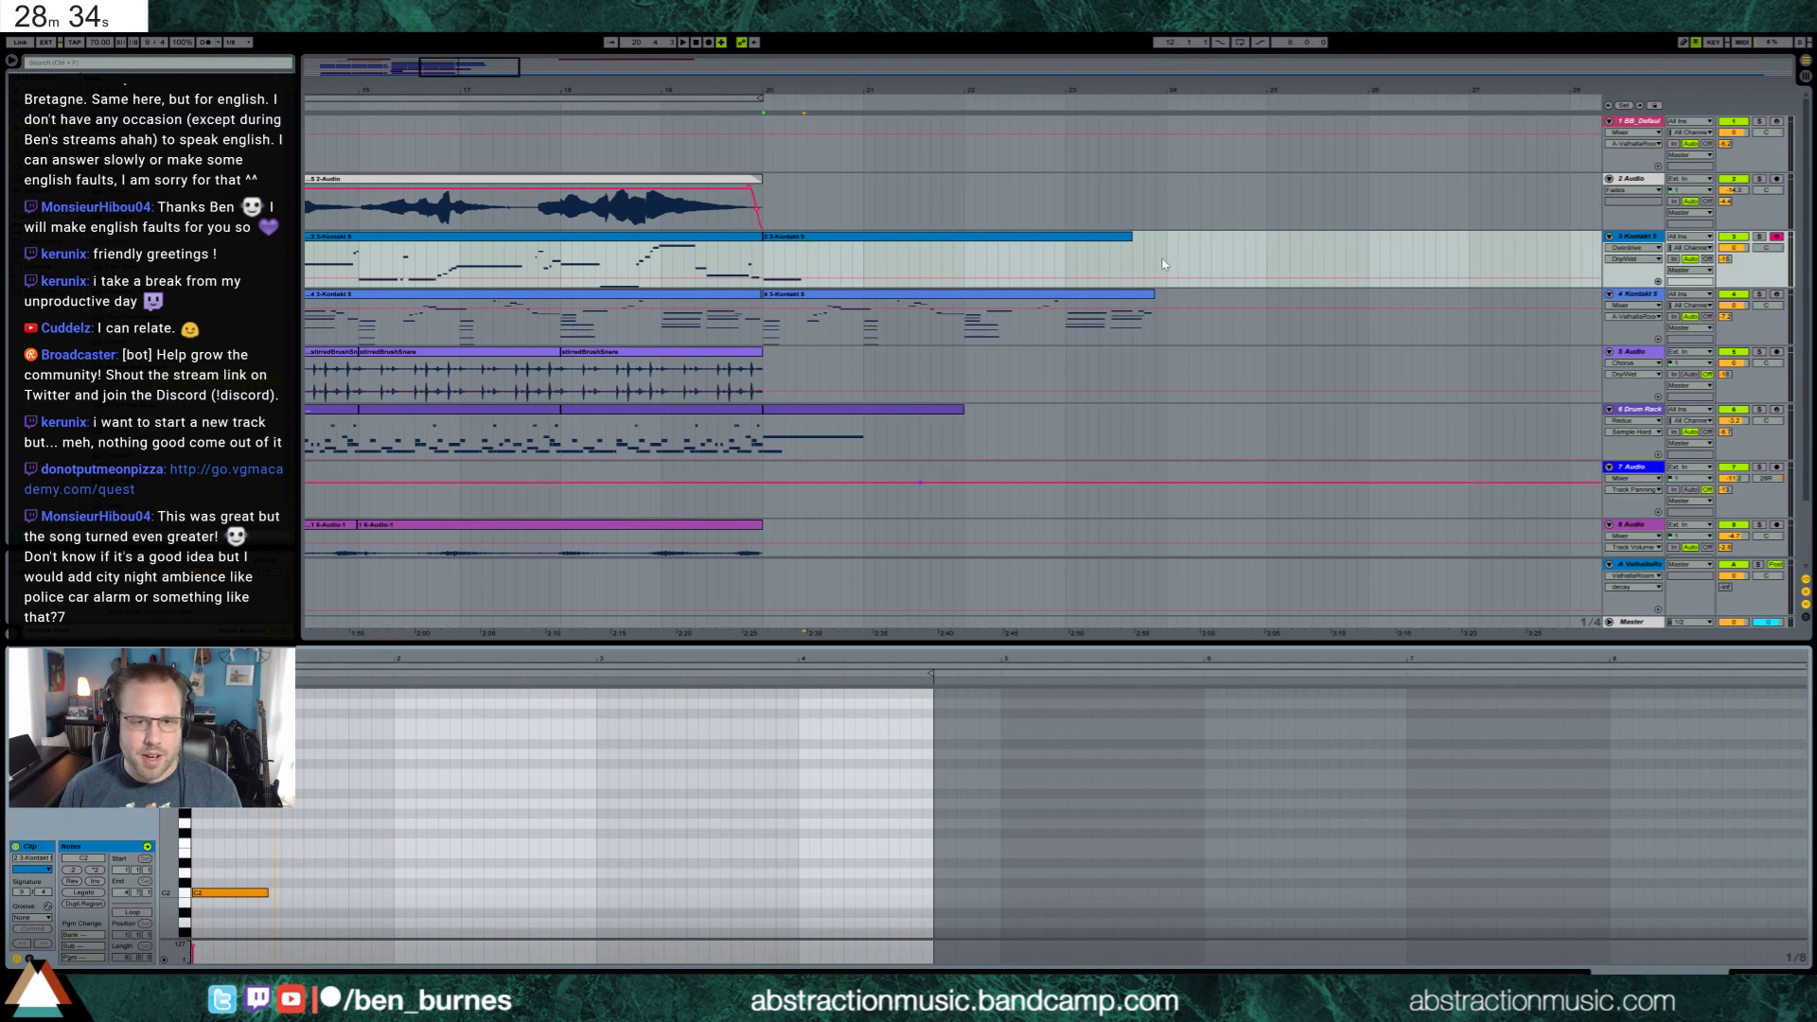
drag(1156, 298, 797, 297)
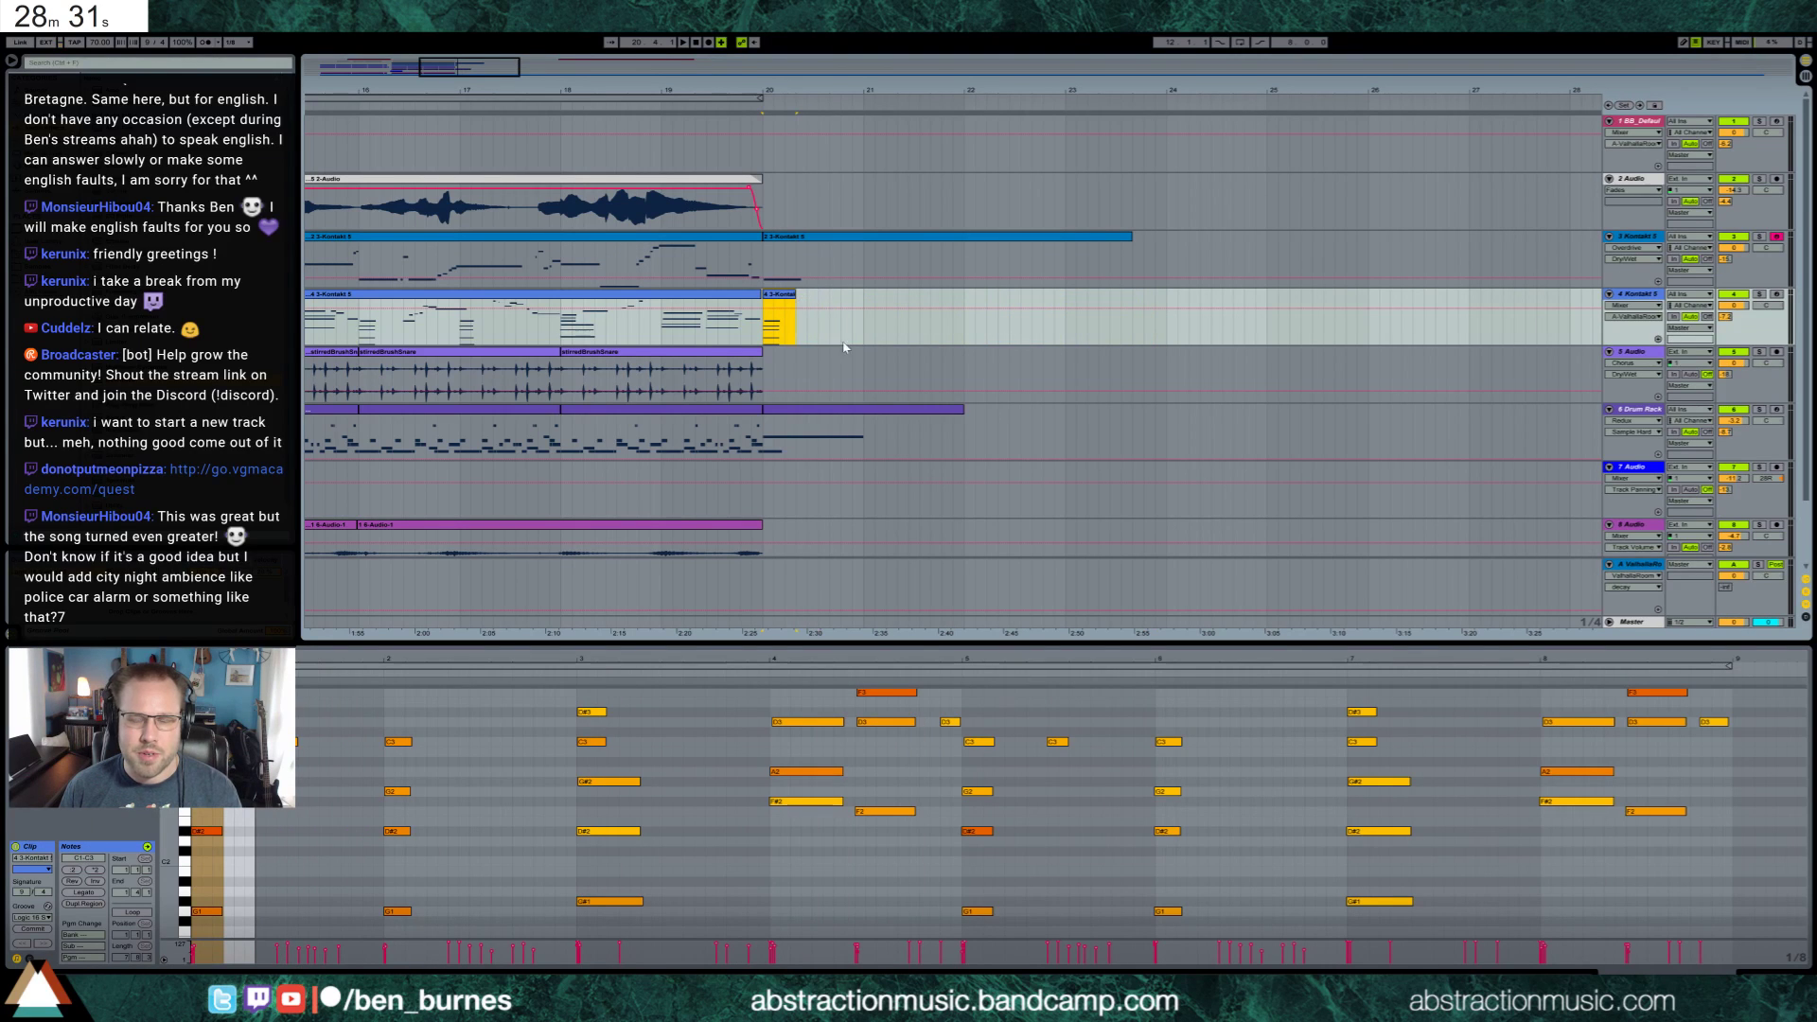
Copy the first bar of the 8 Audio clip at bar 3 to bar 20 on the same track
click(1077, 452)
scroll(820, 467, down, 2)
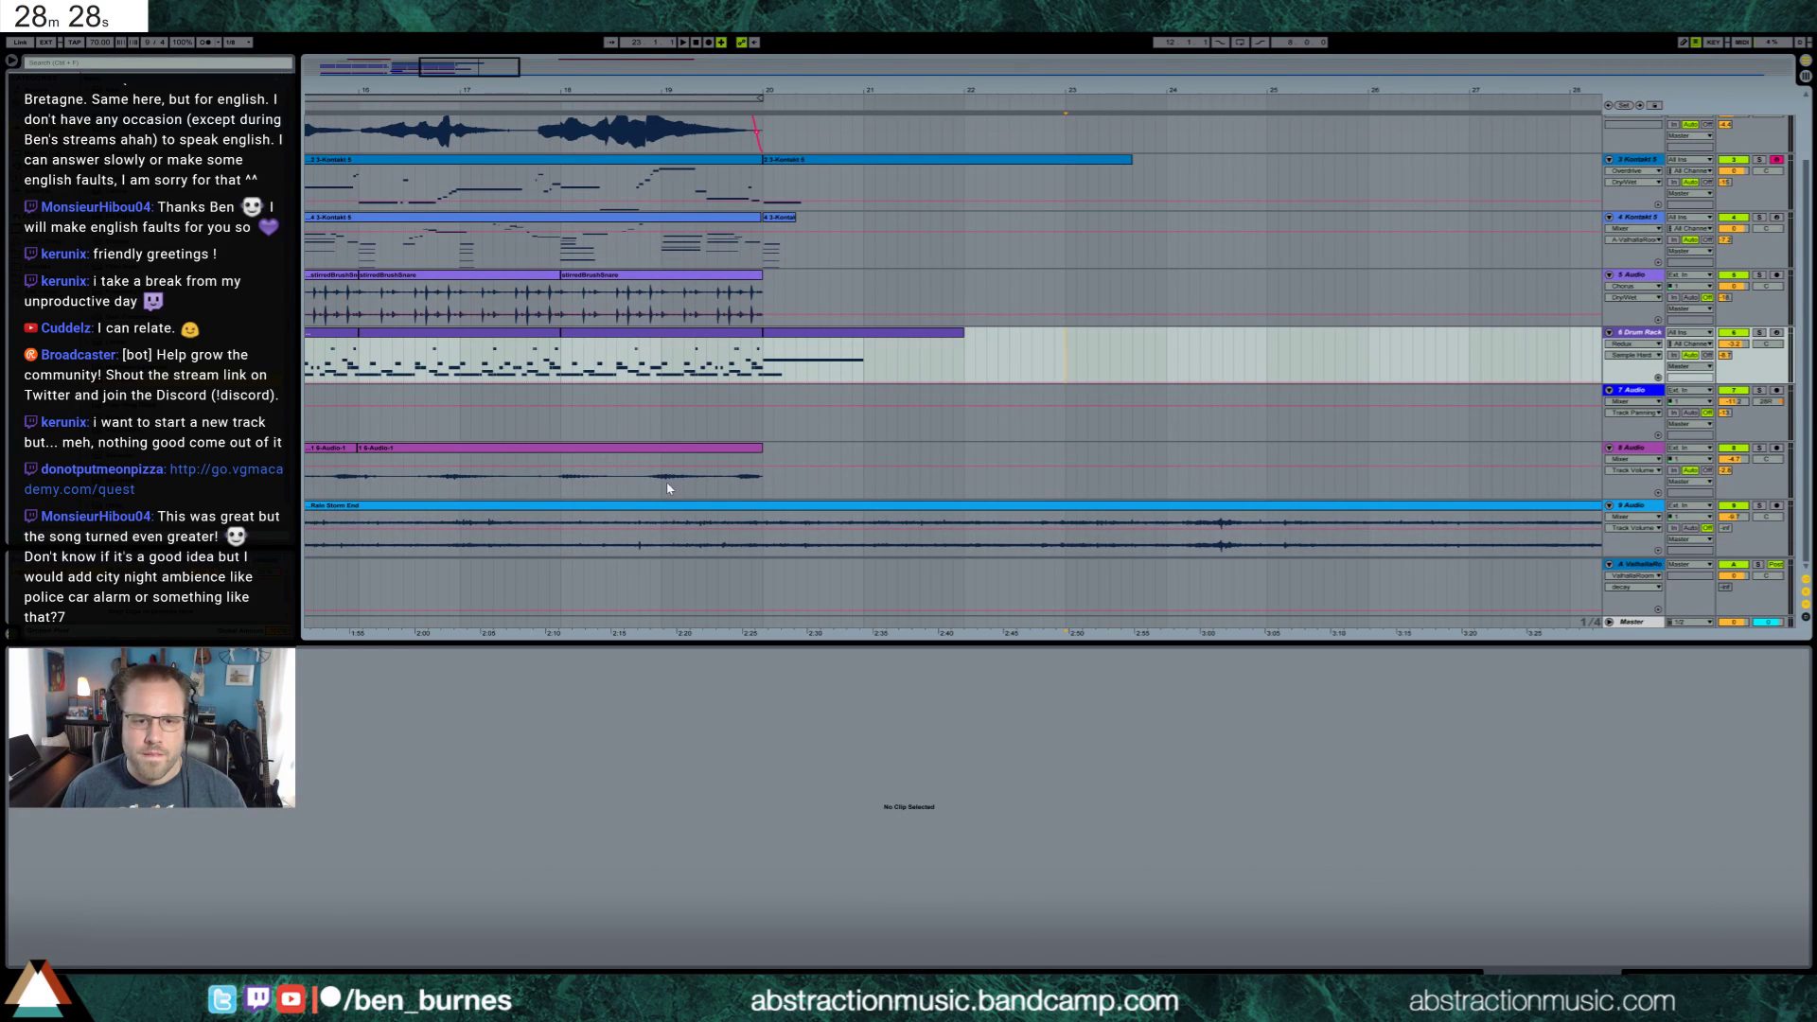
click(753, 456)
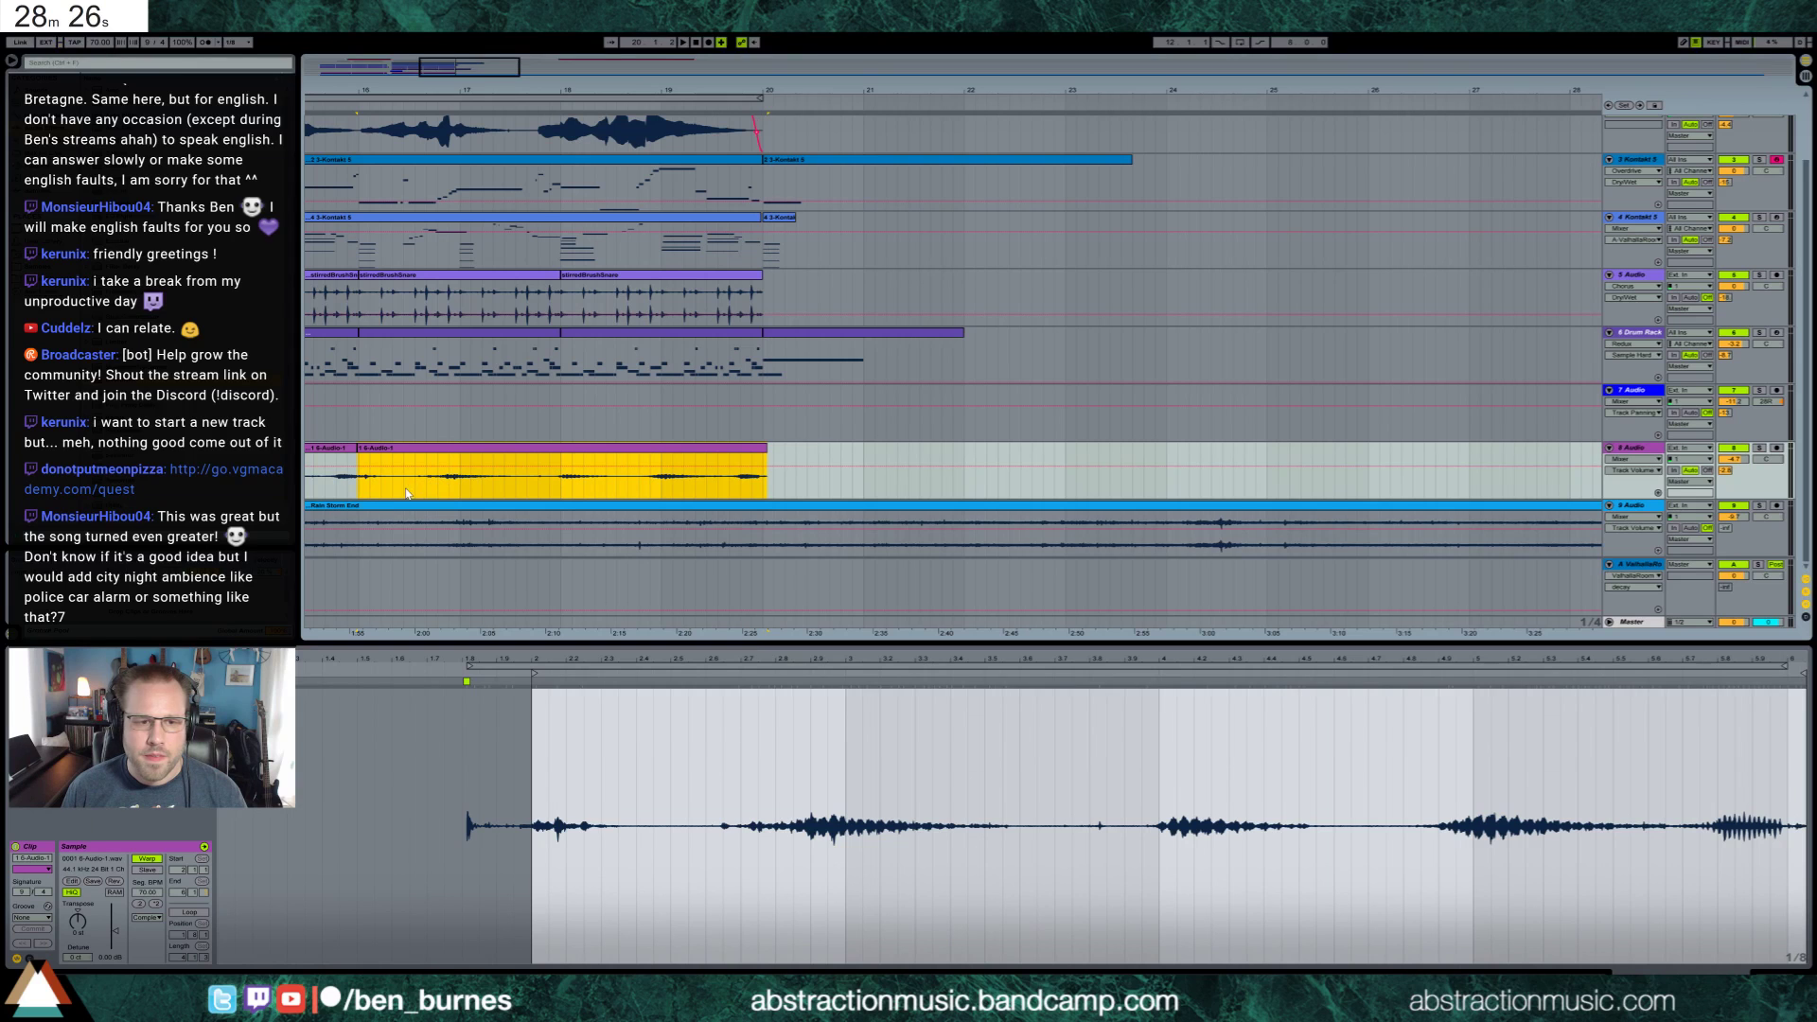
key(minus)
key(minus)
key(minus)
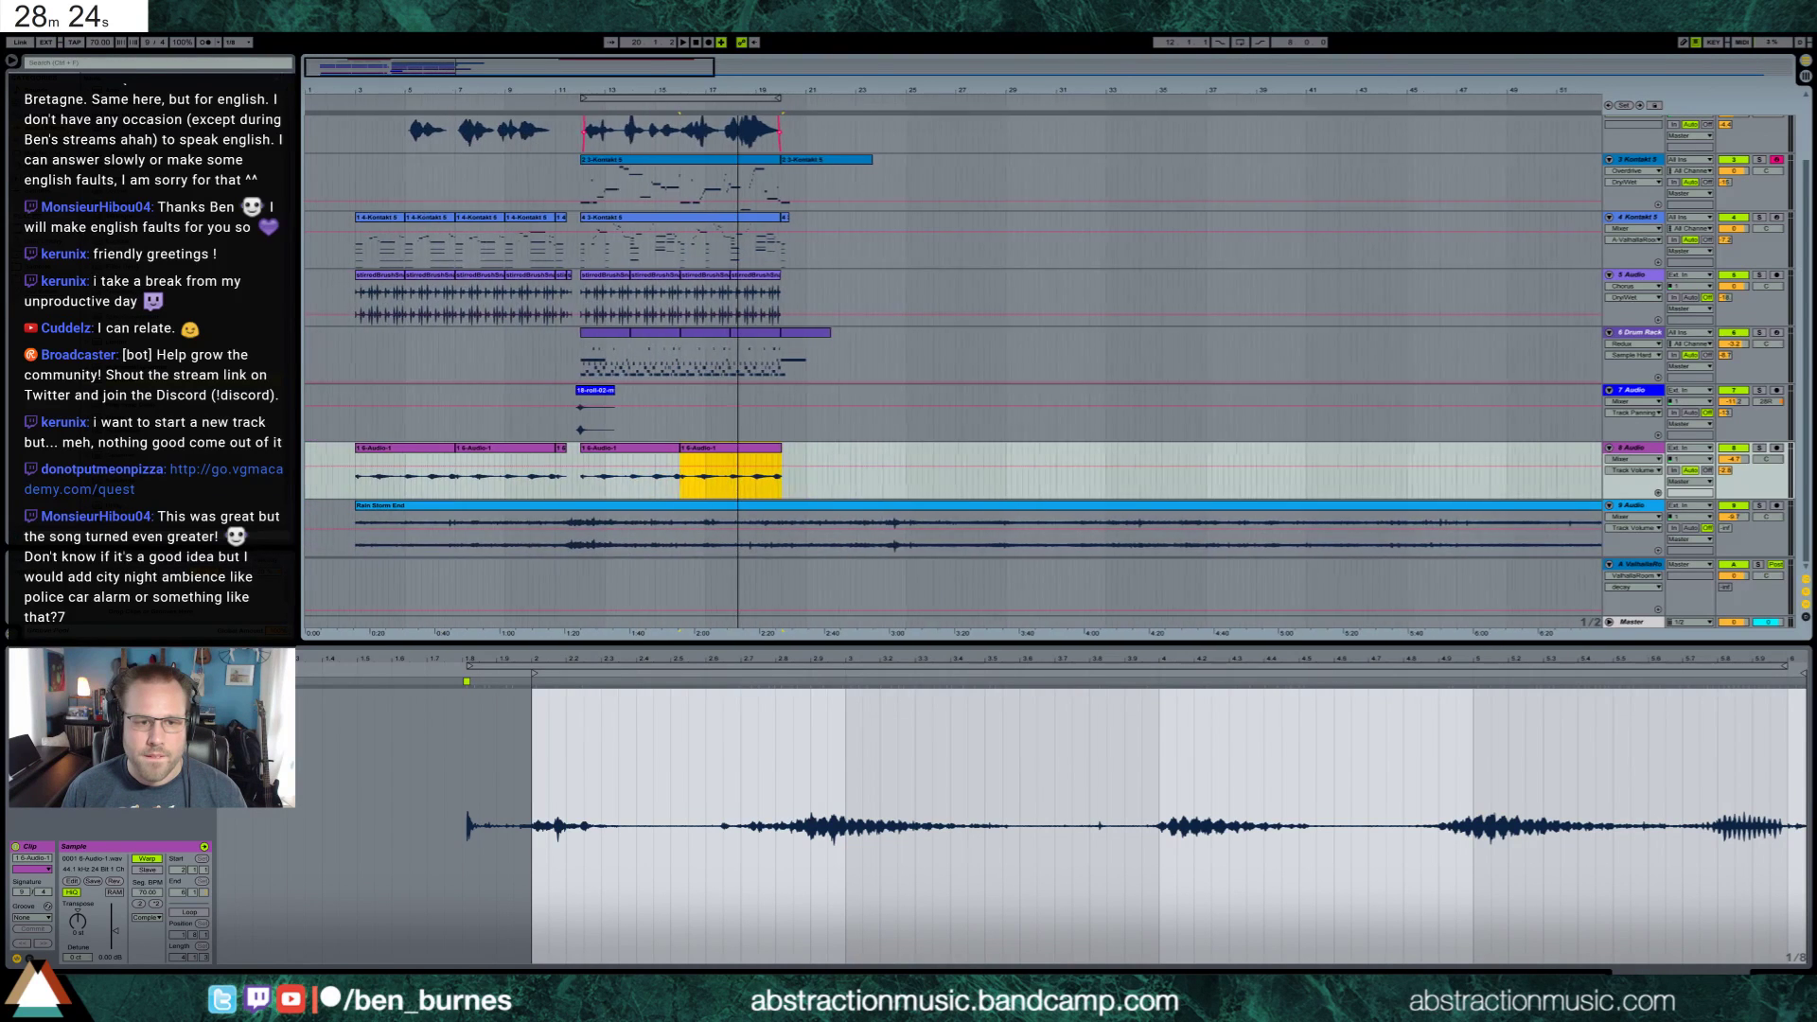
click(366, 488)
click(366, 488)
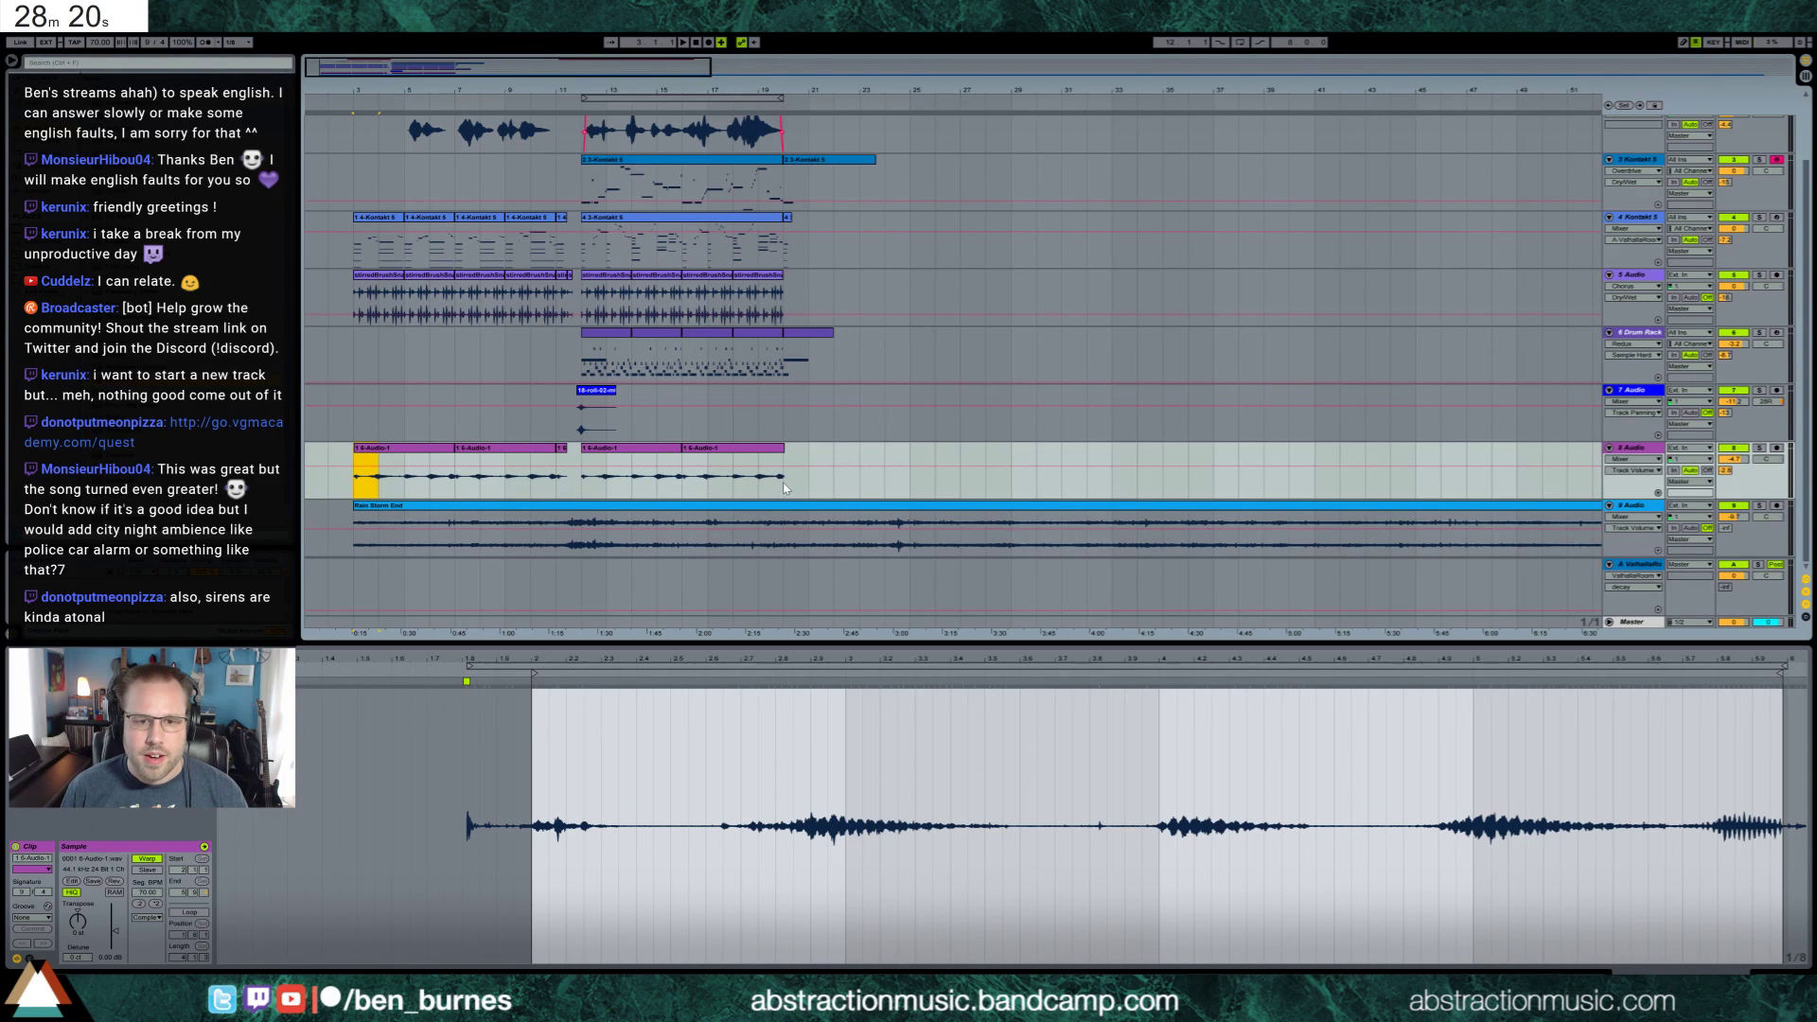
click(784, 489)
key(ctrl+v)
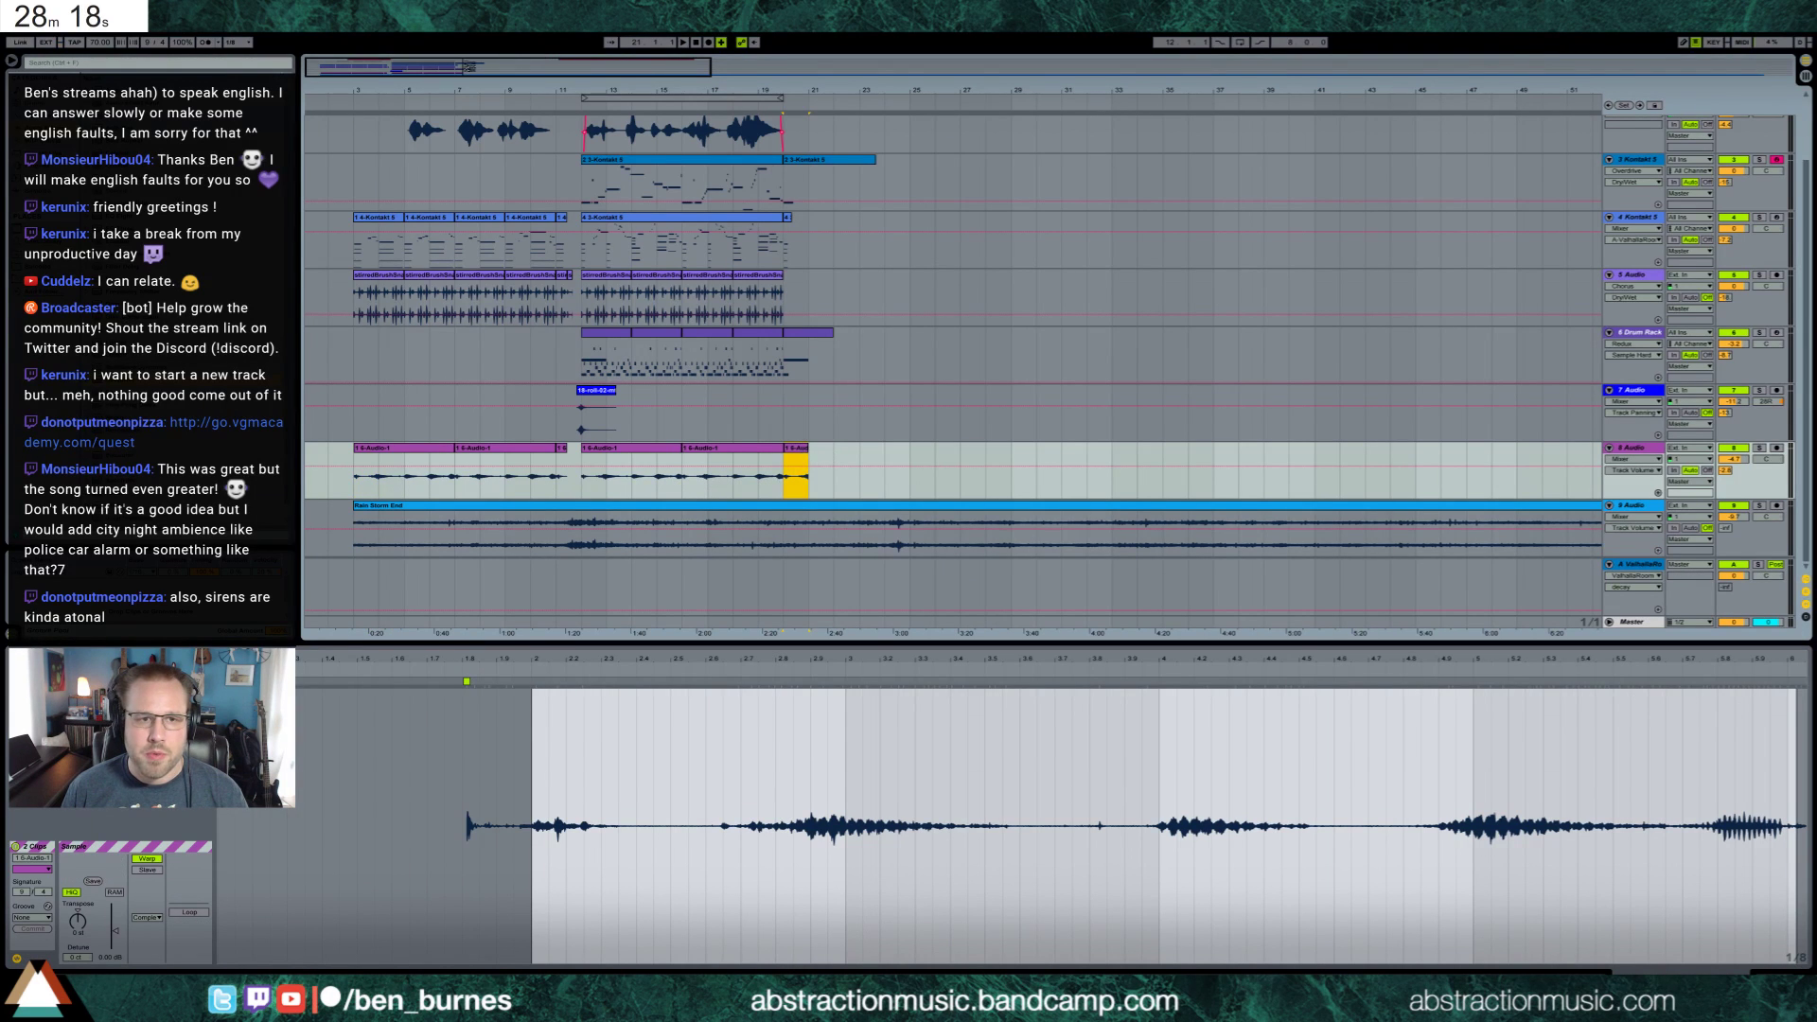
Shorten the copied 8 Audio, bass and drum rack clips after bar 20 to their opening sounds, playing the ending from bar 20
key(plus)
key(plus)
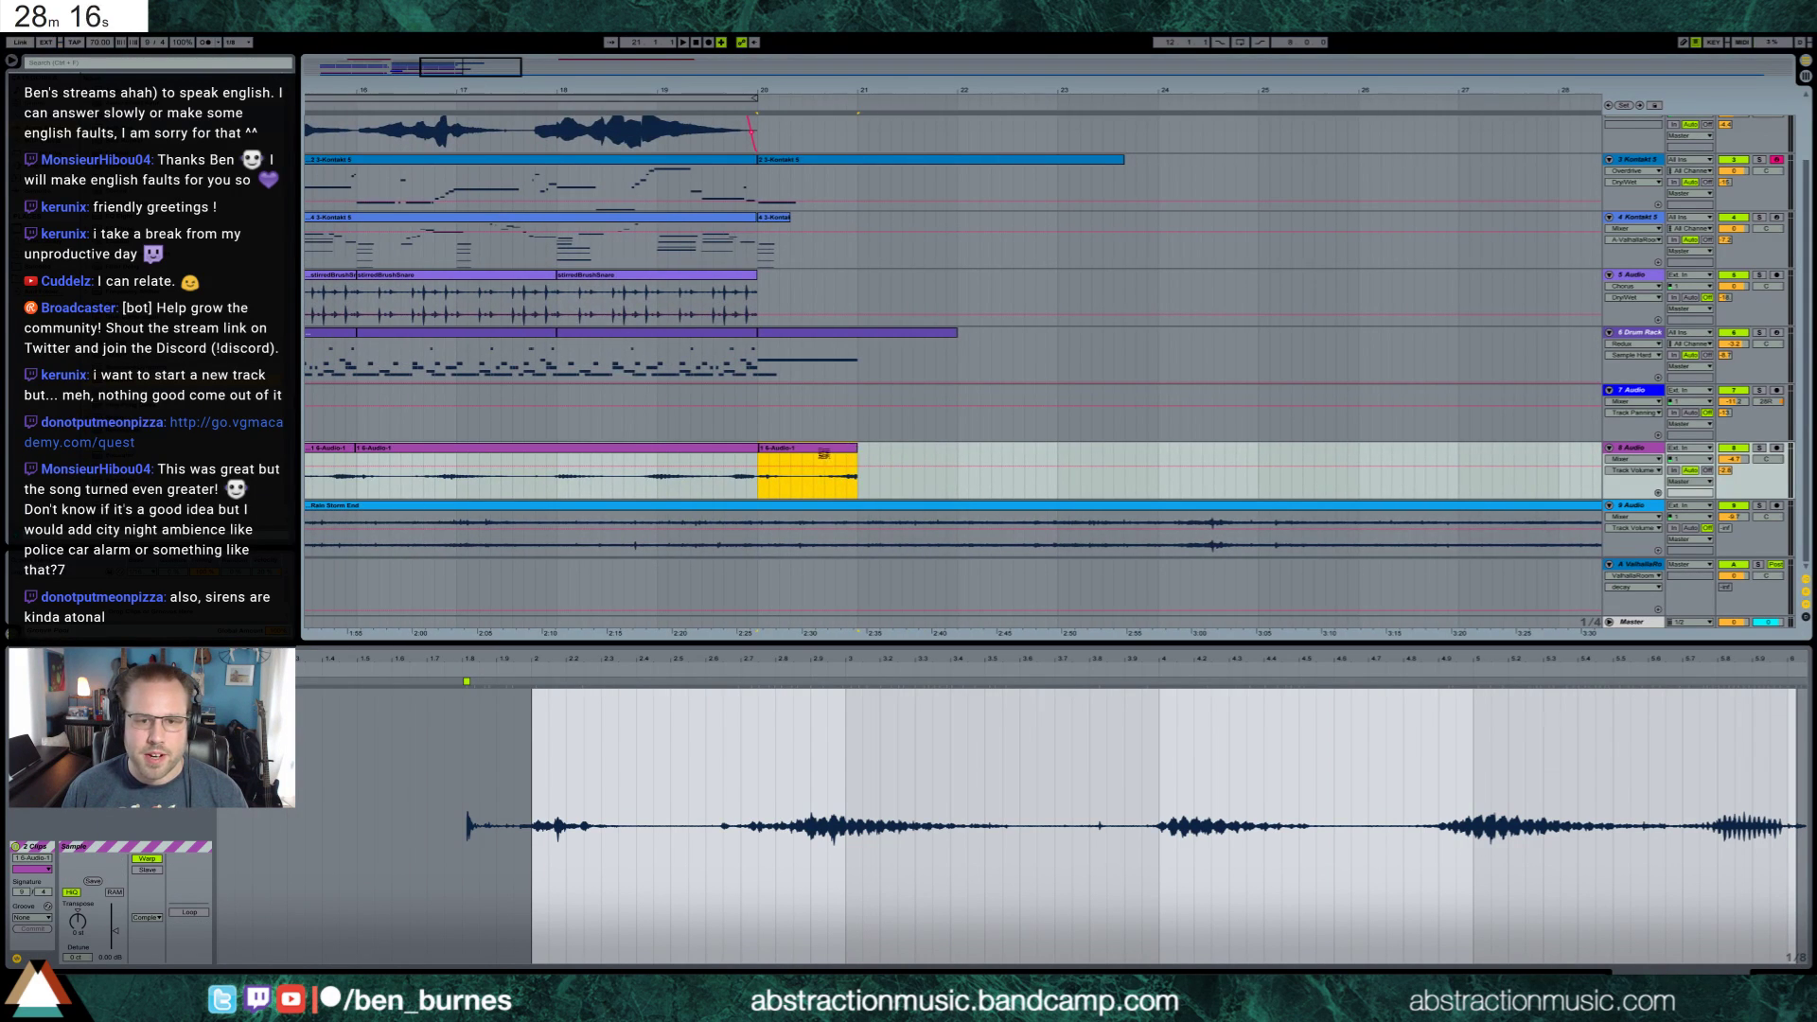
drag(823, 454, 803, 454)
click(756, 106)
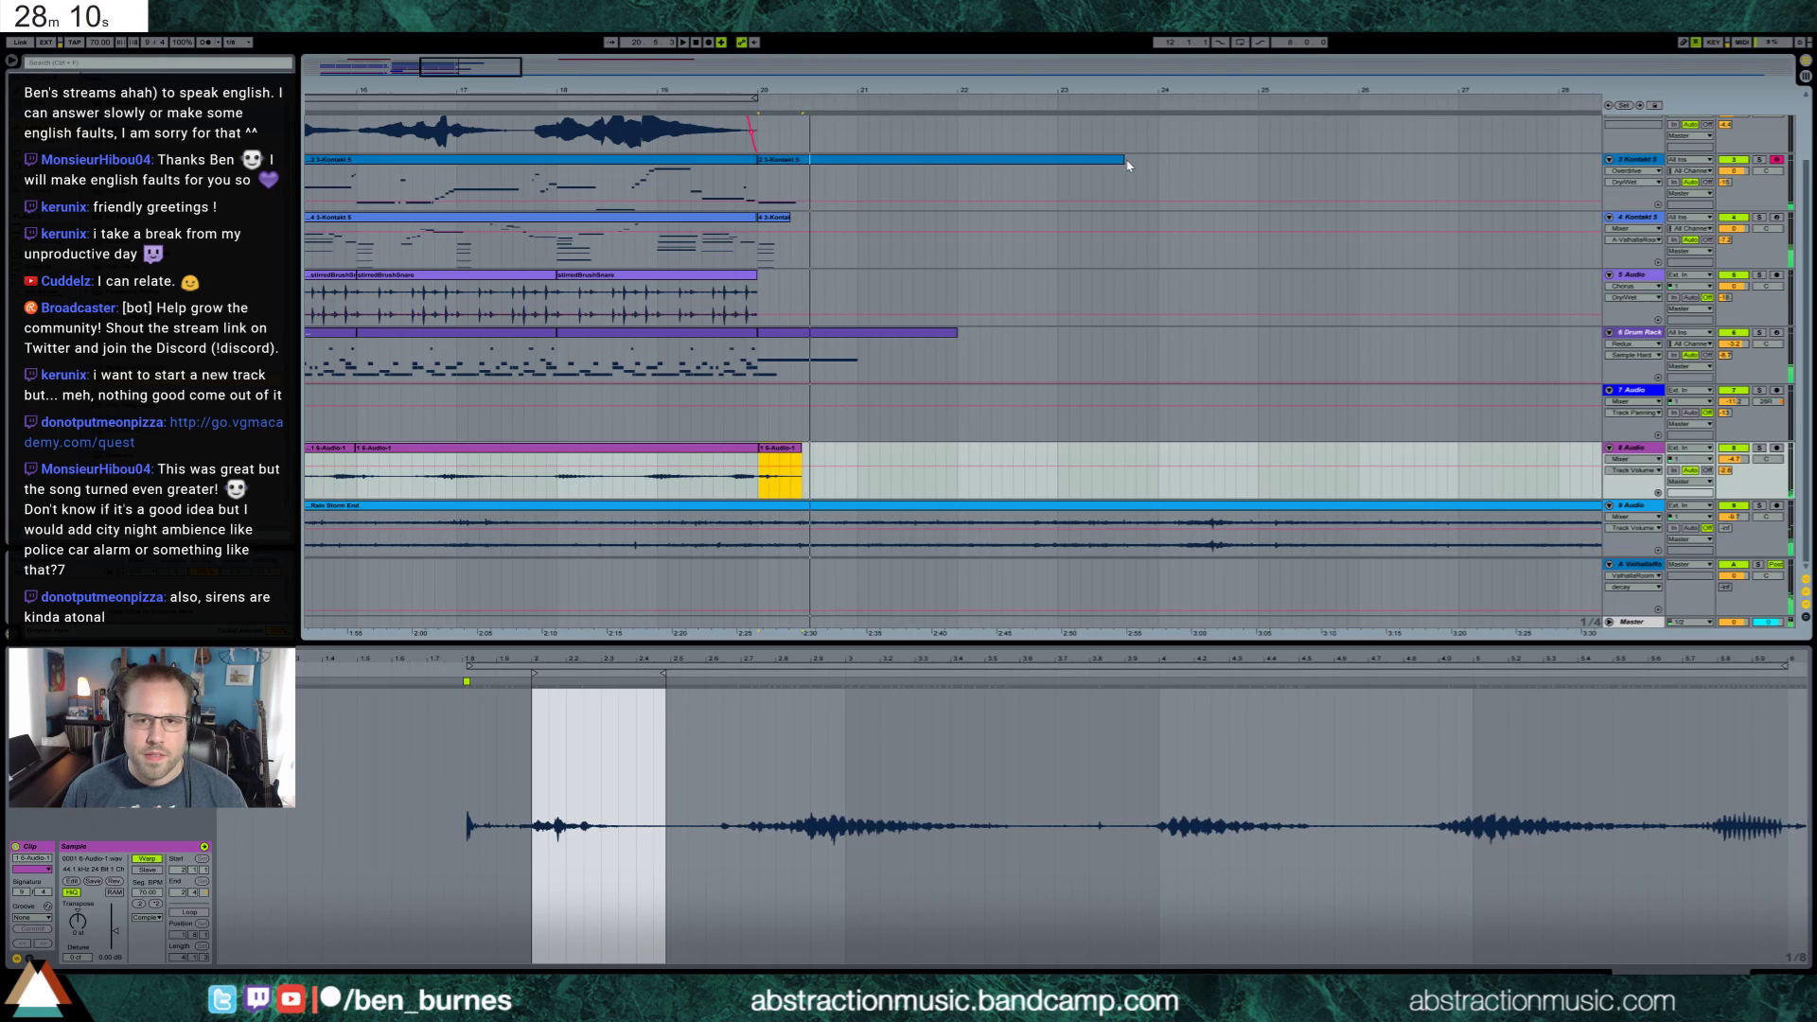
drag(1124, 159, 812, 159)
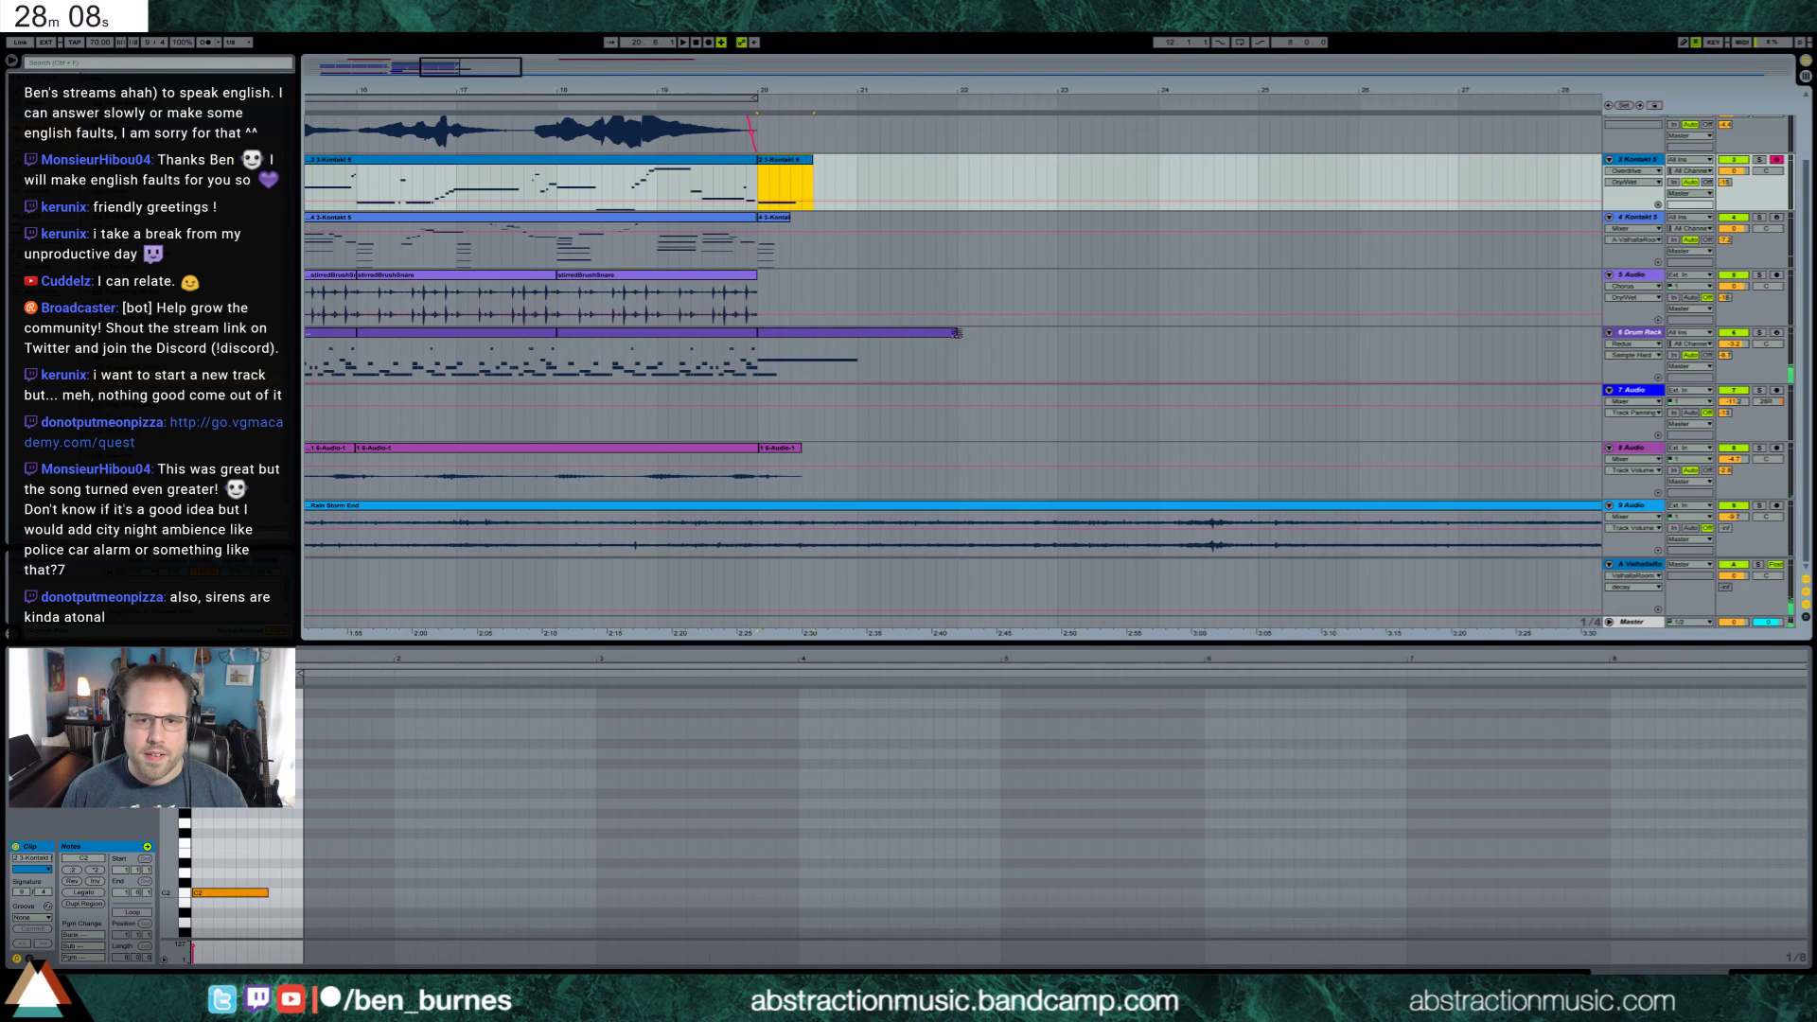
drag(957, 333, 869, 333)
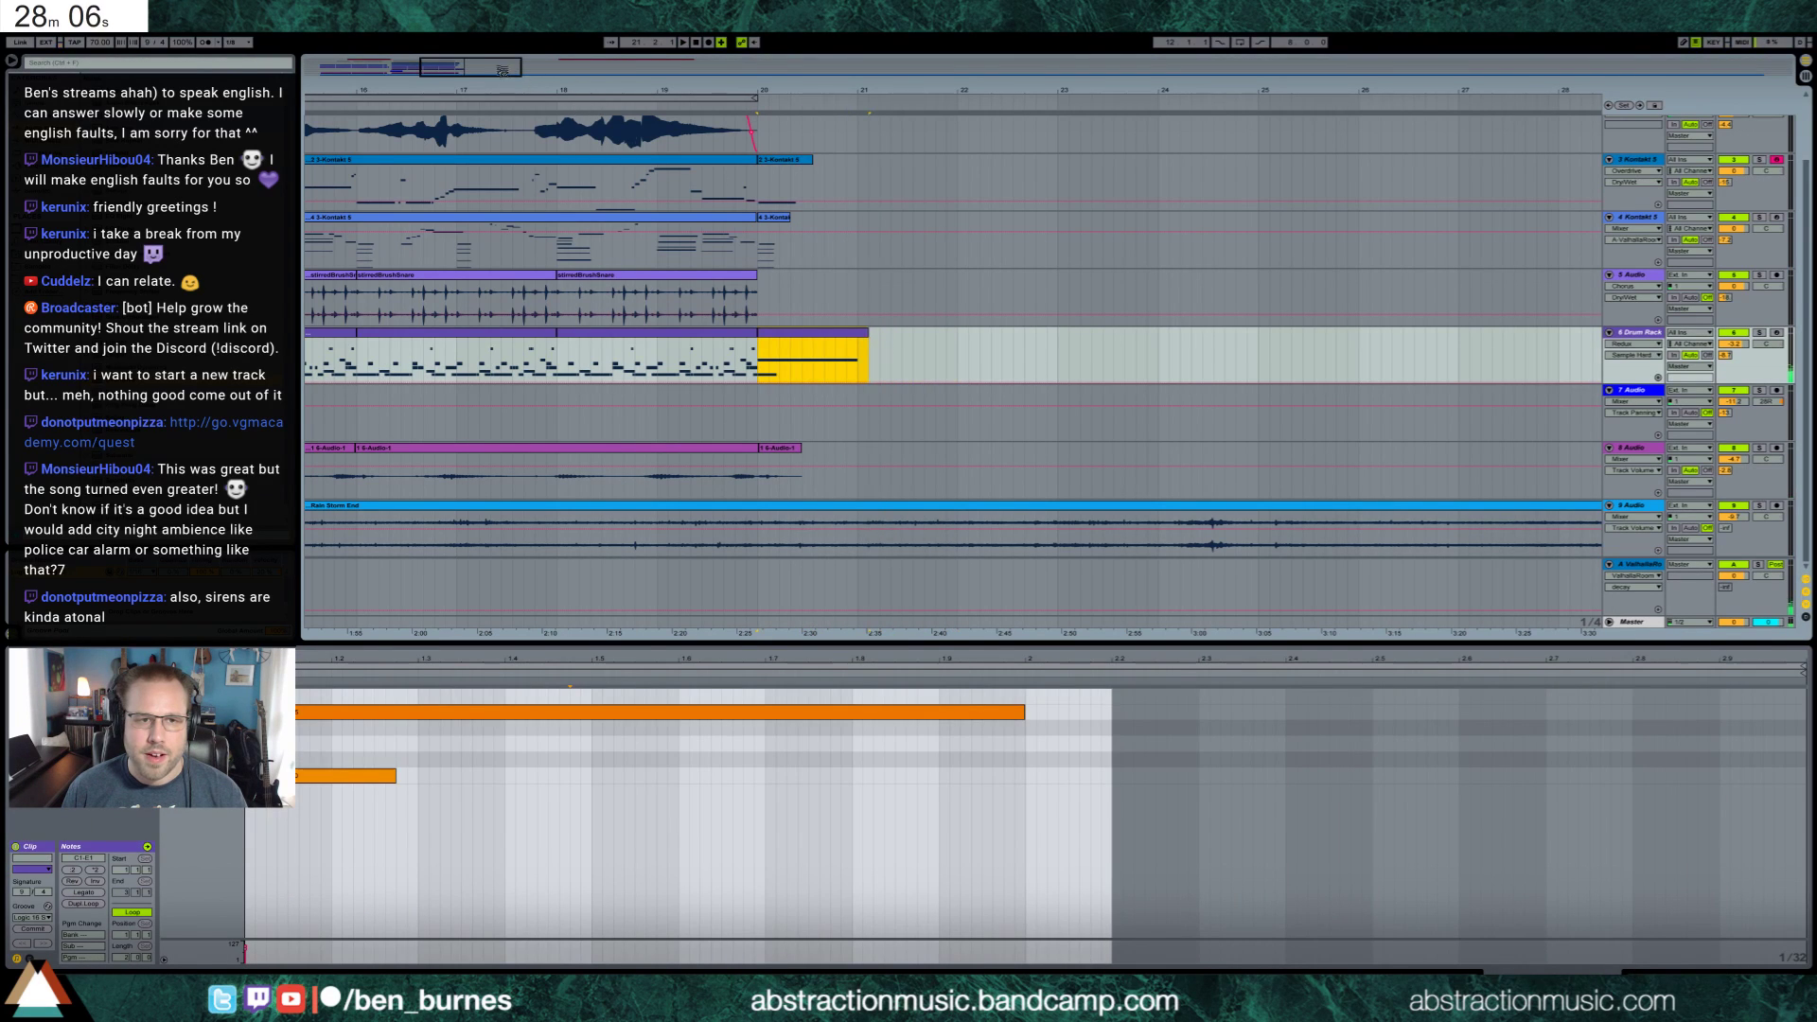
Place the BB_DefaultPiano clip from bar 33 at bar 20 with its start trimmed to the first sustained chord, and play it
scroll(836, 278, up, 3)
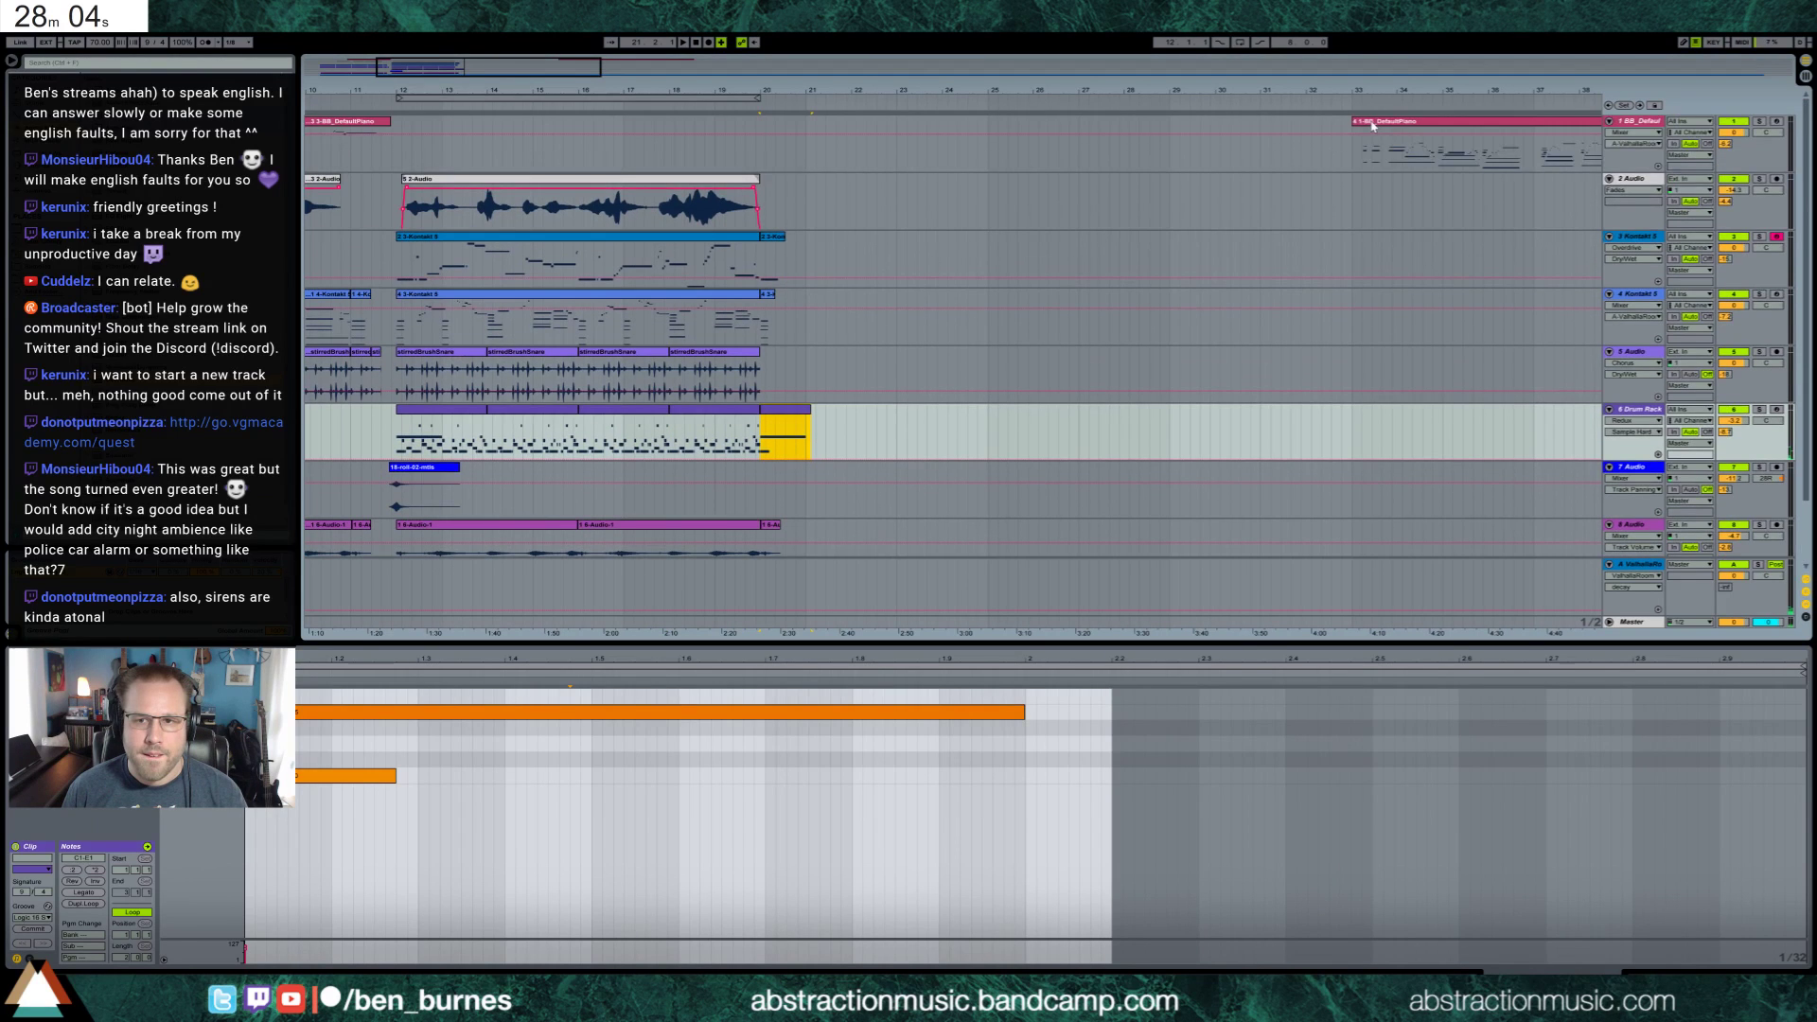
drag(1372, 125, 754, 125)
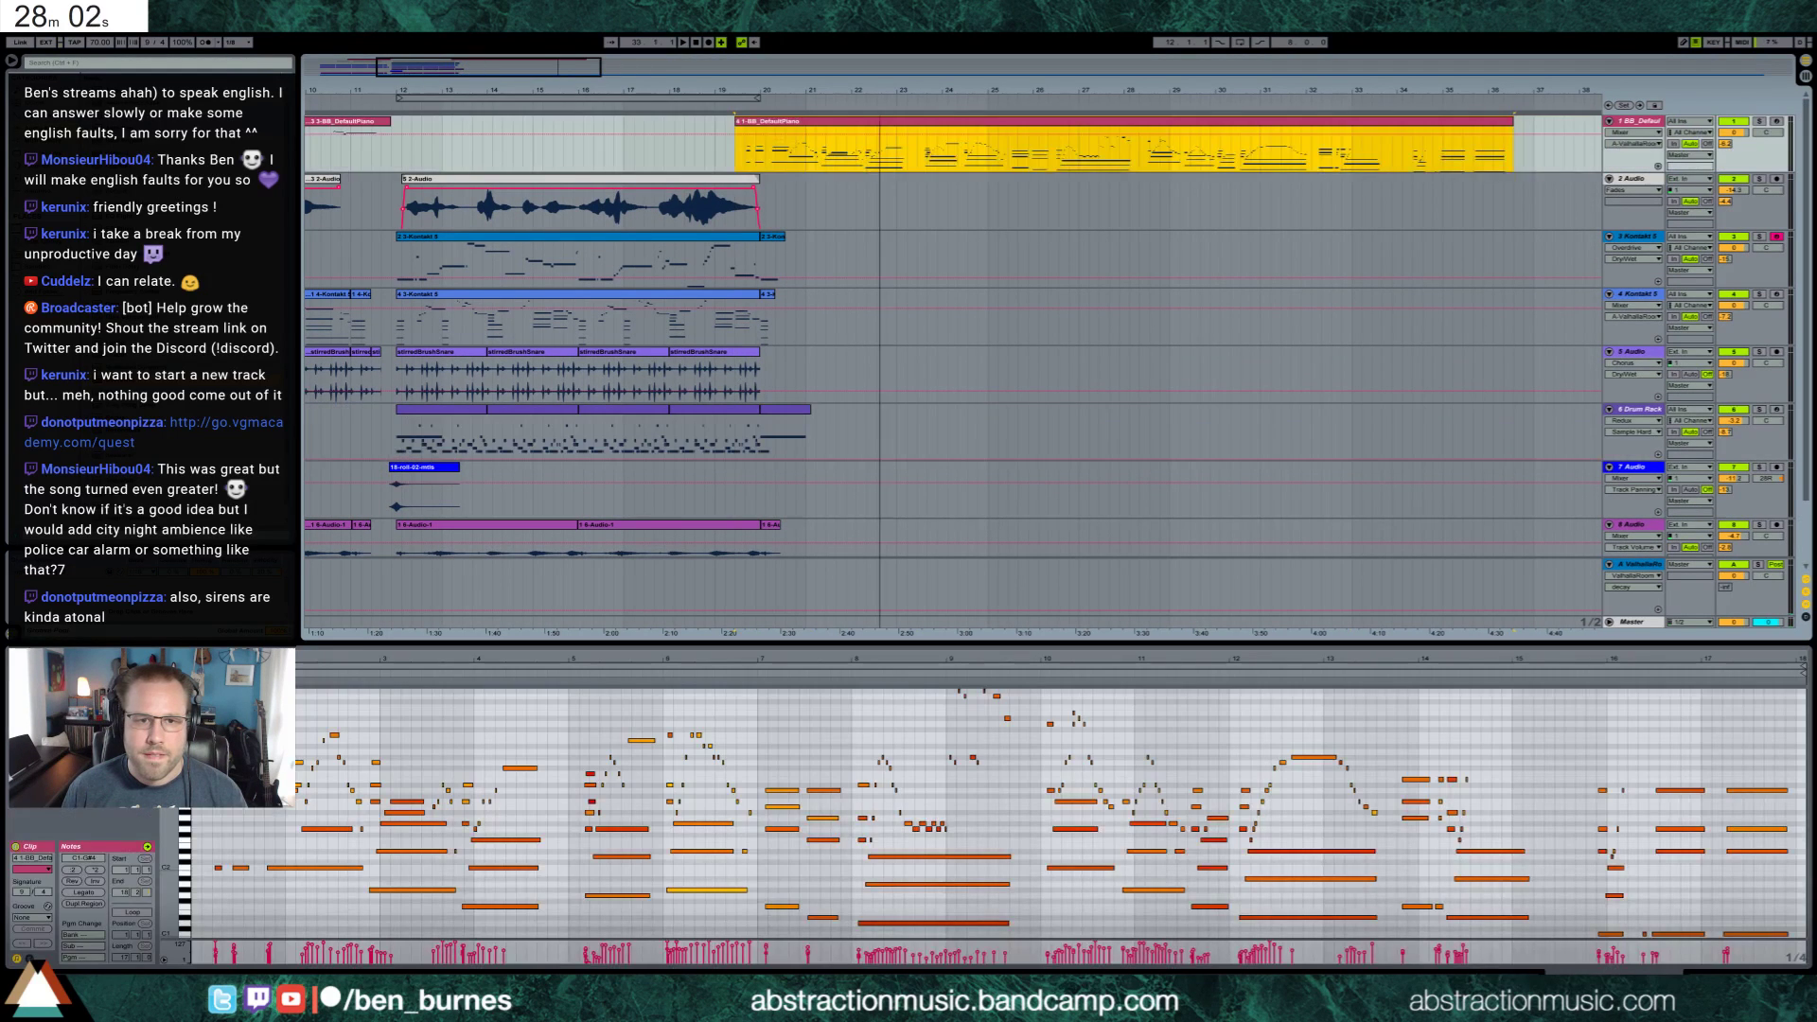
drag(879, 90, 1062, 189)
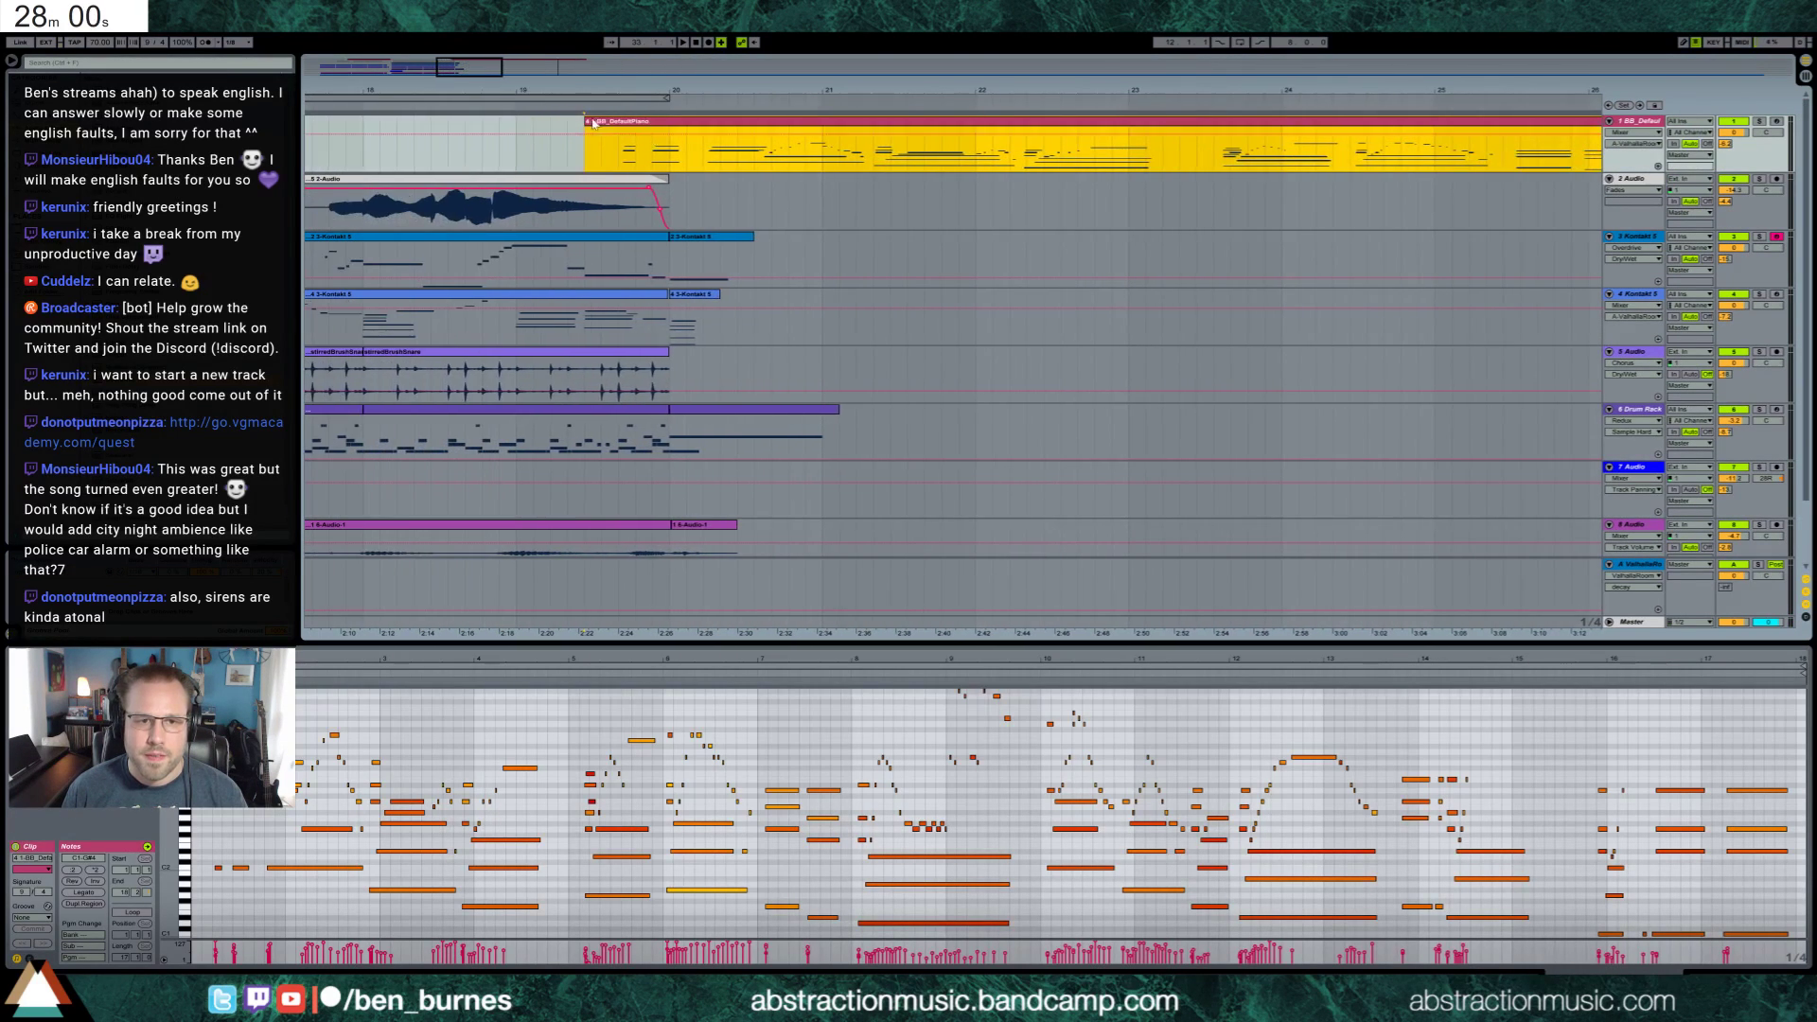
drag(593, 123, 693, 126)
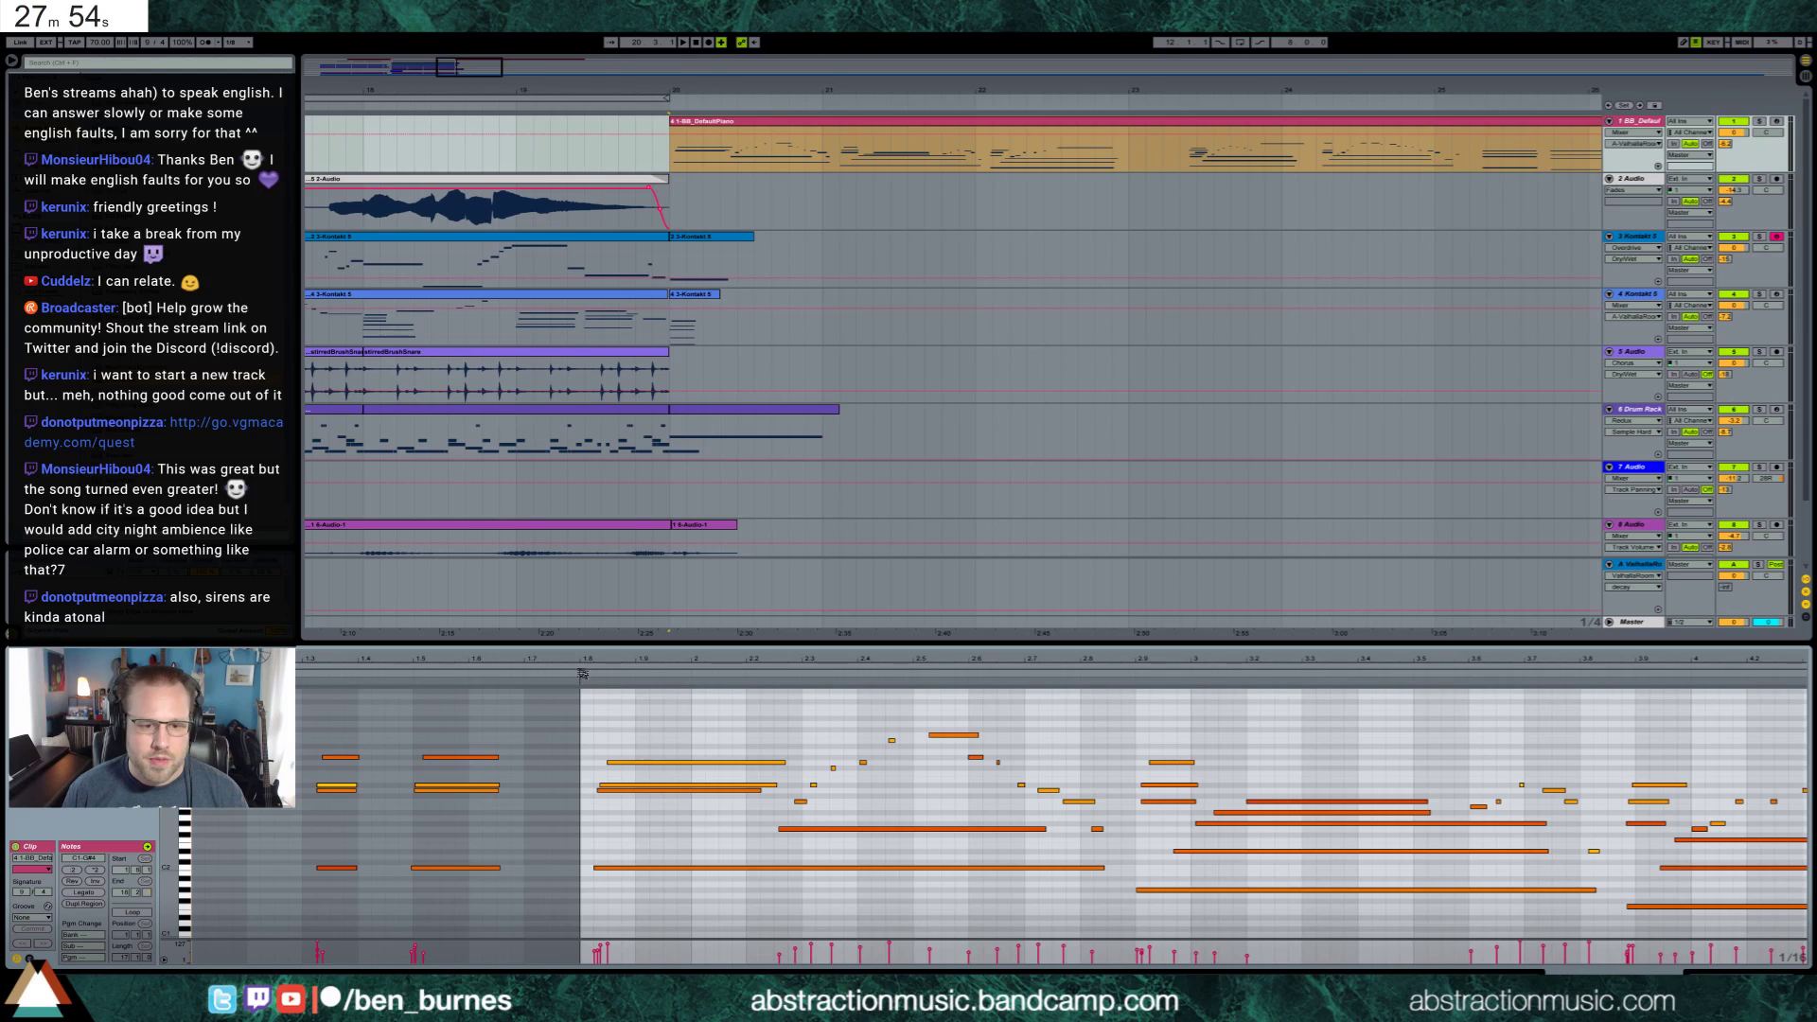
drag(584, 675, 595, 679)
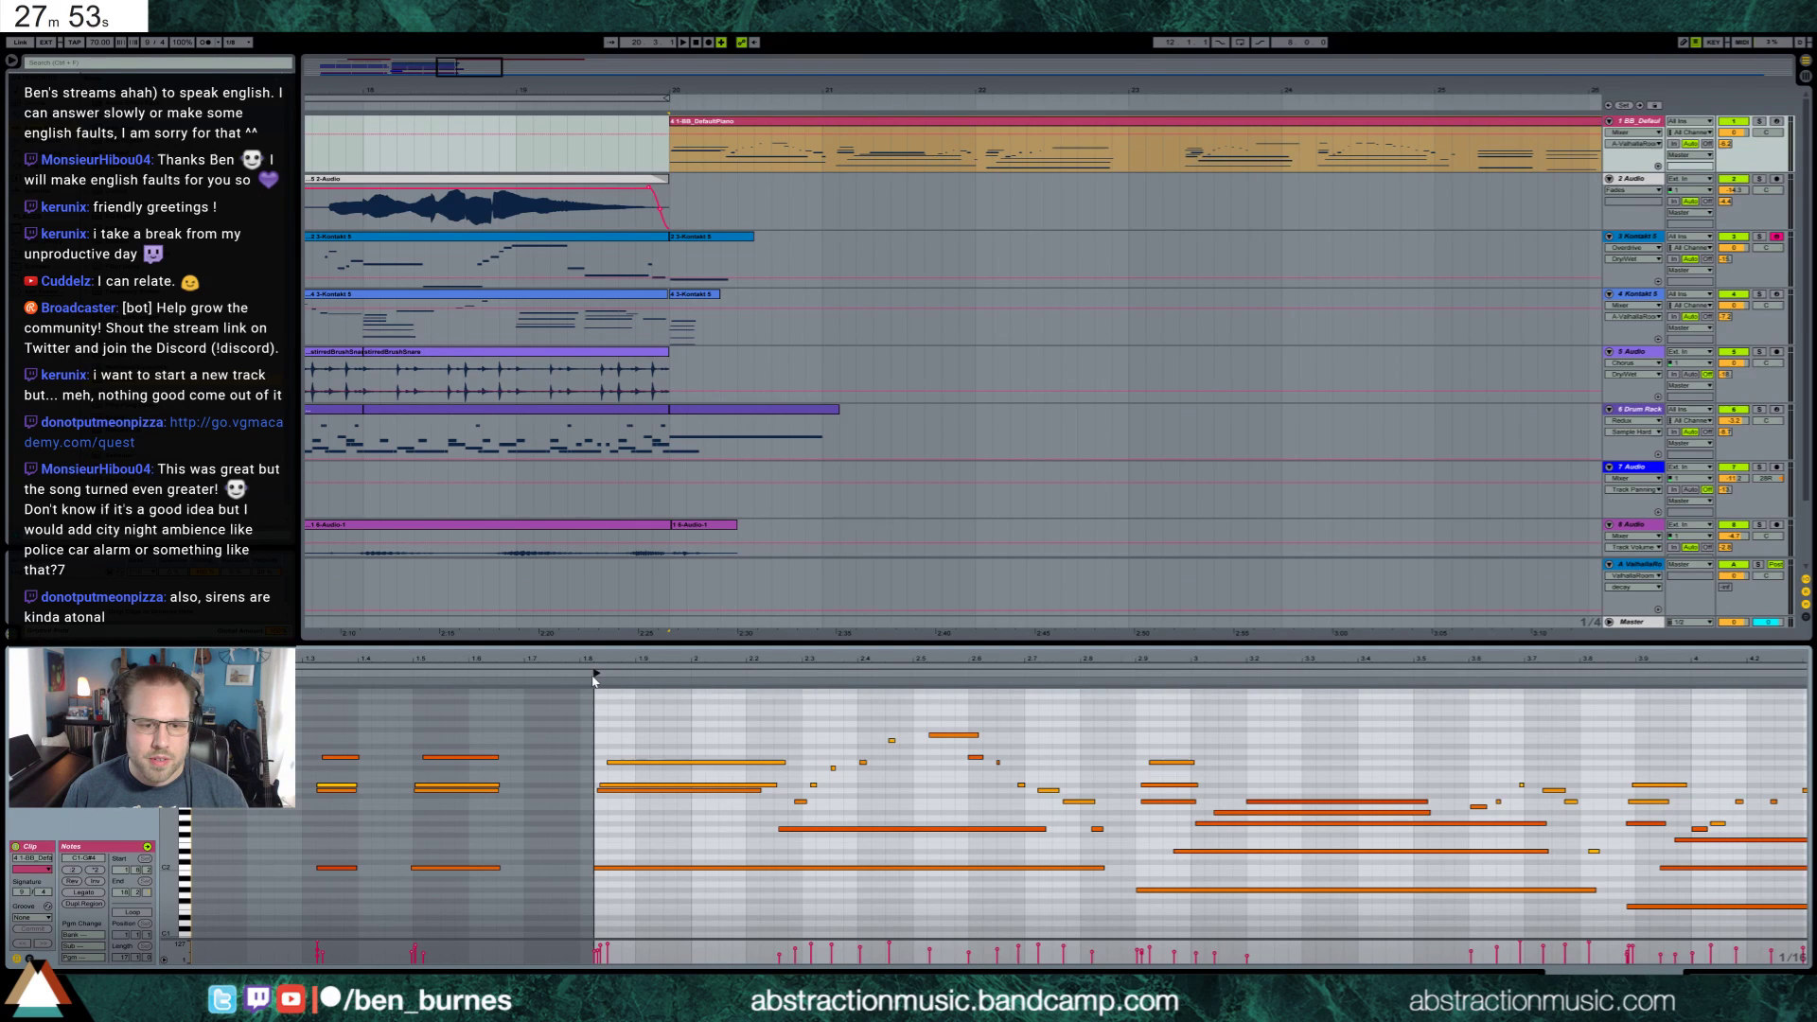
click(616, 867)
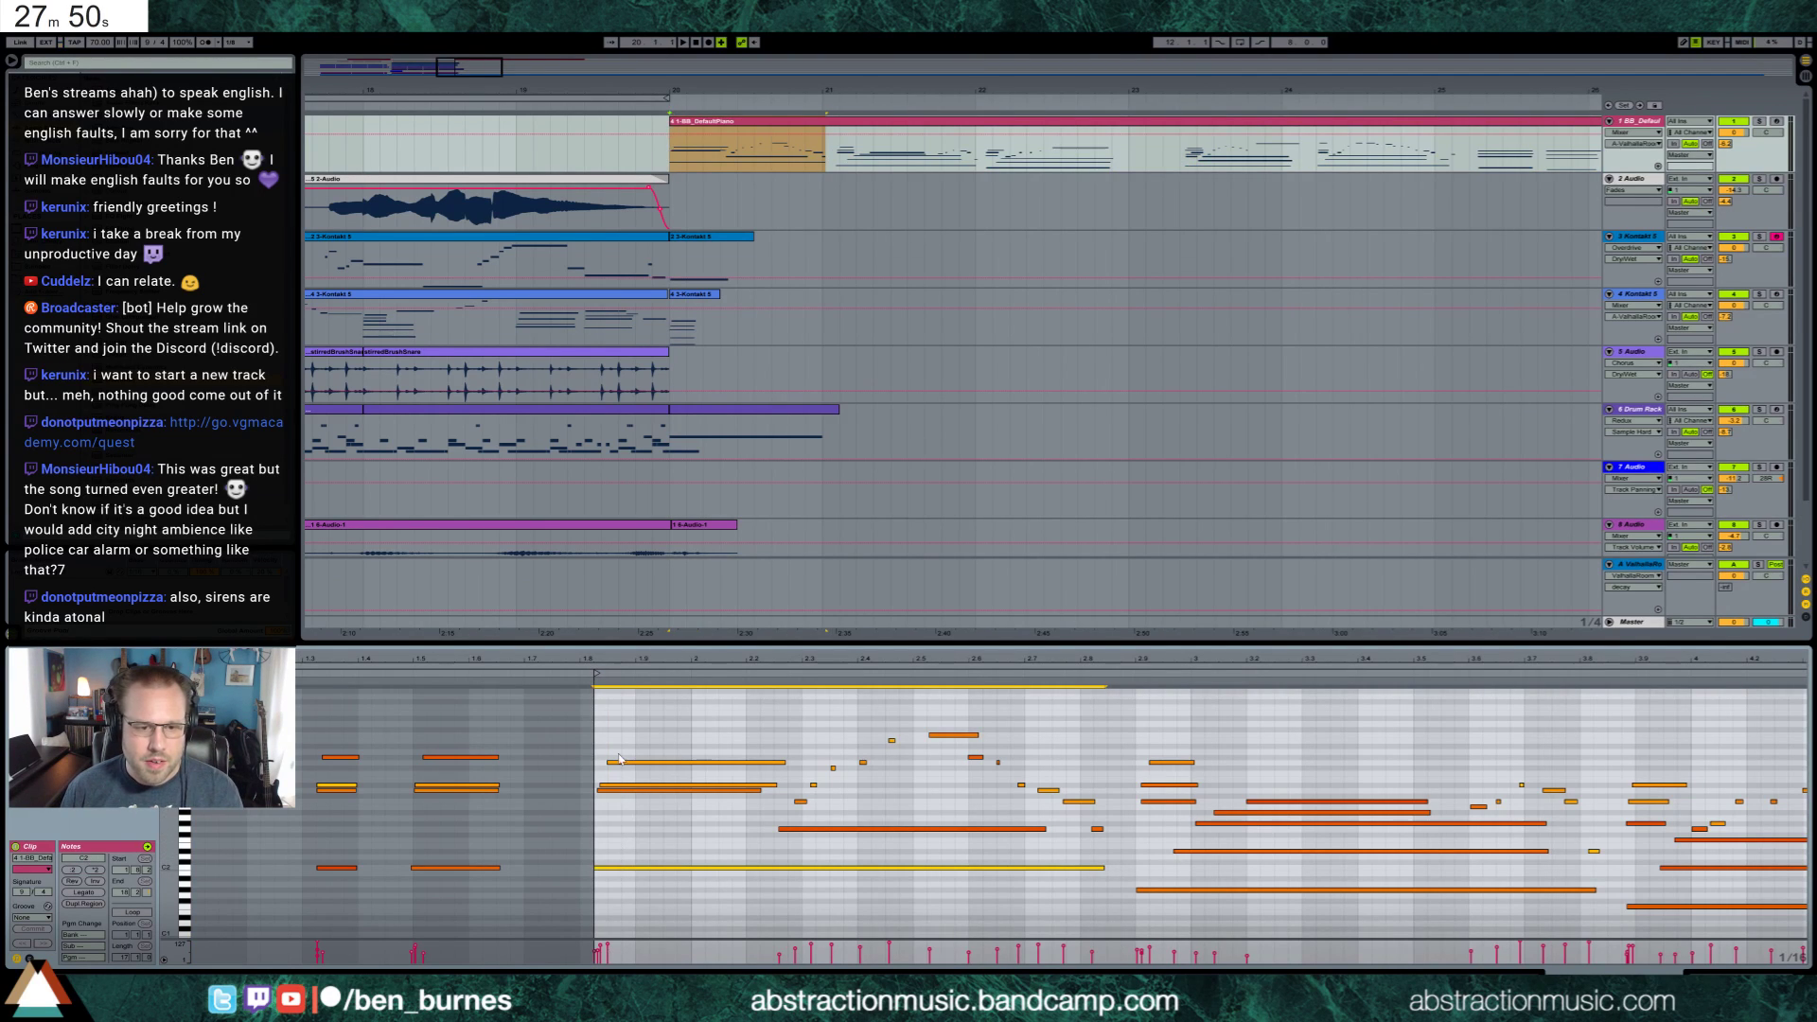
key(space)
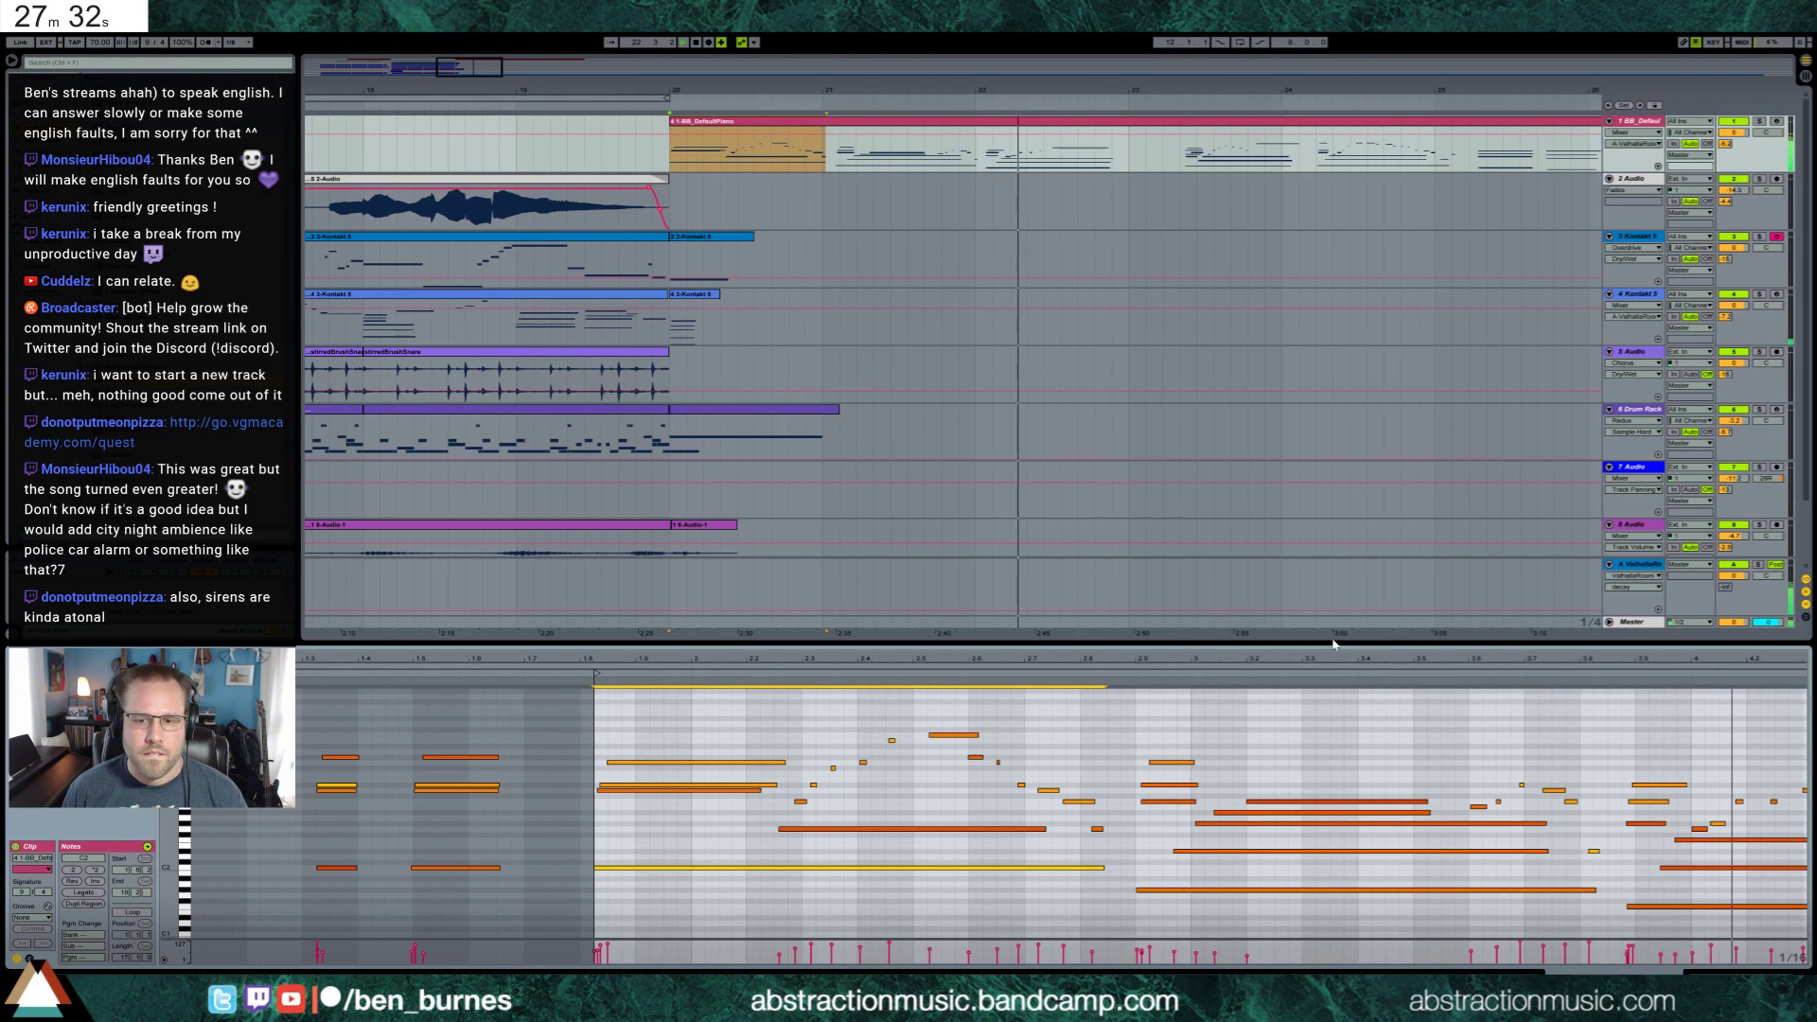
Automate the Auto Filter frequency on the rain storm track to rise from just after bar 20 to bar 22
drag(473, 64, 473, 47)
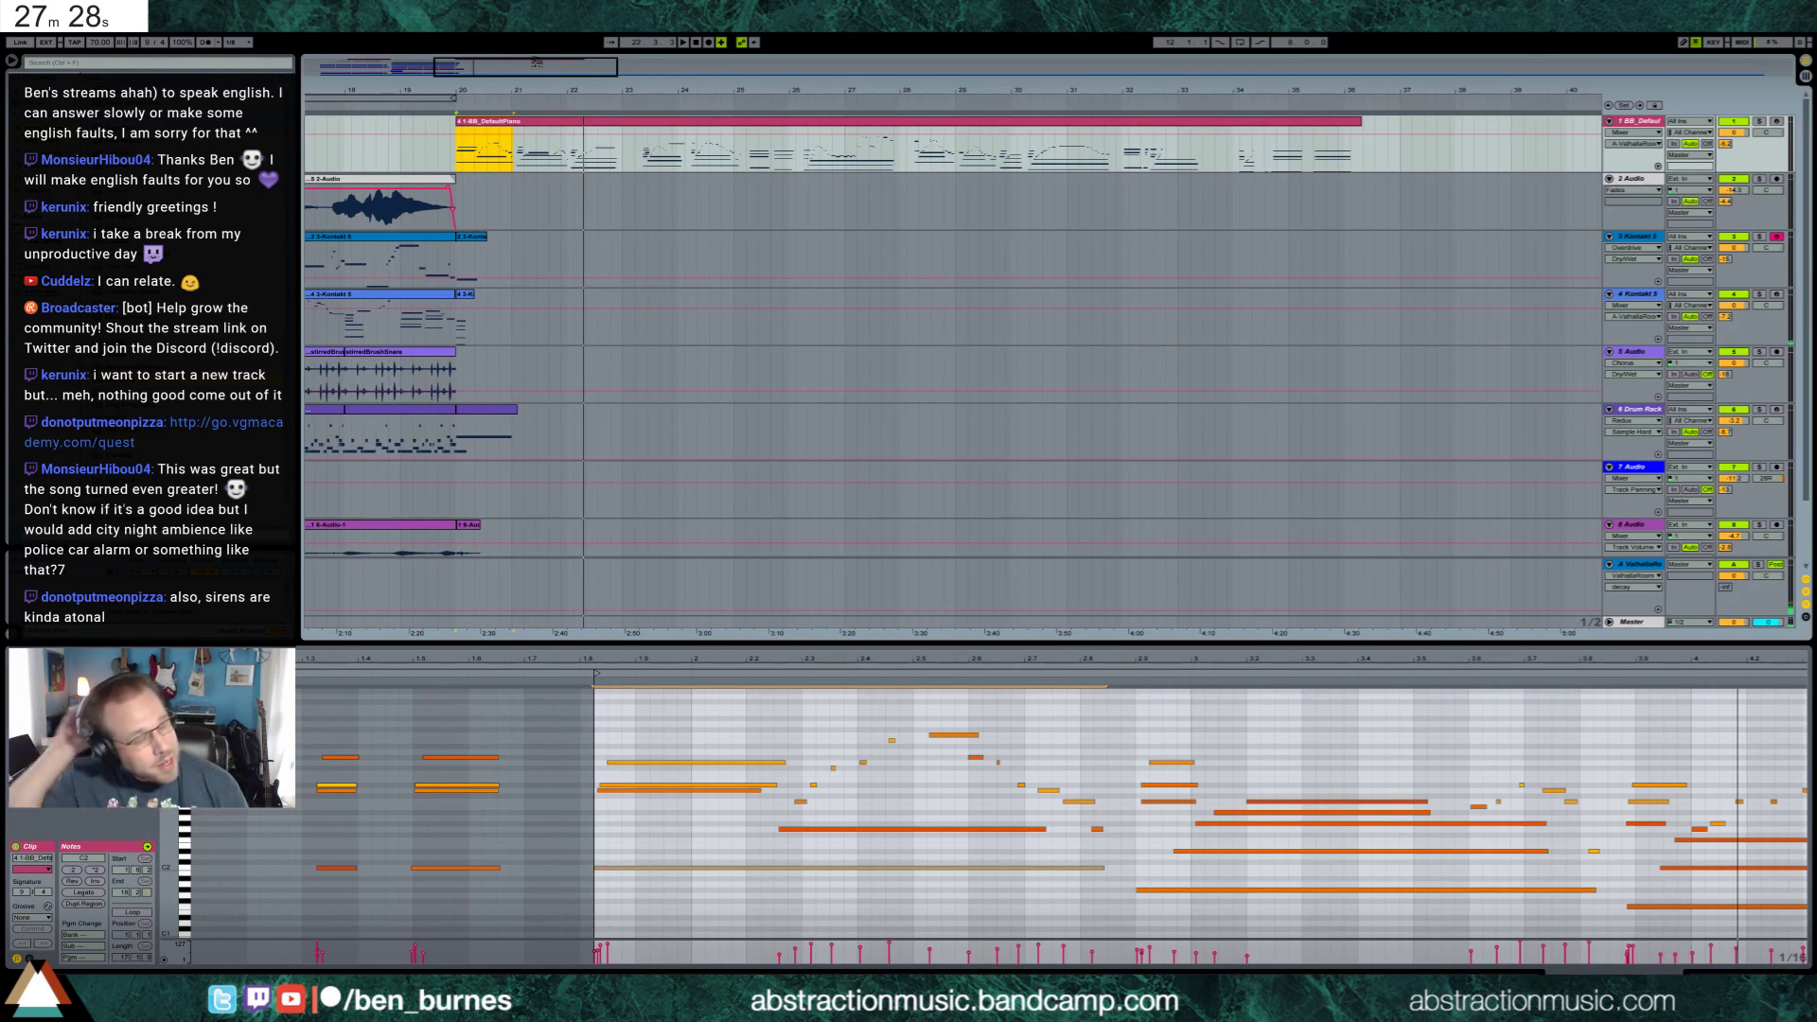
scroll(411, 227, down, 3)
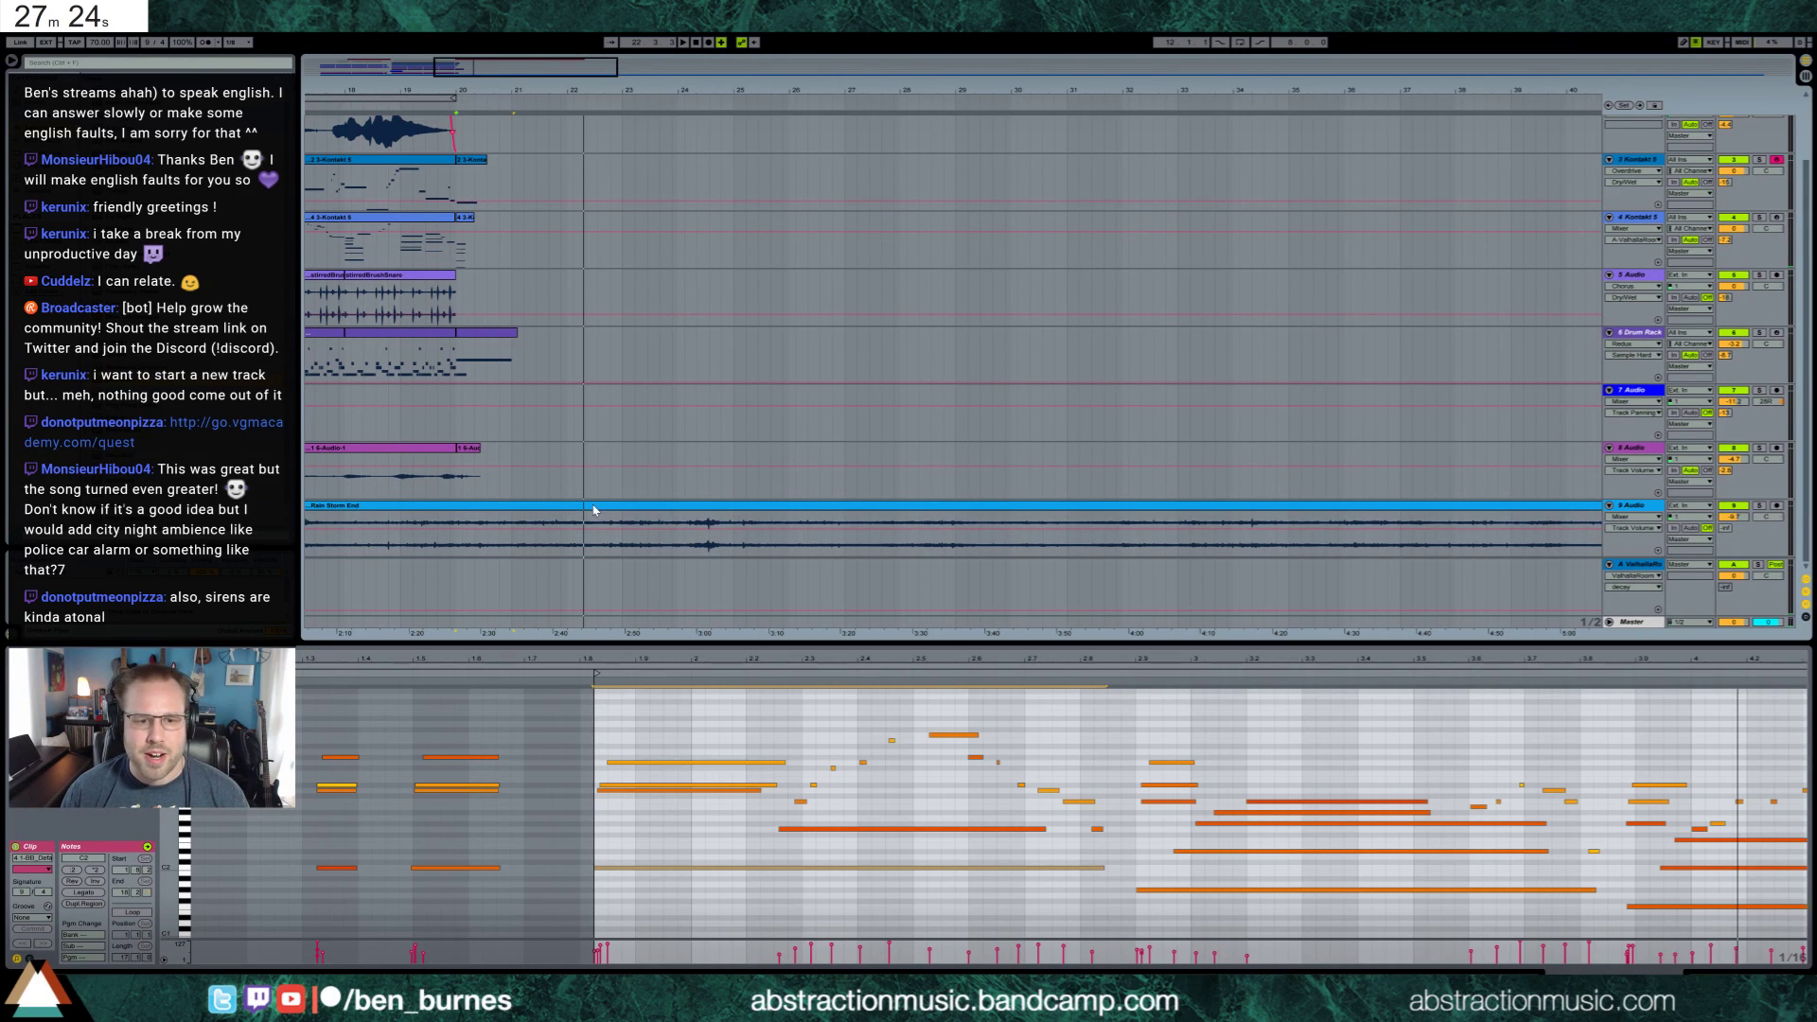
click(594, 510)
key(shift+Tab)
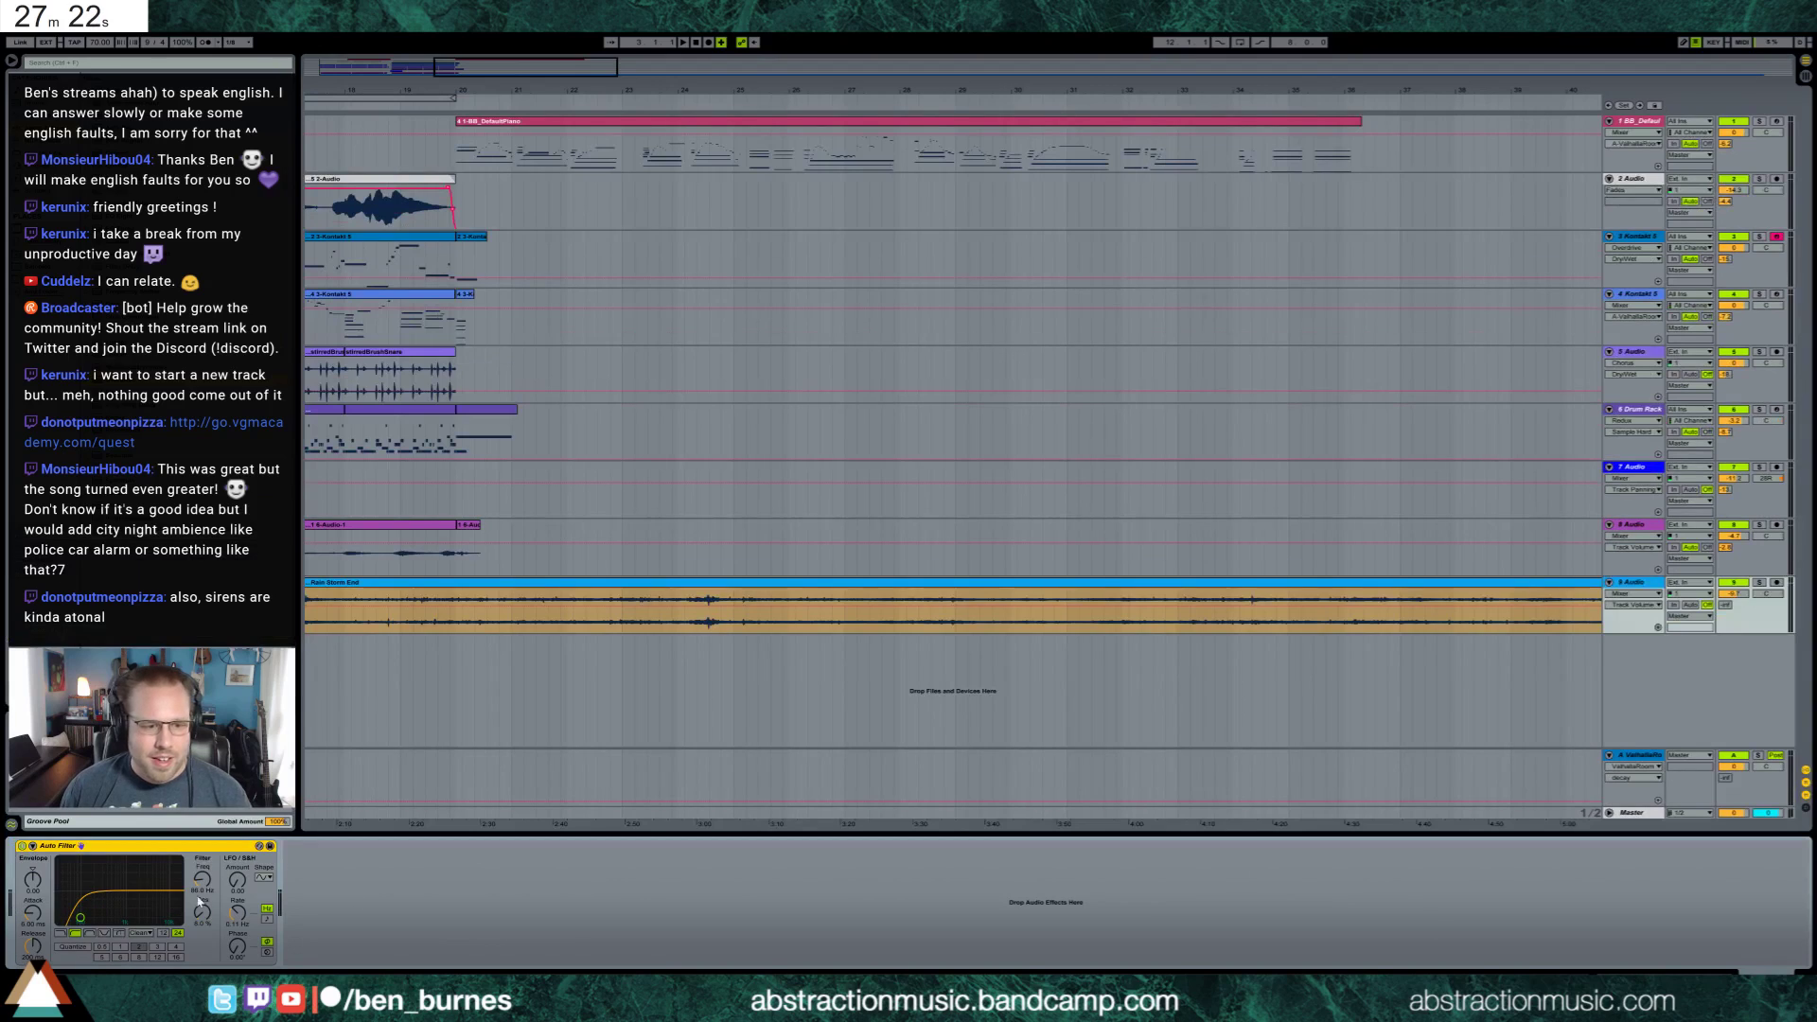
click(466, 626)
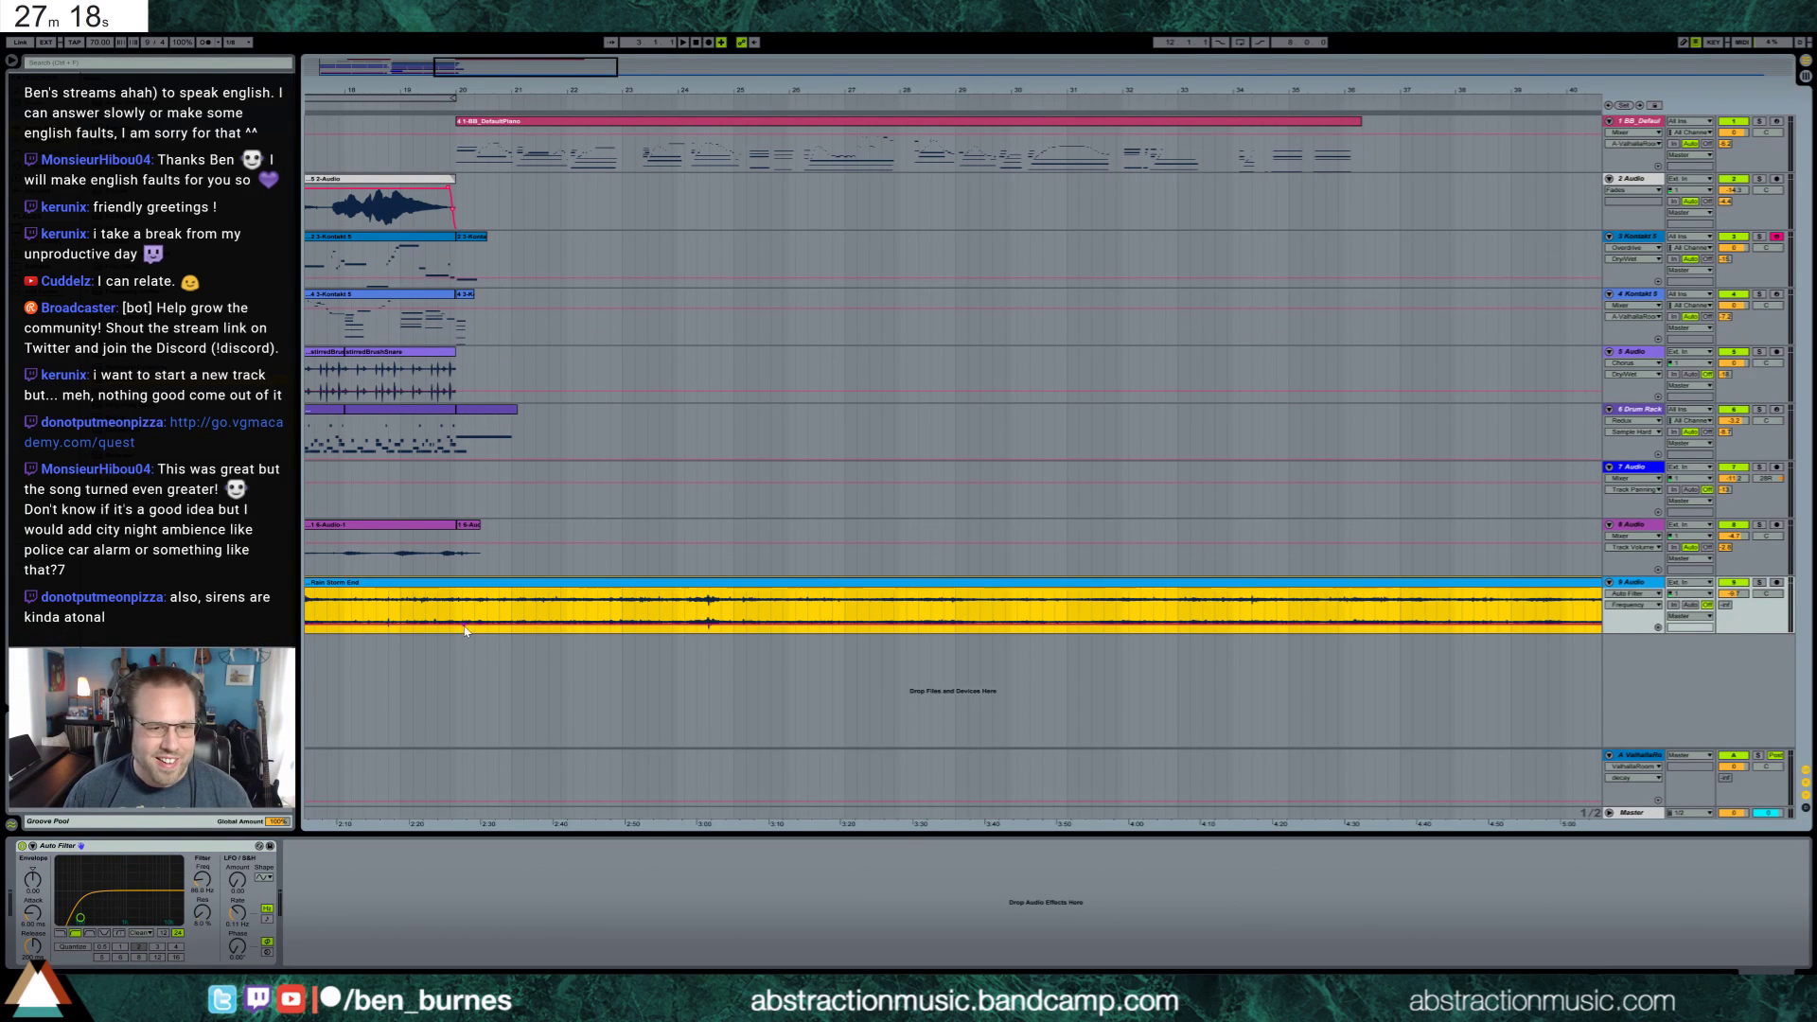
drag(474, 627, 515, 620)
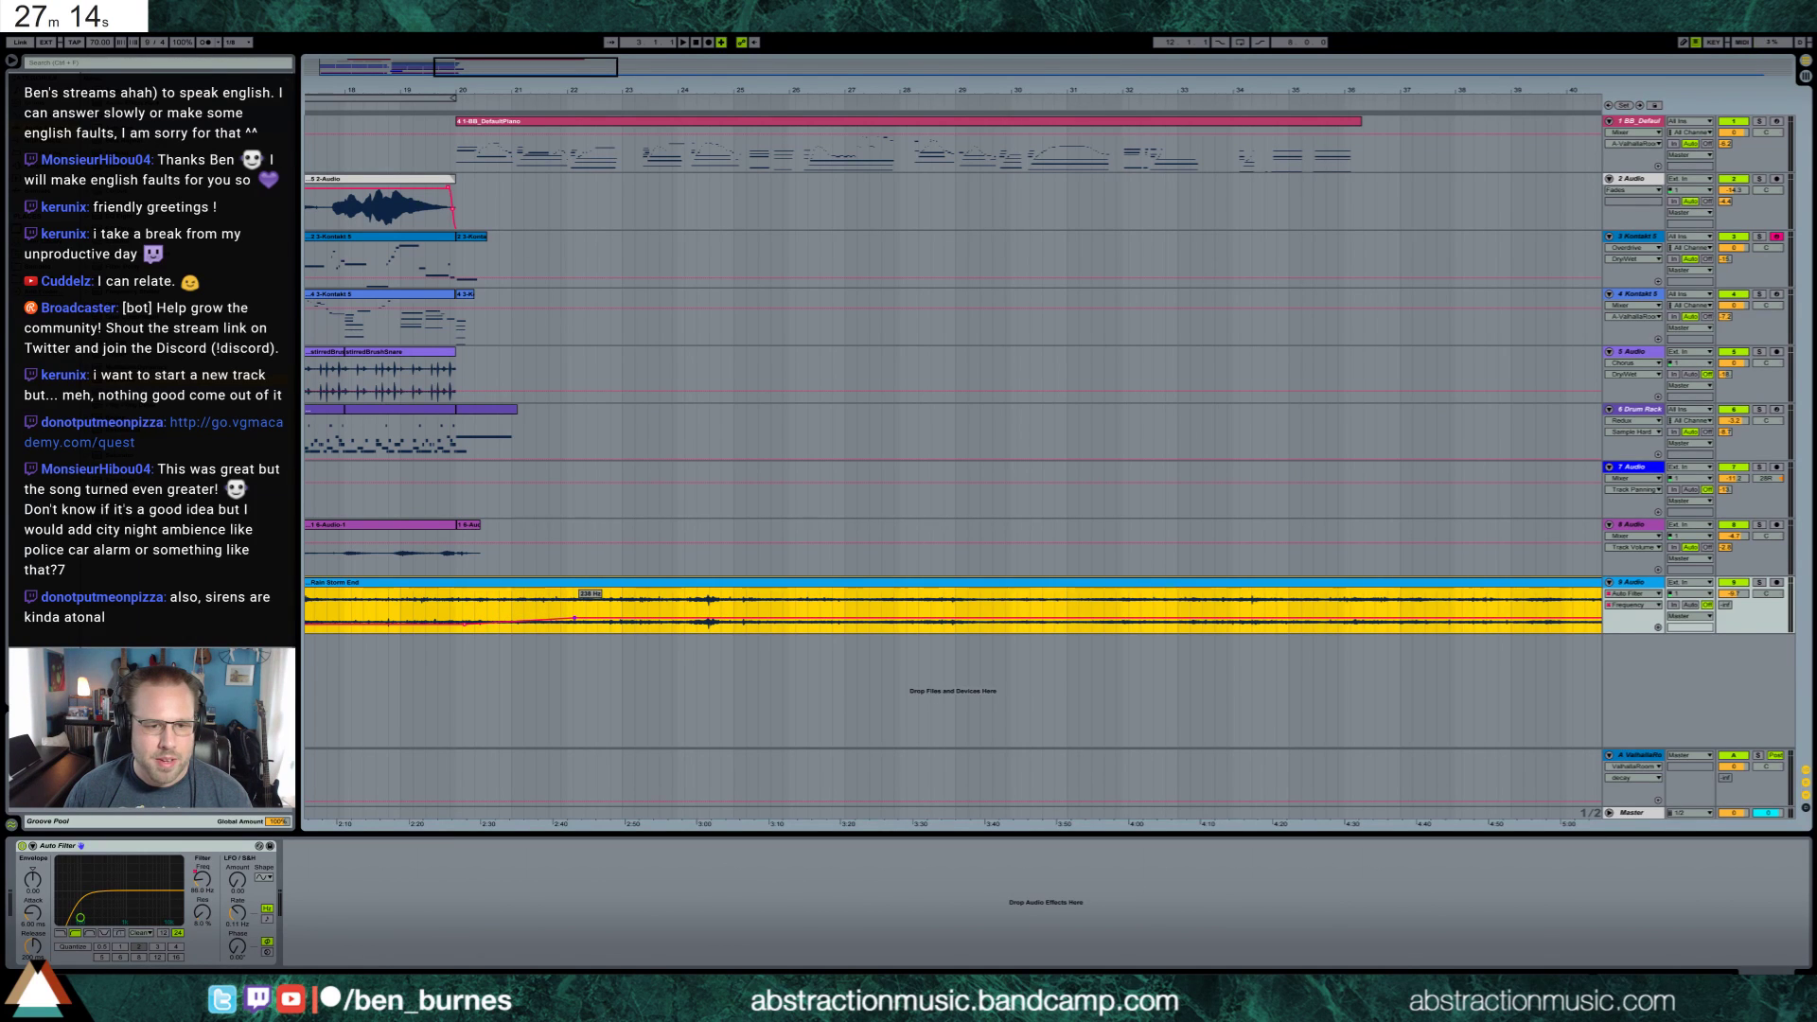
drag(574, 618, 574, 620)
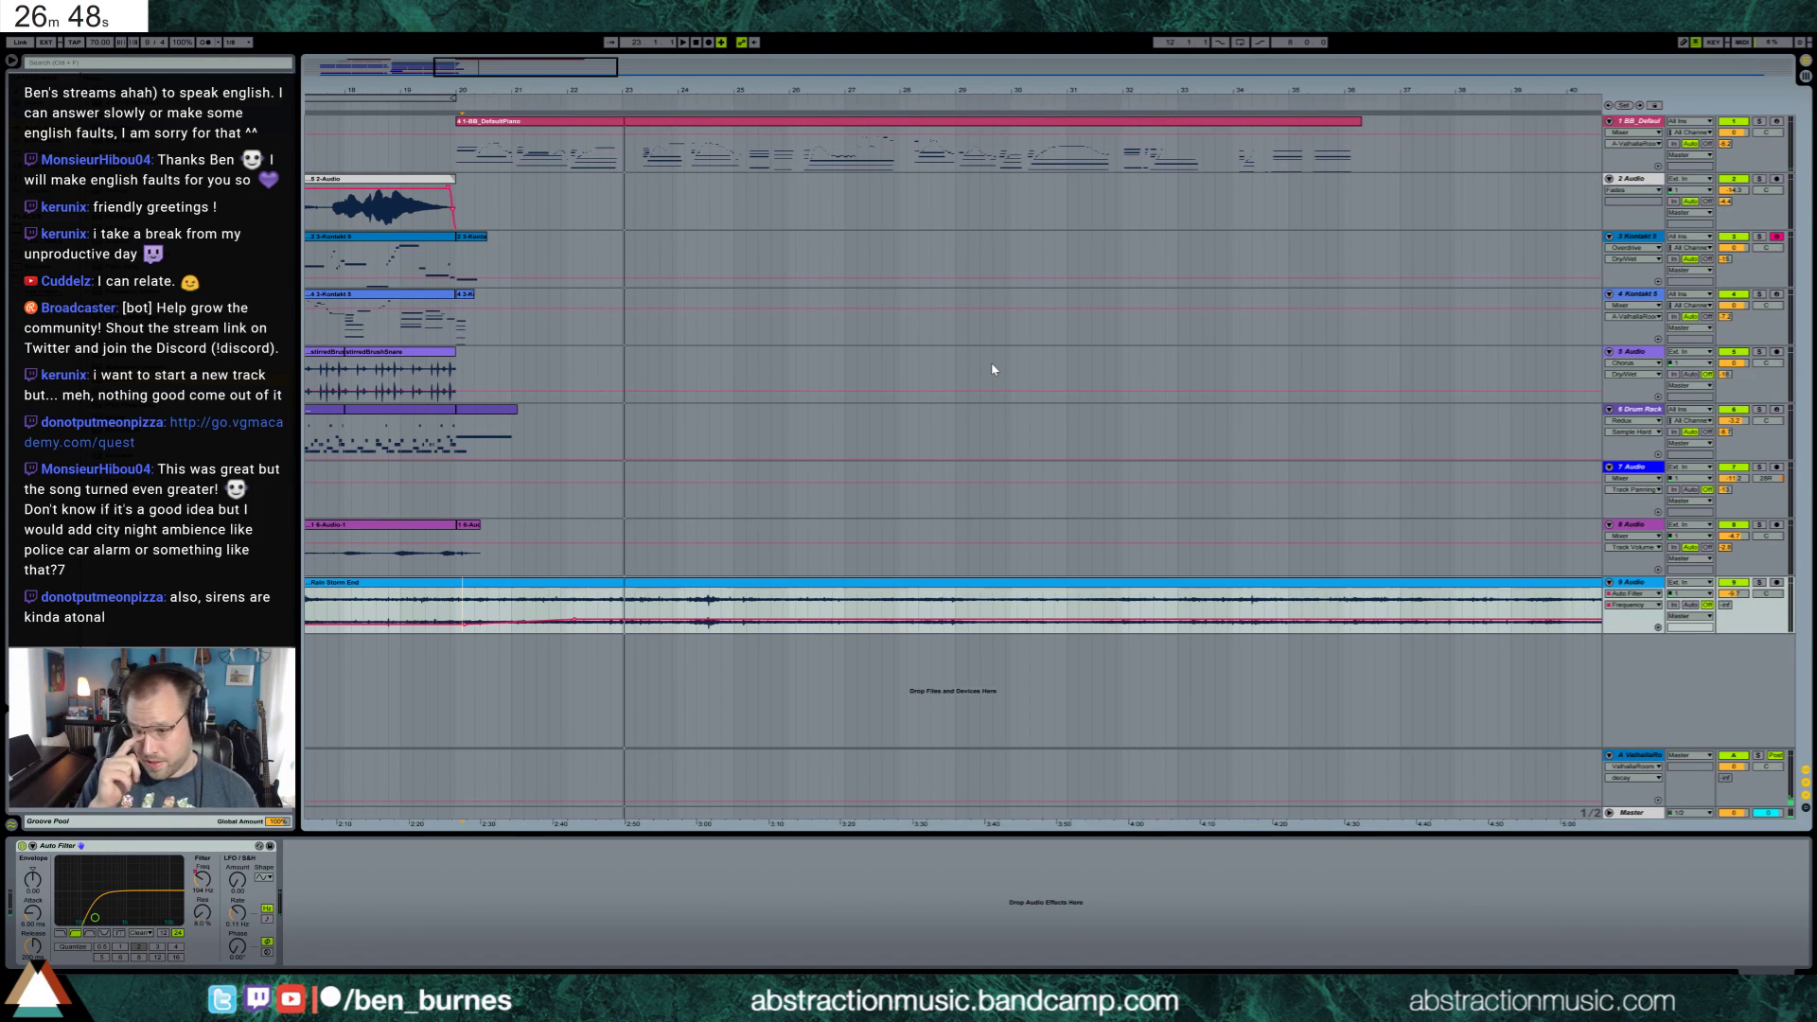
Play the arrangement from bar 3 and review the clips on all tracks
drag(492, 66, 492, 47)
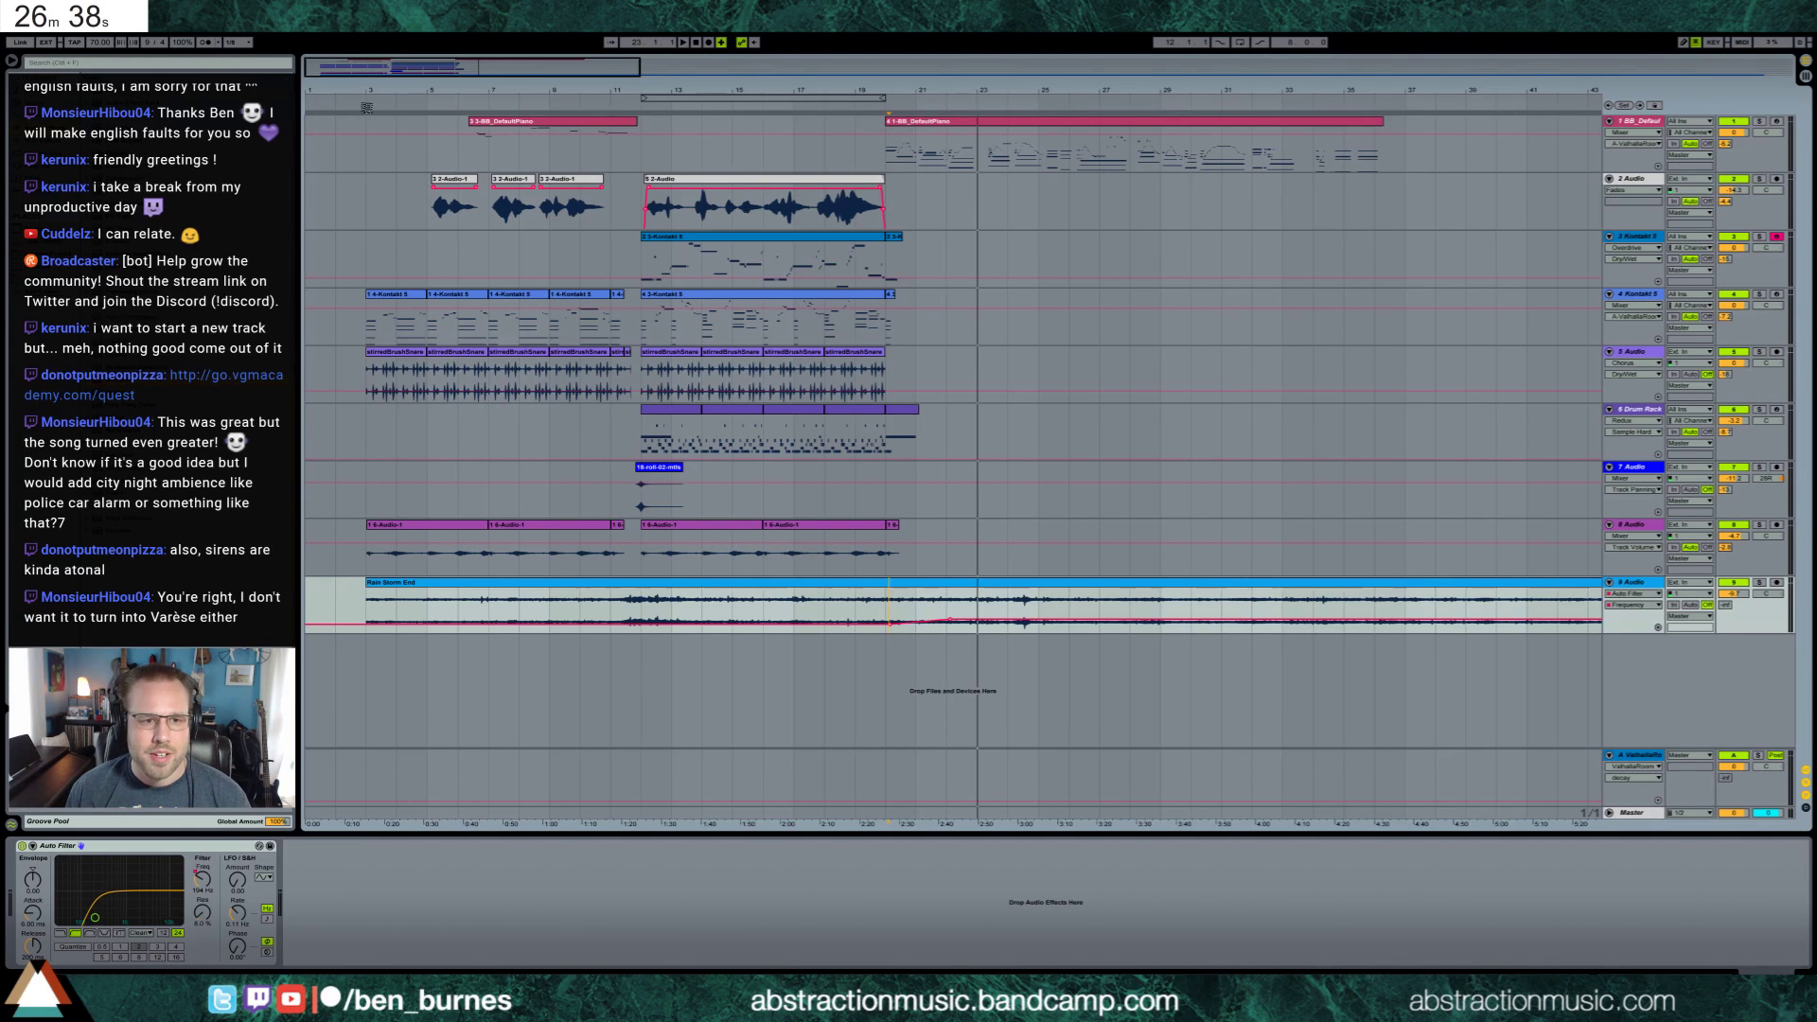
click(365, 109)
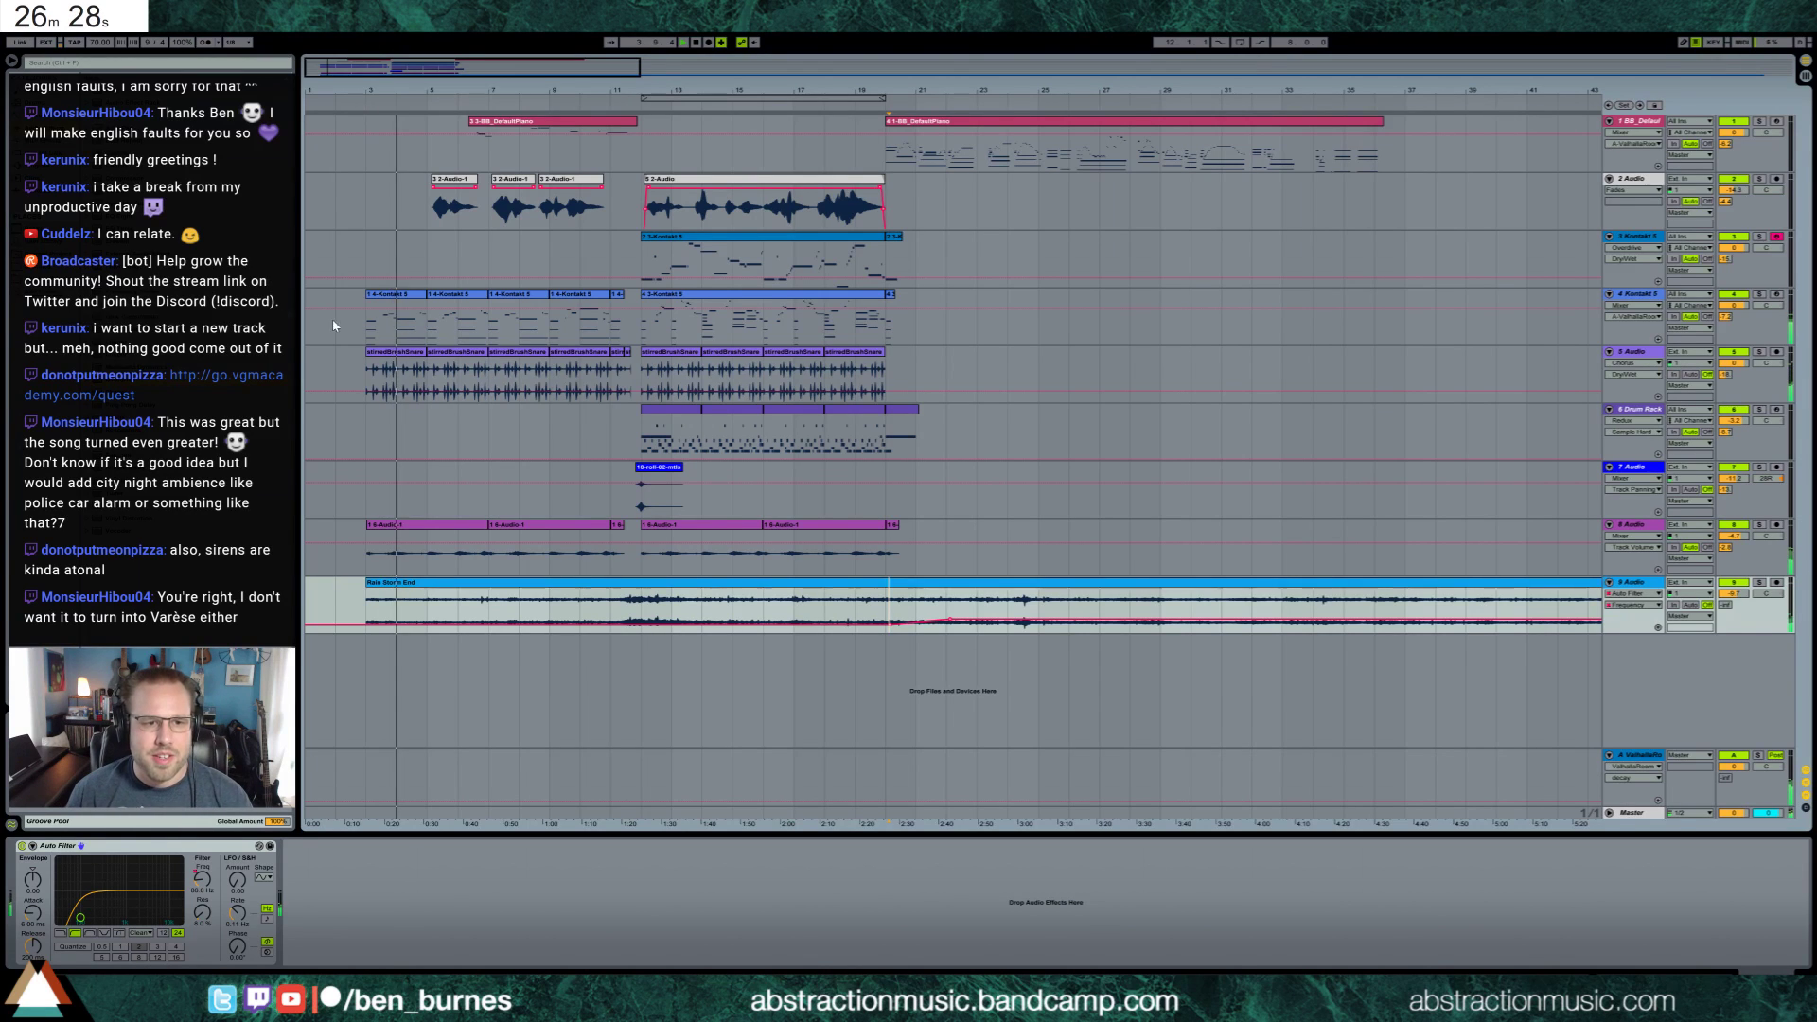
drag(369, 326, 616, 338)
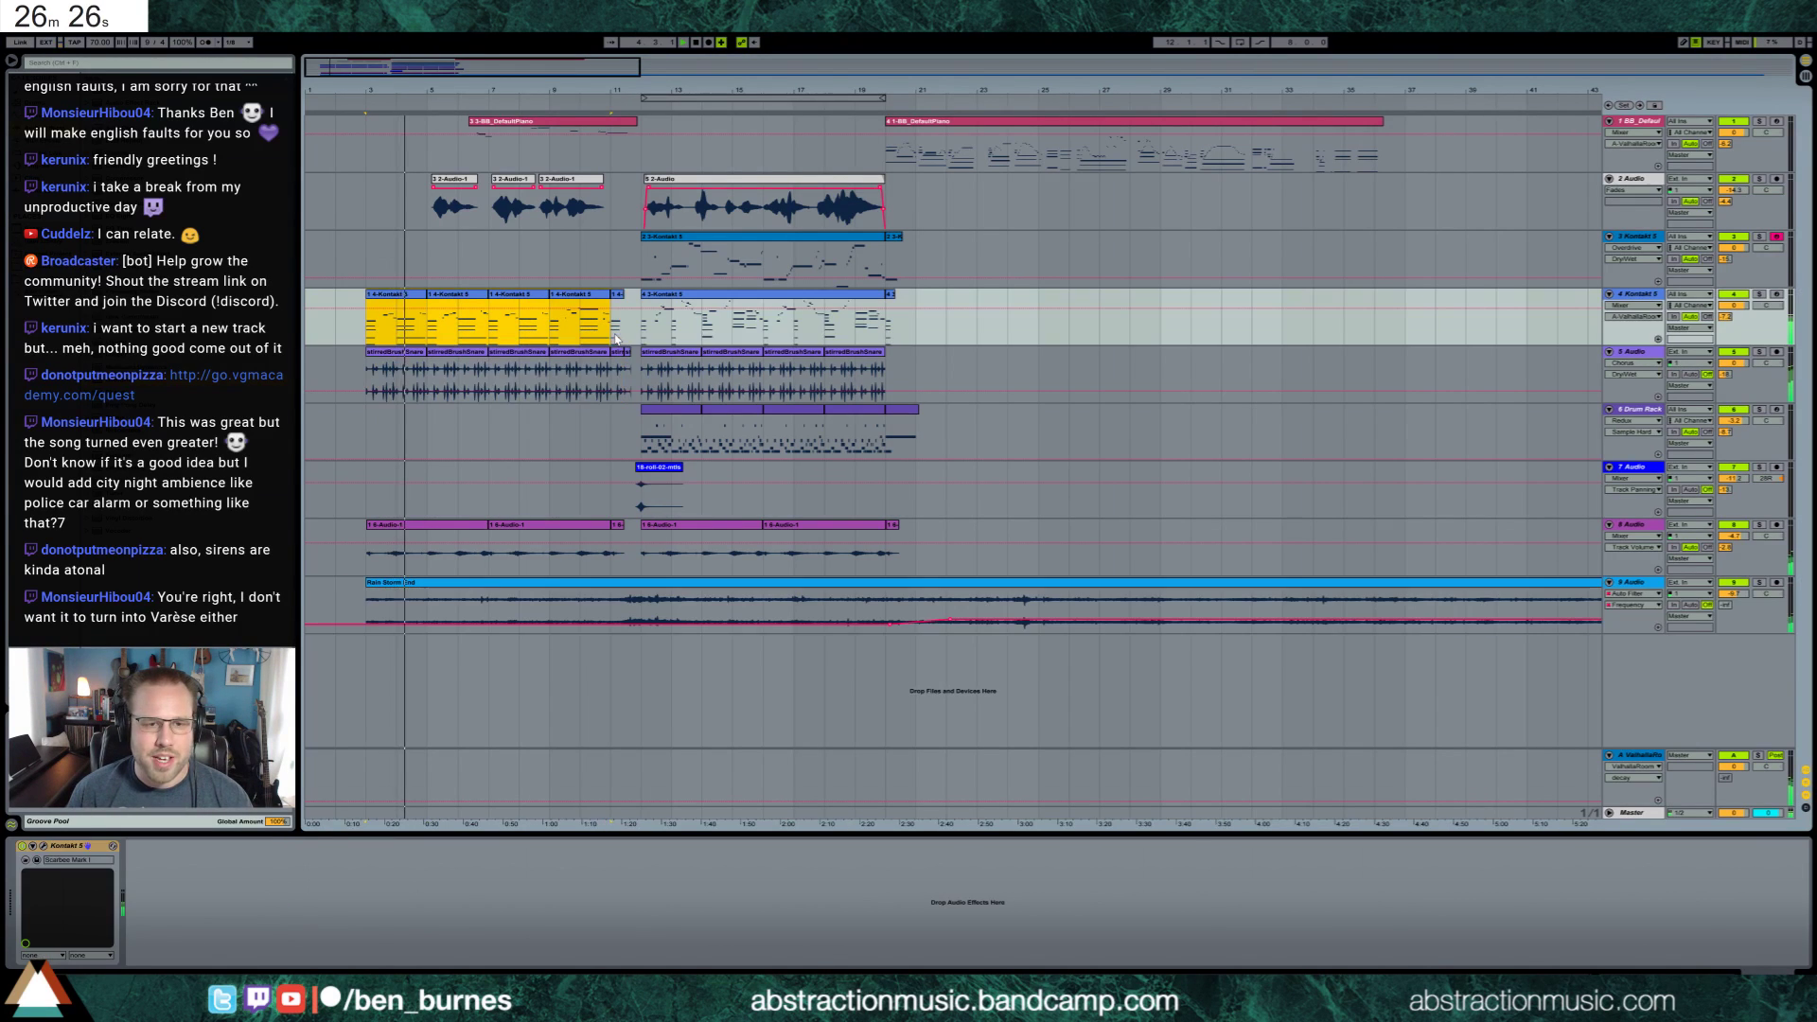
click(352, 336)
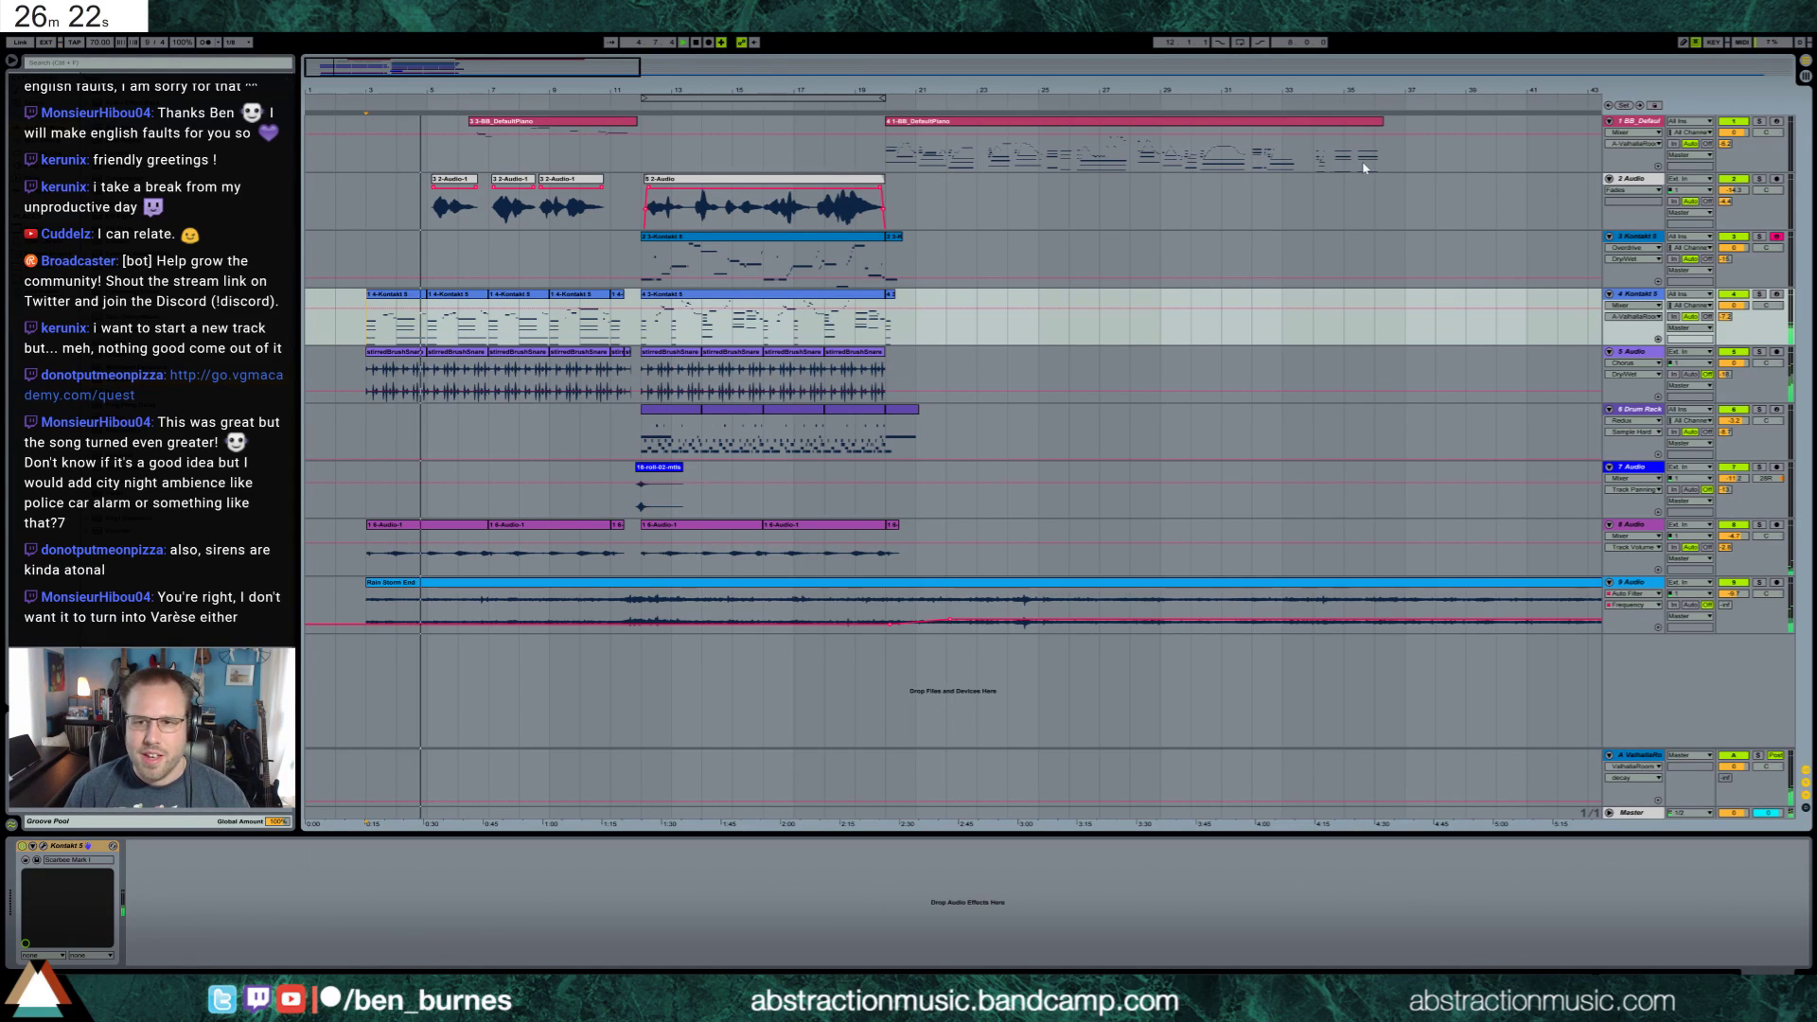
drag(1234, 776, 359, 173)
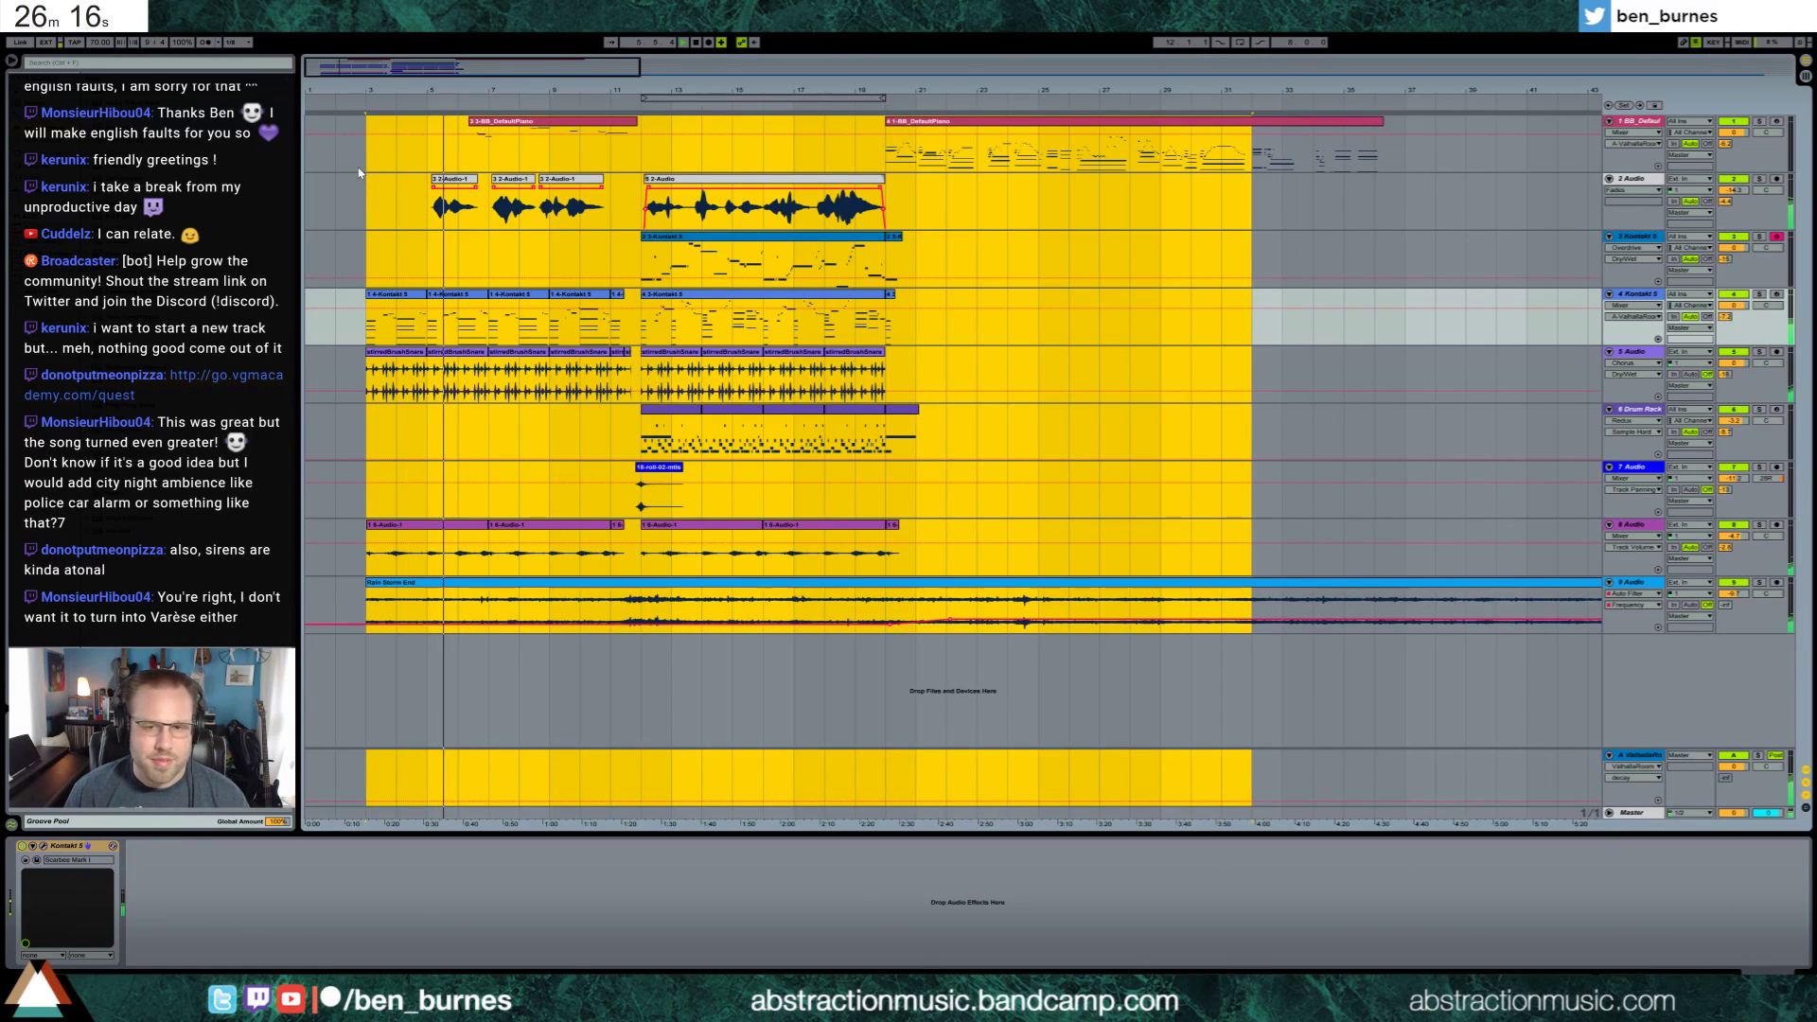
click(362, 170)
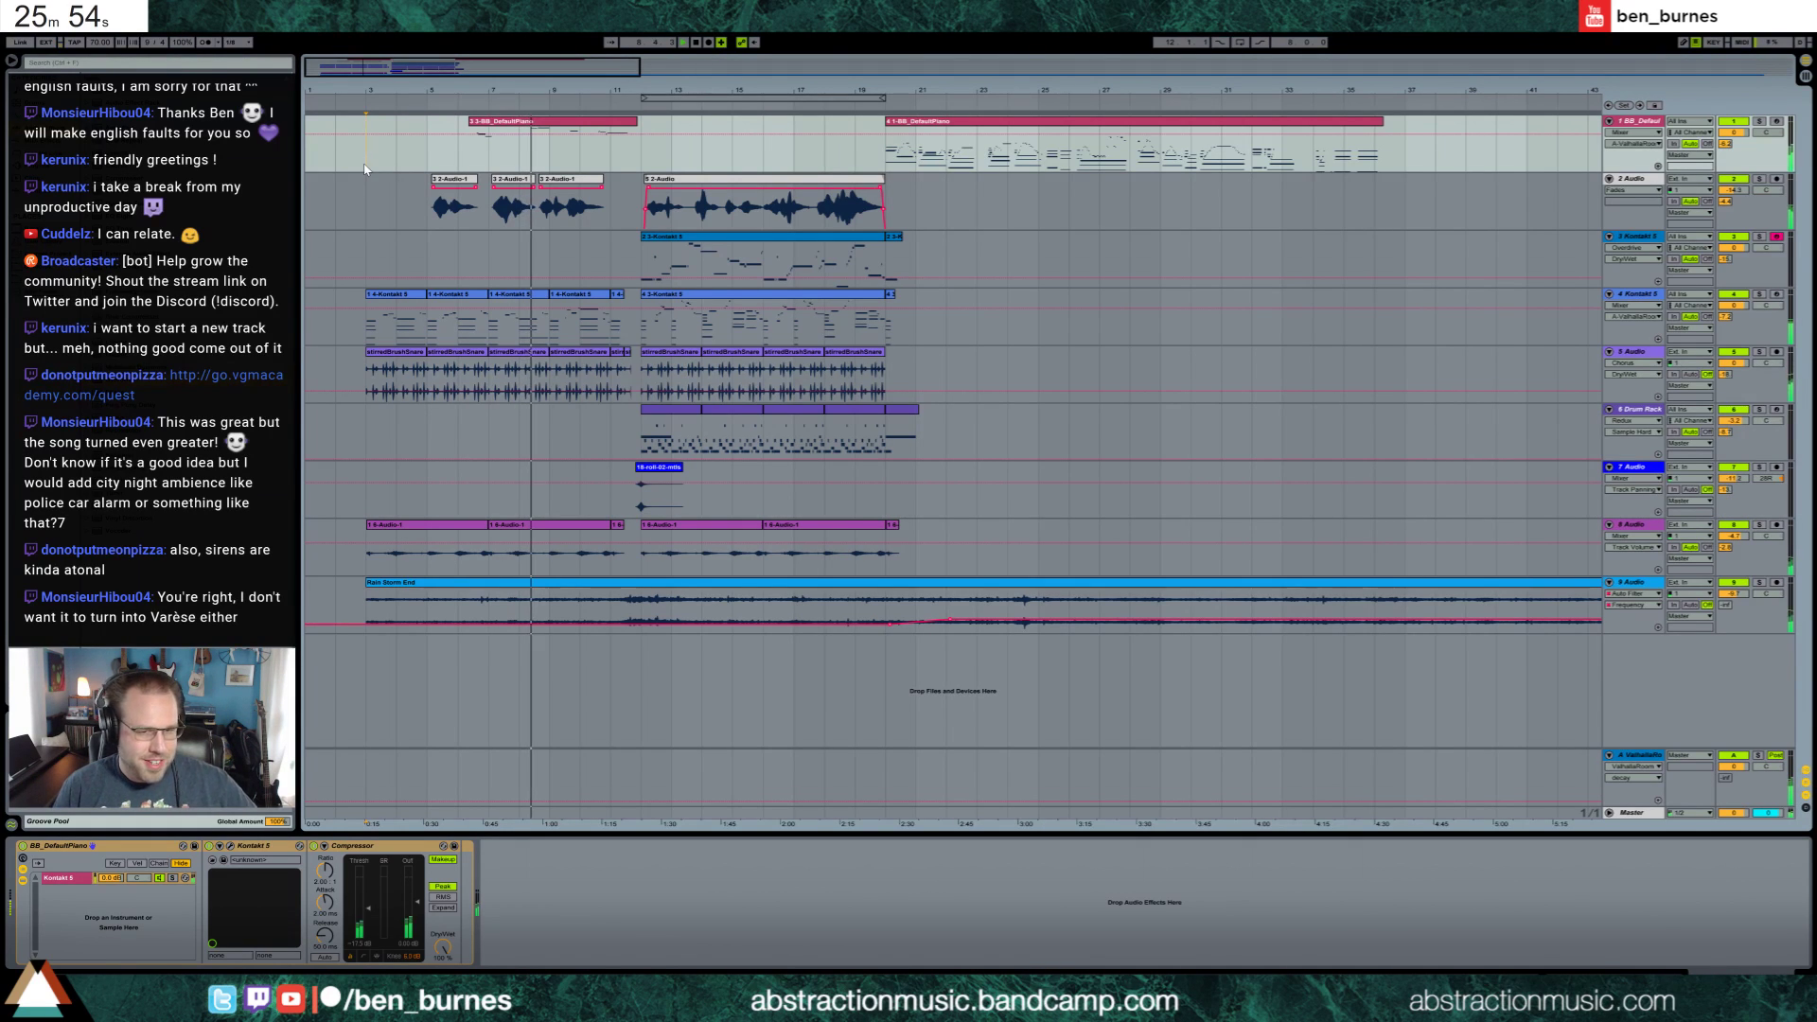
Examine the notes of the first BB_DefaultPiano clip, between bars 6 and 12, while the song plays
double_click(473, 140)
drag(785, 776, 683, 729)
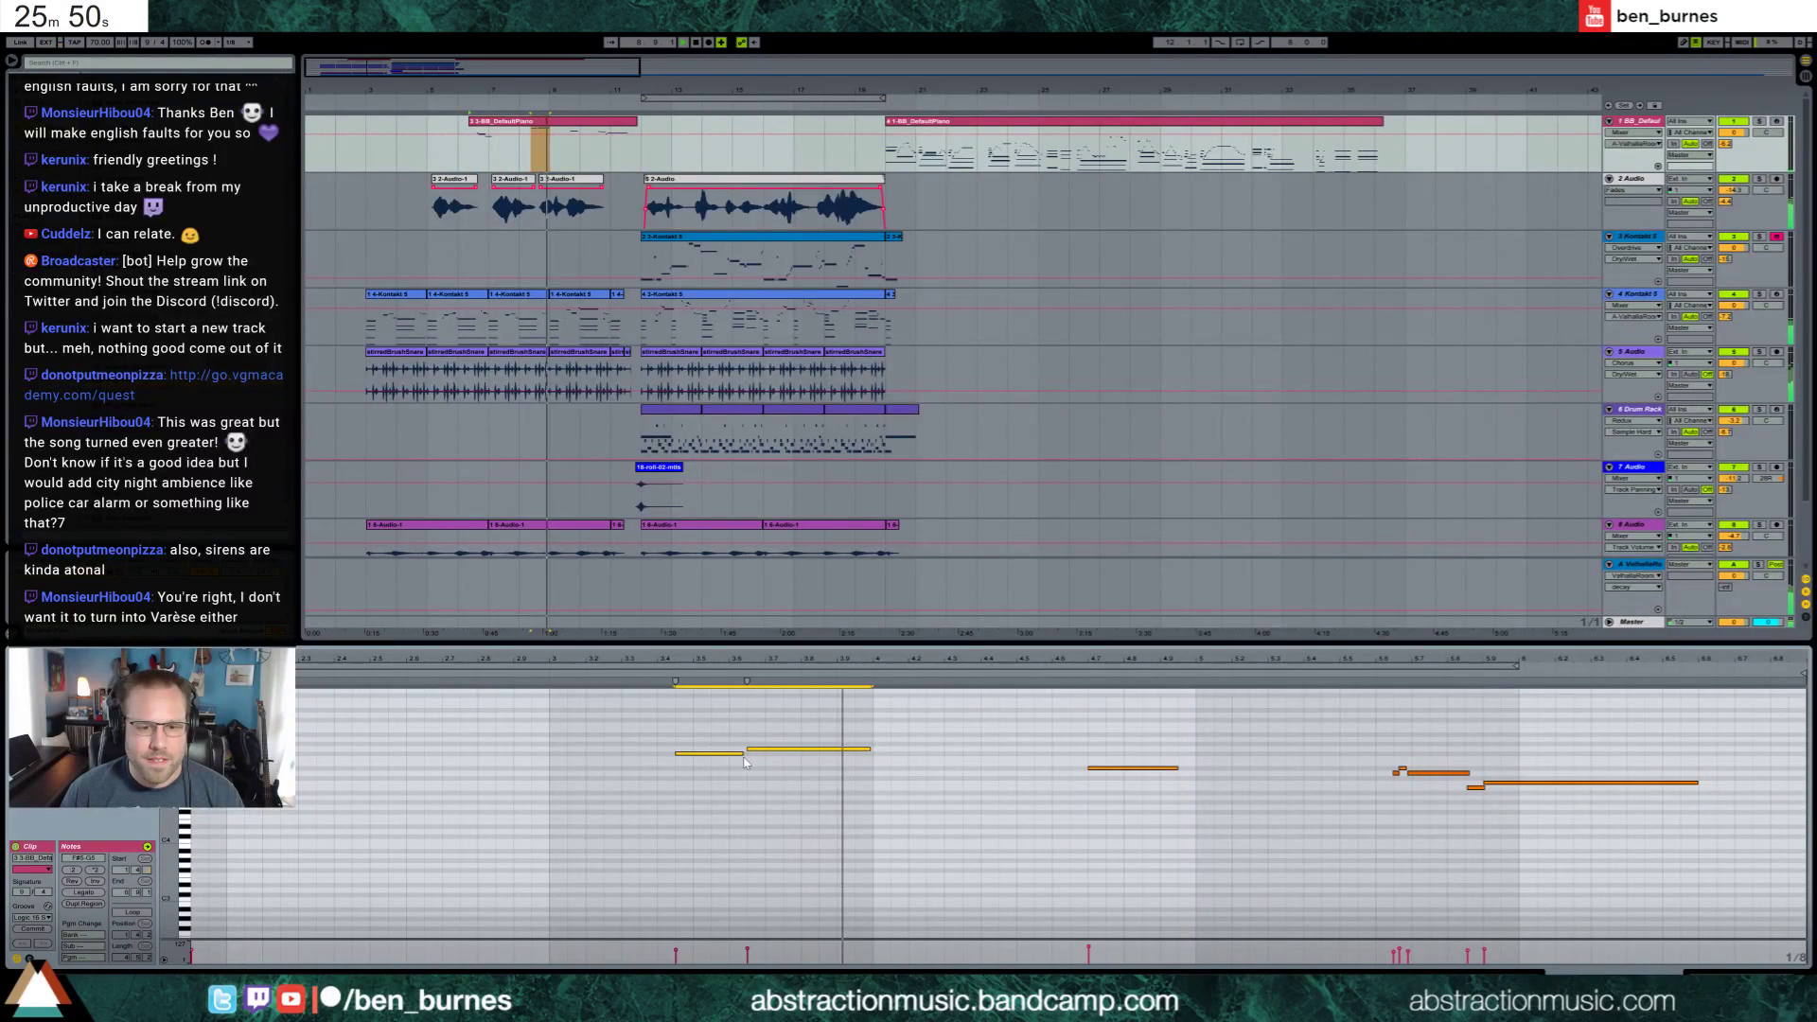
click(1107, 776)
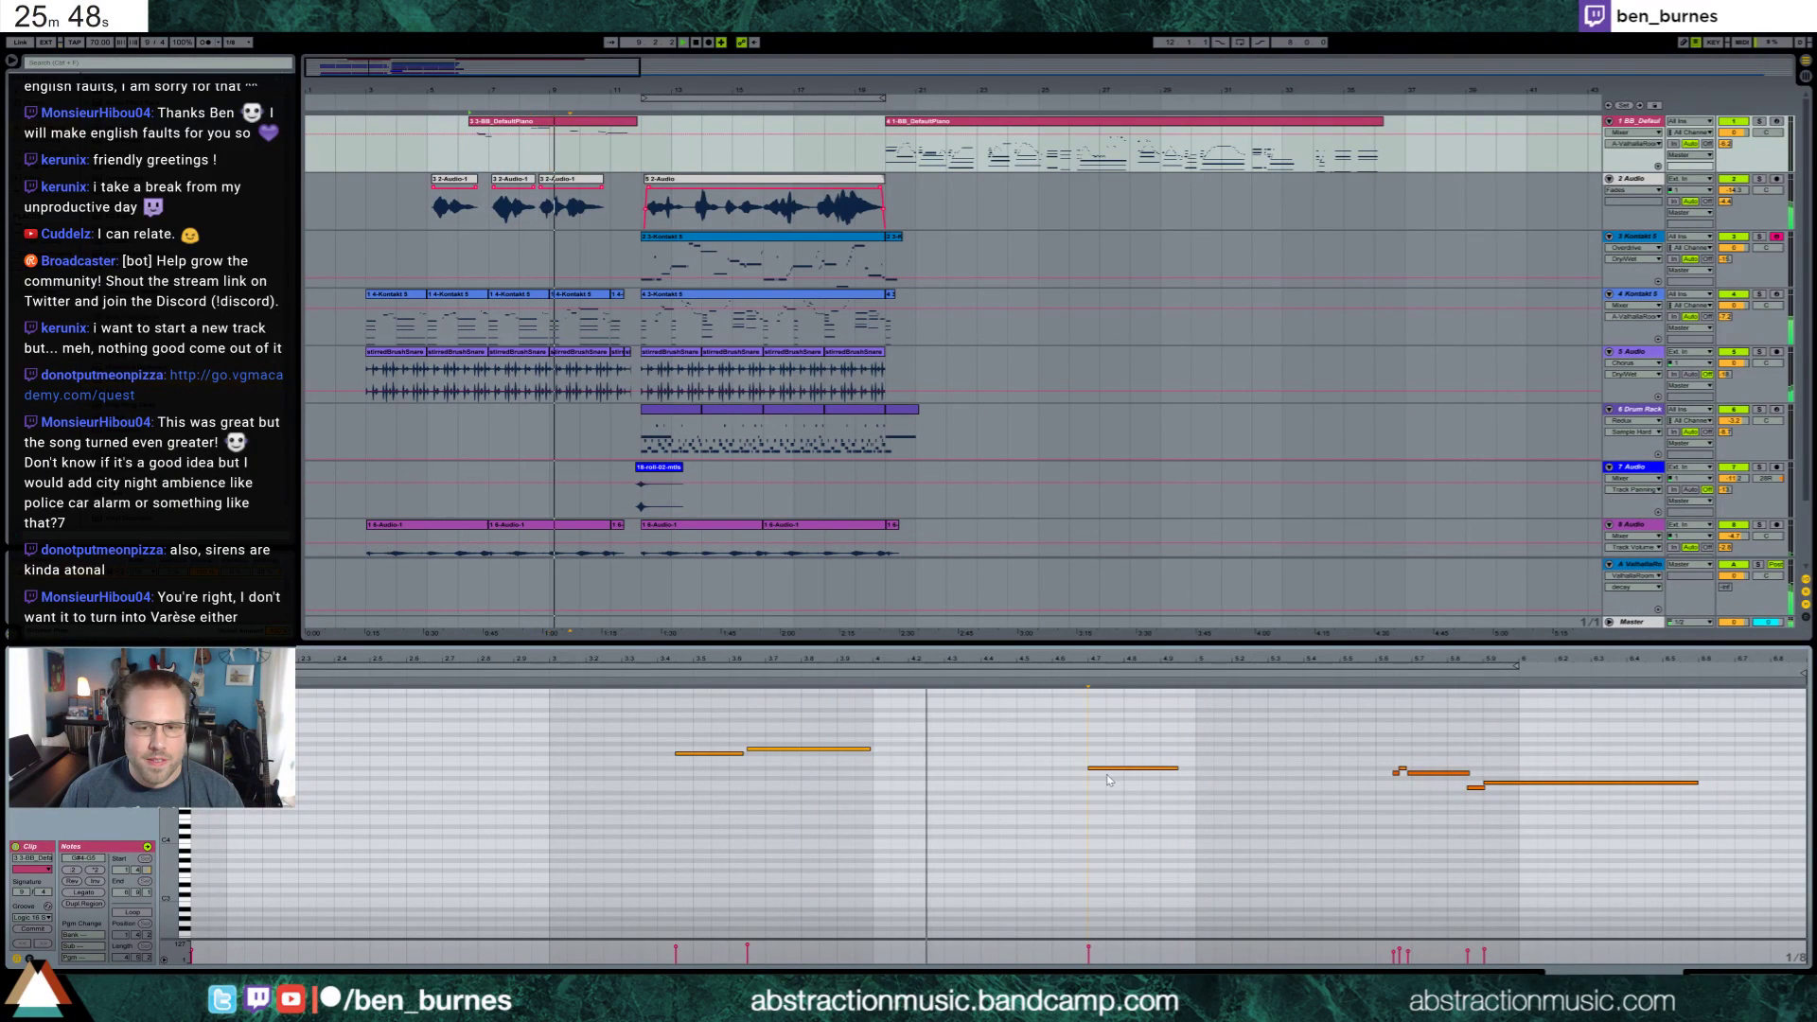
drag(1353, 737, 1701, 855)
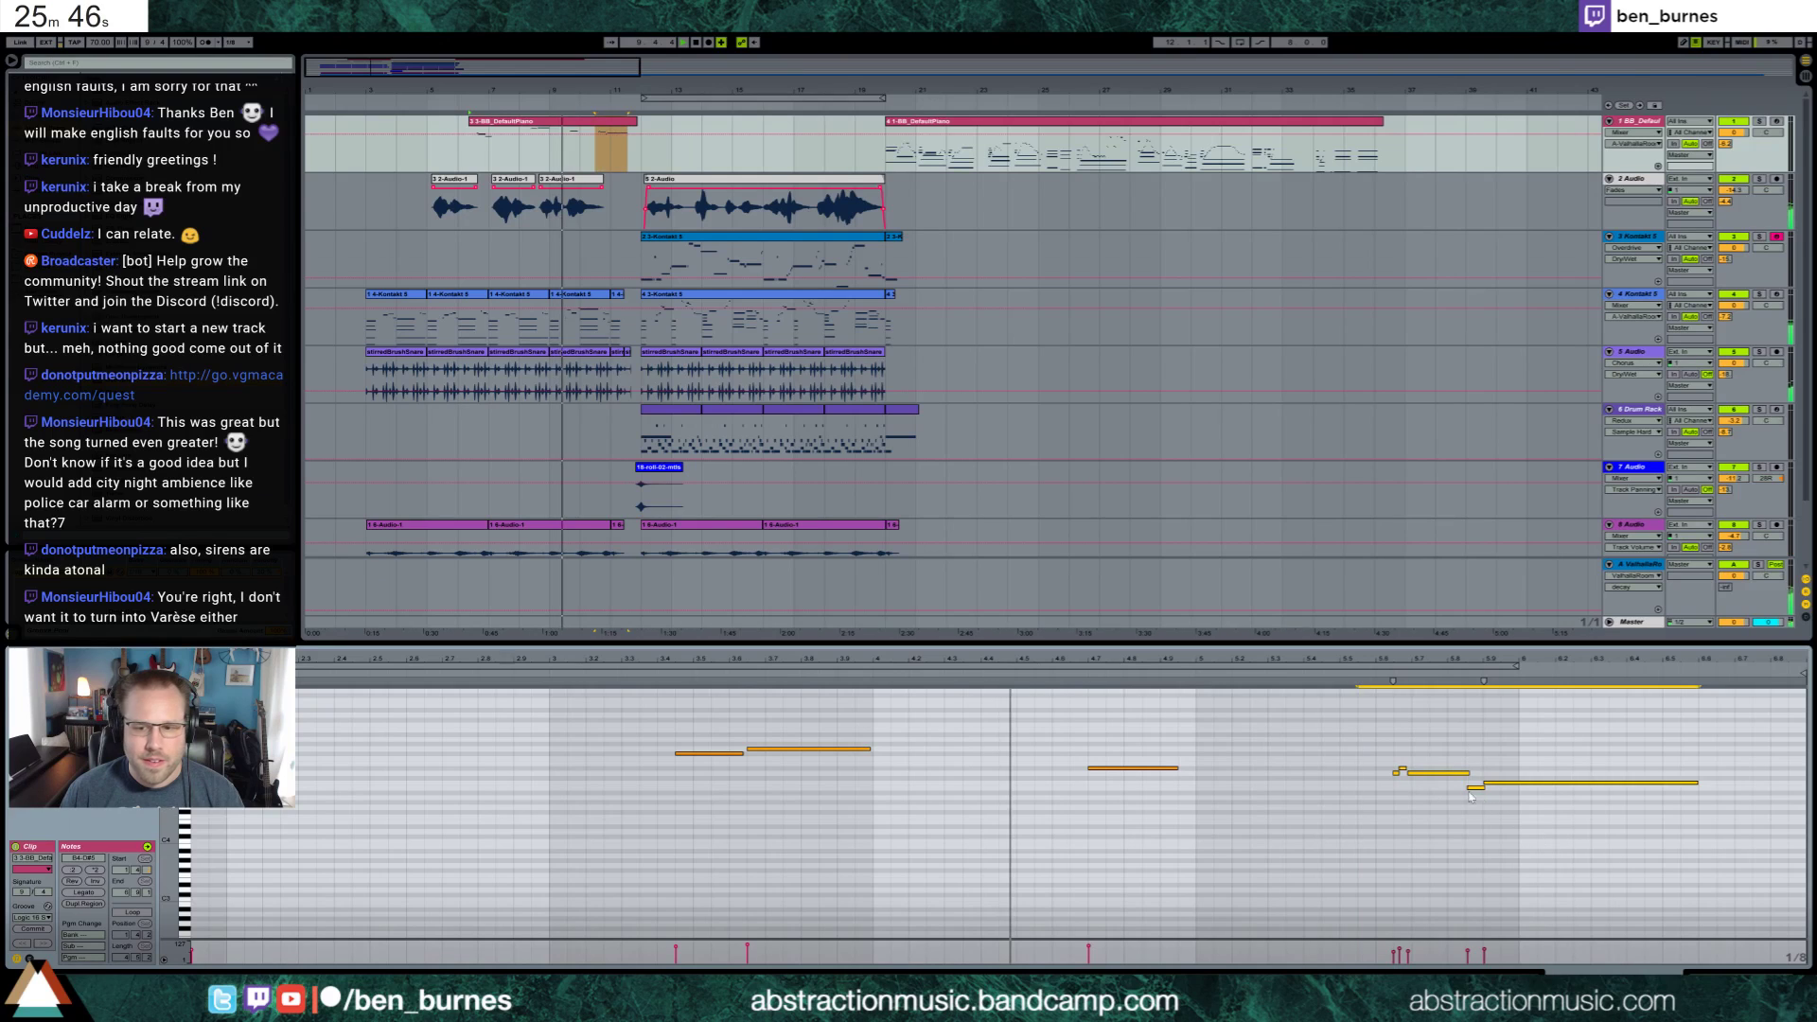
click(1394, 833)
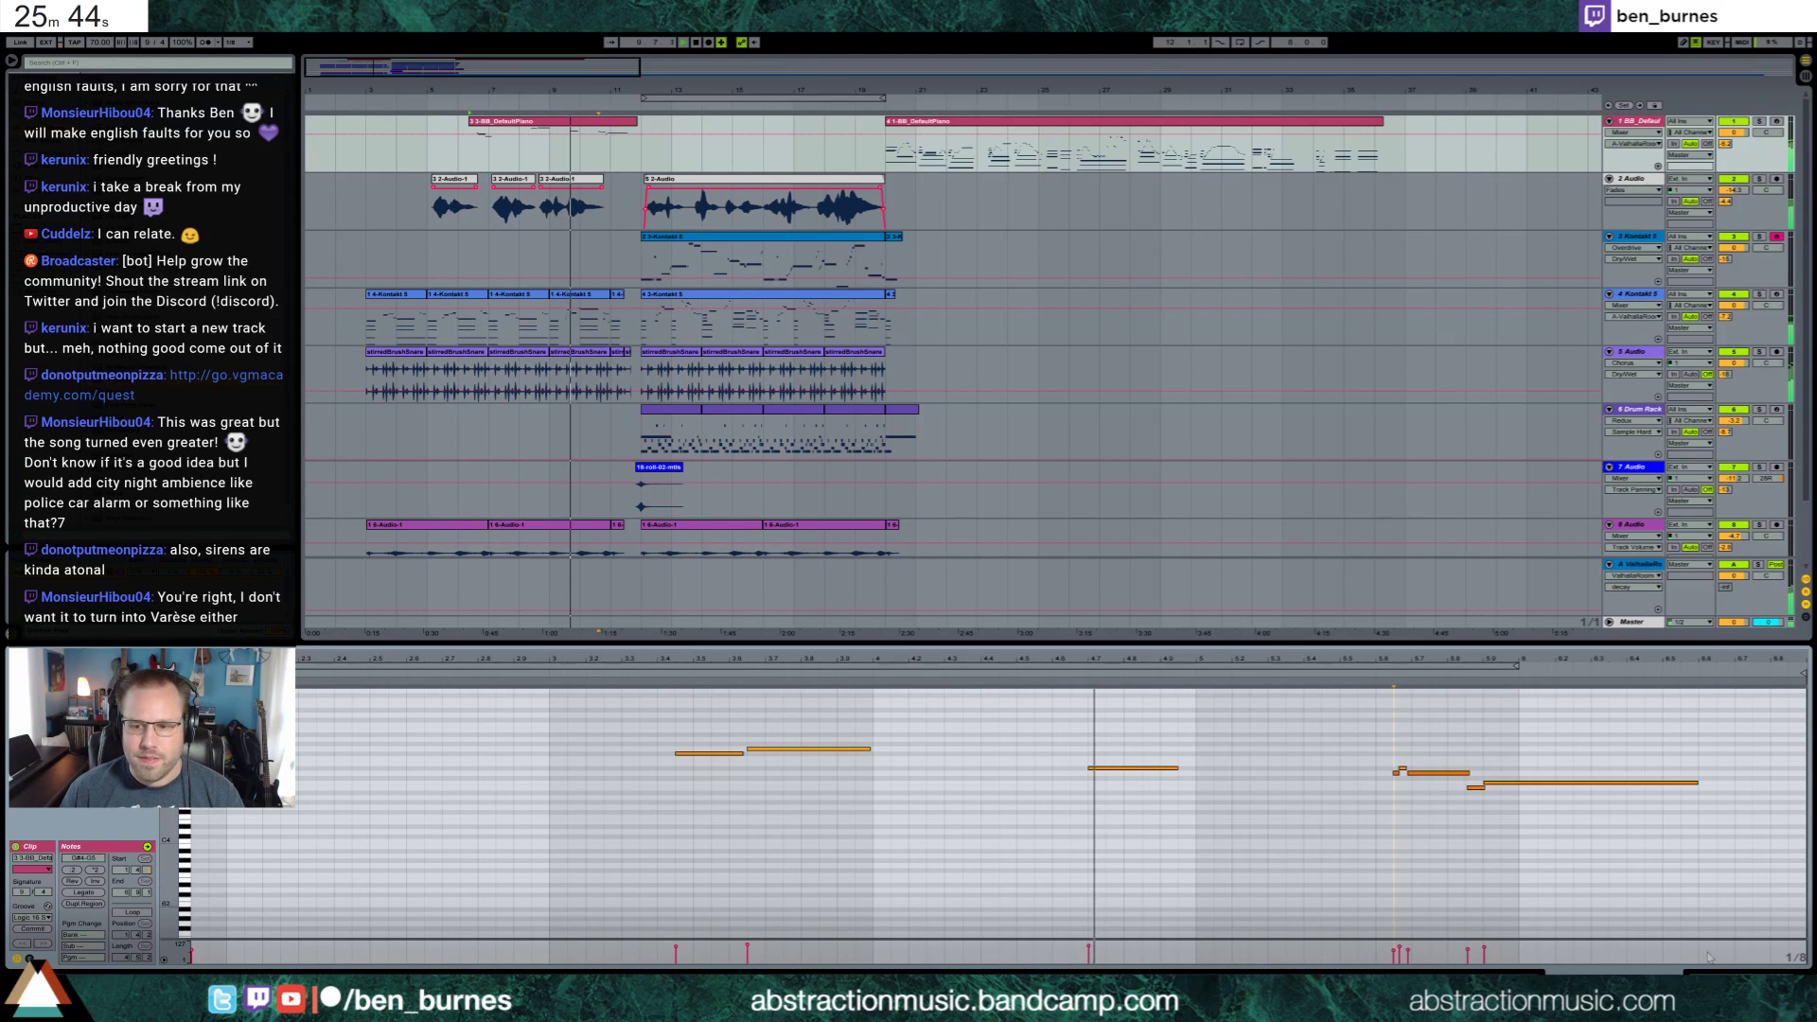
Extend the start of the rain storm clip to shortly before bar 3 and give it a short fade-in
key(shift+Tab)
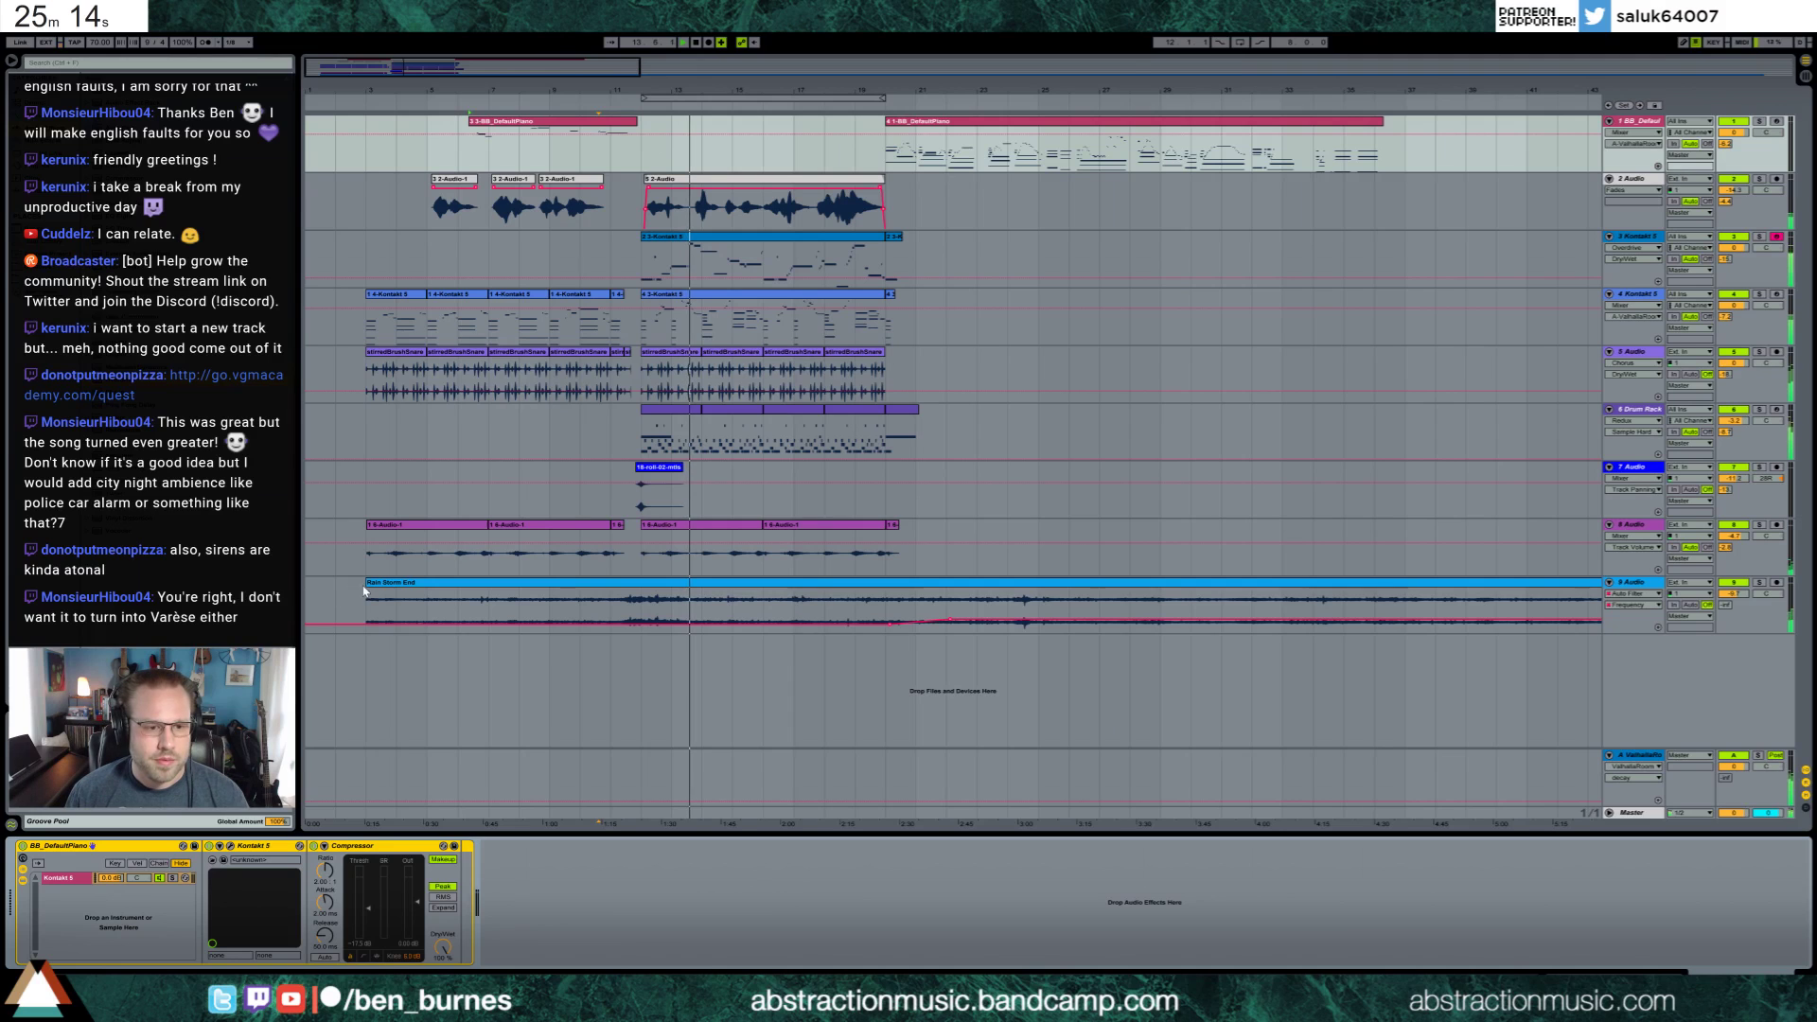
drag(363, 590, 338, 583)
key(ctrl+z)
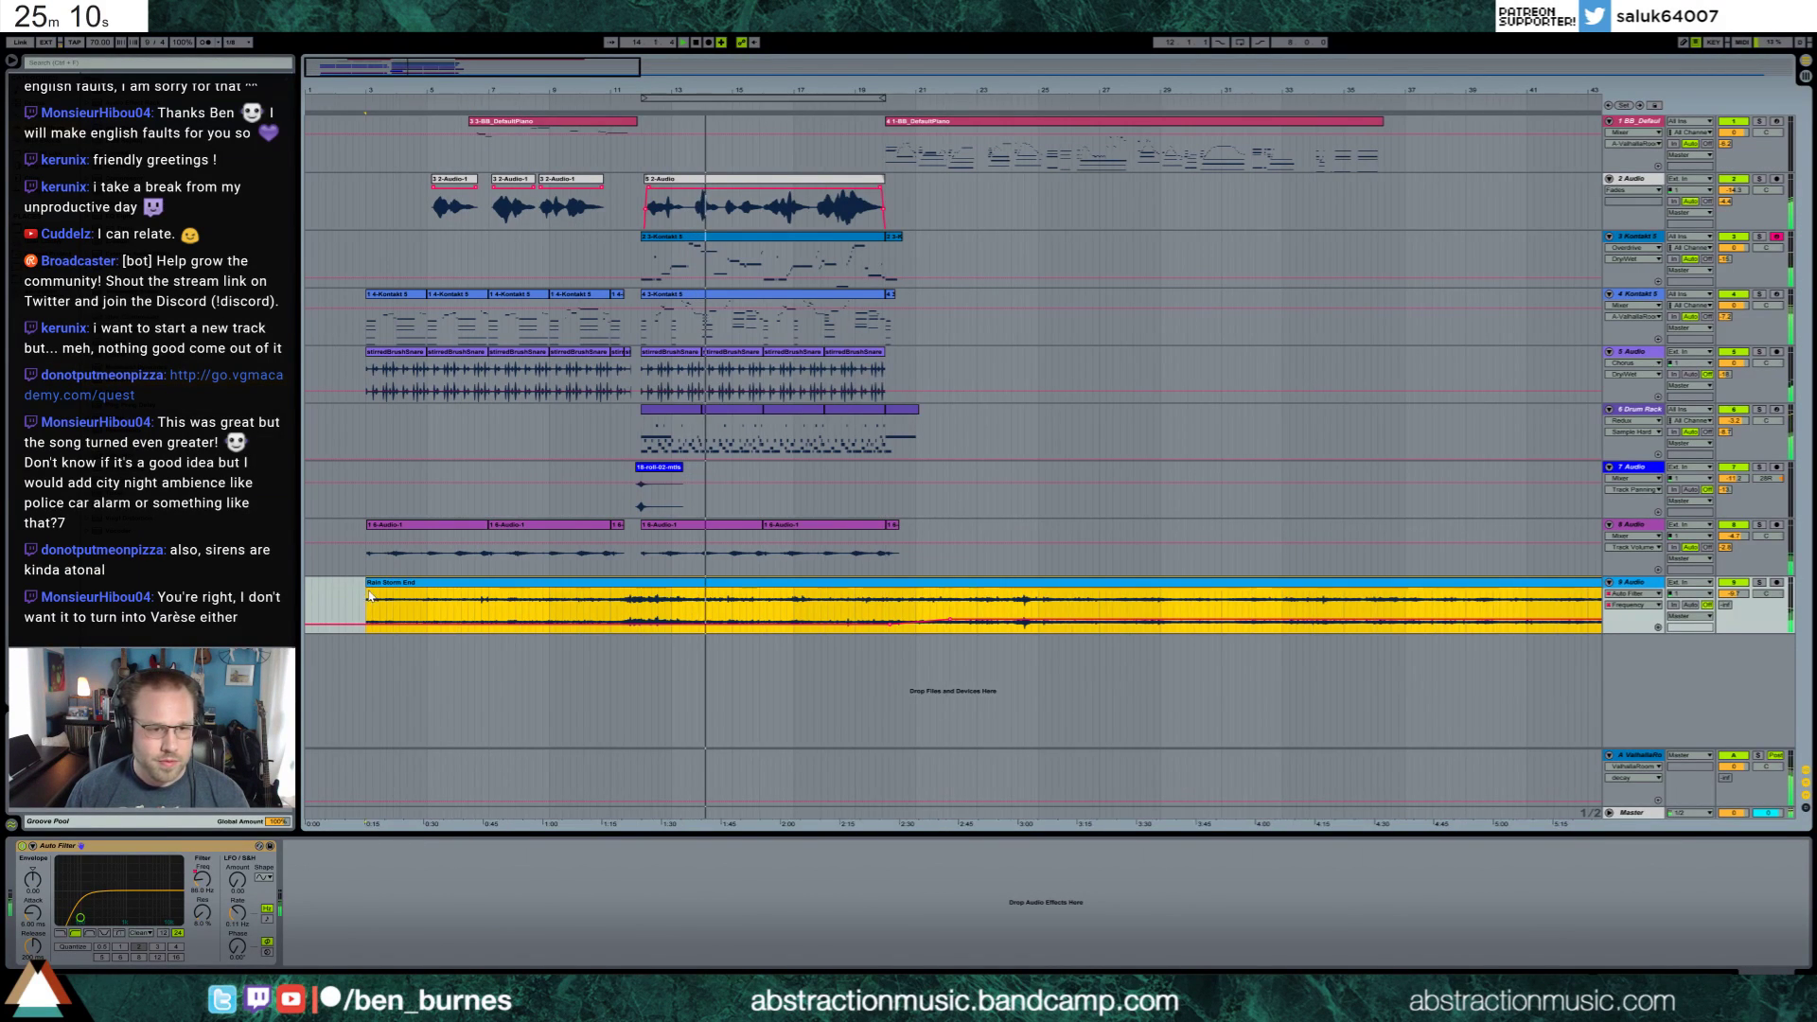
drag(367, 590, 346, 585)
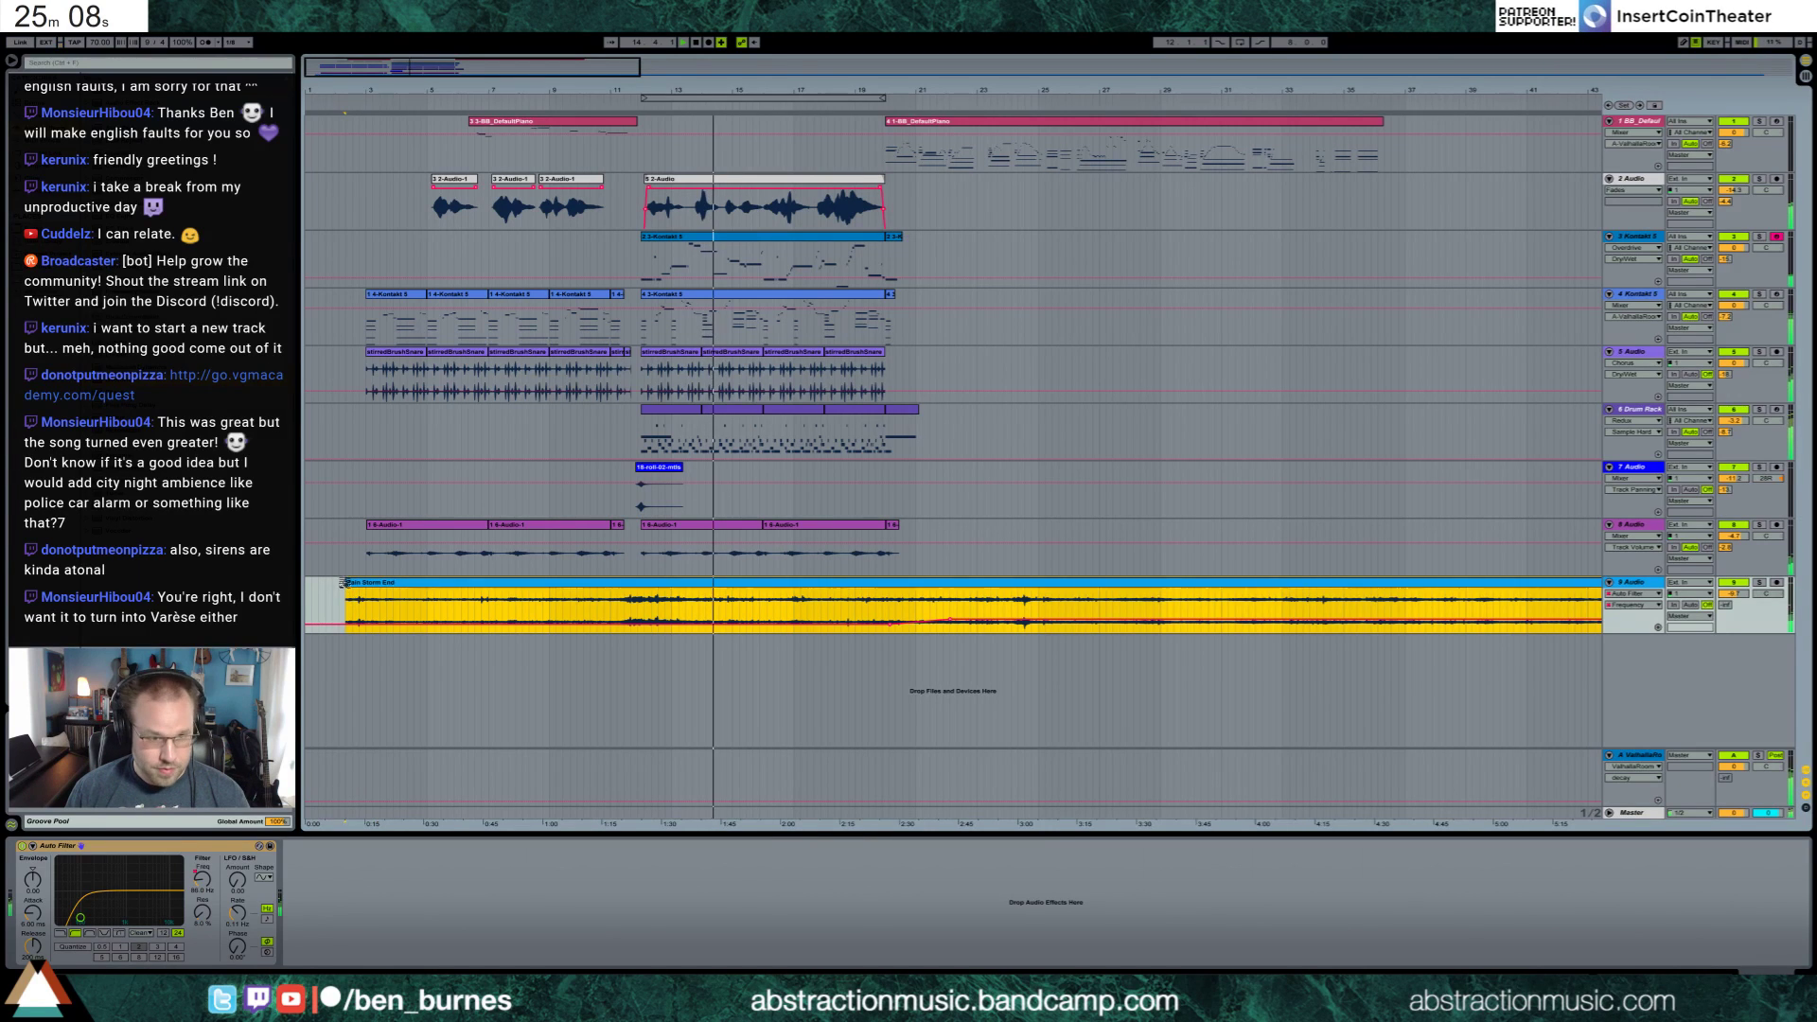
click(350, 588)
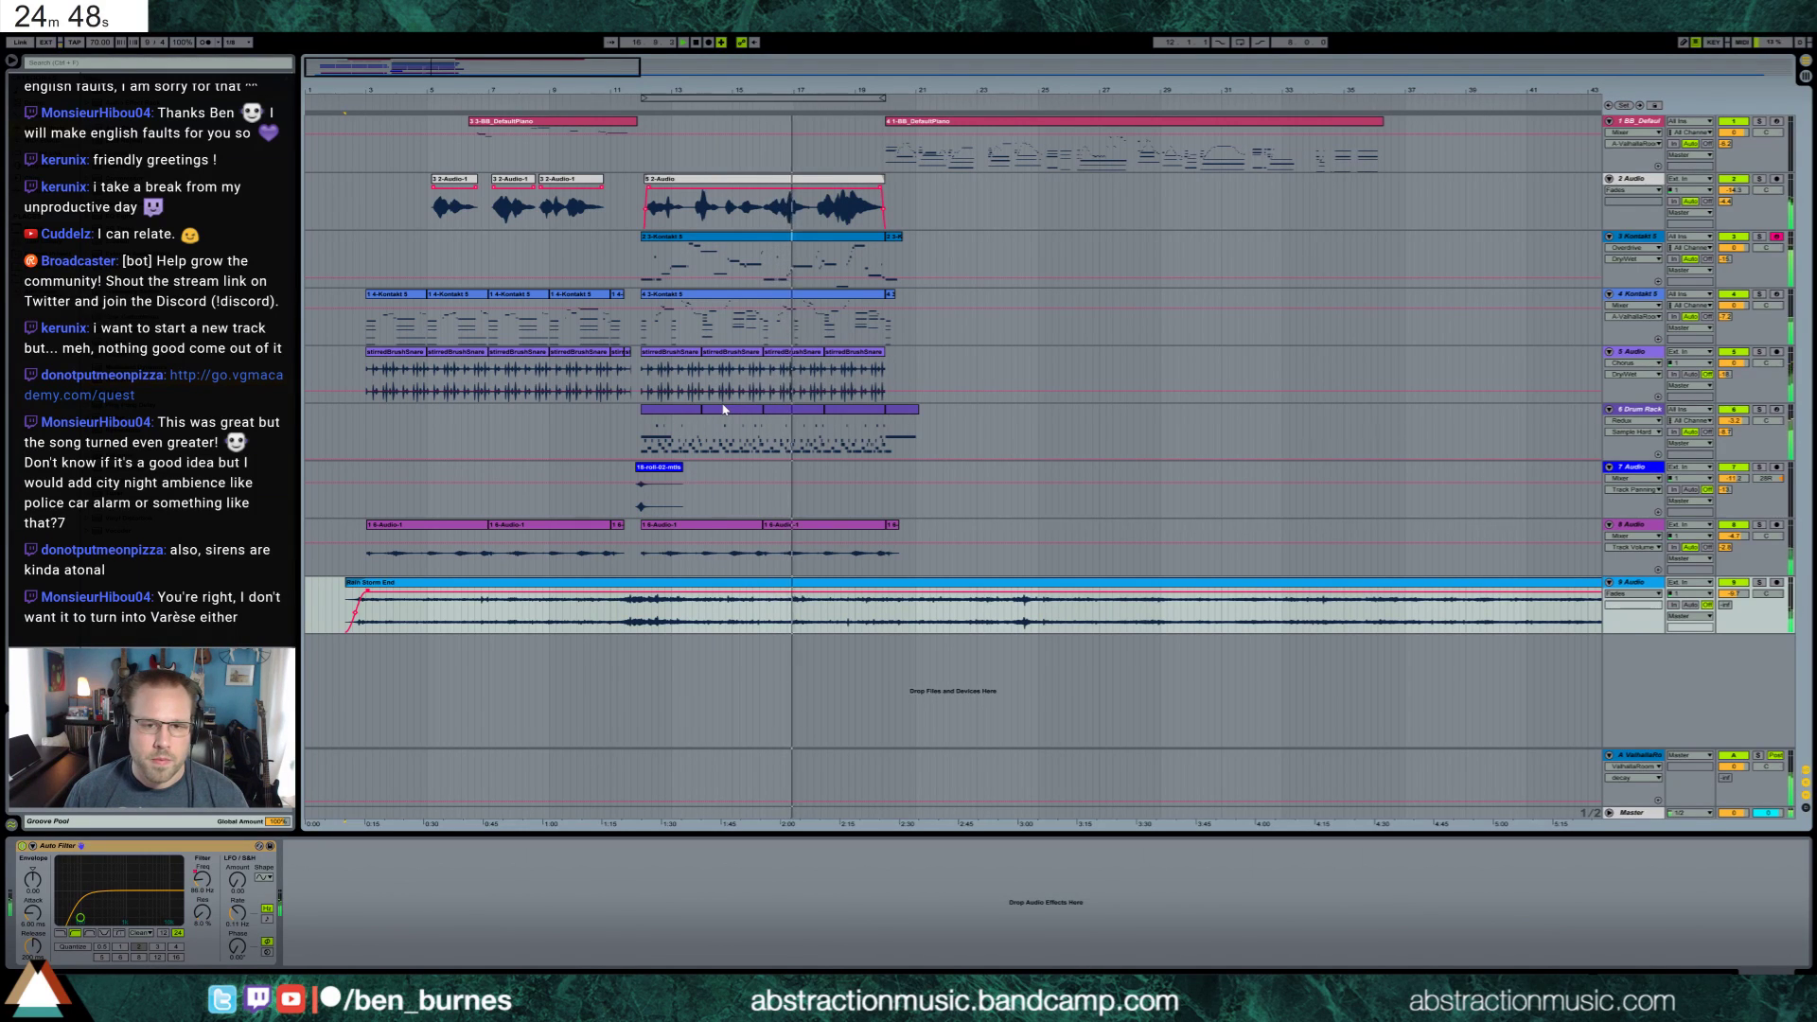
Lower the C3 chord note at the clip's bar 7 to B2 in the Kontakt 5 clip on track 4
click(798, 303)
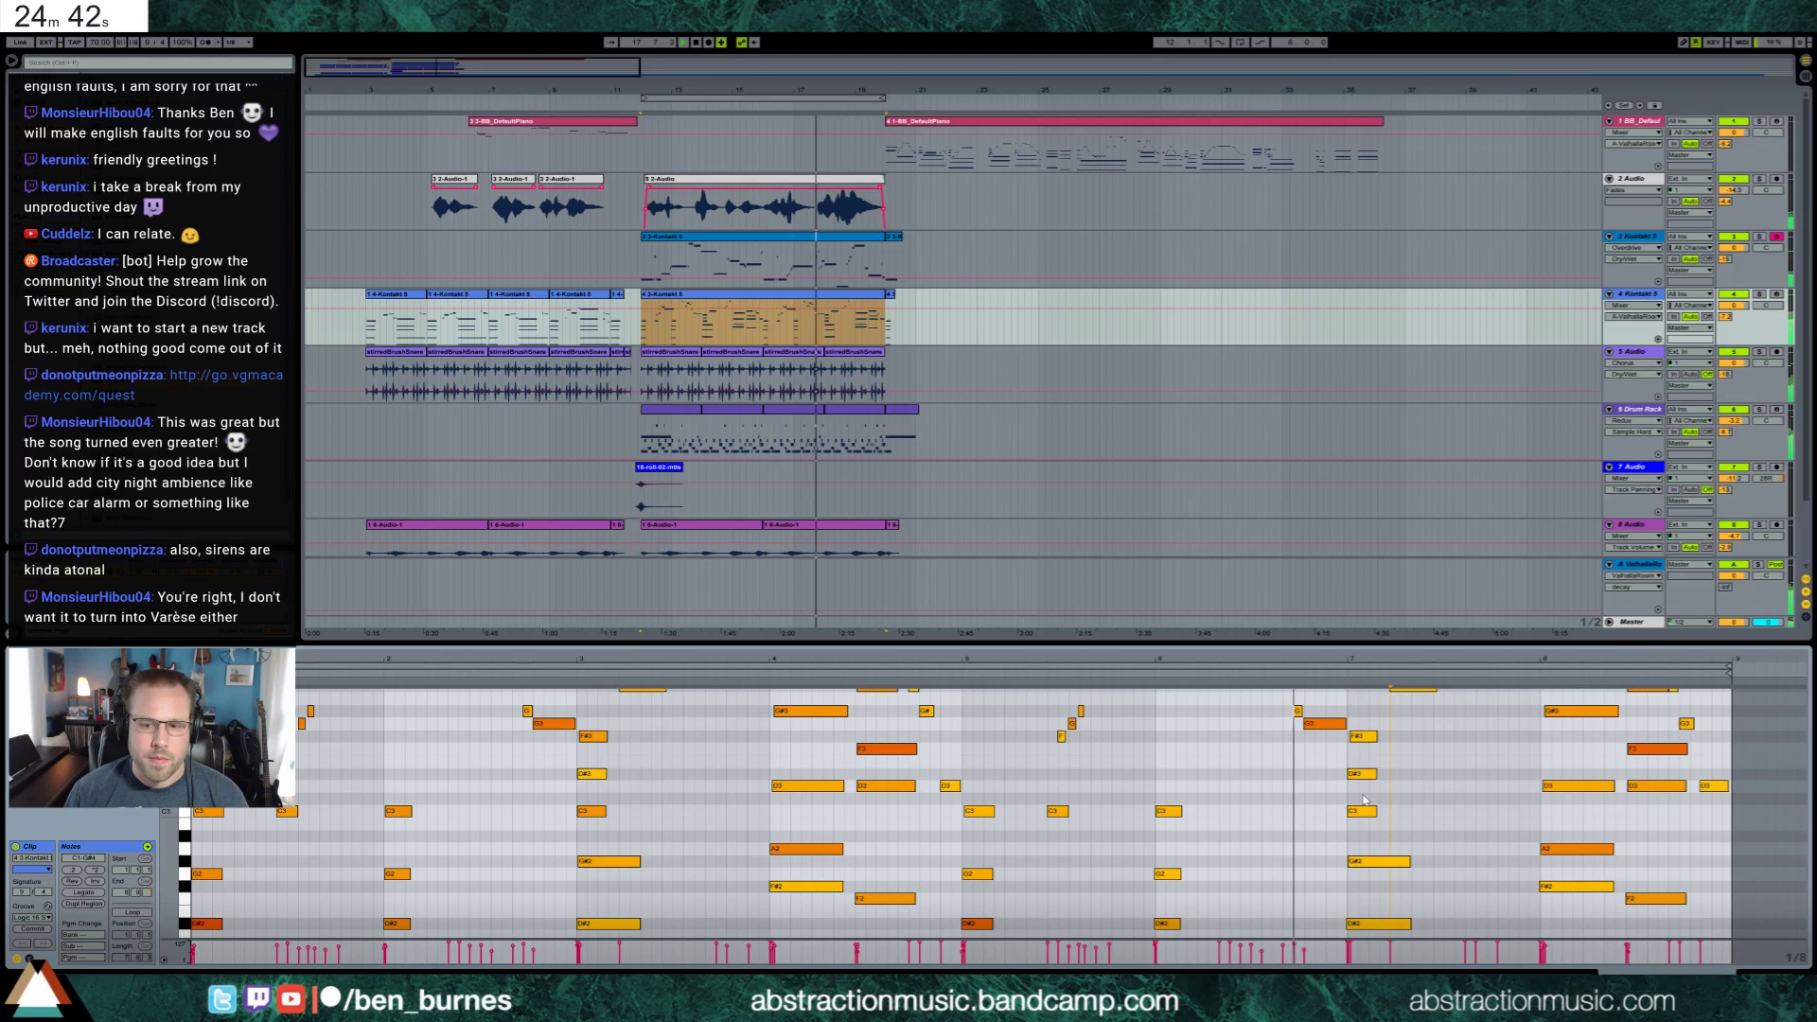
double_click(1365, 823)
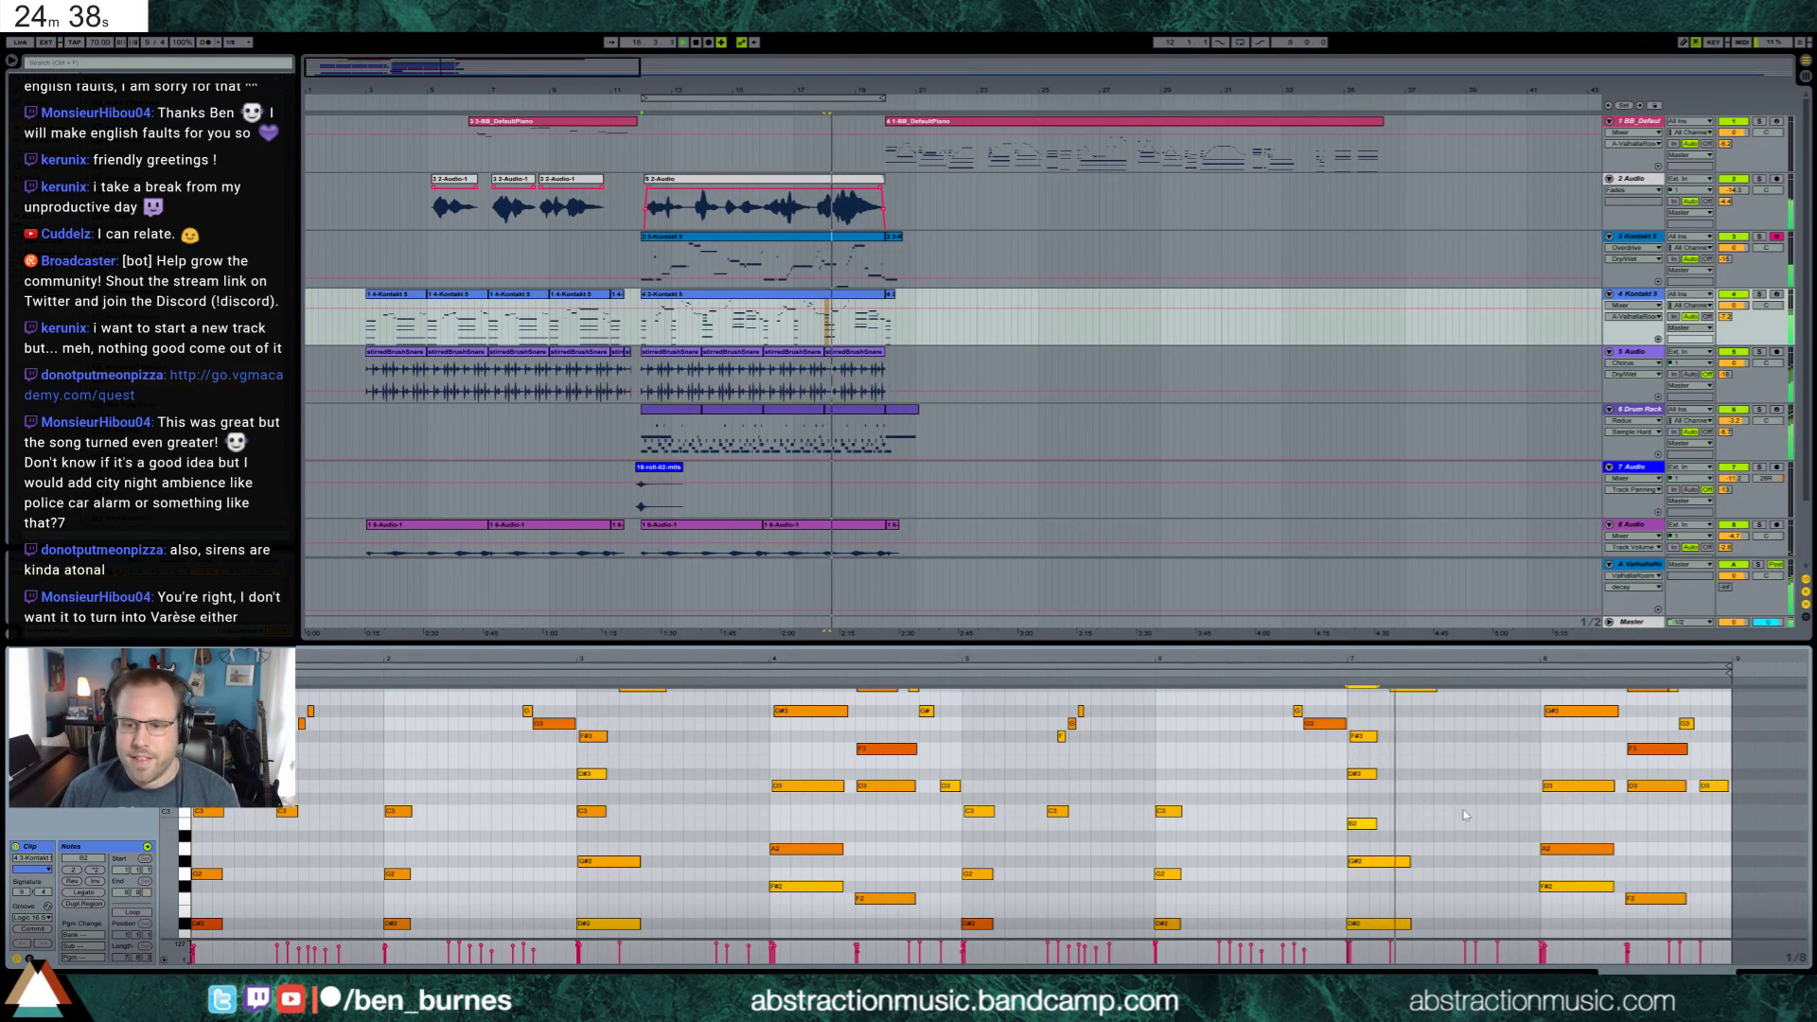
Try the D3 and A2 notes of the chord at the clip's bar 8 a semitone higher
click(1552, 787)
scroll(1575, 818, up, 3)
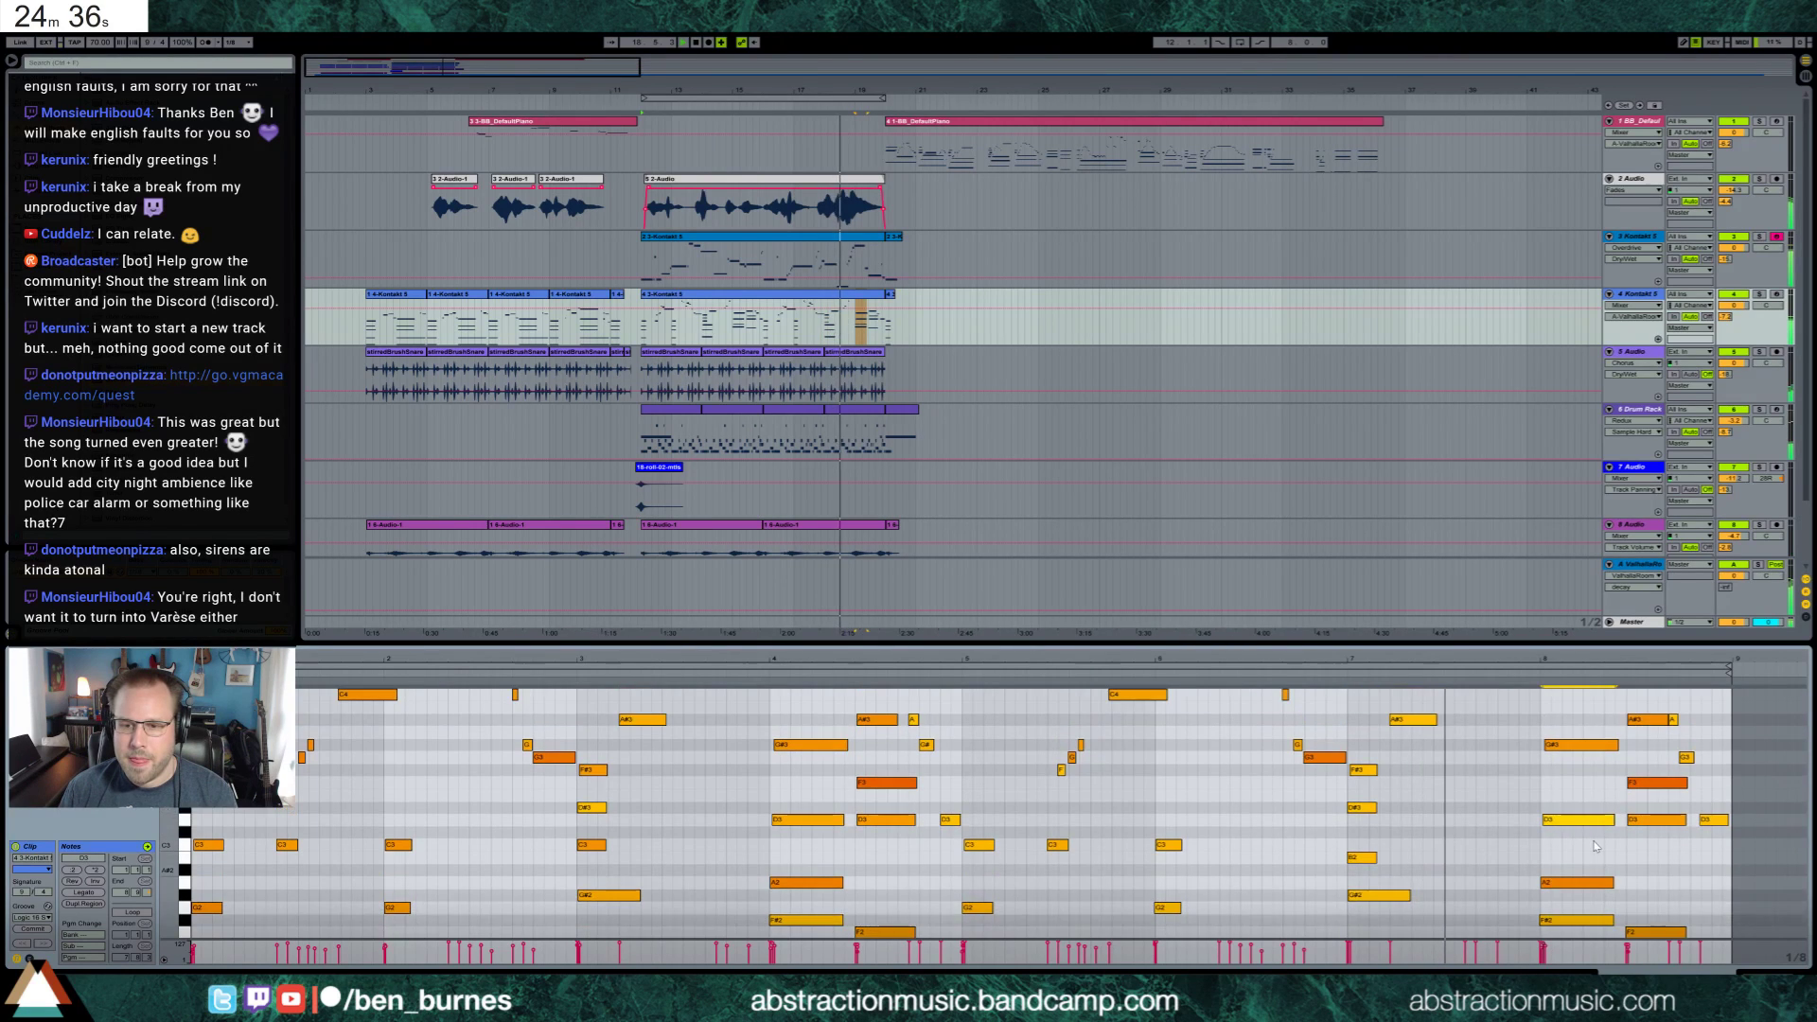
scroll(1595, 846, down, 2)
shift+click(1577, 860)
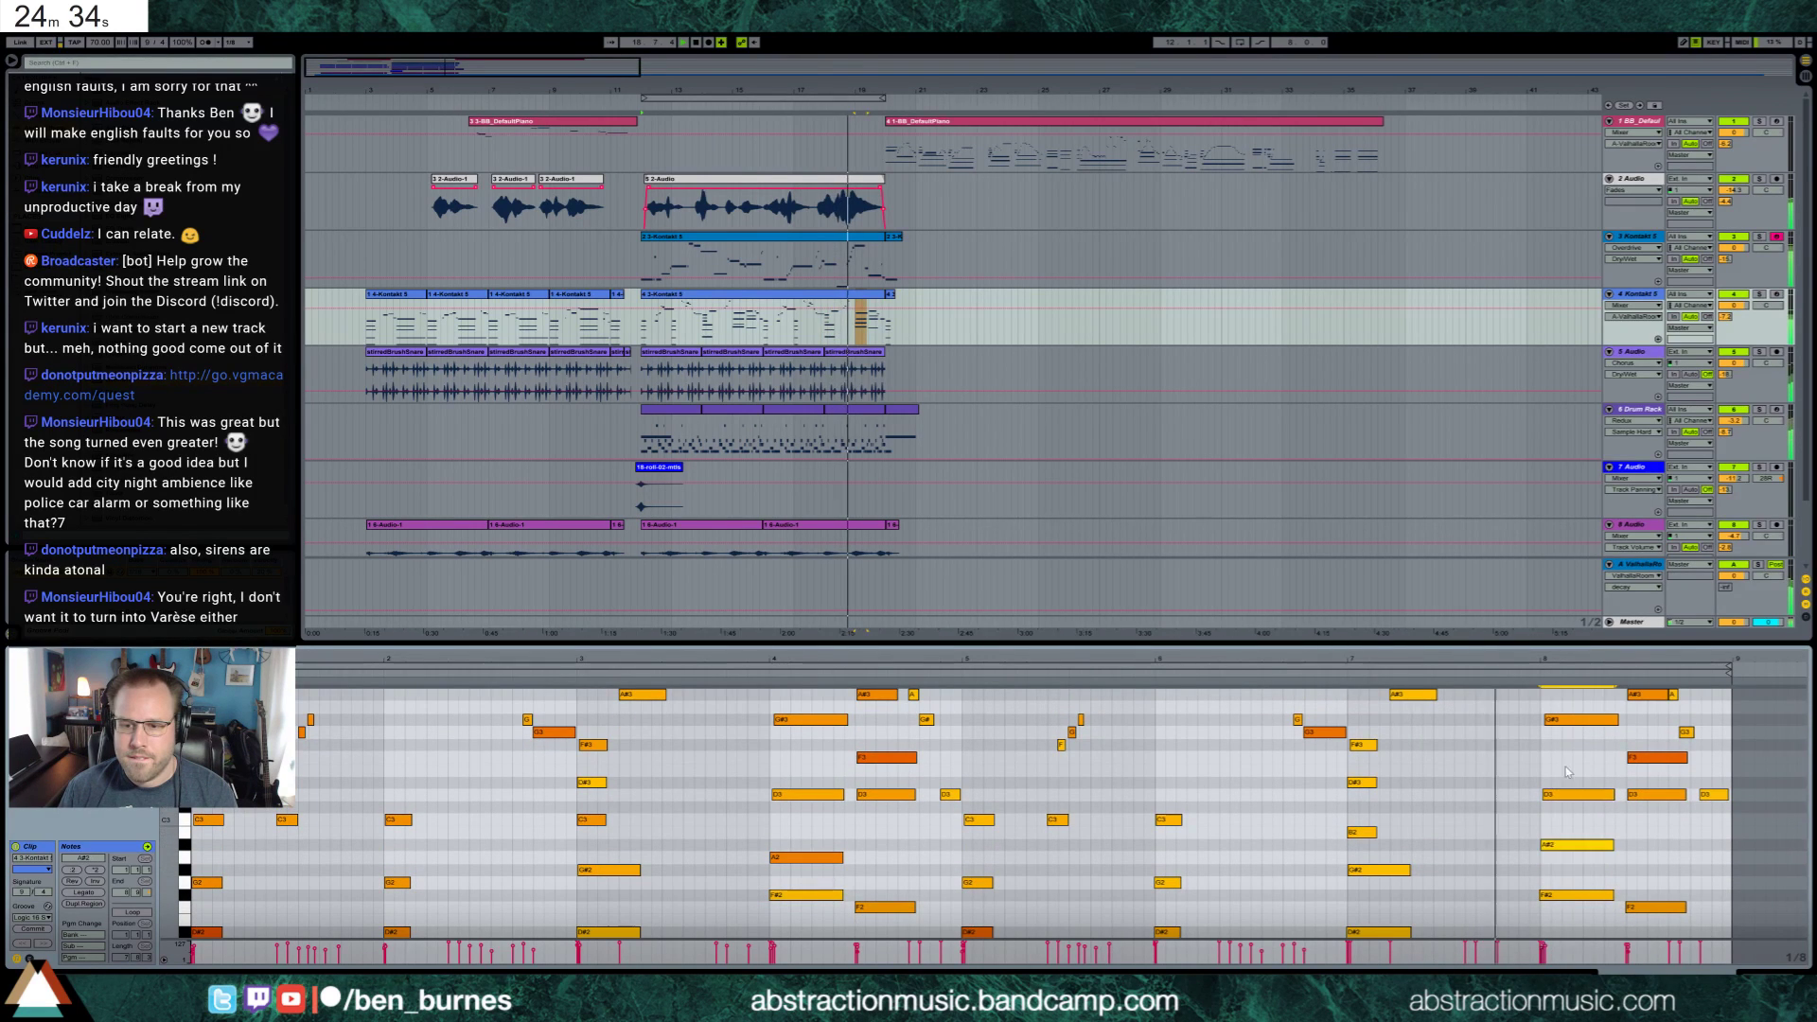
key(Up)
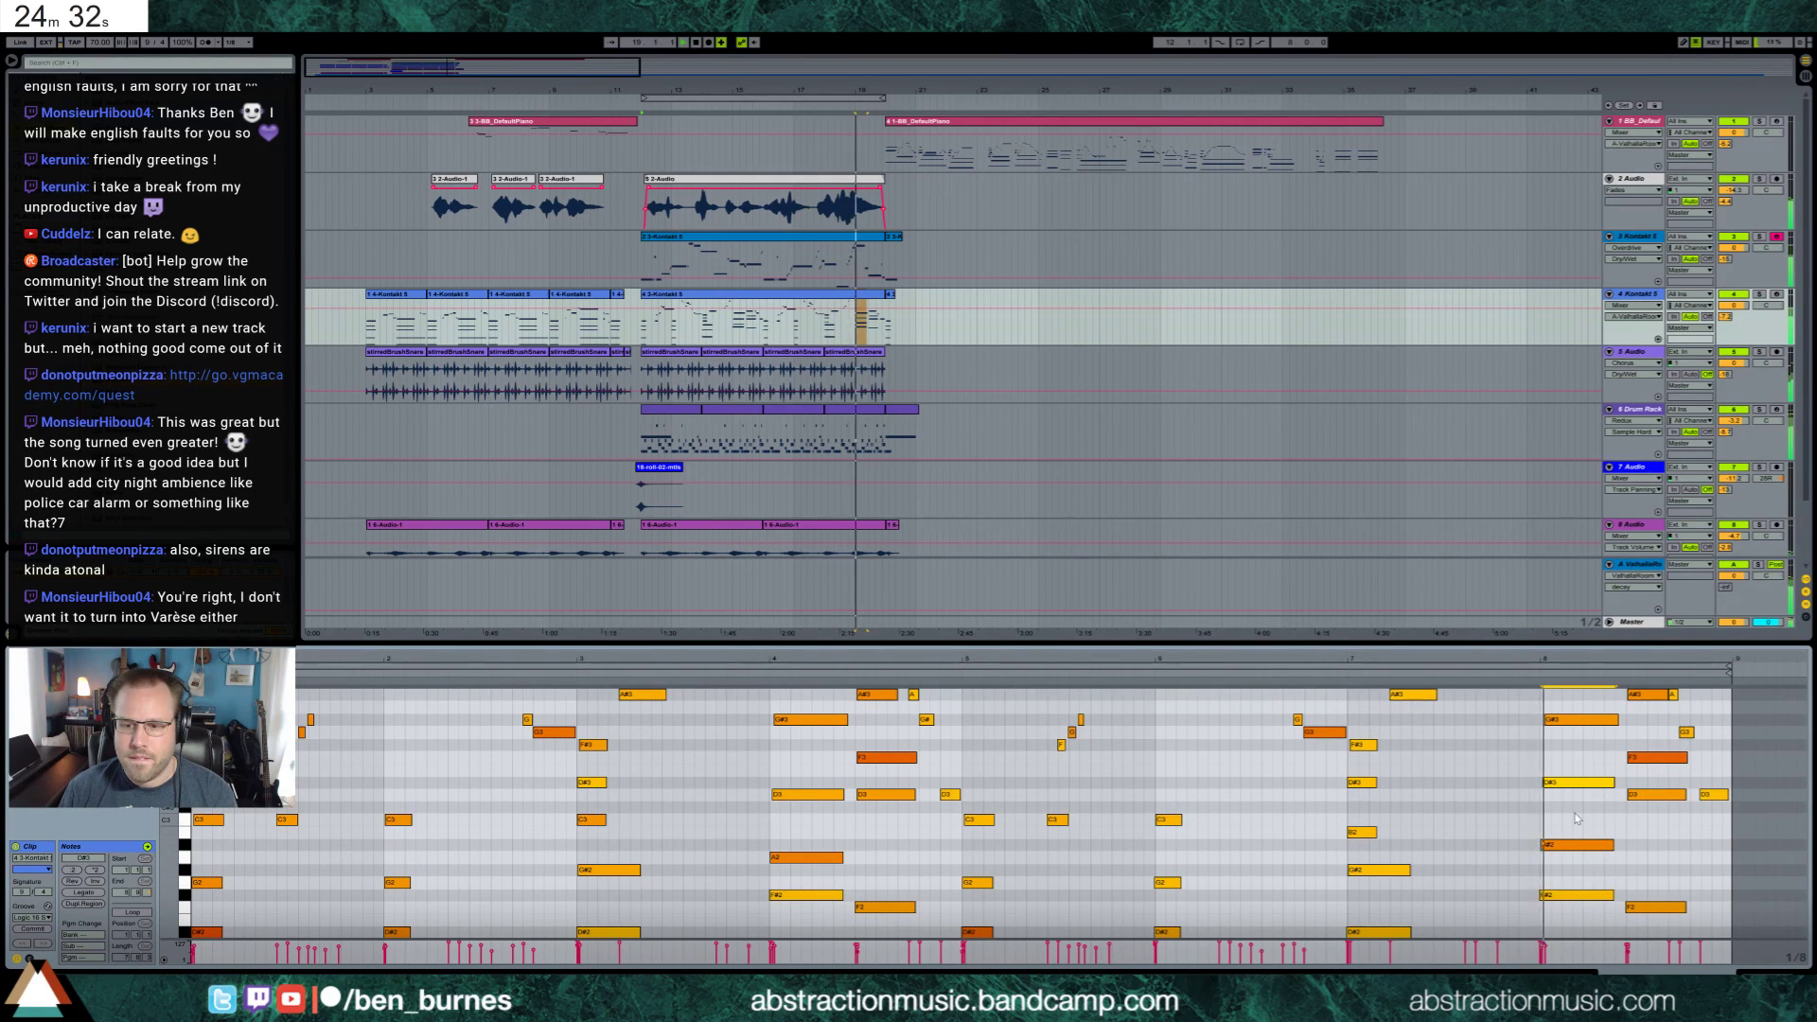
key(Down)
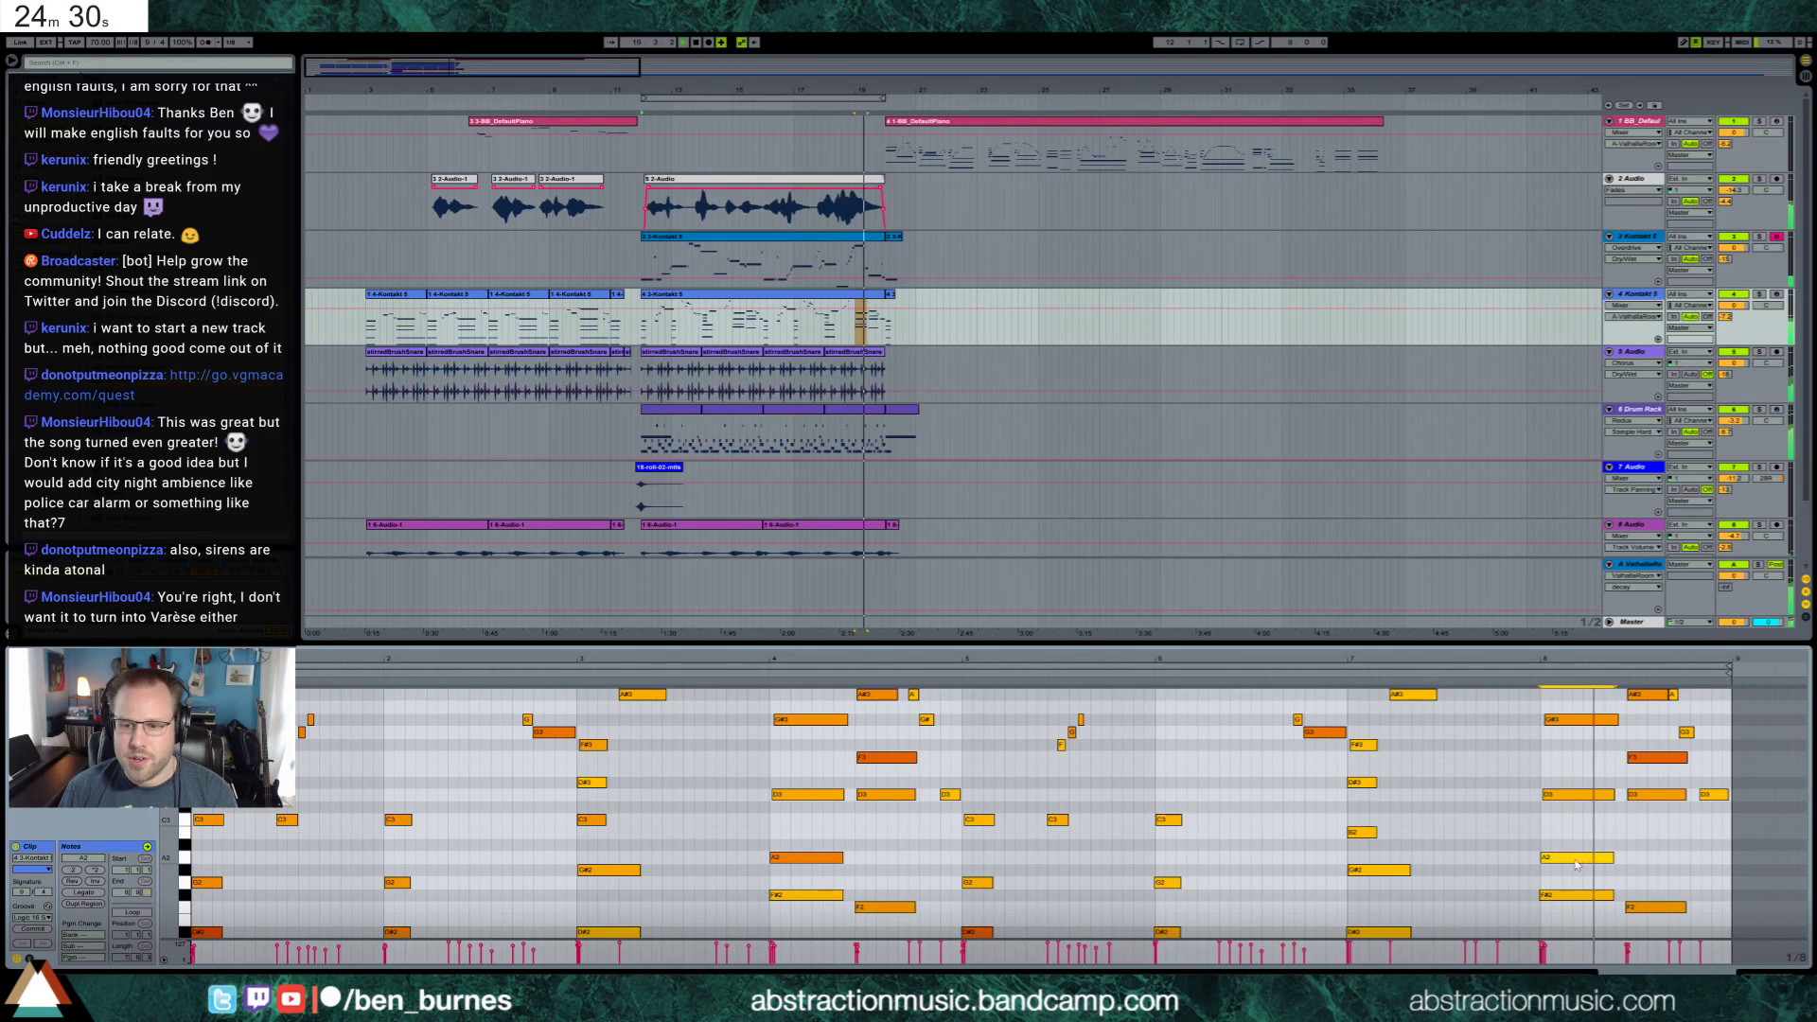
click(1603, 844)
key(Down)
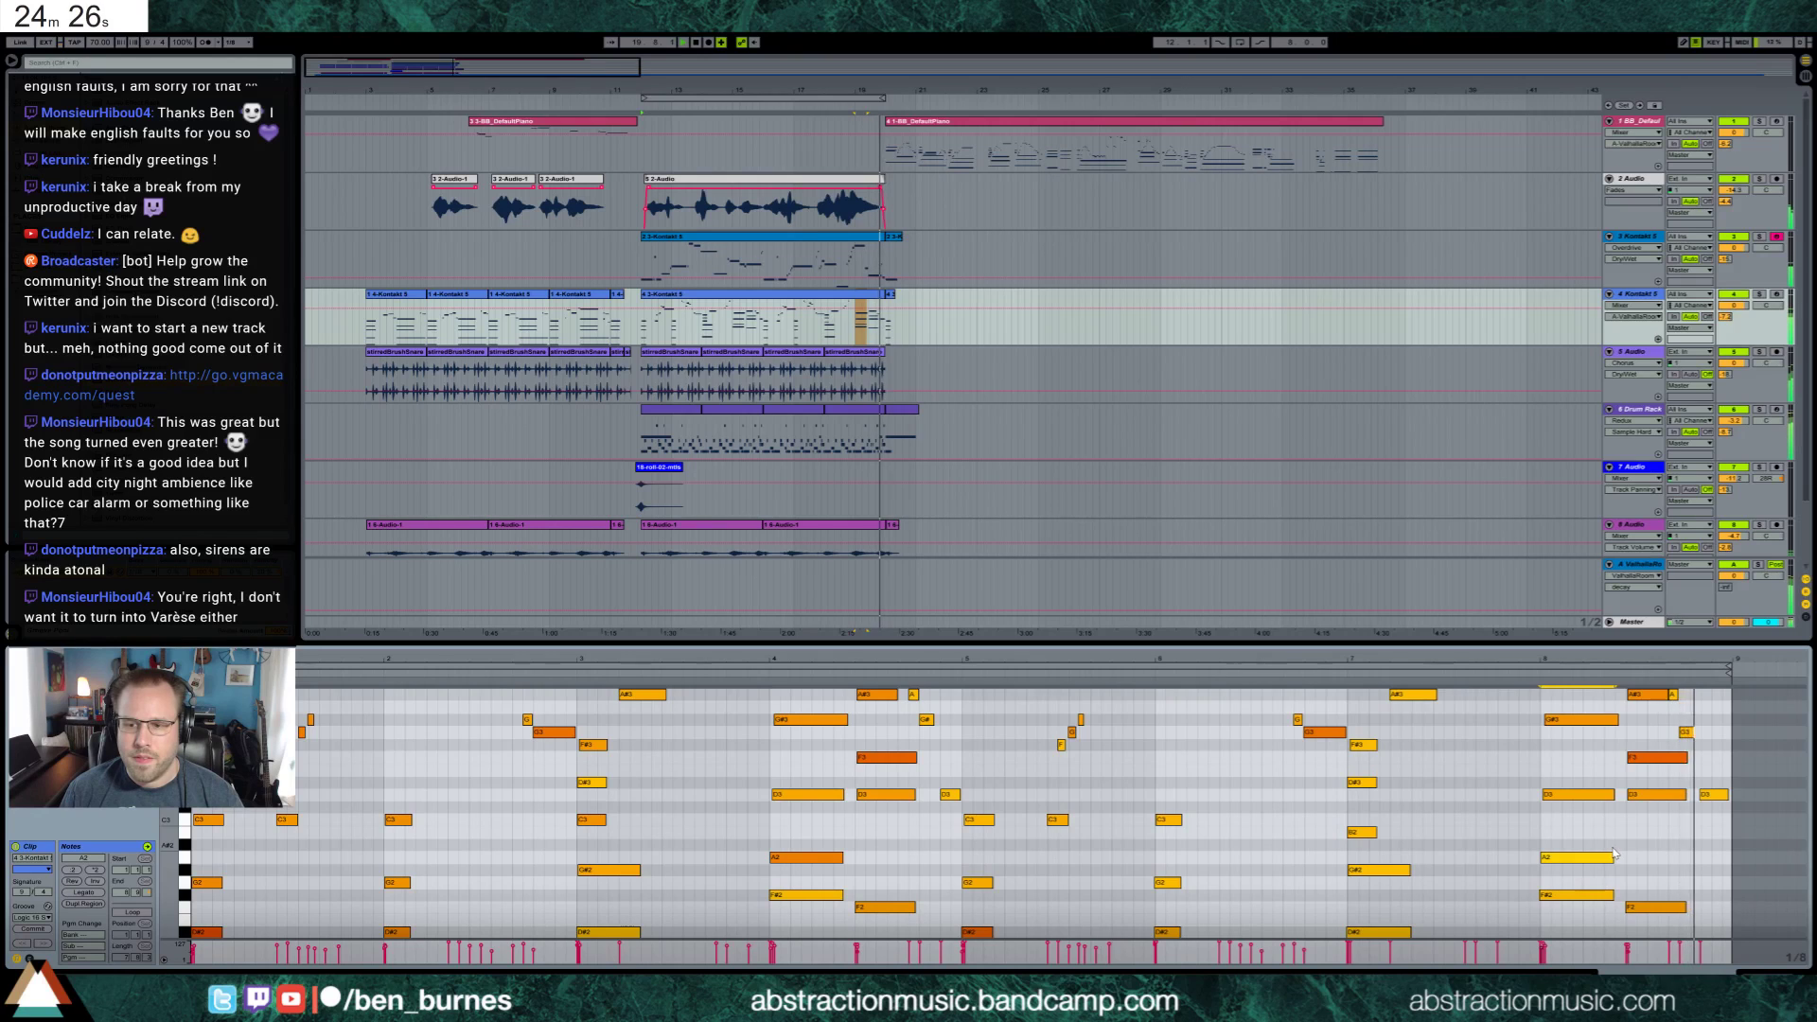
Lower the short G3 note near the end of the Kontakt 5 clip's bar 8 to F#3
click(1685, 731)
key(Down)
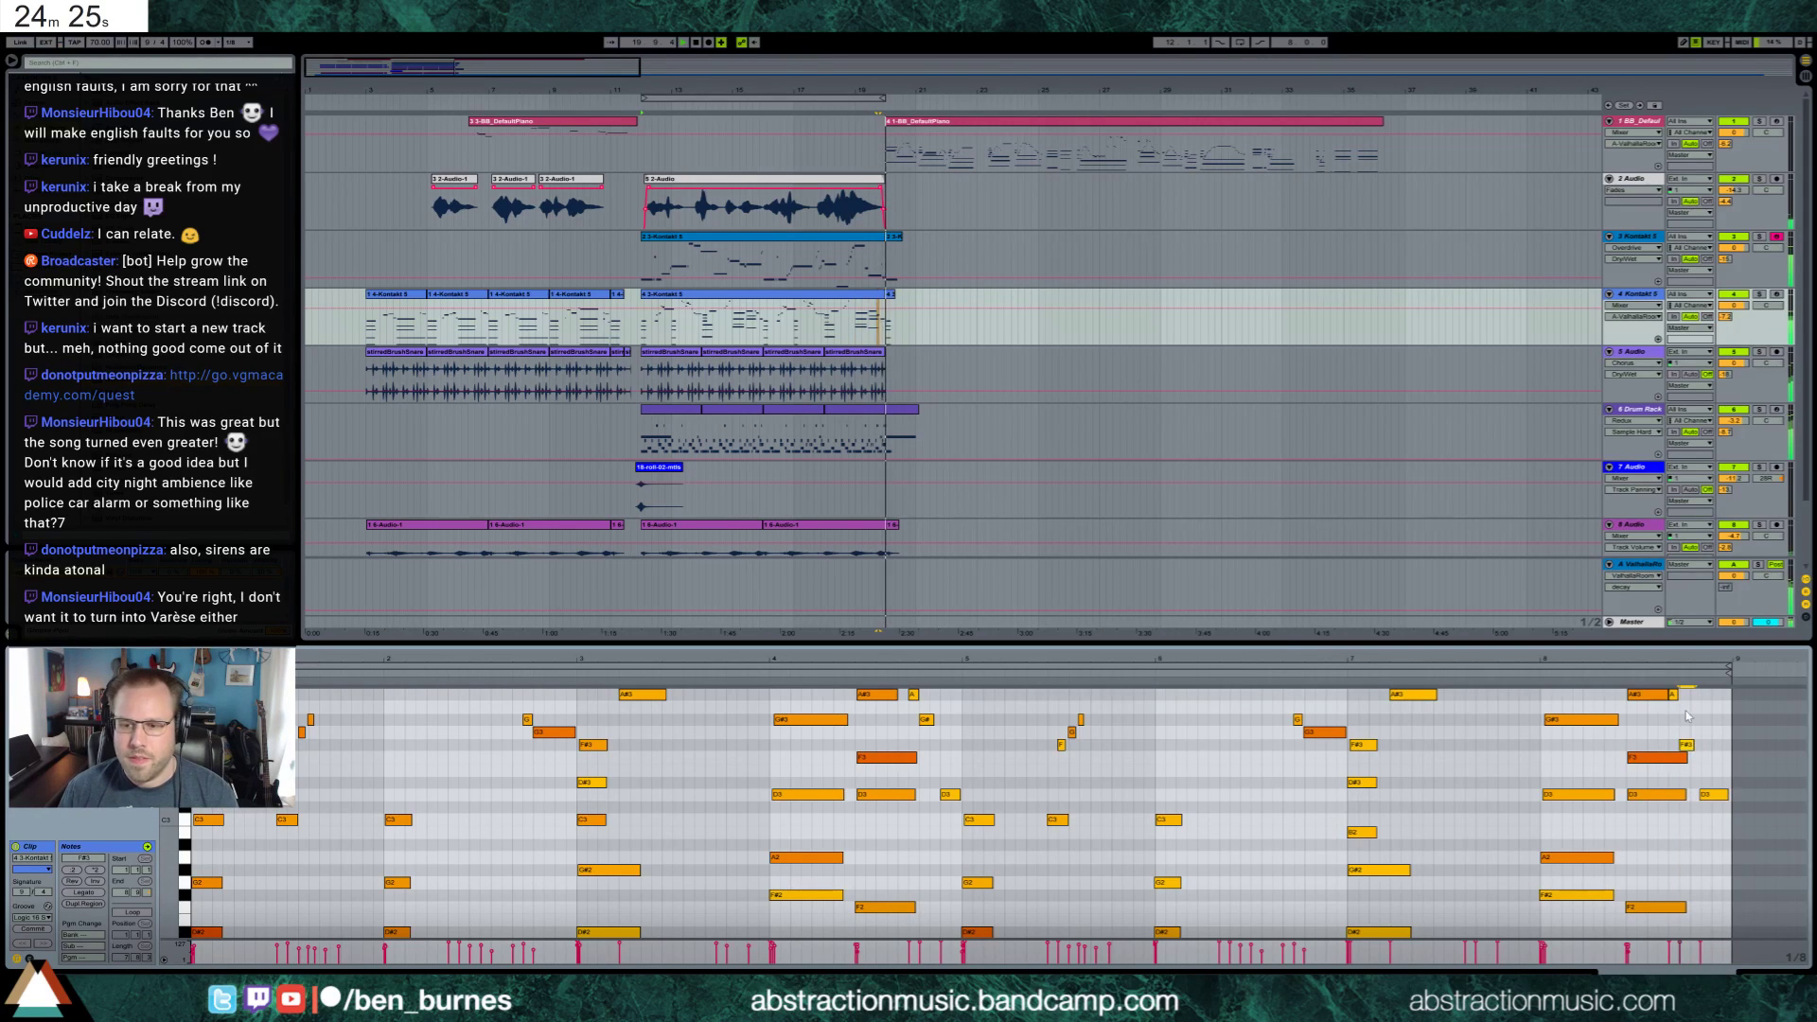
click(1627, 675)
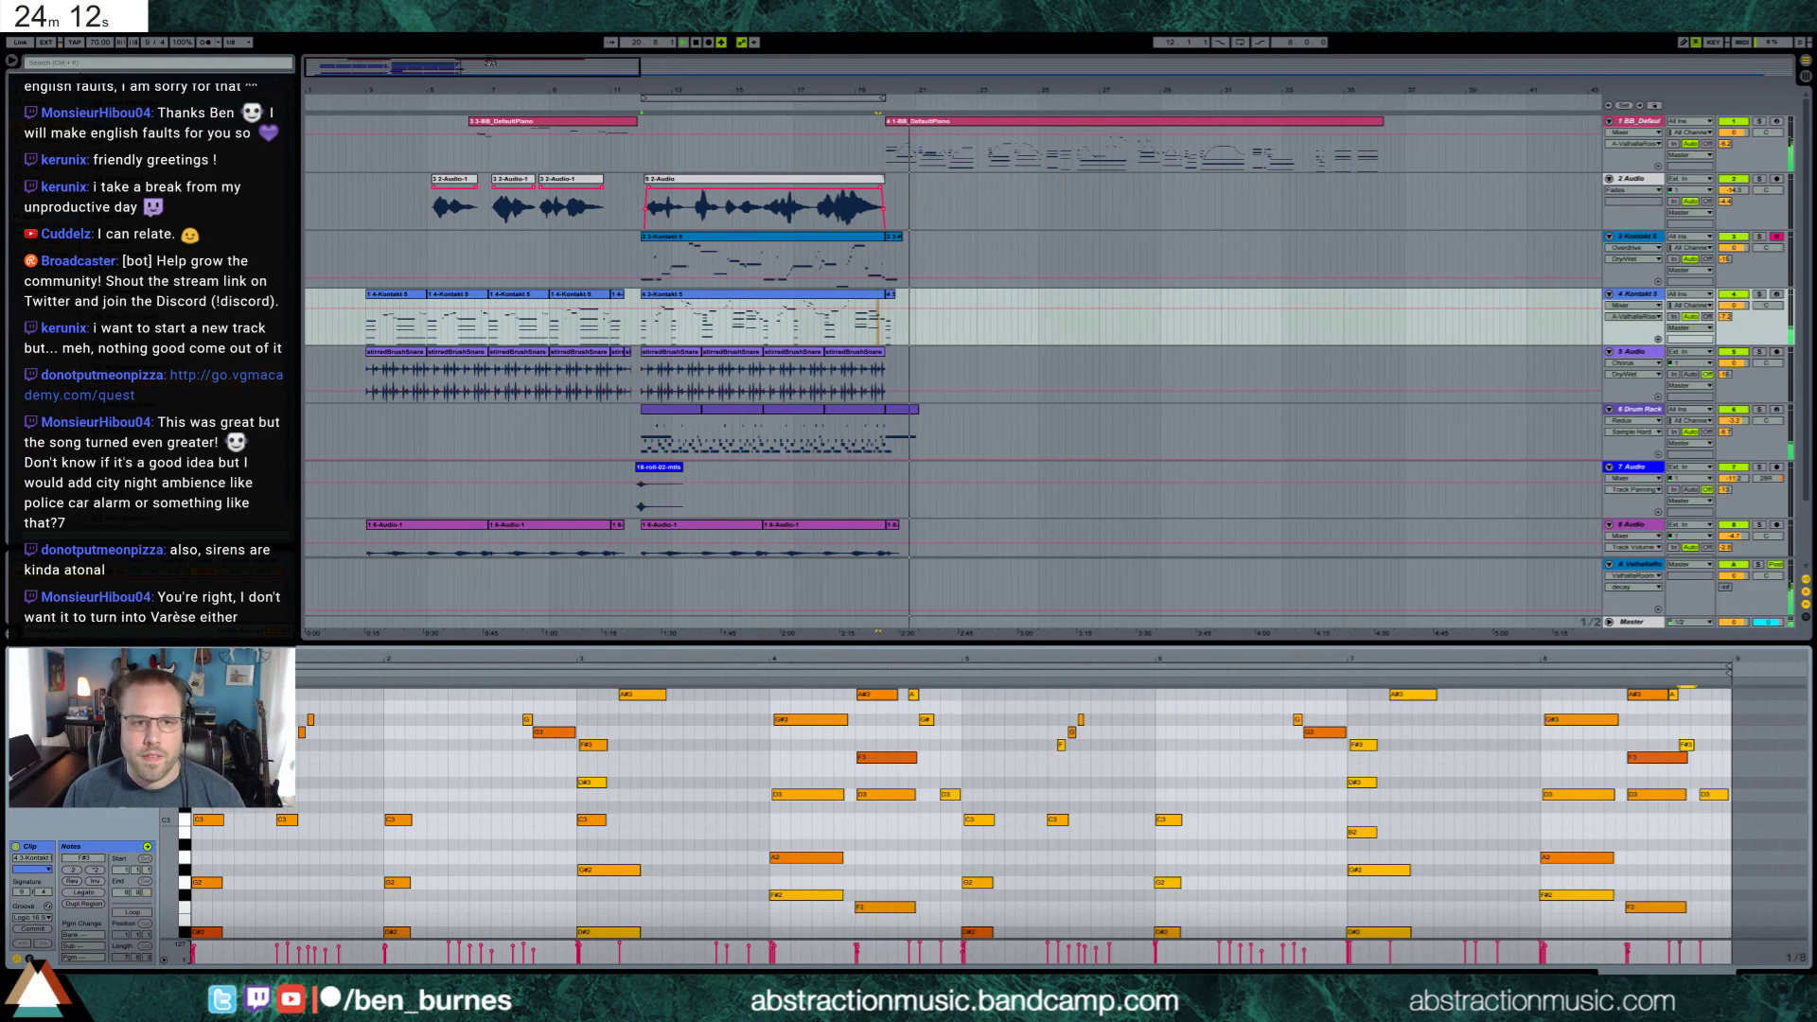
Split the BB_DefaultPiano clip just after bar 22 and move its second part slightly earlier onto bar 22
drag(454, 66, 499, 68)
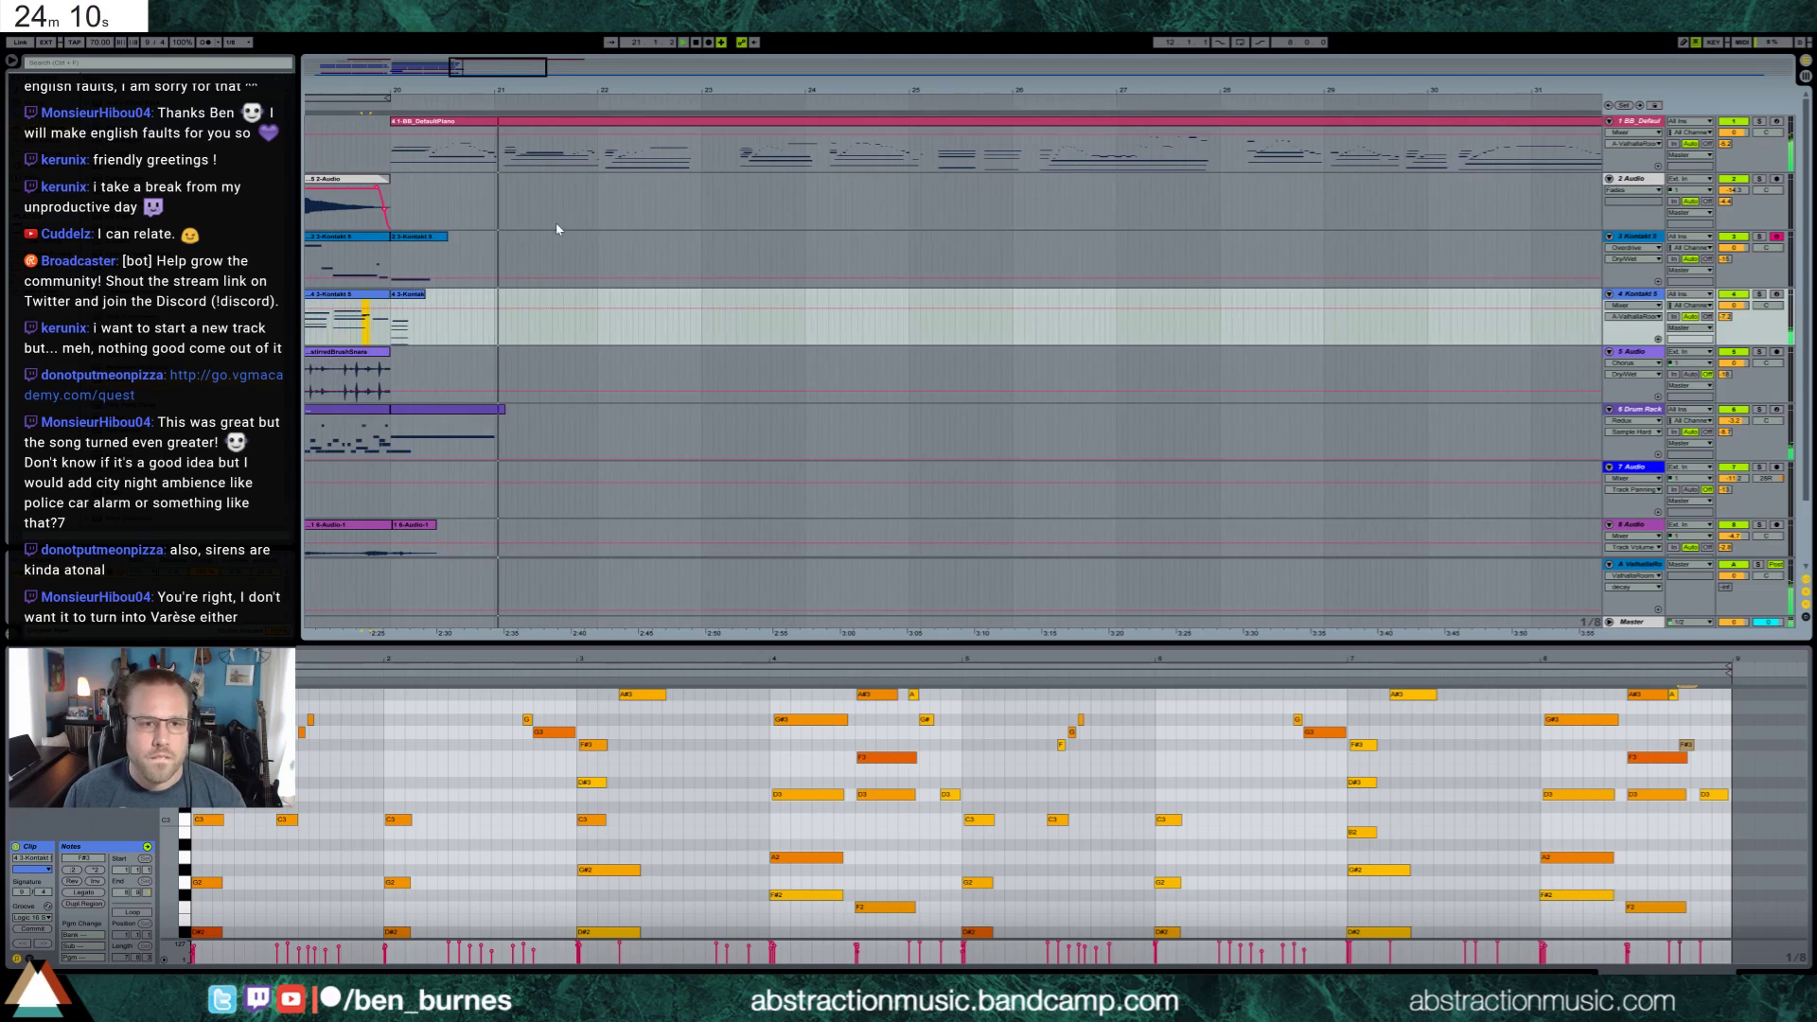
key(plus)
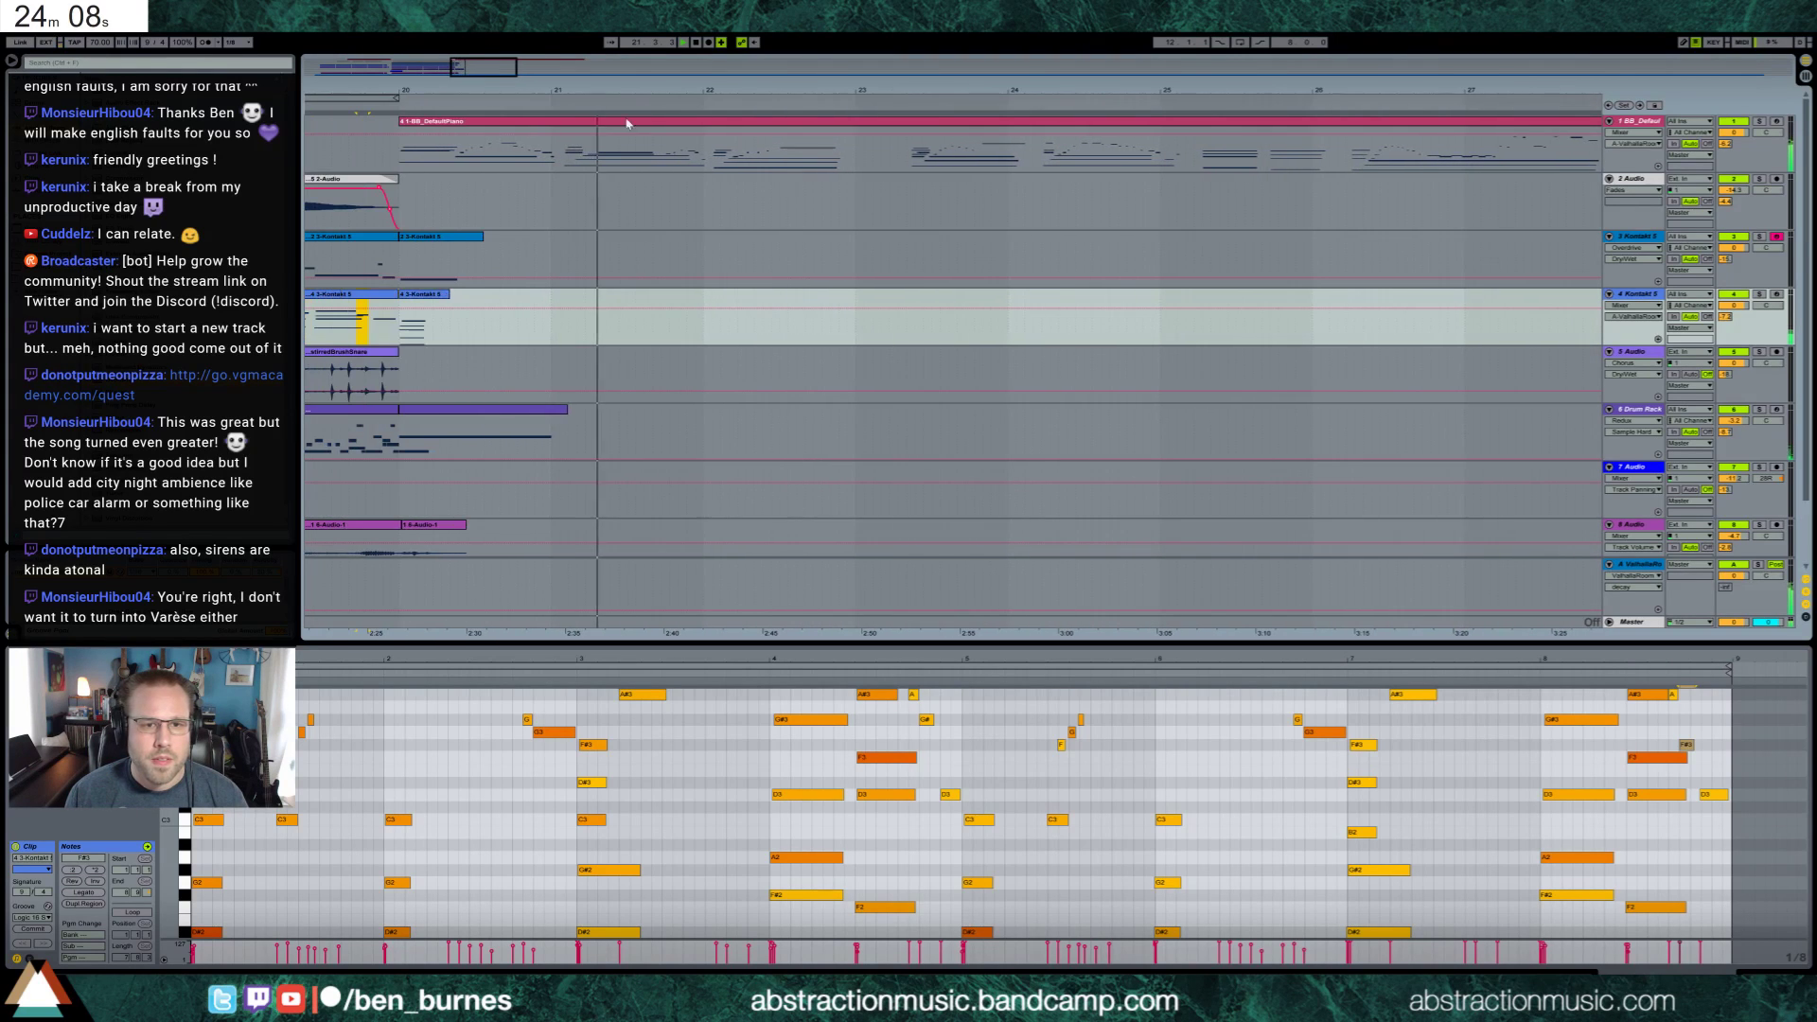
click(713, 166)
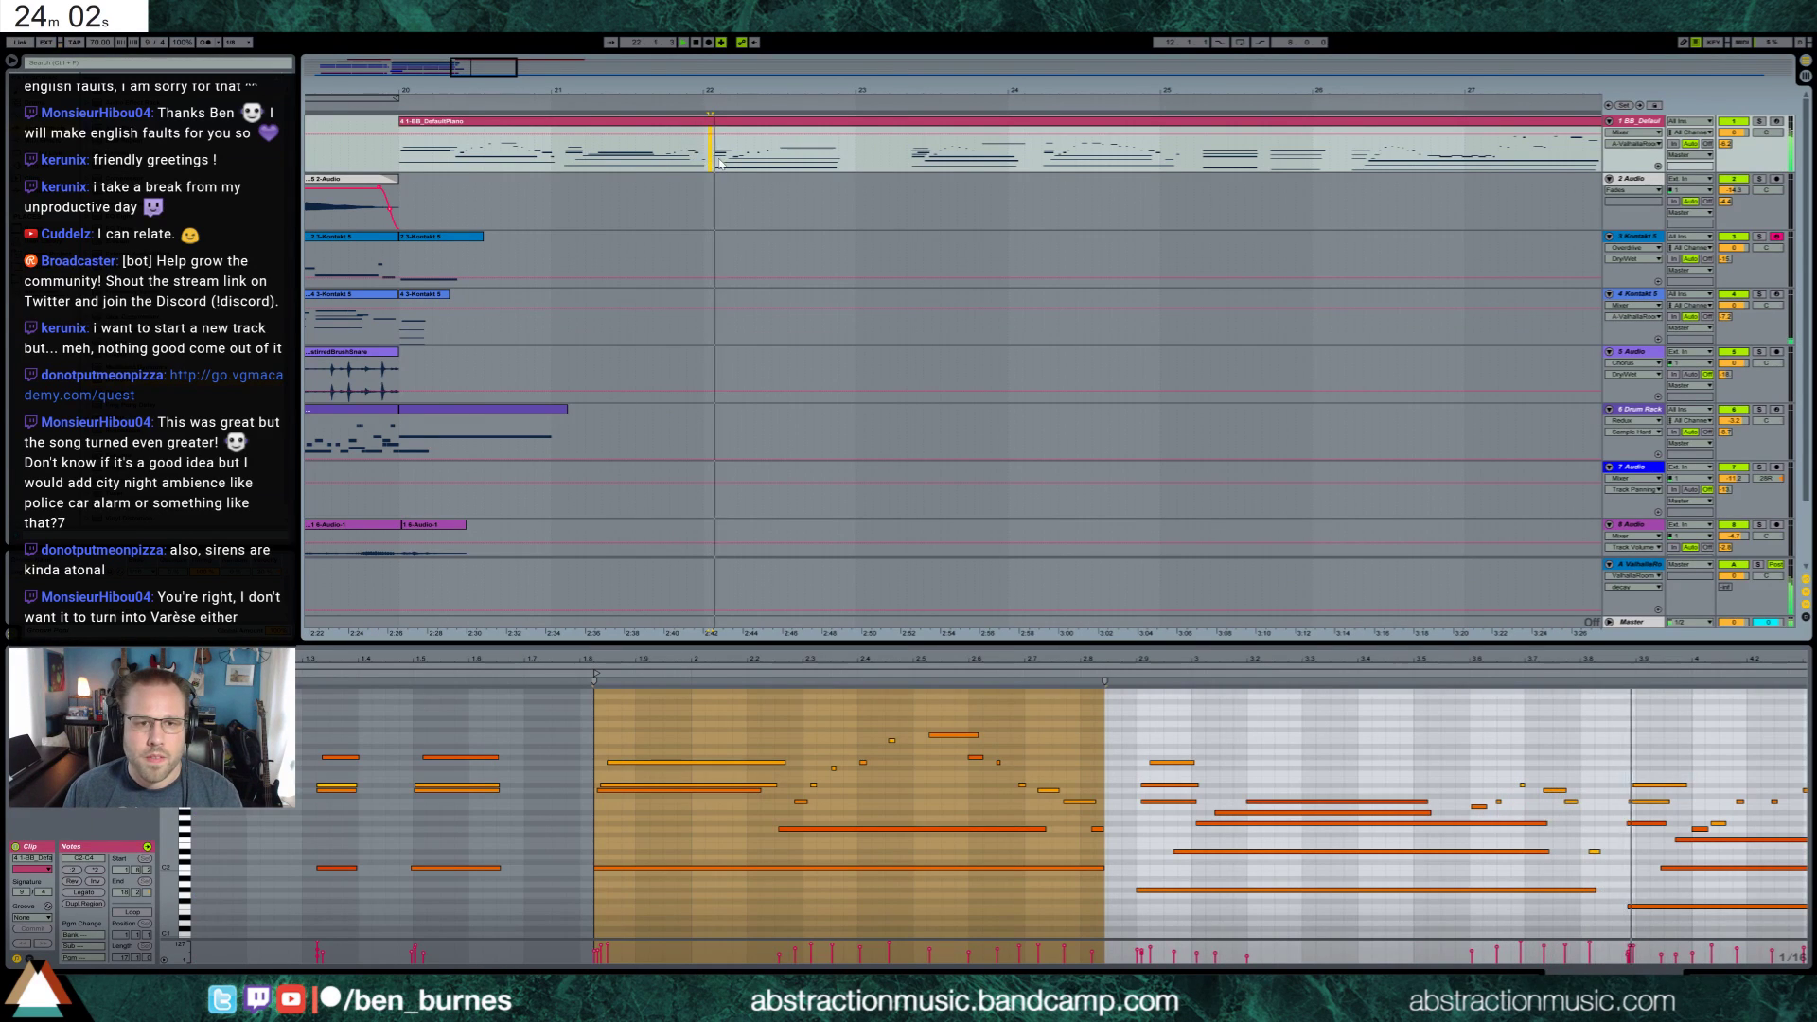
key(ctrl+e)
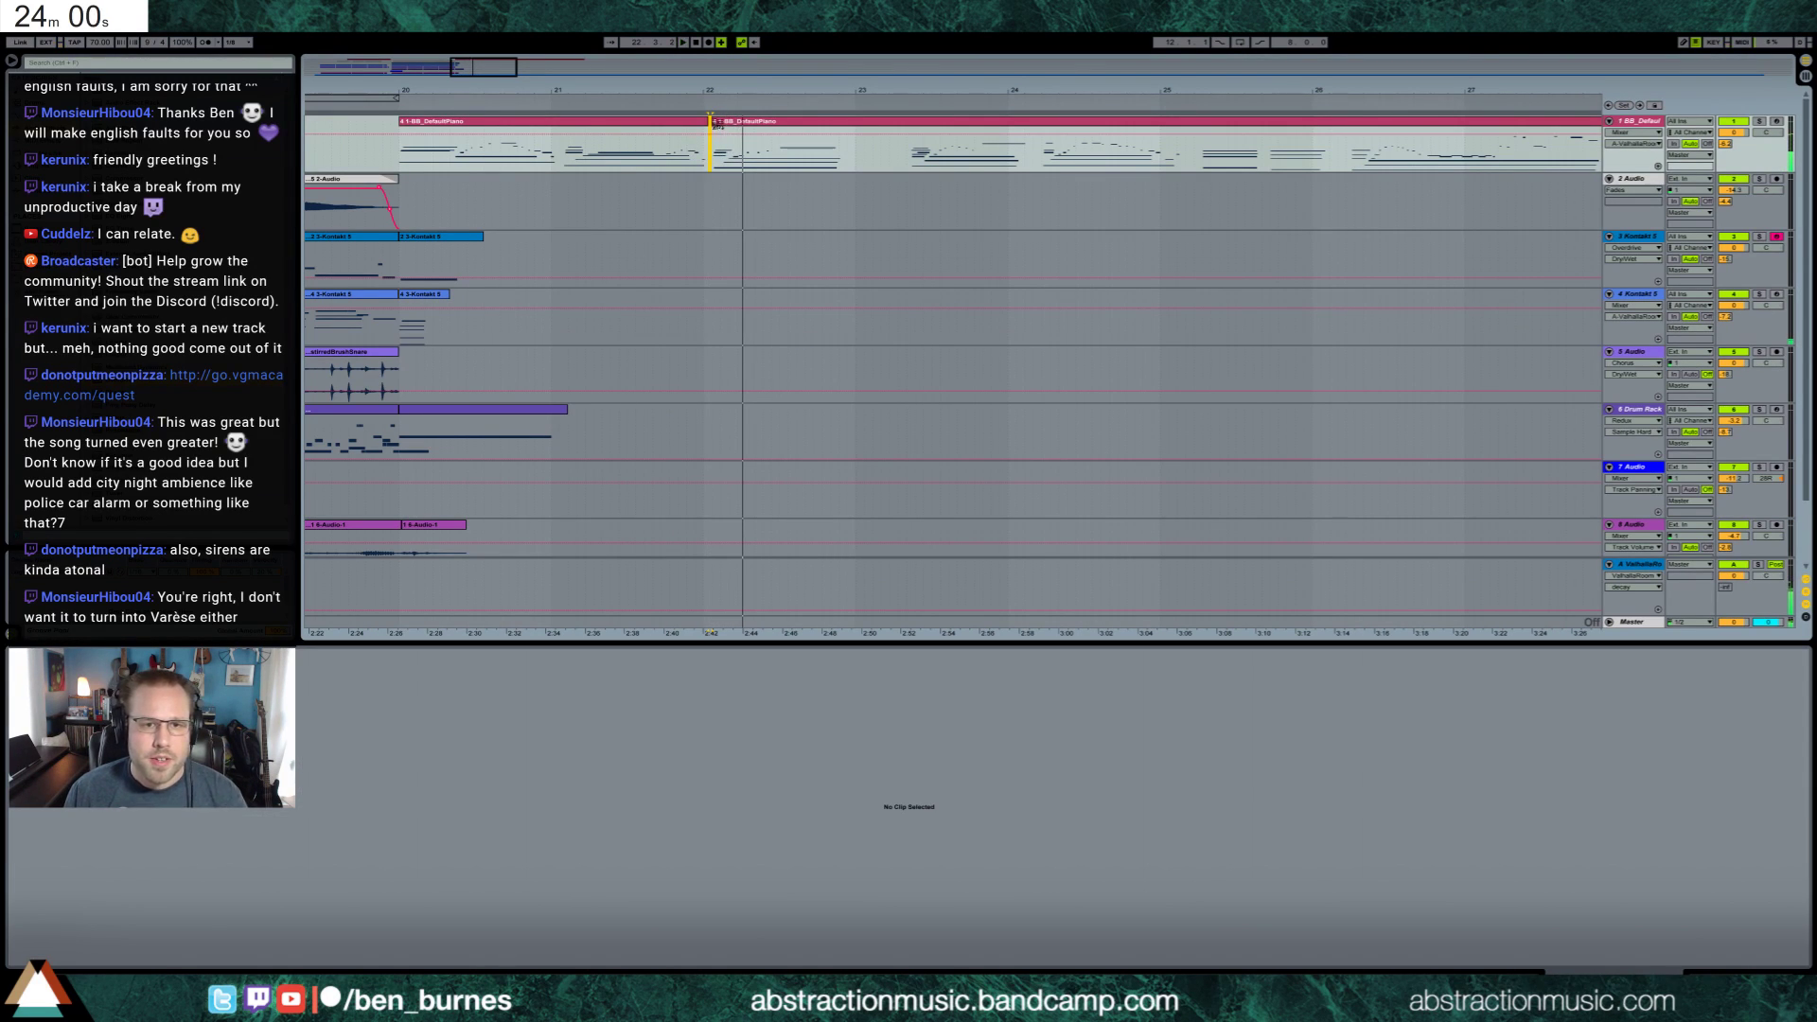
click(714, 123)
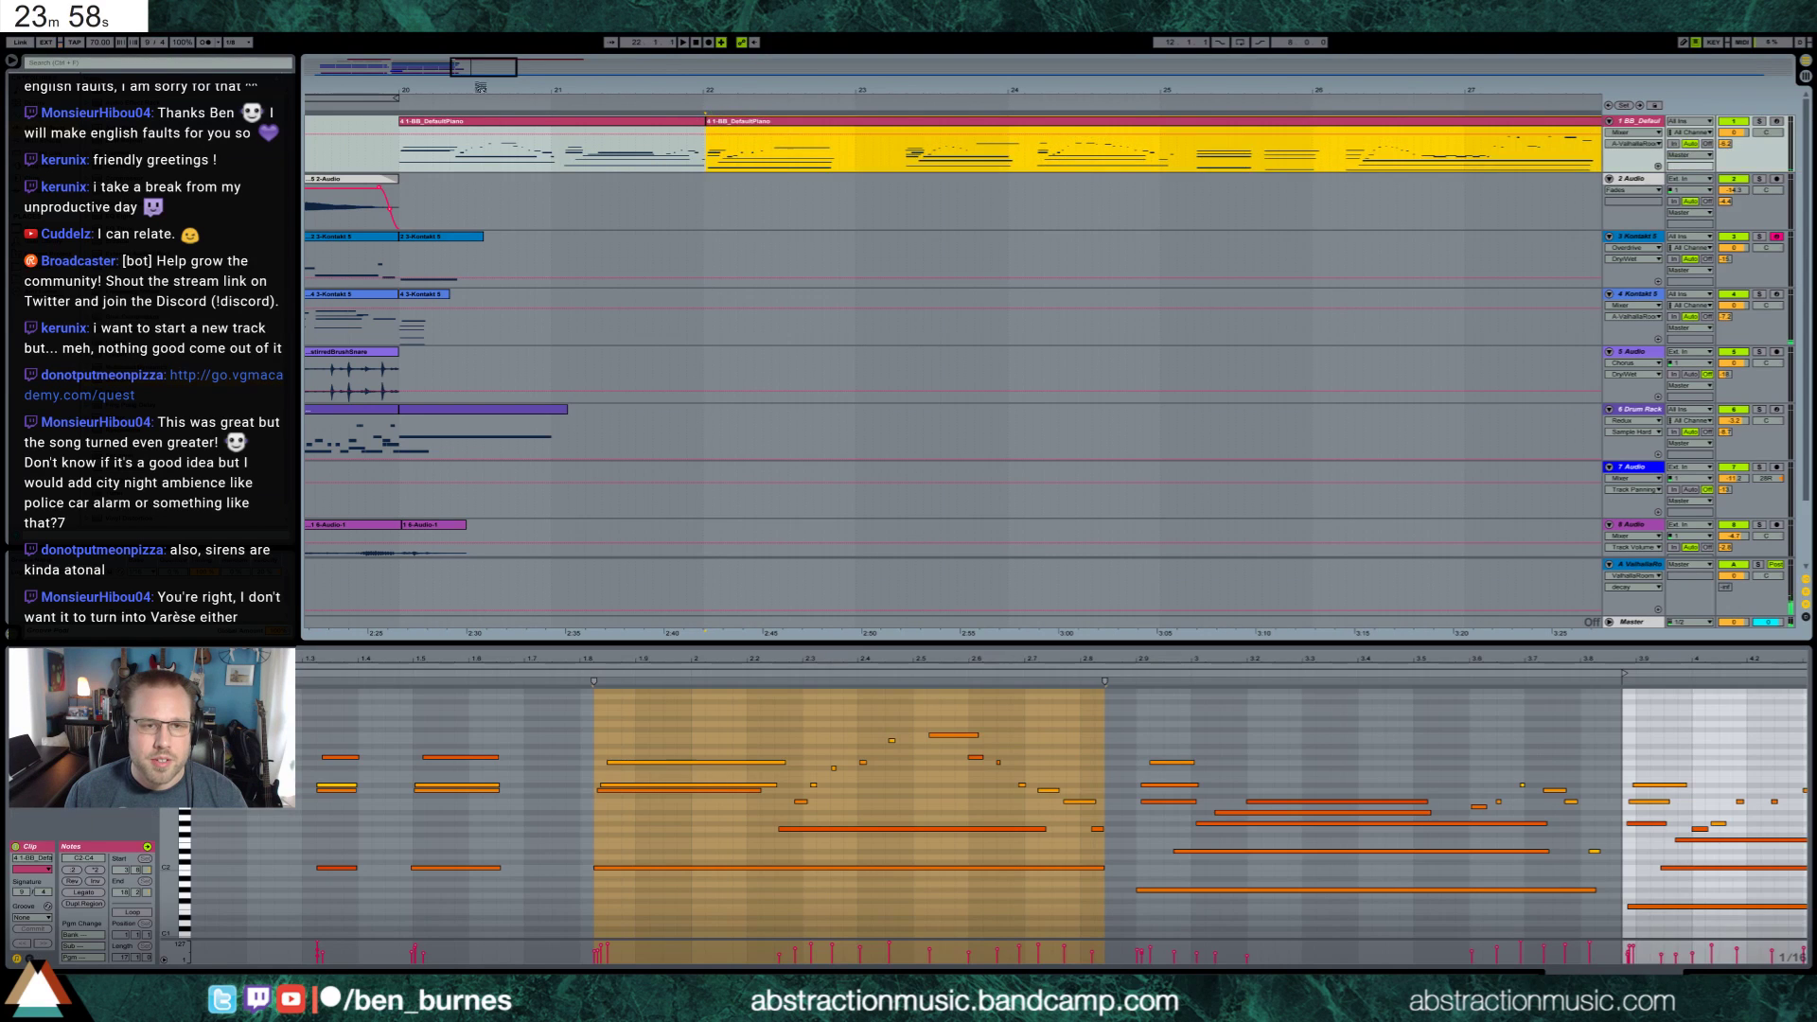
Examine the sustain pedal envelope of the piano clips on both sides of the split at bar 22
drag(455, 66, 468, 67)
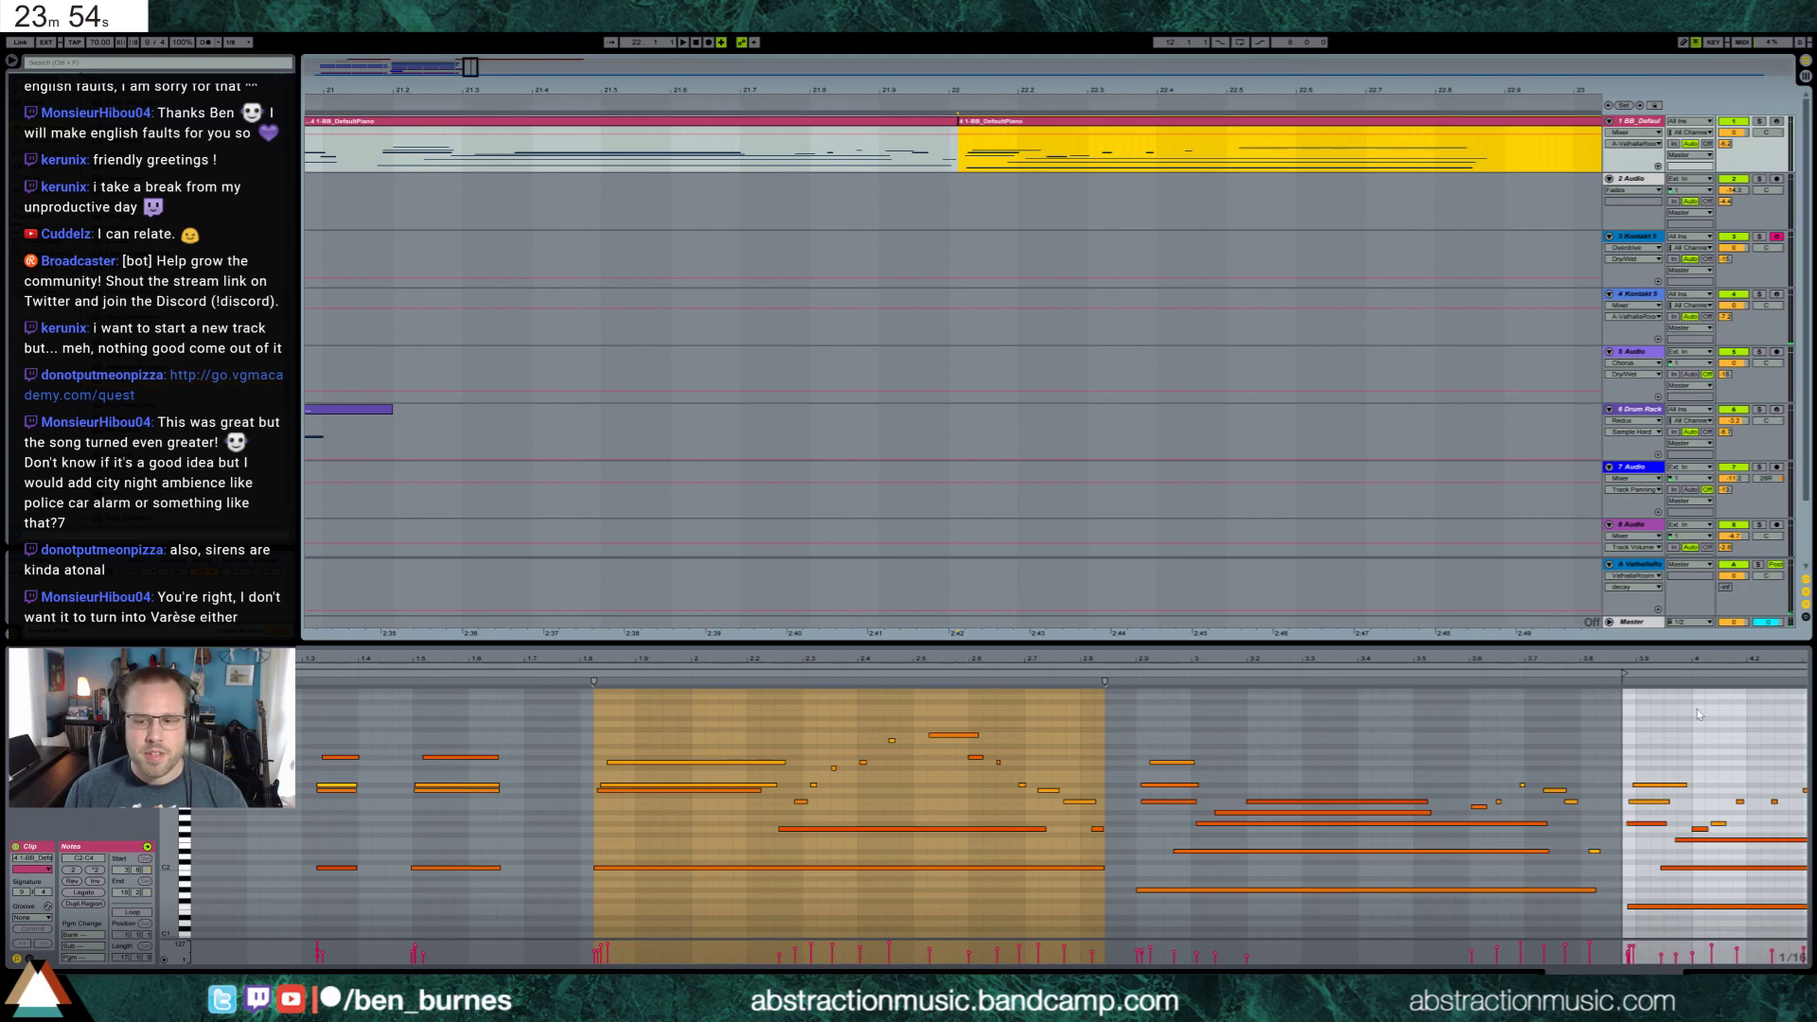
drag(1639, 662, 428, 673)
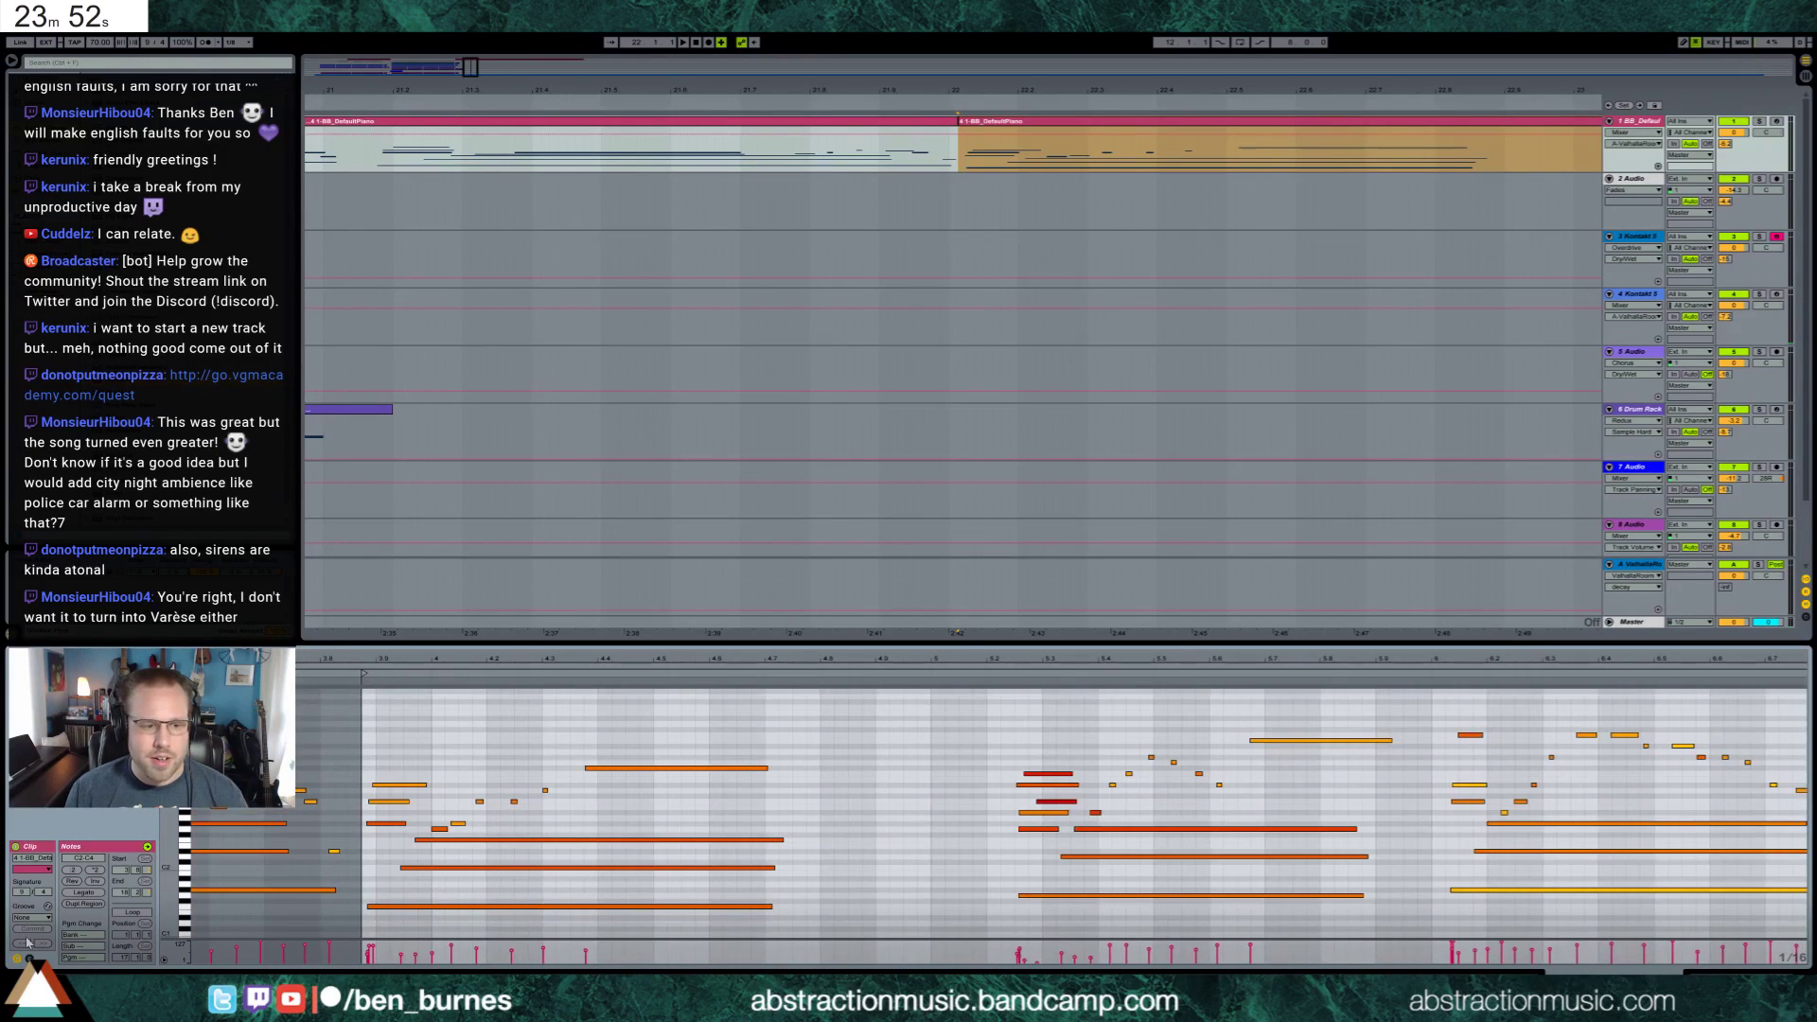
click(33, 954)
click(178, 871)
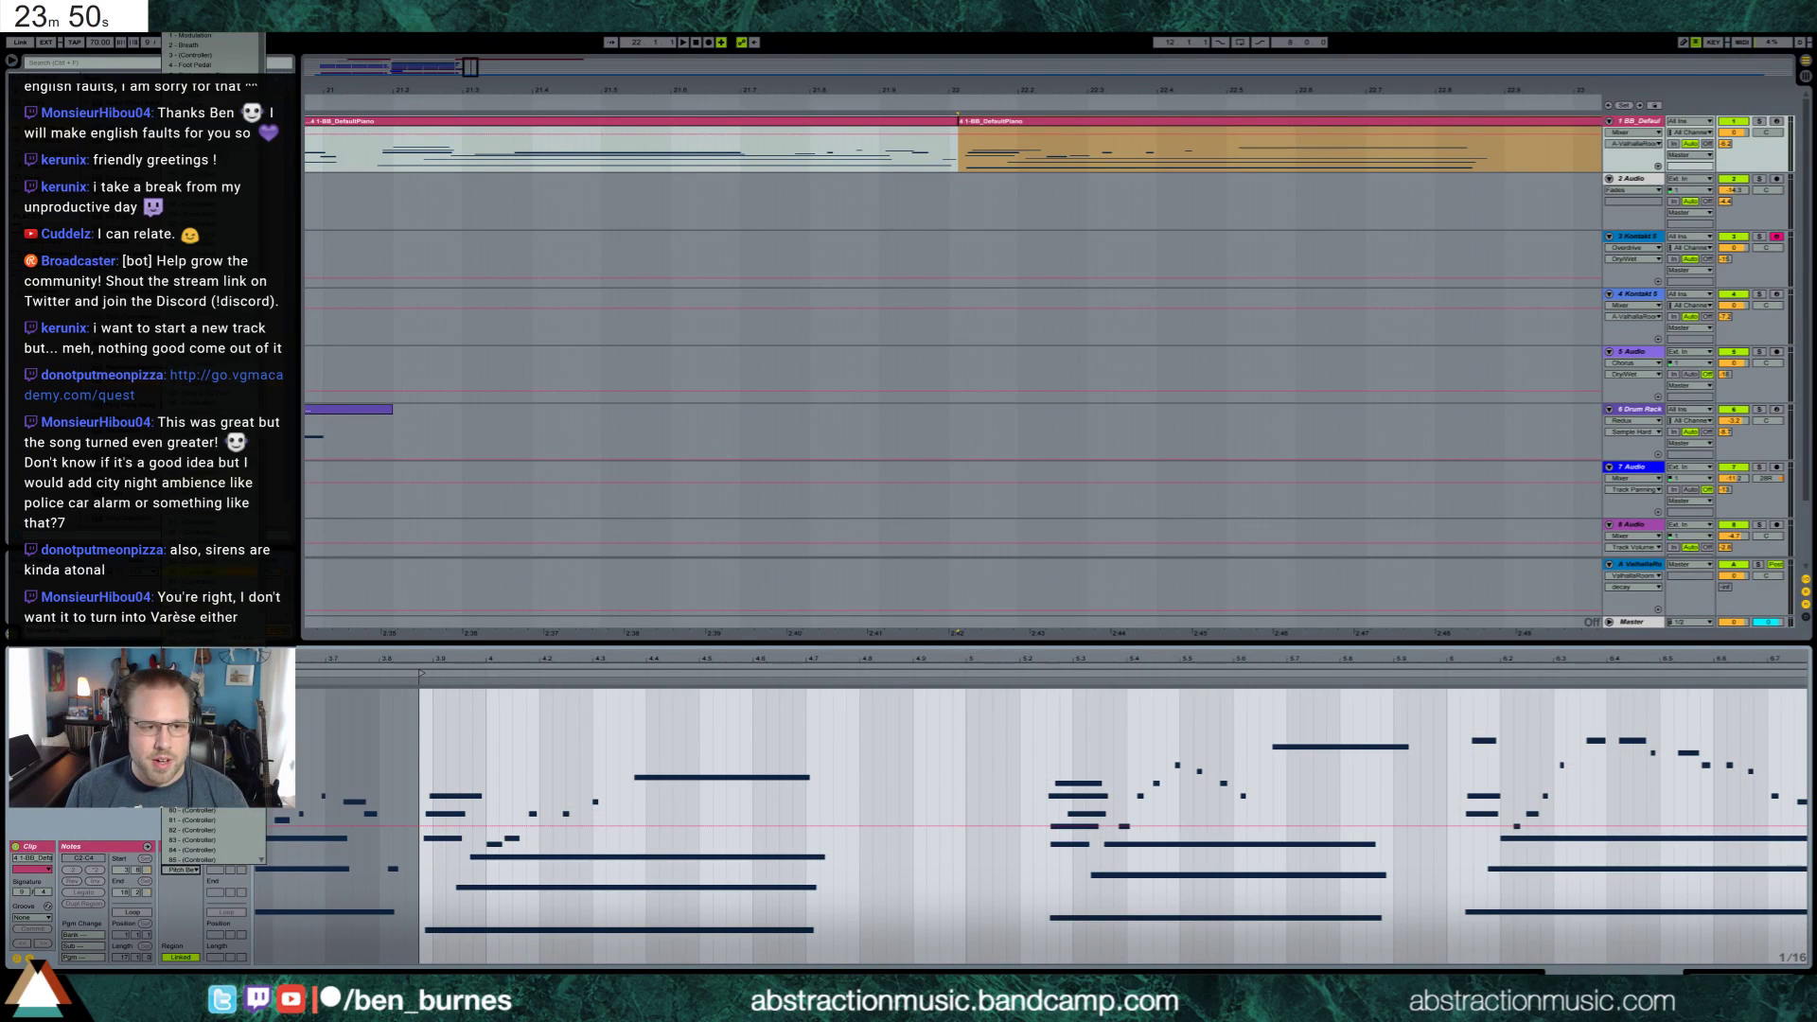
click(190, 653)
drag(967, 660, 967, 619)
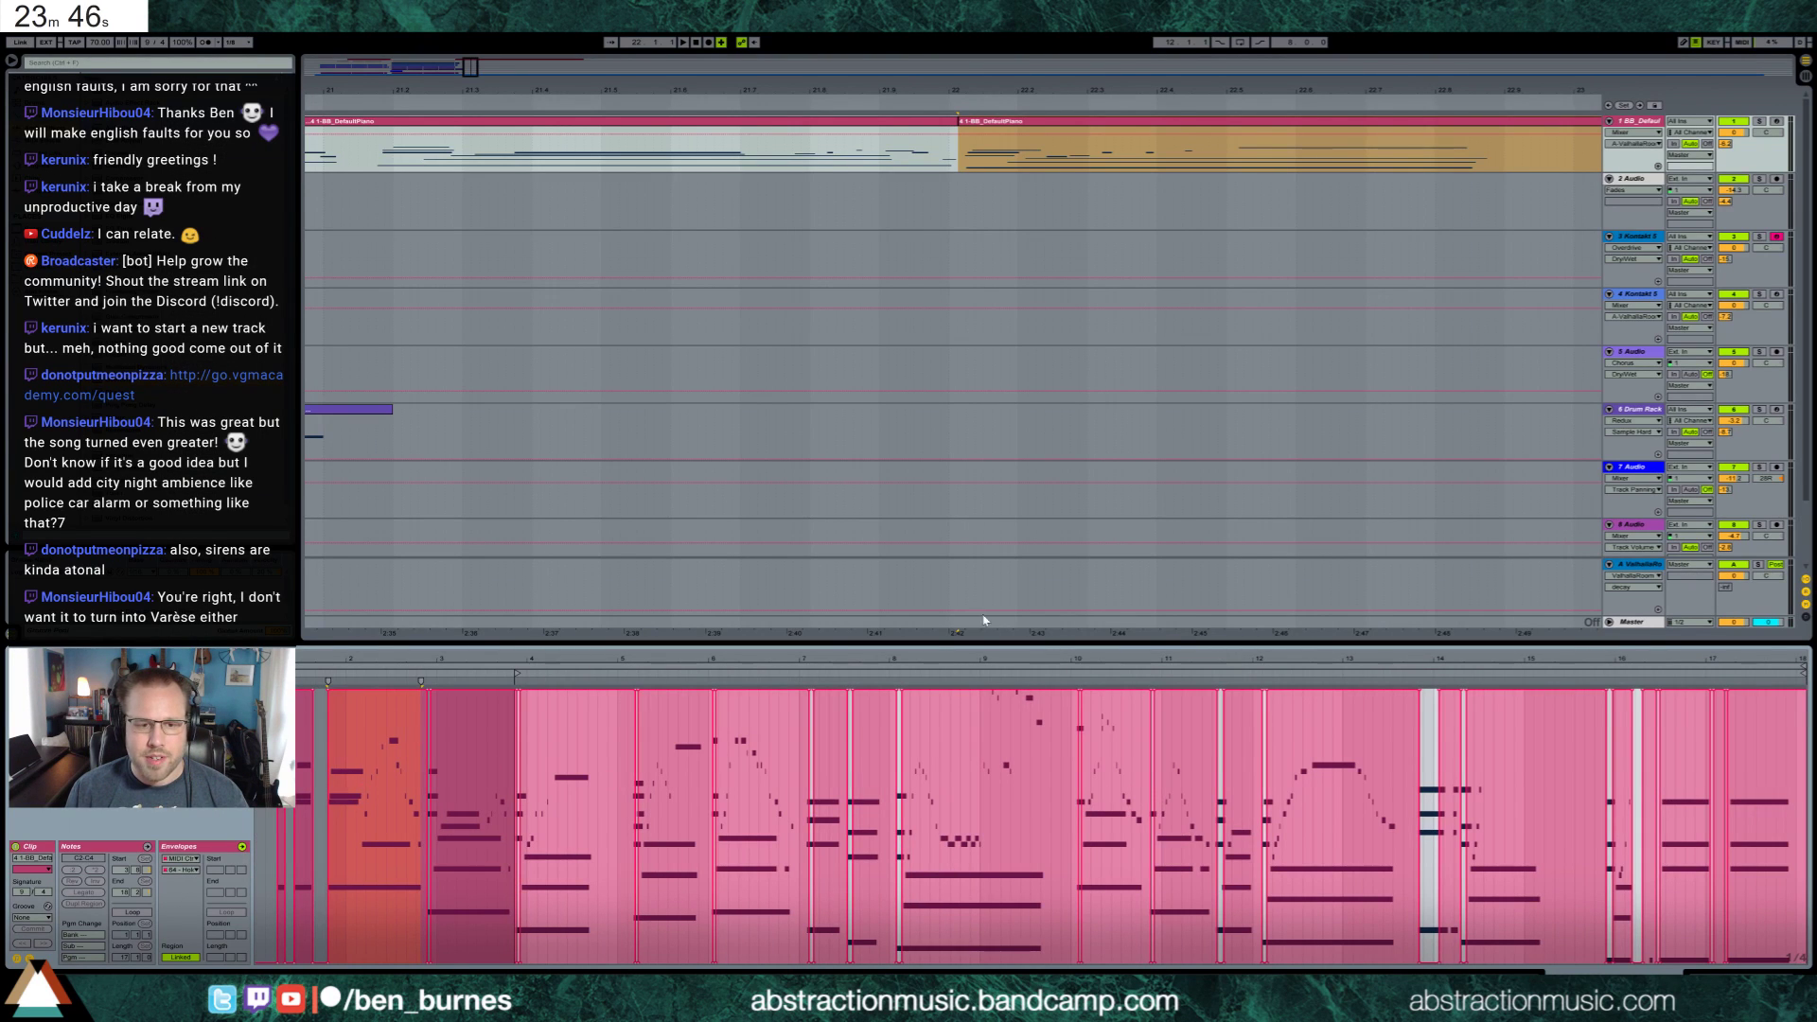
click(972, 157)
click(955, 157)
click(960, 157)
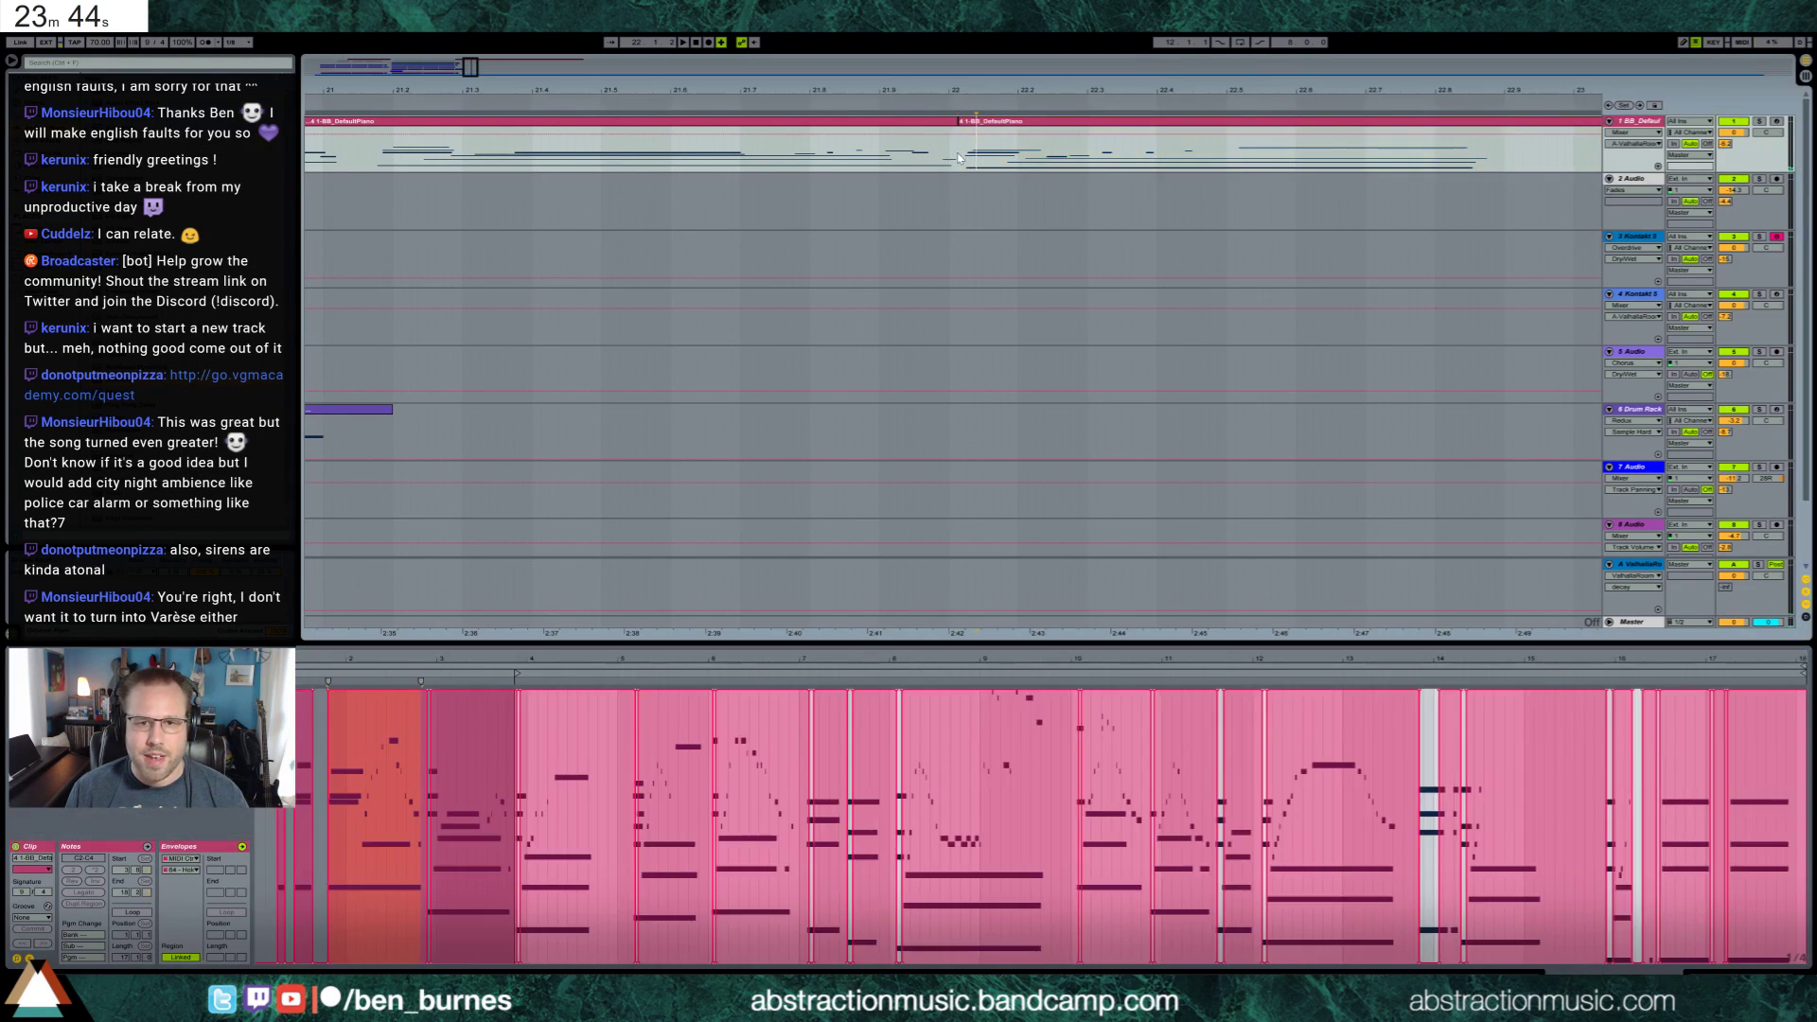
click(955, 157)
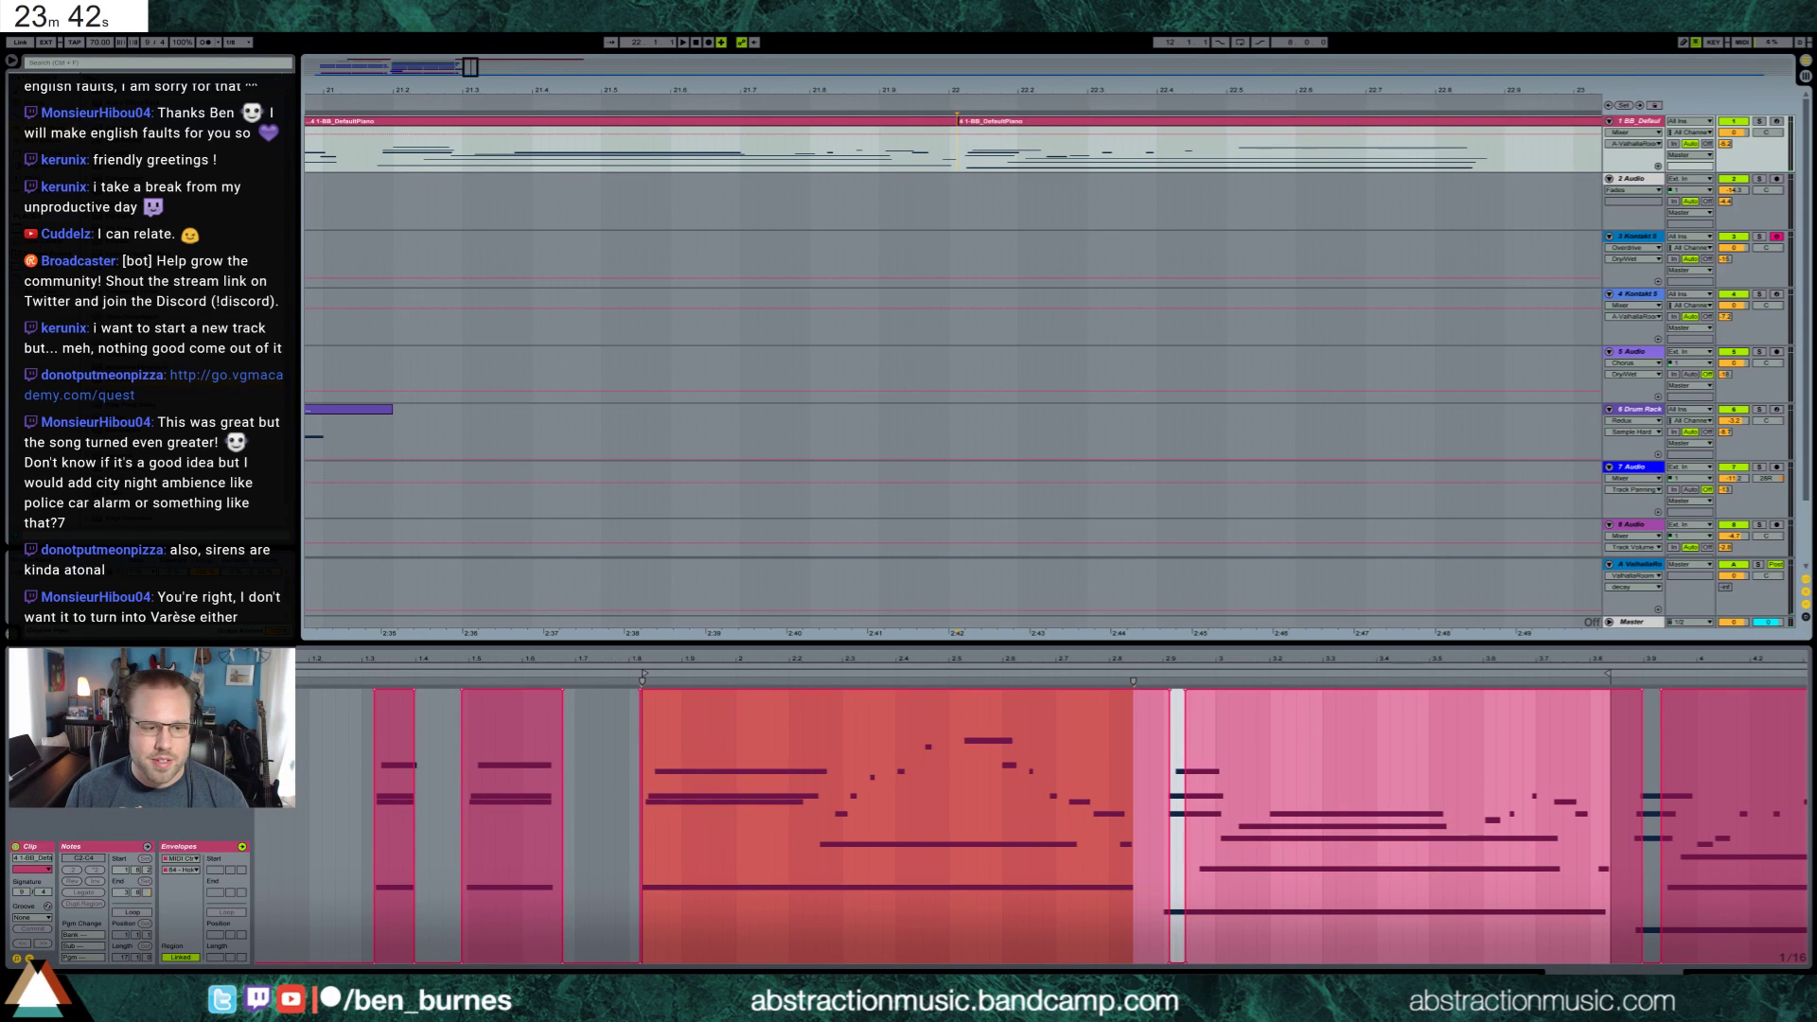
click(29, 958)
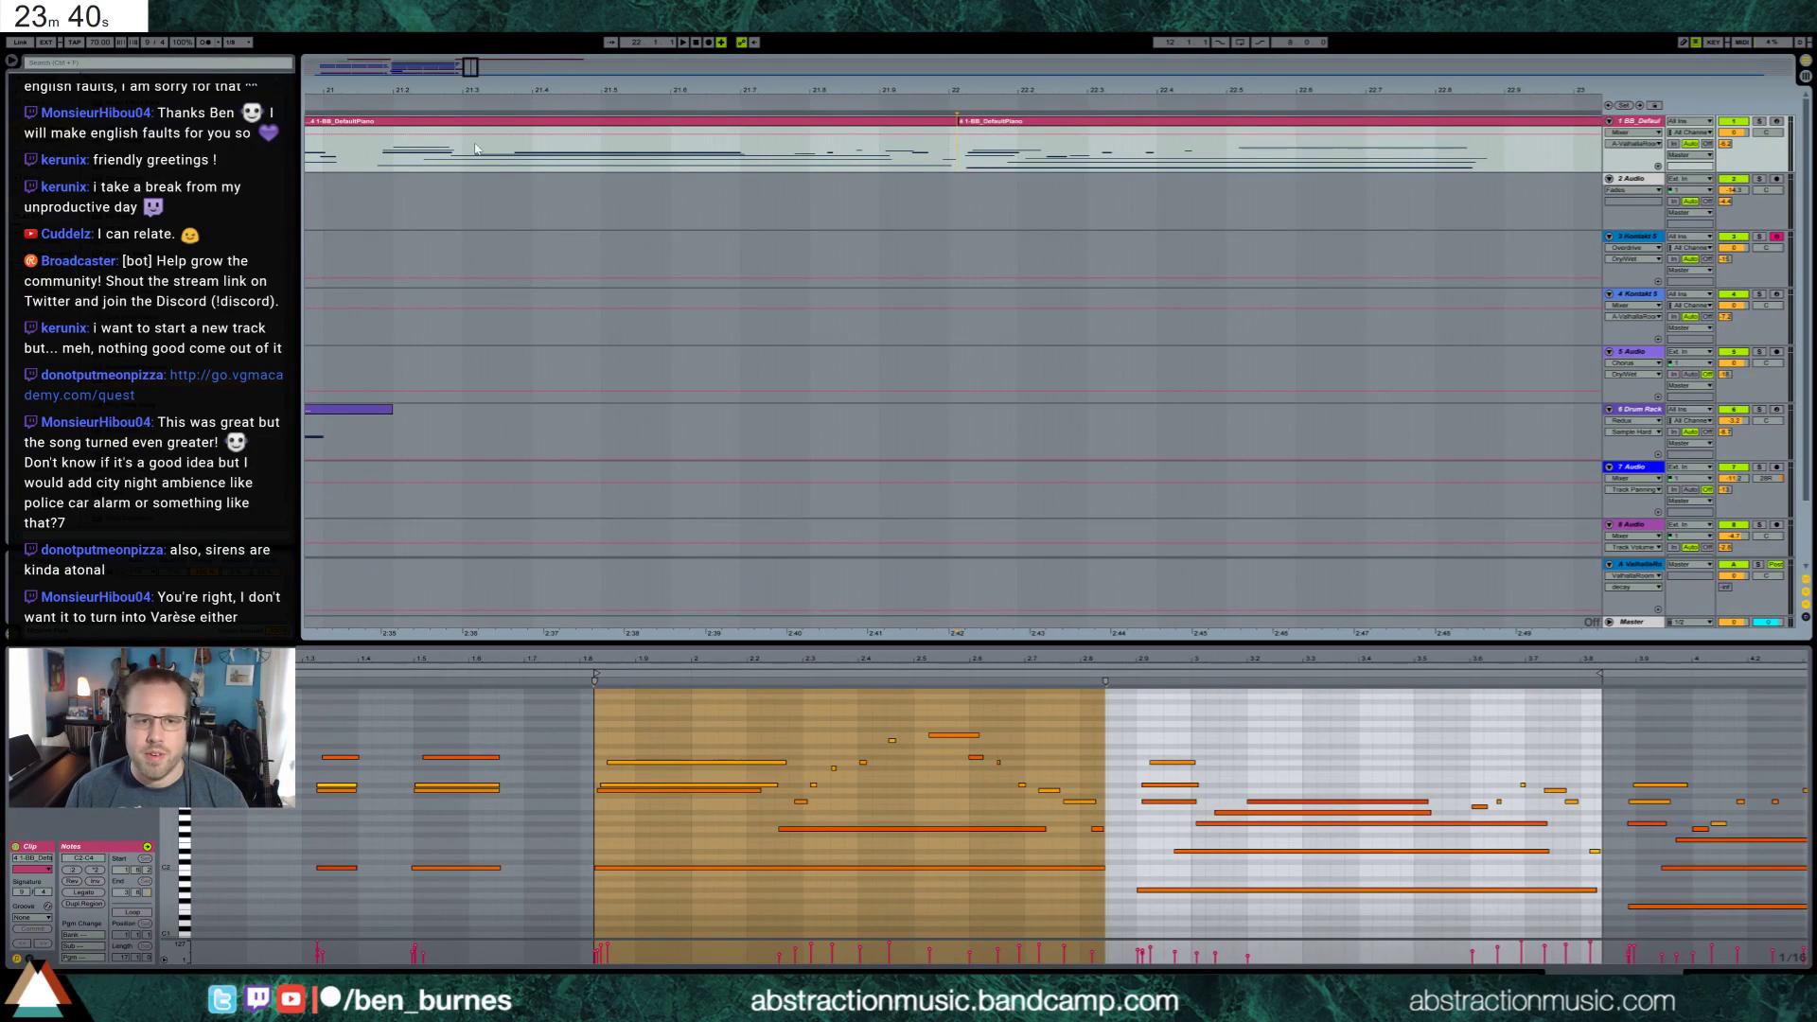
Play the piano part from bar 21 and delete the empty stretch between the bar 22 phrase and the following one
click(373, 157)
key(space)
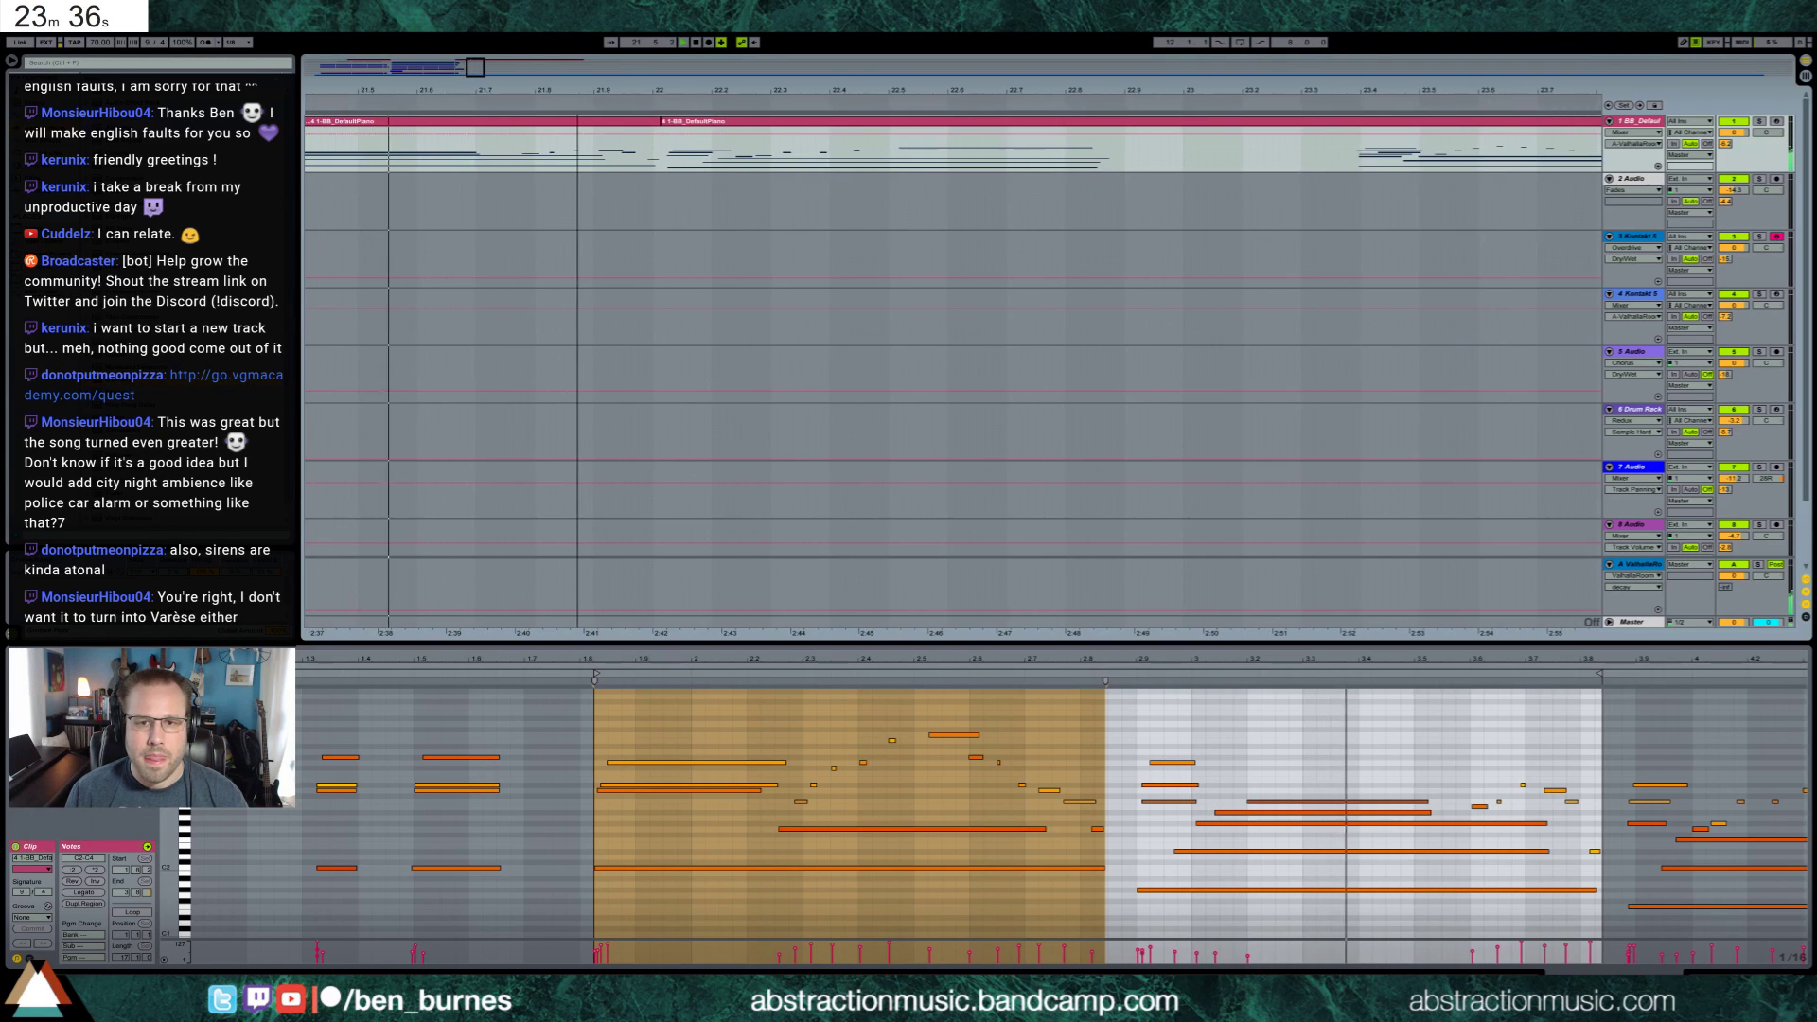
drag(1108, 152, 837, 158)
drag(983, 159, 974, 159)
drag(1099, 157, 886, 161)
key(Delete)
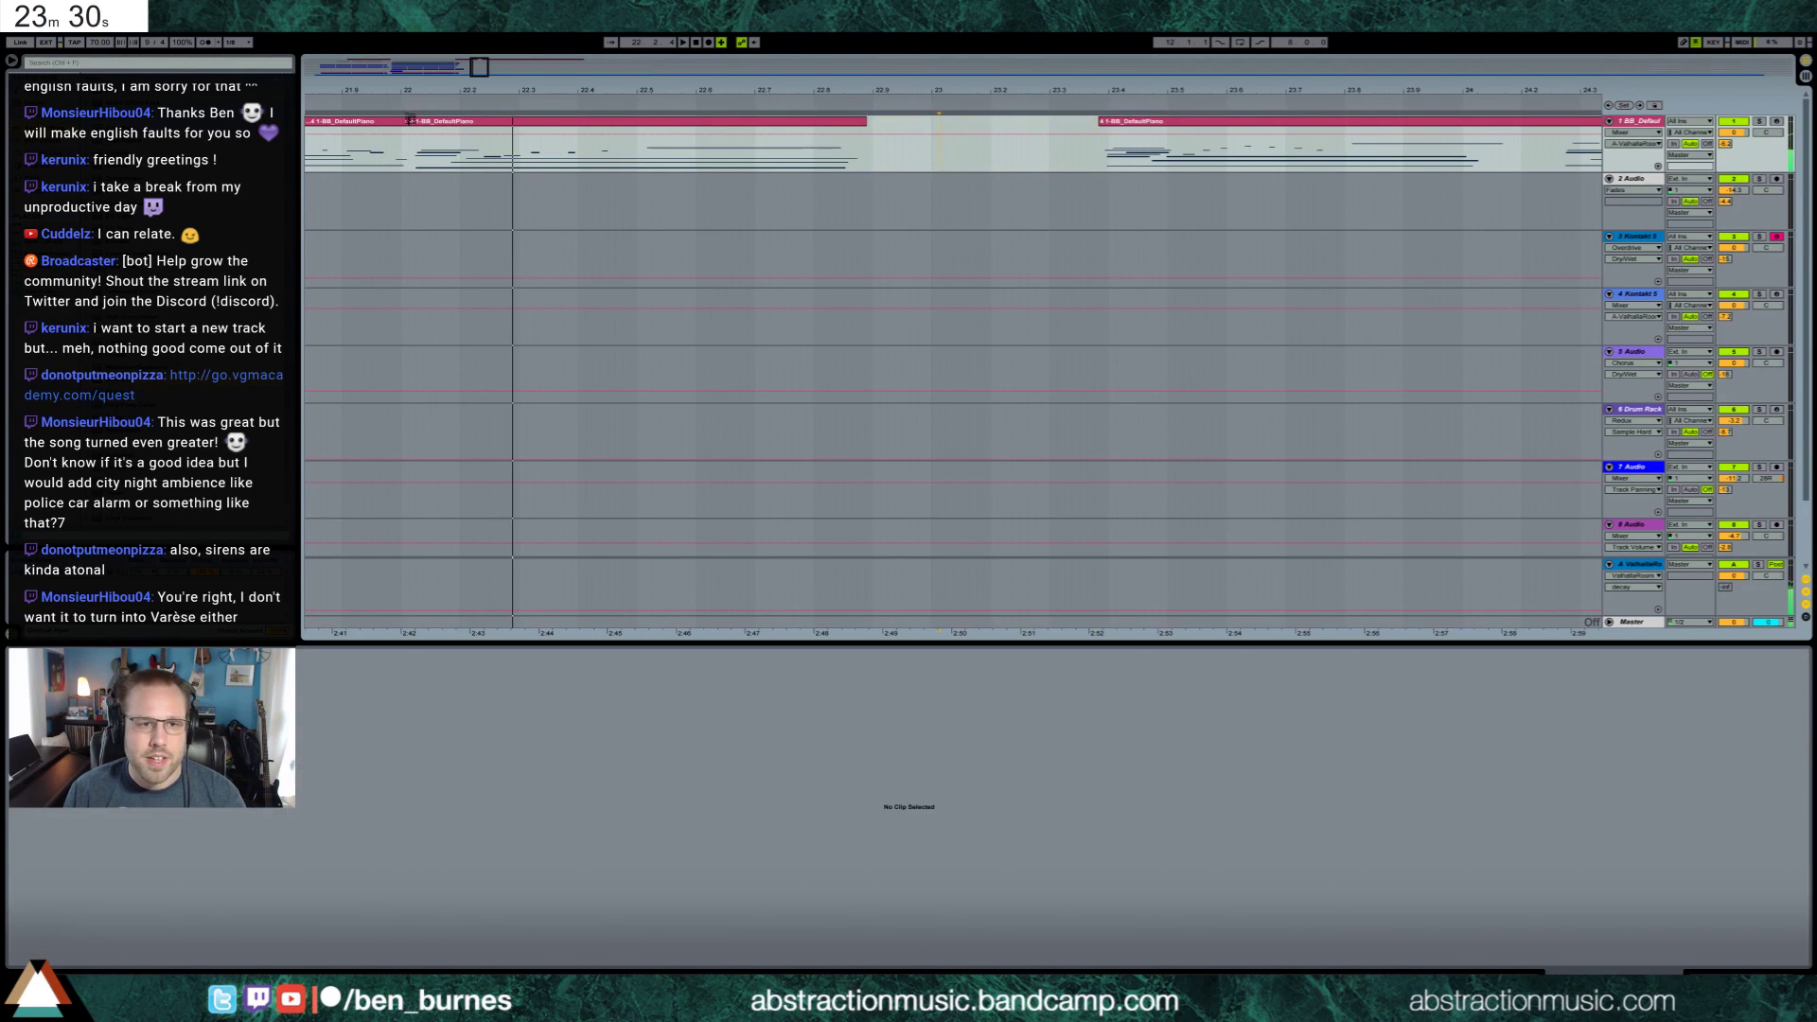
Nudge the bar 22 piano clip slightly later and move the following clip earlier to join its end, just before bar 23
drag(421, 126, 427, 126)
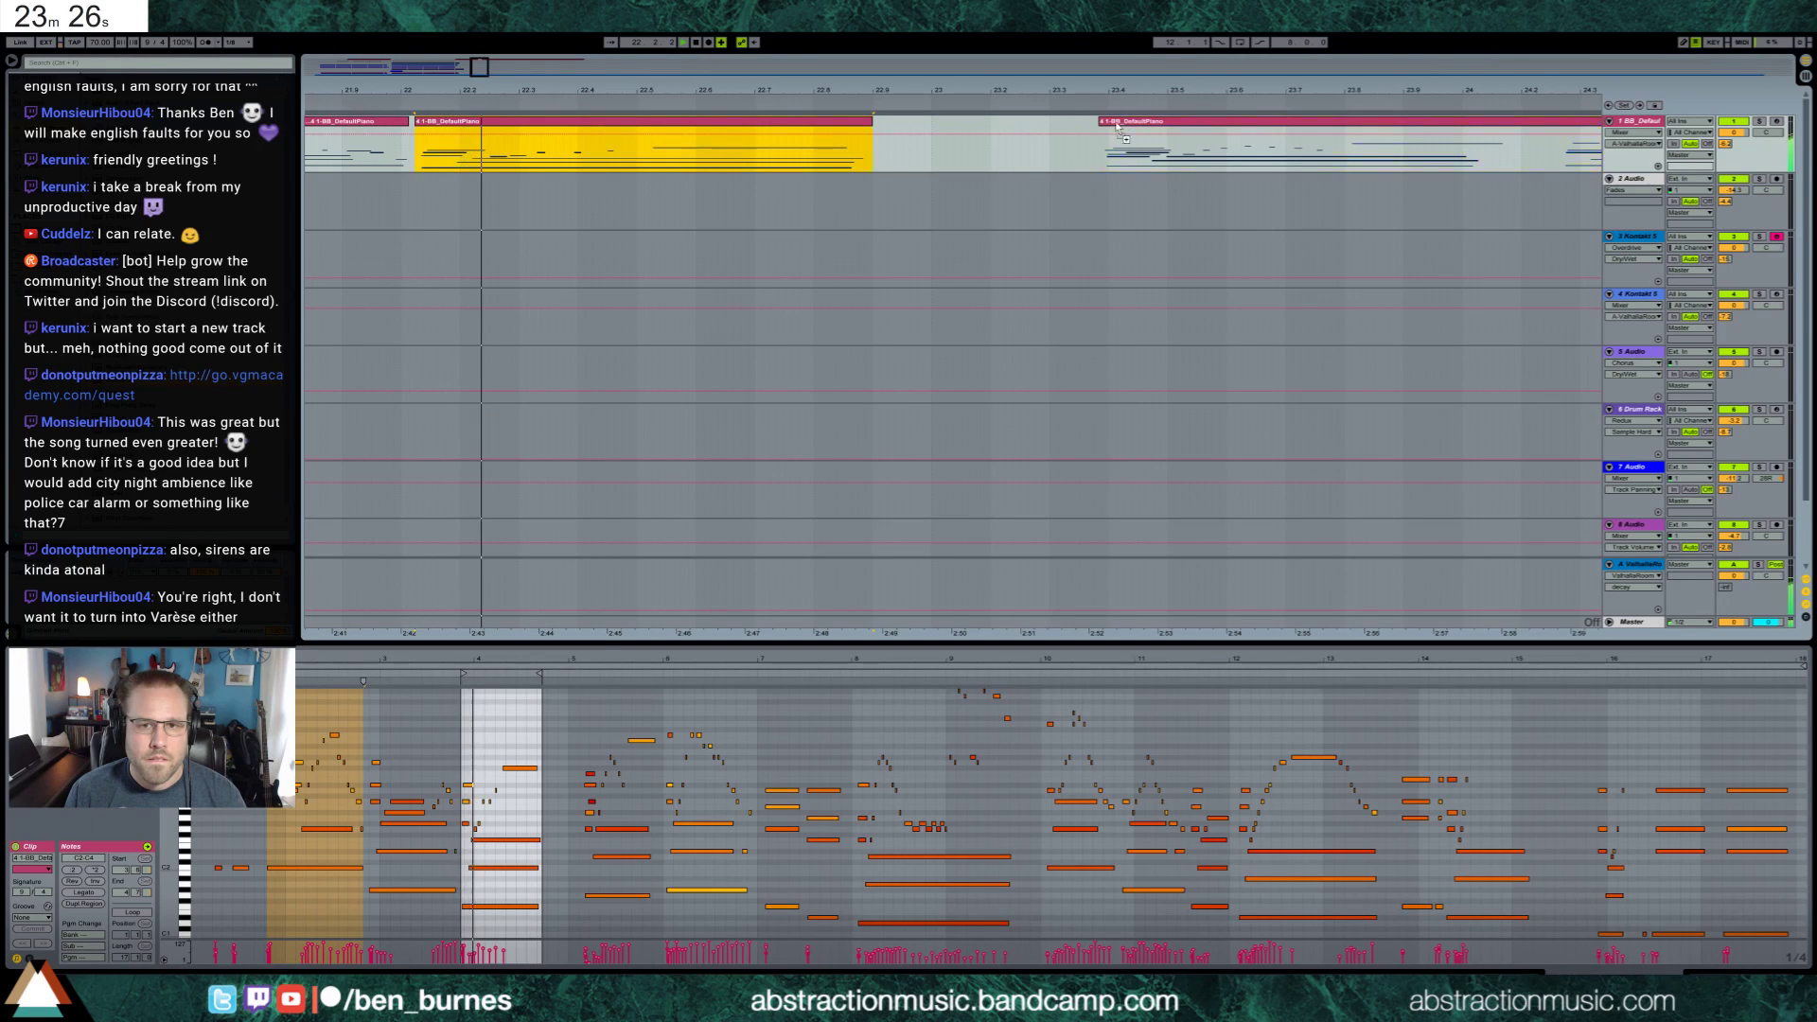
drag(1102, 125, 881, 128)
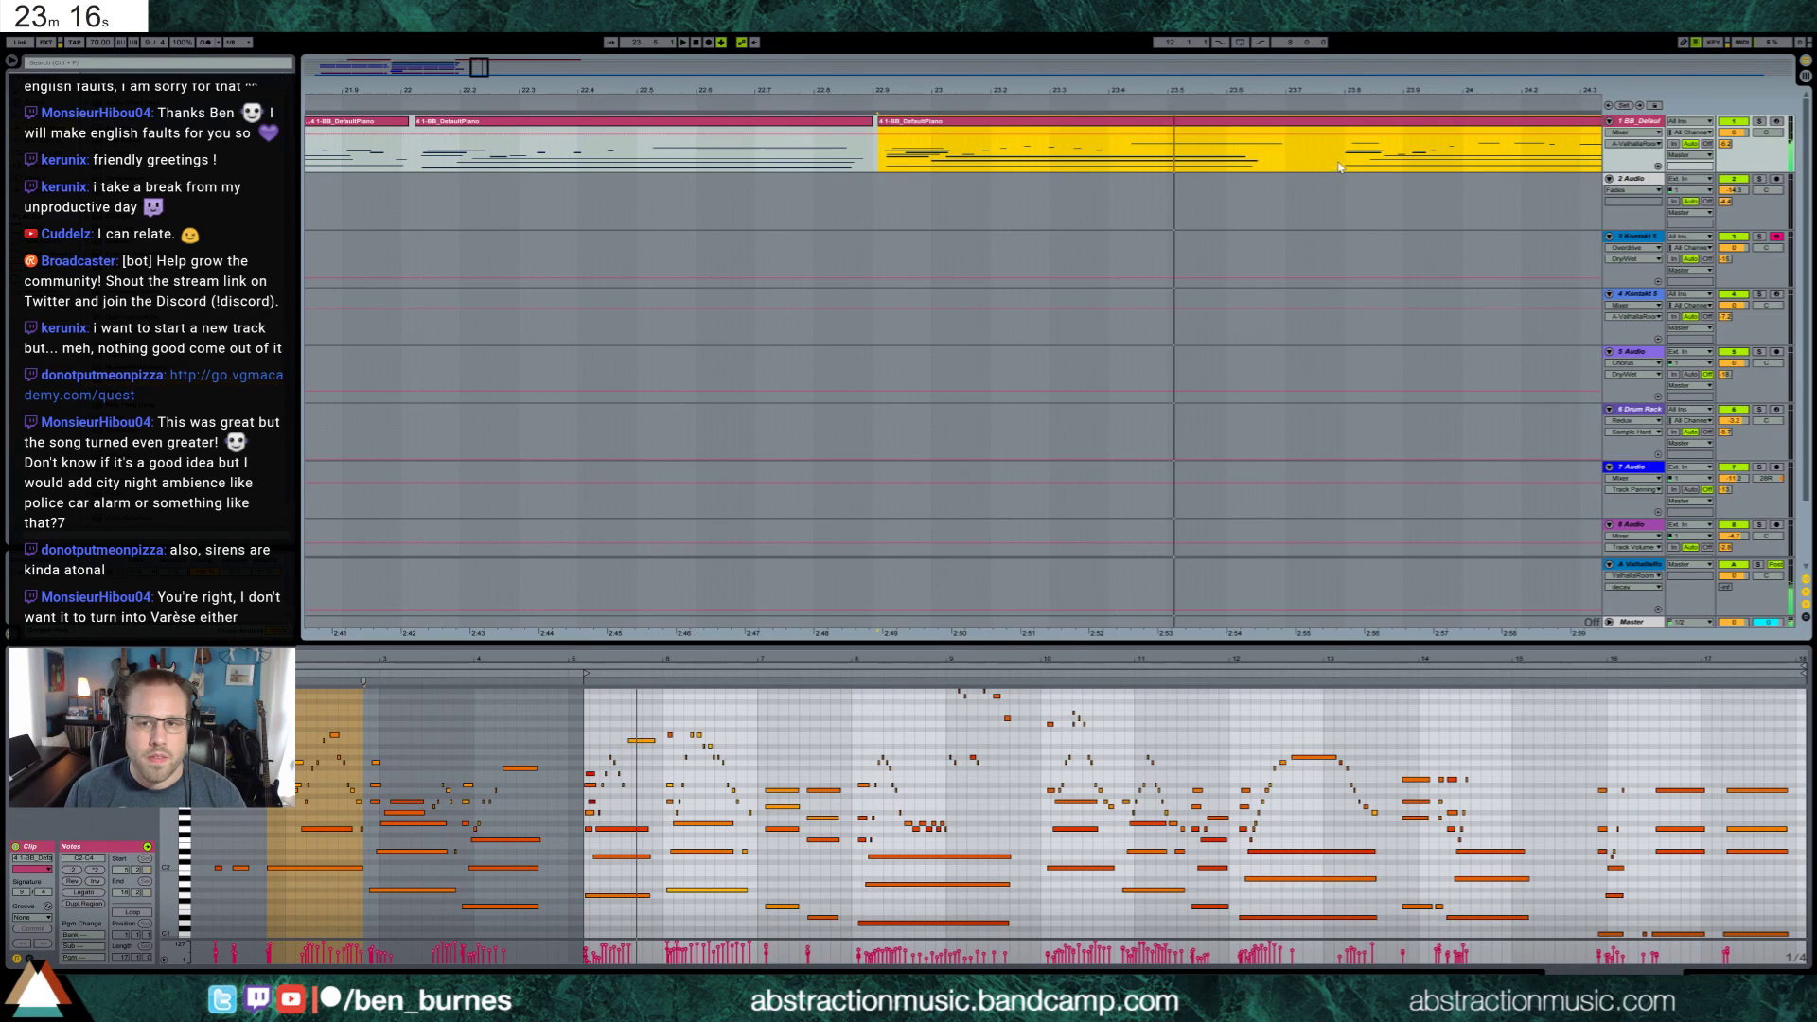
Delete the pause after the phrase around bar 23 and move the next piano clip earlier to close the gap
drag(1338, 166, 1296, 161)
key(Delete)
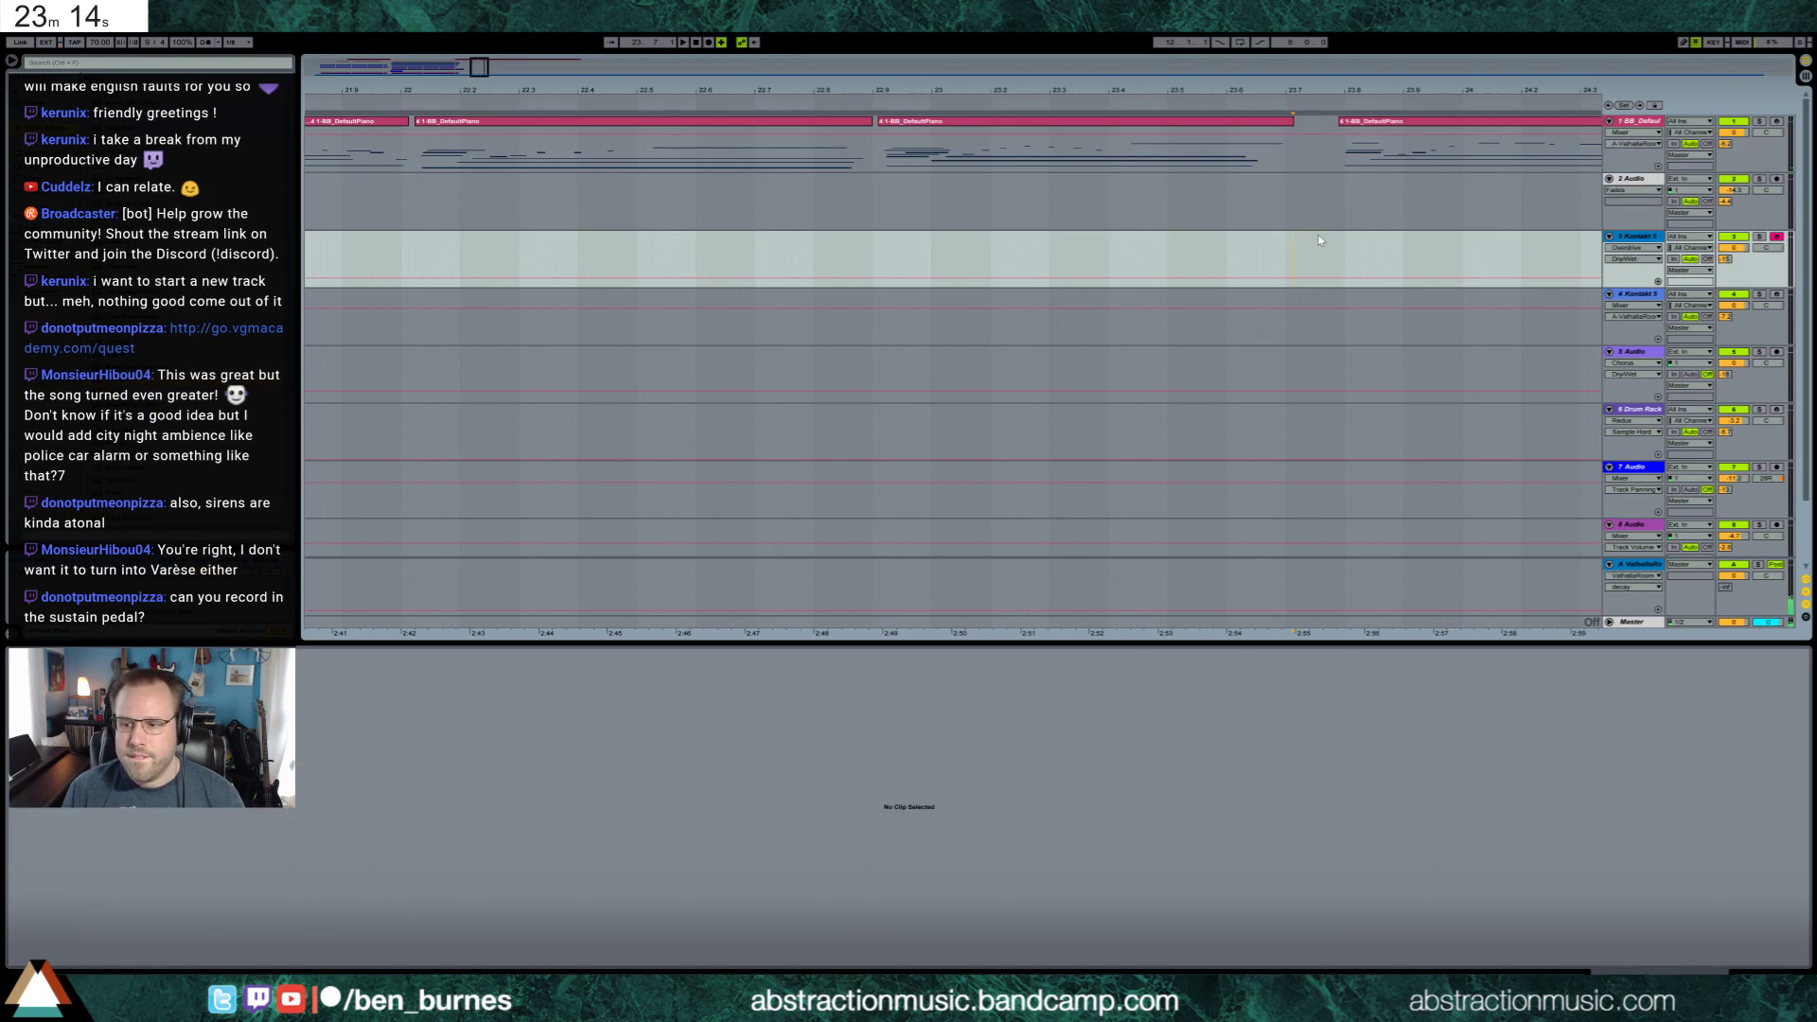
click(1362, 149)
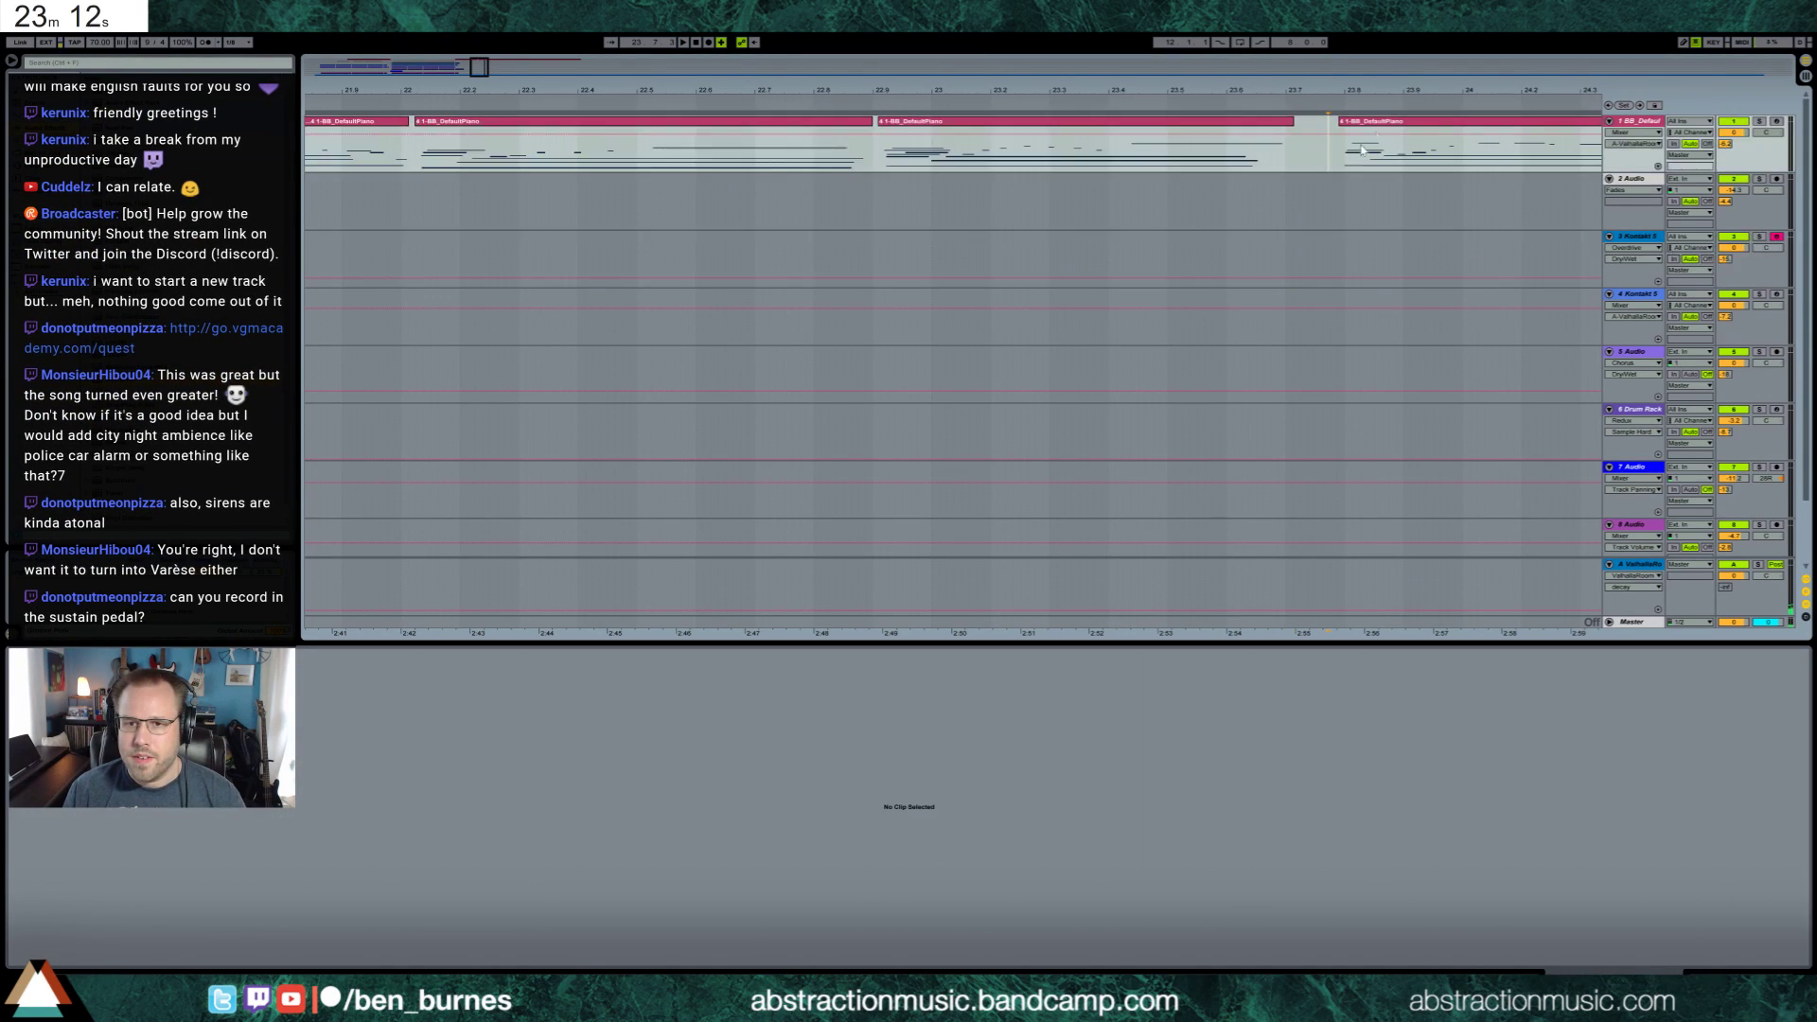
drag(1384, 124, 1334, 121)
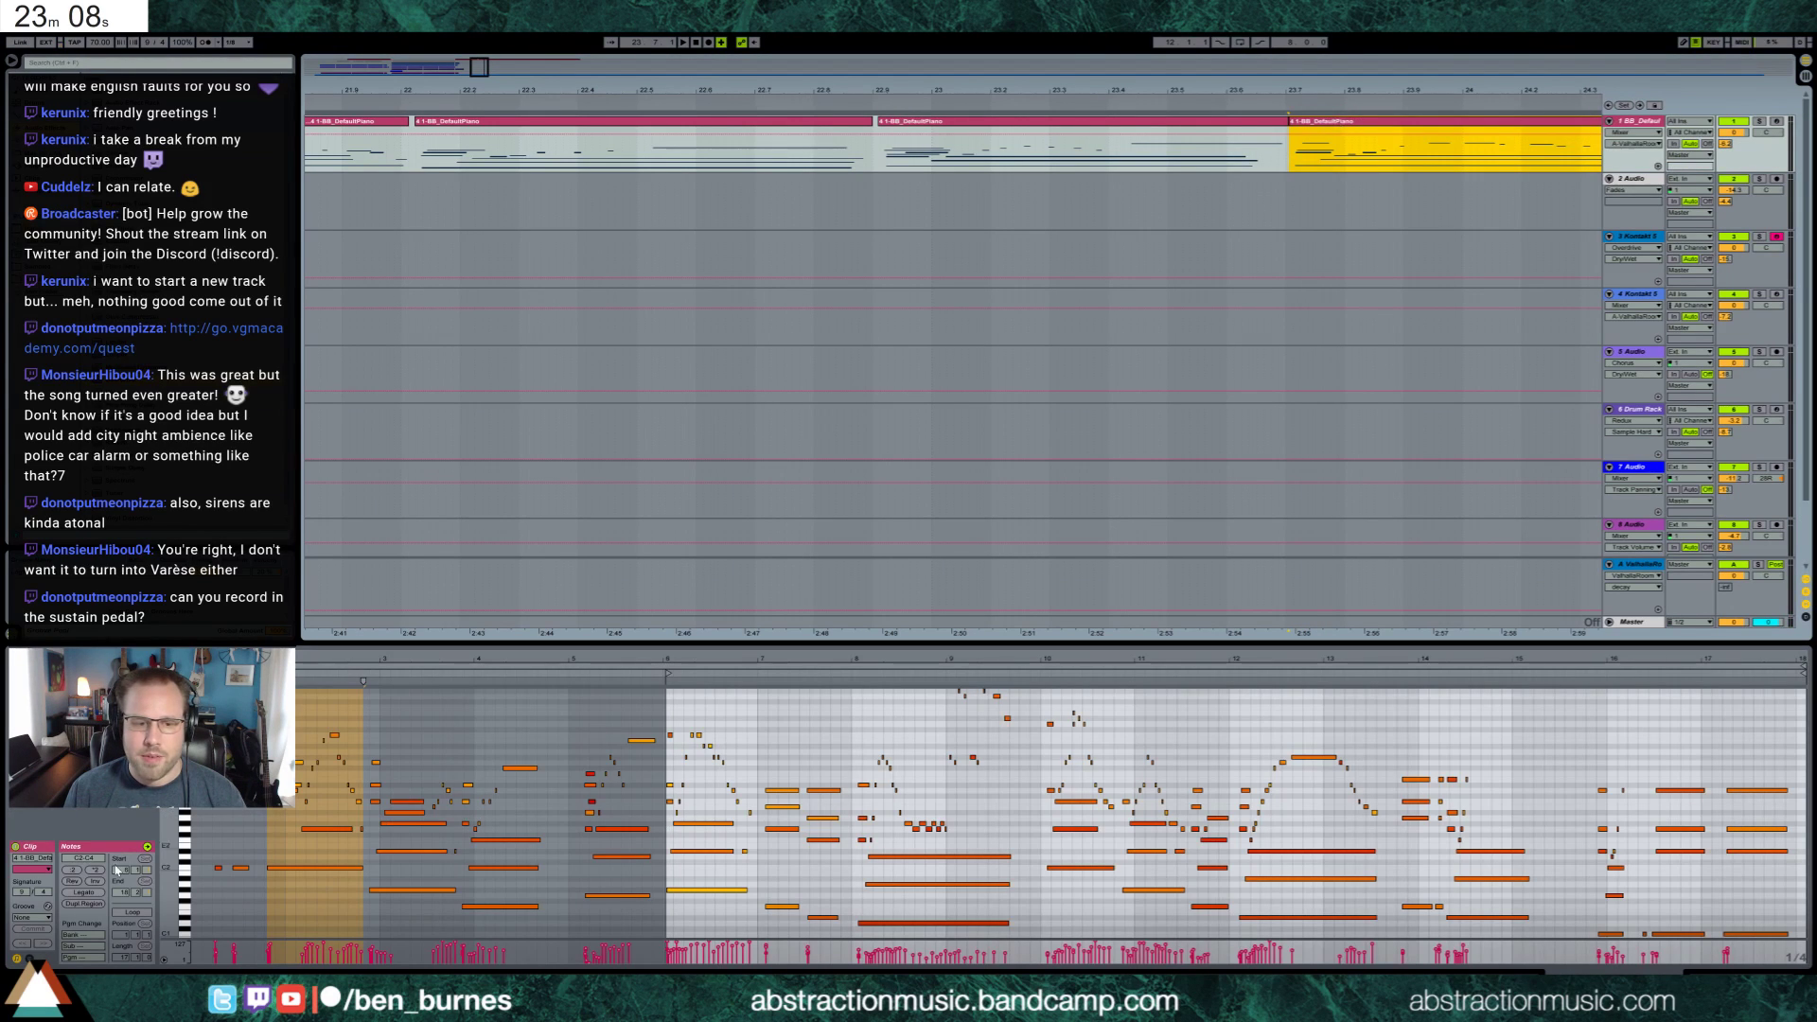
Check the sustain pedal envelope of the last piano clip against its notes
click(416, 863)
key(ctrl+a)
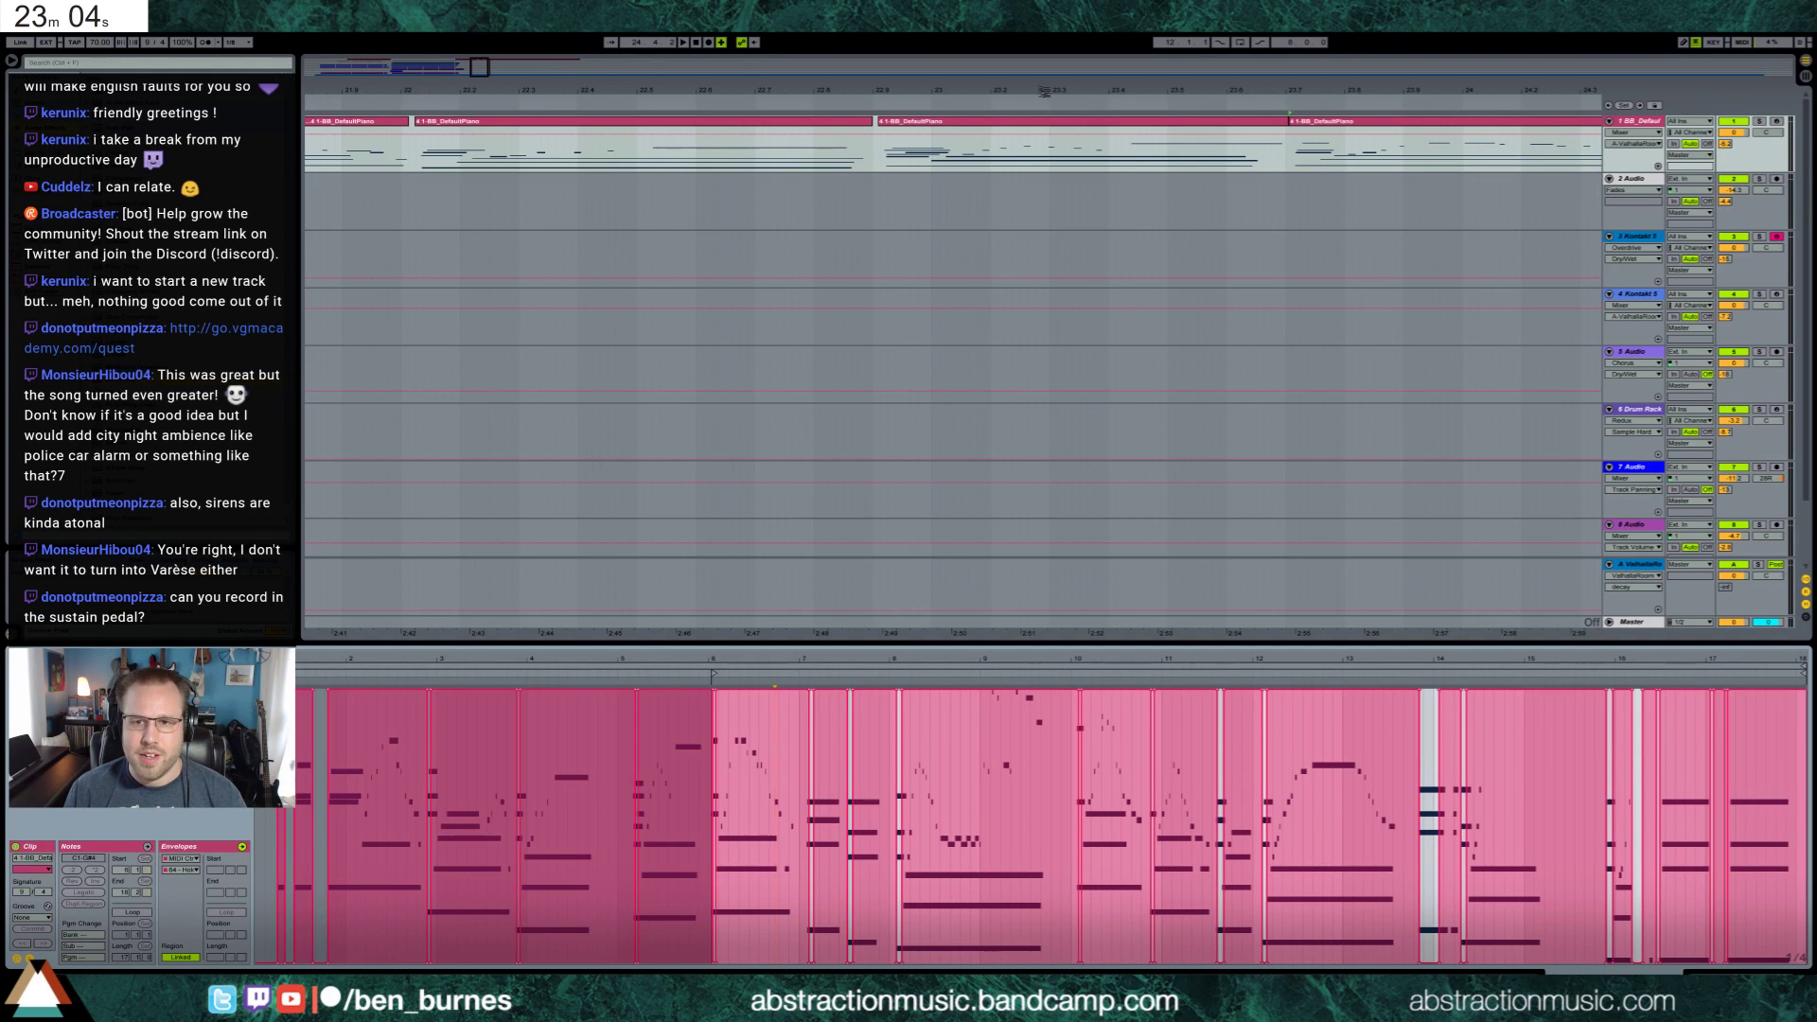
drag(482, 66, 485, 52)
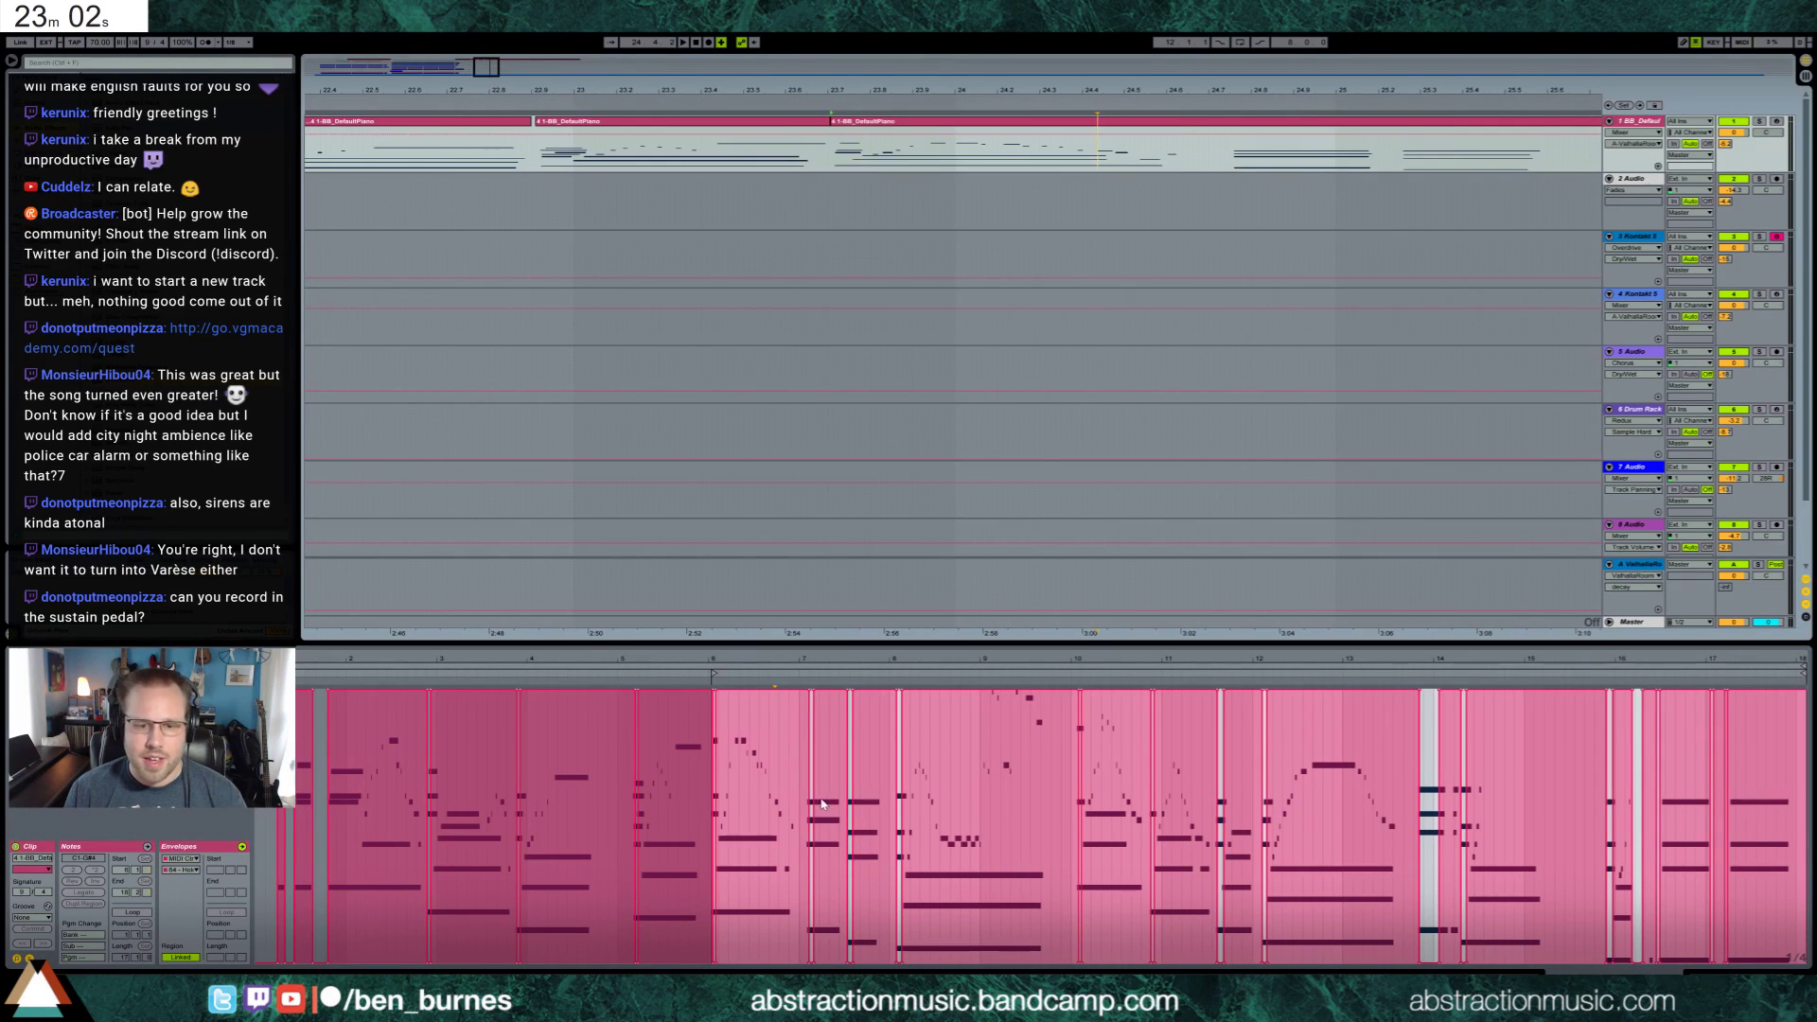
click(242, 846)
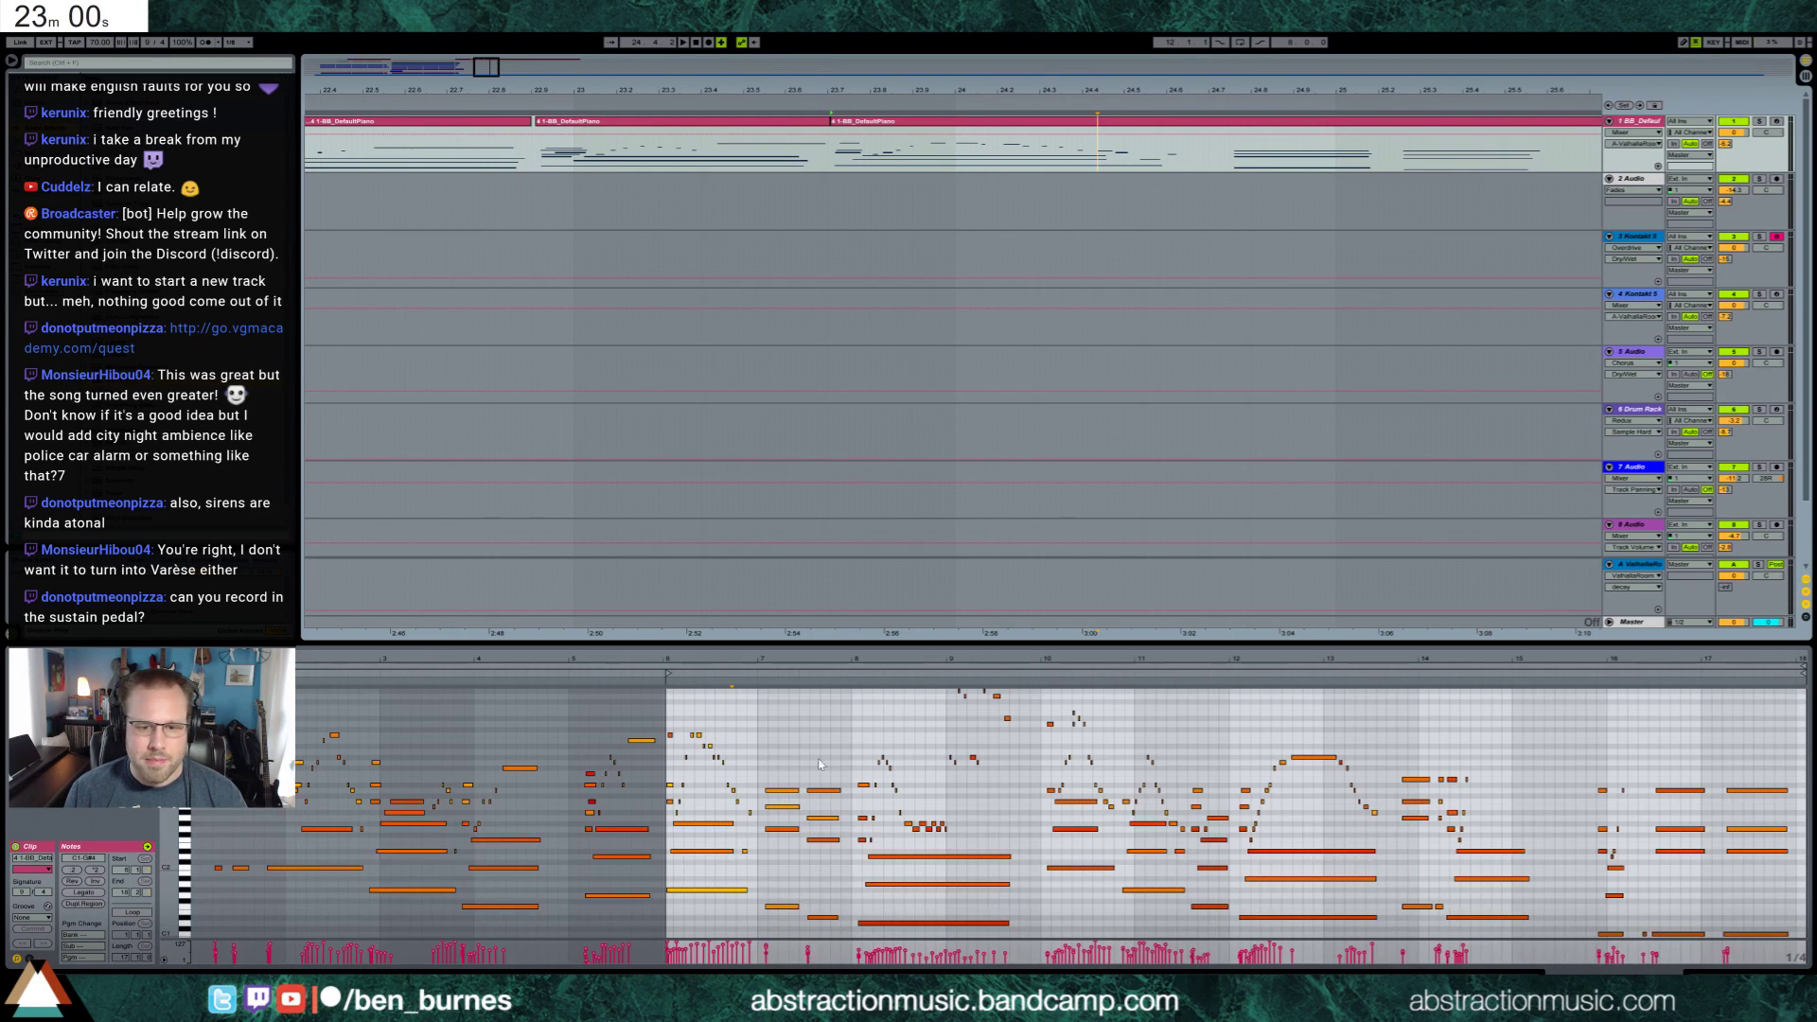
Try to shift all the last piano clip's notes from bar 10 onward earlier, and compare them with the sustain pedal envelope
drag(1008, 803, 1042, 894)
drag(1038, 695, 1749, 937)
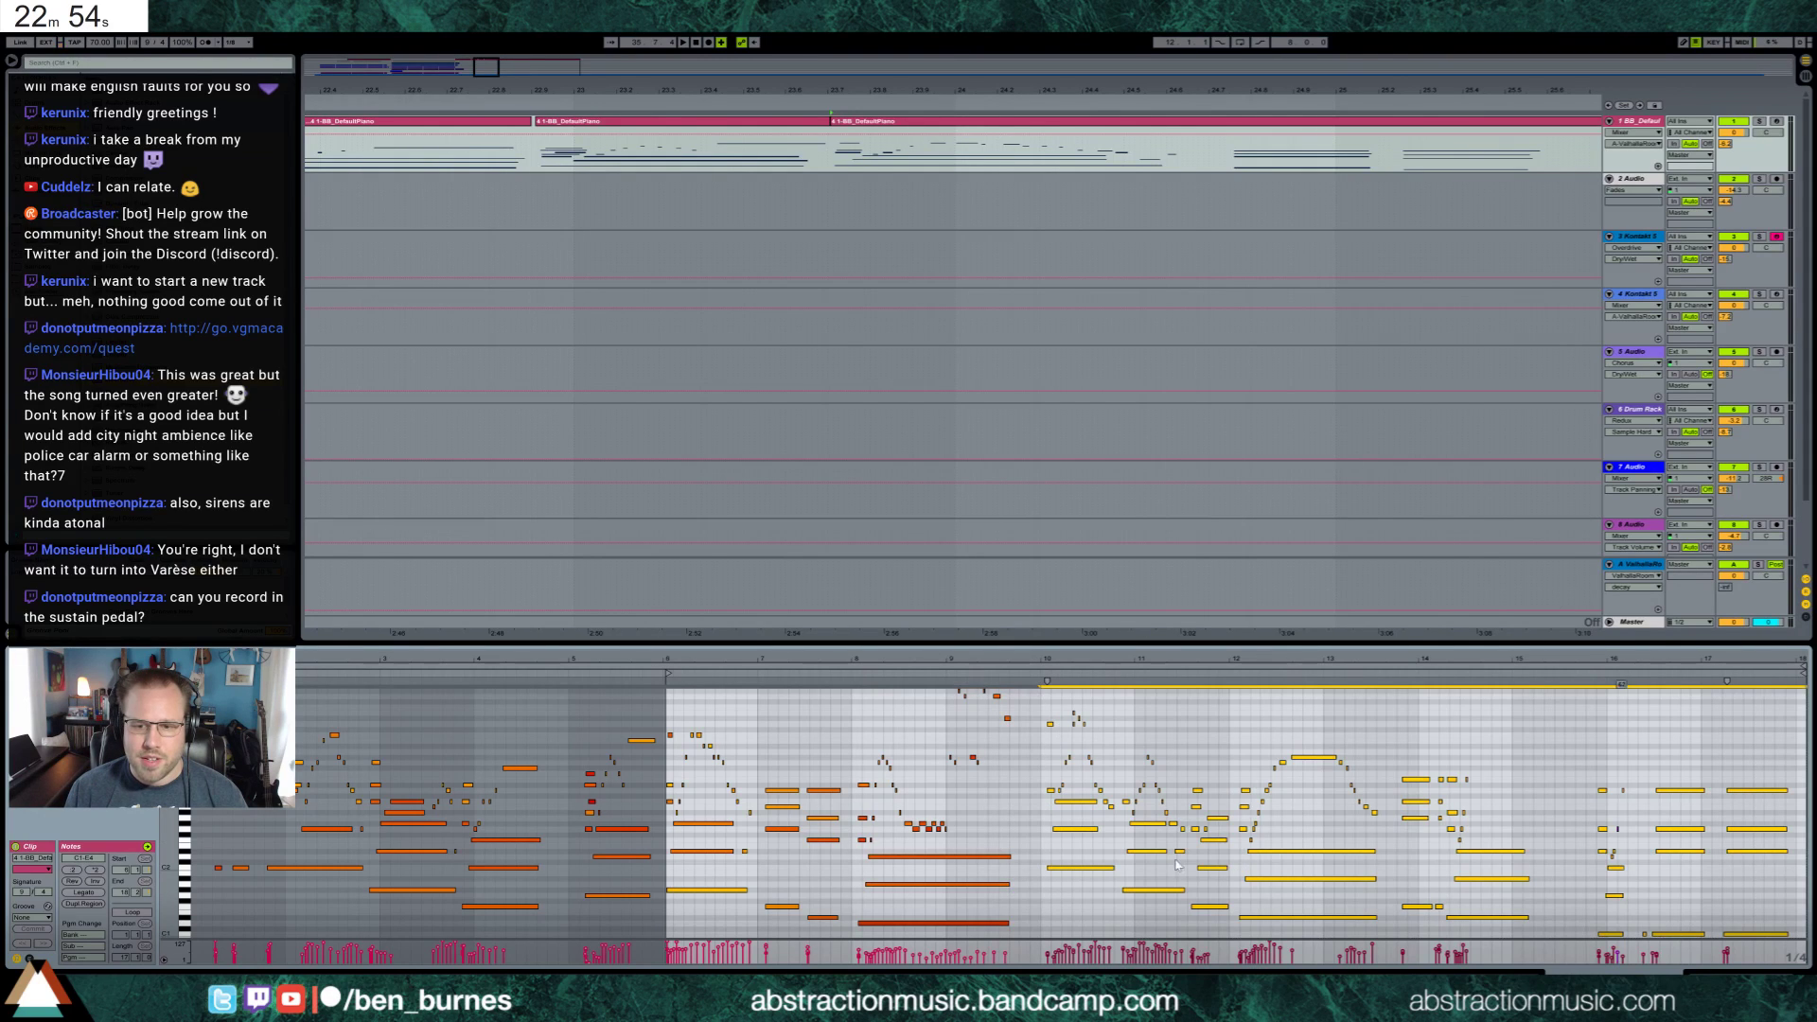
drag(1059, 867, 1028, 873)
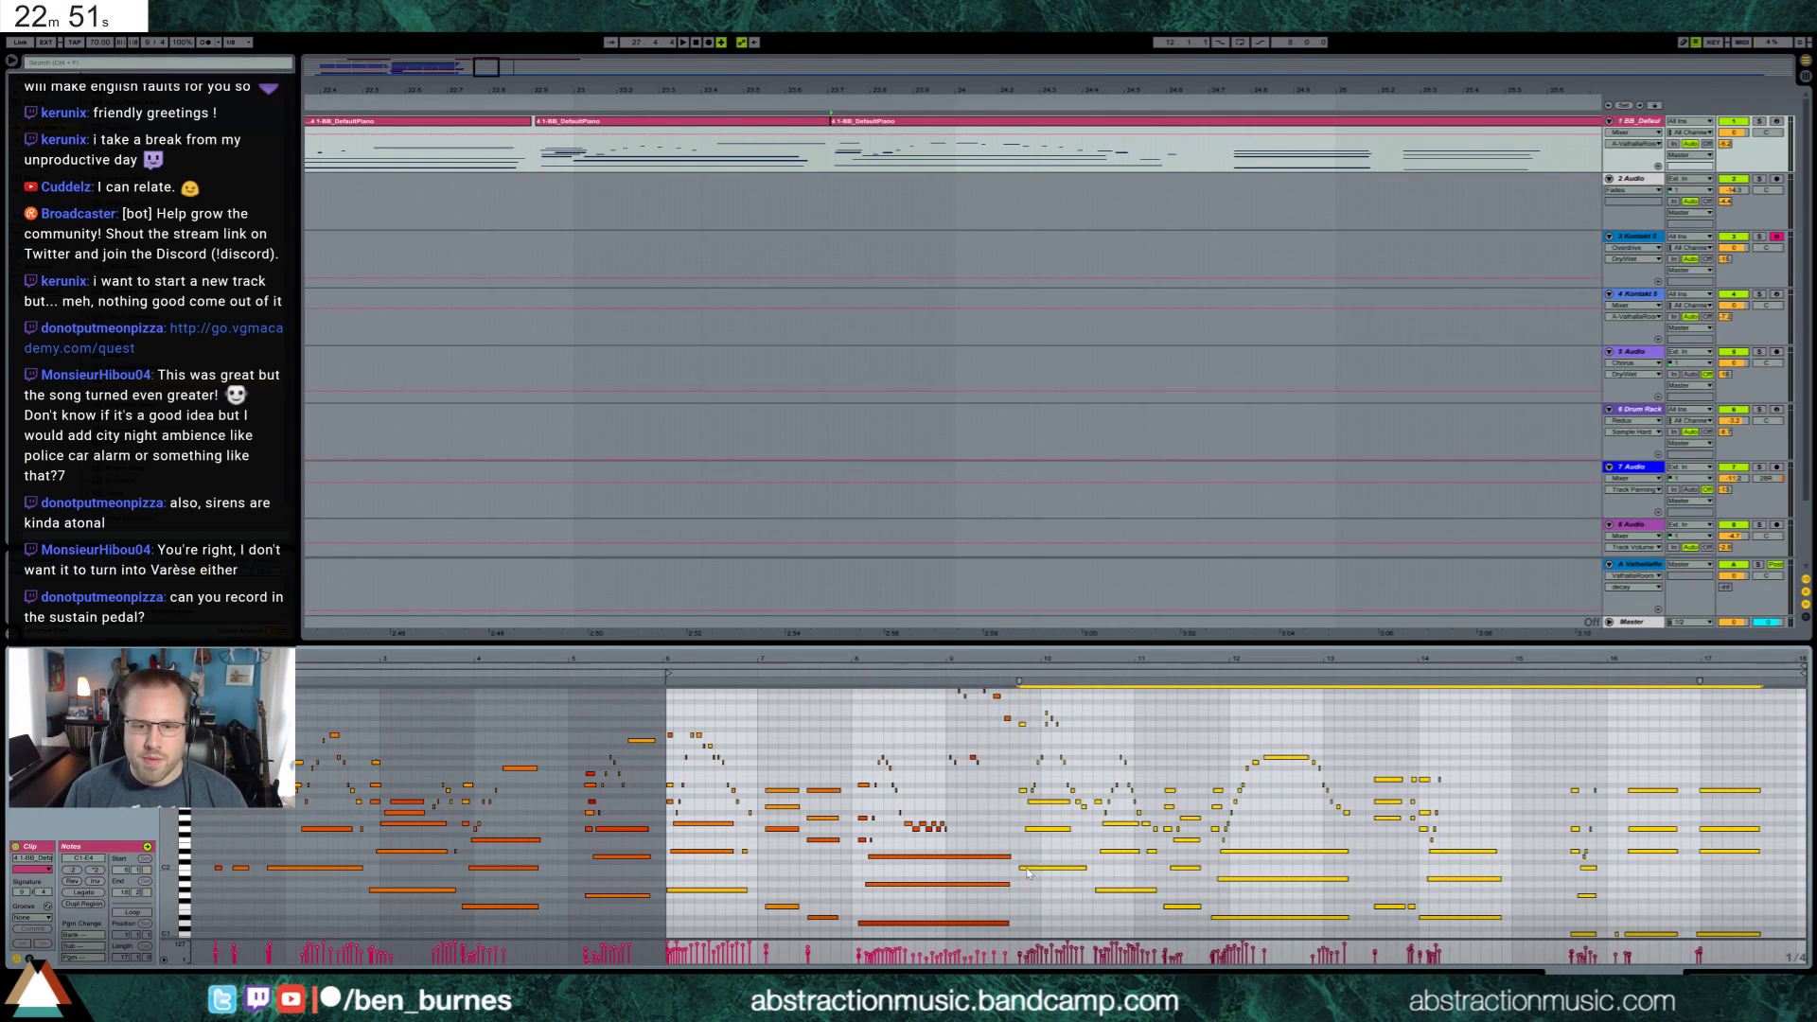
click(29, 959)
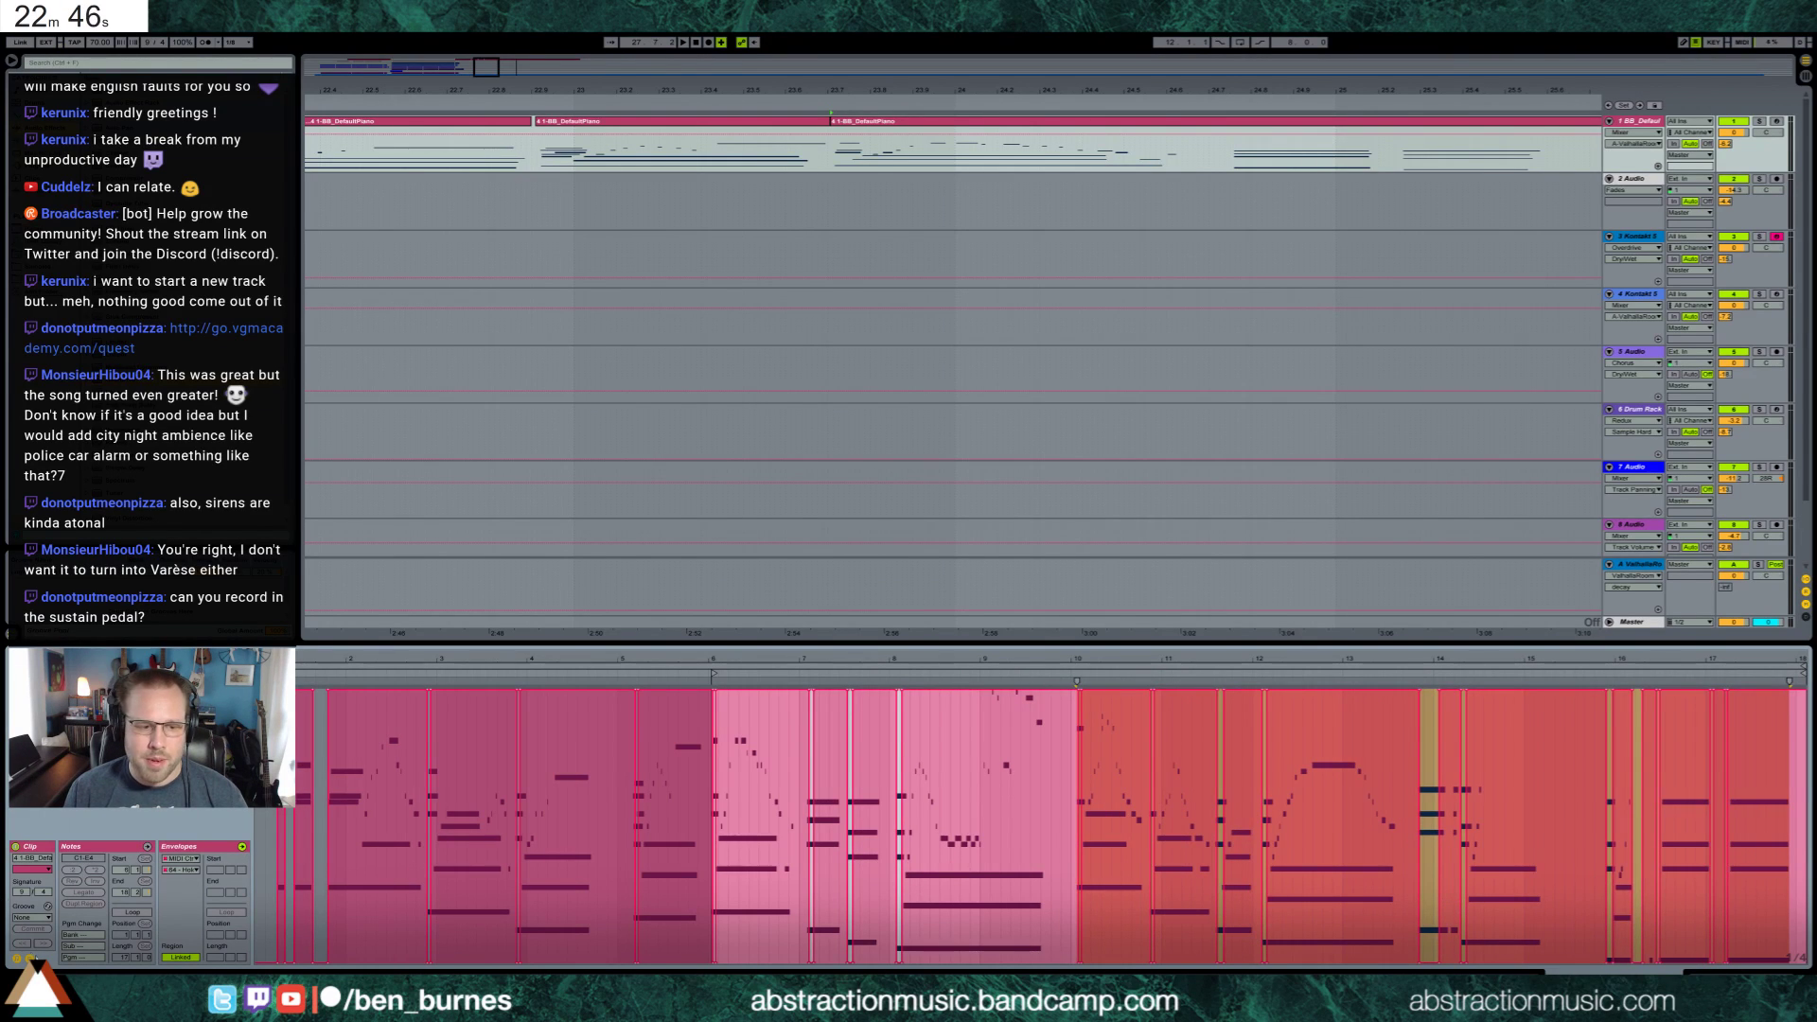
click(30, 958)
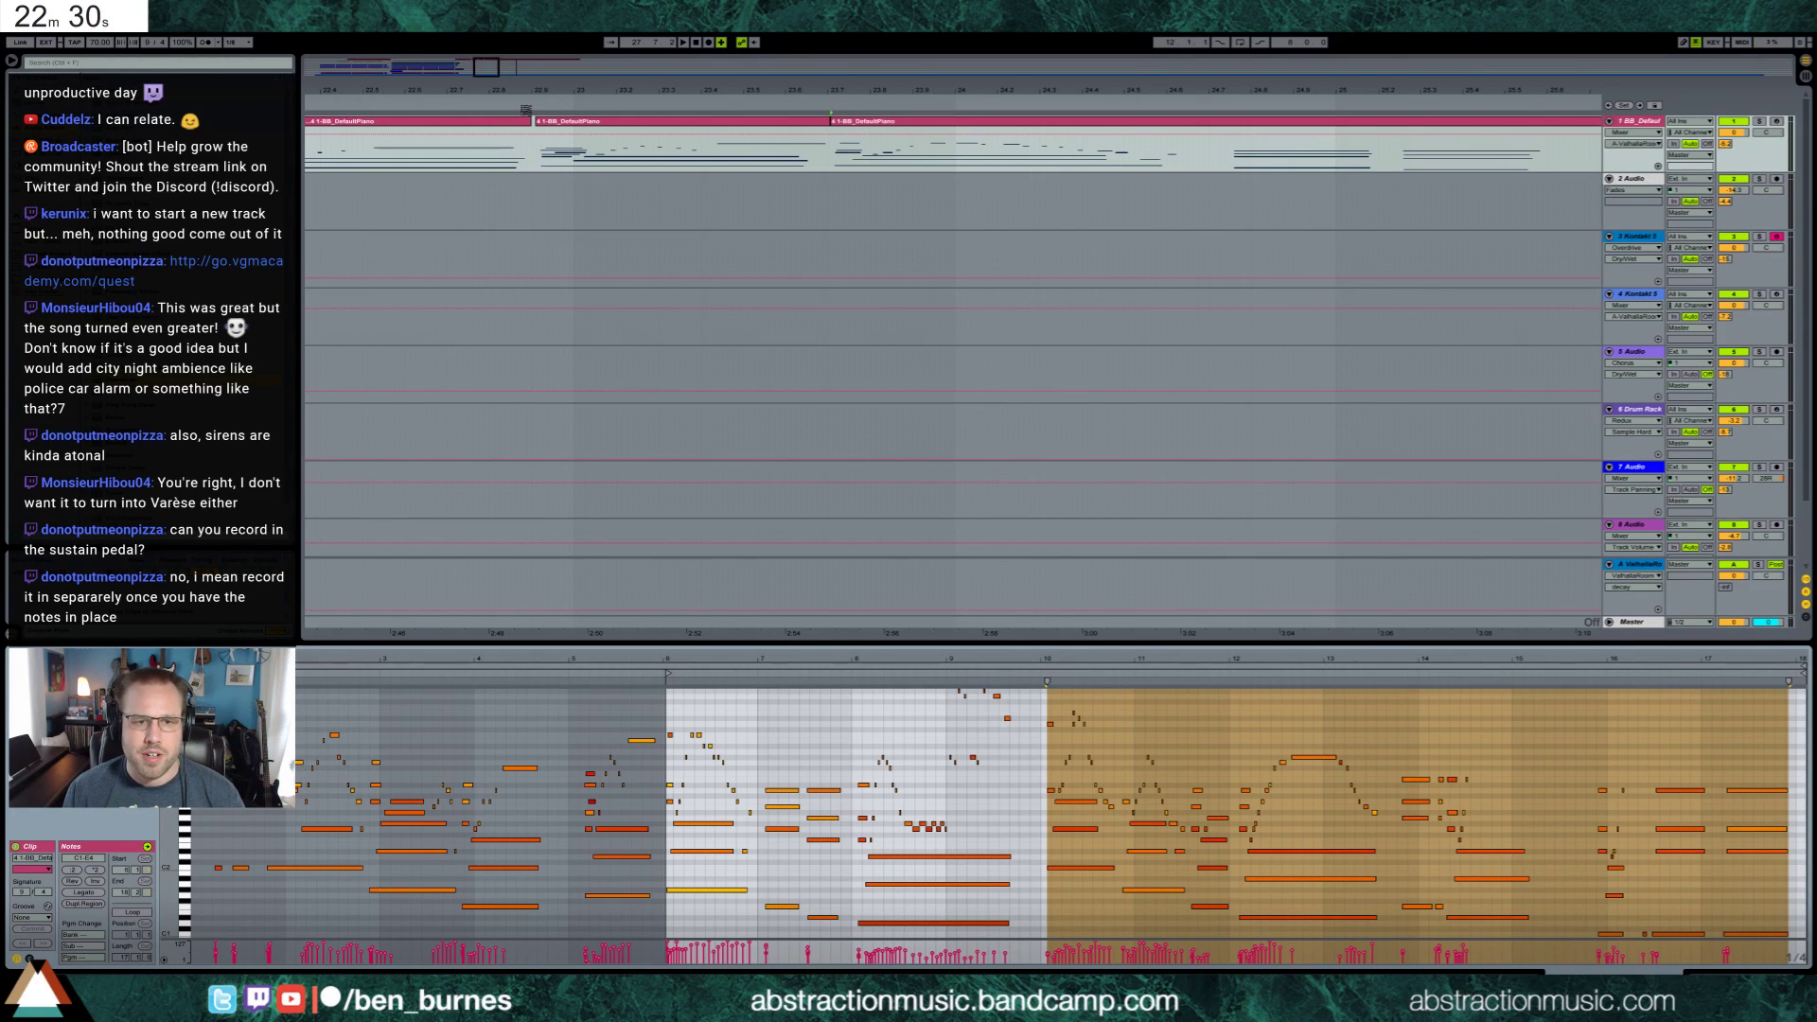
Play the transition into the last piano clip and examine the timing of its opening notes and melody
click(527, 112)
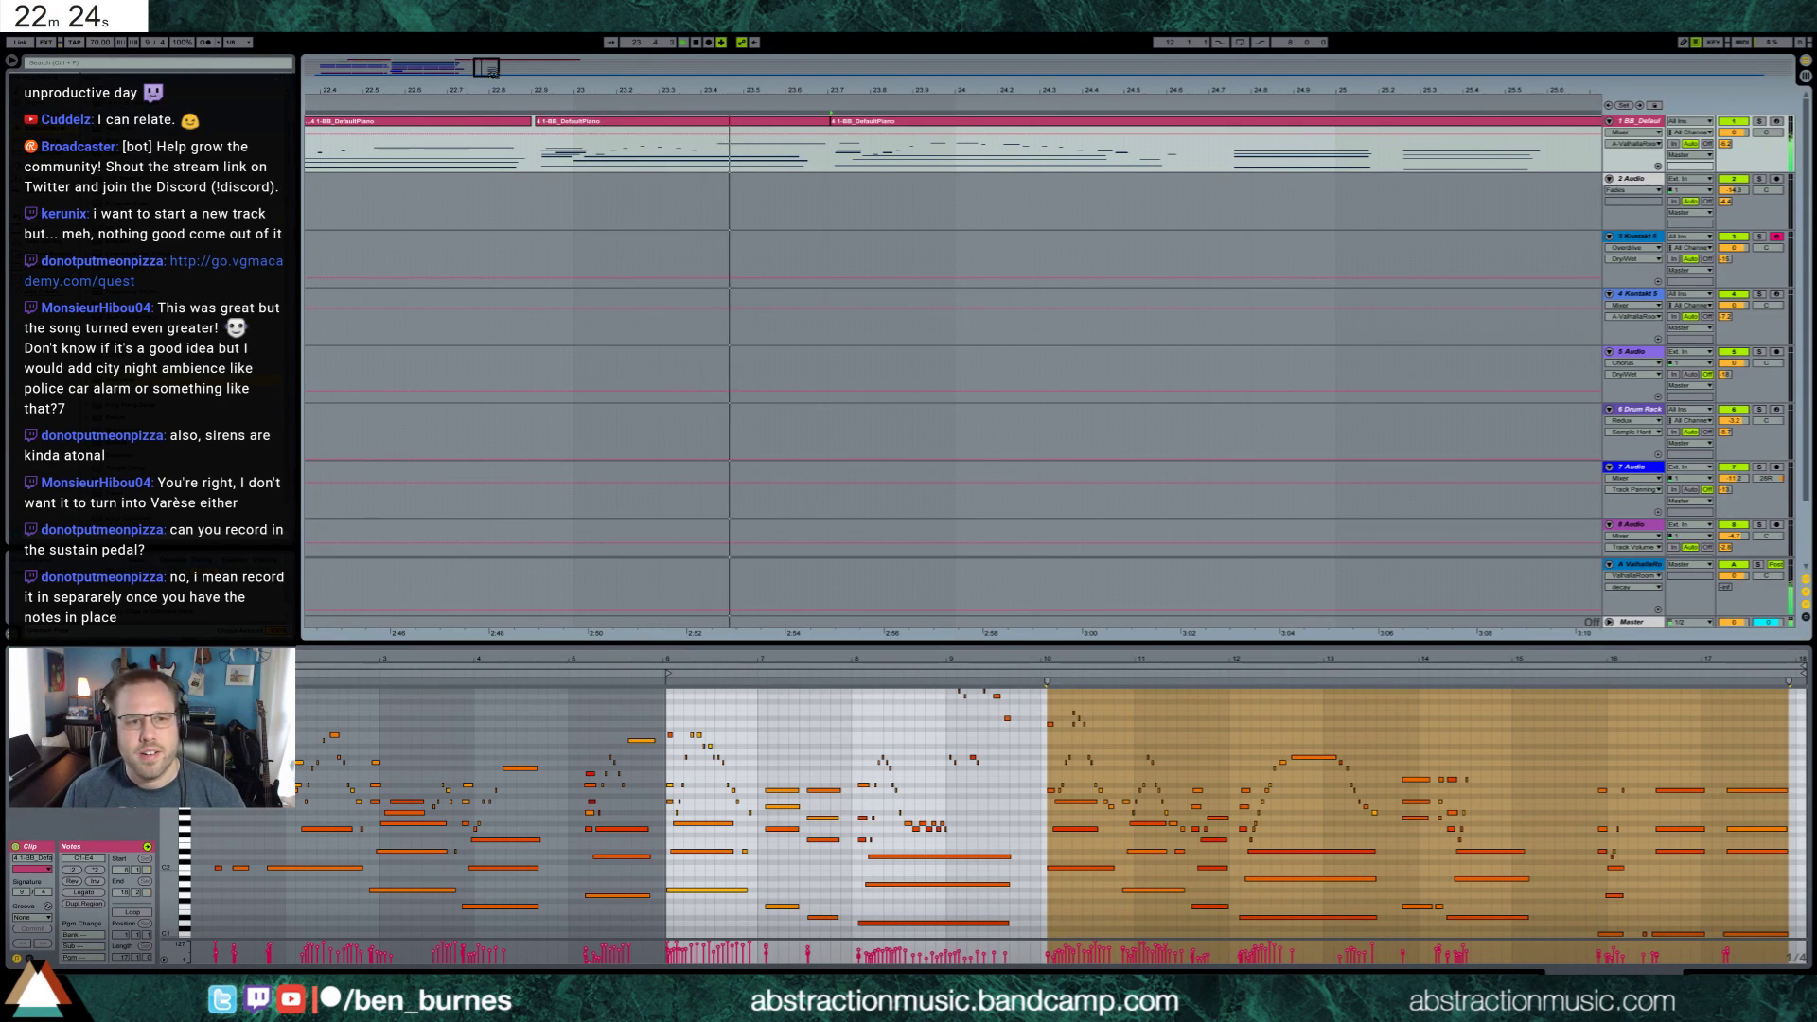
drag(487, 68, 492, 68)
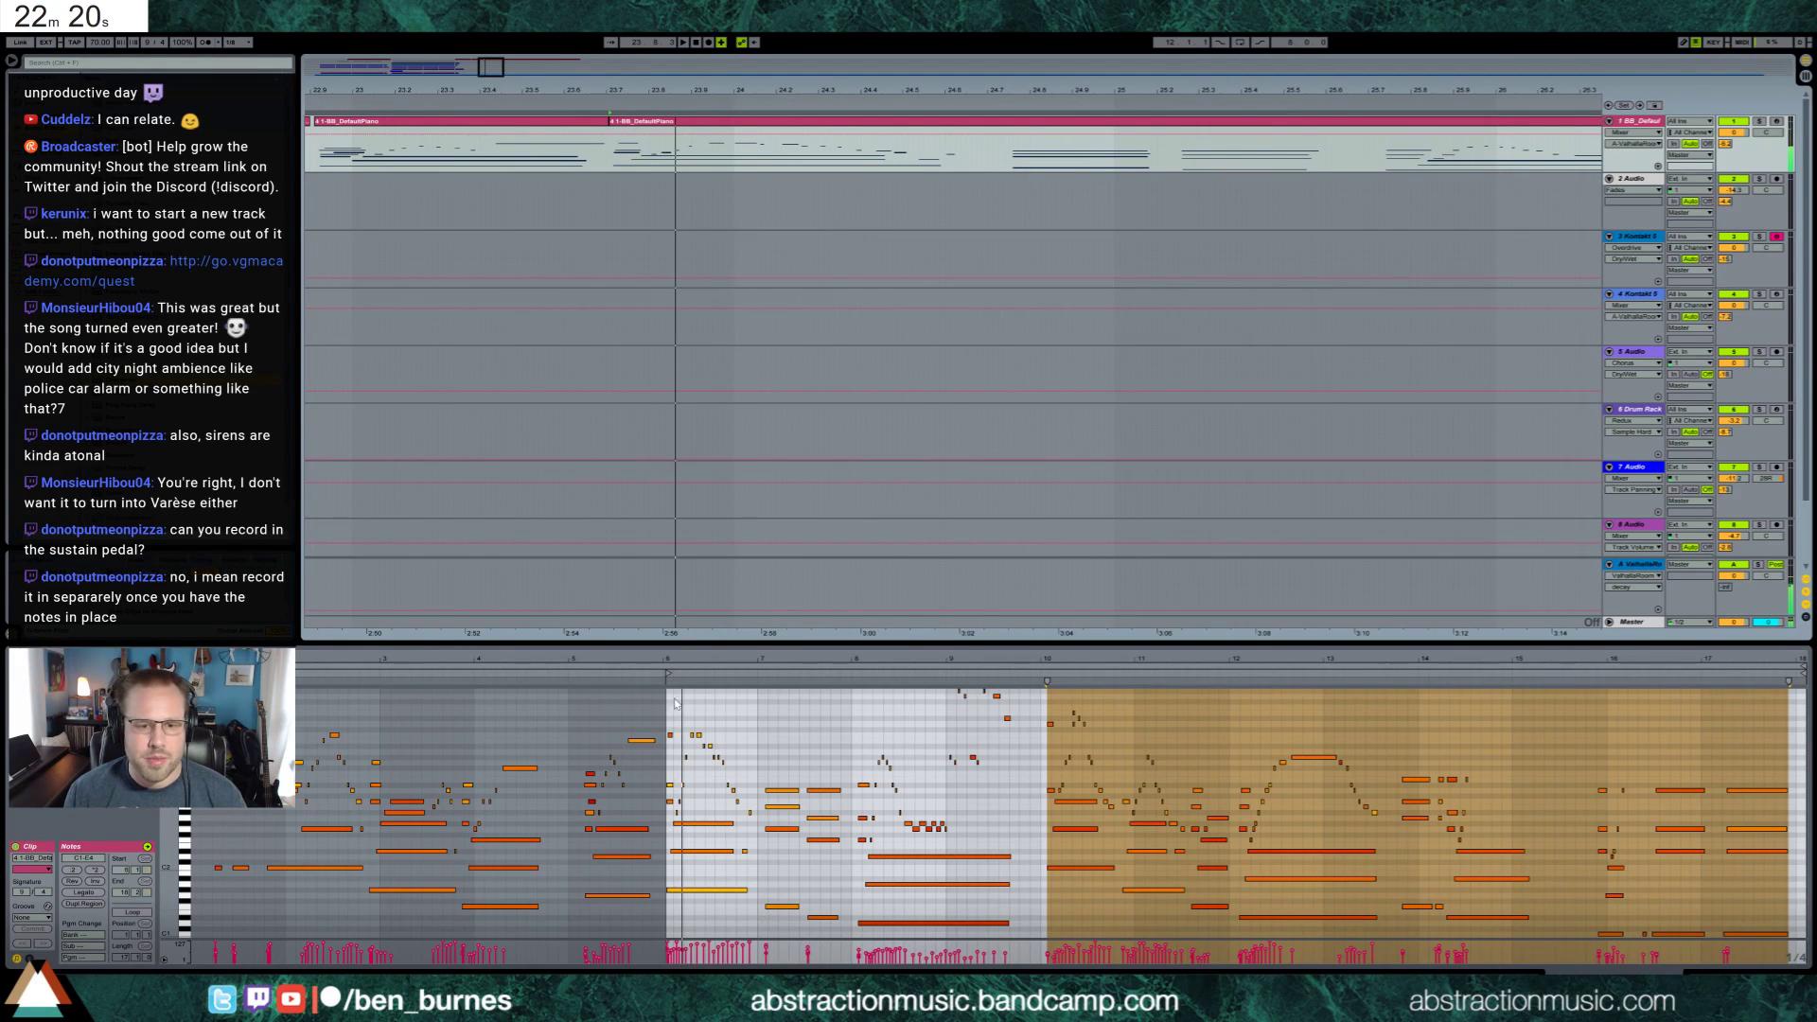
scroll(649, 823, up, 6)
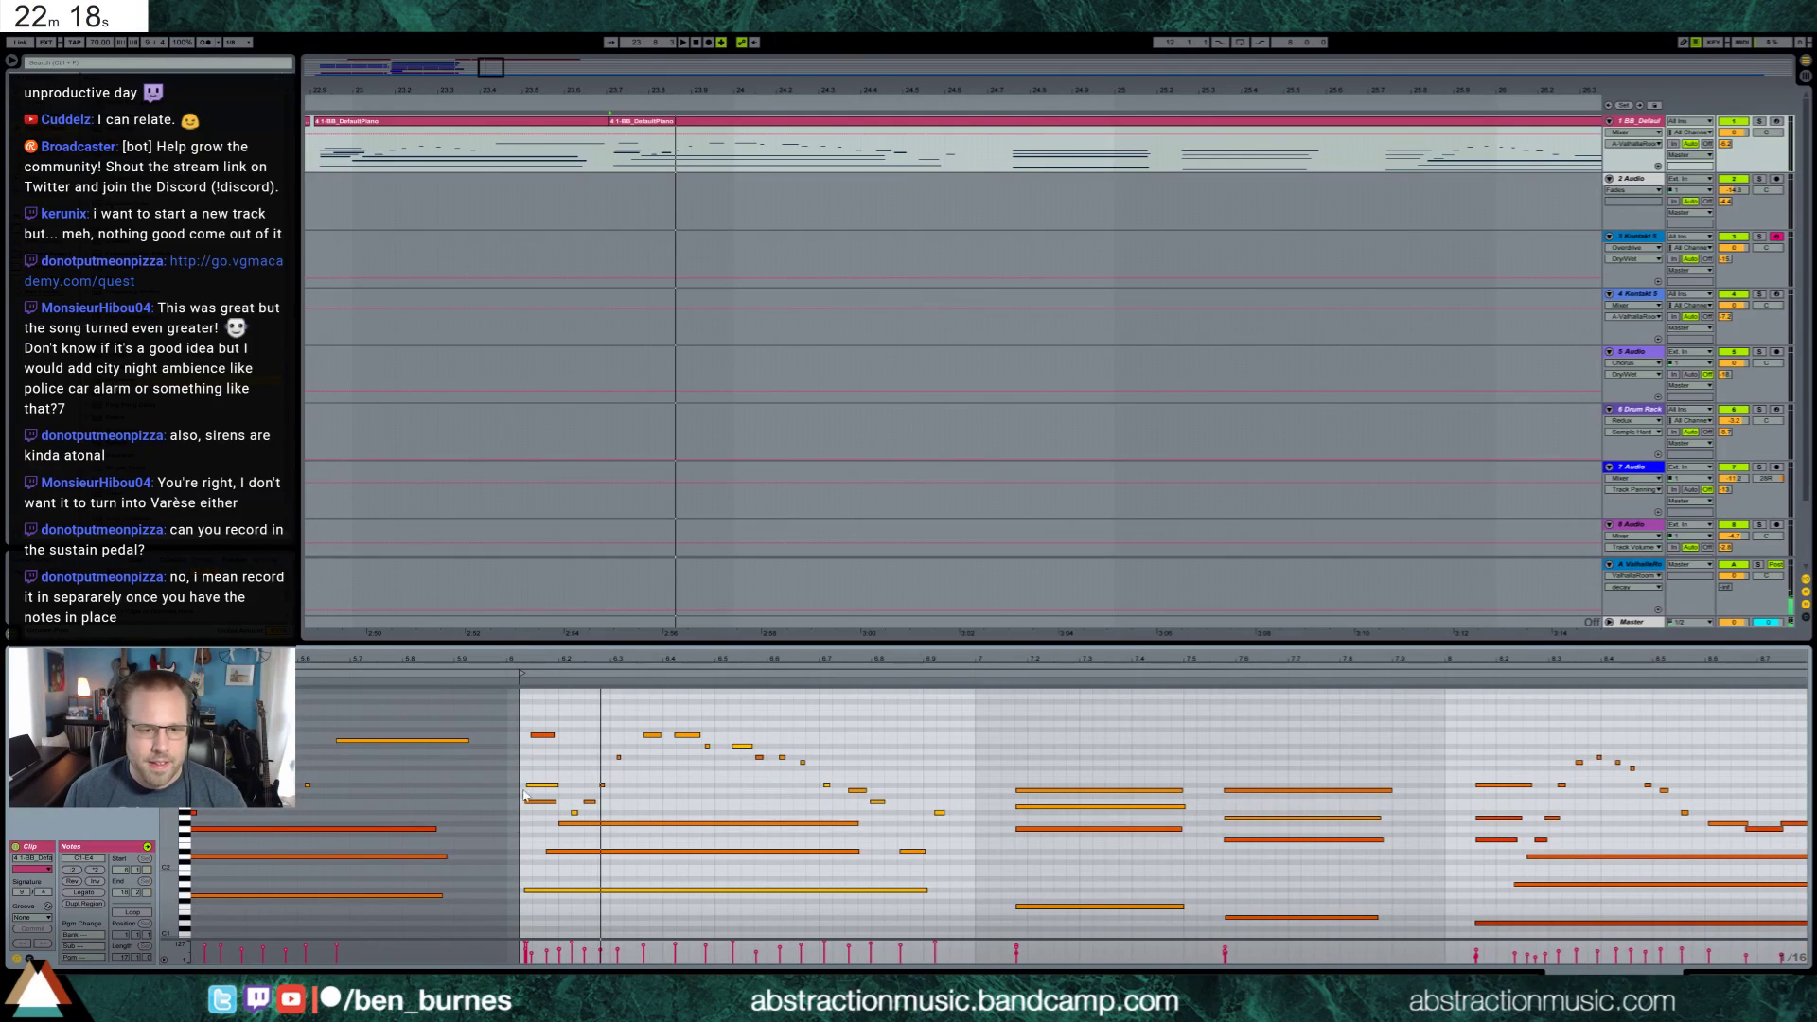
key(space)
click(535, 785)
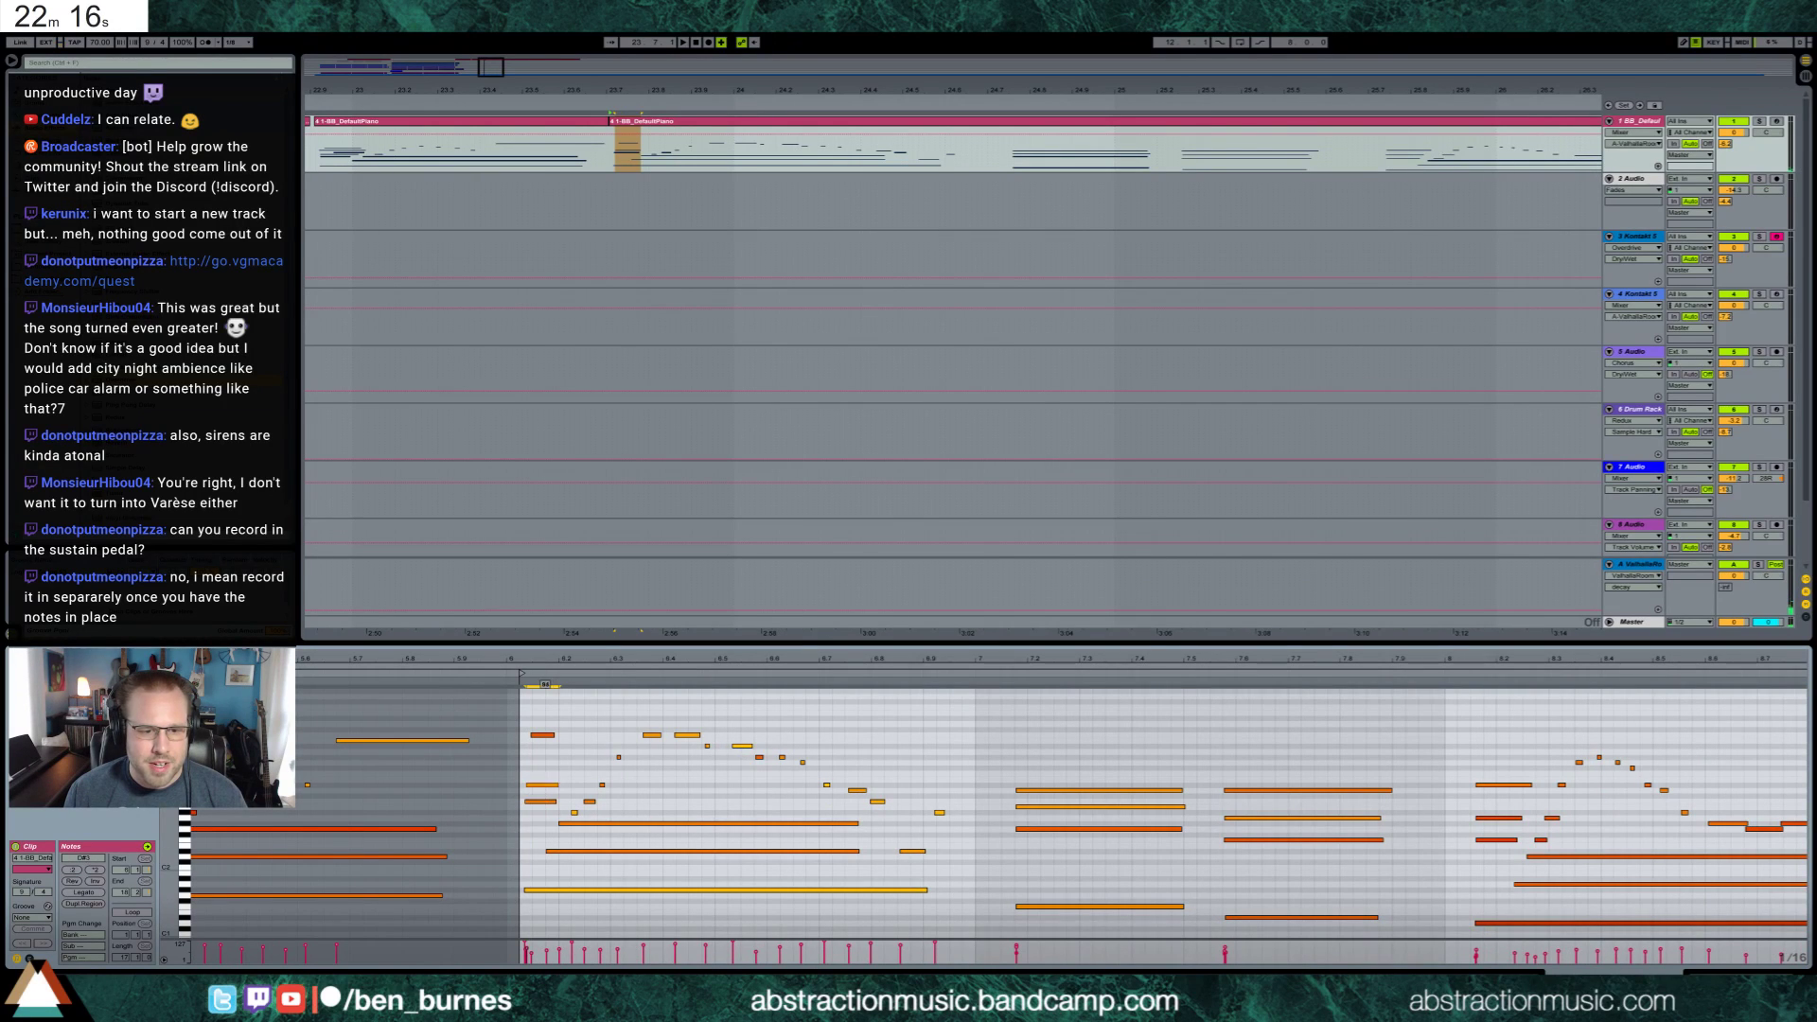
click(544, 887)
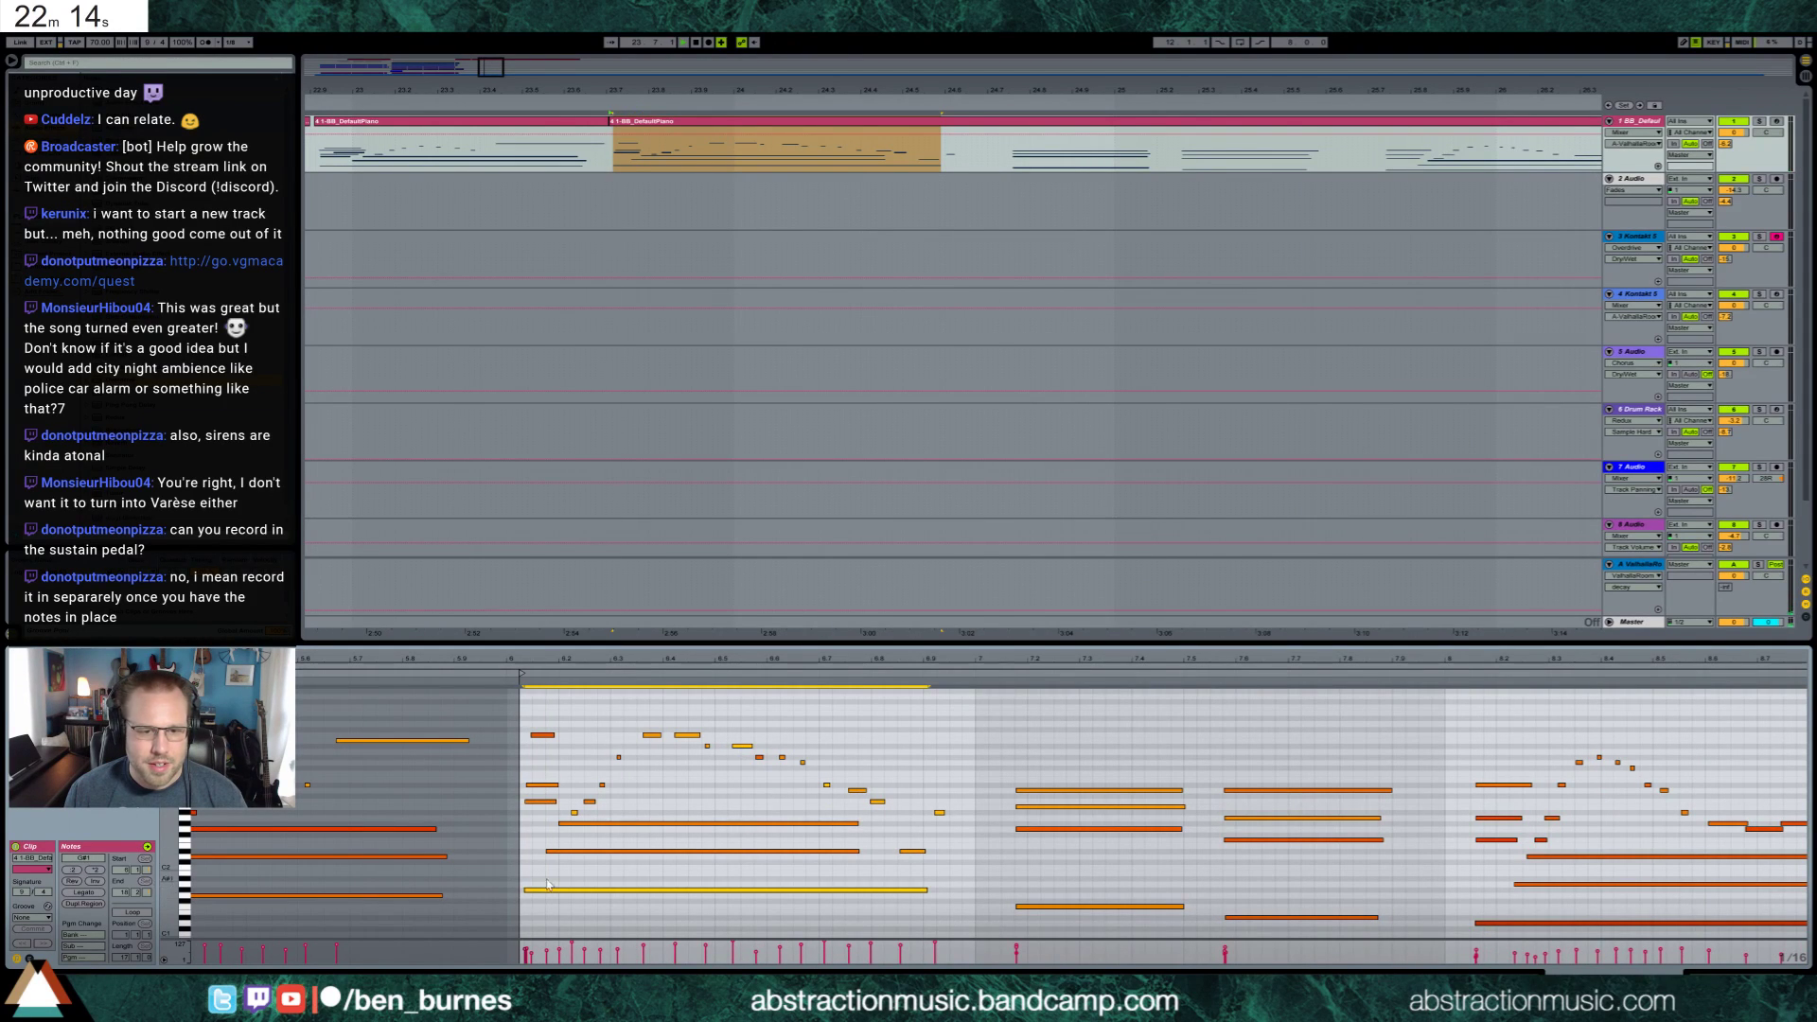
key(space)
click(574, 812)
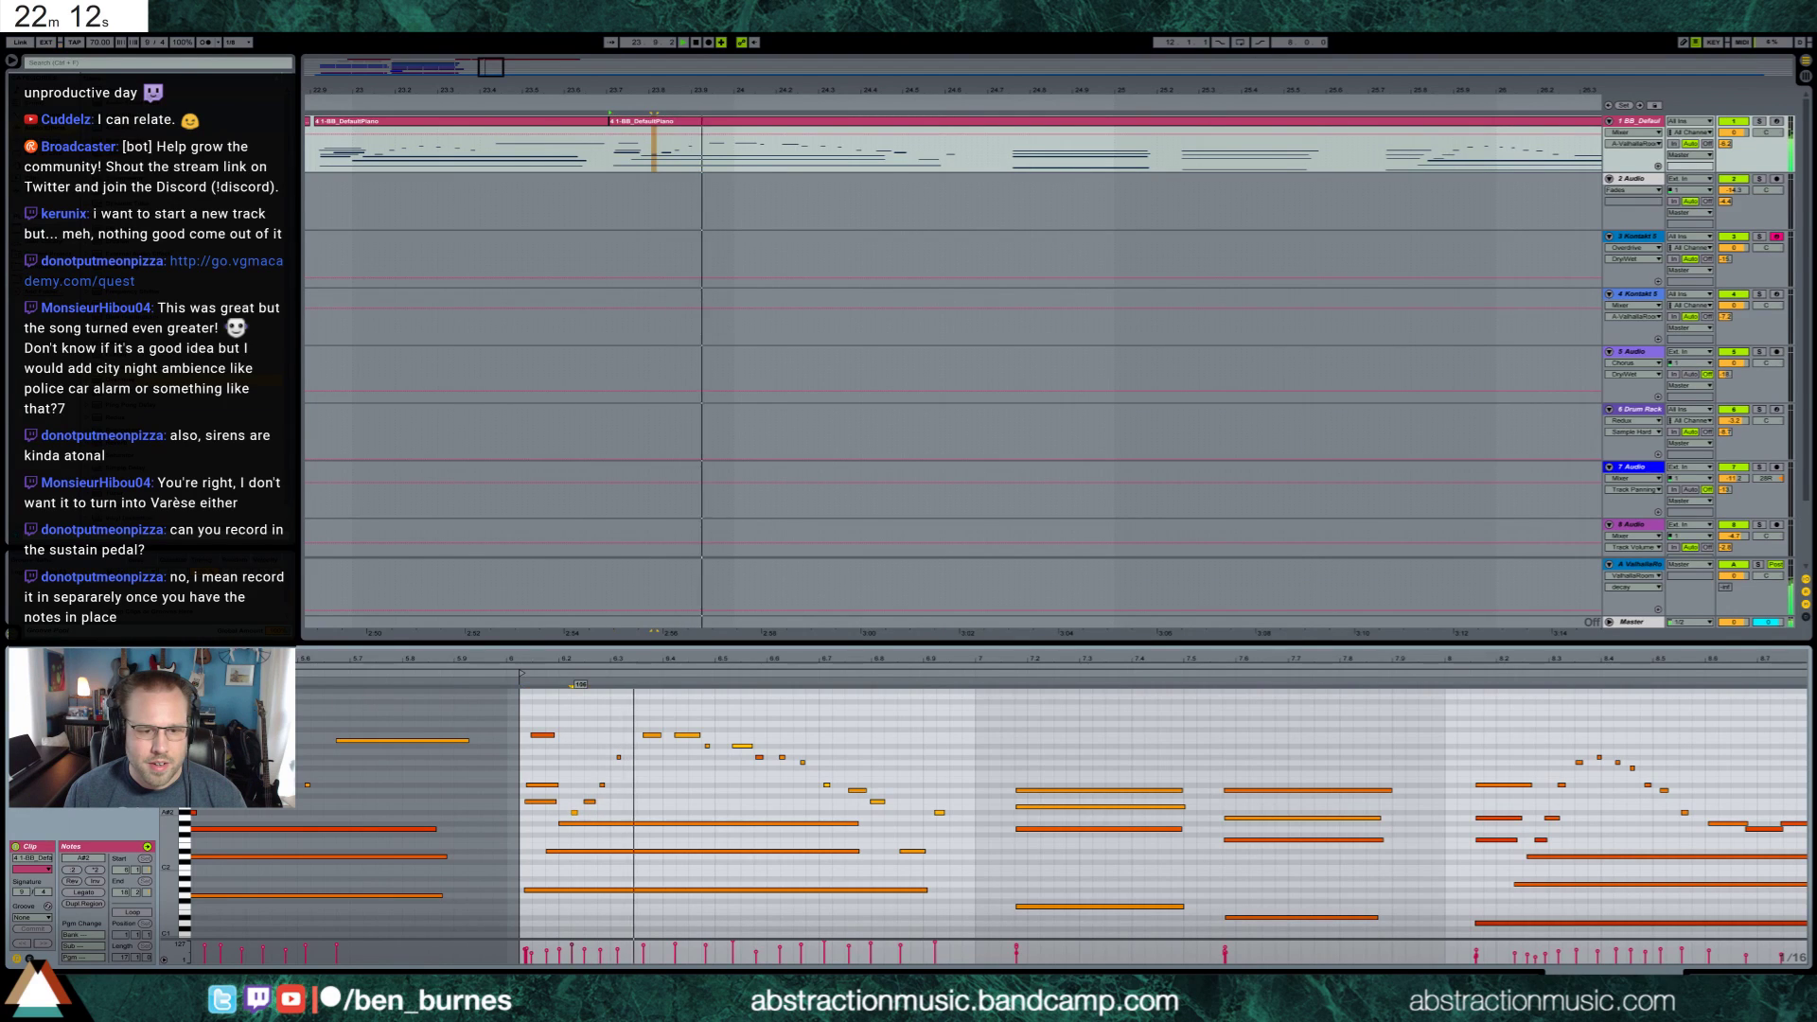
click(740, 746)
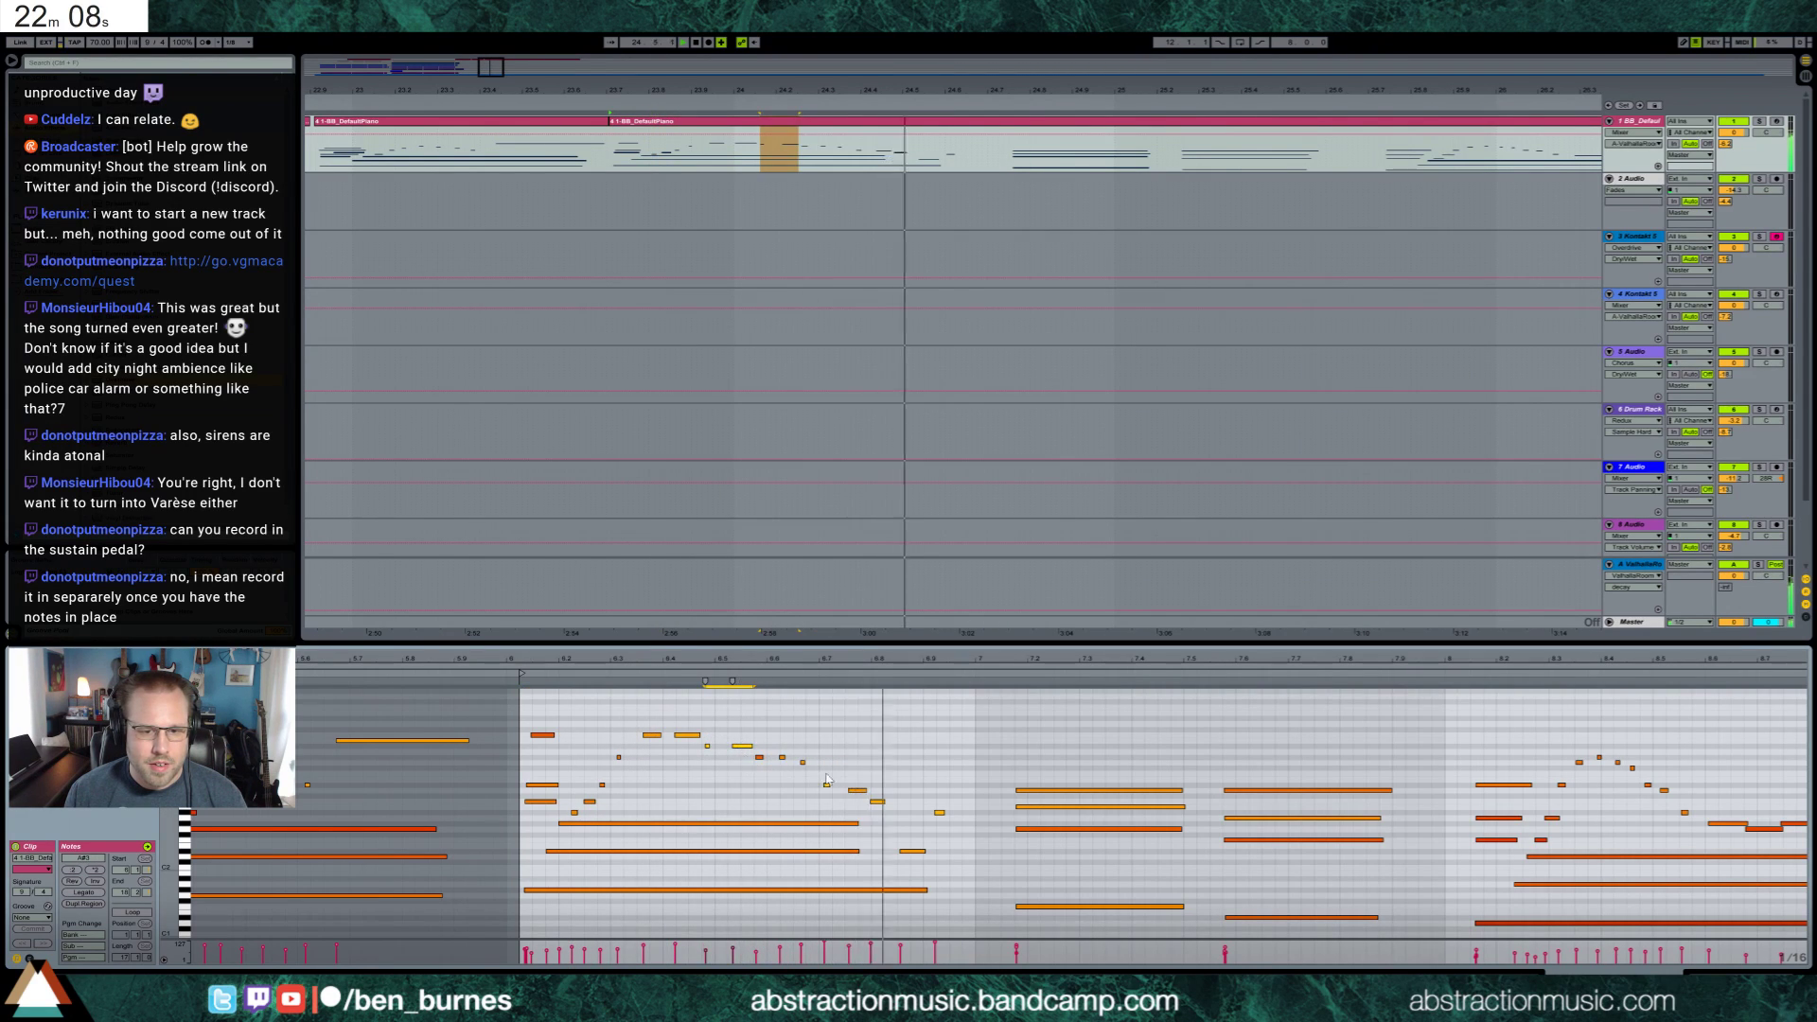
Nudge the descending melody notes and the short low note near the end of the last clip's first phrase slightly earlier
drag(818, 768, 945, 822)
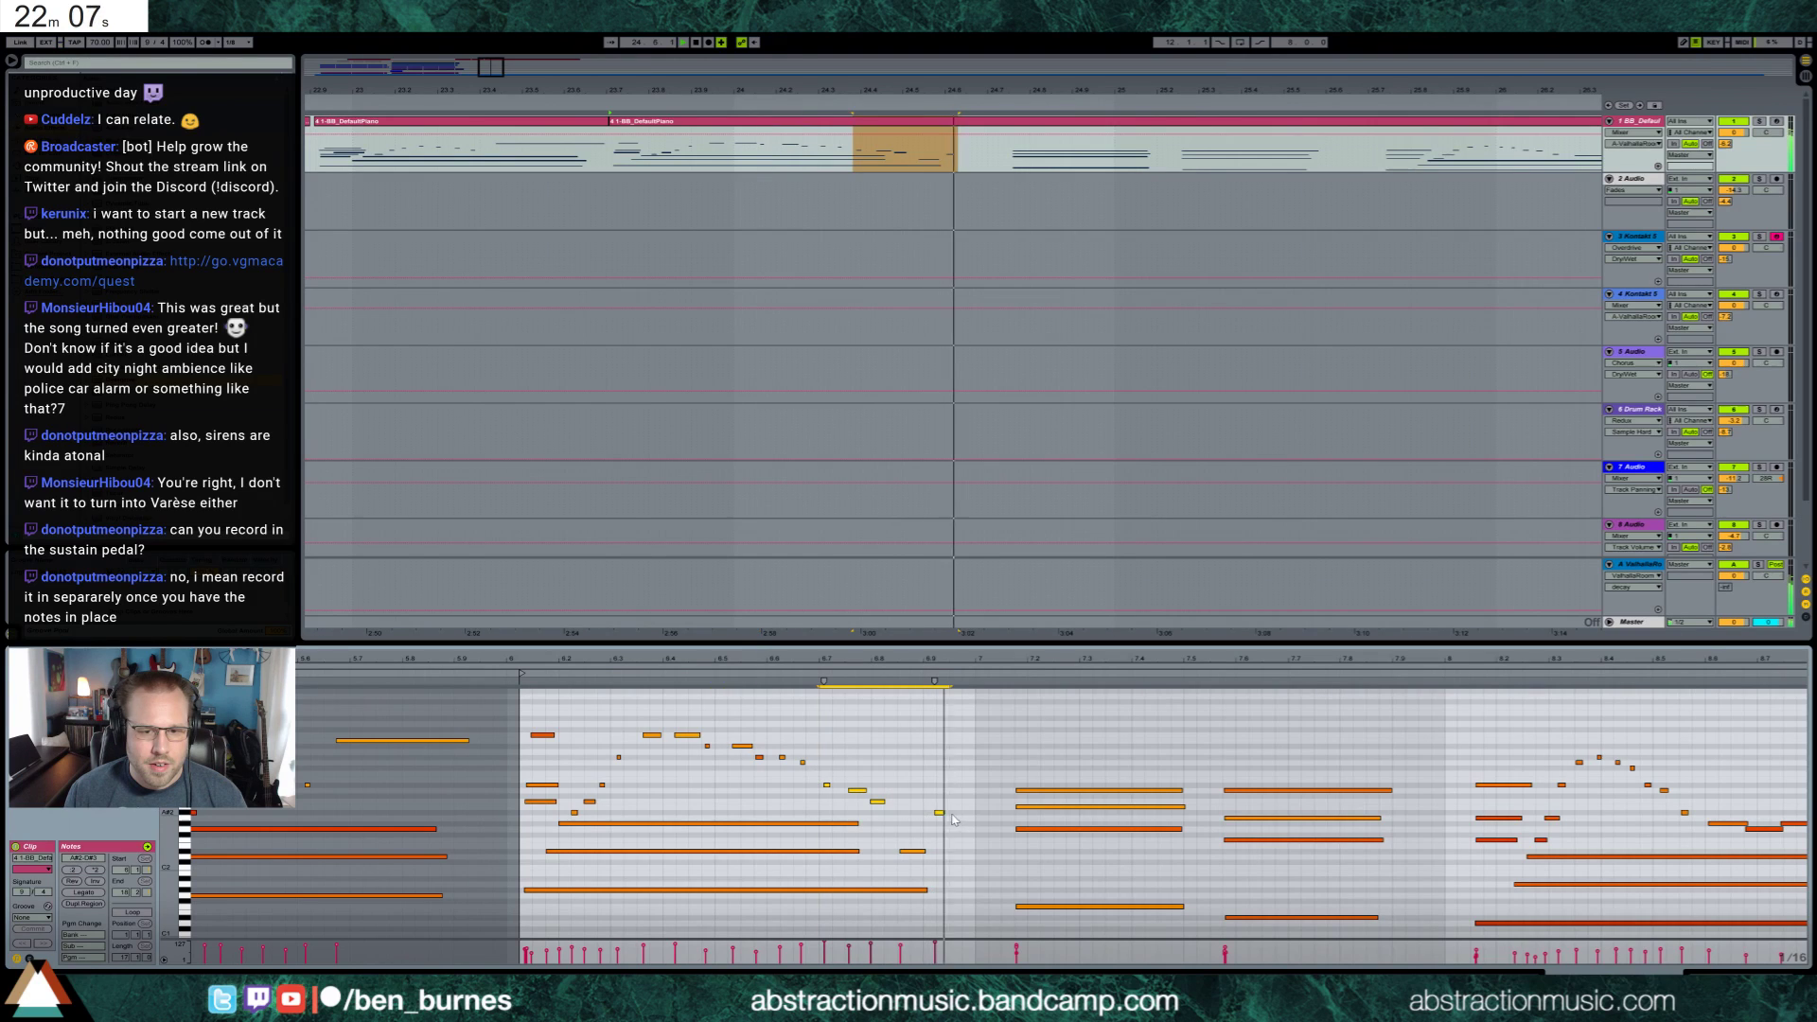
click(912, 851)
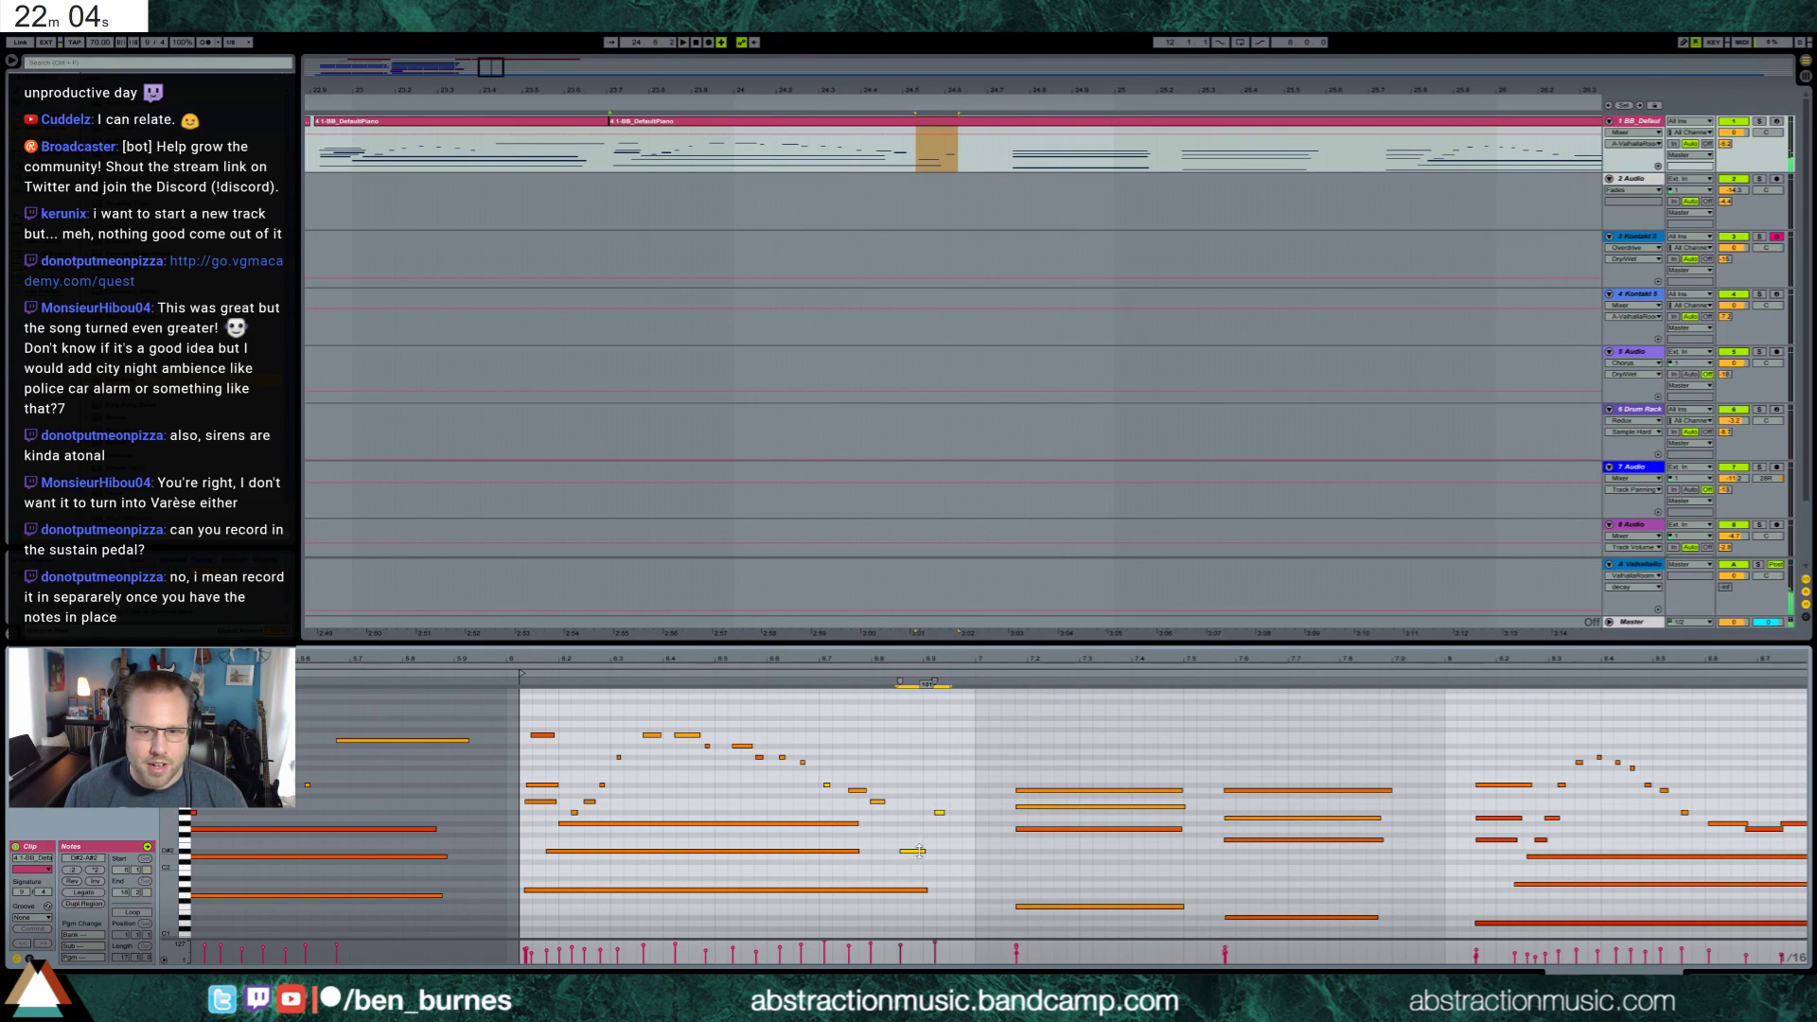
drag(823, 758, 895, 812)
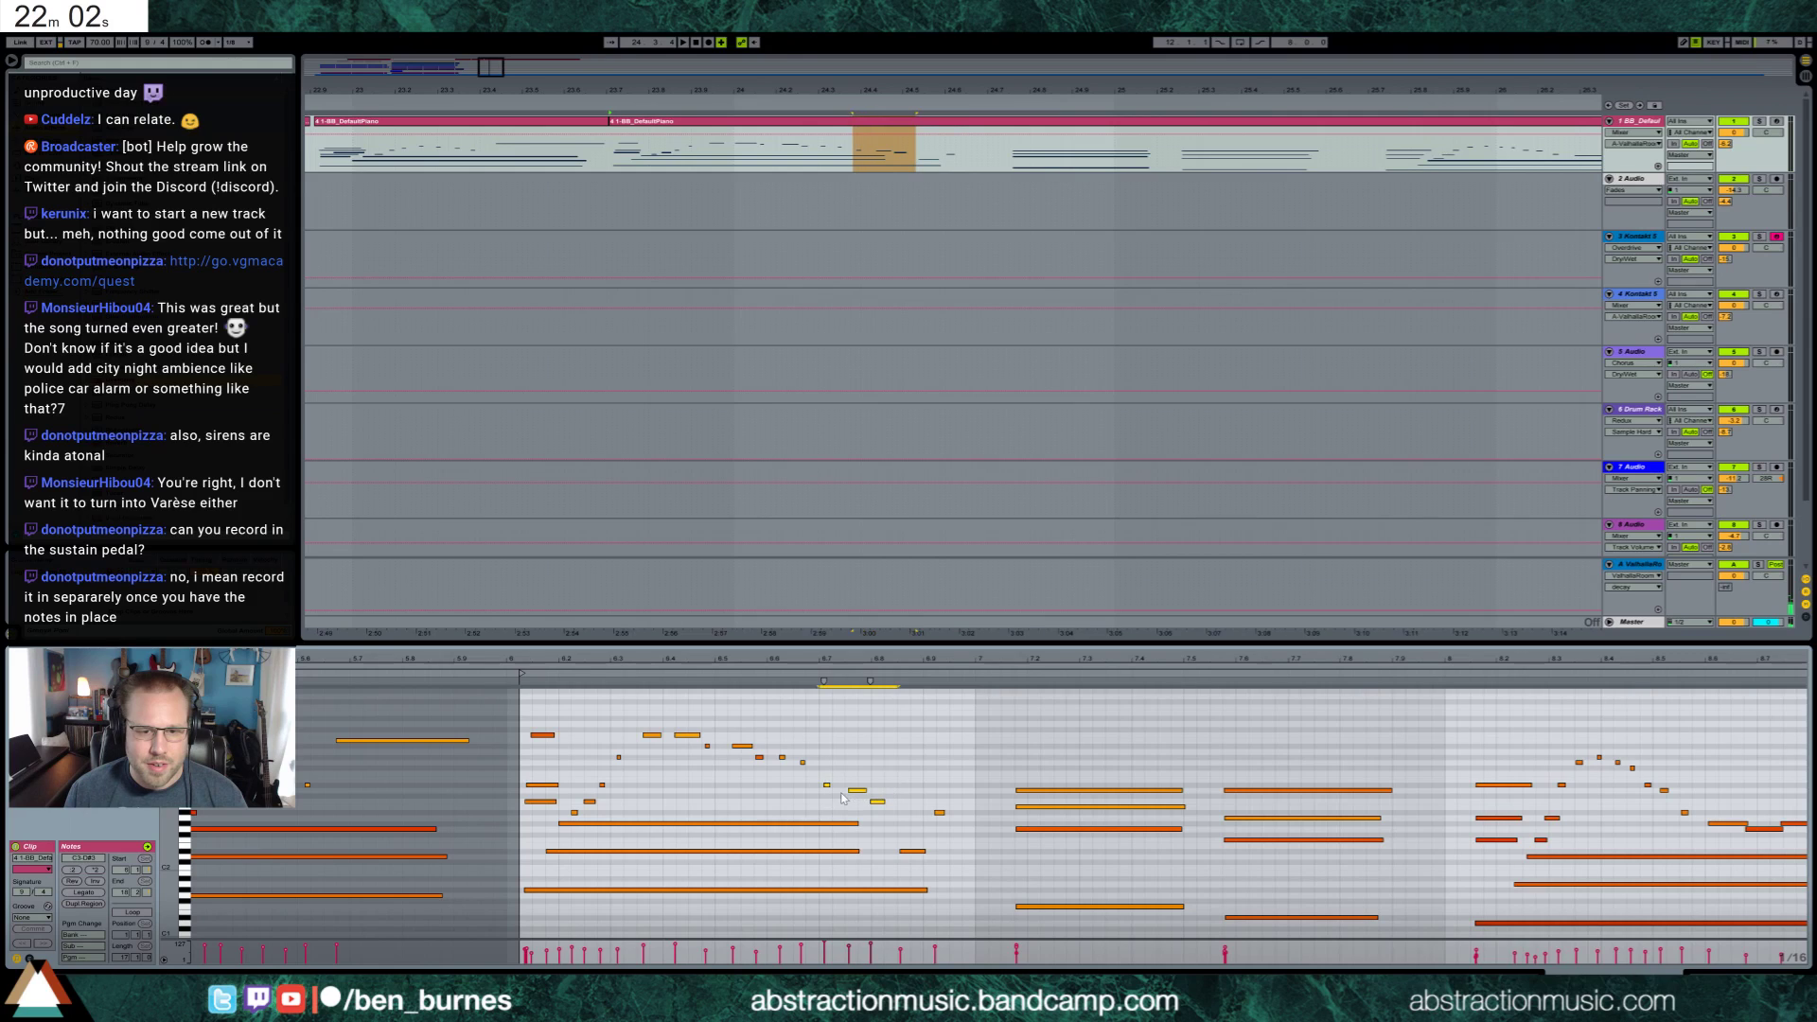
drag(708, 717, 636, 748)
key(space)
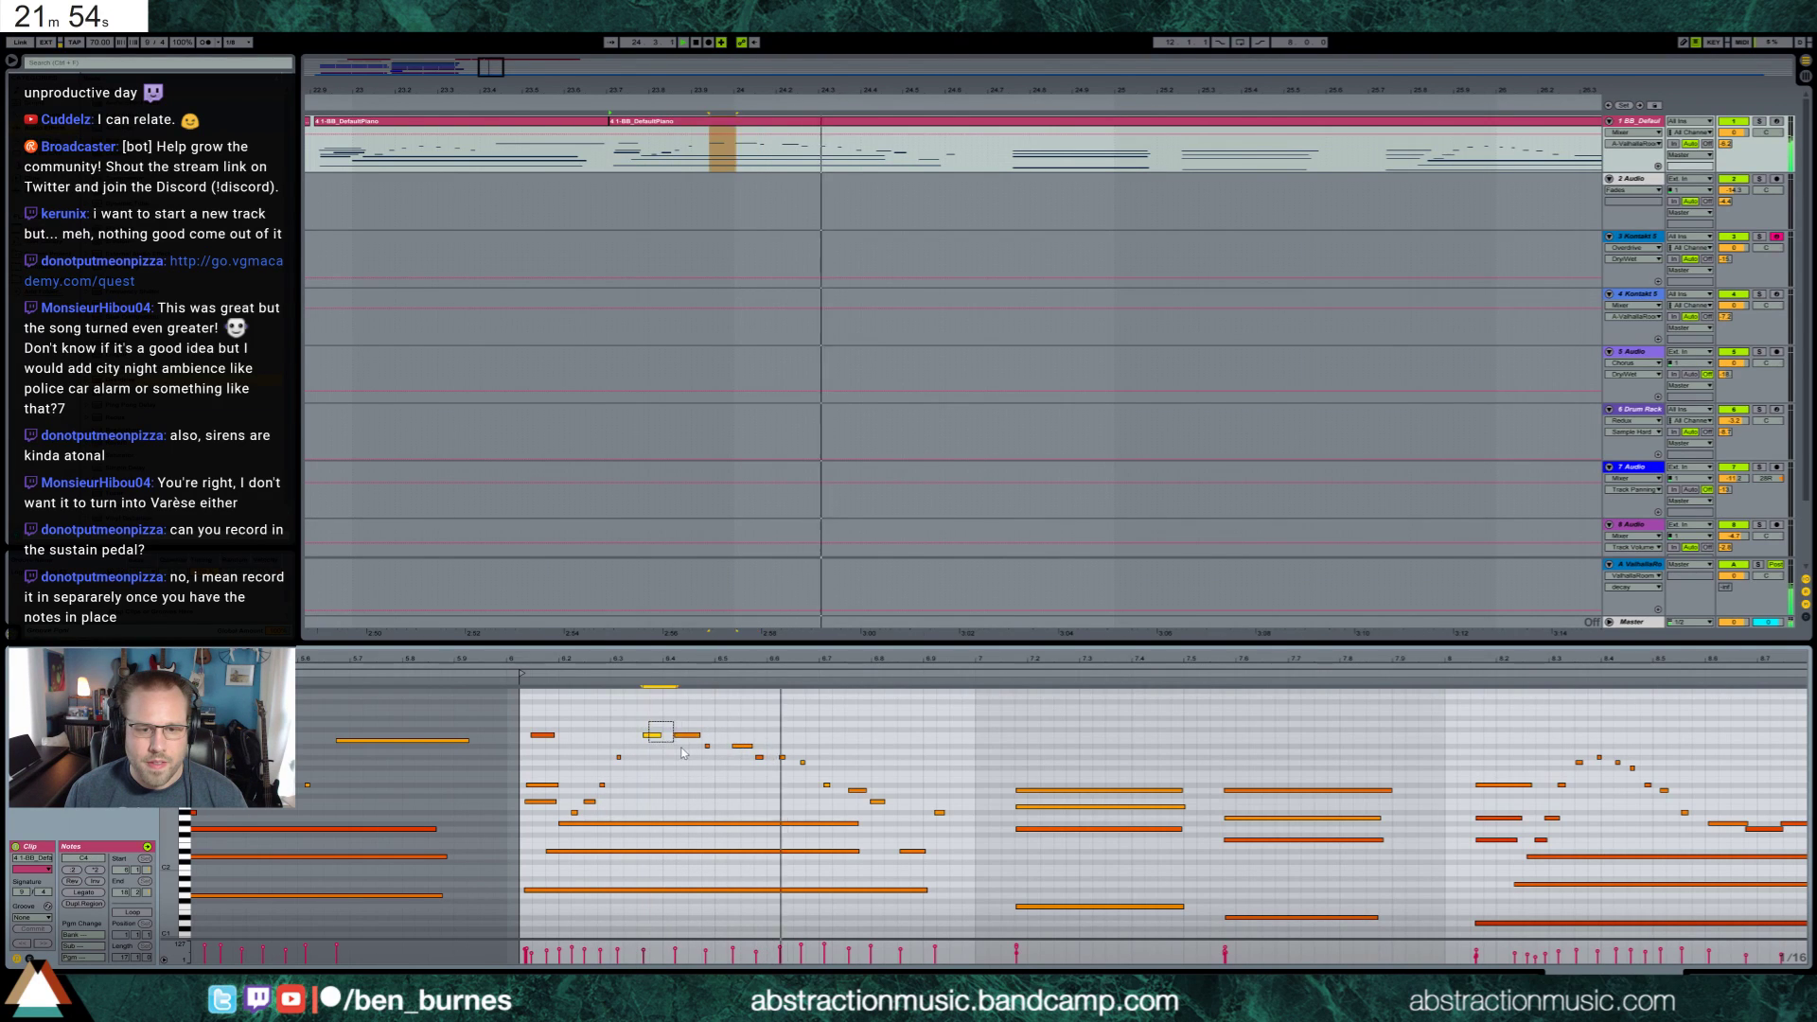
drag(643, 714, 951, 819)
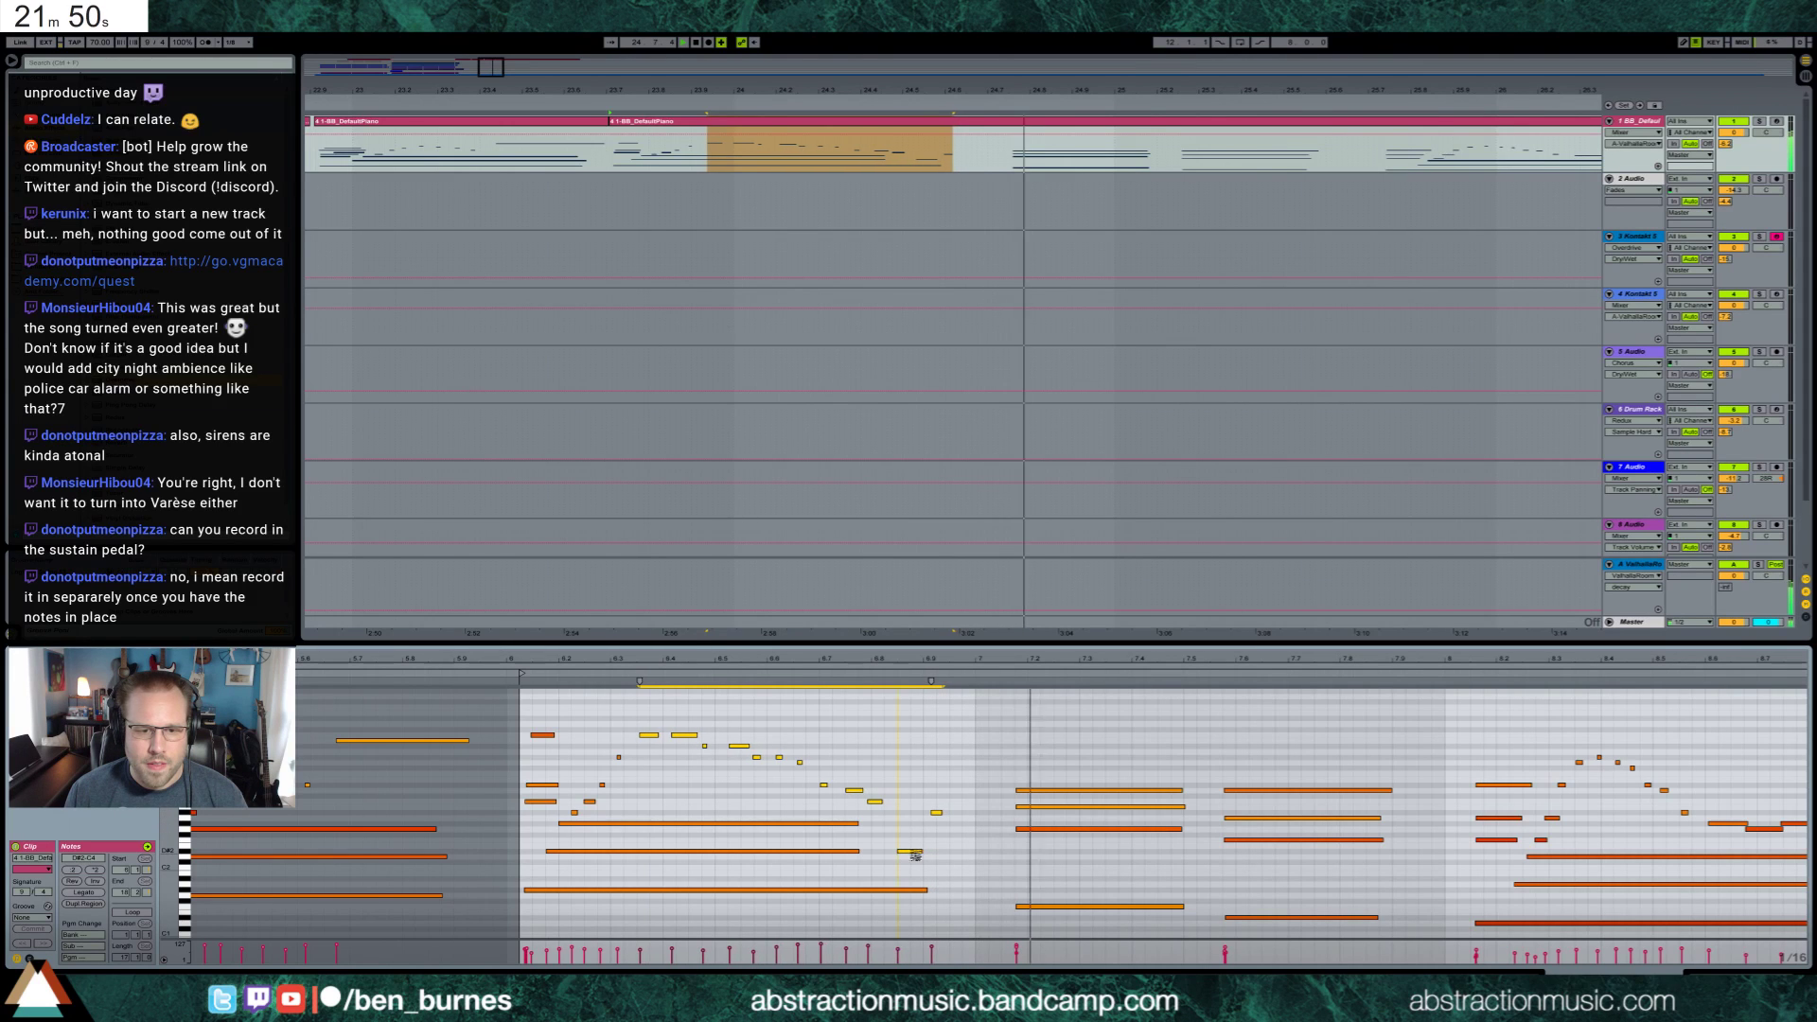
click(1096, 769)
key(space)
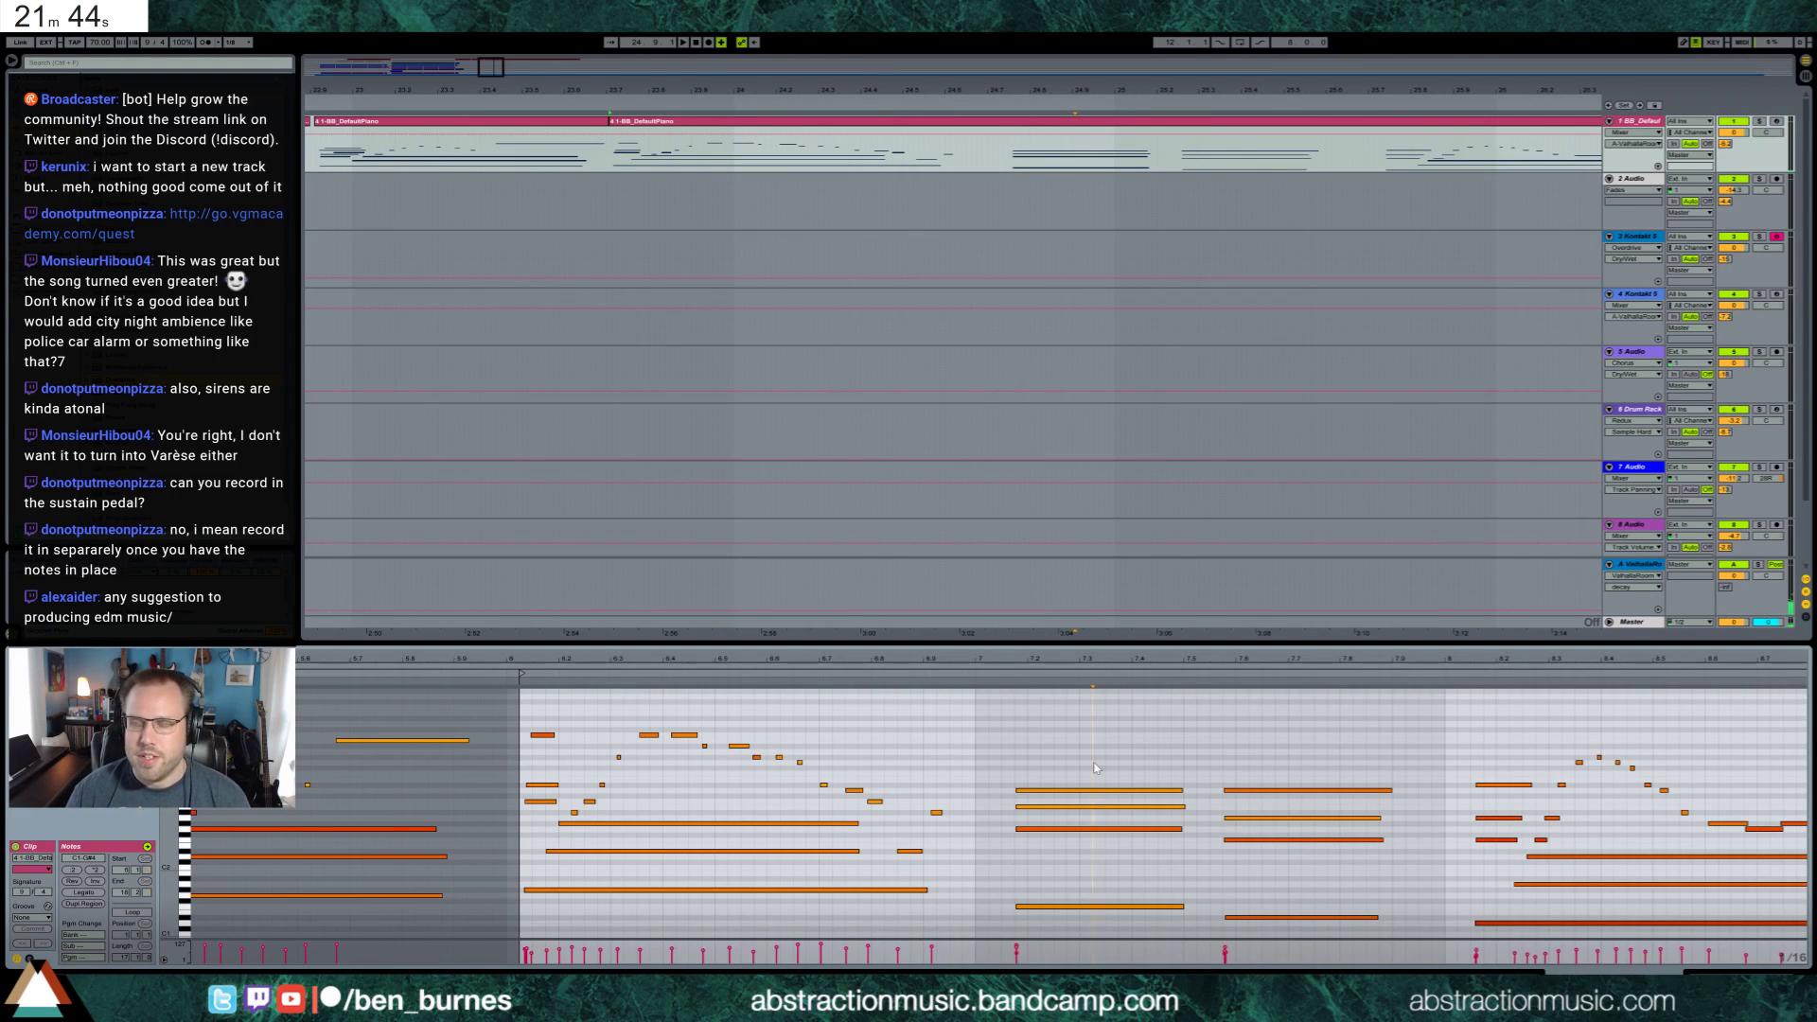
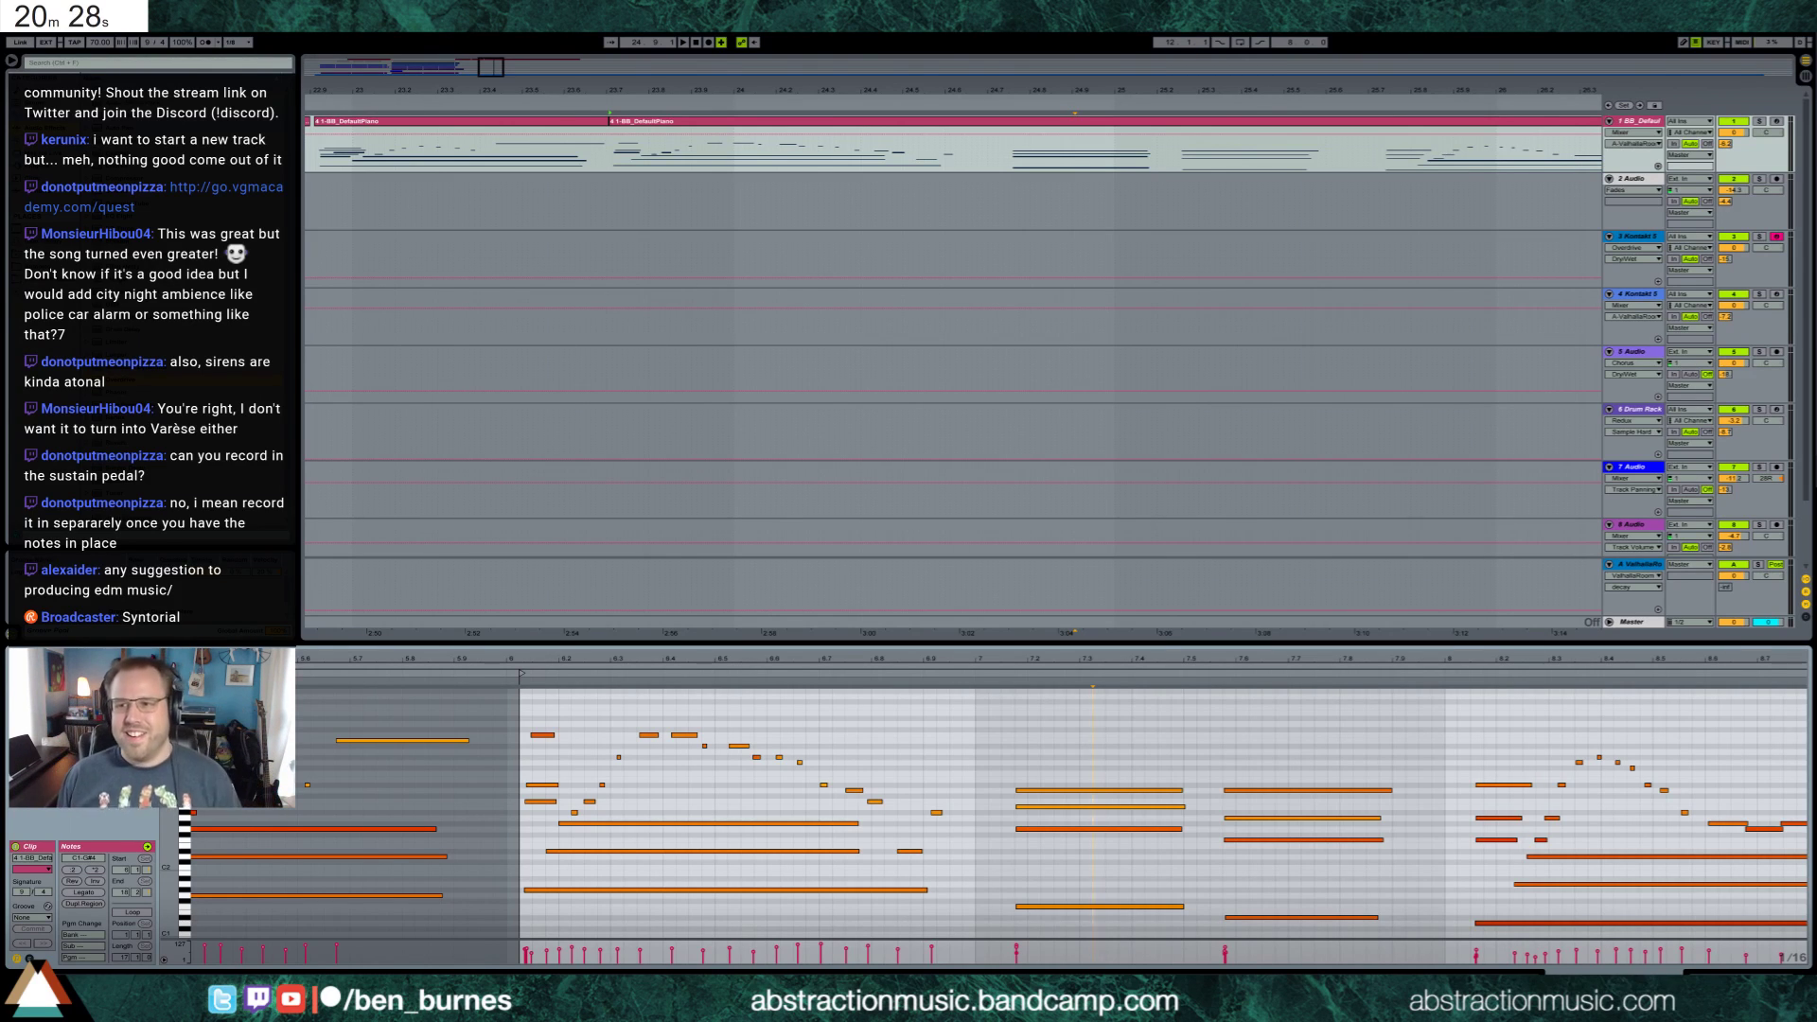
Play the last piano clip from just before its start and review the timing of the melody and the chords after it
click(602, 106)
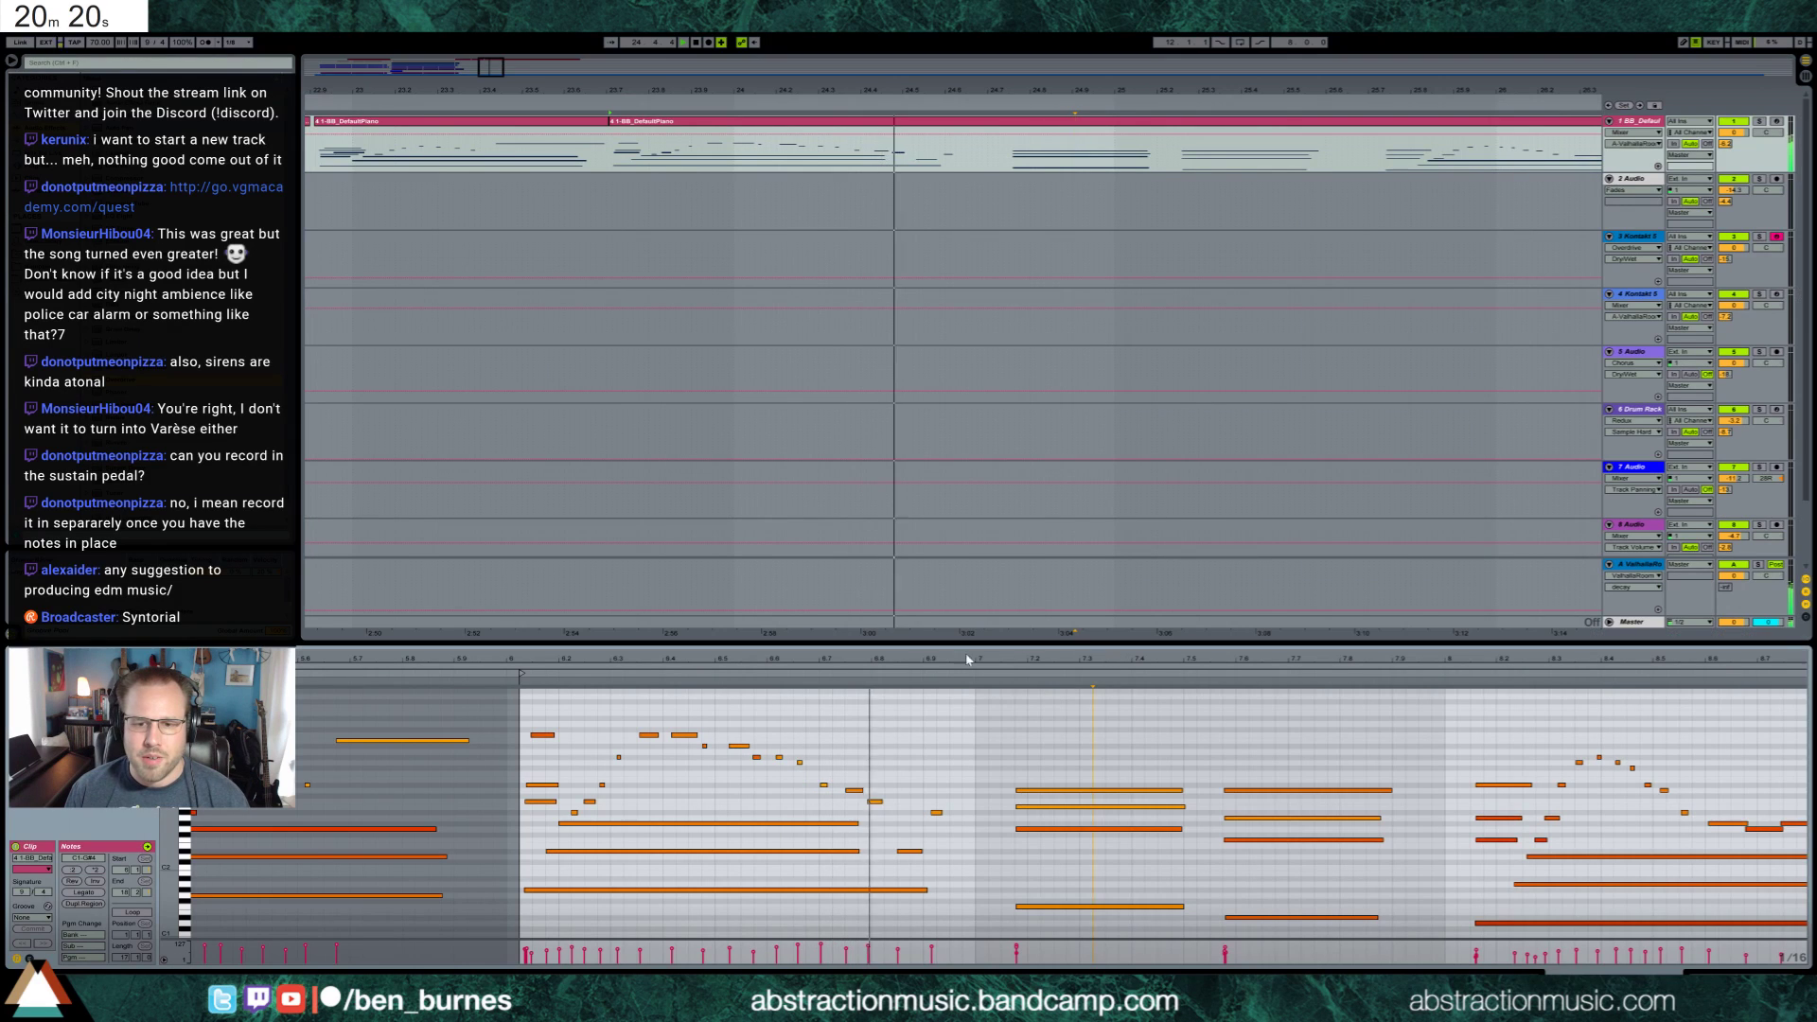
drag(1147, 658, 803, 662)
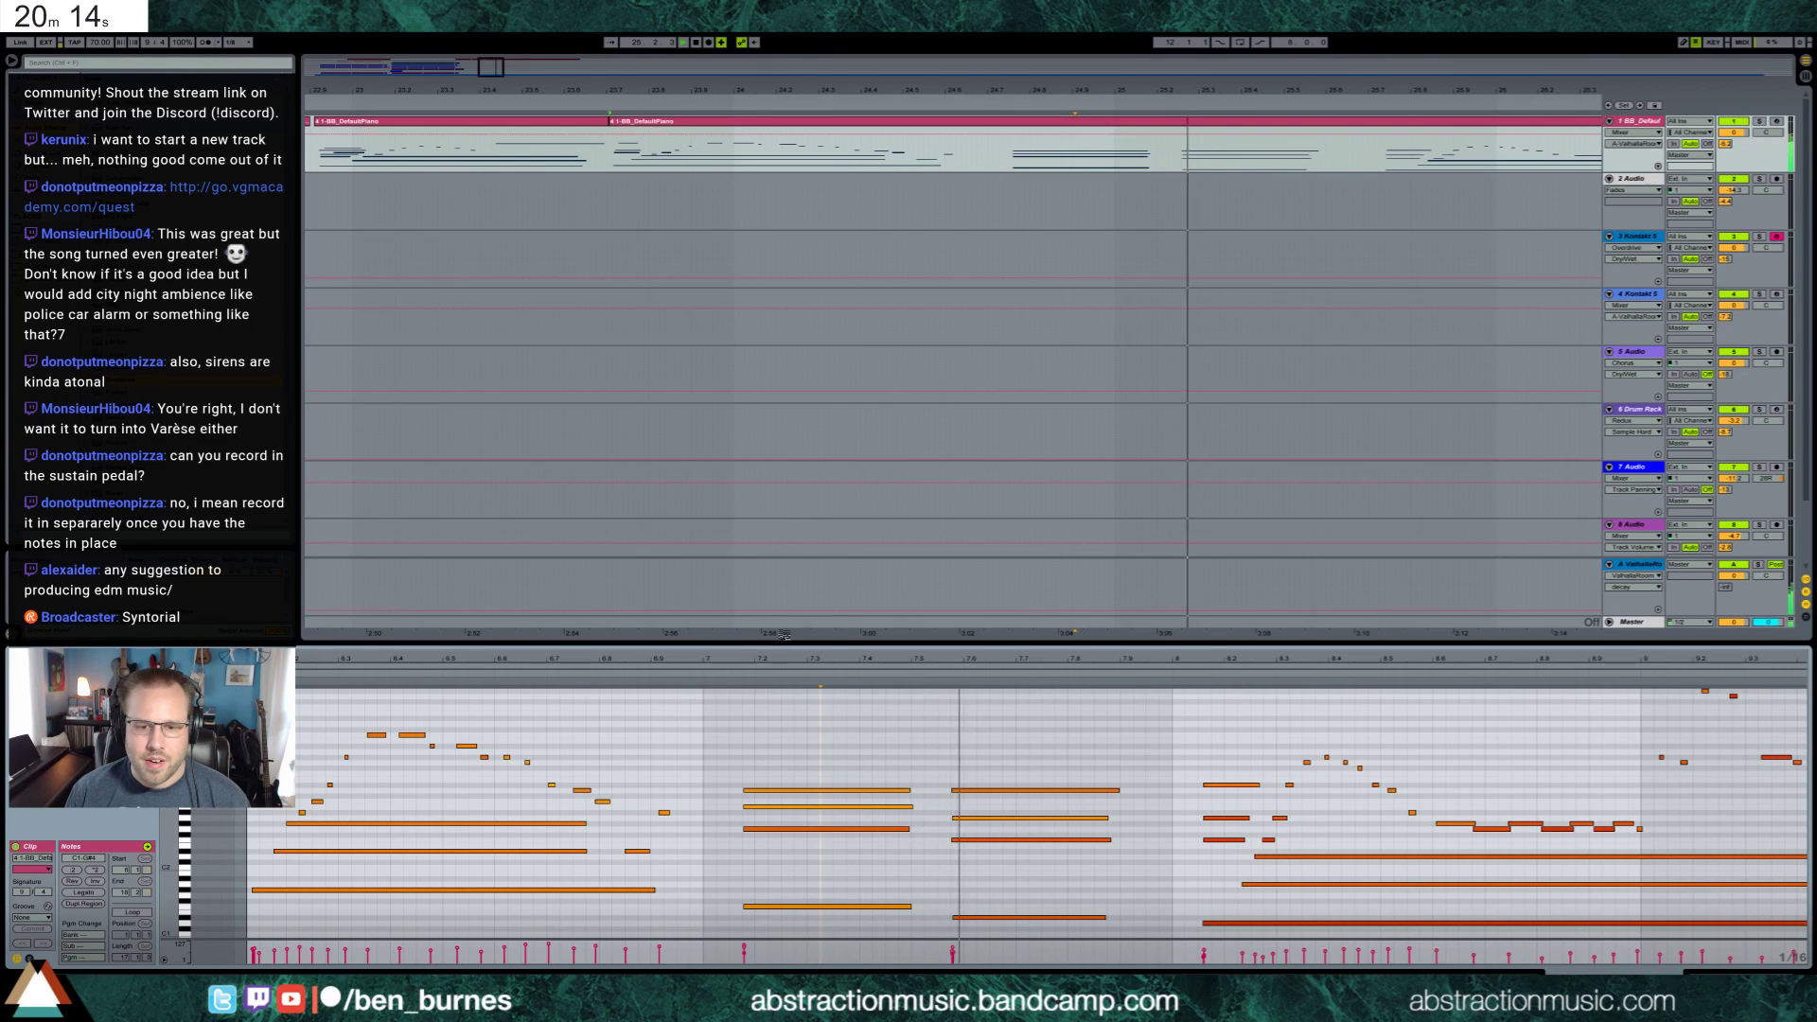
Raise the second held chord's upper notes: the top one by one semitone, the next by three and the third by two
click(1013, 916)
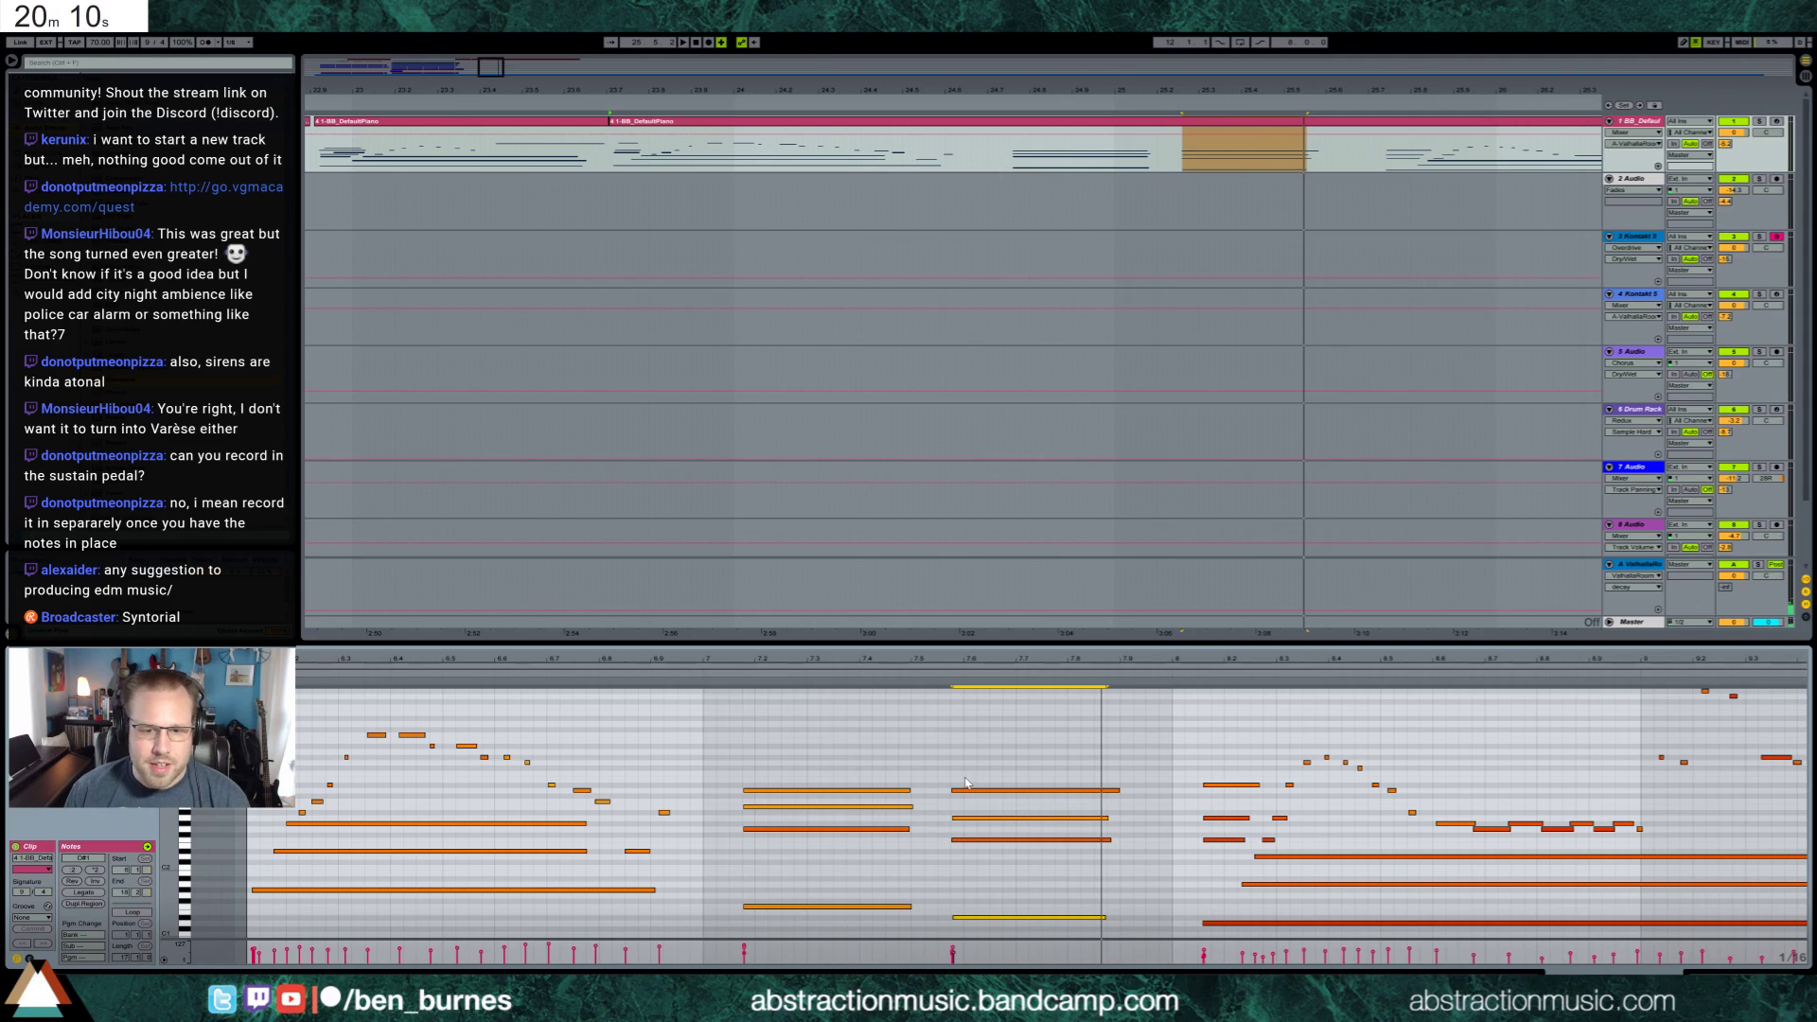
drag(974, 789, 975, 784)
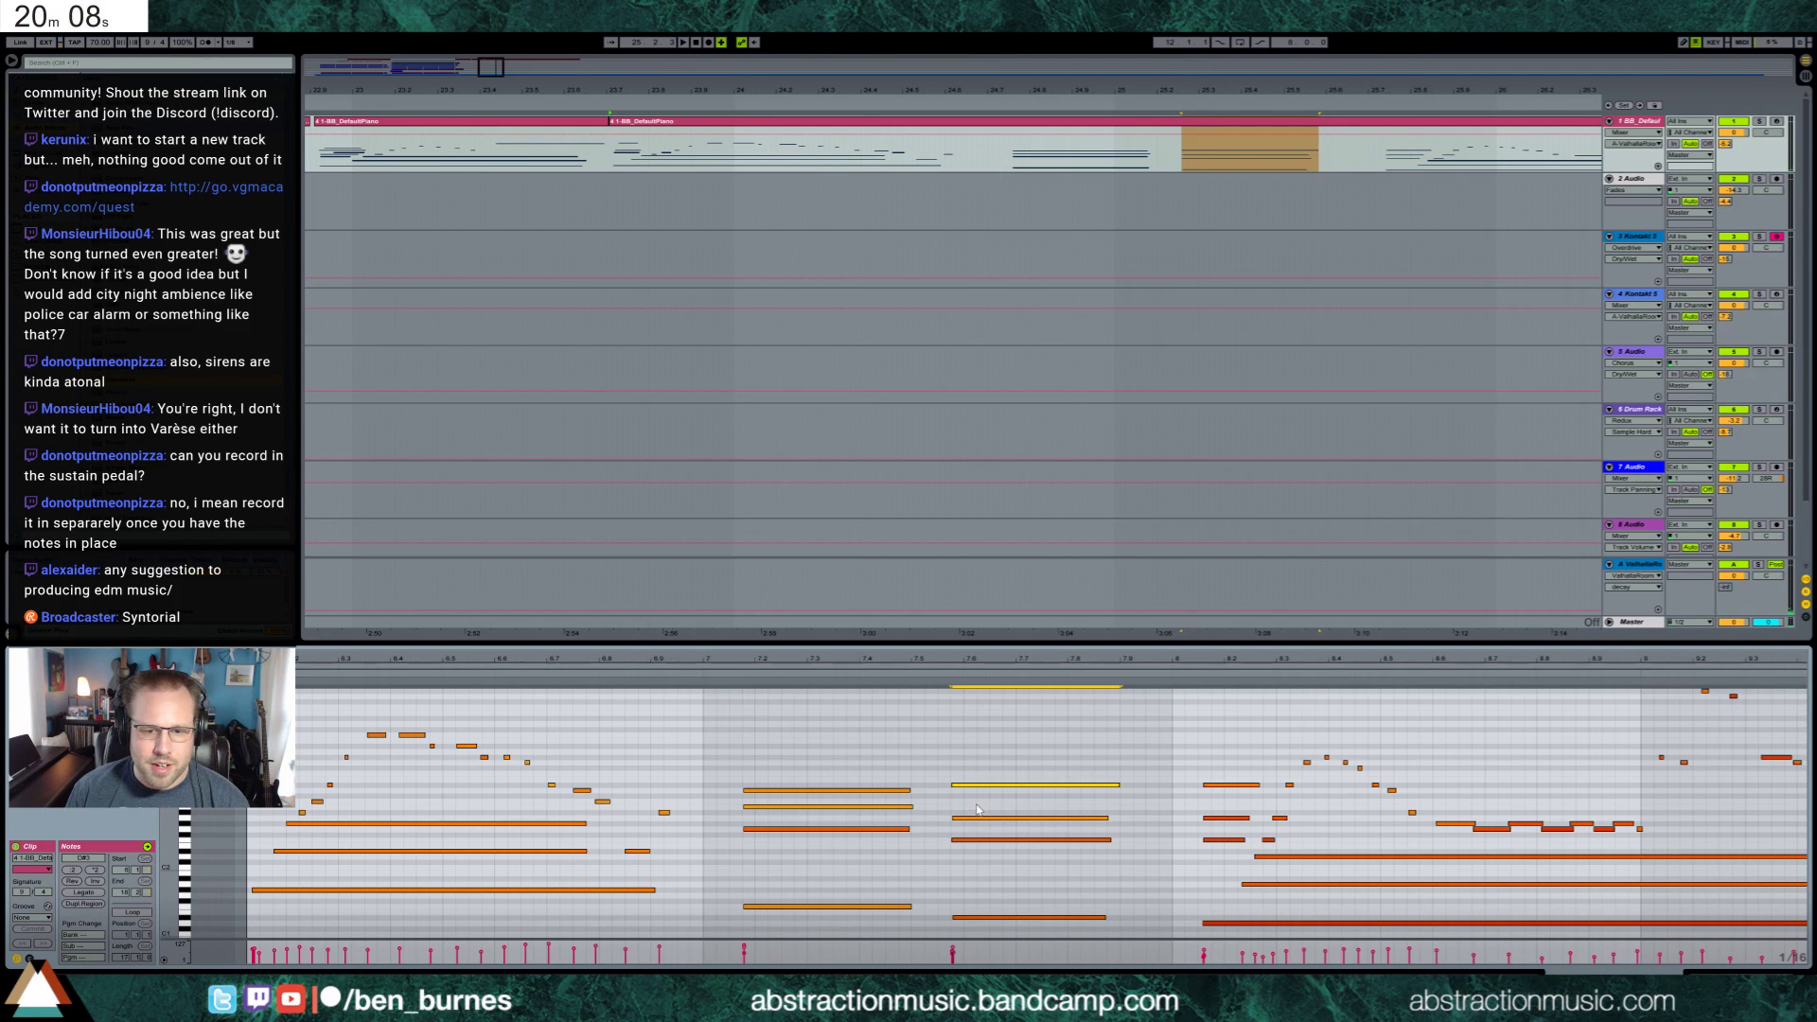
click(978, 816)
key(Up)
key(Up)
key(Up)
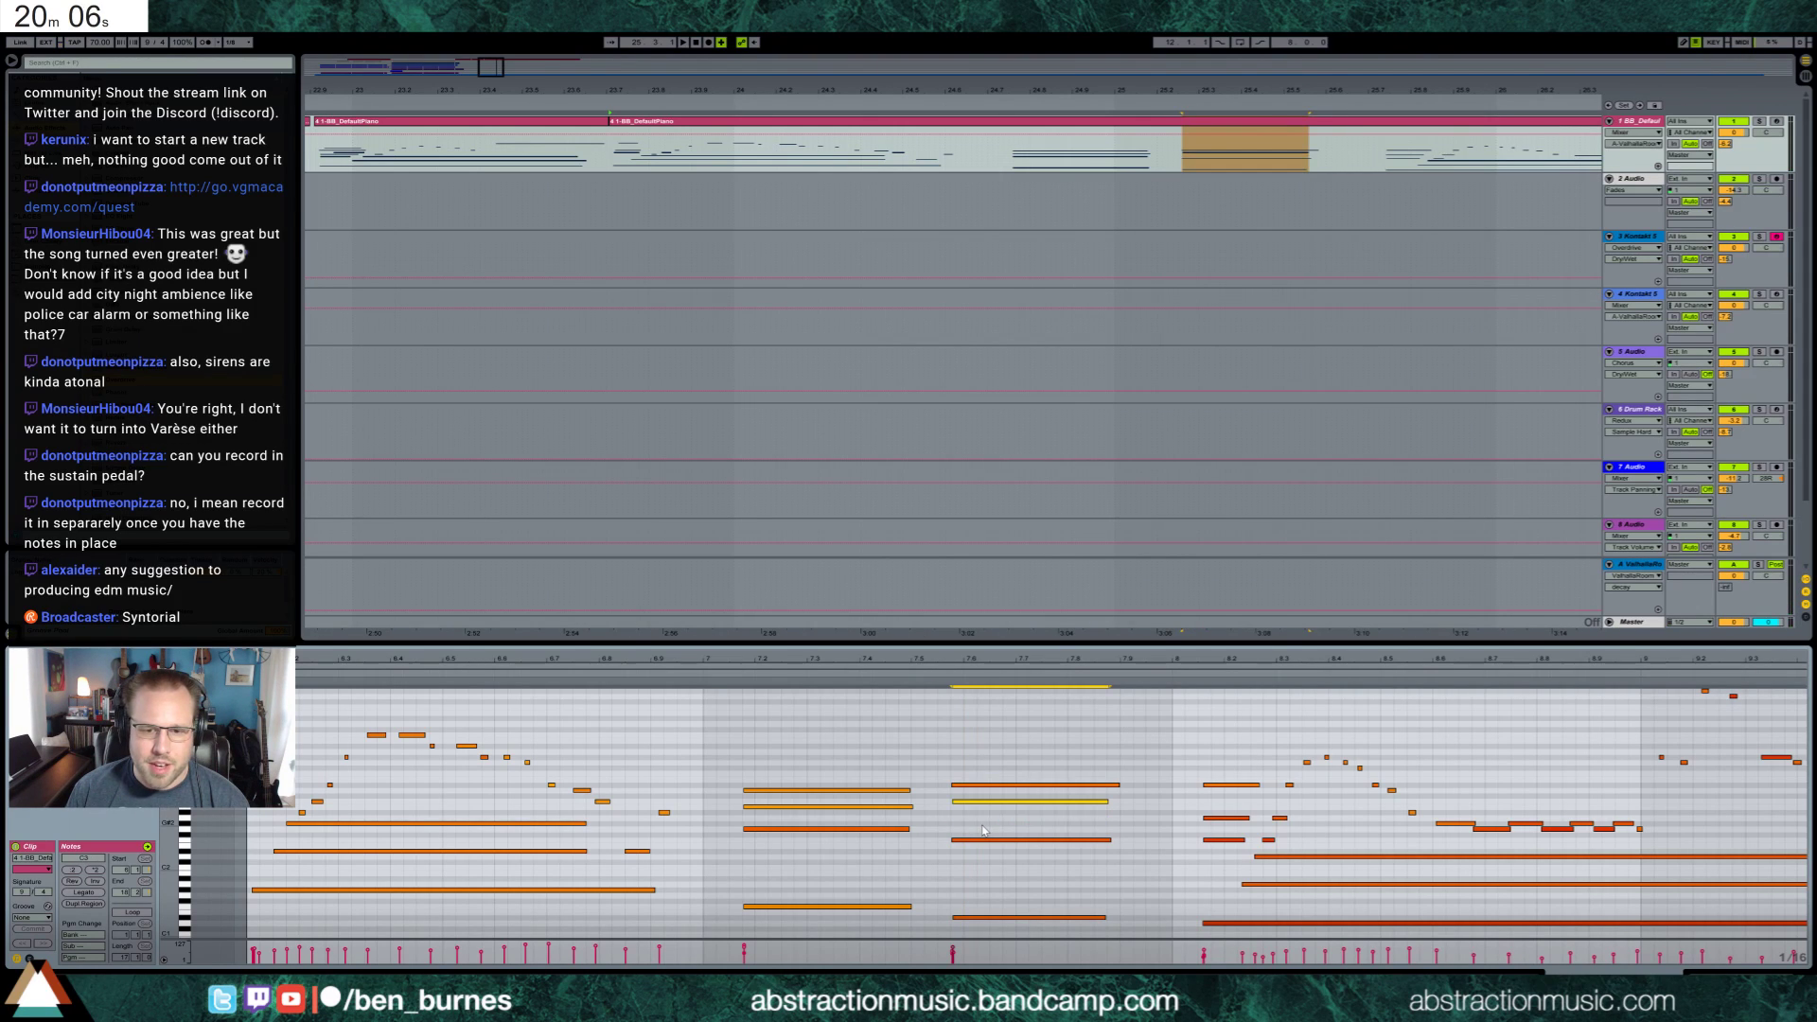
click(982, 829)
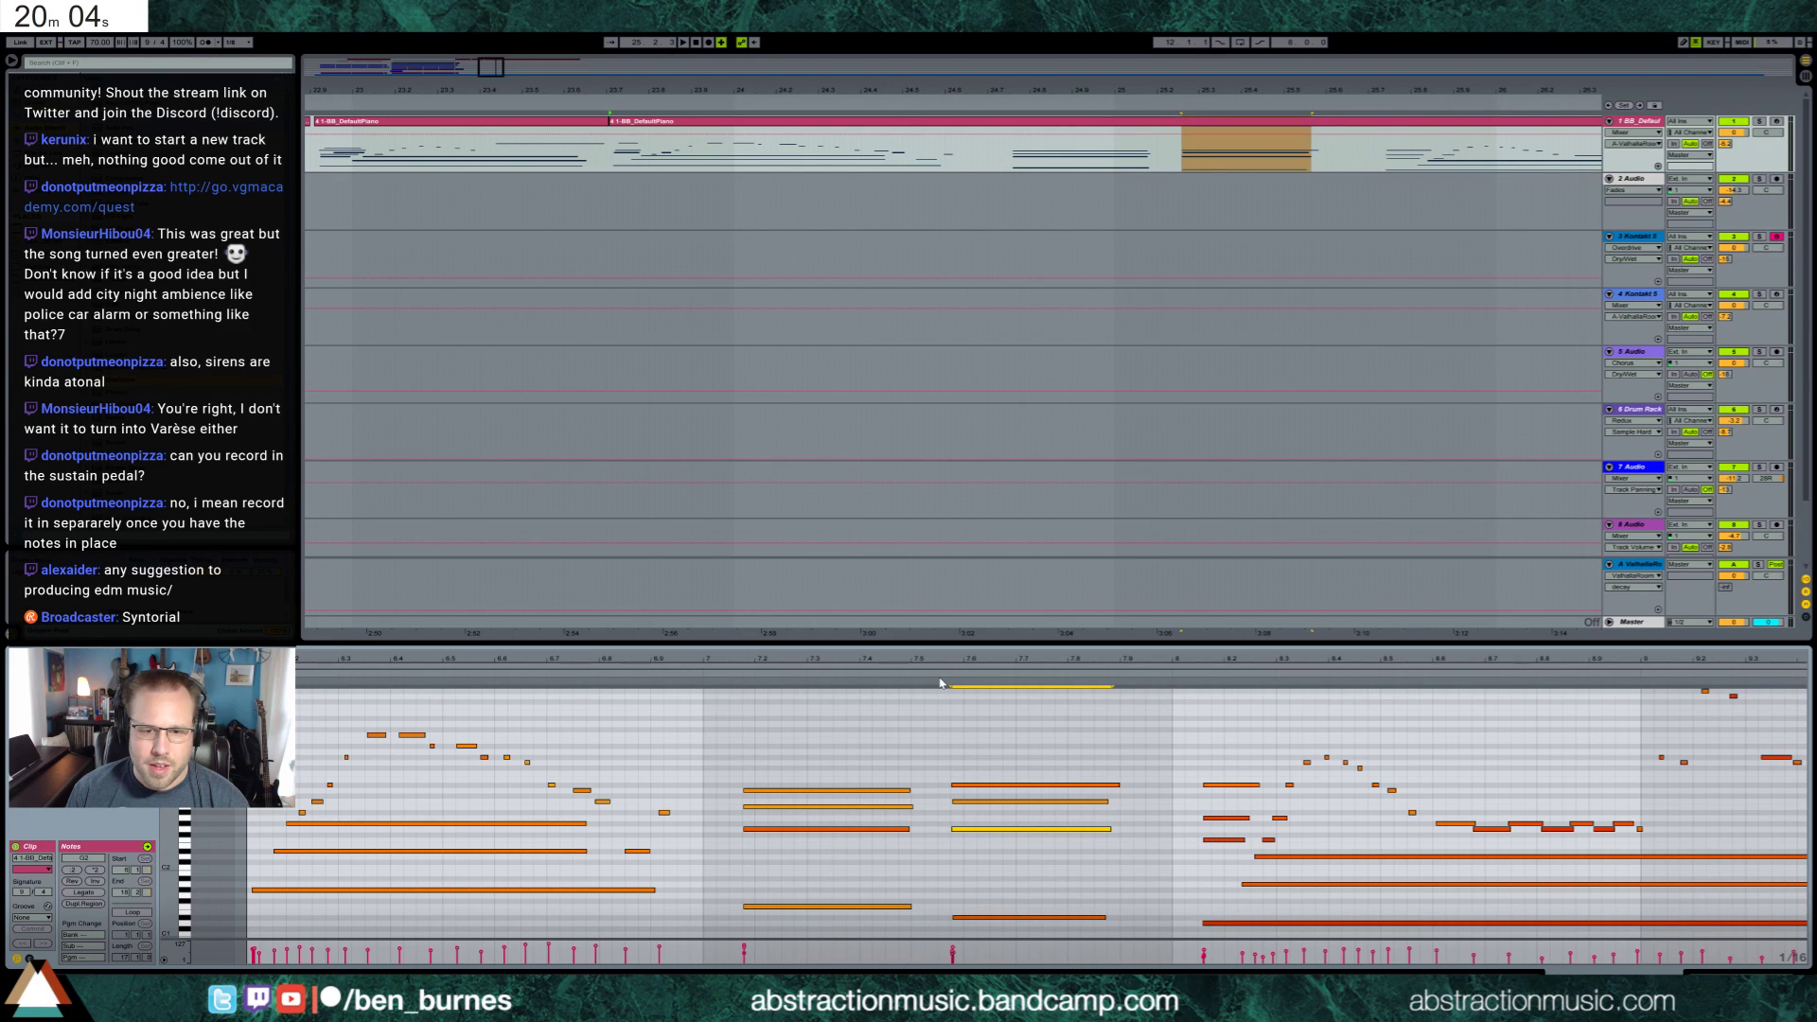
Transpose the bass note of the second held chord up four semitones
click(965, 917)
key(Up)
key(Up)
key(Up)
key(Up)
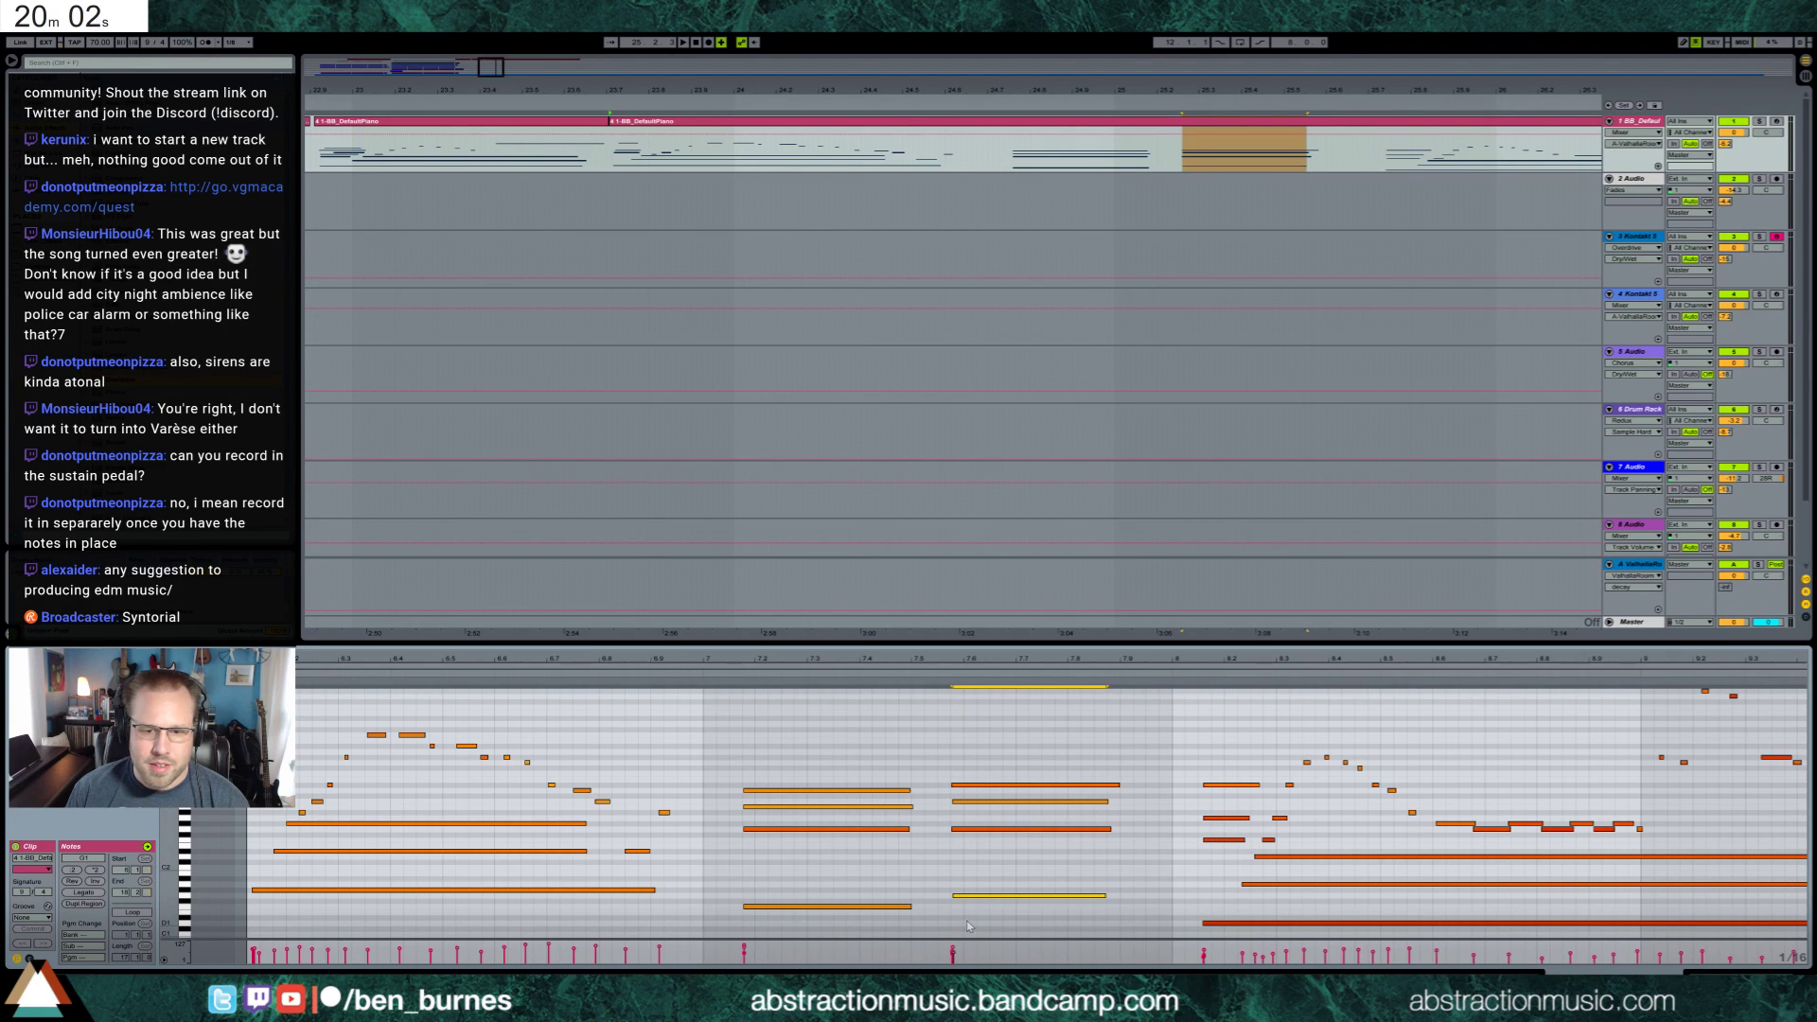
Lower the top two notes of the second held chord by one semitone and play back from the first held chord
click(952, 802)
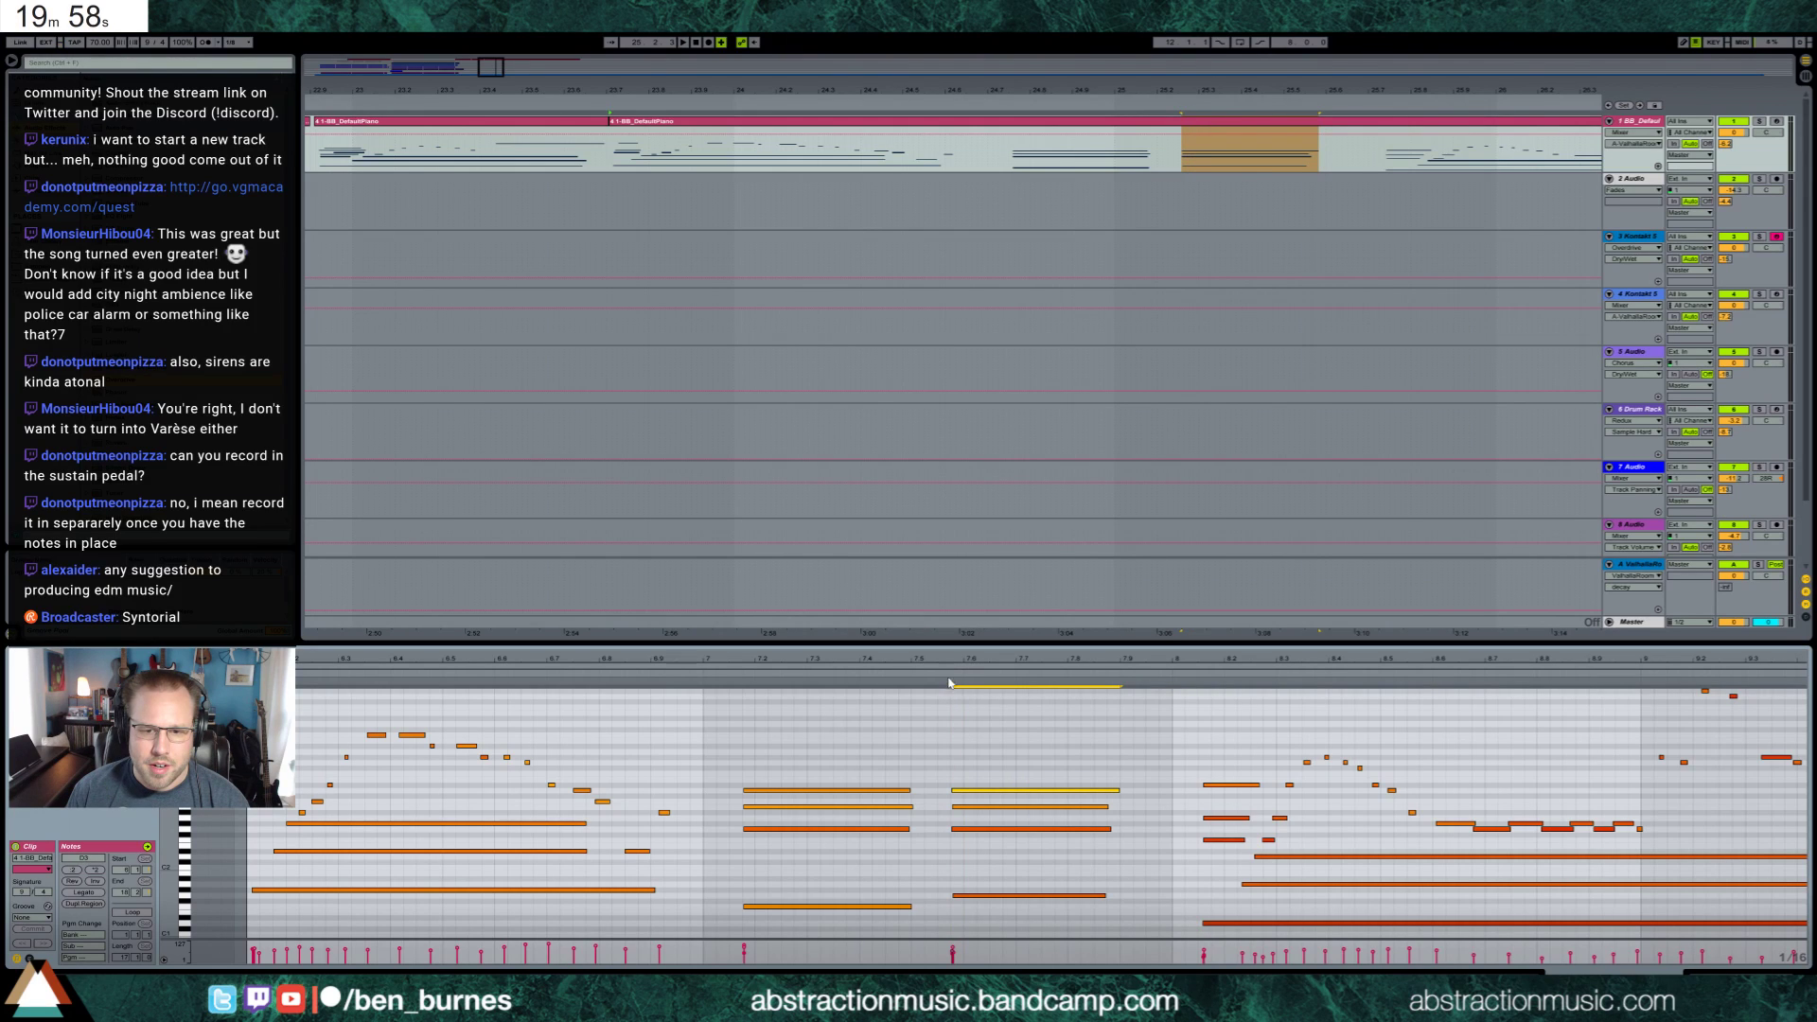
key(space)
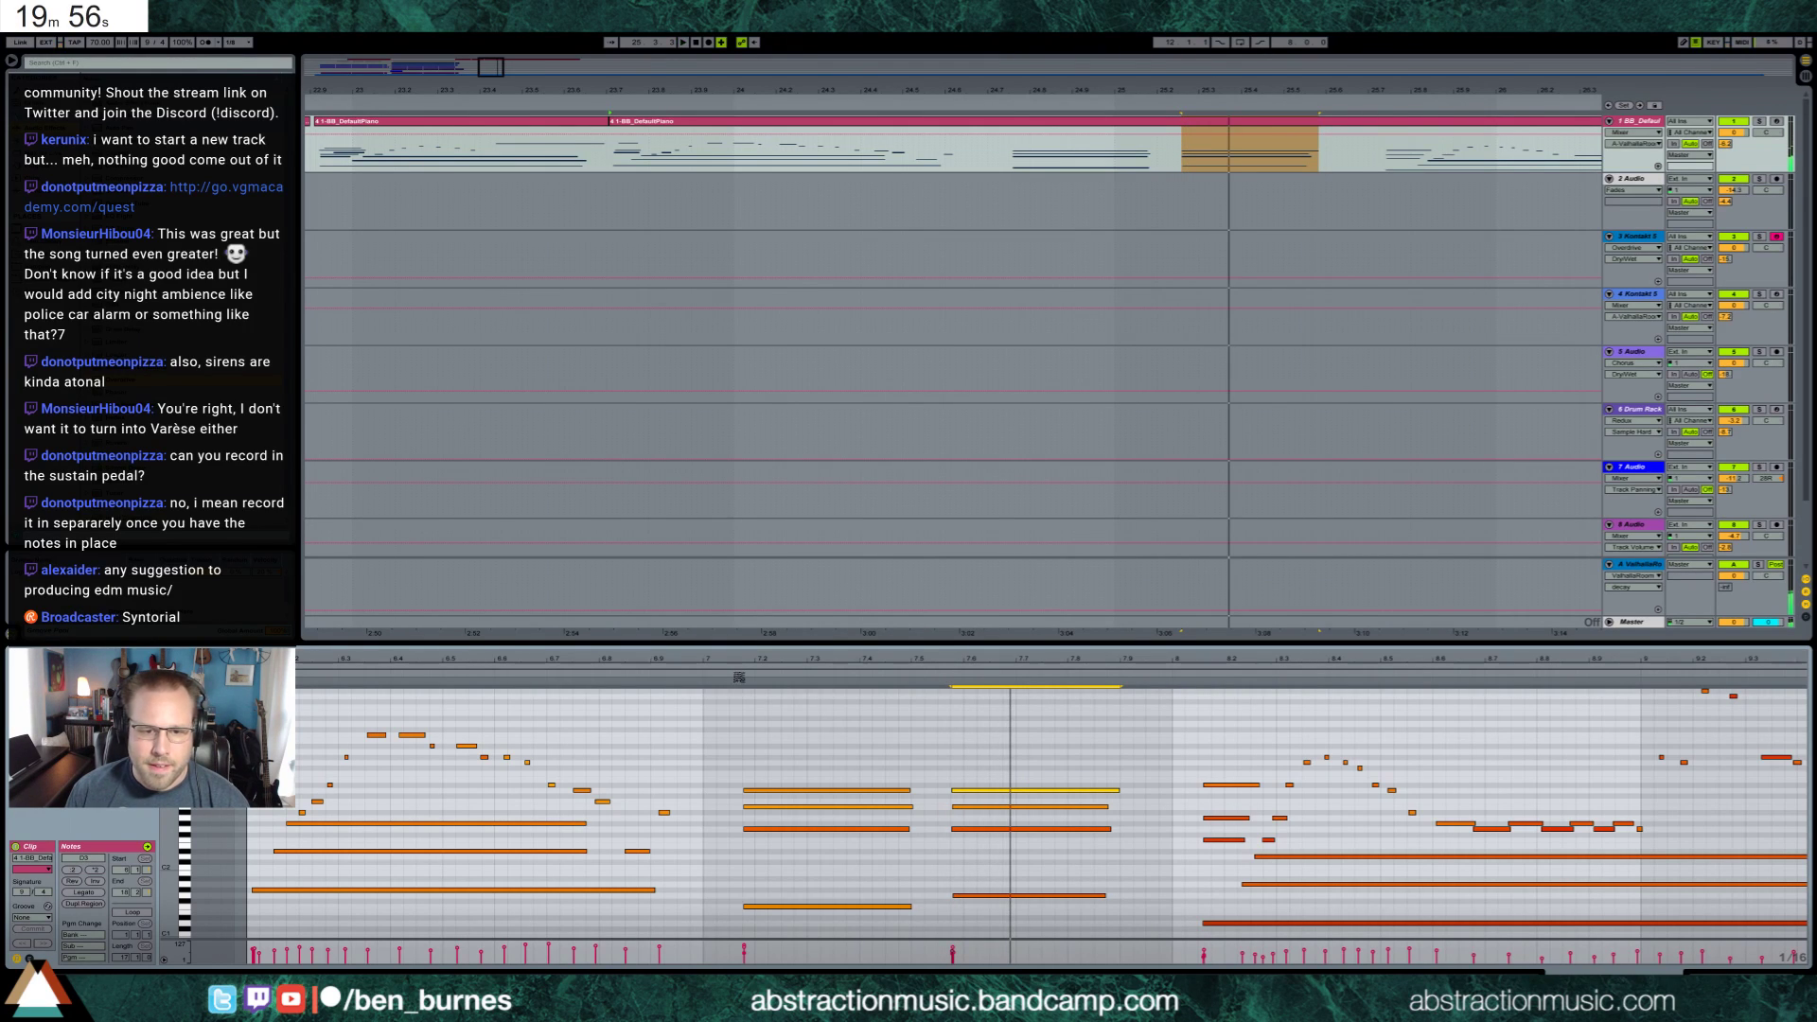
click(746, 688)
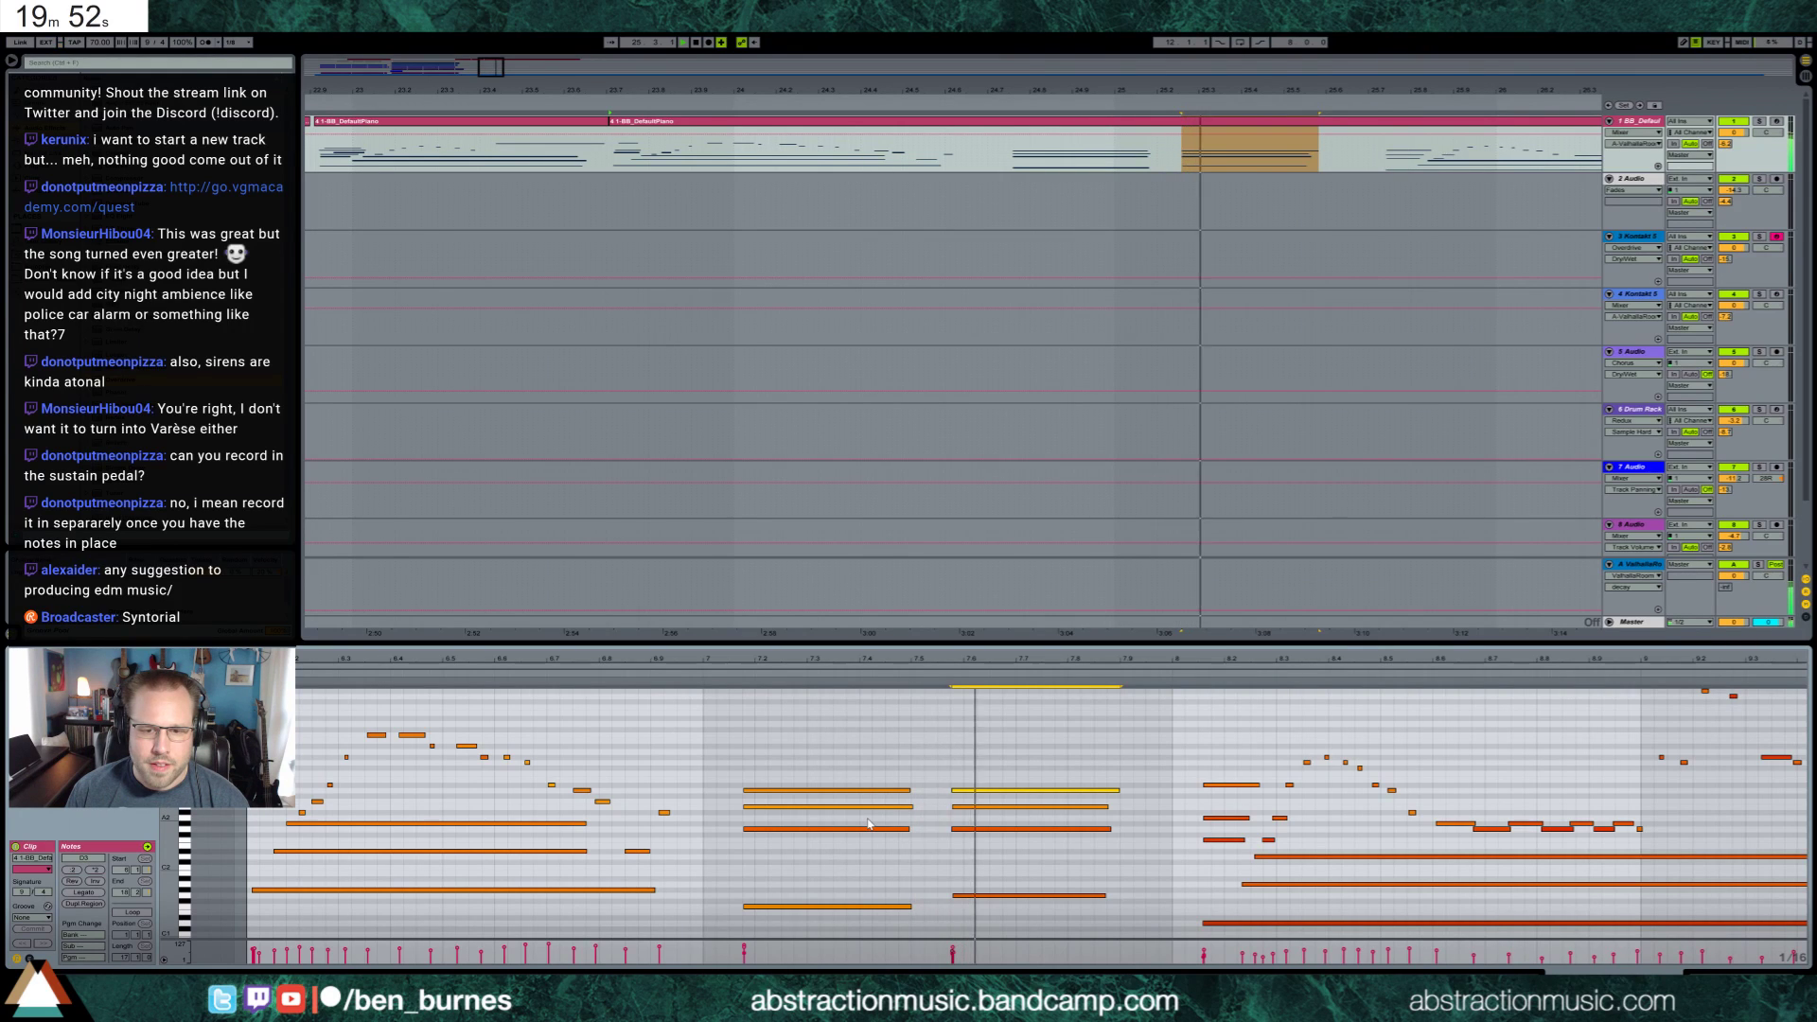
Raise the bass note of the first held chord by three semitones and audition the chord
click(868, 895)
key(ctrl+l)
key(Up)
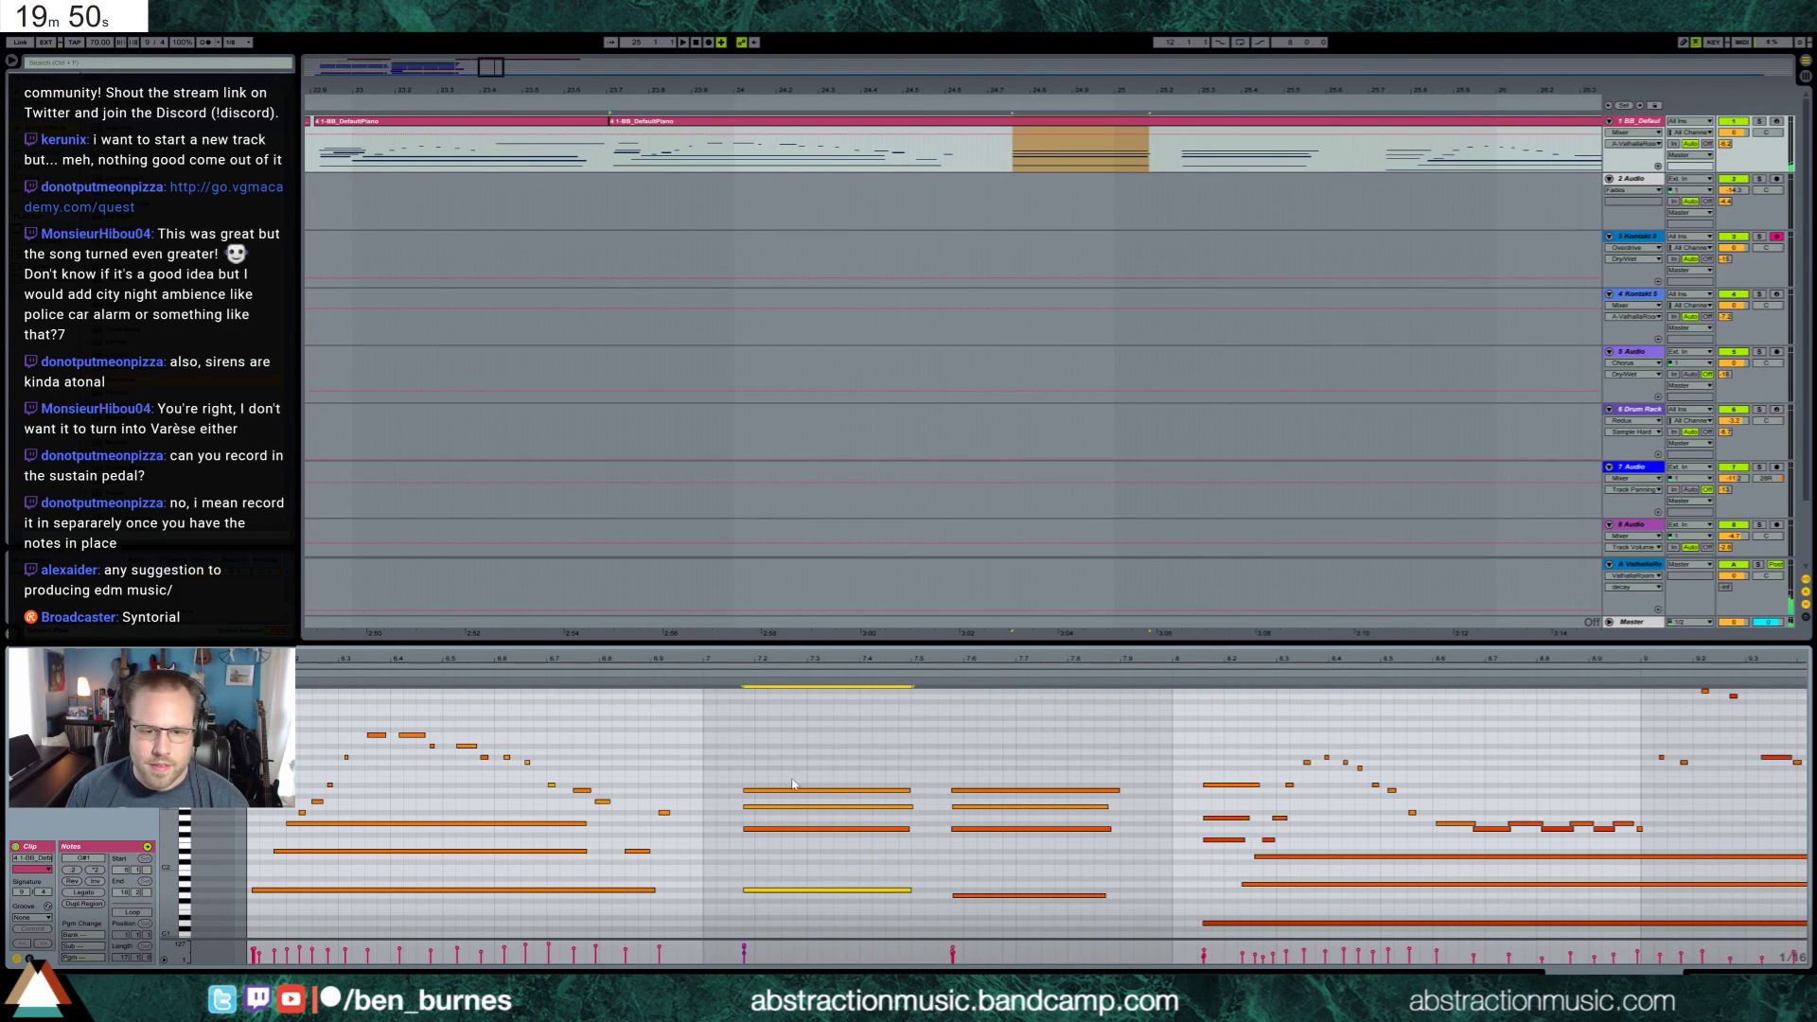
click(843, 684)
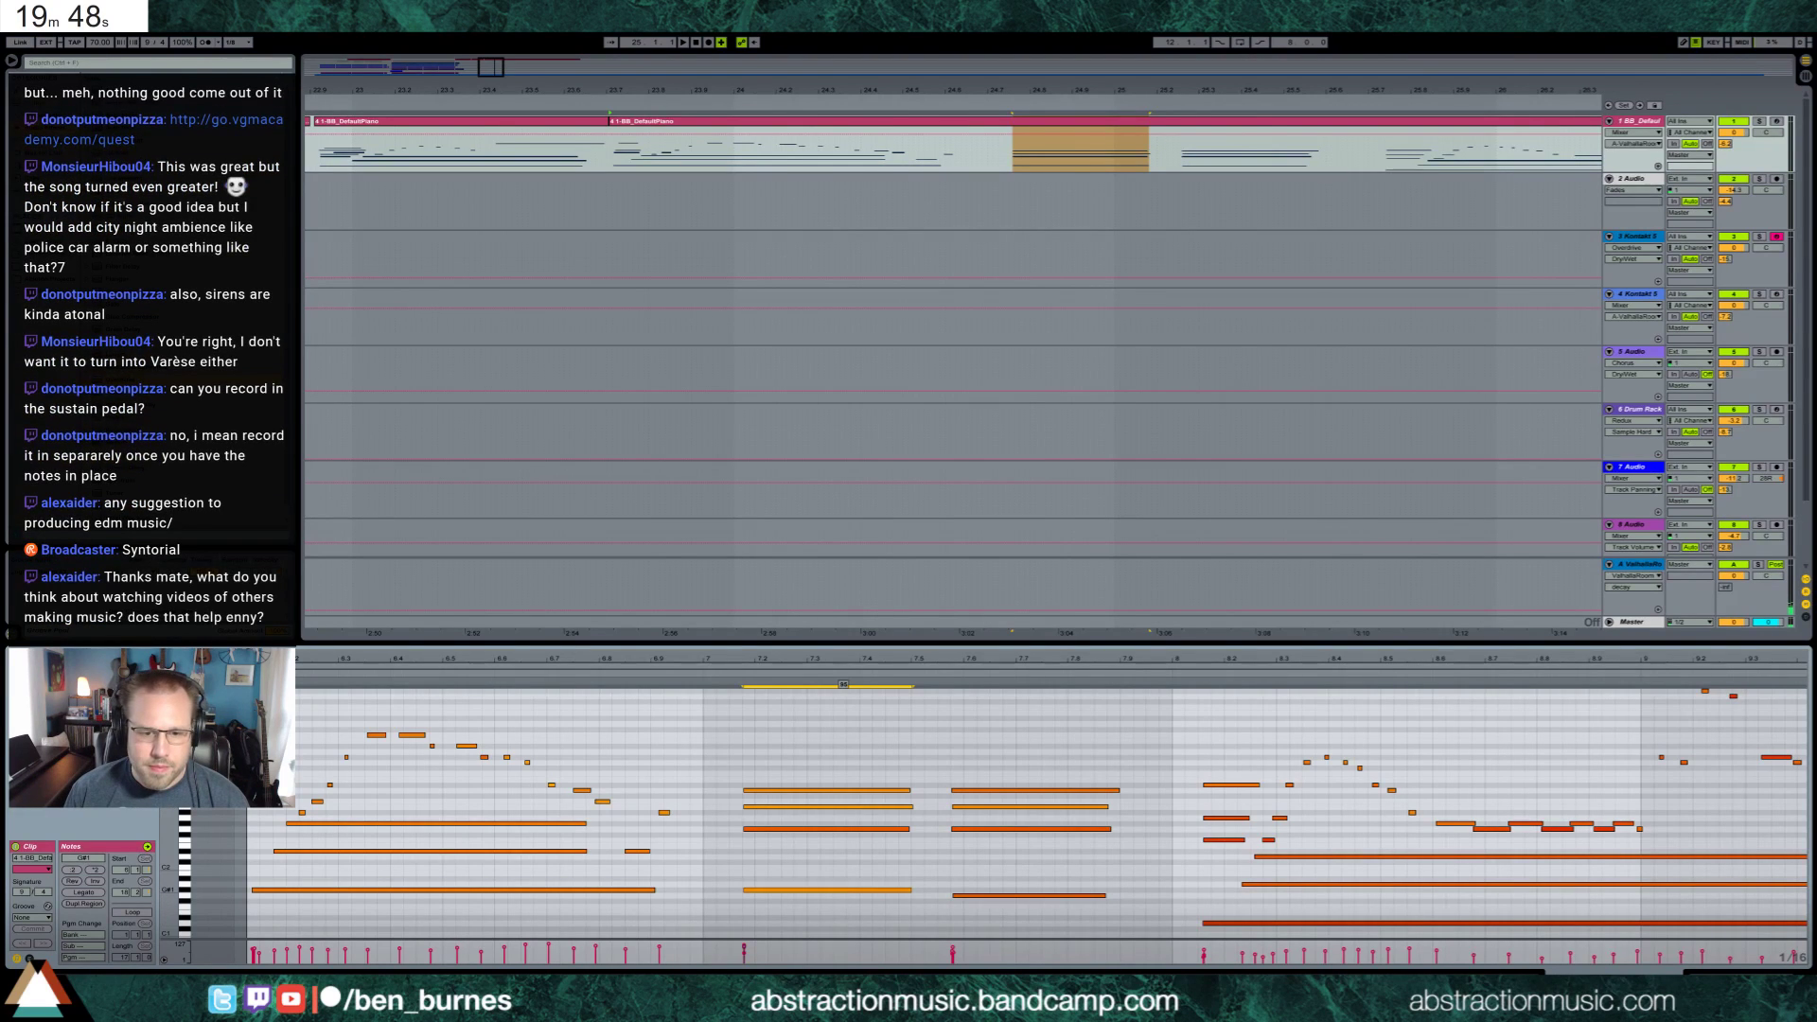
drag(832, 883, 843, 902)
drag(793, 777, 820, 821)
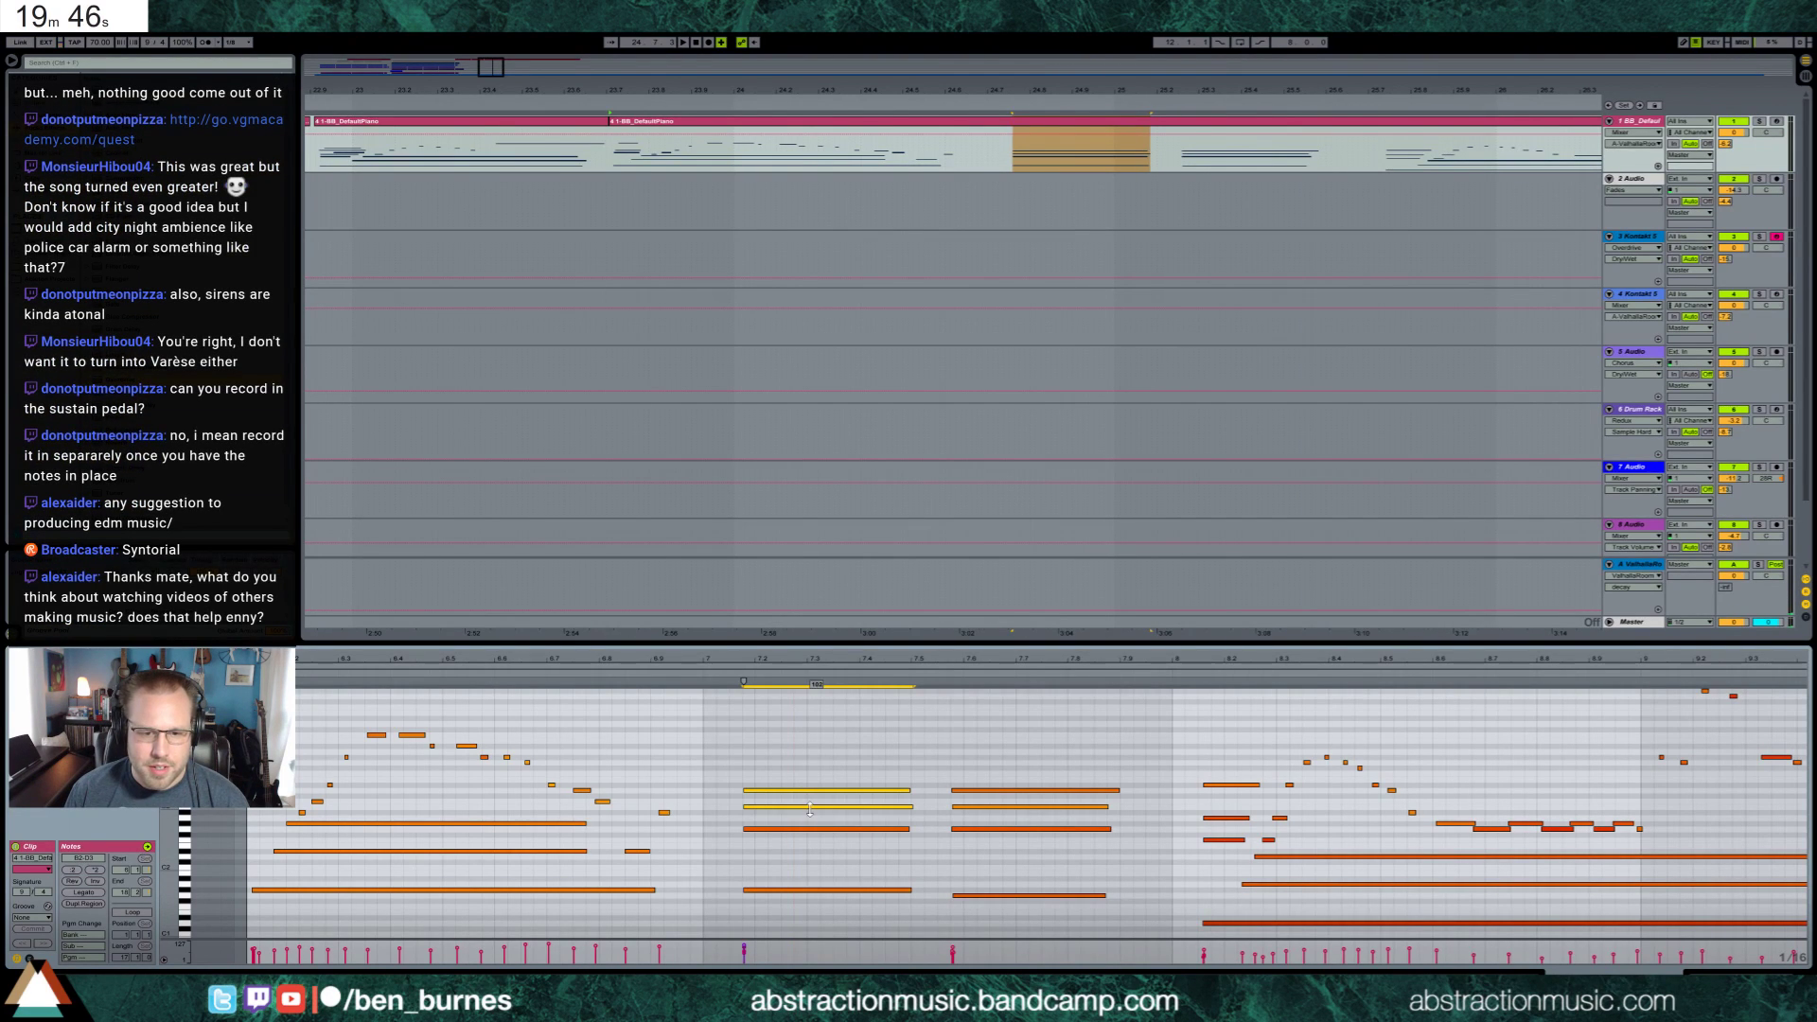
drag(820, 684, 738, 689)
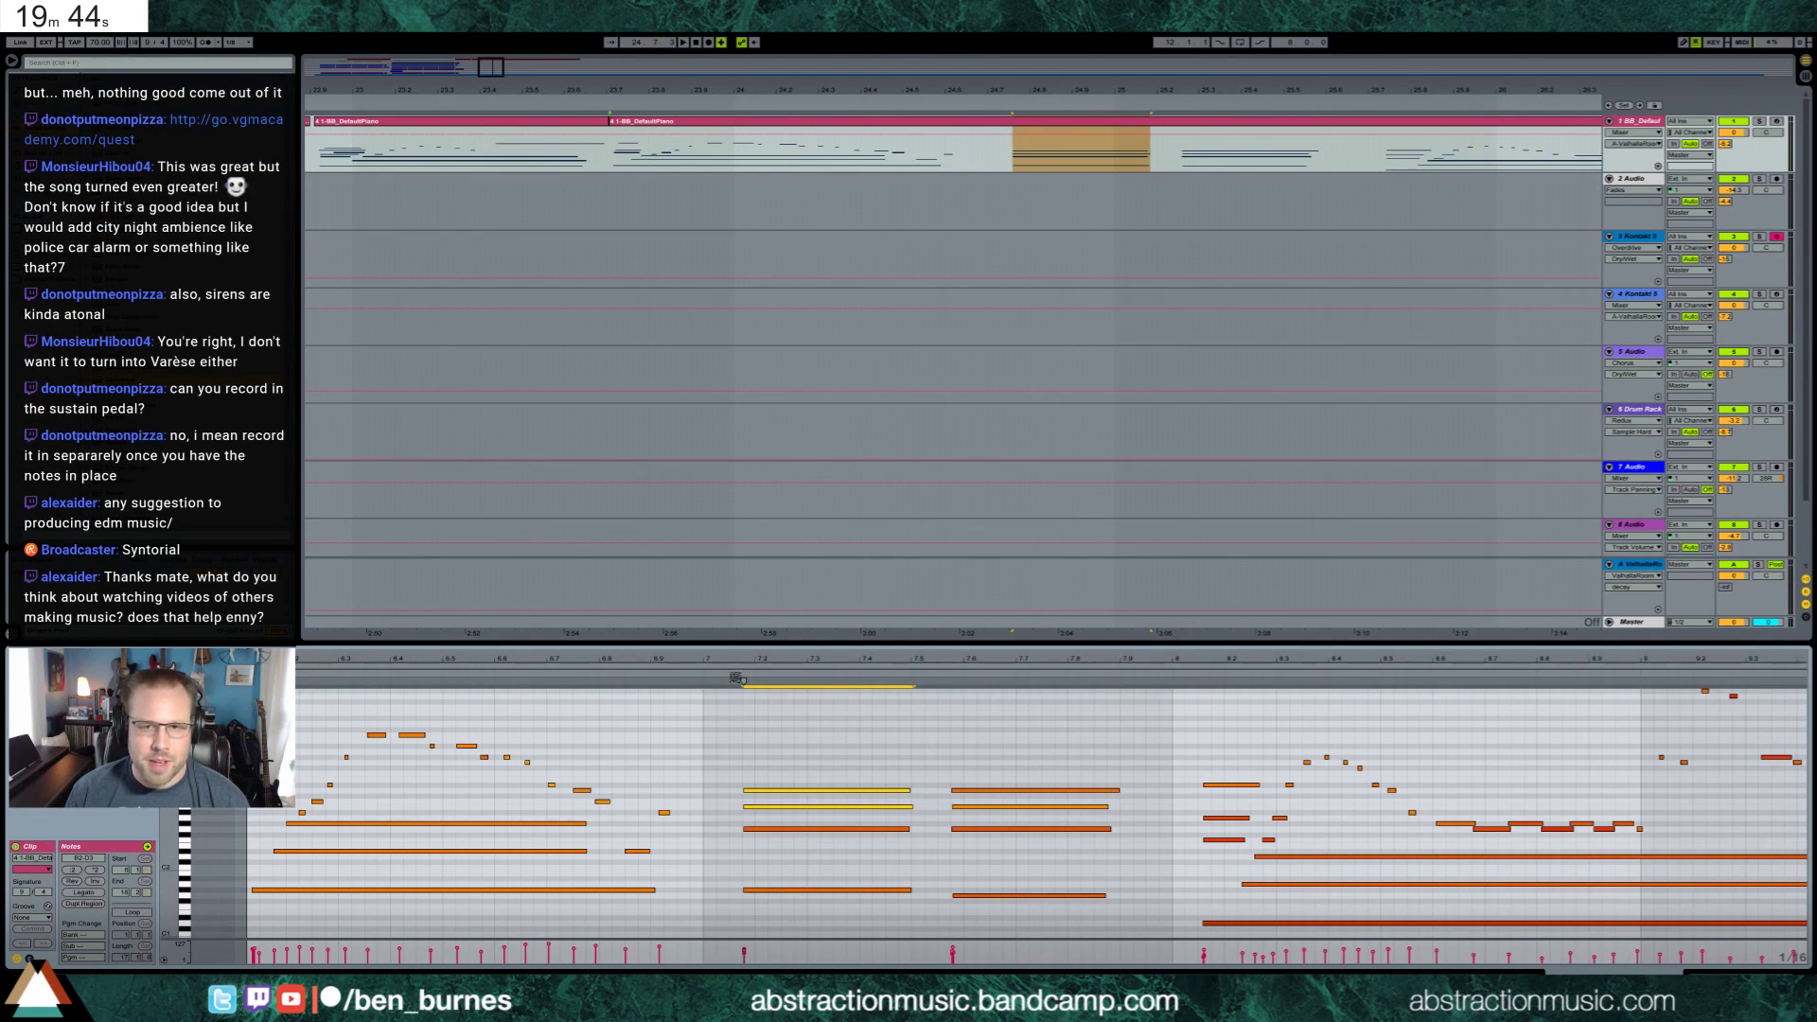
Split the piano clip just before the two held chords, move the second part earlier and play the transition
mouse_move(1007, 155)
mouse_down()
mouse_move(962, 165)
mouse_move(999, 126)
mouse_up()
key(ctrl+e)
click(997, 126)
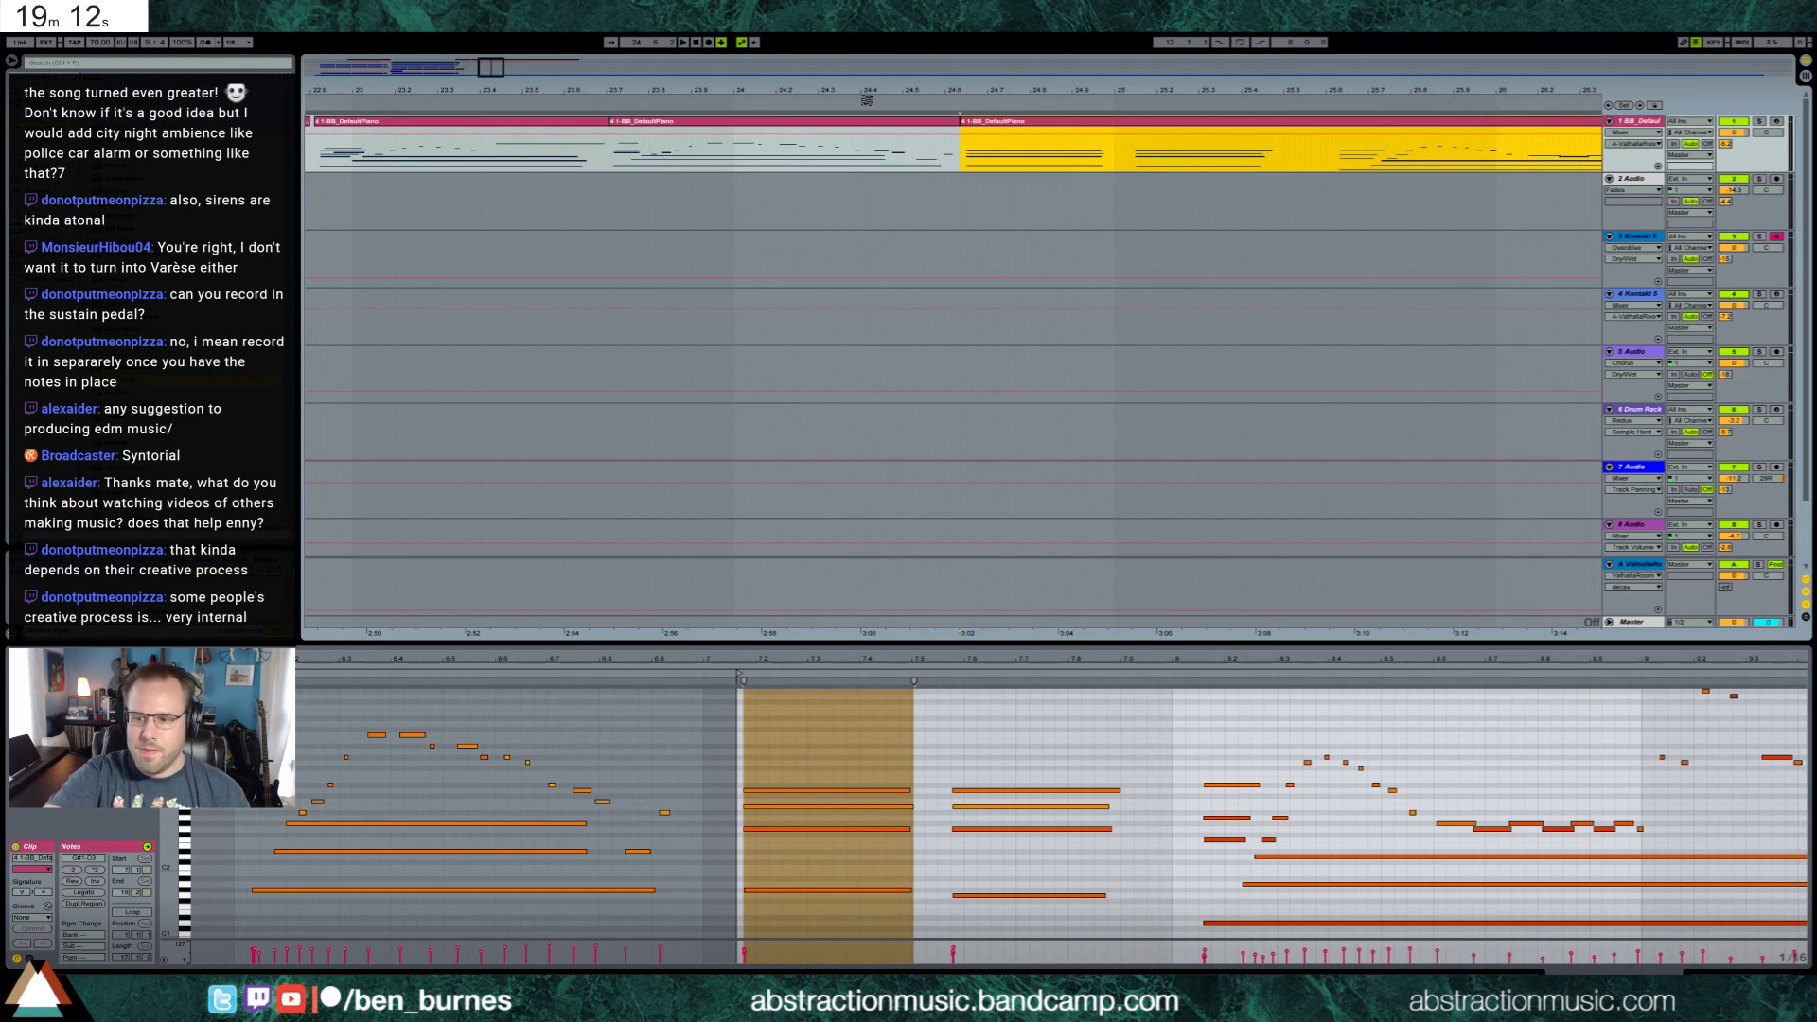
click(601, 101)
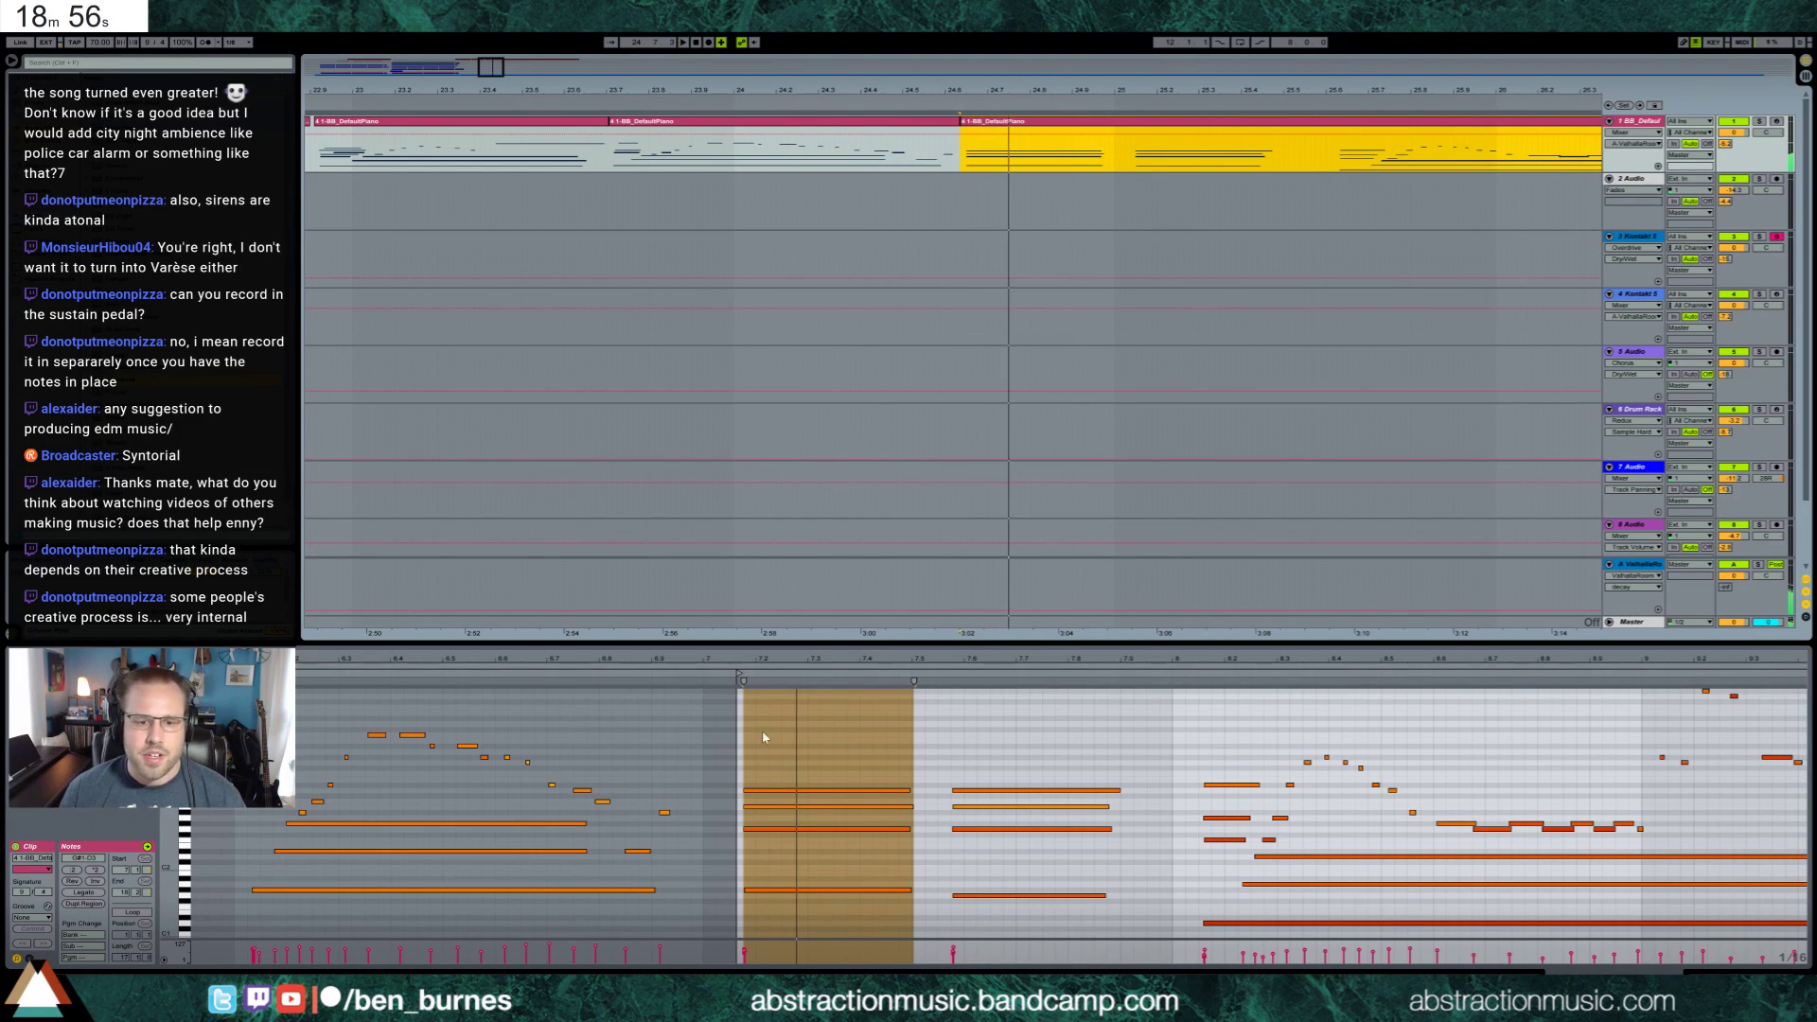
Raise the bass note of the first held chord by two semitones
click(826, 890)
key(Up)
key(Up)
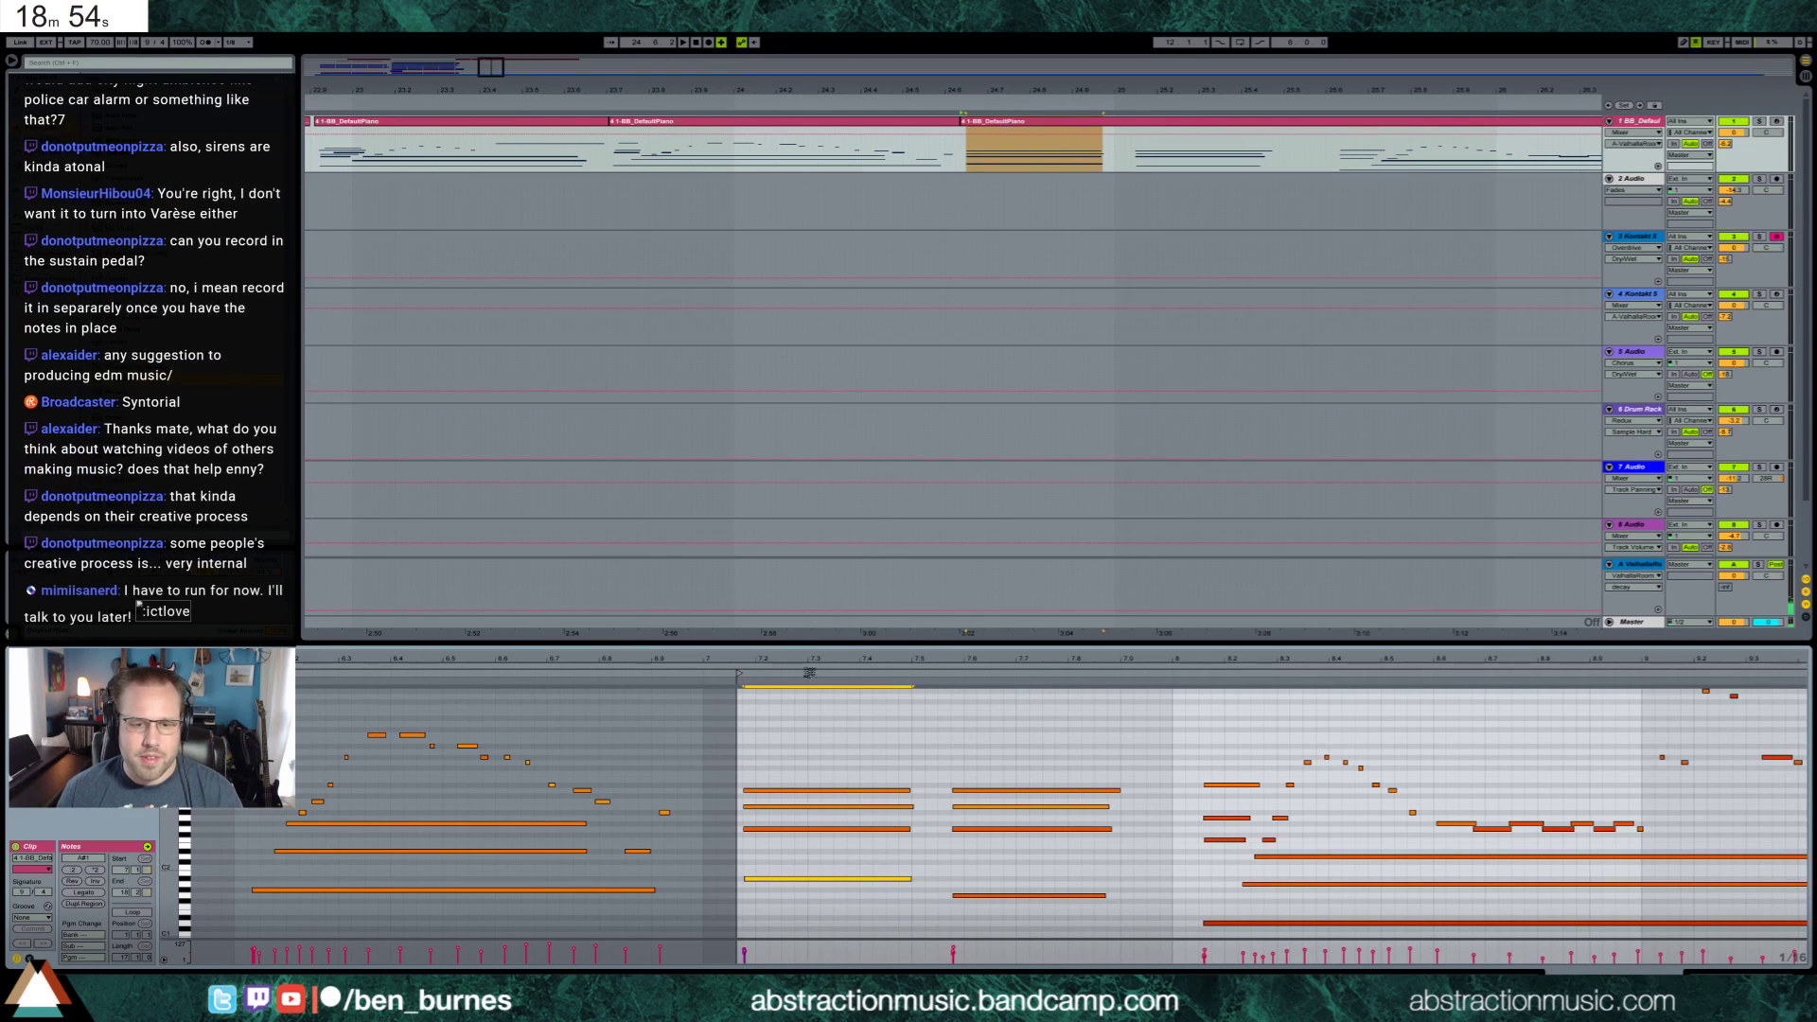
click(988, 242)
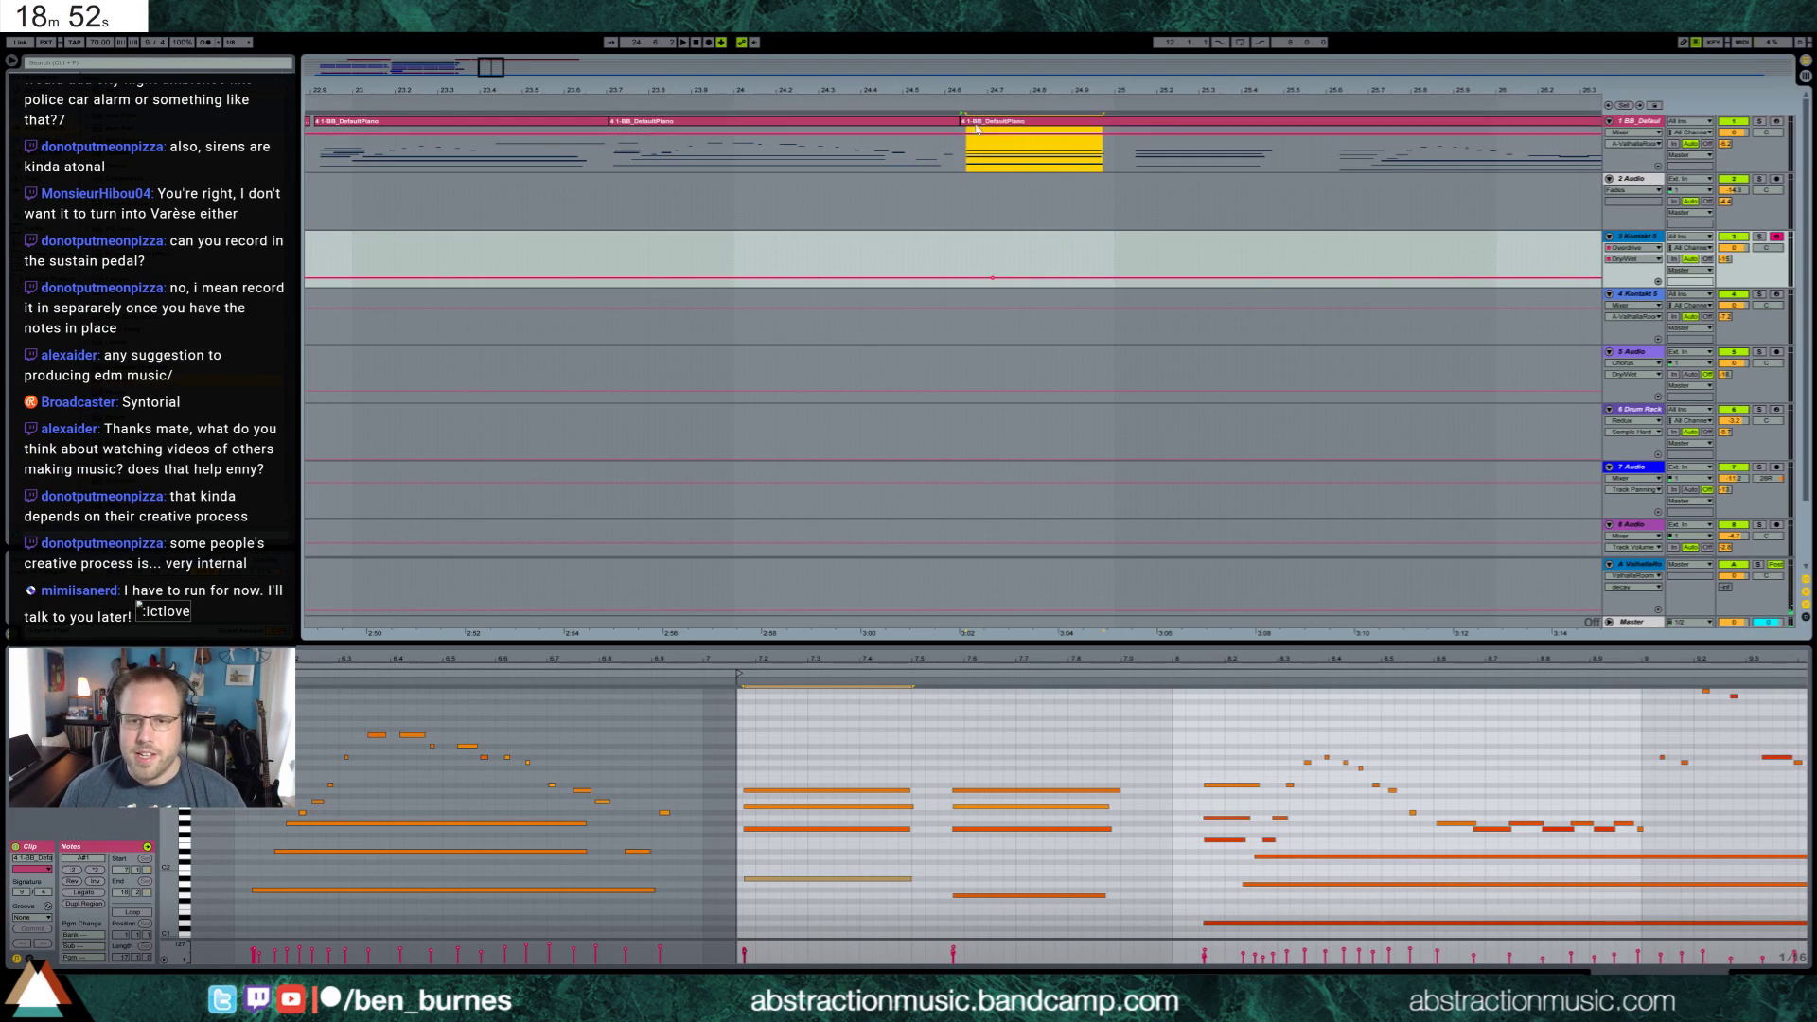
Shift the split-off piano clip slightly later, leaving a short gap after the preceding clip
click(999, 123)
drag(998, 123, 1024, 123)
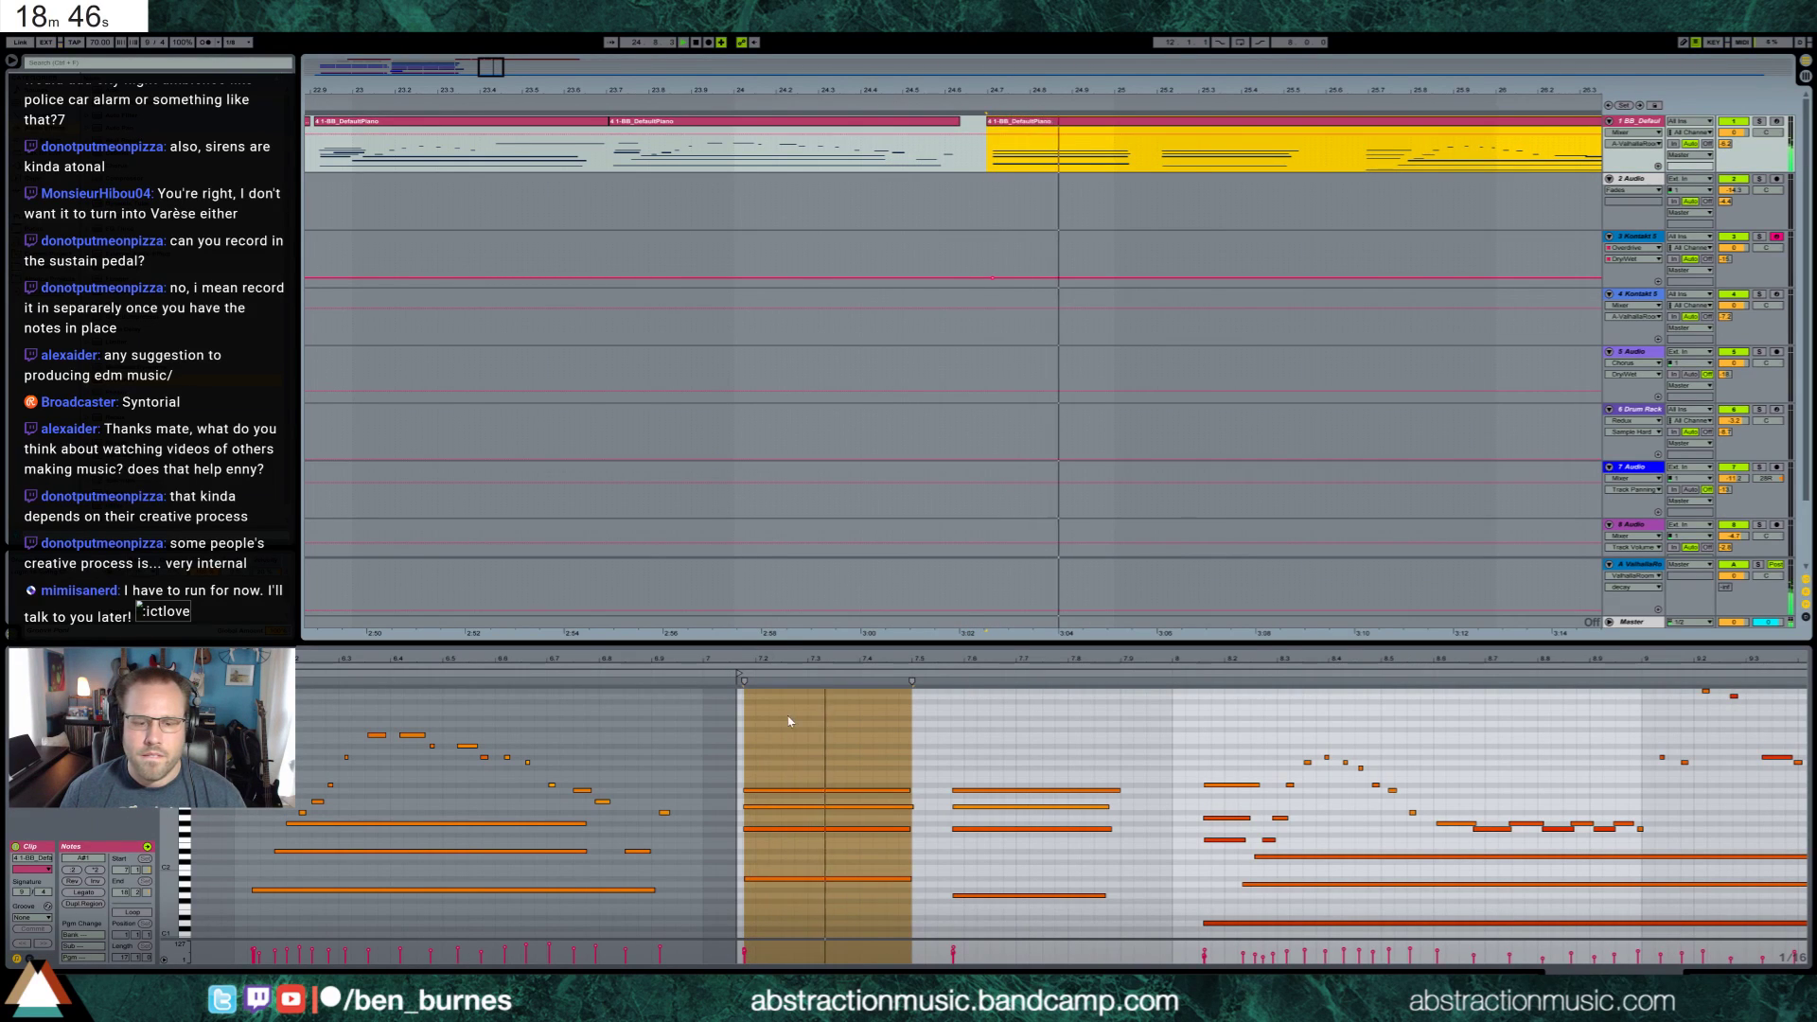
Raise the top note of the first held chord by one semitone
click(822, 867)
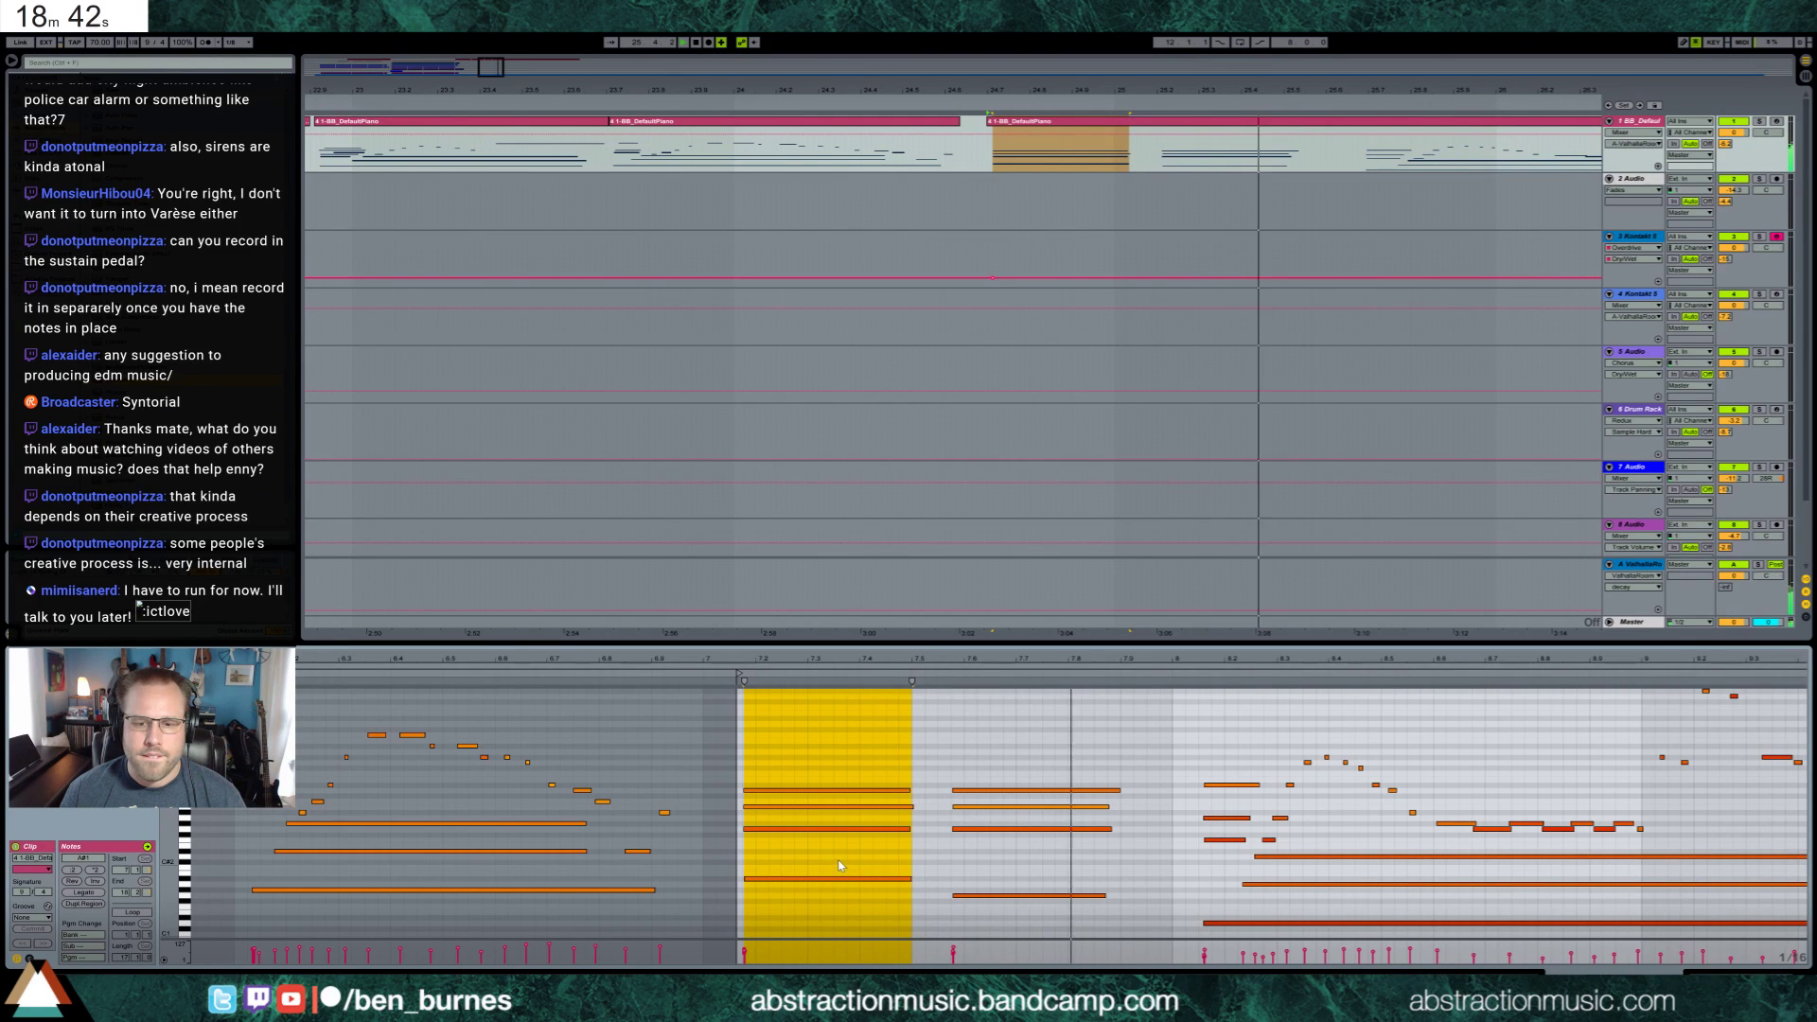
click(810, 789)
key(Up)
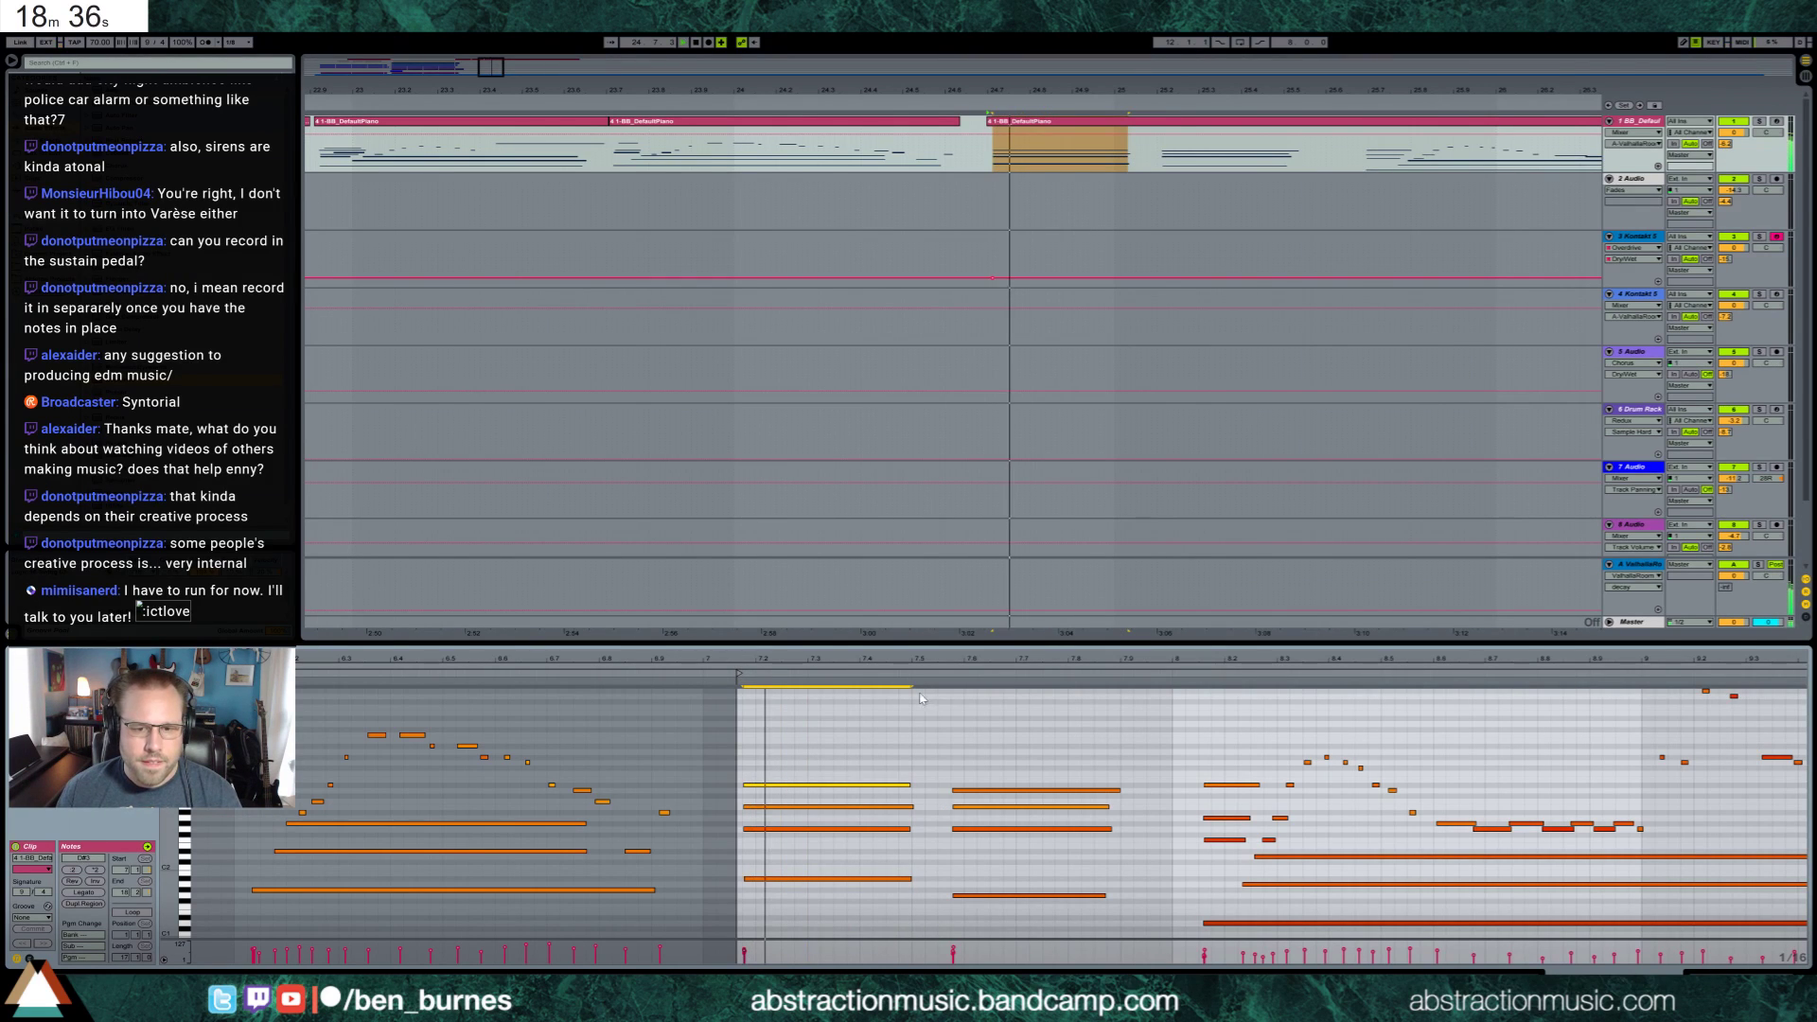
Lower the first held chord's bass note by two semitones and its third note from the top by one semitone
click(823, 879)
key(Down)
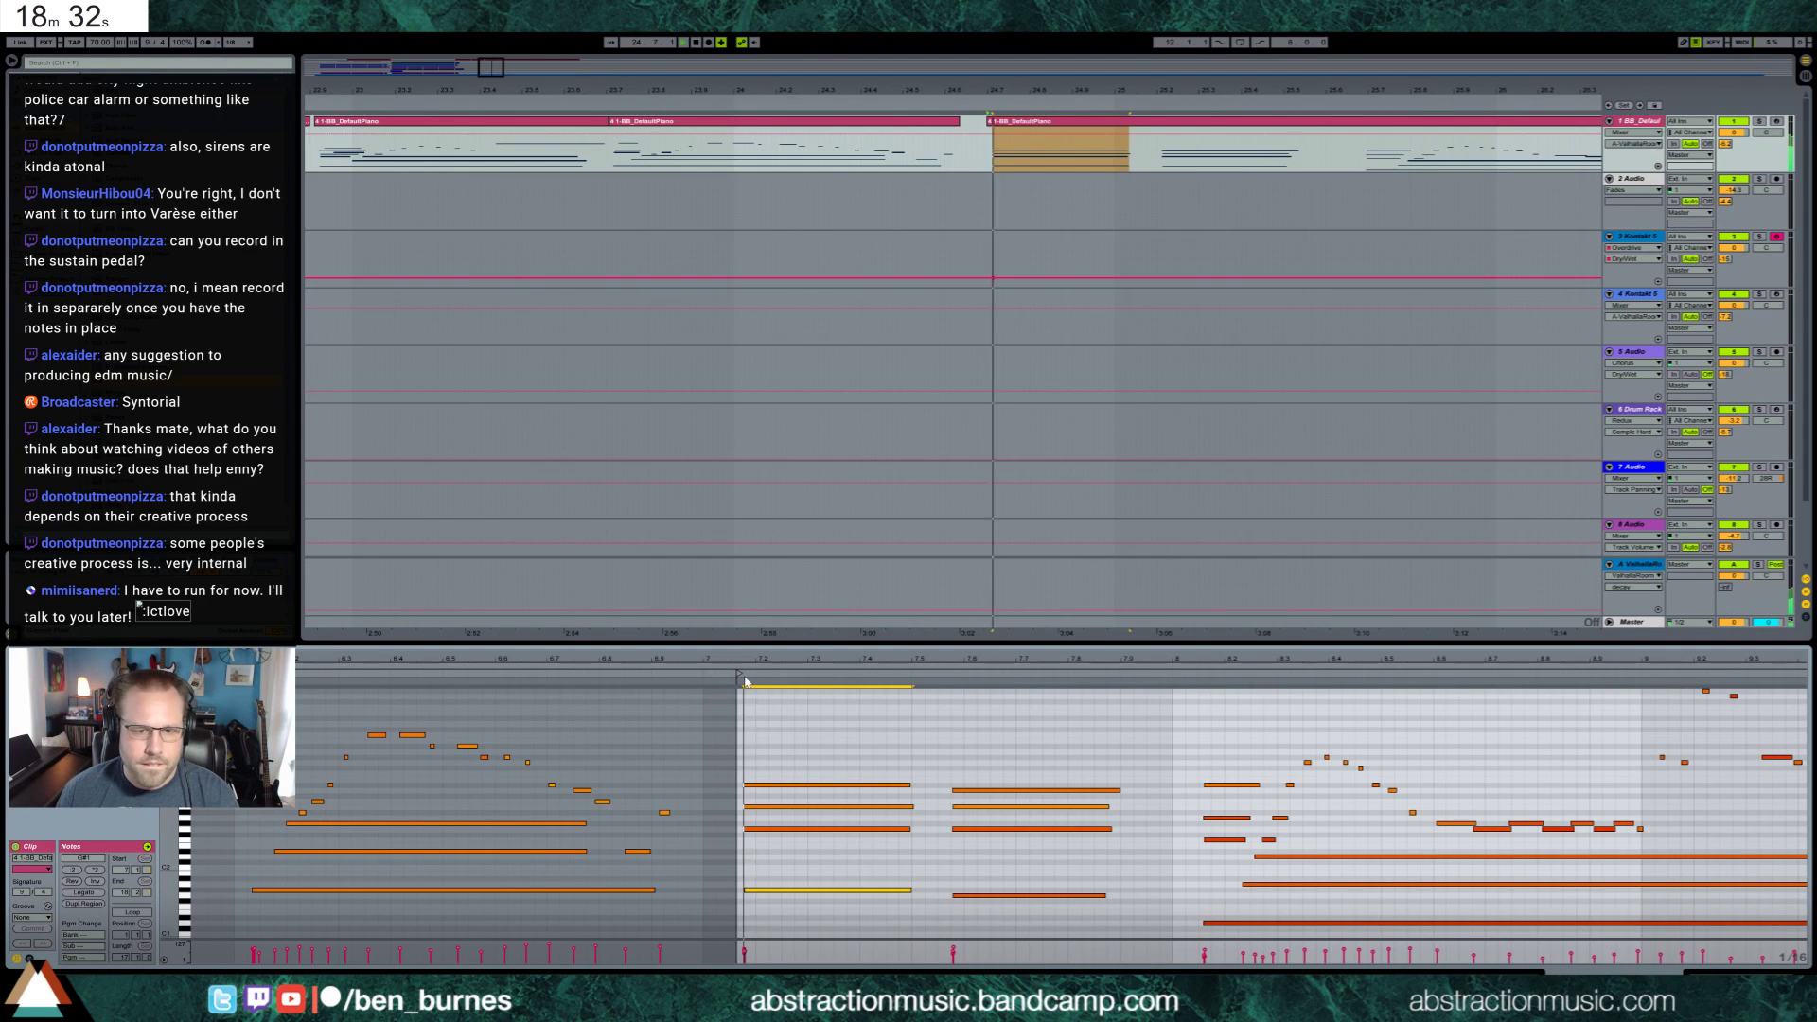
key(Up)
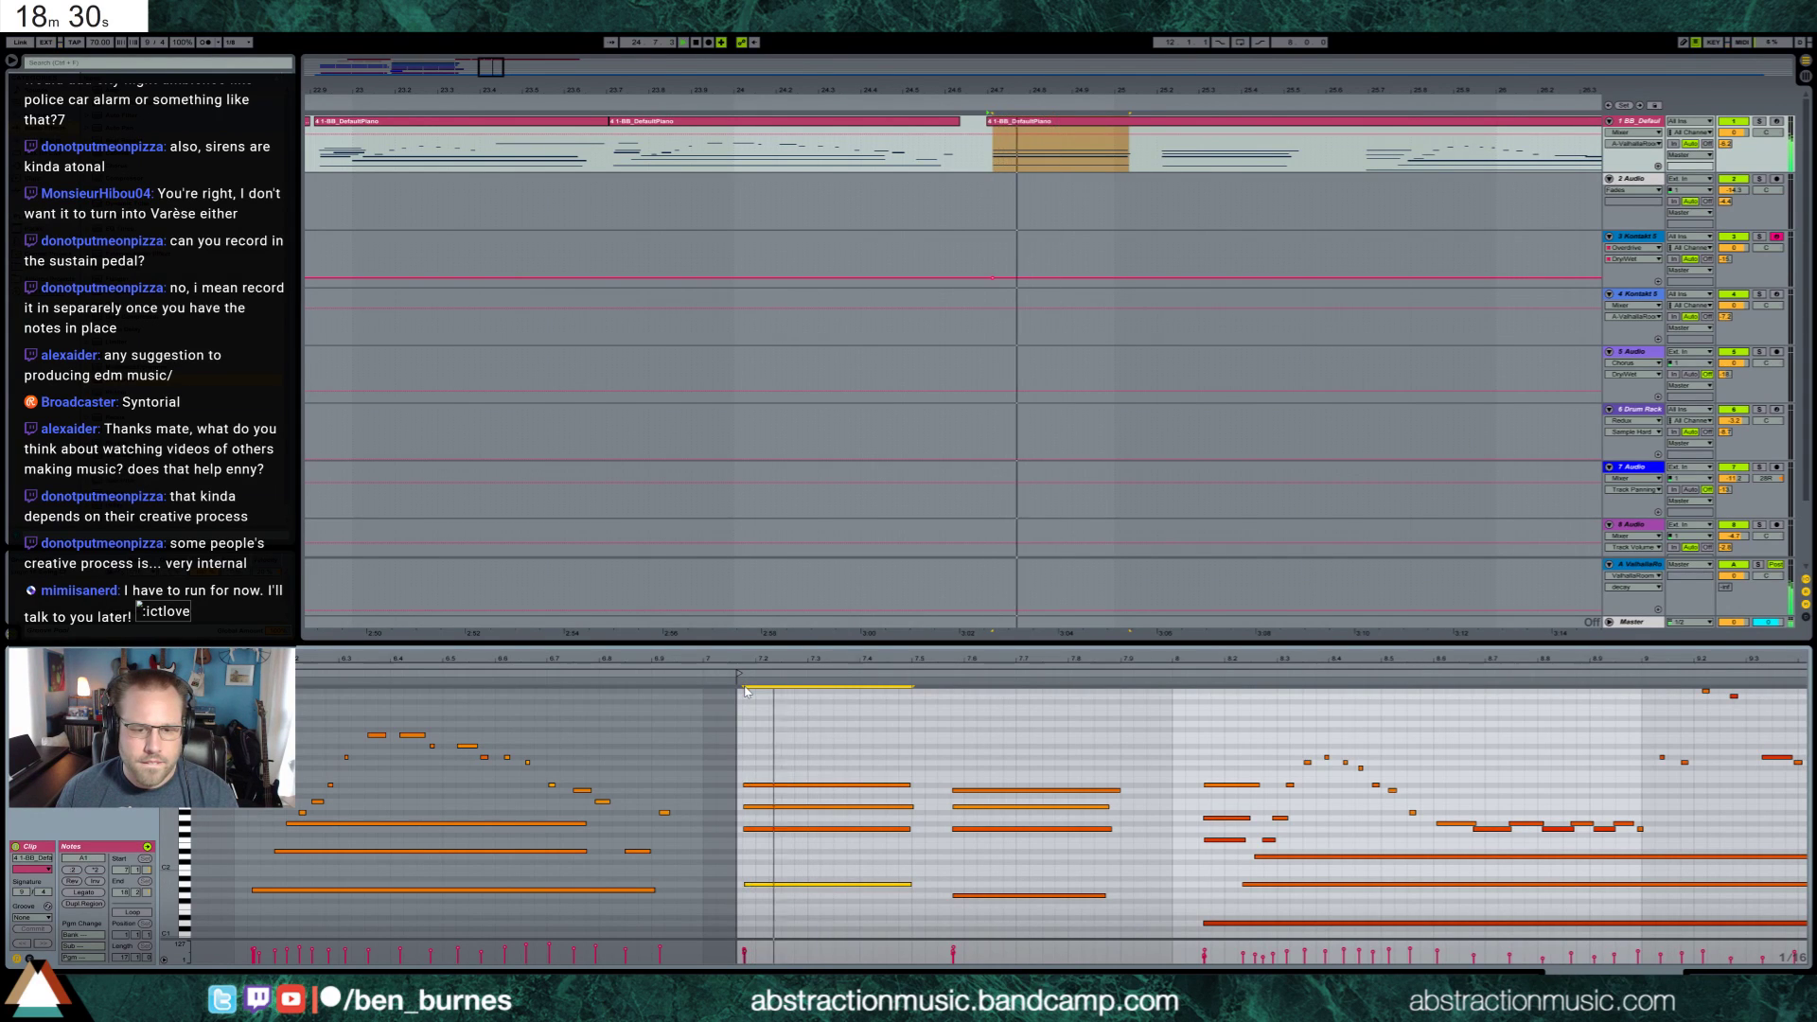
key(Down)
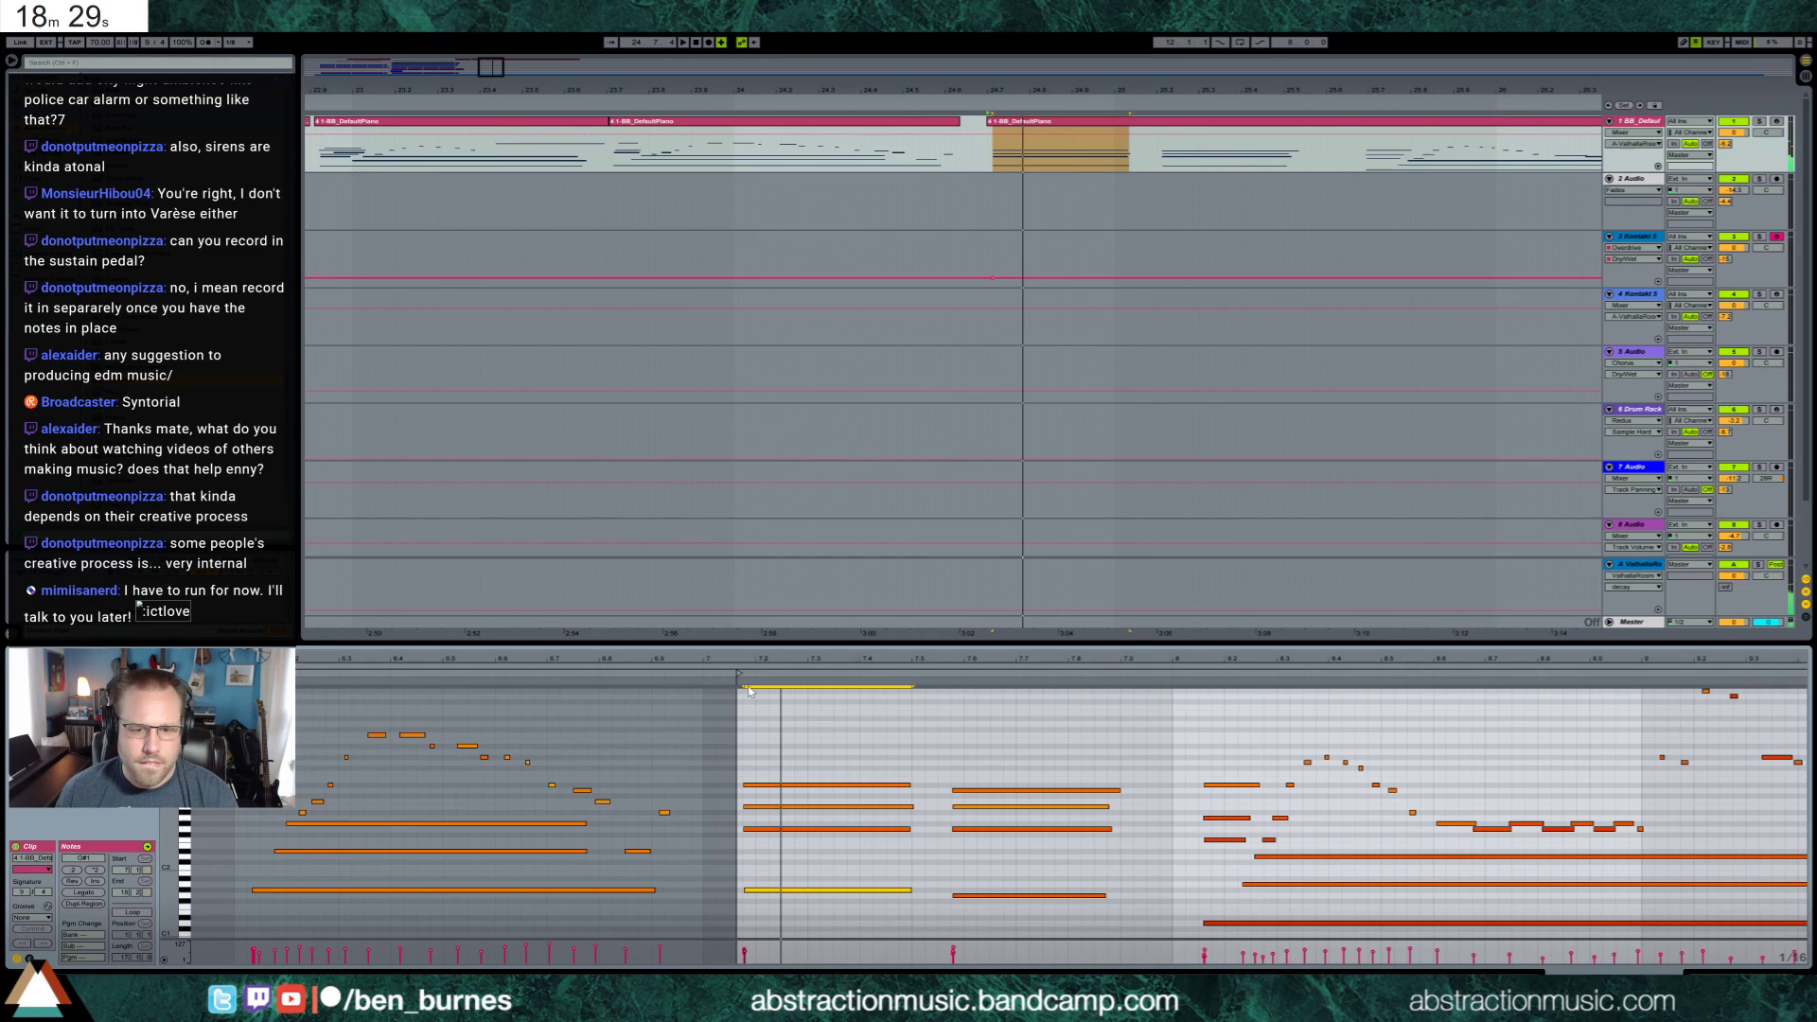
click(781, 827)
key(Down)
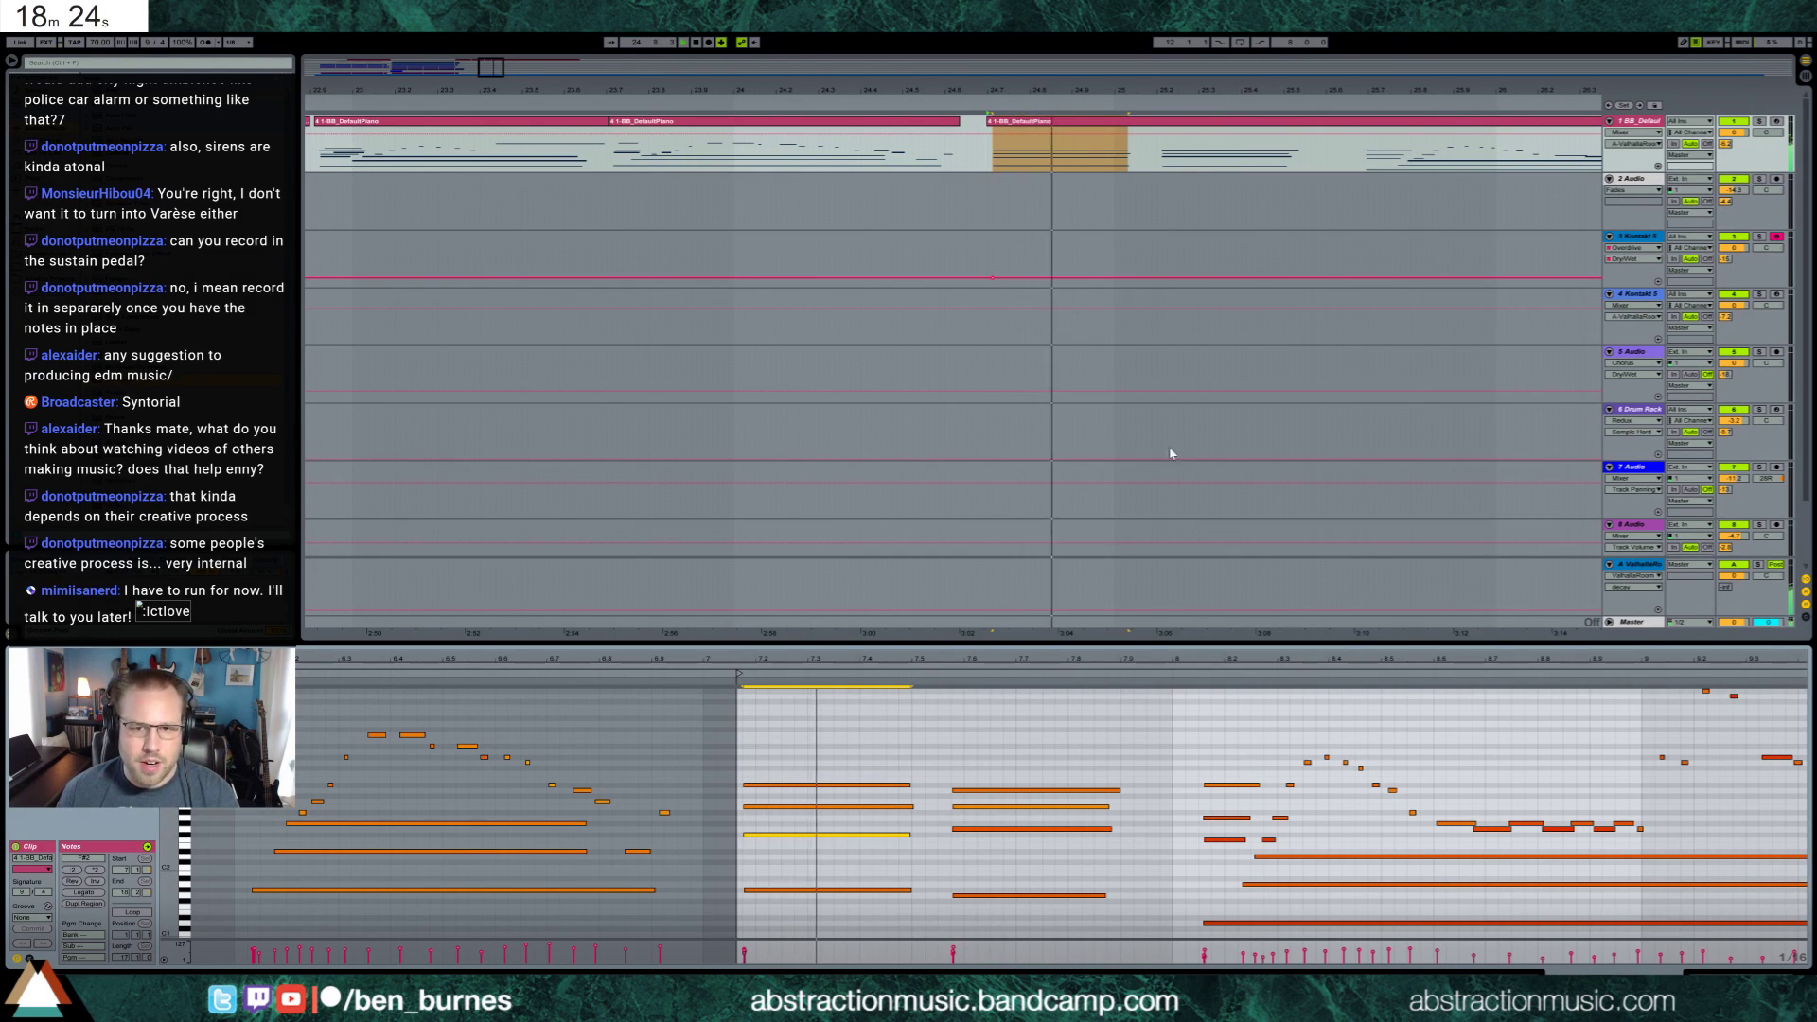
Show the split-off clip's envelope and extend the gap at the first held chord back to the chord's start
click(997, 124)
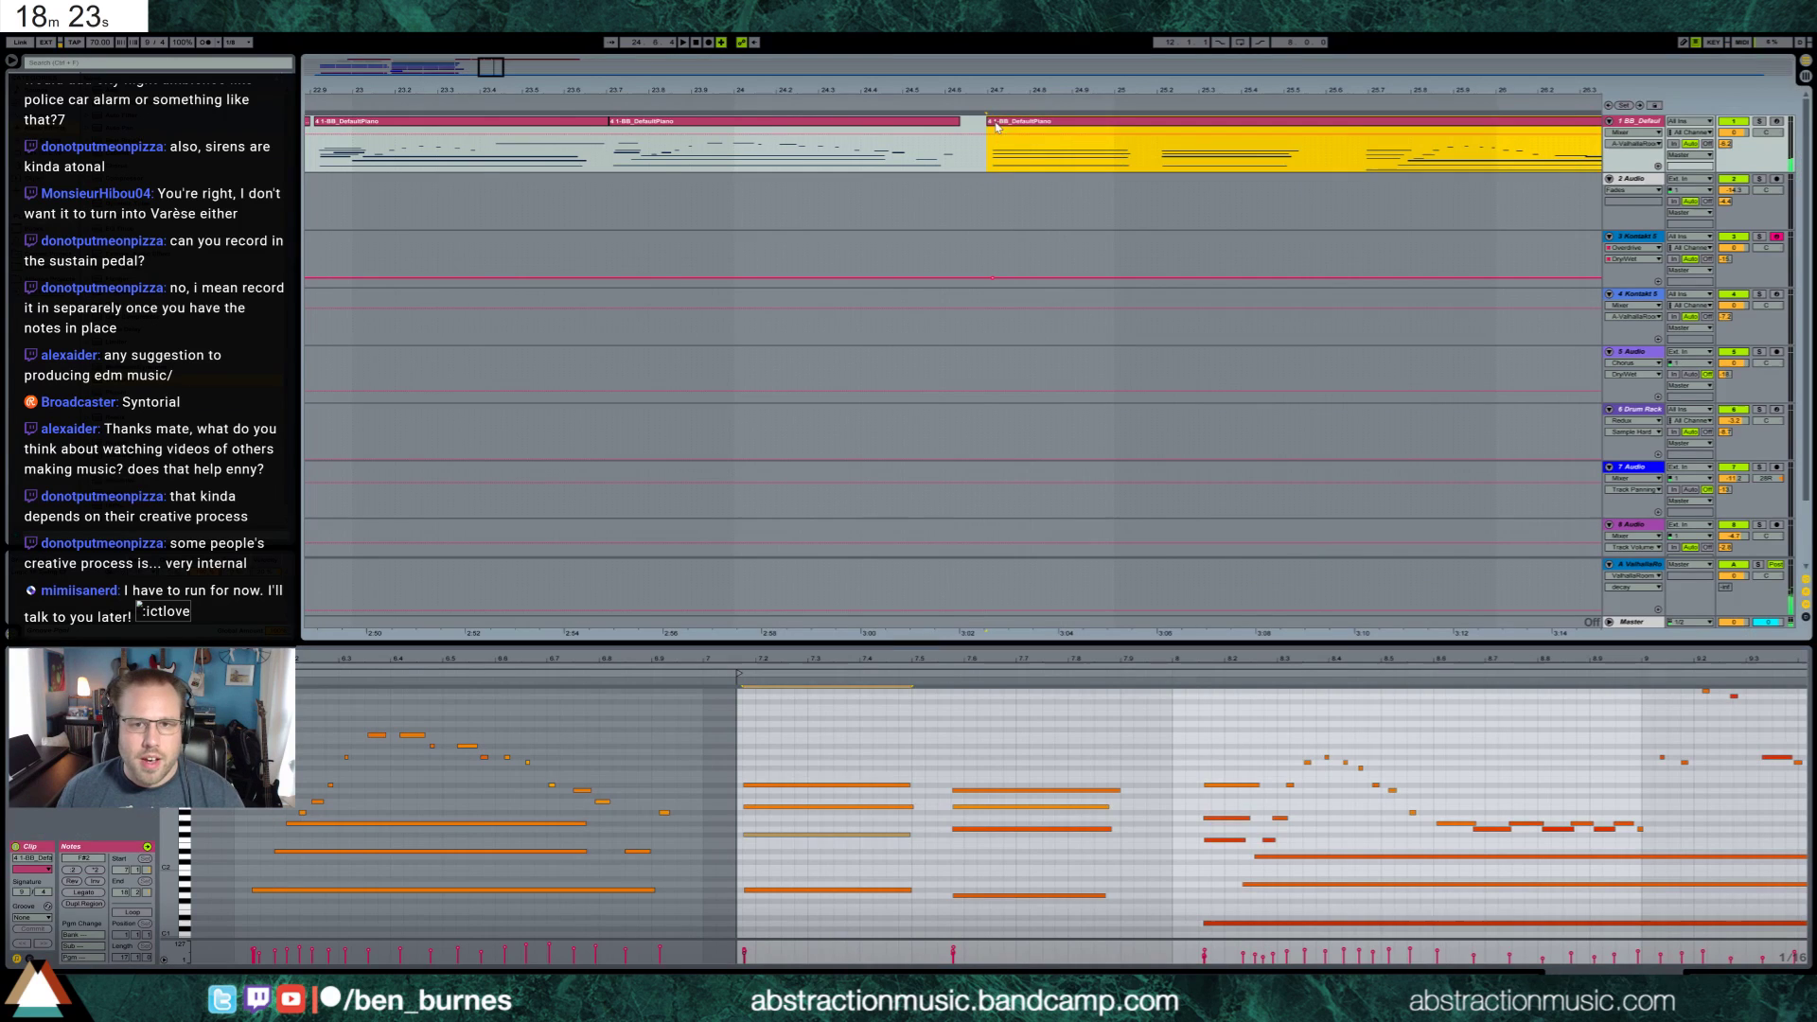
click(30, 959)
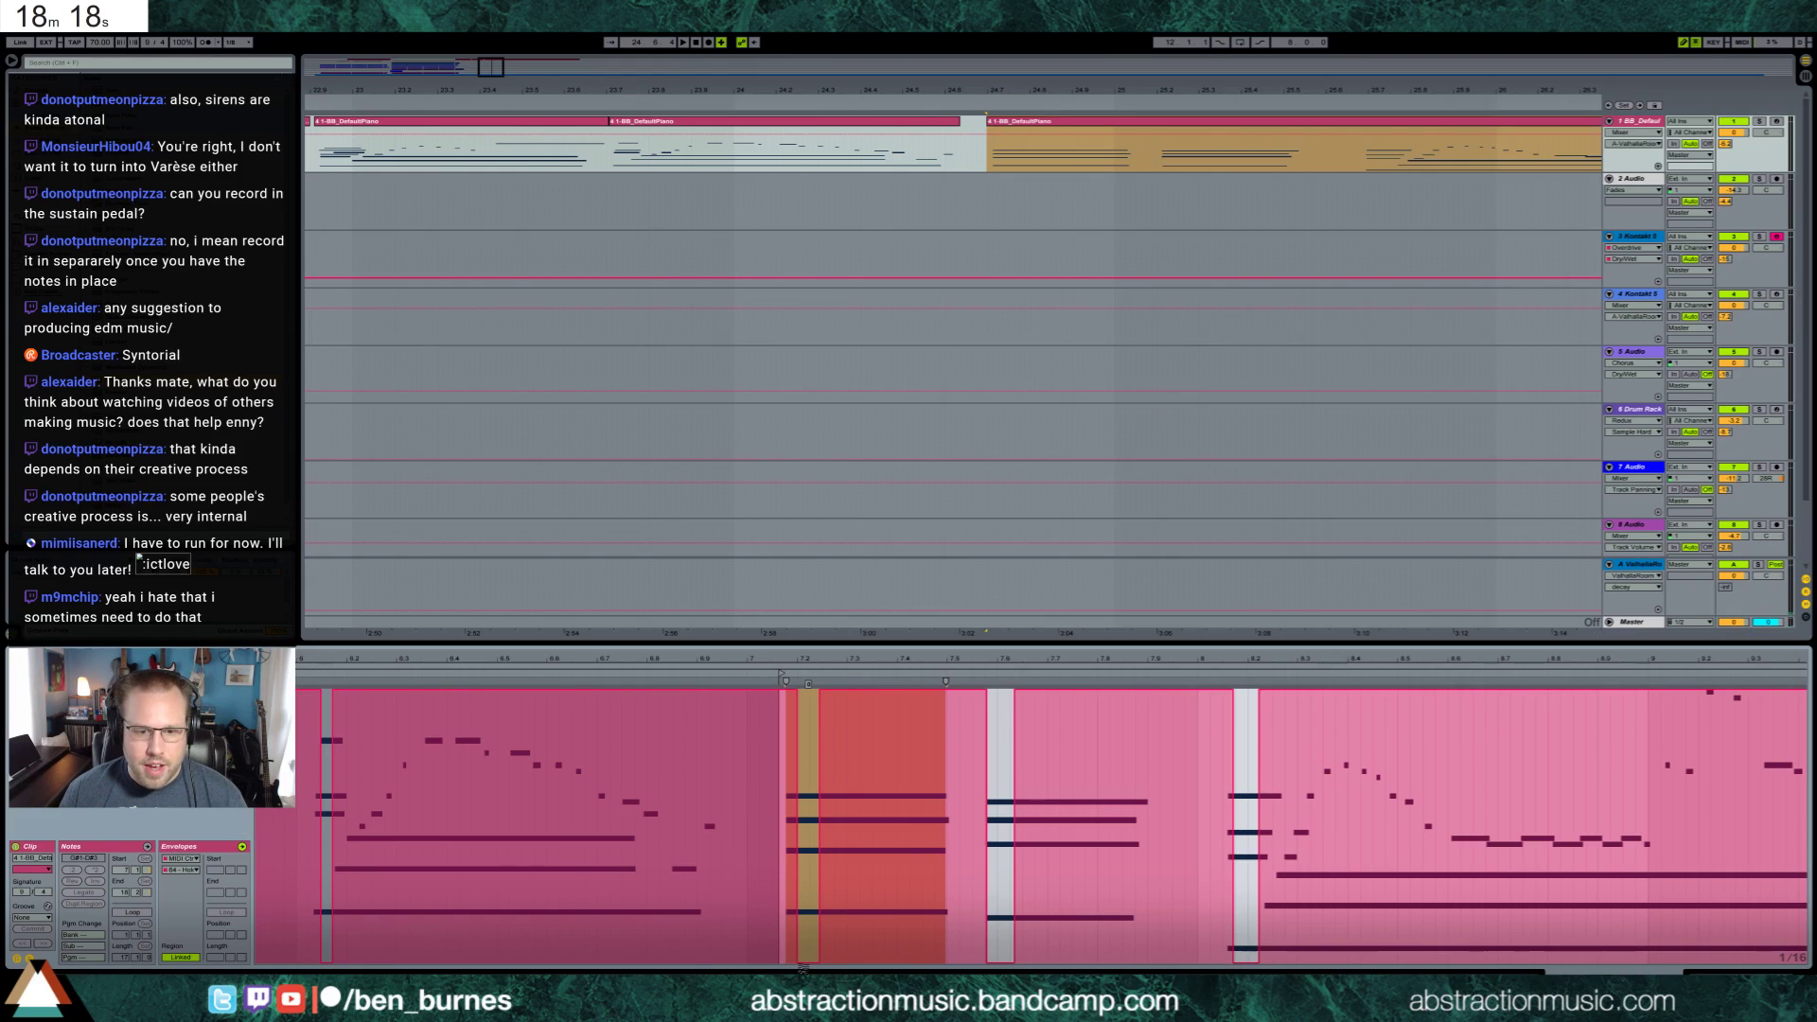
click(800, 960)
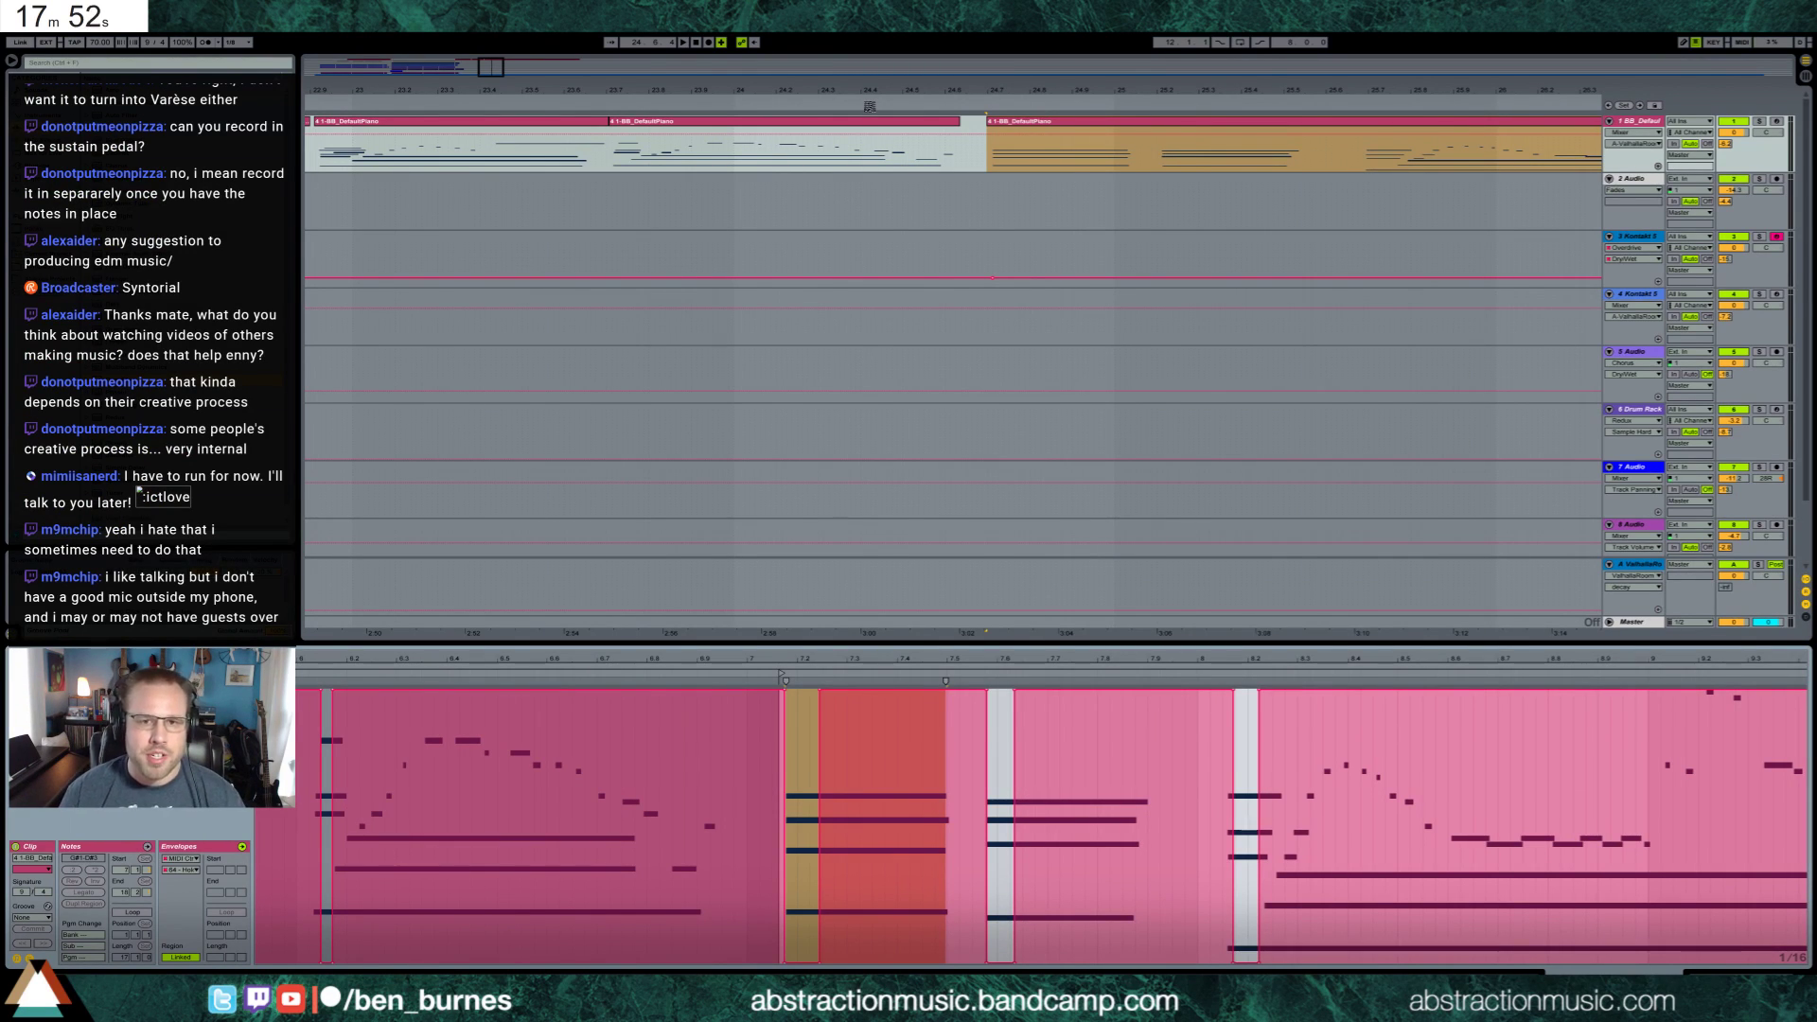
Nudge the split-off piano clip slightly earlier to narrow the gap and play the transition from the preceding clip
click(984, 145)
click(999, 126)
drag(999, 126, 995, 125)
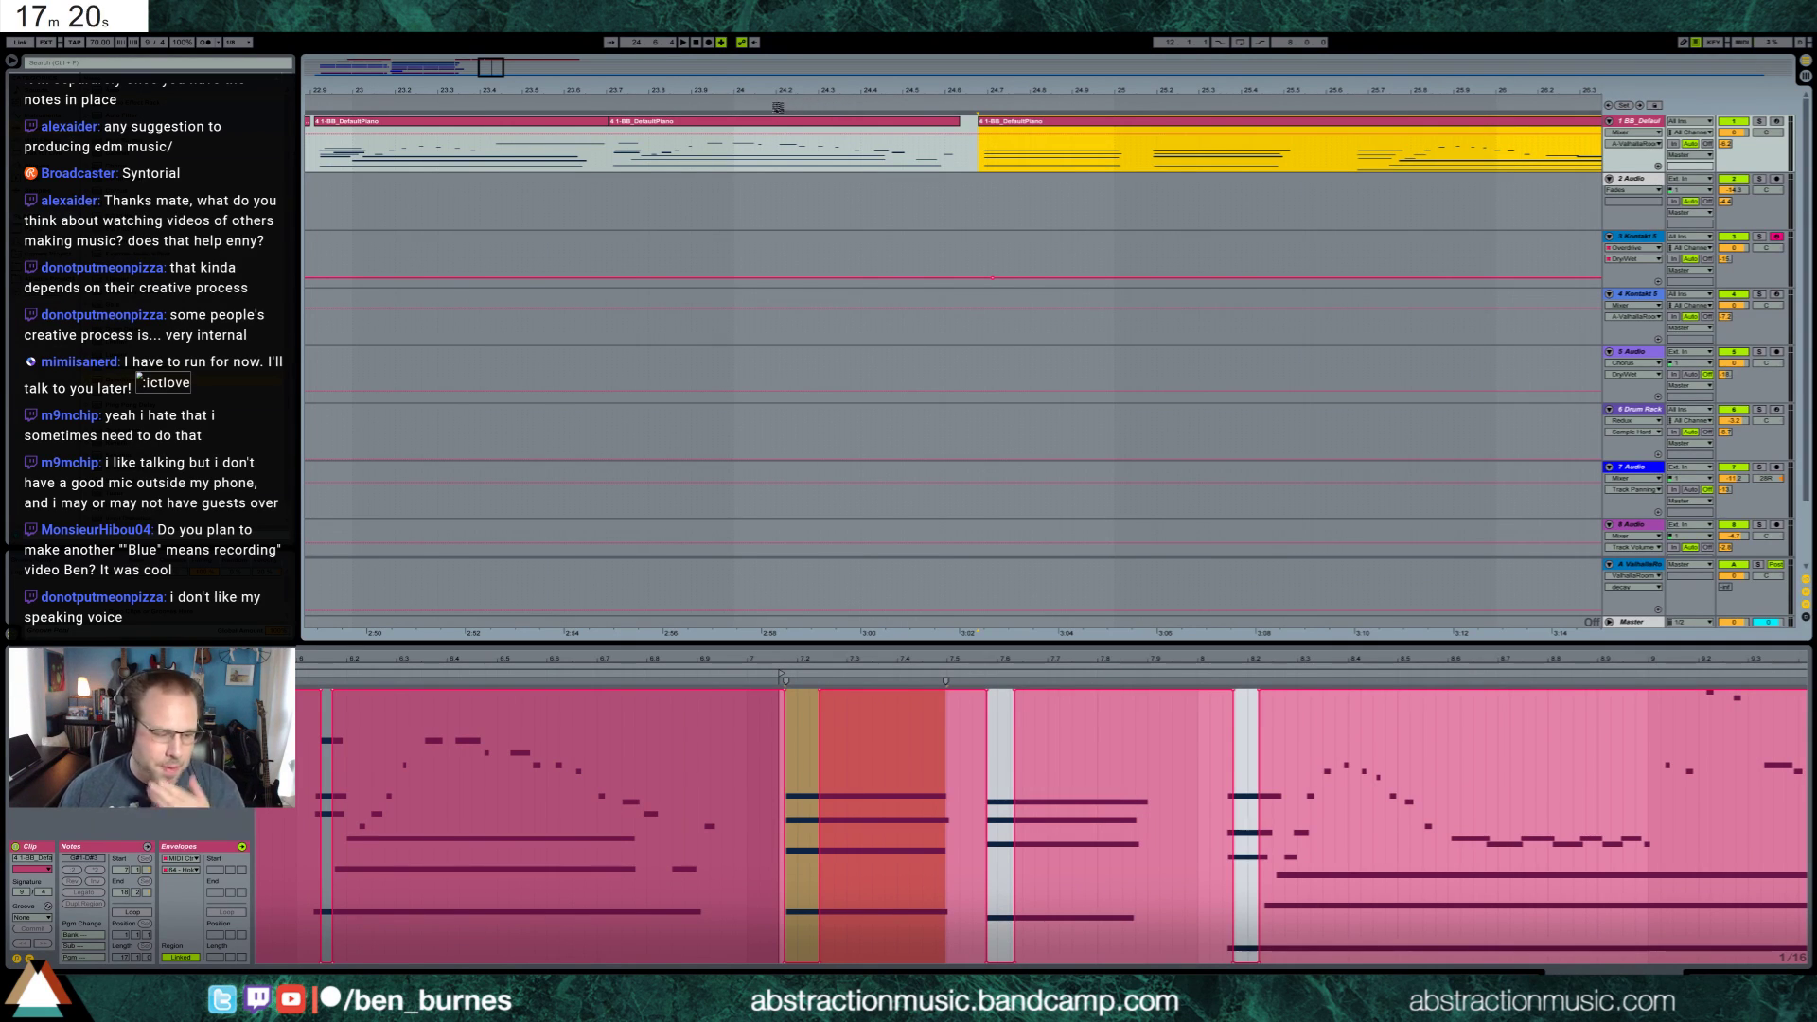
click(605, 103)
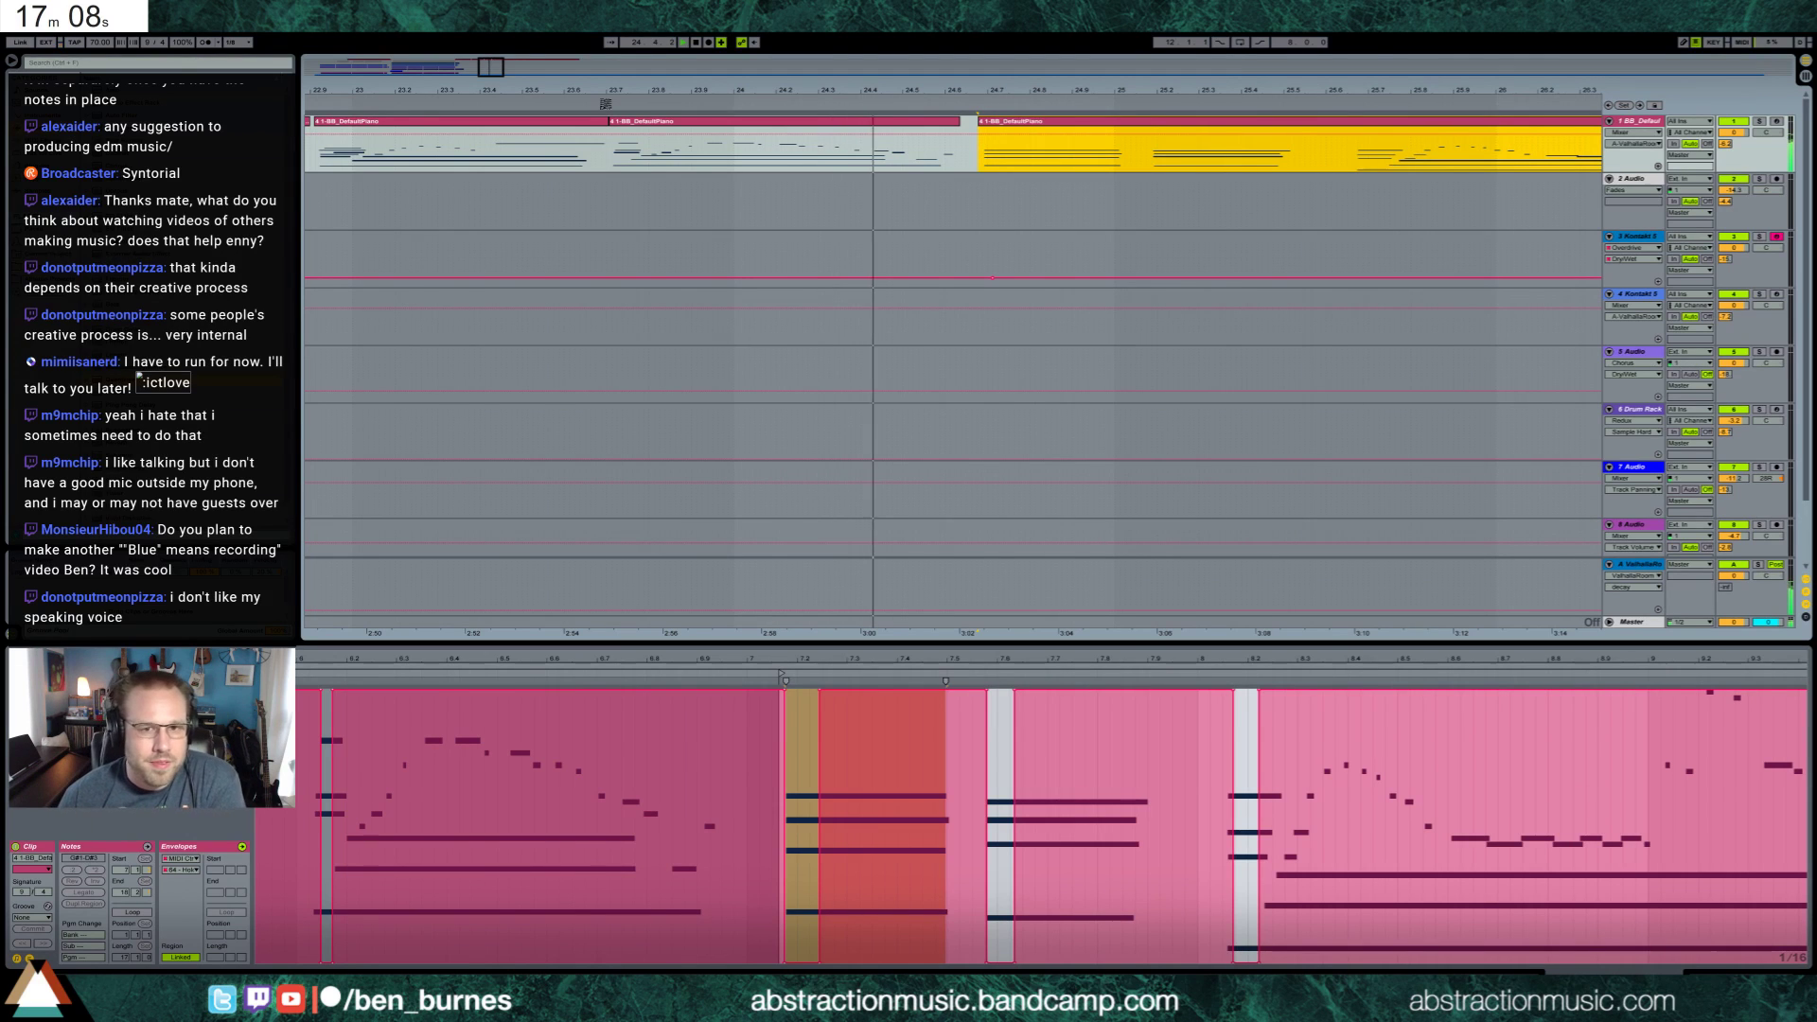
click(949, 124)
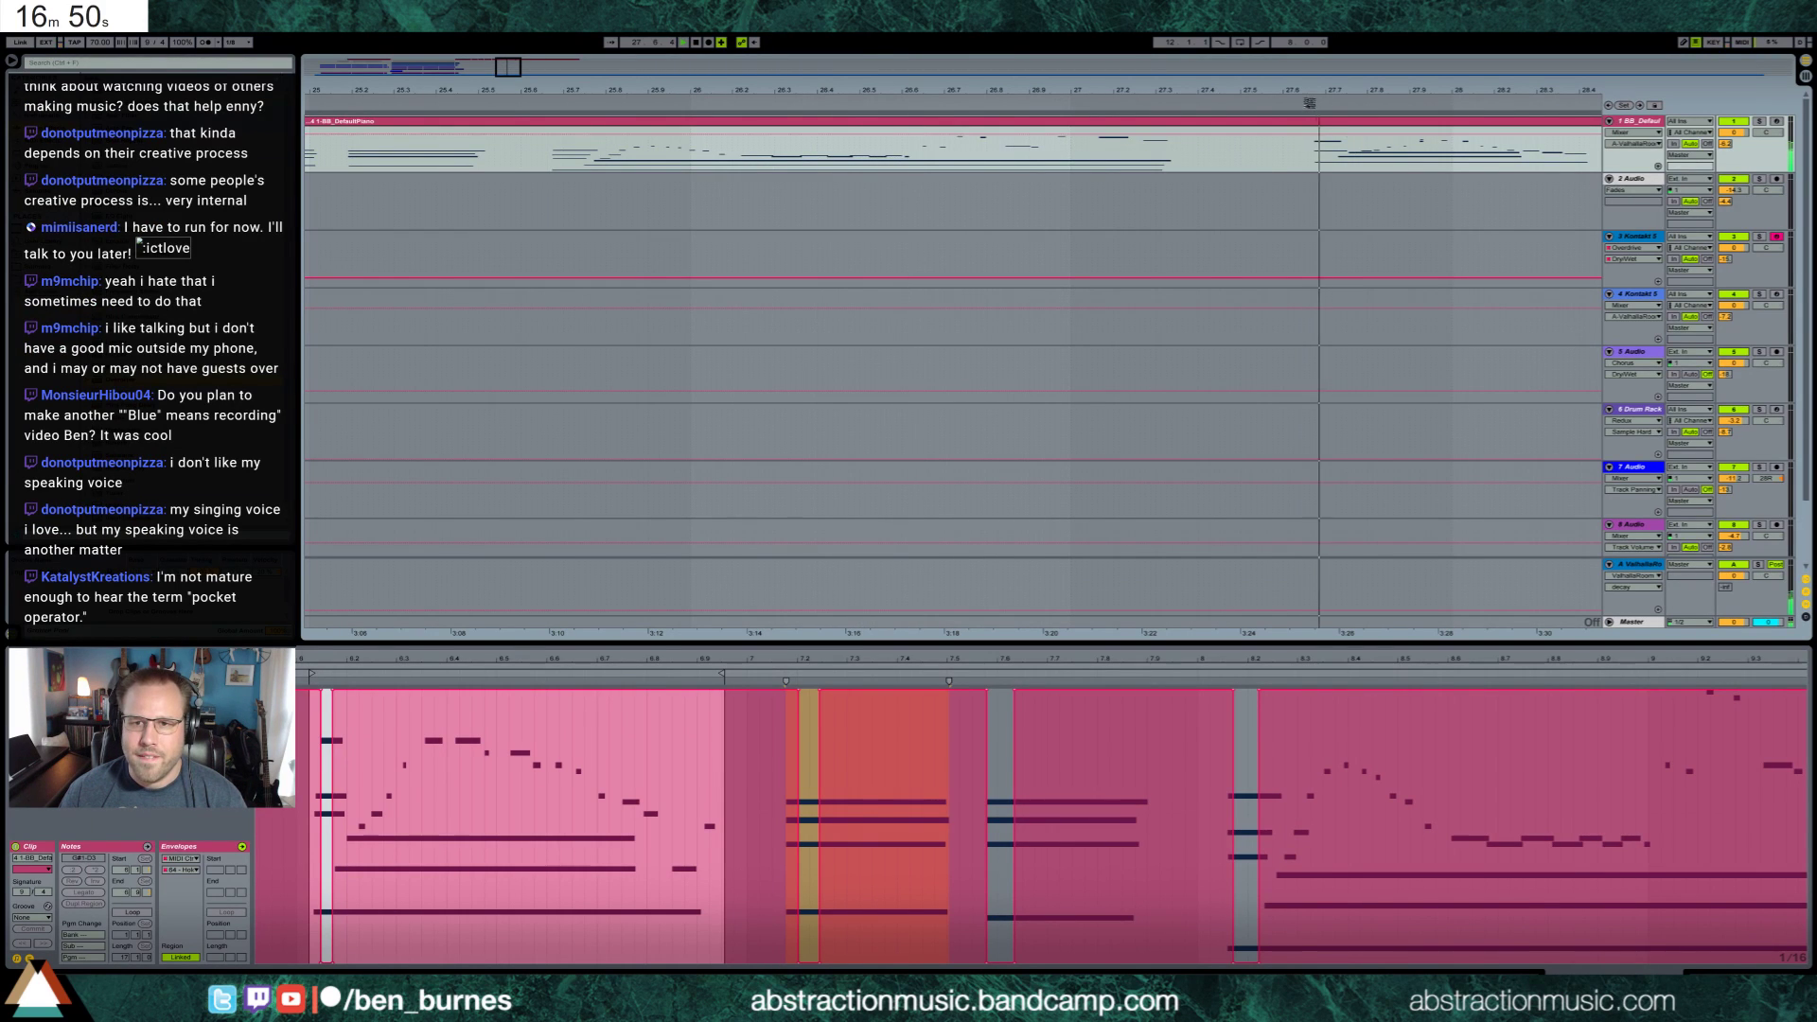
Delete the phrase following the second held chord and move the remaining piano clip back to close the gap, playing the join
drag(1307, 142, 535, 156)
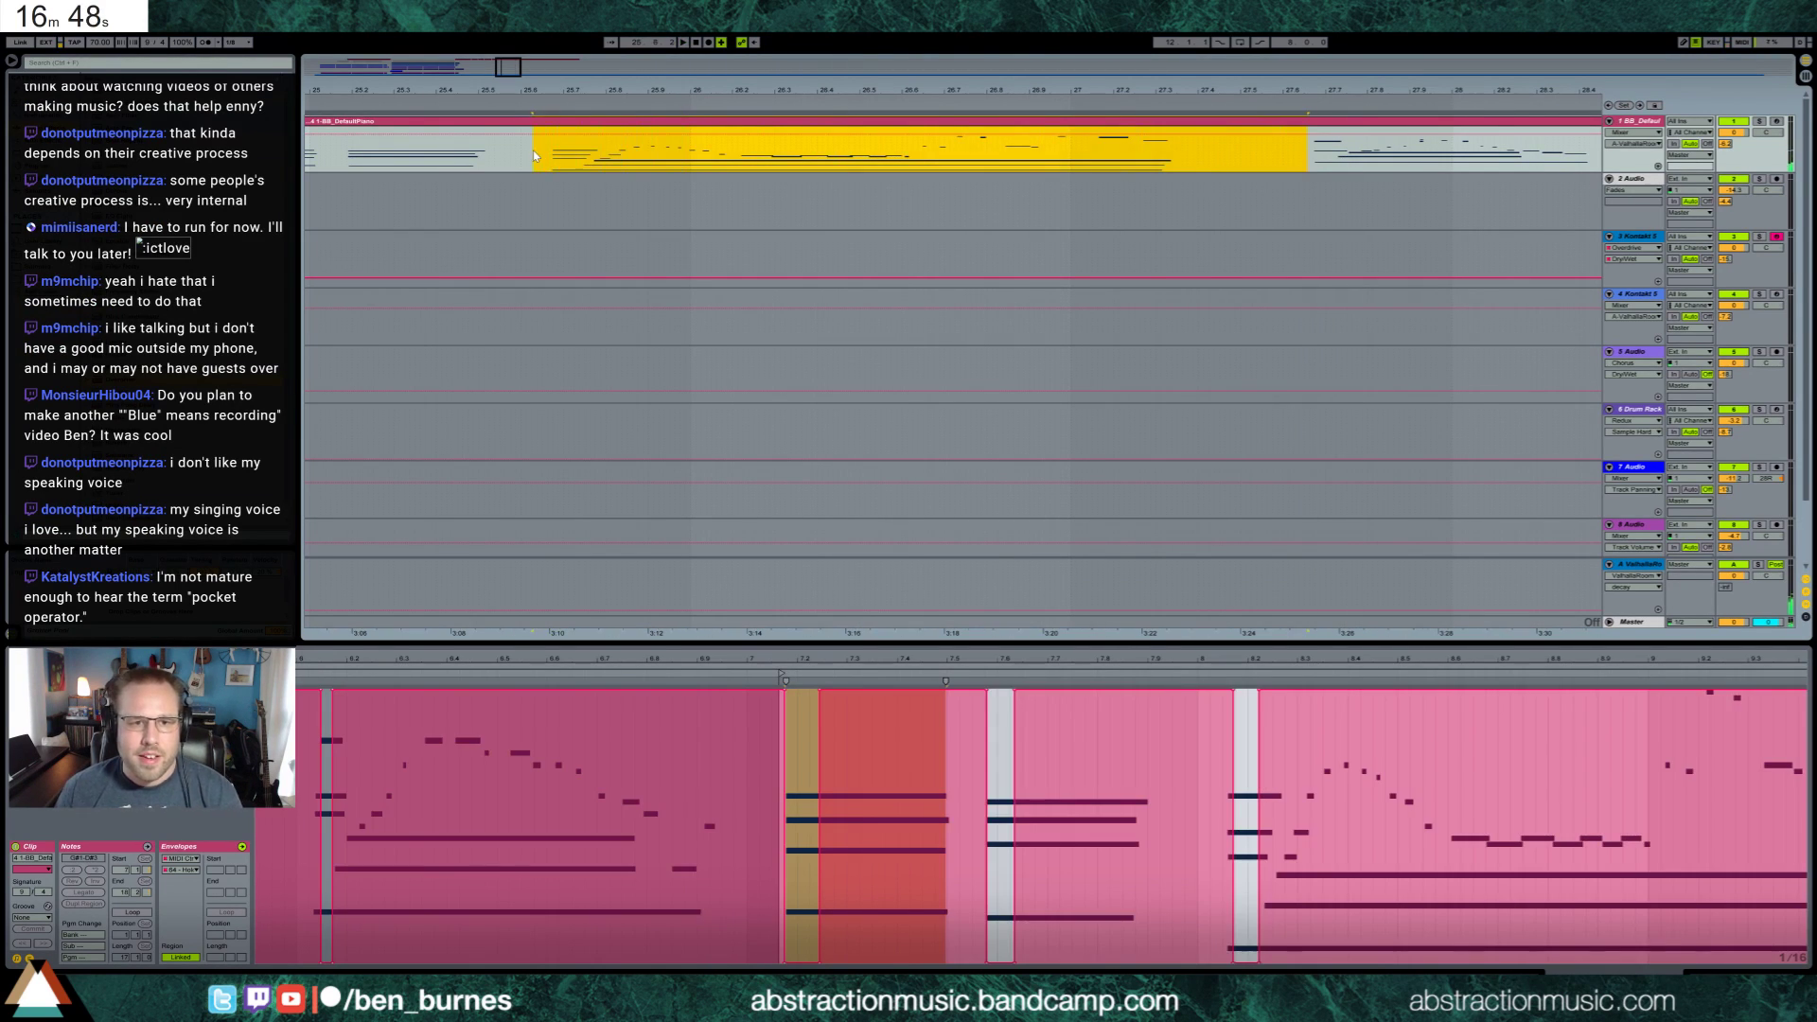
key(Delete)
drag(1356, 124, 562, 124)
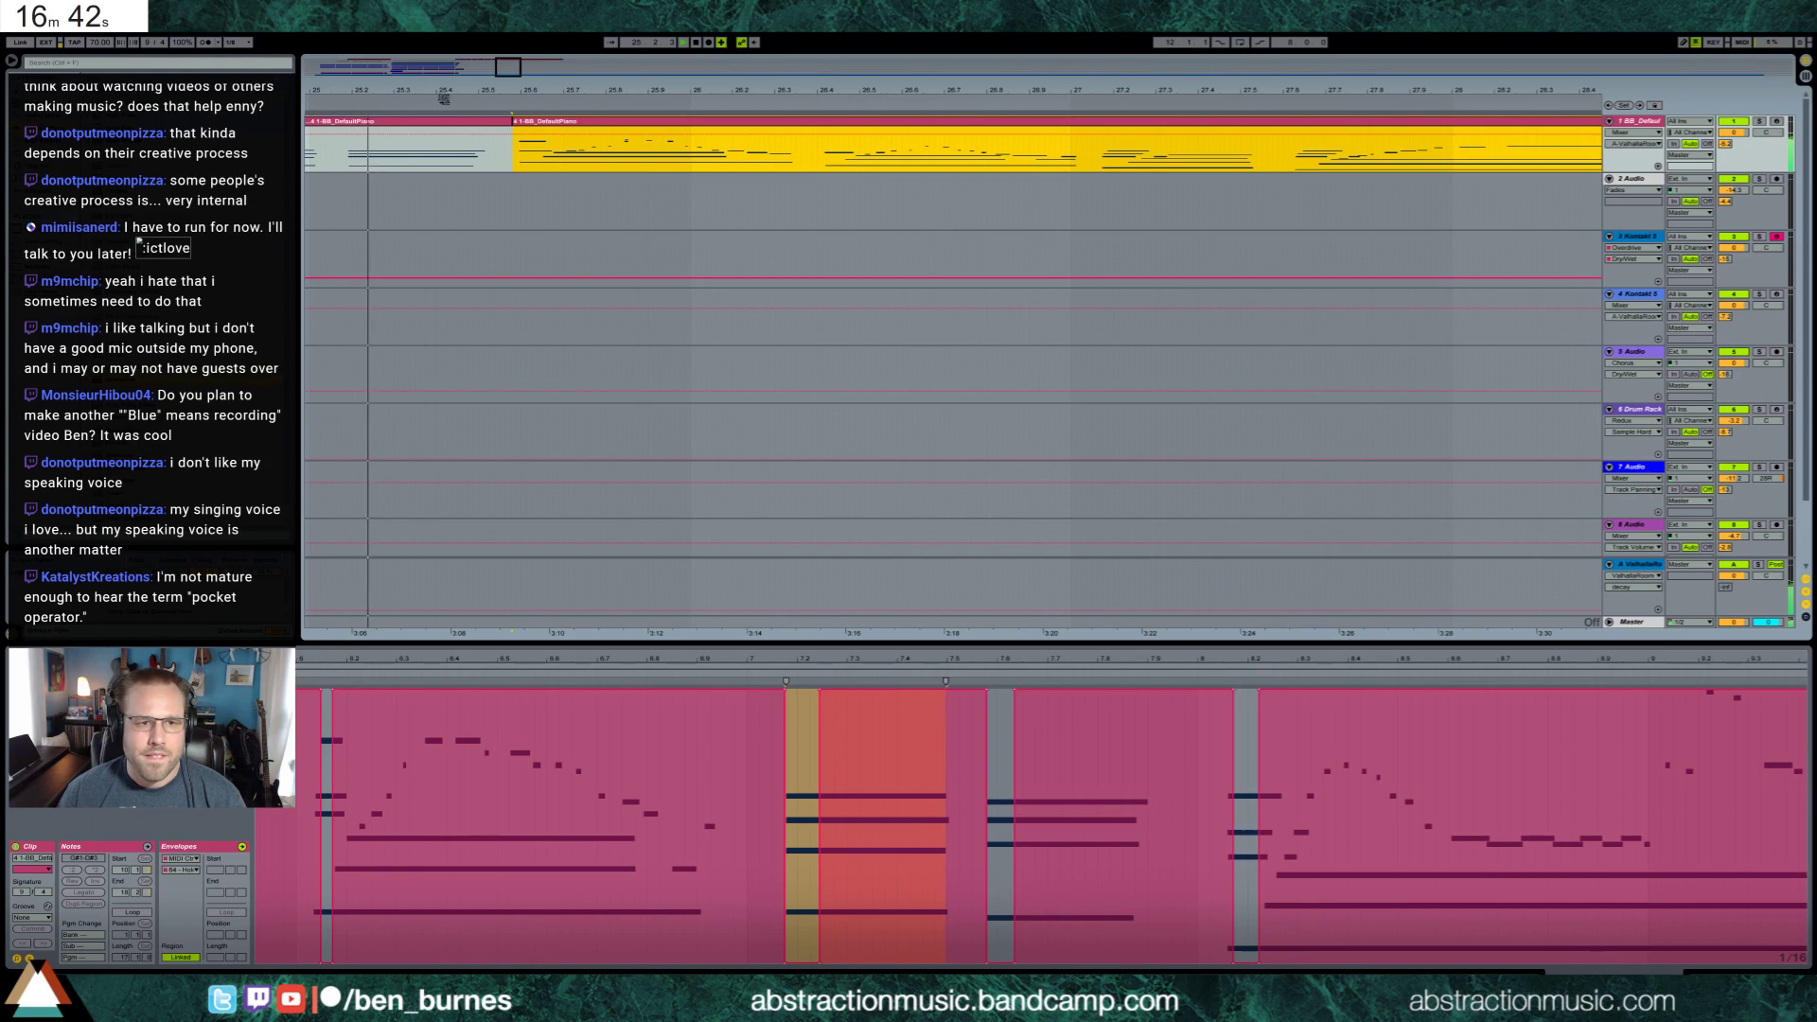
drag(443, 99, 502, 71)
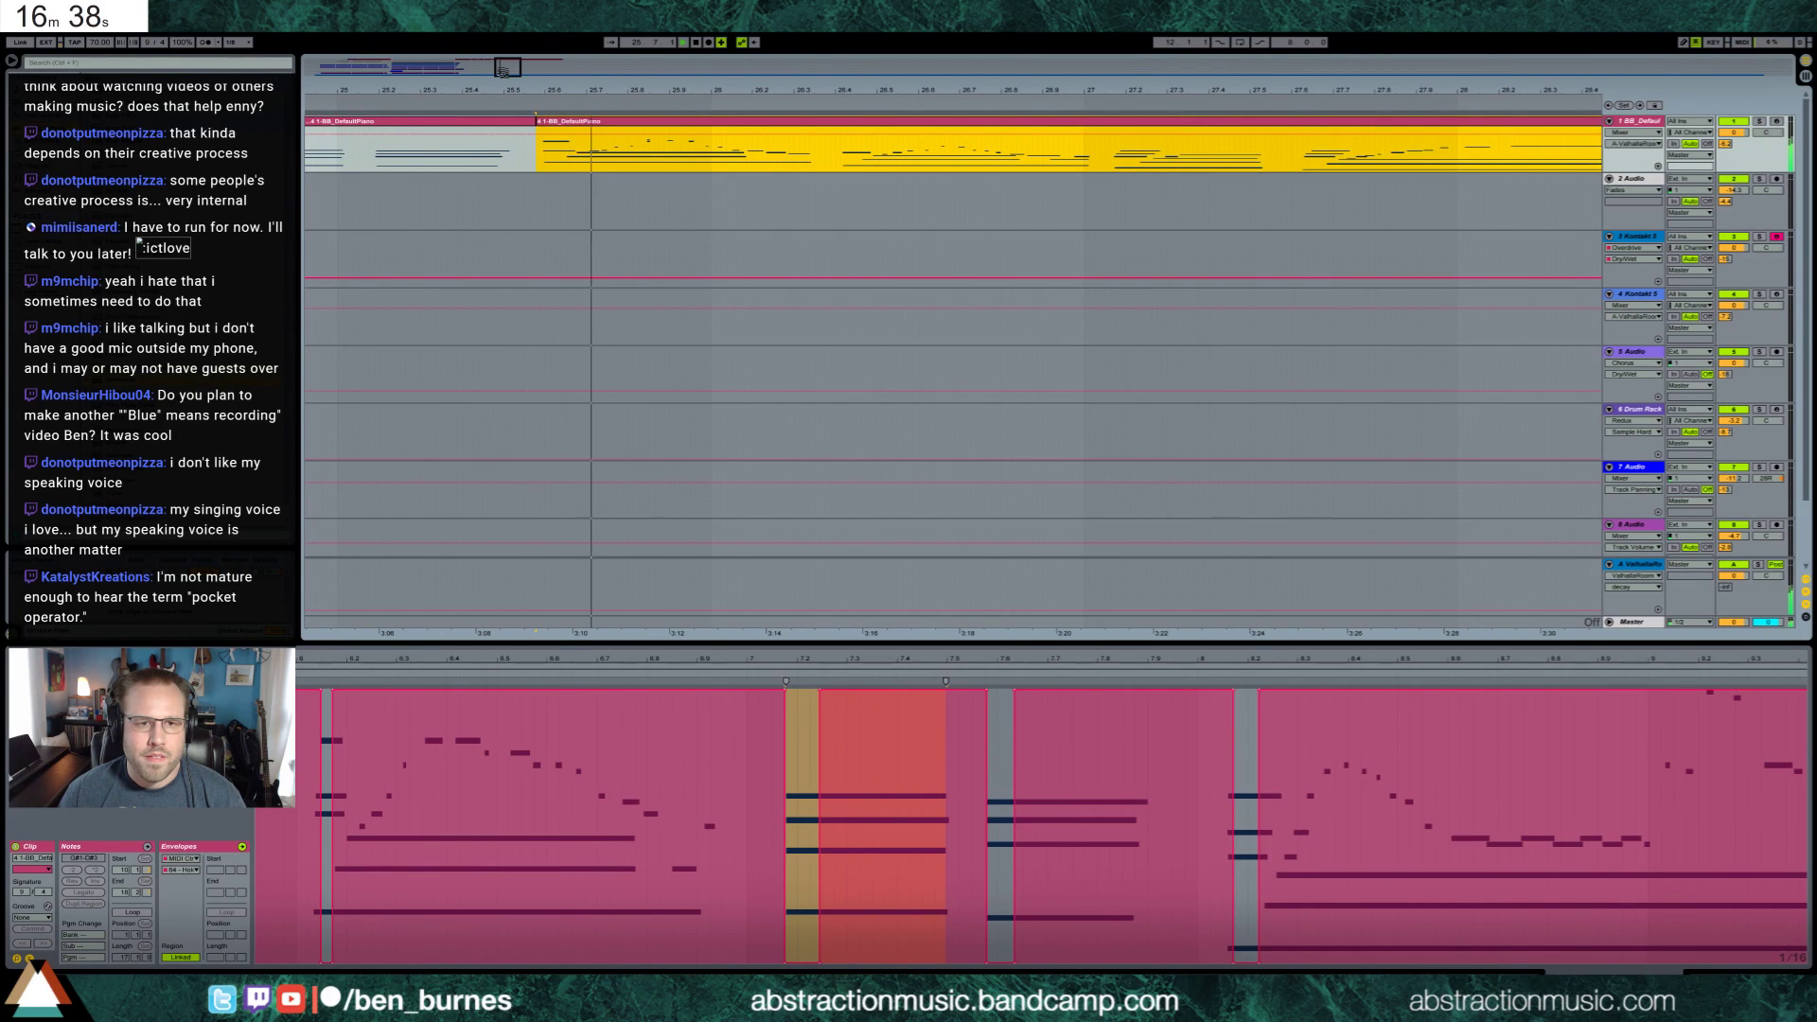
Open the moved clip's notes and delete the short stray note just below the highest note near 10.4
double_click(655, 125)
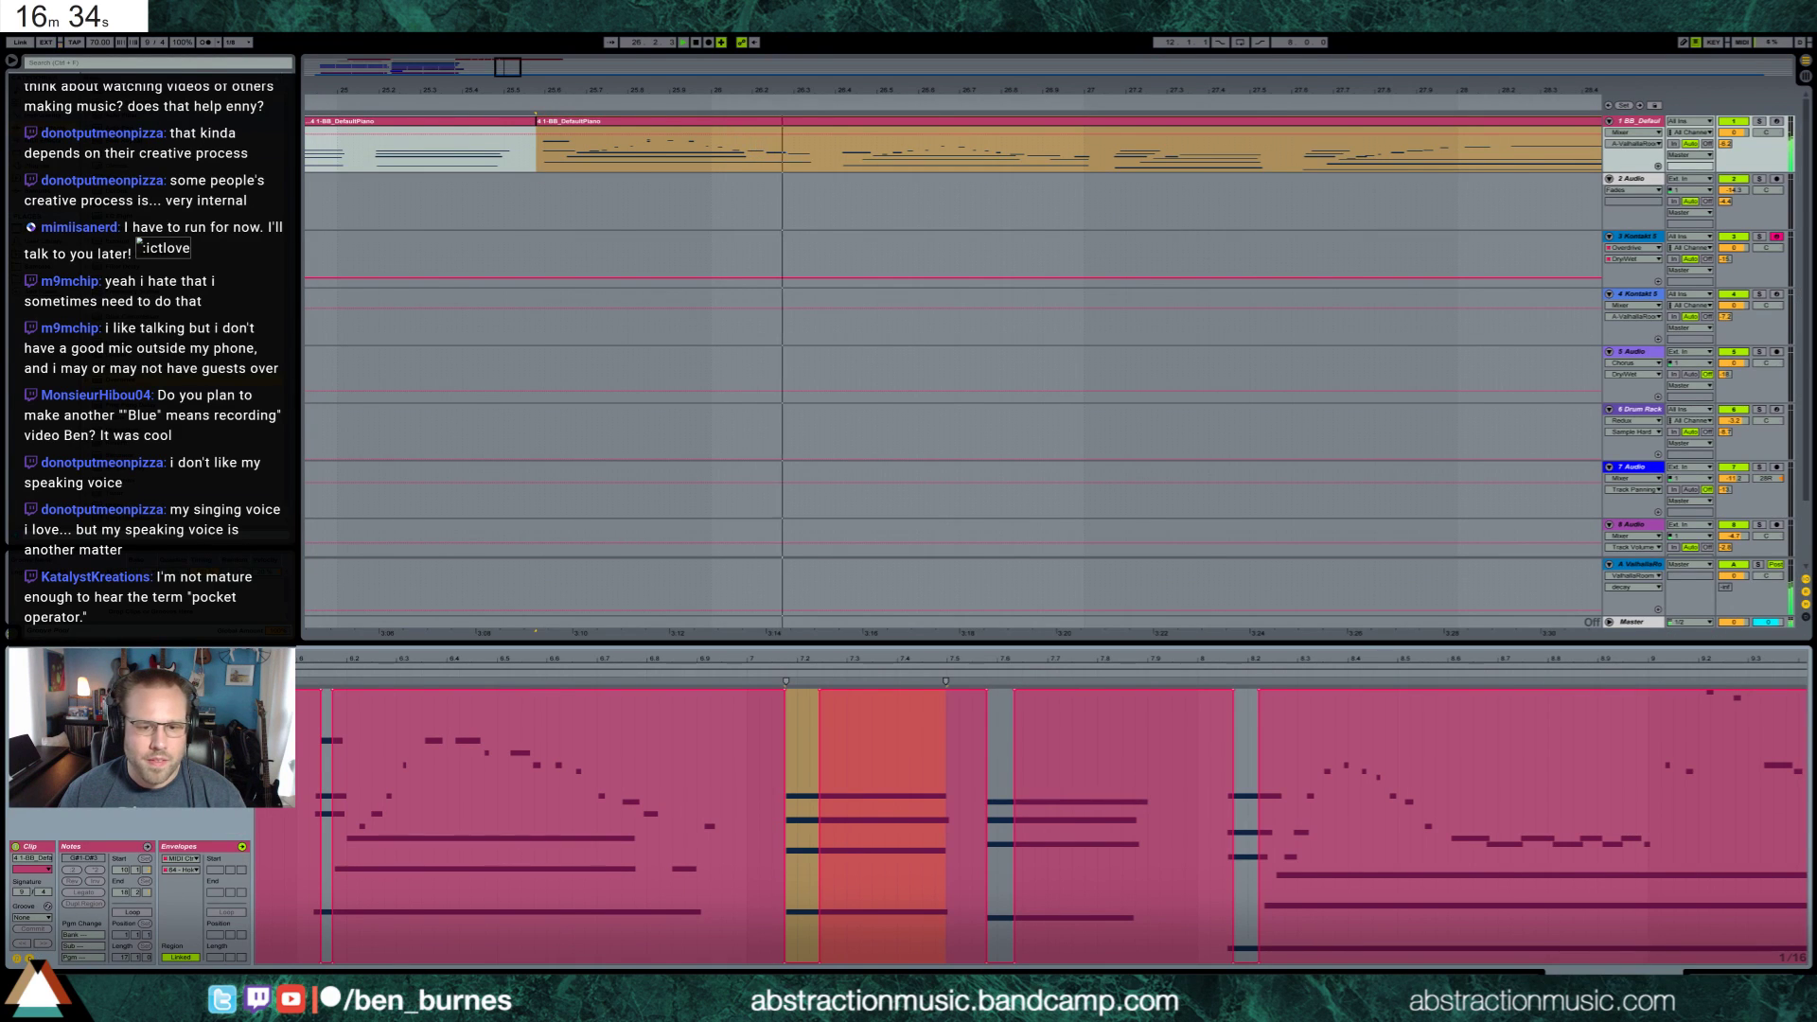
click(29, 958)
click(836, 831)
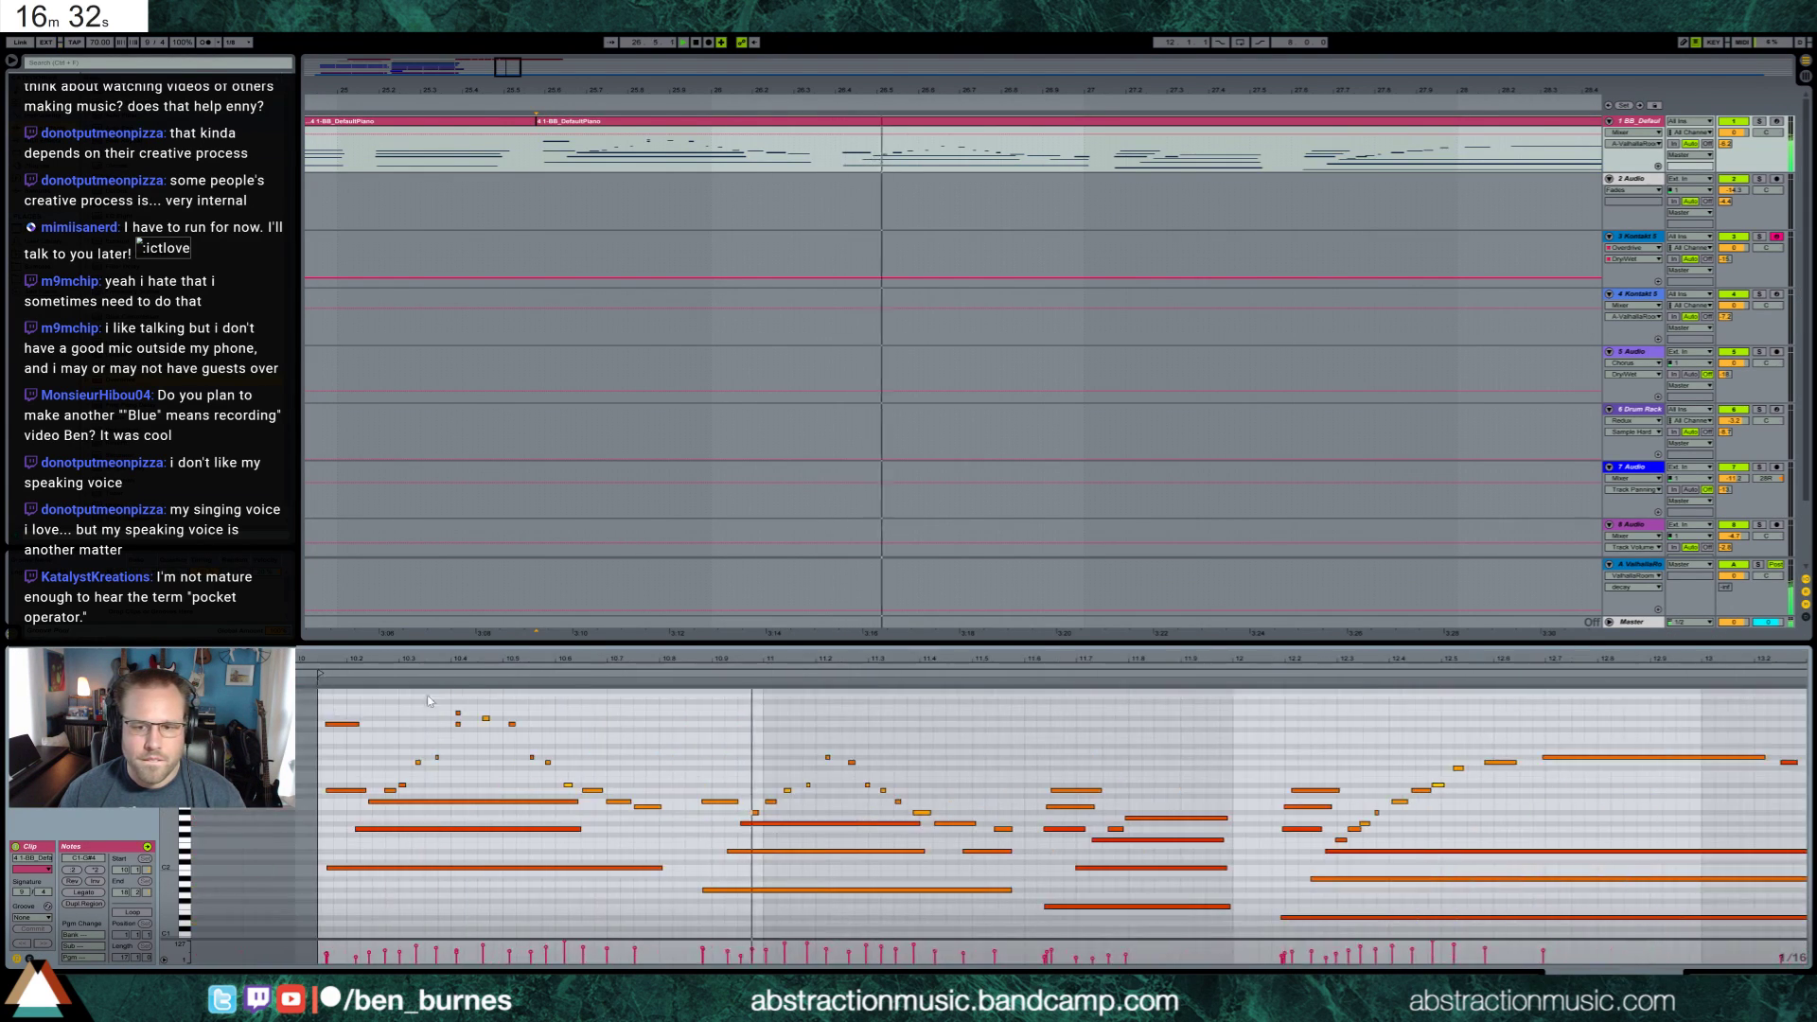
click(457, 752)
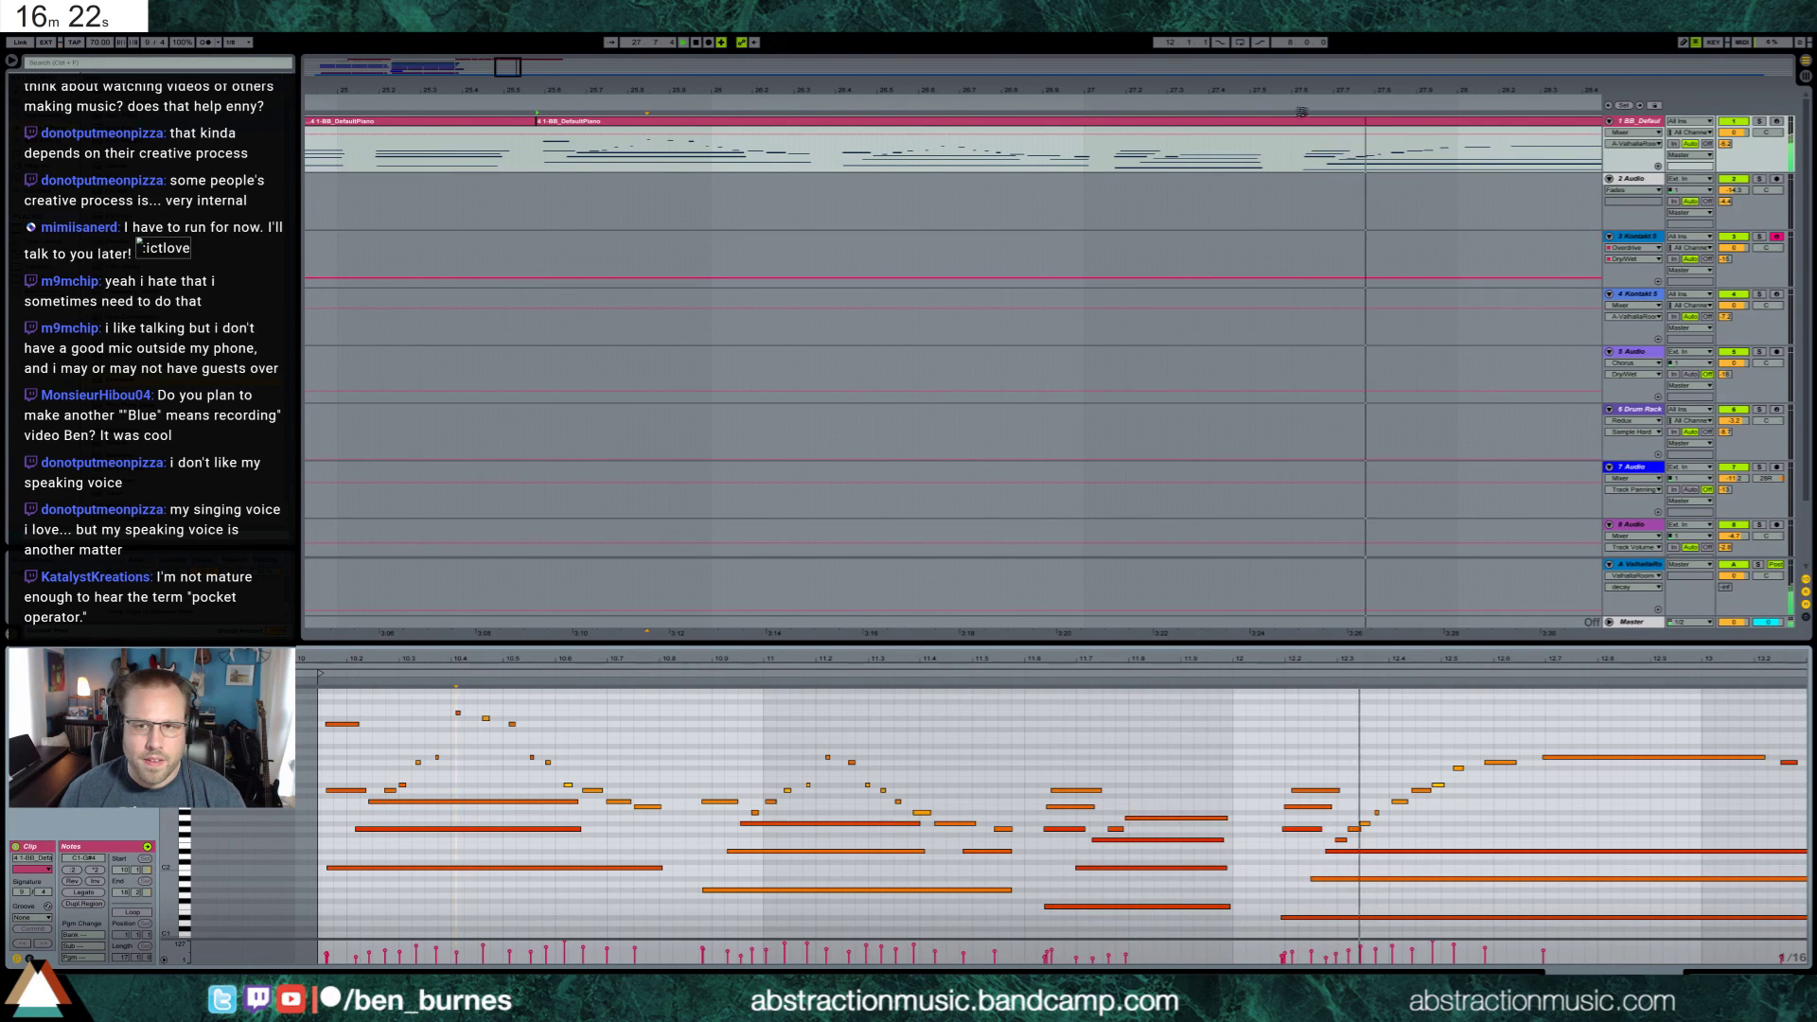
Delete the short chord phrase at the start of bar 27 and move the remaining piano clip back to nearly close the gap
drag(1301, 163, 1112, 162)
key(ctrl+e)
click(1157, 127)
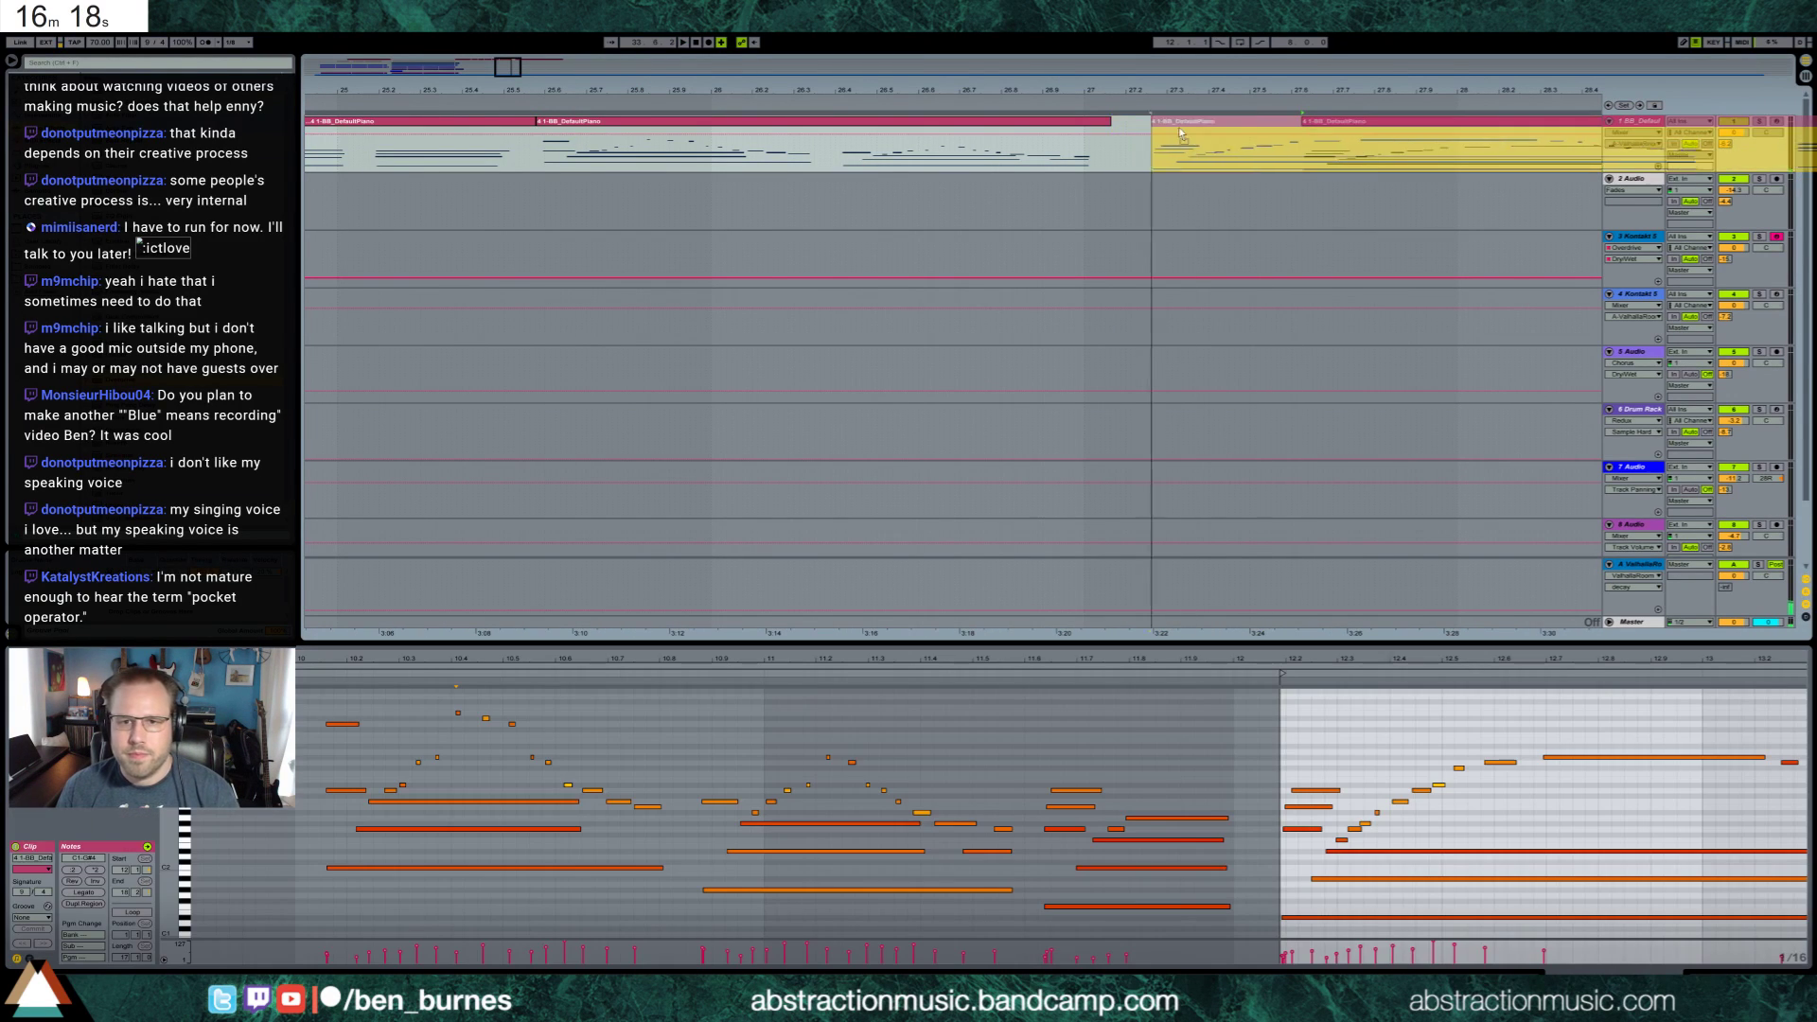
key(ctrl+j)
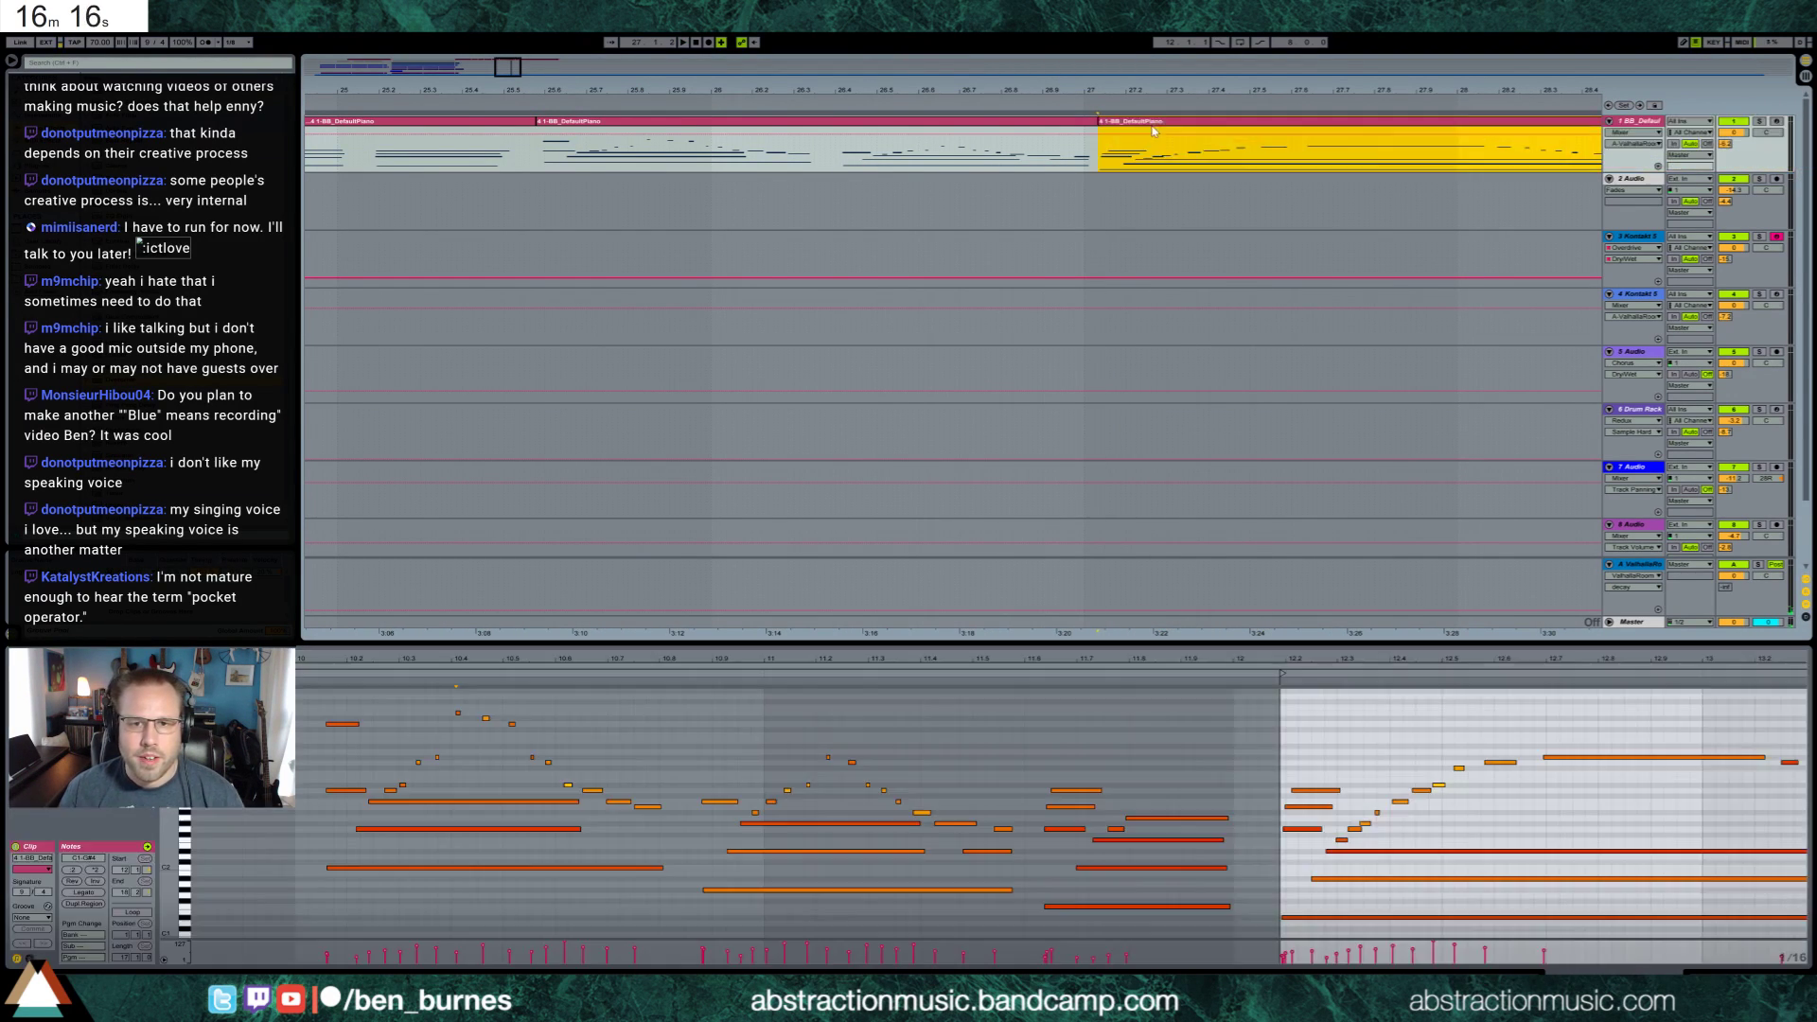
key(ctrl+z)
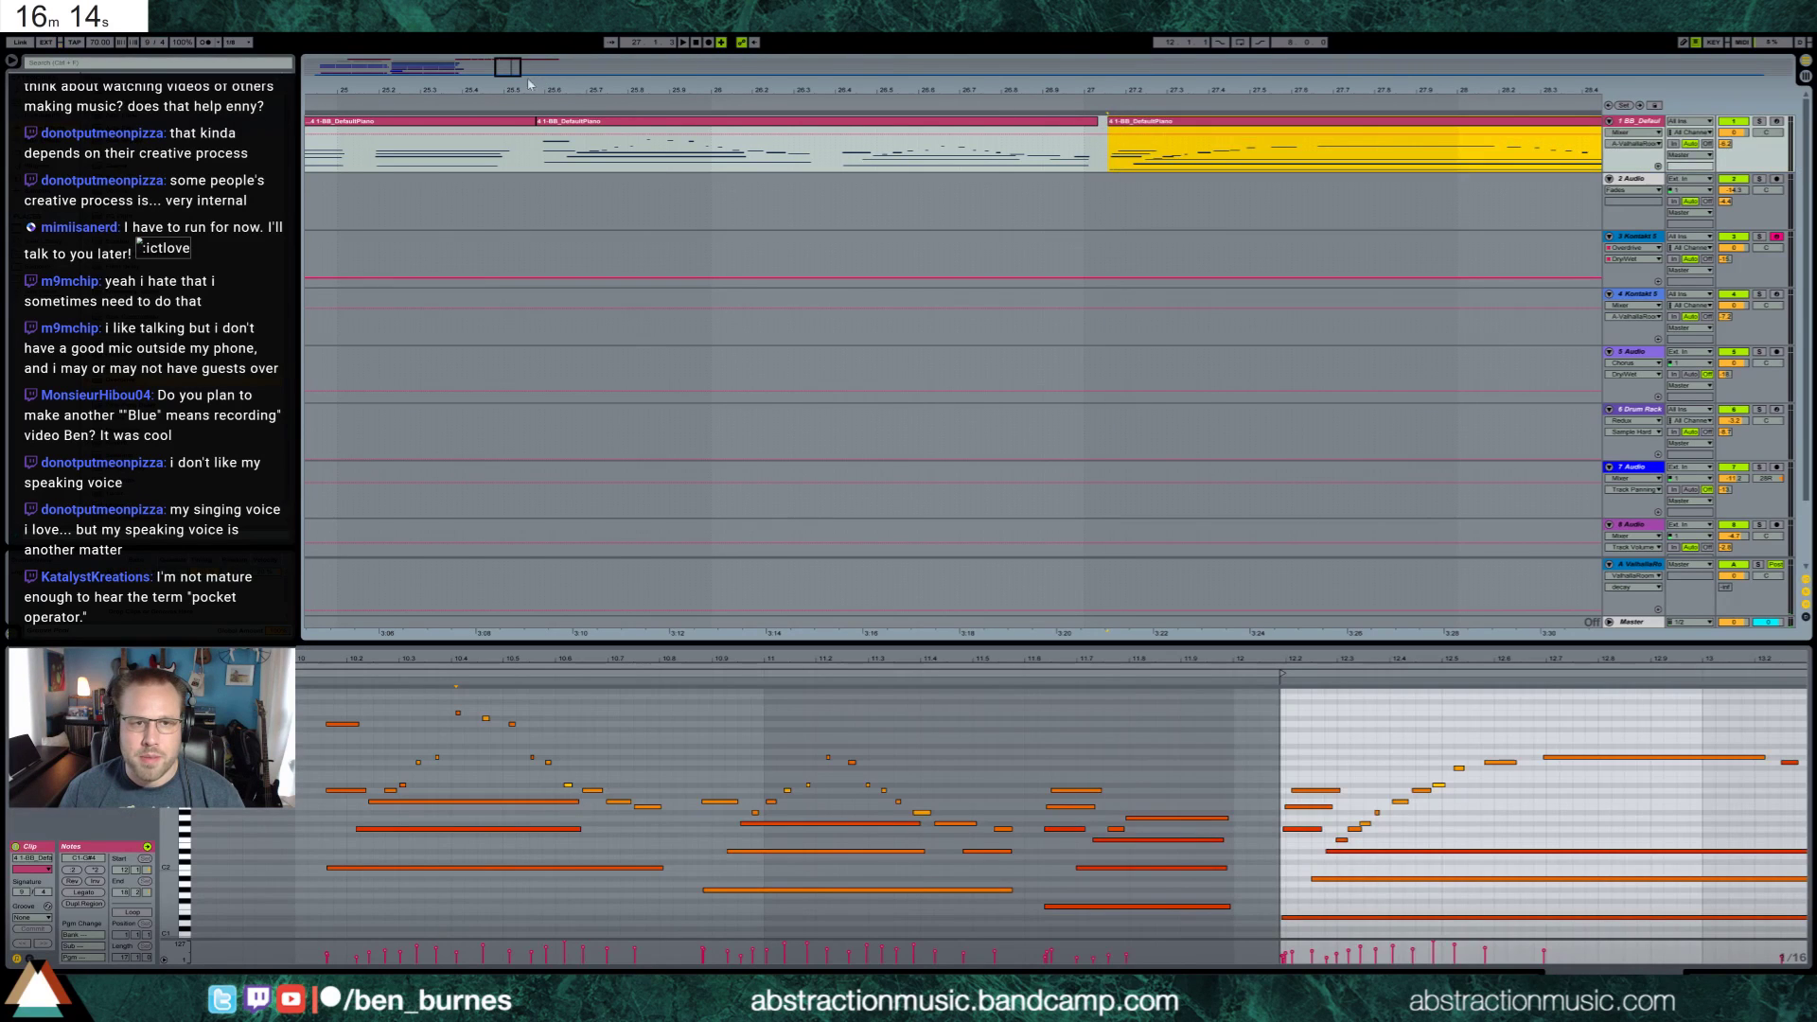
Play the join and raise the pitch of the short note near 12.5 in the rising run slightly
drag(530, 85, 629, 105)
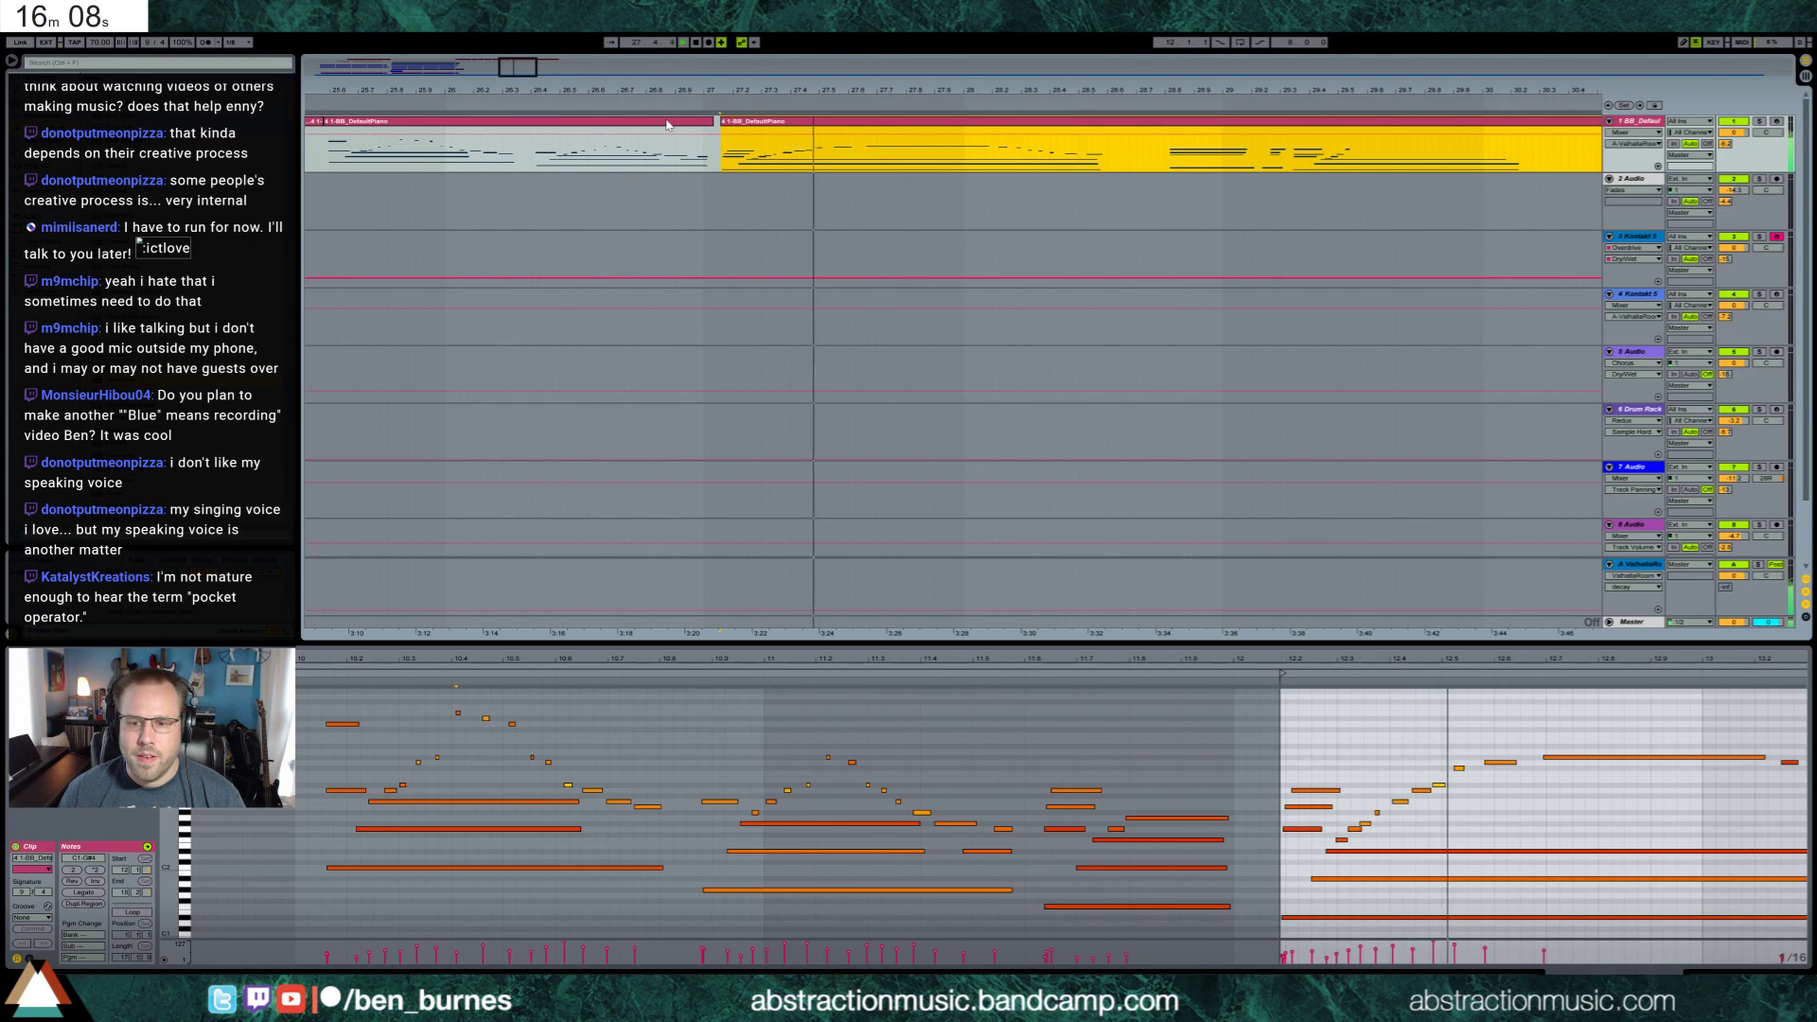
click(1442, 785)
key(Up)
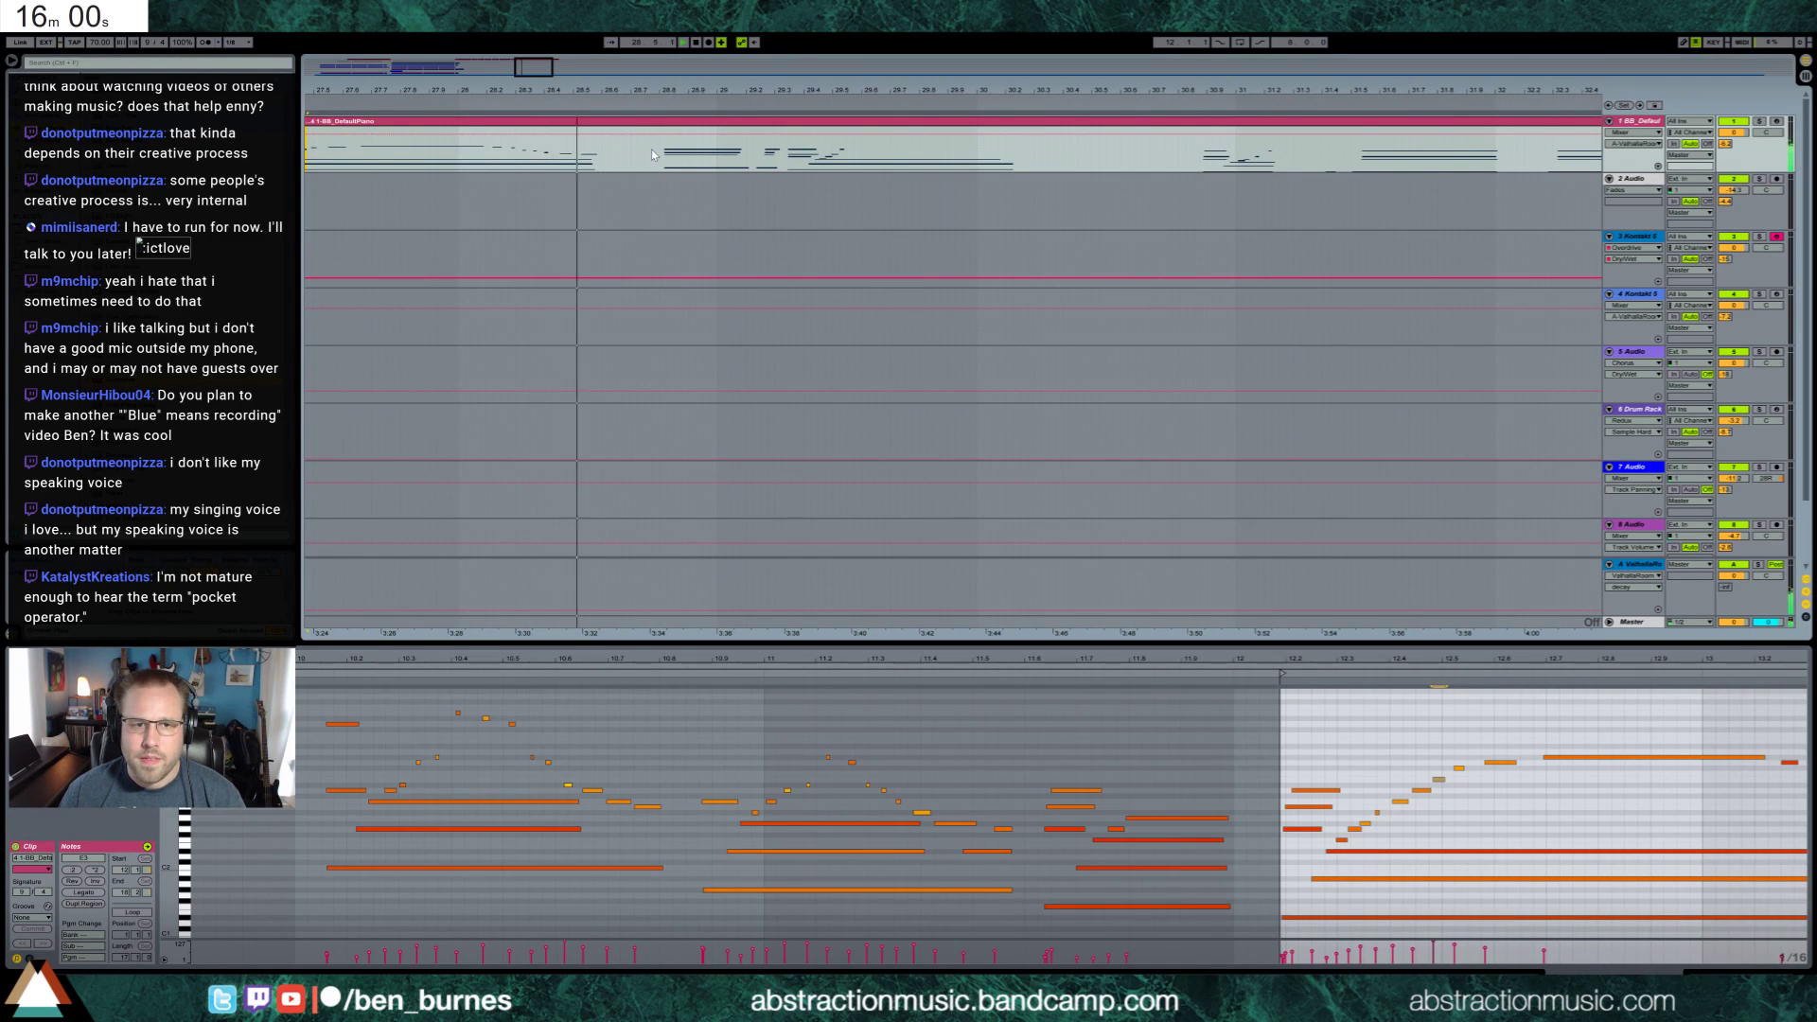
Delete the pause after the held chord in bar 28, move the following clip back against it and play the transition
key(Delete)
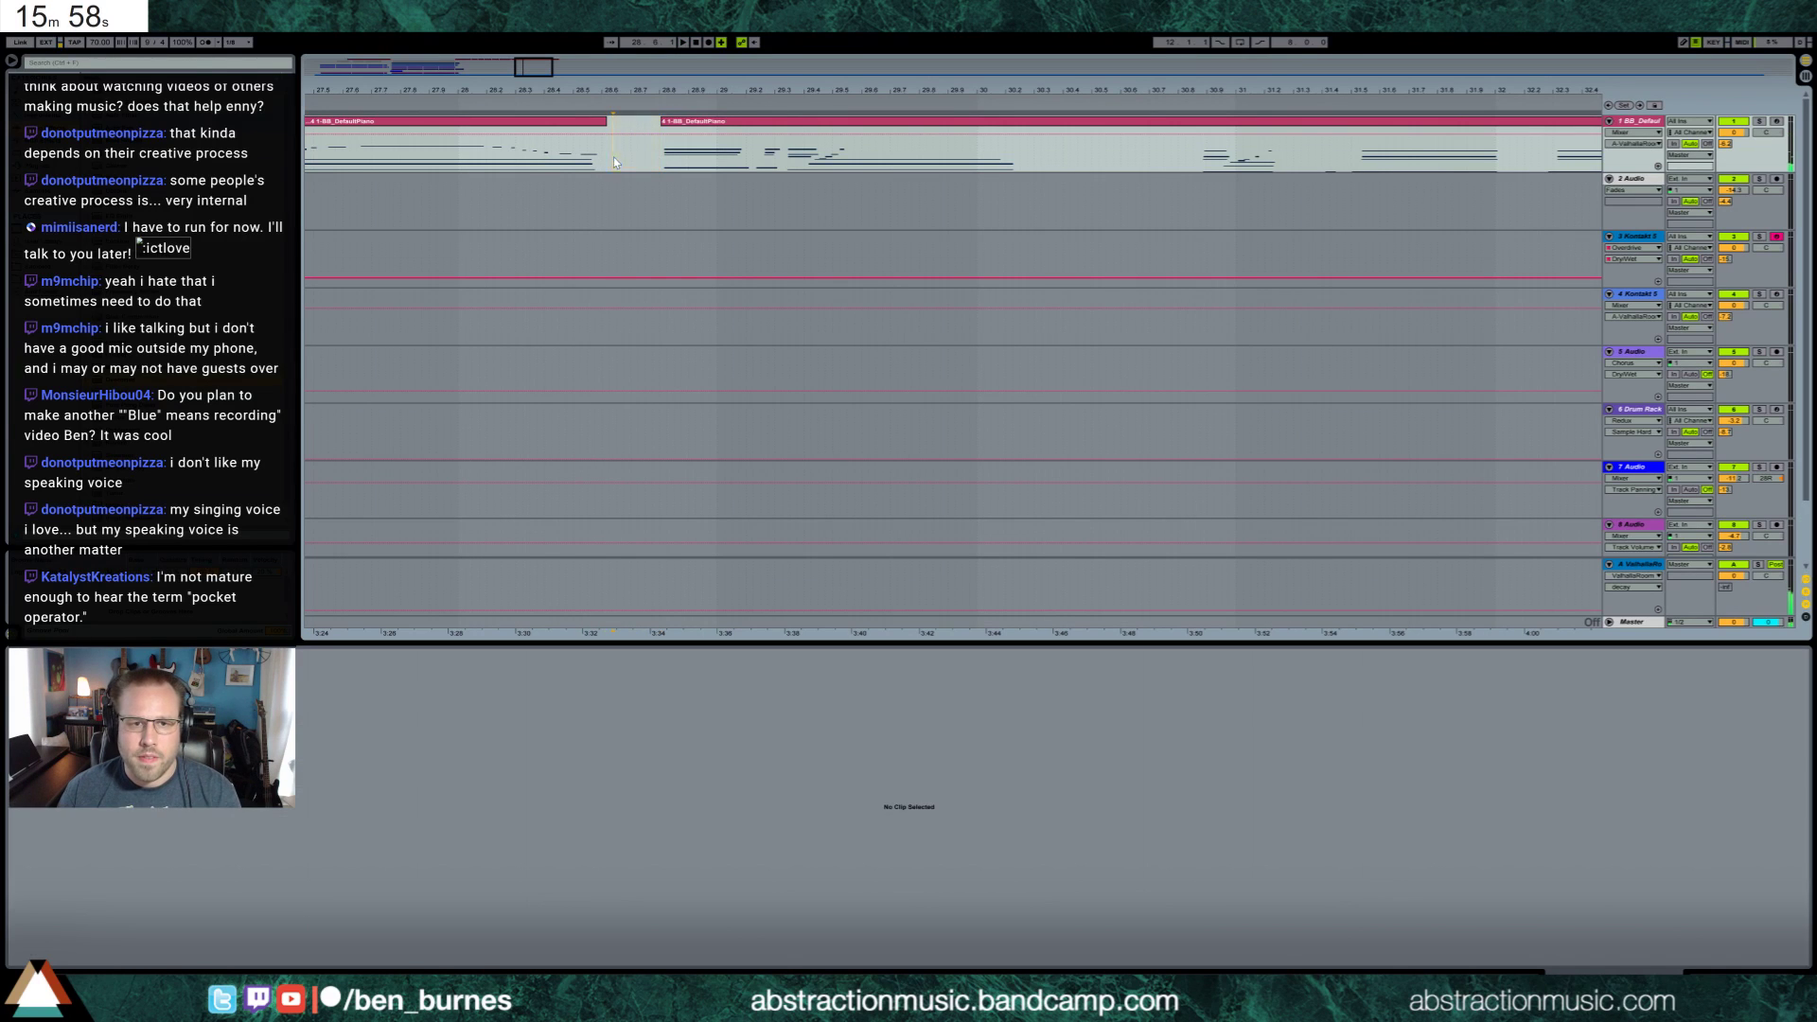
drag(685, 124, 630, 138)
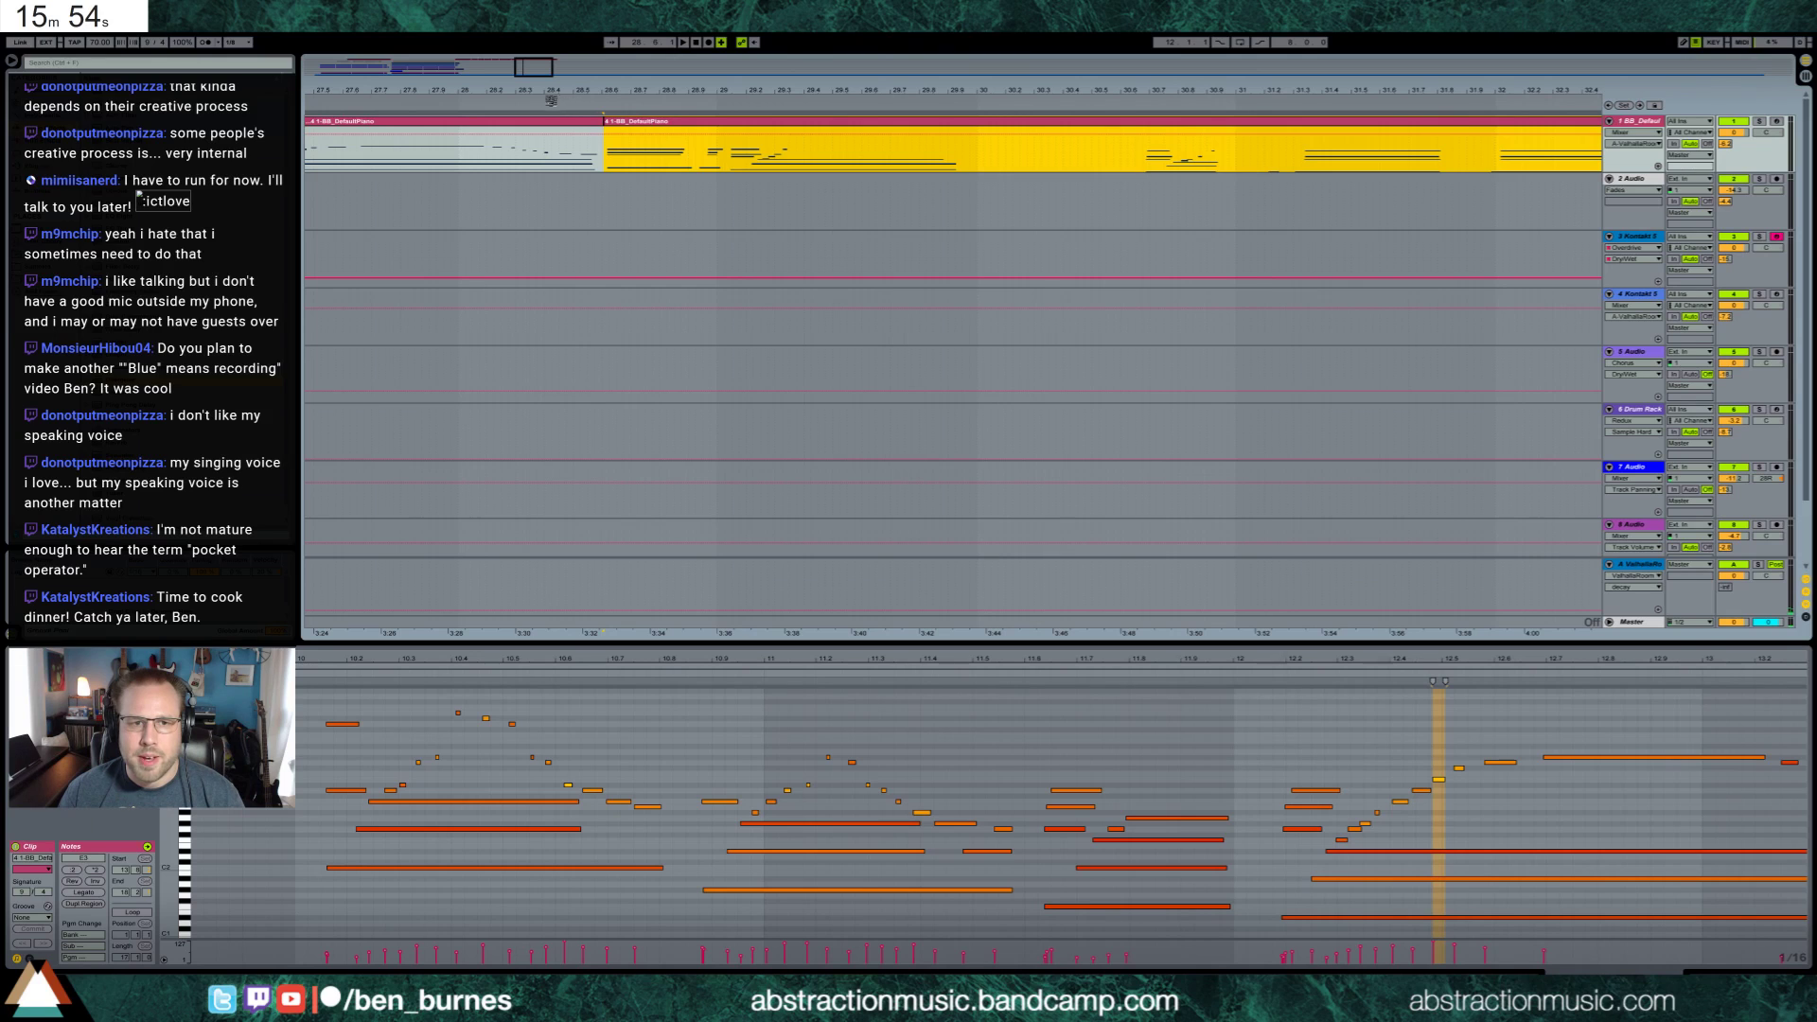
key(ctrl+z)
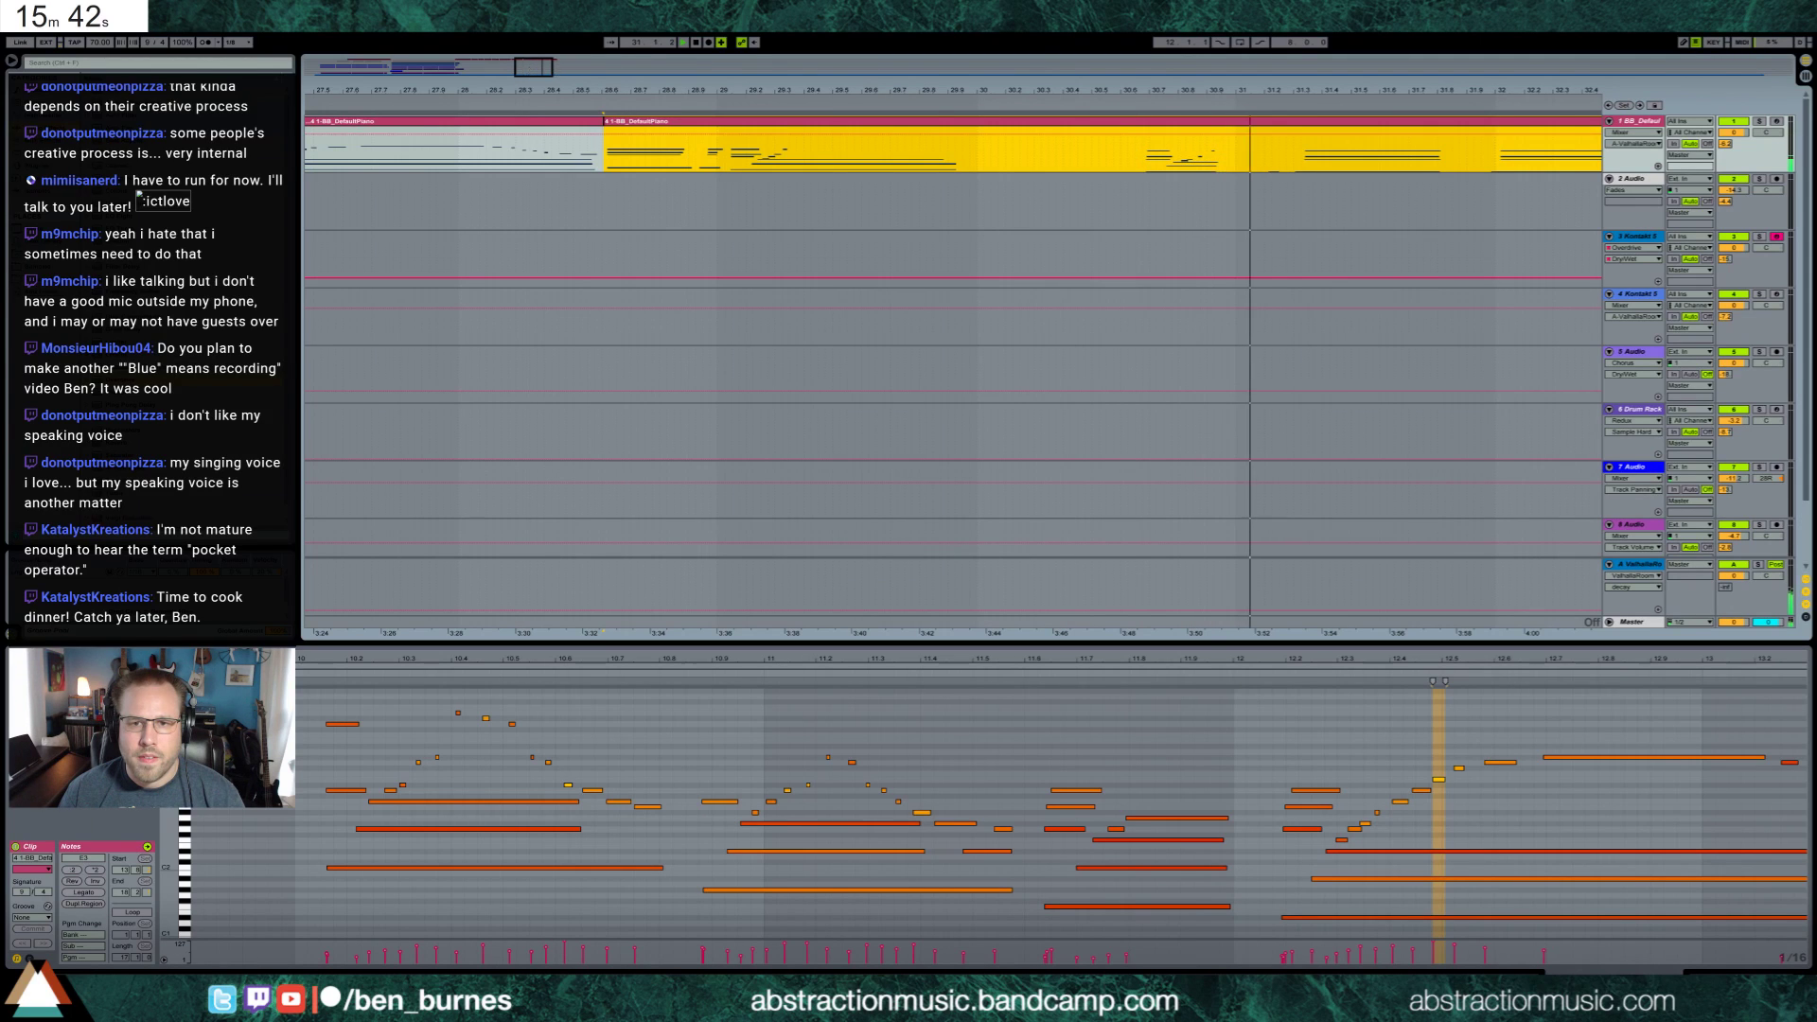
Delete the passage from mid bar 30 to just before bar 32, move the final chord clip back to bar 30 and play the join
drag(533, 72, 543, 71)
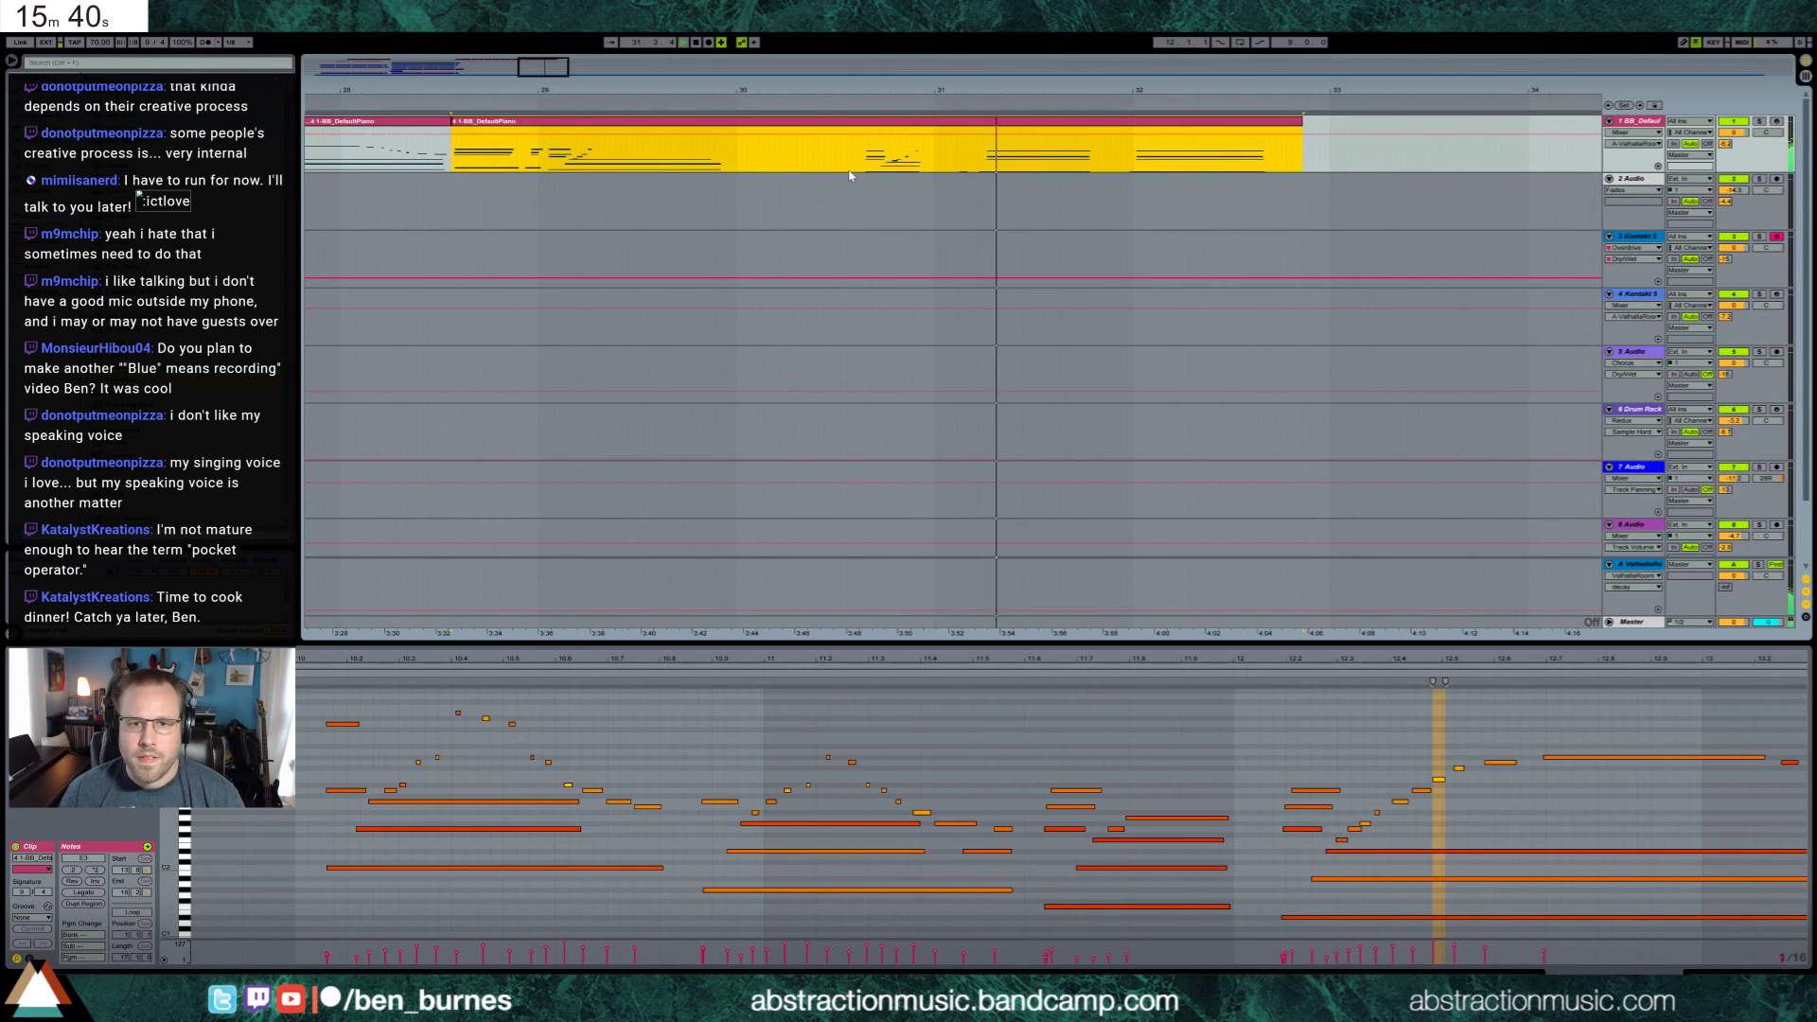
drag(861, 157, 1036, 156)
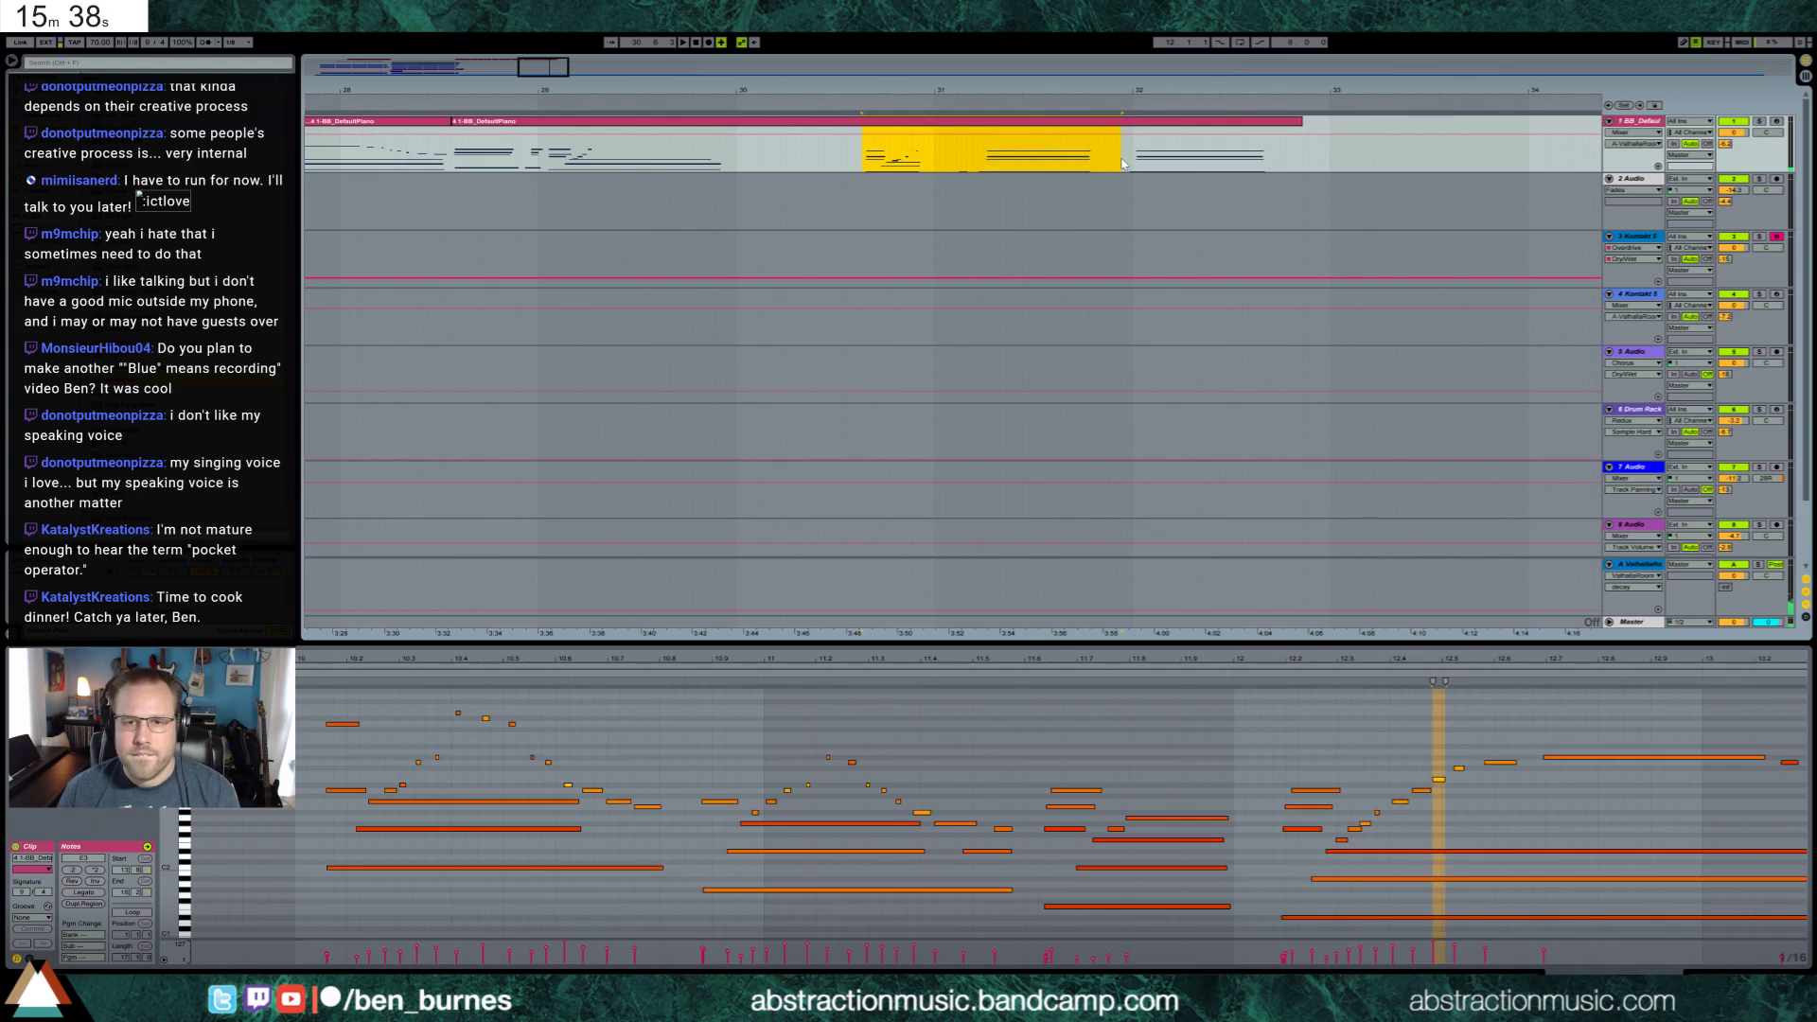
key(Delete)
drag(1146, 124, 751, 125)
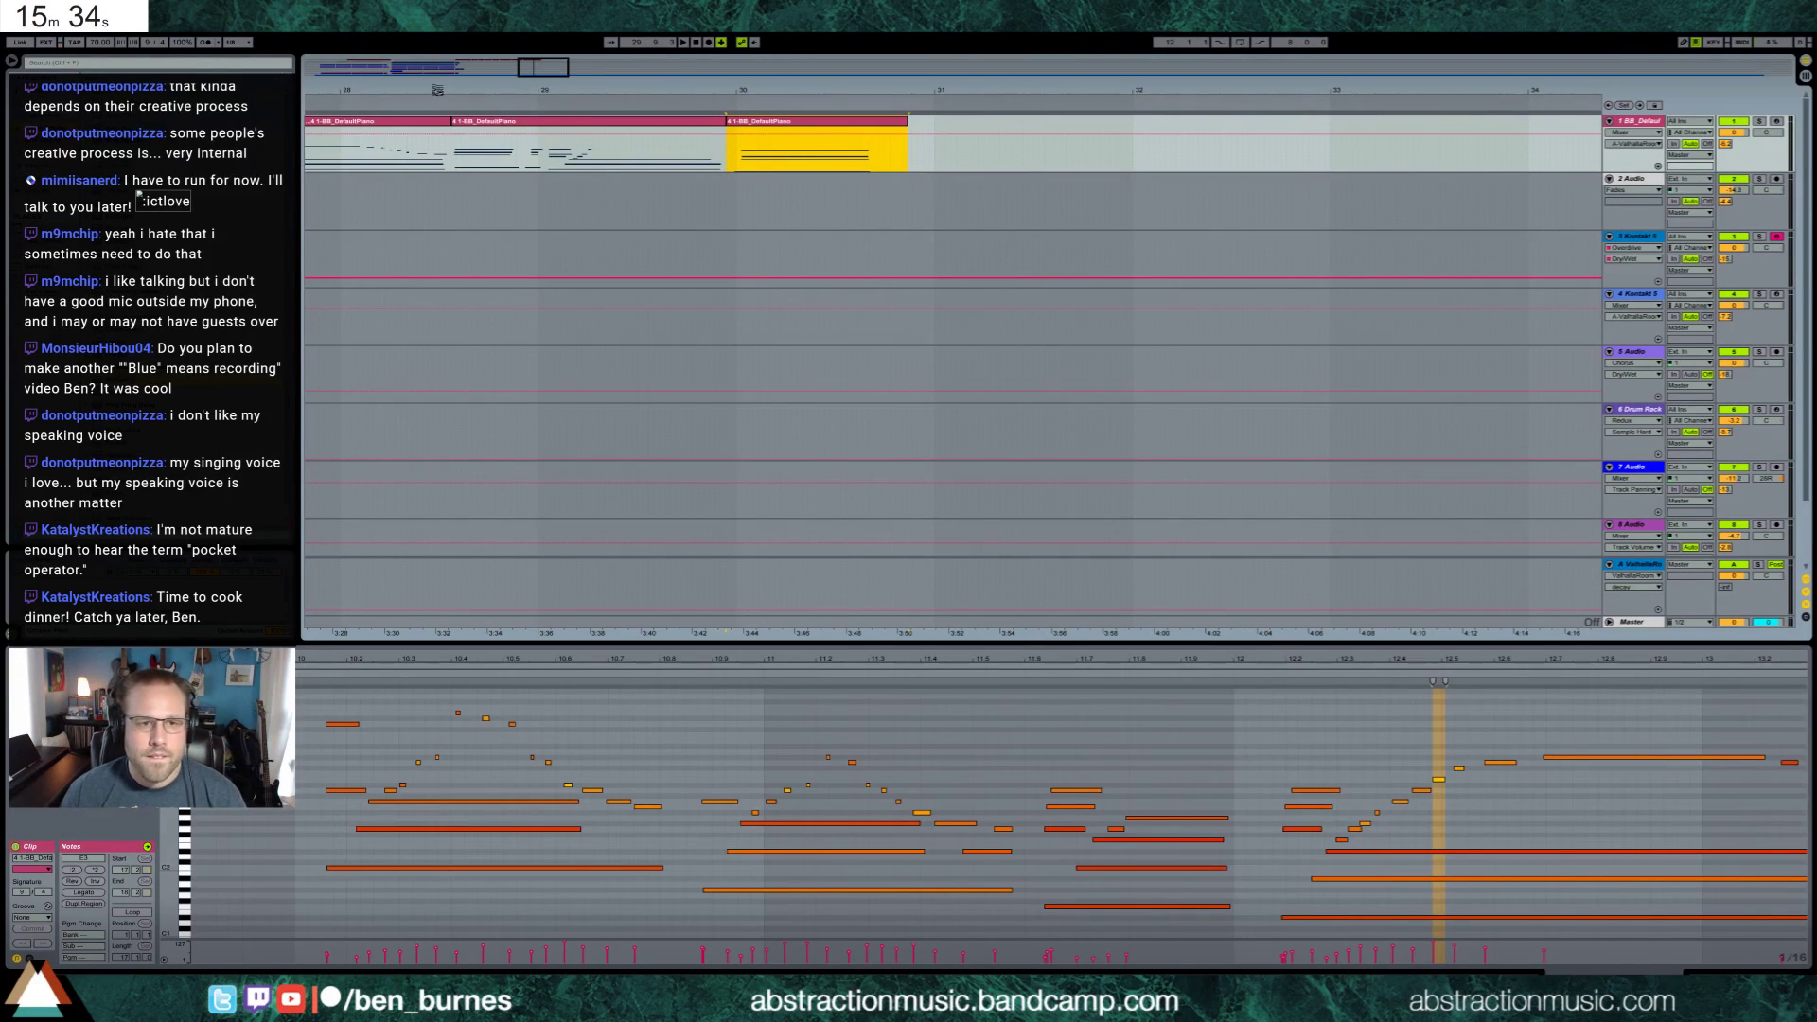
click(456, 151)
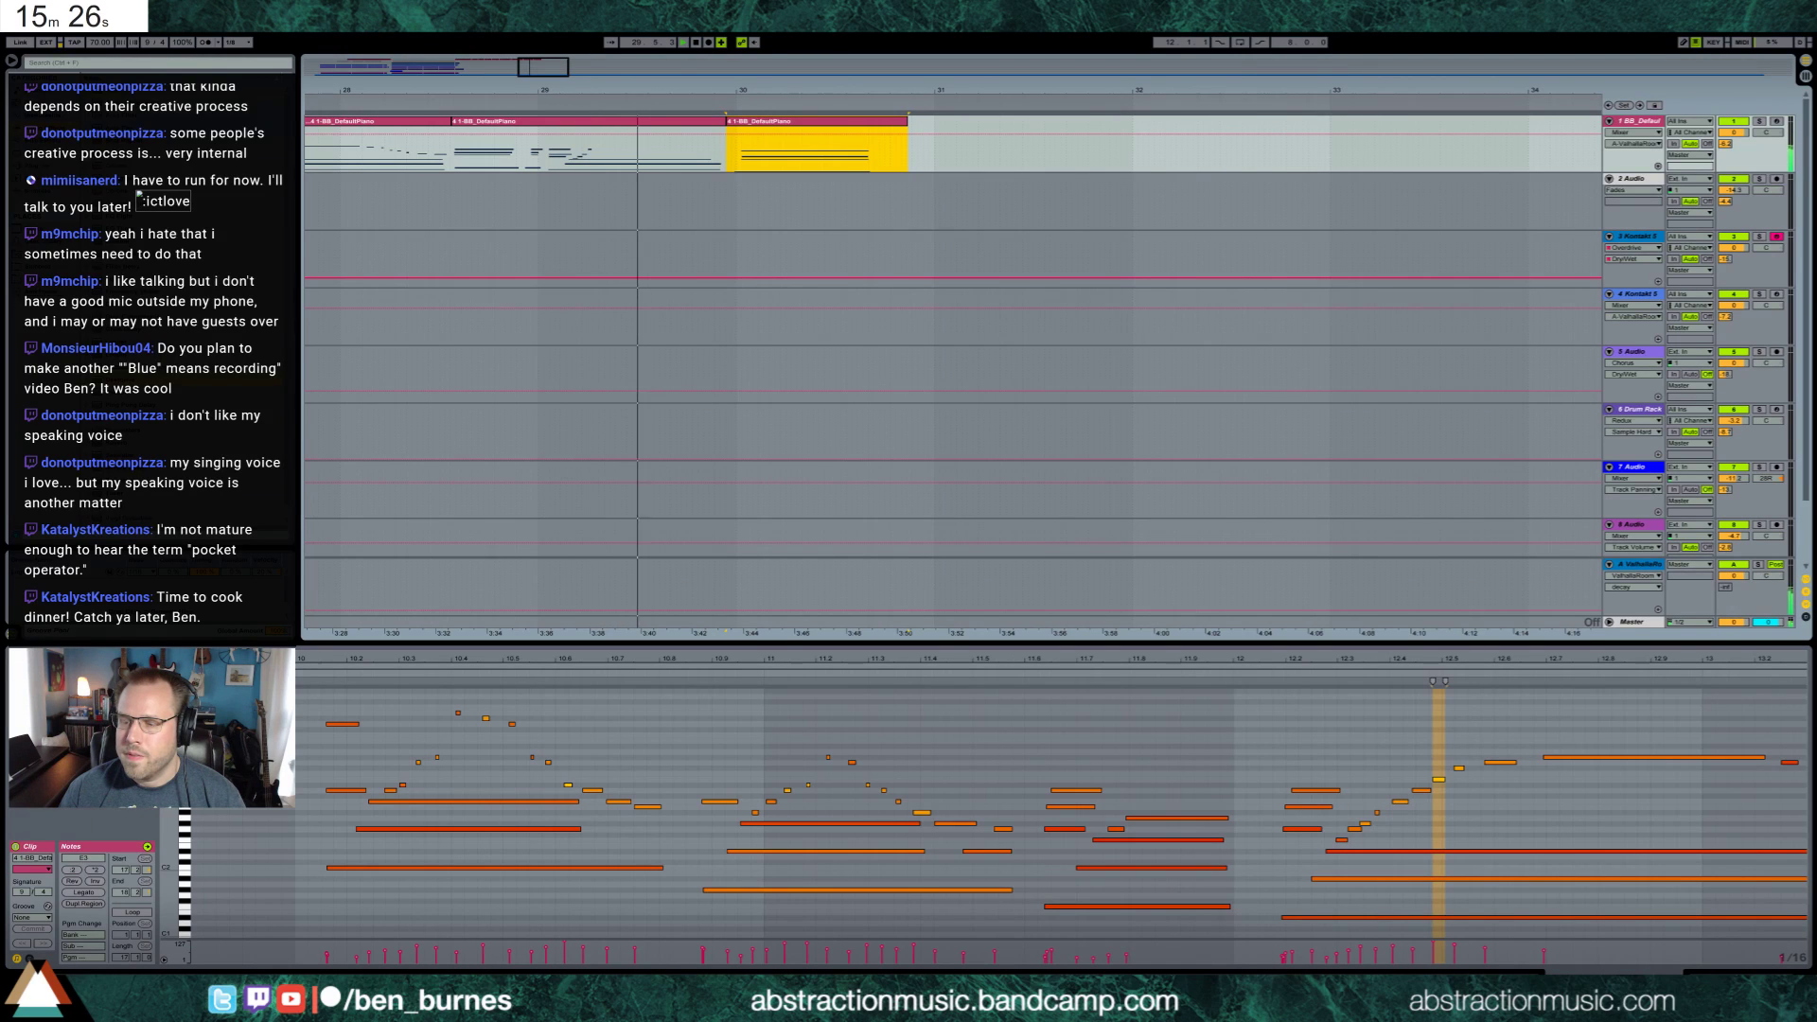
Open the notes of the clip before the final chord, stop playback and lower the last short high note just after 14.5
click(664, 126)
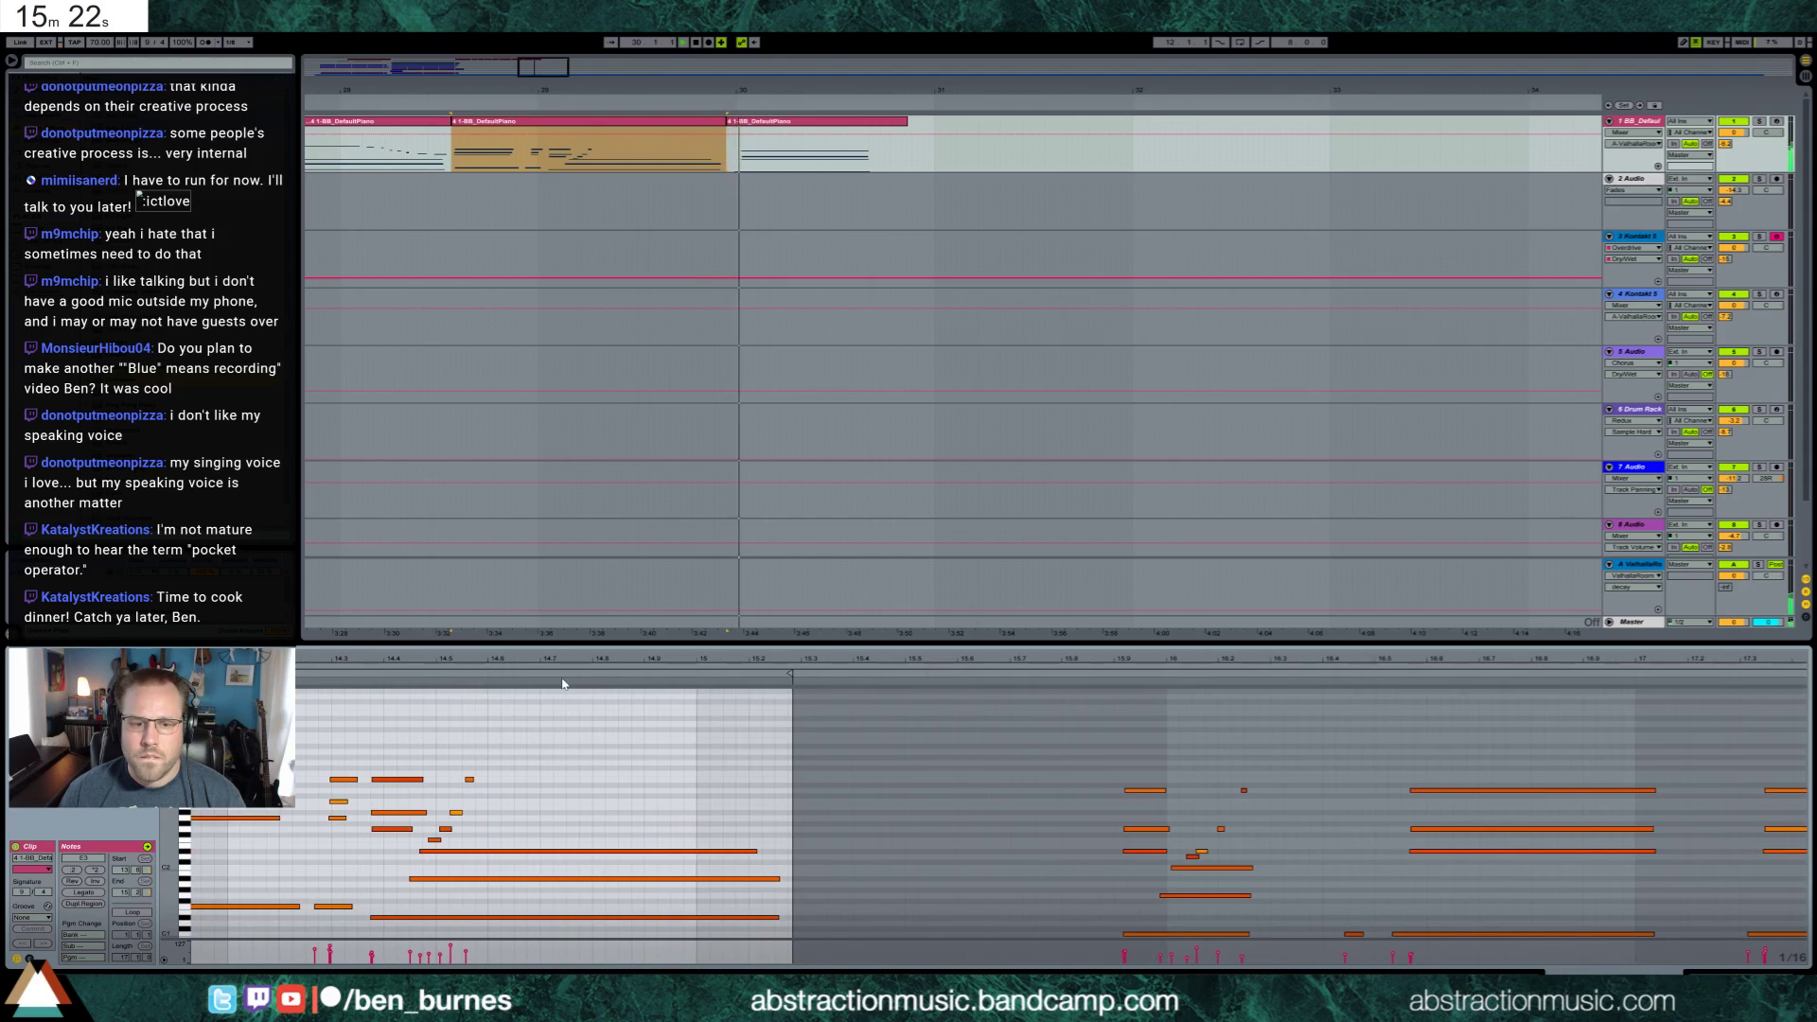
key(space)
click(470, 775)
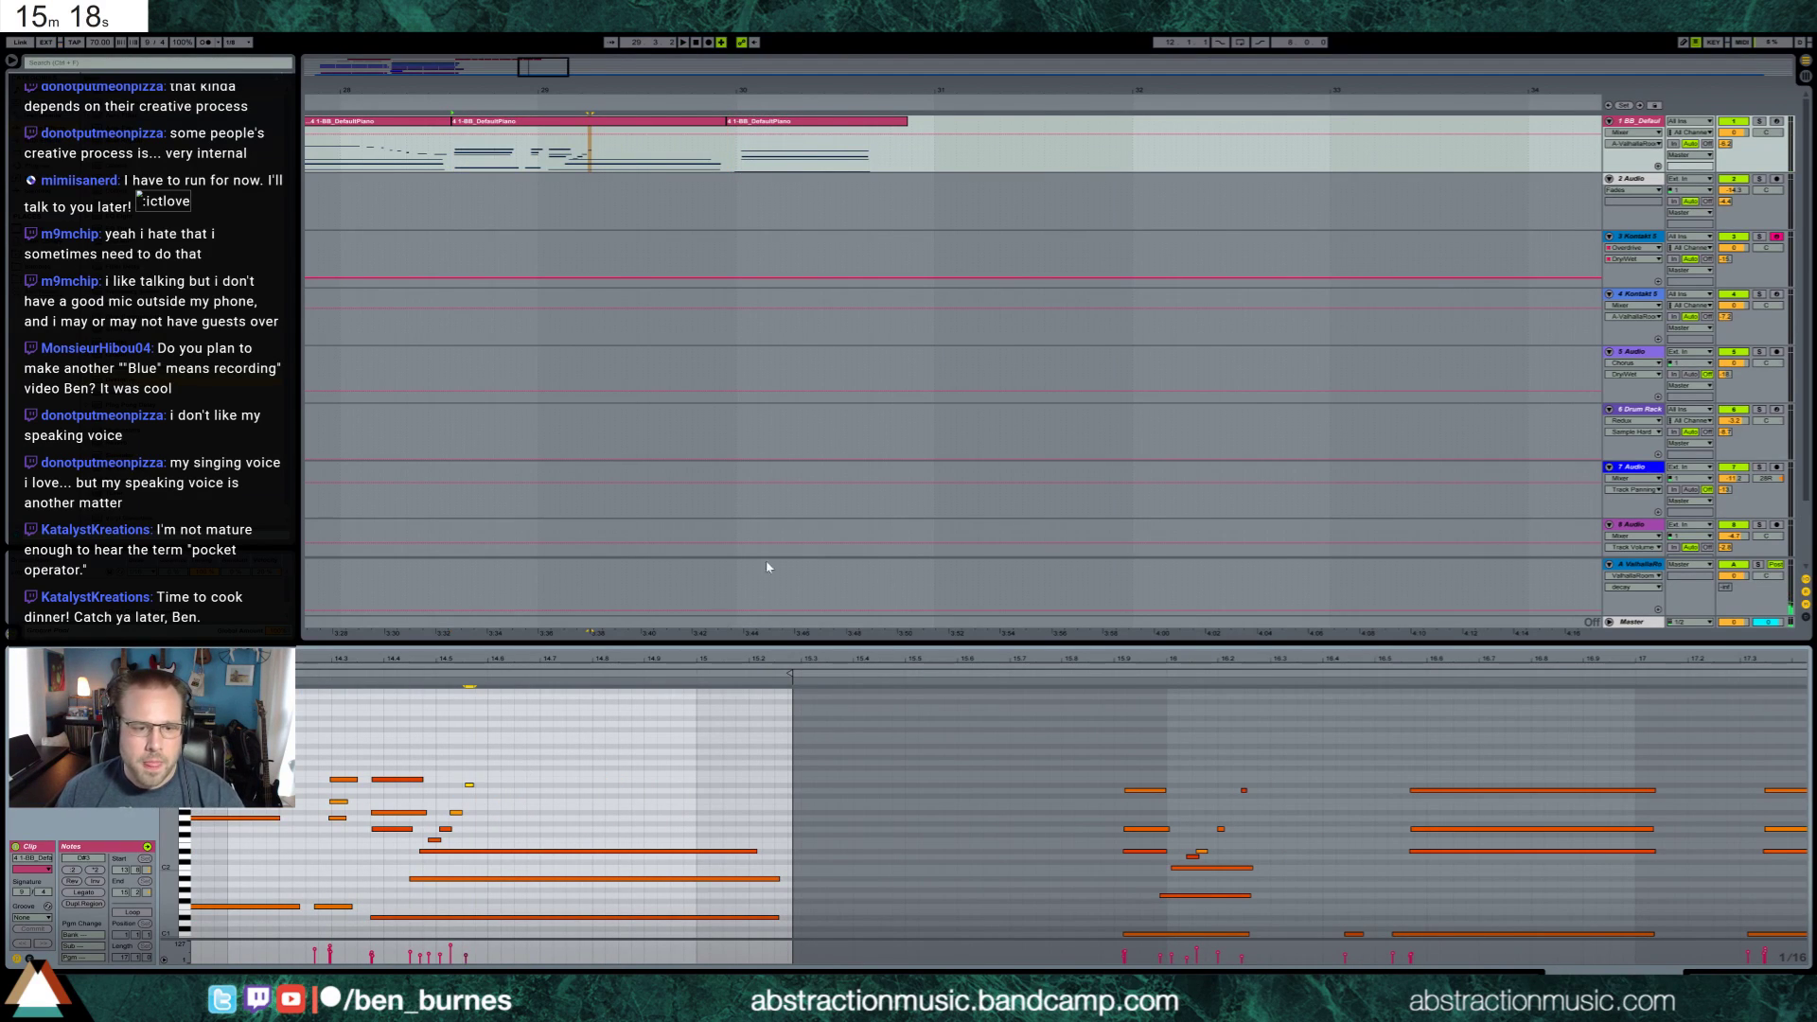
Move the final chord clip earlier over the preceding held chord and shorten that chord's three long notes to end before it
drag(741, 126, 646, 126)
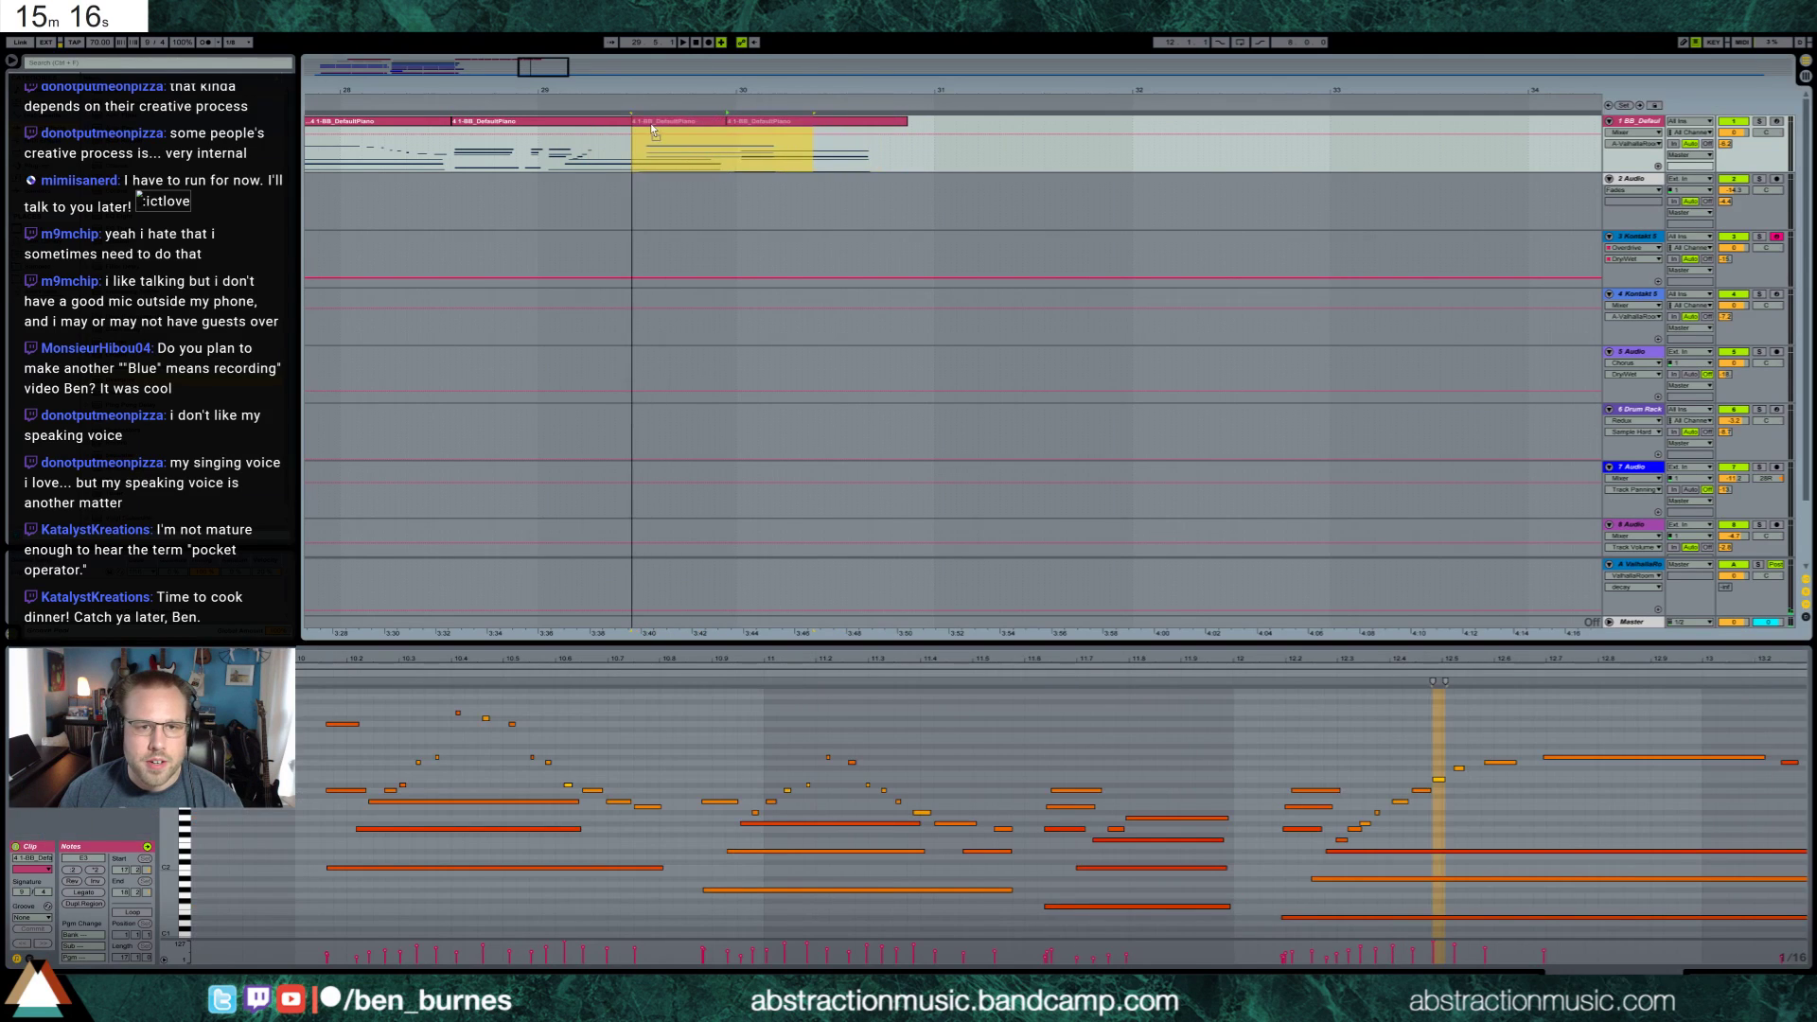
click(618, 126)
drag(544, 798, 616, 950)
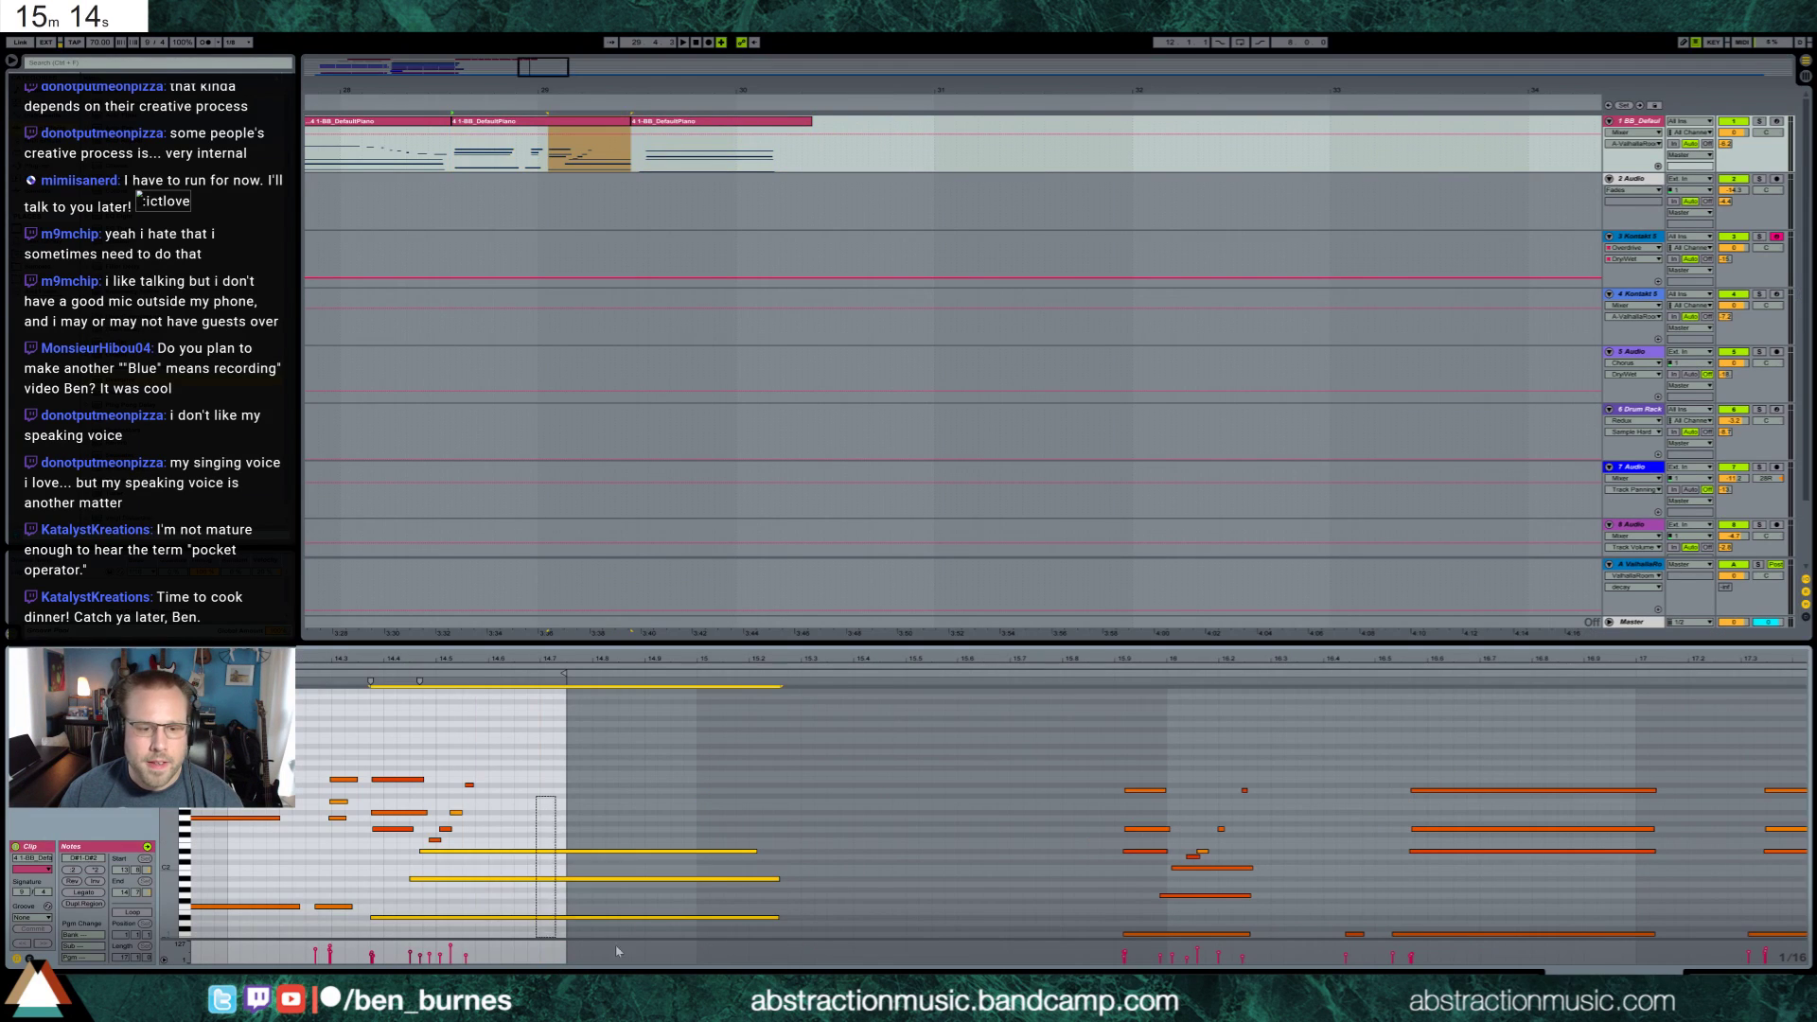
drag(757, 851, 522, 855)
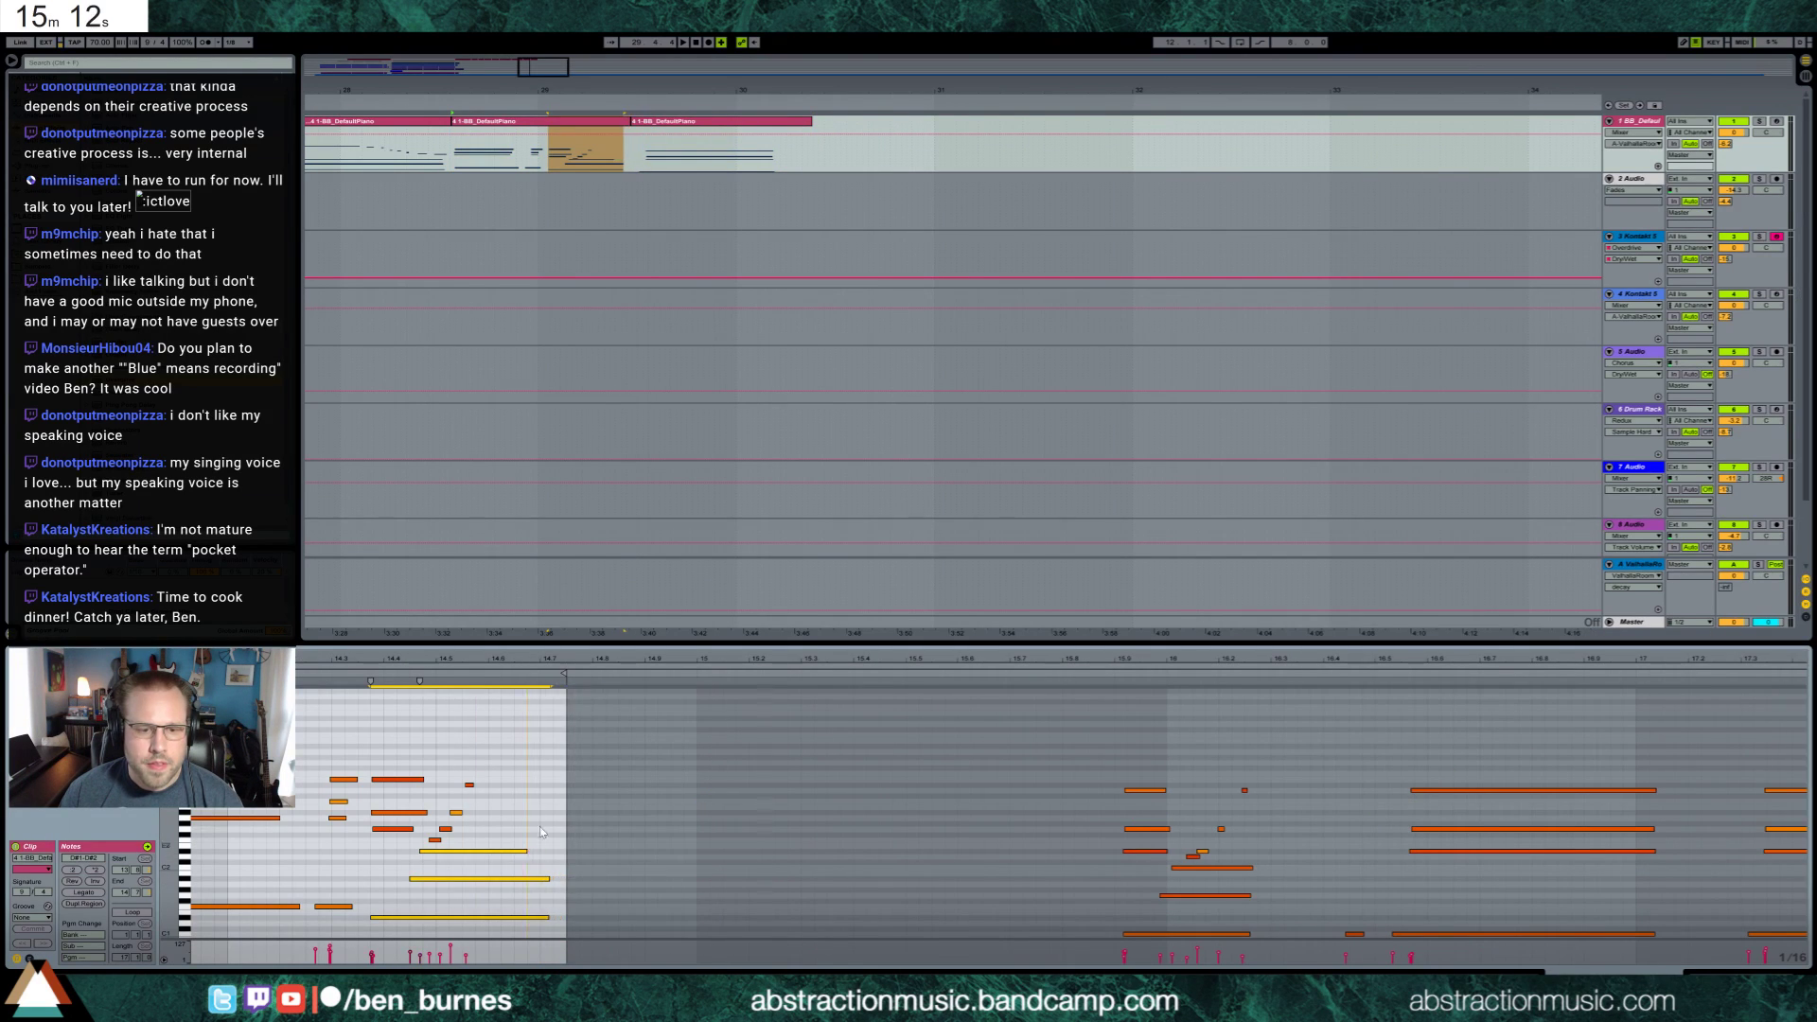
Show the envelopes of the final chord clip and the preceding clip and examine the pedal data around their chords
click(673, 139)
click(31, 958)
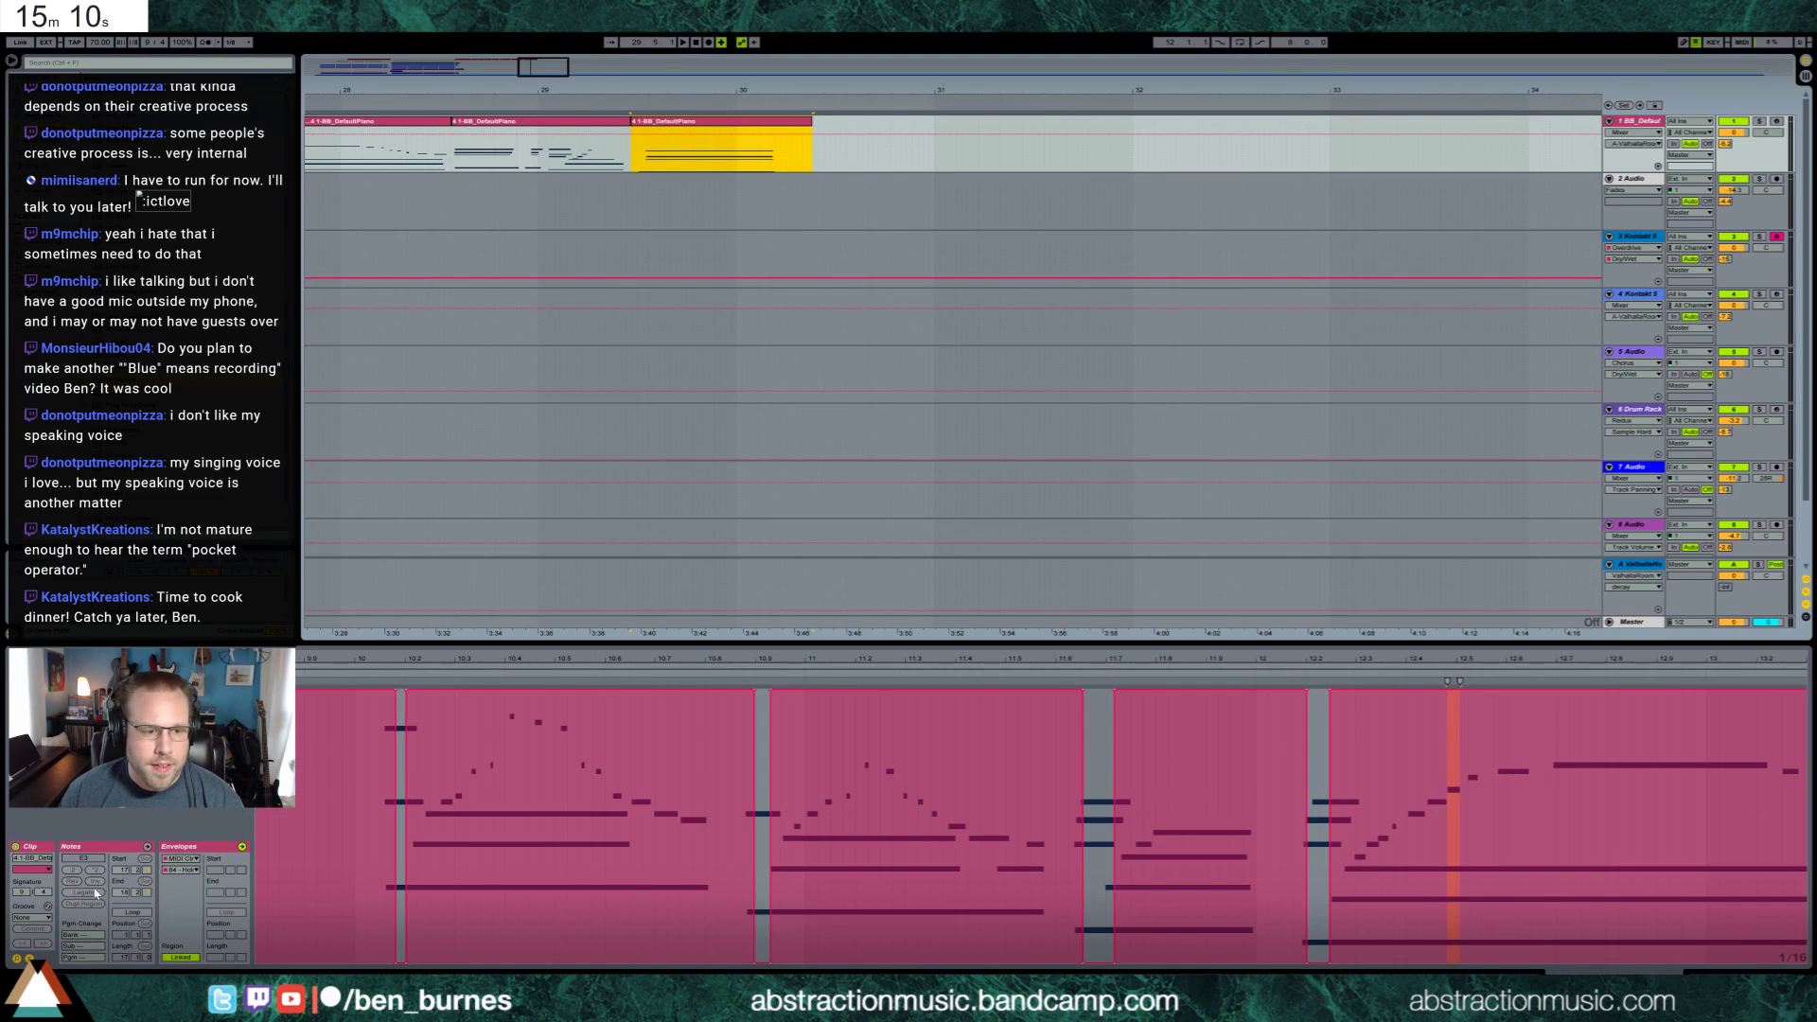
double_click(1509, 655)
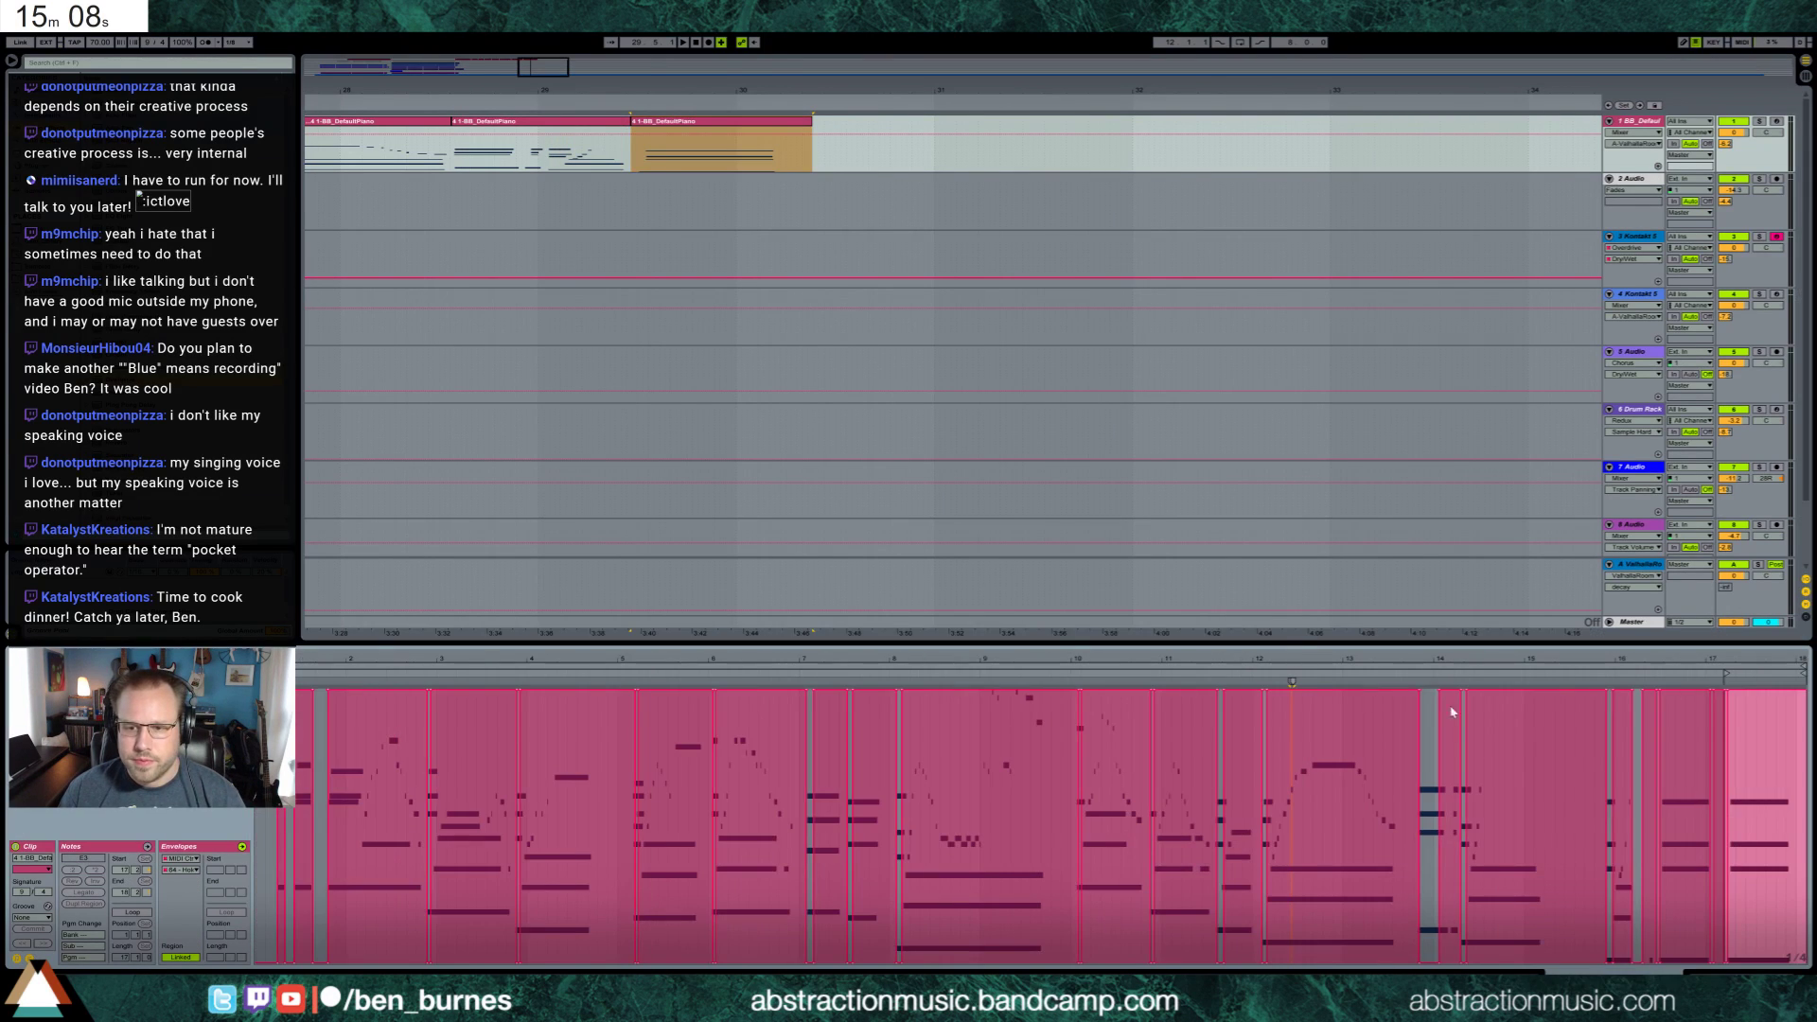
scroll(1730, 663, up, 3)
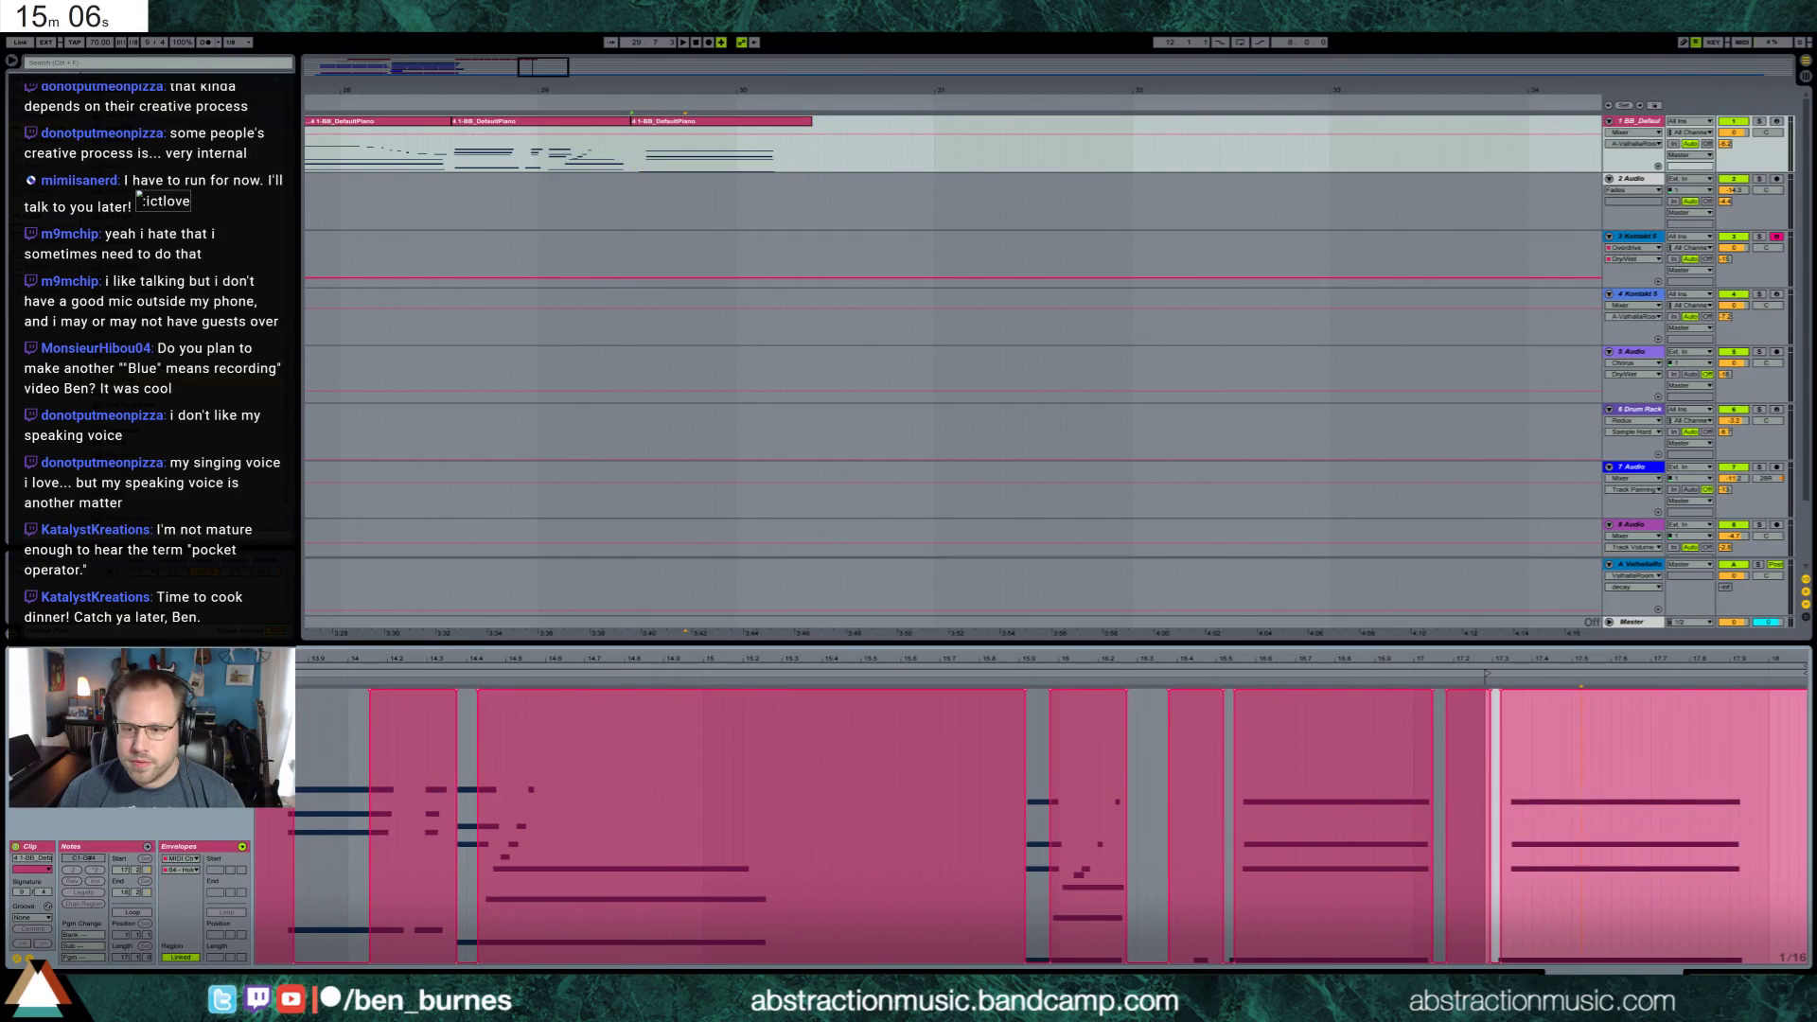
key(ctrl+z)
key(ctrl+y)
key(ctrl+y)
key(ctrl+y)
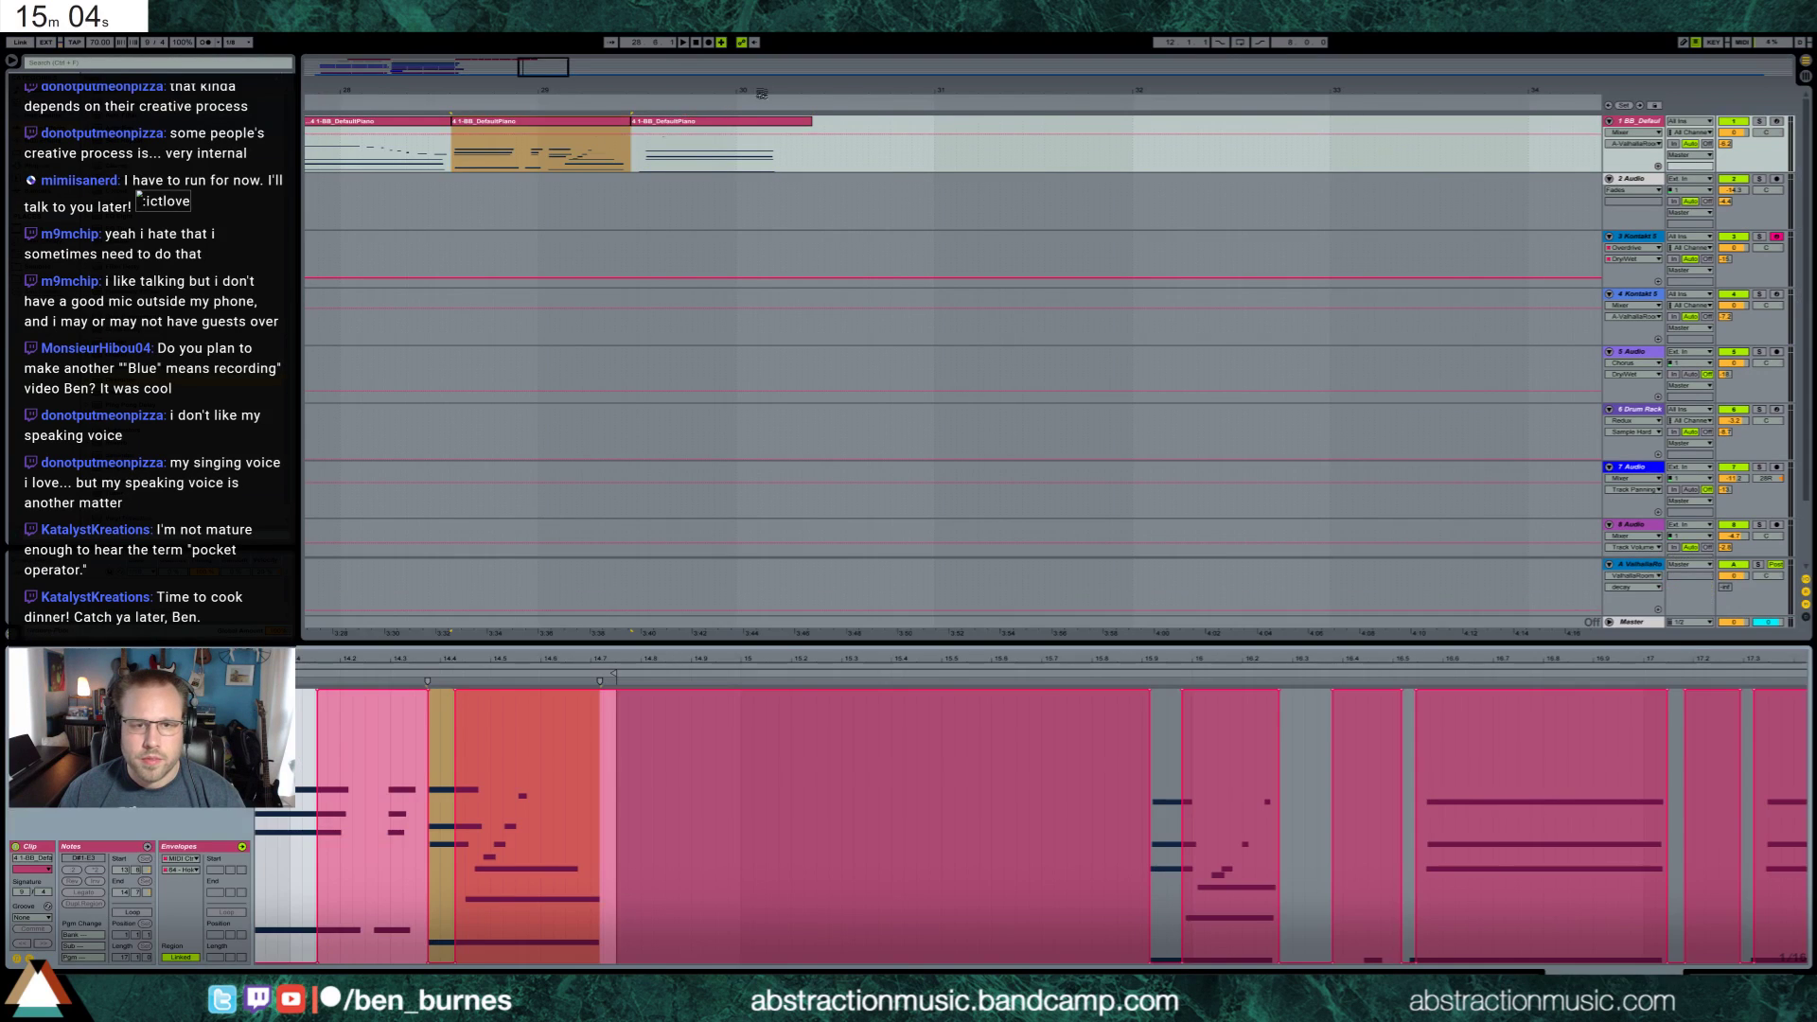
Play the edited piano passage through from just before its first clip
drag(662, 90, 1477, 56)
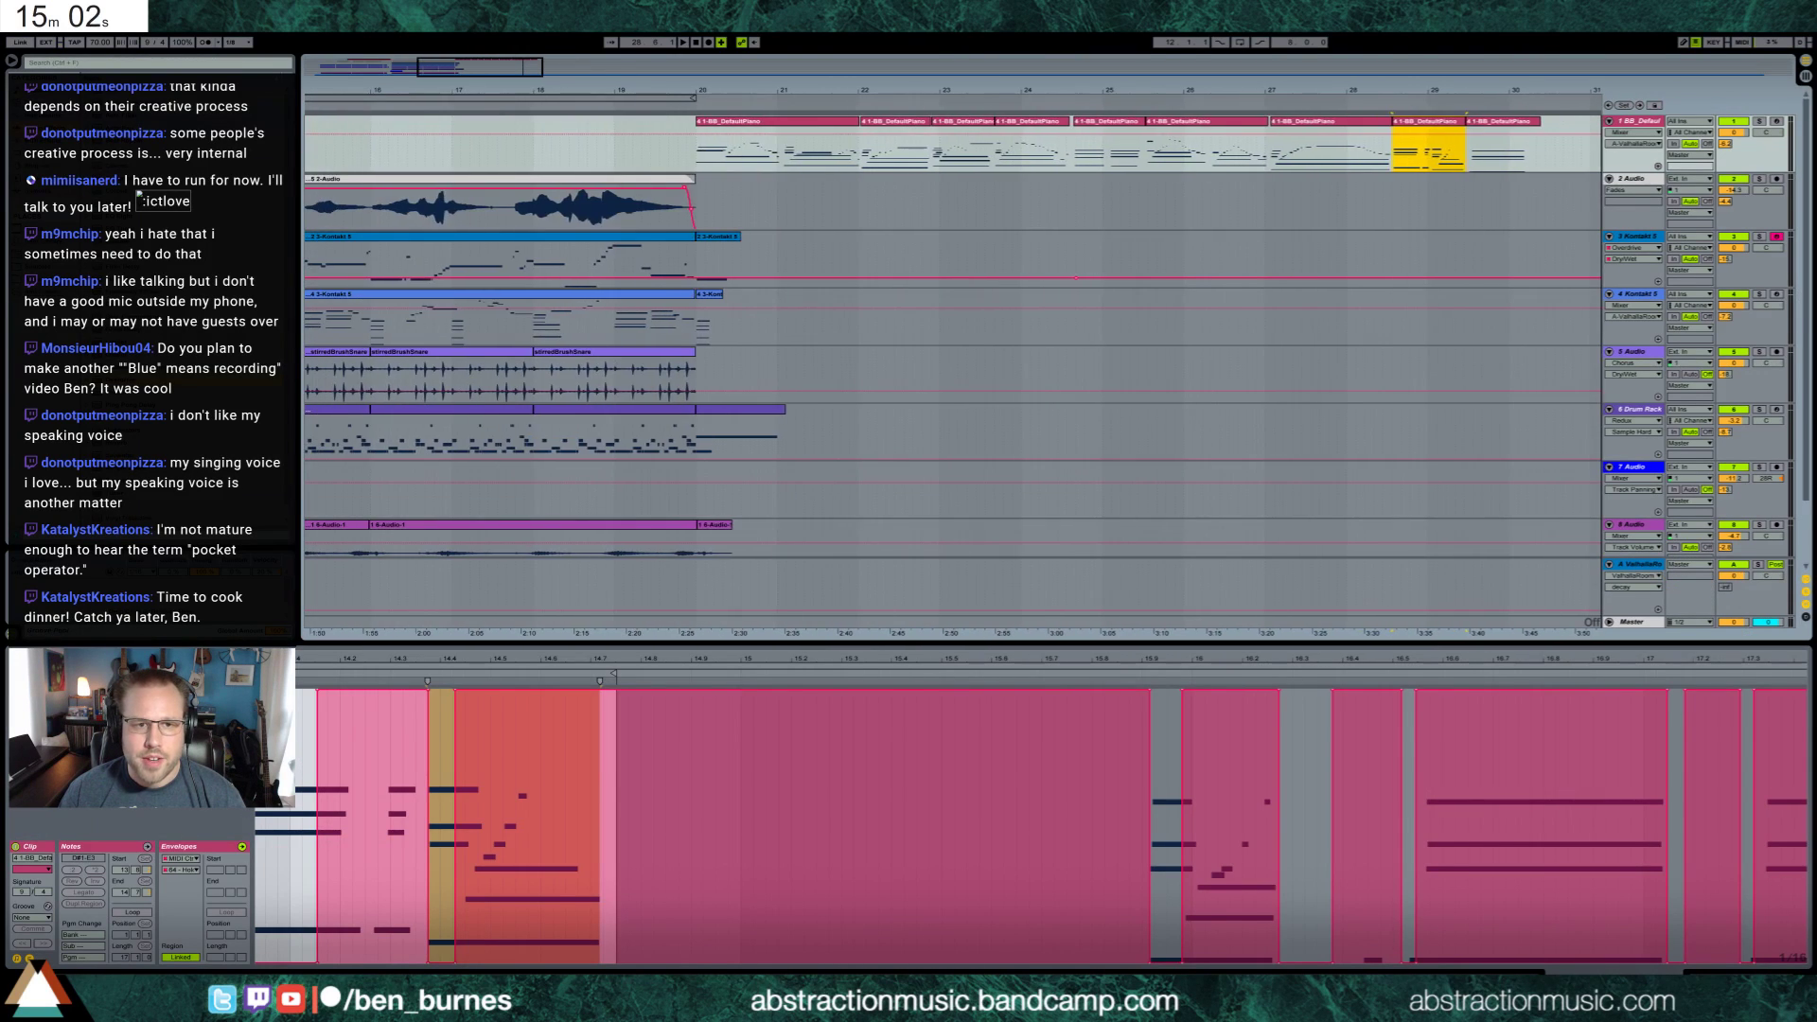
click(643, 155)
key(space)
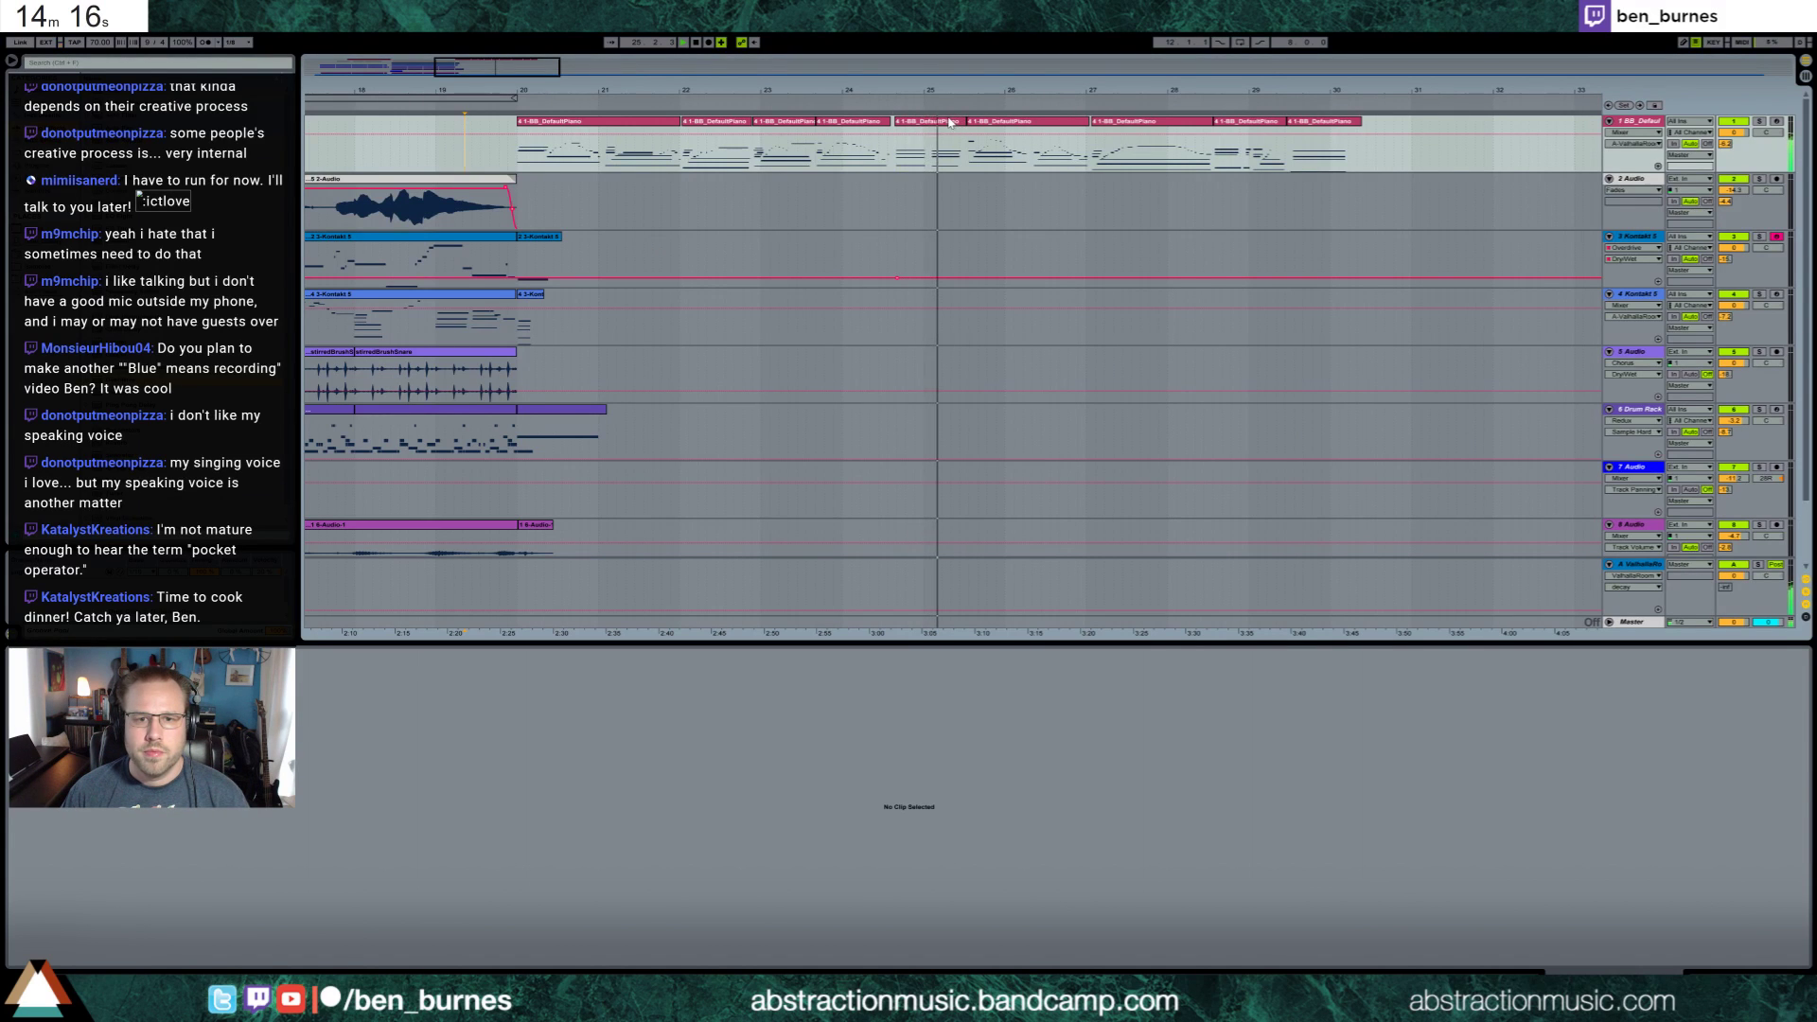
Select the last four piano clips, move them slightly later to lengthen the pause after the two held chords and play the join
click(927, 151)
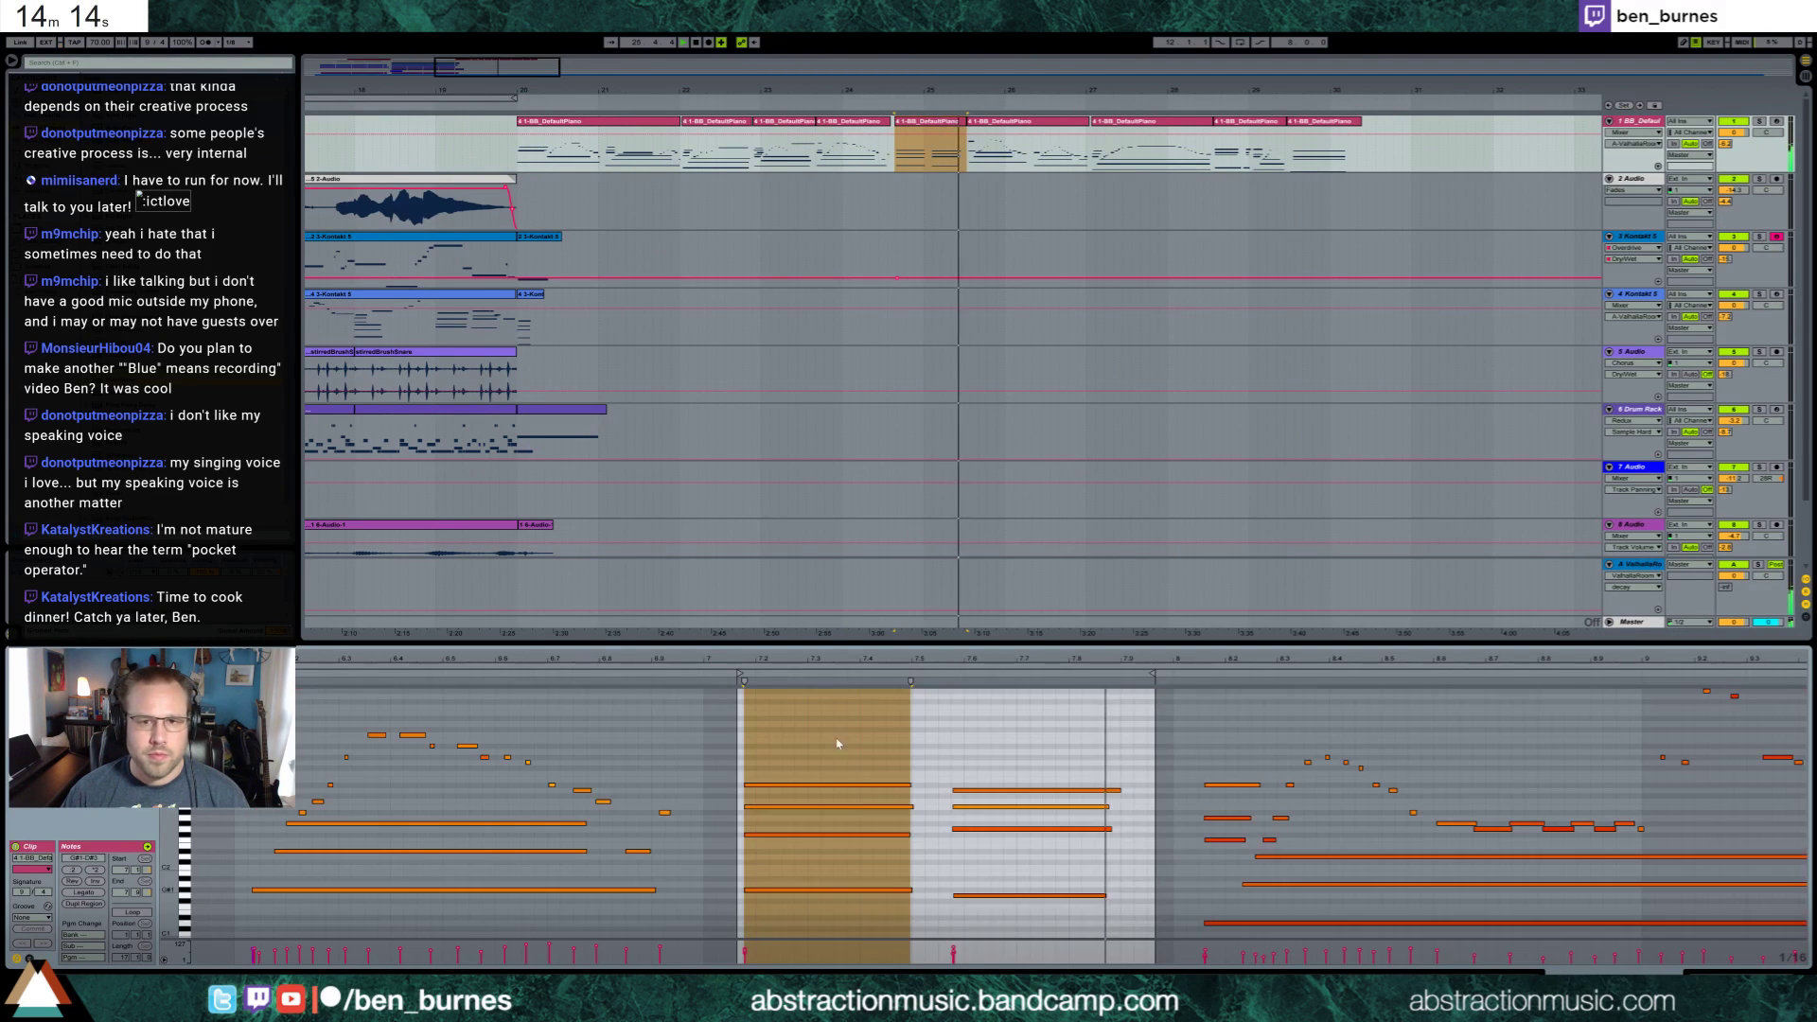
click(1028, 121)
key(shift+Right)
key(shift+Right)
key(shift+Right)
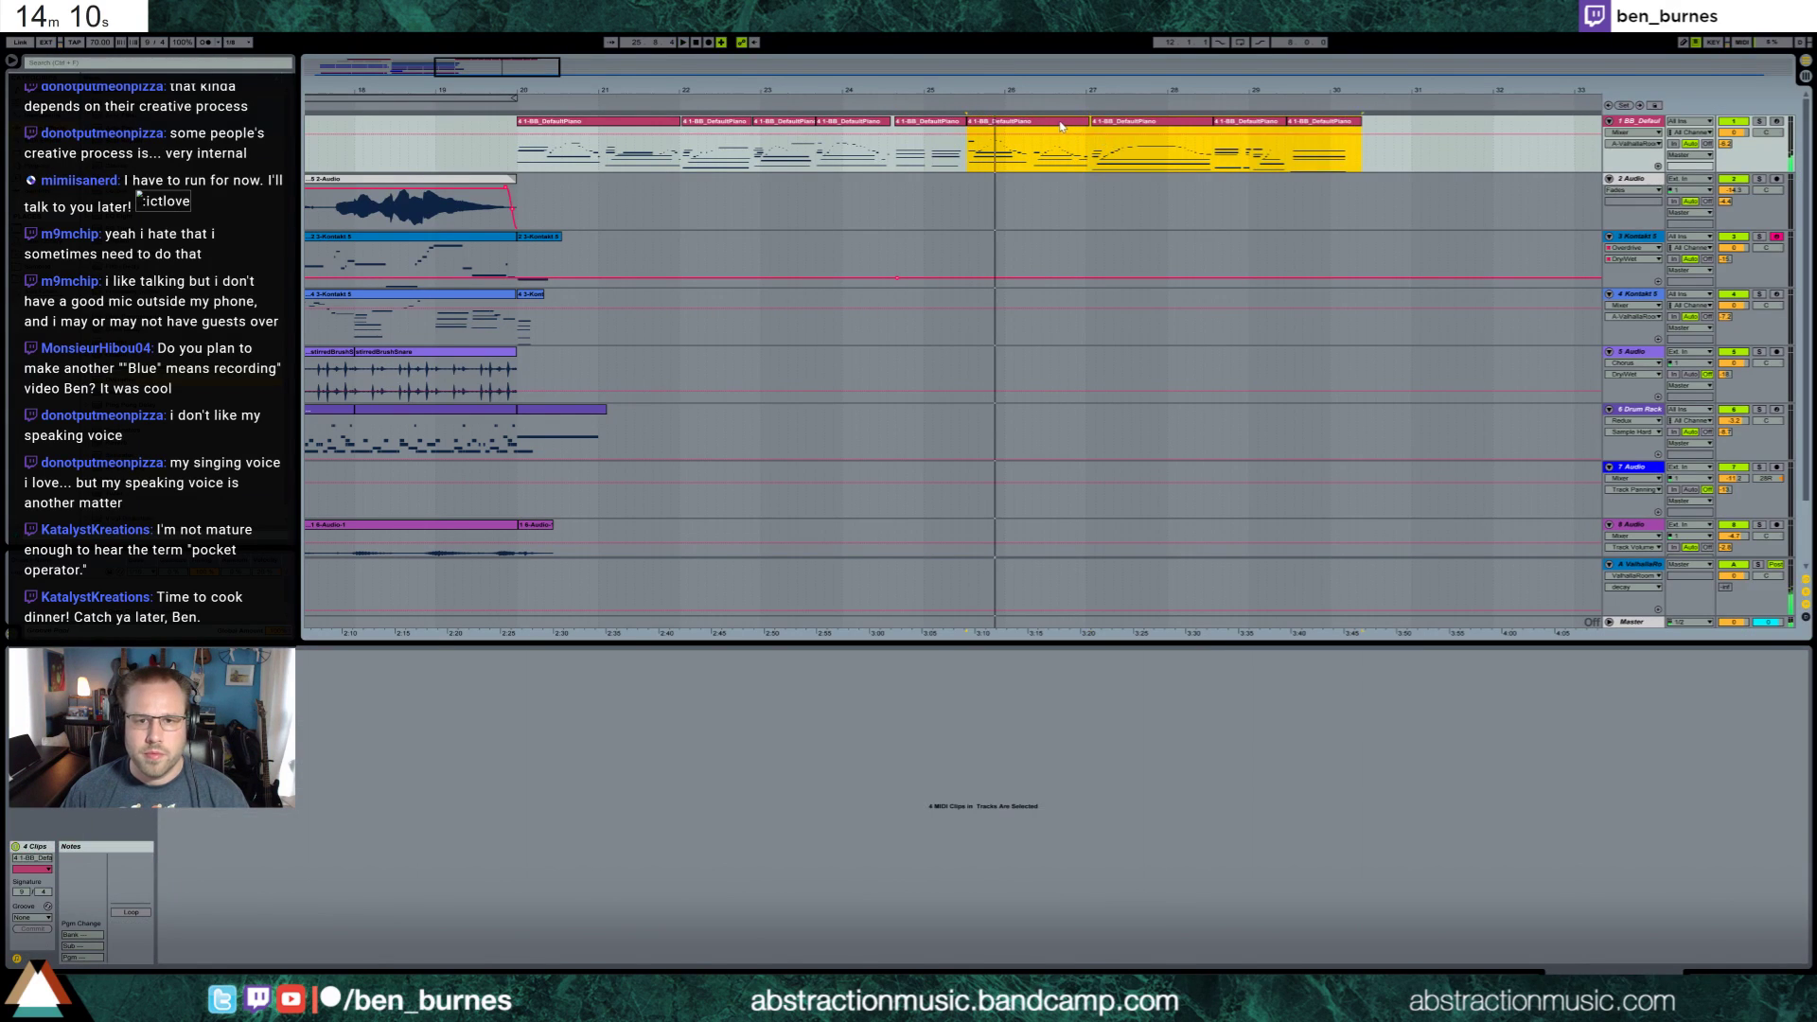
drag(1062, 125, 1068, 125)
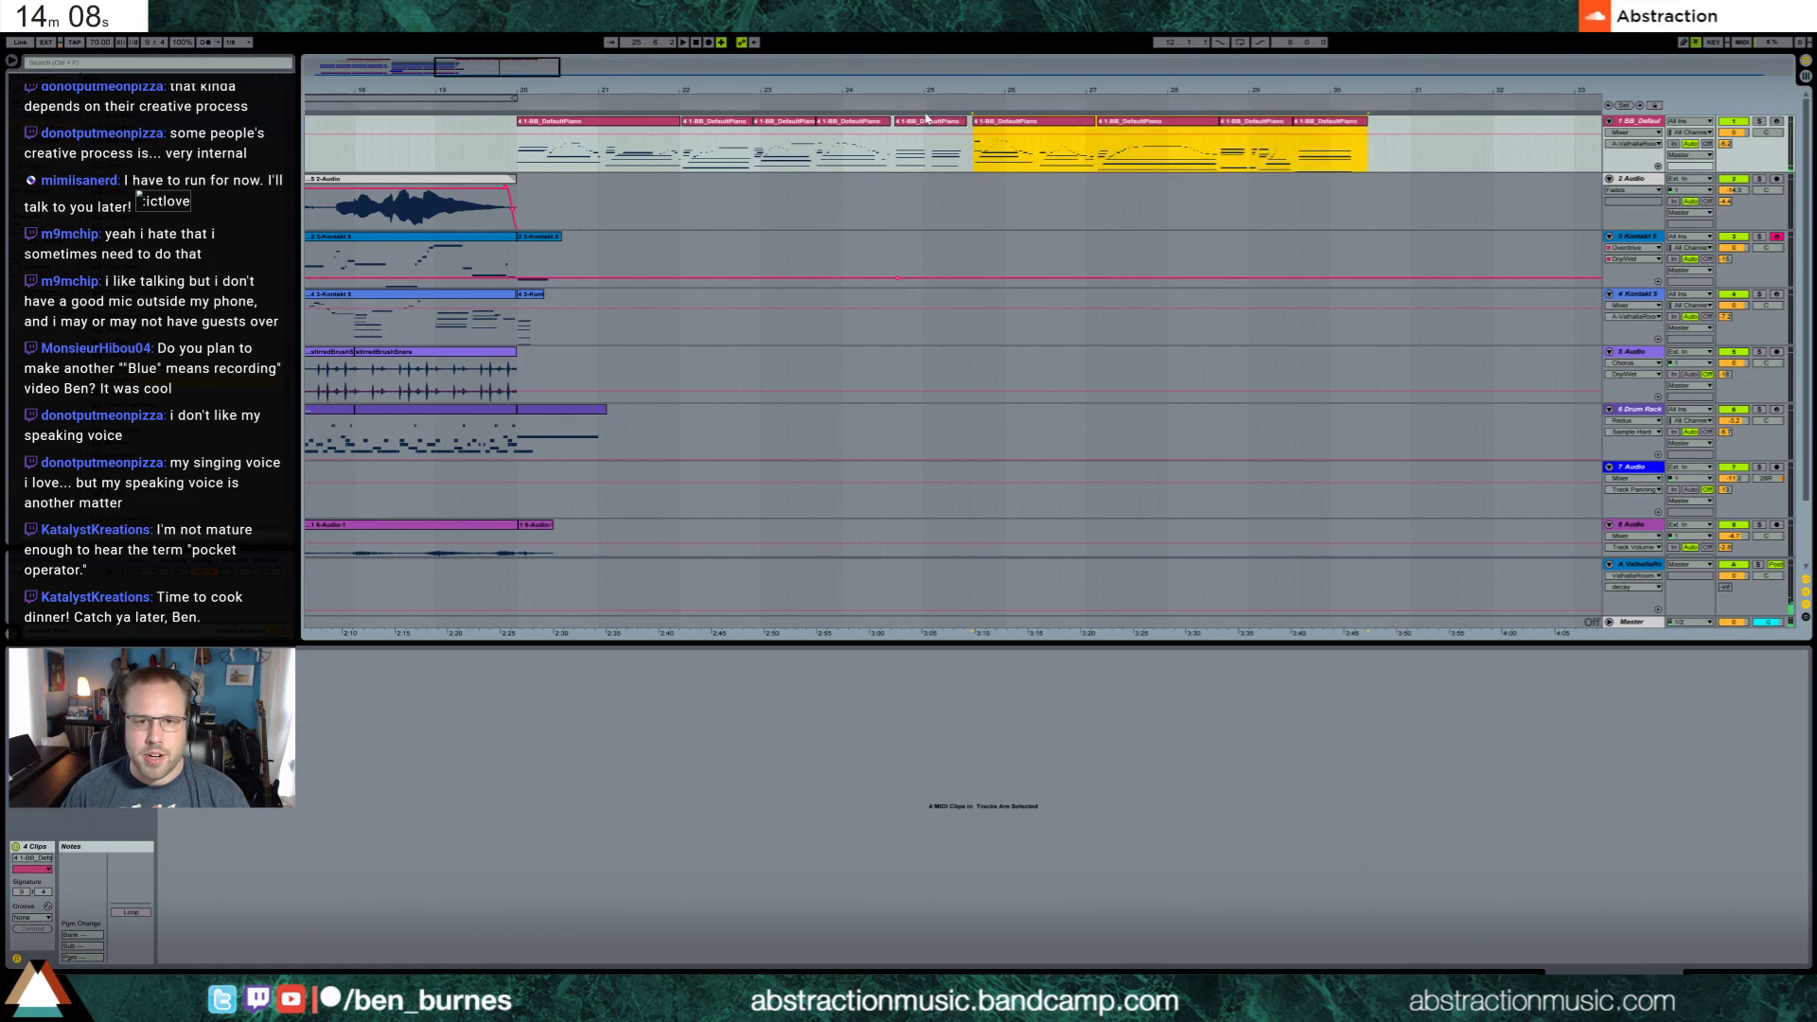
key(space)
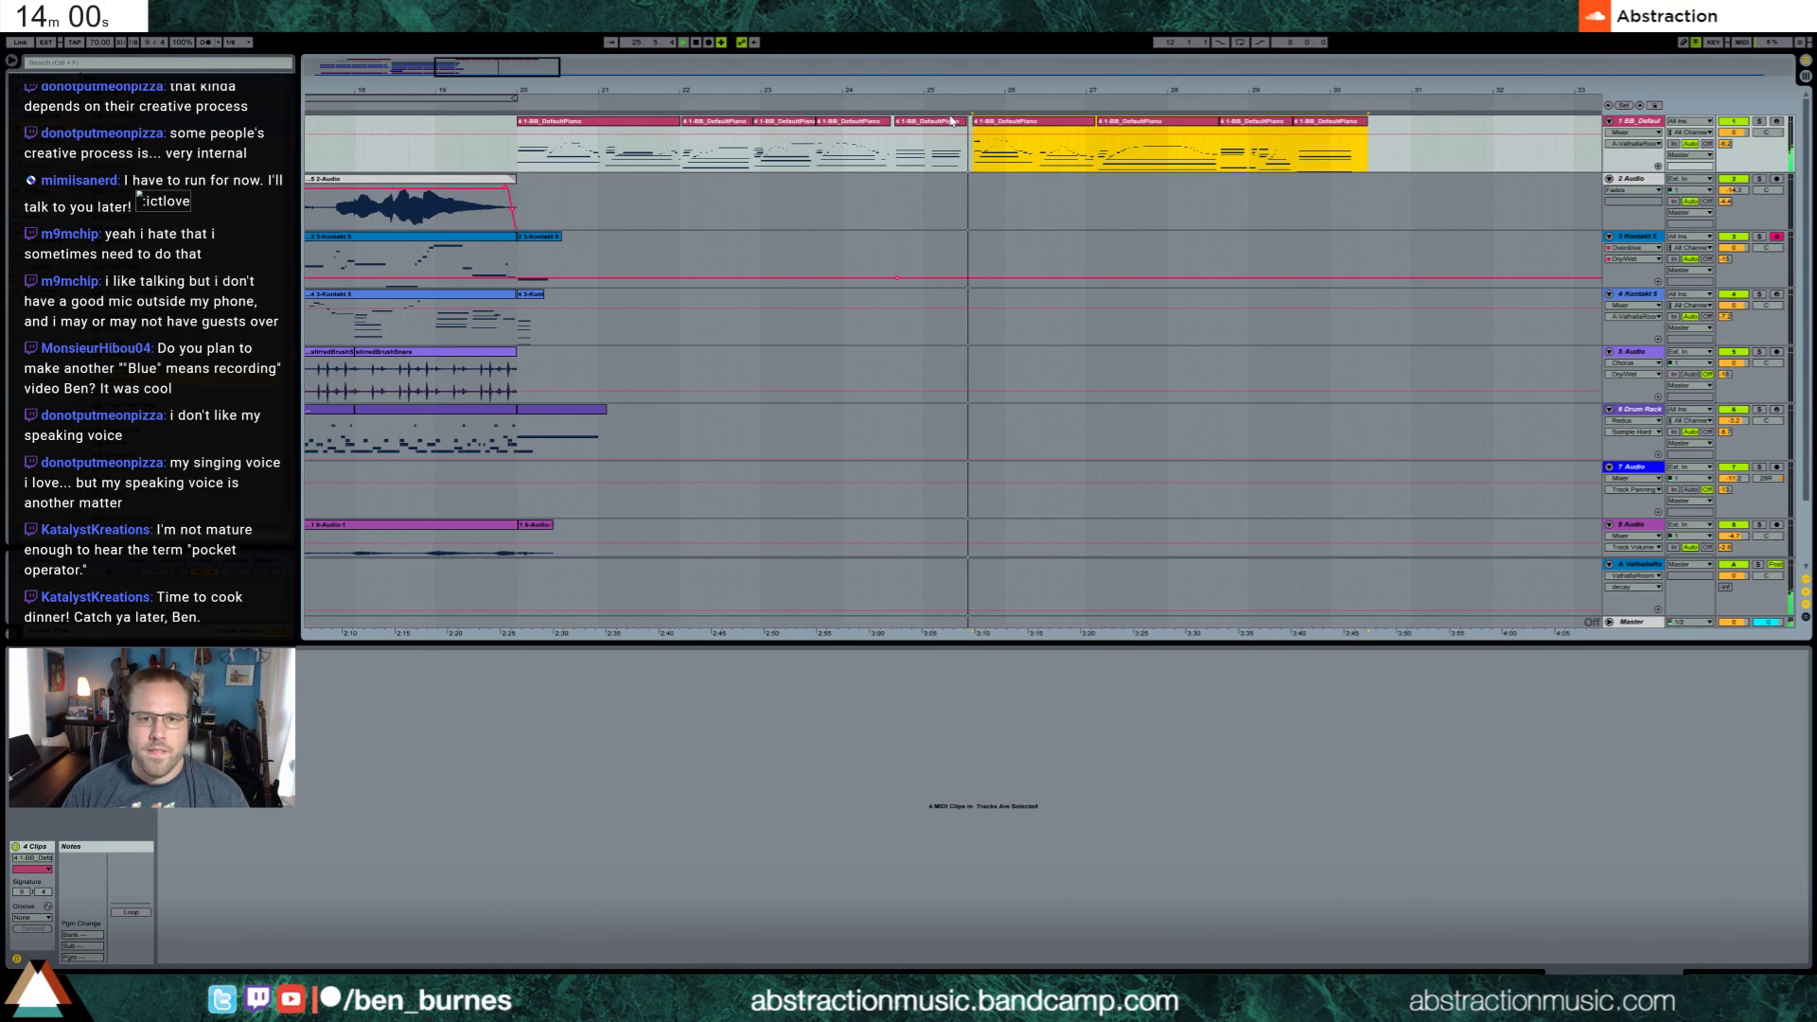
Open the notes of the clip after the pause, lower the last note of the high descending group near 10.5 and replay it
click(1015, 126)
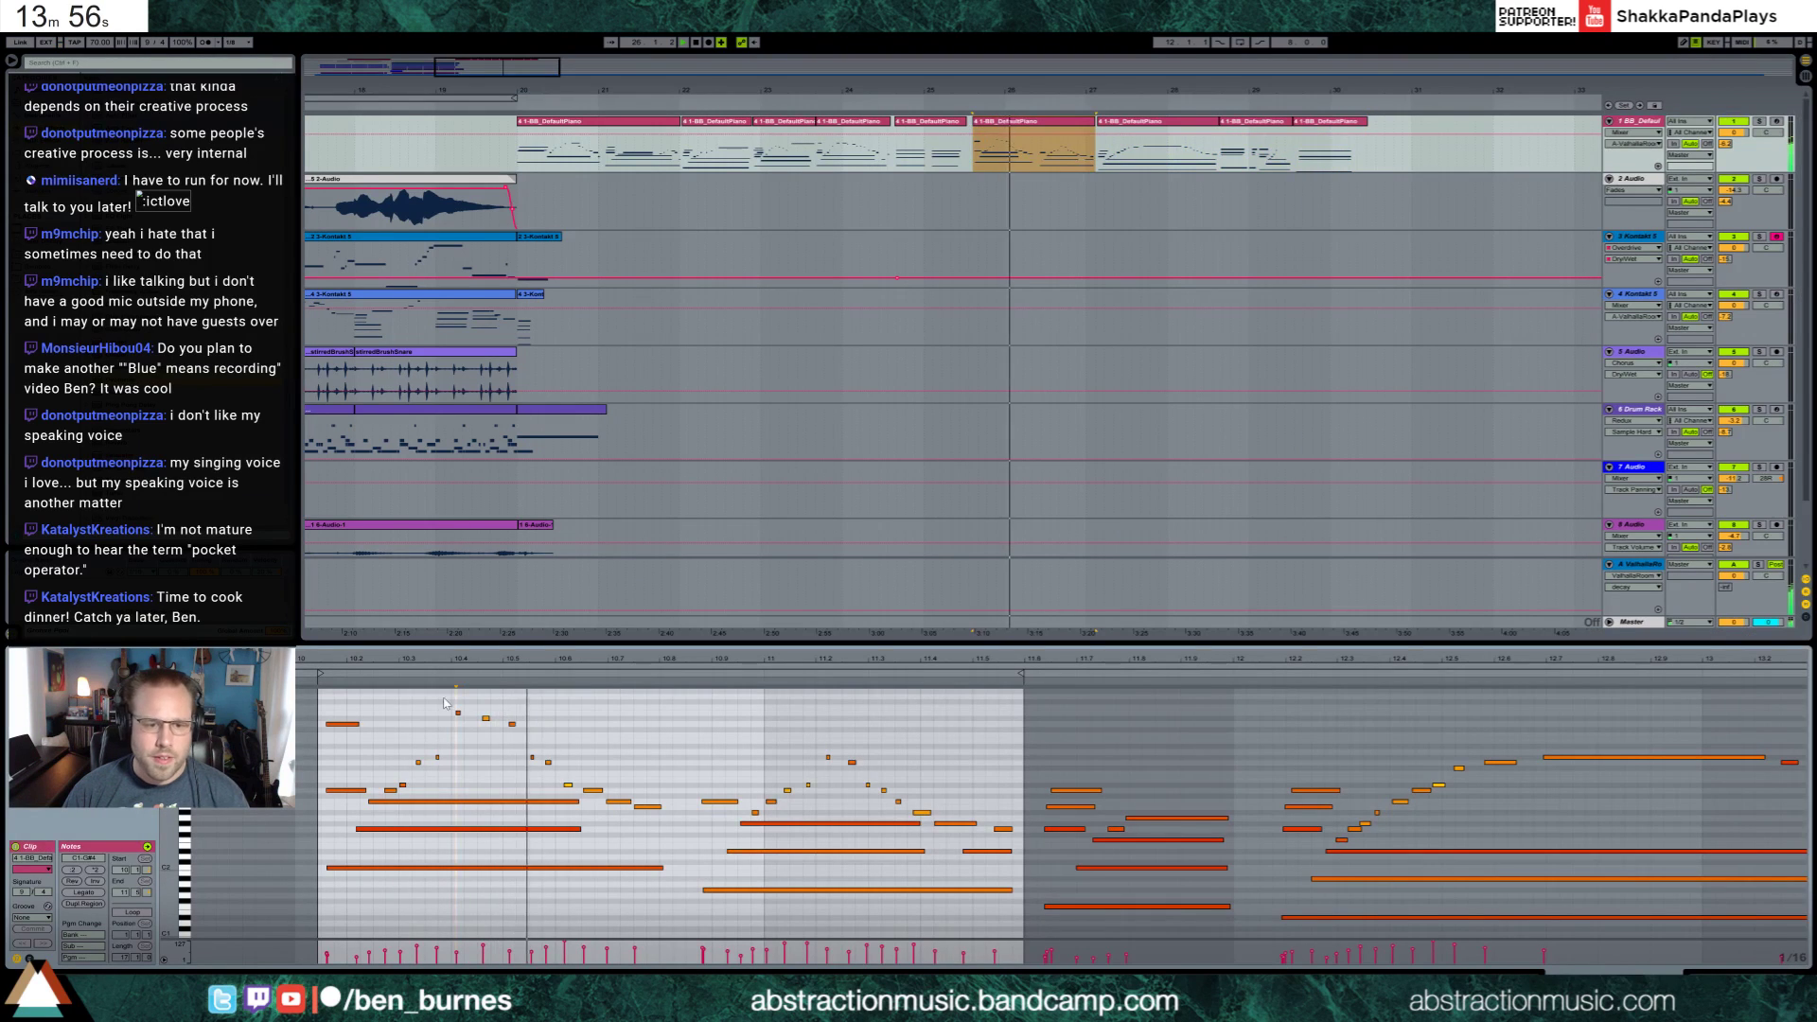
drag(450, 702, 532, 748)
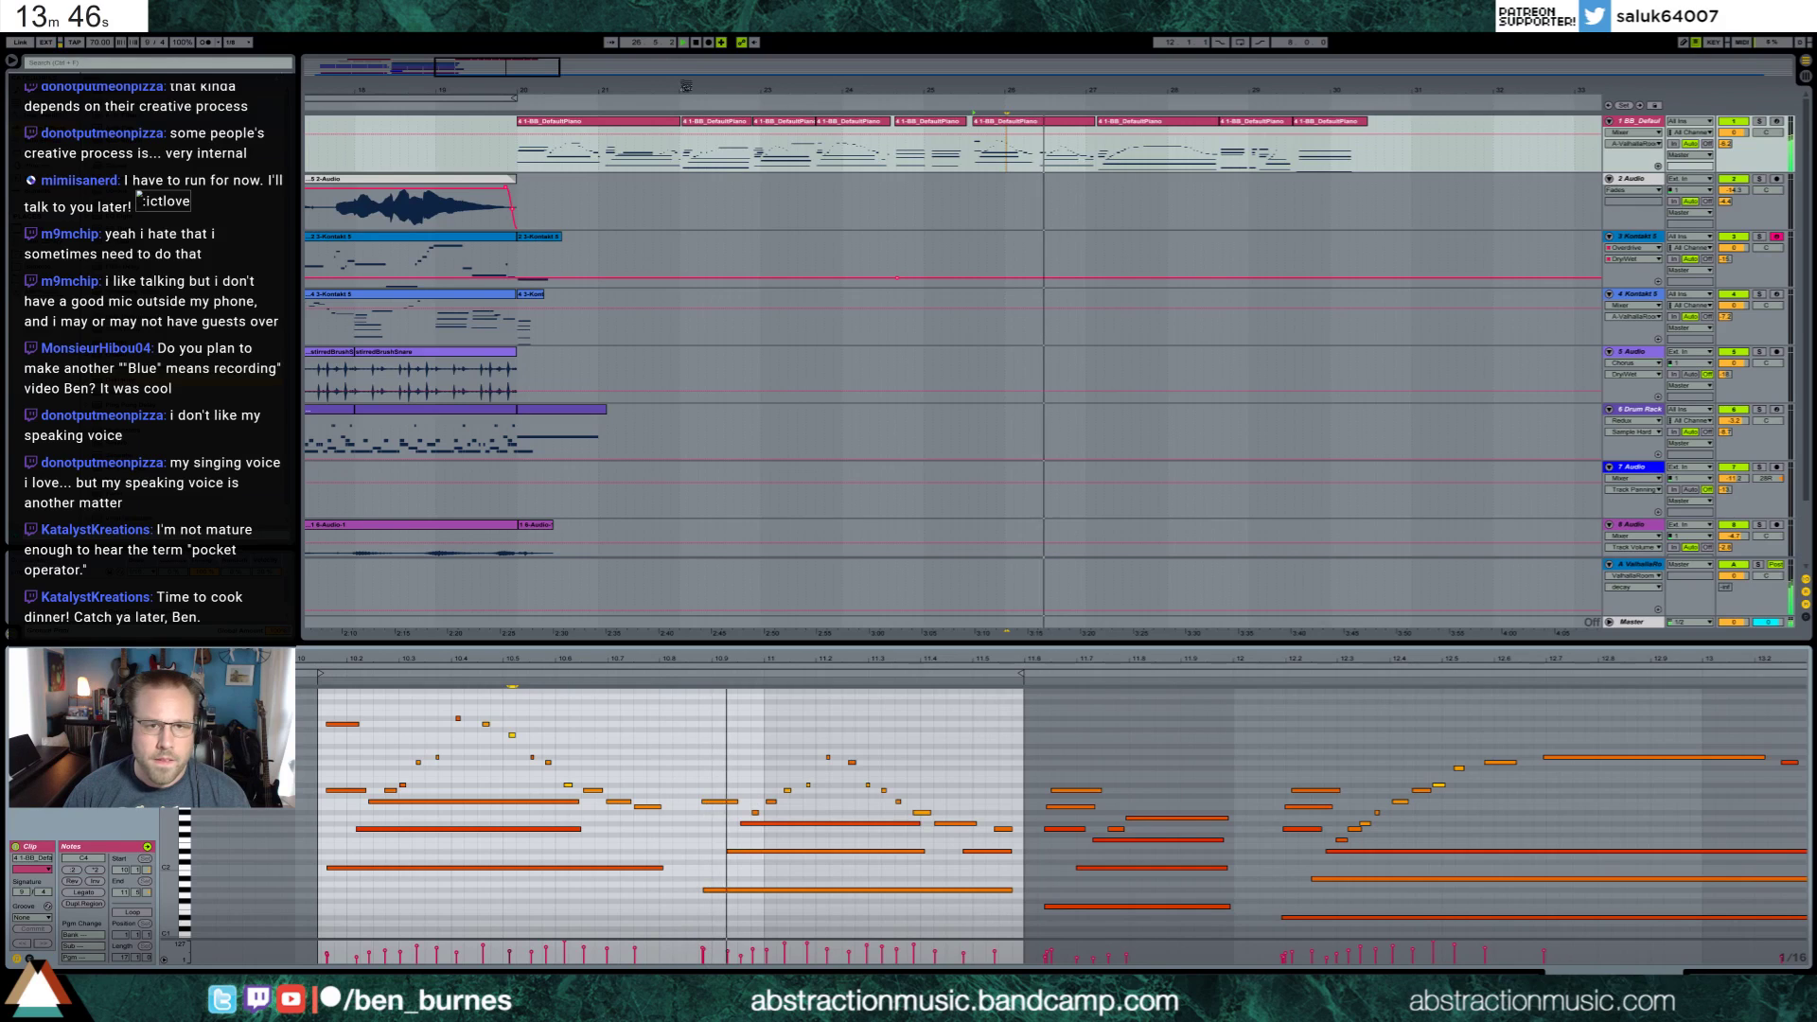
key(space)
Split the clip before its second phrase, move that phrase and all following clips slightly earlier and play the transition
drag(1071, 89, 591, 88)
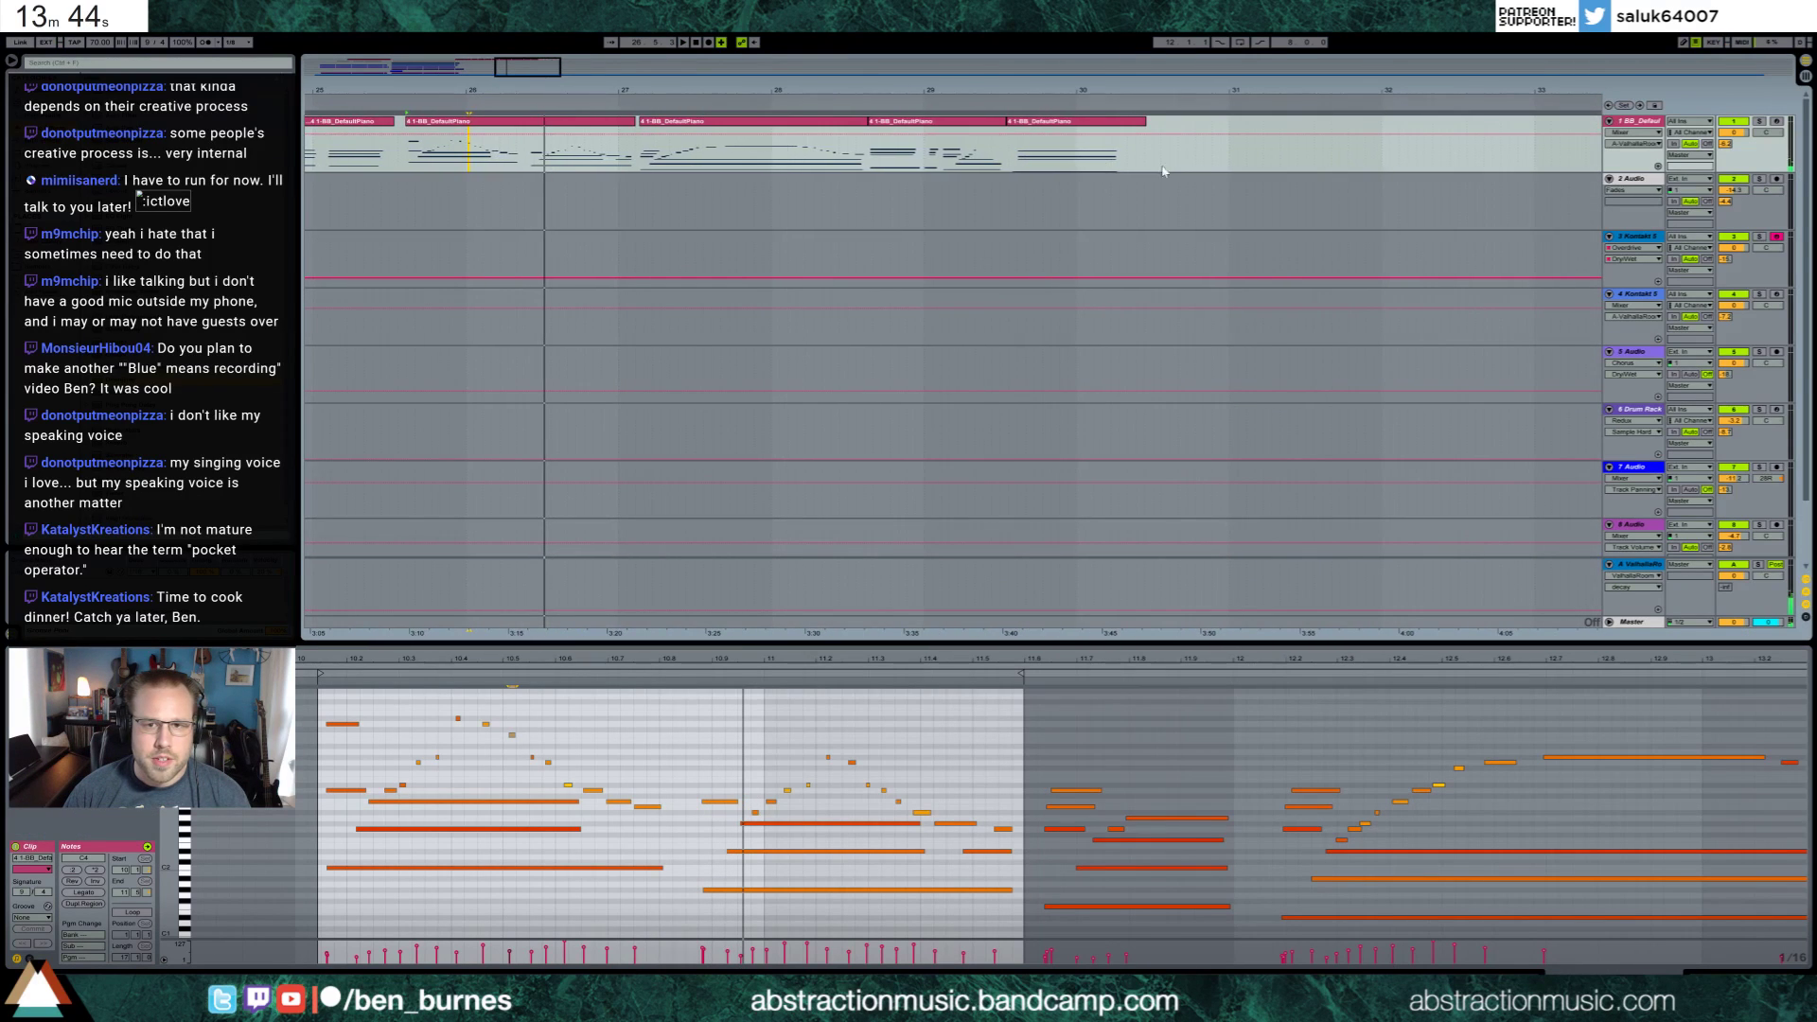
drag(1163, 171, 526, 124)
click(450, 123)
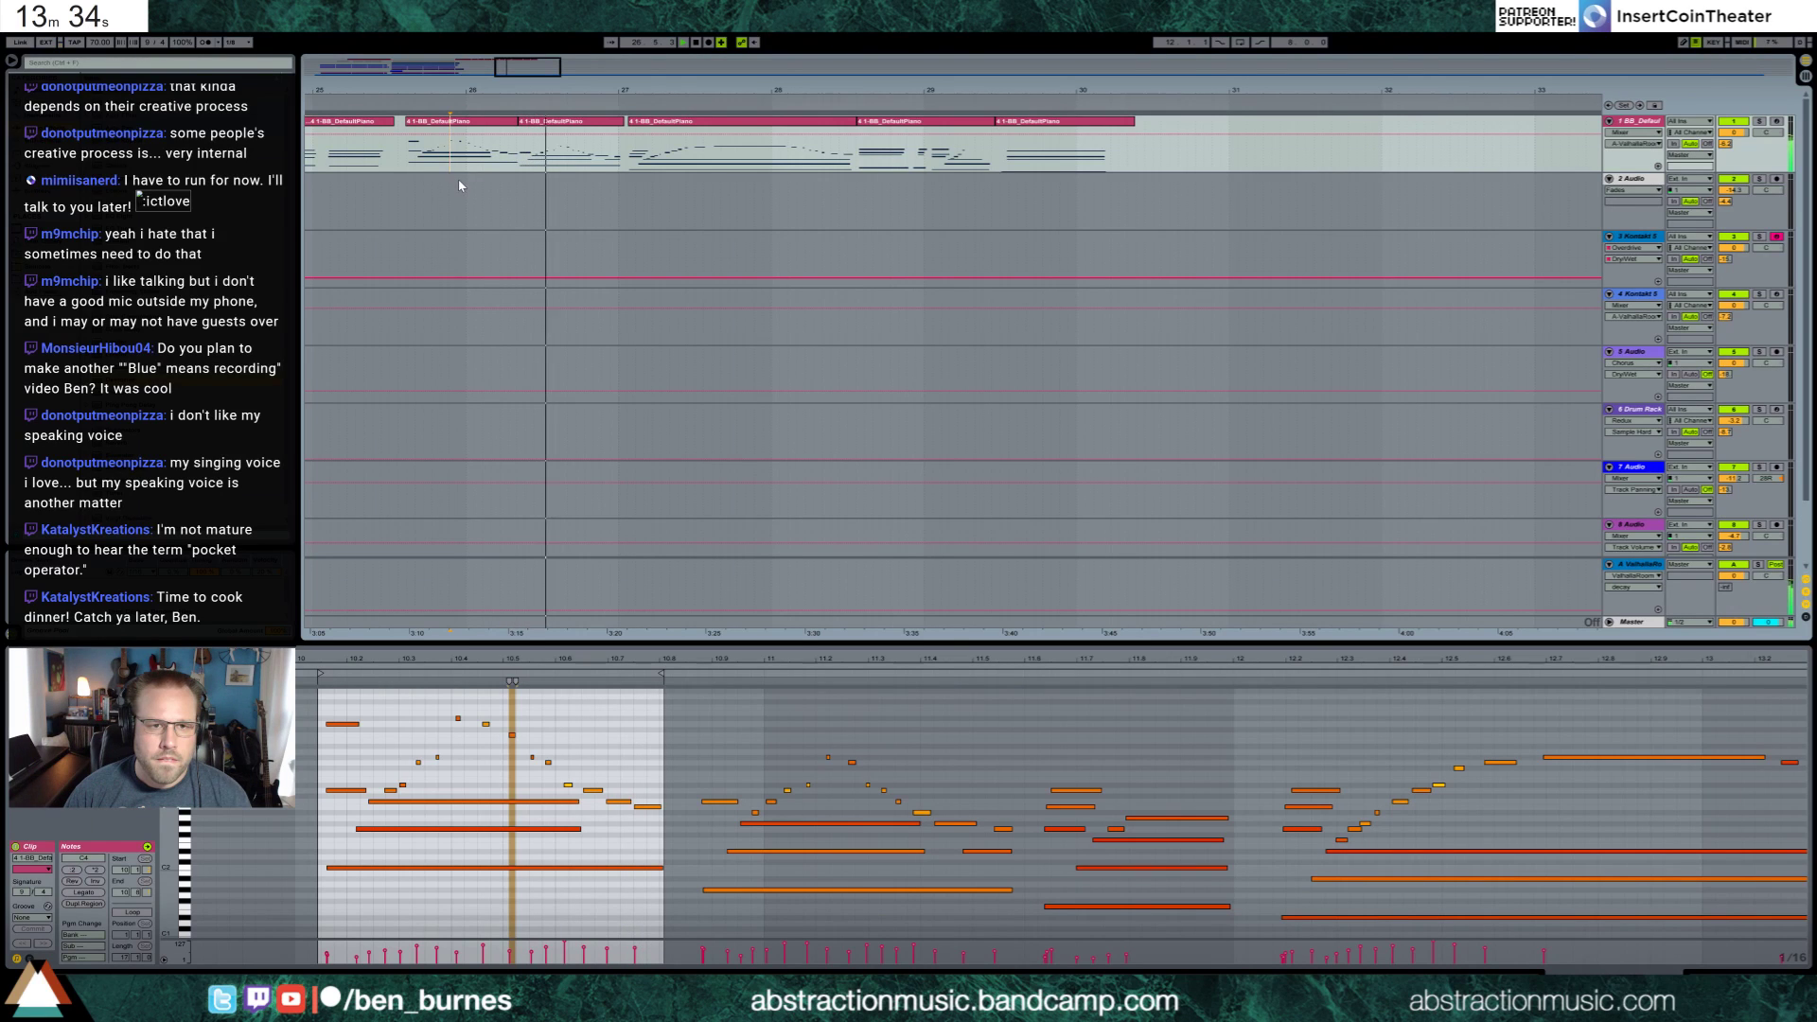
click(587, 122)
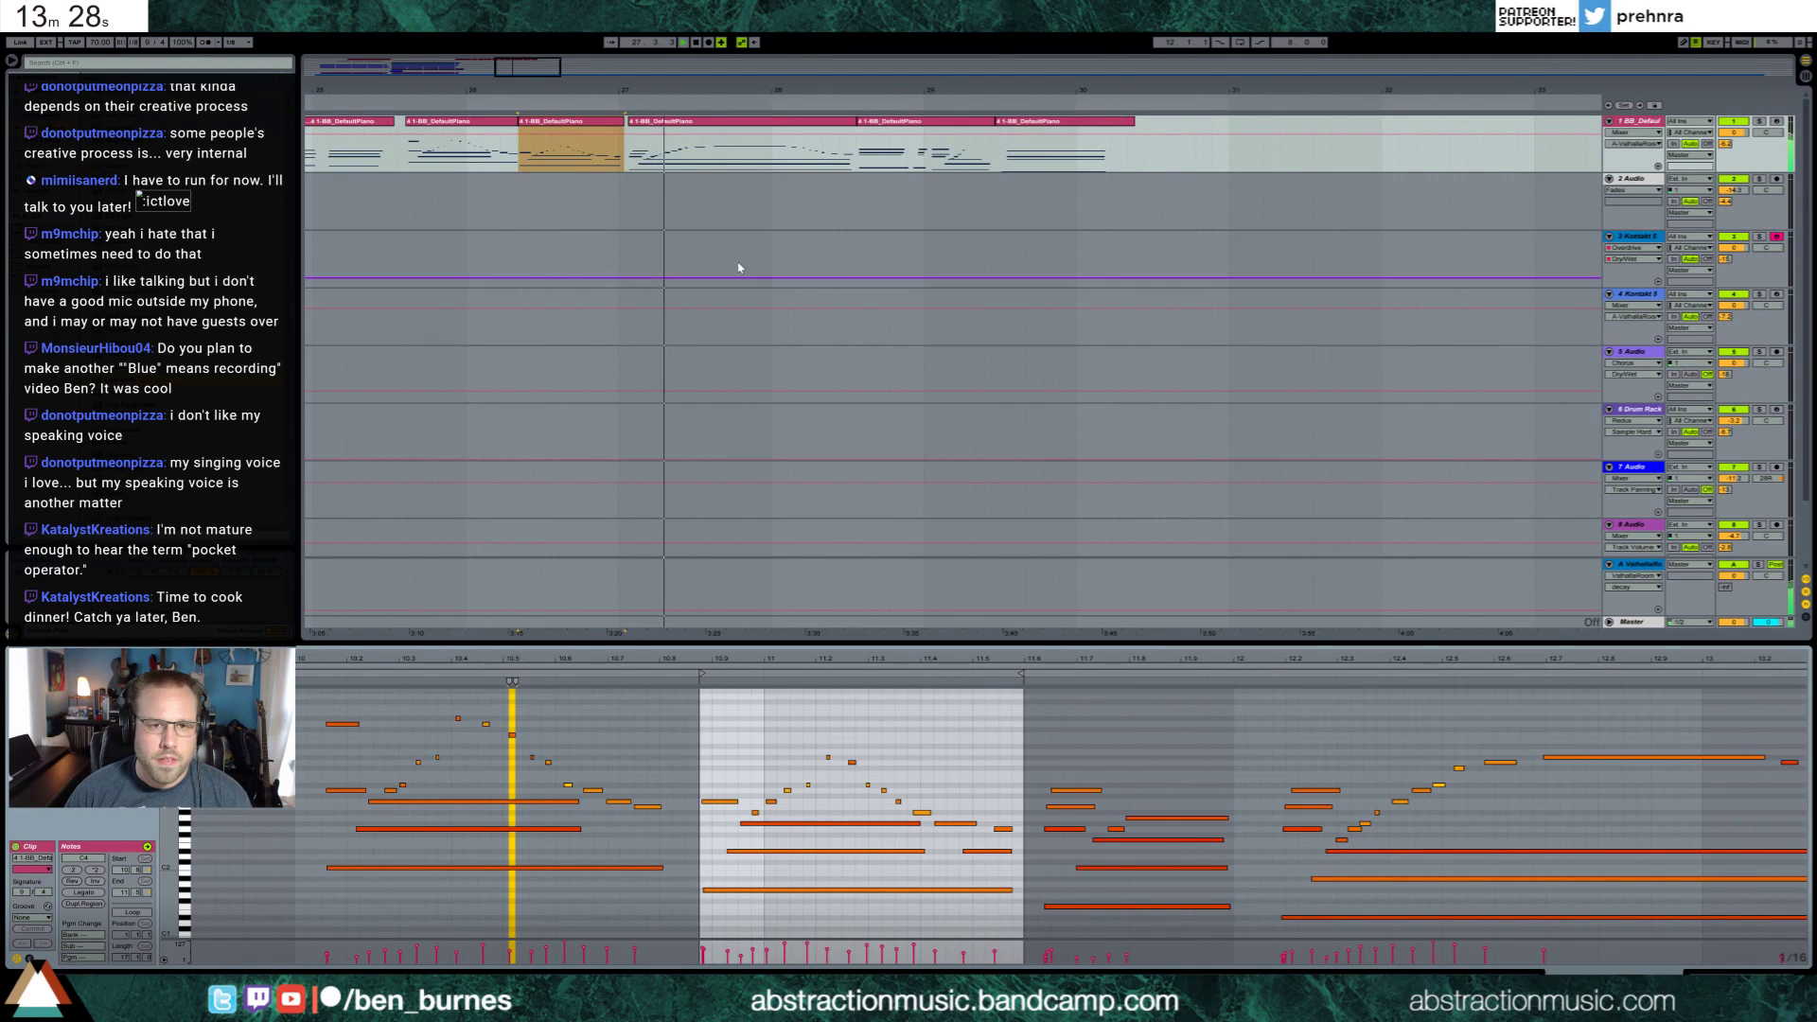
Deactivate the long run clip at bar 27, move it to just after bar 31 and shift the two following clips into its place
click(679, 126)
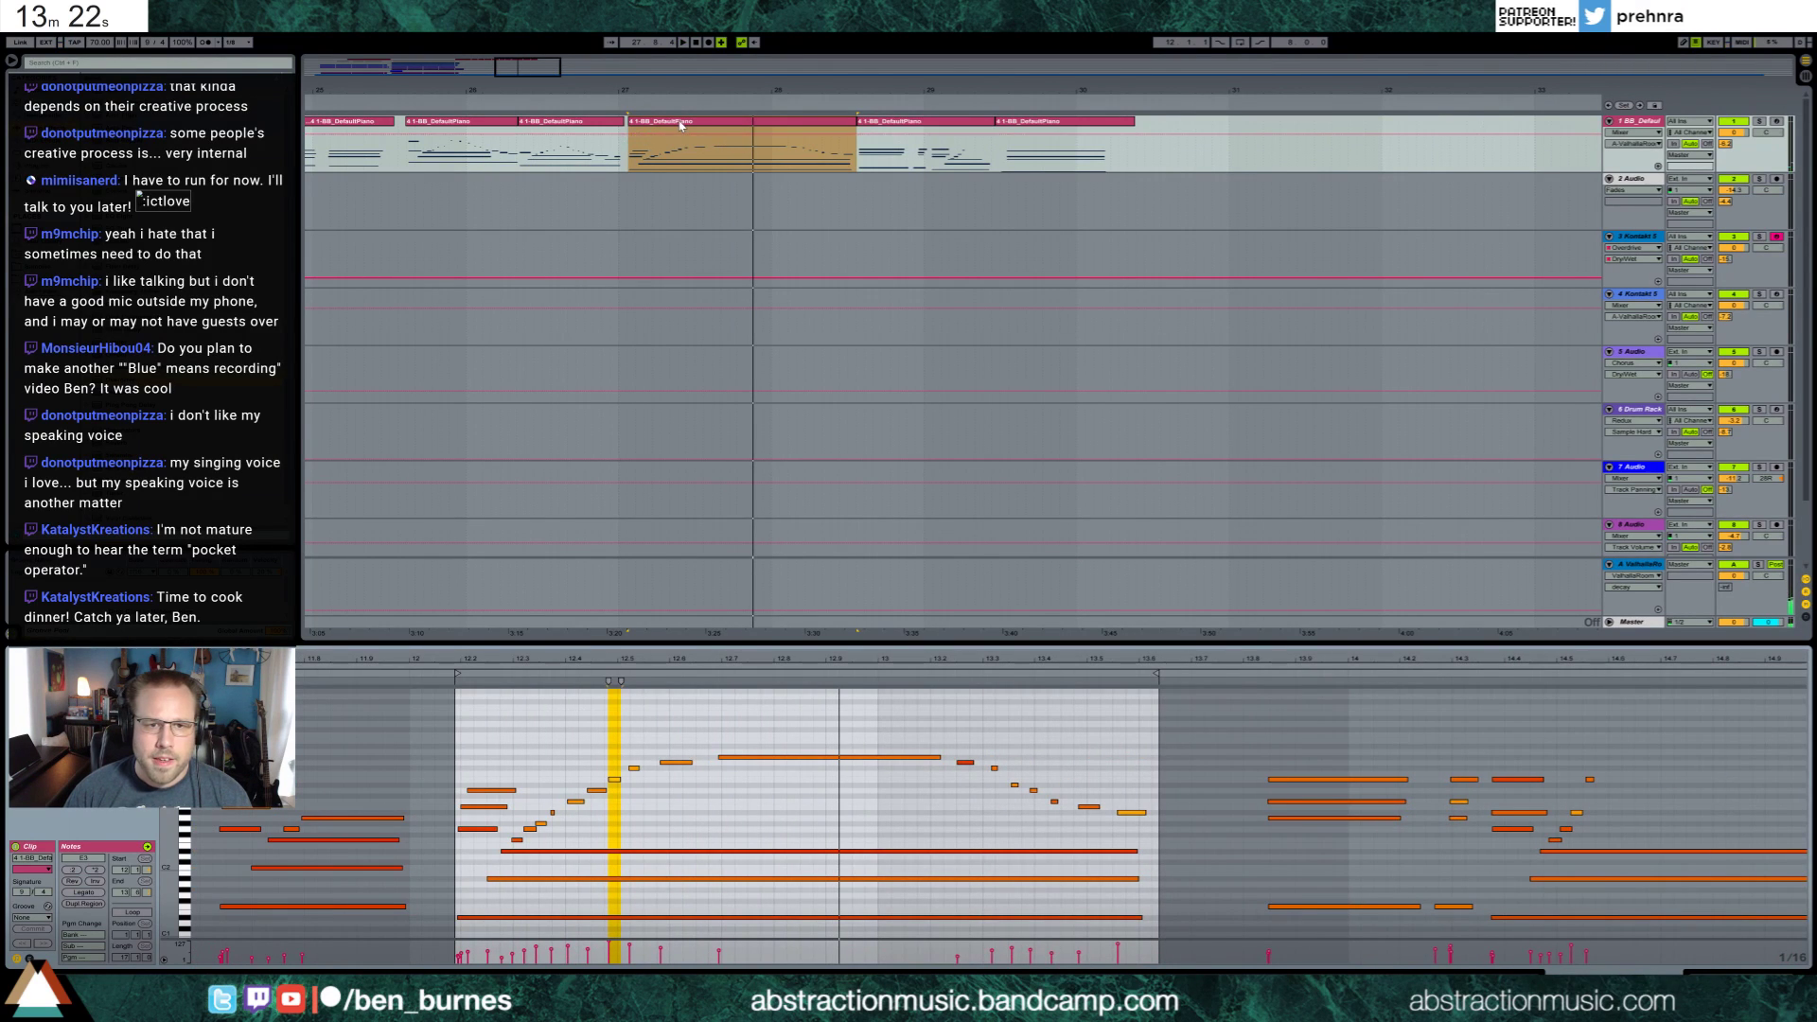
key(0)
drag(665, 126, 1286, 126)
drag(953, 124, 679, 141)
key(ctrl+z)
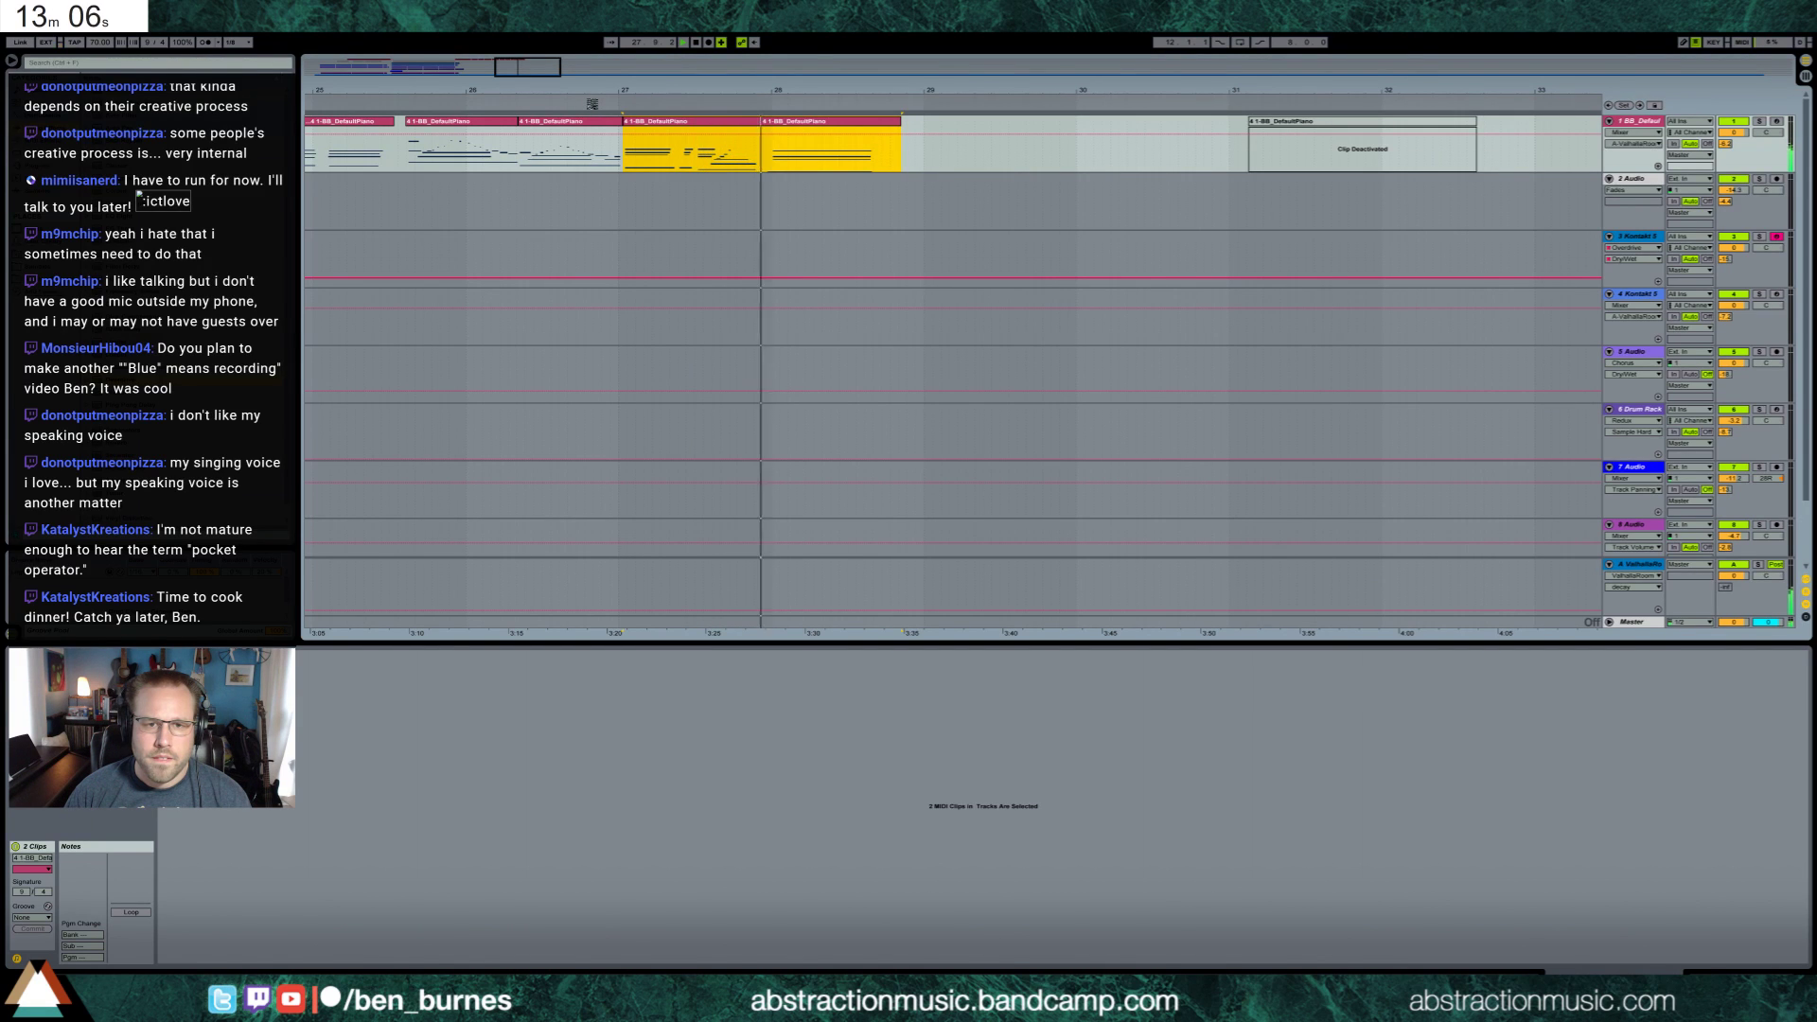
click(787, 126)
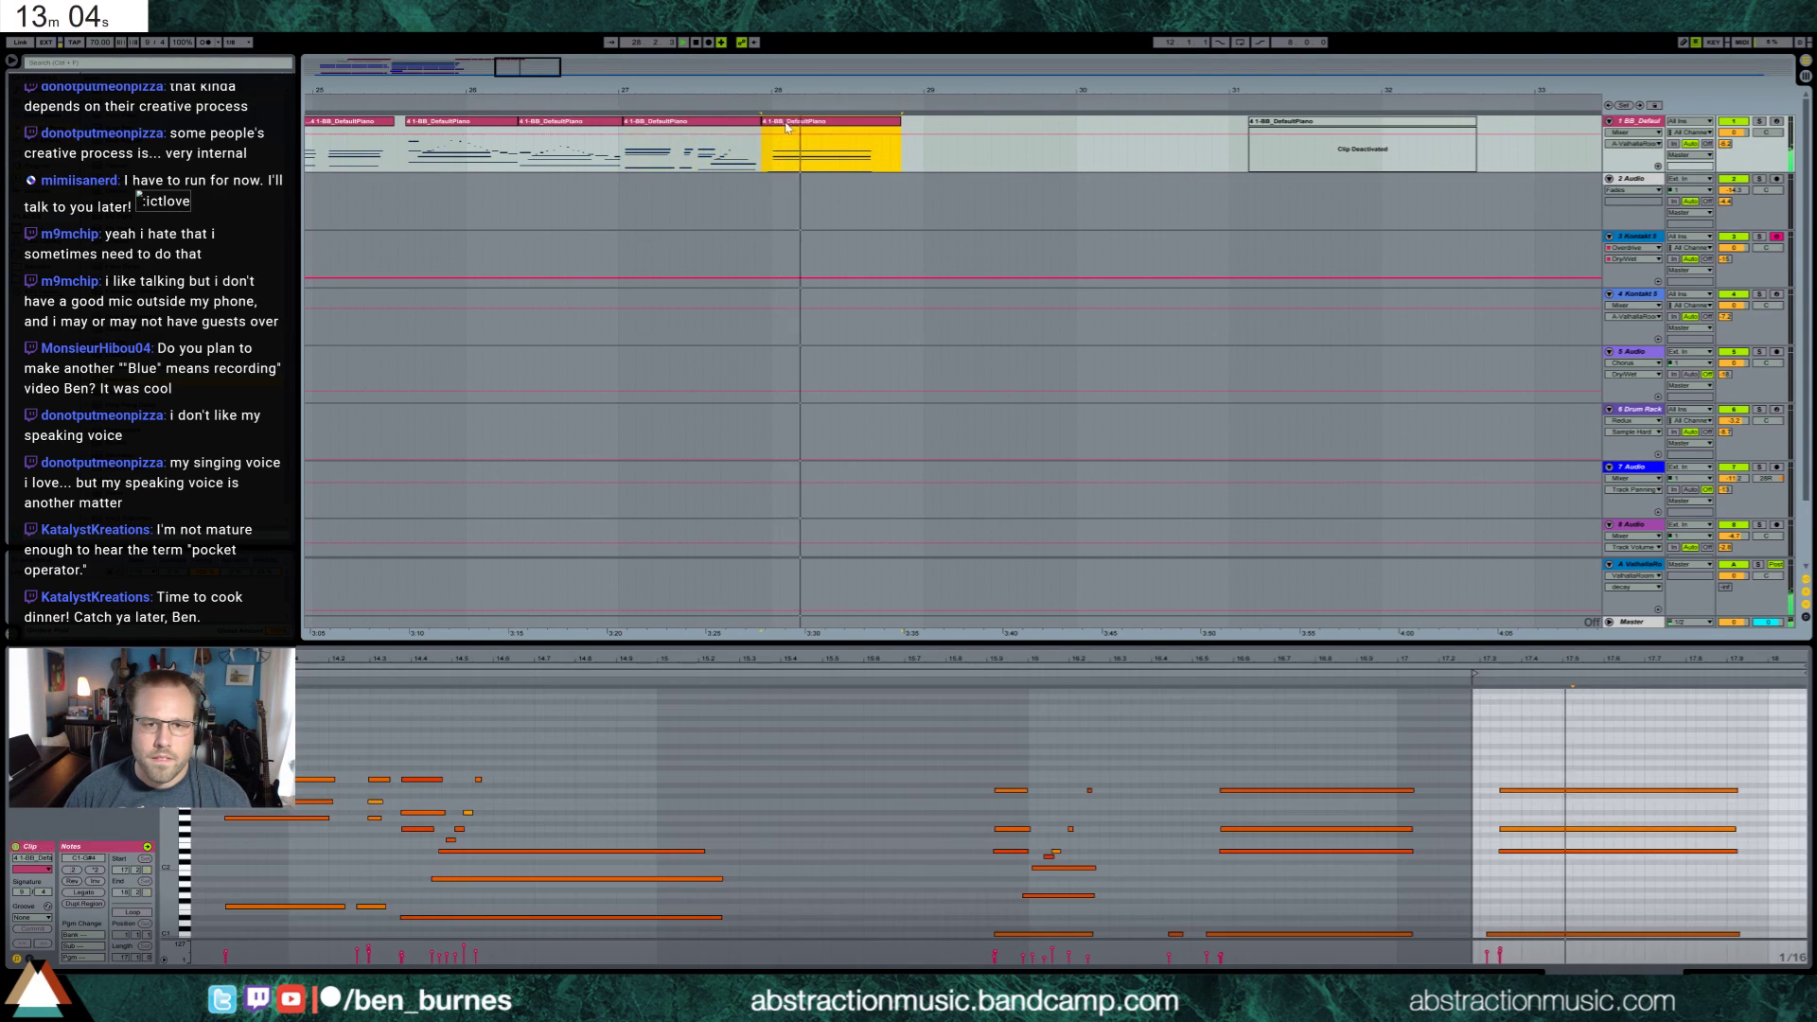
Move the last piano clip slightly later to make room, and spread out the final notes of the preceding clip with longer held chord notes
mouse_move(786, 126)
mouse_down()
mouse_move(810, 126)
mouse_move(763, 126)
mouse_move(793, 124)
mouse_up()
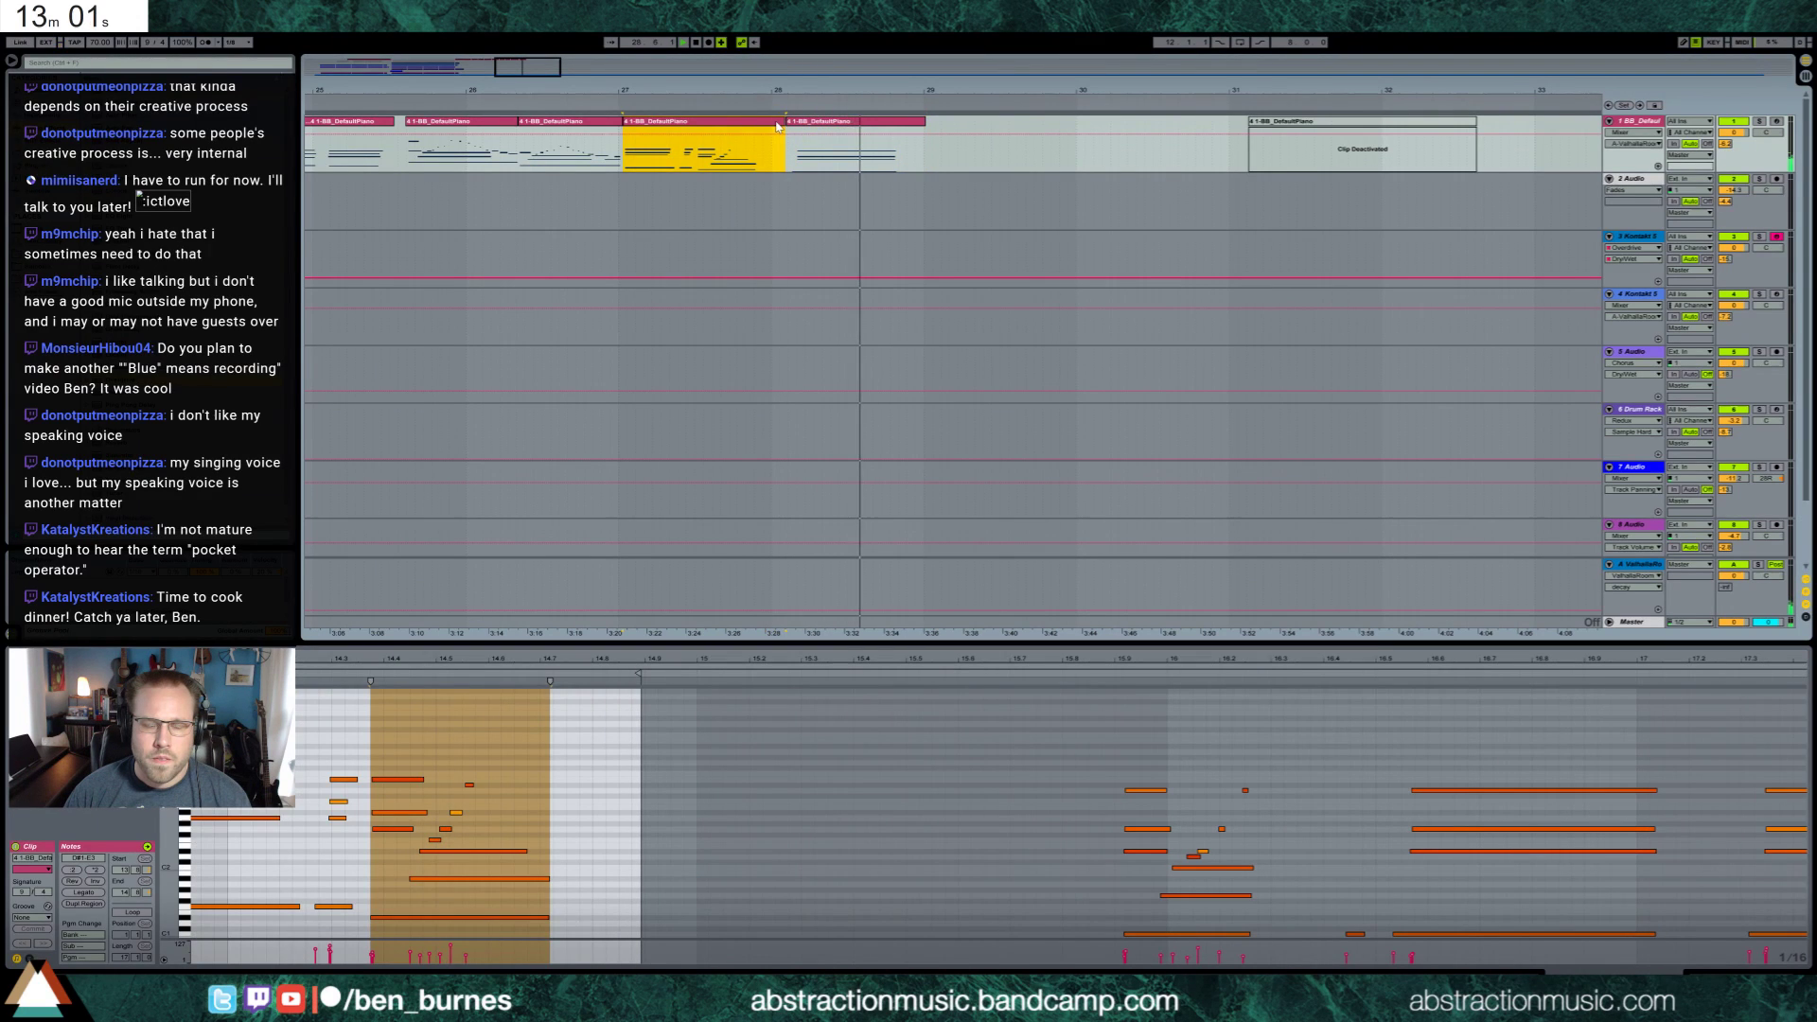
click(510, 863)
drag(456, 759, 532, 784)
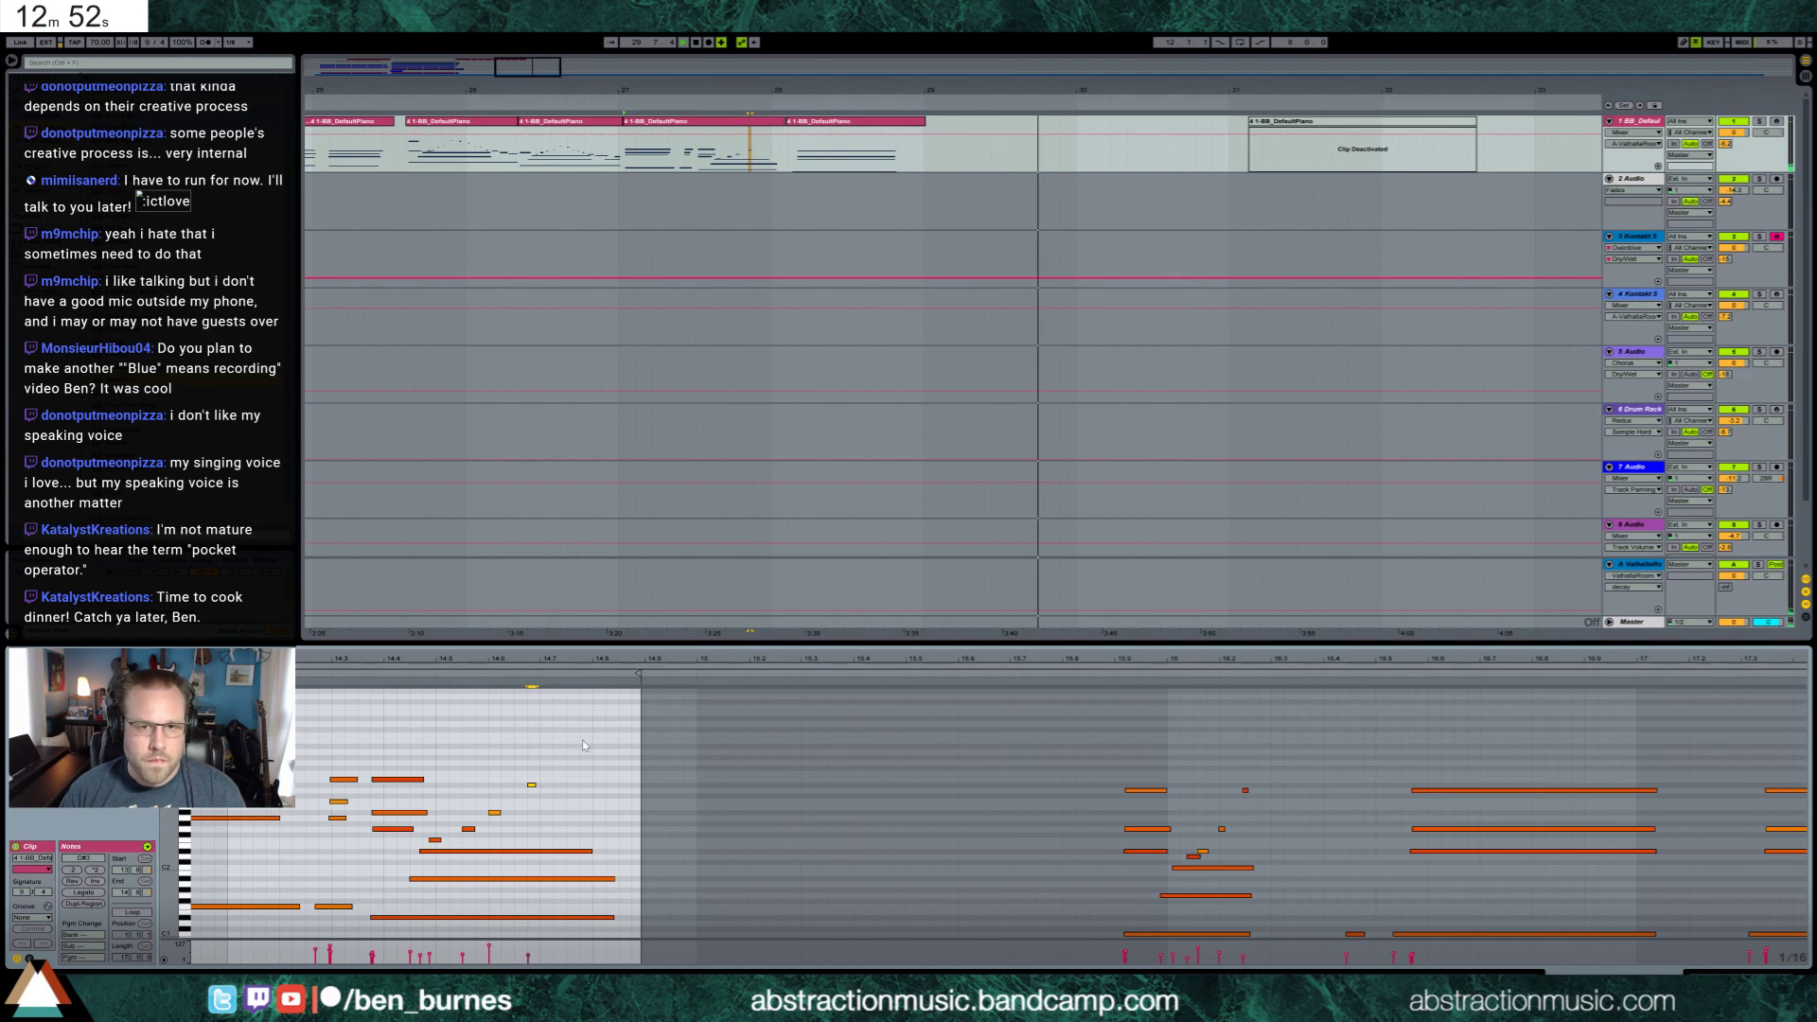
Try to cut the Rain Storm End clip shortly after the piano part, and undo the cut
scroll(926, 467, down, 5)
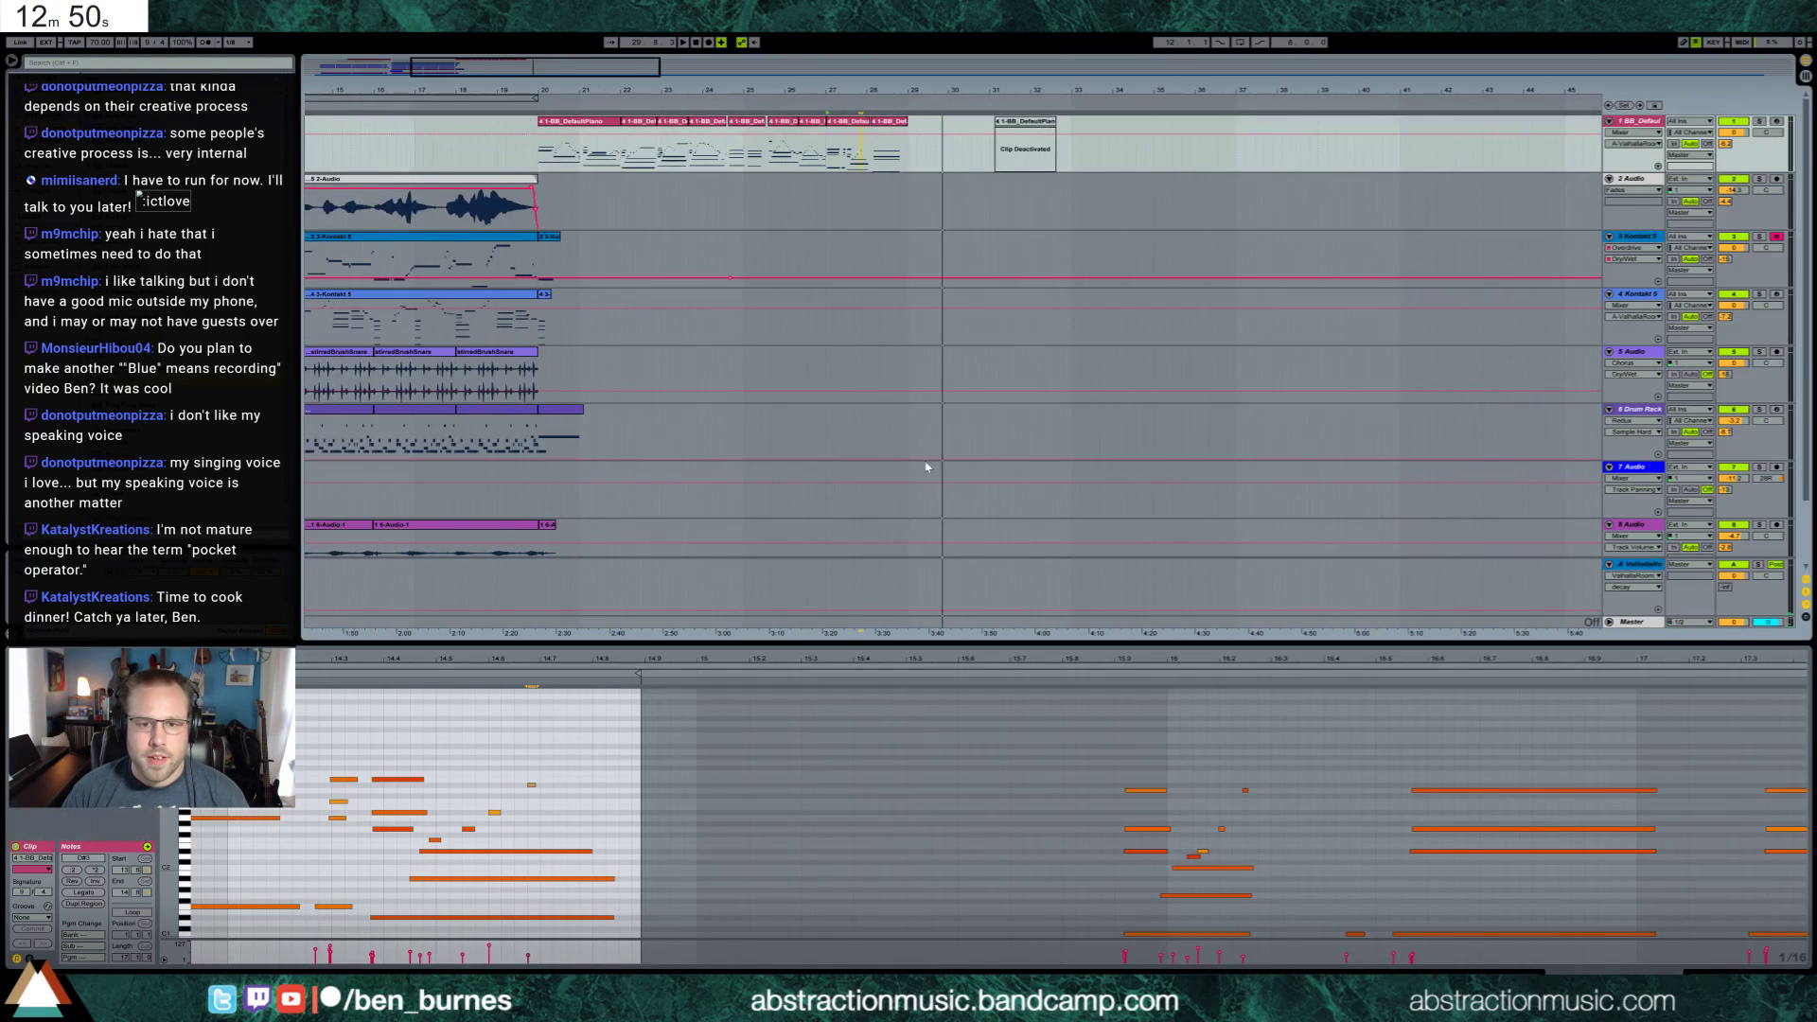
scroll(926, 466, down, 2)
click(950, 544)
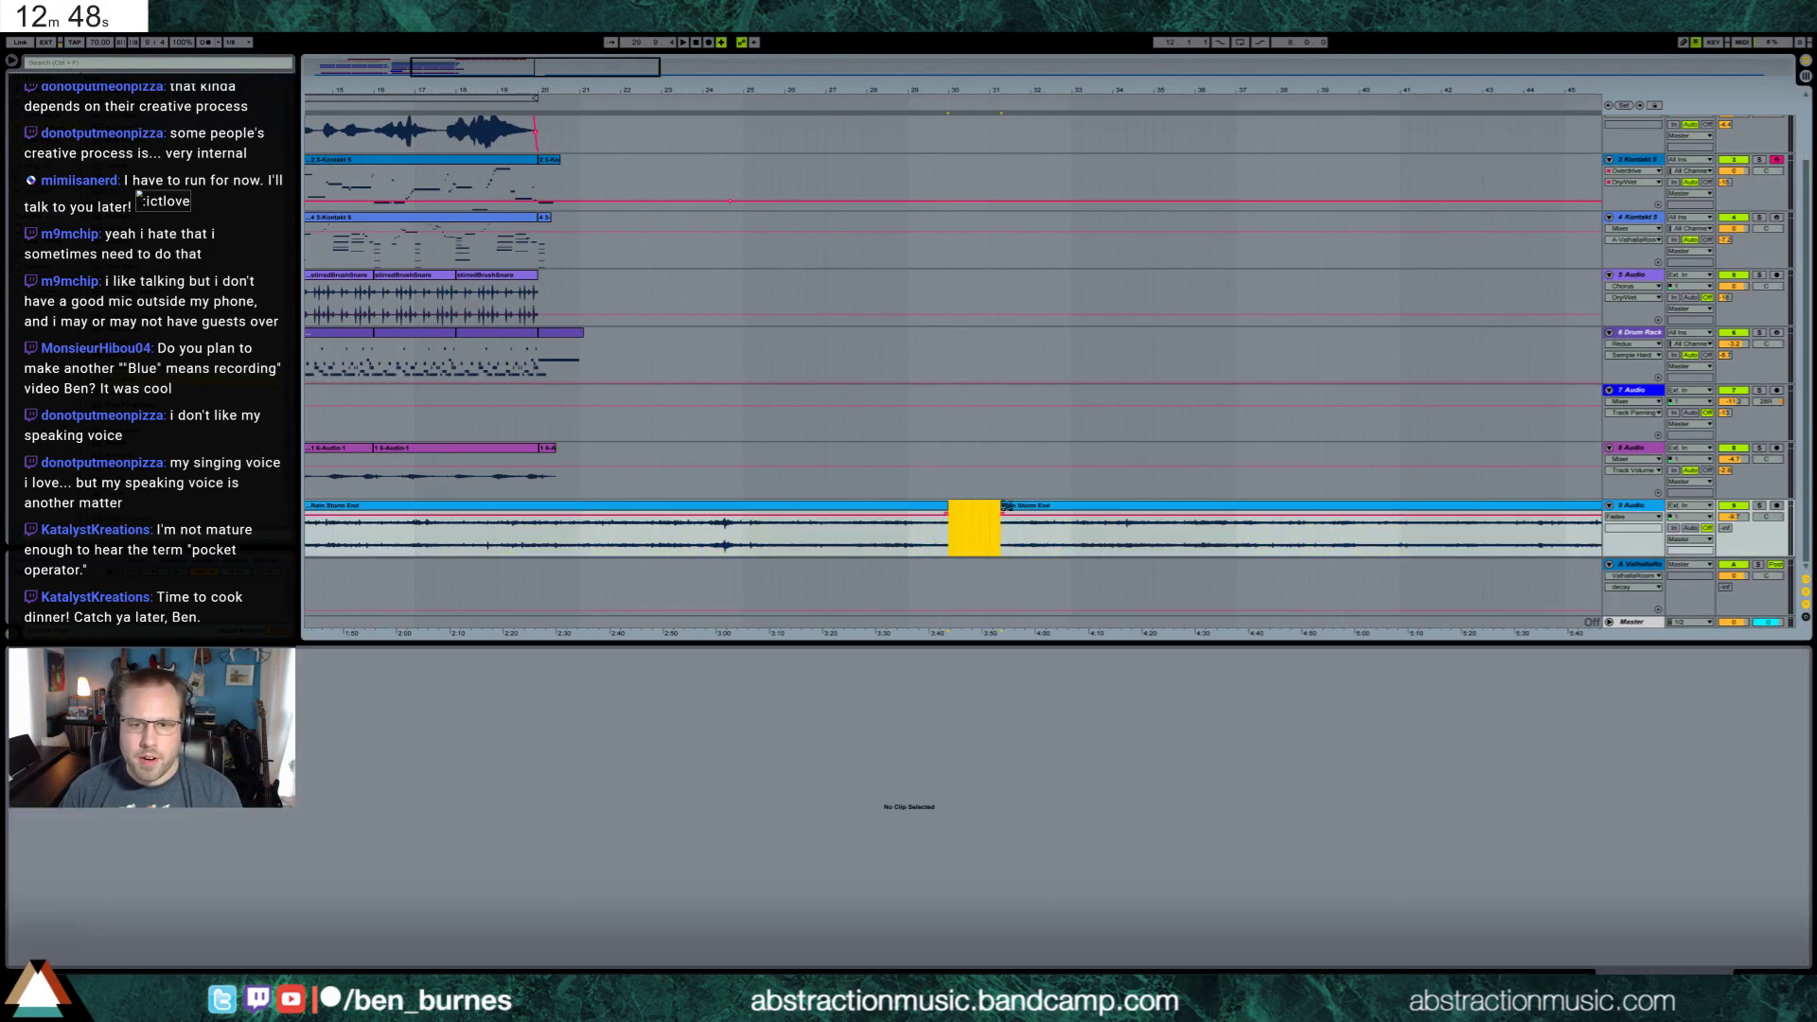
key(Delete)
drag(950, 518, 915, 515)
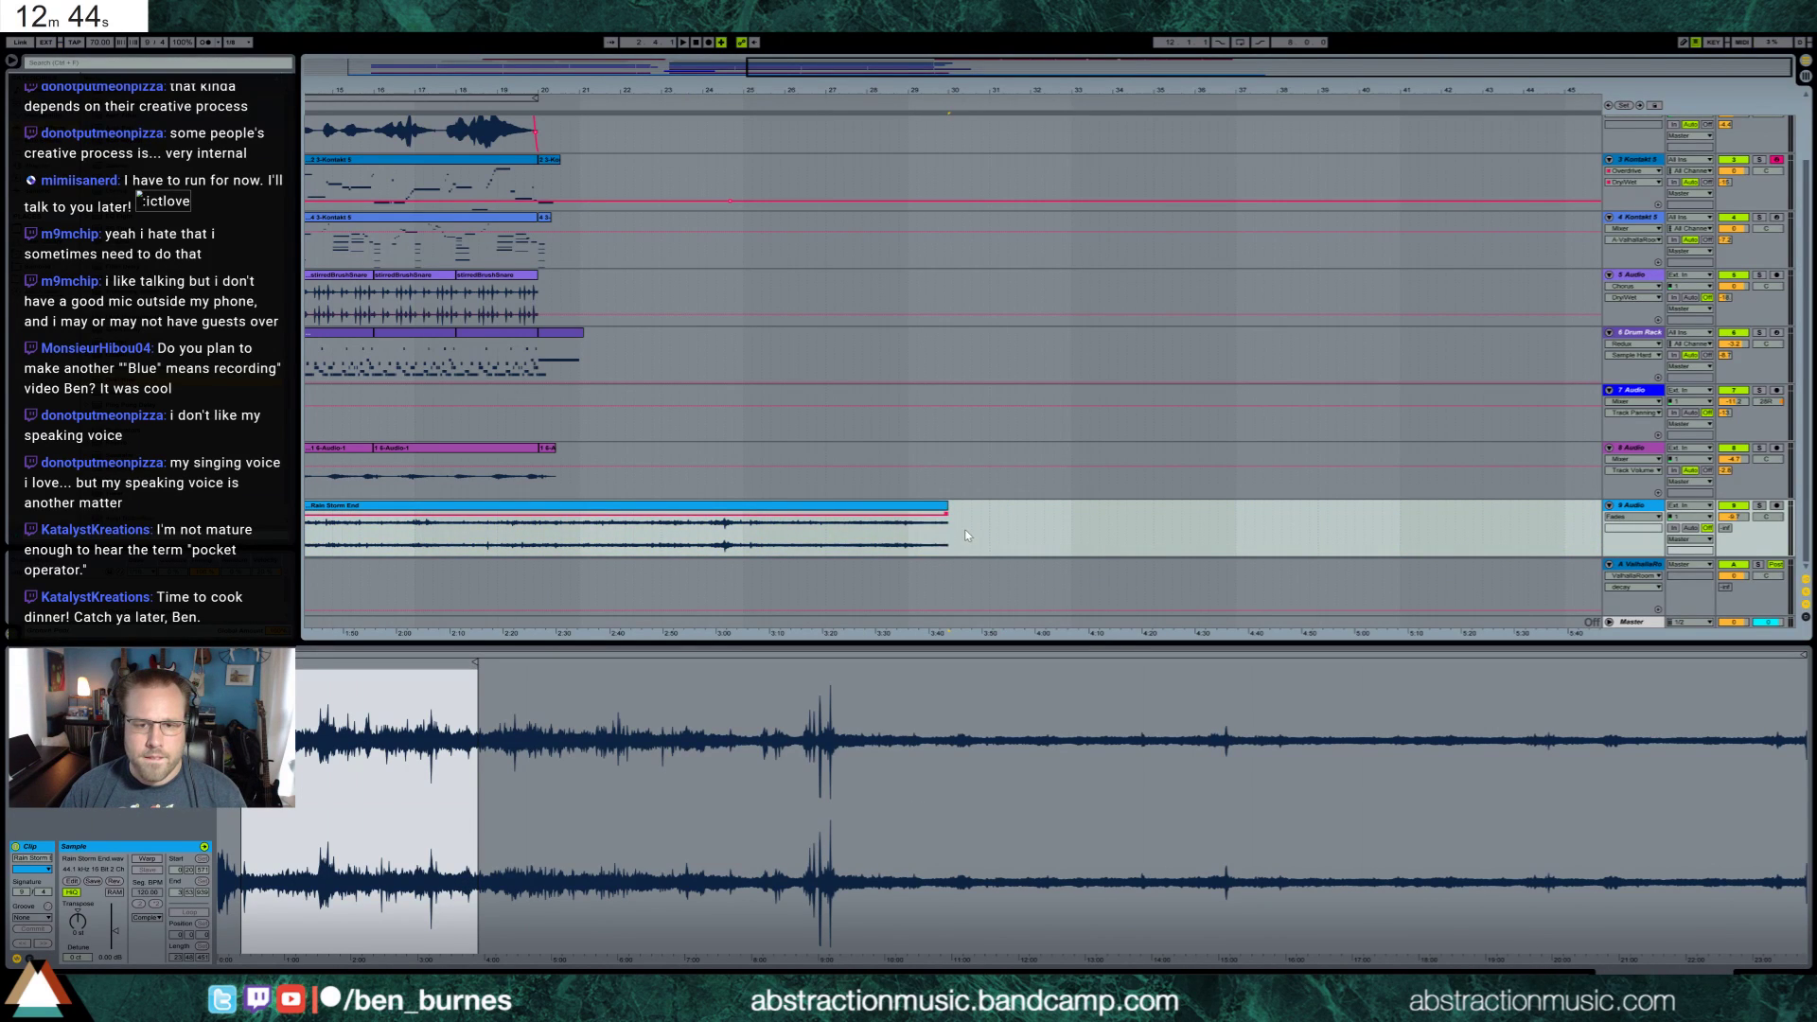
key(ctrl+z)
key(ctrl+z)
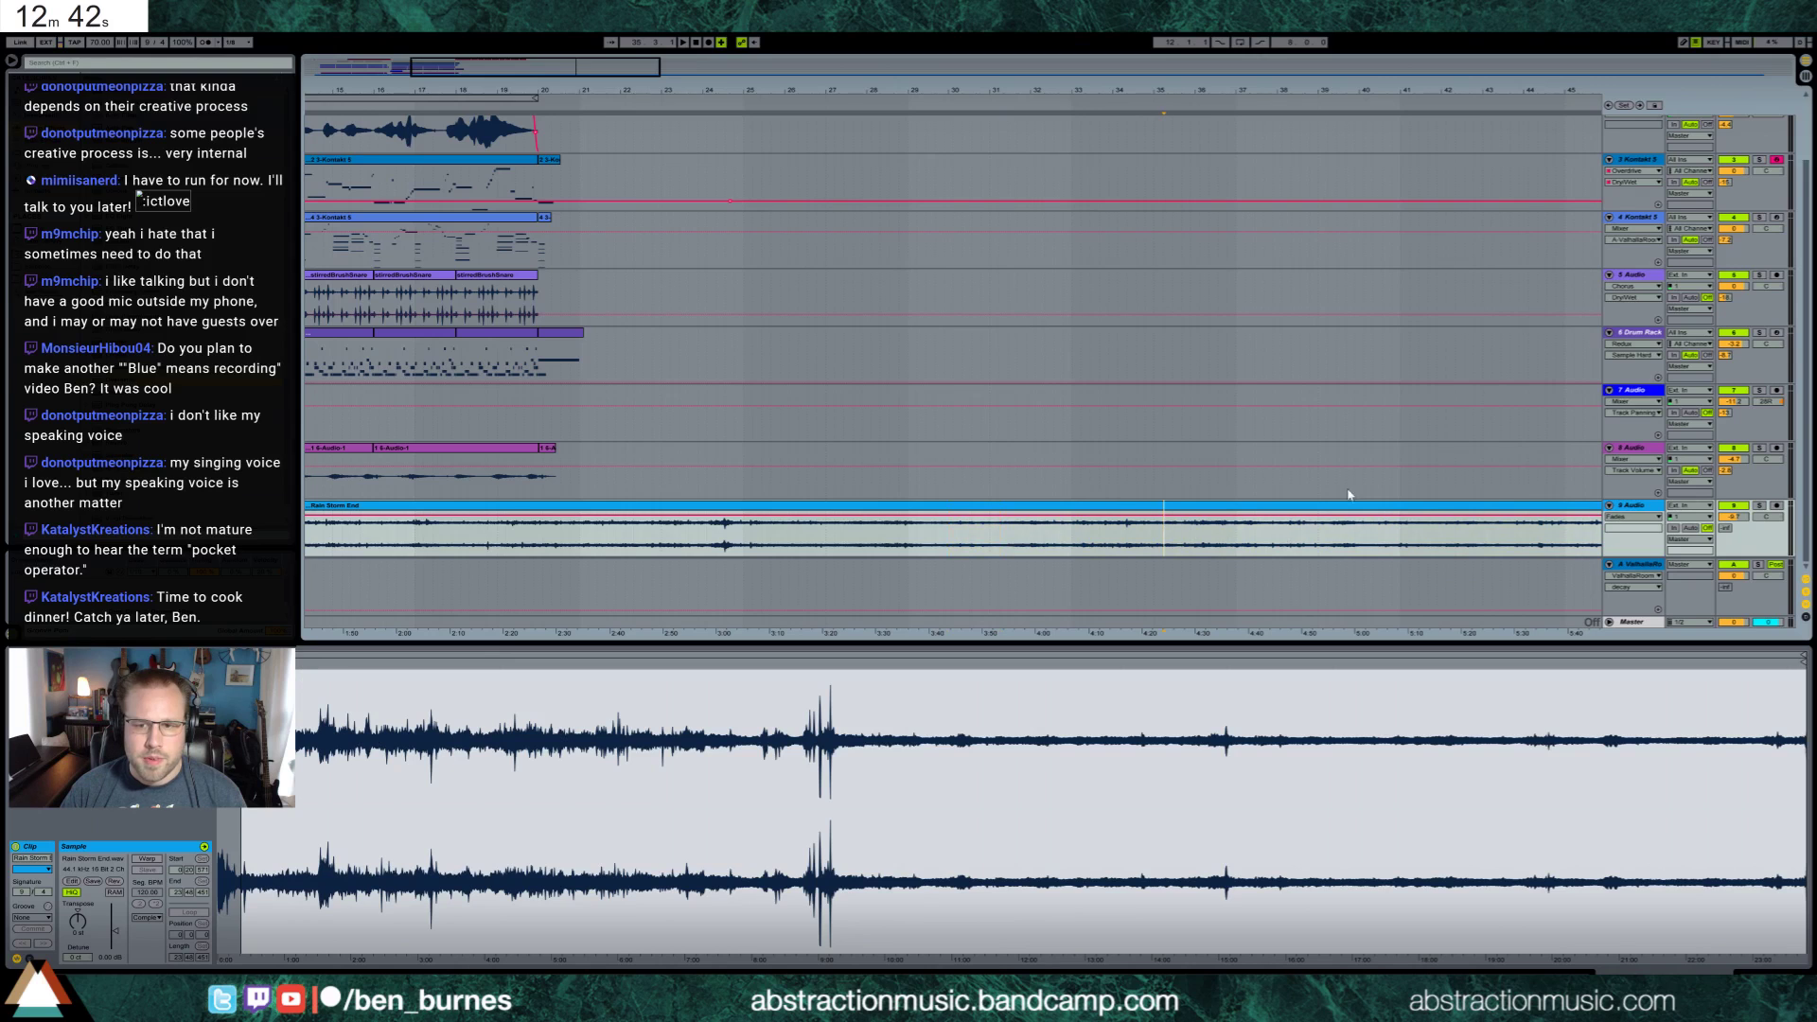
Select tracks 2 to 8 together and fold them so the piano and rain tracks sit close together
key(minus)
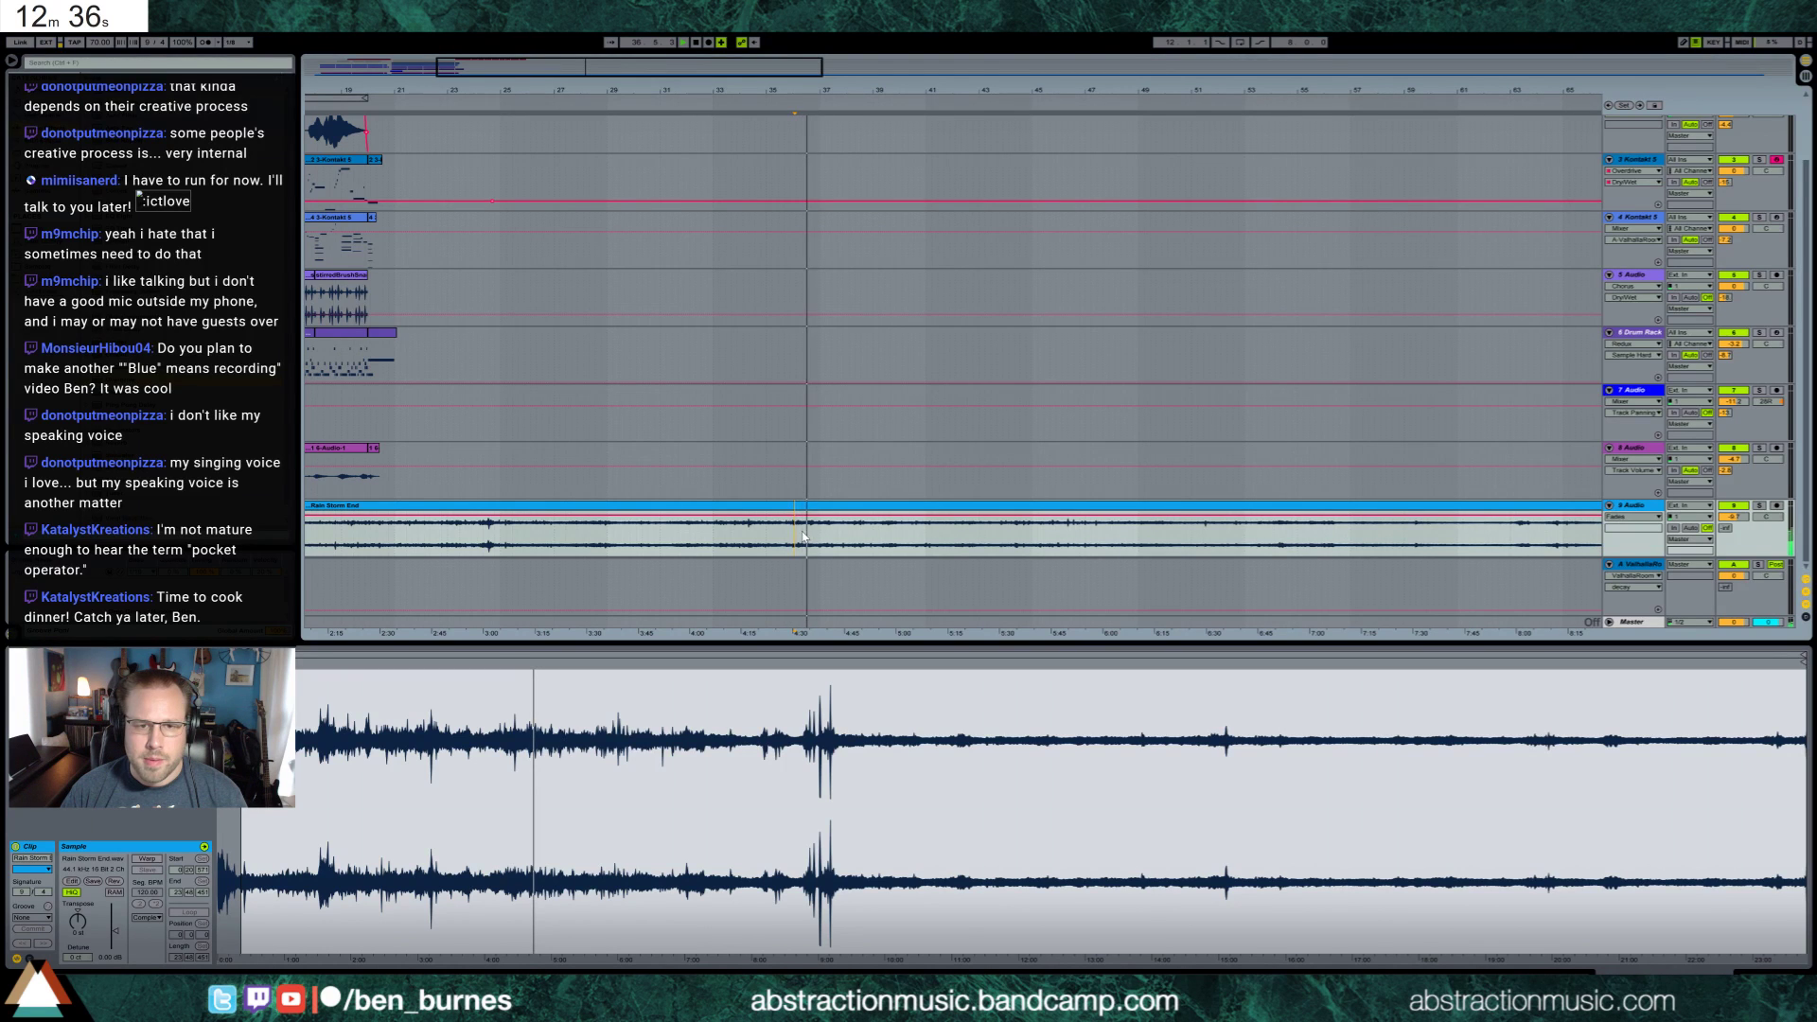
scroll(805, 533, up, 2)
scroll(1041, 516, down, 1)
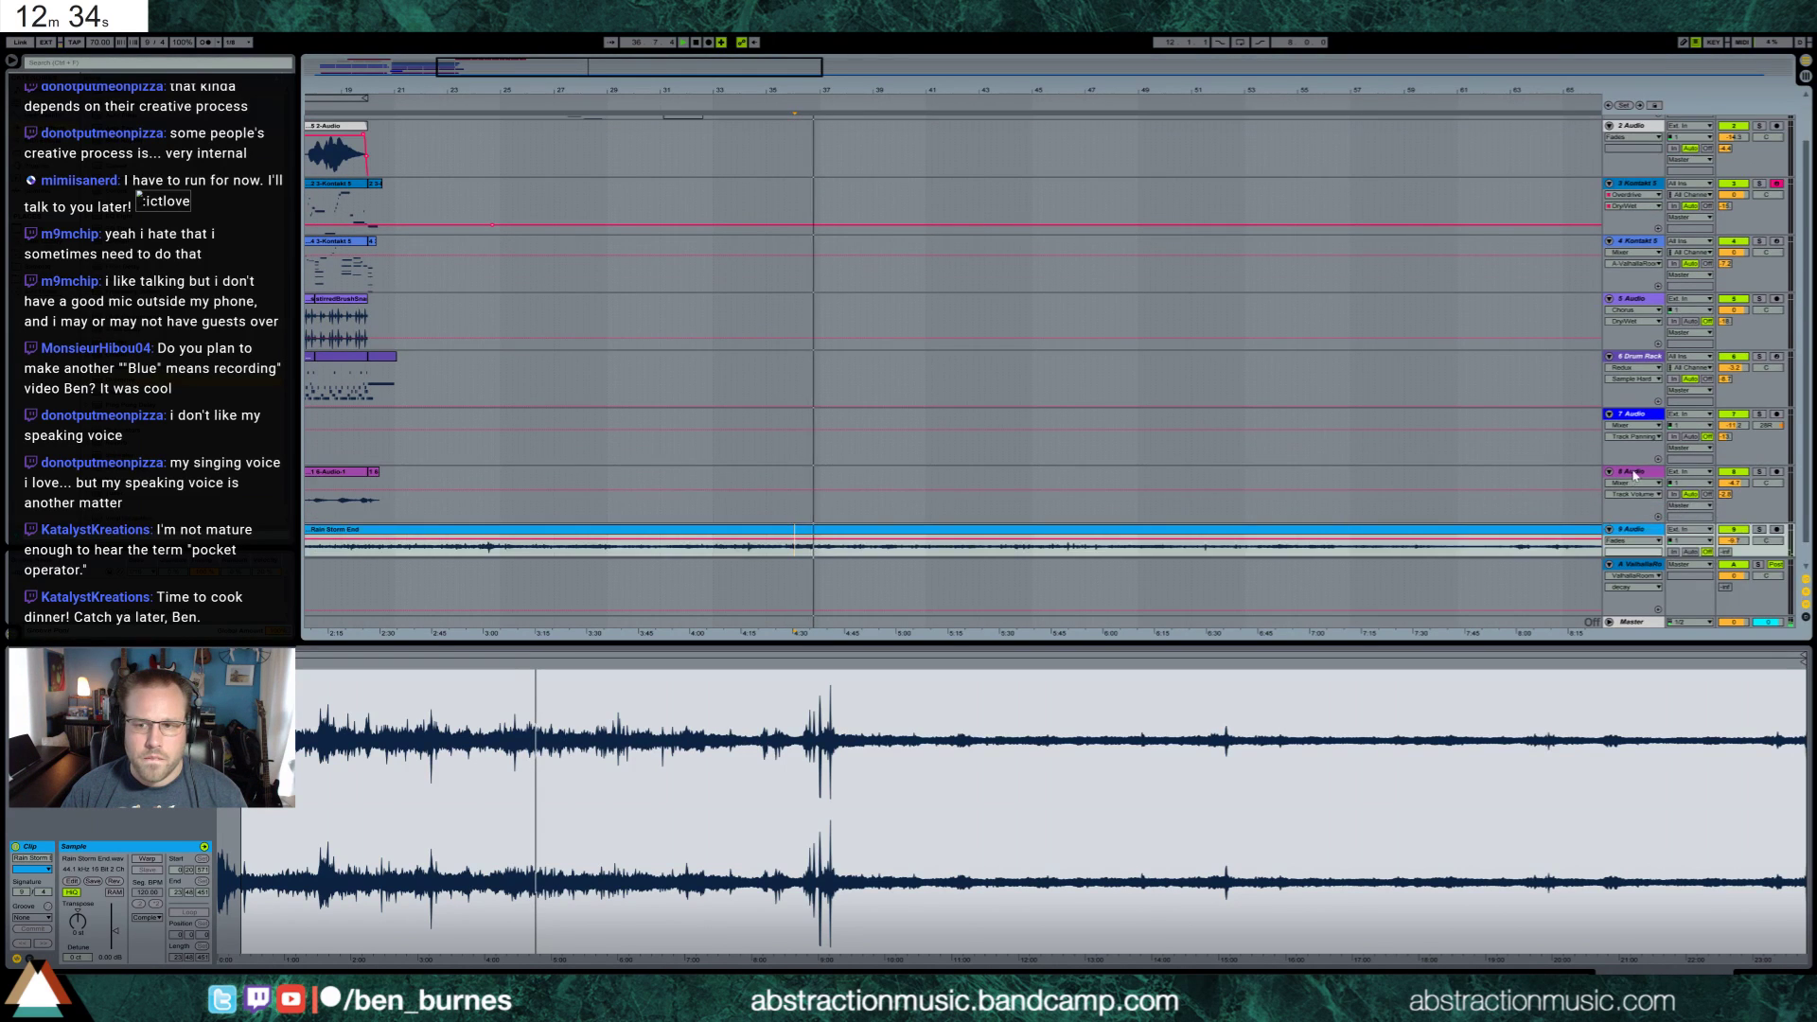
click(1634, 471)
click(1634, 130)
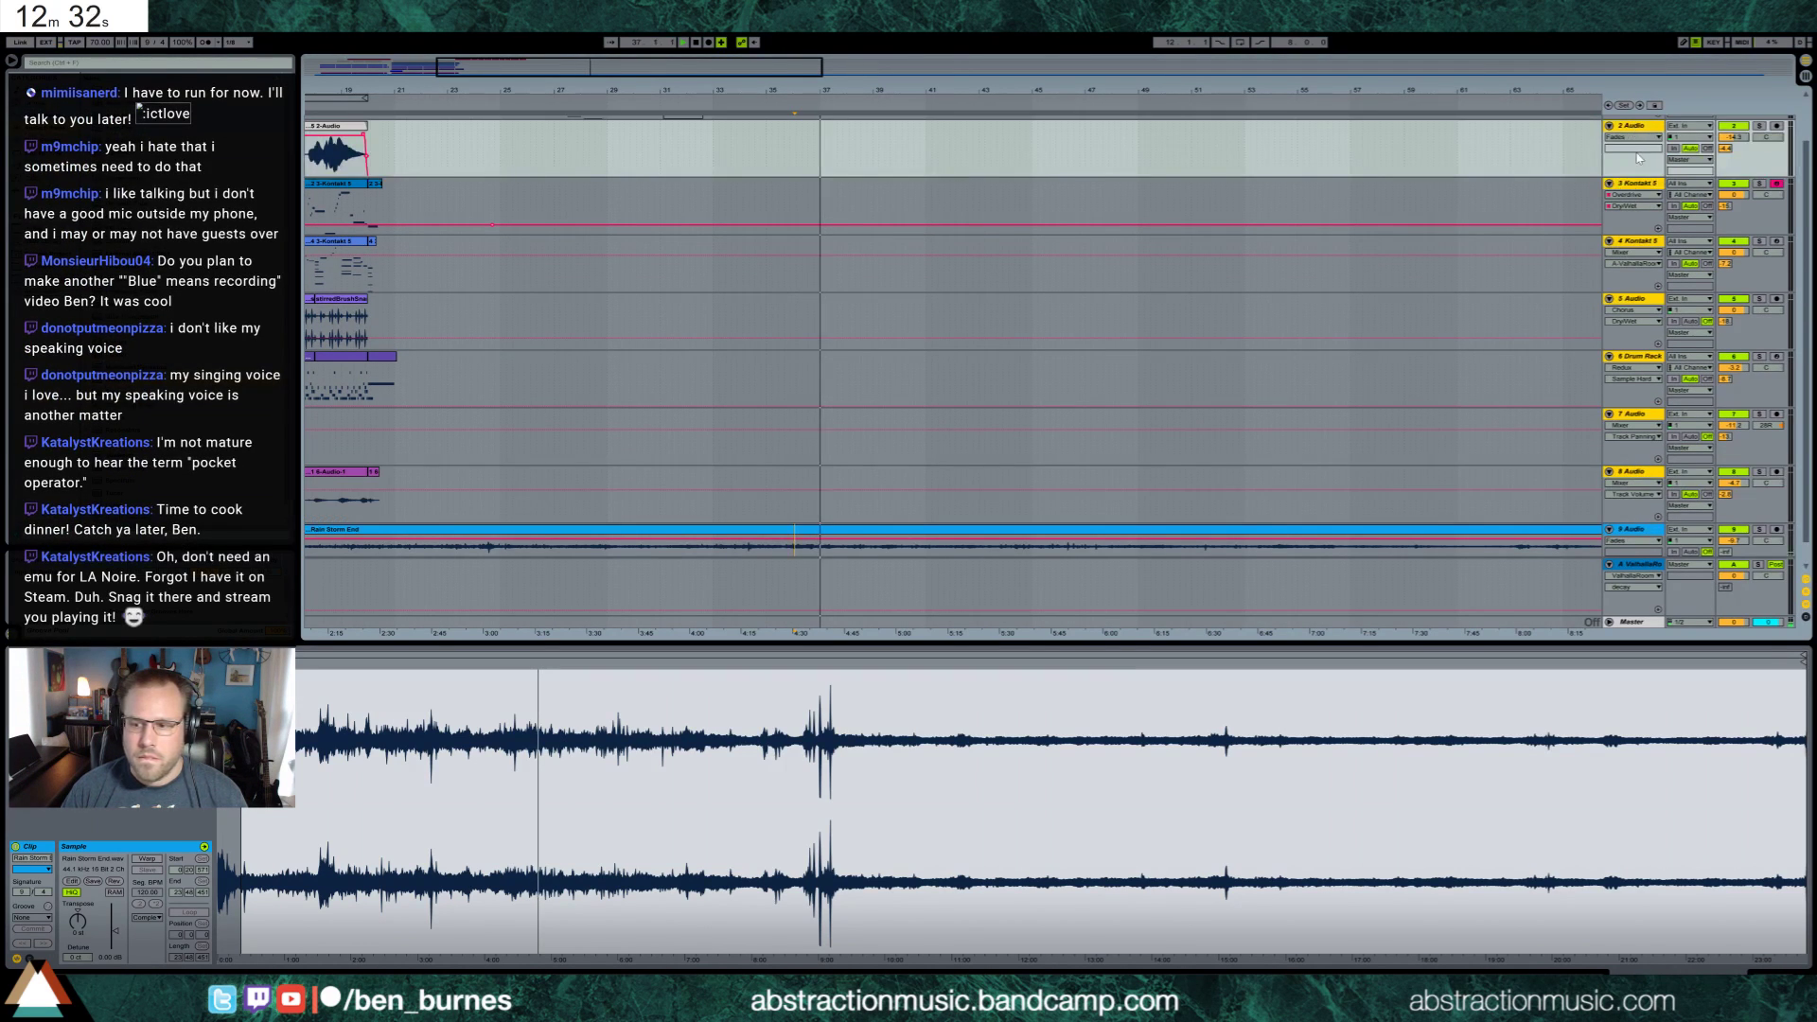
click(1609, 128)
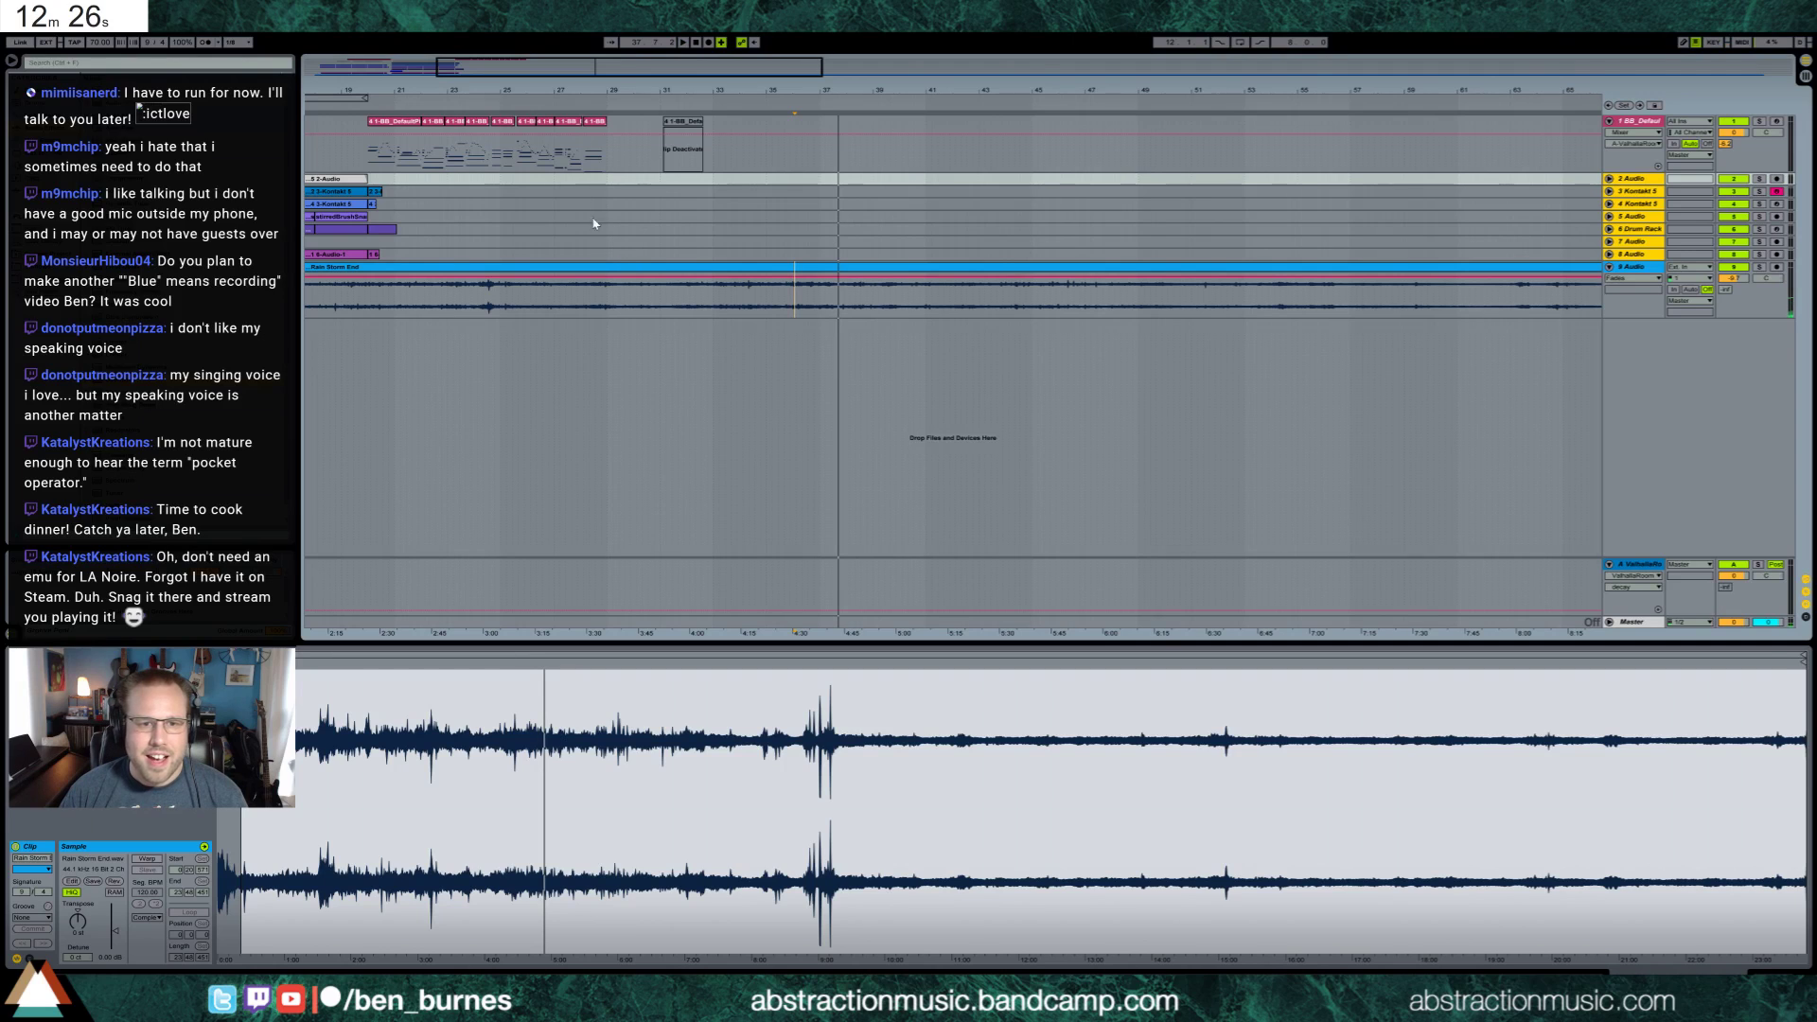
Split the Rain Storm End clip just after the last piano clip, delete the remainder and give the clip a fade-out
drag(570, 75, 472, 181)
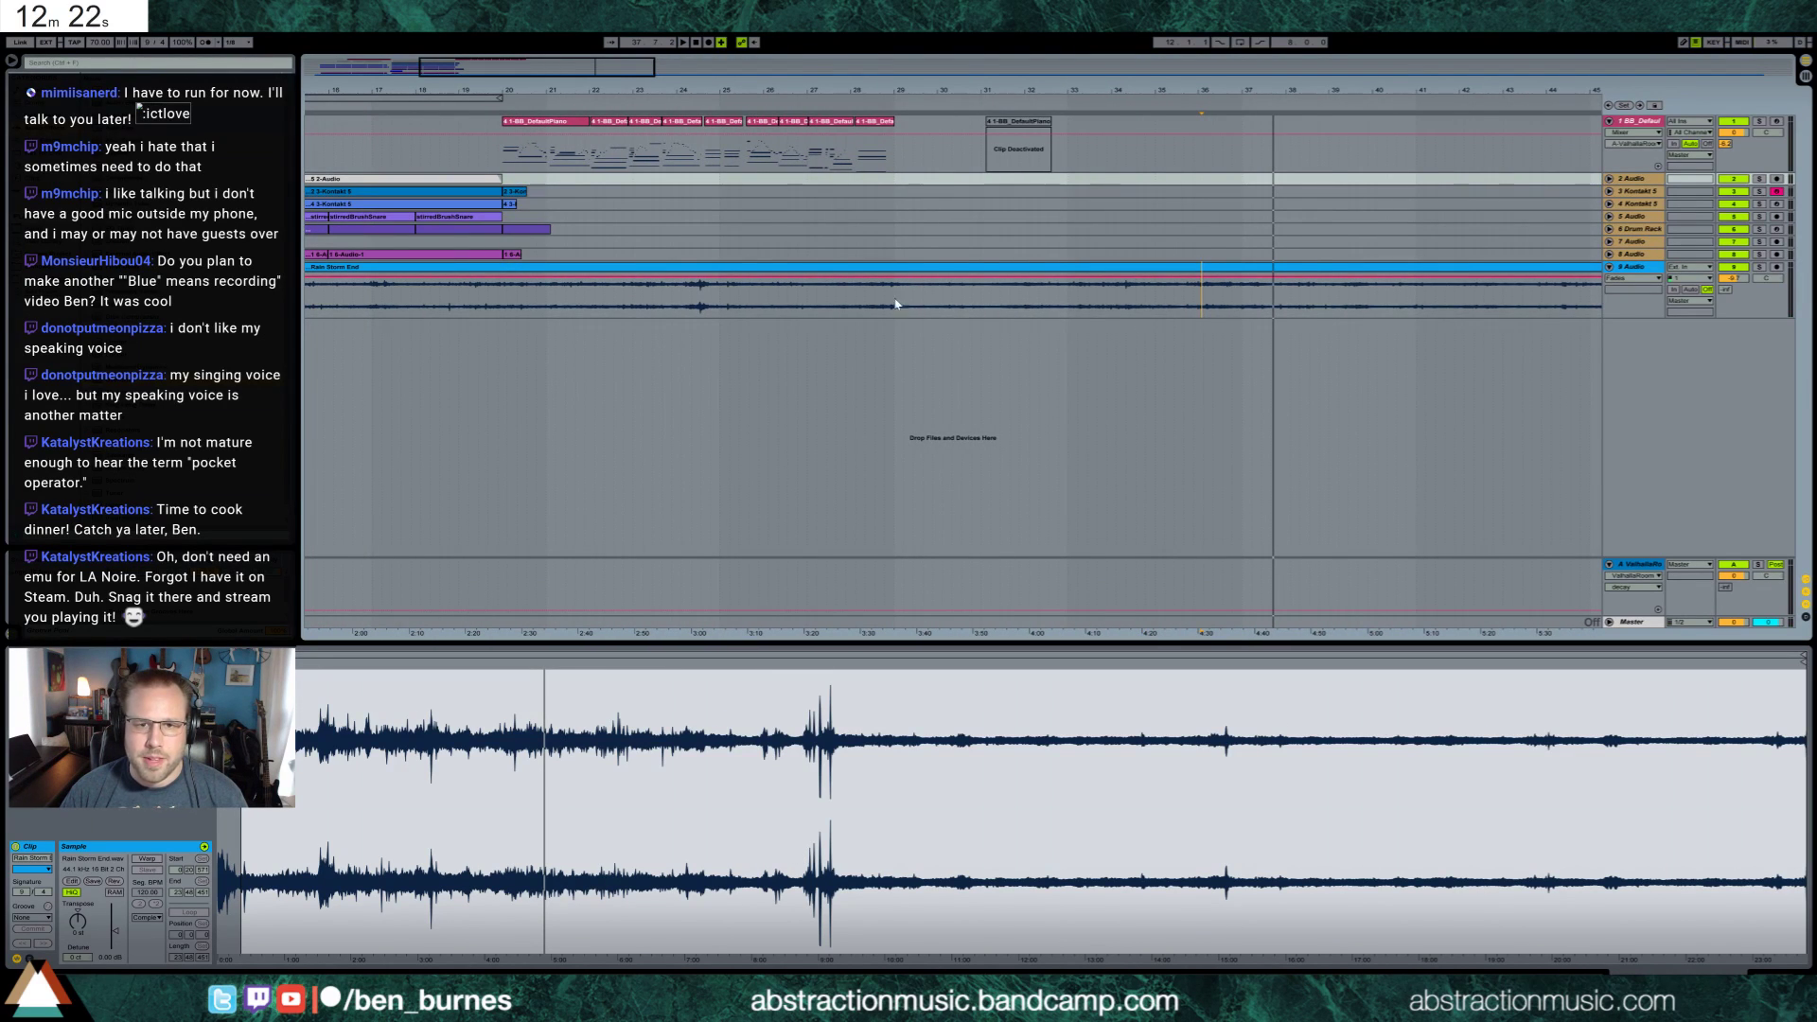
click(913, 306)
key(ctrl+e)
click(927, 267)
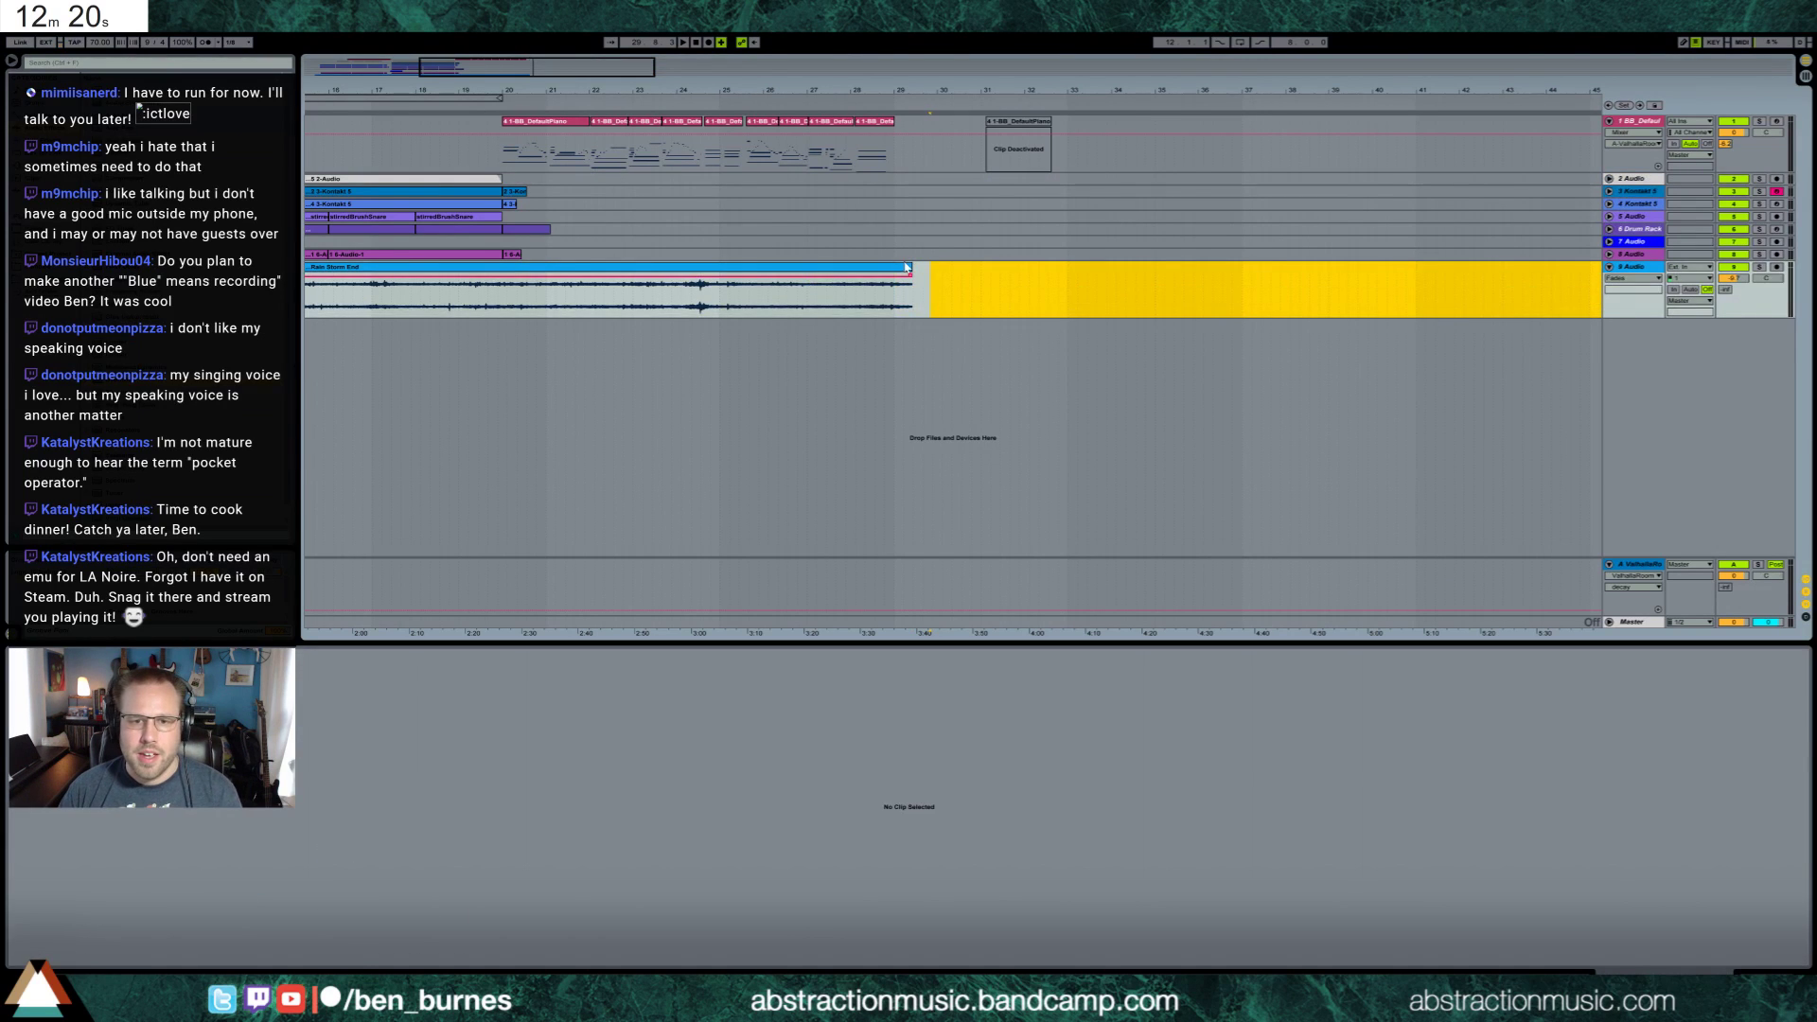
key(Delete)
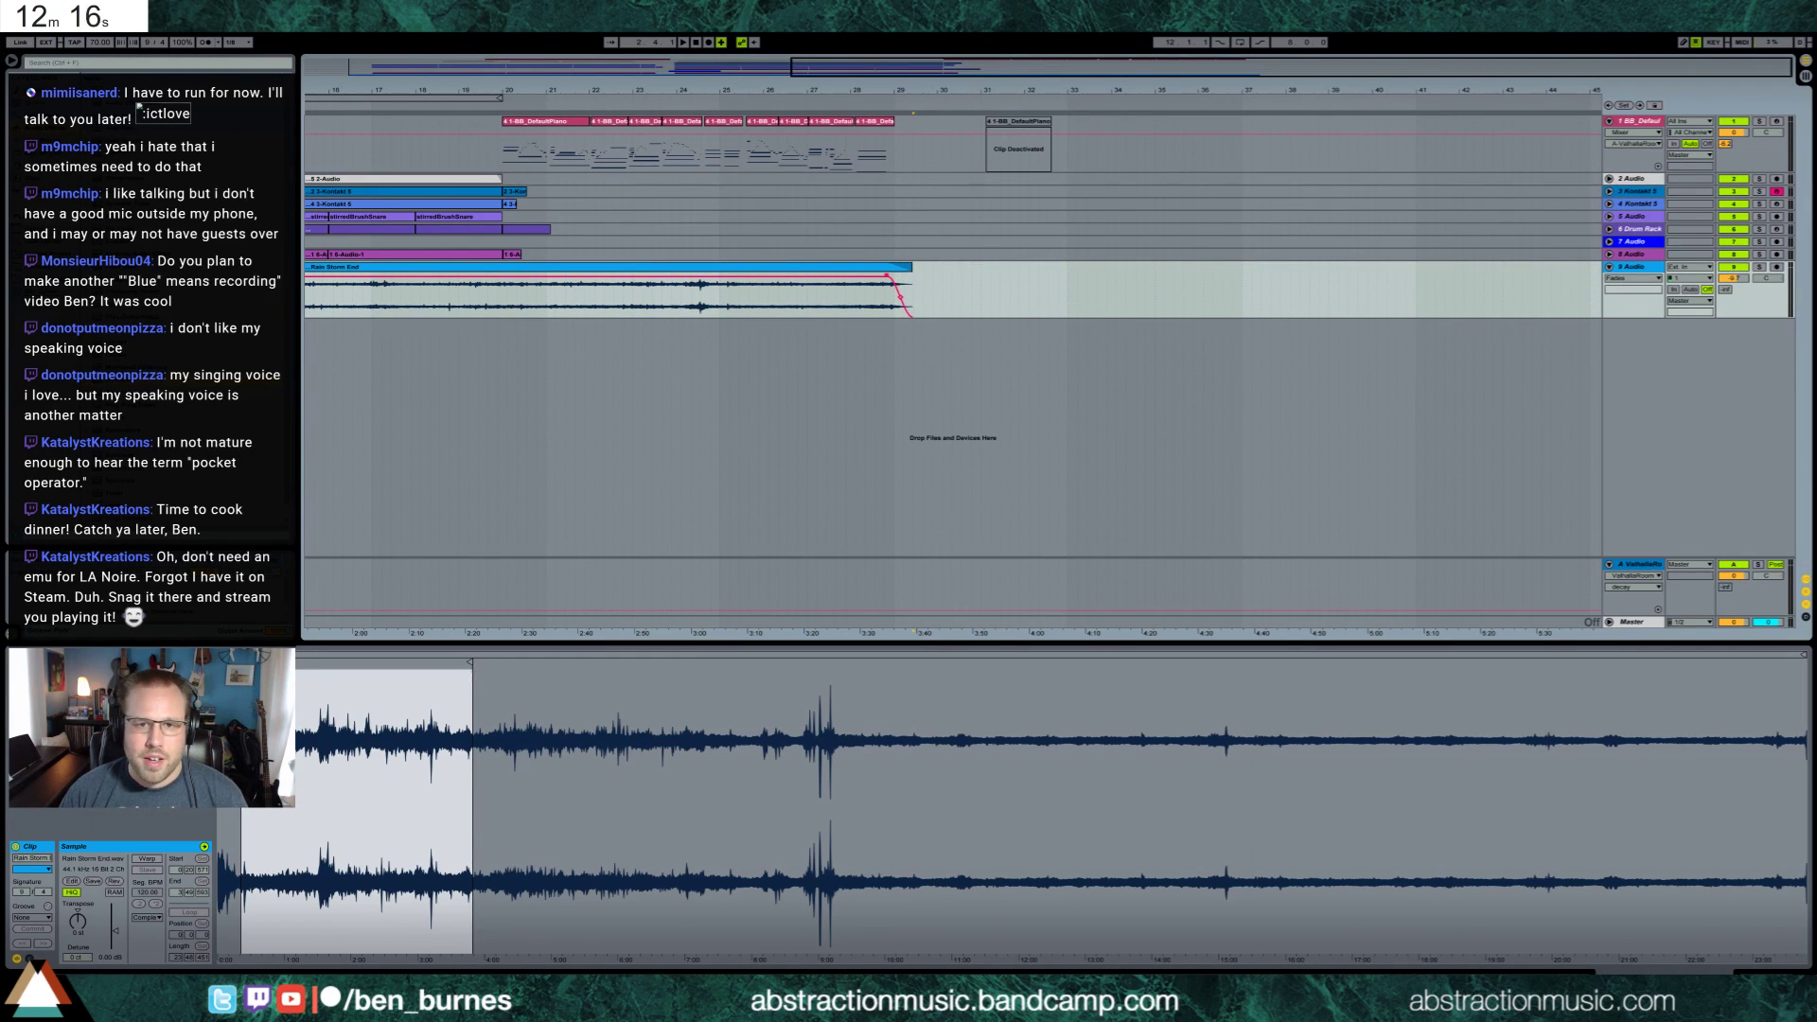
Delete the deactivated piano clip after bar 31 and show the whole arrangement
scroll(1221, 127, left, 3)
click(1173, 118)
key(Delete)
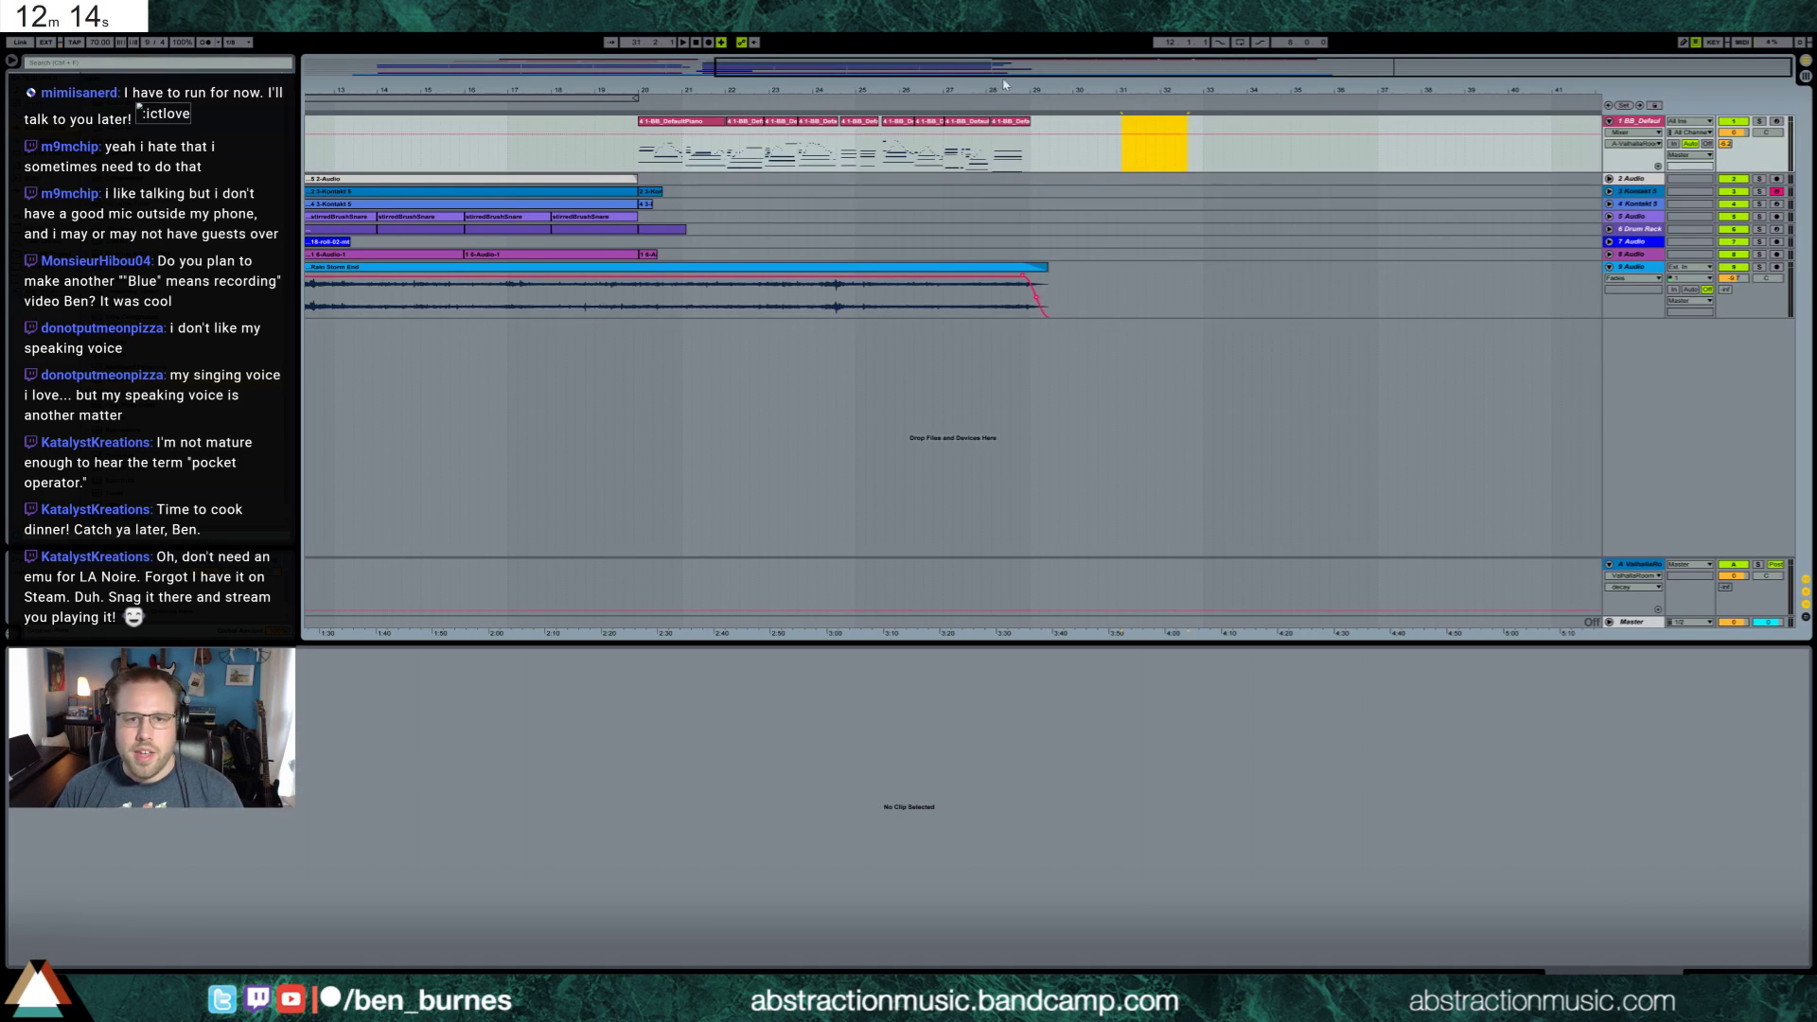
drag(657, 97, 656, 111)
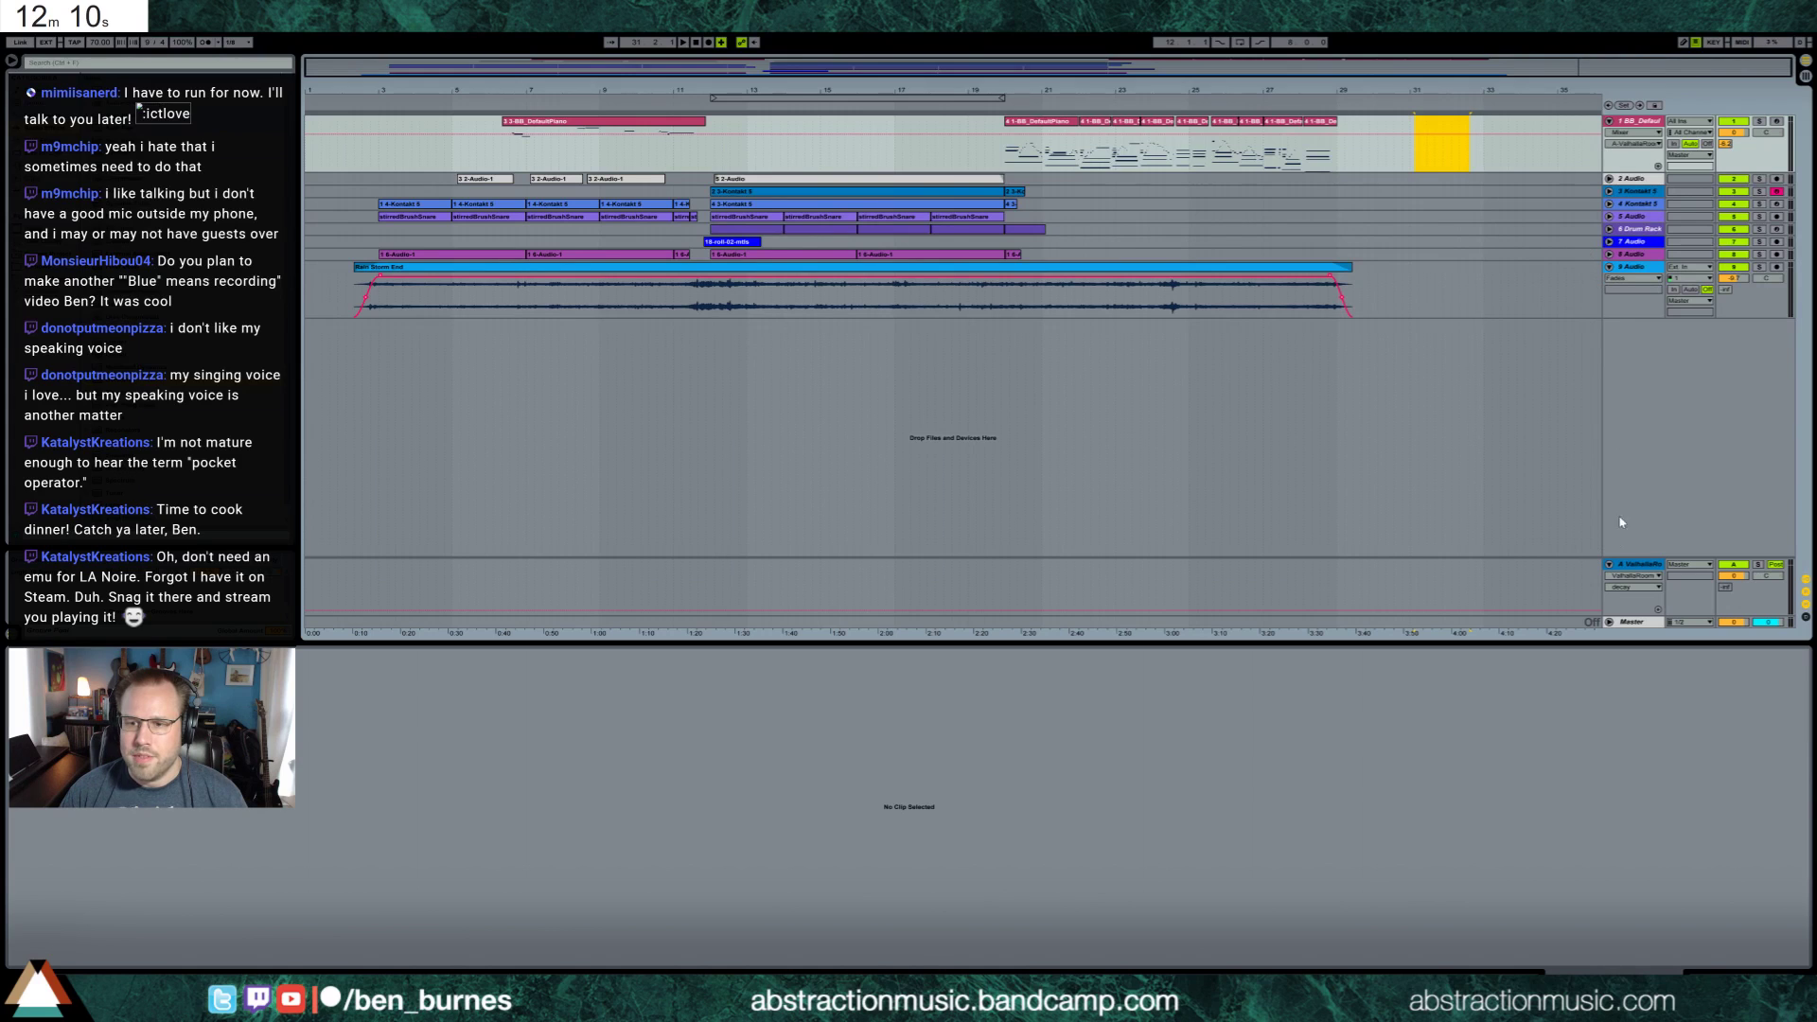
Show the Master track's devices and move the Limiter to the end of the chain, after the Glue Compressor
click(1609, 565)
click(1609, 622)
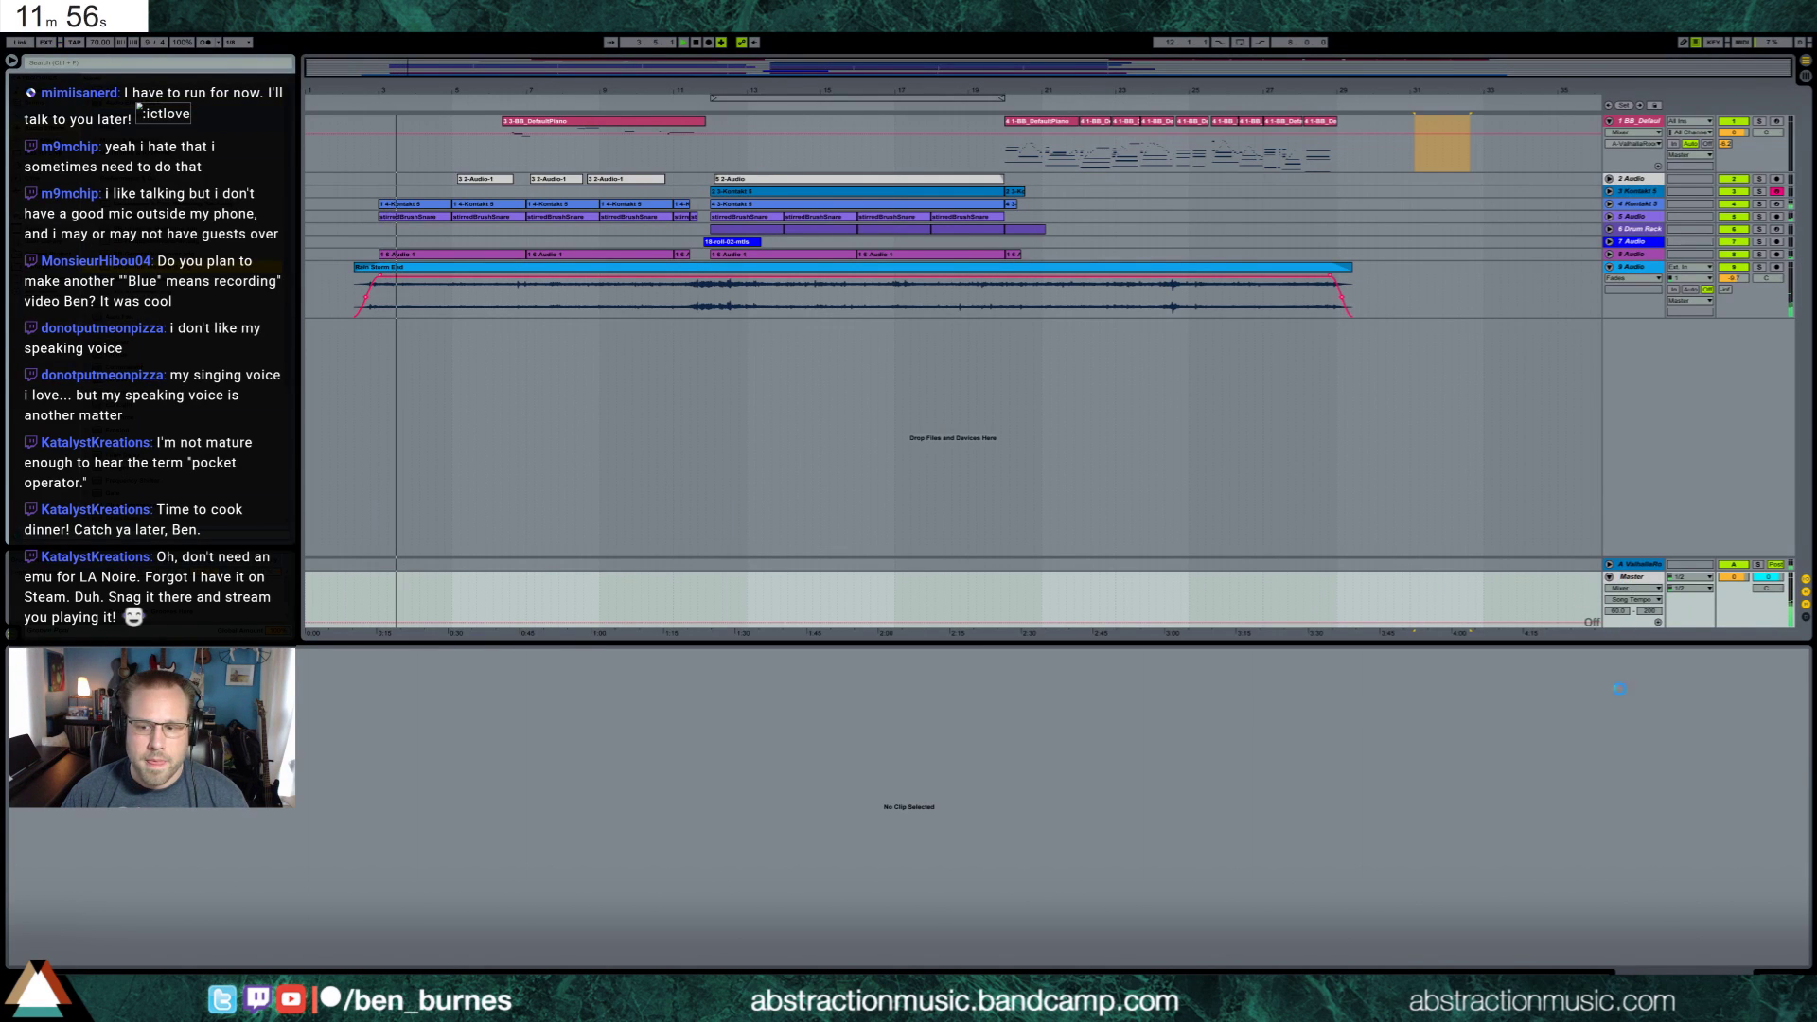
key(shift+Tab)
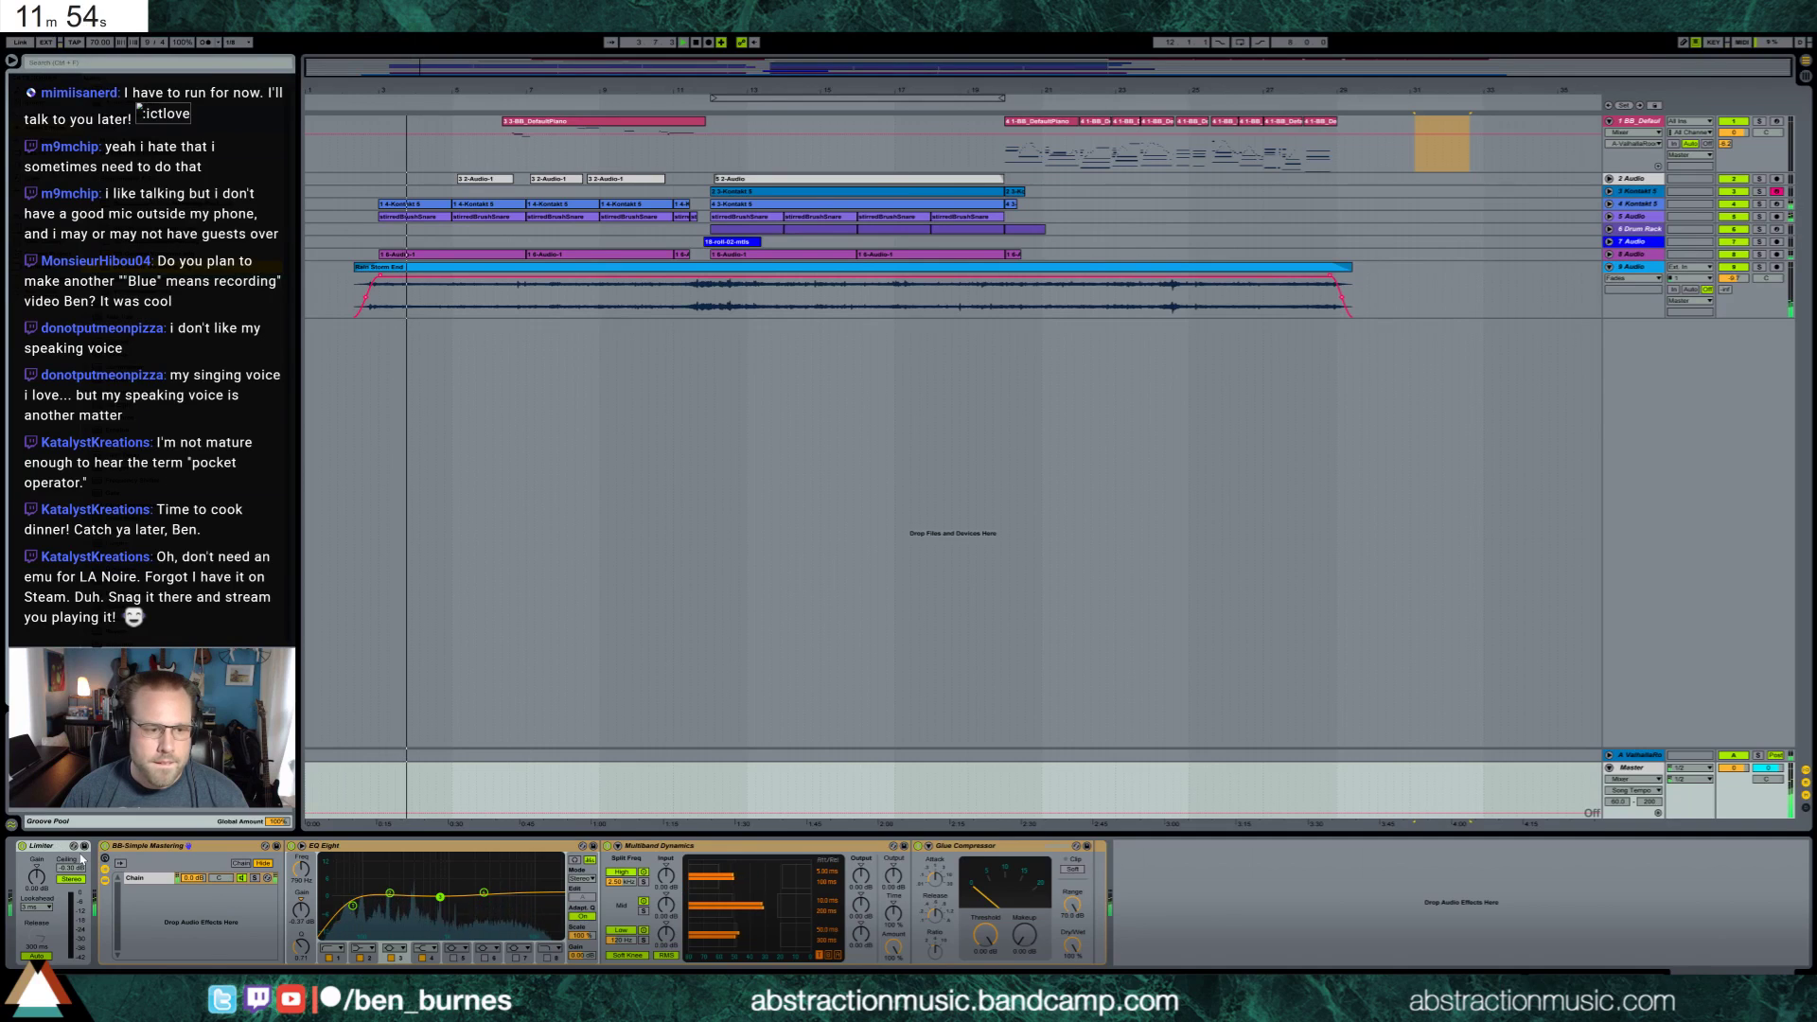
drag(58, 846, 1109, 894)
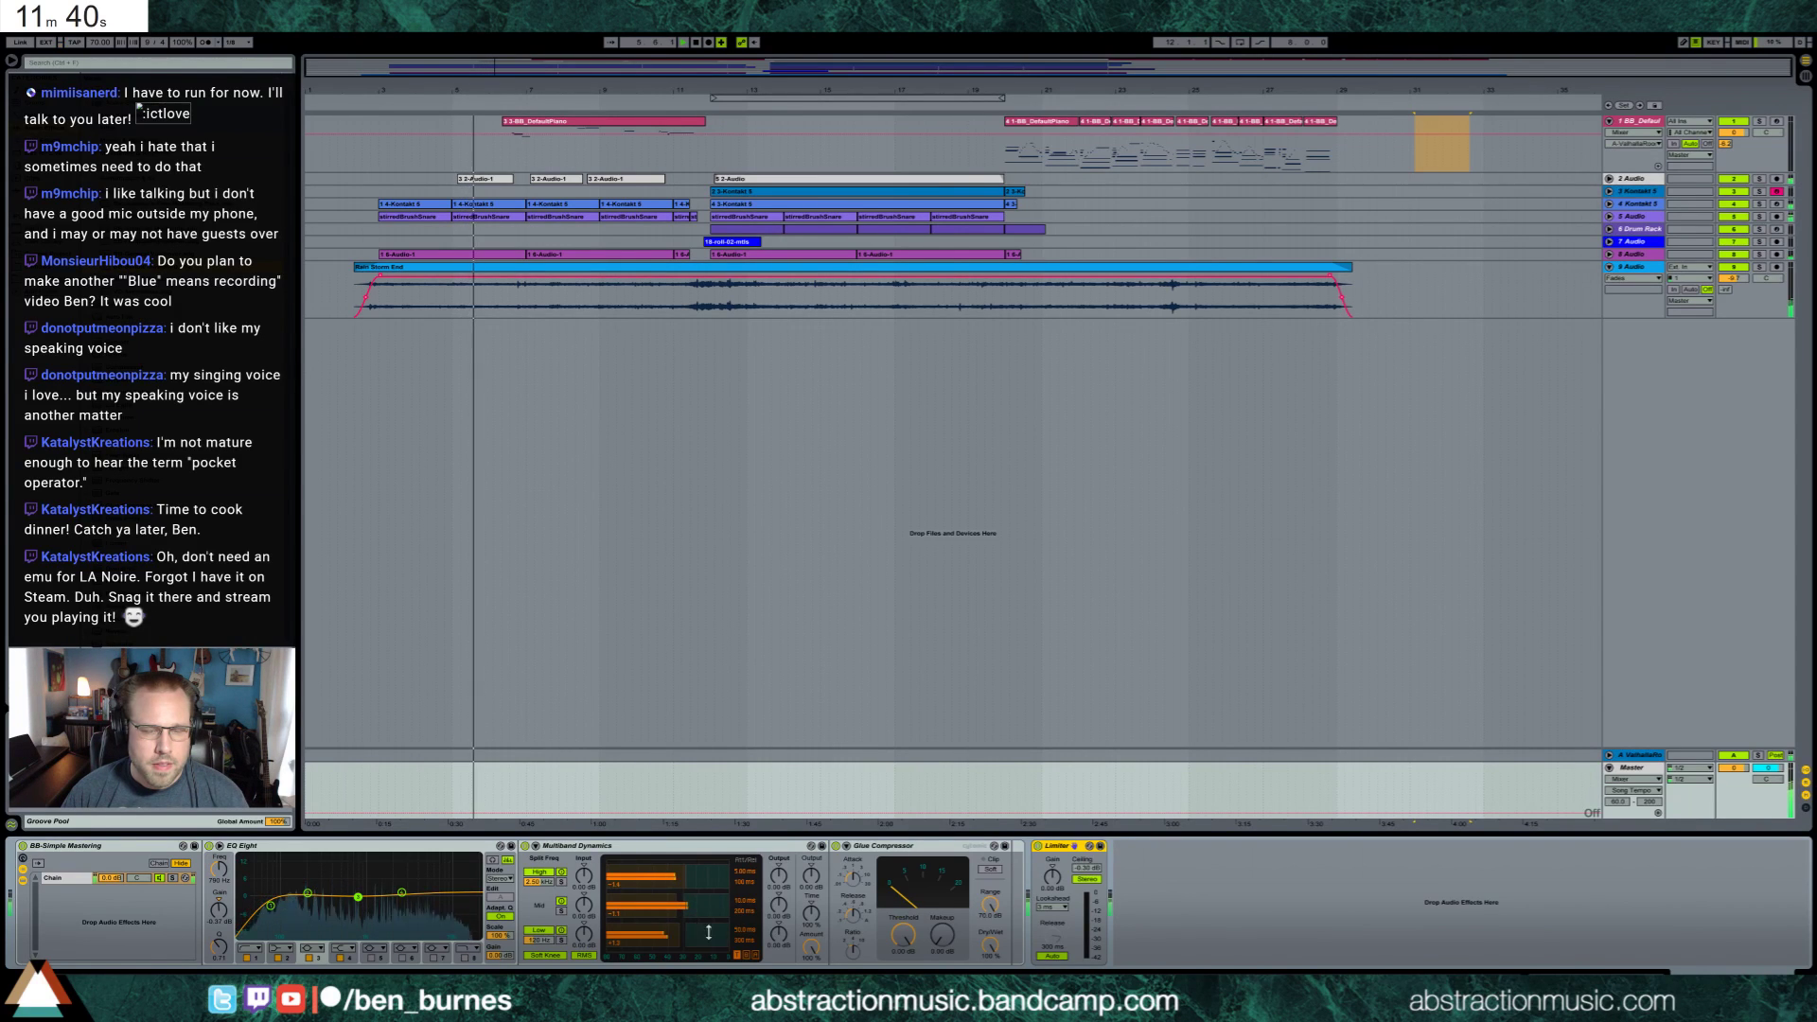
Unfold Kontakt tracks 3 and 4 and show the devices of track 4
click(520, 178)
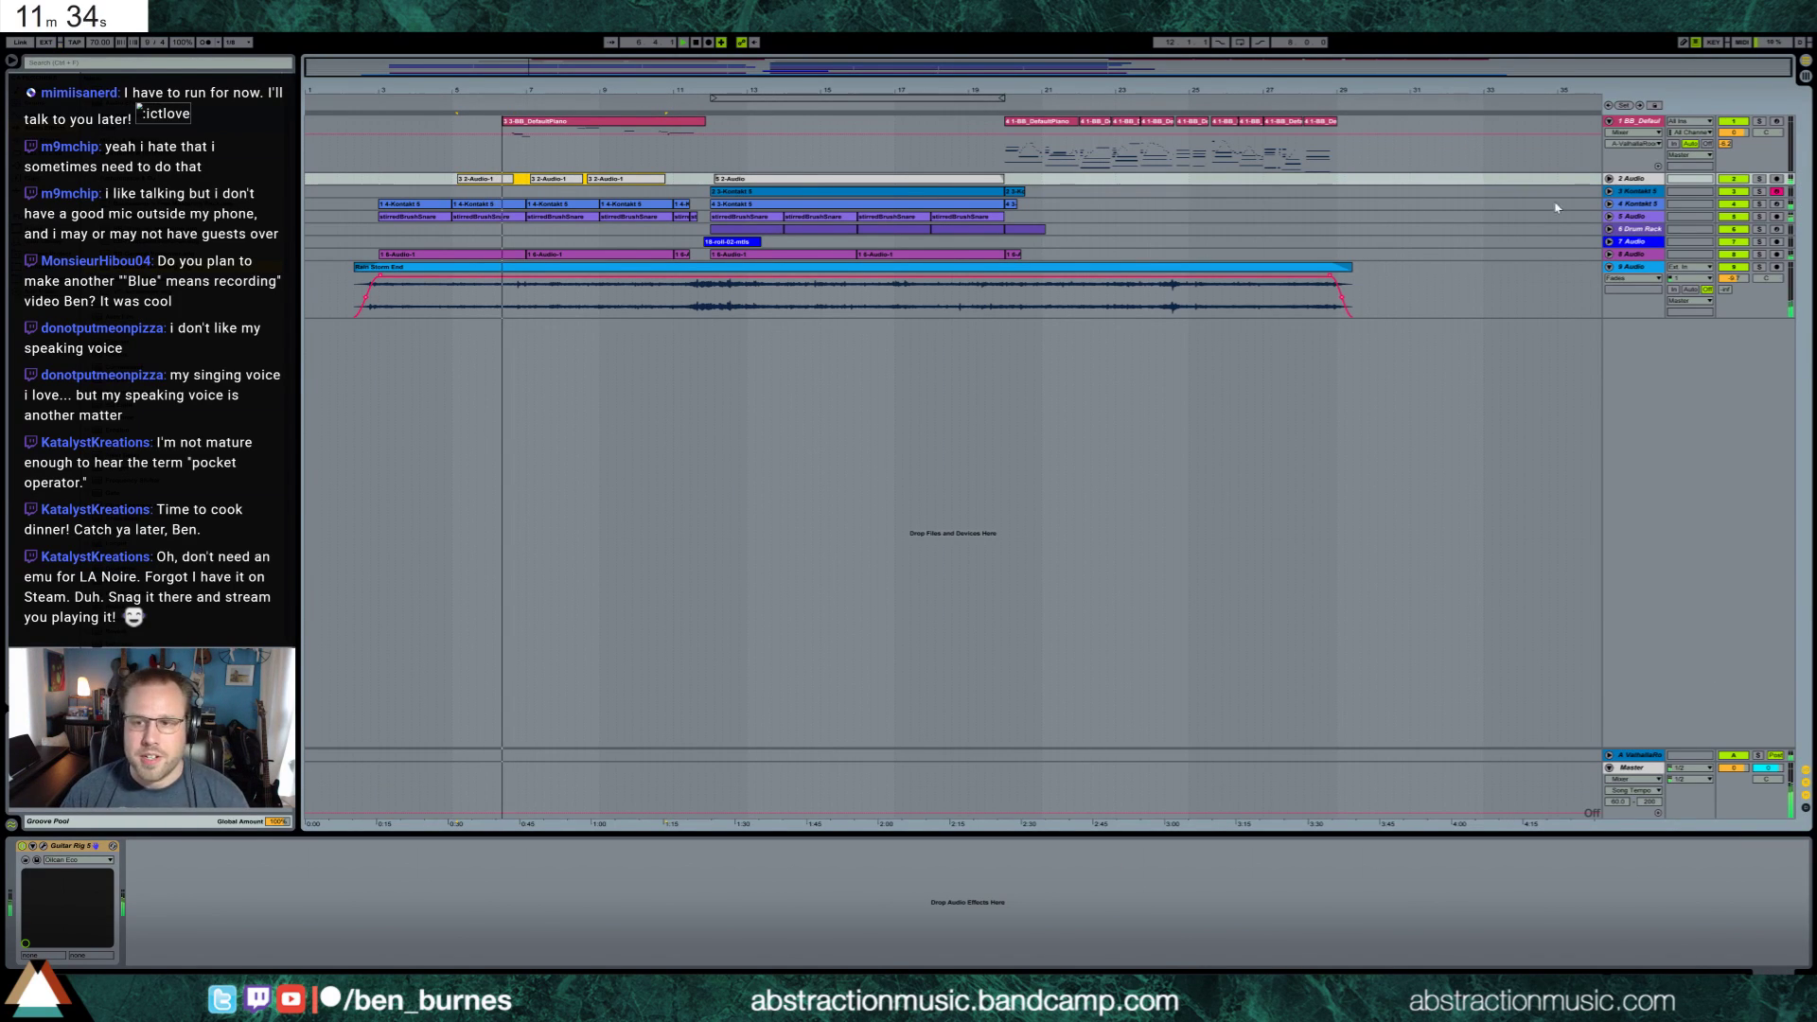
click(1608, 191)
click(1645, 210)
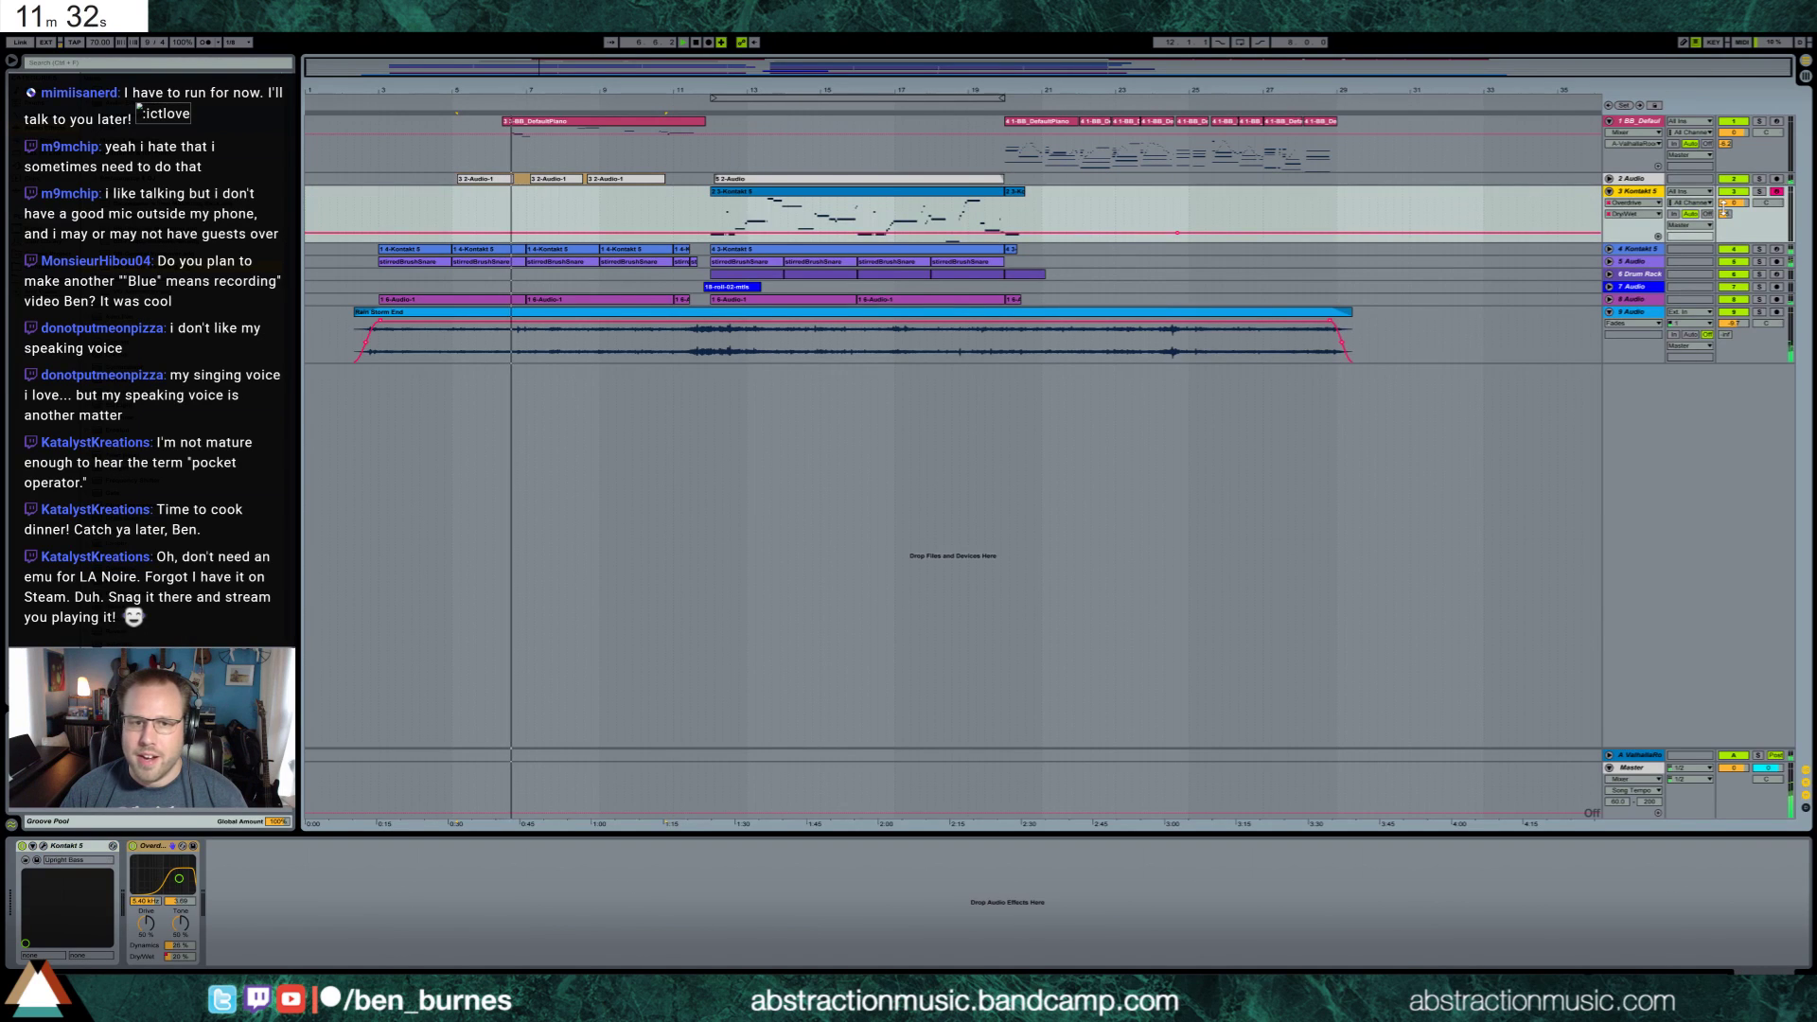
click(1610, 249)
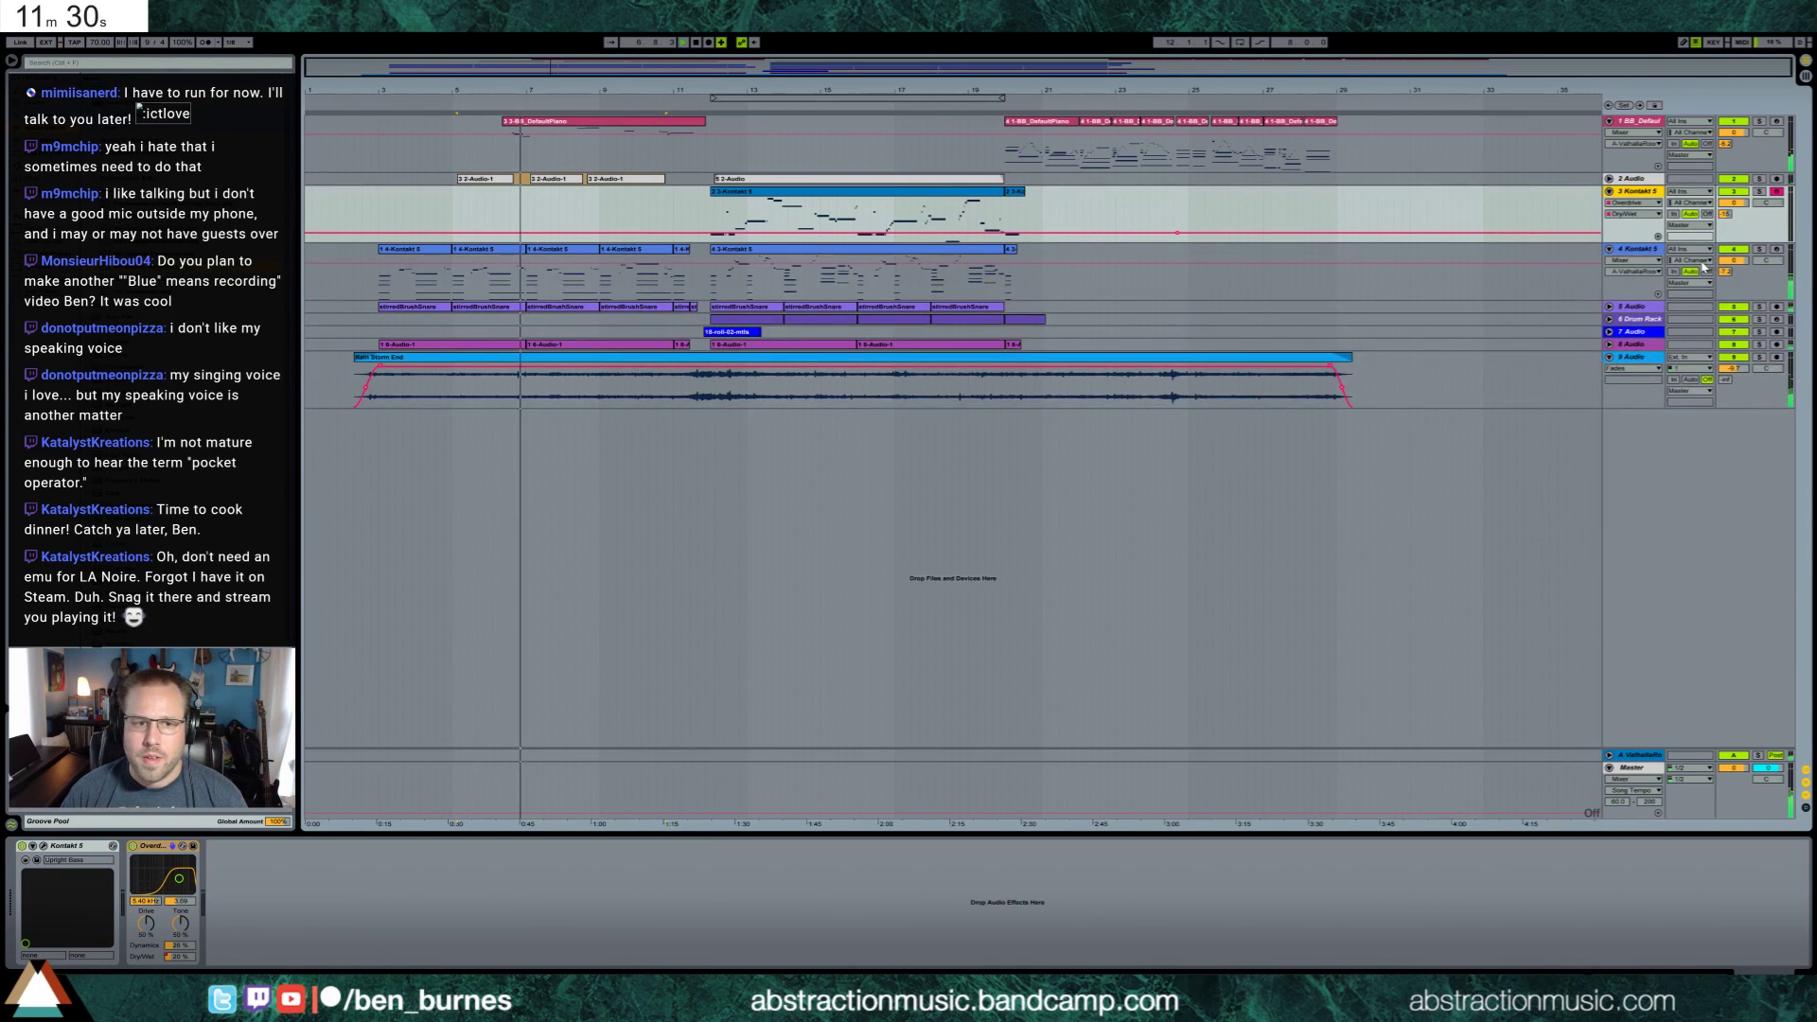
click(1643, 249)
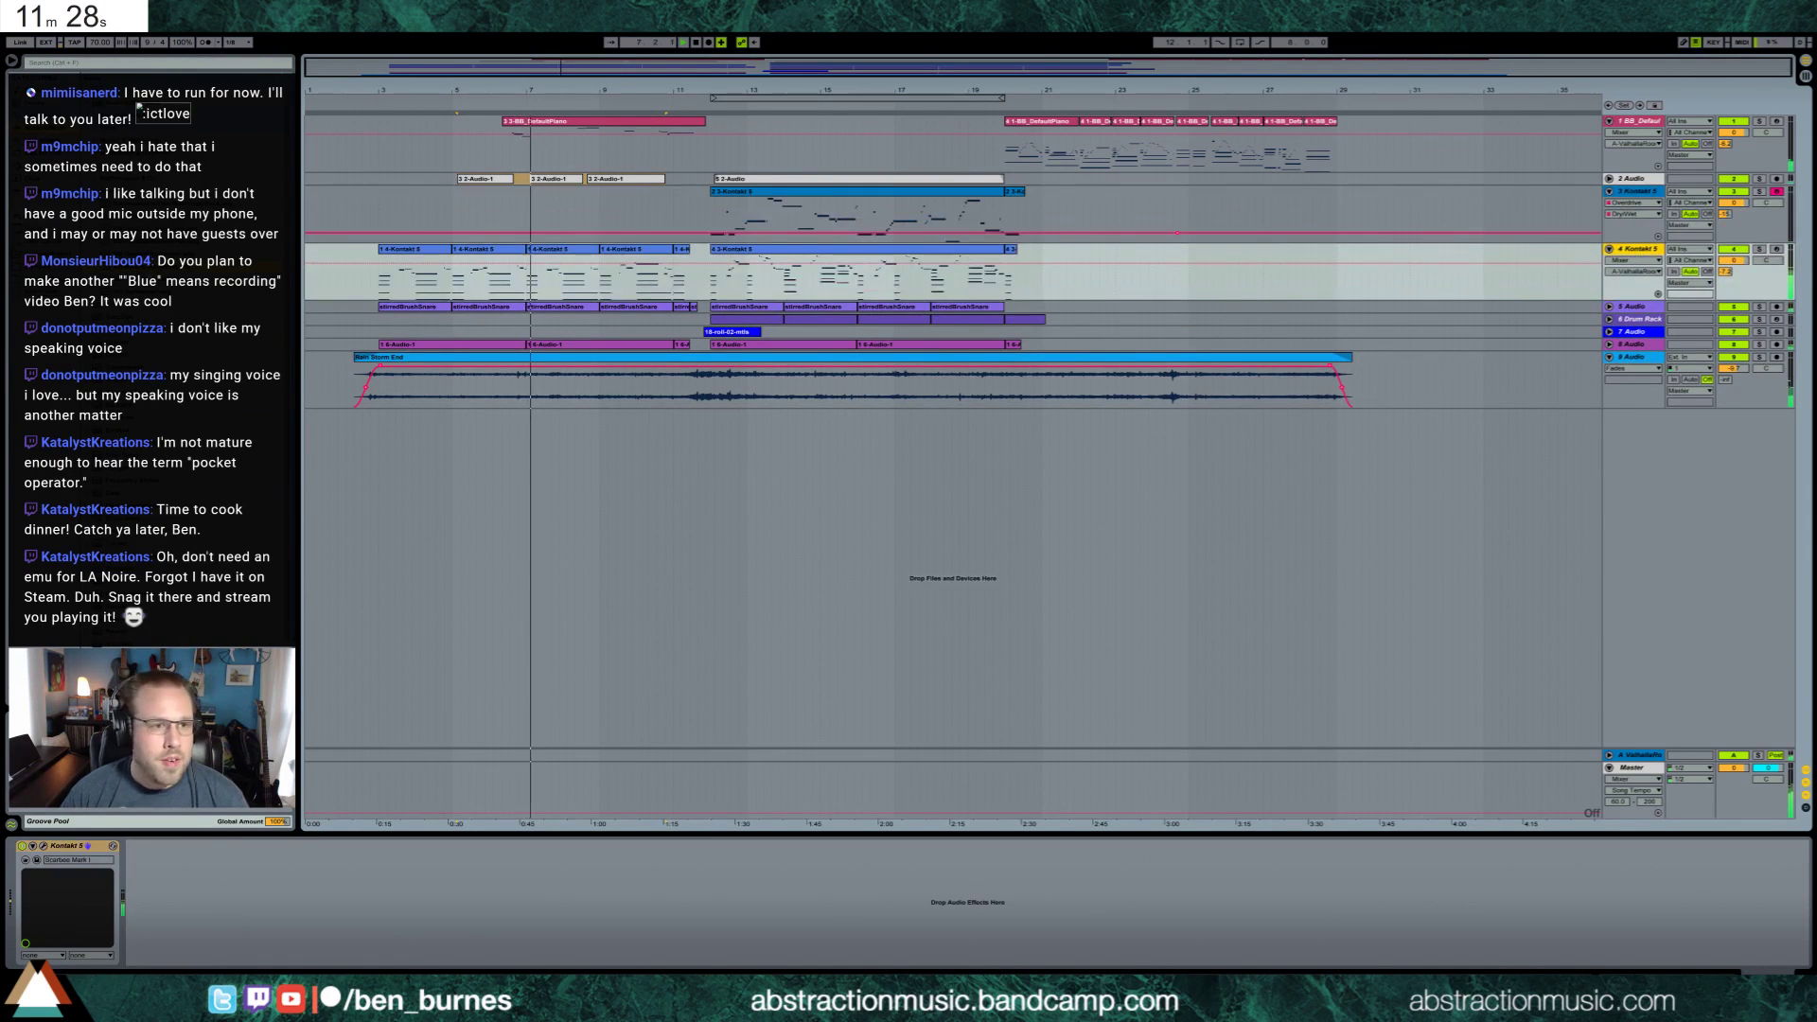
Toggle the compressor in track 4's Scarbee Mark I instrument and check its Kontakt window again
click(43, 847)
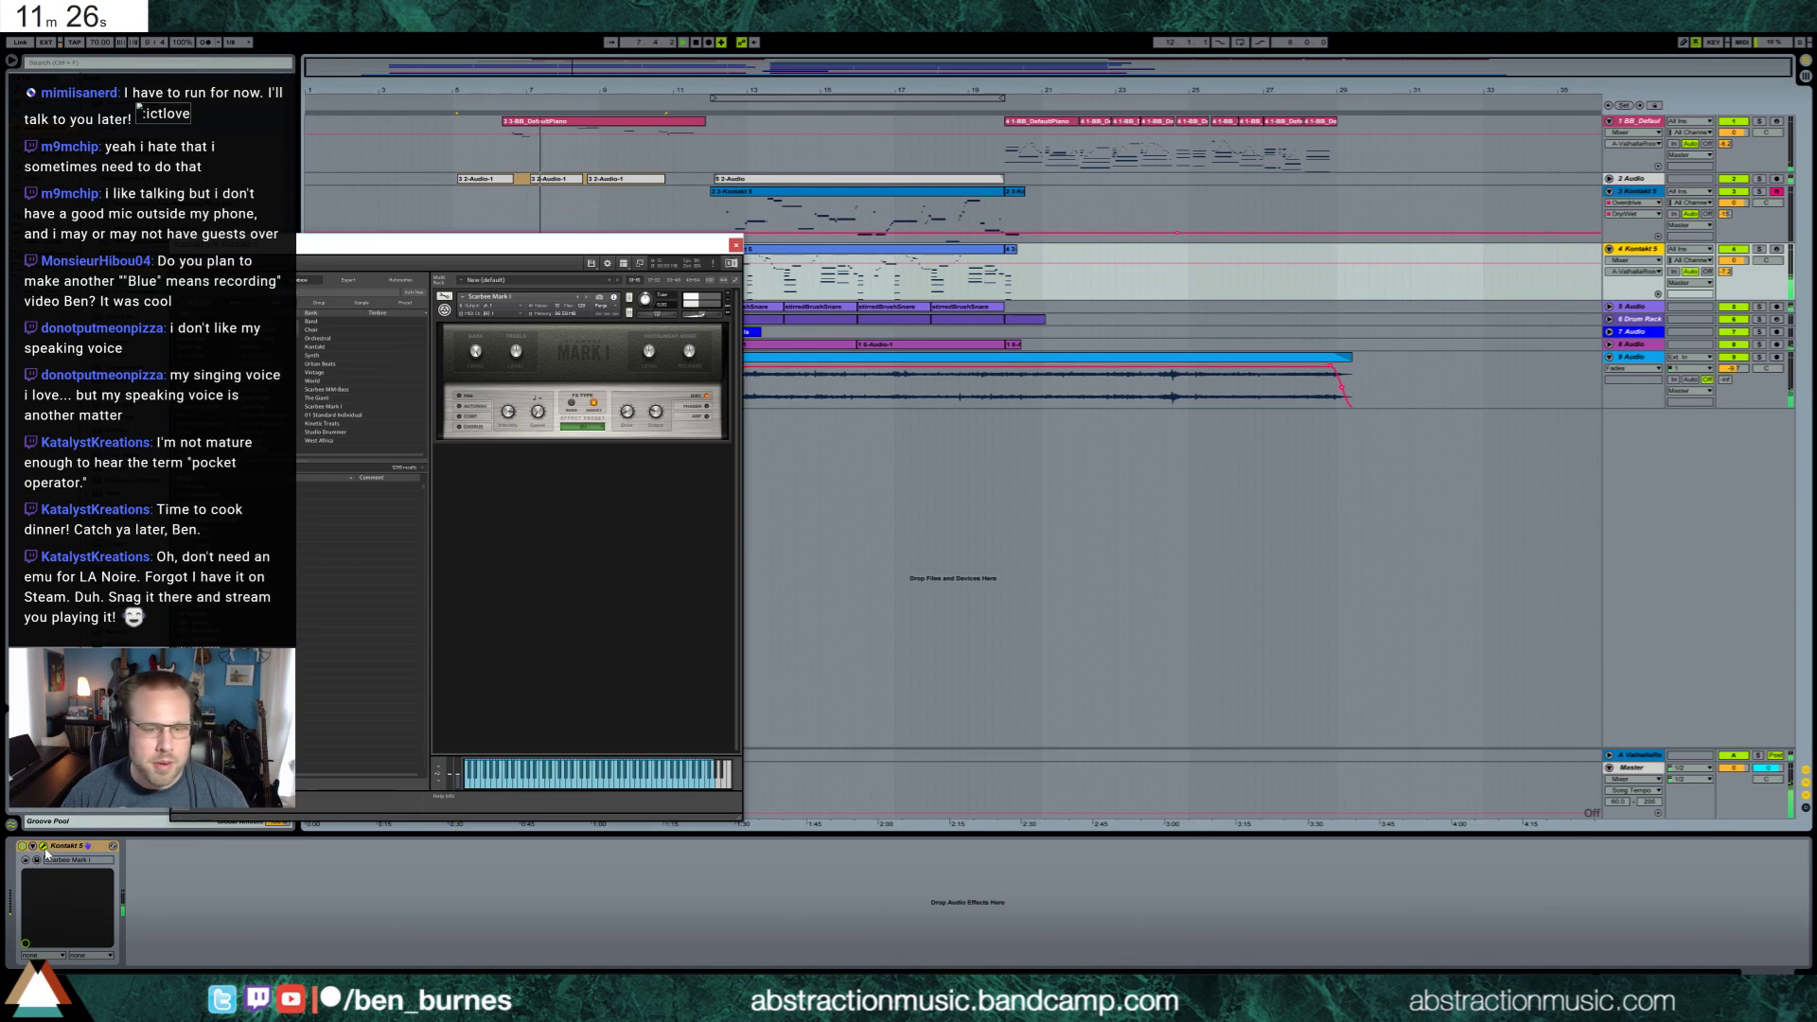
click(460, 418)
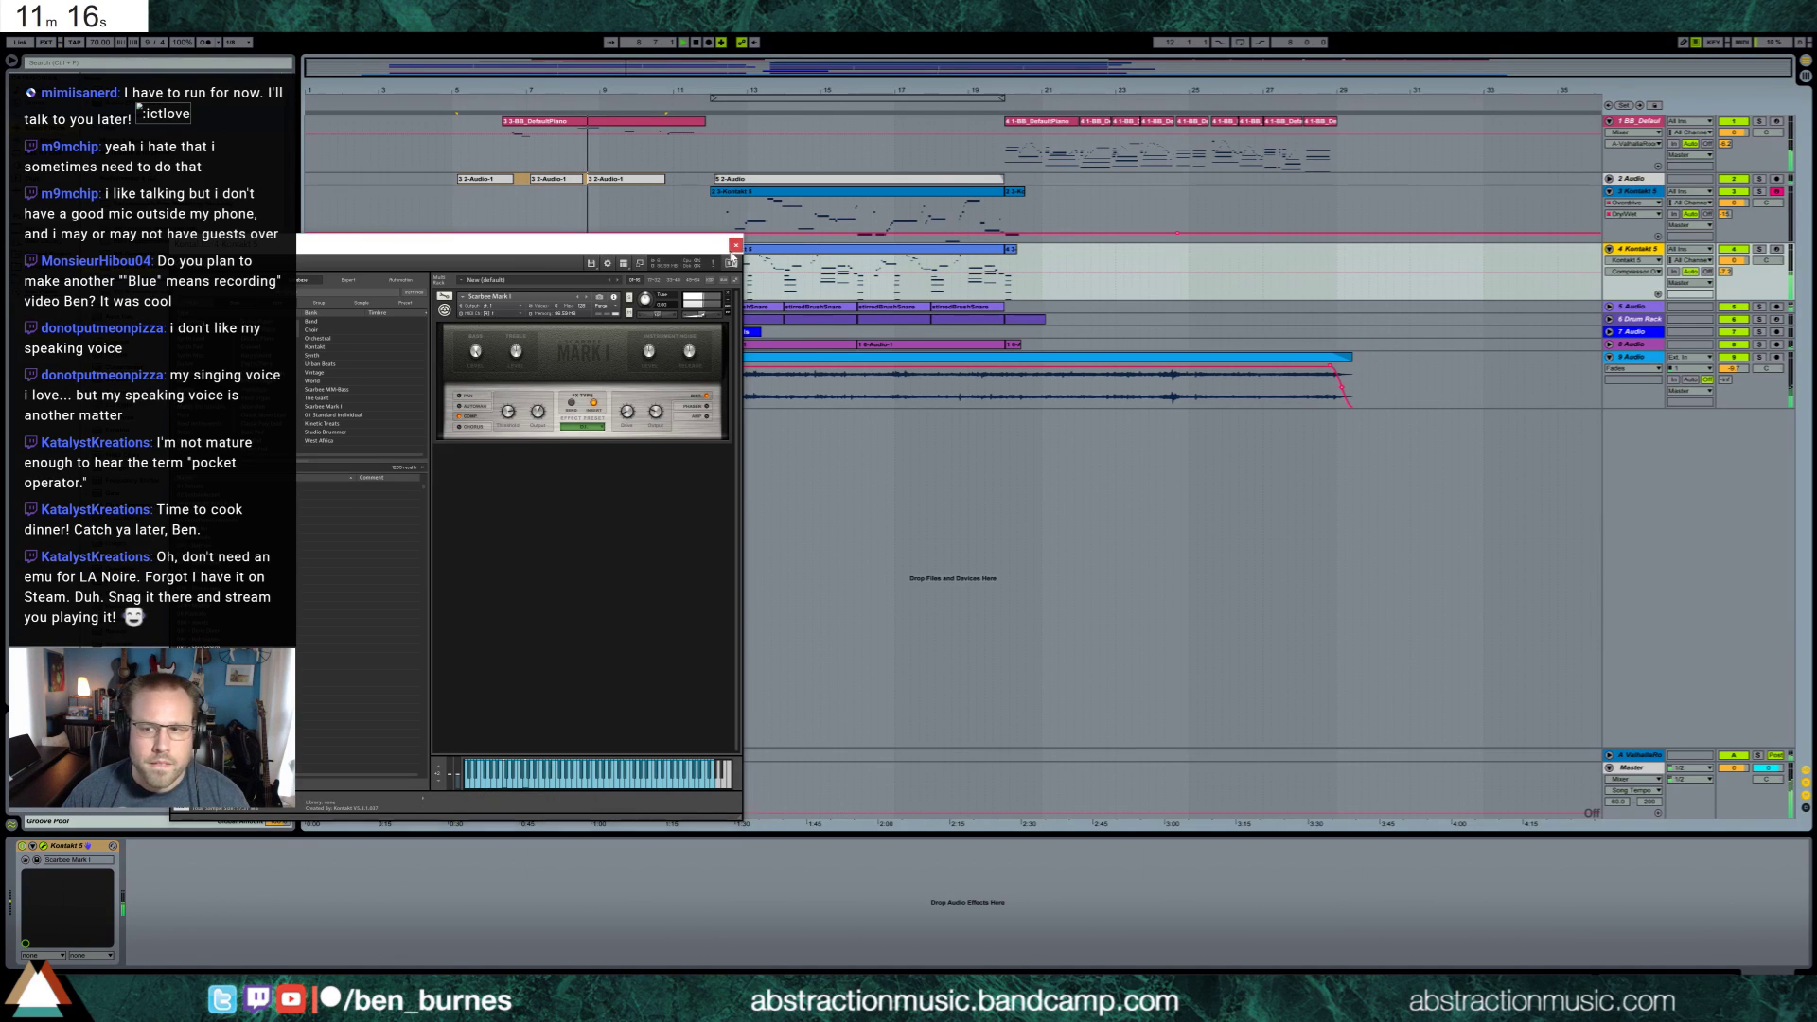
click(735, 246)
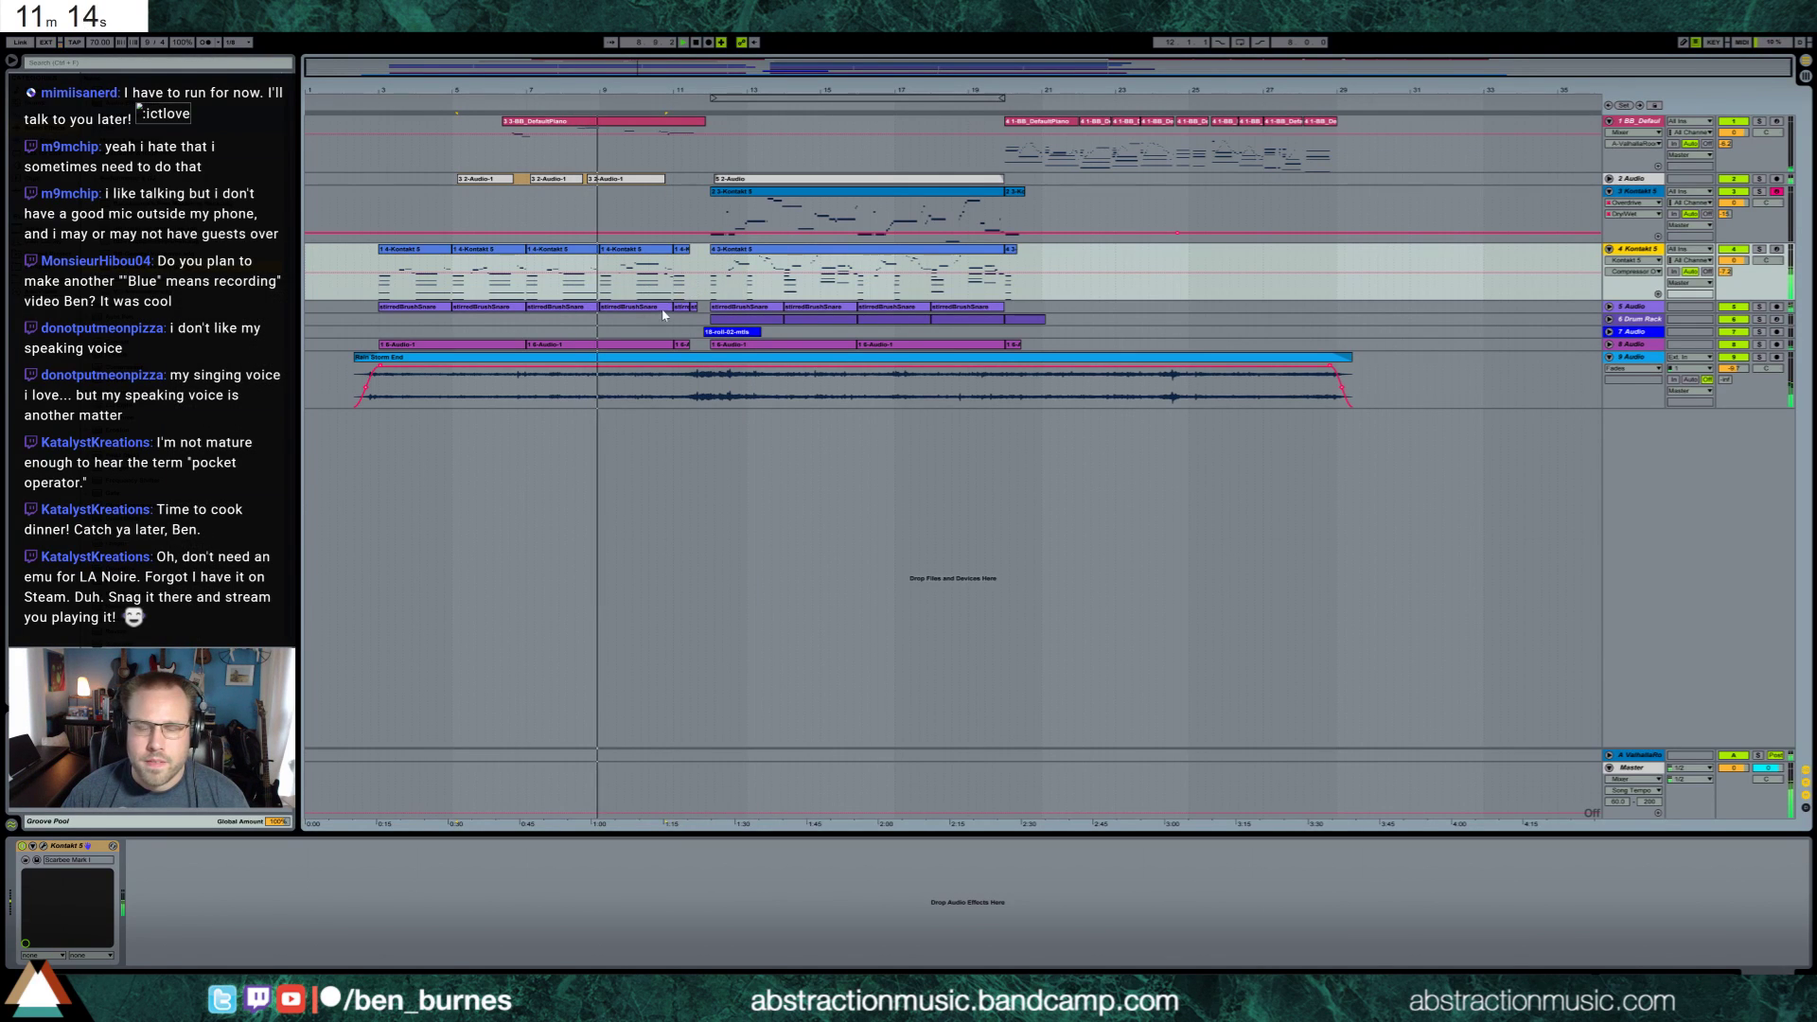
click(43, 845)
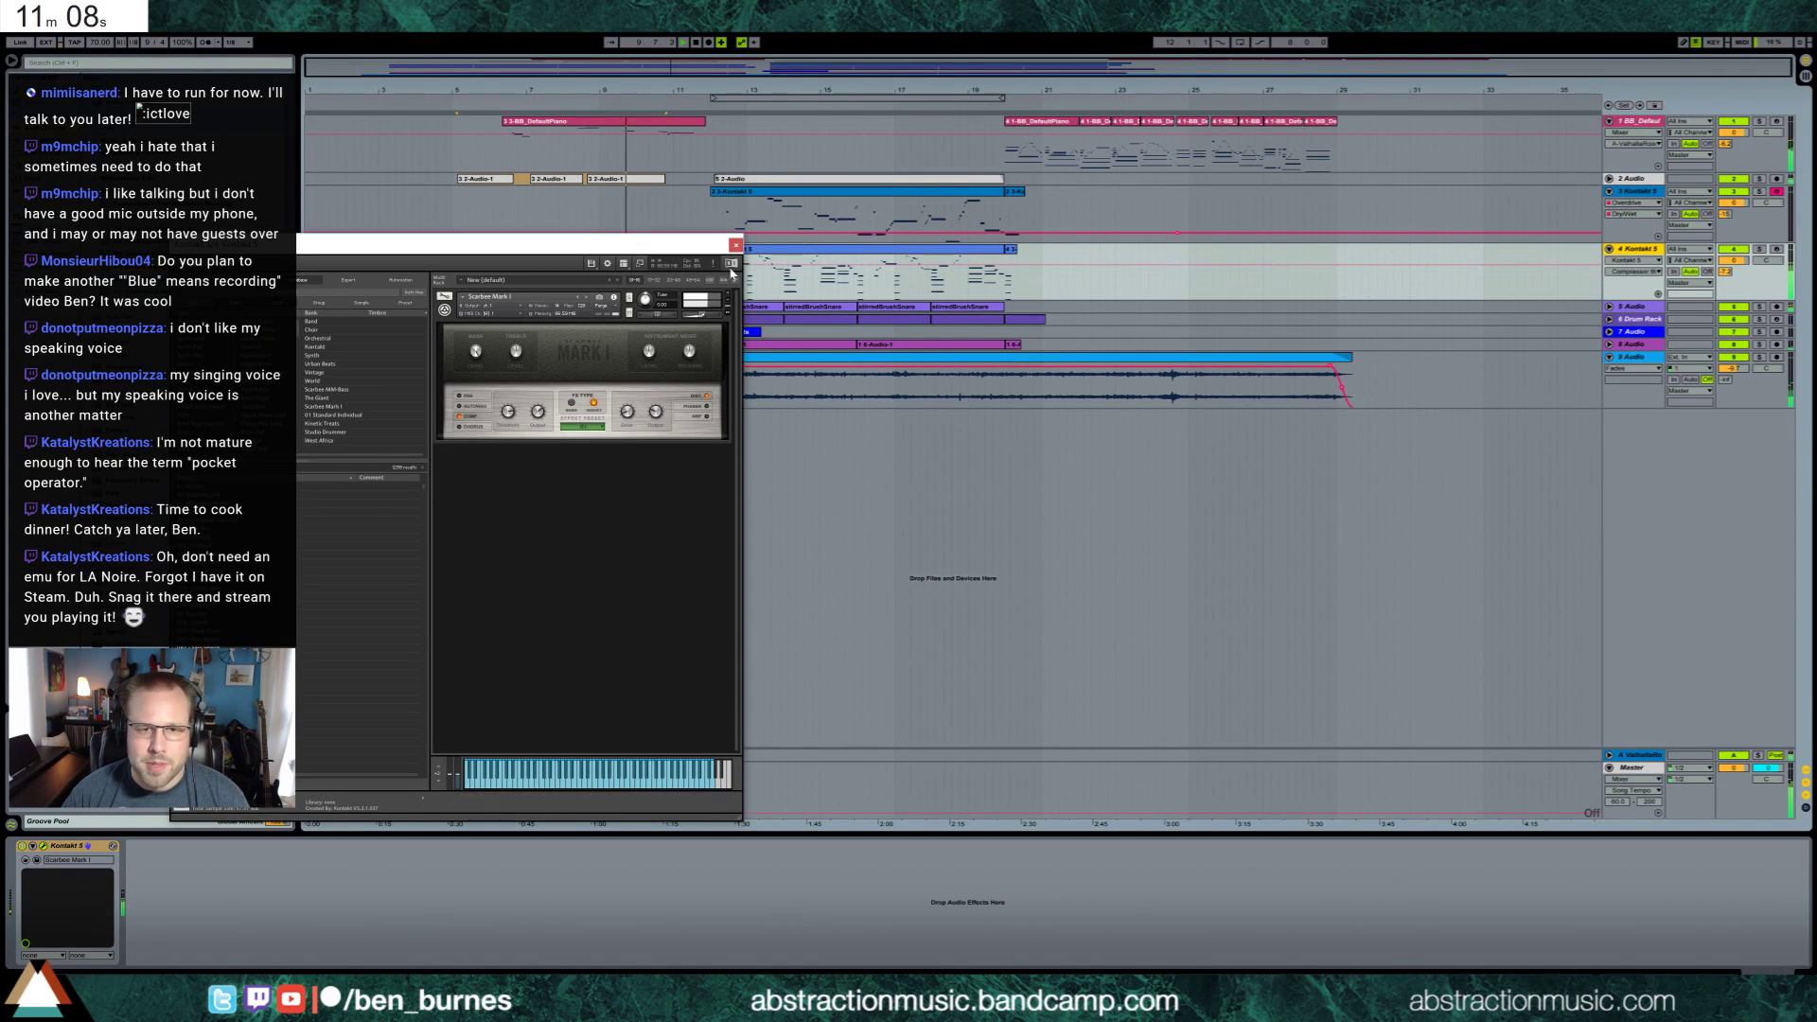
click(735, 246)
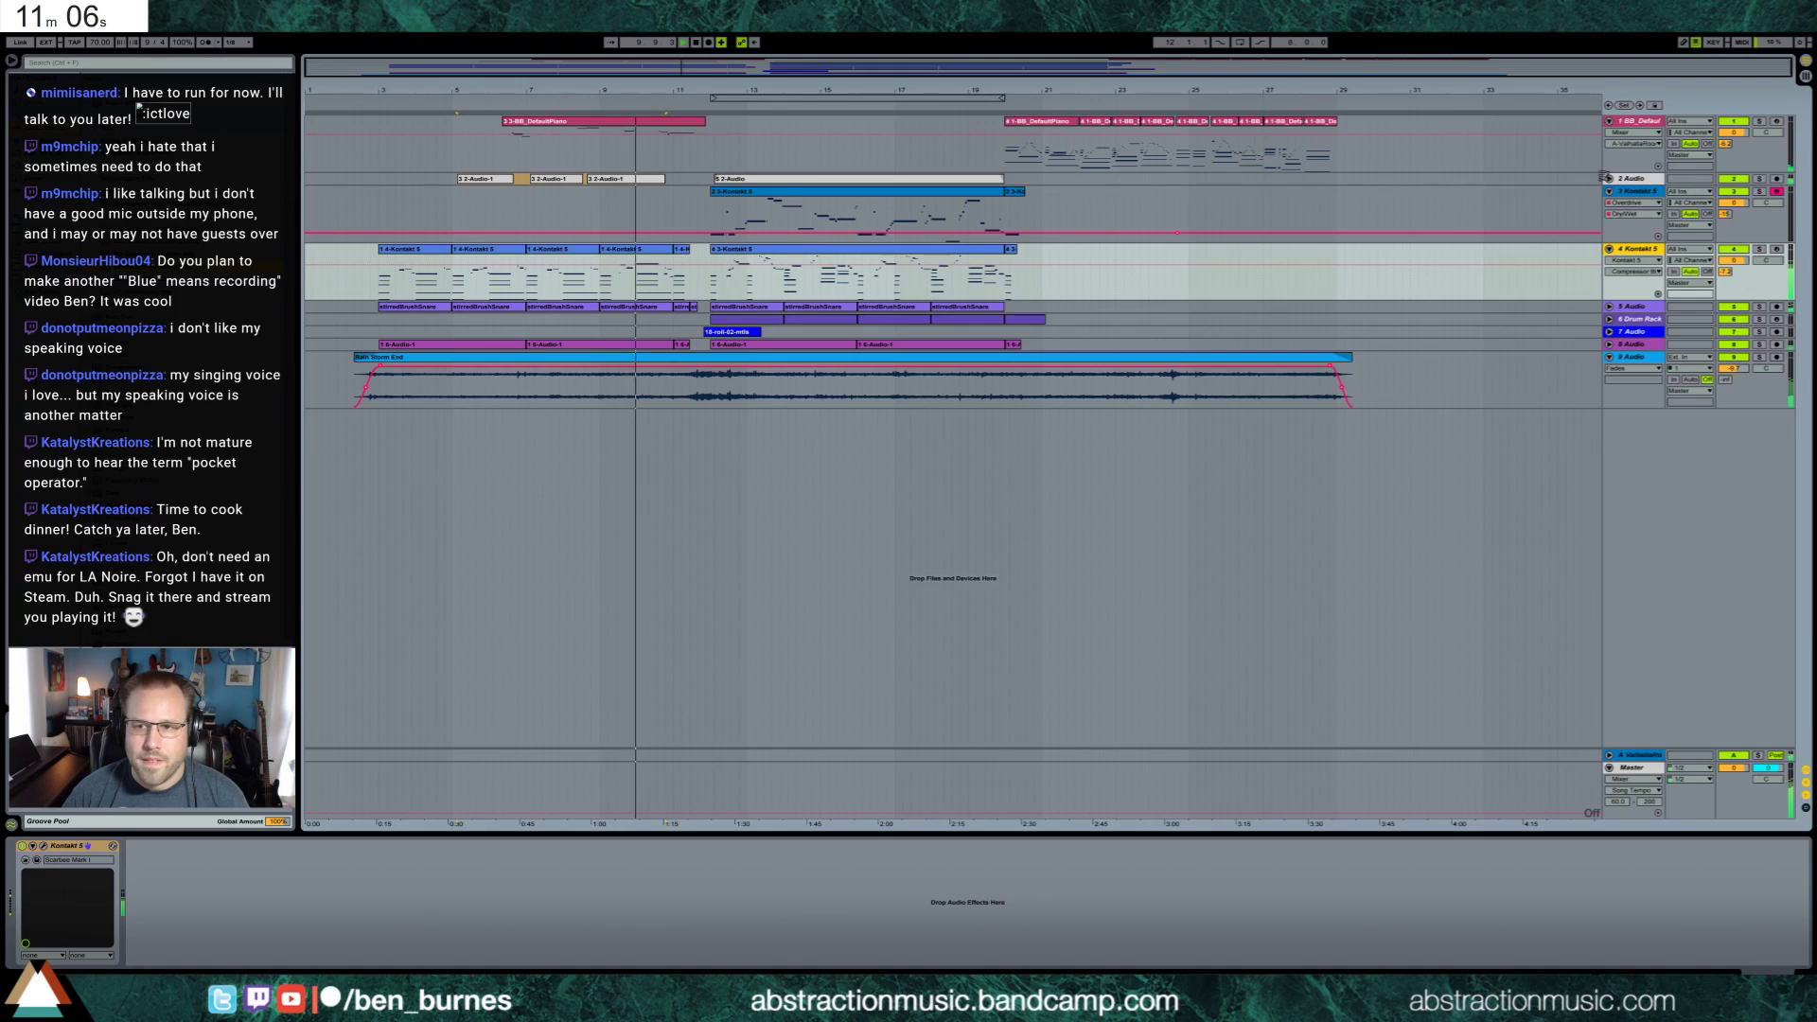
Unfold the 2 Audio track to check its track volume and fold it again
click(1608, 178)
click(1629, 187)
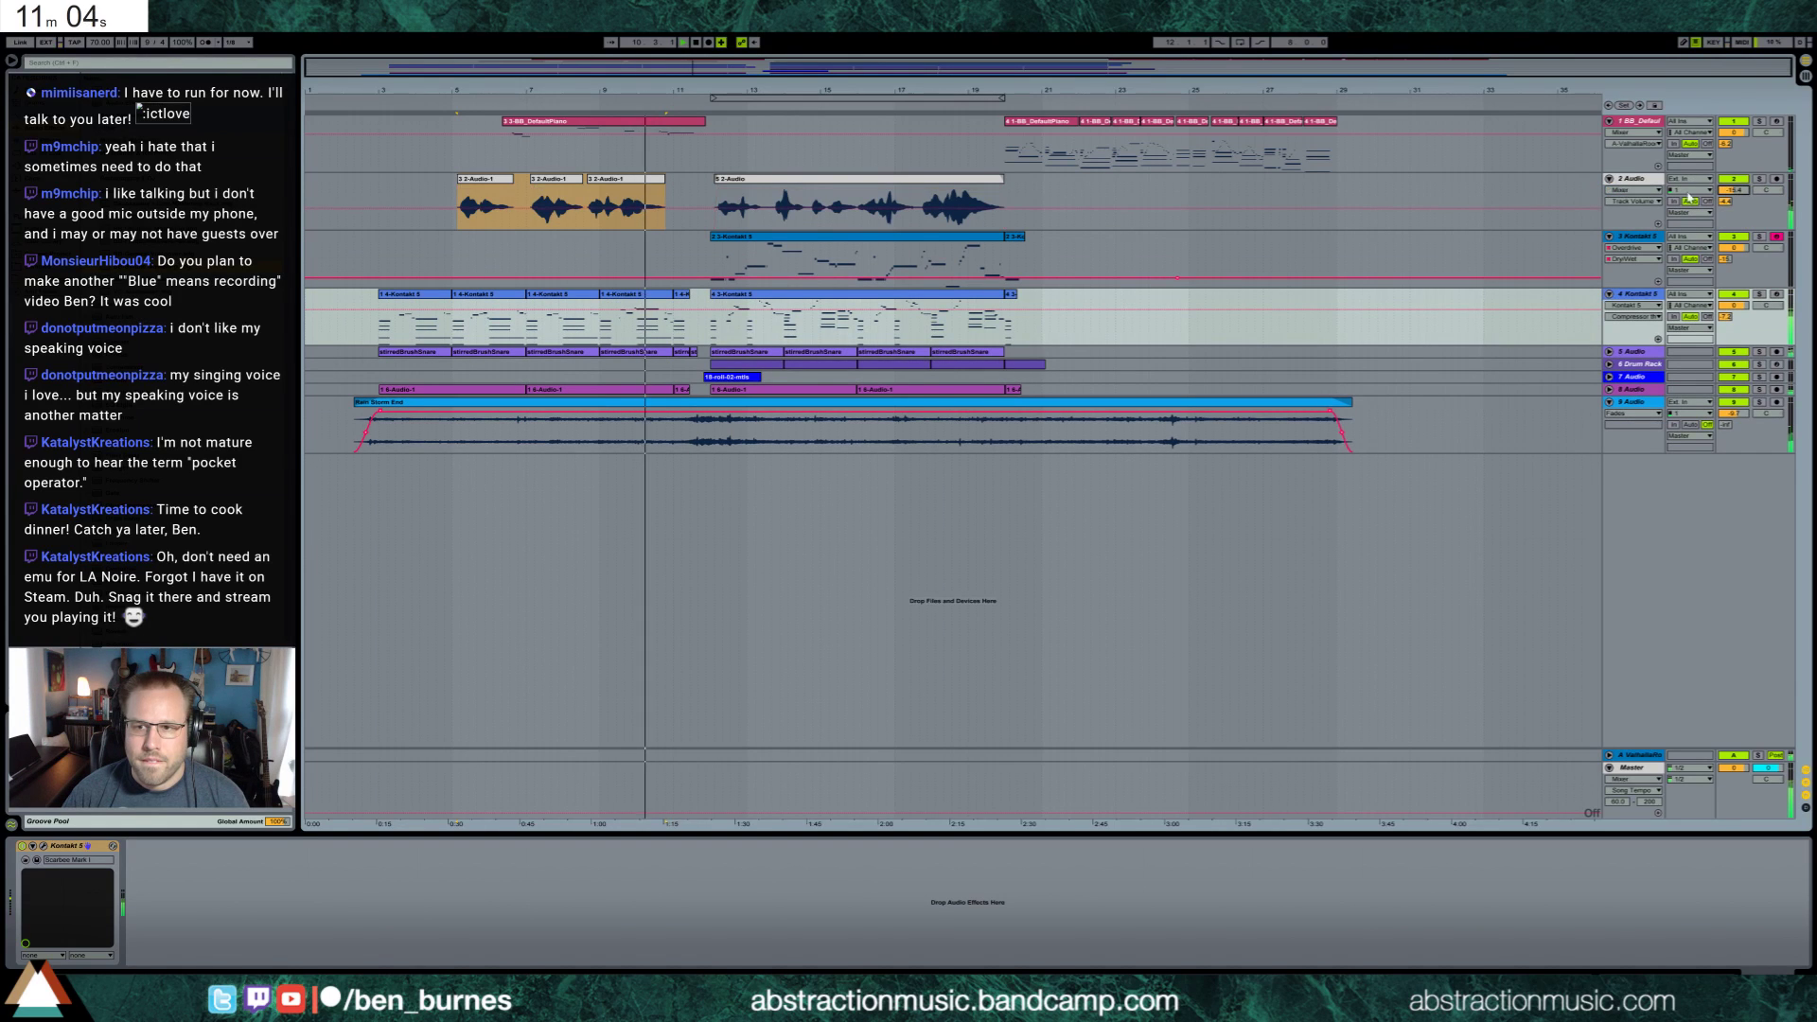
click(1608, 179)
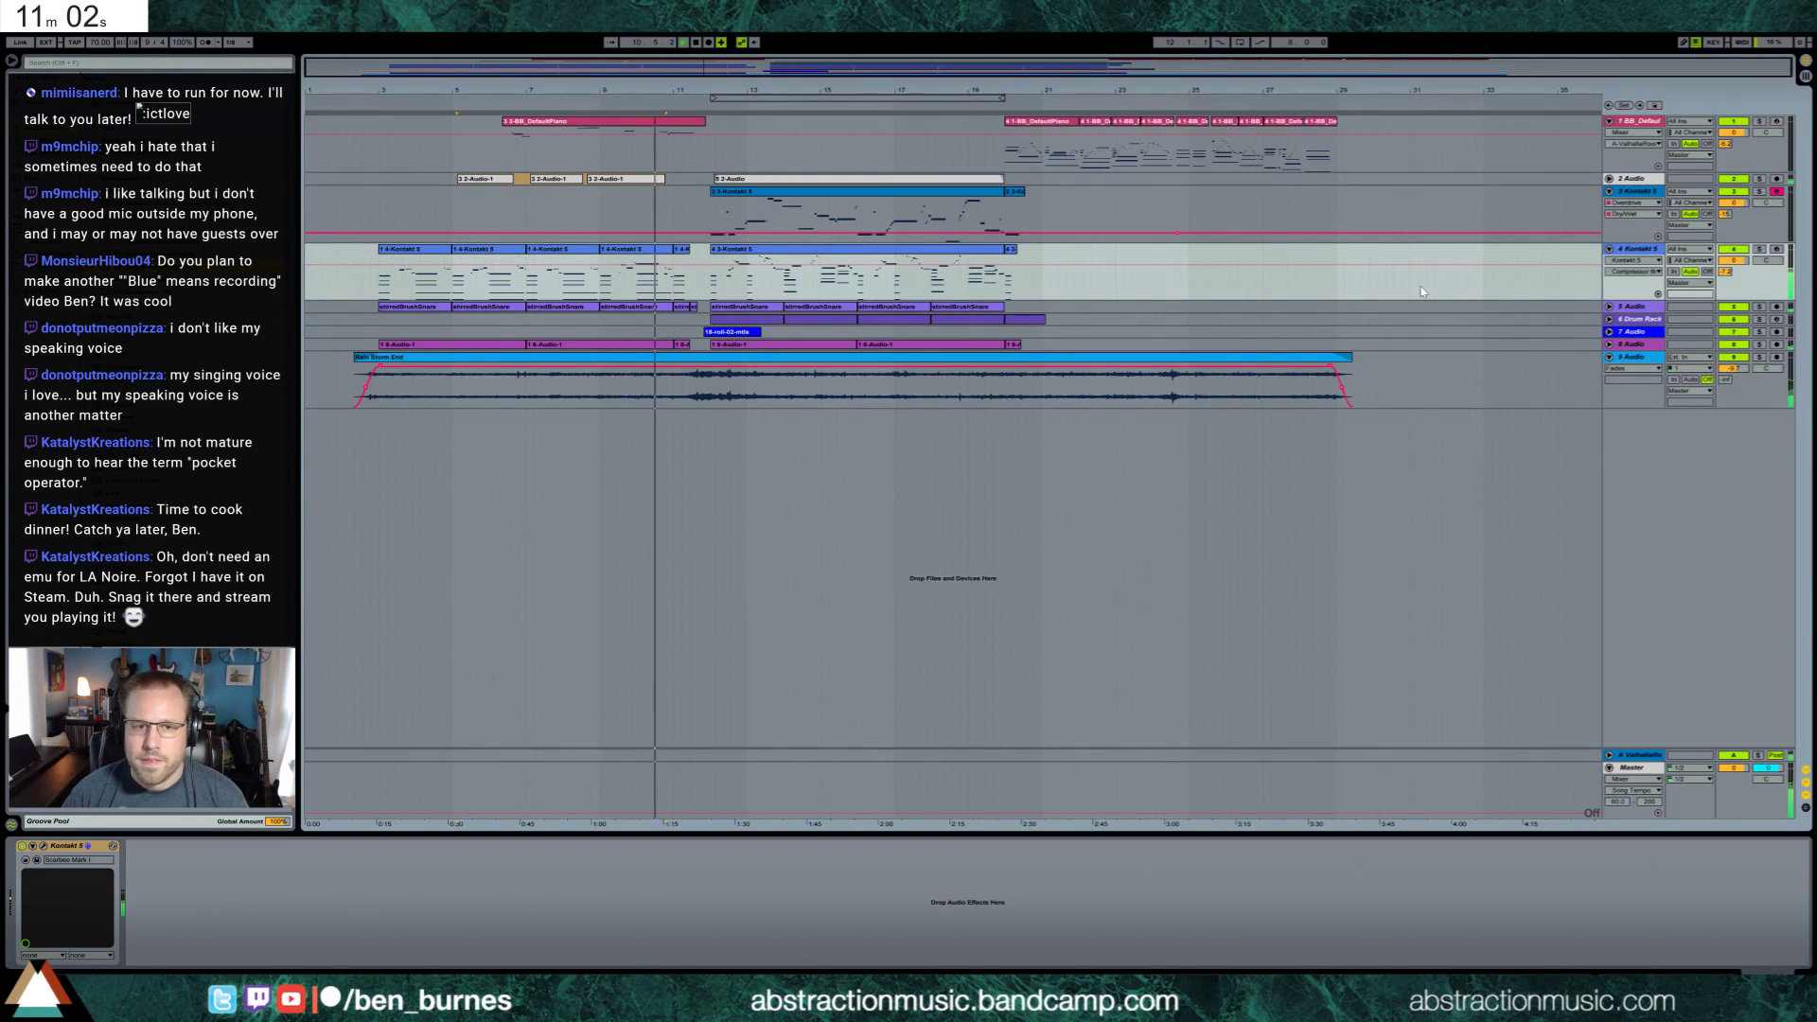
Adjust the threshold and makeup gain of the Glue Compressor on the Master track
click(706, 804)
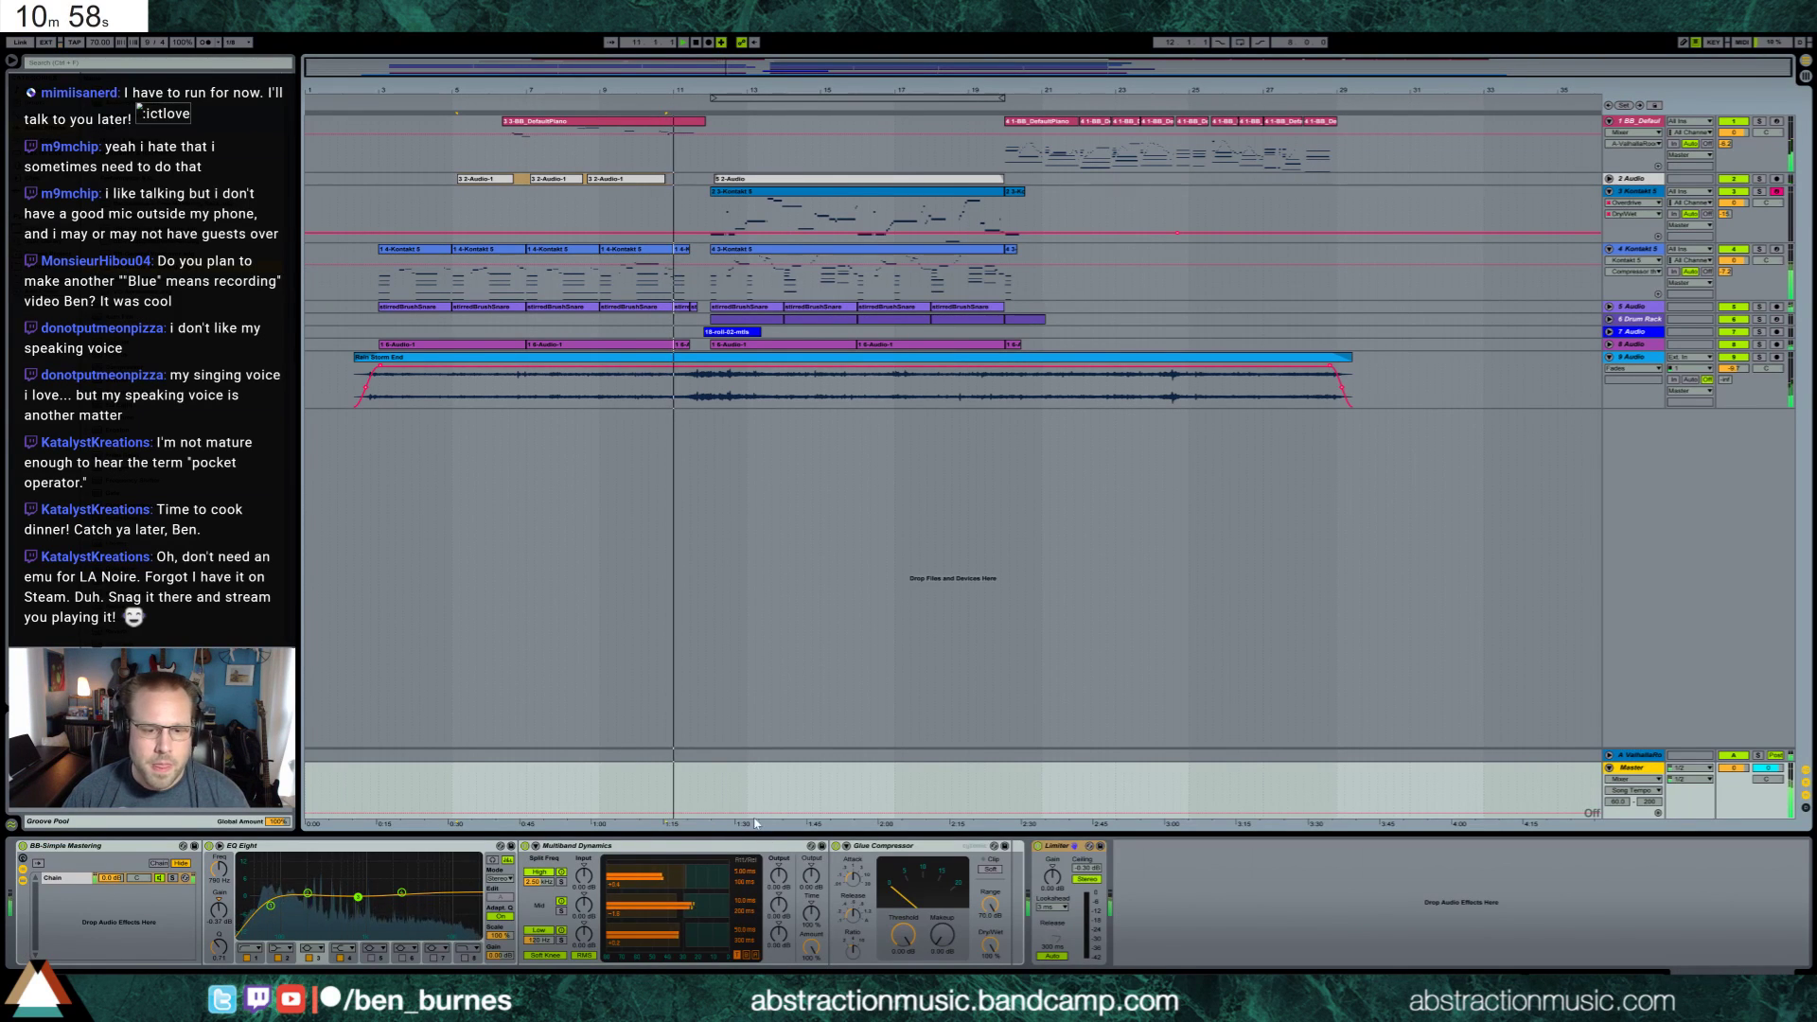
click(896, 932)
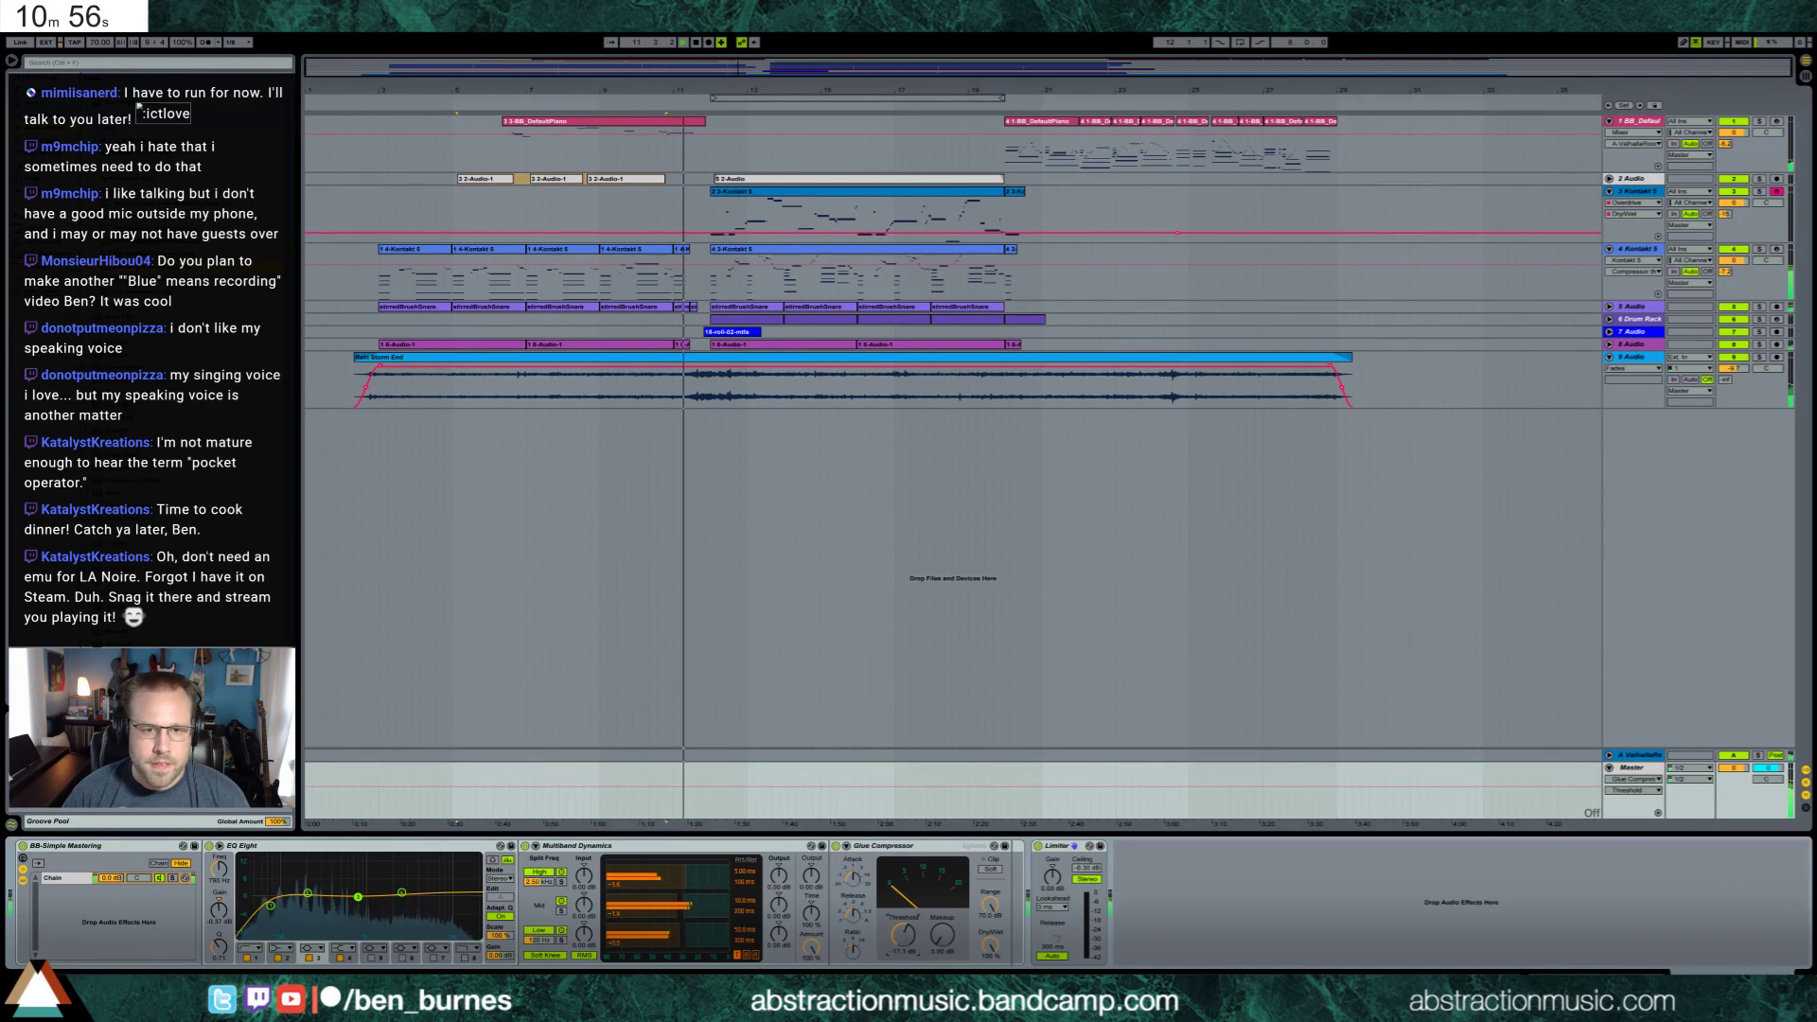
drag(896, 932, 943, 927)
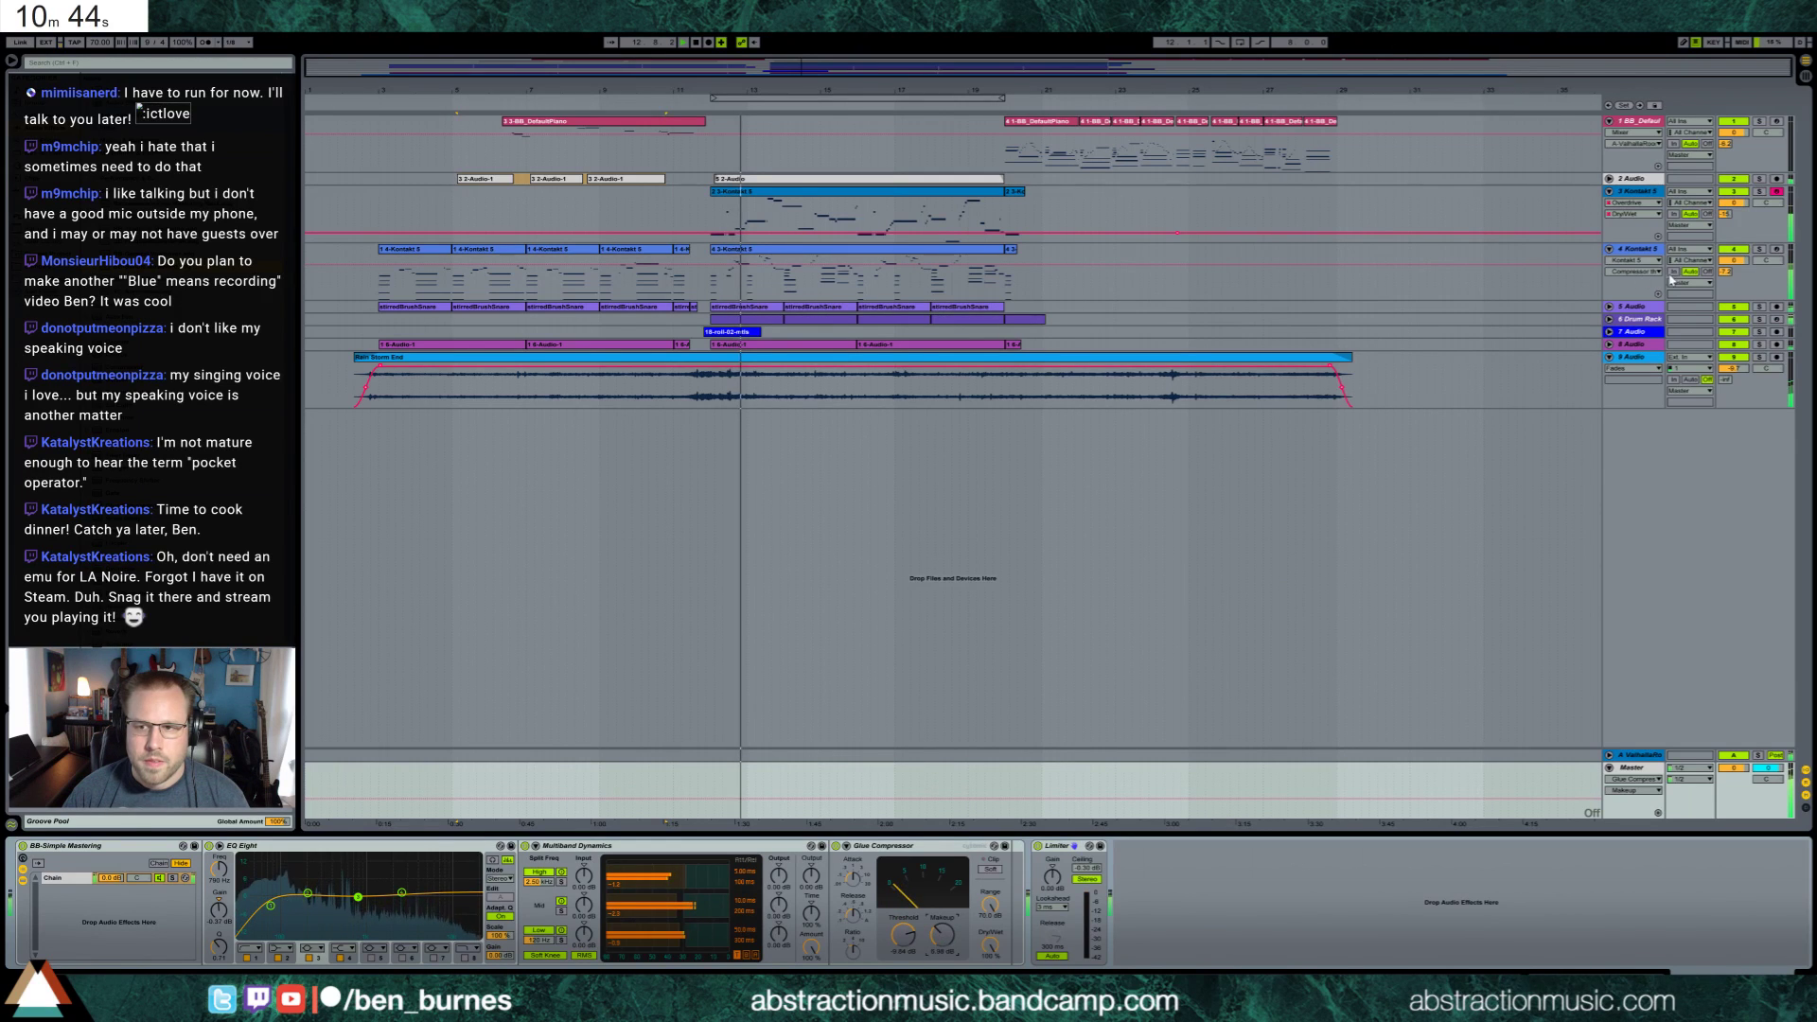
Lower track 4's send to the ValhallaRoom return and check the reverb's settings
drag(1724, 272, 1724, 283)
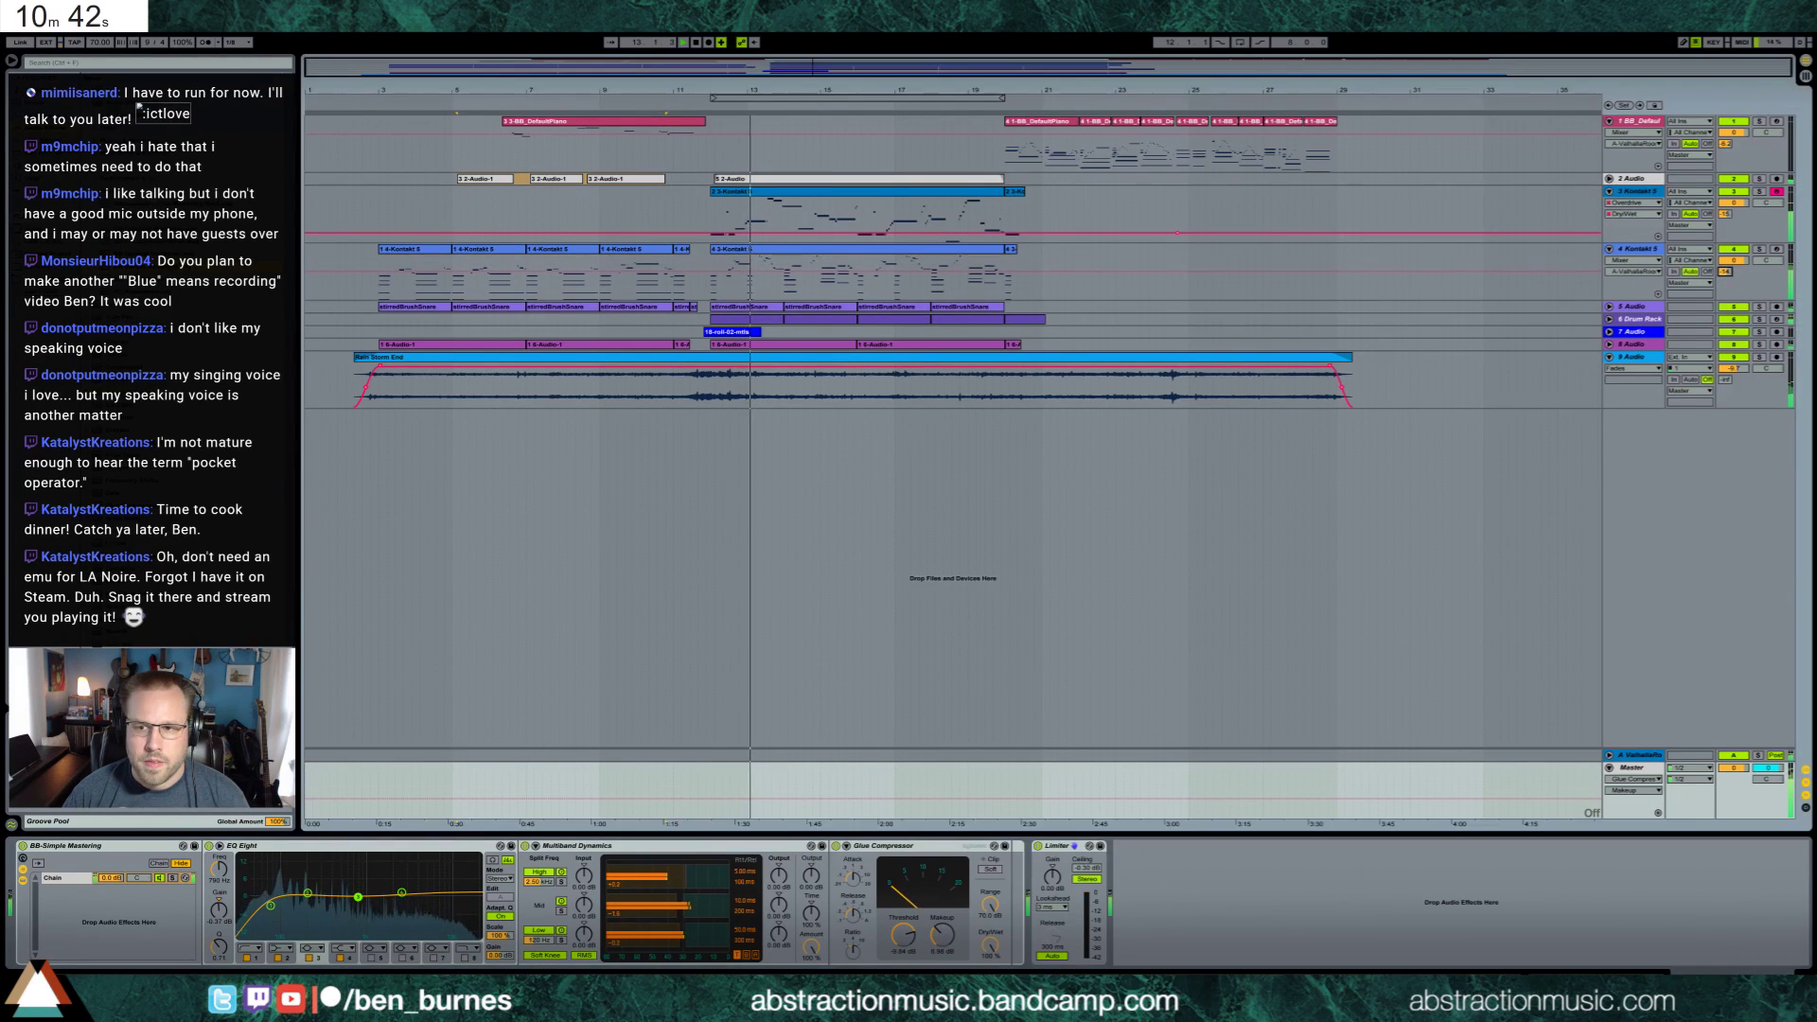
click(1632, 754)
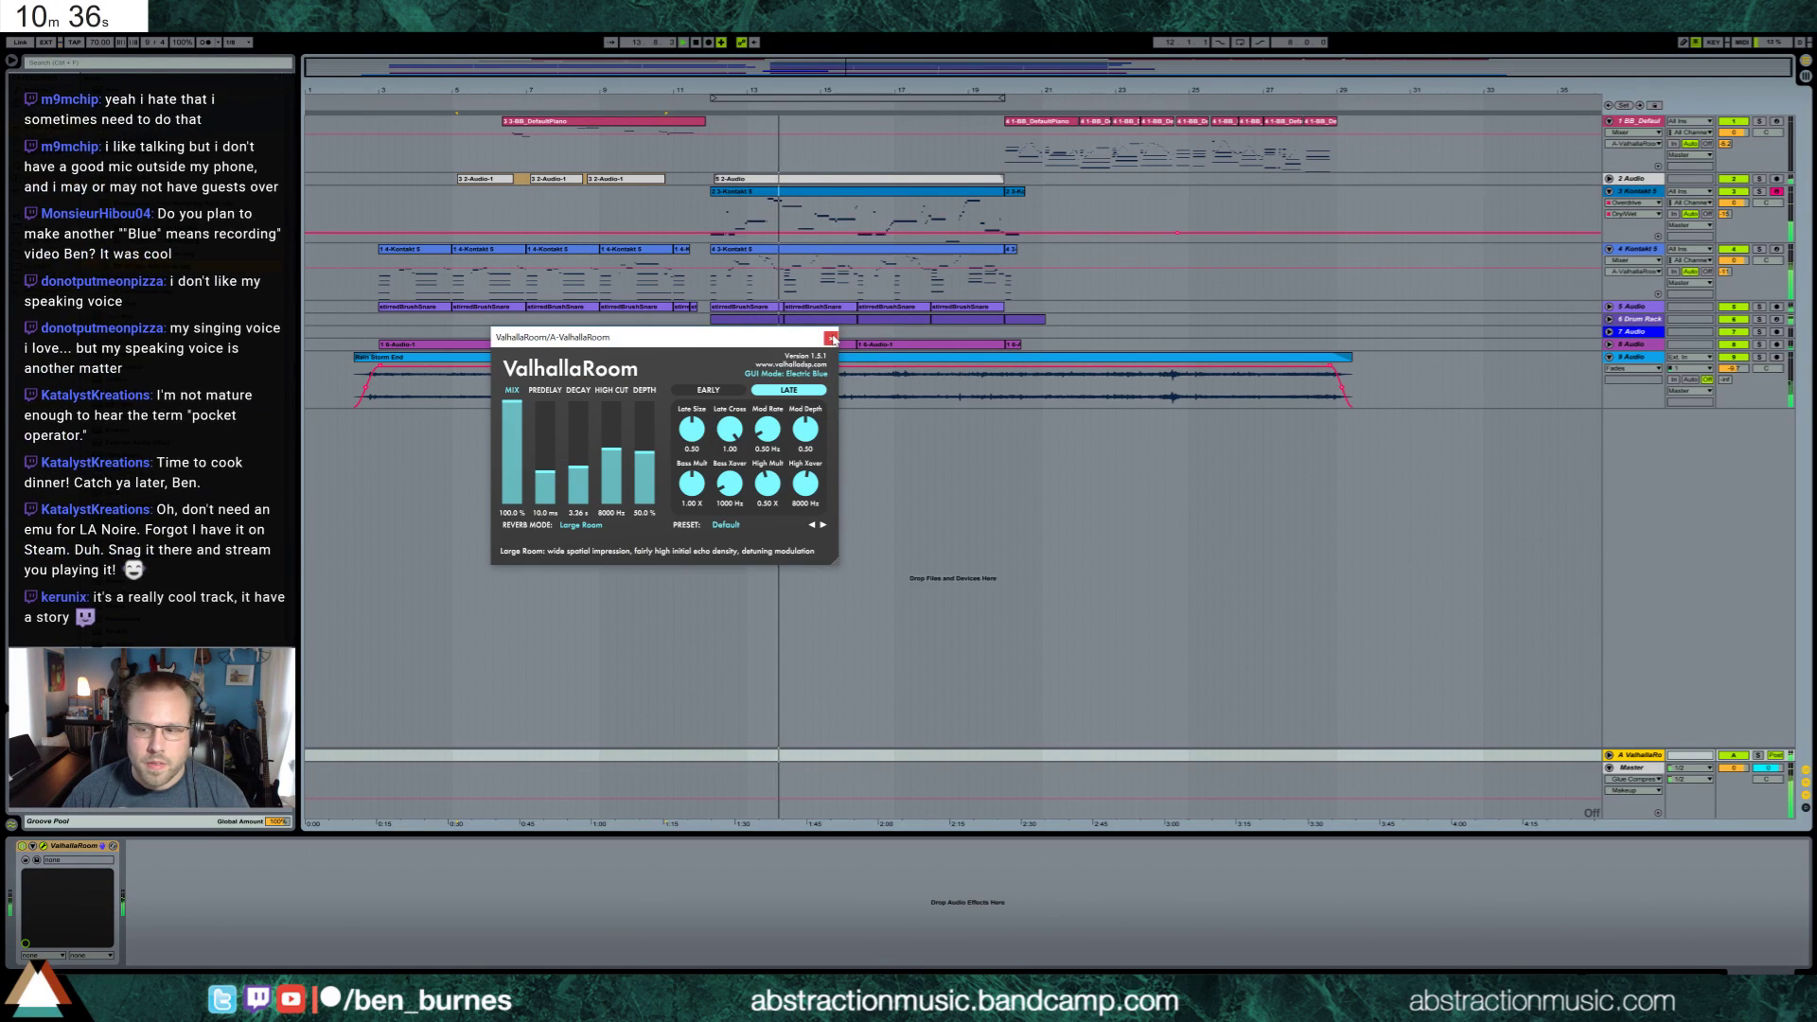
click(830, 338)
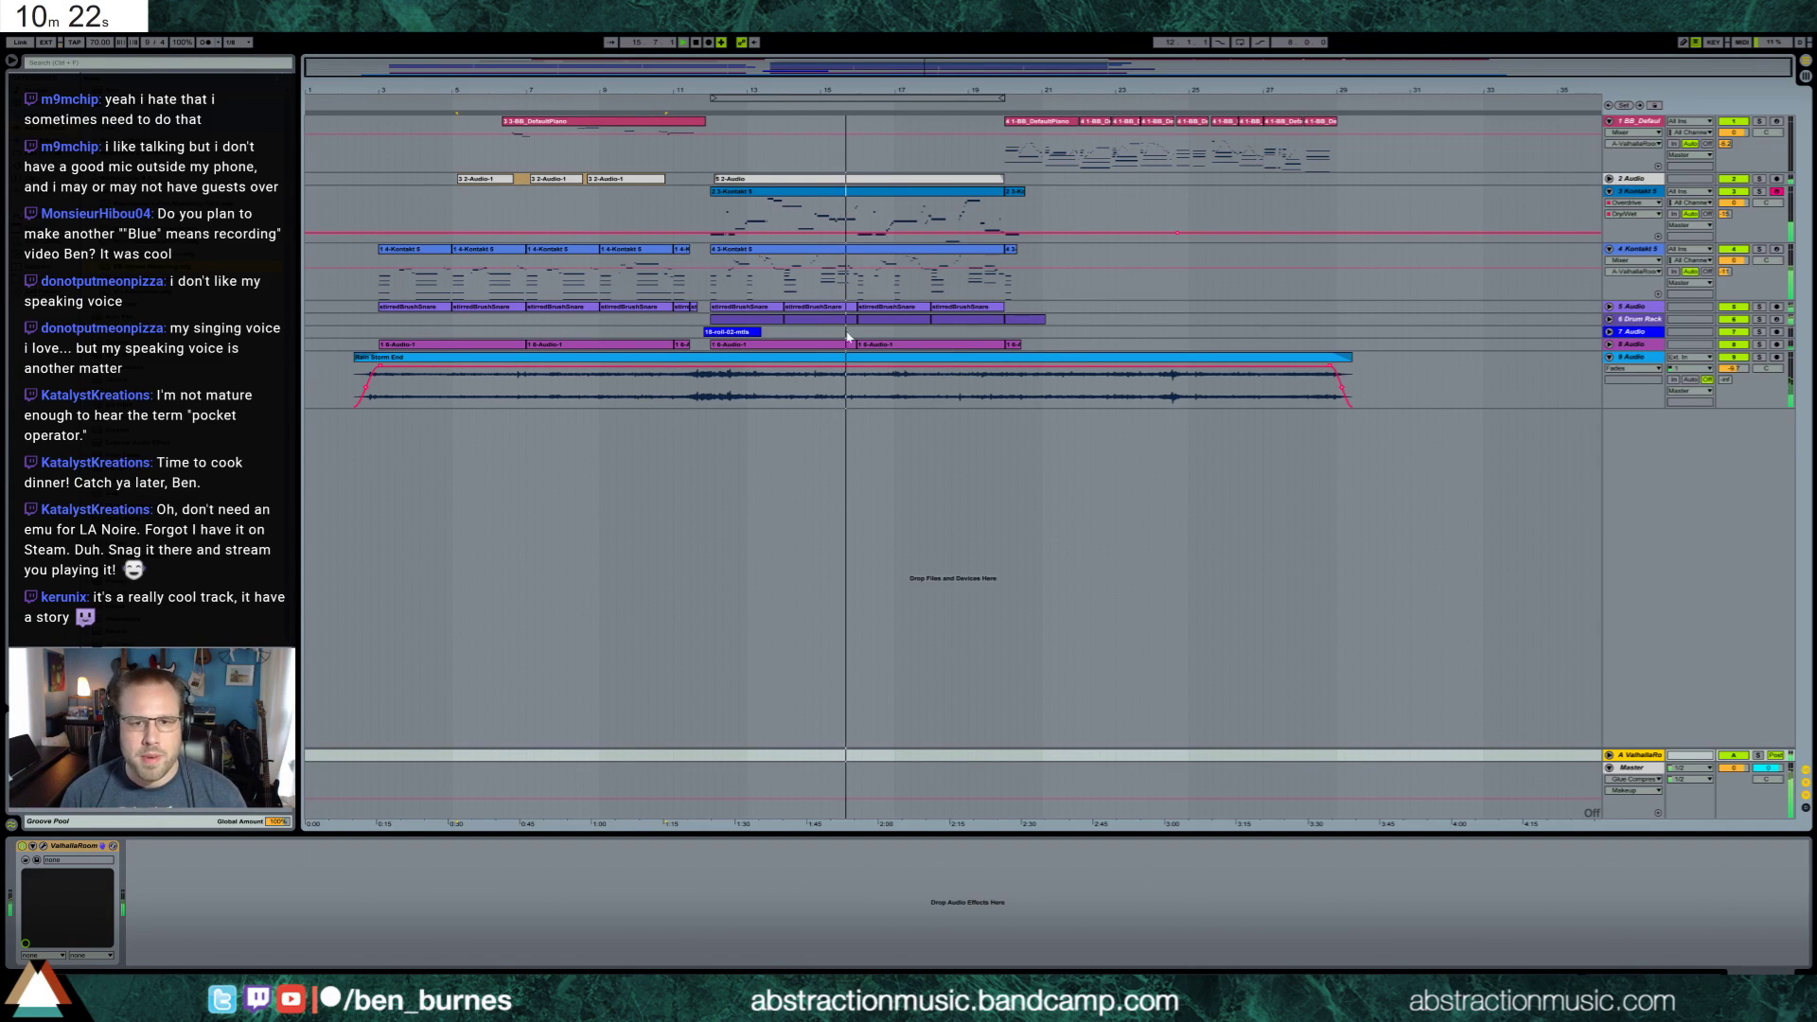
Draw an Auto Filter frequency automation rise on the rain track, ramping up after about bar 21 into a higher level under the piano ending
click(1114, 283)
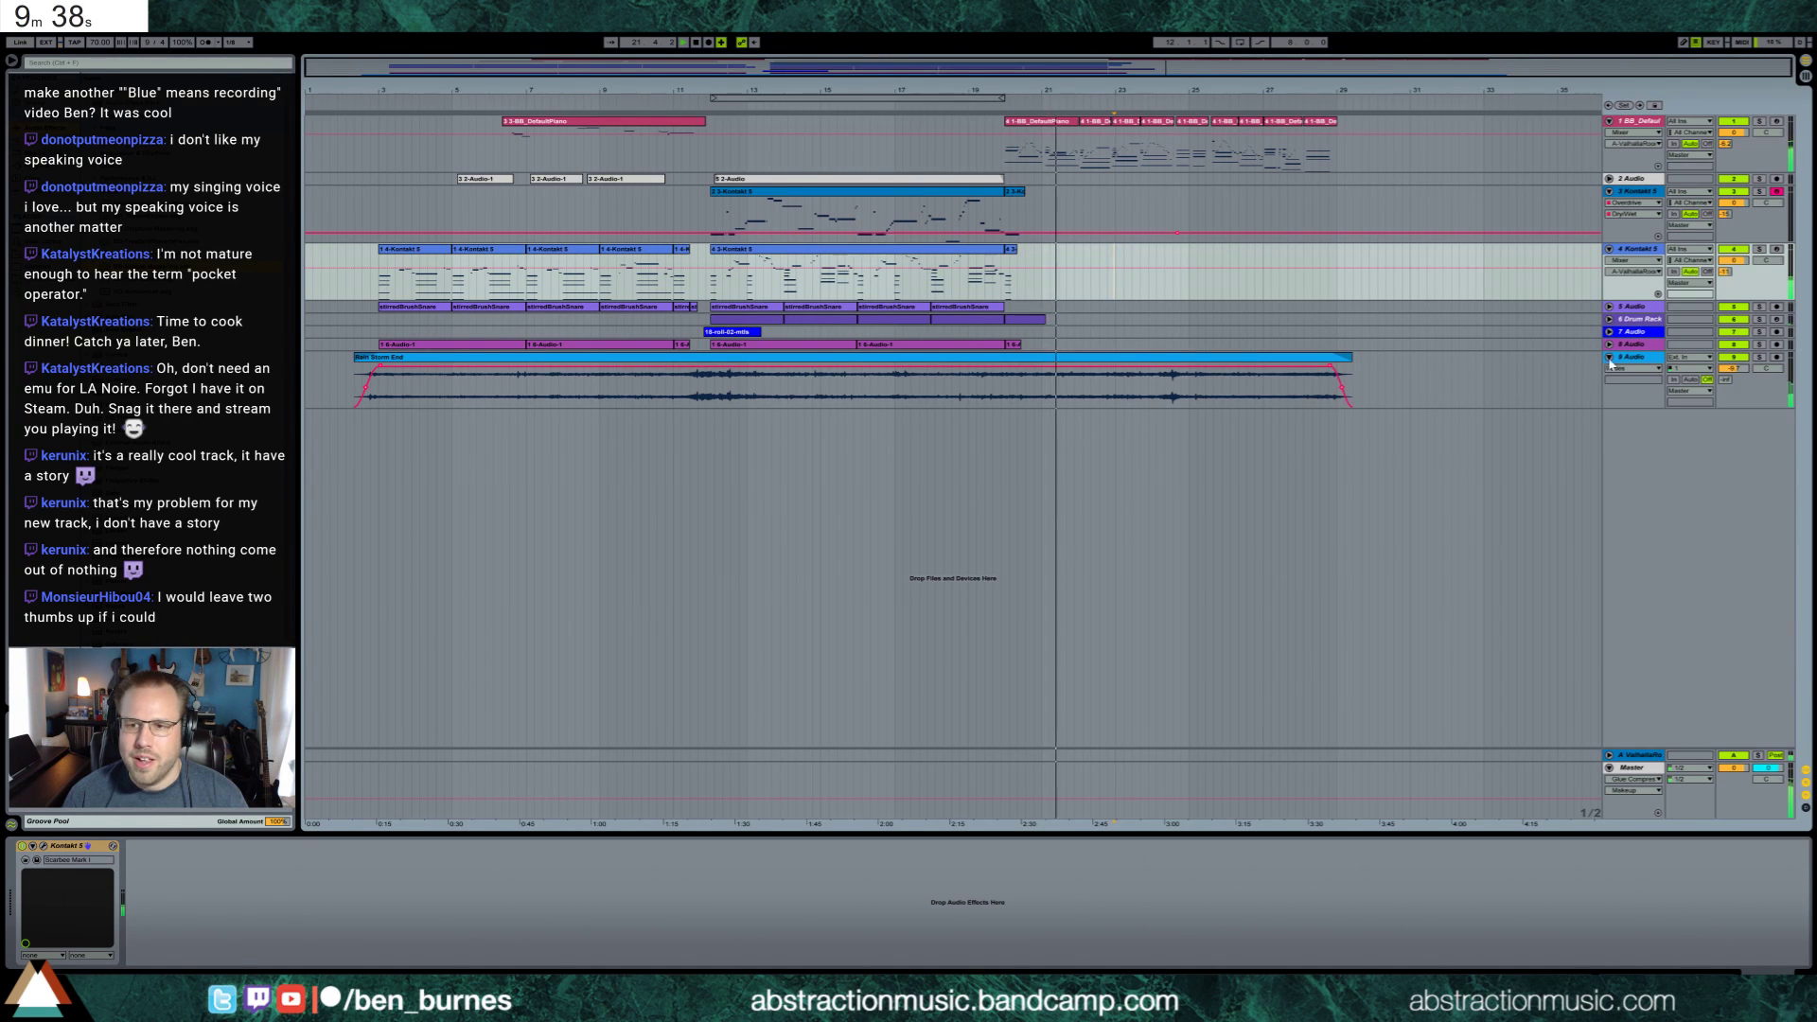
click(1287, 379)
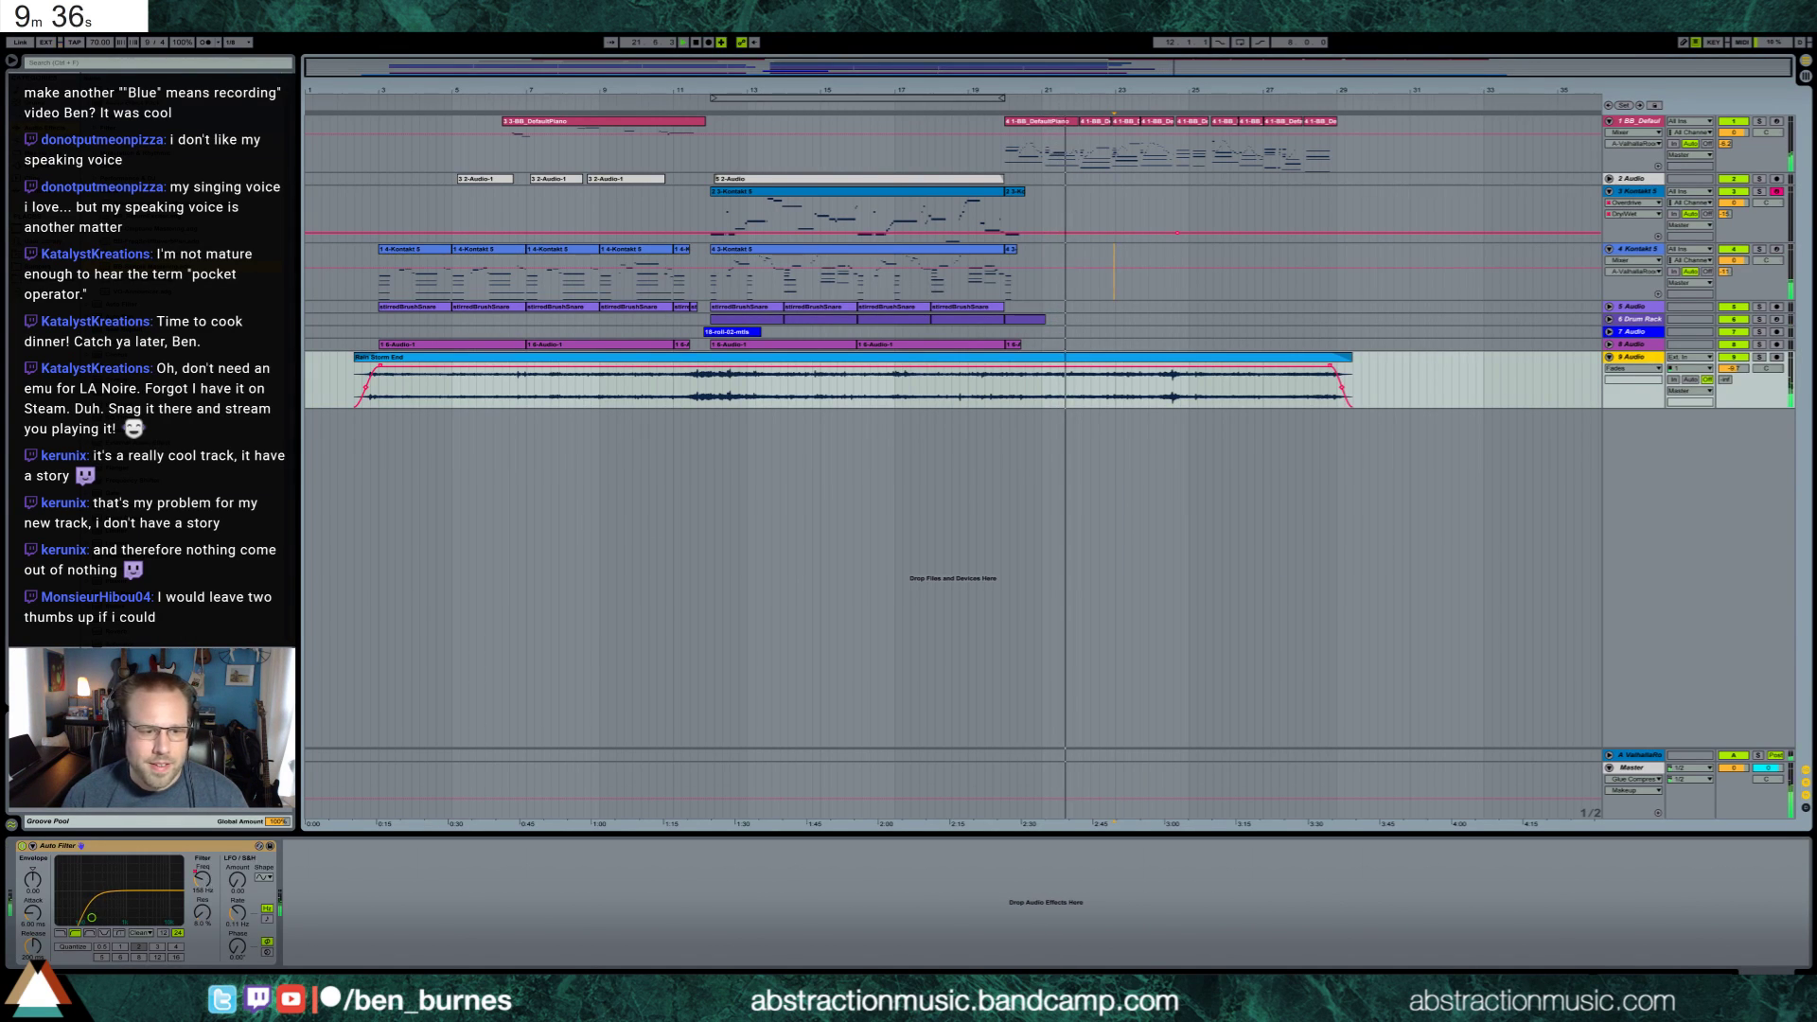
click(203, 880)
click(1034, 388)
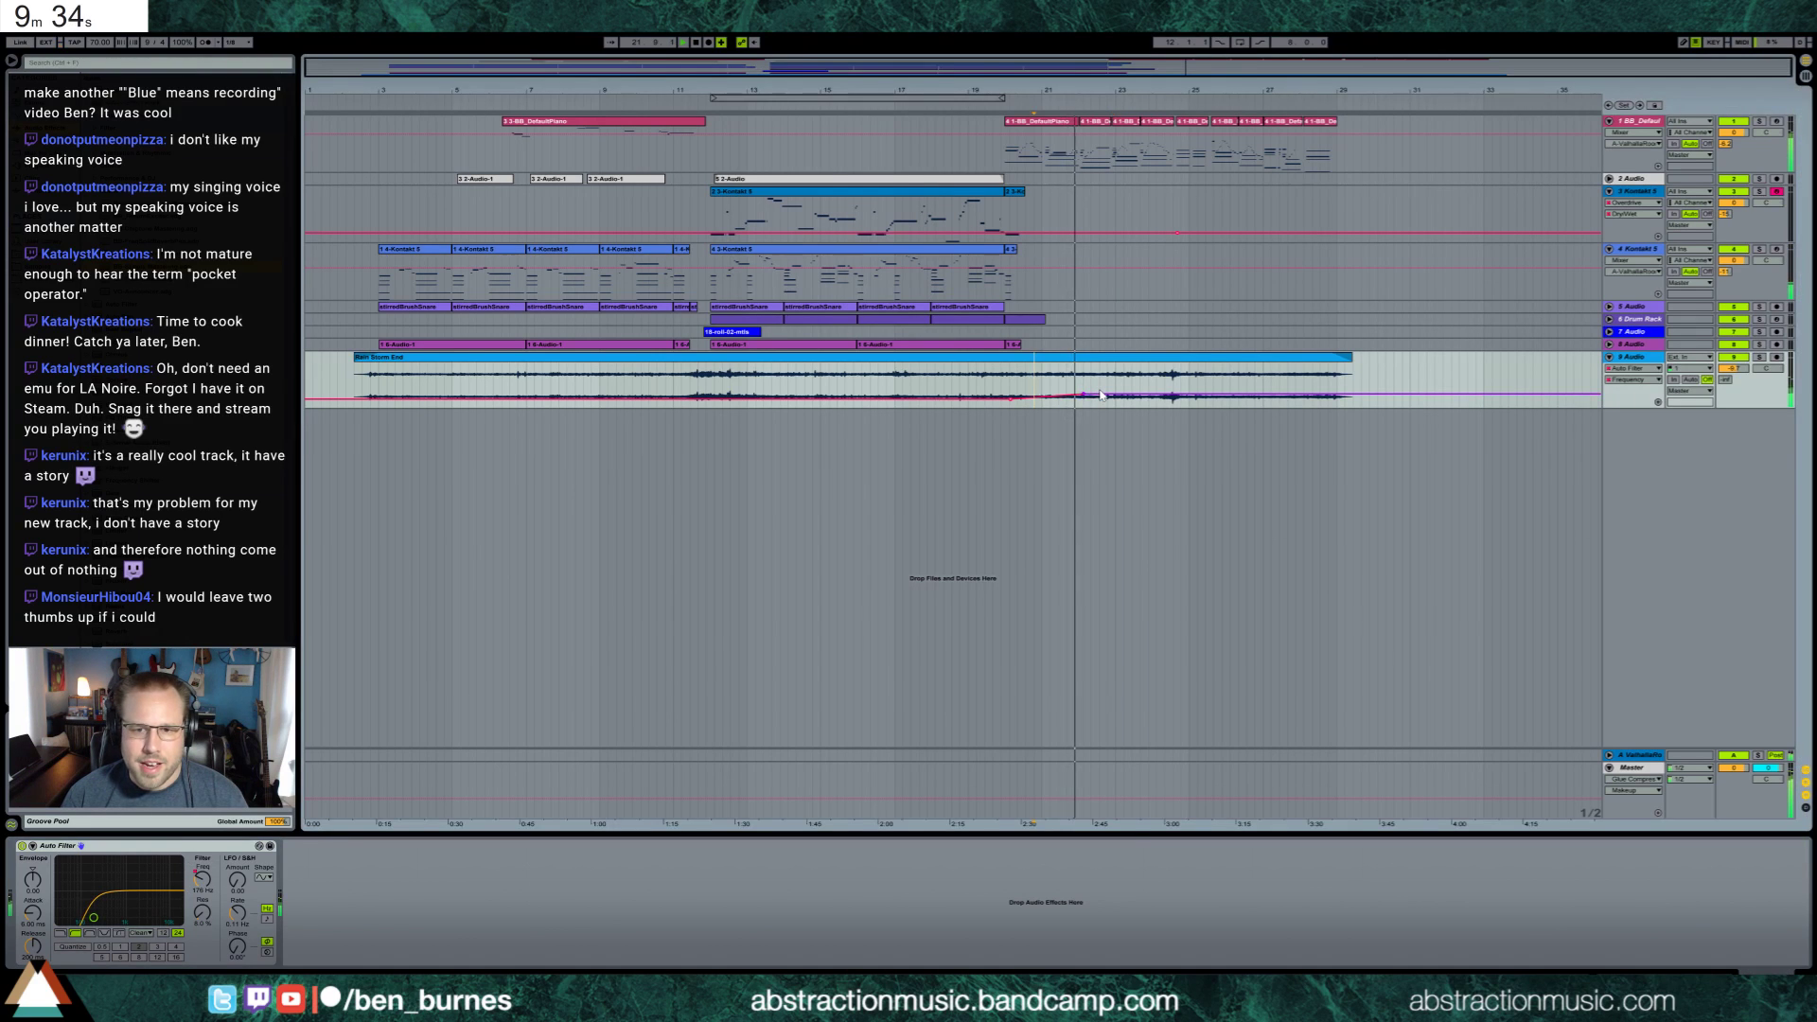
drag(1099, 394, 1101, 390)
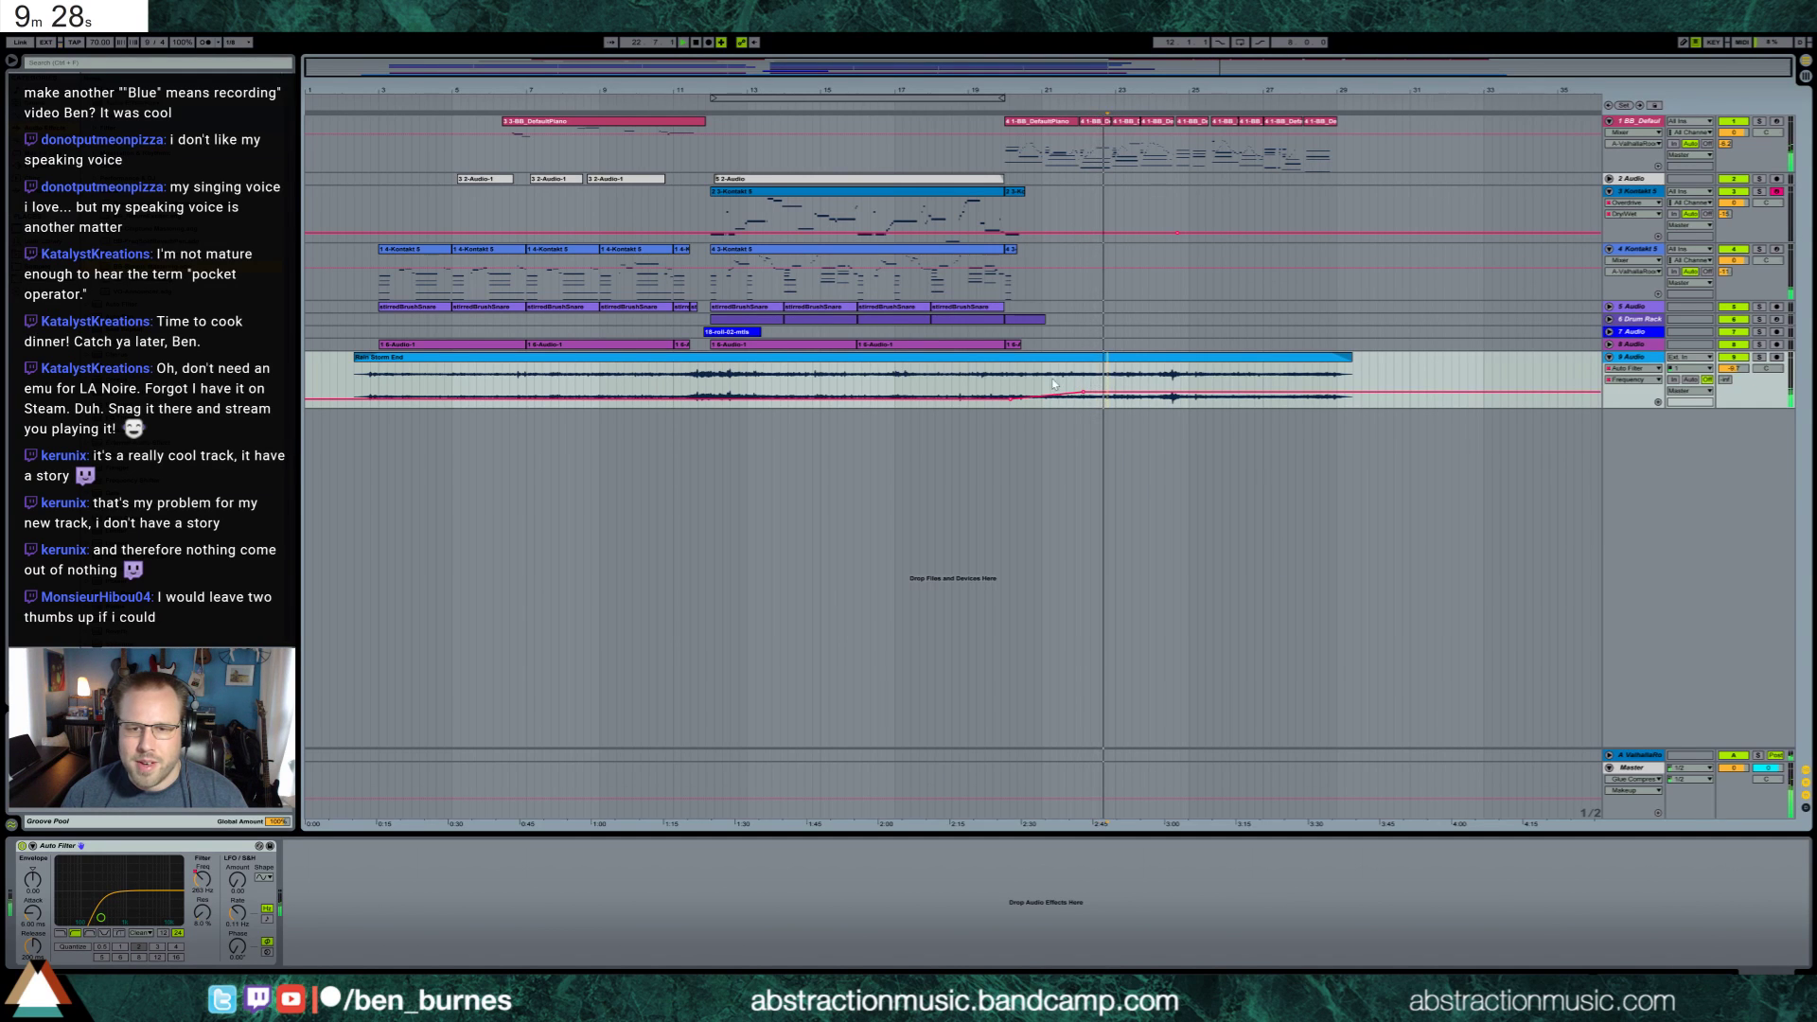
mouse_move(1013, 402)
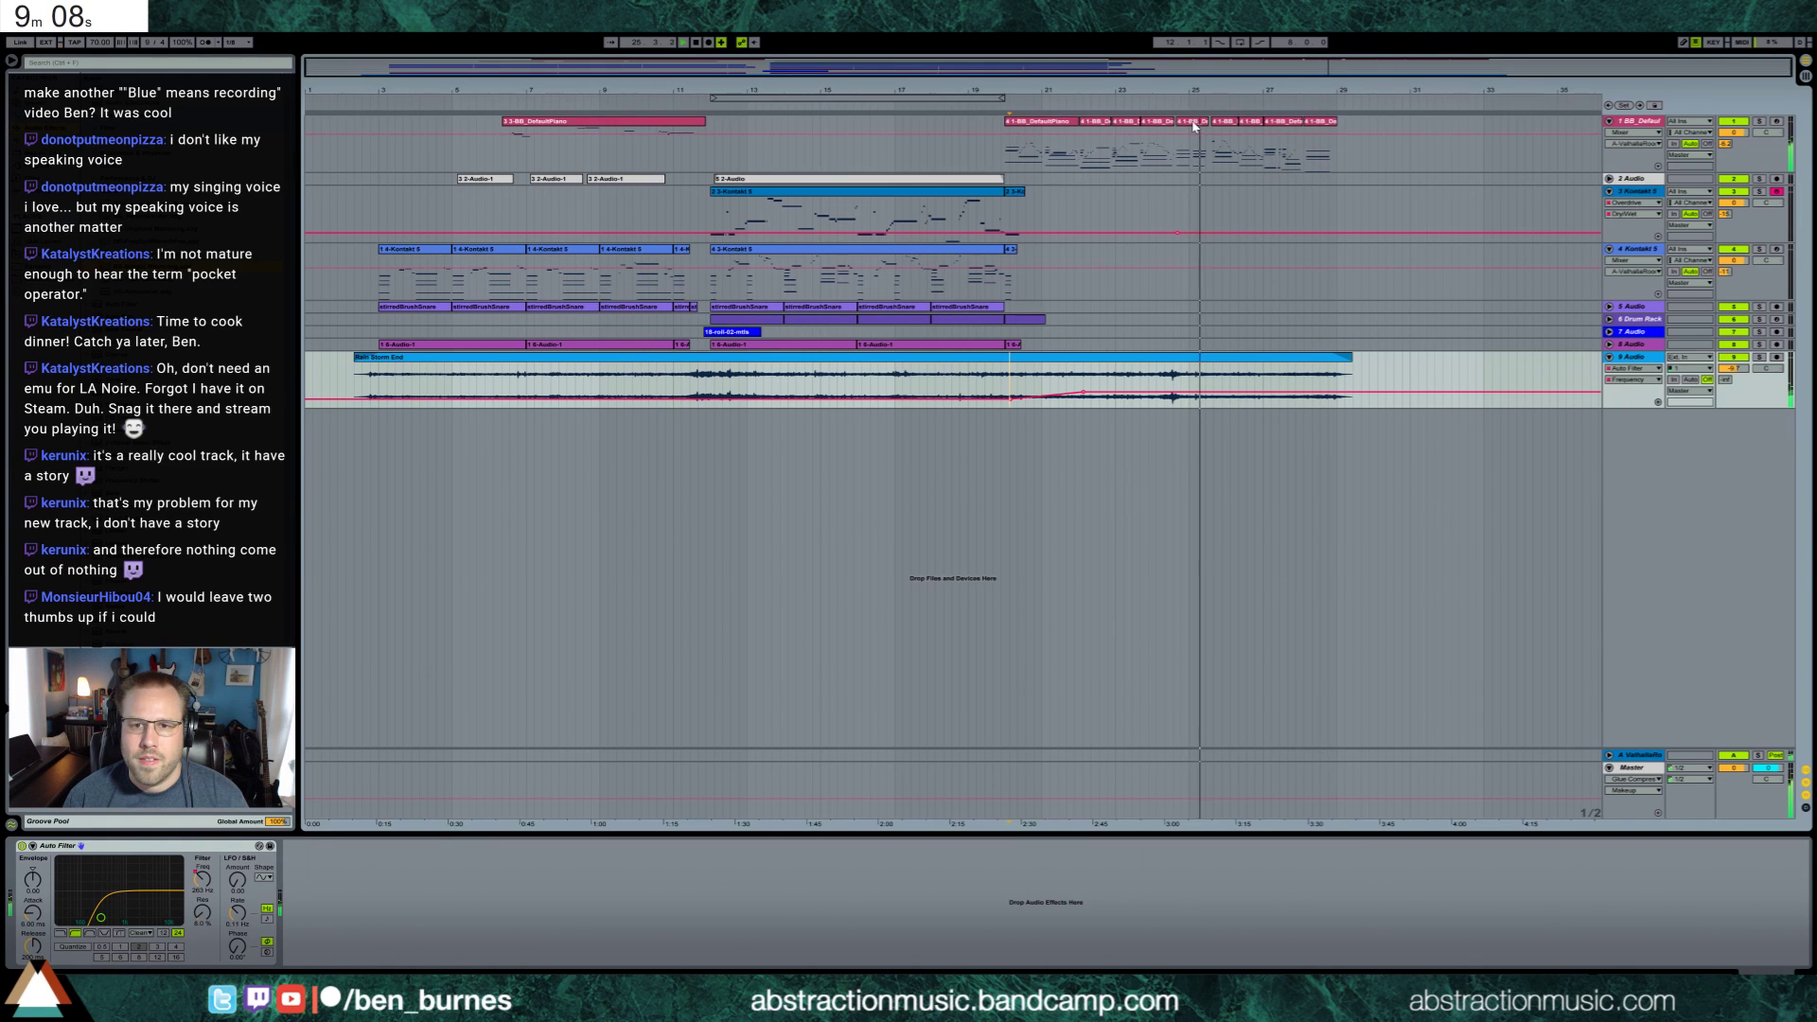
Select the second chord's notes in the piano clip near bar 25, arm the piano track and resume playback
double_click(1178, 155)
click(1019, 932)
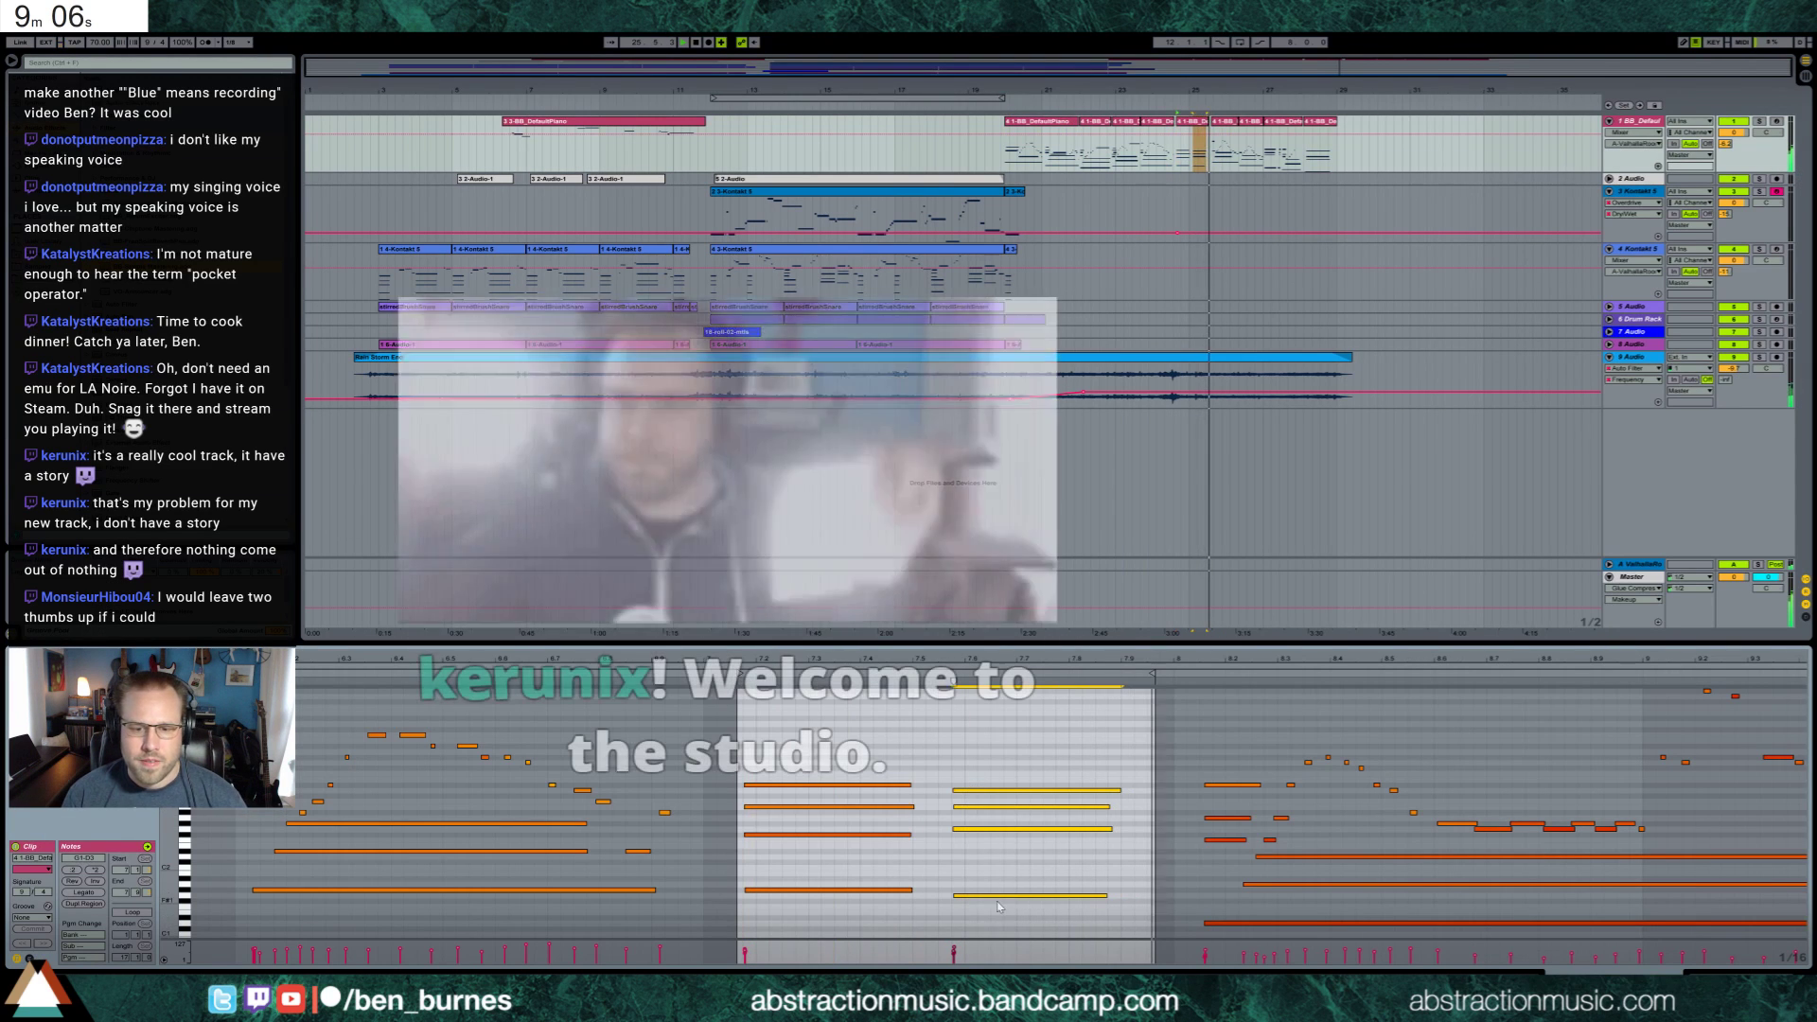
drag(998, 683, 1006, 894)
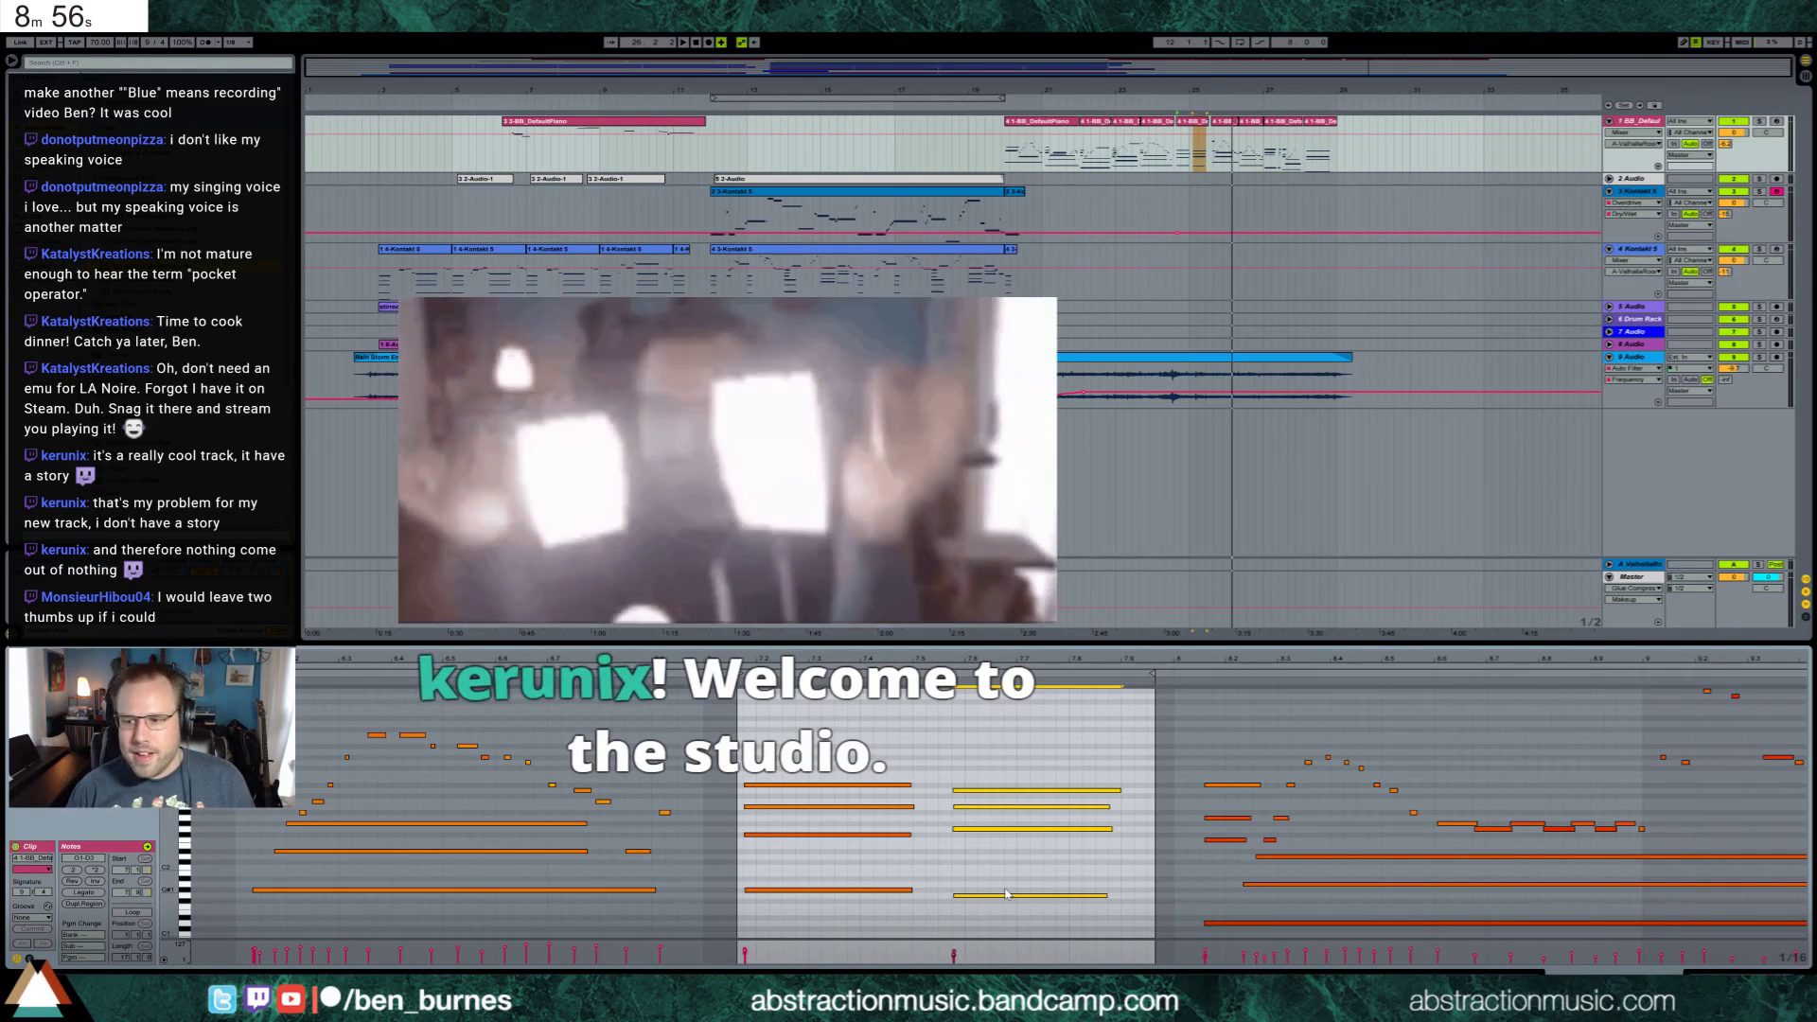
click(1775, 122)
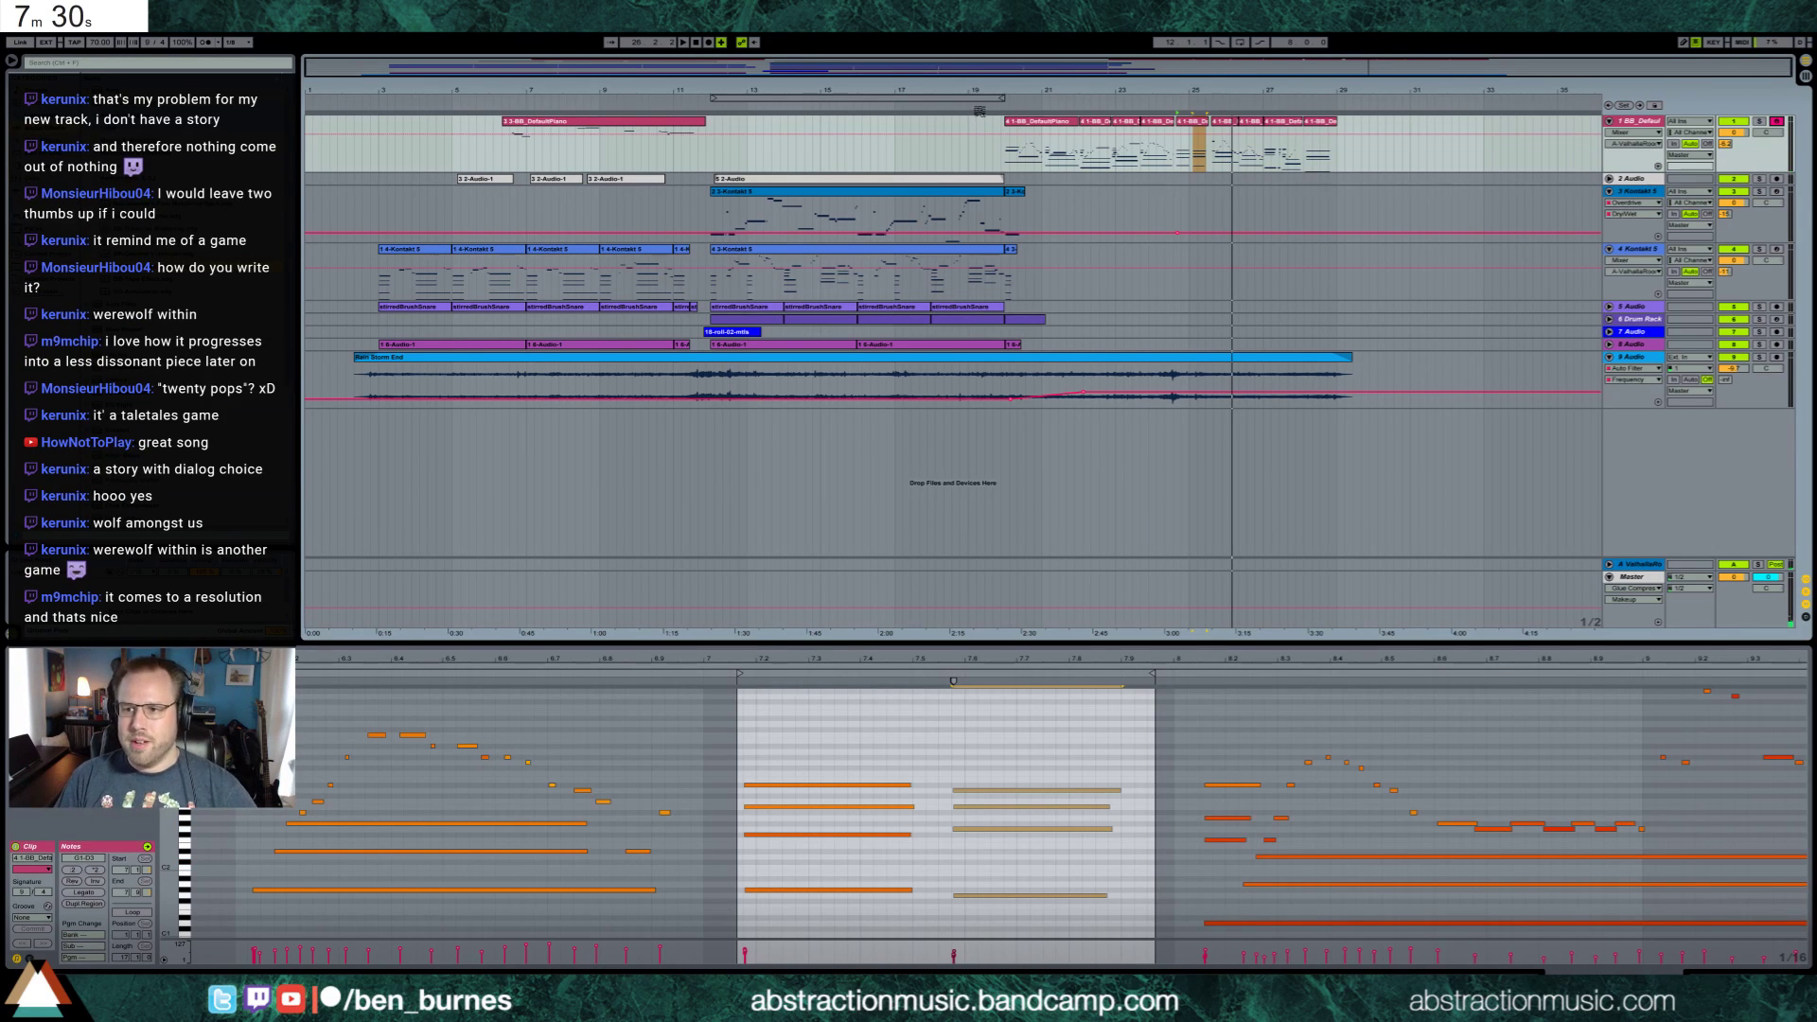
key(space)
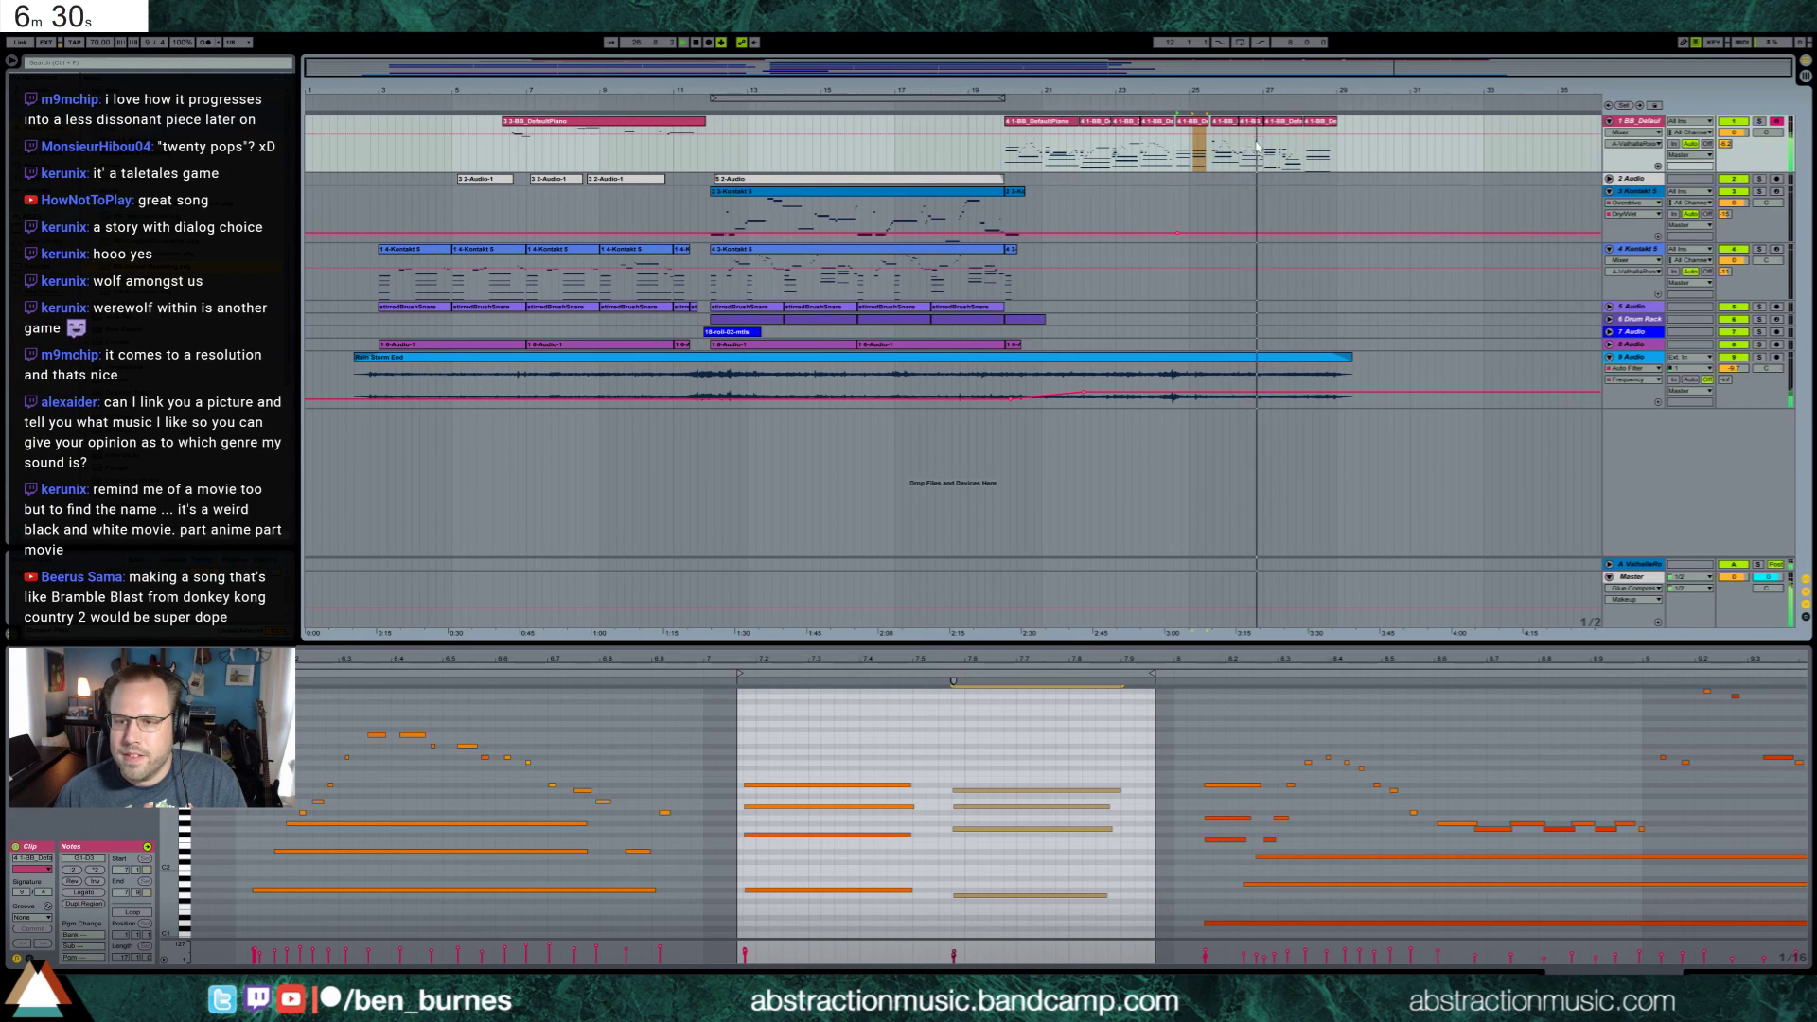
Check individual notes in the piano clips around bars 25 to 27 during playback
click(1223, 124)
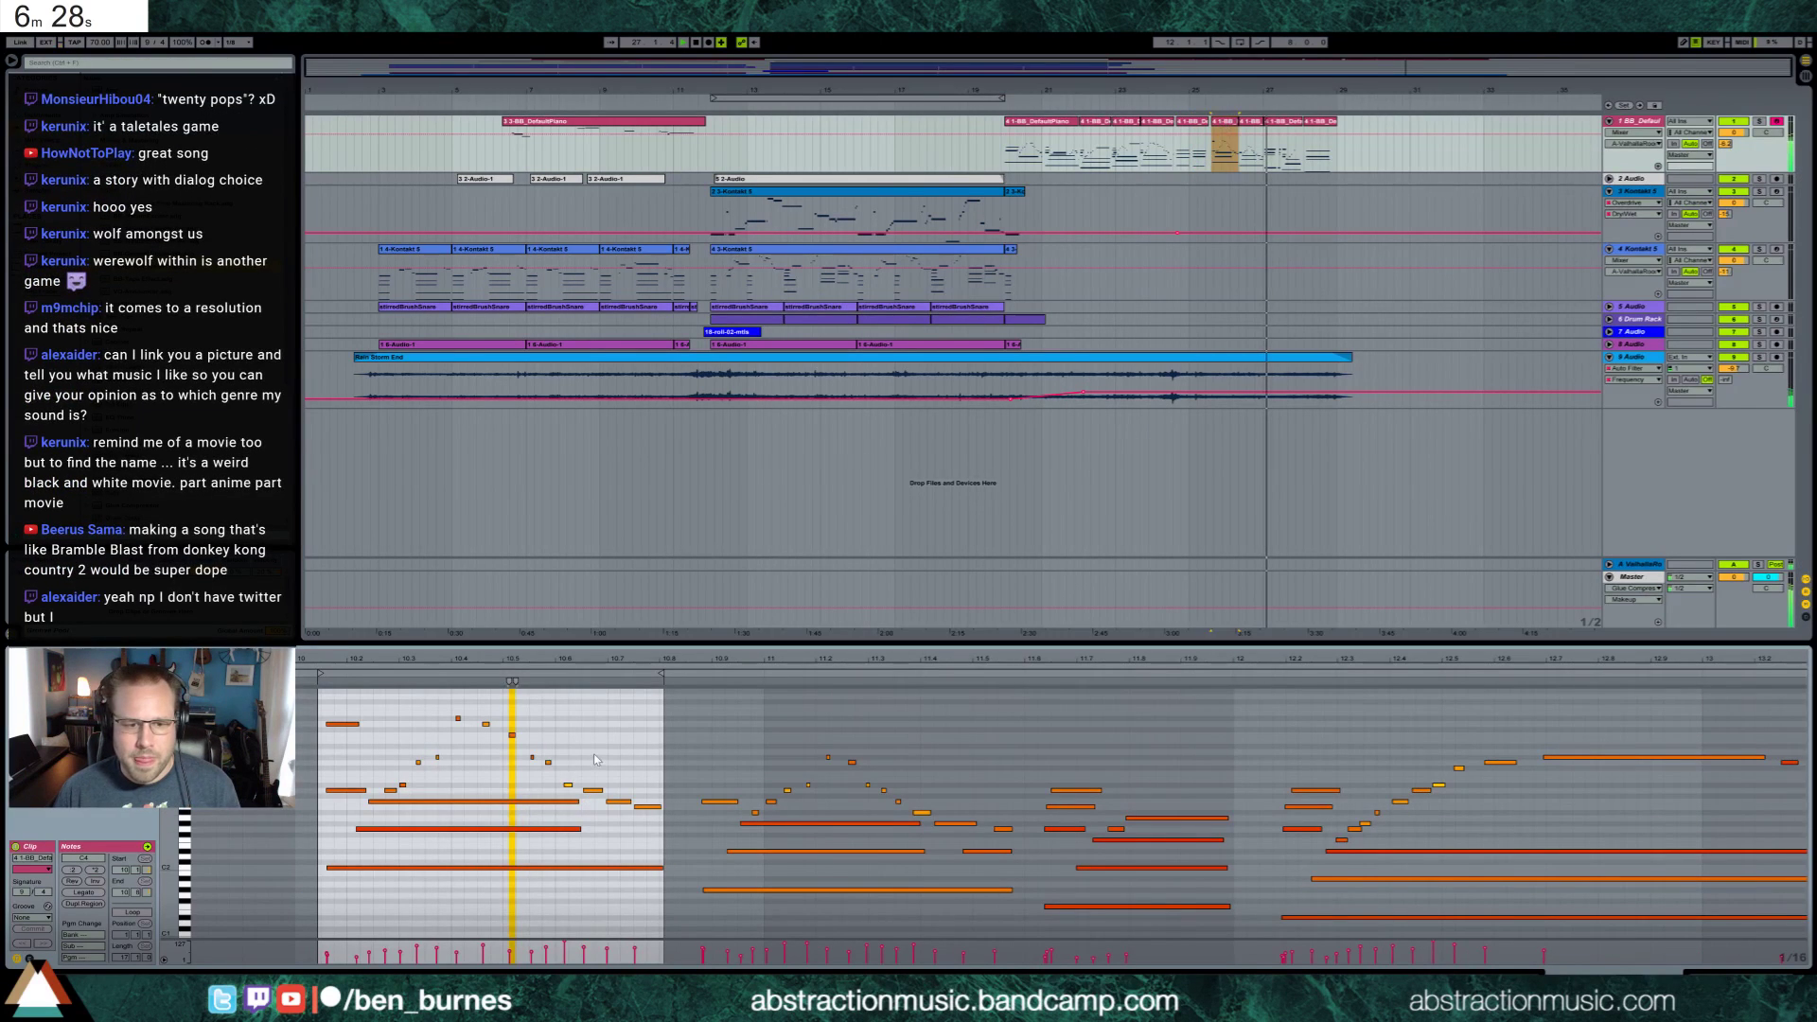
click(567, 785)
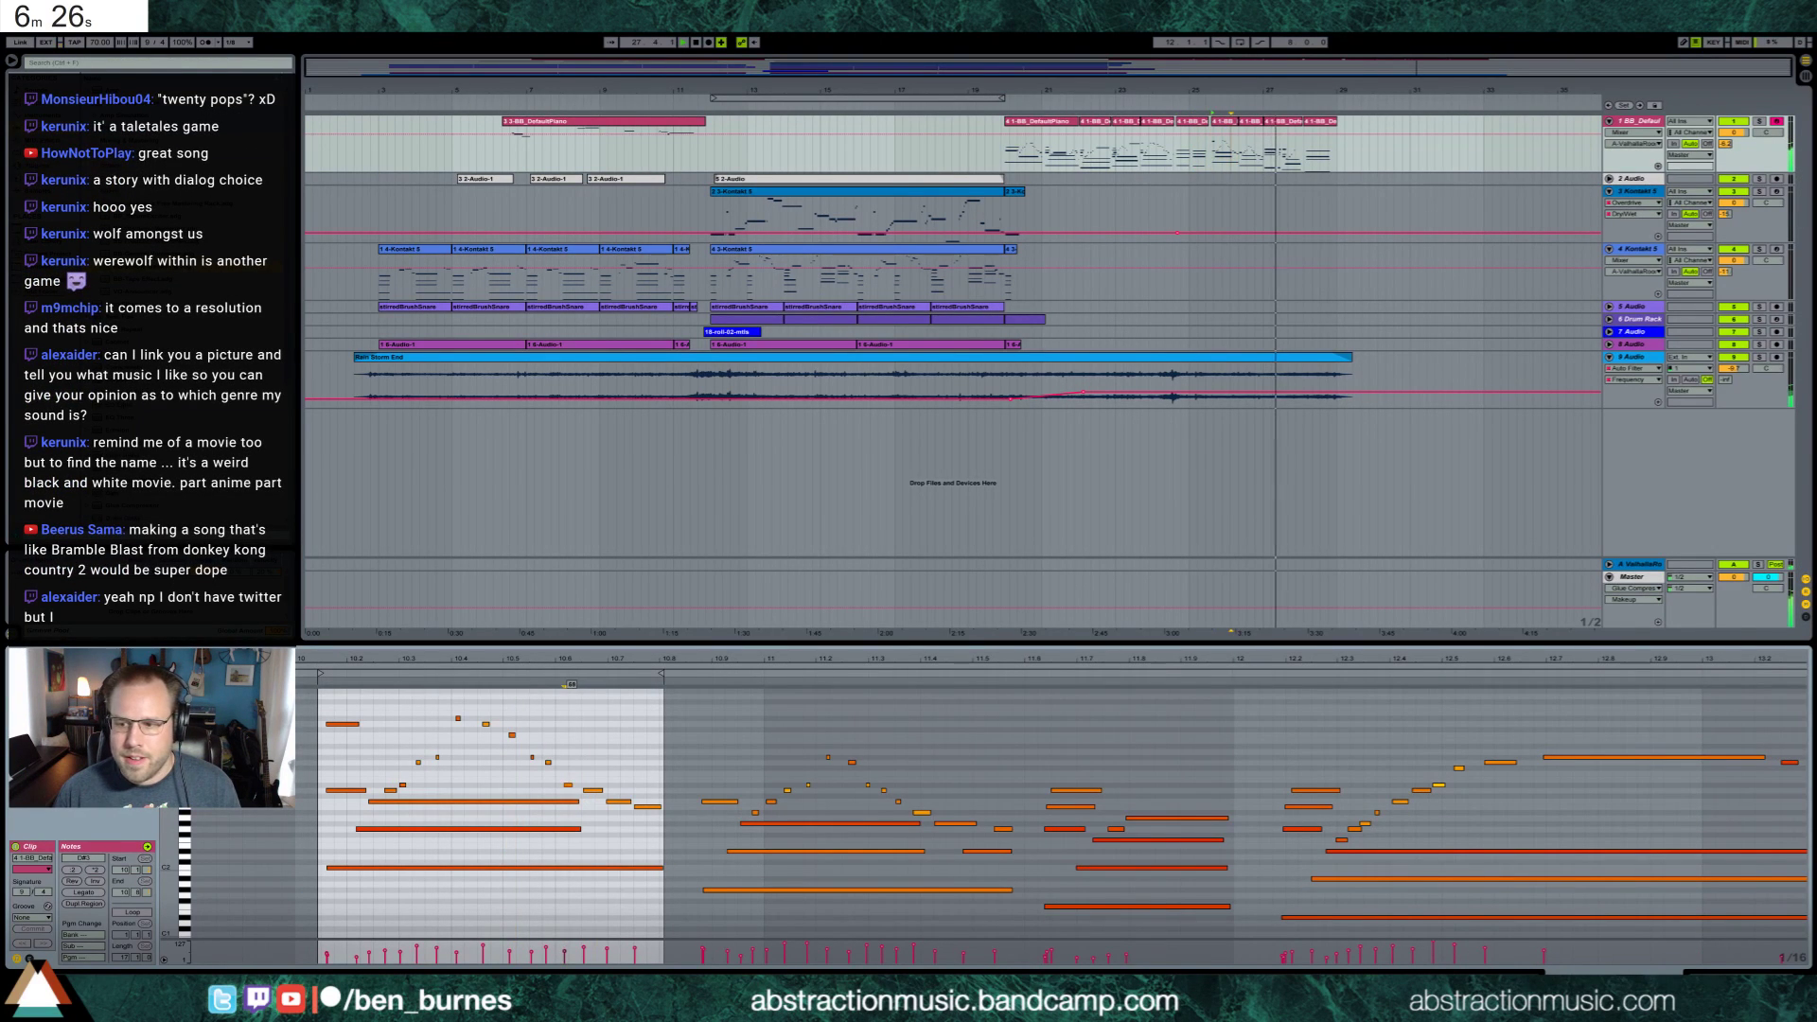
click(1256, 126)
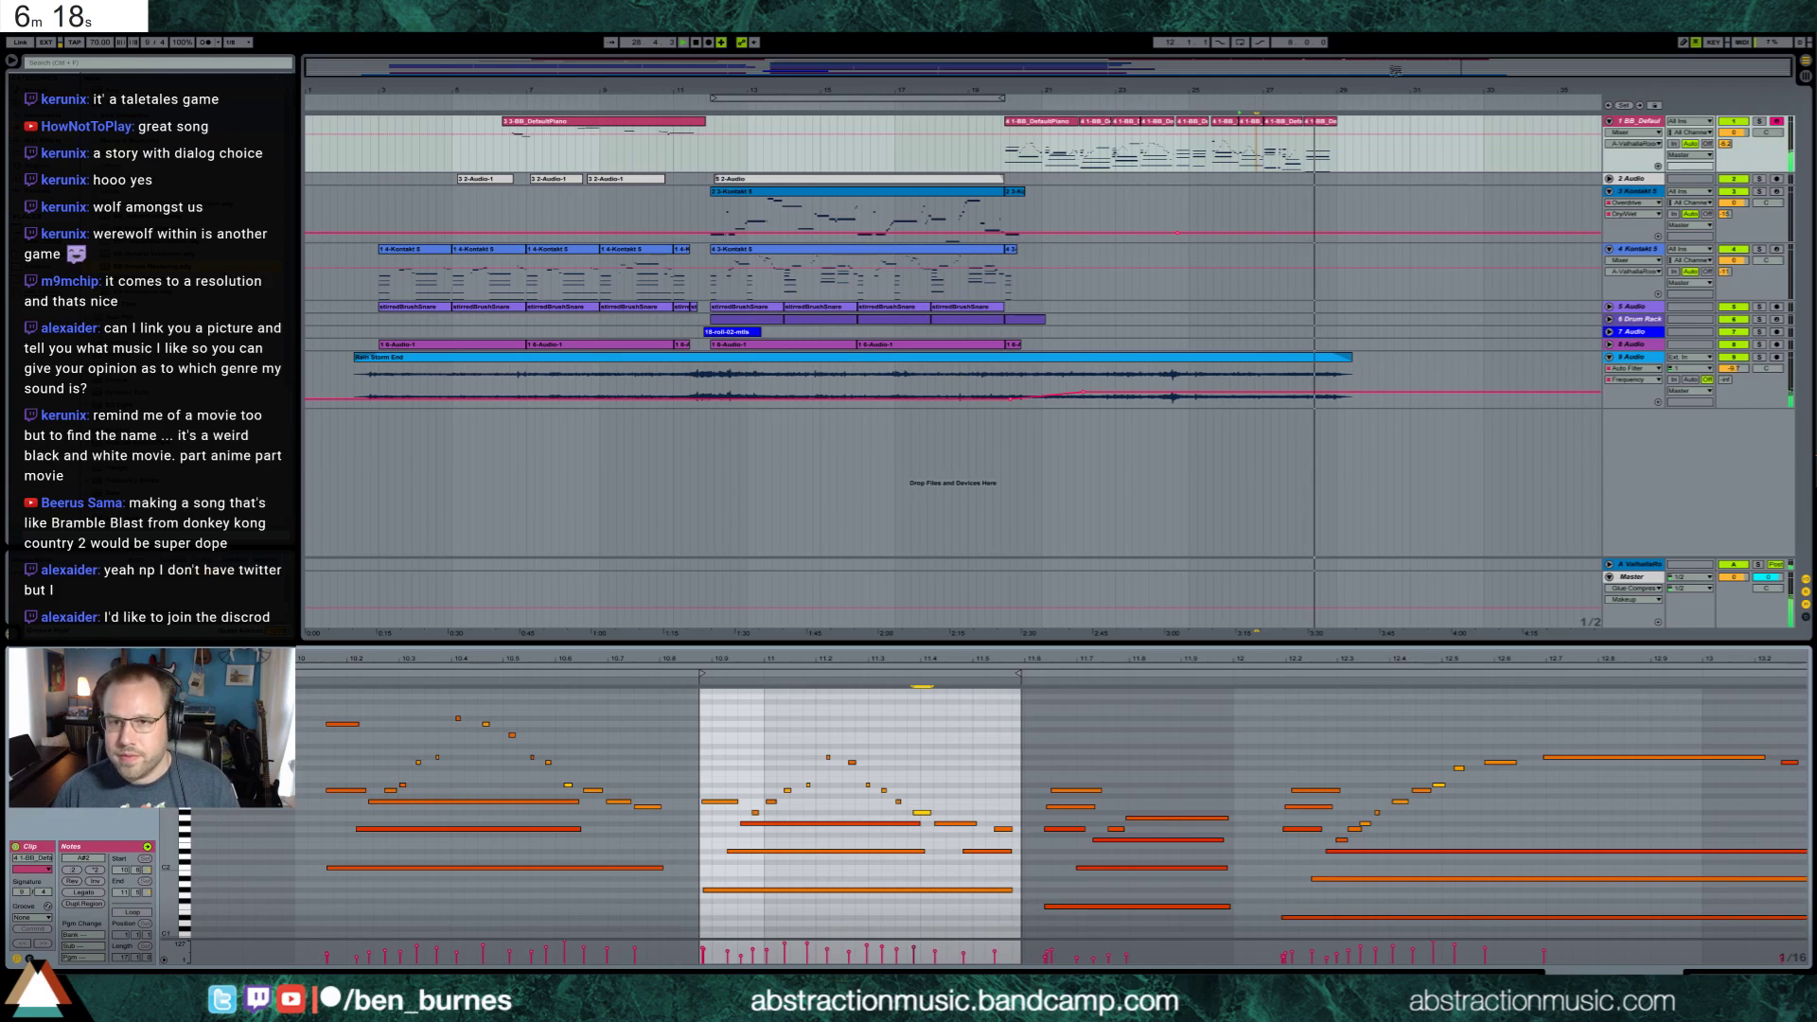
Duplicate the final piano clip over the second half of the original and extend the end of the rain clip past the copy
click(1320, 142)
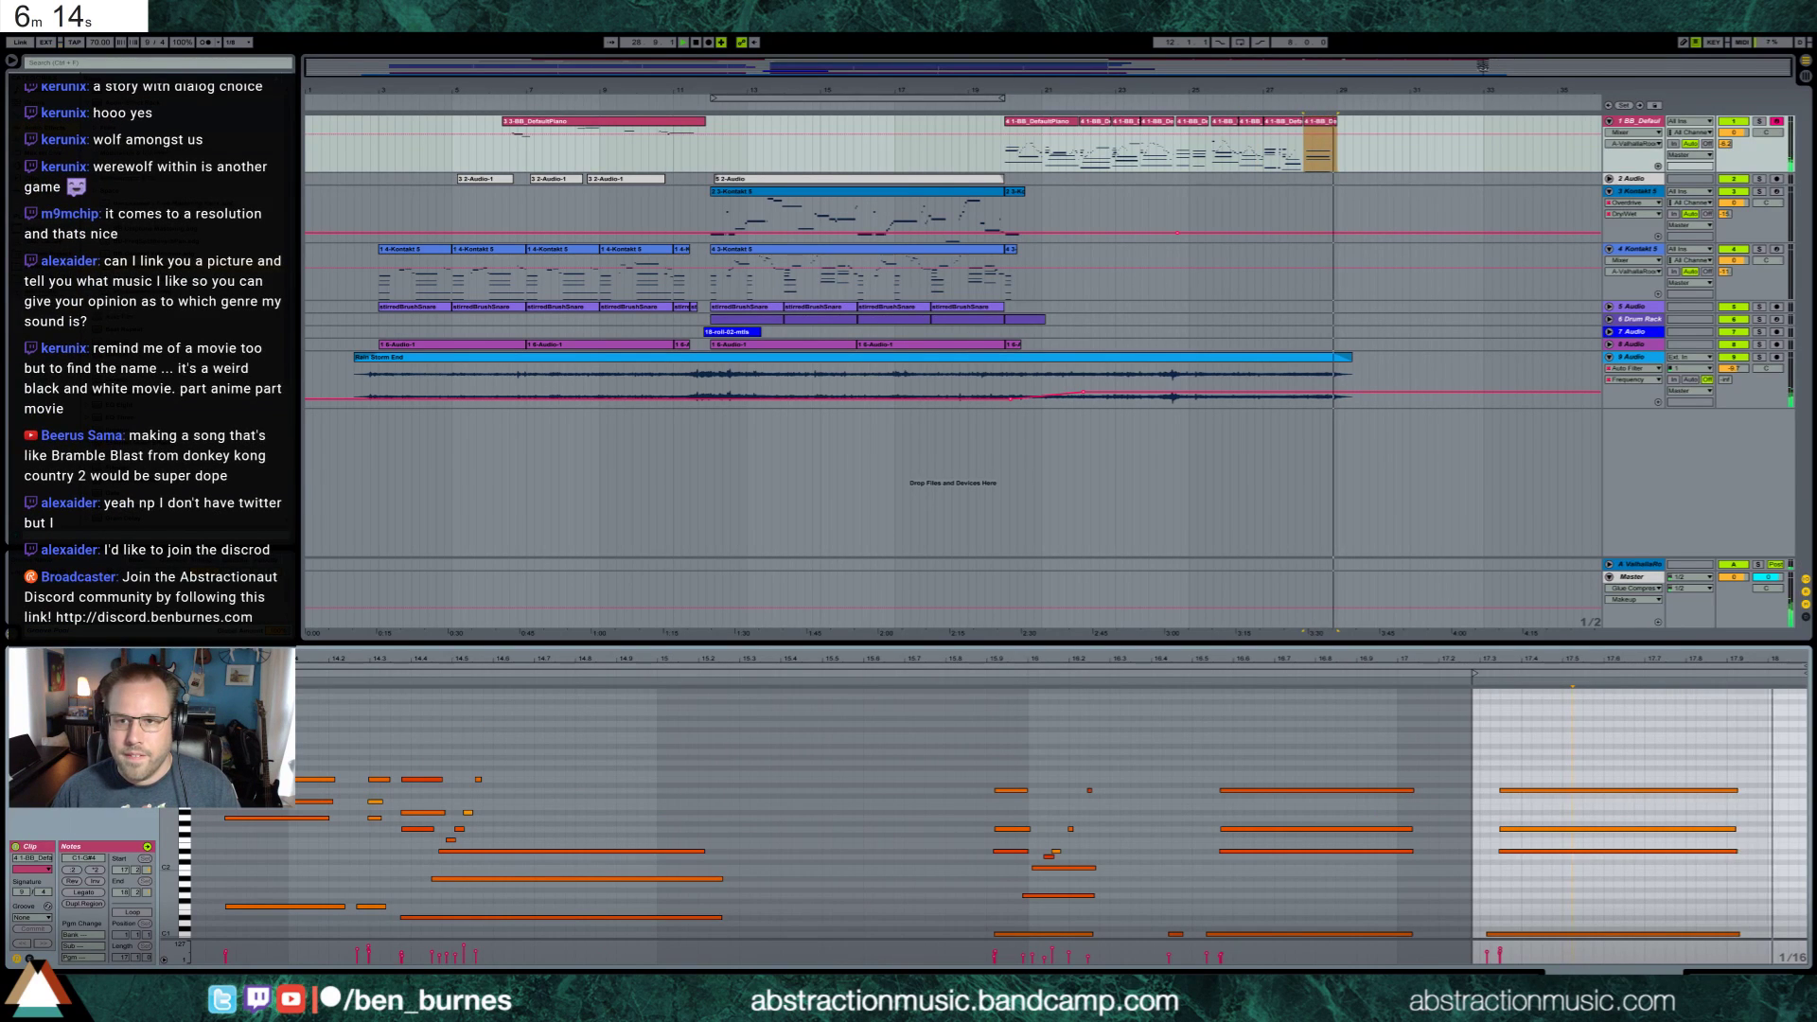
key(z)
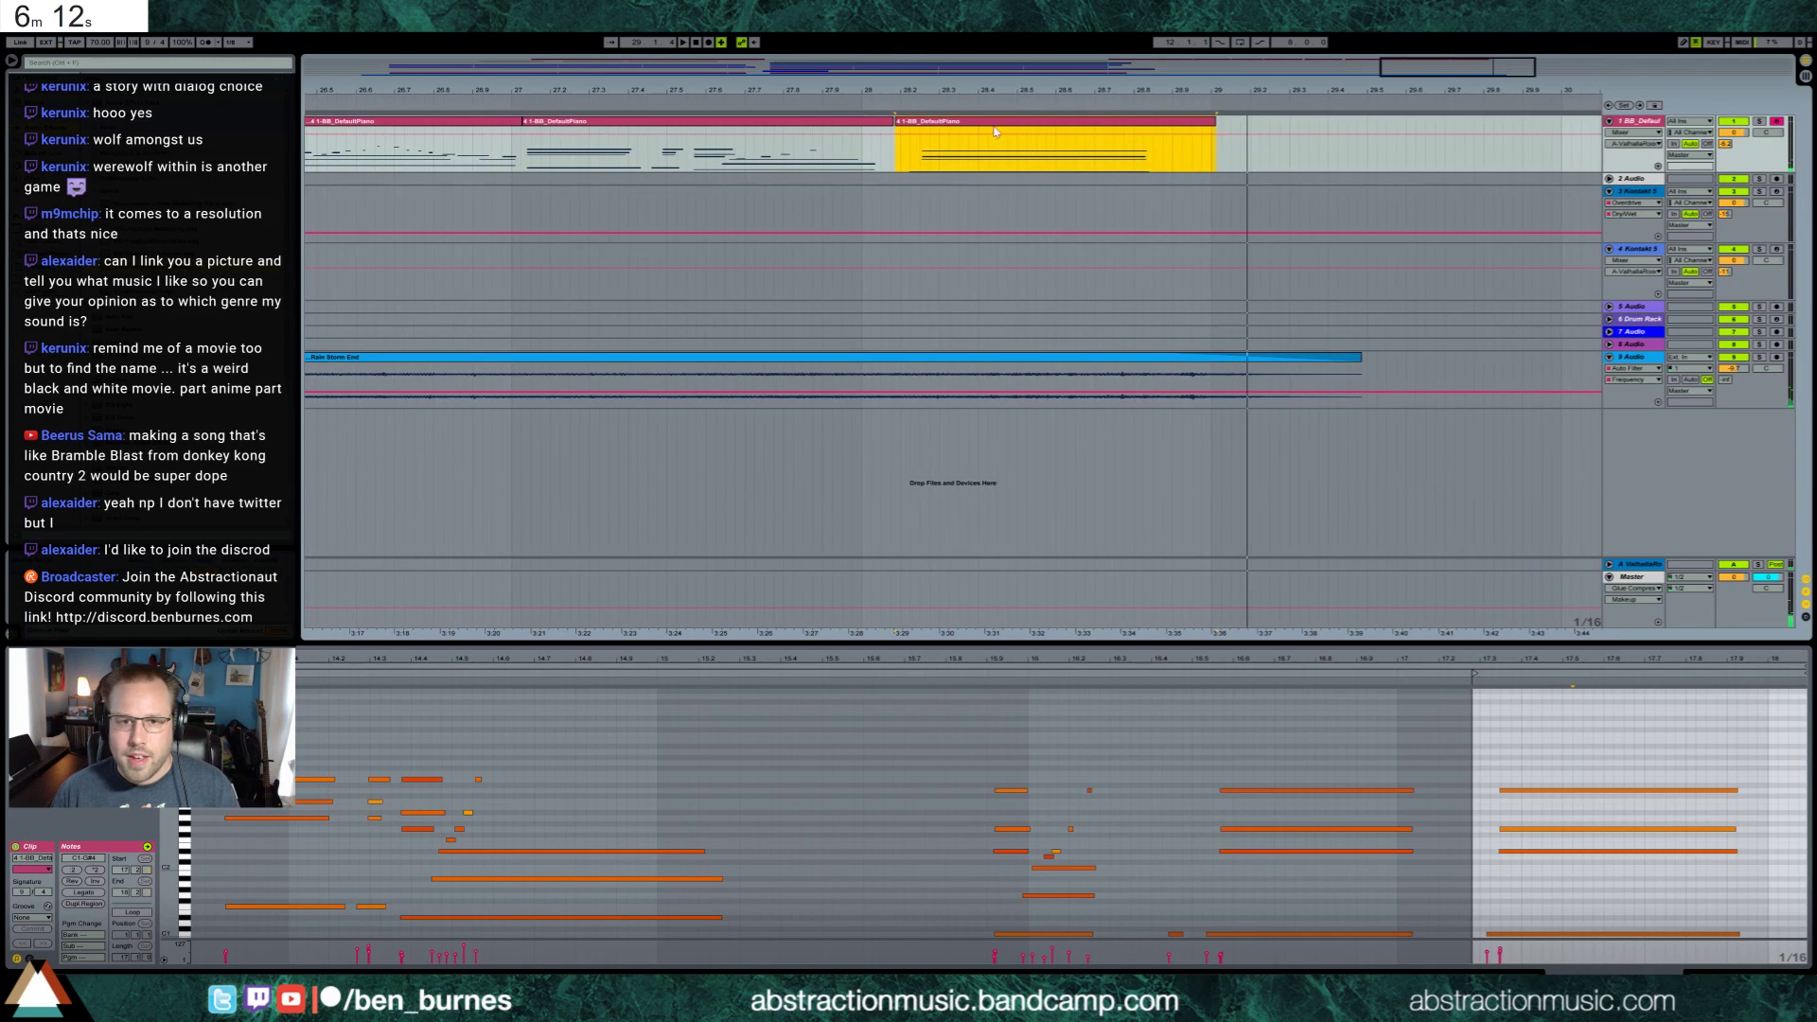
key(ctrl+d)
drag(1277, 125, 1121, 132)
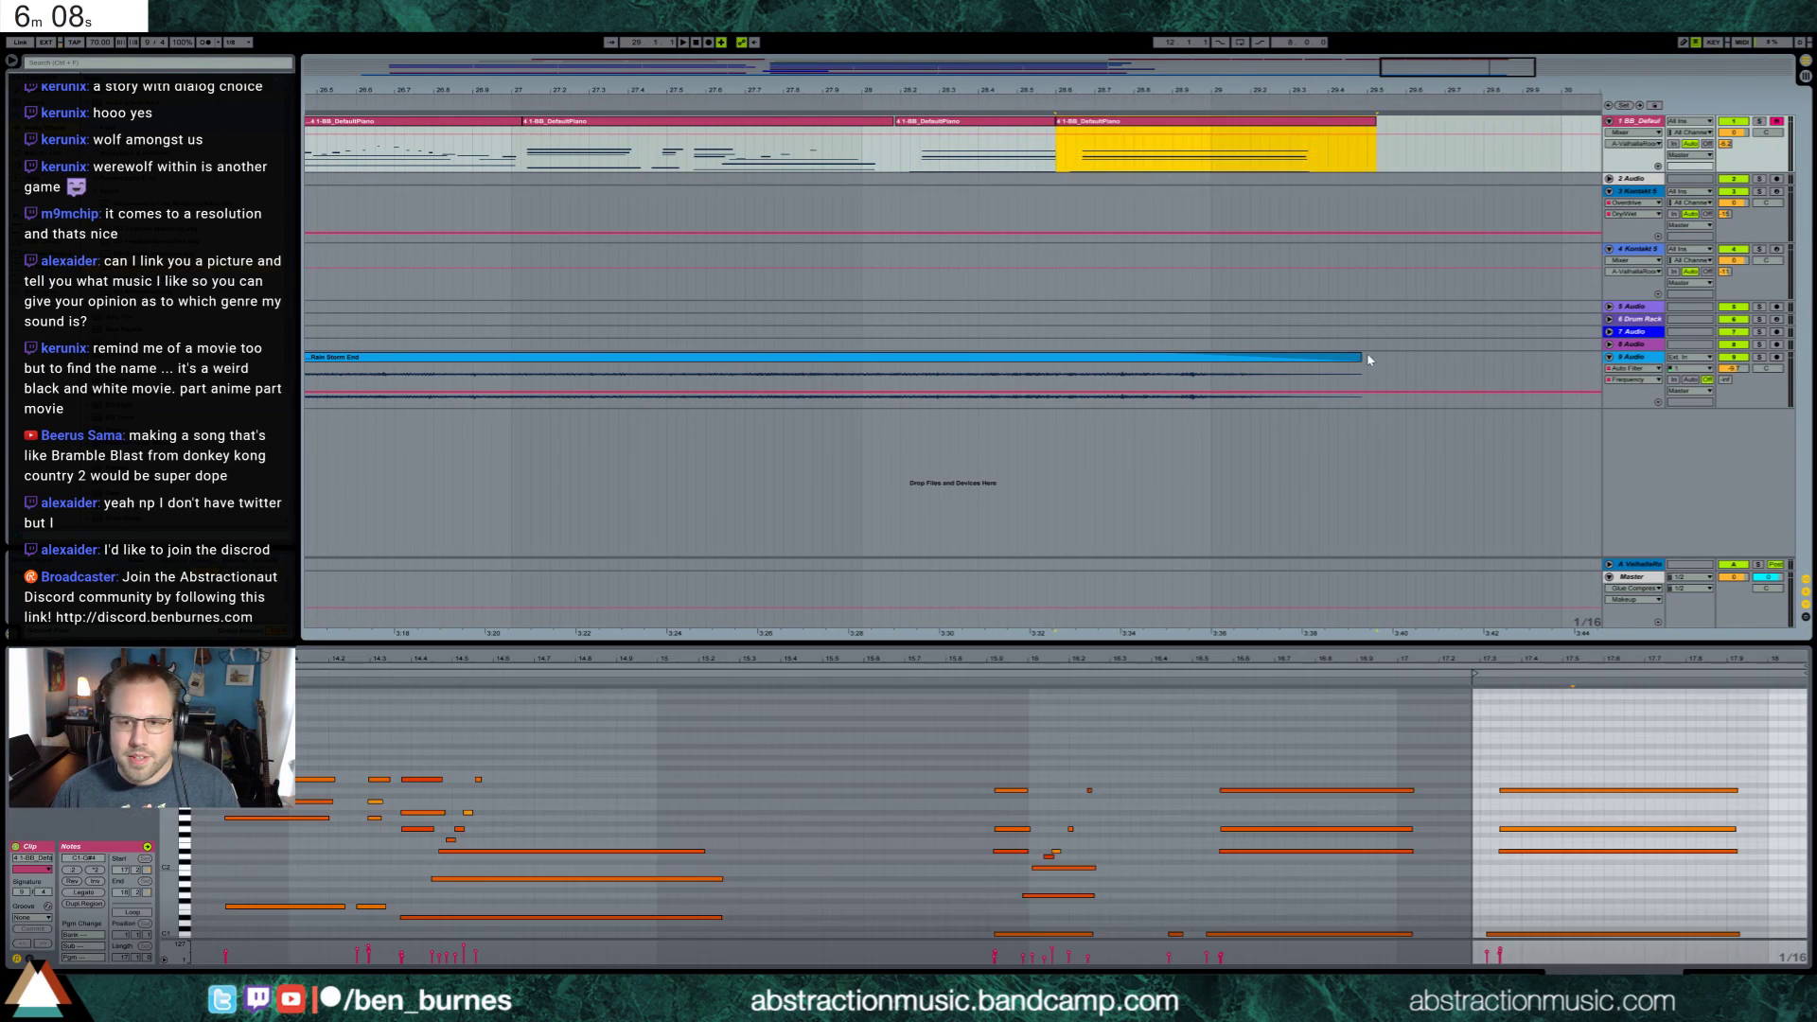
click(1357, 360)
drag(1652, 368, 1533, 359)
Shorten all the chord notes in the trimmed second-to-last piano clip to end just inside the clip
click(864, 130)
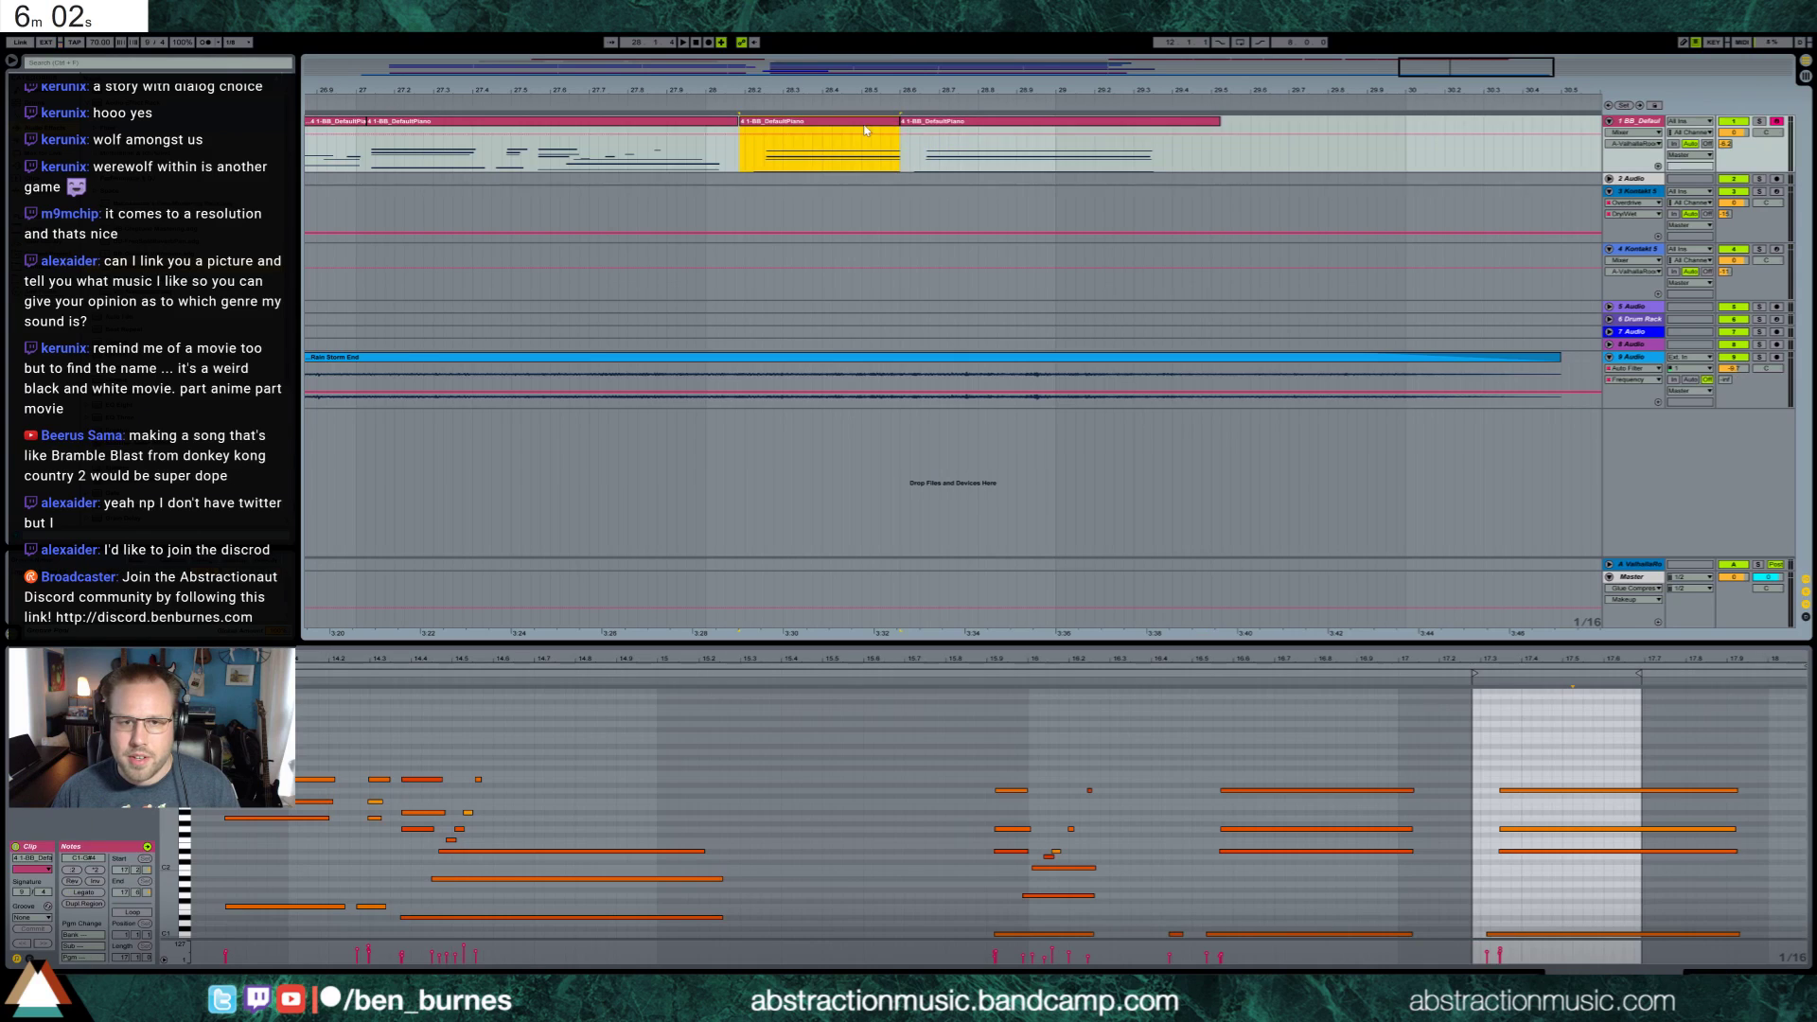
drag(1539, 738, 1691, 939)
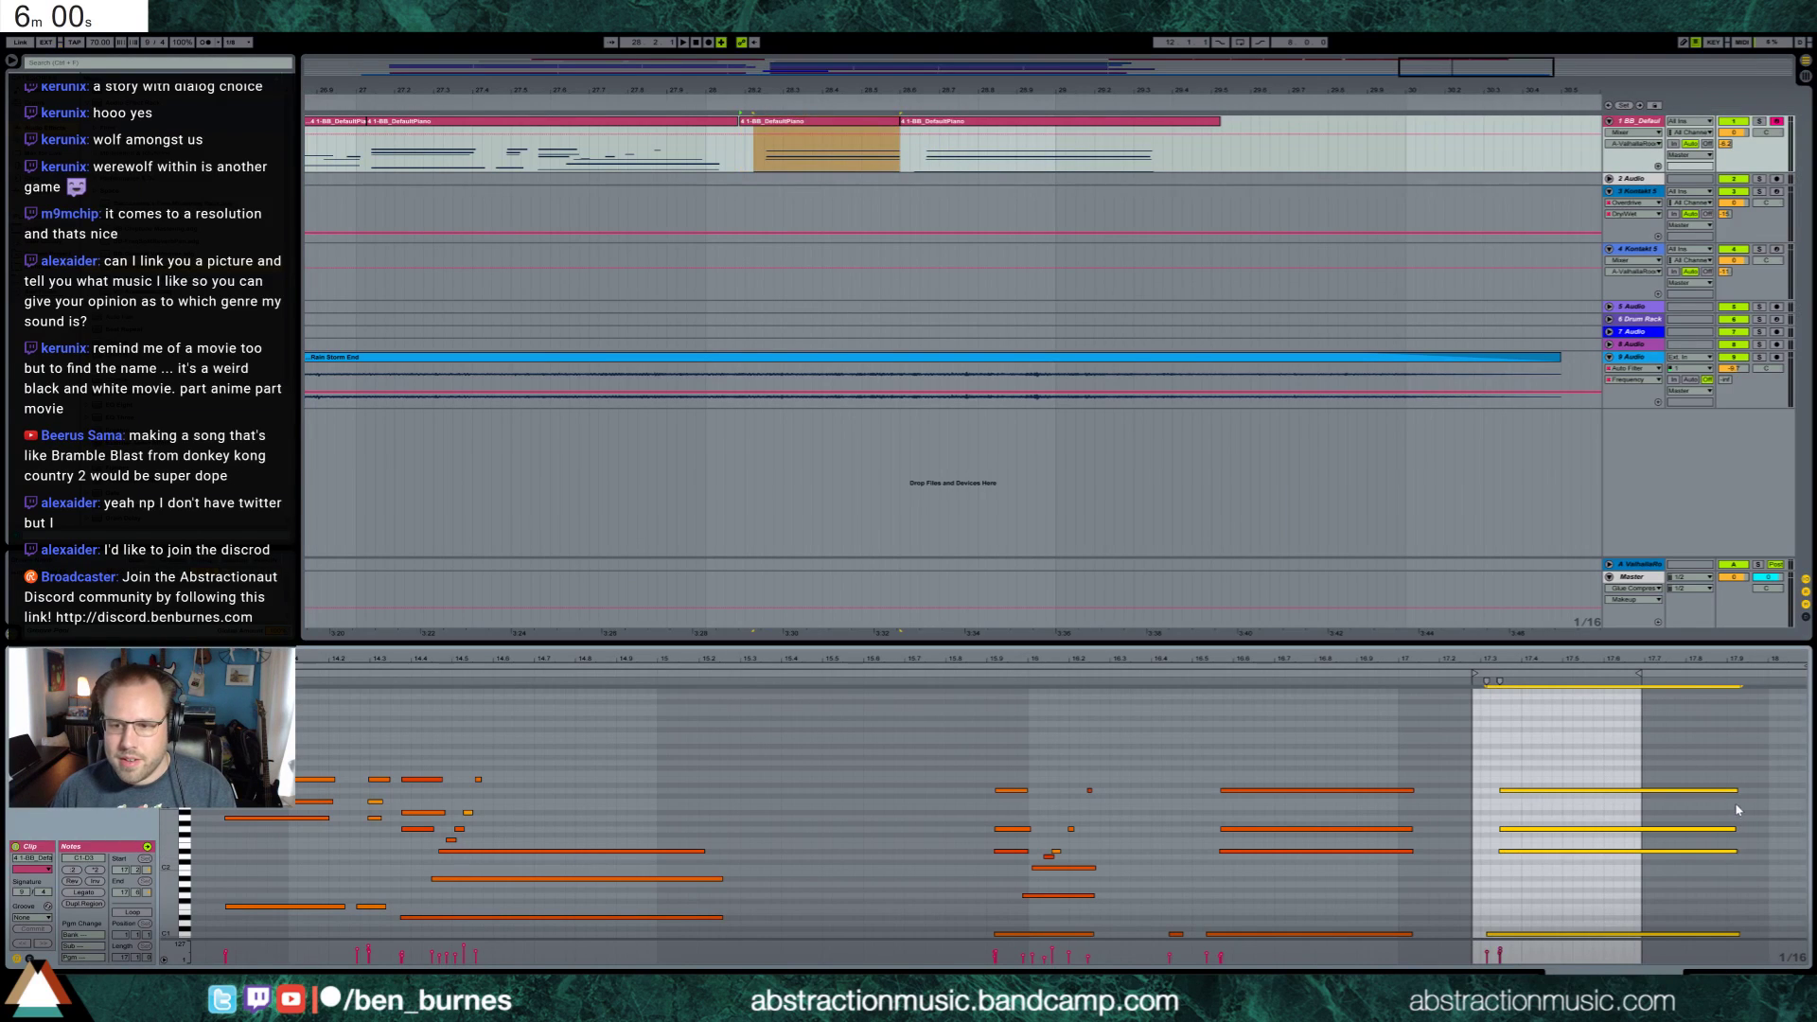
drag(1732, 788, 1632, 795)
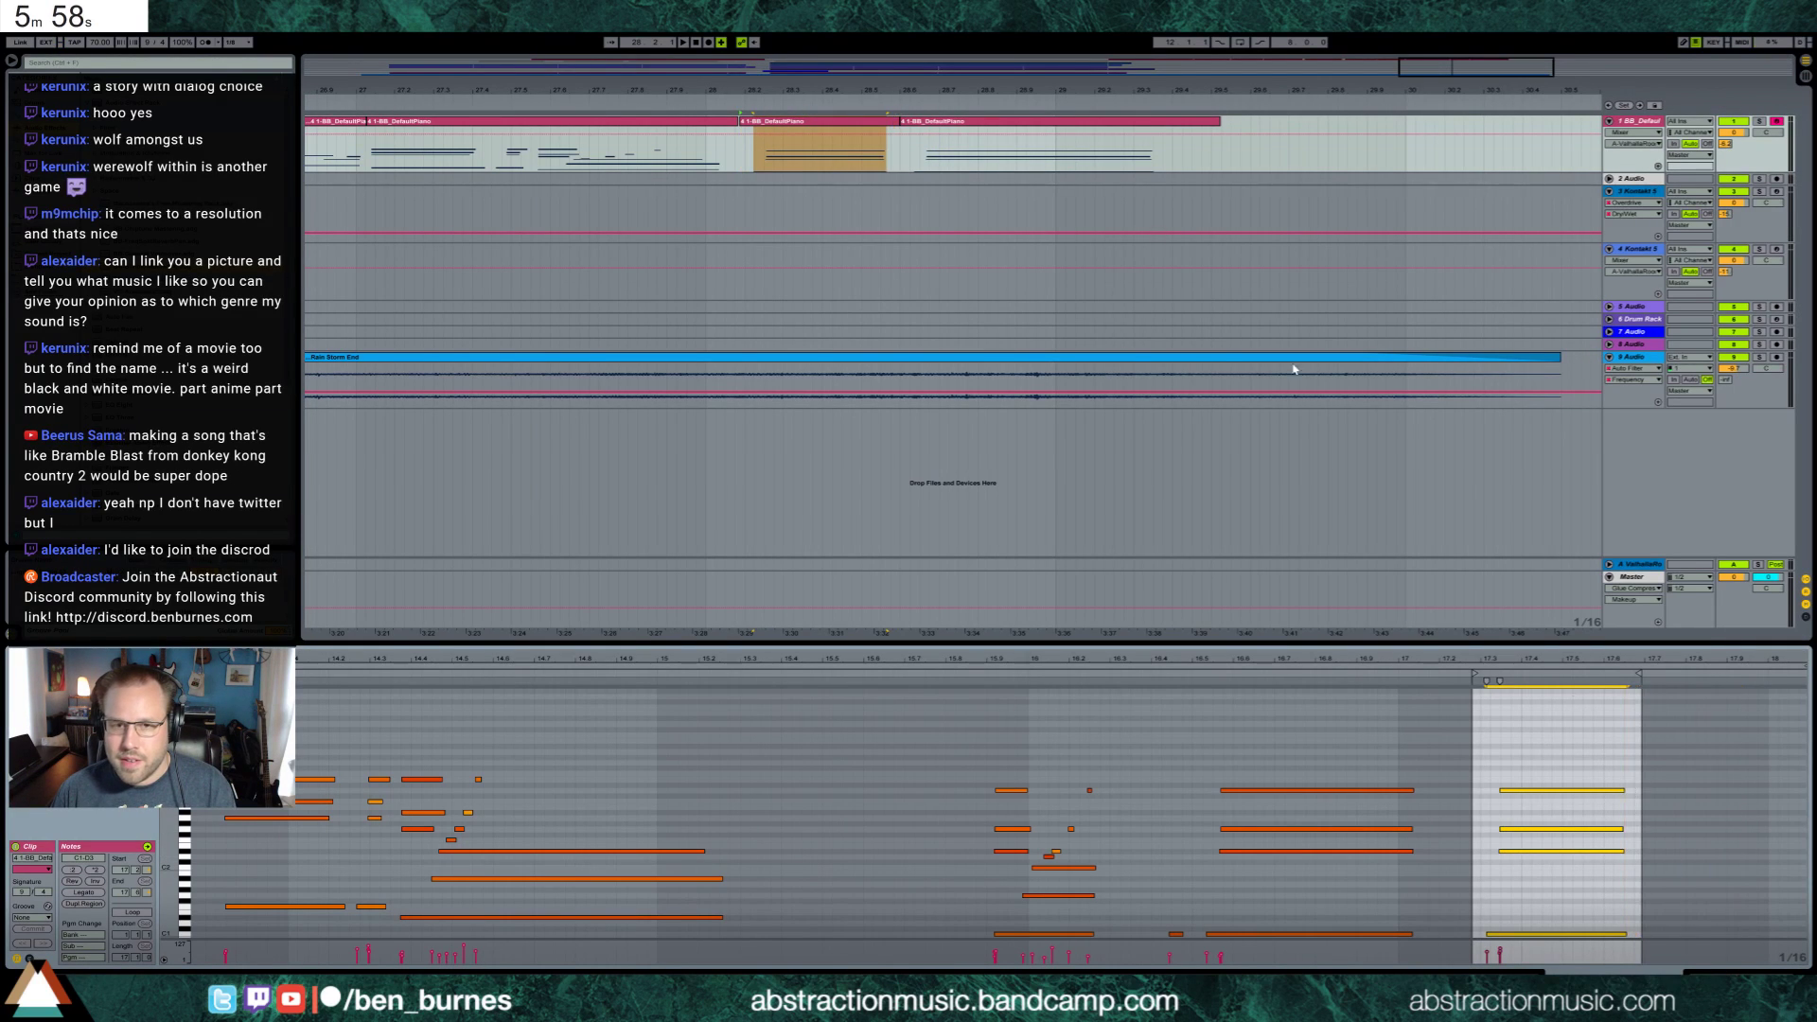
Raise the two upper notes of the chord in the last piano clip by one semitone
click(952, 123)
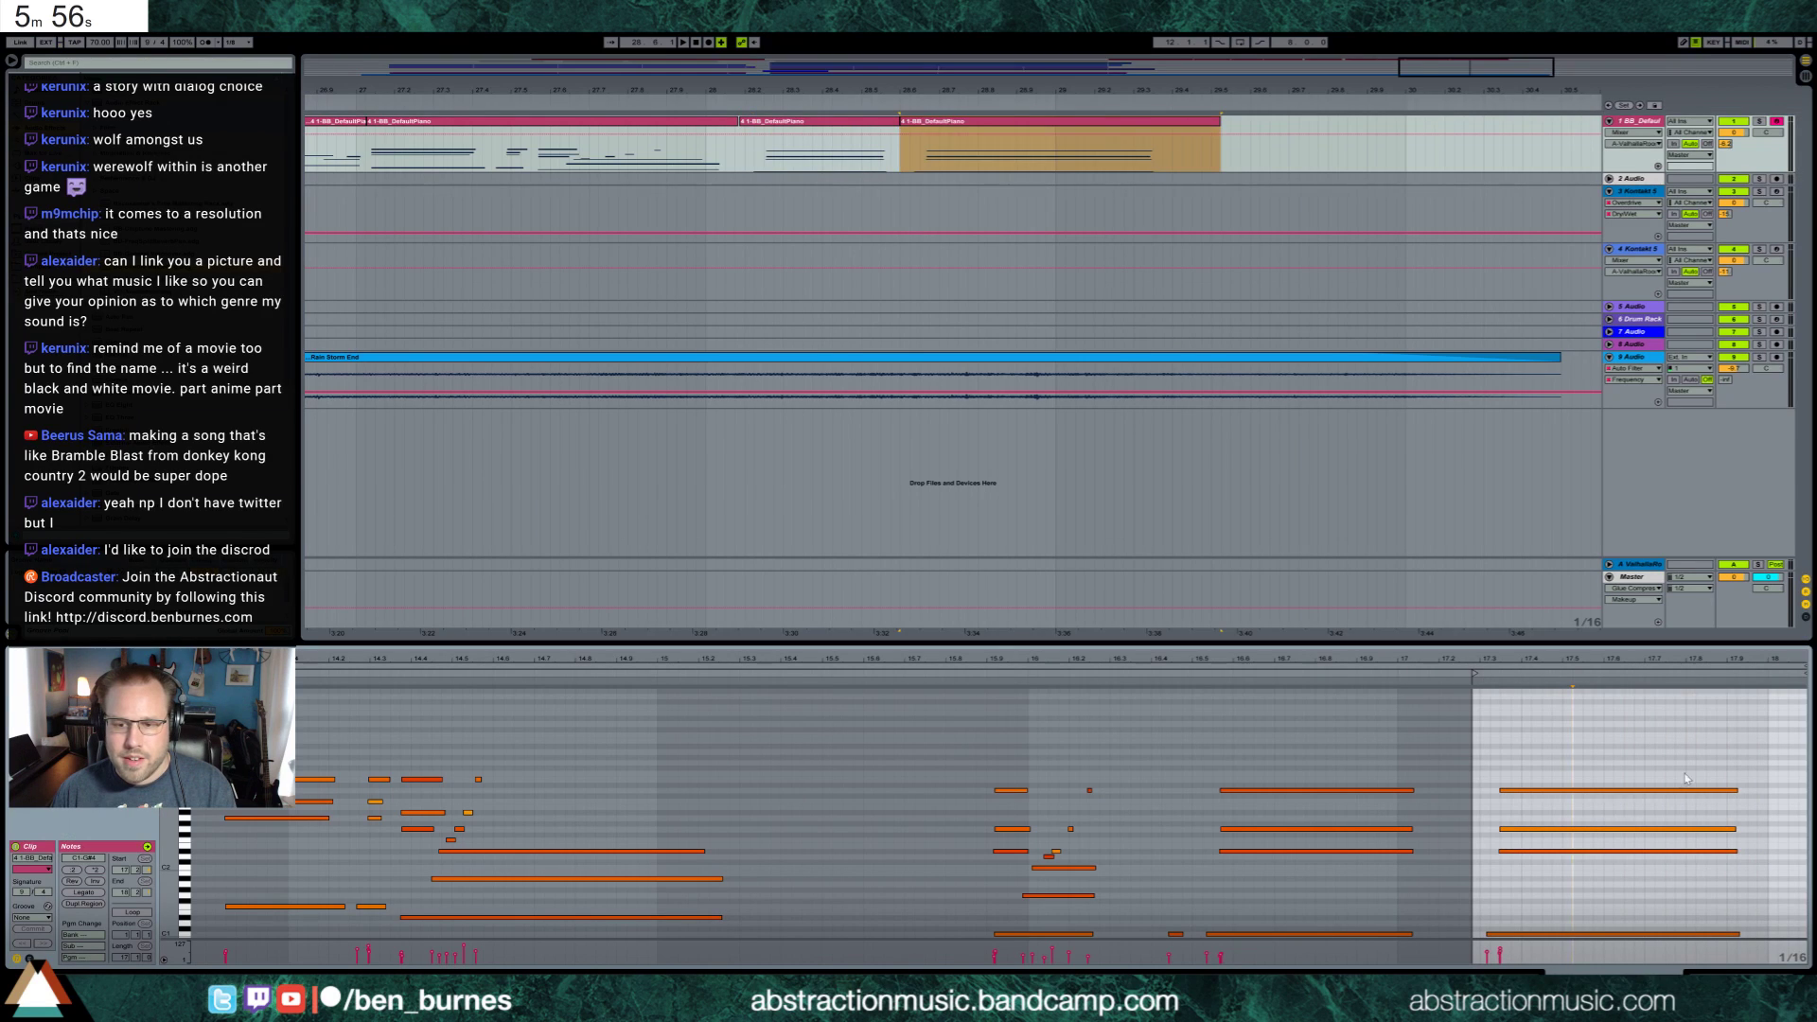
drag(1638, 750, 1665, 899)
click(1544, 821)
drag(1536, 773, 1549, 863)
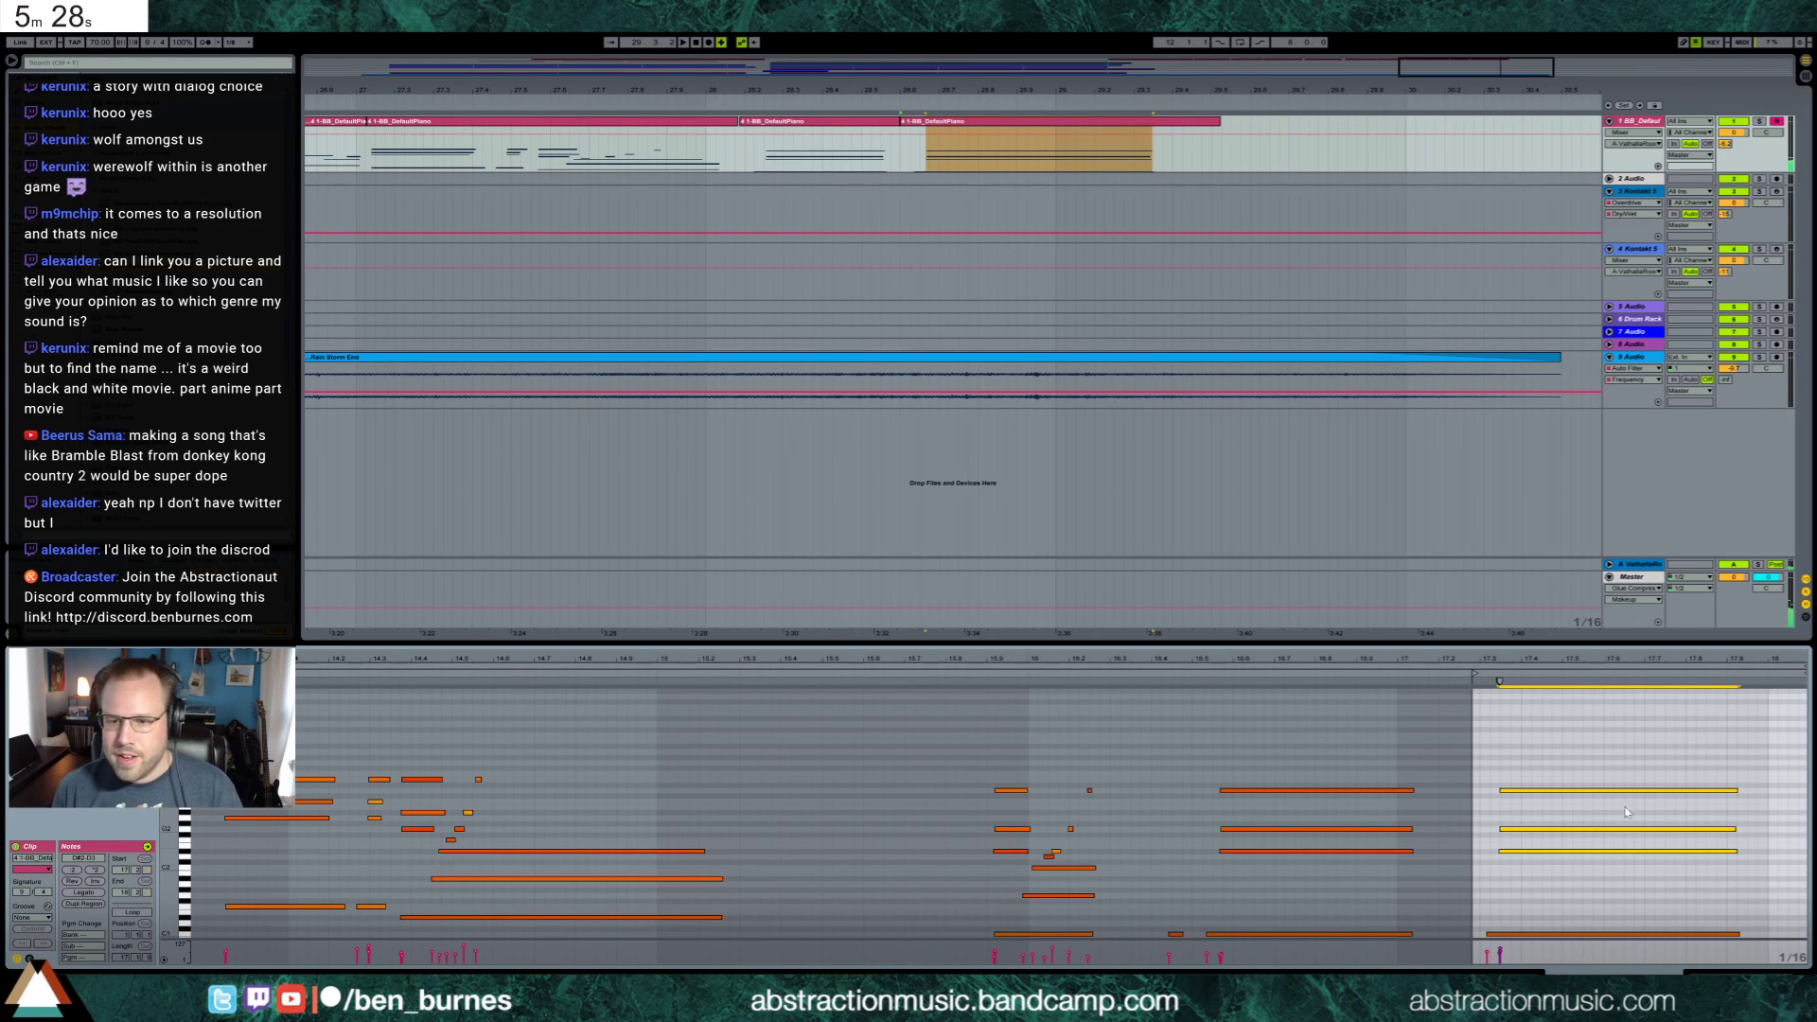
shift+click(1556, 850)
key(Up)
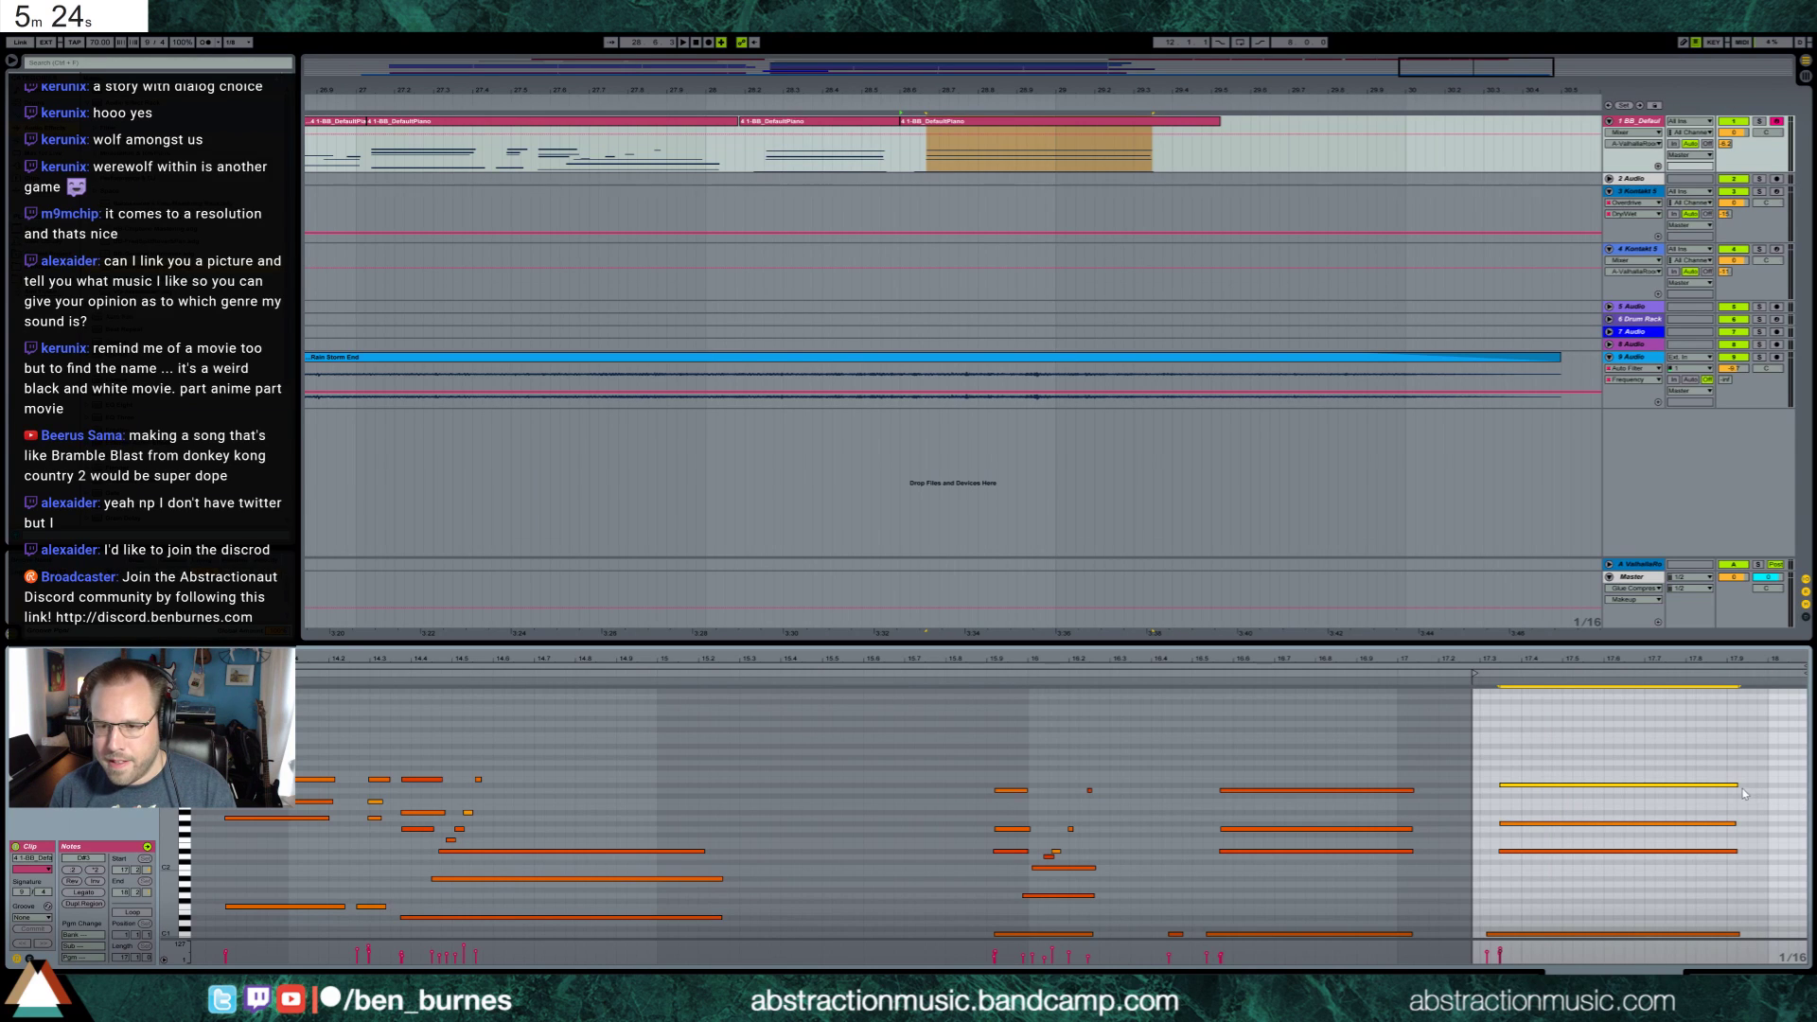
Split the last chord's top note into a short note and a held note one semitone lower, and add another lower held note near its end
drag(1646, 783, 1728, 809)
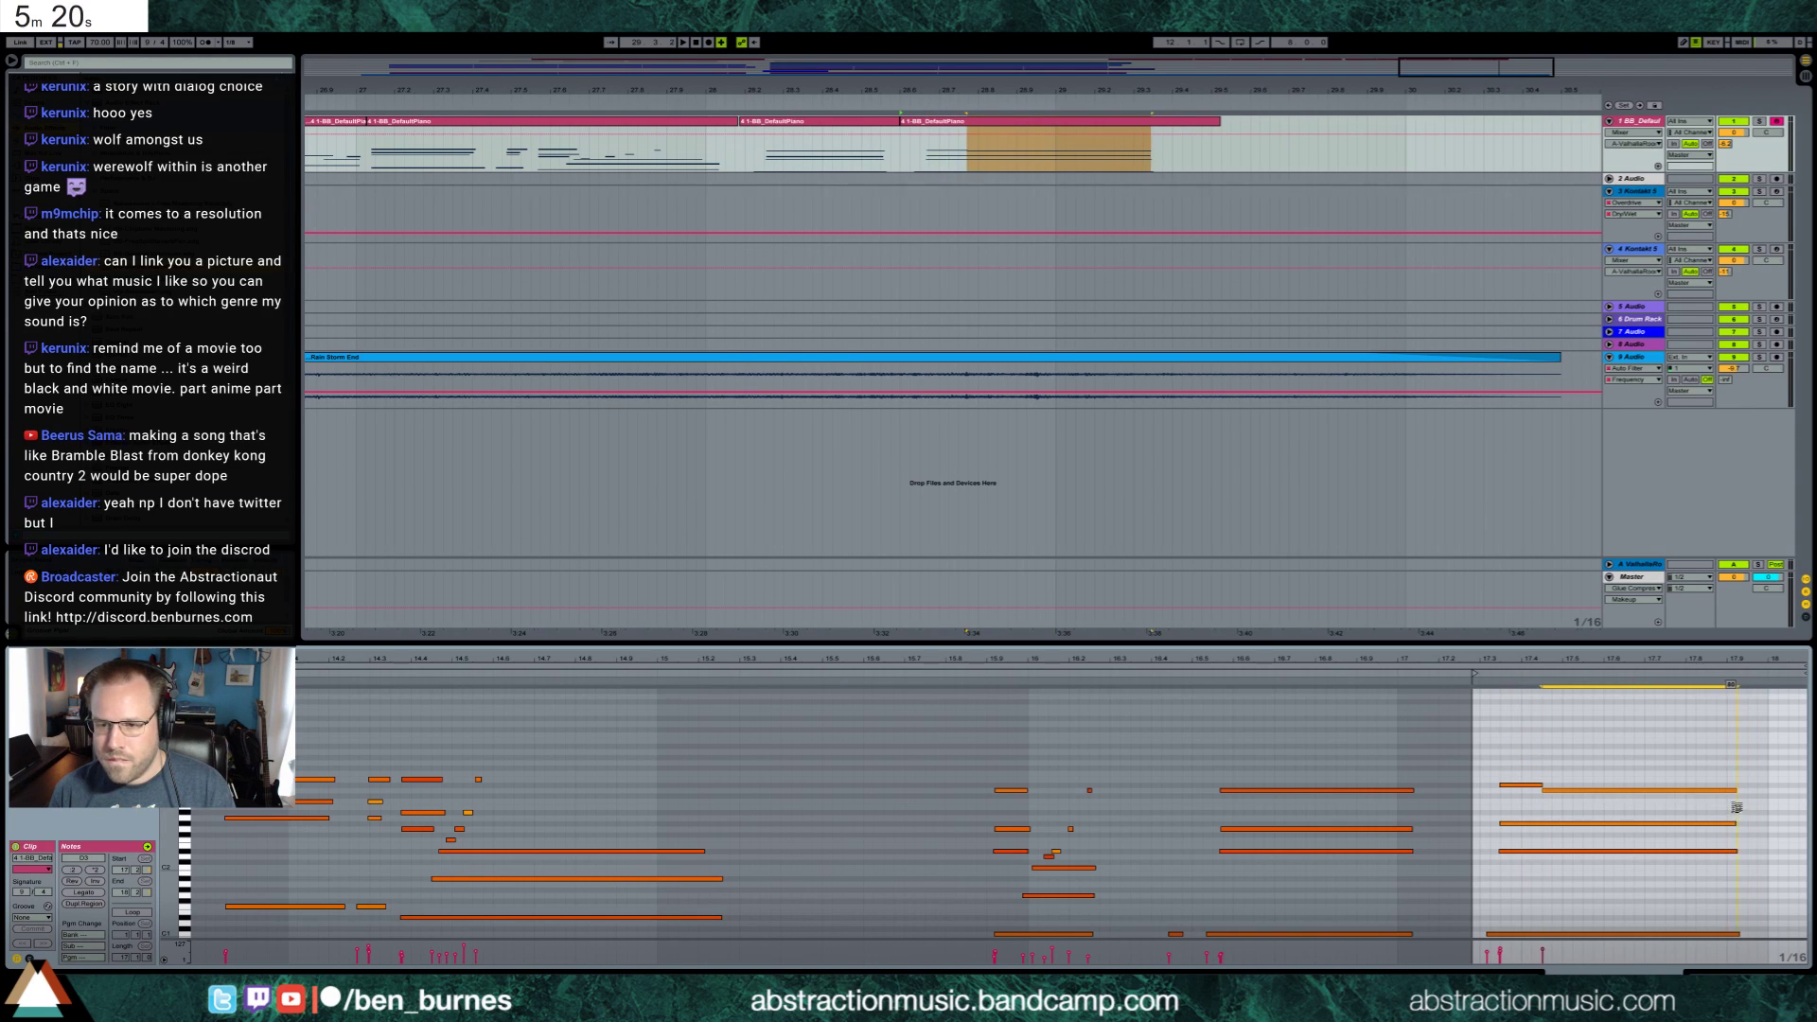
key(space)
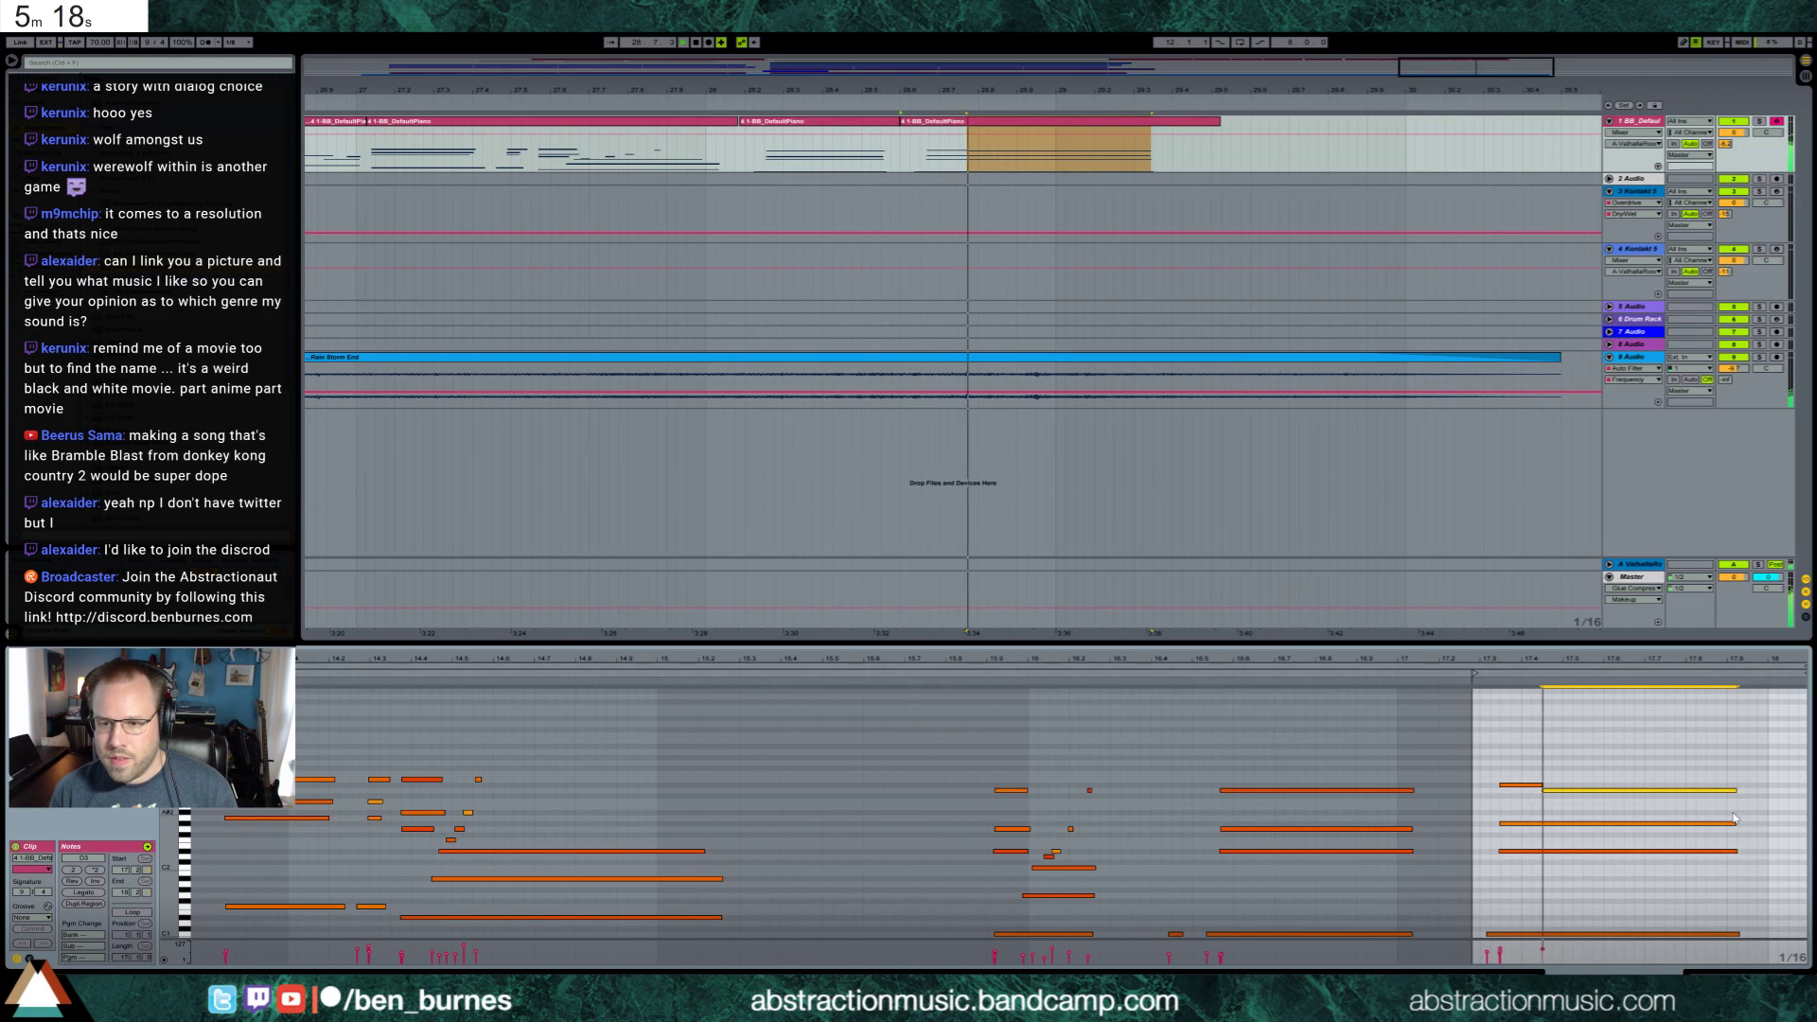
double_click(1648, 803)
drag(1667, 804, 1757, 803)
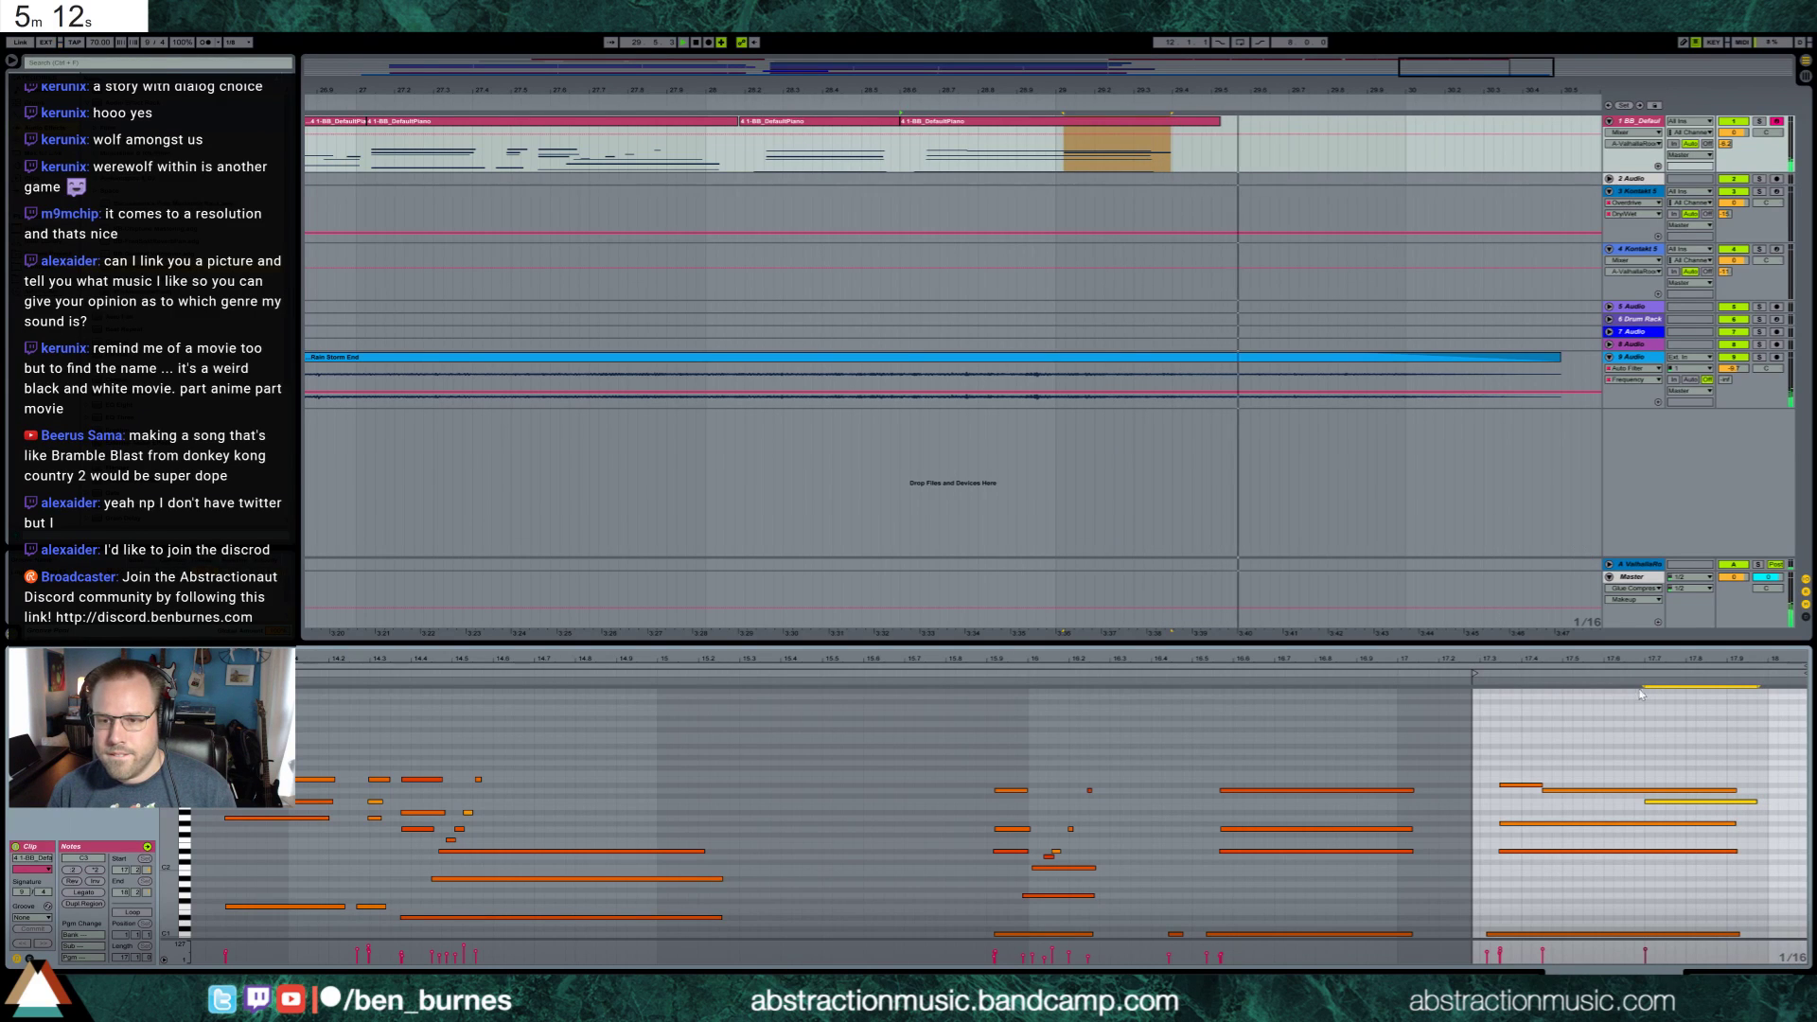
drag(1653, 652, 1657, 605)
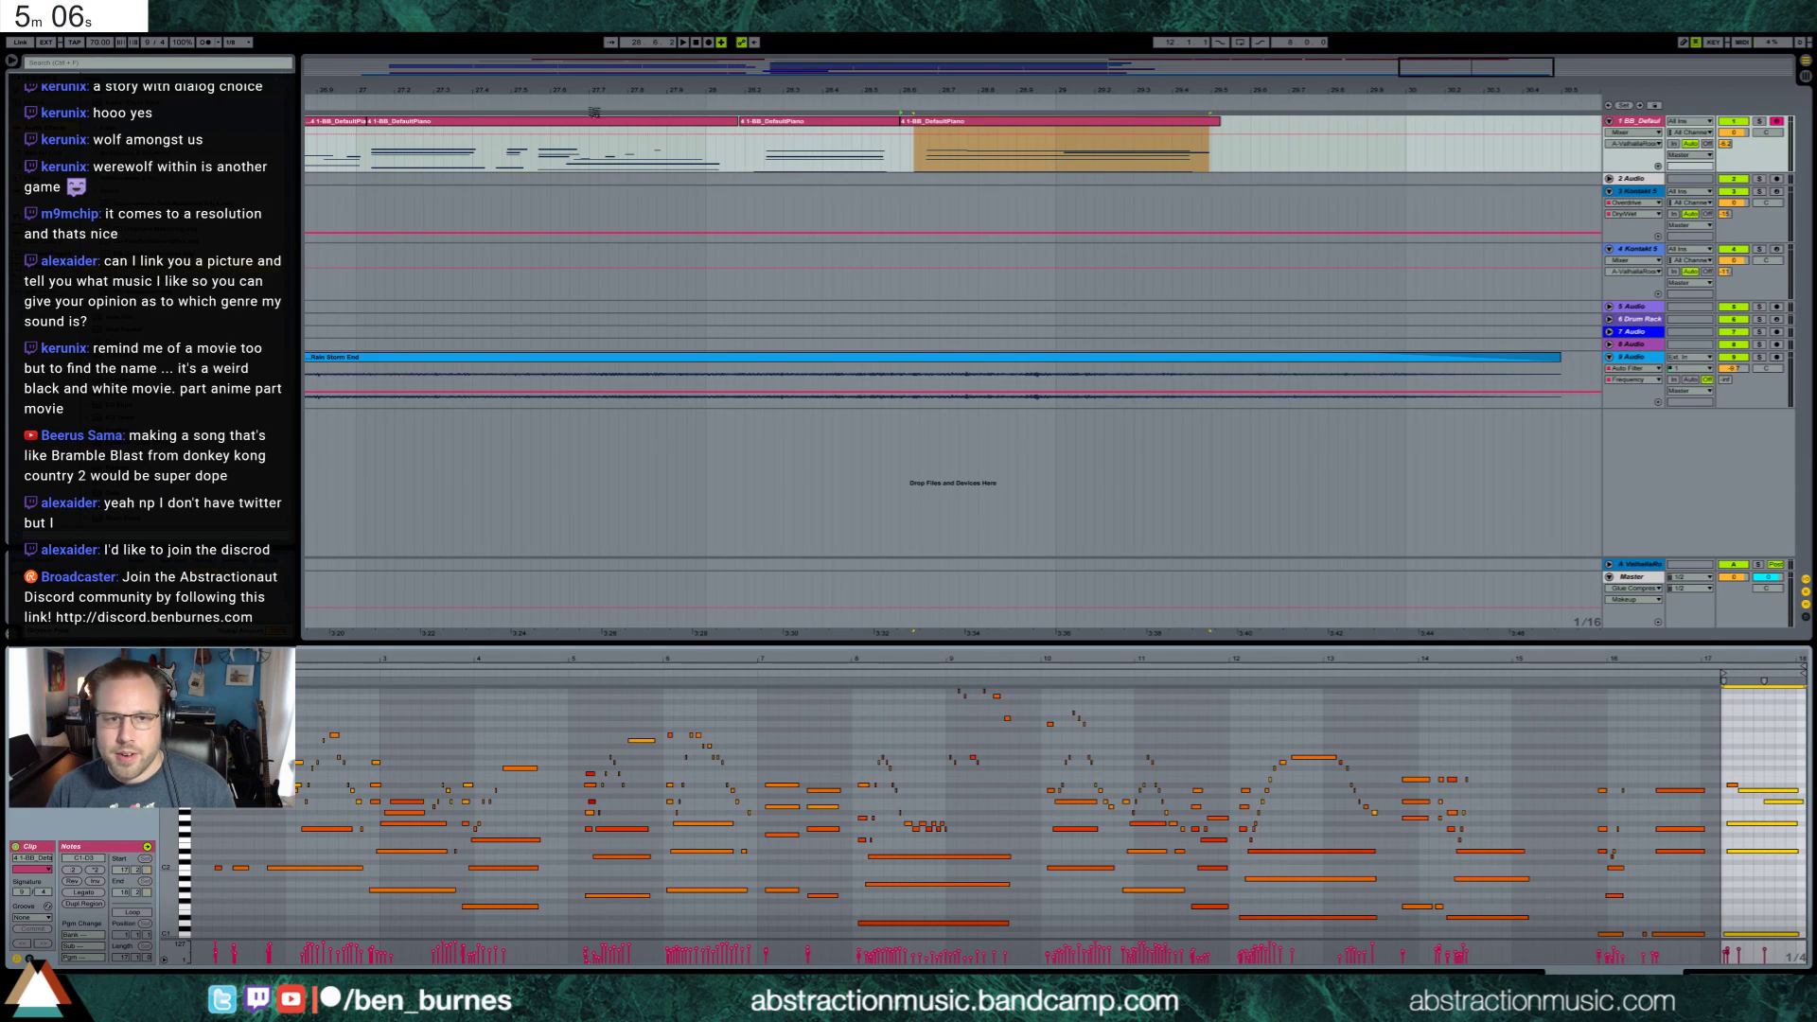
Play from about bar 27 and shift the three rising run notes in the third-to-last piano clip slightly earlier
click(355, 109)
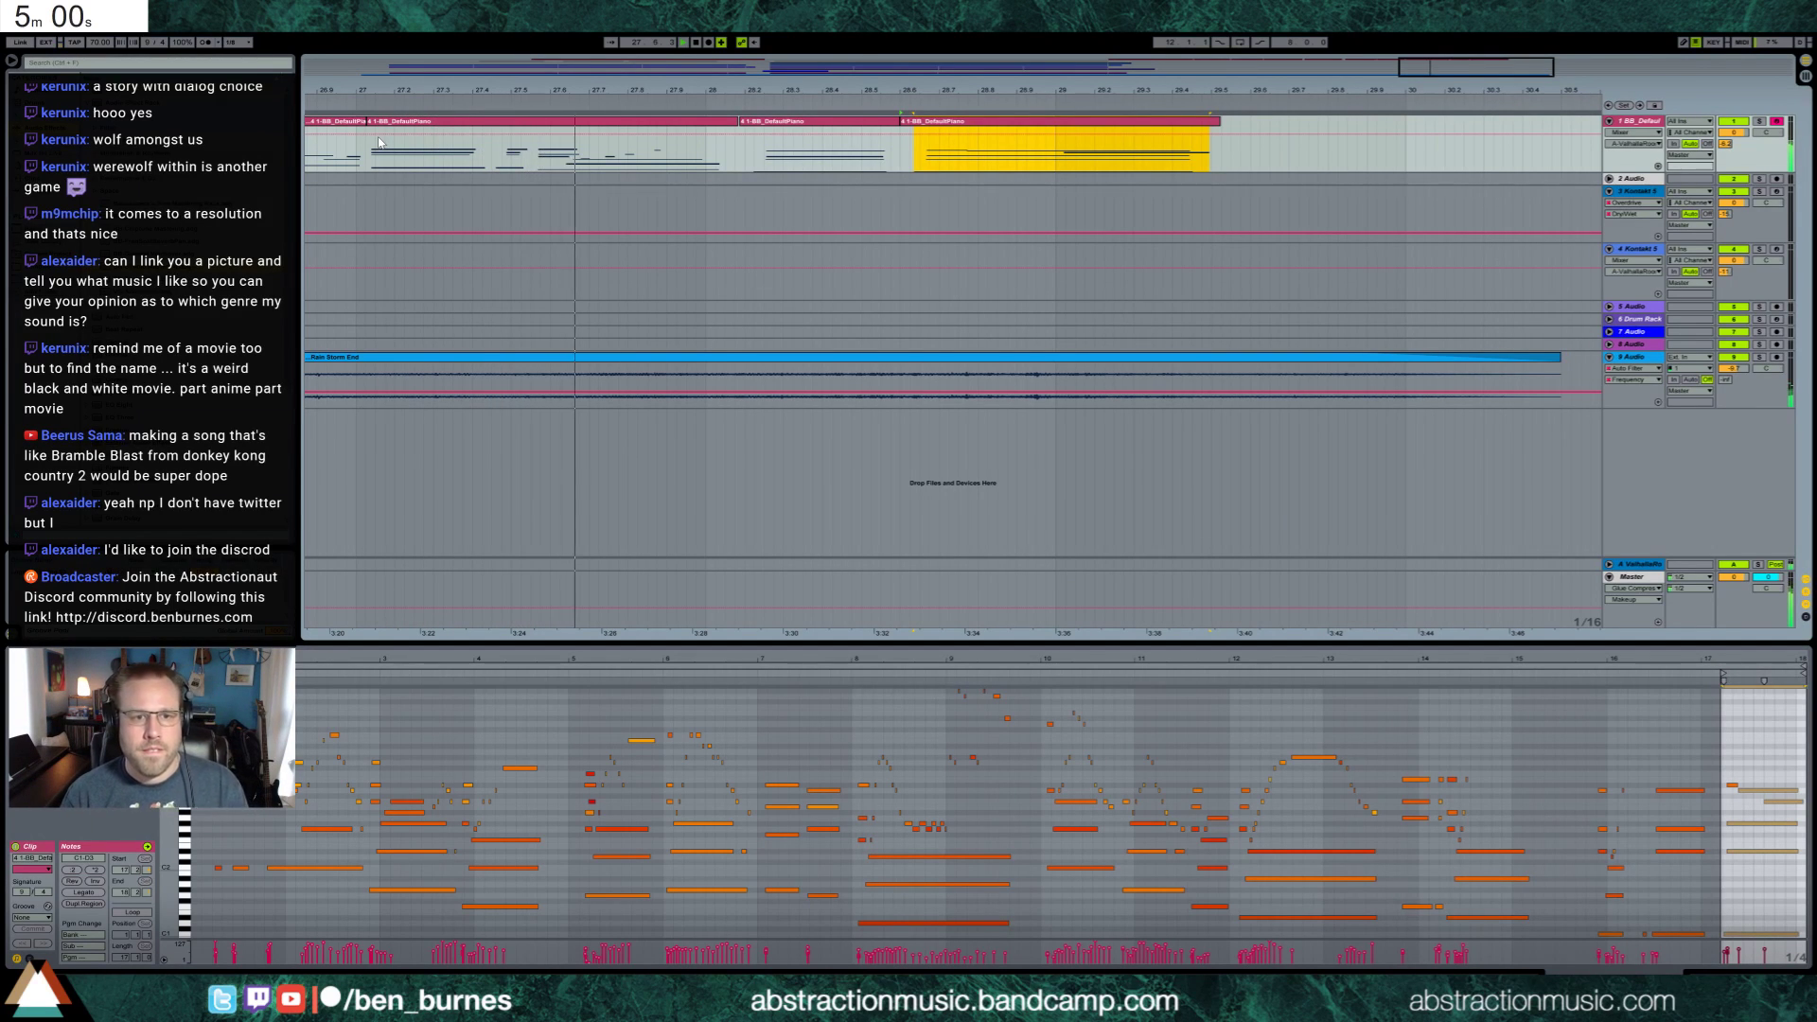
click(583, 125)
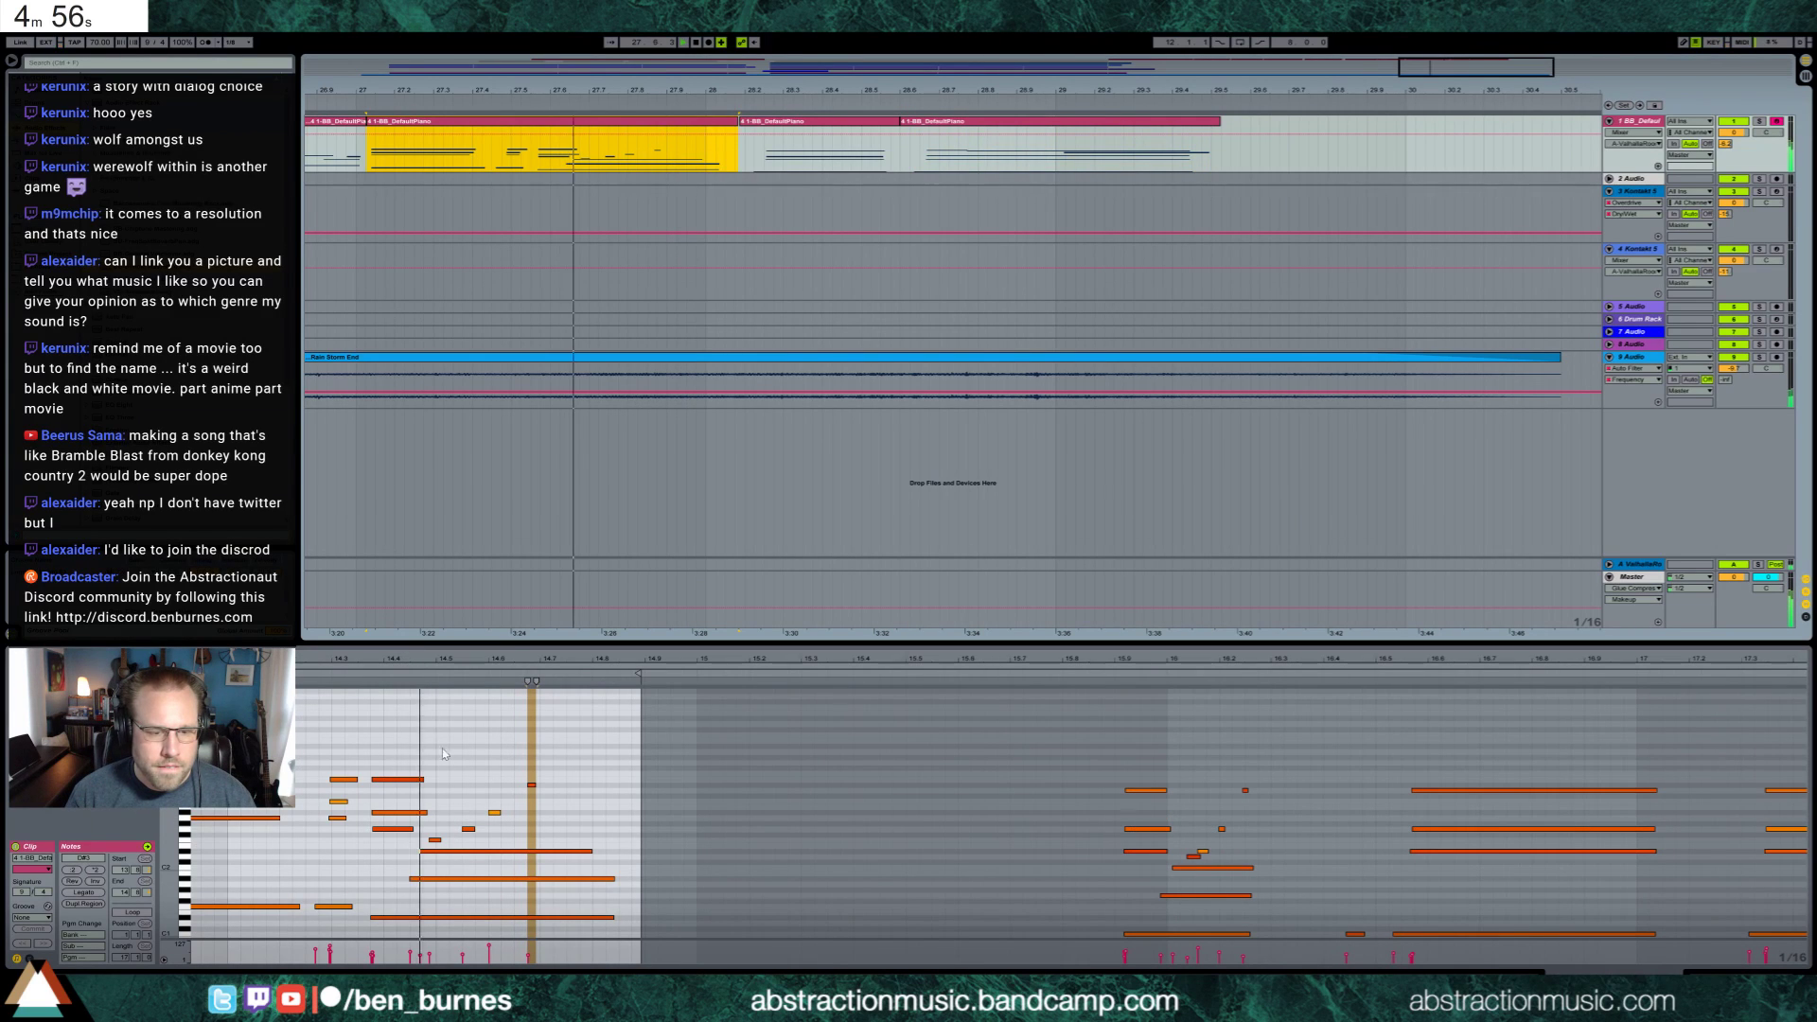
click(467, 828)
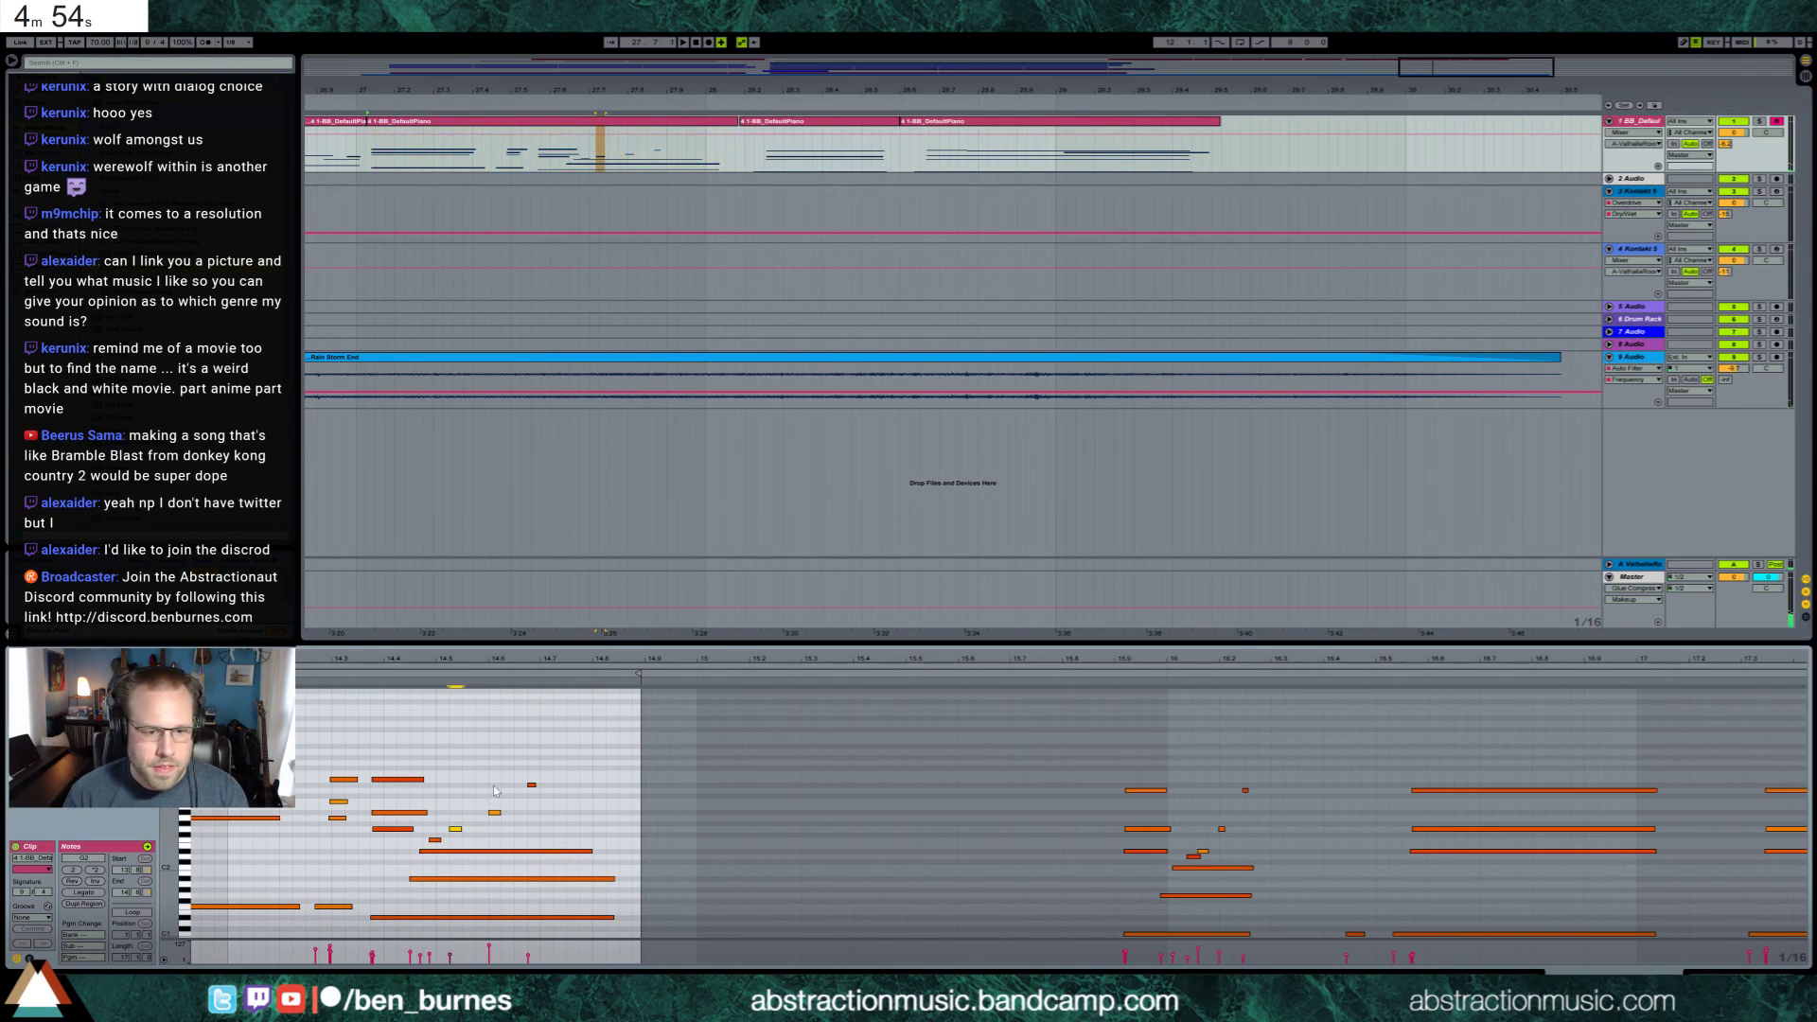
drag(474, 744, 554, 825)
key(Left)
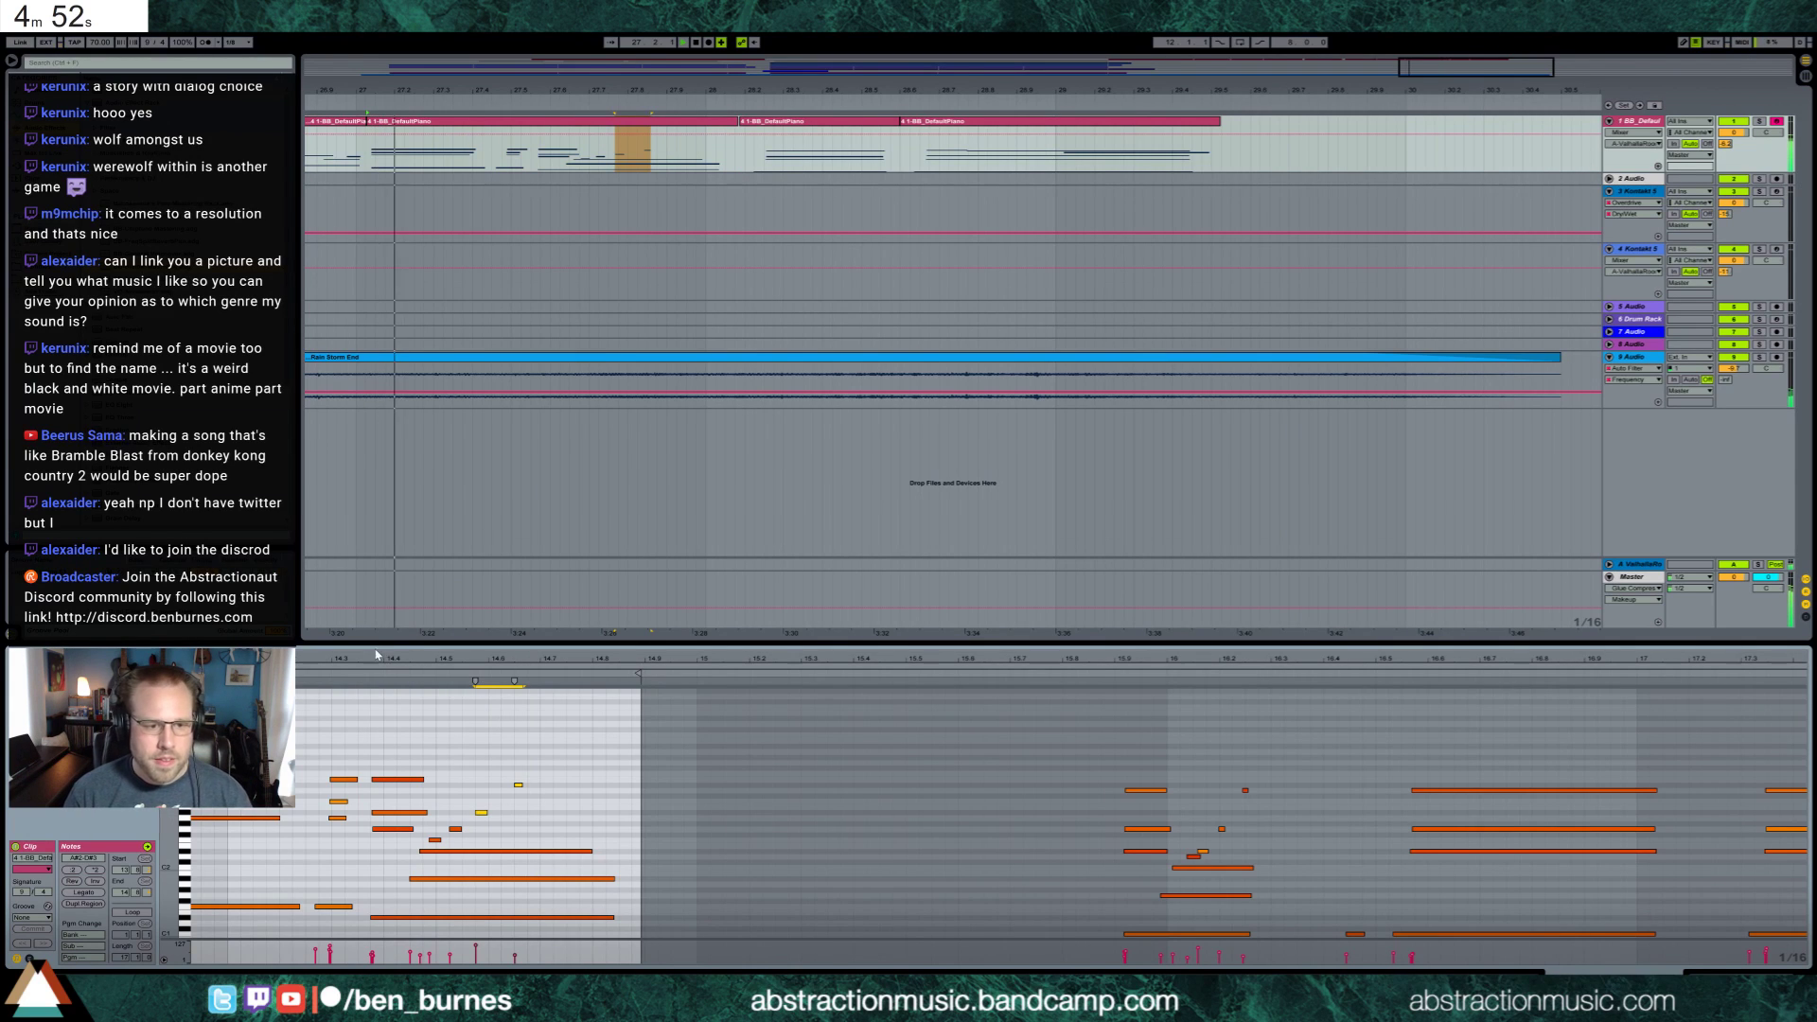
Replay the passage and nudge the rising run and its two held lower notes slightly later together
drag(376, 654, 412, 660)
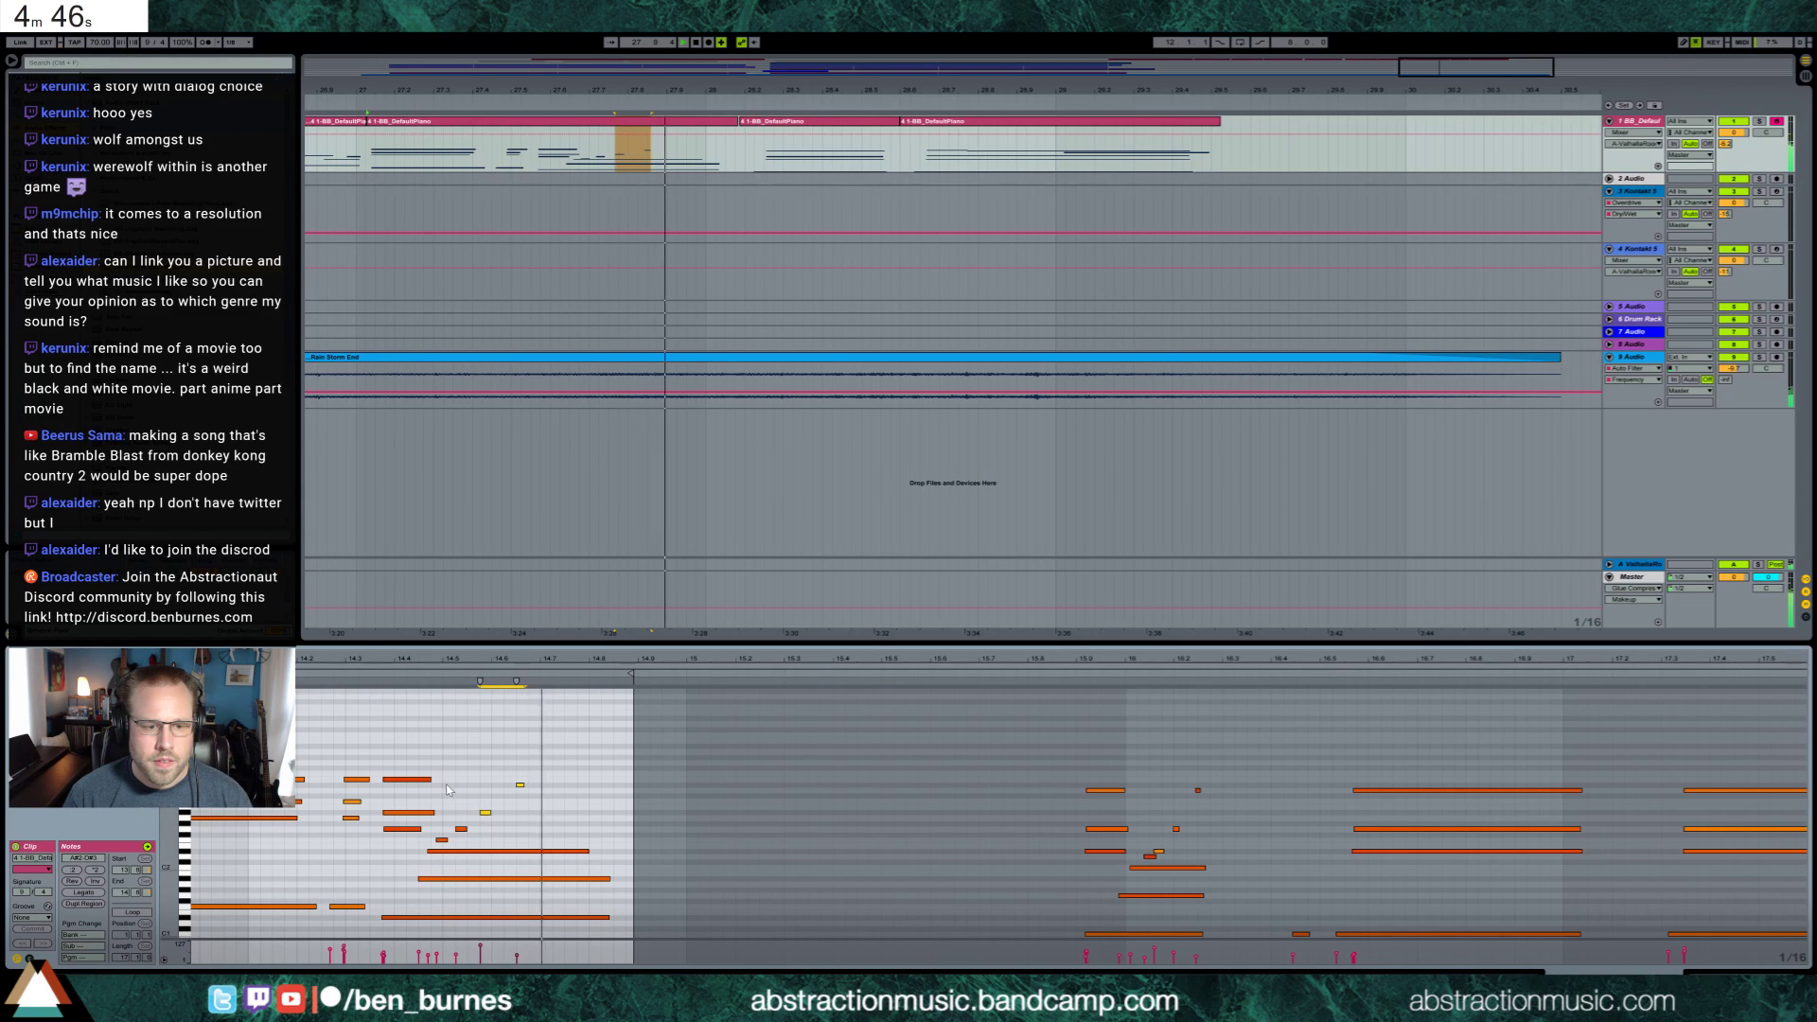
drag(446, 783, 585, 899)
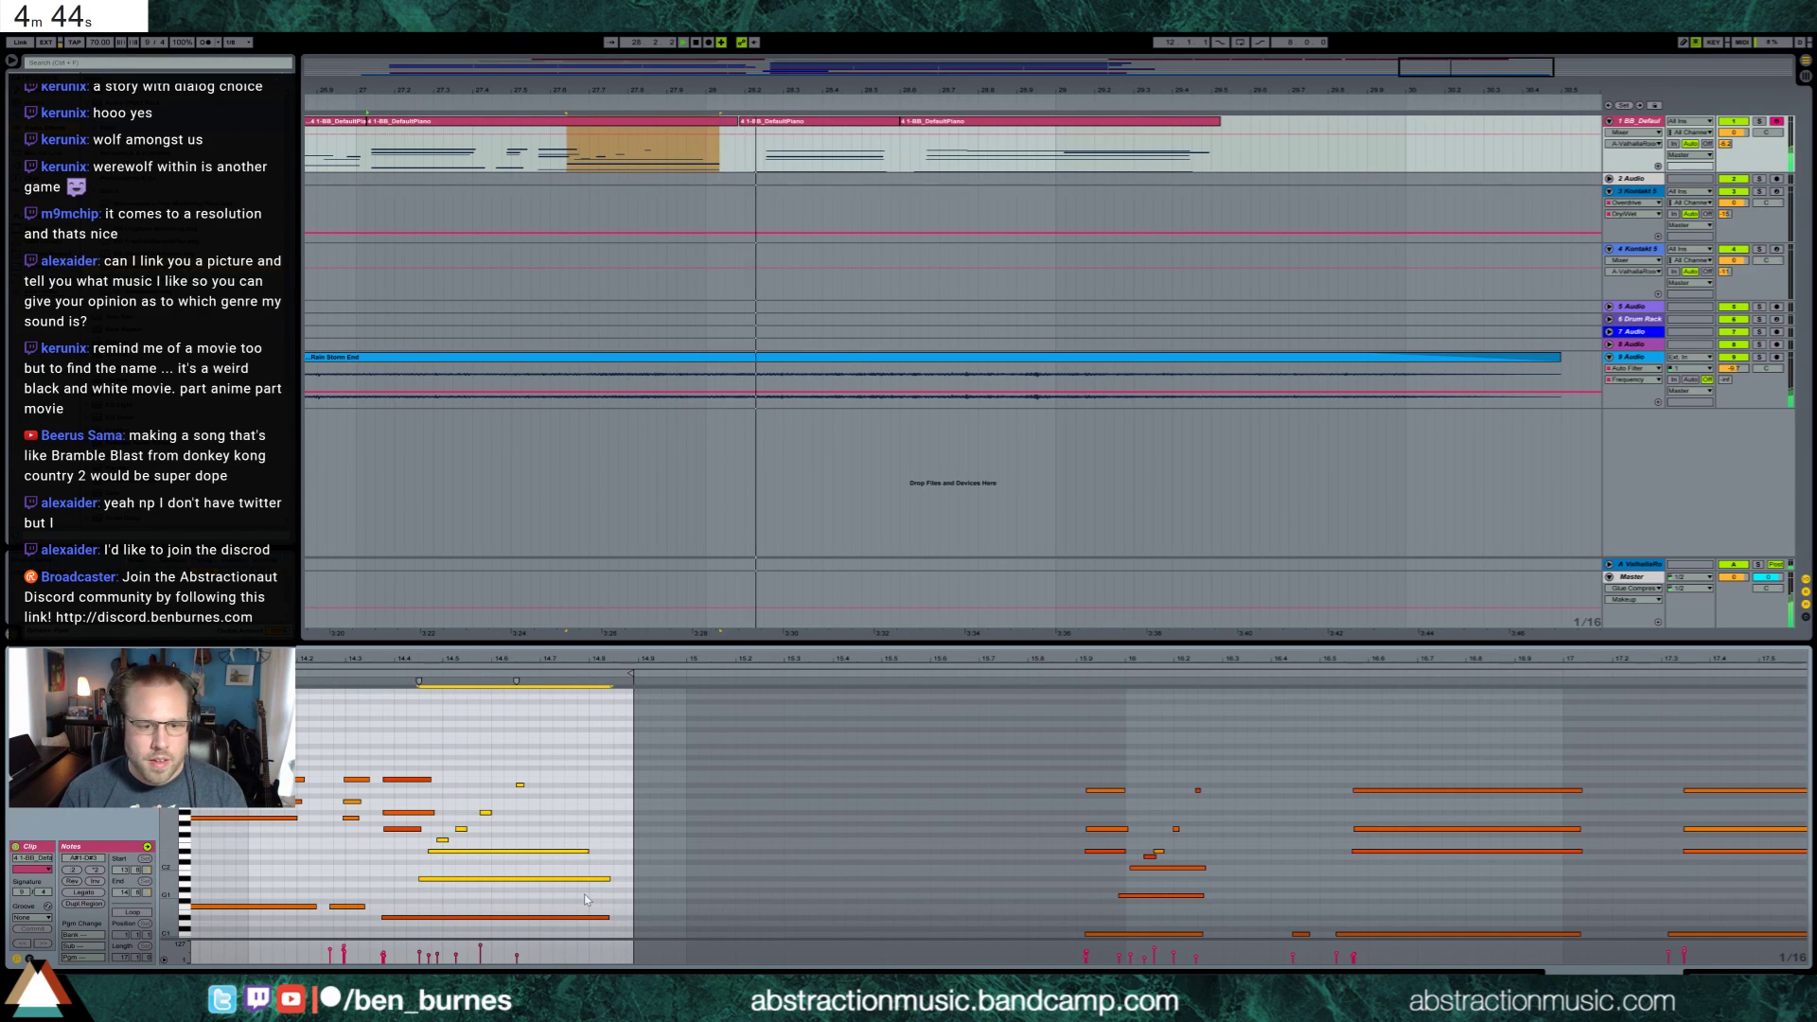
key(Right)
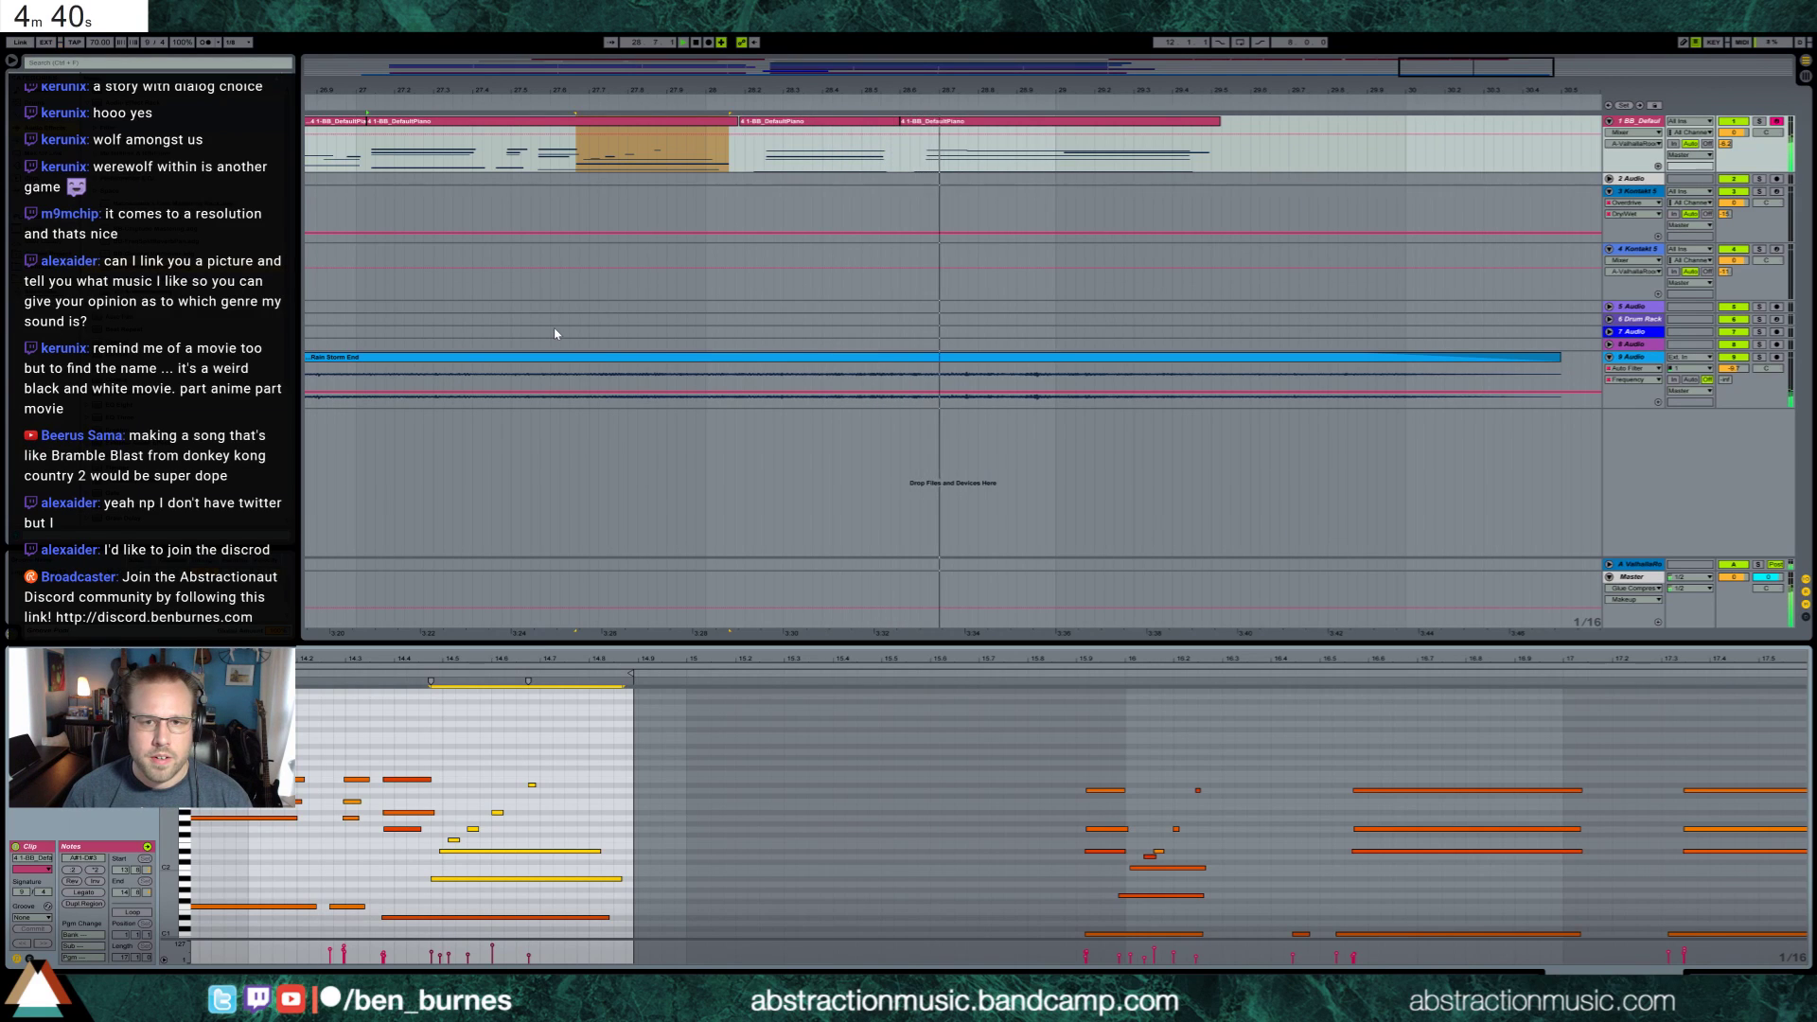
In the last piano clip, shift the upper held note and the lower held note slightly earlier and shorten the short top note to match
click(1020, 147)
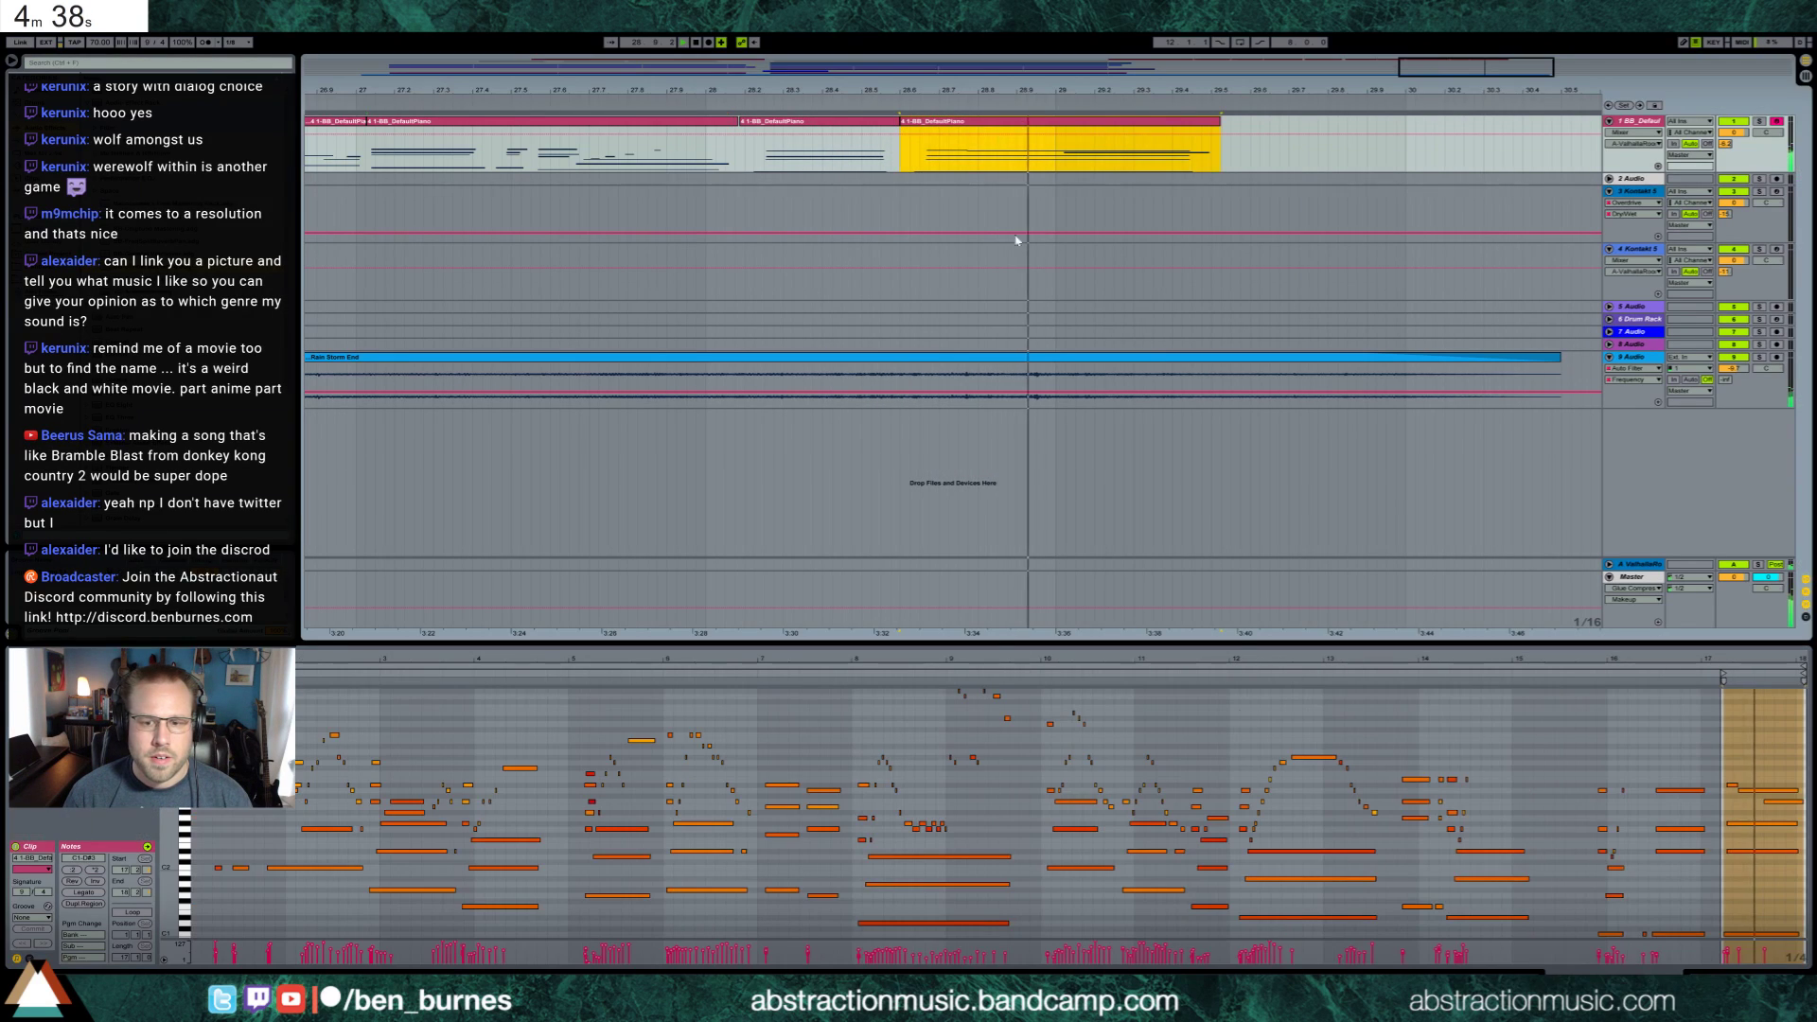
click(1613, 773)
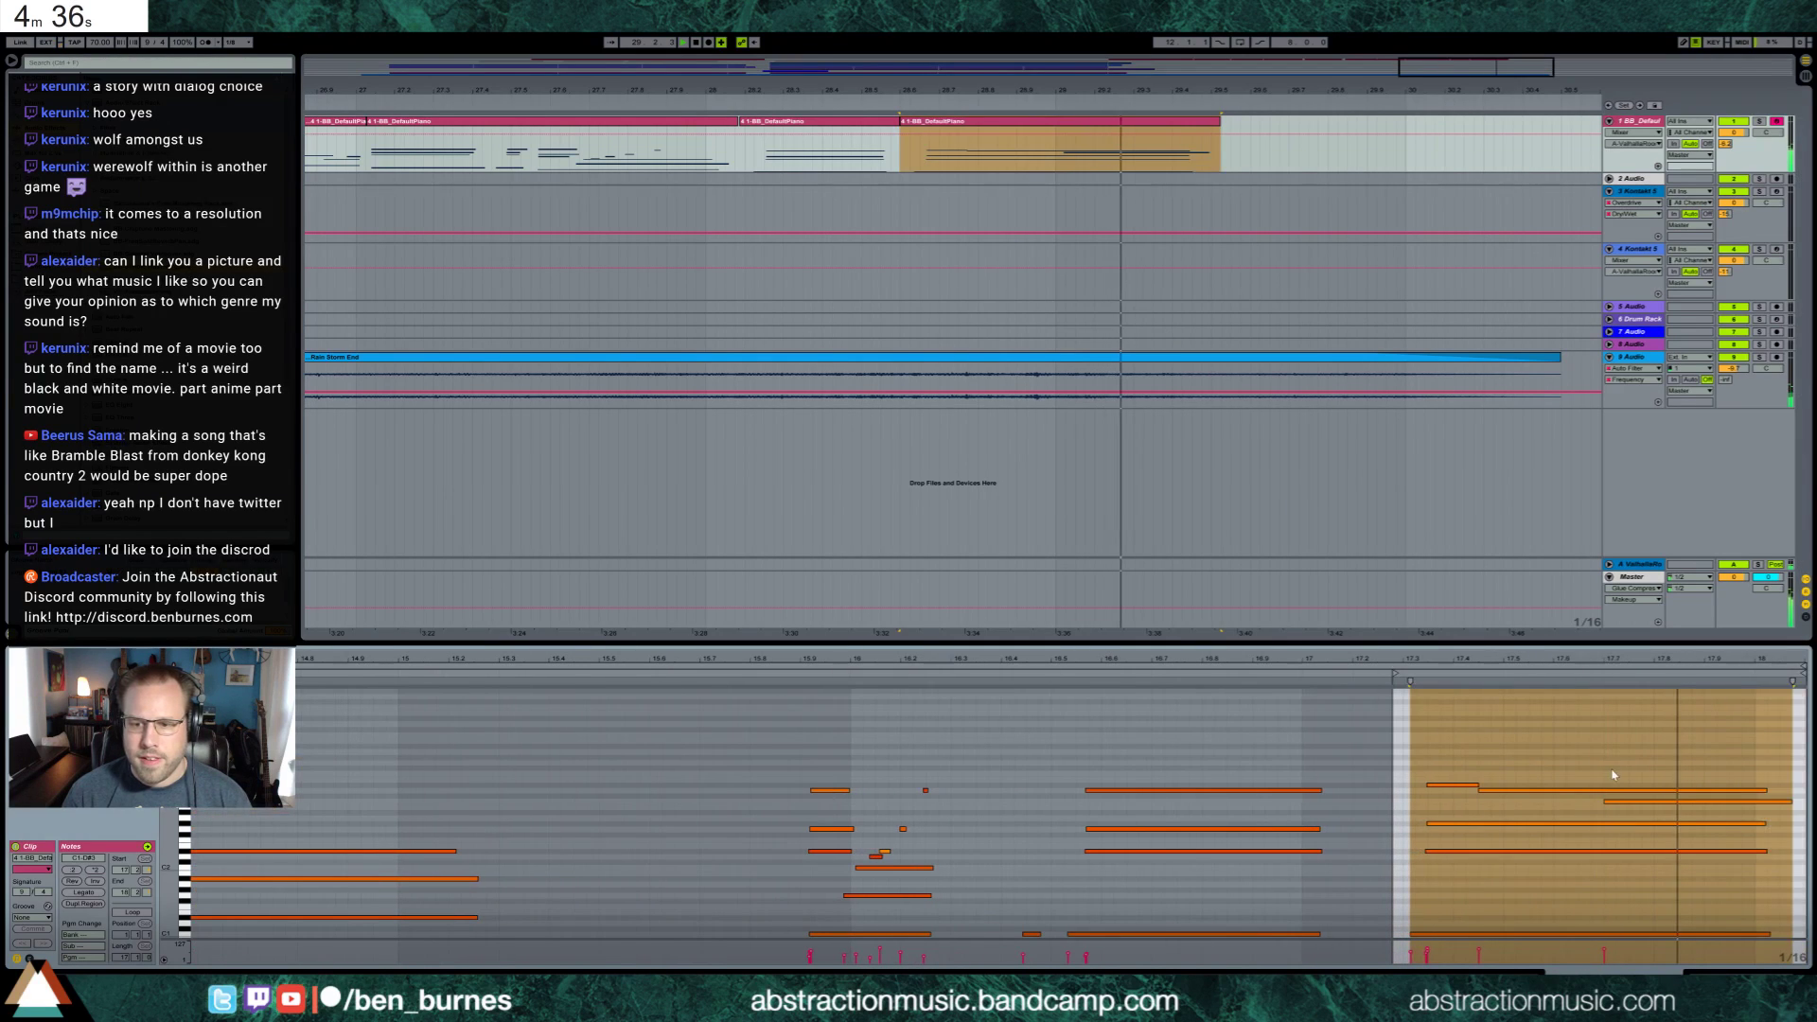
drag(1613, 774, 1654, 809)
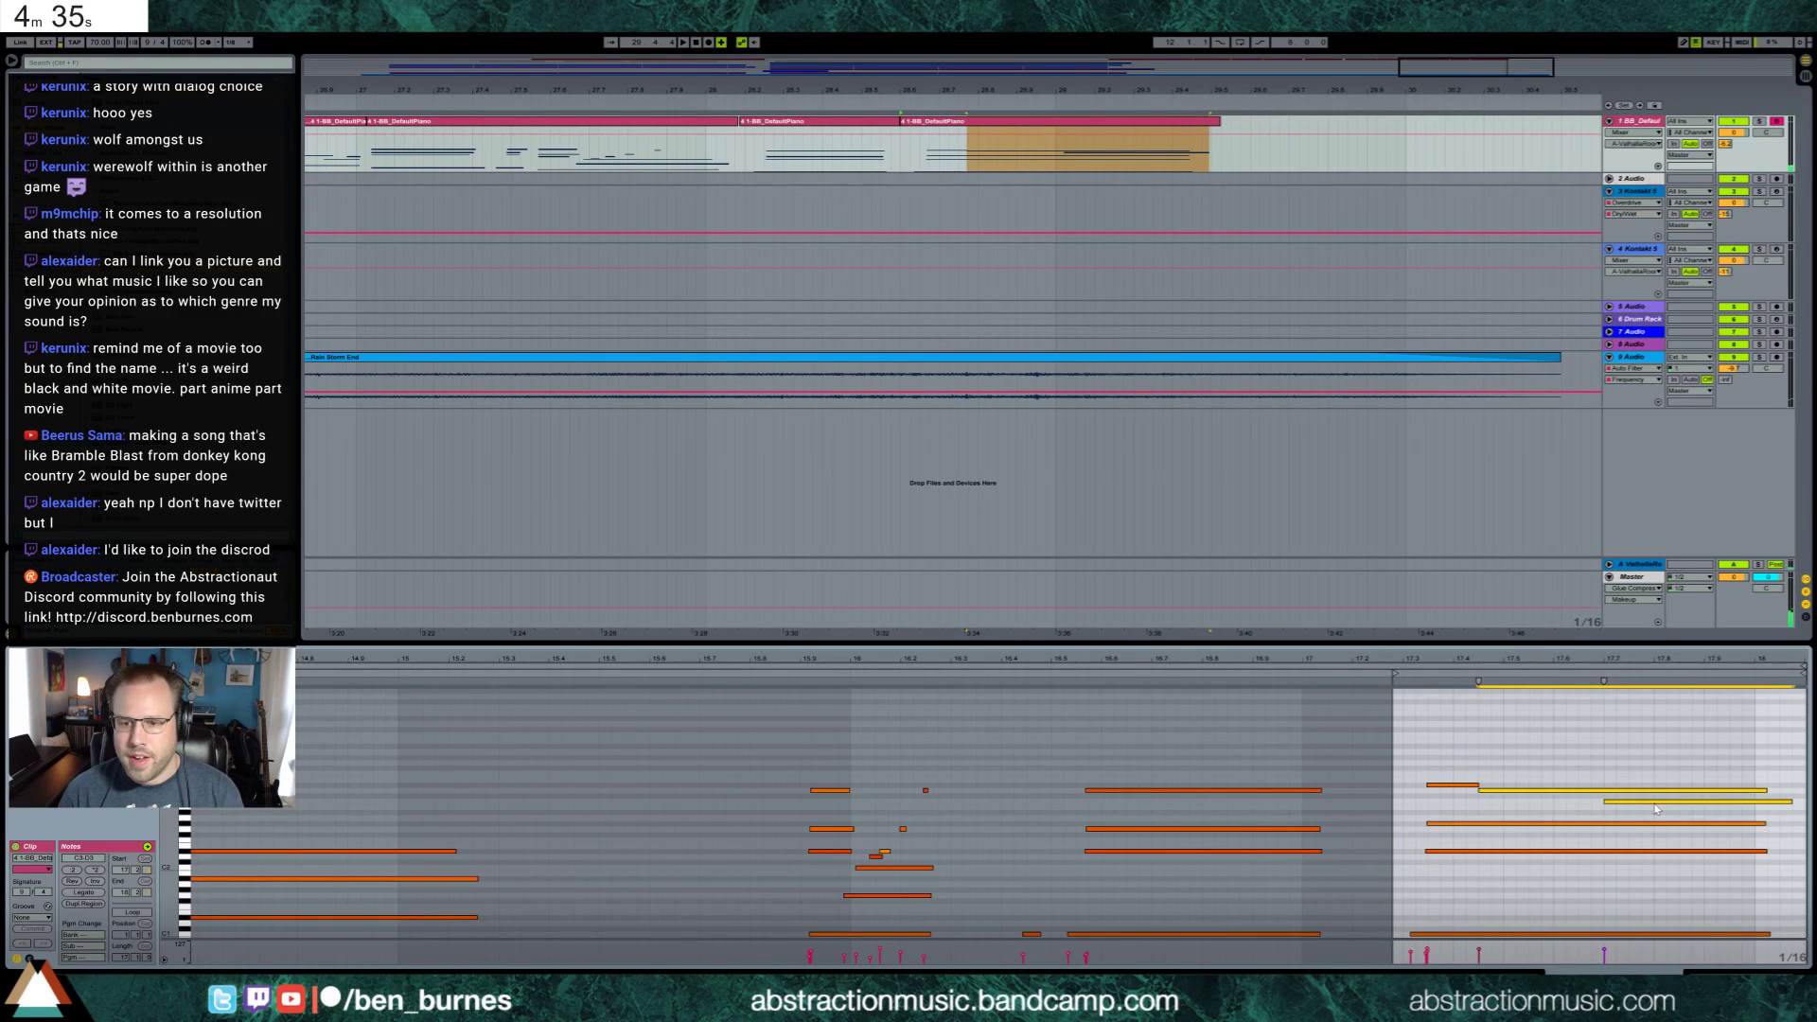
click(1440, 783)
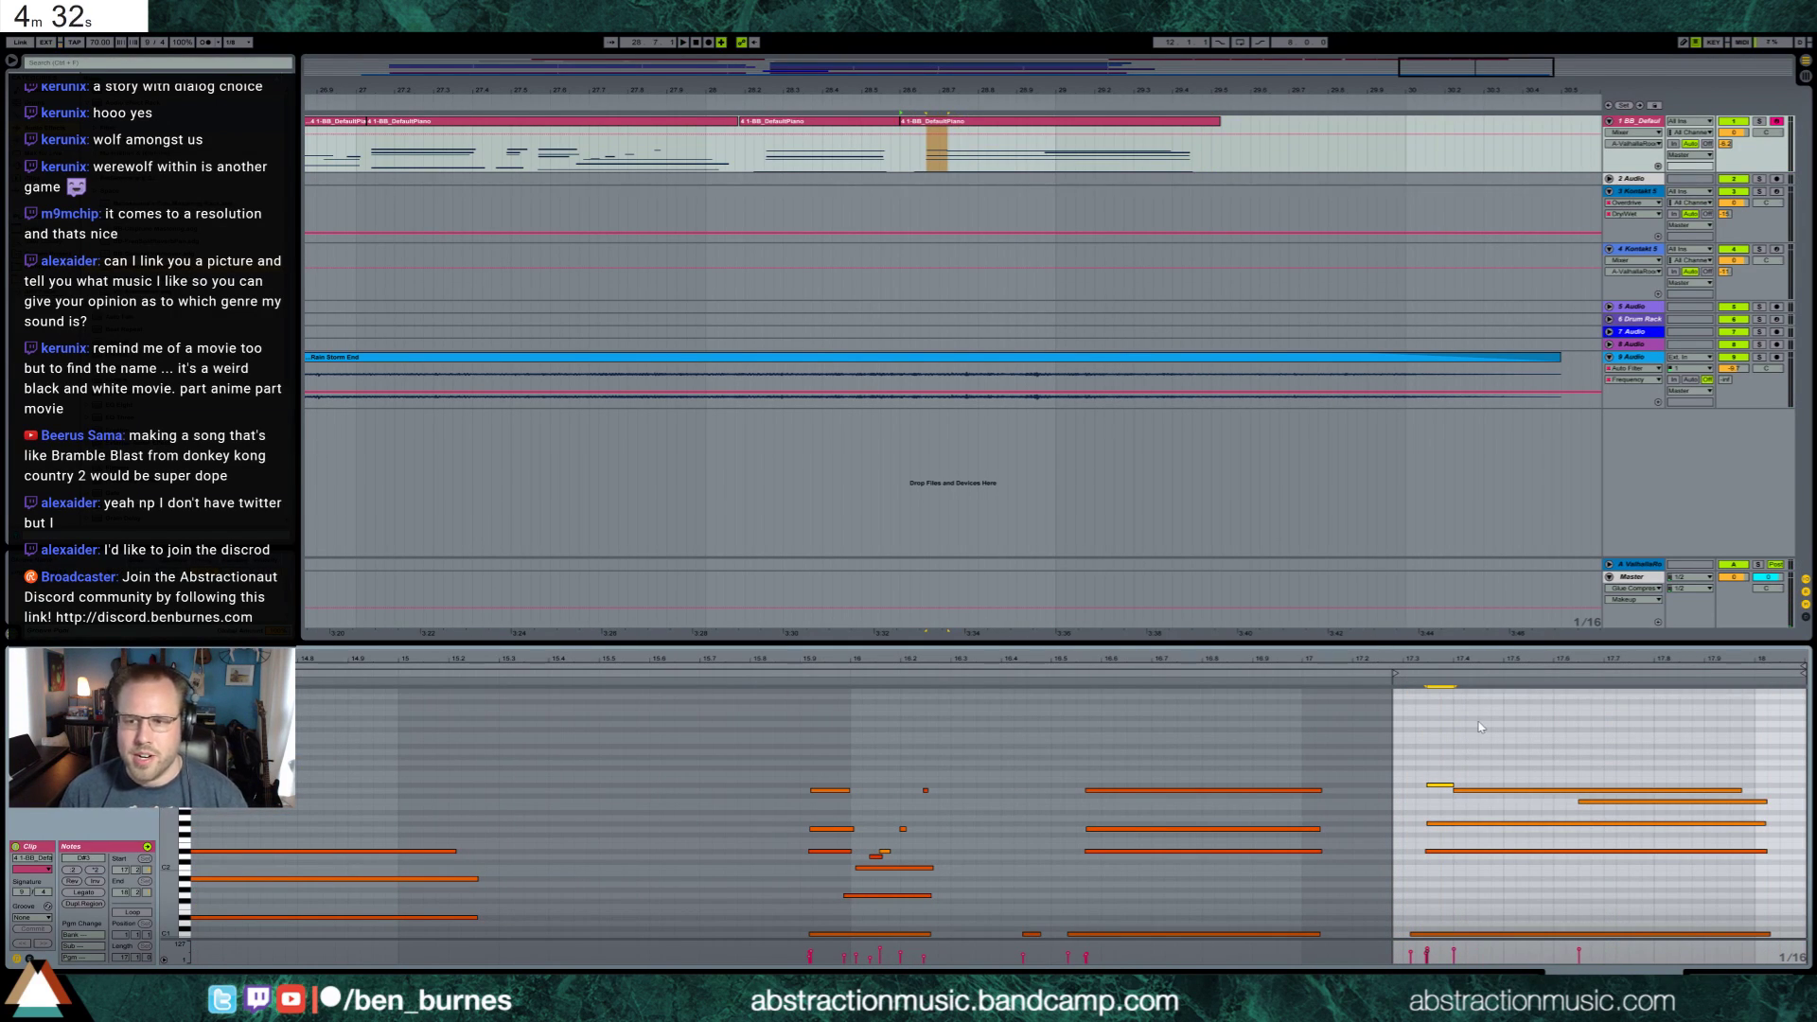
Replay the final chord, lengthen its short top note slightly and move the two held notes after it slightly later
key(space)
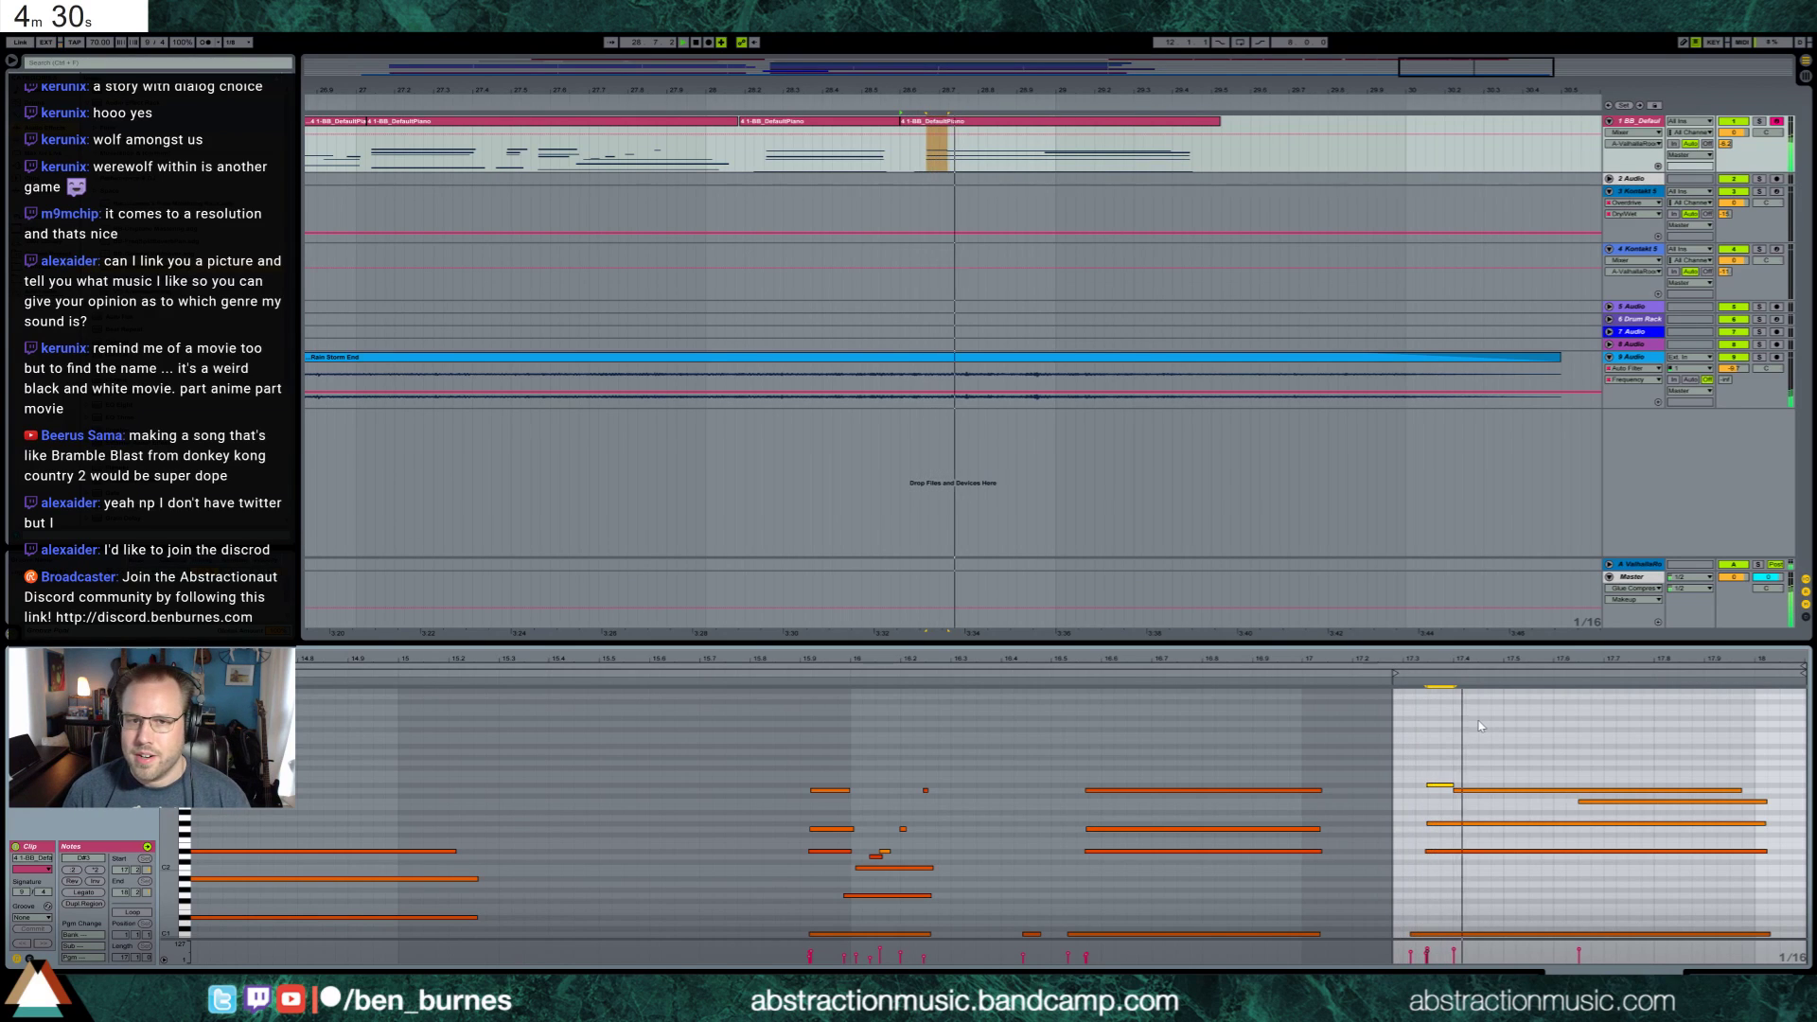
click(1553, 794)
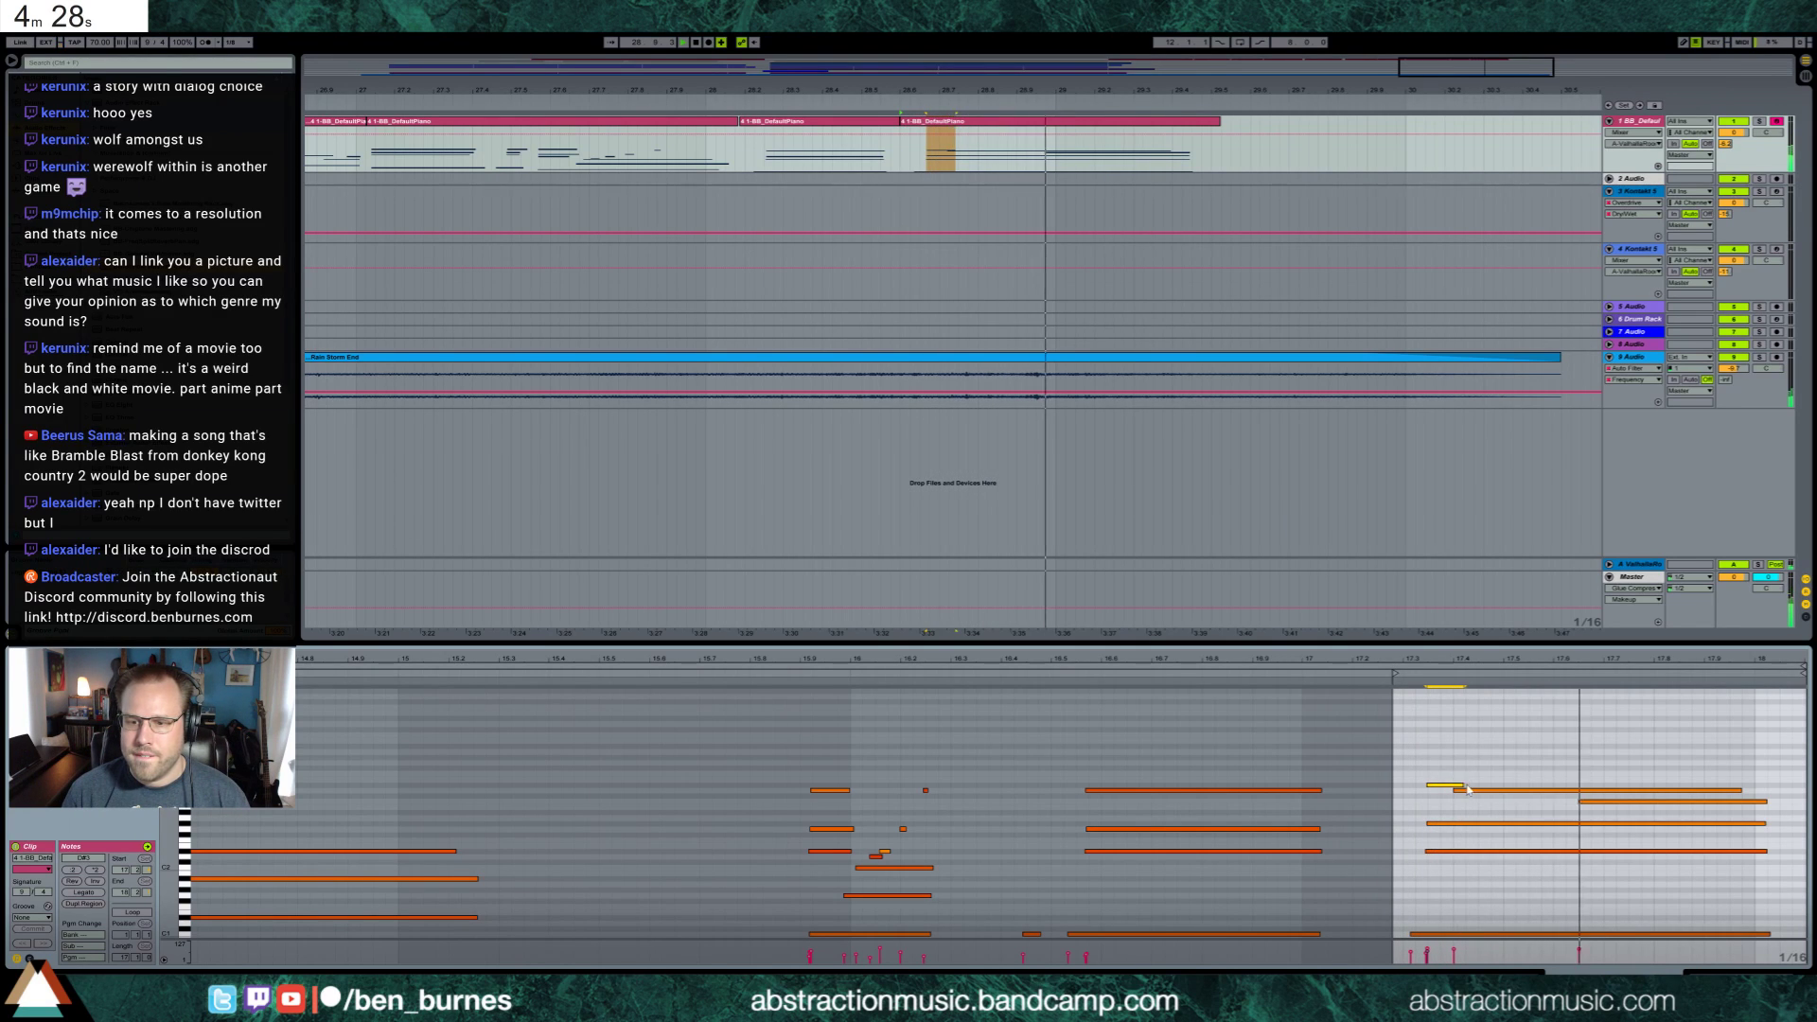
key(ctrl+z)
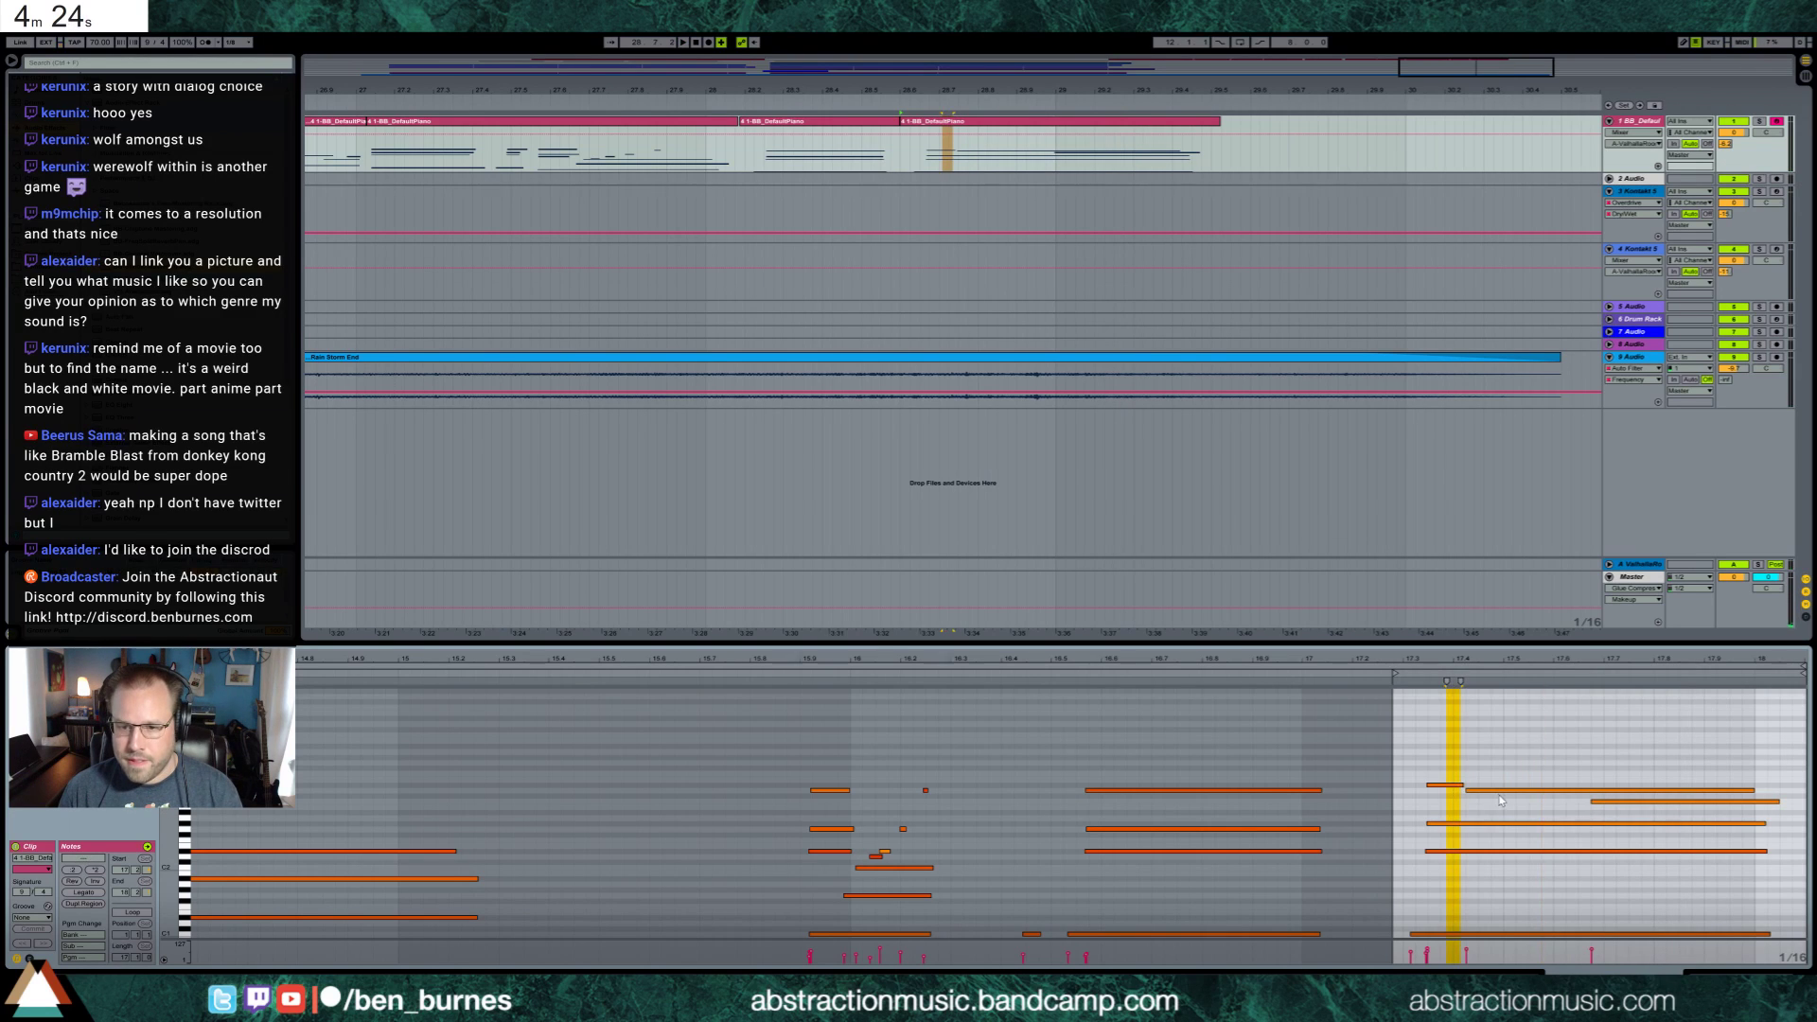
Adjust the velocities of the last chord's short top note, upper held note and late lower note
click(1444, 784)
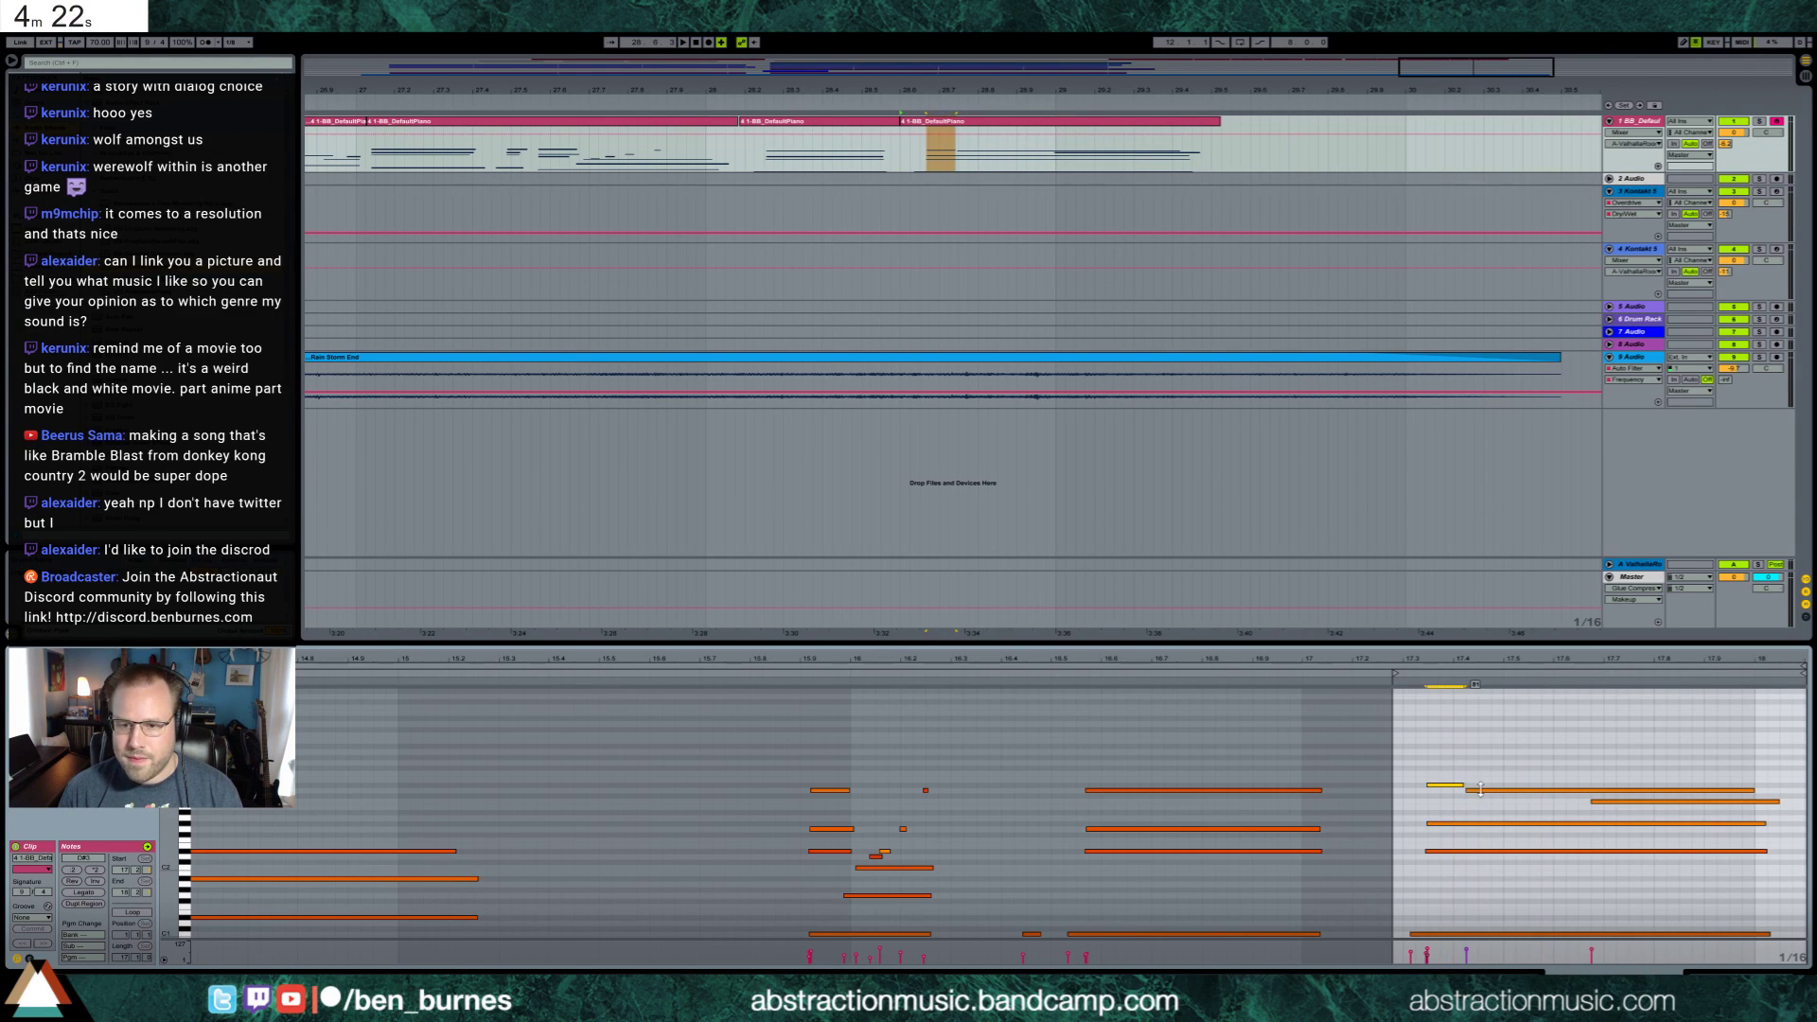
click(1480, 790)
click(1620, 802)
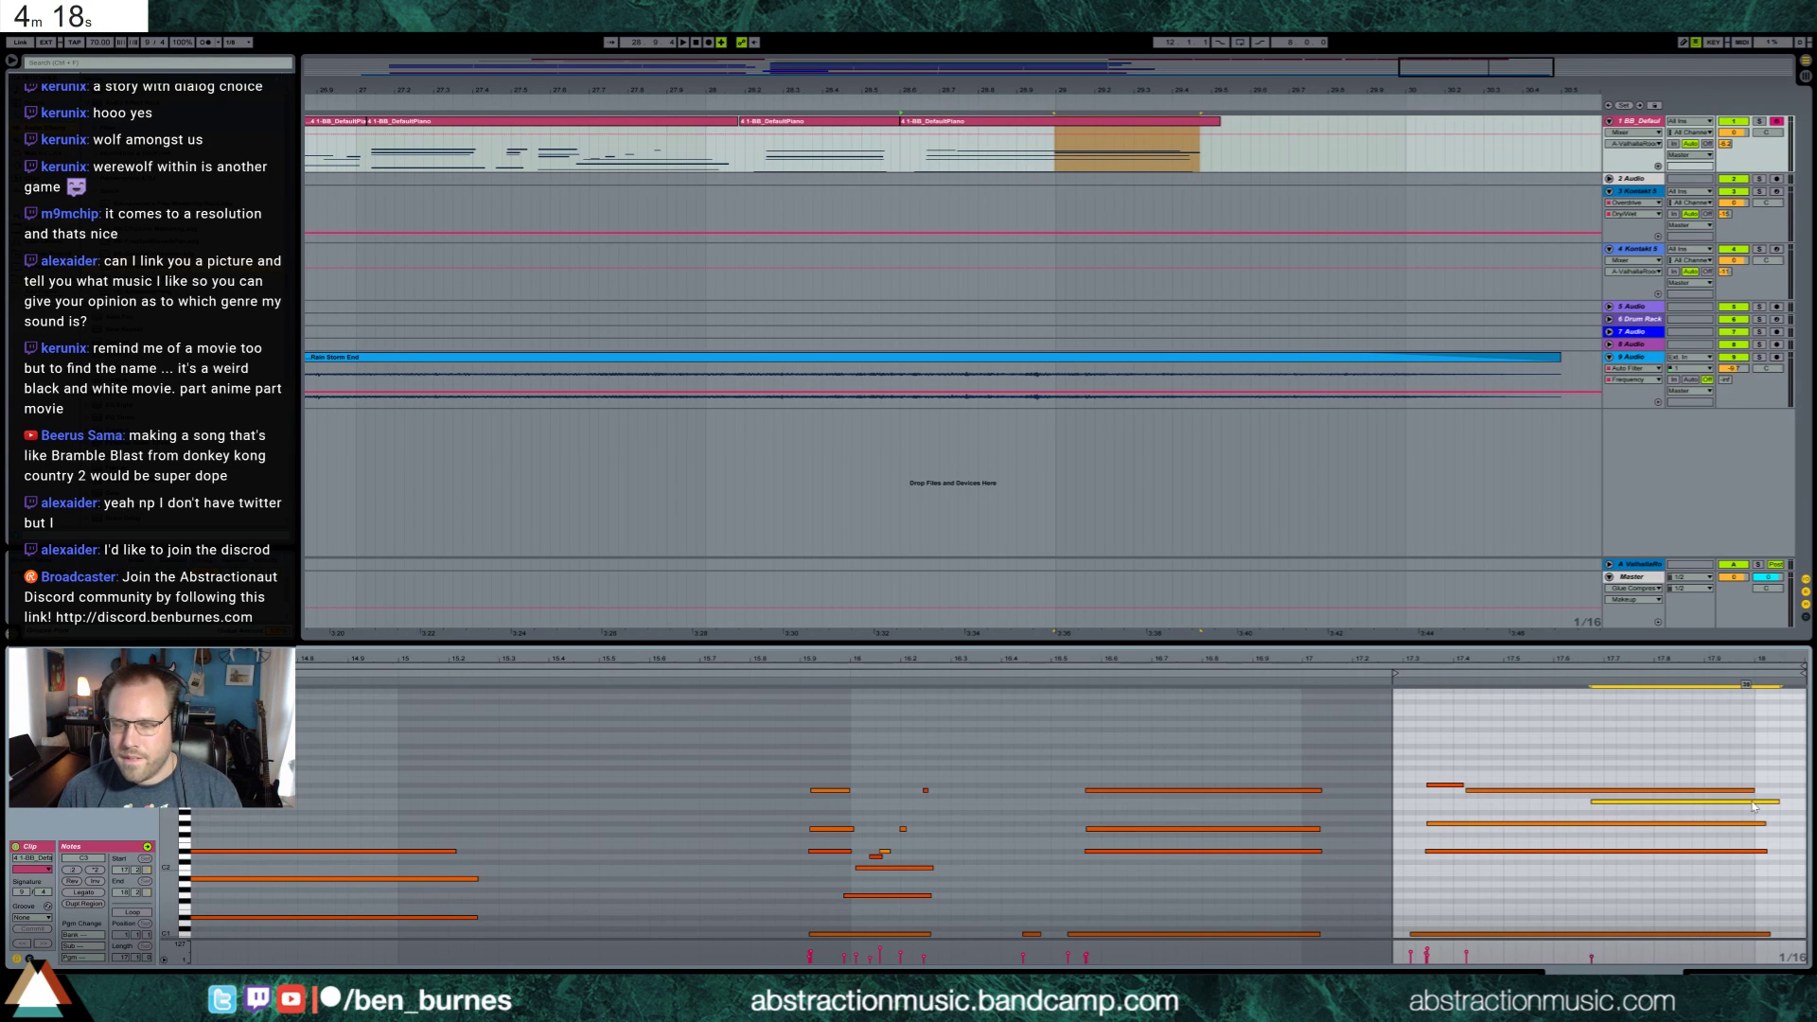
Replay the final chord repeatedly and fine-tune the velocities of its upper notes against the held chord tones
key(space)
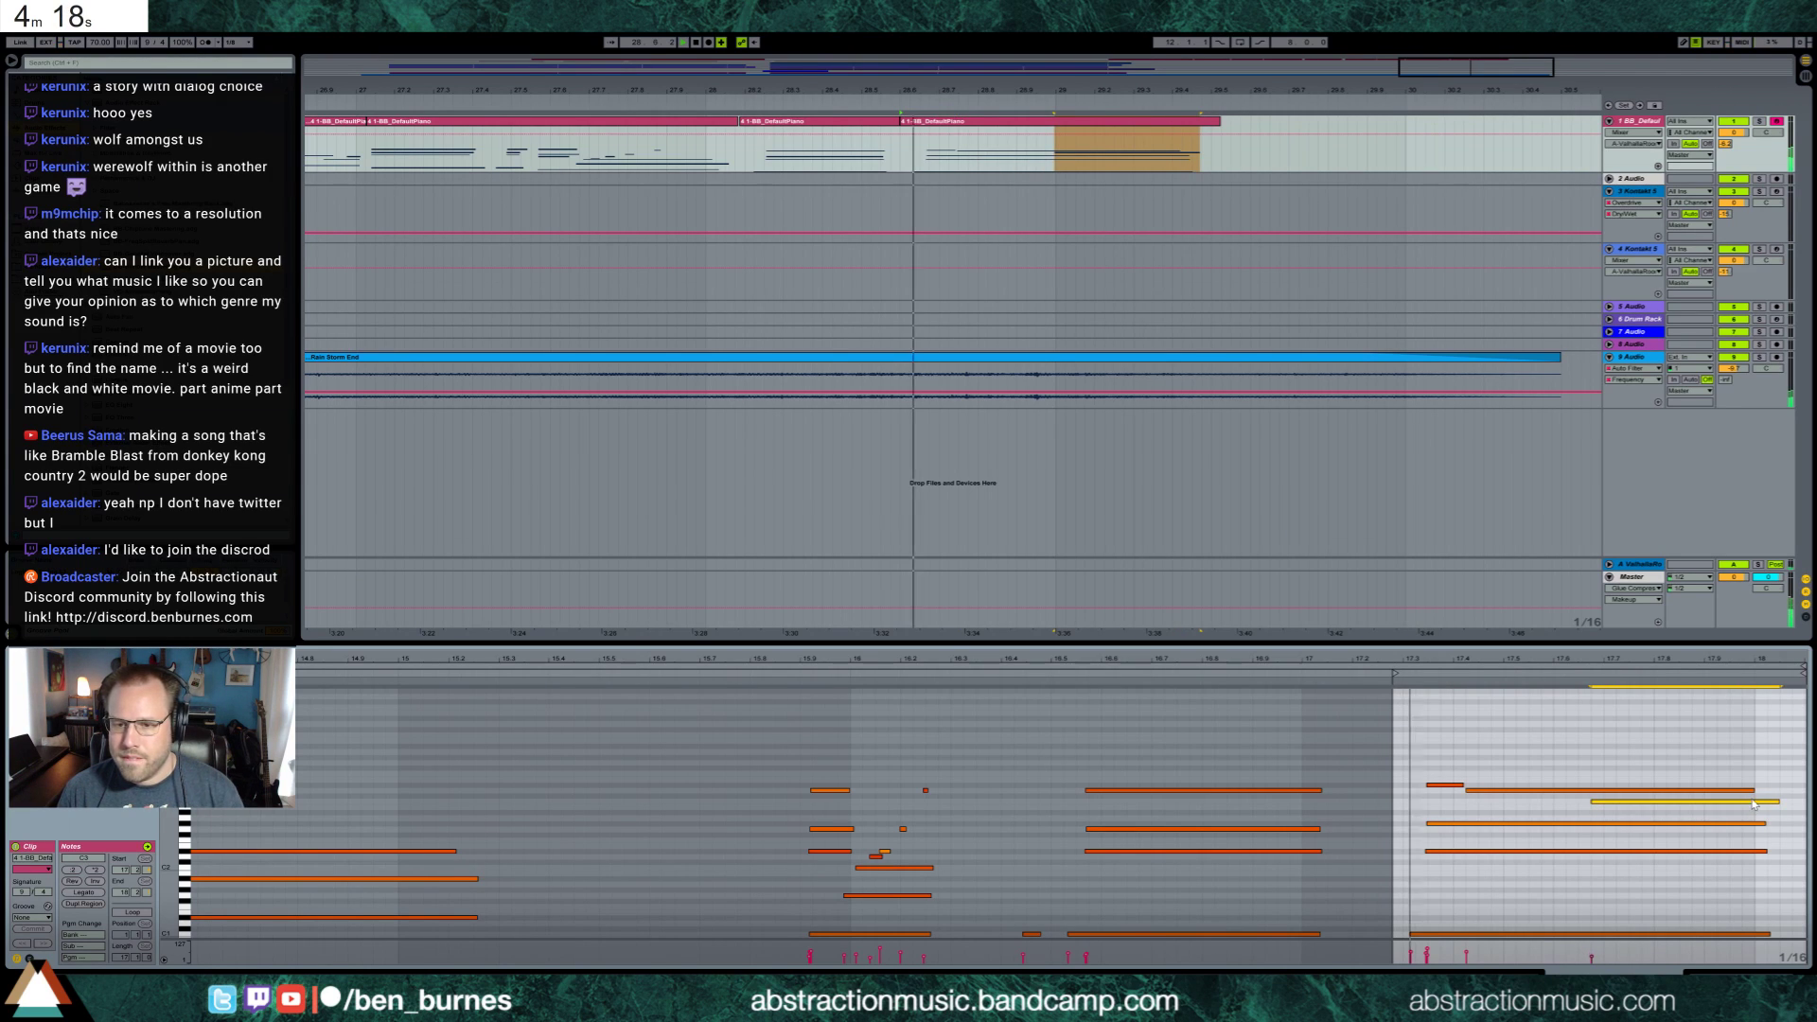
click(1446, 785)
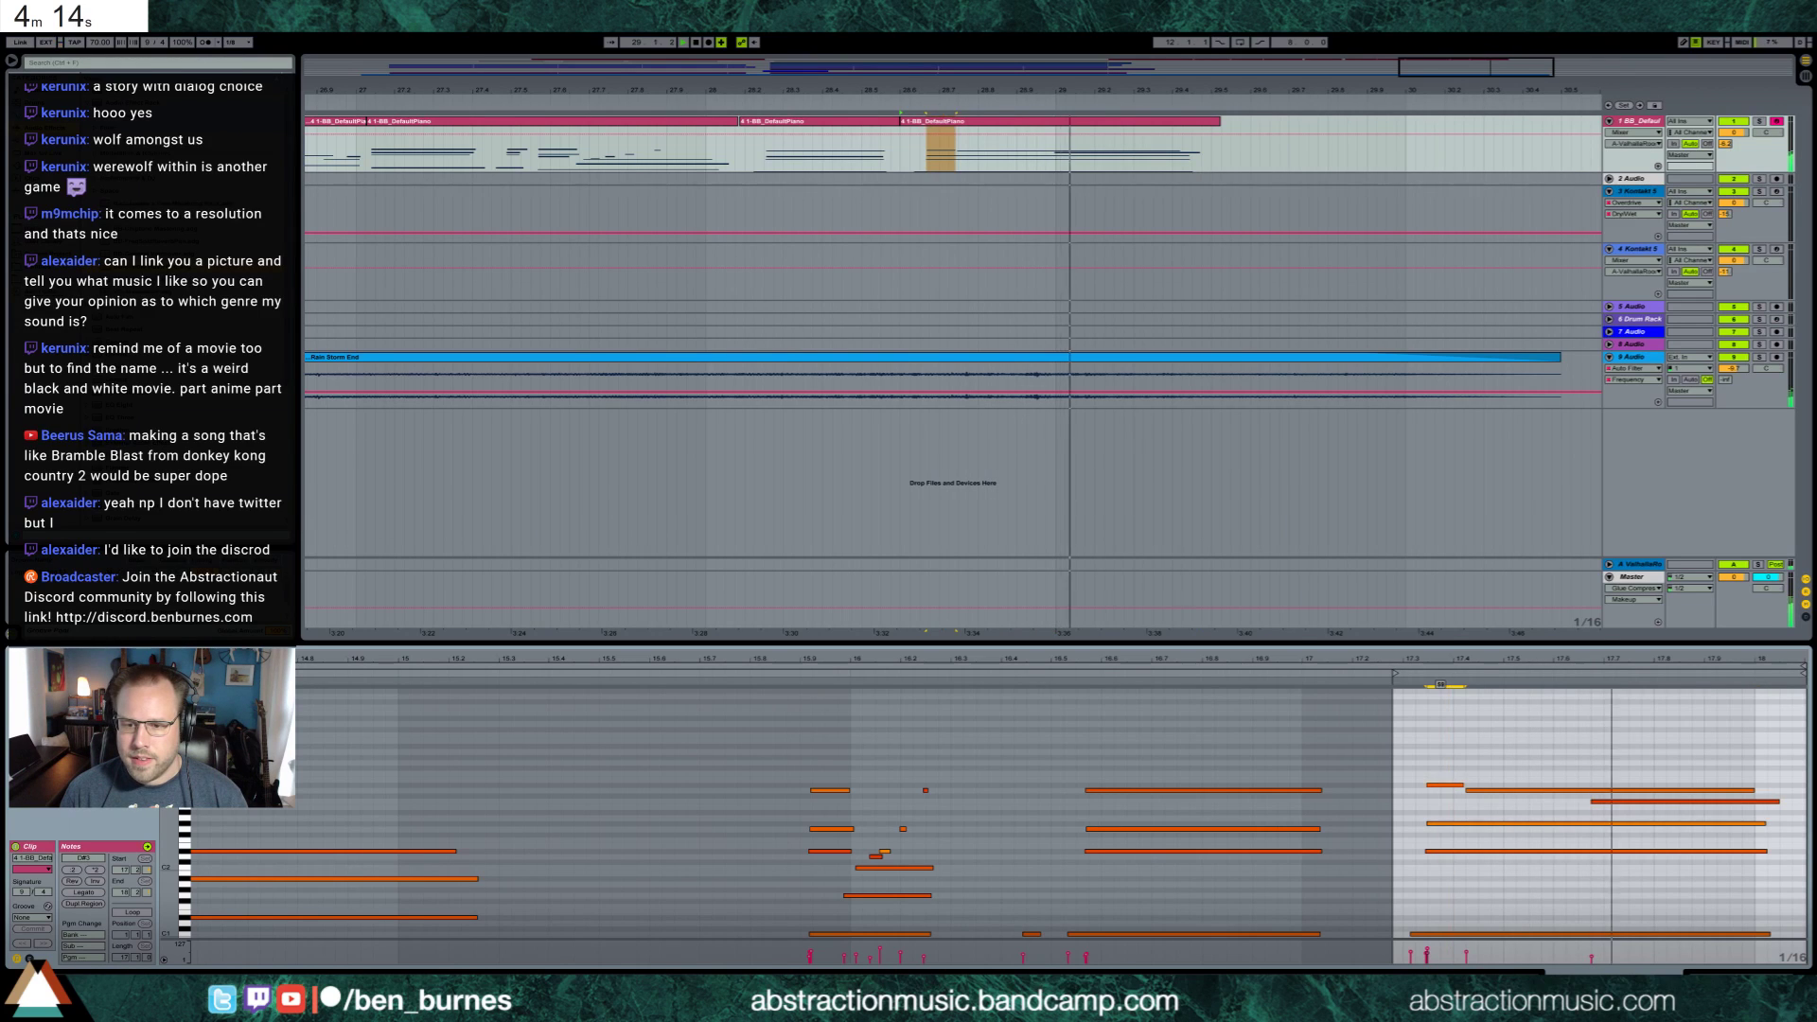
click(1514, 789)
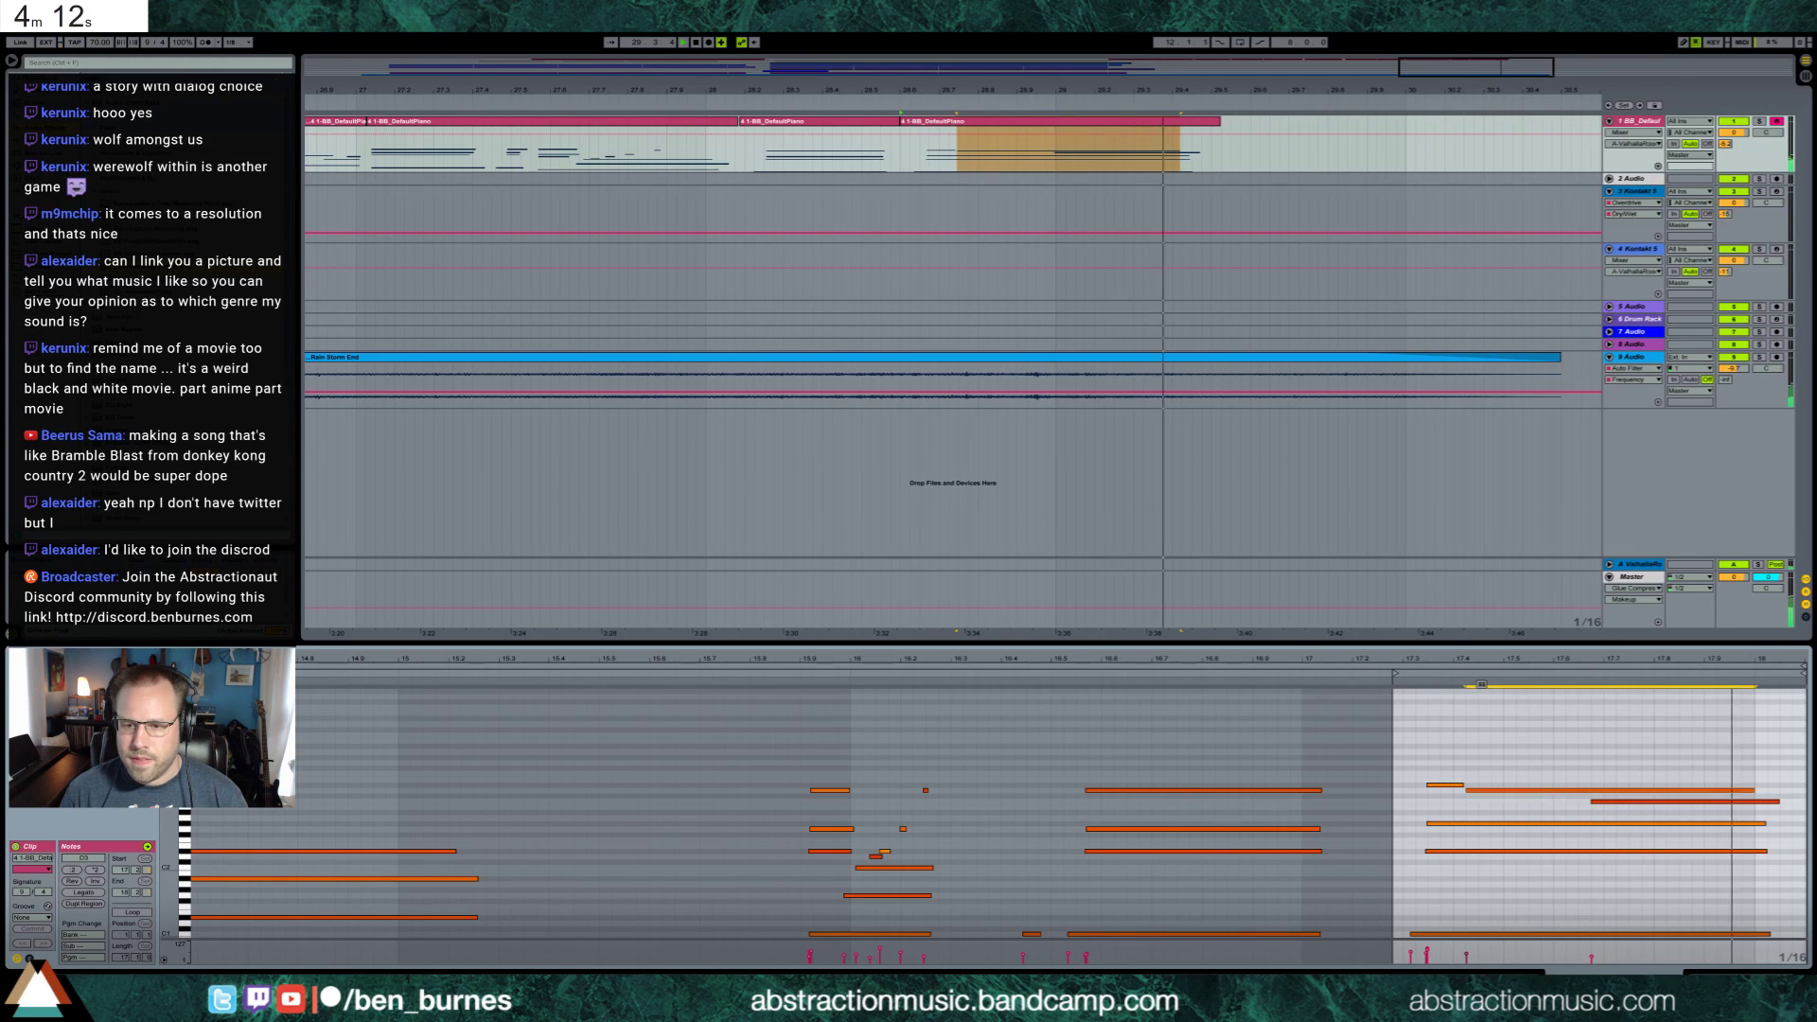
click(1595, 801)
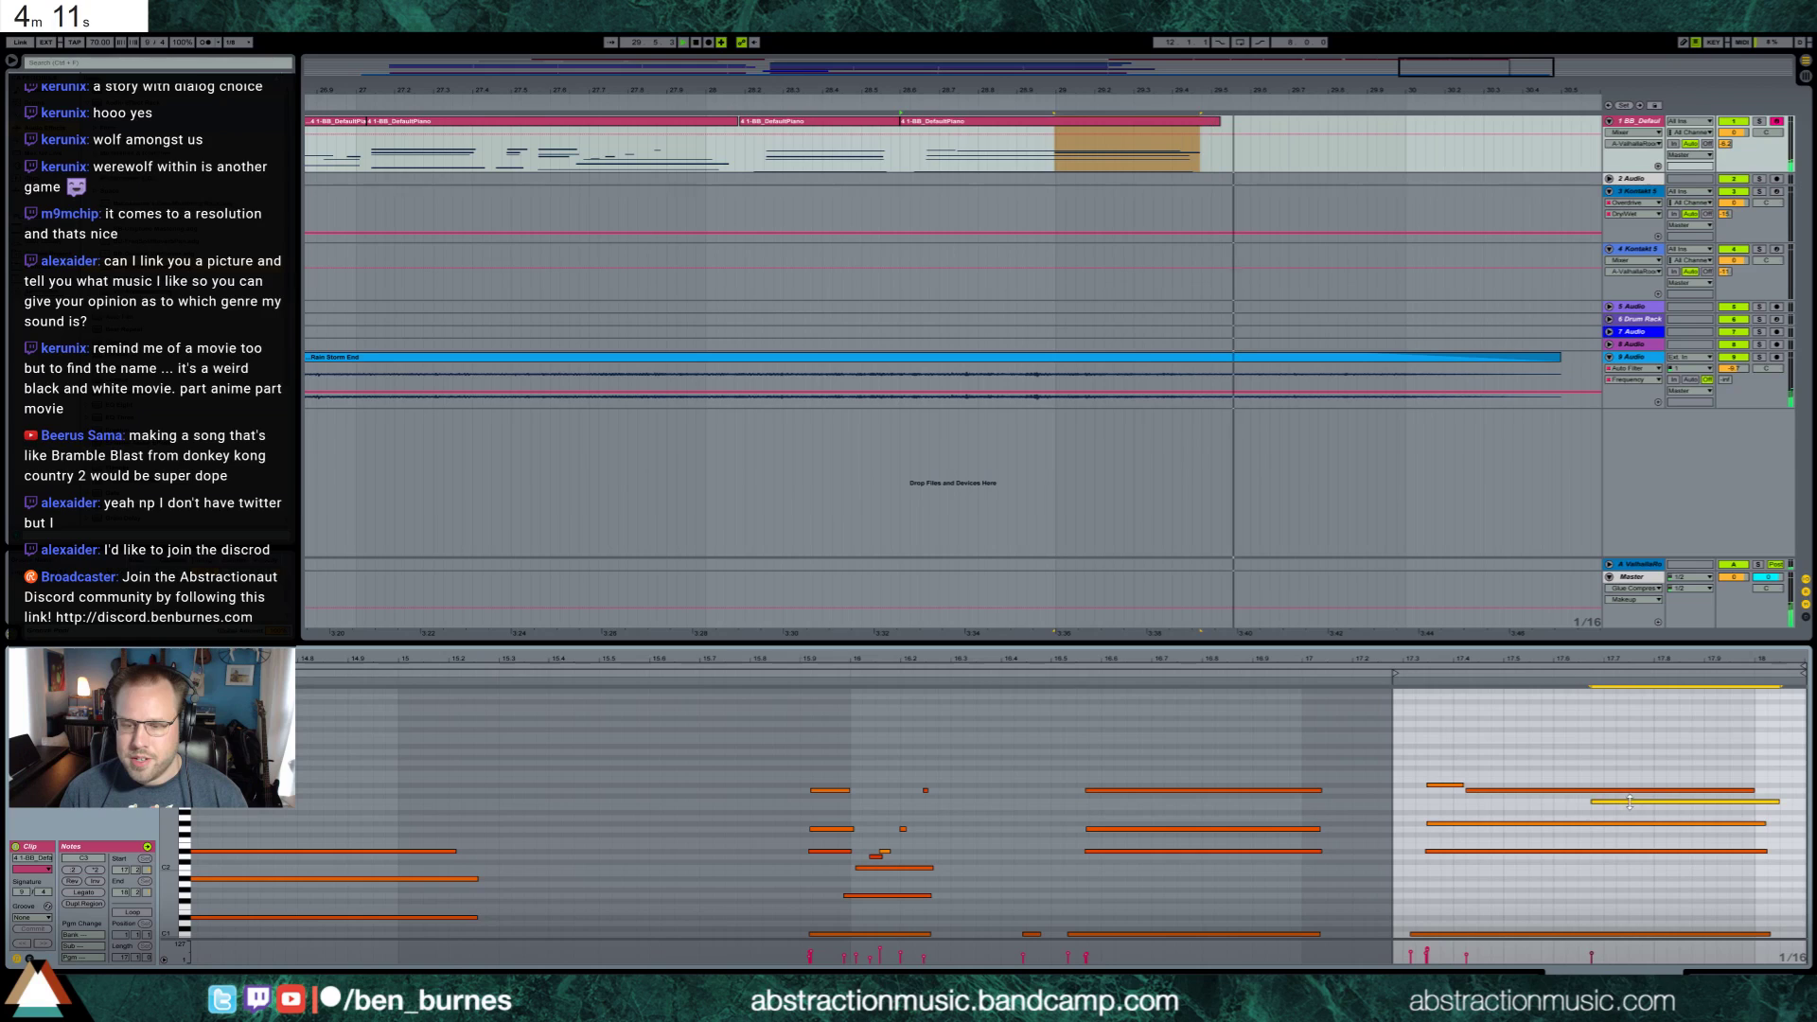
click(1574, 790)
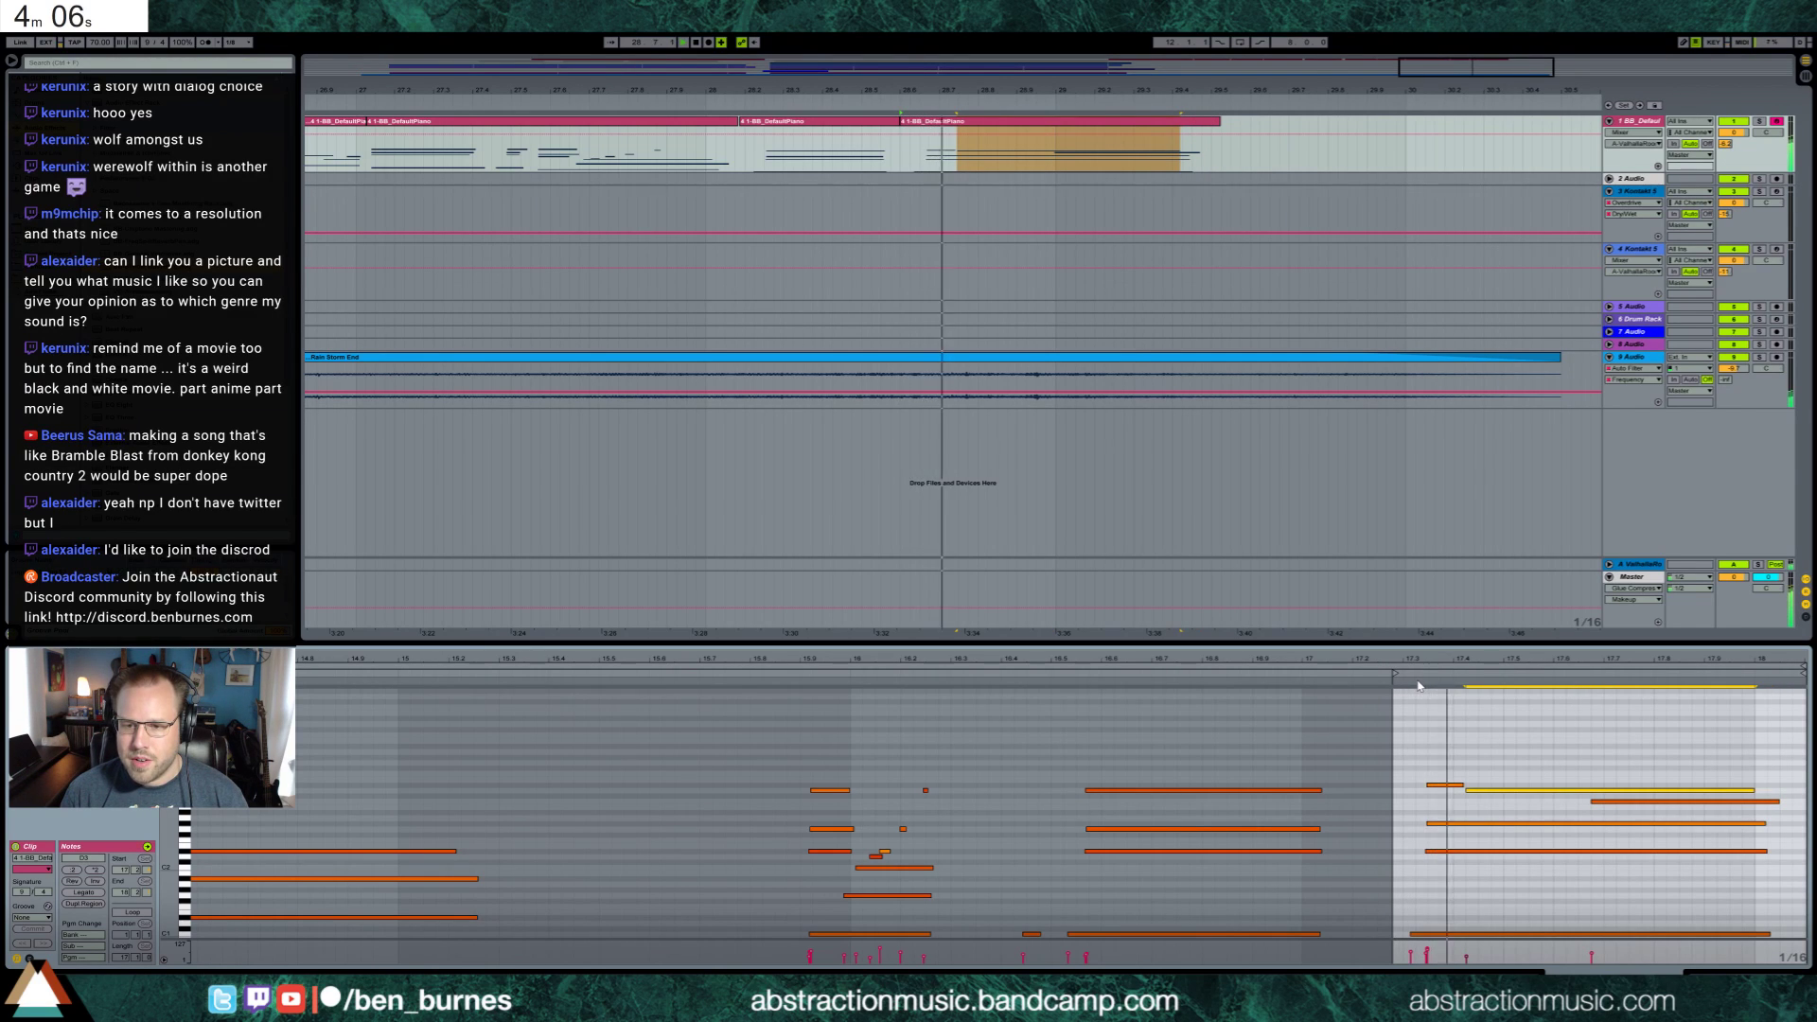
click(1527, 811)
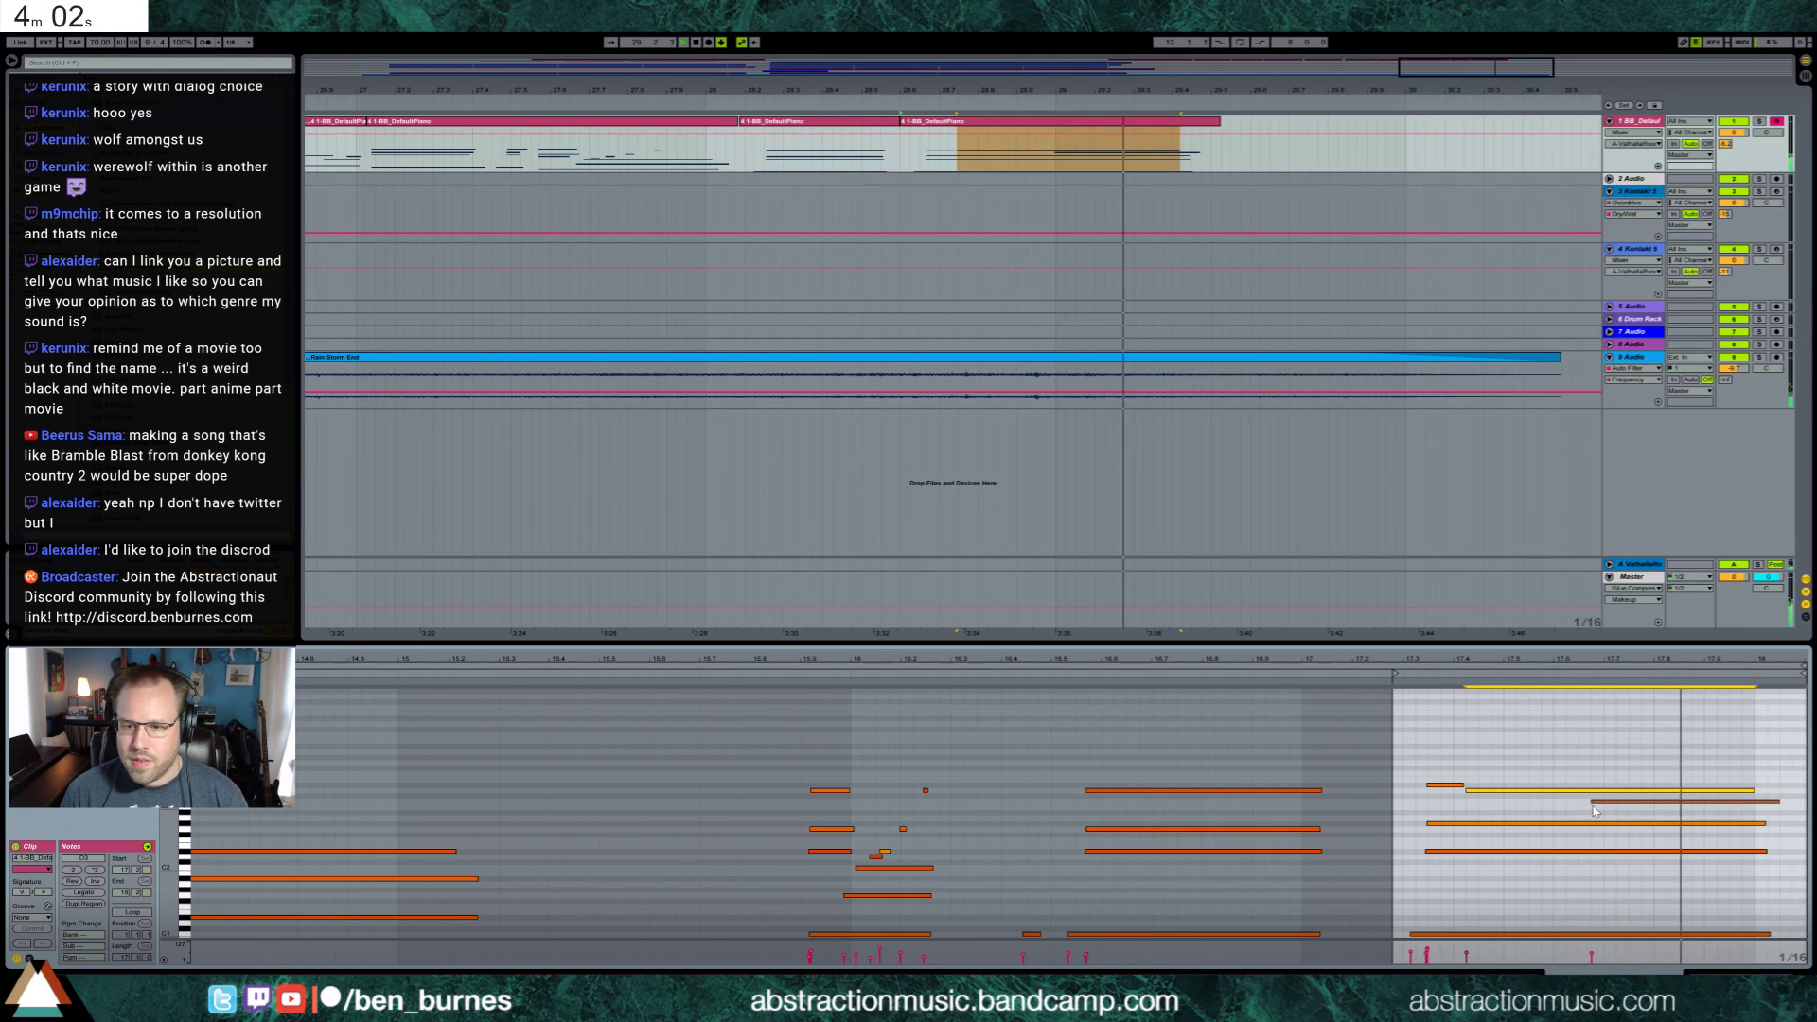
click(1591, 683)
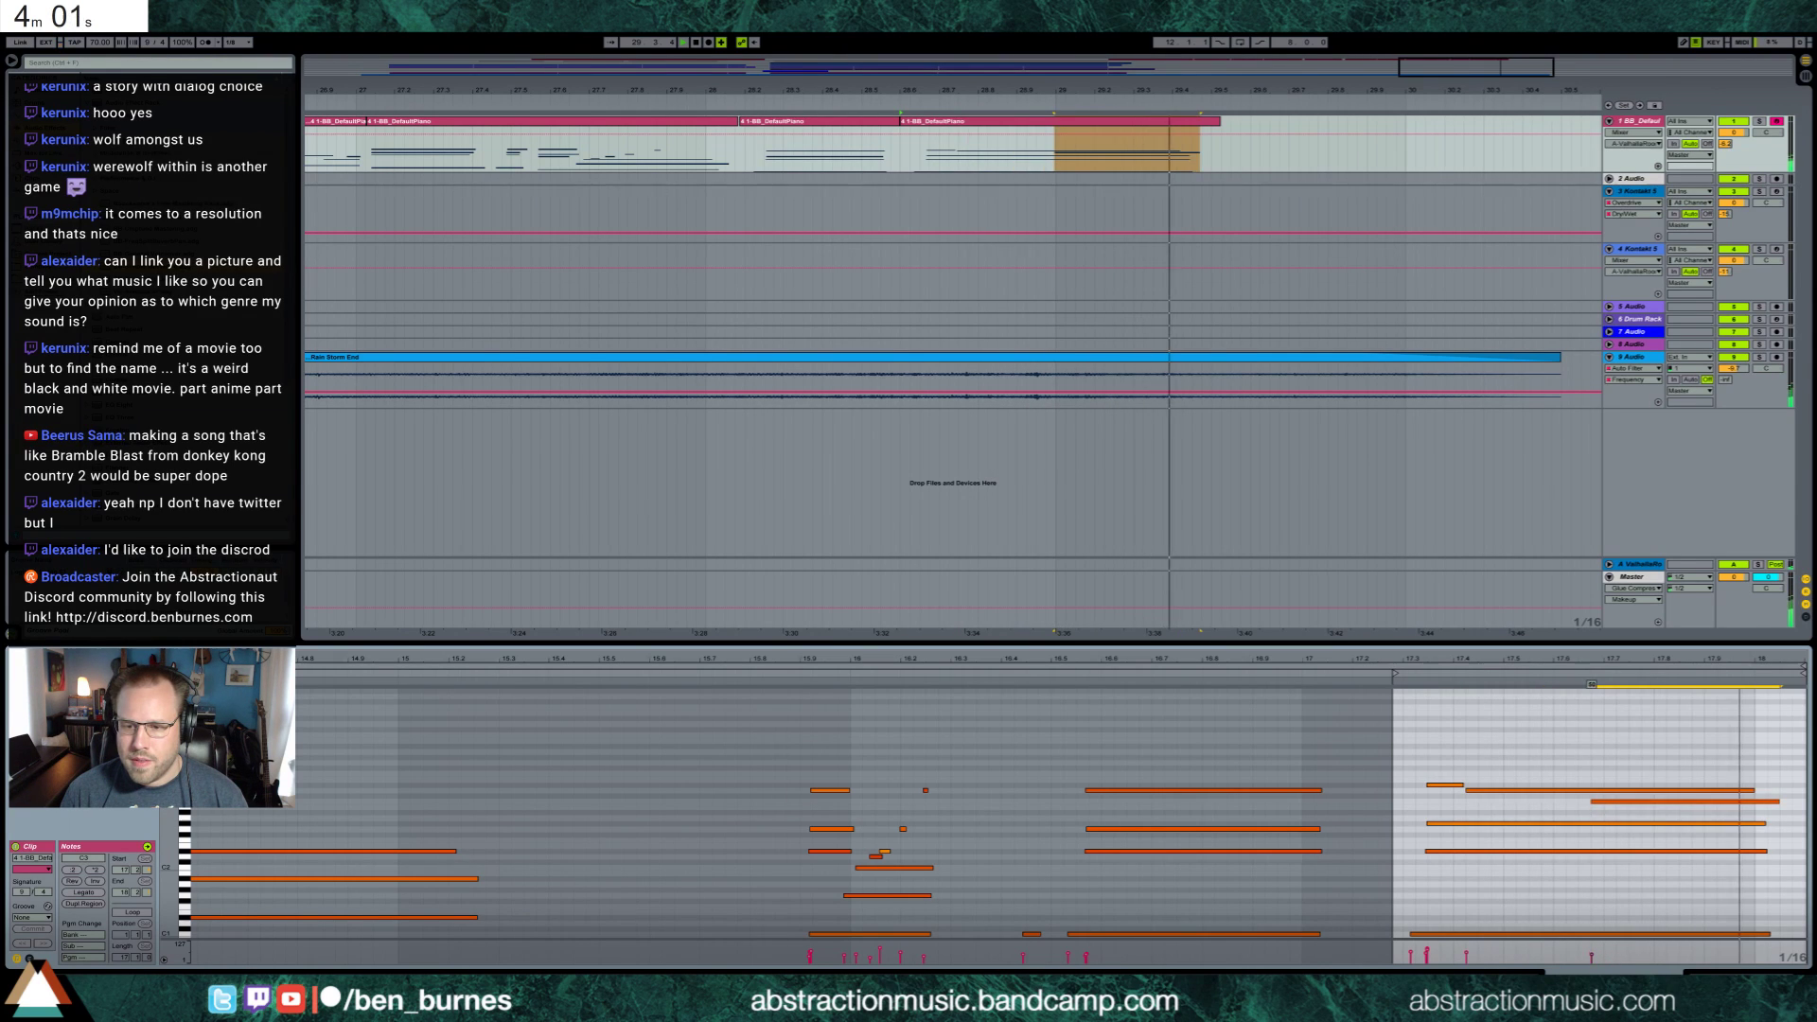
click(1579, 824)
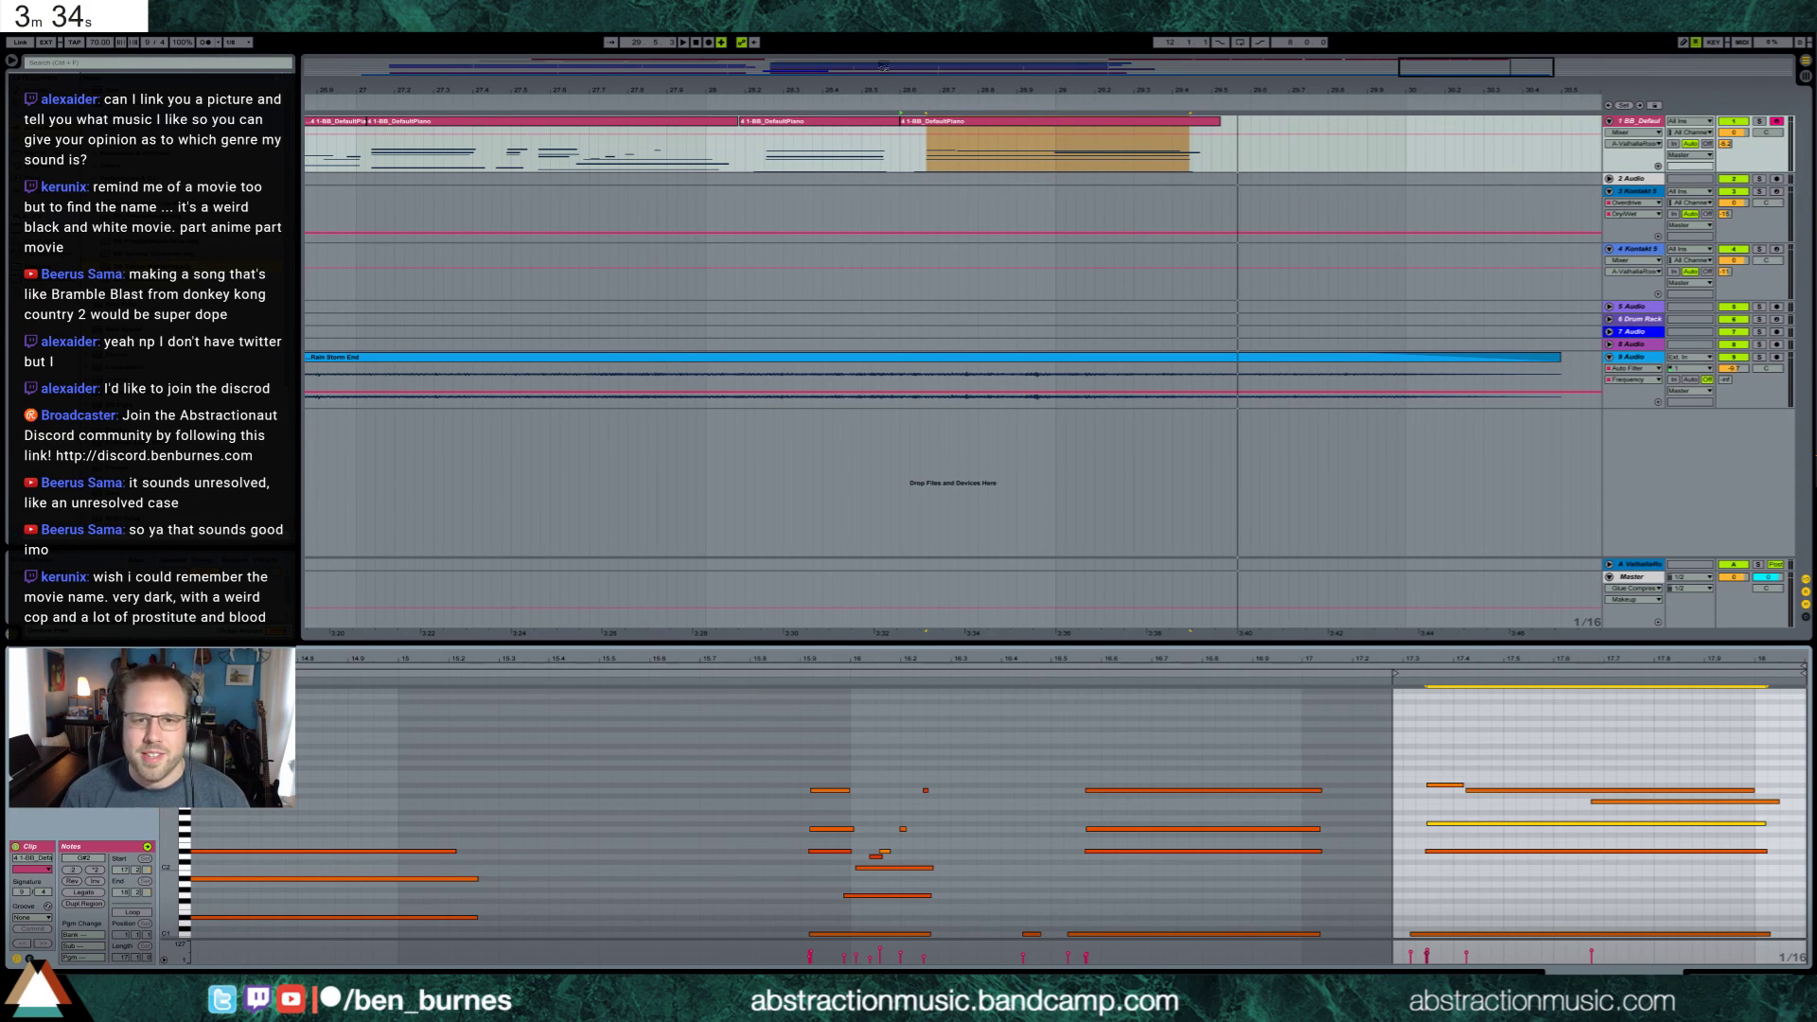
Show the whole arrangement, switch to the browser and close the countdown timer page
double_click(447, 58)
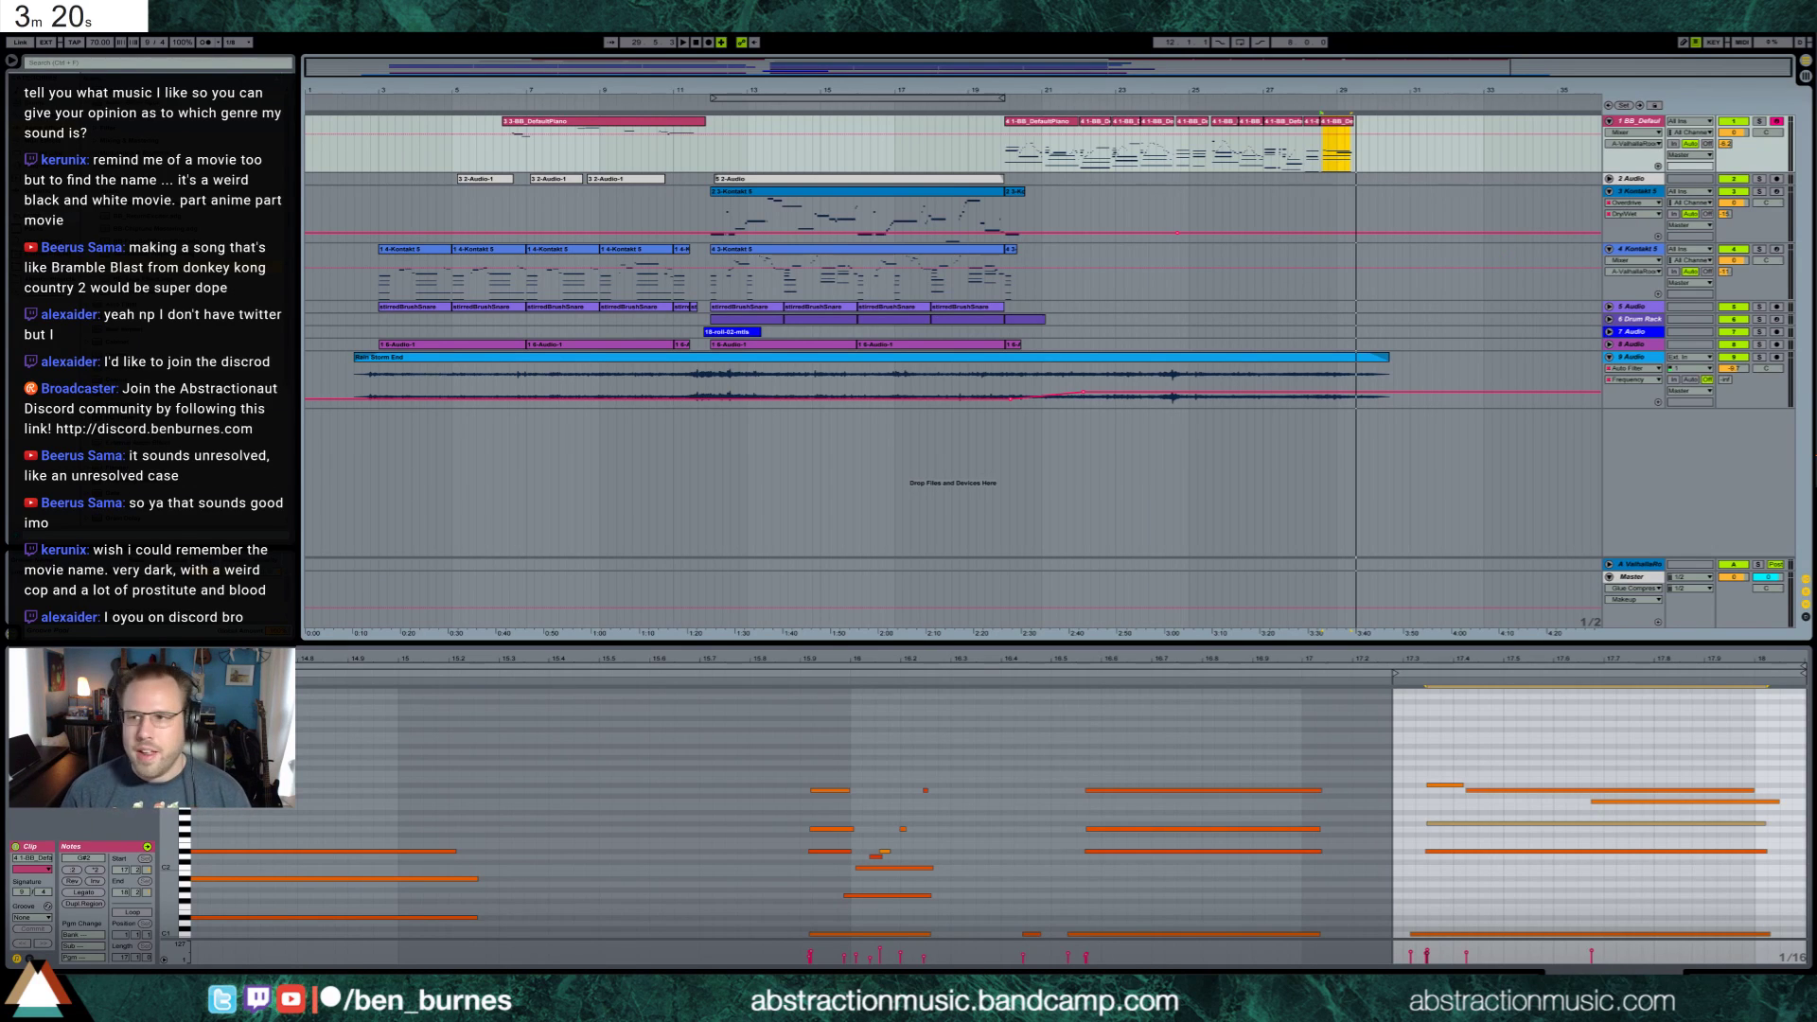
key(alt+Tab)
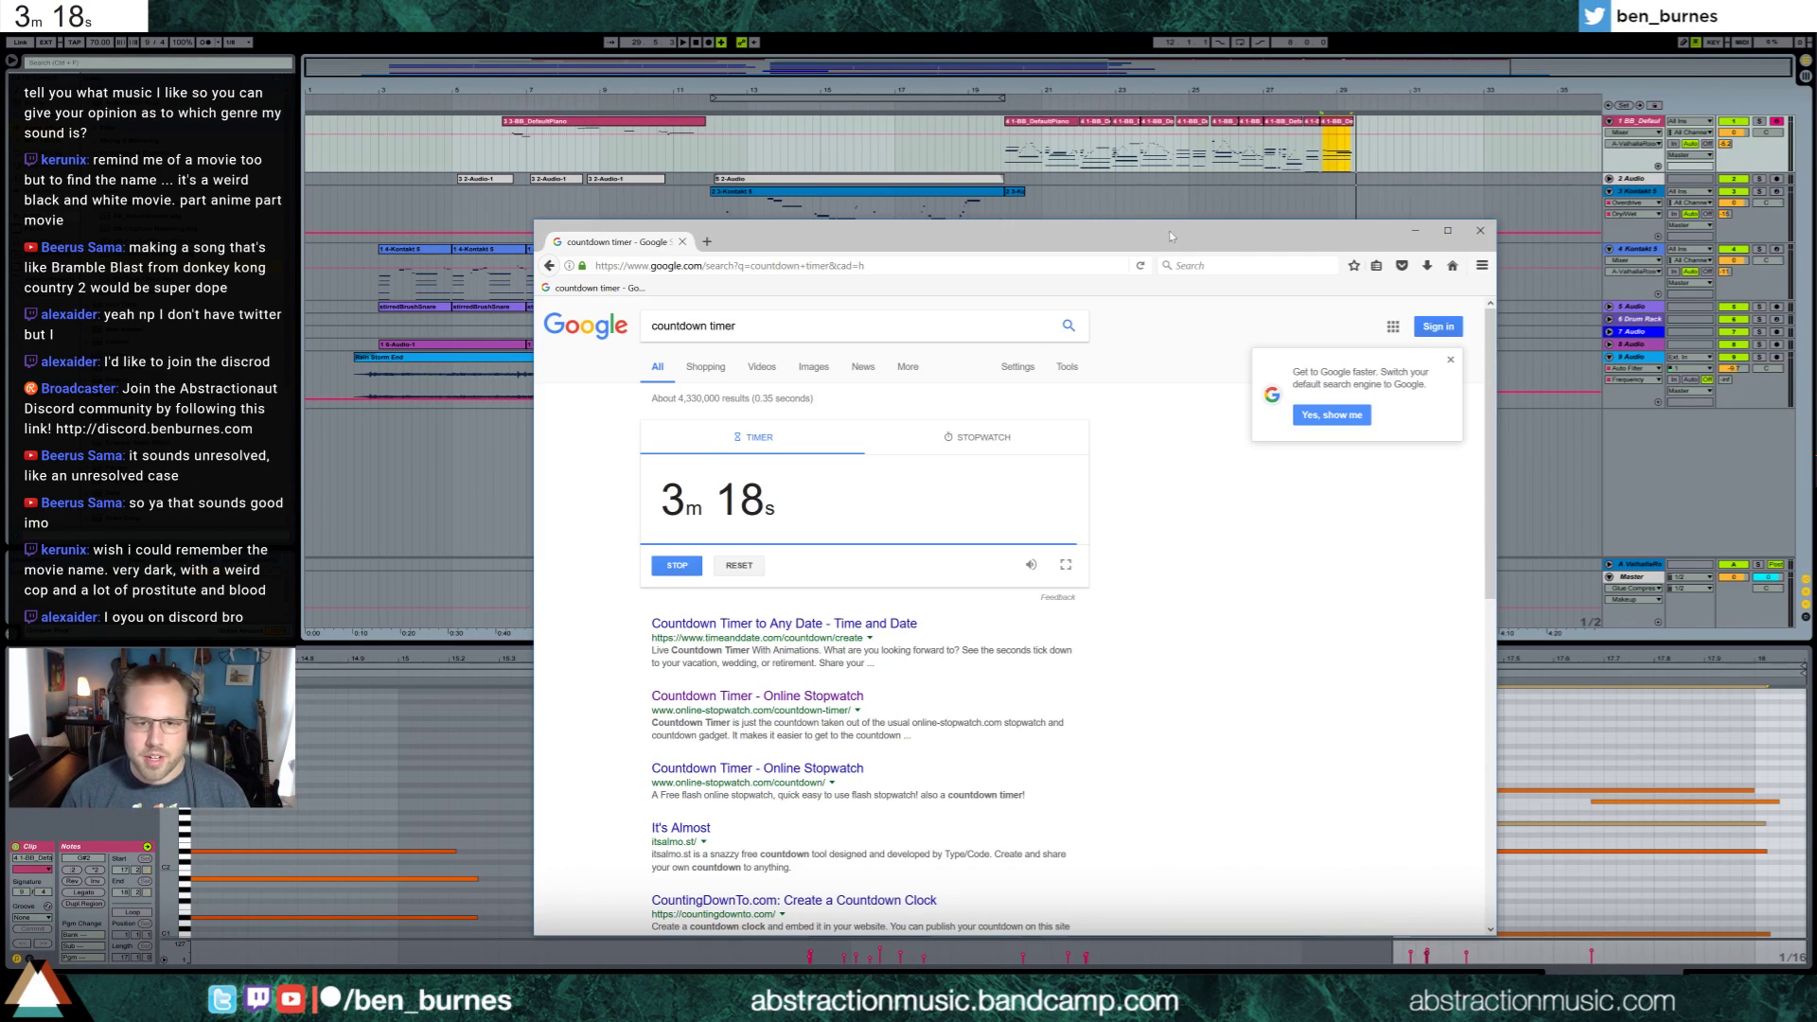
click(1479, 232)
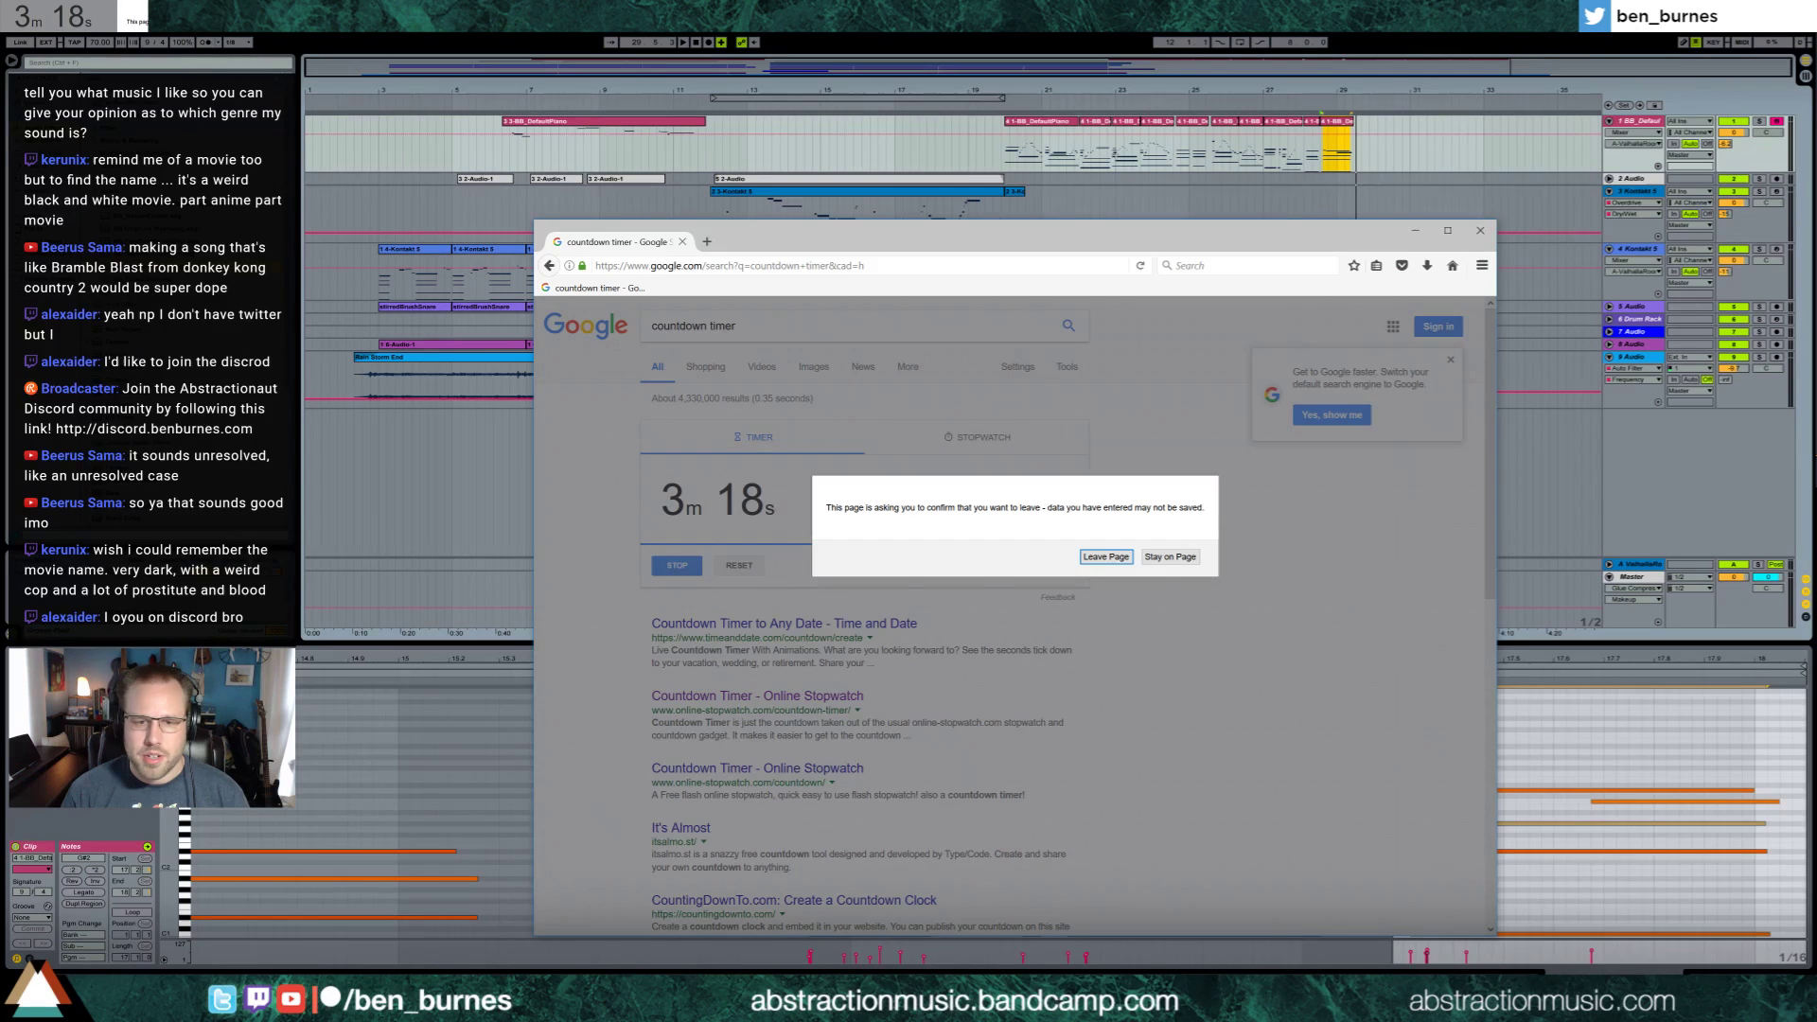
click(1105, 558)
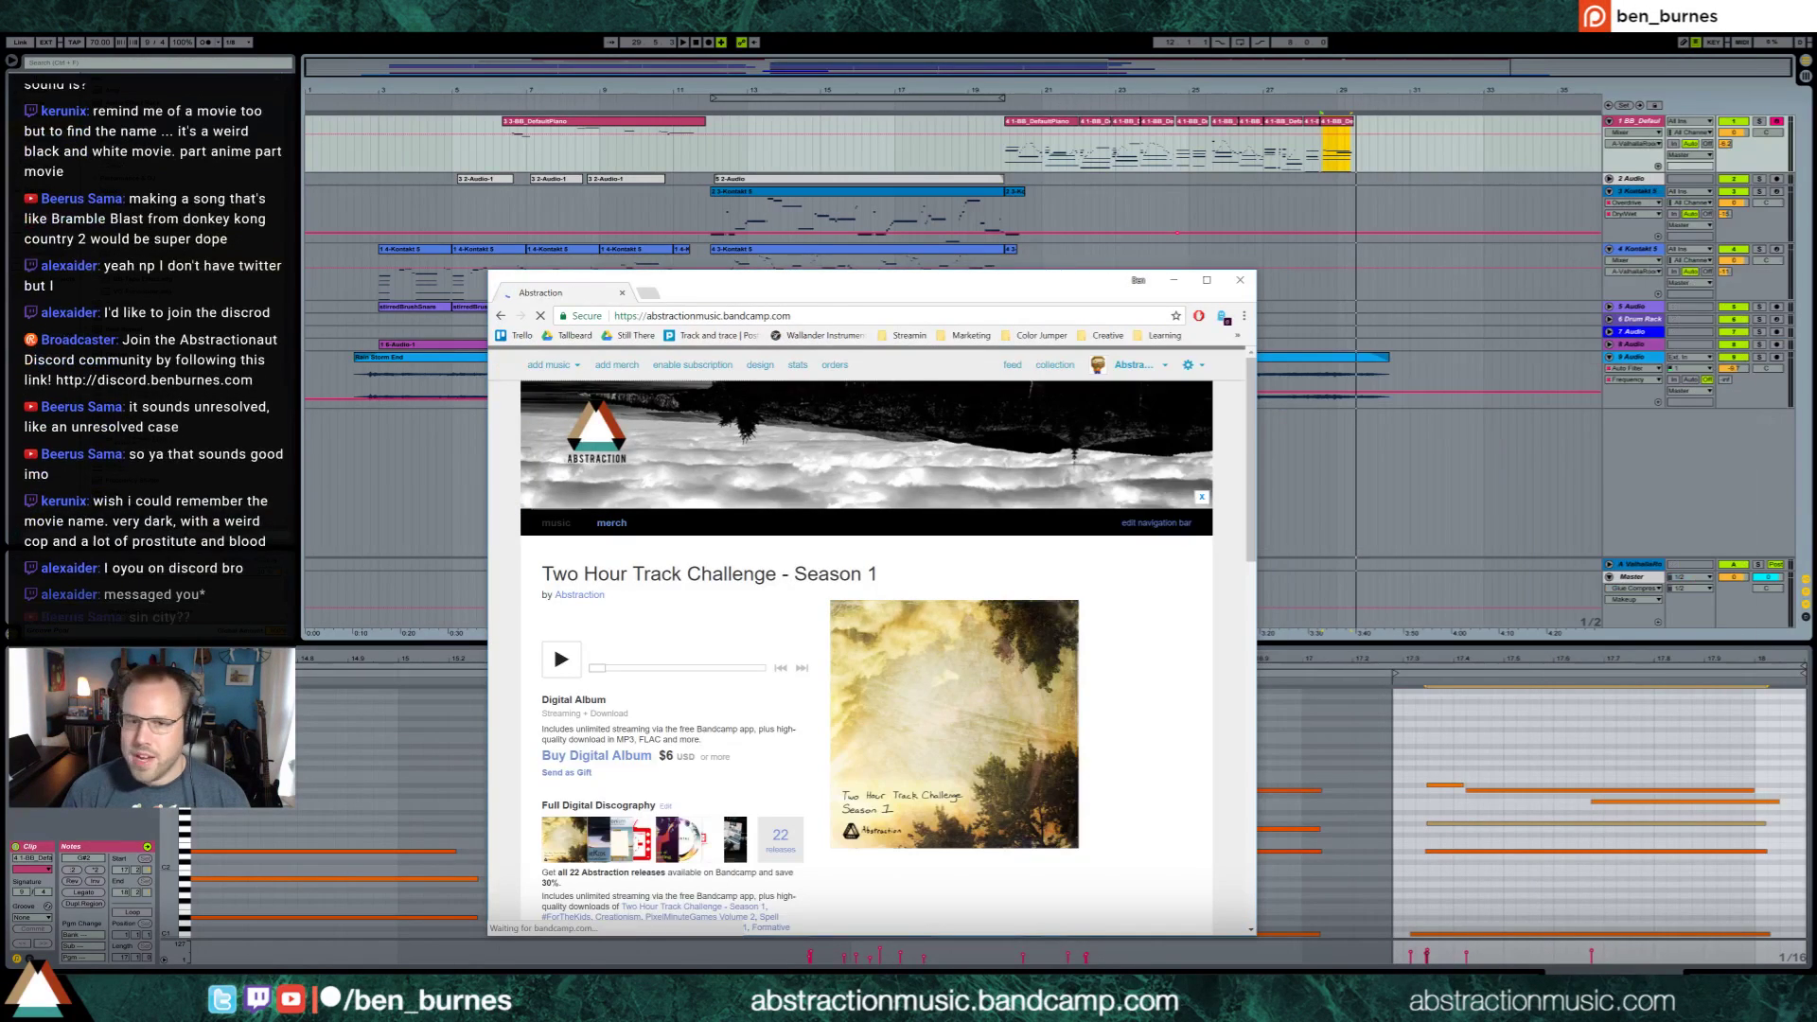
Browse the full Abstraction discography on Bandcamp and open the album The Maker's Eden, Act 2
scroll(923, 641, down, 3)
scroll(946, 634, down, 5)
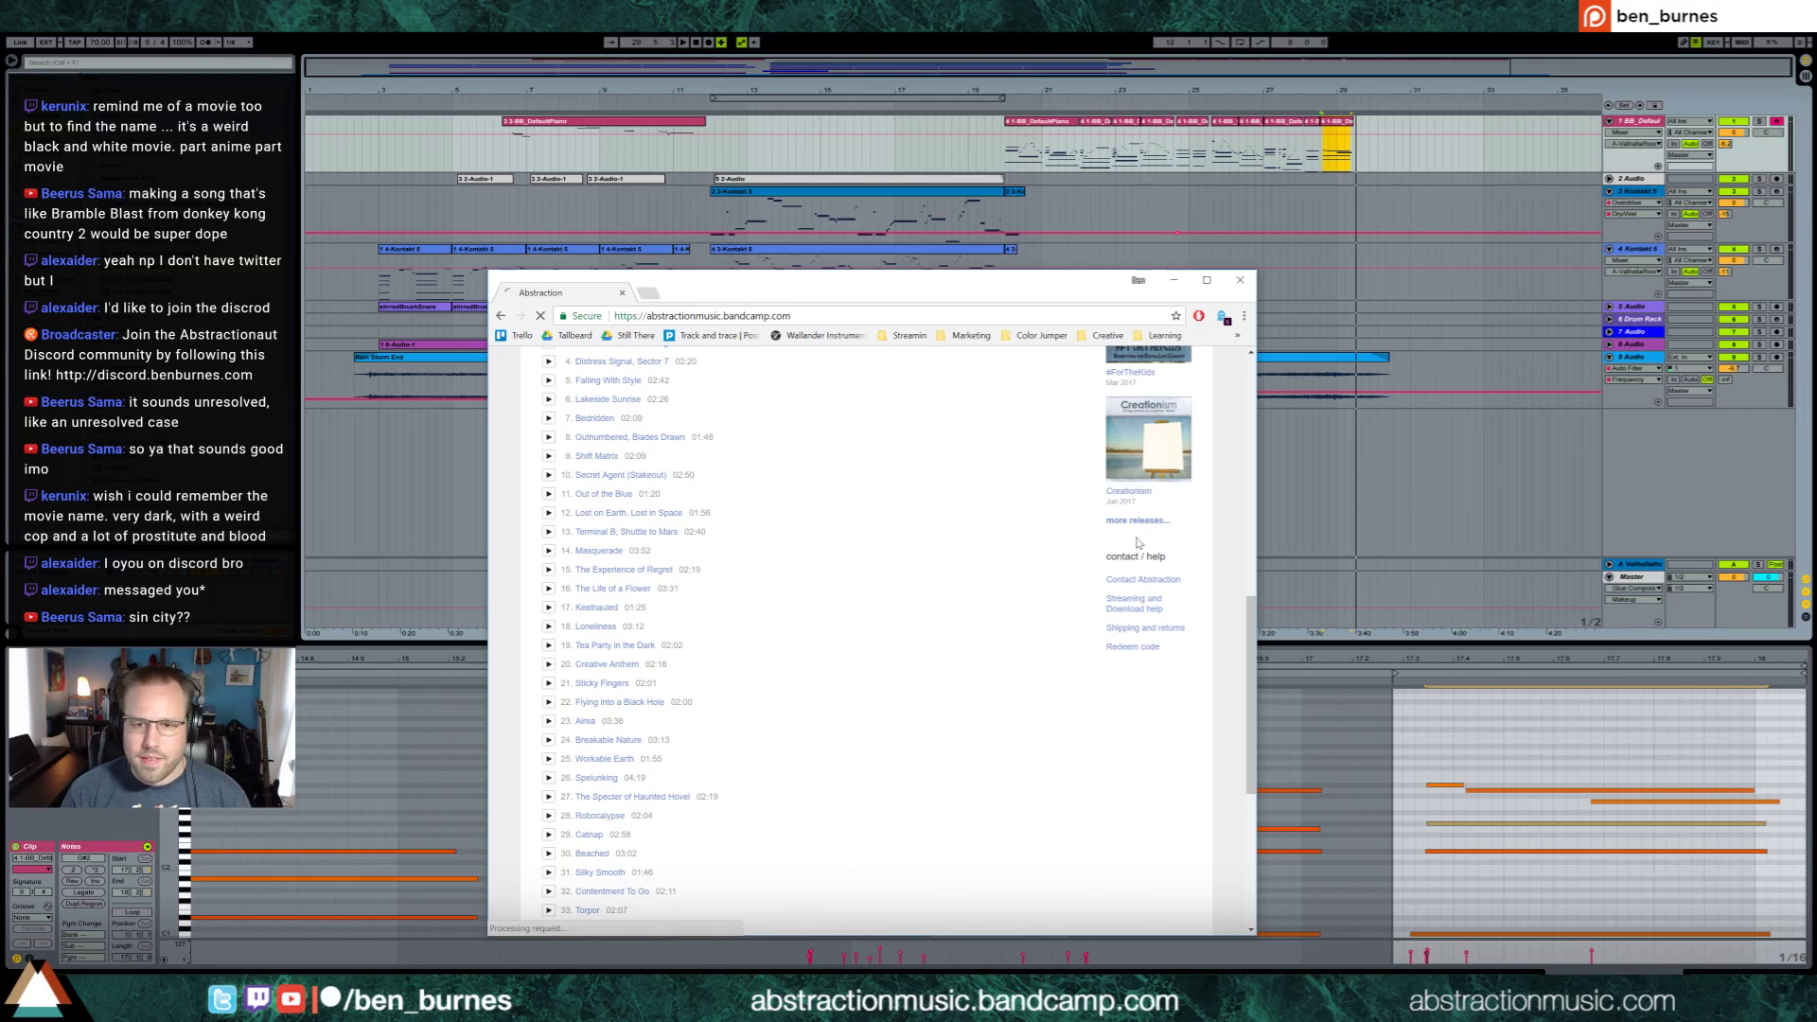
click(1136, 522)
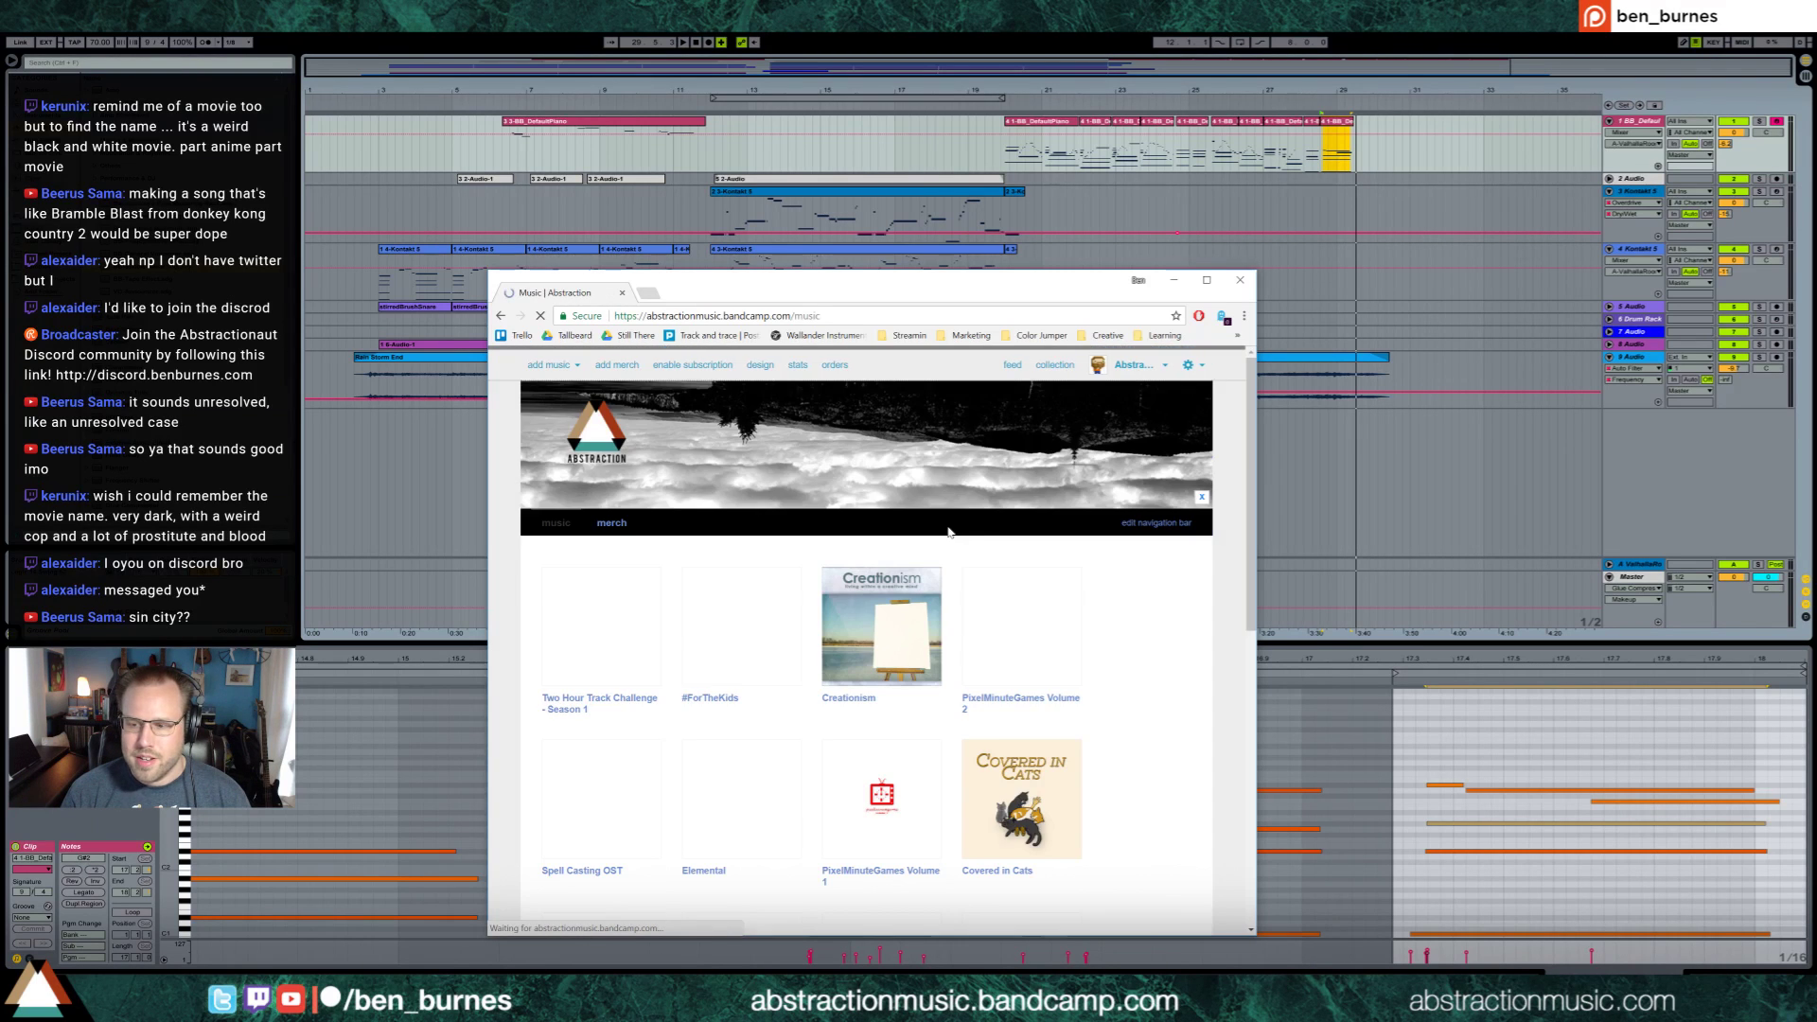
scroll(950, 533, down, 3)
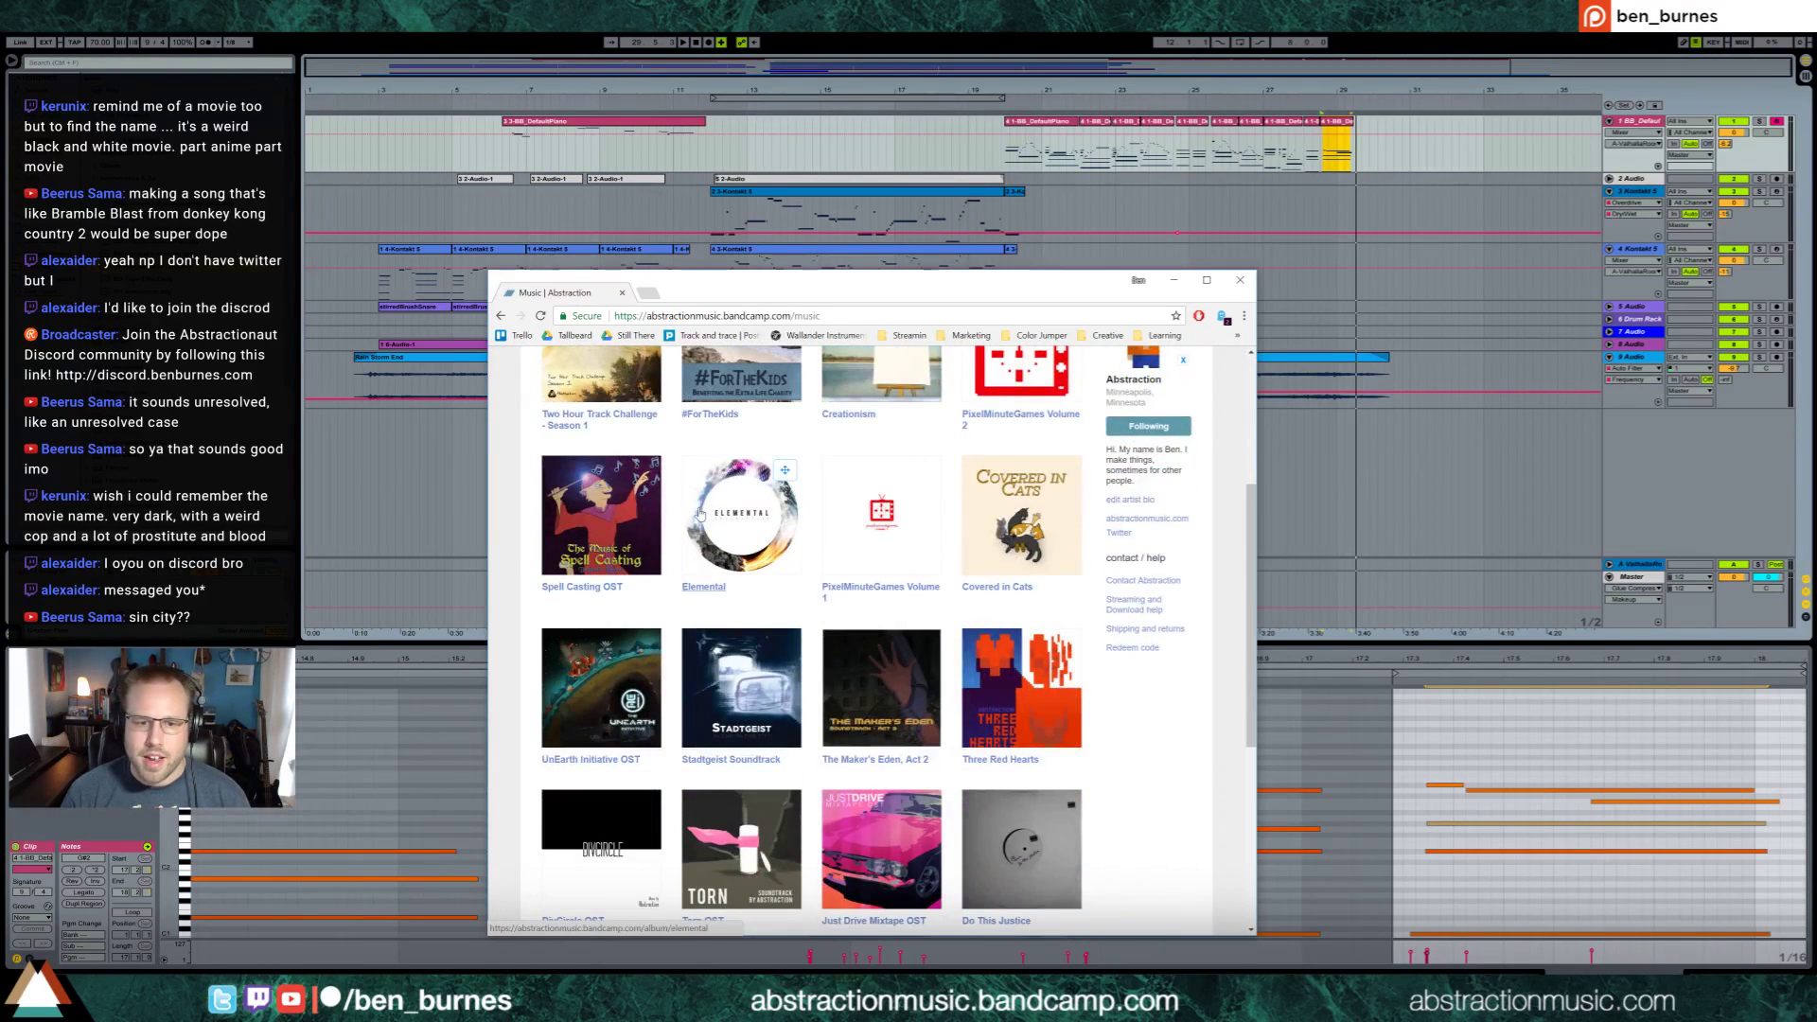
click(888, 691)
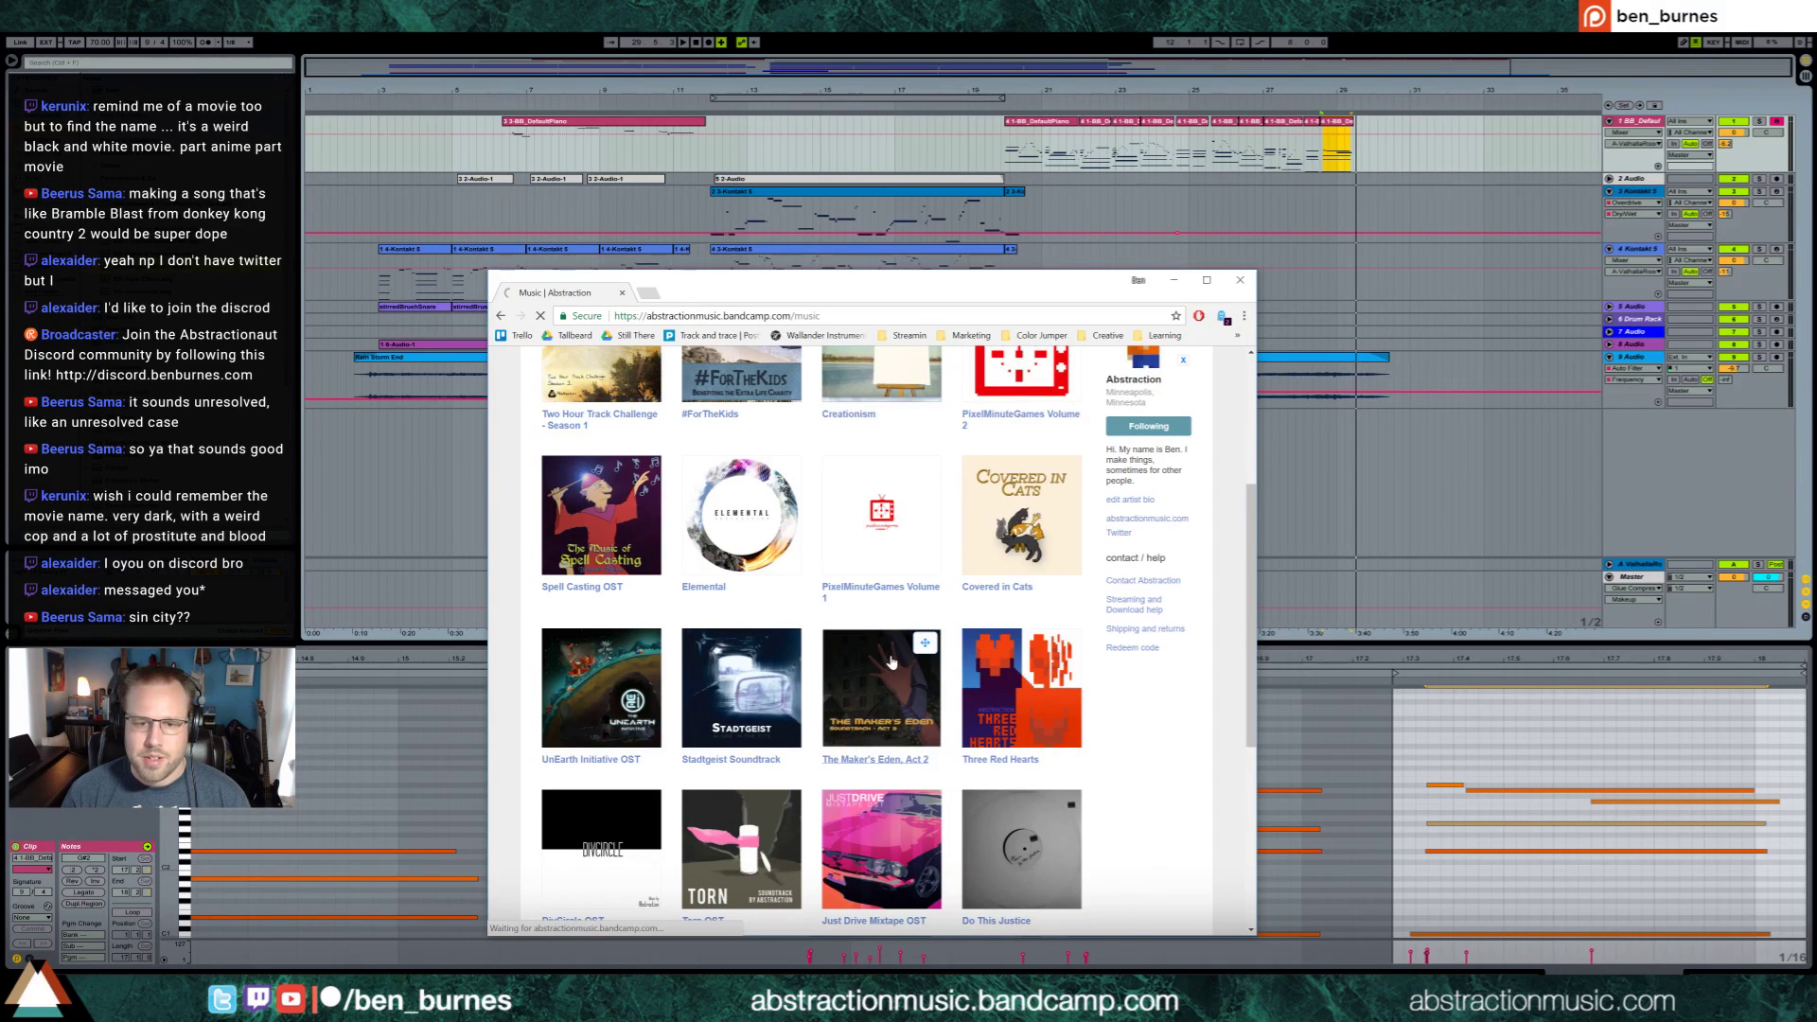
Reposition and enlarge the browser window and play the track Power Station from the album
drag(899, 284, 706, 92)
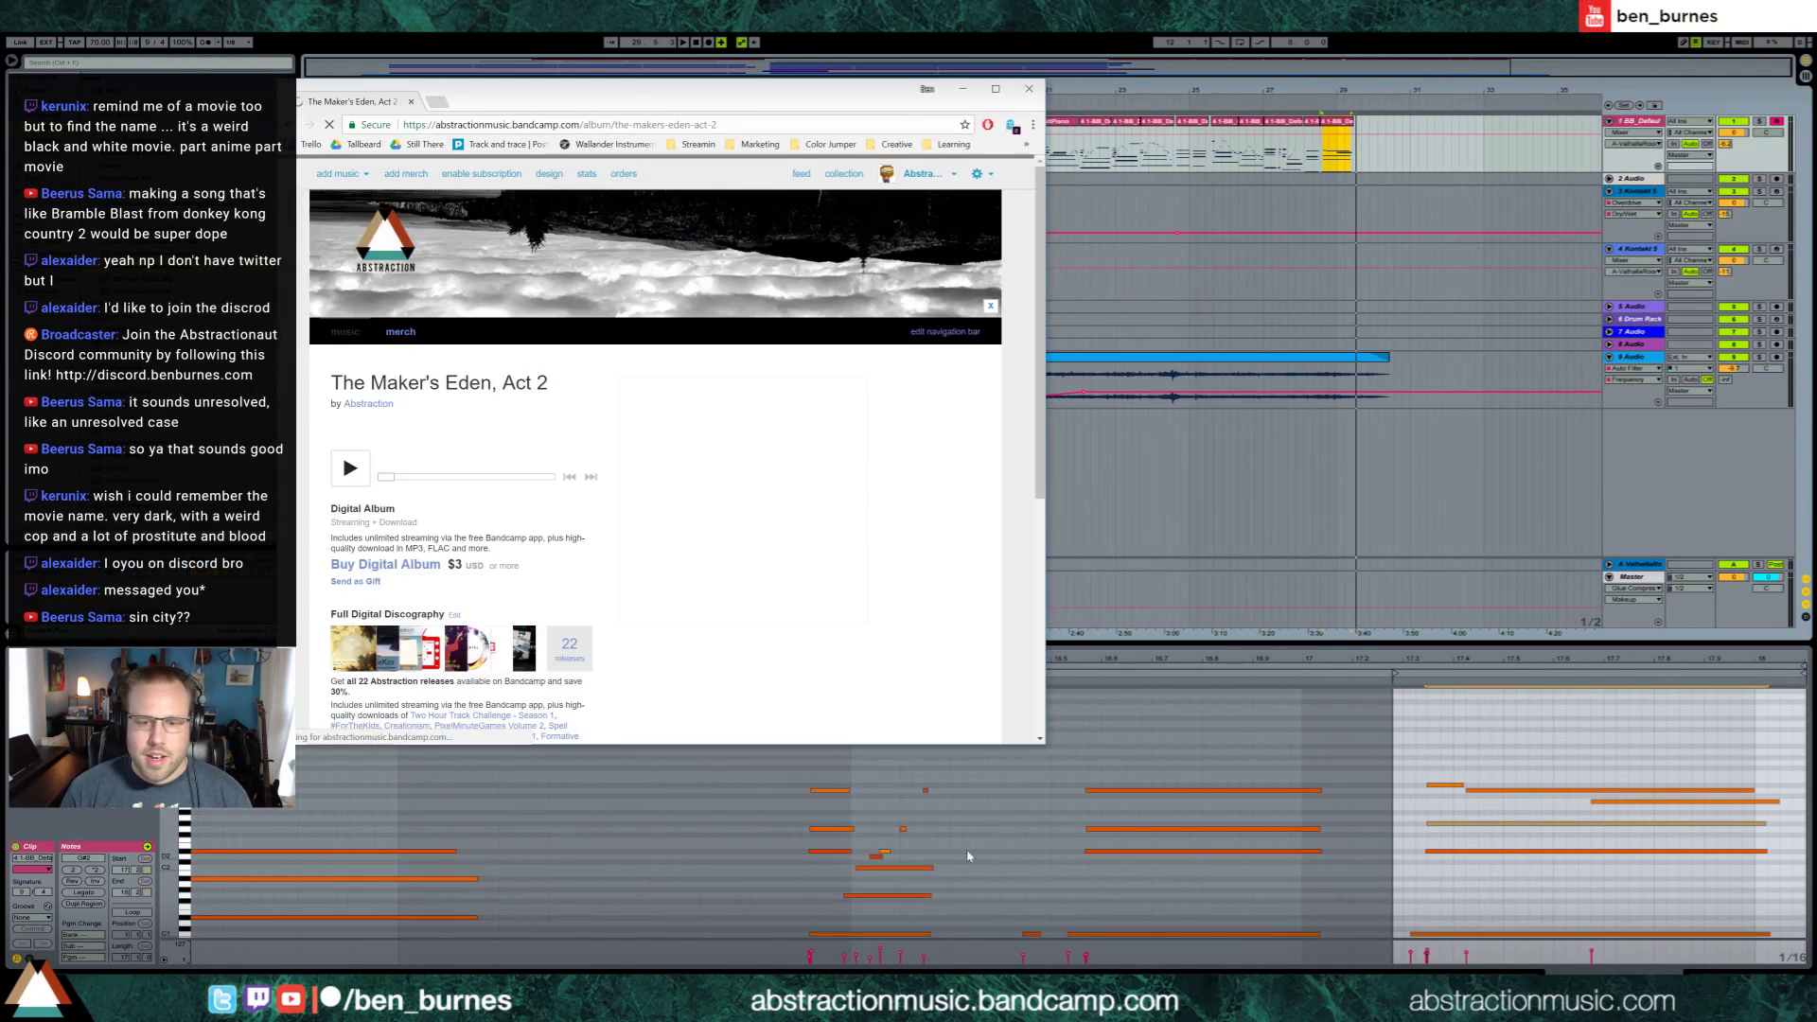
drag(1044, 748, 1366, 900)
scroll(851, 568, down, 3)
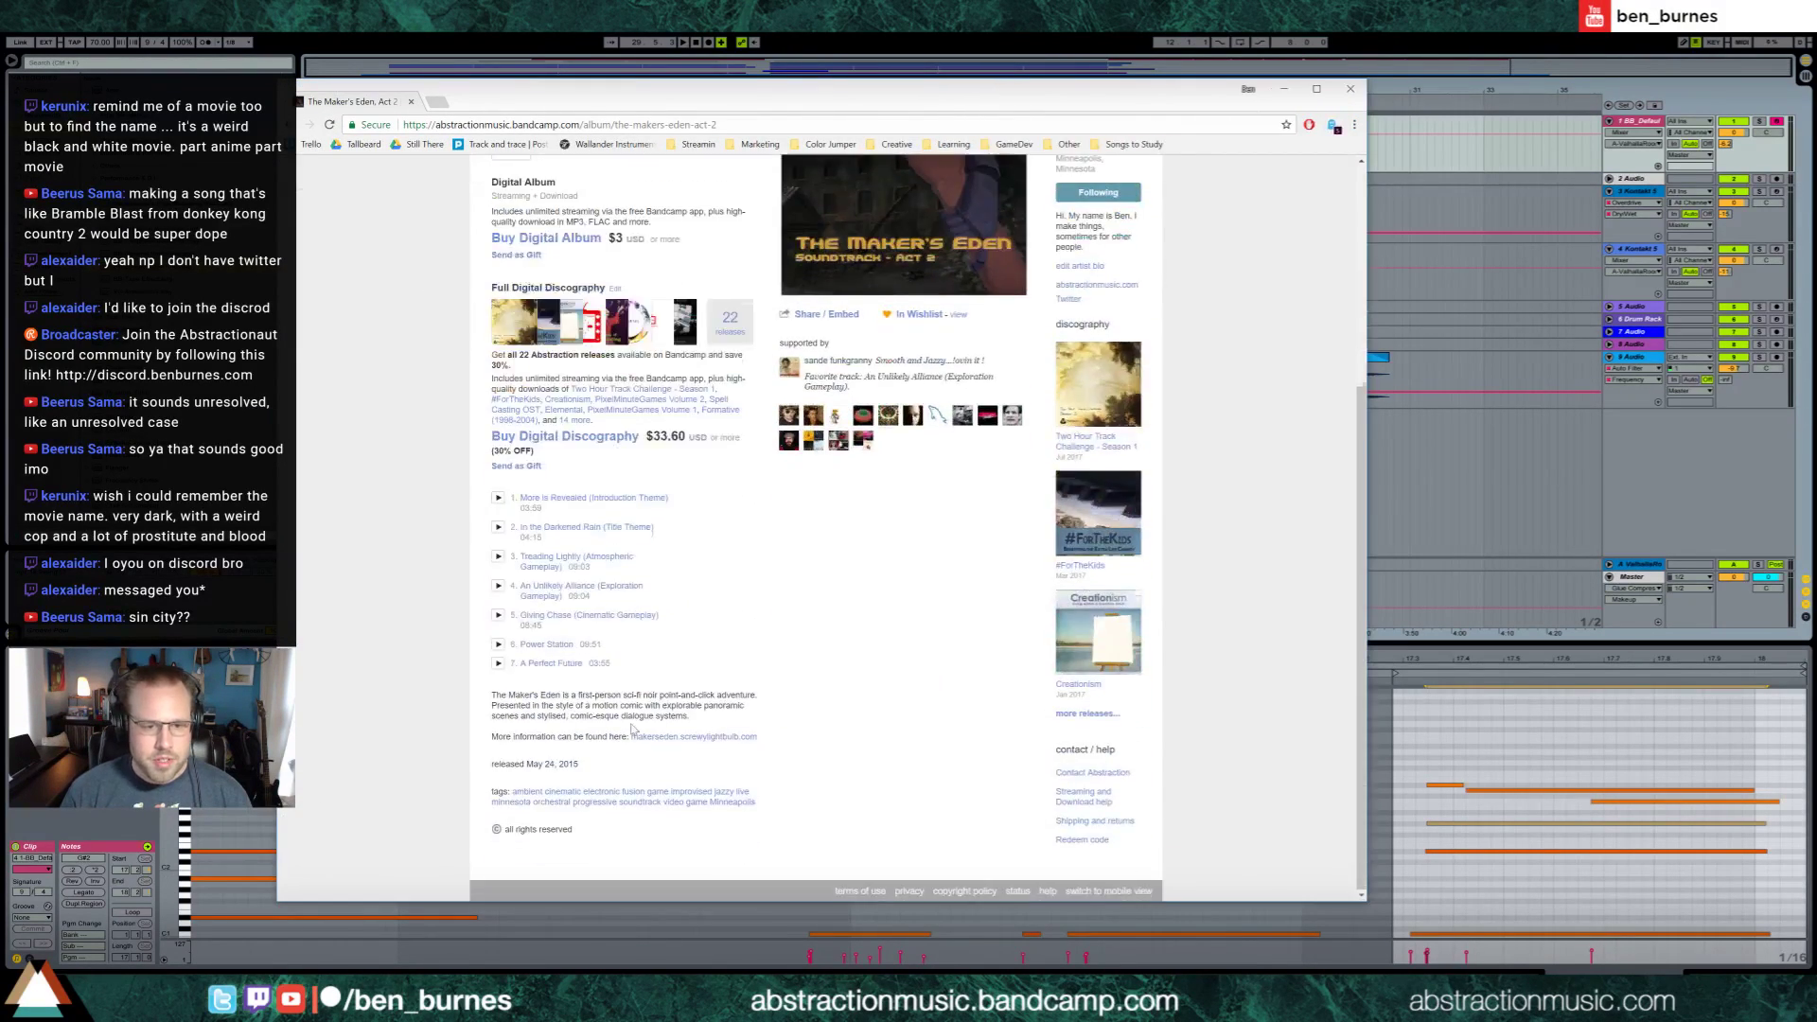
click(498, 645)
scroll(742, 433, up, 3)
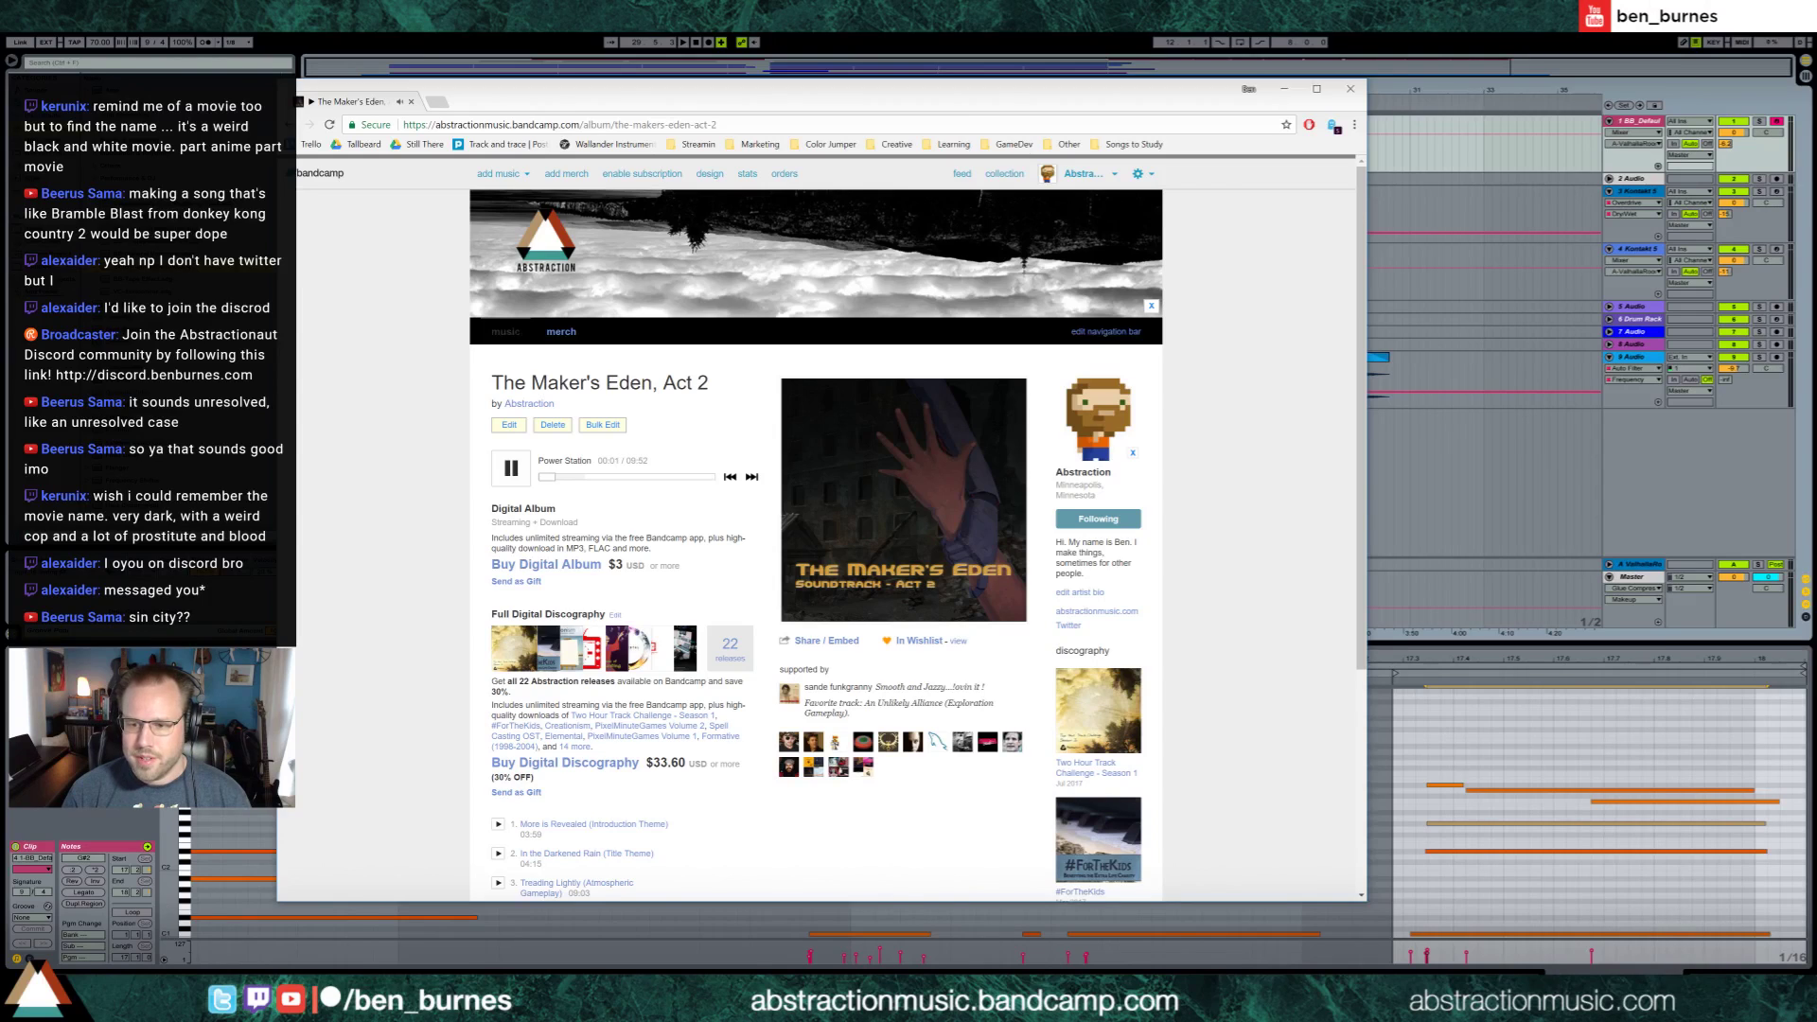
Turn down the system volume while the track plays, finishing at a level of 67
key(XF86AudioLowerVolume)
key(XF86AudioLowerVolume)
key(XF86AudioLowerVolume)
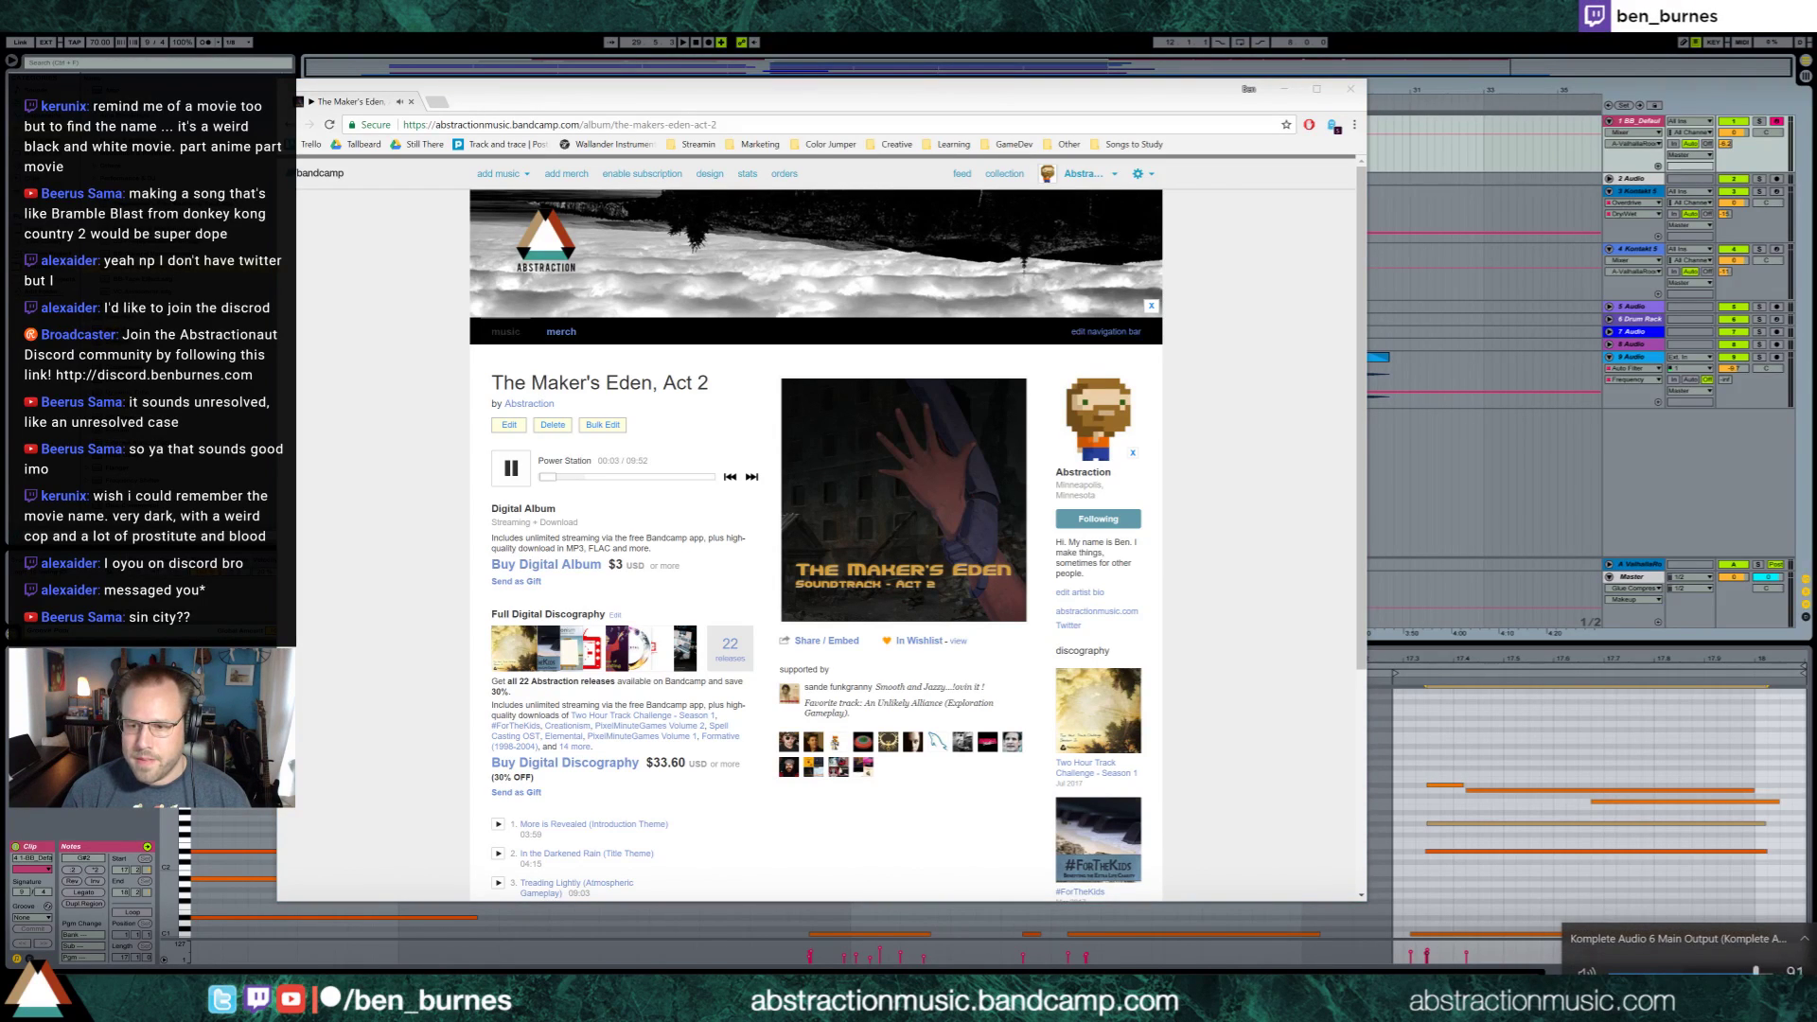
key(XF86AudioLowerVolume)
key(XF86AudioLowerVolume)
key(XF86AudioLowerVolume)
key(XF86AudioLowerVolume)
key(XF86AudioLowerVolume)
key(XF86AudioLowerVolume)
key(XF86AudioLowerVolume)
key(XF86AudioLowerVolume)
key(XF86AudioLowerVolume)
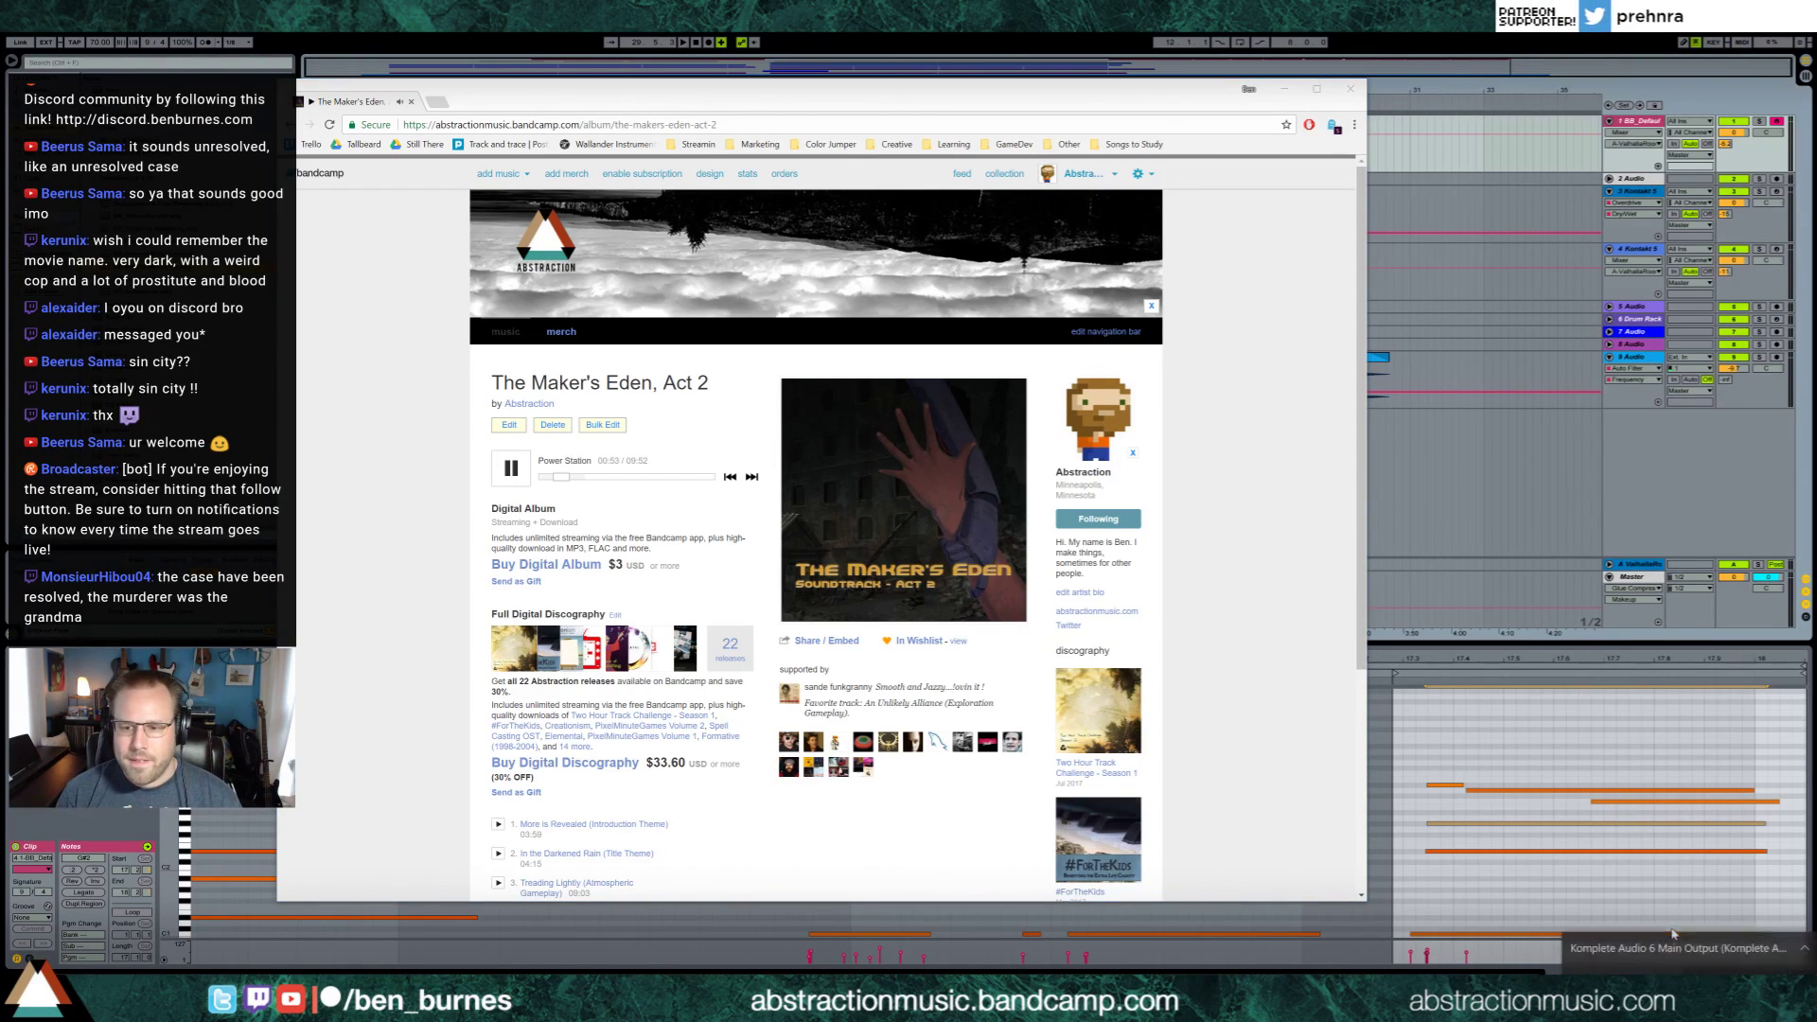
key(XF86AudioRaiseVolume)
key(XF86AudioRaiseVolume)
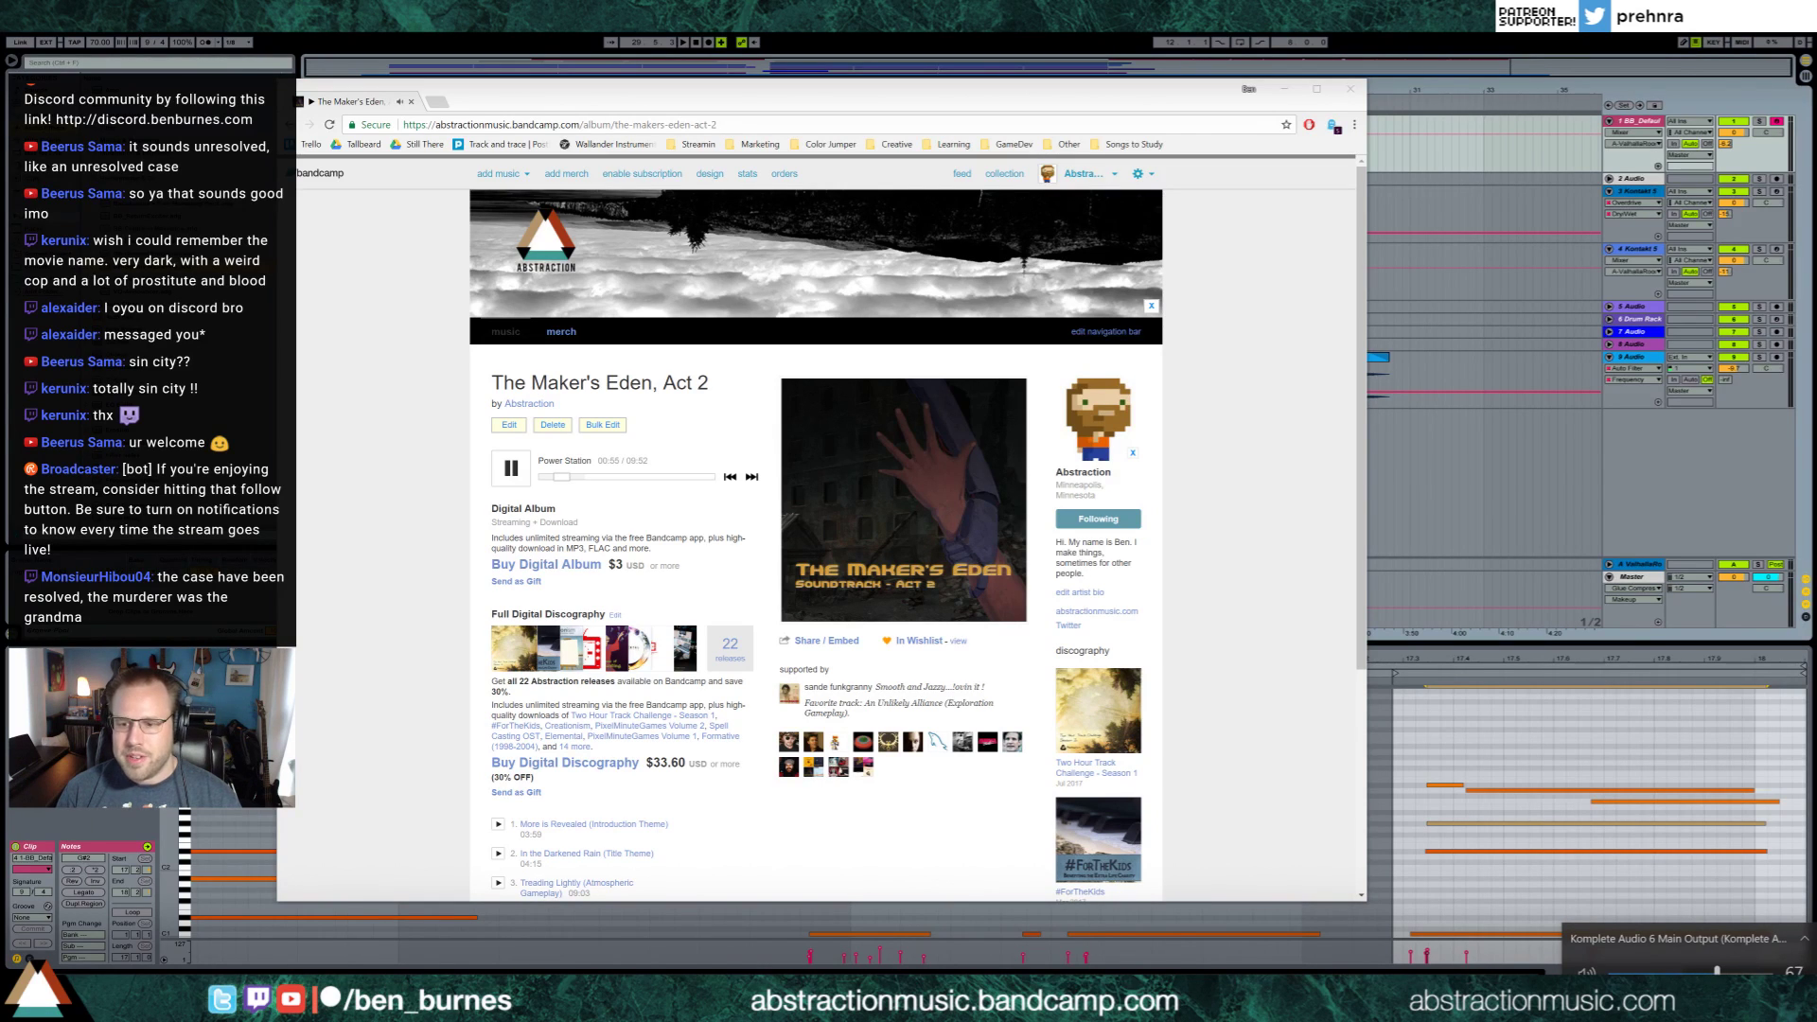
Return to the browser window playing The Maker's Eden, Act 2 and close it
key(alt+Tab)
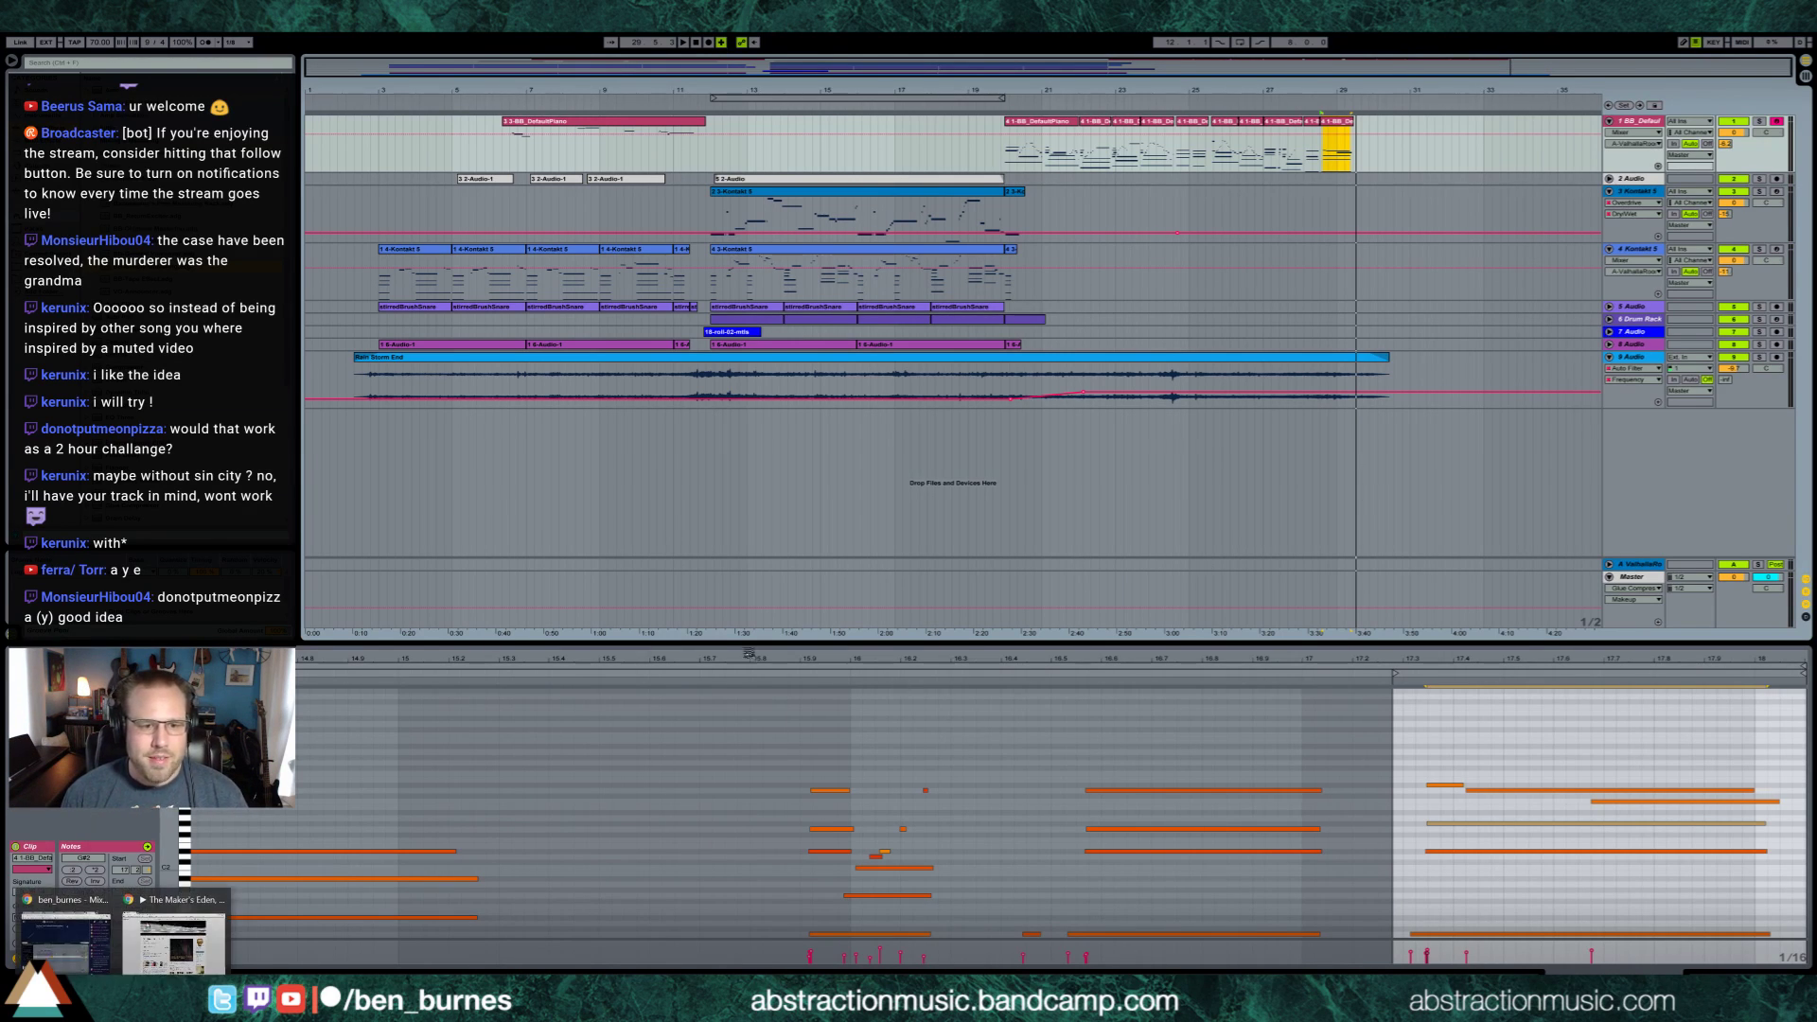
key(alt+Tab)
click(411, 101)
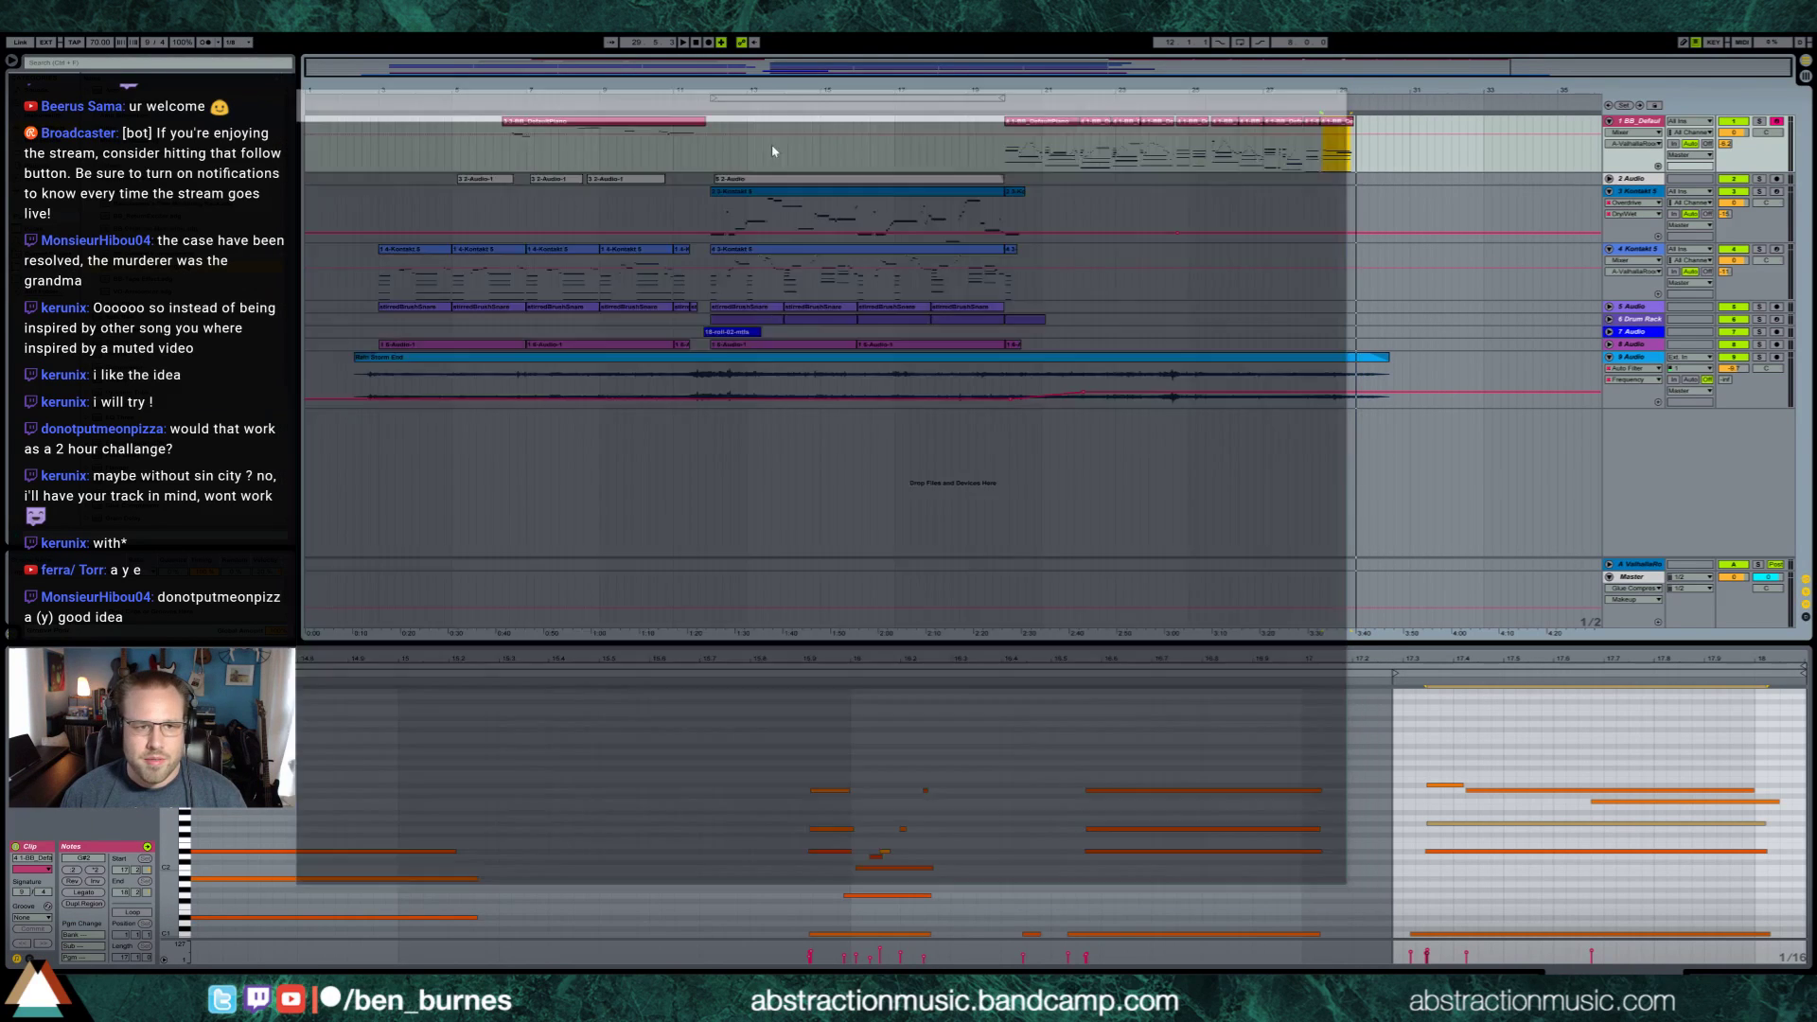
Add an EQ Eight after Guitar Rig 5 on the 2-Audio track and raise its low-cut band during playback
key(space)
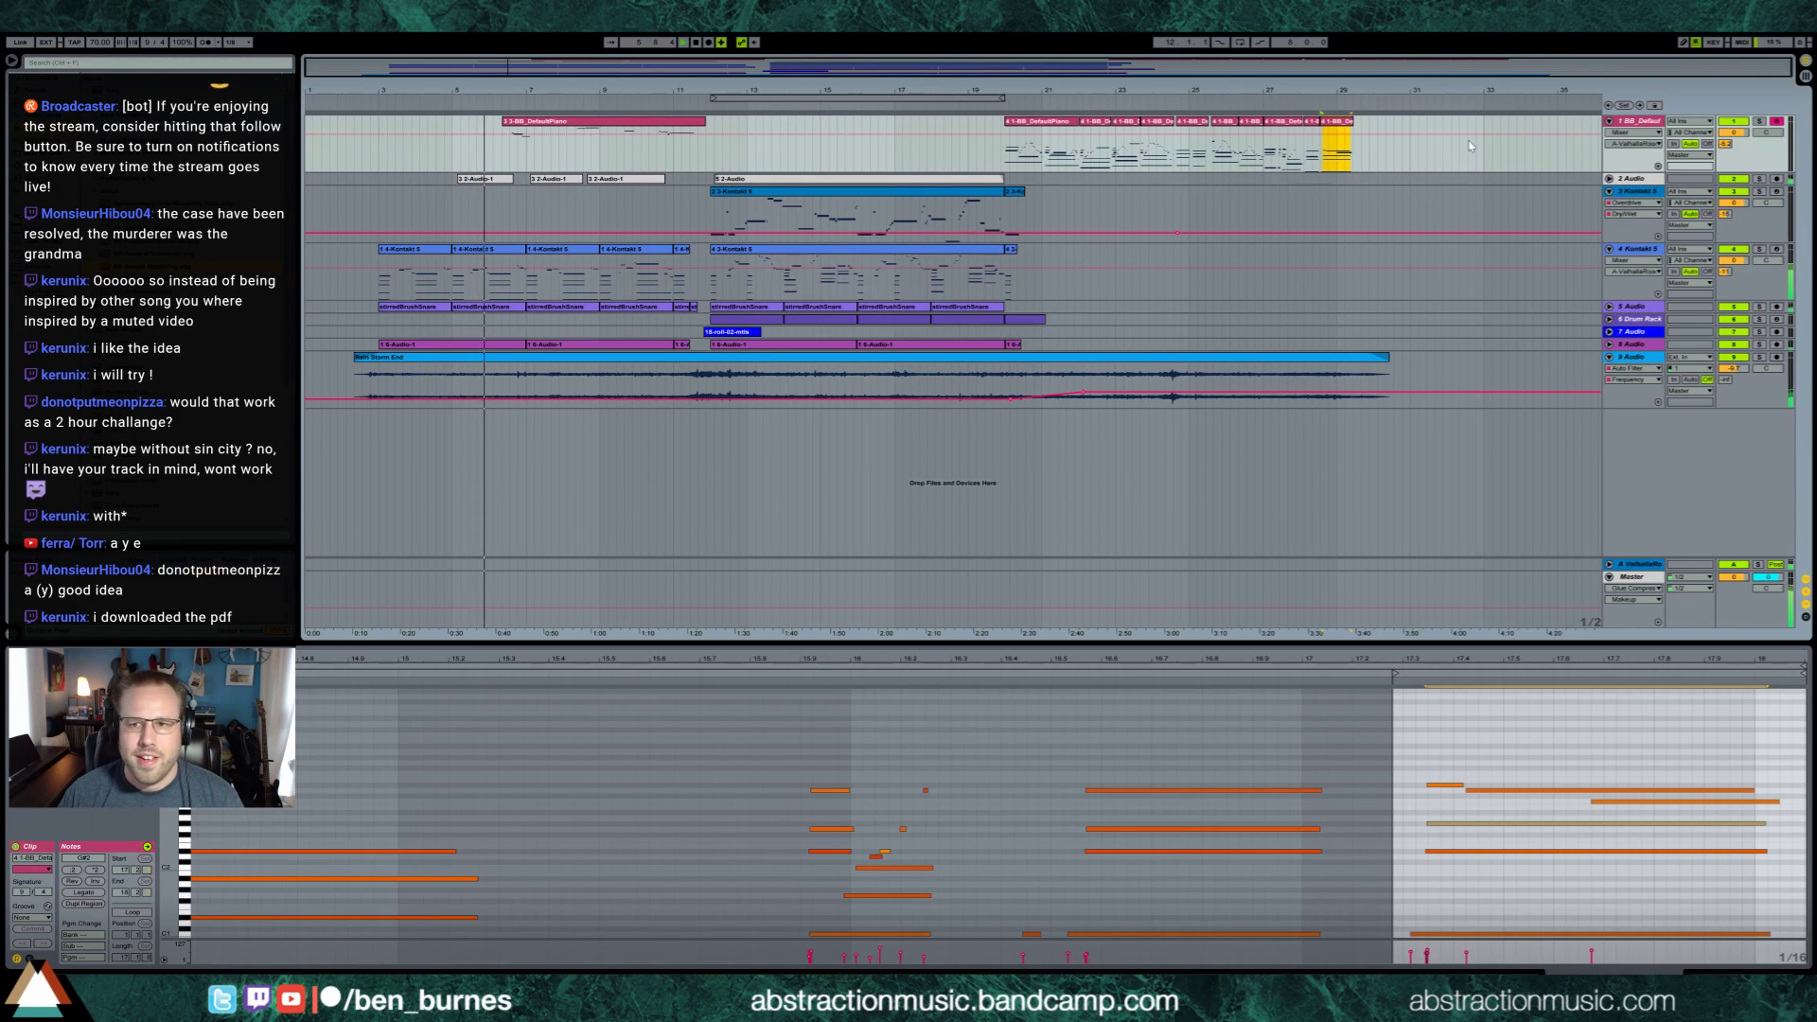
click(1661, 177)
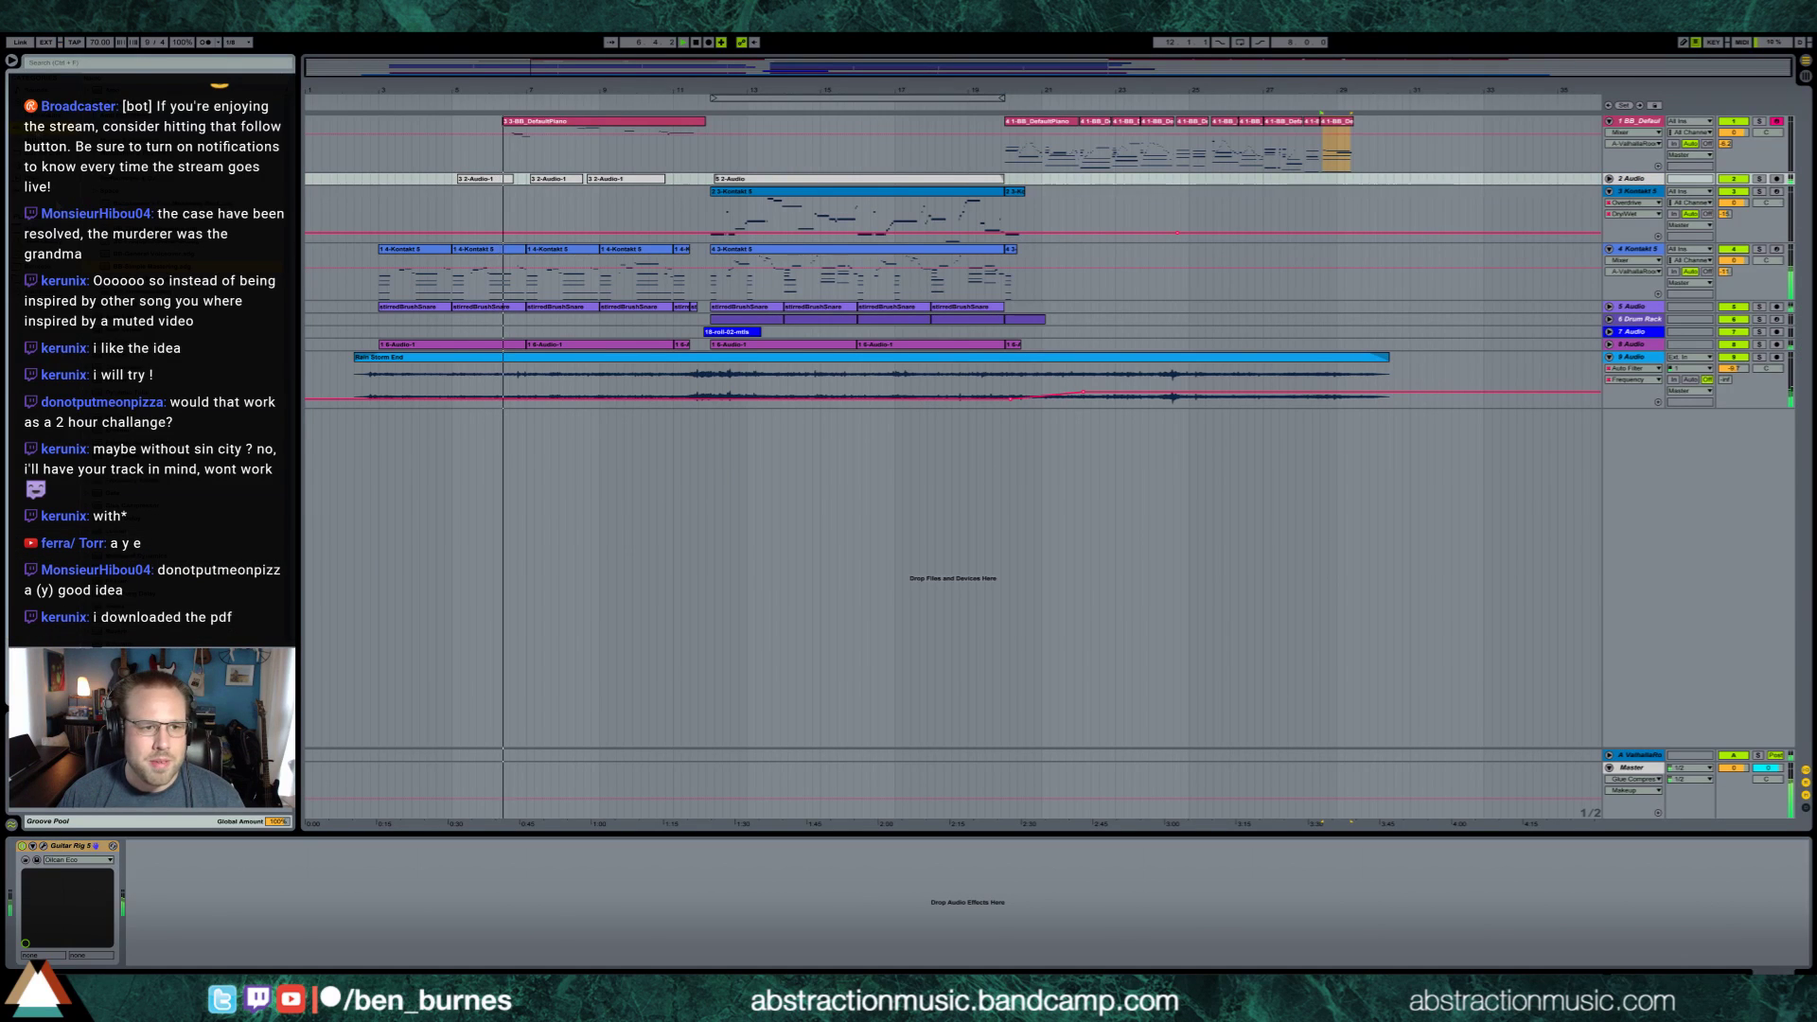
drag(106, 409, 332, 887)
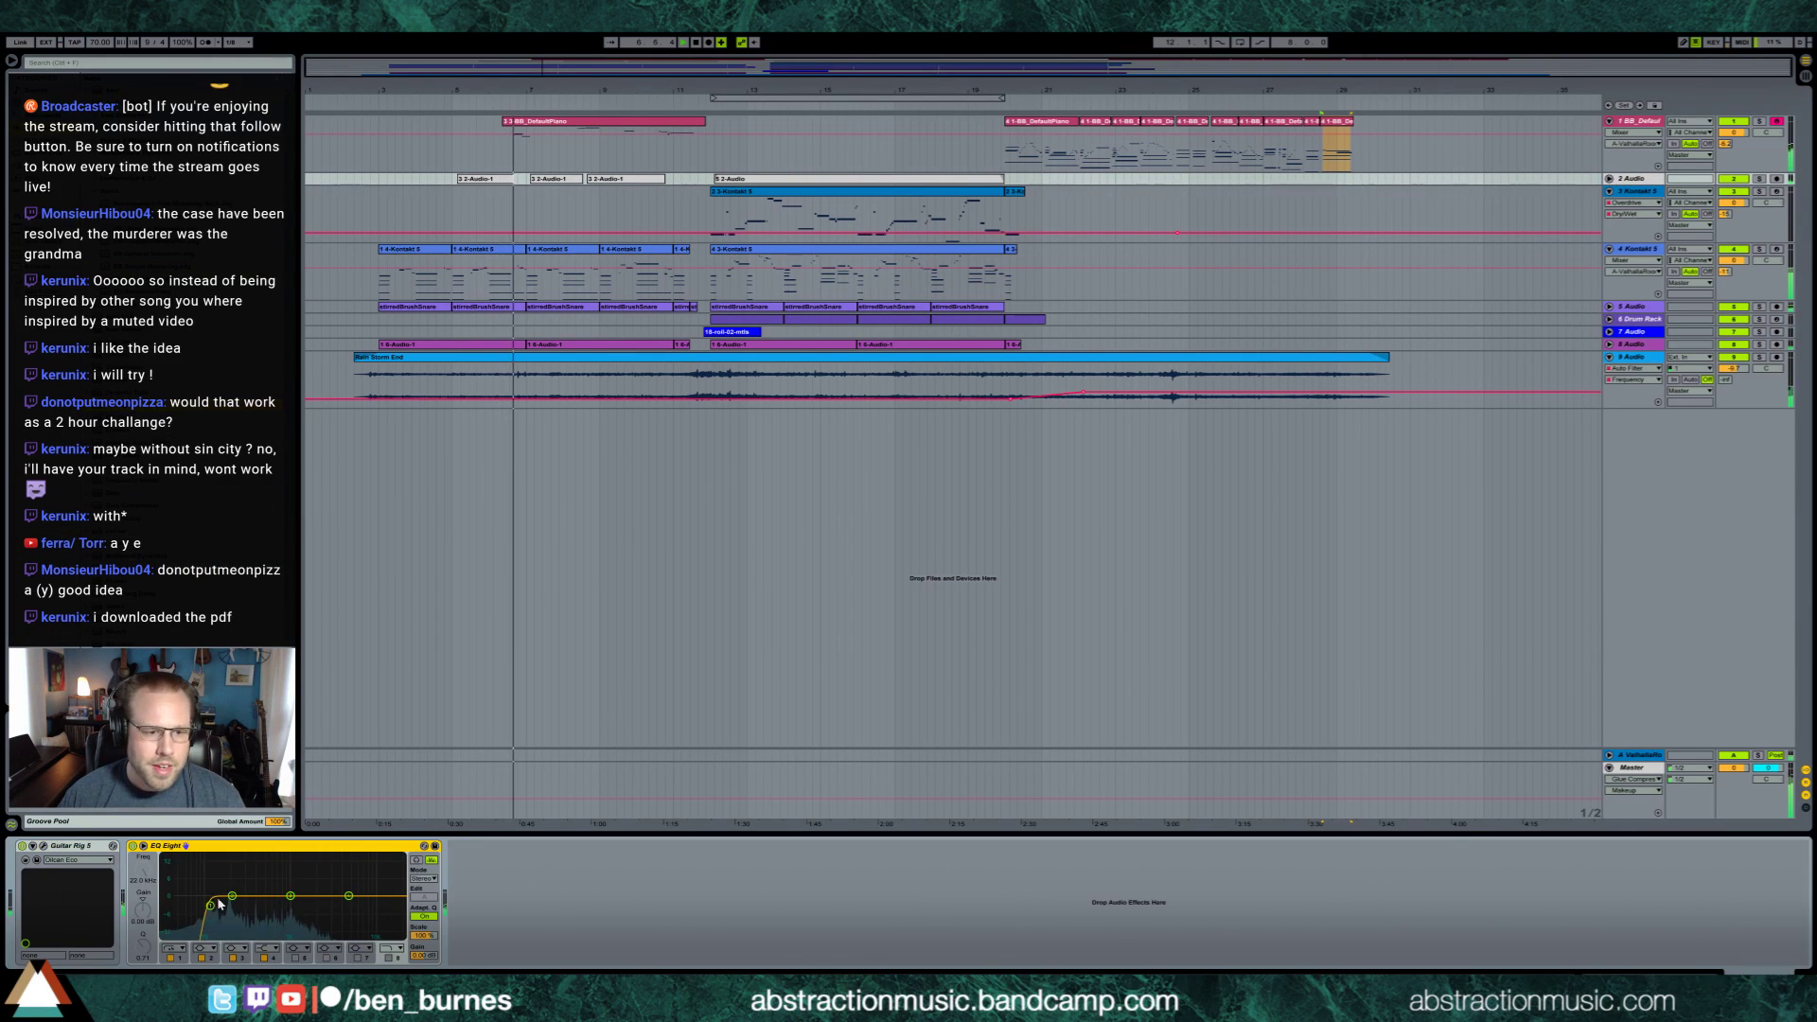
mouse_move(208, 905)
mouse_down()
mouse_move(169, 917)
mouse_move(283, 899)
mouse_move(220, 918)
mouse_up()
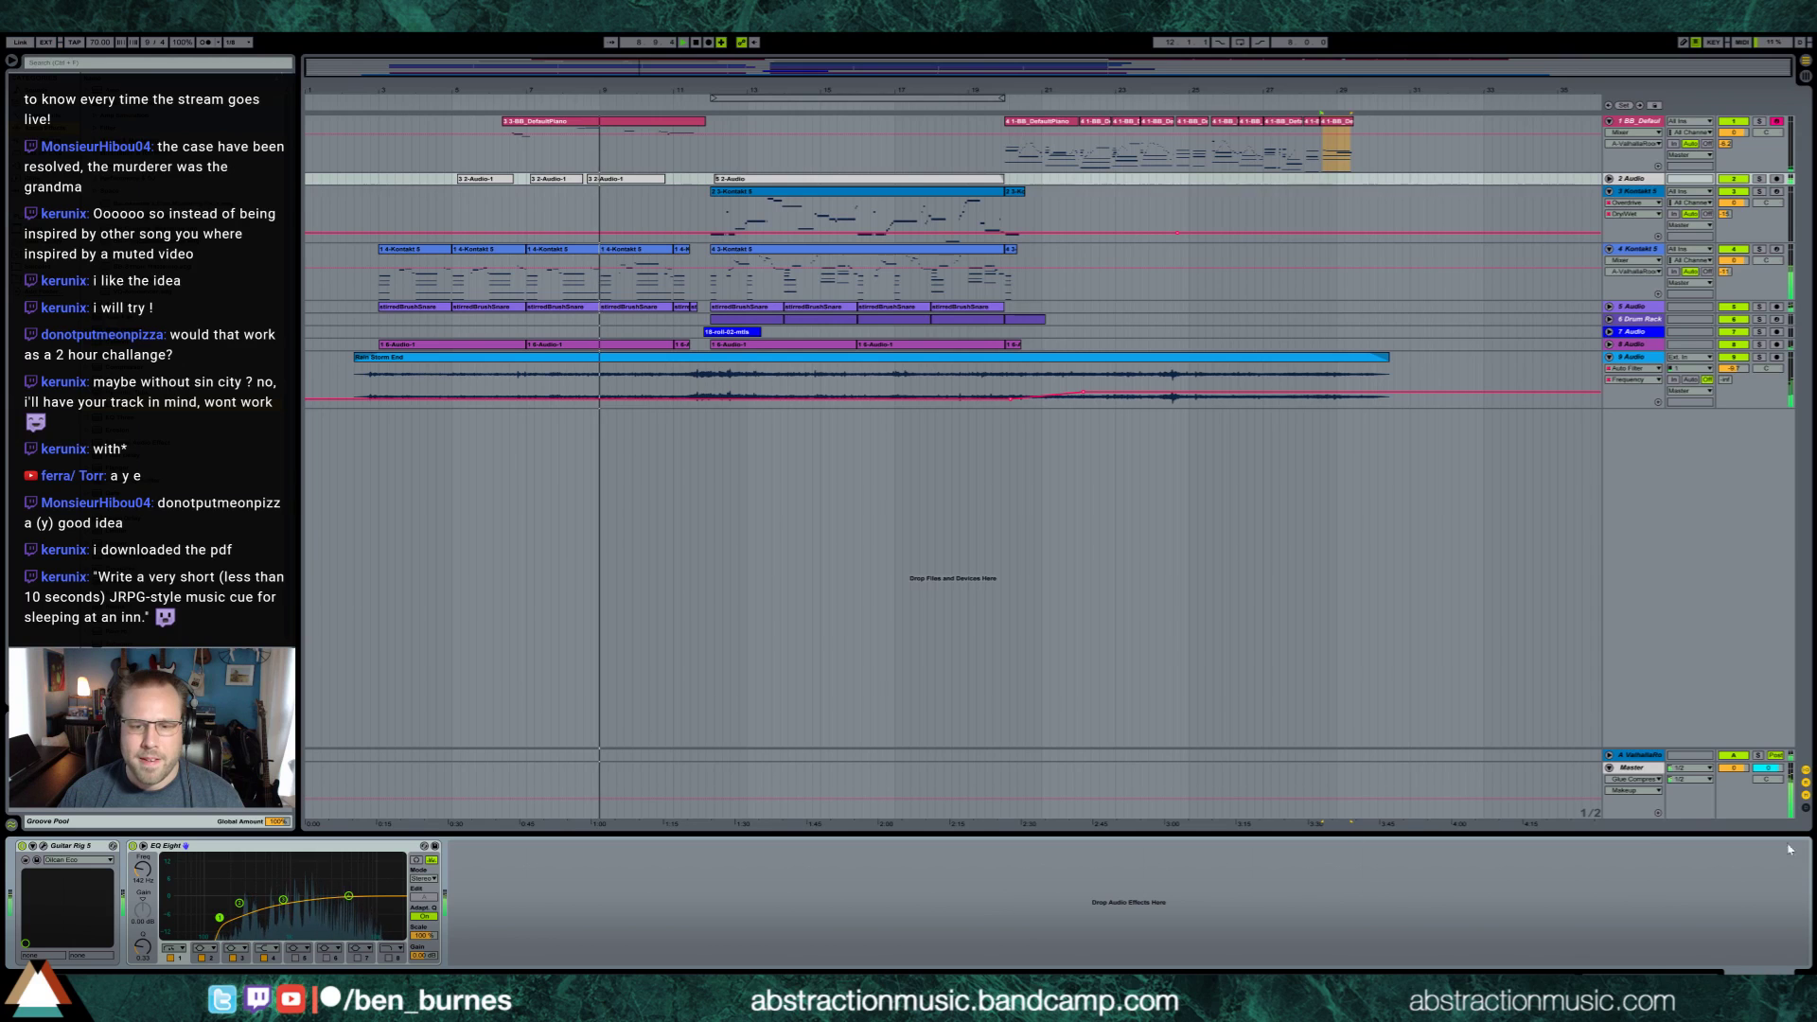
Switch to File Explorer, browse the FamiTracker project folders in Dropbox, including _Finished Projects, and close the window
key(alt+Tab)
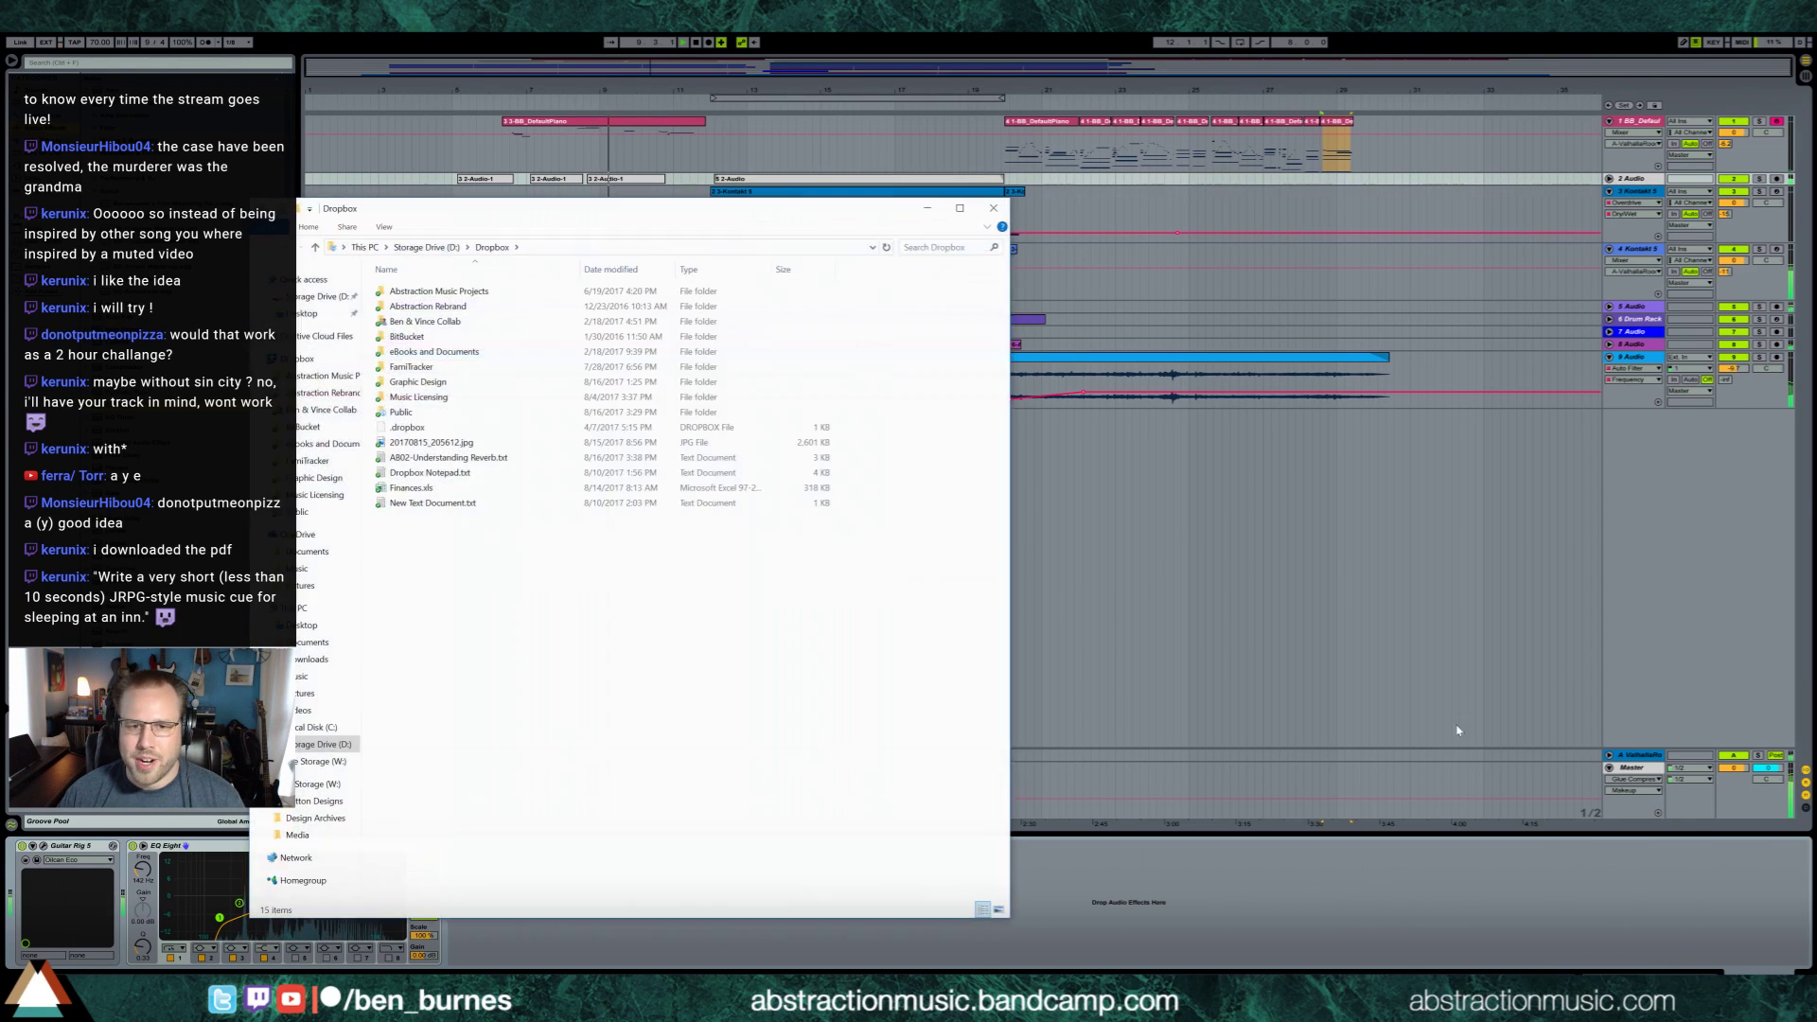
double_click(411, 366)
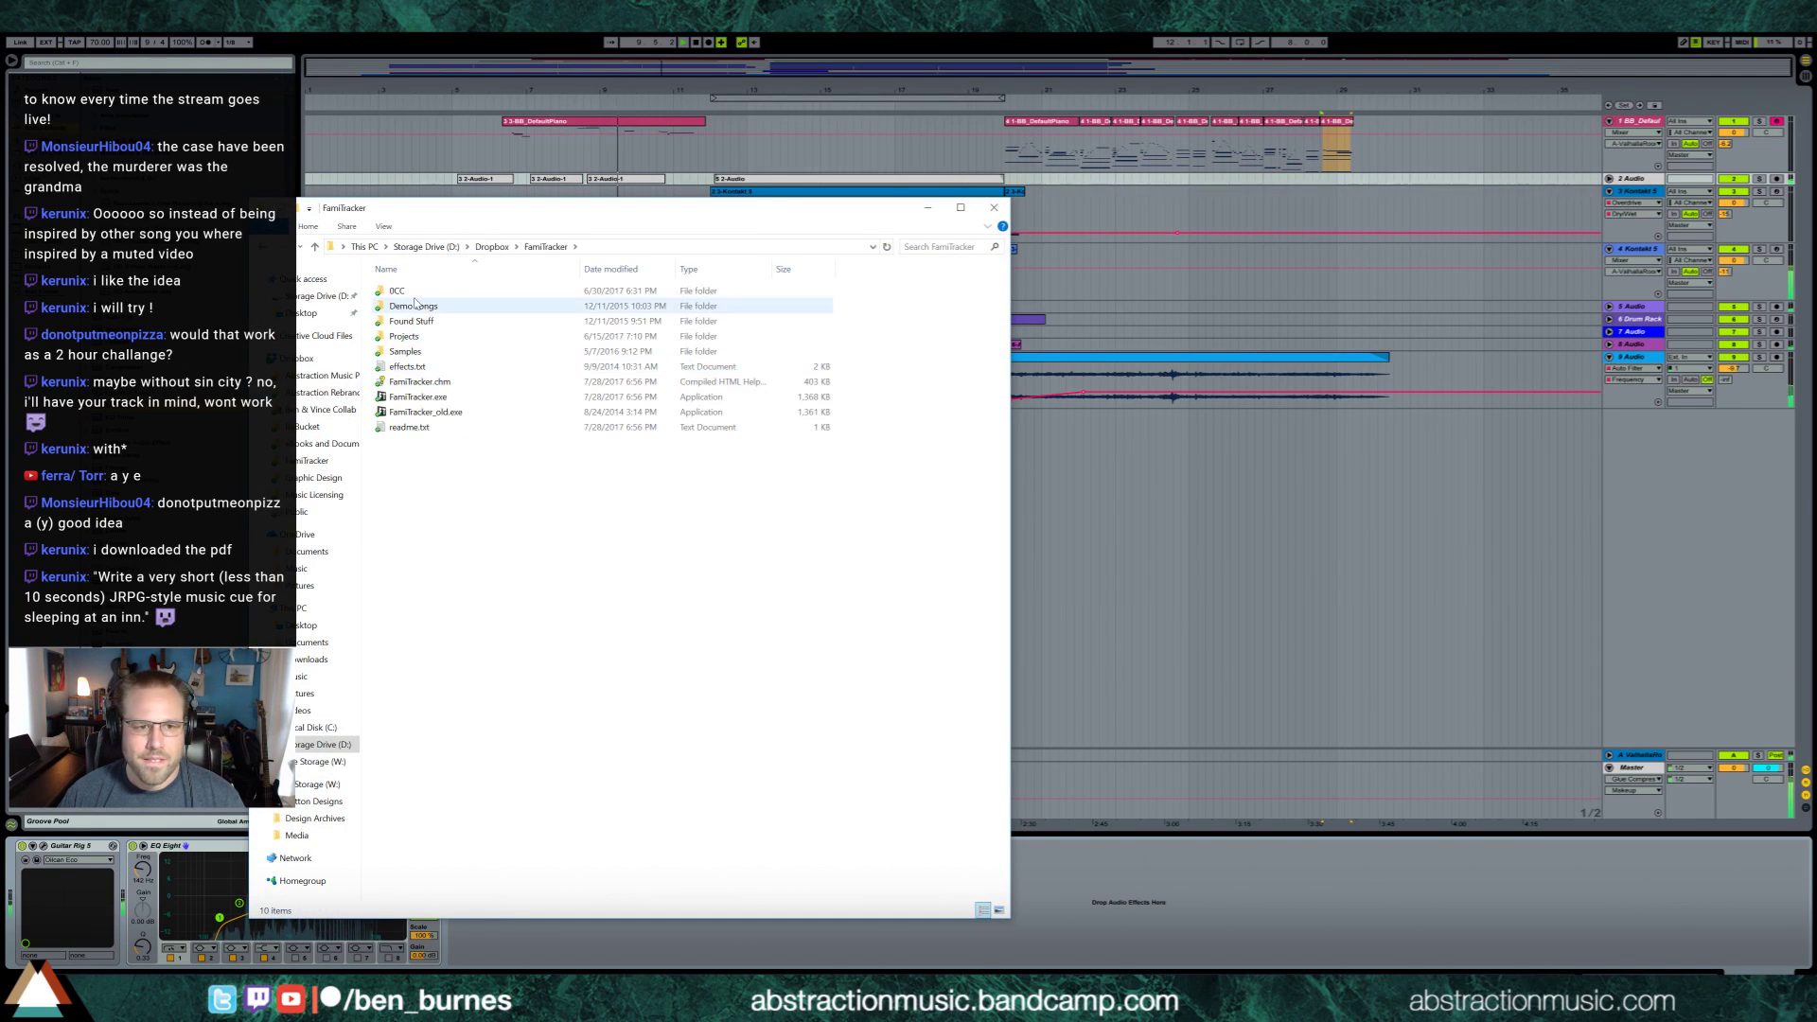
double_click(416, 305)
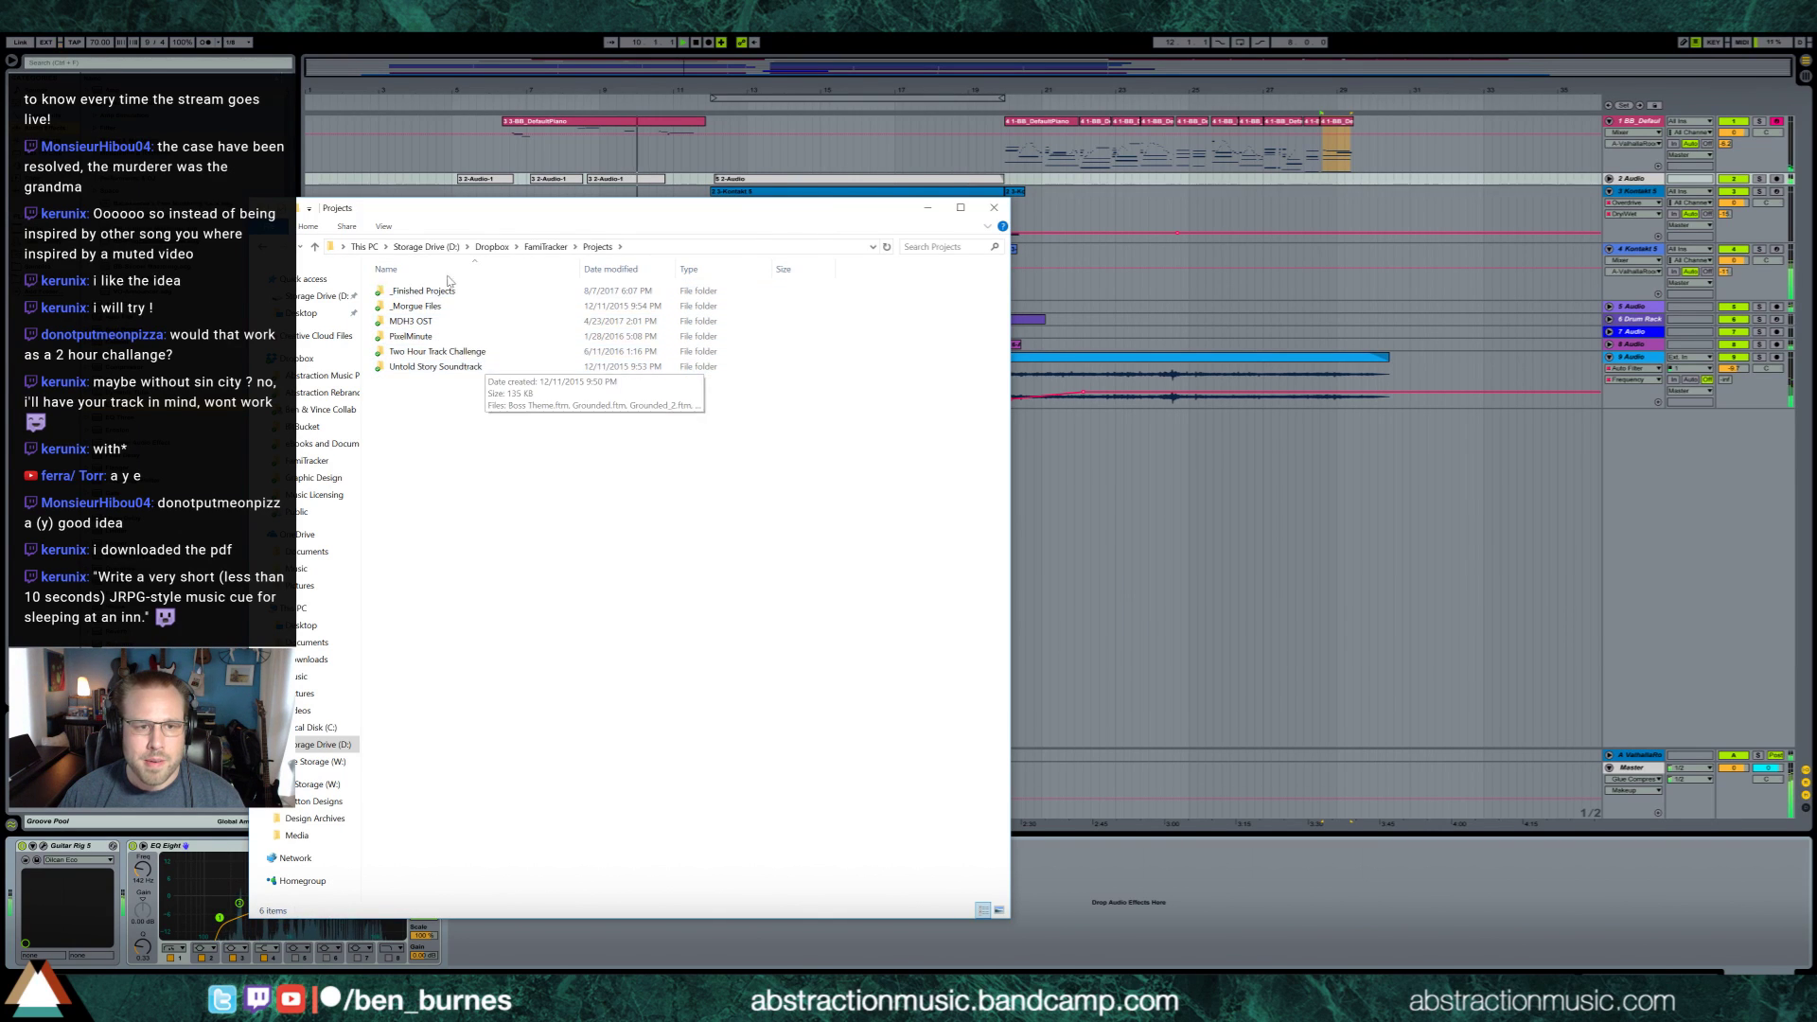
double_click(446, 293)
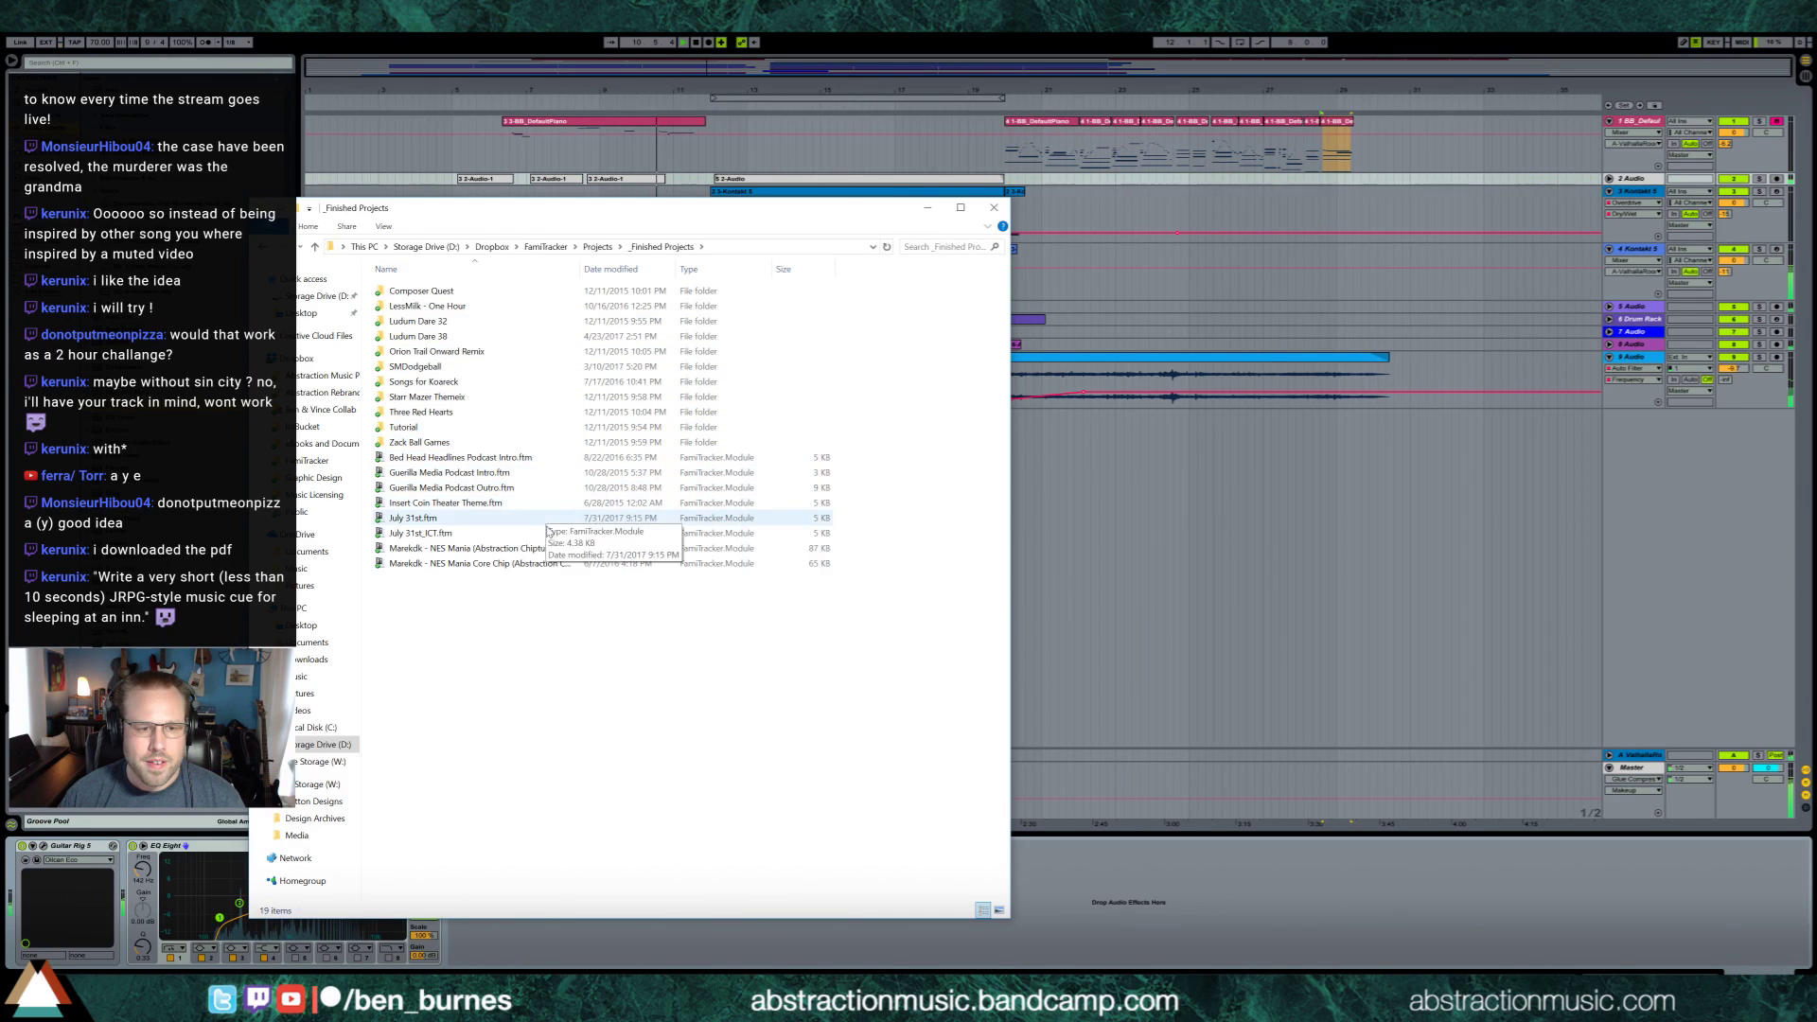
double_click(554, 565)
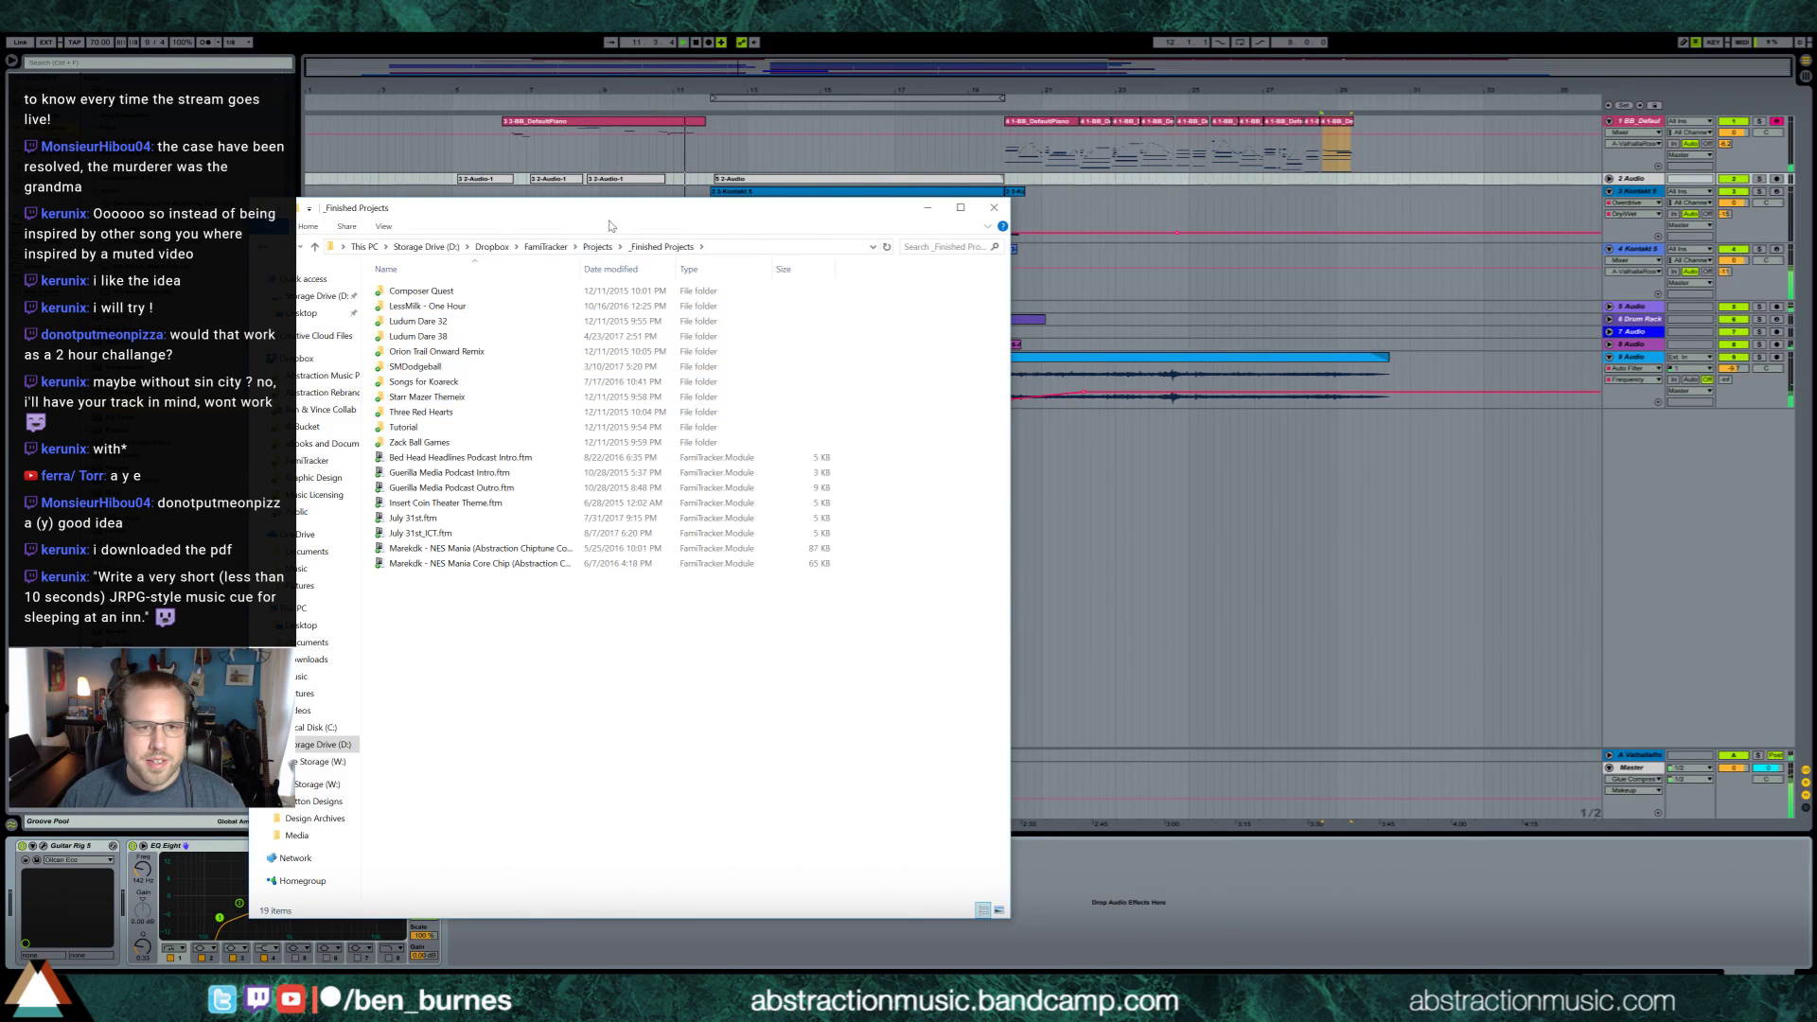
drag(614, 218, 1048, 260)
key(alt+Up)
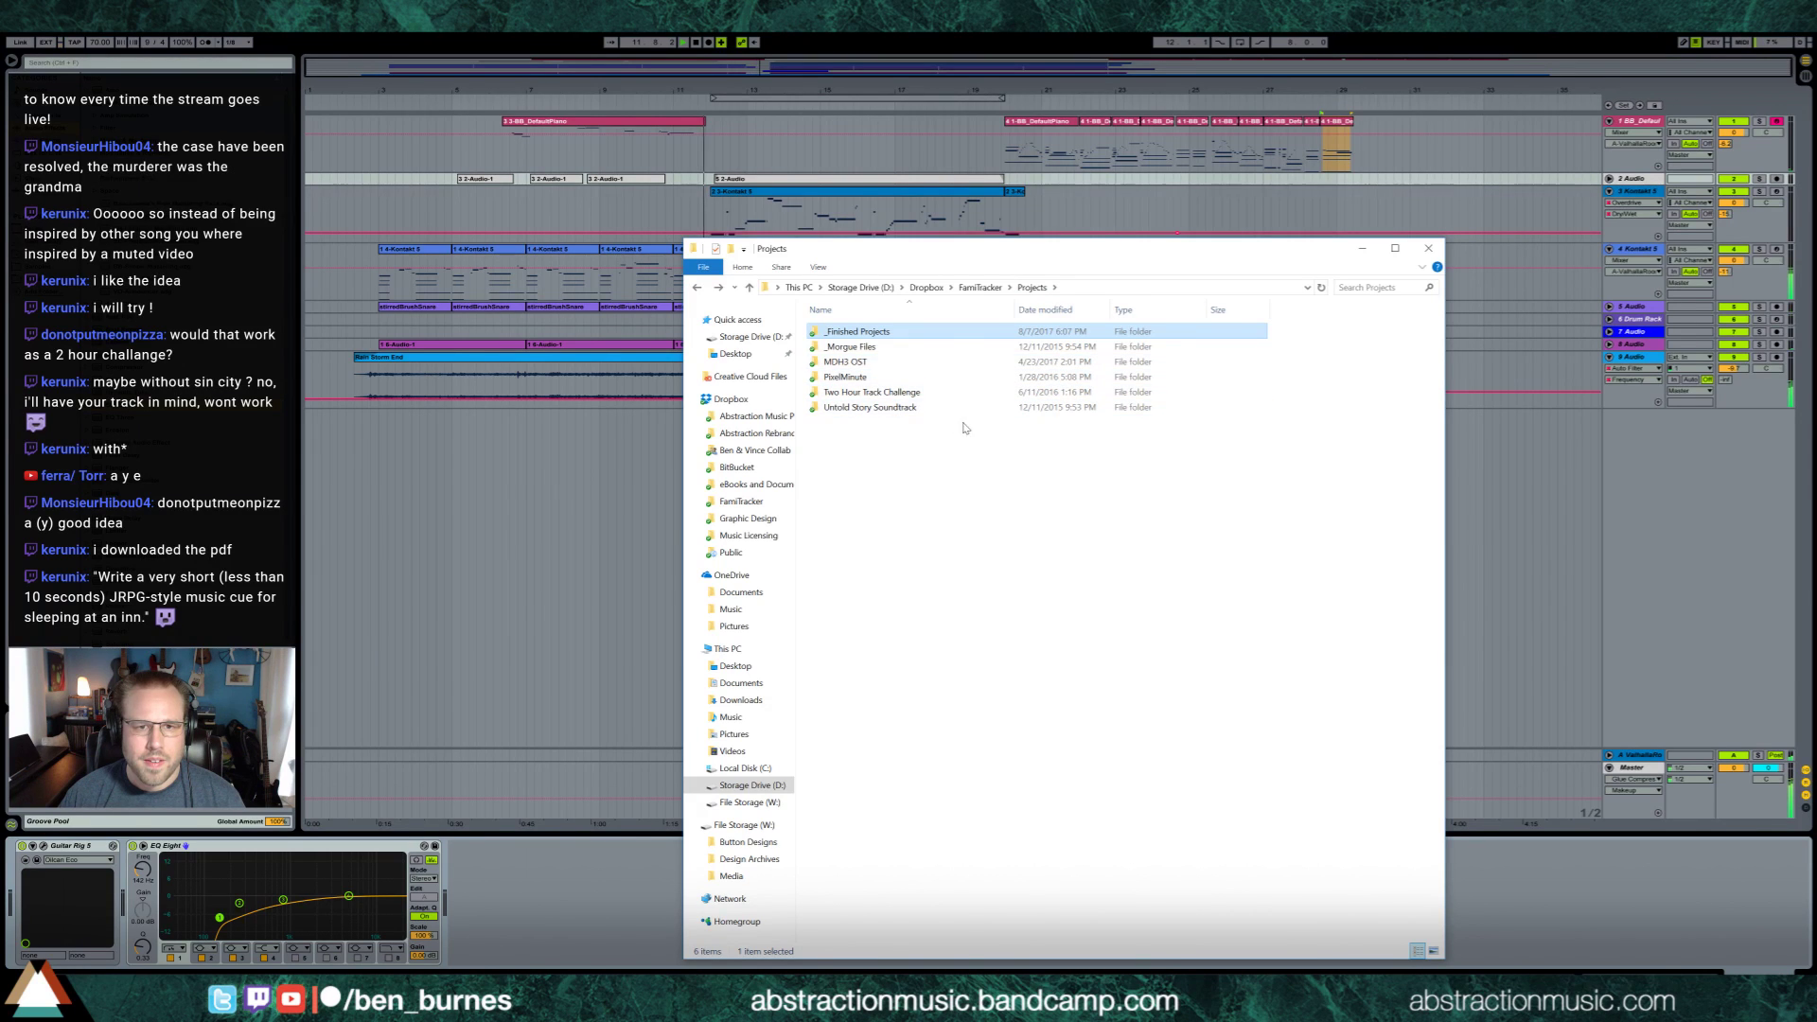
click(1013, 451)
click(1427, 248)
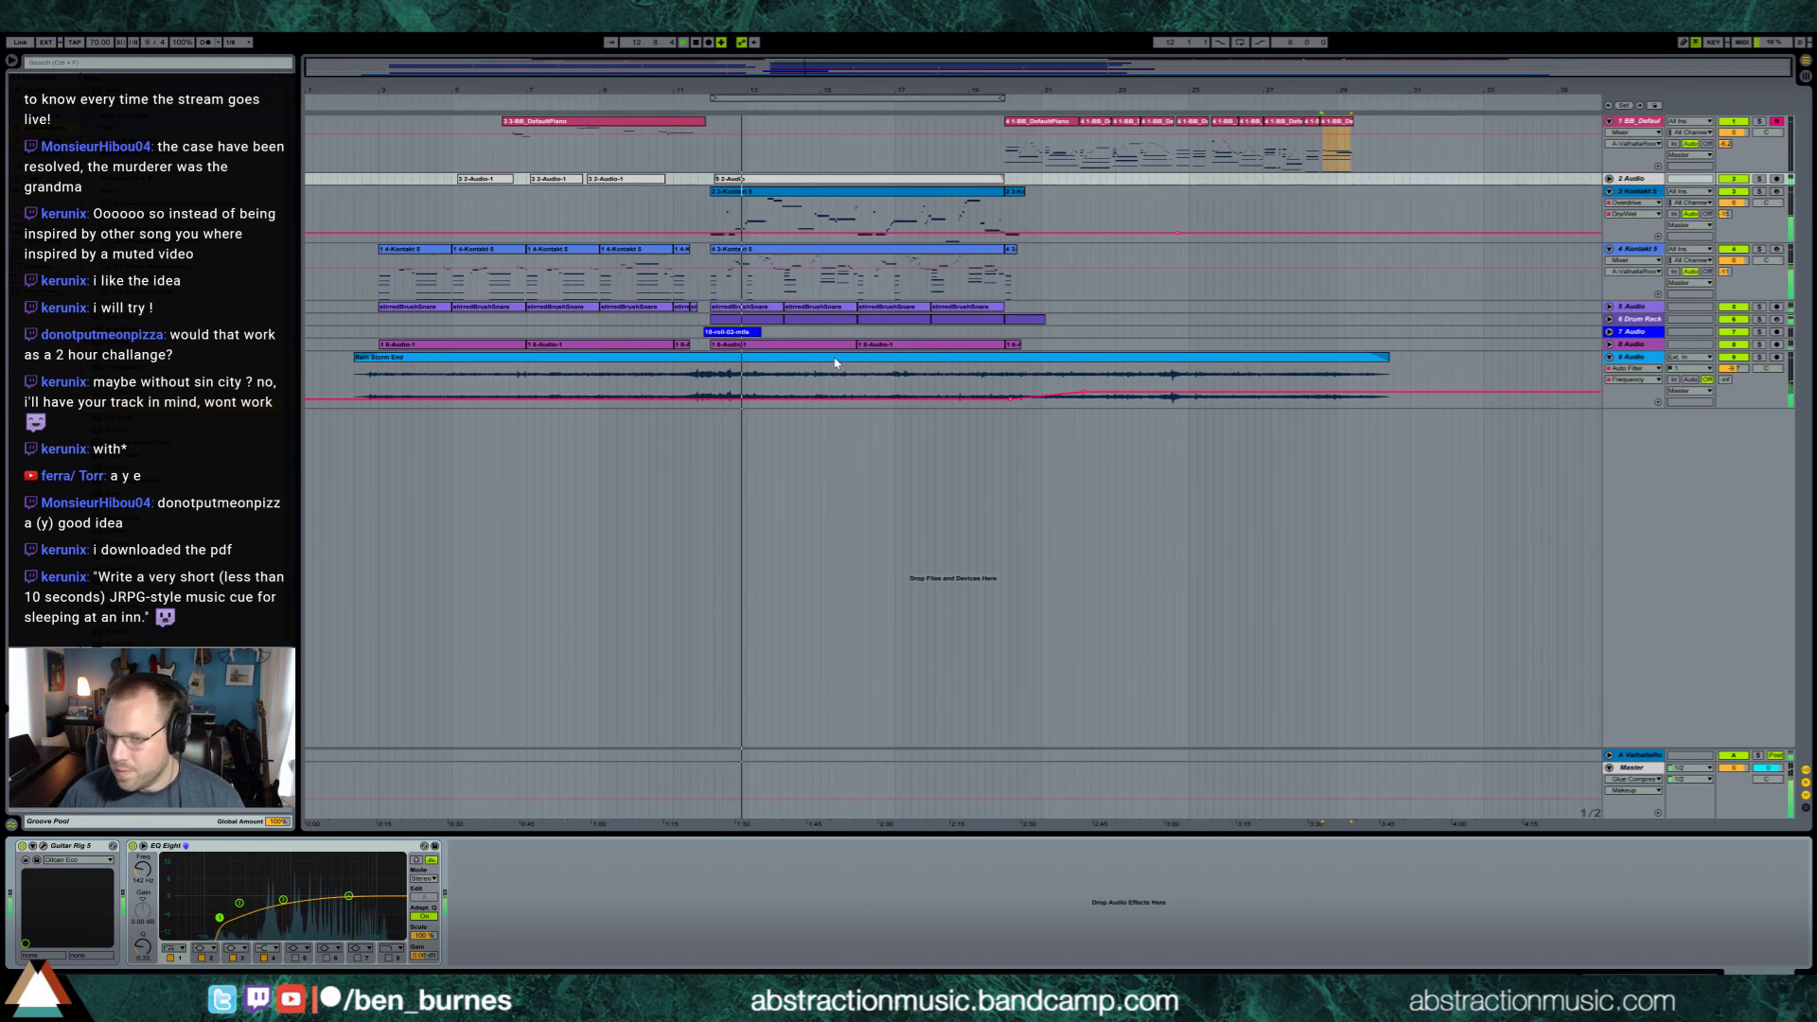
Open the long clip on the fourth track's Kontakt part and examine its notes during playback
double_click(743, 265)
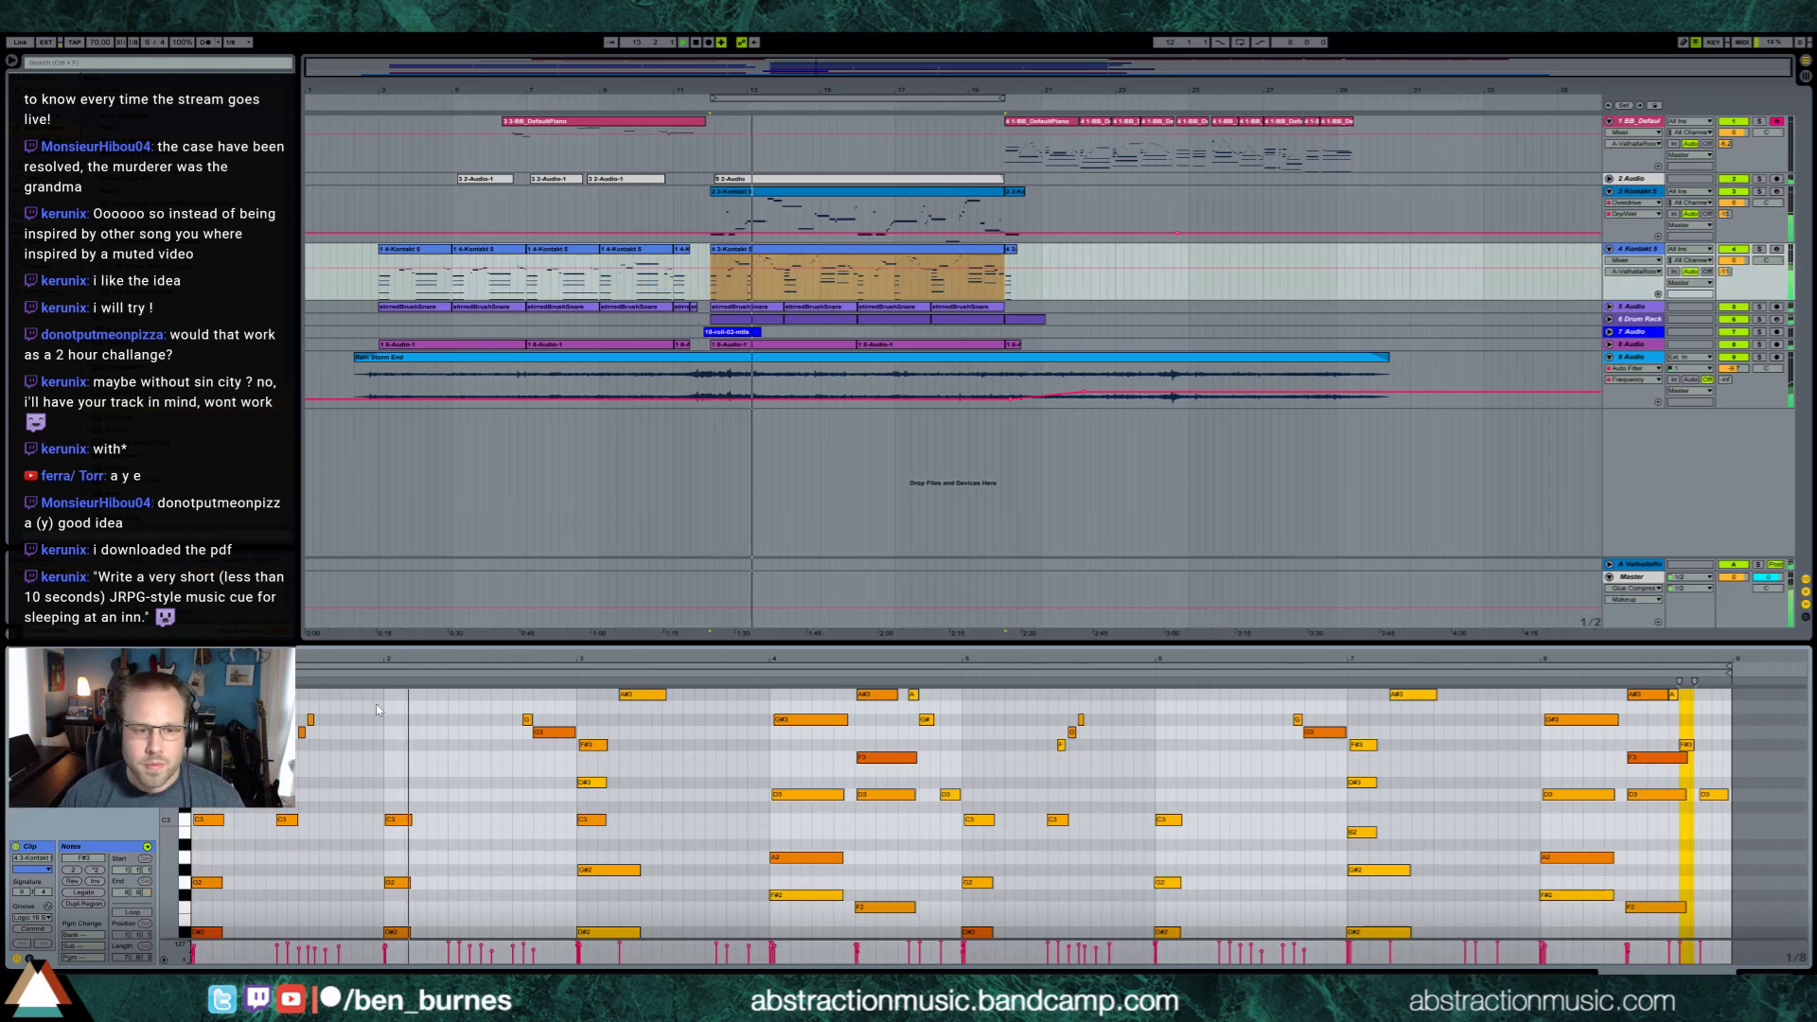
scroll(348, 714, up, 3)
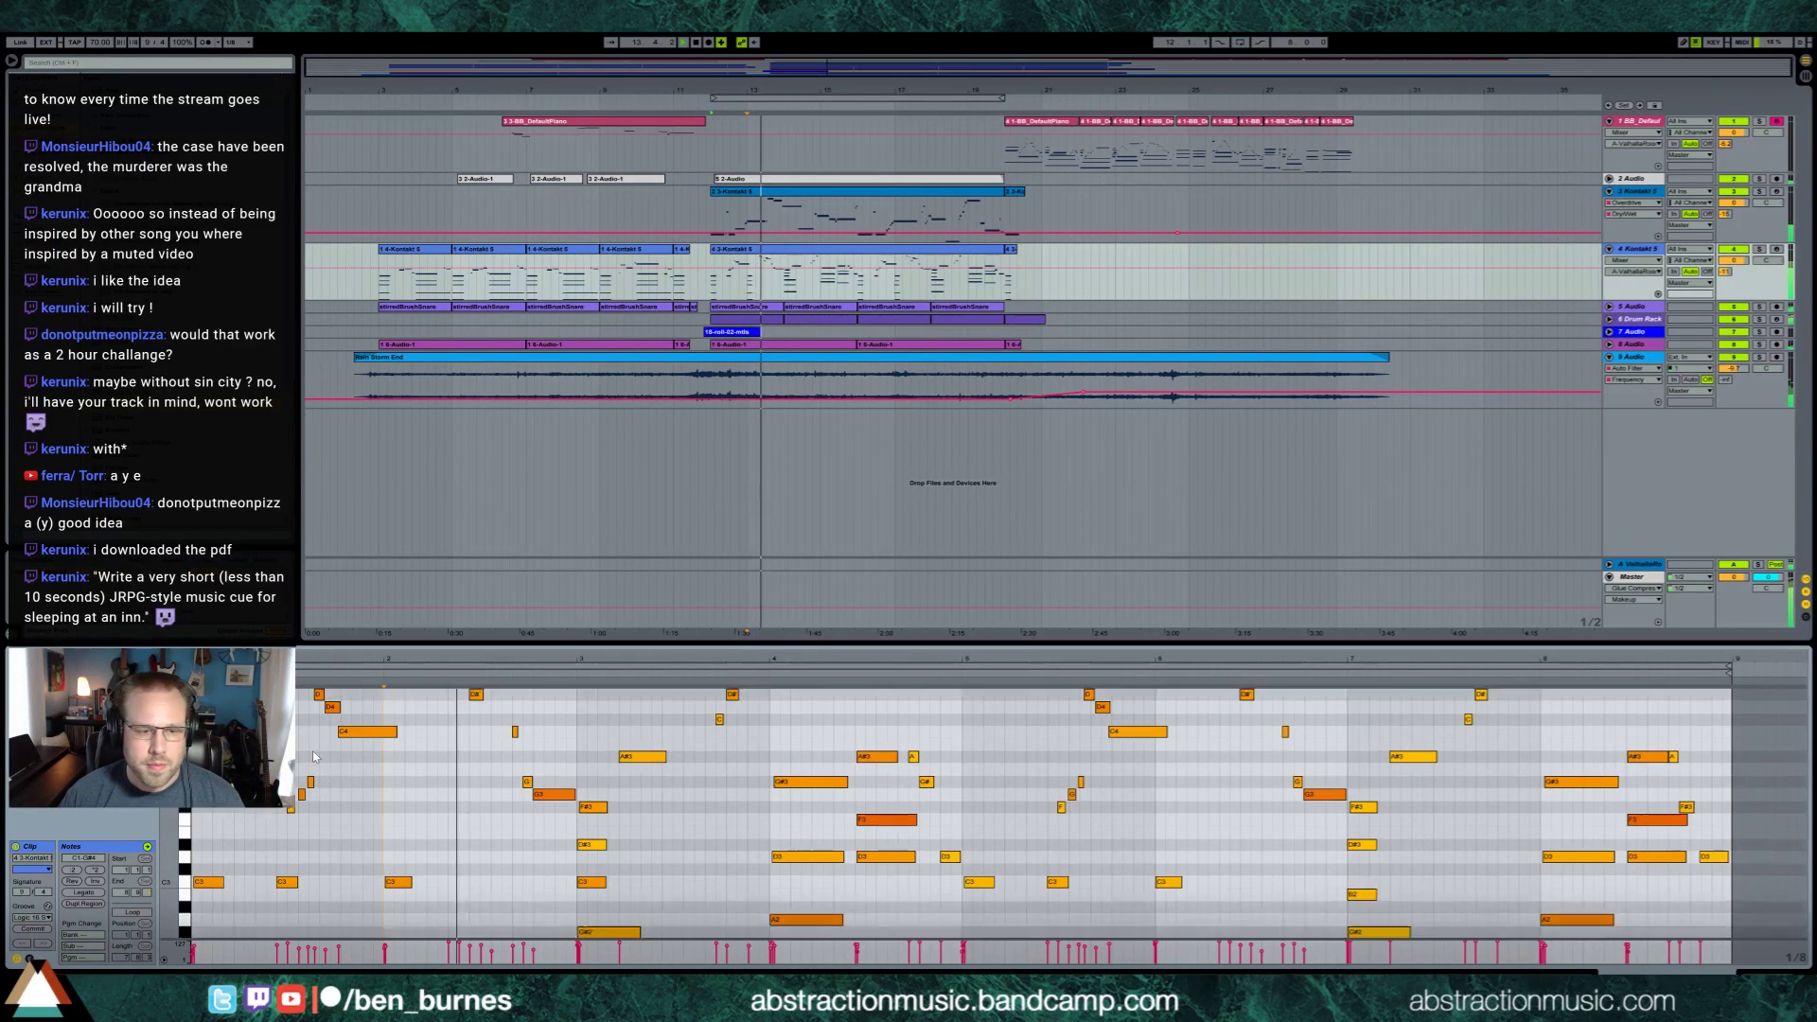
scroll(355, 747, up, 3)
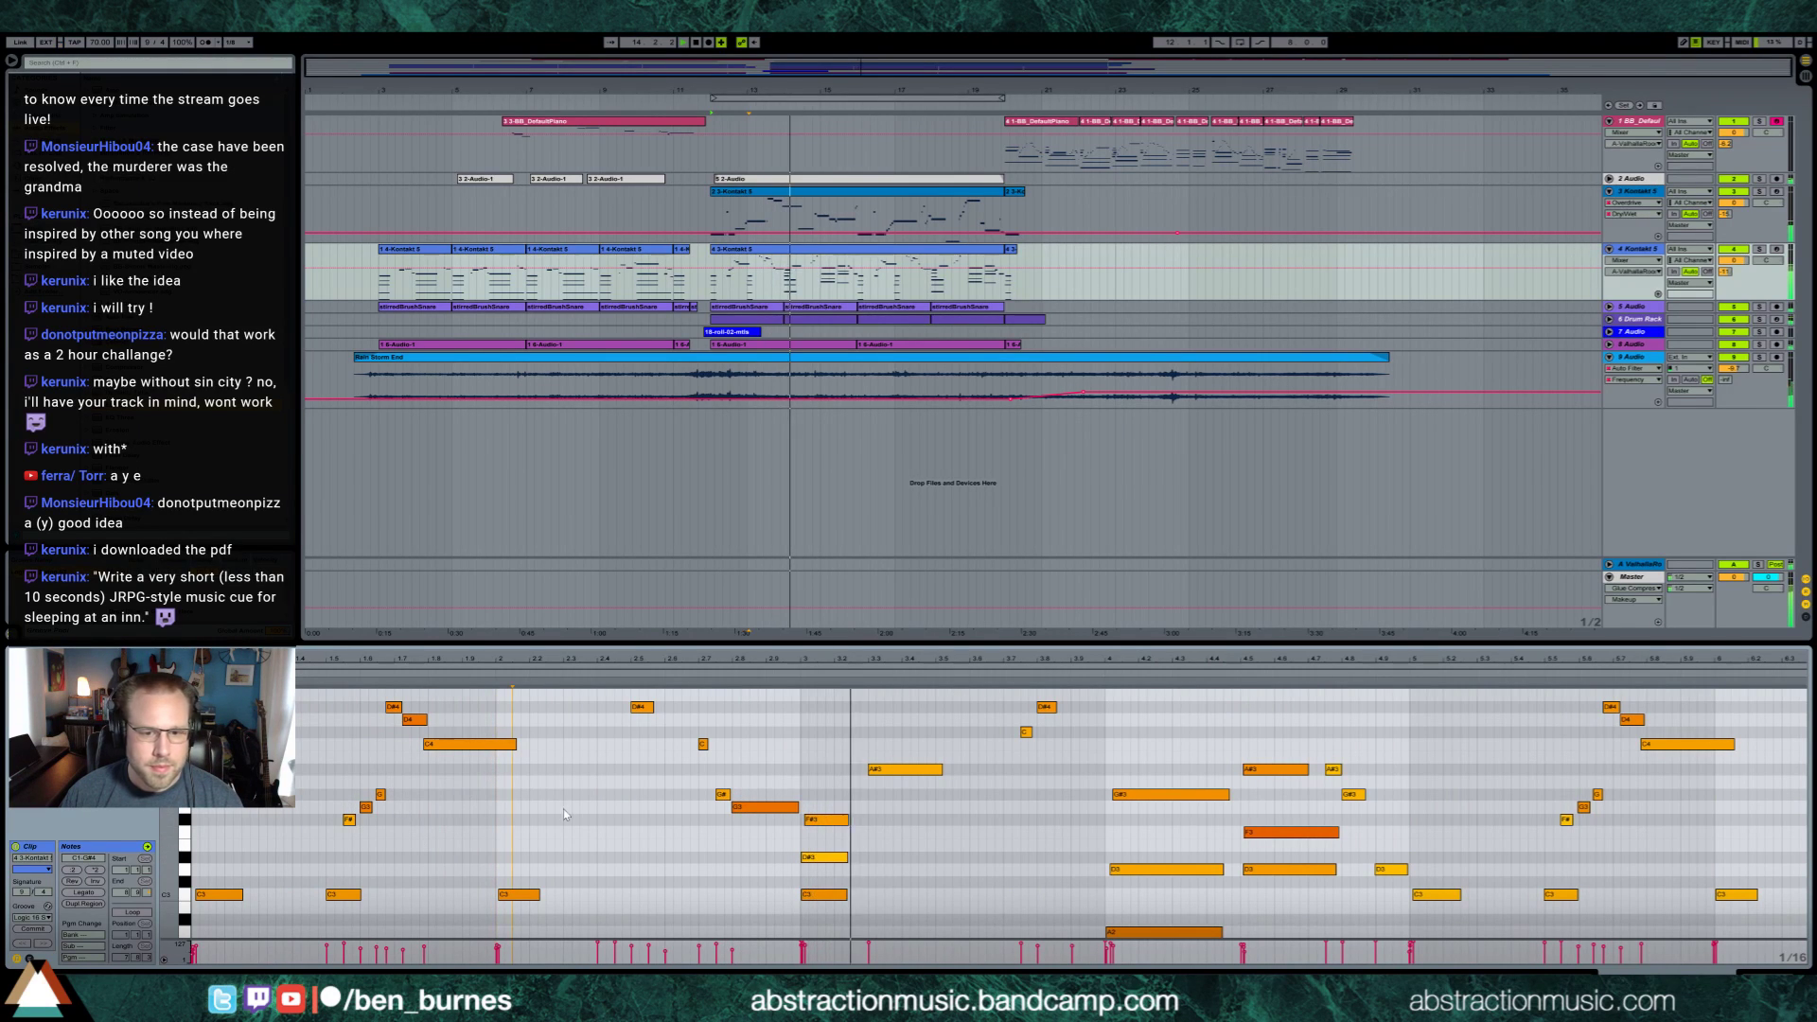
key(shift+Tab)
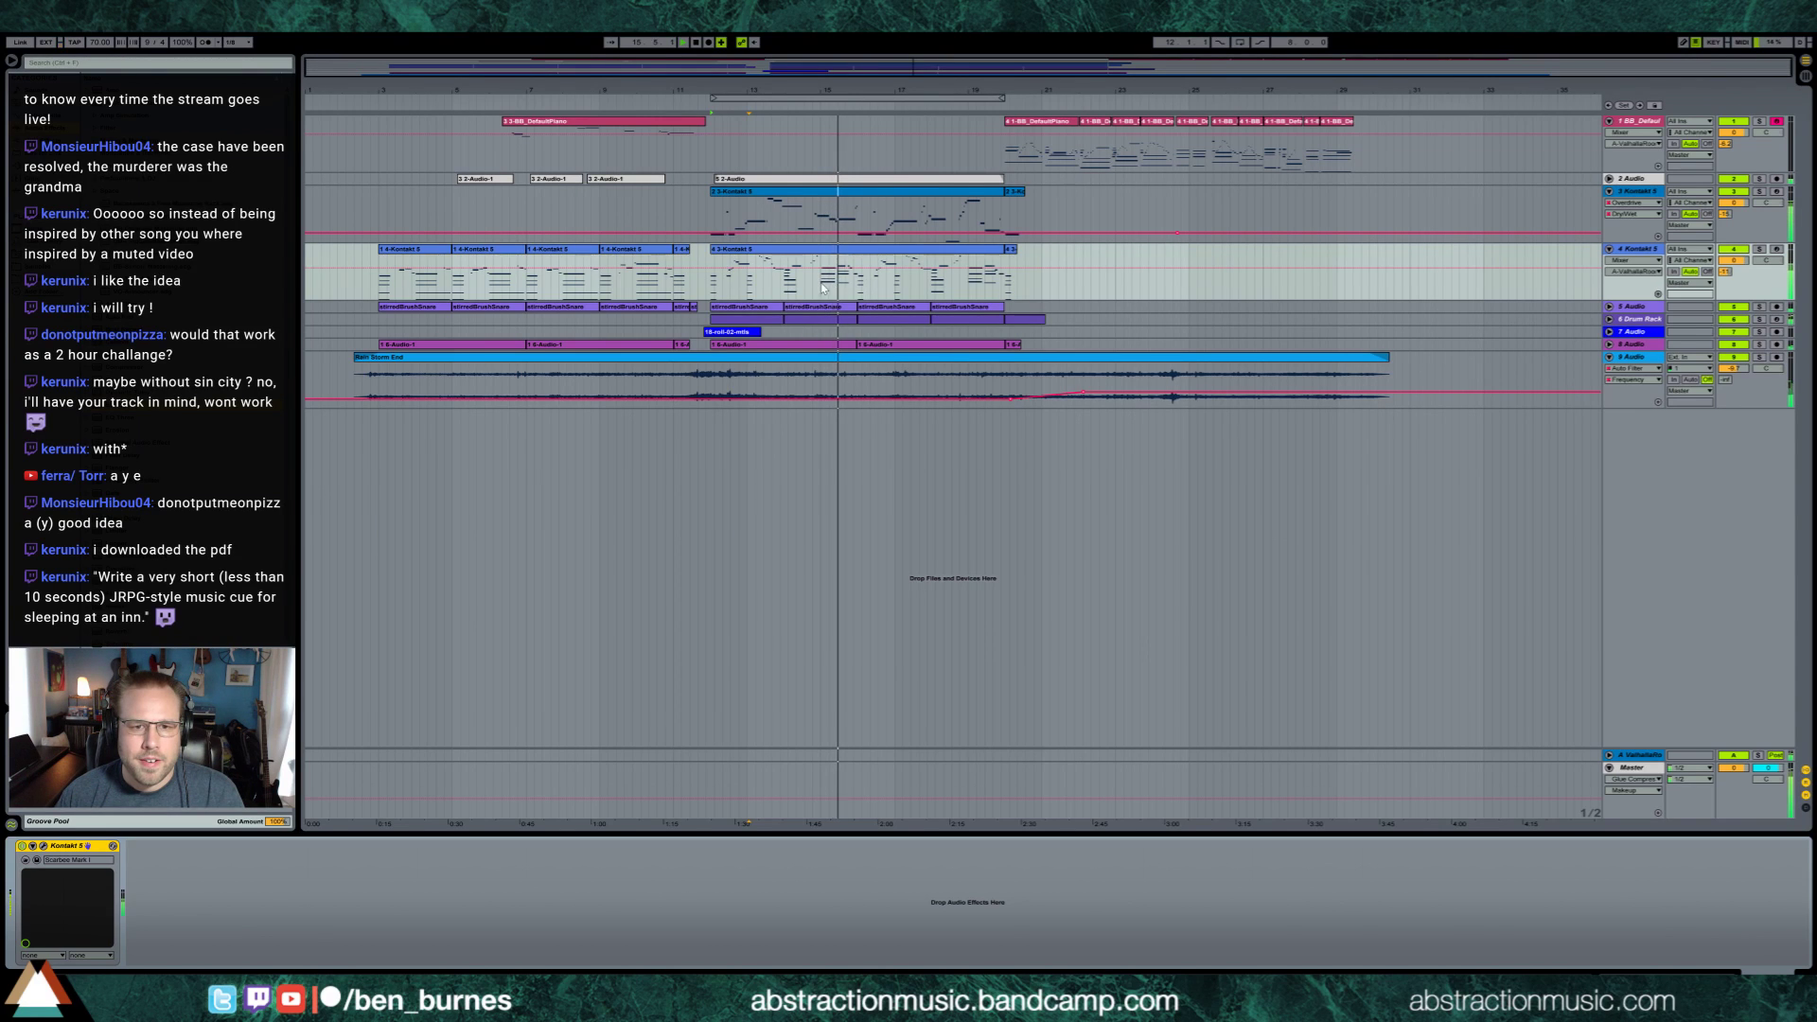
Nudge the short low note at the end of the Kontakt clip's fourth bar slightly earlier
drag(821, 284, 852, 290)
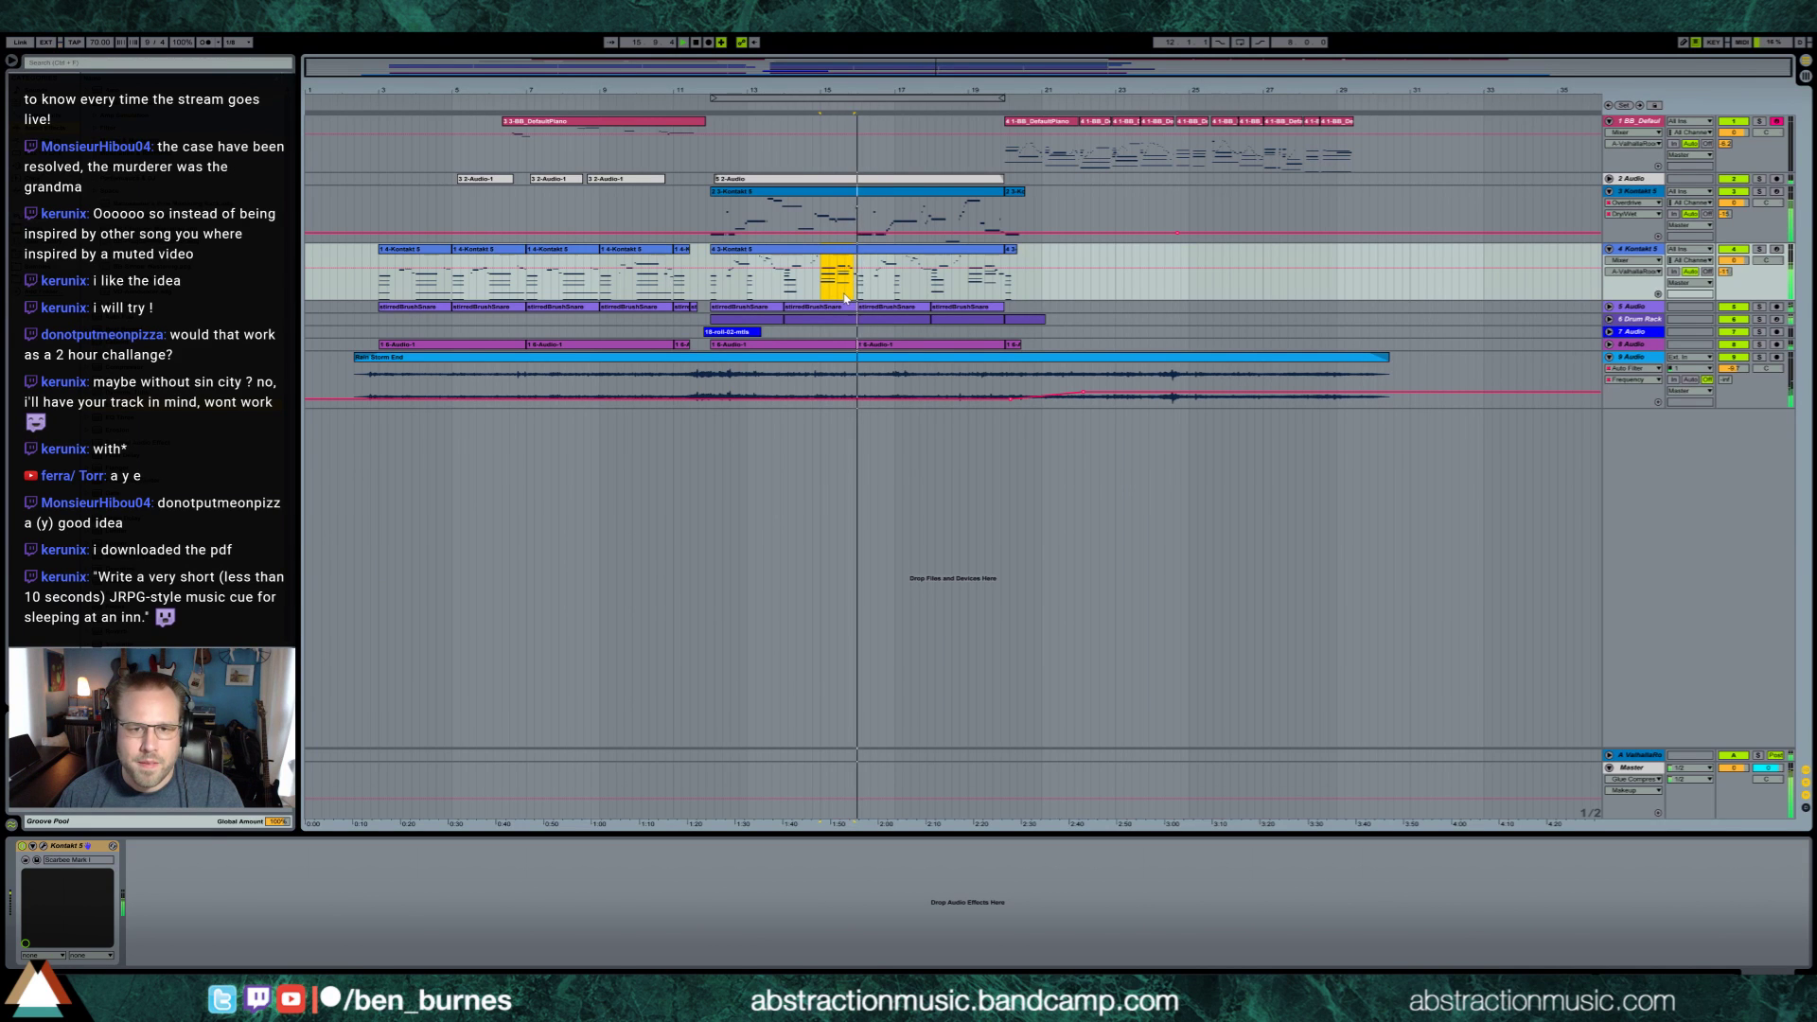
double_click(864, 266)
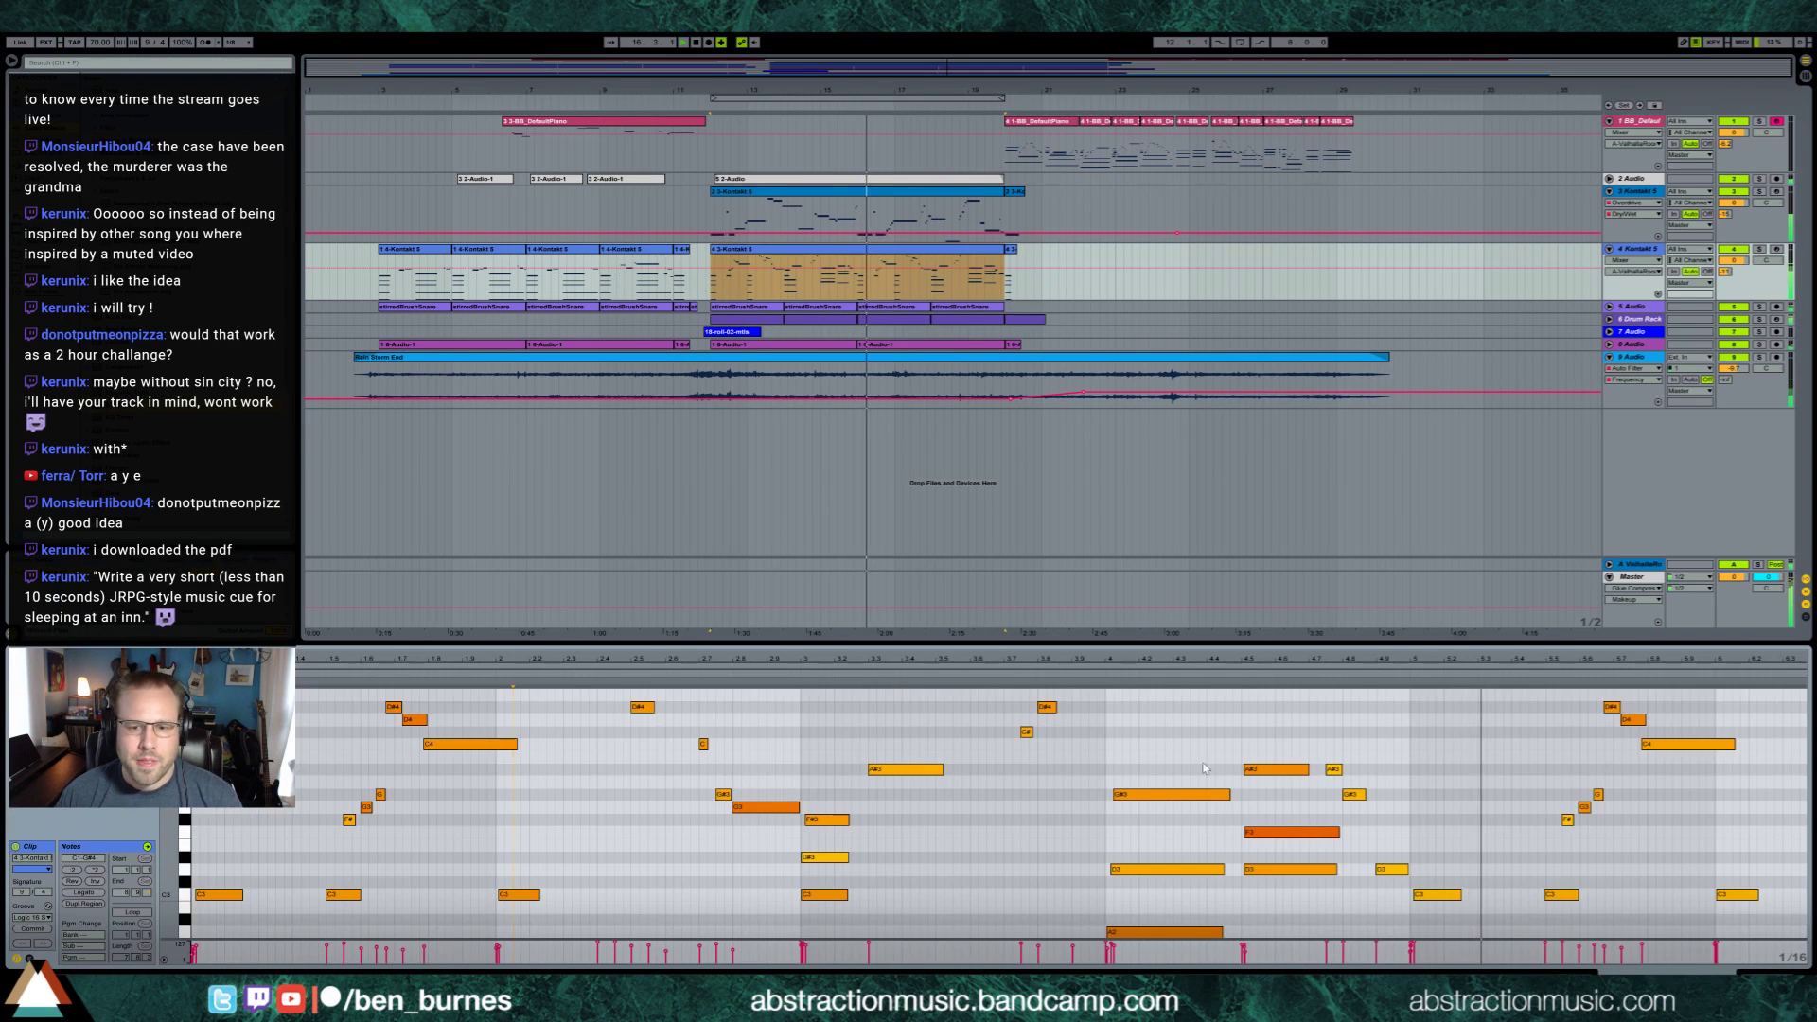
scroll(1306, 823, down, 1)
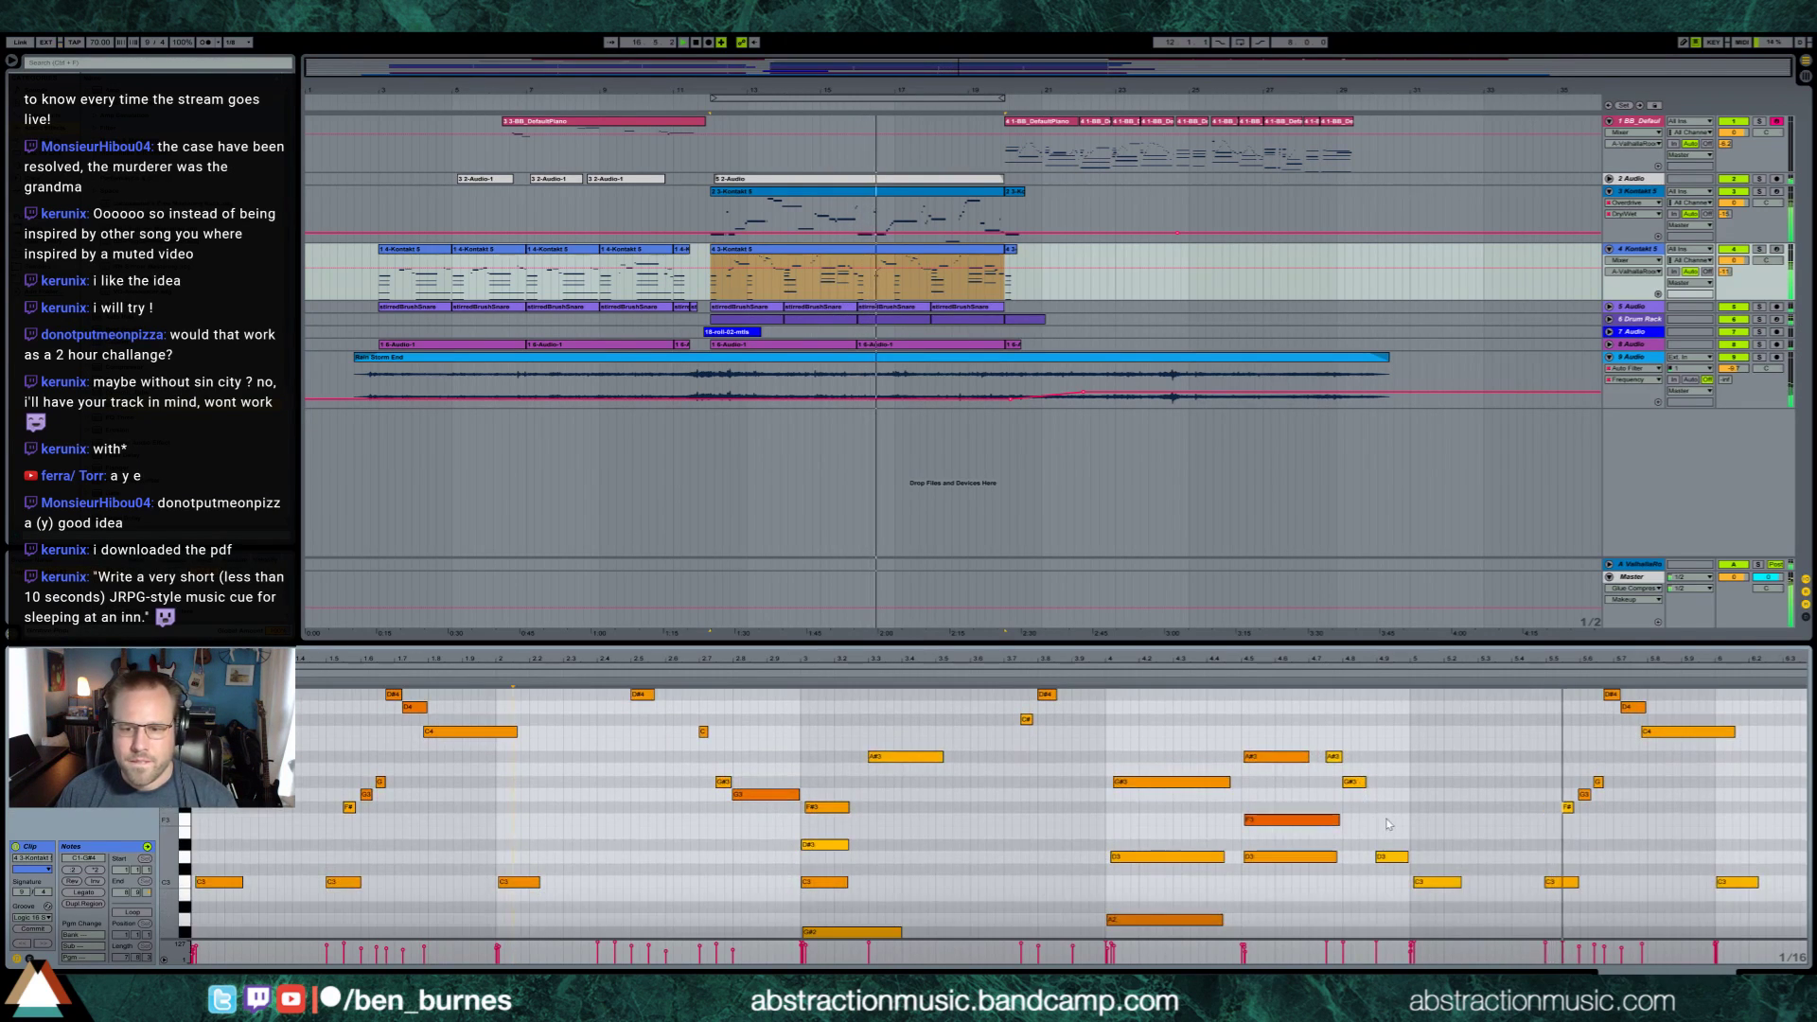
click(1396, 886)
key(Left)
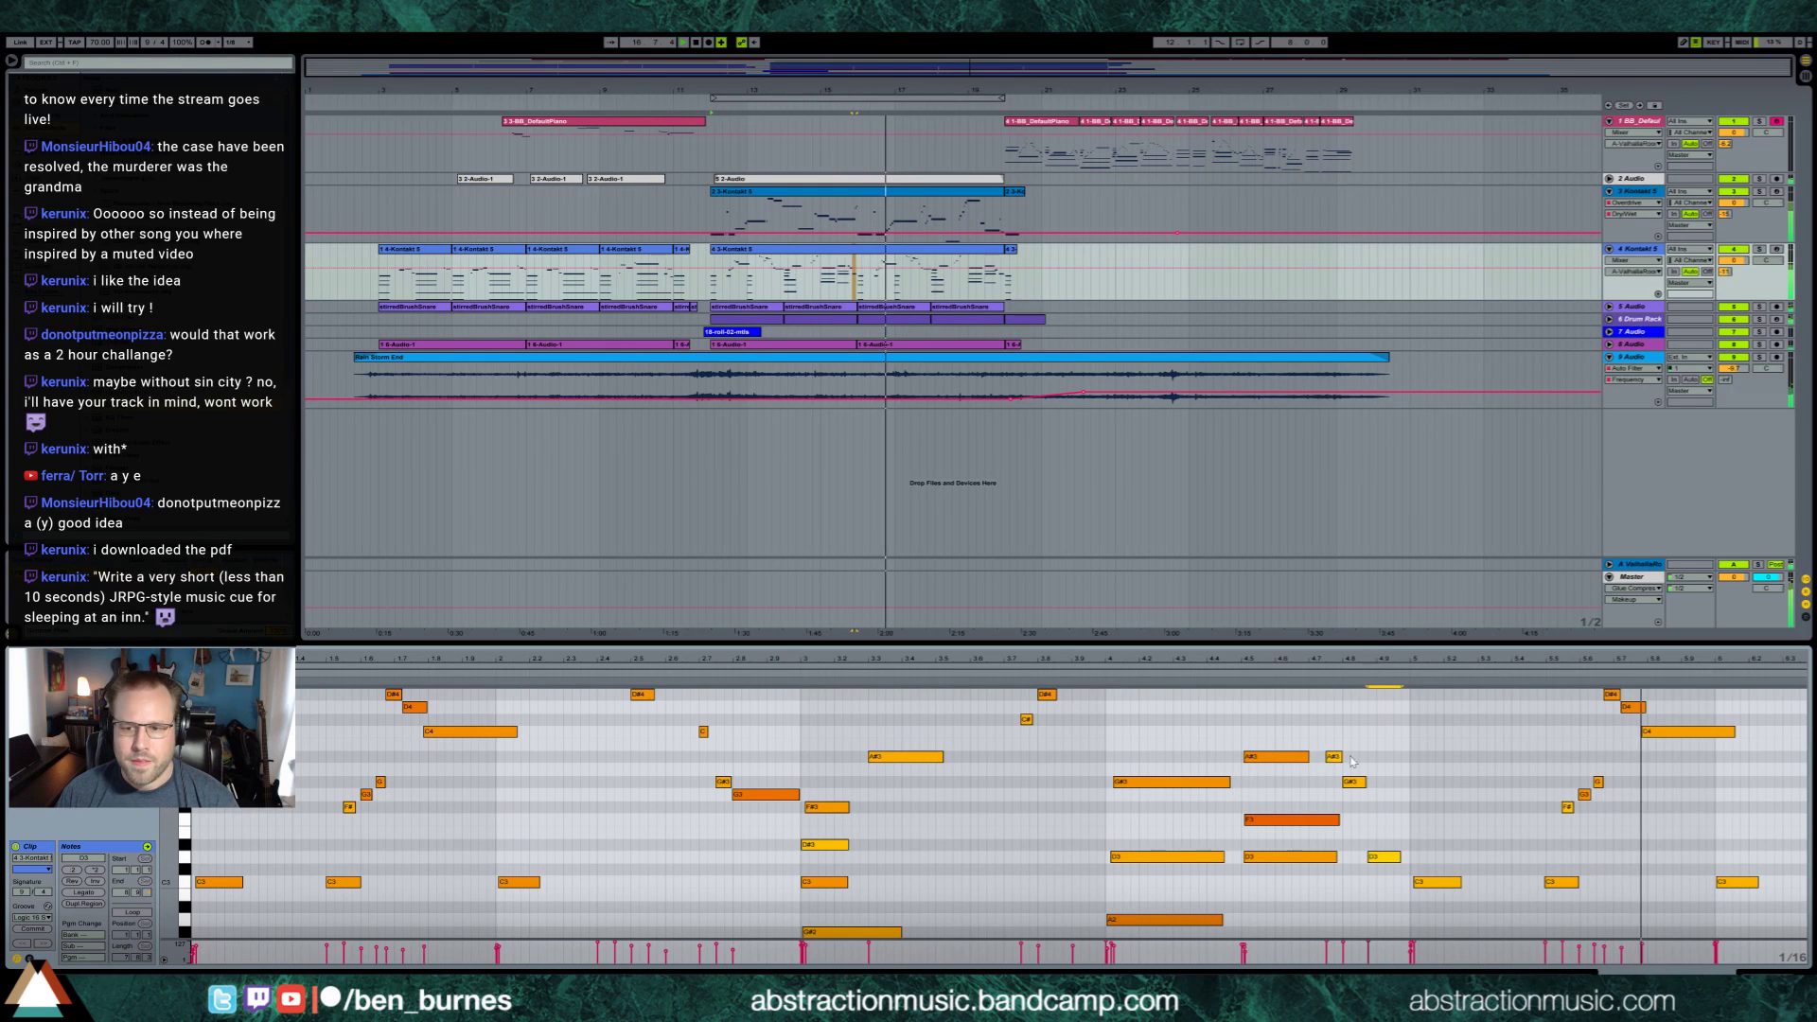
scroll(1580, 744, up, 3)
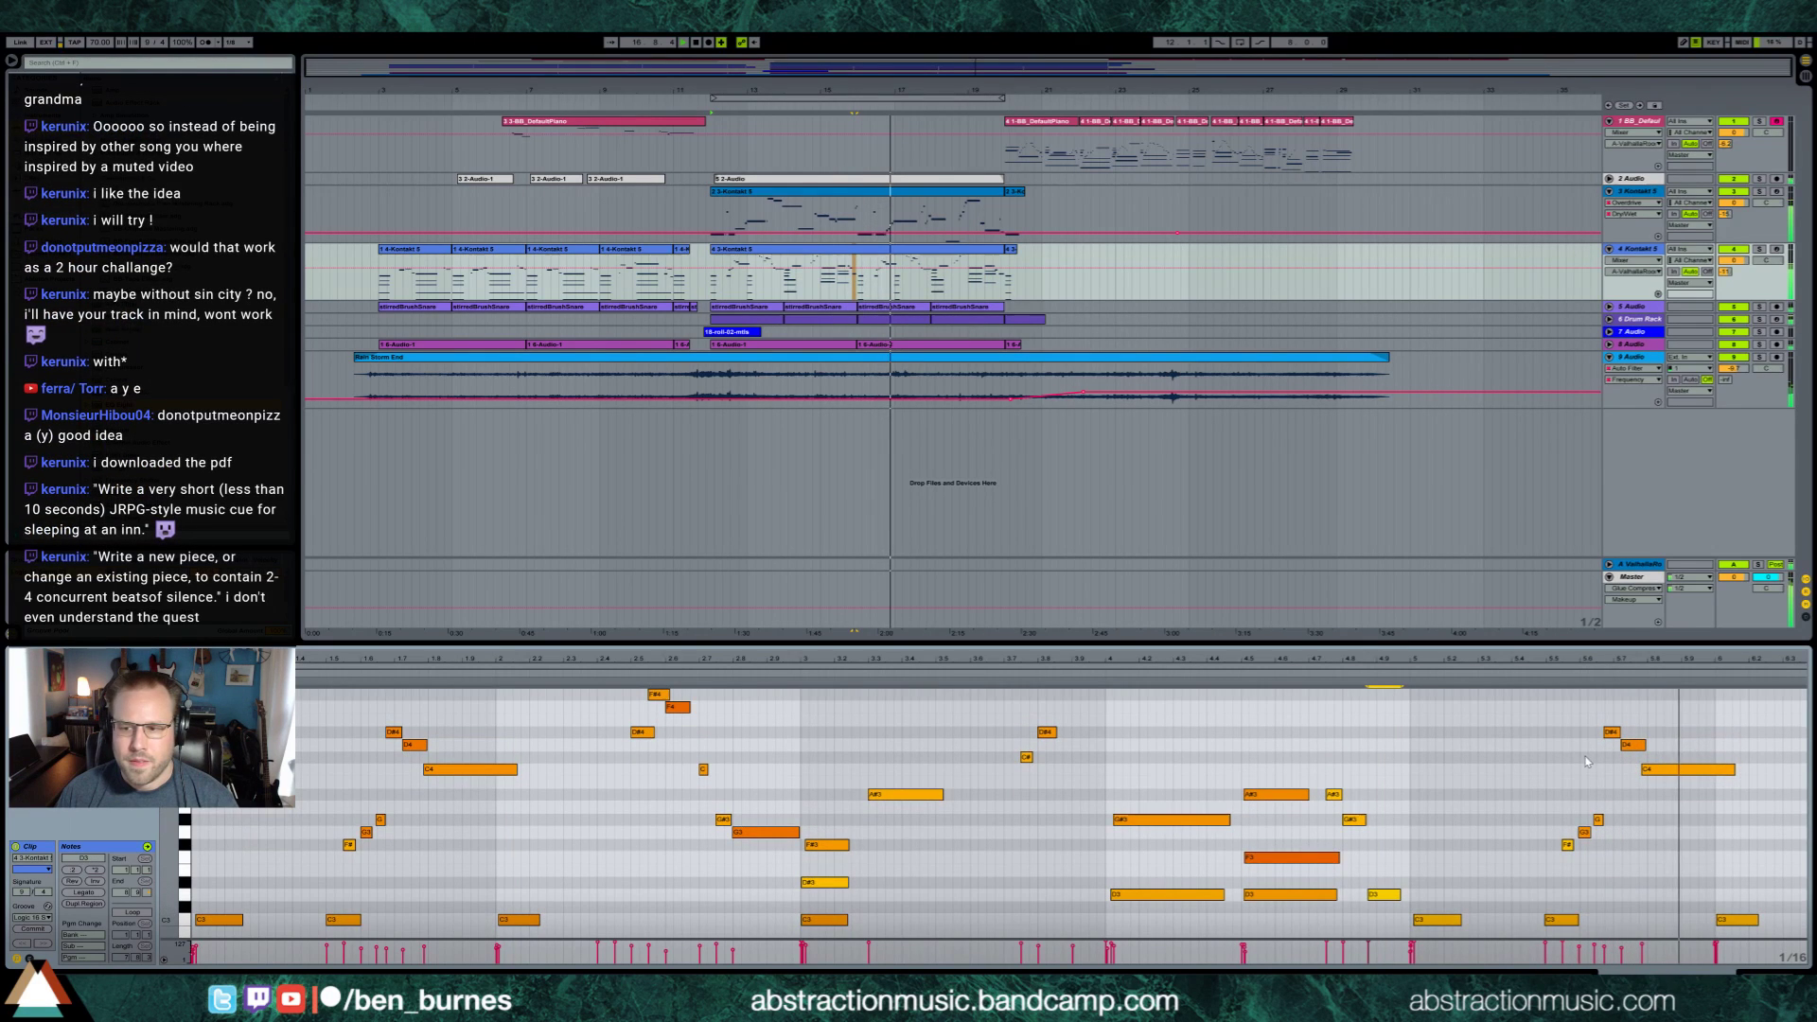
click(1536, 769)
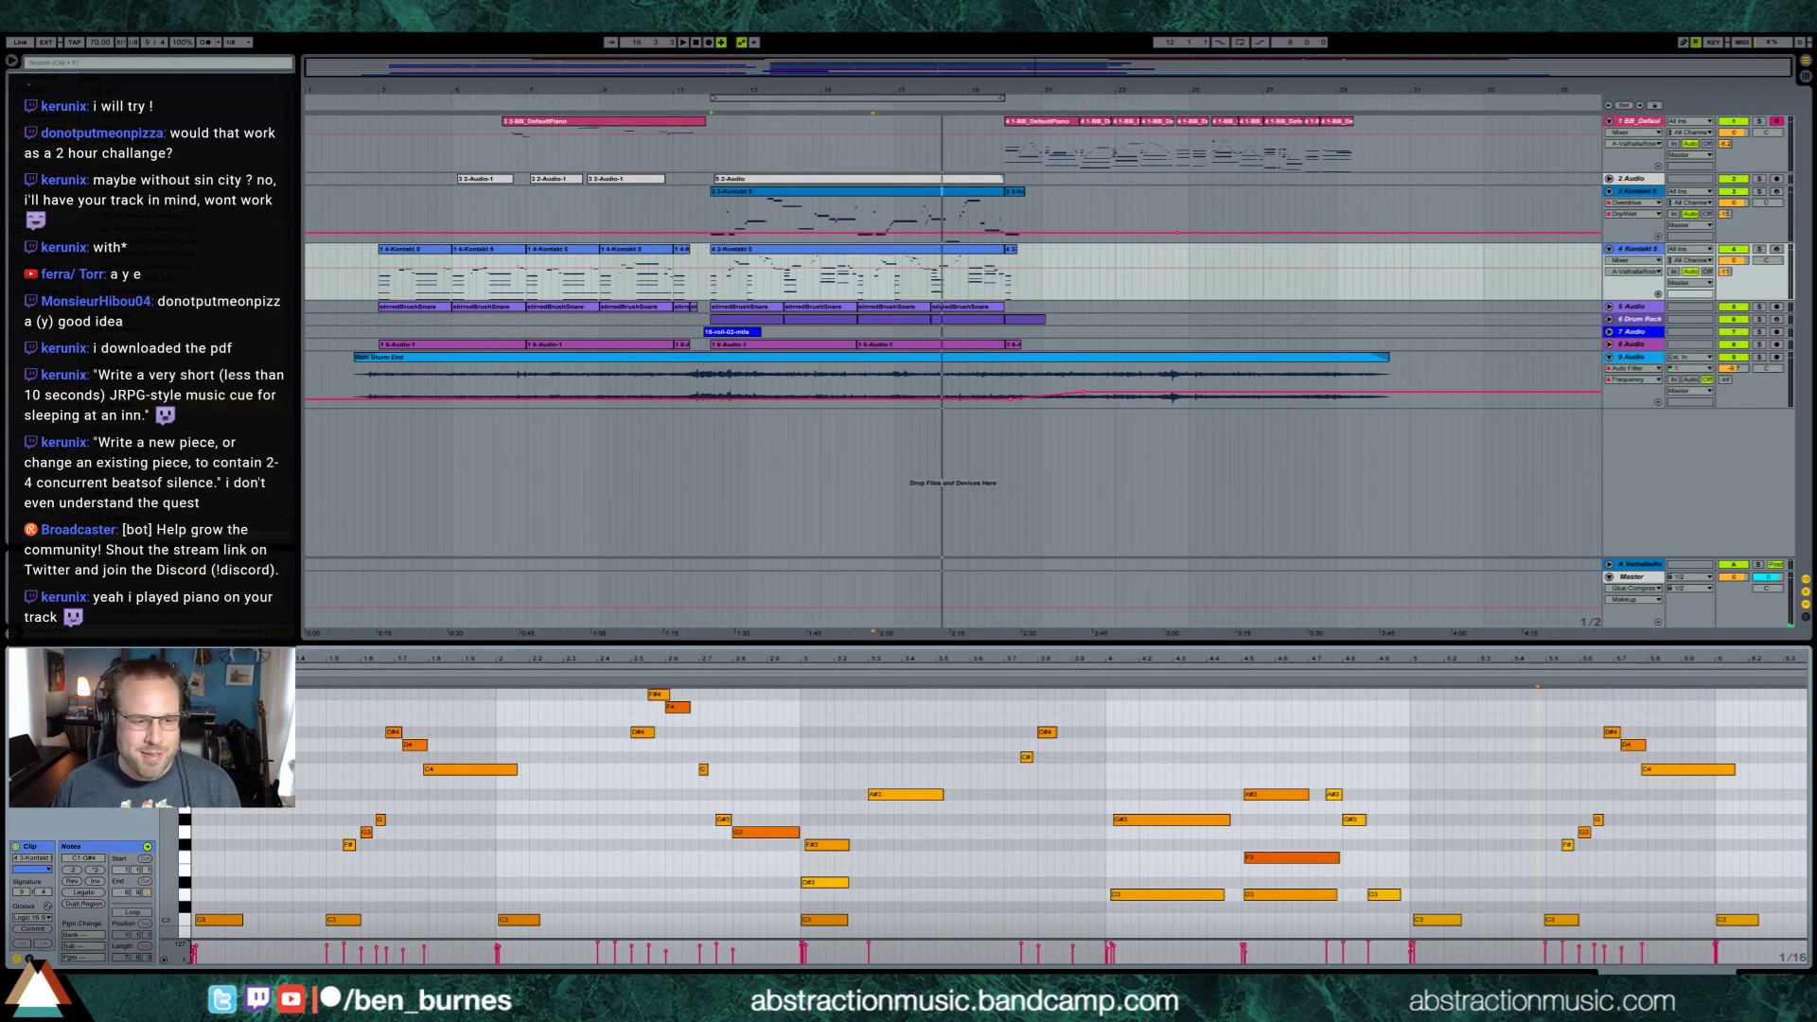
Open File Explorer, reposition its window and look through the Media folder on Storage Drive (D:)
key(super)
key(super+e)
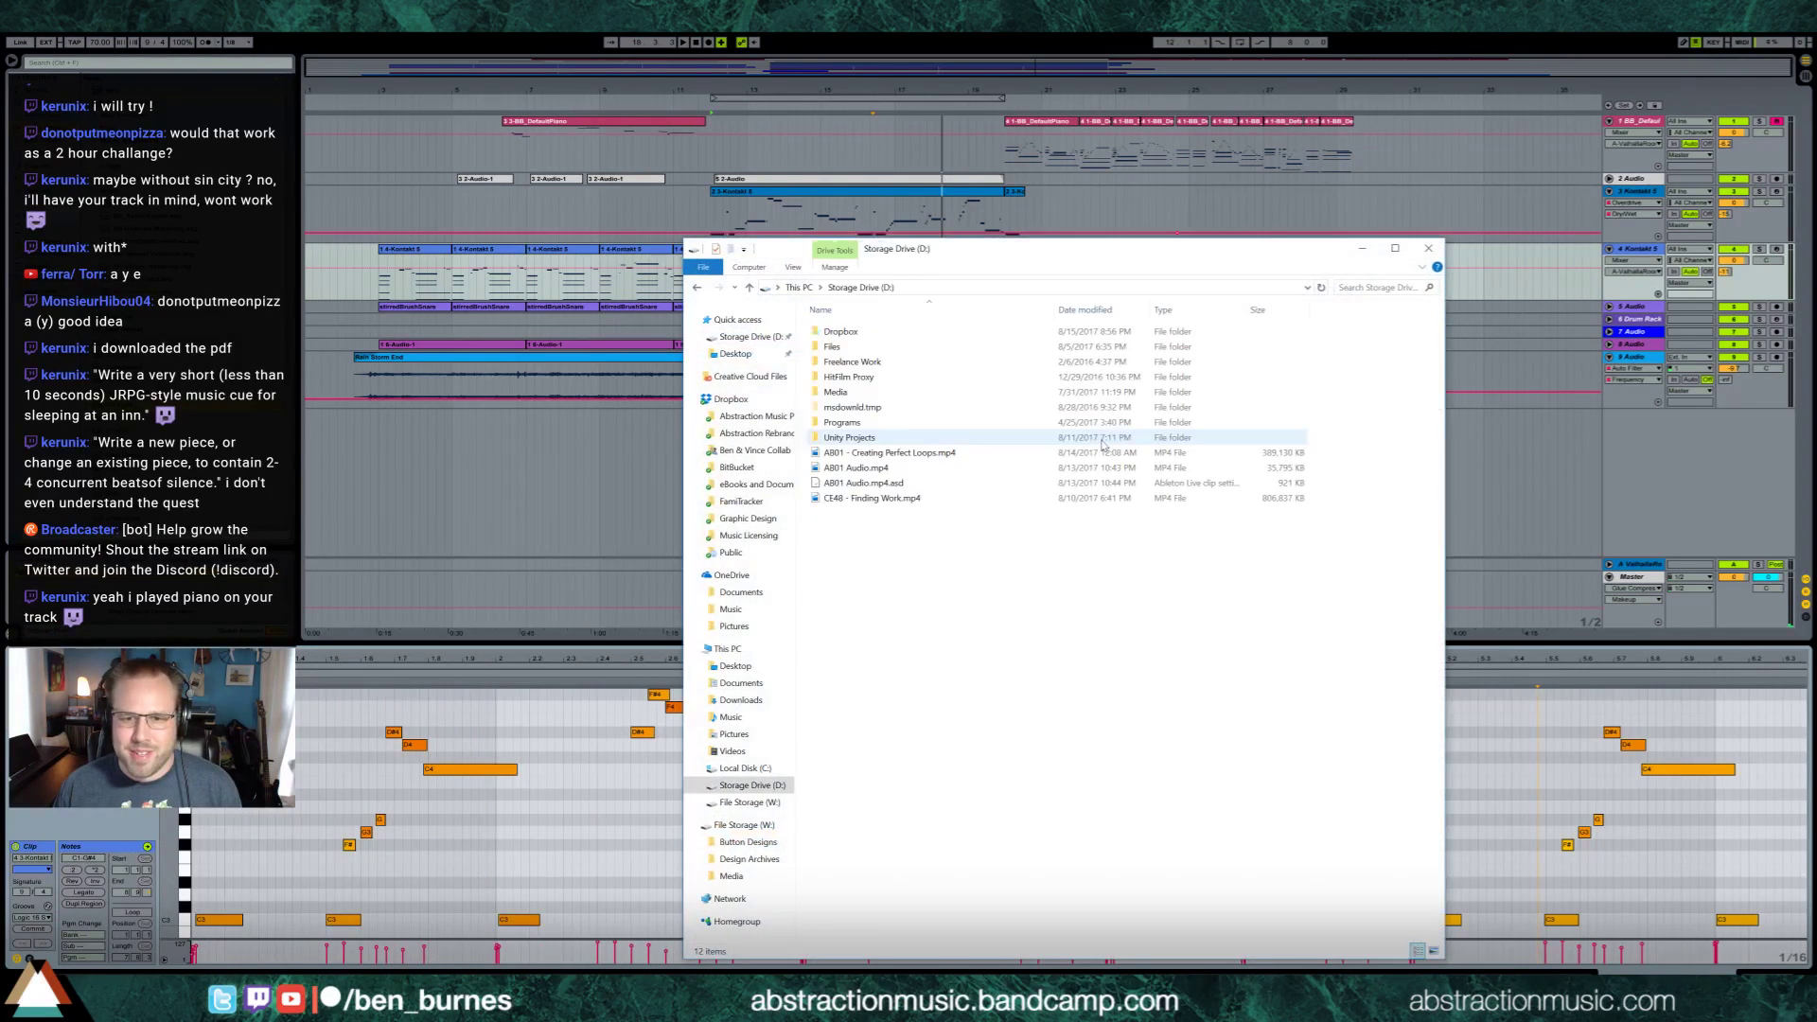
drag(1009, 248, 1209, 249)
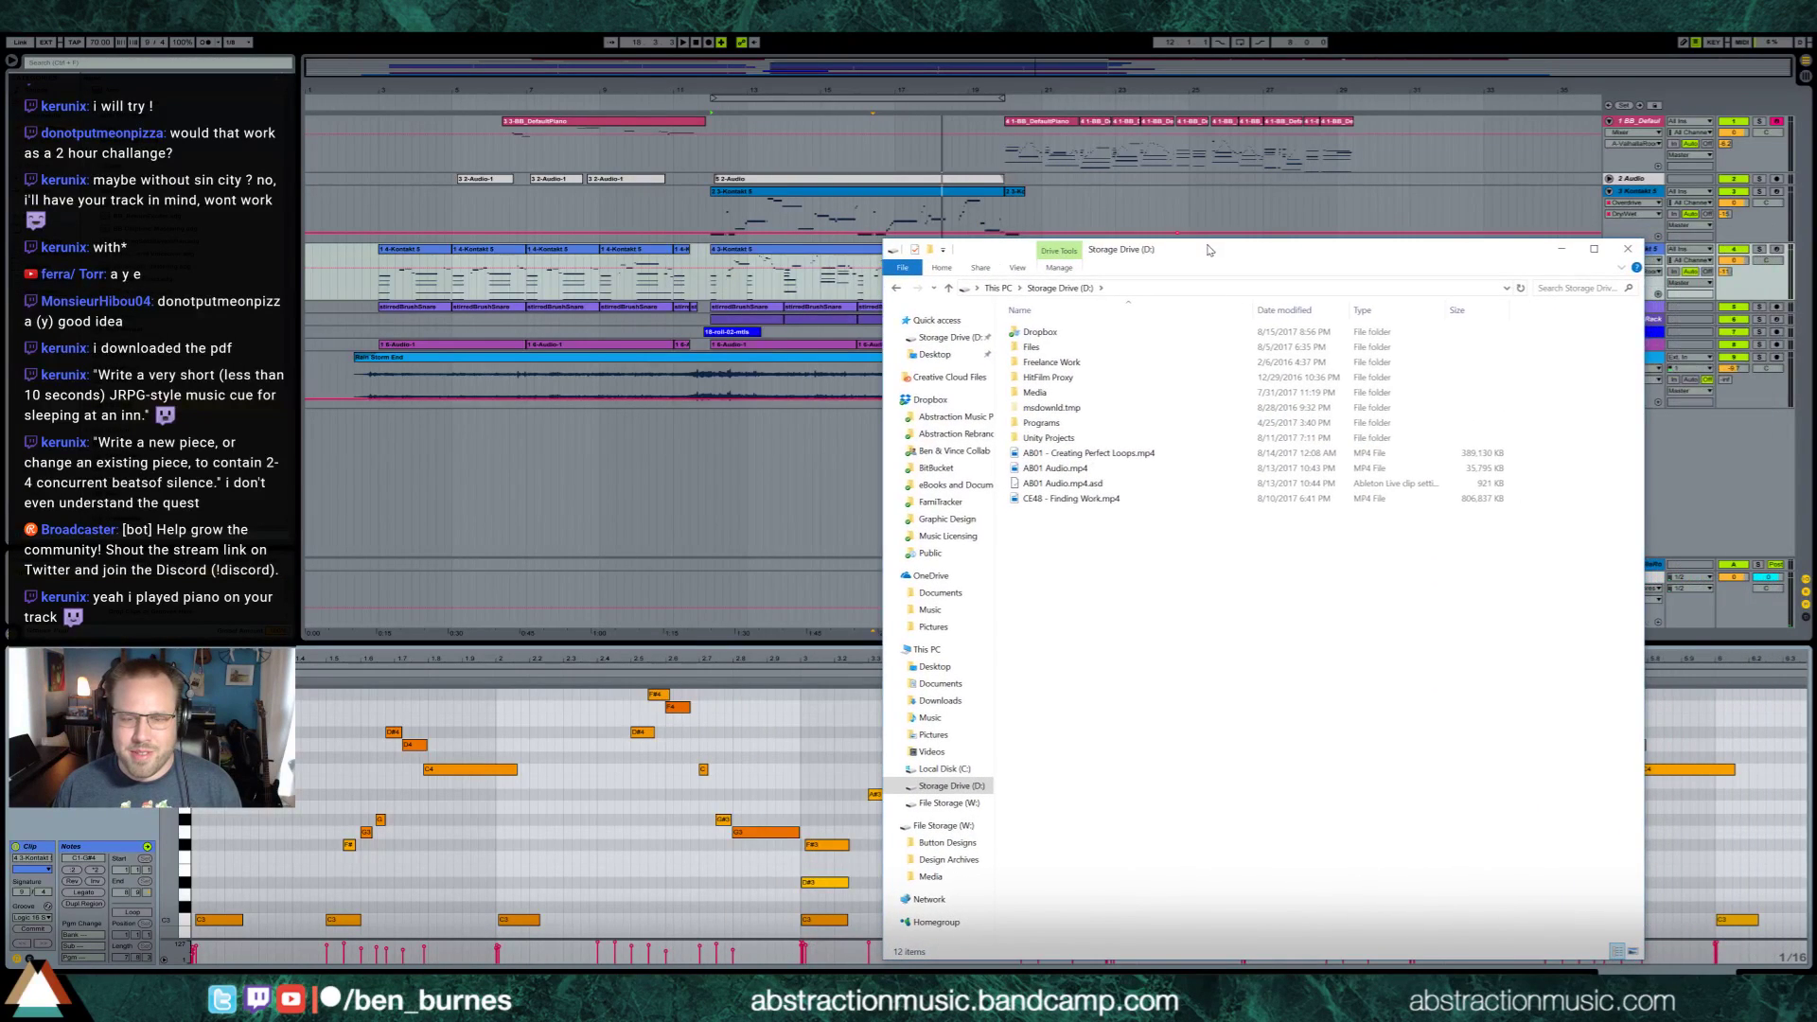
double_click(1115, 397)
key(alt+Left)
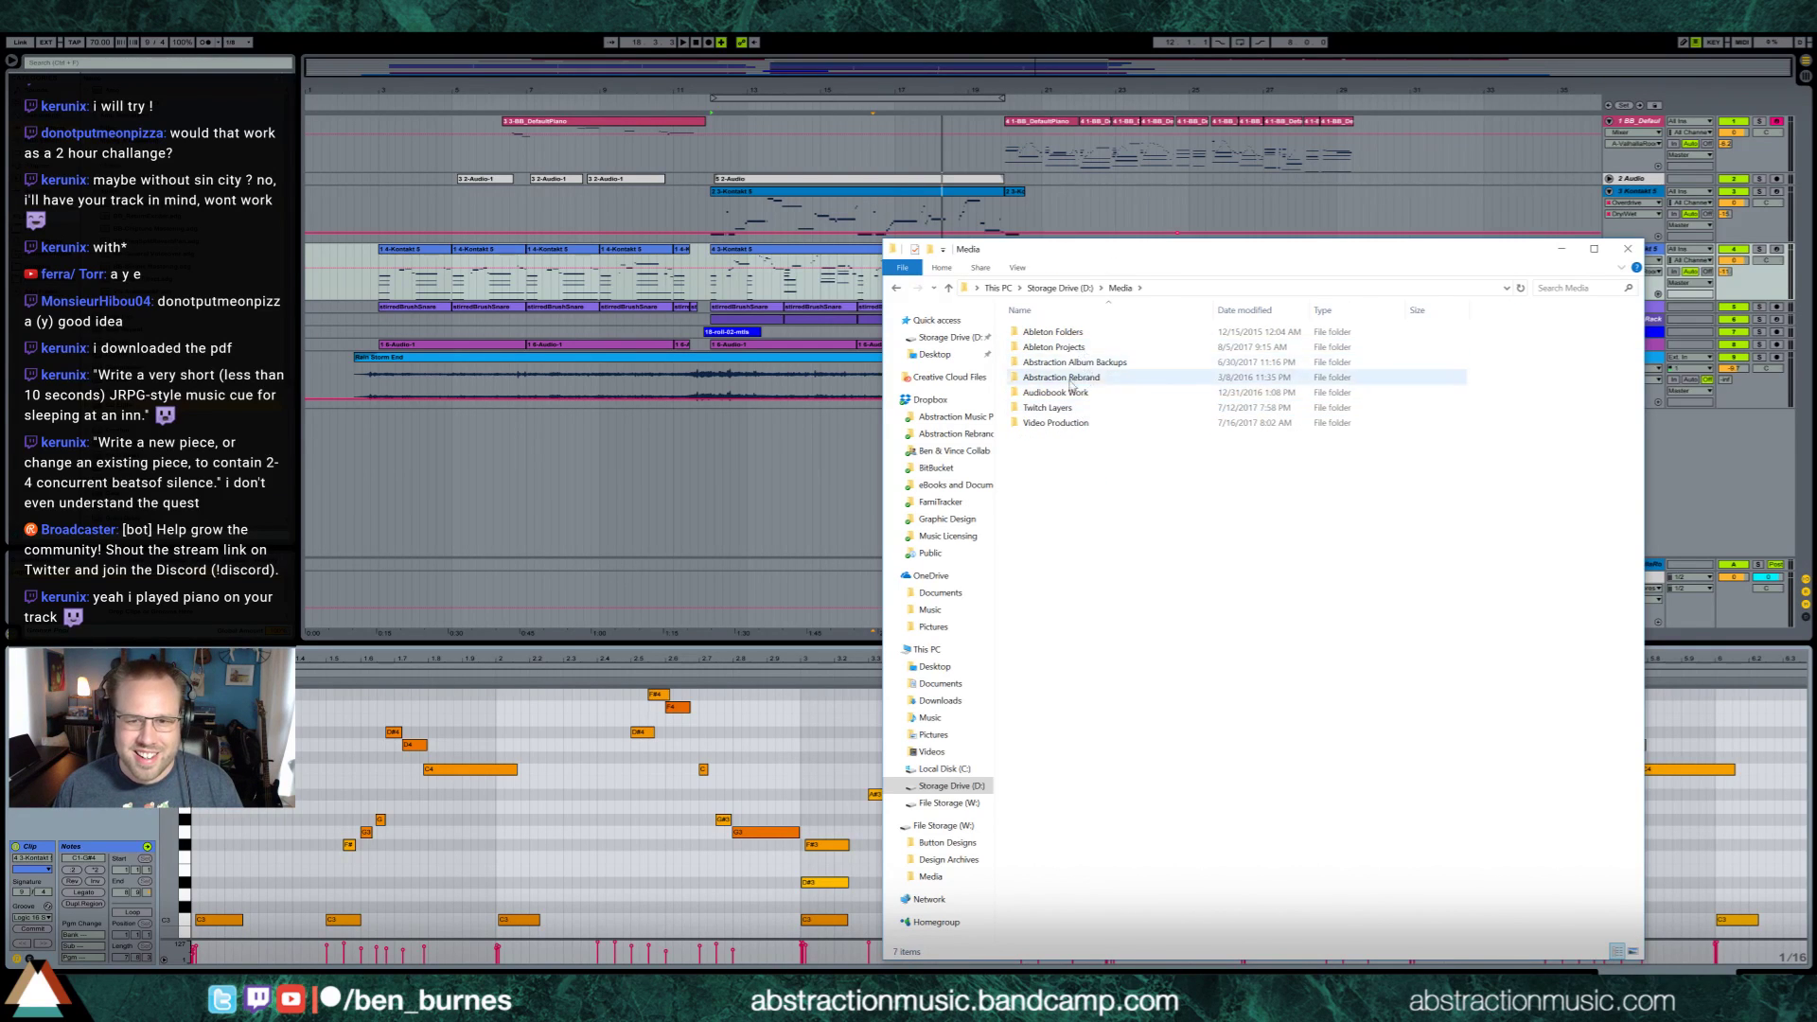
double_click(1076, 393)
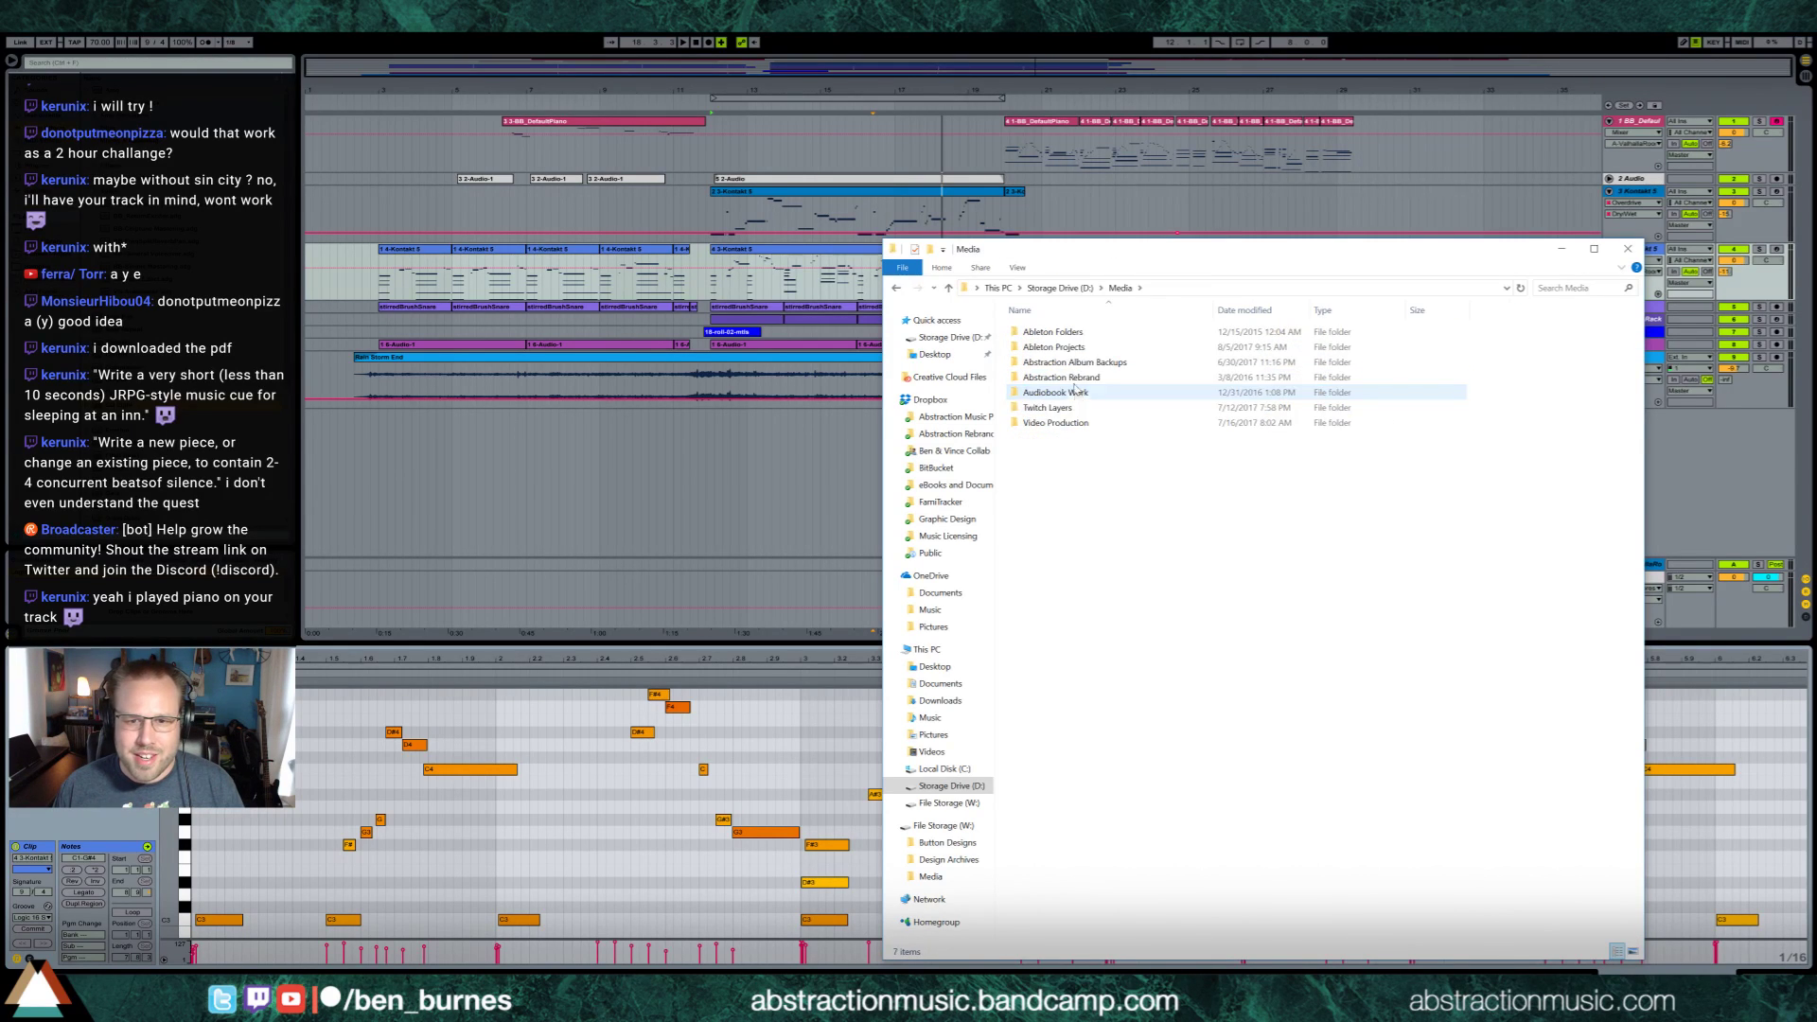
double_click(1081, 393)
Open the 2016 Two Hour Challenges folder inside the Abstraction MP3s on File Storage (W:)
click(946, 803)
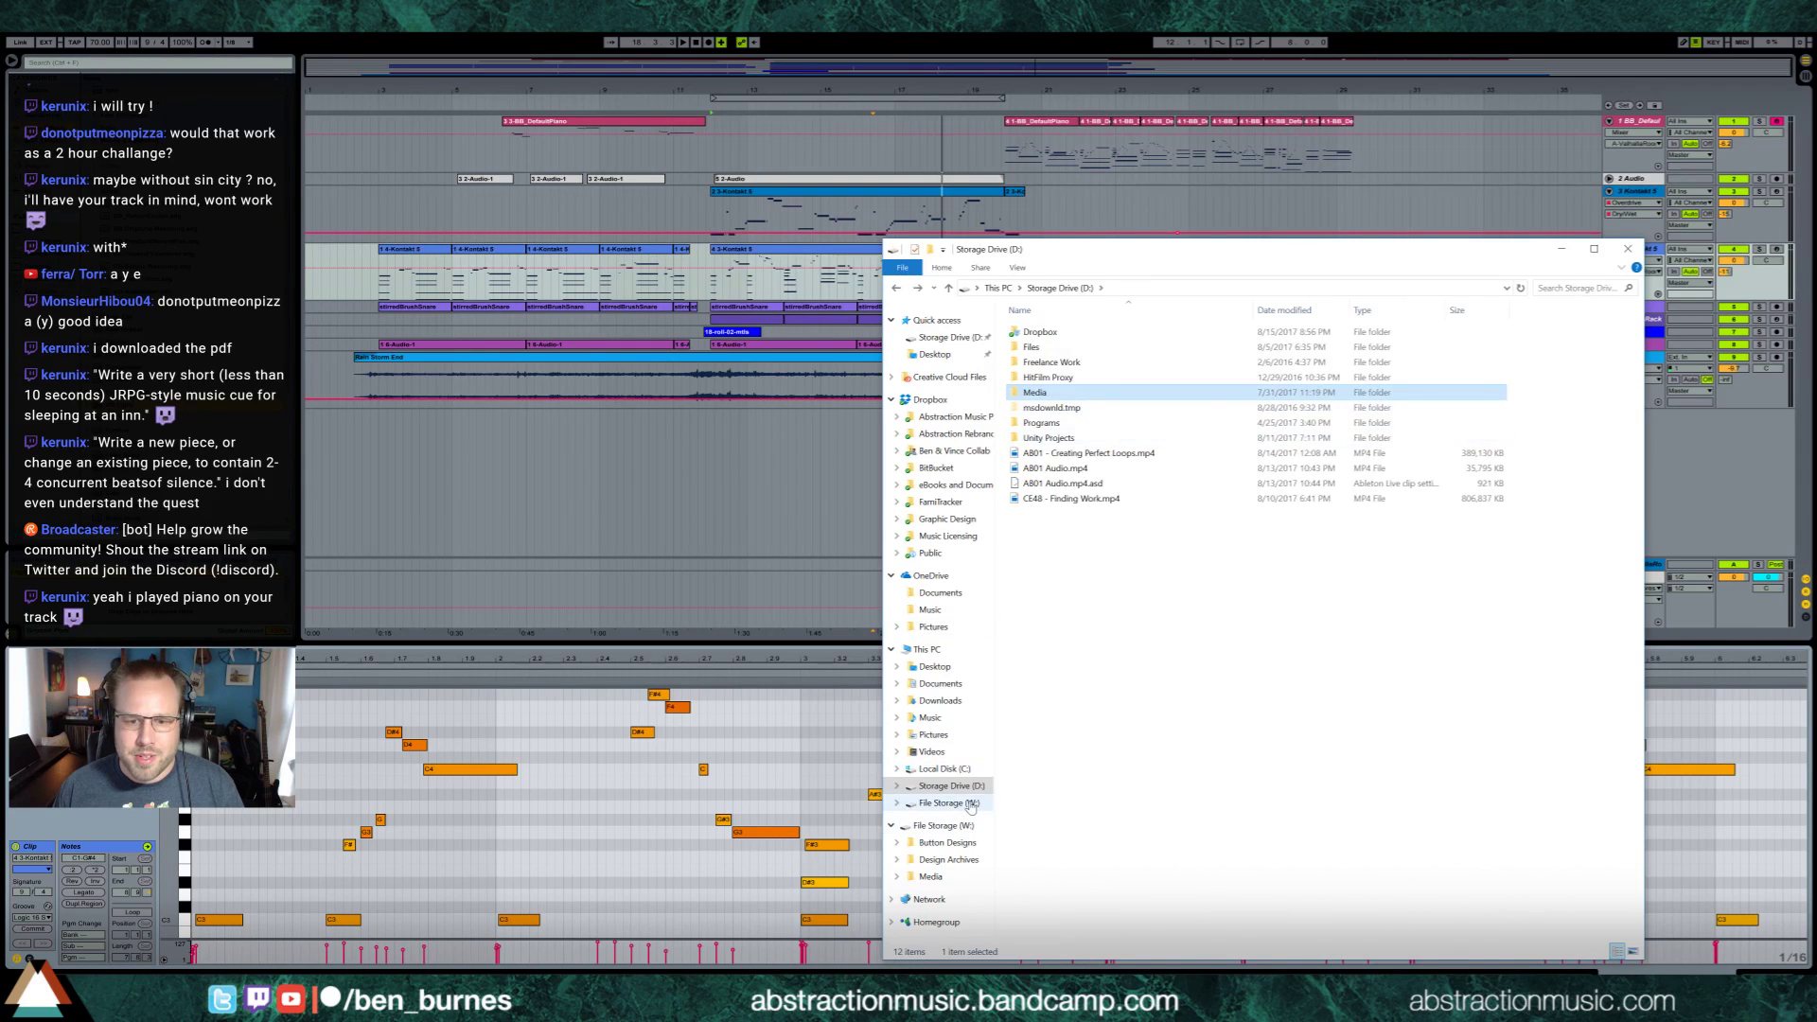
double_click(1074, 363)
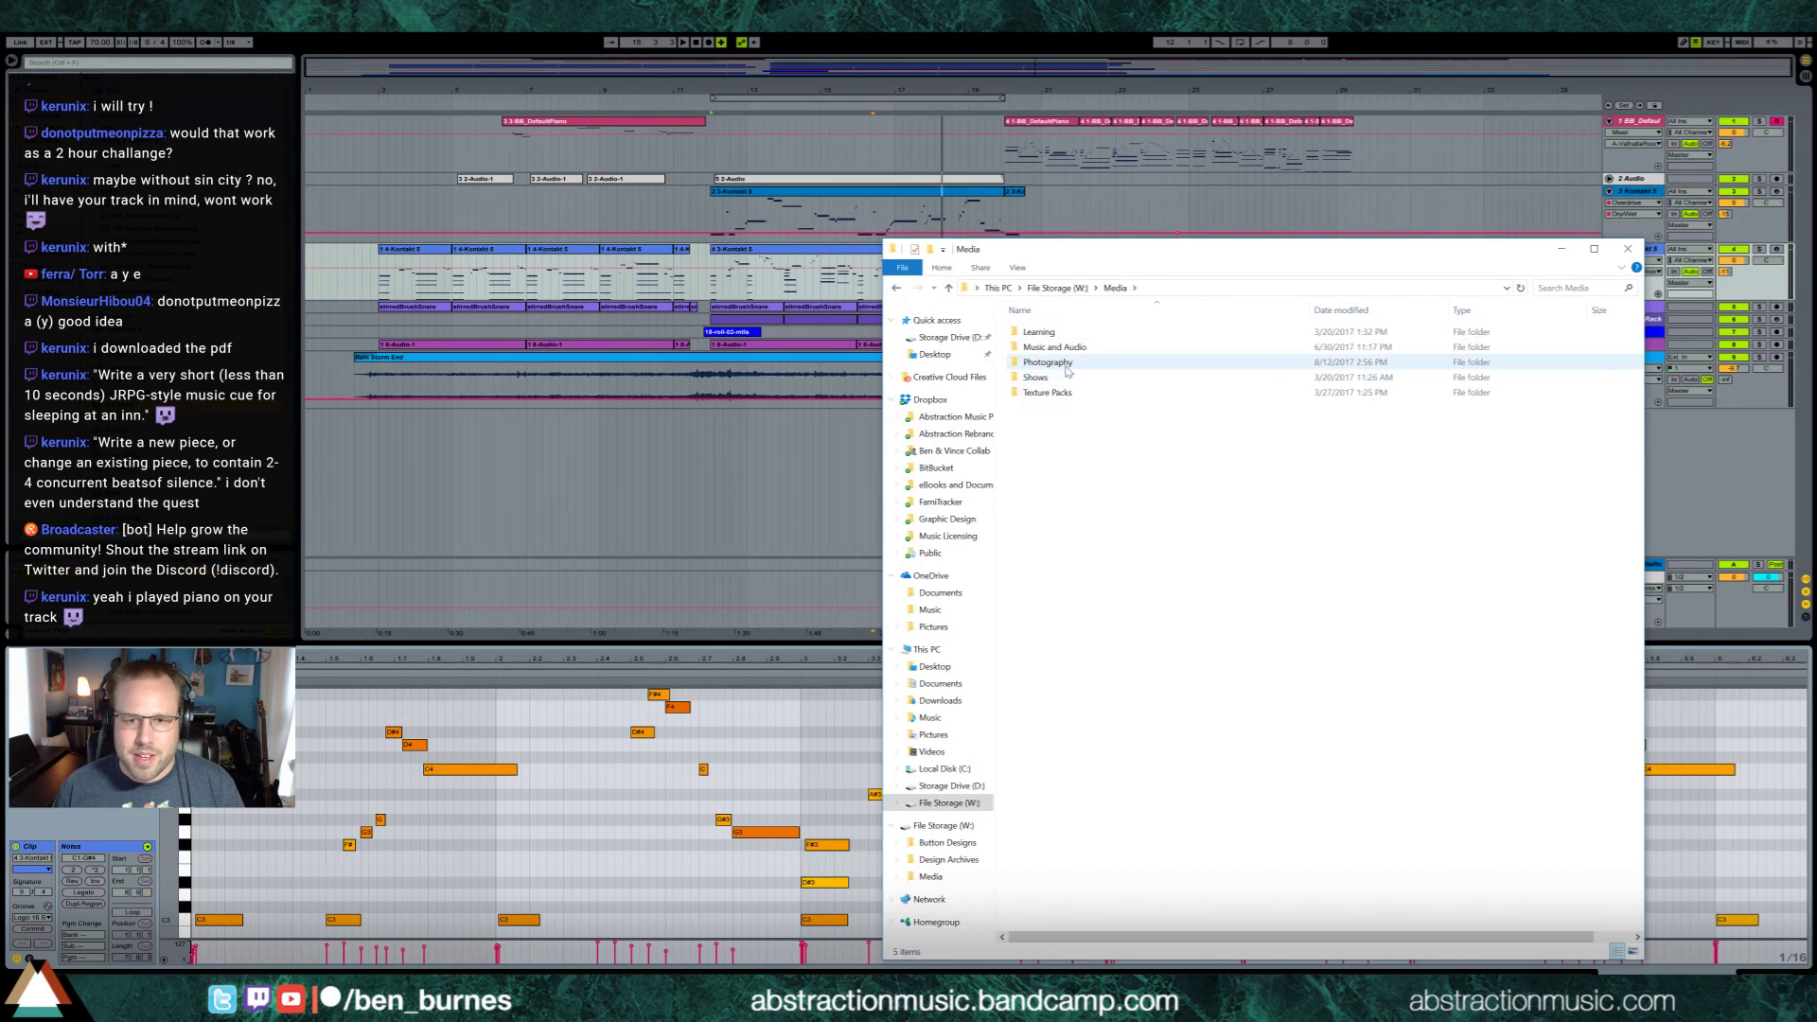
click(1067, 348)
double_click(1067, 350)
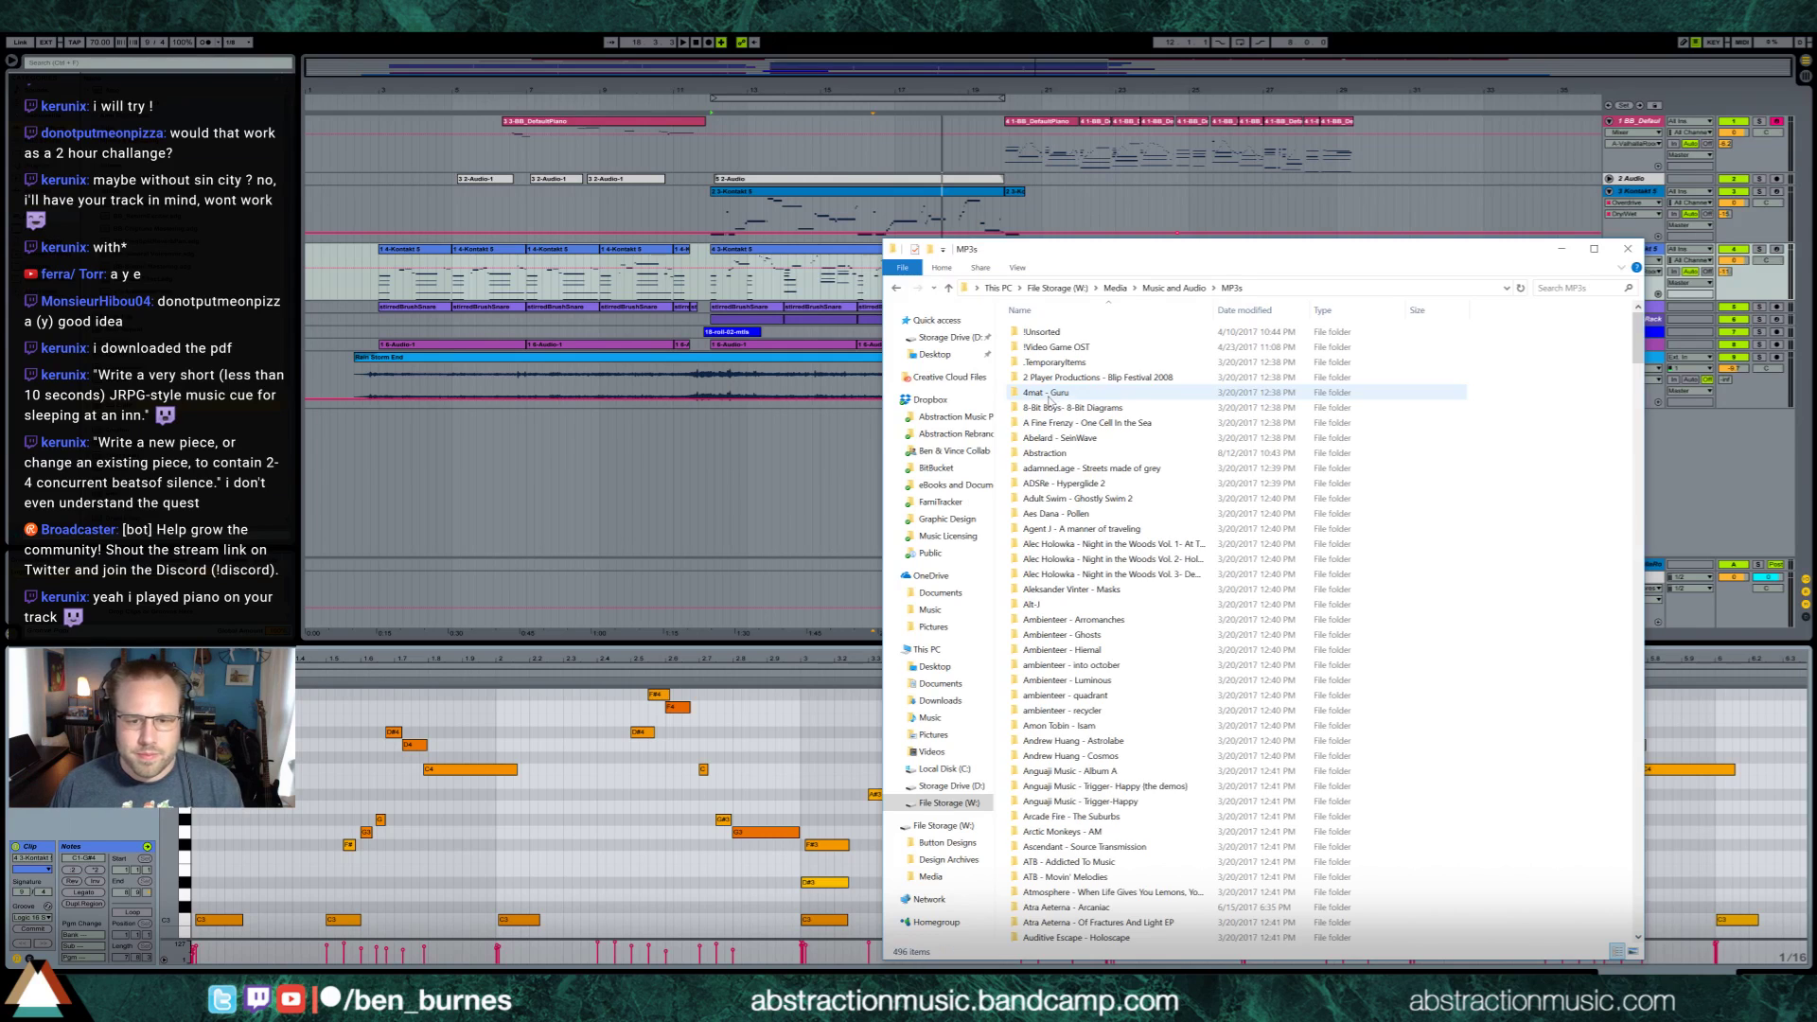
double_click(1060, 454)
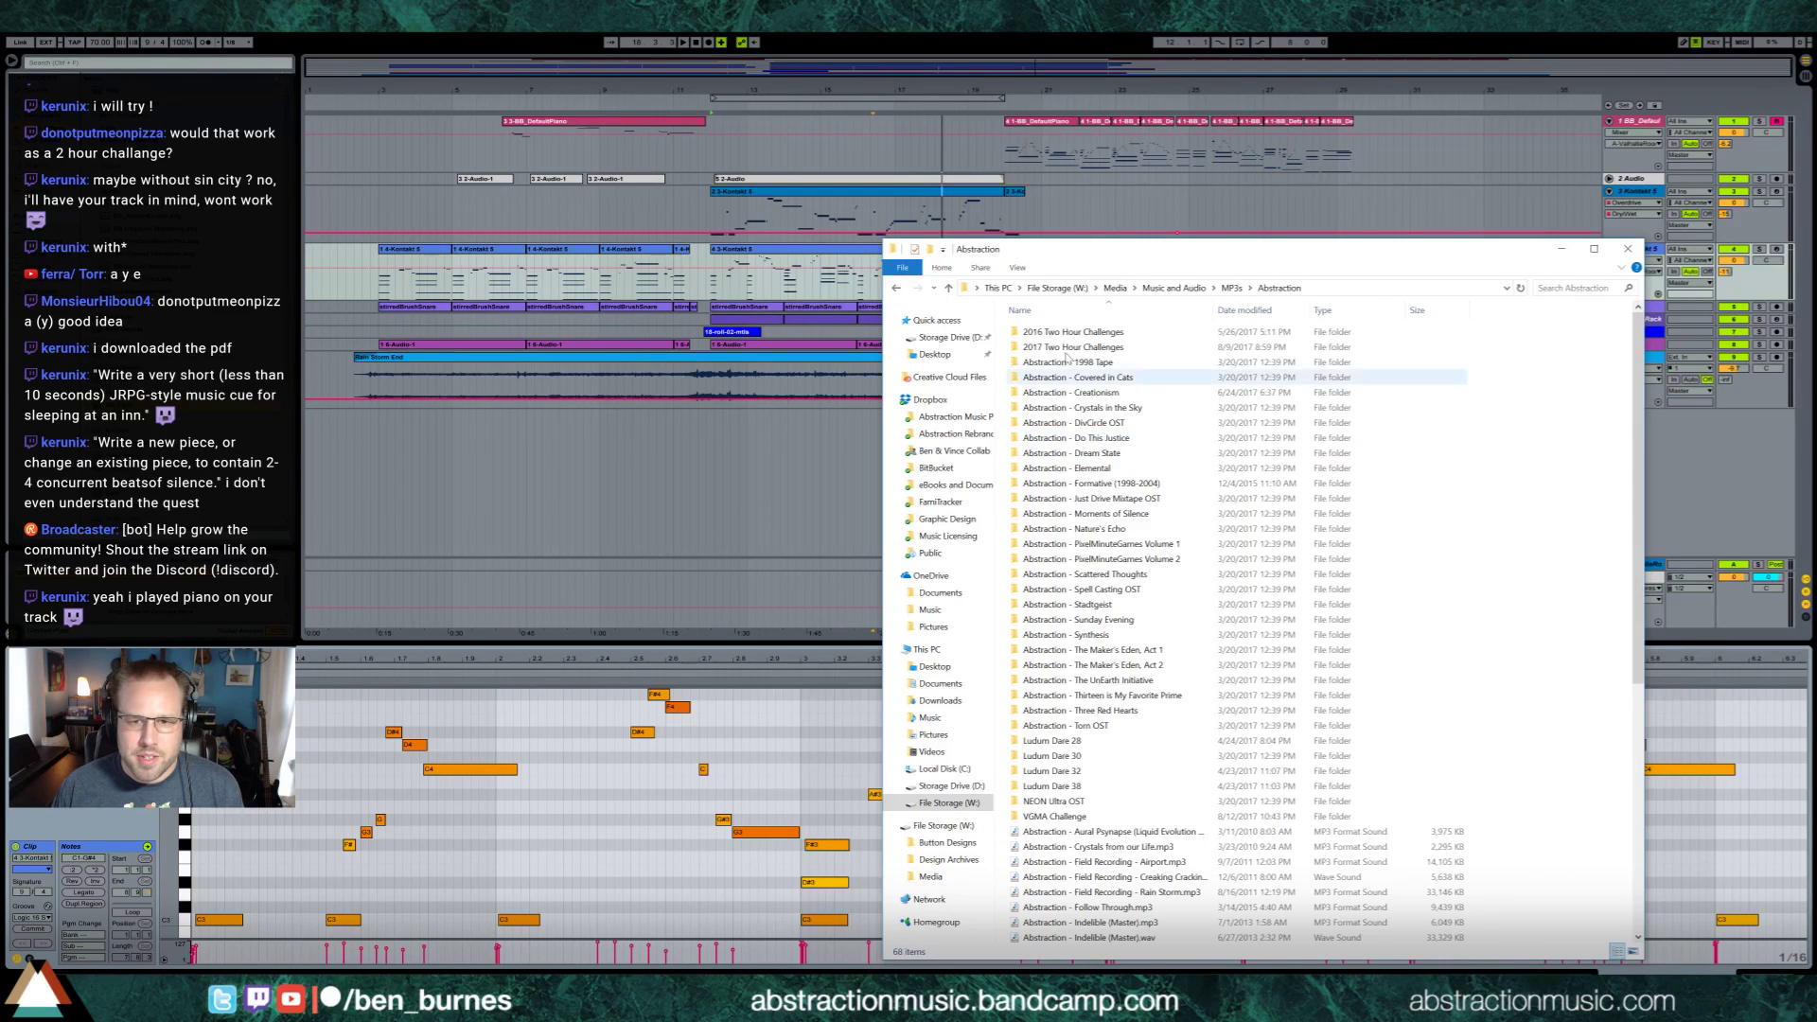
click(1074, 333)
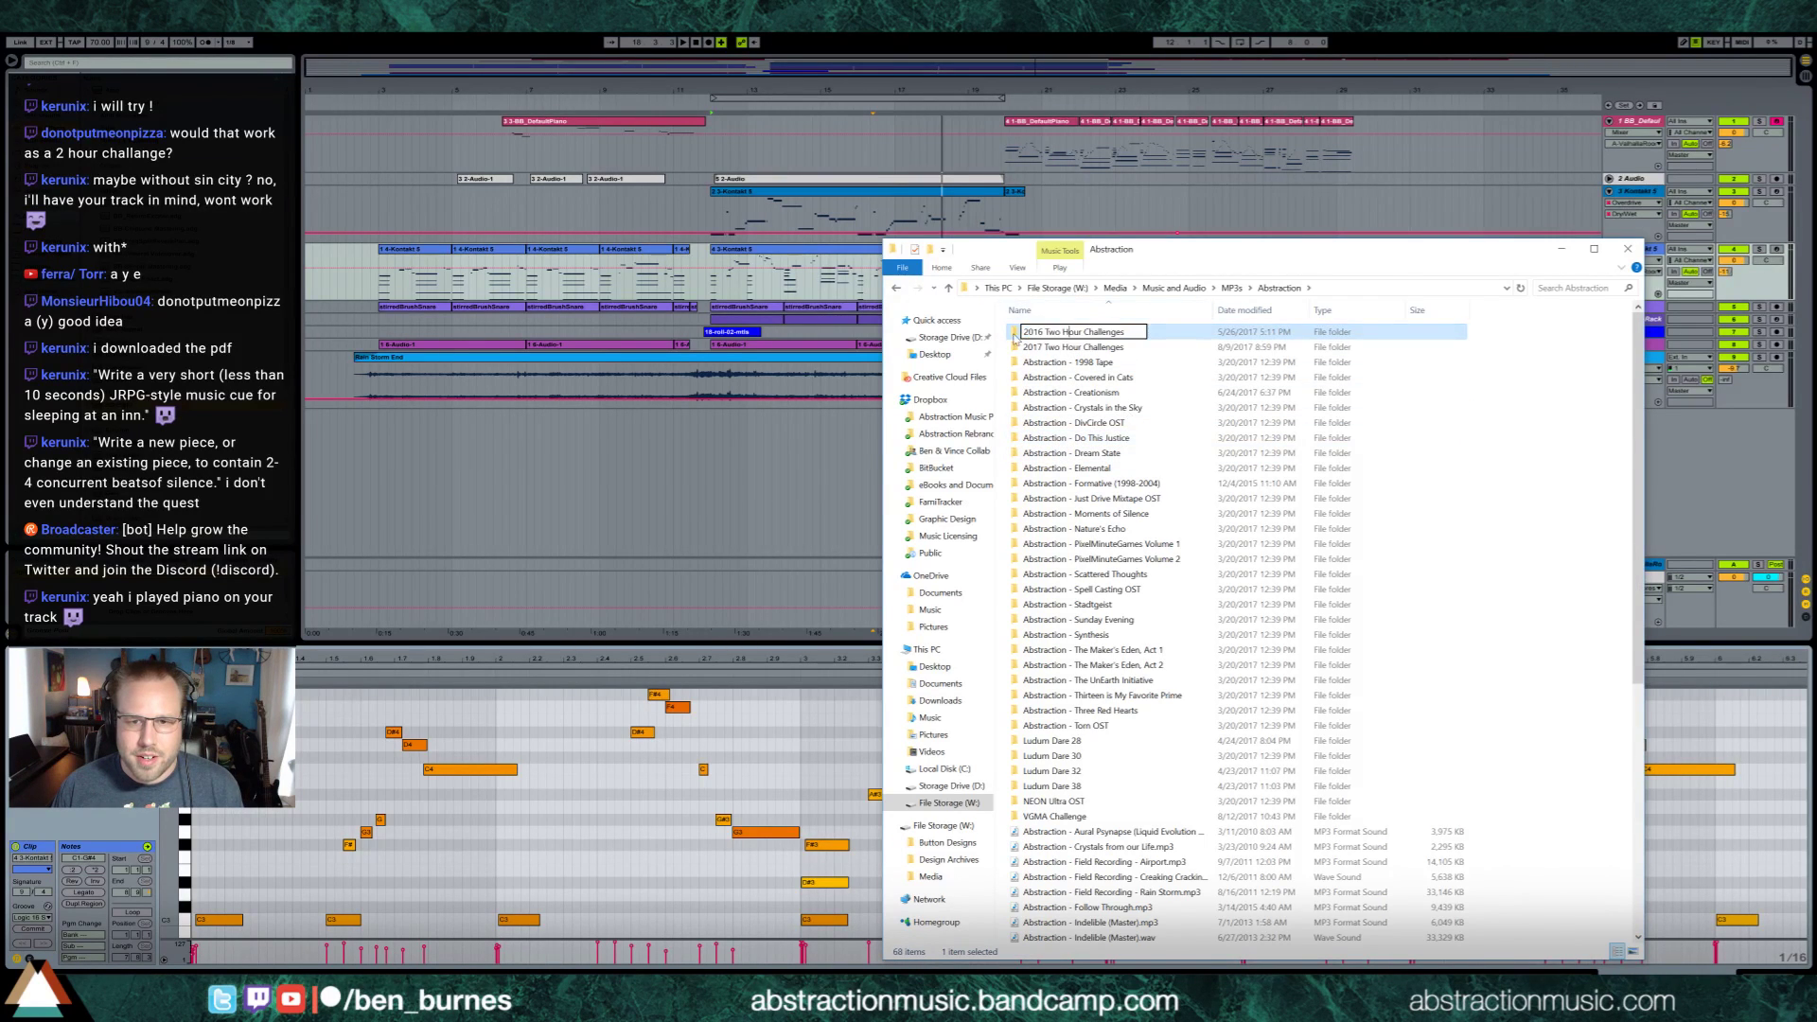
double_click(1089, 332)
Widen the Name column to fit the file names and play 2016-08-31 (2HTC) - Swag With a Dollar Sign Instead of an S.wav
scroll(1183, 473, down, 8)
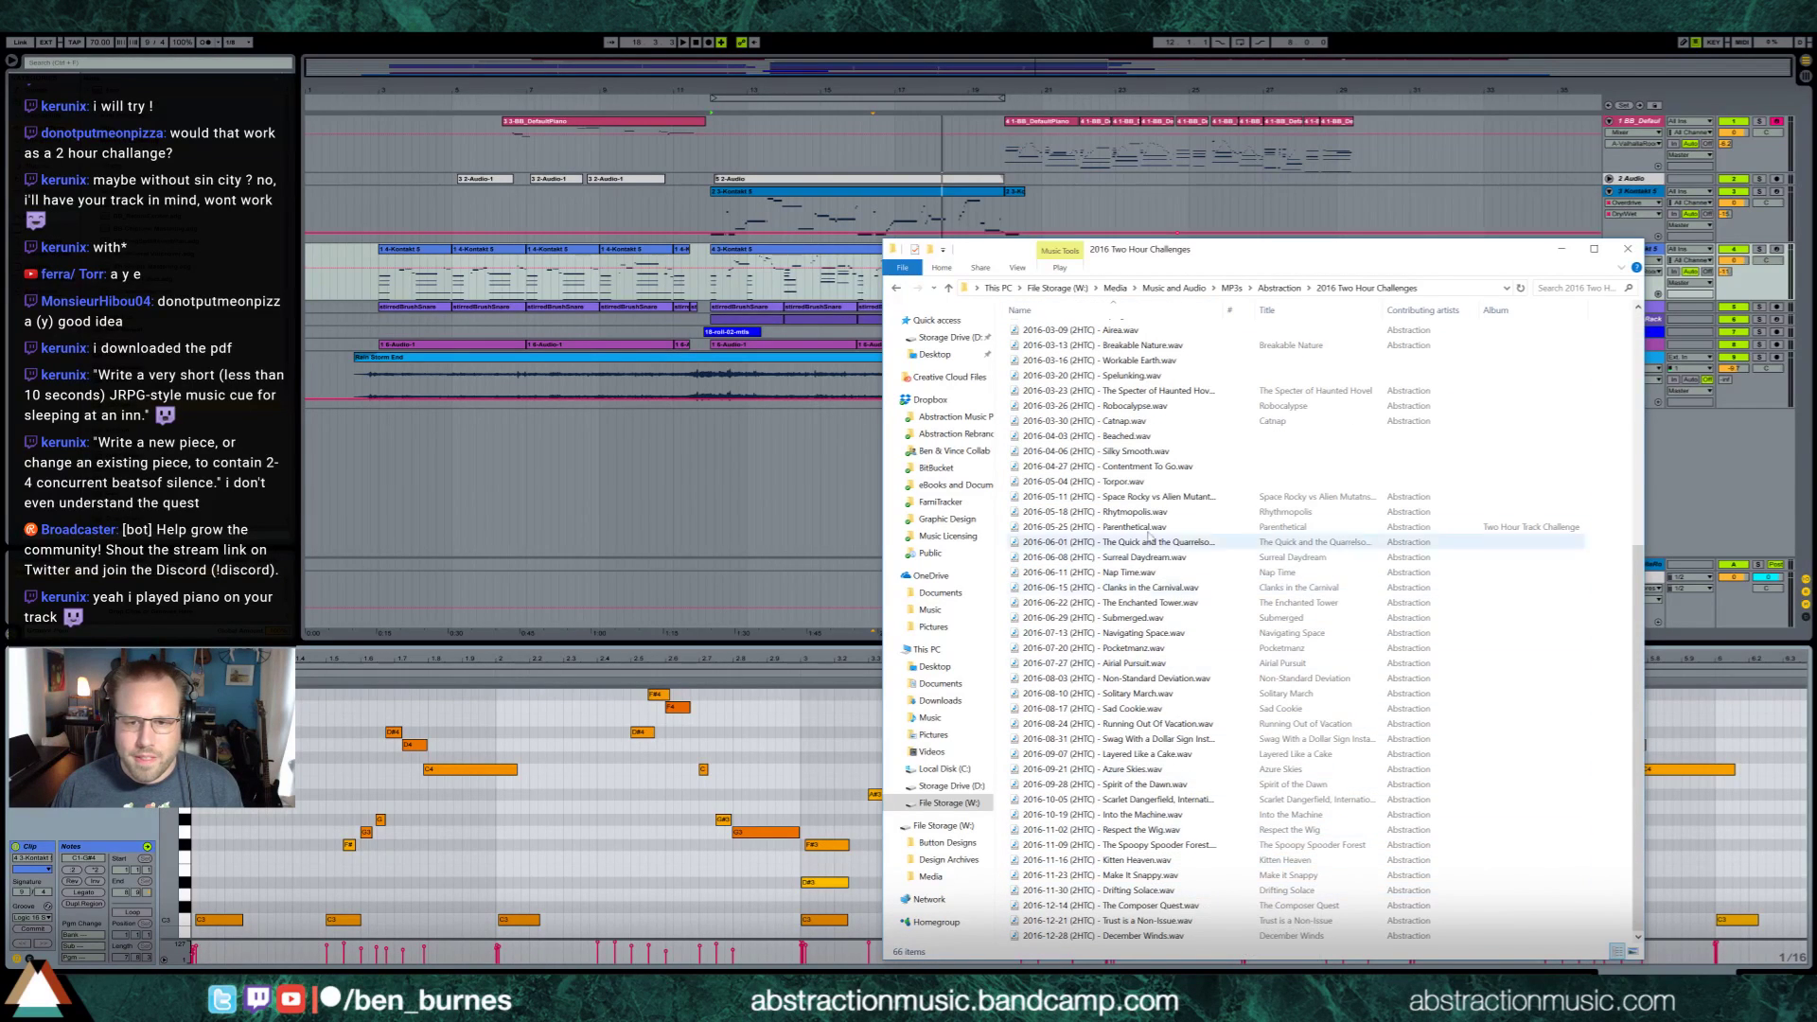
click(1197, 739)
double_click(1222, 310)
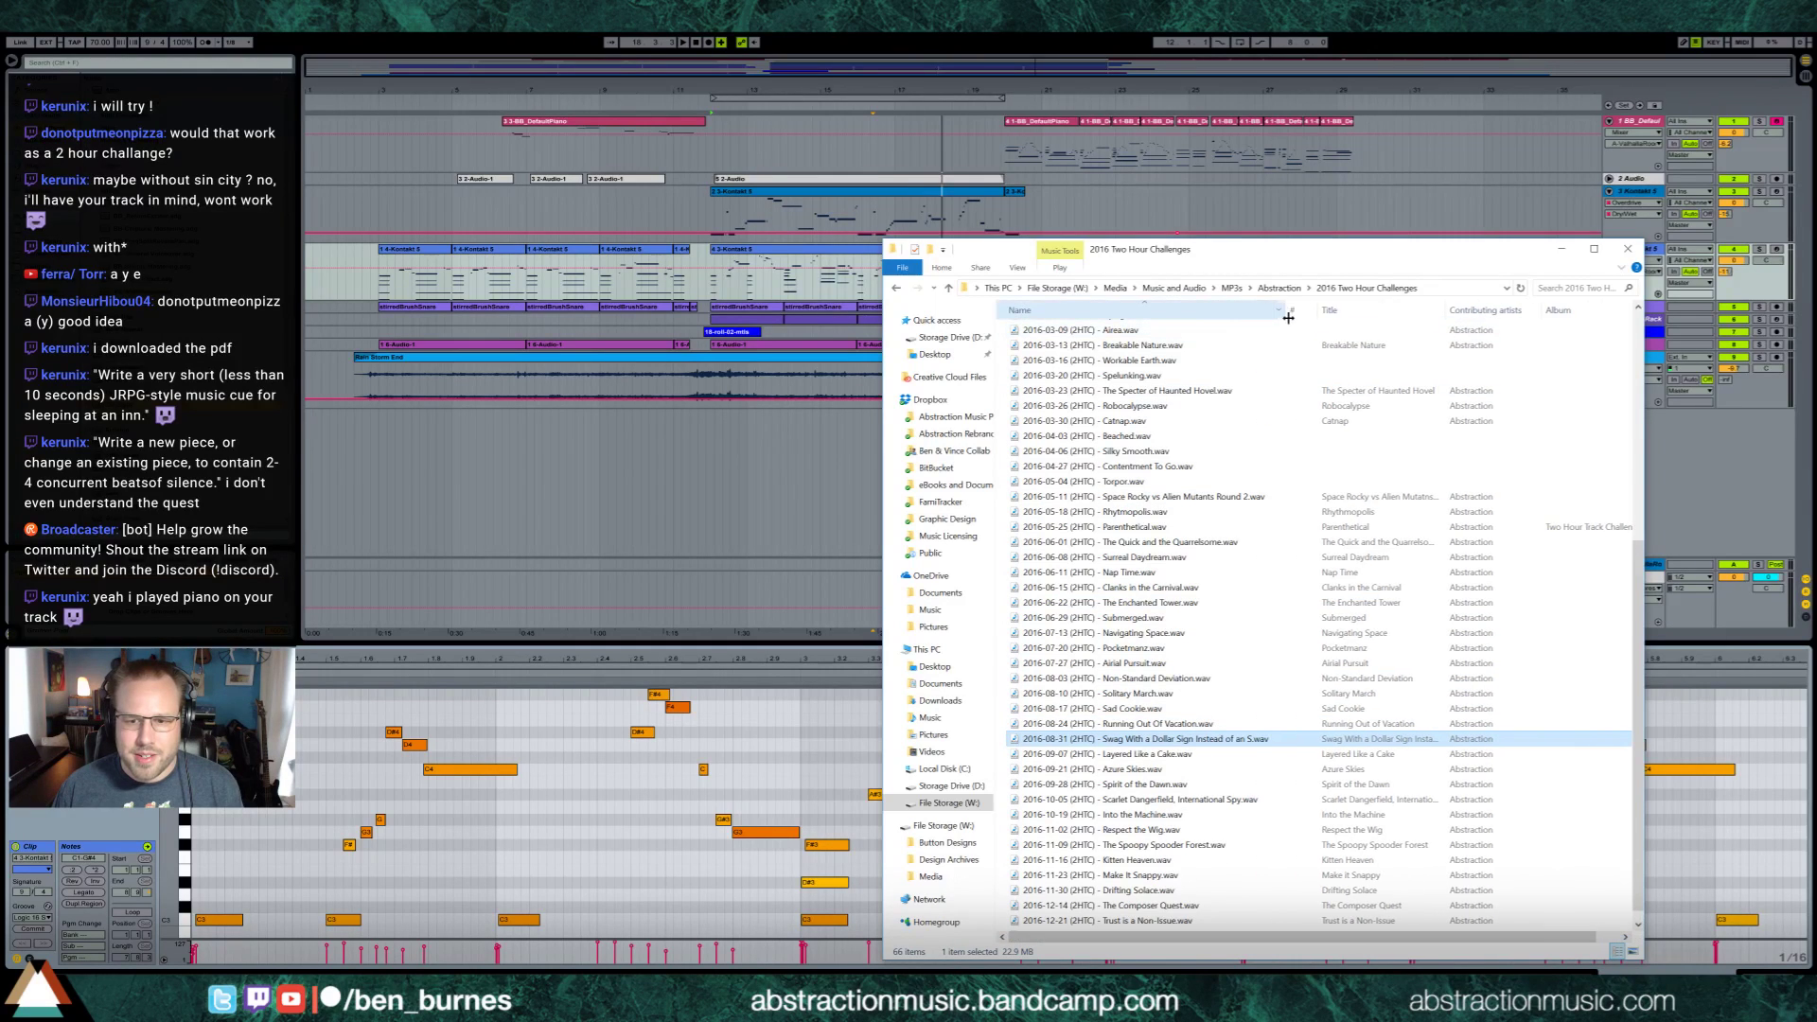
double_click(1250, 743)
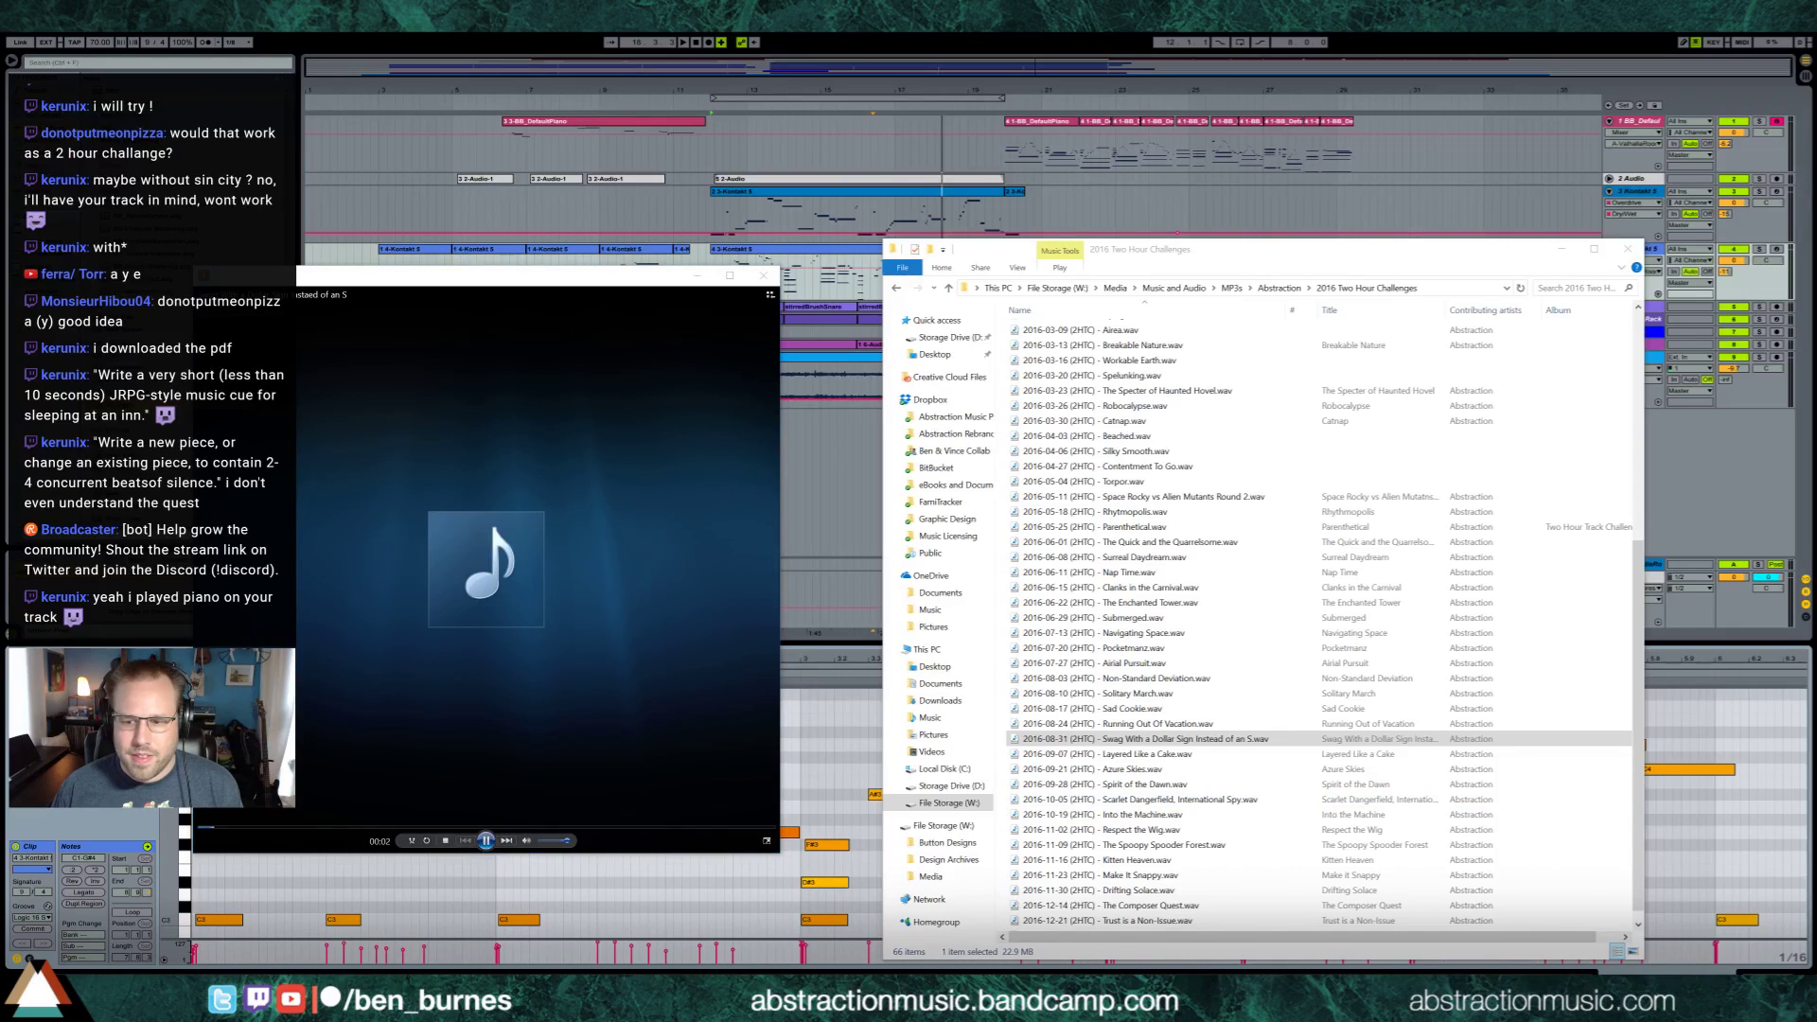
Raise the system volume to 100 while the track plays and return to the Ableton Live arrangement
click(1708, 1006)
drag(1714, 973, 1769, 973)
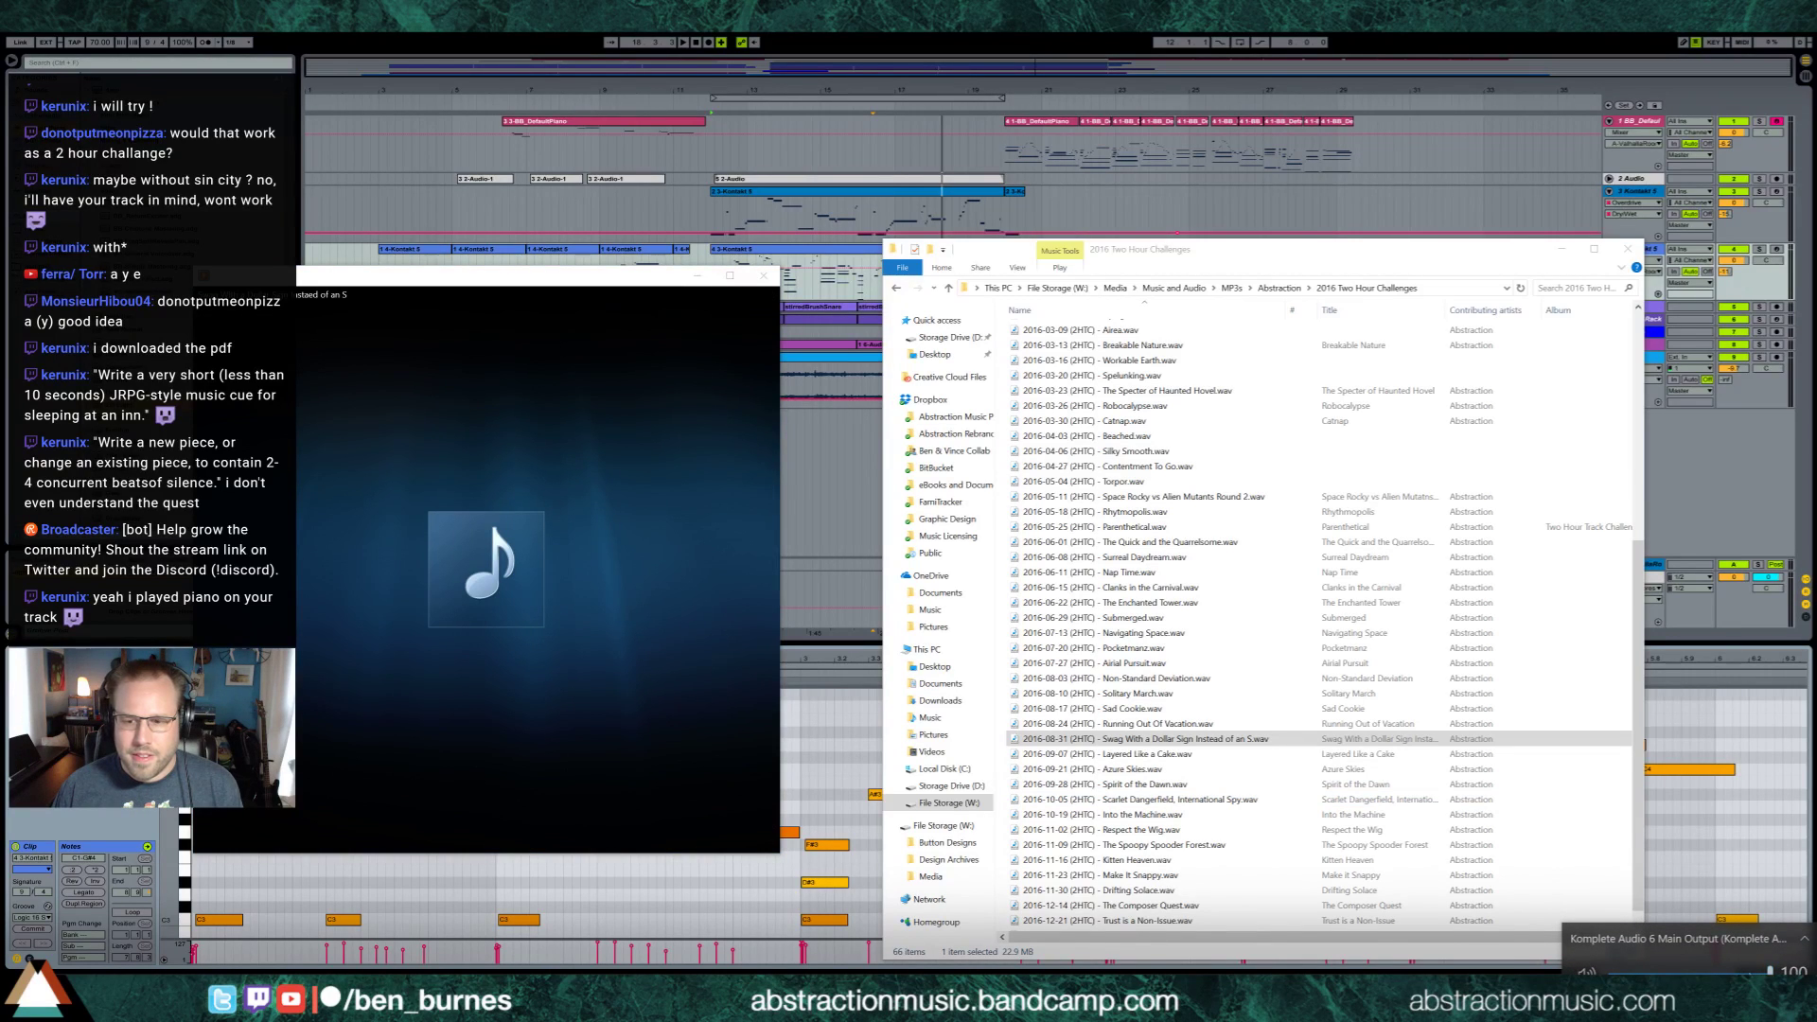
click(1355, 263)
click(1311, 227)
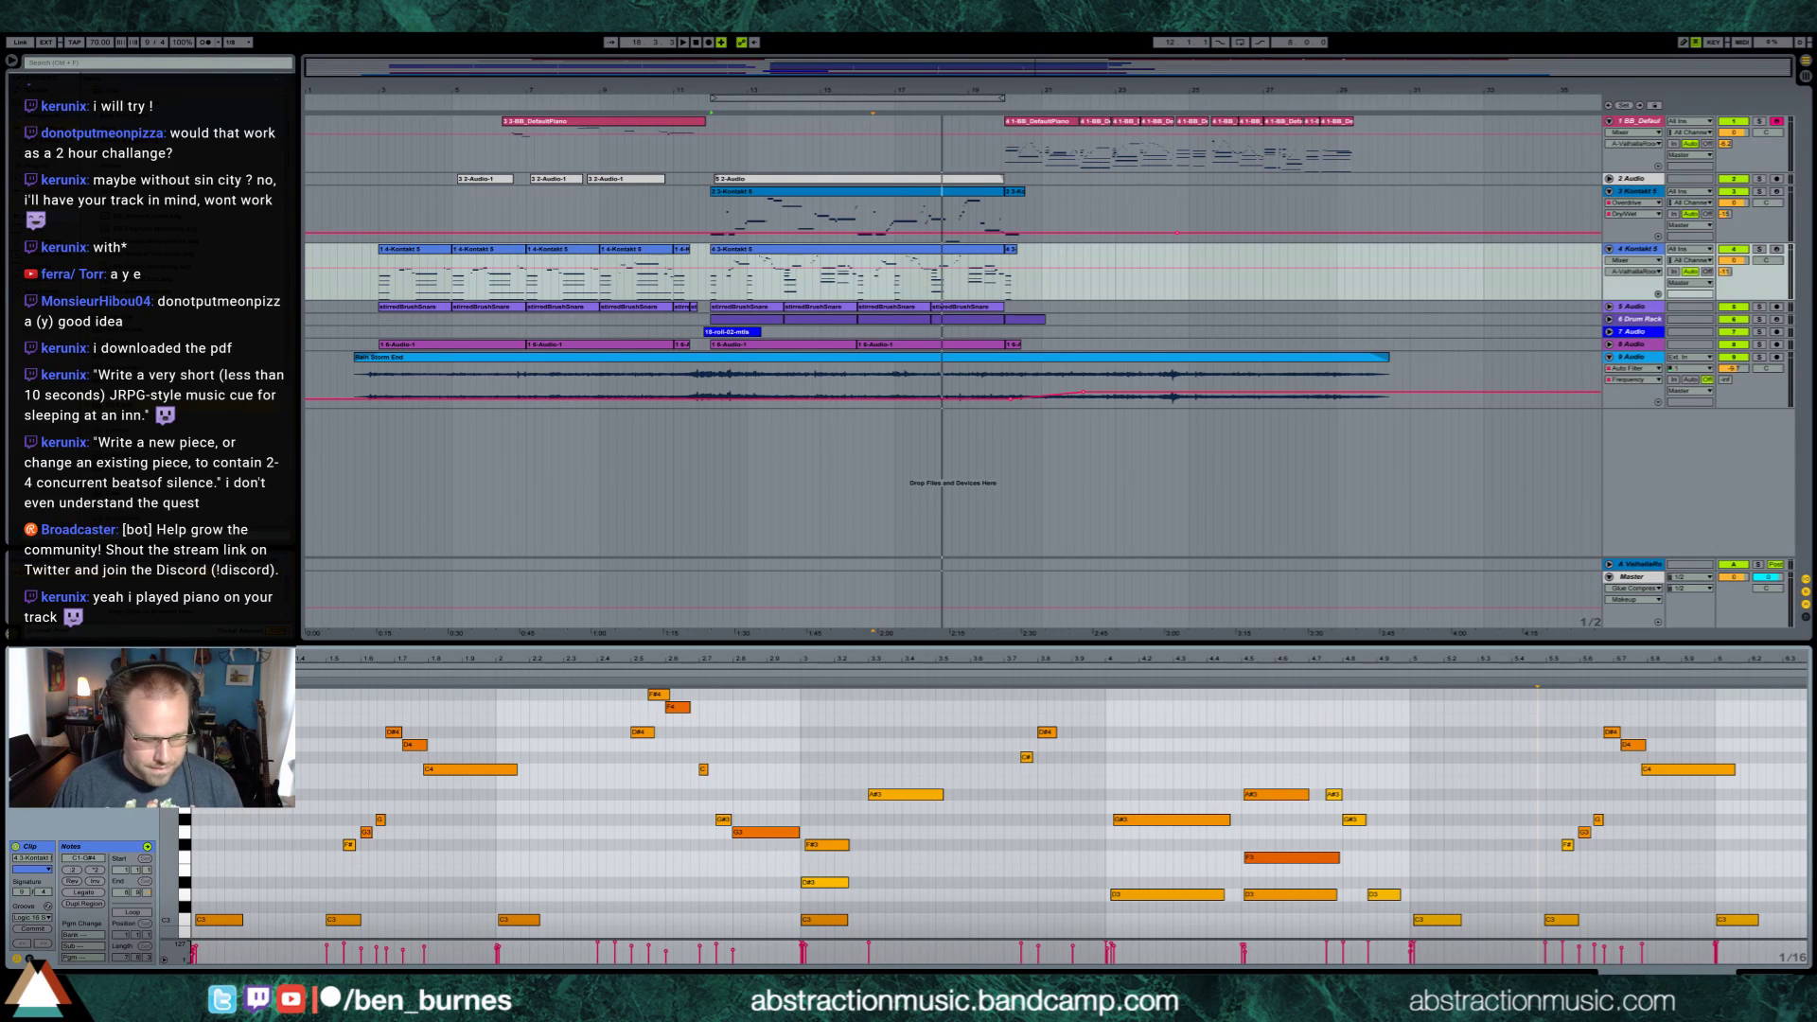
Select the full length of the rain clip, slightly beyond both ends, and export the song to the Desktop as 2017-08-16 On the Case.wav
click(783, 156)
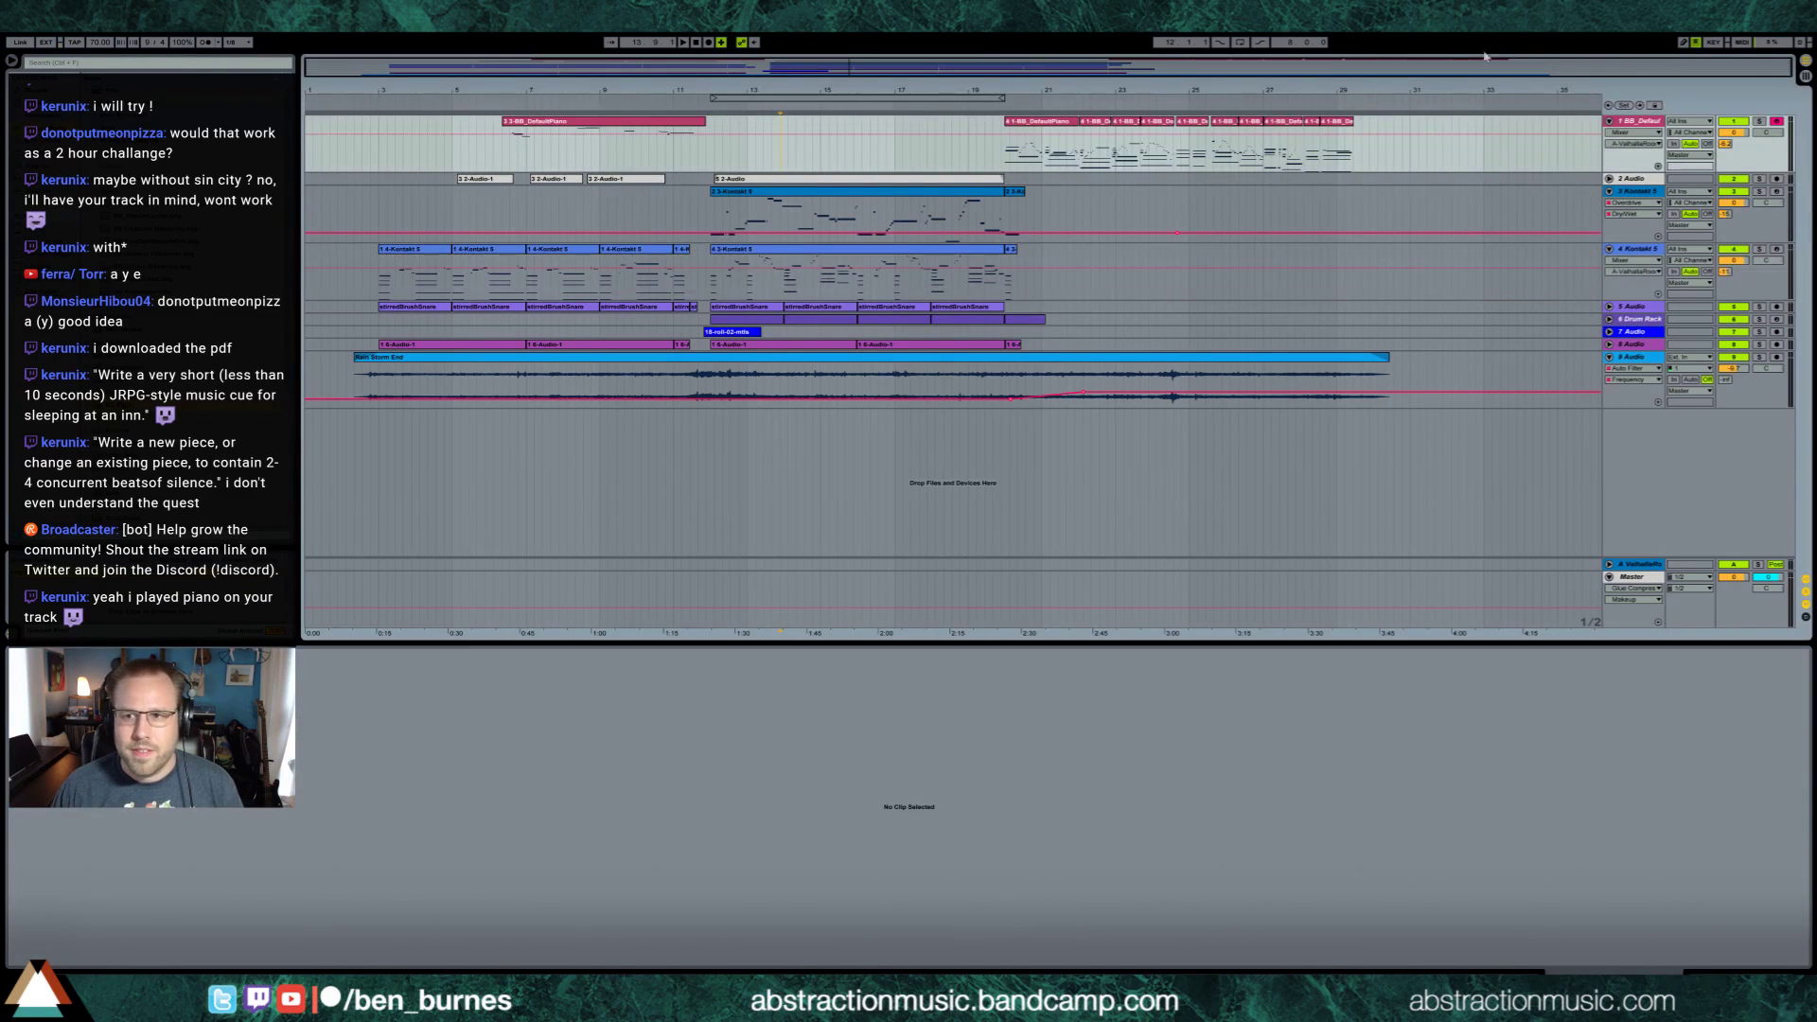
drag(346, 393, 1414, 397)
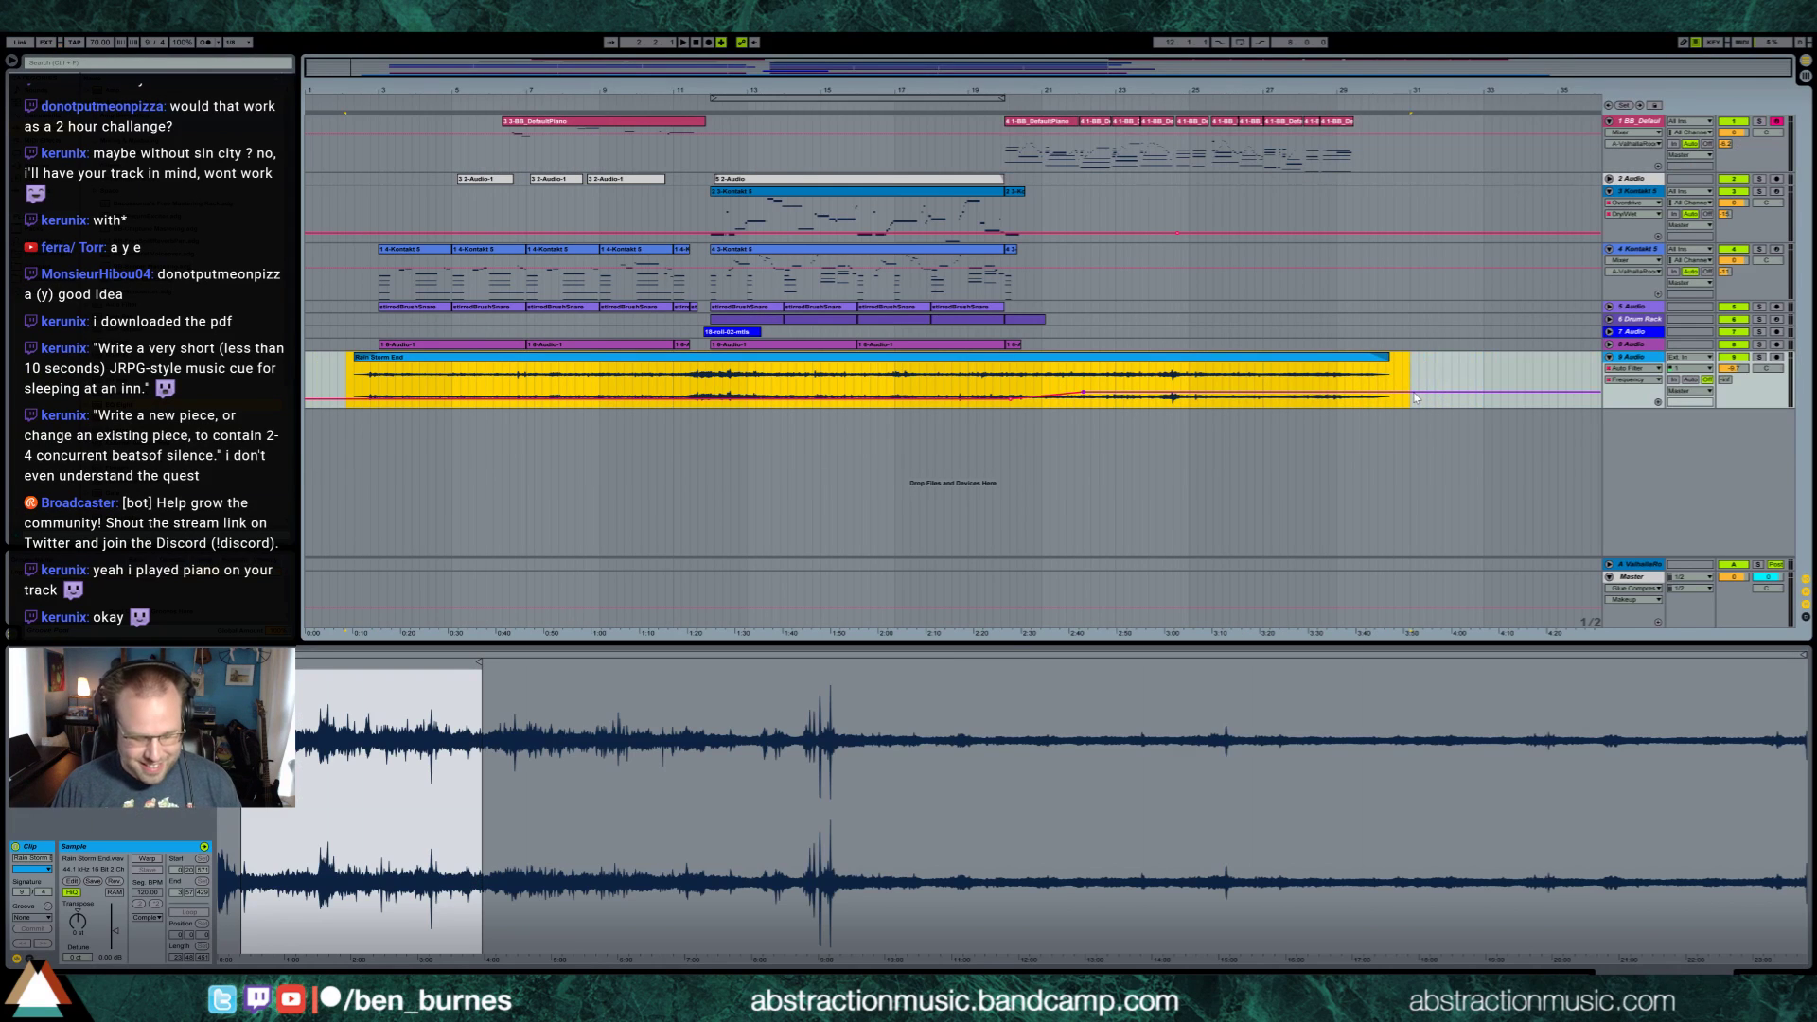
key(ctrl+shift+r)
click(906, 689)
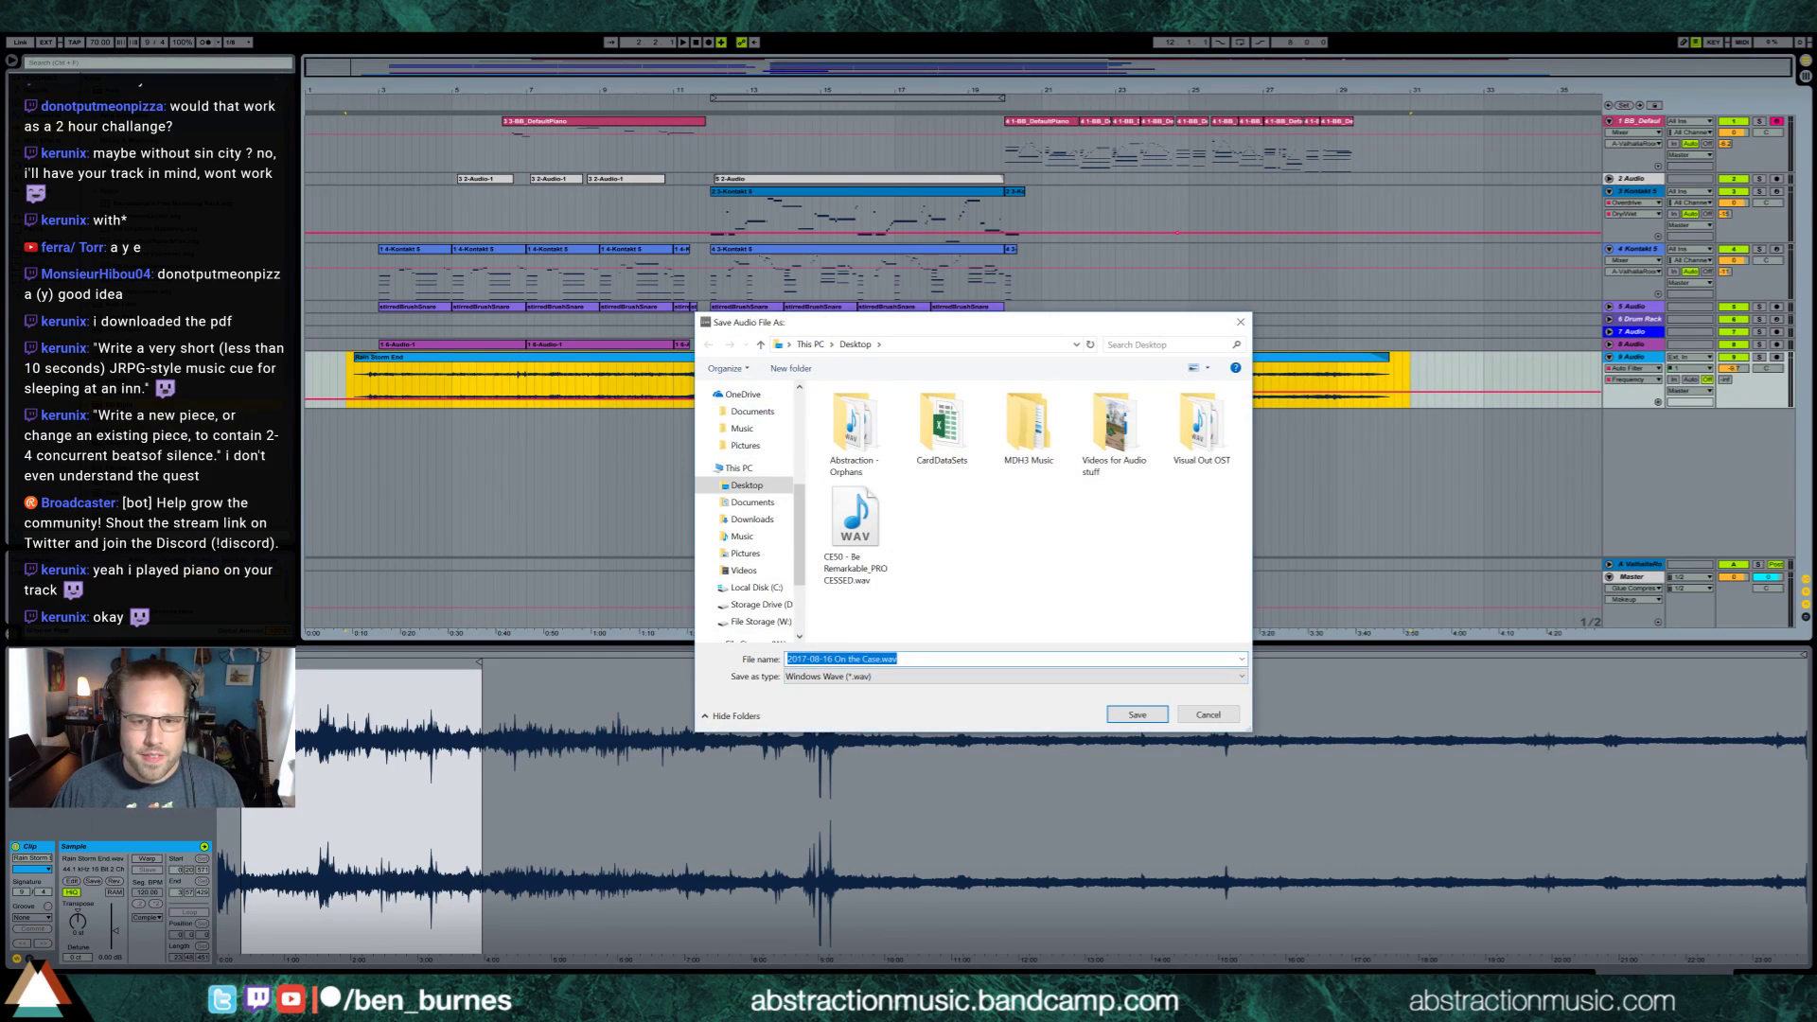
click(1126, 716)
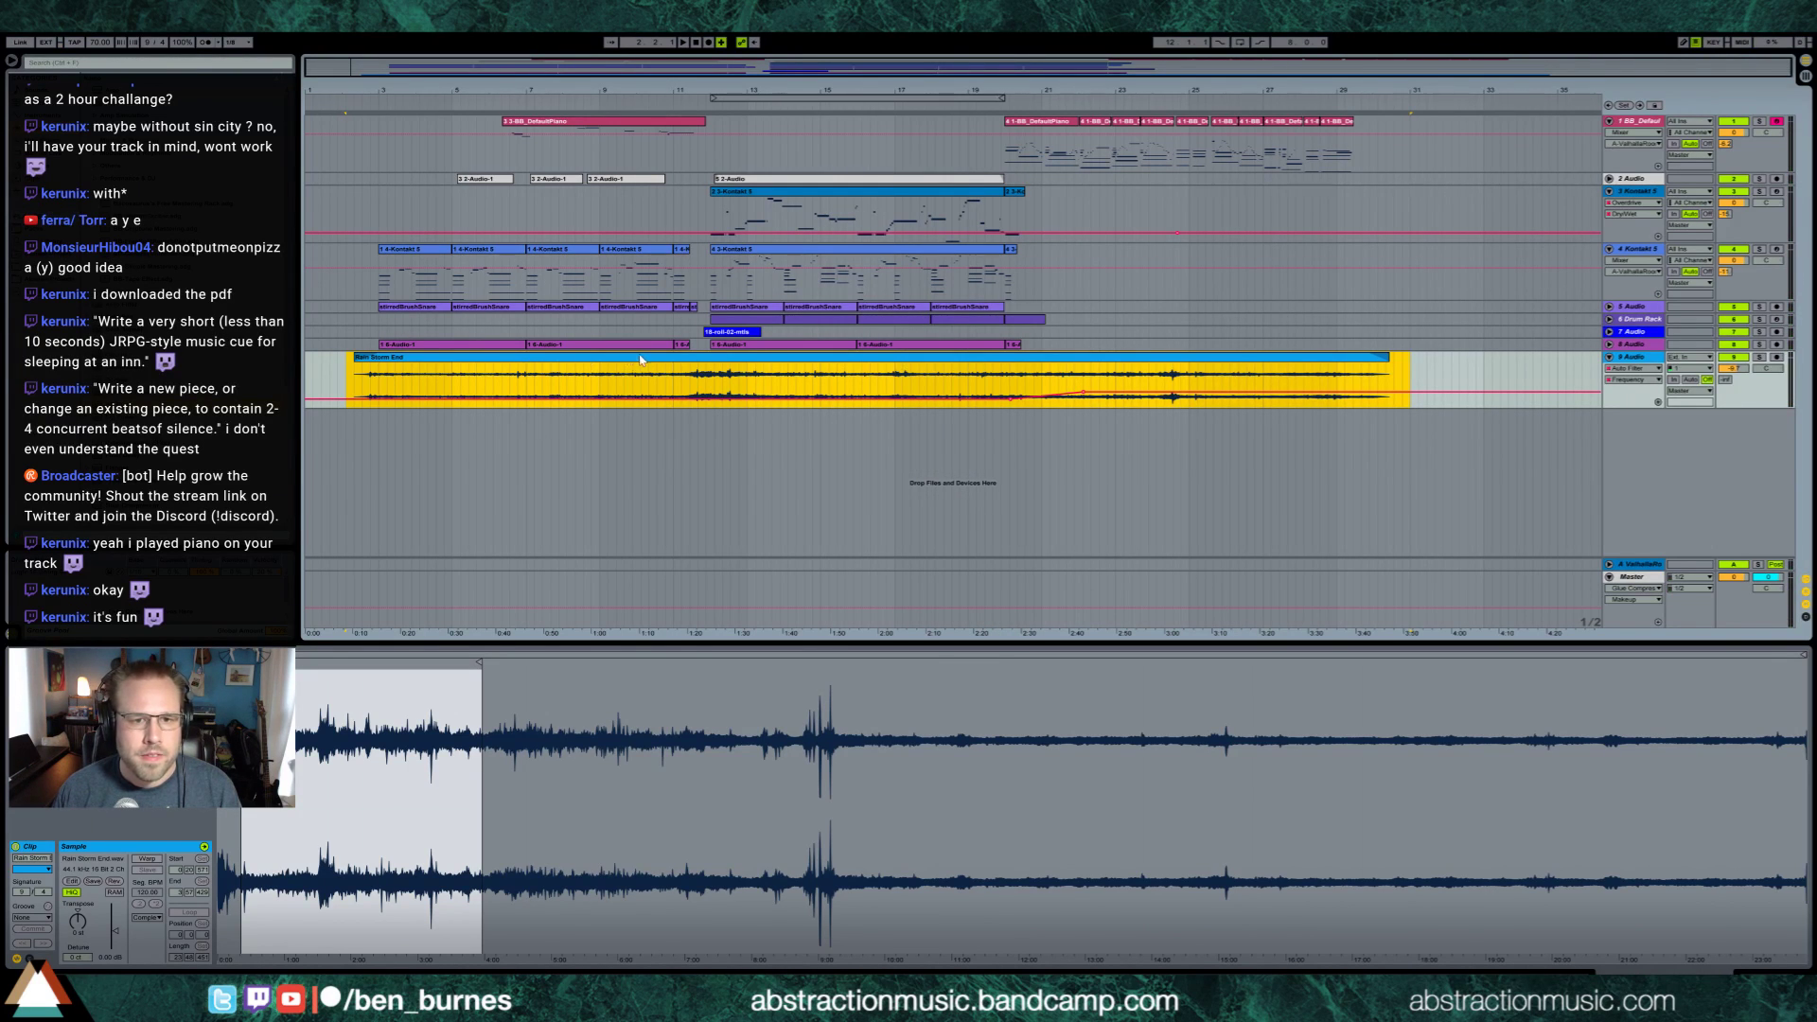
Set the loop from bar 3 to just past bar 20 and select everything inside it across all tracks
drag(378, 381, 1005, 378)
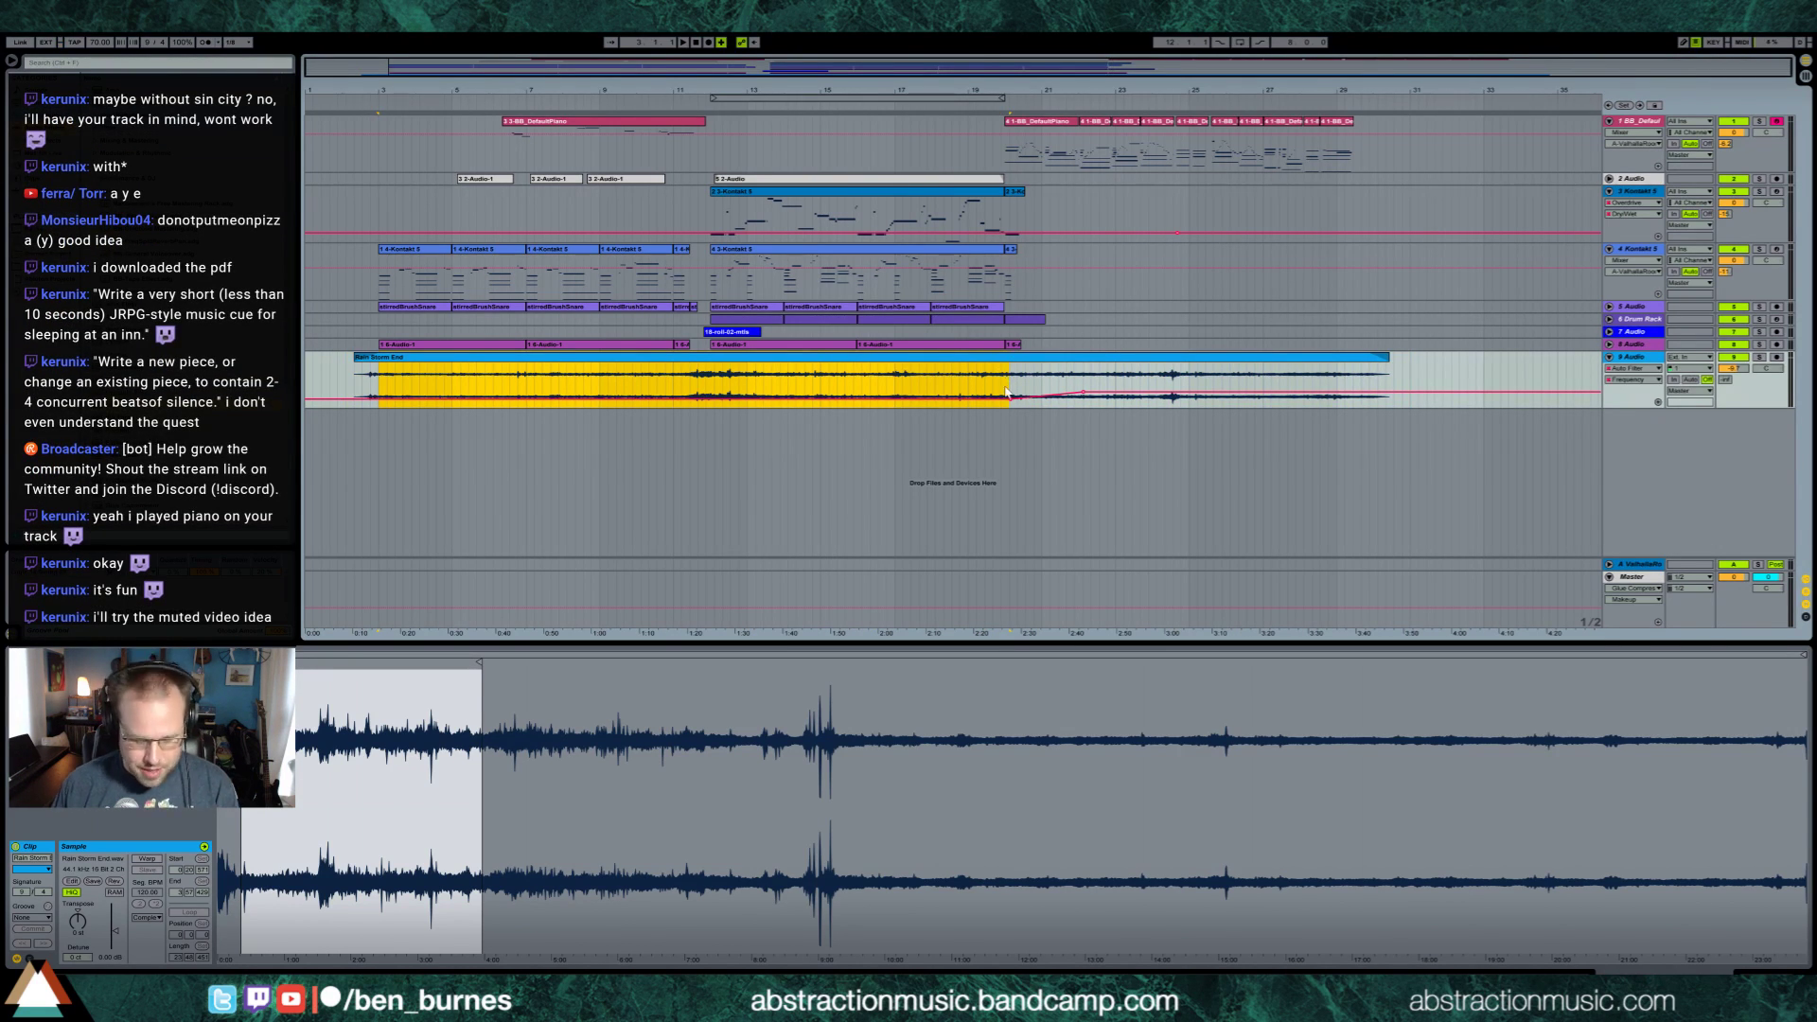
drag(796, 63, 1006, 250)
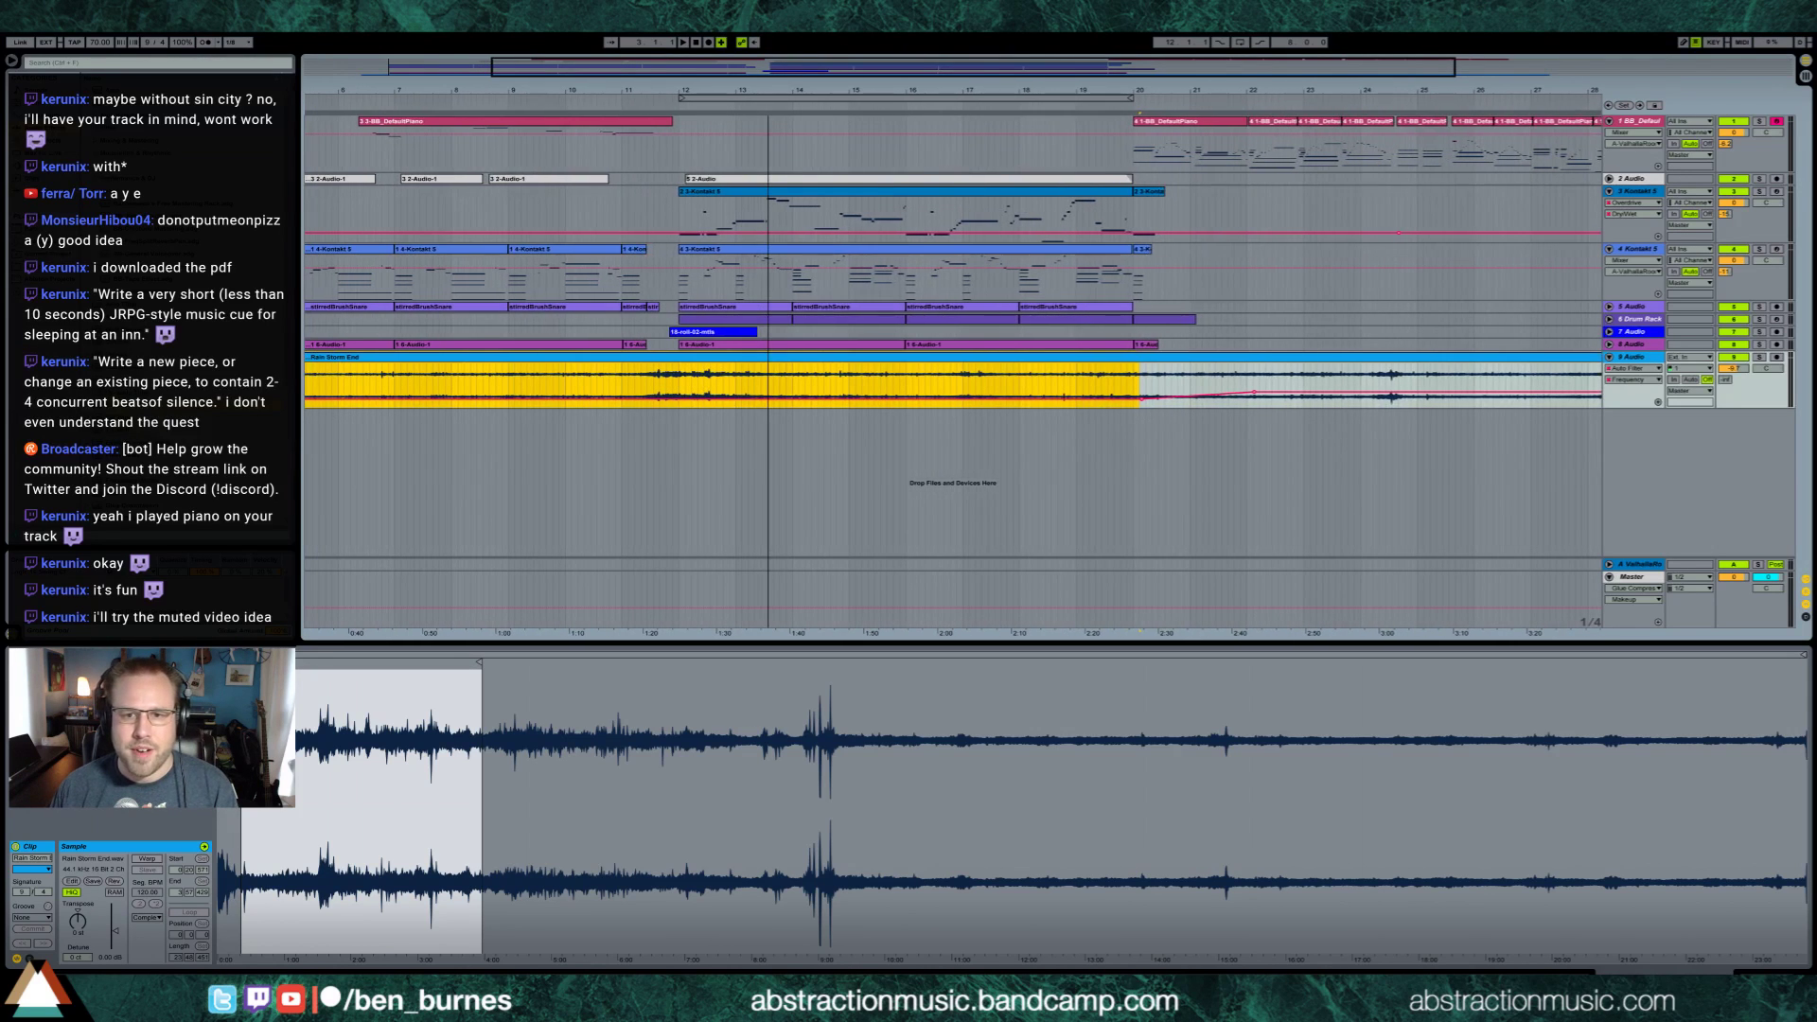
scroll(757, 378, left, 5)
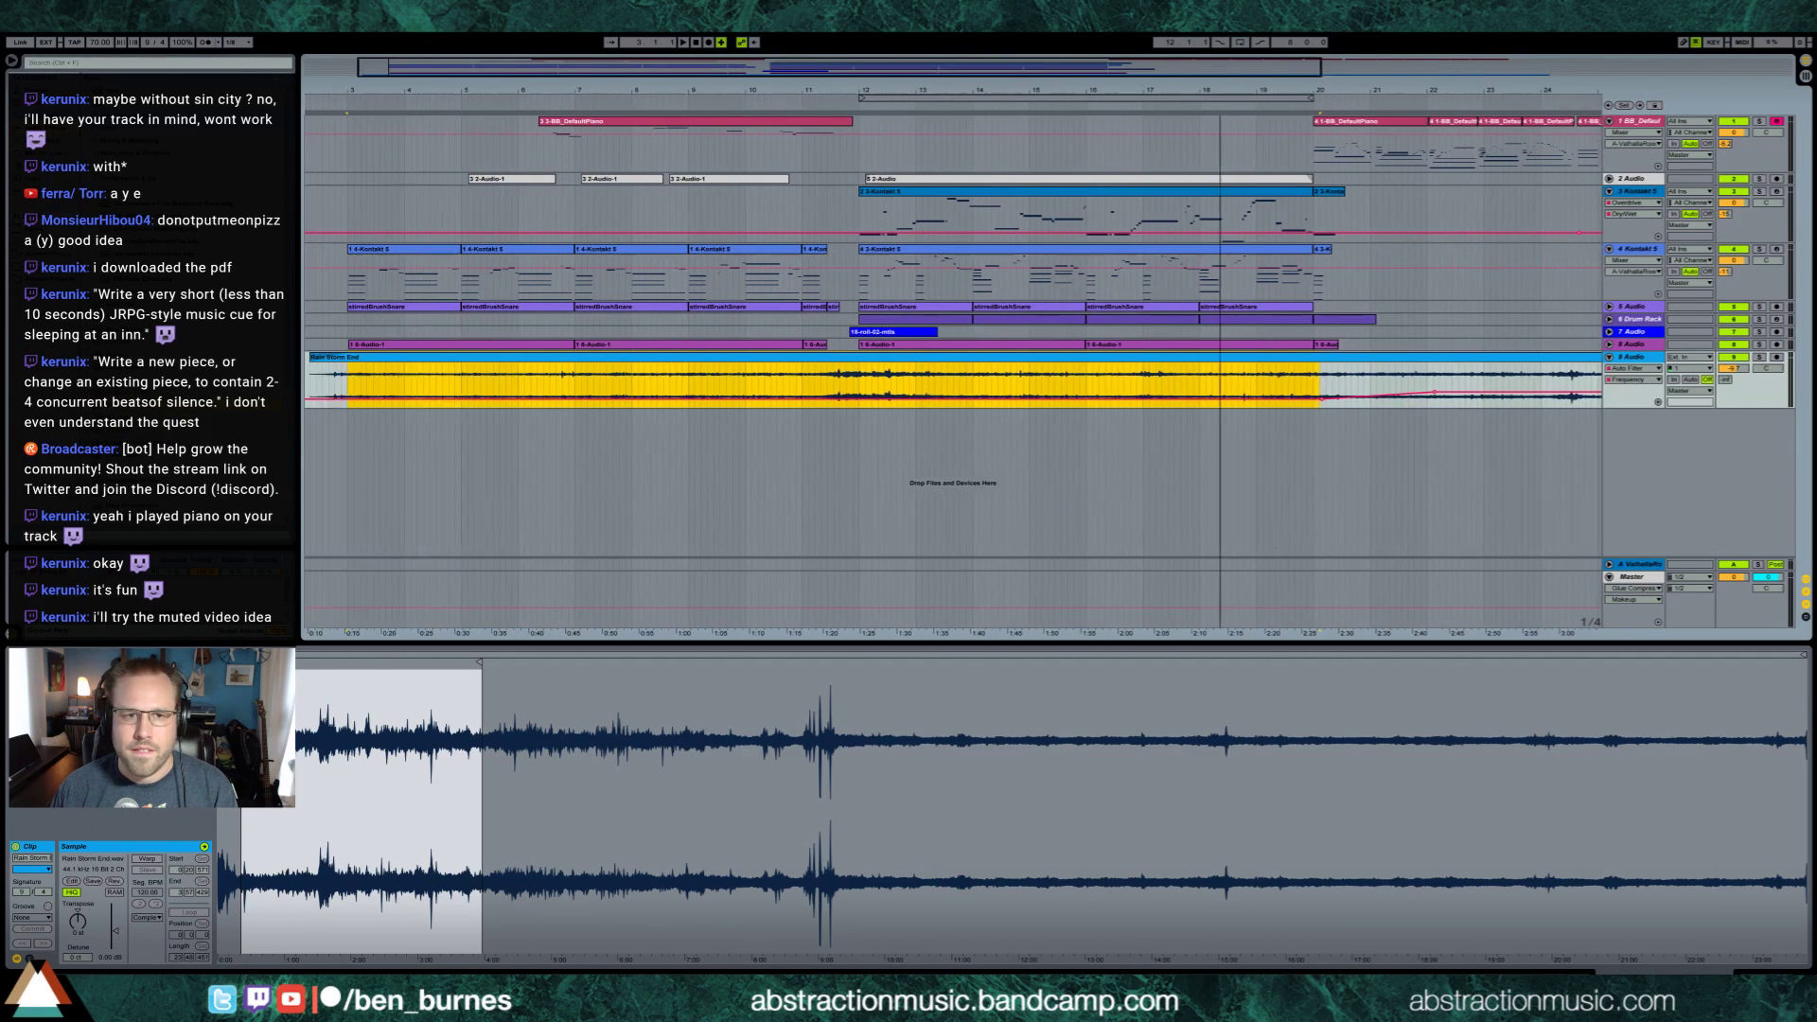
drag(398, 380, 1363, 388)
key(ctrl+l)
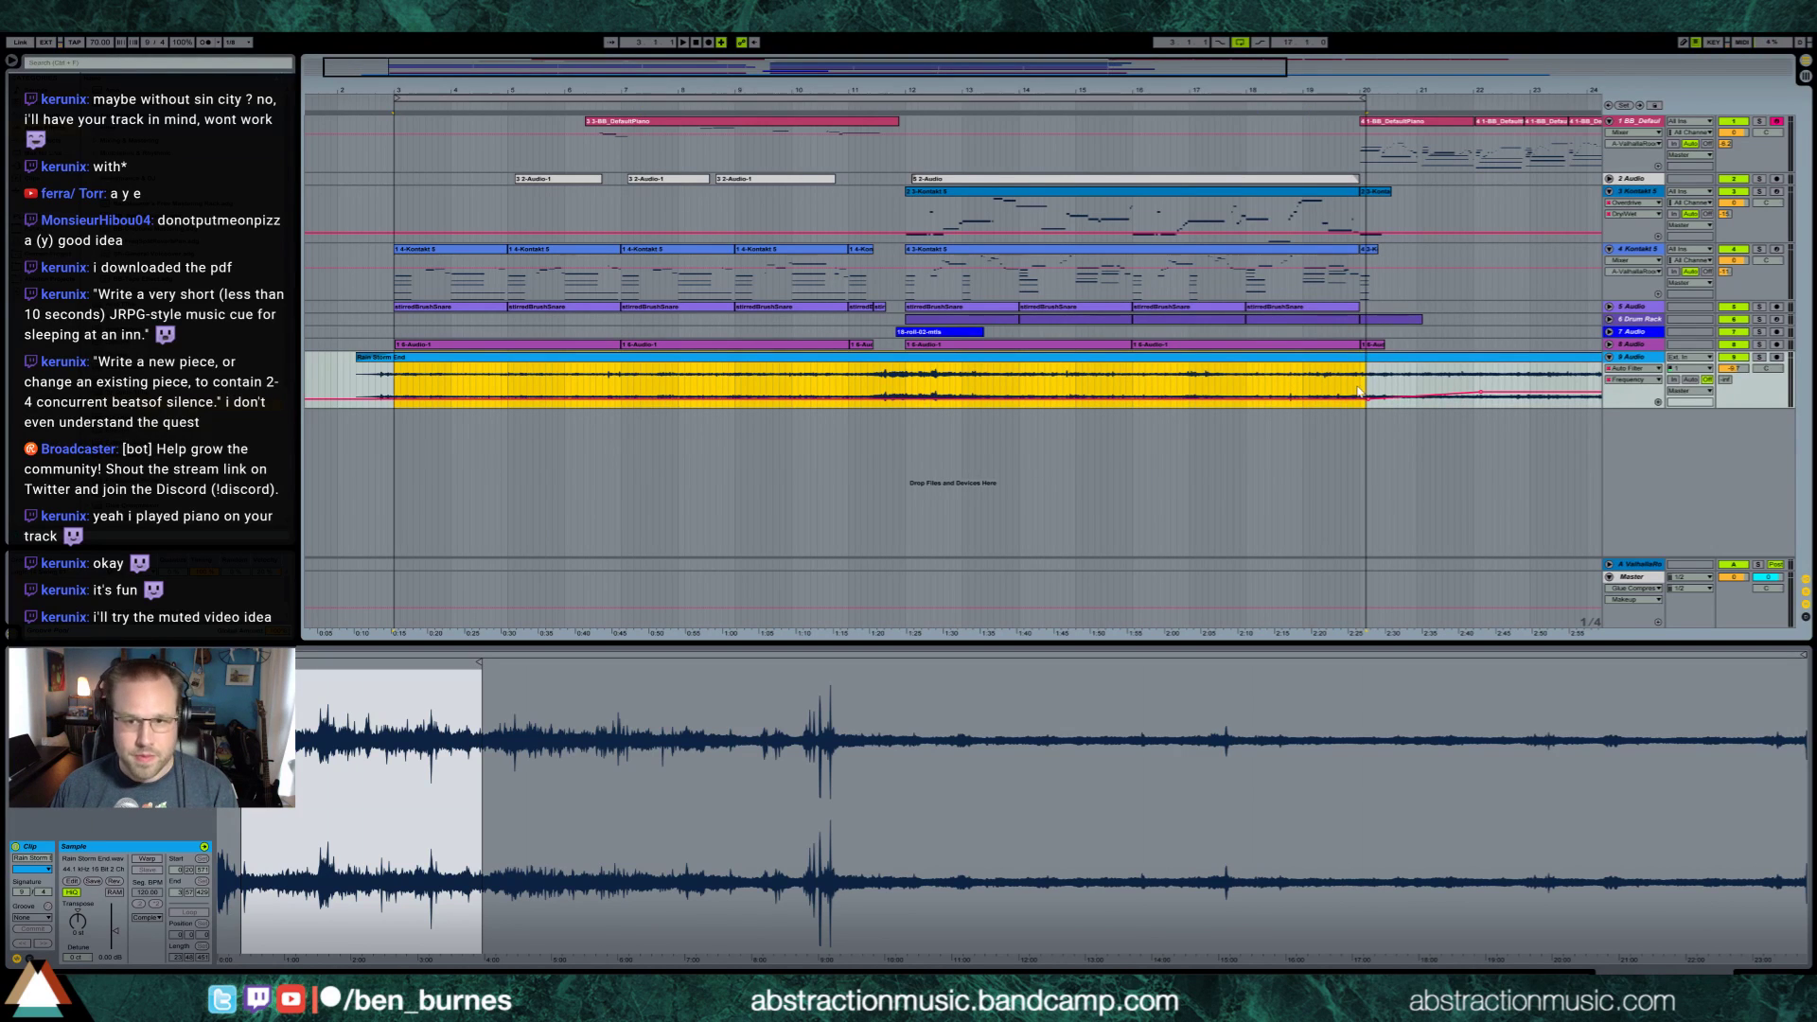
click(1030, 98)
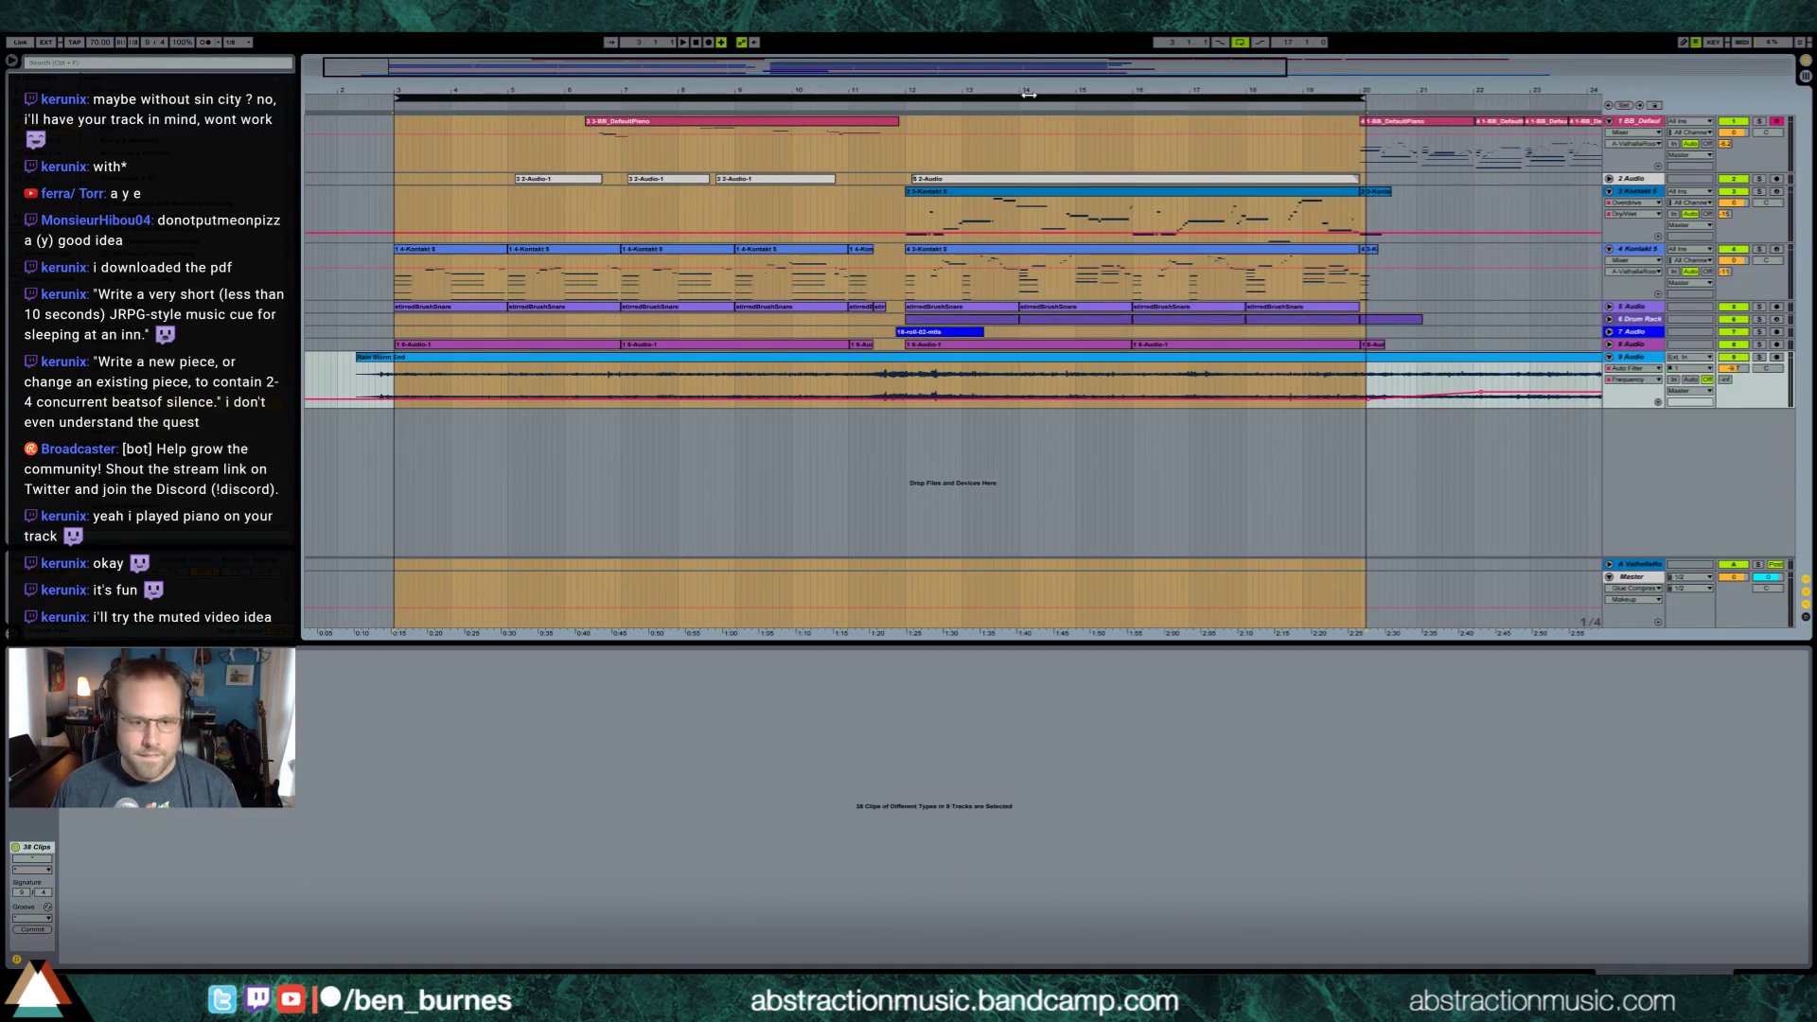
Deactivate the rain audio track and export the looped section with Render as Loop on, as 2017-08-16 On the Case LOOP.wav
key(ctrl+shift+r)
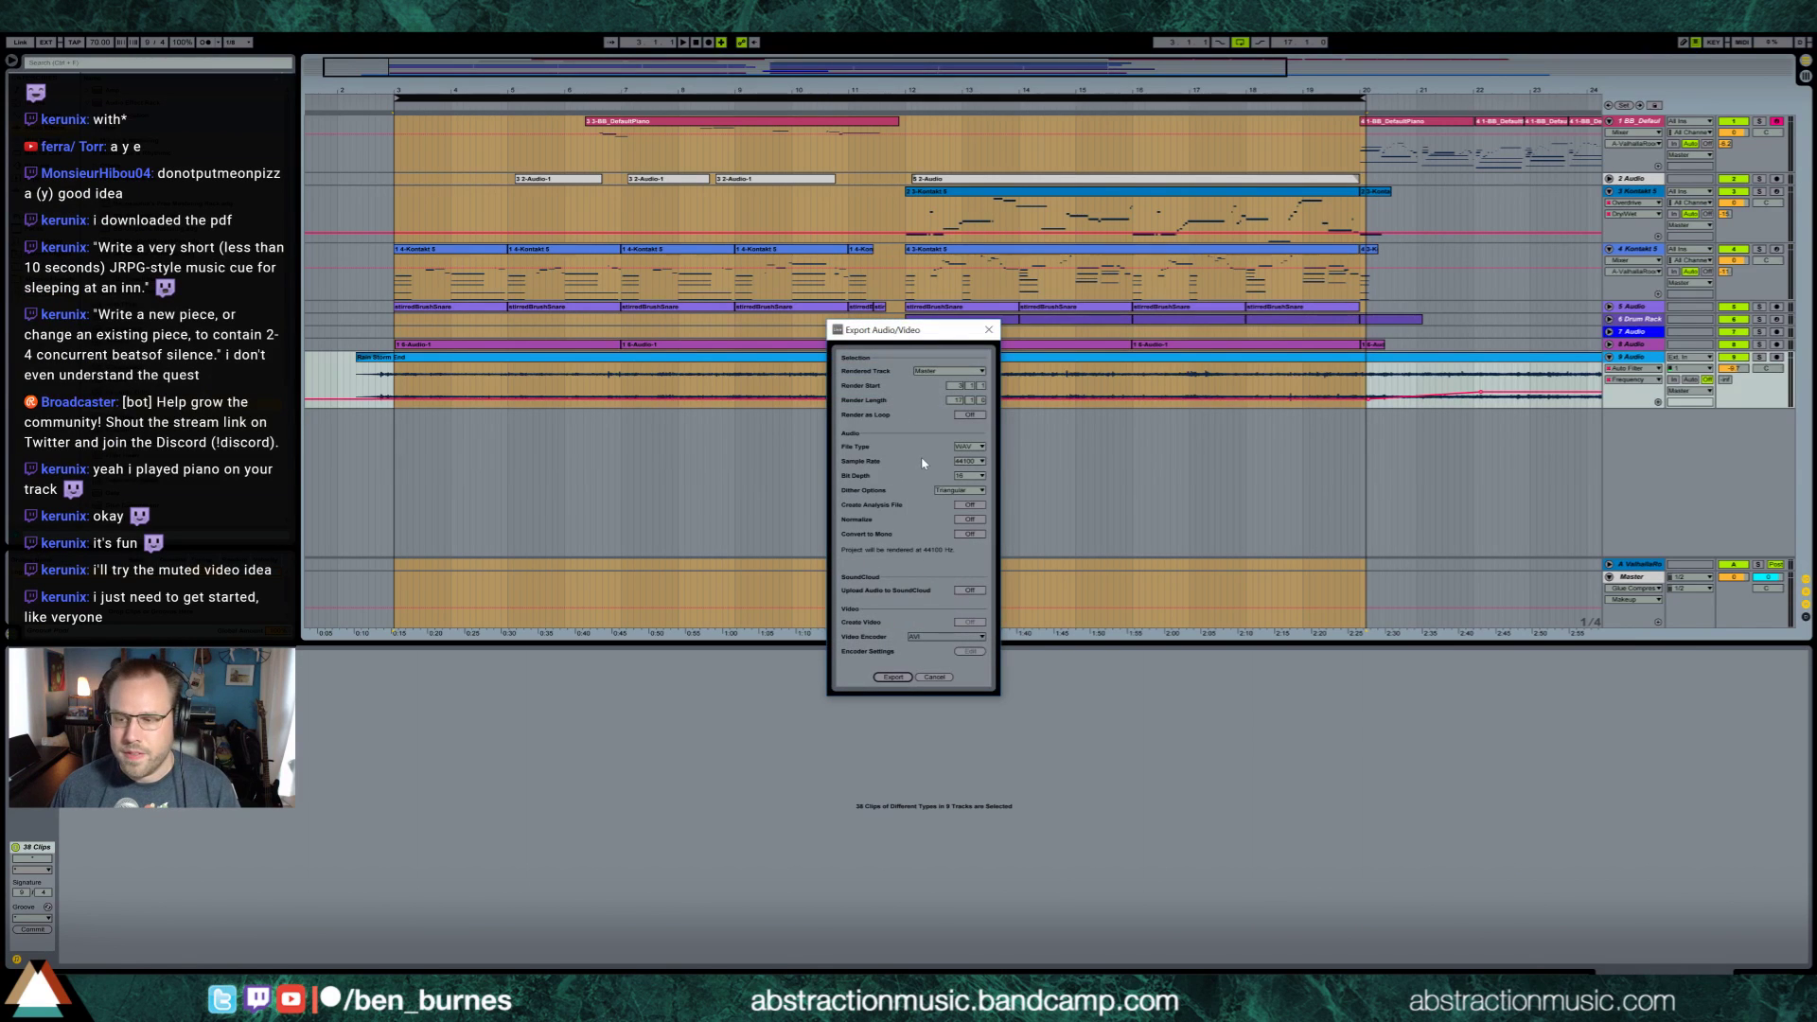
click(934, 677)
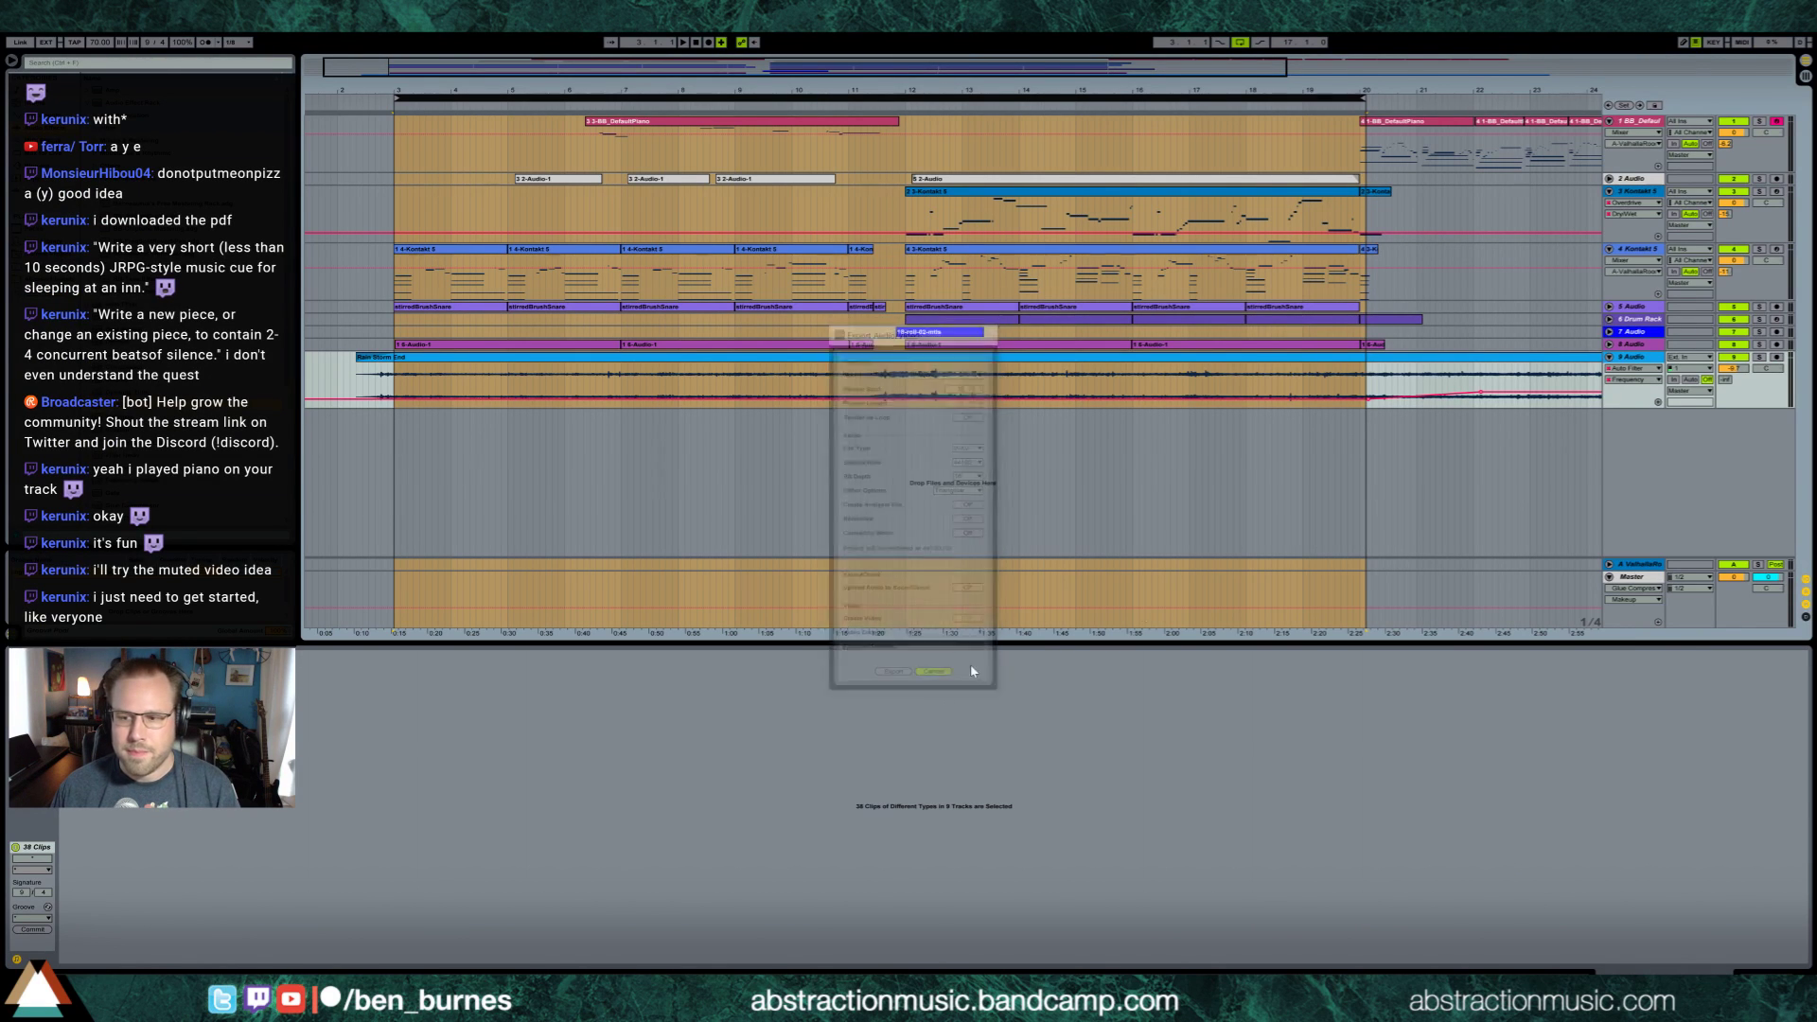
click(1733, 359)
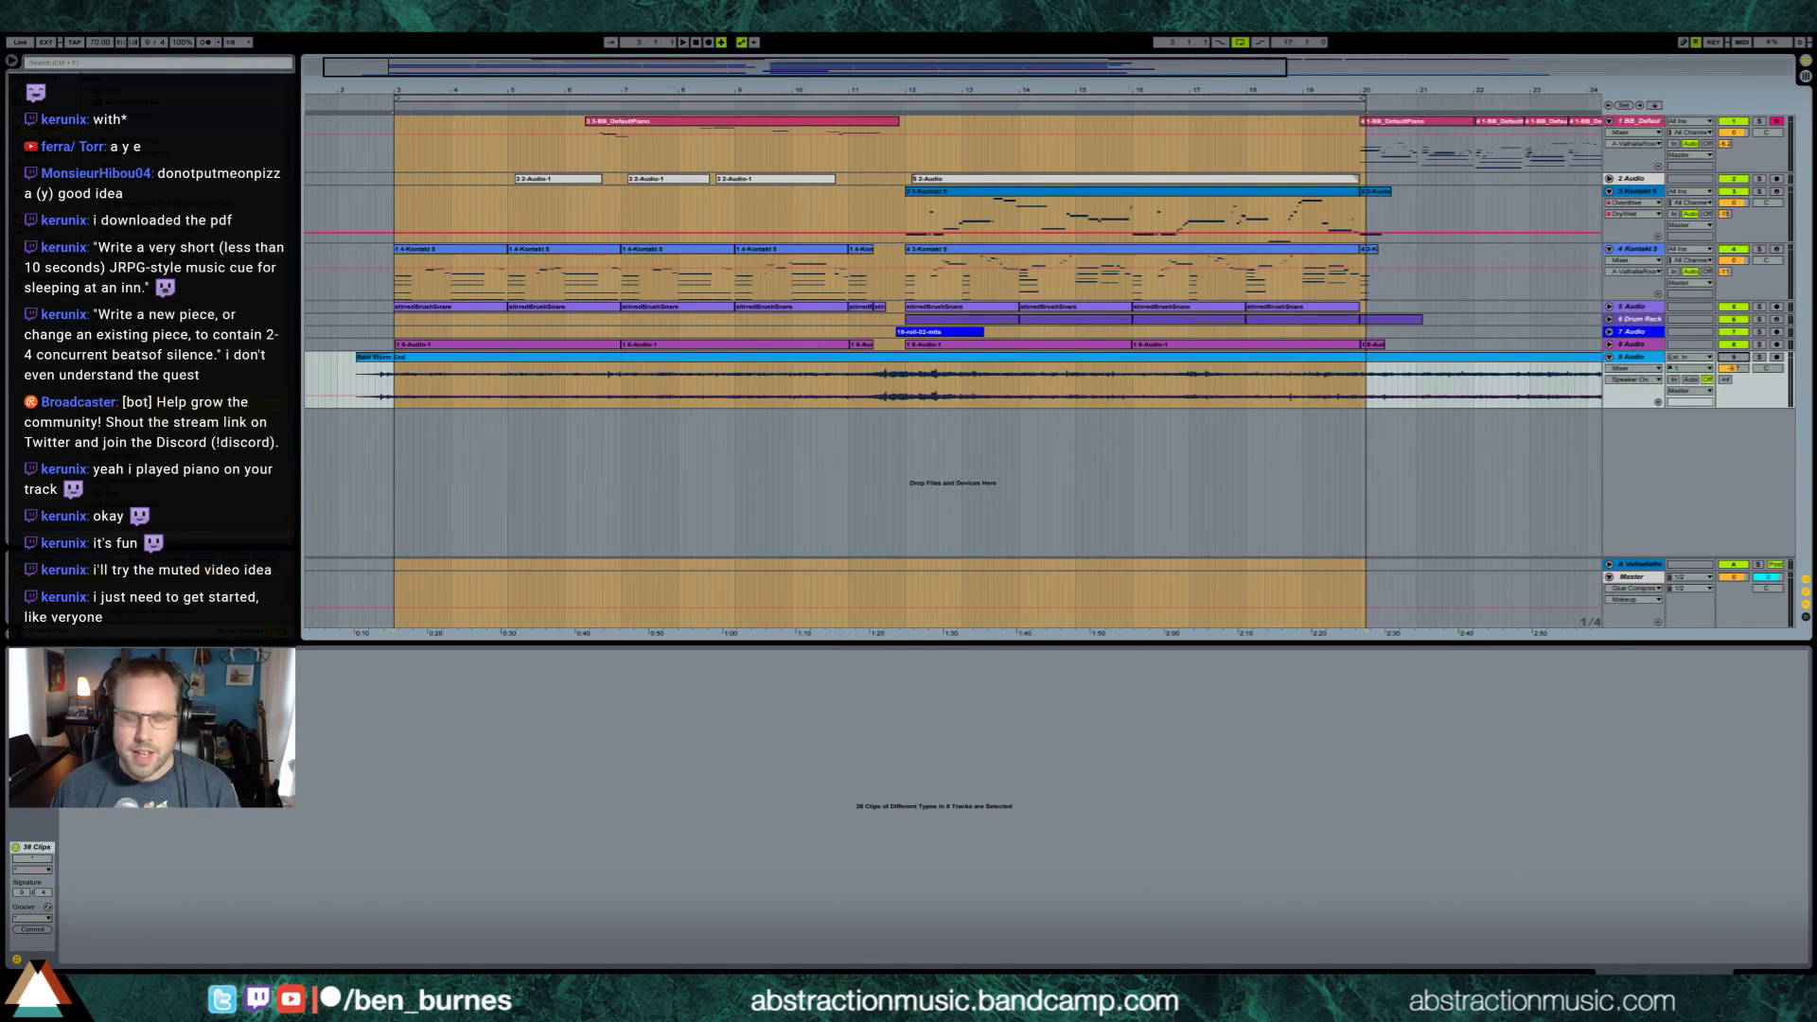
key(ctrl+shift+r)
click(969, 415)
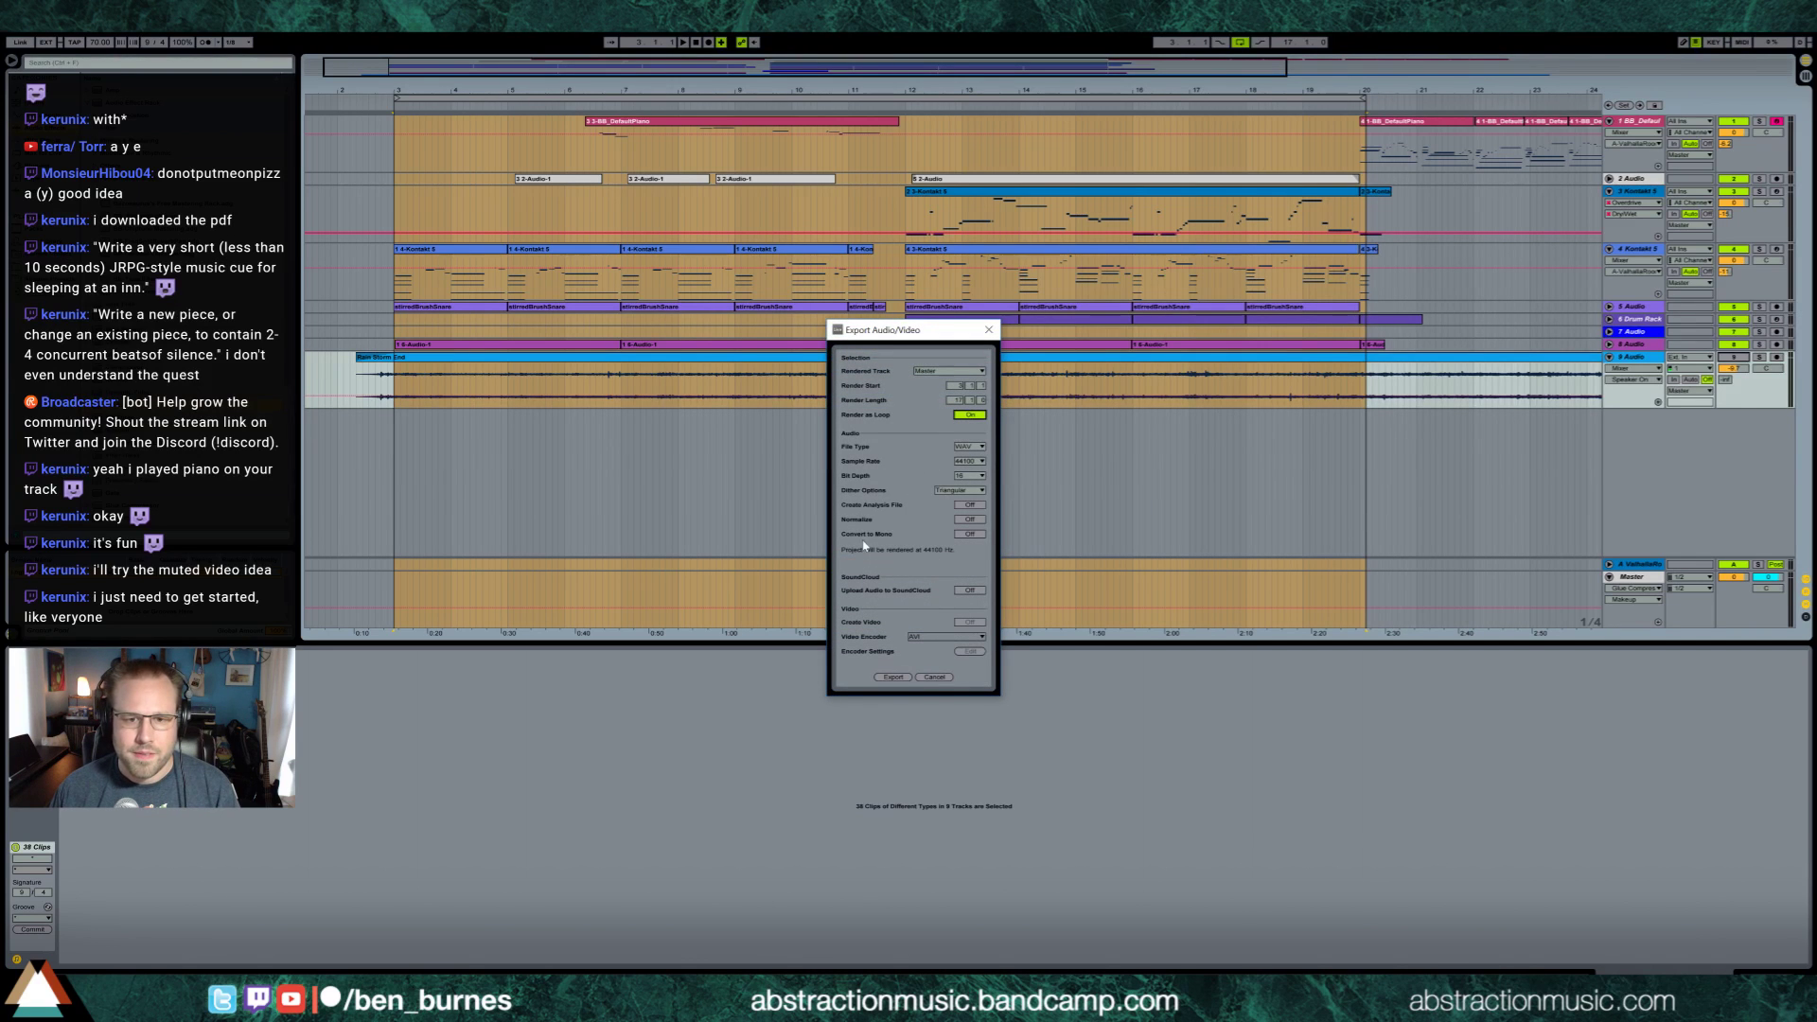
click(892, 677)
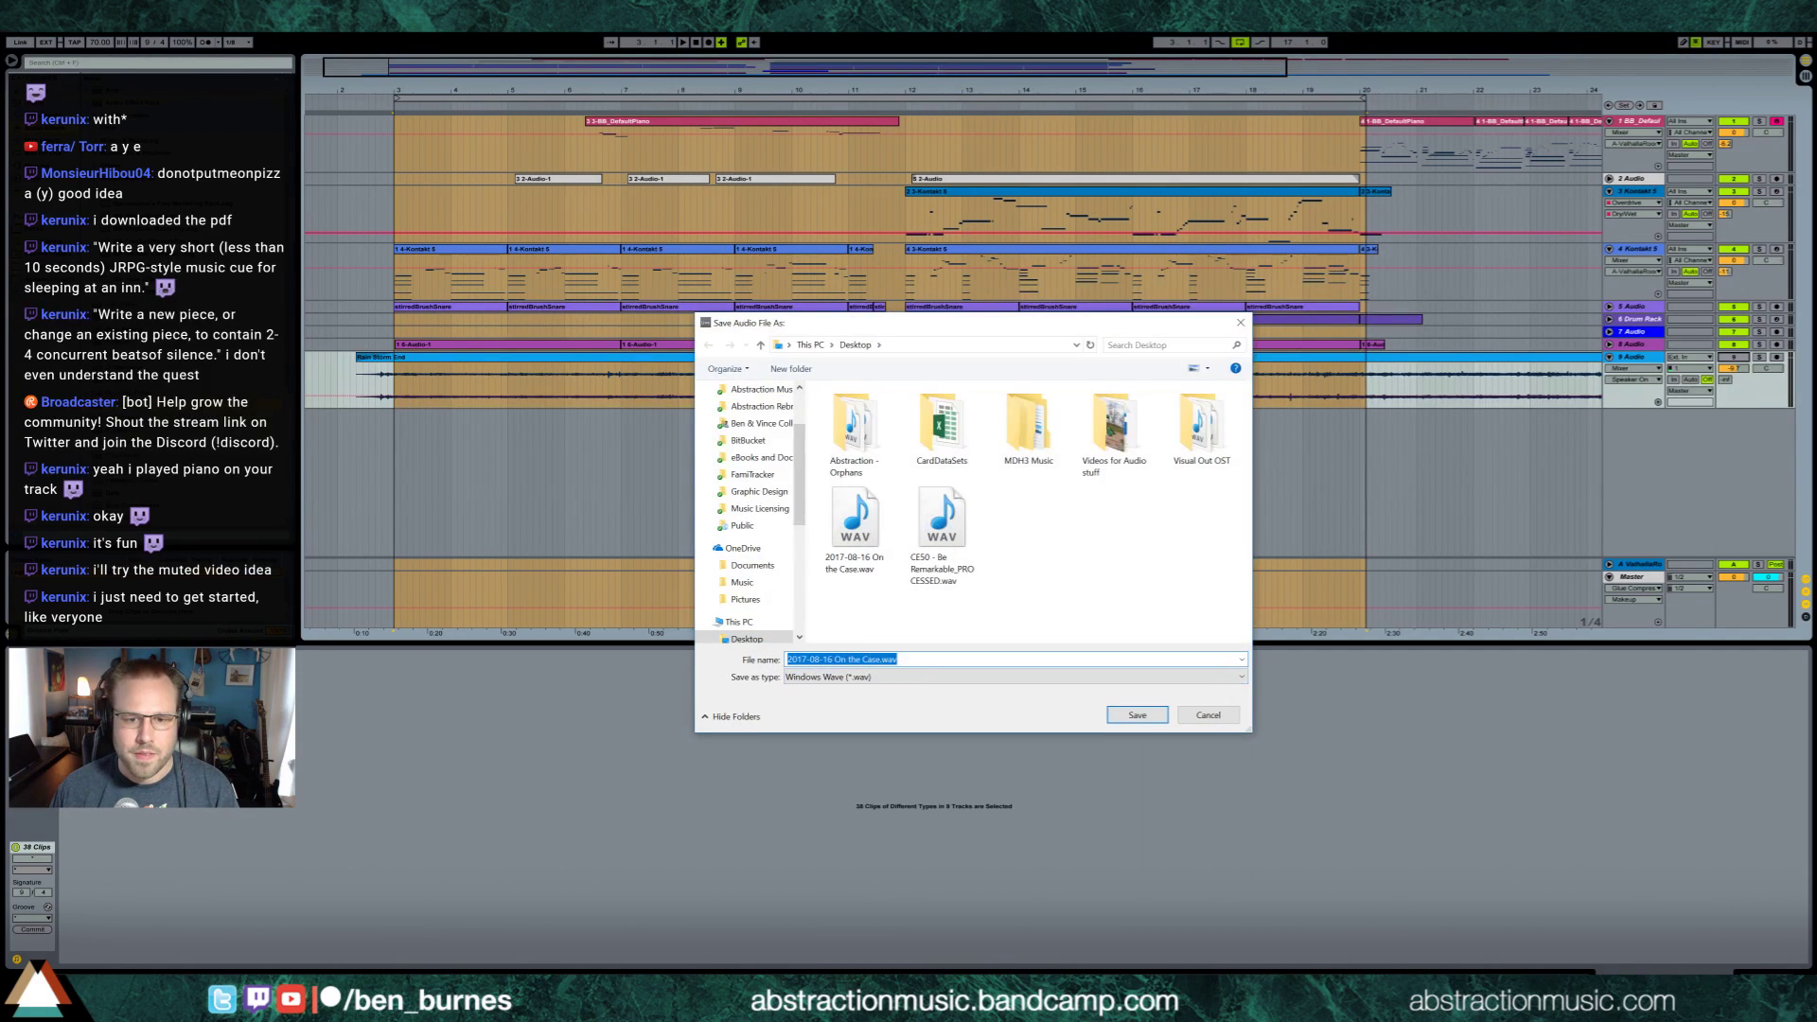
key(Return)
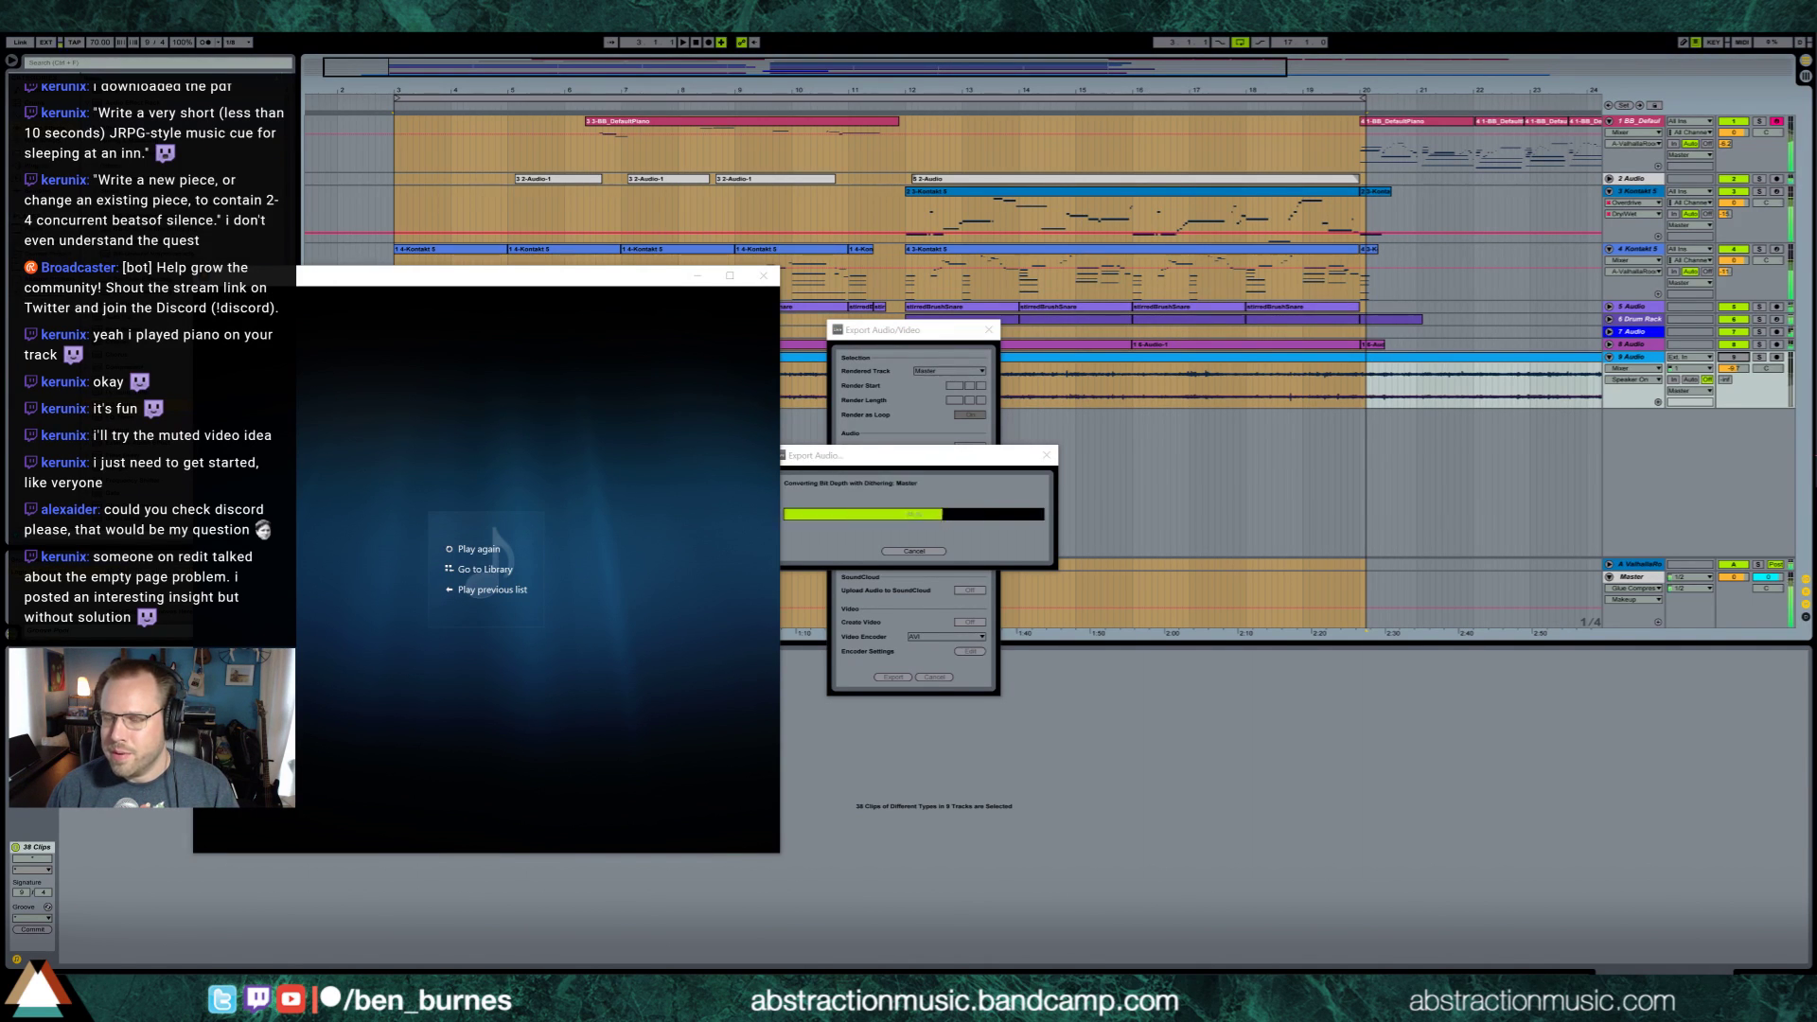
Close the media player and re-export the loop, trimmed to end at bar 20, over 2017-08-16 On the Case LOOP.wav
click(764, 276)
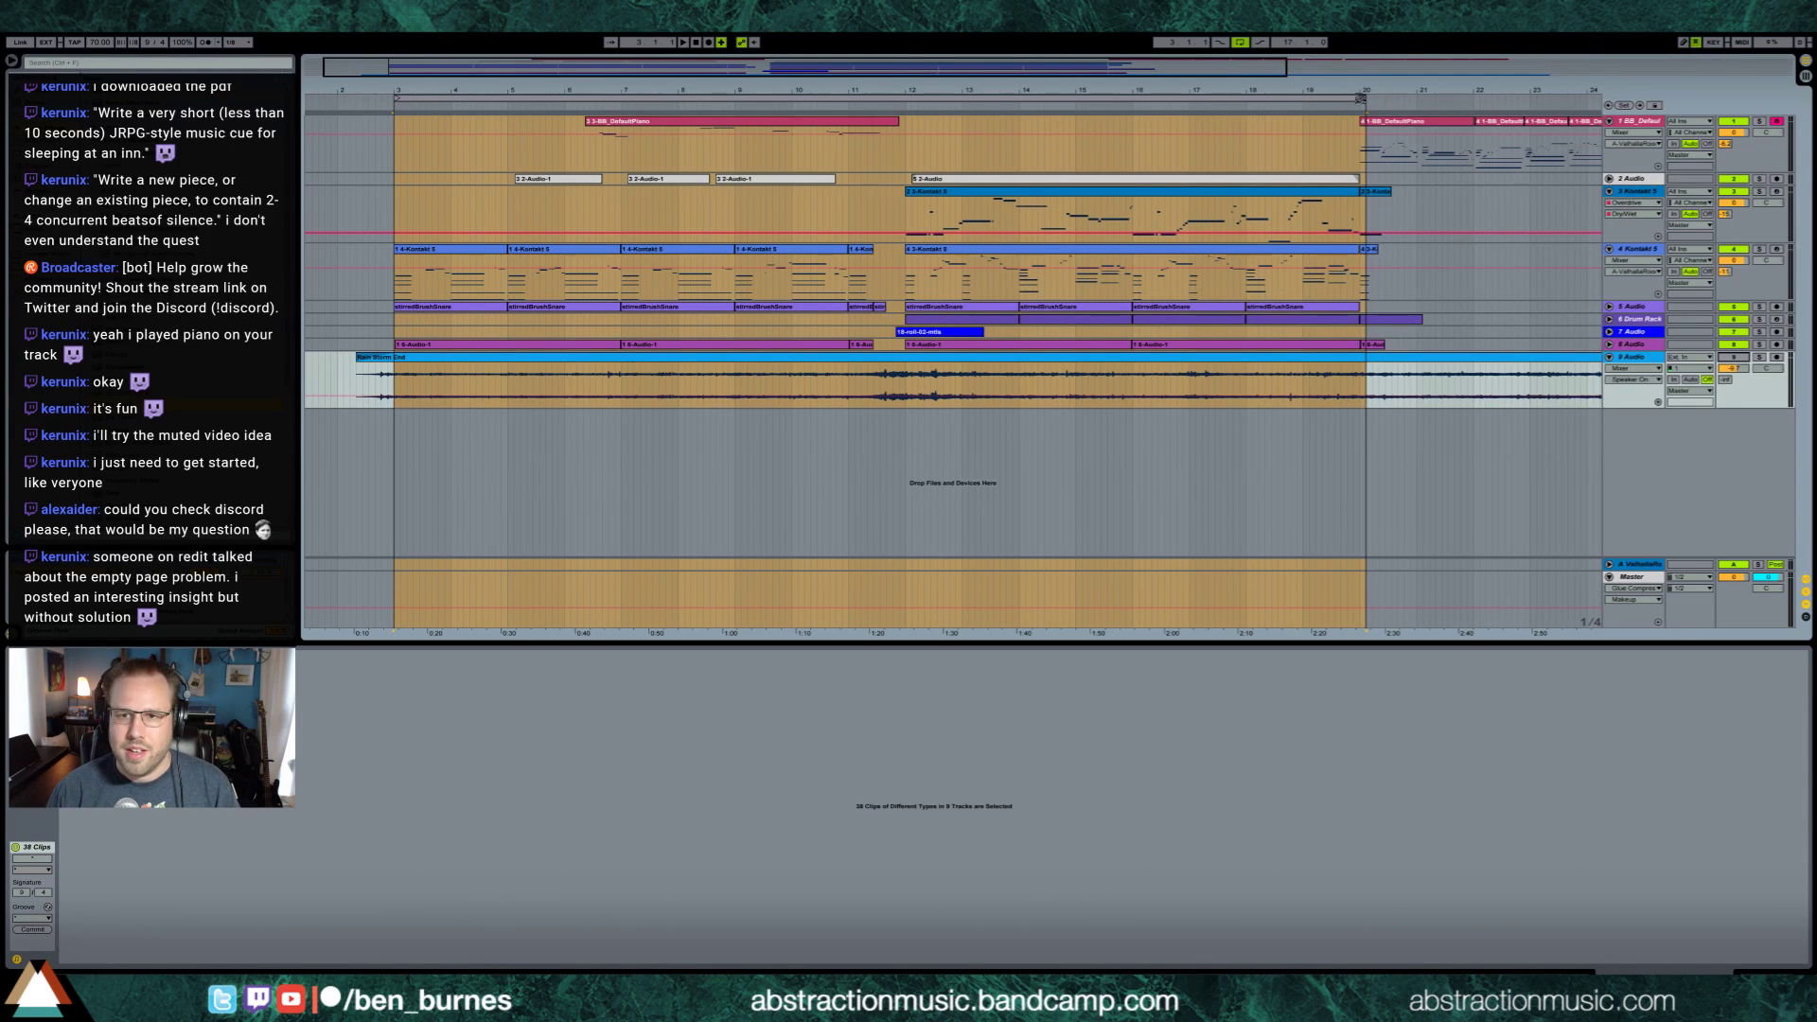
drag(1360, 100, 1341, 100)
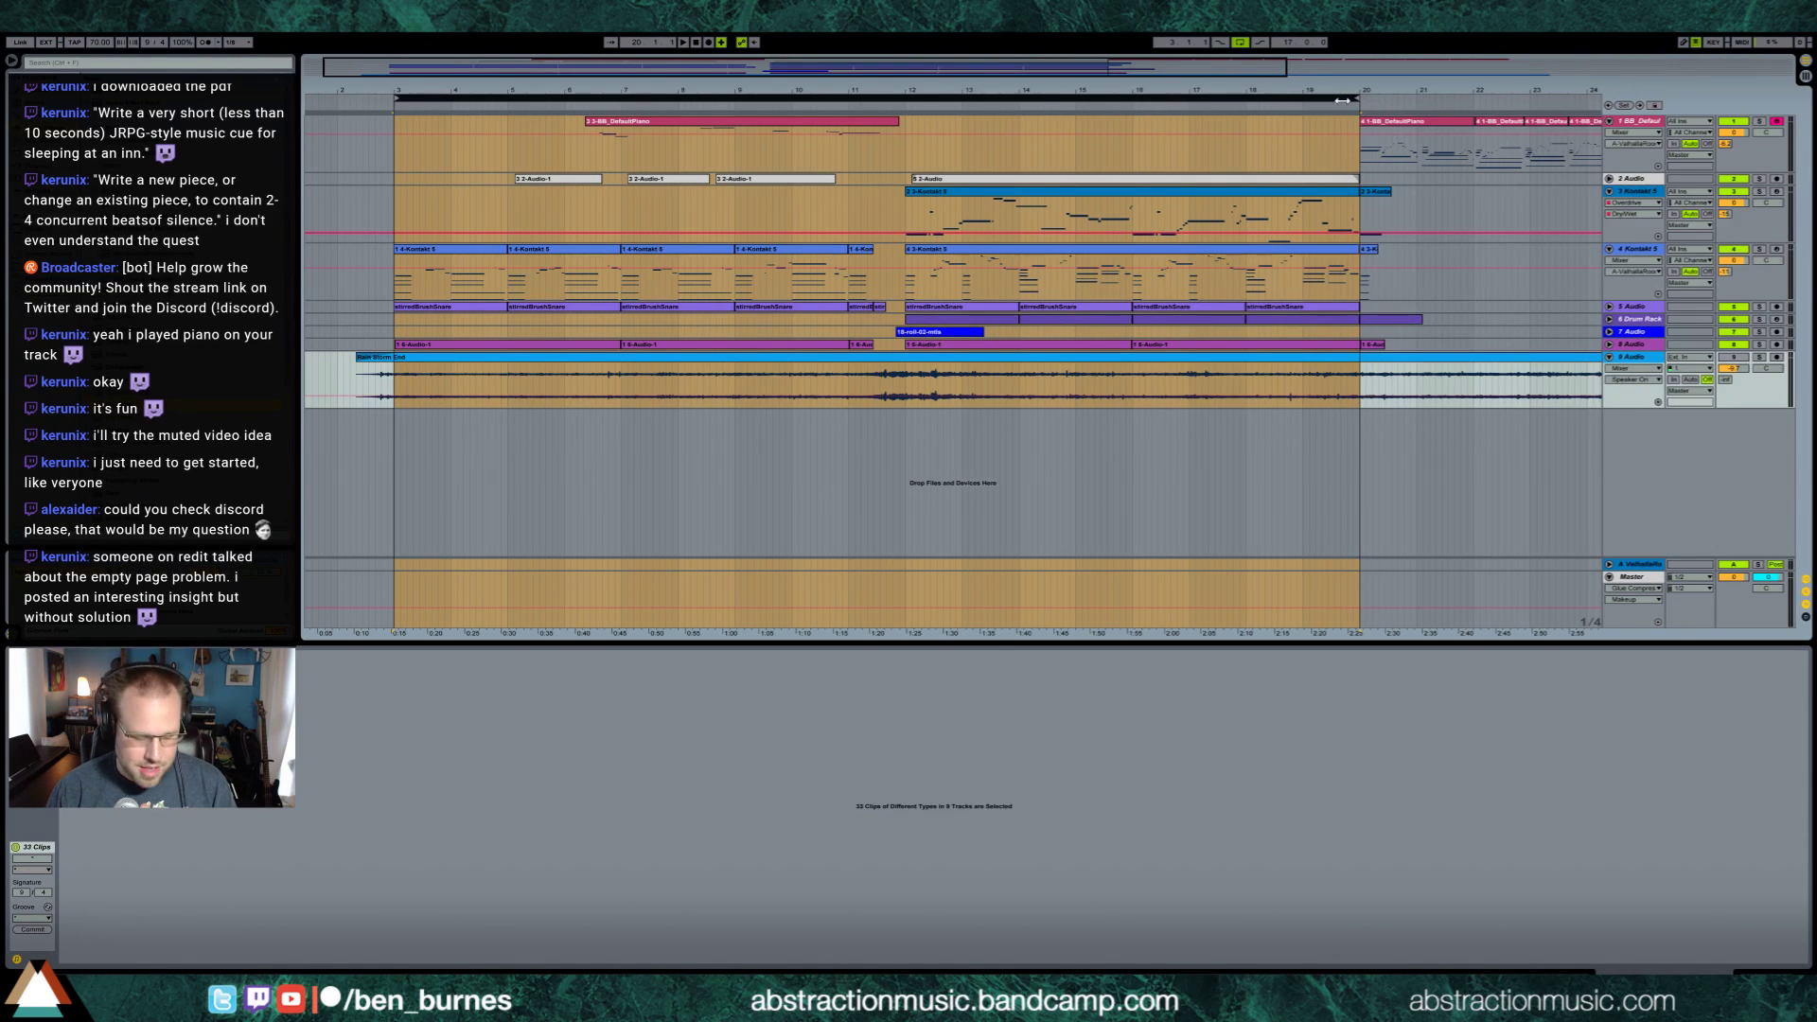
key(ctrl+shift+r)
click(890, 677)
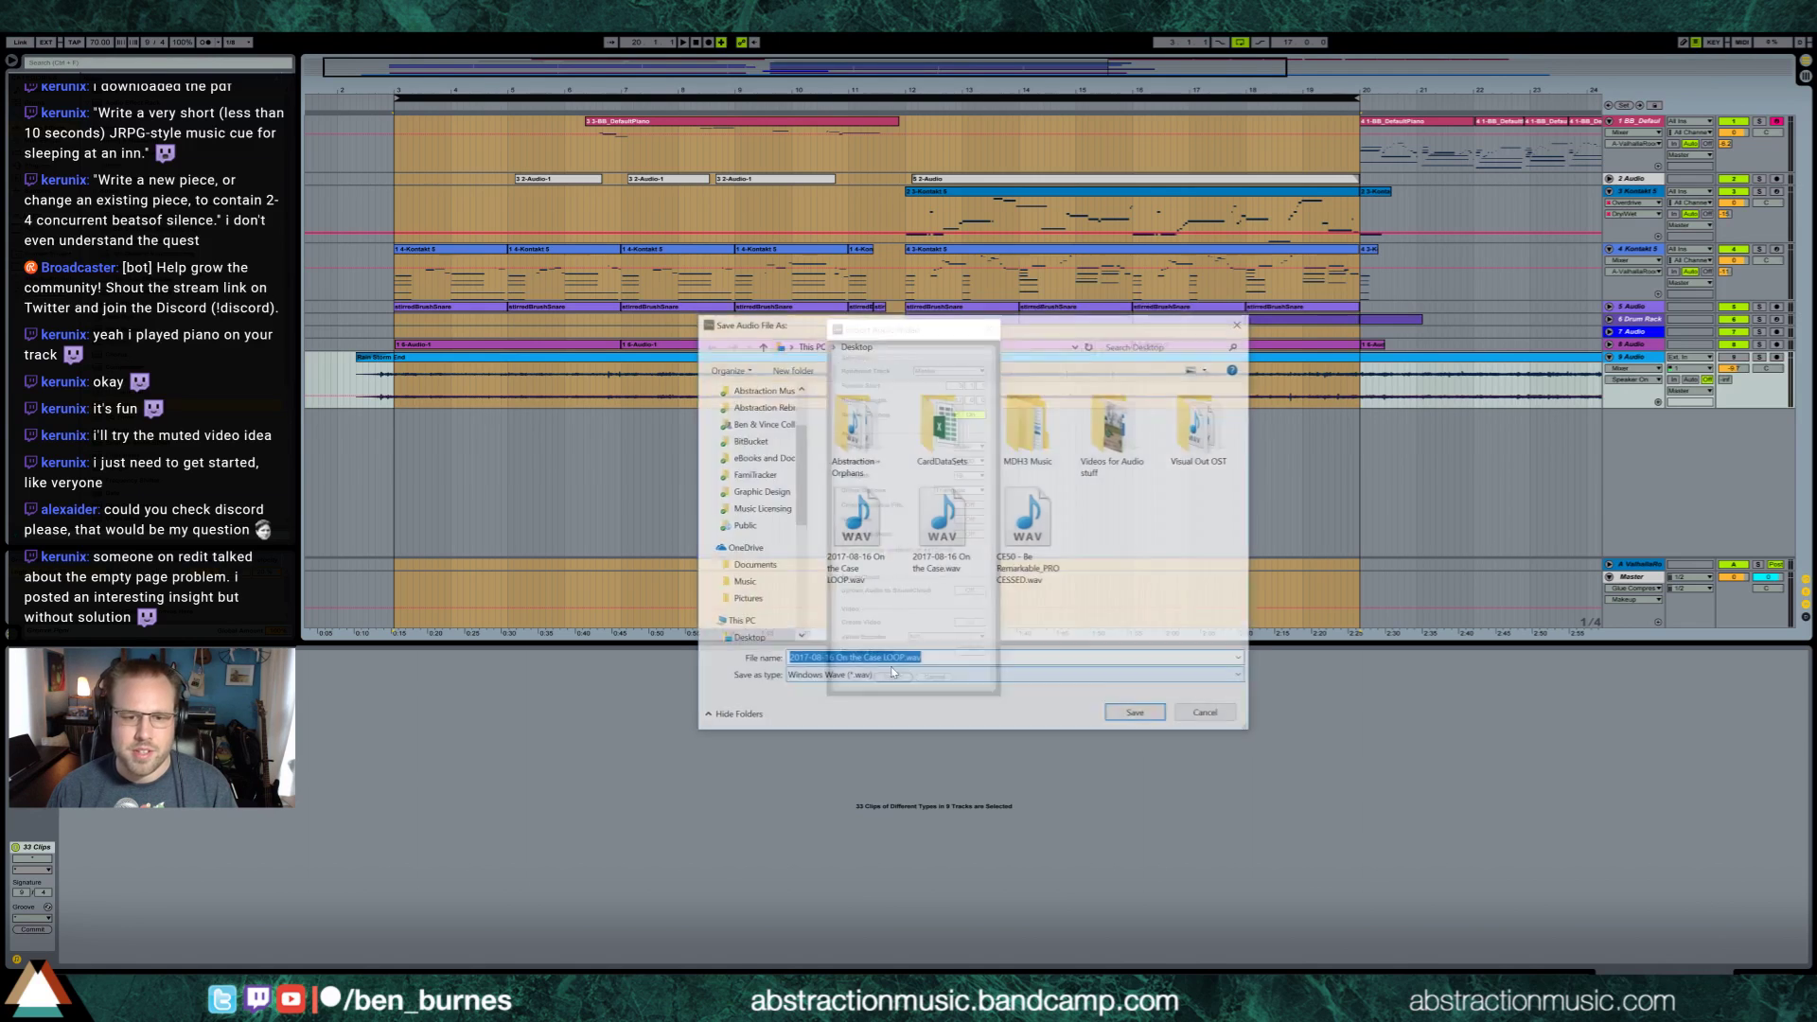
double_click(847, 528)
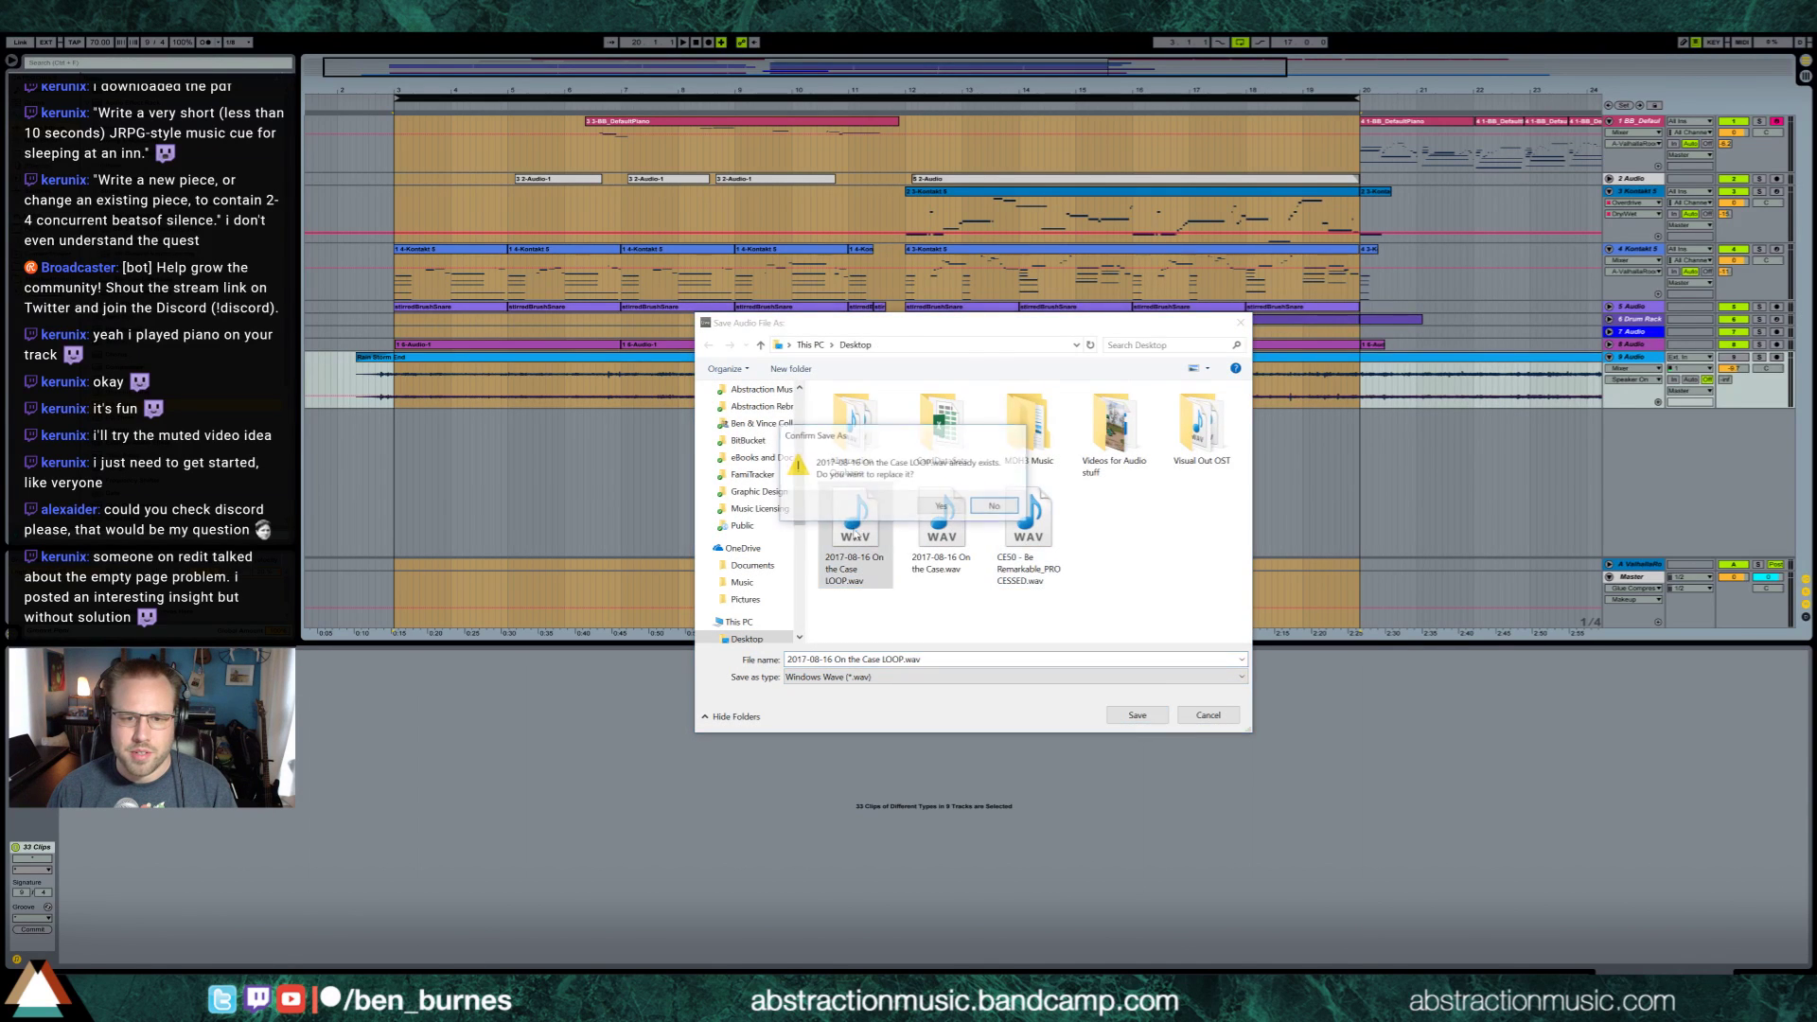
click(921, 512)
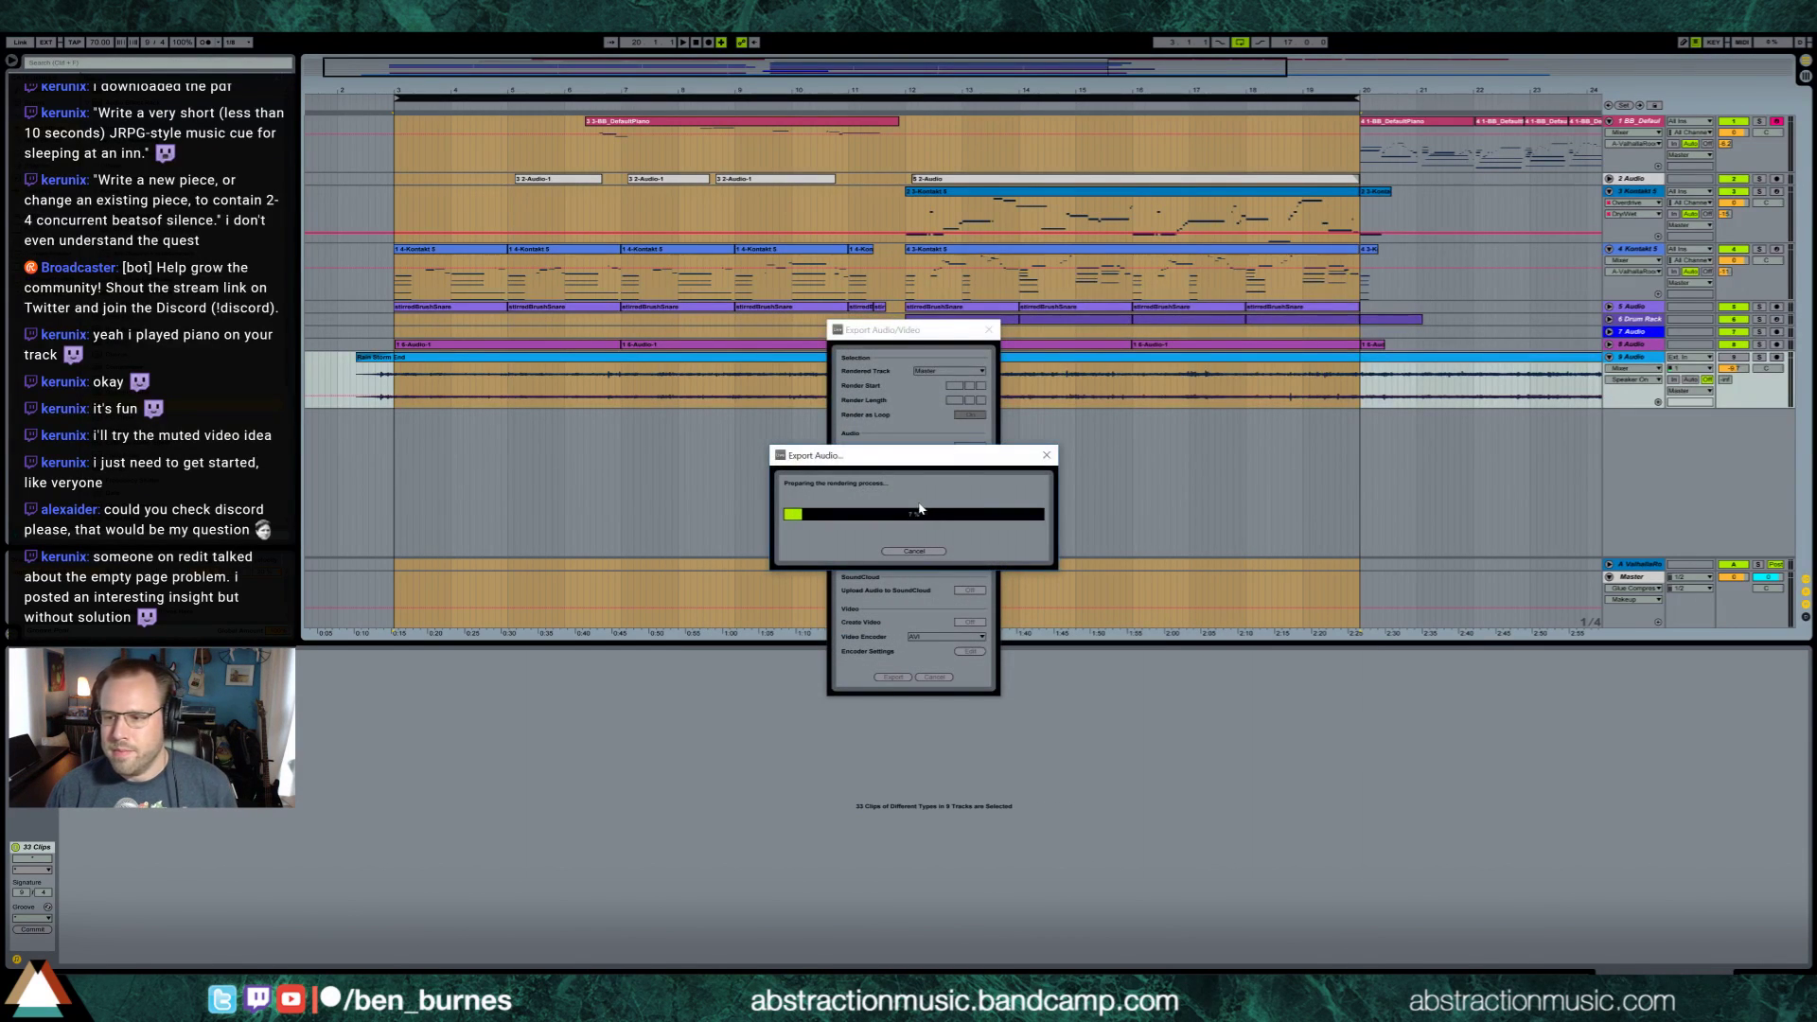
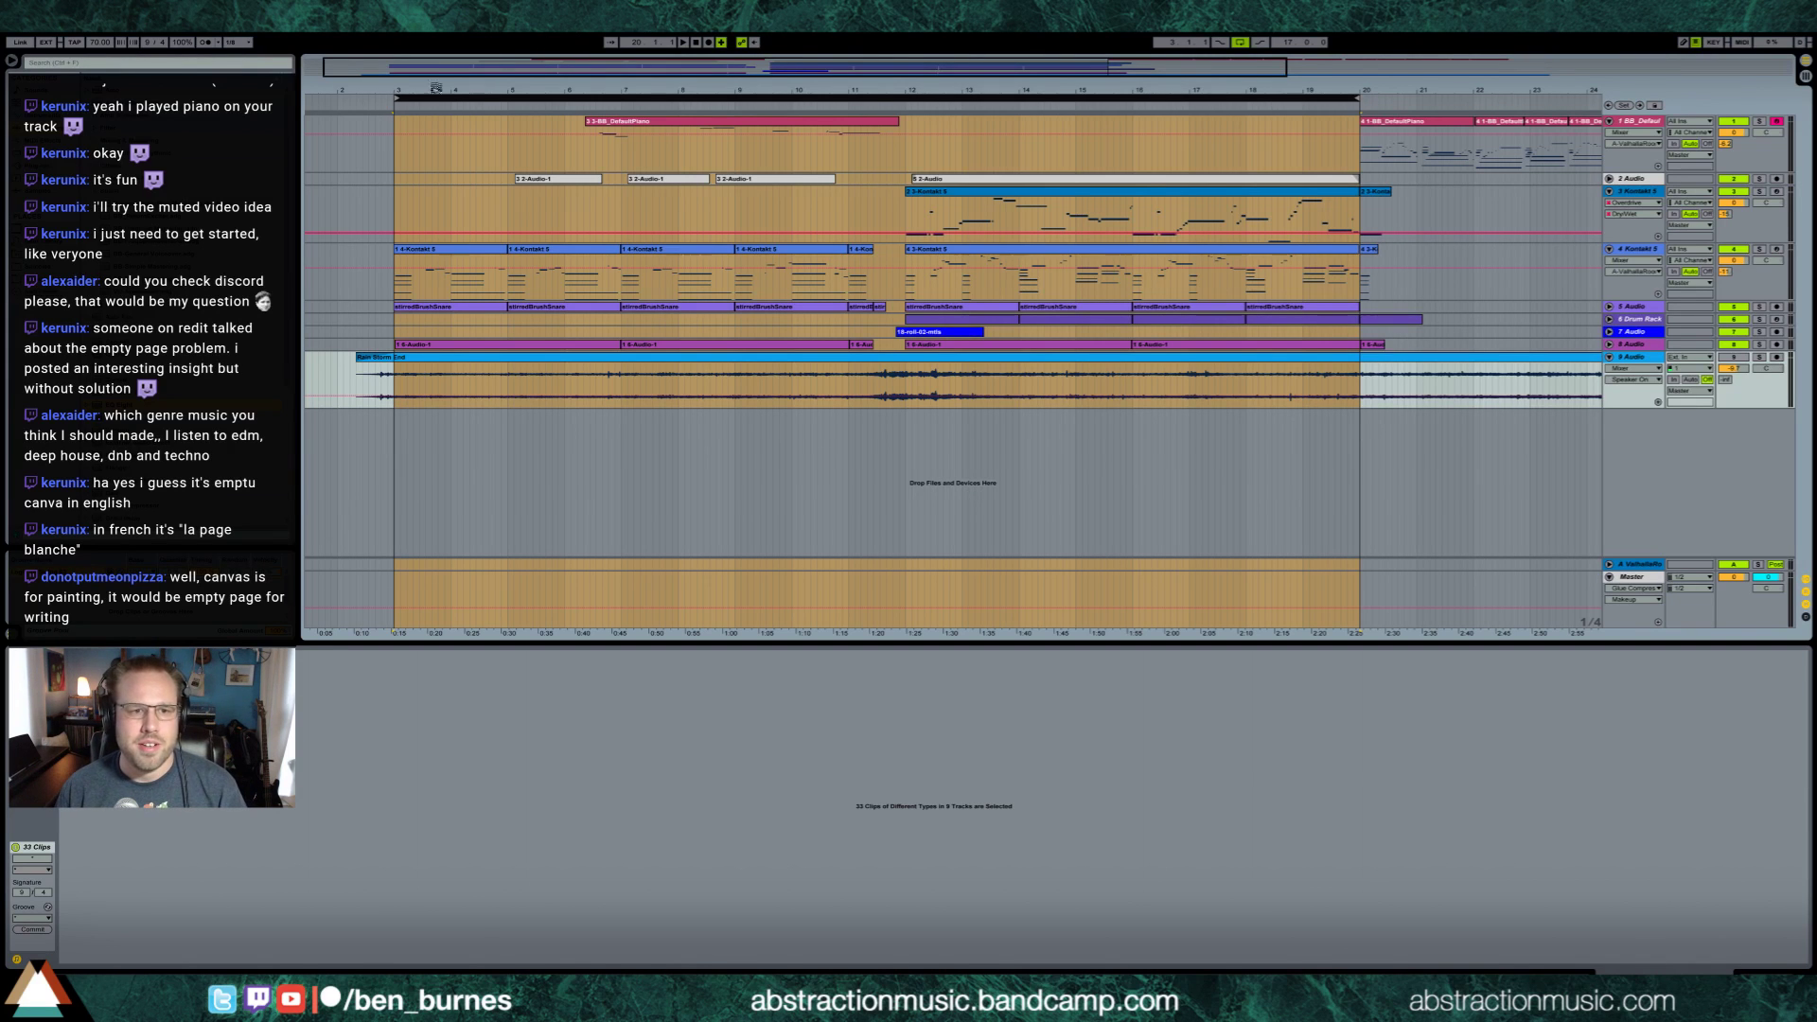
Extend the loop over the whole arrangement, from bar 2 to the end of the rain clip, and clear the selection
click(410, 168)
drag(410, 168, 1355, 407)
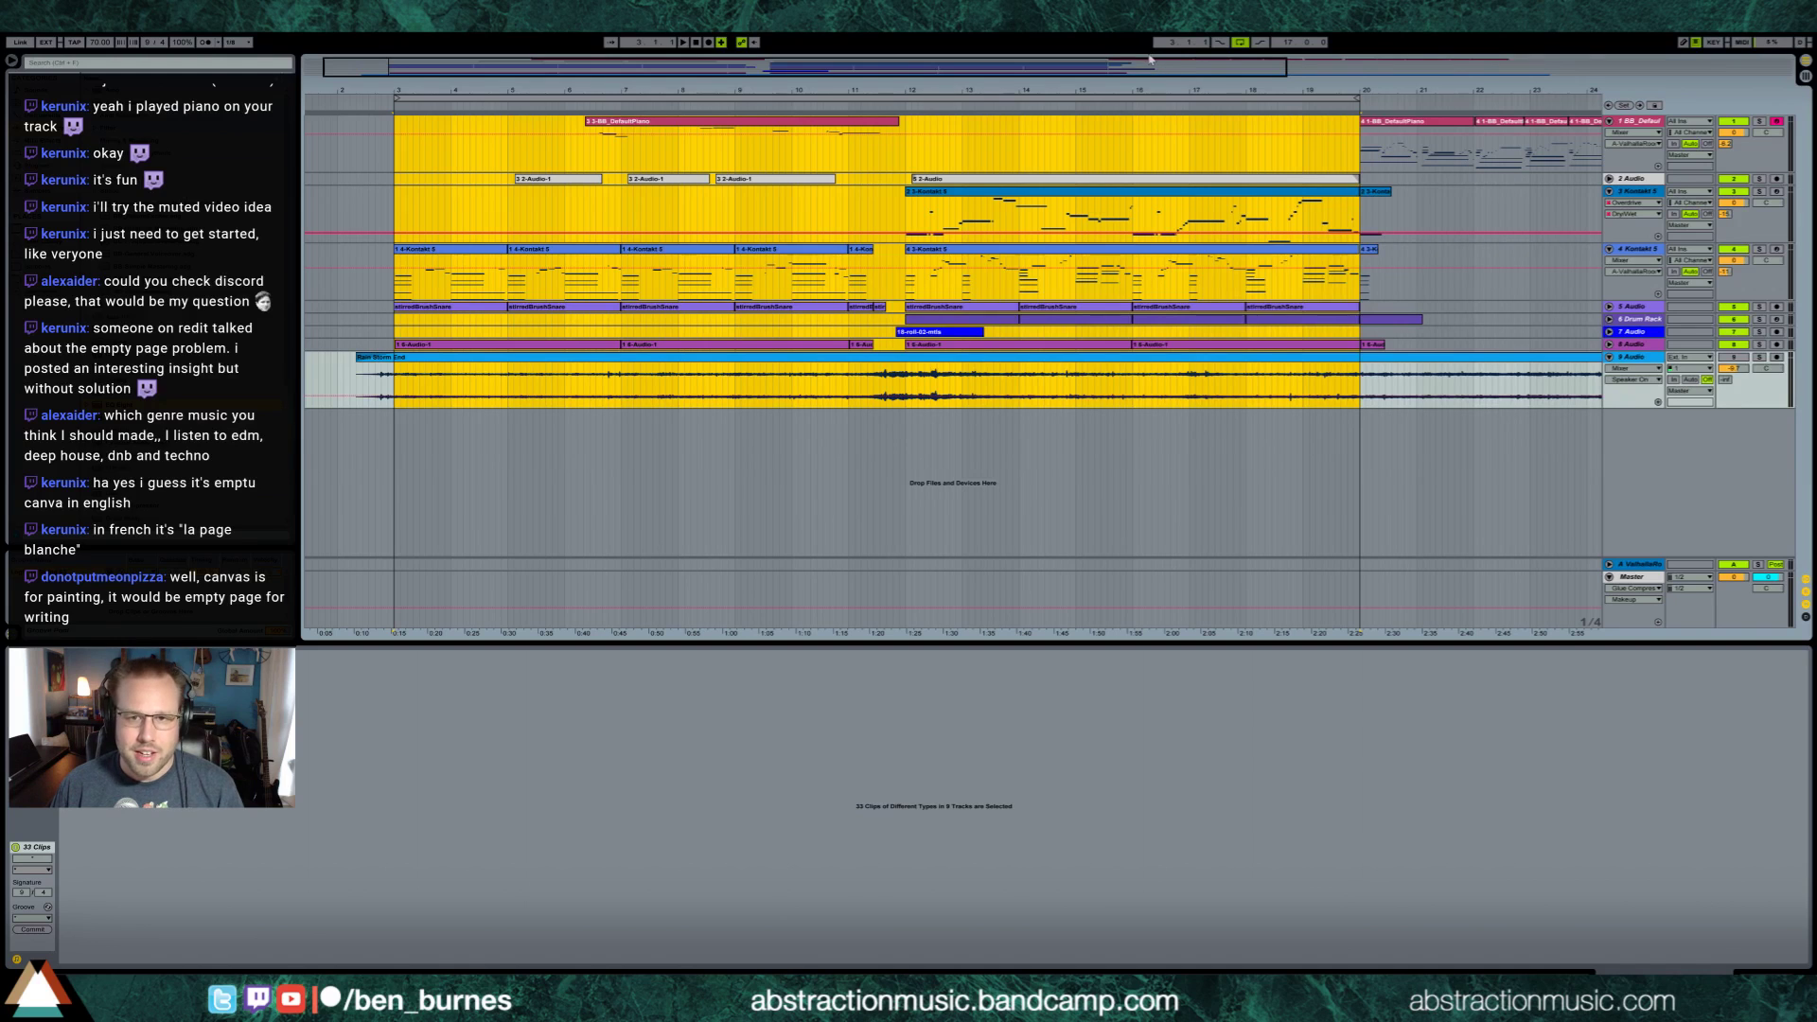
drag(1149, 59, 1396, 69)
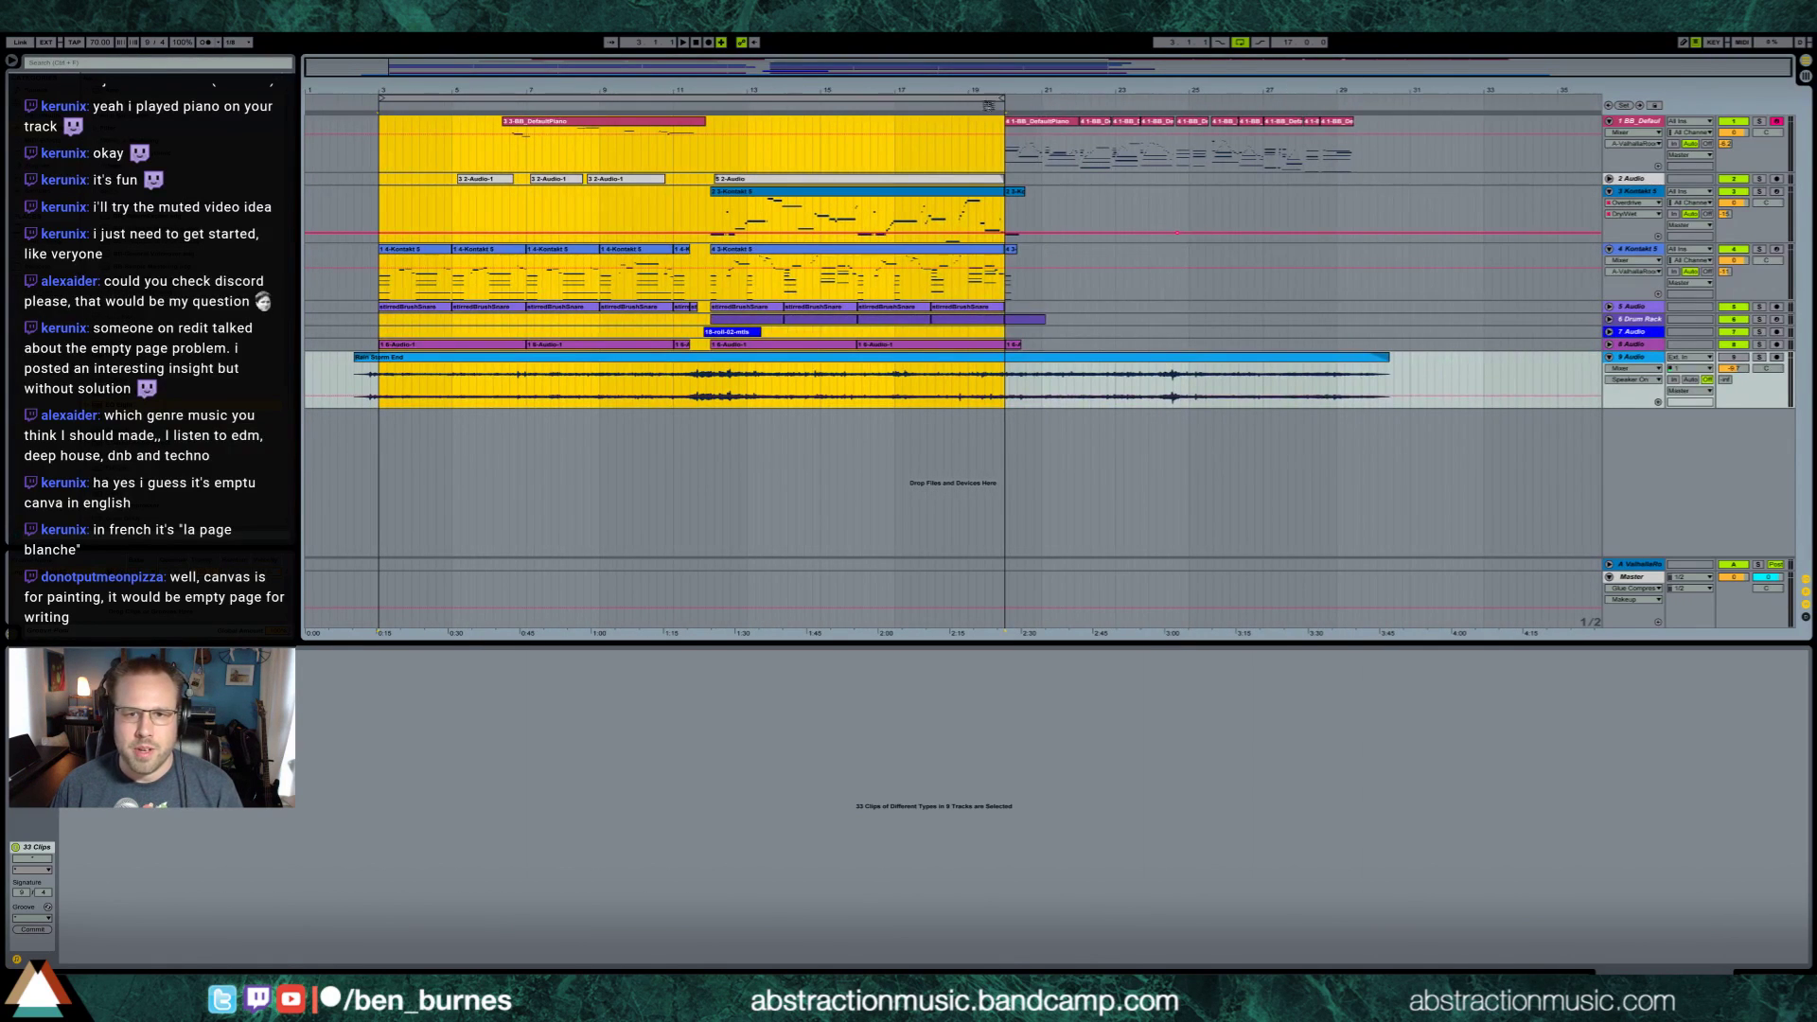
drag(1002, 99, 1390, 128)
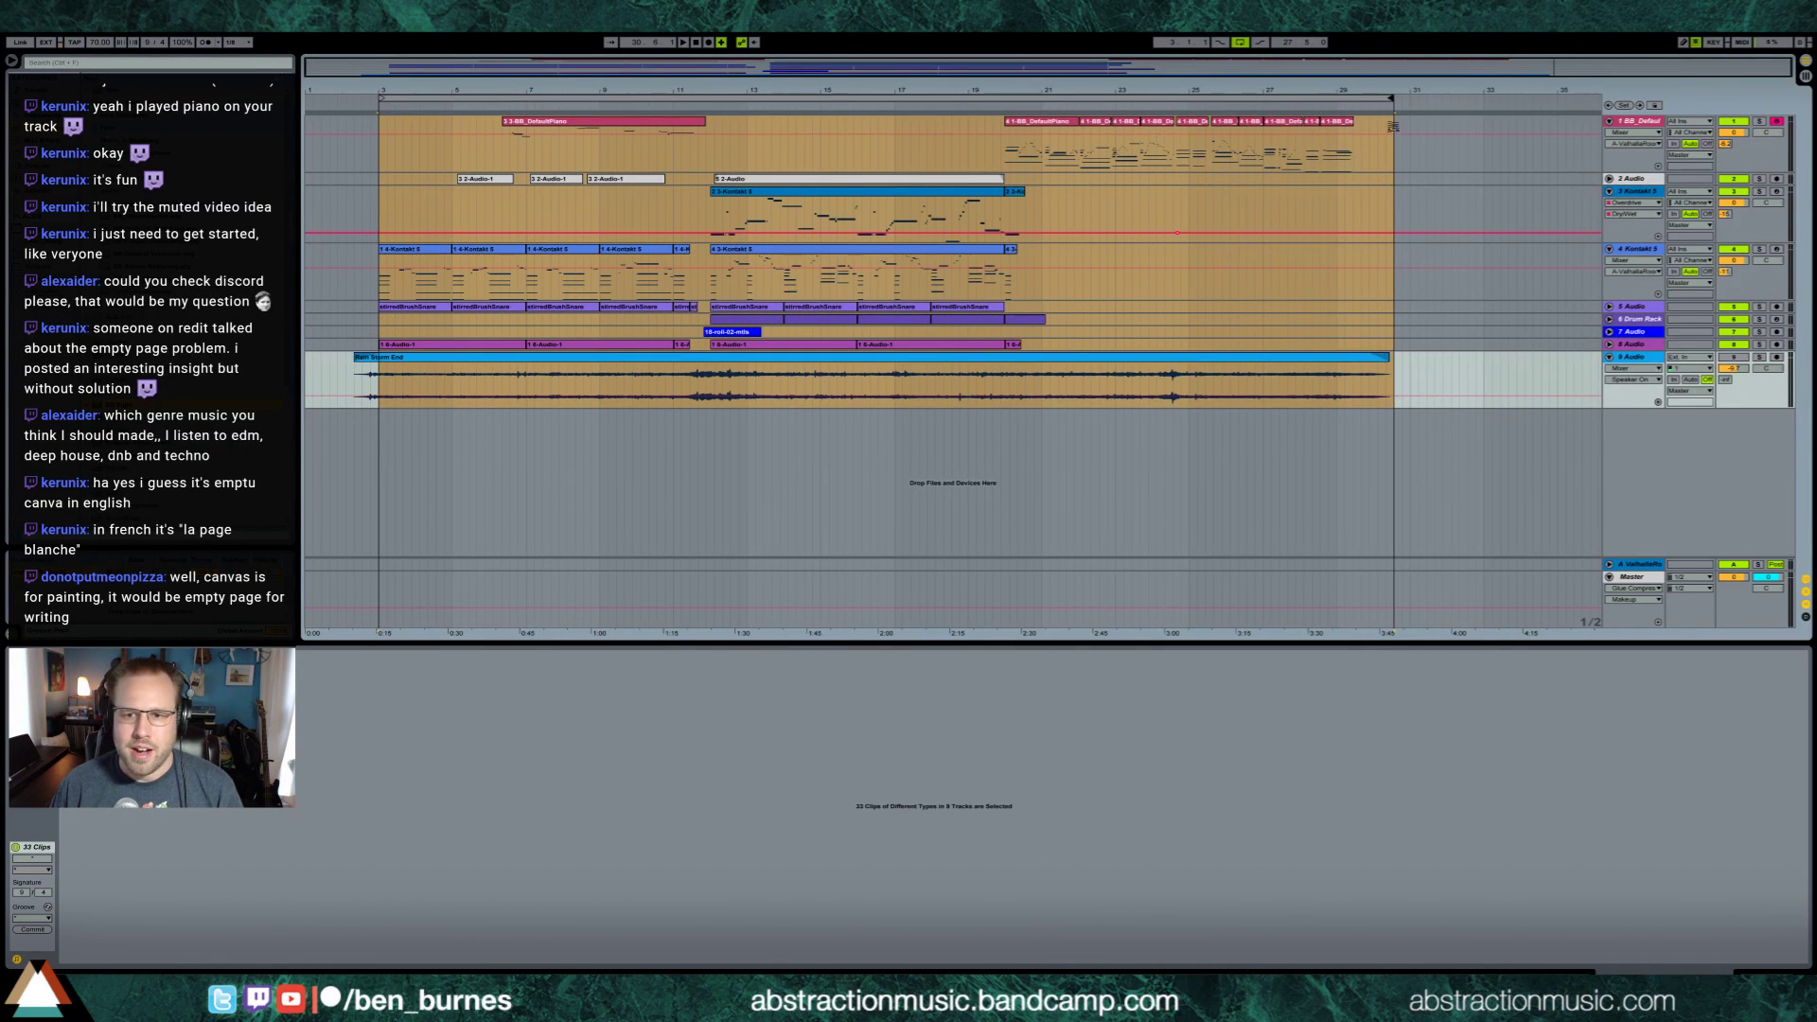
drag(380, 98, 348, 99)
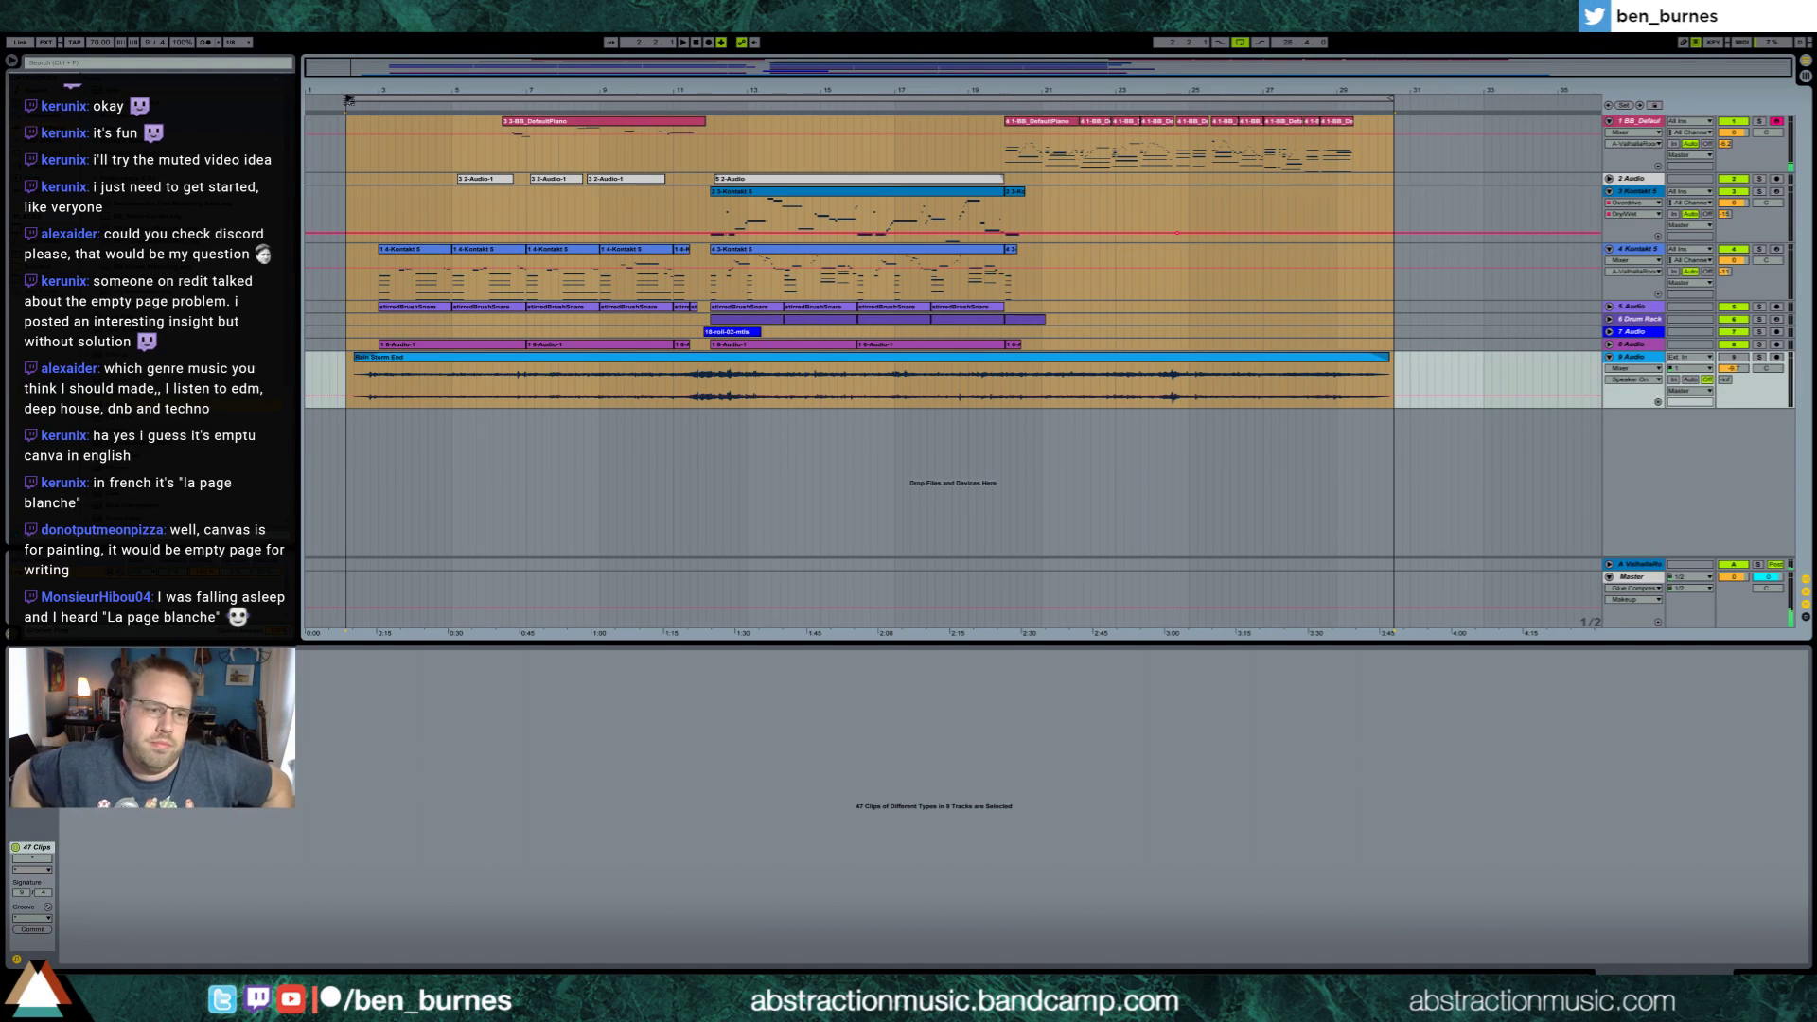
click(416, 95)
click(360, 201)
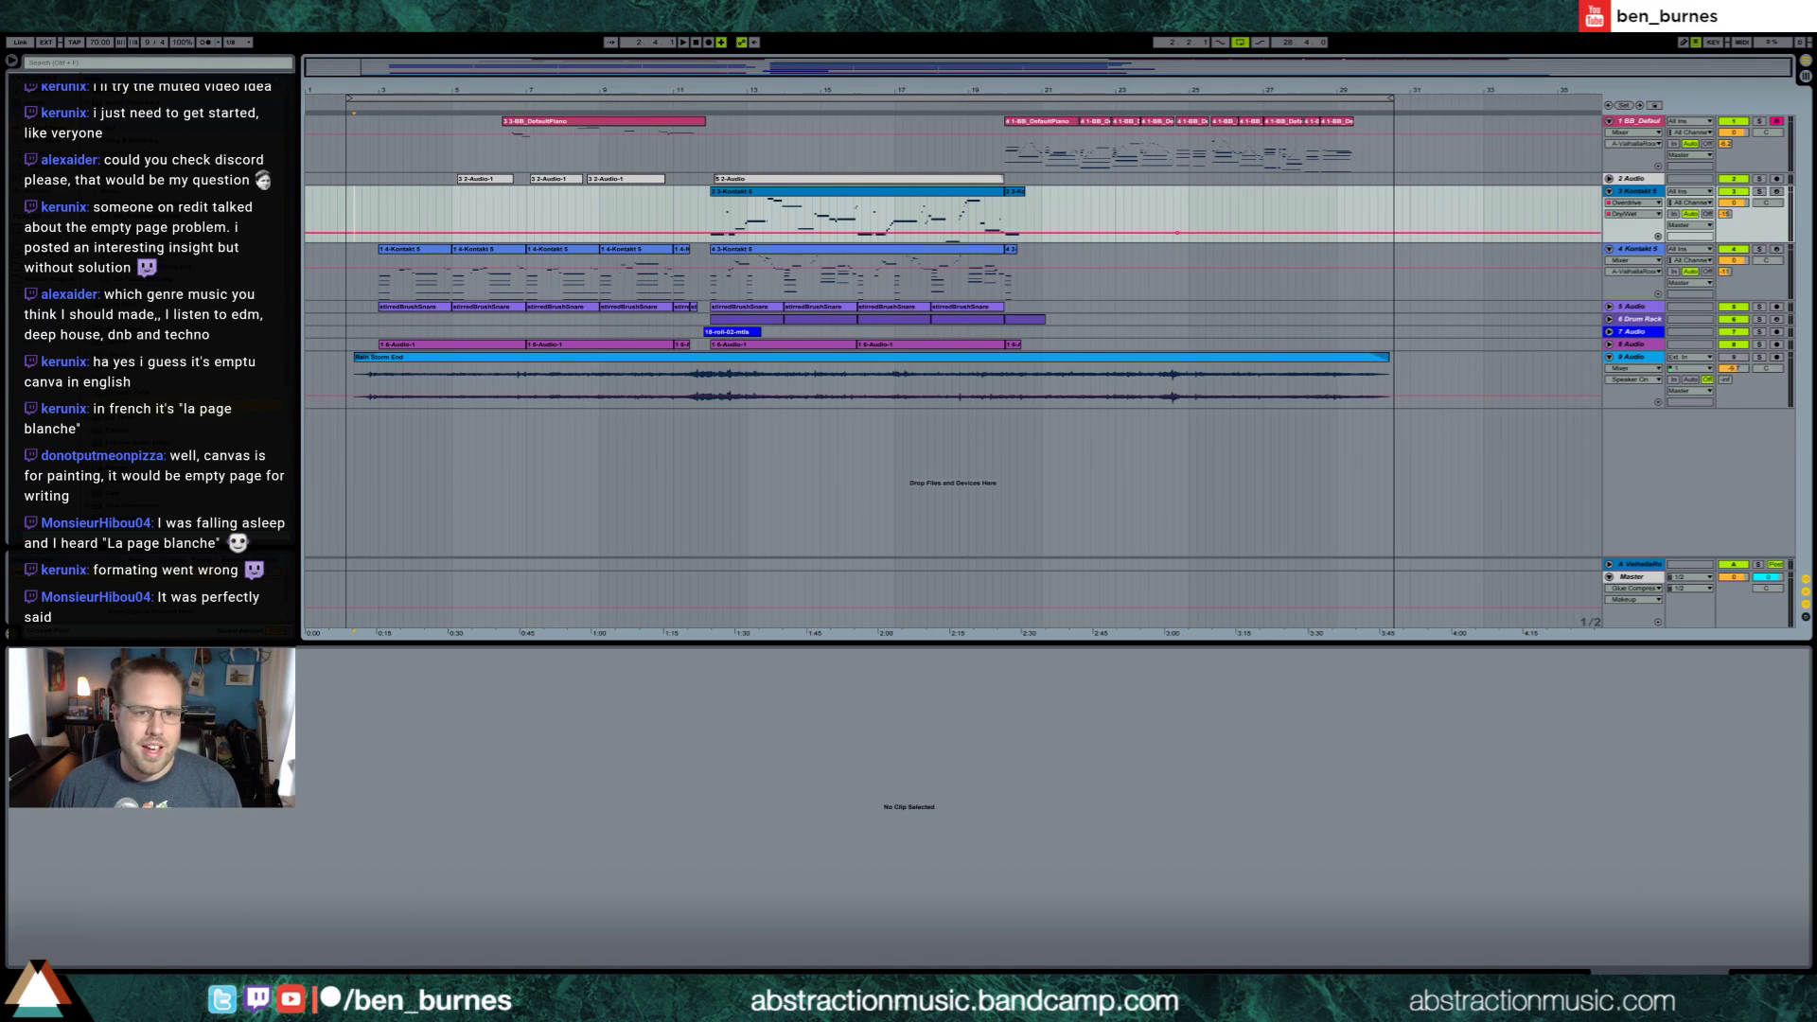
Leave Ableton Live, close the File Explorer window and open the exported 2017-08-16 On the Case file in Audacity
key(alt+Tab)
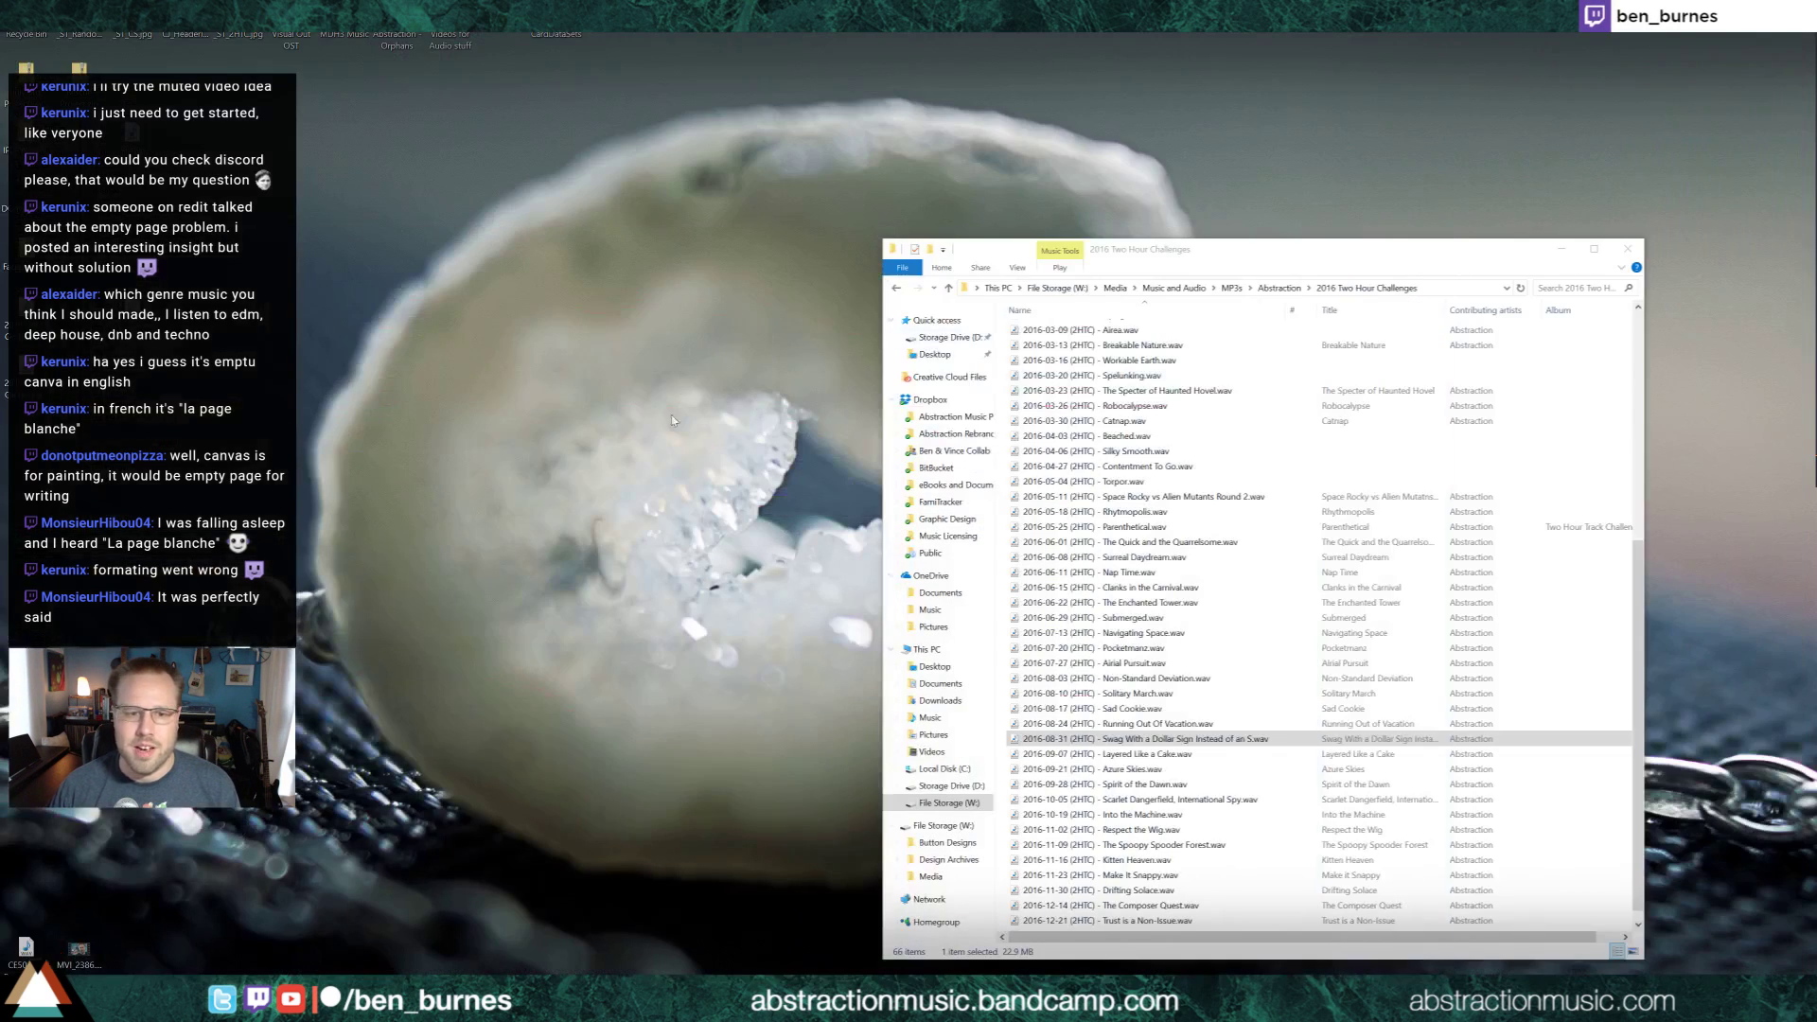
click(1627, 249)
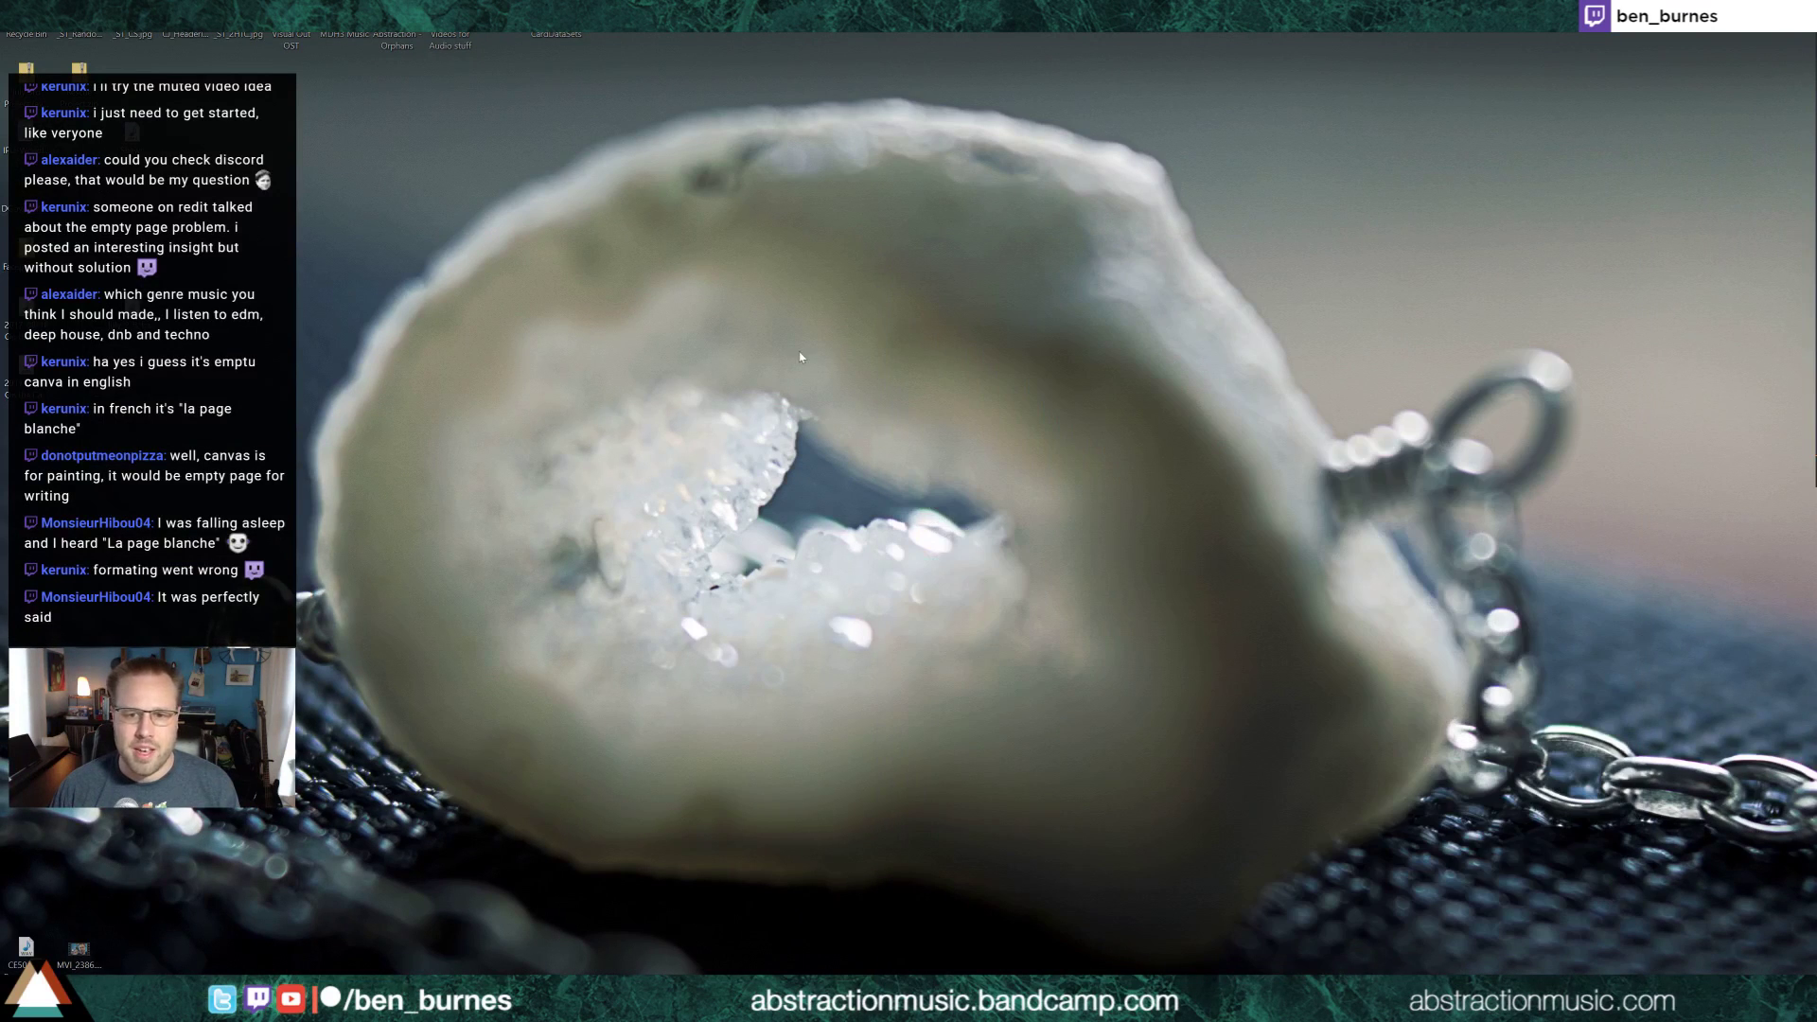
key(super)
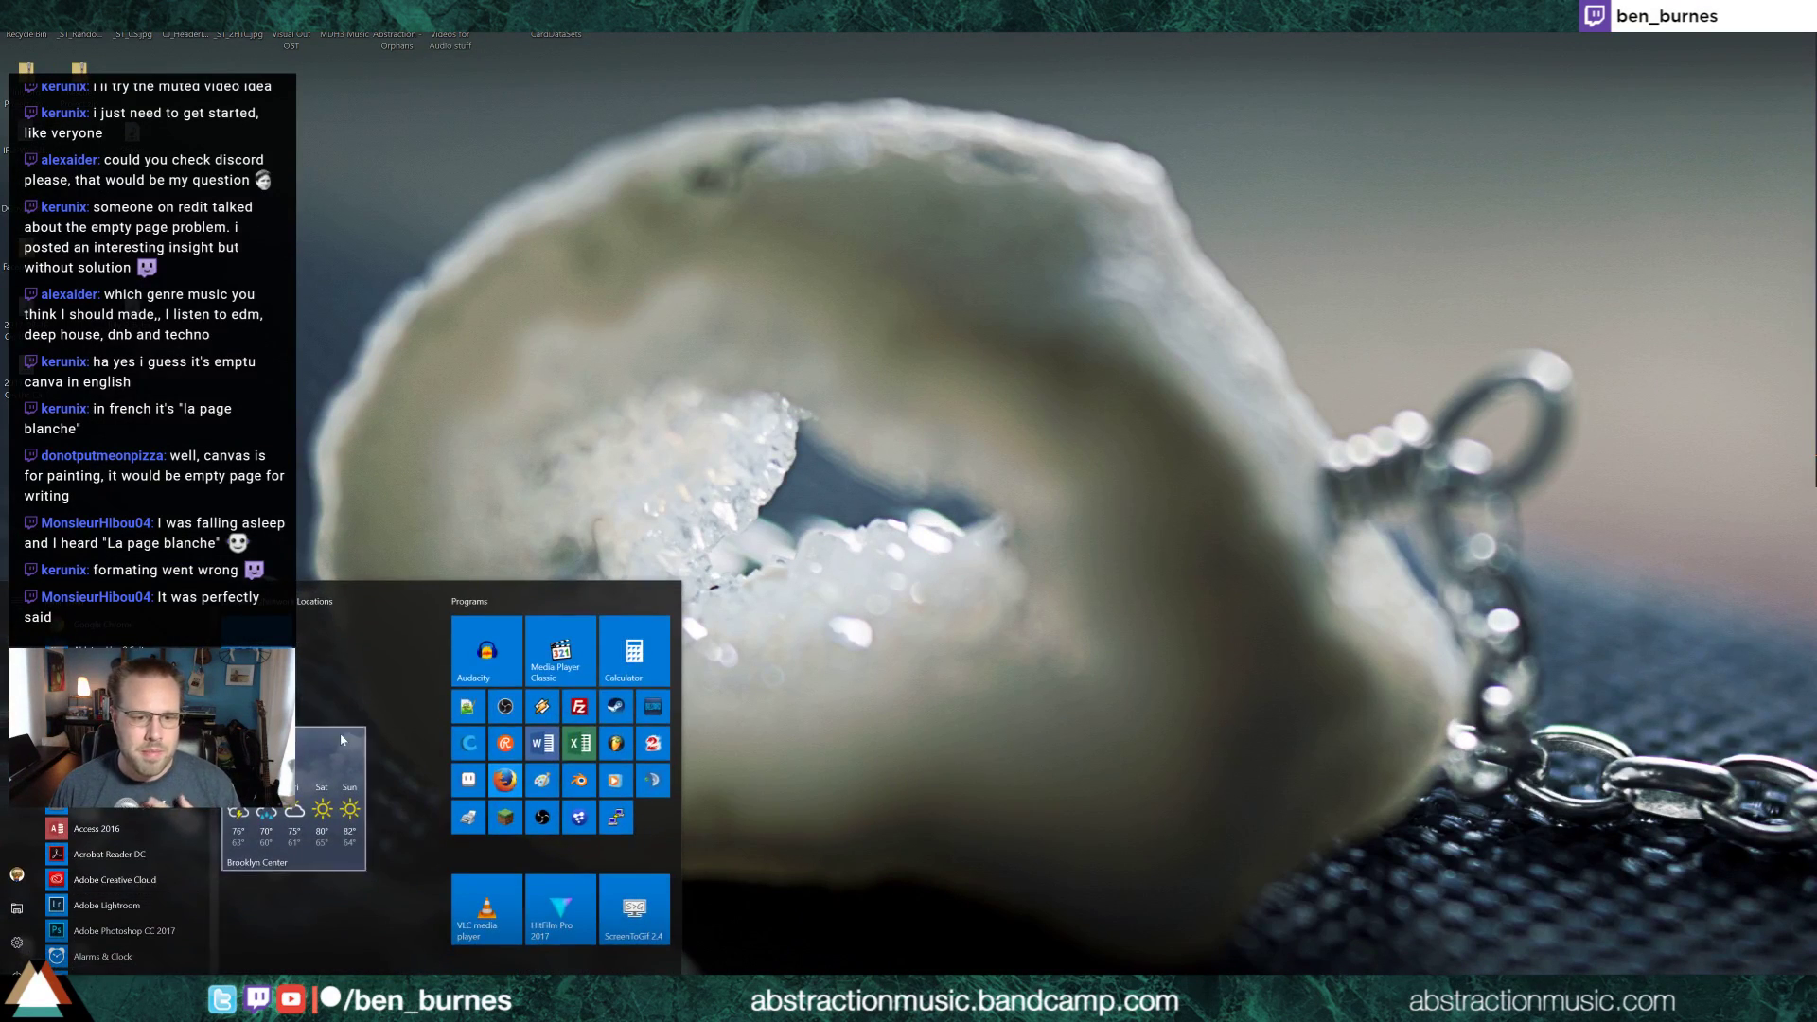
click(342, 587)
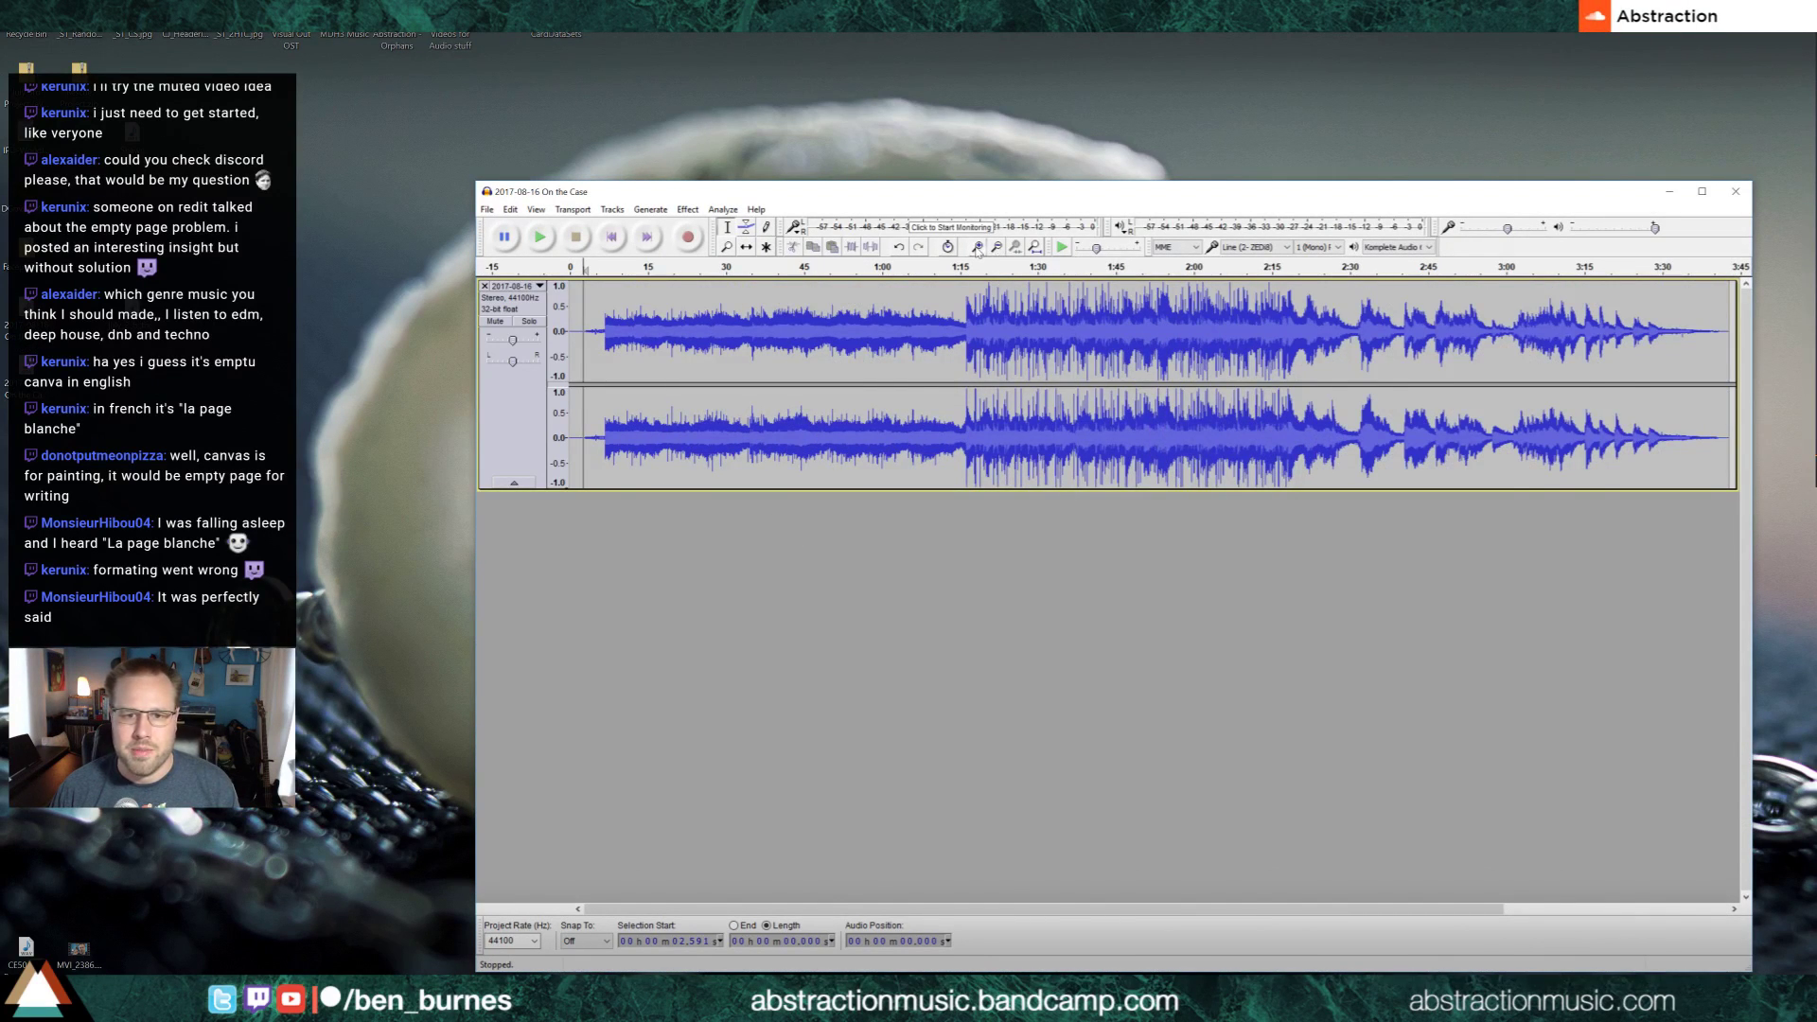
Preview the opening from about 3.08 s and delete the silent lead-in before that point
key(ctrl+2)
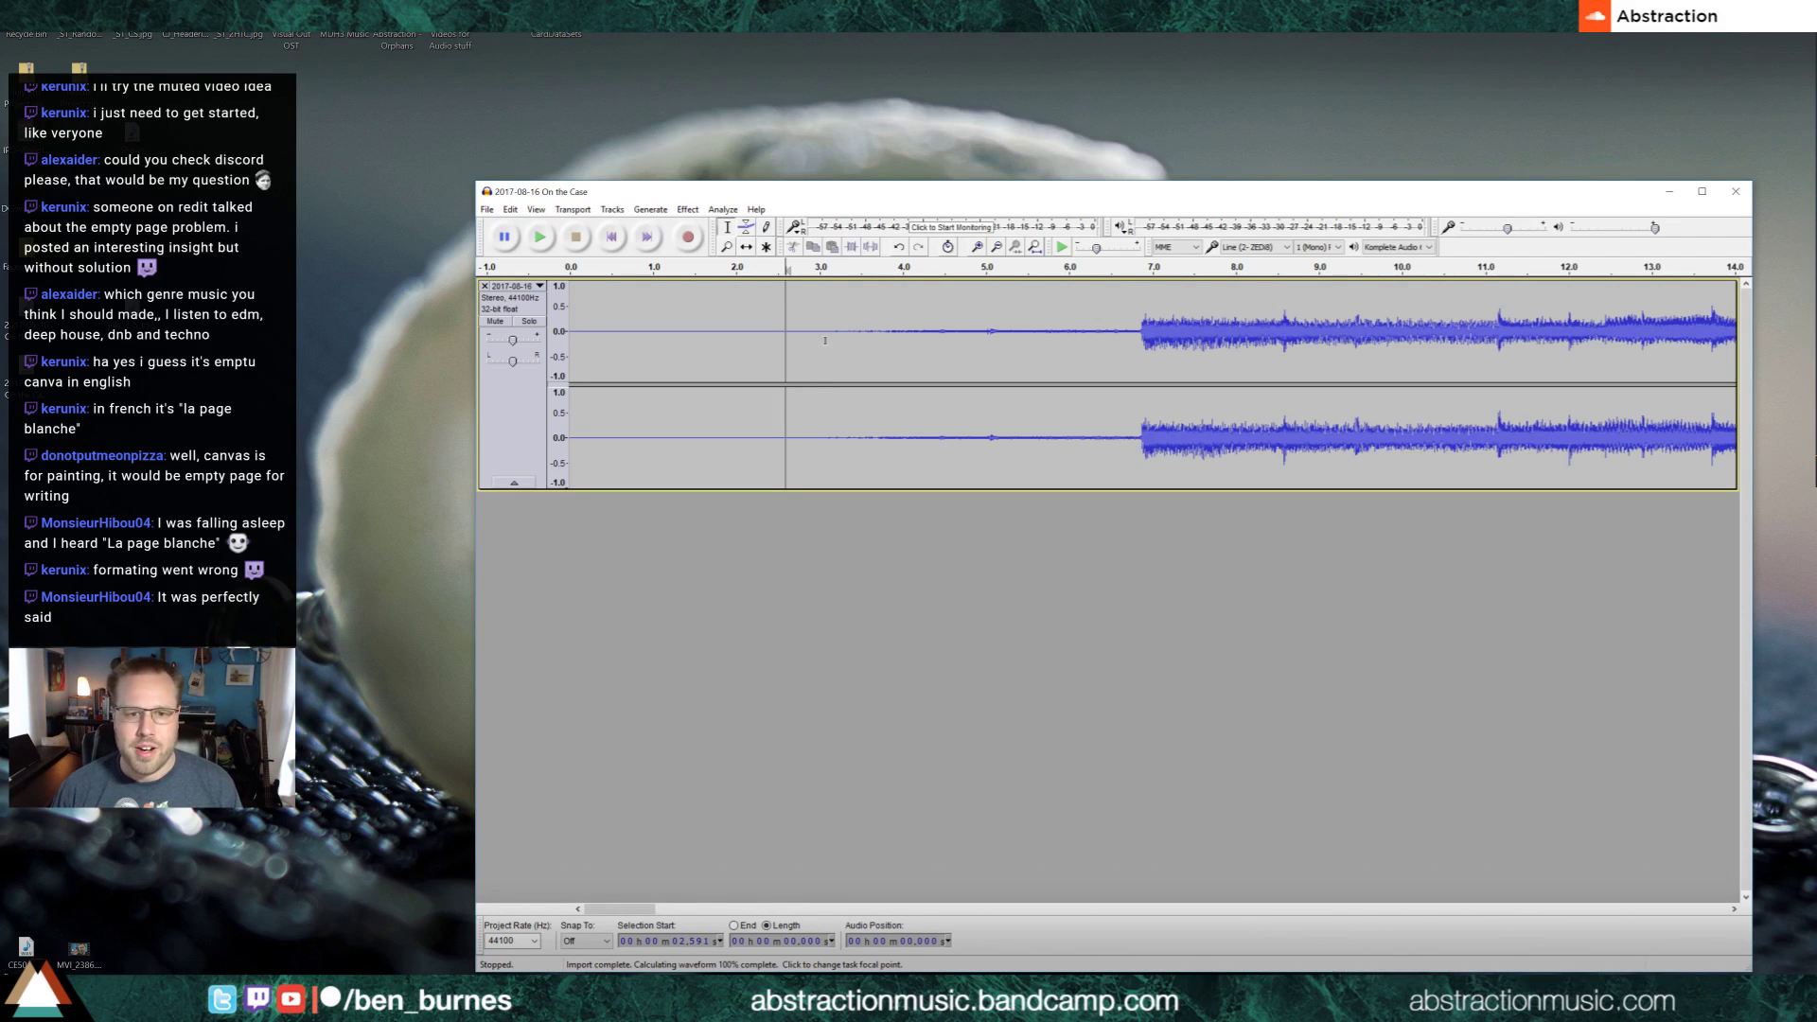
click(824, 341)
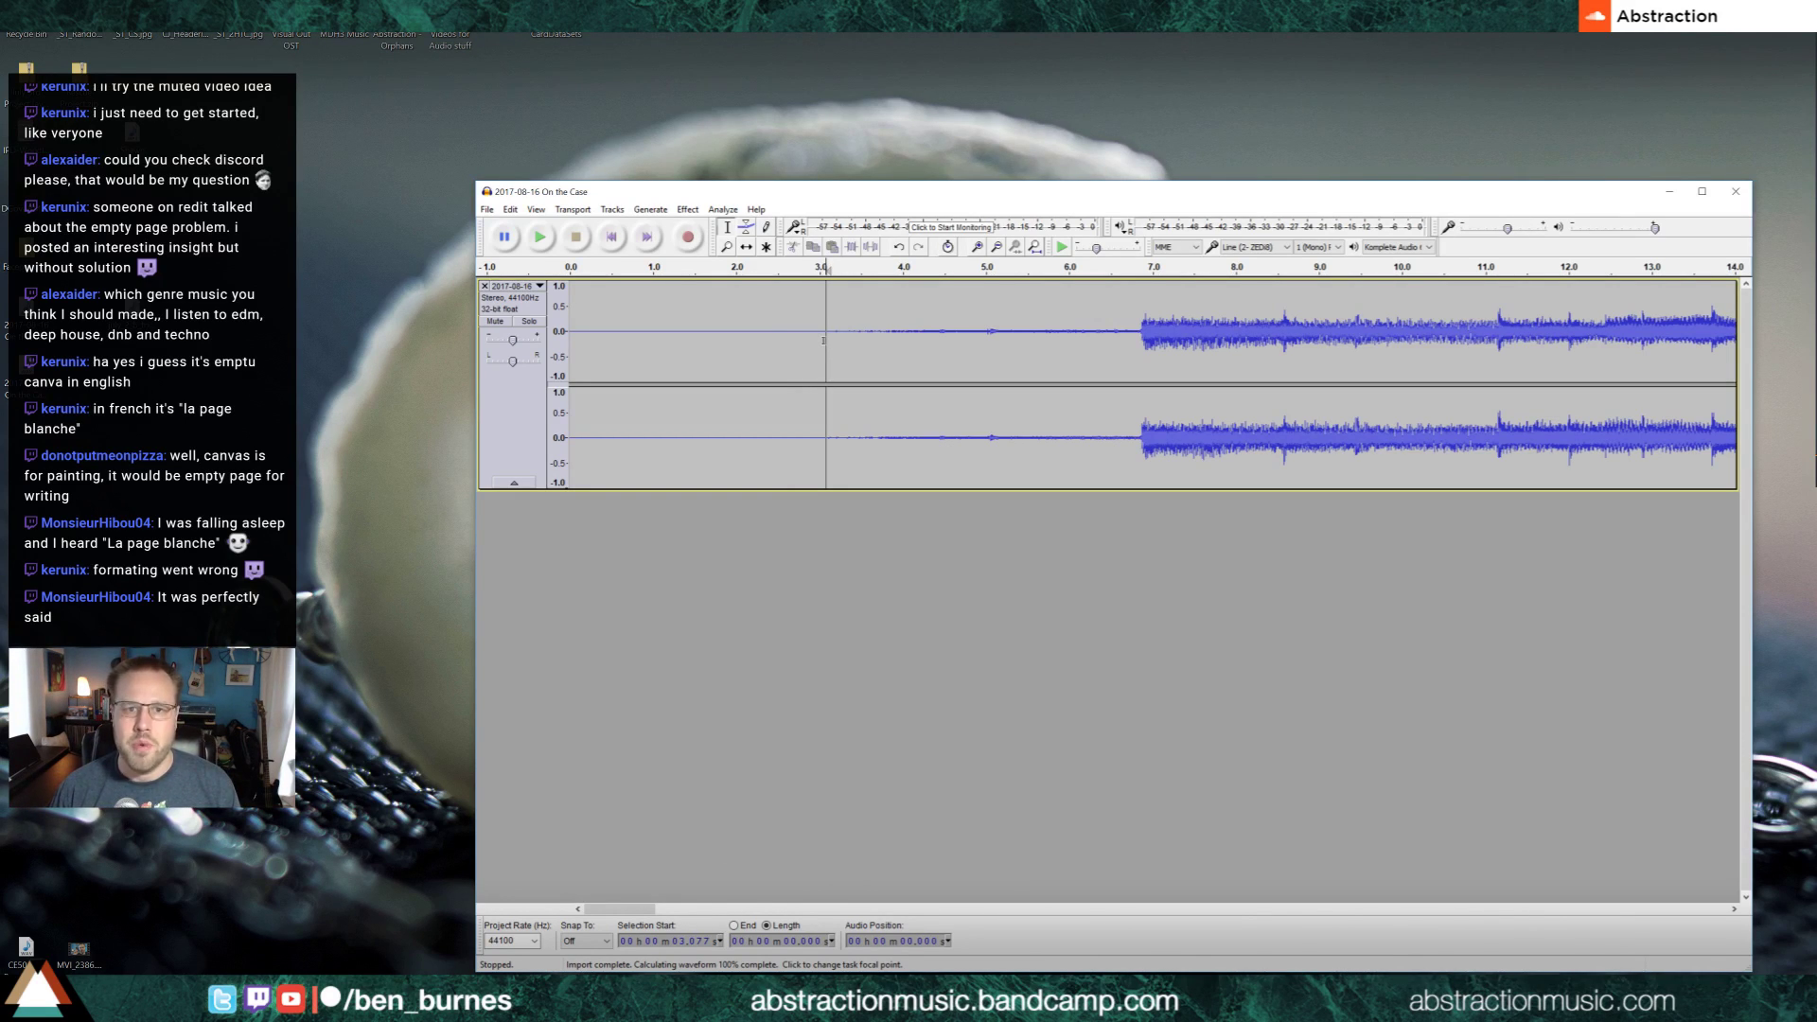
click(821, 341)
key(space)
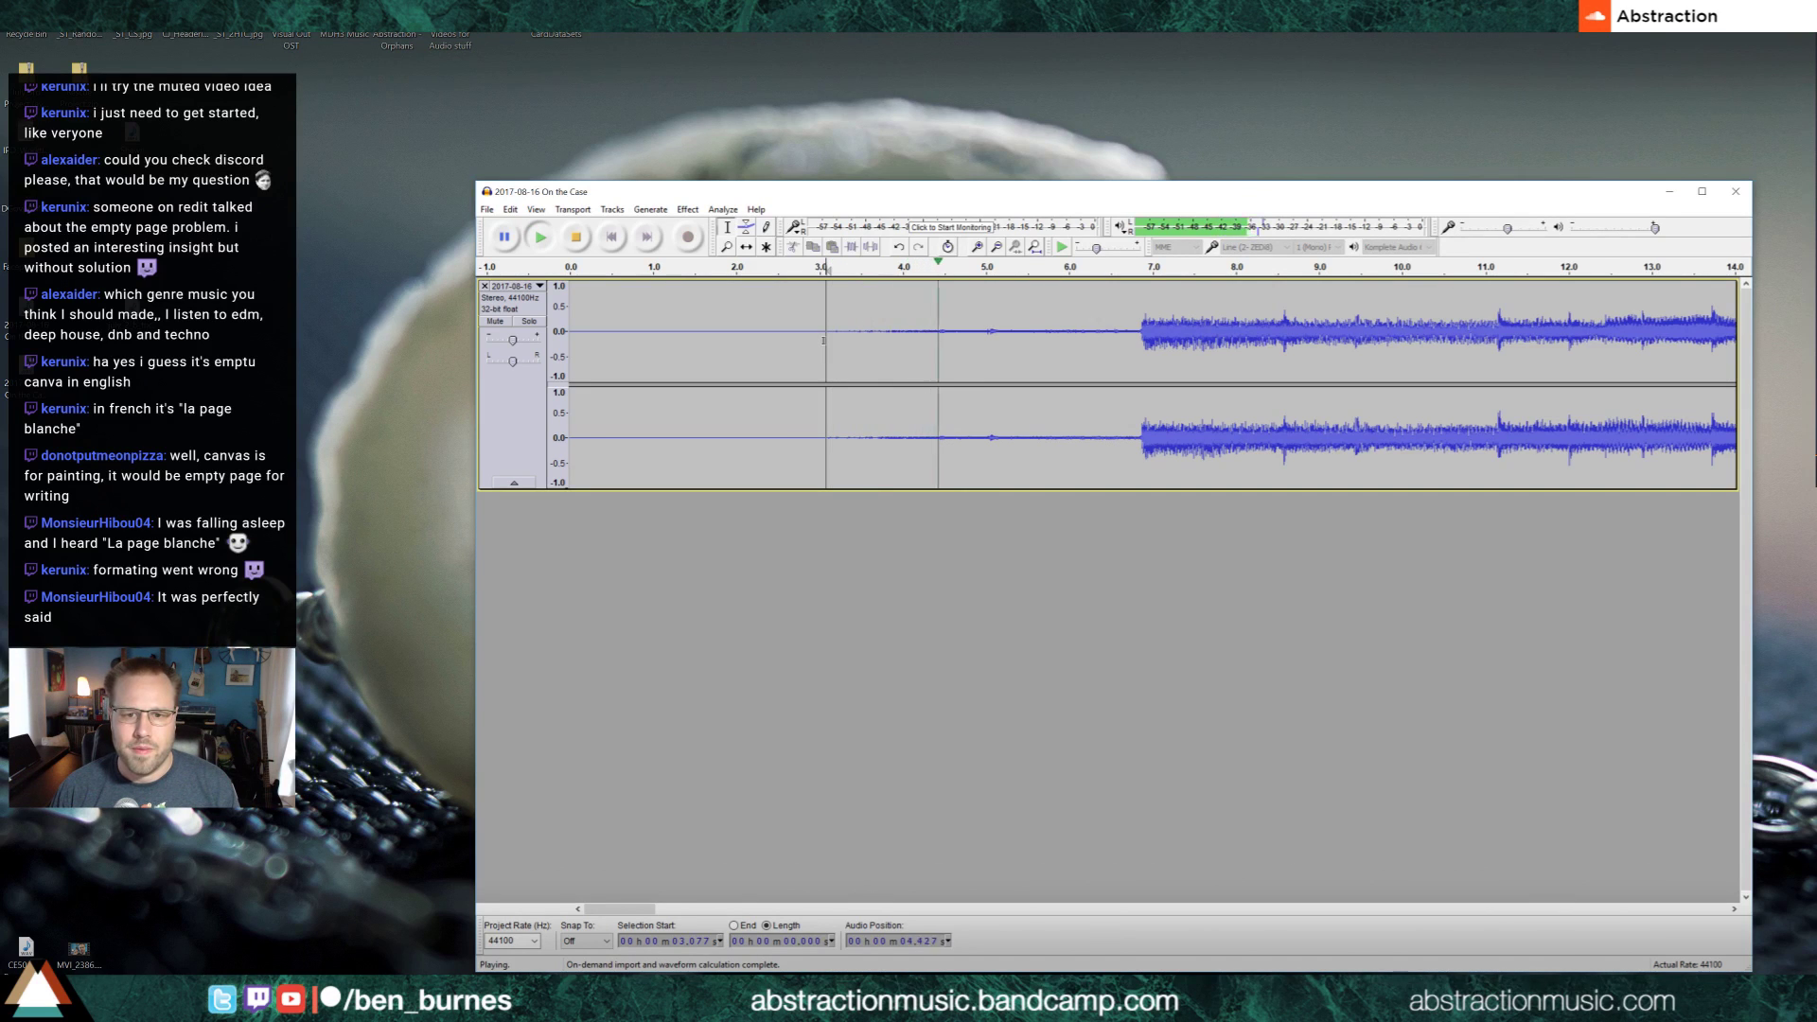
key(space)
key(shift+Home)
key(Delete)
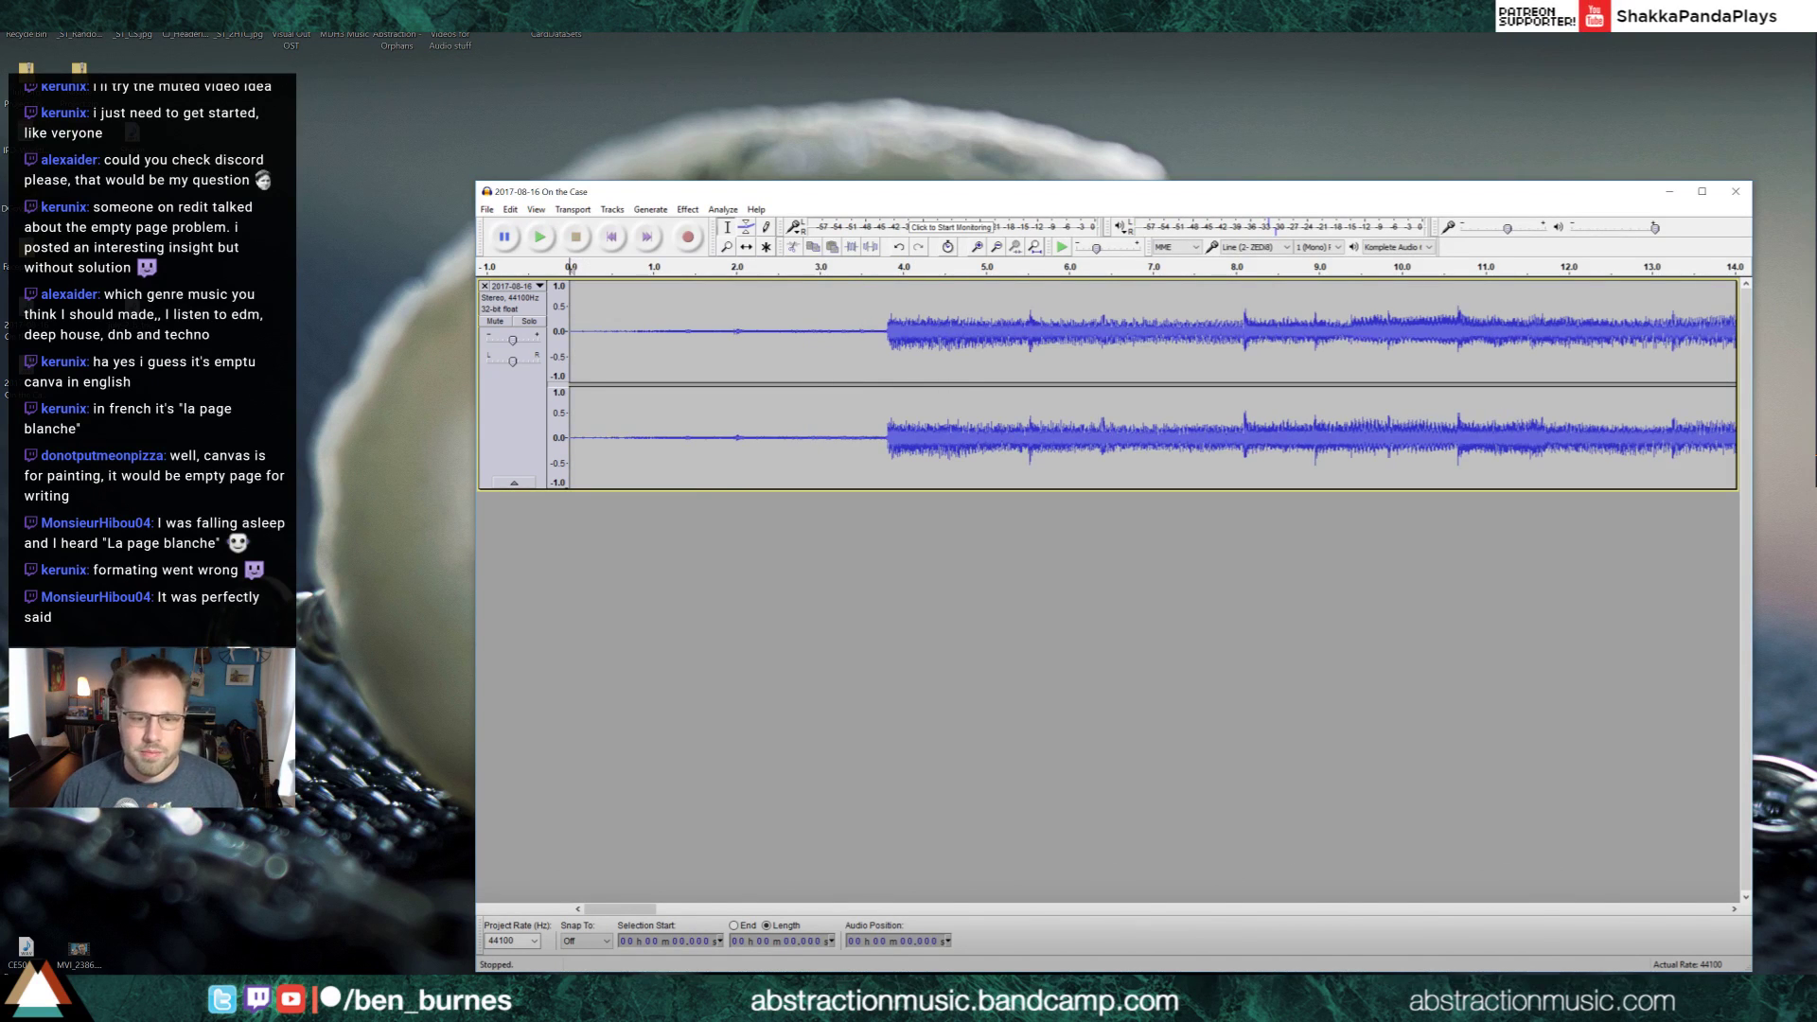
Preview the track's ending, fade out about 3.2 s starting at 3:34.88, and delete the audio after the faded section
drag(596, 908, 1693, 908)
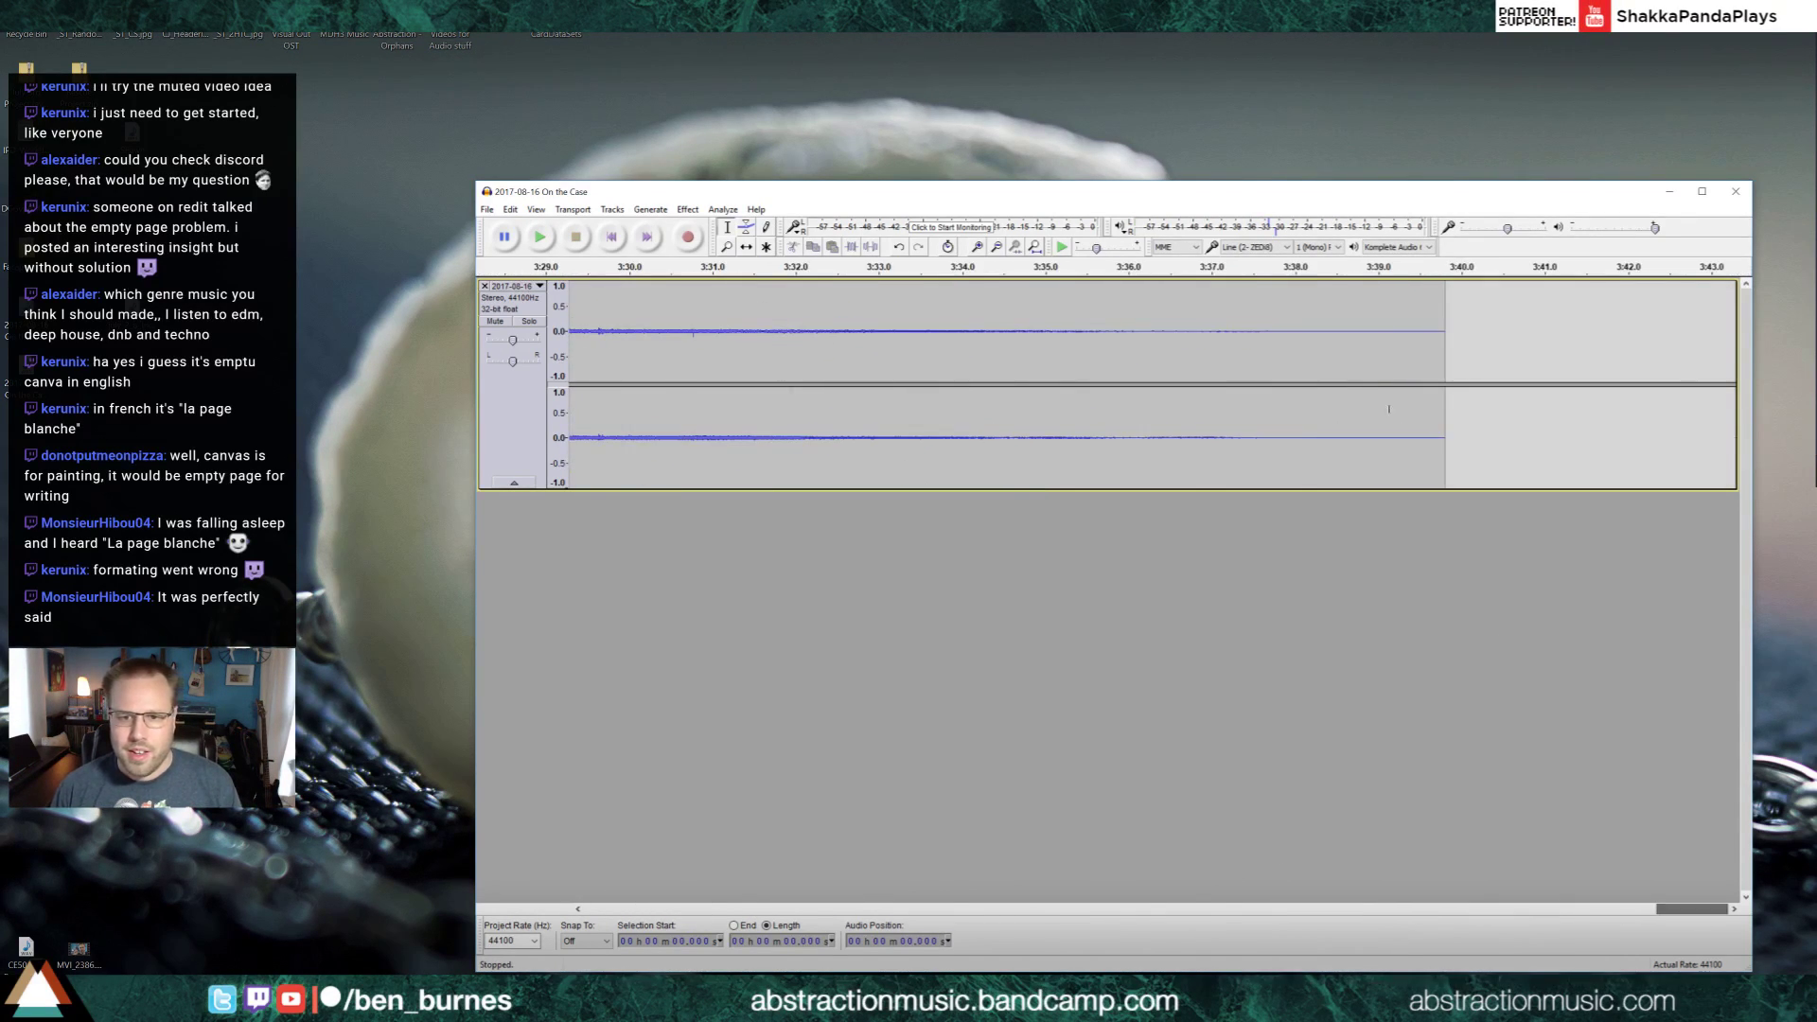
click(1081, 326)
key(space)
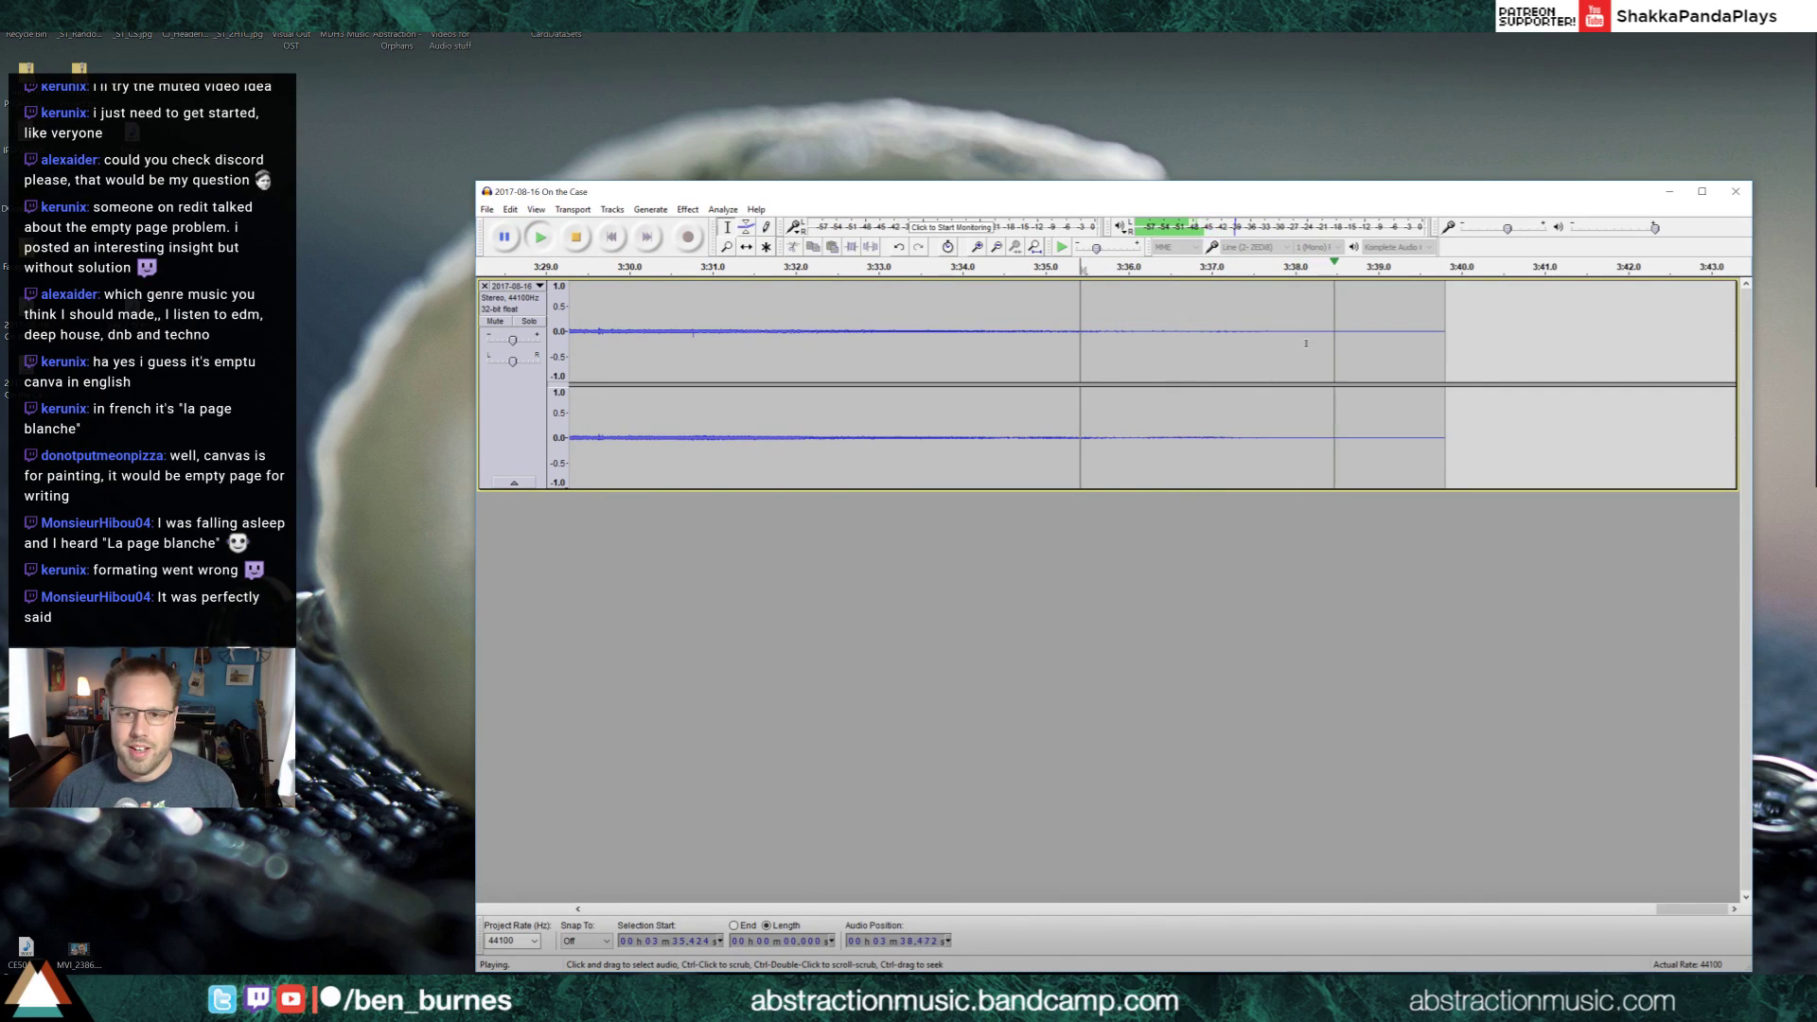
key(space)
drag(1035, 326, 1301, 333)
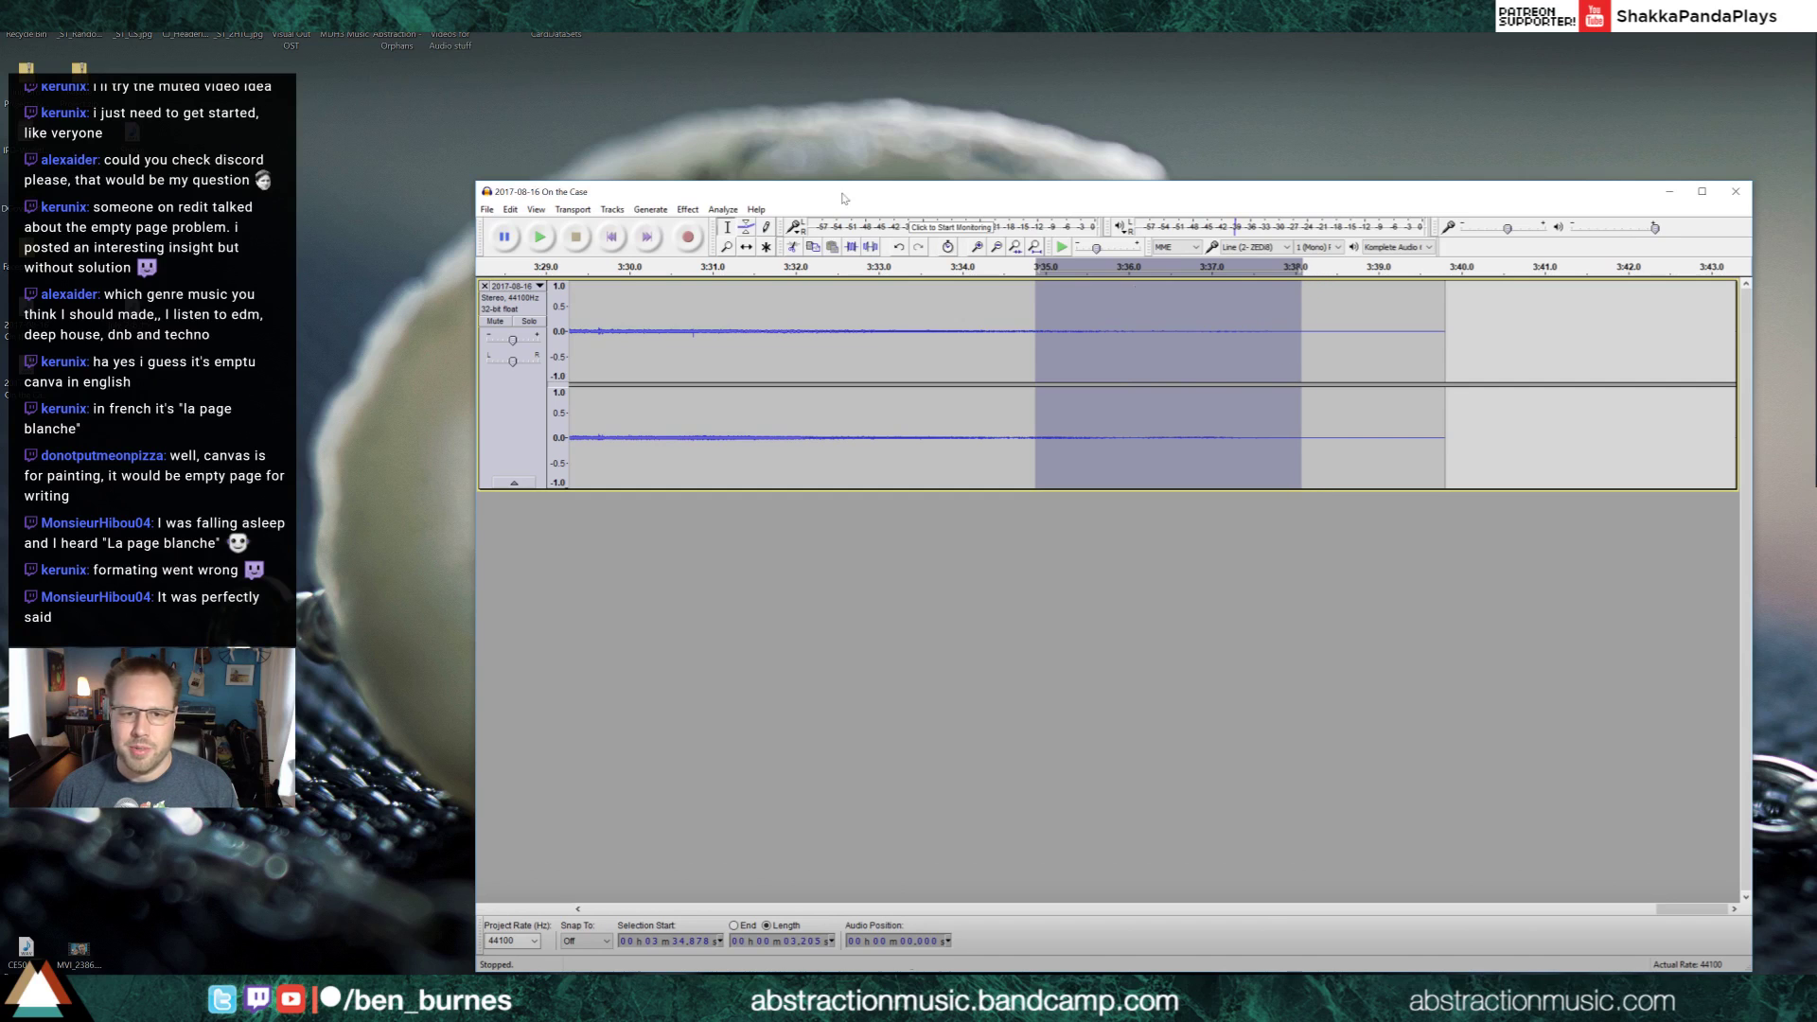
click(696, 204)
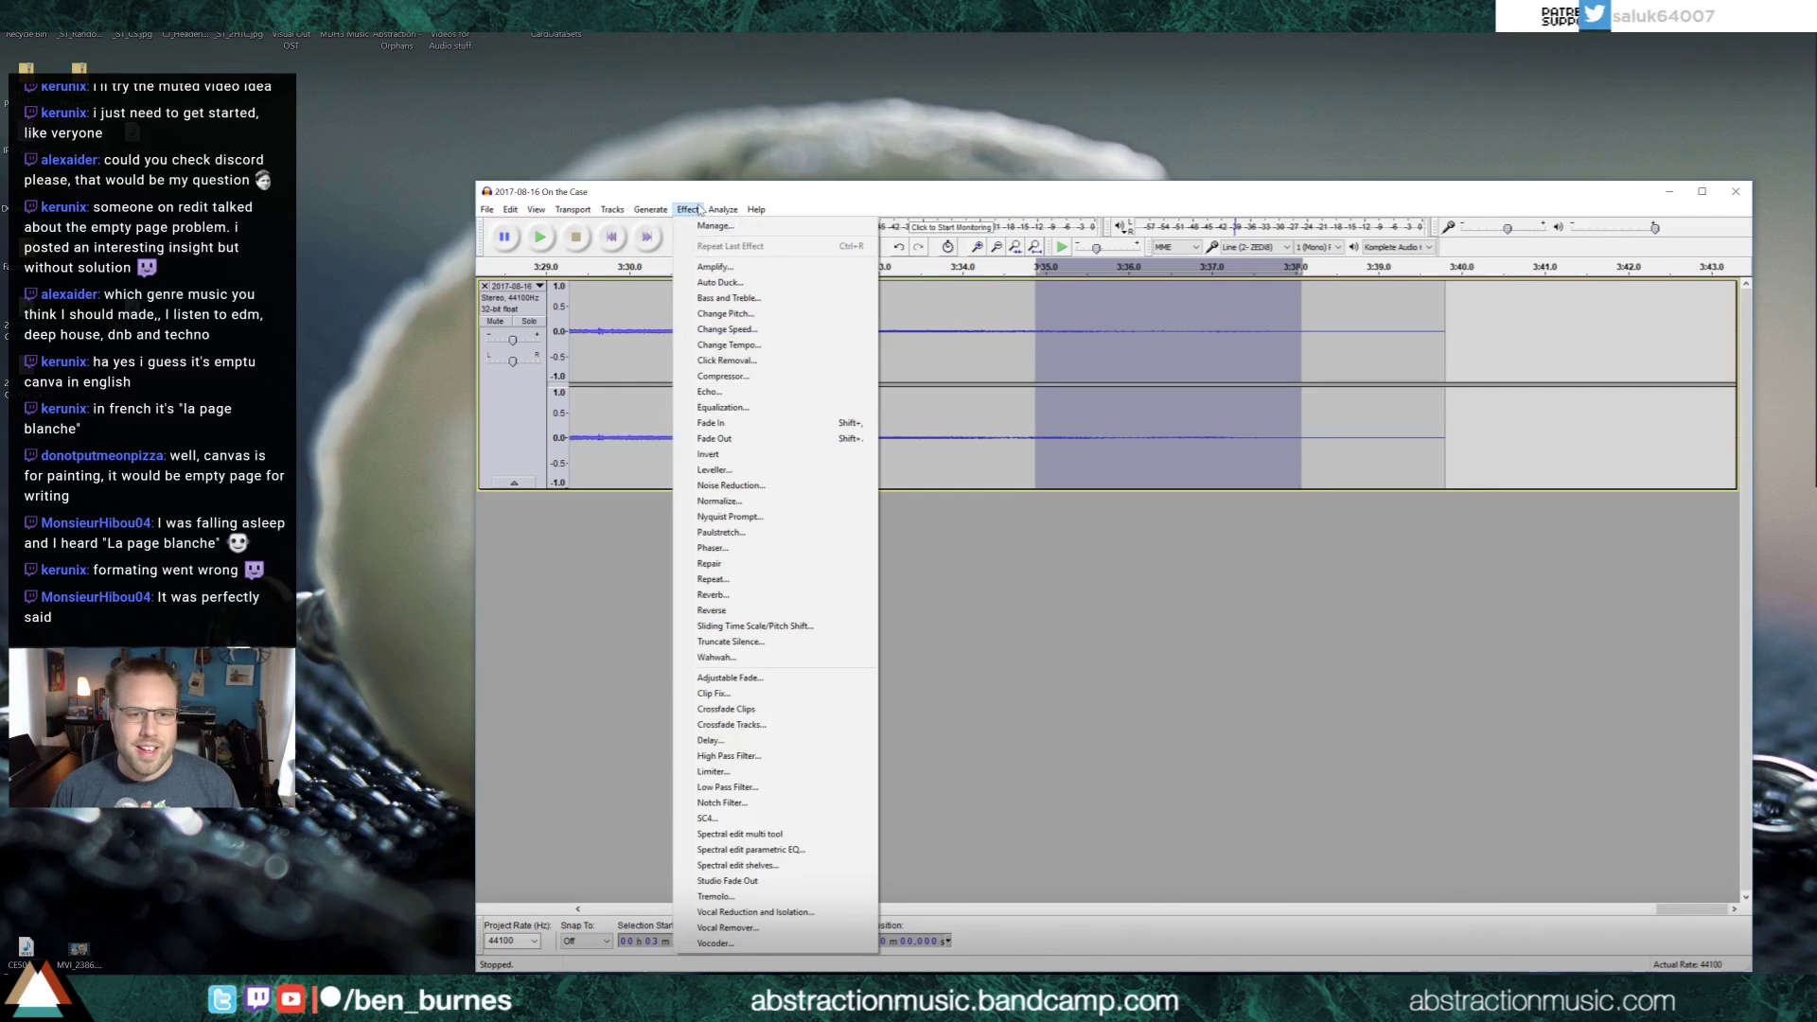
click(757, 441)
drag(1302, 350, 1481, 375)
key(Delete)
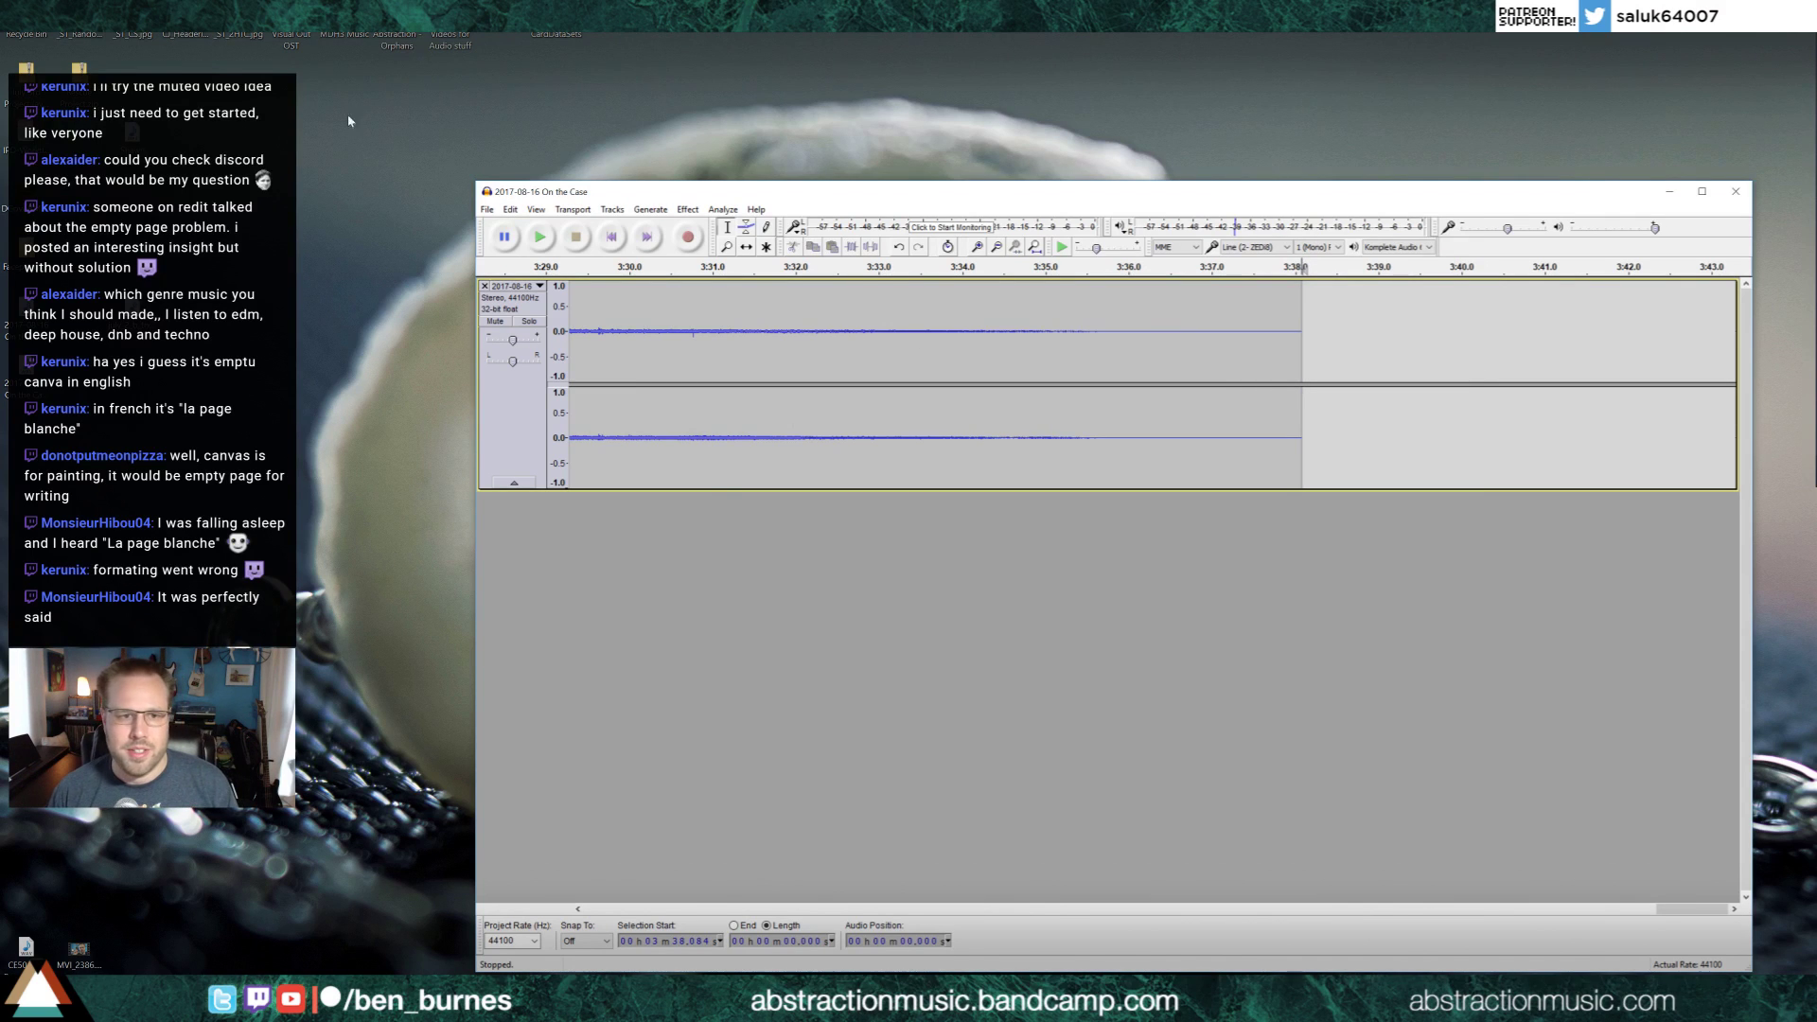
Start exporting the audio as a WAV signed 16-bit PCM file over 2017-08-16 On the Case.wav on the Desktop
click(487, 210)
click(530, 402)
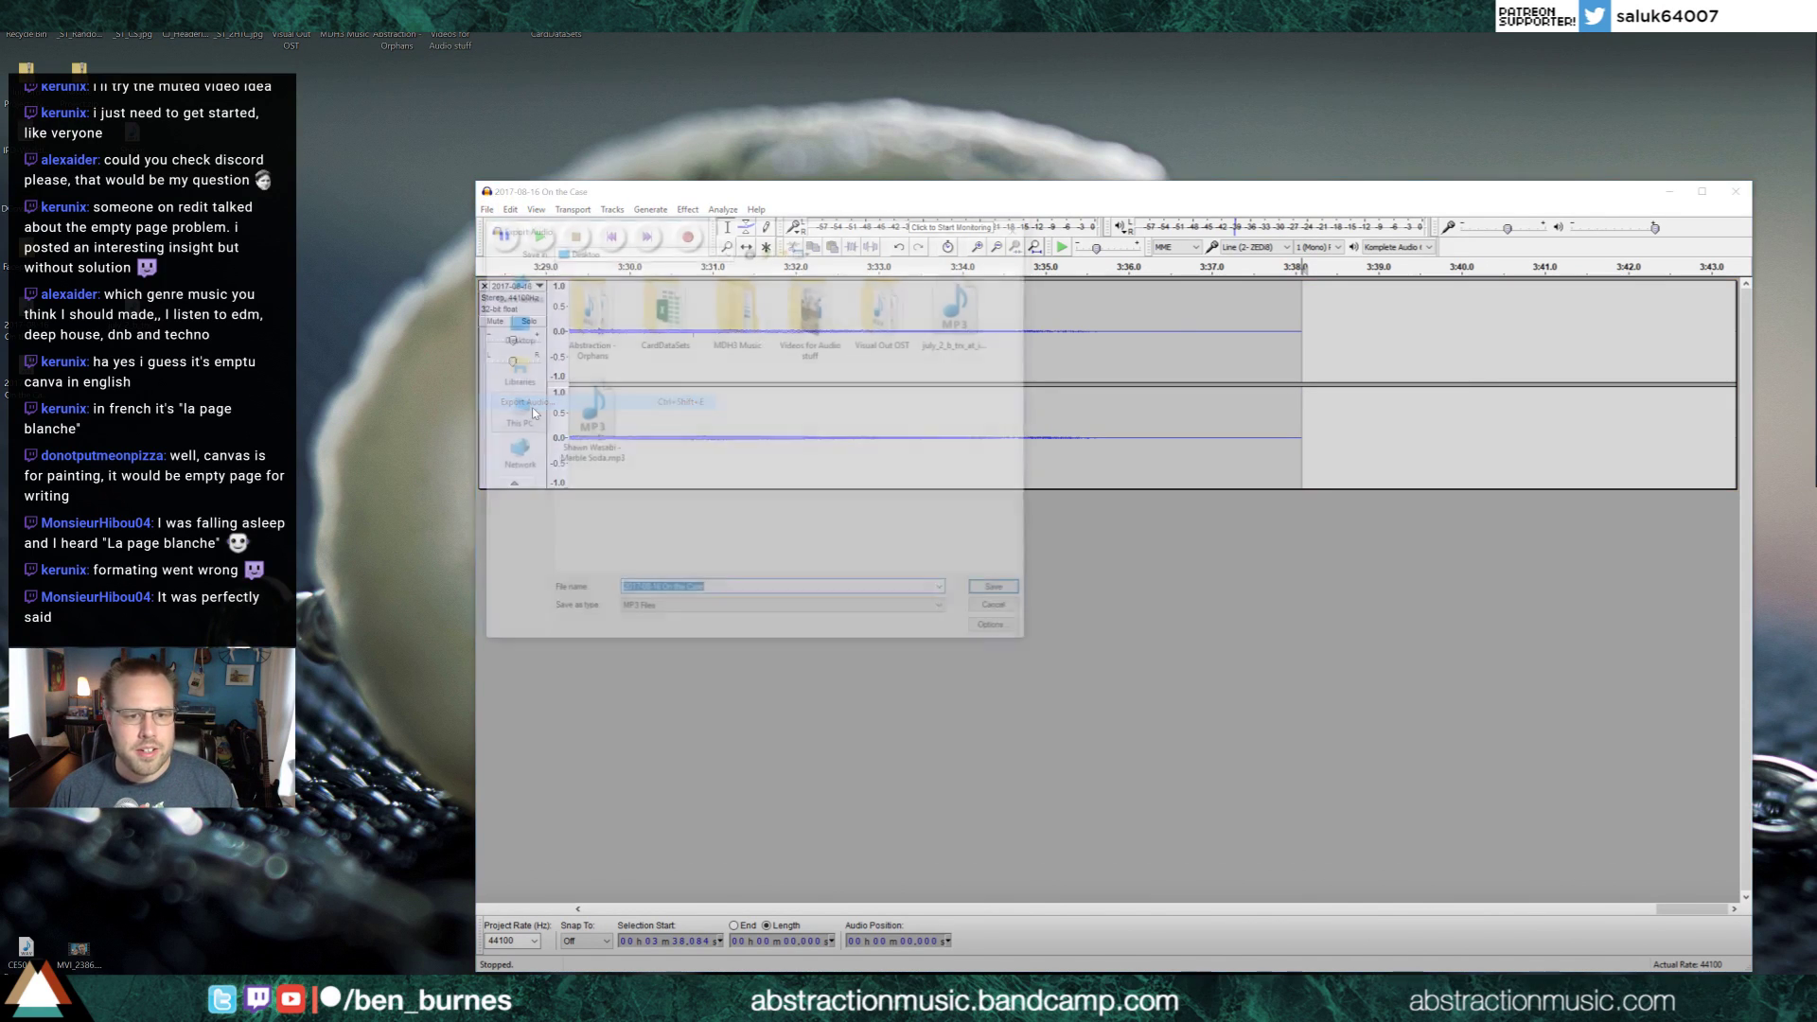
click(719, 612)
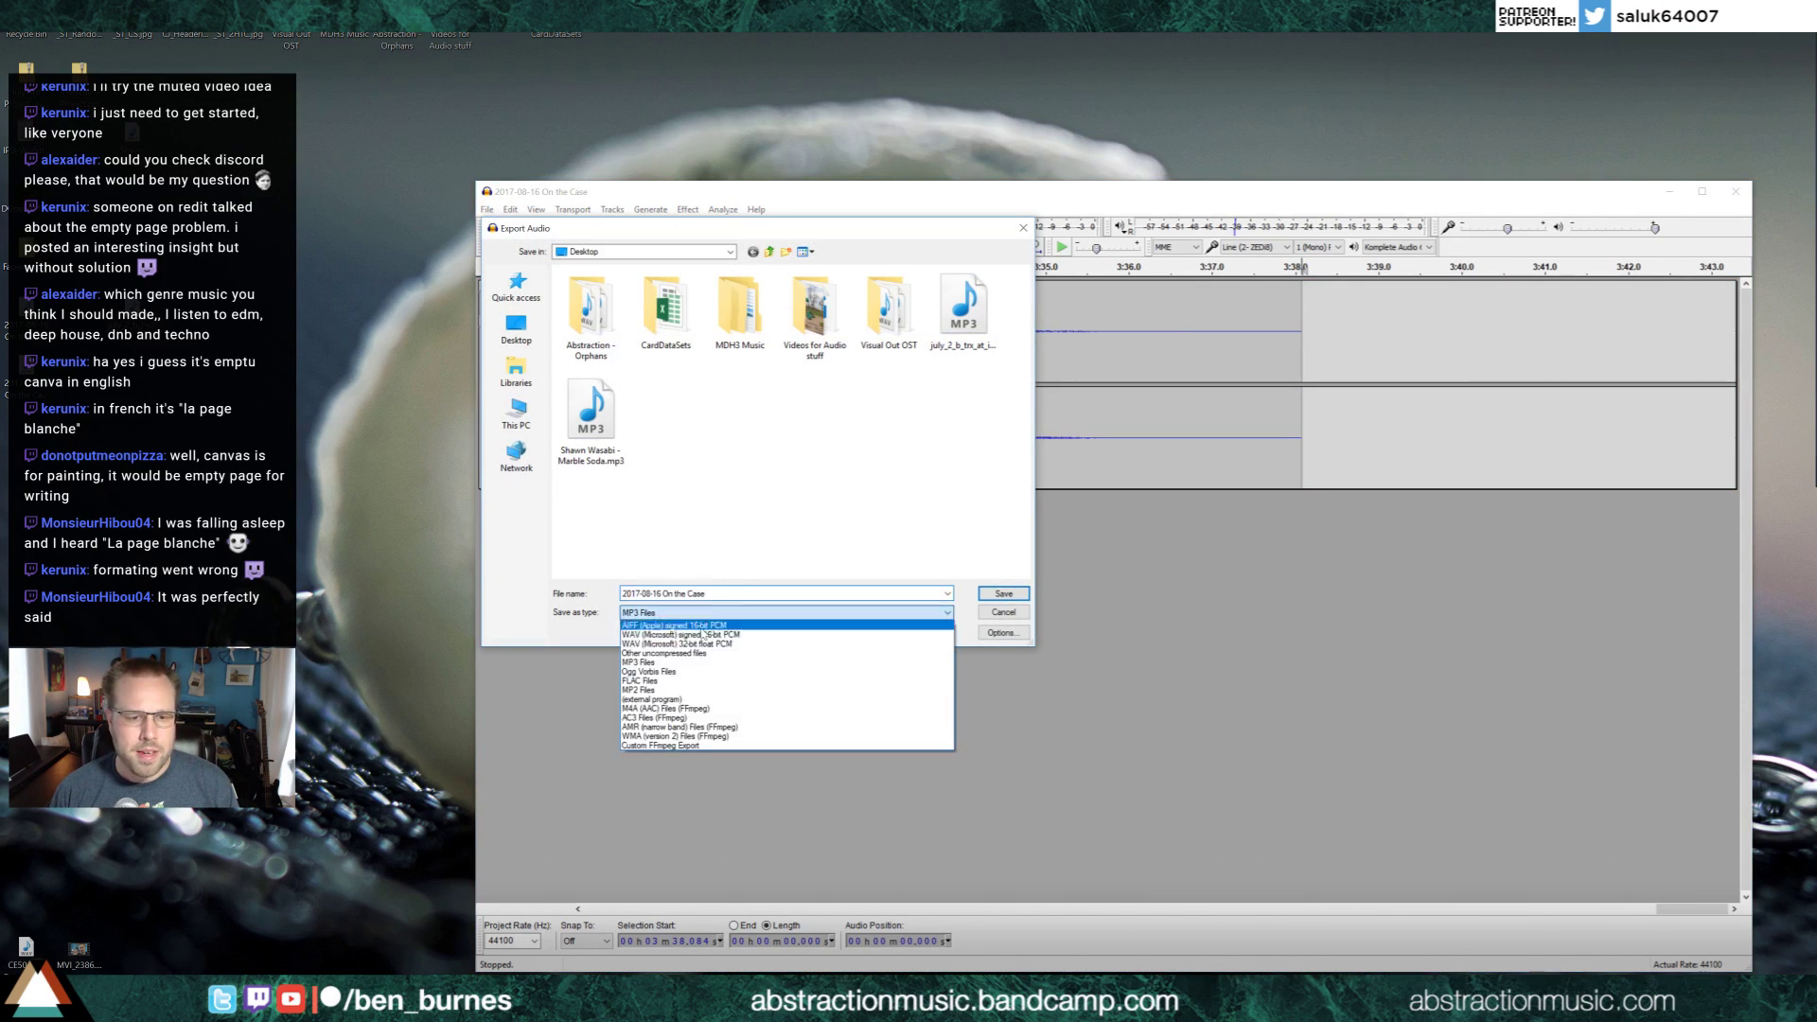
click(700, 636)
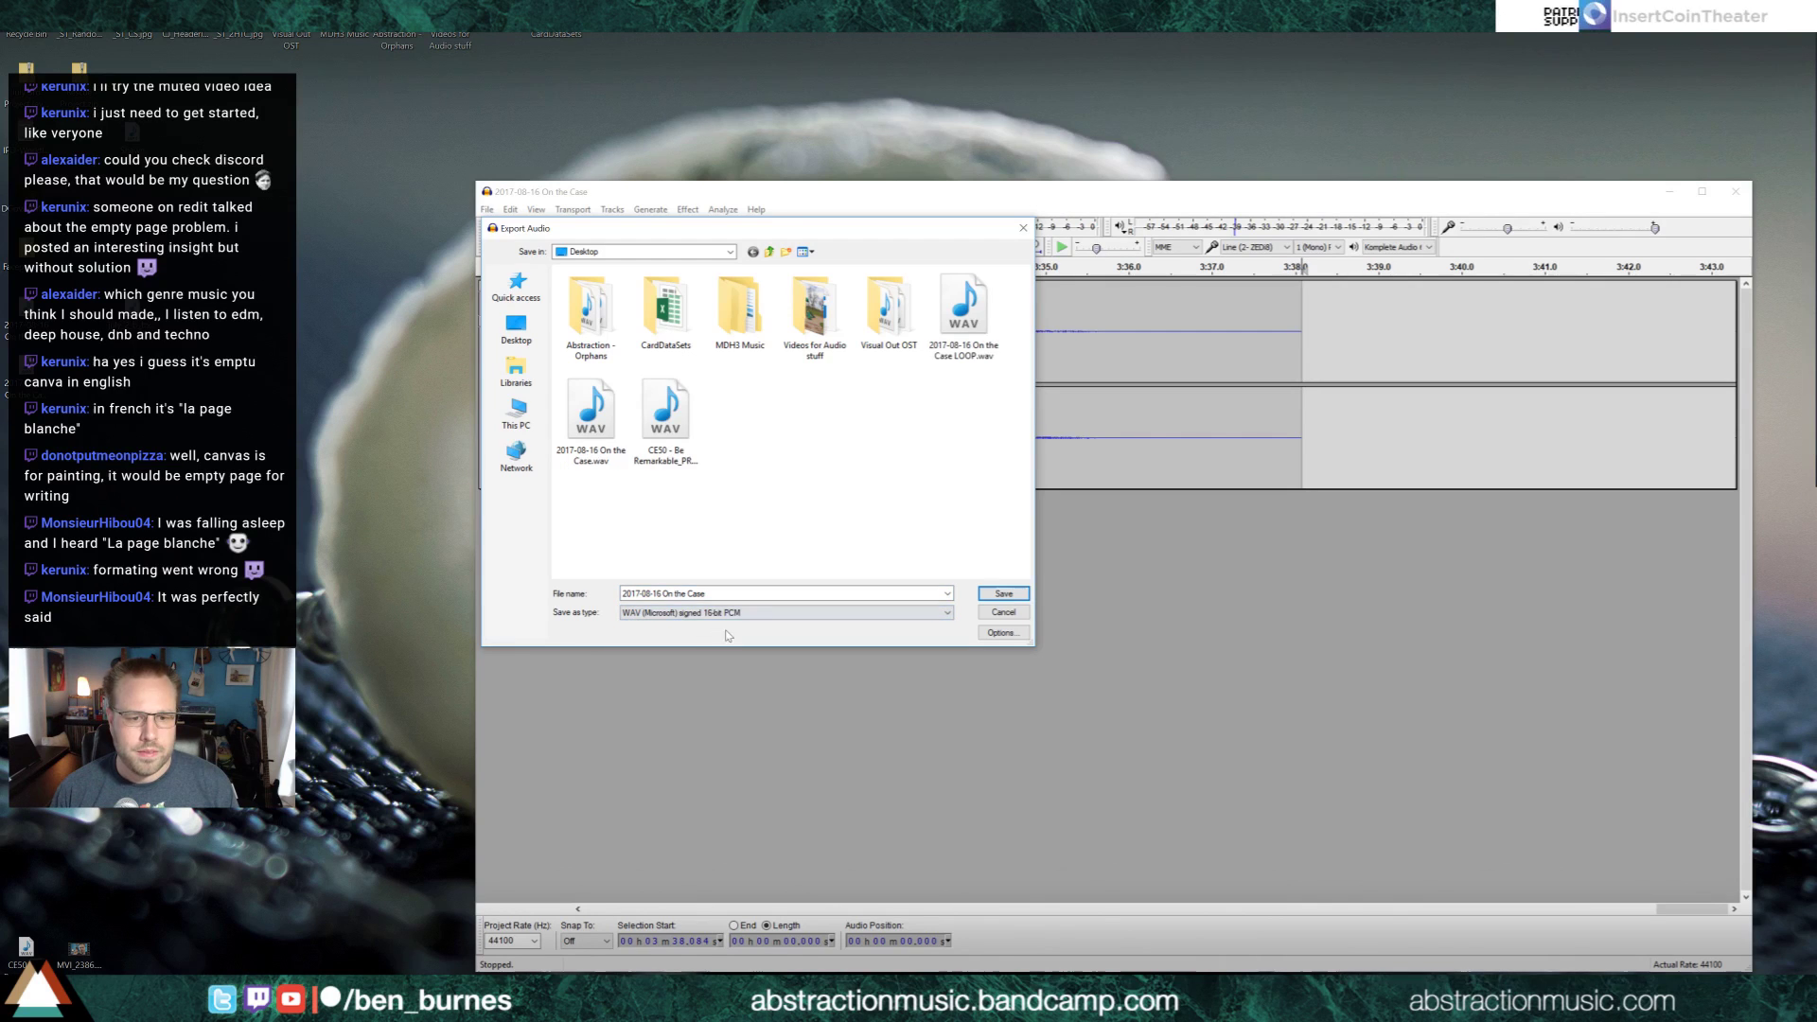
click(1003, 594)
click(985, 555)
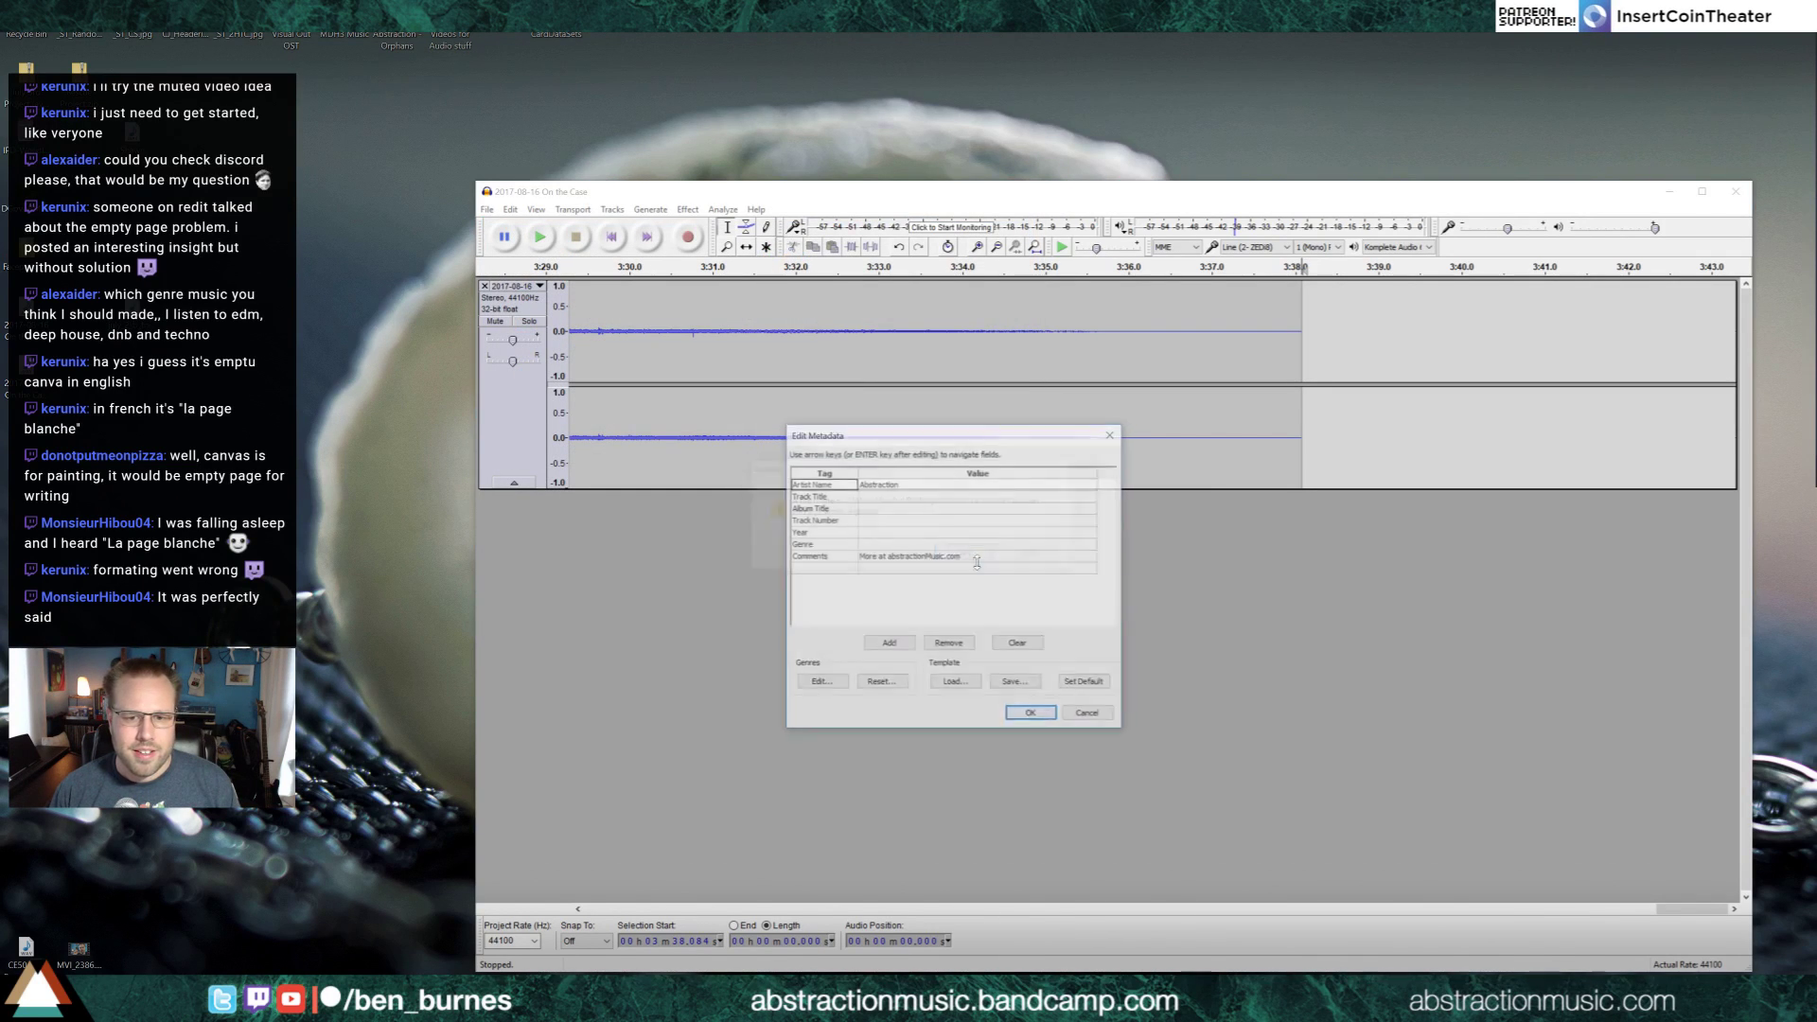
Enter On the Case as the track title in the export metadata
click(891, 498)
key(Escape)
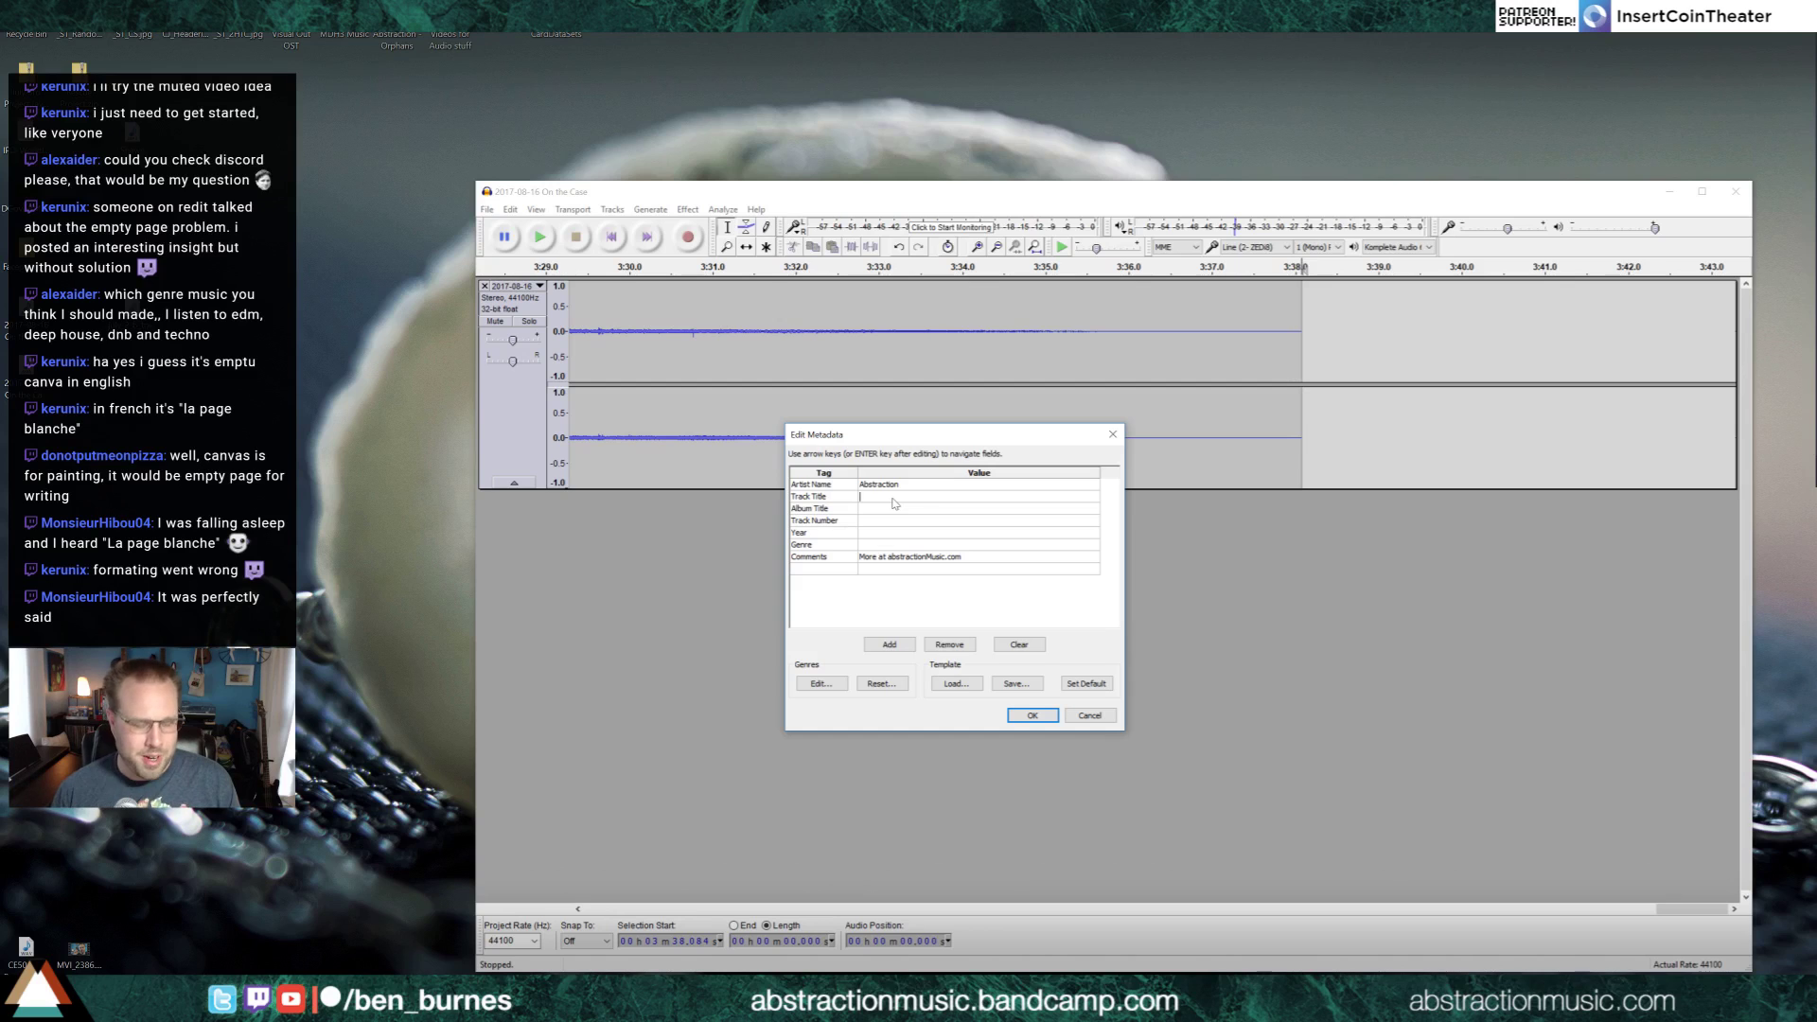
text(On)
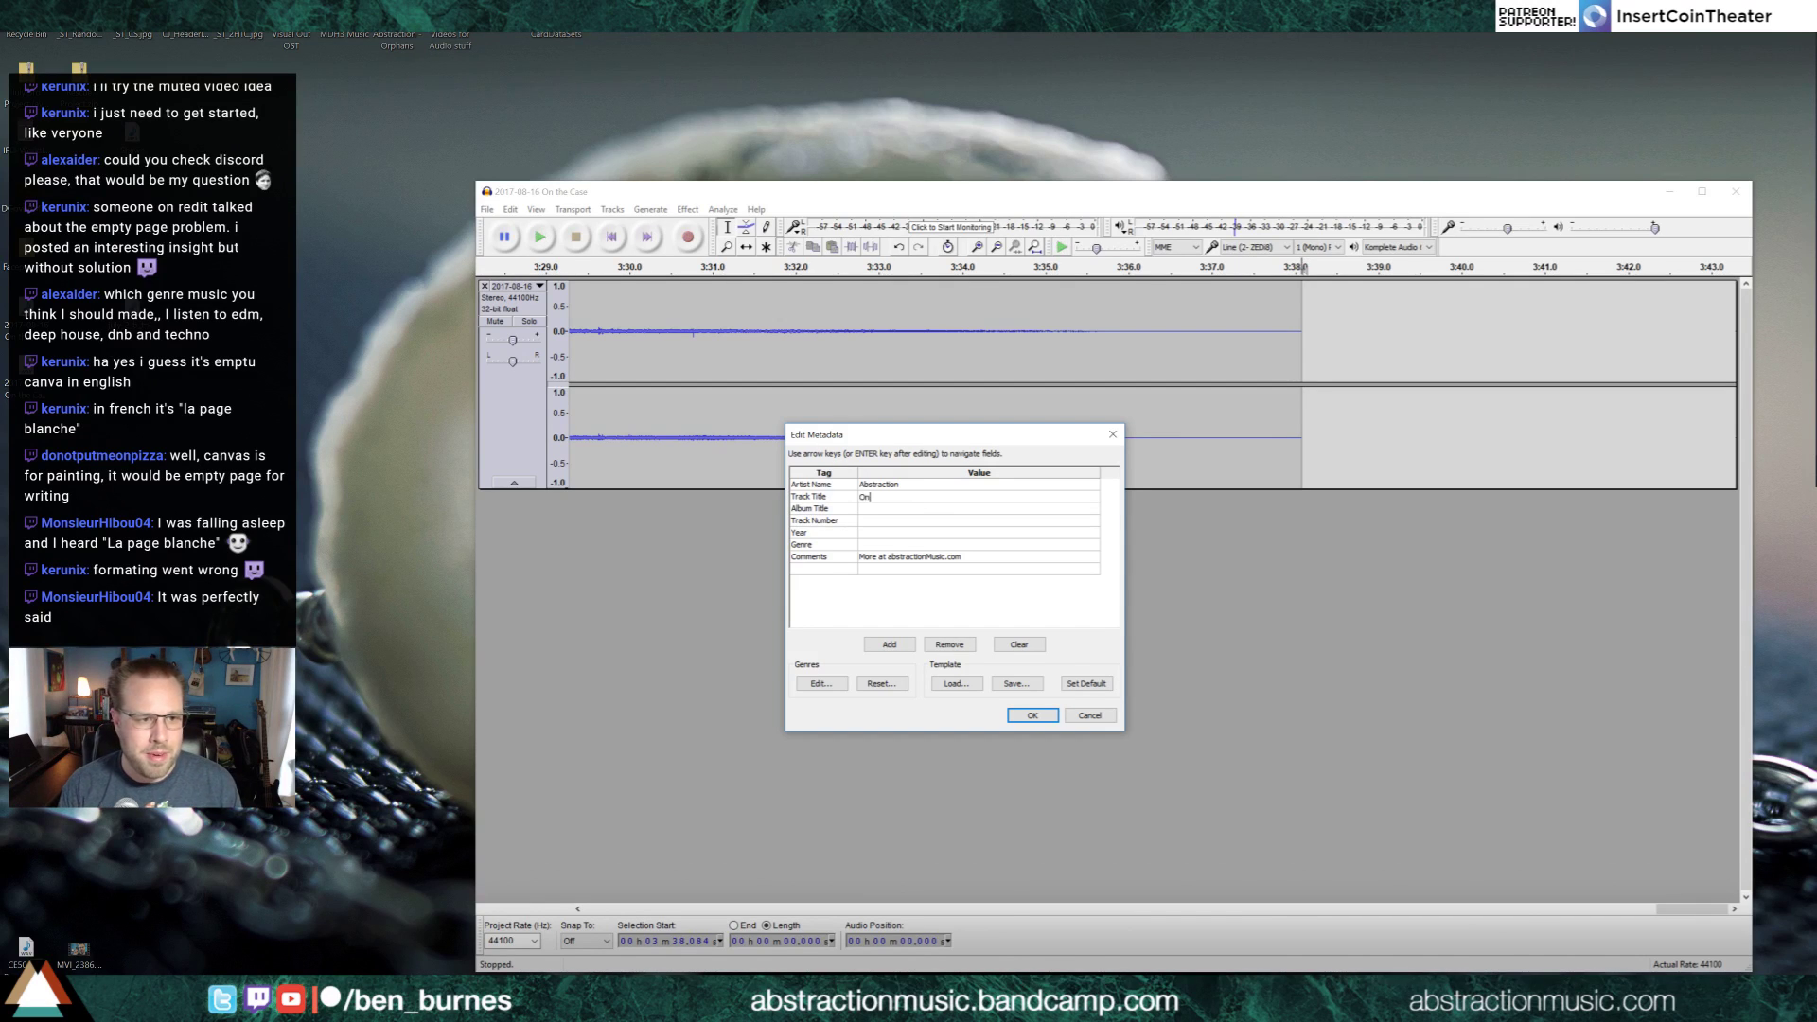
text( the Case)
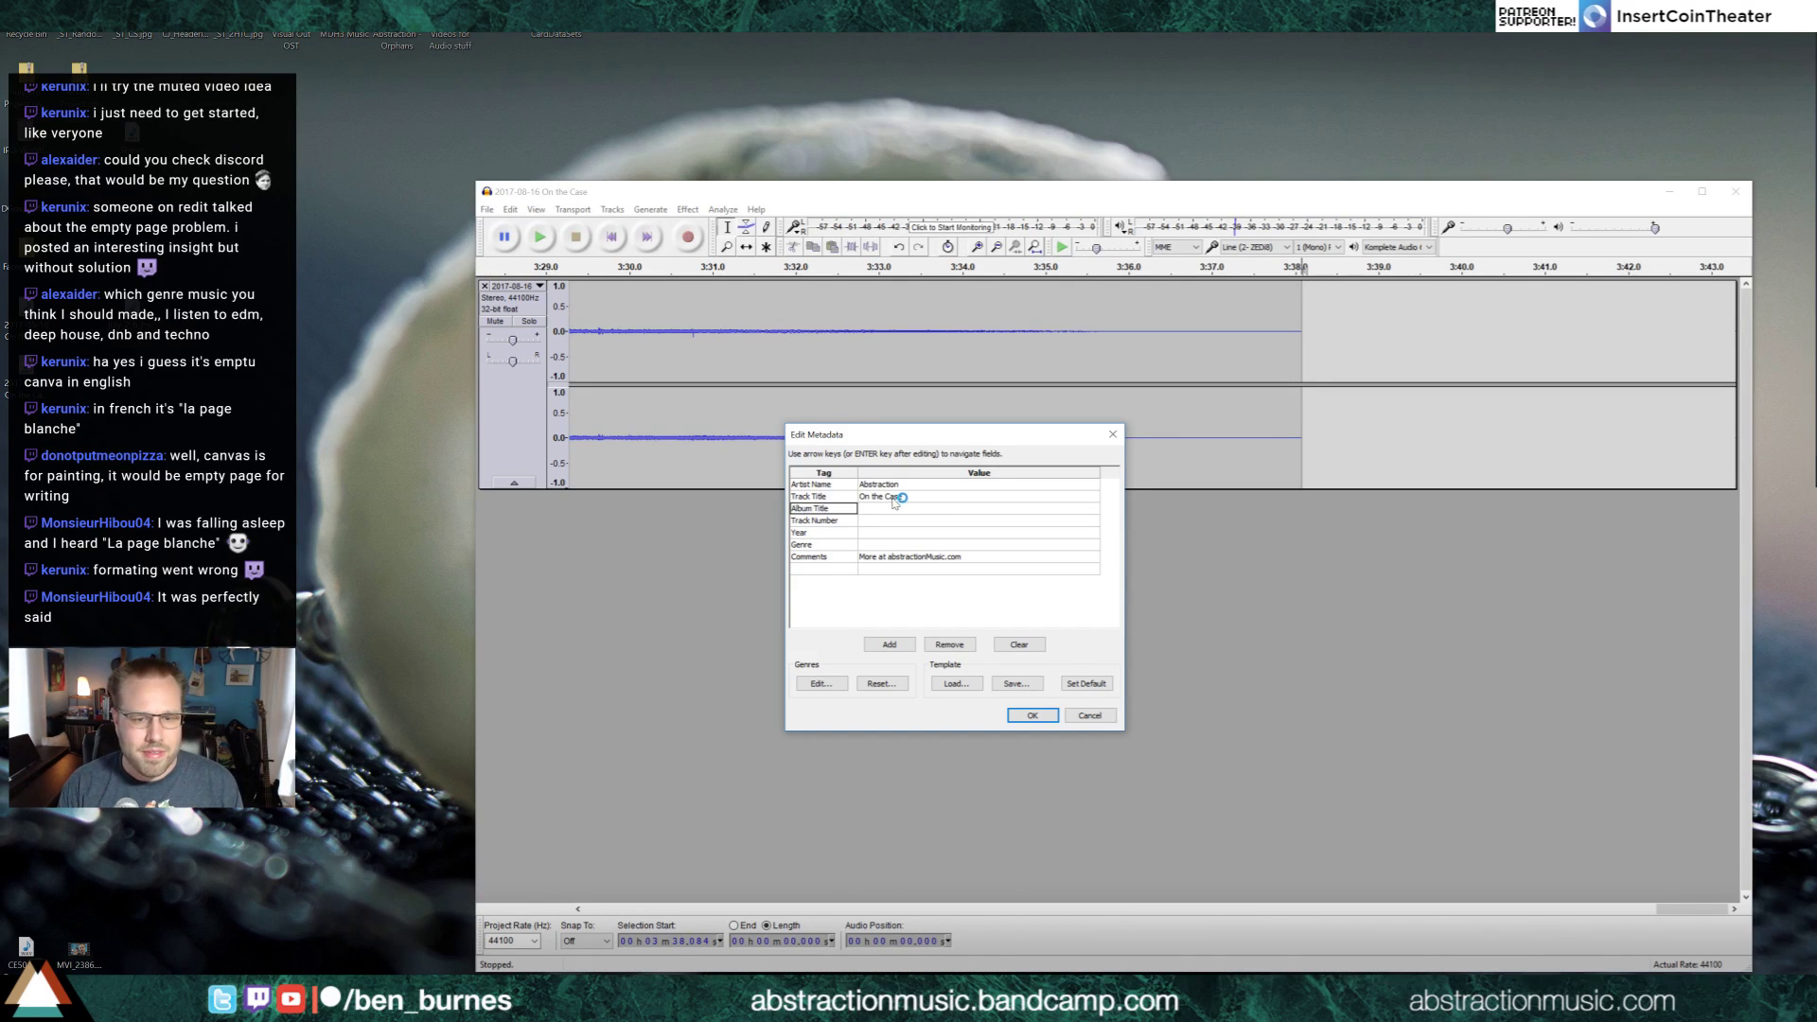
key(Return)
Set the metadata year to 2017 and the genre to Dark Jazz, and finish the WAV export
key(Down)
key(Right)
key(Down)
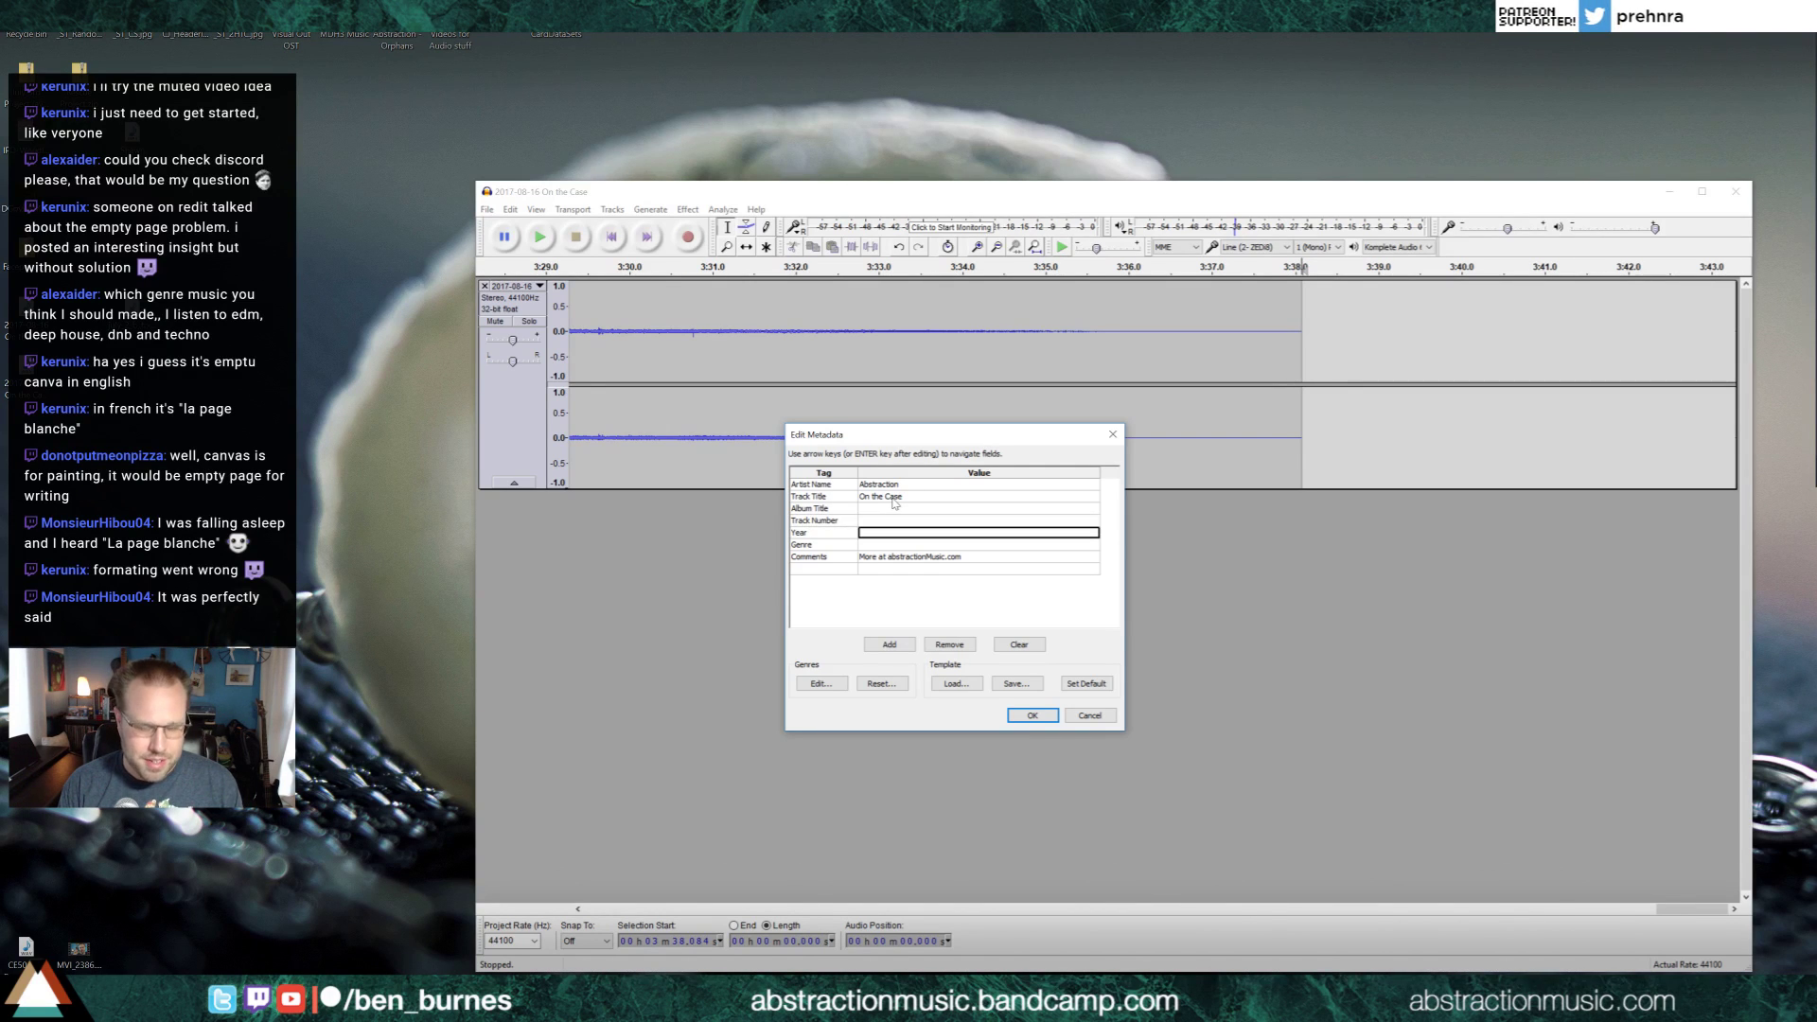
text(2017)
key(Tab)
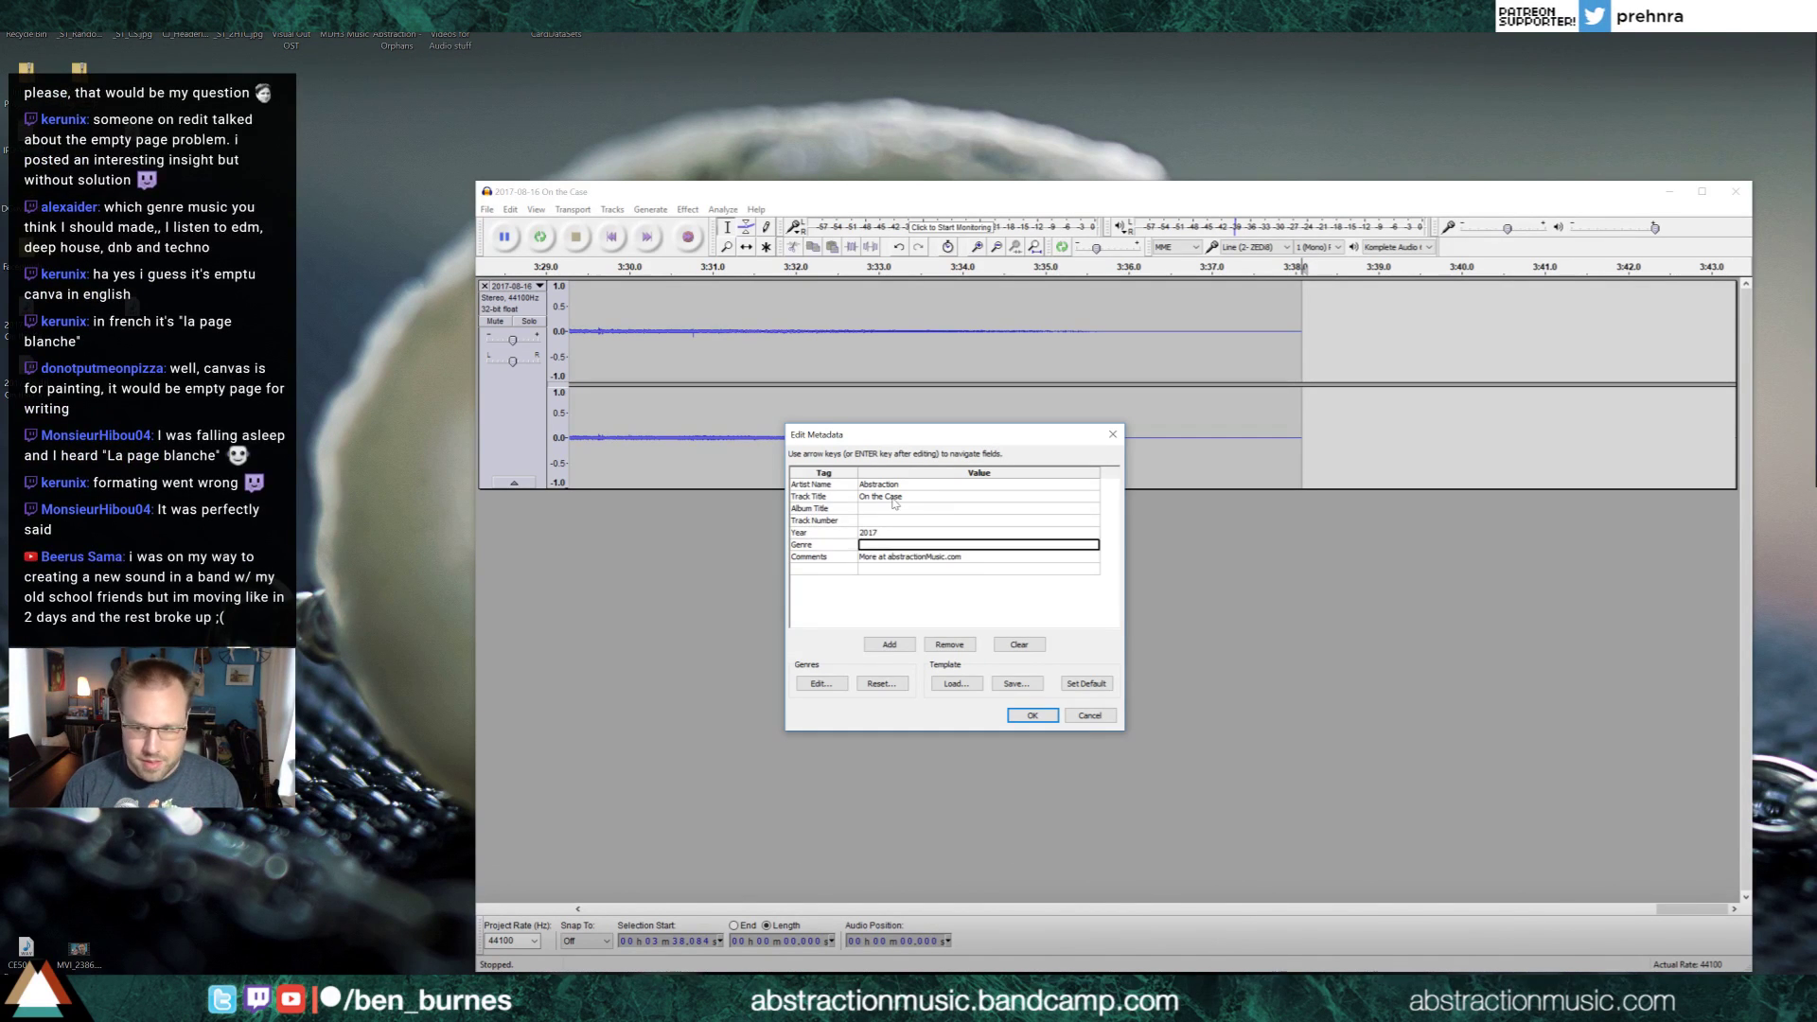
text(ark)
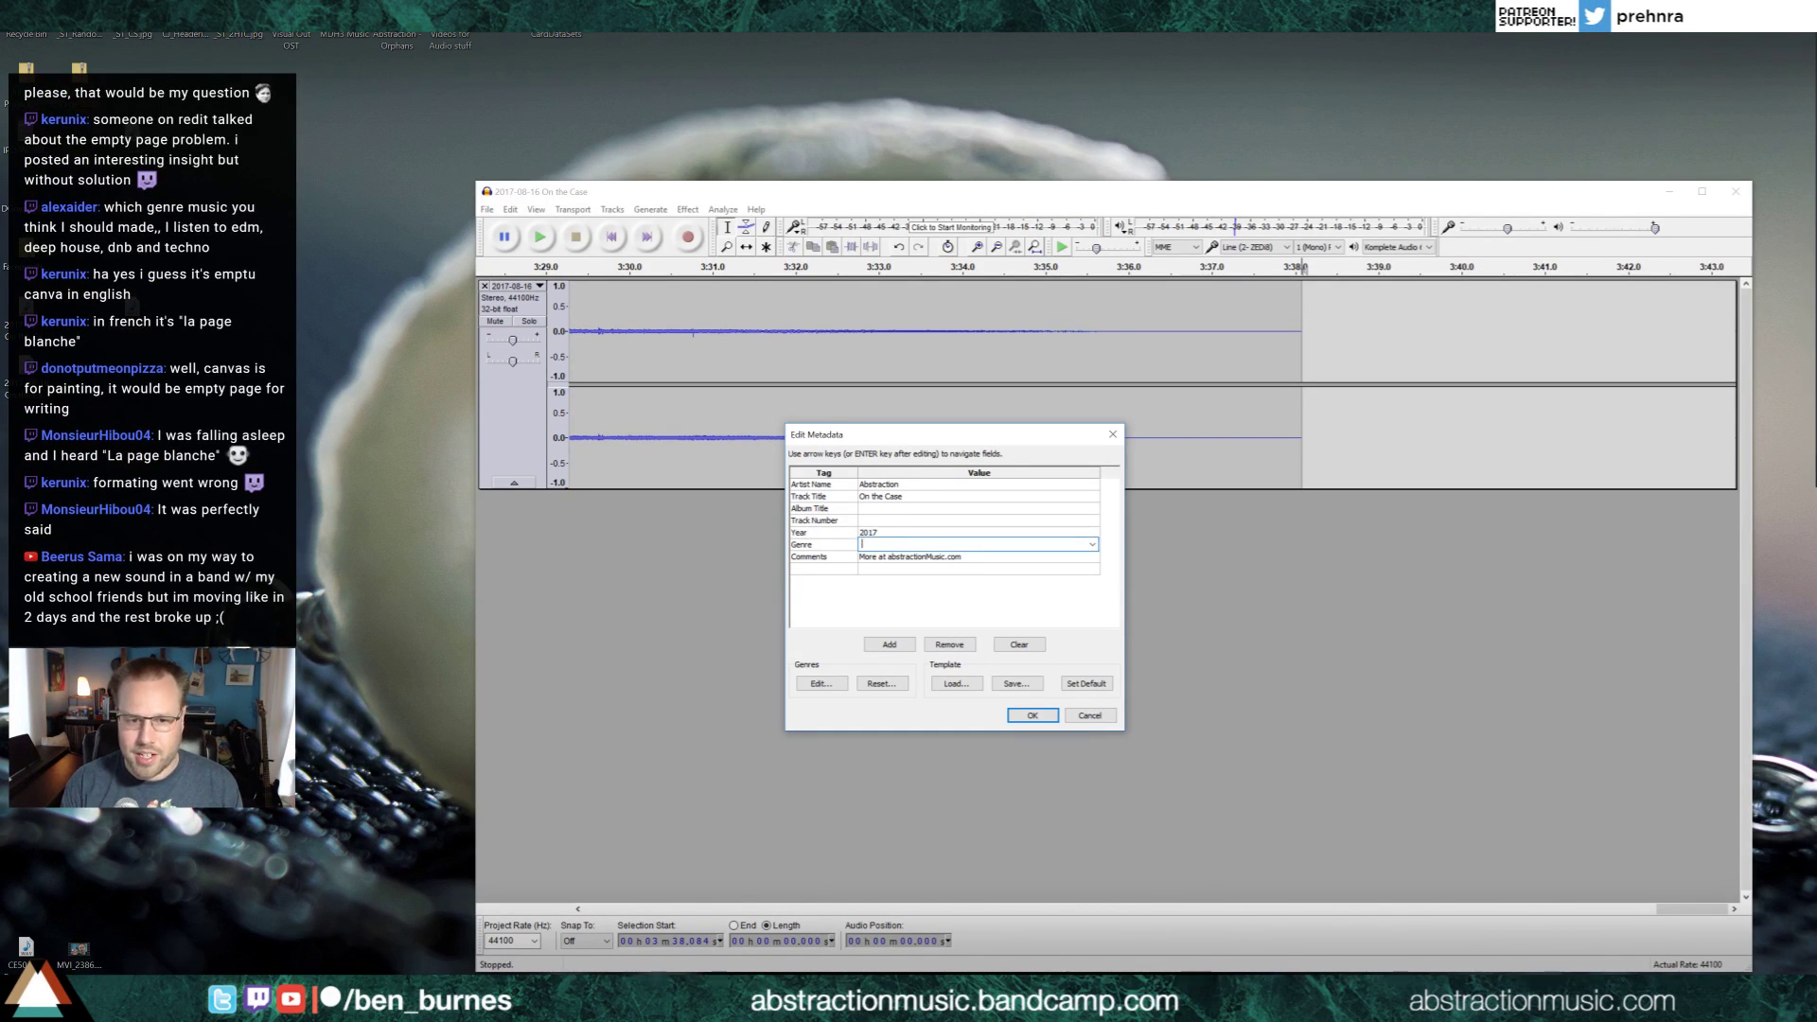
text( Jazz)
key(Return)
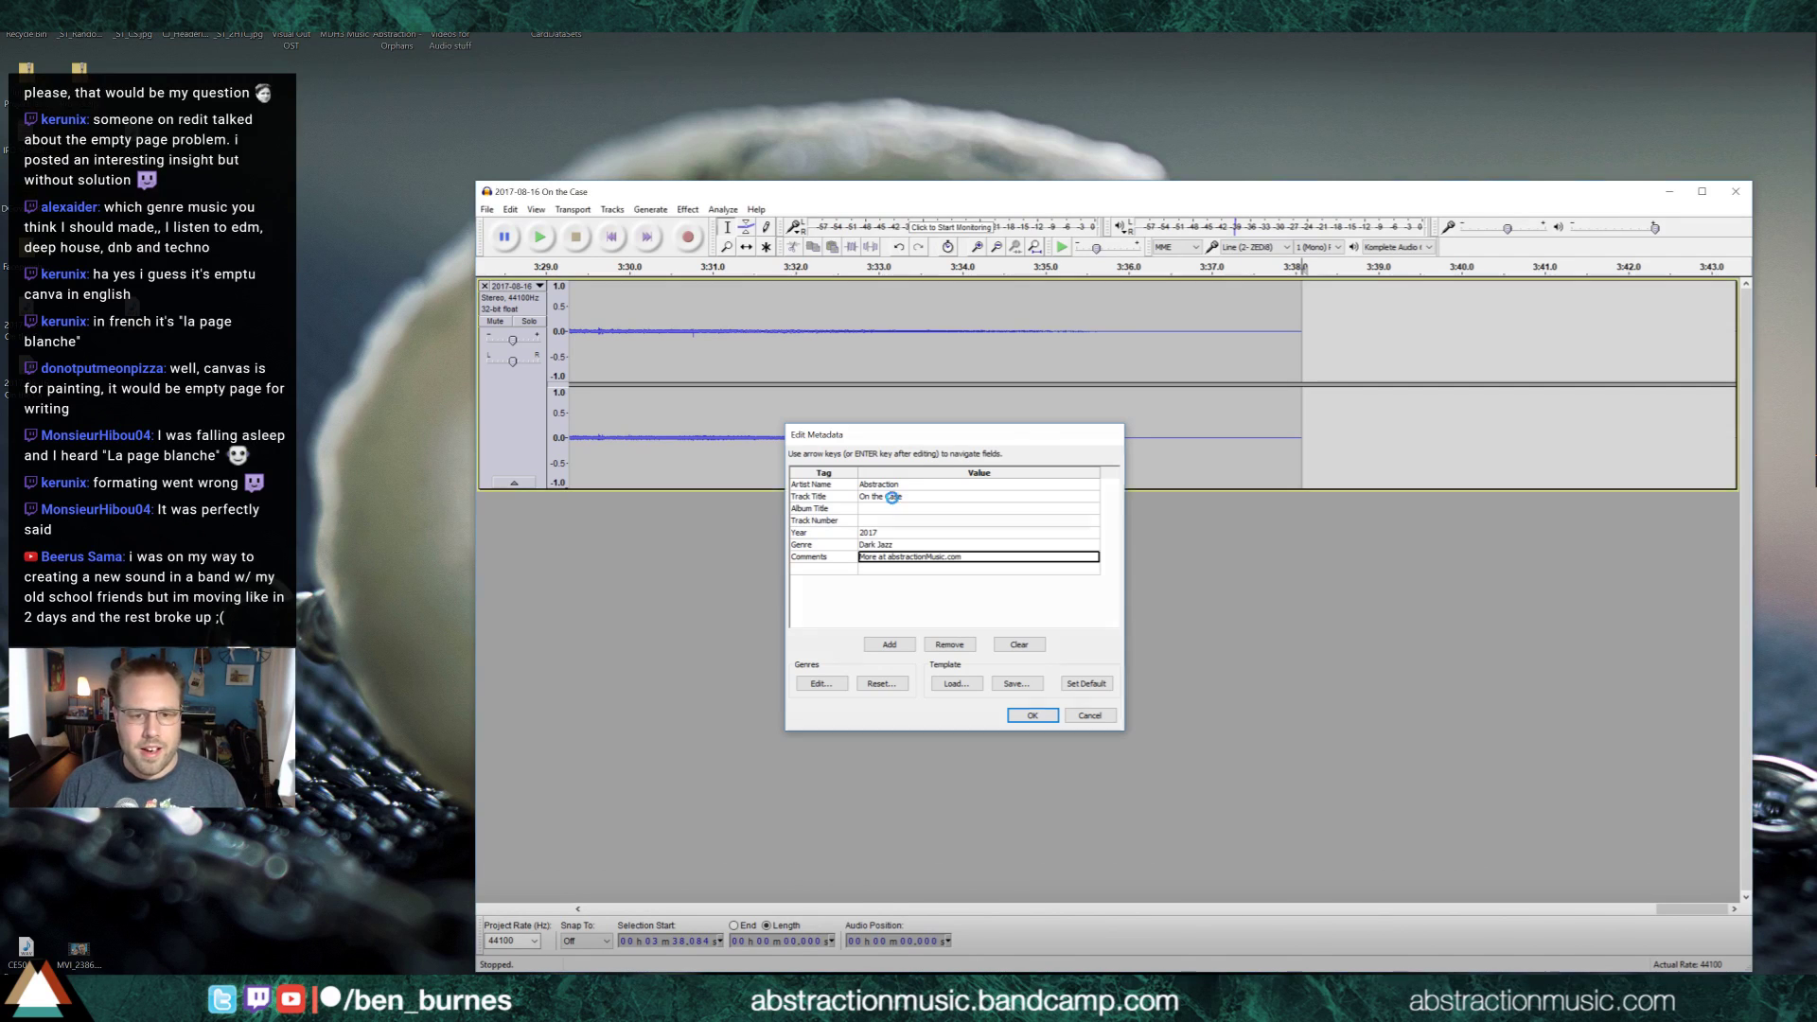
key(Return)
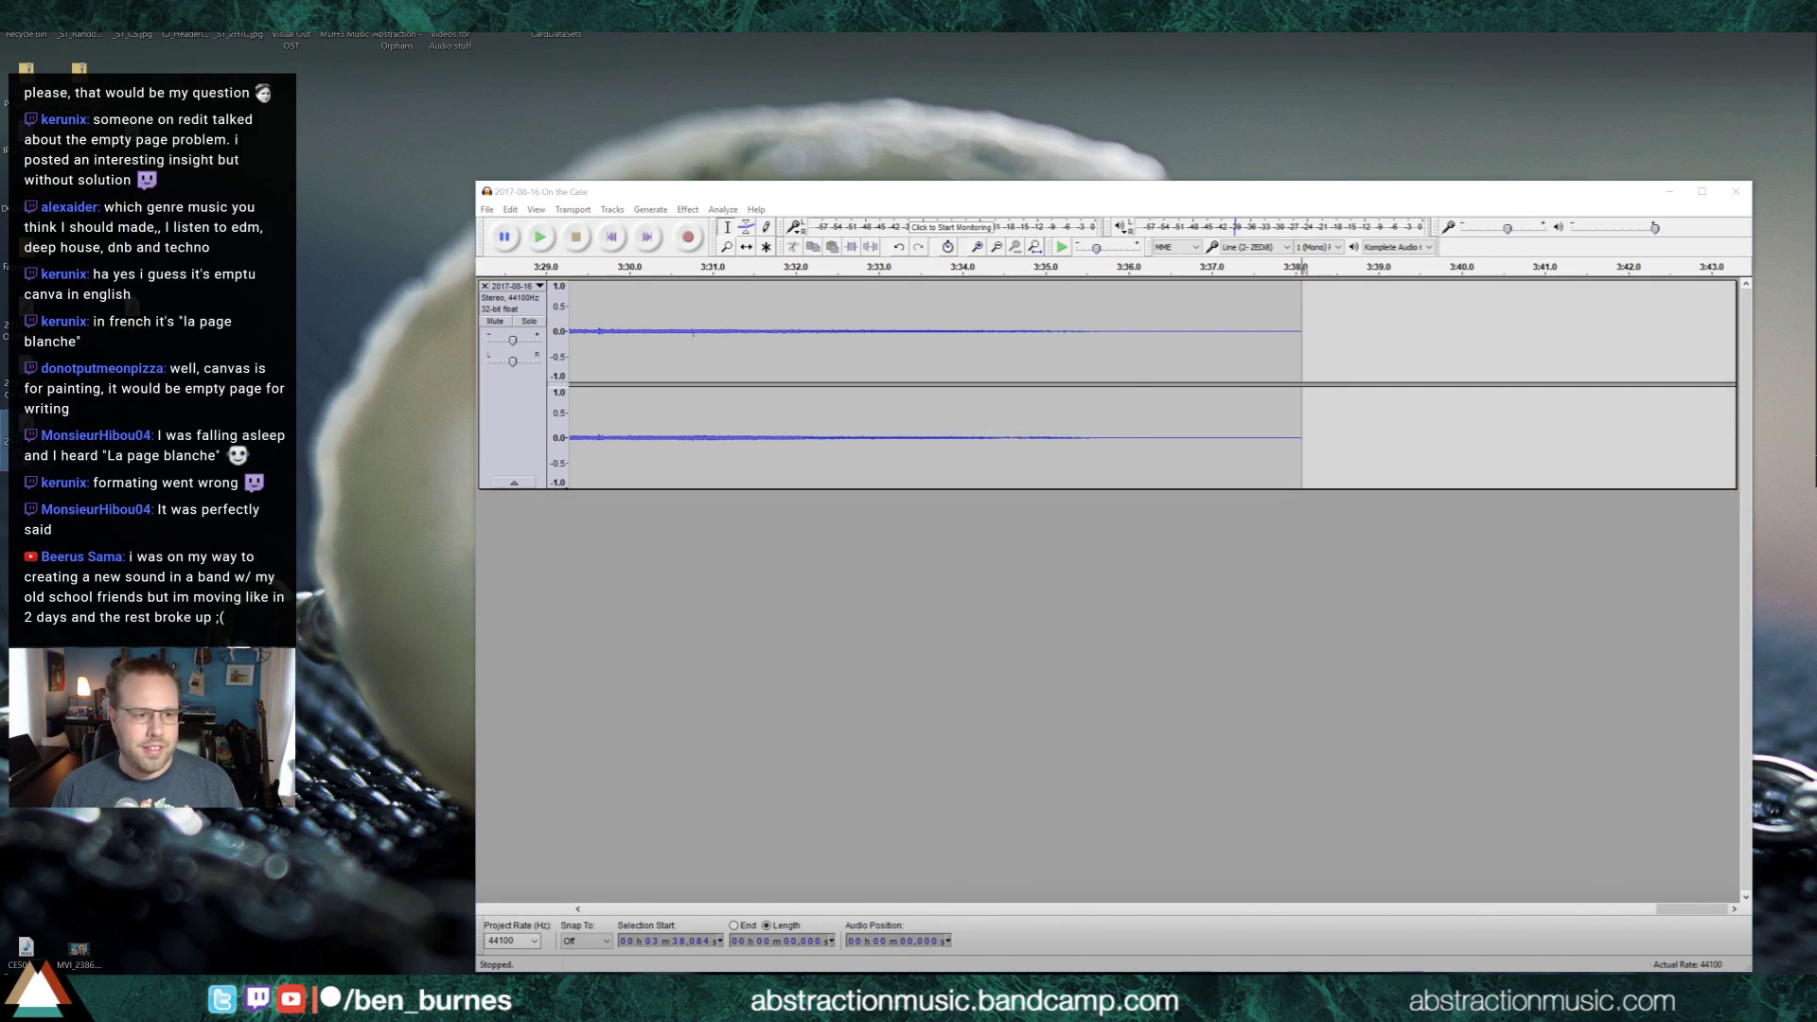
Export the same track as the MP3 file 2017-08-16 On the Case to the Desktop, keeping the entered metadata
click(489, 210)
click(530, 404)
click(714, 613)
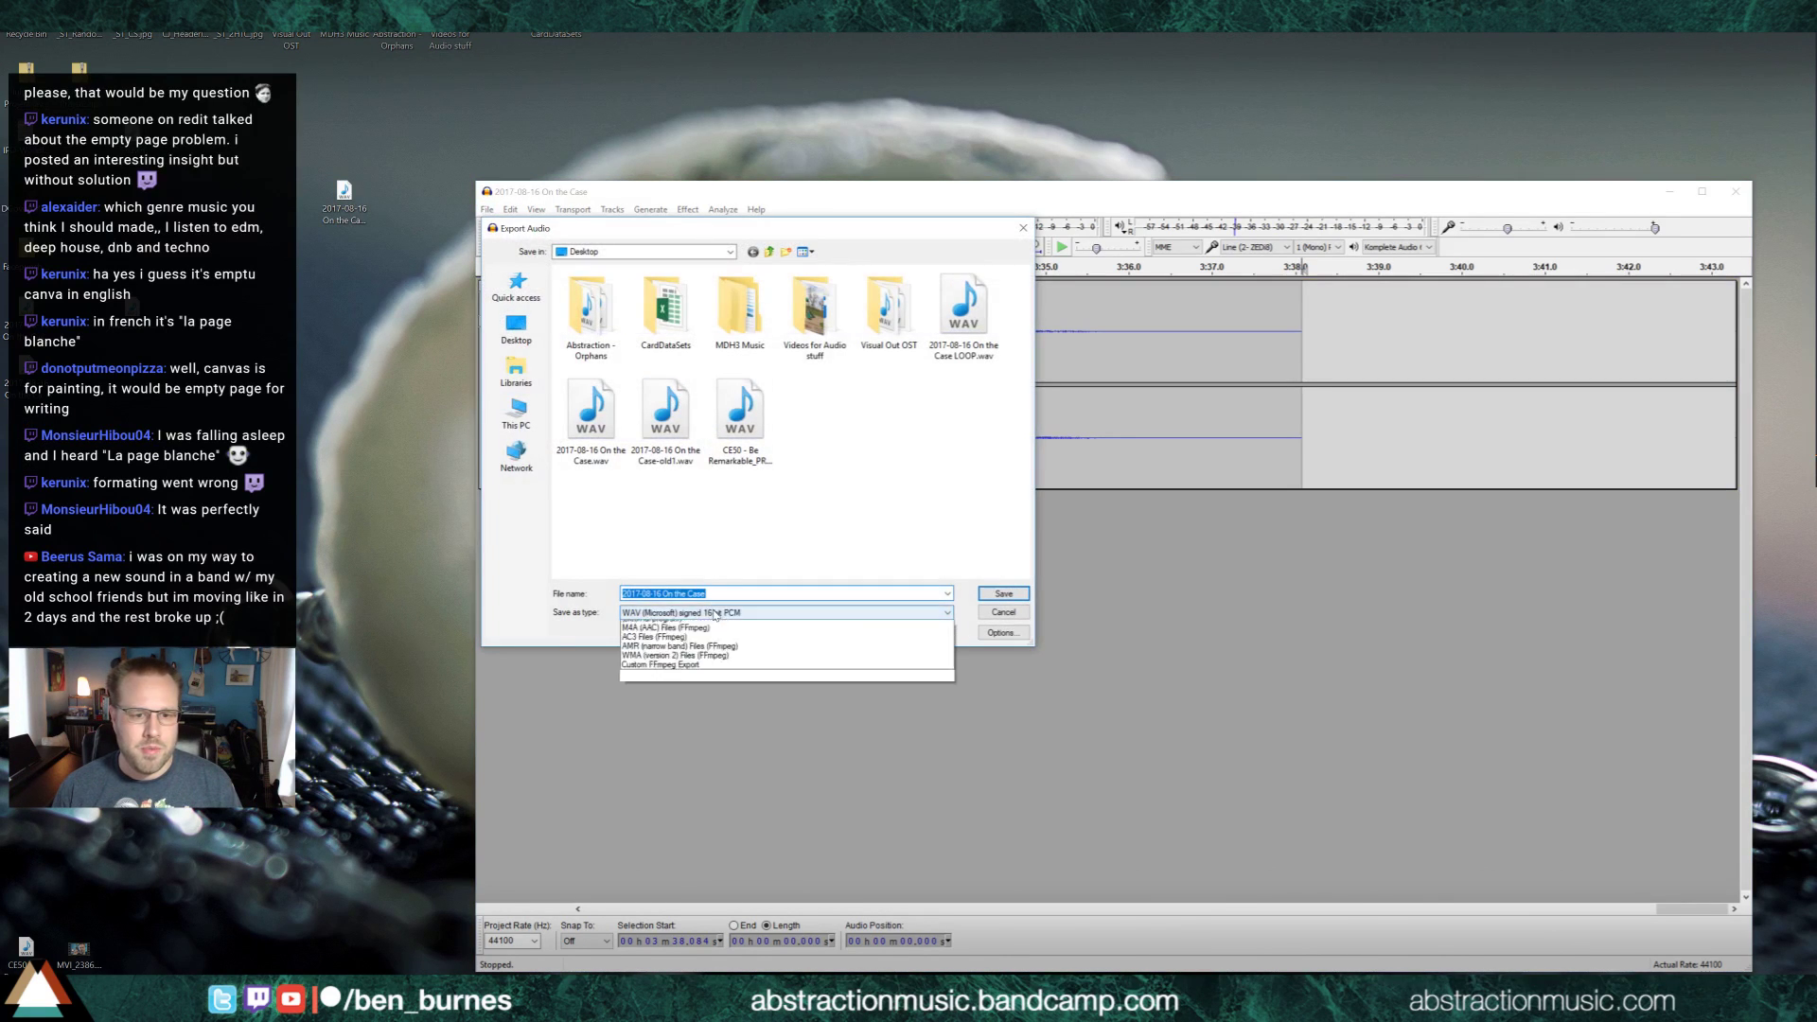
click(735, 666)
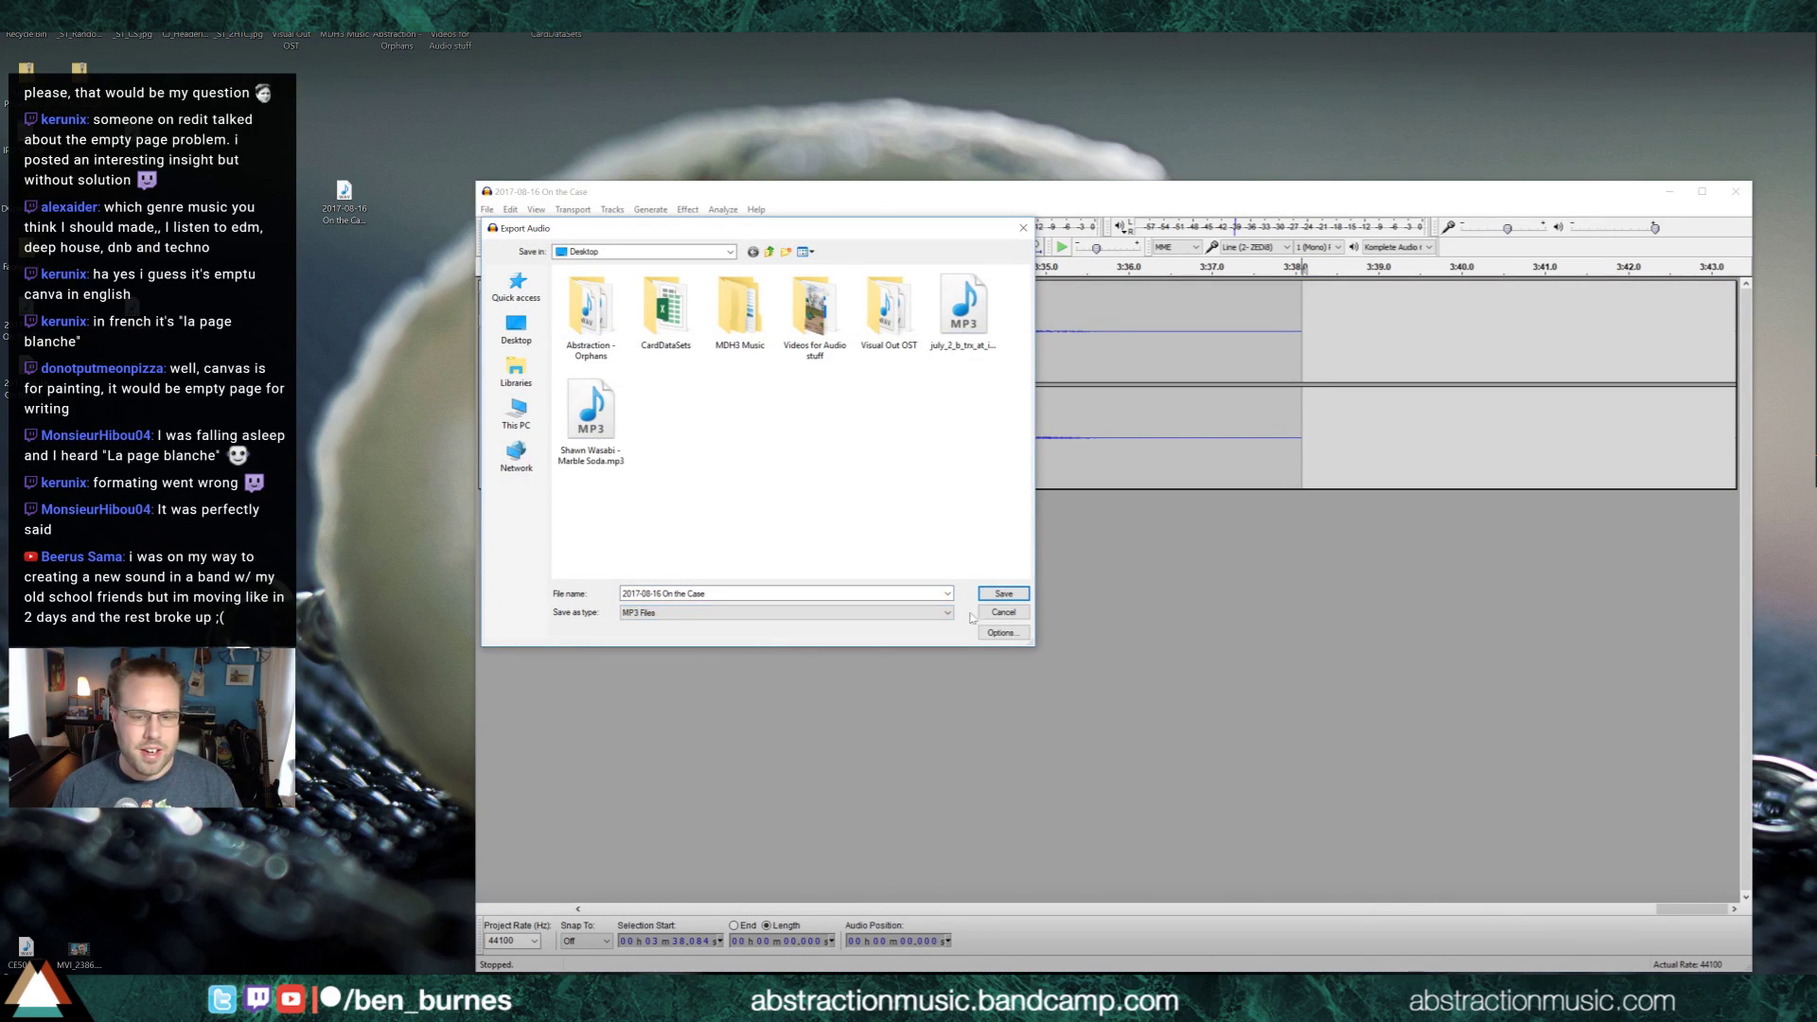
click(1003, 593)
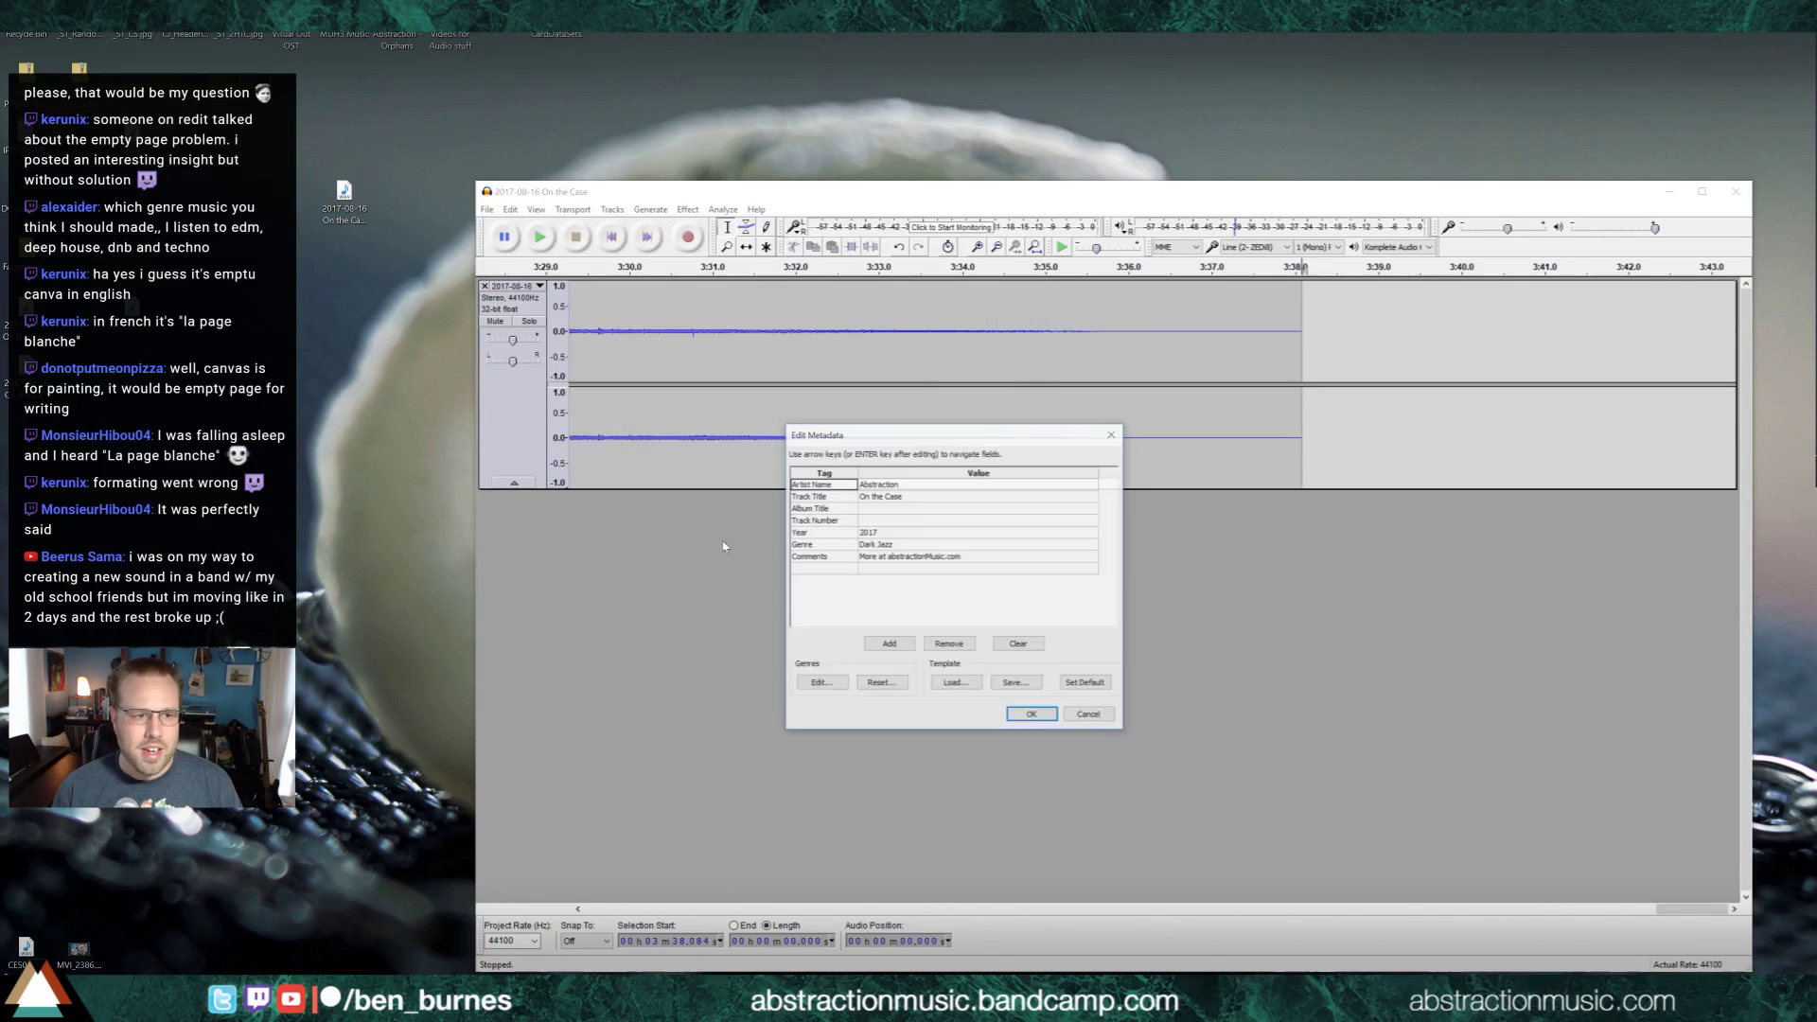
click(1031, 716)
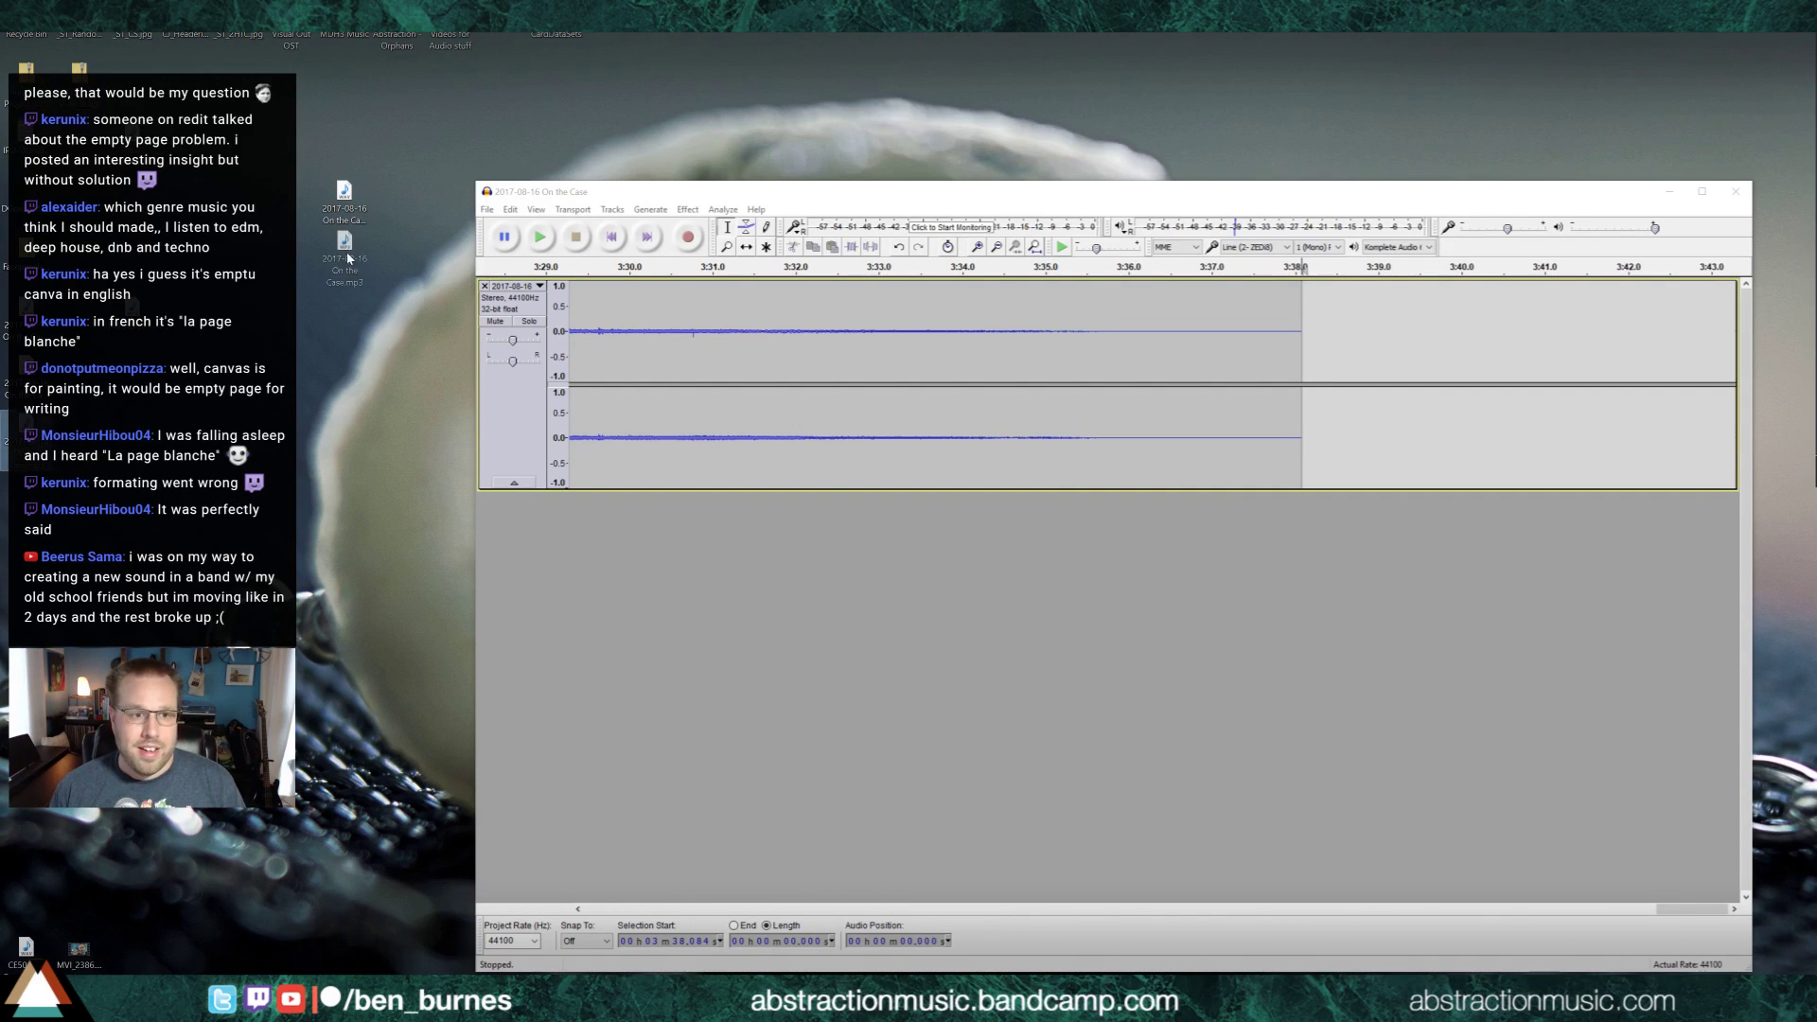
Remove the finished track, open the 2017-08-16 On the Case LOOP file and preview its playback
click(483, 286)
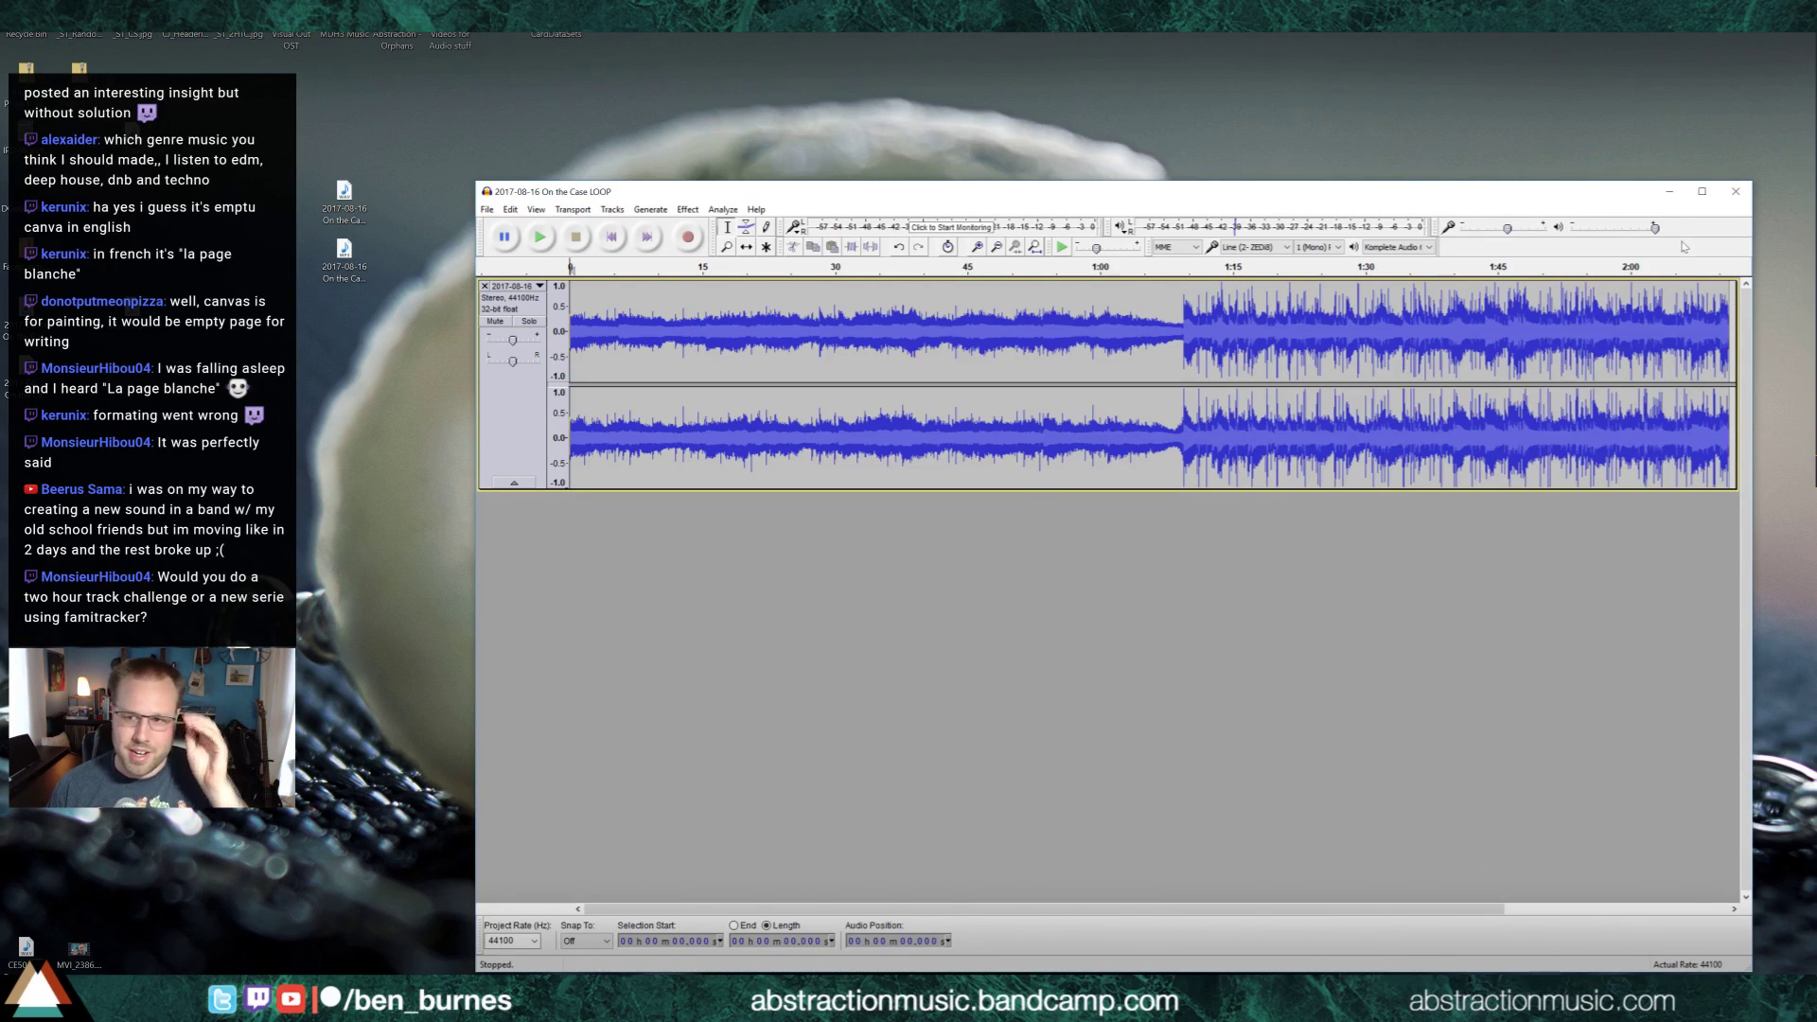
click(1697, 277)
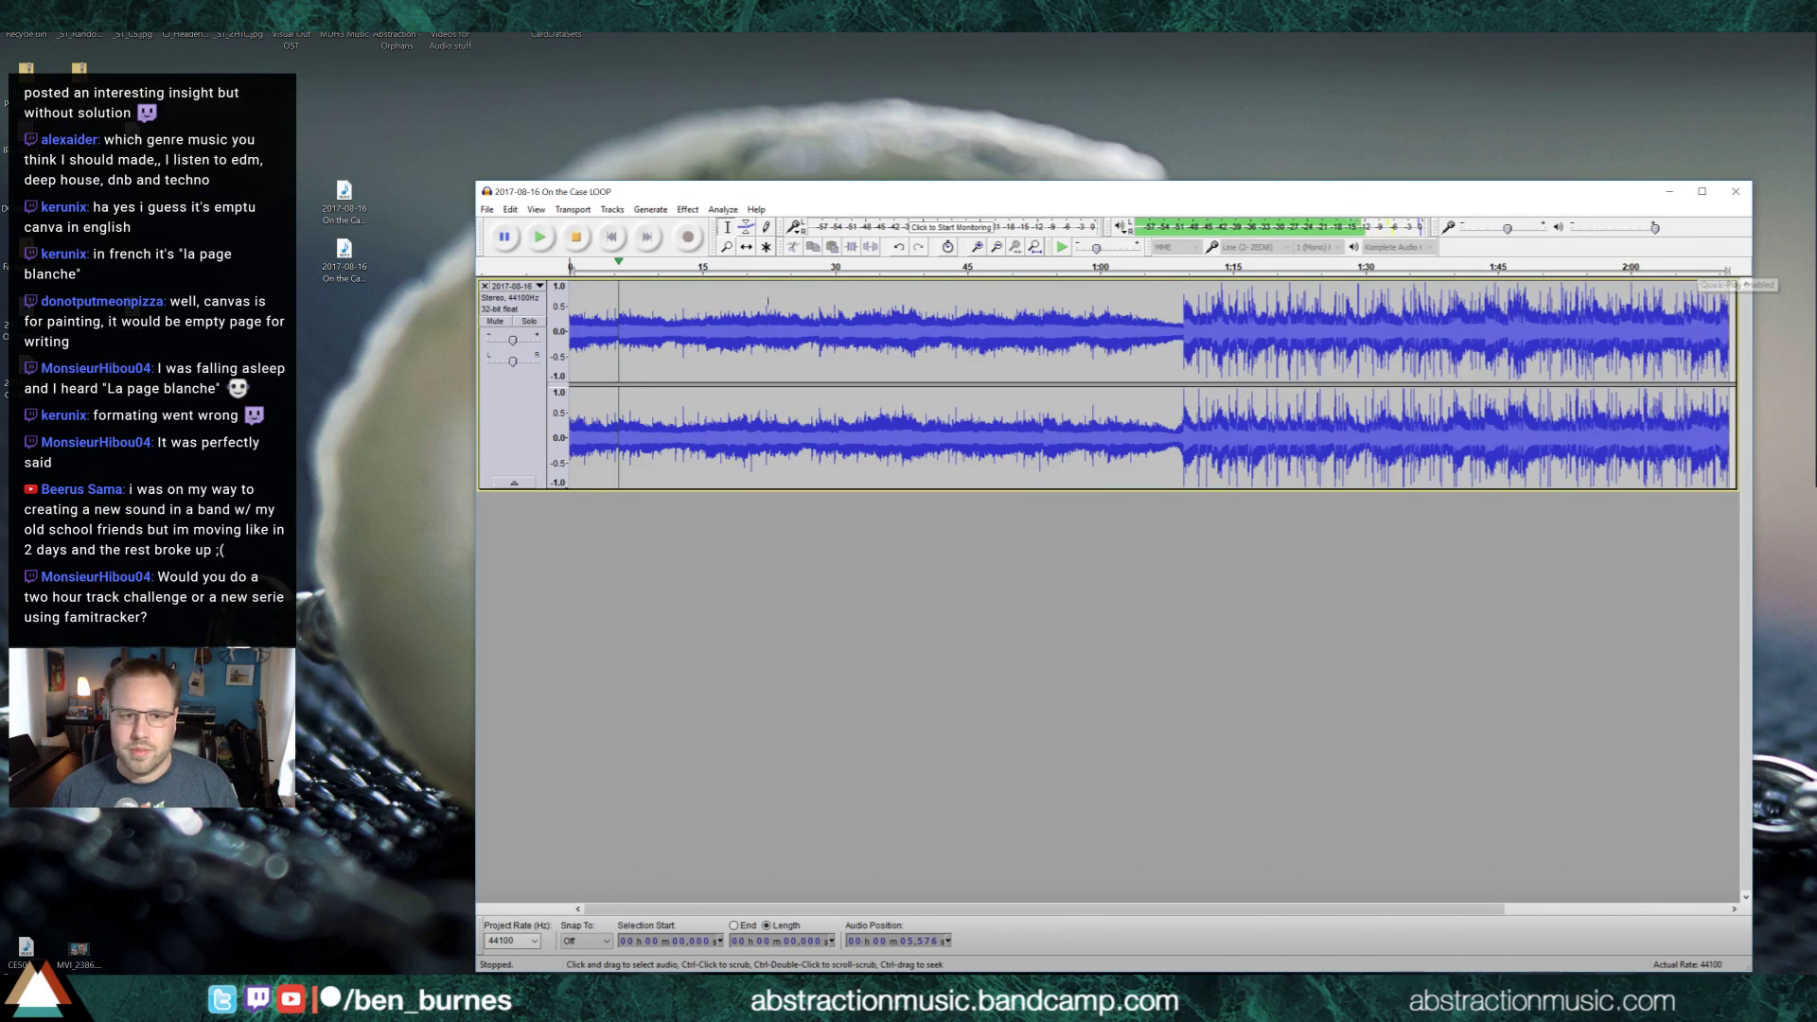
key(space)
click(488, 207)
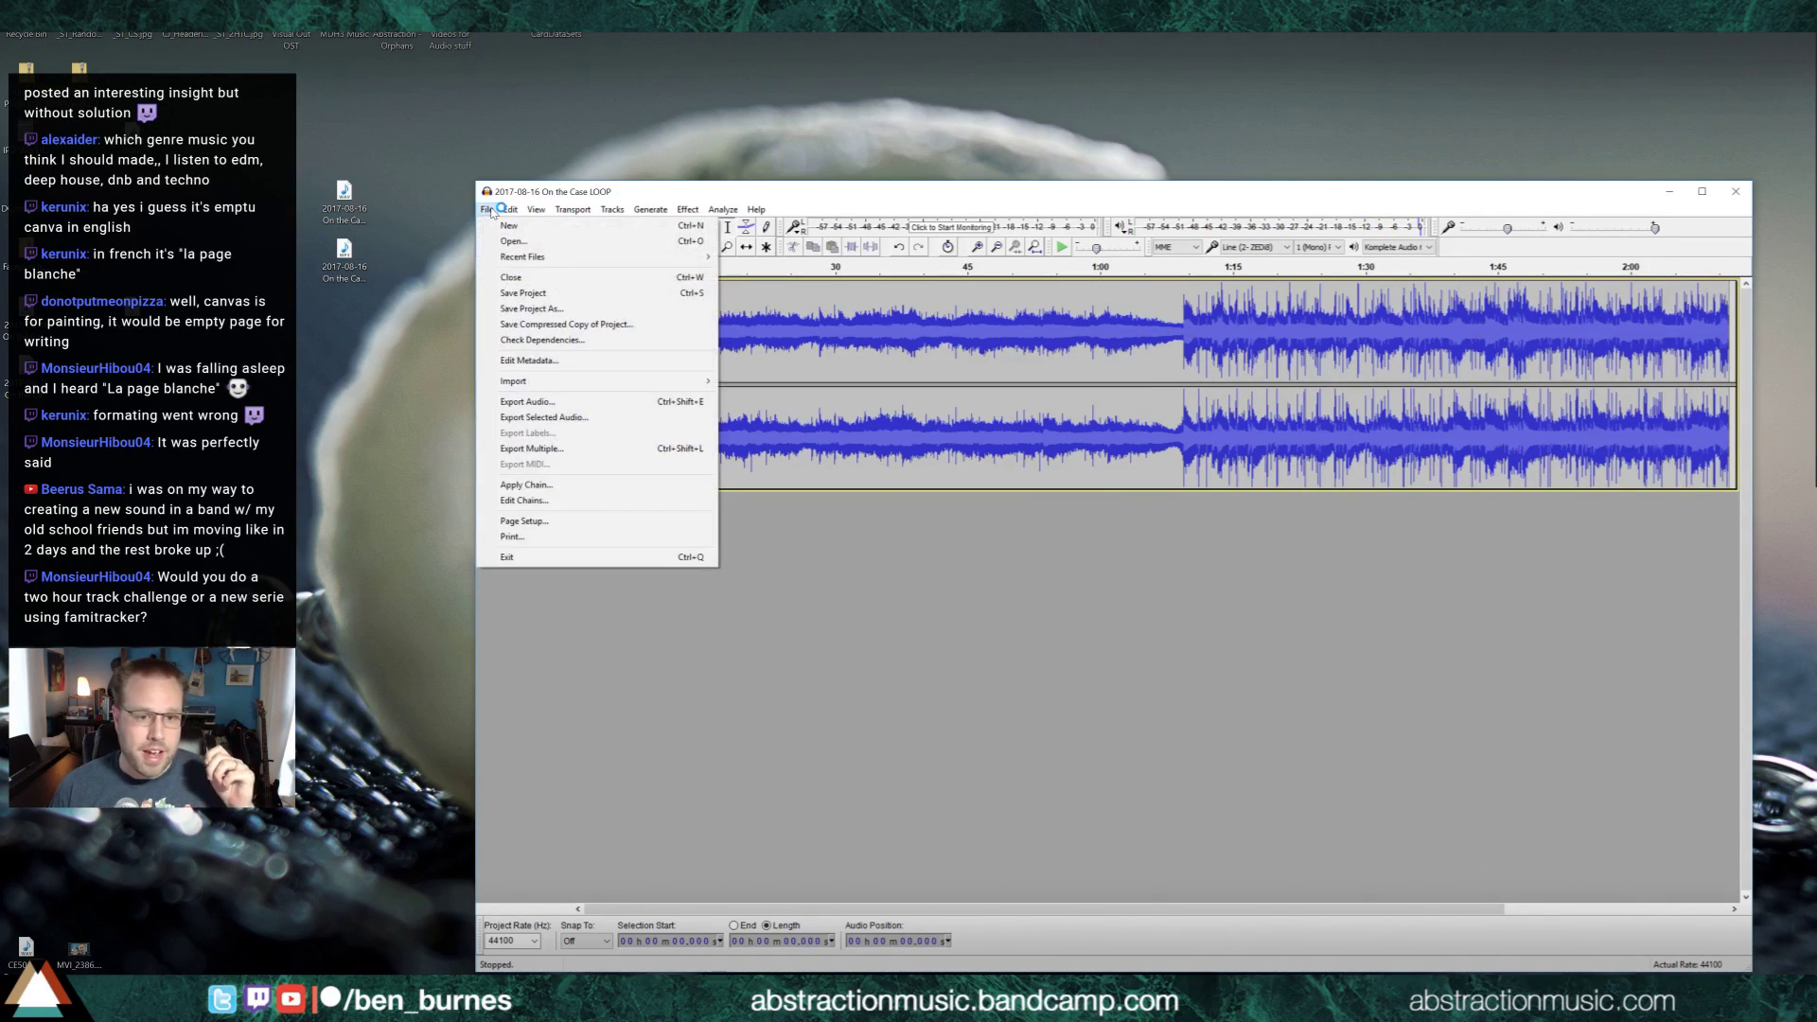
click(1011, 618)
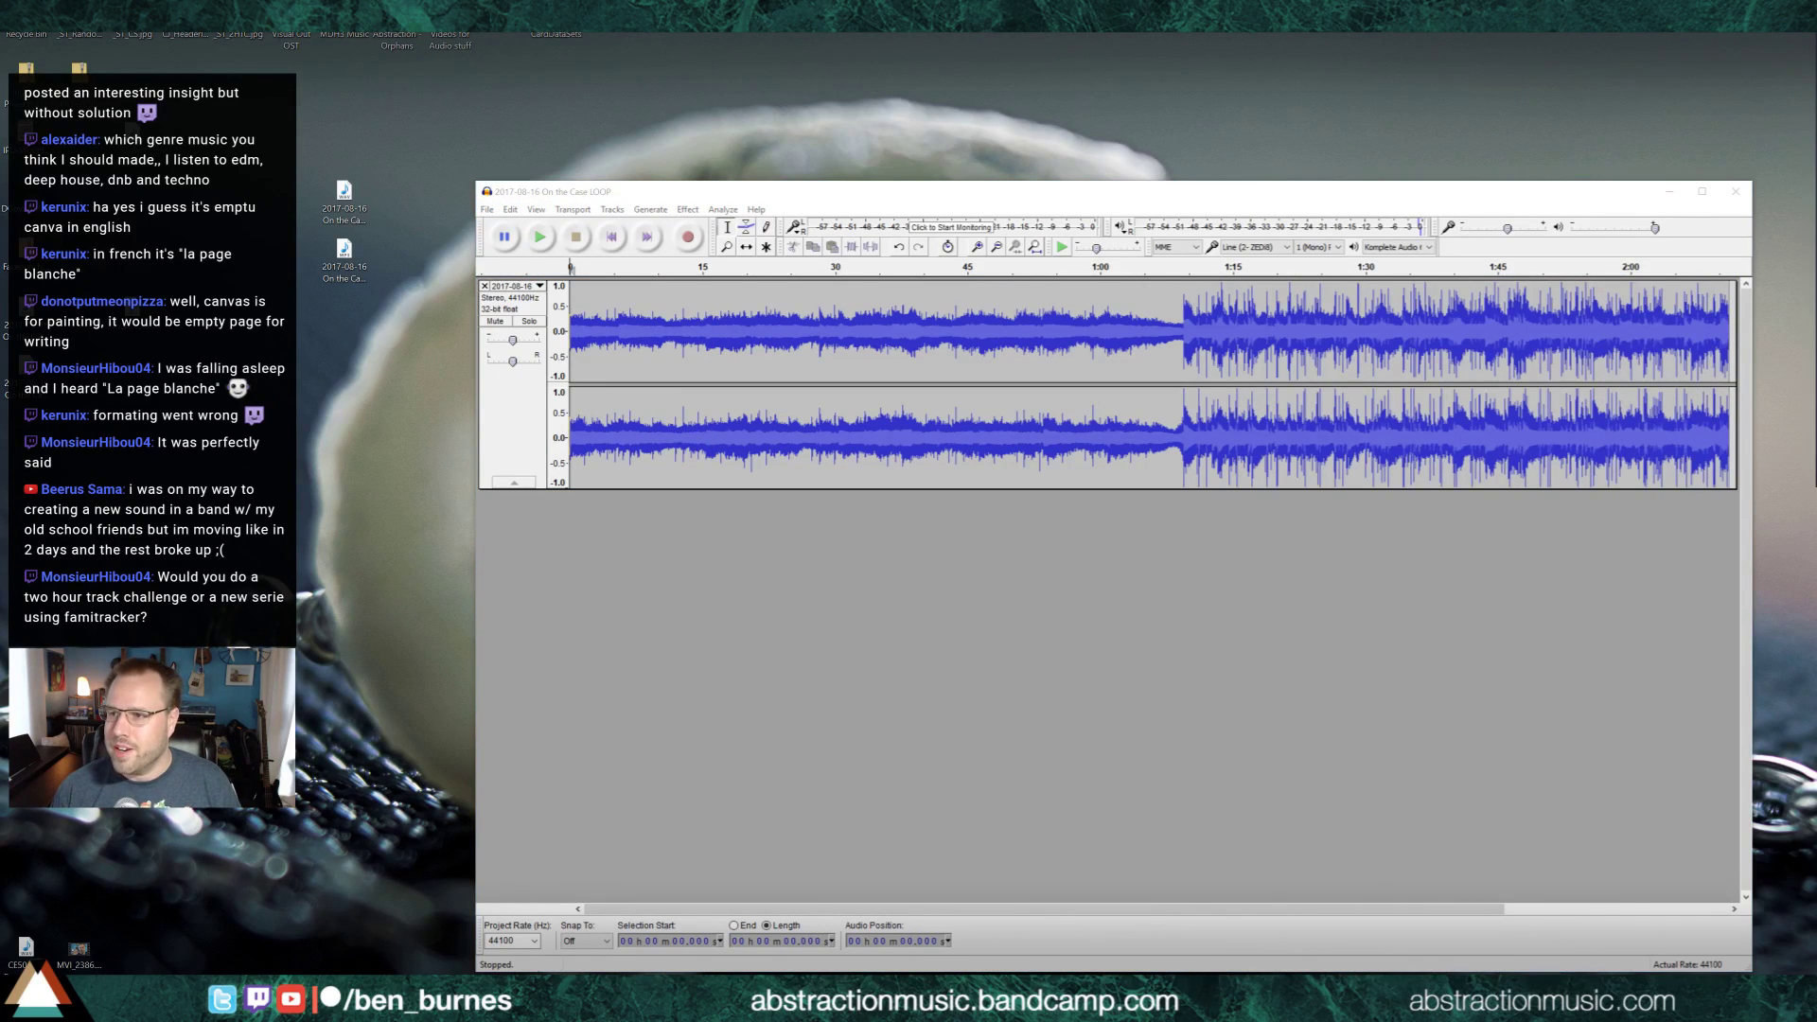
Switch to the Two Hour Track Challenge card in Trello and begin a comment with "Challenge suggestion" and the suggester's username in parentheses
drag(1815, 85, 906, 182)
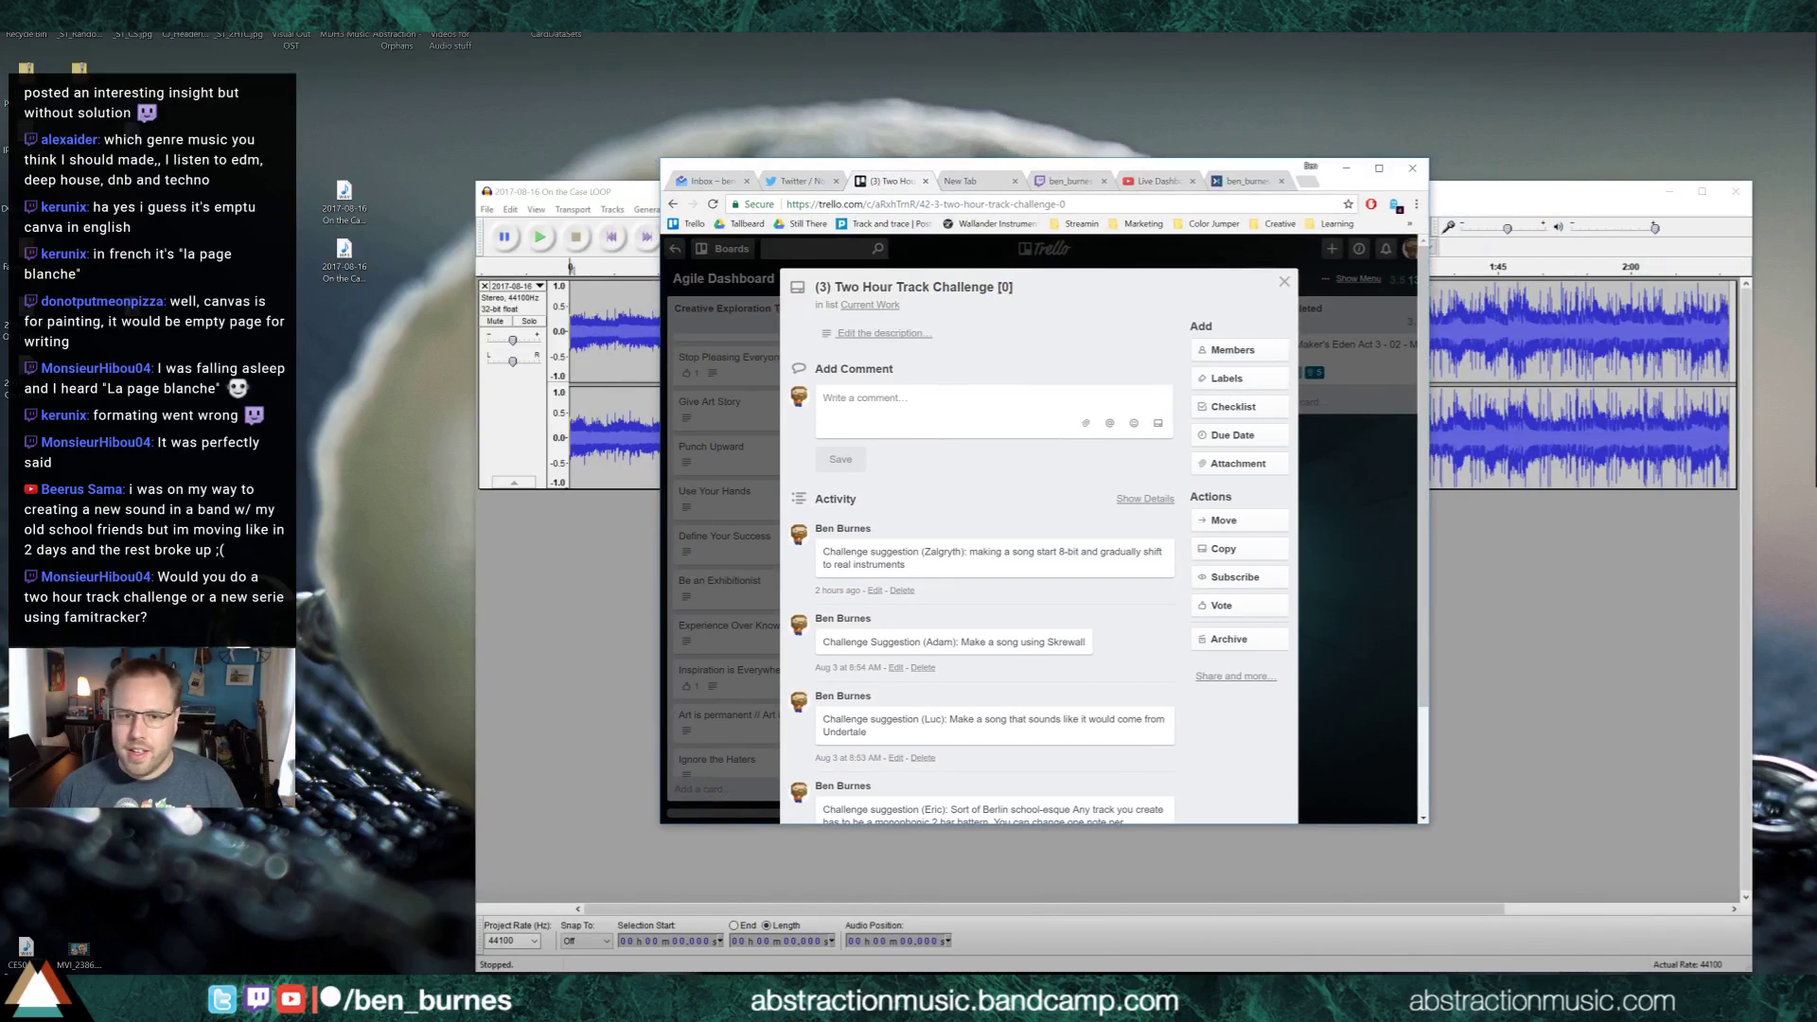
text(Cha)
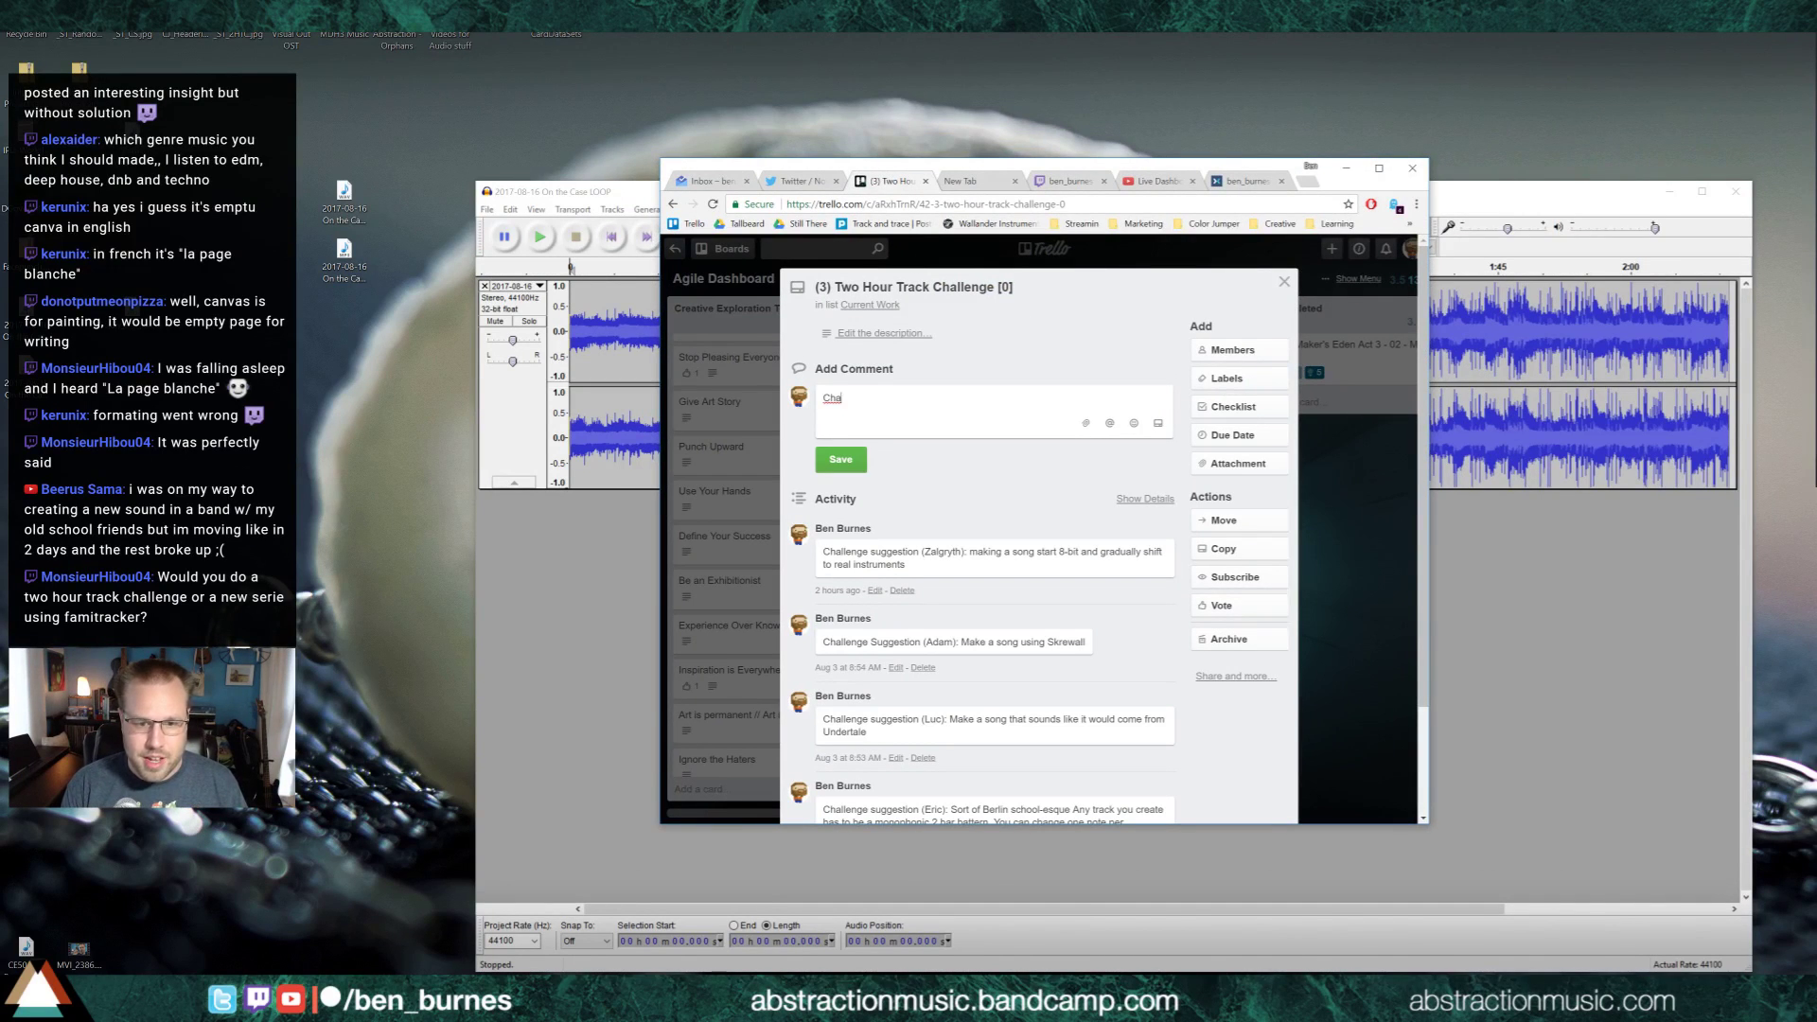
text(llenge suggestion)
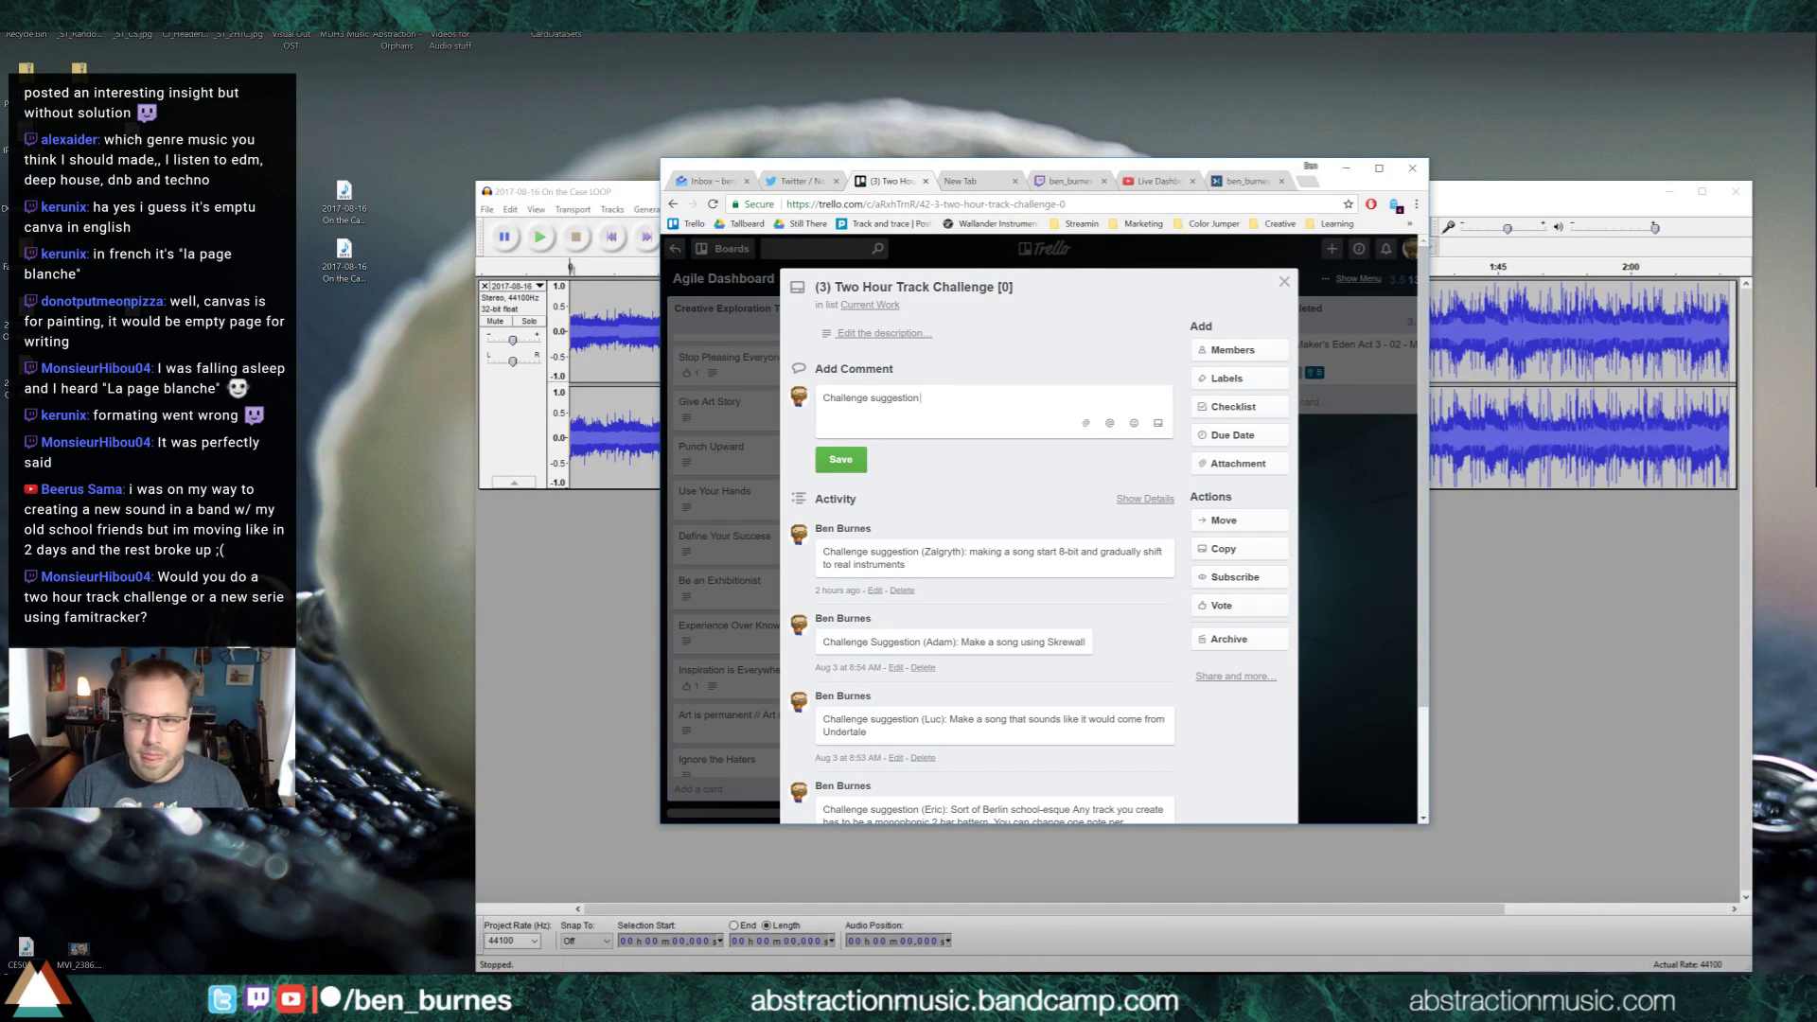
text( (Mons)
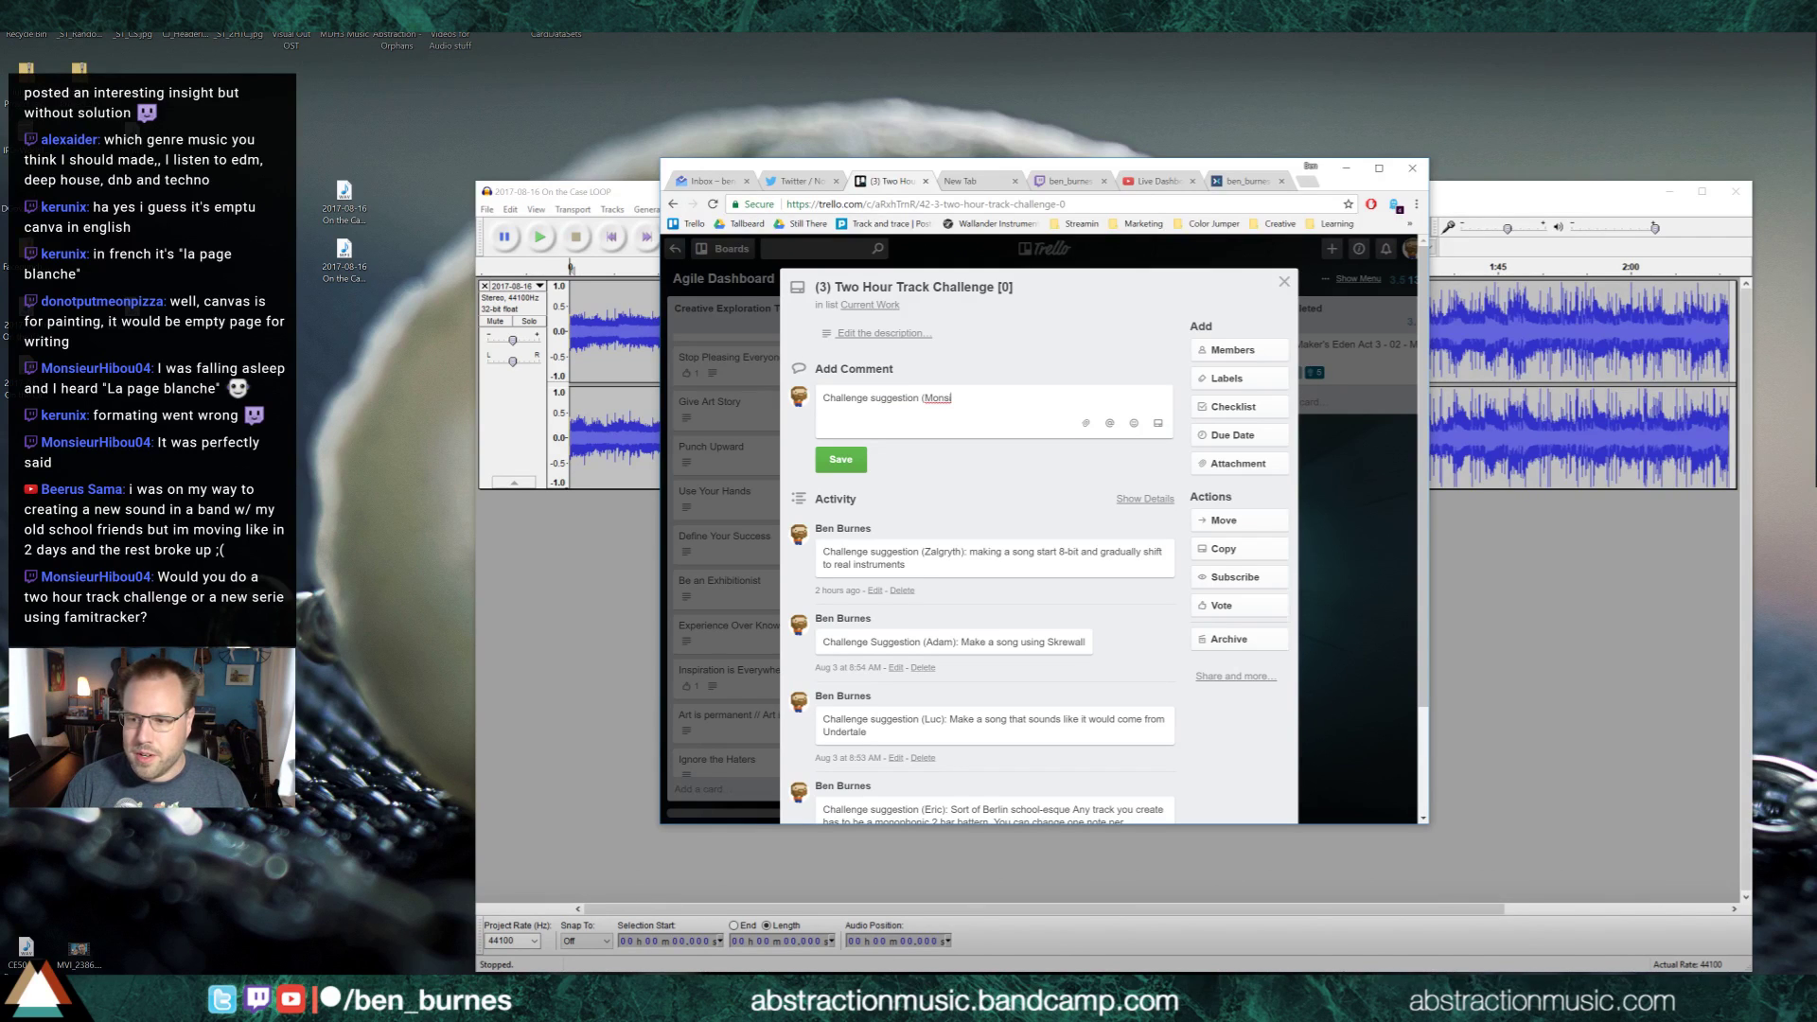
text(iruHiboru)
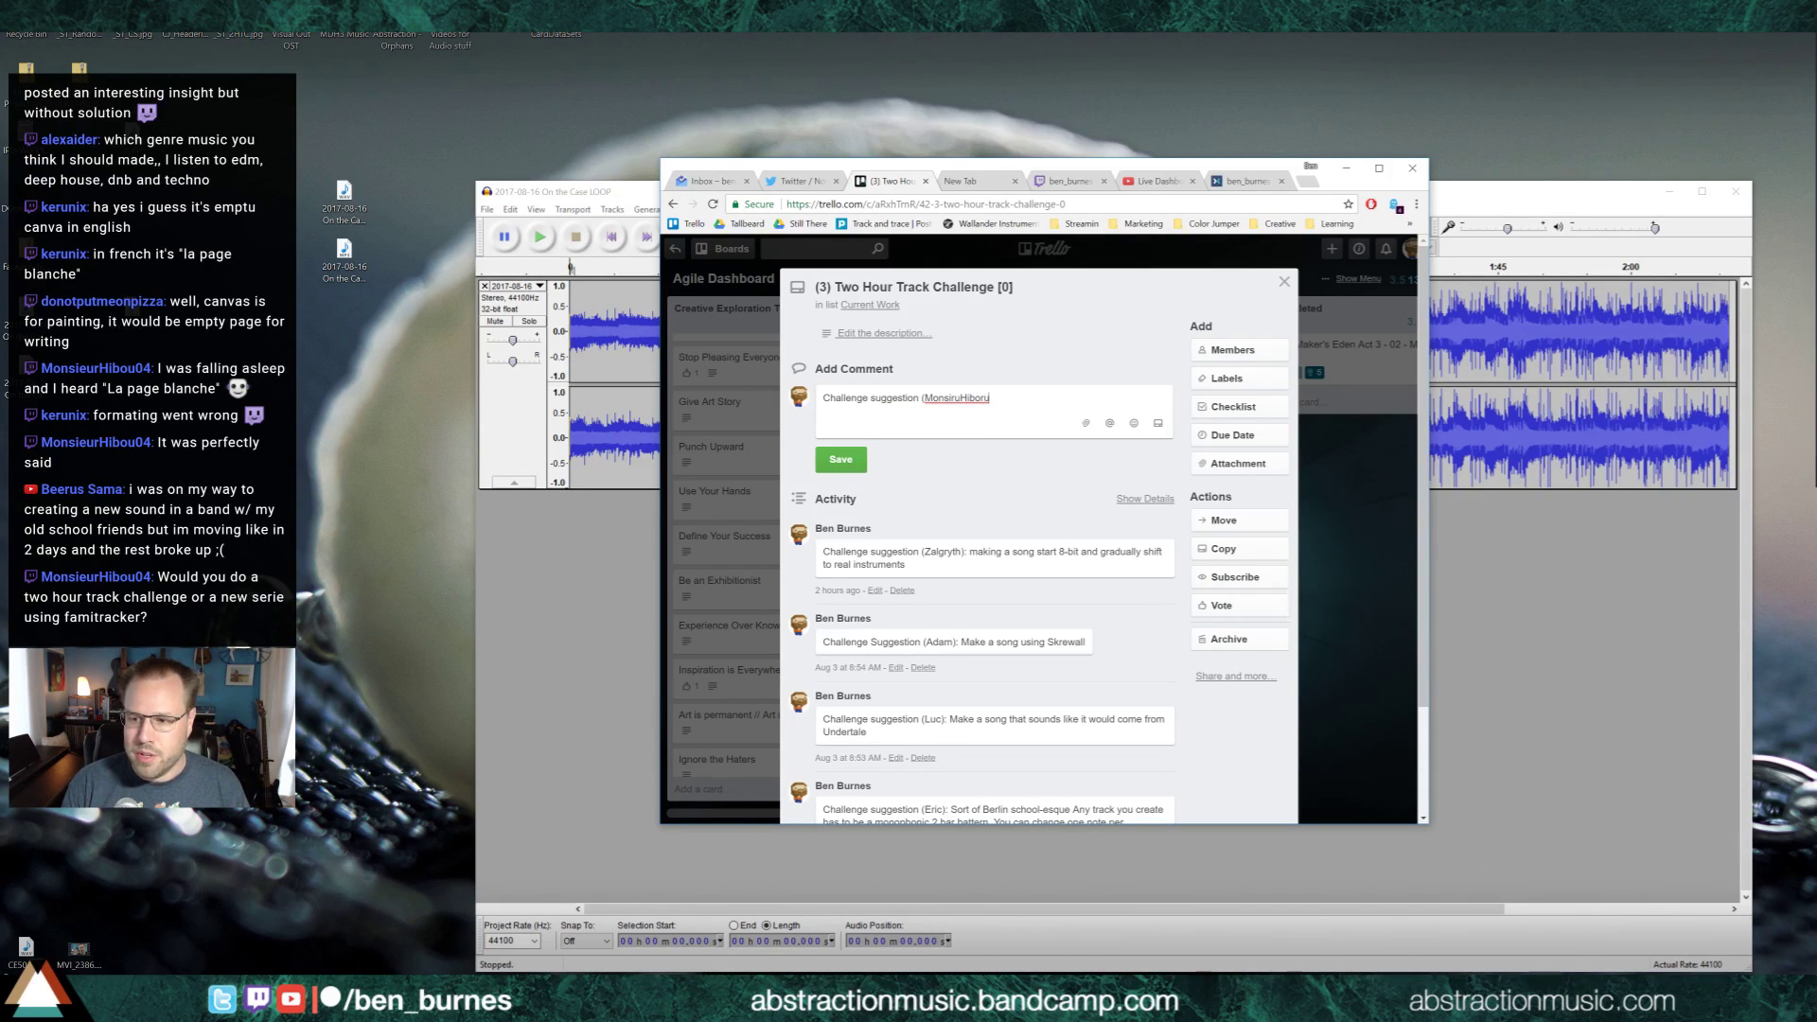
text(04)
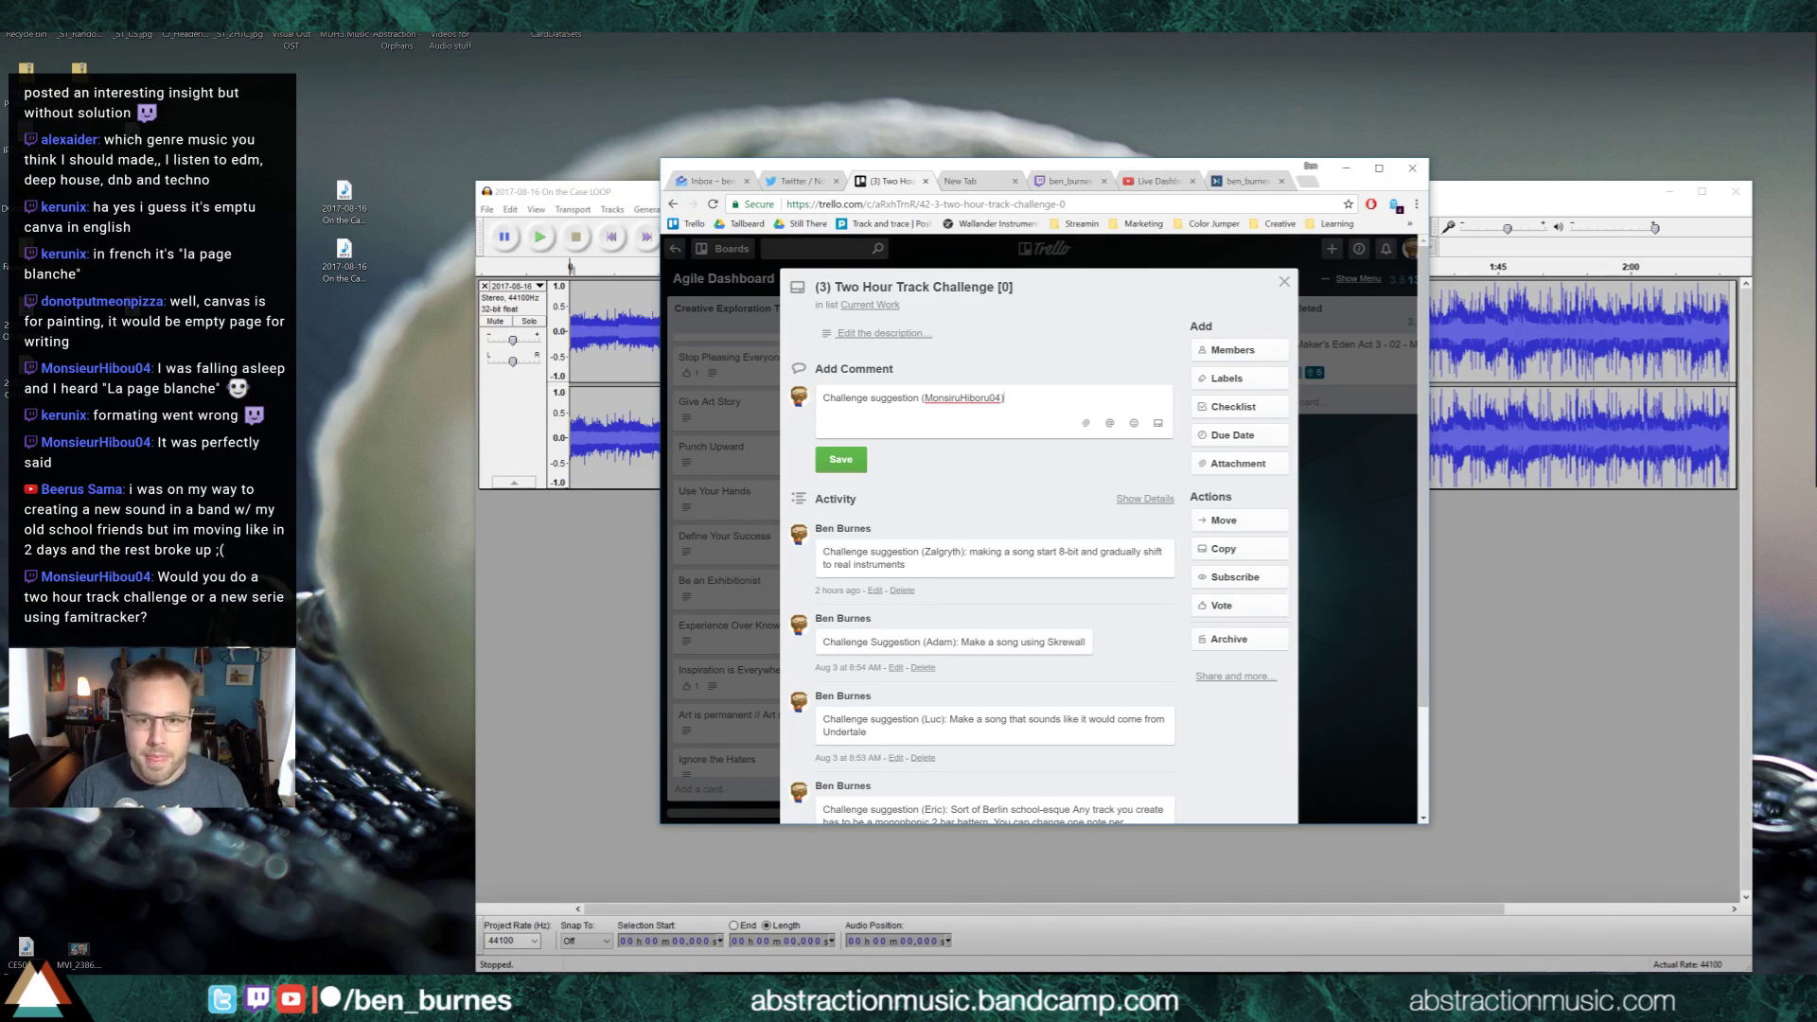
Complete the challenge suggestion comment with the text "Use Famitracker, dummy!", save it and move the browser window out of the way
text(): Two H)
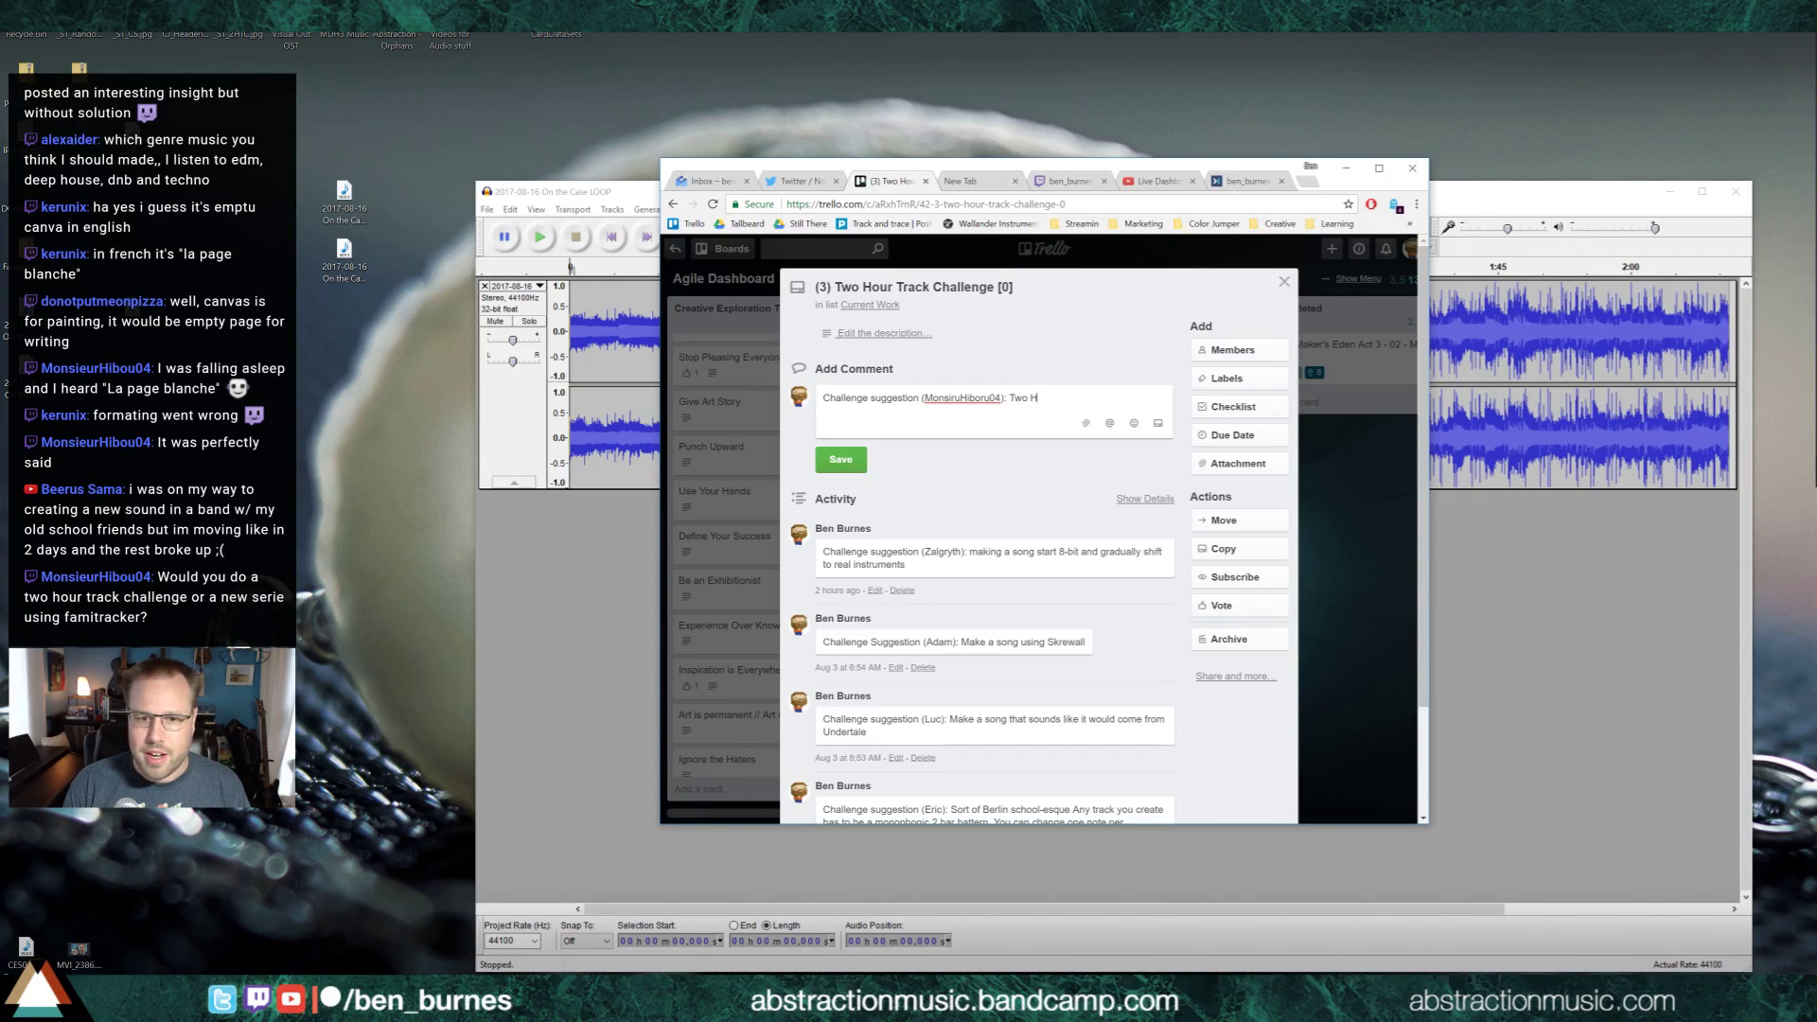
text(our Track Challen)
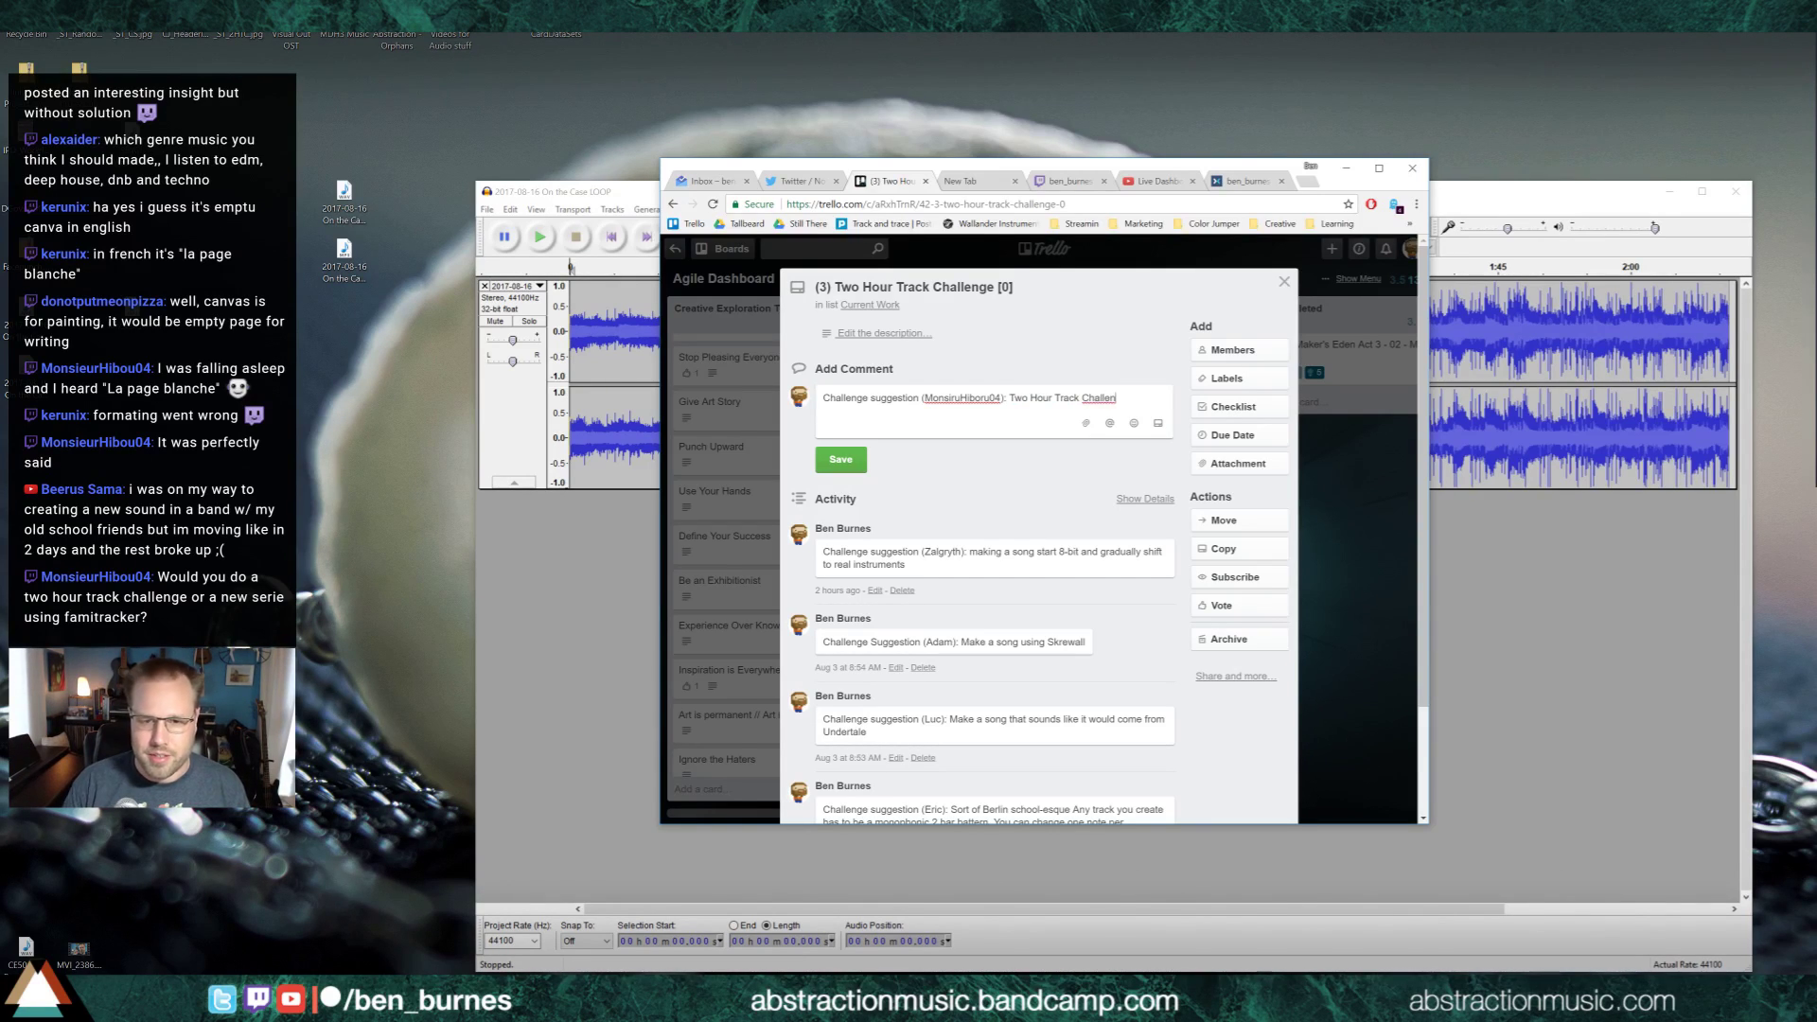
key(ctrl+shift+Left)
key(ctrl+shift+Left)
key(ctrl+shift+Left)
key(ctrl+shift+Left)
text(Use)
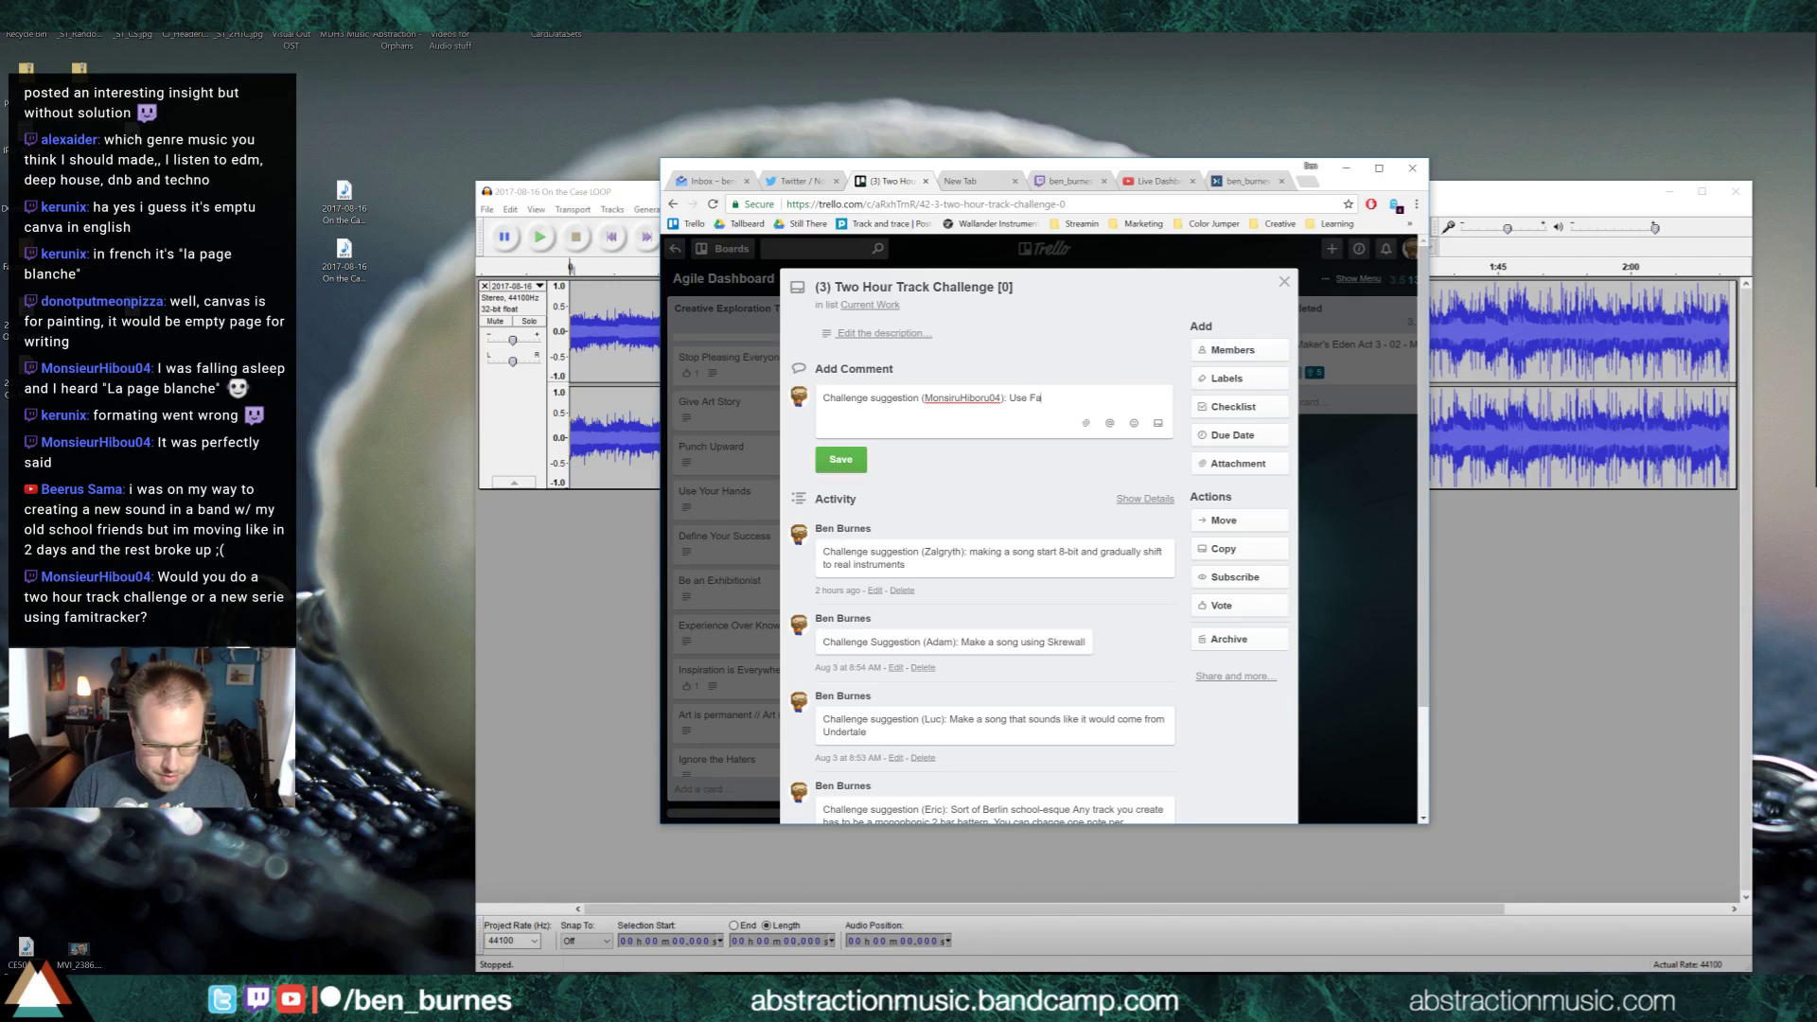
text( Famitracker, dum)
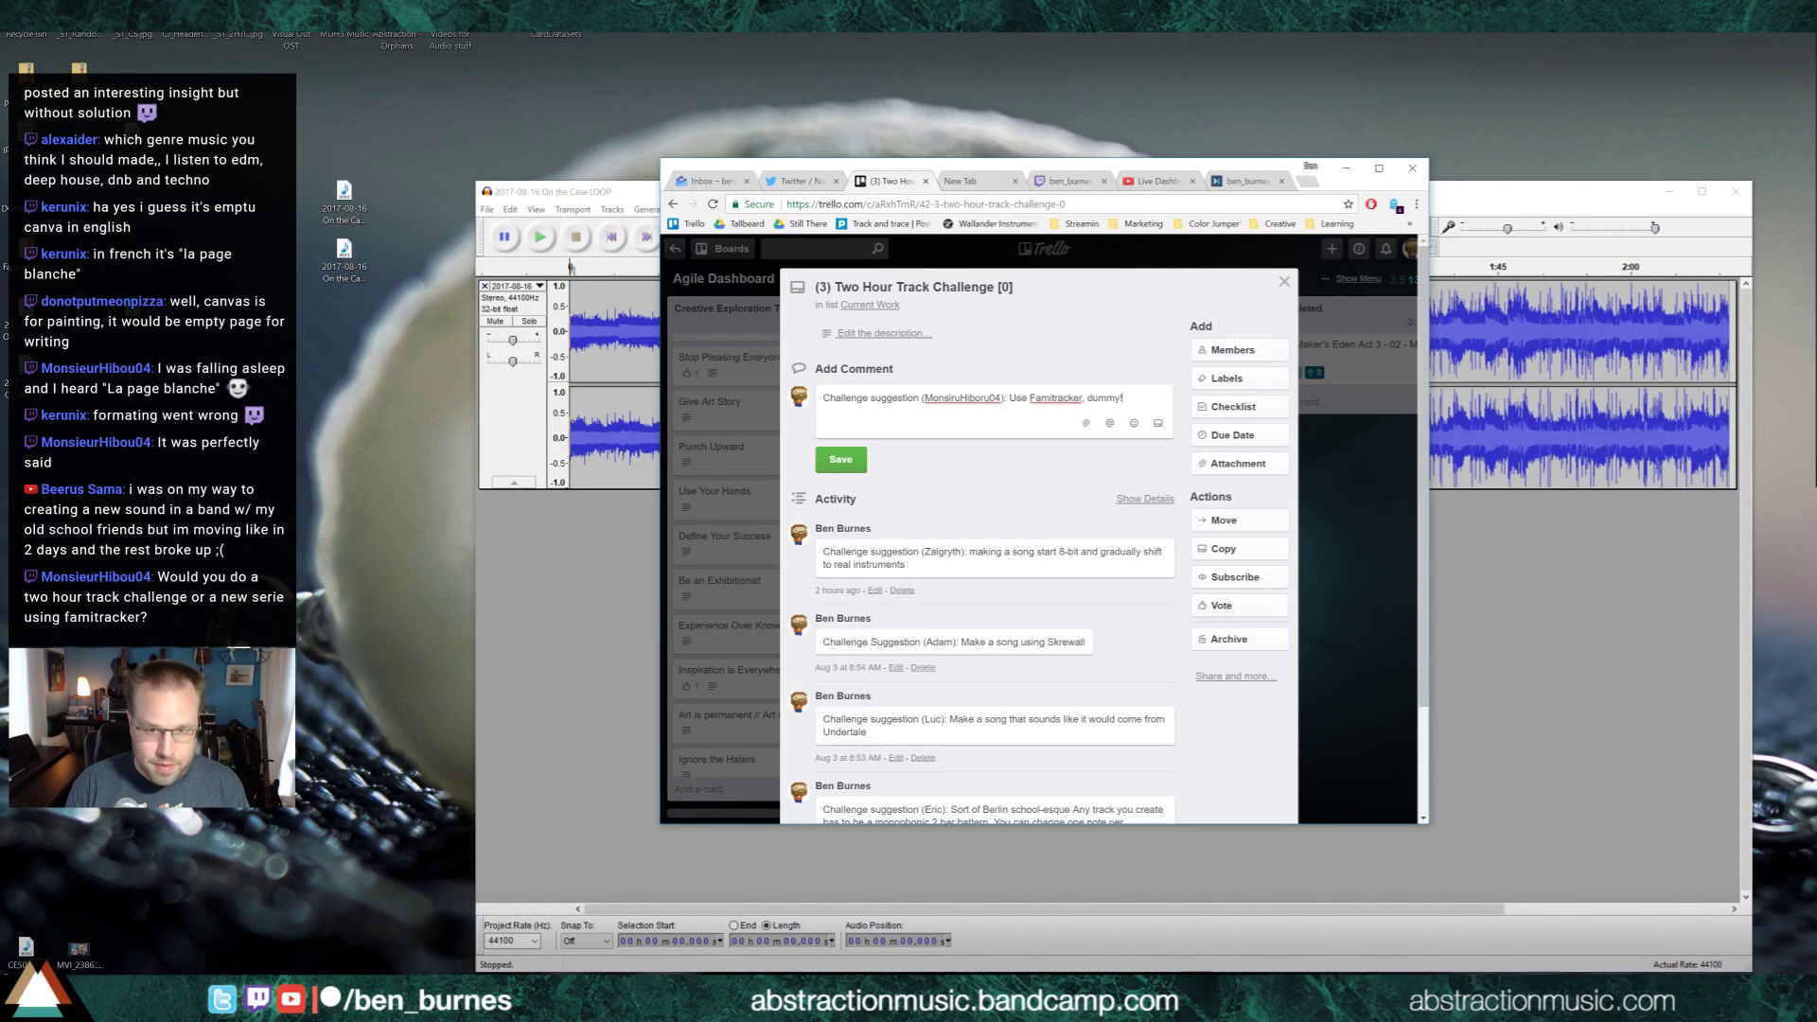
text(my!)
key(Return)
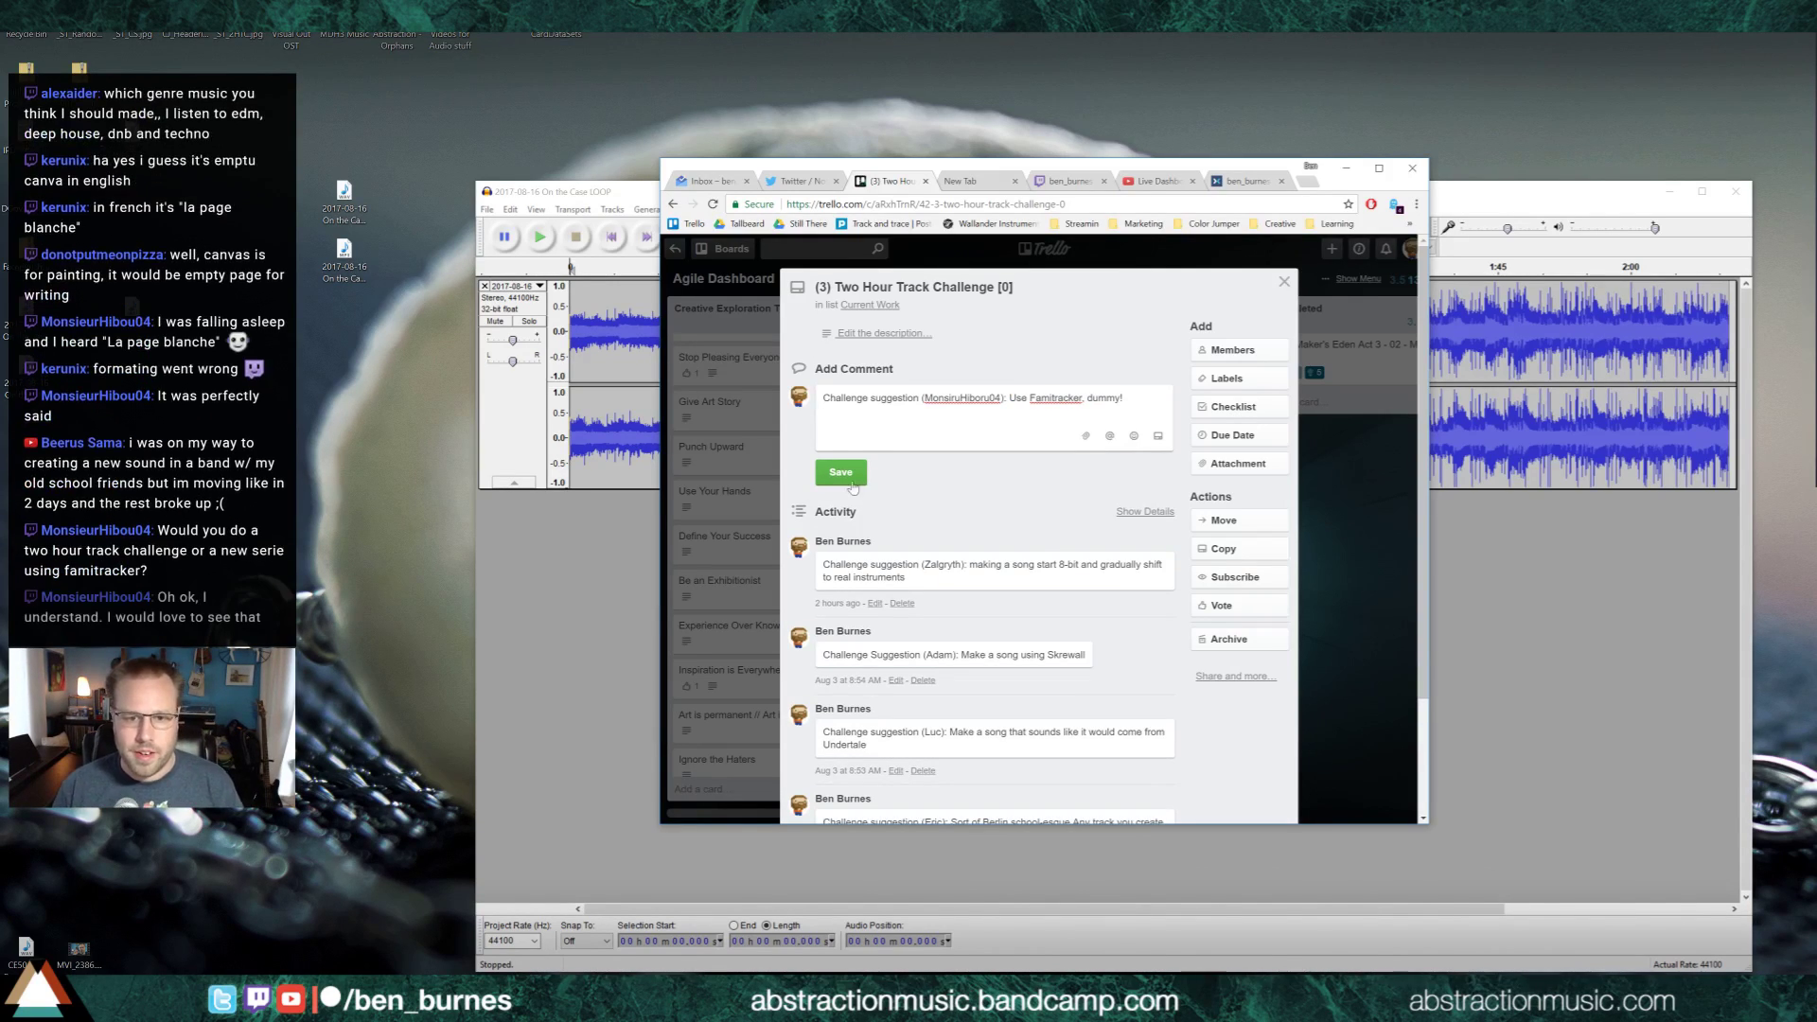
click(852, 484)
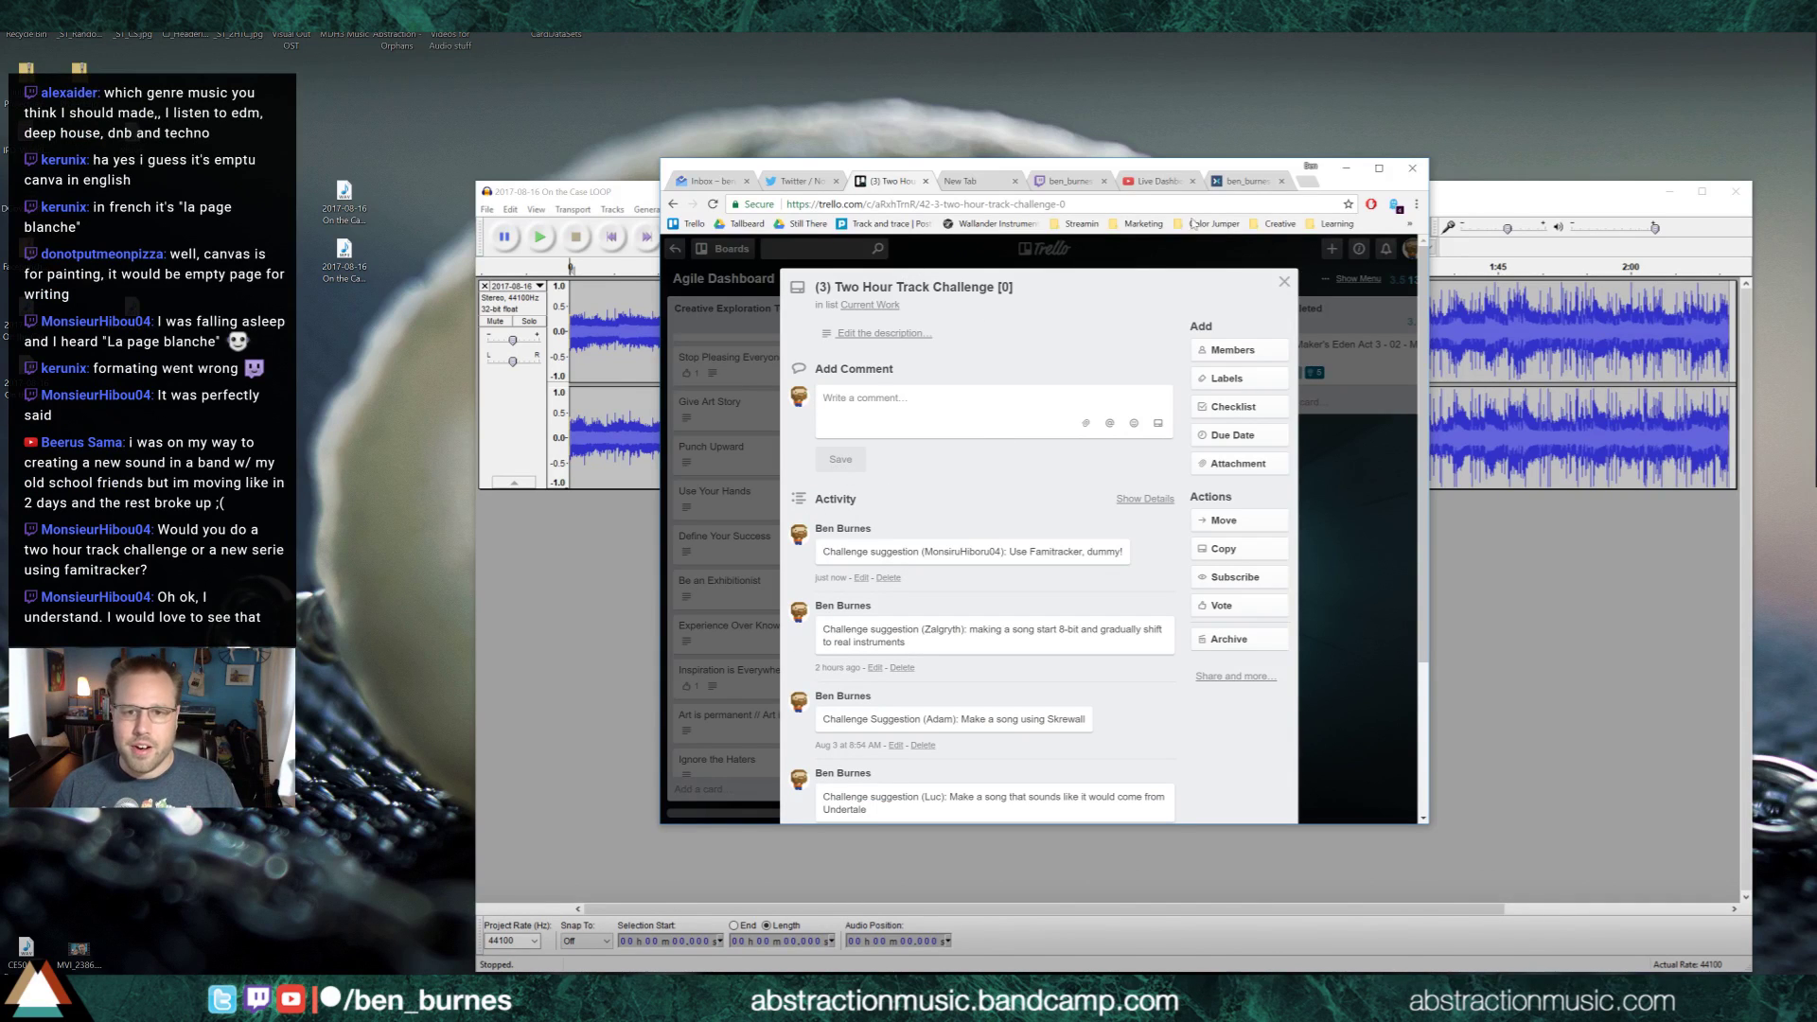
drag(1044, 168, 1815, 317)
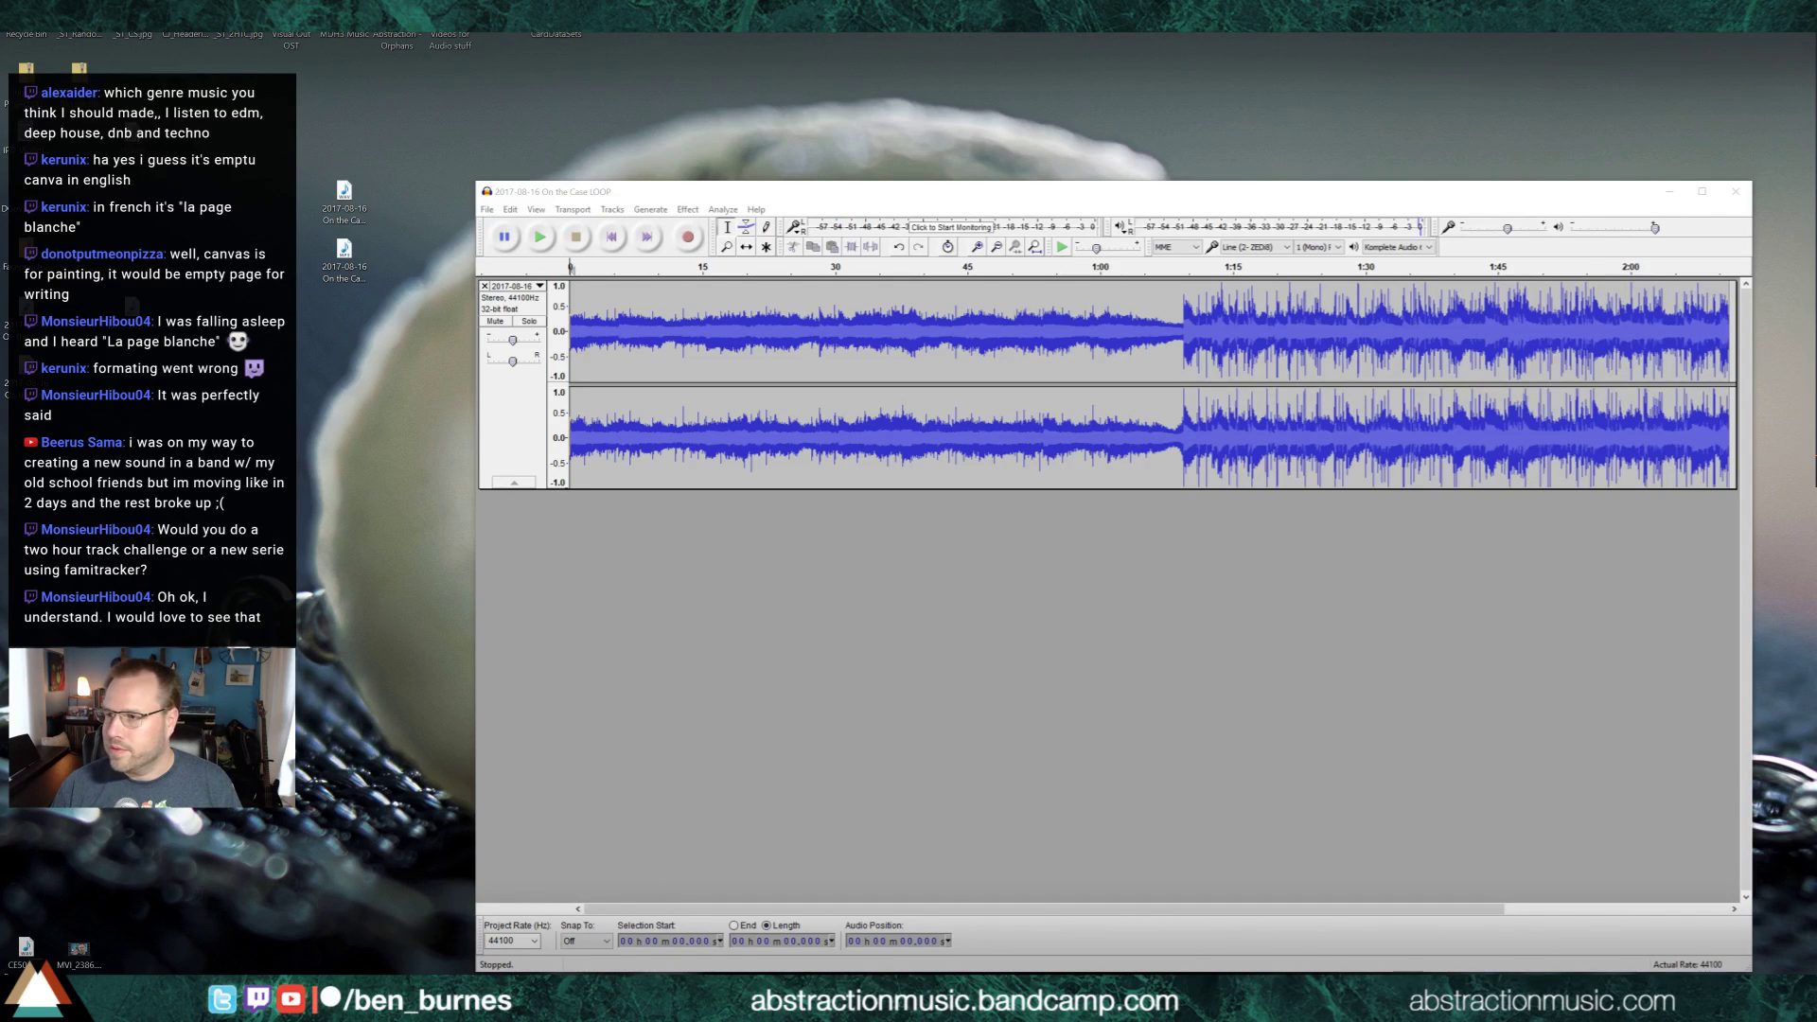
On abstractionmusic.com, open the How to Use Famitracker playlist and choose the video Two hour Track Challenge - Sticky Fingers (2016-03-02)
key(alt+Tab)
scroll(974, 520, down, 10)
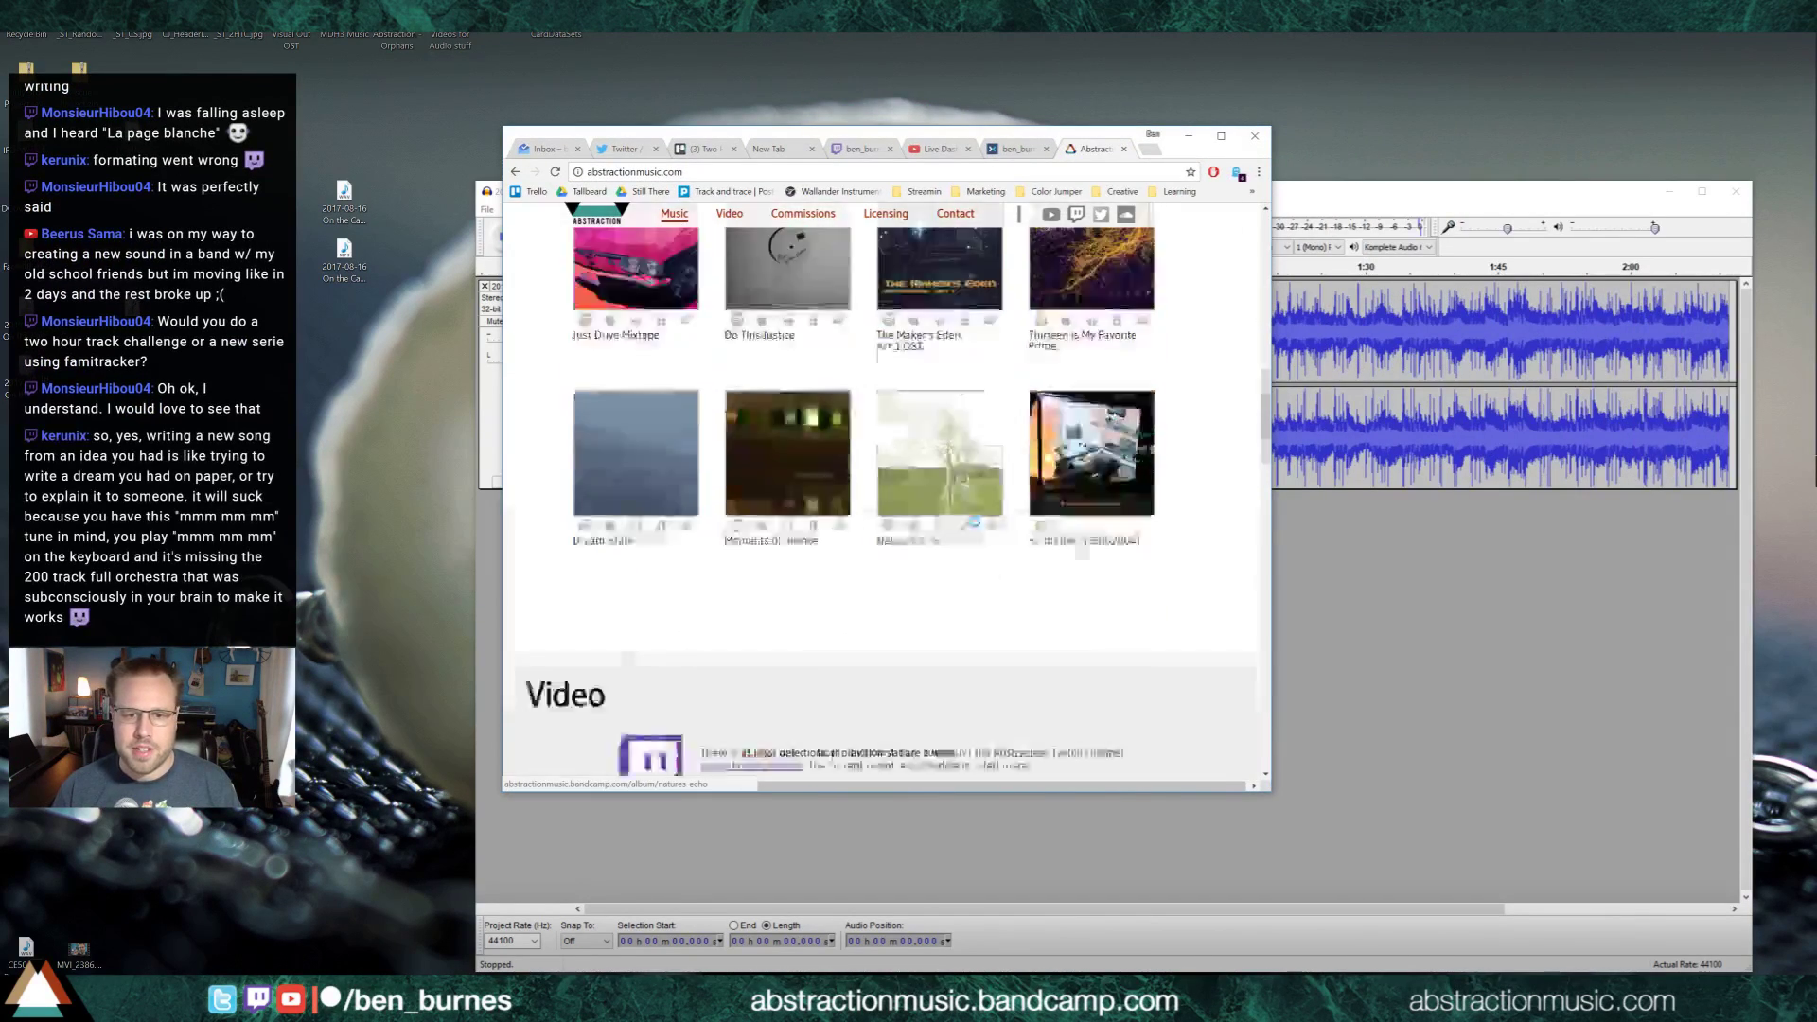
scroll(975, 522, down, 5)
click(962, 541)
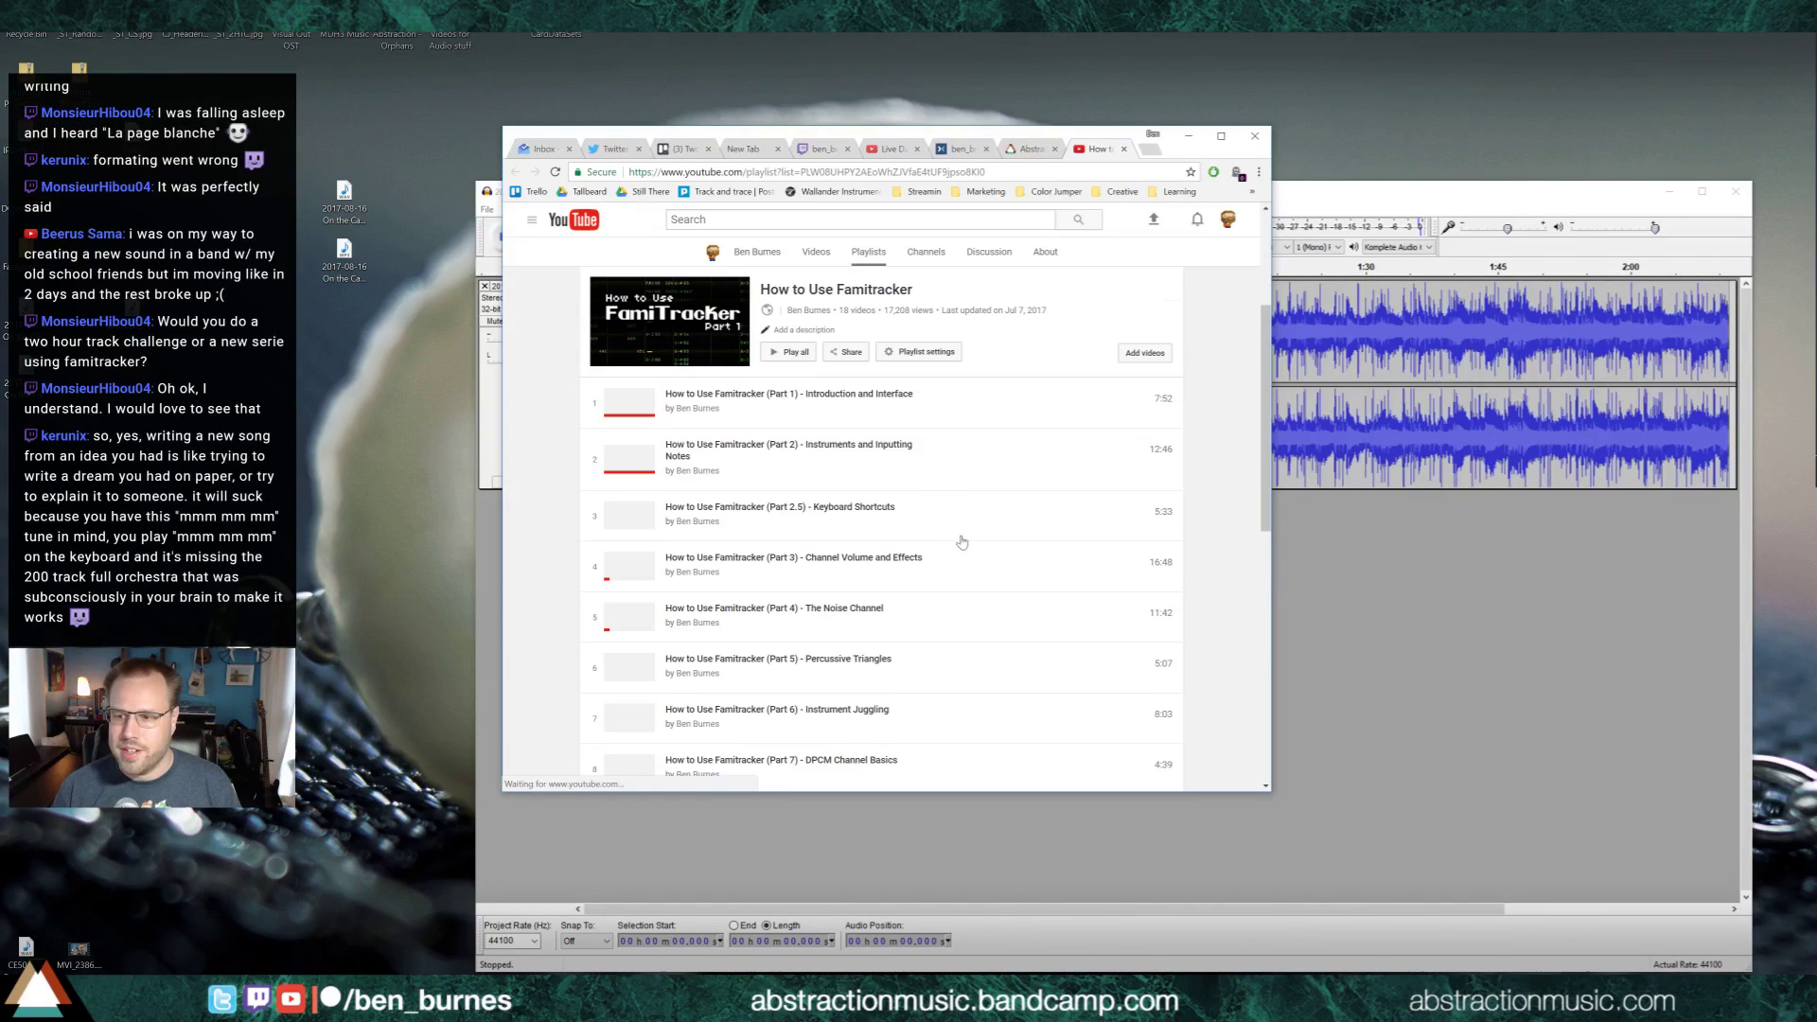
scroll(898, 587, down, 7)
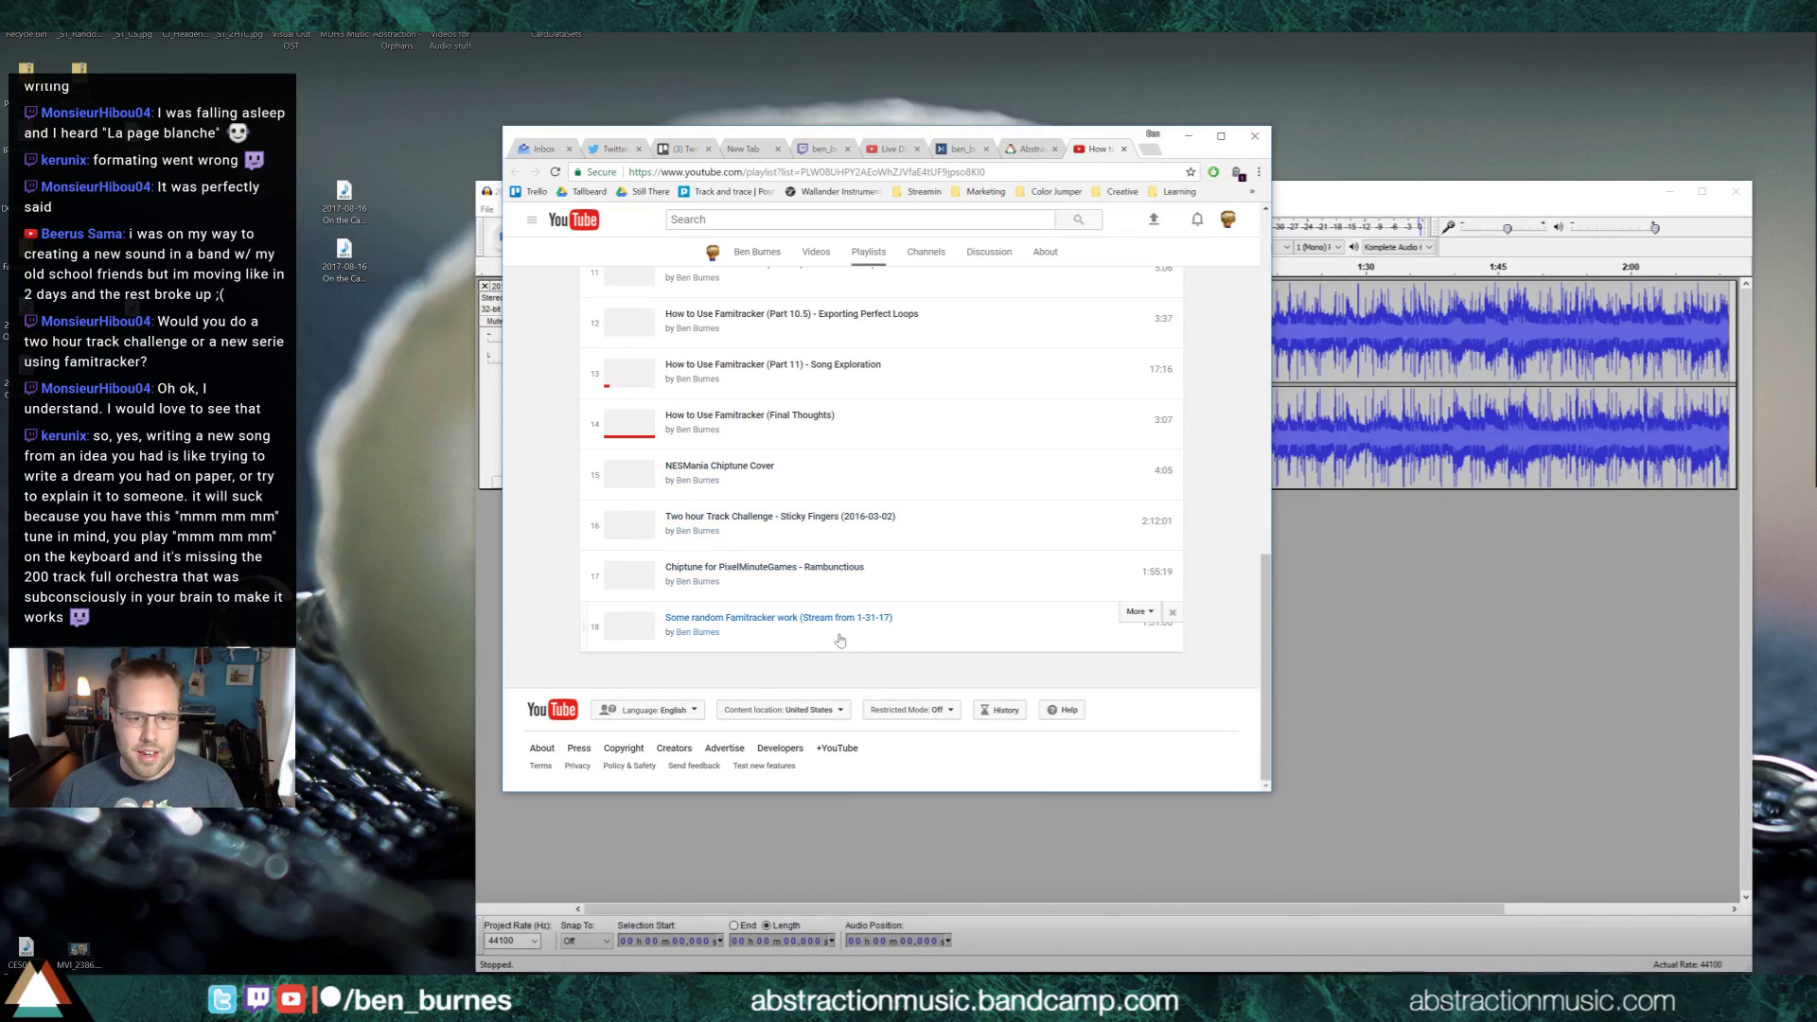
click(825, 519)
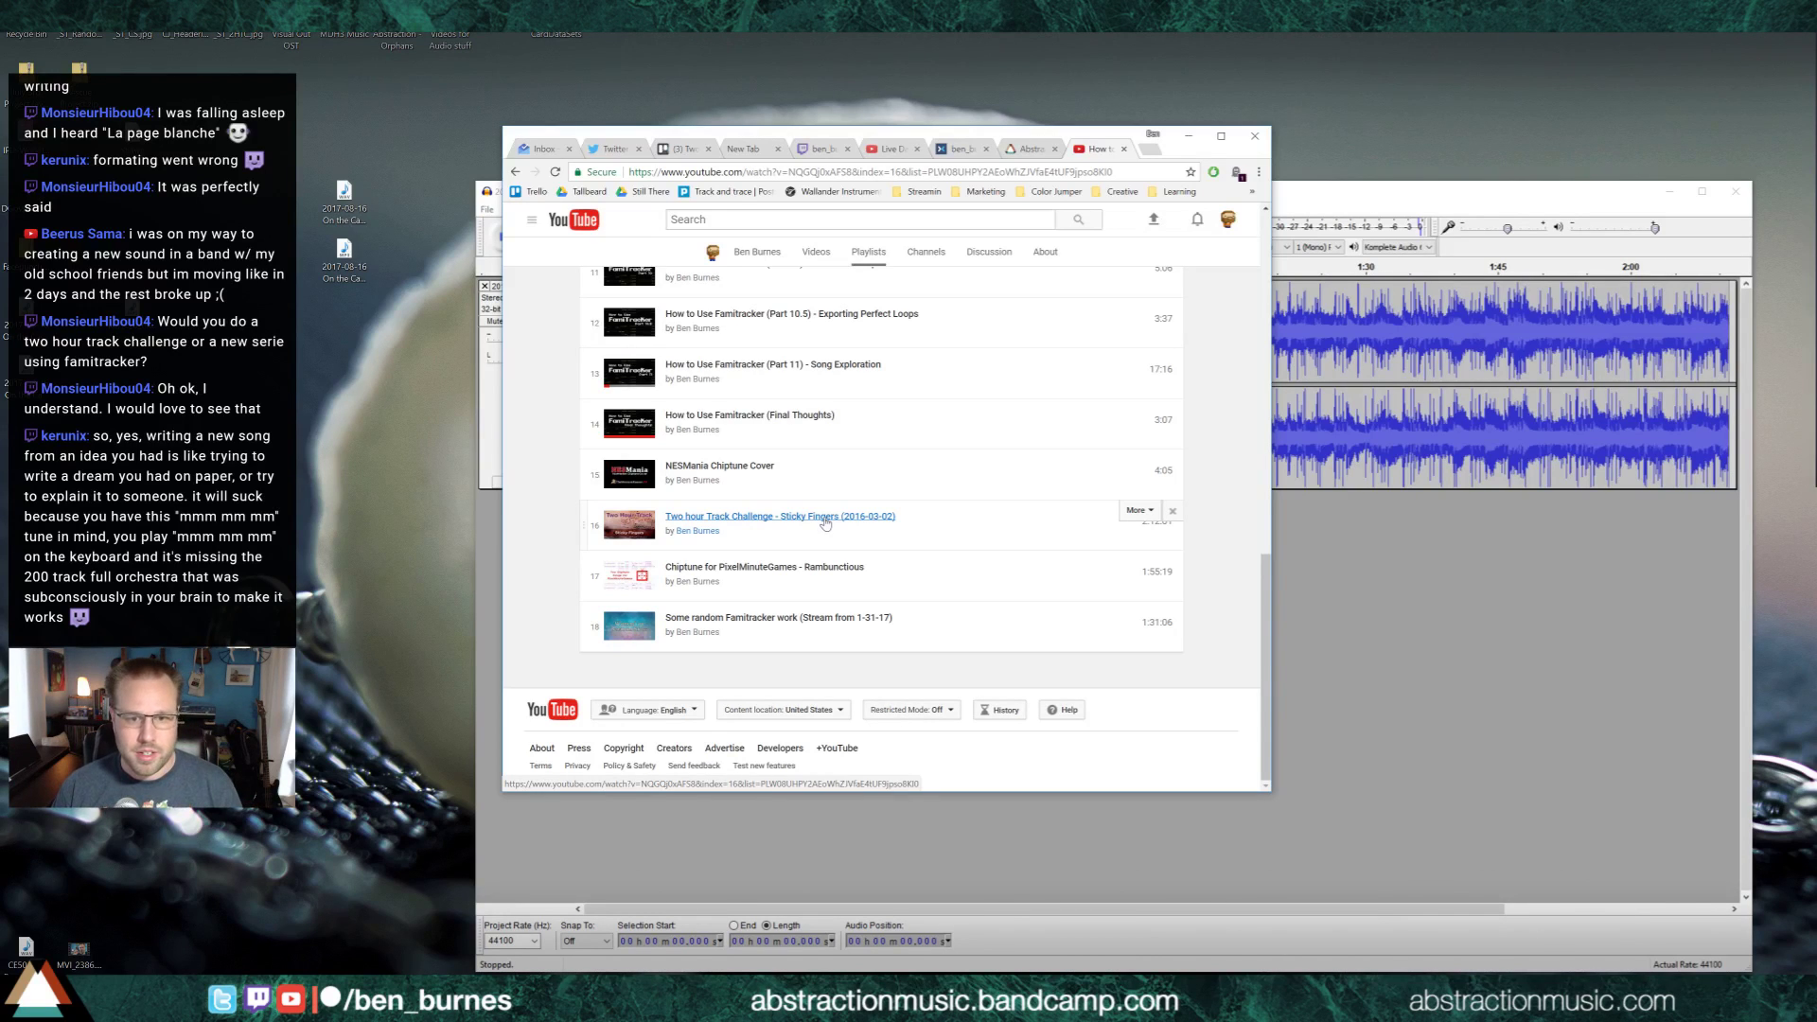
Widen the browser window, unmute the Sticky Fingers video and skim it at about 34 minutes and 1:13:22
drag(1270, 565, 1536, 565)
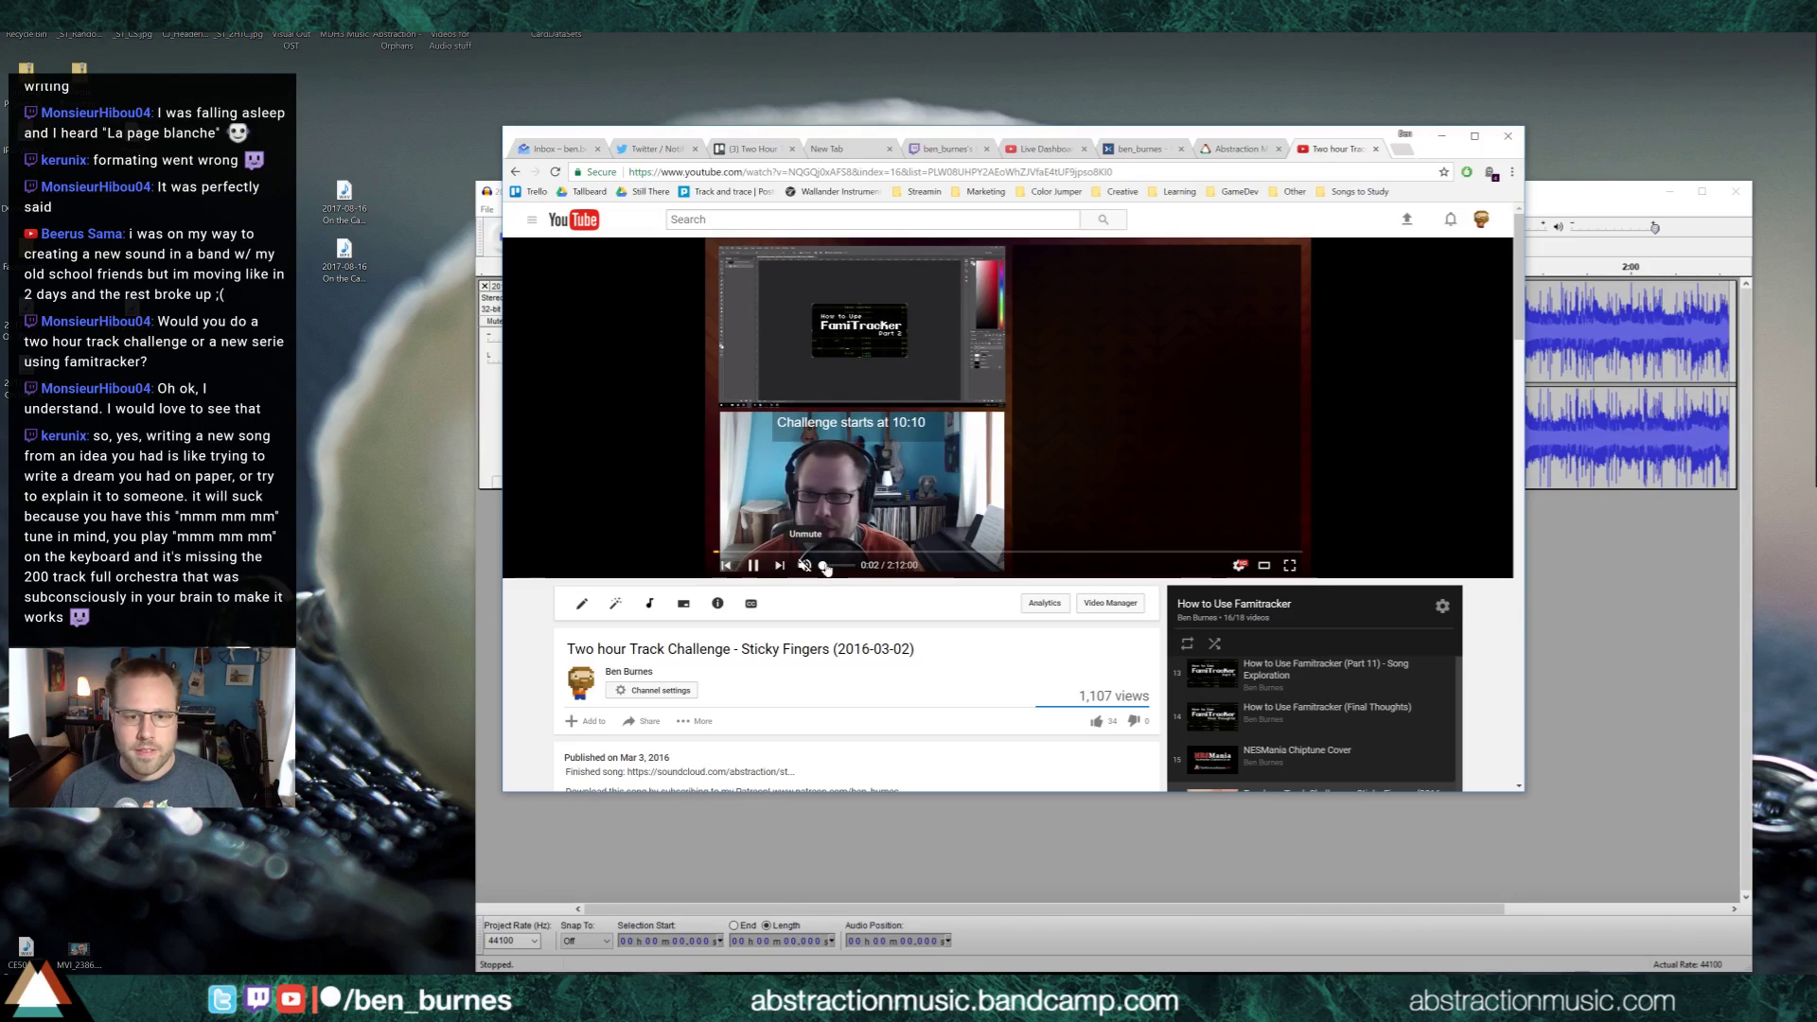
click(825, 565)
click(867, 550)
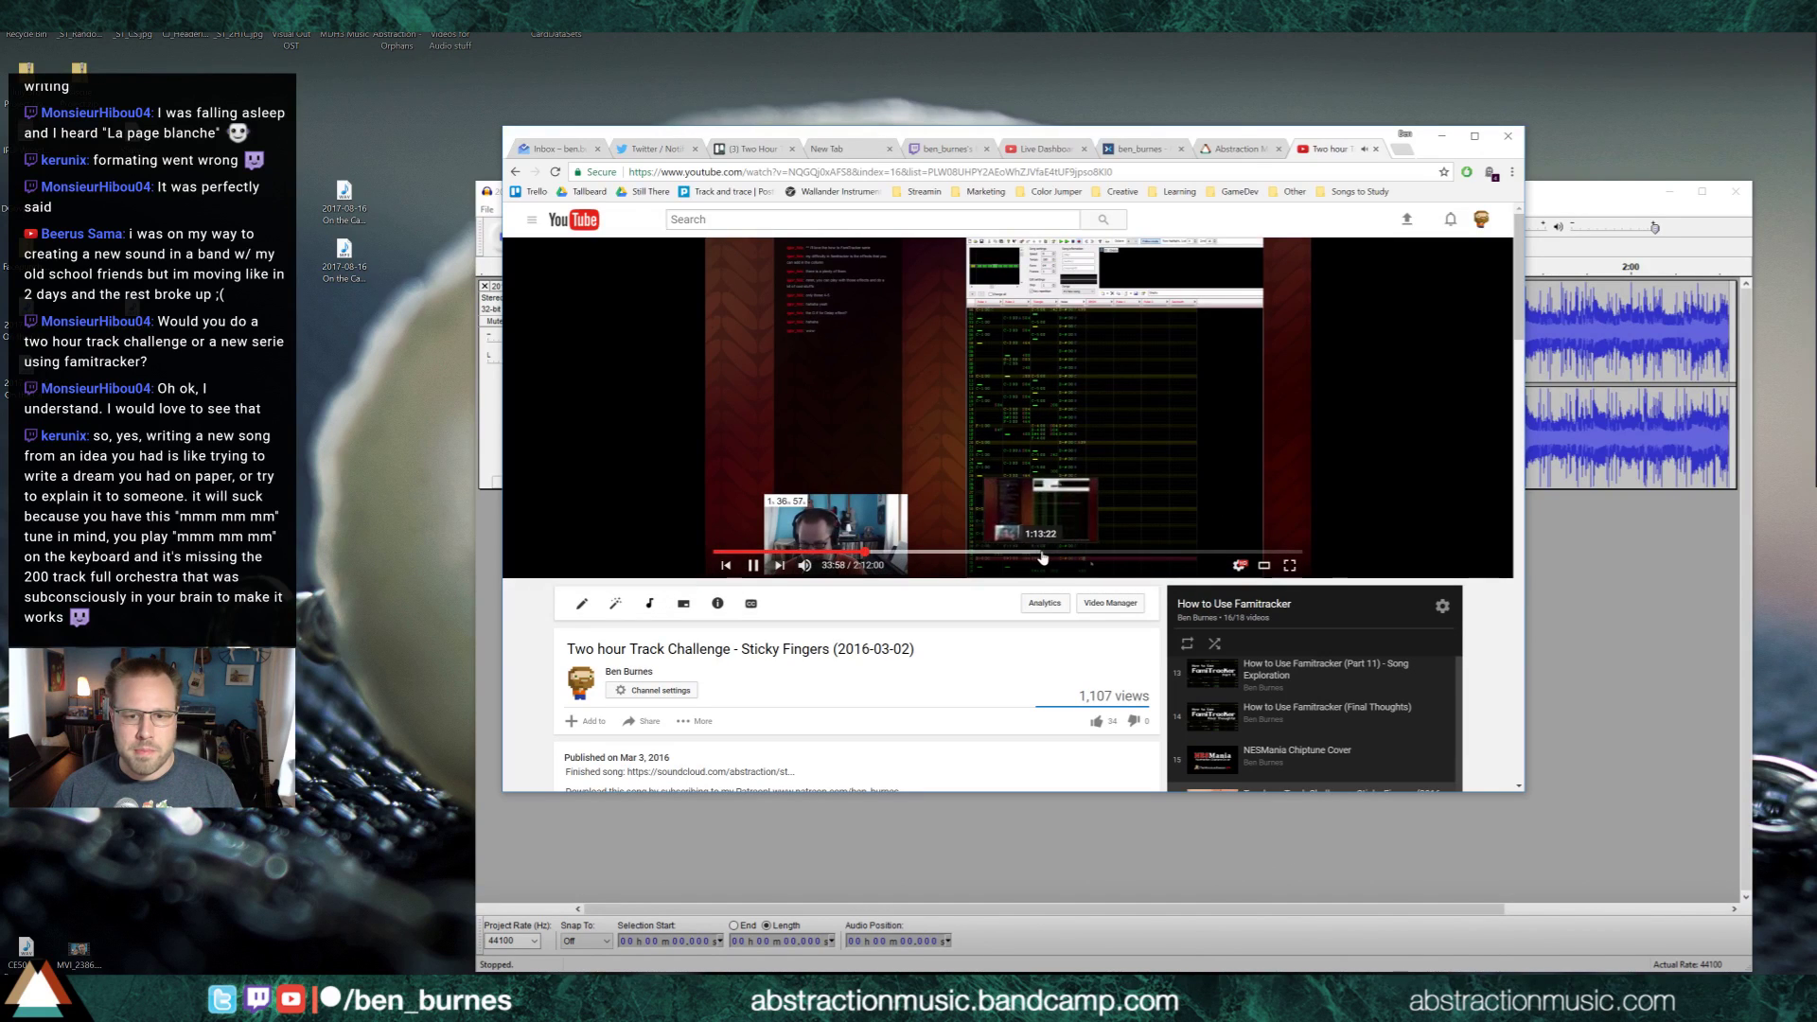
click(1041, 550)
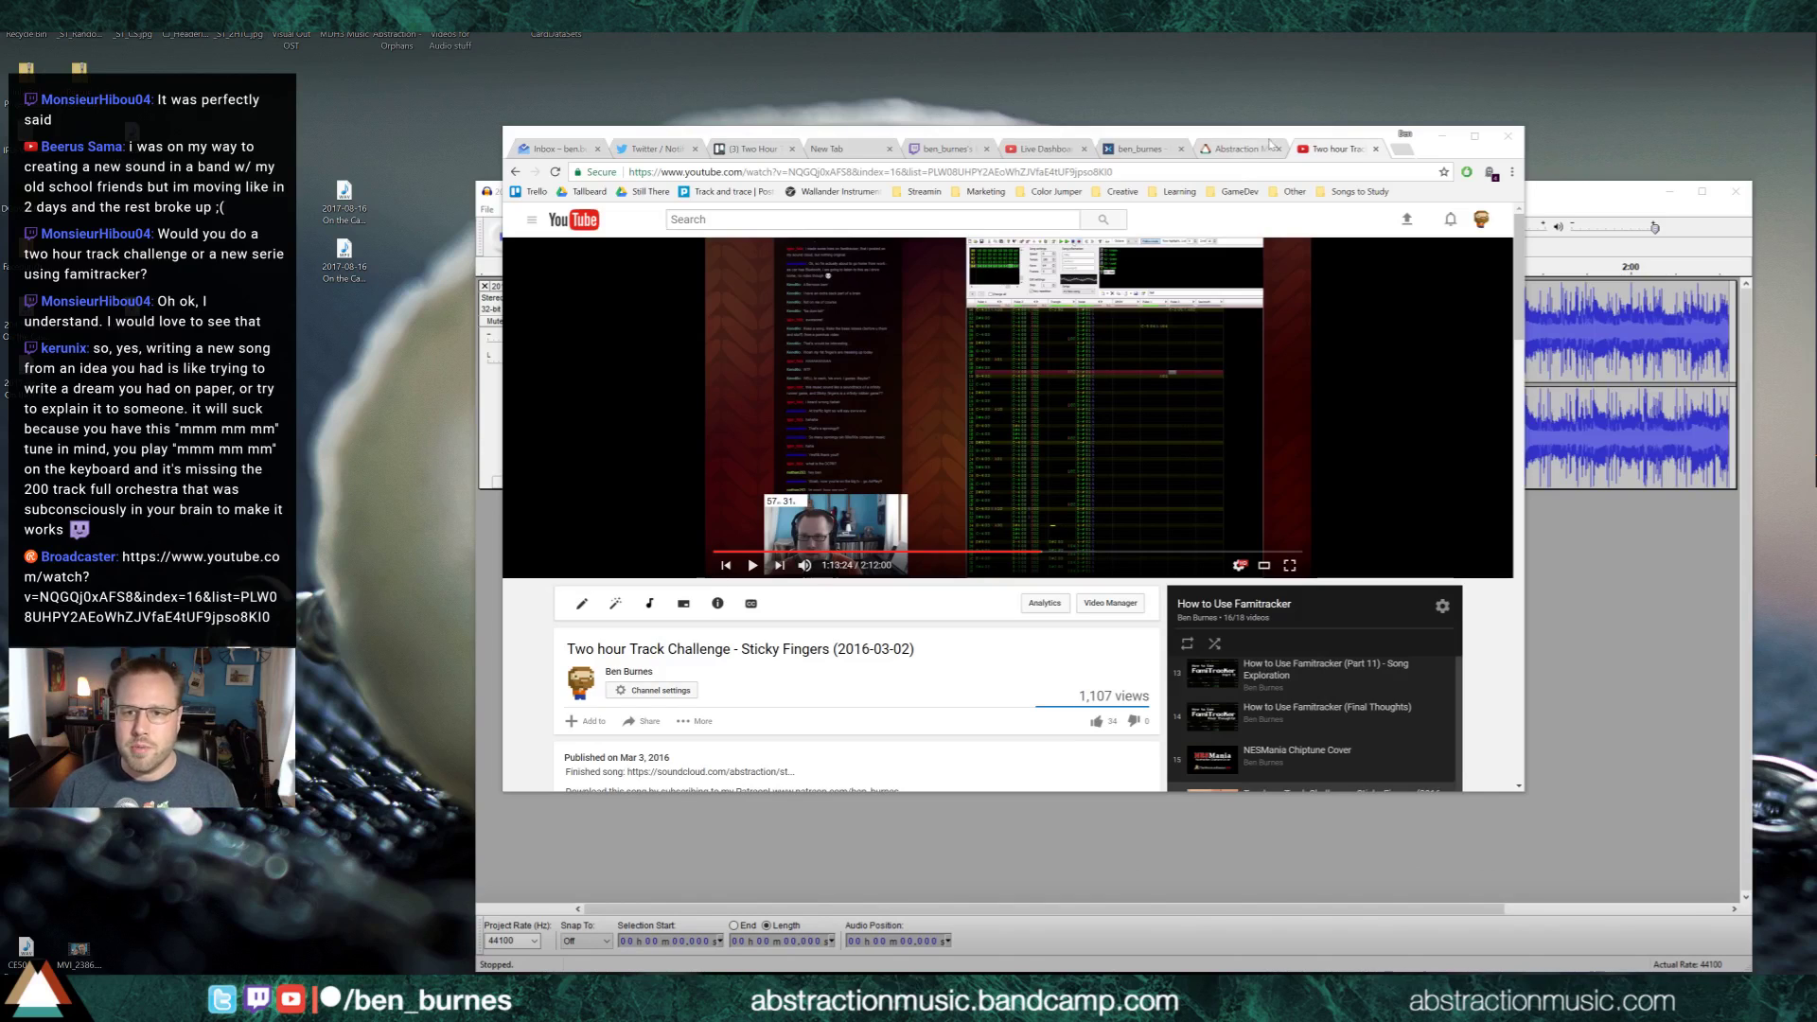
Close the Sticky Fingers video, shrink the browser window and move it away from the Audacity window
click(1374, 149)
drag(1315, 142, 1319, 215)
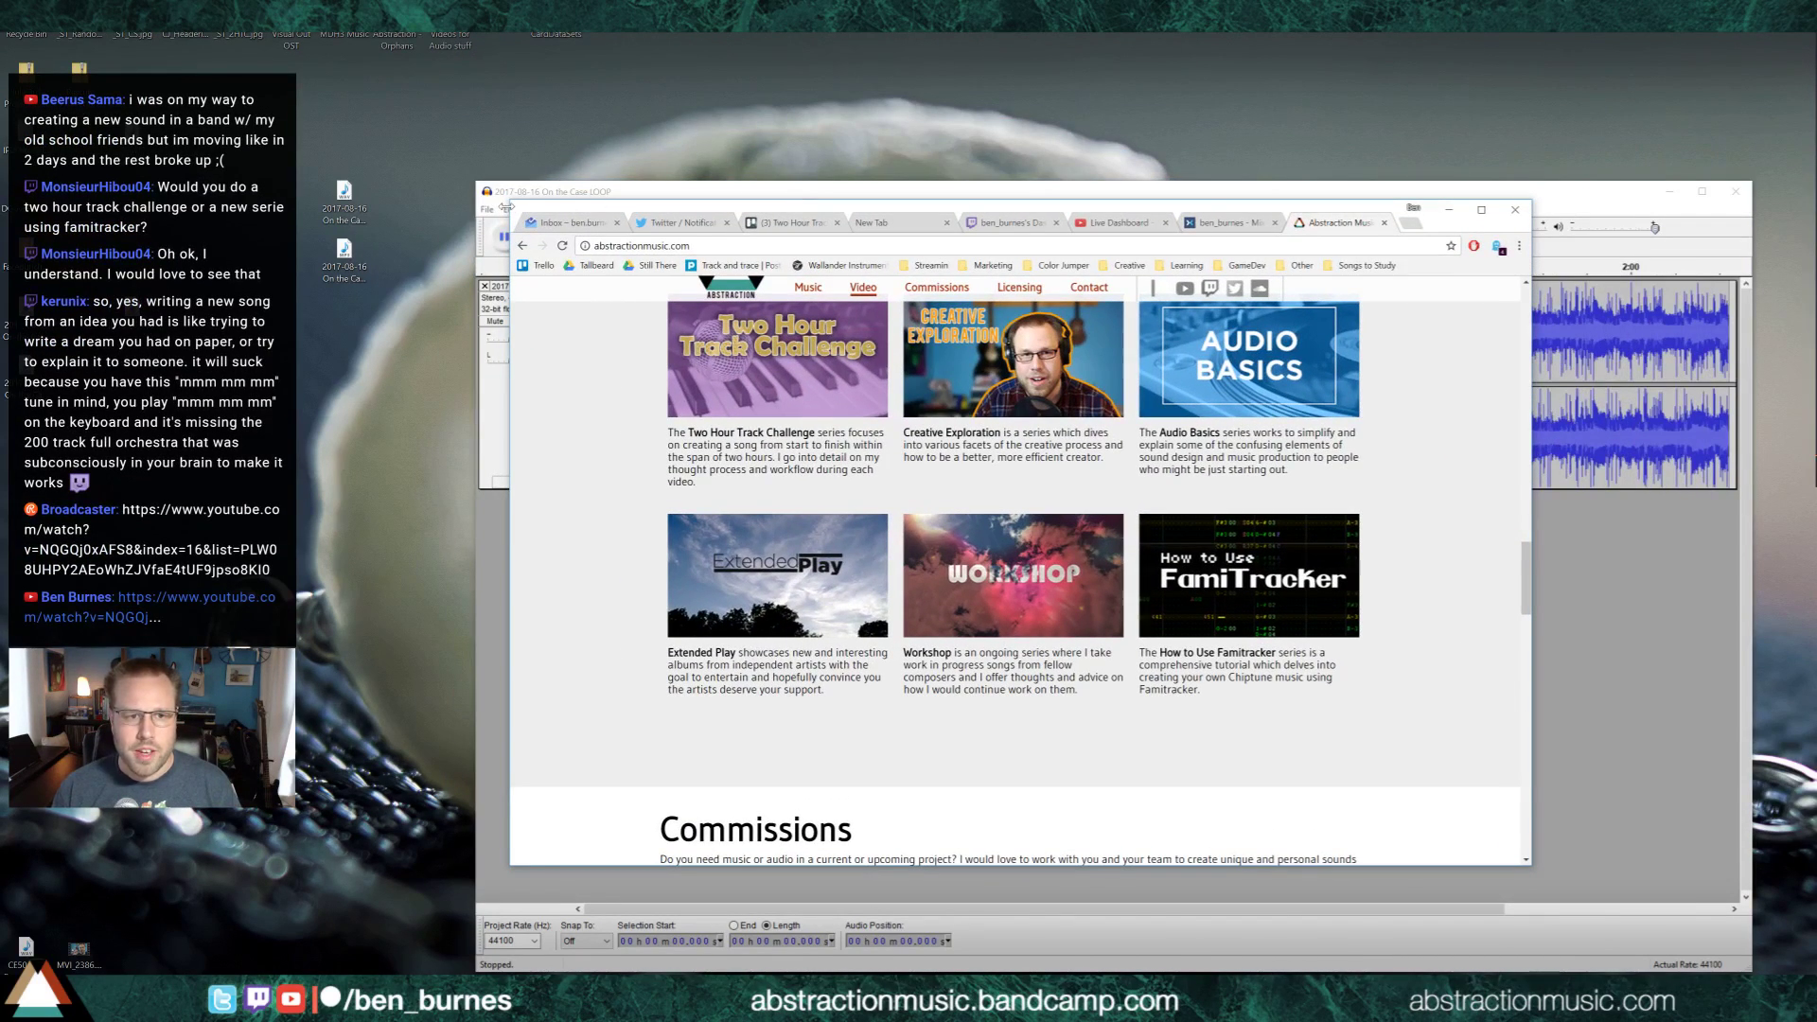
drag(508, 198, 980, 304)
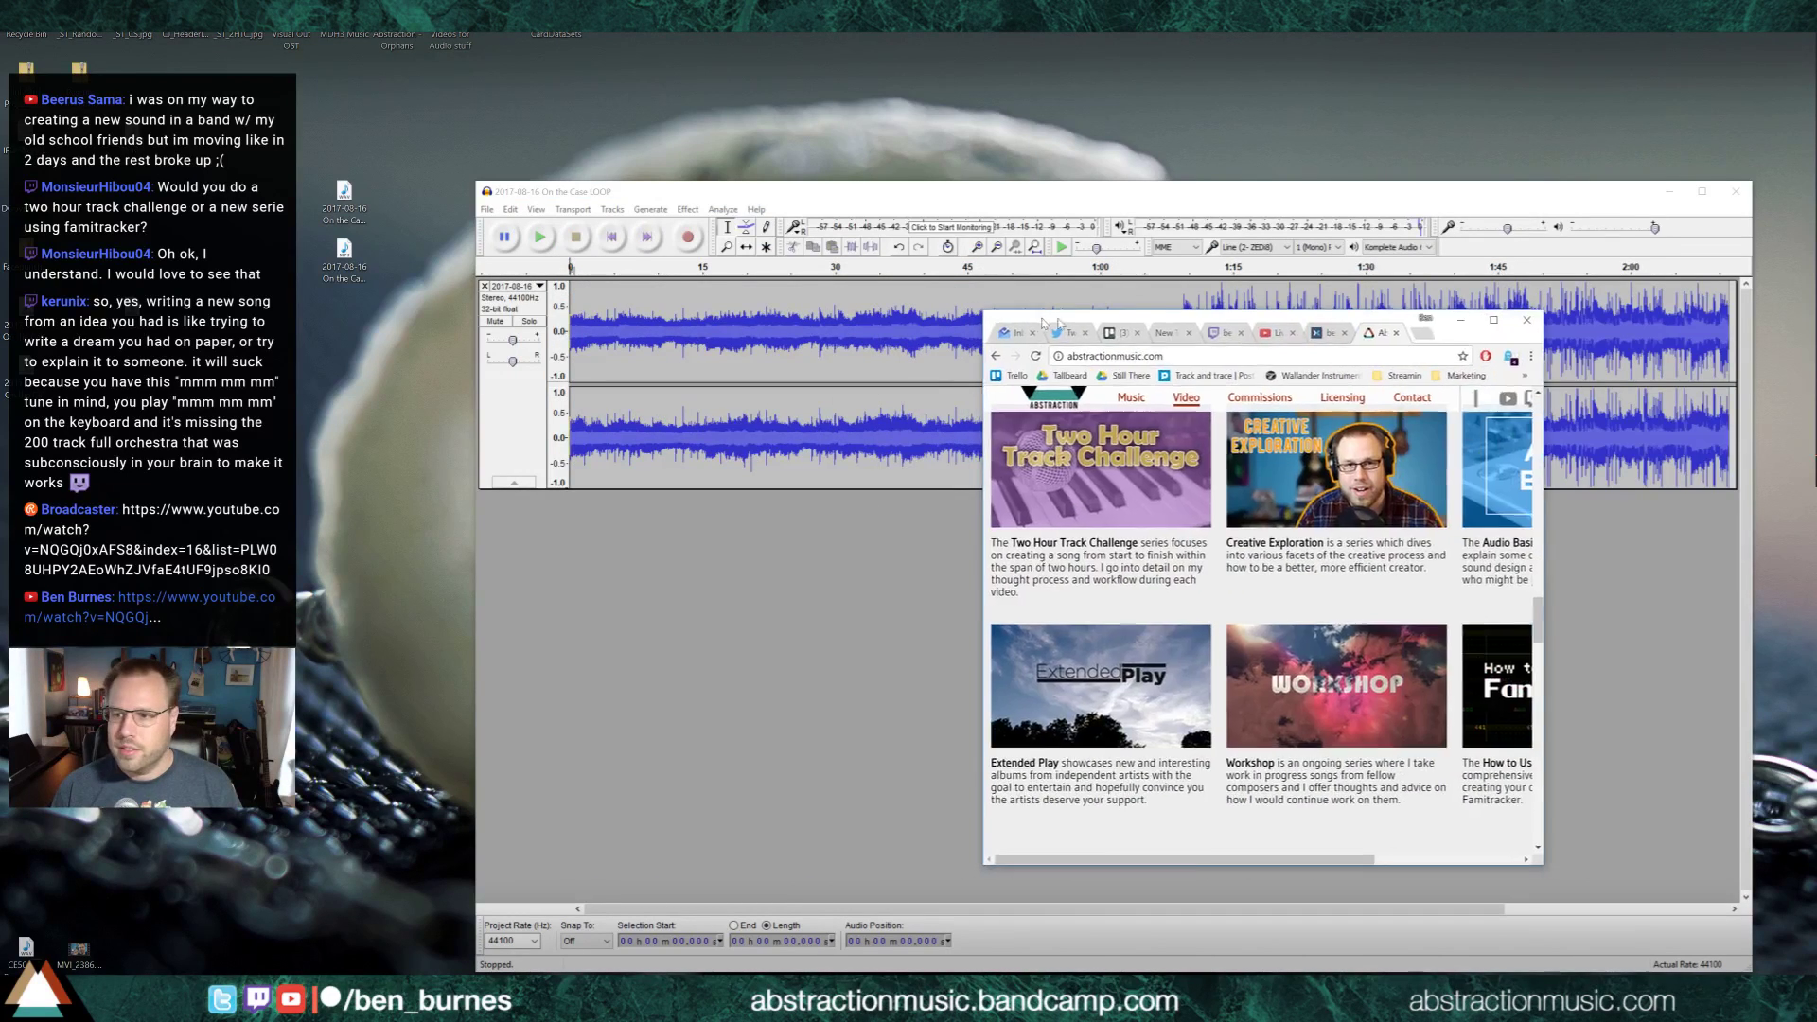
click(979, 304)
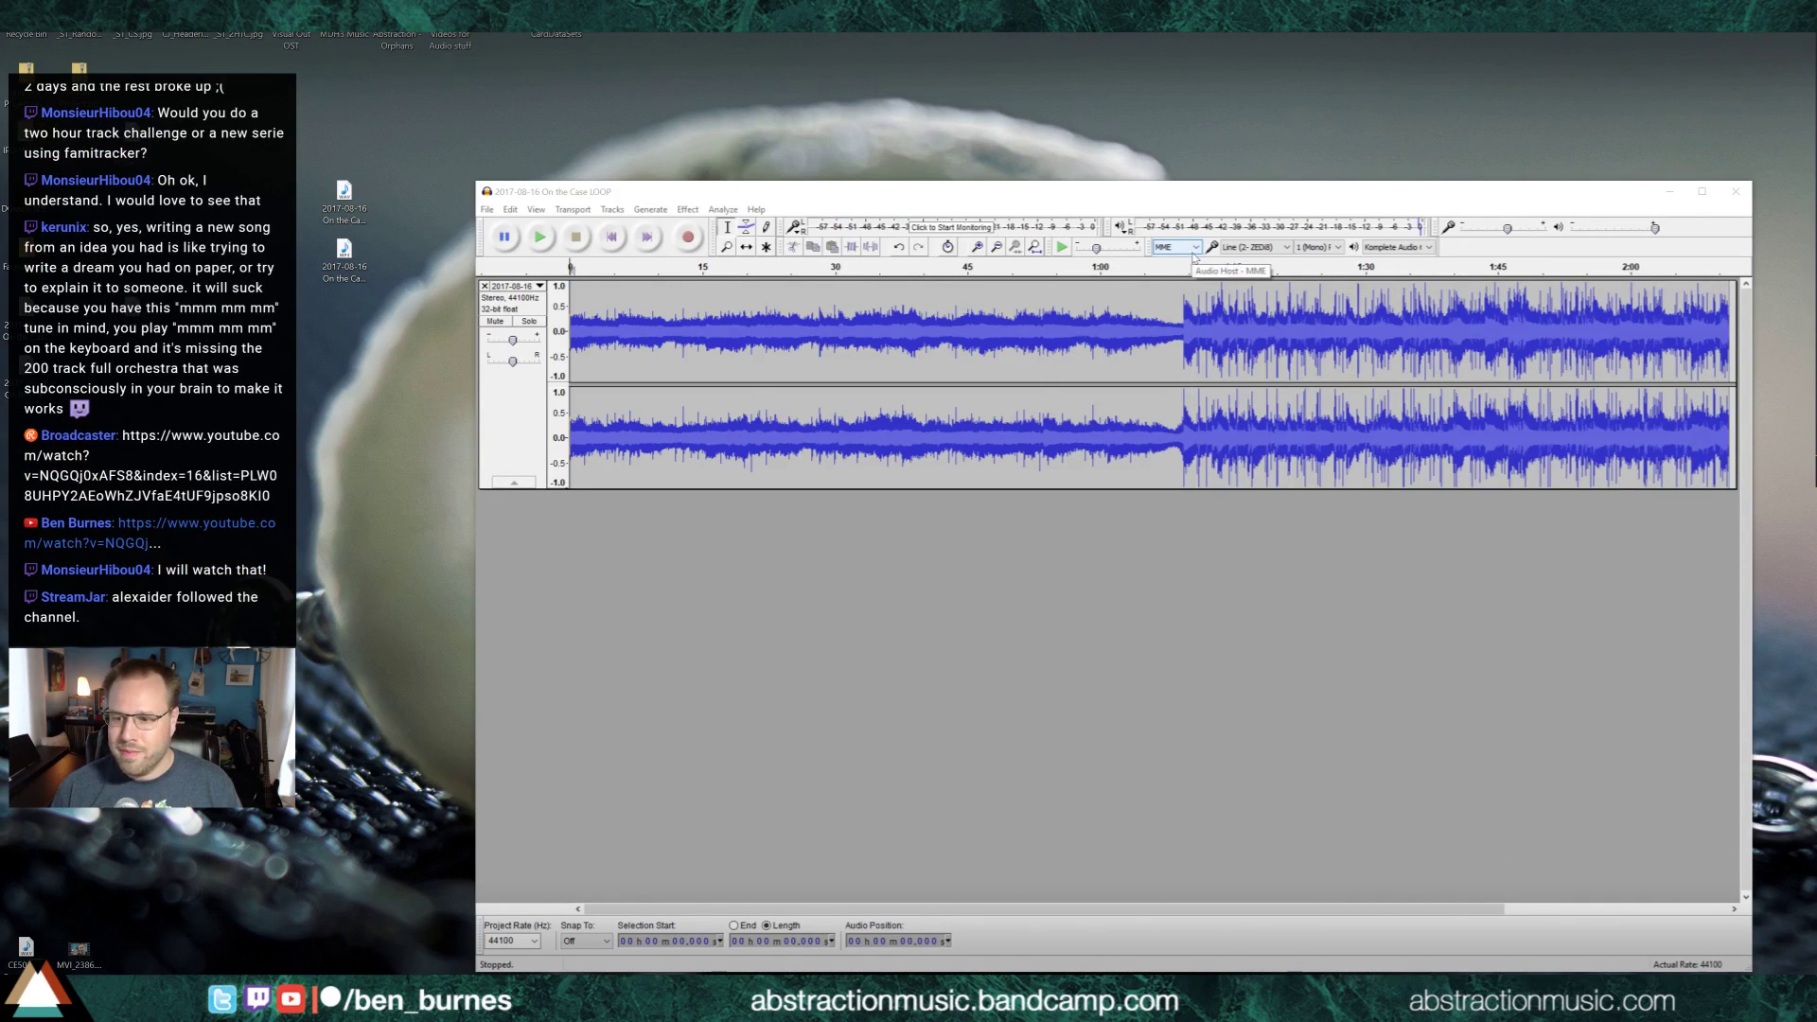
key(alt+Tab)
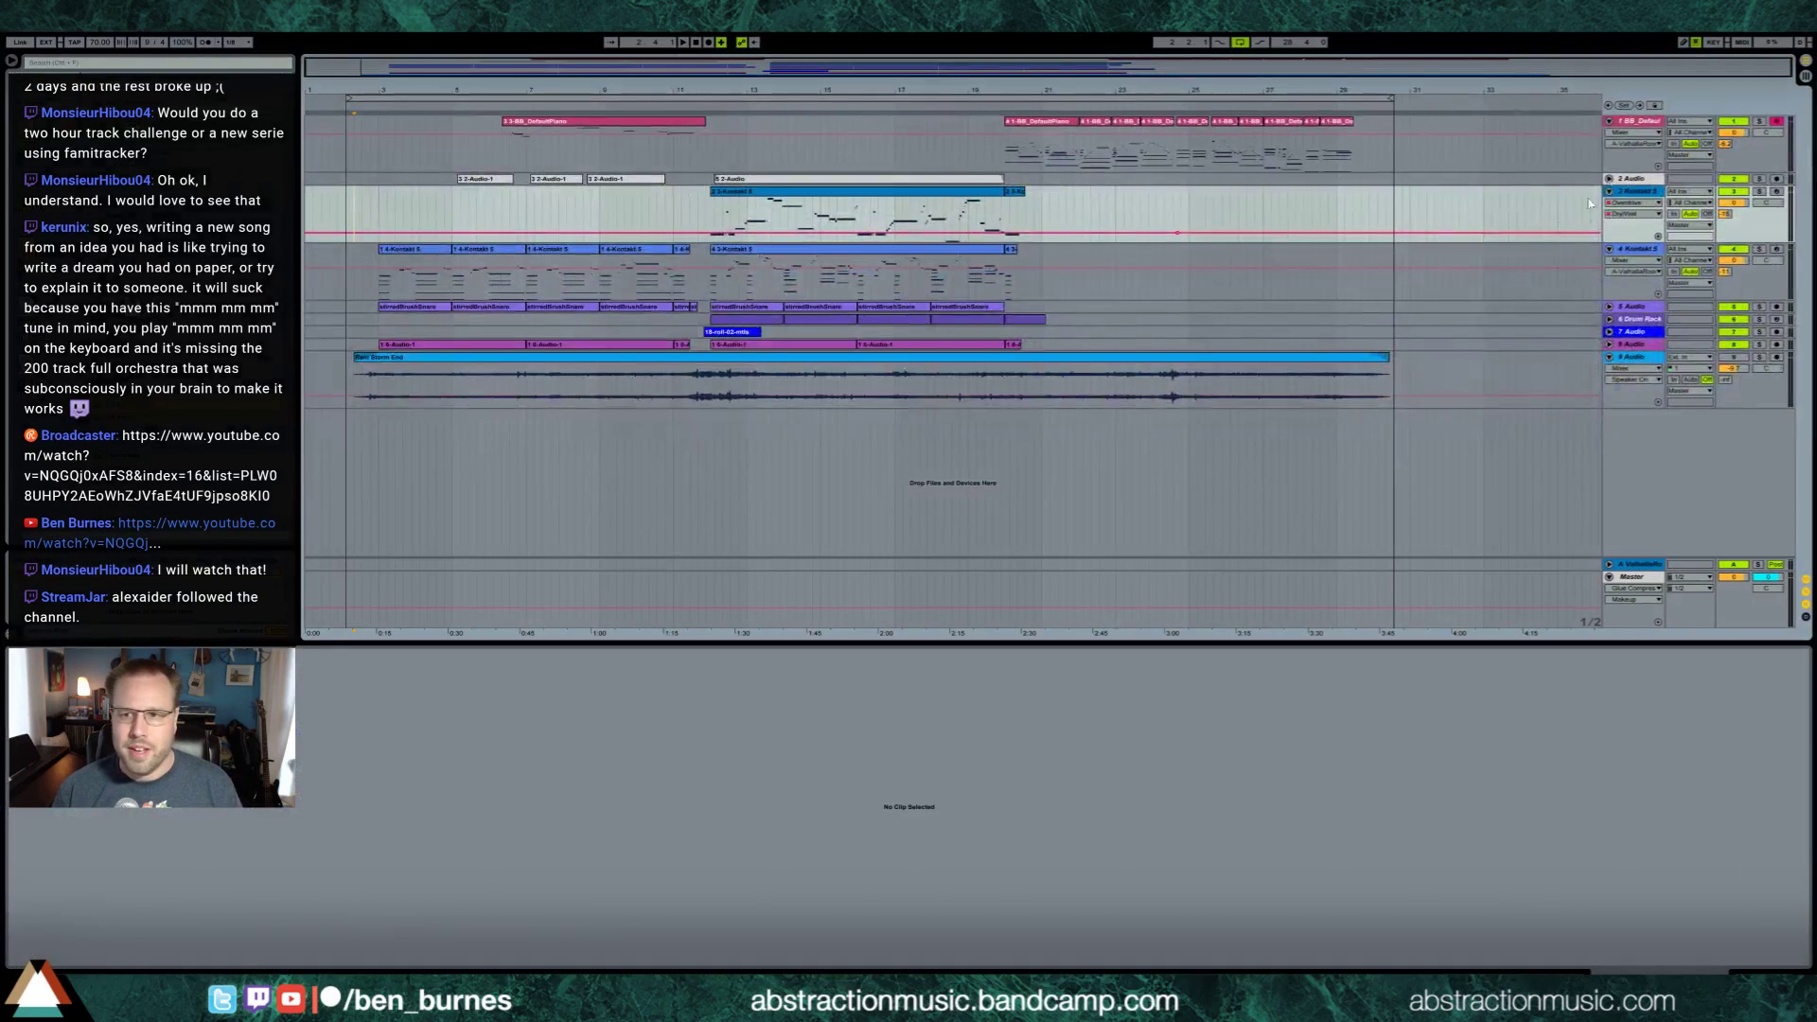
click(1755, 34)
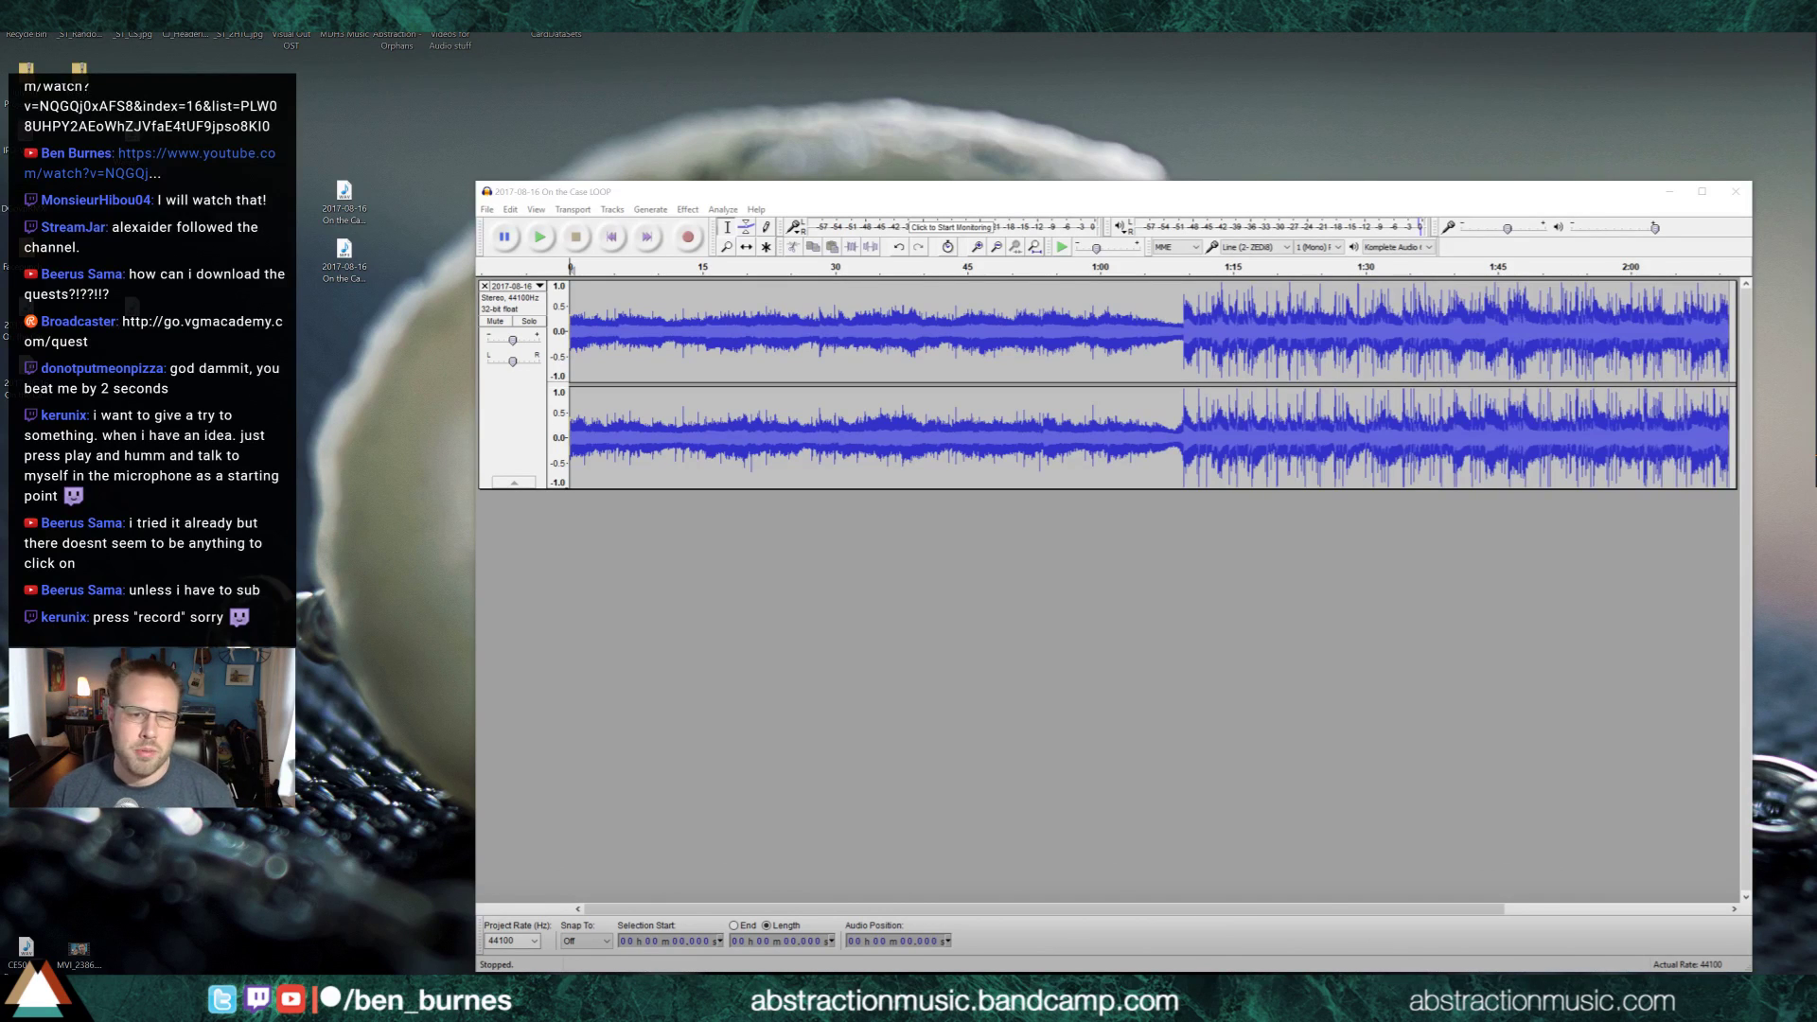
Start exporting the loop to the Desktop as WAV (Microsoft) signed 16-bit PCM, replacing the existing 2017-08-16 On the Case LOOP file
click(486, 209)
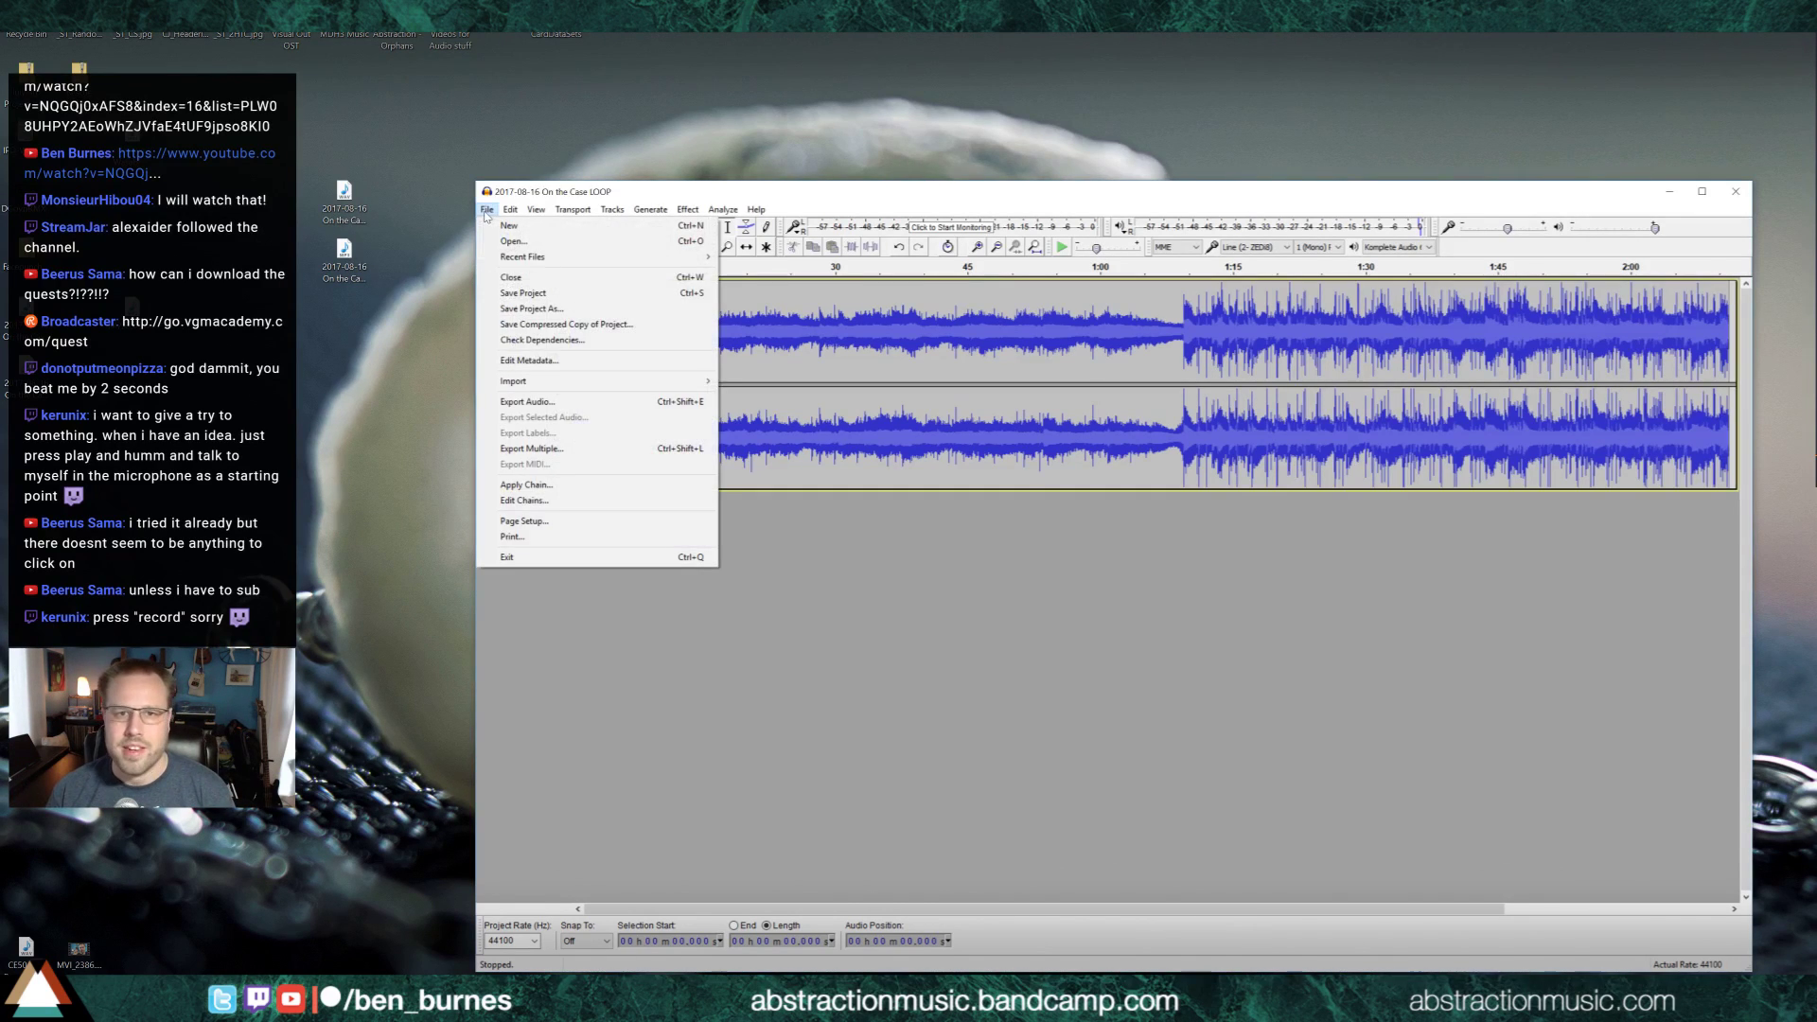
click(527, 401)
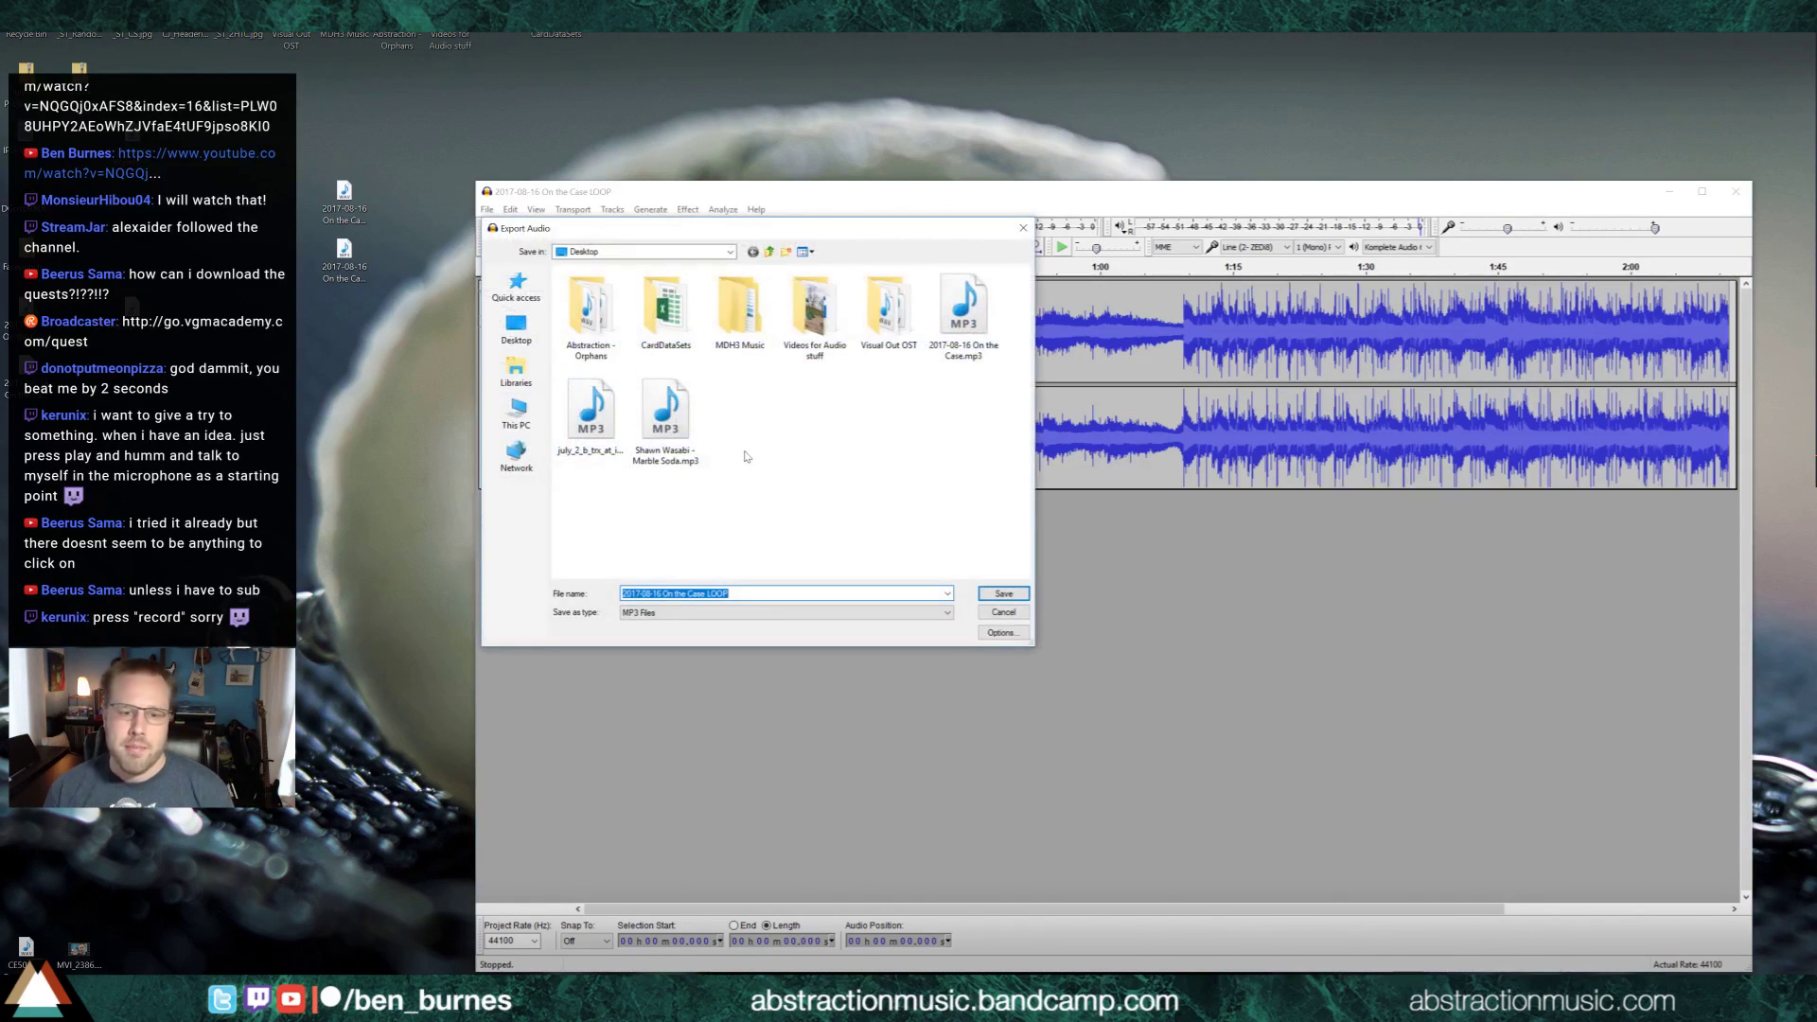
click(809, 613)
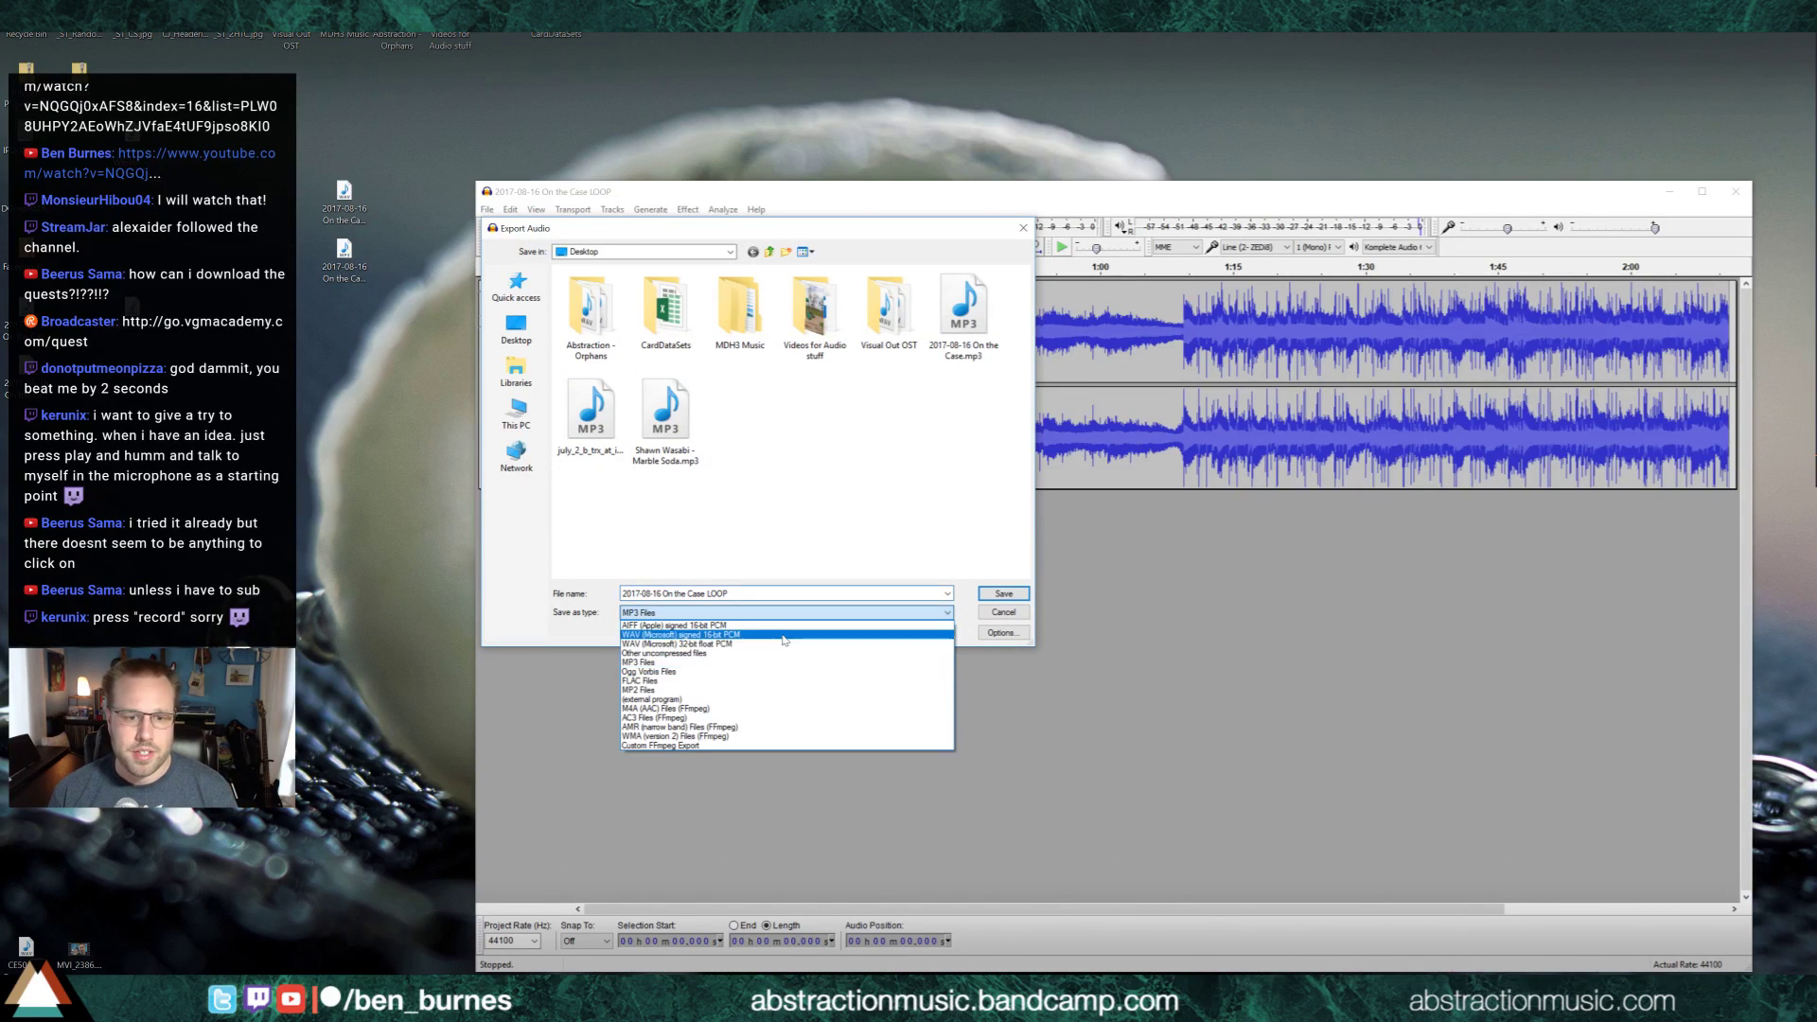
click(783, 636)
click(988, 593)
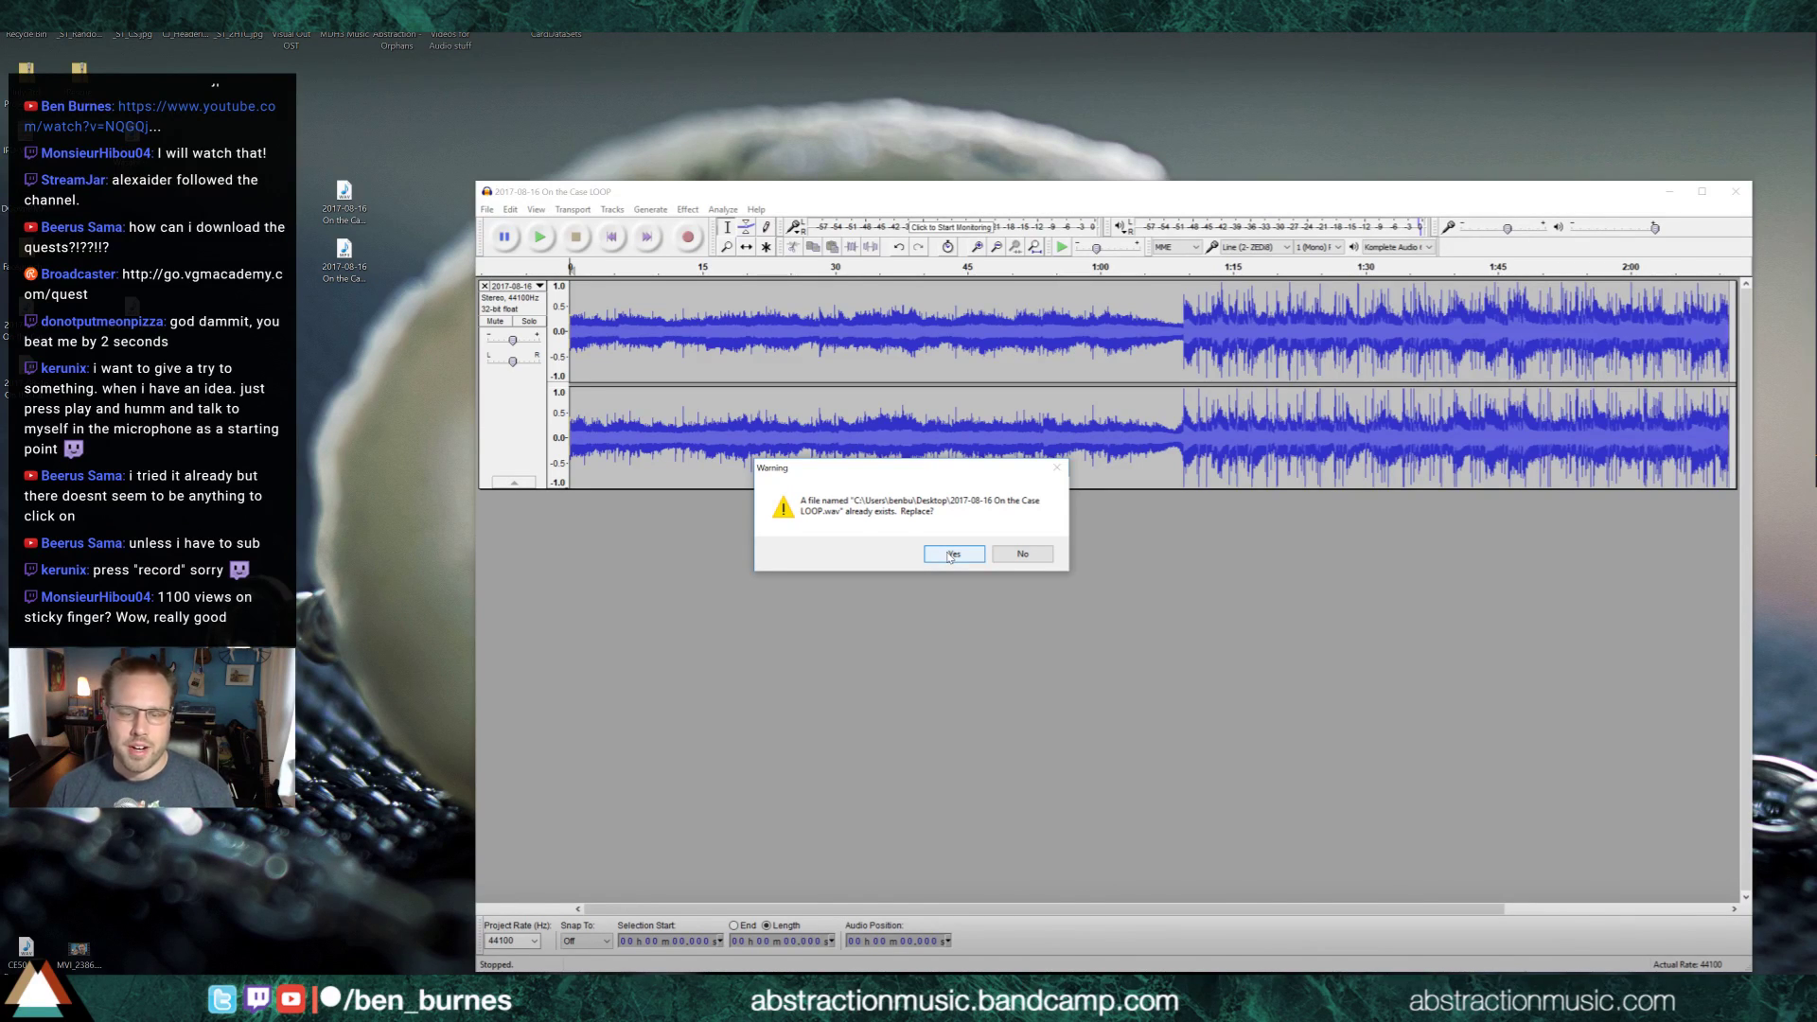
click(950, 554)
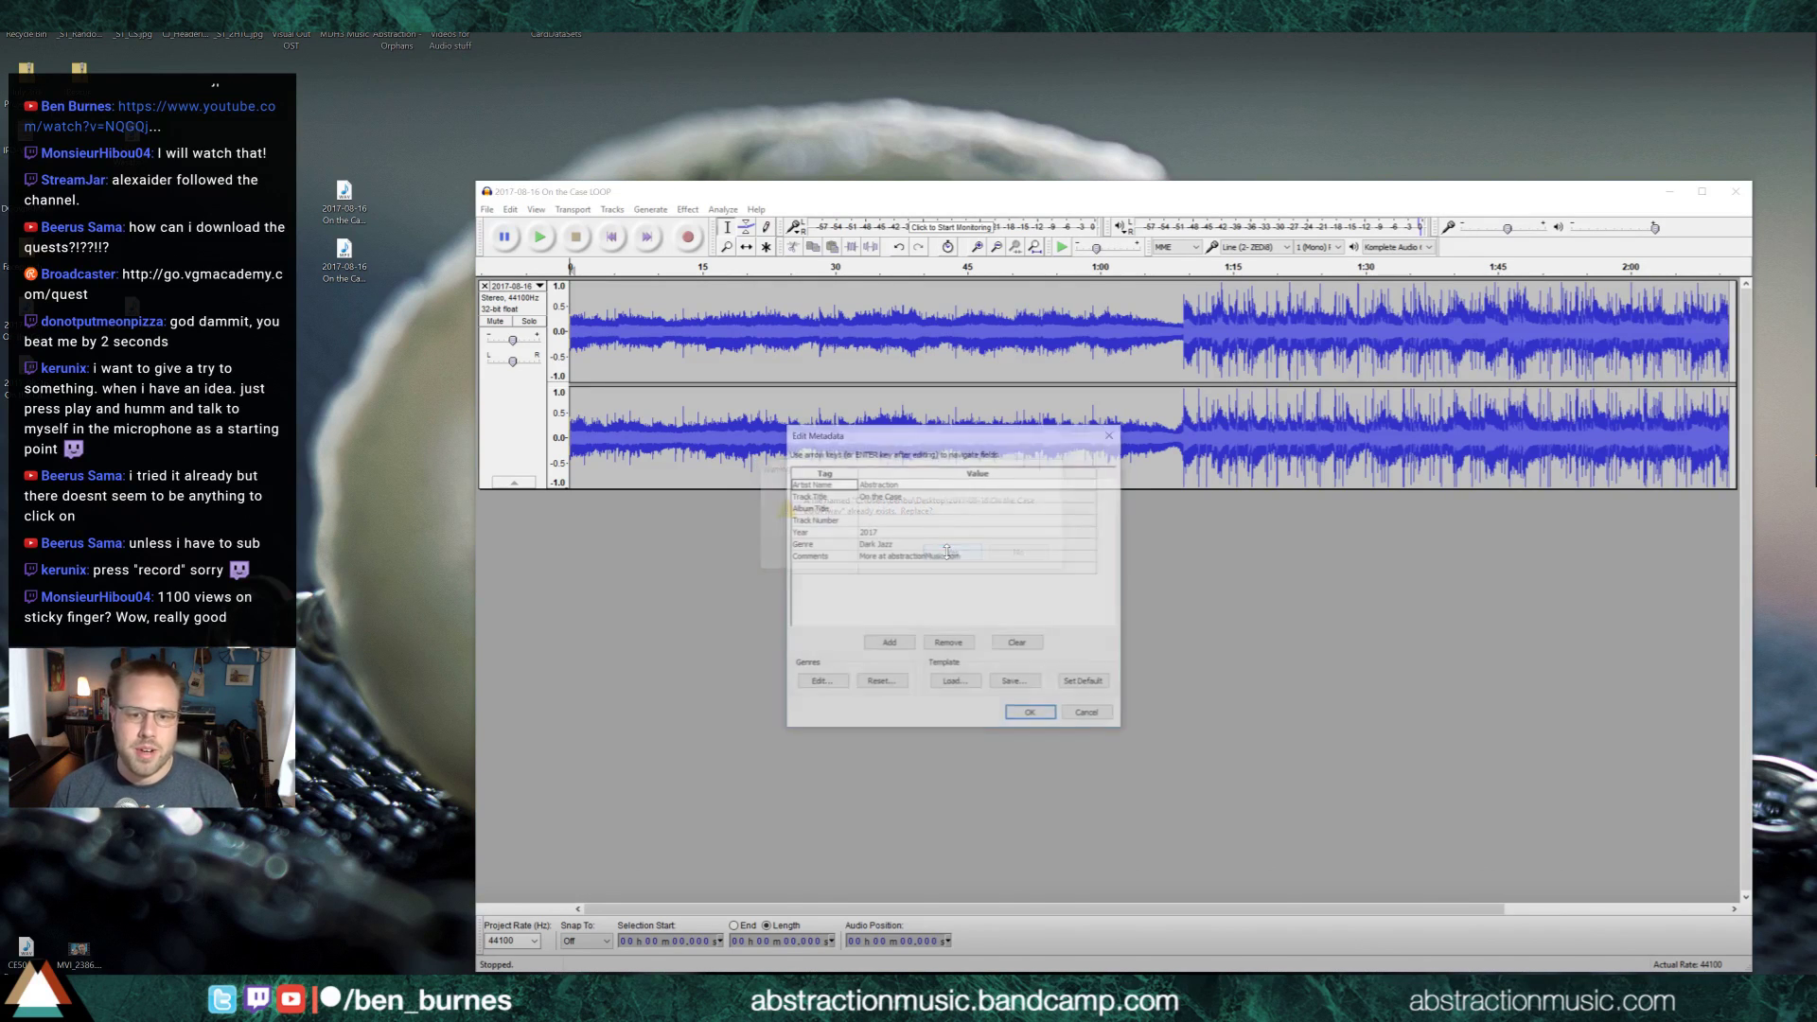
Set the metadata track title to On the Case LOOP and finish the WAV export
click(920, 498)
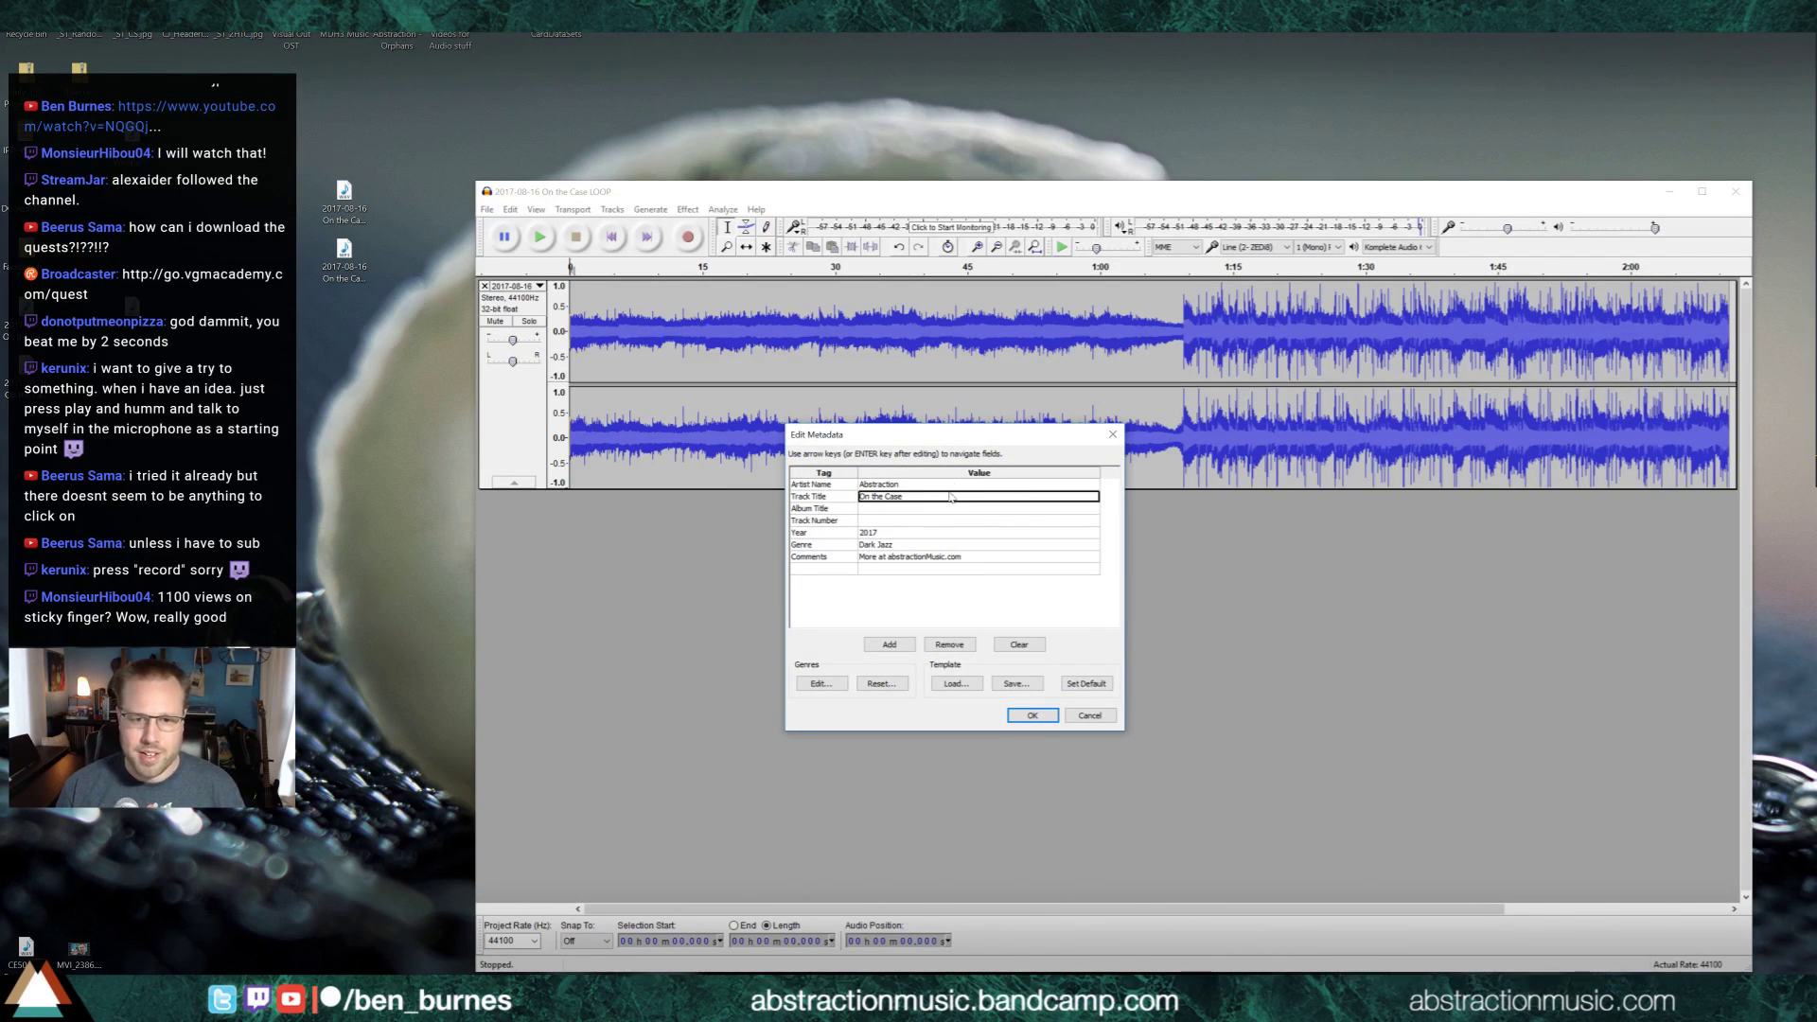
text(L)
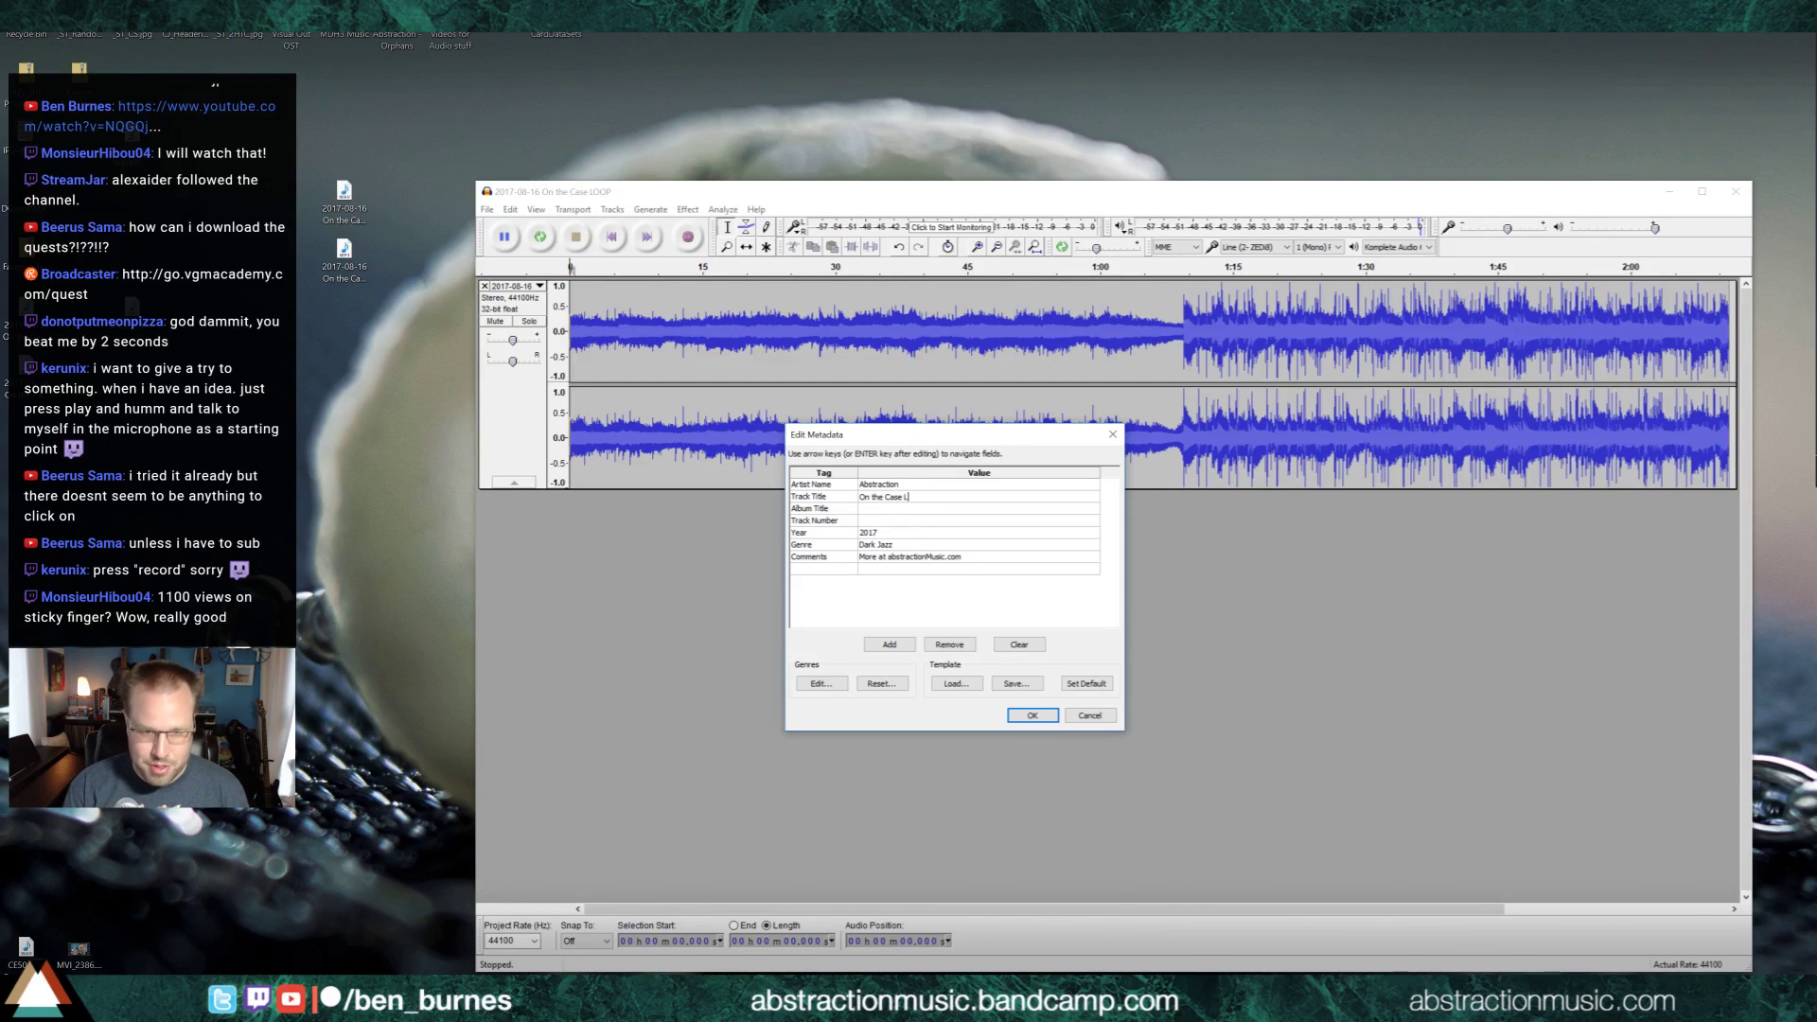
text(OOP)
click(946, 509)
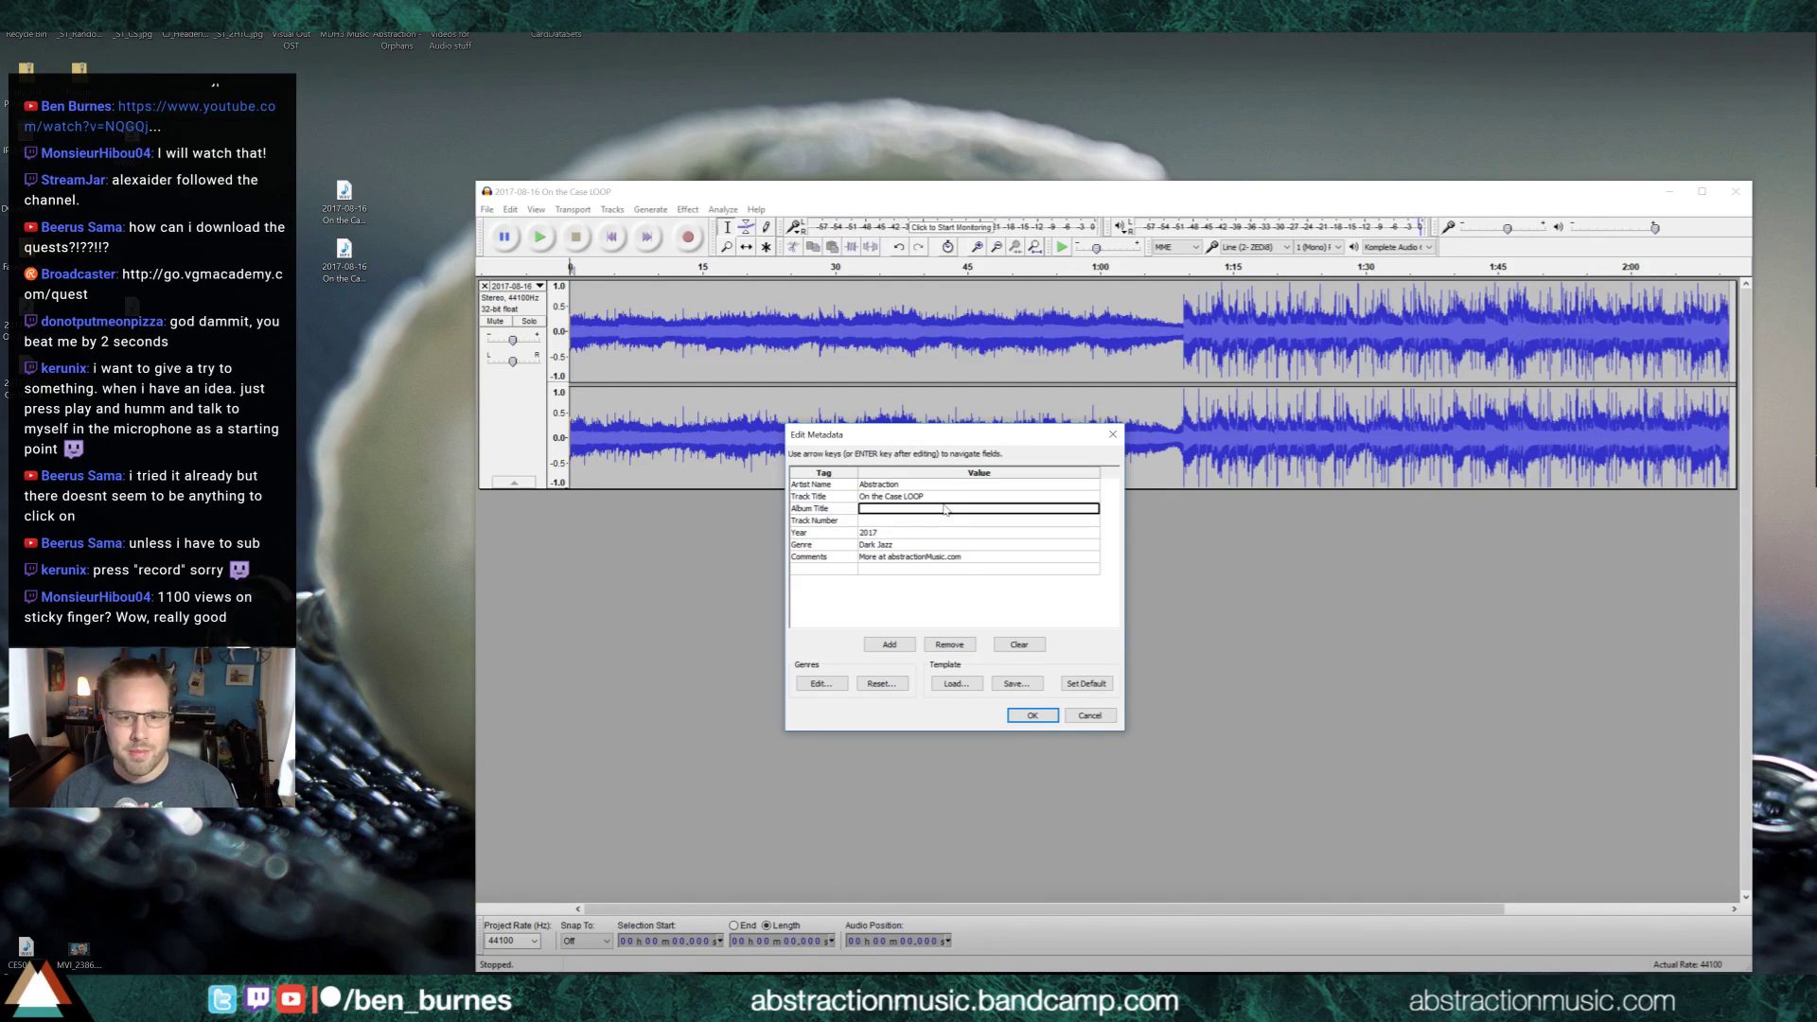
key(Return)
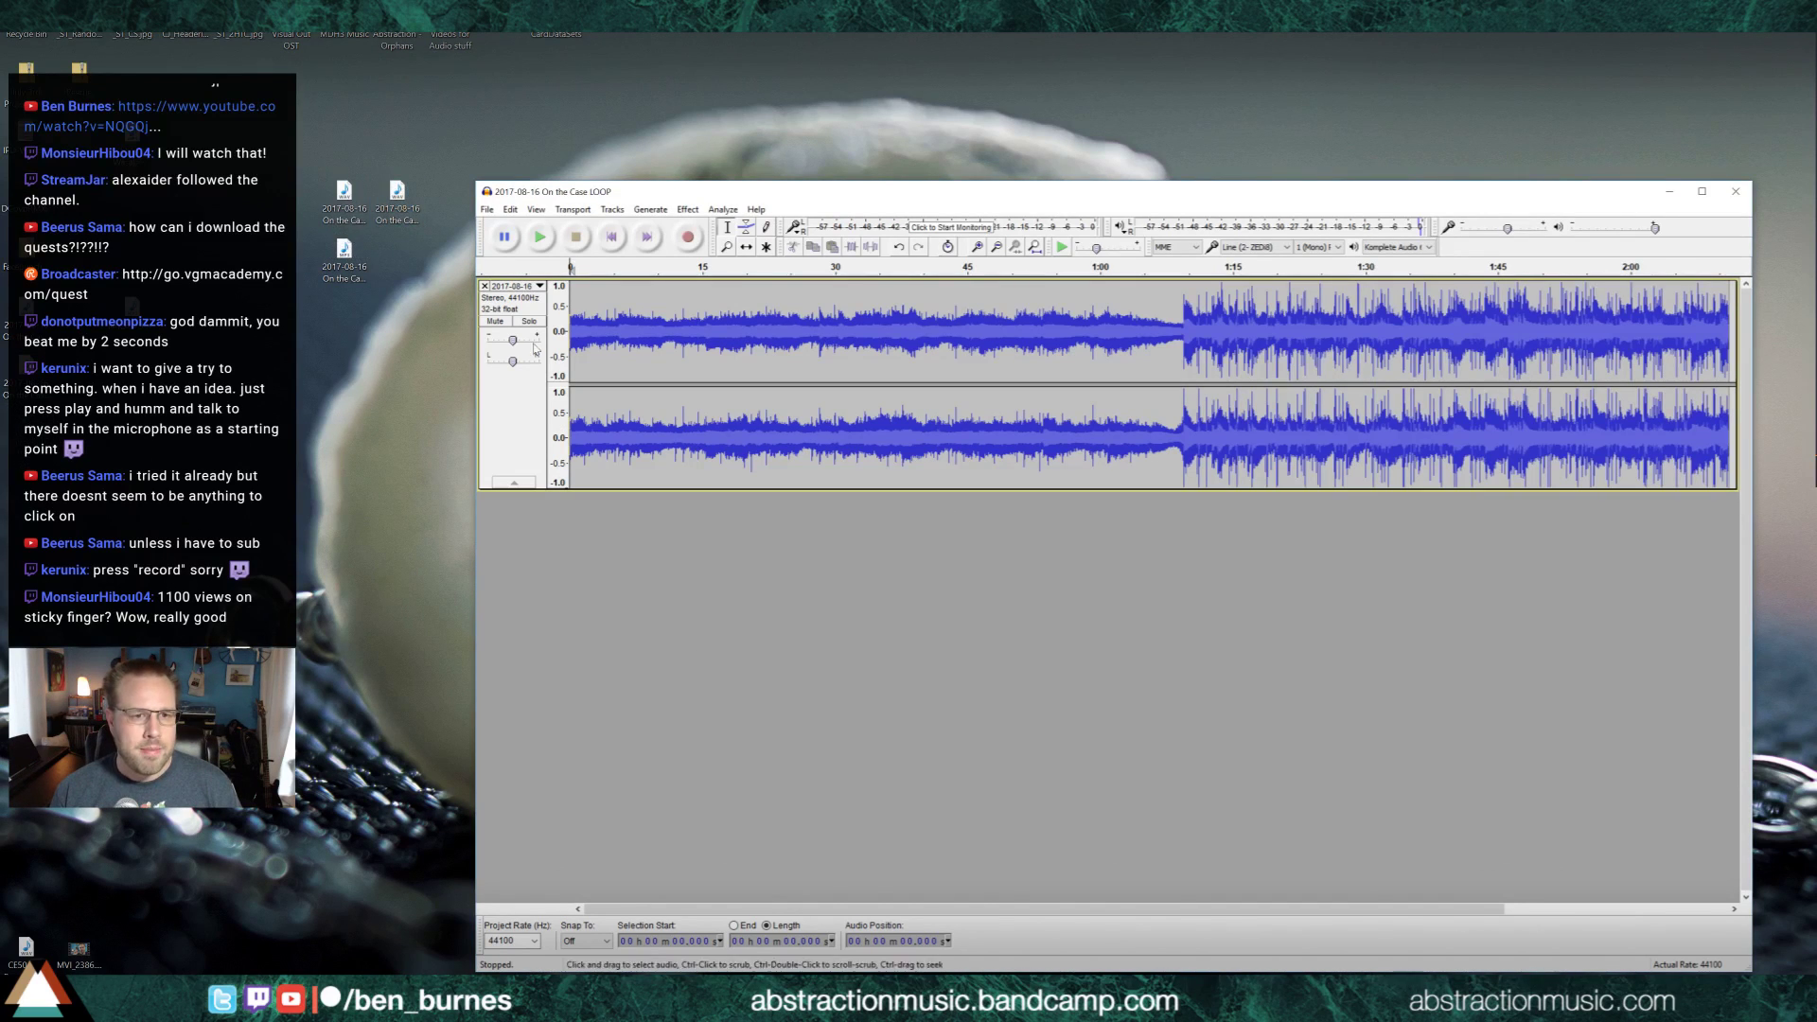
Export the loop to the Desktop as the Ogg Vorbis file 2017-08-16 On the Case LOOP, keeping the entered metadata
click(487, 209)
click(530, 403)
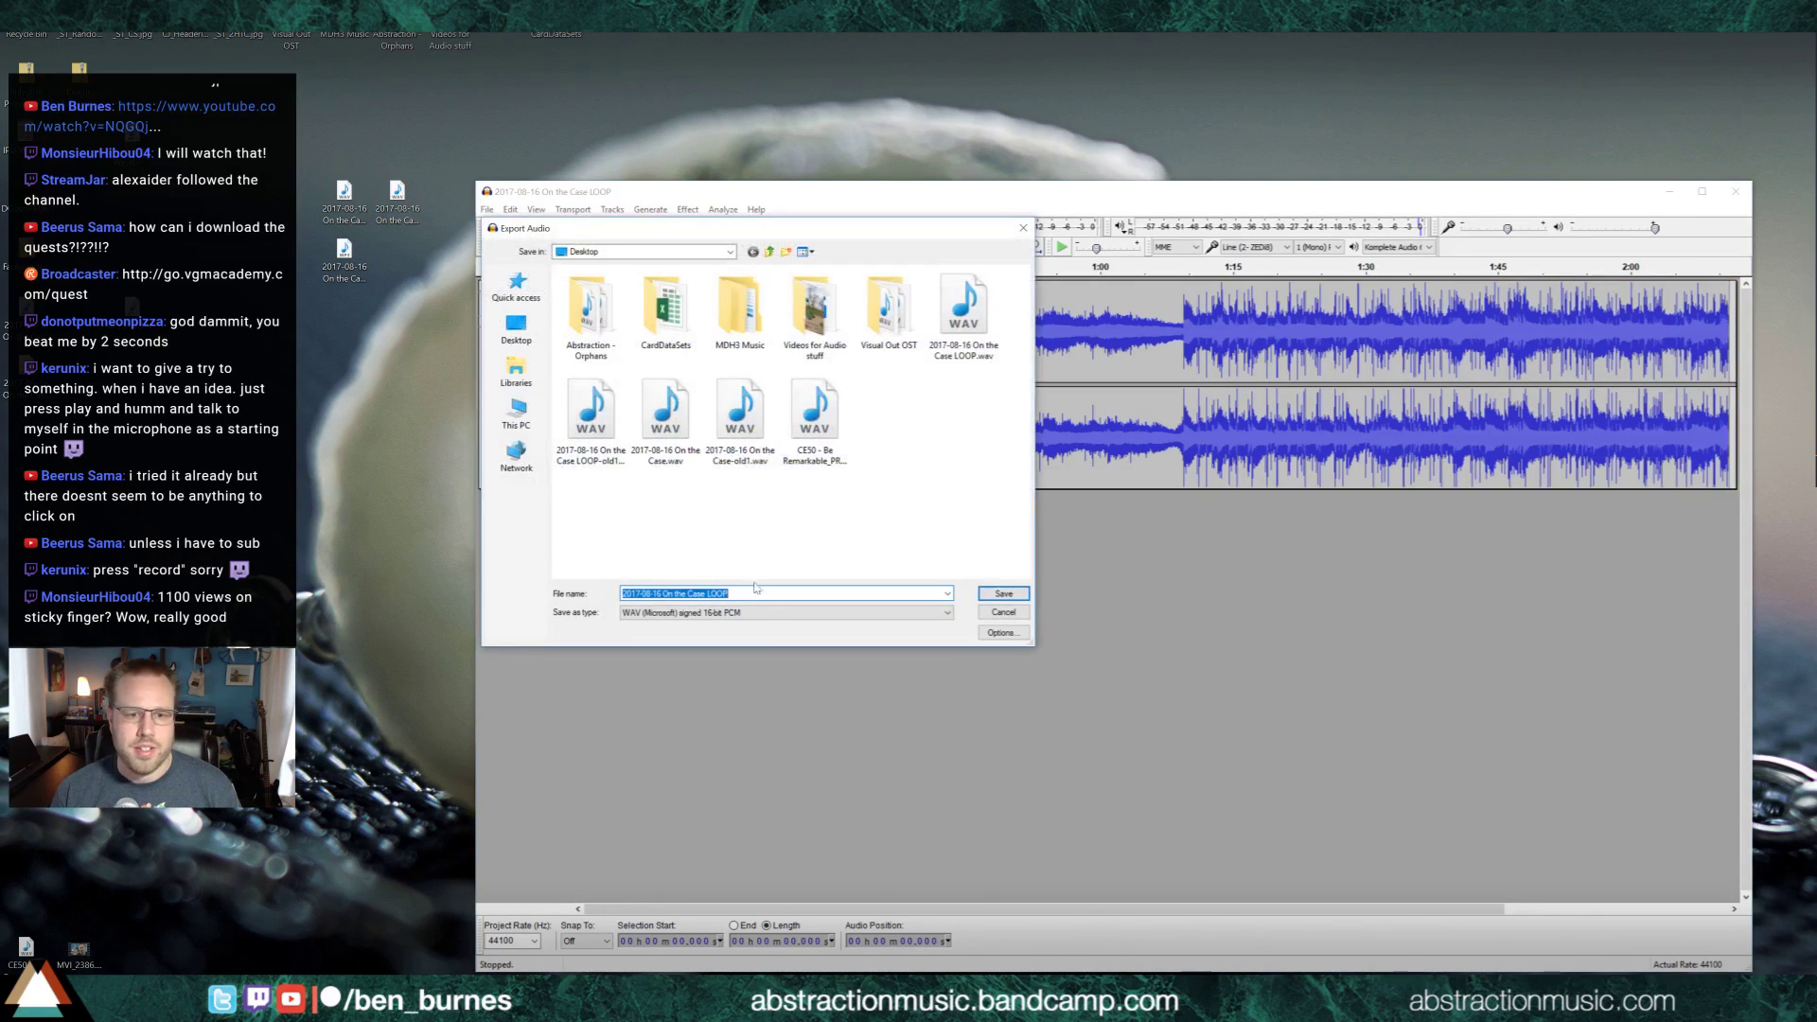
click(762, 613)
click(790, 650)
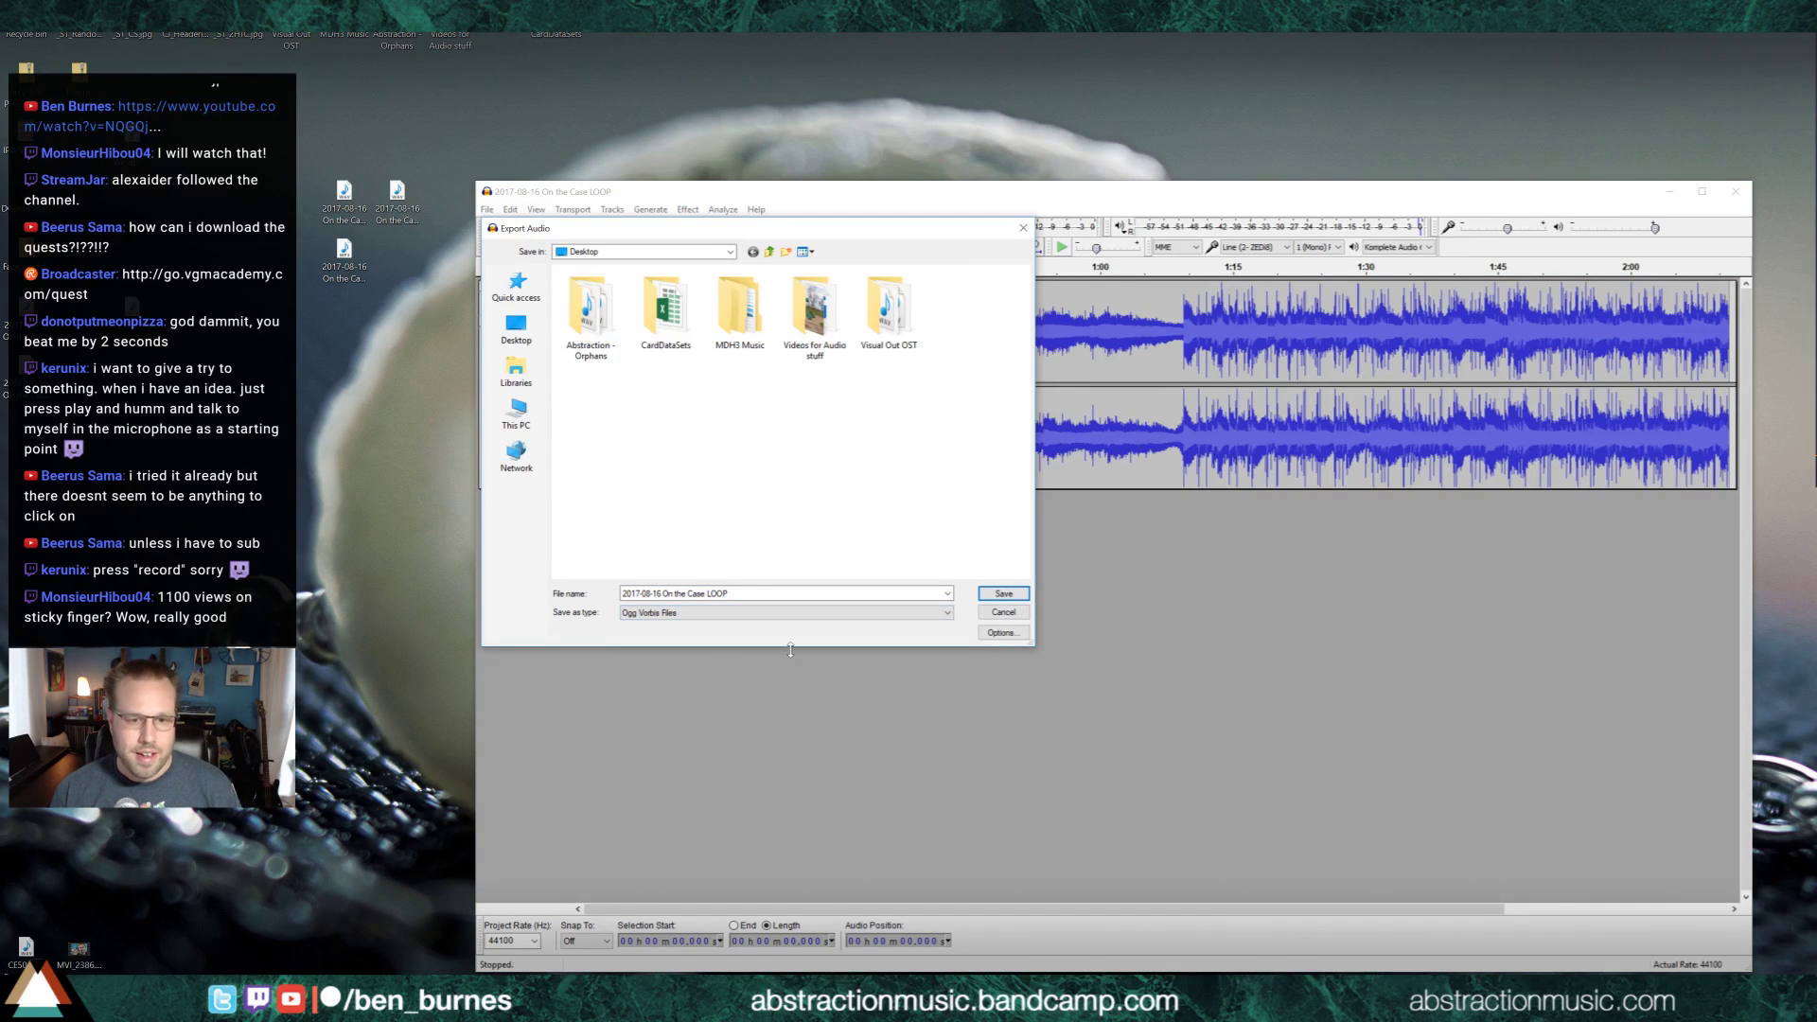
click(1003, 593)
click(1033, 718)
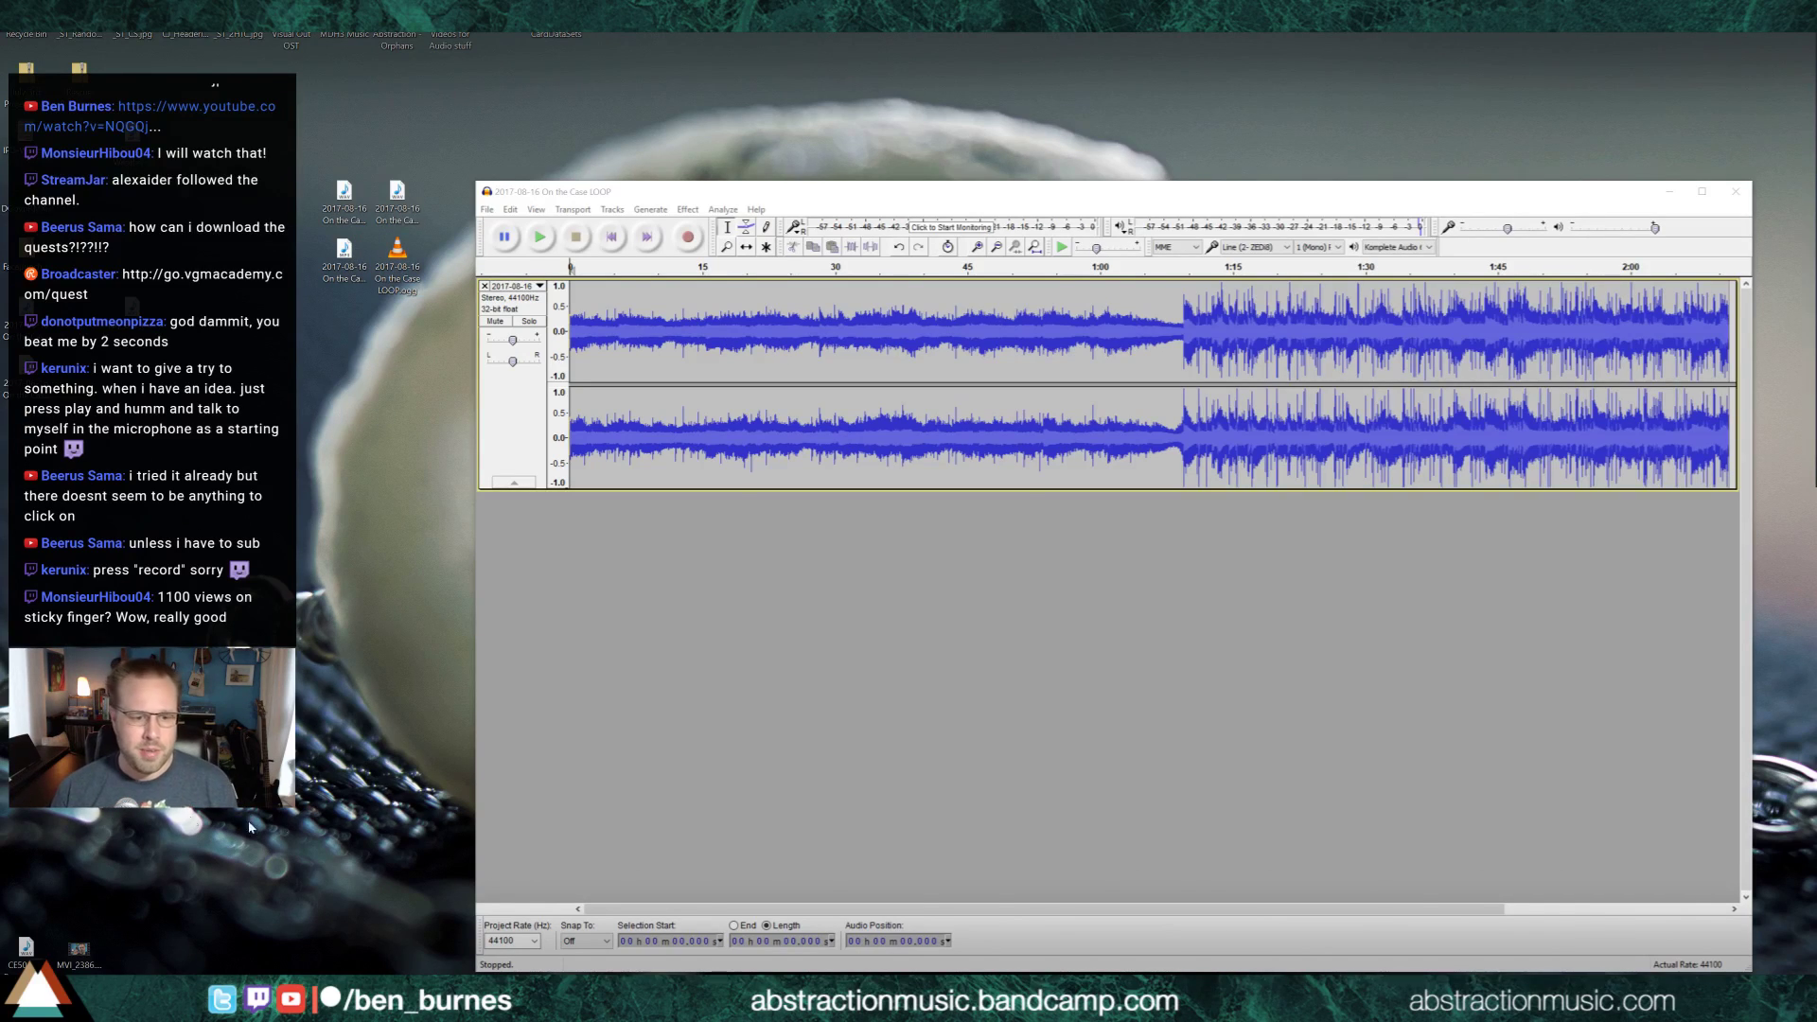
Switch to the AB02-Understanding Reverb.txt script in Notepad, look it over and minimize it
click(534, 978)
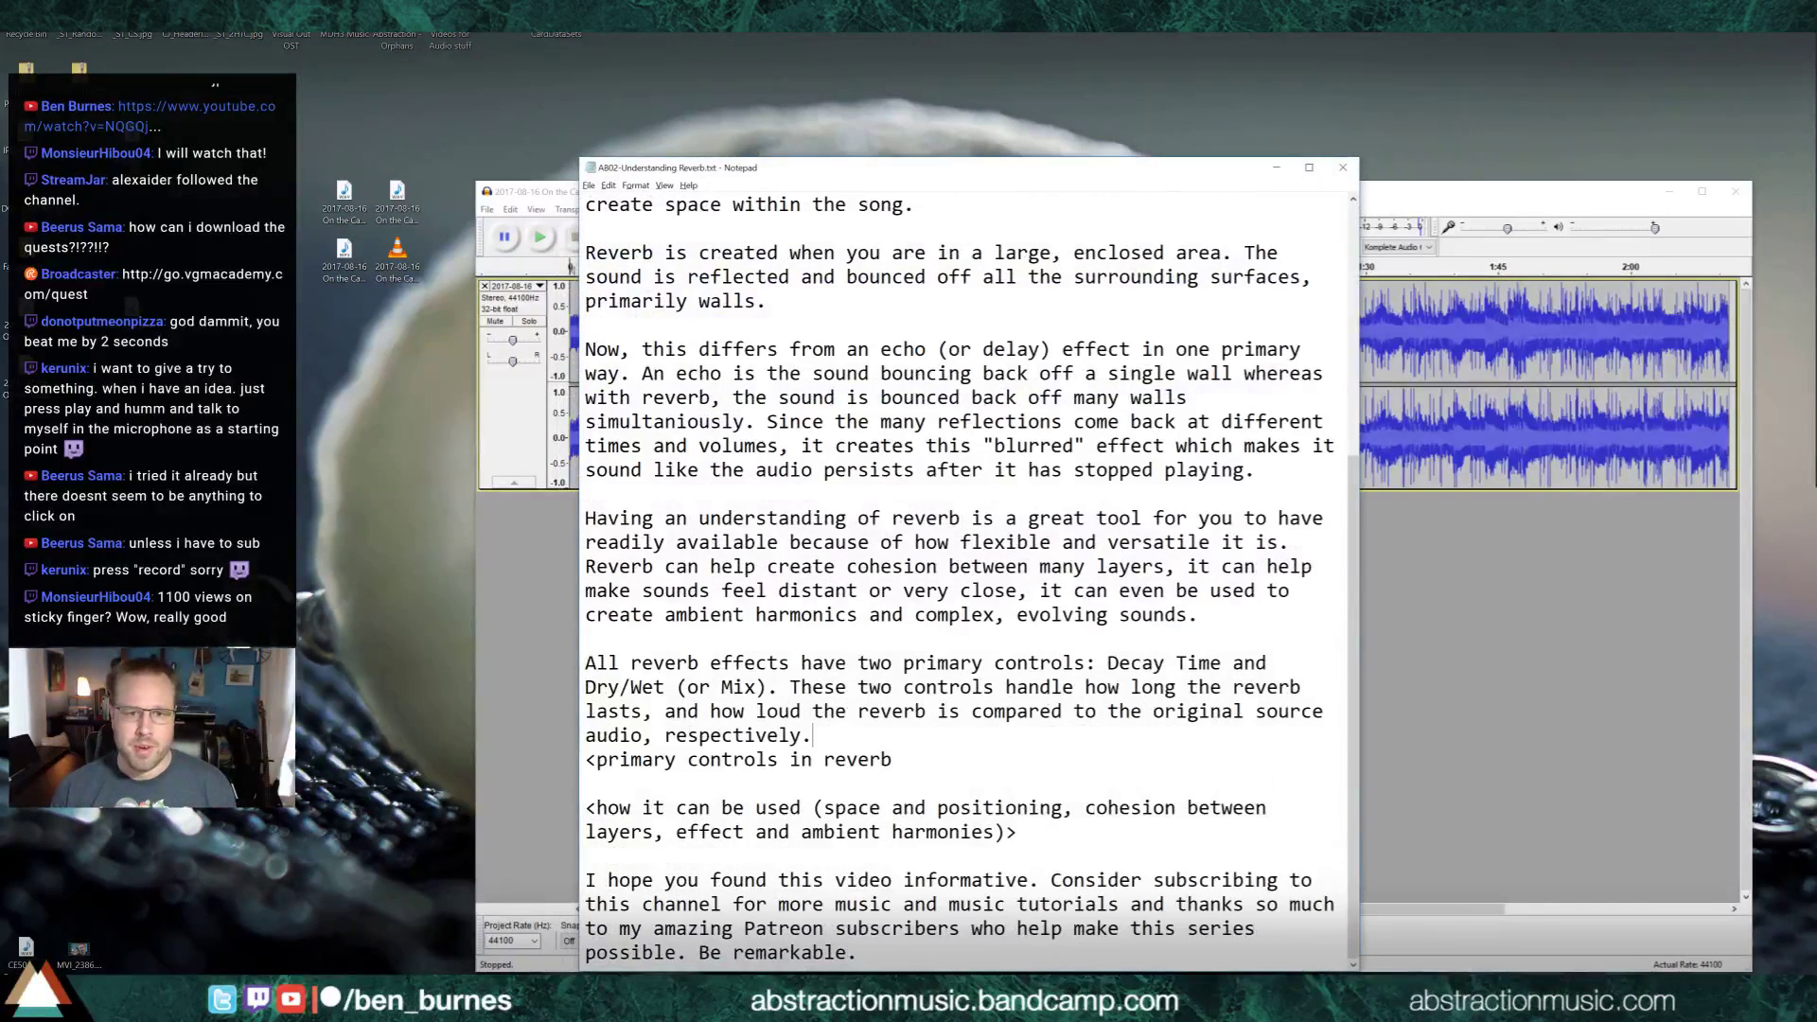
scroll(965, 577, up, 6)
scroll(965, 577, down, 6)
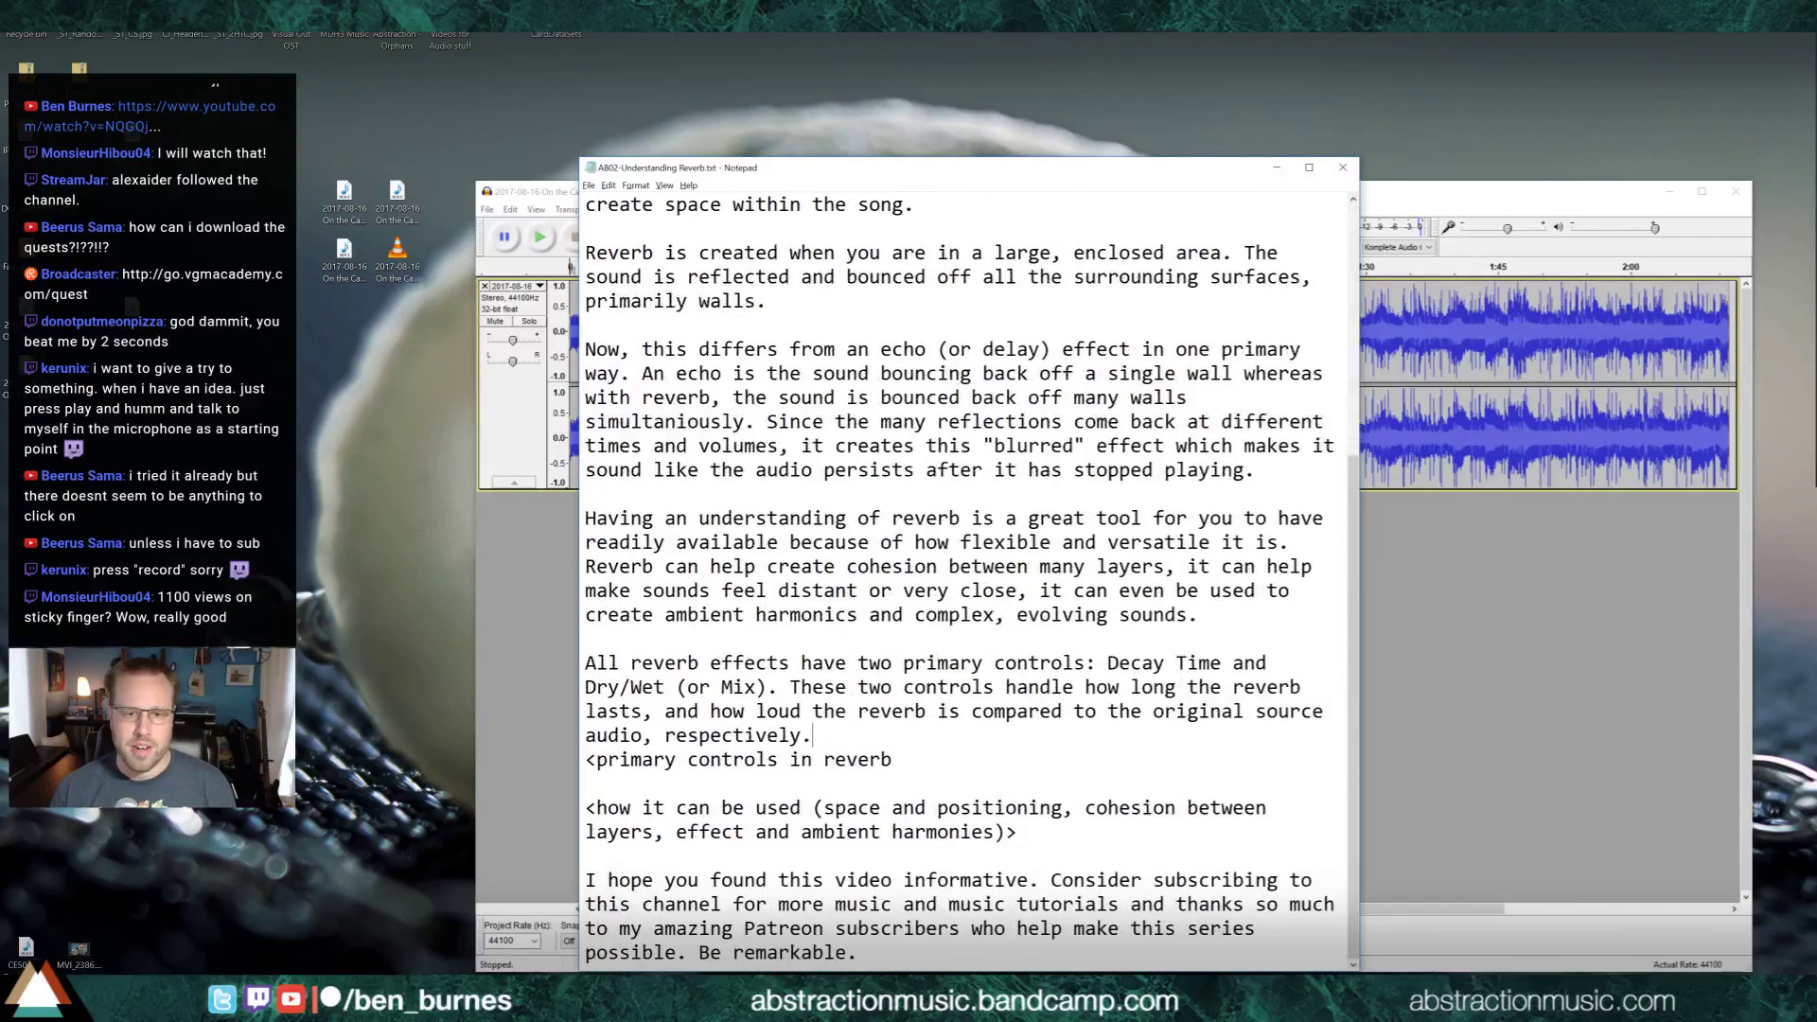
click(1277, 168)
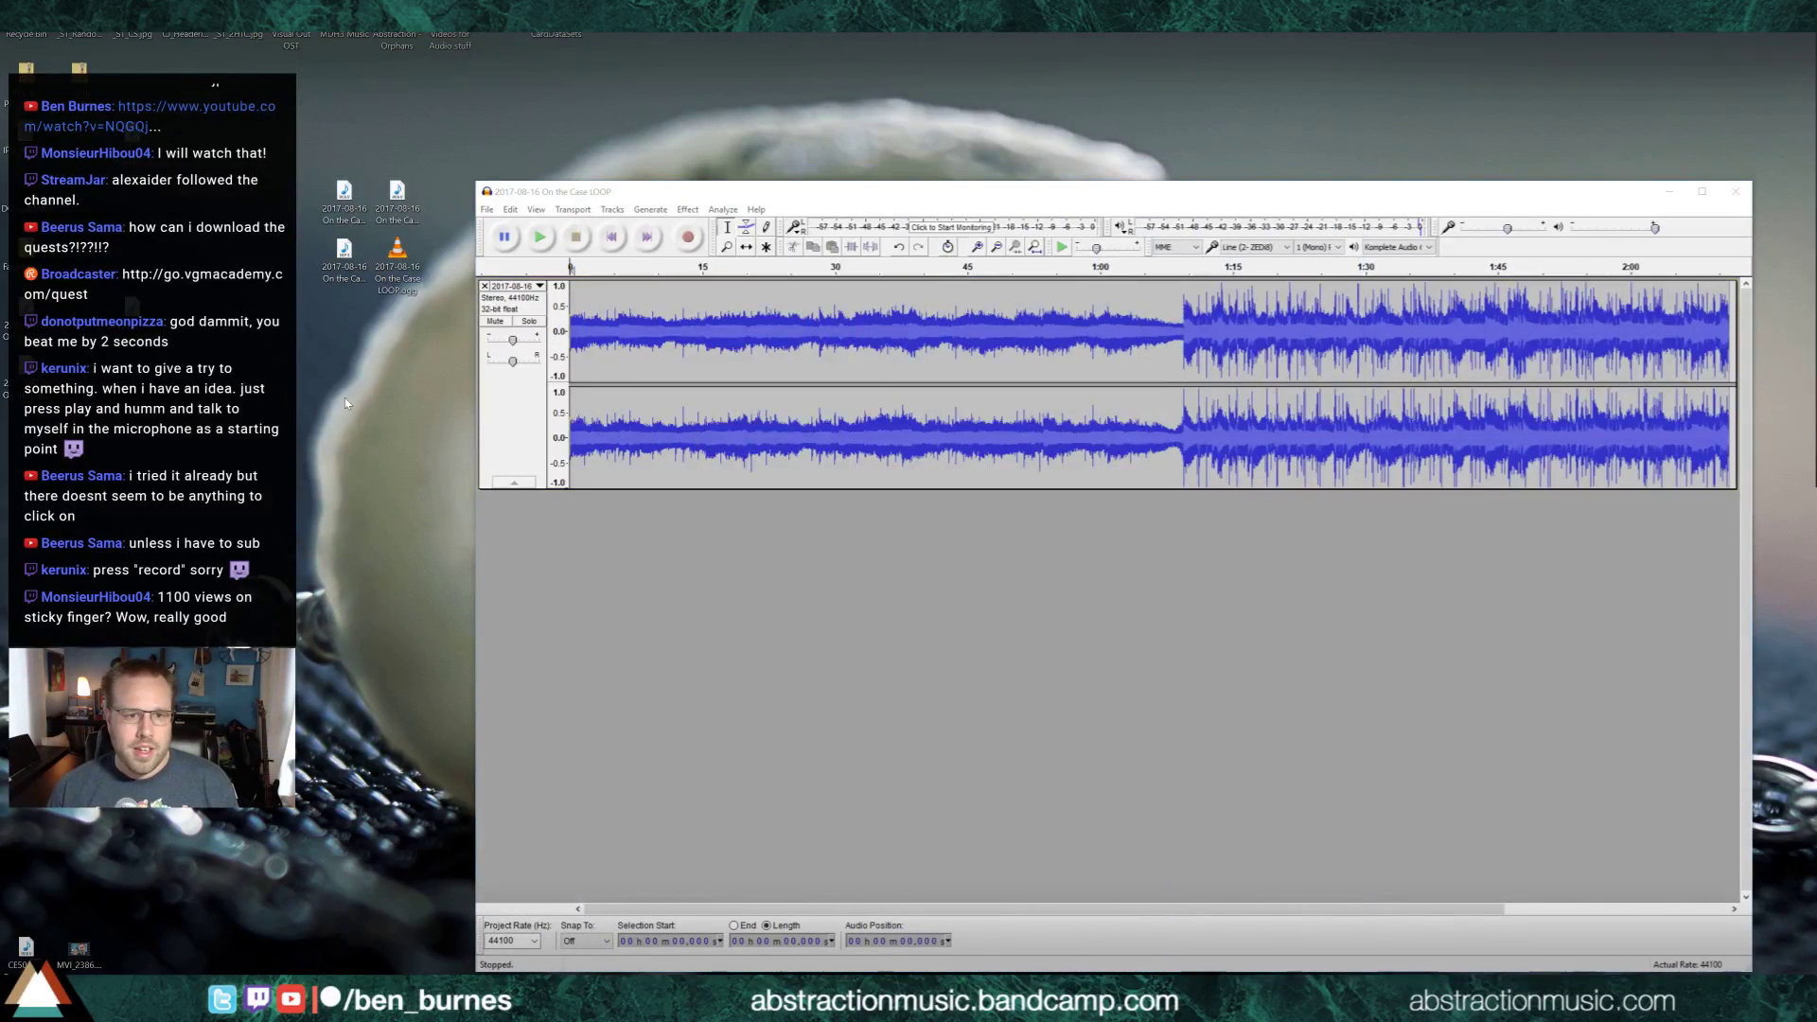
Remove the exported loop track from the Audacity project
click(484, 286)
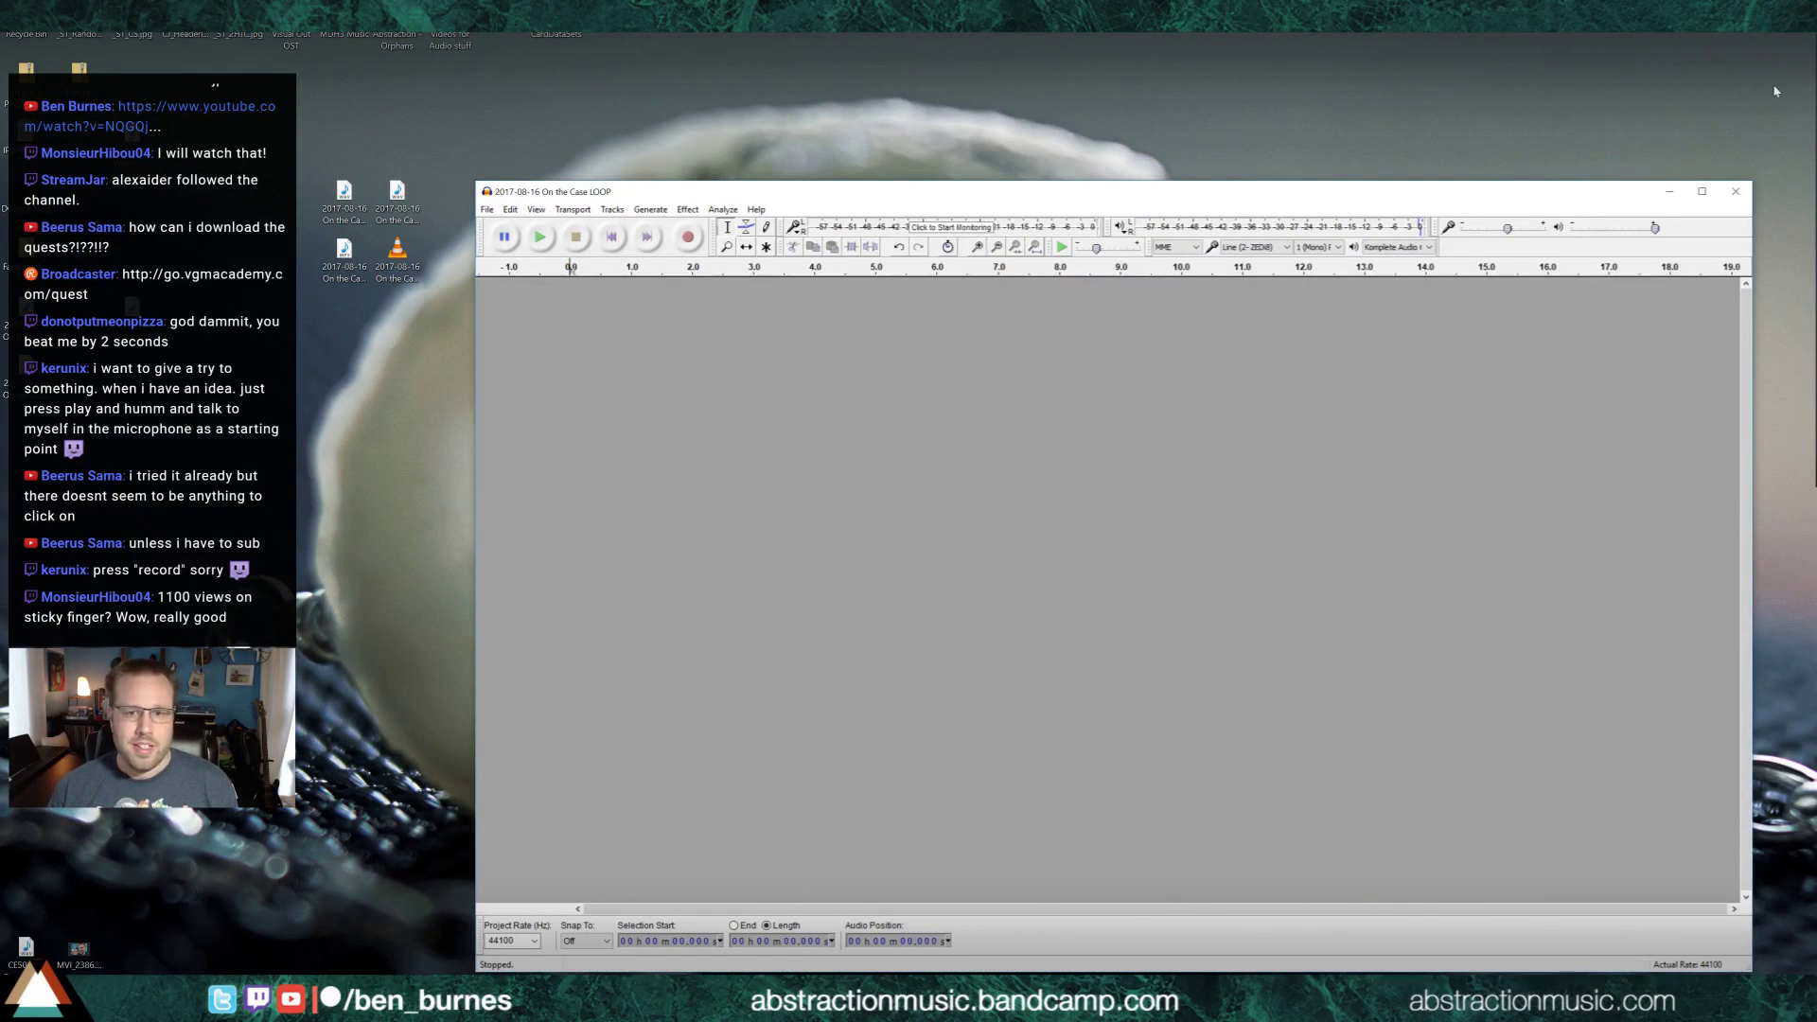
Close Audacity without saving the project and open the Storage Drive (D:) in File Explorer
click(1736, 193)
click(916, 579)
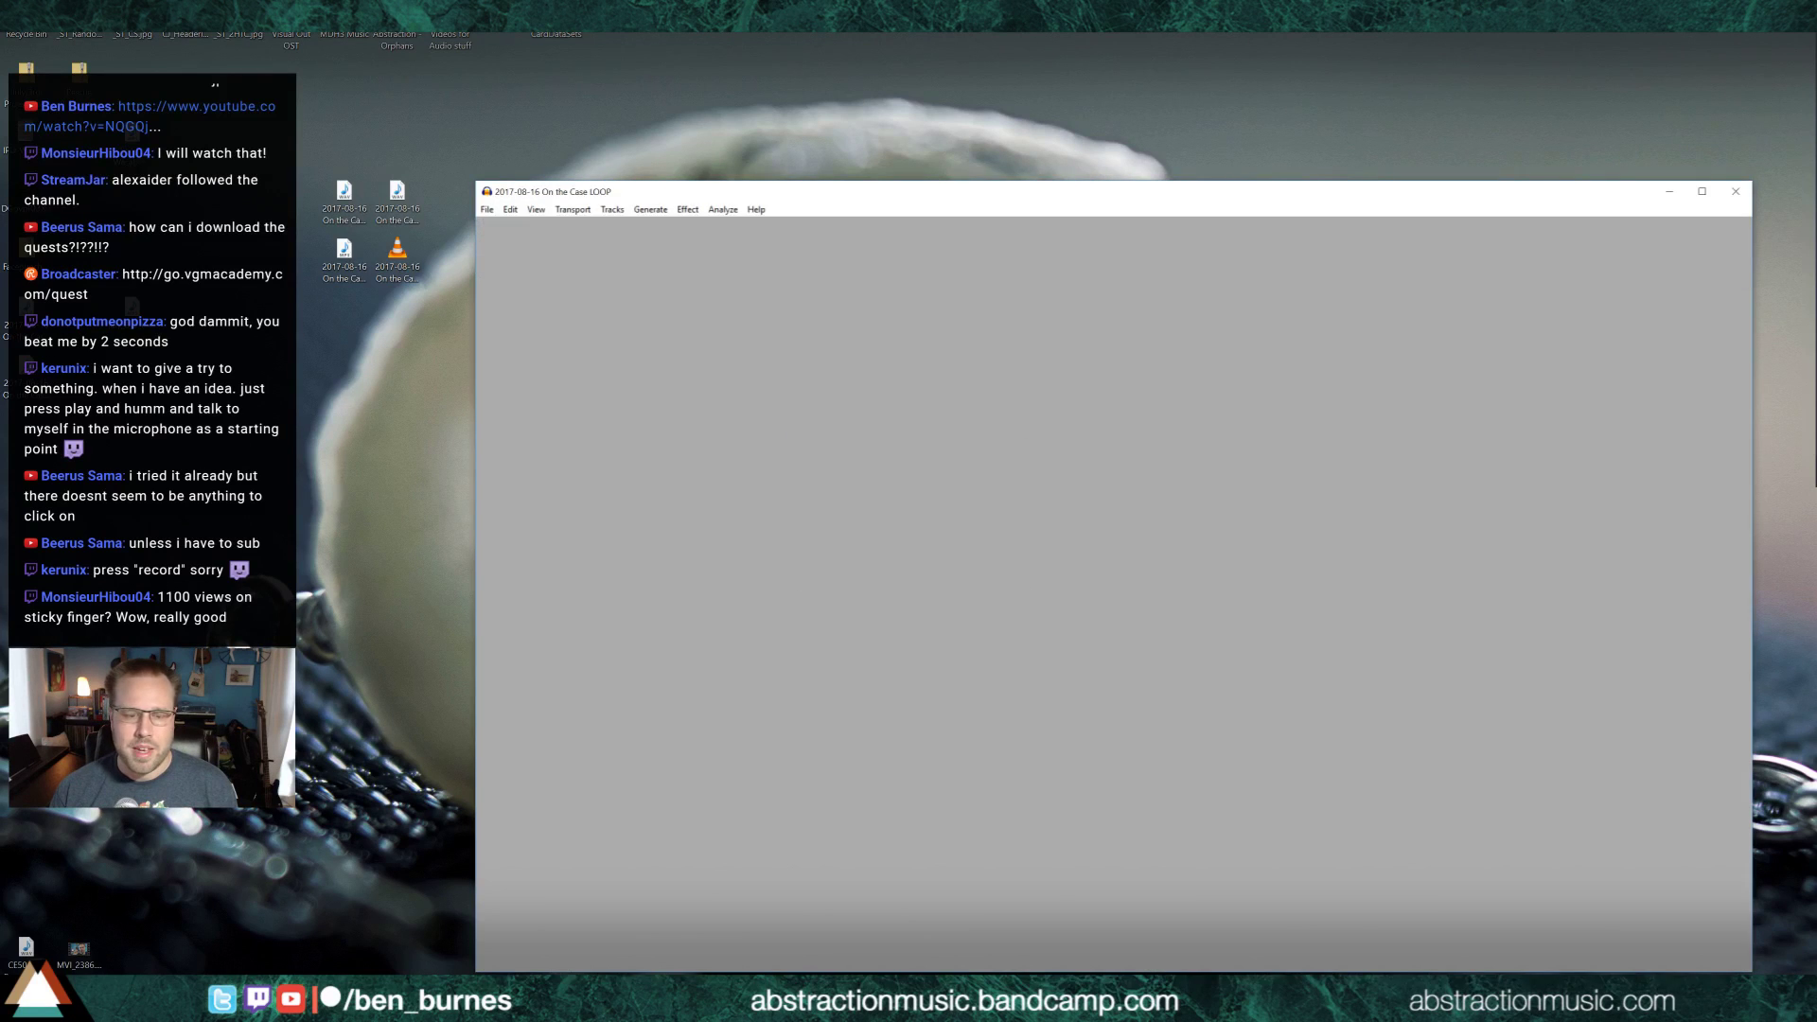
click(21, 1001)
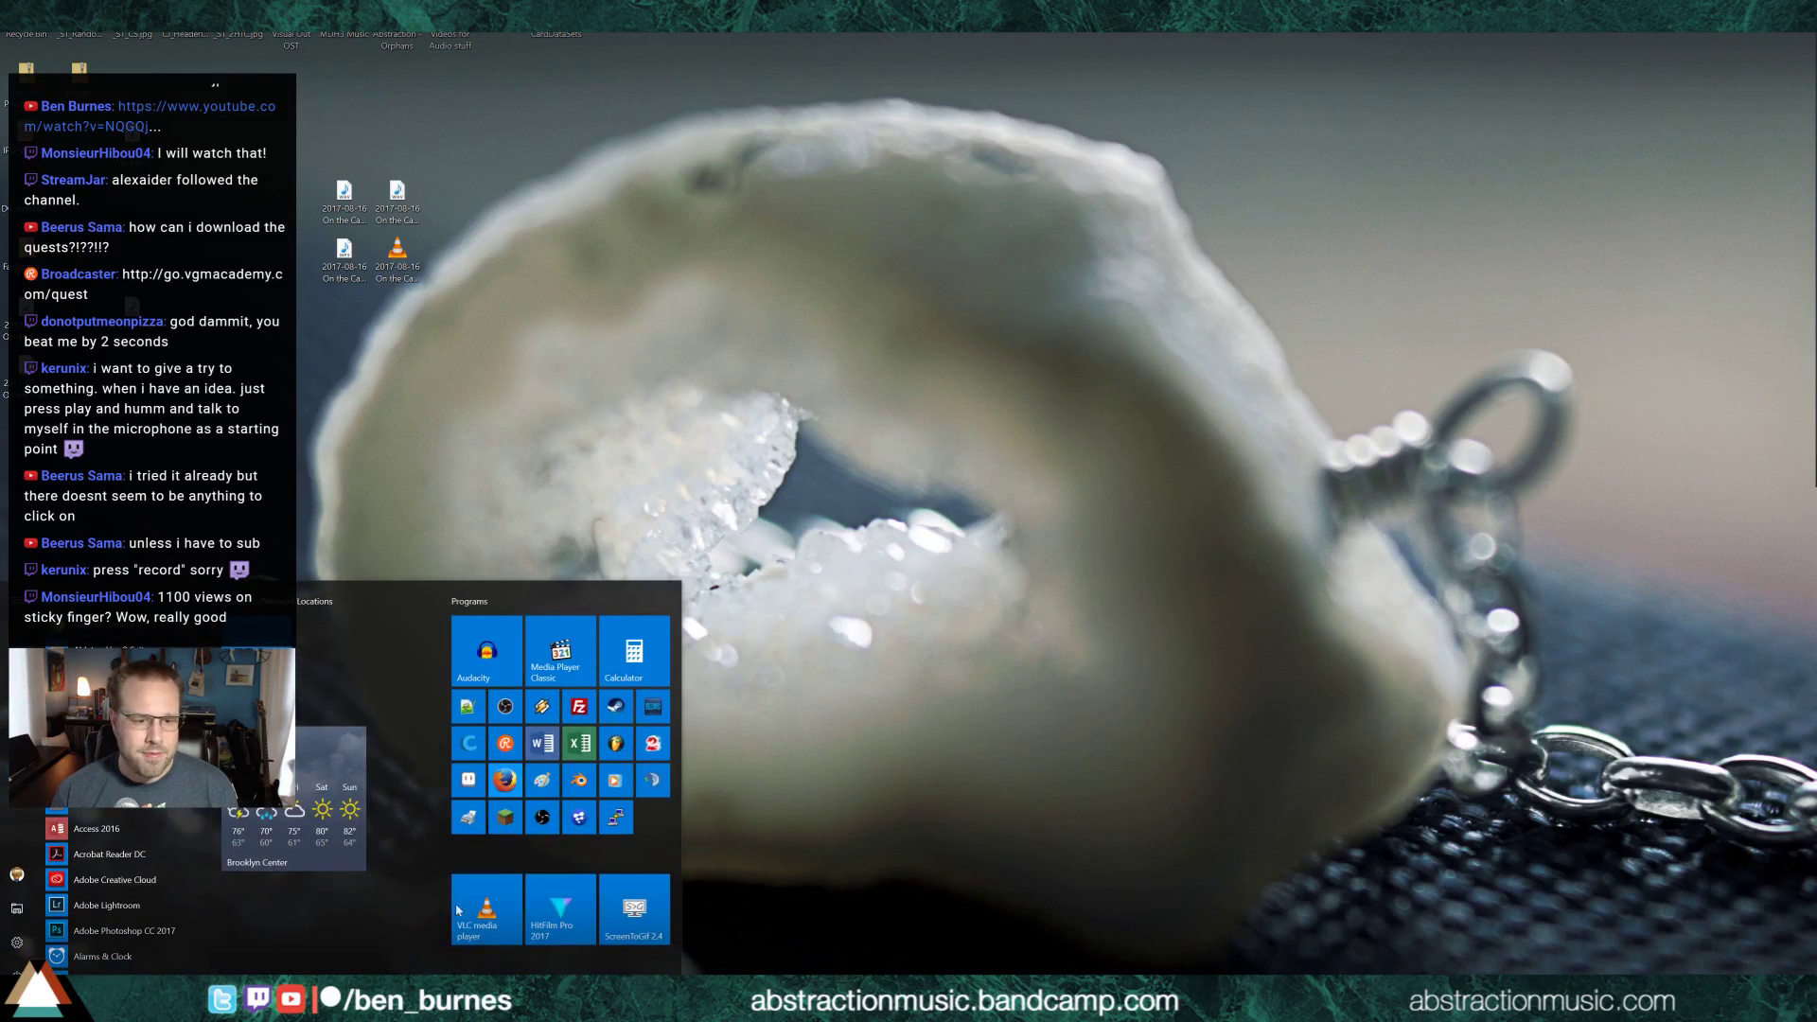
click(16, 910)
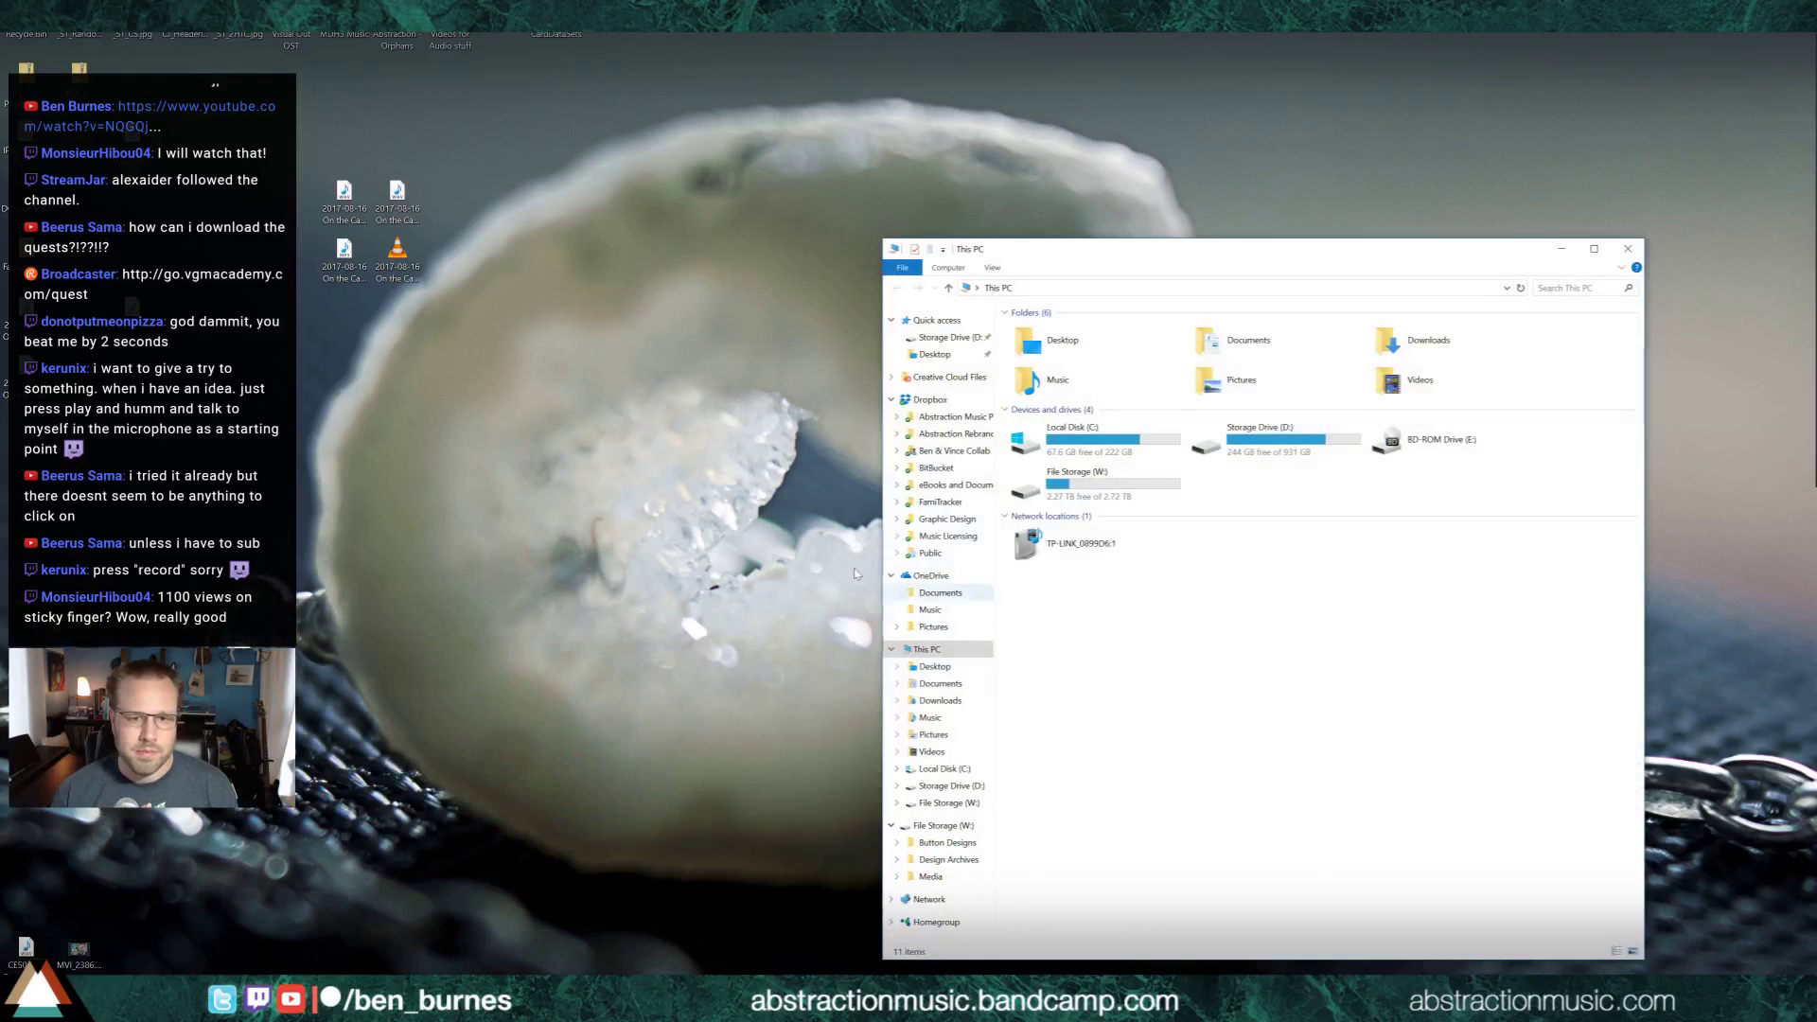
double_click(1220, 437)
right_click(1187, 628)
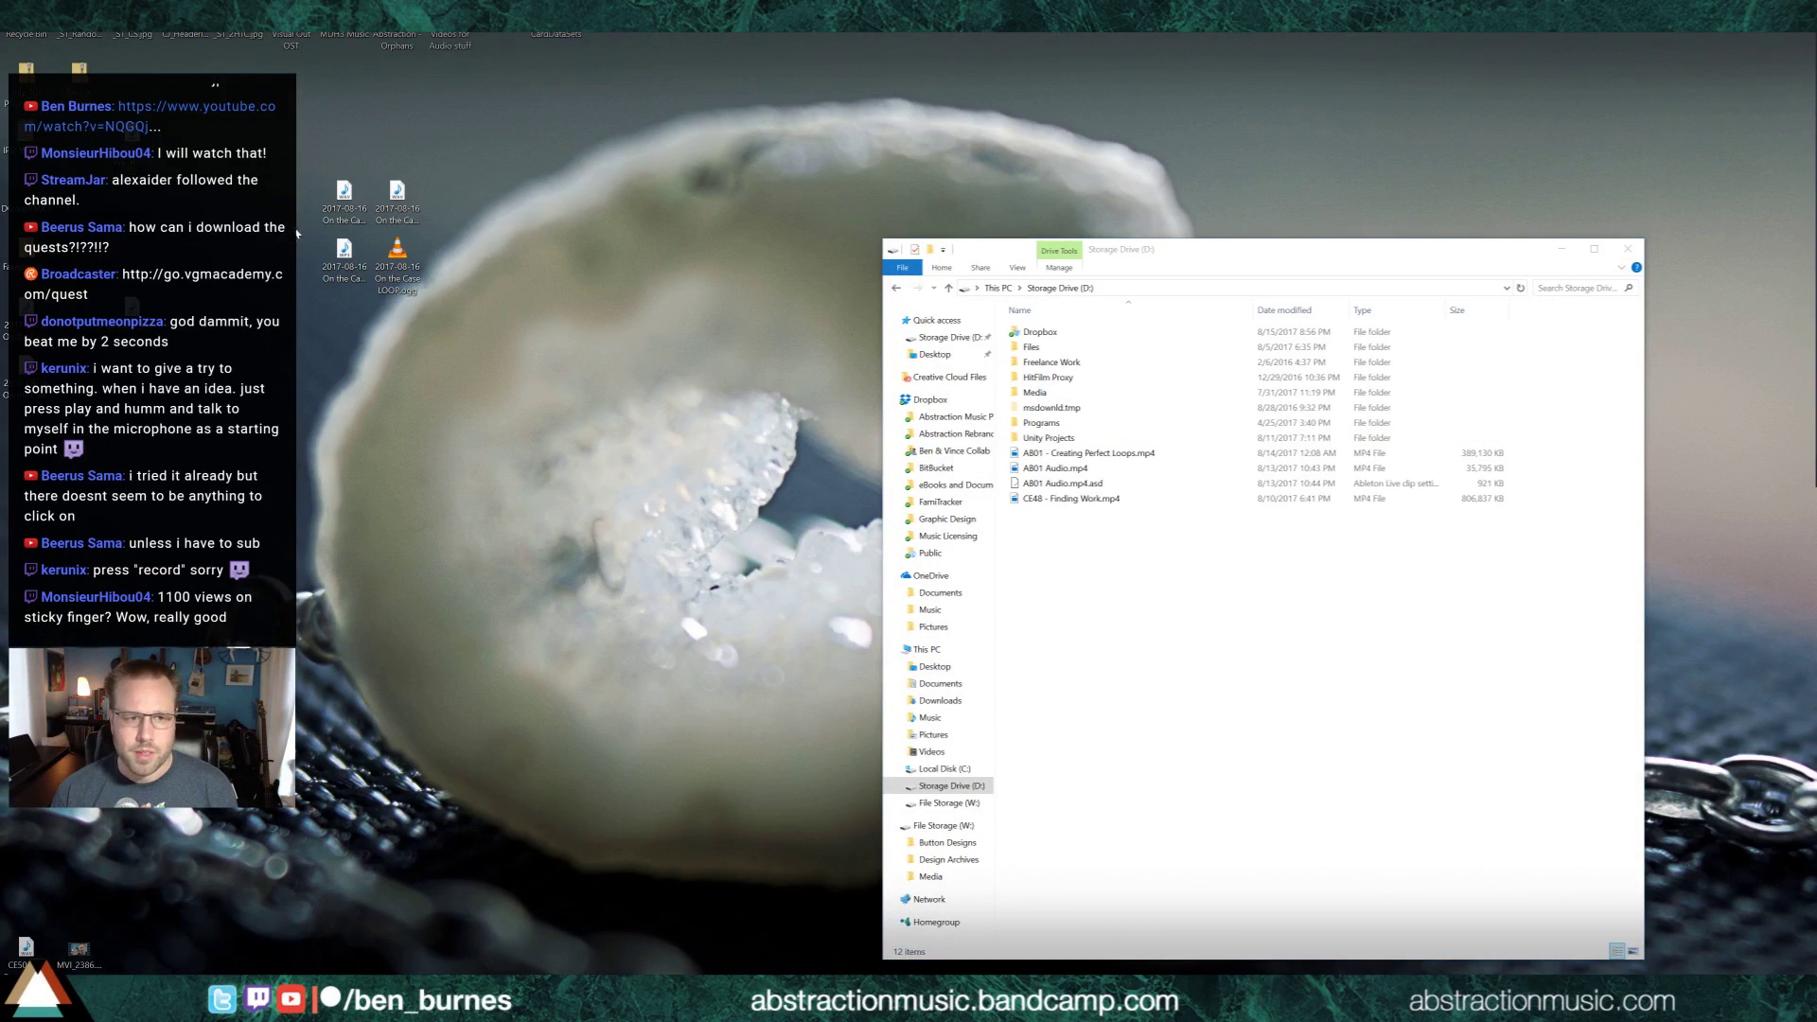
Create an empty zip archive on D: named 2017-08-16 On the Case, reusing the exported WAV's file name from the Desktop
click(346, 210)
click(347, 223)
key(ctrl+c)
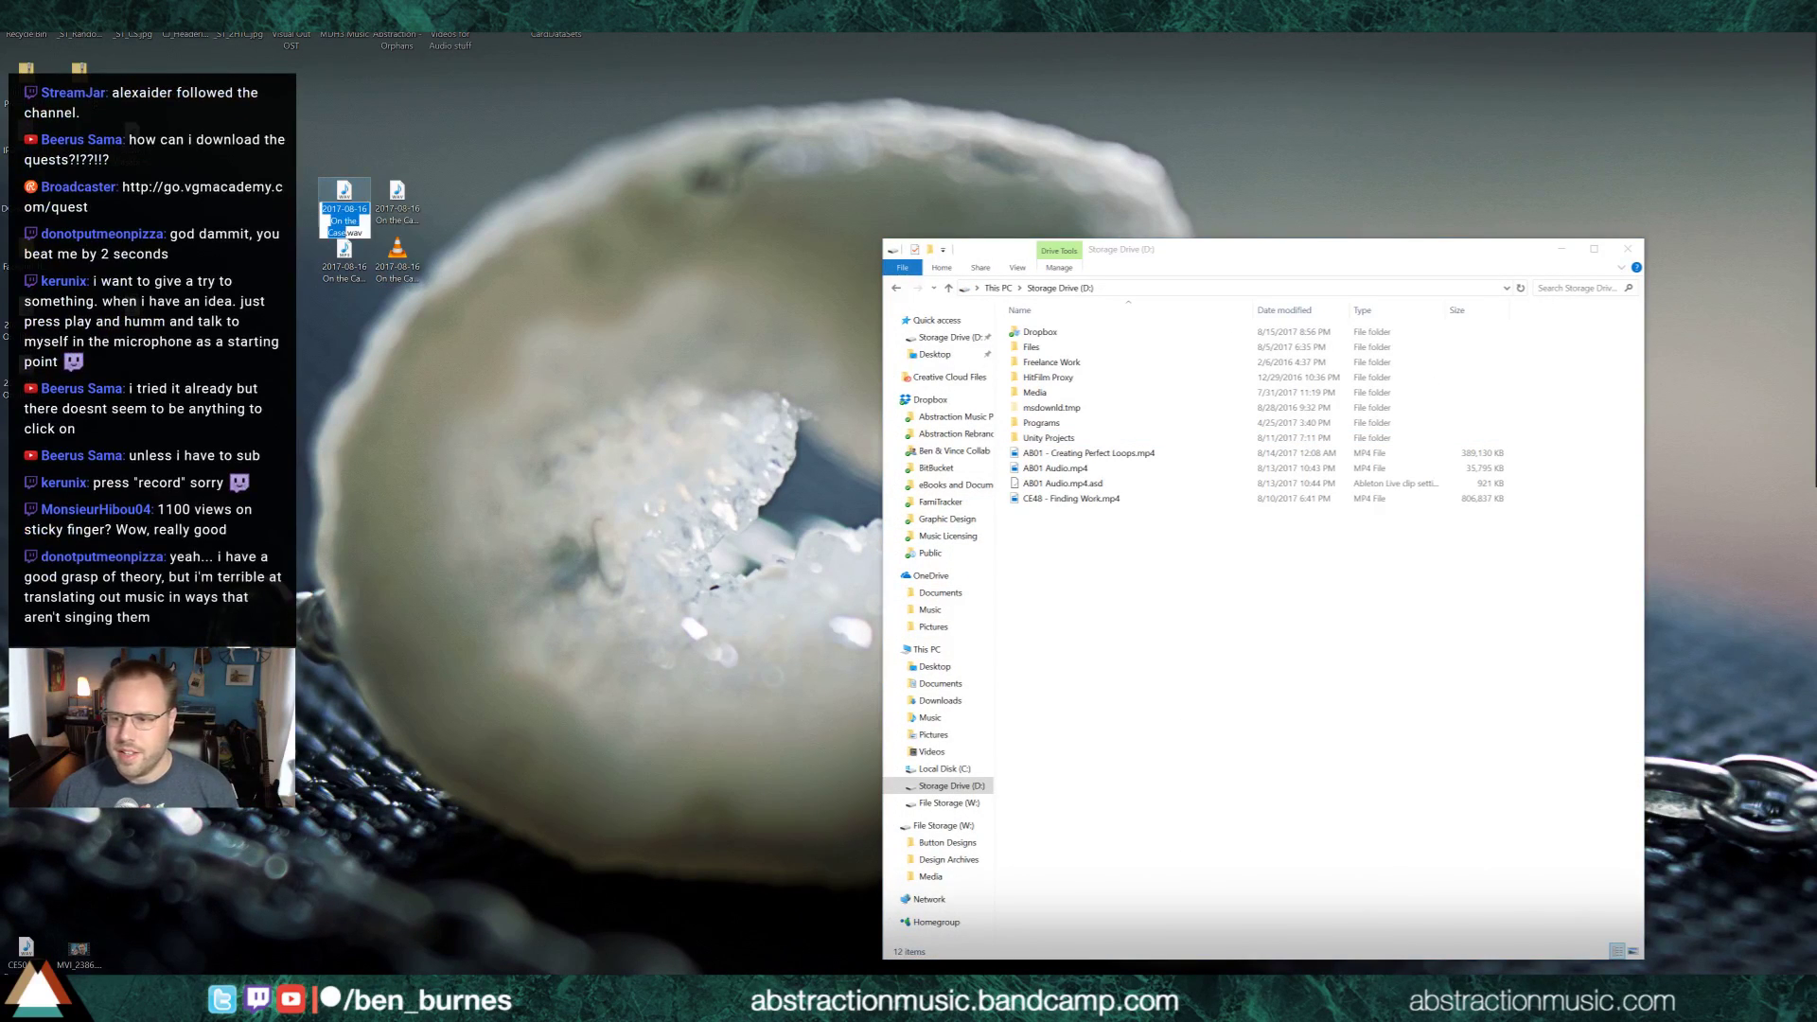
click(1301, 627)
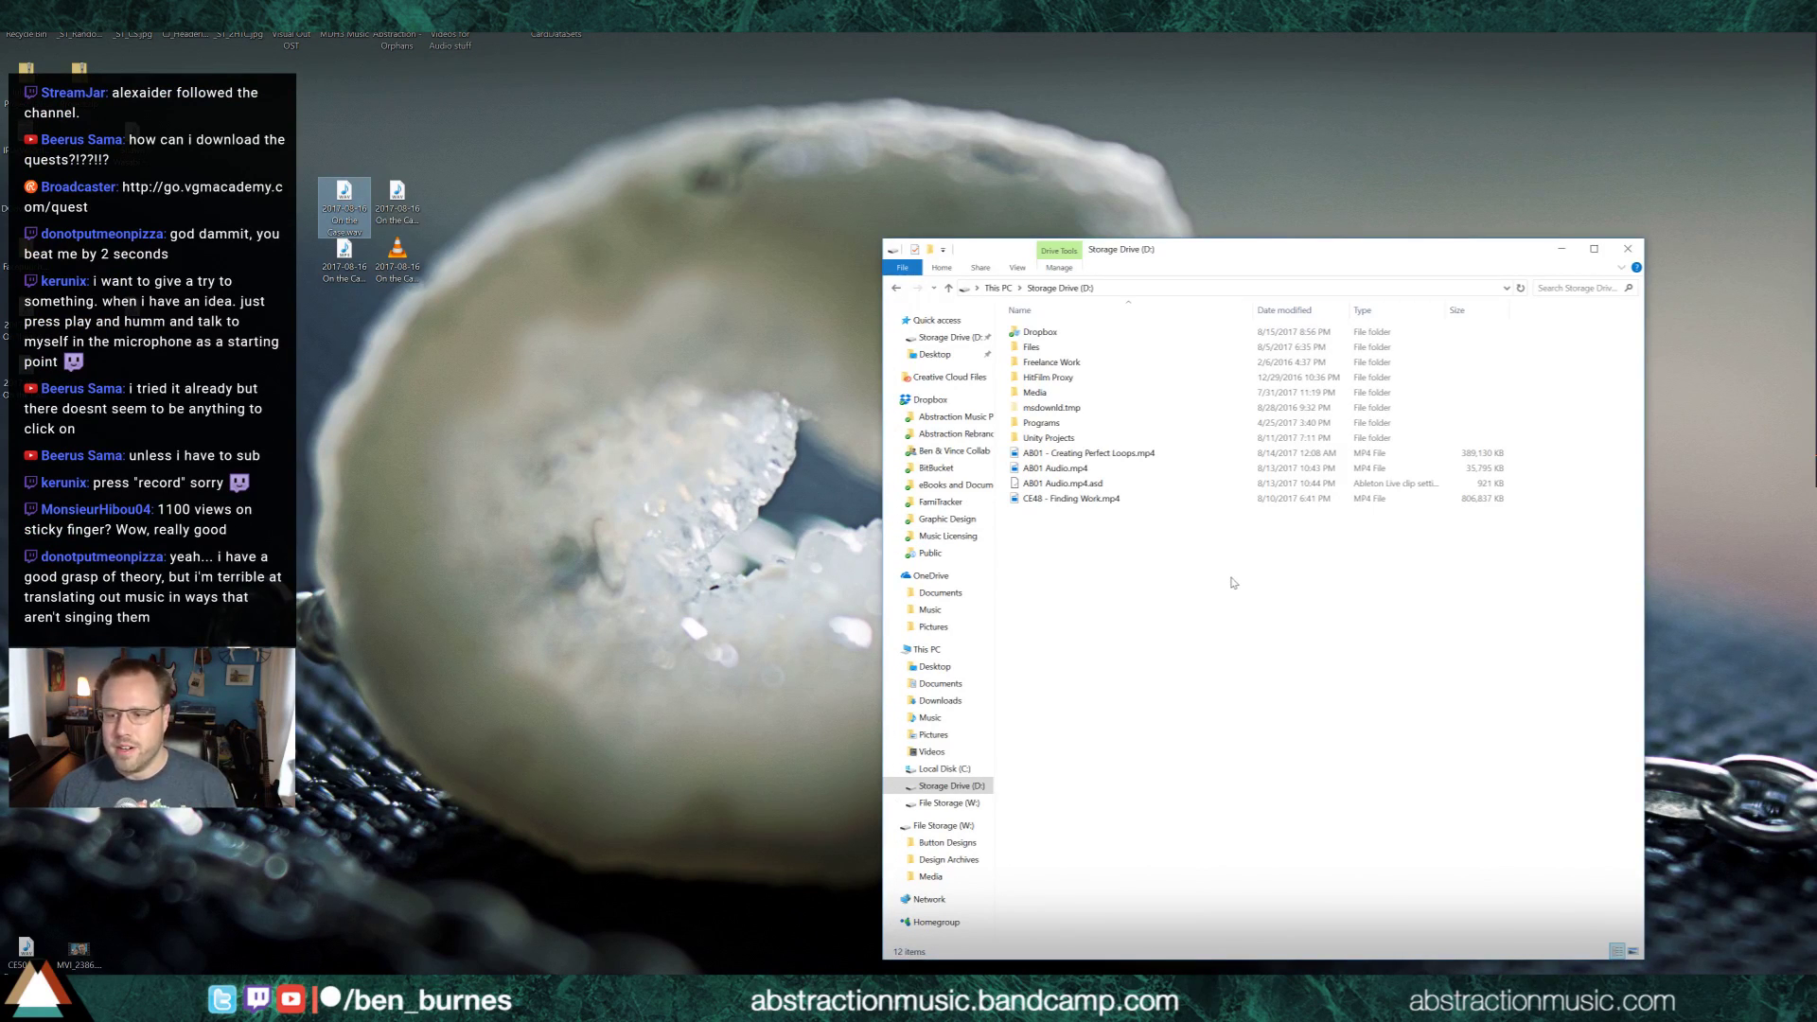
right_click(1200, 588)
mouse_move(1241, 774)
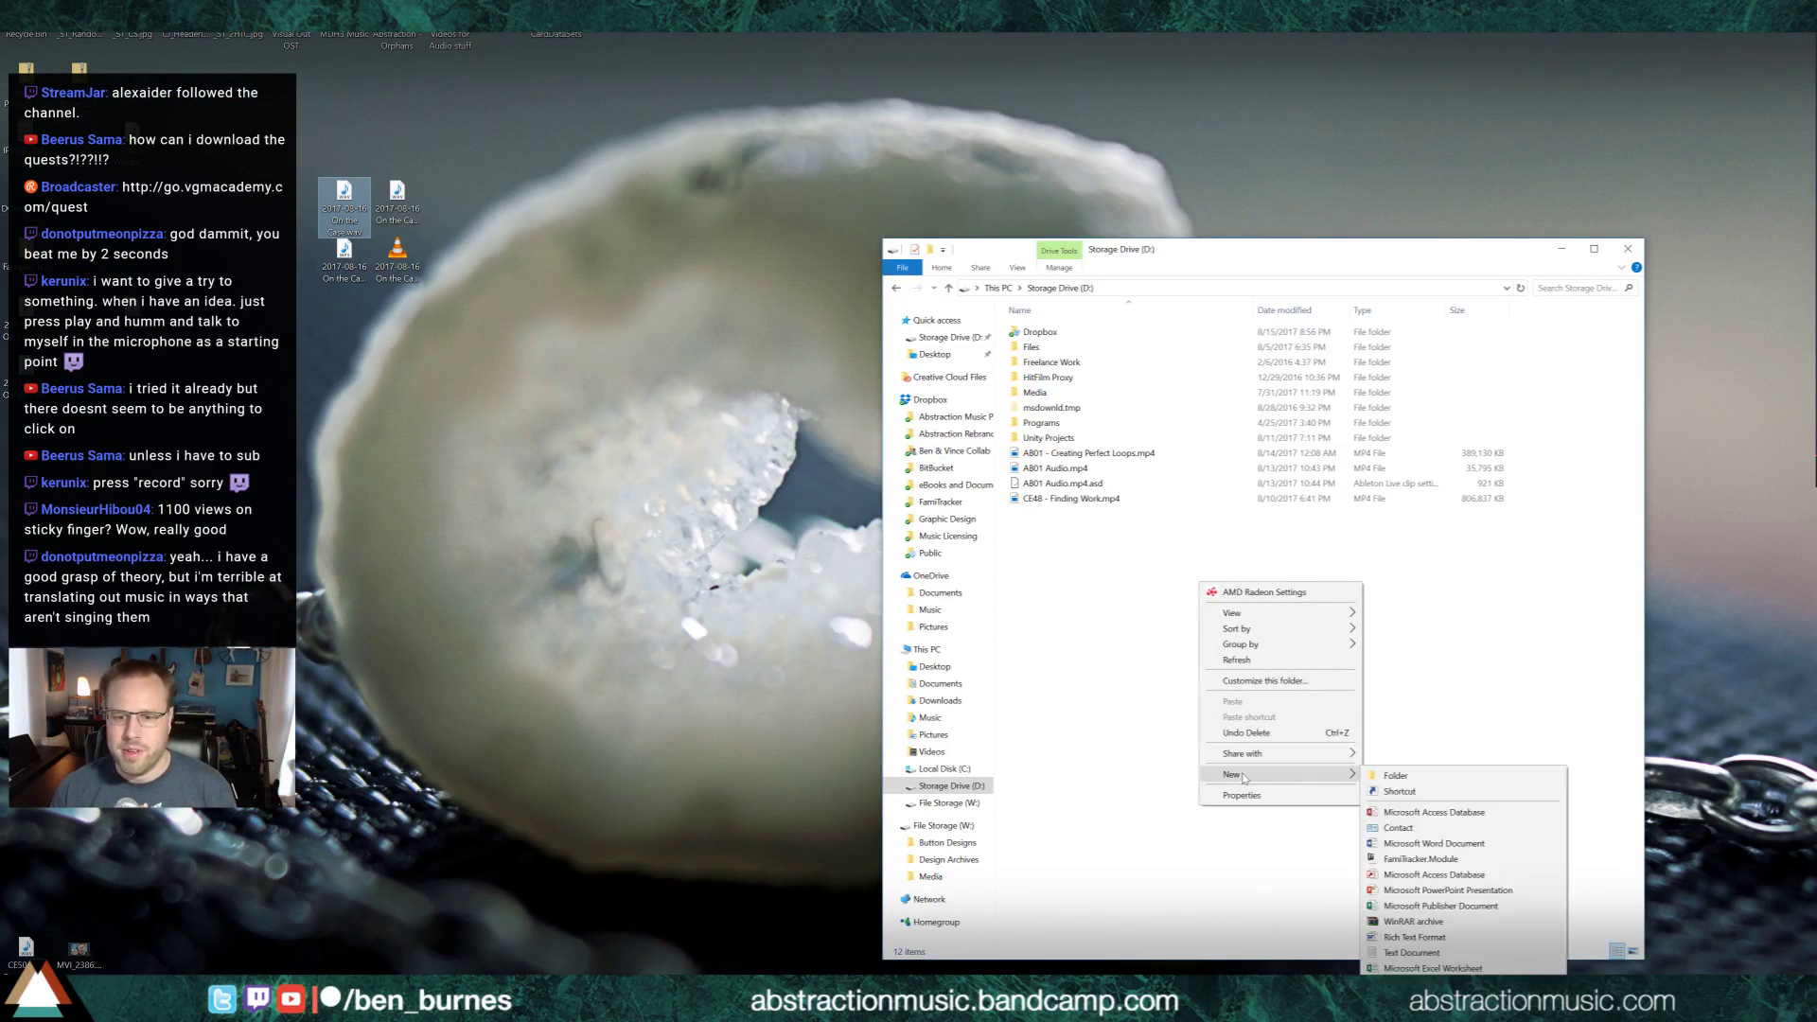
click(1464, 965)
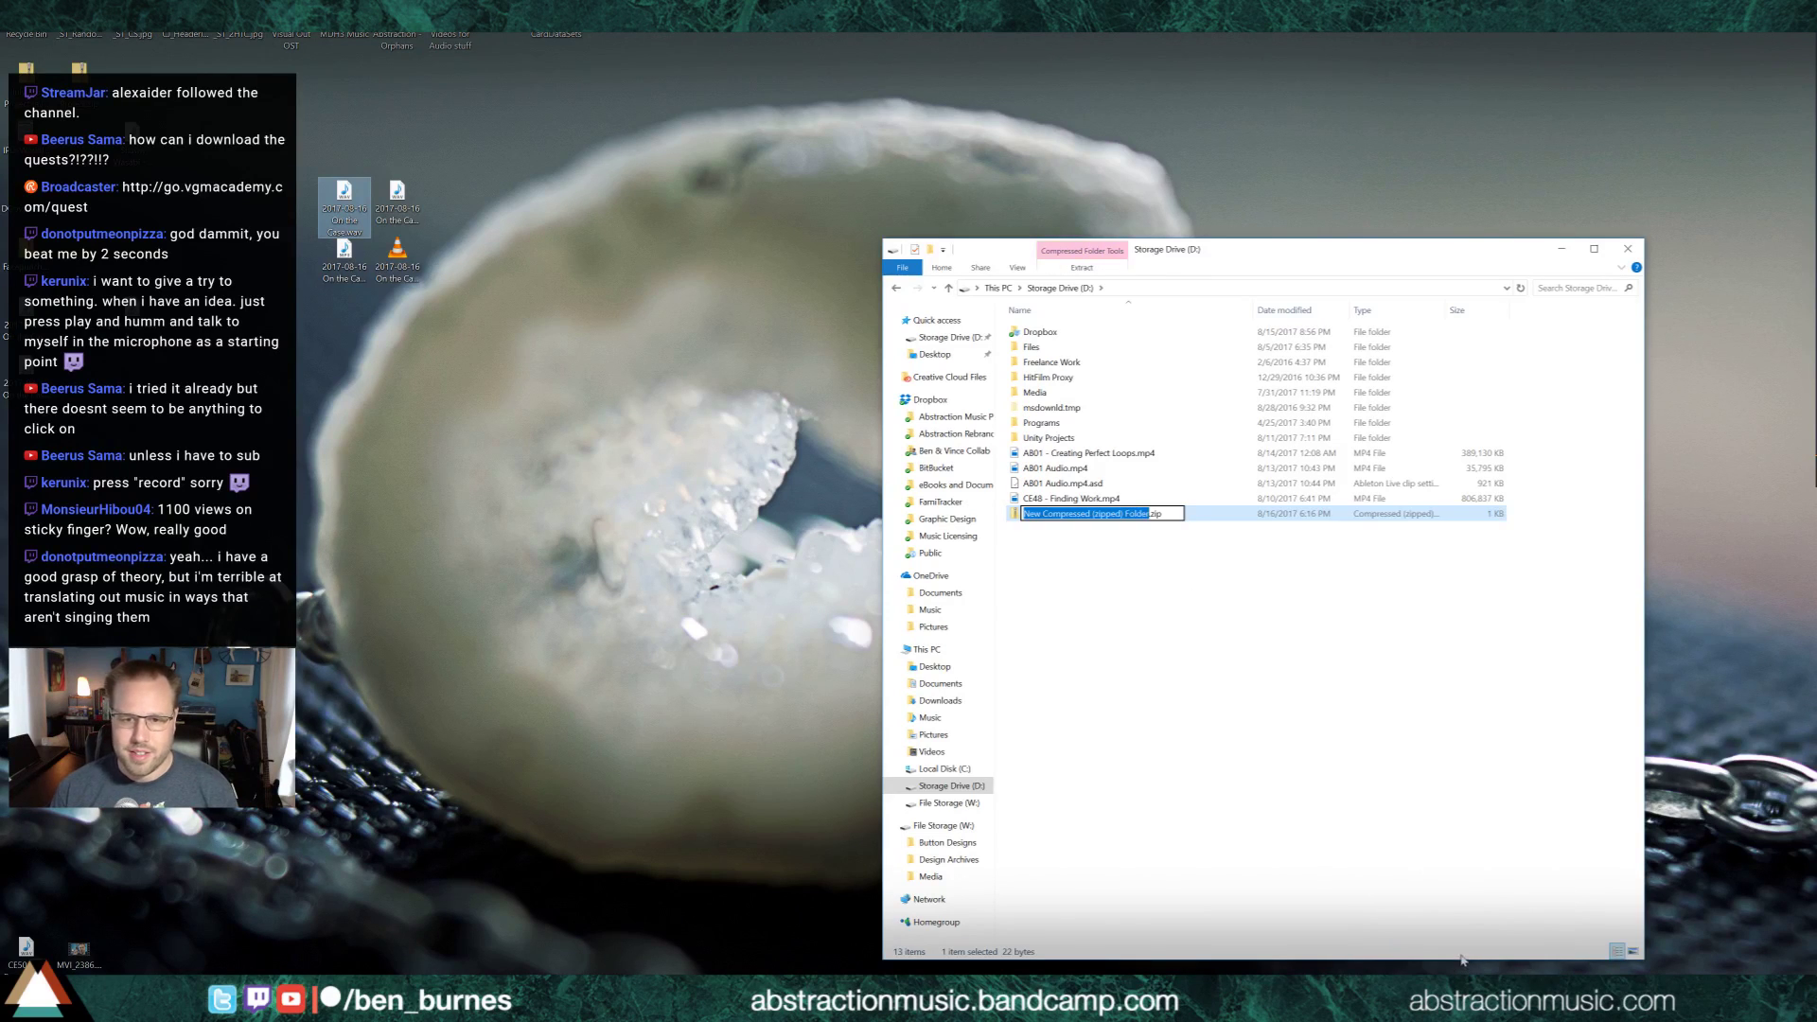
key(ctrl+v)
key(Return)
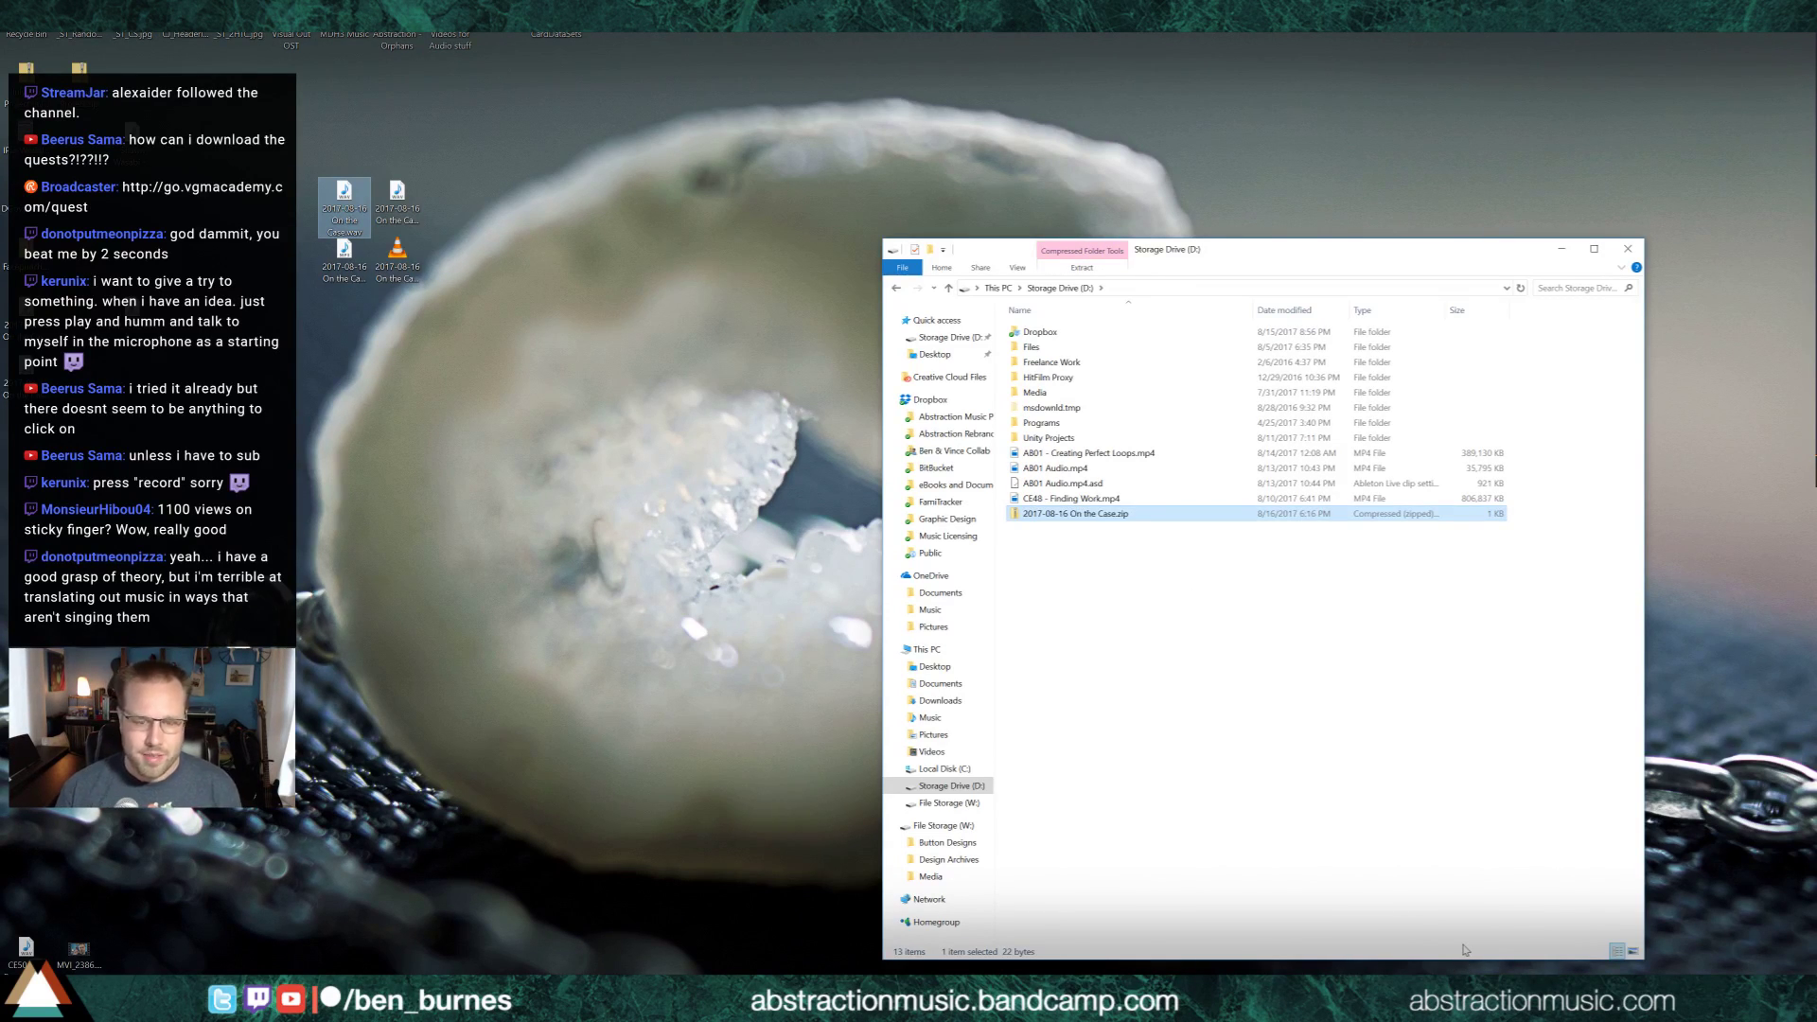
Duplicate the On the Case zip archive and rename the copy 2017-08-16 On the Case LOOP
key(ctrl+c)
key(ctrl+v)
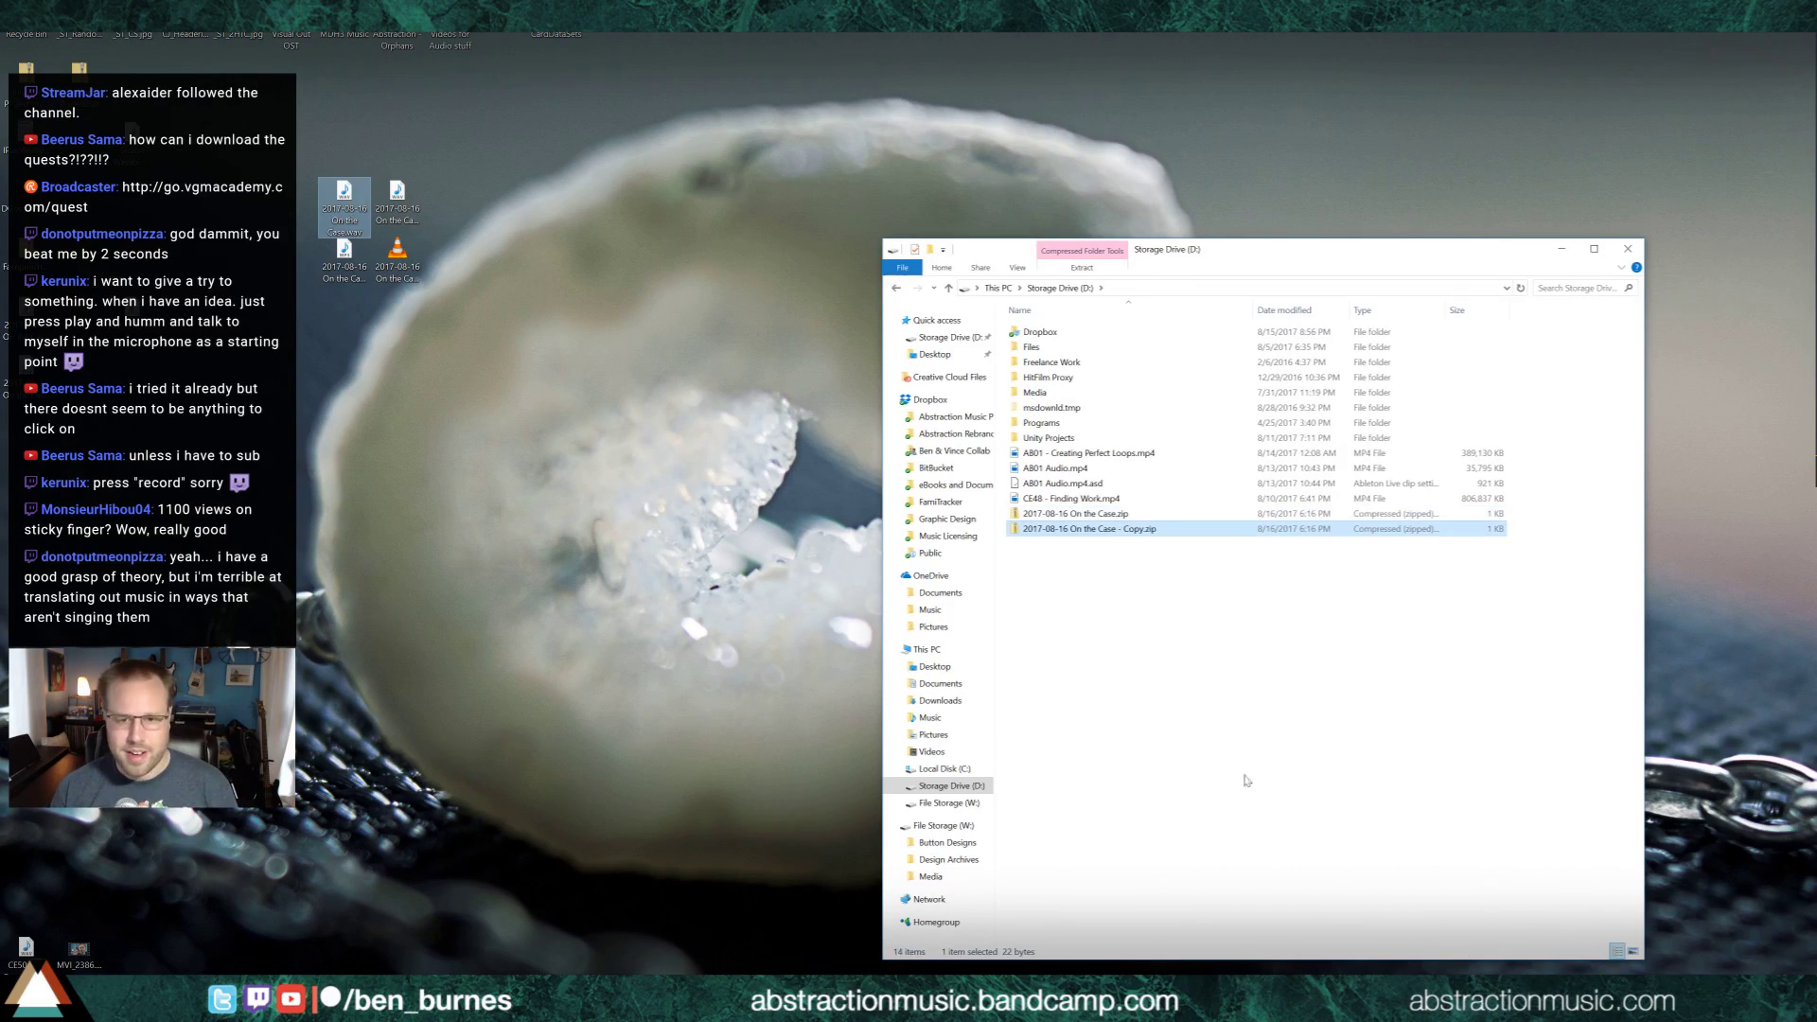
click(1123, 533)
double_click(1133, 529)
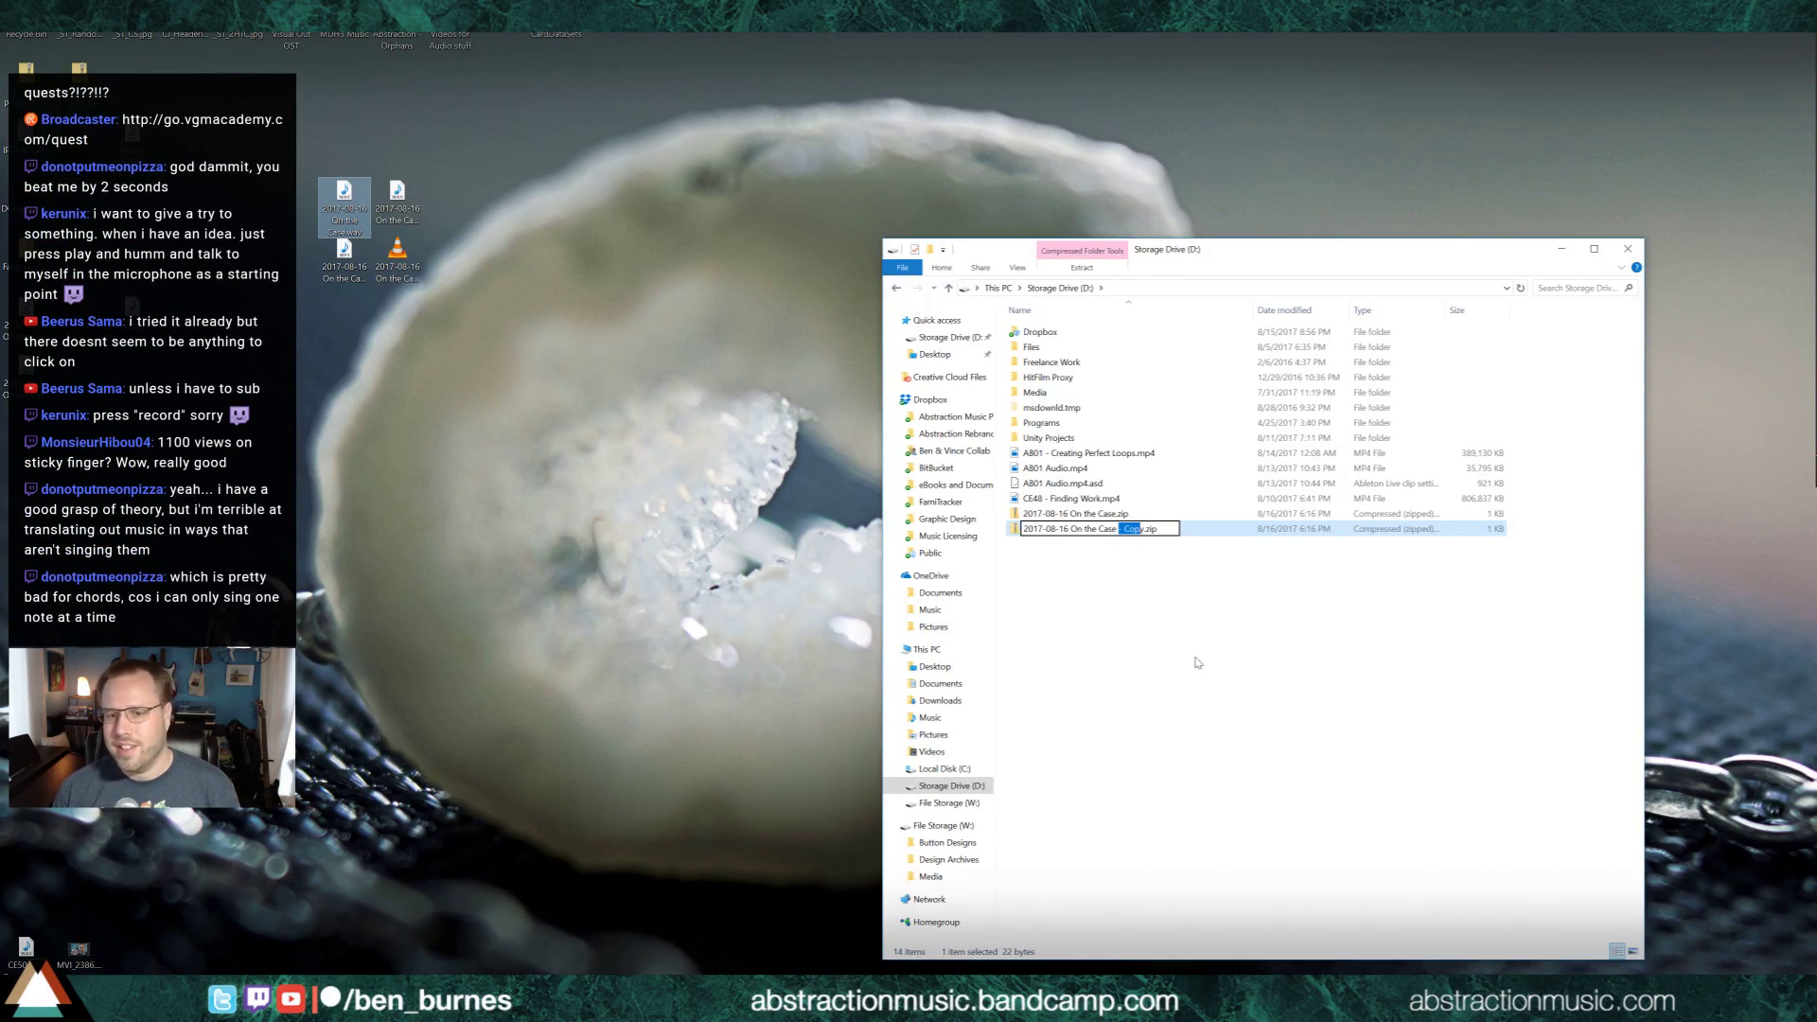
text(LOOP)
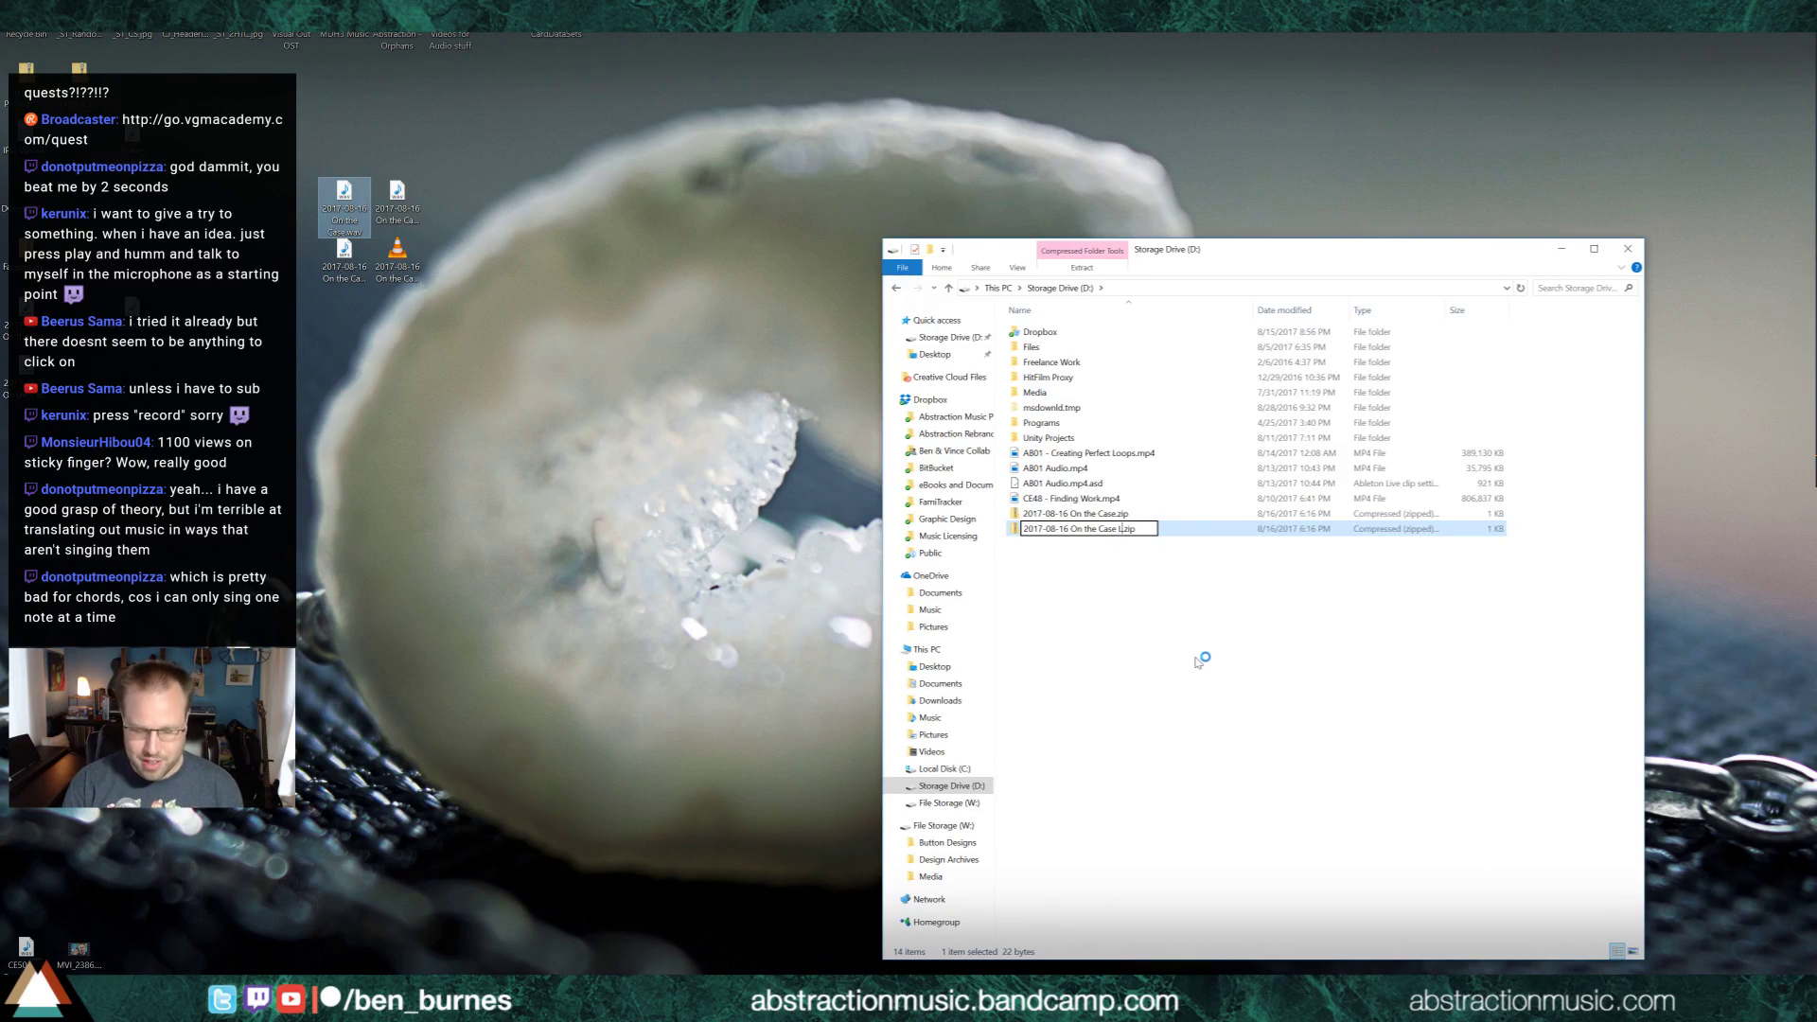
key(Return)
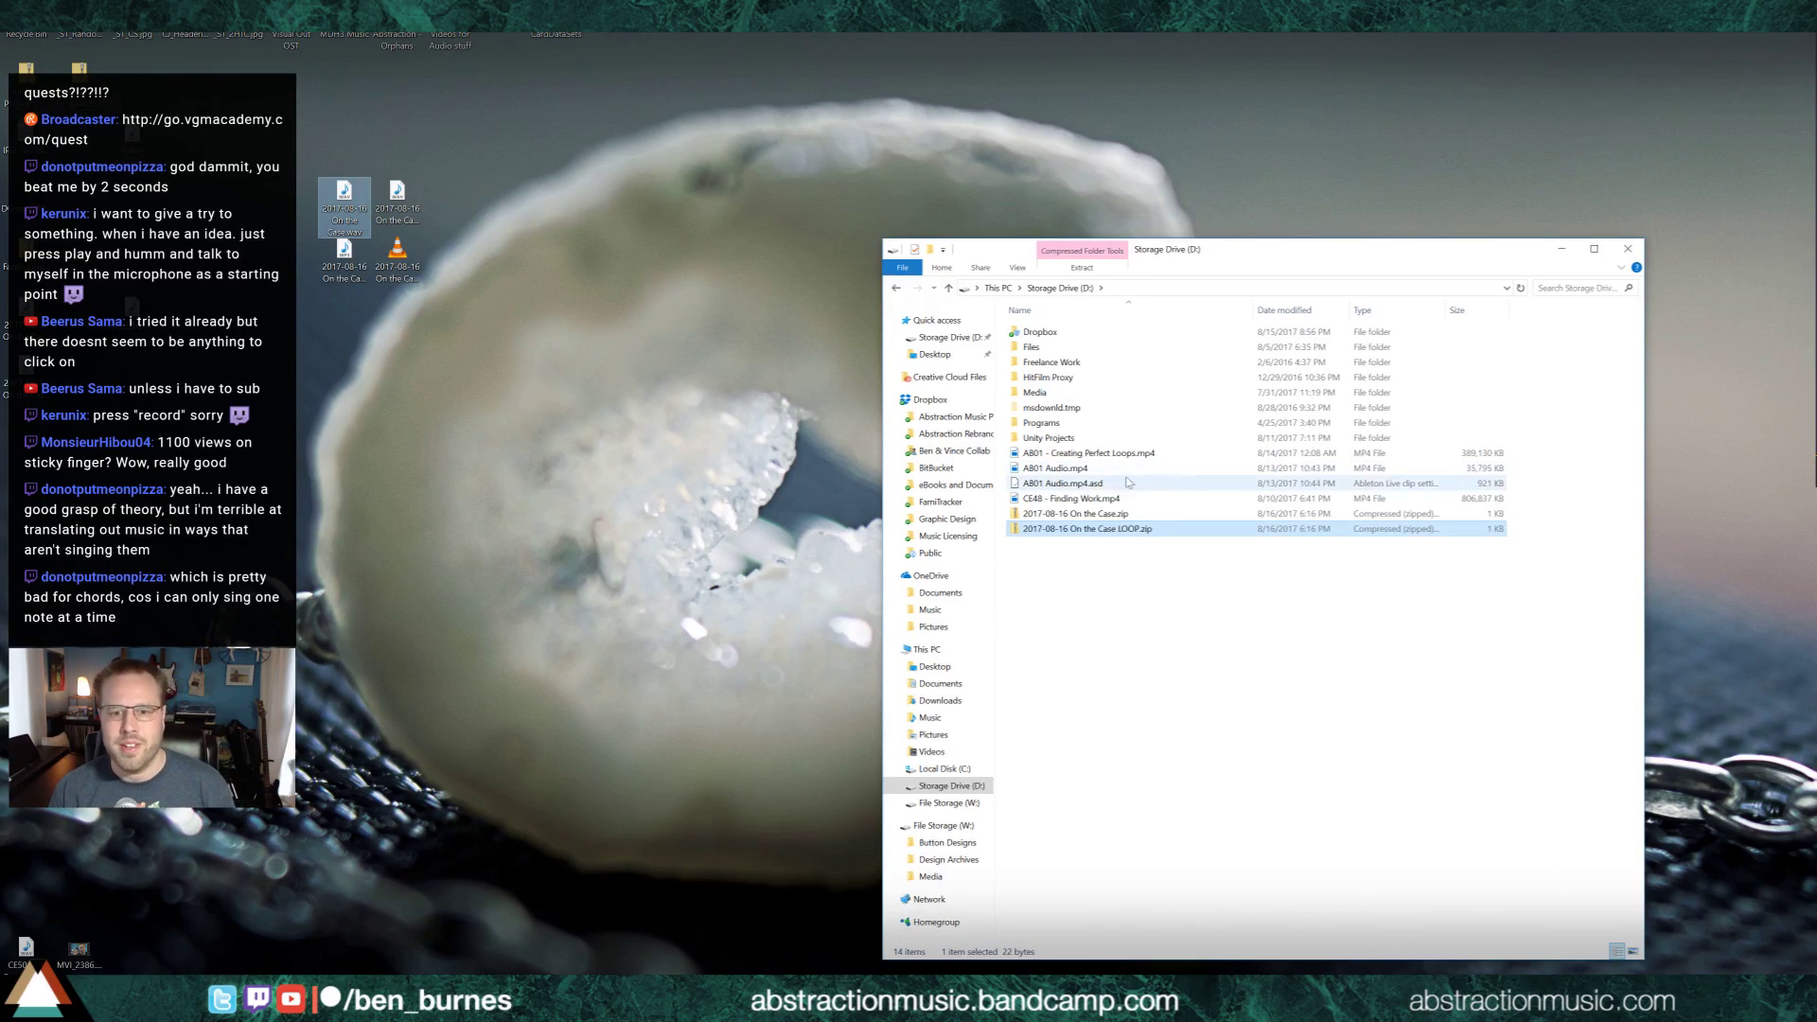
Add the Desktop's exported loop files to the LOOP archive and the full track files to the On the Case archive
drag(478, 319, 371, 179)
drag(402, 204, 1088, 528)
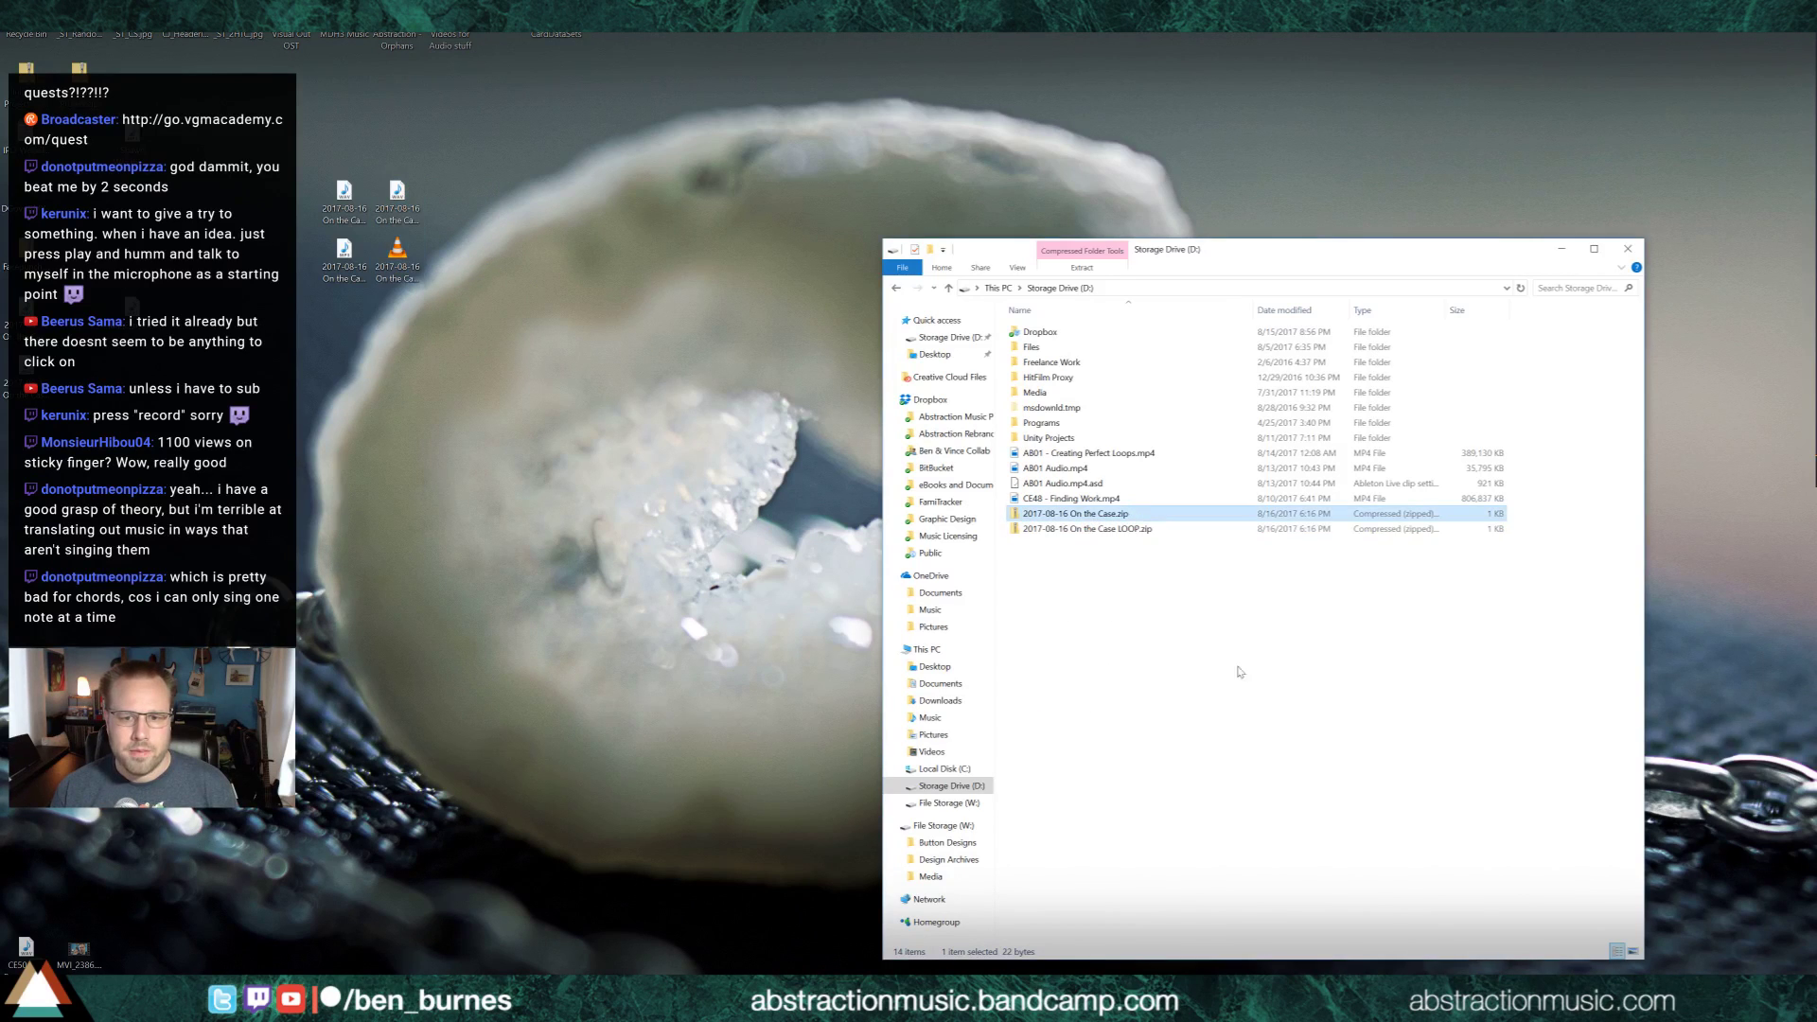
drag(373, 300, 1187, 476)
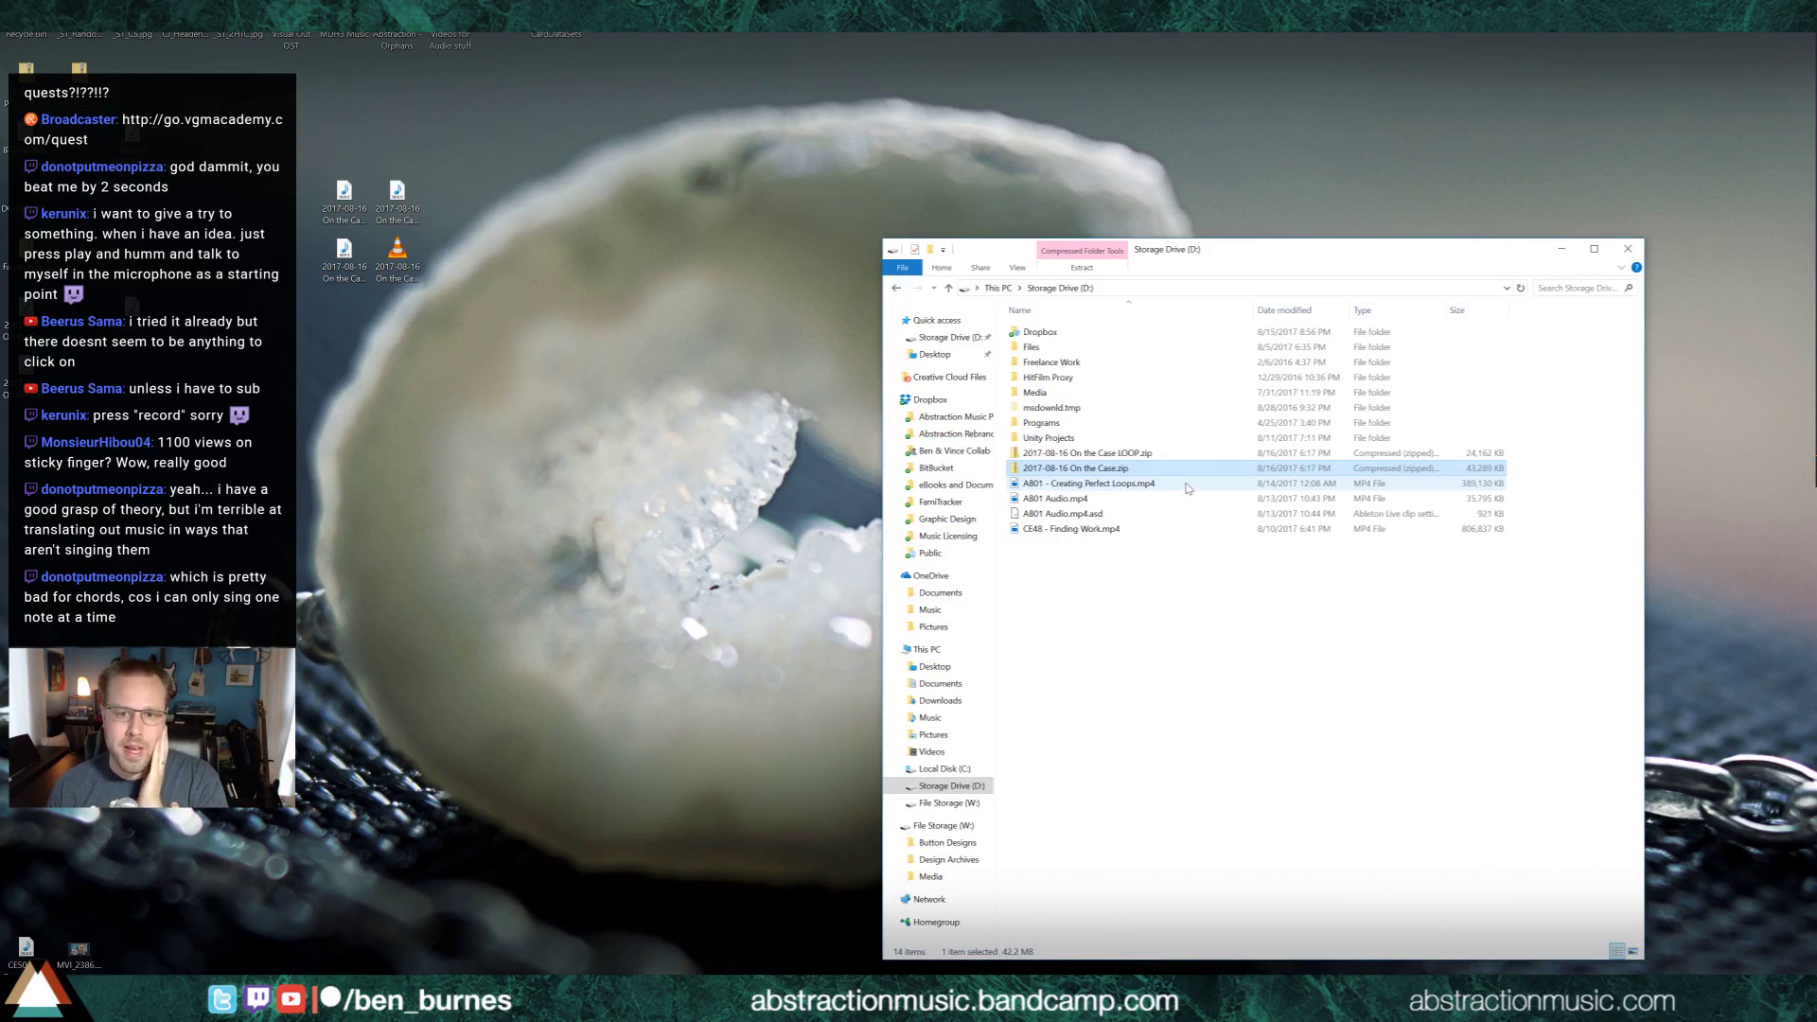
click(1235, 541)
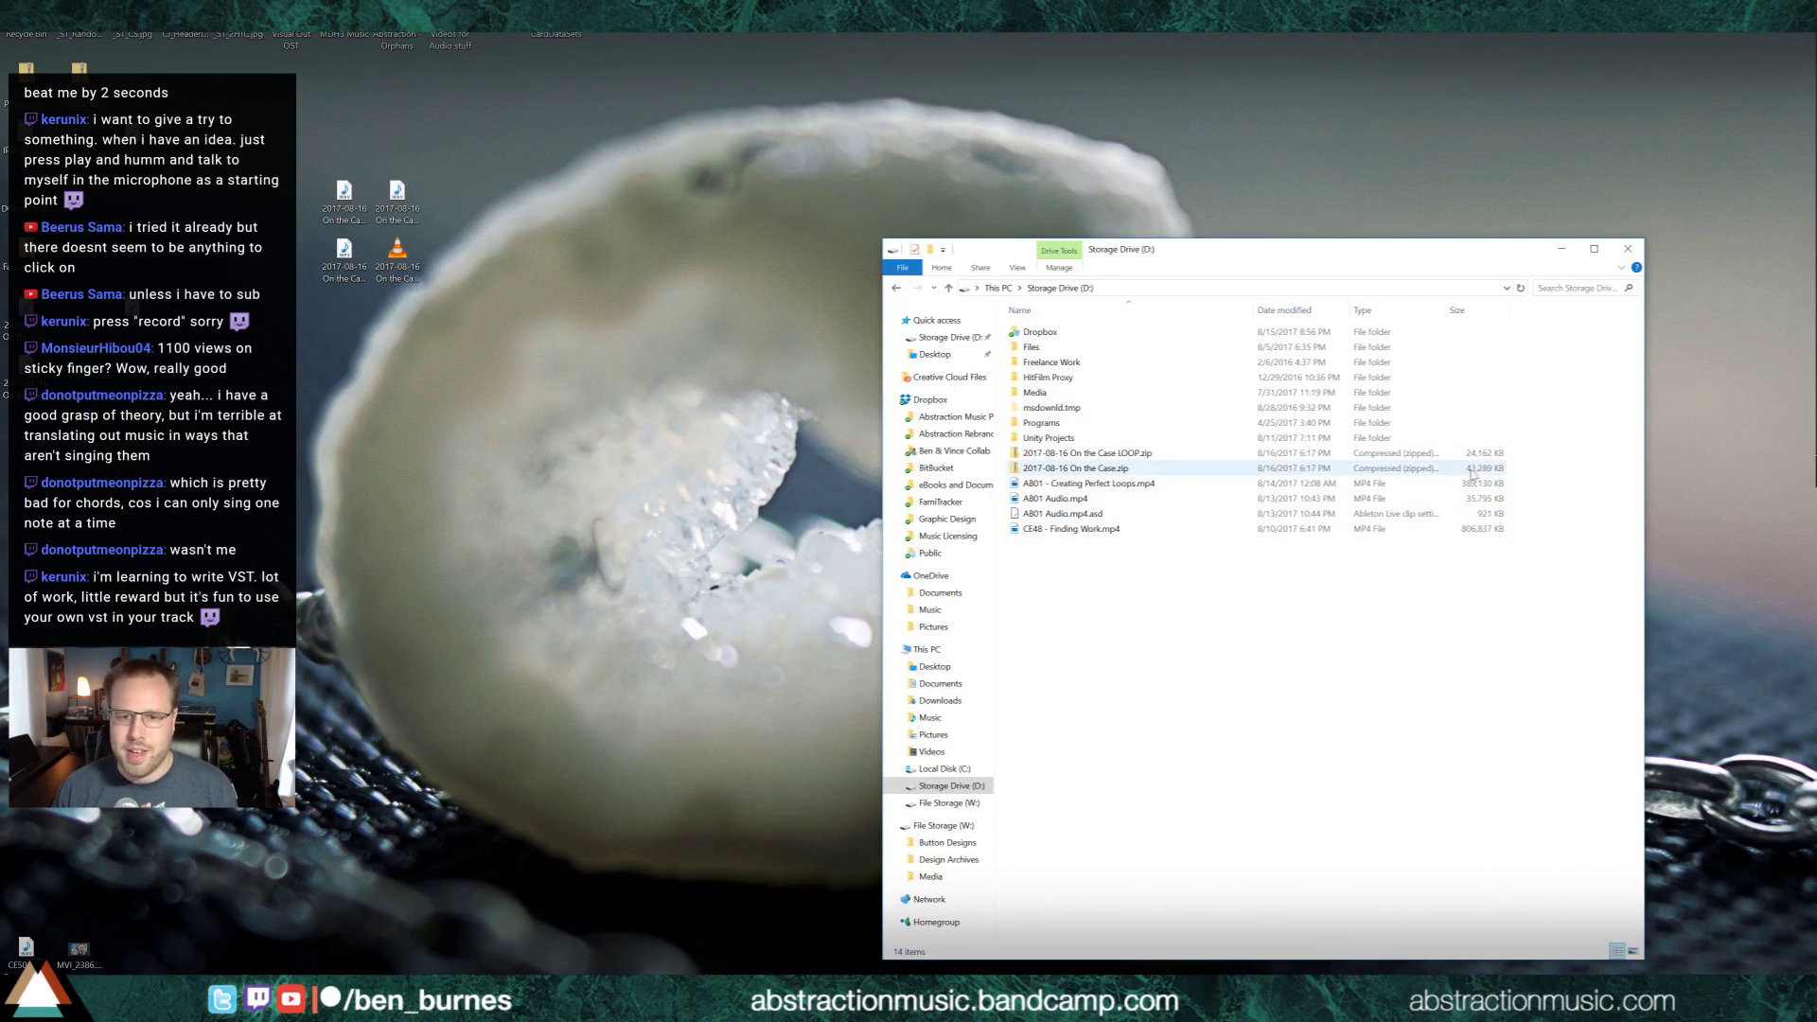
Copy both On the Case archives to the Desktop beside the exported audio files and remove the originals from D:
drag(1538, 476, 596, 257)
click(635, 369)
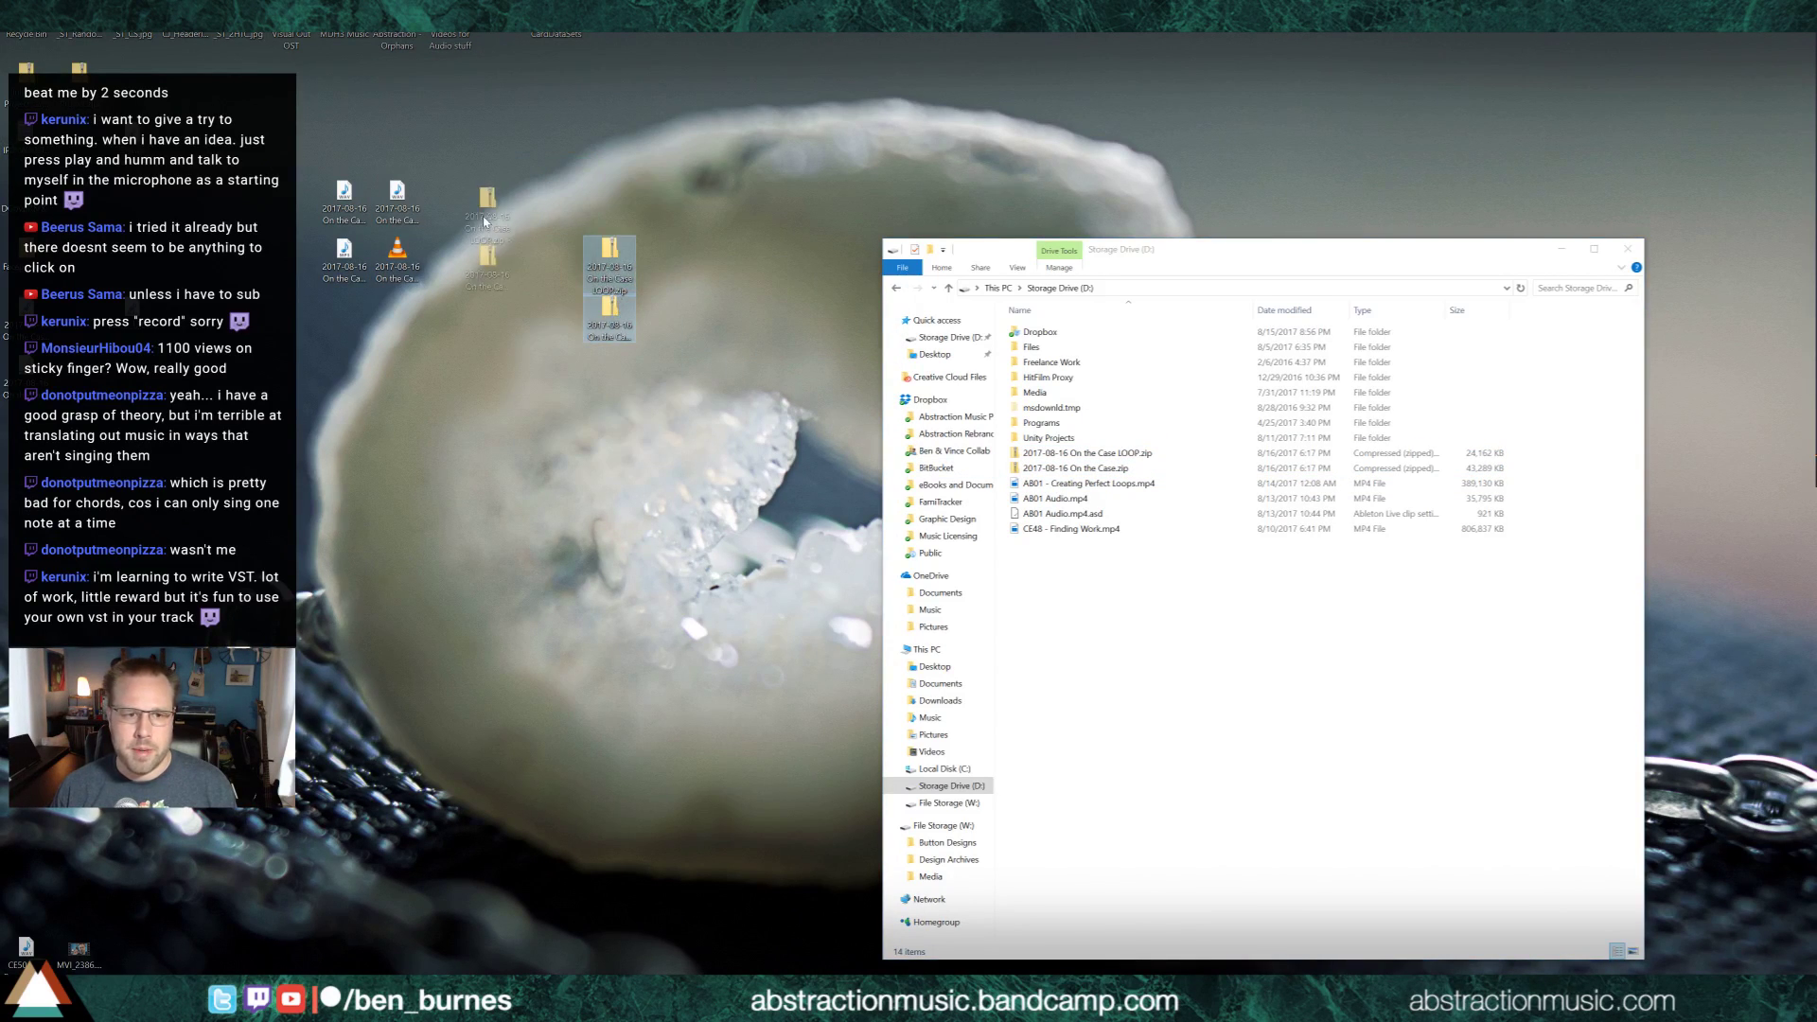
click(1230, 681)
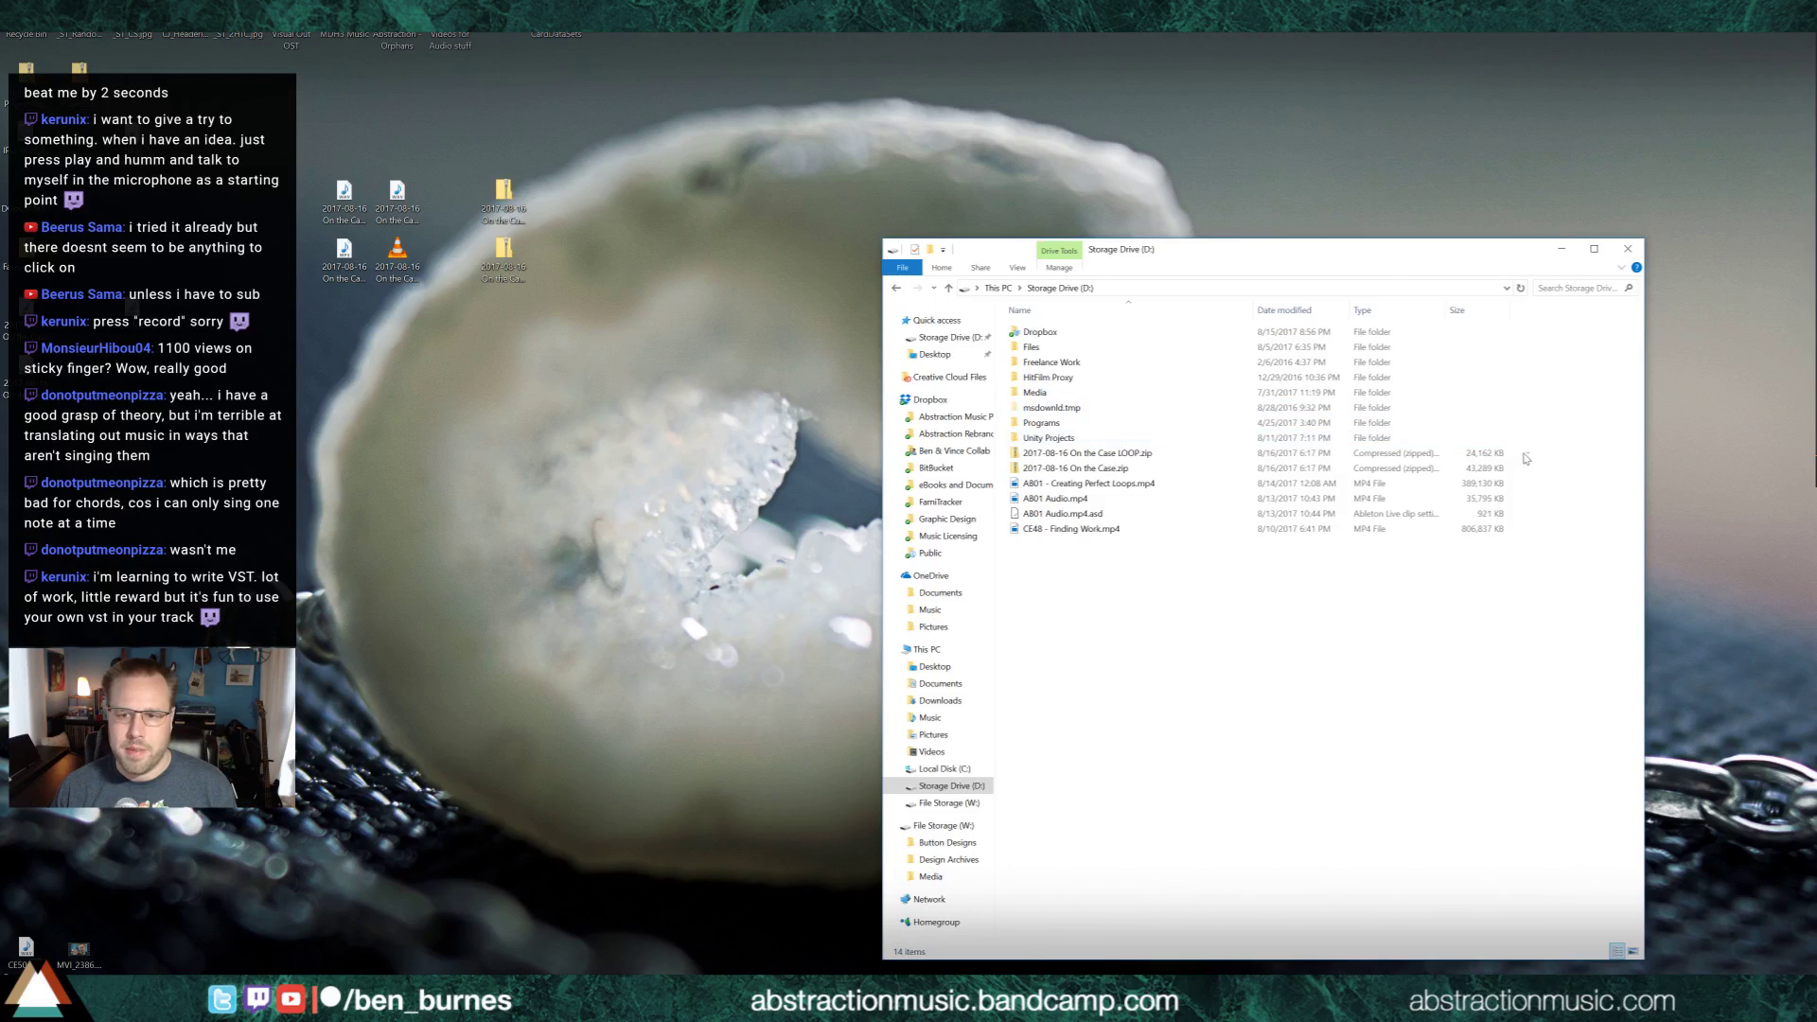
drag(1521, 458, 445, 426)
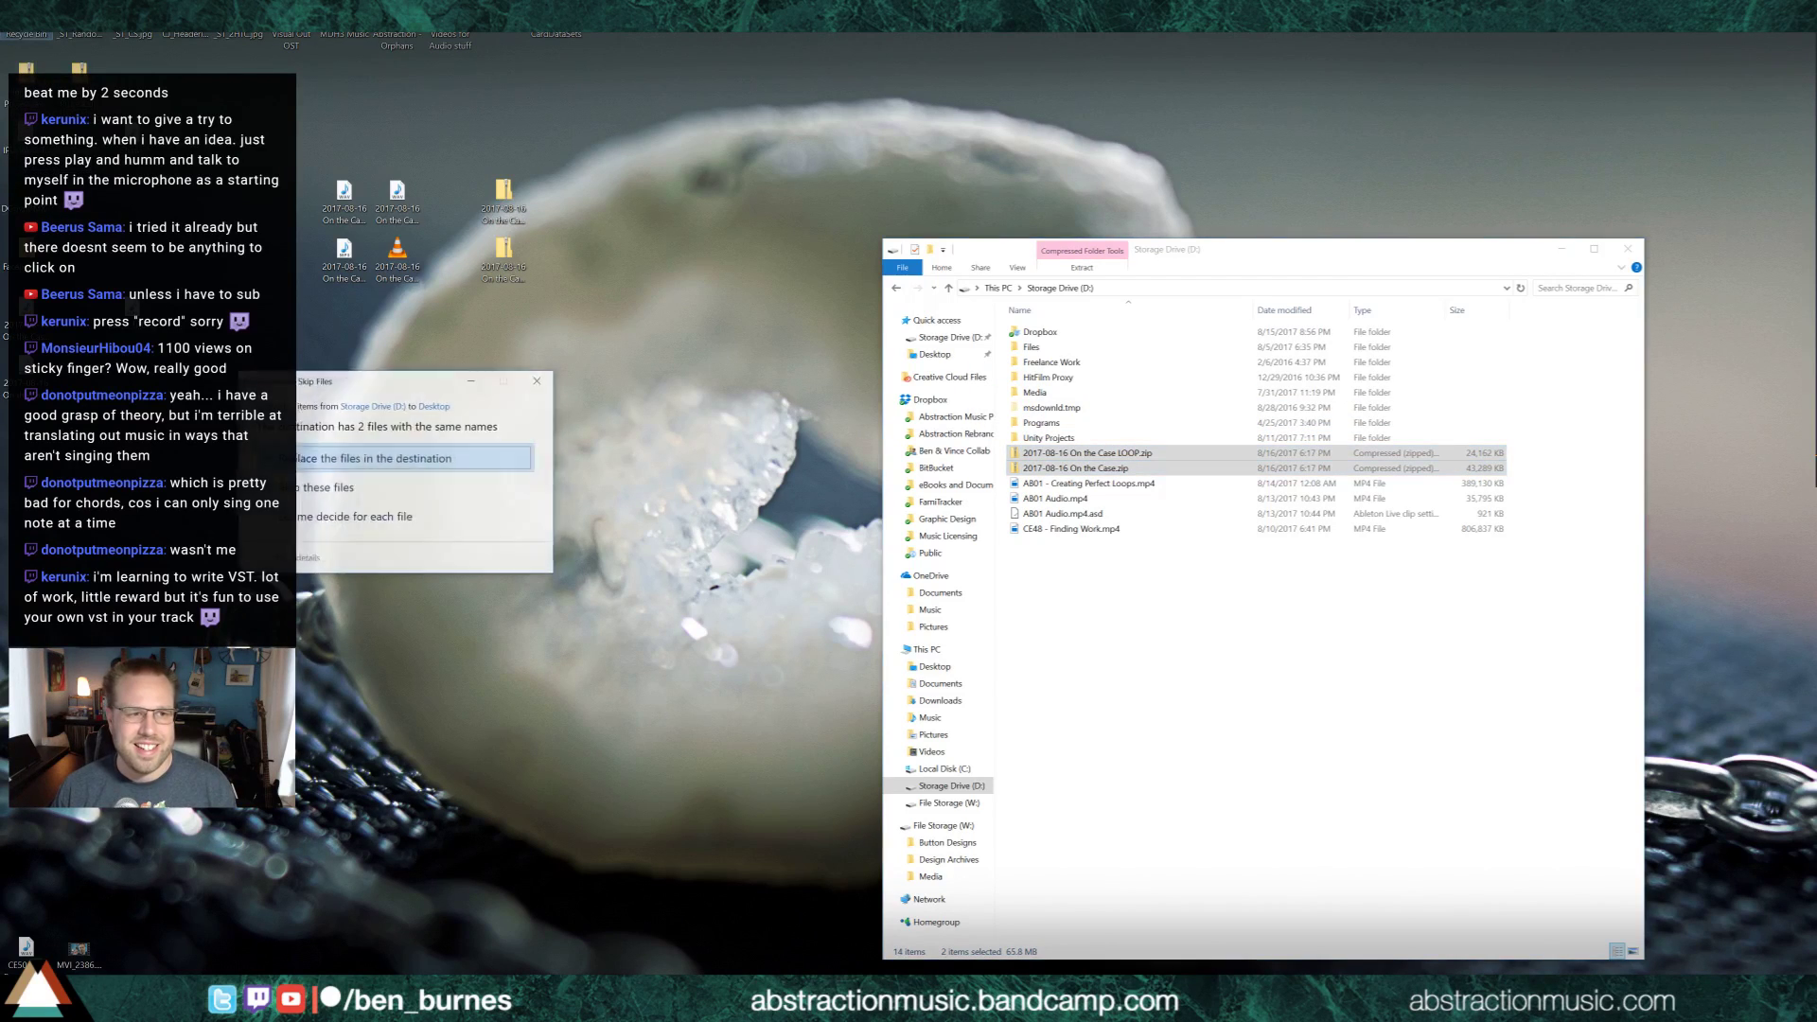
click(437, 488)
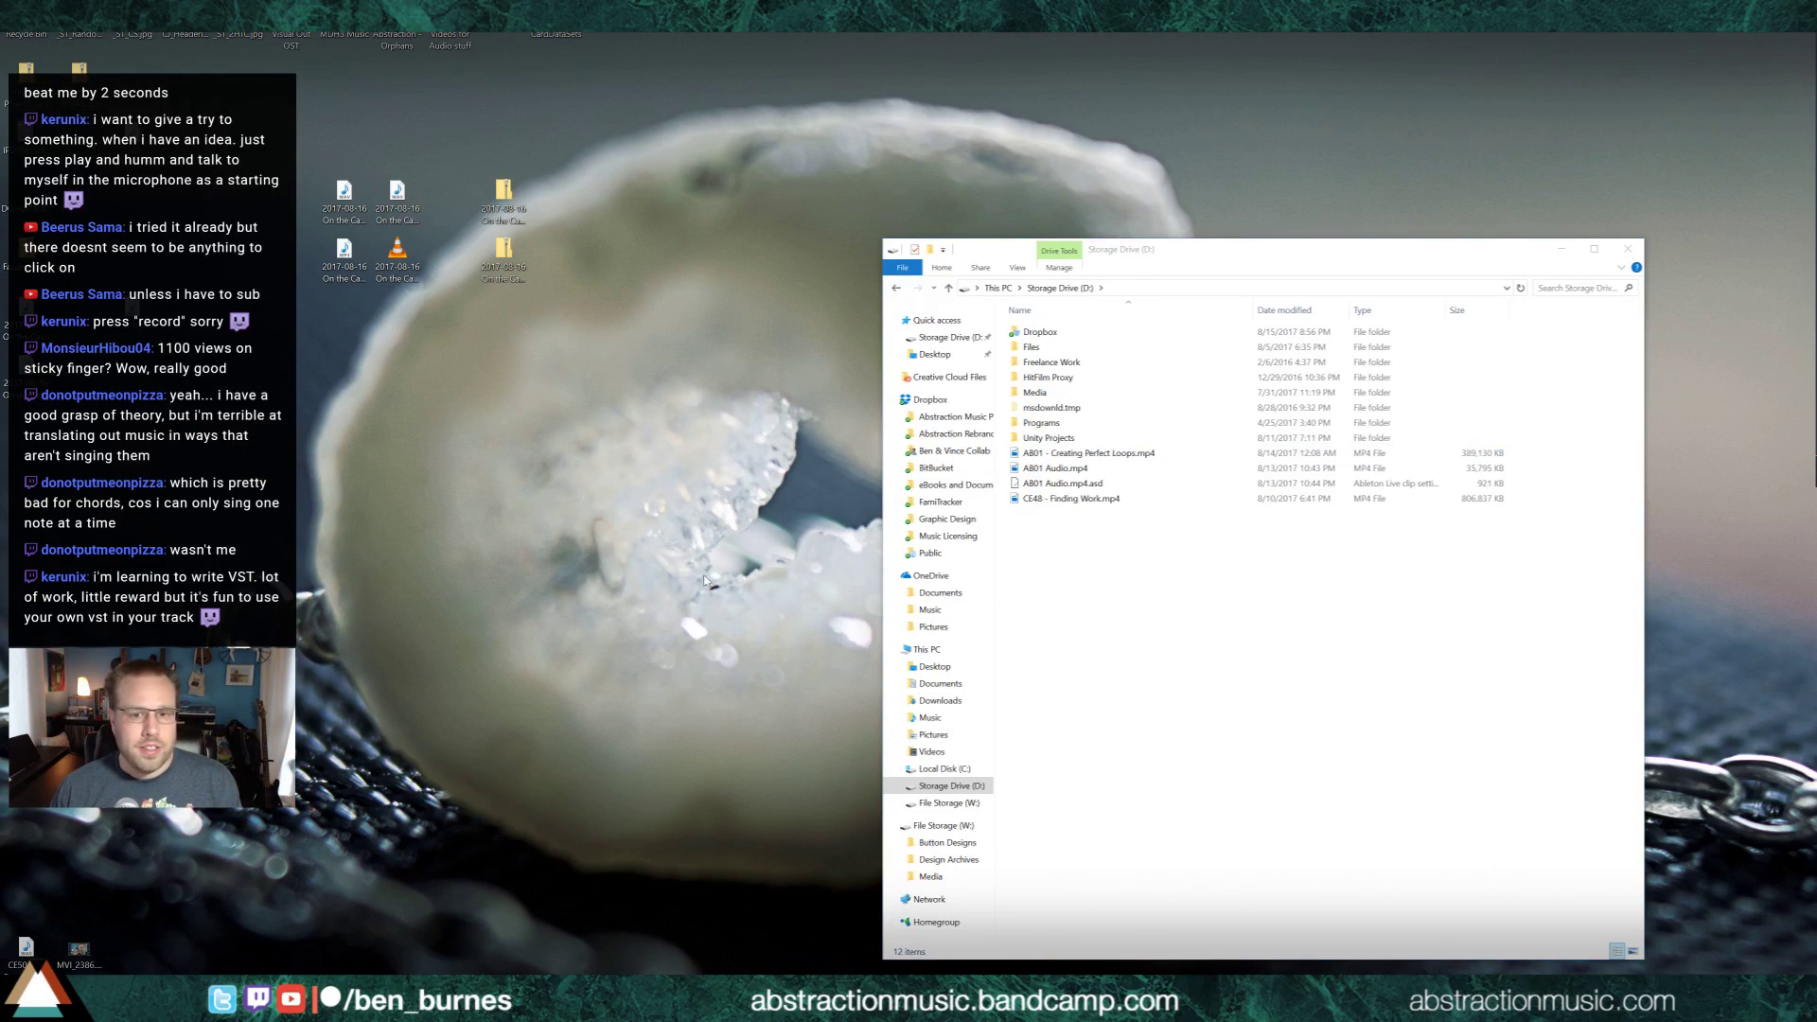
Delete AB01 - Creating Perfect Loops.mp4, AB01 Audio.mp4 and AB01 Audio.mp4.asd from D:, and close File Explorer
drag(1079, 453, 951, 433)
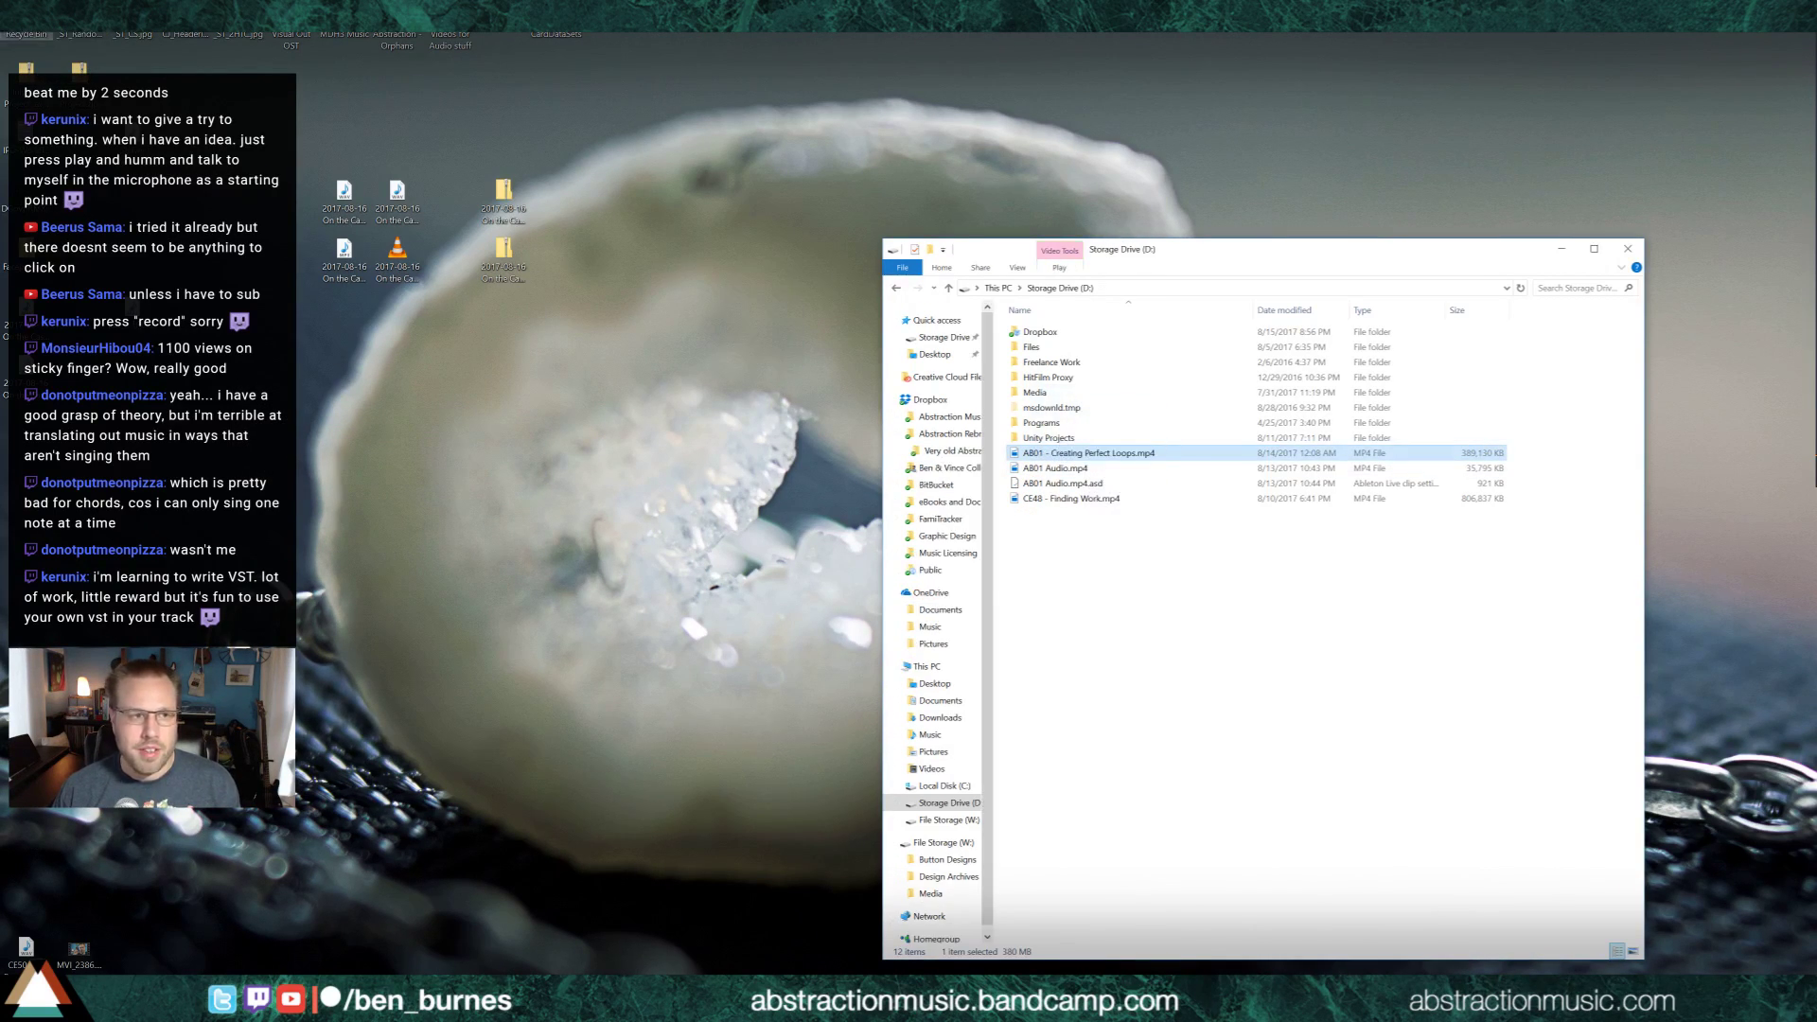
drag(1247, 557, 1152, 509)
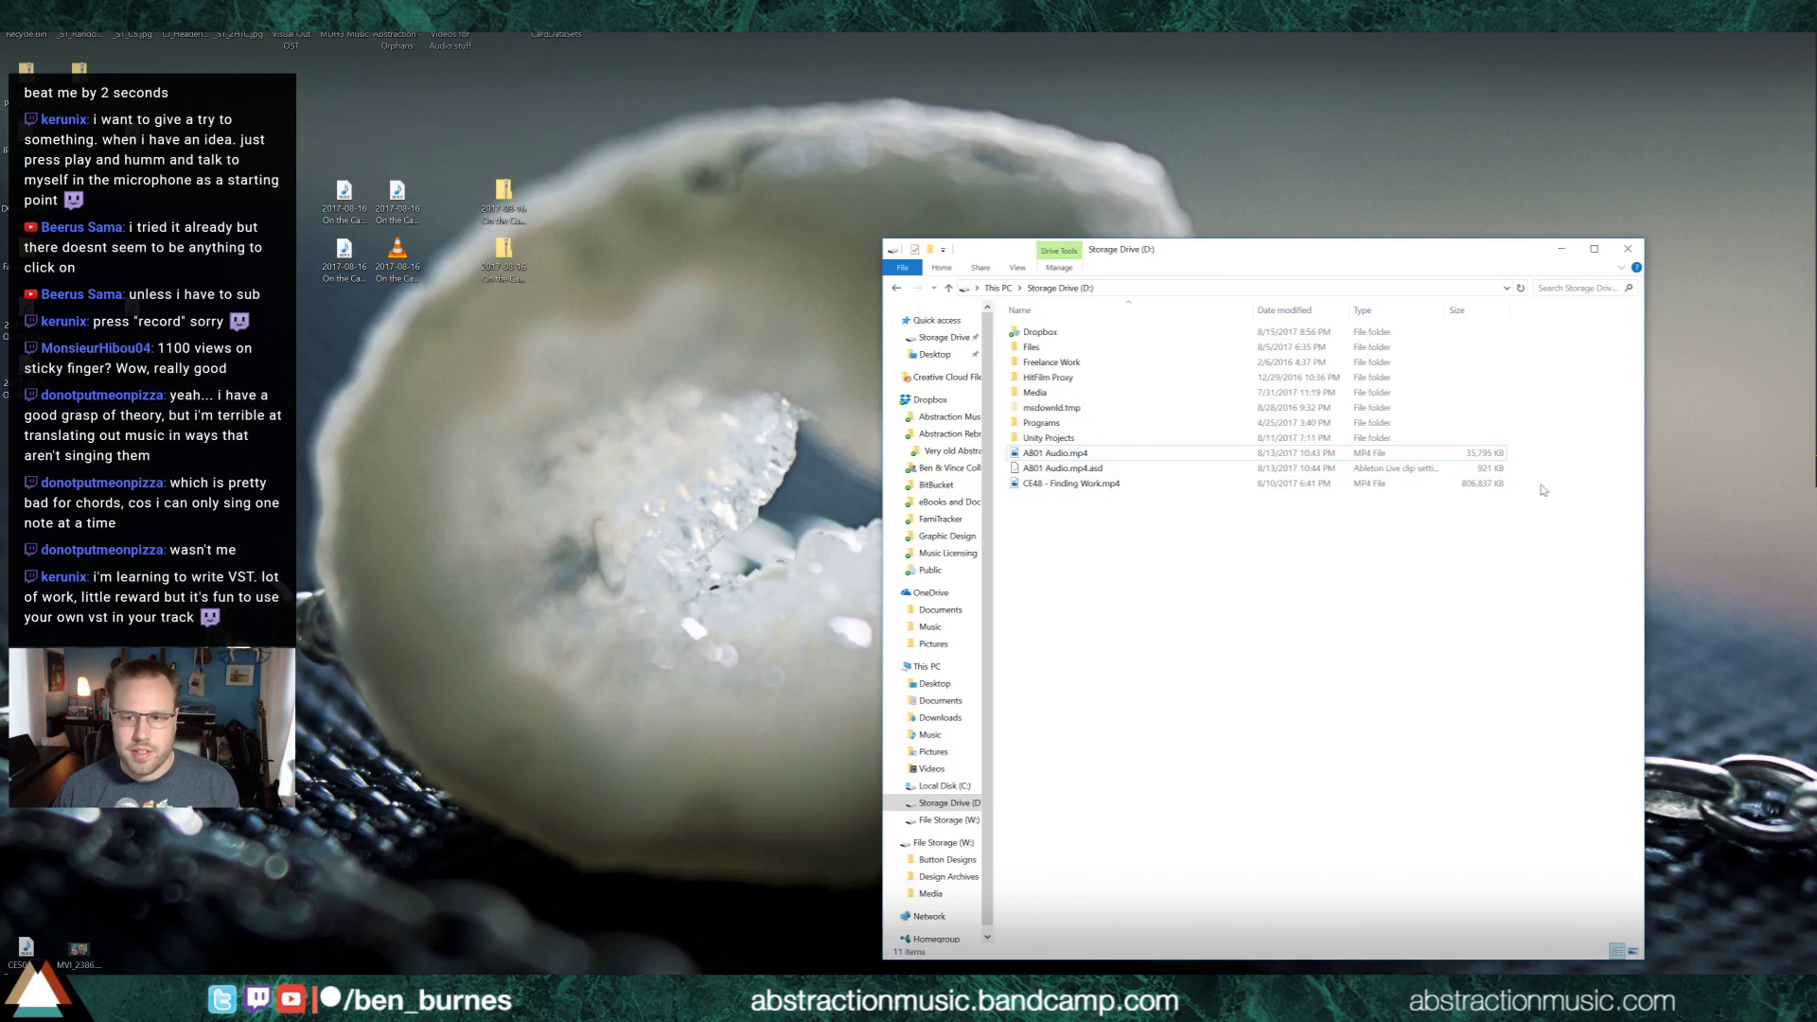
drag(1533, 473, 1466, 452)
drag(21, 25, 21, 25)
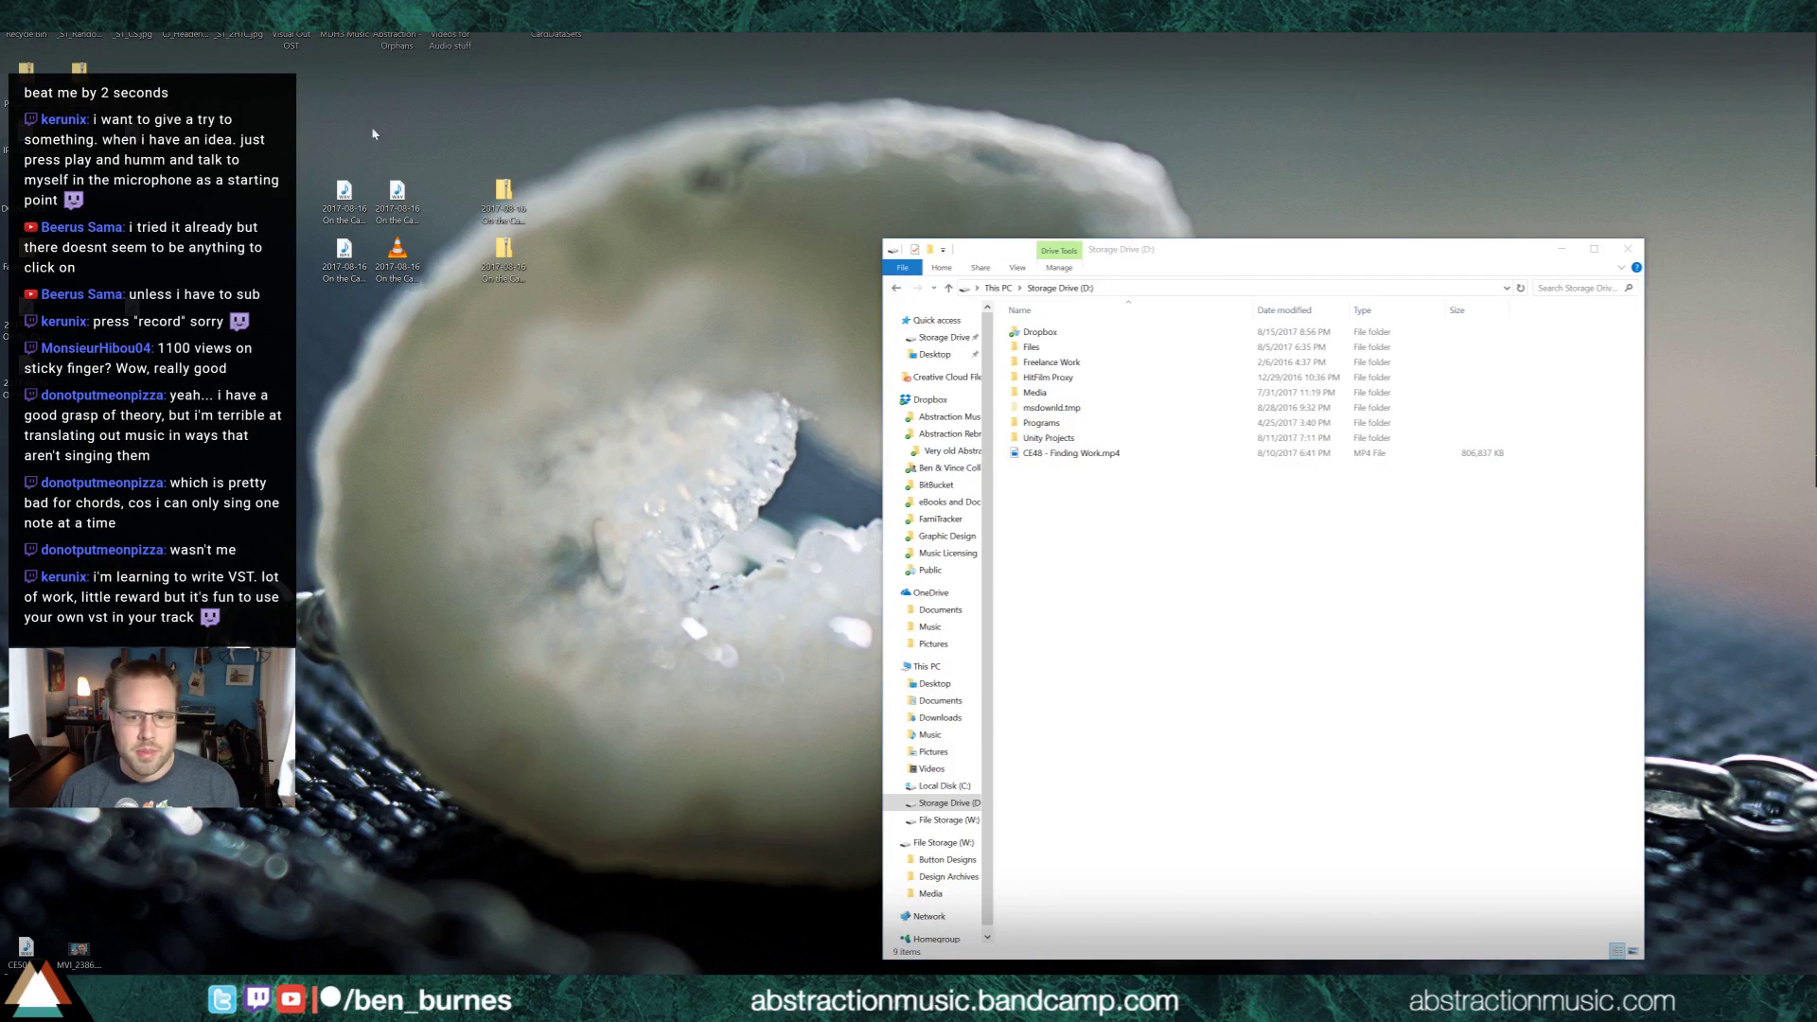
click(1628, 250)
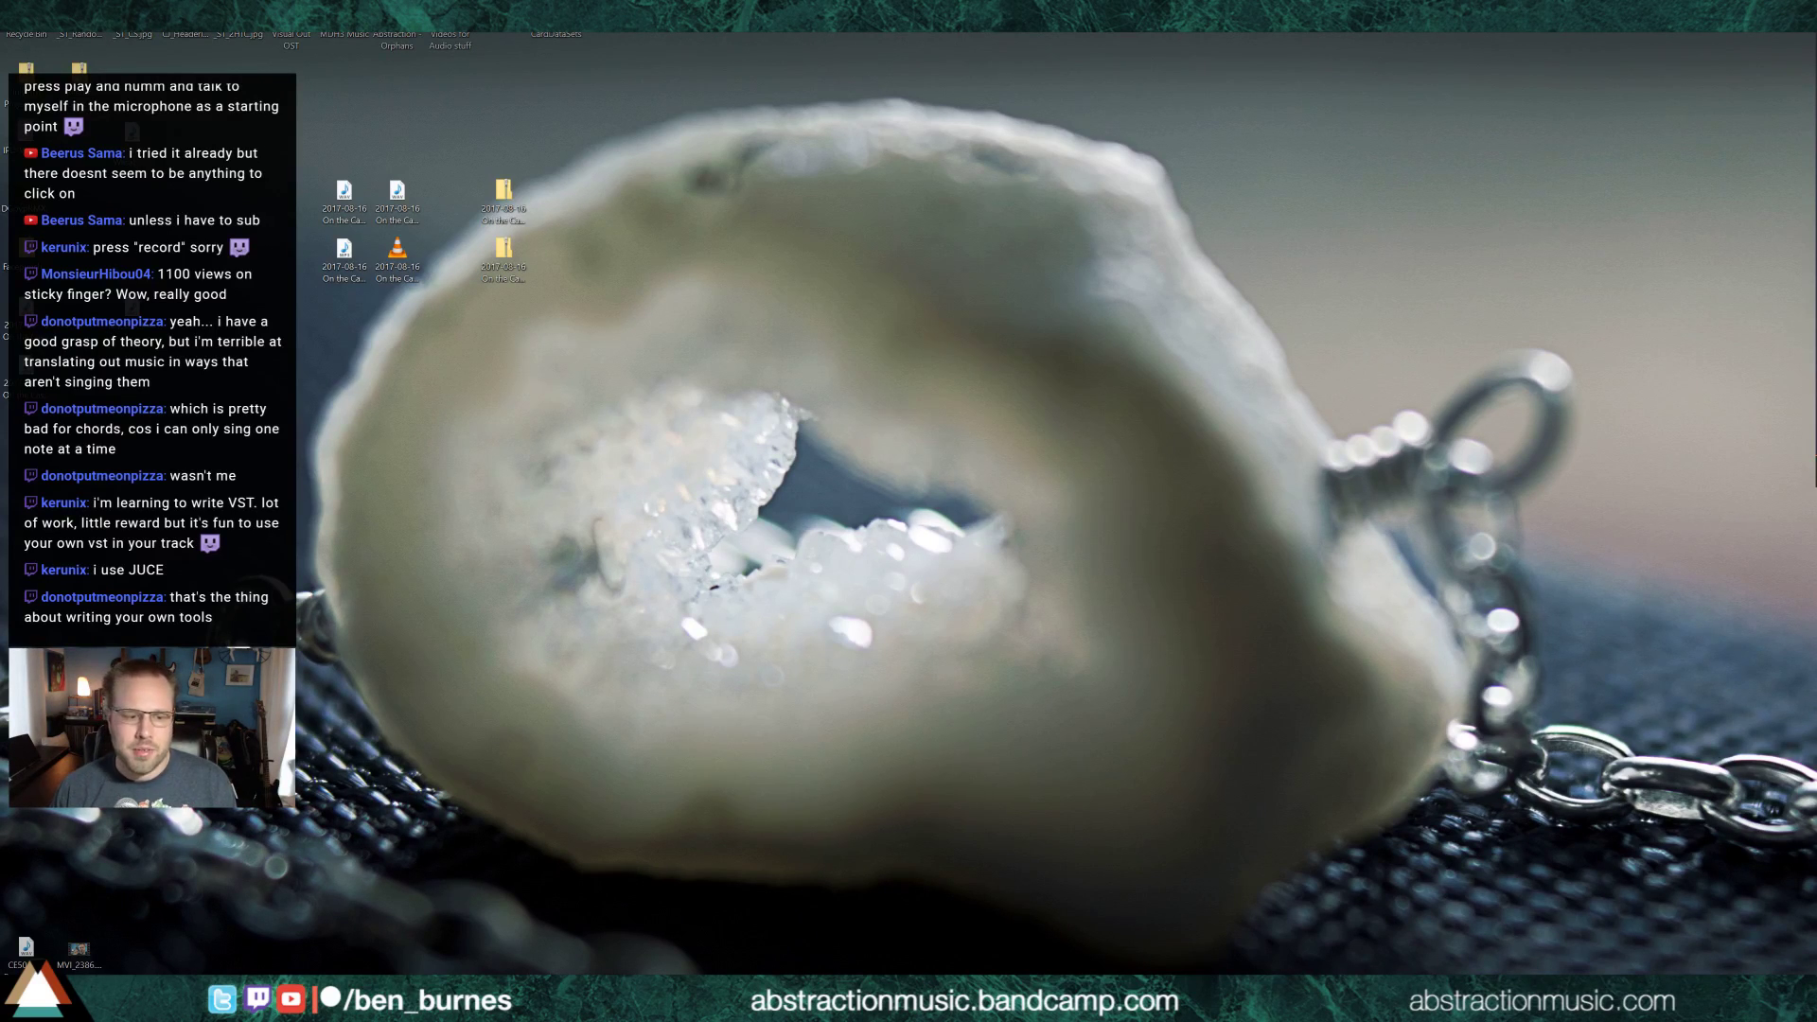
Switch to the Ableton Live arrangement and examine the start and end of the long rain storm audio clip
key(alt+Tab)
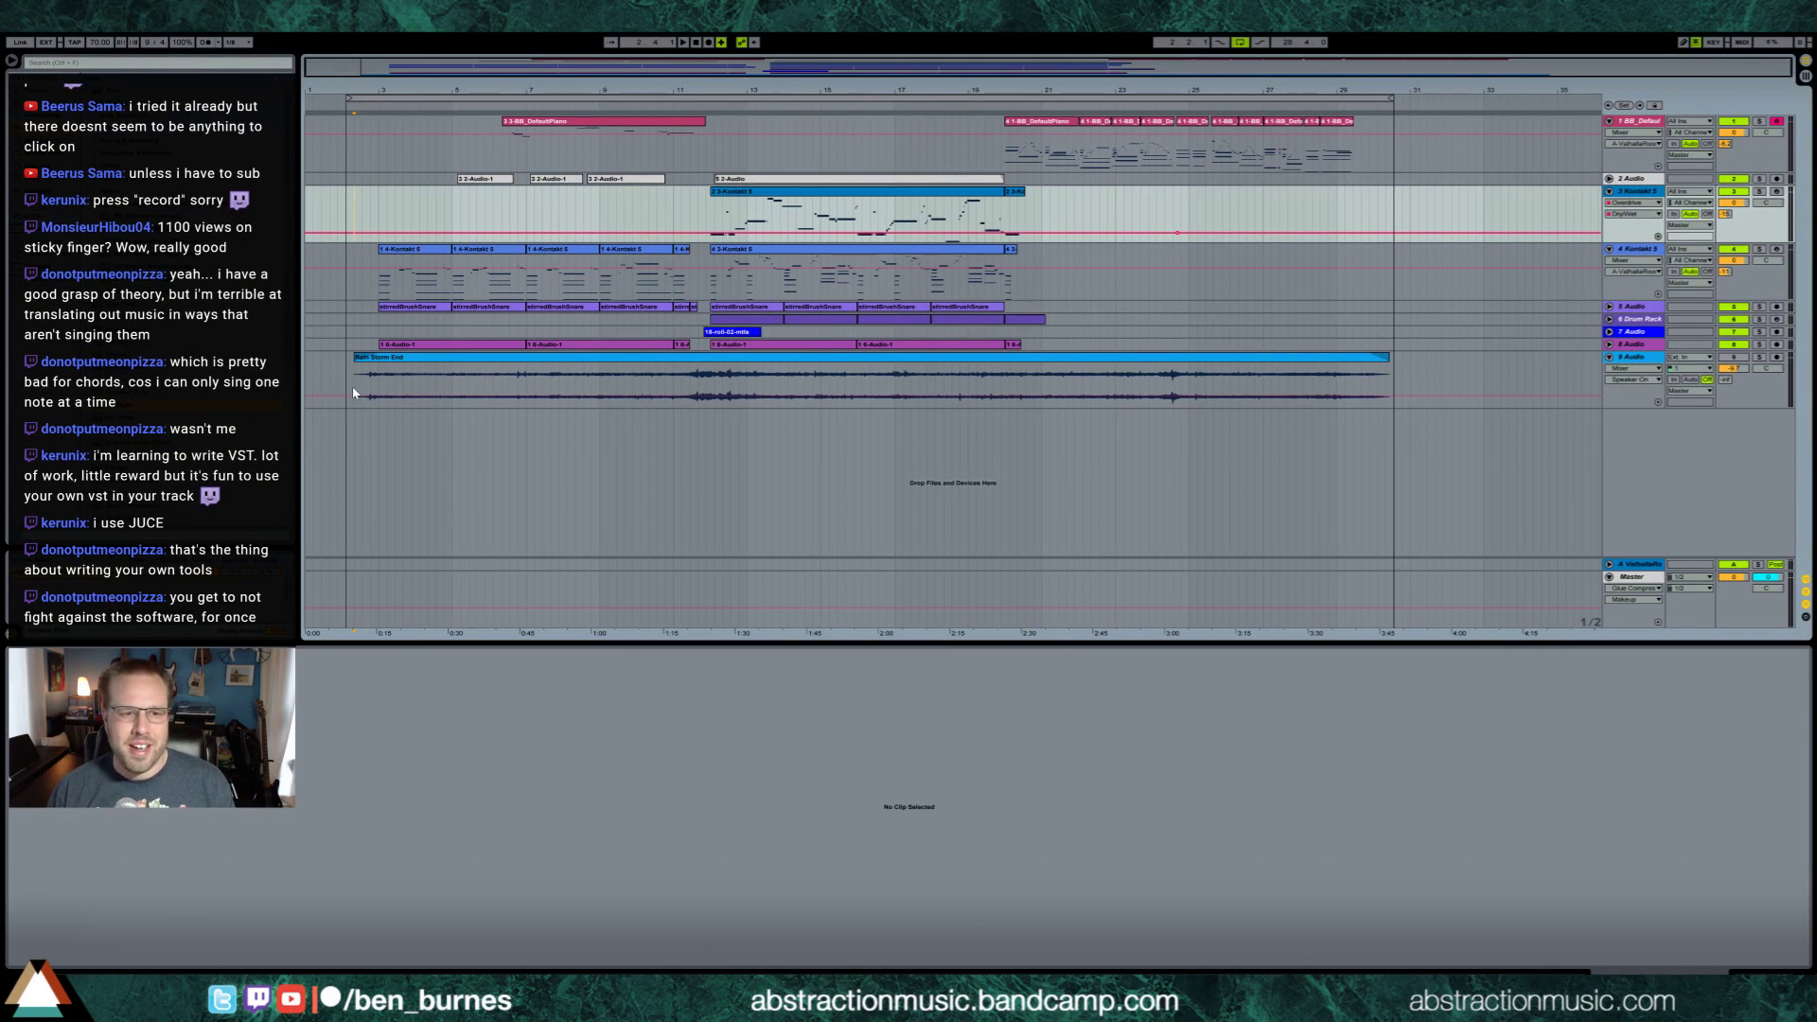
click(376, 382)
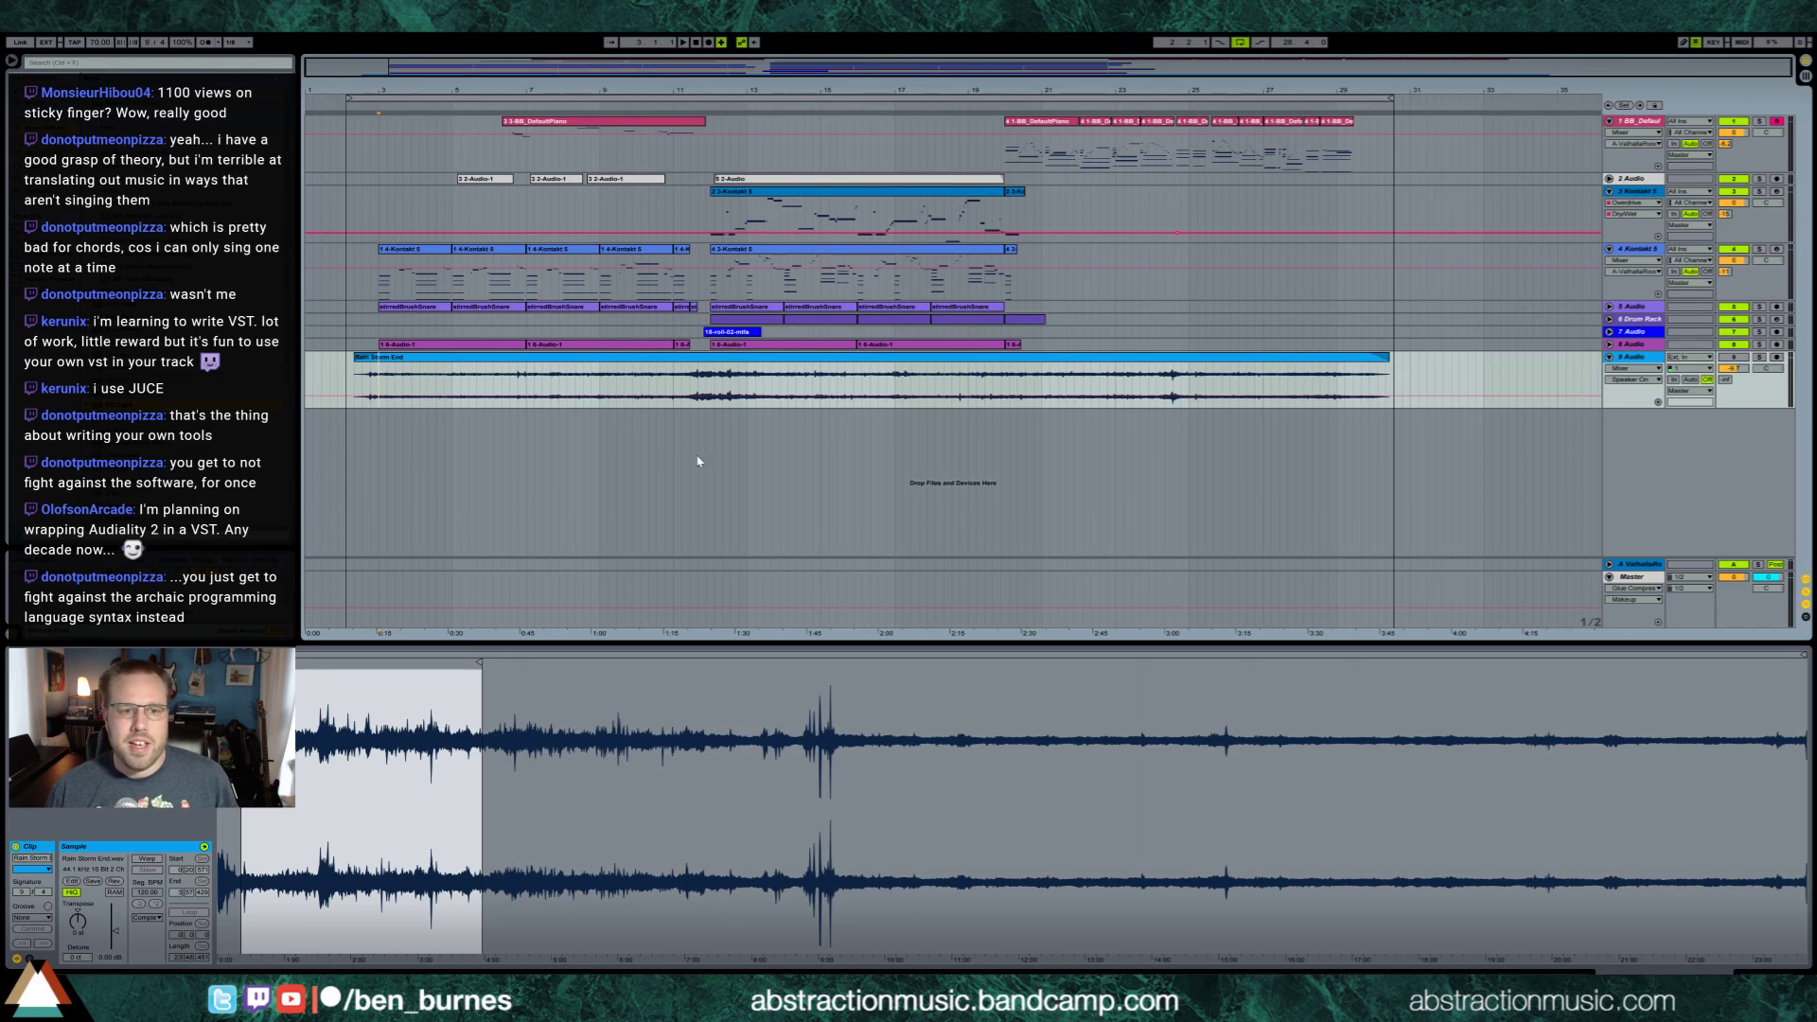
drag(354, 395, 371, 395)
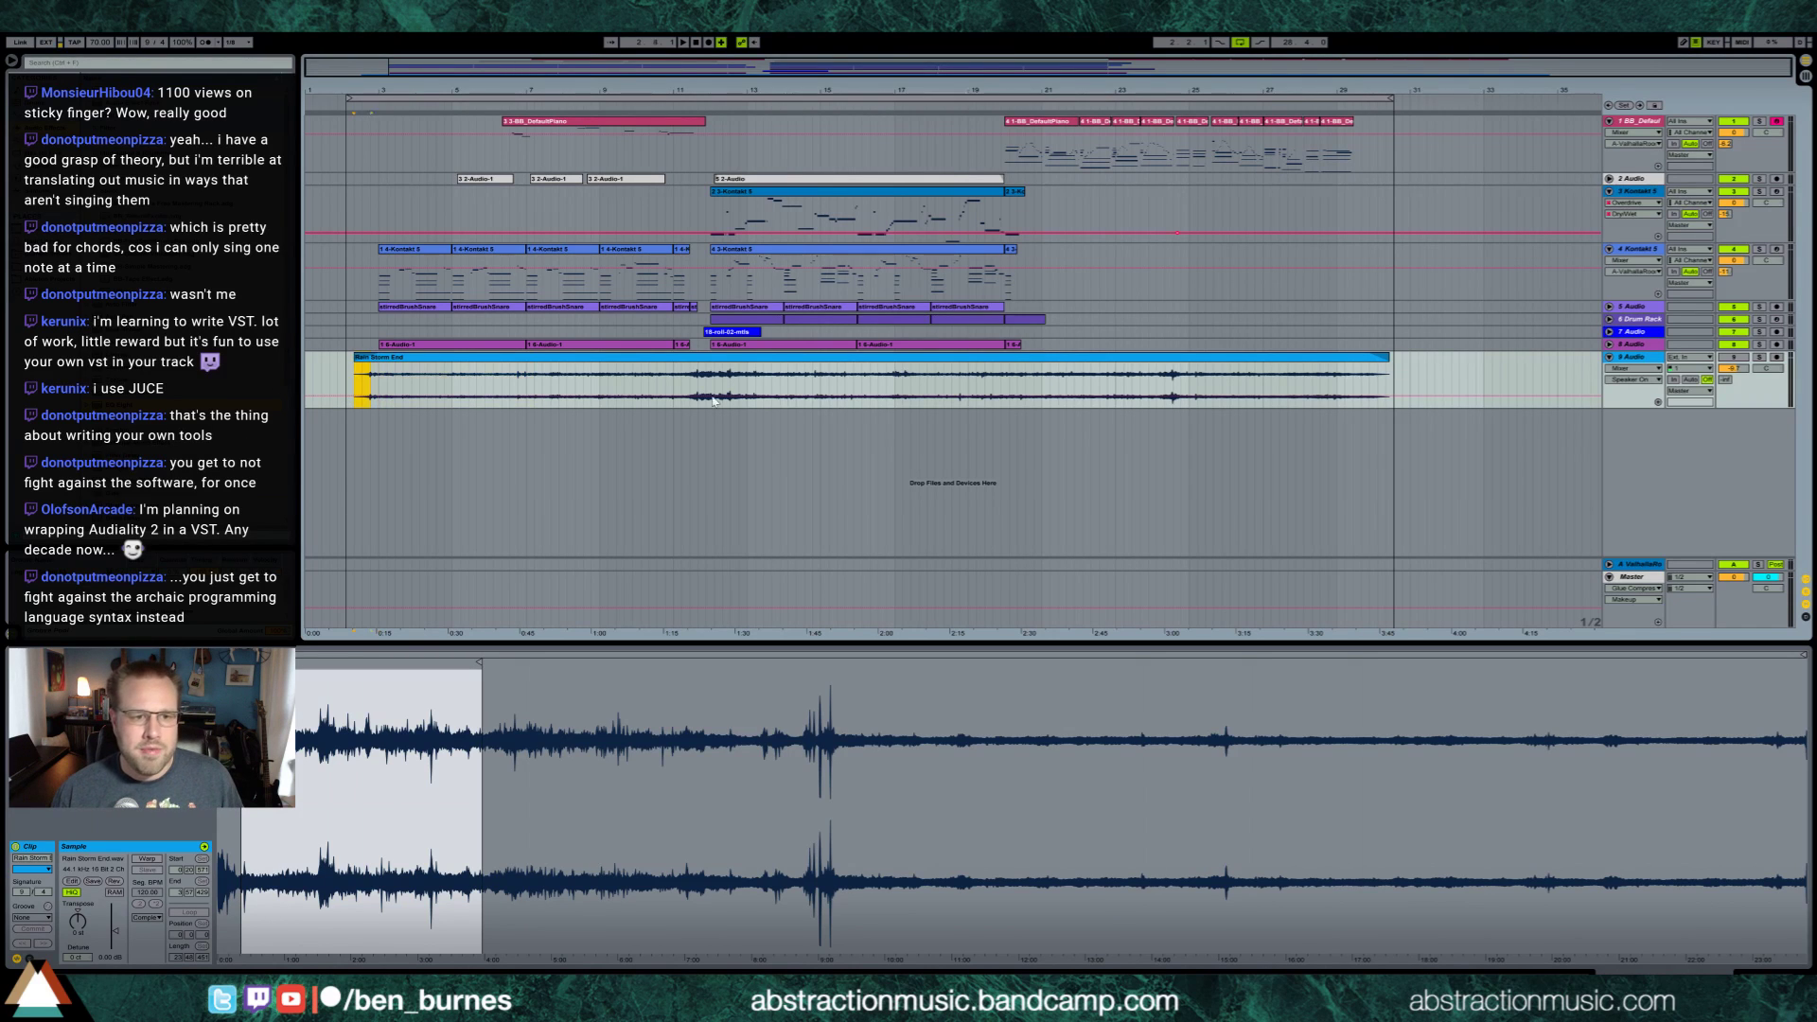
click(1394, 407)
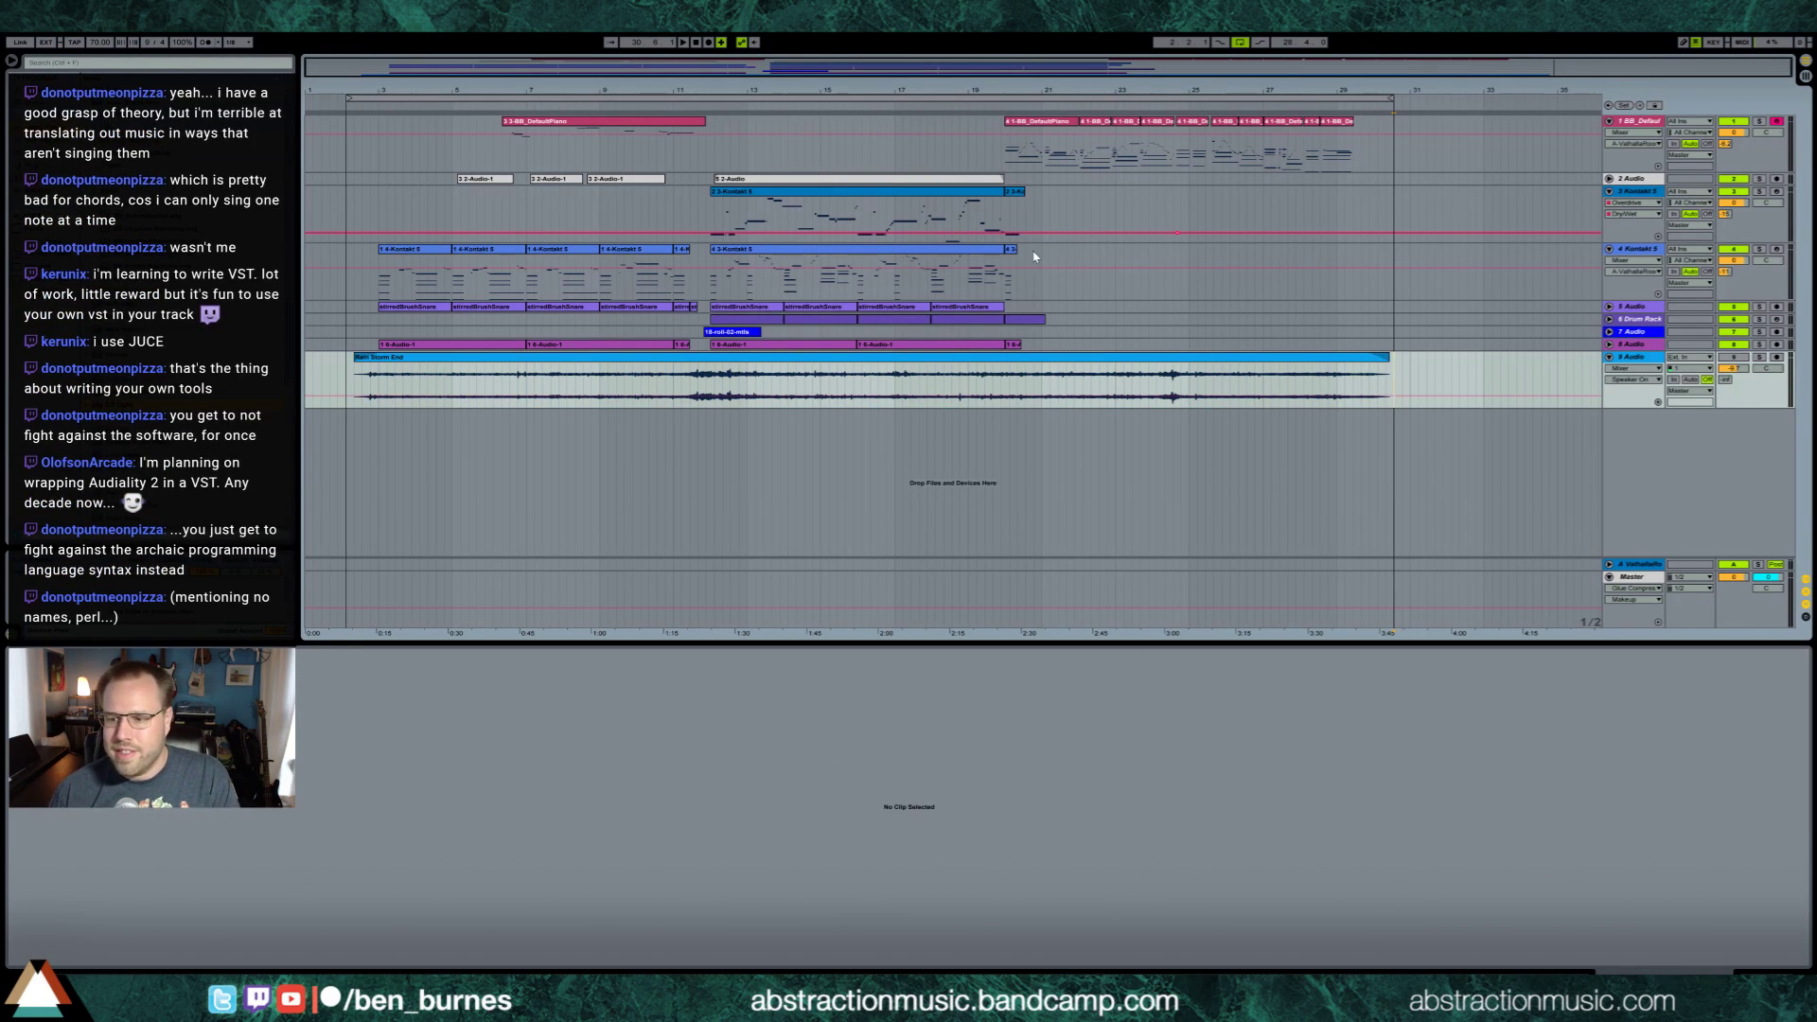